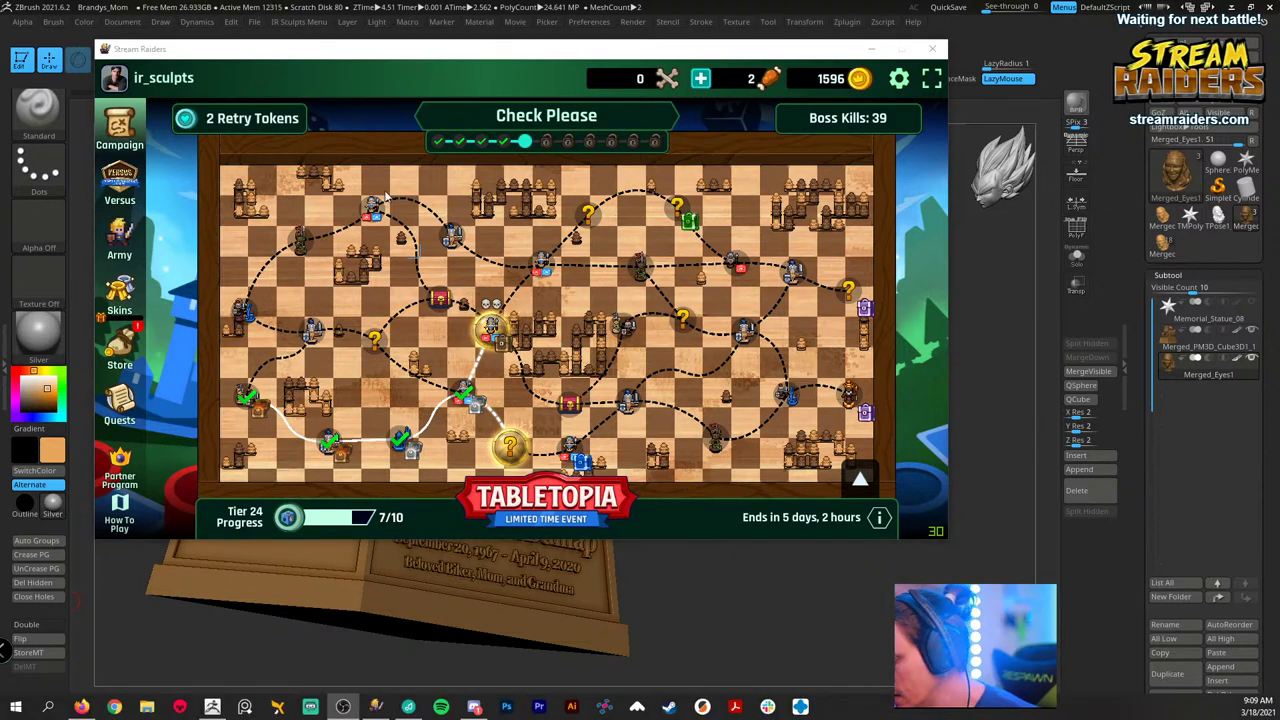
# - Start the Desecrated Ground battle in Stream Raiders and place a captain unit inside the team's placement area
pyautogui.click(516, 448)
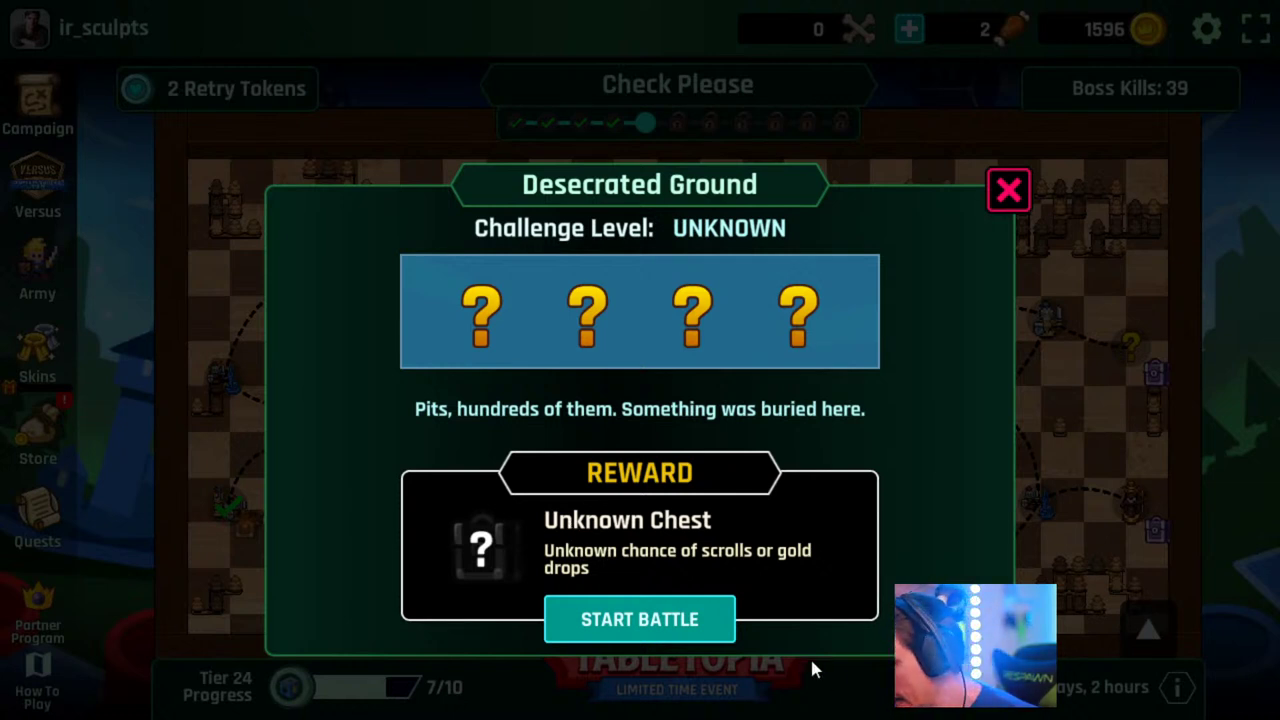
pyautogui.click(718, 636)
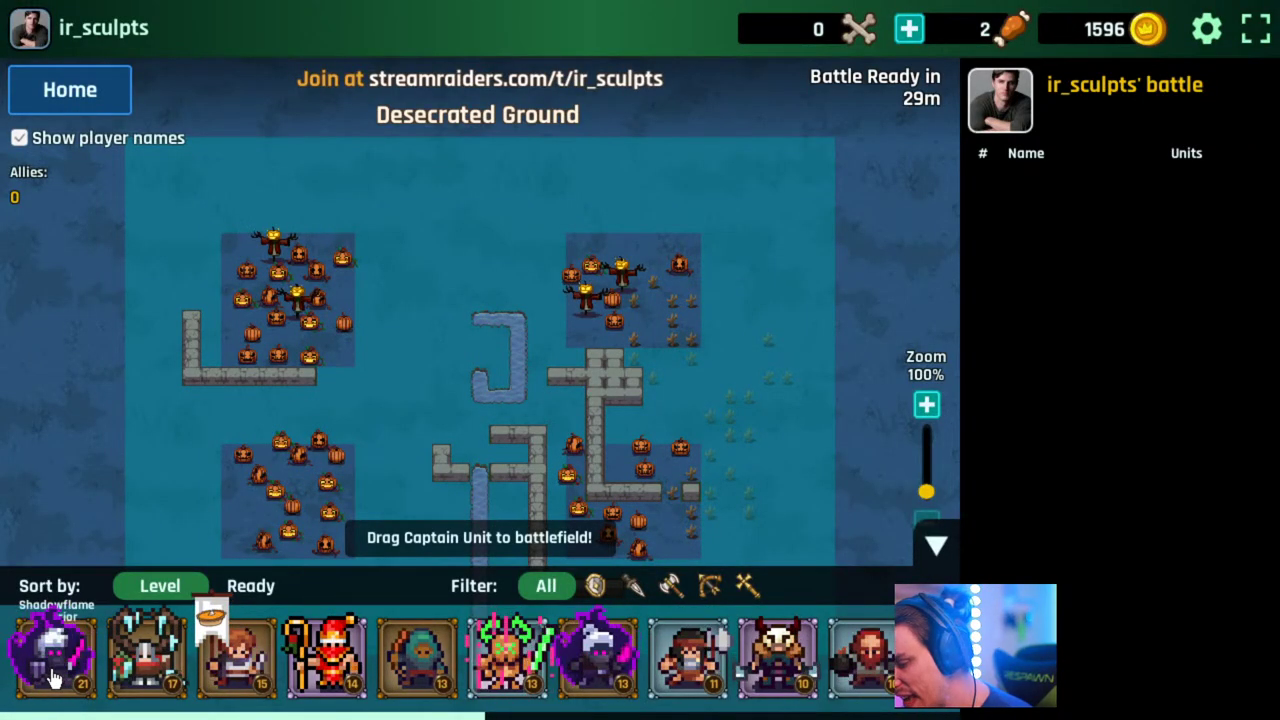
pyautogui.moveTo(50, 677); pyautogui.dragTo(300, 597)
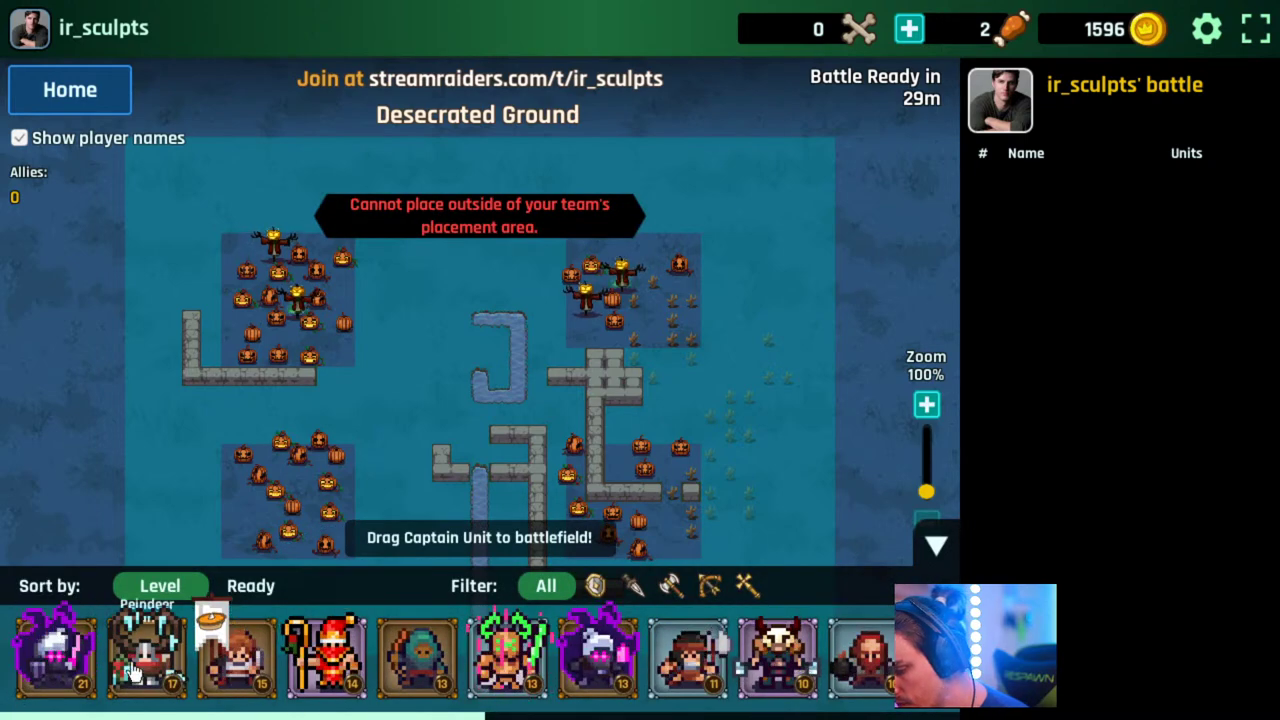
pyautogui.moveTo(117, 658); pyautogui.dragTo(403, 204)
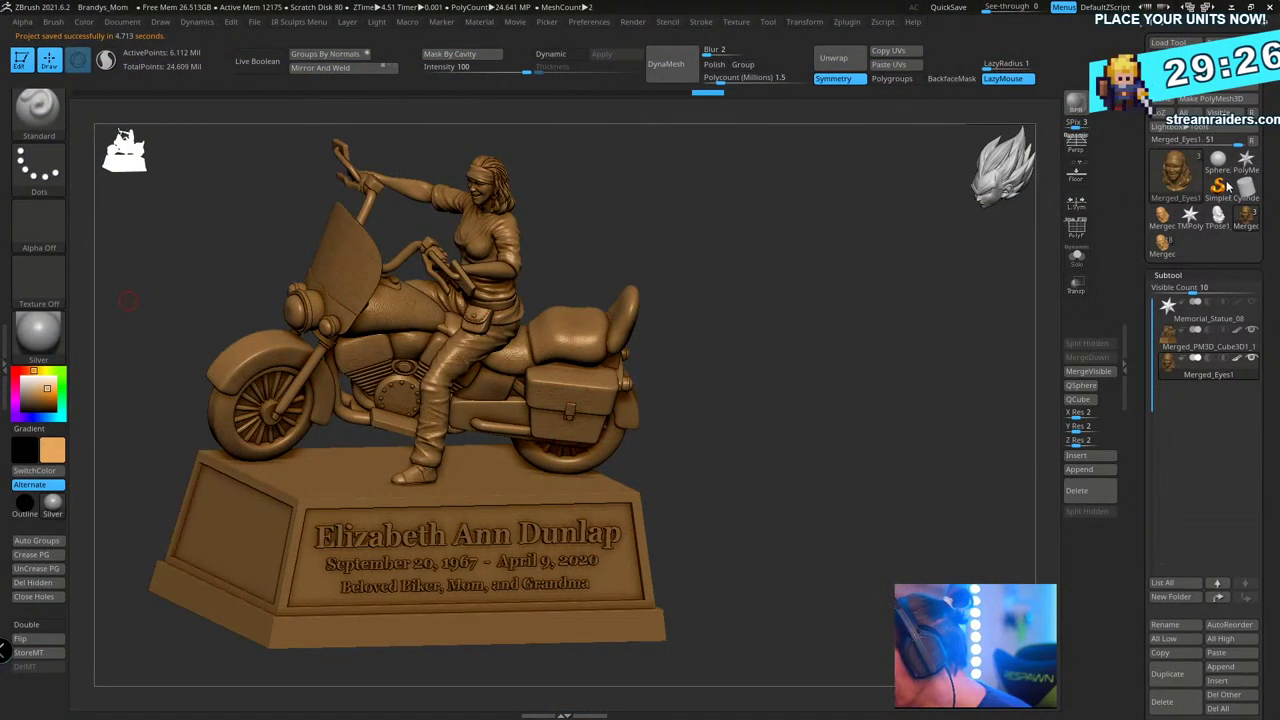
# - Switch to ZBrush, load the Sphere3D tool and give it the SkinShade4 material, viewed at a larger size
pyautogui.click(1217, 166)
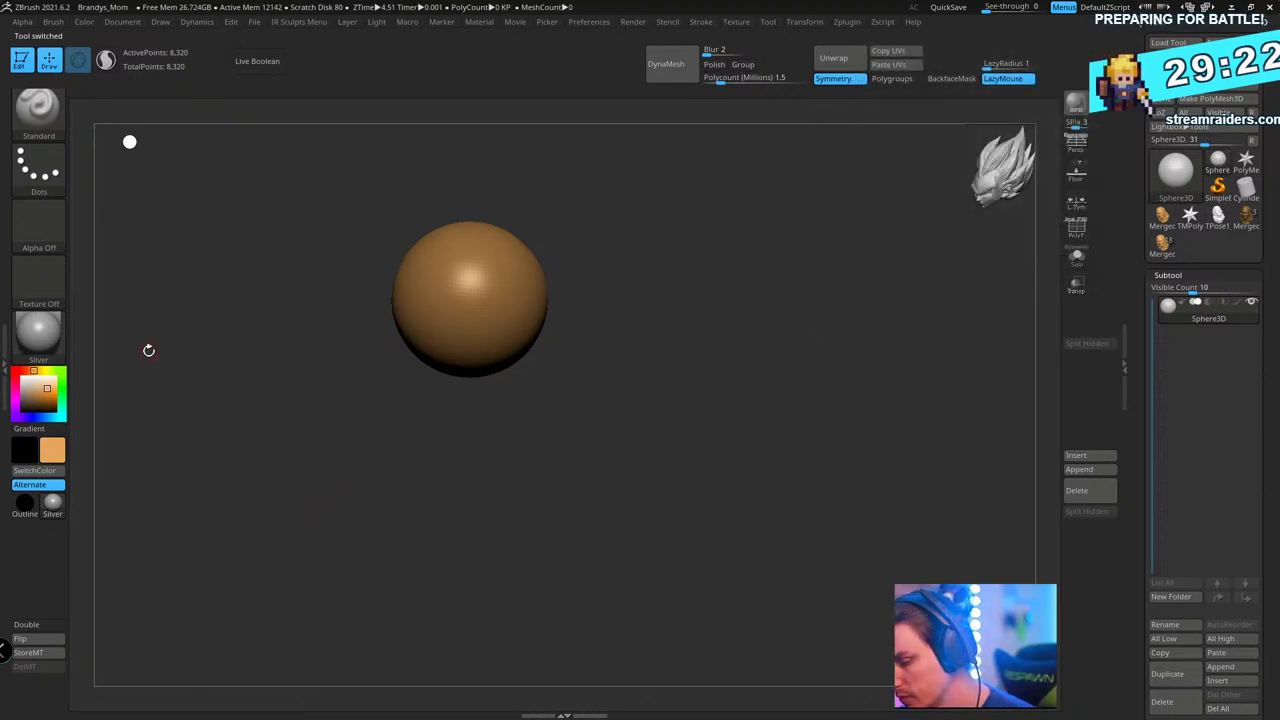
pyautogui.click(38, 332)
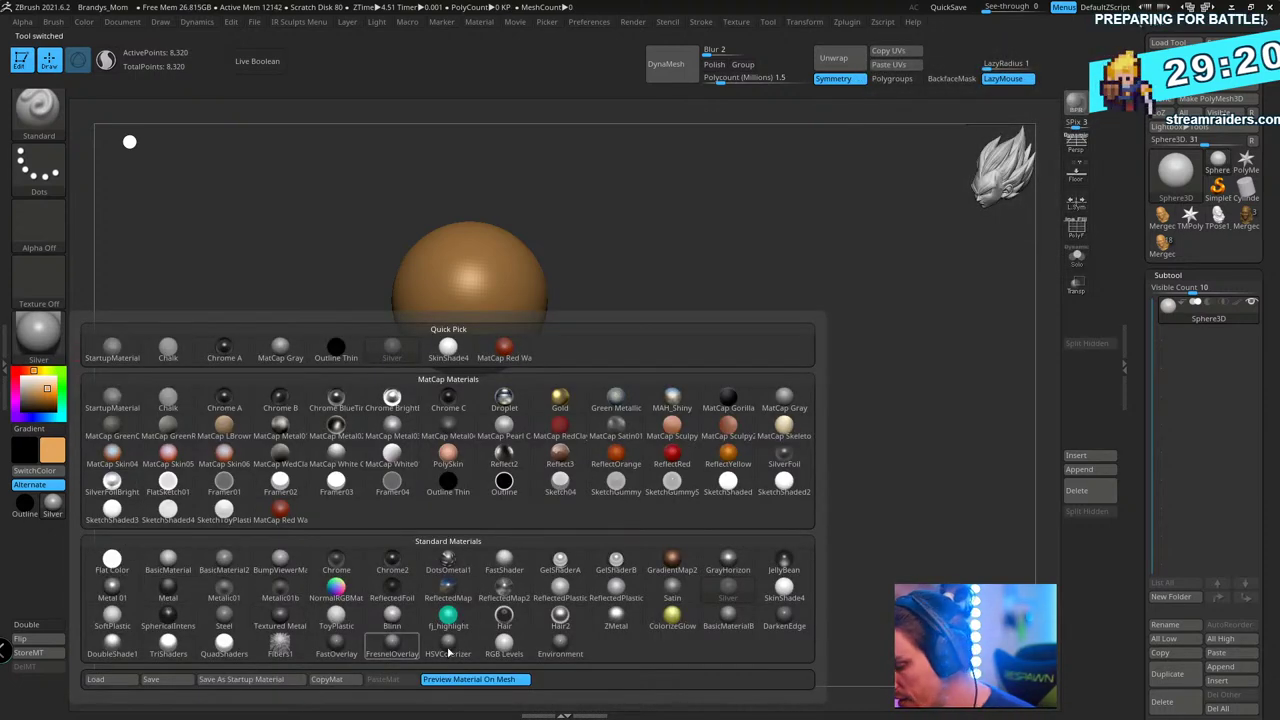
pyautogui.click(784, 592)
pyautogui.moveTo(606, 510); pyautogui.dragTo(652, 495)
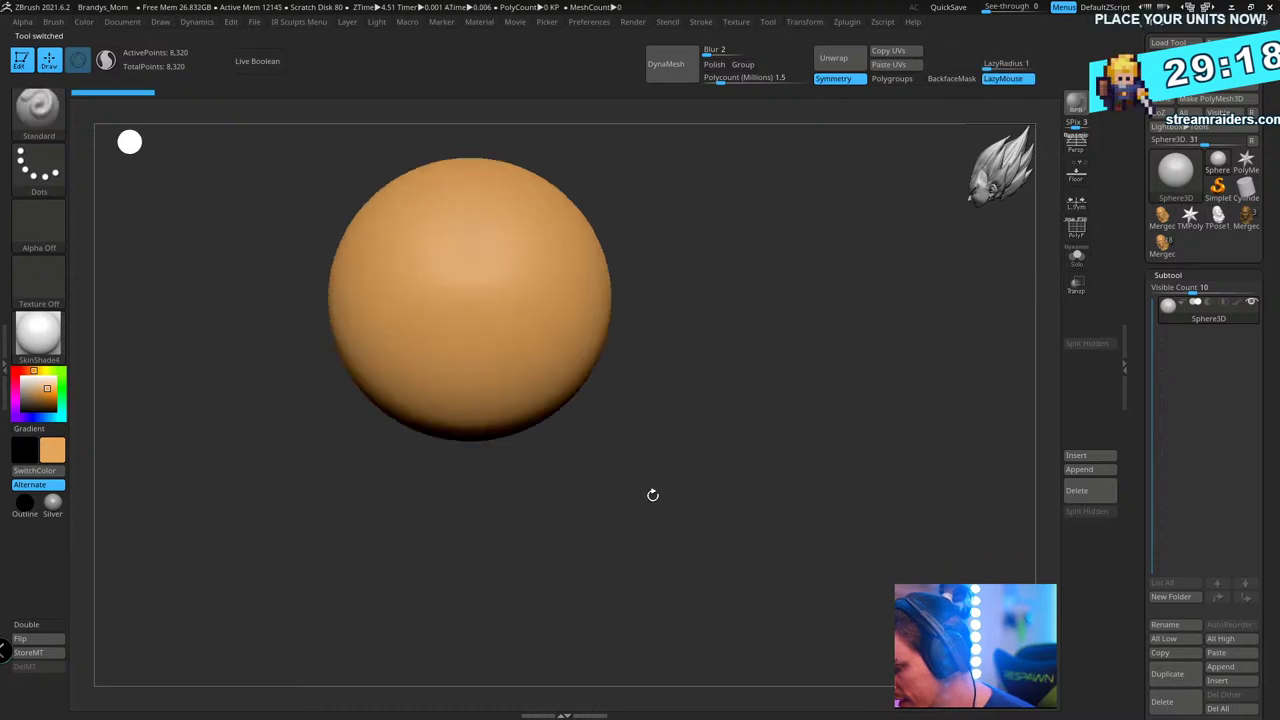
# - Change the sphere's material to BasicMaterial
pyautogui.click(38, 332)
pyautogui.click(166, 562)
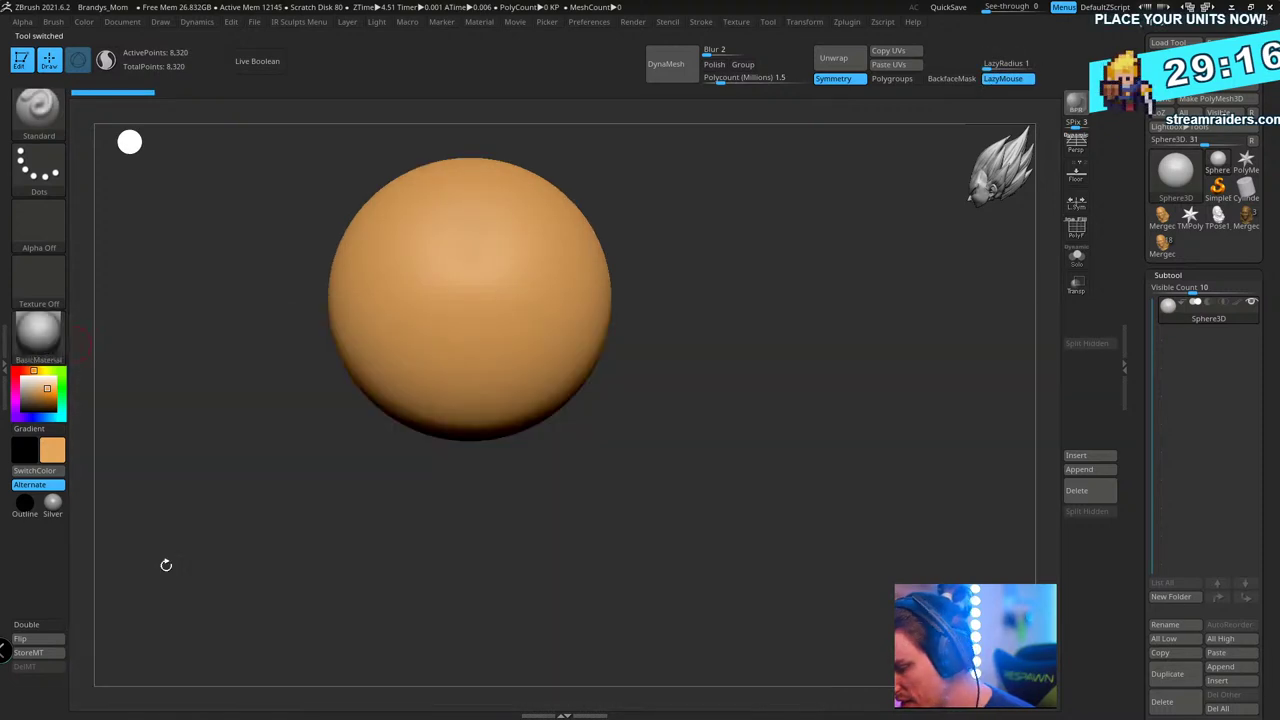
pyautogui.keyDown('alt'); pyautogui.moveTo(936, 438); pyautogui.dragTo(929, 414); pyautogui.keyUp('alt')
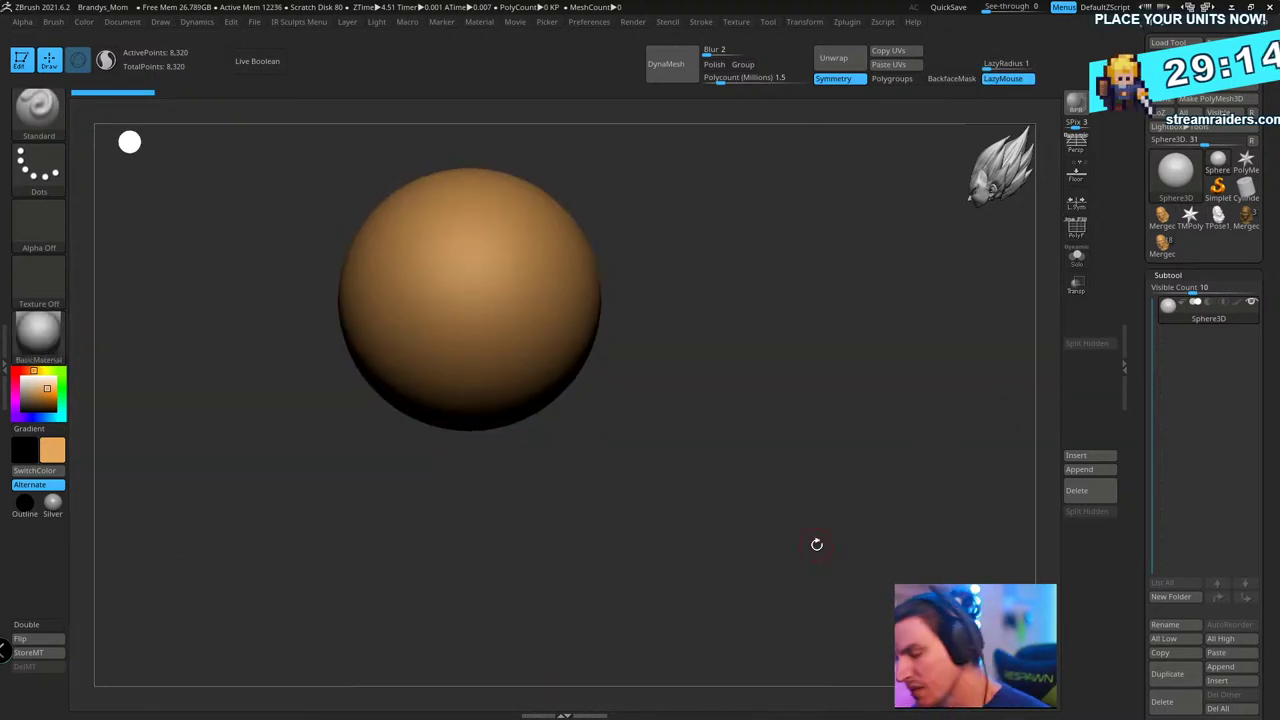
pyautogui.click(816, 544)
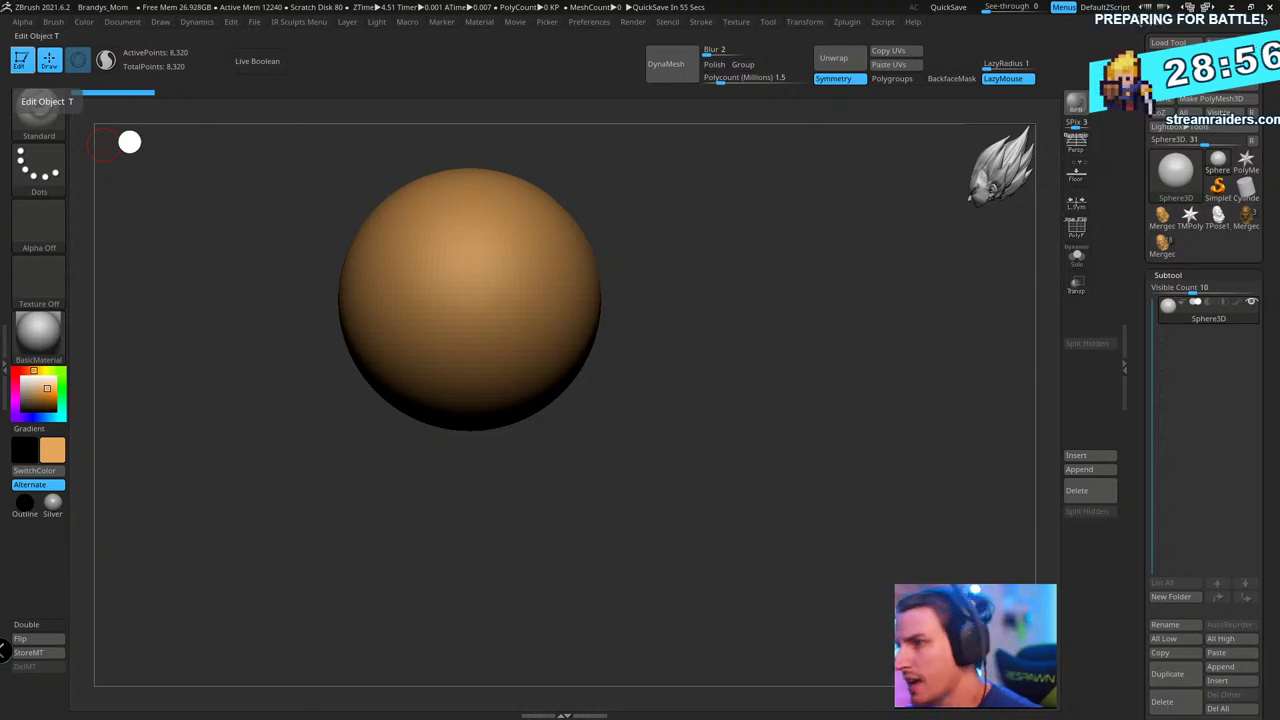
# - Switch to Firefox and search the web for "feet anatomy"
pyautogui.hotkey('alt', 'Tab')
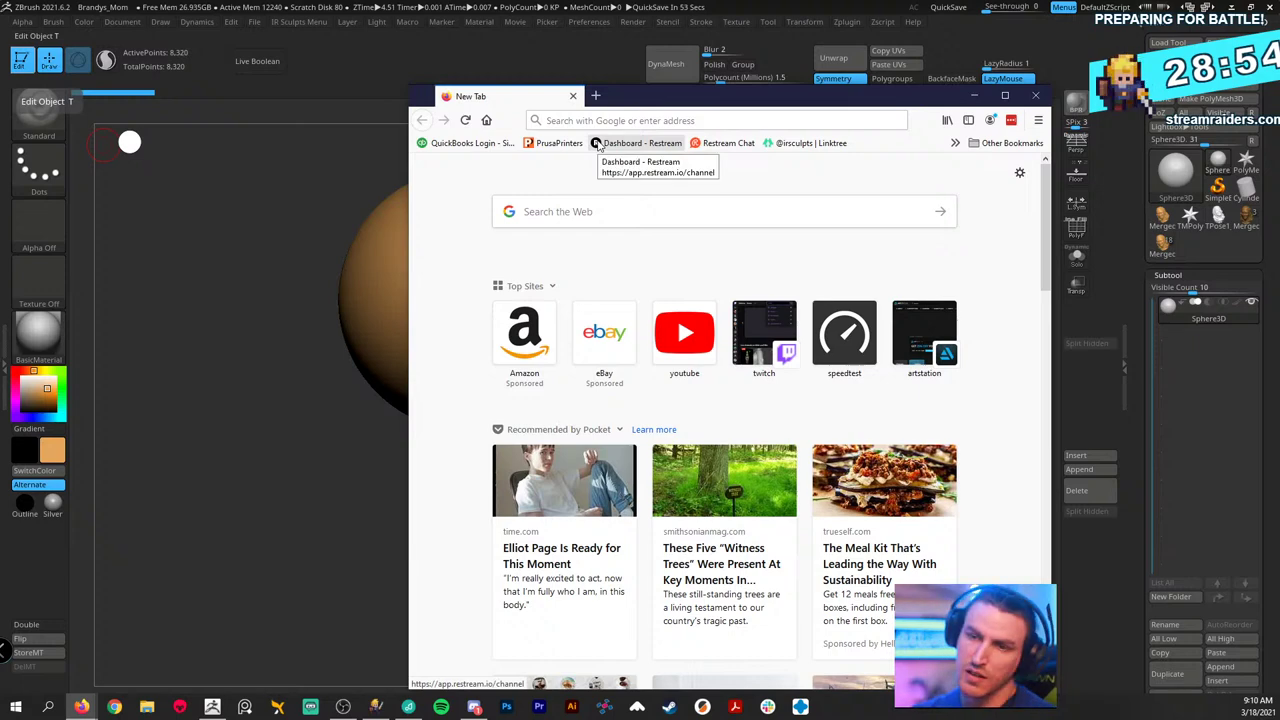
pyautogui.moveTo(790, 96); pyautogui.dragTo(585, 36)
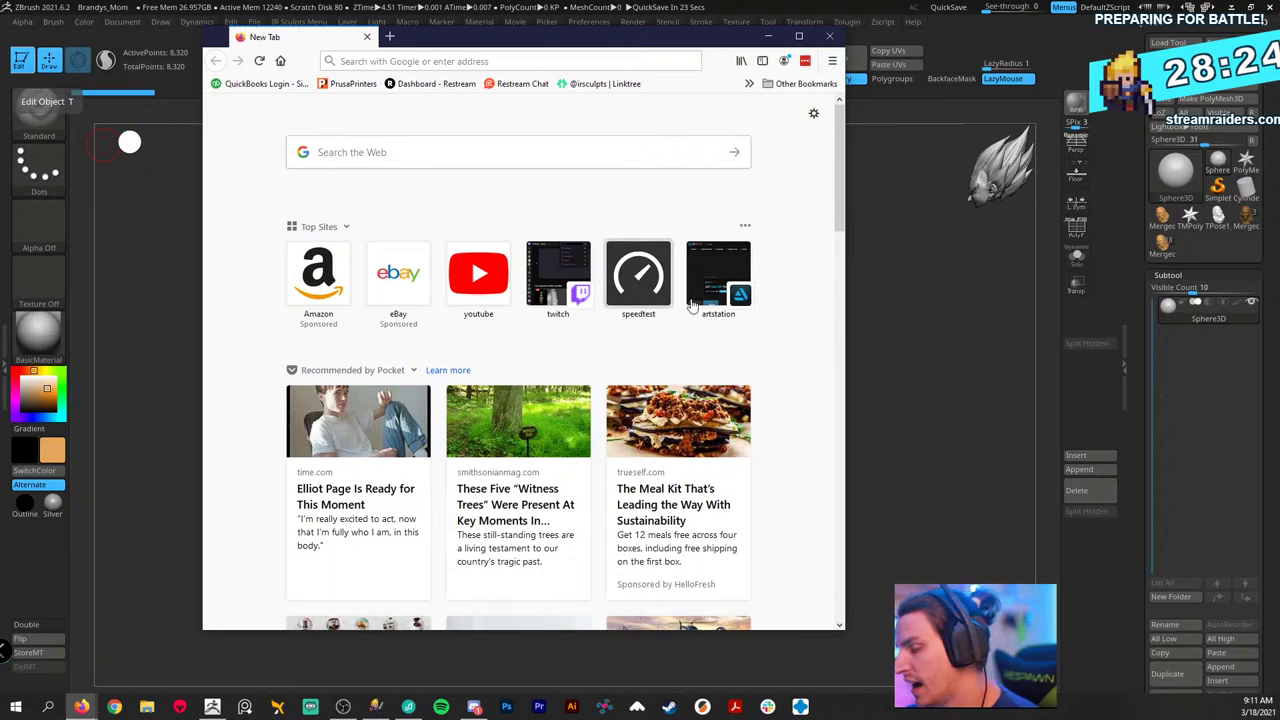
pyautogui.click(427, 152)
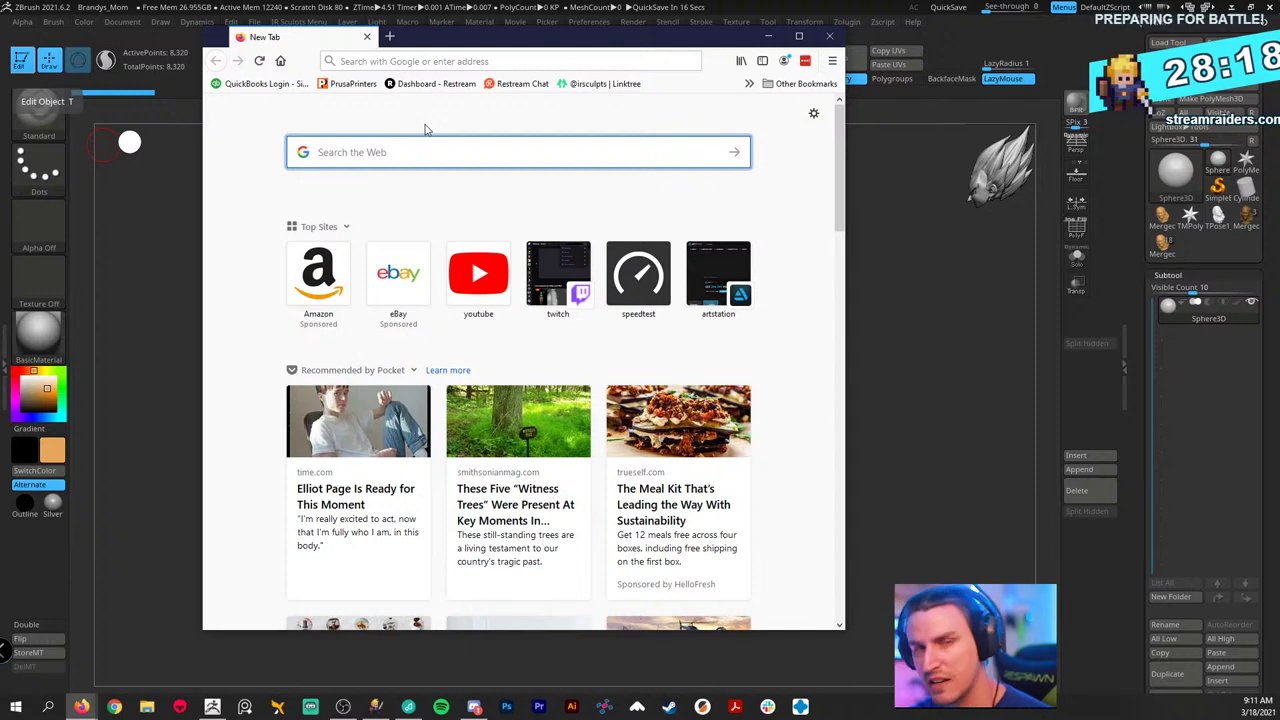
pyautogui.write('6')
pyautogui.press('BackSpace')
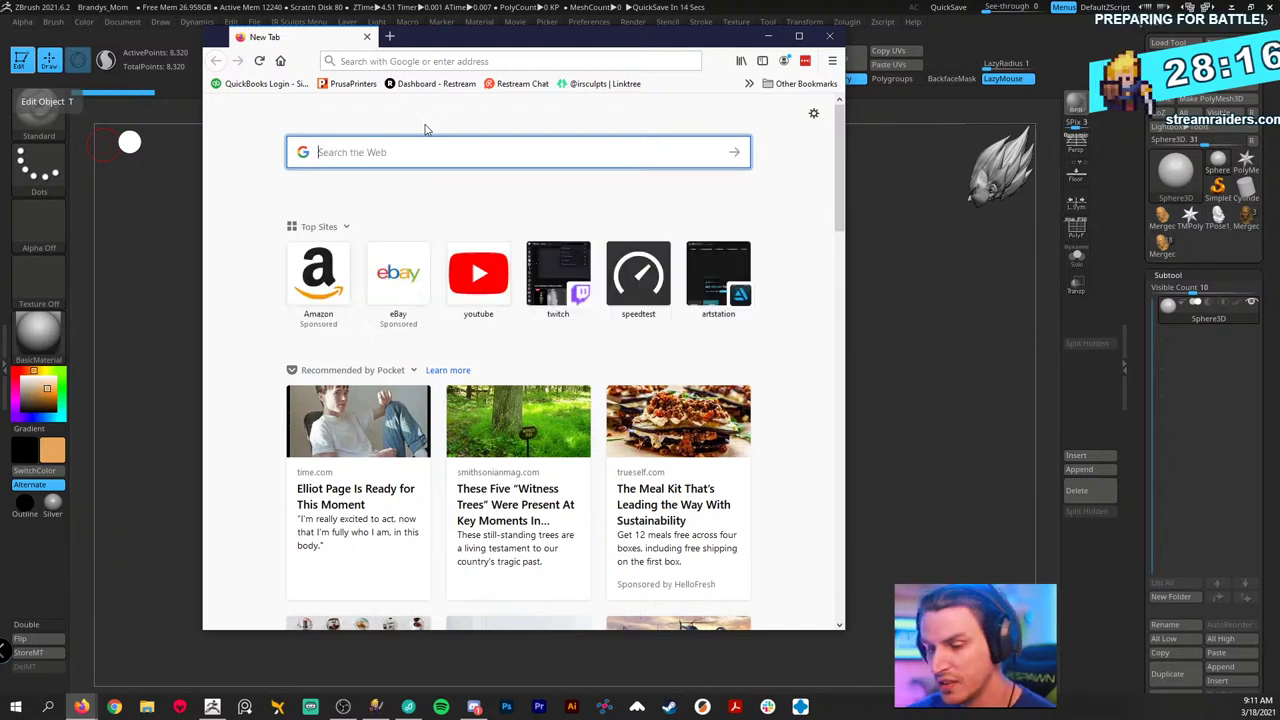
pyautogui.write('feet')
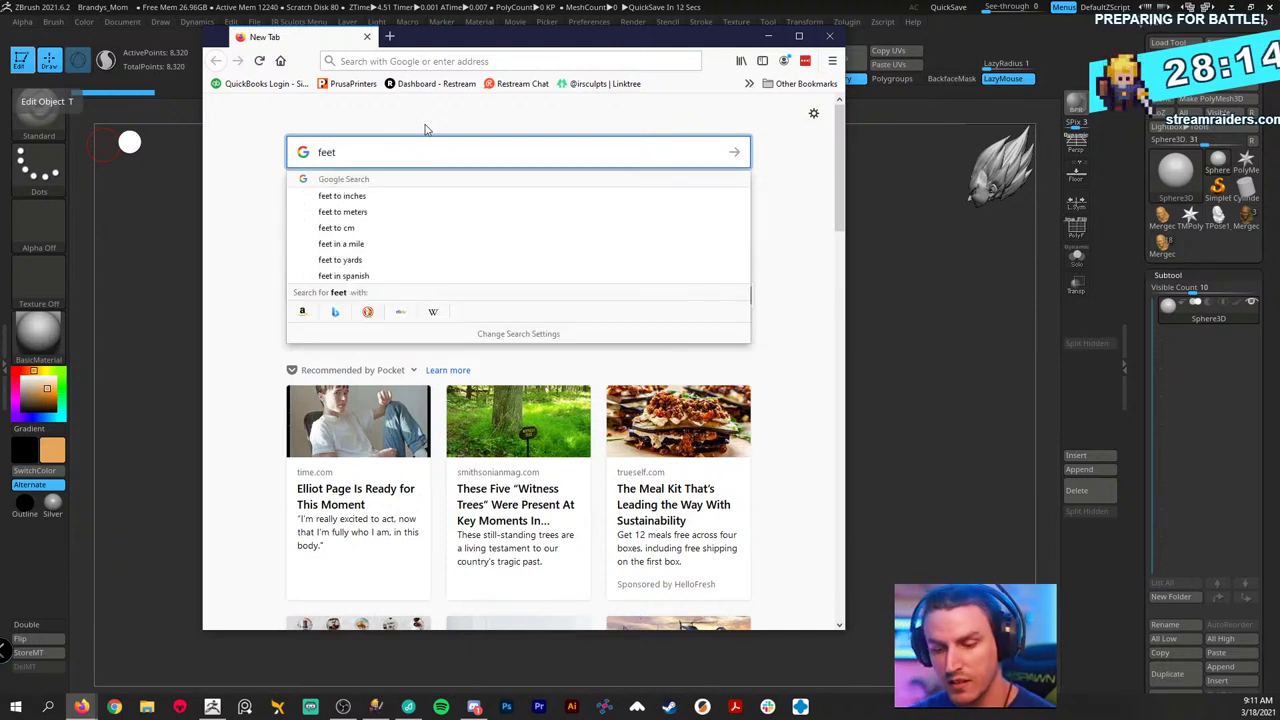
pyautogui.write(' anatomy')
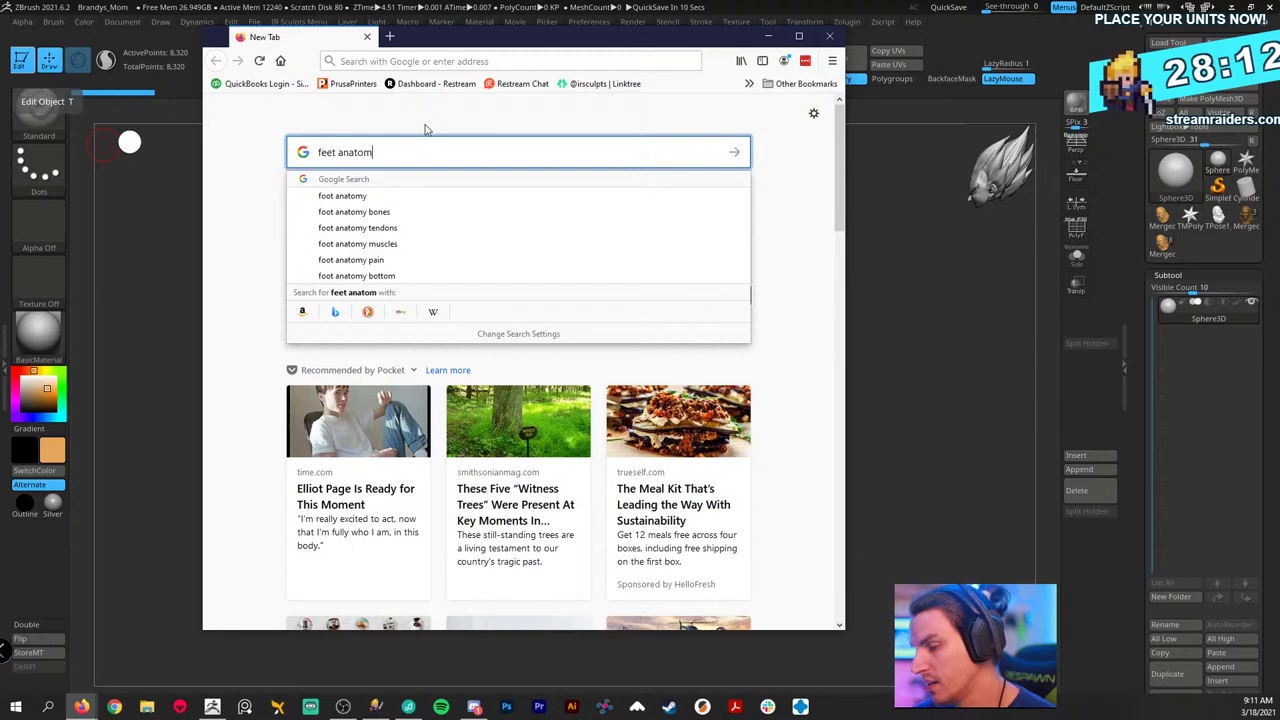
pyautogui.press('Return')
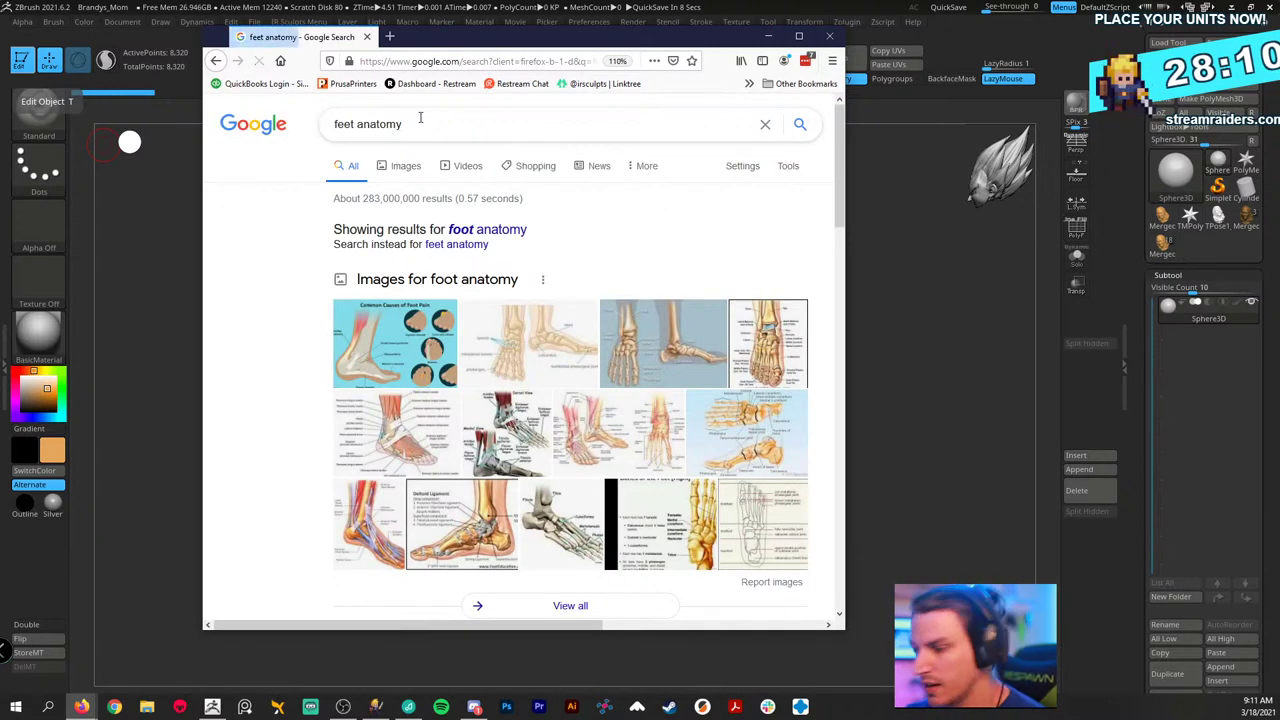
# - Show the image results for foot anatomy and look through them for reference pictures
pyautogui.click(397, 165)
pyautogui.scroll(-3, 640, 330)
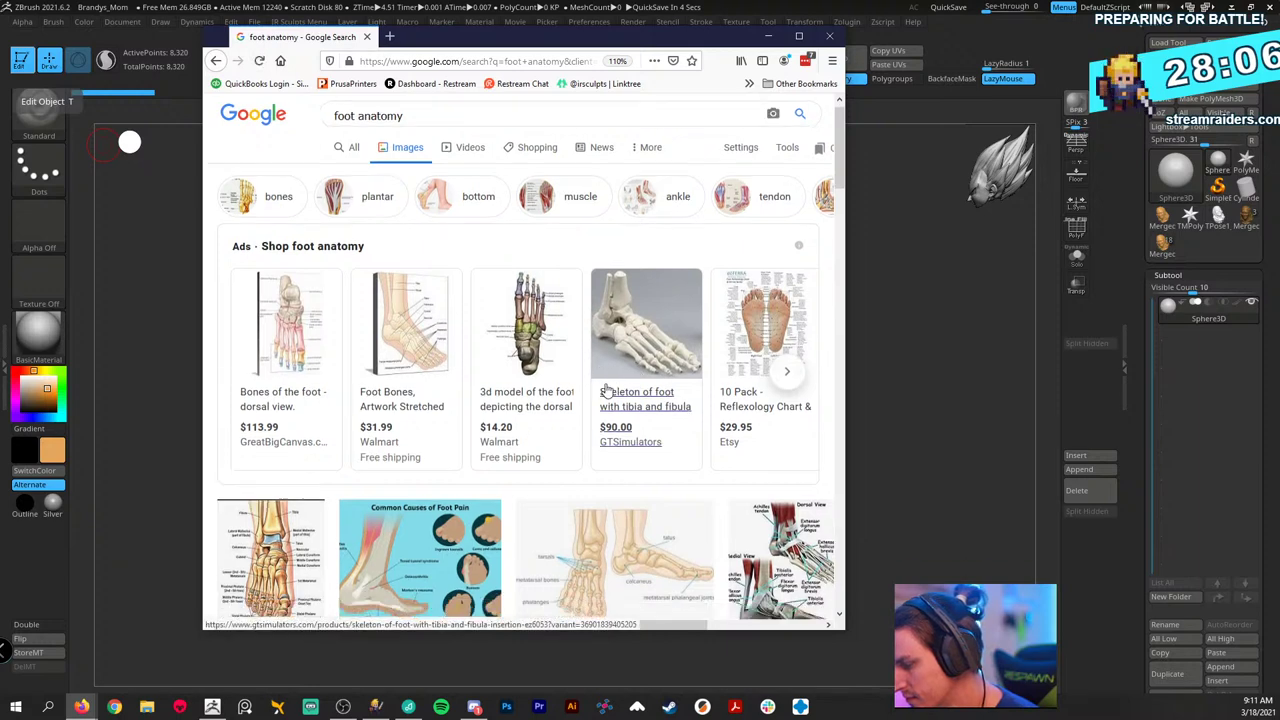
pyautogui.scroll(-5, 588, 428)
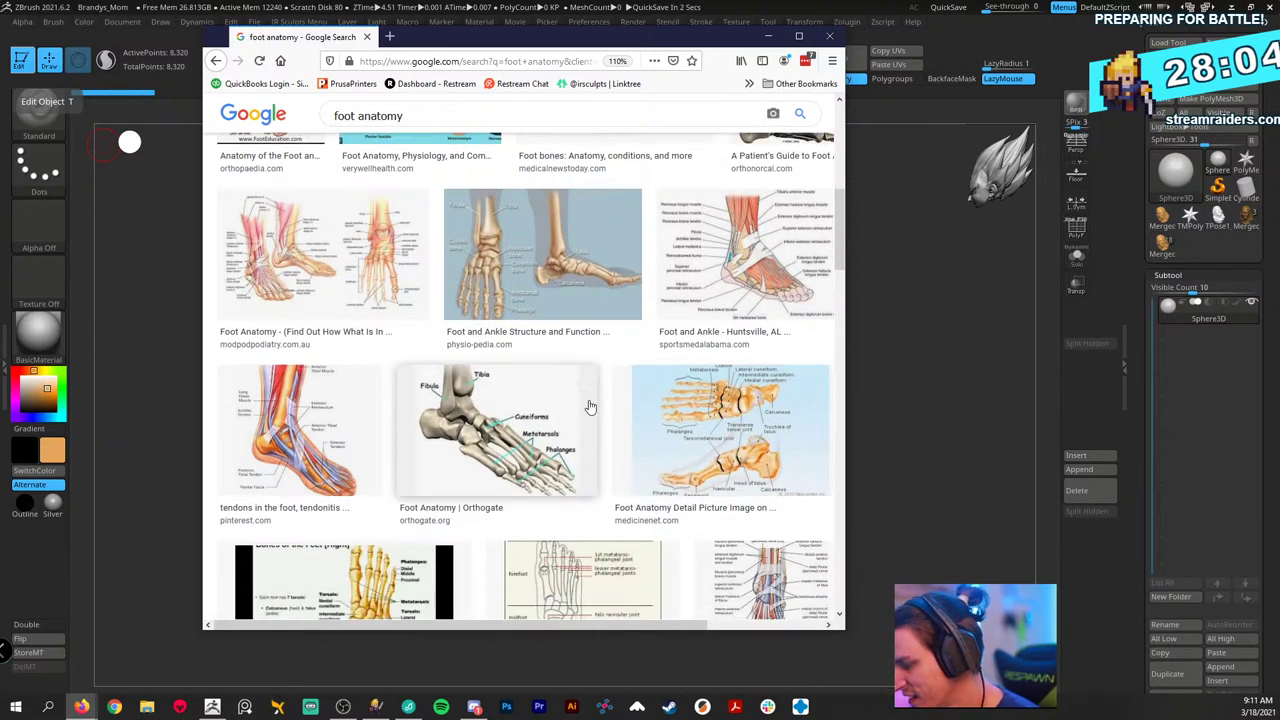
pyautogui.scroll(-4, 588, 412)
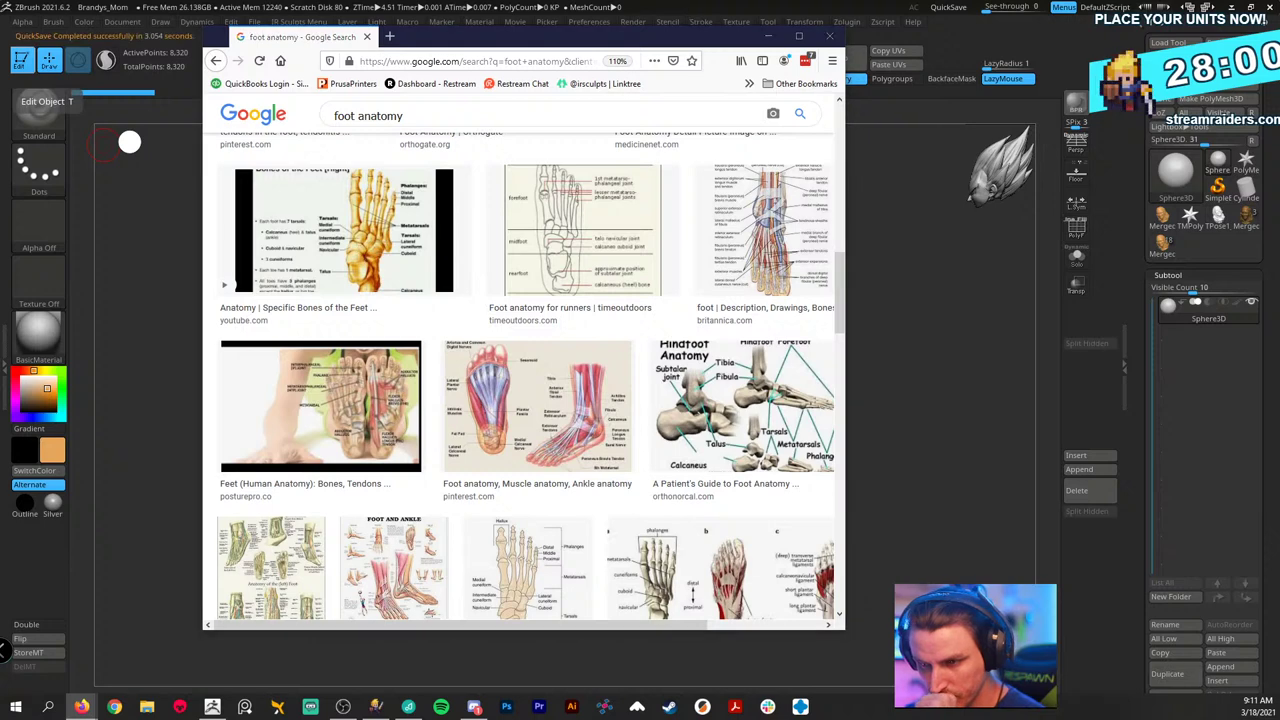
# - Open an empty PureRef board and arrange the browser window beside it
pyautogui.click(245, 707)
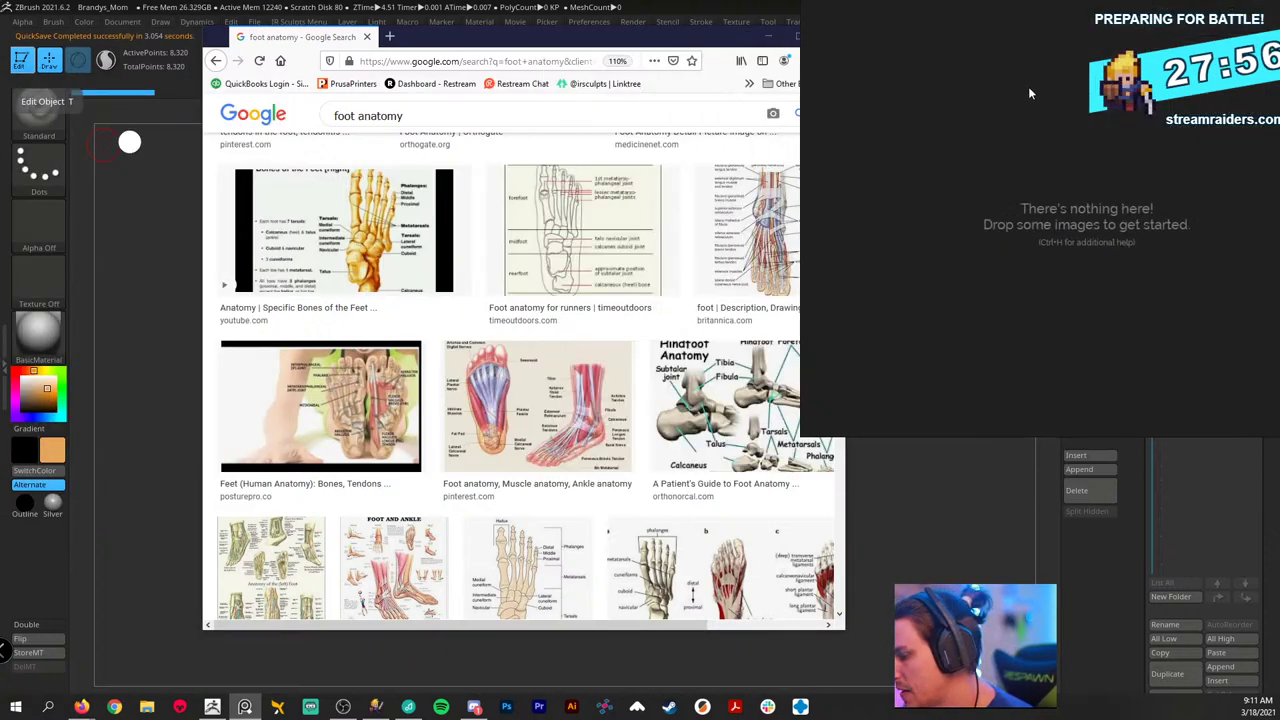
pyautogui.moveTo(441, 45); pyautogui.dragTo(266, 35)
# - Find the OrthoPaedia deltoid ligament diagram among the image results and add it to the PureRef board
pyautogui.scroll(-10, 405, 430)
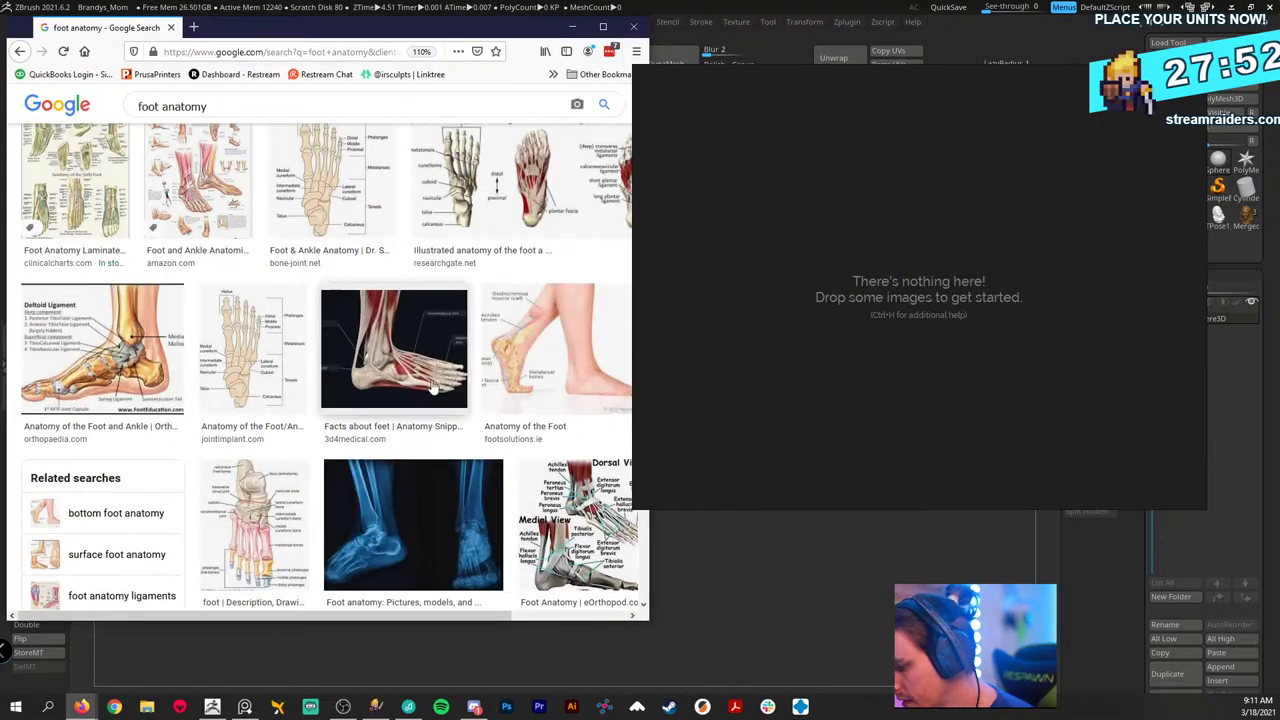
pyautogui.scroll(-2, 405, 430)
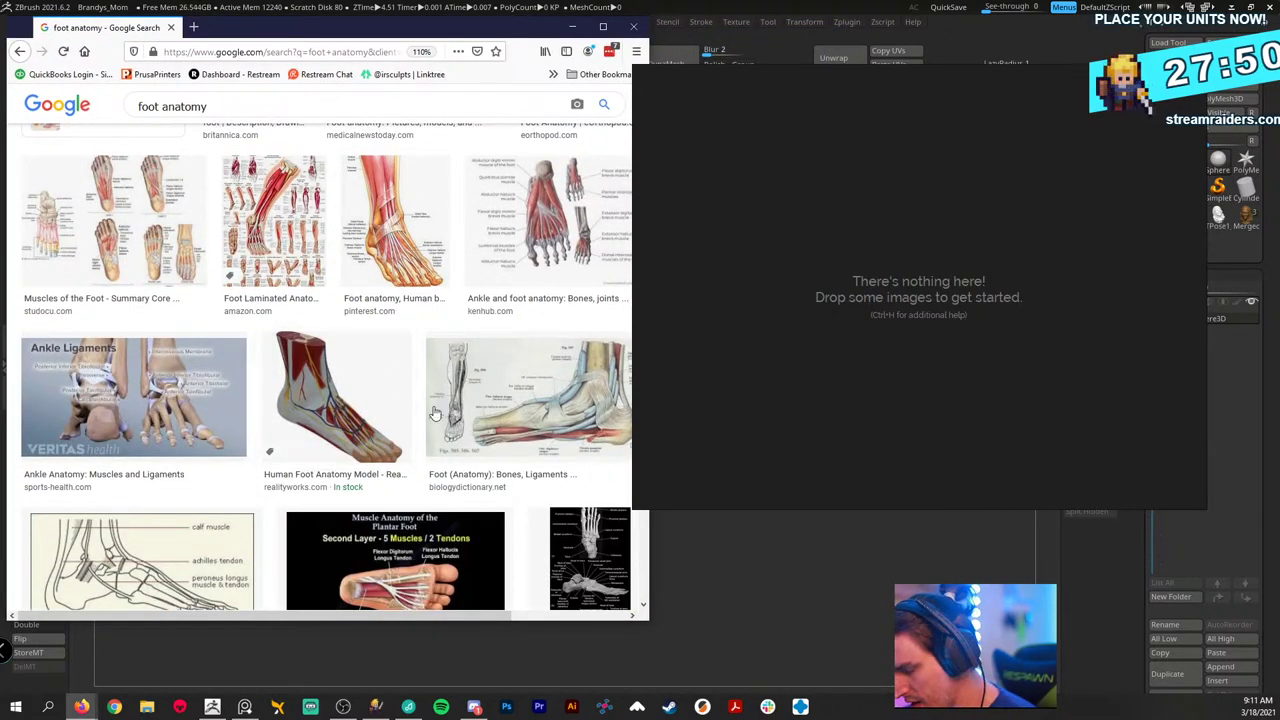
pyautogui.scroll(-2, 400, 405)
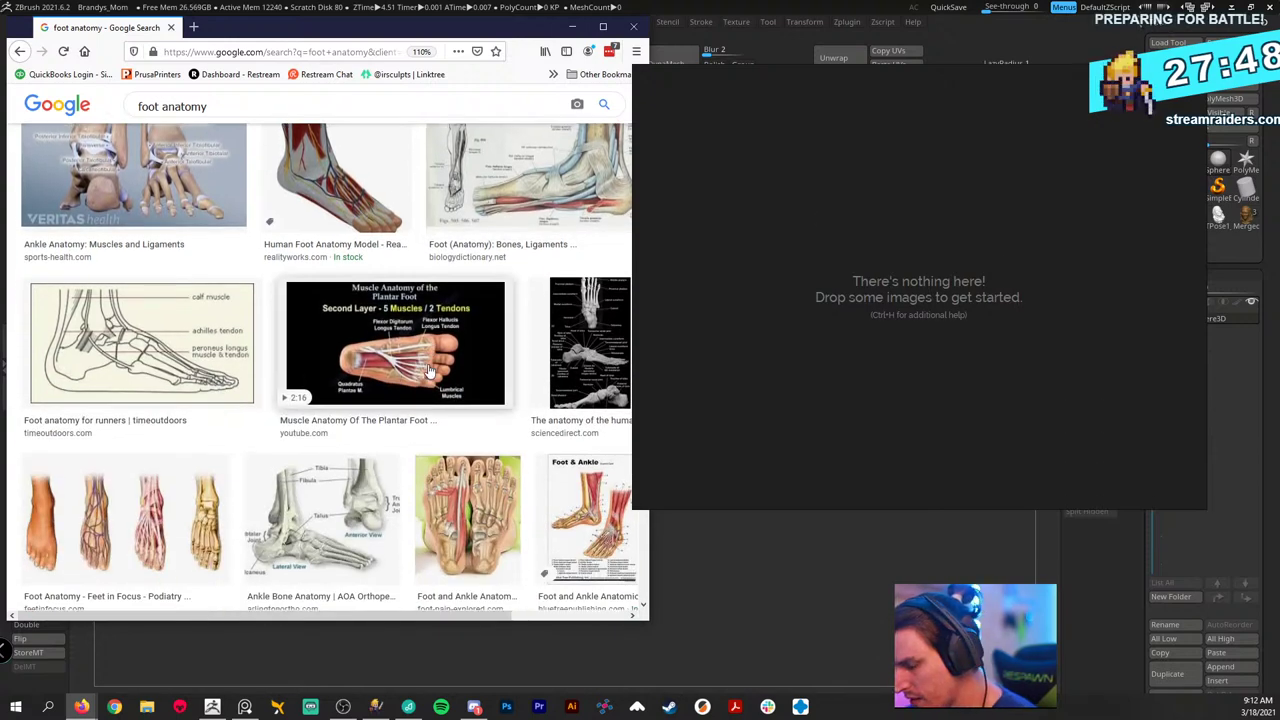
pyautogui.scroll(-2, 355, 397)
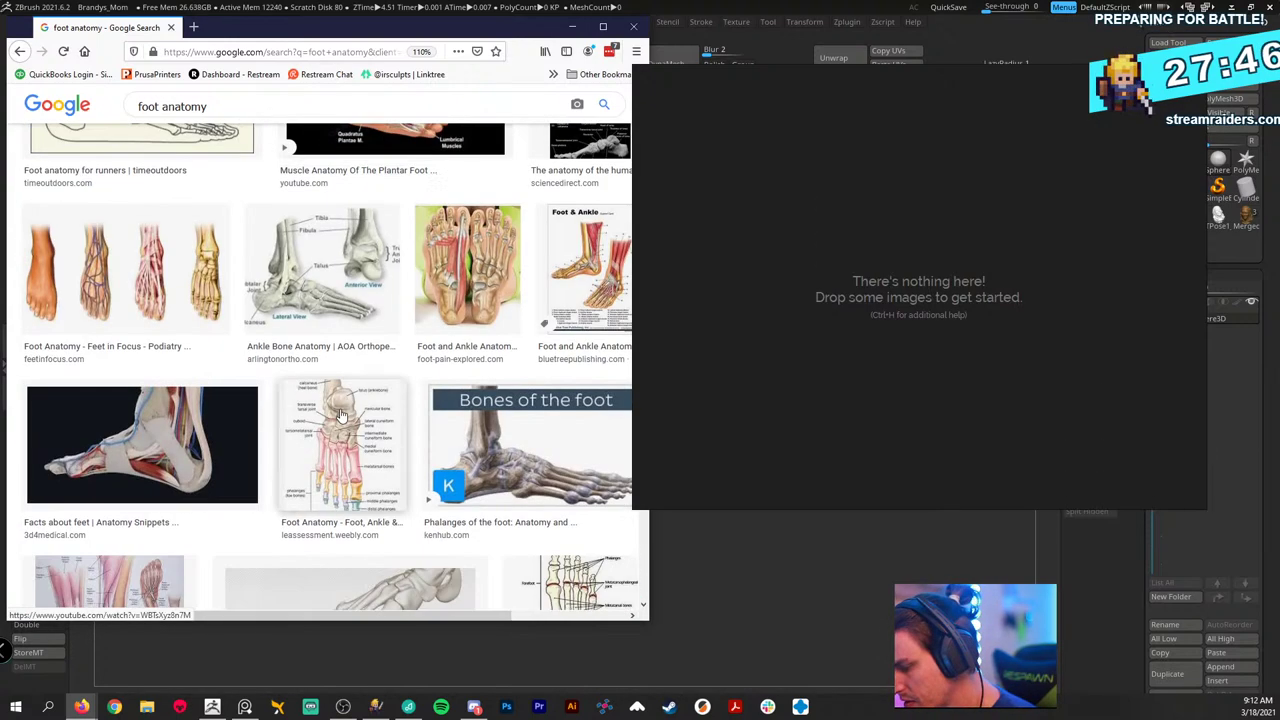
pyautogui.scroll(4, 333, 433)
pyautogui.scroll(3, 333, 433)
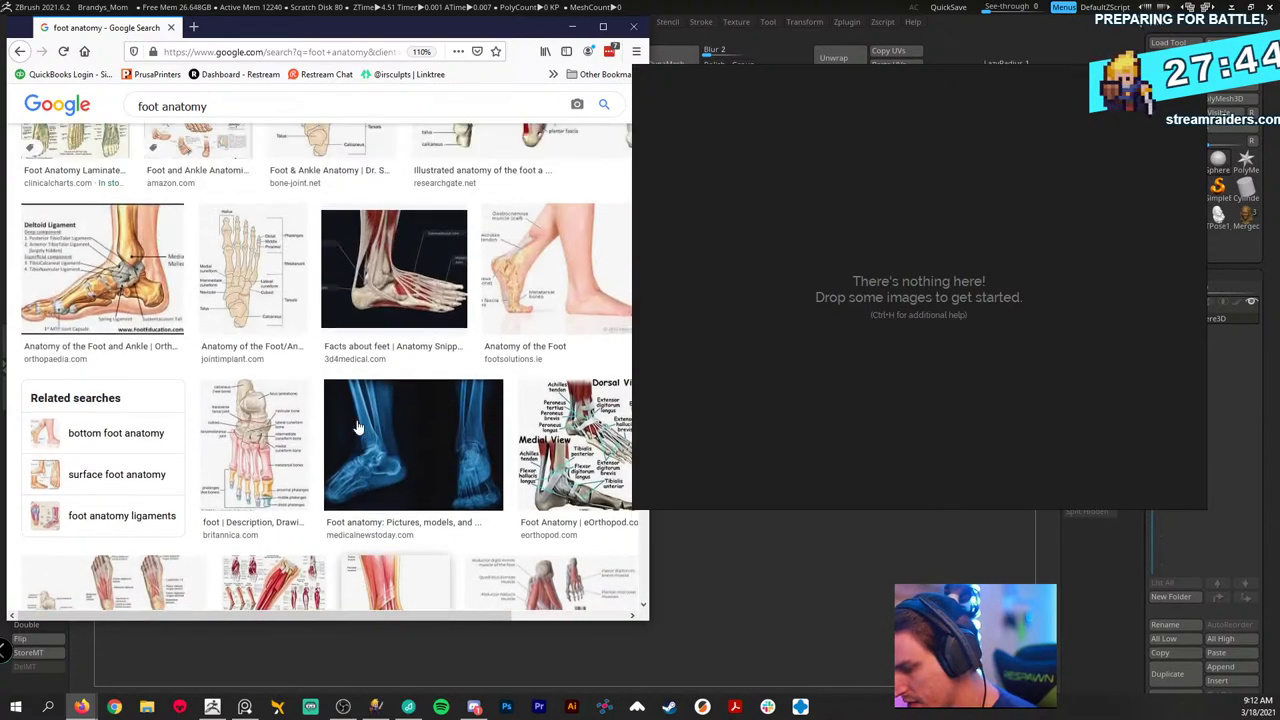
pyautogui.scroll(1, 270, 413)
pyautogui.click(100, 350)
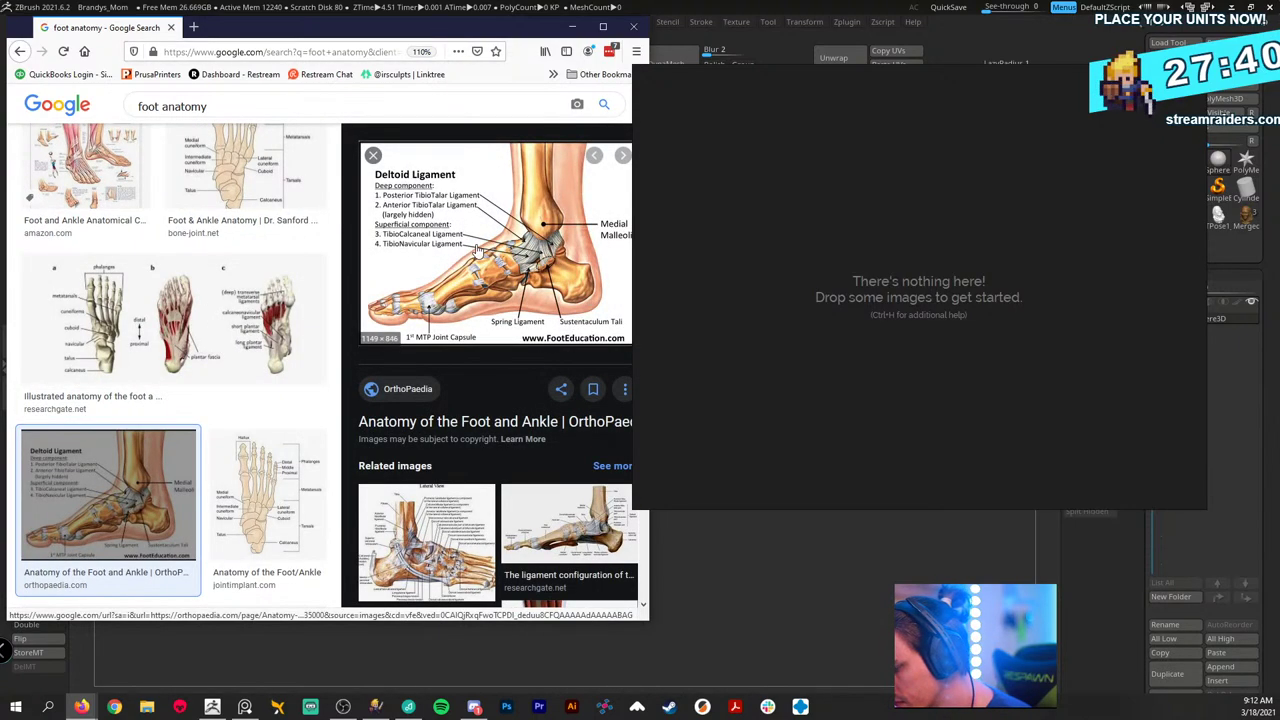
pyautogui.moveTo(475, 250); pyautogui.dragTo(872, 221)
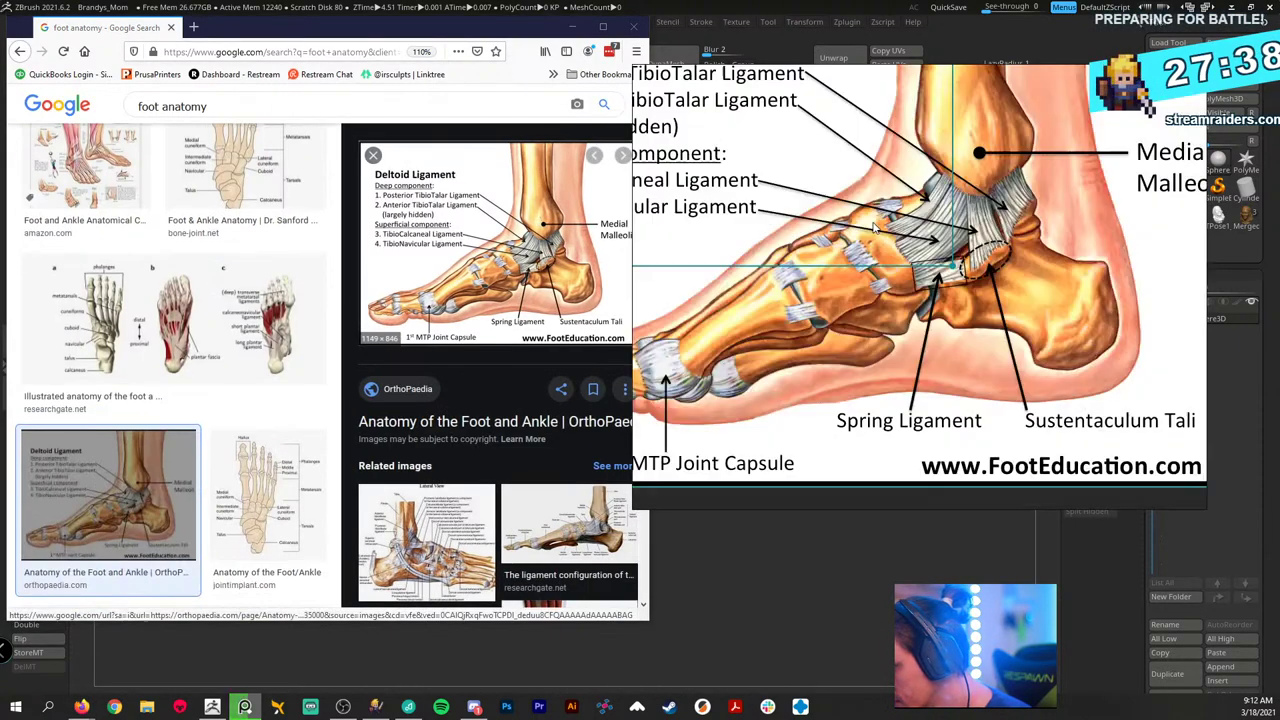
pyautogui.moveTo(842, 288); pyautogui.dragTo(921, 252)
pyautogui.scroll(-3, 460, 397)
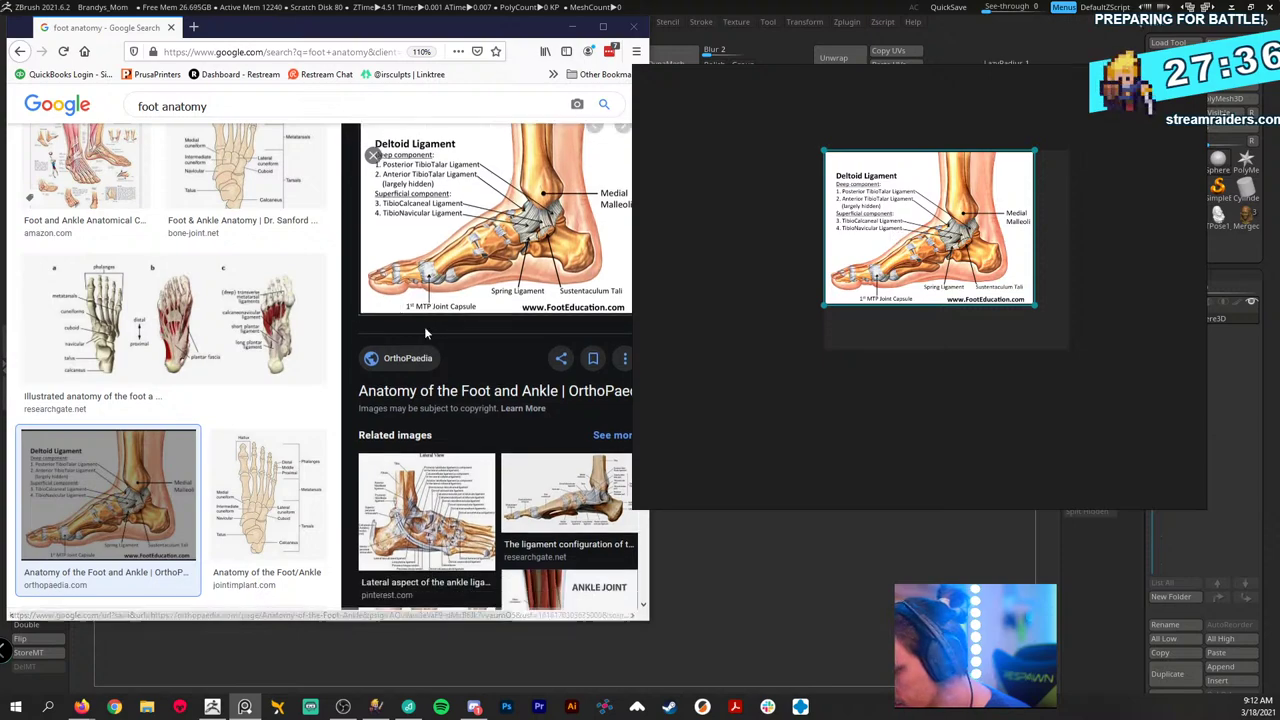
# - Add the Amazon "Foot & Ankle" anatomical poster from the related images to the board, beside the deltoid ligament diagram
pyautogui.scroll(-3, 460, 397)
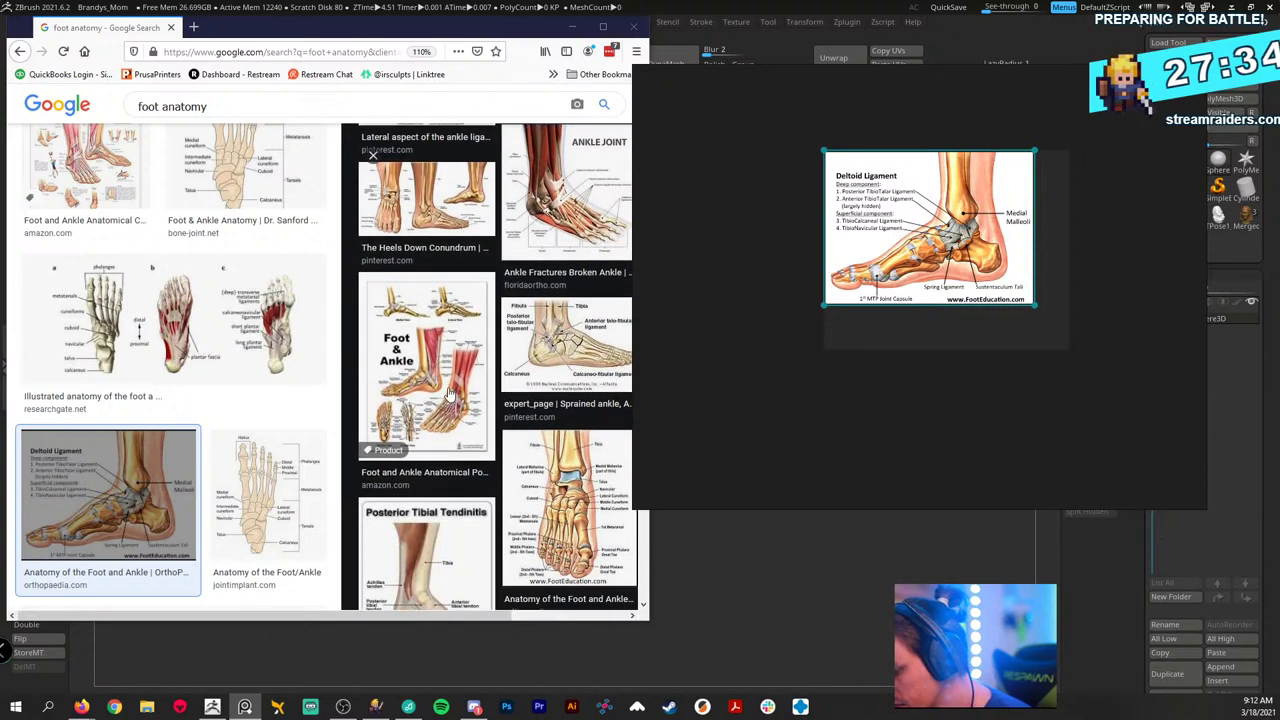
pyautogui.click(445, 330)
pyautogui.moveTo(965, 243); pyautogui.dragTo(1070, 225)
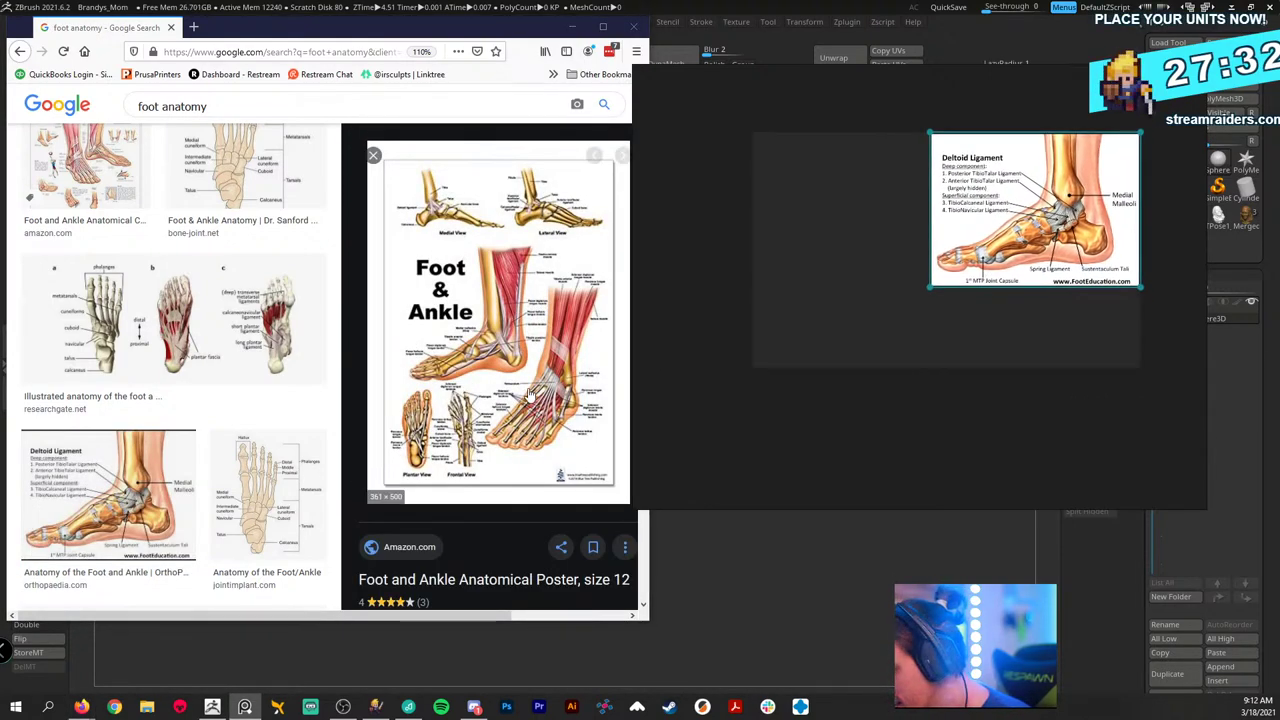
pyautogui.moveTo(500, 325); pyautogui.dragTo(896, 468)
pyautogui.click(773, 300)
pyautogui.moveTo(842, 400); pyautogui.dragTo(842, 295)
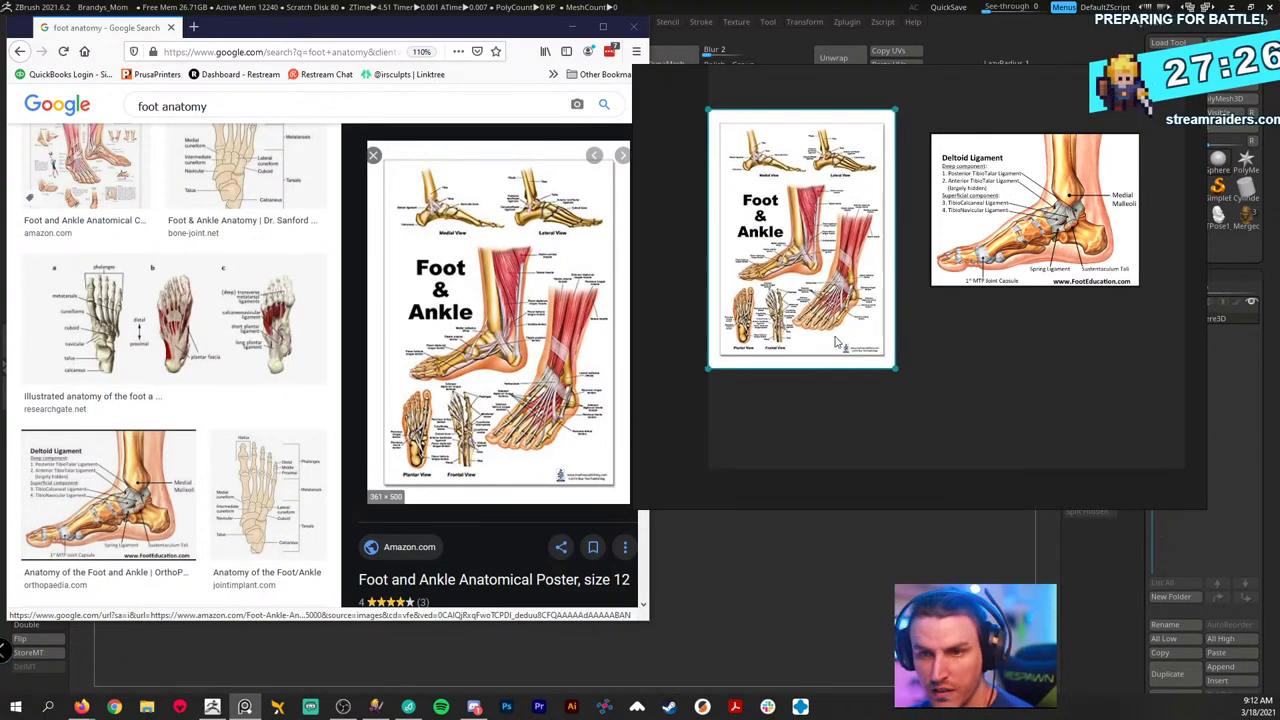
# - Rearrange the reference board so the "Foot & Ankle" poster sits directly below the deltoid ligament diagram
pyautogui.scroll(-5, 477, 343)
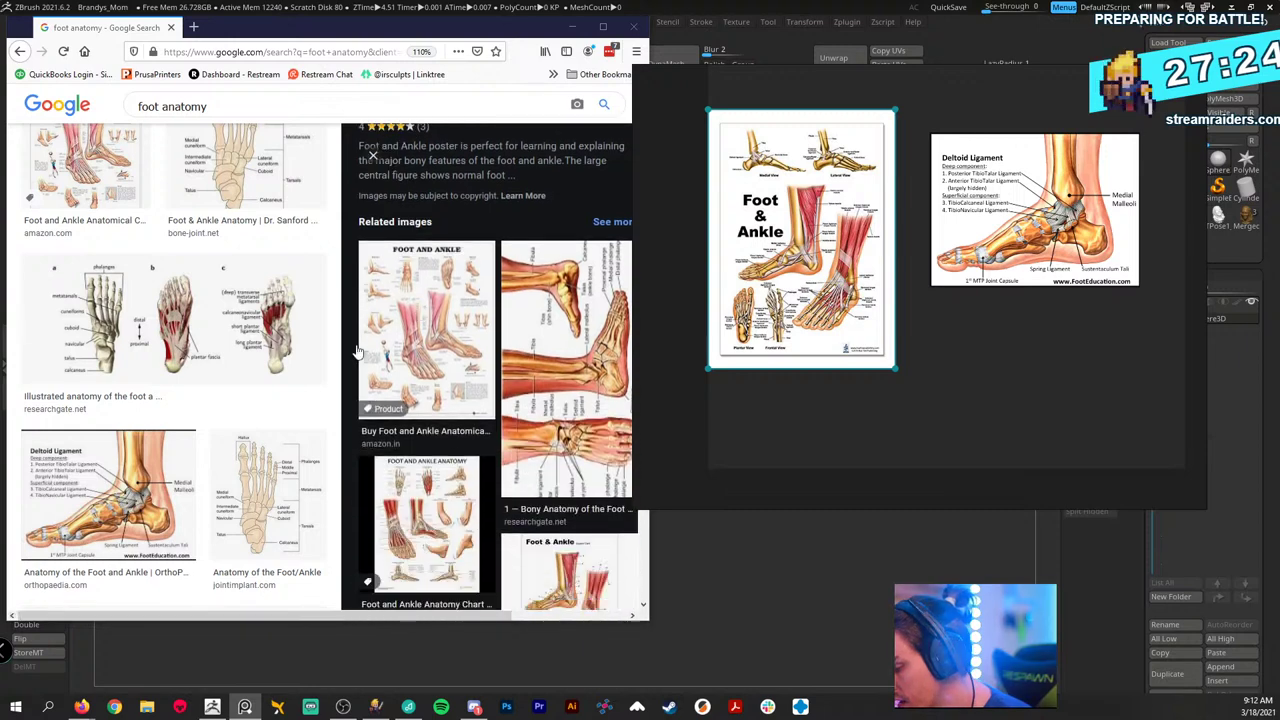
pyautogui.moveTo(1027, 240); pyautogui.dragTo(1060, 184)
pyautogui.moveTo(832, 264); pyautogui.dragTo(1110, 385)
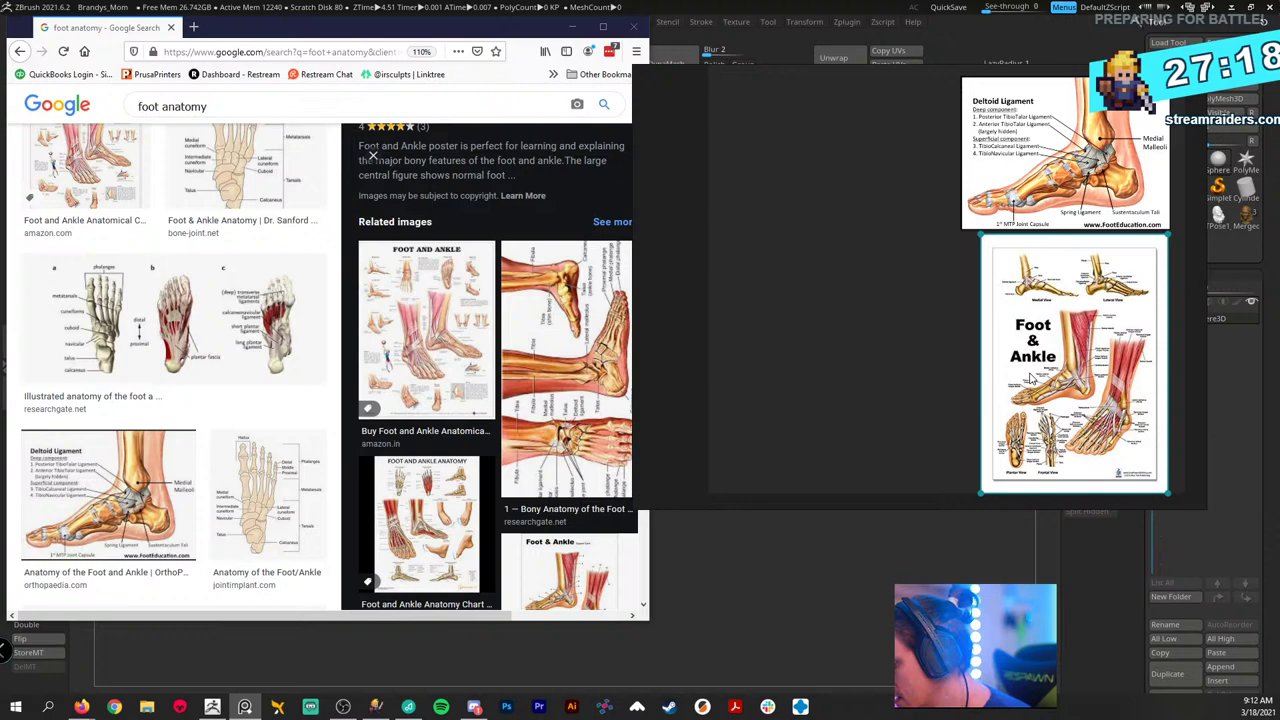
# - Add the Amazon.in "FOOT AND ANKLE" anatomical chart from the related images to the empty side of the board
pyautogui.click(397, 362)
pyautogui.moveTo(470, 330); pyautogui.dragTo(748, 206)
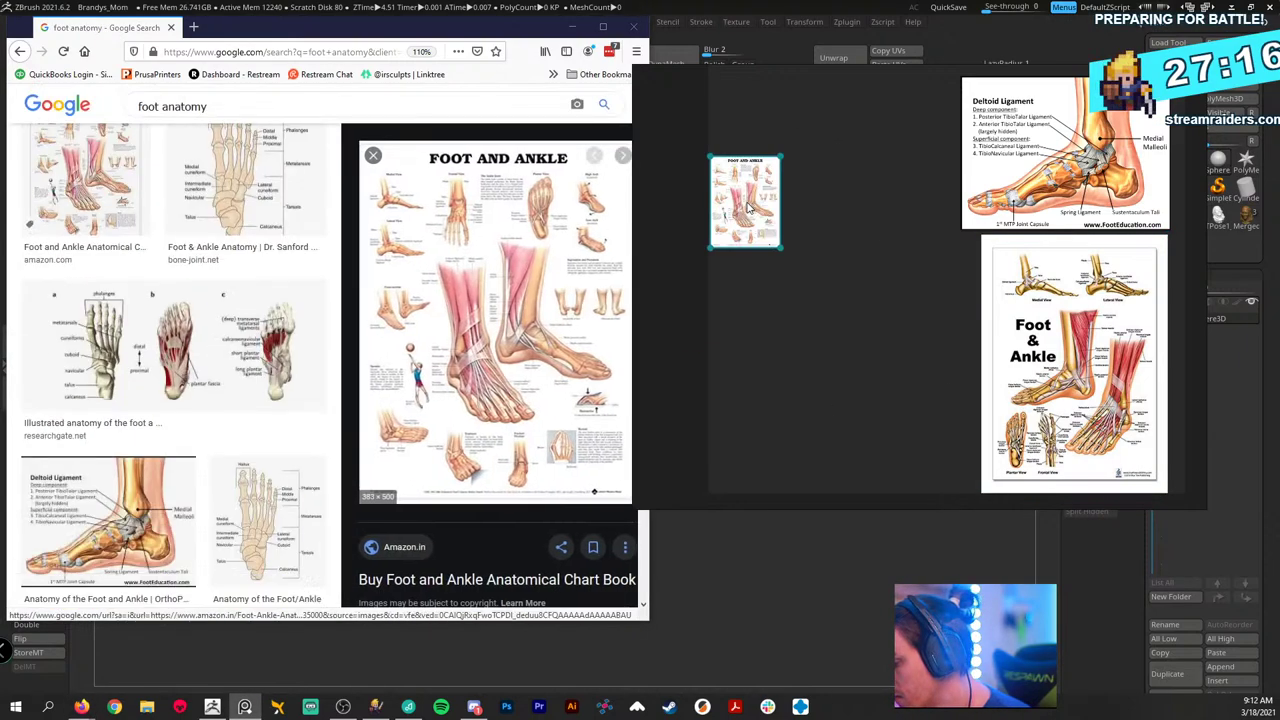
# - Enlarge the "FOOT AND ANKLE" chart on the board and line its top edge up with the deltoid ligament diagram
pyautogui.moveTo(781, 248); pyautogui.dragTo(952, 488)
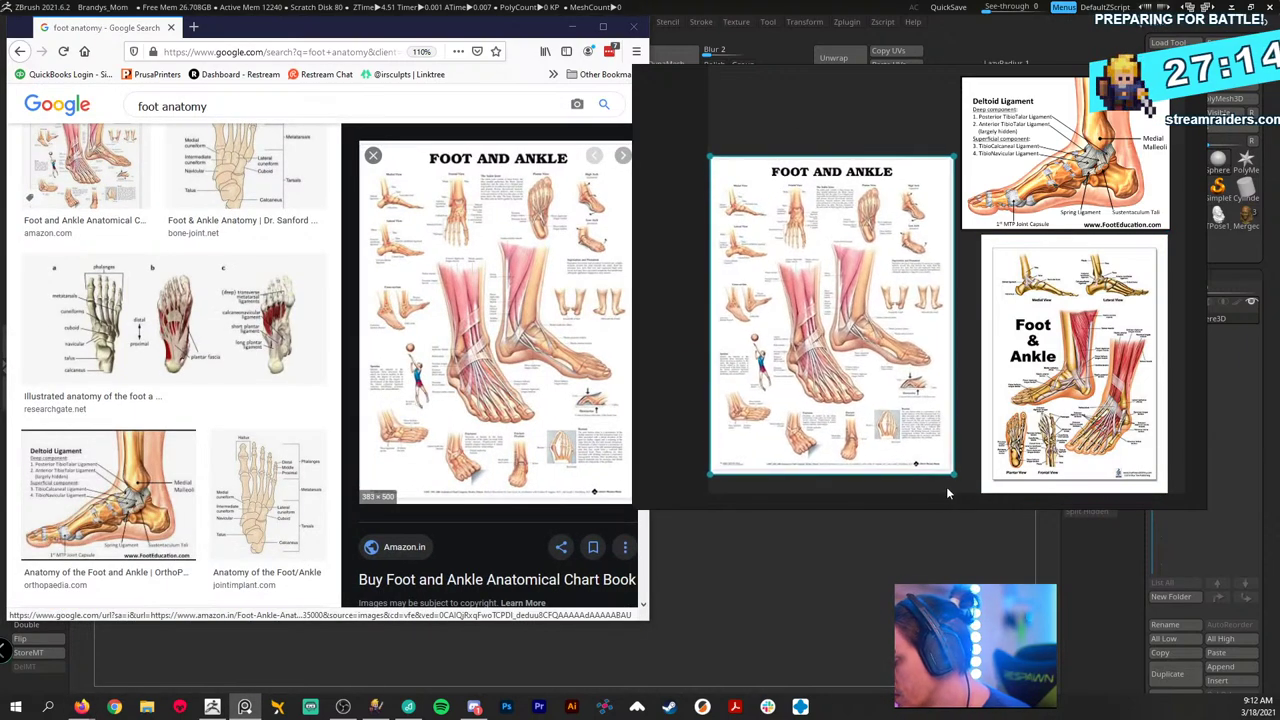
pyautogui.moveTo(855, 415); pyautogui.dragTo(851, 331)
# - Look through the related images and examine the enlarged "FOOT AND ANKLE" chart up close on the board
pyautogui.scroll(-5, 491, 366)
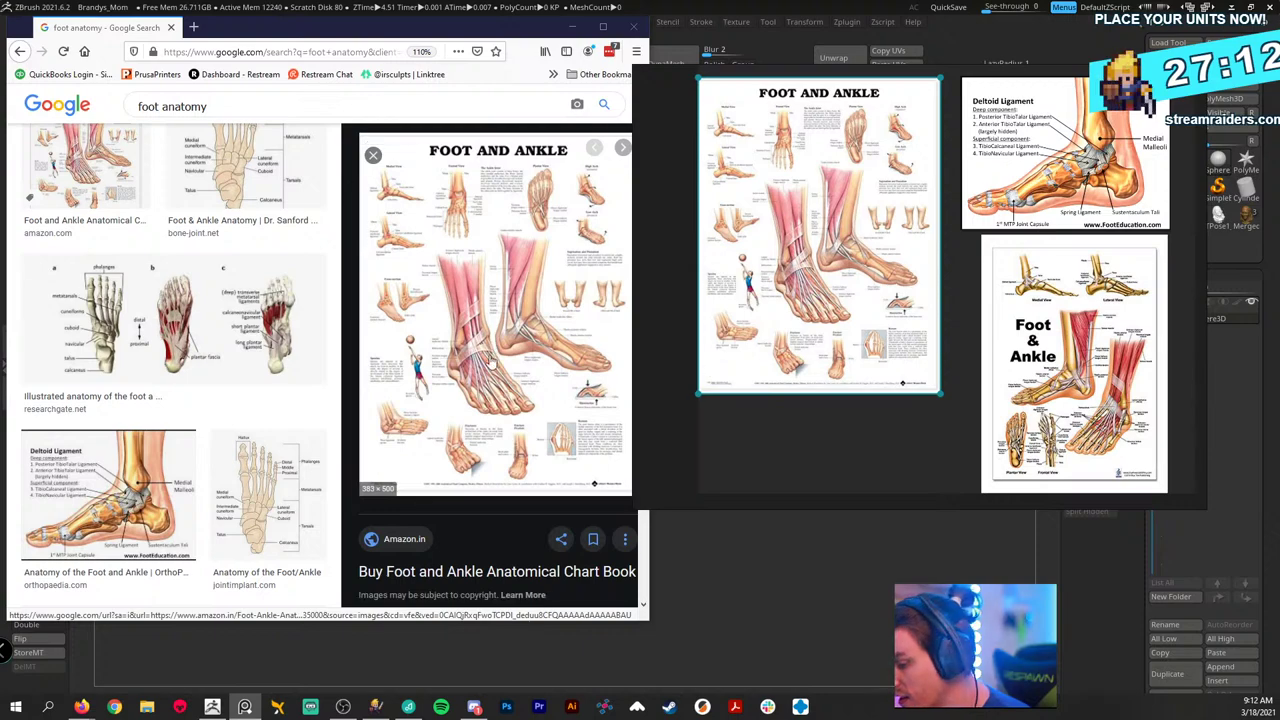
pyautogui.scroll(-3, 491, 366)
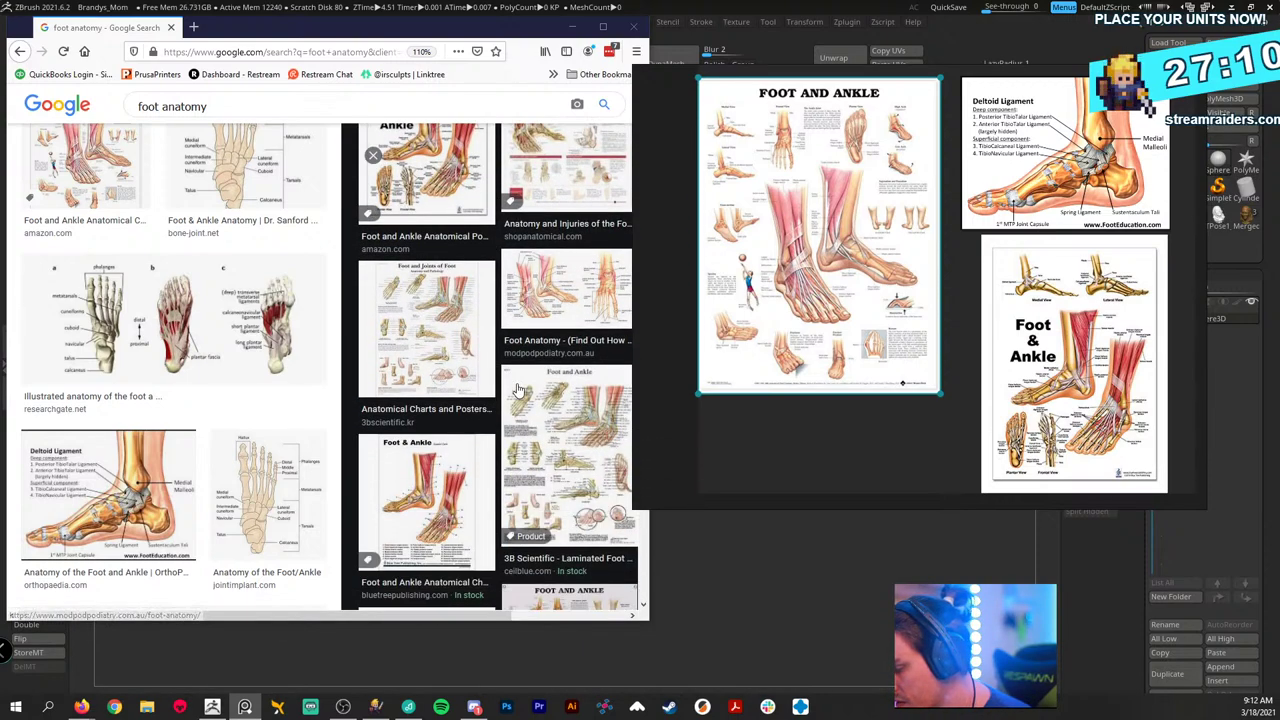
pyautogui.scroll(-2, 881, 290)
pyautogui.scroll(6, 872, 270)
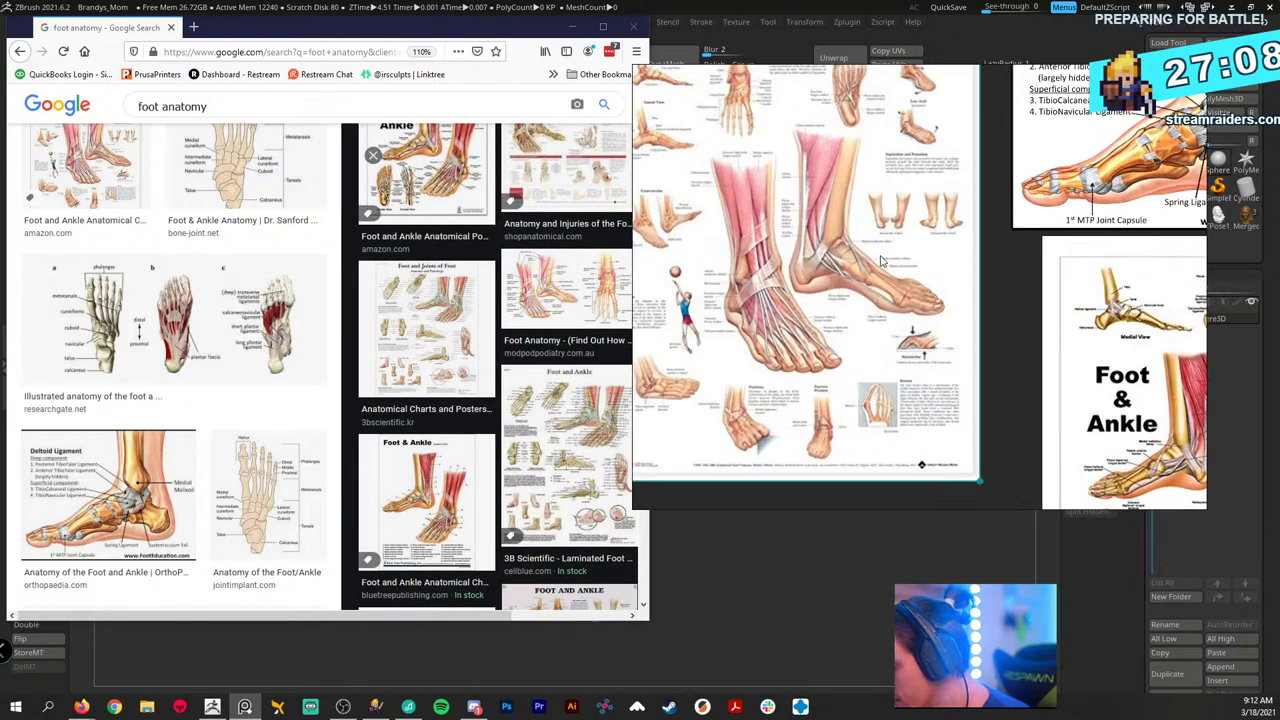
pyautogui.scroll(1, 870, 262)
pyautogui.scroll(-3, 860, 270)
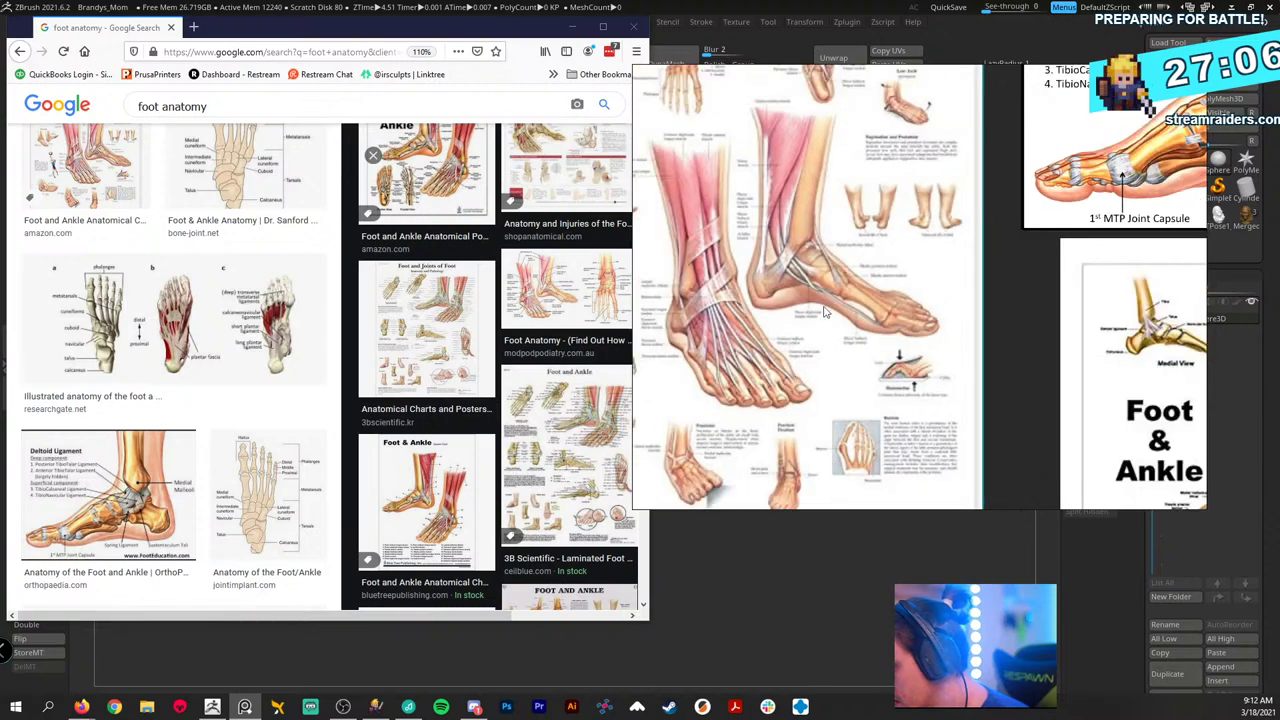
pyautogui.scroll(-2, 737, 328)
pyautogui.scroll(-1, 943, 314)
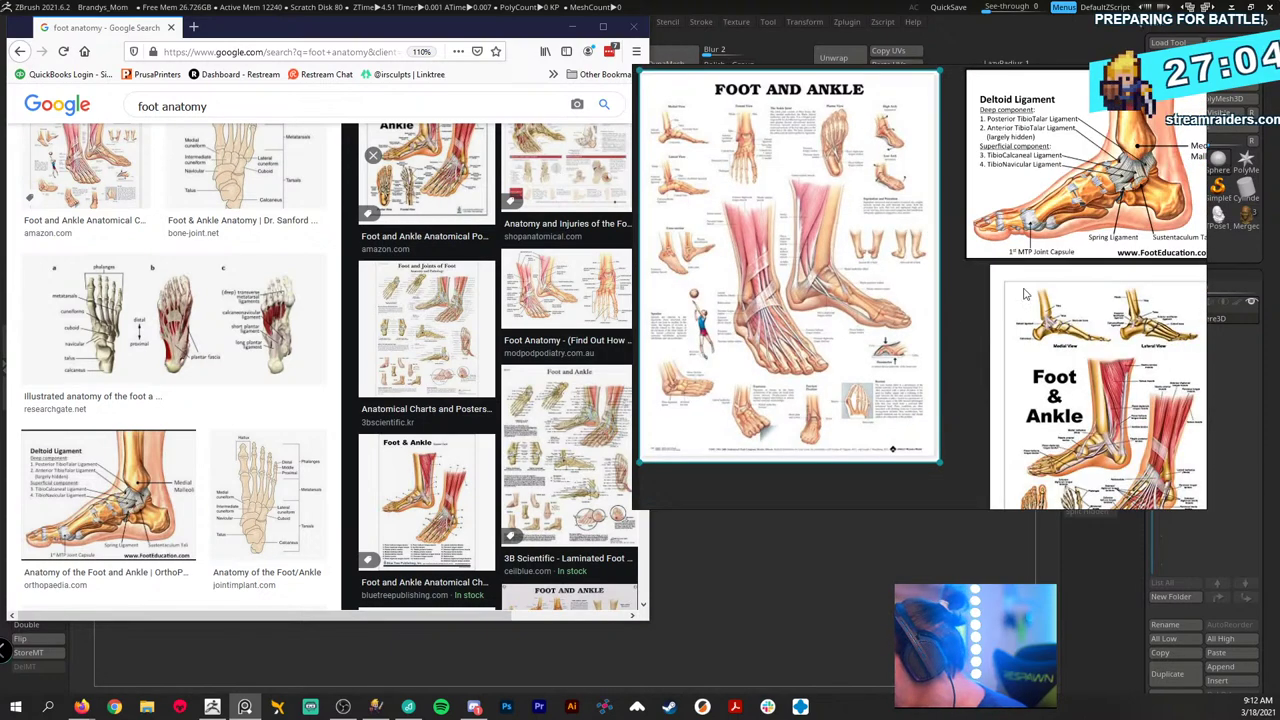
pyautogui.scroll(-1, 1020, 292)
pyautogui.scroll(1, 1000, 290)
pyautogui.scroll(-2, 978, 285)
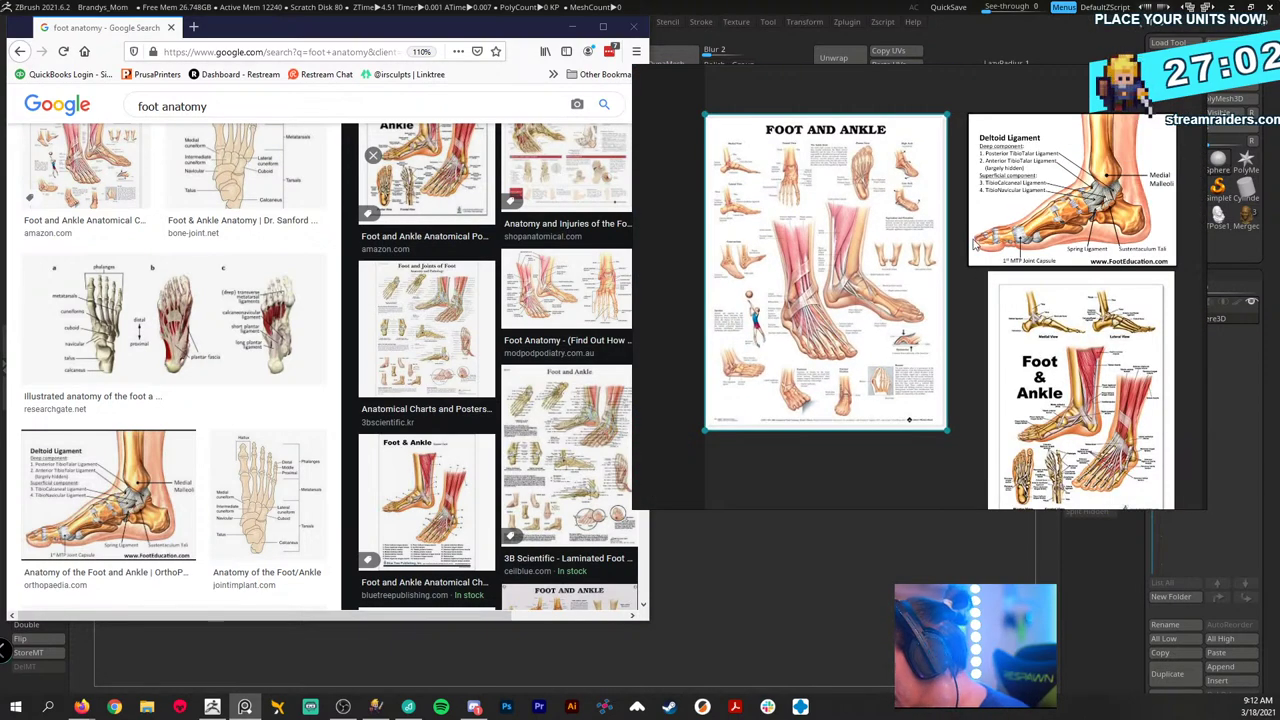
# - Find the Kenhub "Ankle and foot anatomy" muscle diagram among the image results and add it to the reference board
pyautogui.scroll(-10, 576, 435)
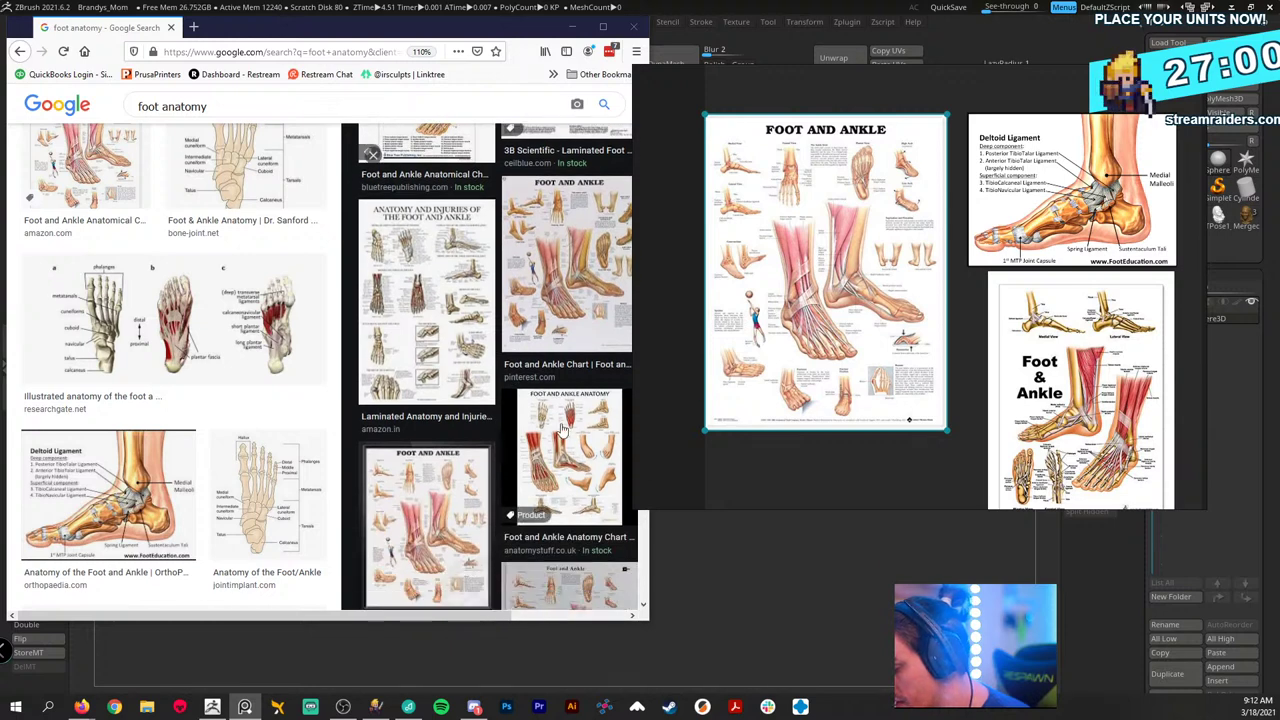
pyautogui.scroll(-3, 576, 435)
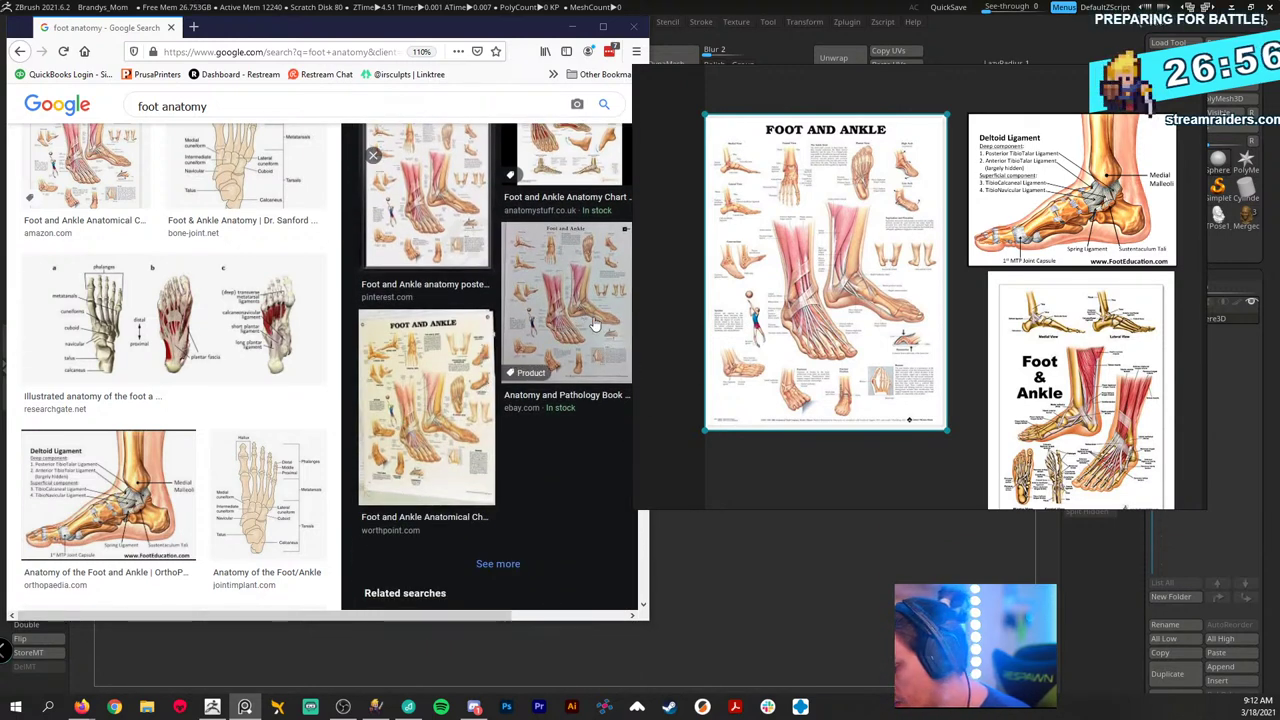
pyautogui.scroll(-5, 592, 335)
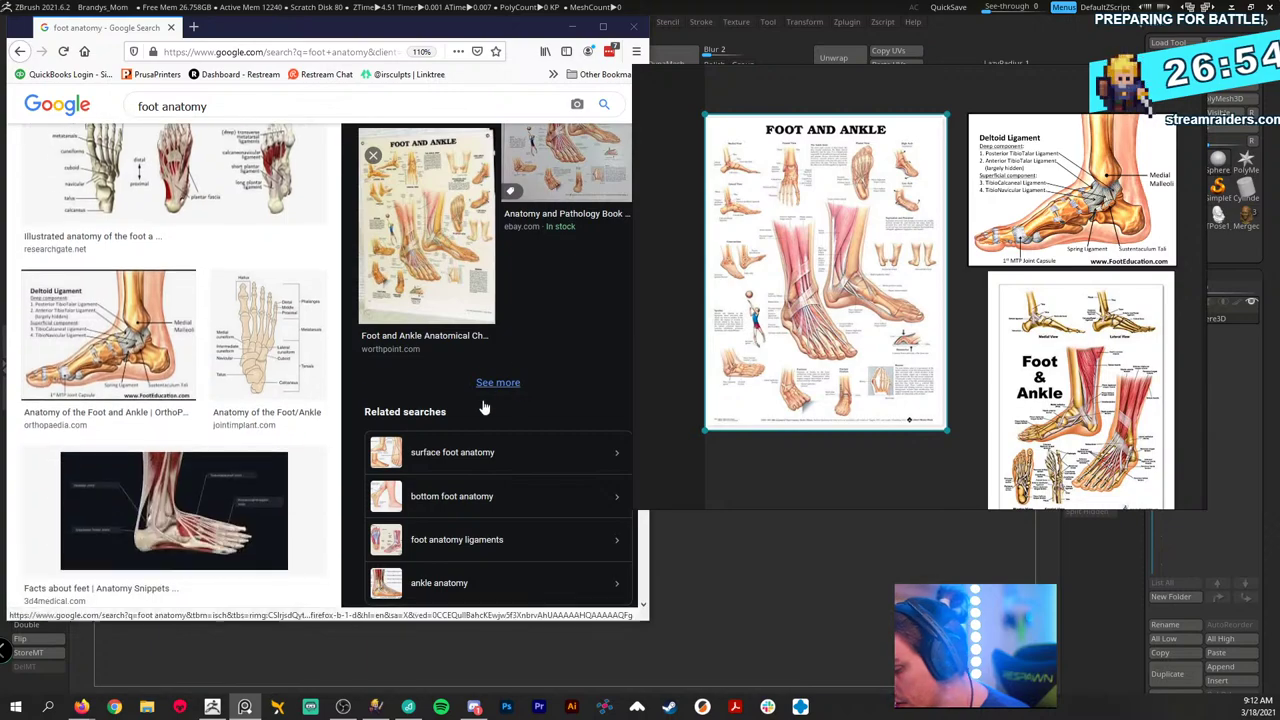
pyautogui.scroll(-5, 486, 451)
pyautogui.click(500, 412)
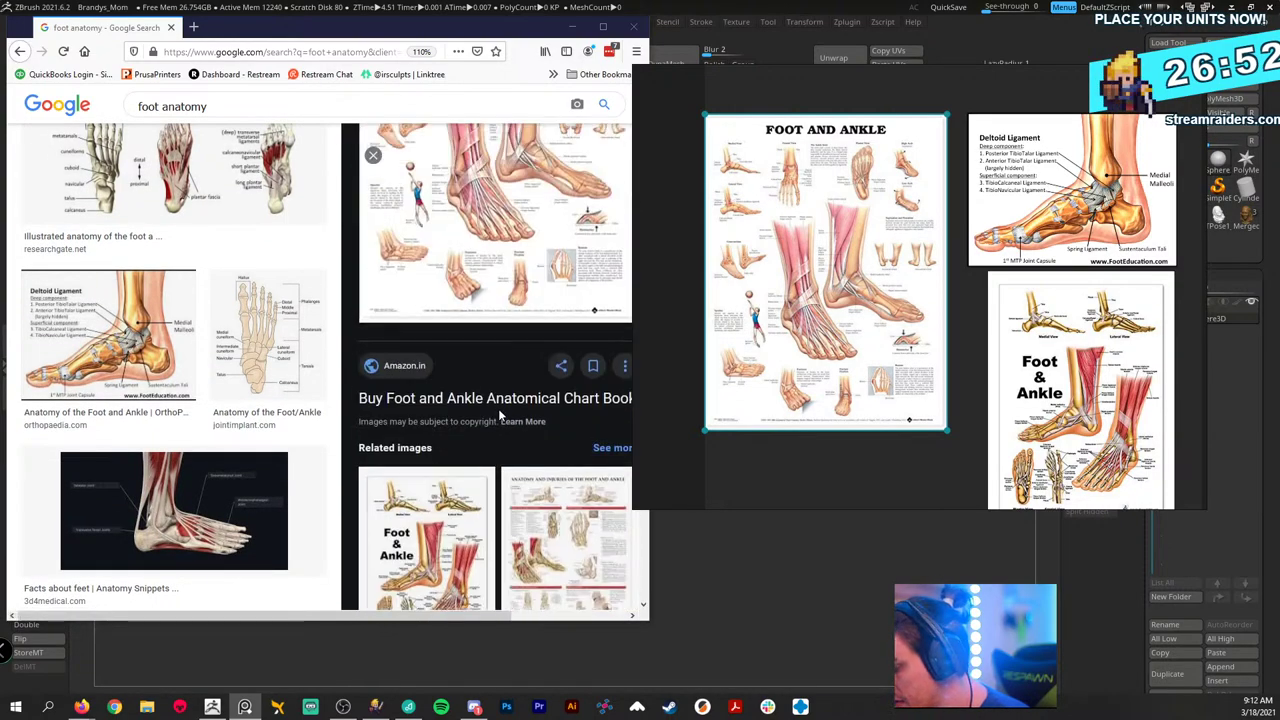
pyautogui.scroll(-5, 500, 412)
pyautogui.scroll(-5, 222, 362)
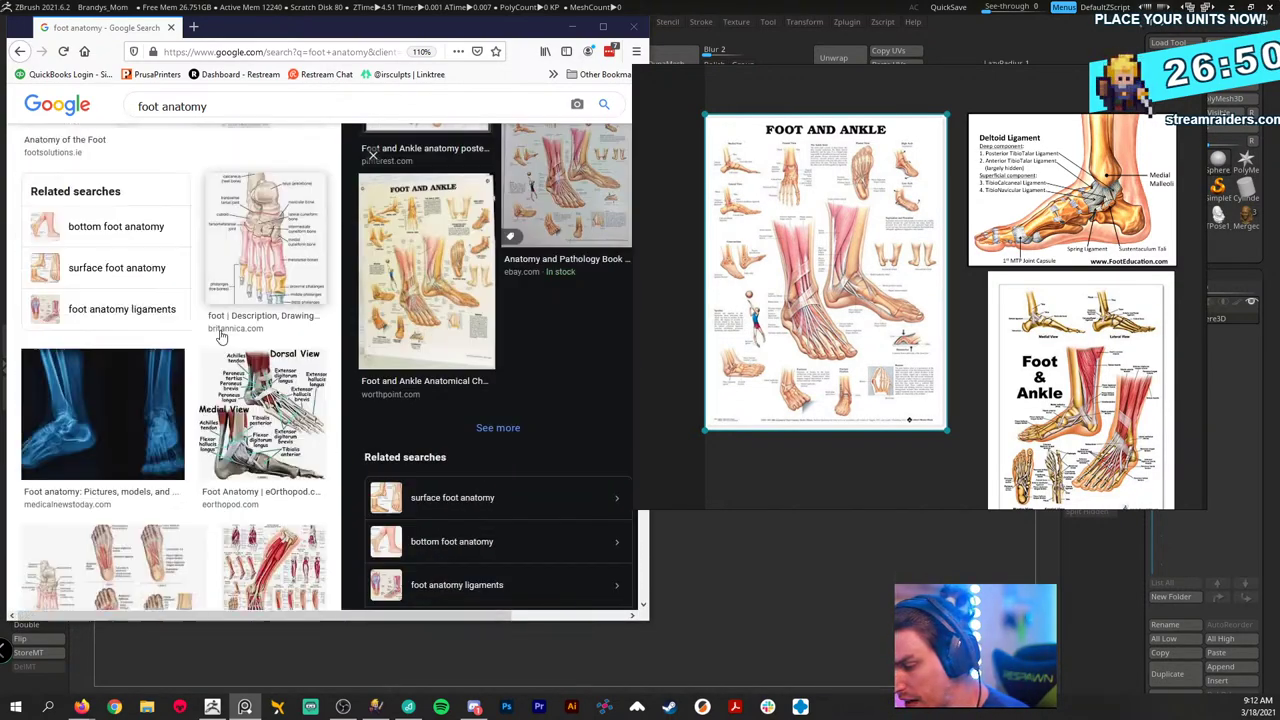
pyautogui.scroll(2, 175, 418)
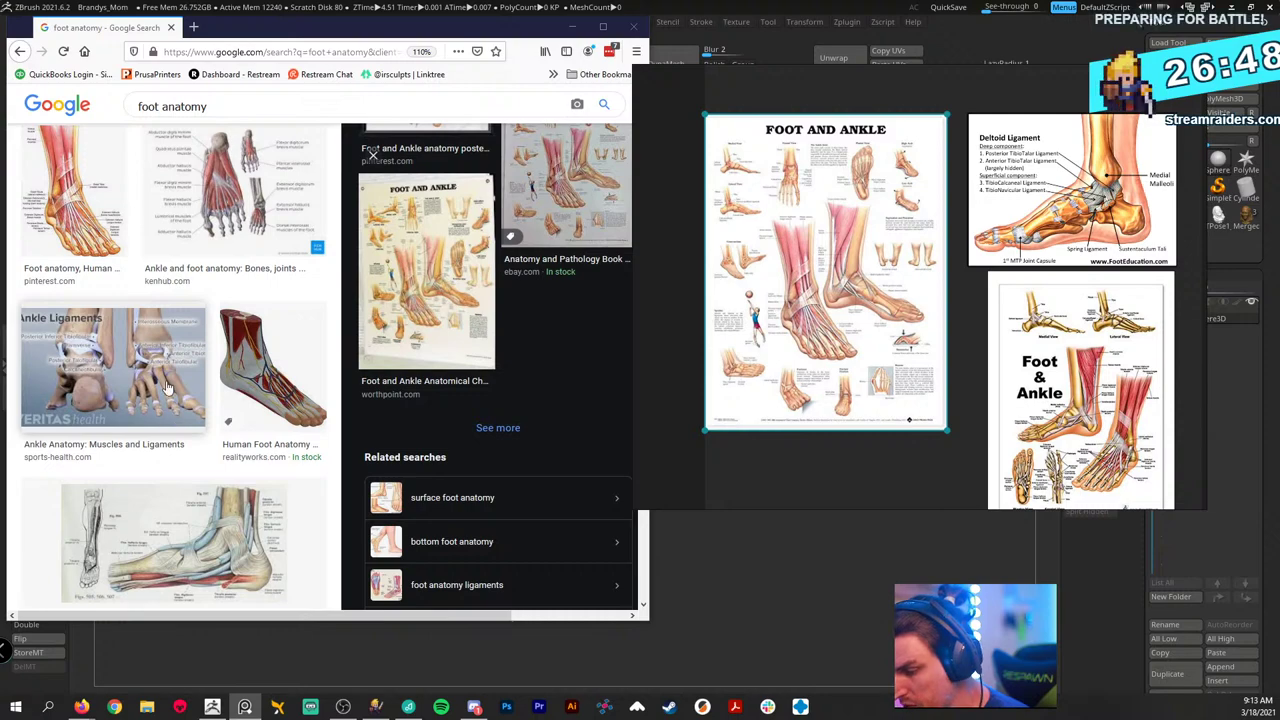
pyautogui.scroll(2, 170, 388)
pyautogui.click(230, 383)
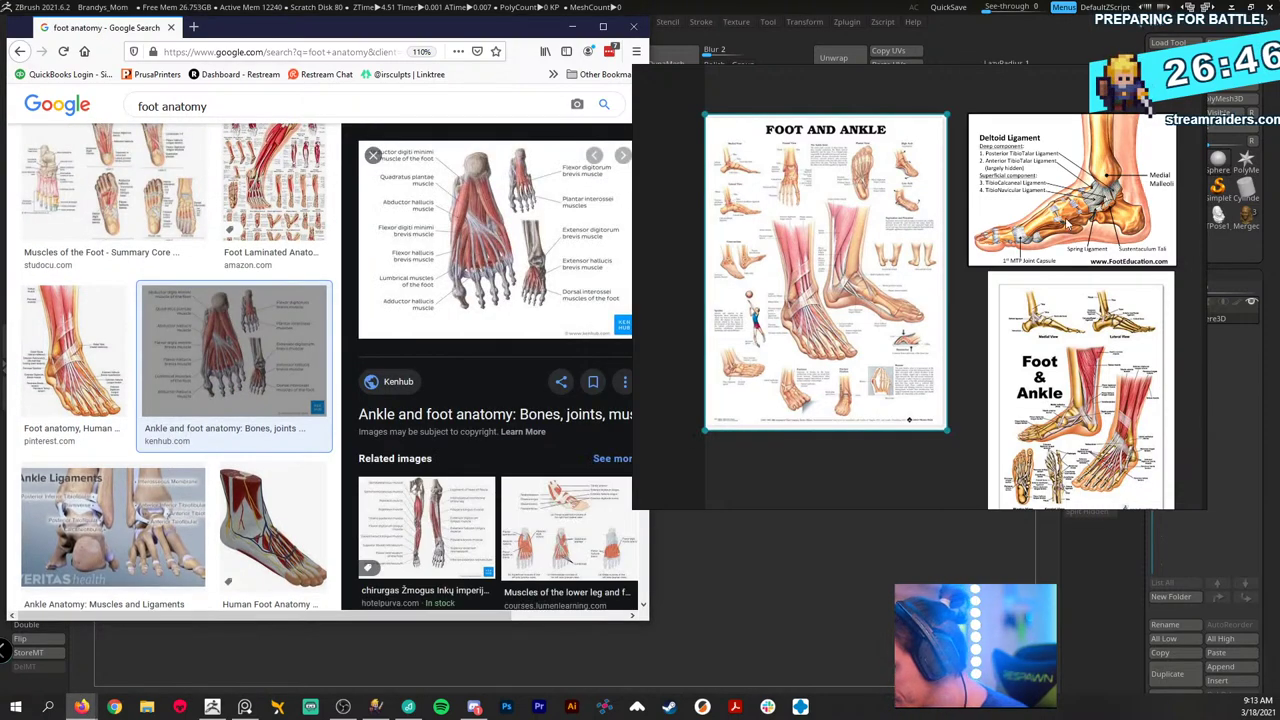
pyautogui.moveTo(815, 295); pyautogui.dragTo(913, 280, button='middle')
pyautogui.scroll(-4, 913, 280)
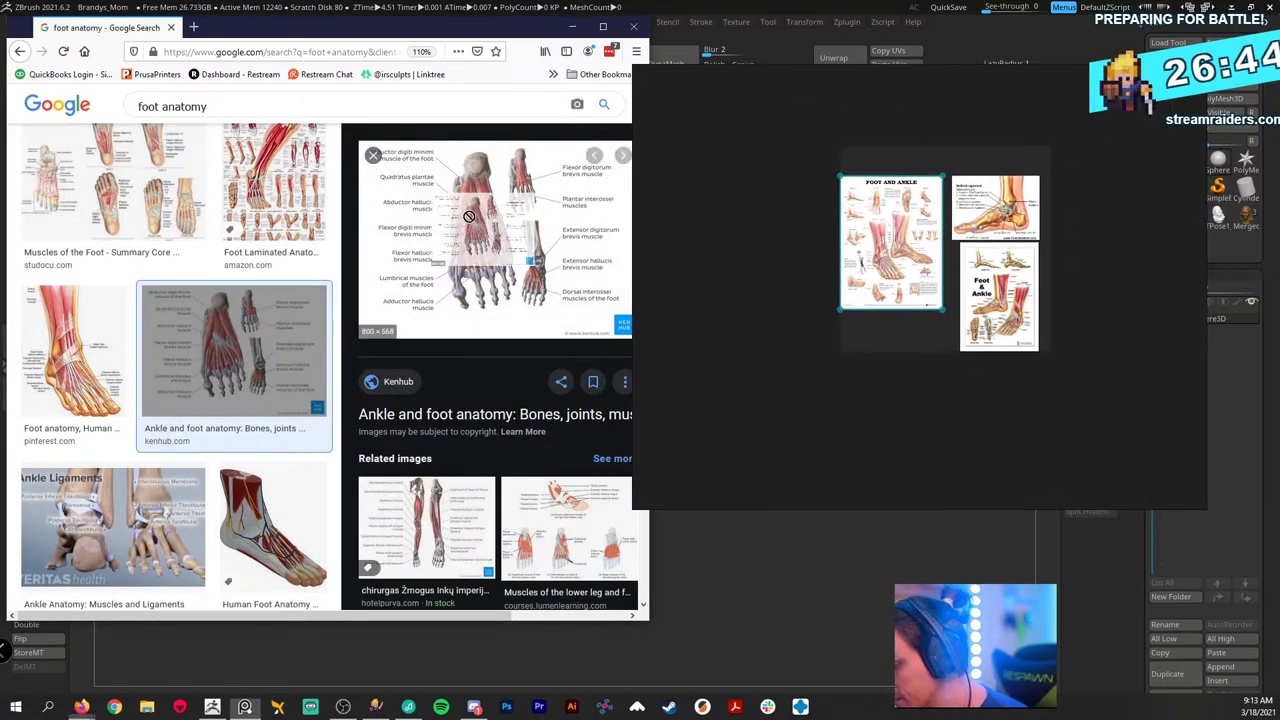
pyautogui.moveTo(490, 235); pyautogui.dragTo(810, 382)
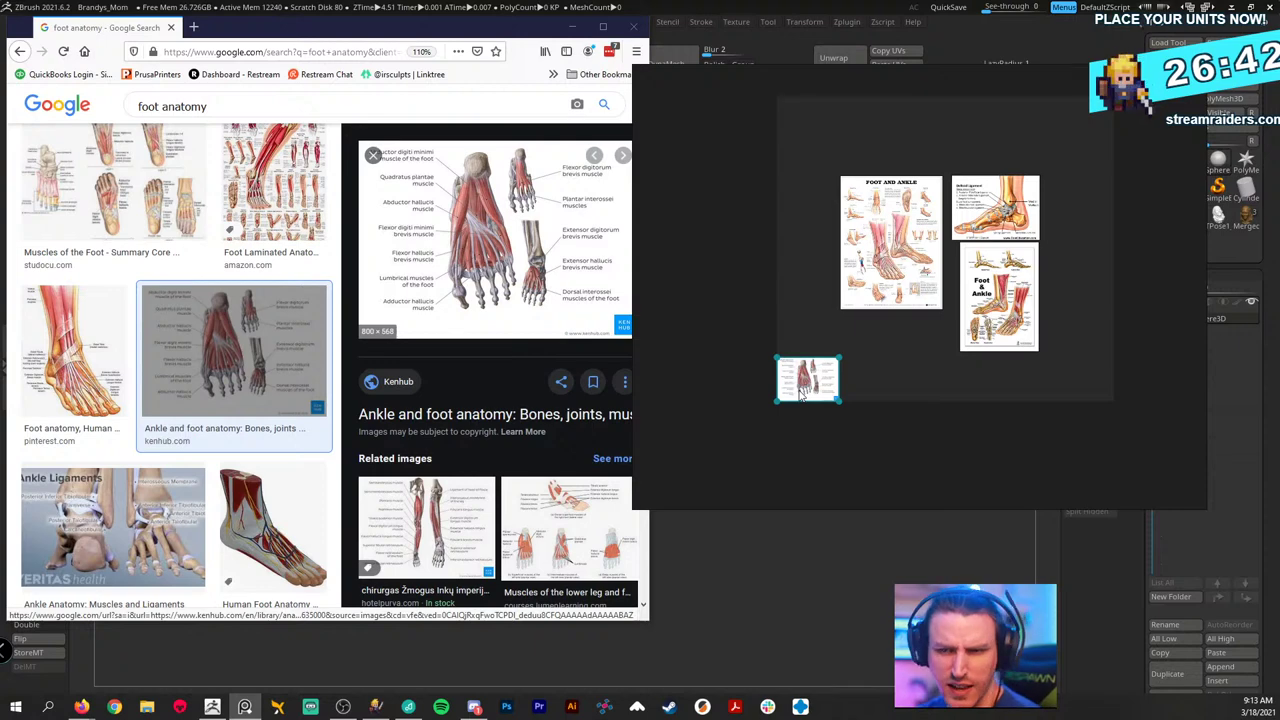
# - Place the Kenhub muscle diagram directly below the "FOOT AND ANKLE" chart and enlarge it to slightly more than the chart's width
pyautogui.scroll(4, 820, 382)
pyautogui.moveTo(820, 382); pyautogui.dragTo(963, 283)
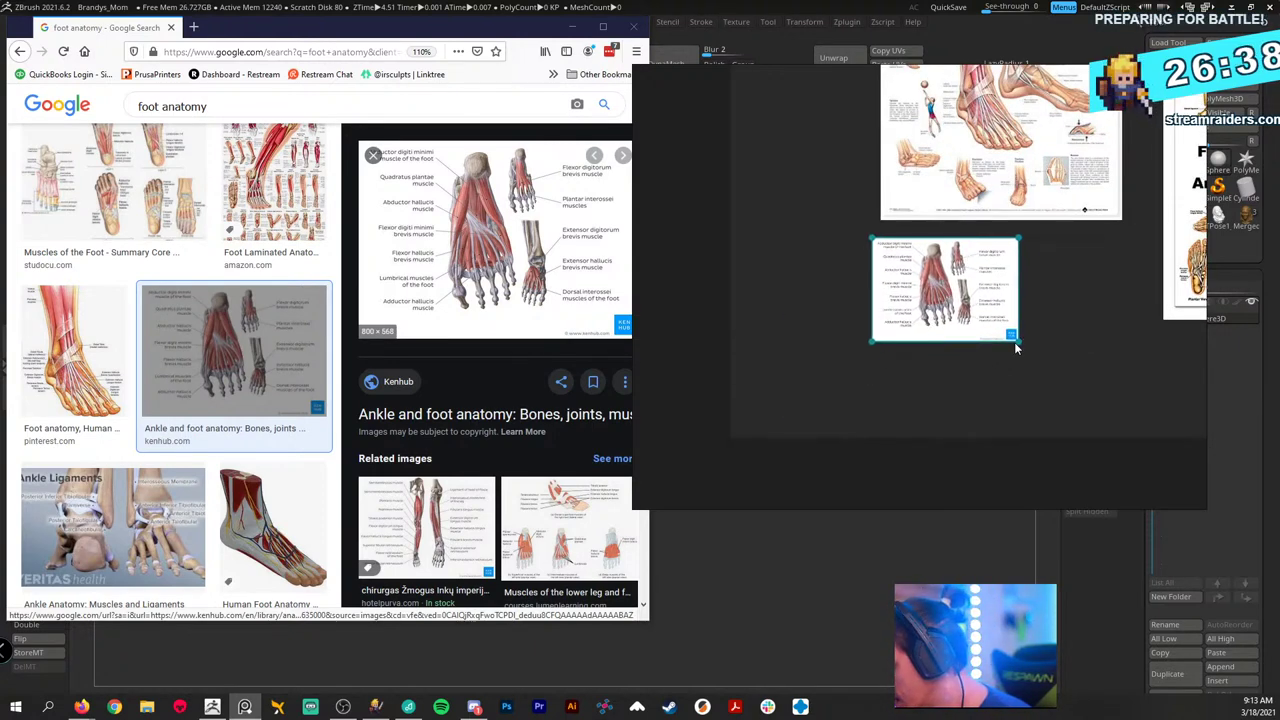
pyautogui.moveTo(1017, 338); pyautogui.dragTo(1134, 438)
pyautogui.scroll(3, 1131, 445)
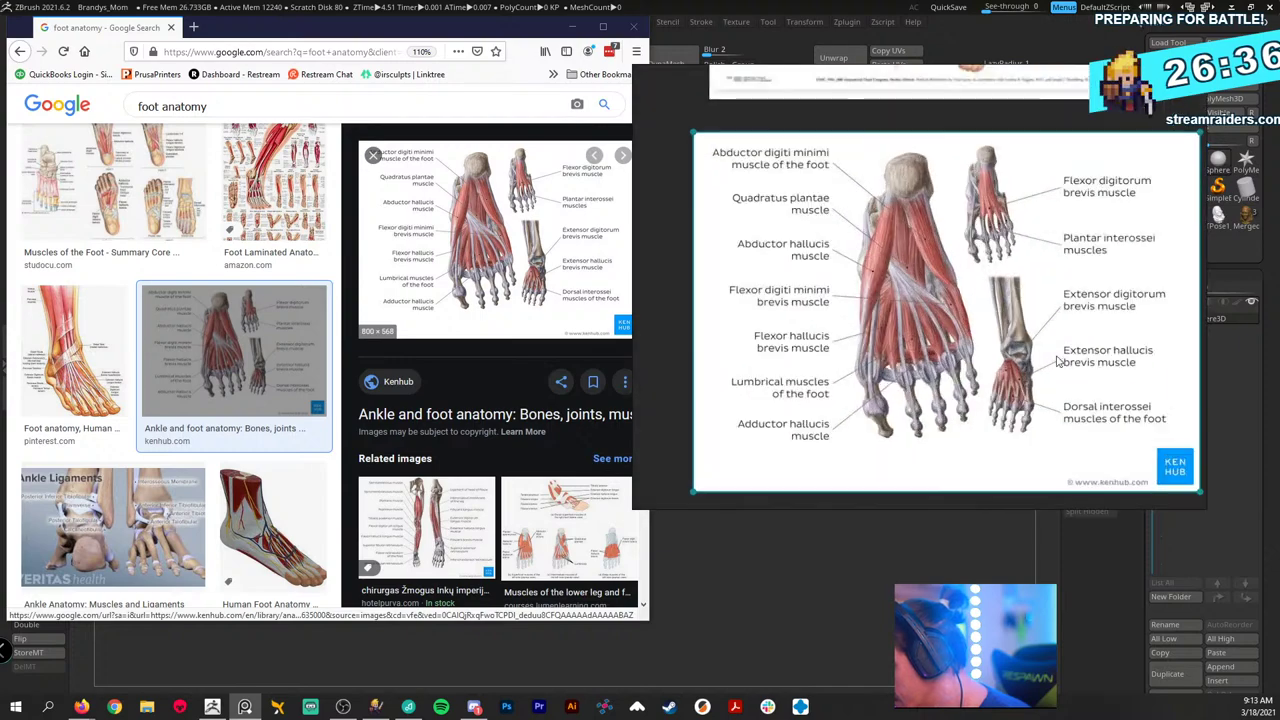
pyautogui.scroll(-5, 1037, 362)
pyautogui.moveTo(1016, 300); pyautogui.dragTo(884, 358, button='middle')
pyautogui.scroll(1, 886, 348)
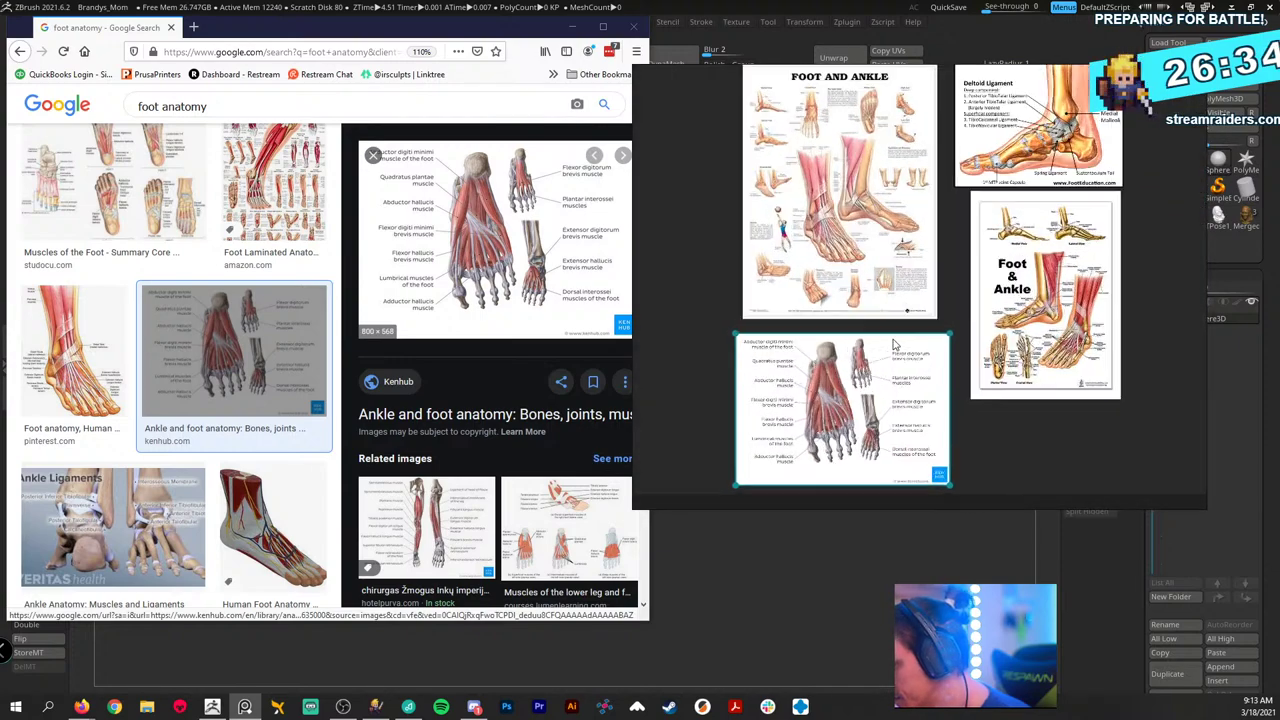
# - Browse the foot anatomy results and the Kenhub diagram's related images for further muscle and bone references
pyautogui.scroll(-3, 255, 290)
pyautogui.scroll(-5, 418, 388)
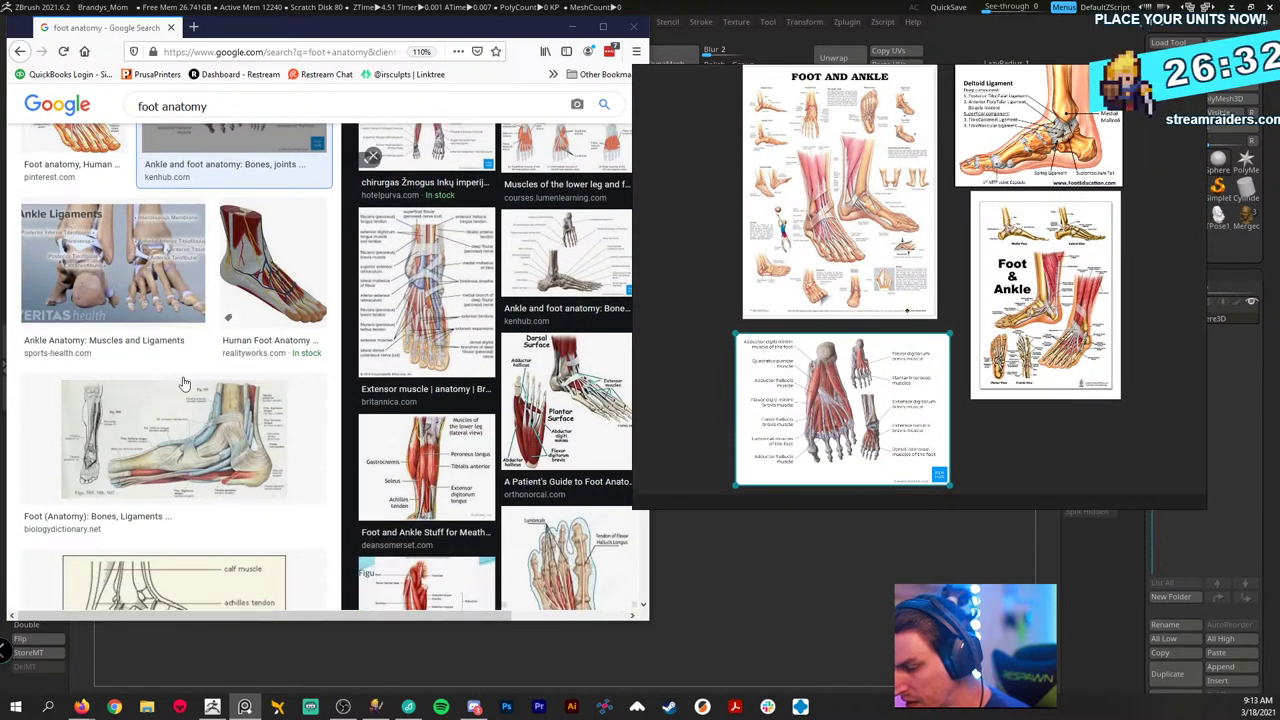
pyautogui.scroll(-2, 418, 388)
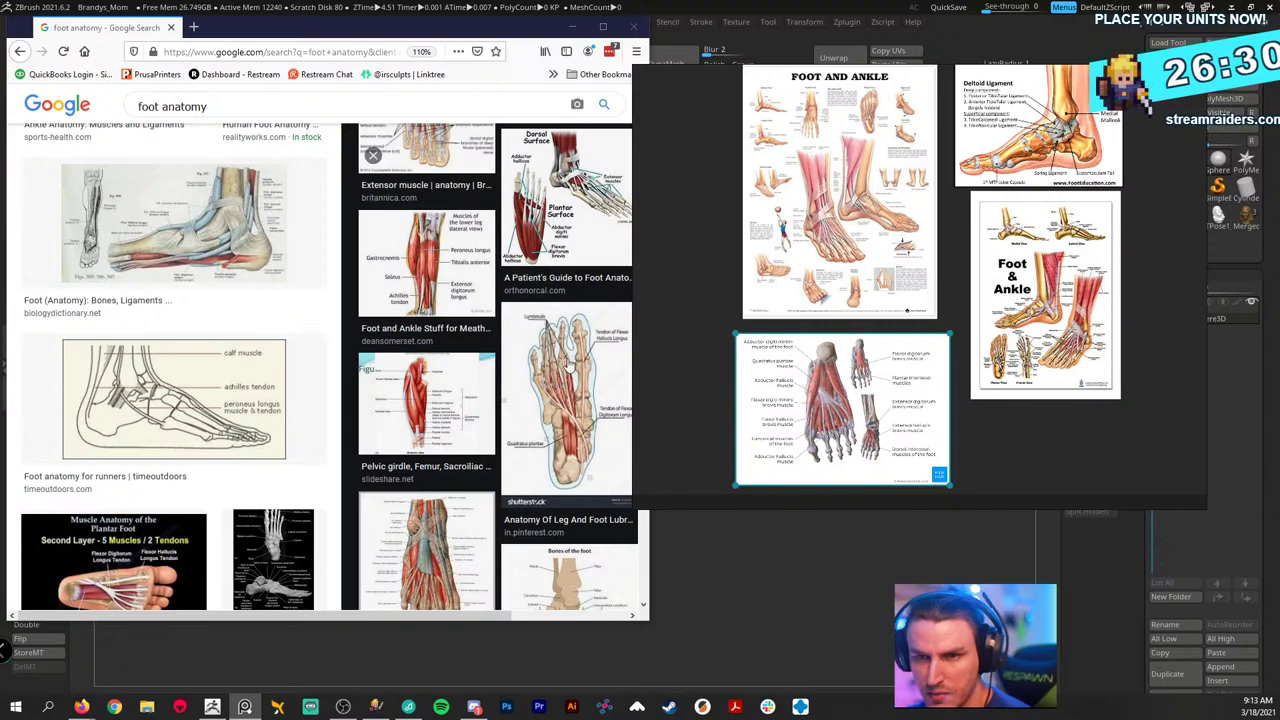
pyautogui.scroll(-8, 490, 360)
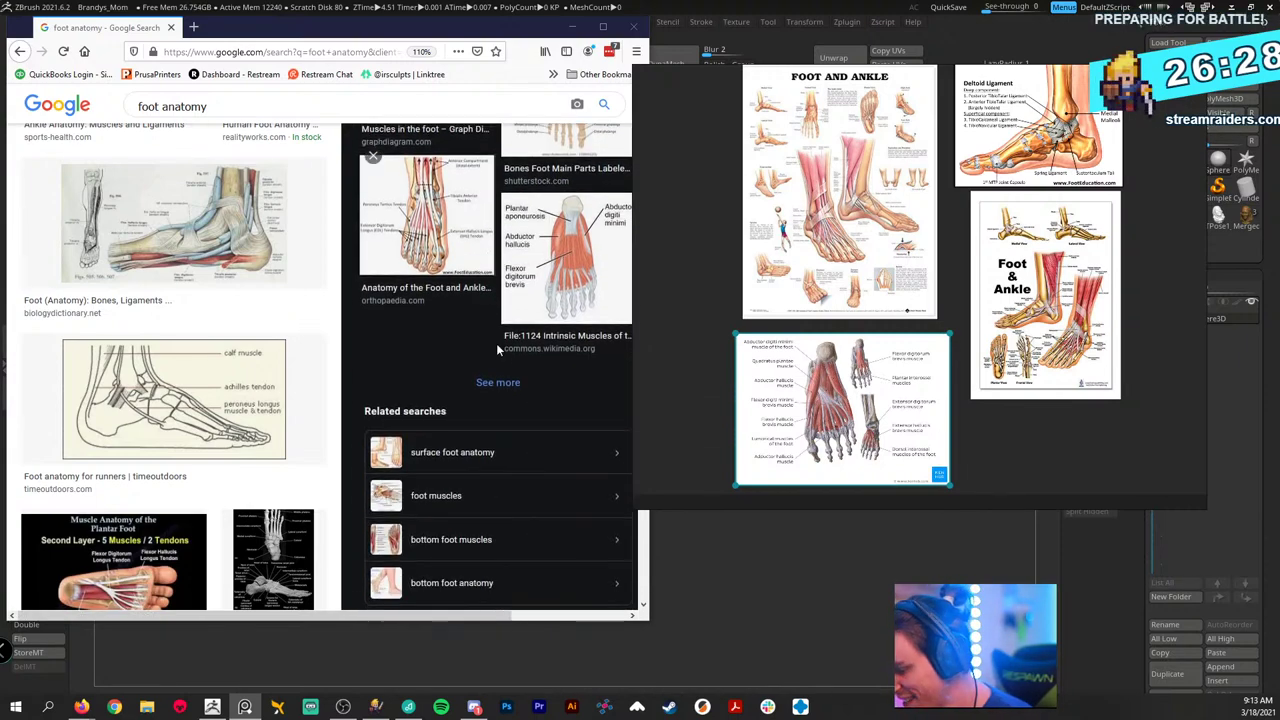
pyautogui.scroll(-10, 134, 349)
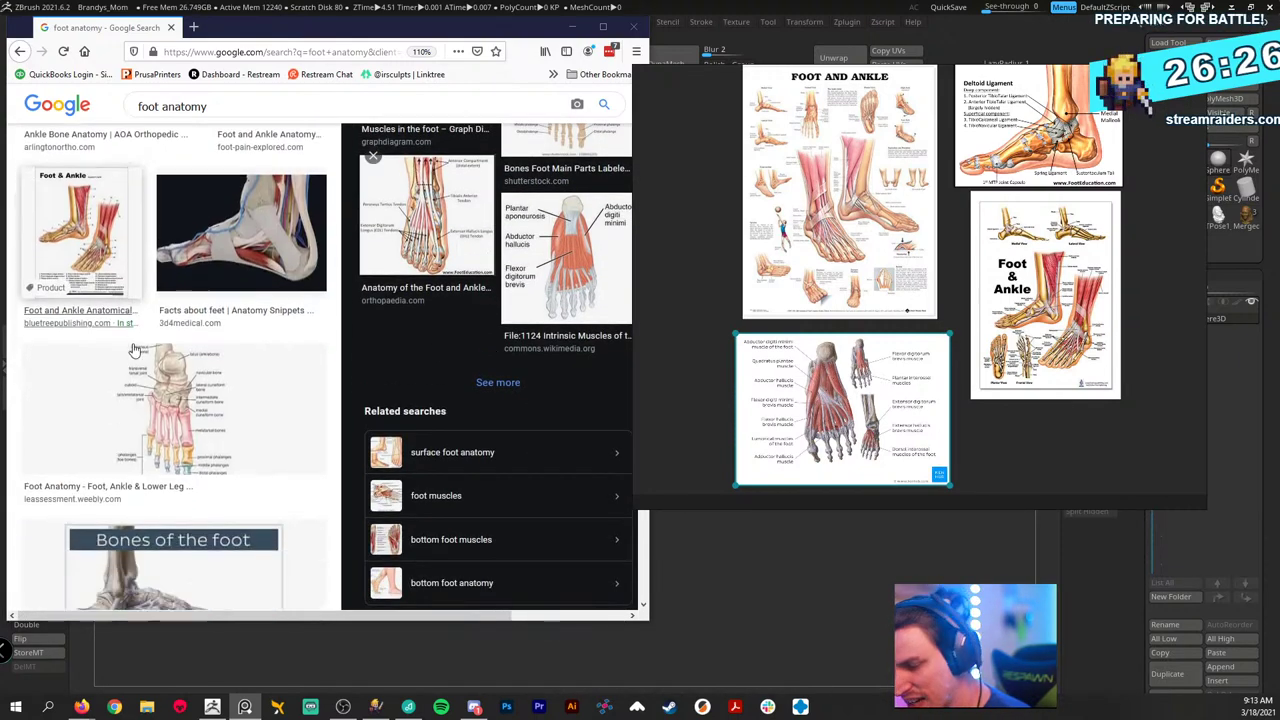
pyautogui.scroll(-10, 150, 355)
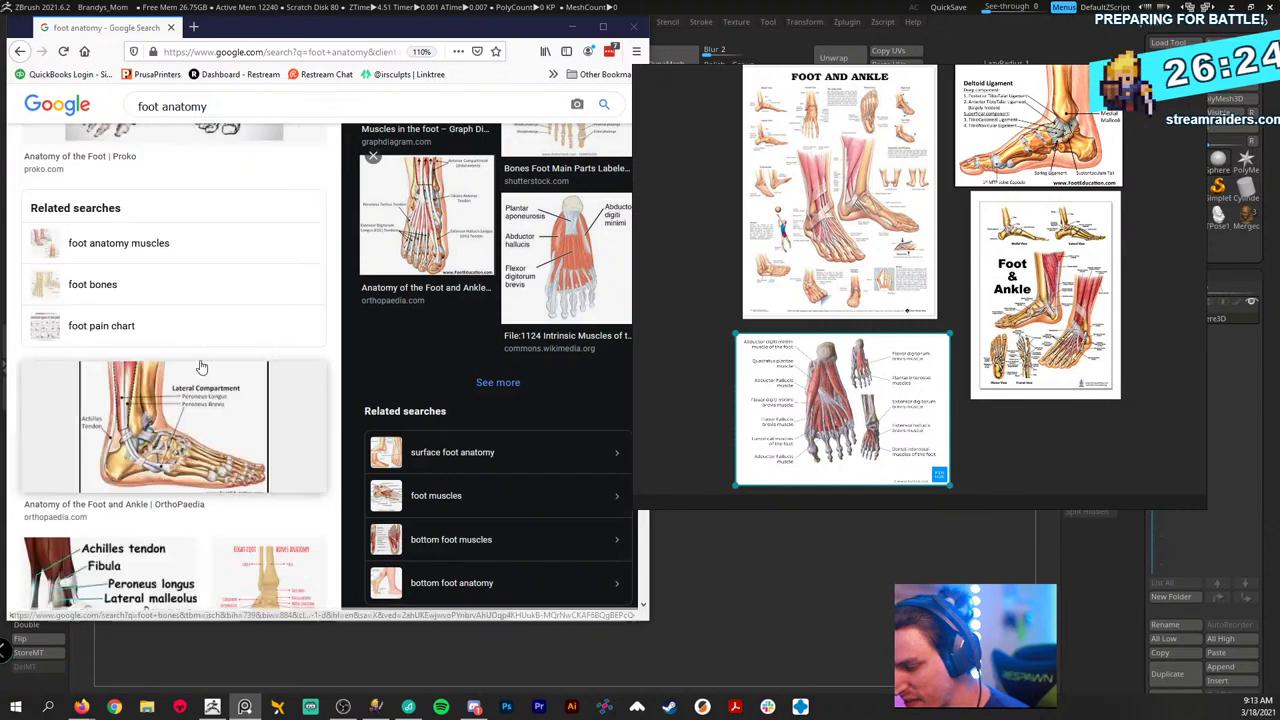
pyautogui.scroll(-3, 200, 367)
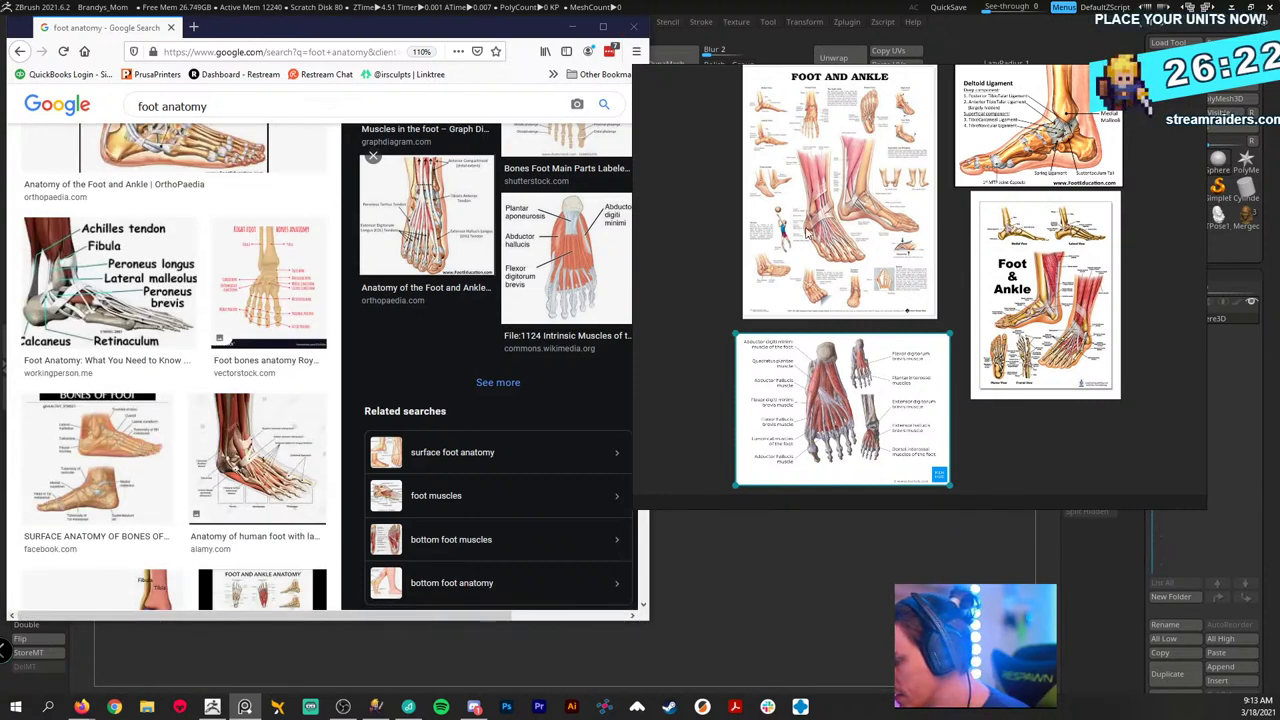
pyautogui.scroll(-3, 808, 232)
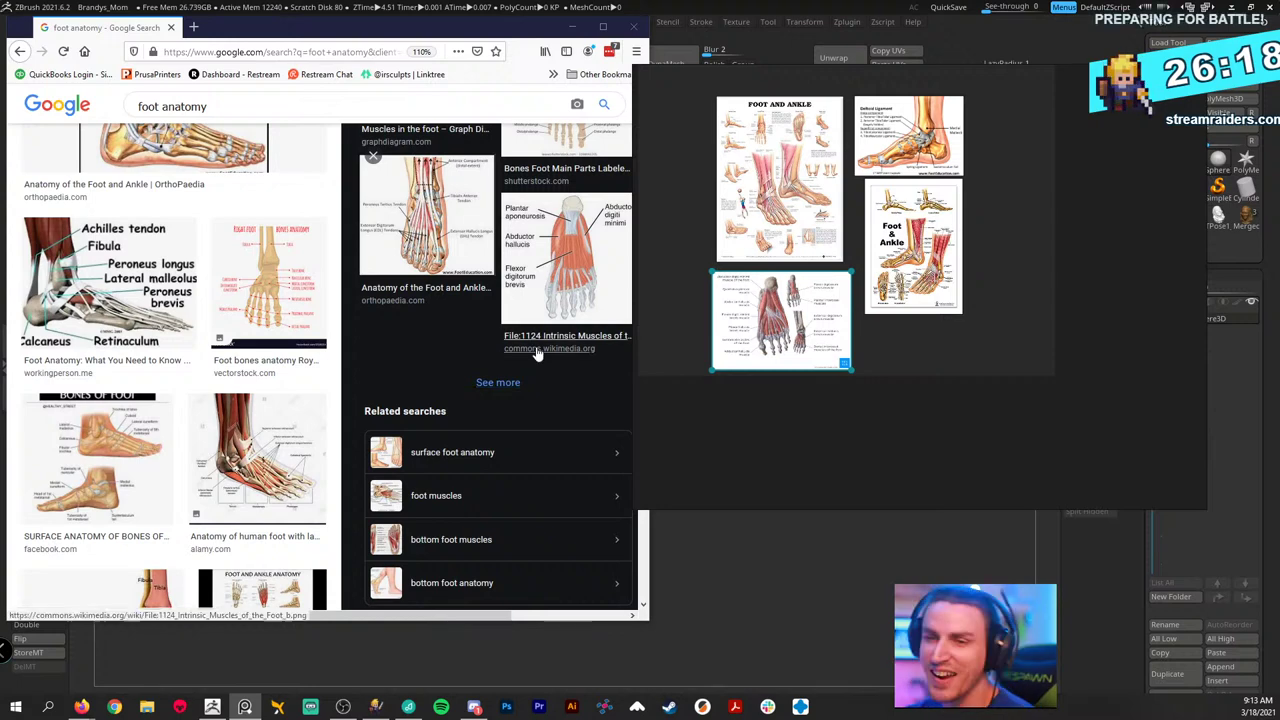
pyautogui.scroll(-3, 273, 362)
pyautogui.scroll(-12, 273, 362)
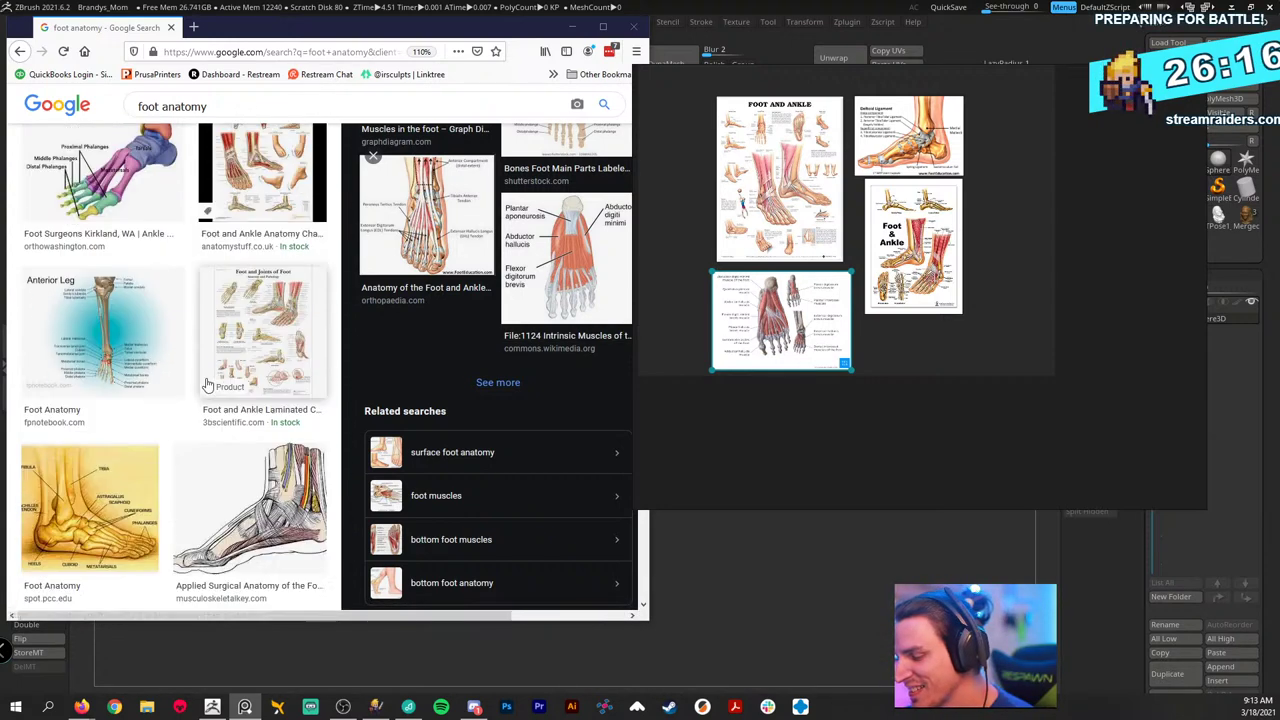
pyautogui.scroll(-5, 182, 373)
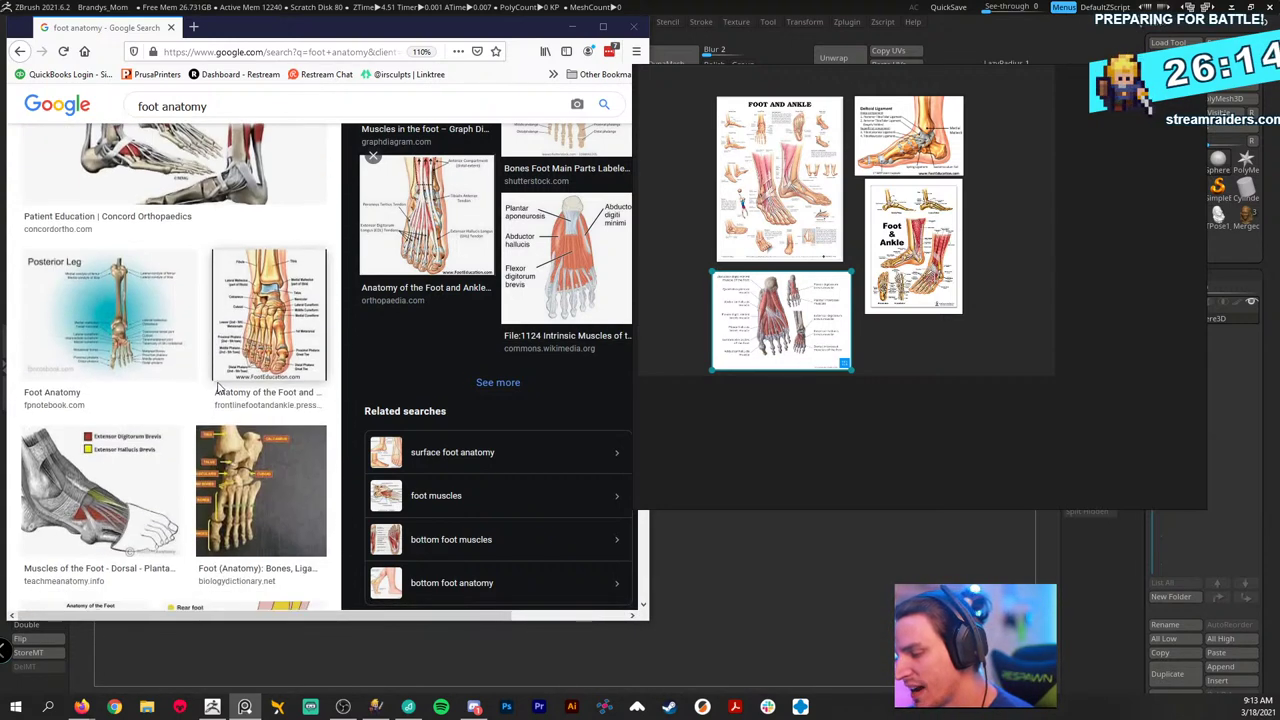
pyautogui.scroll(-8, 185, 410)
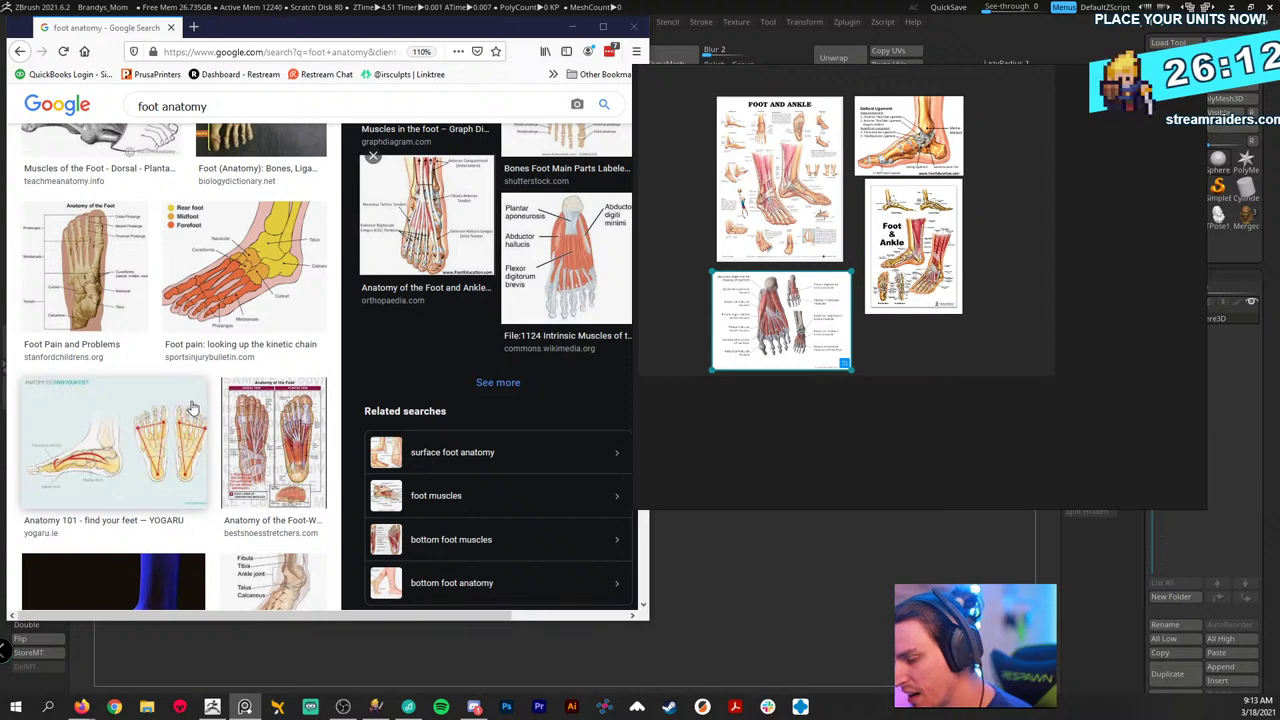
pyautogui.scroll(-12, 193, 408)
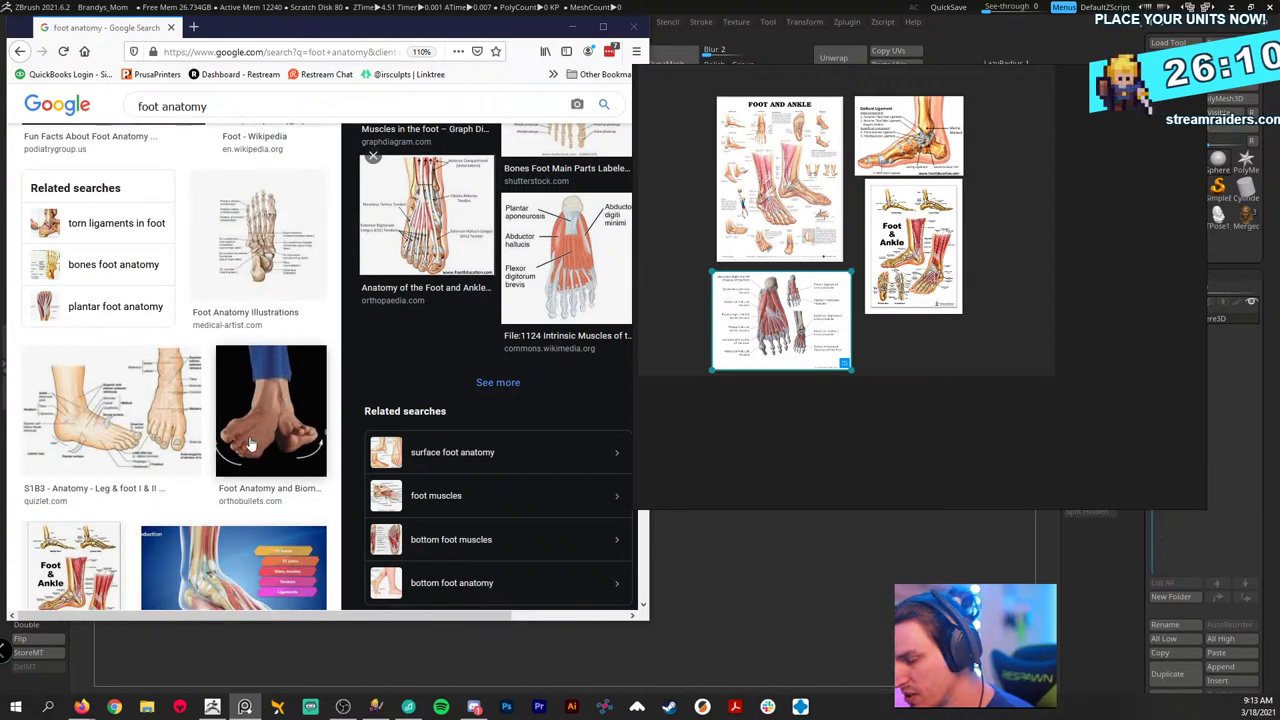
pyautogui.scroll(-6, 240, 340)
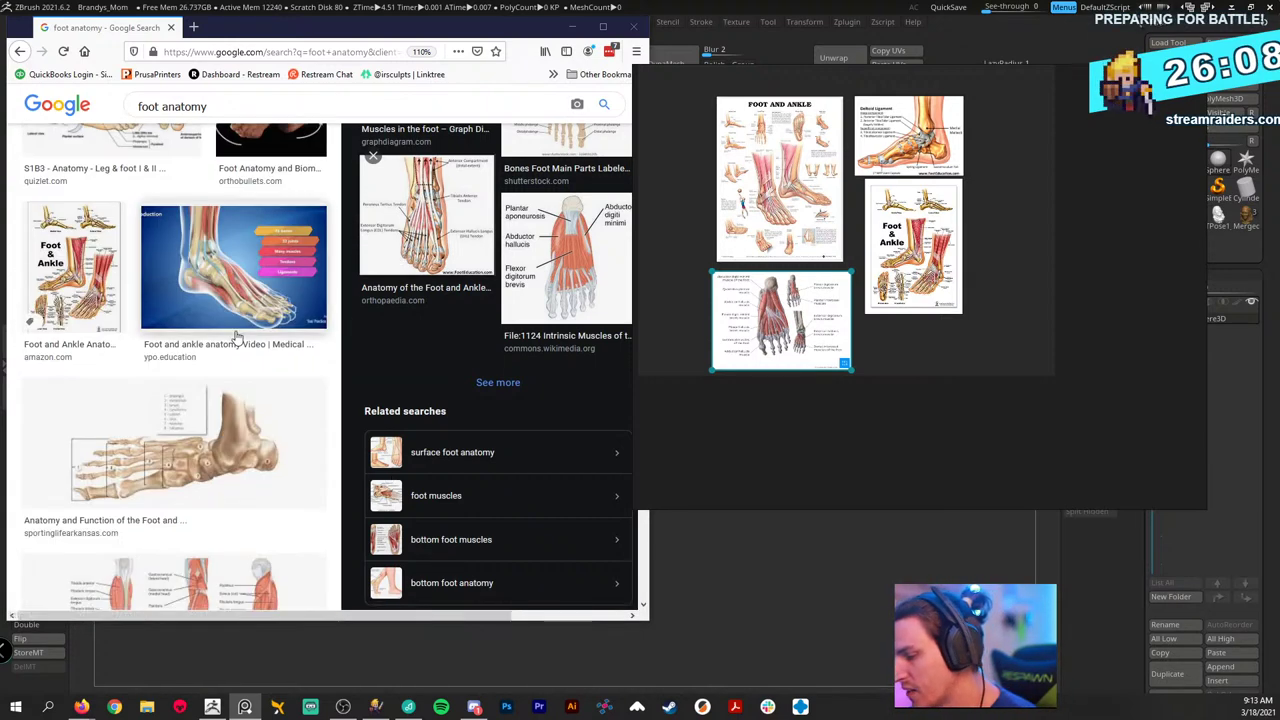
# - Add the OrthoNorCal dorsal and plantar surface diagram from the related images to the board, beside the deltoid ligament diagram
pyautogui.scroll(-10, 548, 238)
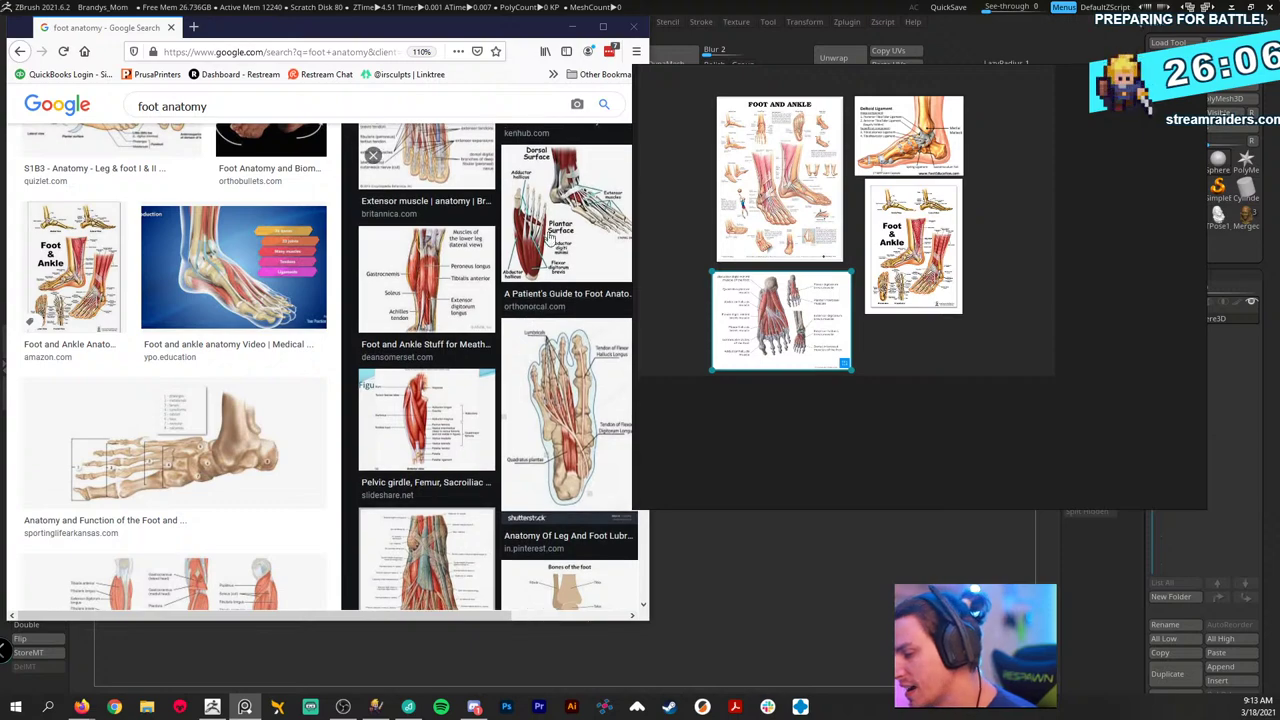
pyautogui.click(545, 240)
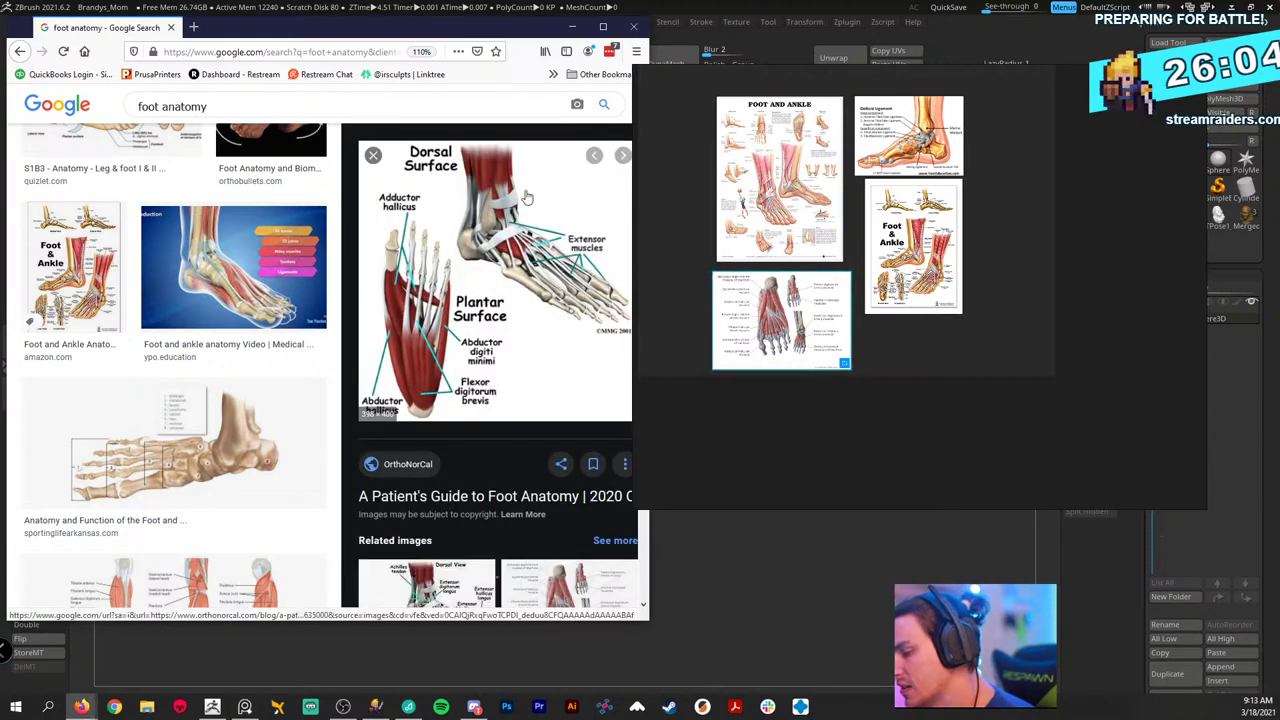
pyautogui.moveTo(545, 240); pyautogui.dragTo(980, 107)
pyautogui.moveTo(1004, 174)
pyautogui.mouseDown()
pyautogui.moveTo(1011, 152)
pyautogui.moveTo(1035, 175)
pyautogui.moveTo(1021, 168)
pyautogui.mouseUp()
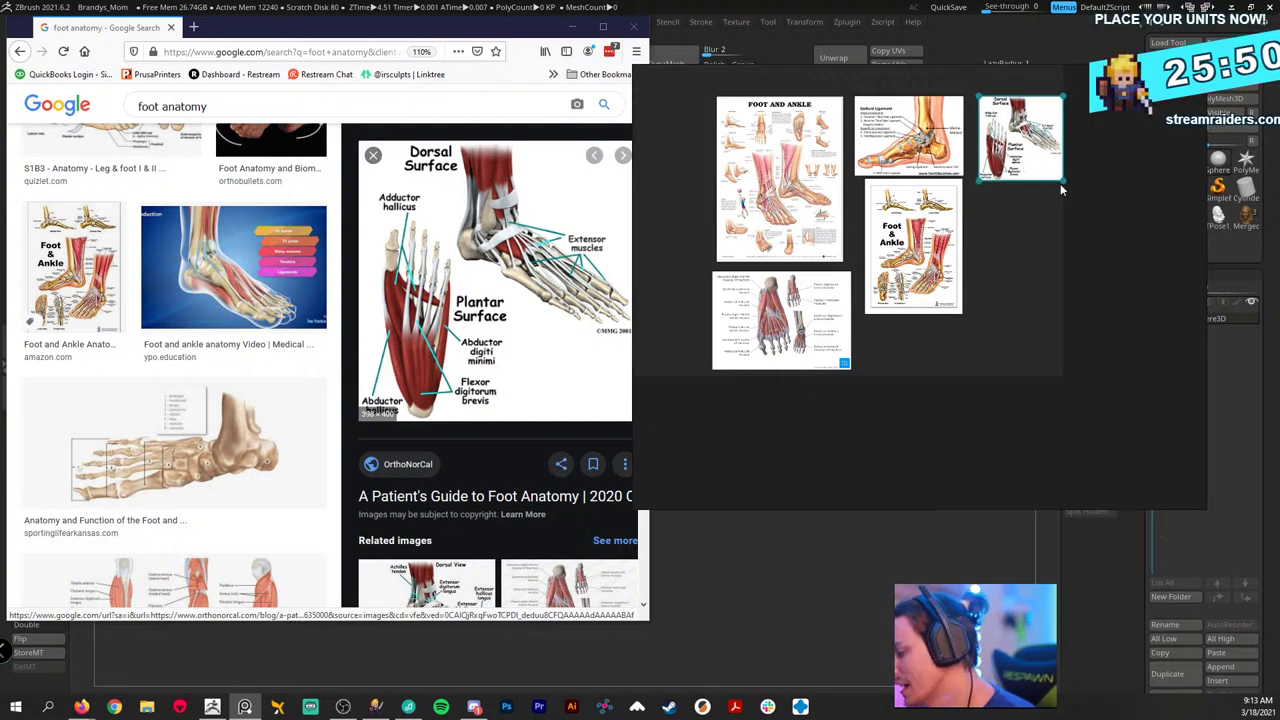
pyautogui.scroll(-3, 465, 335)
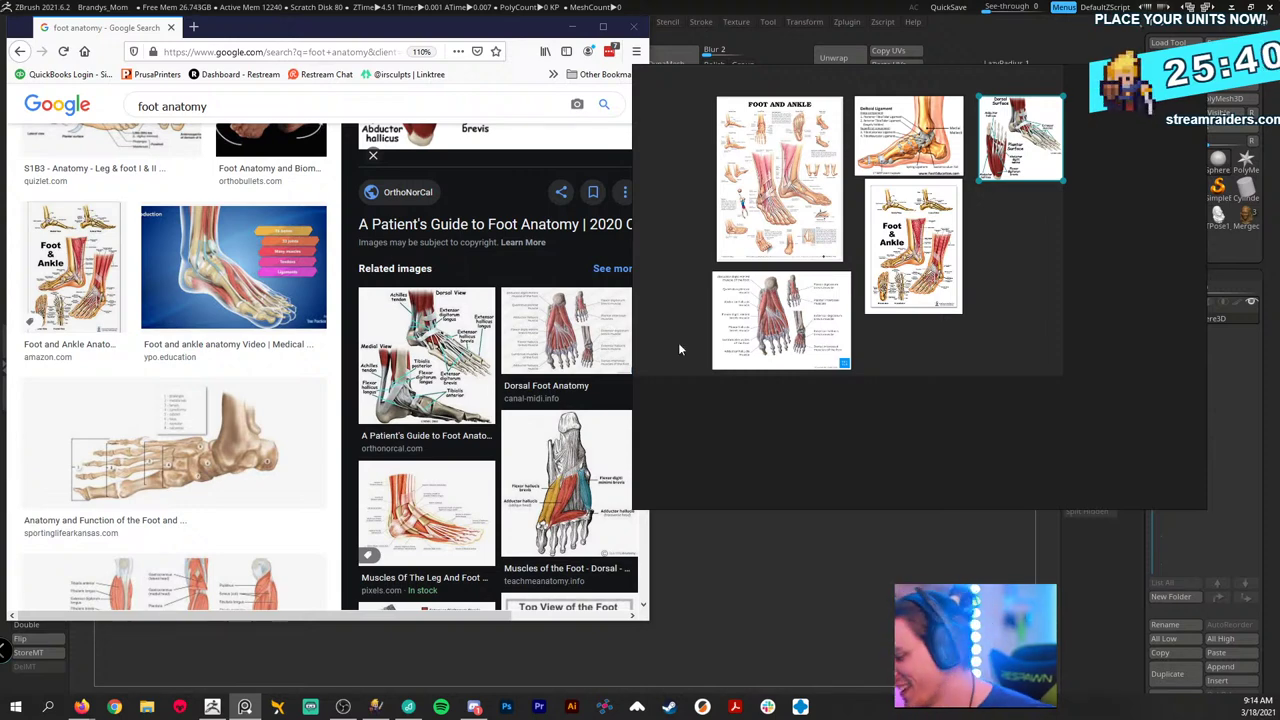
# - Browse the OrthoNorCal diagram's related images and the "surface foot anatomy" related search for further references, returning to the foot anatomy results
pyautogui.scroll(-3, 309, 354)
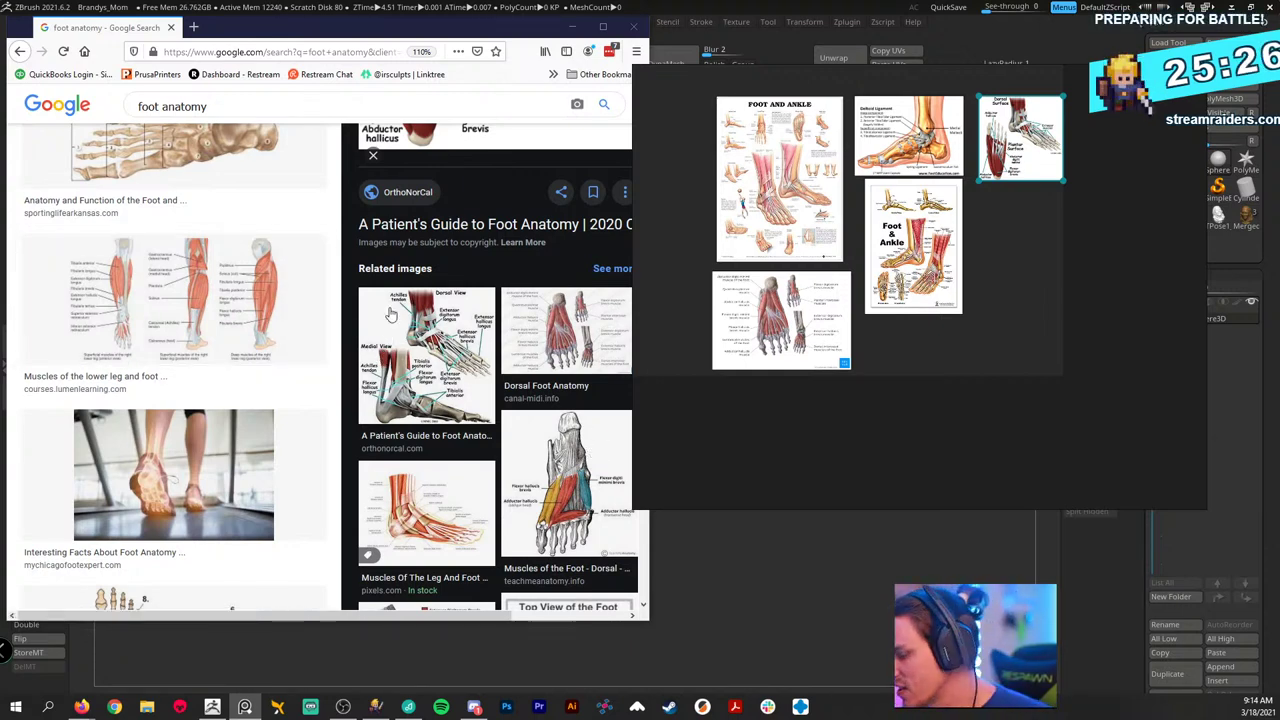
pyautogui.scroll(-6, 420, 330)
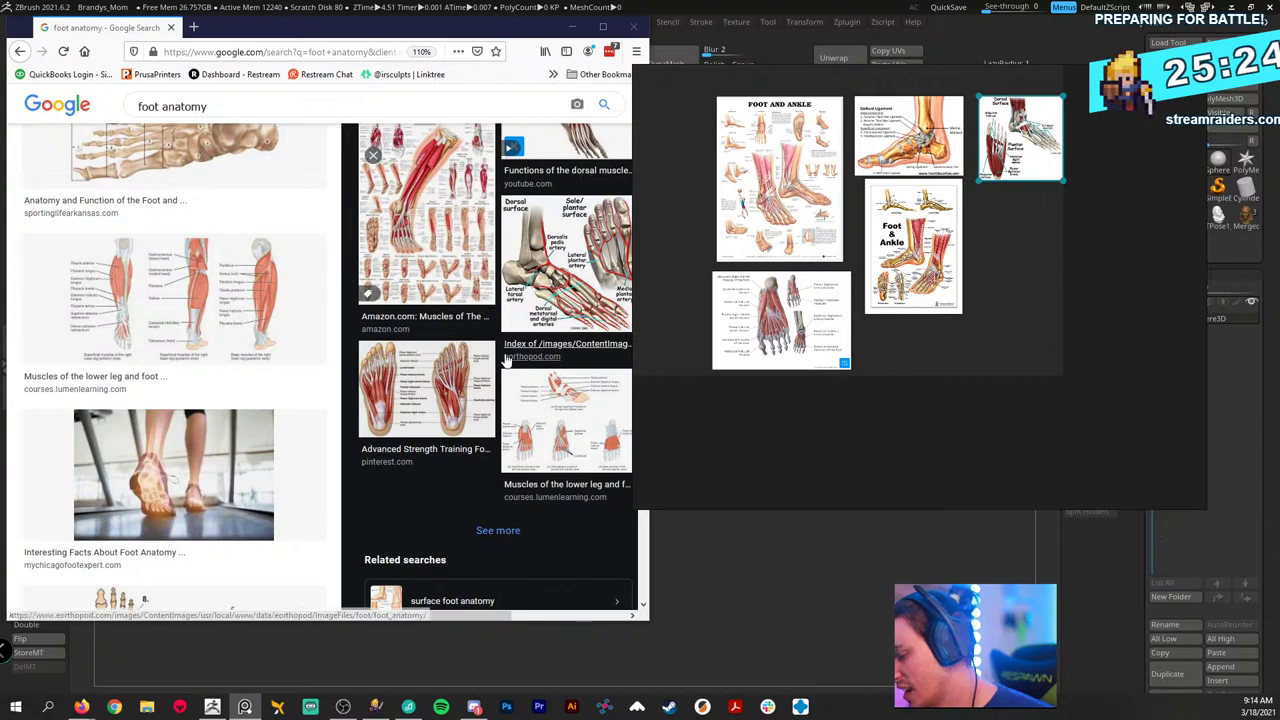
pyautogui.scroll(-3, 431, 365)
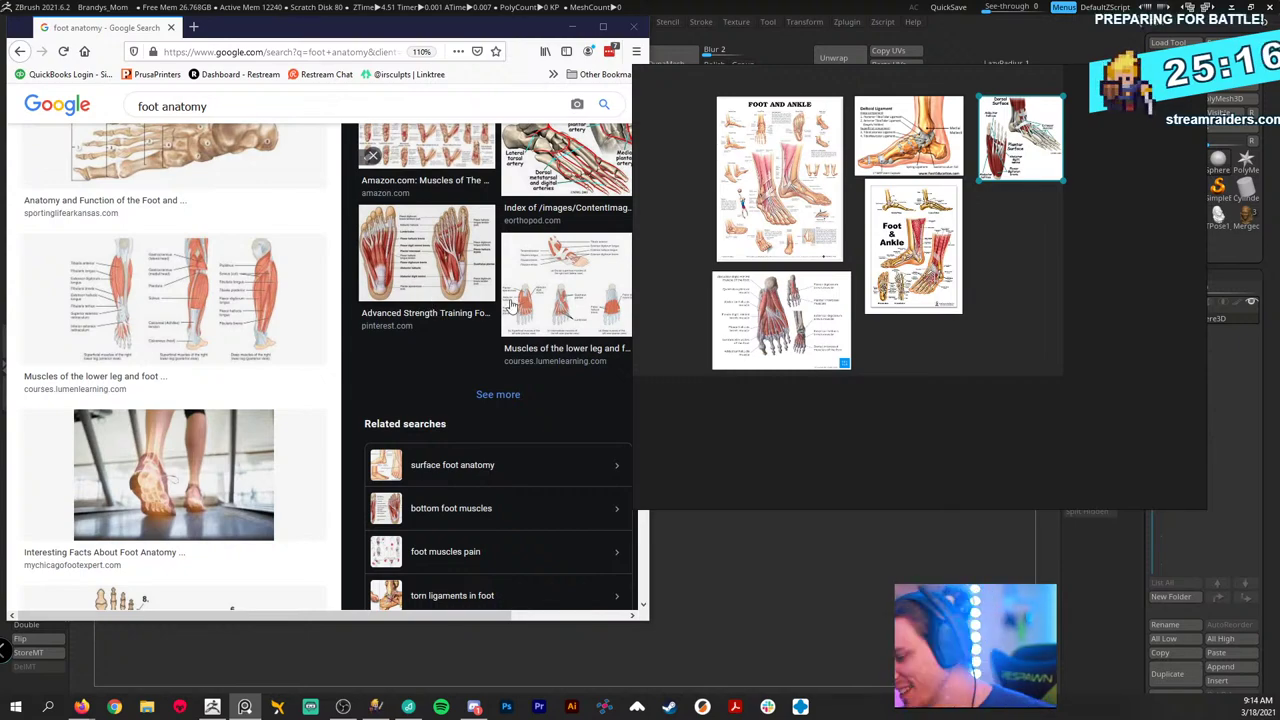
pyautogui.scroll(-1, 467, 364)
pyautogui.scroll(-1, 321, 456)
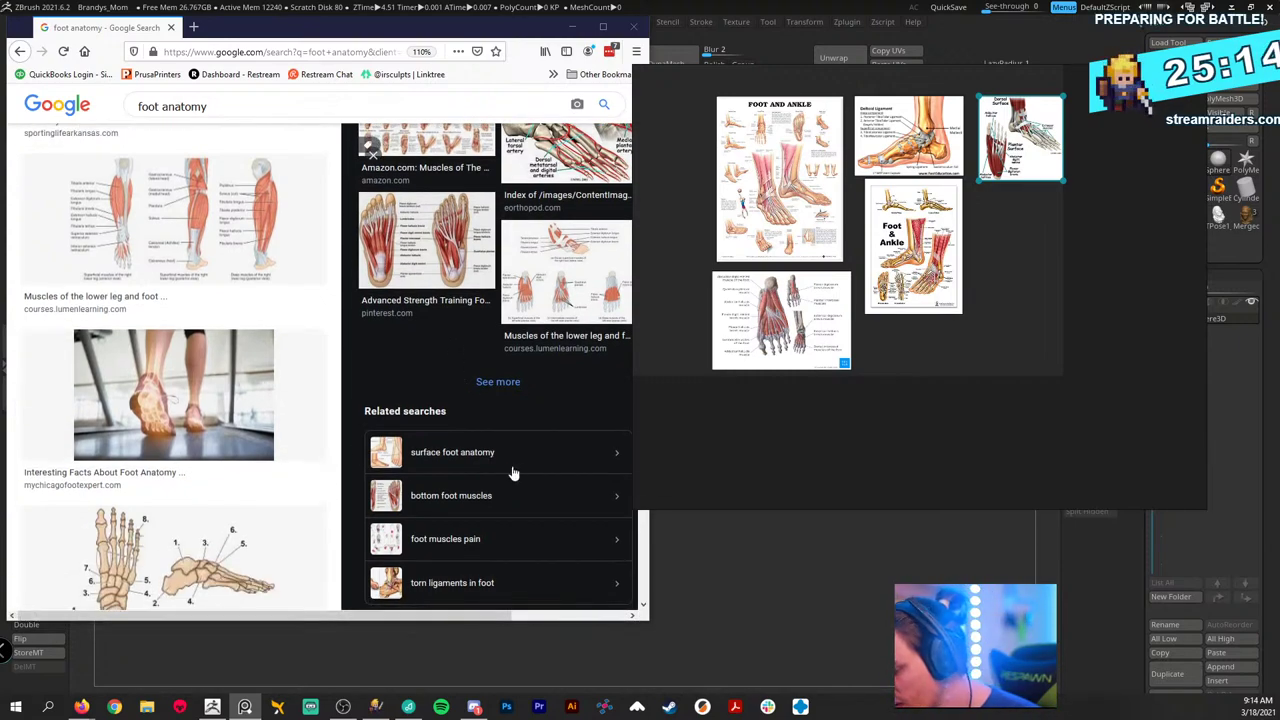
pyautogui.moveTo(512, 468); pyautogui.dragTo(487, 467)
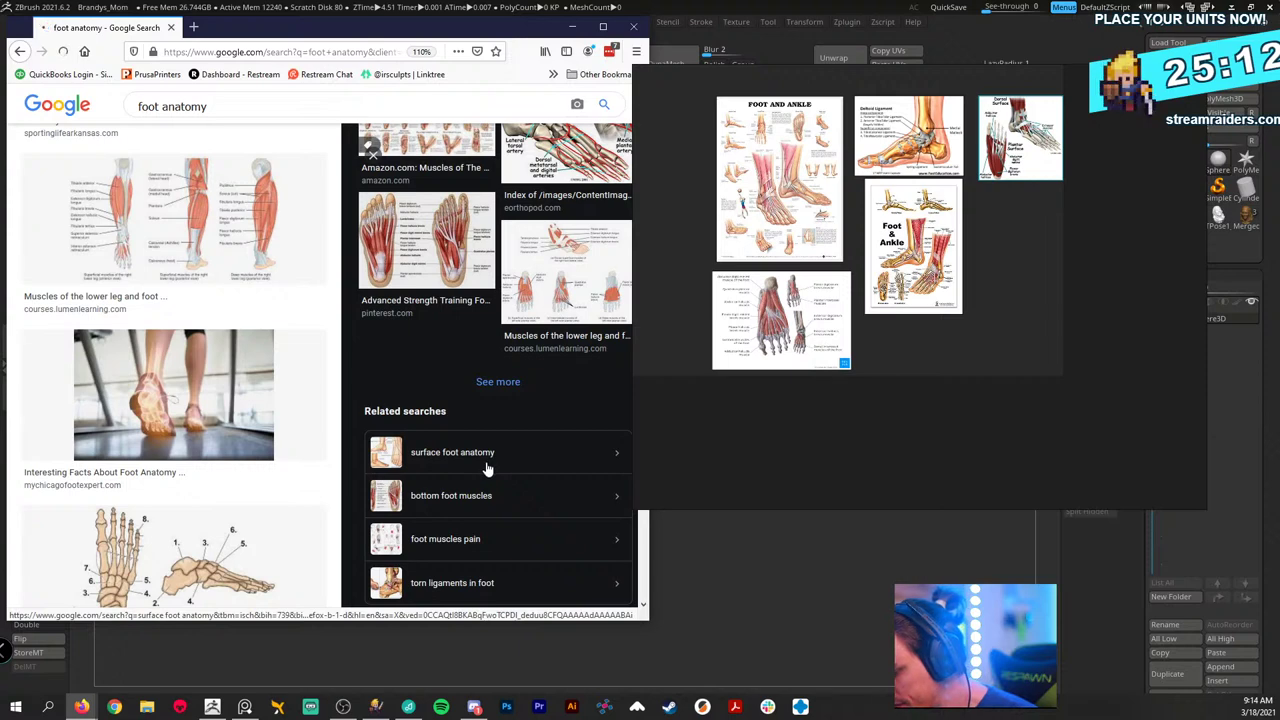
pyautogui.click(487, 467)
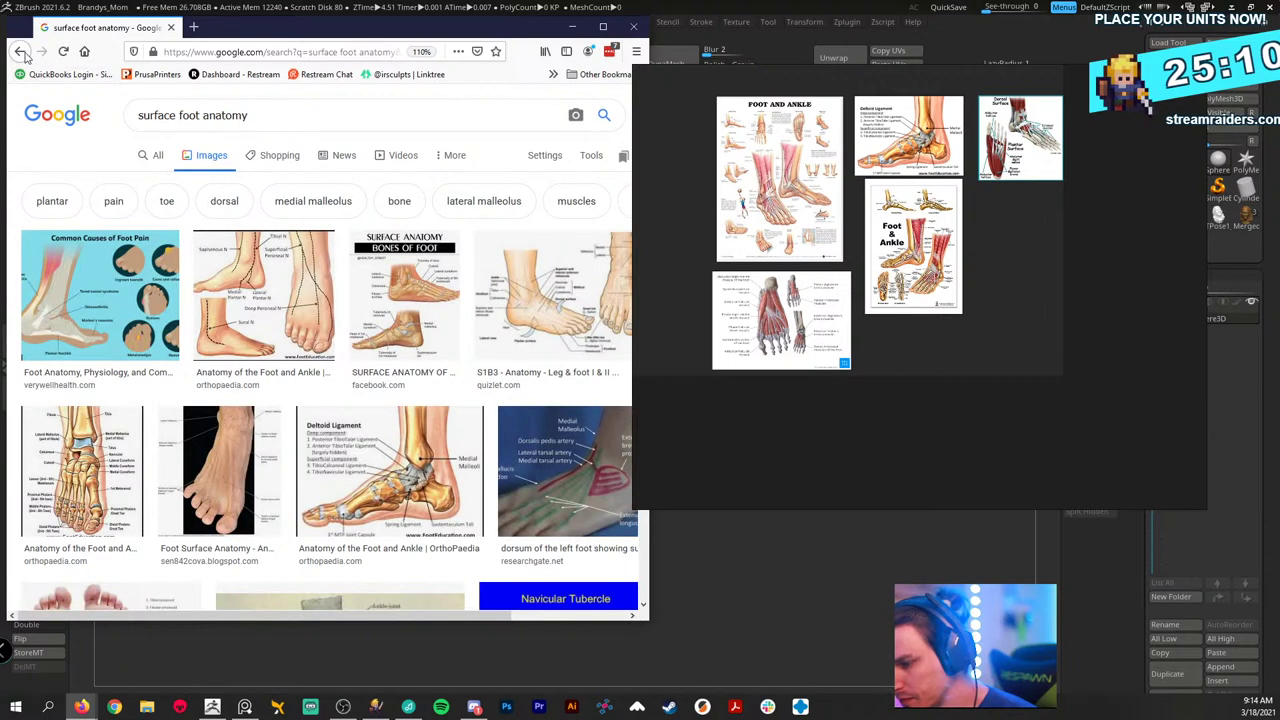
pyautogui.click(22, 52)
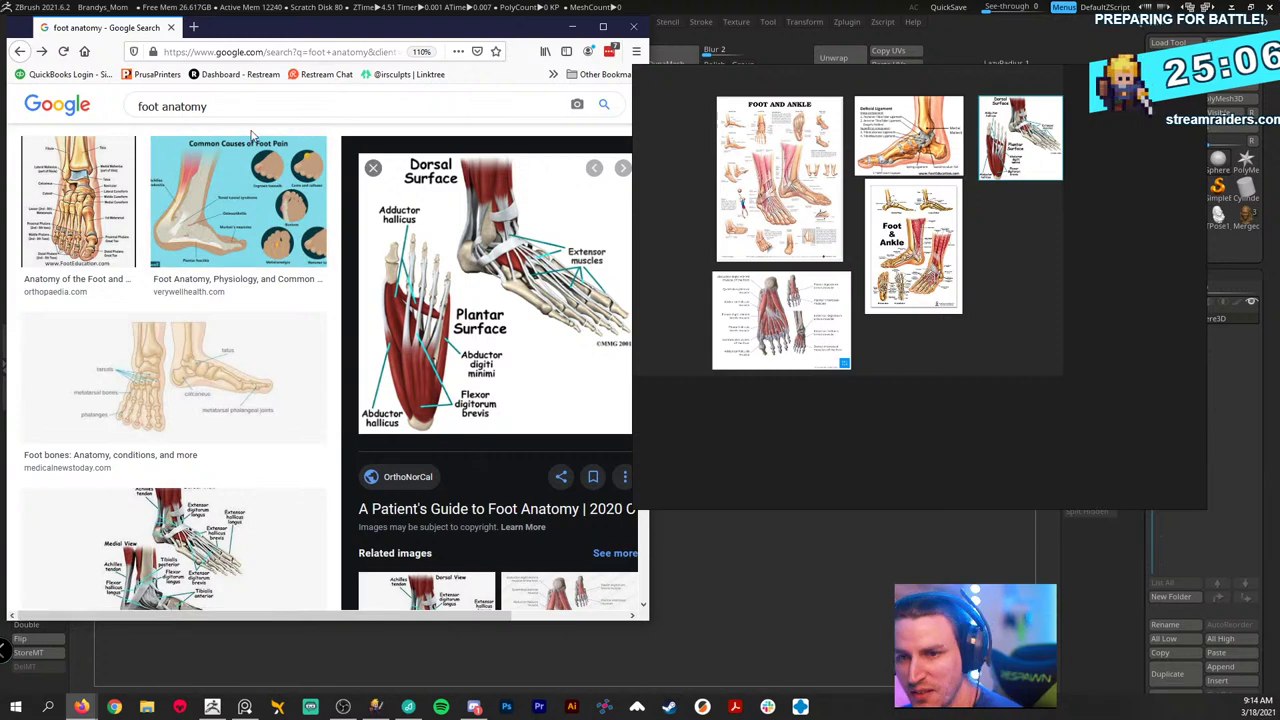
# - Open the "bottom foot muscles" related search and look through its image results for a sole diagram
pyautogui.click(512, 158)
pyautogui.scroll(-3, 532, 271)
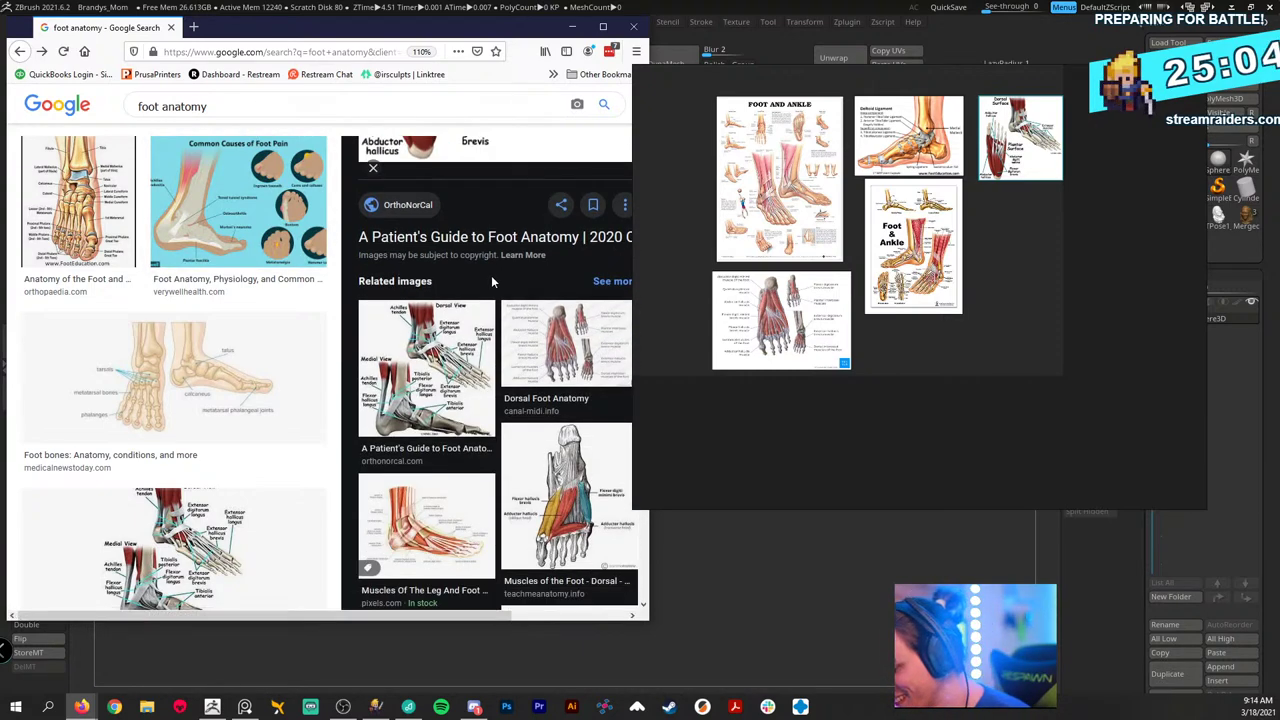
pyautogui.scroll(-5, 491, 275)
pyautogui.scroll(-5, 474, 314)
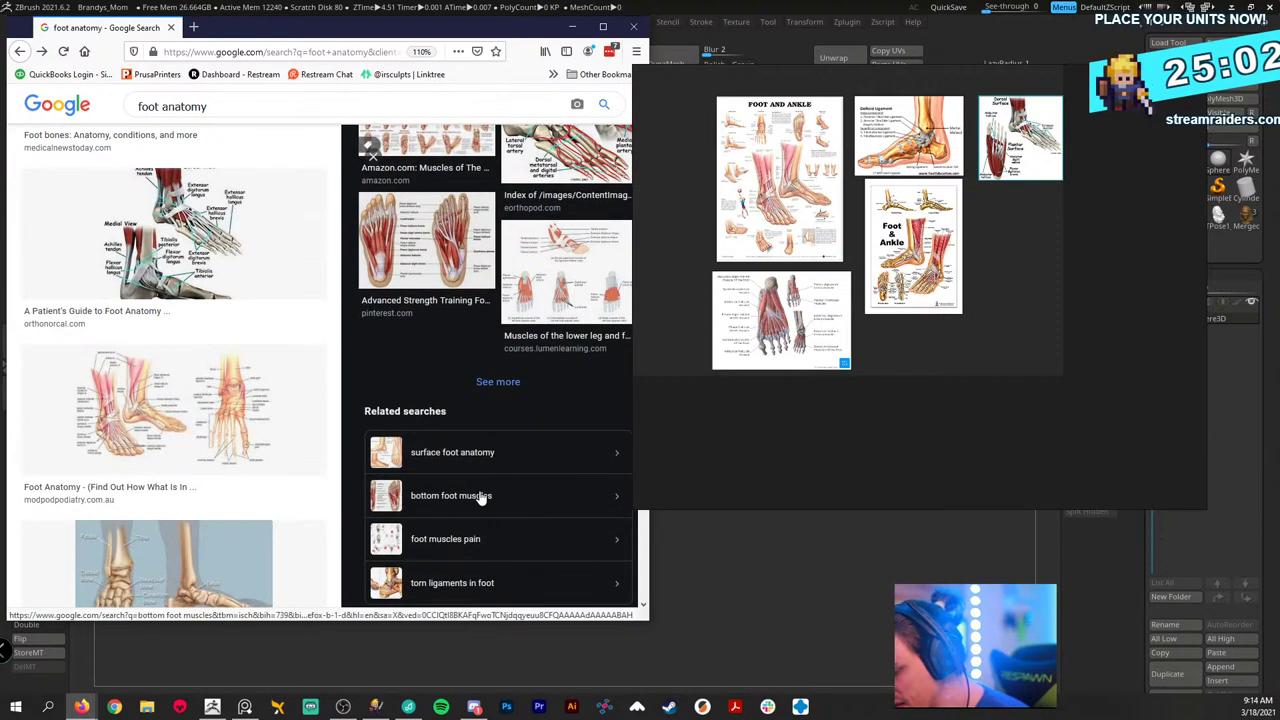
pyautogui.click(480, 500)
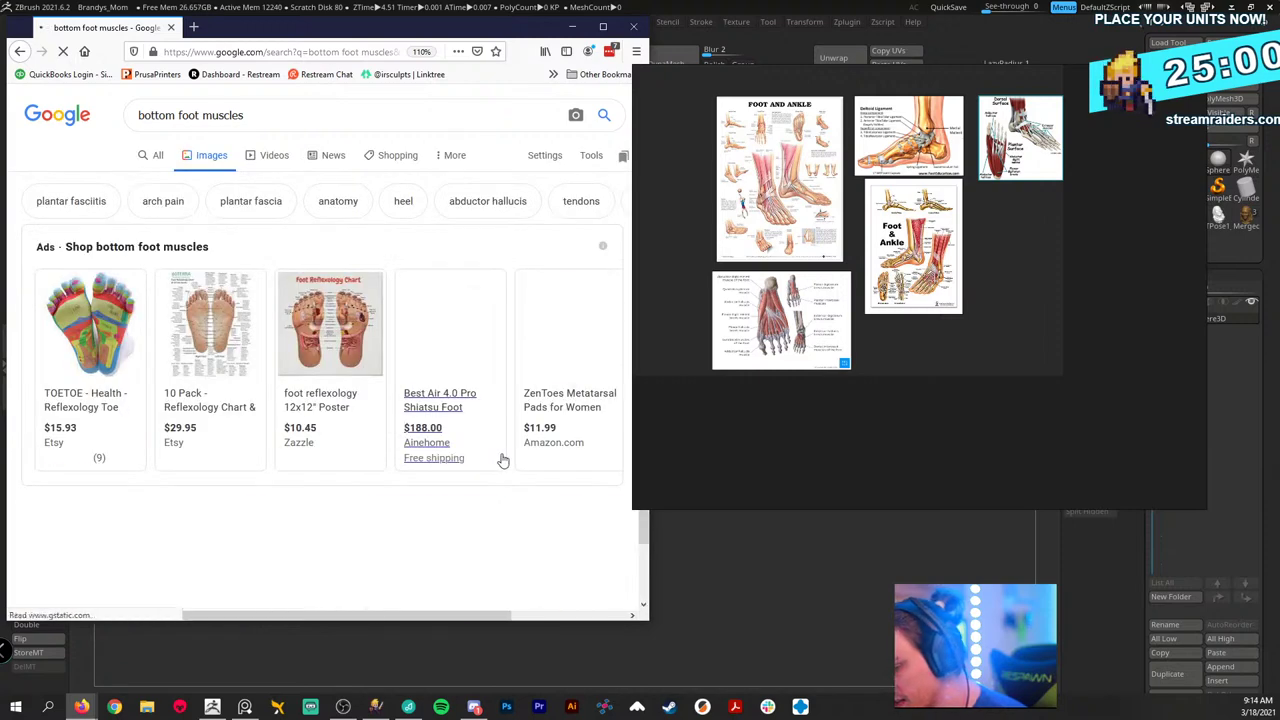
pyautogui.scroll(-2, 205, 246)
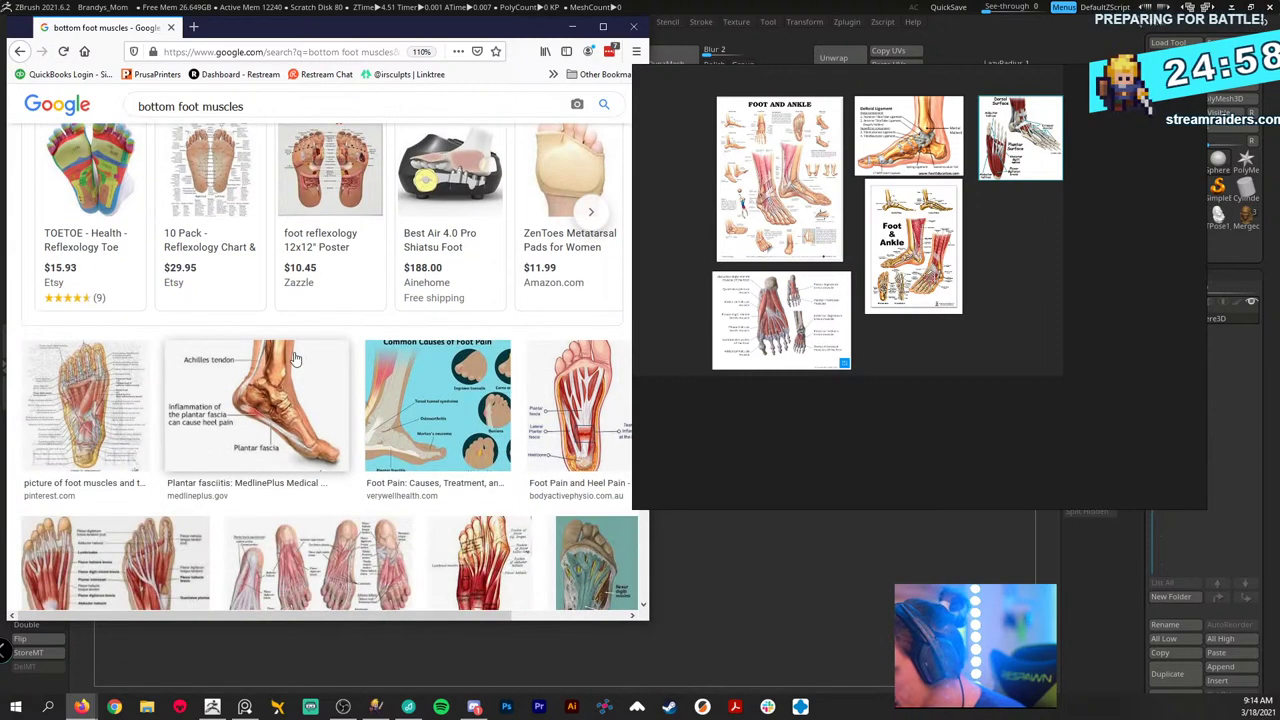
pyautogui.scroll(-1, 205, 246)
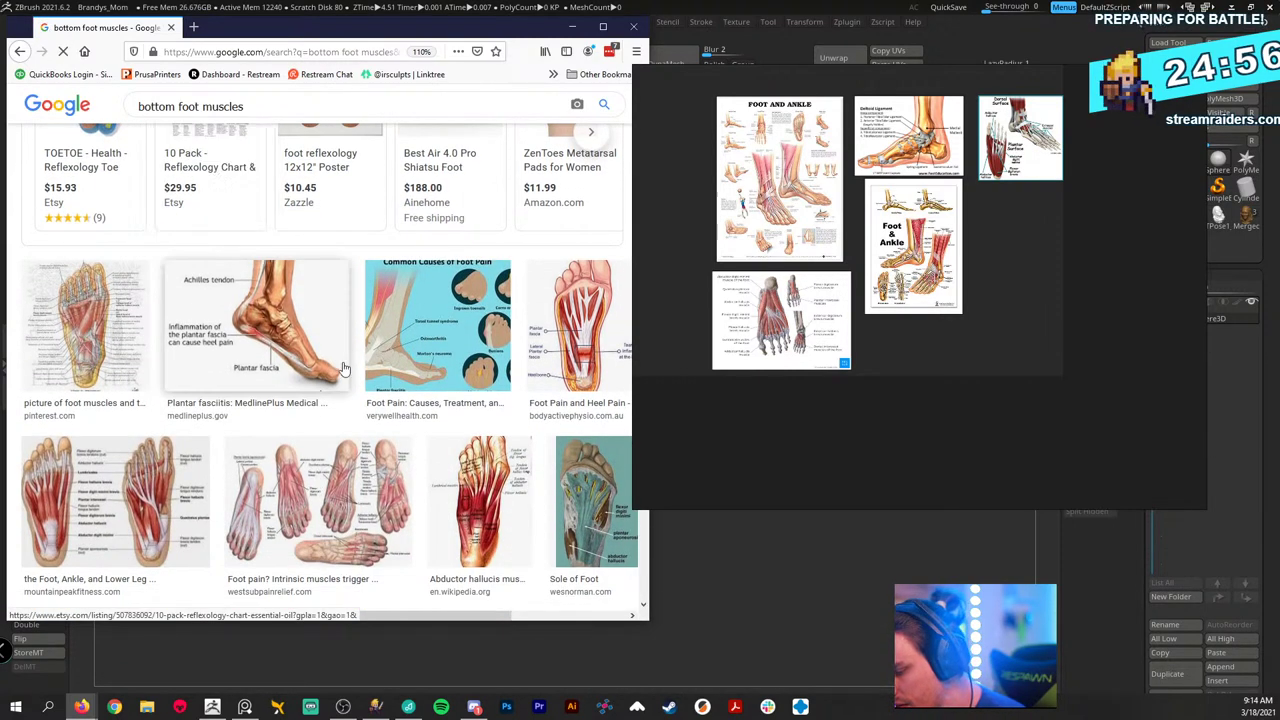
pyautogui.scroll(1, 339, 366)
pyautogui.scroll(1, 339, 366)
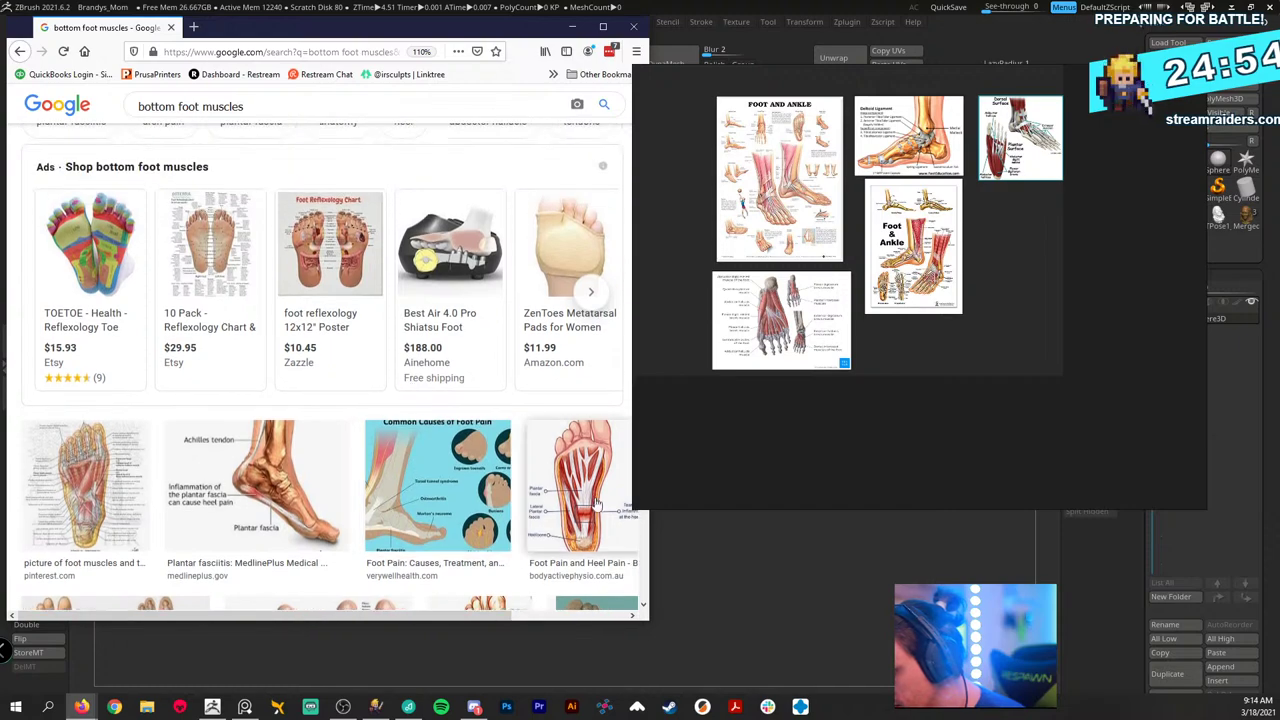
# - Try the Body Active Physio sole diagram on the reference board, enlarged below the OrthoNorCal diagram
pyautogui.click(578, 405)
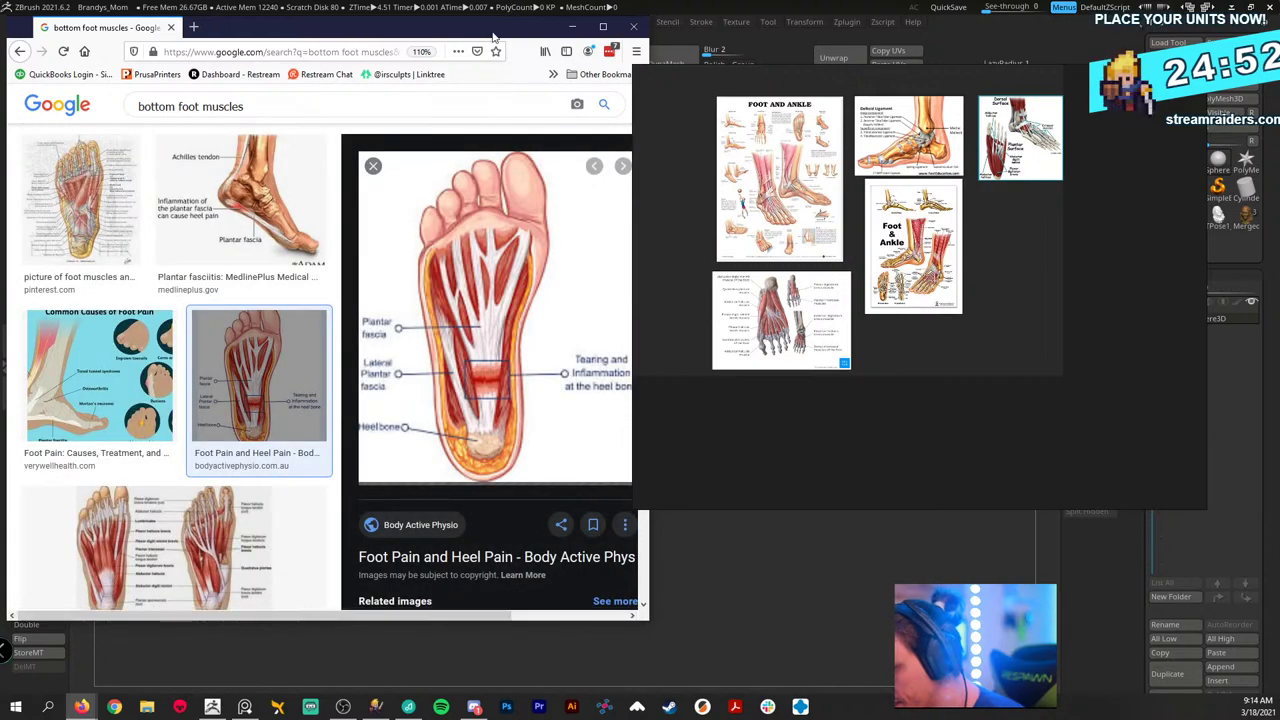
pyautogui.moveTo(493, 33); pyautogui.dragTo(362, 34)
pyautogui.moveTo(374, 320); pyautogui.dragTo(996, 258)
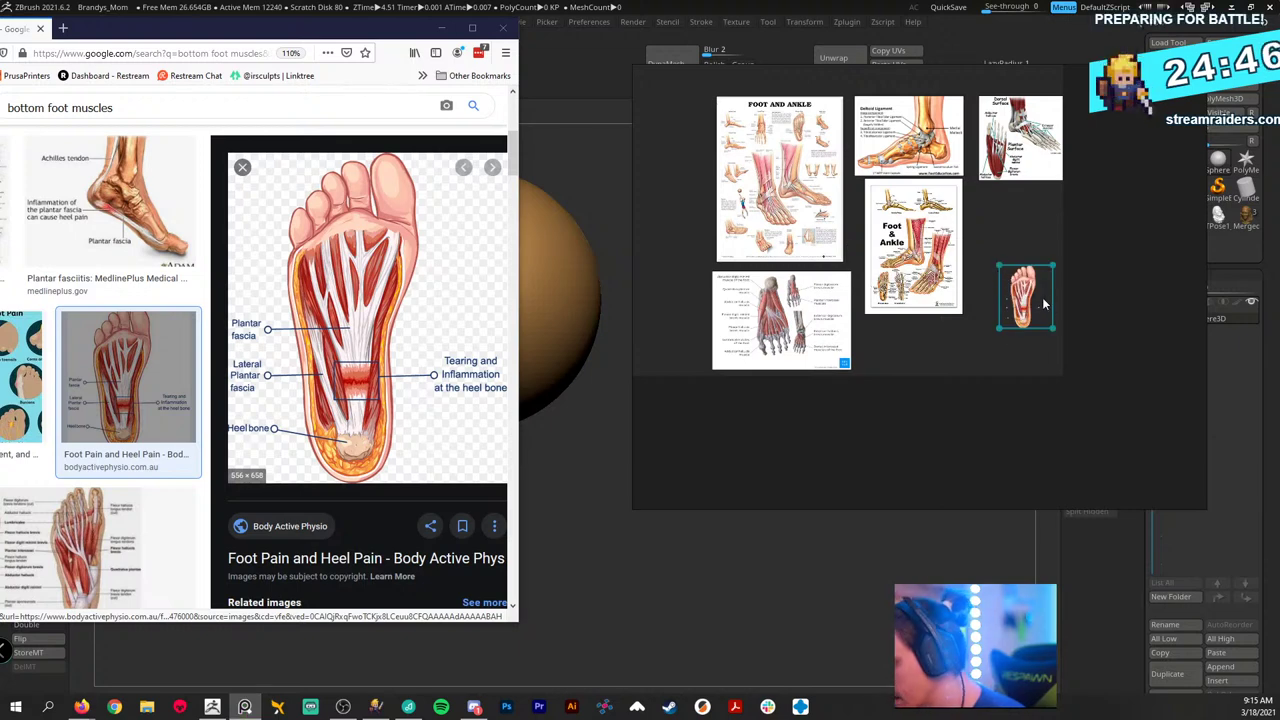
pyautogui.moveTo(1043, 305); pyautogui.dragTo(1041, 316)
pyautogui.scroll(-5, 349, 282)
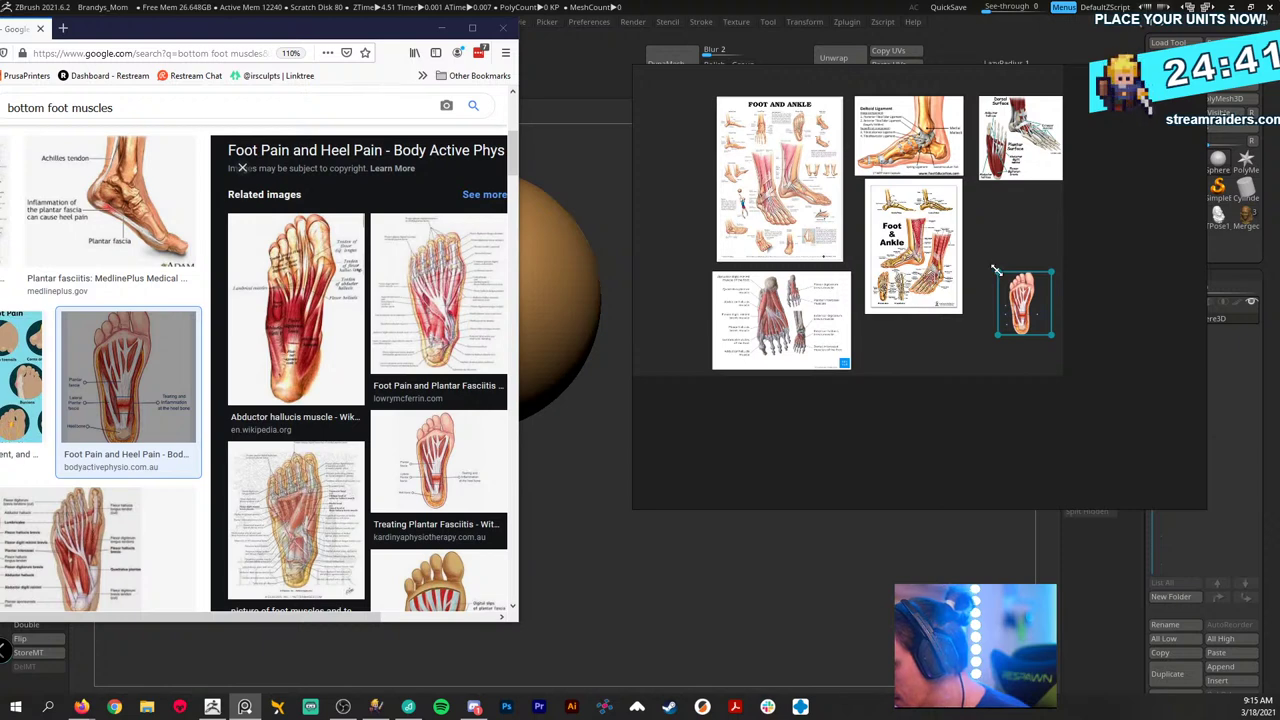
pyautogui.moveTo(996, 270); pyautogui.dragTo(1066, 260)
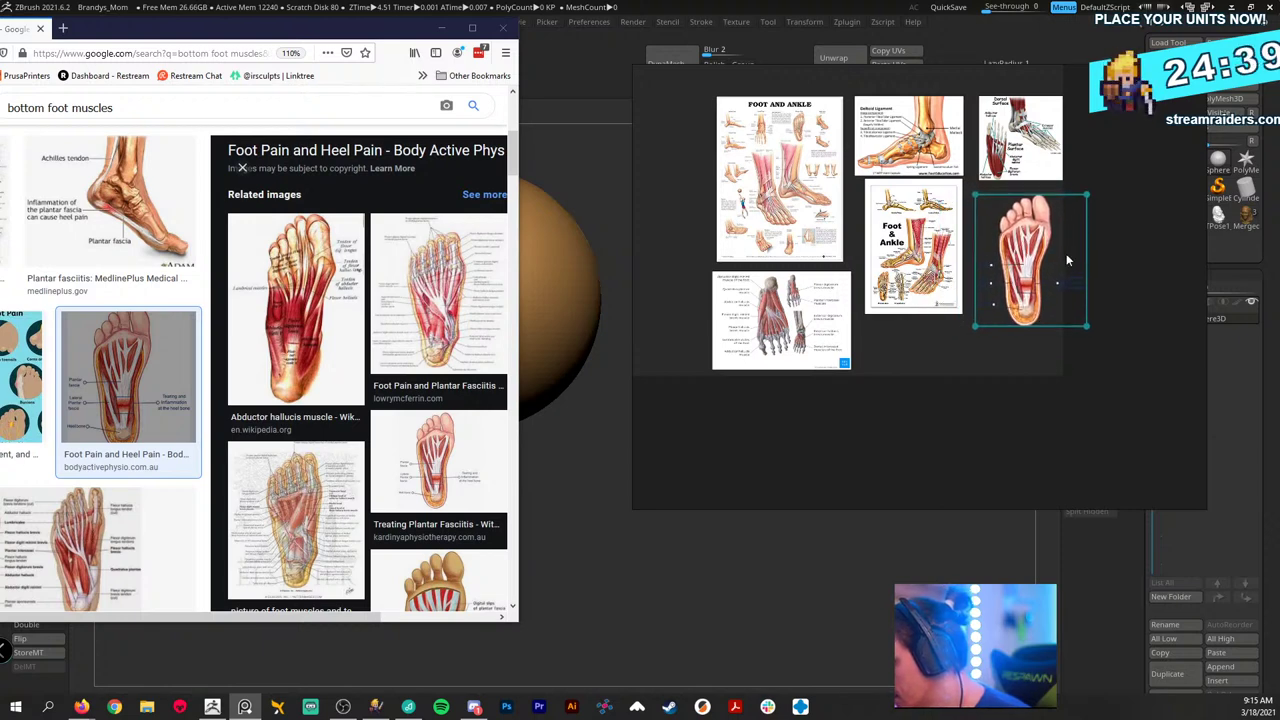
# - Delete the Body Active Physio sole diagram from the reference board
pyautogui.scroll(-3, 424, 345)
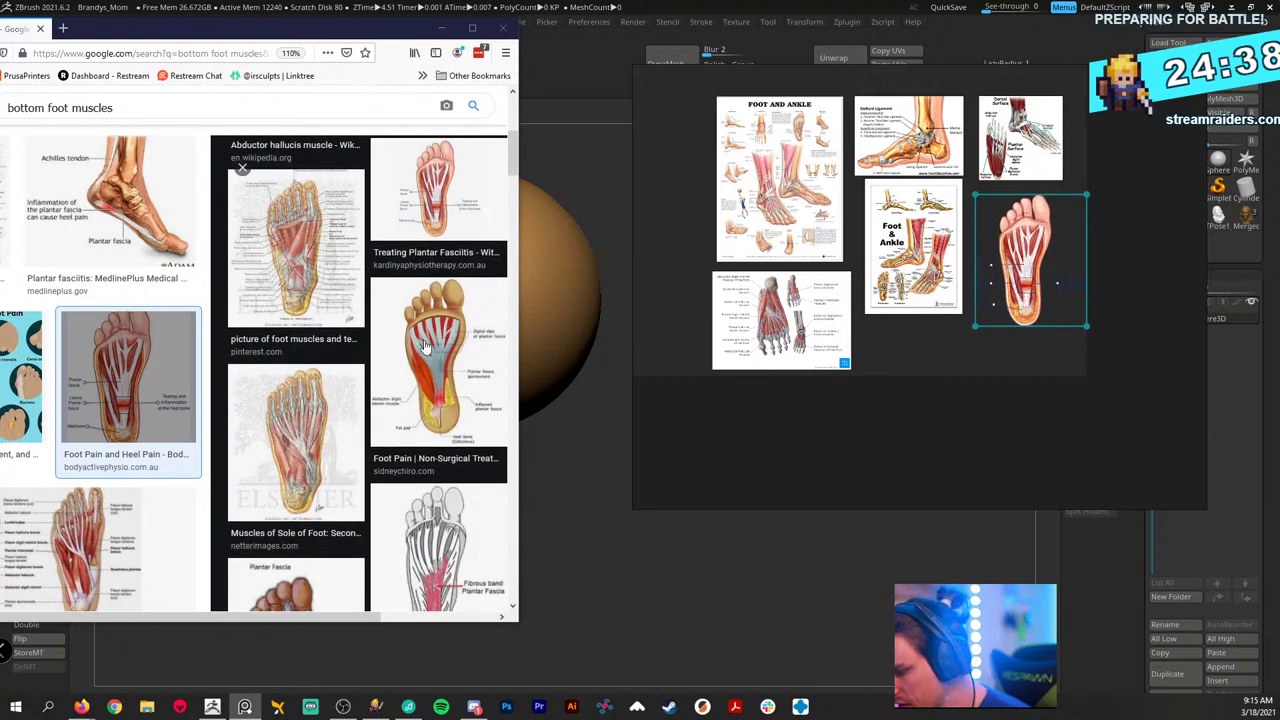
pyautogui.click(1075, 236)
pyautogui.press('Delete')
# - Find the Sidney Chiropractic Clinic plantar fascia diagram among the related images and open its preview
pyautogui.scroll(1, 357, 397)
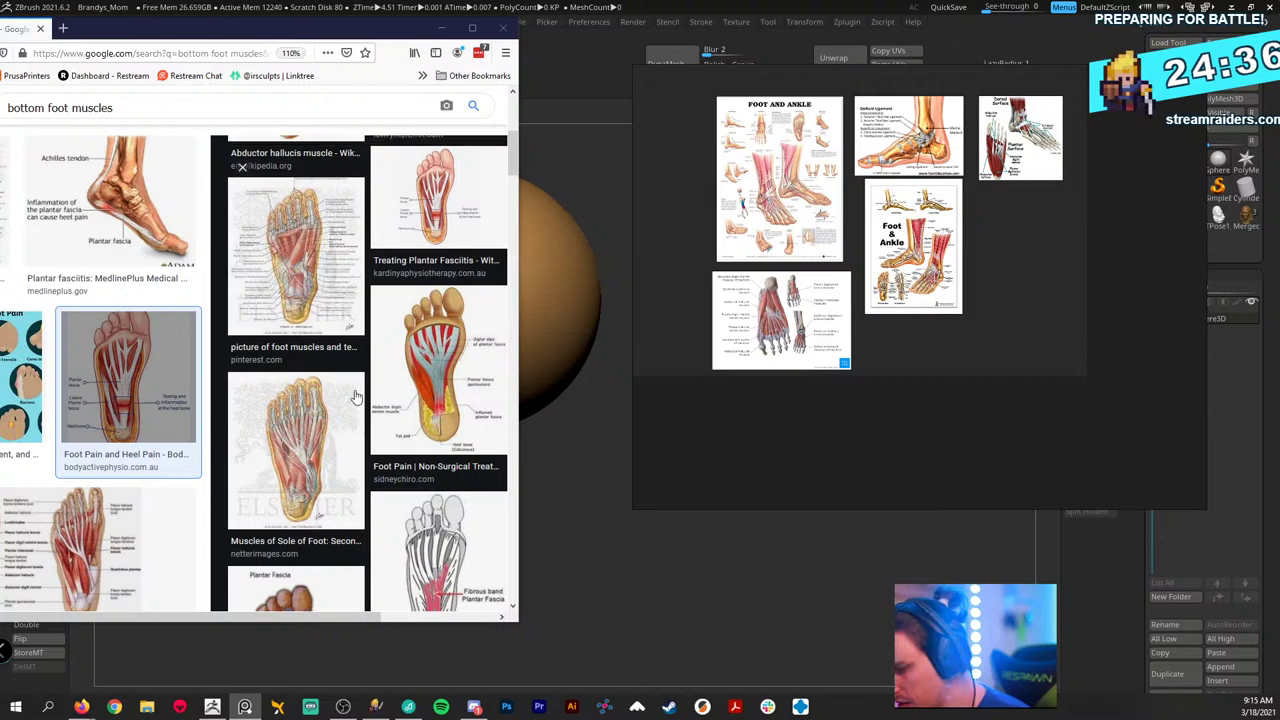
pyautogui.scroll(5, 357, 397)
pyautogui.scroll(-6, 423, 403)
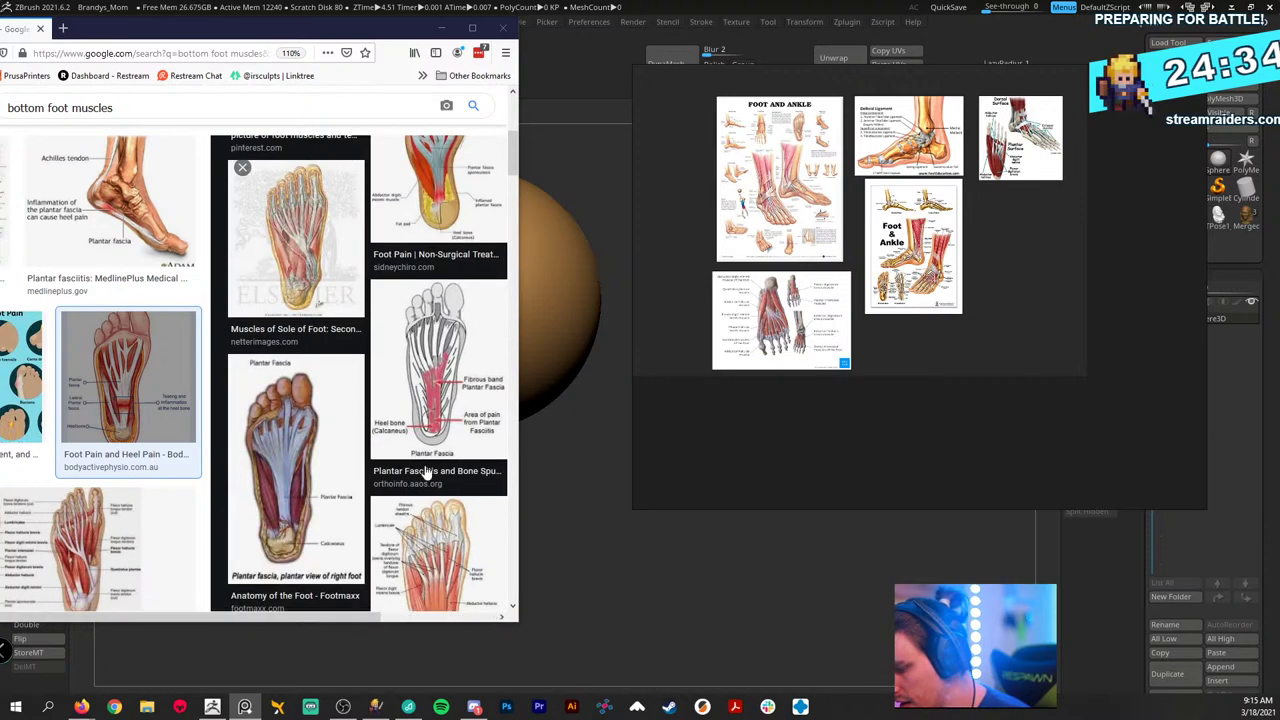
pyautogui.scroll(-3, 428, 473)
pyautogui.scroll(6, 460, 476)
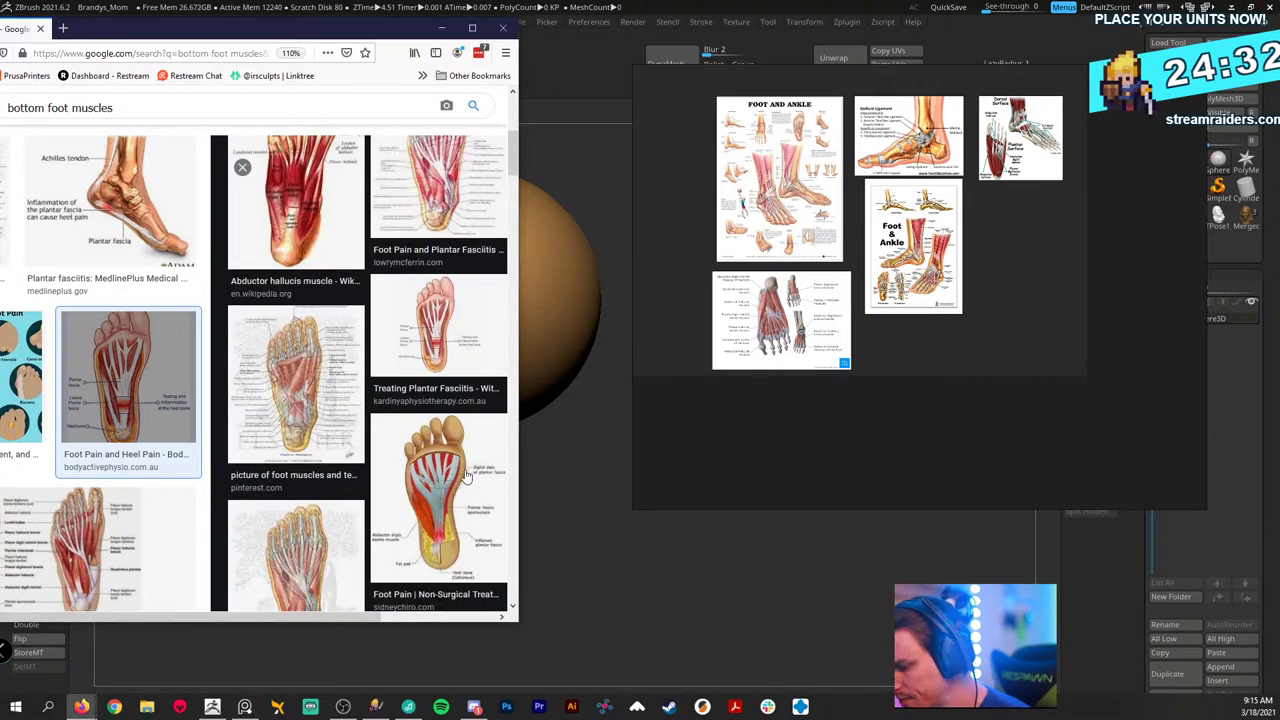
pyautogui.click(465, 477)
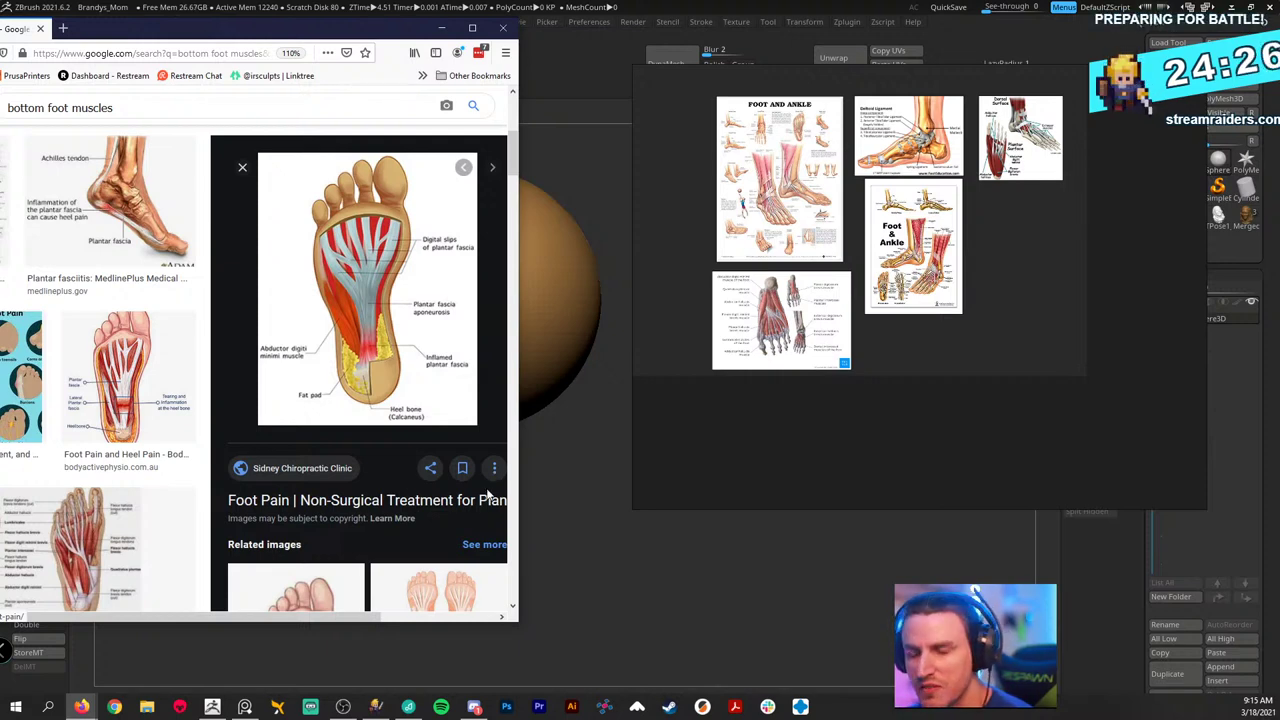
# - Add the Sidney Chiropractic Clinic diagram to the reference board, enlarged and placed directly below the OrthoNorCal diagram
pyautogui.moveTo(346, 262); pyautogui.dragTo(1012, 259)
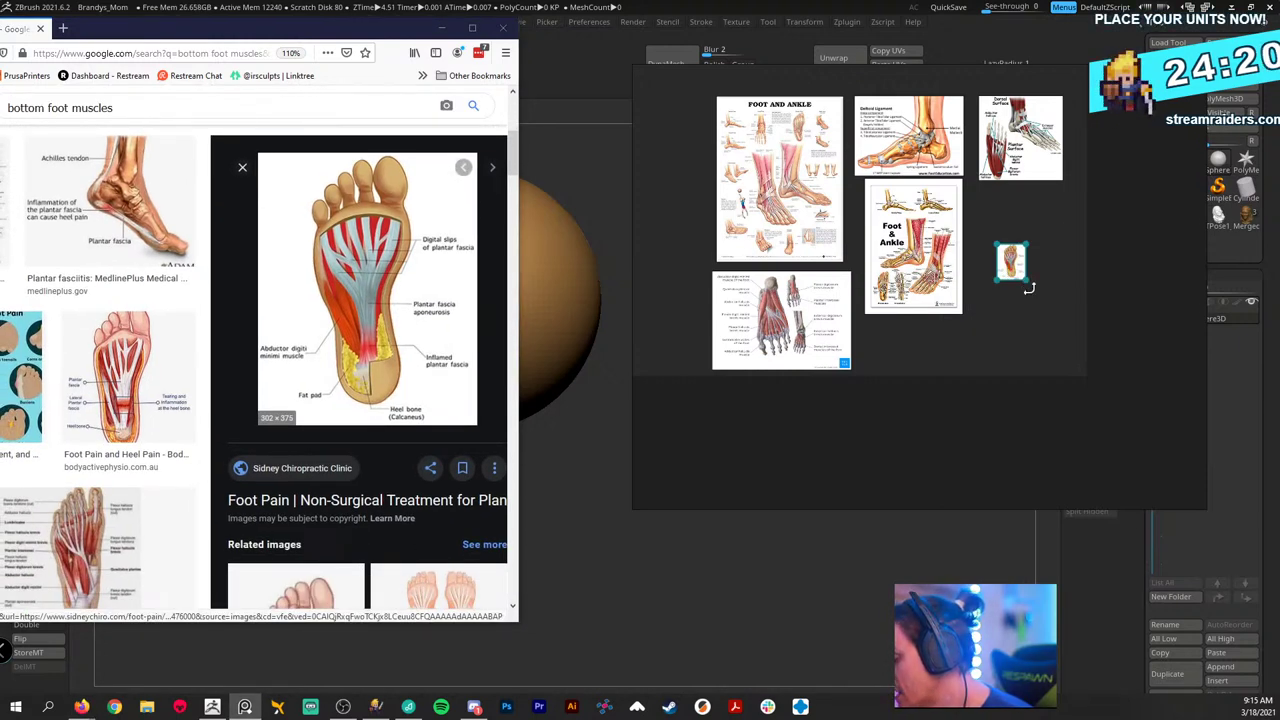
pyautogui.moveTo(1025, 283); pyautogui.dragTo(1102, 376)
pyautogui.moveTo(1060, 325); pyautogui.dragTo(1046, 274)
# - Browse the Sidney Chiropractic Clinic diagram's related images for further sole references
pyautogui.scroll(-3, 380, 290)
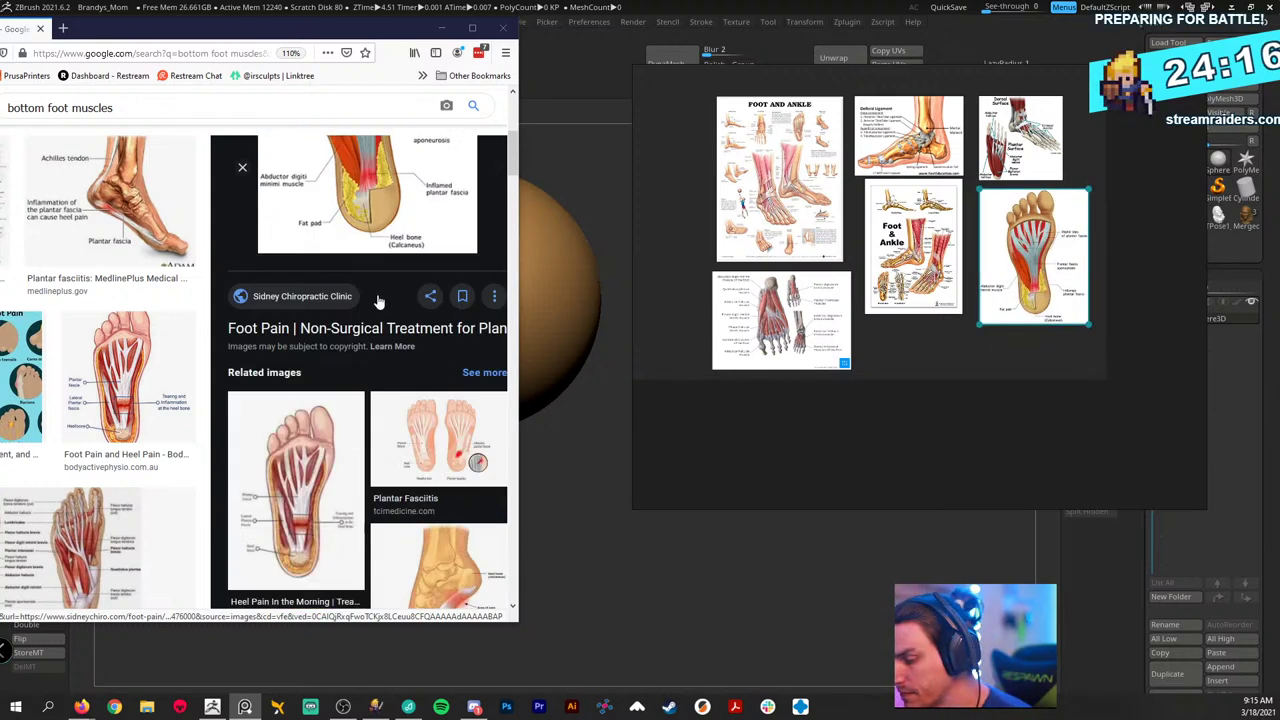
pyautogui.scroll(-10, 380, 268)
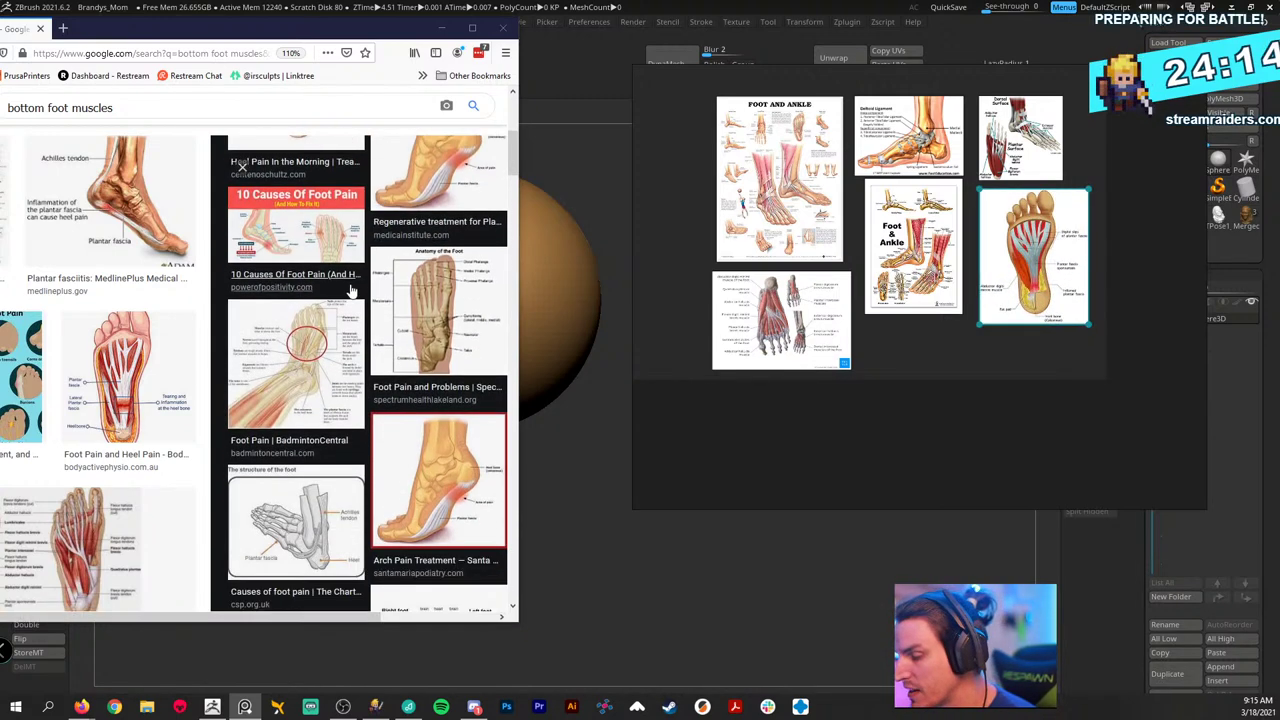
pyautogui.scroll(-2, 373, 345)
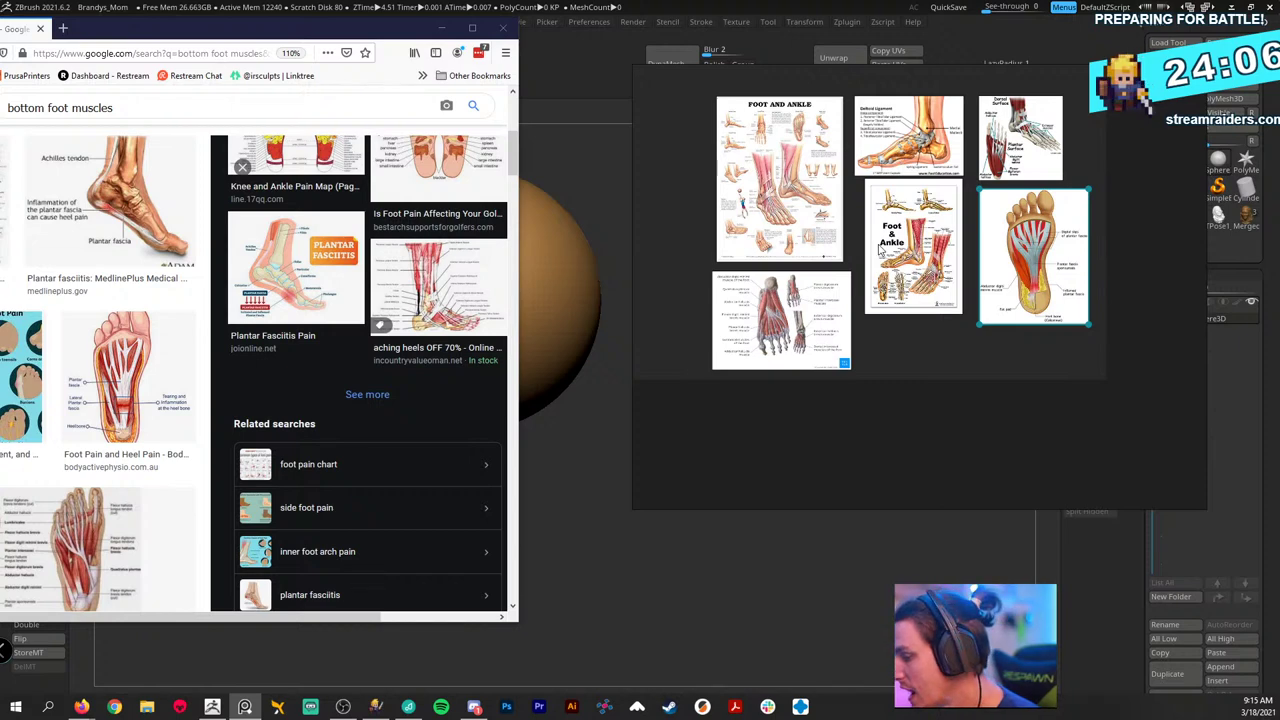
# - Close the browser window and move the reference board off the ZBrush canvas
pyautogui.scroll(3, 870, 245)
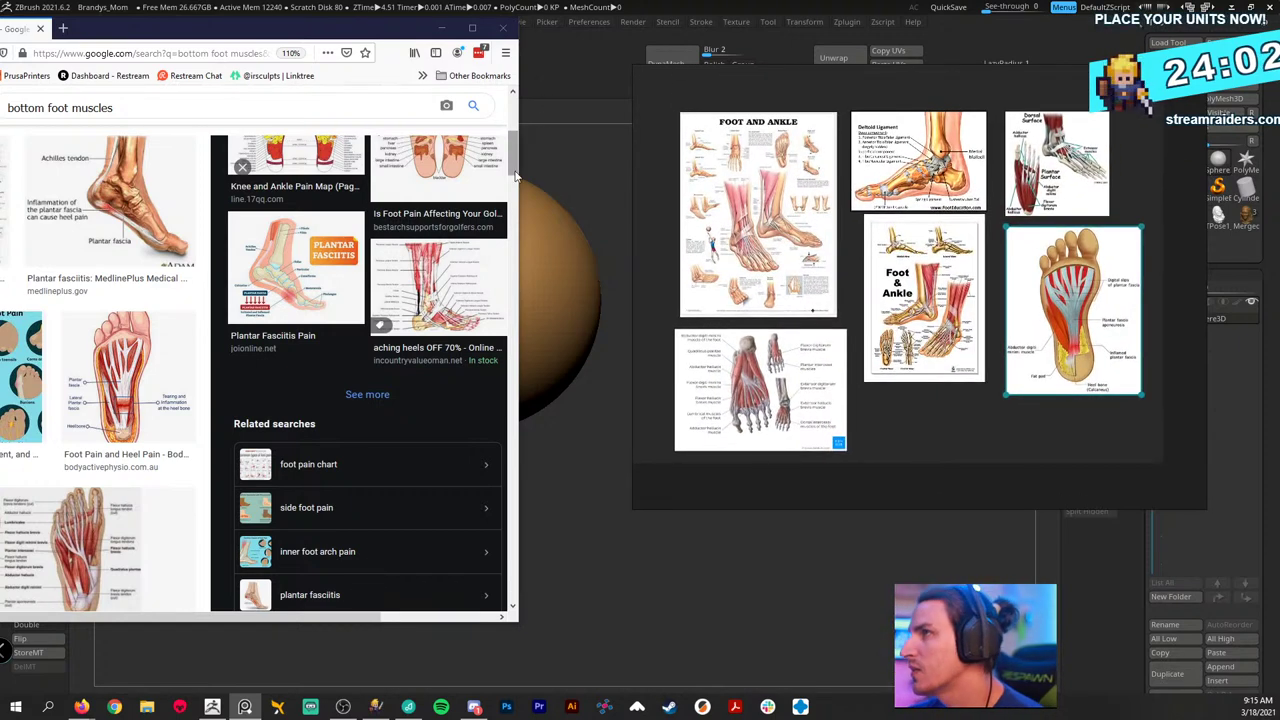
pyautogui.click(508, 31)
pyautogui.moveTo(957, 228); pyautogui.dragTo(0, 240, button='right')
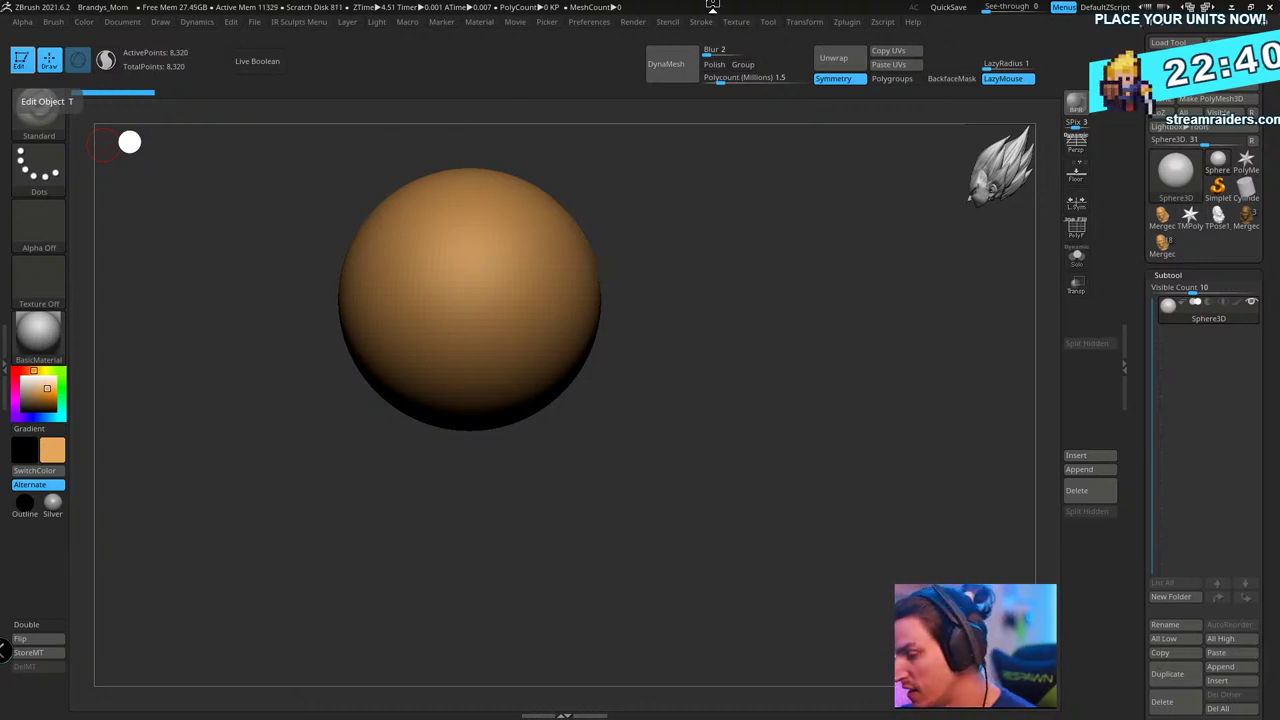
# - Change the sphere's colour to a near-white grey
pyautogui.keyDown('alt'); pyautogui.moveTo(714, 311); pyautogui.dragTo(830, 407); pyautogui.keyUp('alt')
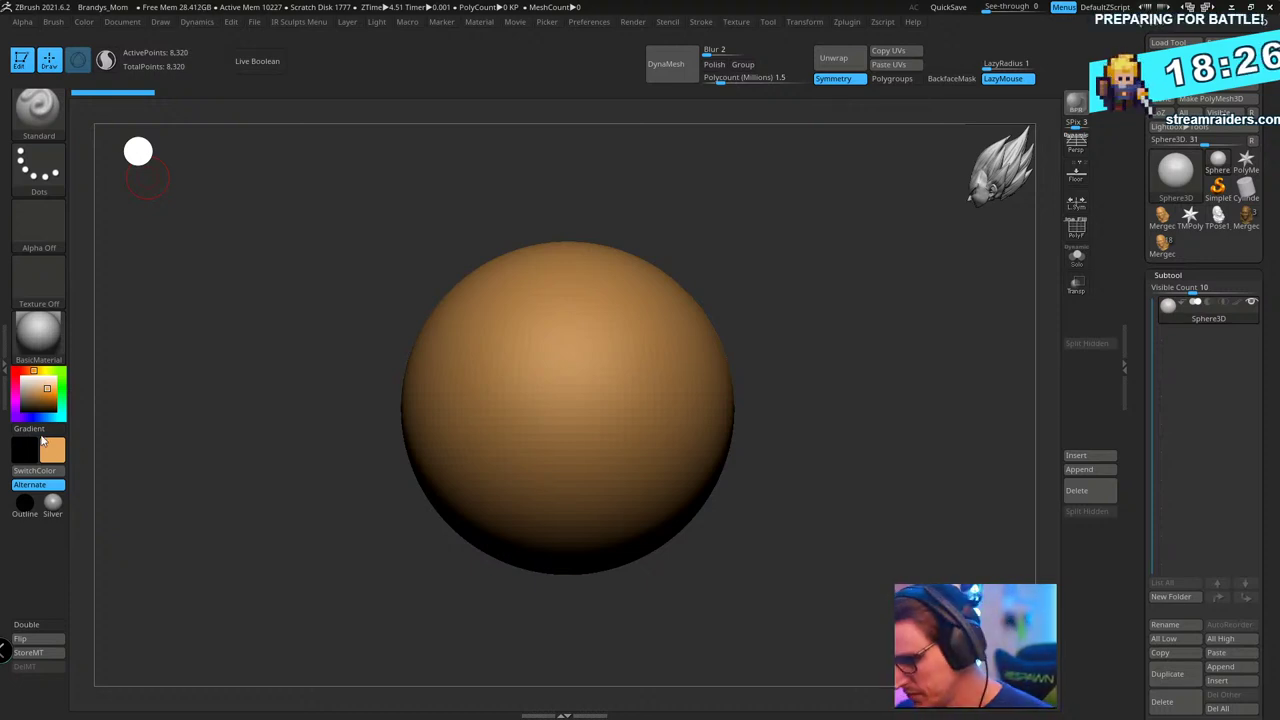
pyautogui.click(22, 386)
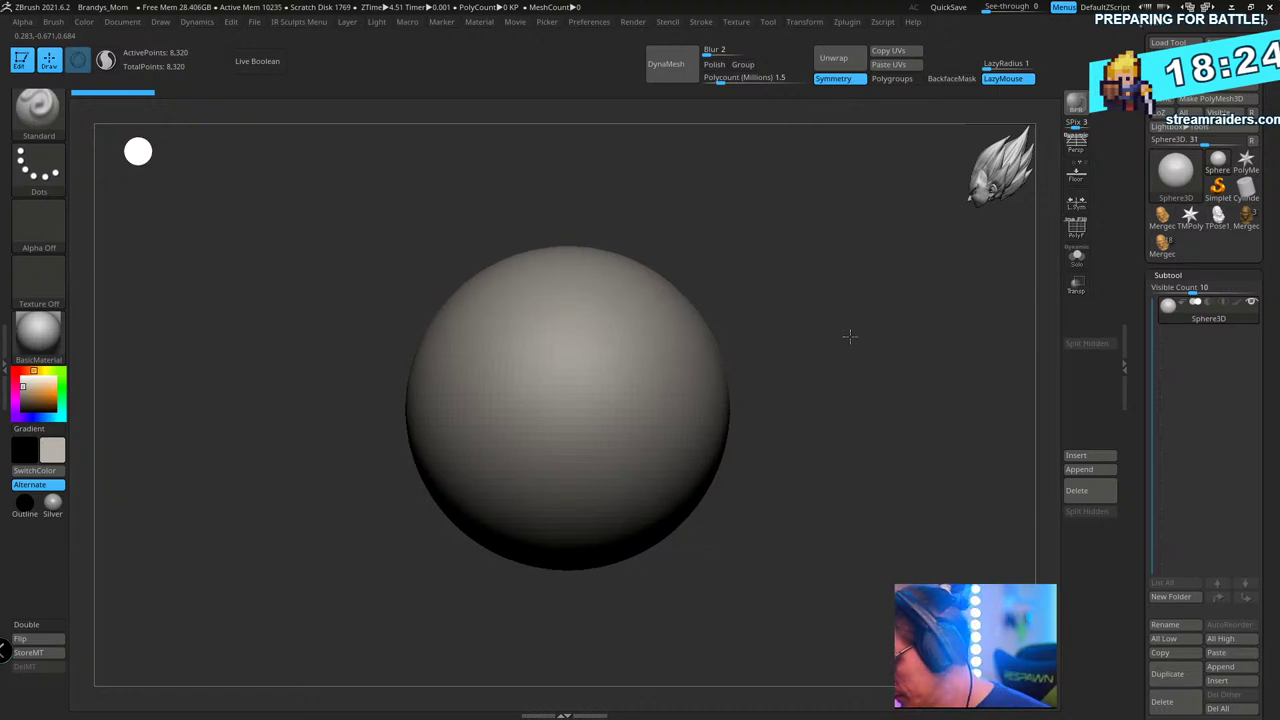
pyautogui.click(22, 373)
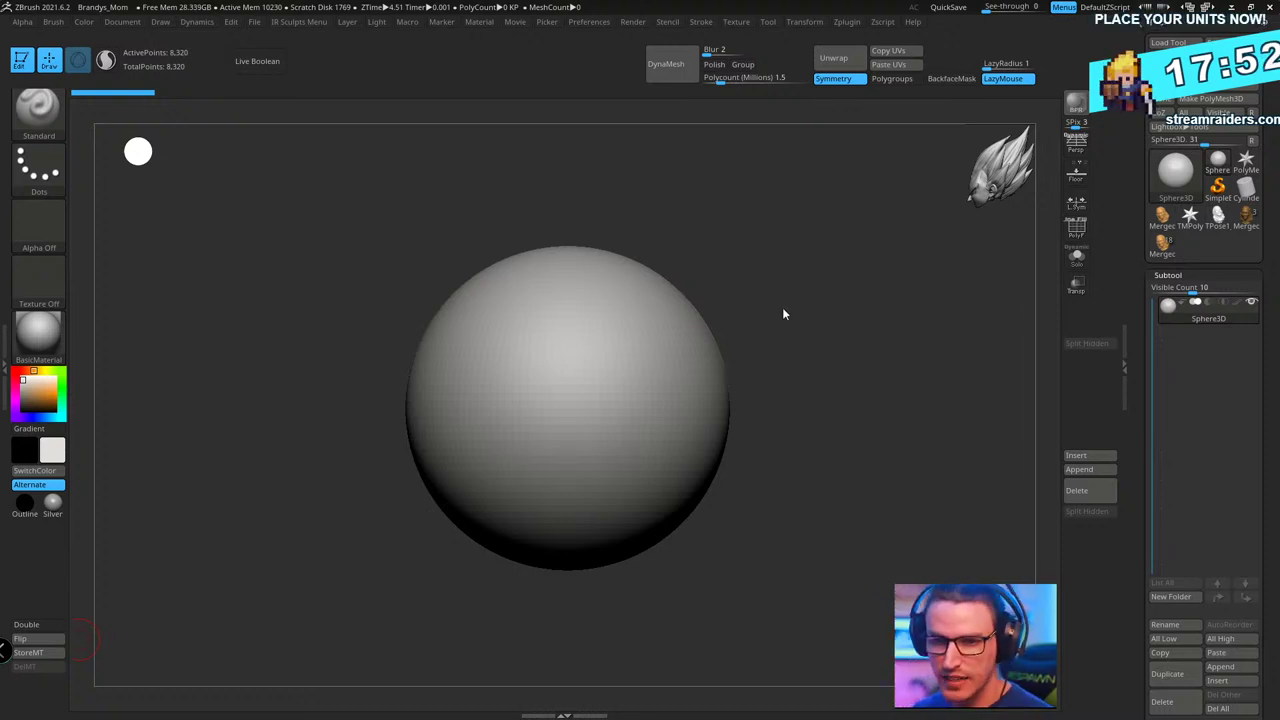
# - Scale the sphere down uniformly to about a third of its size and return to Draw mode
pyautogui.press('w')
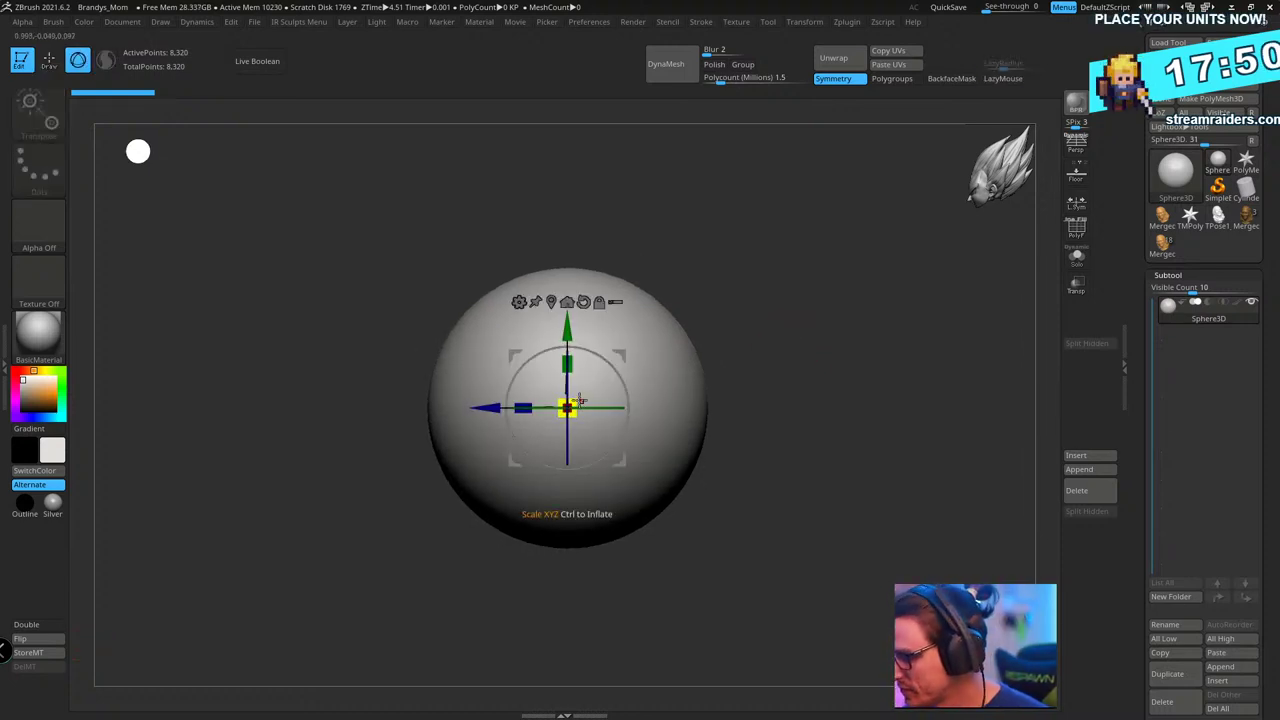
pyautogui.moveTo(578, 400); pyautogui.dragTo(517, 574)
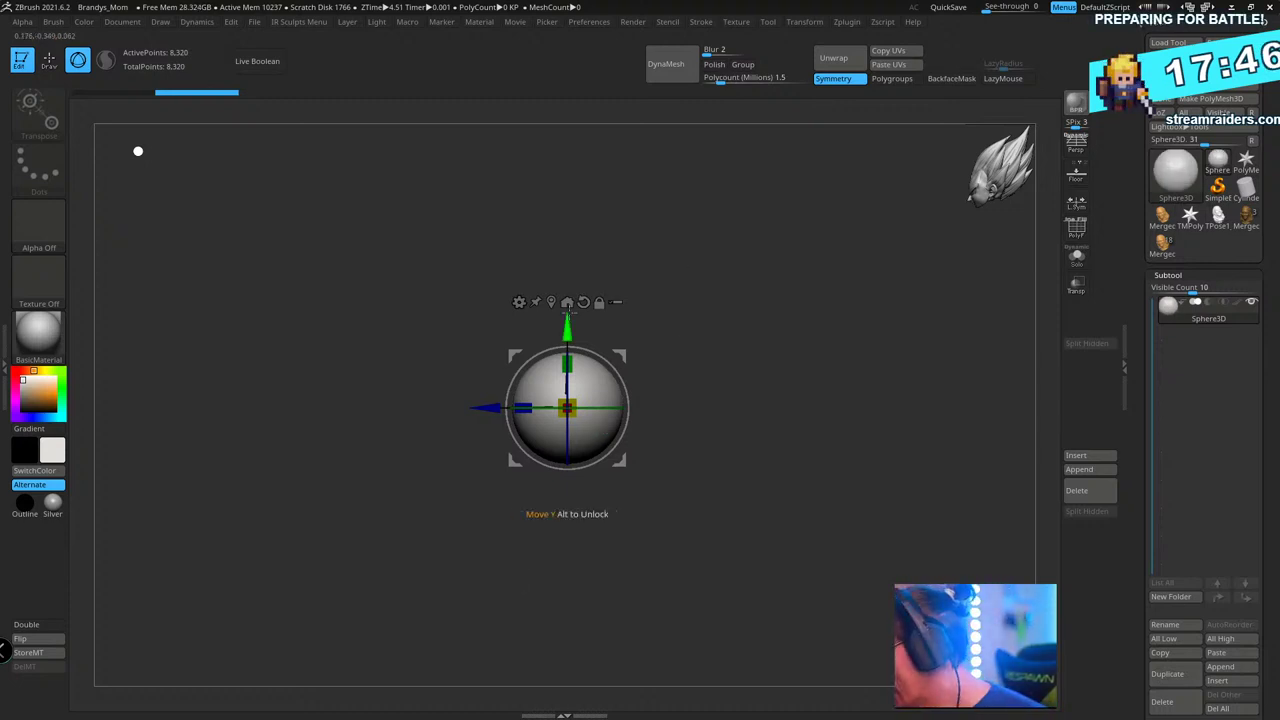
pyautogui.press('q')
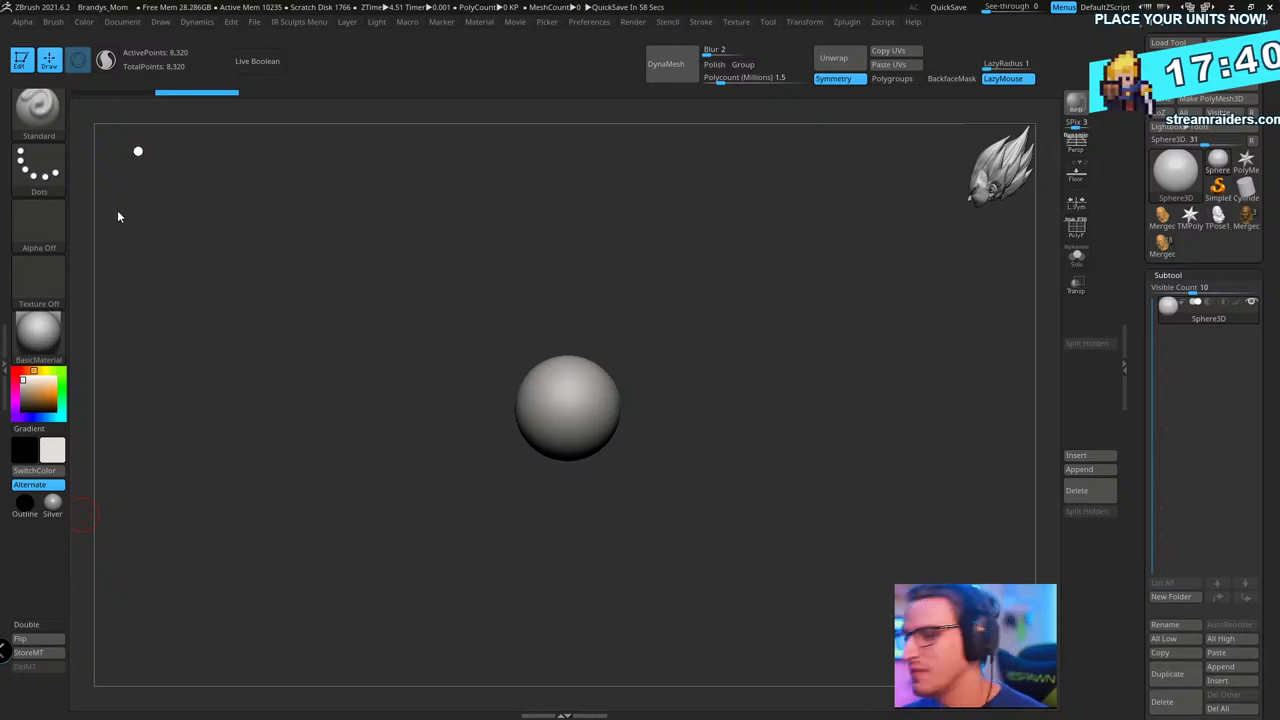
# - Switch to the web browser, search for "foot anatomy" and open the OrthoPaedia Deltoid Ligament diagram
pyautogui.hotkey('alt', 'Tab')
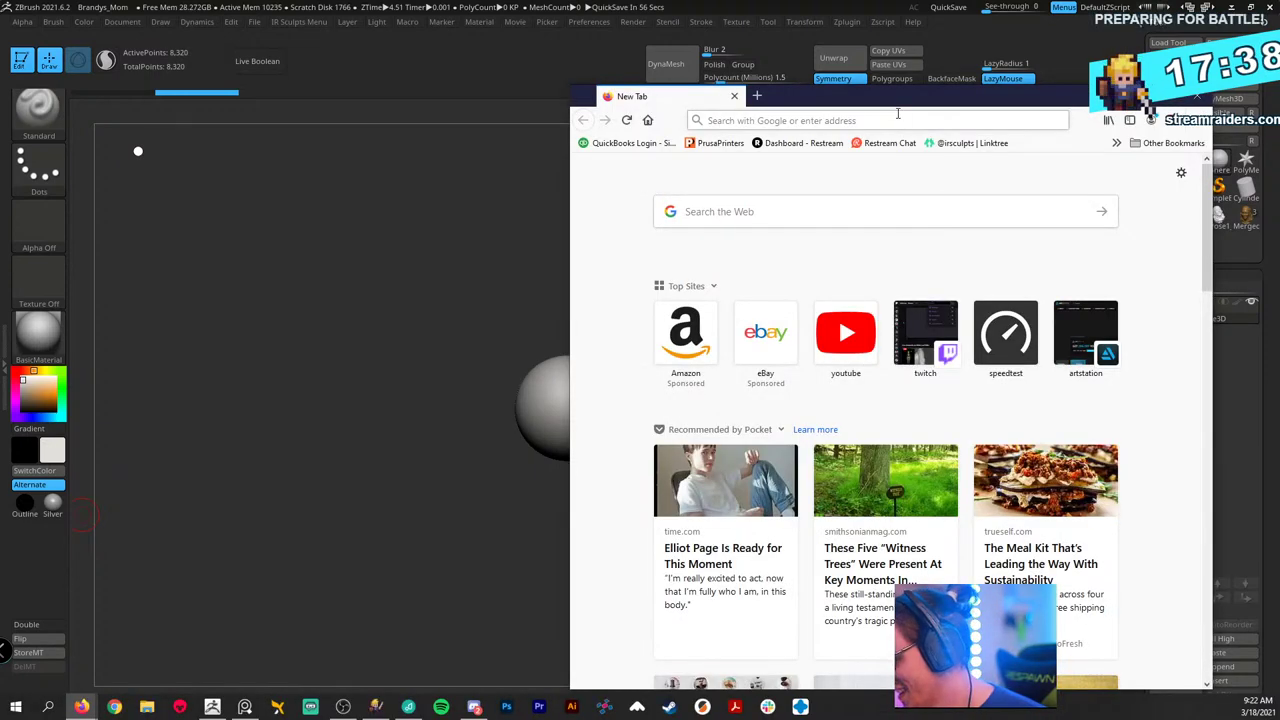
pyautogui.moveTo(900, 96); pyautogui.dragTo(615, 22)
pyautogui.click(435, 141)
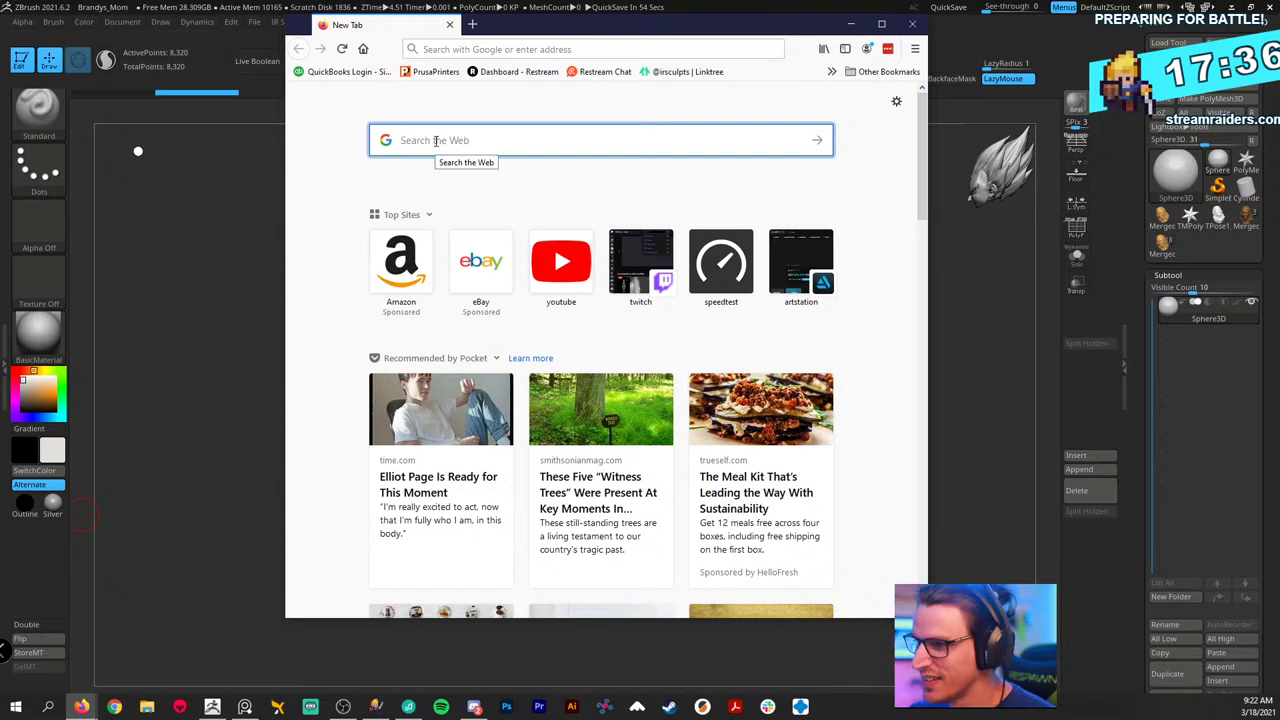
pyautogui.write('foot ')
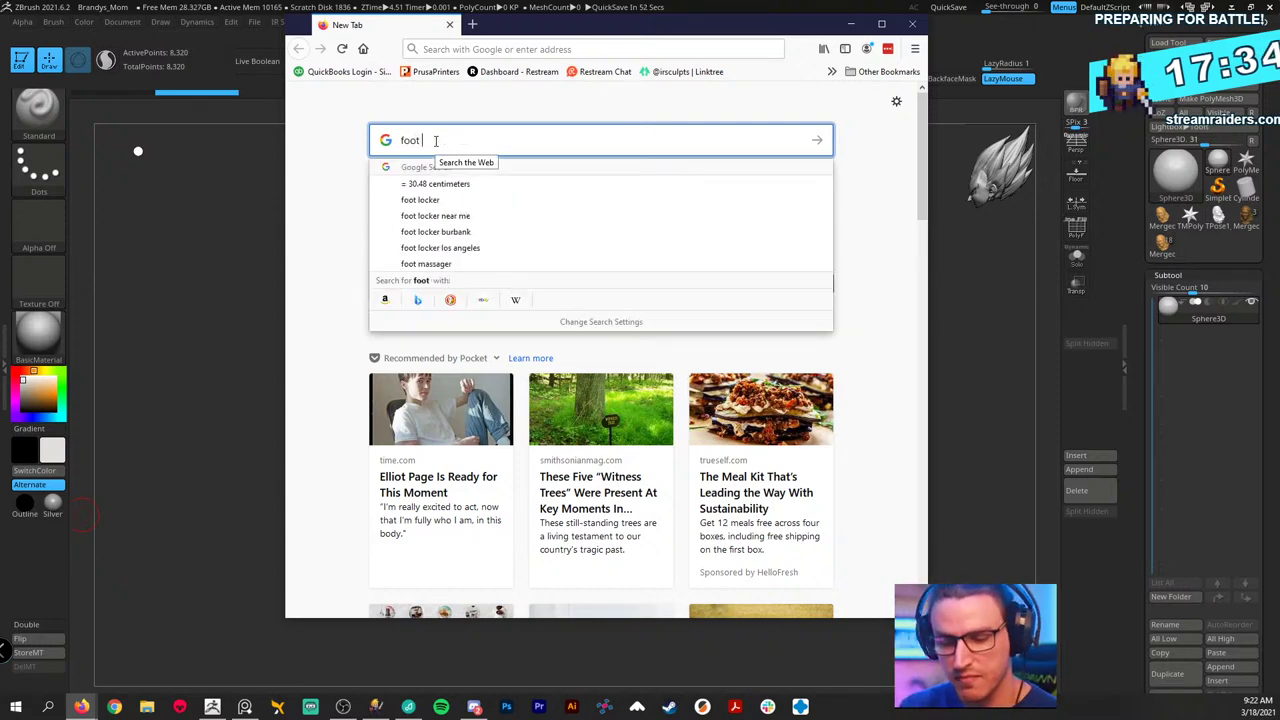
pyautogui.write('anatomy')
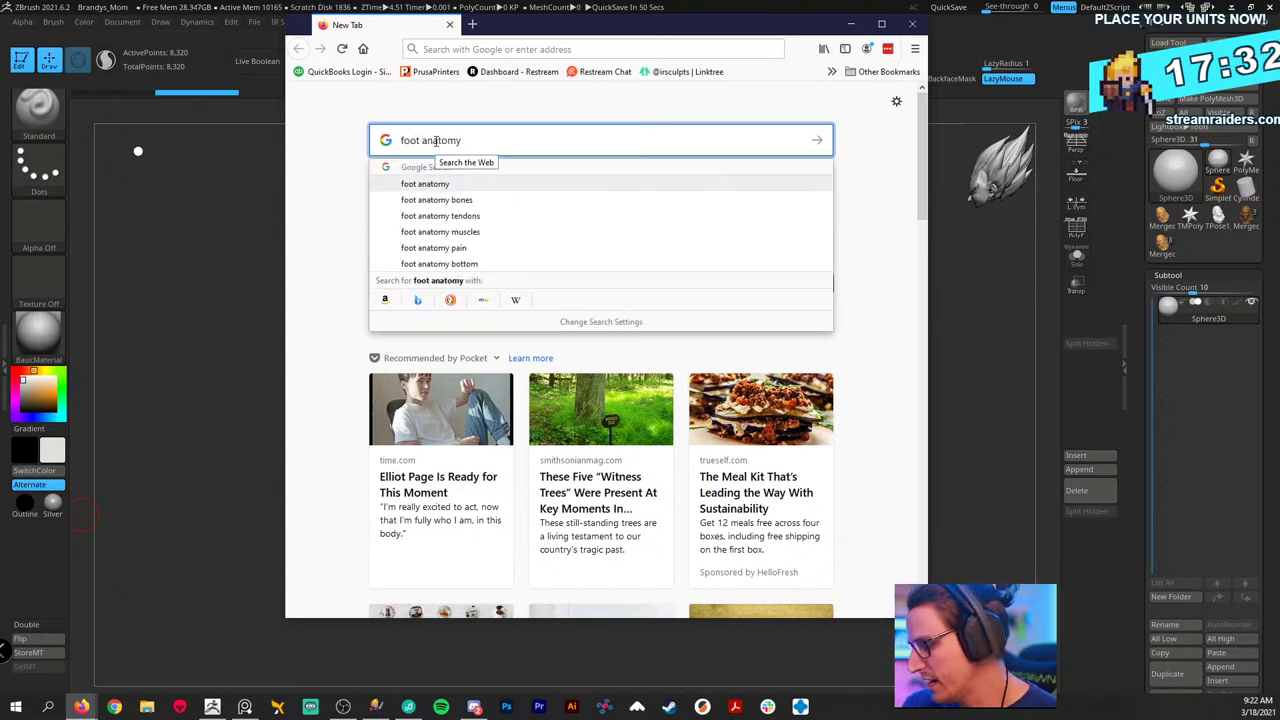
pyautogui.press('Return')
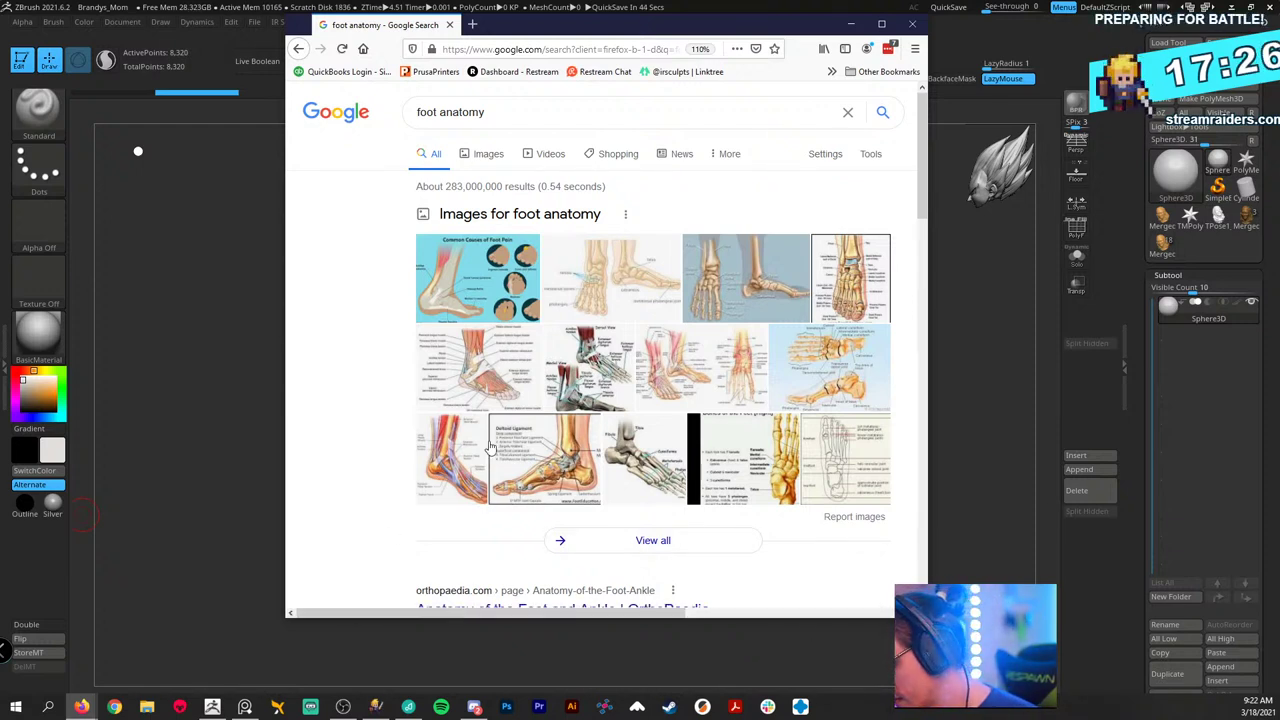
pyautogui.click(533, 468)
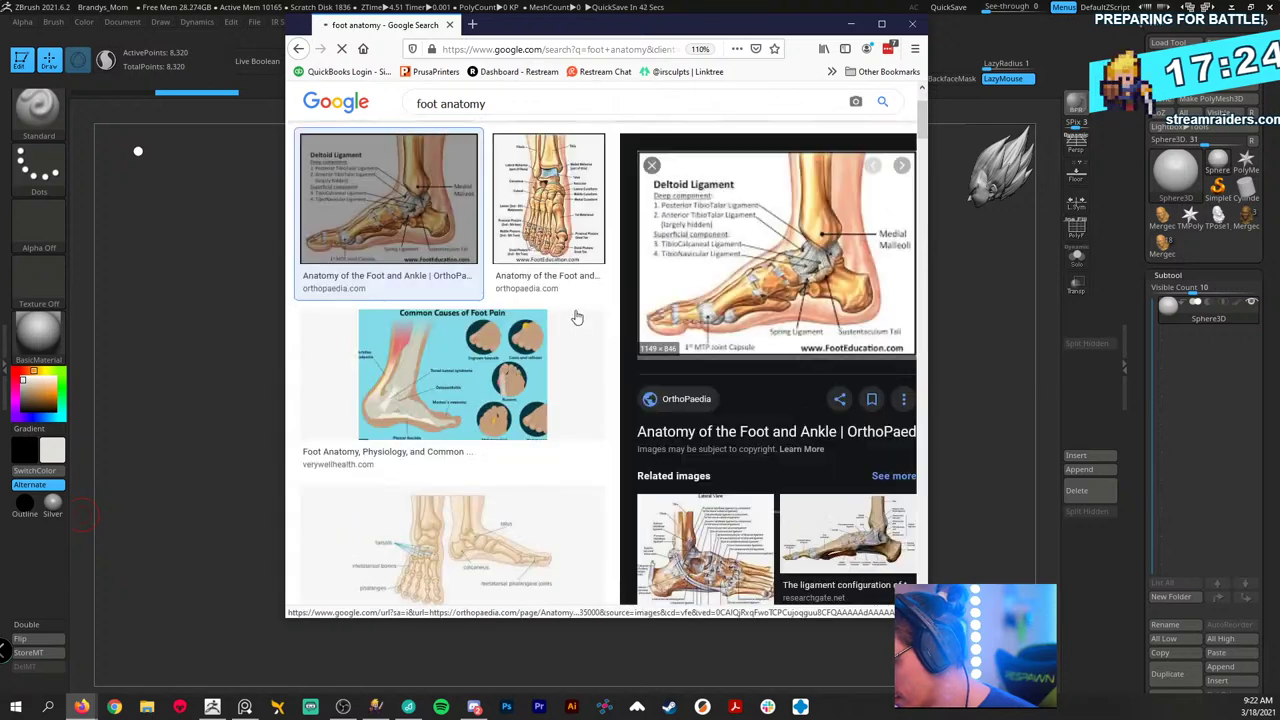
# - Start saving the Deltoid Ligament diagram to the Feet folder in Zbrush_Work > Anatomy_Week on the Zbrush Work Drive (D:)
pyautogui.rightClick(769, 232)
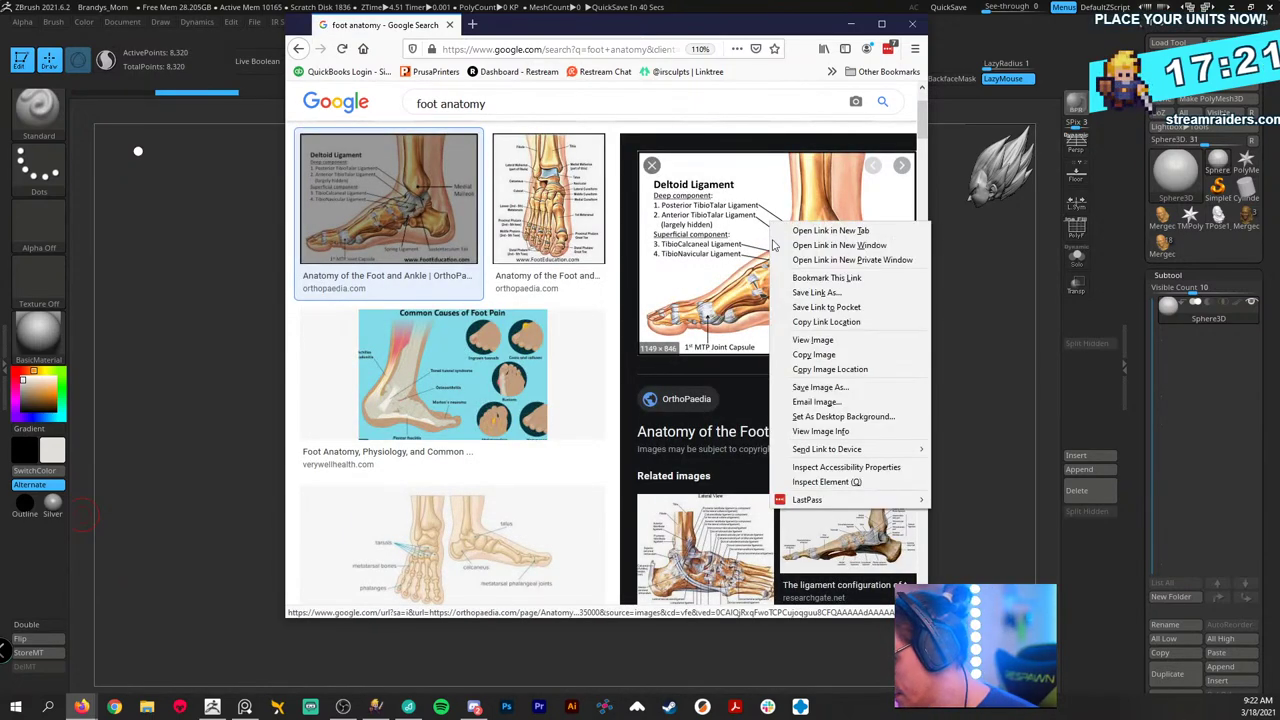
pyautogui.click(845, 390)
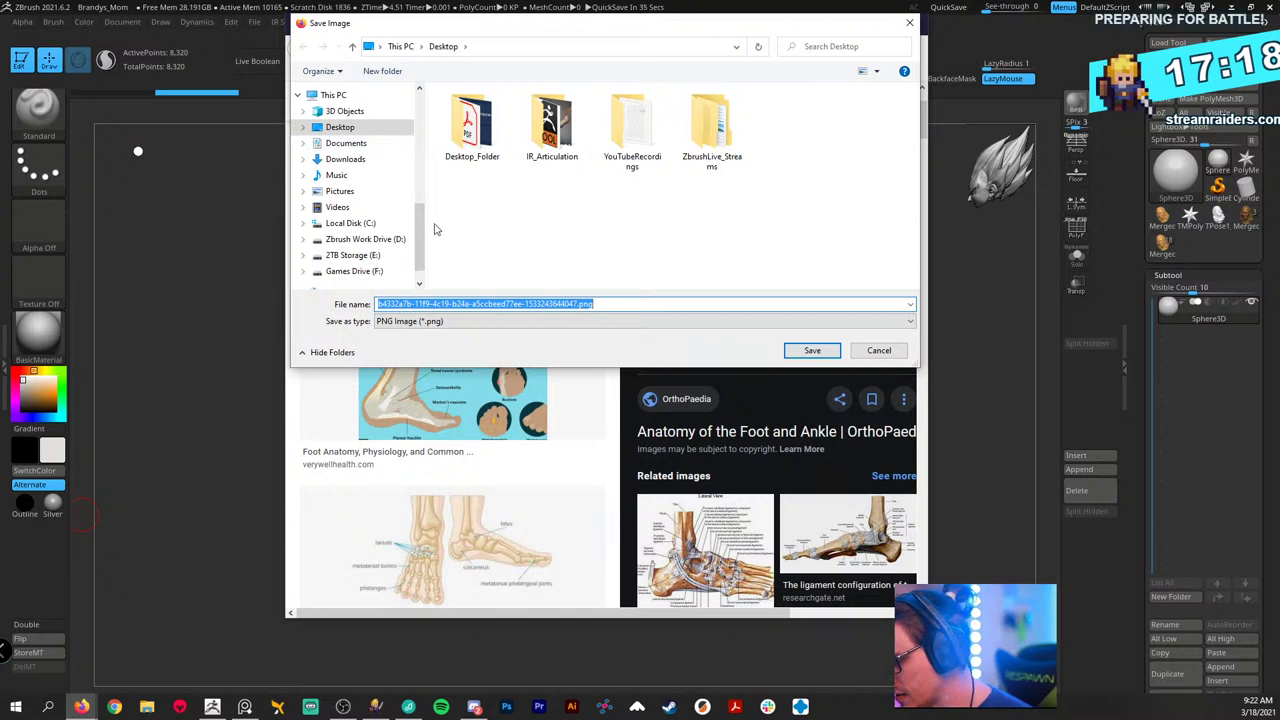
pyautogui.scroll(-1, 409, 270)
pyautogui.click(372, 236)
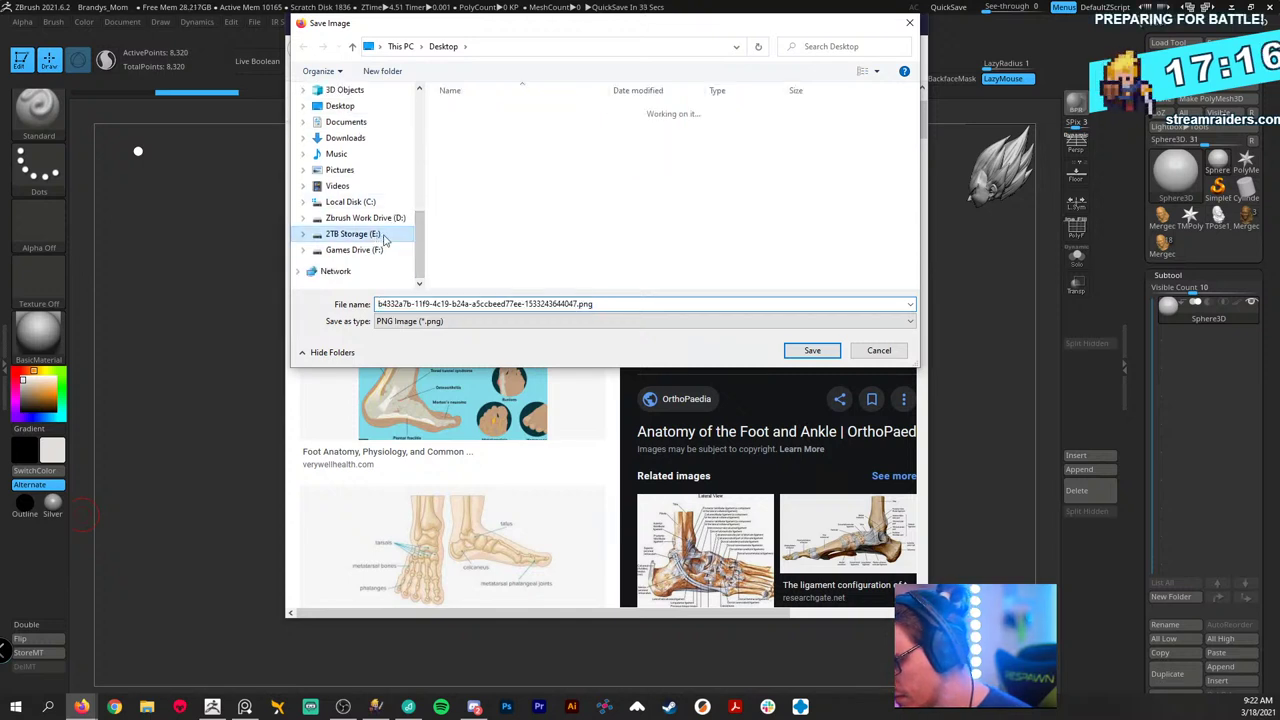
pyautogui.click(365, 218)
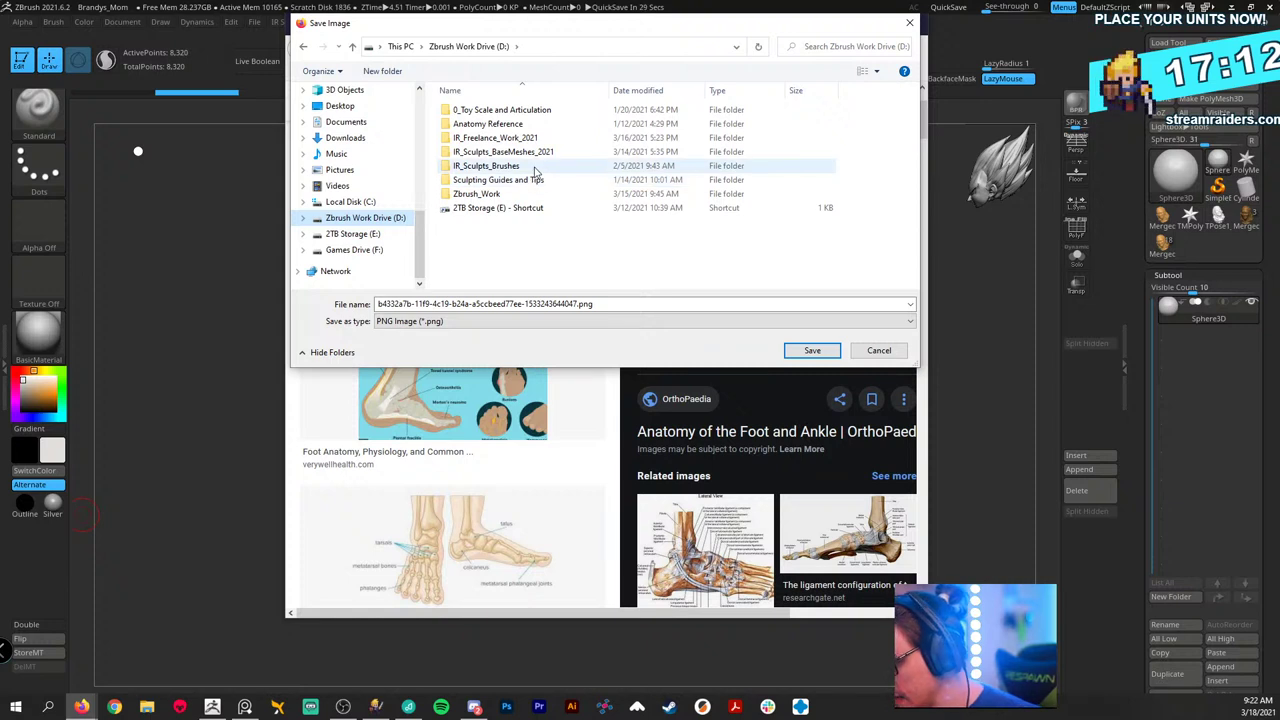
pyautogui.doubleClick(519, 193)
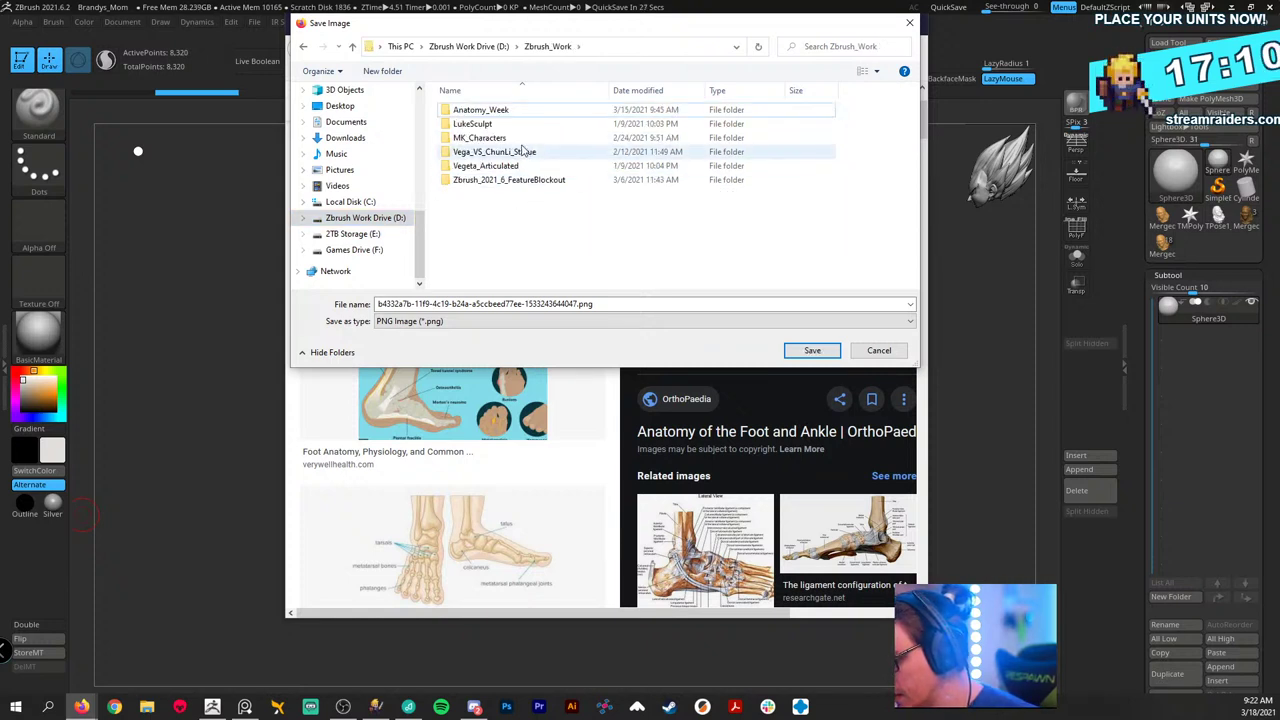
pyautogui.doubleClick(518, 114)
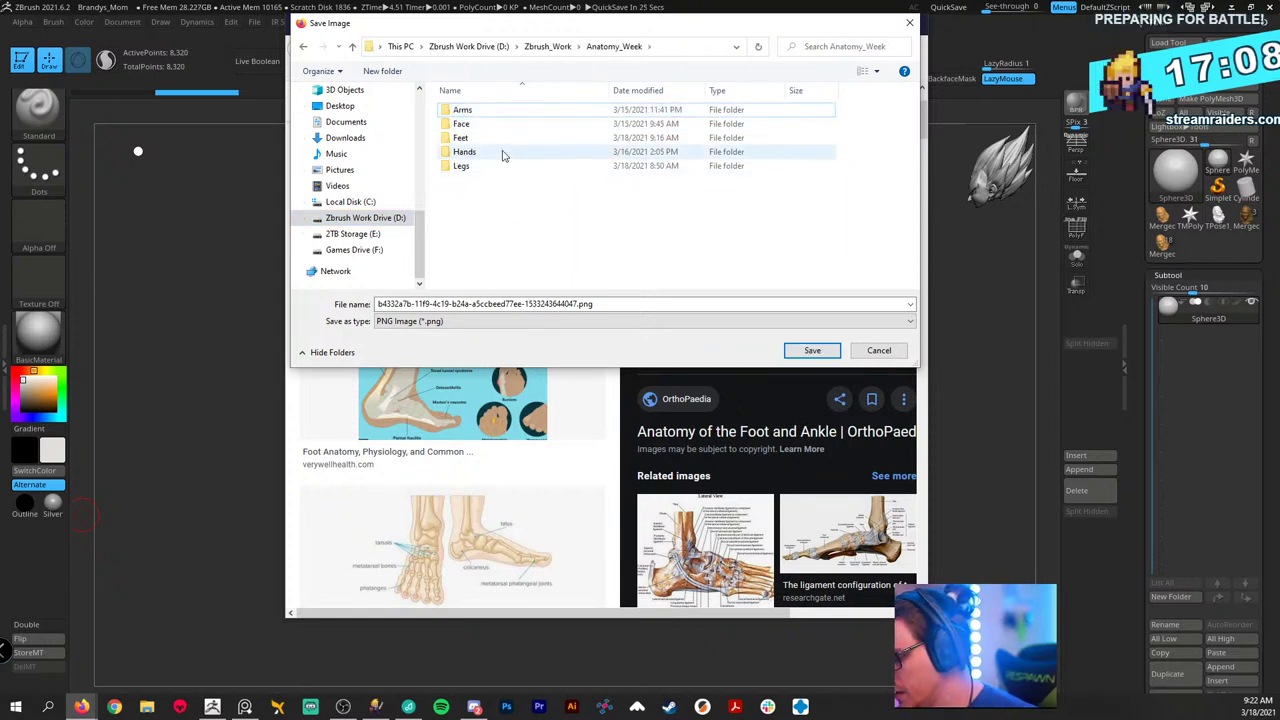
pyautogui.doubleClick(500, 151)
# - Name the diagram file foot and save it as a PNG image
pyautogui.click(617, 306)
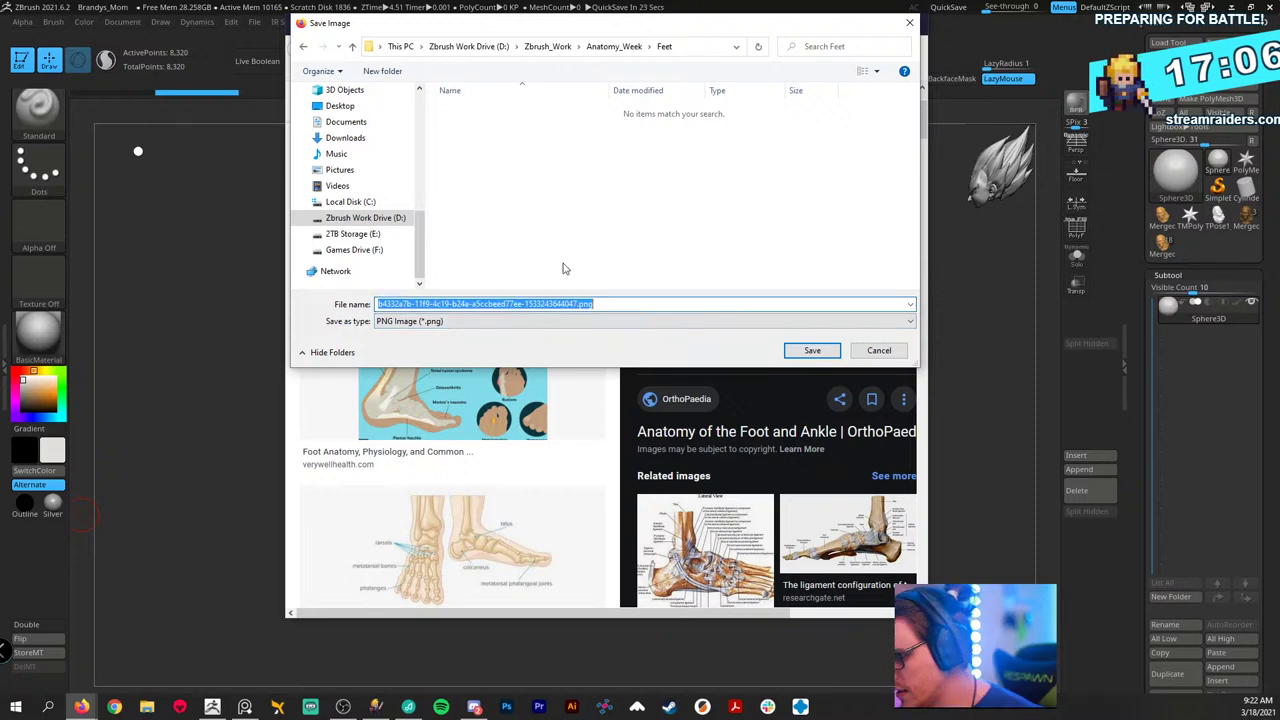
pyautogui.write('fe')
pyautogui.press('BackSpace')
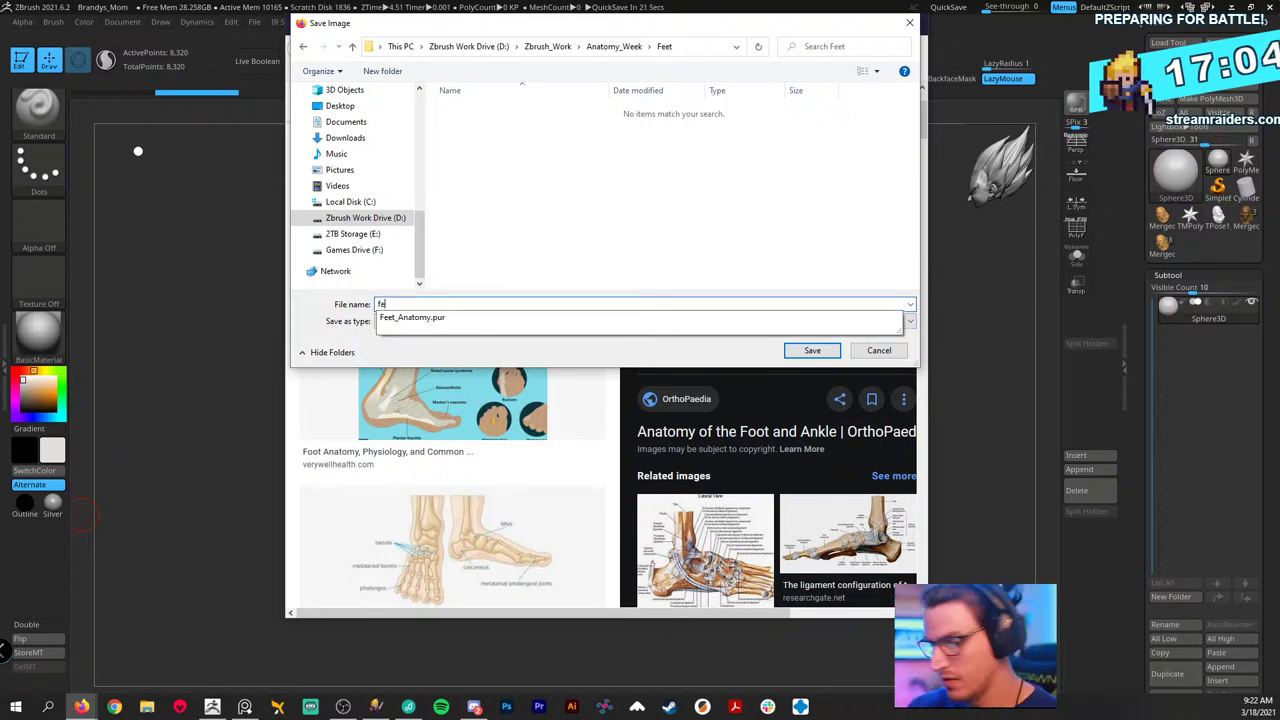
pyautogui.write('oo')
pyautogui.press('Return')
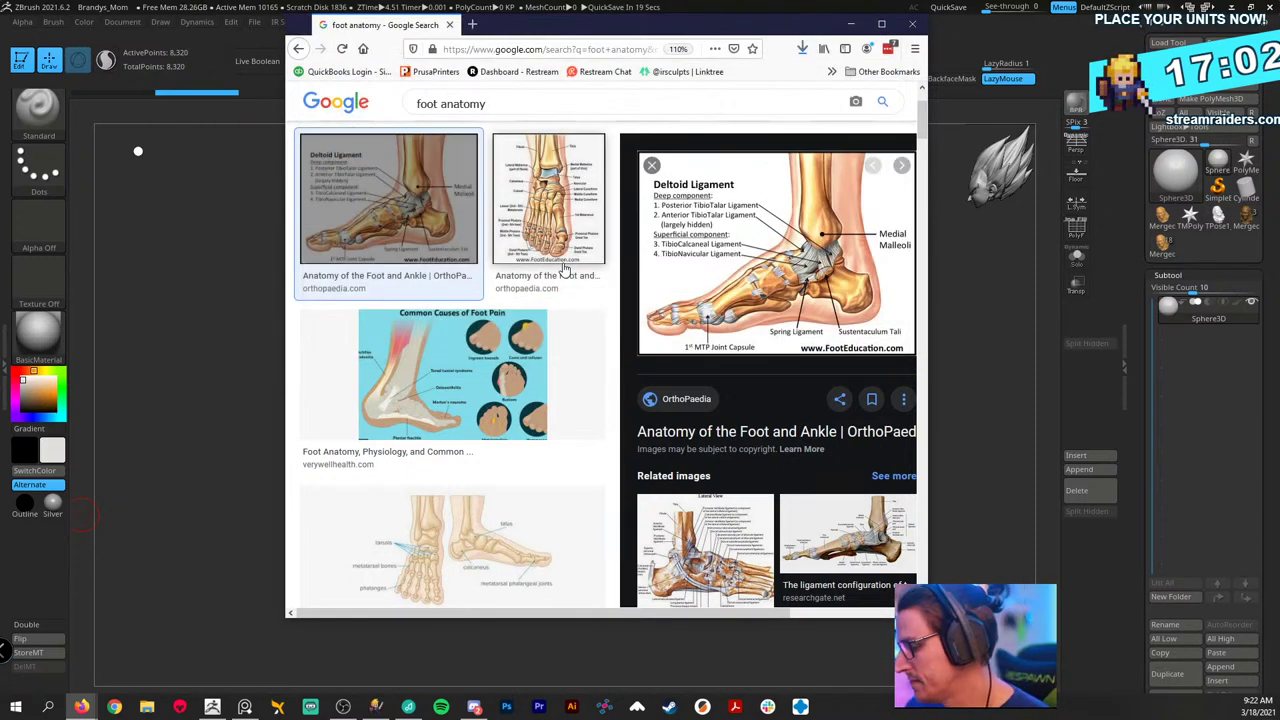
# - Minimize the browser and import foot.png from the Anatomy_Week Feet folder as a texture in ZBrush
pyautogui.click(850, 24)
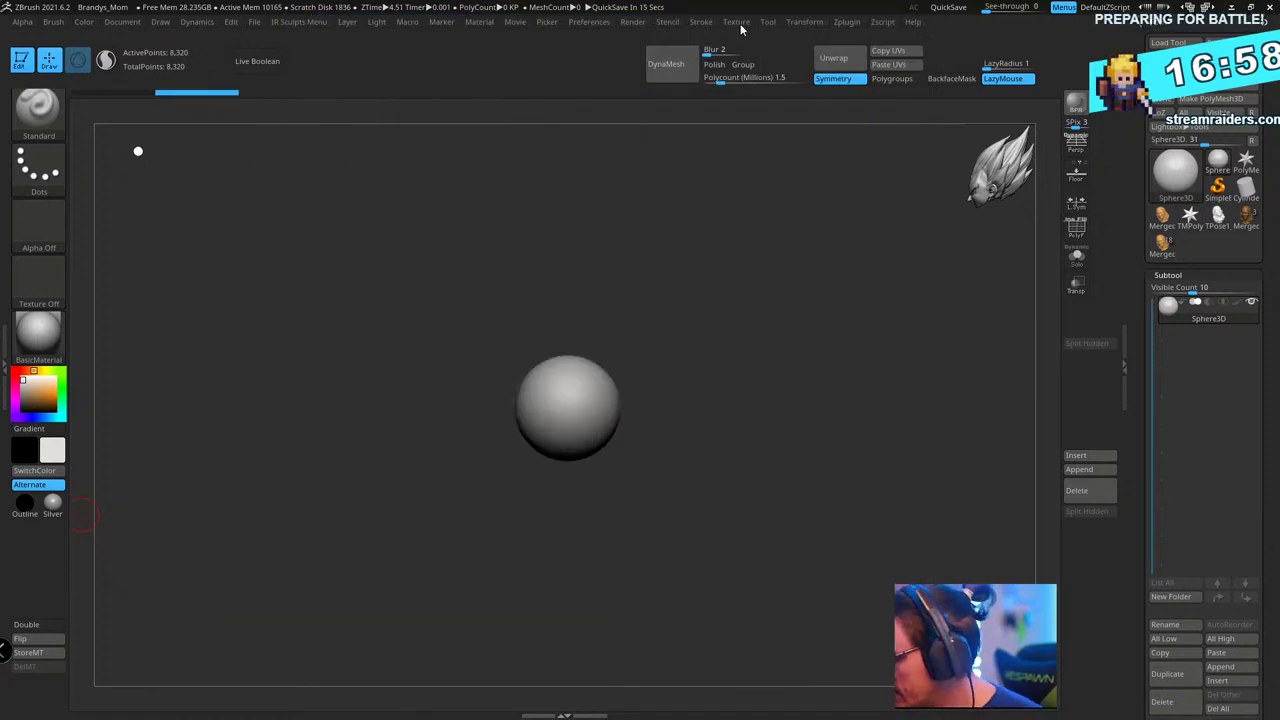
pyautogui.click(740, 23)
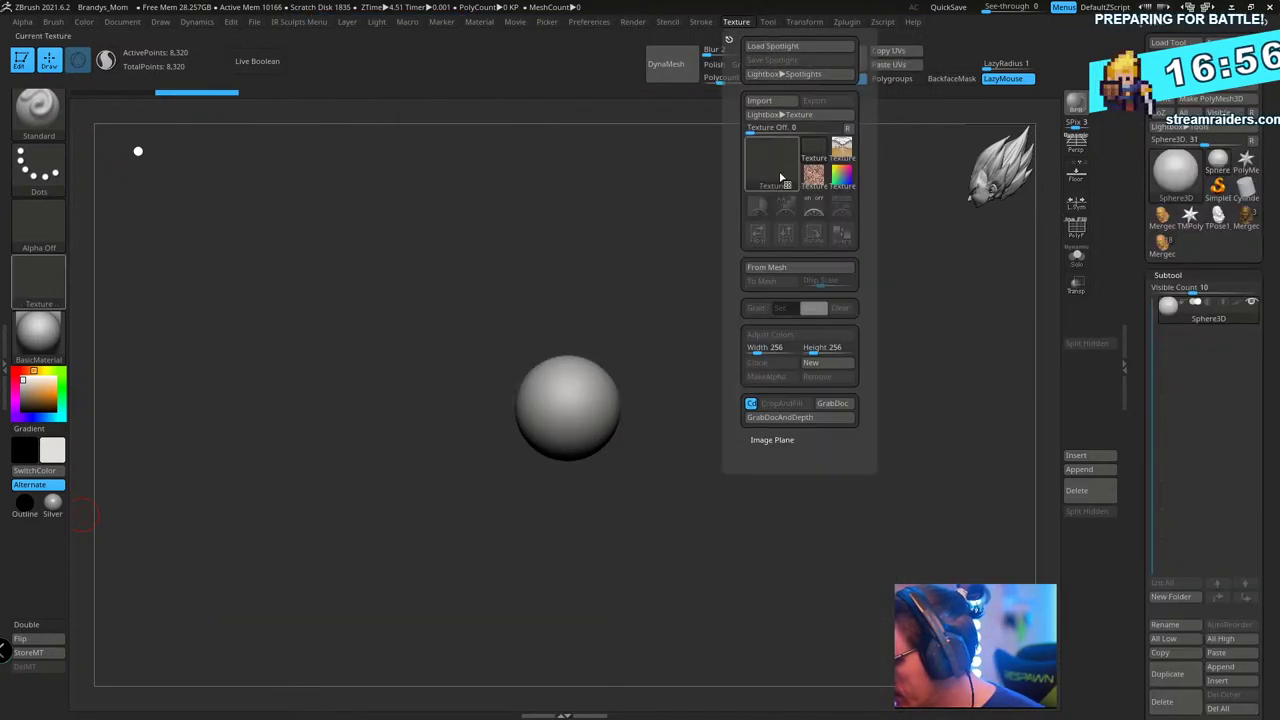
pyautogui.click(772, 101)
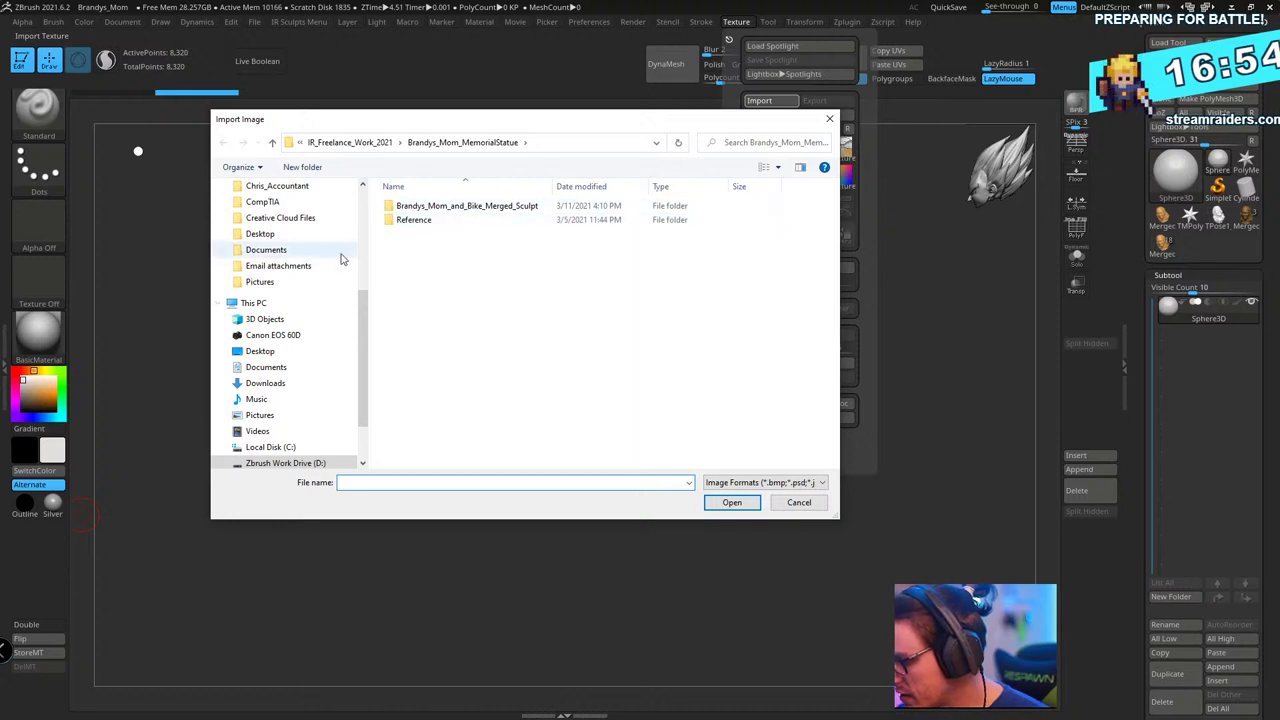
pyautogui.click(300, 462)
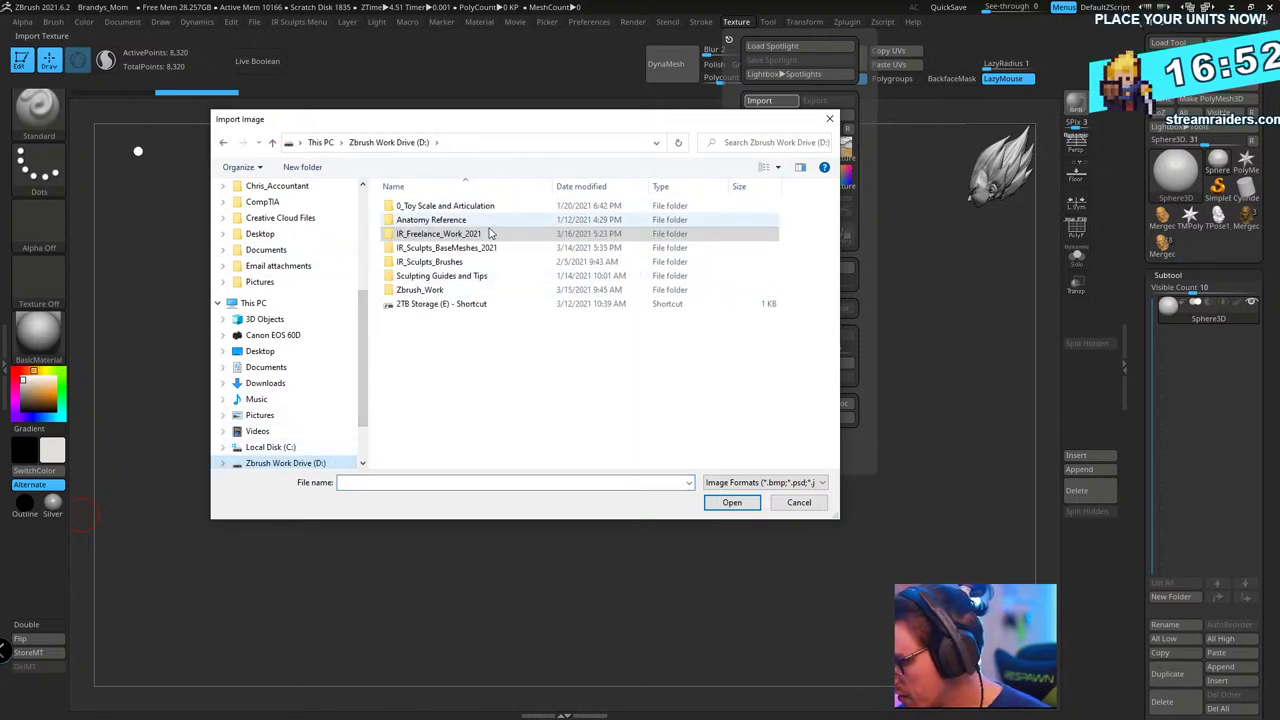
pyautogui.doubleClick(490, 290)
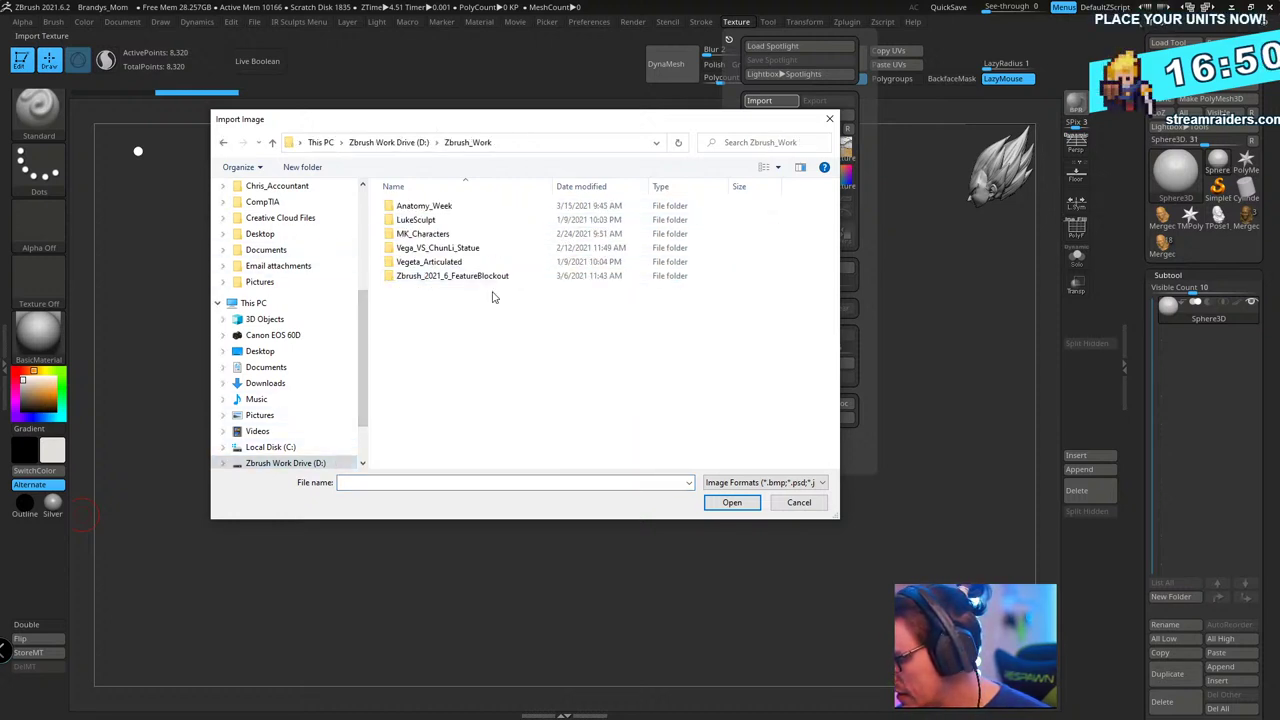
pyautogui.doubleClick(470, 206)
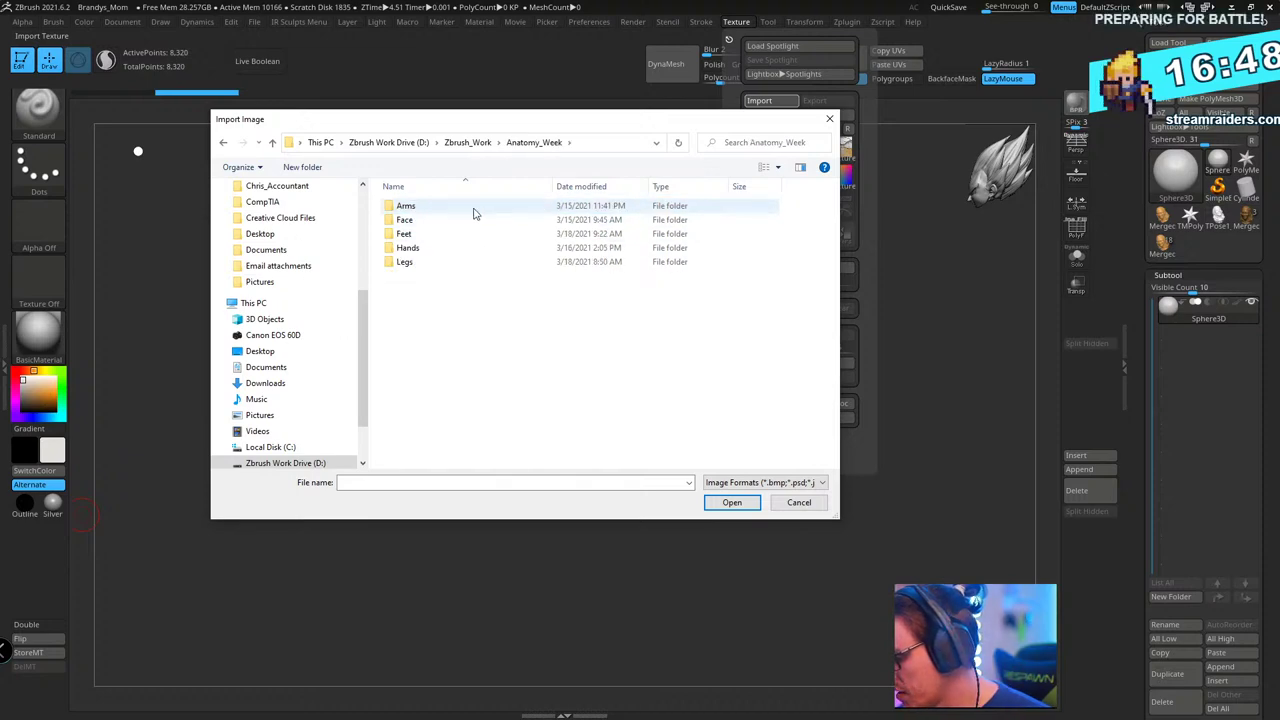
pyautogui.doubleClick(468, 234)
pyautogui.click(415, 225)
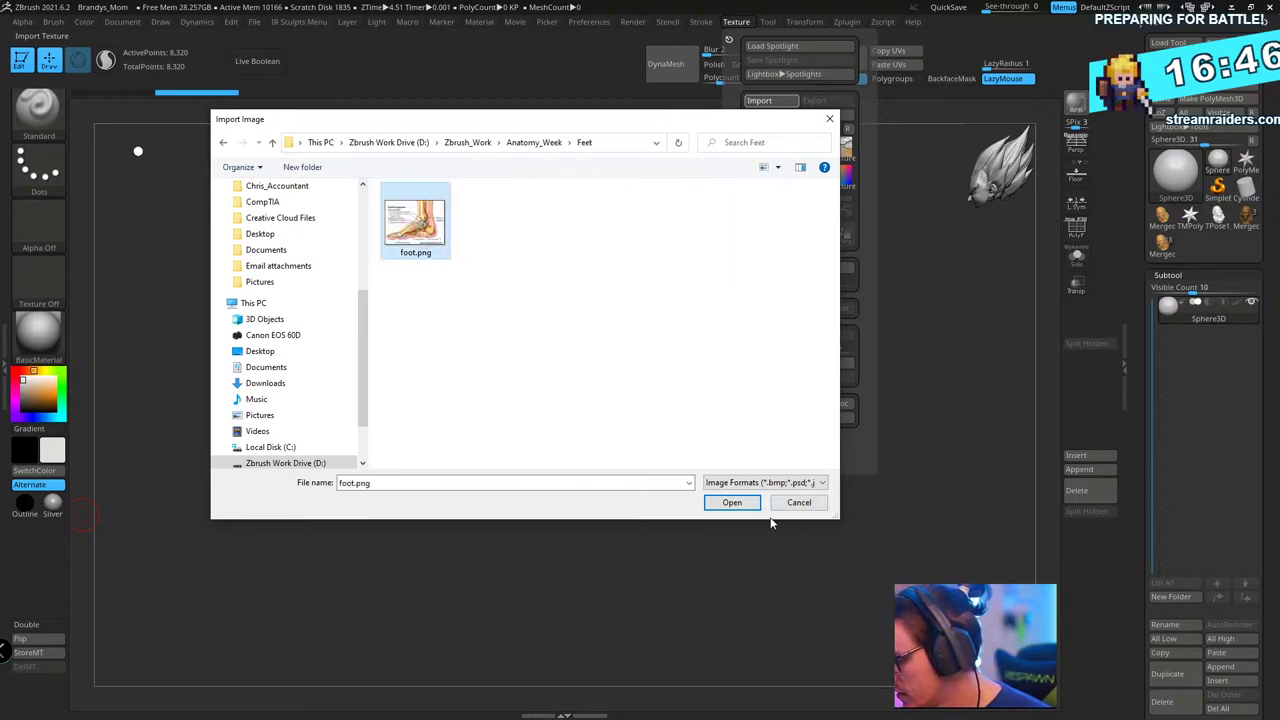
pyautogui.click(732, 502)
# - Add the foot texture to Spotlight, enlarge and fade it over the sphere, and leave Spotlight editing
pyautogui.click(765, 214)
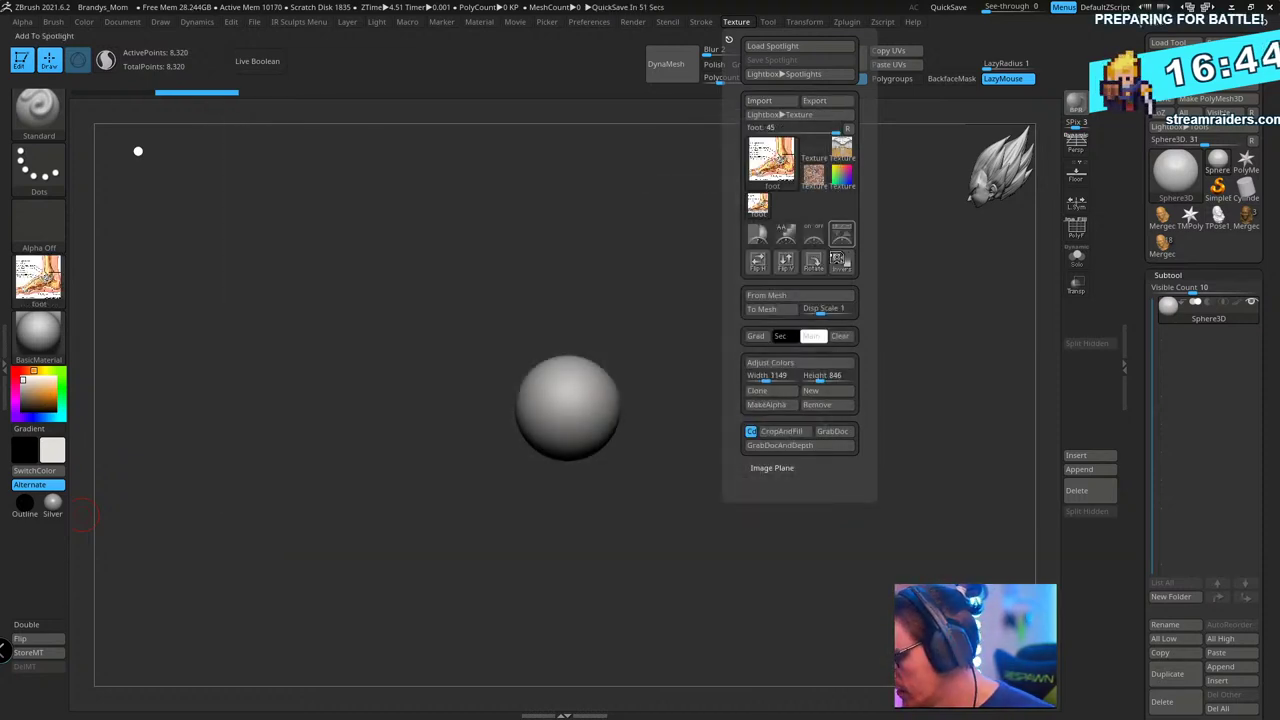
pyautogui.click(838, 260)
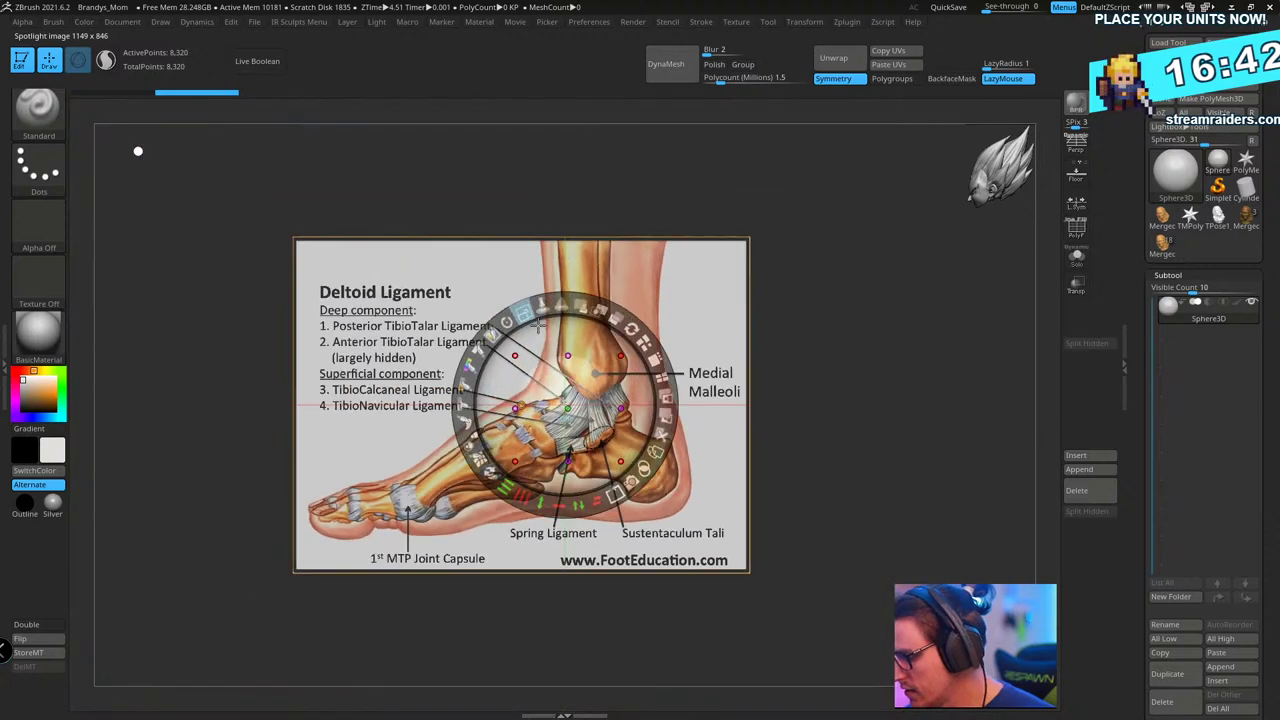
pyautogui.moveTo(538, 325); pyautogui.dragTo(592, 312)
pyautogui.moveTo(586, 335); pyautogui.dragTo(623, 285)
pyautogui.moveTo(657, 371); pyautogui.dragTo(612, 353)
pyautogui.moveTo(590, 270); pyautogui.dragTo(605, 256)
pyautogui.moveTo(603, 387); pyautogui.dragTo(640, 376)
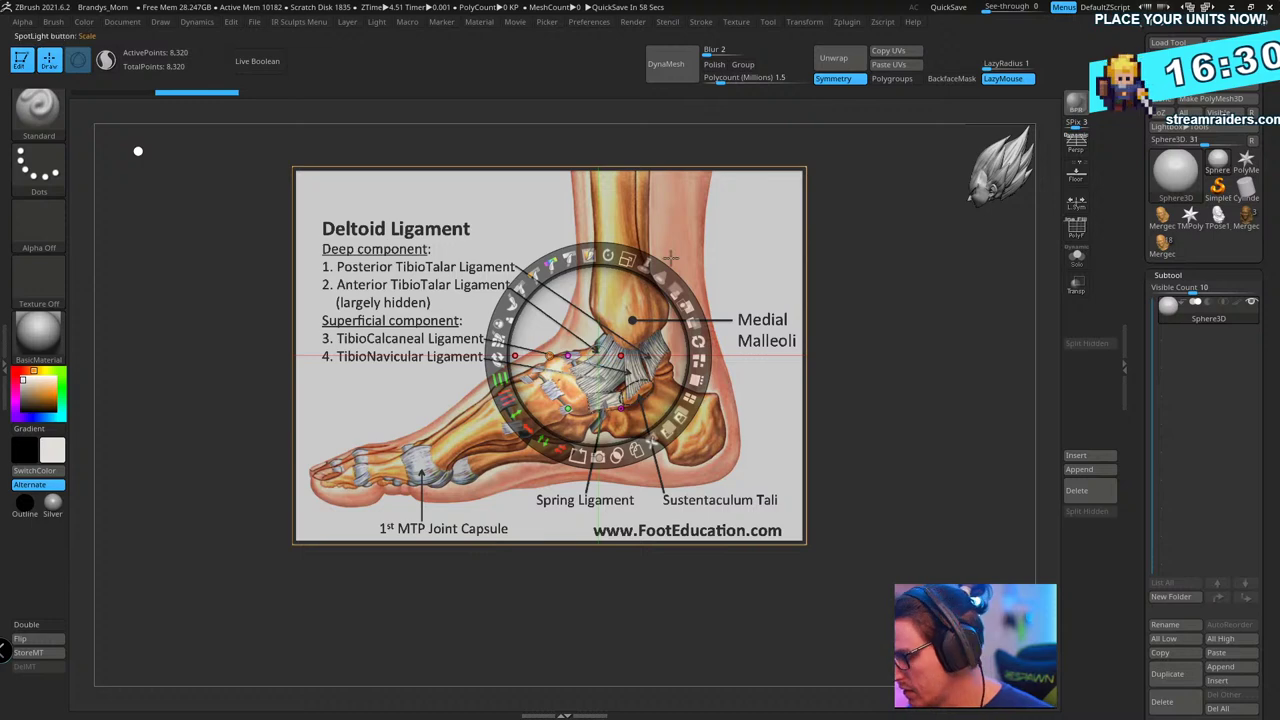
pyautogui.moveTo(674, 283); pyautogui.dragTo(629, 260)
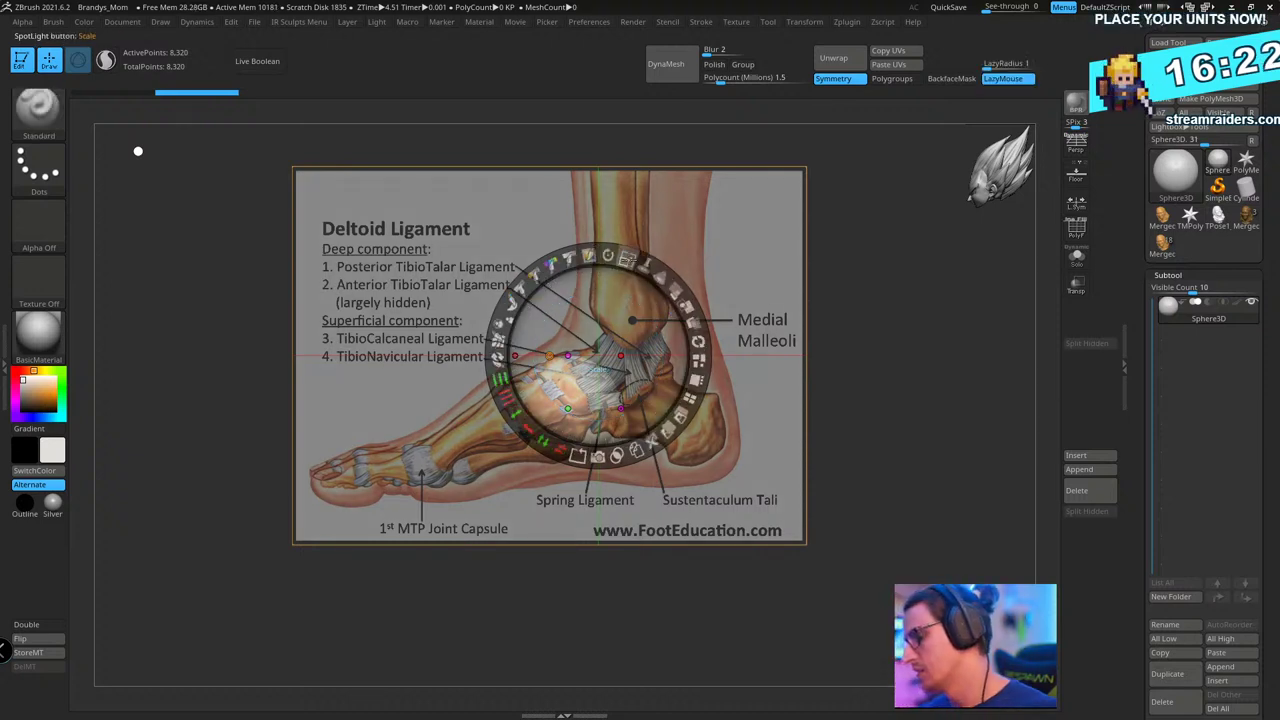
pyautogui.press('z')
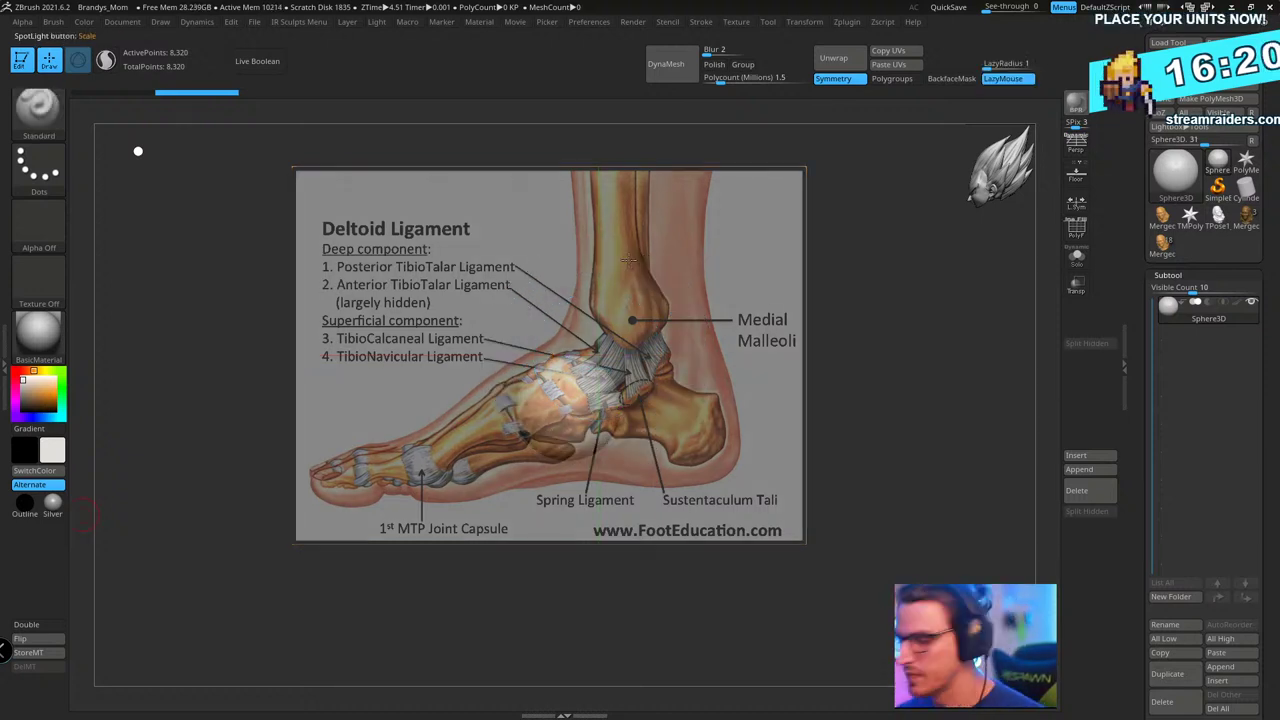
# - Convert the sphere to a PolyMesh3D and trace the foot and ankle silhouette over the reference with the MeshBalloon brush
pyautogui.hotkey('ctrl', 'b')
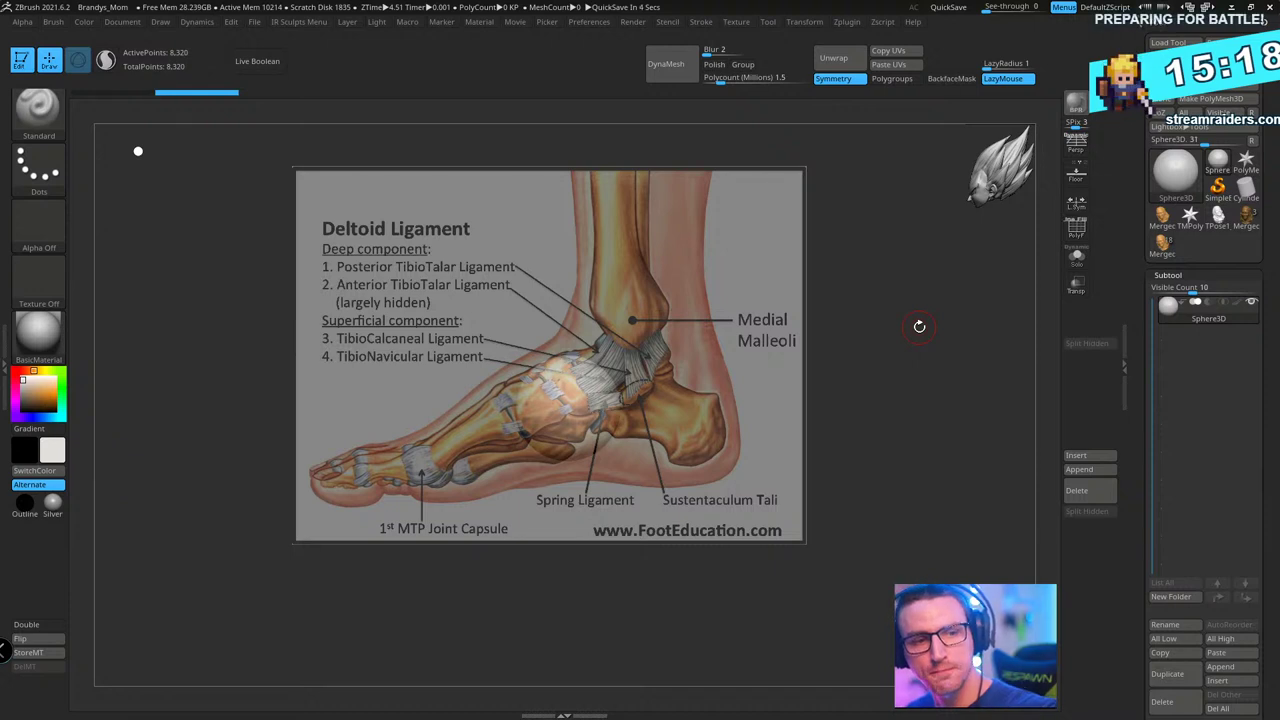
pyautogui.press('ctrl')
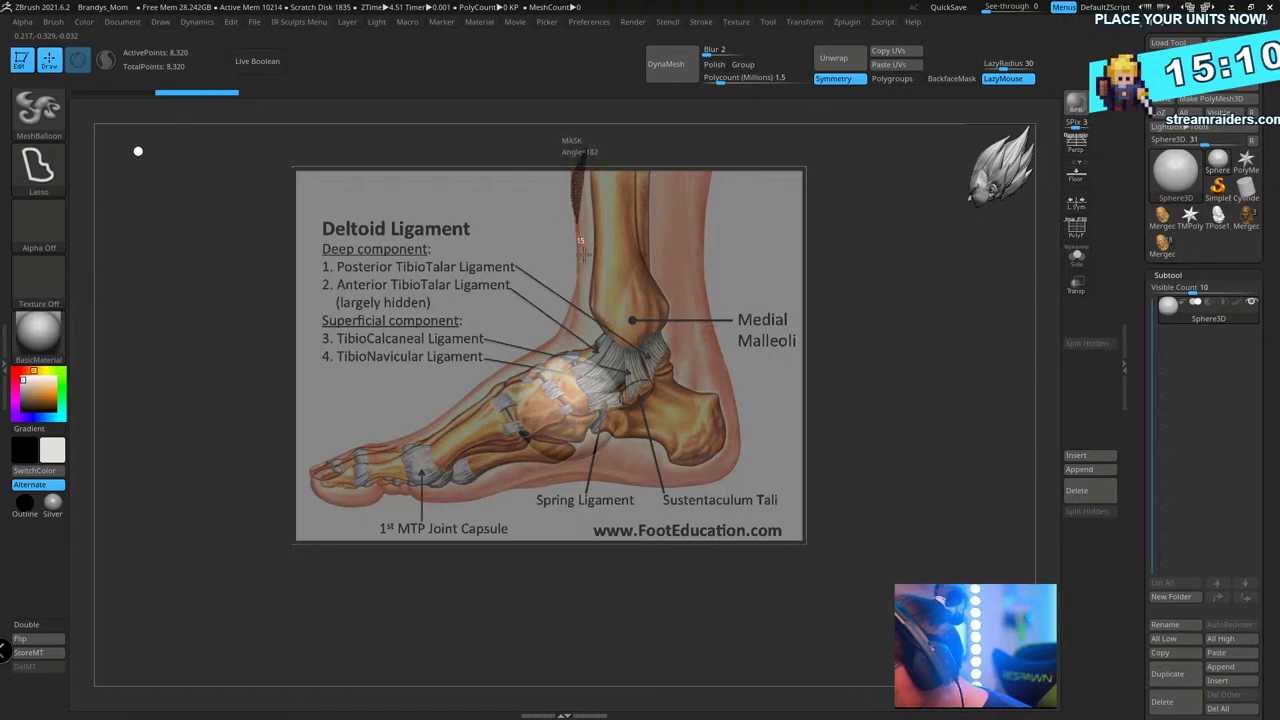
pyautogui.moveTo(563, 328)
pyautogui.keyDown('ctrl'); pyautogui.mouseDown()
pyautogui.moveTo(421, 426)
pyautogui.moveTo(402, 452)
pyautogui.moveTo(404, 497)
pyautogui.moveTo(440, 515)
pyautogui.moveTo(738, 462)
pyautogui.moveTo(750, 415)
pyautogui.moveTo(706, 240)
pyautogui.moveTo(703, 132)
pyautogui.mouseUp(); pyautogui.keyUp('ctrl')
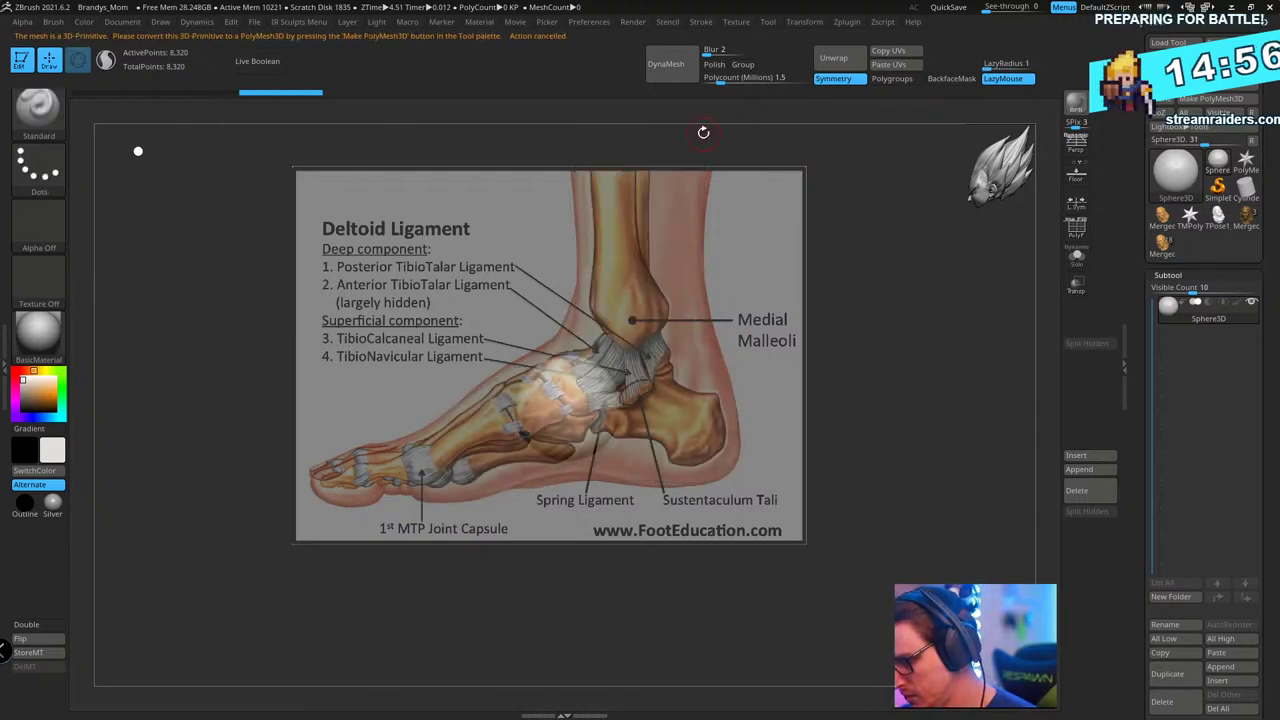
pyautogui.click(1234, 104)
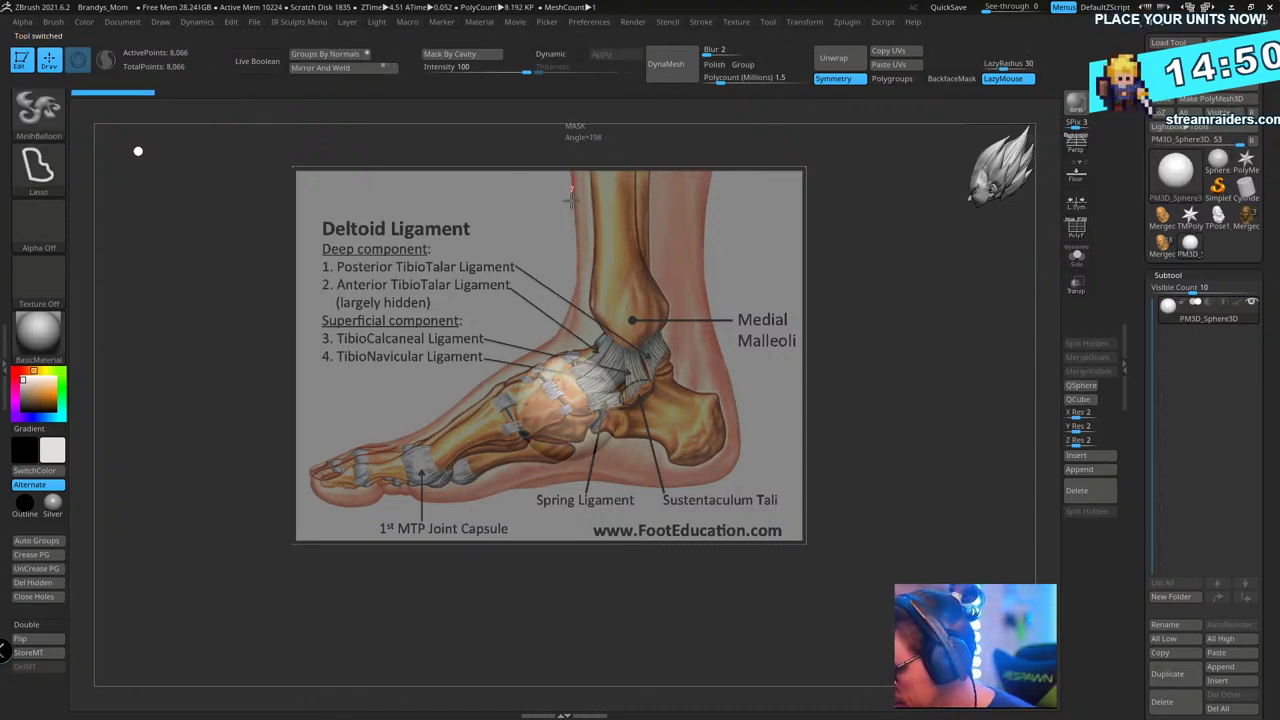
pyautogui.moveTo(571, 200)
pyautogui.keyDown('ctrl'); pyautogui.mouseDown()
pyautogui.moveTo(574, 290)
pyautogui.moveTo(560, 335)
pyautogui.moveTo(412, 432)
pyautogui.moveTo(405, 500)
pyautogui.moveTo(427, 510)
pyautogui.moveTo(613, 481)
pyautogui.moveTo(675, 488)
pyautogui.moveTo(745, 465)
pyautogui.moveTo(705, 212)
pyautogui.moveTo(706, 132)
pyautogui.mouseUp(); pyautogui.keyUp('ctrl')
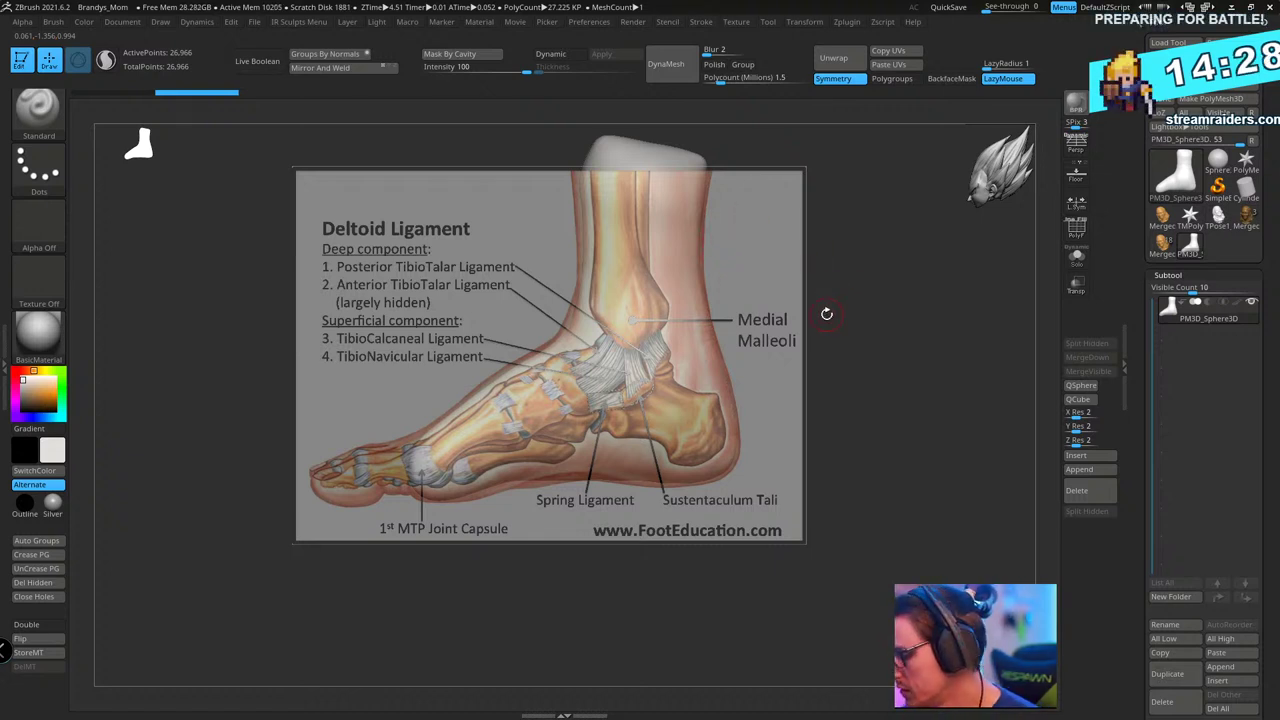
# - Widen the toe end of the foot with the Move brush, pulling its sides outward symmetrically
pyautogui.moveTo(826, 314); pyautogui.dragTo(800, 379)
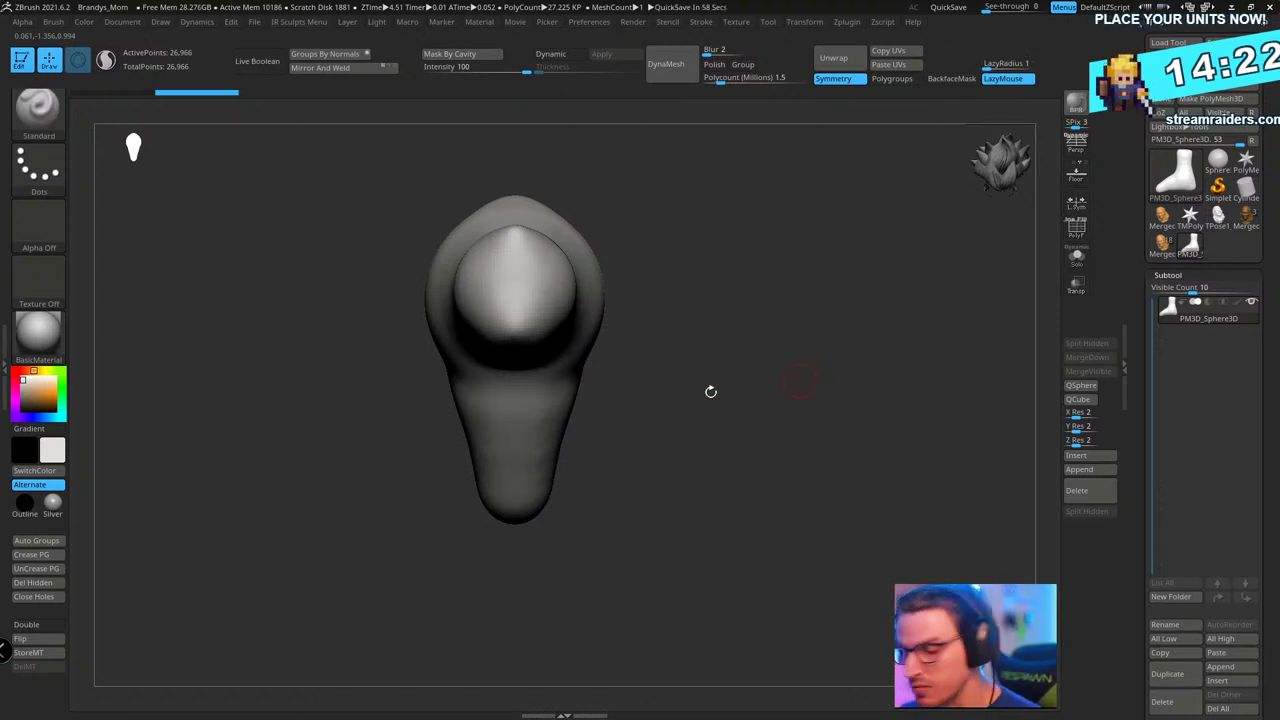
pyautogui.moveTo(710, 391); pyautogui.dragTo(757, 297)
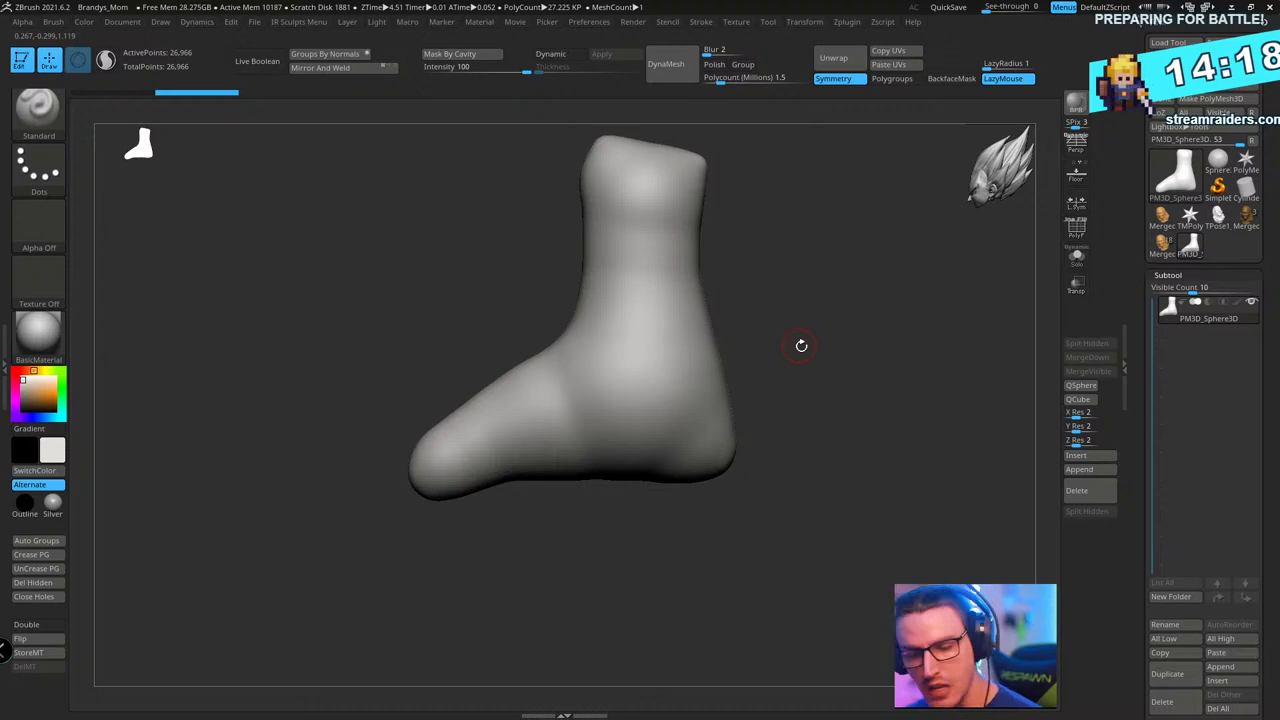
pyautogui.press('b')
pyautogui.press('m')
pyautogui.press('v')
pyautogui.moveTo(820, 329)
pyautogui.mouseDown()
pyautogui.moveTo(806, 346)
pyautogui.moveTo(778, 339)
pyautogui.mouseUp()
pyautogui.press('s')
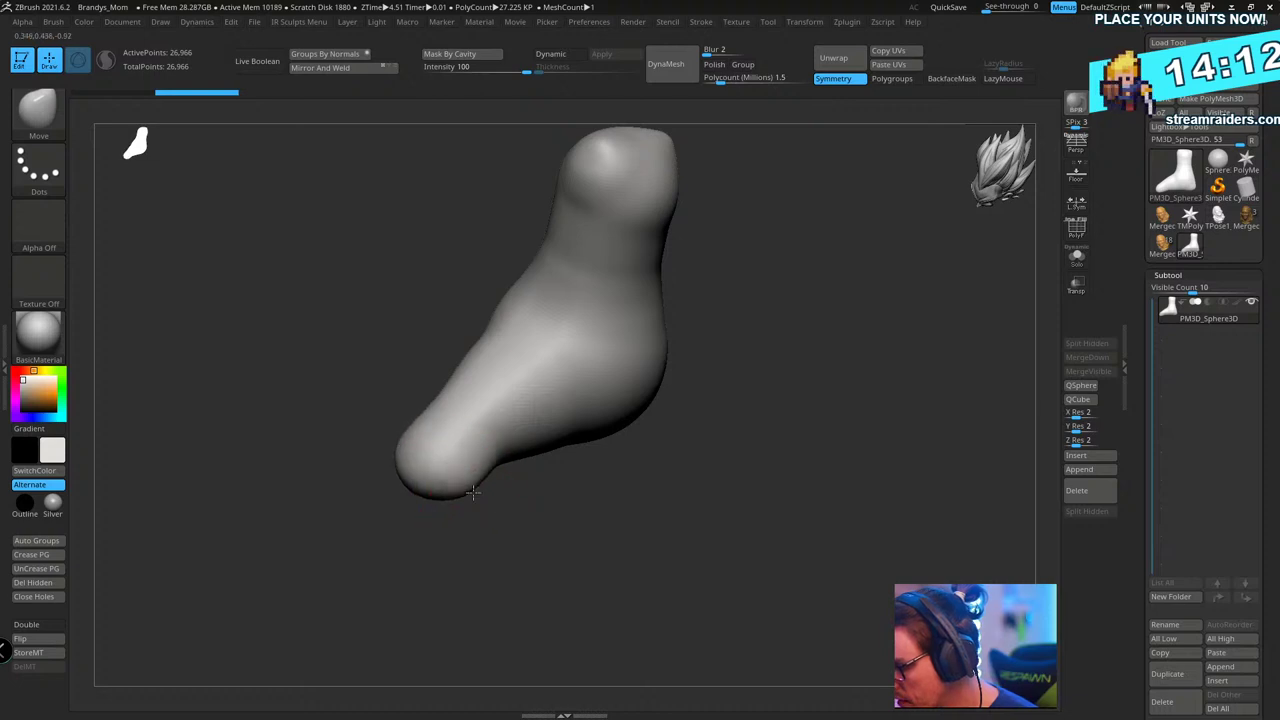
pyautogui.moveTo(473, 491); pyautogui.dragTo(620, 491)
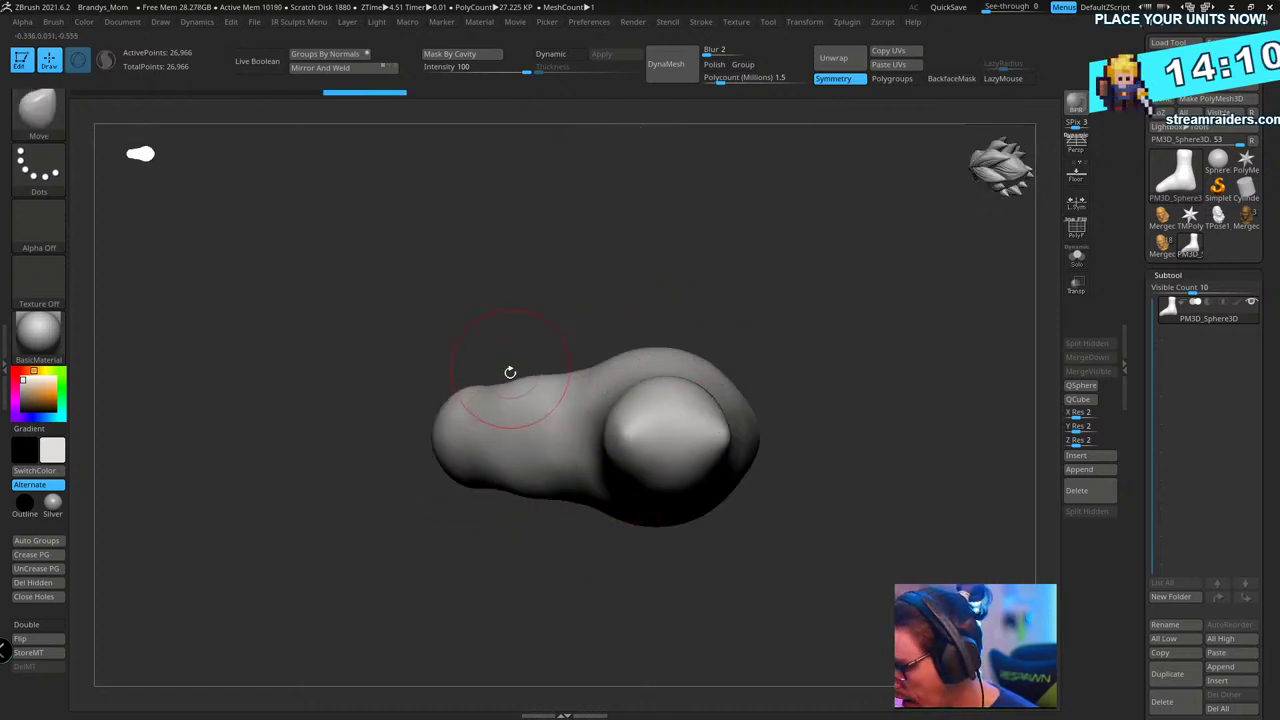
pyautogui.moveTo(508, 378); pyautogui.dragTo(470, 350)
# - Enlarge the Move brush and pull out the sides of the midfoot and forefoot to broaden the foot
pyautogui.press('s')
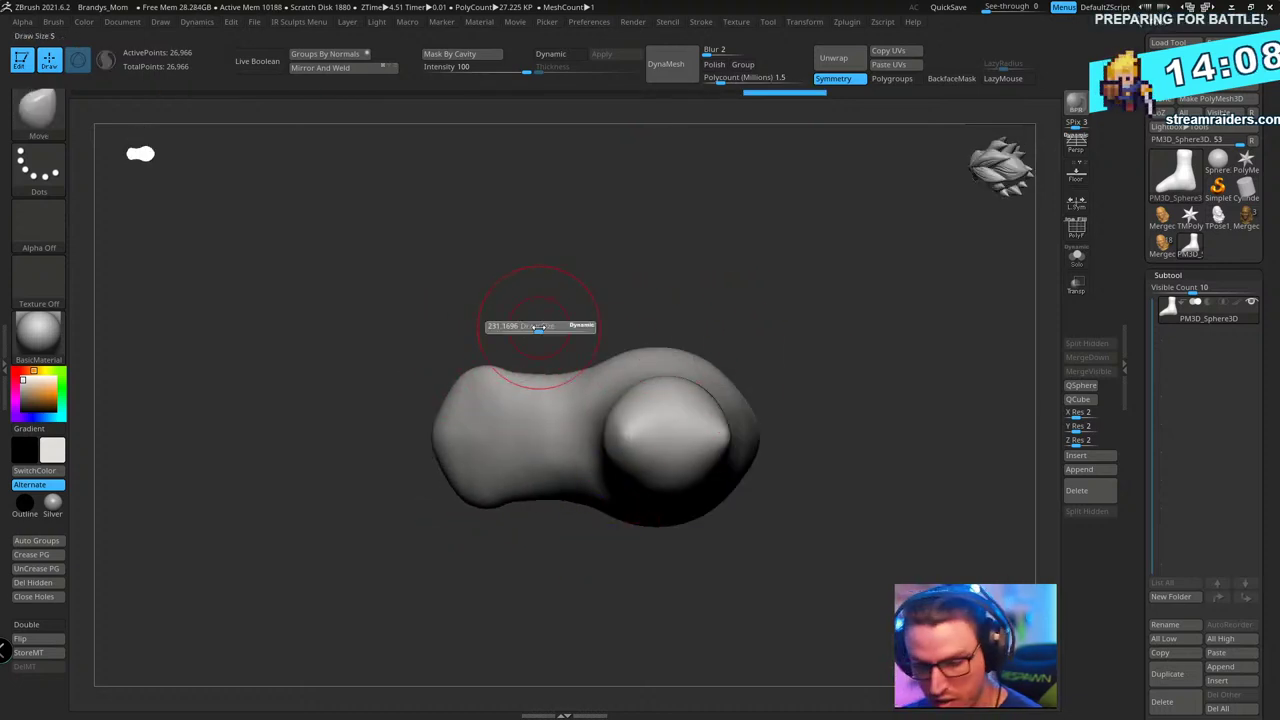
pyautogui.moveTo(538, 327); pyautogui.dragTo(546, 327)
pyautogui.moveTo(526, 378)
pyautogui.mouseDown()
pyautogui.moveTo(517, 366)
pyautogui.moveTo(566, 353)
pyautogui.moveTo(657, 260)
pyautogui.moveTo(627, 327)
pyautogui.mouseUp()
pyautogui.moveTo(574, 366); pyautogui.dragTo(570, 350)
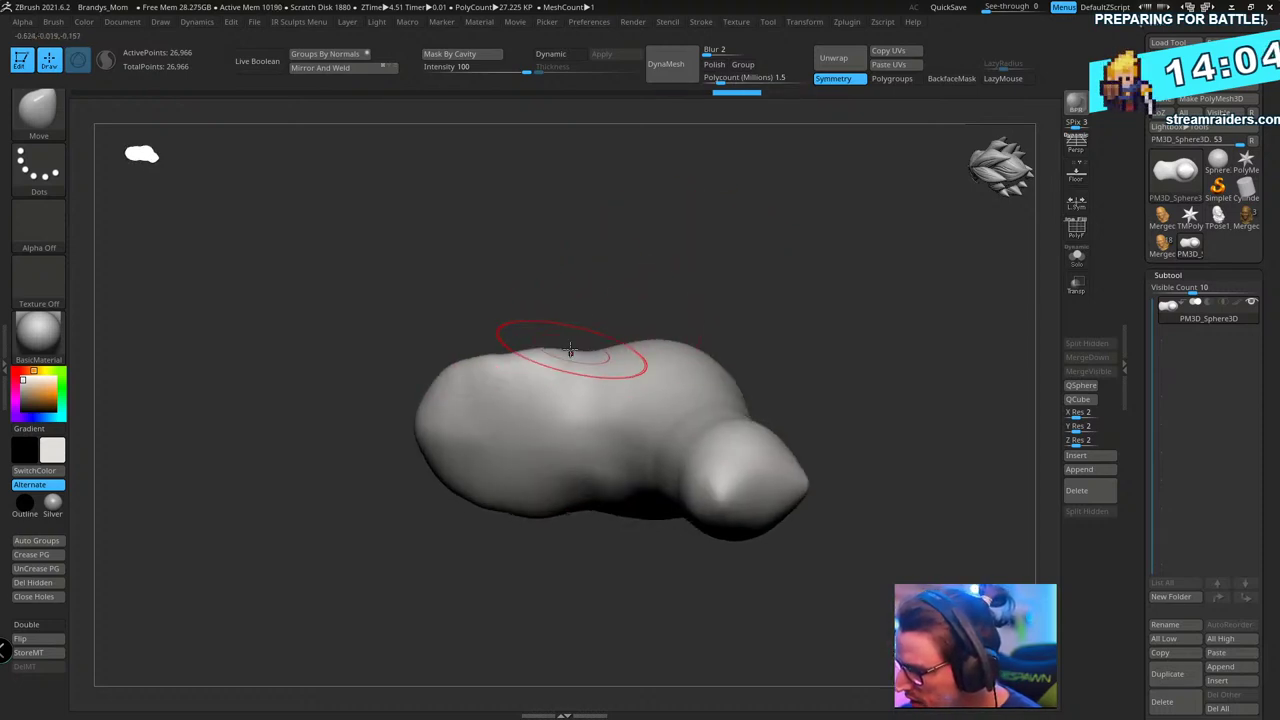
pyautogui.moveTo(594, 251)
pyautogui.mouseDown()
pyautogui.moveTo(837, 306)
pyautogui.moveTo(837, 406)
pyautogui.mouseUp()
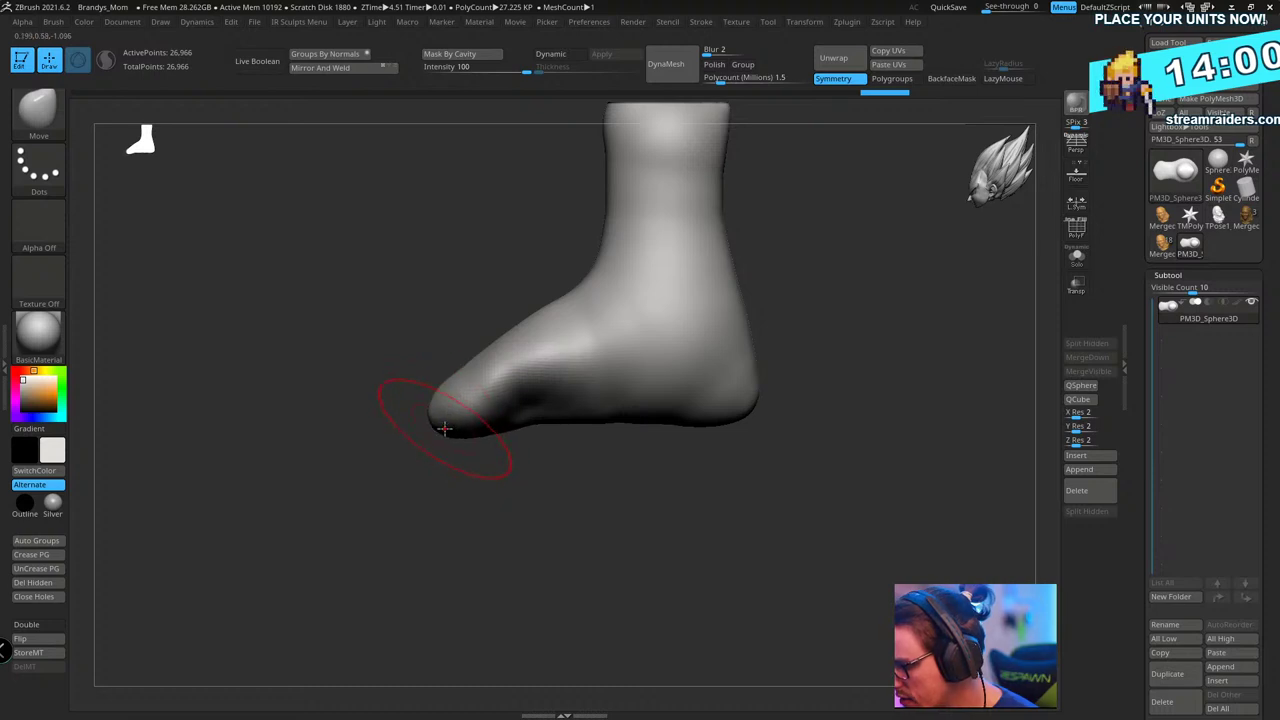
# - Bring back the side reference overlay, adjust the instep and toe end to its outline with the Move brush, and hide the overlay
pyautogui.hotkey('shift', 'z')
pyautogui.keyDown('alt'); pyautogui.moveTo(897, 357); pyautogui.dragTo(871, 417); pyautogui.keyUp('alt')
pyautogui.moveTo(476, 492); pyautogui.dragTo(482, 486)
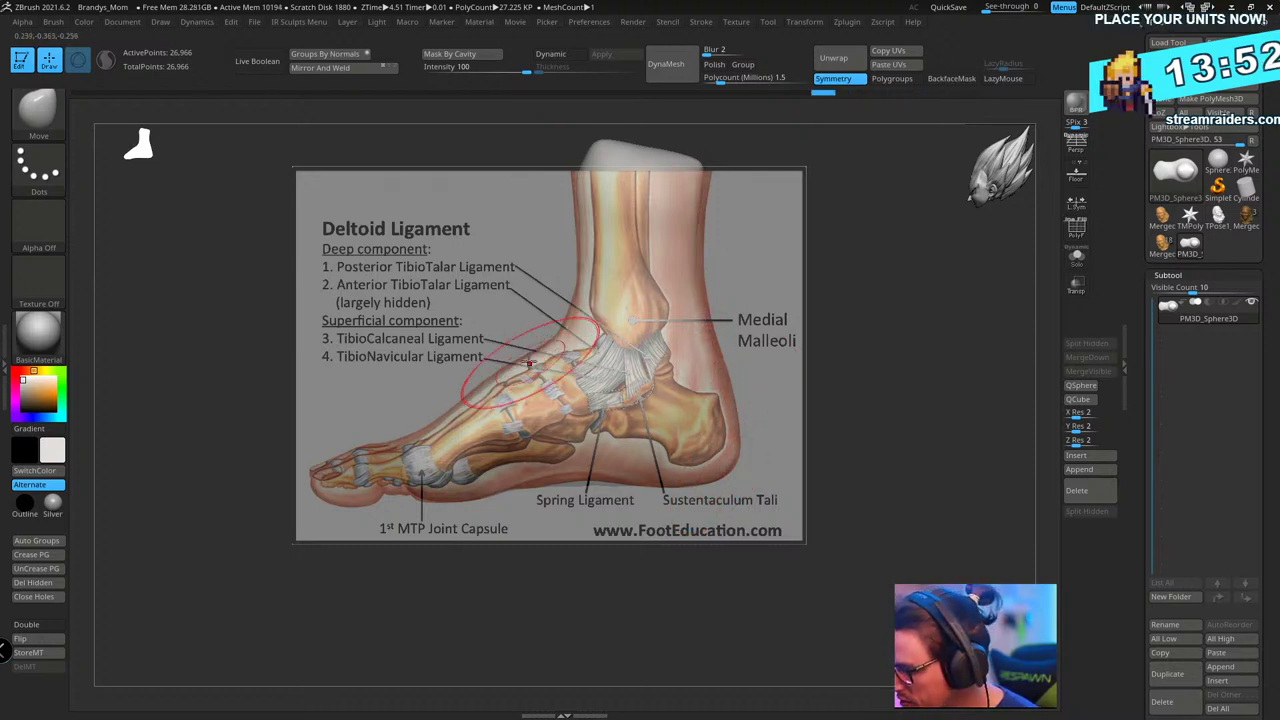
pyautogui.moveTo(434, 436); pyautogui.dragTo(430, 424)
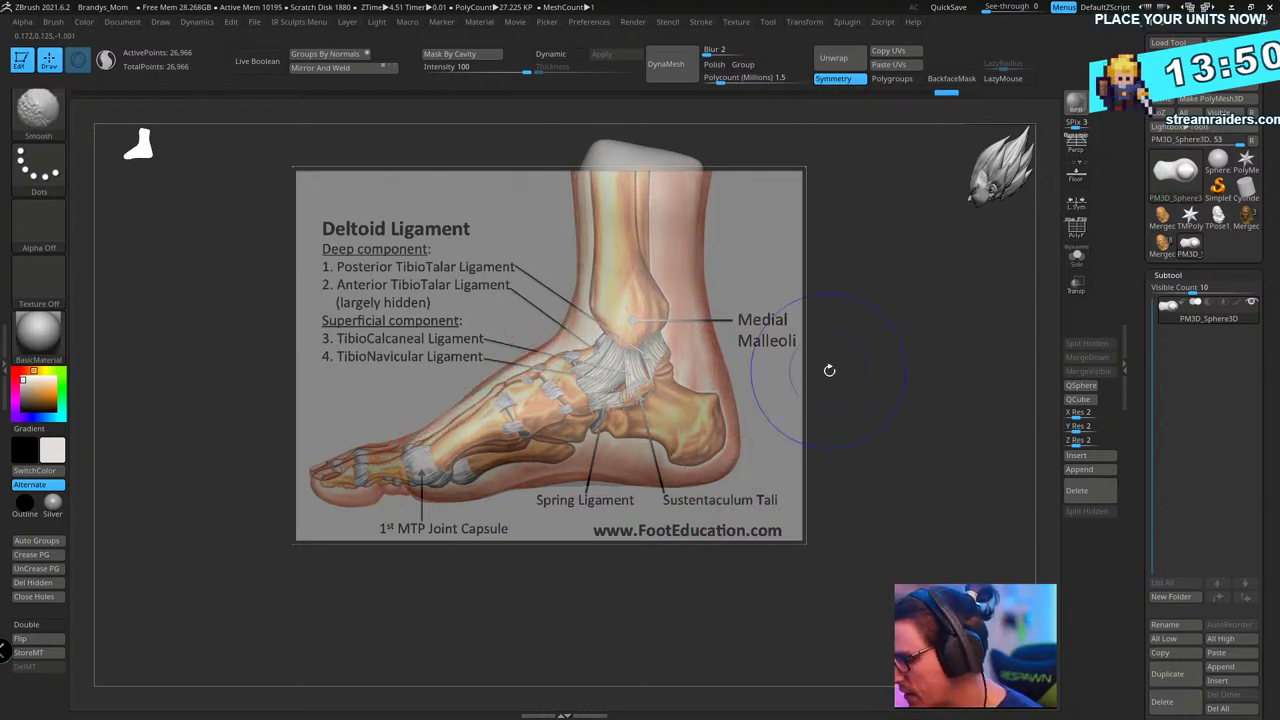
pyautogui.hotkey('shift', 'z')
pyautogui.moveTo(869, 320)
pyautogui.mouseDown()
pyautogui.moveTo(848, 360)
pyautogui.moveTo(770, 380)
pyautogui.moveTo(763, 326)
pyautogui.moveTo(694, 334)
pyautogui.moveTo(566, 430)
pyautogui.moveTo(600, 423)
pyautogui.moveTo(520, 458)
pyautogui.mouseUp()
pyautogui.moveTo(680, 400)
pyautogui.mouseDown()
pyautogui.moveTo(763, 349)
pyautogui.moveTo(835, 486)
pyautogui.moveTo(854, 403)
pyautogui.moveTo(620, 511)
pyautogui.mouseUp()
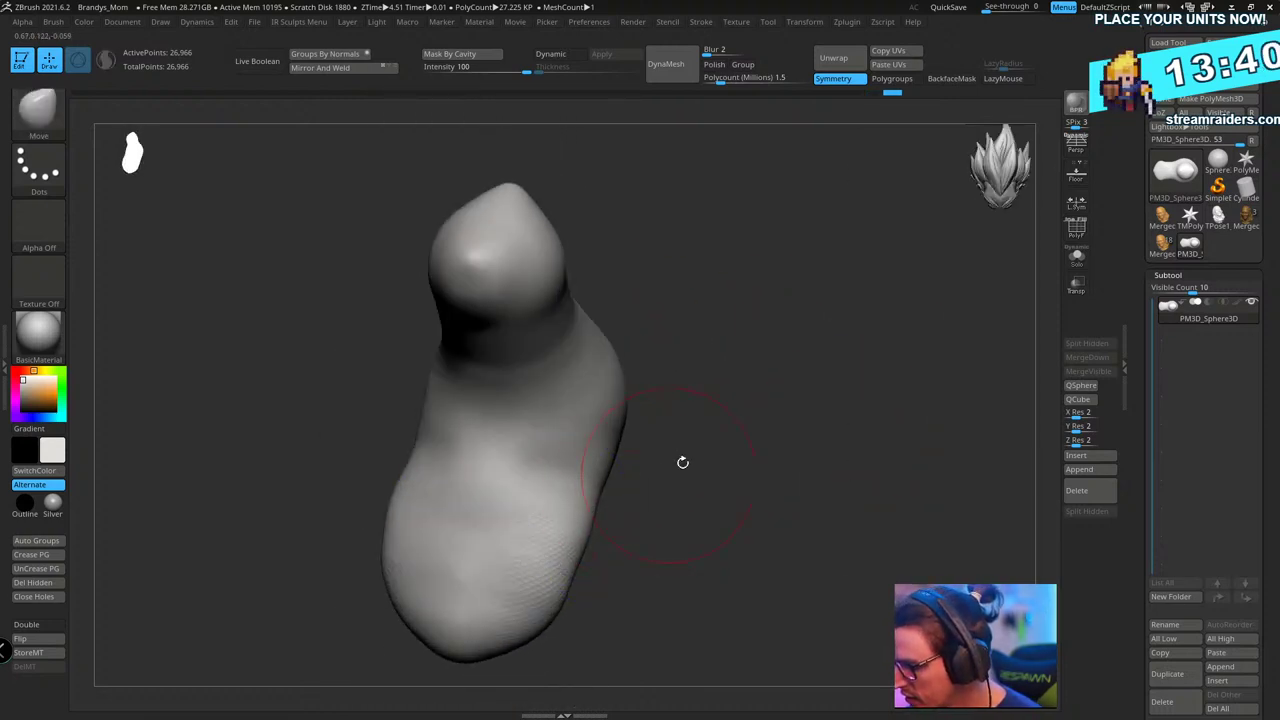
pyautogui.moveTo(683, 460); pyautogui.dragTo(795, 367)
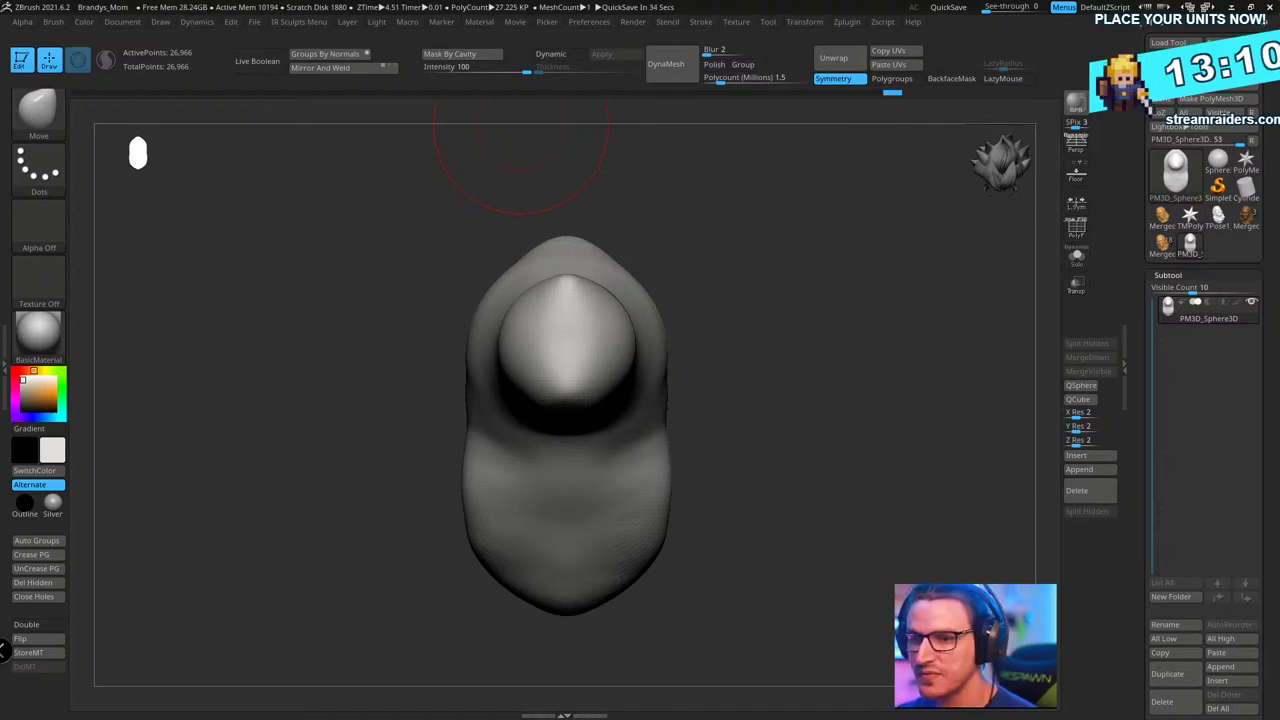
# - Switch to the browser and search Google Images for "bottom foot anatomy"
pyautogui.hotkey('alt', 'Tab')
pyautogui.scroll(-5, 710, 515)
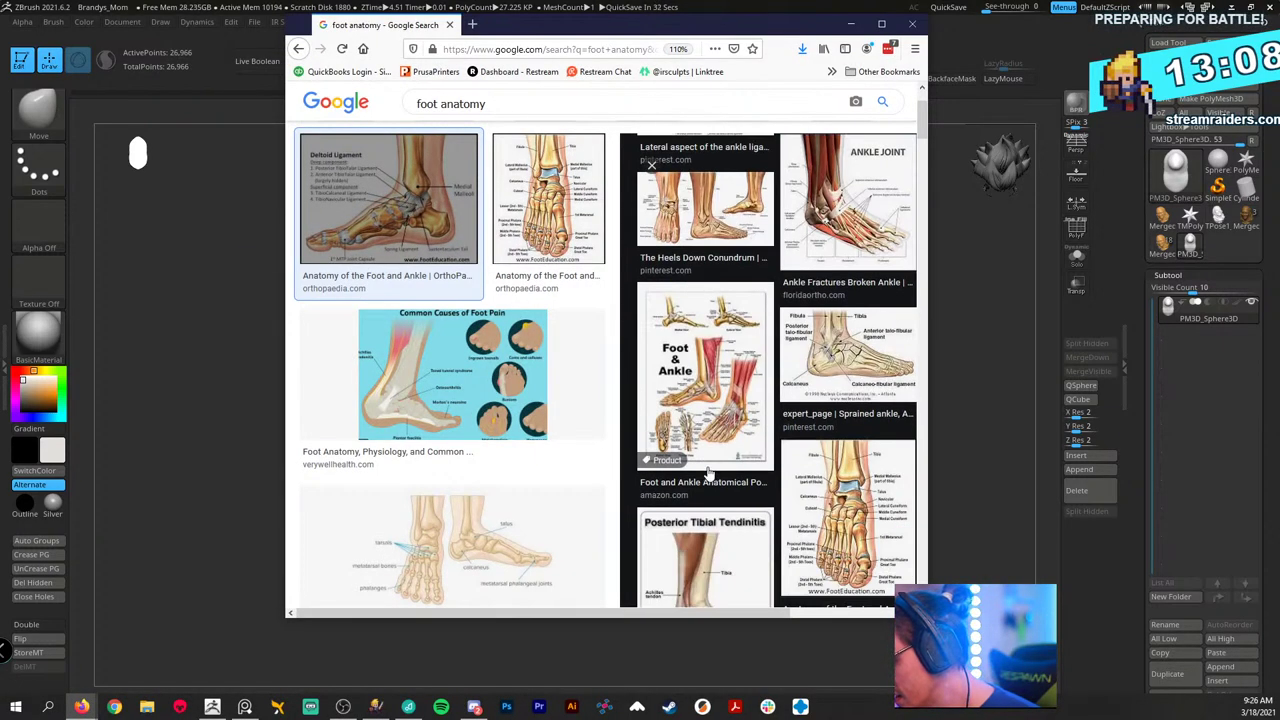
pyautogui.scroll(10, 710, 515)
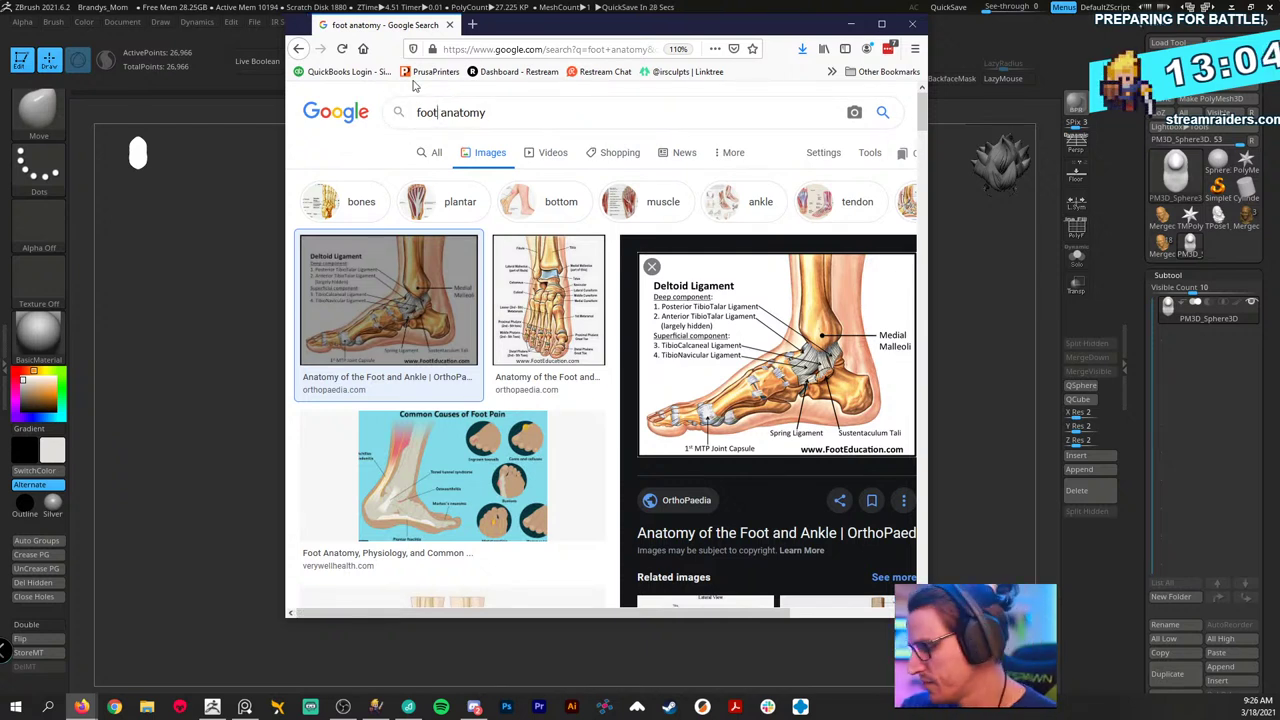
pyautogui.write('botto')
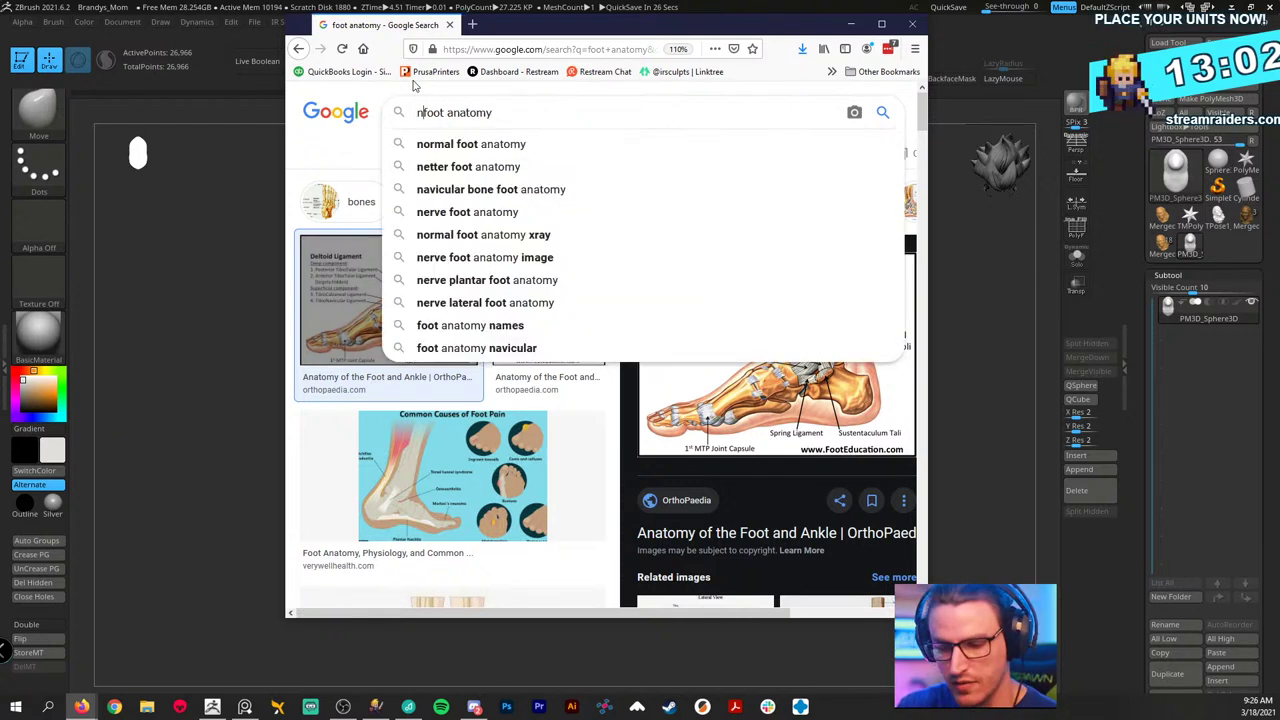
pyautogui.write('m')
pyautogui.press('Return')
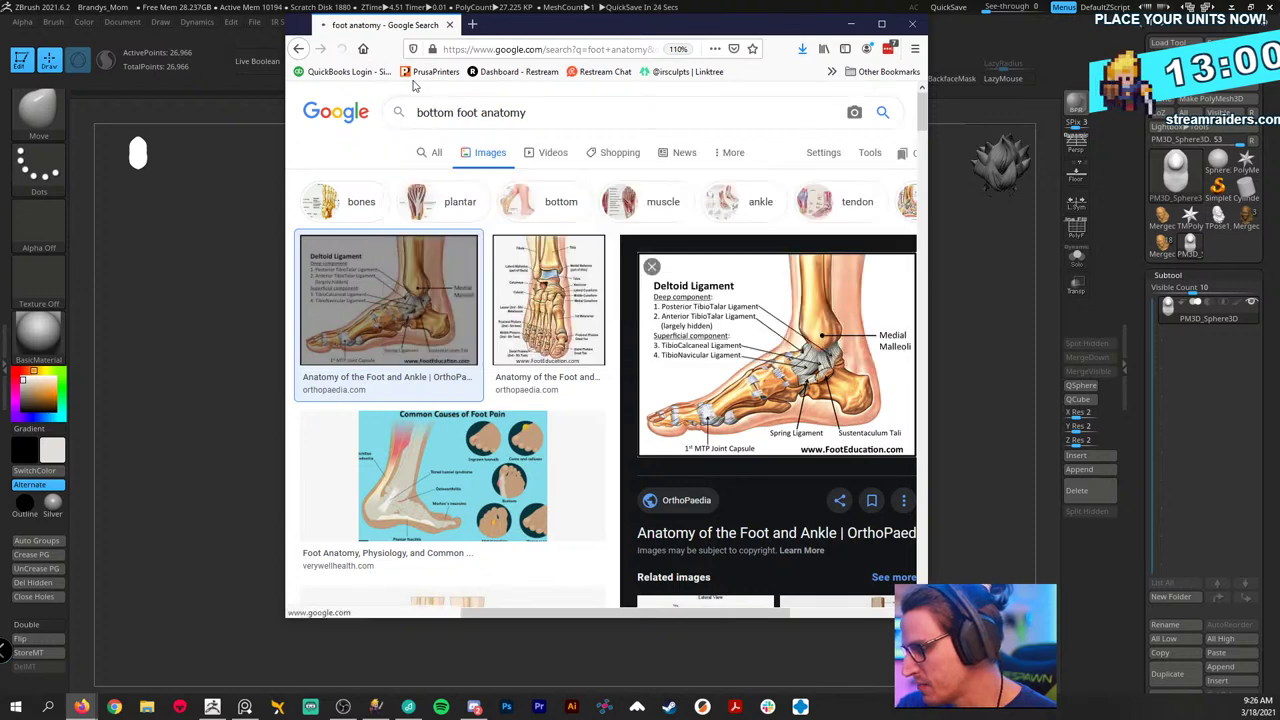
pyautogui.scroll(-4, 643, 330)
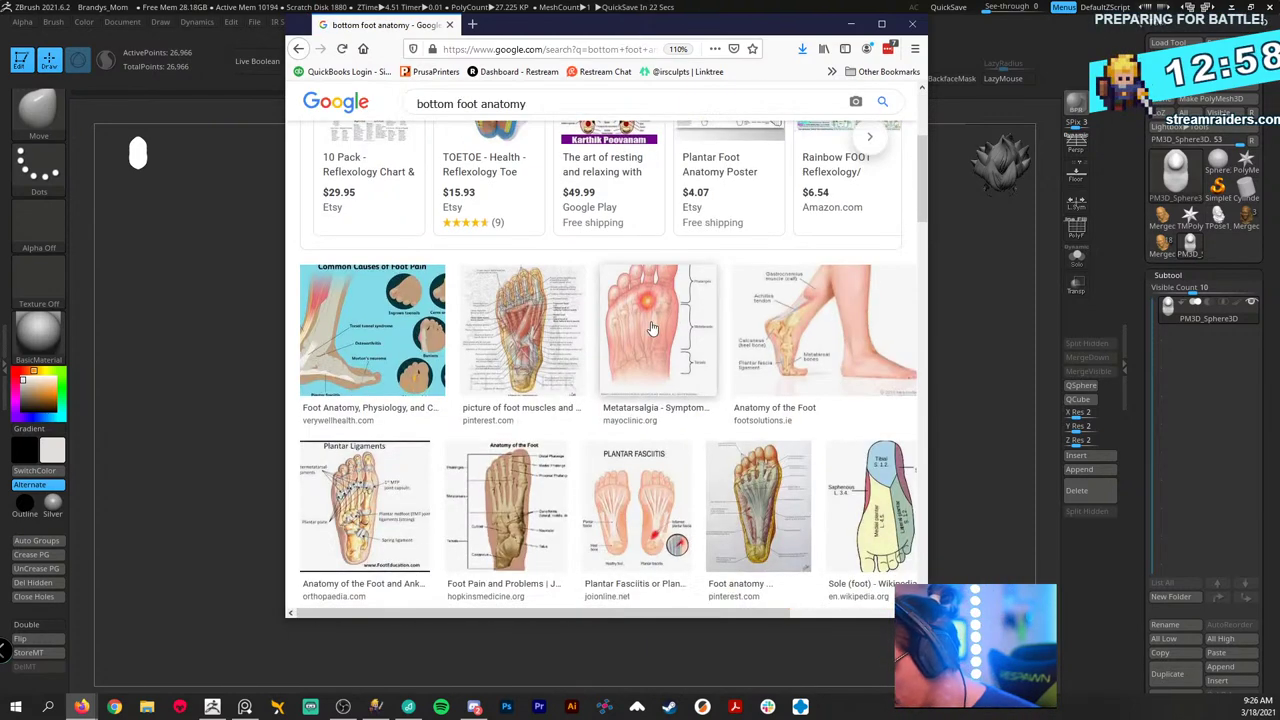
pyautogui.scroll(-2, 620, 380)
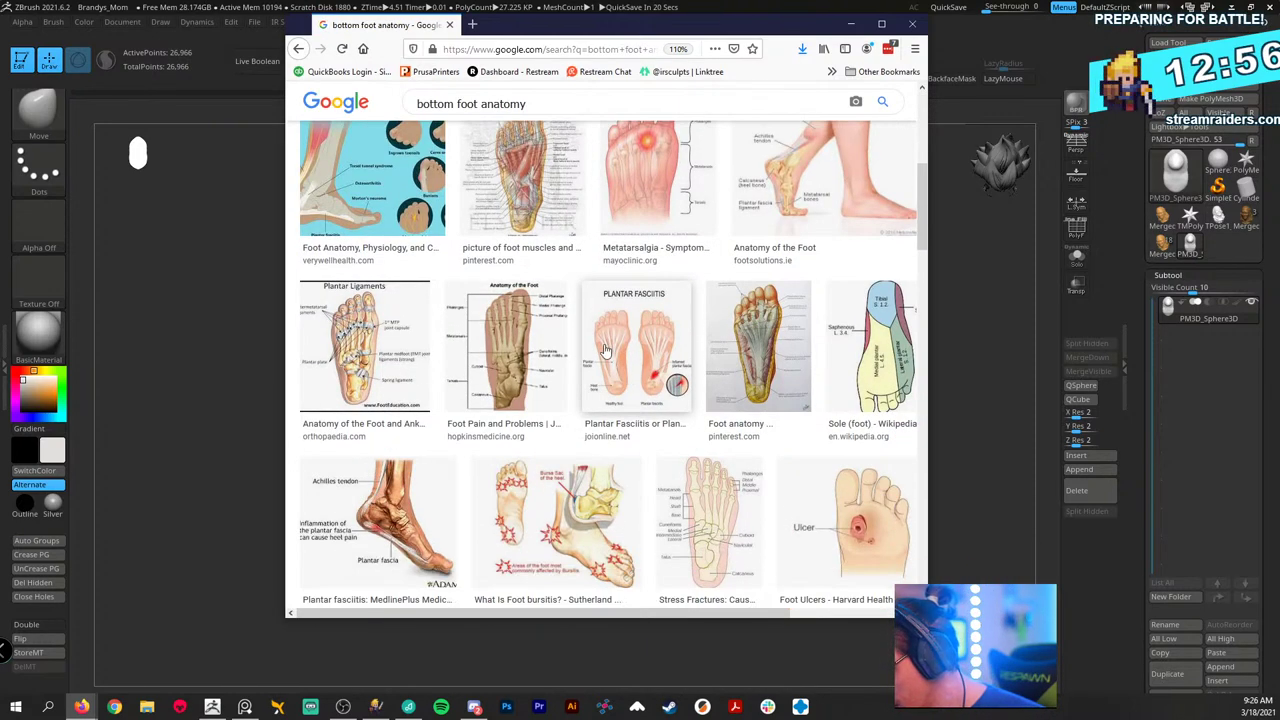
# - Save the Plantar Fasciitis sole diagram as a JPEG in the Anatomy_Week Feet folder and minimize the browser
pyautogui.click(645, 325)
pyautogui.rightClick(787, 297)
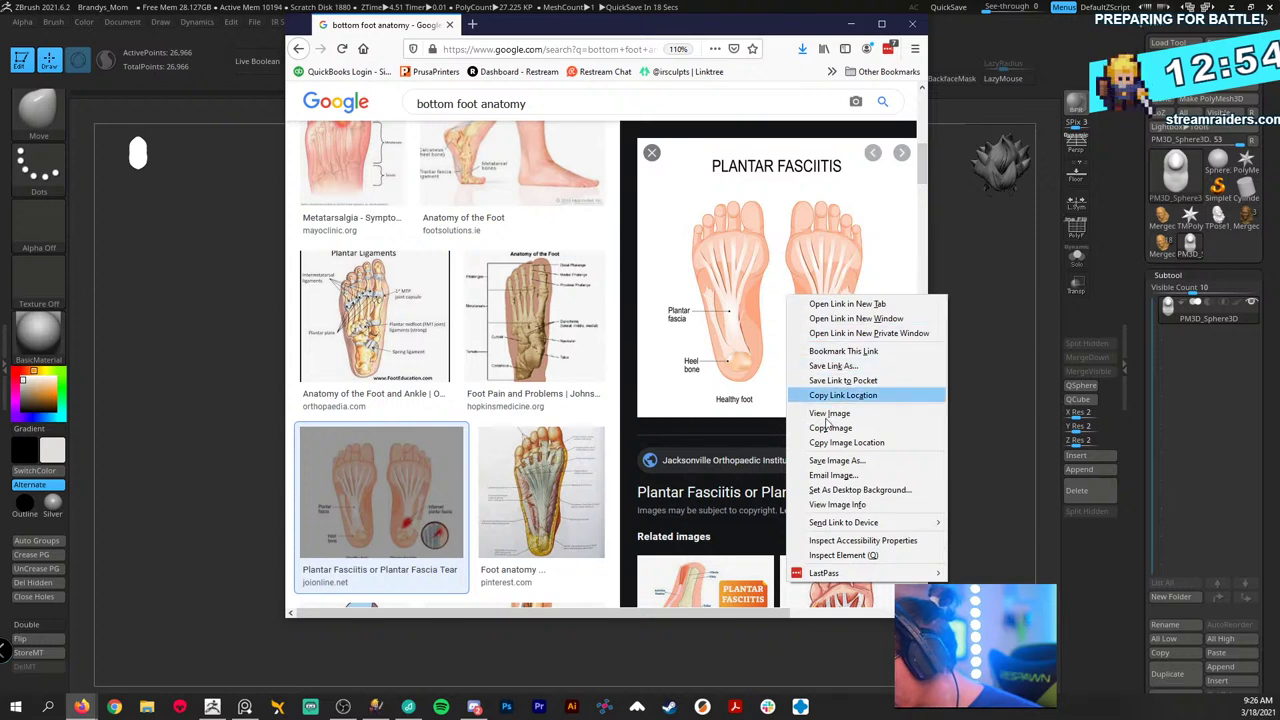
pyautogui.click(857, 460)
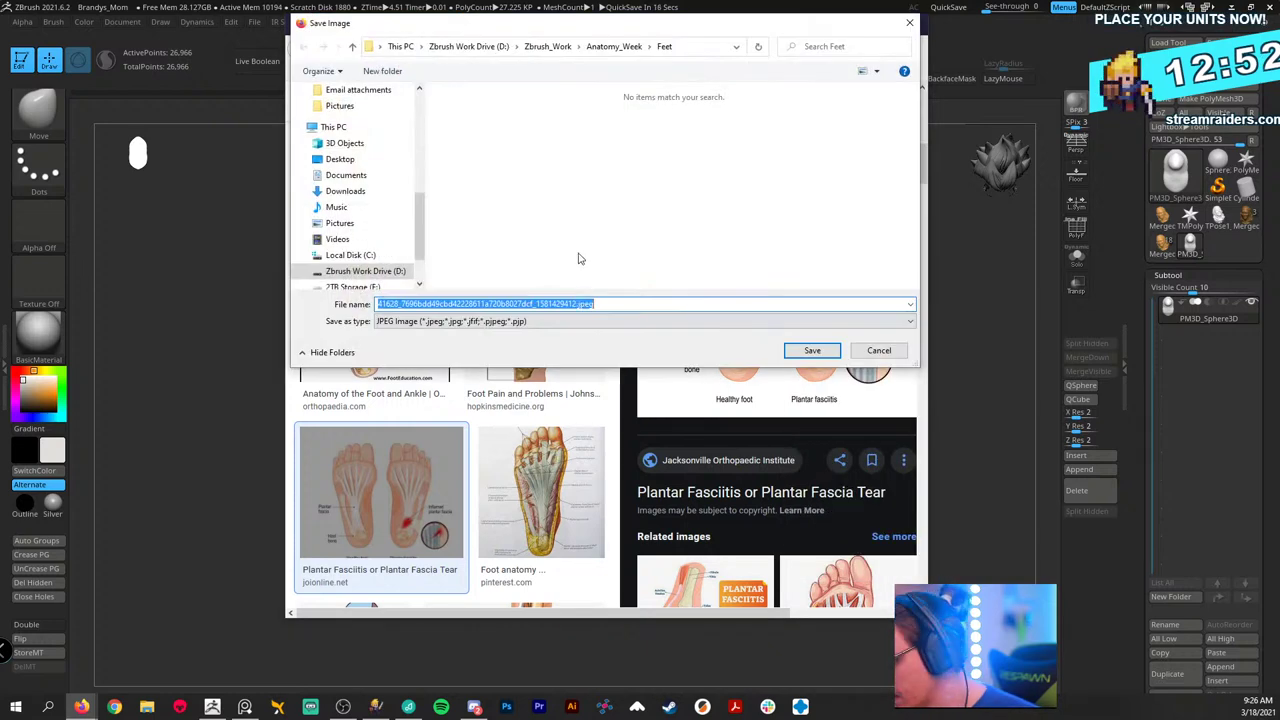
pyautogui.click(812, 350)
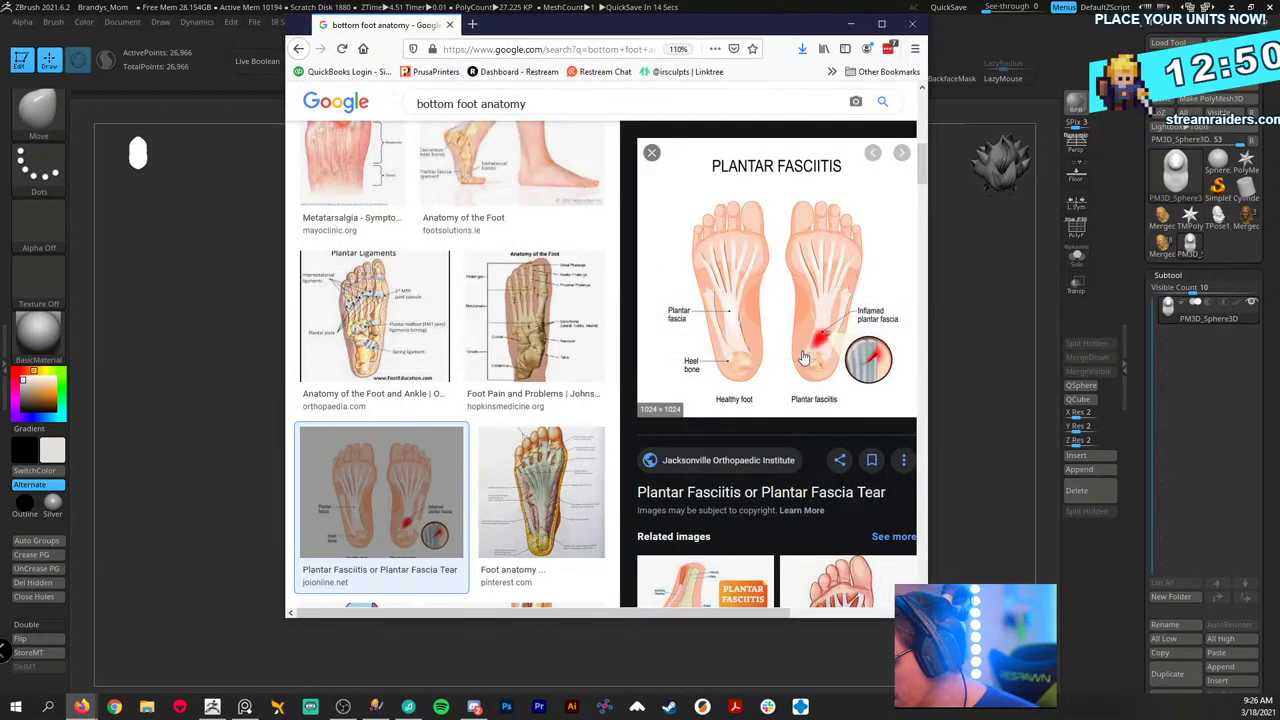
pyautogui.click(857, 24)
# - Import the saved sole diagram JPEG from the Feet folder as a texture in ZBrush
pyautogui.click(791, 23)
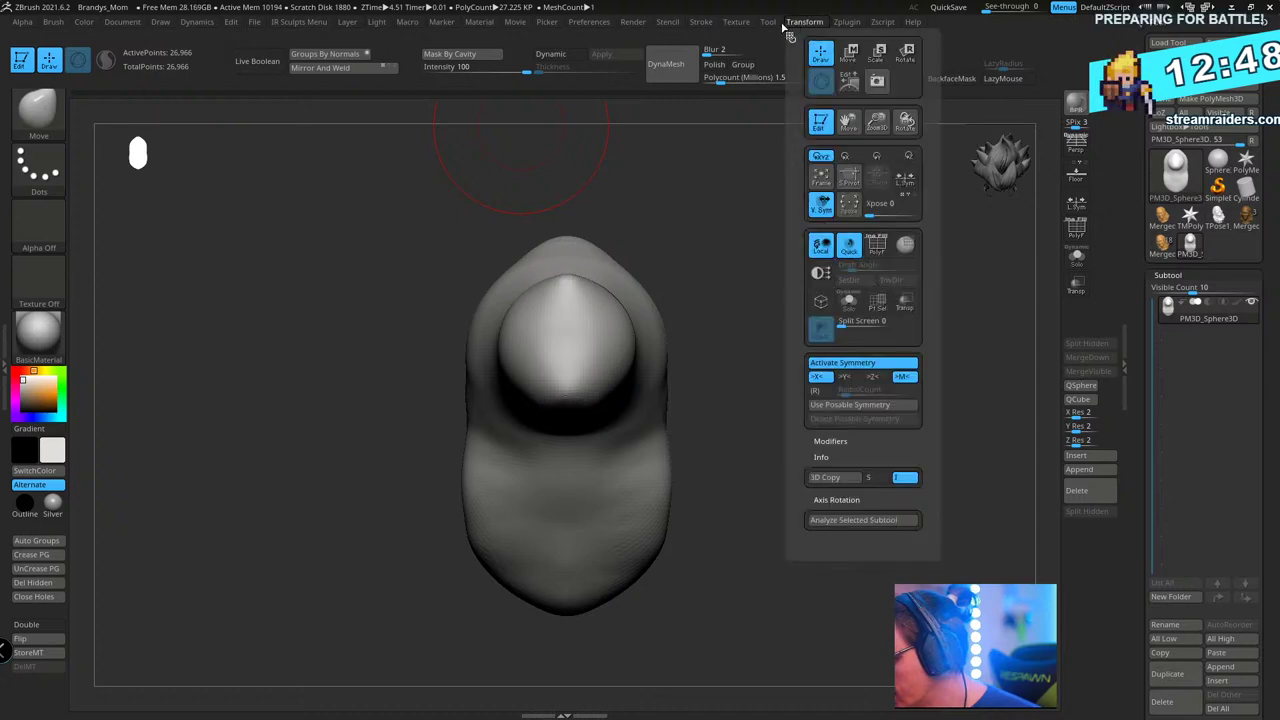
pyautogui.moveTo(737, 24)
pyautogui.click(759, 100)
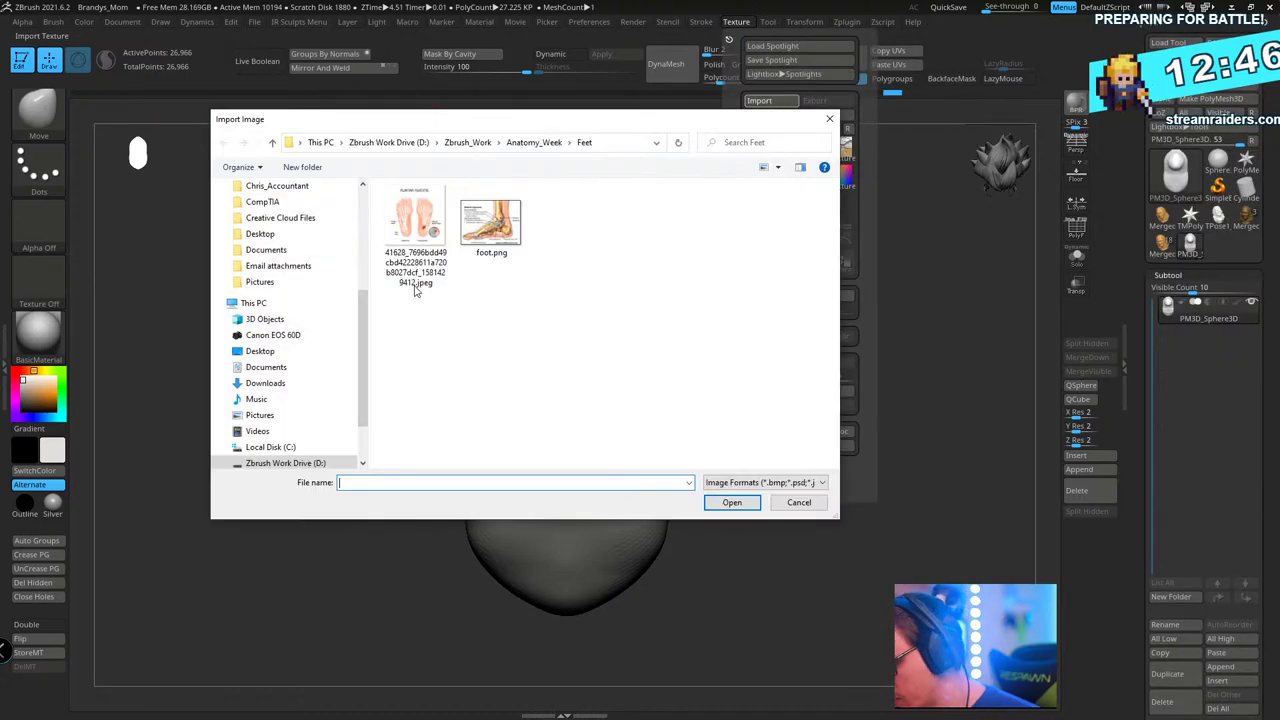
pyautogui.click(430, 228)
pyautogui.click(742, 503)
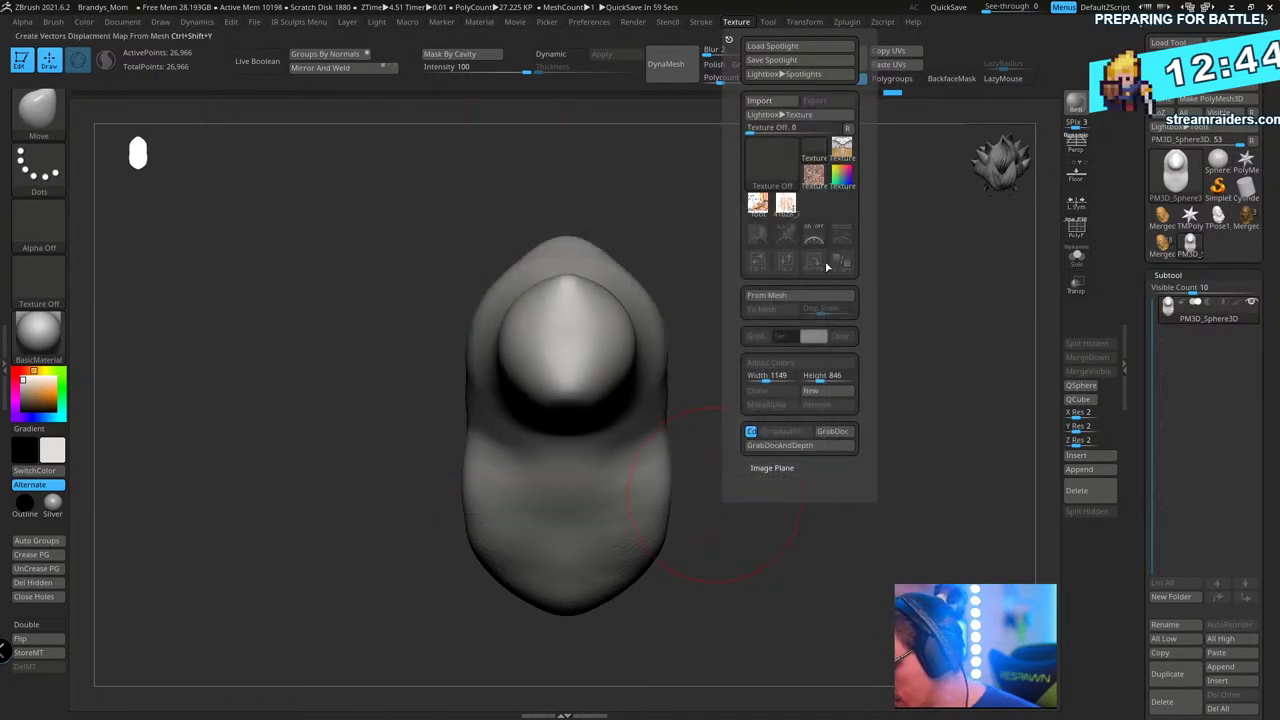
# - Add the sole diagram texture to Spotlight and delete the old side-view foot image from it
pyautogui.moveTo(795, 203)
pyautogui.click(813, 232)
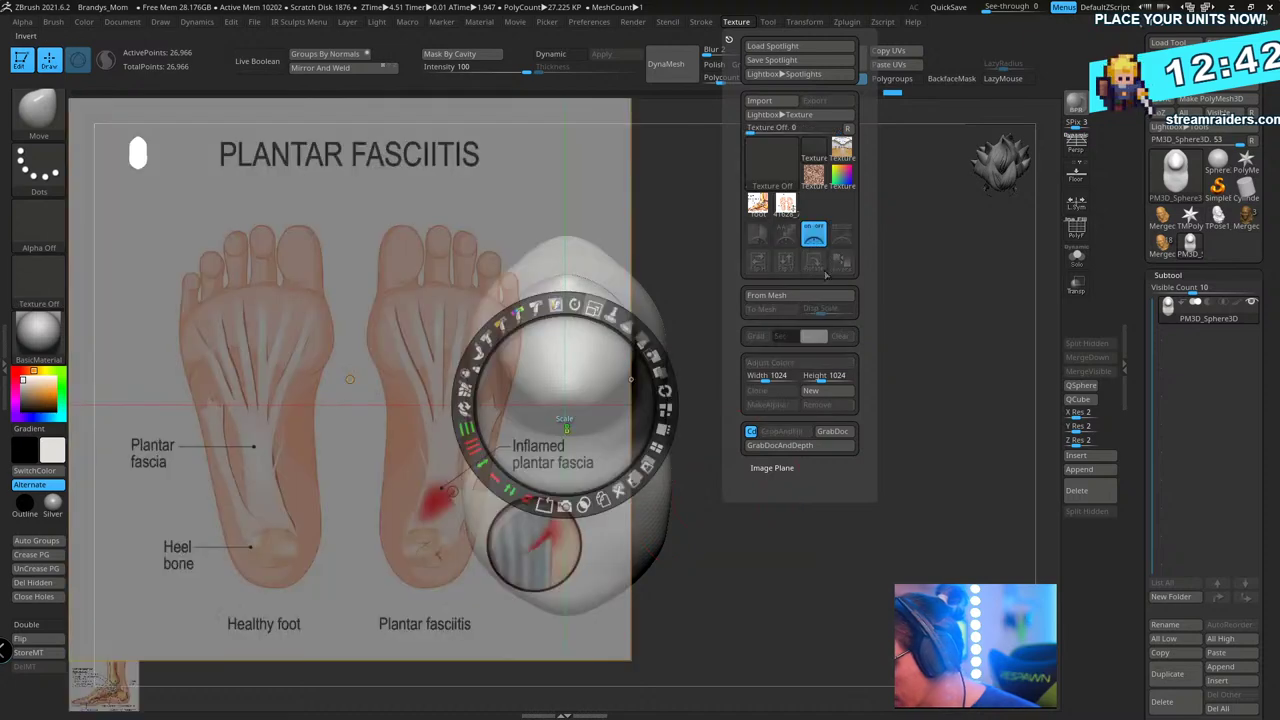
pyautogui.moveTo(388, 499); pyautogui.dragTo(512, 411)
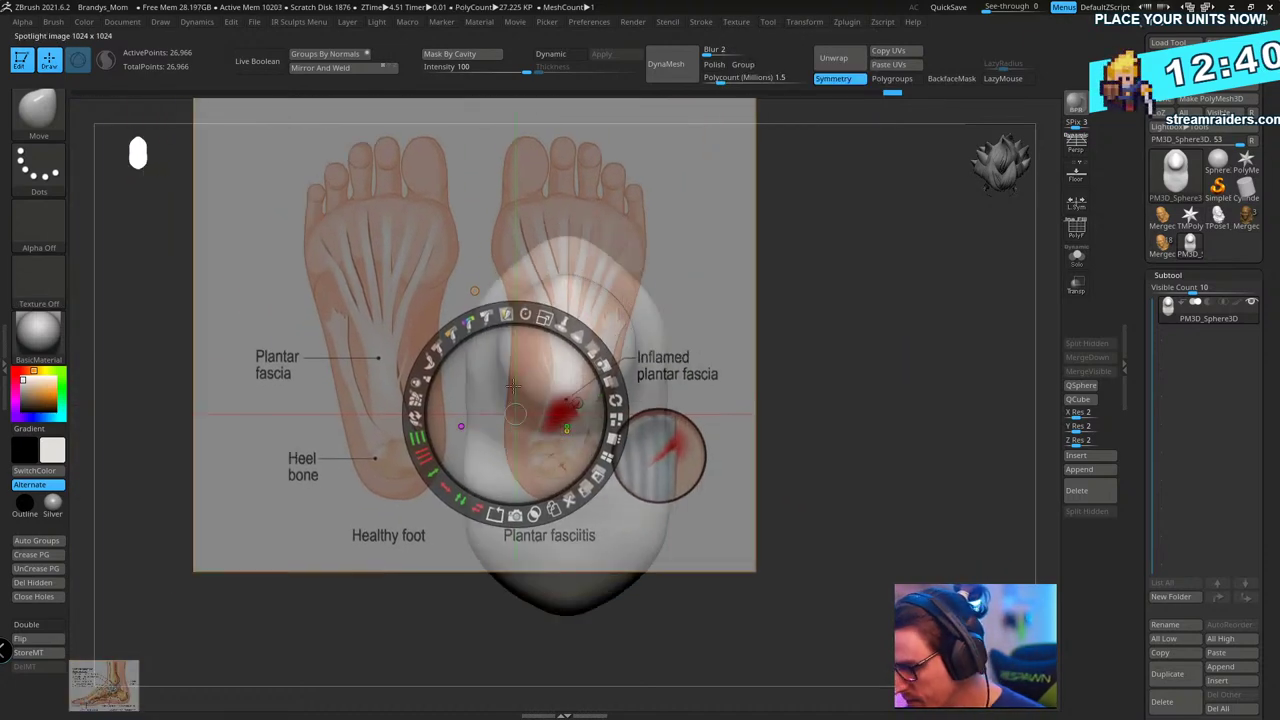
pyautogui.moveTo(136, 684); pyautogui.dragTo(182, 599)
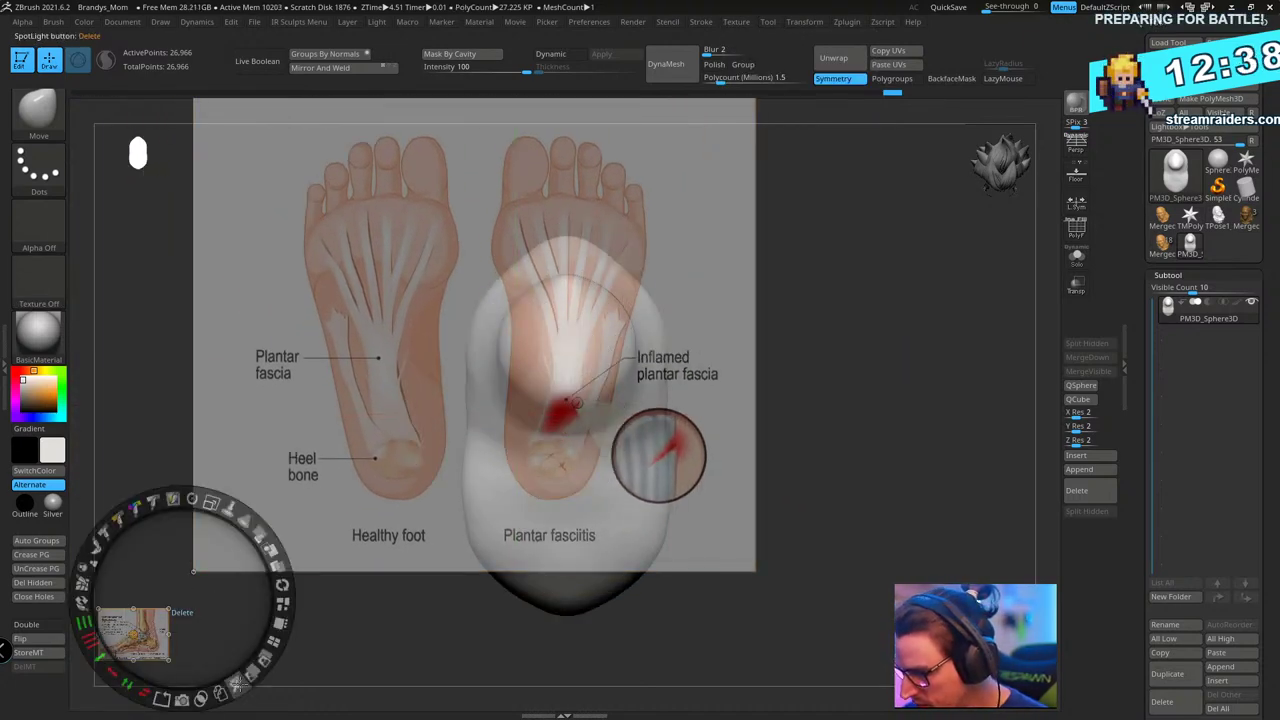
# - Place and enlarge the sole diagram with its healthy foot over the model, leave Spotlight editing, and view the model from below
pyautogui.moveTo(410, 449); pyautogui.dragTo(581, 540)
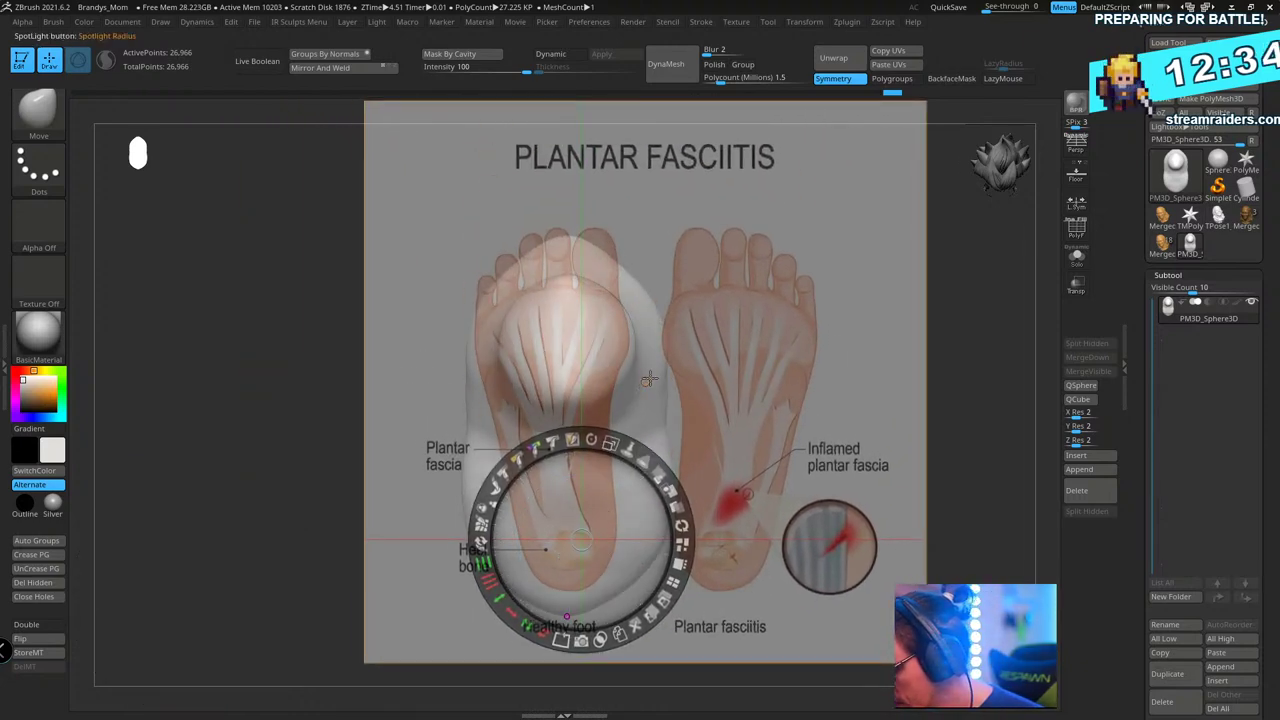
pyautogui.moveTo(606, 443); pyautogui.dragTo(618, 447)
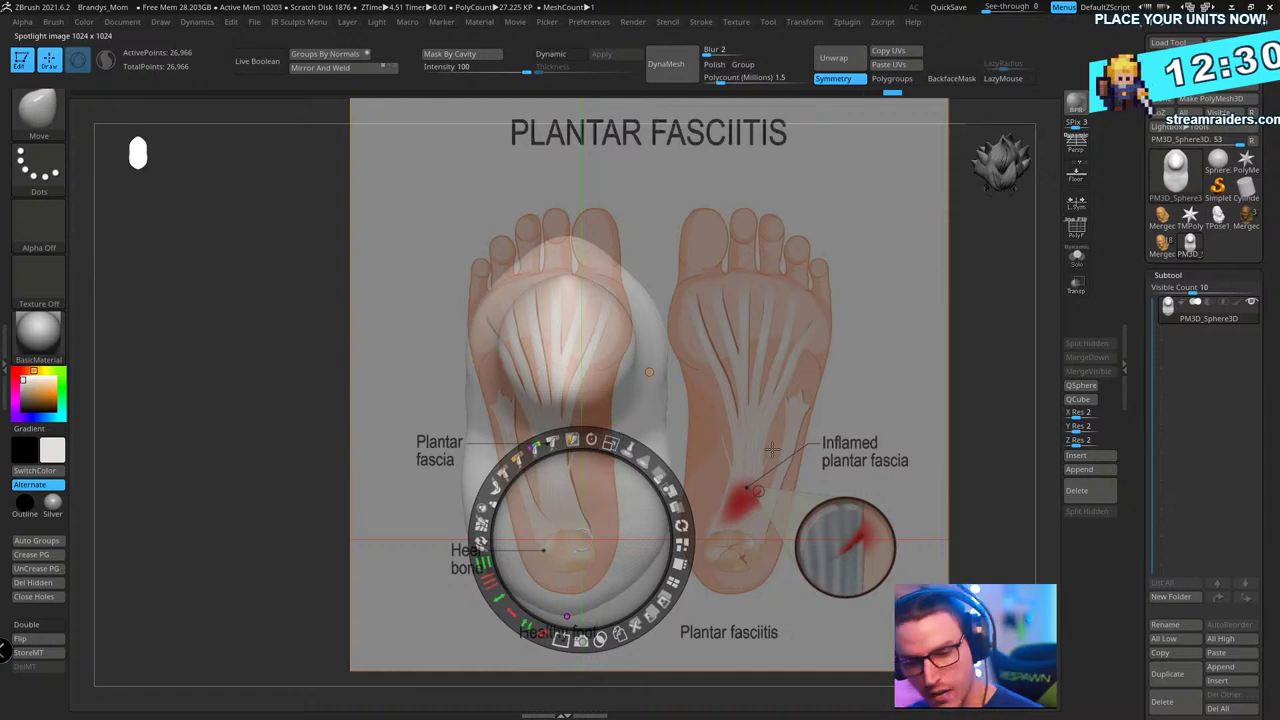
pyautogui.press('z')
pyautogui.moveTo(968, 434); pyautogui.dragTo(960, 377)
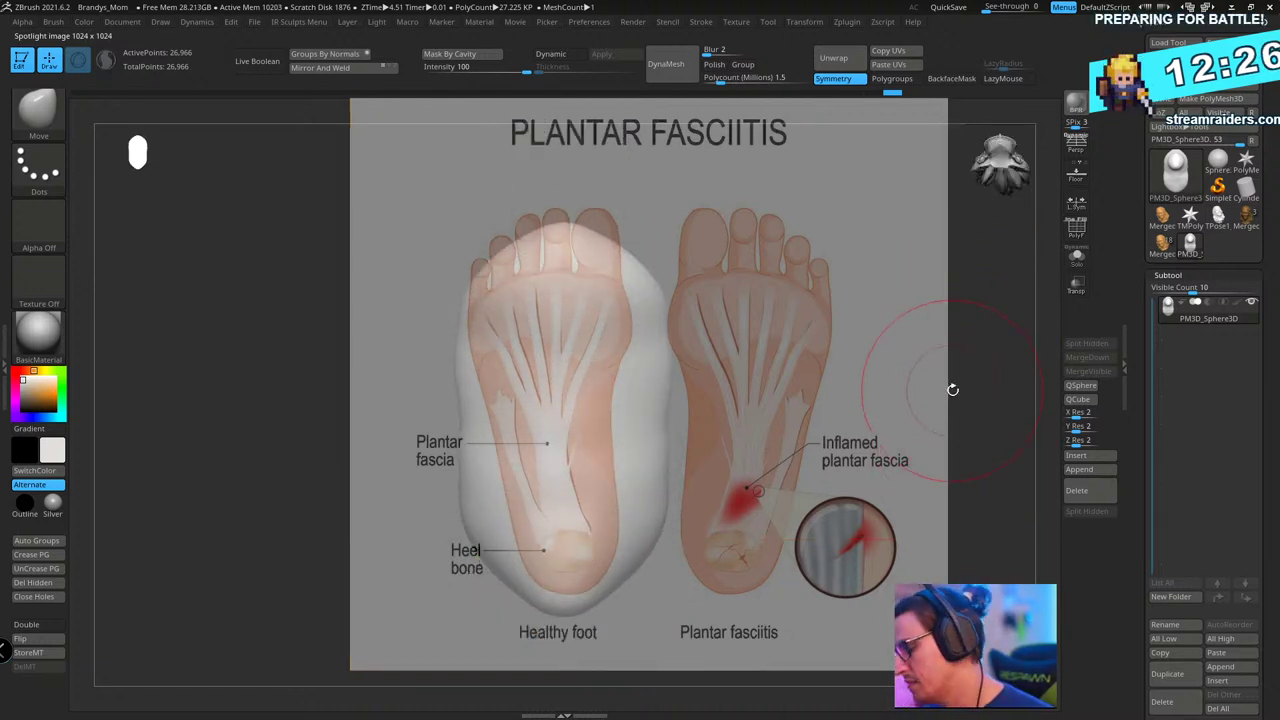
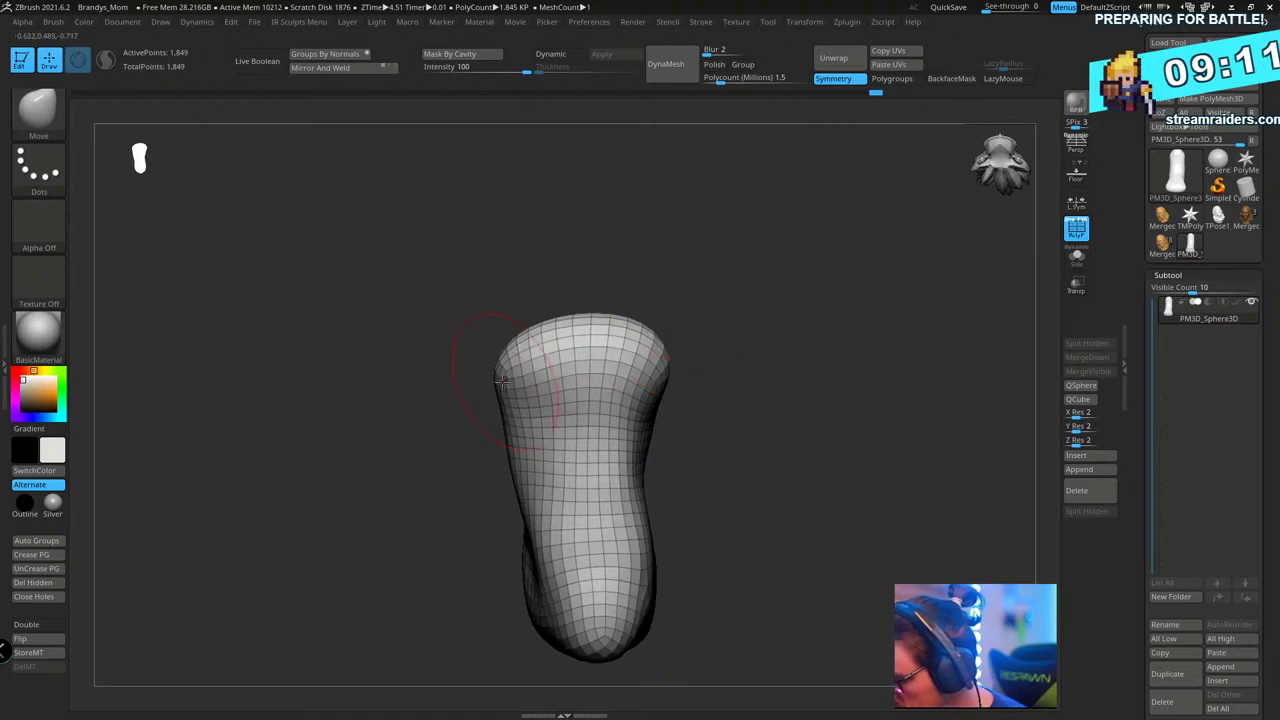
# - Turn off the polyframe display and refine the side of the heel and ankle with the Pinch brush and smoothing
pyautogui.moveTo(707, 309)
pyautogui.mouseDown()
pyautogui.moveTo(730, 347)
pyautogui.moveTo(666, 306)
pyautogui.mouseUp()
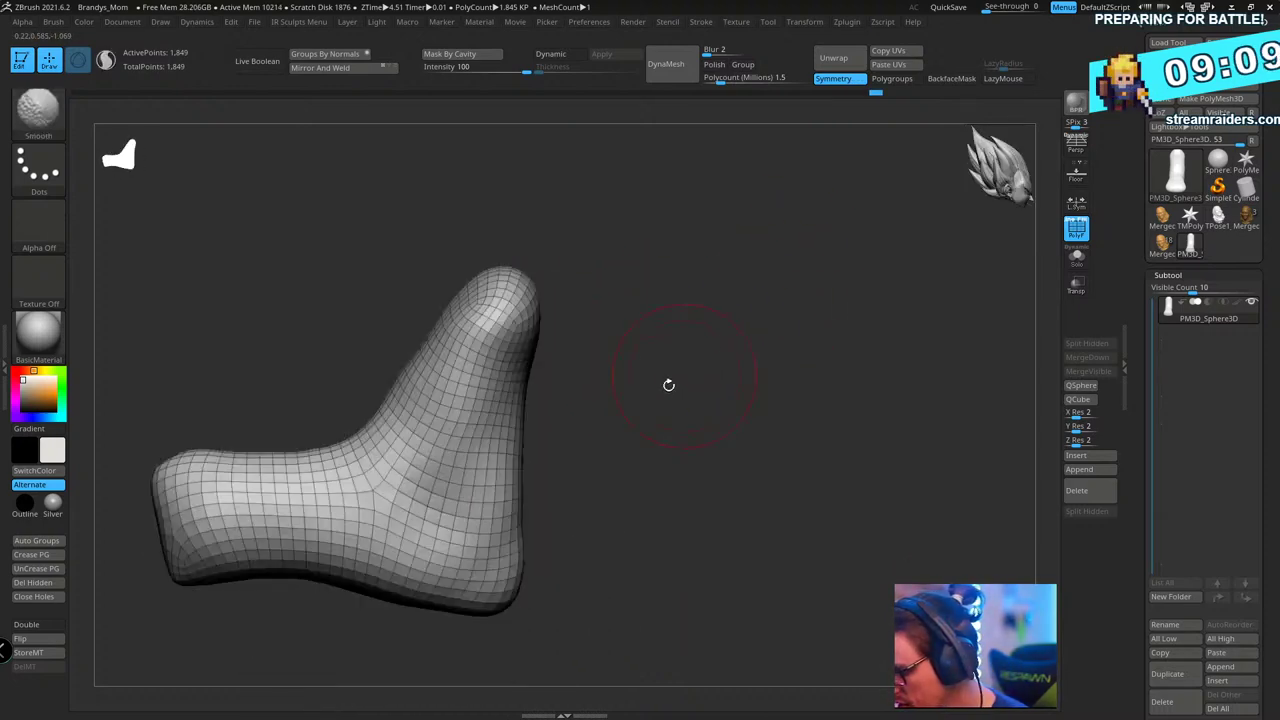
pyautogui.press('b')
pyautogui.press('p')
pyautogui.press('i')
pyautogui.hotkey('shift', 'f')
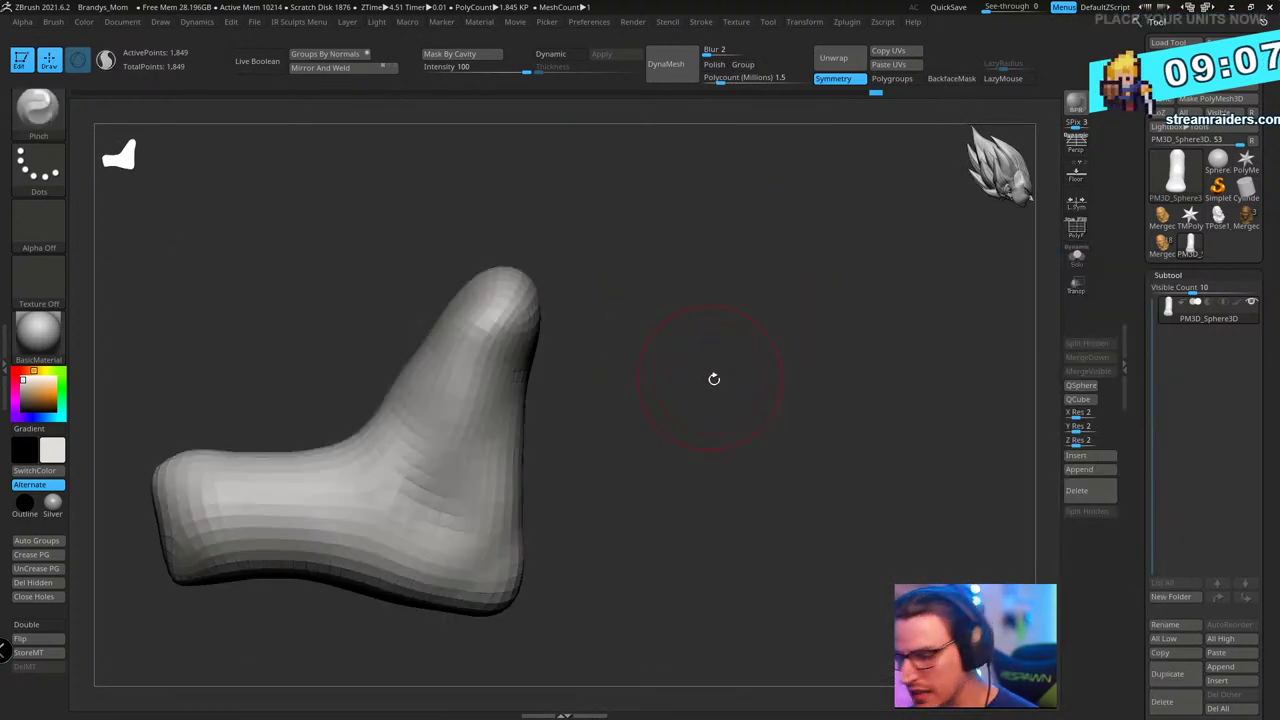
pyautogui.moveTo(711, 376); pyautogui.dragTo(430, 530)
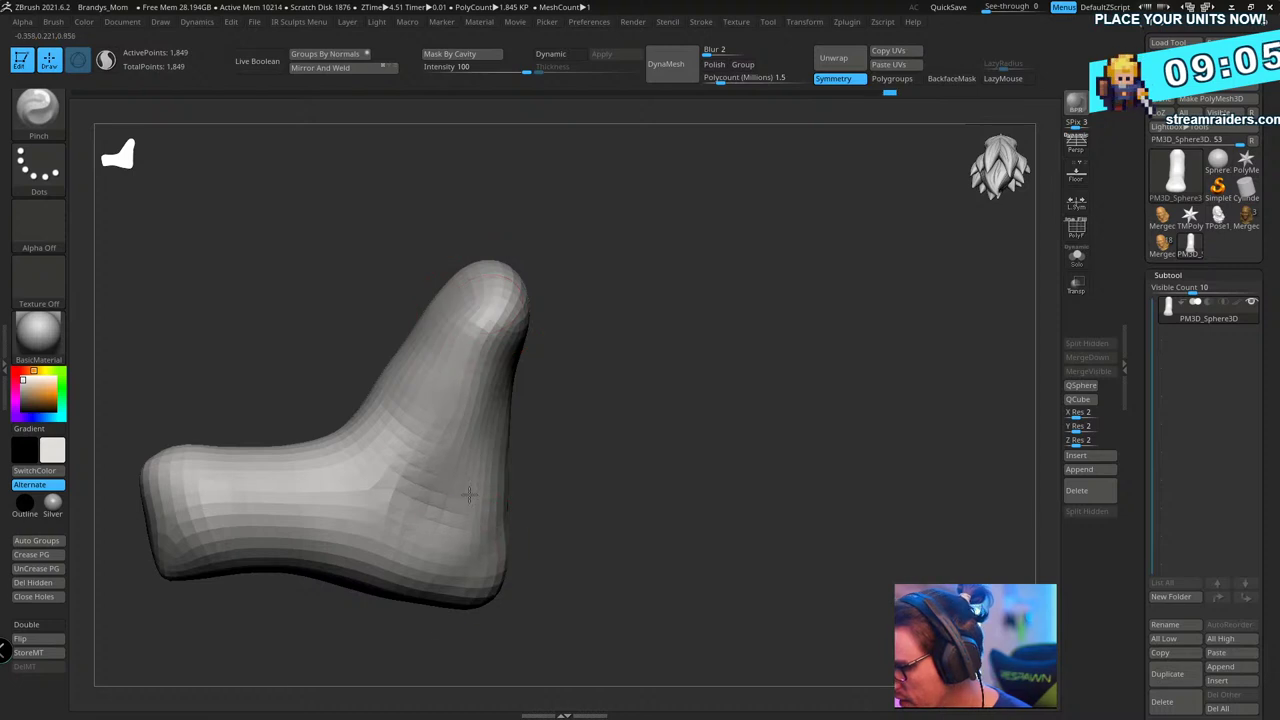
pyautogui.moveTo(536, 497); pyautogui.dragTo(694, 317)
pyautogui.moveTo(600, 380)
pyautogui.mouseDown()
pyautogui.moveTo(743, 297)
pyautogui.moveTo(826, 311)
pyautogui.mouseUp()
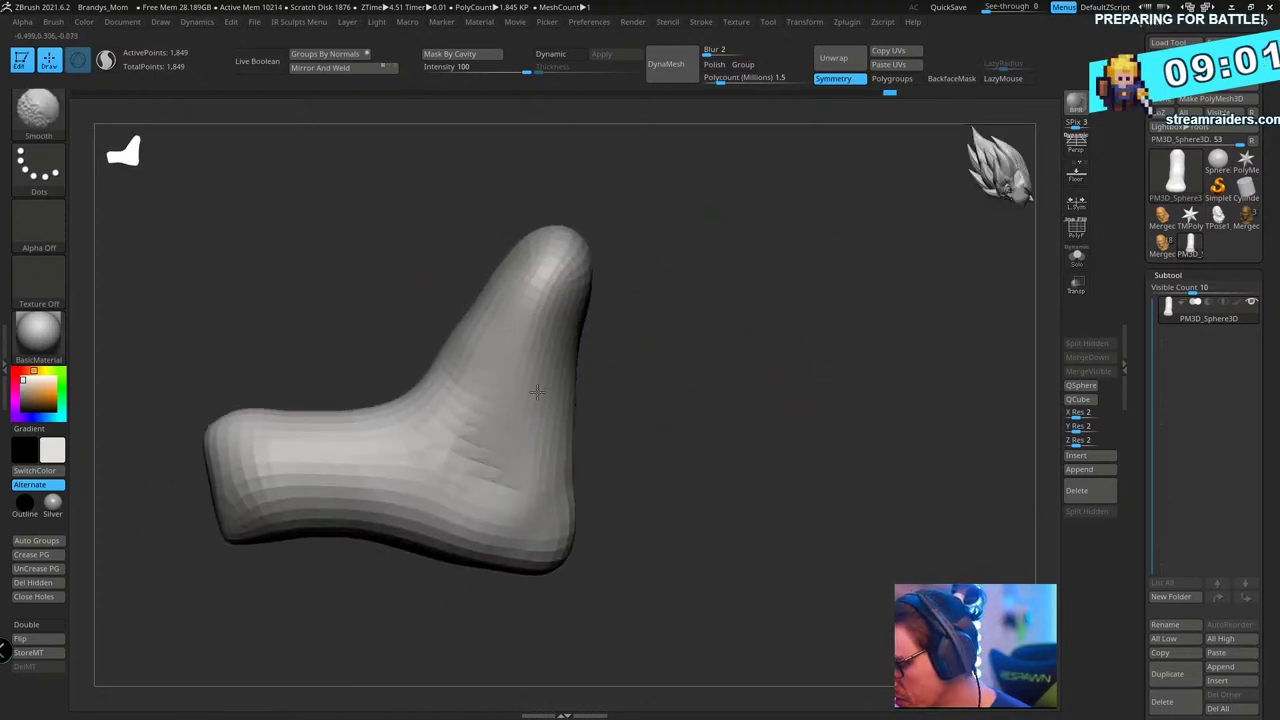
# - Switch to the Move brush and adjust the form where the instep meets the ankle
pyautogui.moveTo(771, 257)
pyautogui.mouseDown()
pyautogui.moveTo(837, 266)
pyautogui.moveTo(696, 336)
pyautogui.moveTo(804, 312)
pyautogui.moveTo(610, 300)
pyautogui.moveTo(600, 337)
pyautogui.moveTo(691, 354)
pyautogui.moveTo(700, 390)
pyautogui.mouseUp()
pyautogui.press('b')
pyautogui.press('m')
pyautogui.press('v')
pyautogui.moveTo(445, 422); pyautogui.dragTo(458, 424)
pyautogui.moveTo(605, 394); pyautogui.dragTo(677, 394)
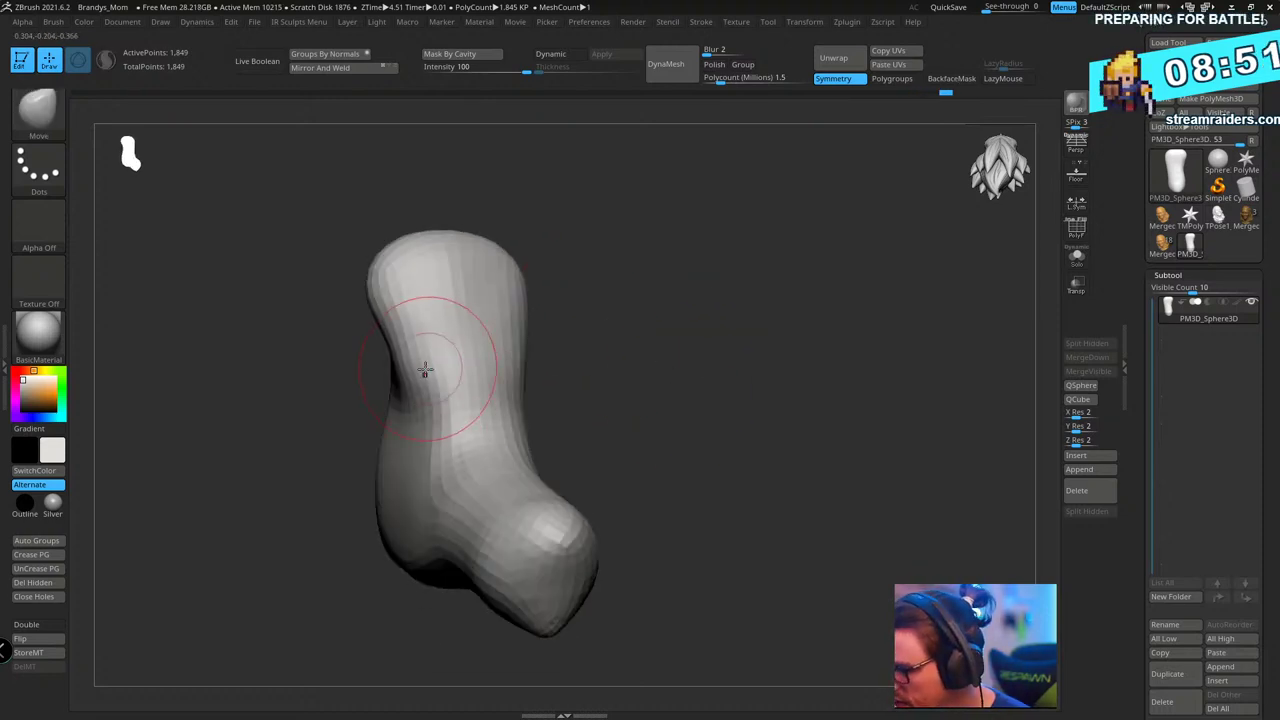
# - Reshape the sides of the ankle and midfoot with a larger Move brush, checking the form from several angles
pyautogui.moveTo(565, 300)
pyautogui.mouseDown()
pyautogui.moveTo(637, 296)
pyautogui.moveTo(749, 180)
pyautogui.moveTo(466, 354)
pyautogui.moveTo(643, 314)
pyautogui.moveTo(614, 360)
pyautogui.moveTo(457, 329)
pyautogui.mouseUp()
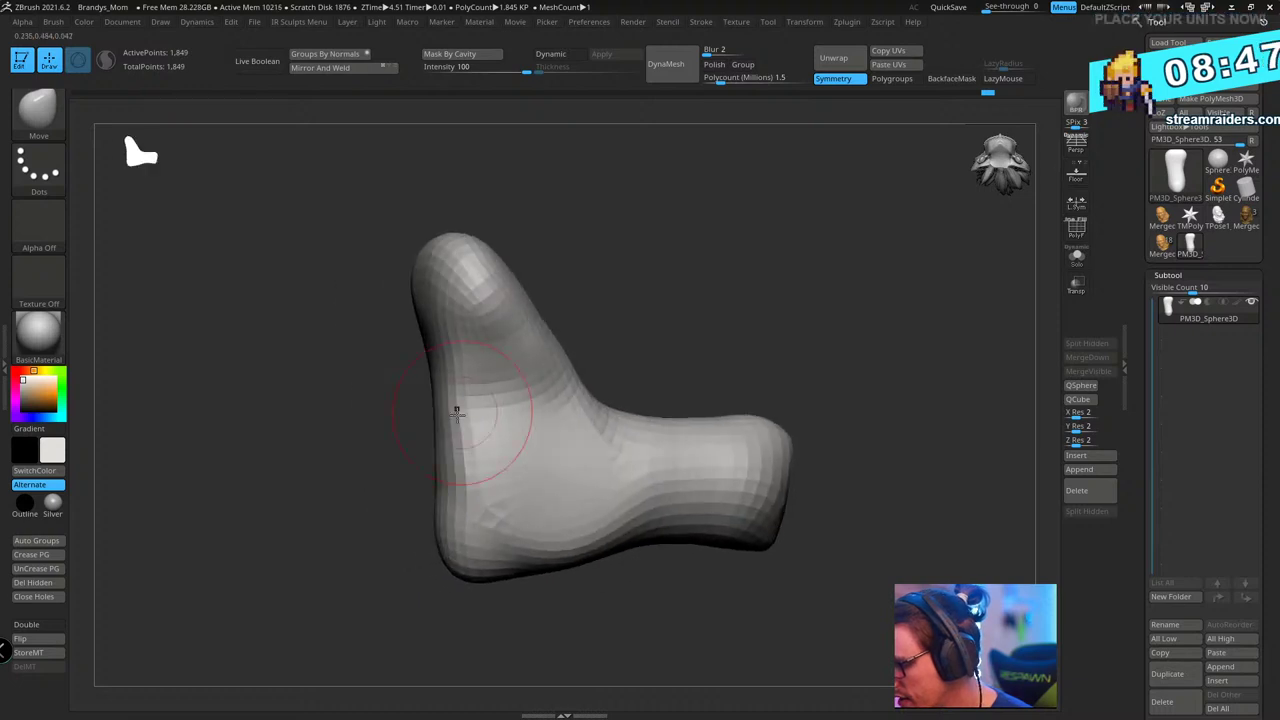
pyautogui.moveTo(675, 268); pyautogui.dragTo(463, 410)
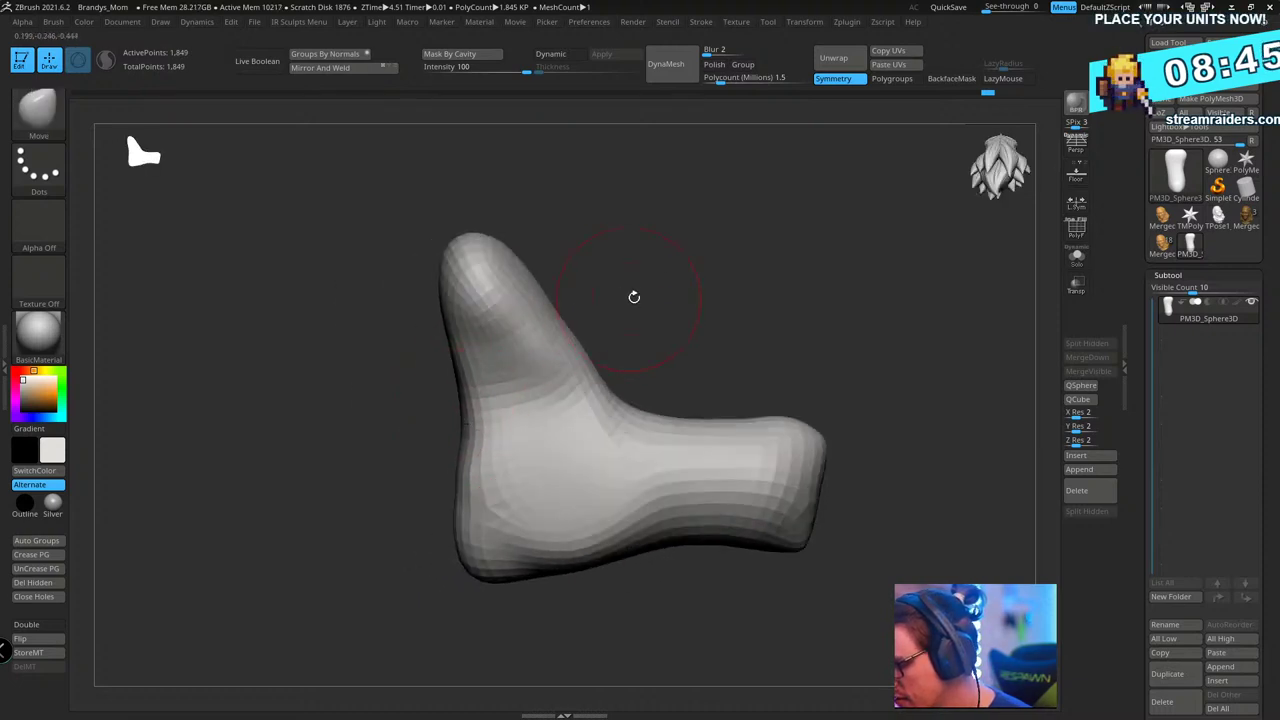
pyautogui.press('s')
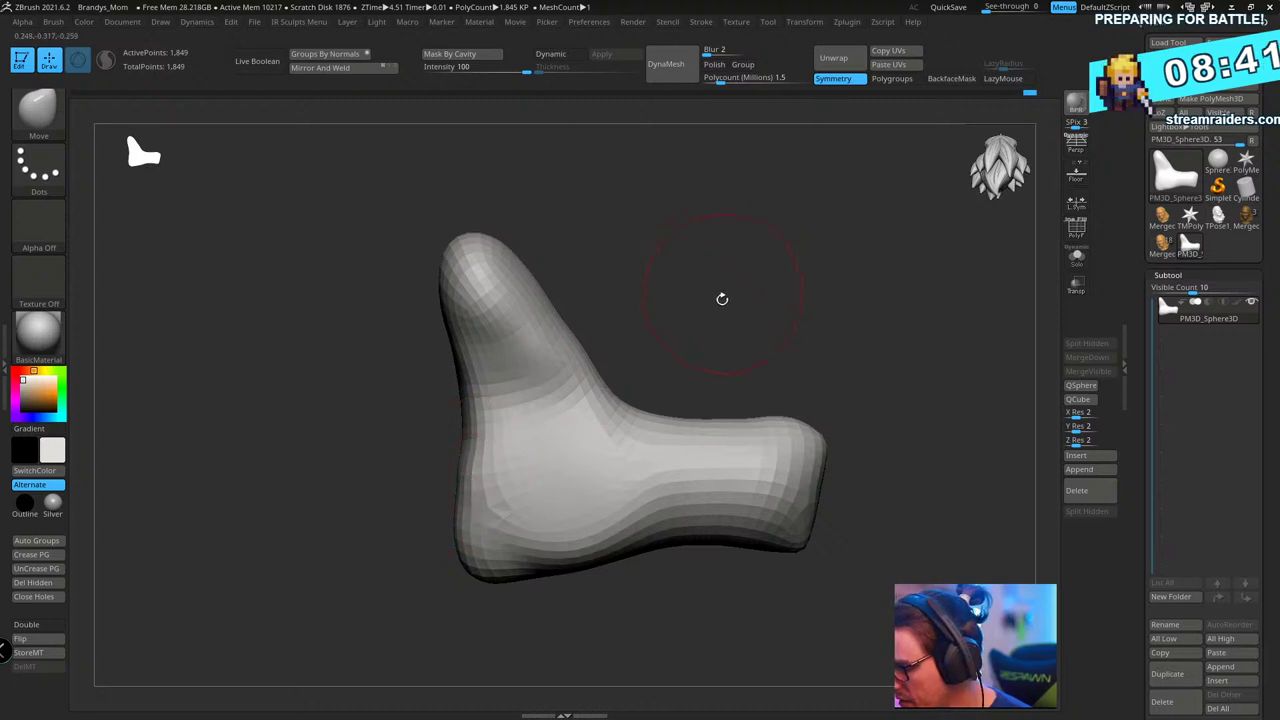
pyautogui.moveTo(722, 298); pyautogui.dragTo(663, 300)
pyautogui.moveTo(752, 290)
pyautogui.mouseDown()
pyautogui.moveTo(535, 475)
pyautogui.moveTo(561, 500)
pyautogui.moveTo(531, 583)
pyautogui.moveTo(601, 438)
pyautogui.mouseUp()
pyautogui.moveTo(717, 309)
pyautogui.mouseDown()
pyautogui.moveTo(729, 320)
pyautogui.moveTo(708, 336)
pyautogui.mouseUp()
pyautogui.moveTo(594, 474); pyautogui.dragTo(586, 455)
pyautogui.moveTo(738, 352); pyautogui.dragTo(634, 458)
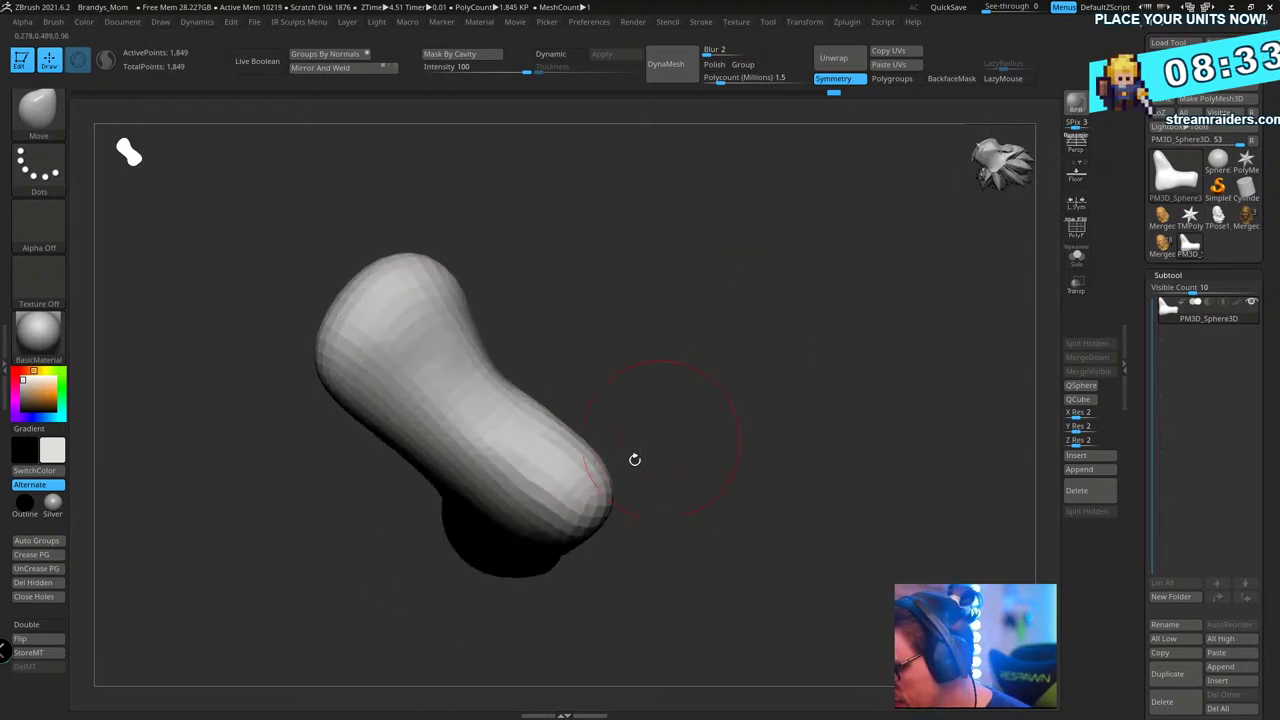
# - Adjust the heel's outline from below with the Move brush and check the underside and back of the foot
pyautogui.moveTo(541, 517); pyautogui.dragTo(518, 496)
pyautogui.moveTo(655, 405)
pyautogui.mouseDown()
pyautogui.moveTo(717, 377)
pyautogui.moveTo(746, 329)
pyautogui.moveTo(740, 357)
pyautogui.moveTo(780, 349)
pyautogui.moveTo(785, 403)
pyautogui.mouseUp()
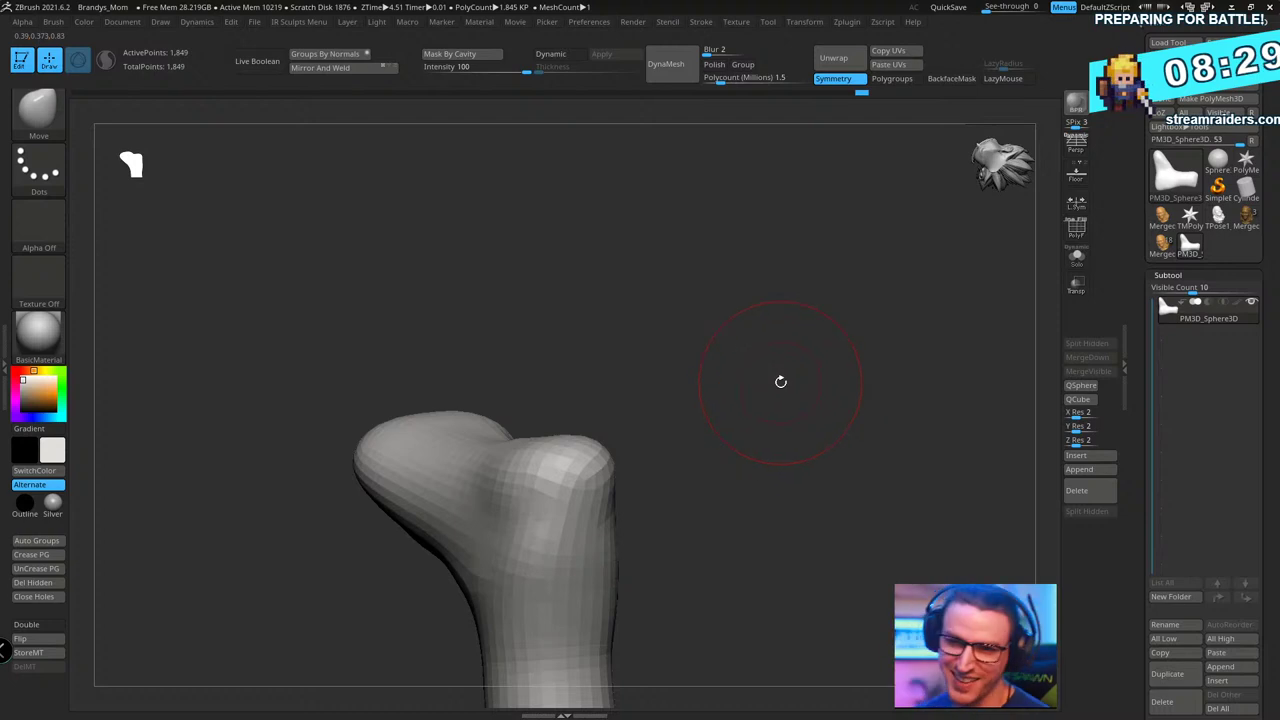
pyautogui.moveTo(749, 303)
pyautogui.mouseDown()
pyautogui.moveTo(800, 335)
pyautogui.moveTo(854, 317)
pyautogui.moveTo(846, 291)
pyautogui.moveTo(775, 300)
pyautogui.moveTo(525, 386)
pyautogui.mouseUp()
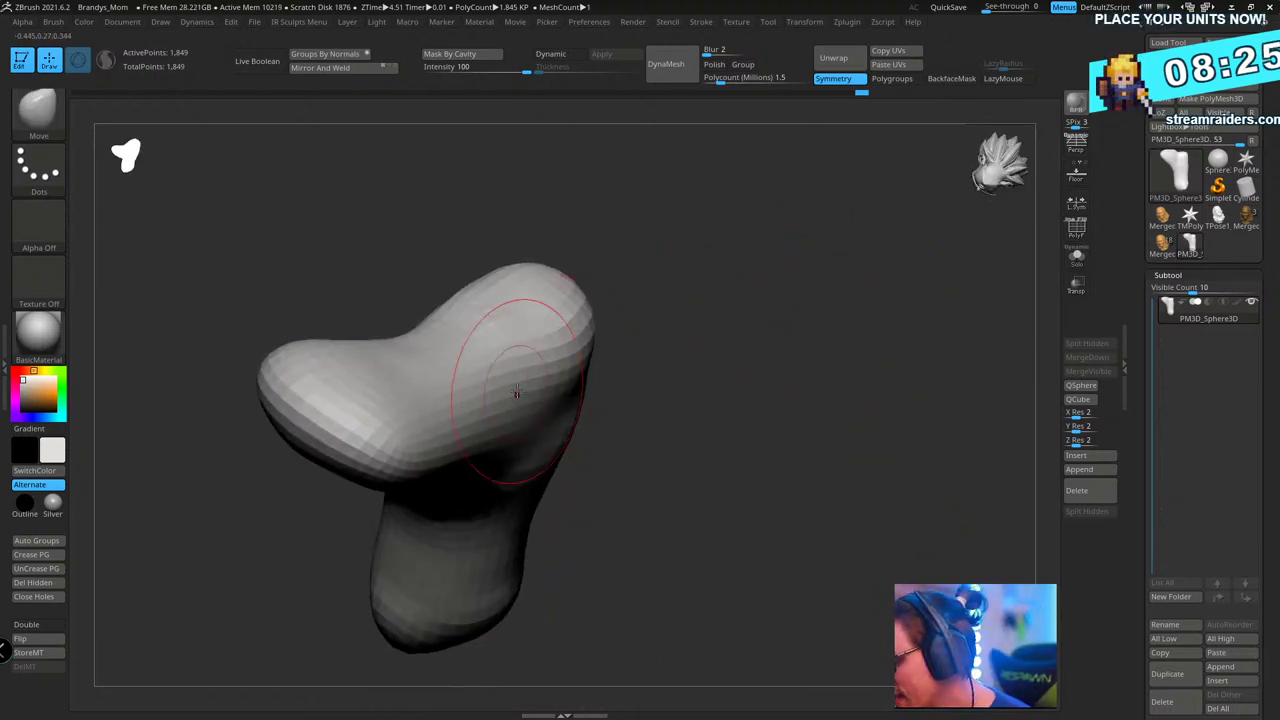
pyautogui.moveTo(650, 355)
pyautogui.mouseDown()
pyautogui.moveTo(631, 400)
pyautogui.moveTo(680, 500)
pyautogui.moveTo(748, 420)
pyautogui.moveTo(1000, 355)
pyautogui.mouseUp()
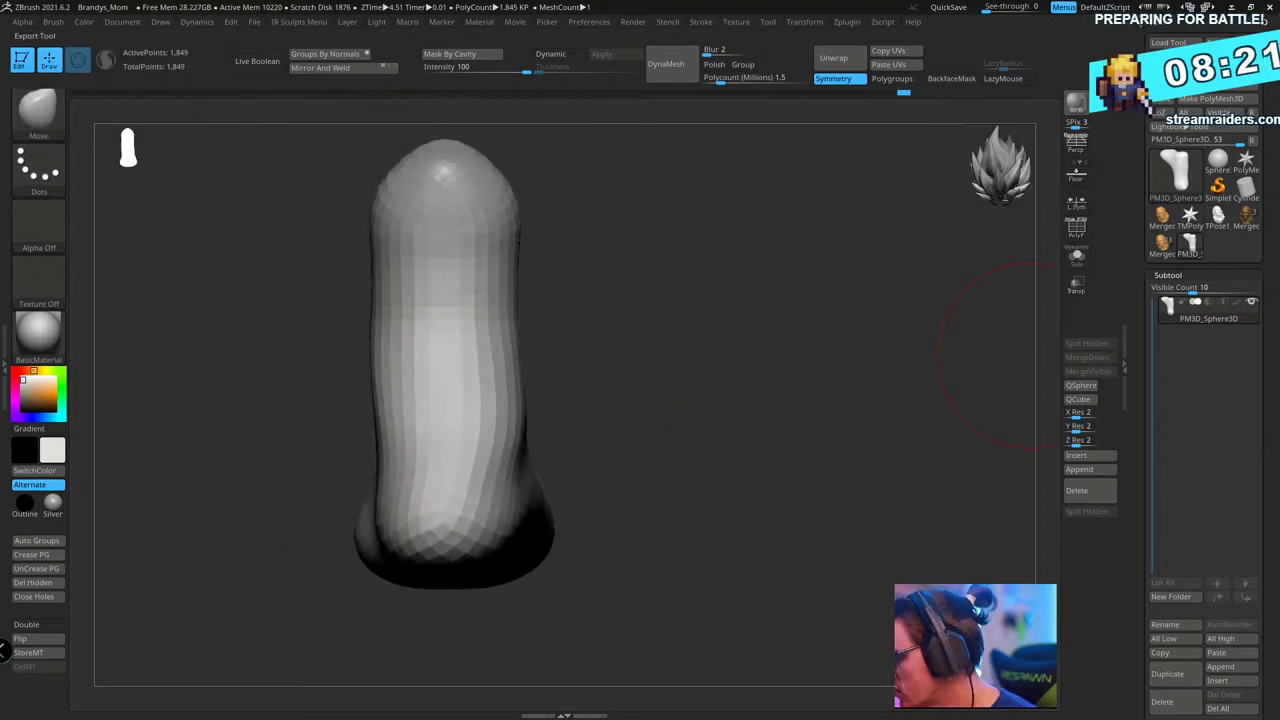
# - Start saving the tool and choose the Feet folder inside Anatomy_Week as its location
pyautogui.hotkey('ctrl', 's')
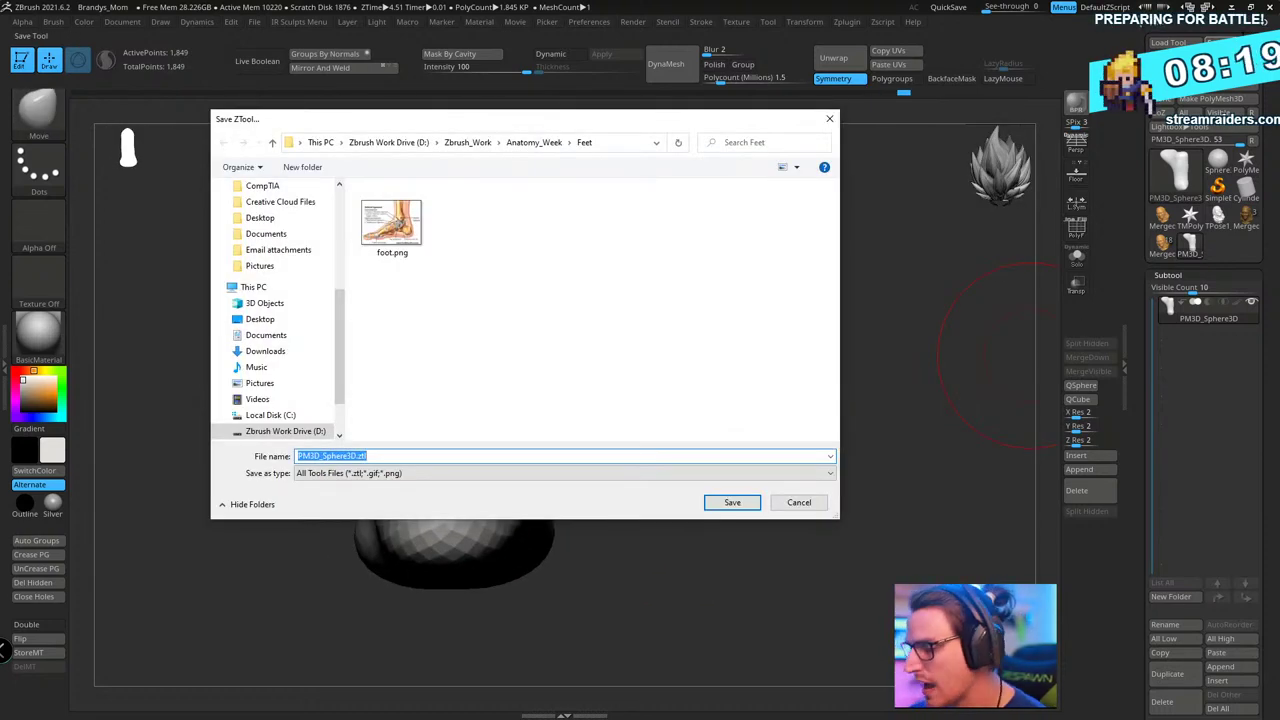
pyautogui.moveTo(344, 314); pyautogui.dragTo(346, 224)
pyautogui.scroll(1, 347, 229)
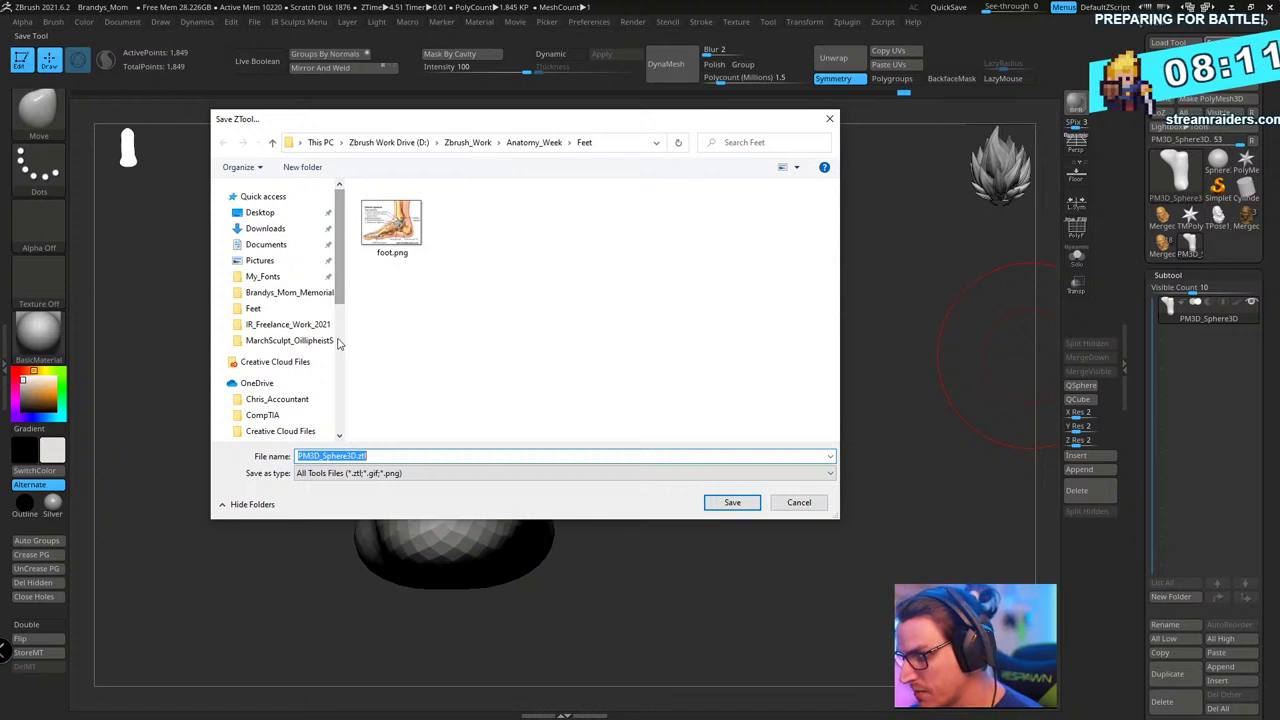
pyautogui.click(318, 308)
pyautogui.click(385, 456)
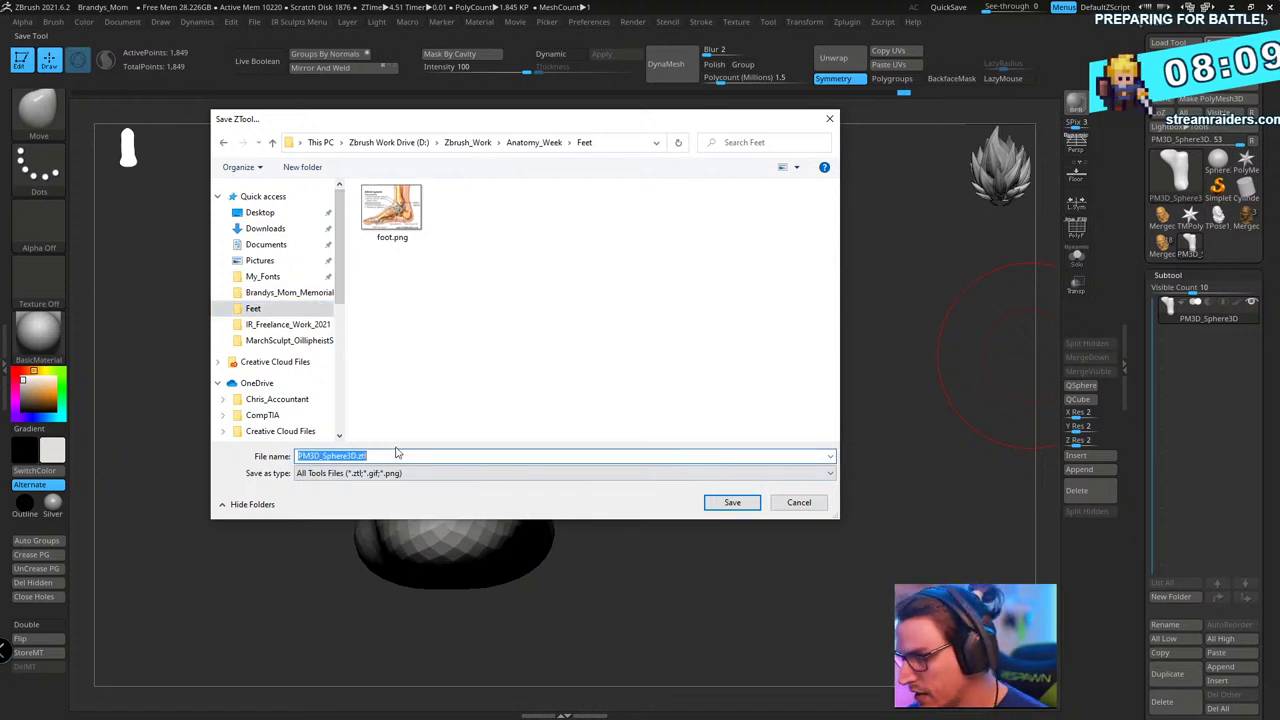
# - Name the tool file Antamoy_Feet_01 and save it
pyautogui.write('Feet-')
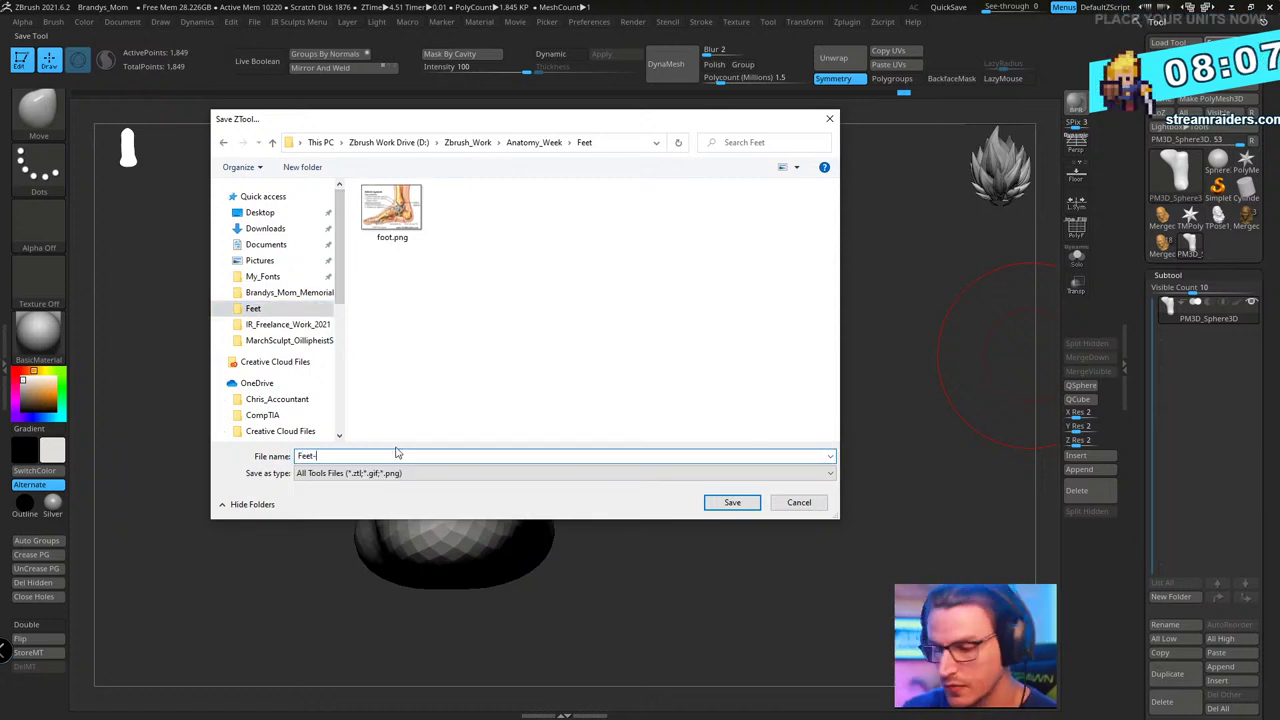
pyautogui.press('BackSpace')
pyautogui.press('BackSpace')
pyautogui.press('BackSpace')
pyautogui.press('BackSpace')
pyautogui.press('BackSpace')
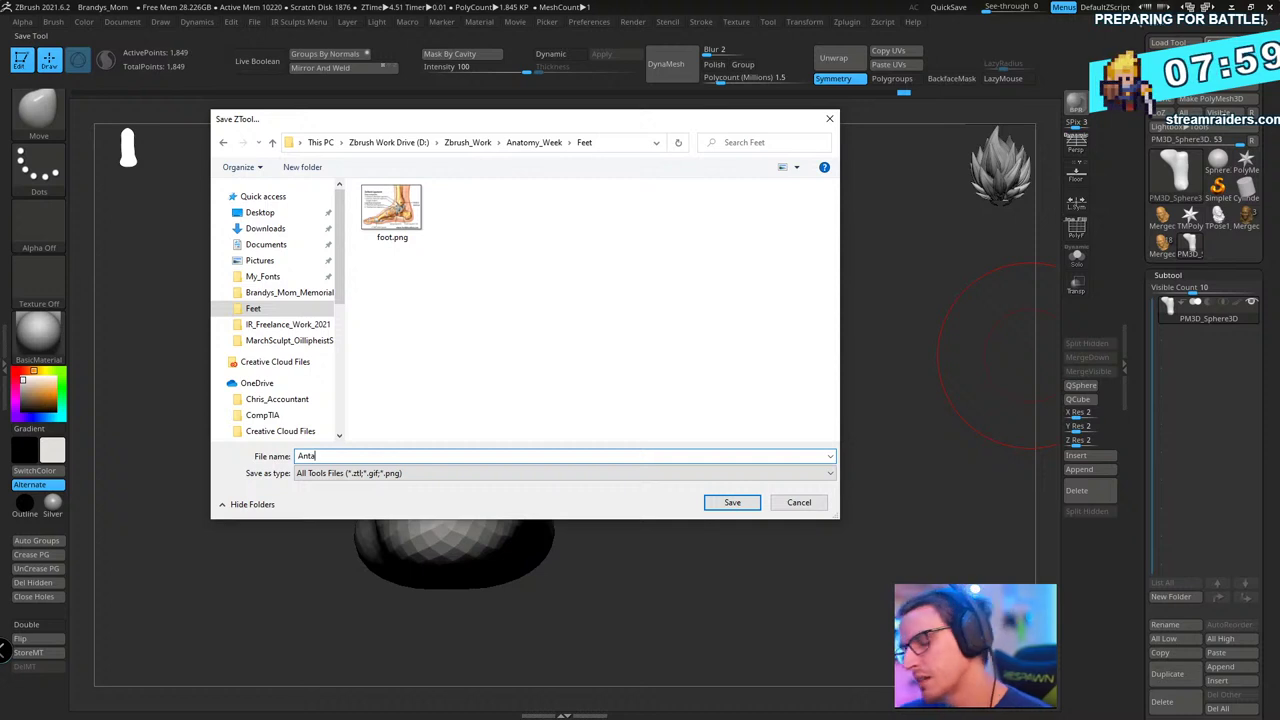
pyautogui.write('moy')
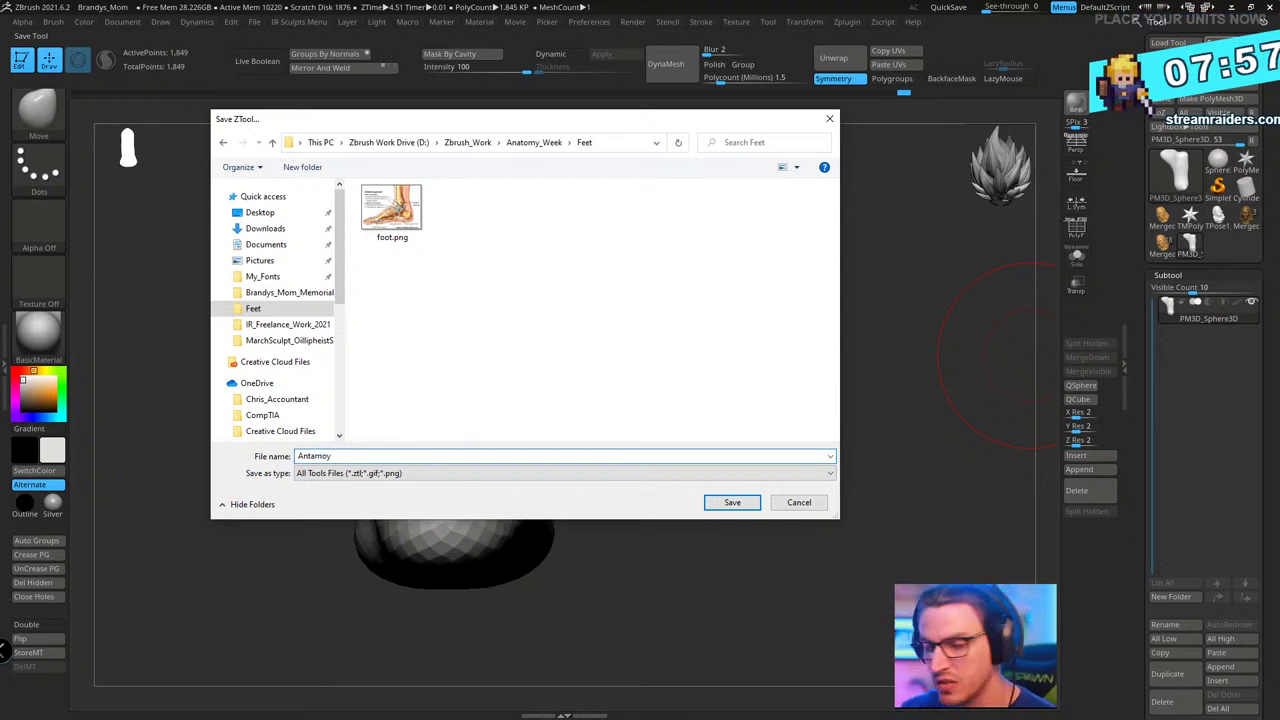
pyautogui.write('_')
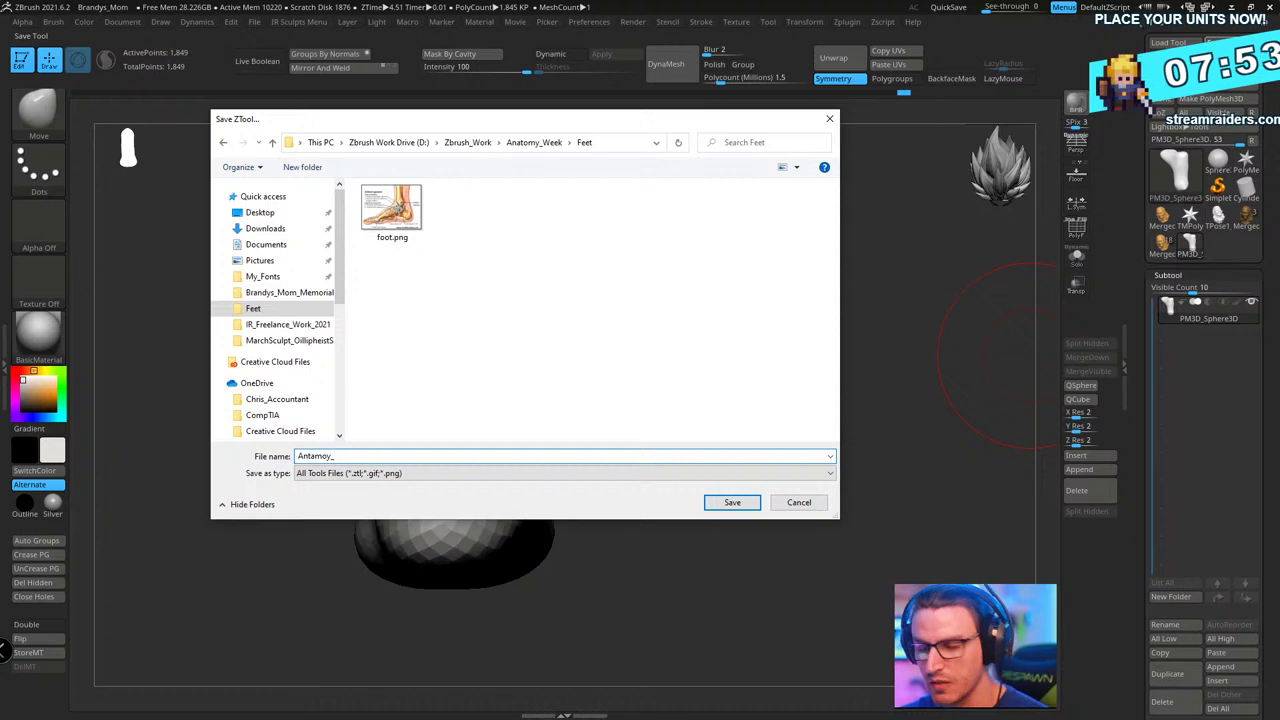
pyautogui.write('Feet')
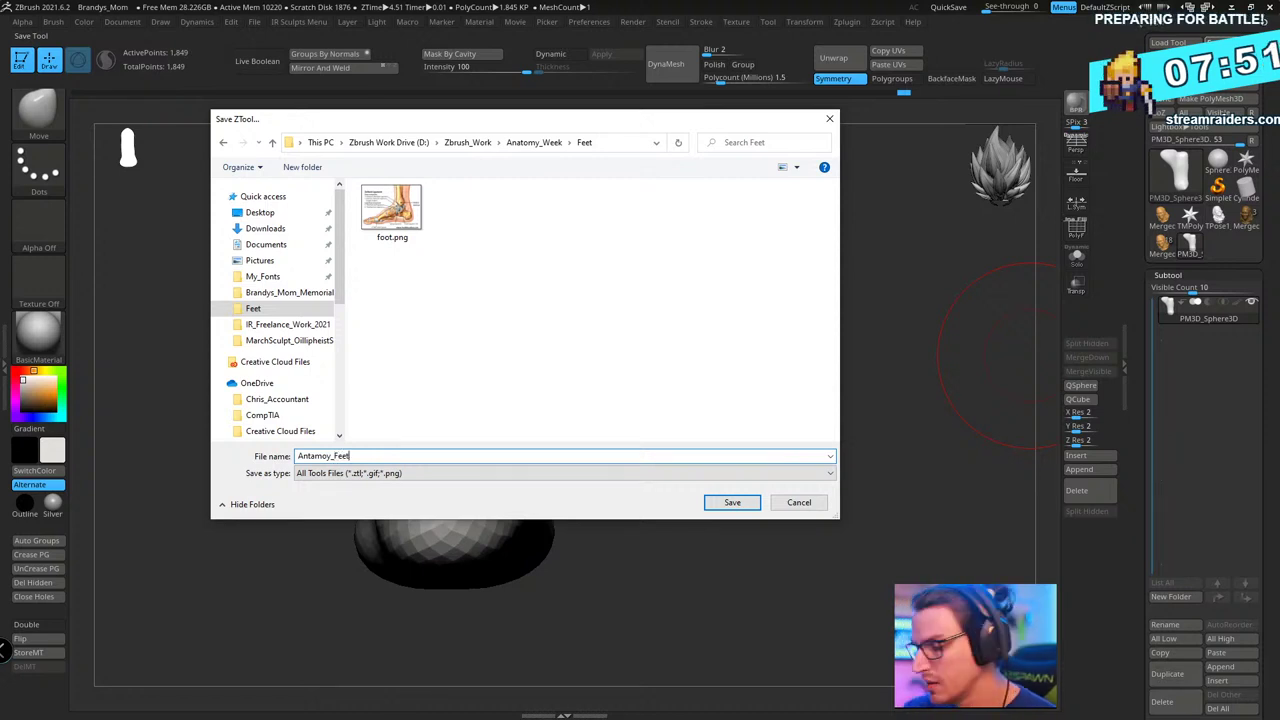
pyautogui.write('_01')
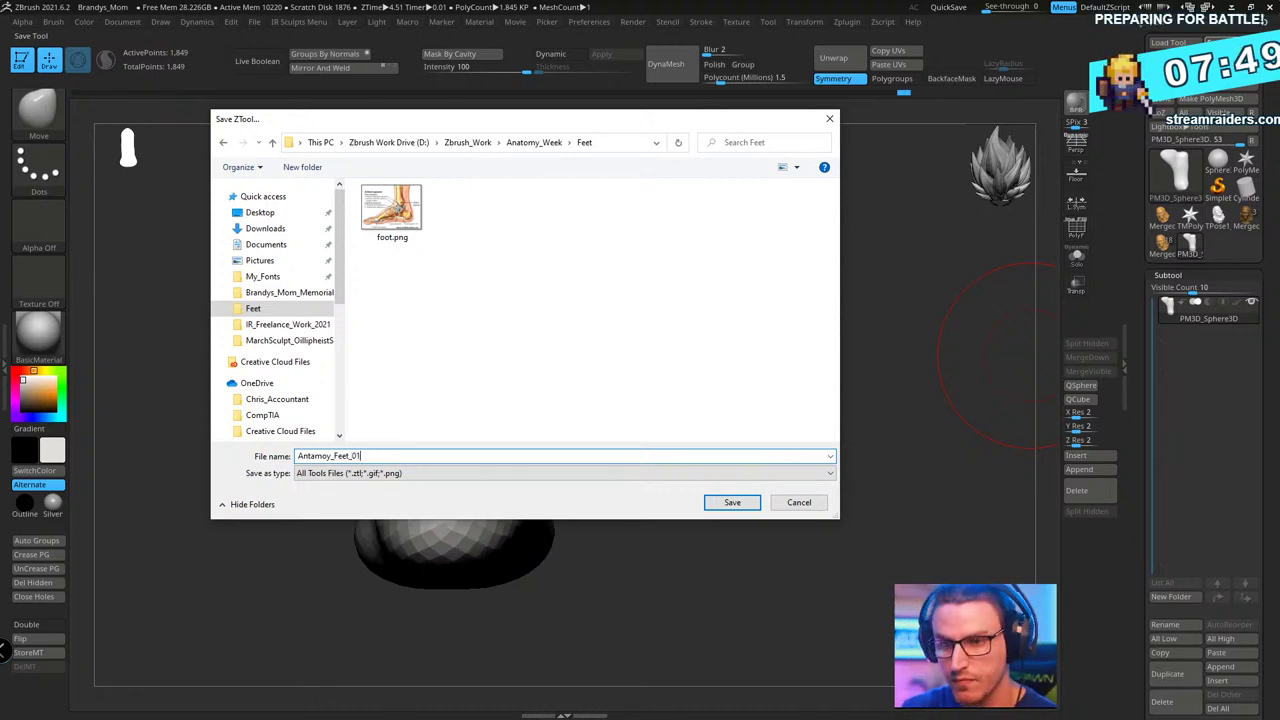
pyautogui.press('Return')
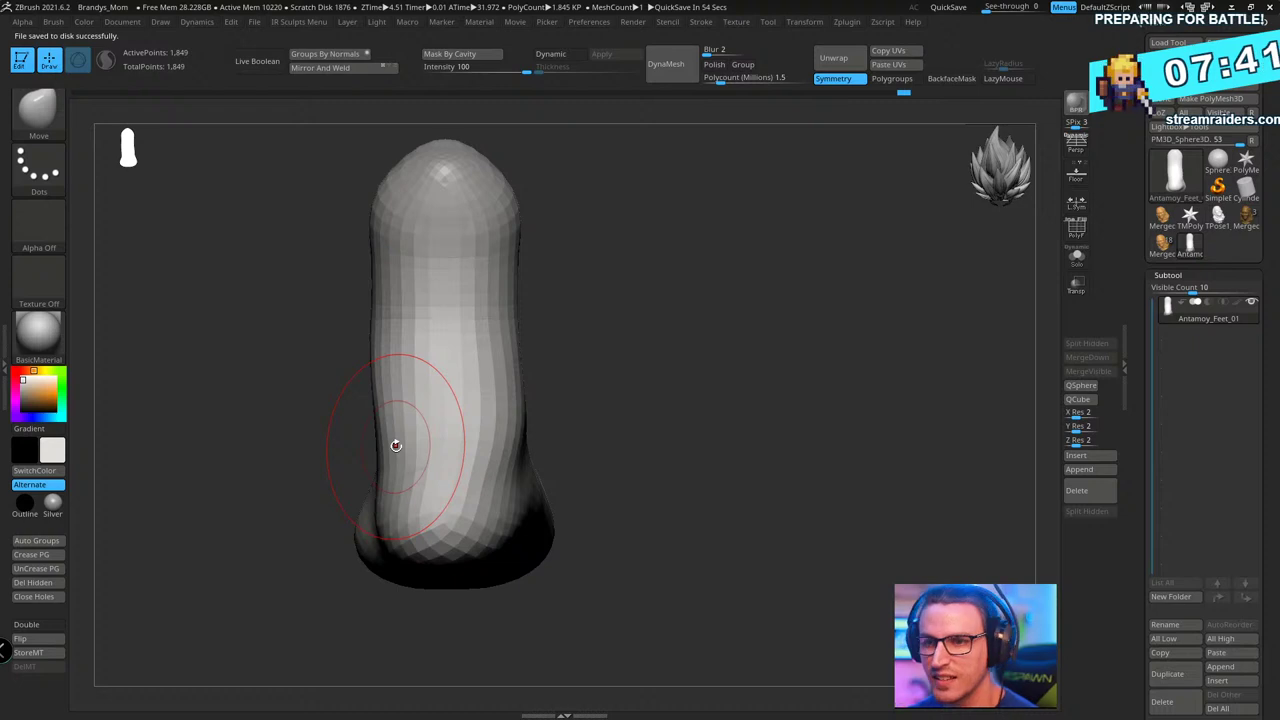
# - Refine the contours of the sole, heel and ankle with the Move brush from below and from the side
pyautogui.moveTo(791, 334); pyautogui.dragTo(766, 291)
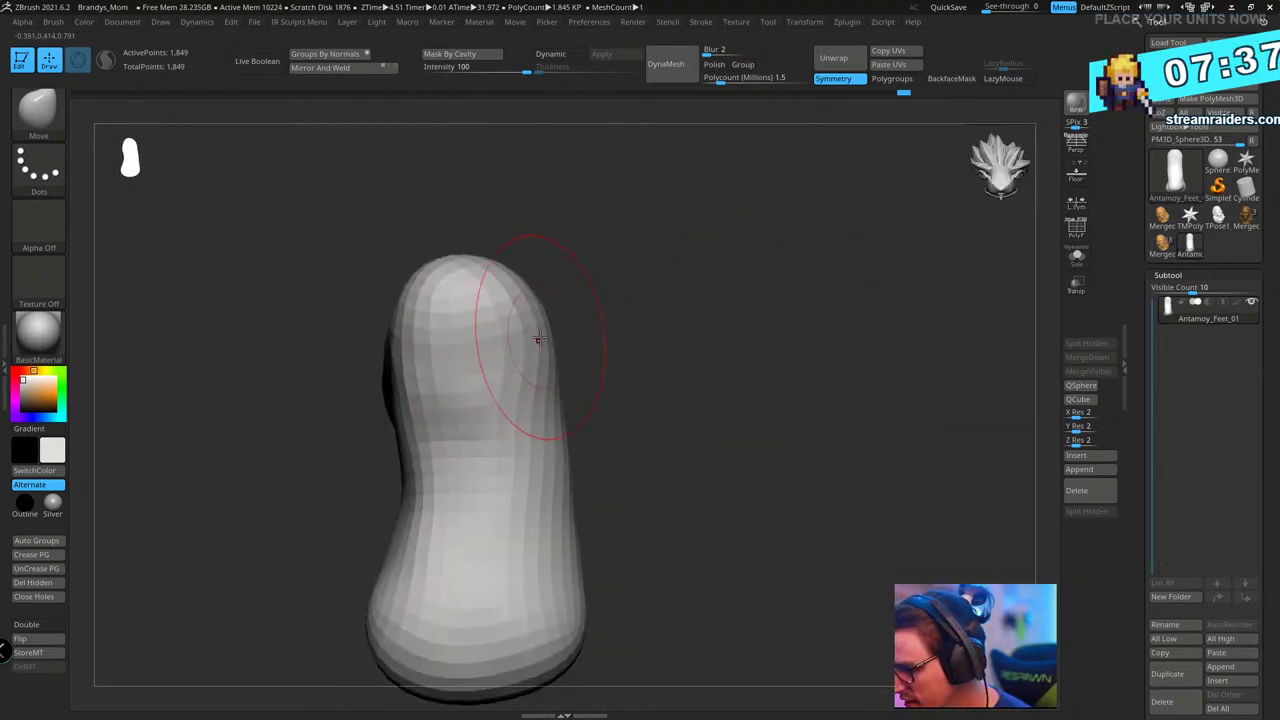
pyautogui.moveTo(614, 317); pyautogui.dragTo(481, 380)
pyautogui.moveTo(640, 352)
pyautogui.mouseDown()
pyautogui.moveTo(666, 348)
pyautogui.moveTo(652, 349)
pyautogui.mouseUp()
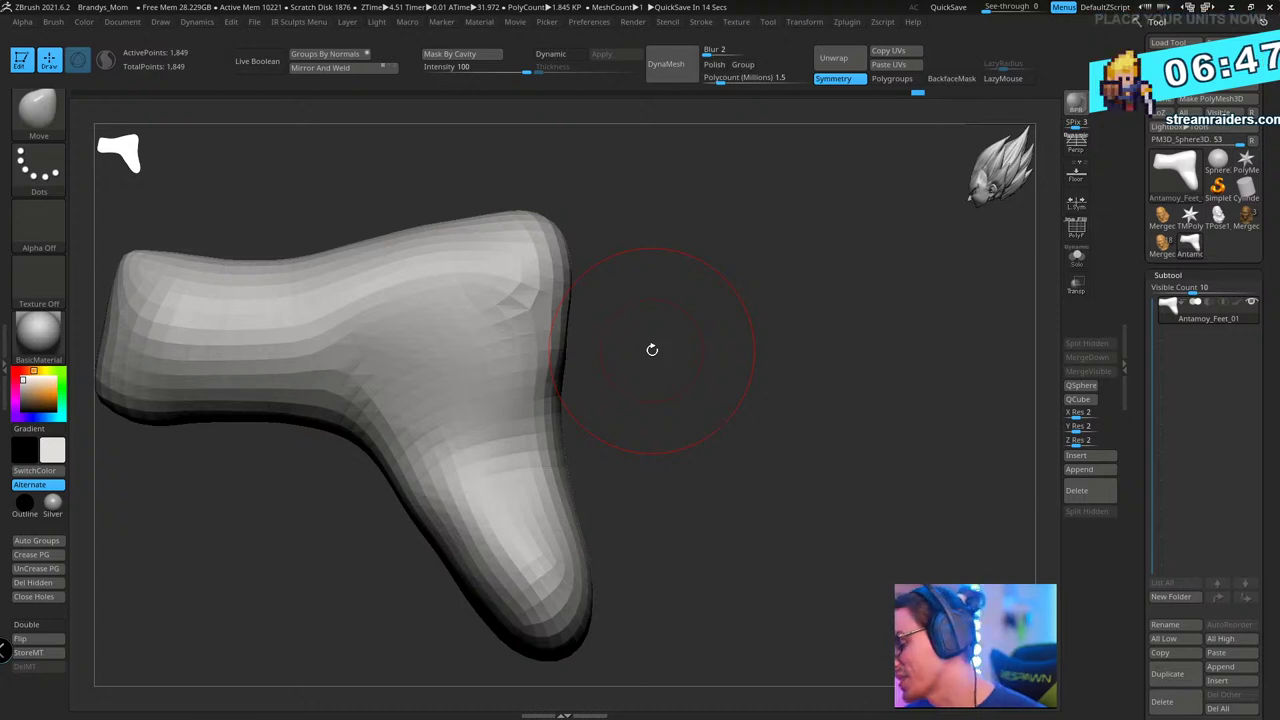
pyautogui.moveTo(722, 316); pyautogui.dragTo(698, 92)
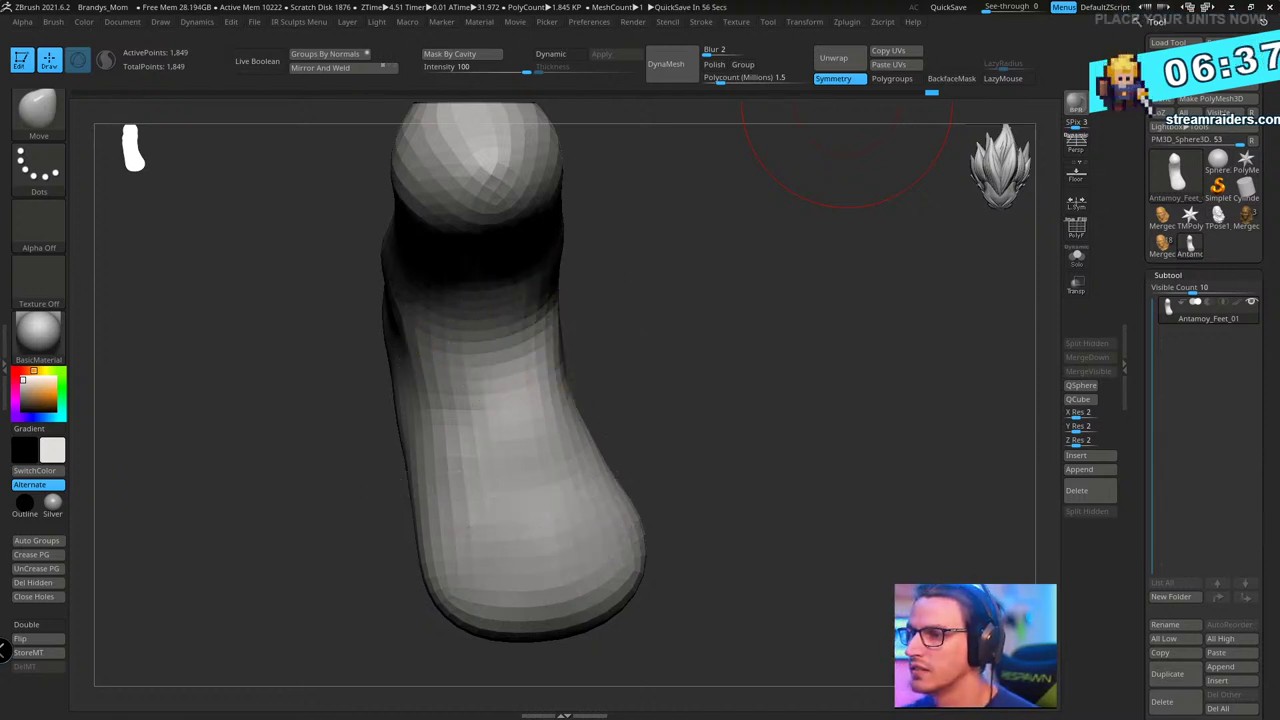
# - Show the sole diagram, line up the model from below with the healthy foot, and set Draw Size to about 329
pyautogui.moveTo(792, 150)
pyautogui.mouseDown()
pyautogui.moveTo(751, 298)
pyautogui.moveTo(749, 397)
pyautogui.moveTo(760, 300)
pyautogui.mouseUp()
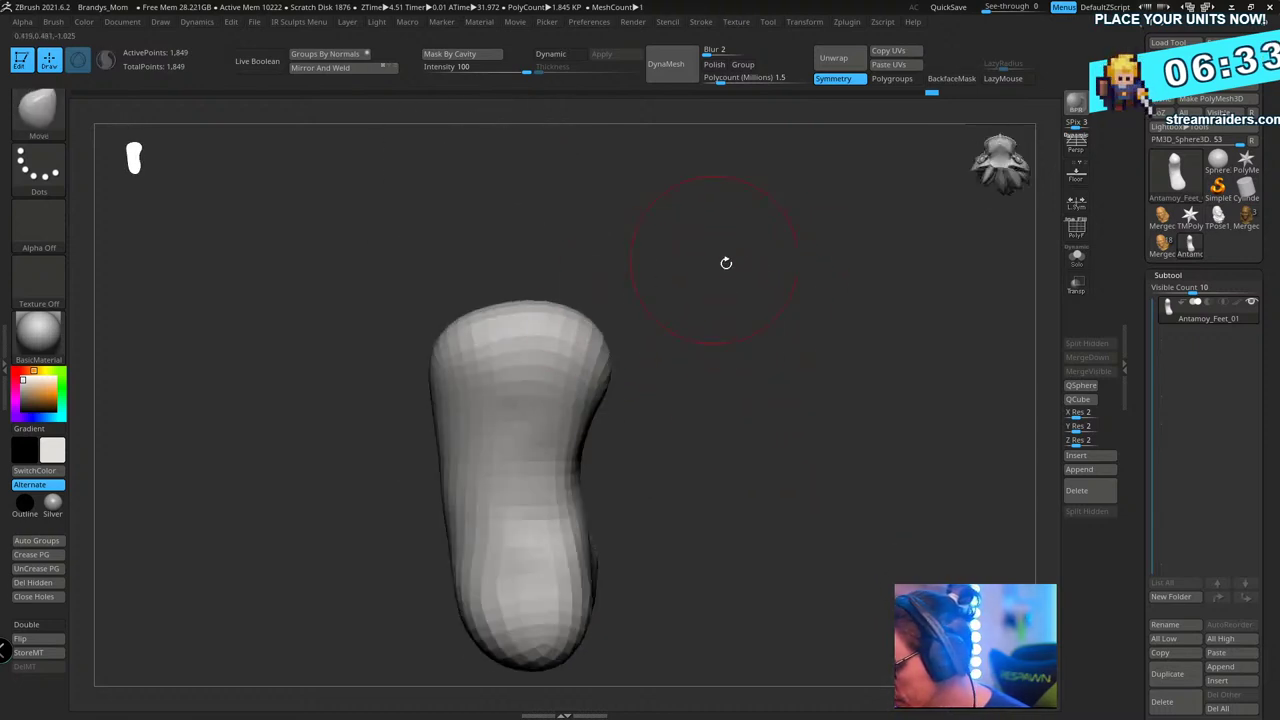
pyautogui.hotkey('shift', 'z')
pyautogui.moveTo(666, 442)
pyautogui.keyDown('alt'); pyautogui.mouseDown()
pyautogui.moveTo(700, 392)
pyautogui.moveTo(763, 358)
pyautogui.moveTo(754, 364)
pyautogui.mouseUp(); pyautogui.keyUp('alt')
pyautogui.press('s')
pyautogui.moveTo(629, 495); pyautogui.dragTo(636, 495)
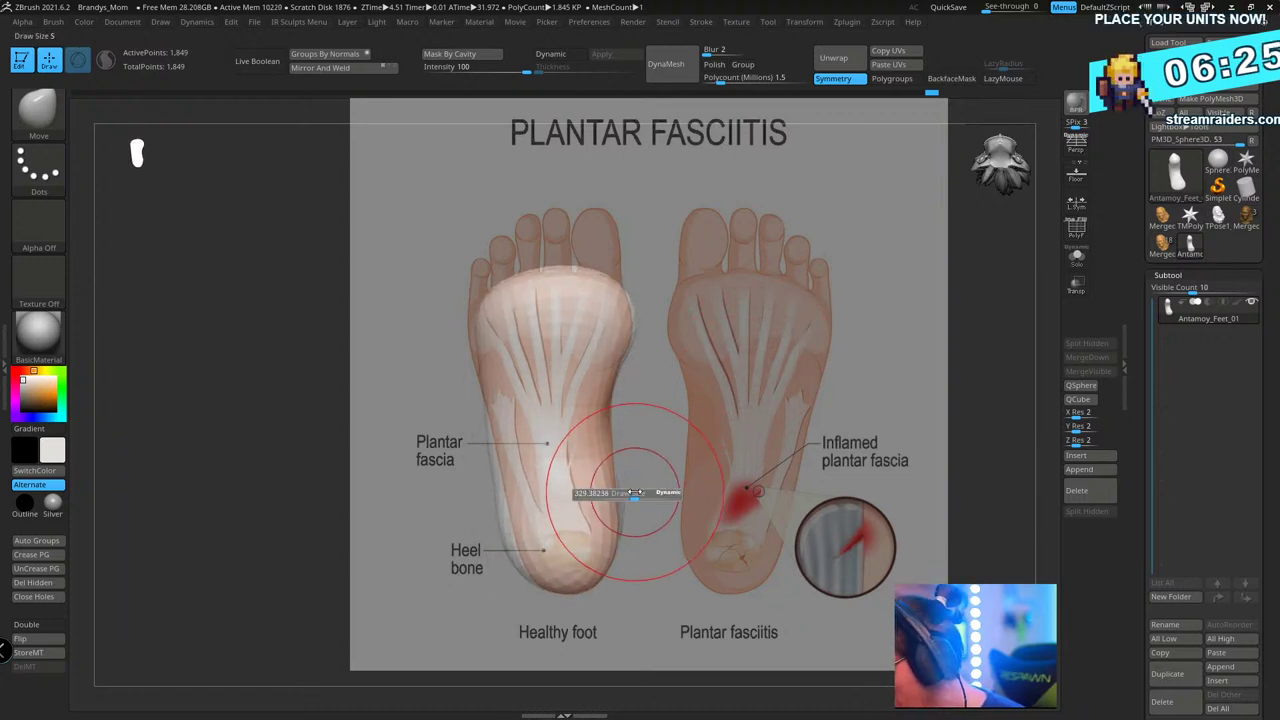
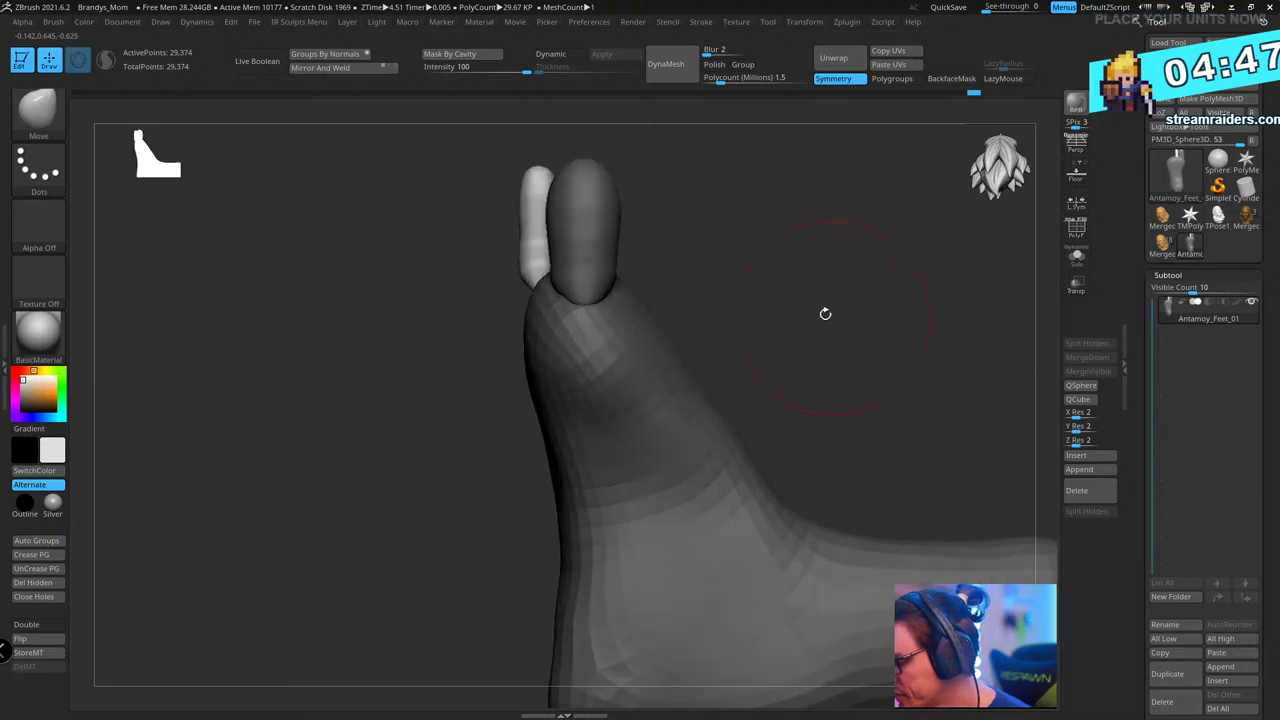
# - Shift the second toe with the gizmo into line with the big toe, return to the Move brush, and check both toes
pyautogui.press('w')
pyautogui.moveTo(456, 230); pyautogui.dragTo(498, 213)
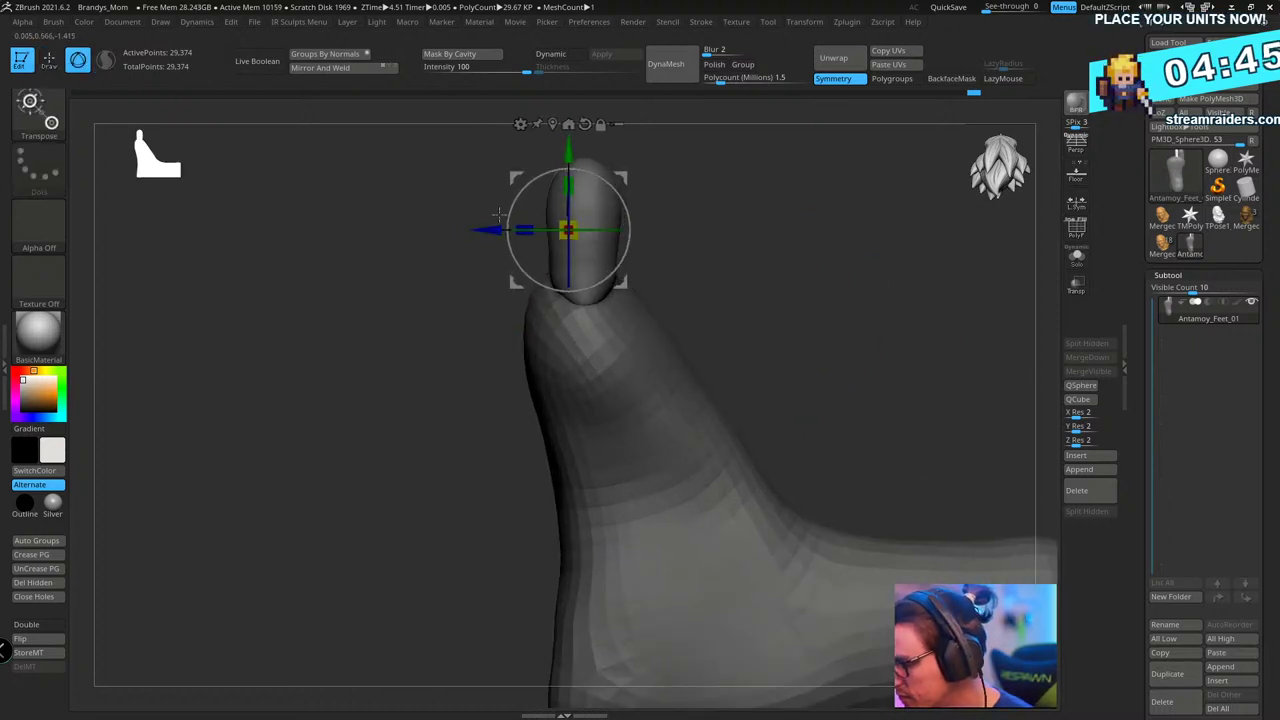
pyautogui.moveTo(706, 205); pyautogui.dragTo(869, 386)
pyautogui.press('q')
pyautogui.moveTo(814, 326)
pyautogui.keyDown('alt'); pyautogui.mouseDown()
pyautogui.moveTo(846, 471)
pyautogui.moveTo(798, 438)
pyautogui.mouseUp(); pyautogui.keyUp('alt')
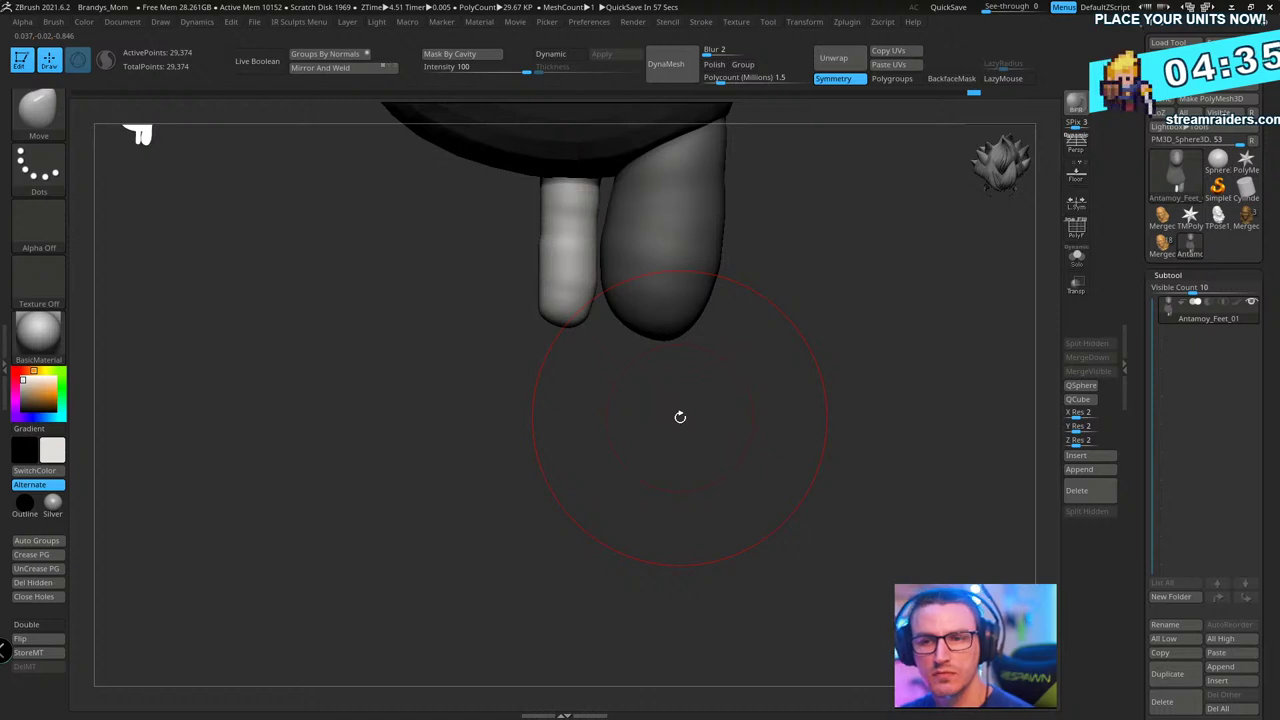
pyautogui.moveTo(864, 493); pyautogui.dragTo(914, 360)
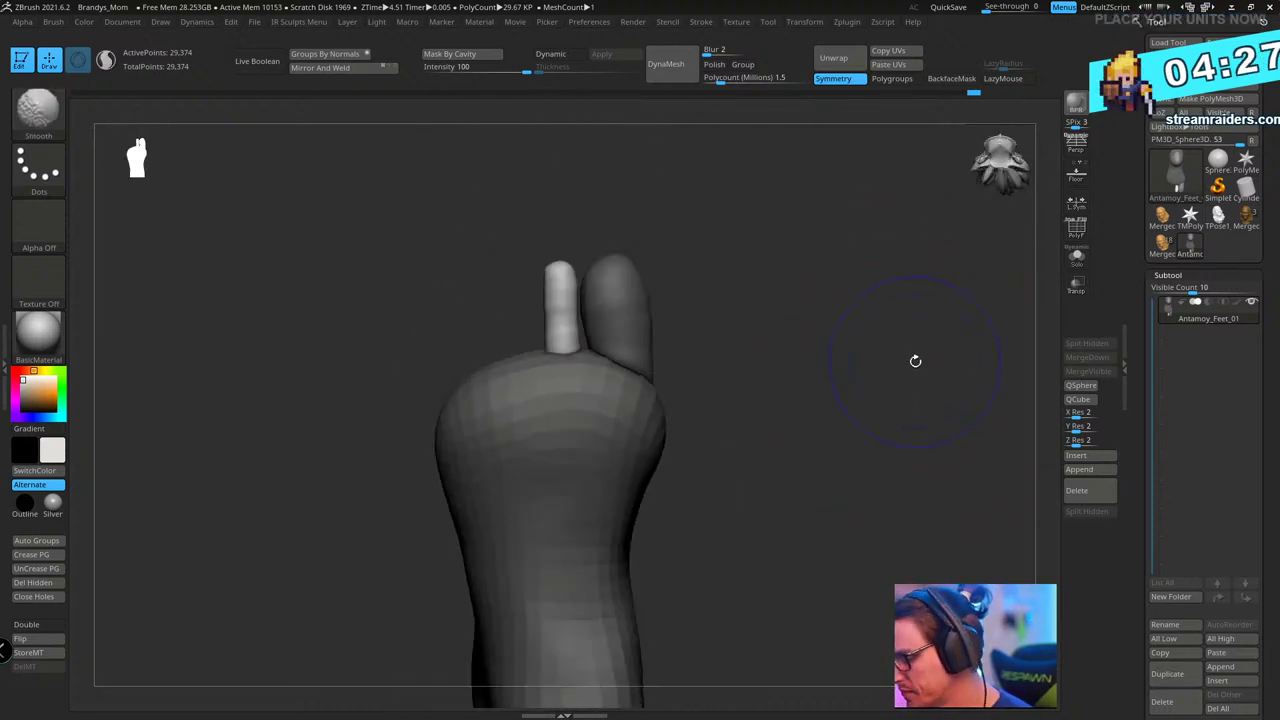
# - Show Spotlight again, add the side-view foot ligament texture to it, and shift that image over the model
pyautogui.hotkey('shift', 'z')
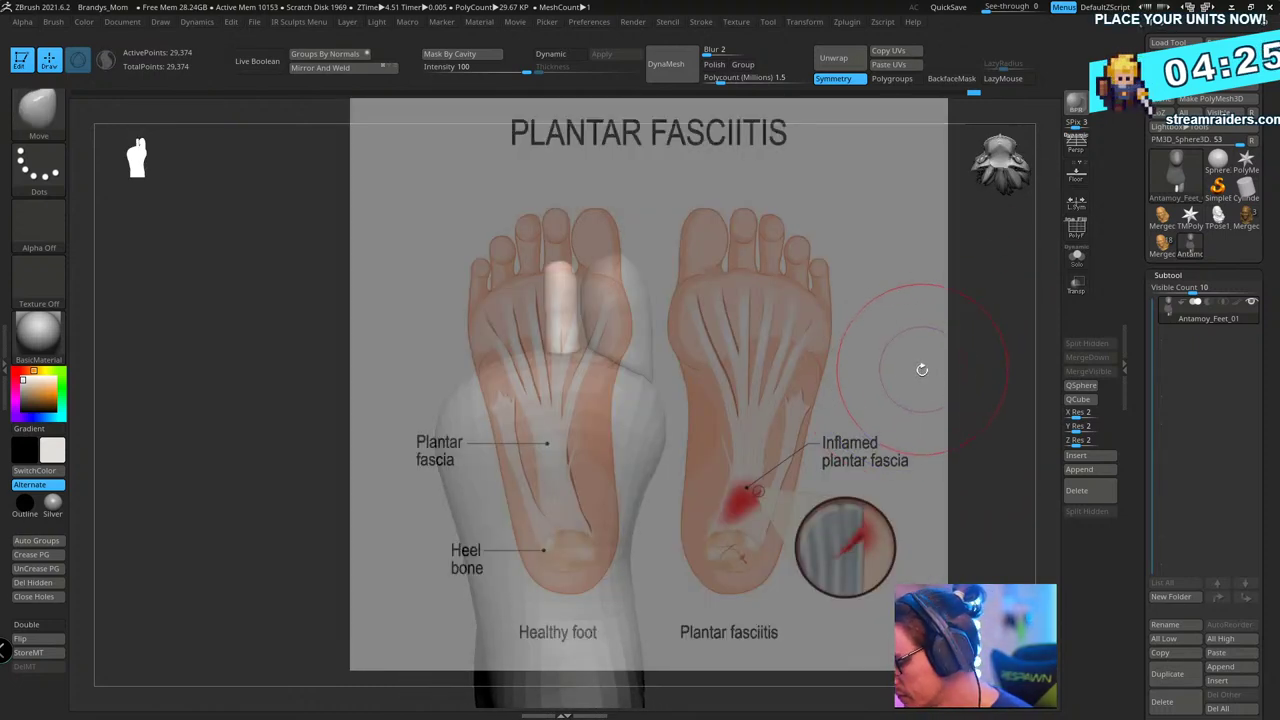
pyautogui.click(737, 22)
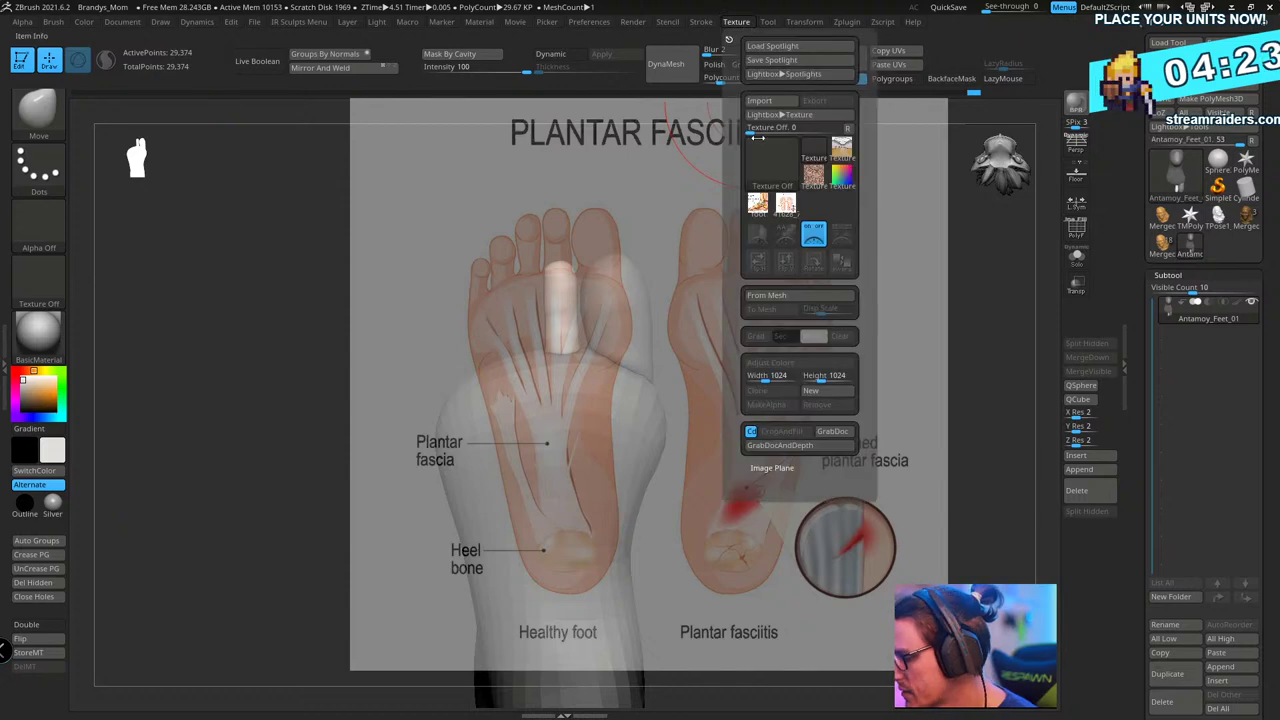
pyautogui.click(758, 204)
pyautogui.click(844, 235)
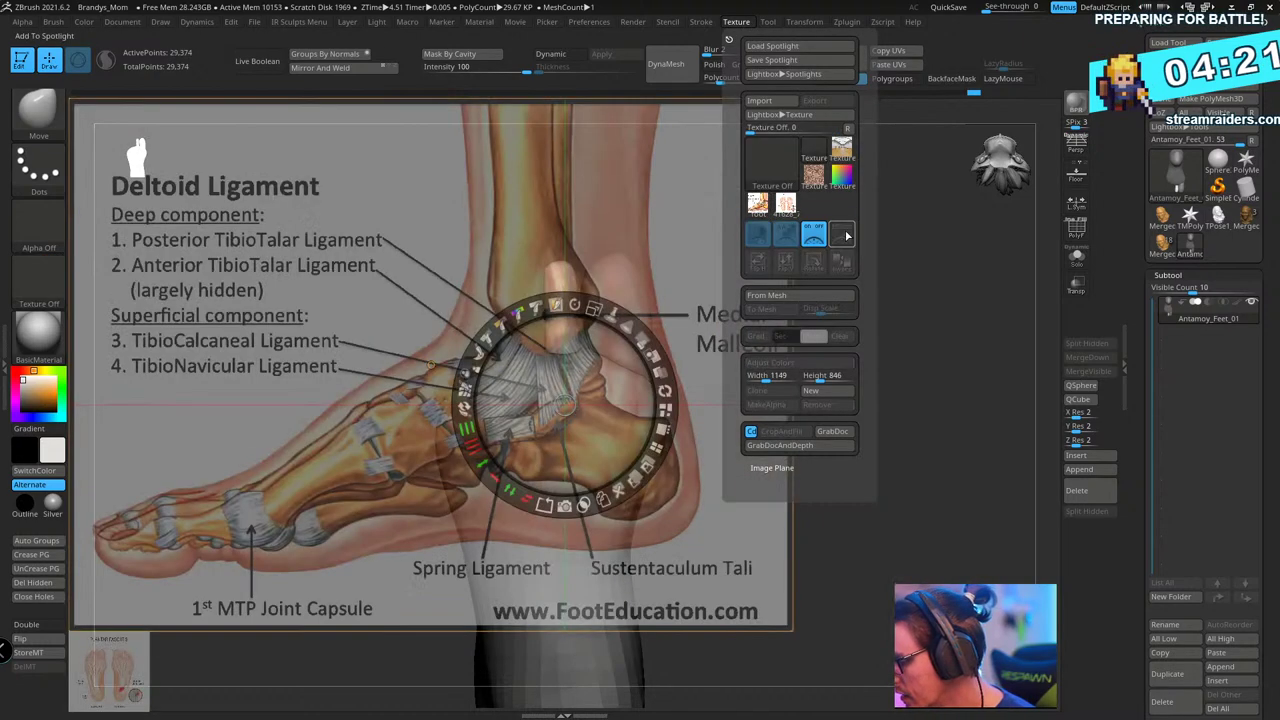
pyautogui.moveTo(734, 523); pyautogui.dragTo(835, 497)
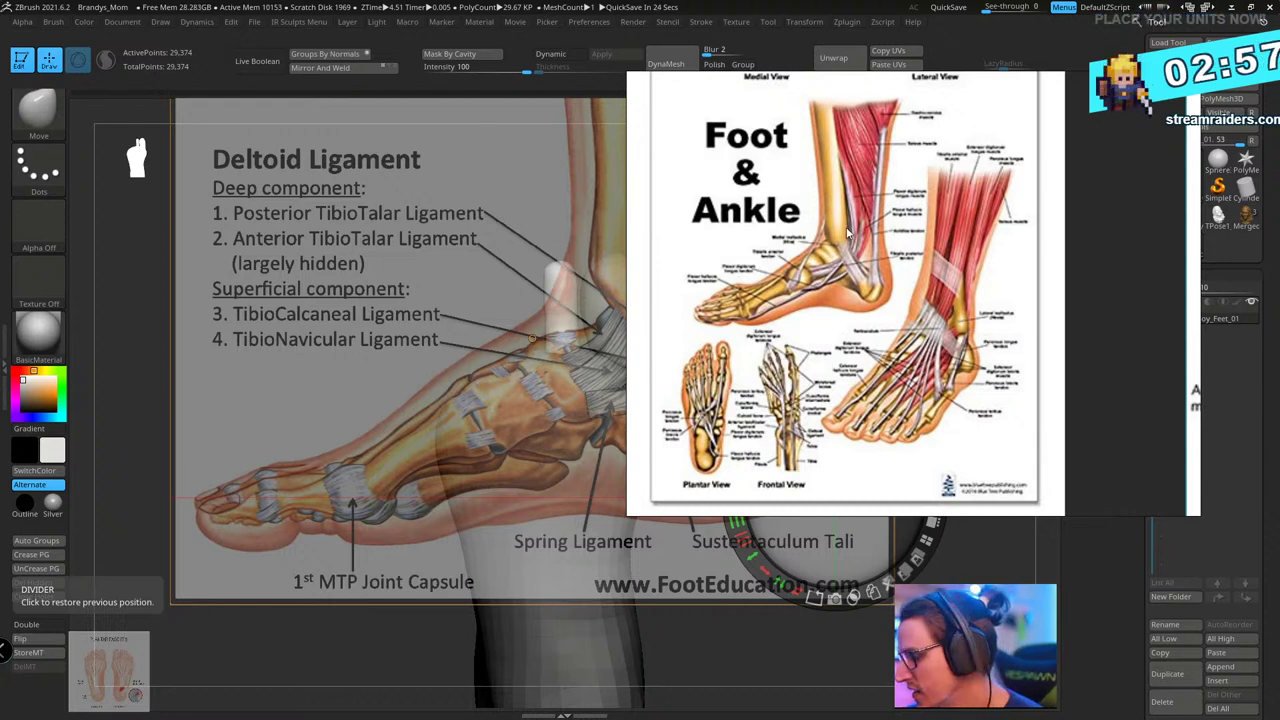
# - View the Foot & Ankle anatomy chart, nudge the side-view image in Spotlight, and leave Spotlight editing
pyautogui.moveTo(1052, 194); pyautogui.dragTo(1132, 206)
pyautogui.moveTo(929, 286); pyautogui.dragTo(0, 450, button='right')
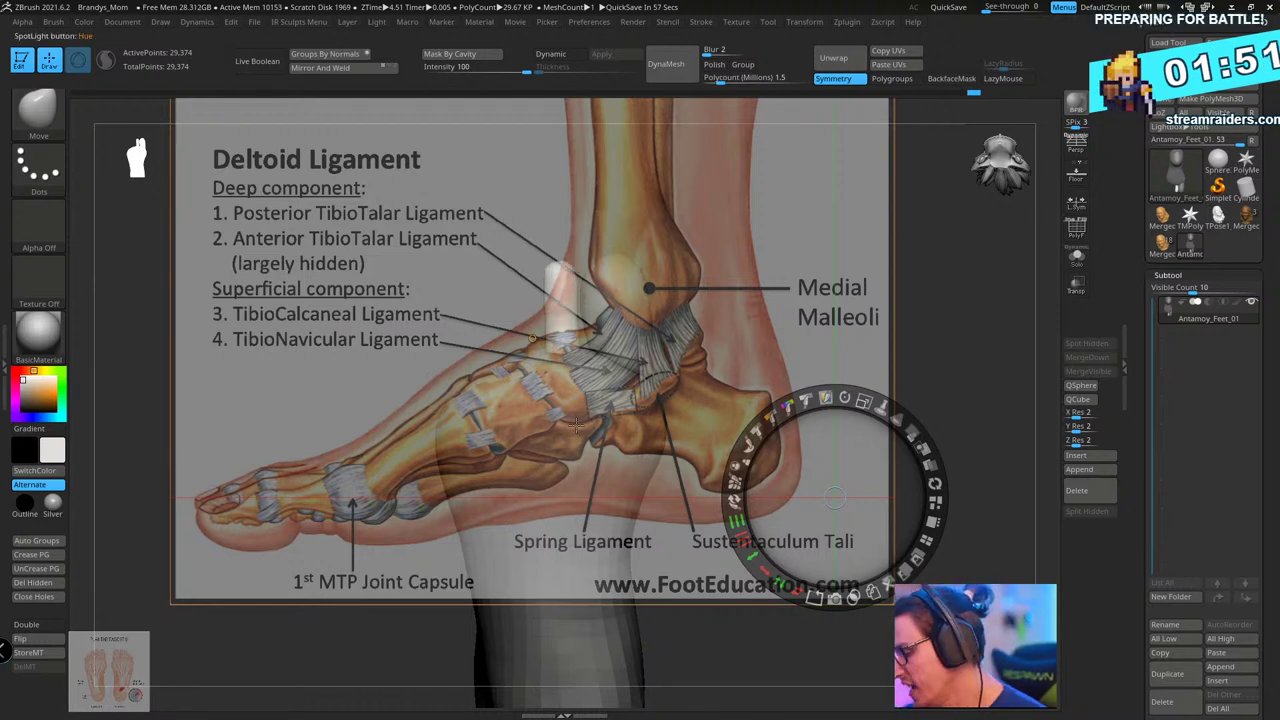
pyautogui.moveTo(570, 399)
pyautogui.mouseDown()
pyautogui.moveTo(627, 431)
pyautogui.moveTo(587, 412)
pyautogui.mouseUp()
pyautogui.press('z')
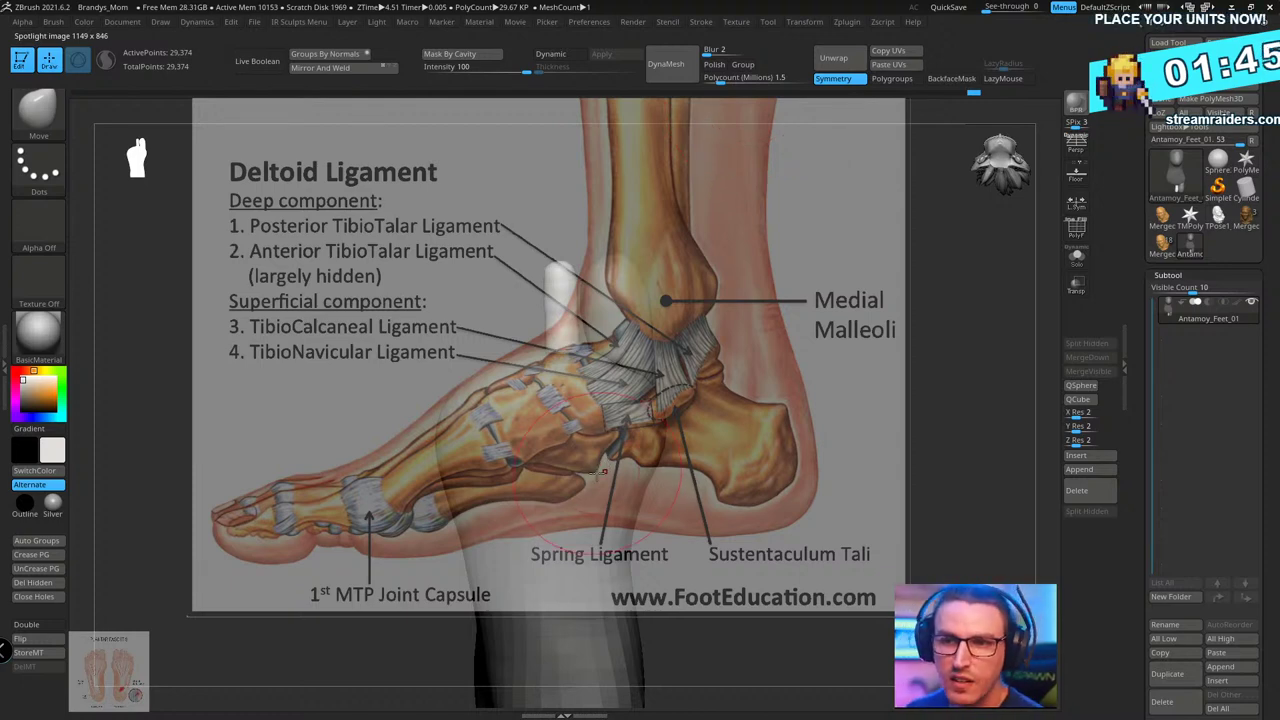
# - Match the model's side view to the foot in the reference image, hide Spotlight, and turn on the polyframe display
pyautogui.moveTo(600, 472); pyautogui.dragTo(851, 394)
pyautogui.moveTo(963, 446); pyautogui.dragTo(939, 403)
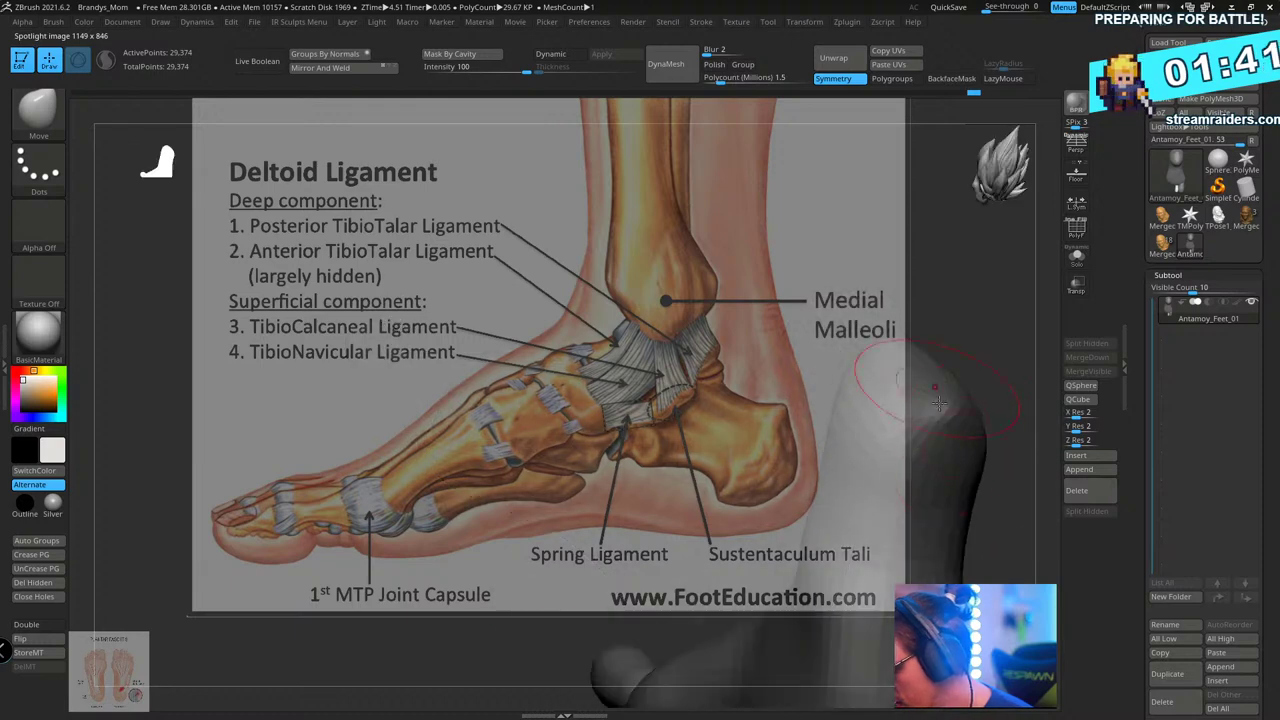
pyautogui.moveTo(974, 346); pyautogui.dragTo(878, 190)
pyautogui.moveTo(937, 337); pyautogui.dragTo(951, 323)
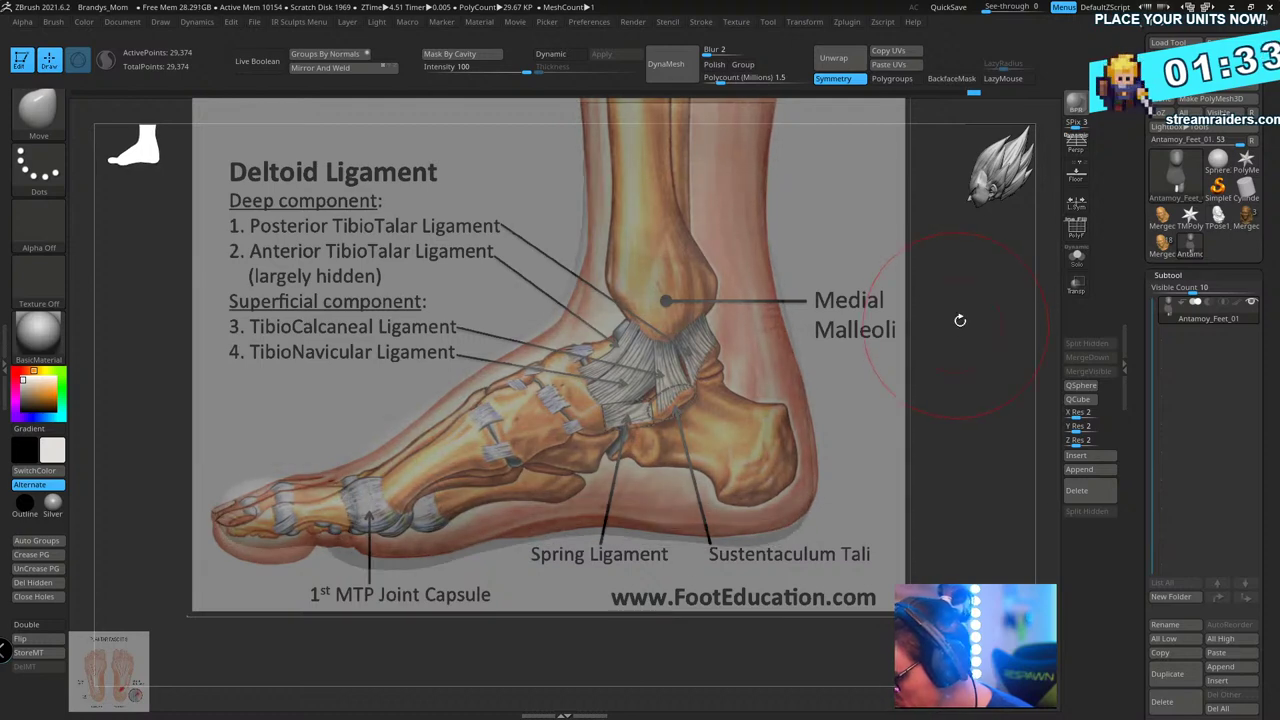
pyautogui.hotkey('shift', 'z')
pyautogui.hotkey('shift', 'f')
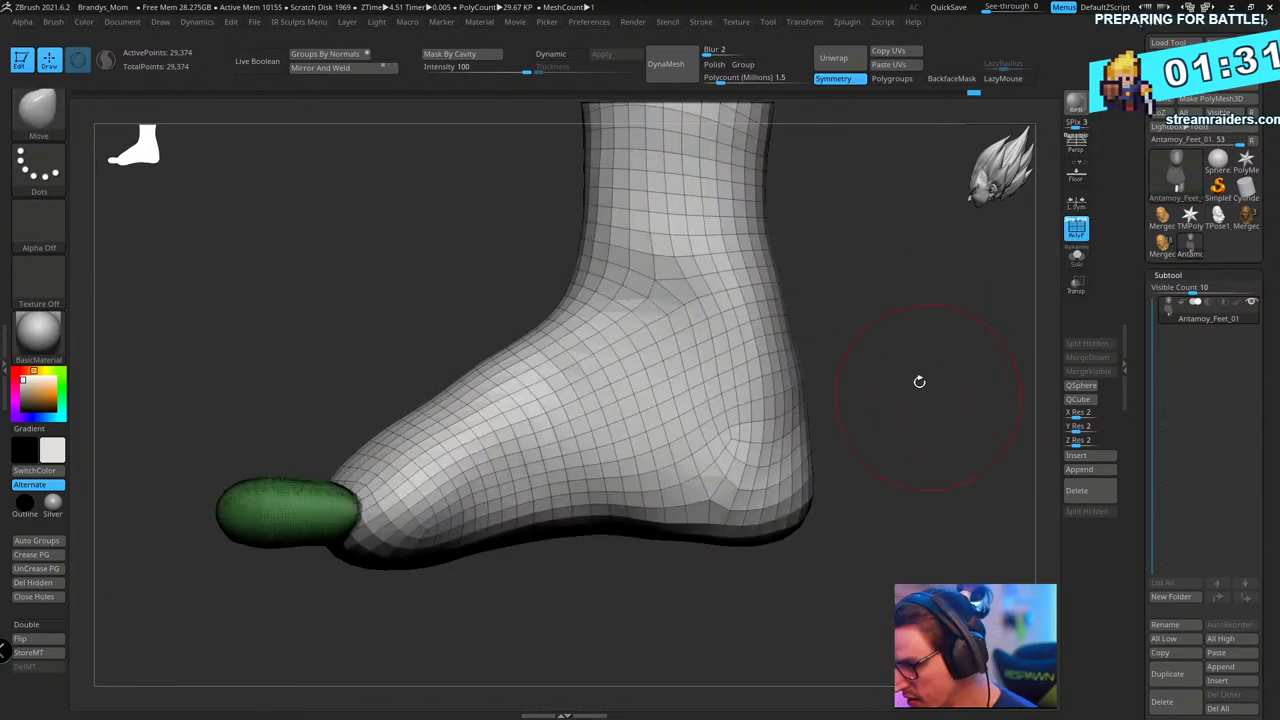
# - Mask the foot body by its polygroup so that only the big toe stays editable, with the whole model visible
pyautogui.press('space')
pyautogui.click(886, 294)
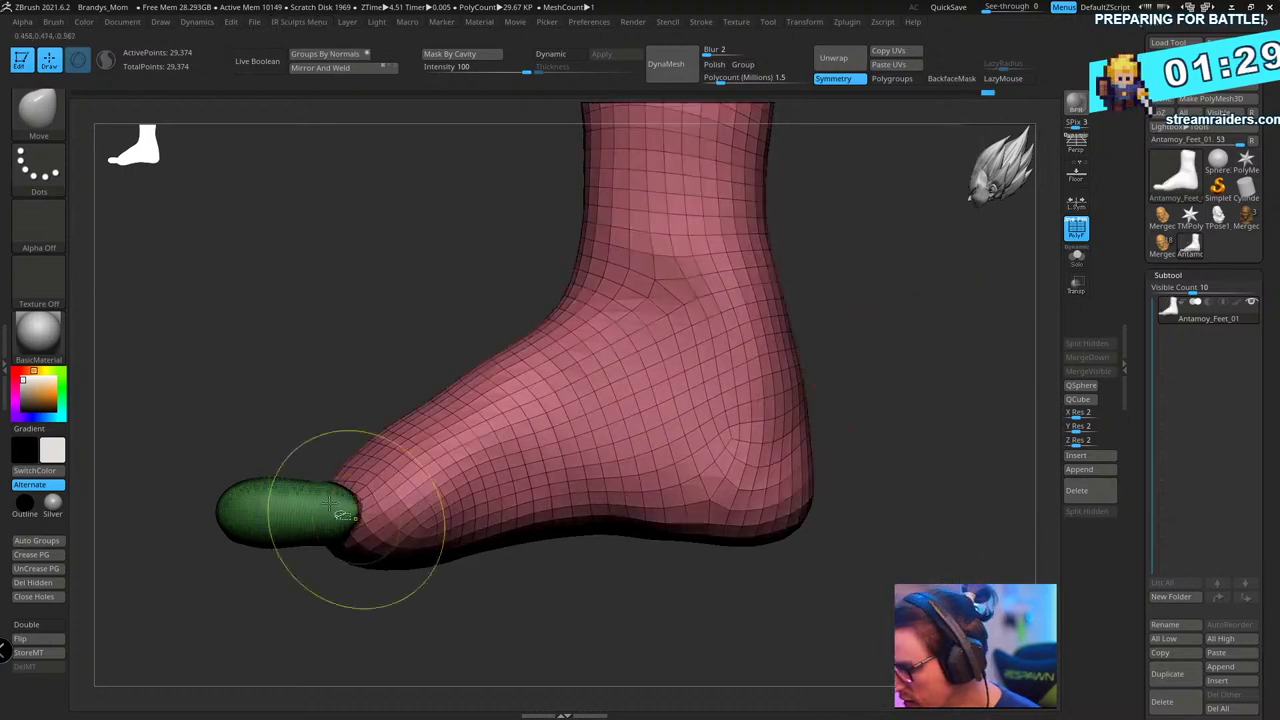
pyautogui.keyDown('ctrl'); pyautogui.keyDown('shift'); pyautogui.click(318, 508); pyautogui.keyUp('shift'); pyautogui.keyUp('ctrl')
pyautogui.keyDown('ctrl'); pyautogui.keyDown('shift'); pyautogui.click(903, 342); pyautogui.keyUp('shift'); pyautogui.keyUp('ctrl')
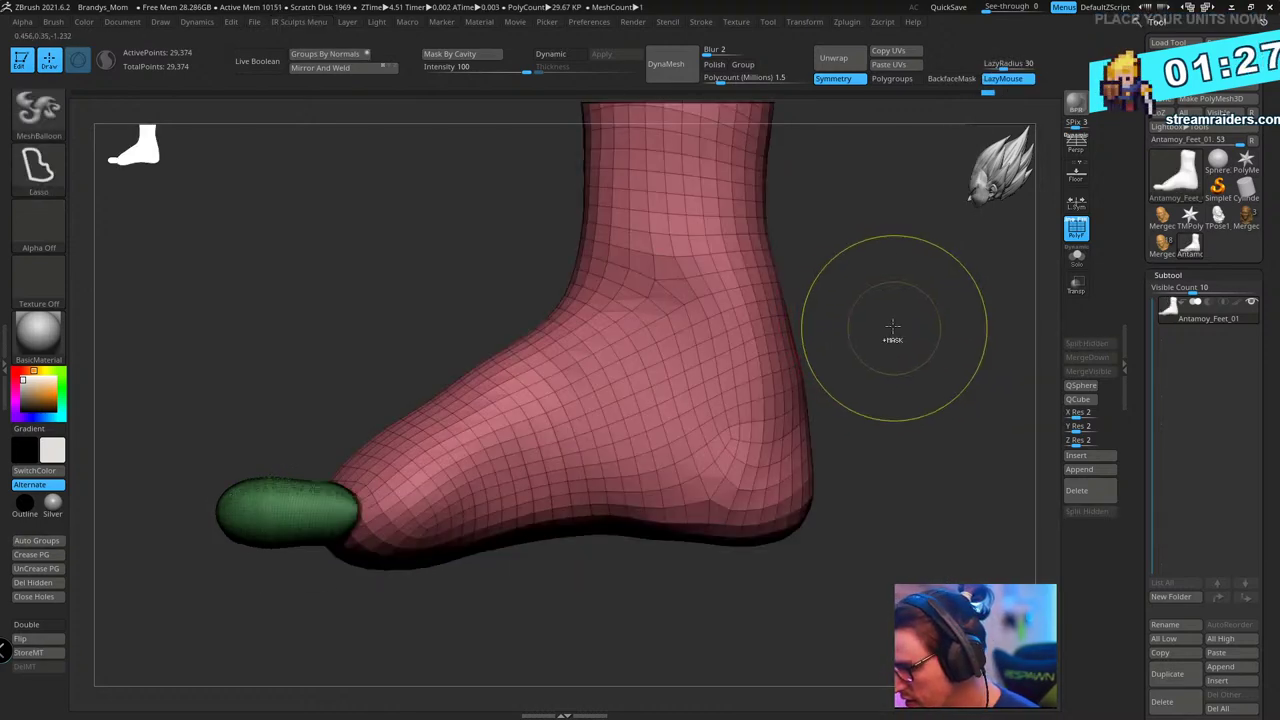
pyautogui.keyDown('ctrl'); pyautogui.click(900, 322); pyautogui.keyUp('ctrl')
pyautogui.keyDown('ctrl'); pyautogui.click(911, 316); pyautogui.keyUp('ctrl')
pyautogui.keyDown('ctrl'); pyautogui.click(914, 317); pyautogui.keyUp('ctrl')
pyautogui.hotkey('ctrl', 'h')
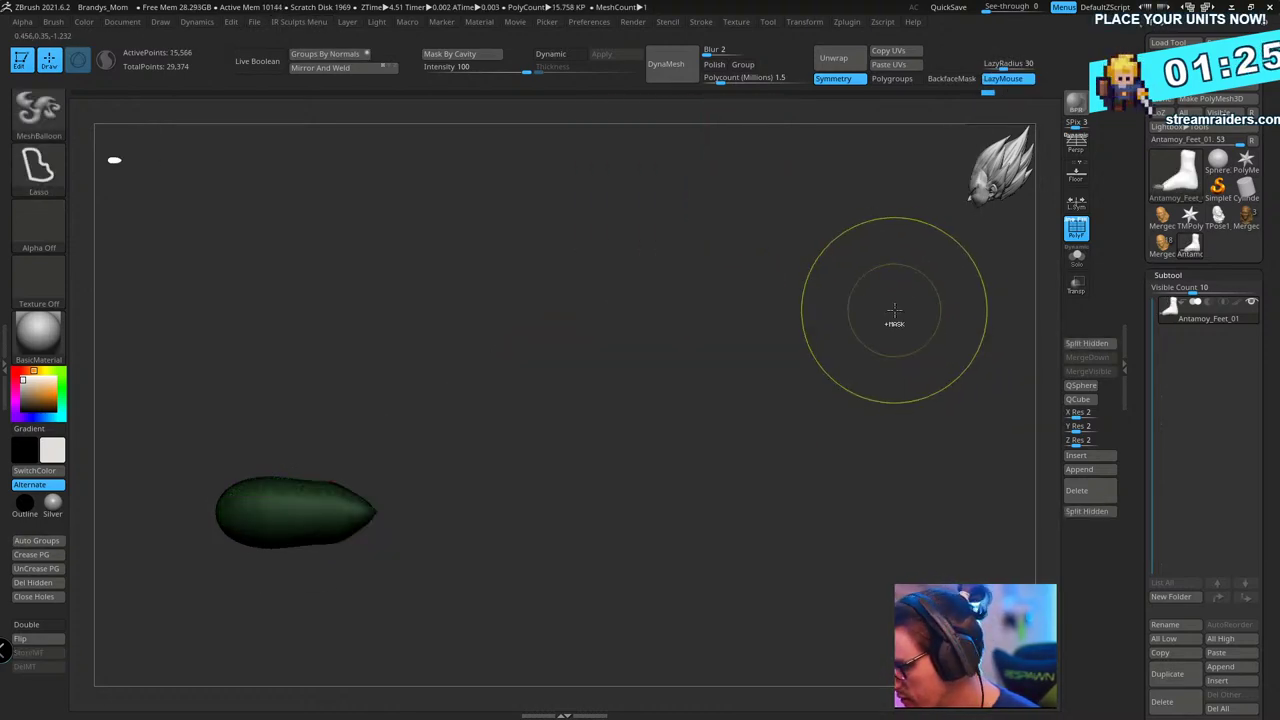
pyautogui.keyDown('ctrl'); pyautogui.keyDown('shift'); pyautogui.click(906, 316); pyautogui.keyUp('shift'); pyautogui.keyUp('ctrl')
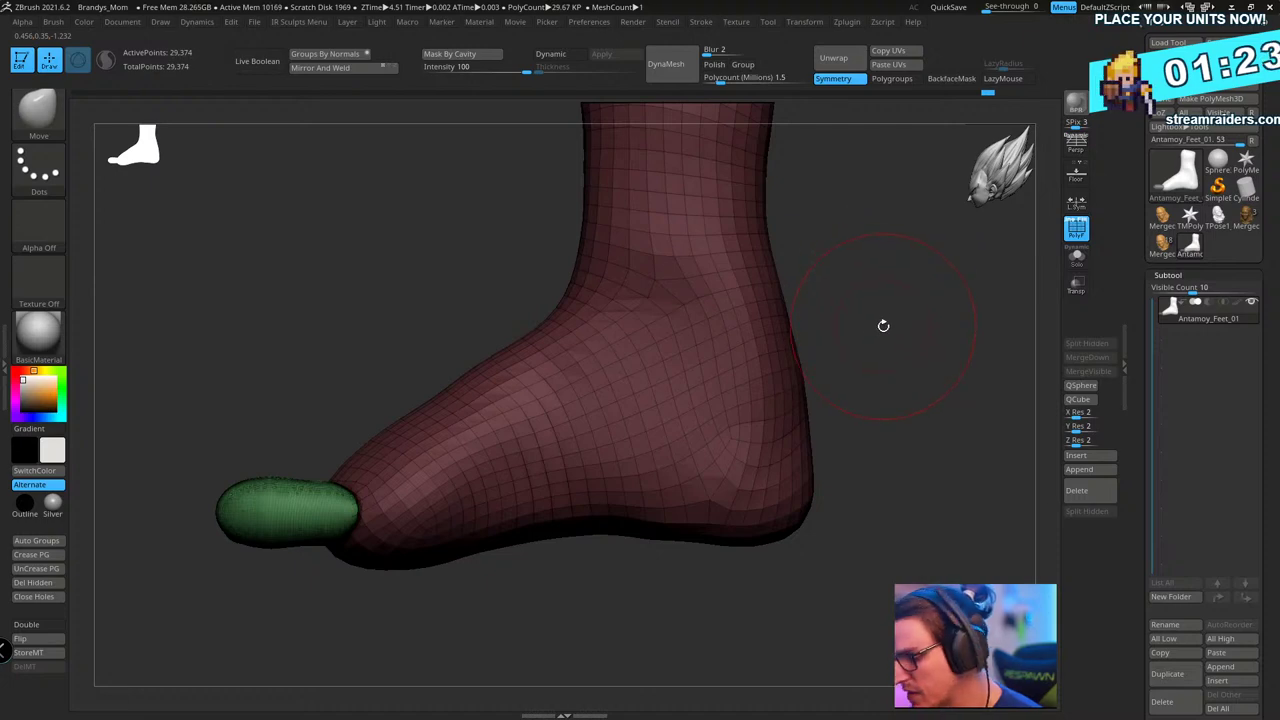
# - Show the ligament reference in Spotlight again and switch to the MoveInfiniteDepth brush
pyautogui.hotkey('shift', 'z')
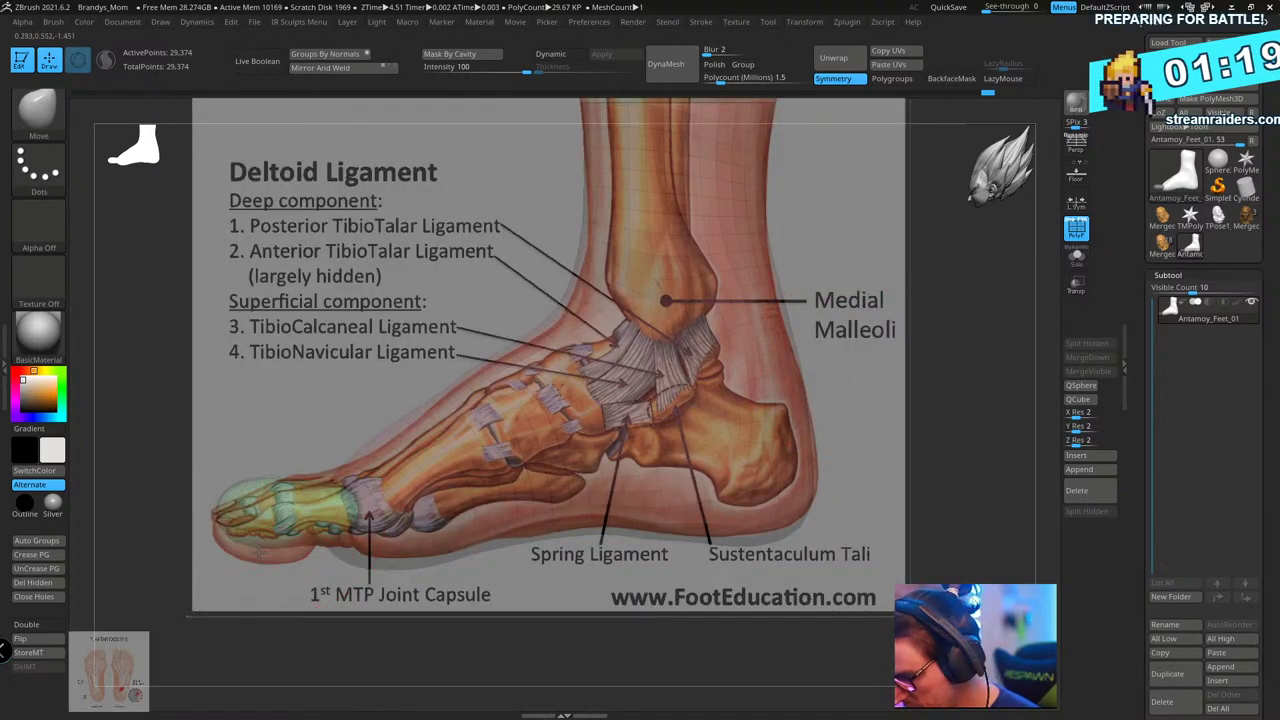
pyautogui.press('b')
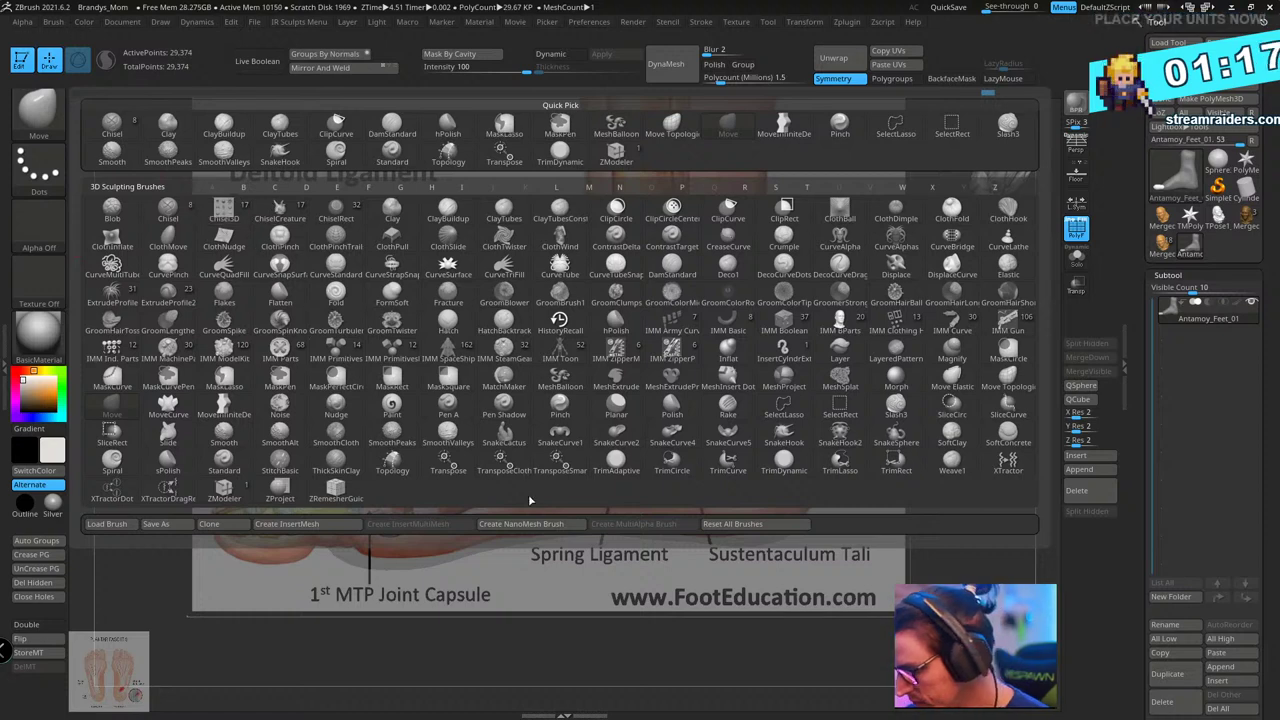
pyautogui.press('m')
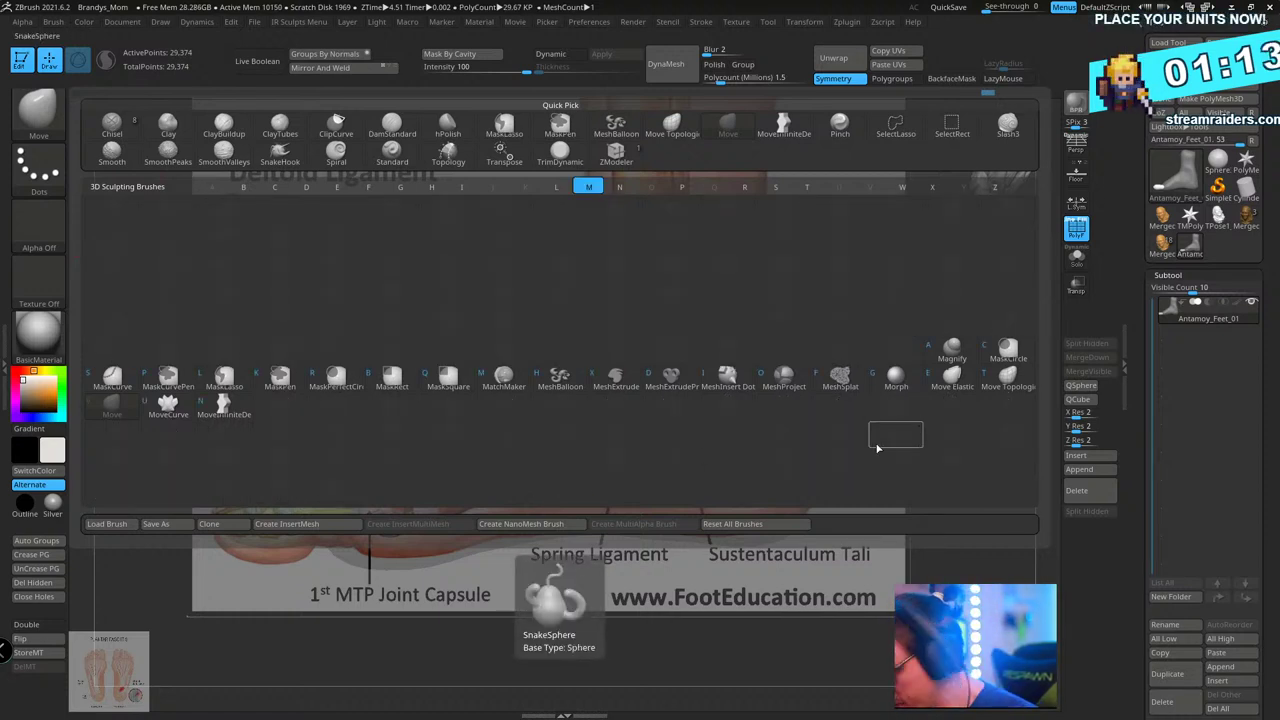
pyautogui.click(224, 404)
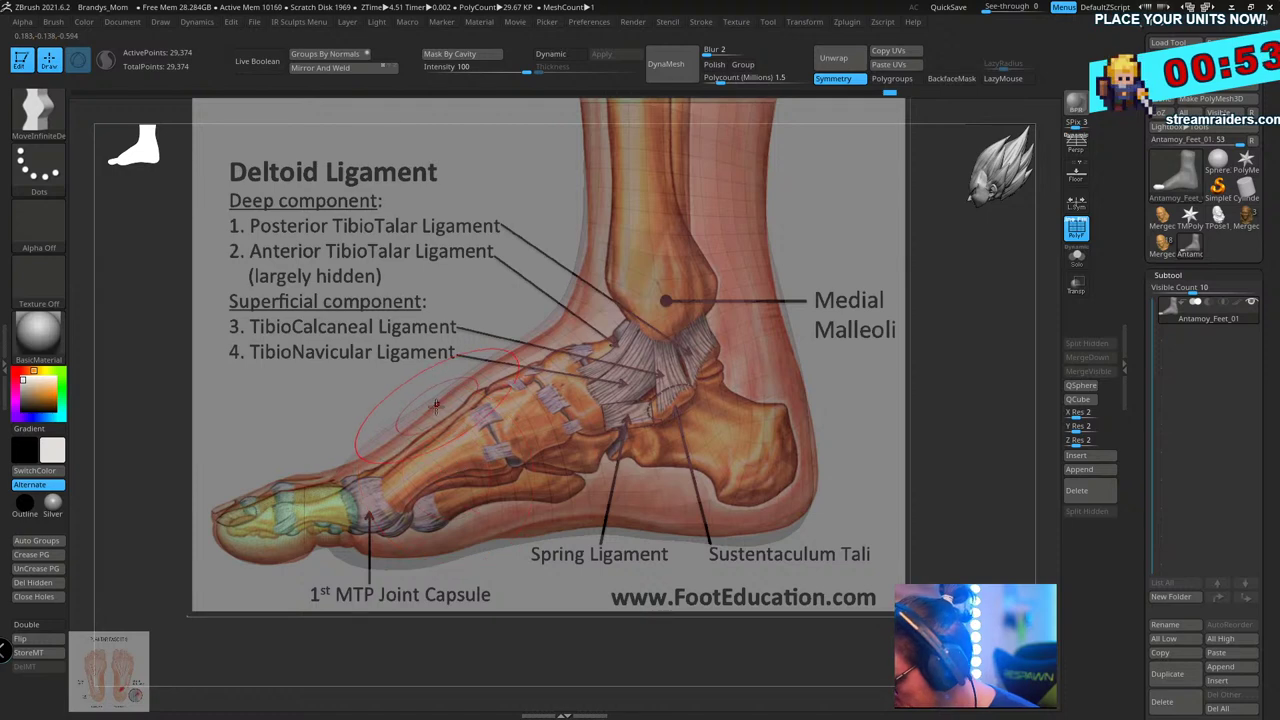
# - Clear the mask, isolate the foot body's polygroup, and switch to the inverse visibility
pyautogui.keyDown('ctrl'); pyautogui.moveTo(870, 360); pyautogui.dragTo(892, 385); pyautogui.keyUp('ctrl')
pyautogui.keyDown('ctrl'); pyautogui.keyDown('shift'); pyautogui.click(763, 345); pyautogui.keyUp('shift'); pyautogui.keyUp('ctrl')
pyautogui.keyDown('ctrl'); pyautogui.keyDown('shift'); pyautogui.click(875, 330); pyautogui.keyUp('shift'); pyautogui.keyUp('ctrl')
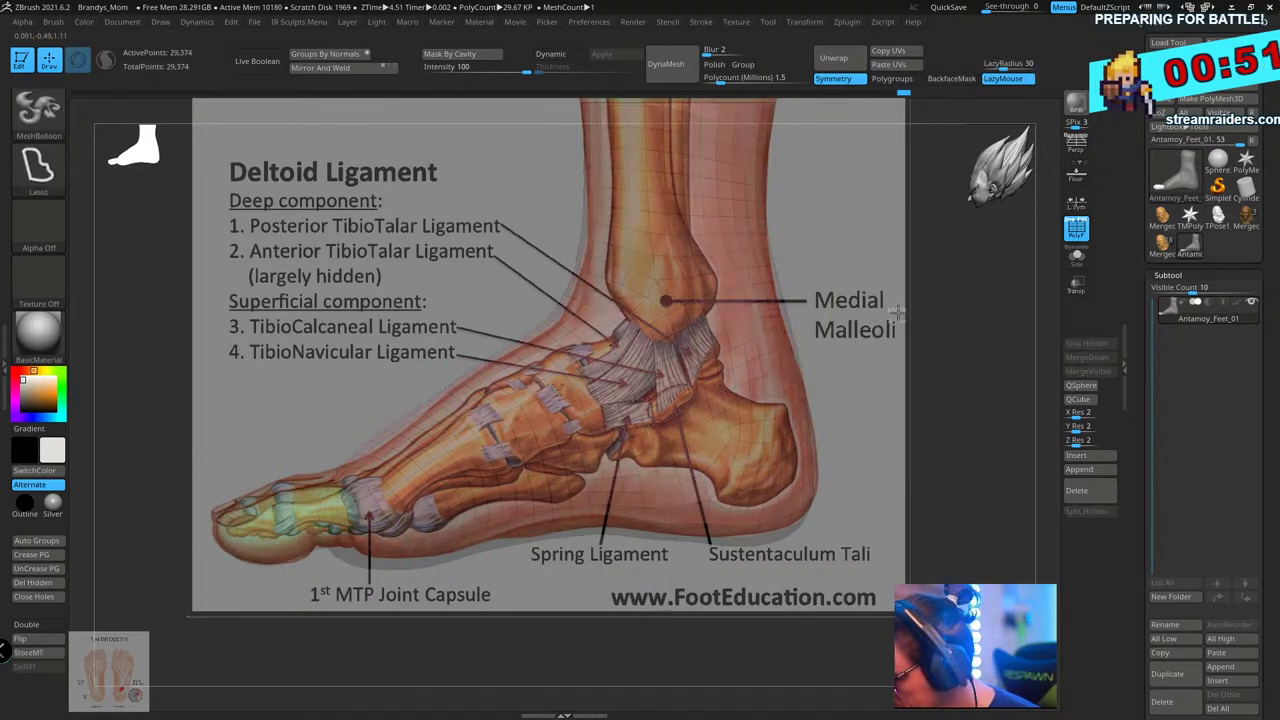
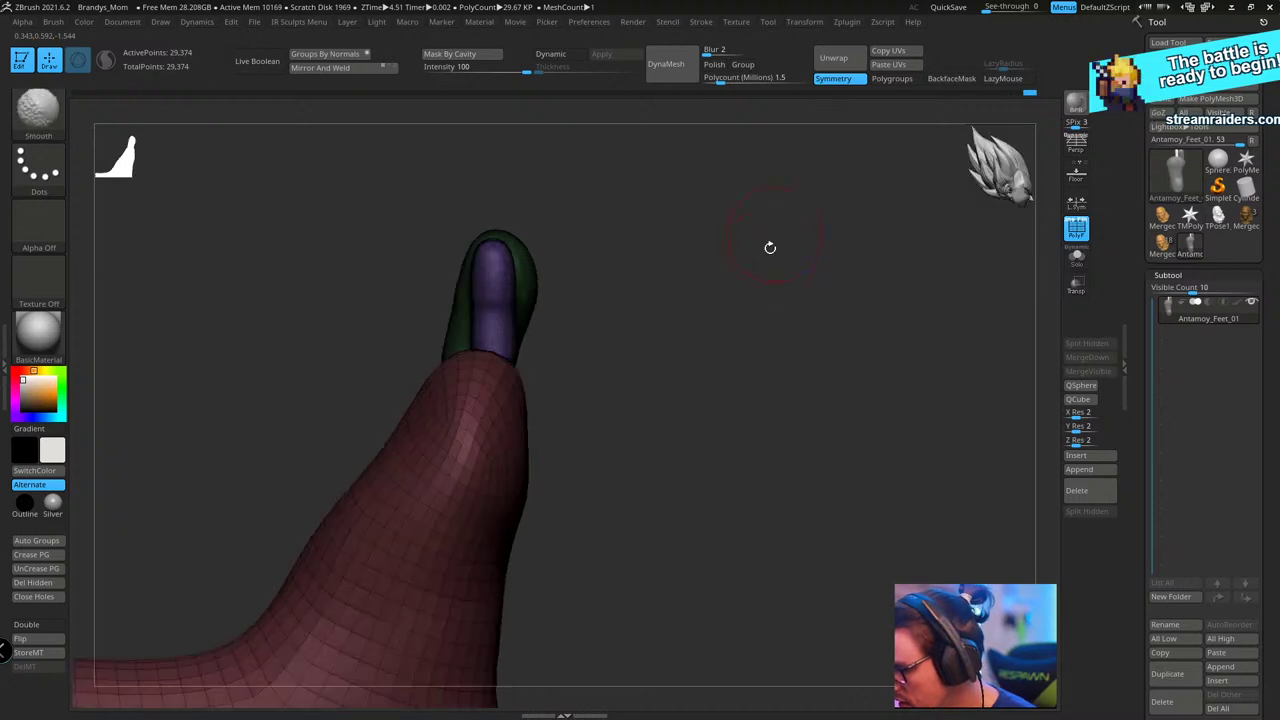
# - Rotate the second toe slightly with the gizmo, return to the Move brush, and check both toes from other angles
pyautogui.press('w')
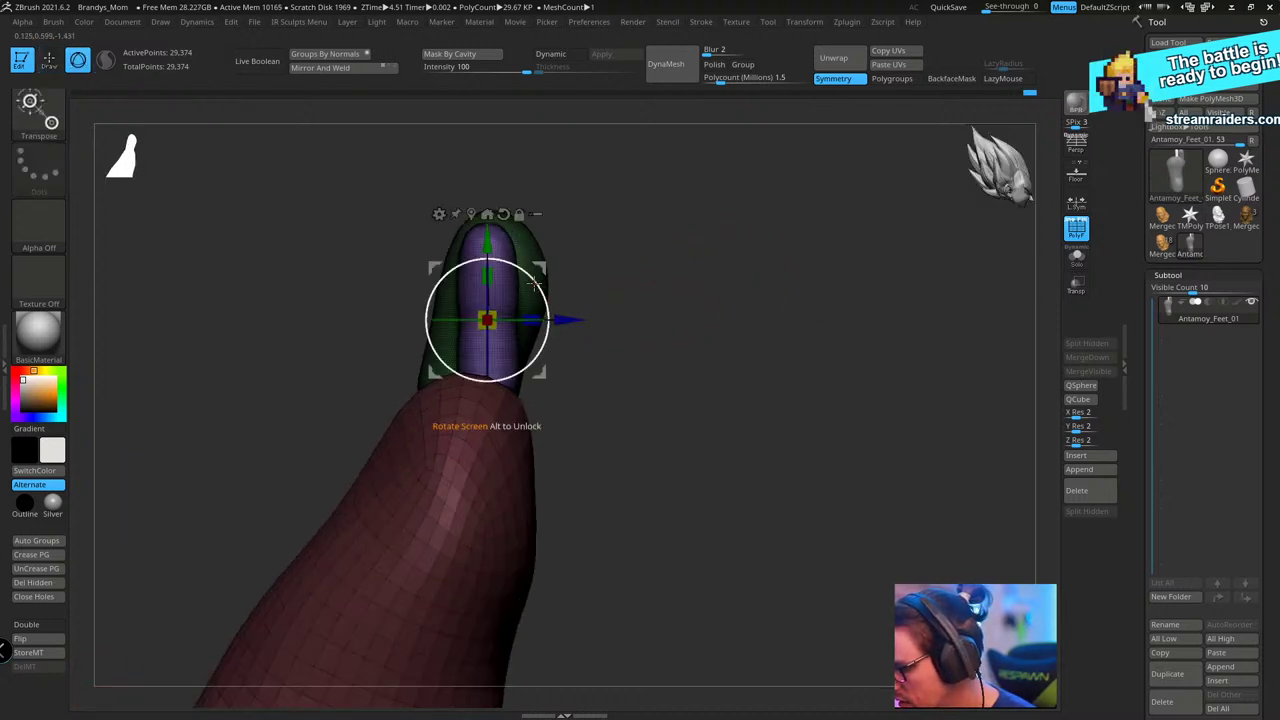
pyautogui.press('q')
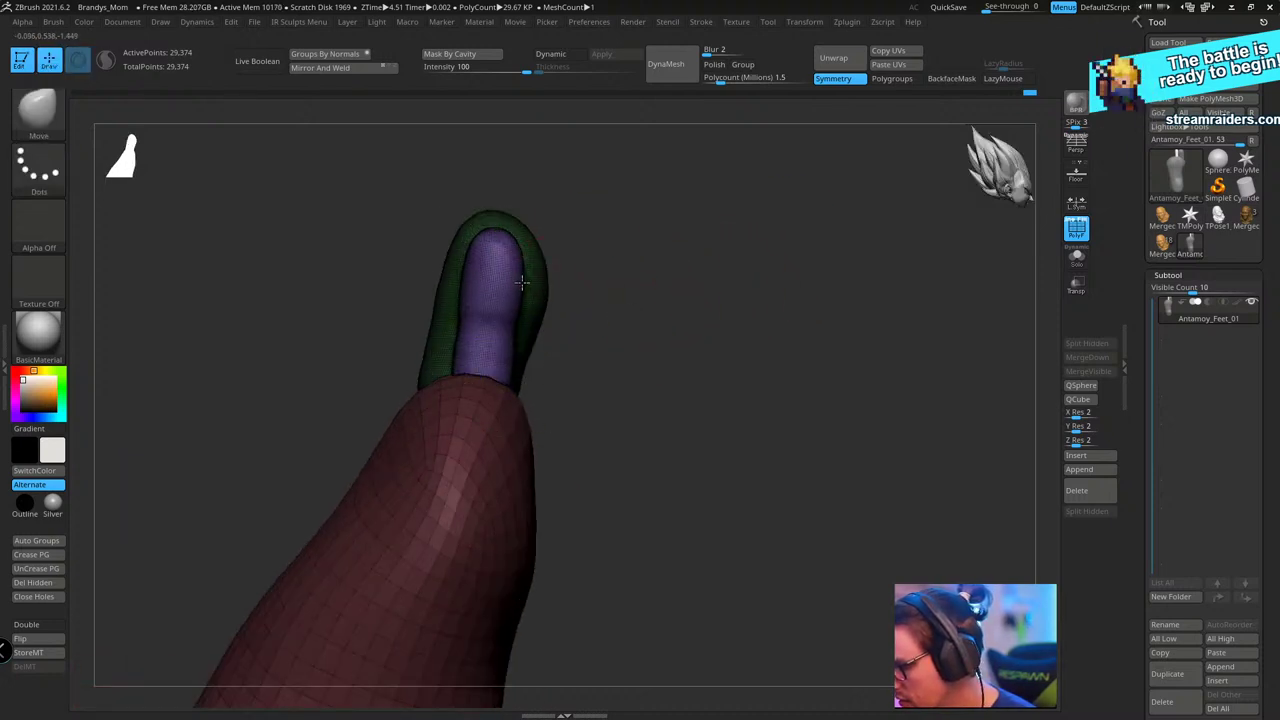
pyautogui.moveTo(726, 260); pyautogui.dragTo(808, 296)
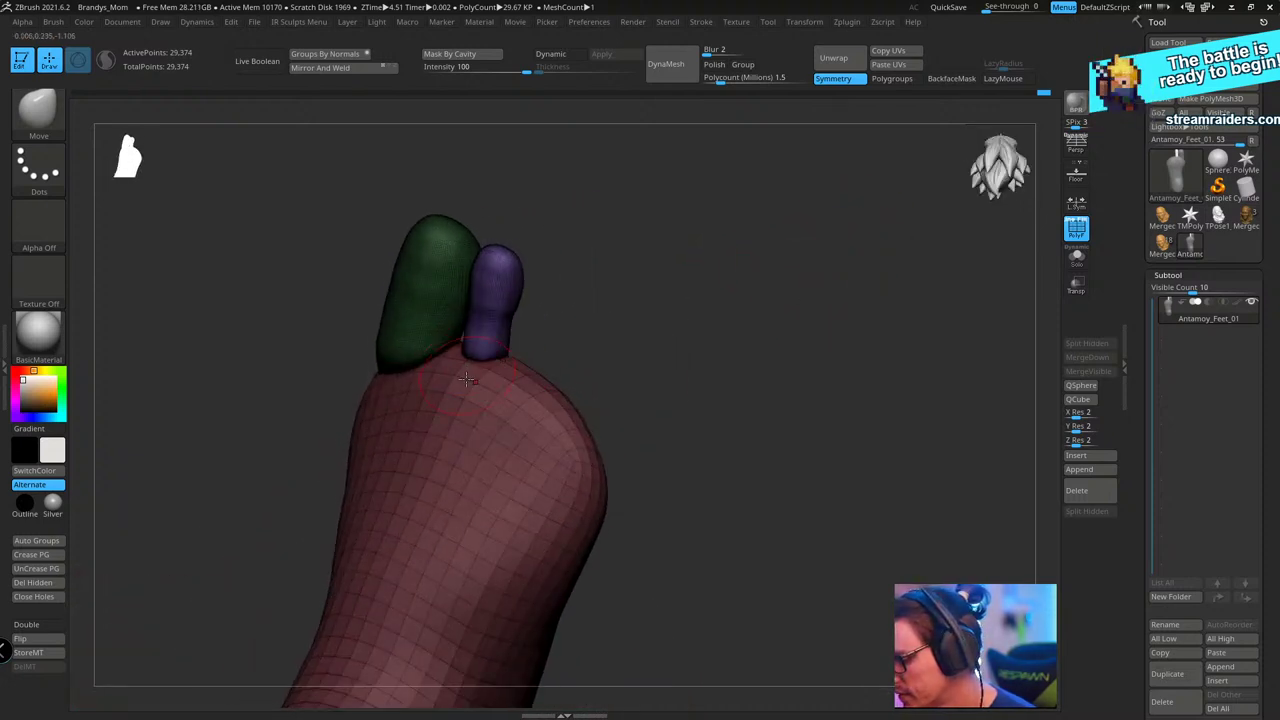
pyautogui.moveTo(690, 272); pyautogui.dragTo(738, 276)
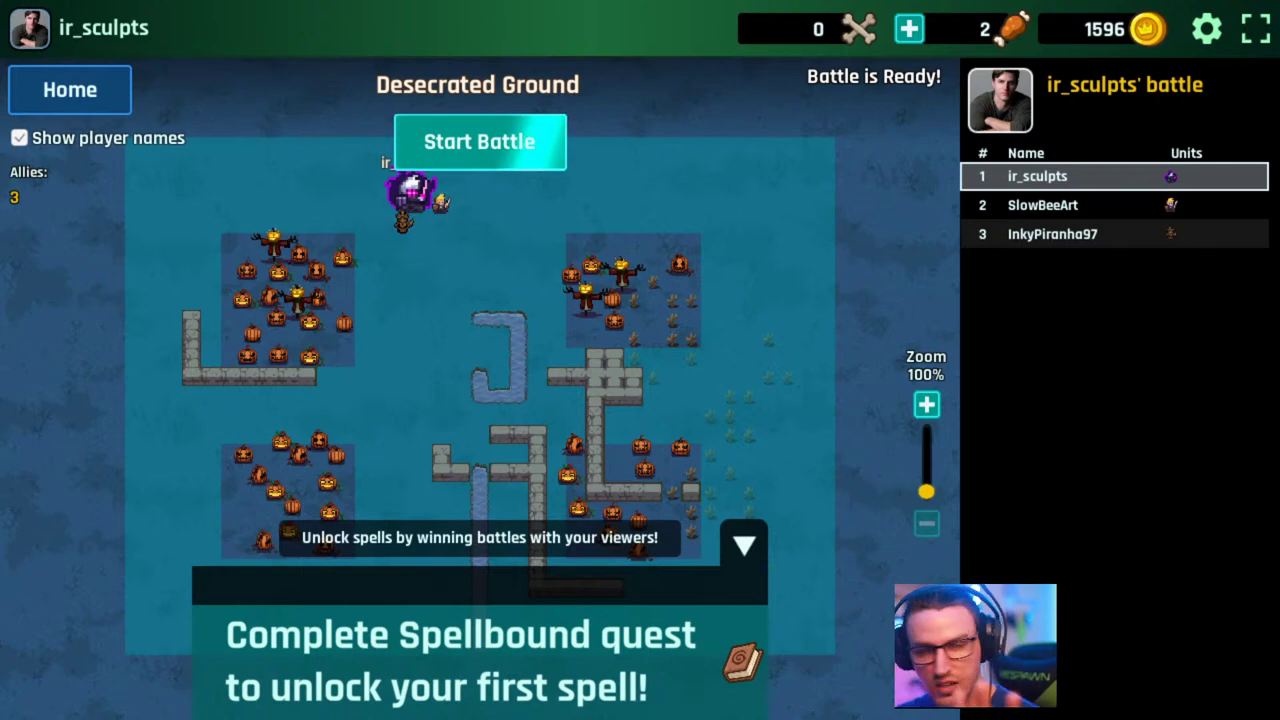
# - Switch to Stream Raiders, start the Desecrated Ground battle, and open the Salvage Chest reward
pyautogui.click(503, 166)
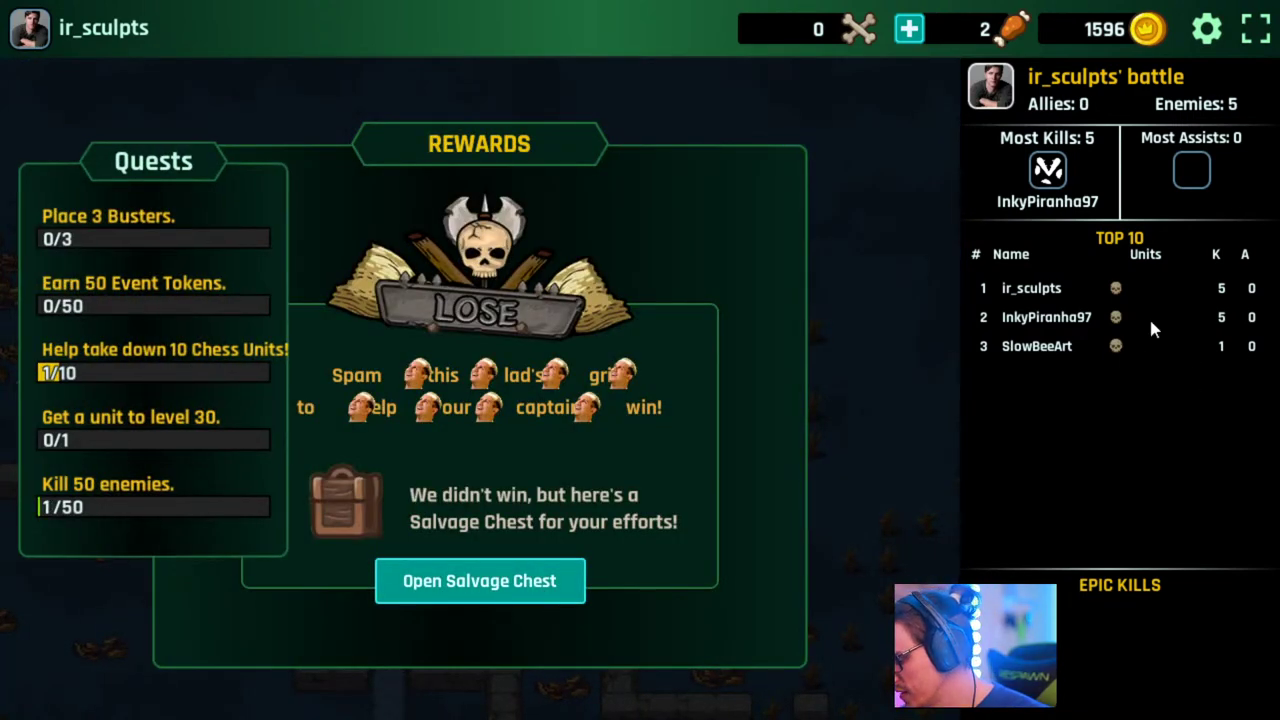
pyautogui.click(566, 591)
pyautogui.click(677, 497)
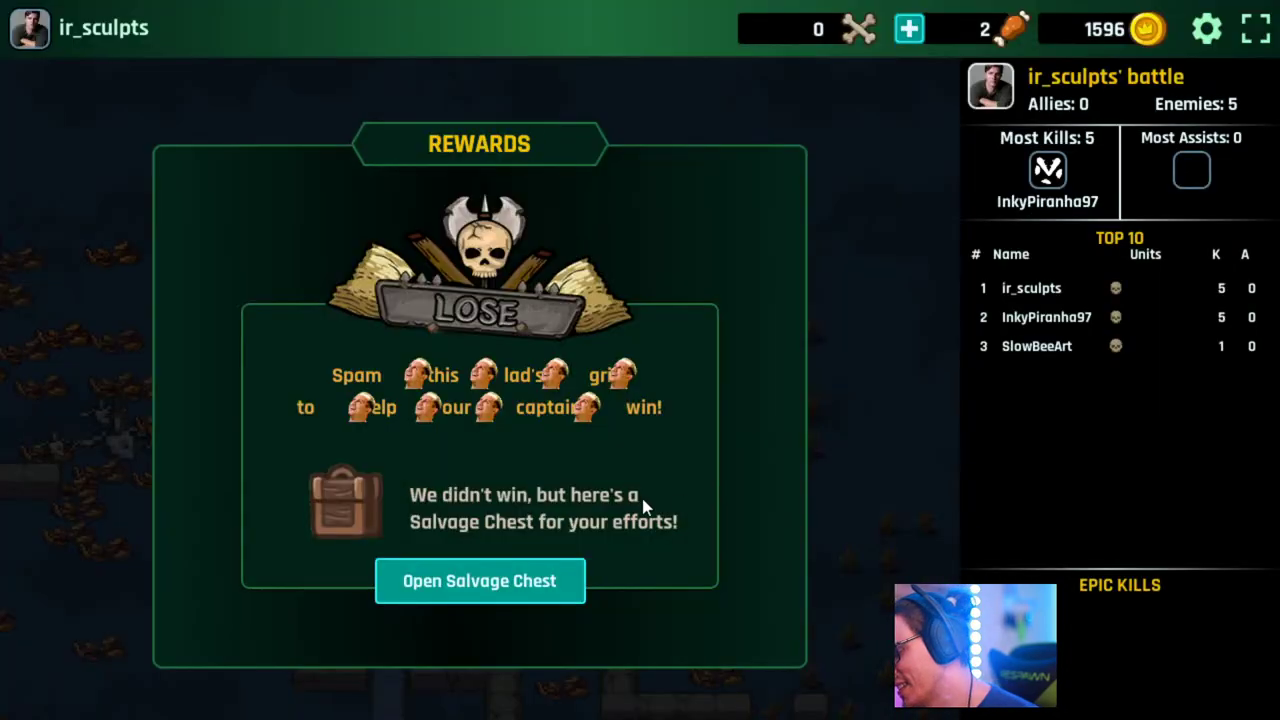
pyautogui.click(775, 466)
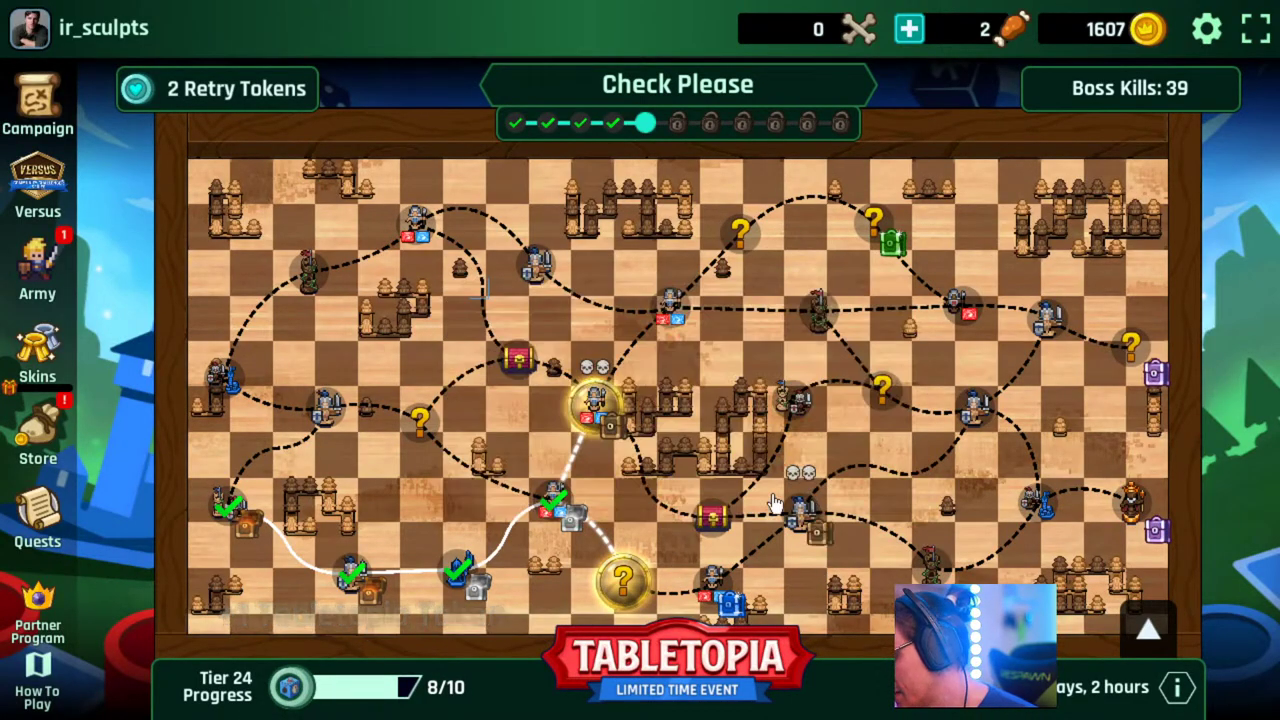
# - Start a battle at the unknown Desecrated Ground node on the event map and place the level 21 captain unit
pyautogui.click(645, 595)
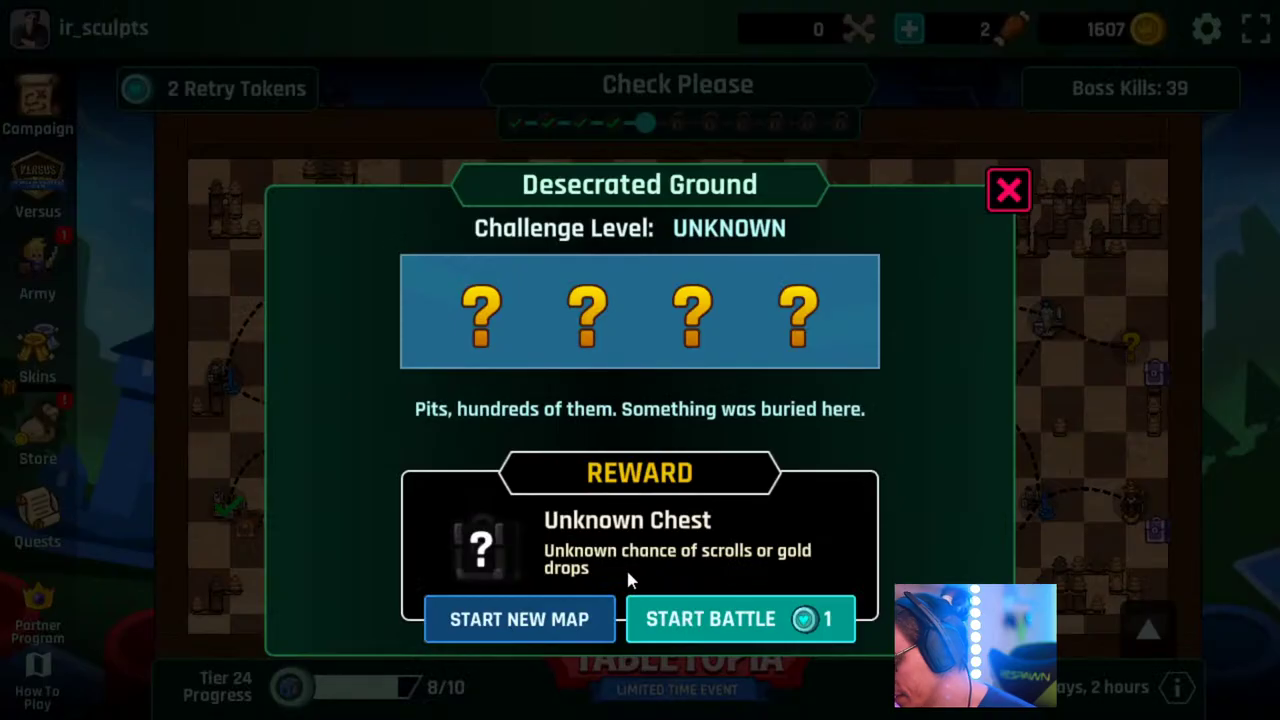
pyautogui.click(707, 619)
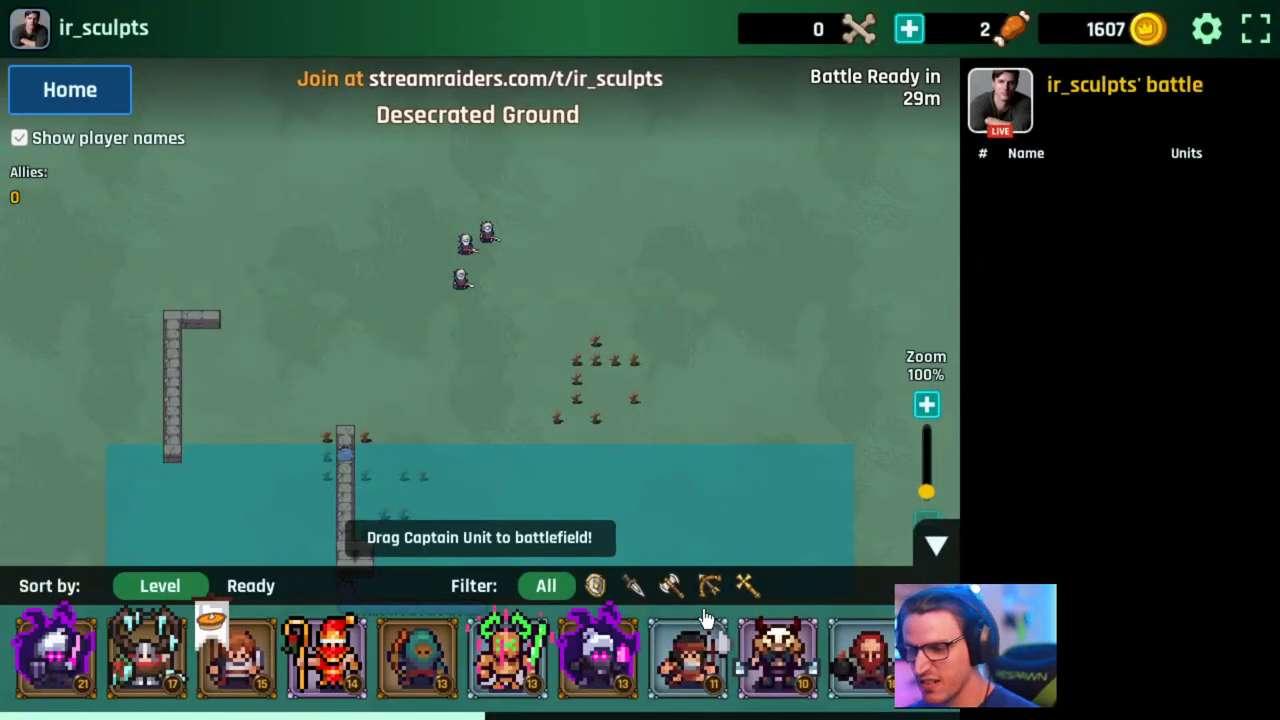
pyautogui.moveTo(52, 650); pyautogui.dragTo(487, 472)
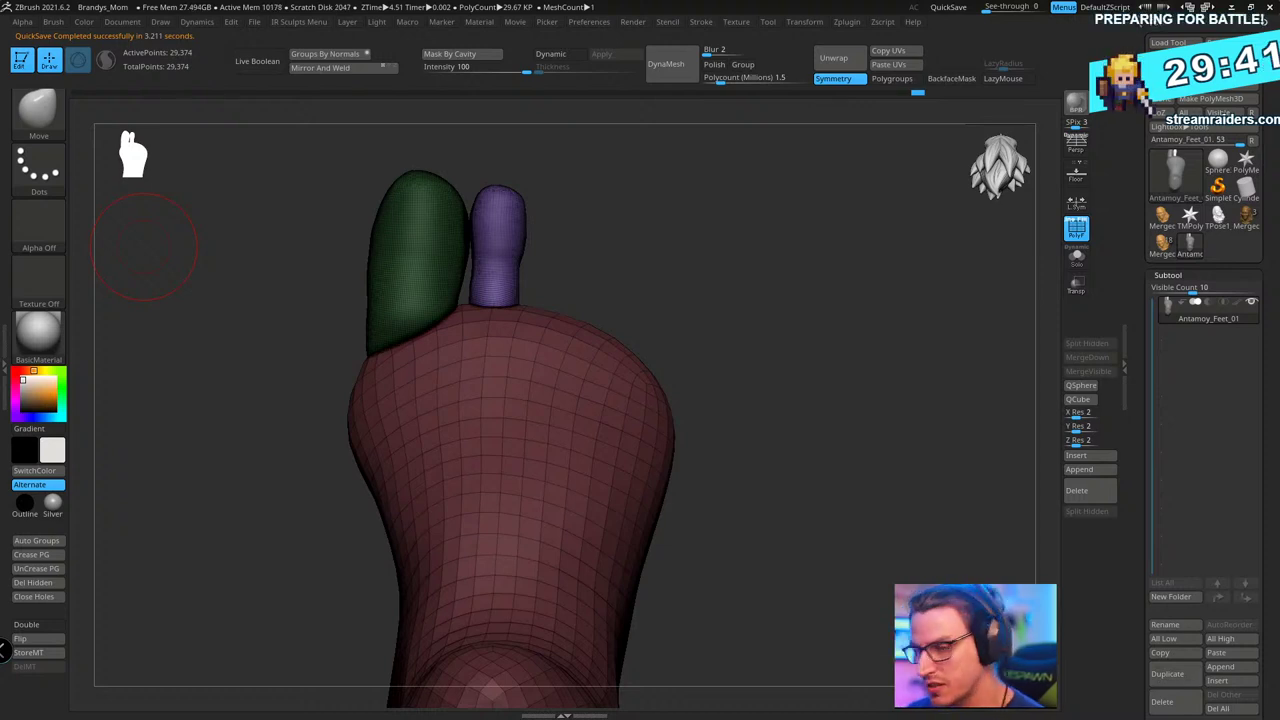
# - Return to ZBrush and mask everything except the big toe by its polygroup
pyautogui.moveTo(788, 344); pyautogui.dragTo(868, 330)
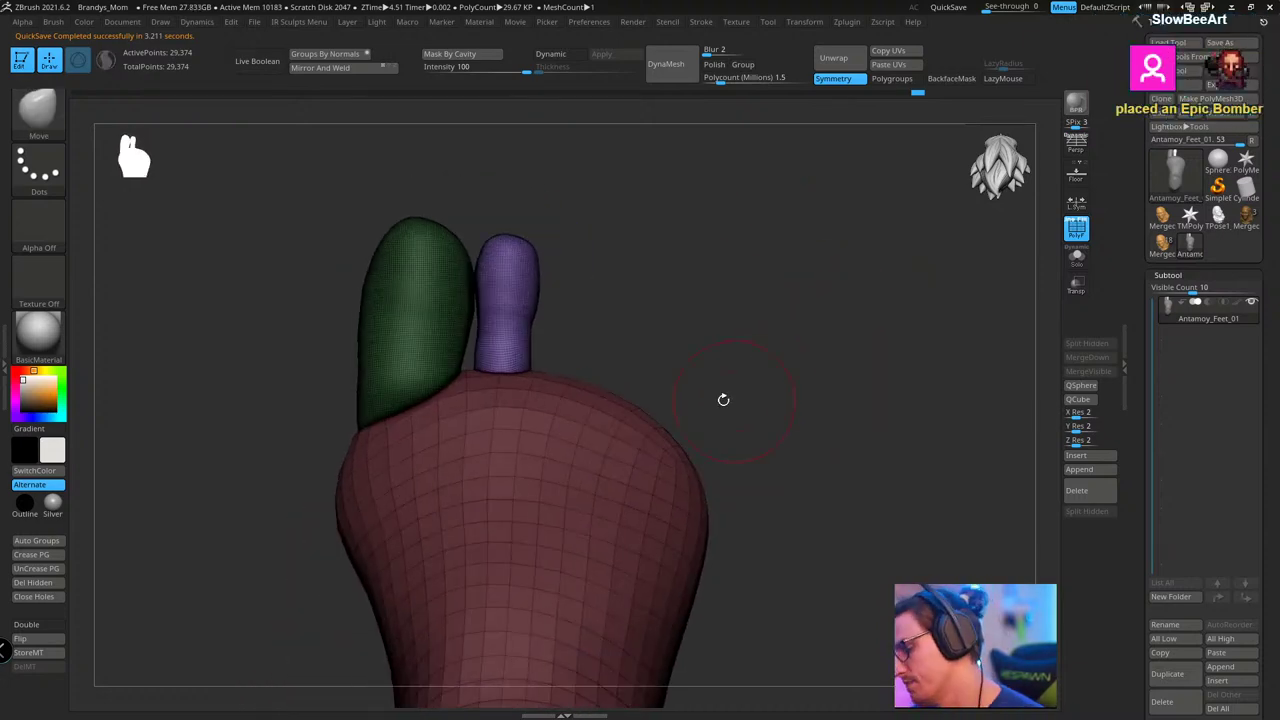
pyautogui.moveTo(723, 399); pyautogui.dragTo(610, 340)
pyautogui.keyDown('ctrl'); pyautogui.keyDown('shift'); pyautogui.click(463, 349); pyautogui.keyUp('shift'); pyautogui.keyUp('ctrl')
pyautogui.keyDown('ctrl'); pyautogui.click(638, 286); pyautogui.keyUp('ctrl')
pyautogui.keyDown('ctrl'); pyautogui.keyDown('shift'); pyautogui.click(662, 306); pyautogui.keyUp('shift'); pyautogui.keyUp('ctrl')
pyautogui.keyDown('ctrl'); pyautogui.click(670, 314); pyautogui.keyUp('ctrl')
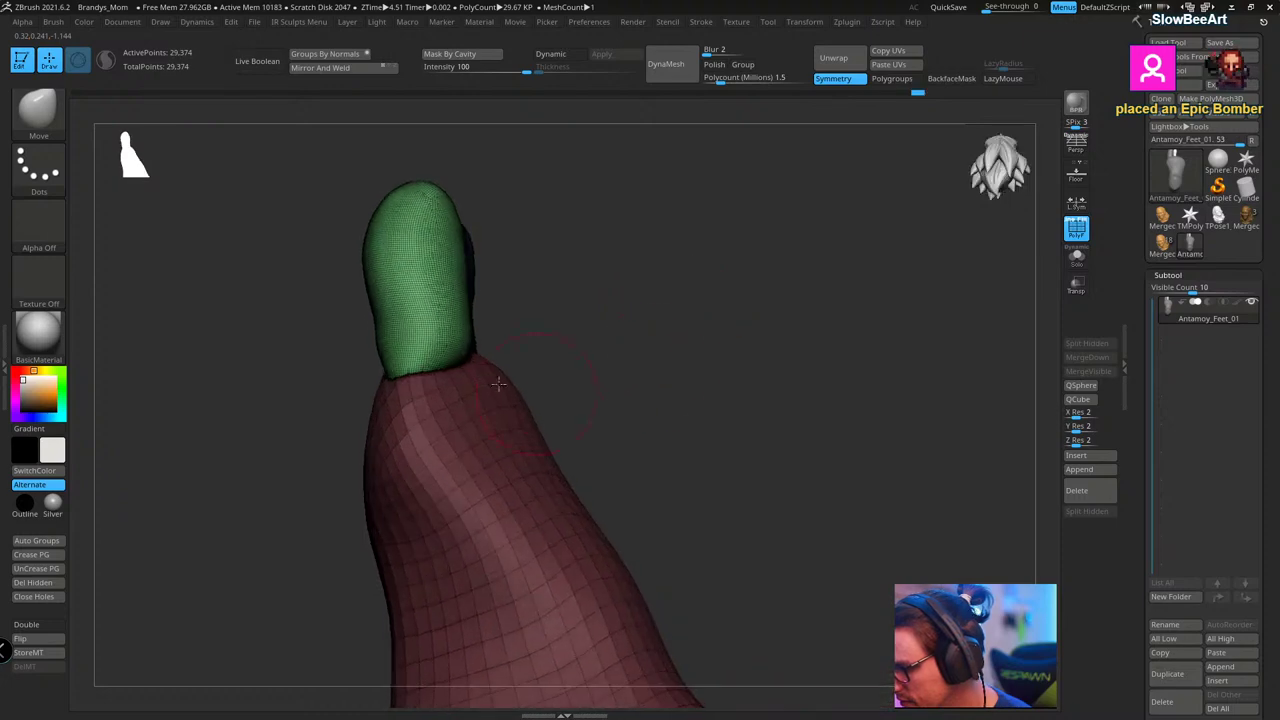
# - Reshape the base and side of the big toe with the Move and Smooth brushes, working from several angles
pyautogui.moveTo(510, 352); pyautogui.dragTo(622, 352)
pyautogui.moveTo(472, 364); pyautogui.dragTo(498, 362)
pyautogui.moveTo(752, 268)
pyautogui.mouseDown()
pyautogui.moveTo(610, 248)
pyautogui.moveTo(737, 266)
pyautogui.moveTo(445, 332)
pyautogui.moveTo(674, 234)
pyautogui.moveTo(393, 340)
pyautogui.moveTo(620, 277)
pyautogui.mouseUp()
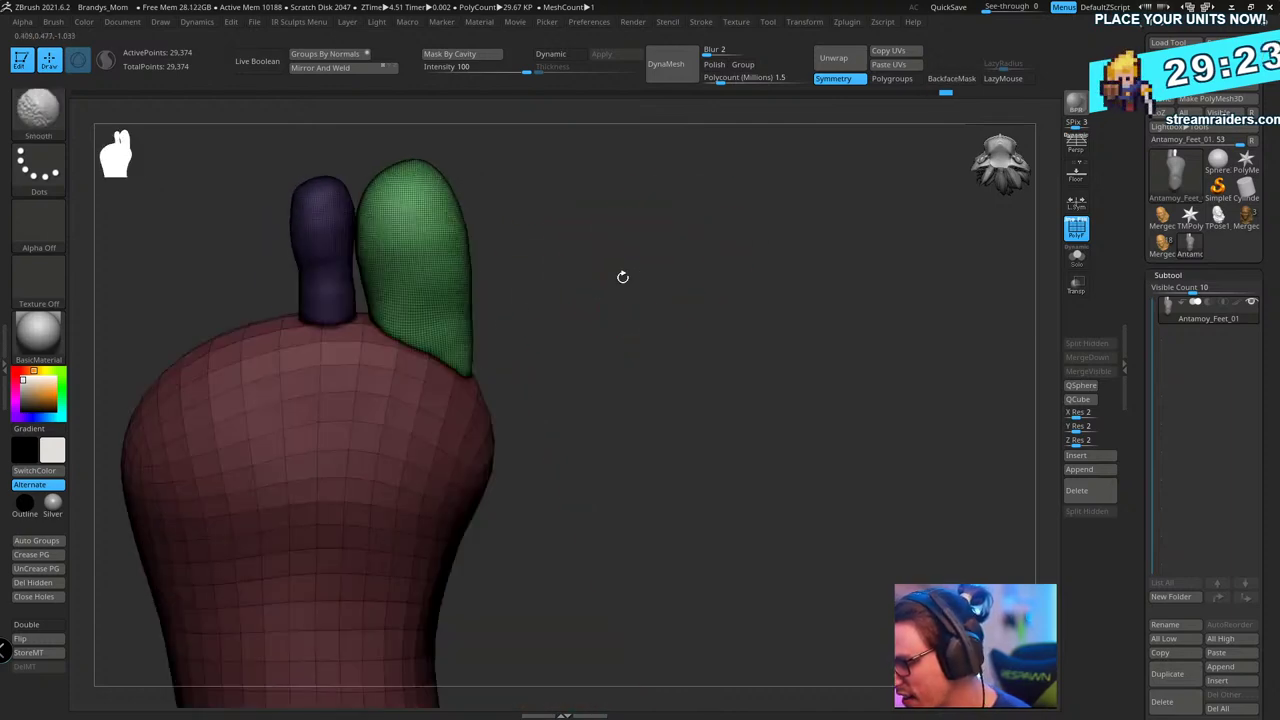
pyautogui.moveTo(384, 306); pyautogui.dragTo(599, 238)
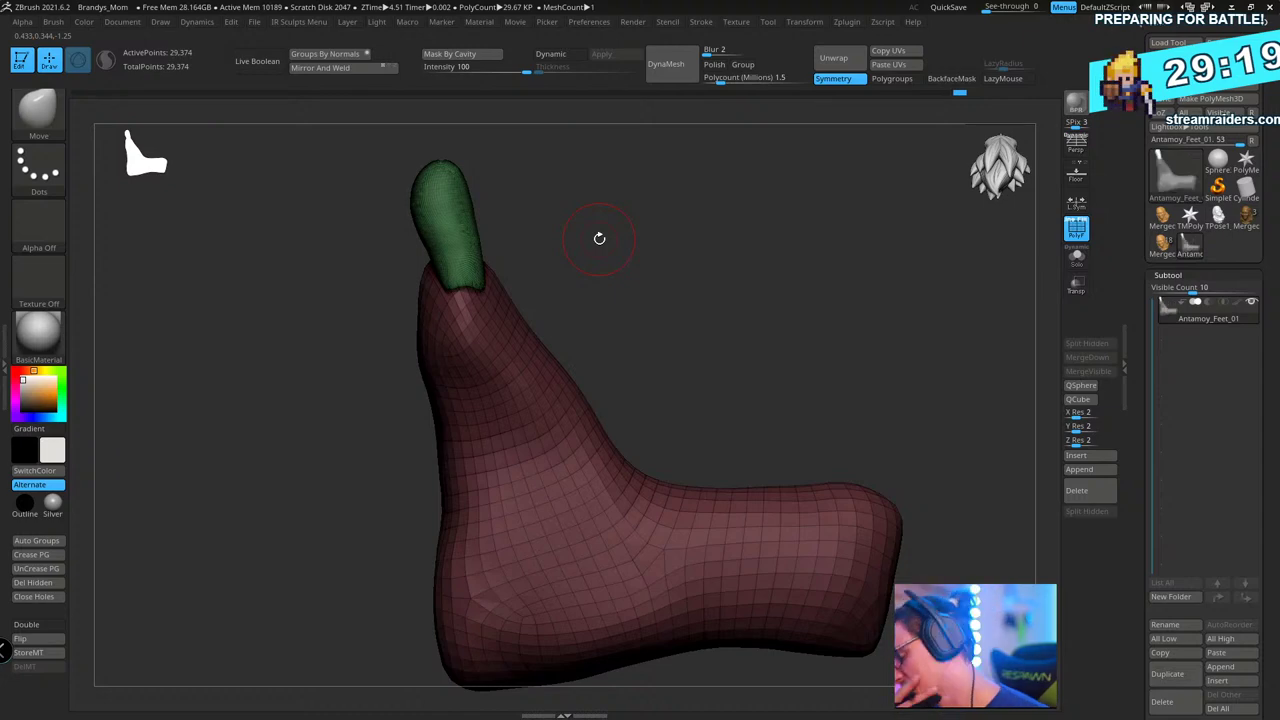
# - Mask both toes, adjust the foot body's inner edge below the big toe with the Move brush, and clear the mask
pyautogui.moveTo(816, 248); pyautogui.dragTo(722, 340)
pyautogui.keyDown('ctrl'); pyautogui.keyDown('shift'); pyautogui.click(575, 425); pyautogui.keyUp('shift'); pyautogui.keyUp('ctrl')
pyautogui.keyDown('ctrl'); pyautogui.click(725, 309); pyautogui.keyUp('ctrl')
pyautogui.keyDown('ctrl'); pyautogui.keyDown('shift'); pyautogui.click(731, 310); pyautogui.keyUp('shift'); pyautogui.keyUp('ctrl')
pyautogui.keyDown('ctrl'); pyautogui.click(731, 310); pyautogui.keyUp('ctrl')
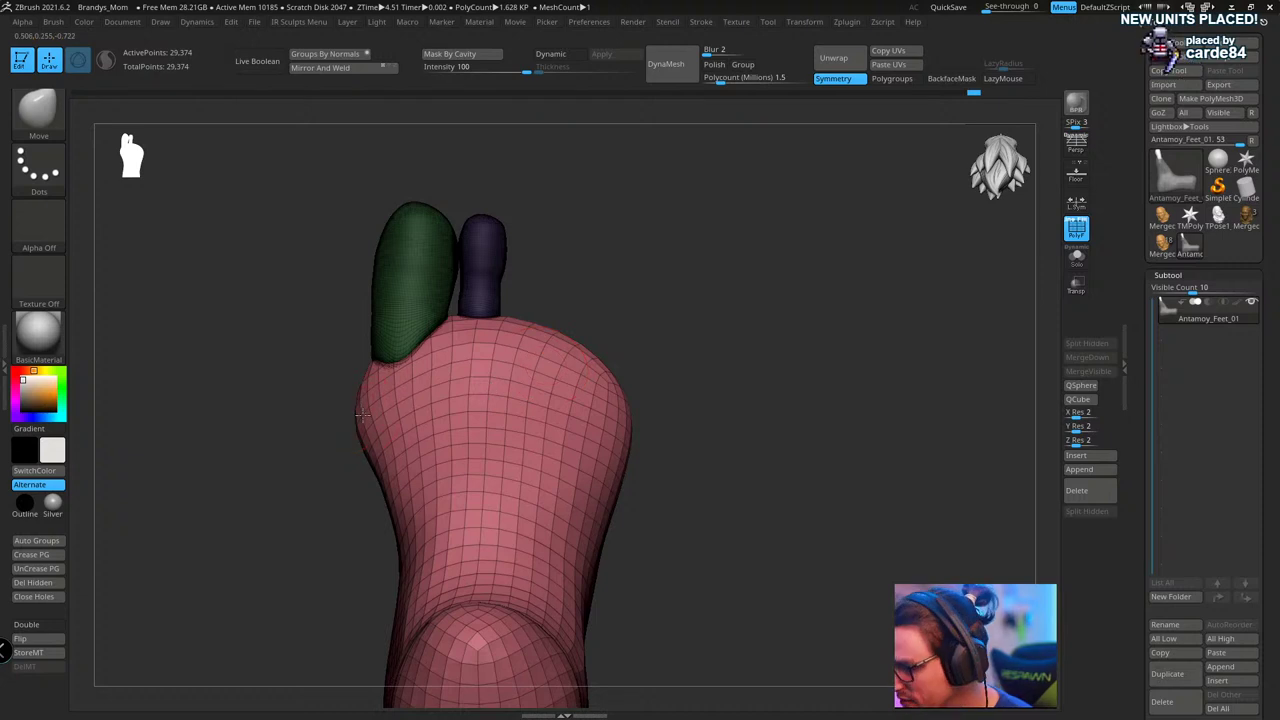
pyautogui.moveTo(795, 238)
pyautogui.mouseDown()
pyautogui.moveTo(849, 282)
pyautogui.moveTo(709, 319)
pyautogui.moveTo(782, 349)
pyautogui.mouseUp()
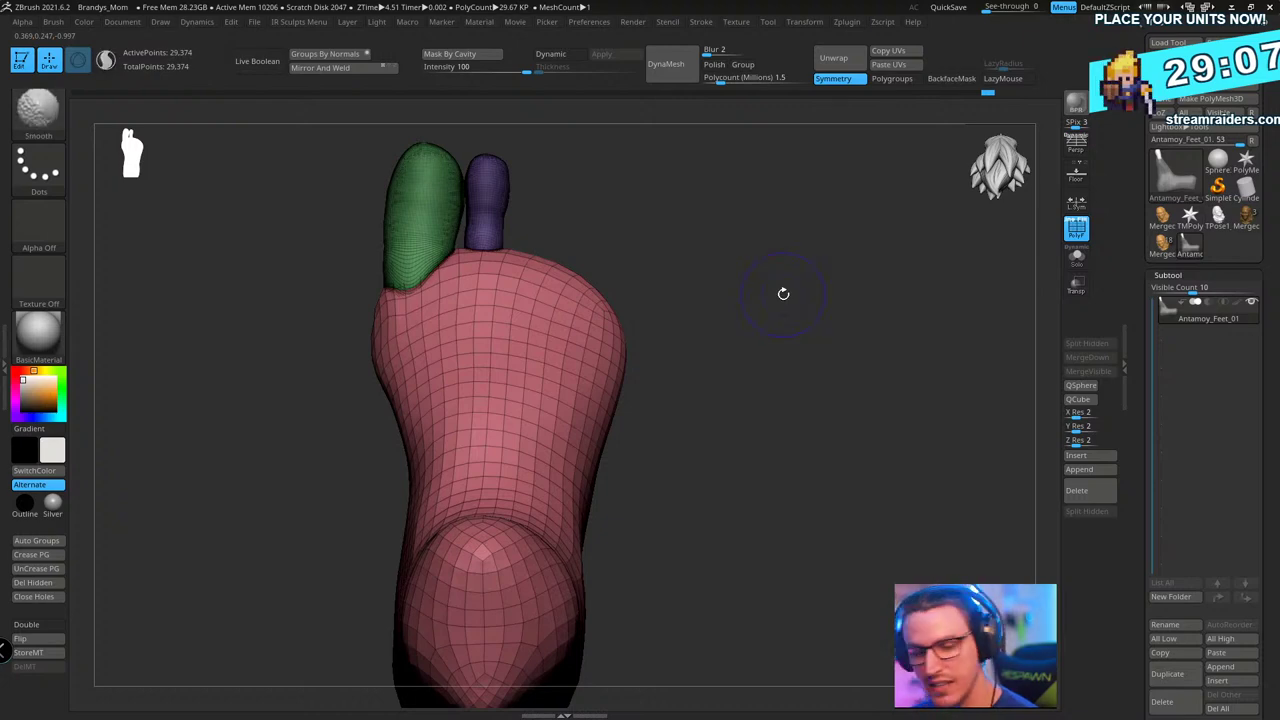
# - Show Spotlight, shrink the side-view ligament image, and place it clear of the model
pyautogui.hotkey('shift', 'z')
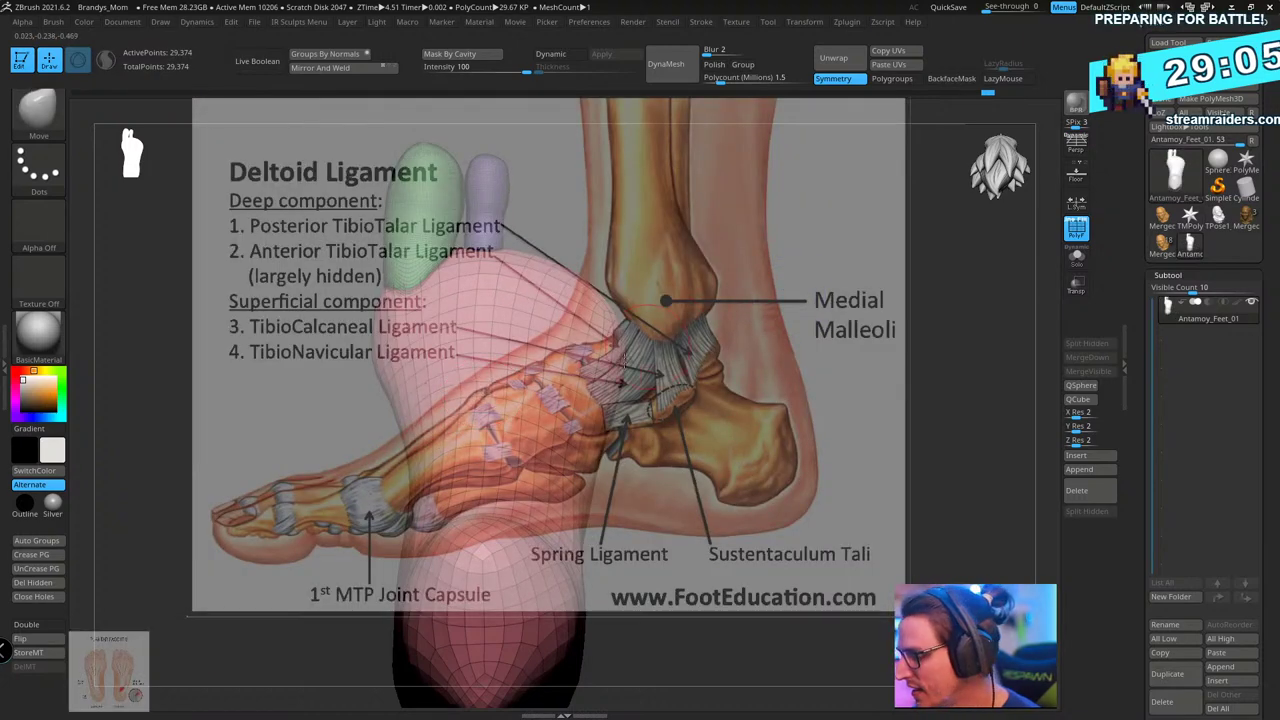
pyautogui.press('z')
pyautogui.moveTo(616, 317); pyautogui.dragTo(529, 330)
pyautogui.moveTo(593, 387); pyautogui.dragTo(860, 233)
# - Enlarge the Plantar Fasciitis sole chart in Spotlight, place it over the model, and leave Spotlight editing
pyautogui.click(110, 670)
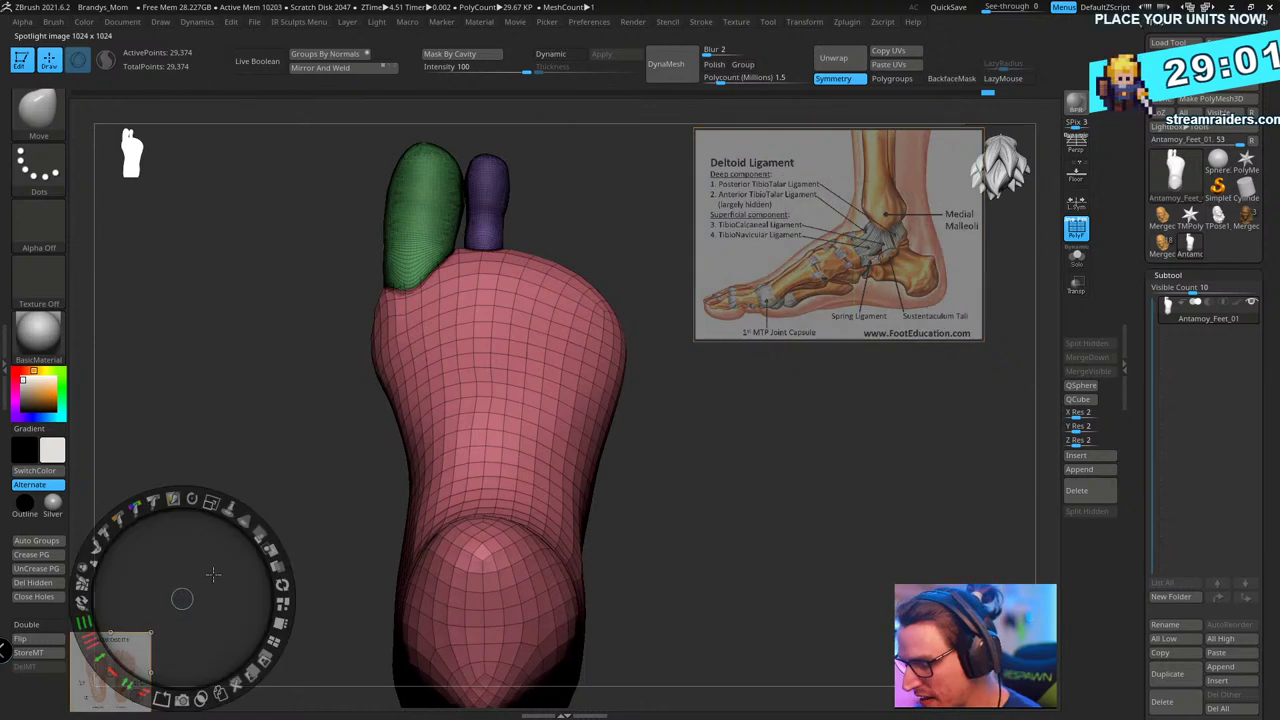
pyautogui.moveTo(211, 502); pyautogui.dragTo(252, 524)
pyautogui.moveTo(150, 630); pyautogui.dragTo(541, 367)
pyautogui.moveTo(560, 282); pyautogui.dragTo(527, 405)
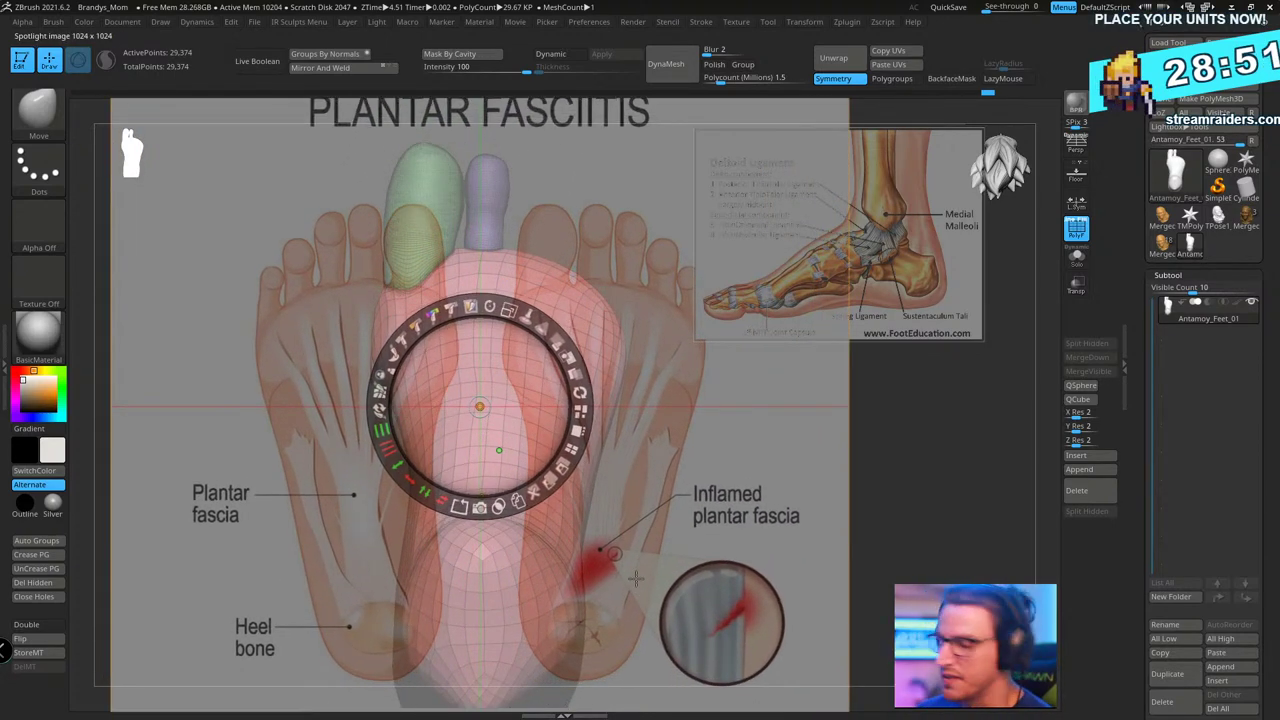
pyautogui.press('z')
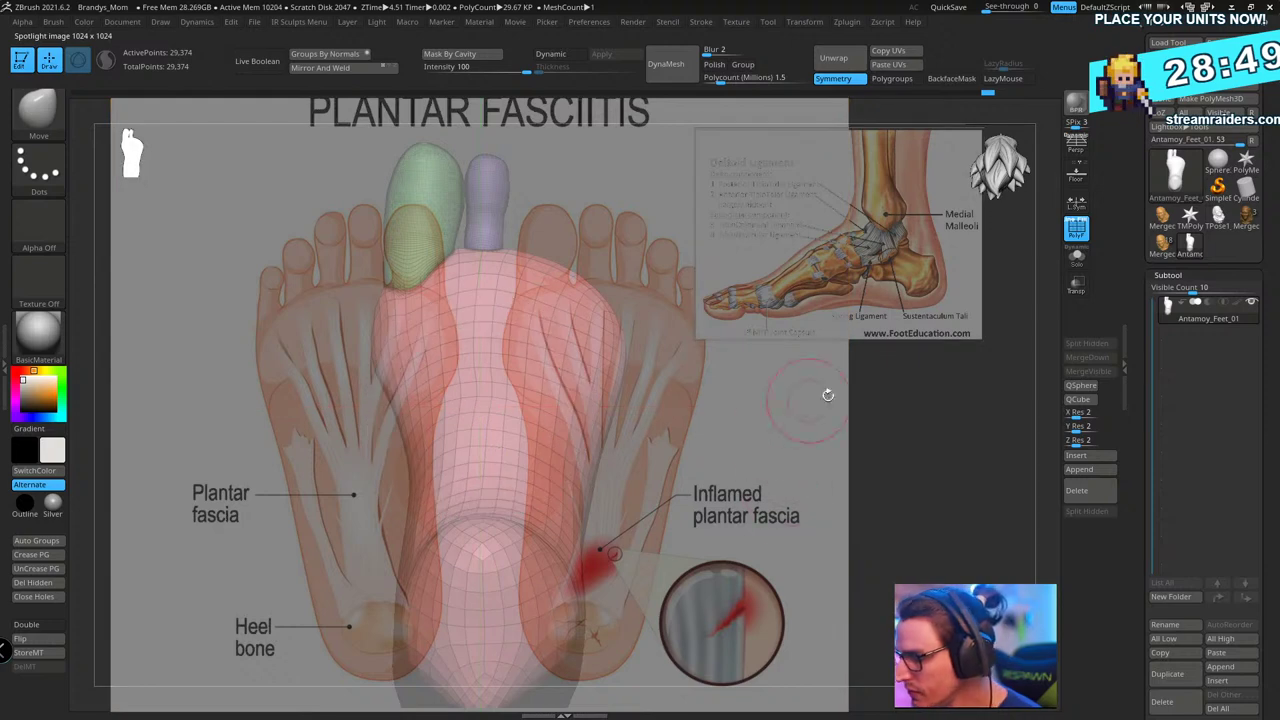
# - Align the model's sole view with the chart foot labelled Plantar fascia and Heel bone
pyautogui.moveTo(829, 394)
pyautogui.keyDown('alt'); pyautogui.mouseDown()
pyautogui.moveTo(800, 409)
pyautogui.moveTo(780, 374)
pyautogui.moveTo(749, 371)
pyautogui.moveTo(967, 391)
pyautogui.moveTo(929, 420)
pyautogui.moveTo(999, 409)
pyautogui.moveTo(749, 422)
pyautogui.moveTo(759, 413)
pyautogui.mouseUp(); pyautogui.keyUp('alt')
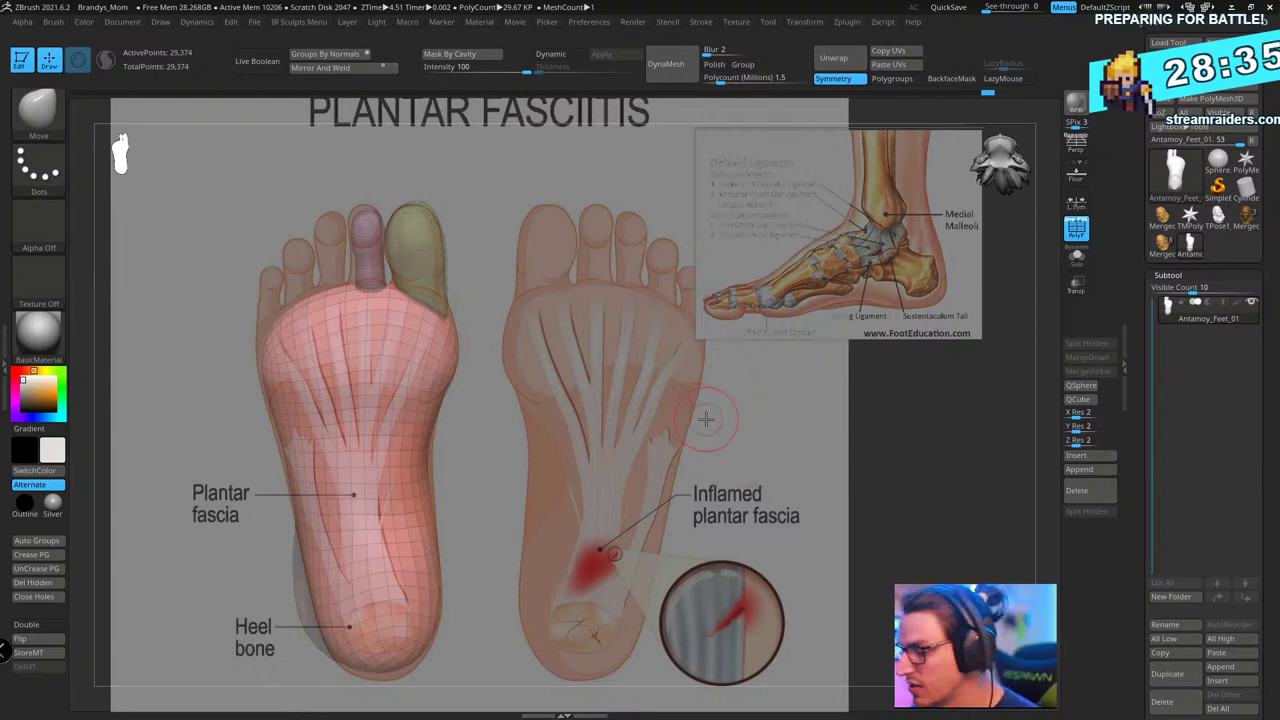
pyautogui.moveTo(706, 413); pyautogui.dragTo(695, 410)
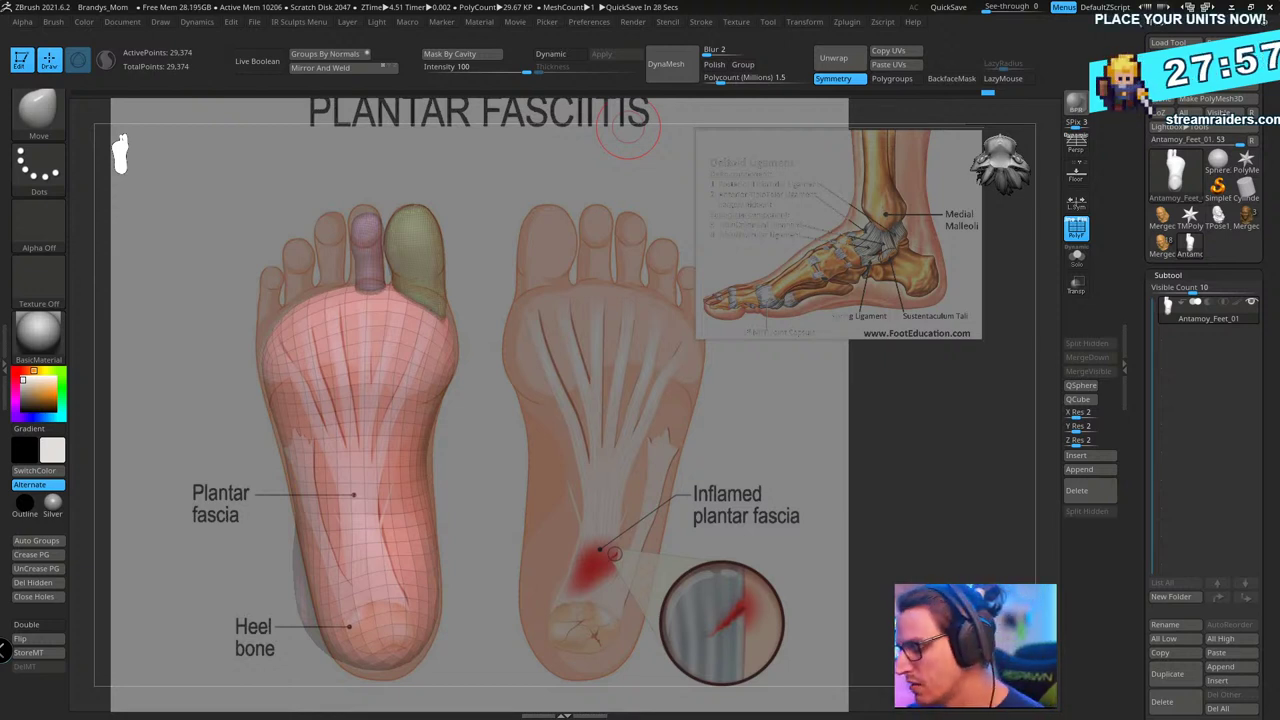
# - Undo the latest Move brush edits around the big toe and reshape its outline to follow the sole chart
pyautogui.moveTo(476, 209); pyautogui.dragTo(504, 213)
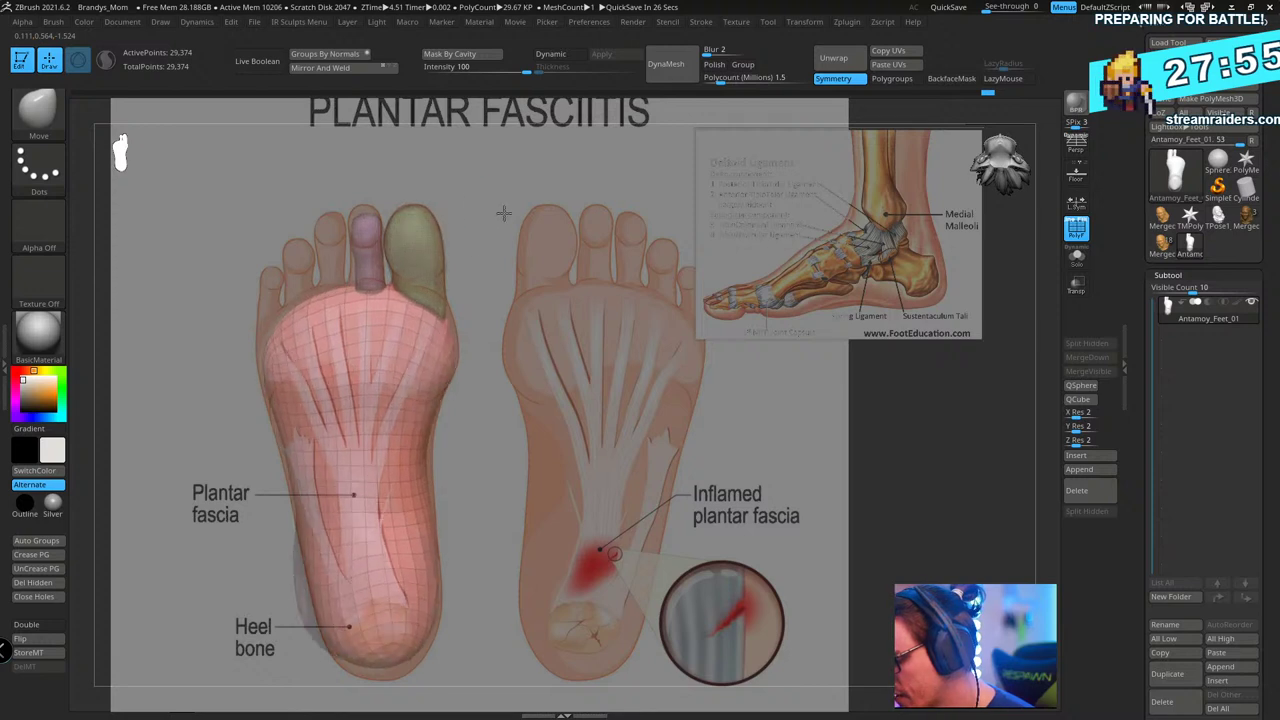
pyautogui.hotkey('ctrl', 'z')
pyautogui.hotkey('ctrl', 'z')
pyautogui.hotkey('ctrl', 'z')
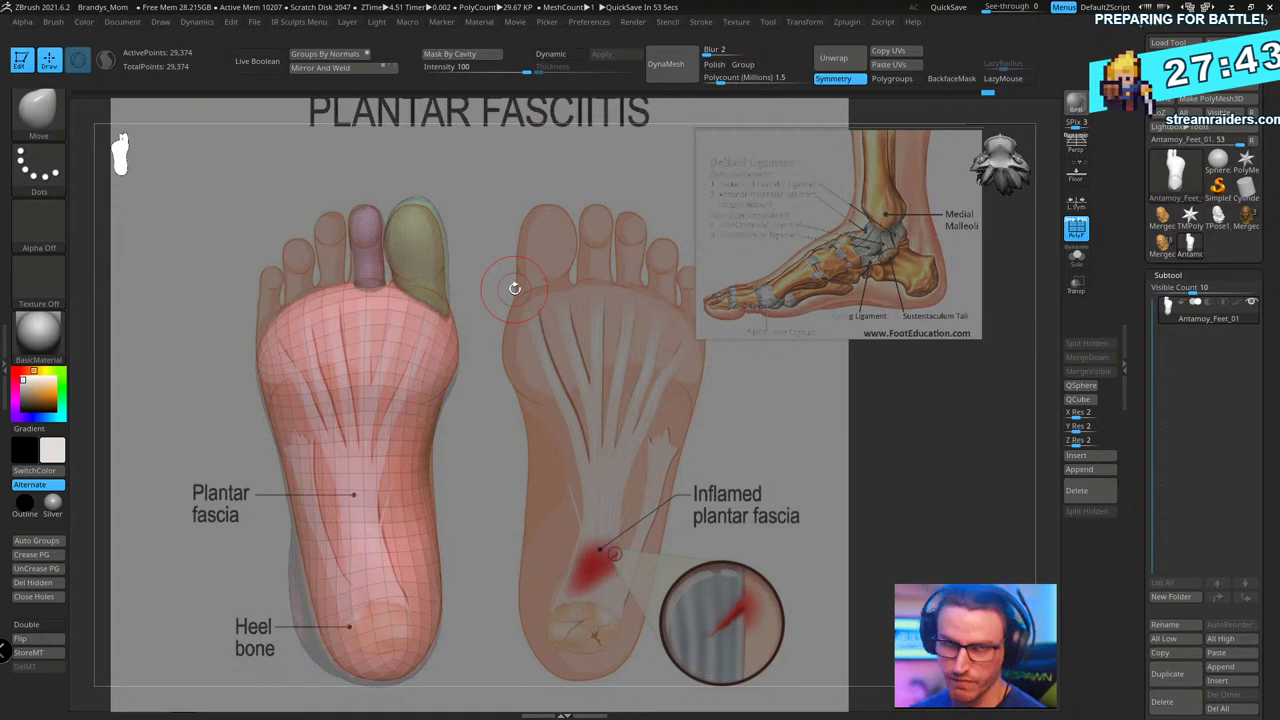
pyautogui.moveTo(498, 210); pyautogui.dragTo(518, 208)
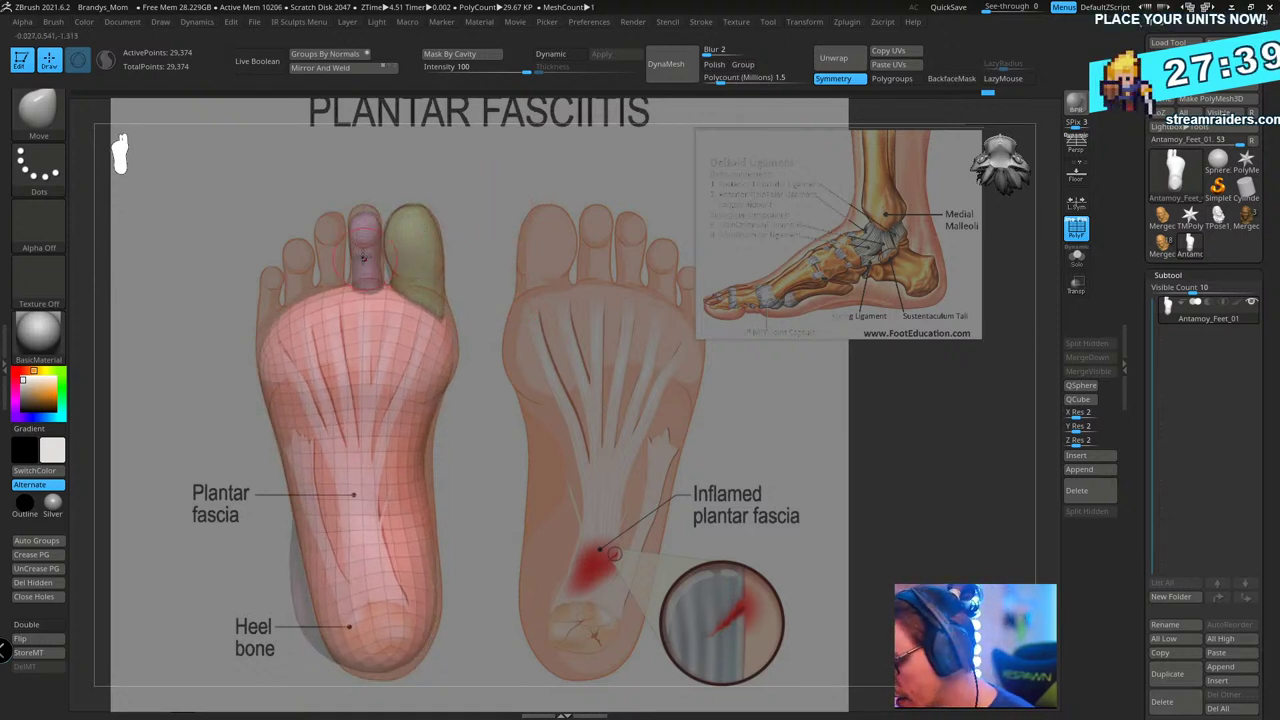
# - Undo the latest edits, then reposition and reshape the second toe to fit the chart's second toe
pyautogui.hotkey('ctrl', 'z')
pyautogui.hotkey('ctrl', 'z')
pyautogui.hotkey('ctrl', 'z')
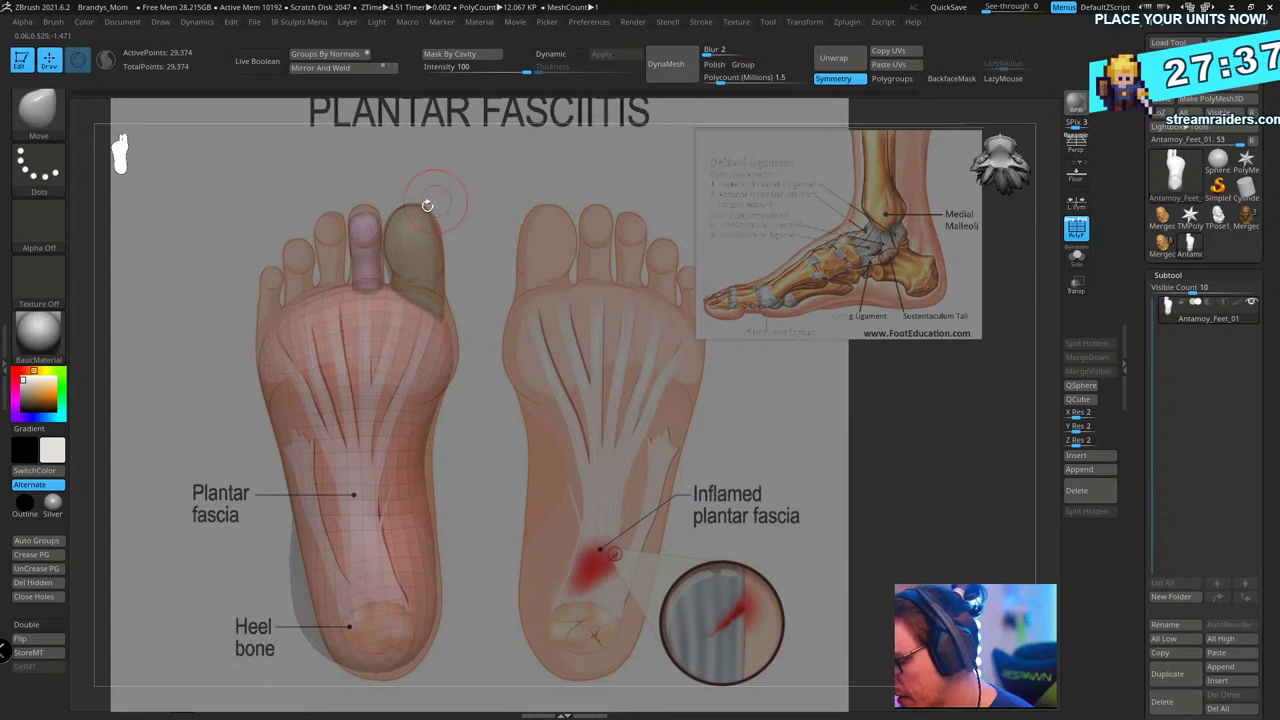
pyautogui.press('w')
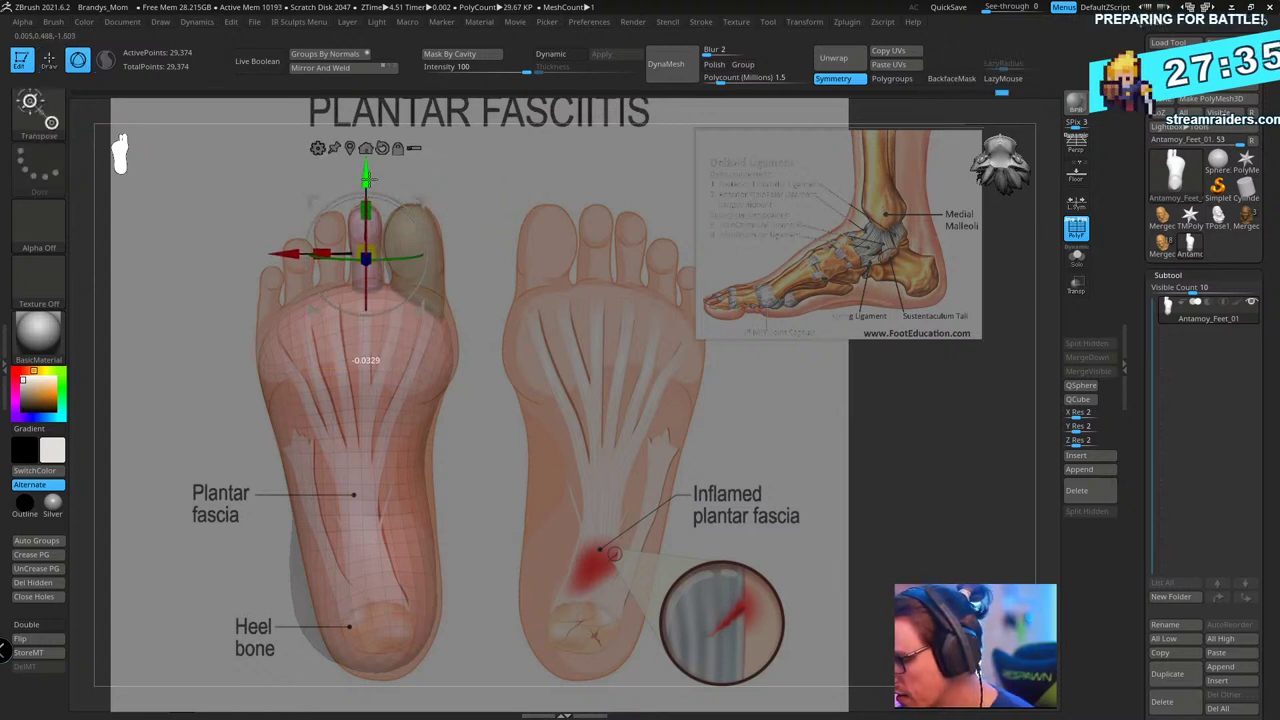
pyautogui.press('q')
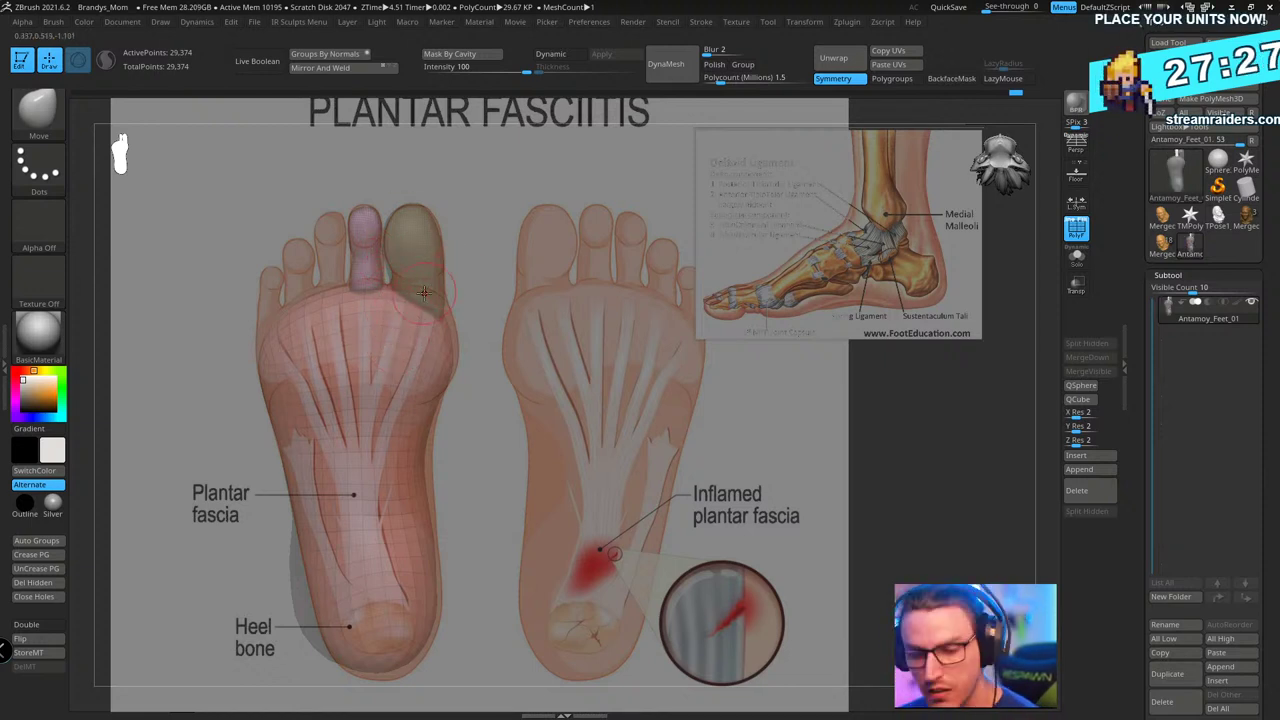
# - Duplicate the second toe and position the copy over the chart's third toe
pyautogui.press('w')
pyautogui.keyDown('ctrl'); pyautogui.moveTo(289, 258); pyautogui.dragTo(258, 276); pyautogui.keyUp('ctrl')
pyautogui.moveTo(337, 176); pyautogui.dragTo(337, 184)
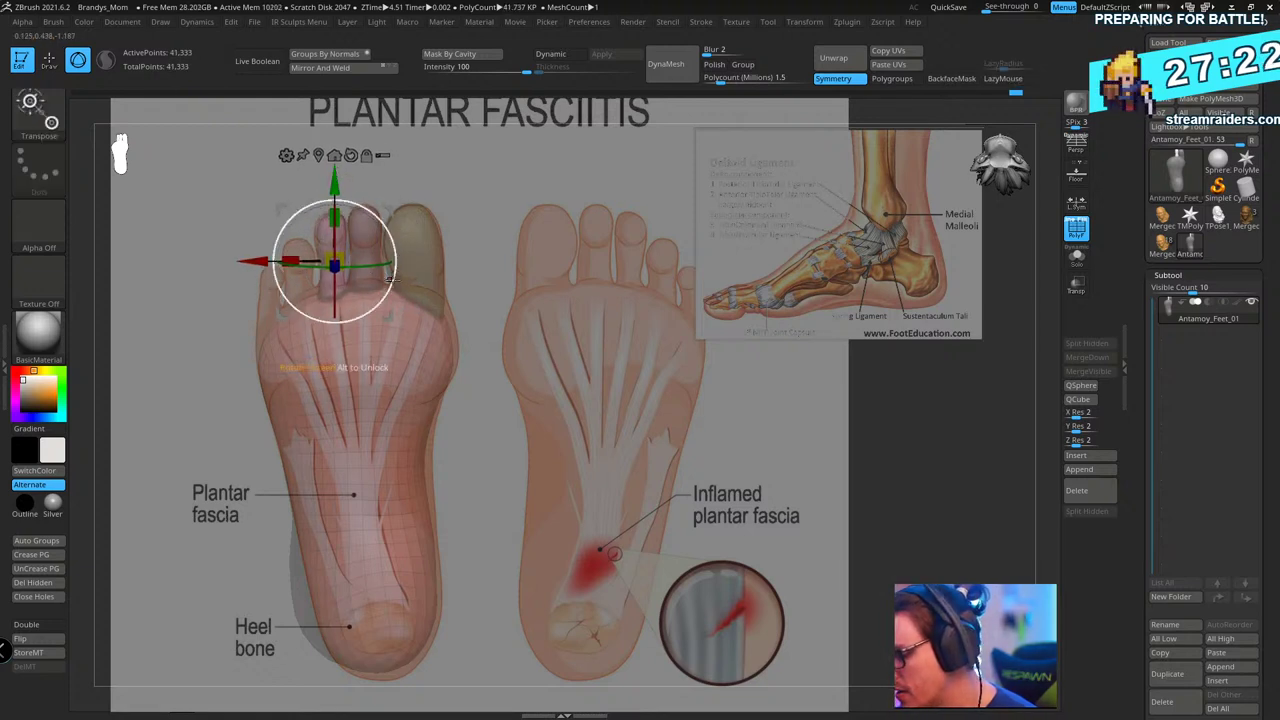
pyautogui.moveTo(392, 279); pyautogui.dragTo(385, 315)
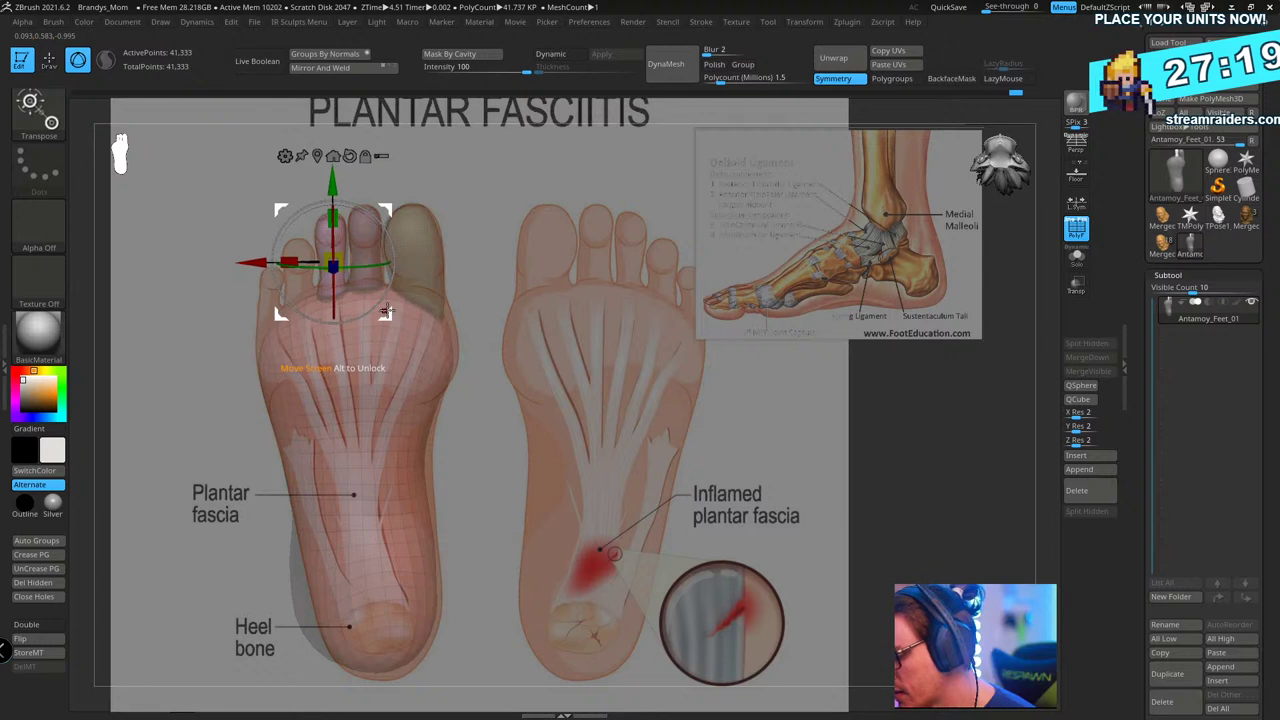
pyautogui.press('q')
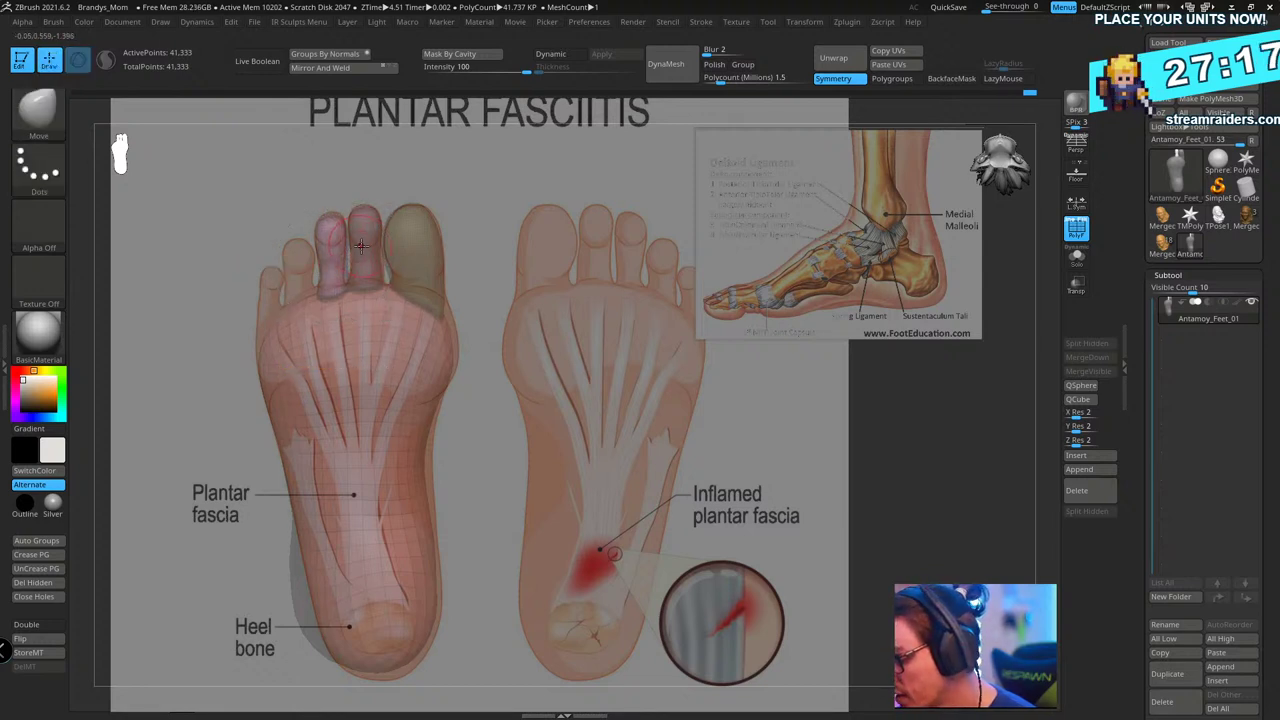
# - Resize the Move brush and reshape the third toe's outline to follow the sole chart
pyautogui.press('w')
pyautogui.press('q')
pyautogui.press('s')
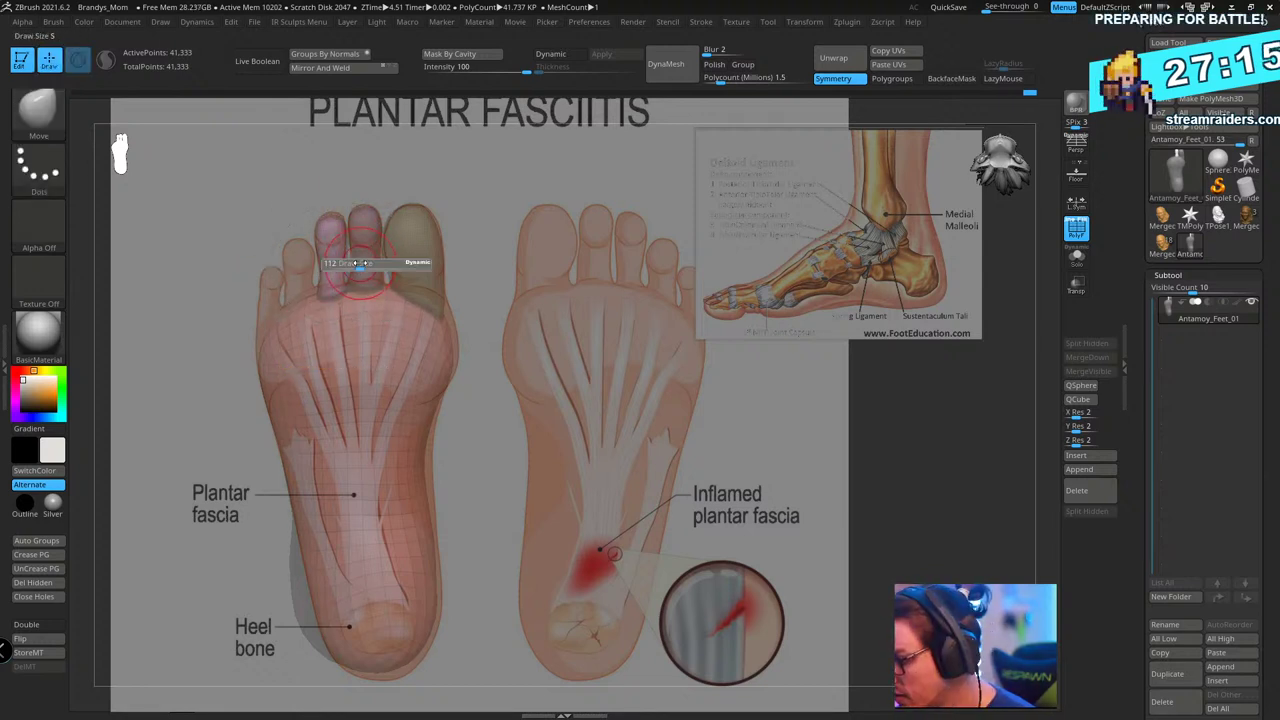
pyautogui.moveTo(357, 263); pyautogui.dragTo(343, 255)
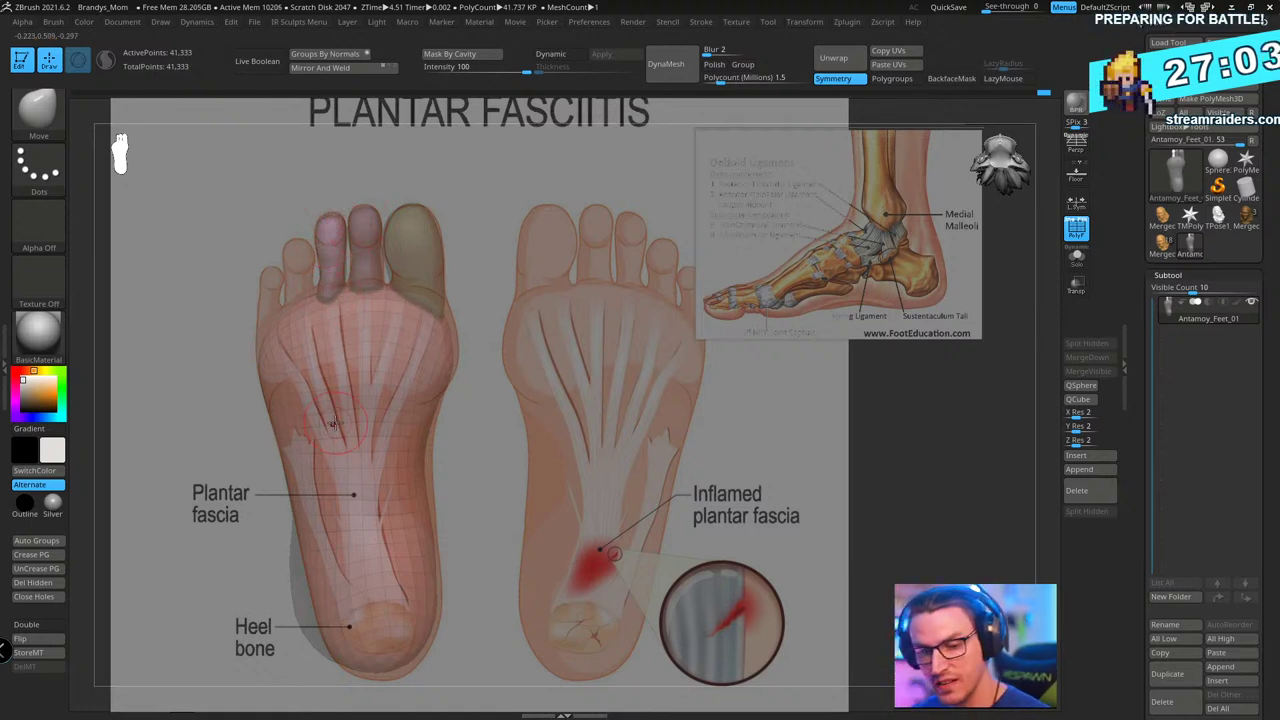
# - Duplicate the toe twice more and place the copies over the chart's fourth and little toes
pyautogui.press('w')
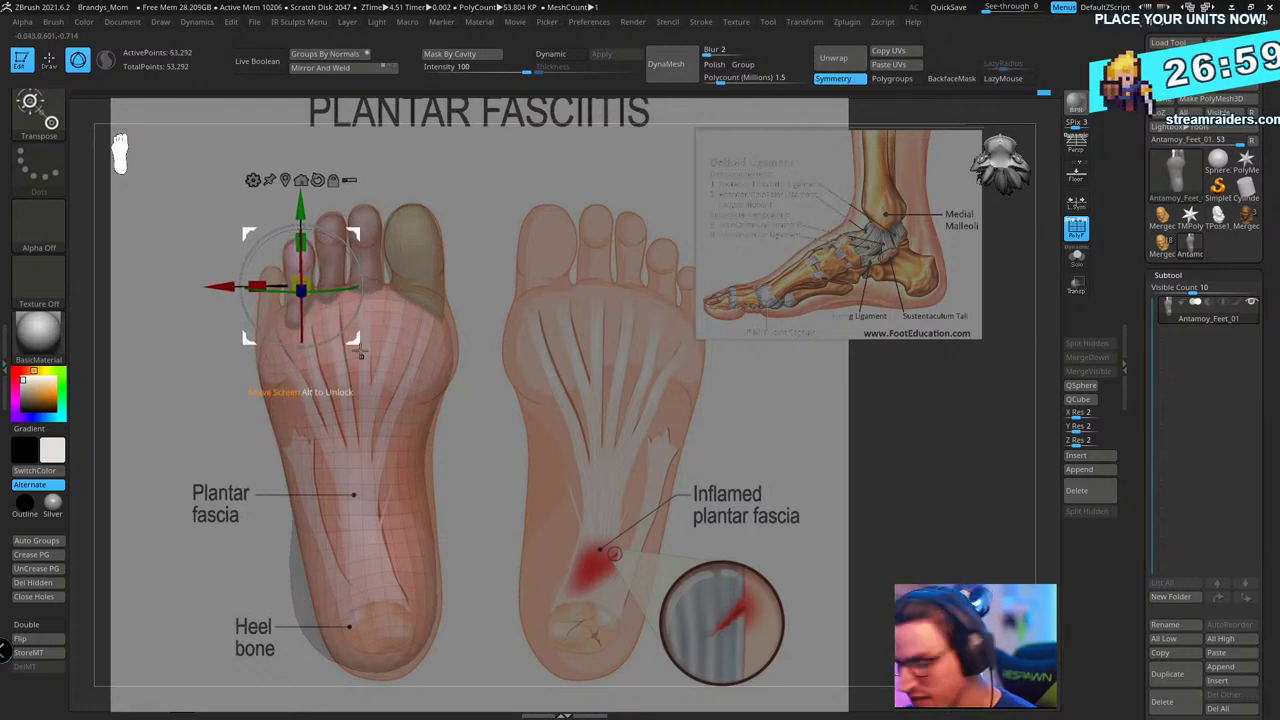
pyautogui.press('q')
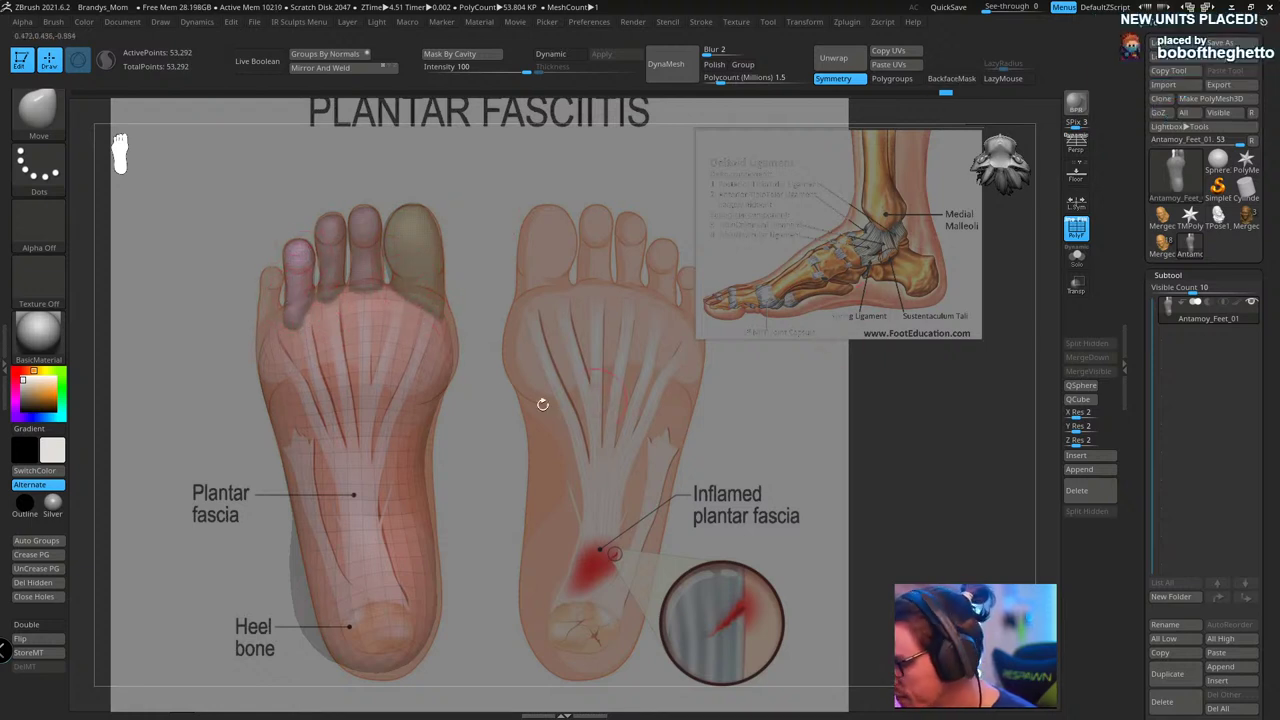
pyautogui.press('w')
pyautogui.keyDown('ctrl'); pyautogui.moveTo(356, 339); pyautogui.dragTo(333, 371); pyautogui.keyUp('ctrl')
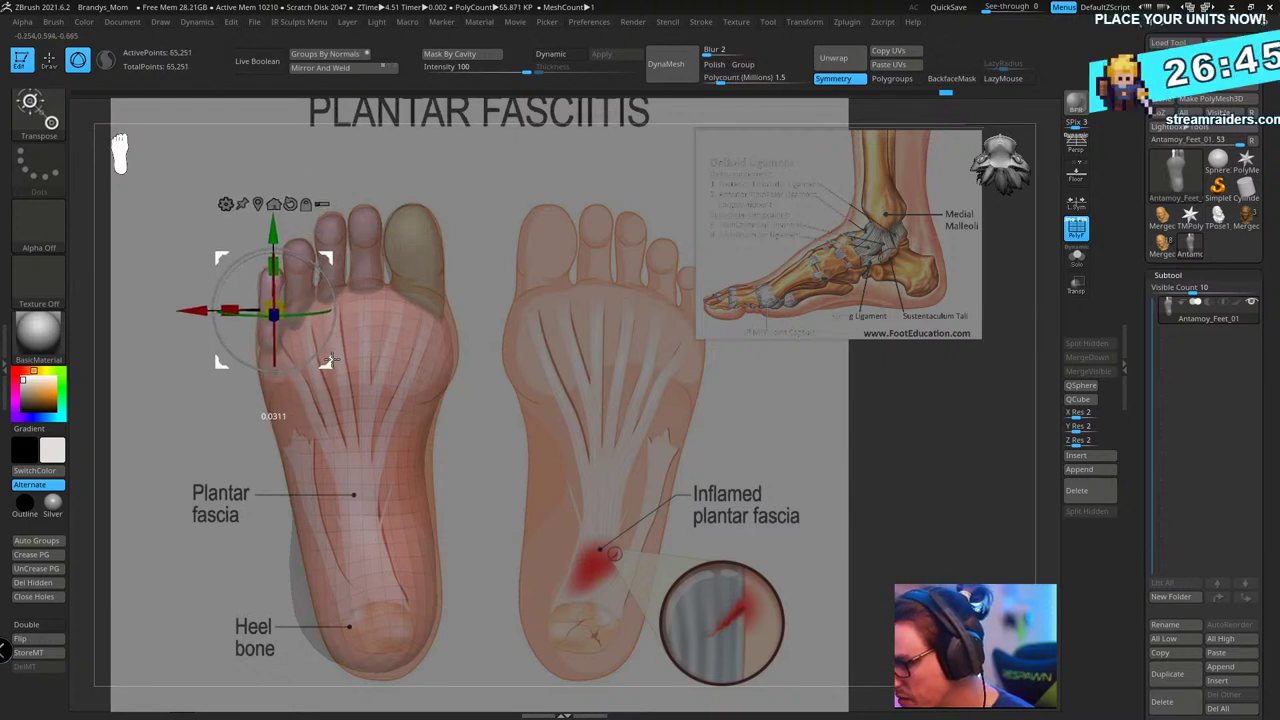
pyautogui.press('q')
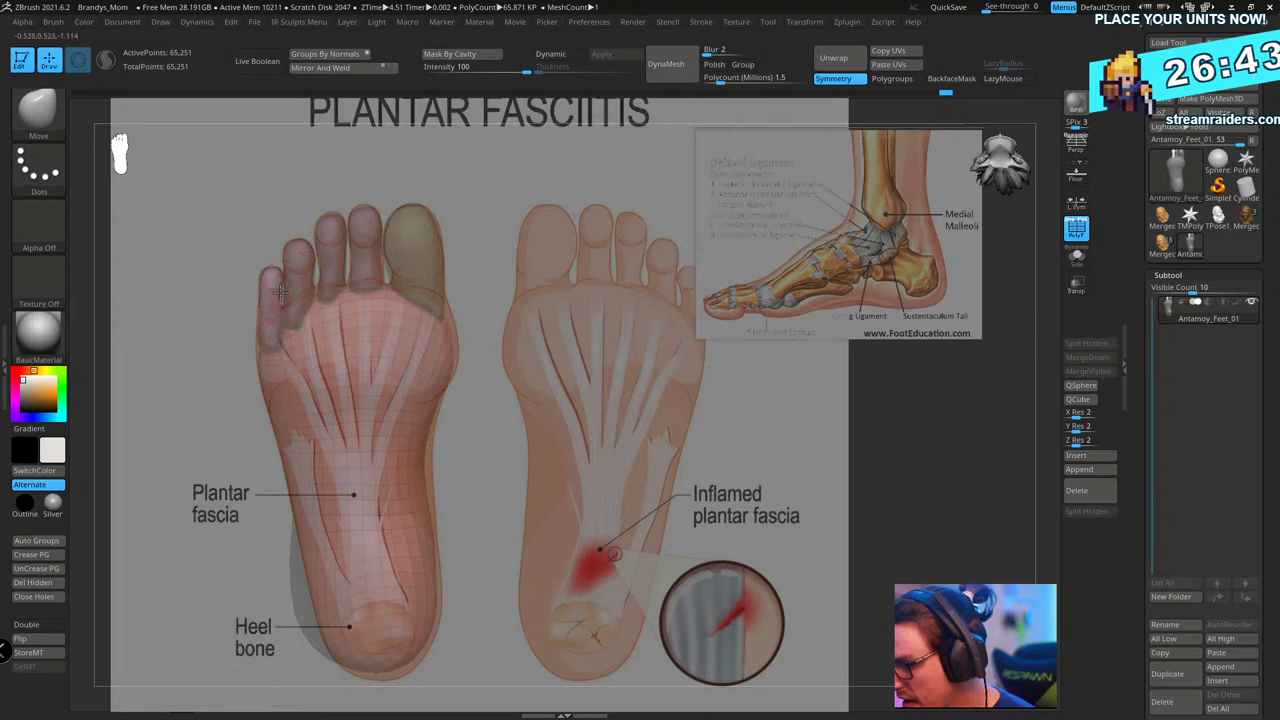
# - Scale the little toe down and reshape its outline with the Move brush to match the chart
pyautogui.moveTo(285, 283); pyautogui.dragTo(280, 286)
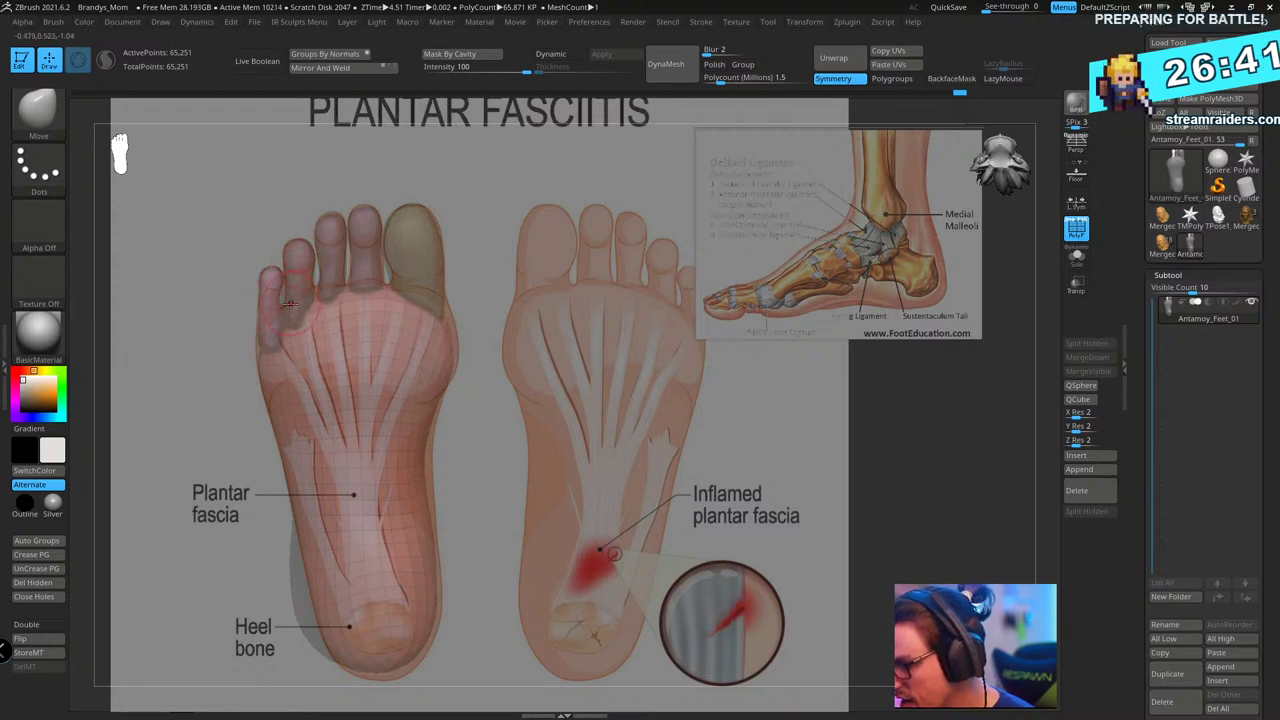
pyautogui.press('ctrl')
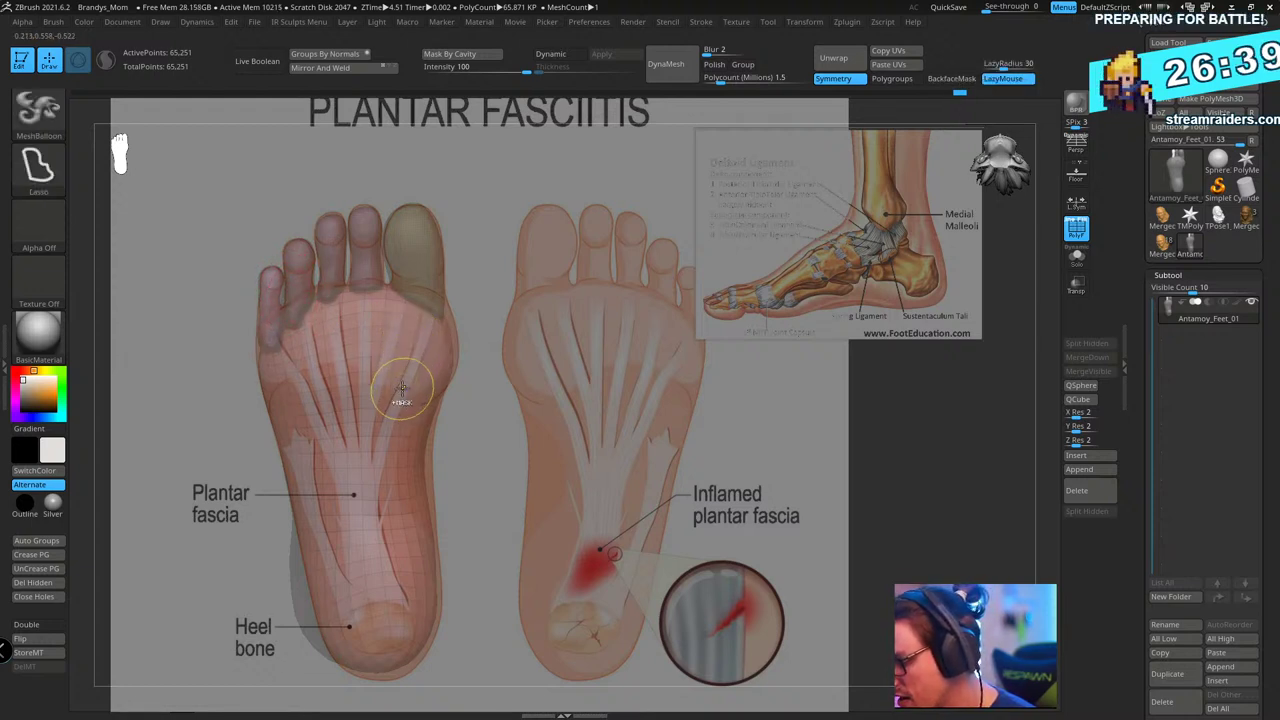
pyautogui.press('w')
pyautogui.moveTo(286, 300); pyautogui.dragTo(279, 311)
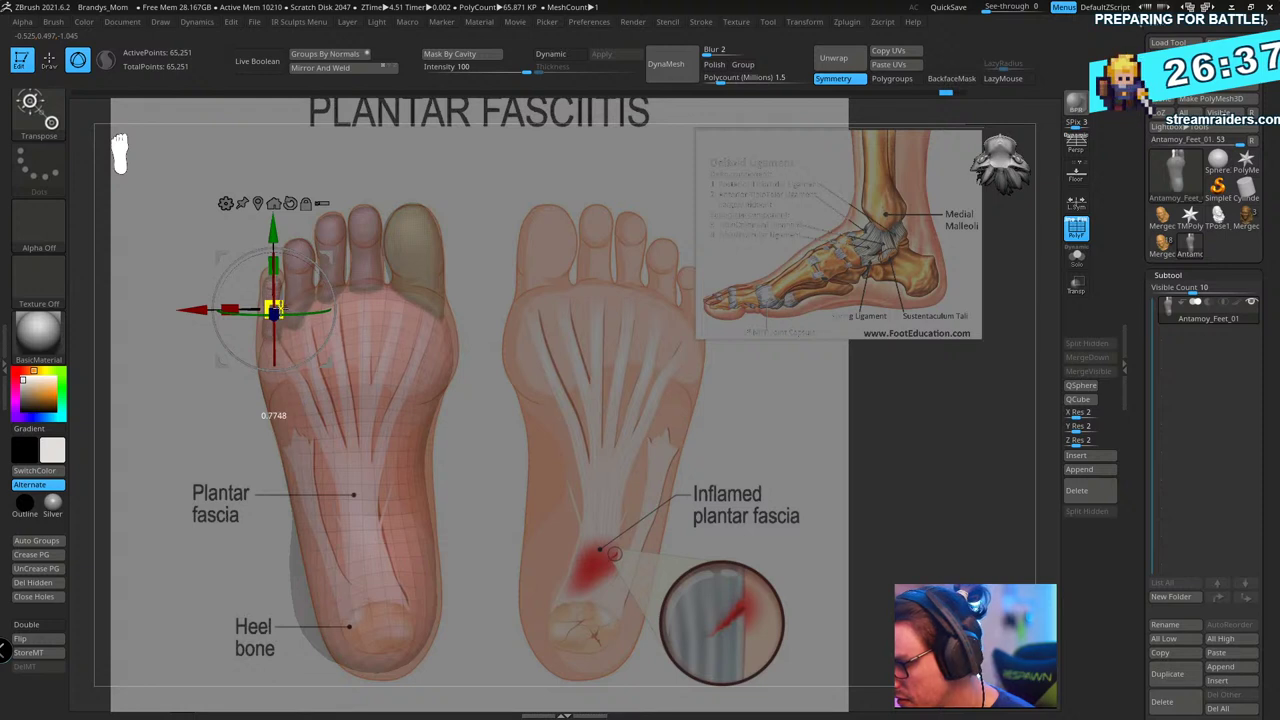
pyautogui.press('q')
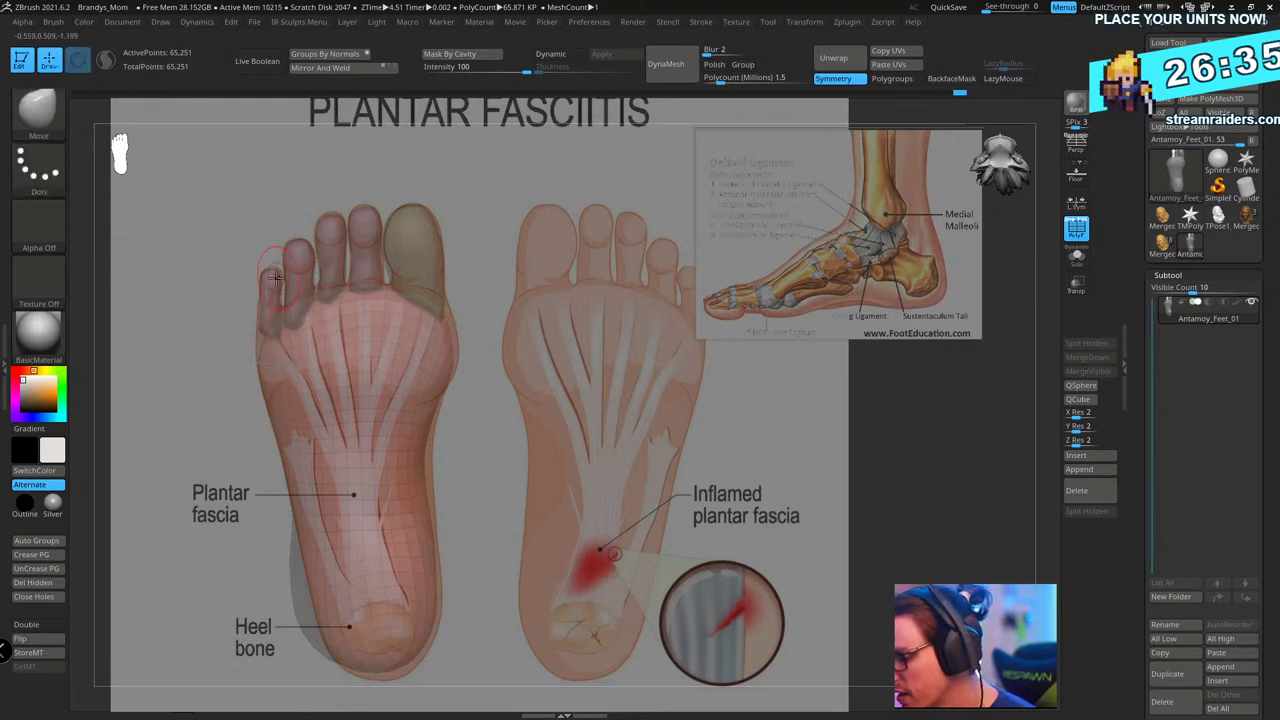
pyautogui.moveTo(276, 277); pyautogui.dragTo(277, 273)
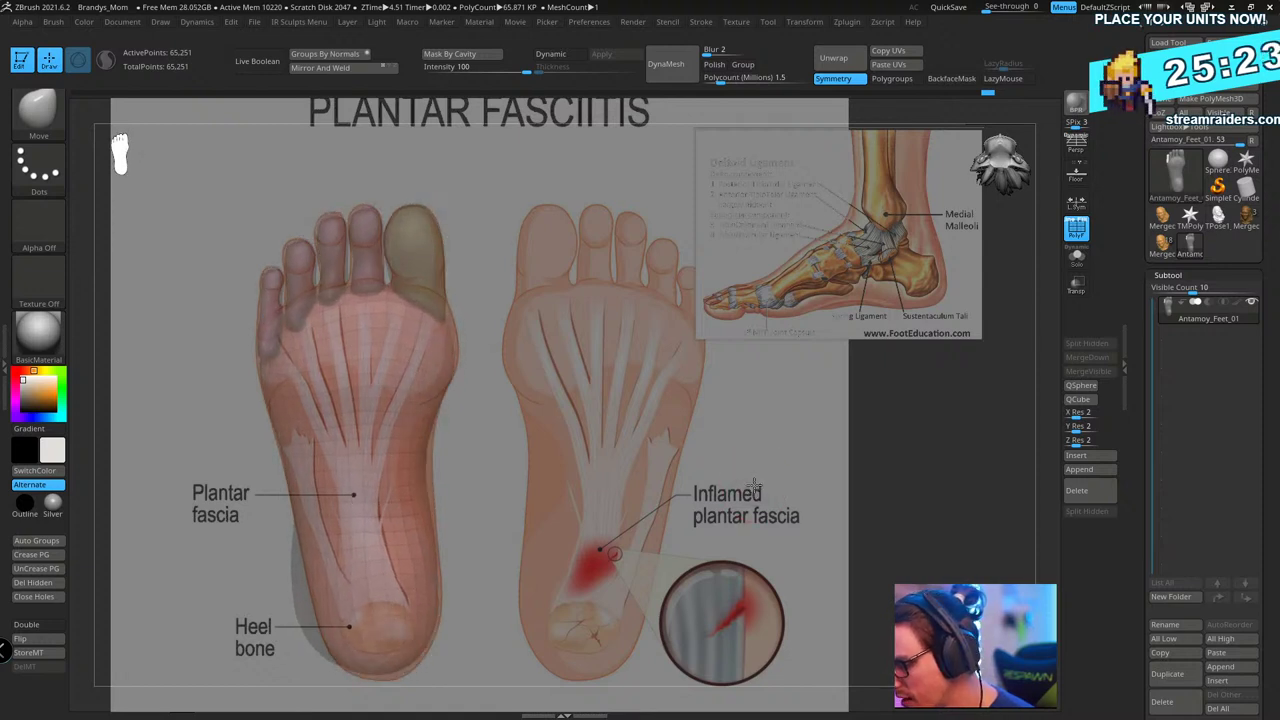
# - Mask the toes and adjust the foot body's side outline with the Move brush to follow the sole chart
pyautogui.keyDown('ctrl'); pyautogui.keyDown('shift'); pyautogui.click(445, 350); pyautogui.keyUp('shift'); pyautogui.keyUp('ctrl')
pyautogui.keyDown('ctrl'); pyautogui.keyDown('shift'); pyautogui.click(486, 263); pyautogui.keyUp('shift'); pyautogui.keyUp('ctrl')
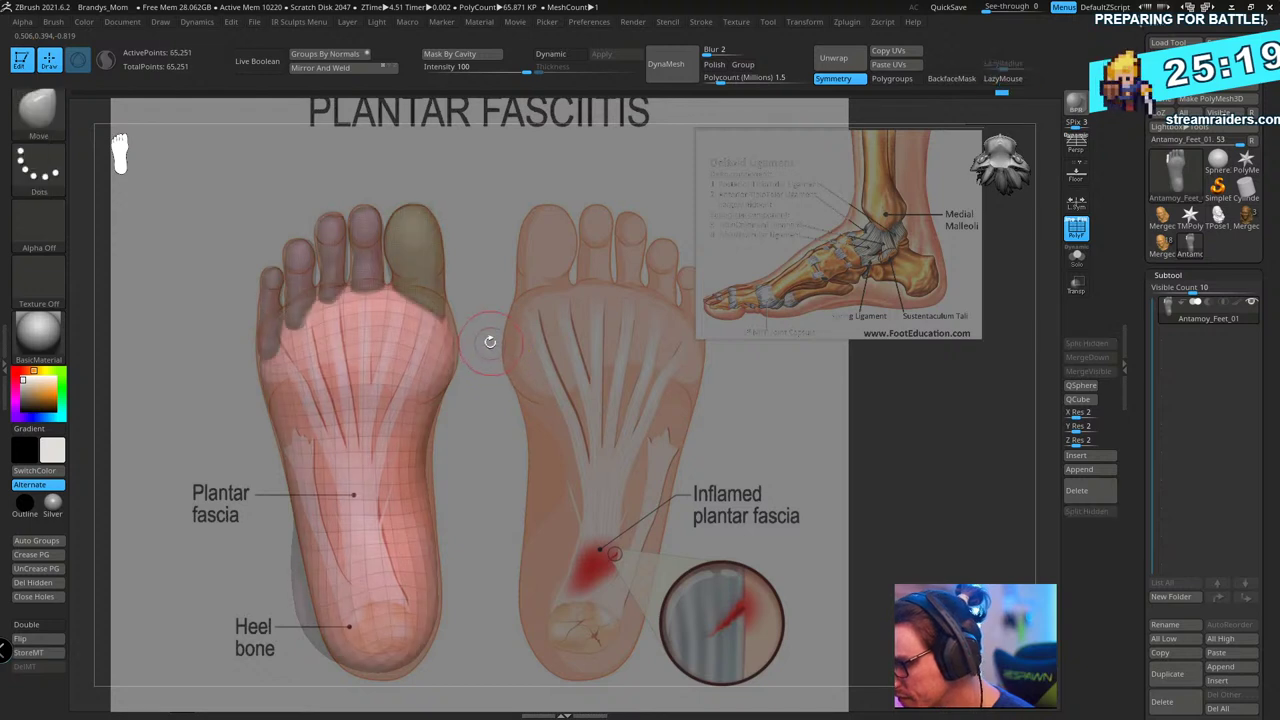
pyautogui.press('s')
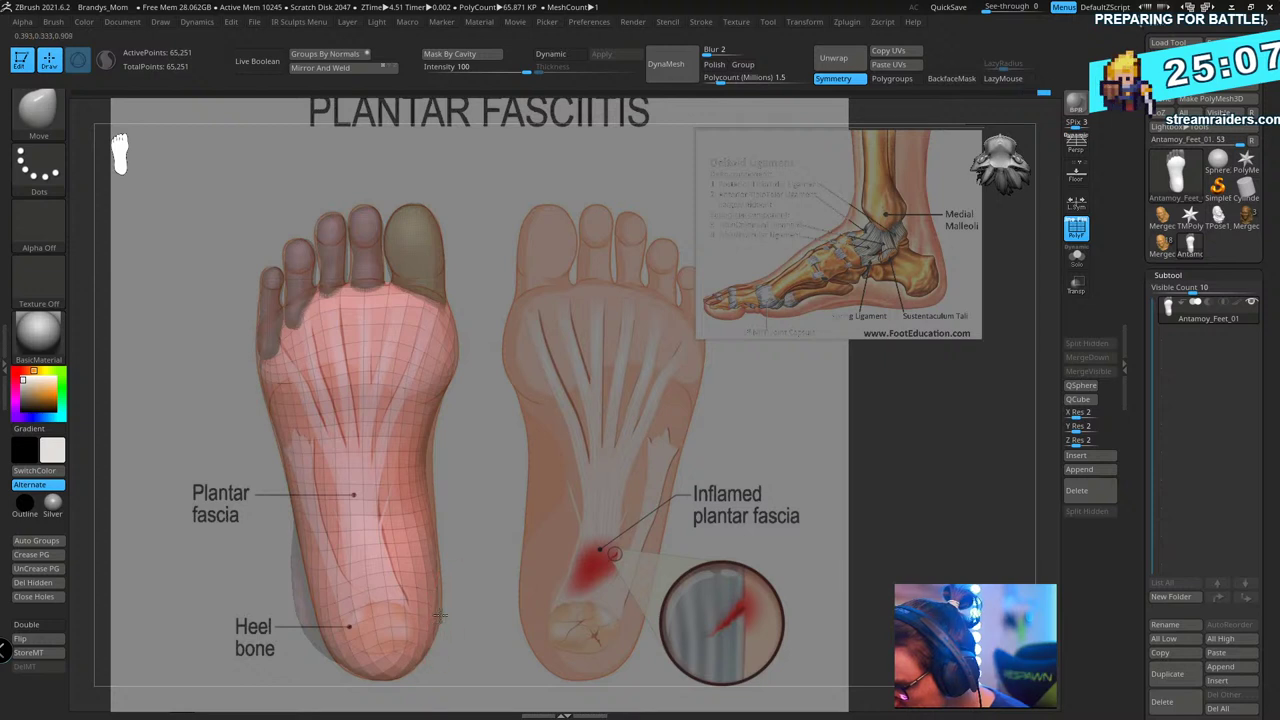
pyautogui.press('s')
pyautogui.moveTo(443, 411); pyautogui.dragTo(442, 407)
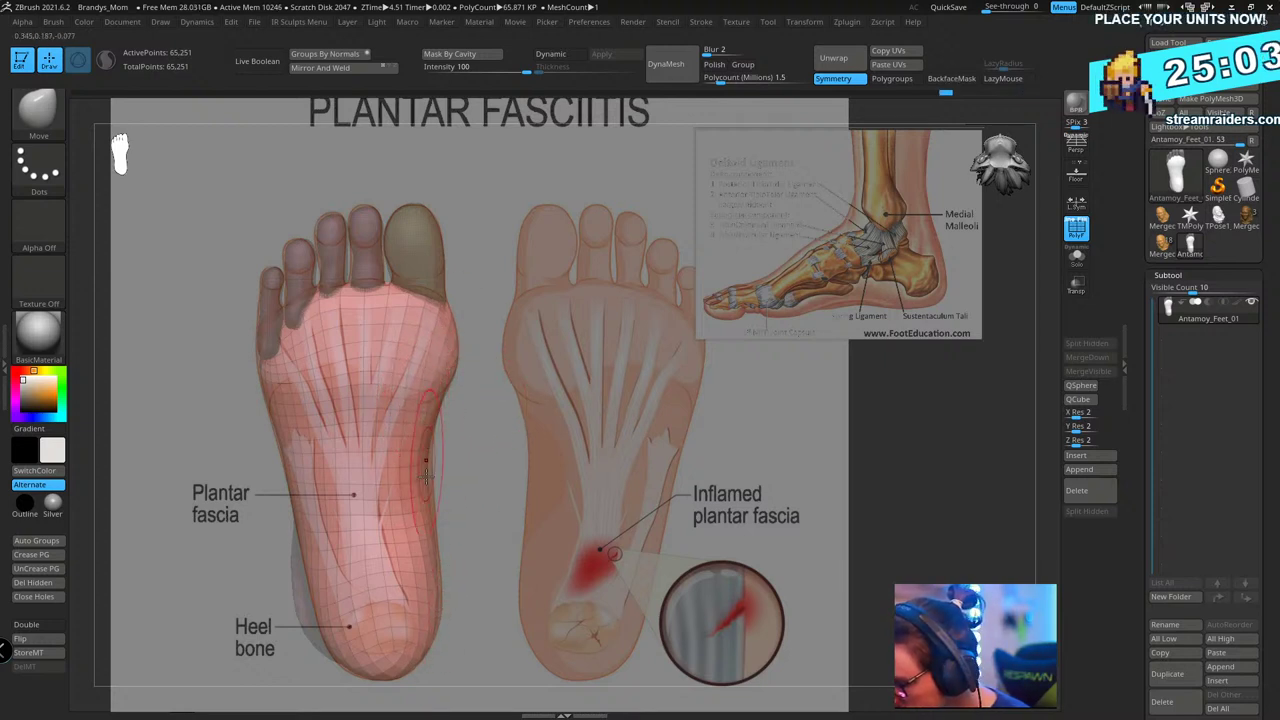
pyautogui.moveTo(435, 500); pyautogui.dragTo(431, 484)
# - Hide Spotlight and the polyframe, and mask all toes by isolating the foot body's polygroup and inverting its mask
pyautogui.hotkey('shift', 'z')
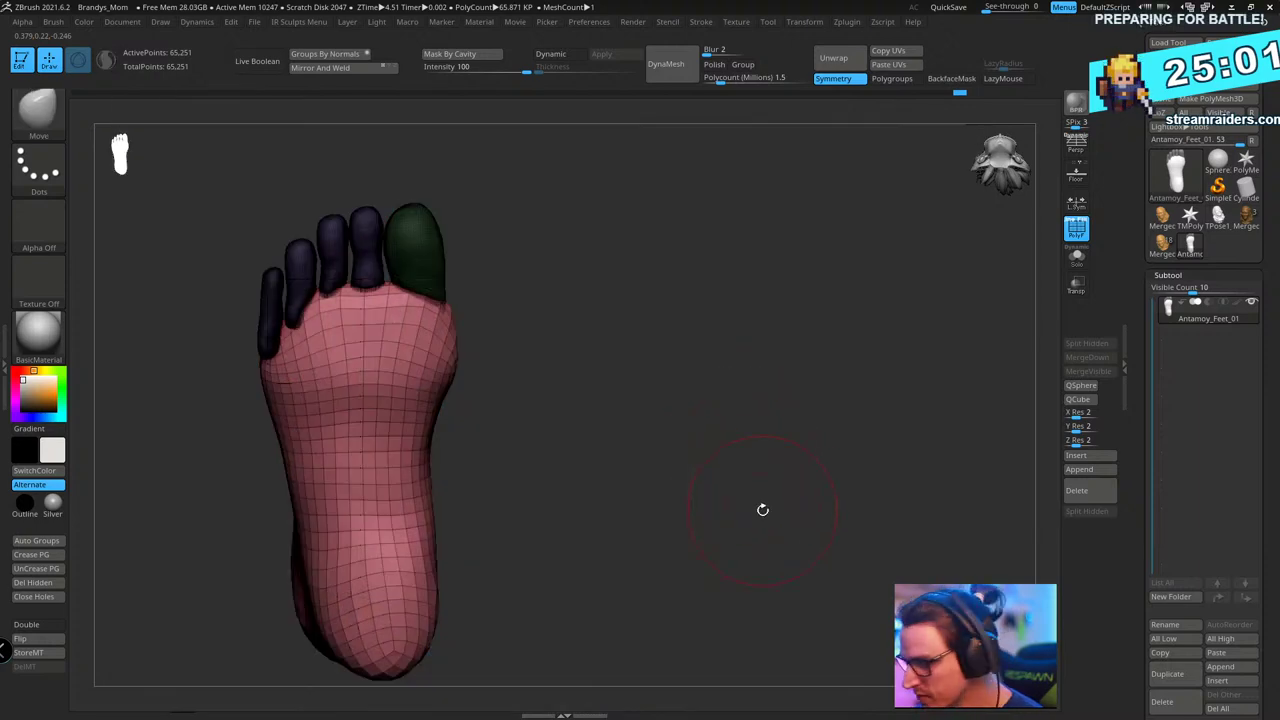
pyautogui.moveTo(762, 510); pyautogui.dragTo(763, 397)
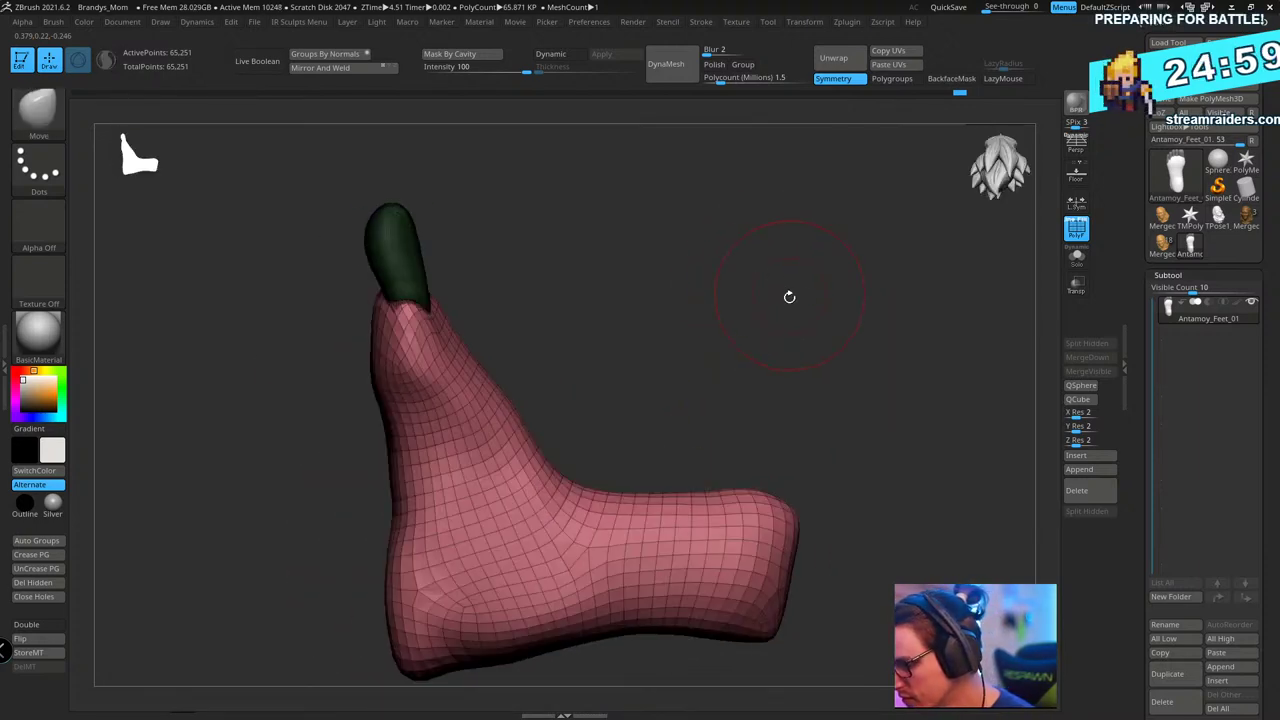
pyautogui.keyDown('ctrl'); pyautogui.moveTo(790, 299); pyautogui.dragTo(811, 349); pyautogui.keyUp('ctrl')
pyautogui.hotkey('shift', 'f')
pyautogui.keyDown('ctrl'); pyautogui.keyDown('shift'); pyautogui.click(443, 371); pyautogui.keyUp('shift'); pyautogui.keyUp('ctrl')
pyautogui.keyDown('ctrl'); pyautogui.click(665, 261); pyautogui.keyUp('ctrl')
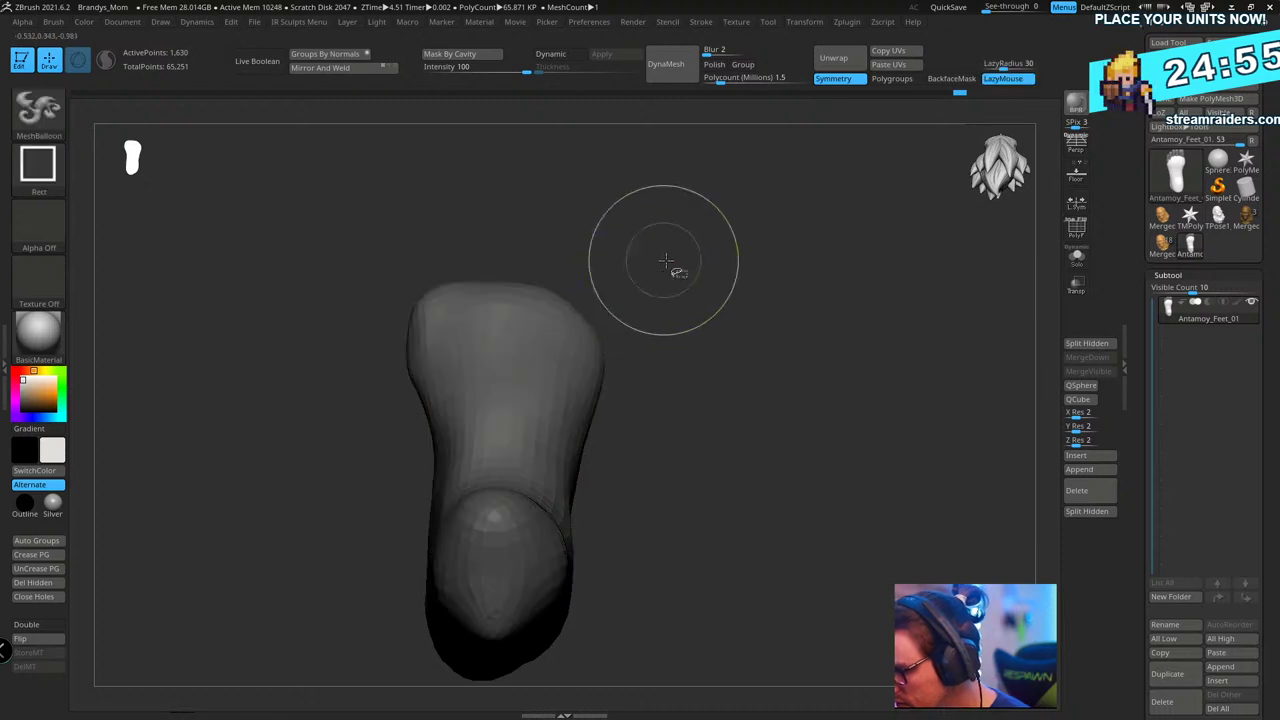
pyautogui.keyDown('ctrl'); pyautogui.keyDown('shift'); pyautogui.click(665, 261); pyautogui.keyUp('shift'); pyautogui.keyUp('ctrl')
pyautogui.keyDown('ctrl'); pyautogui.click(665, 261); pyautogui.keyUp('ctrl')
# - Reshape and smooth the foot body's inner edge and side surfaces with the Move and Smooth brushes
pyautogui.moveTo(413, 360); pyautogui.dragTo(423, 335)
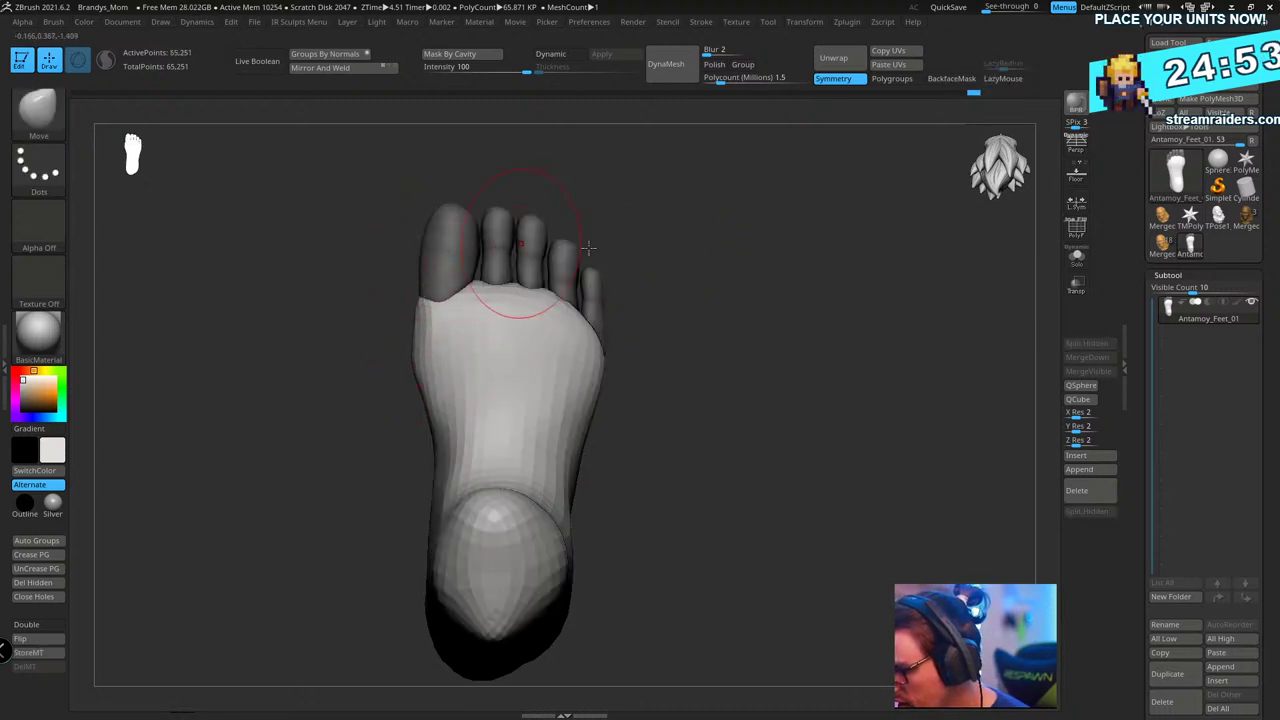
pyautogui.moveTo(588, 247)
pyautogui.mouseDown()
pyautogui.moveTo(763, 231)
pyautogui.moveTo(743, 263)
pyautogui.moveTo(491, 320)
pyautogui.mouseUp()
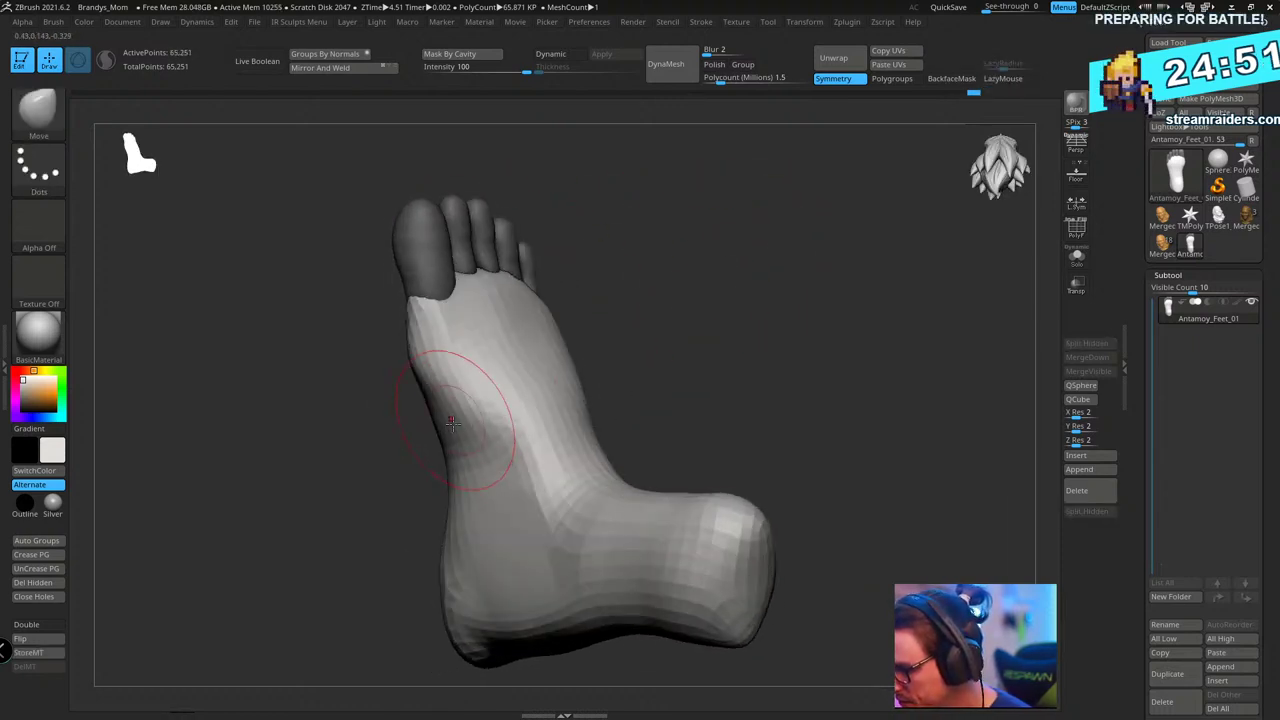
pyautogui.moveTo(775, 265)
pyautogui.mouseDown()
pyautogui.moveTo(629, 280)
pyautogui.moveTo(723, 274)
pyautogui.moveTo(660, 280)
pyautogui.mouseUp()
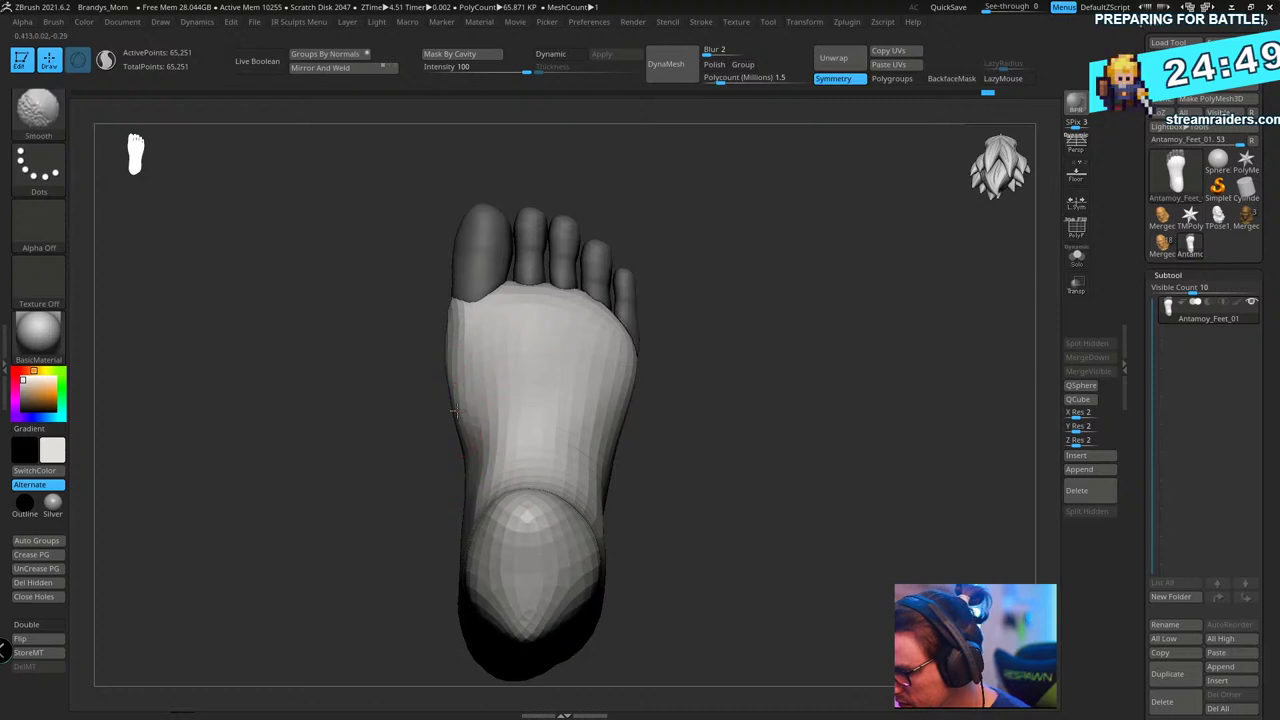
pyautogui.moveTo(429, 286); pyautogui.dragTo(711, 351)
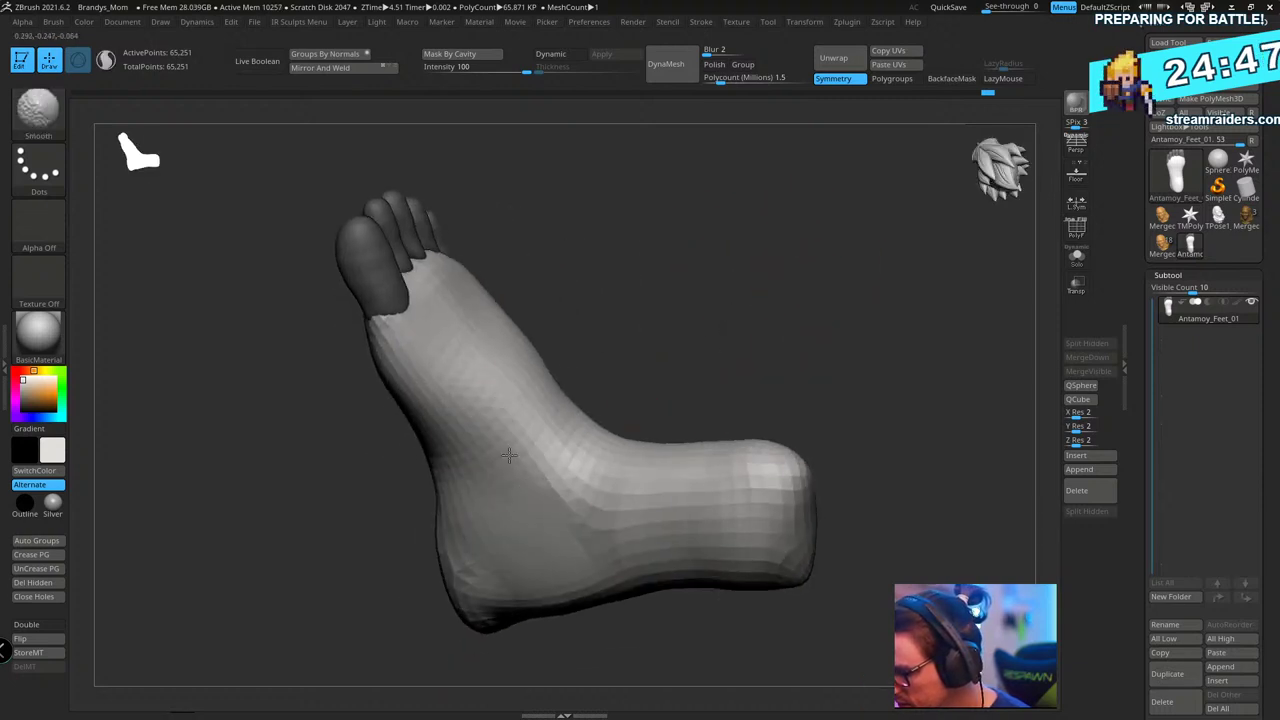
pyautogui.moveTo(509, 456)
pyautogui.mouseDown()
pyautogui.moveTo(734, 306)
pyautogui.moveTo(837, 363)
pyautogui.moveTo(827, 389)
pyautogui.moveTo(765, 384)
pyautogui.moveTo(497, 455)
pyautogui.moveTo(474, 443)
pyautogui.mouseUp()
pyautogui.moveTo(650, 295)
pyautogui.mouseDown()
pyautogui.moveTo(717, 271)
pyautogui.moveTo(700, 348)
pyautogui.mouseUp()
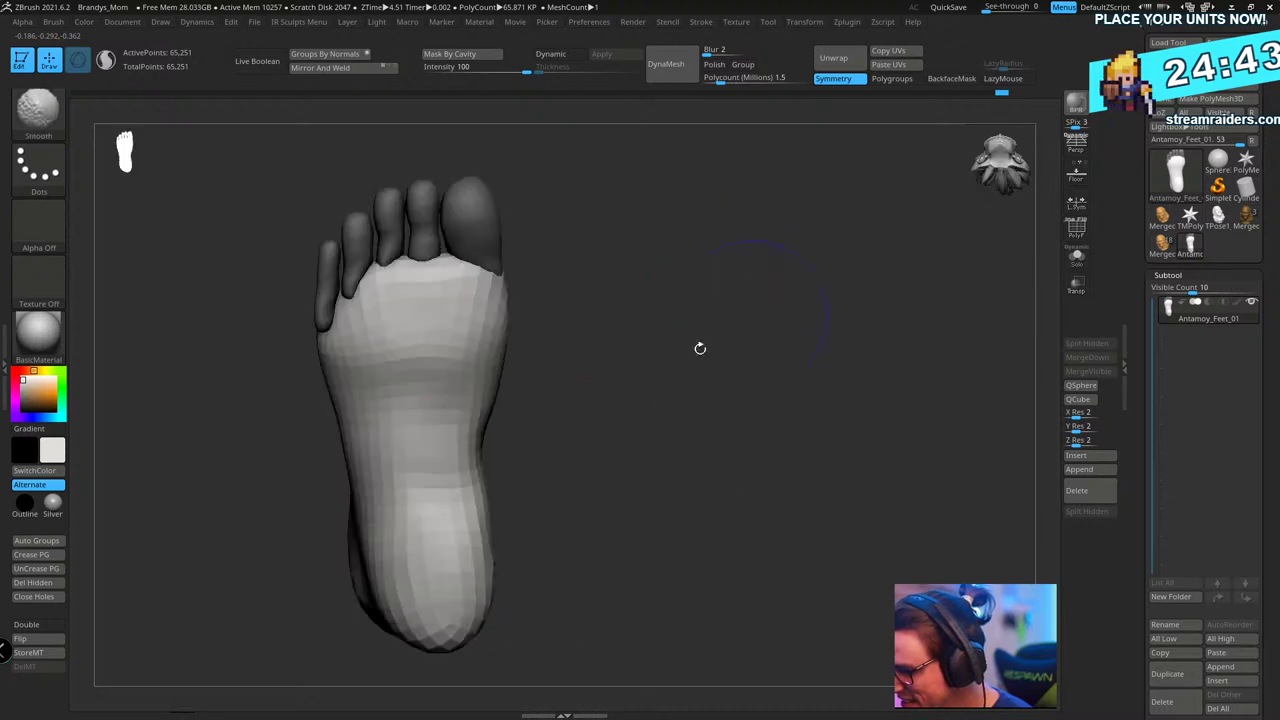
pyautogui.moveTo(628, 393); pyautogui.dragTo(630, 442)
pyautogui.moveTo(814, 385); pyautogui.dragTo(820, 369)
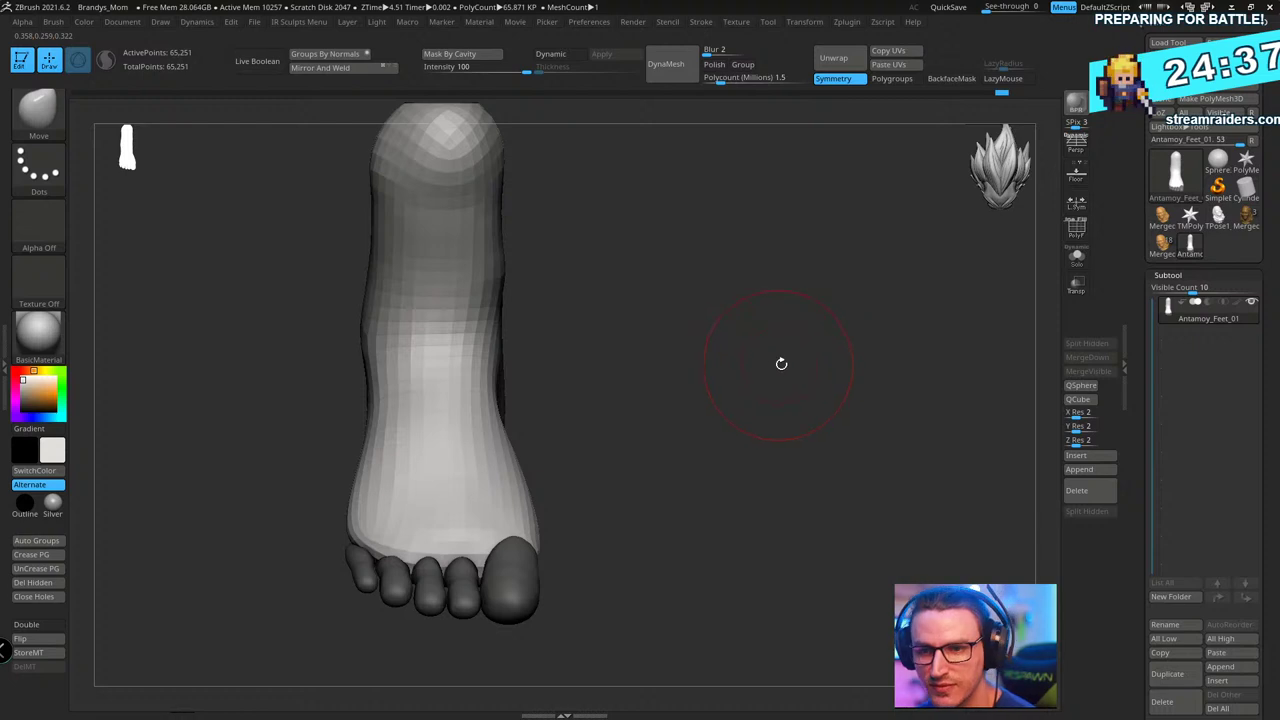
pyautogui.moveTo(780, 363); pyautogui.dragTo(466, 423)
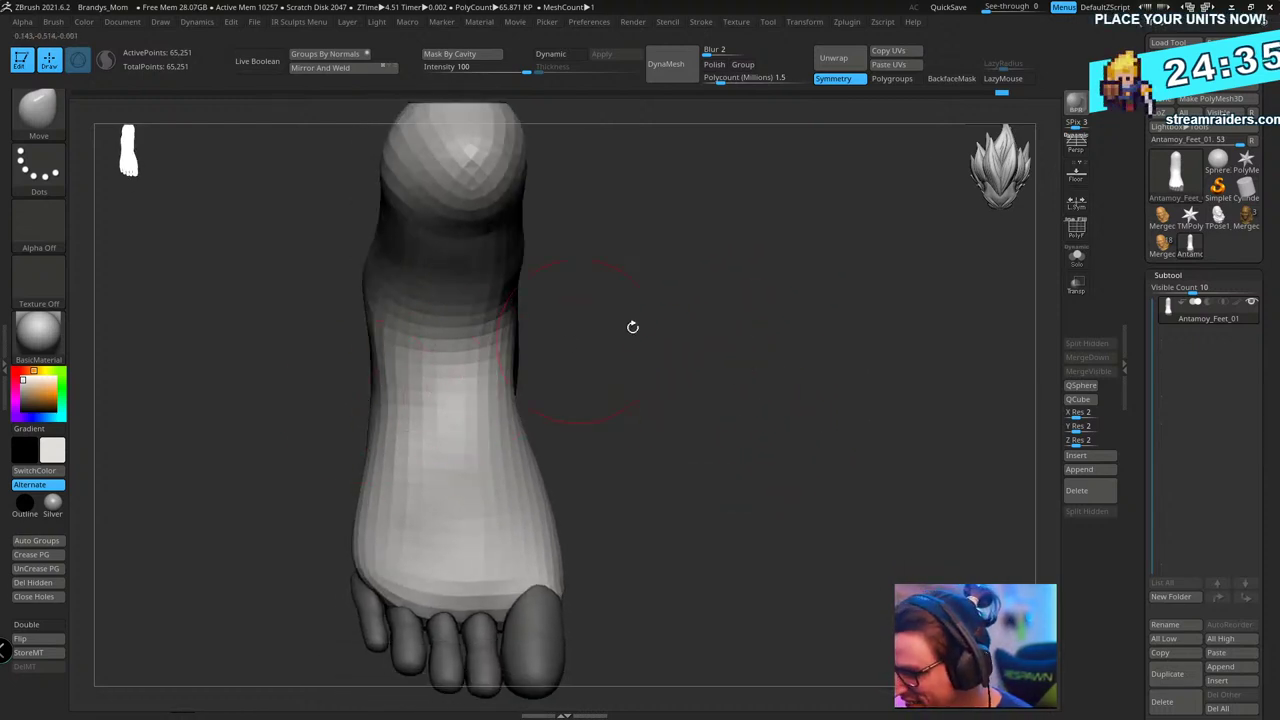
pyautogui.moveTo(631, 326); pyautogui.dragTo(386, 430)
pyautogui.moveTo(396, 508)
pyautogui.mouseDown()
pyautogui.moveTo(718, 338)
pyautogui.moveTo(703, 289)
pyautogui.moveTo(450, 510)
pyautogui.moveTo(500, 476)
pyautogui.moveTo(626, 440)
pyautogui.moveTo(748, 455)
pyautogui.moveTo(823, 400)
pyautogui.moveTo(697, 383)
pyautogui.mouseUp()
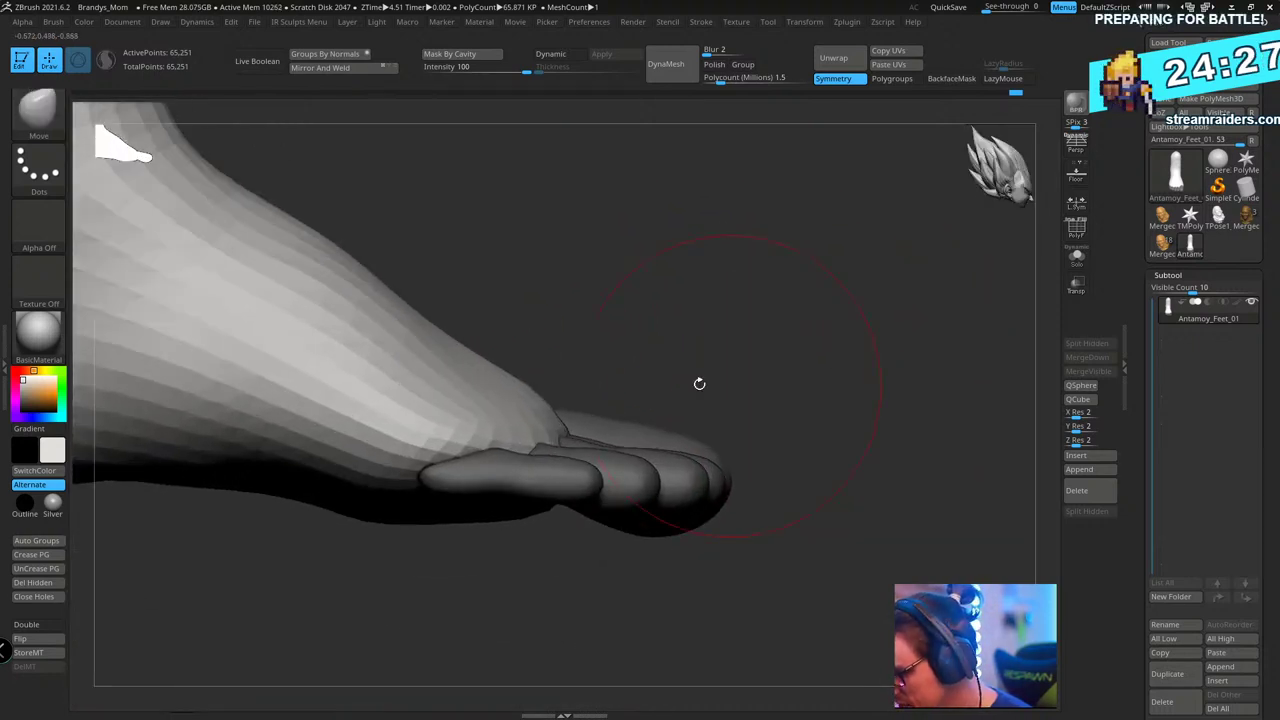
# - Unmask the toes, regroup the foot with Auto Groups, and mask everything except the little toe
pyautogui.keyDown('ctrl'); pyautogui.keyDown('shift'); pyautogui.click(522, 486); pyautogui.keyUp('shift'); pyautogui.keyUp('ctrl')
pyautogui.keyDown('ctrl'); pyautogui.keyDown('shift'); pyautogui.click(830, 310); pyautogui.keyUp('shift'); pyautogui.keyUp('ctrl')
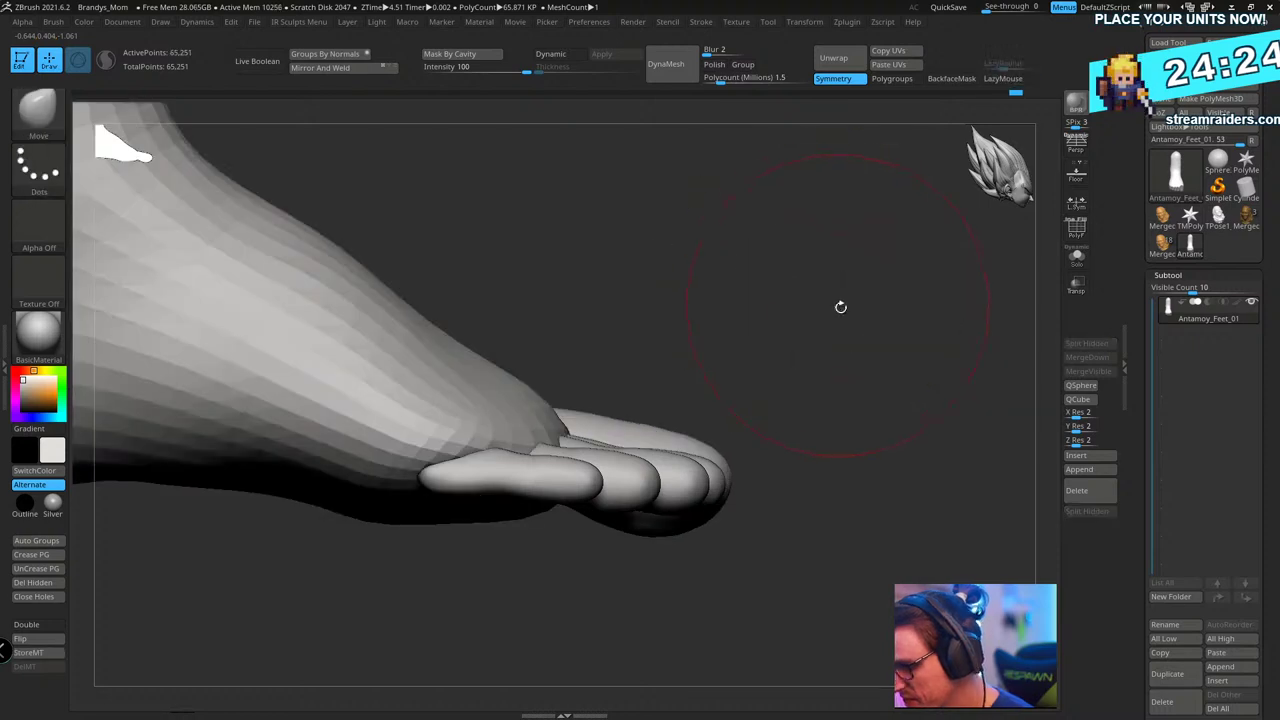
pyautogui.hotkey('shift', 'f')
pyautogui.press('space')
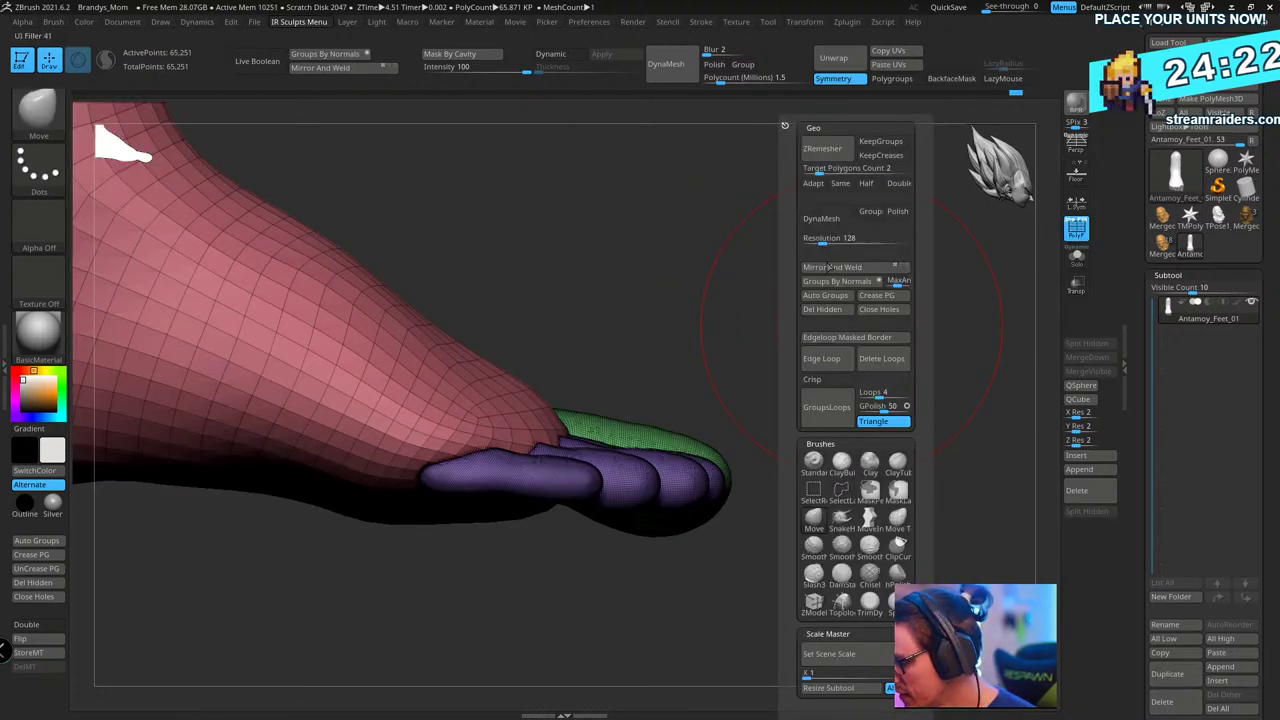
pyautogui.click(828, 298)
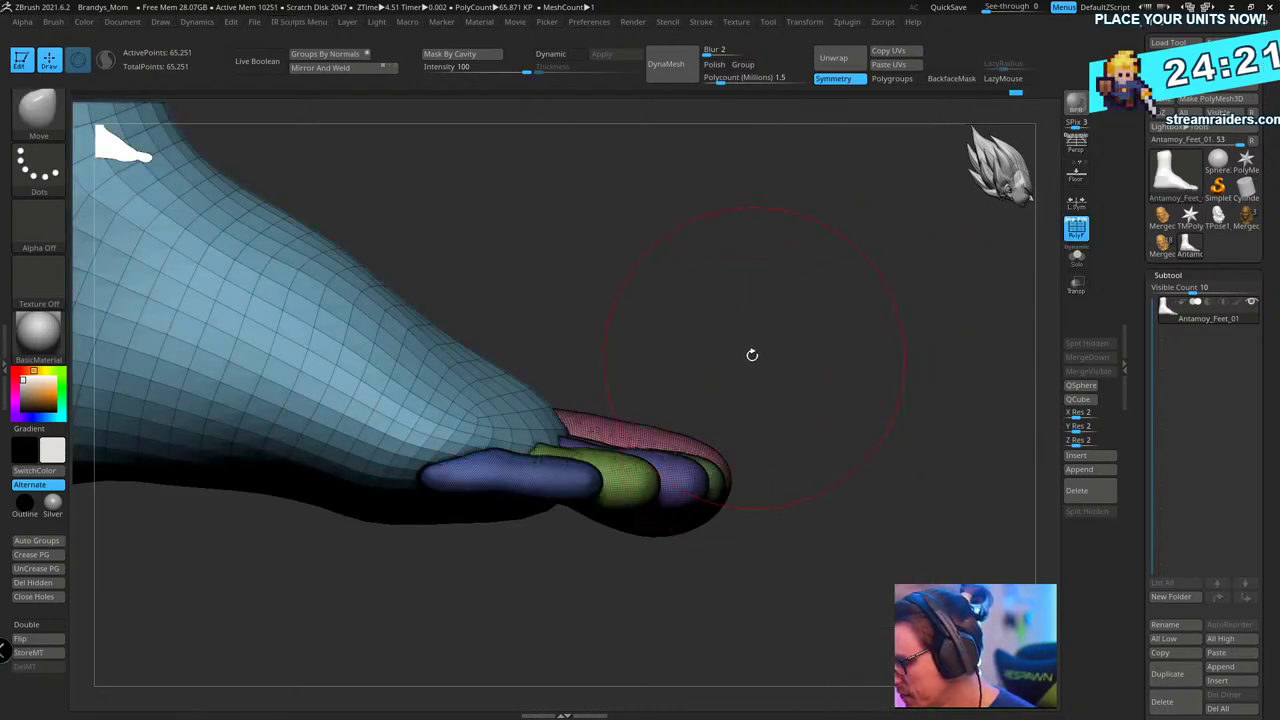
pyautogui.keyDown('ctrl'); pyautogui.keyDown('shift'); pyautogui.click(840, 329); pyautogui.keyUp('shift'); pyautogui.keyUp('ctrl')
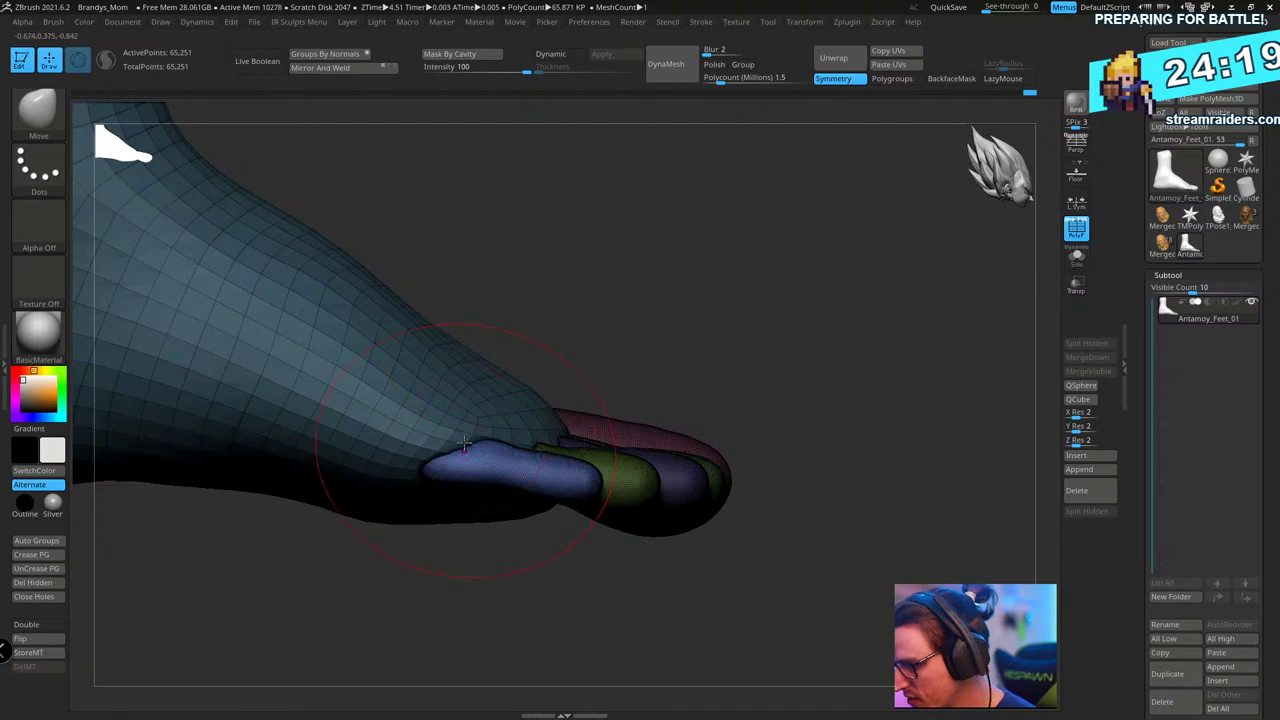
# - Clear the mask from the whole foot and adjust the brush size for work on the toes
pyautogui.moveTo(730, 350); pyautogui.dragTo(727, 255)
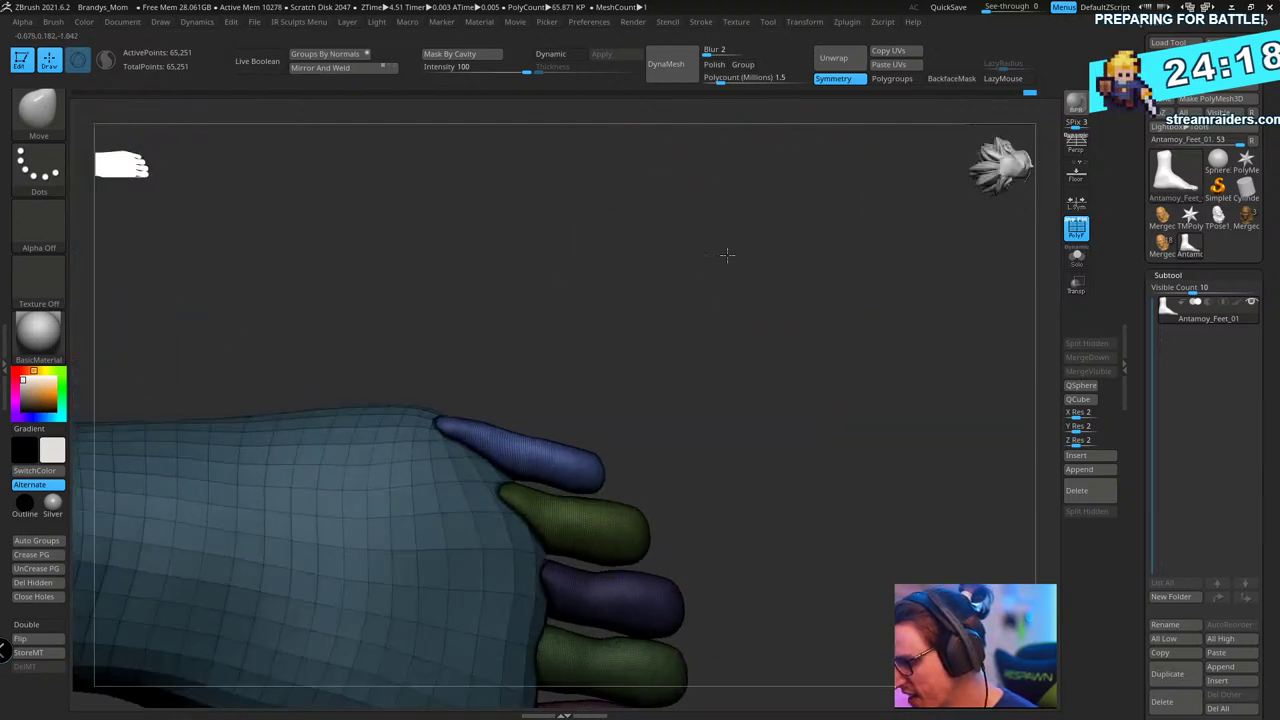
pyautogui.keyDown('ctrl'); pyautogui.click(686, 310); pyautogui.keyUp('ctrl')
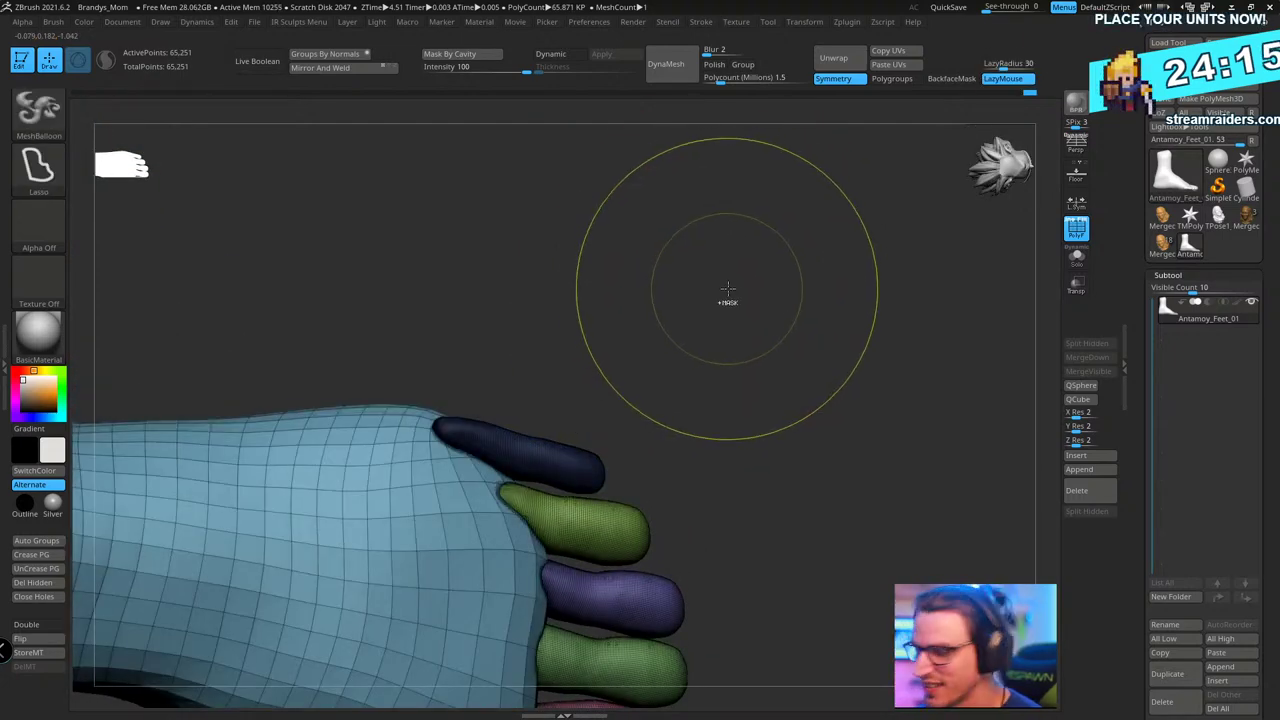
pyautogui.keyDown('ctrl'); pyautogui.click(726, 220); pyautogui.keyUp('ctrl')
pyautogui.press('s')
pyautogui.moveTo(711, 279)
pyautogui.mouseDown()
pyautogui.moveTo(696, 281)
pyautogui.moveTo(700, 360)
pyautogui.moveTo(775, 405)
pyautogui.moveTo(491, 531)
pyautogui.moveTo(465, 512)
pyautogui.moveTo(794, 466)
pyautogui.moveTo(774, 271)
pyautogui.moveTo(566, 380)
pyautogui.mouseUp()
pyautogui.moveTo(488, 502)
pyautogui.mouseDown()
pyautogui.moveTo(694, 394)
pyautogui.moveTo(651, 491)
pyautogui.moveTo(763, 429)
pyautogui.moveTo(703, 472)
pyautogui.moveTo(700, 443)
pyautogui.moveTo(789, 386)
pyautogui.moveTo(814, 386)
pyautogui.moveTo(828, 333)
pyautogui.moveTo(800, 286)
pyautogui.moveTo(874, 300)
pyautogui.moveTo(846, 271)
pyautogui.moveTo(834, 281)
pyautogui.mouseUp()
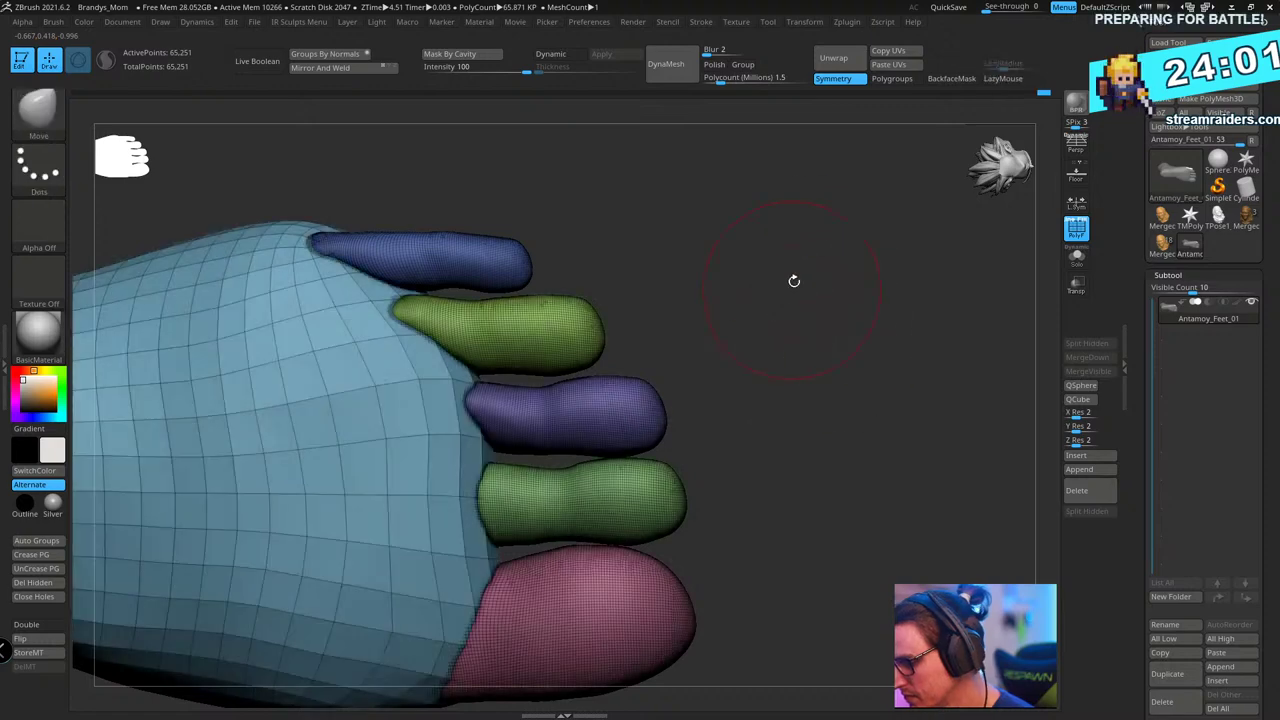
# - Inflate the tips of the little toe and its neighbouring toes slightly with the Inflat brush
pyautogui.press('b')
pyautogui.press('i')
pyautogui.press('n')
pyautogui.moveTo(500, 261); pyautogui.dragTo(507, 260)
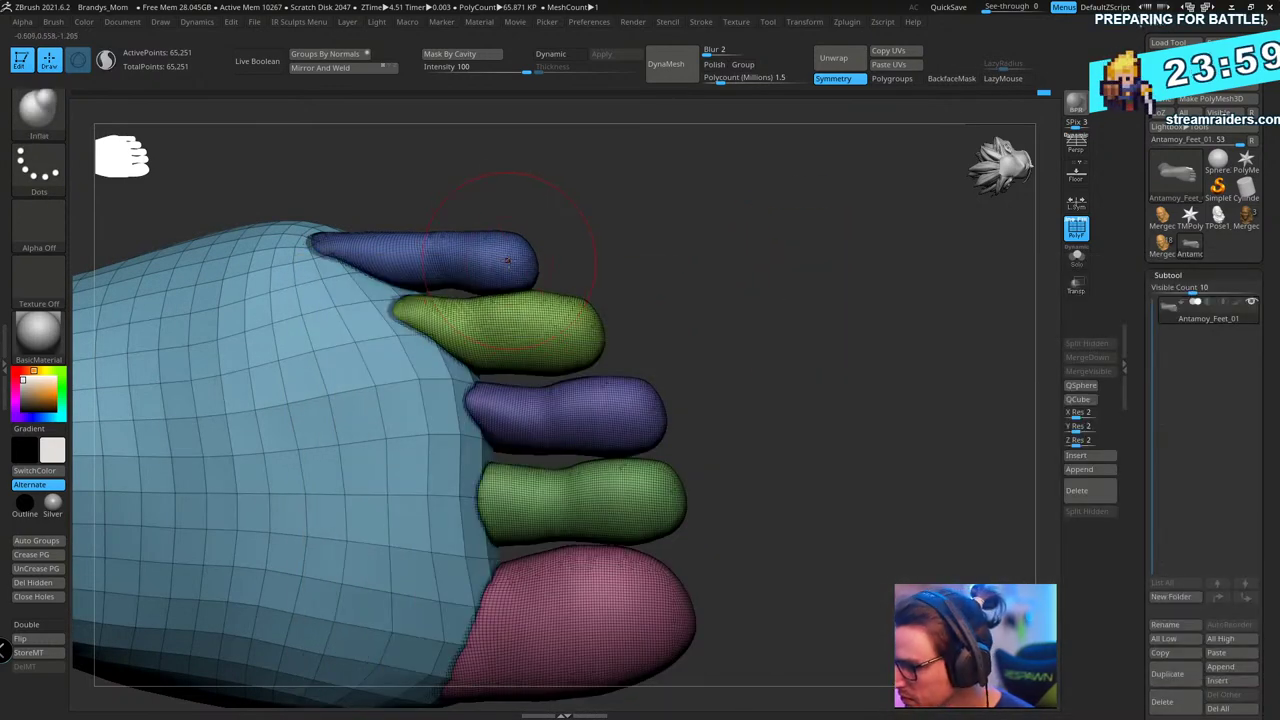
pyautogui.moveTo(596, 348); pyautogui.dragTo(578, 332)
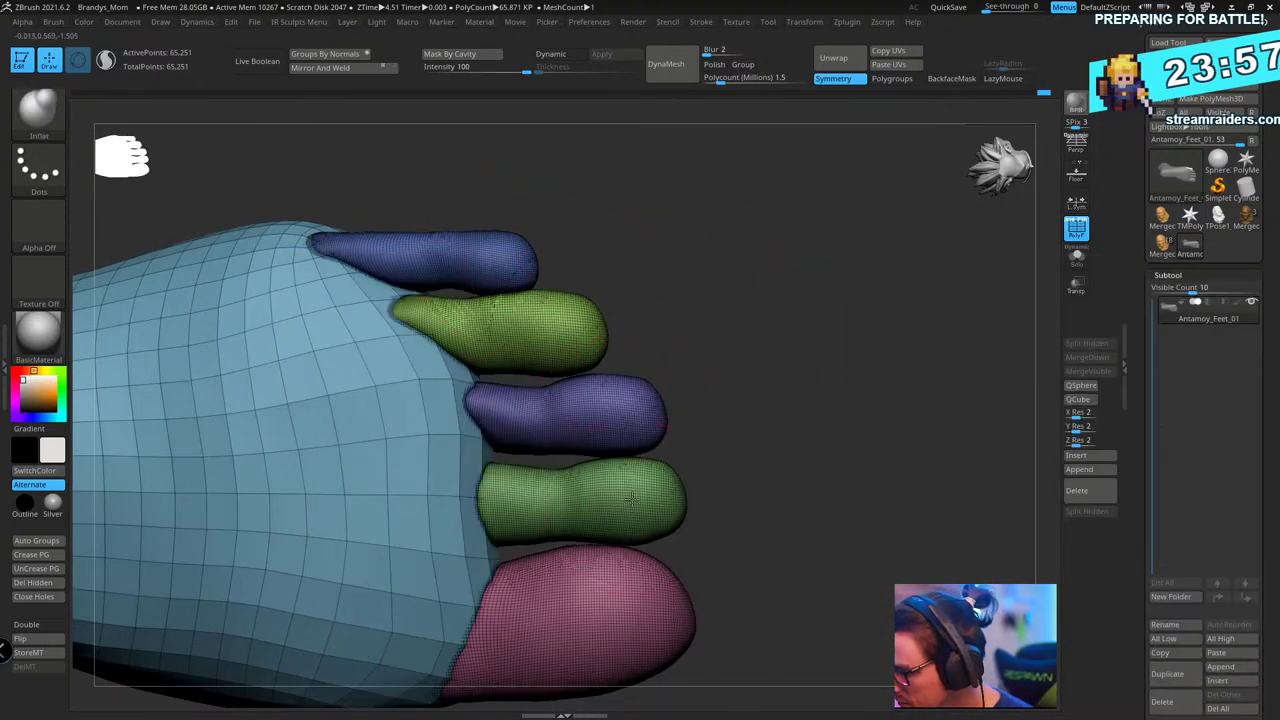
pyautogui.moveTo(726, 511)
pyautogui.mouseDown()
pyautogui.moveTo(653, 541)
pyautogui.moveTo(595, 590)
pyautogui.mouseUp()
pyautogui.moveTo(756, 496); pyautogui.dragTo(738, 528)
pyautogui.moveTo(664, 545); pyautogui.dragTo(668, 582)
pyautogui.moveTo(790, 484)
pyautogui.mouseDown()
pyautogui.moveTo(850, 404)
pyautogui.moveTo(834, 349)
pyautogui.moveTo(854, 329)
pyautogui.moveTo(837, 257)
pyautogui.moveTo(835, 401)
pyautogui.mouseUp()
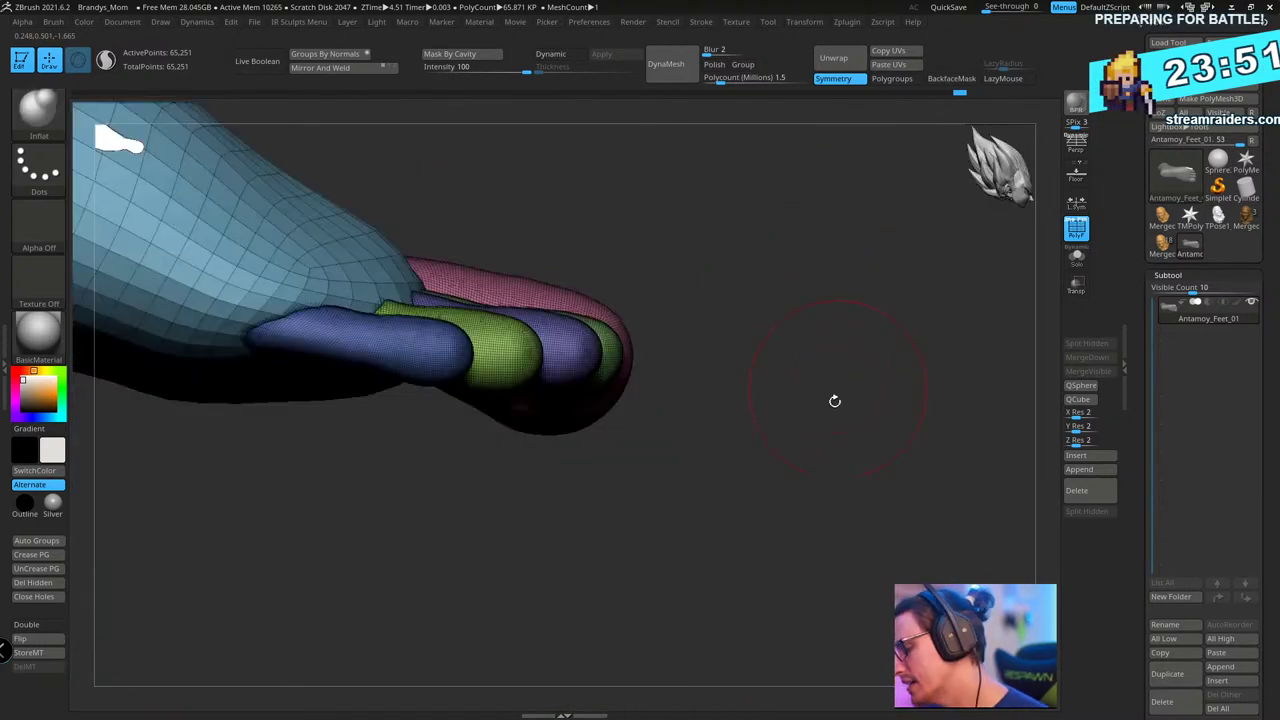
# - Mask everything except the big toe by isolating its polygroup and inverting its mask
pyautogui.press('ctrl')
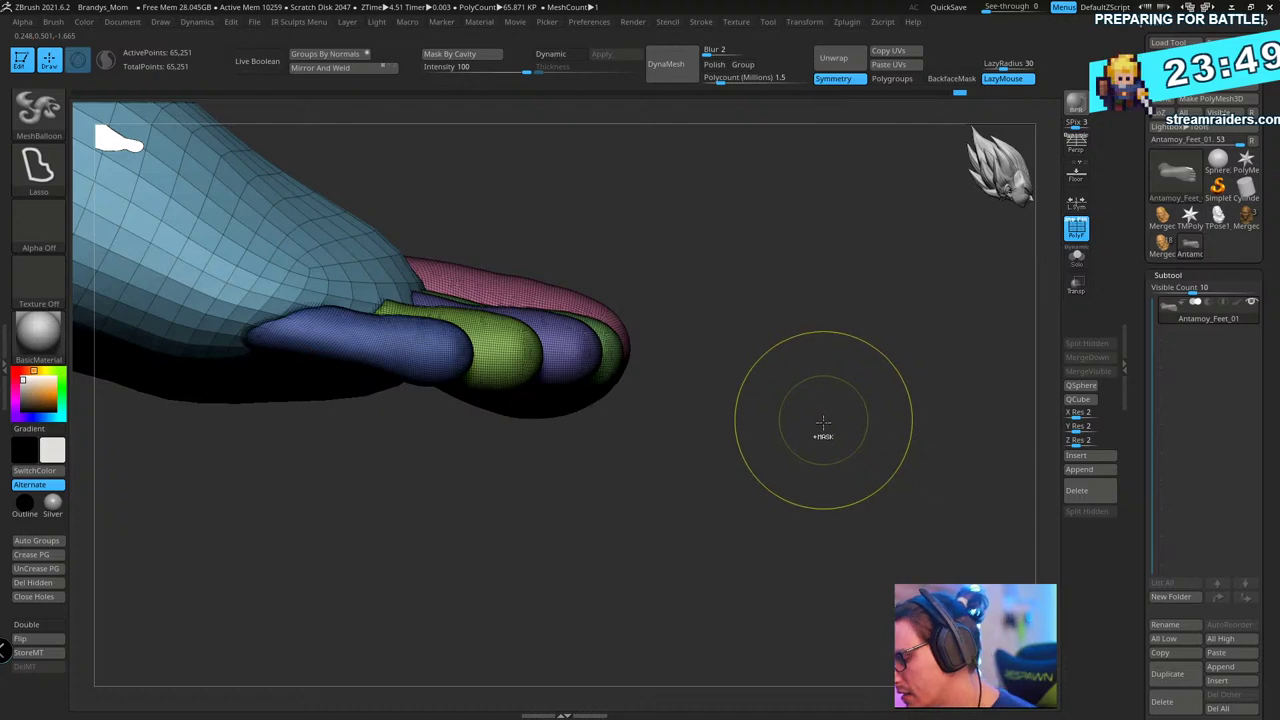
pyautogui.moveTo(797, 386)
pyautogui.mouseDown()
pyautogui.moveTo(800, 351)
pyautogui.moveTo(794, 466)
pyautogui.moveTo(734, 349)
pyautogui.mouseUp()
pyautogui.keyDown('ctrl'); pyautogui.keyDown('shift'); pyautogui.click(563, 442); pyautogui.keyUp('shift'); pyautogui.keyUp('ctrl')
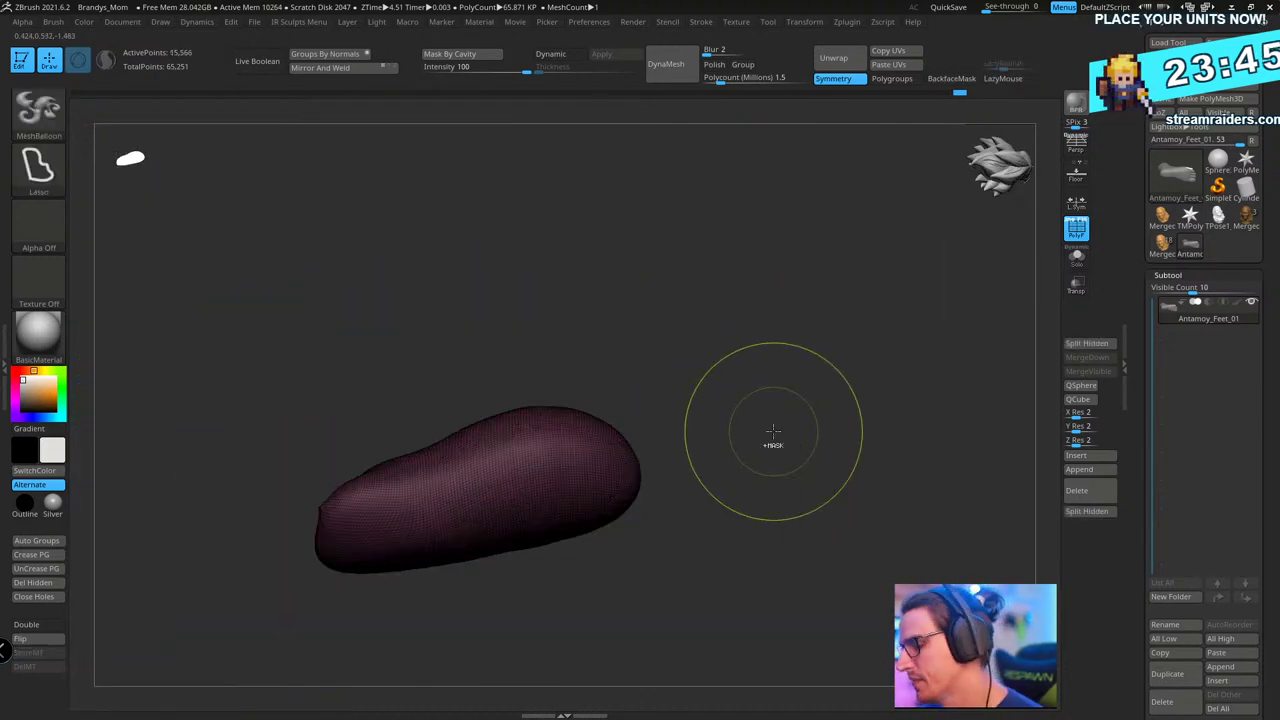
pyautogui.keyDown('ctrl'); pyautogui.keyDown('shift'); pyautogui.click(790, 460); pyautogui.keyUp('shift'); pyautogui.keyUp('ctrl')
pyautogui.moveTo(777, 466); pyautogui.dragTo(760, 488)
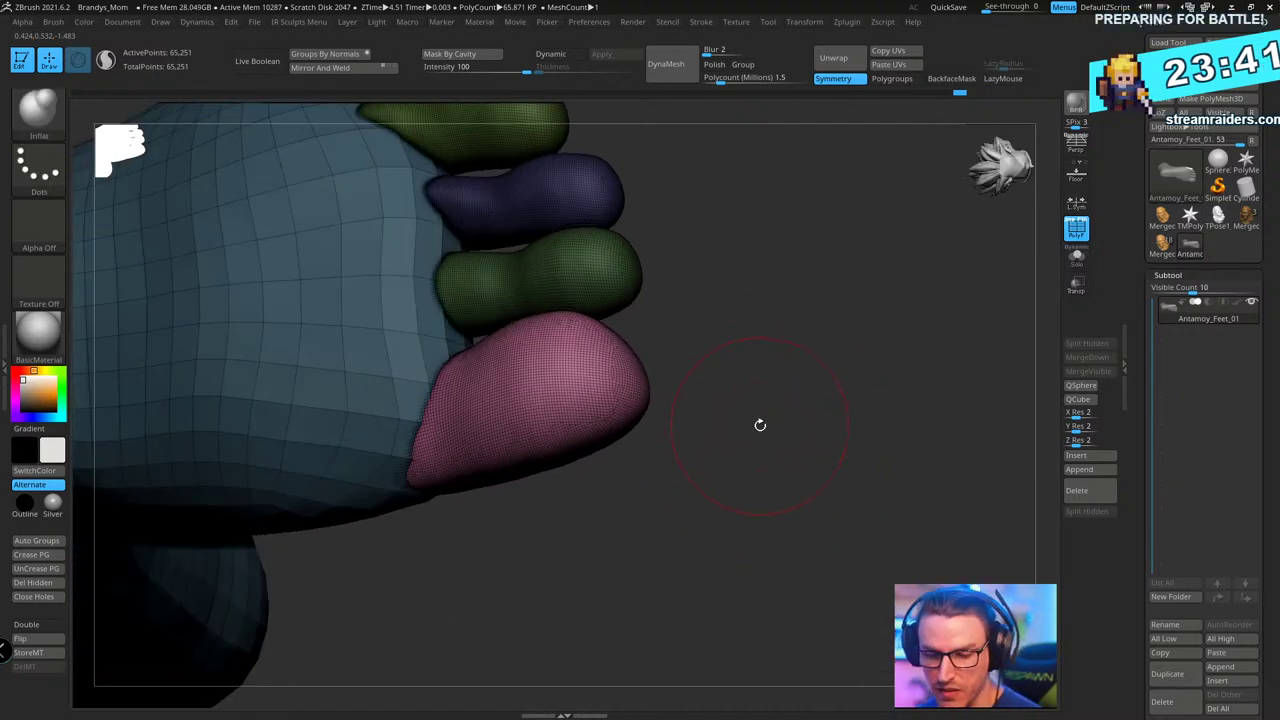
# - Carve a crease across the top of the big toe near its base with the DamStandard brush
pyautogui.press('b')
pyautogui.press('d')
pyautogui.press('s')
pyautogui.moveTo(760, 425); pyautogui.dragTo(720, 397)
pyautogui.moveTo(460, 350); pyautogui.dragTo(468, 500)
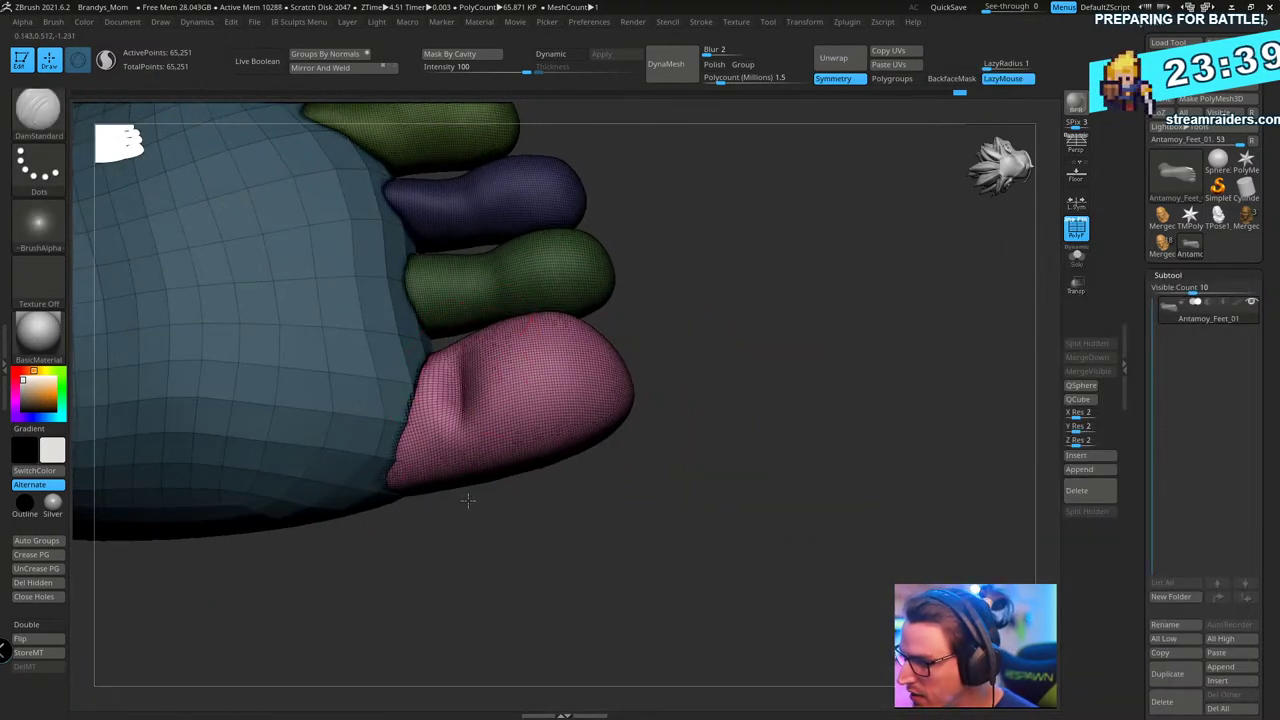
pyautogui.hotkey('ctrl', 'z')
pyautogui.hotkey('ctrl', 'z')
pyautogui.moveTo(720, 340); pyautogui.dragTo(728, 442)
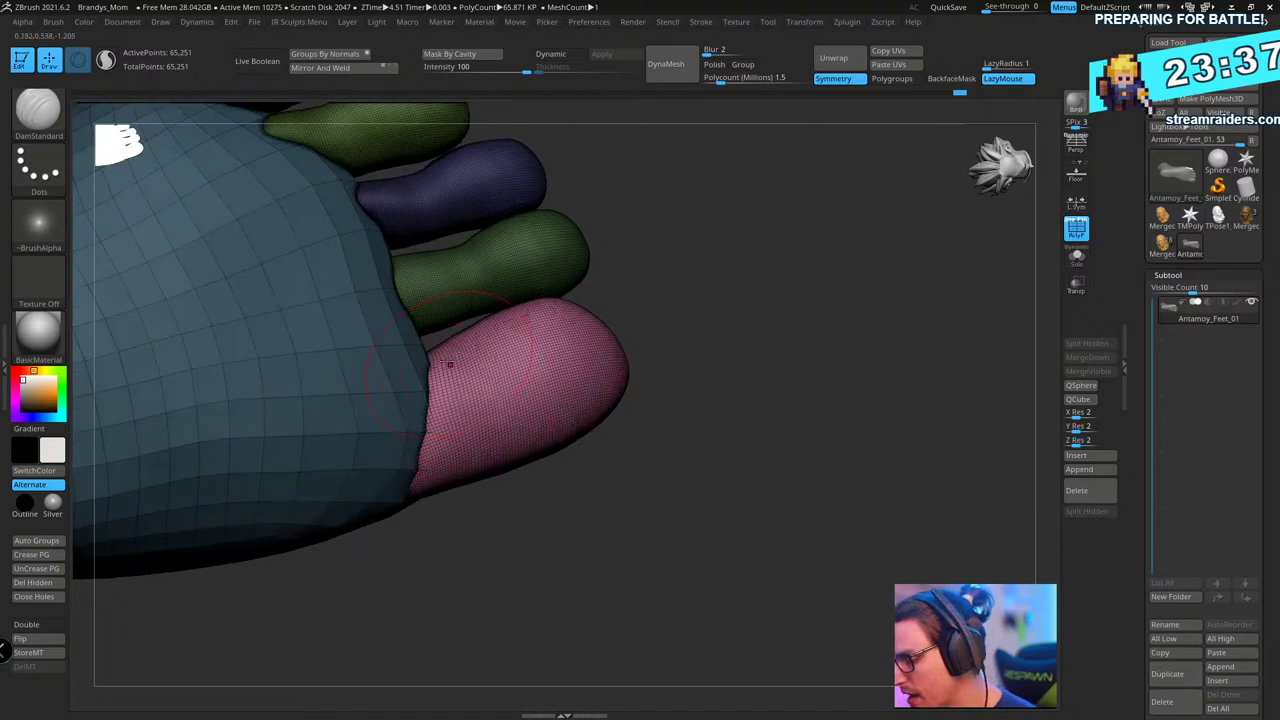
pyautogui.moveTo(450, 365); pyautogui.dragTo(475, 455)
pyautogui.moveTo(734, 334)
pyautogui.mouseDown()
pyautogui.moveTo(709, 394)
pyautogui.moveTo(628, 375)
pyautogui.moveTo(702, 358)
pyautogui.mouseUp()
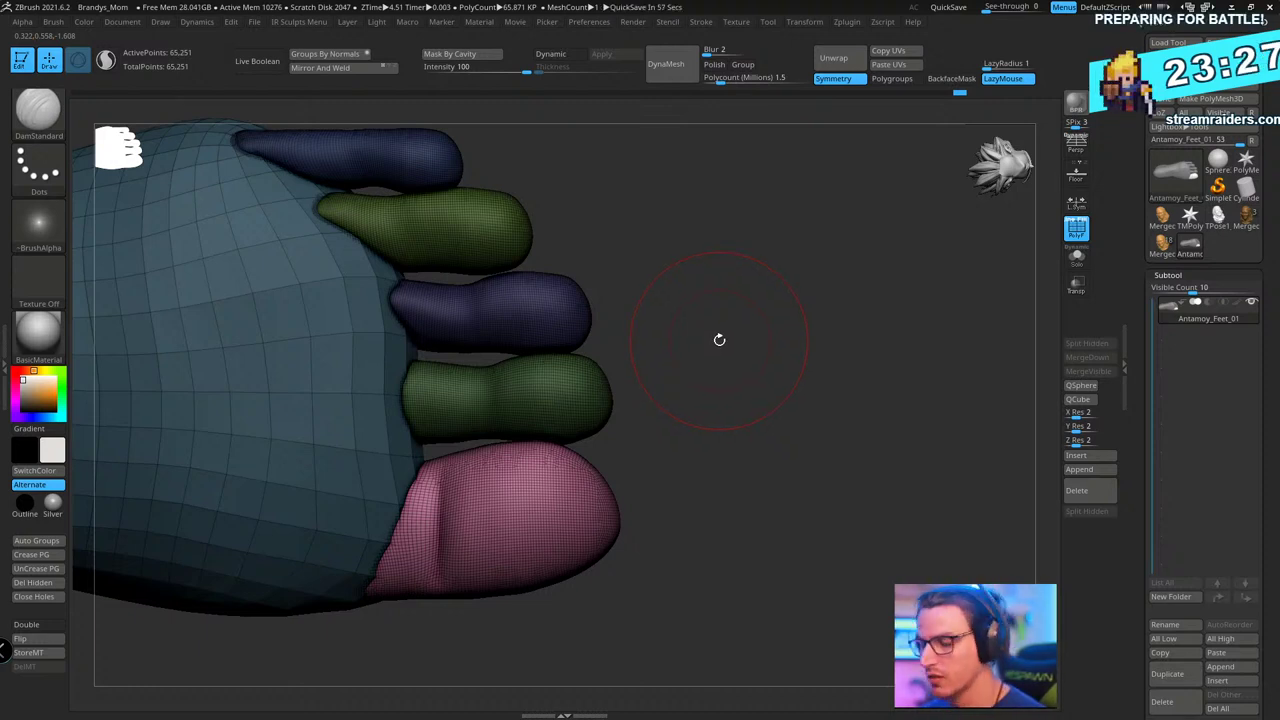
# - Mask everything except the second toe and widen its narrow middle with the Move brush
pyautogui.keyDown('ctrl'); pyautogui.keyDown('shift'); pyautogui.click(571, 388); pyautogui.keyUp('shift'); pyautogui.keyUp('ctrl')
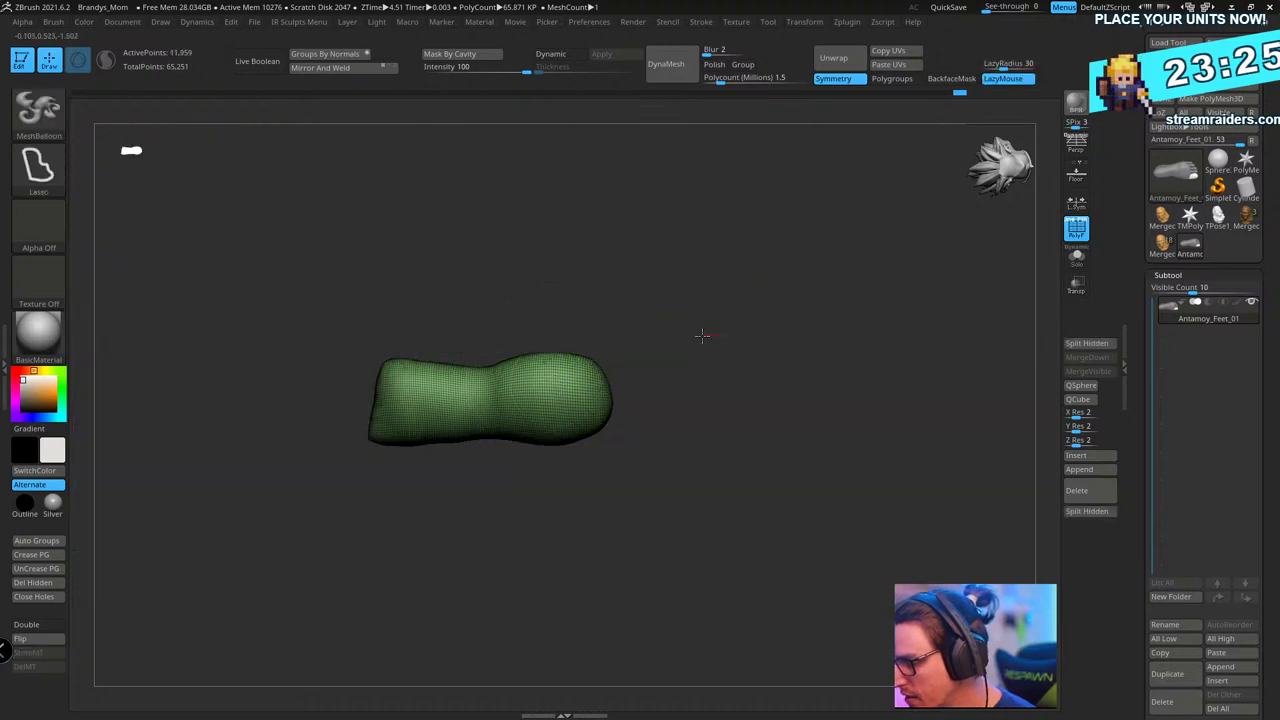
pyautogui.keyDown('ctrl'); pyautogui.keyDown('shift'); pyautogui.click(702, 335); pyautogui.keyUp('shift'); pyautogui.keyUp('ctrl')
pyautogui.moveTo(705, 345)
pyautogui.mouseDown()
pyautogui.moveTo(657, 300)
pyautogui.moveTo(743, 297)
pyautogui.moveTo(698, 318)
pyautogui.mouseUp()
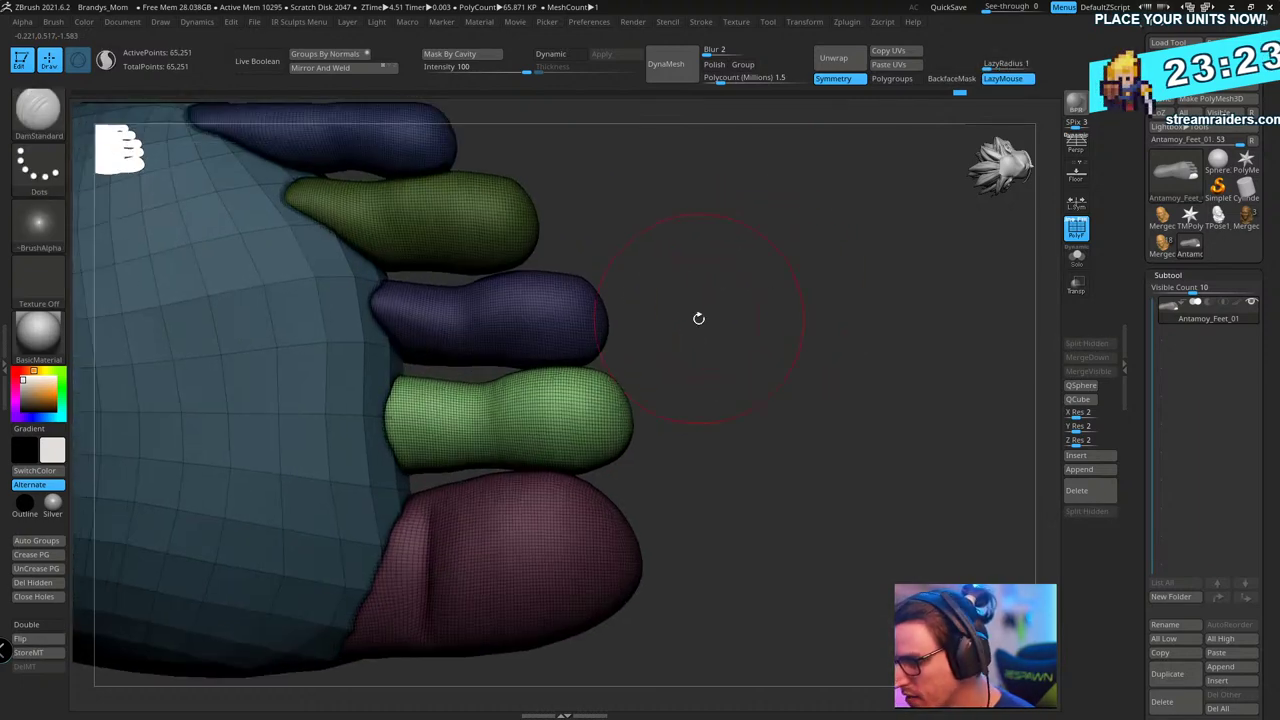
pyautogui.press('b')
pyautogui.press('m')
pyautogui.press('v')
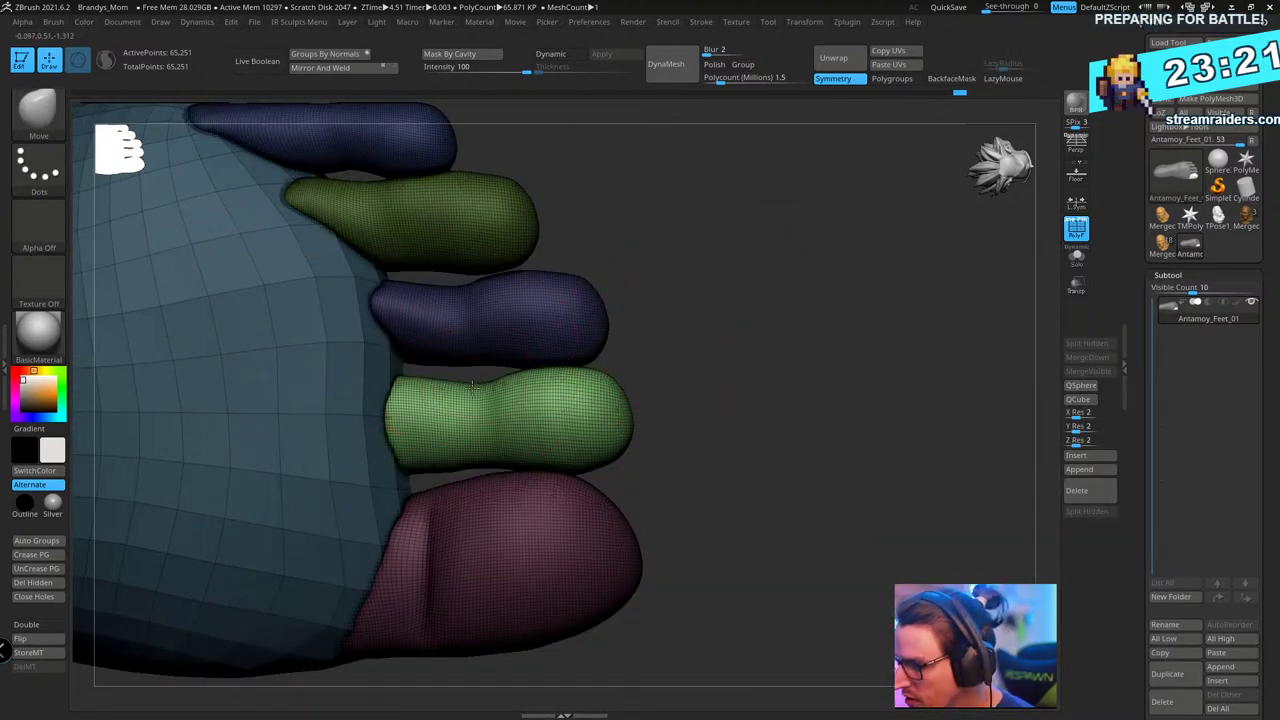
pyautogui.moveTo(508, 379); pyautogui.dragTo(508, 370)
pyautogui.moveTo(474, 454); pyautogui.dragTo(480, 463)
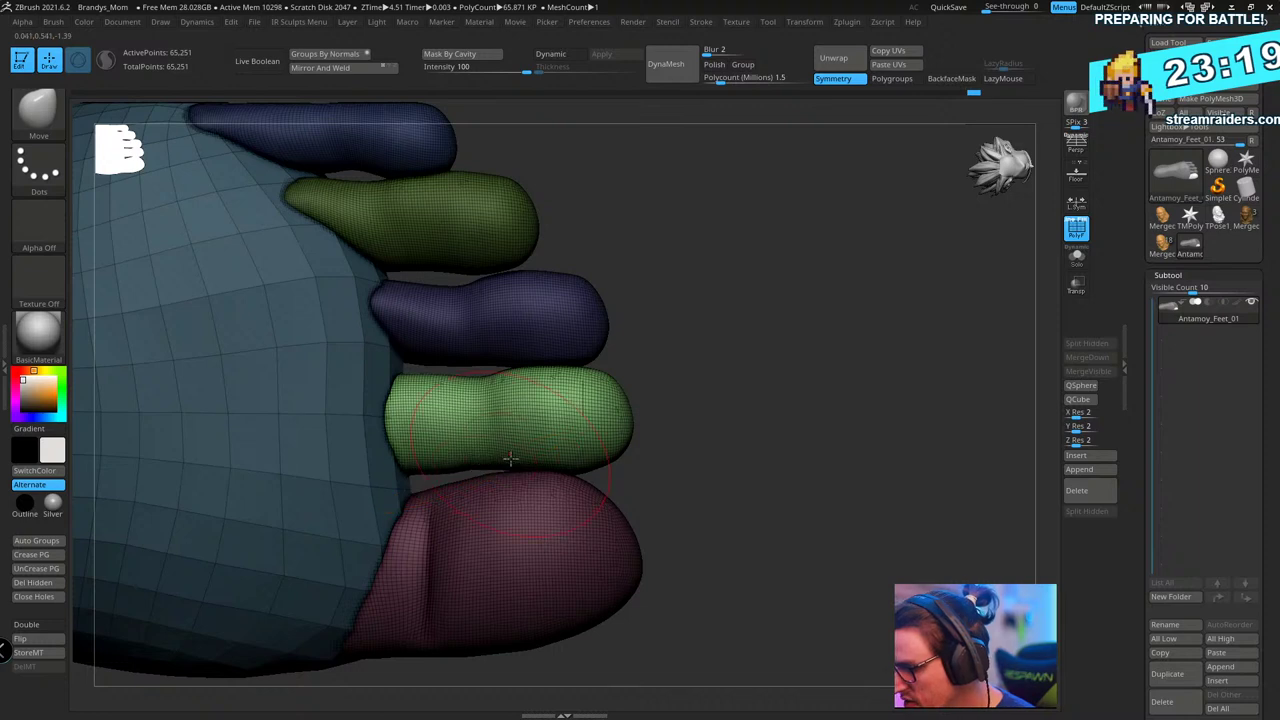
# - Clear the mask, isolate the middle toe's polygroup, and mask everything except that toe
pyautogui.moveTo(722, 288)
pyautogui.mouseDown()
pyautogui.moveTo(731, 314)
pyautogui.moveTo(768, 314)
pyautogui.mouseUp()
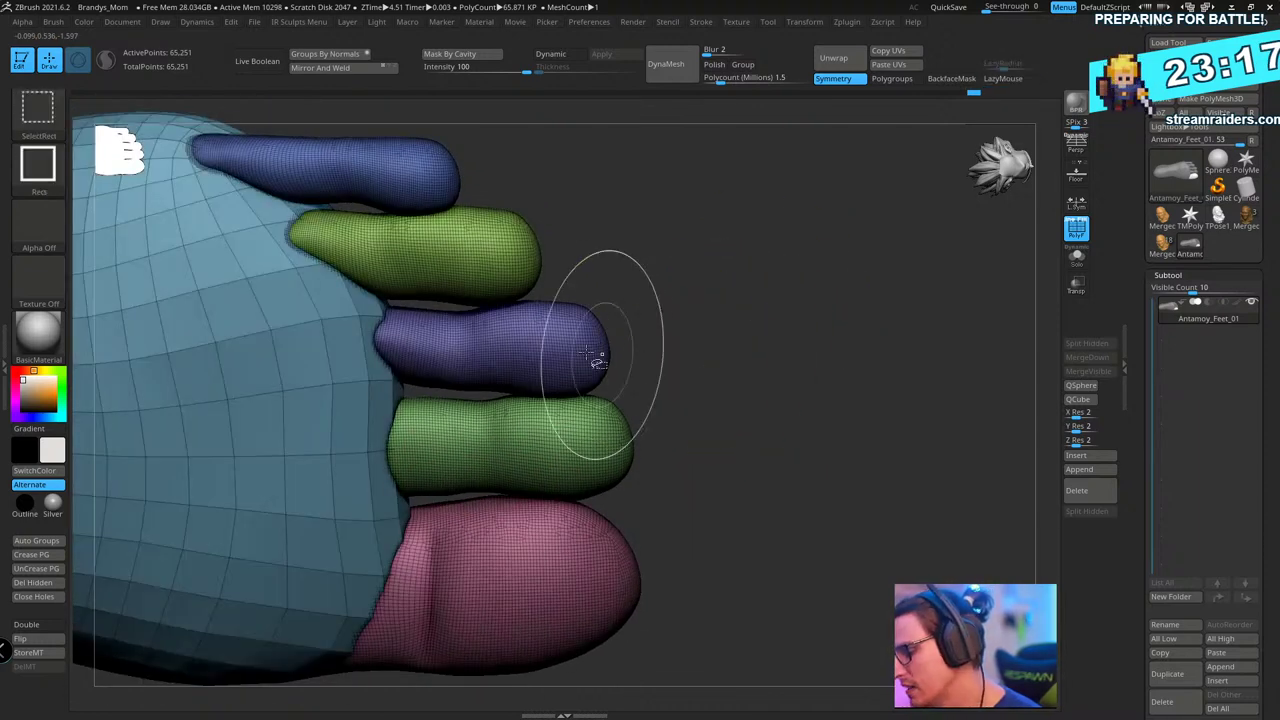
pyautogui.keyDown('ctrl'); pyautogui.keyDown('shift'); pyautogui.click(600, 345); pyautogui.keyUp('shift'); pyautogui.keyUp('ctrl')
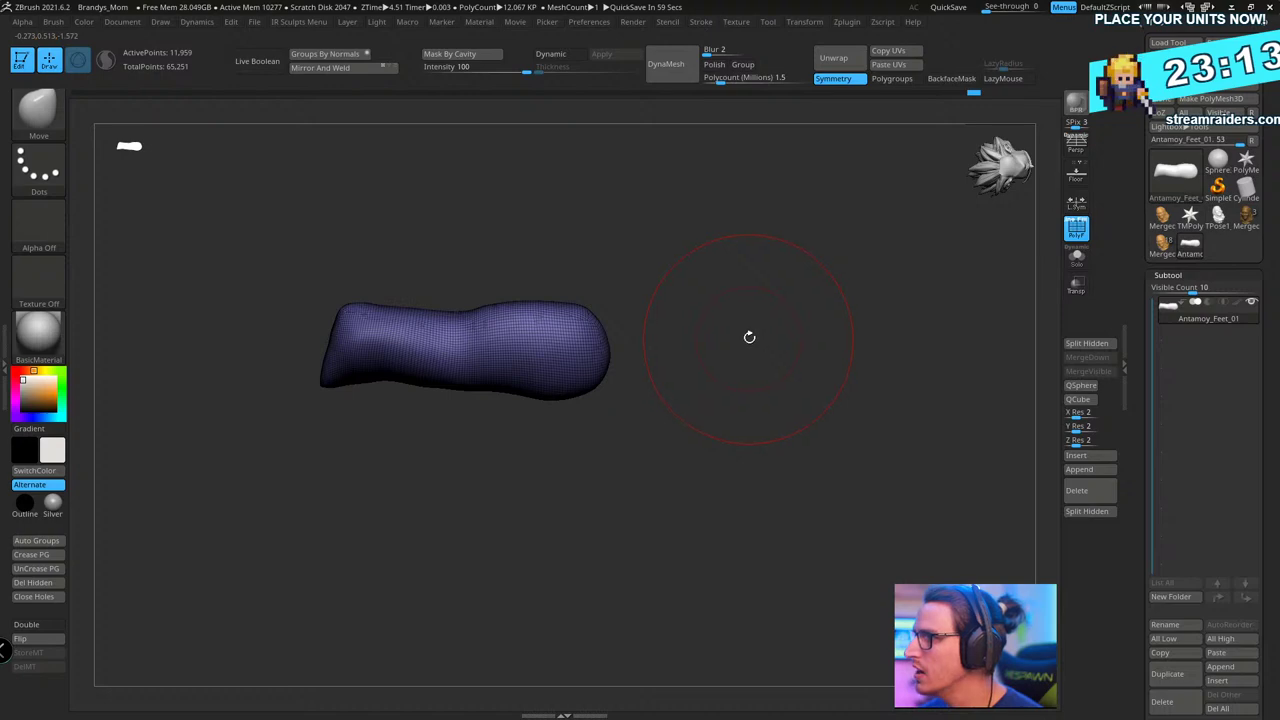
pyautogui.keyDown('ctrl'); pyautogui.keyDown('shift'); pyautogui.click(751, 339); pyautogui.keyUp('shift'); pyautogui.keyUp('ctrl')
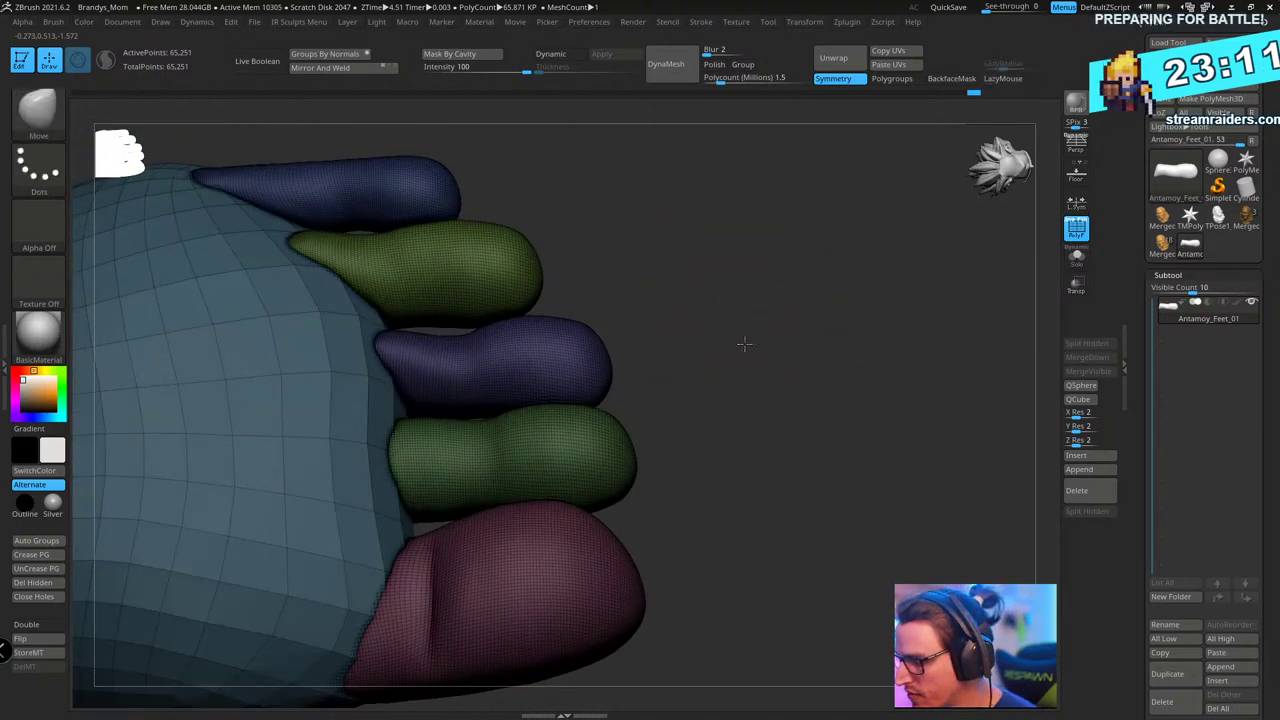
pyautogui.moveTo(744, 344); pyautogui.dragTo(698, 366)
pyautogui.keyDown('ctrl'); pyautogui.moveTo(657, 277); pyautogui.dragTo(690, 335); pyautogui.keyUp('ctrl')
pyautogui.keyDown('ctrl'); pyautogui.keyDown('shift'); pyautogui.click(571, 343); pyautogui.keyUp('shift'); pyautogui.keyUp('ctrl')
pyautogui.keyDown('ctrl'); pyautogui.click(706, 301); pyautogui.keyUp('ctrl')
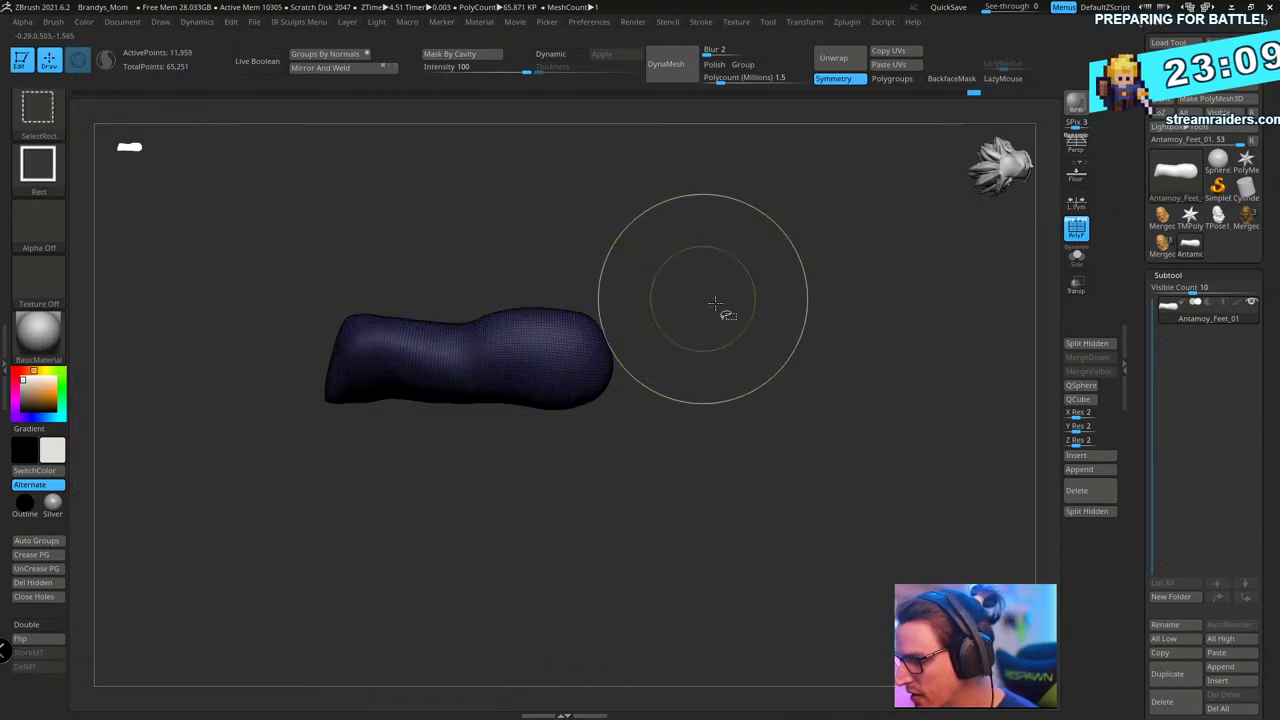
pyautogui.keyDown('ctrl'); pyautogui.keyDown('shift'); pyautogui.click(715, 303); pyautogui.keyUp('shift'); pyautogui.keyUp('ctrl')
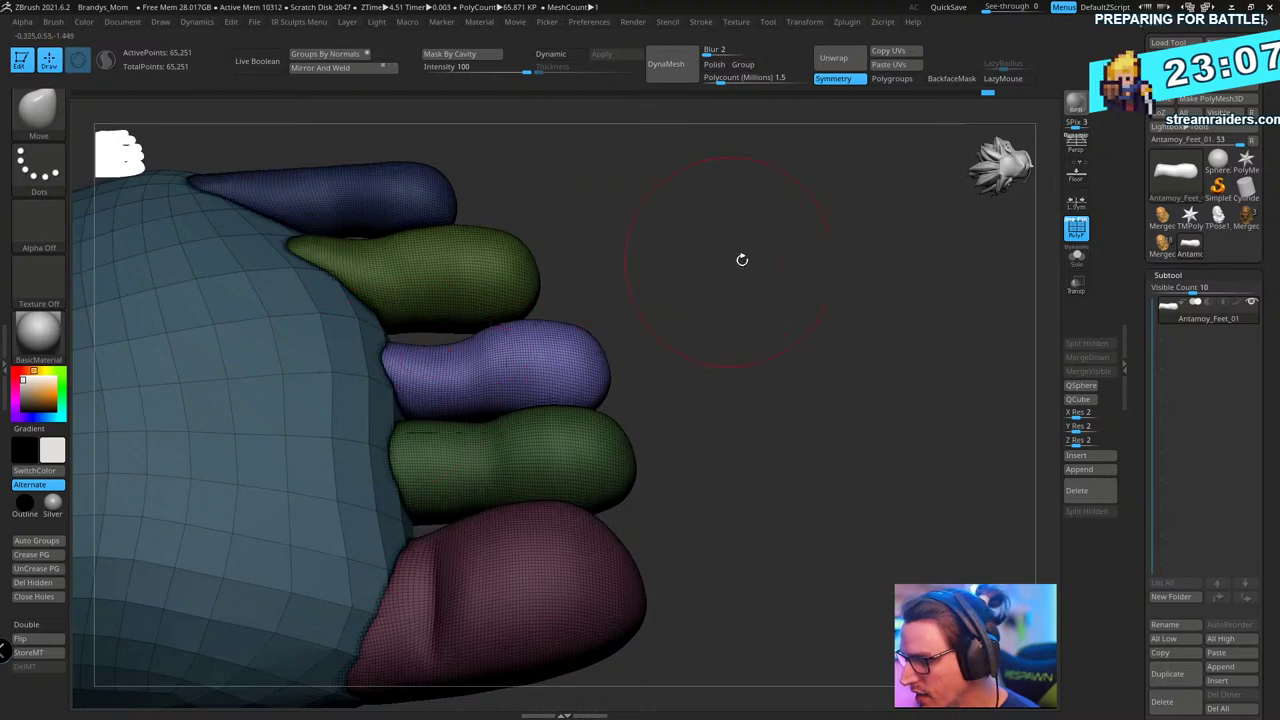
# - Clear the middle toe's masking setup and mask everything except the second toe by its polygroup
pyautogui.keyDown('alt'); pyautogui.moveTo(742, 260); pyautogui.dragTo(740, 253); pyautogui.keyUp('alt')
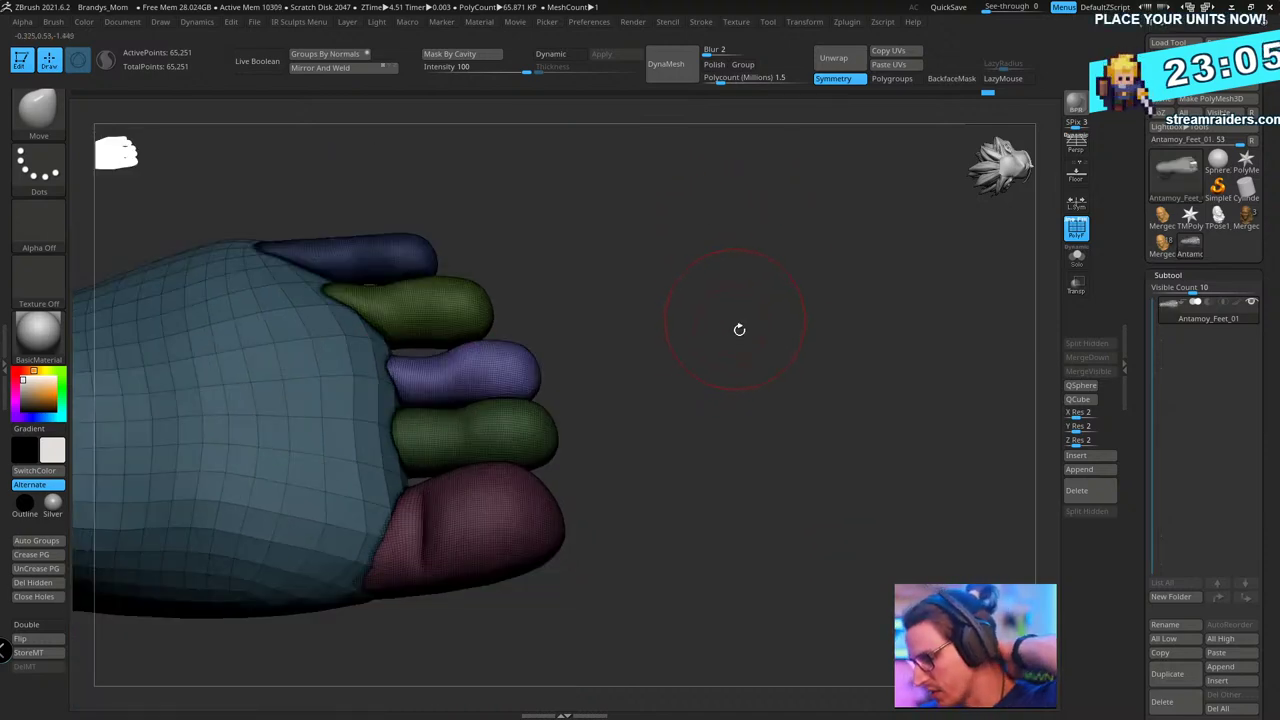
pyautogui.moveTo(740, 331); pyautogui.dragTo(452, 324)
pyautogui.keyDown('ctrl'); pyautogui.moveTo(648, 249); pyautogui.dragTo(628, 226); pyautogui.keyUp('ctrl')
pyautogui.keyDown('ctrl'); pyautogui.keyDown('shift'); pyautogui.click(484, 356); pyautogui.keyUp('shift'); pyautogui.keyUp('ctrl')
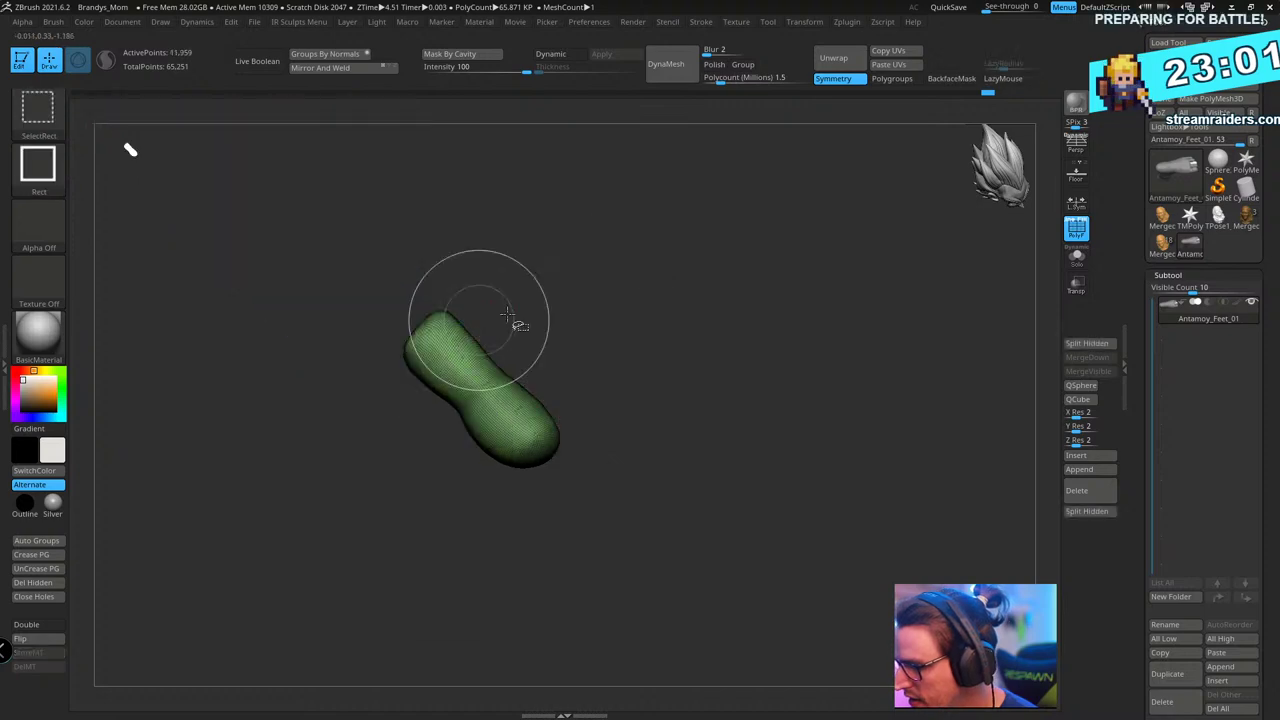
pyautogui.keyDown('ctrl'); pyautogui.click(645, 260); pyautogui.keyUp('ctrl')
pyautogui.keyDown('ctrl'); pyautogui.keyDown('shift'); pyautogui.click(645, 260); pyautogui.keyUp('shift'); pyautogui.keyUp('ctrl')
pyautogui.keyDown('ctrl'); pyautogui.click(643, 260); pyautogui.keyUp('ctrl')
# - Adjust the base of the second toe with the Move brush, and clear the mask
pyautogui.moveTo(467, 330); pyautogui.dragTo(462, 316)
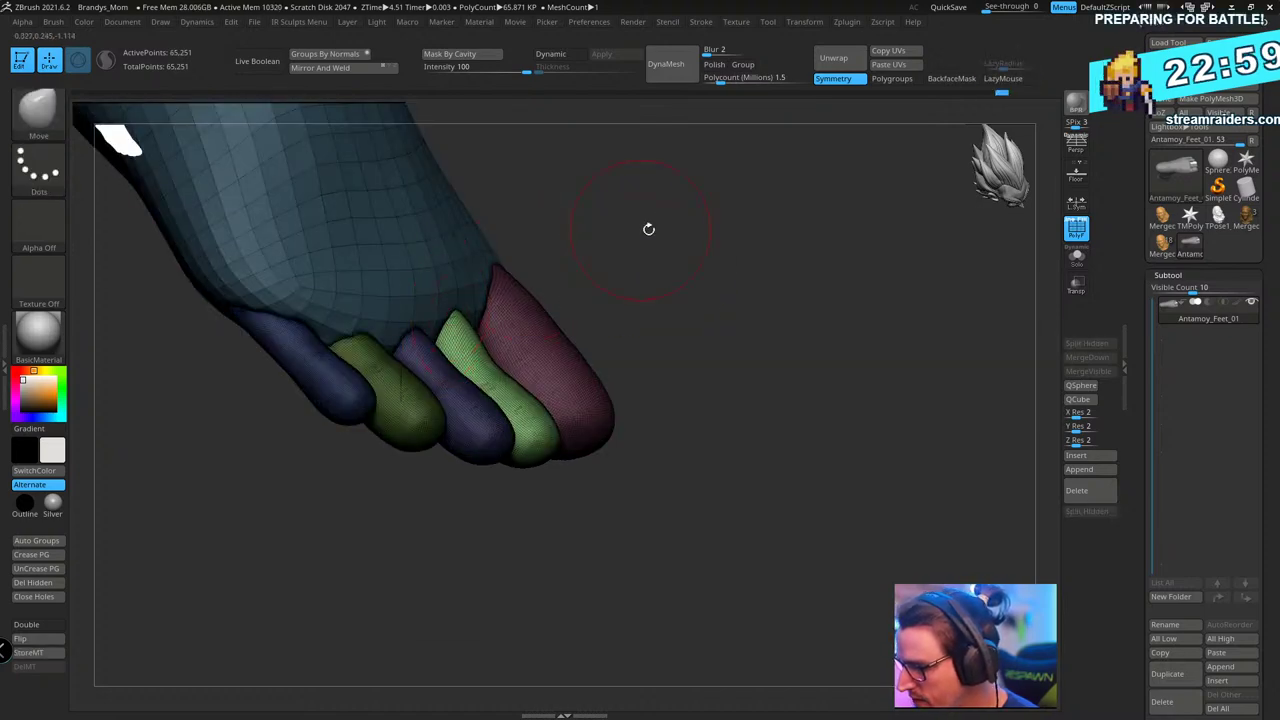
pyautogui.moveTo(649, 229); pyautogui.dragTo(680, 232)
pyautogui.moveTo(474, 358); pyautogui.dragTo(482, 352)
pyautogui.moveTo(715, 267); pyautogui.dragTo(832, 232)
pyautogui.keyDown('ctrl'); pyautogui.click(665, 258); pyautogui.keyUp('ctrl')
# - Try ZRemesher on the whole foot with a Target Polygons Count of 2, and undo the remesh
pyautogui.moveTo(752, 322)
pyautogui.mouseDown()
pyautogui.moveTo(734, 341)
pyautogui.moveTo(797, 346)
pyautogui.moveTo(774, 294)
pyautogui.mouseUp()
pyautogui.press('space')
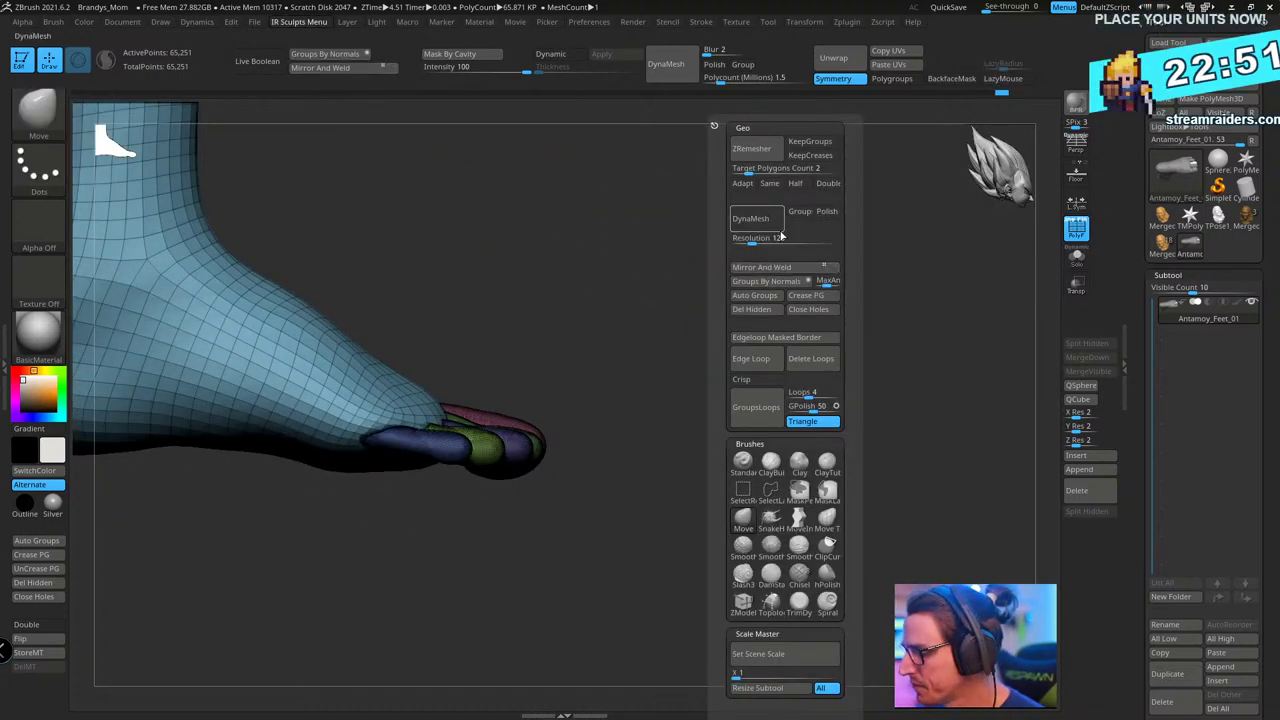
pyautogui.click(790, 173)
pyautogui.moveTo(789, 172); pyautogui.dragTo(786, 171)
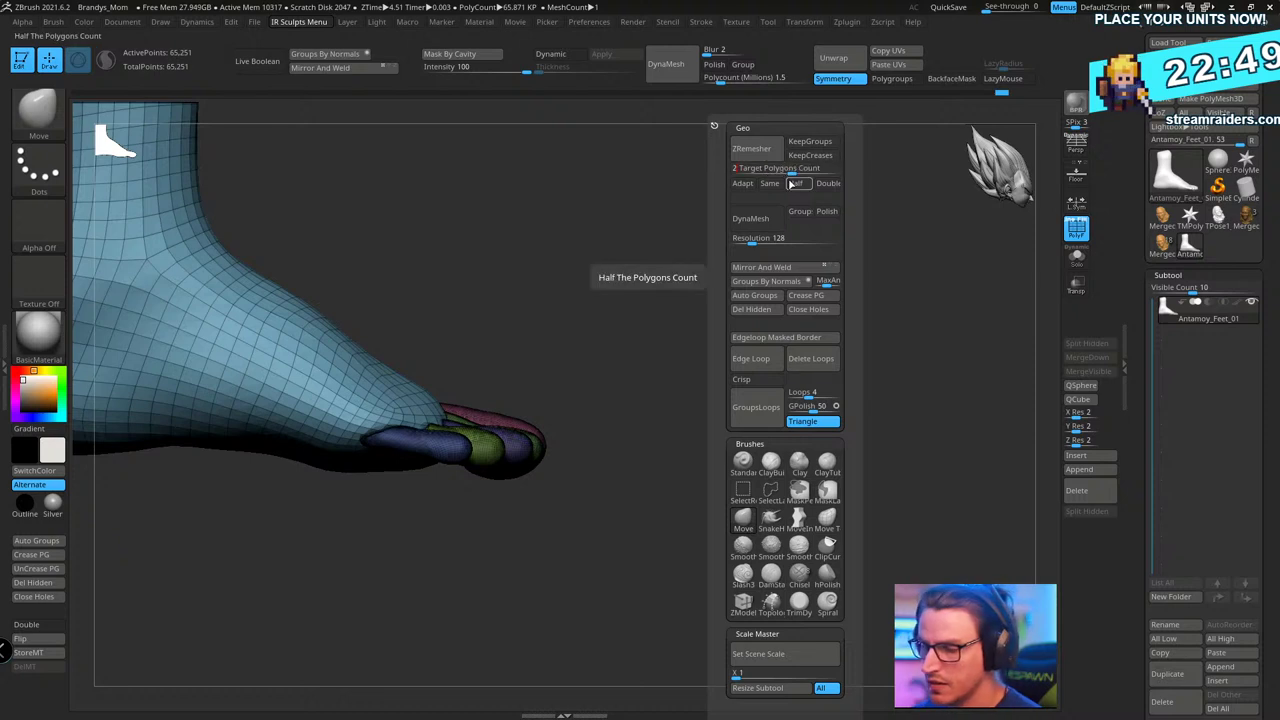
pyautogui.click(752, 149)
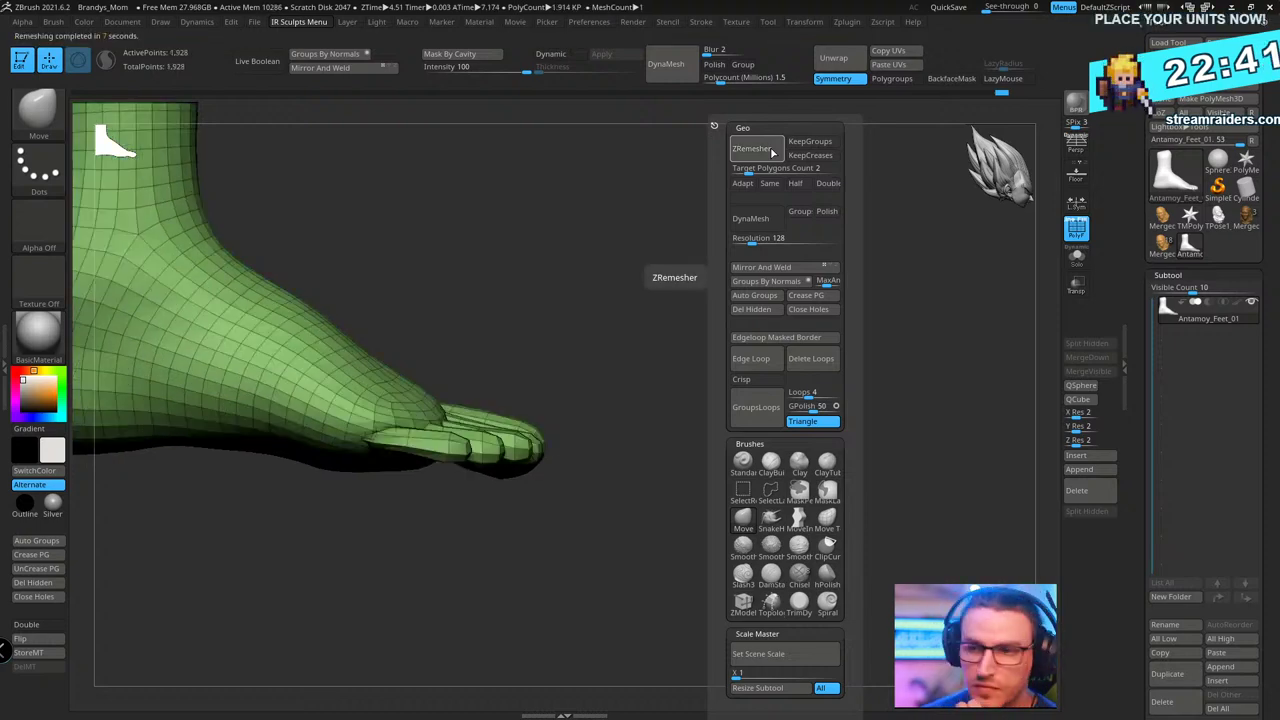
pyautogui.moveTo(863, 323); pyautogui.dragTo(835, 378)
pyautogui.hotkey('ctrl', 'z')
pyautogui.hotkey('shift', 'f')
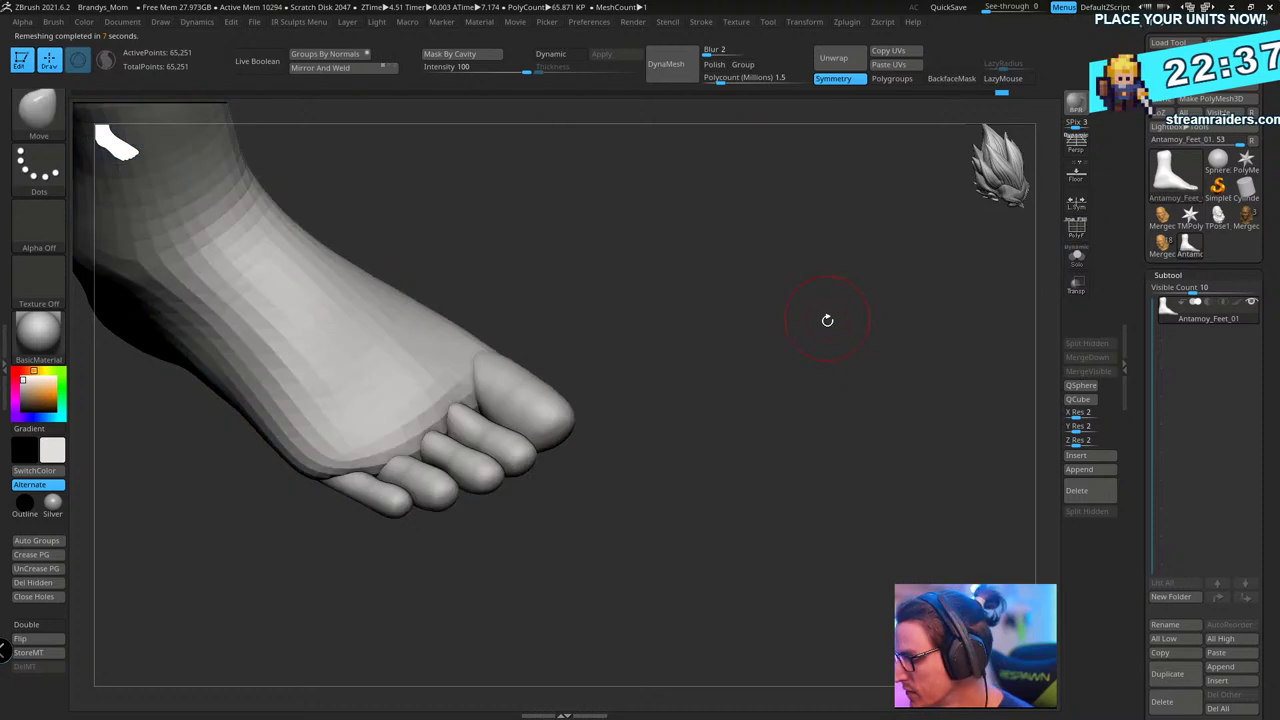
pyautogui.hotkey('shift', 'f')
# - Enable KeepGroups, set the Target Polygons Count to 3, and run ZRemesher on the foot
pyautogui.press('space')
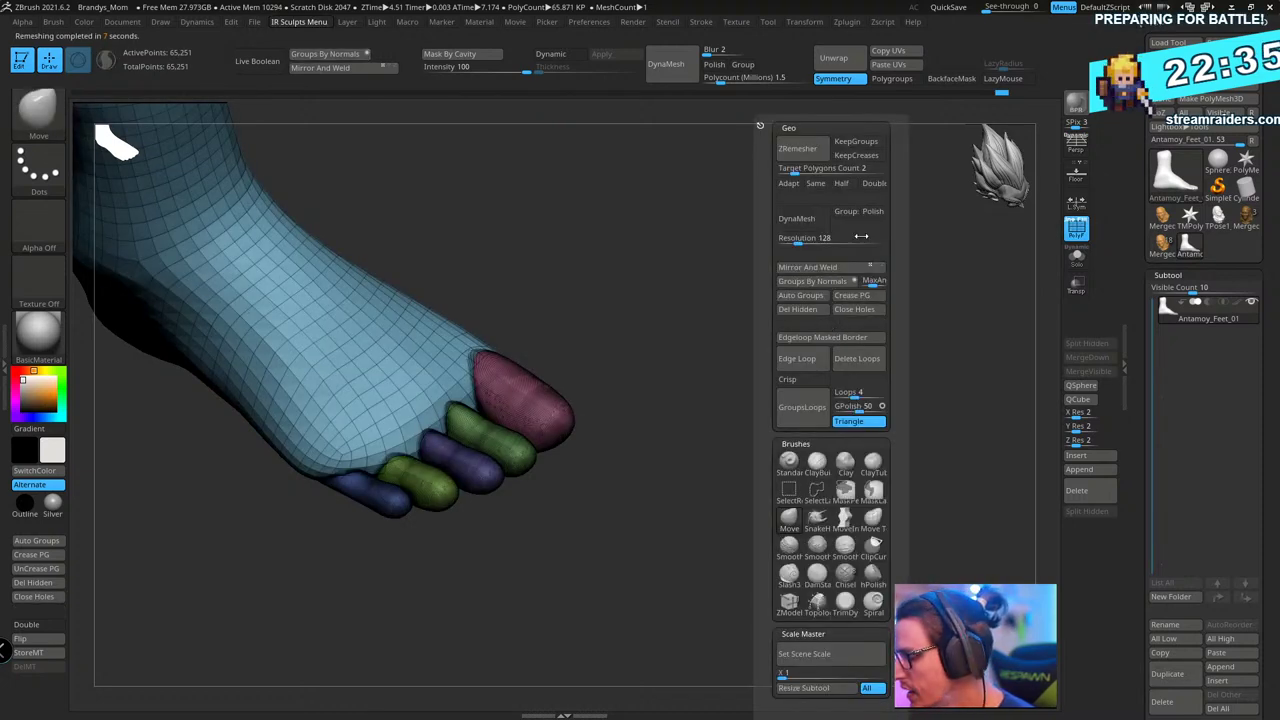
pyautogui.click(856, 142)
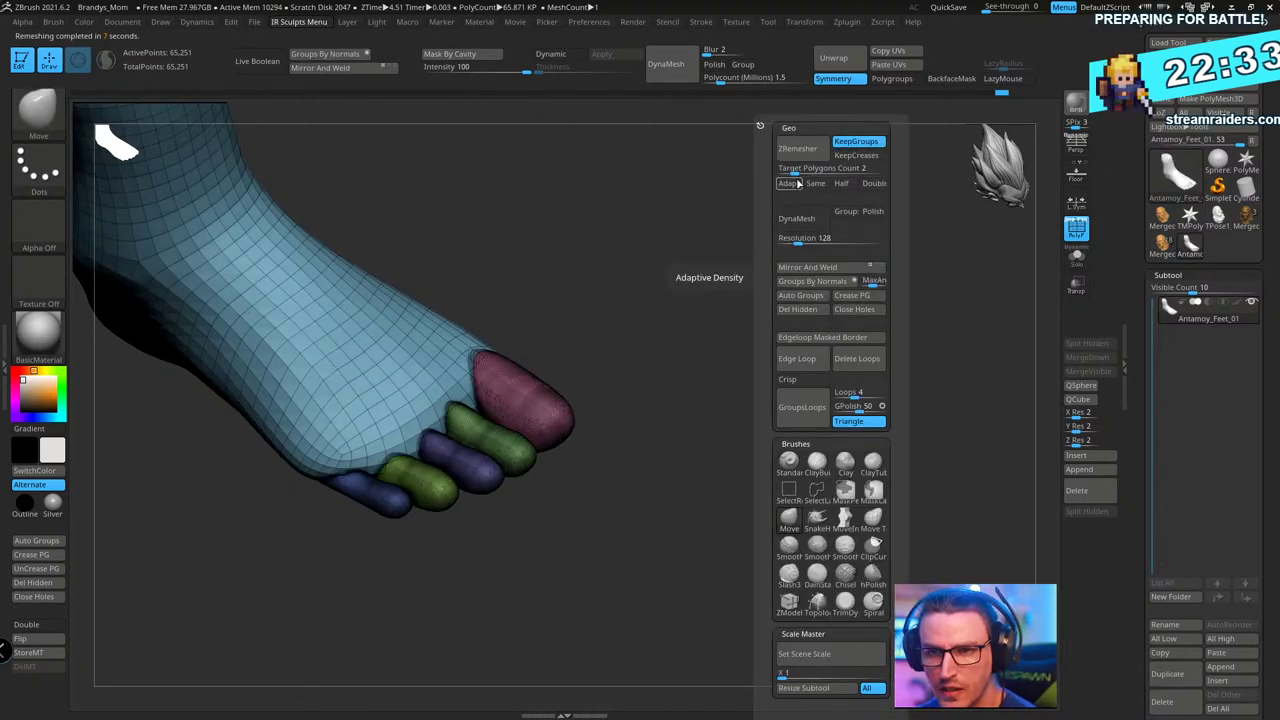
pyautogui.click(795, 168)
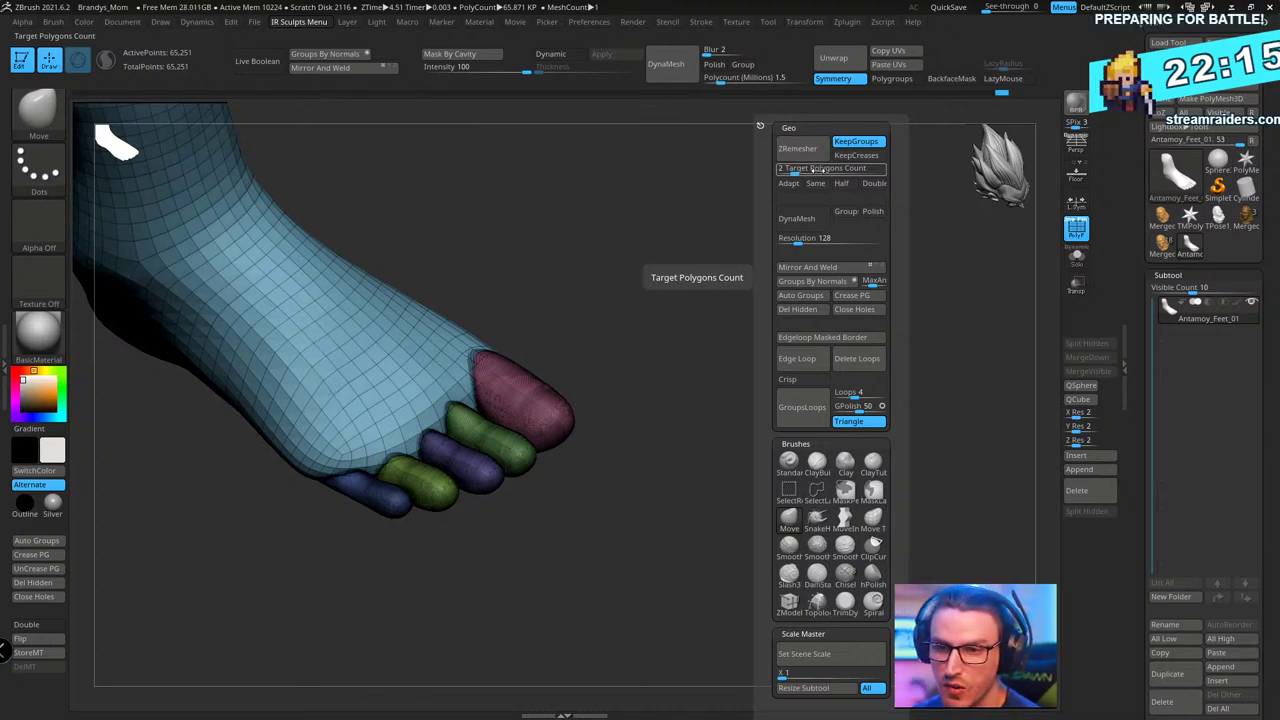
pyautogui.click(813, 169)
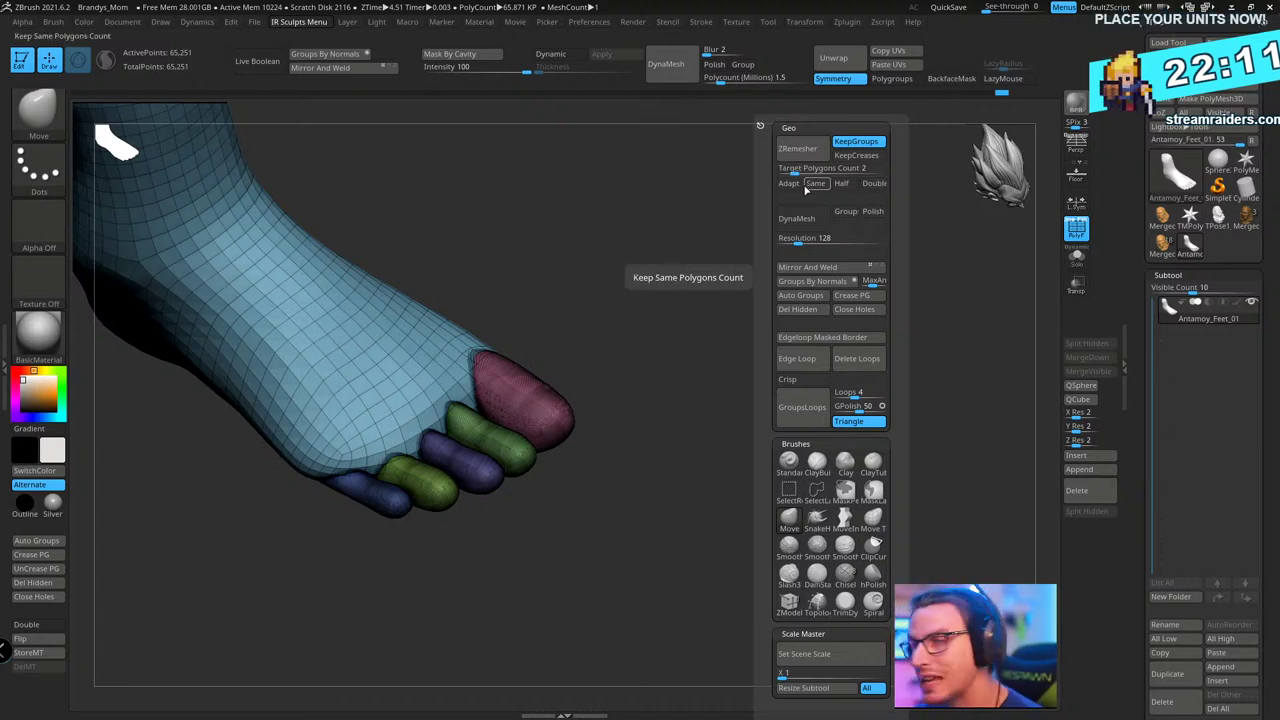
pyautogui.click(824, 170)
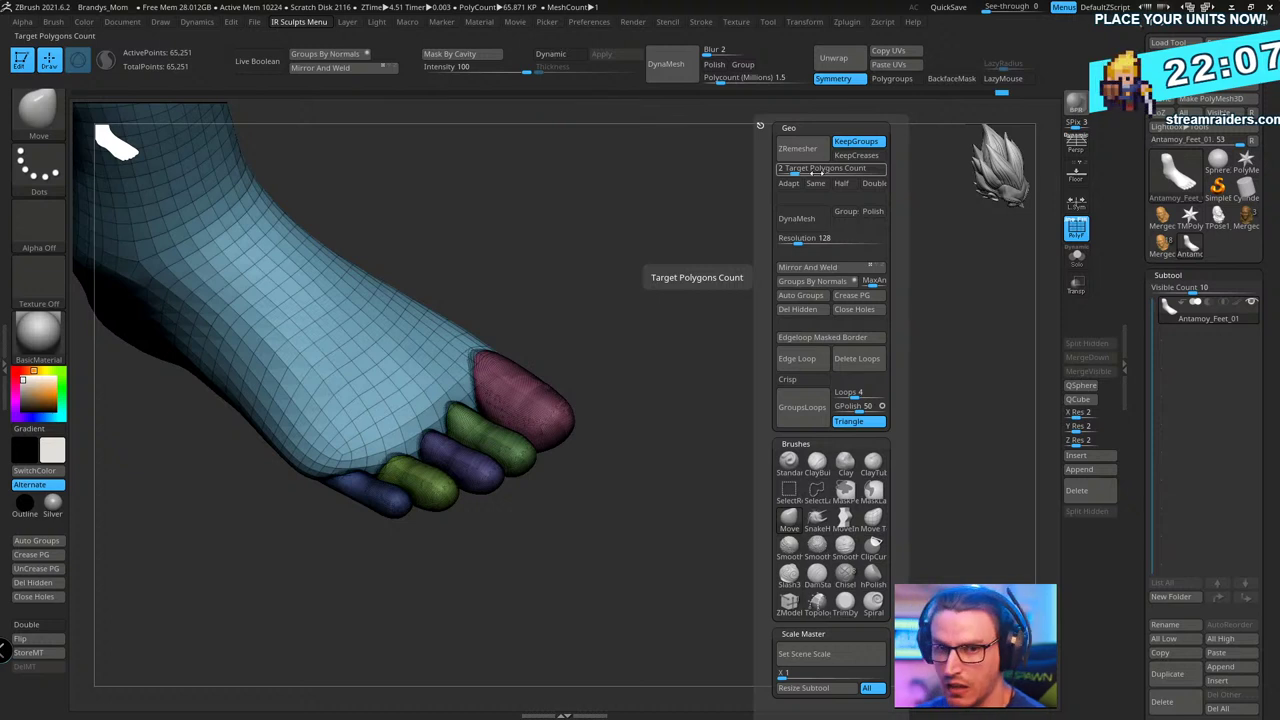
pyautogui.press('Return')
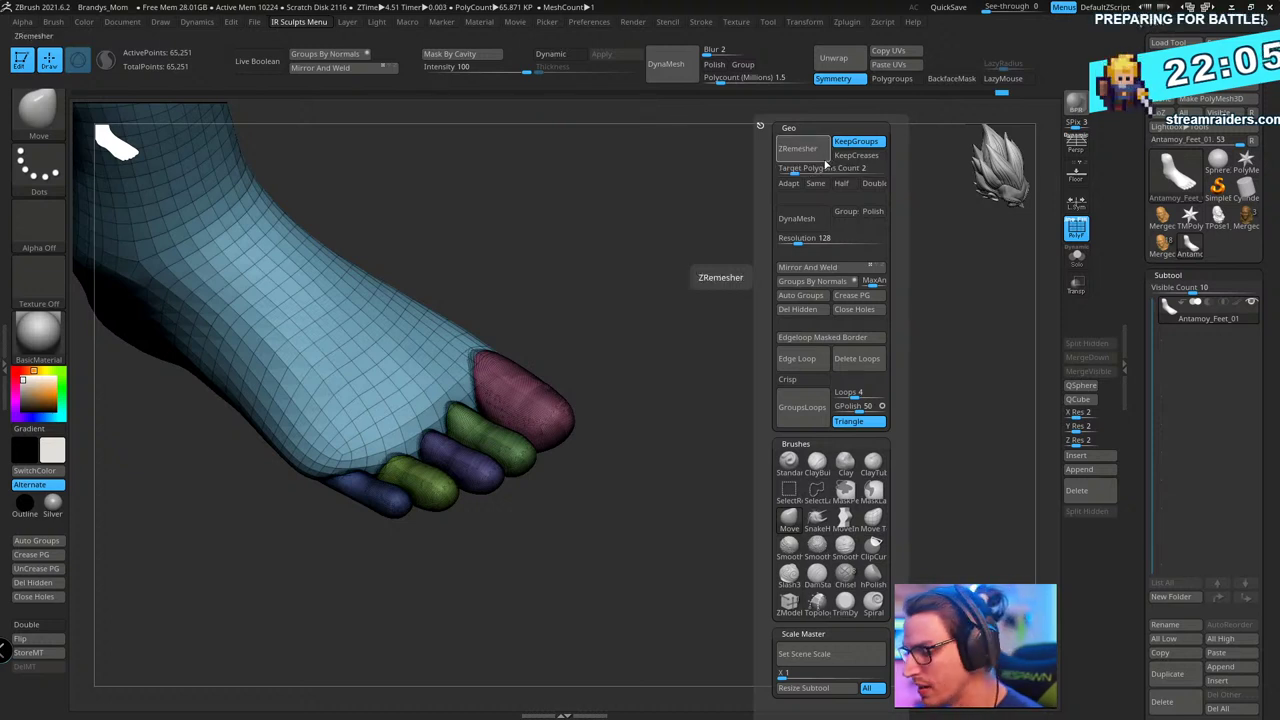
pyautogui.click(822, 168)
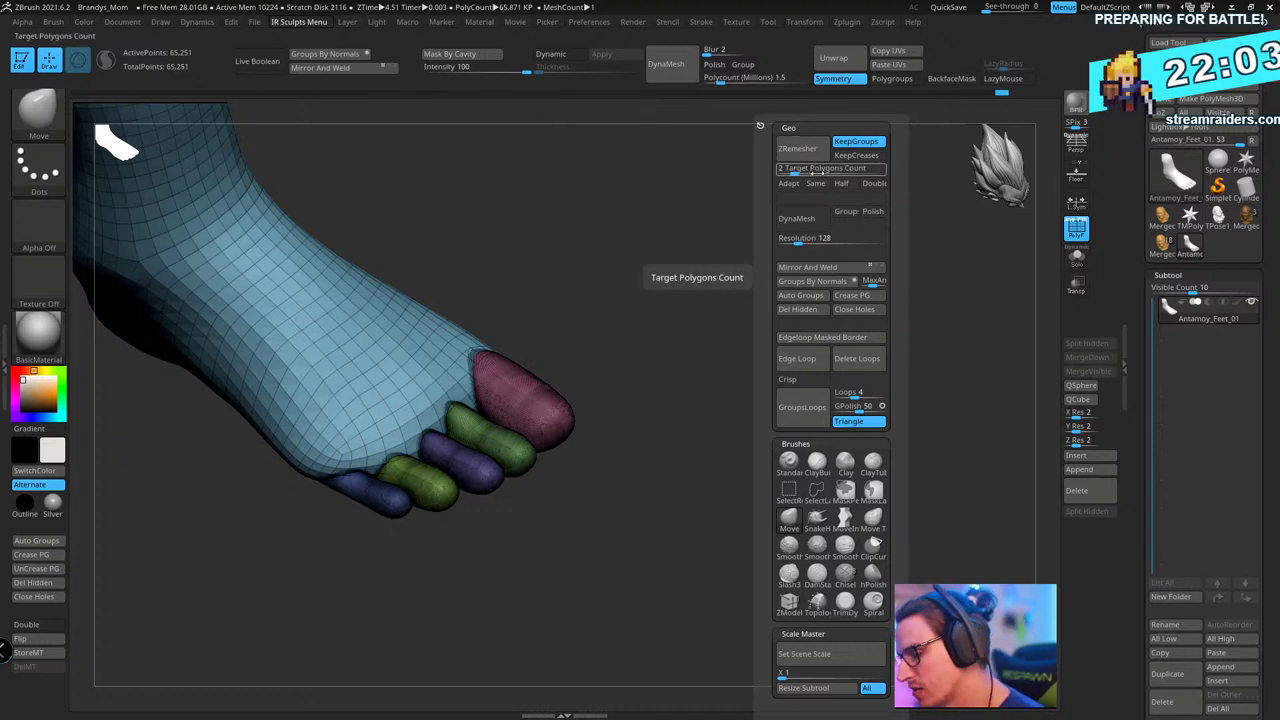
pyautogui.write('3')
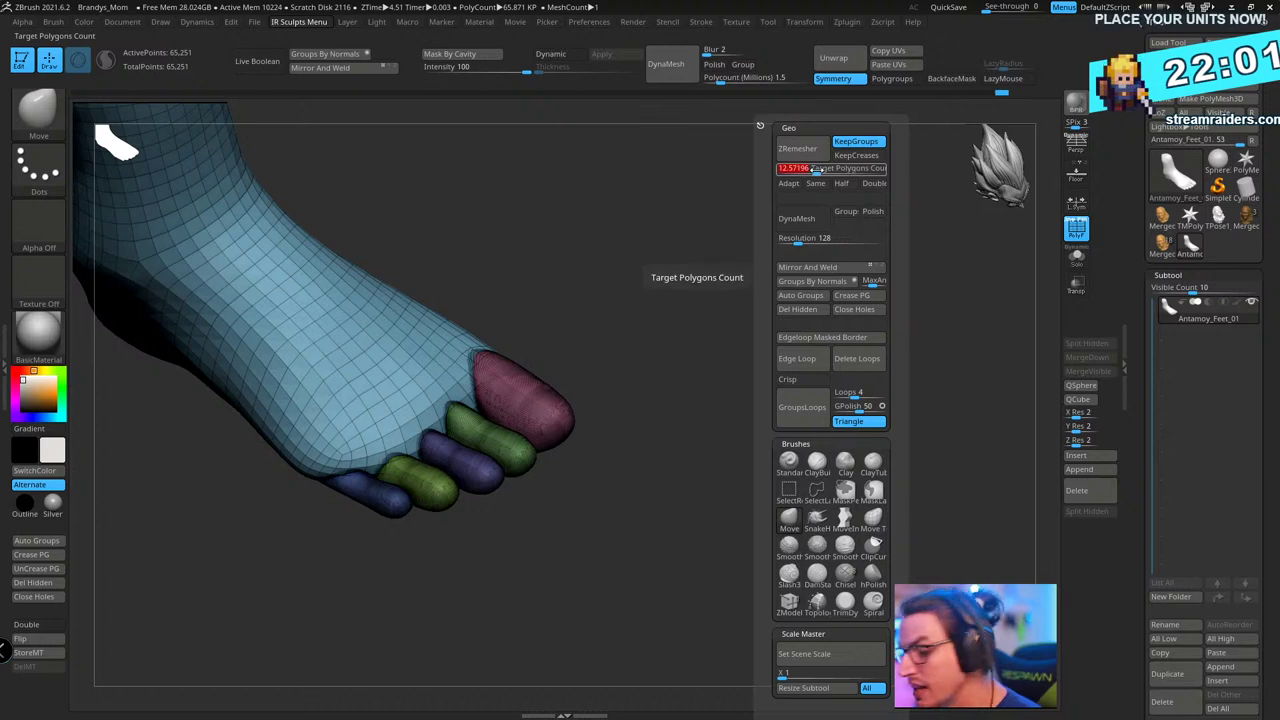
pyautogui.press('Return')
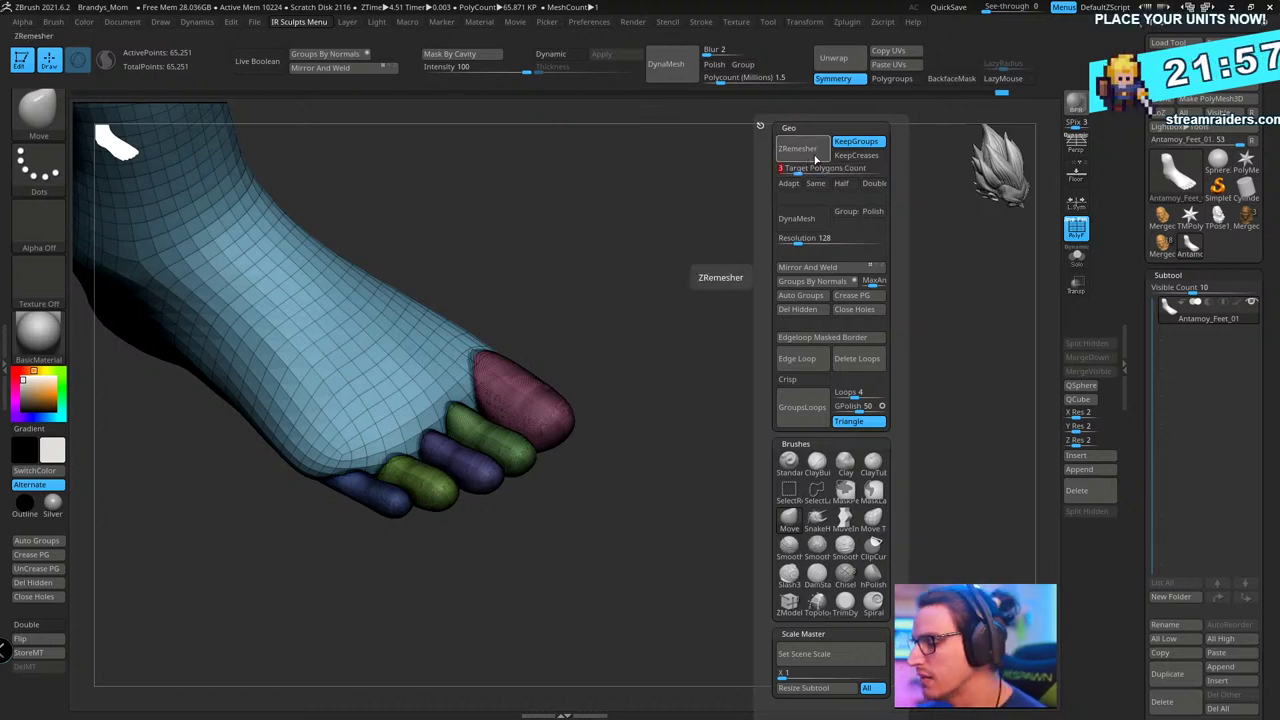
pyautogui.click(810, 152)
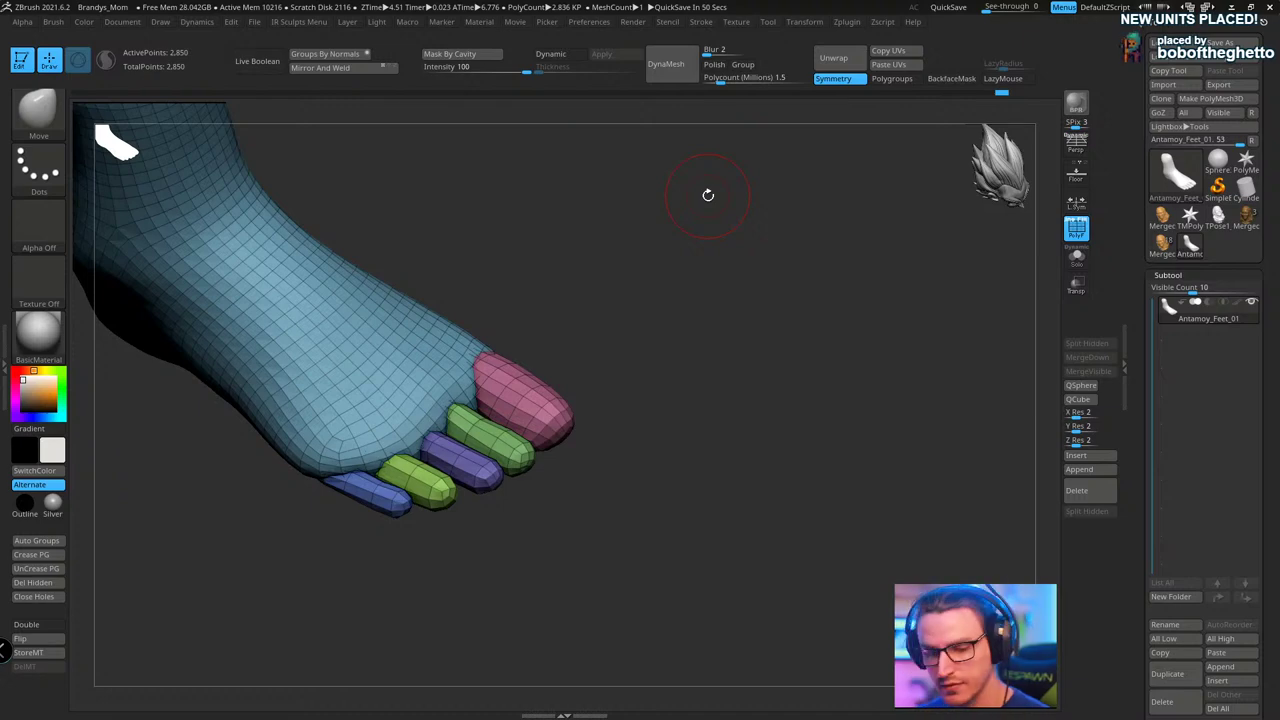
# - Inspect the remeshed foot from several sides, and save the tool over the existing Antamoy_Feet_01.ztl
pyautogui.moveTo(708, 195); pyautogui.dragTo(754, 281)
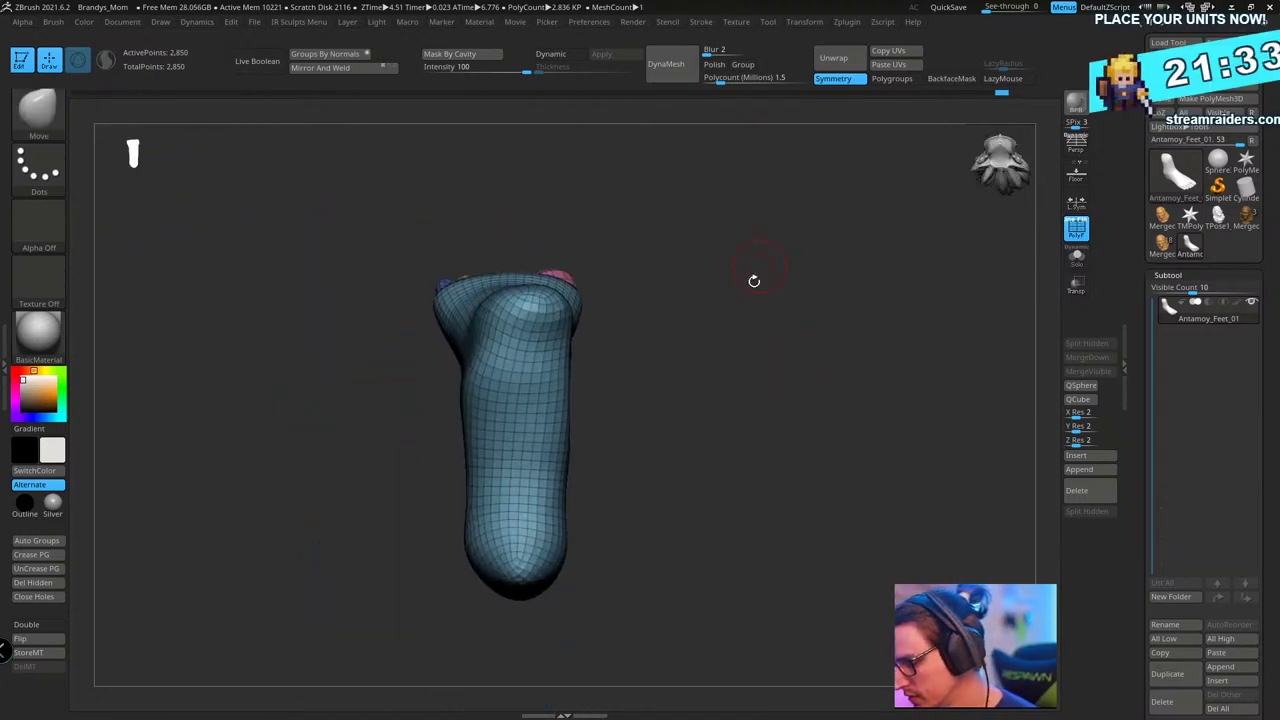
pyautogui.moveTo(740, 337); pyautogui.dragTo(696, 401)
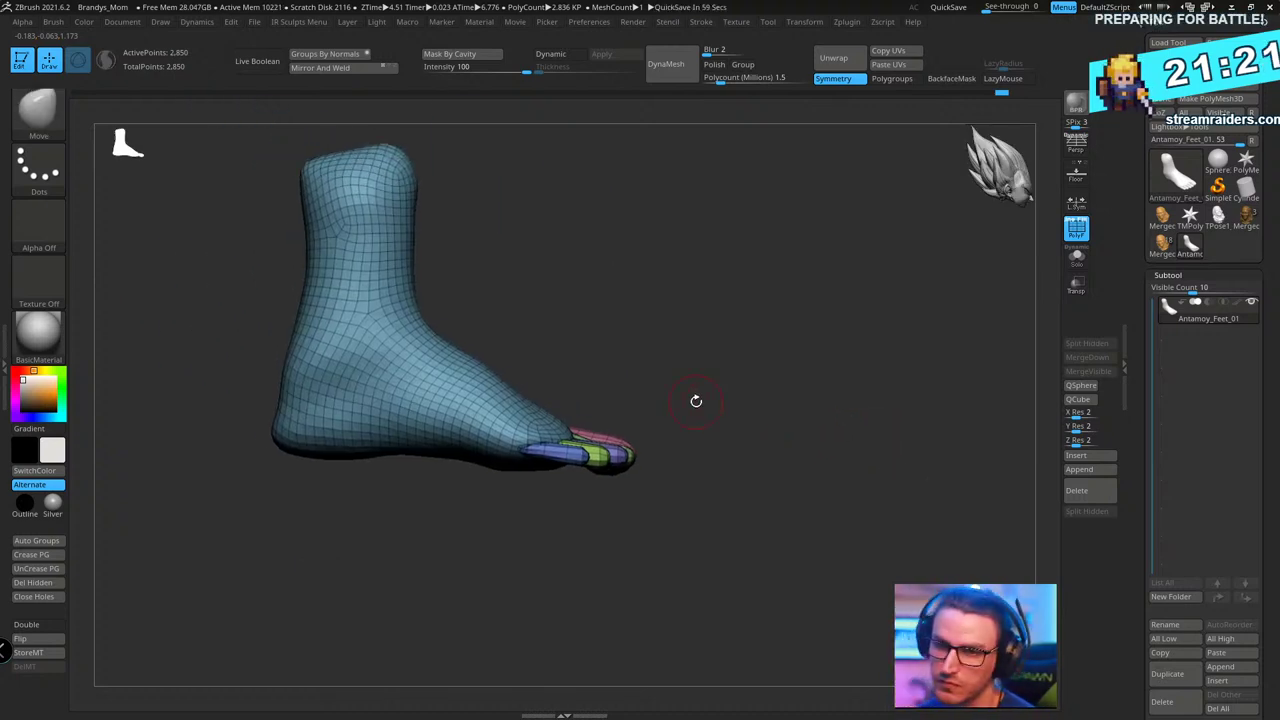
pyautogui.moveTo(696, 401); pyautogui.dragTo(812, 391)
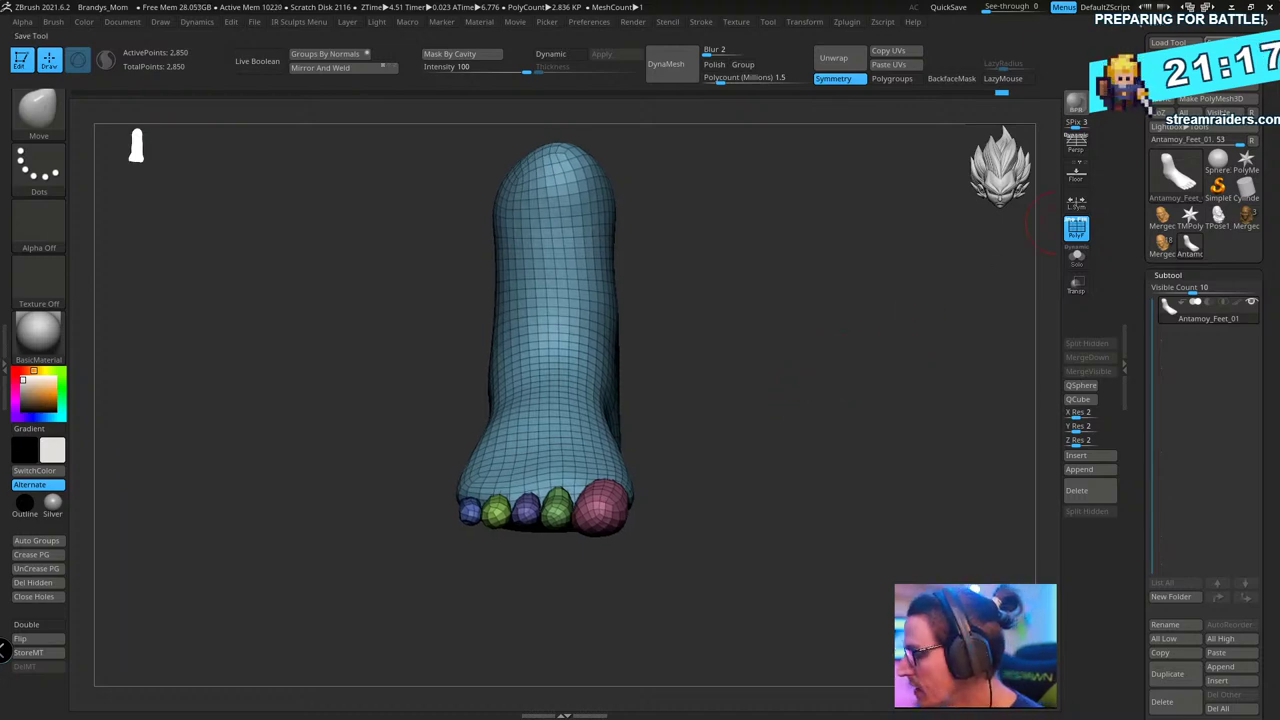
pyautogui.hotkey('ctrl', 's')
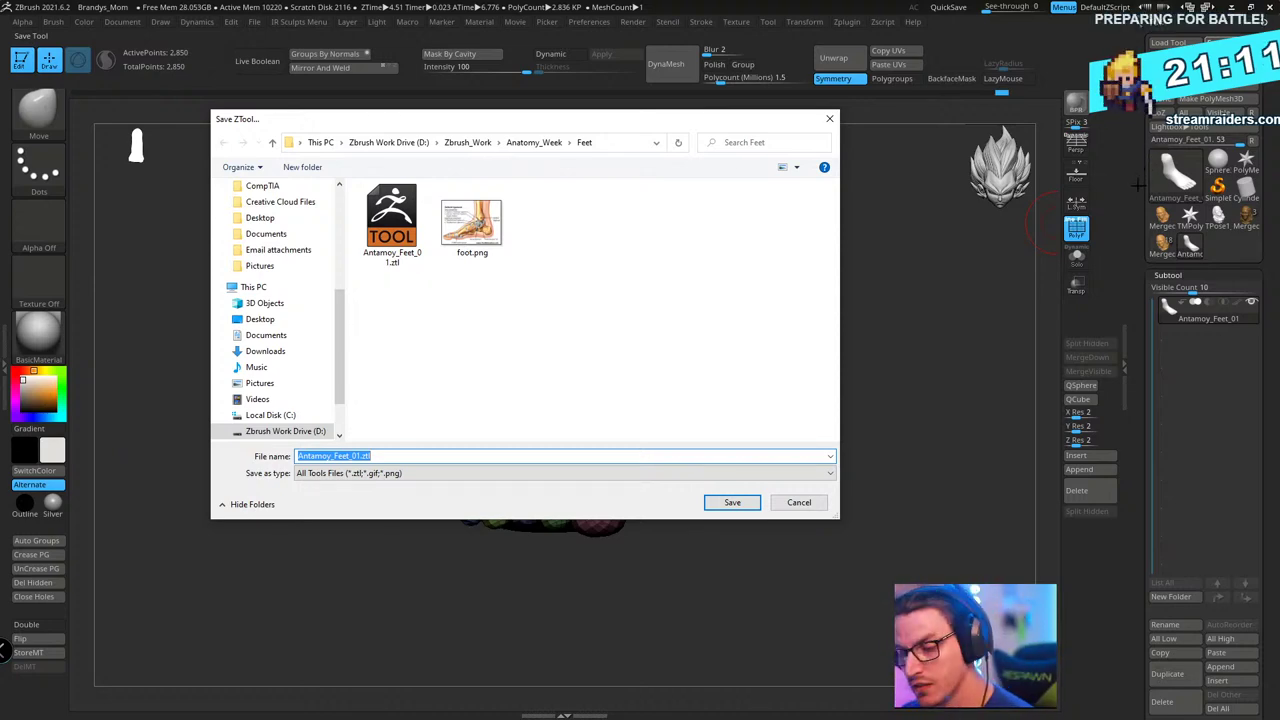
pyautogui.press('Return')
pyautogui.press('y')
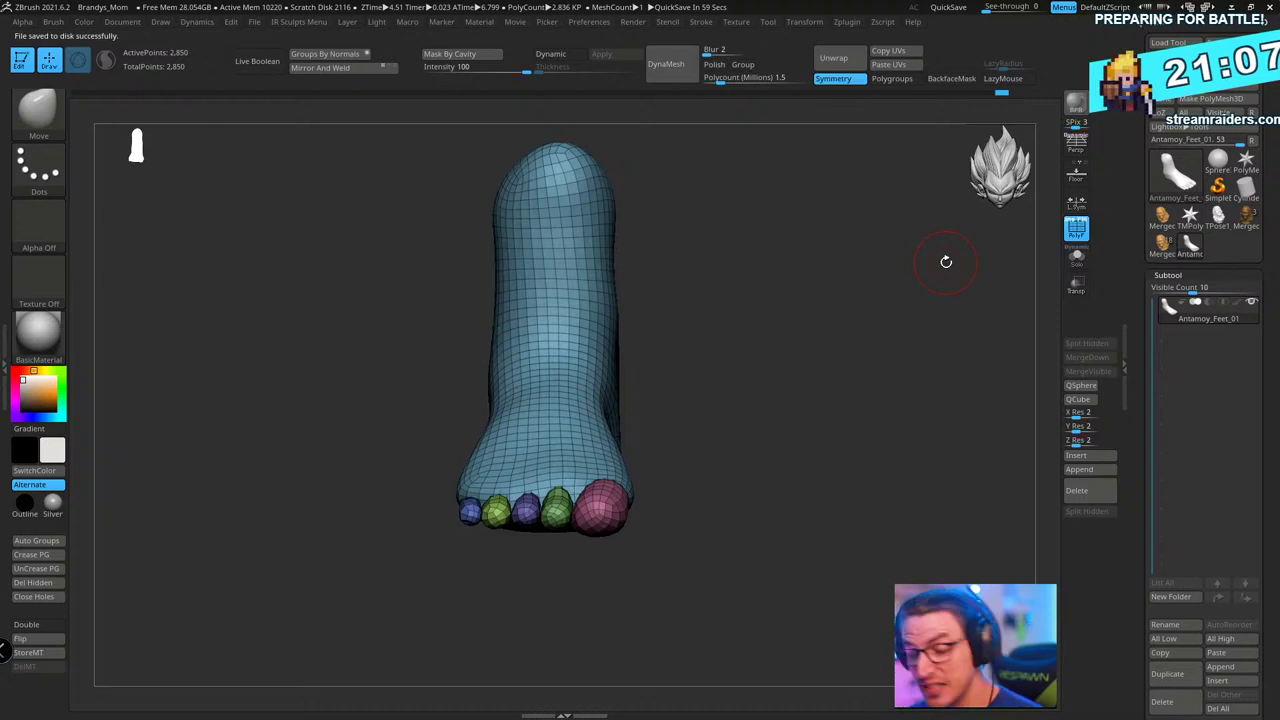
# - Cut the rounded top of the foot's ankle flat with the ClipCurve brush
pyautogui.keyDown('alt'); pyautogui.moveTo(757, 232); pyautogui.dragTo(745, 285); pyautogui.keyUp('alt')
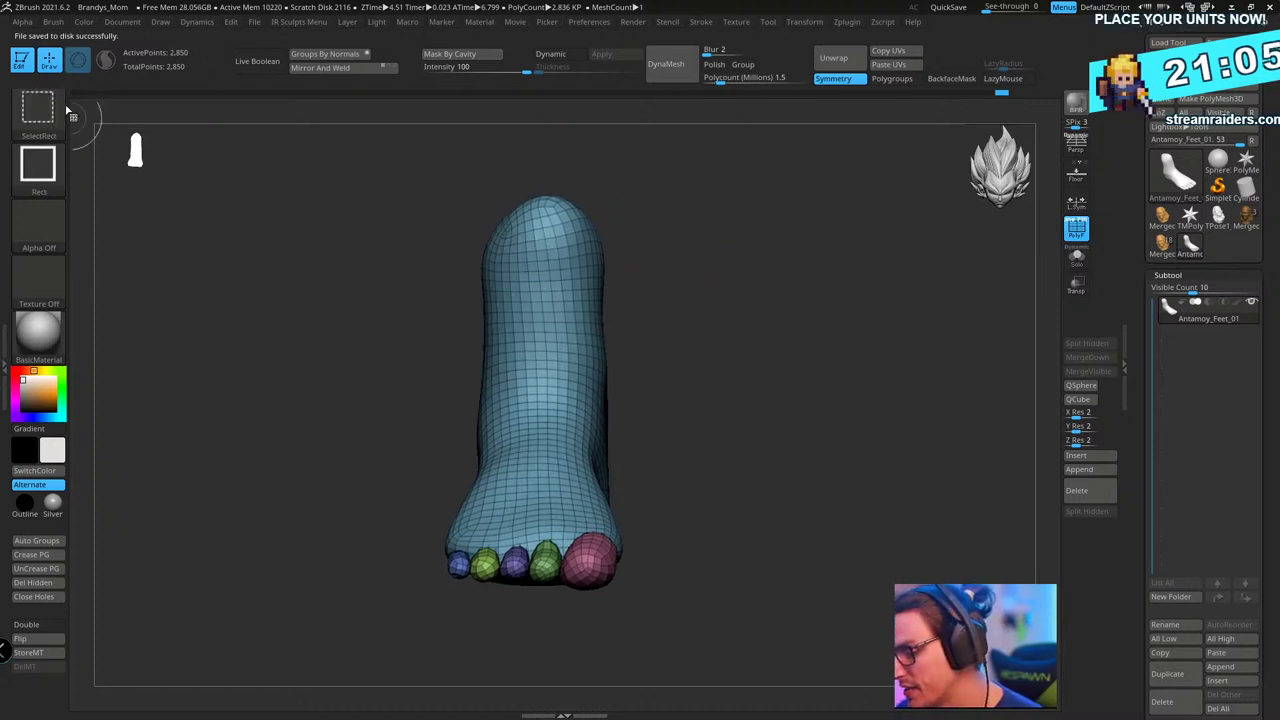
pyautogui.keyDown('ctrl'); pyautogui.keyDown('shift'); pyautogui.click(44, 112); pyautogui.keyUp('shift'); pyautogui.keyUp('ctrl')
pyautogui.keyDown('ctrl'); pyautogui.keyDown('shift'); pyautogui.click(118, 132); pyautogui.keyUp('shift'); pyautogui.keyUp('ctrl')
pyautogui.keyDown('ctrl'); pyautogui.keyDown('shift'); pyautogui.moveTo(400, 252); pyautogui.dragTo(910, 218); pyautogui.keyUp('shift'); pyautogui.keyUp('ctrl')
pyautogui.hotkey('ctrl', 'z')
pyautogui.keyDown('ctrl'); pyautogui.keyDown('shift'); pyautogui.moveTo(744, 249); pyautogui.dragTo(746, 244); pyautogui.keyUp('shift'); pyautogui.keyUp('ctrl')
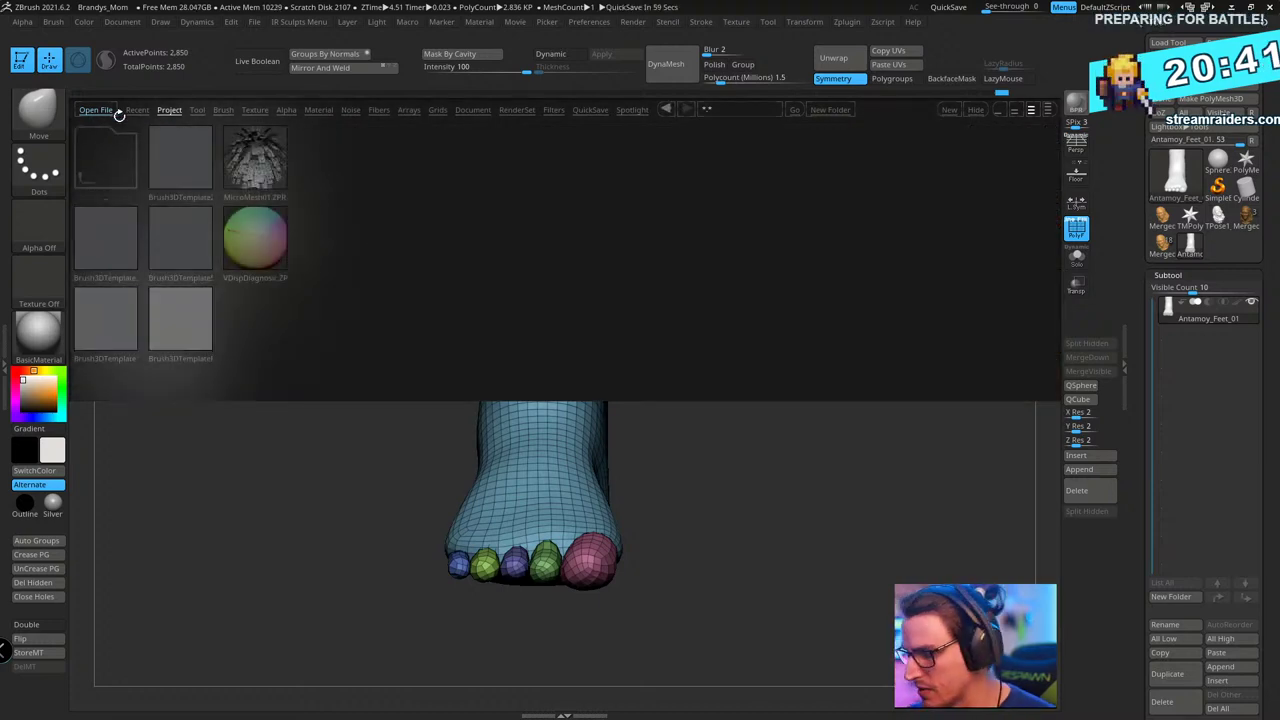
# - Load the Ryan_Kingslien_Anatomy_Model.ZTL tool from LightBox and show only its skeleton subtool
pyautogui.click(182, 113)
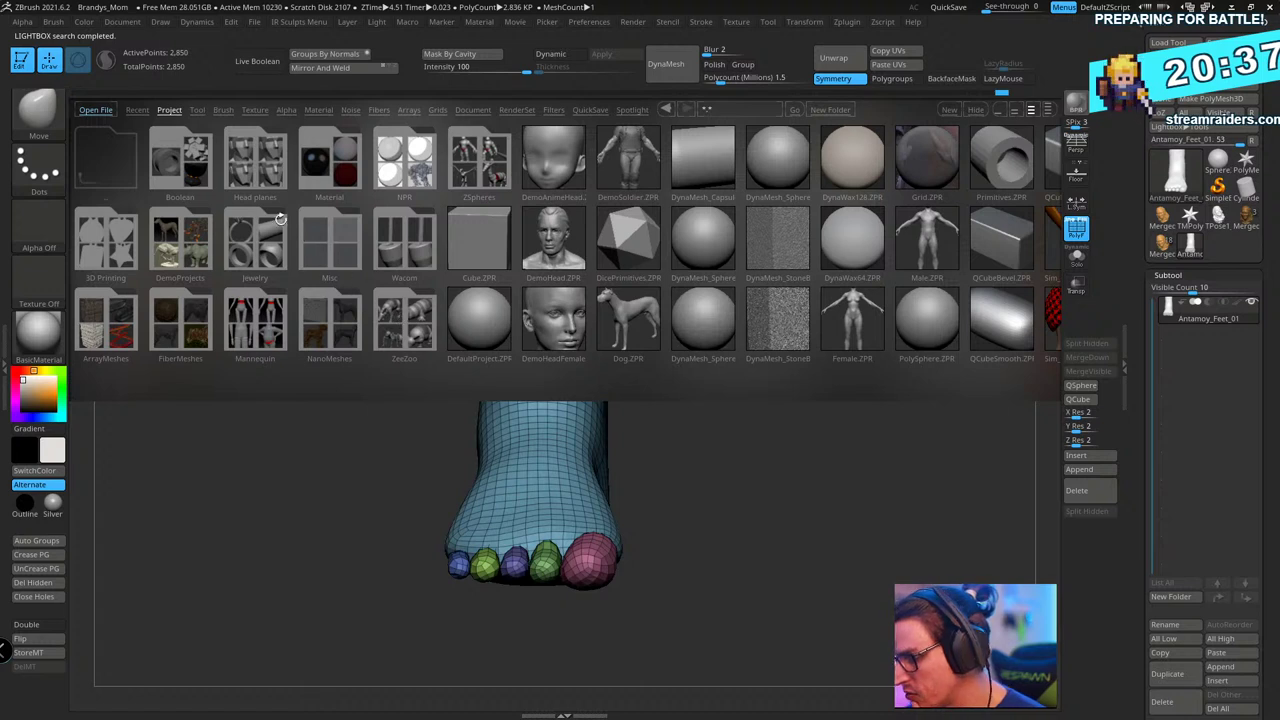
pyautogui.click(197, 111)
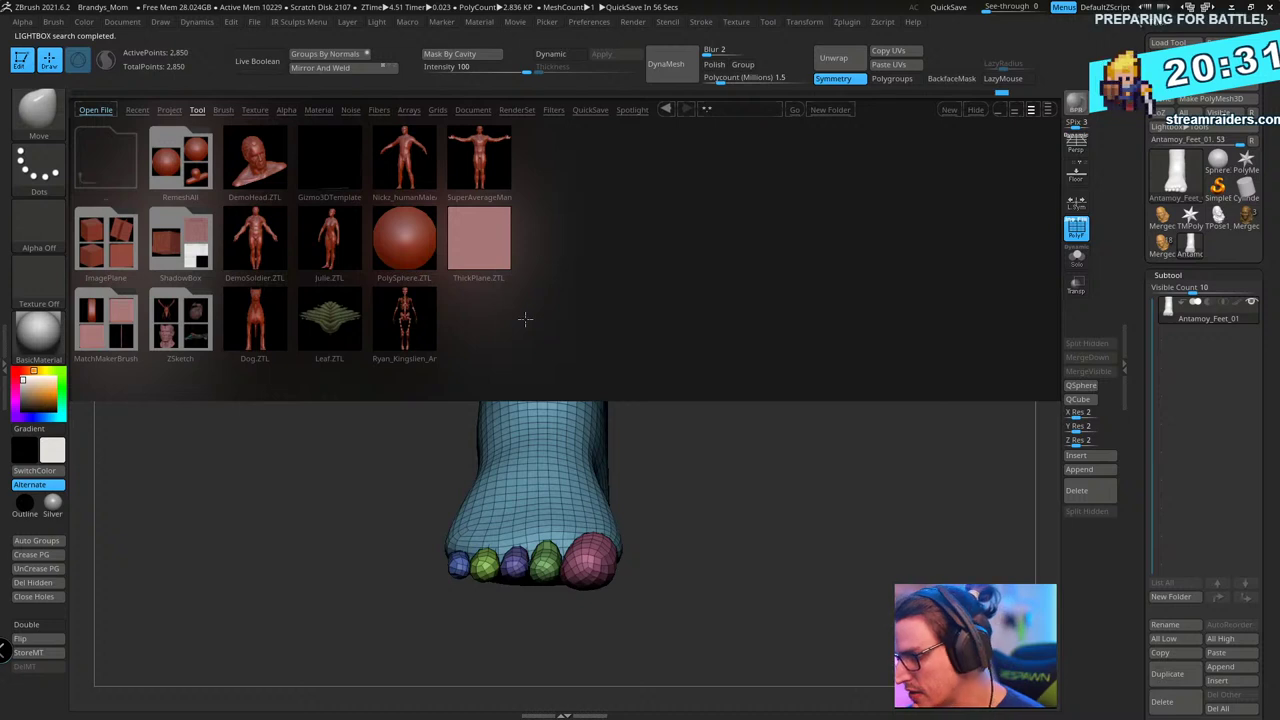
pyautogui.doubleClick(402, 324)
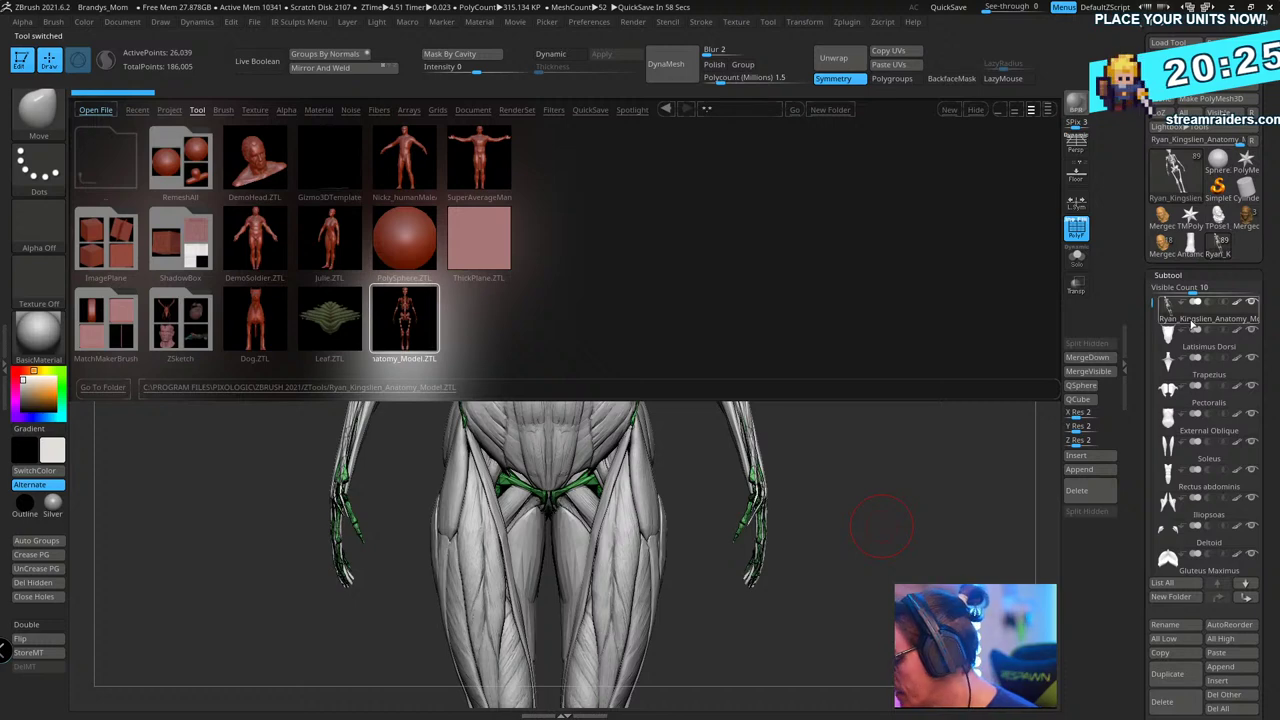
pyautogui.press(',')
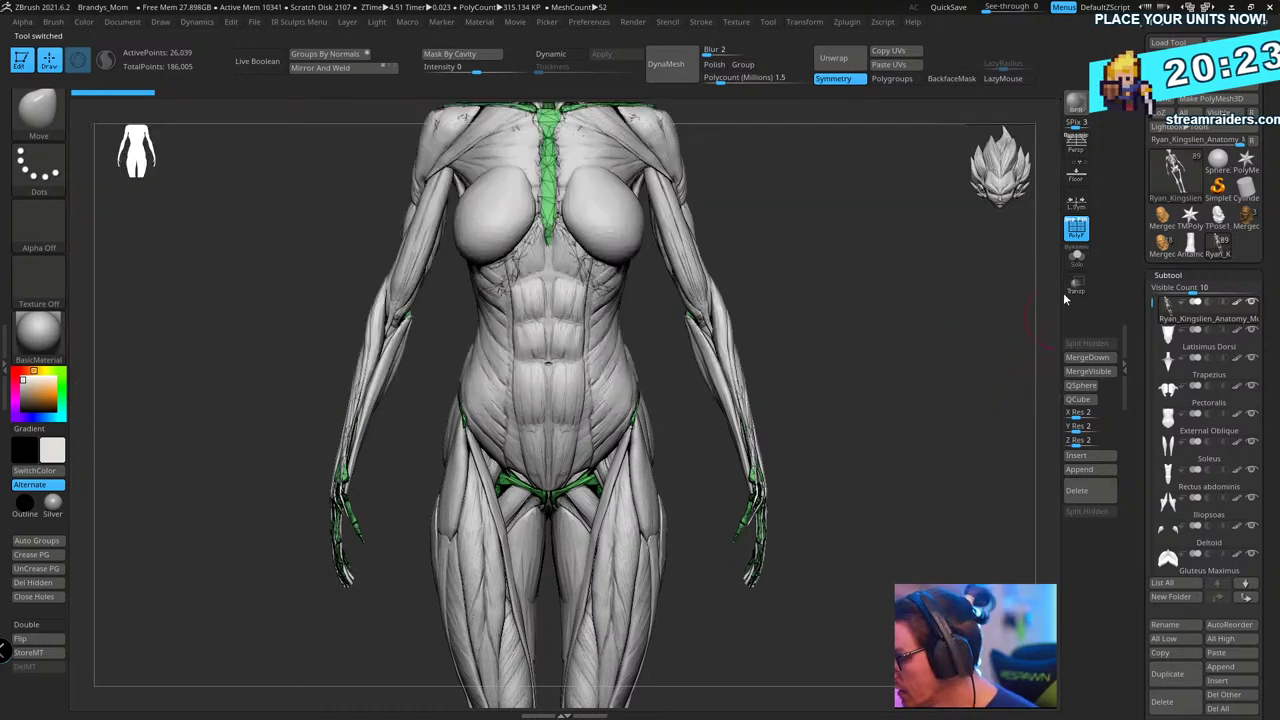
pyautogui.click(1076, 256)
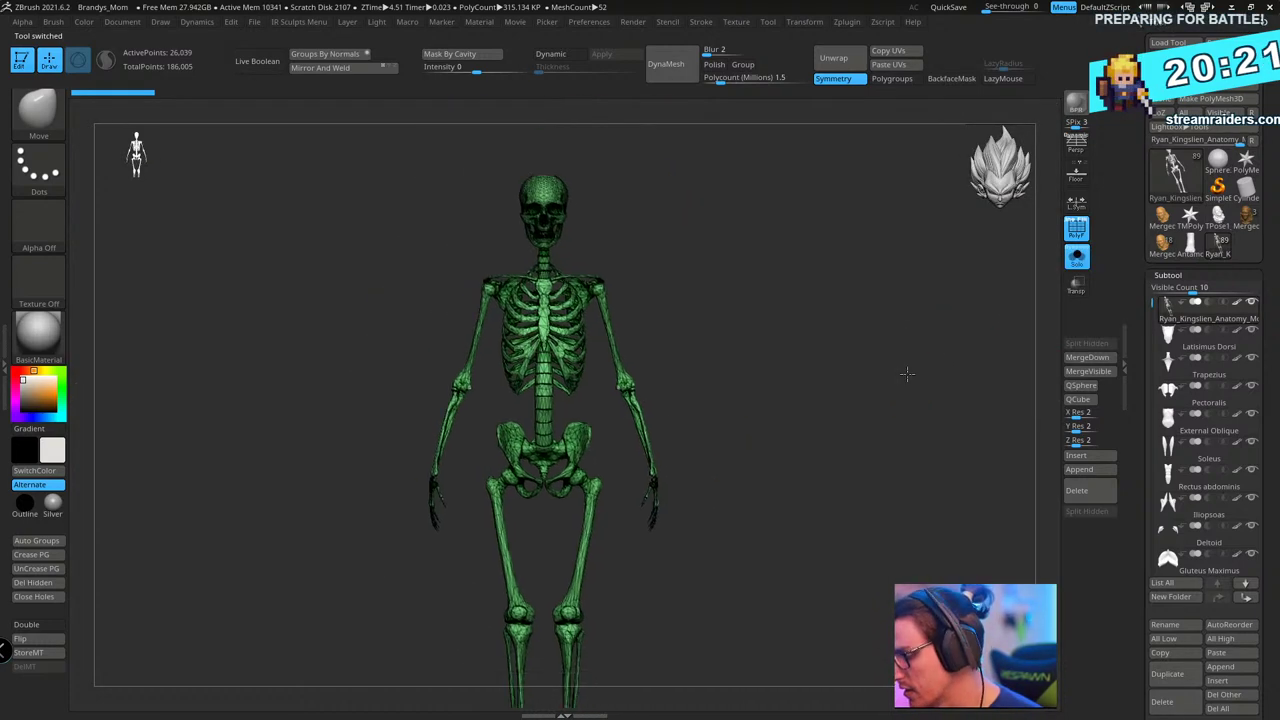
# - Assign separate polygroups to the skeleton's bones with Auto Groups
pyautogui.moveTo(900, 360)
pyautogui.keyDown('alt'); pyautogui.mouseDown()
pyautogui.moveTo(880, 431)
pyautogui.moveTo(860, 380)
pyautogui.mouseUp(); pyautogui.keyUp('alt')
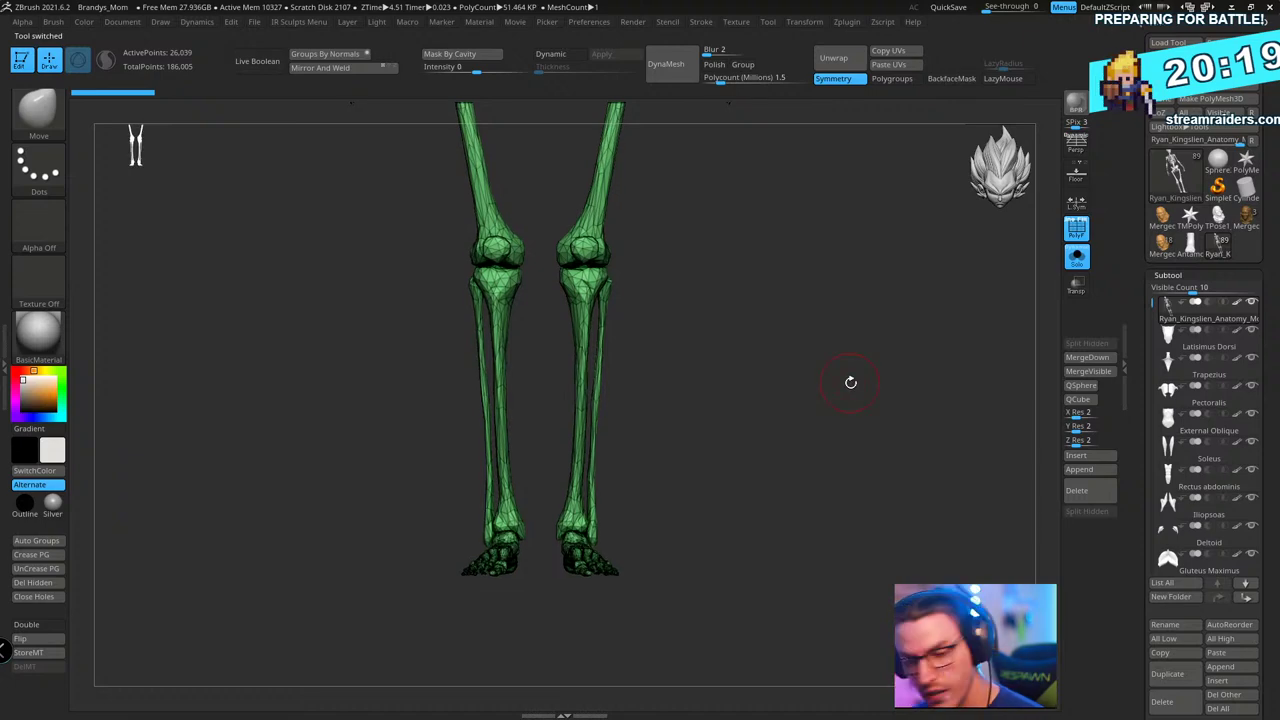
pyautogui.press('space')
pyautogui.click(842, 296)
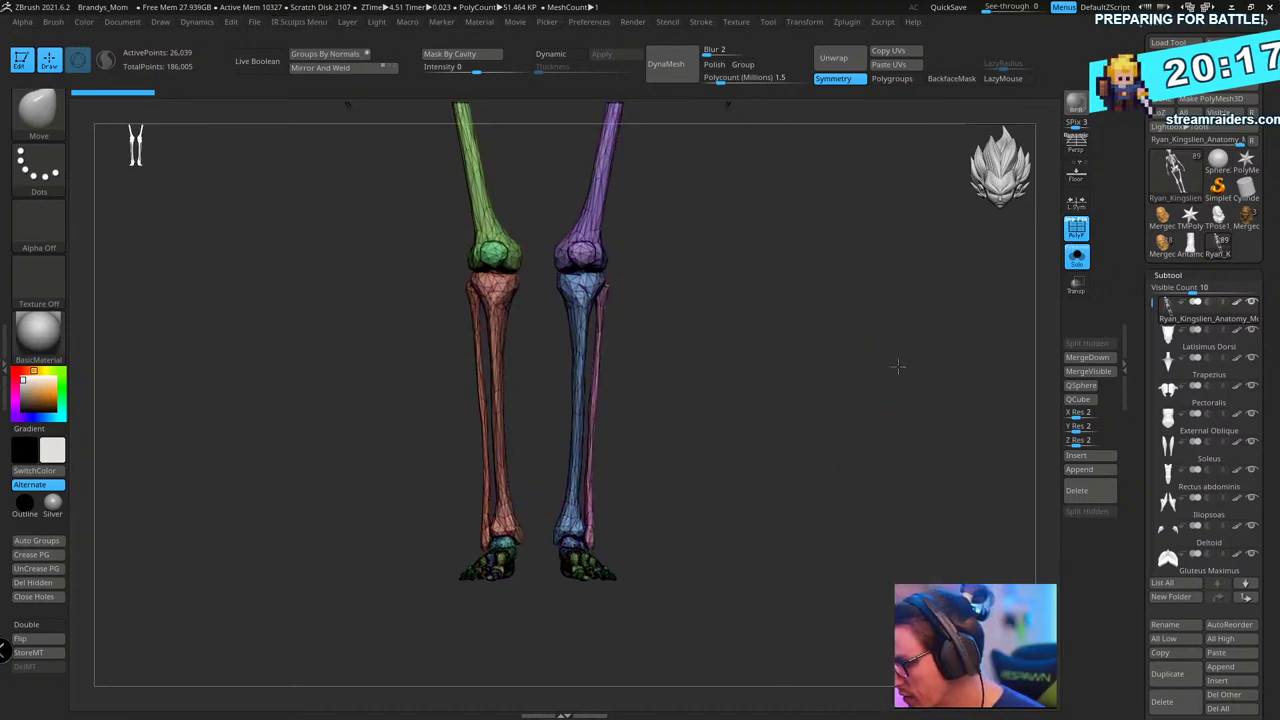
pyautogui.keyDown('alt'); pyautogui.moveTo(897, 366); pyautogui.dragTo(900, 188); pyautogui.keyUp('alt')
pyautogui.moveTo(386, 350)
pyautogui.keyDown('ctrl'); pyautogui.keyDown('shift'); pyautogui.mouseDown()
pyautogui.moveTo(510, 555)
pyautogui.moveTo(555, 552)
pyautogui.moveTo(534, 563)
pyautogui.mouseUp(); pyautogui.keyUp('shift'); pyautogui.keyUp('ctrl')
pyautogui.hotkey('ctrl', 'z')
# - Isolate the bones of one lower leg and foot with SelectLasso, and split the hidden bones into a separate subtool
pyautogui.keyDown('ctrl'); pyautogui.keyDown('shift'); pyautogui.click(38, 112); pyautogui.keyUp('shift'); pyautogui.keyUp('ctrl')
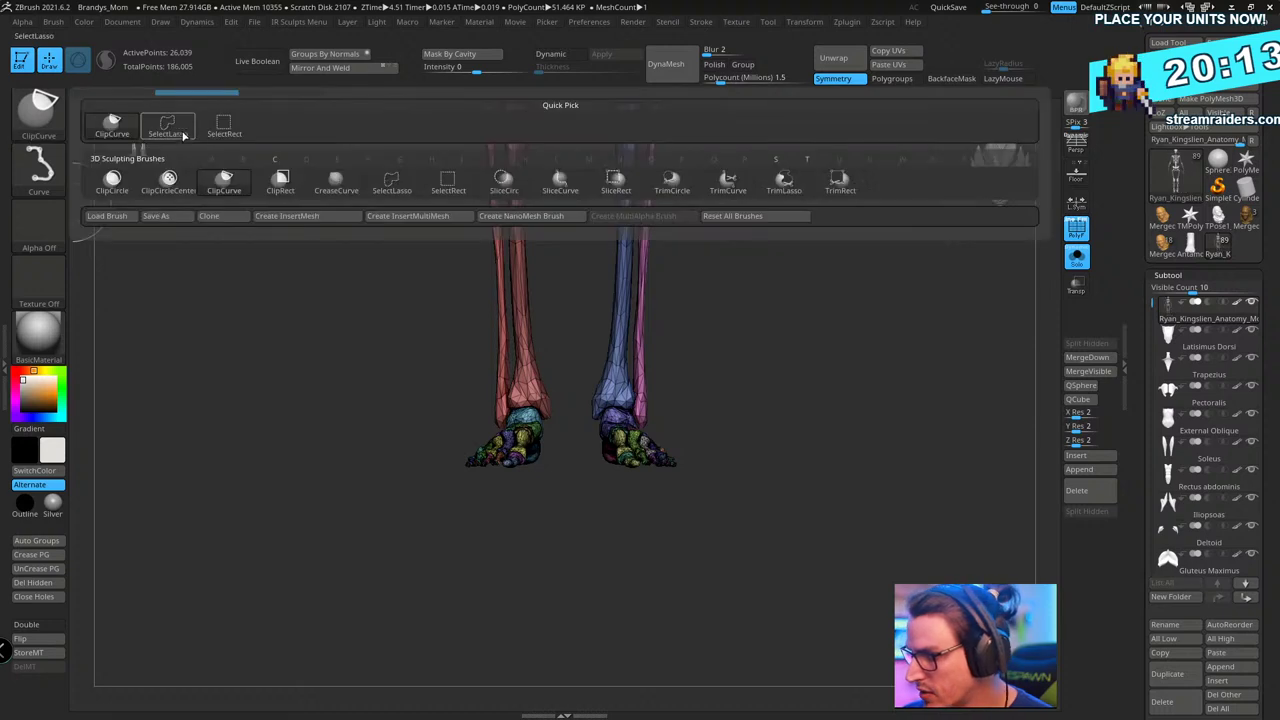
pyautogui.keyDown('ctrl'); pyautogui.keyDown('shift'); pyautogui.click(182, 134); pyautogui.keyUp('shift'); pyautogui.keyUp('ctrl')
pyautogui.moveTo(361, 370)
pyautogui.keyDown('ctrl'); pyautogui.keyDown('shift'); pyautogui.mouseDown()
pyautogui.moveTo(552, 580)
pyautogui.moveTo(575, 370)
pyautogui.moveTo(470, 275)
pyautogui.moveTo(360, 330)
pyautogui.mouseUp(); pyautogui.keyUp('shift'); pyautogui.keyUp('ctrl')
pyautogui.hotkey('ctrl', 'shift', 'a')
pyautogui.moveTo(800, 320)
pyautogui.keyDown('alt'); pyautogui.mouseDown()
pyautogui.moveTo(803, 277)
pyautogui.moveTo(731, 383)
pyautogui.mouseUp(); pyautogui.keyUp('alt')
pyautogui.keyDown('alt'); pyautogui.moveTo(680, 320); pyautogui.dragTo(674, 344); pyautogui.keyUp('alt')
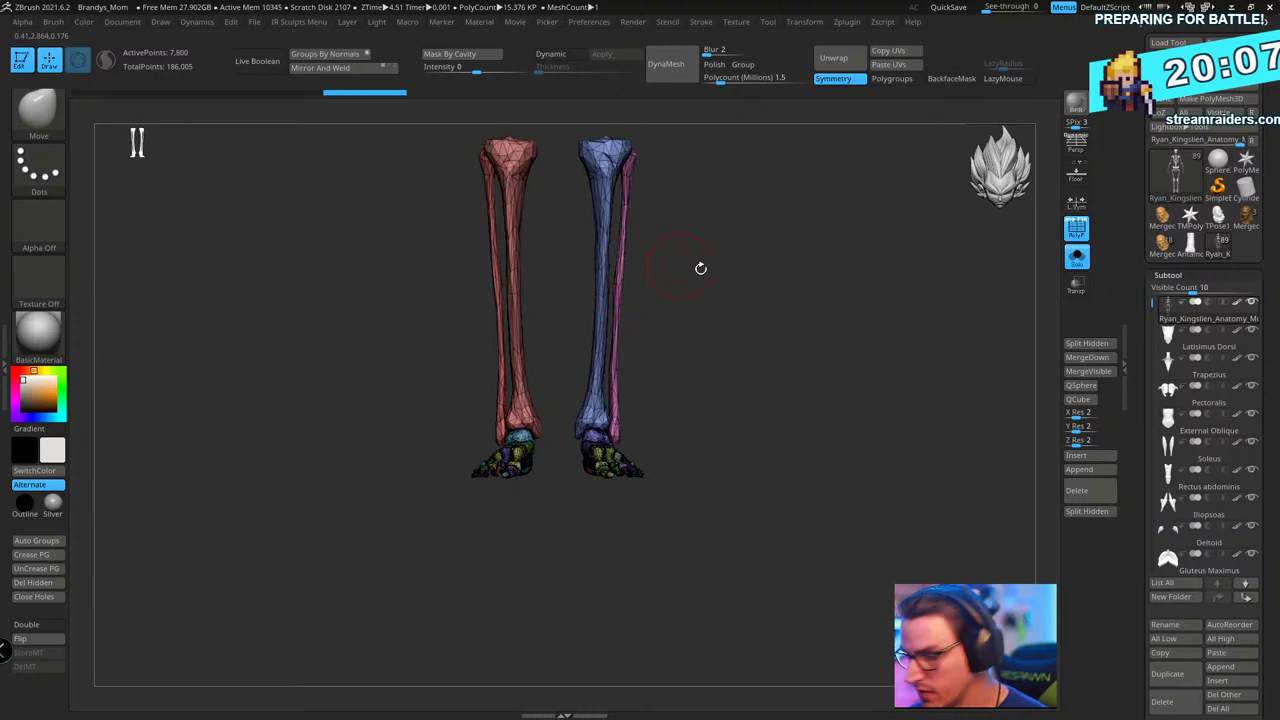
pyautogui.moveTo(700, 268)
pyautogui.mouseDown()
pyautogui.moveTo(555, 178)
pyautogui.moveTo(771, 528)
pyautogui.moveTo(571, 585)
pyautogui.moveTo(572, 560)
pyautogui.moveTo(734, 451)
pyautogui.moveTo(726, 385)
pyautogui.moveTo(774, 443)
pyautogui.moveTo(766, 451)
pyautogui.mouseUp()
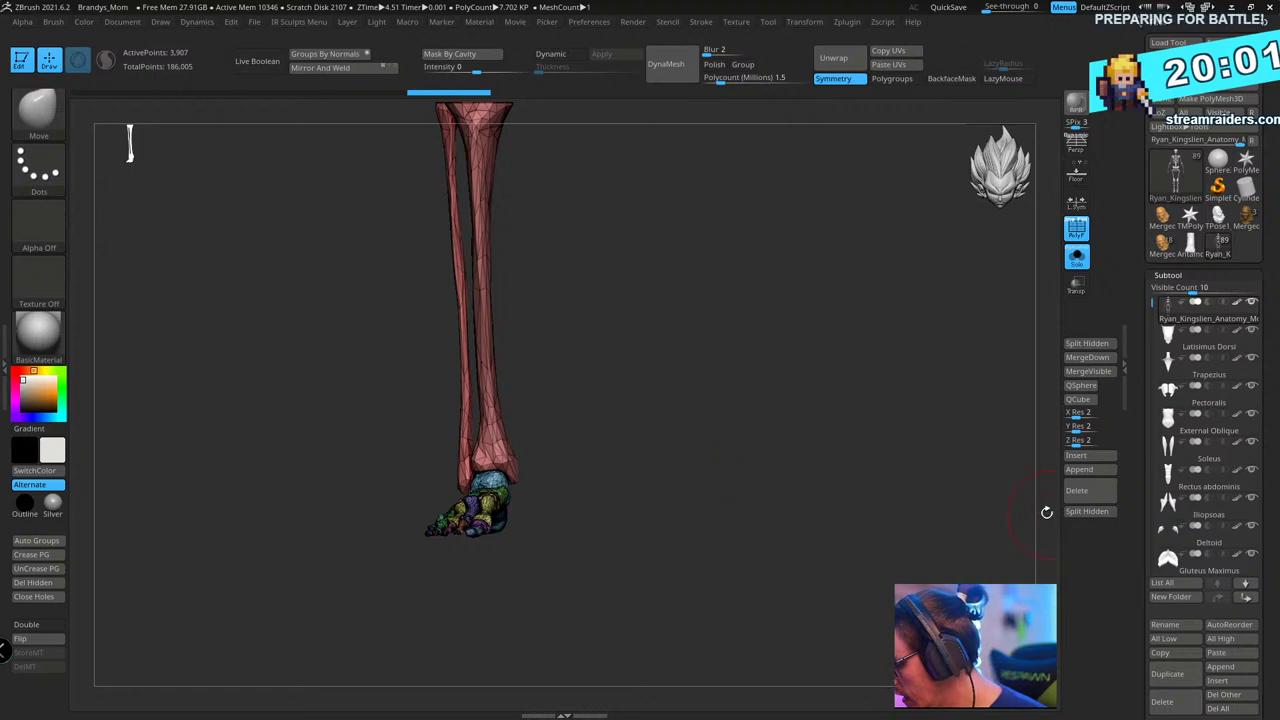
pyautogui.click(1090, 511)
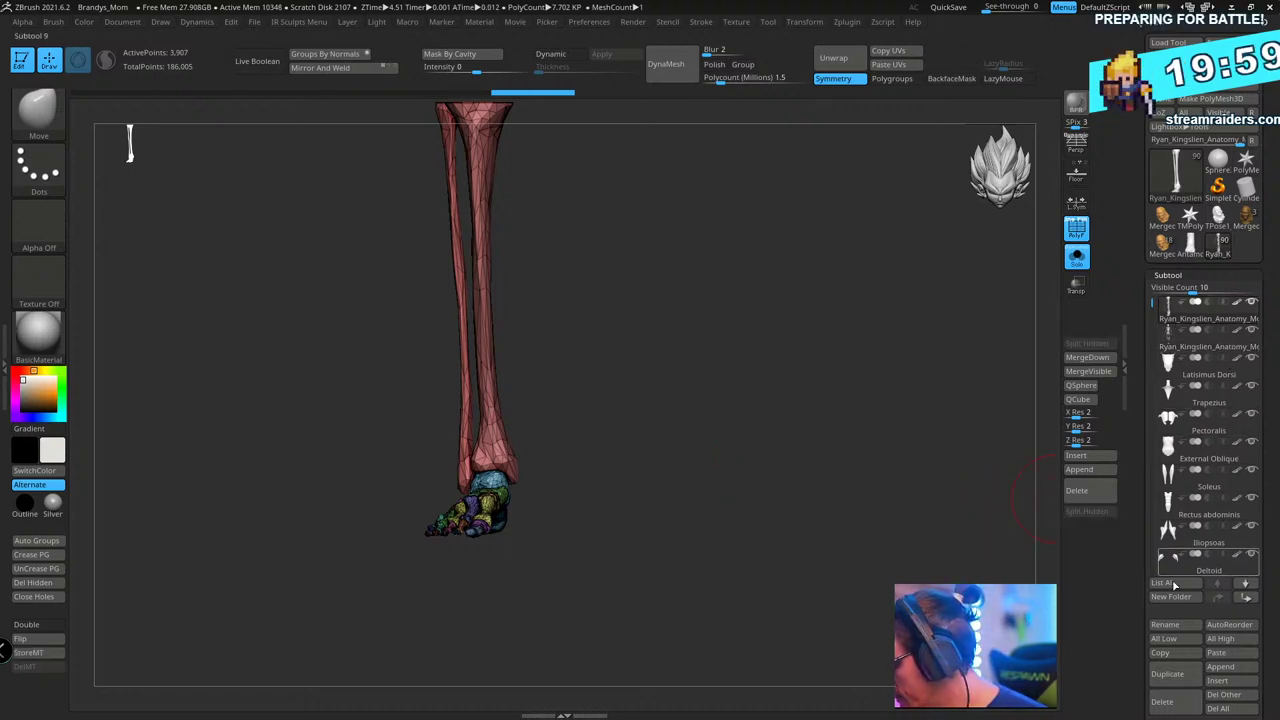
# - Add the split-off leg and foot bones to the Antamoy_Feet_01 tool as a second subtool
pyautogui.click(1190, 242)
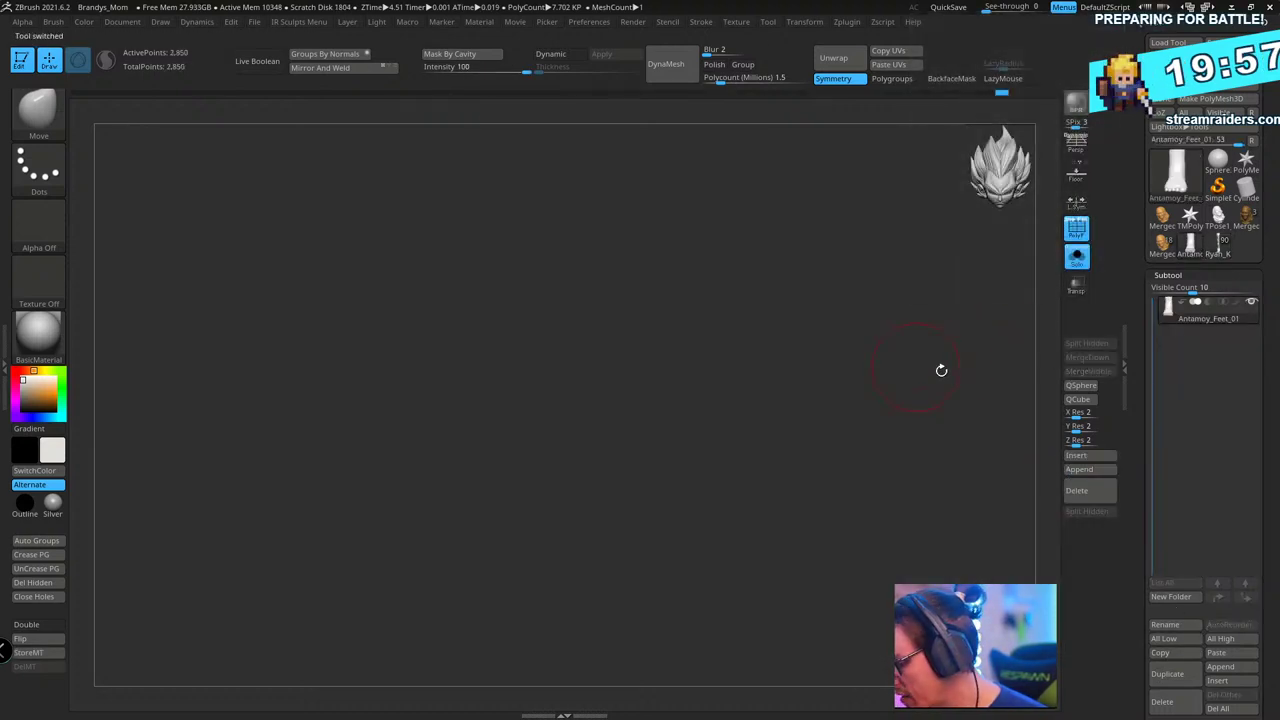
pyautogui.click(1218, 653)
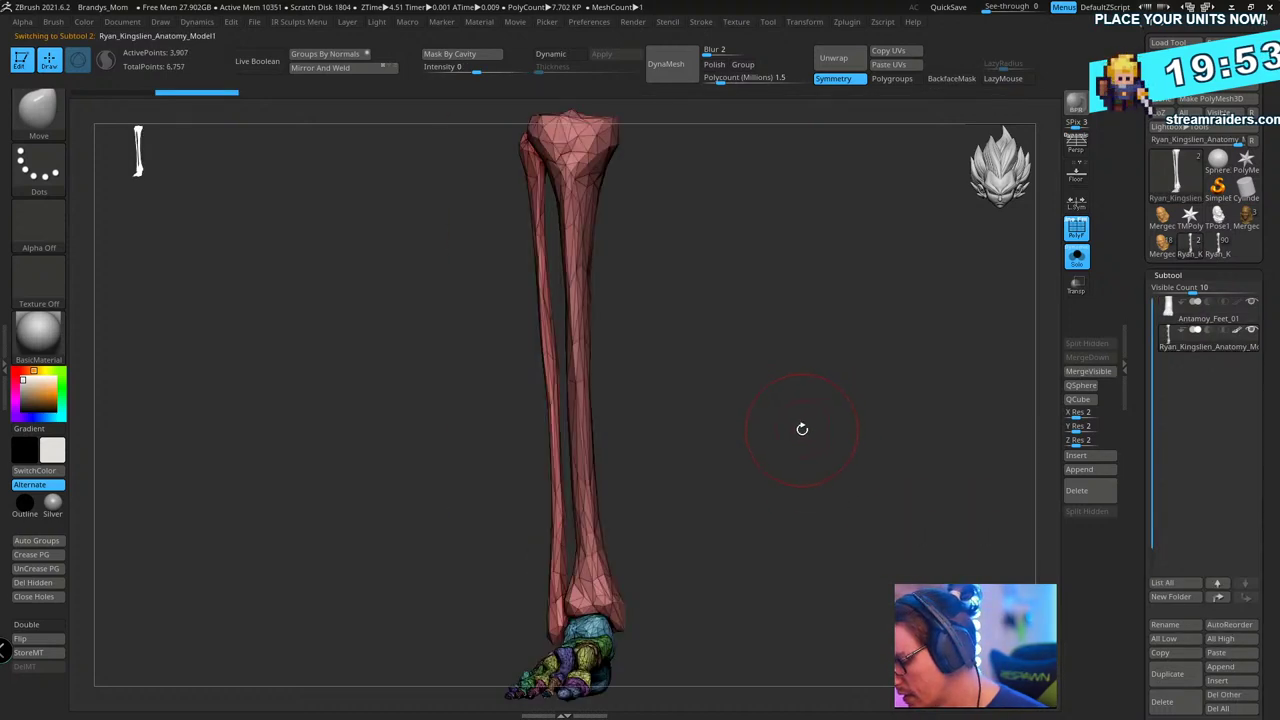
pyautogui.moveTo(893, 495); pyautogui.dragTo(781, 461)
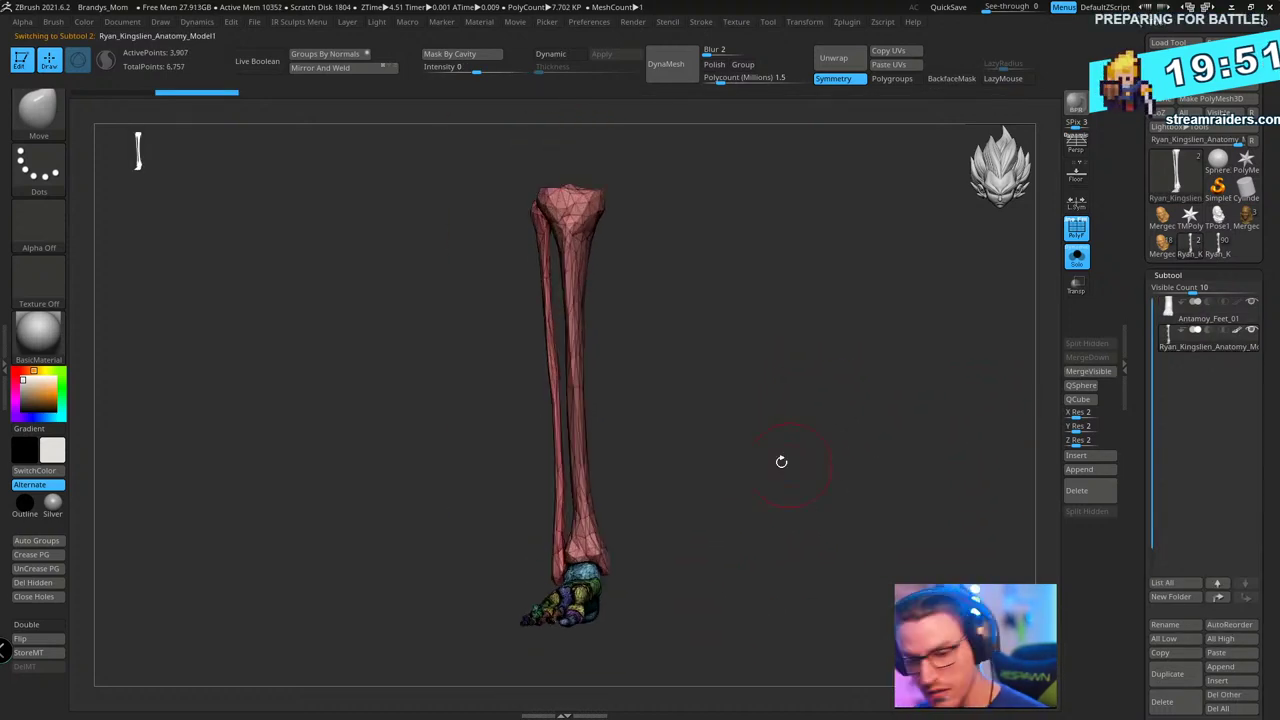
# - Scale the leg and foot bones down uniformly with the Transpose gizmo, toward the size of the foot sculpt
pyautogui.click(1168, 275)
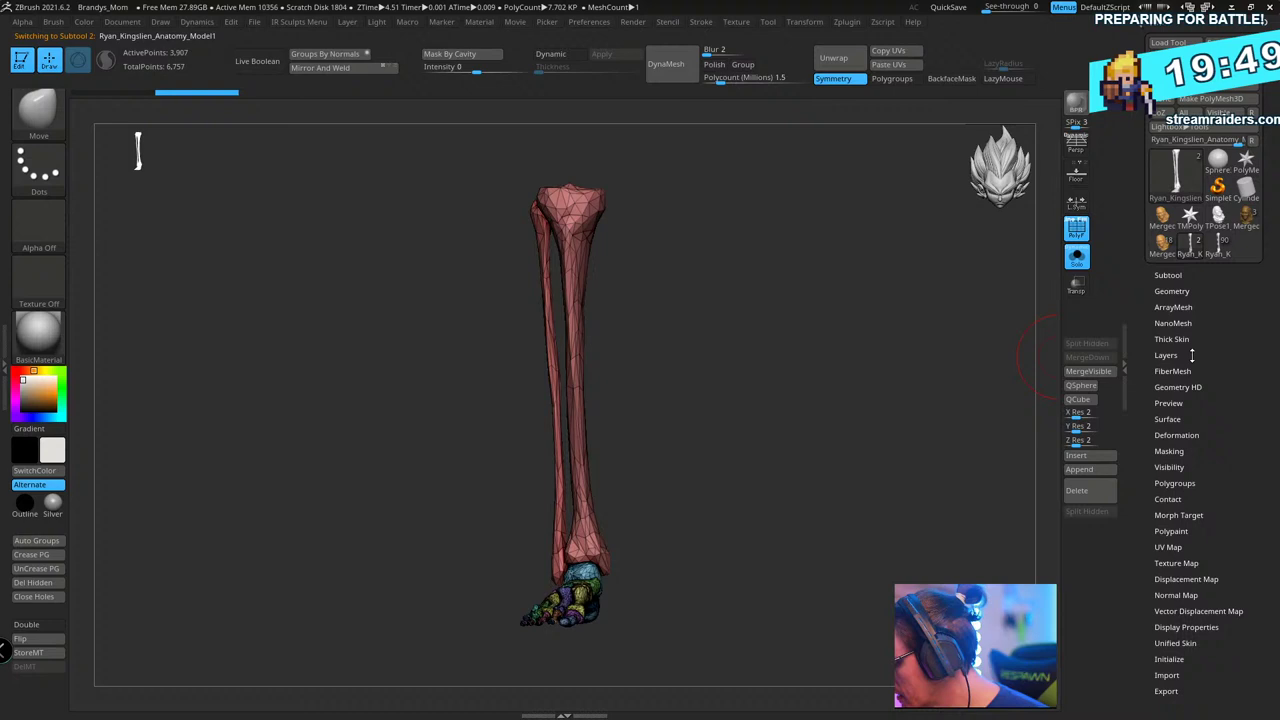
pyautogui.click(1176, 436)
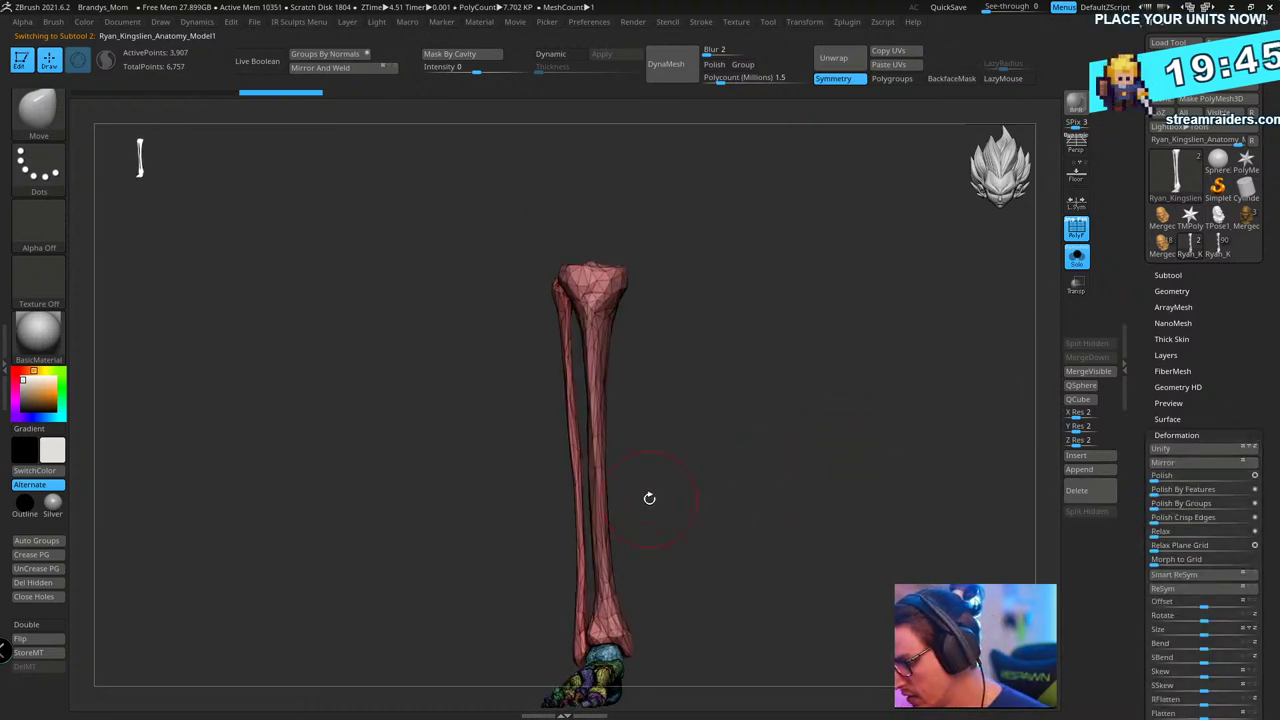
pyautogui.press('w')
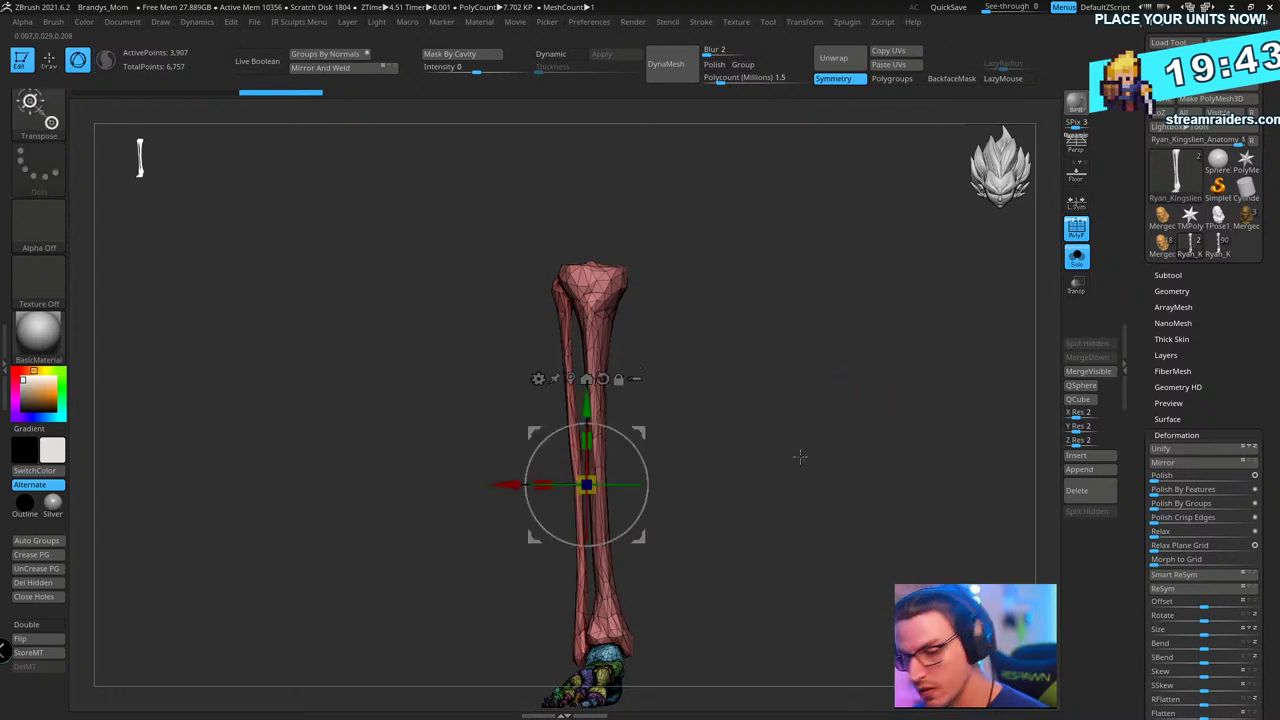
pyautogui.moveTo(600, 477); pyautogui.dragTo(533, 598)
pyautogui.hotkey('ctrl', 'z')
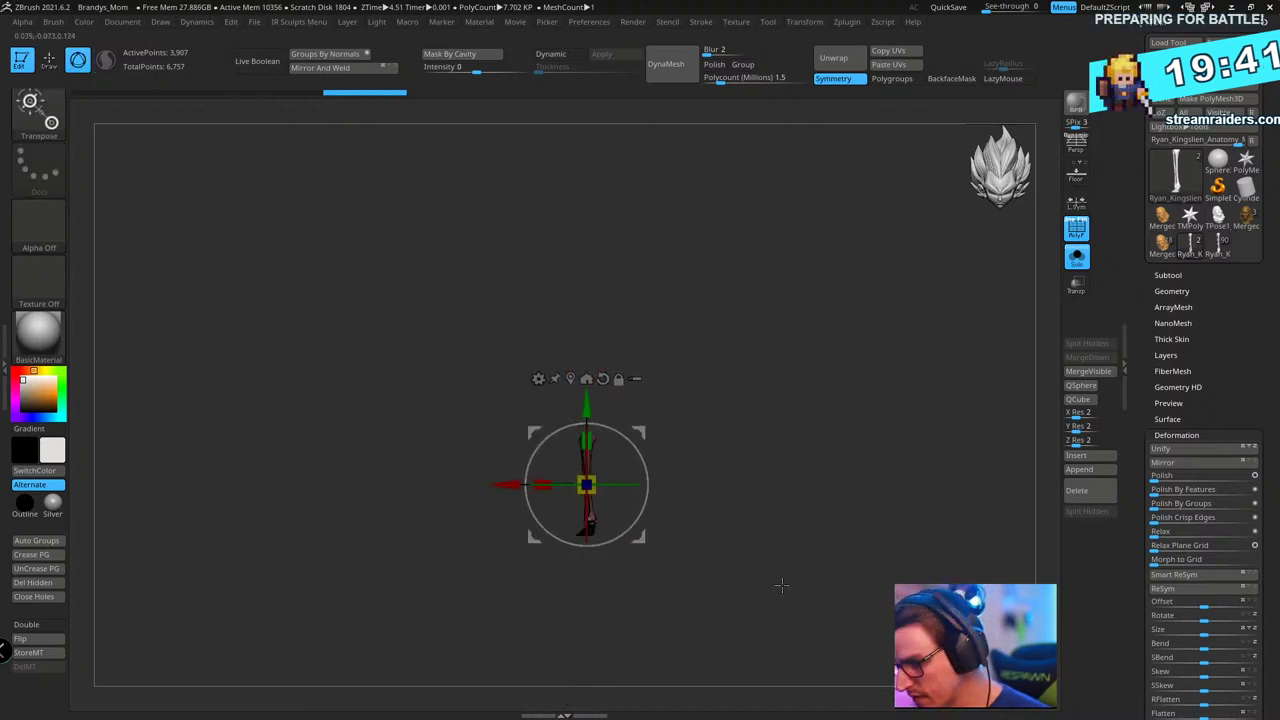
pyautogui.hotkey('ctrl', 'shift', 'z')
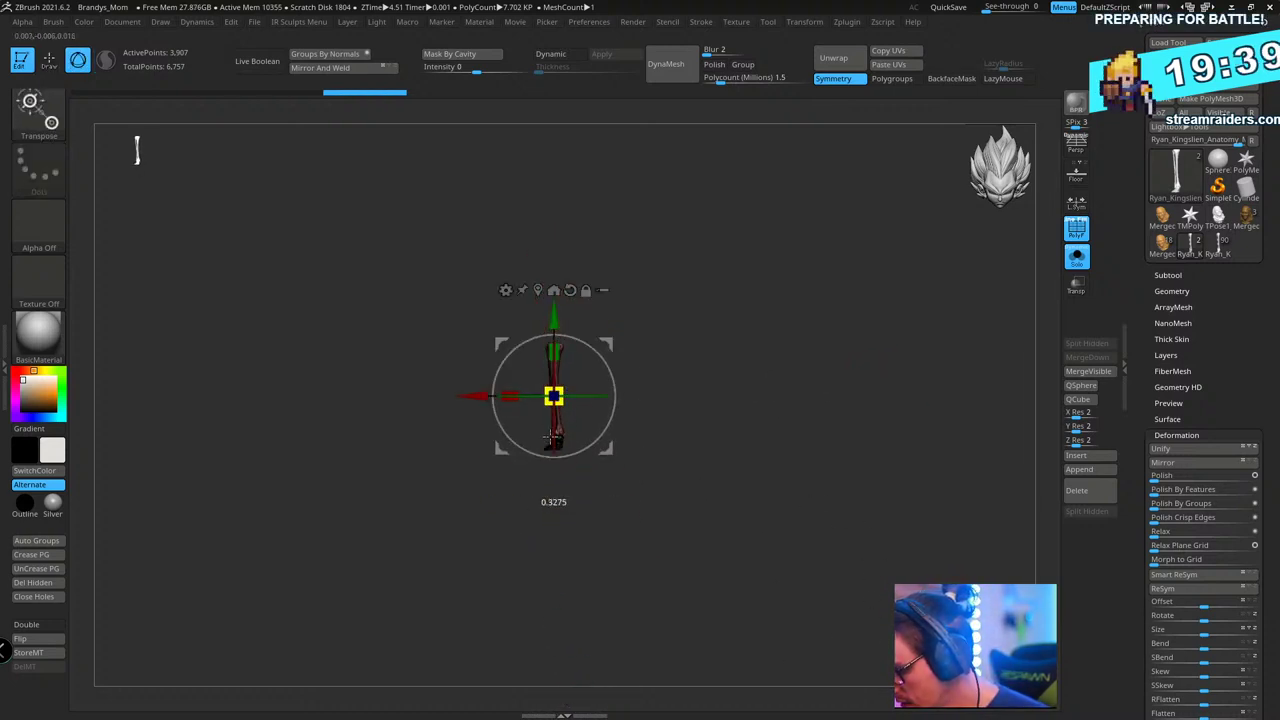
pyautogui.hotkey('ctrl', 'z')
pyautogui.moveTo(785, 576); pyautogui.dragTo(913, 491)
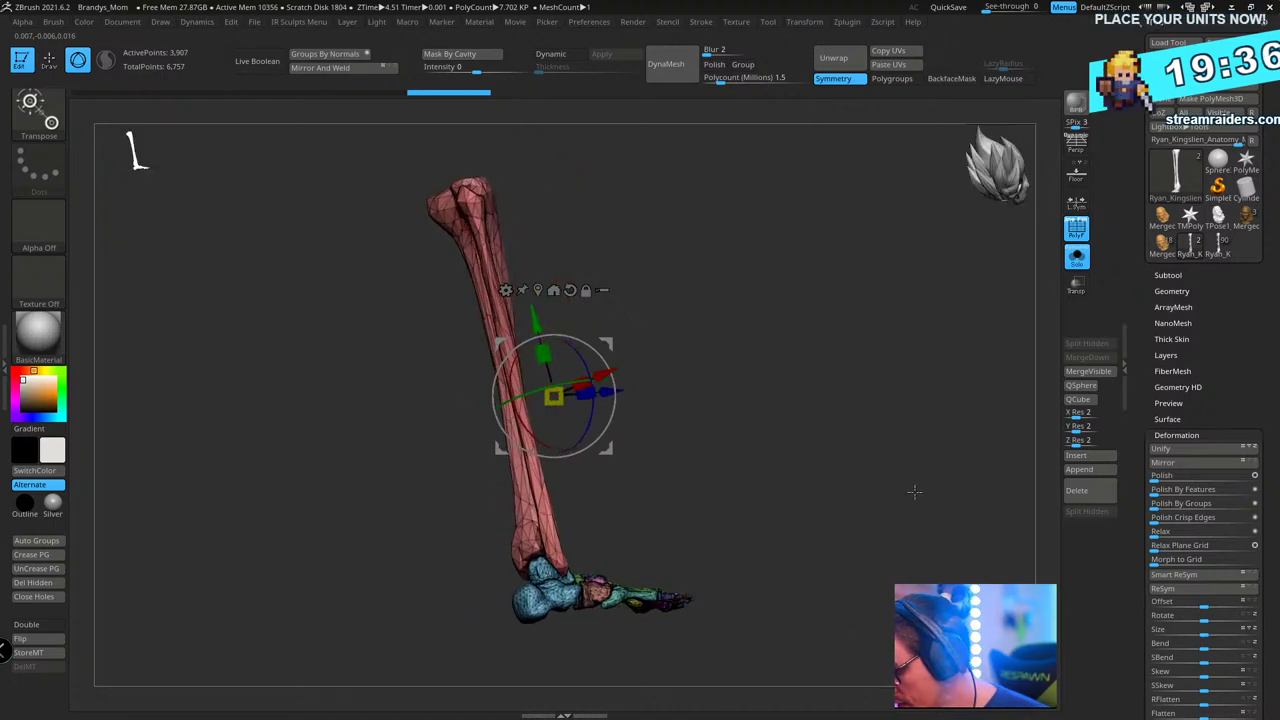
# - Resize and position the bones roughly over the foot sculpt, and display both subtools together with transparency enabled
pyautogui.click(1168, 275)
pyautogui.click(1188, 347)
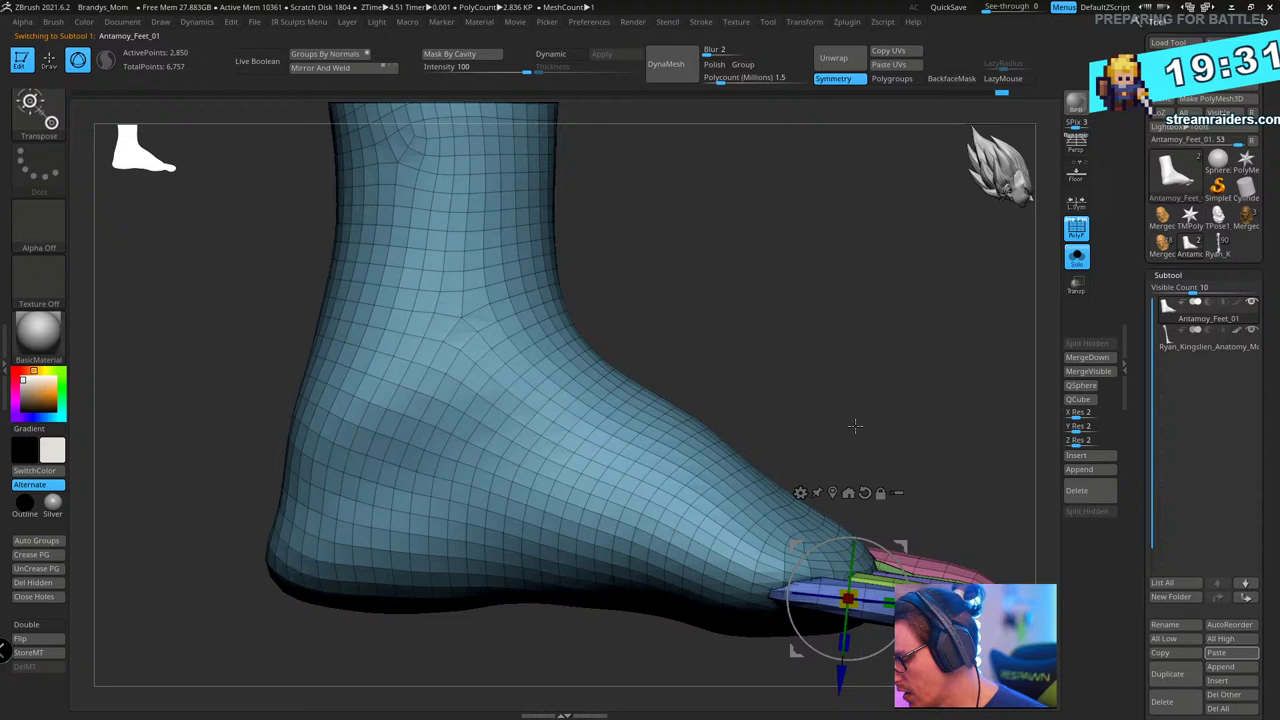
pyautogui.keyDown('alt'); pyautogui.moveTo(855, 426); pyautogui.dragTo(793, 312); pyautogui.keyUp('alt')
pyautogui.click(1188, 347)
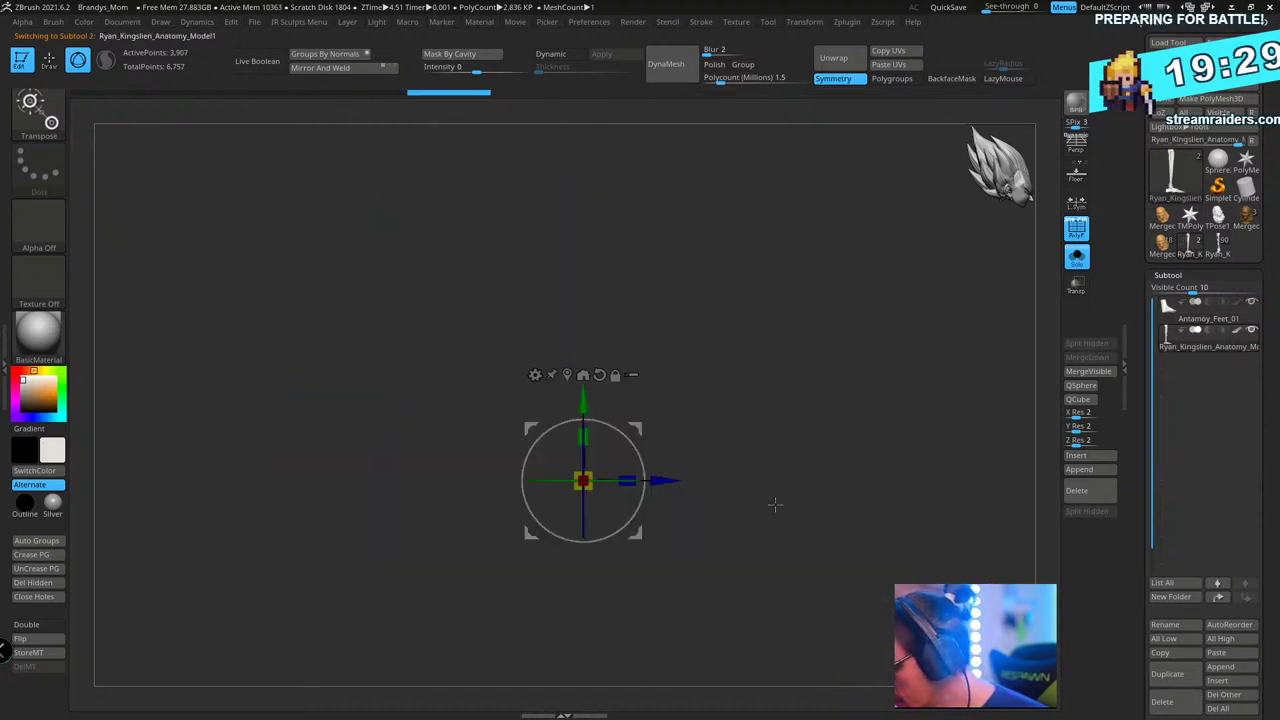
pyautogui.moveTo(590, 470); pyautogui.dragTo(615, 290)
pyautogui.moveTo(585, 237); pyautogui.dragTo(586, 192)
pyautogui.click(1076, 285)
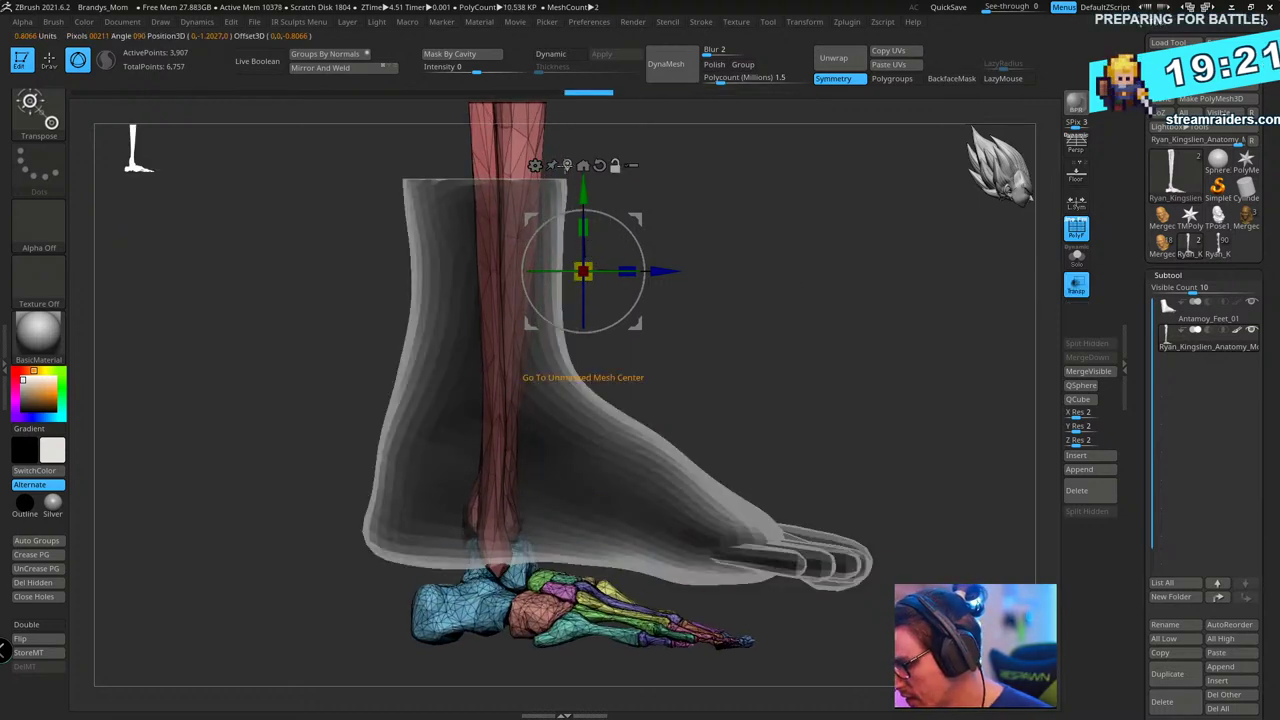
# - Raise the bones into the transparent foot and scale them up slightly so they fit within its side profile
pyautogui.moveTo(584, 221); pyautogui.dragTo(589, 150)
pyautogui.moveTo(586, 423); pyautogui.dragTo(596, 343)
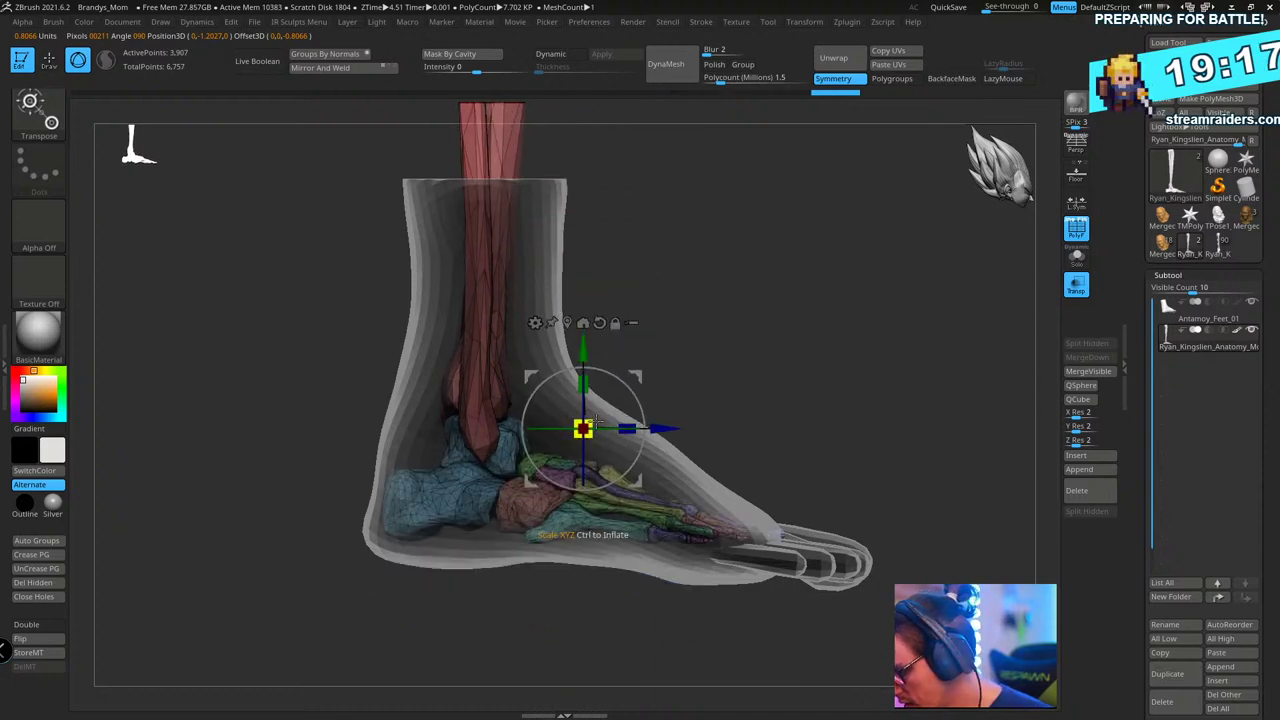
pyautogui.moveTo(596, 422); pyautogui.dragTo(611, 411)
# - From the top view, enlarge the bones slightly and shift them forward and sideways to align with the foot's toes
pyautogui.moveTo(800, 250); pyautogui.dragTo(815, 306)
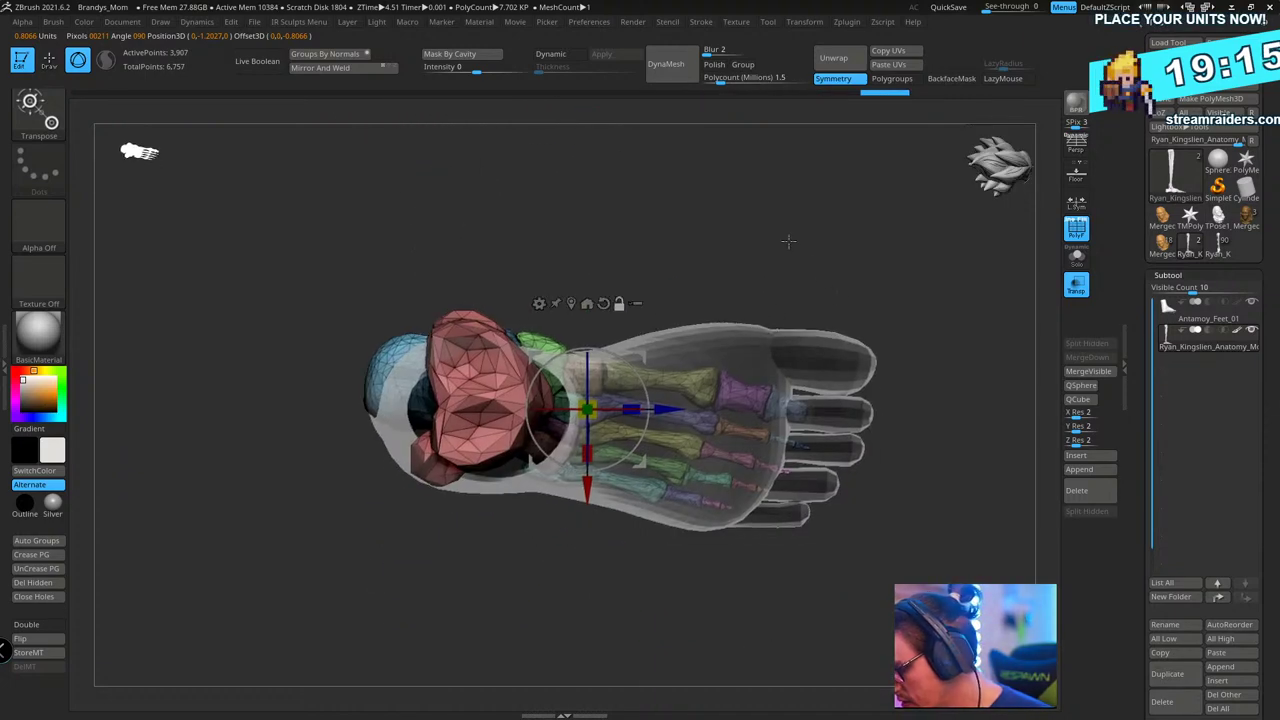
pyautogui.moveTo(645, 402); pyautogui.dragTo(646, 399)
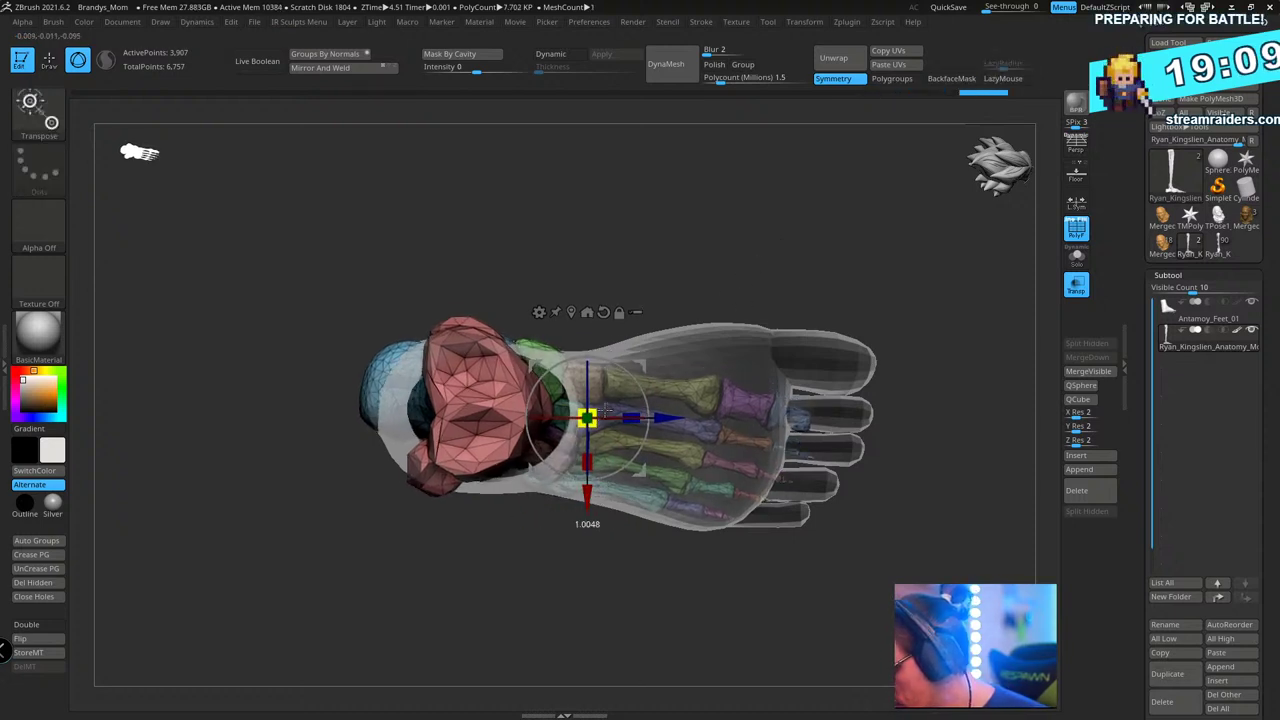
pyautogui.moveTo(664, 420); pyautogui.dragTo(689, 421)
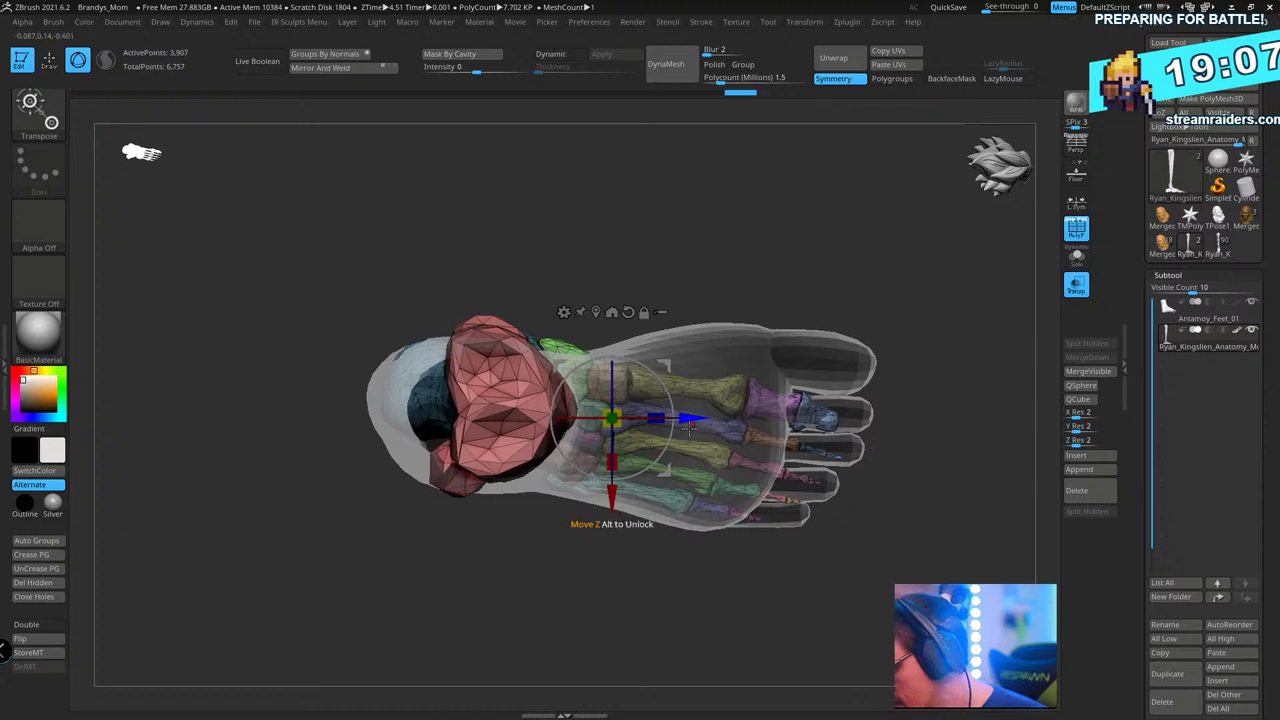
pyautogui.moveTo(612, 495); pyautogui.dragTo(612, 508)
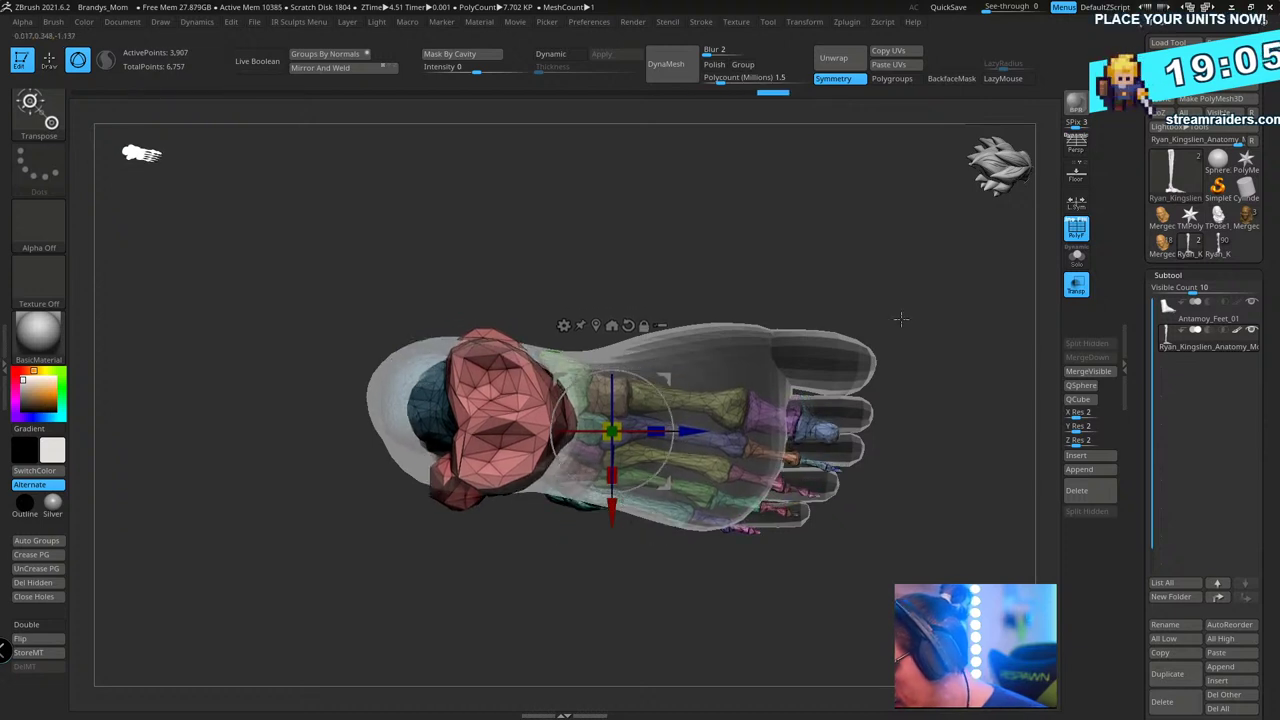
# - Center the gizmo on the Antamoy_Feet_01 mesh, rotate the foot to follow the bones' direction, and compare both with Solo and transparency
pyautogui.keyDown('alt'); pyautogui.click(812, 326); pyautogui.keyUp('alt')
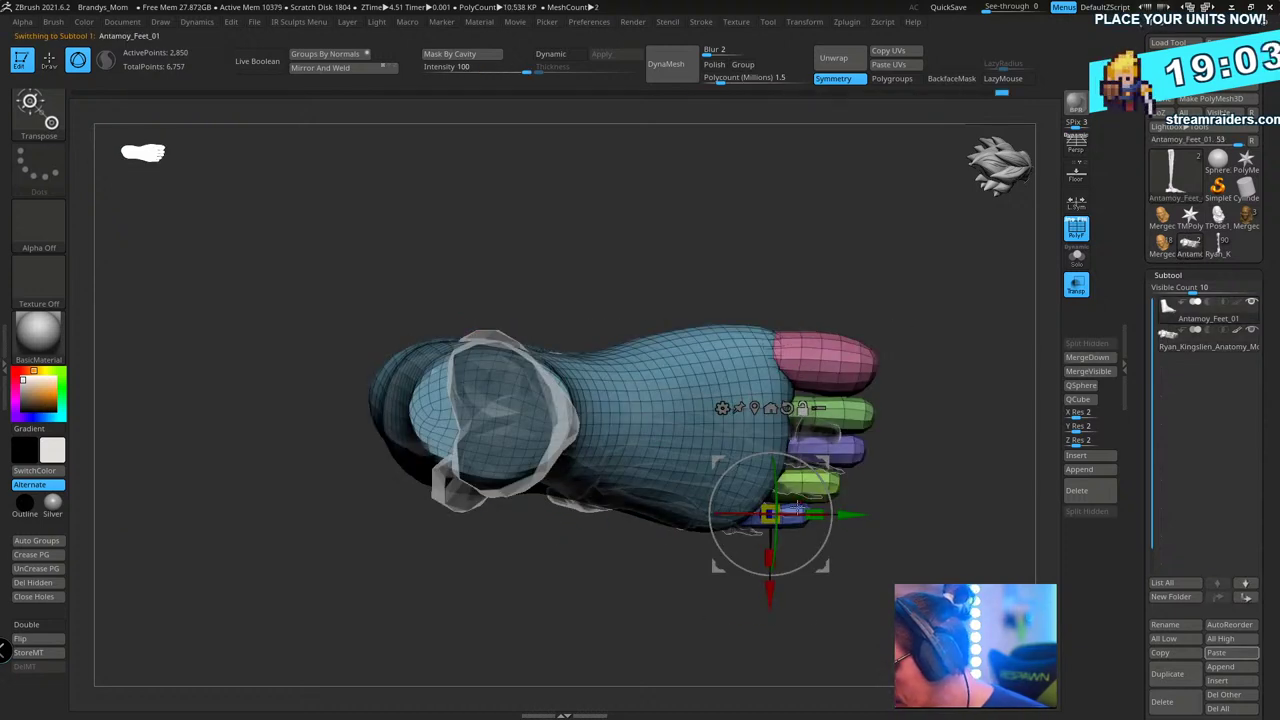
pyautogui.click(787, 408)
pyautogui.click(755, 408)
pyautogui.moveTo(624, 361); pyautogui.dragTo(629, 366)
pyautogui.moveTo(585, 491)
pyautogui.mouseDown()
pyautogui.moveTo(590, 481)
pyautogui.moveTo(573, 495)
pyautogui.mouseUp()
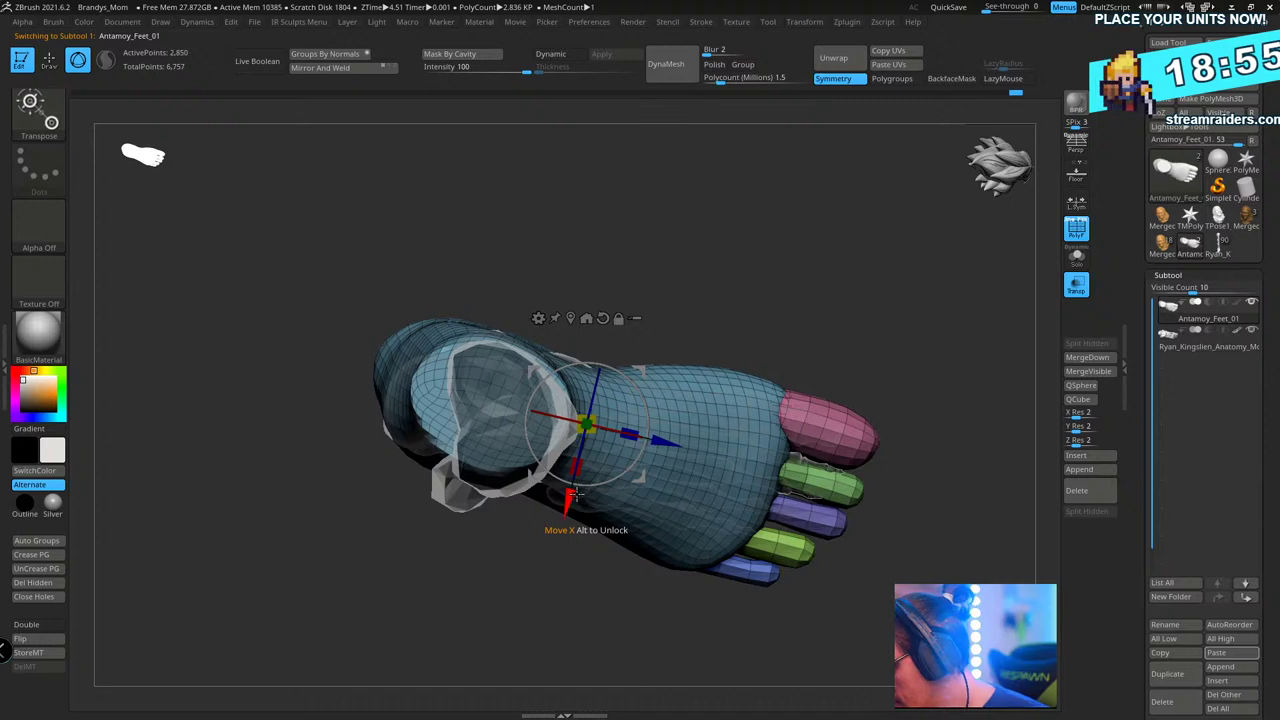
pyautogui.click(1076, 256)
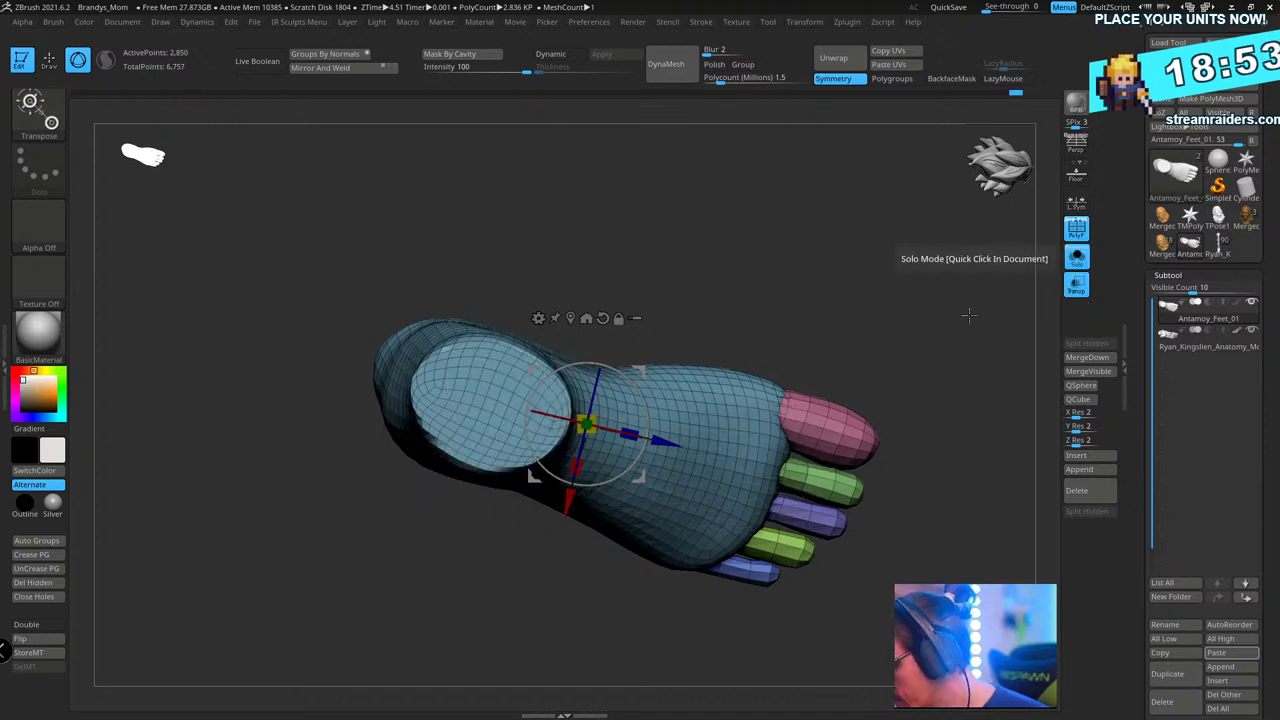
pyautogui.click(1076, 256)
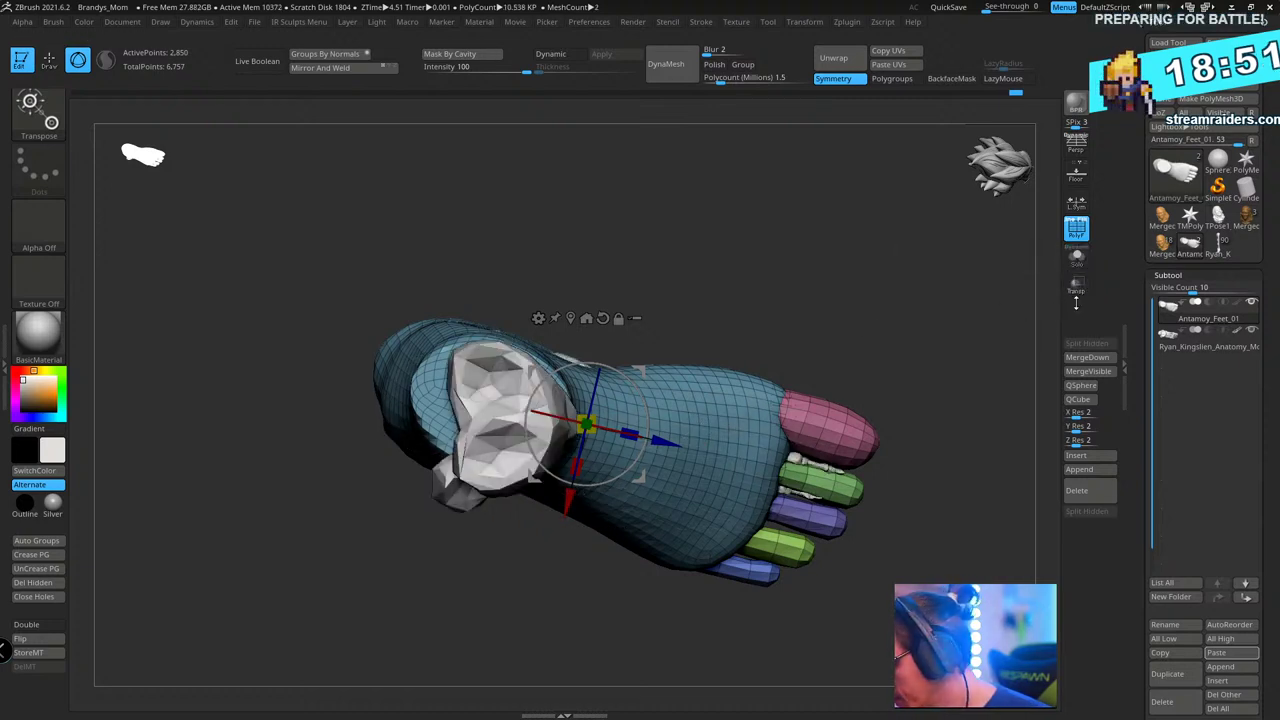
pyautogui.click(1076, 289)
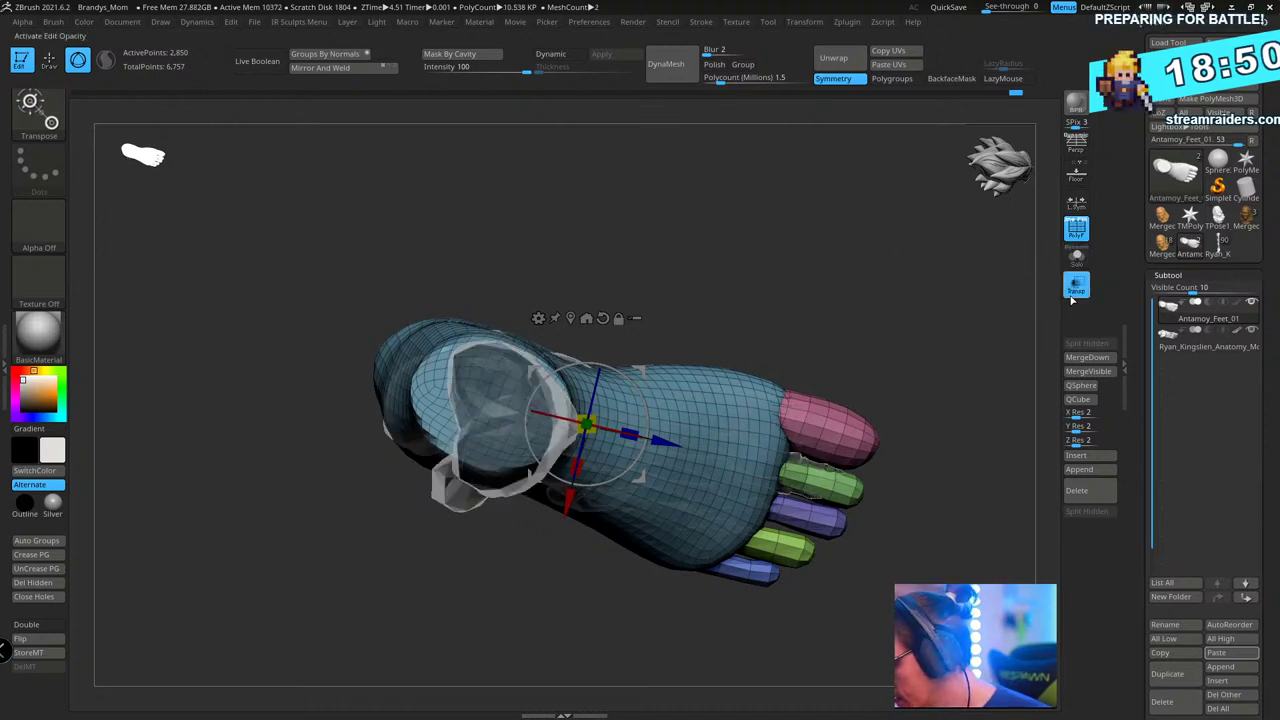
# - Select the bones subtool, rotate the bones in the top view to follow the toes, and adjust their width and sideways position
pyautogui.click(1172, 347)
pyautogui.keyDown('shift'); pyautogui.moveTo(786, 251); pyautogui.dragTo(882, 278); pyautogui.keyUp('shift')
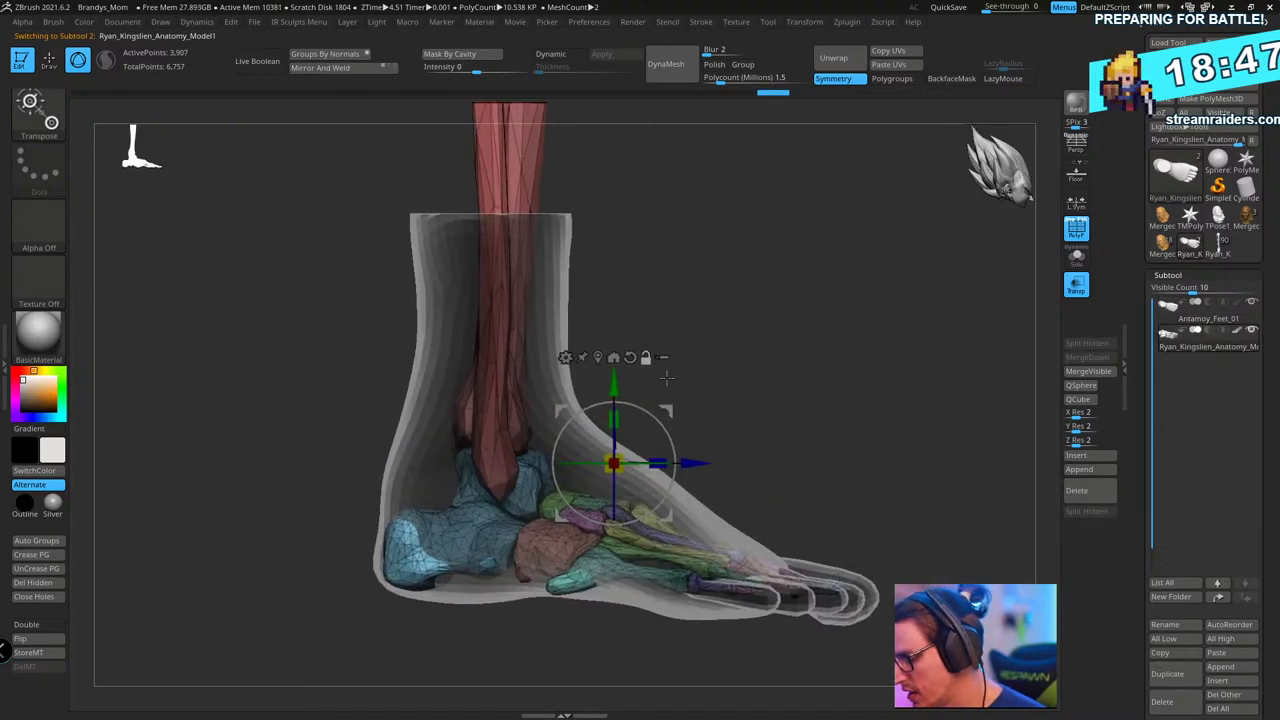
pyautogui.moveTo(666, 377); pyautogui.dragTo(834, 381)
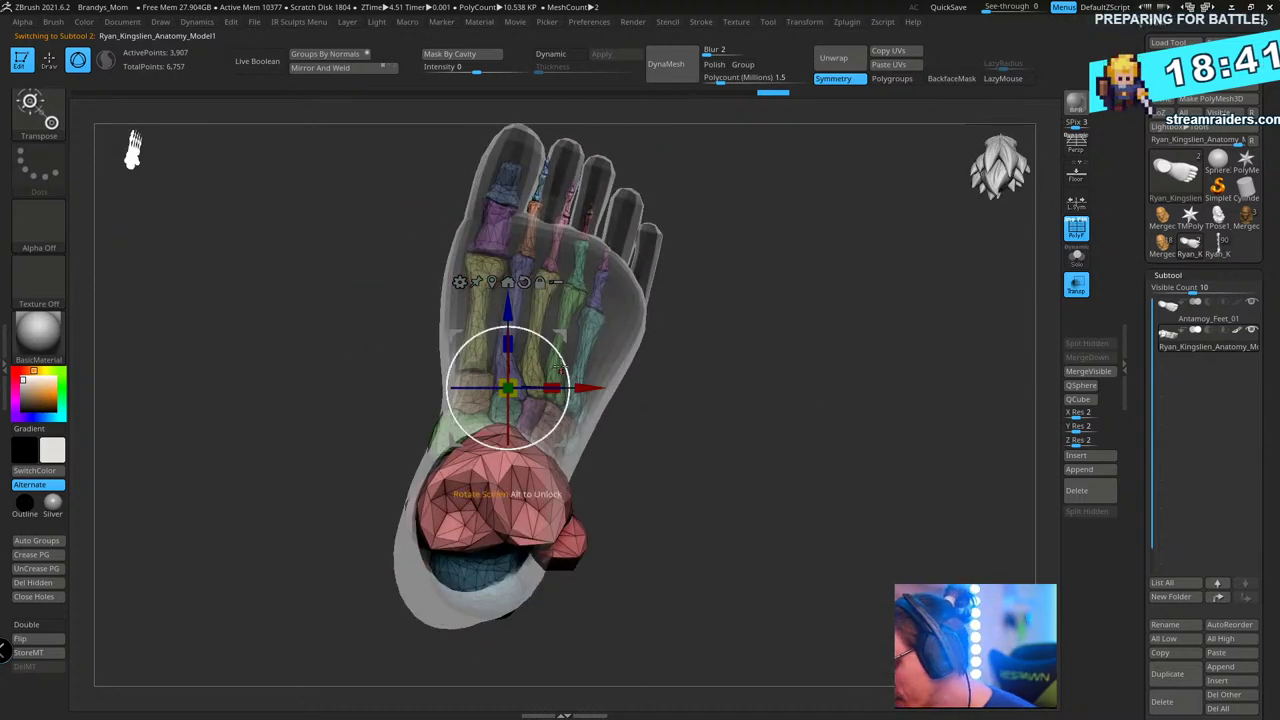
pyautogui.moveTo(563, 363); pyautogui.dragTo(563, 366)
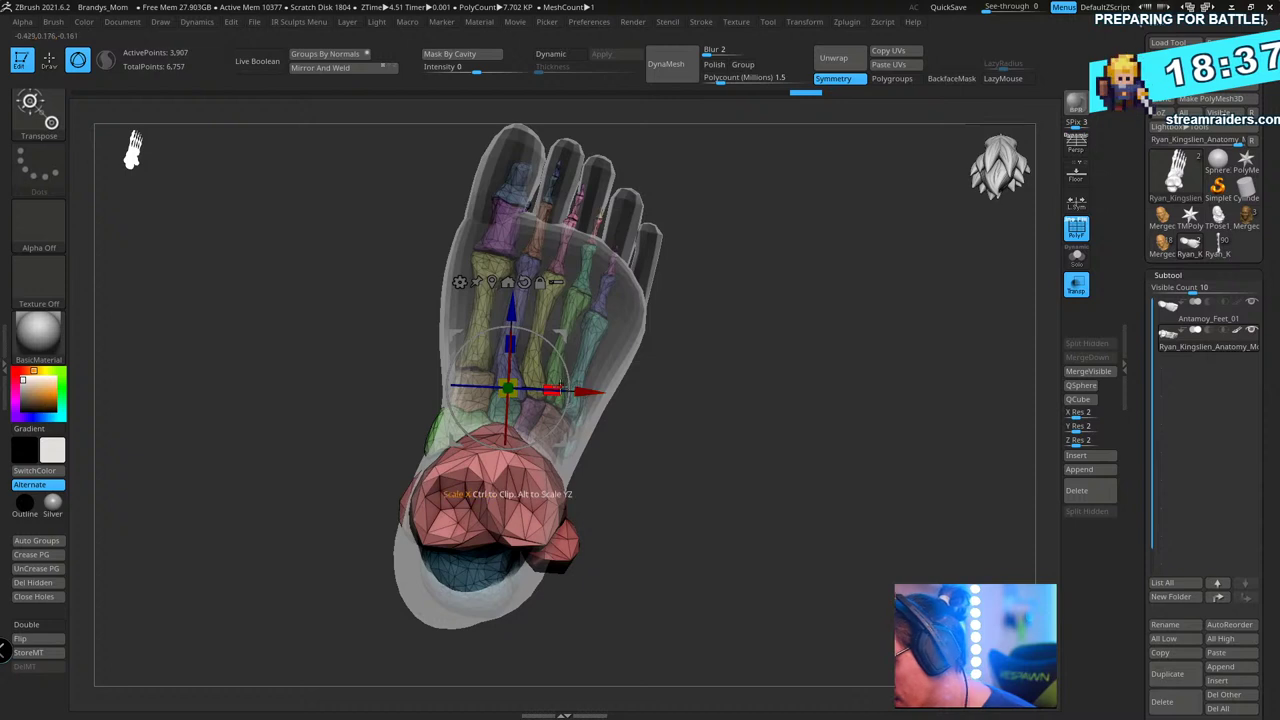
pyautogui.moveTo(558, 388); pyautogui.dragTo(526, 378)
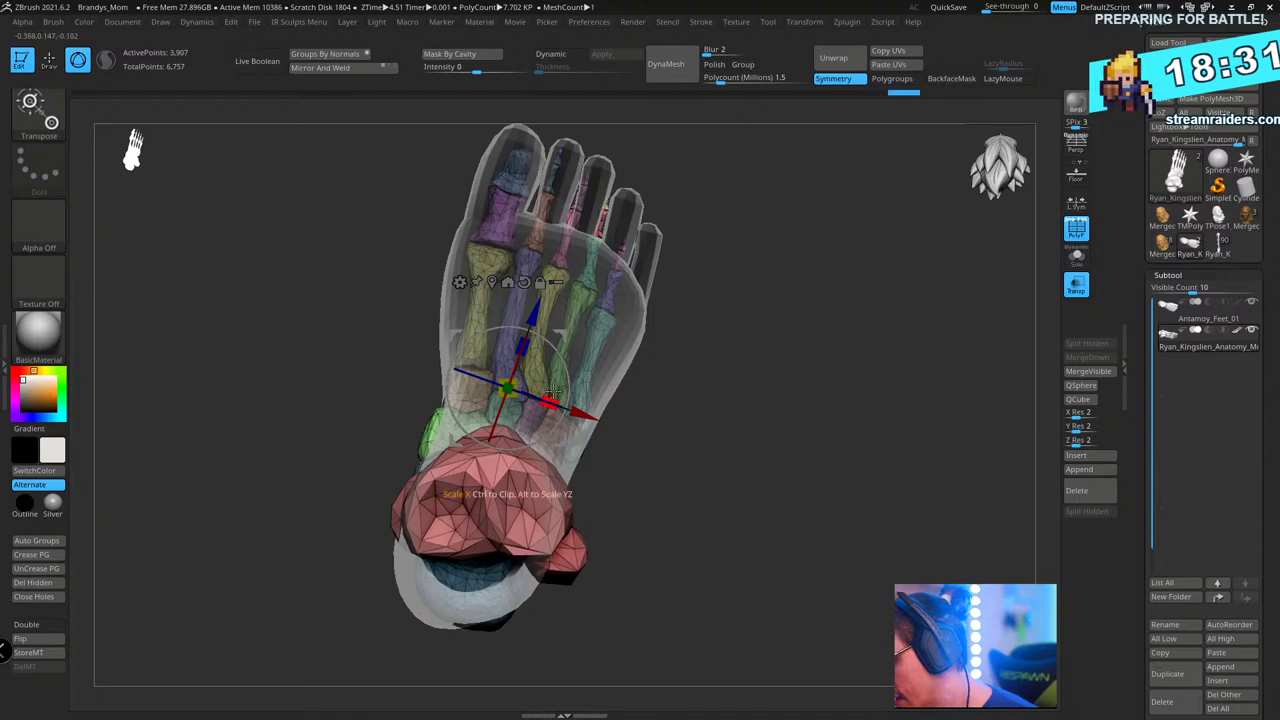
pyautogui.moveTo(588, 410); pyautogui.dragTo(596, 413)
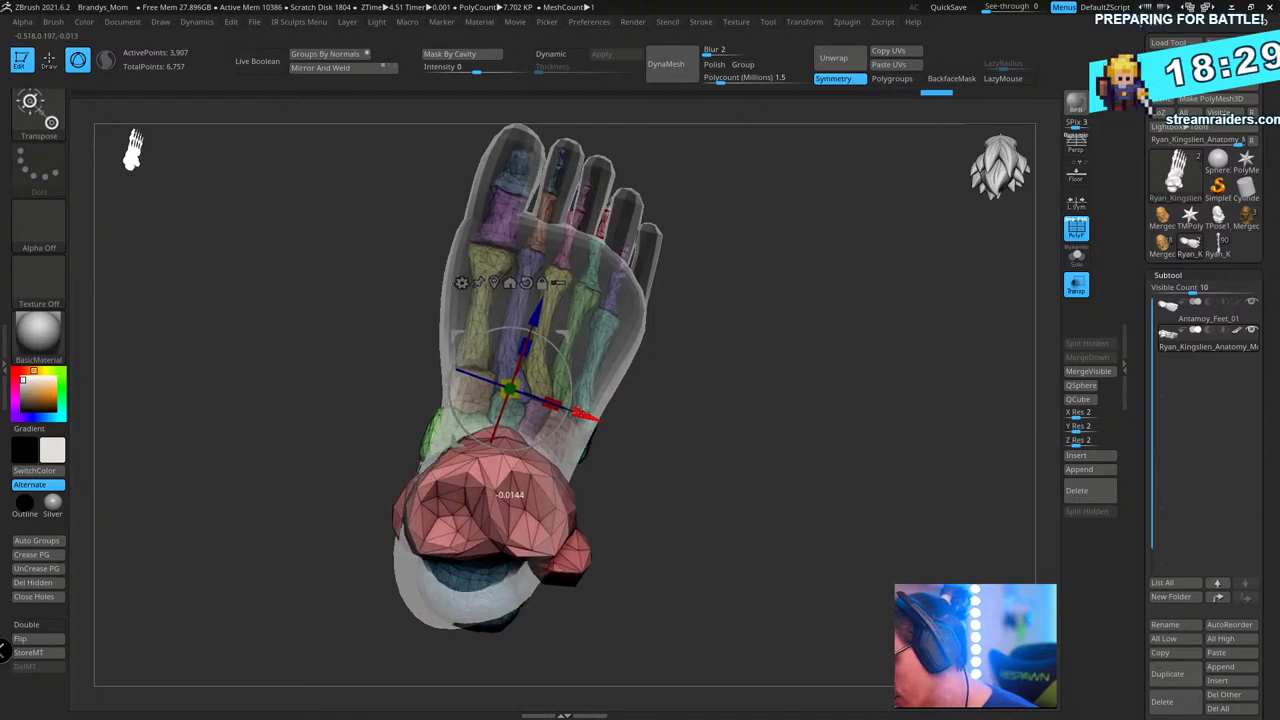
# - Select the foot subtool and narrow it slightly across its width to fit closer around the bones
pyautogui.press('q')
pyautogui.moveTo(820, 350)
pyautogui.mouseDown()
pyautogui.moveTo(800, 355)
pyautogui.moveTo(803, 320)
pyautogui.moveTo(754, 391)
pyautogui.moveTo(700, 385)
pyautogui.mouseUp()
pyautogui.keyDown('alt'); pyautogui.click(638, 374); pyautogui.keyUp('alt')
pyautogui.press('w')
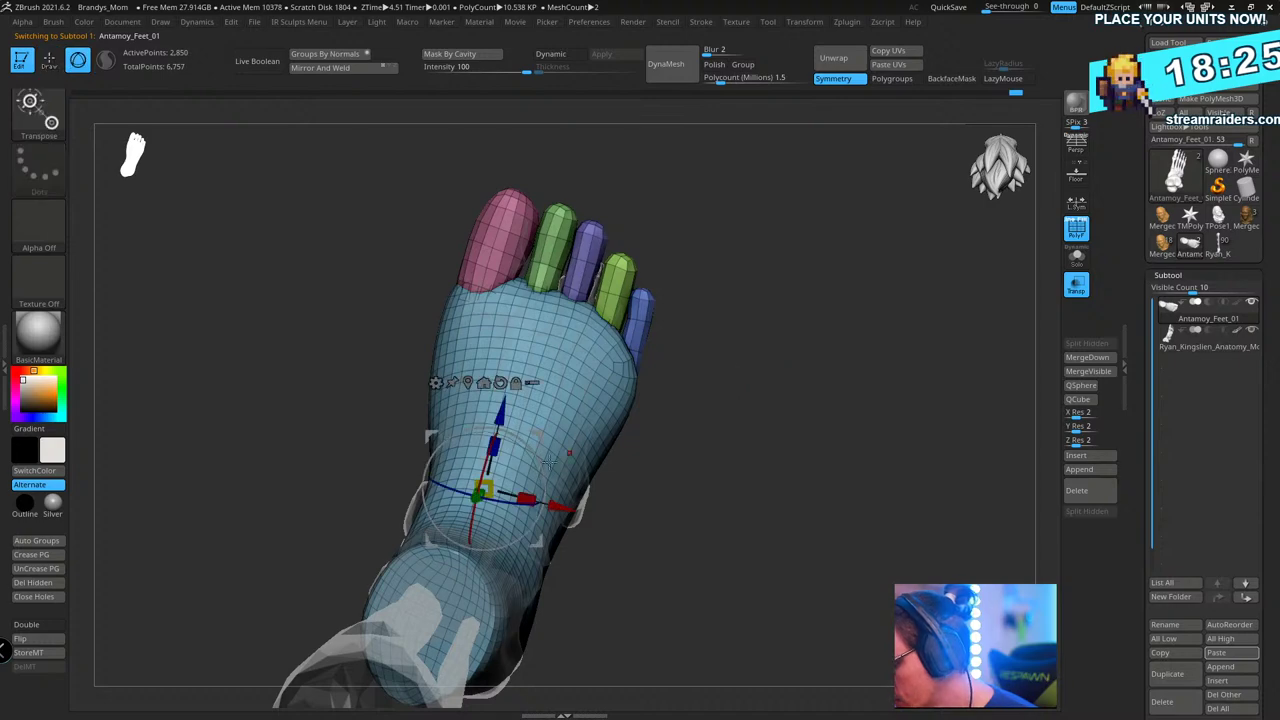
pyautogui.moveTo(527, 498); pyautogui.dragTo(514, 496)
pyautogui.press('q')
pyautogui.moveTo(624, 454)
pyautogui.mouseDown()
pyautogui.moveTo(748, 346)
pyautogui.moveTo(843, 343)
pyautogui.moveTo(800, 323)
pyautogui.moveTo(794, 377)
pyautogui.moveTo(826, 380)
pyautogui.moveTo(720, 423)
pyautogui.mouseUp()
# - Turn off the polyframe display and try pulling the side of the ankle over the protruding bones with a resized Move brush
pyautogui.hotkey('shift', 'f')
pyautogui.moveTo(710, 377)
pyautogui.mouseDown()
pyautogui.moveTo(756, 369)
pyautogui.moveTo(700, 383)
pyautogui.moveTo(713, 375)
pyautogui.mouseUp()
pyautogui.press('b')
pyautogui.press('m')
pyautogui.press('v')
pyautogui.press('s')
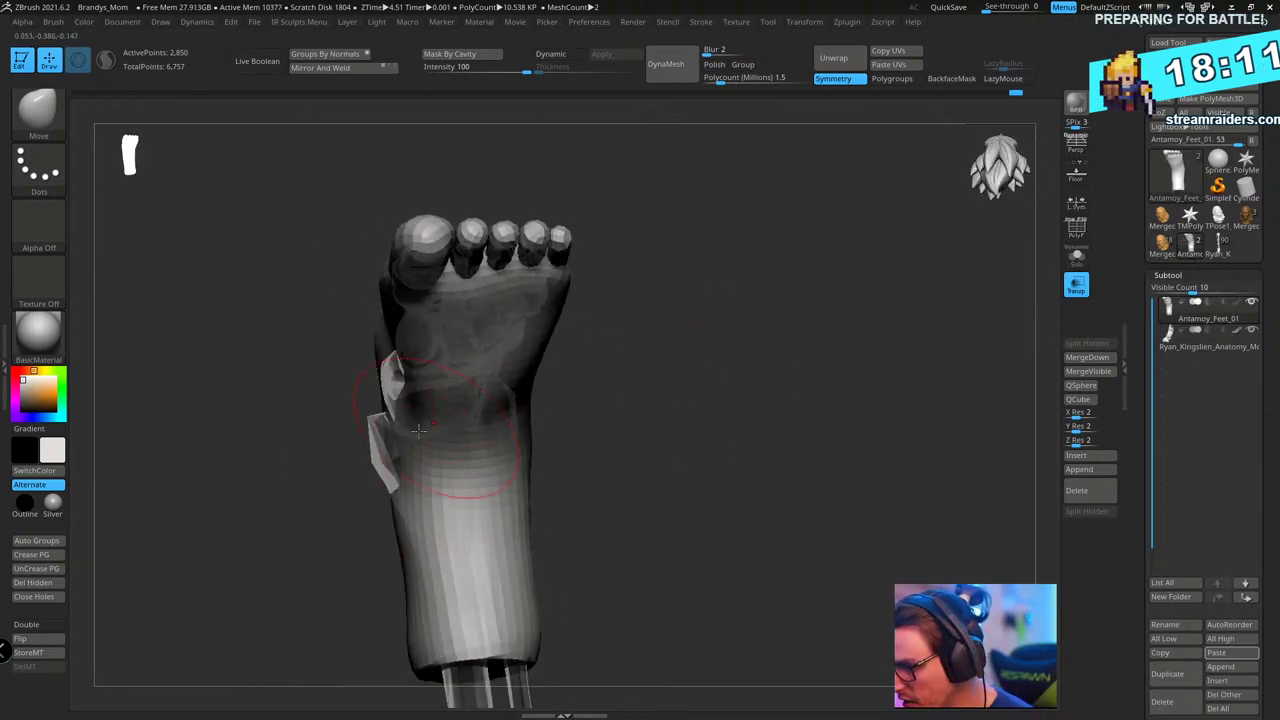
pyautogui.moveTo(414, 434); pyautogui.dragTo(392, 440)
pyautogui.hotkey('ctrl', 'z')
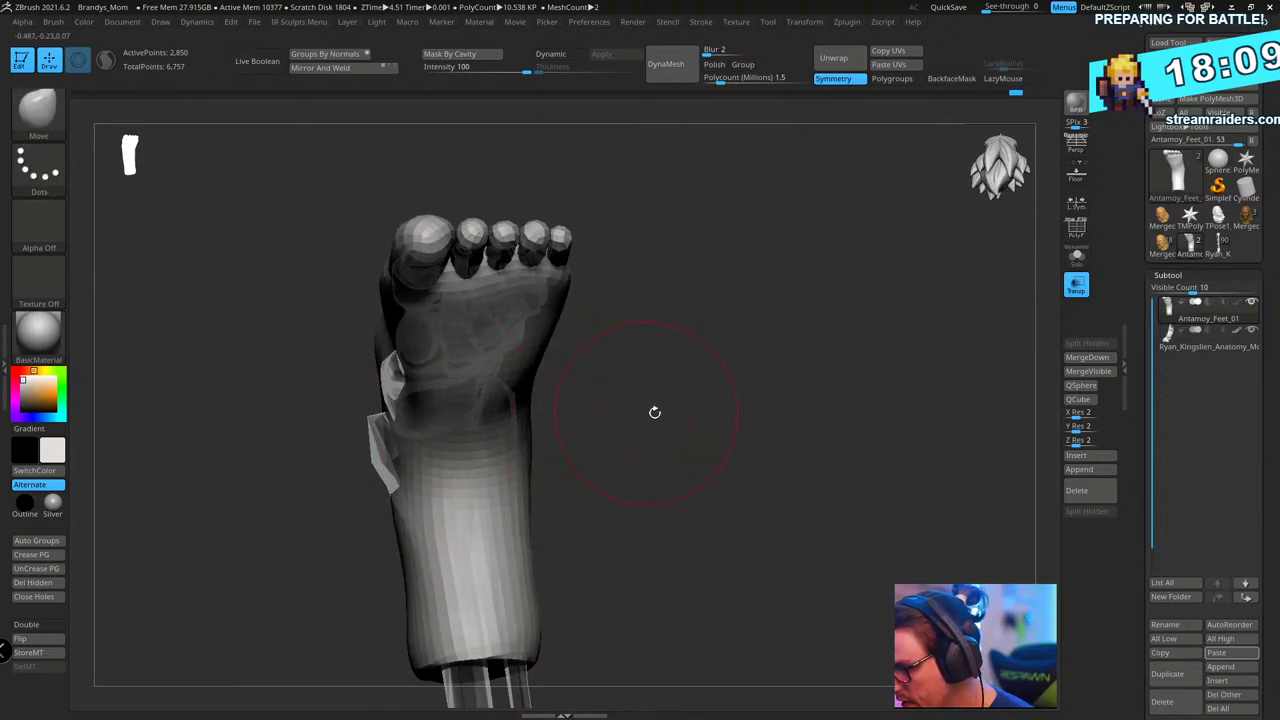
# - Pull the outer edge of the sole and heel outward with the Move brush to cover the protruding bones
pyautogui.moveTo(654, 412); pyautogui.dragTo(731, 361)
pyautogui.moveTo(378, 456); pyautogui.dragTo(386, 441)
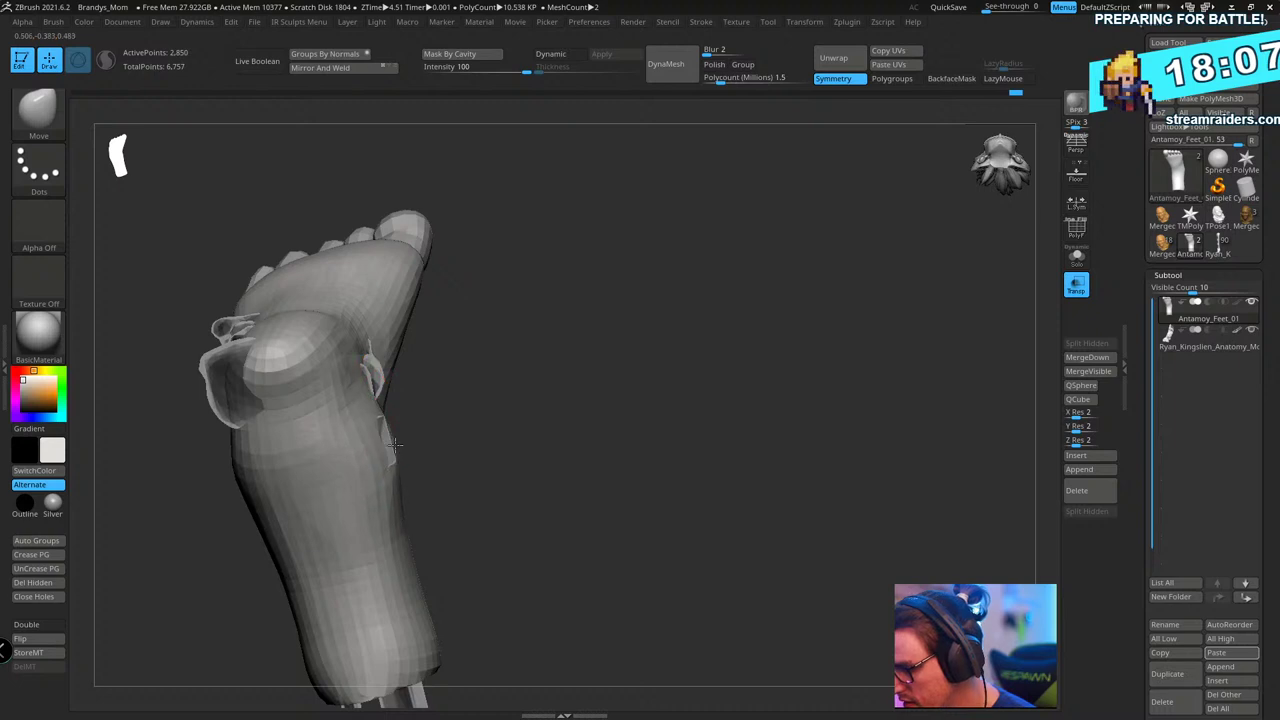
pyautogui.moveTo(480, 400); pyautogui.dragTo(623, 391)
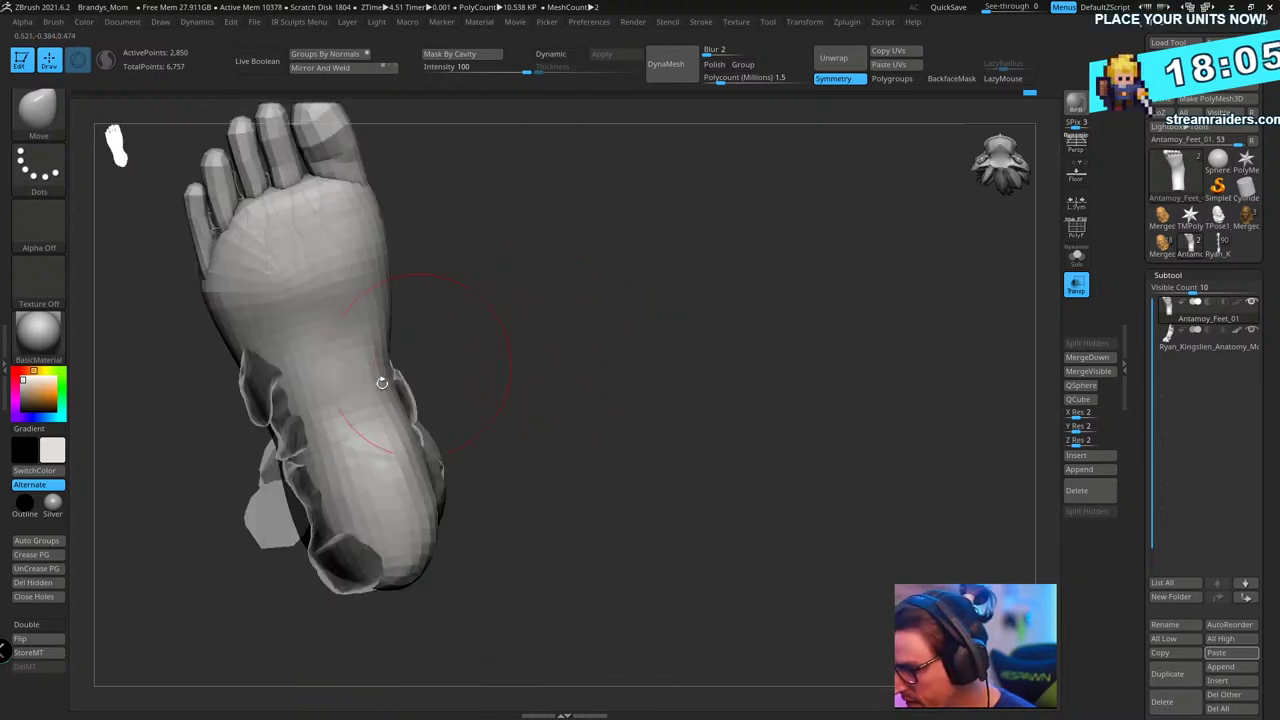
pyautogui.moveTo(382, 383)
pyautogui.mouseDown()
pyautogui.moveTo(329, 423)
pyautogui.moveTo(286, 394)
pyautogui.moveTo(266, 470)
pyautogui.moveTo(298, 502)
pyautogui.mouseUp()
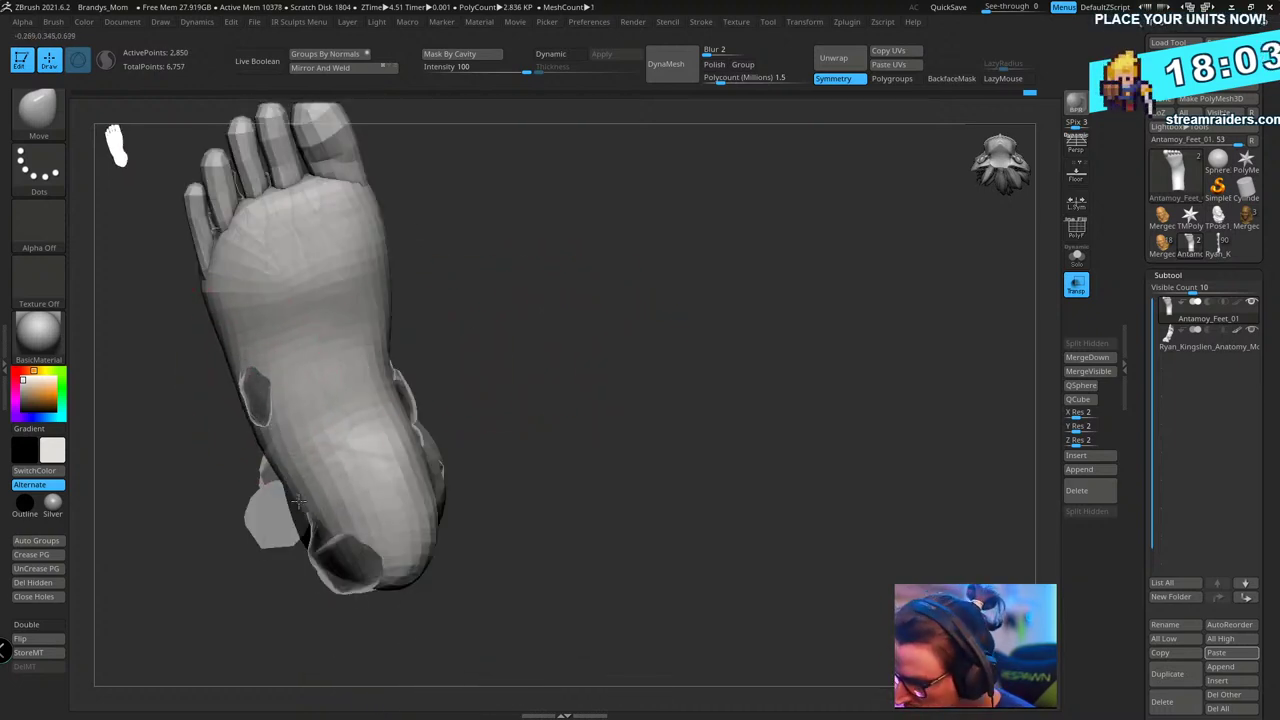
pyautogui.moveTo(338, 564)
pyautogui.mouseDown()
pyautogui.moveTo(345, 578)
pyautogui.moveTo(308, 560)
pyautogui.moveTo(250, 373)
pyautogui.mouseUp()
pyautogui.moveTo(640, 390)
pyautogui.mouseDown()
pyautogui.moveTo(651, 423)
pyautogui.moveTo(723, 436)
pyautogui.moveTo(540, 369)
pyautogui.moveTo(646, 380)
pyautogui.moveTo(411, 428)
pyautogui.mouseUp()
pyautogui.moveTo(590, 371); pyautogui.dragTo(487, 449)
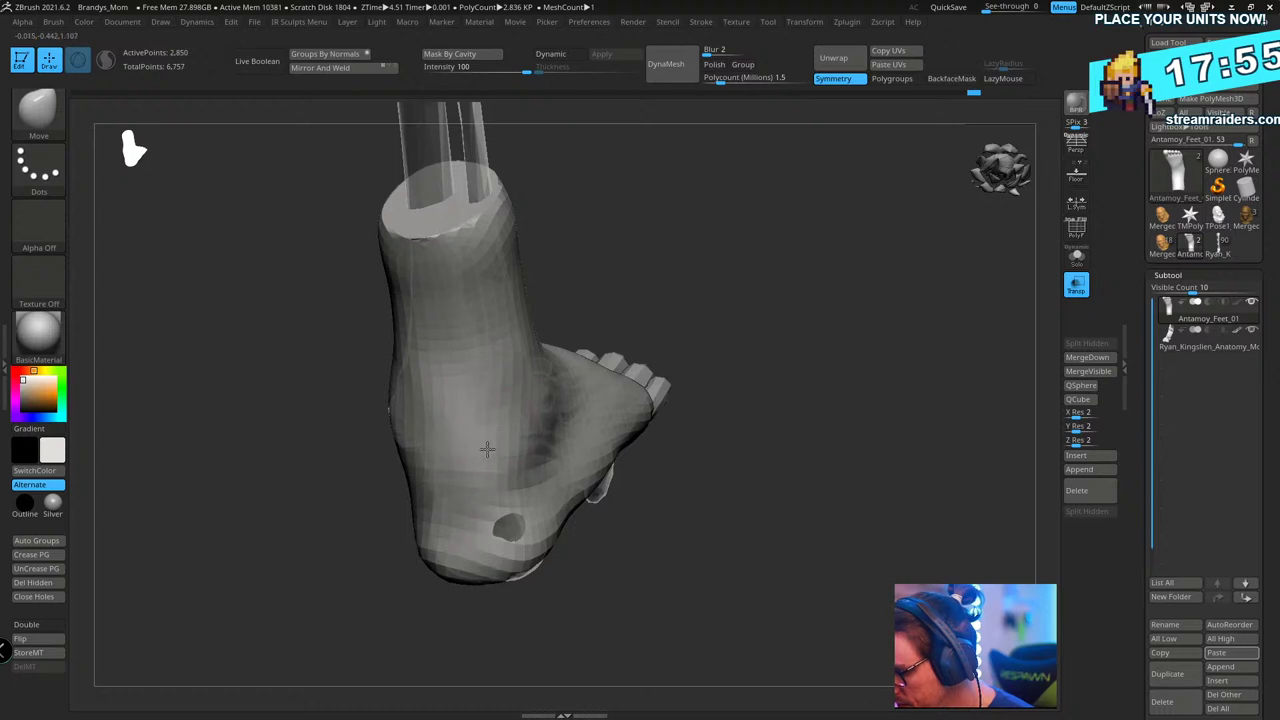
# - Pull the inner arch and inner ankle of the foot mesh outward over the bones sticking through
pyautogui.moveTo(669, 269); pyautogui.dragTo(413, 461)
pyautogui.moveTo(527, 381); pyautogui.dragTo(610, 449)
pyautogui.moveTo(404, 474); pyautogui.dragTo(407, 527)
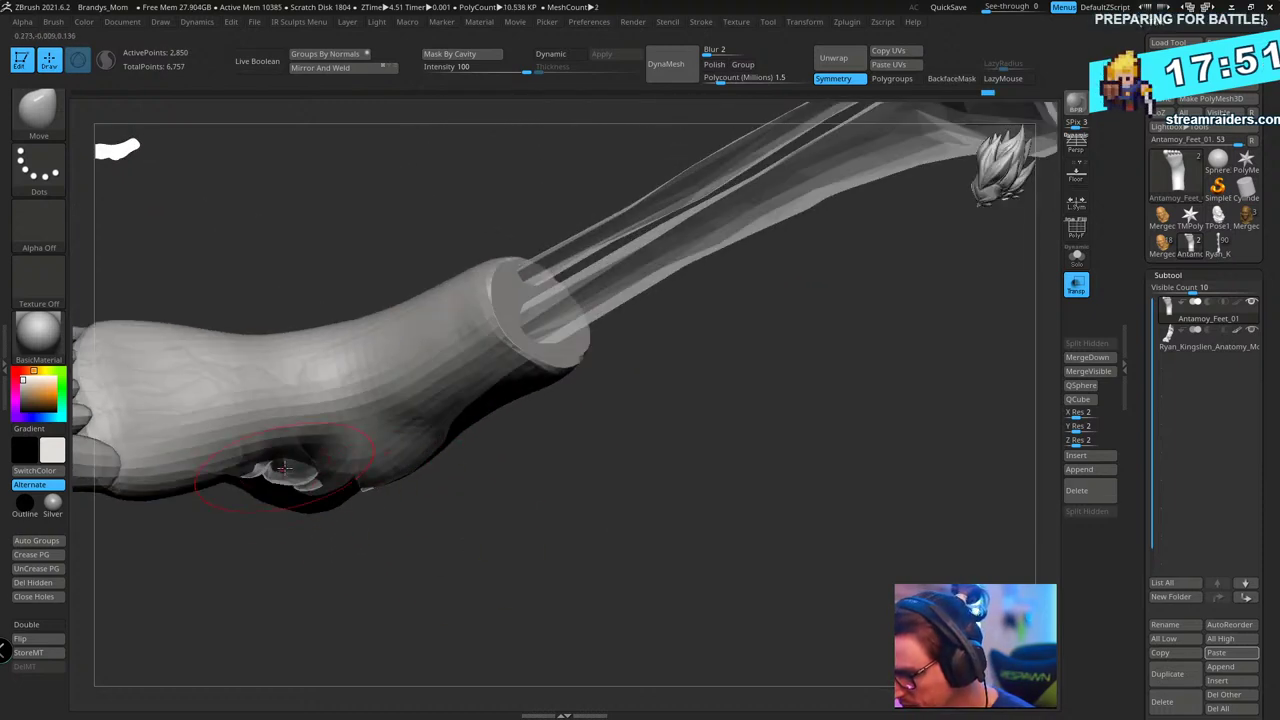
pyautogui.moveTo(250, 460); pyautogui.dragTo(263, 491)
pyautogui.moveTo(262, 582)
pyautogui.mouseDown()
pyautogui.moveTo(351, 628)
pyautogui.moveTo(393, 610)
pyautogui.moveTo(563, 303)
pyautogui.moveTo(520, 286)
pyautogui.moveTo(429, 514)
pyautogui.mouseUp()
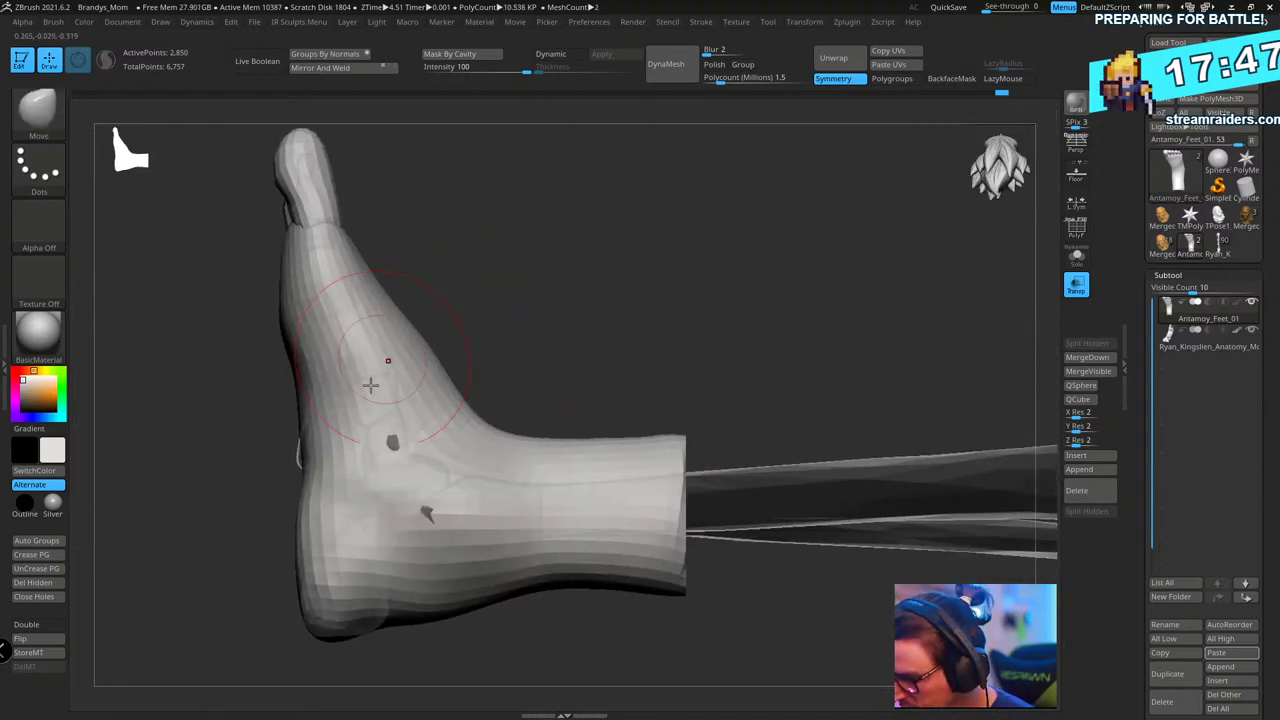
# - Adjust the shape of the lower leg near its cut opening around the shin bones
pyautogui.moveTo(680, 254); pyautogui.dragTo(715, 242)
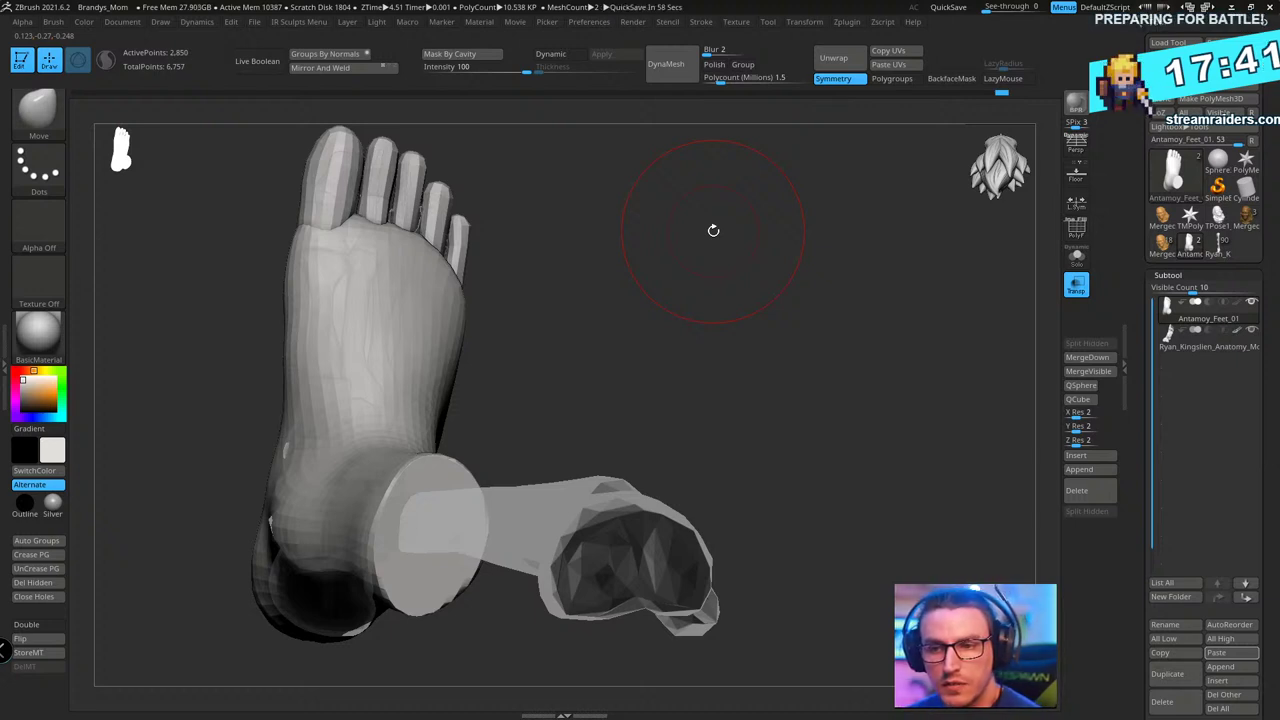
pyautogui.moveTo(712, 234)
pyautogui.mouseDown()
pyautogui.moveTo(651, 249)
pyautogui.moveTo(657, 300)
pyautogui.moveTo(786, 251)
pyautogui.moveTo(843, 314)
pyautogui.moveTo(814, 331)
pyautogui.moveTo(820, 286)
pyautogui.moveTo(624, 462)
pyautogui.mouseUp()
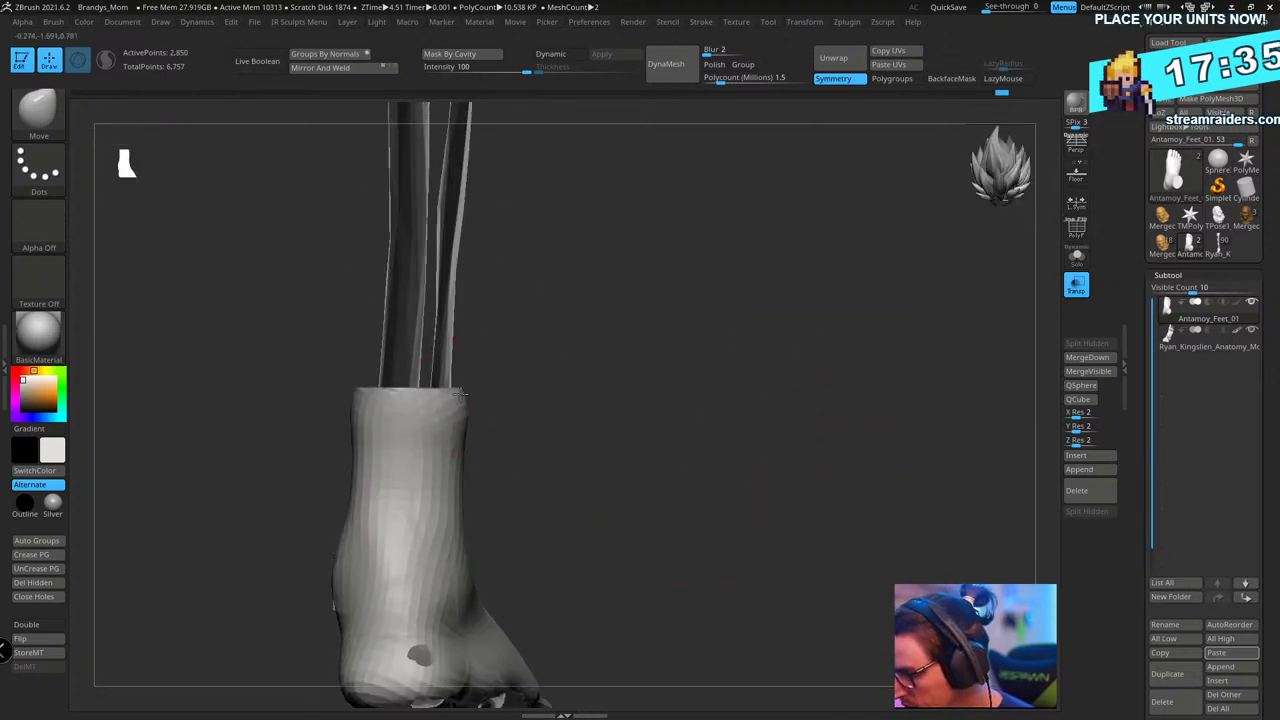
pyautogui.moveTo(480, 390); pyautogui.dragTo(452, 507)
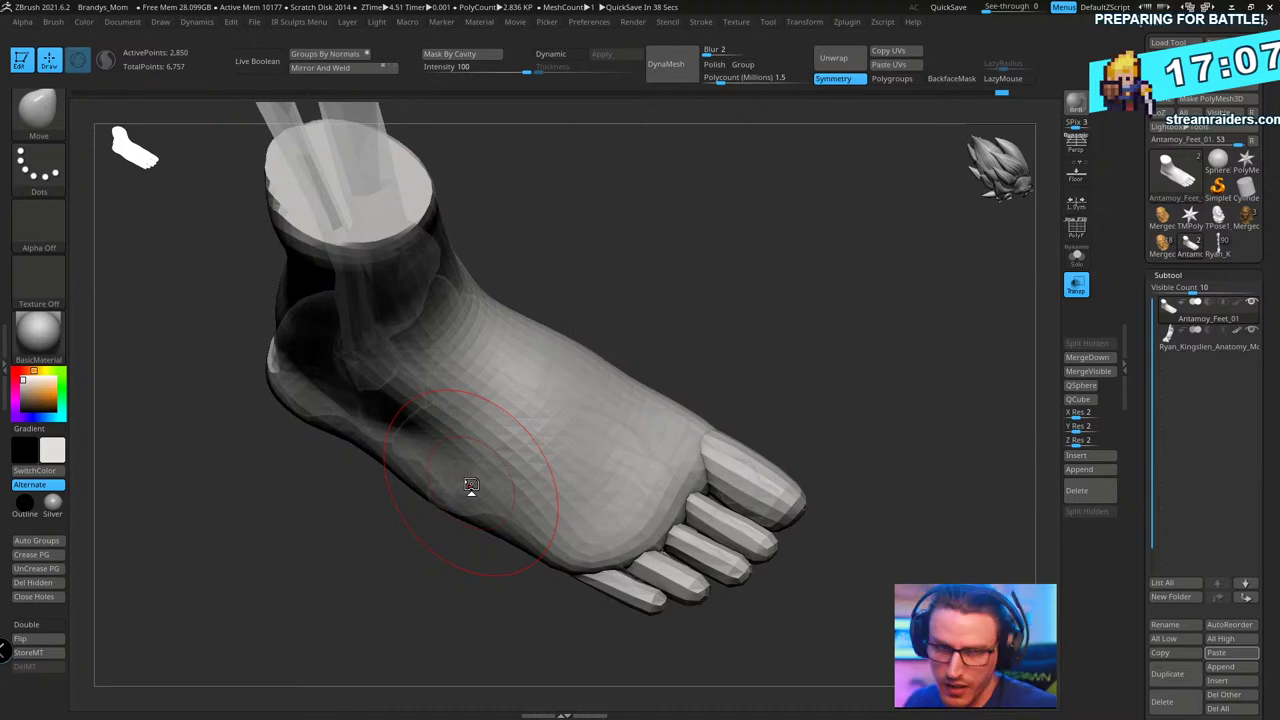
# - Smooth and reshape the surface around the inner ankle of the foot mesh
pyautogui.moveTo(480, 545)
pyautogui.mouseDown()
pyautogui.moveTo(777, 300)
pyautogui.moveTo(717, 557)
pyautogui.moveTo(712, 650)
pyautogui.mouseUp()
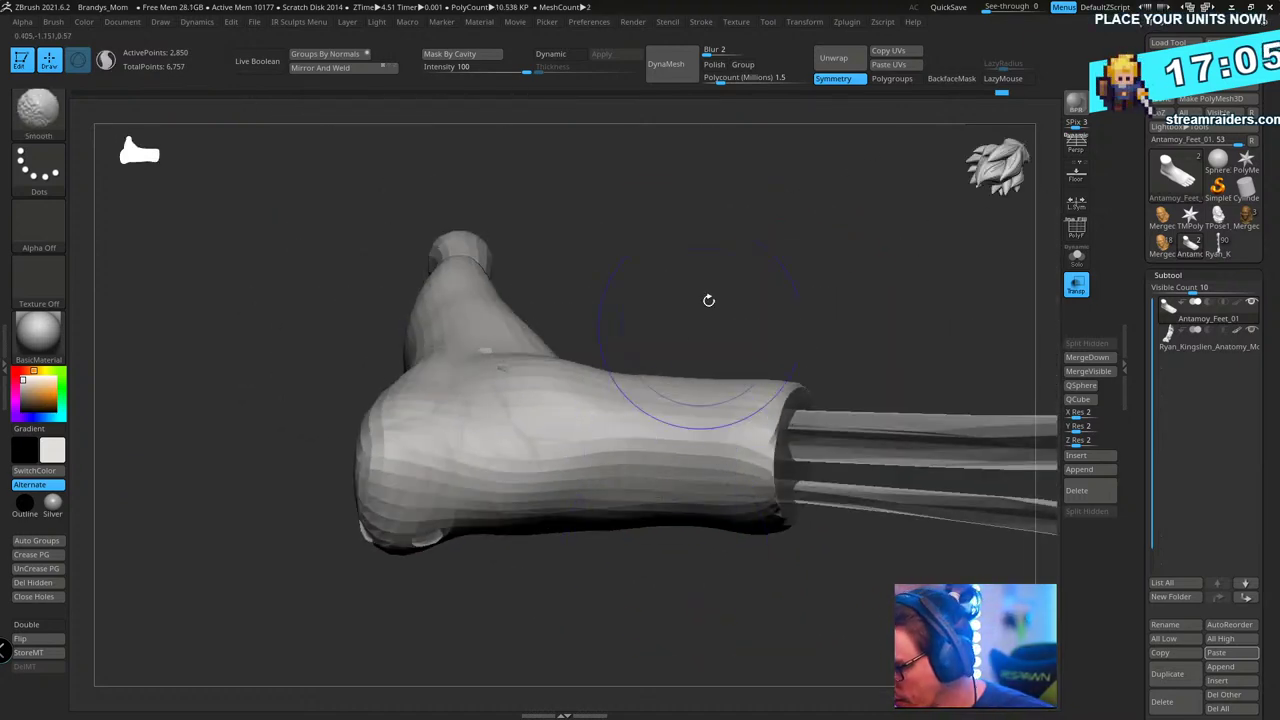
pyautogui.moveTo(709, 300); pyautogui.dragTo(714, 269)
pyautogui.moveTo(694, 217); pyautogui.dragTo(594, 312)
pyautogui.moveTo(557, 406); pyautogui.dragTo(582, 432)
pyautogui.moveTo(655, 285); pyautogui.dragTo(665, 377)
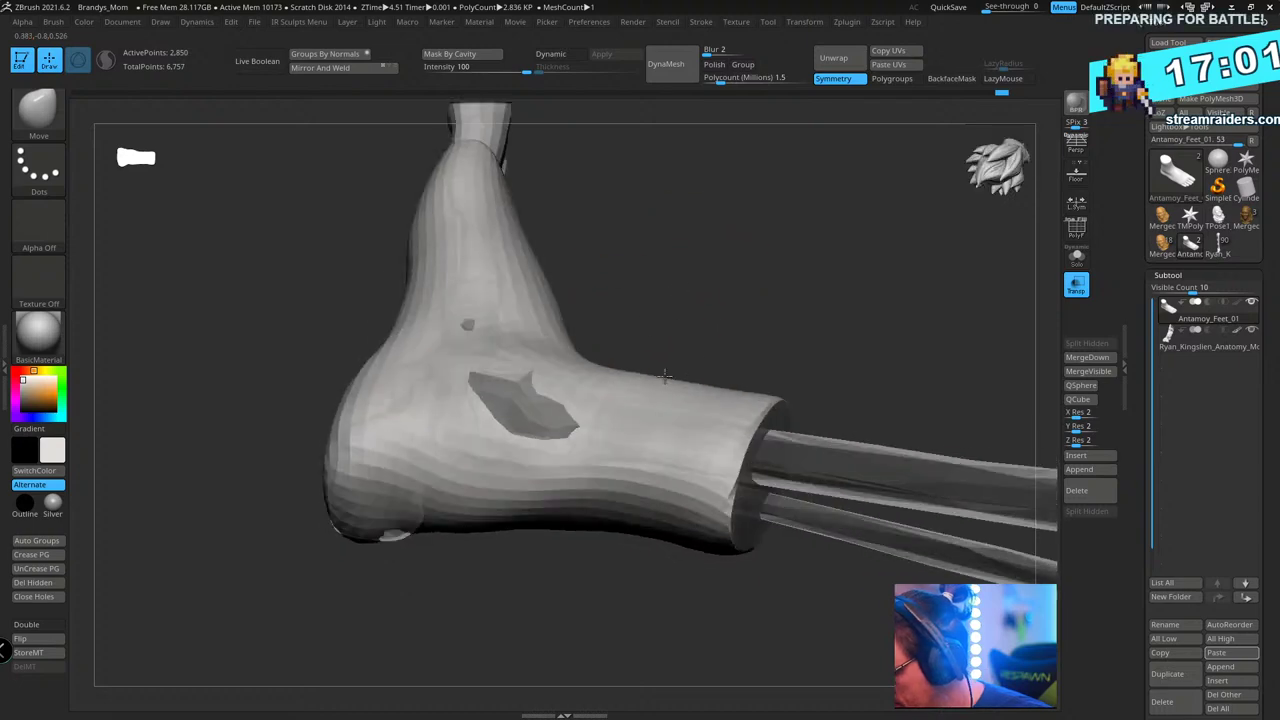
pyautogui.moveTo(665, 375)
pyautogui.mouseDown(button='right')
pyautogui.moveTo(586, 362)
pyautogui.moveTo(740, 337)
pyautogui.mouseUp(button='right')
# - Display the polygroup wireframe and refine the ankle contours of the foot mesh with the Move brush
pyautogui.hotkey('shift', 'f')
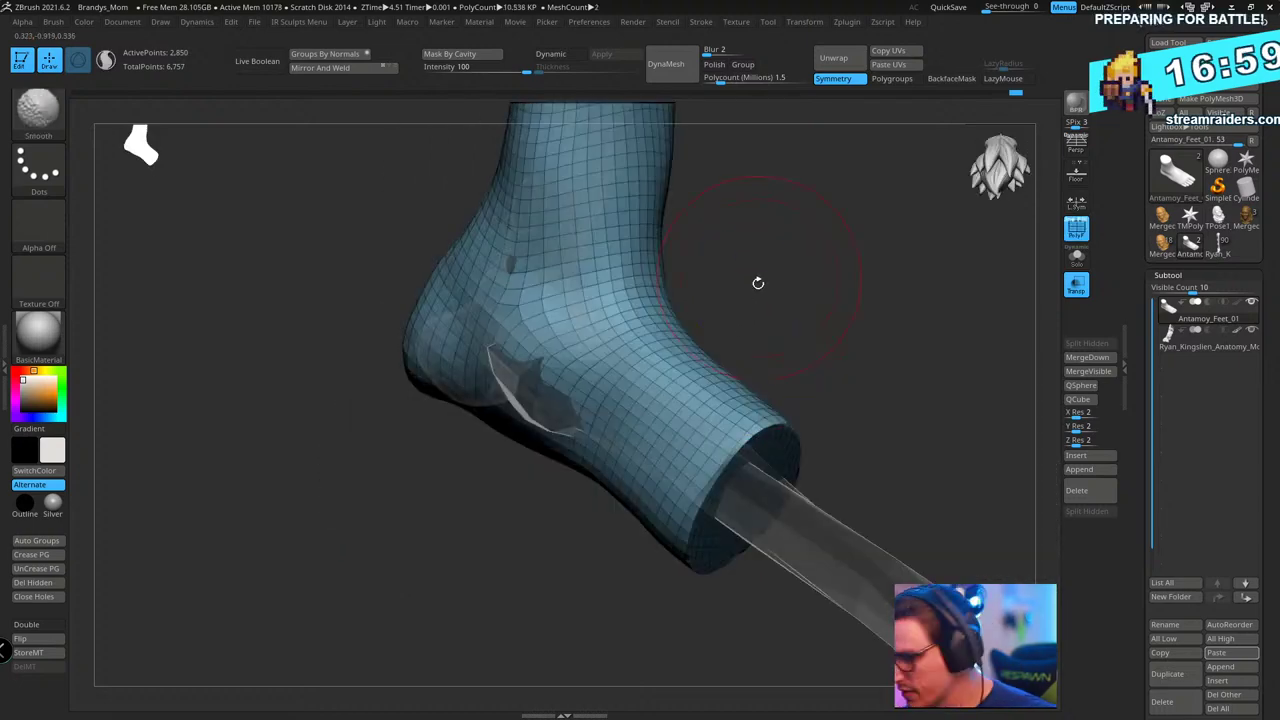
pyautogui.moveTo(758, 283)
pyautogui.mouseDown(button='right')
pyautogui.moveTo(814, 314)
pyautogui.moveTo(814, 331)
pyautogui.moveTo(617, 351)
pyautogui.mouseUp(button='right')
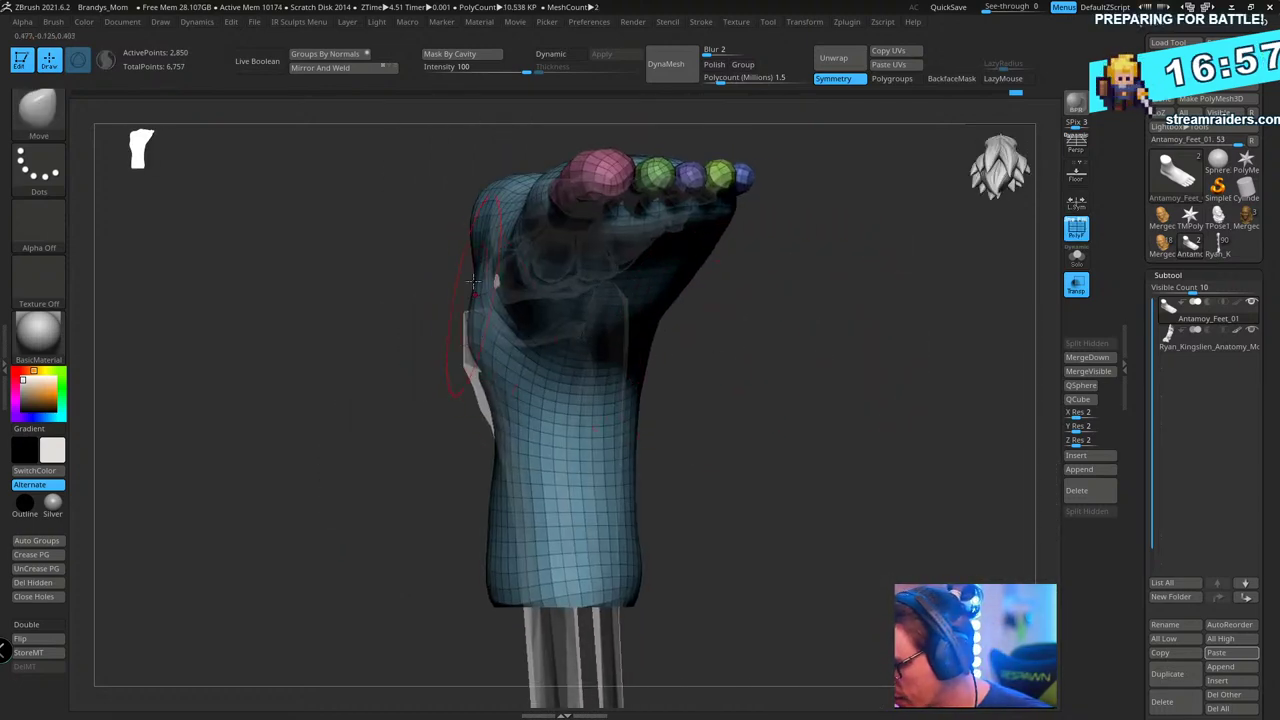
pyautogui.moveTo(473, 282); pyautogui.dragTo(820, 337, button='right')
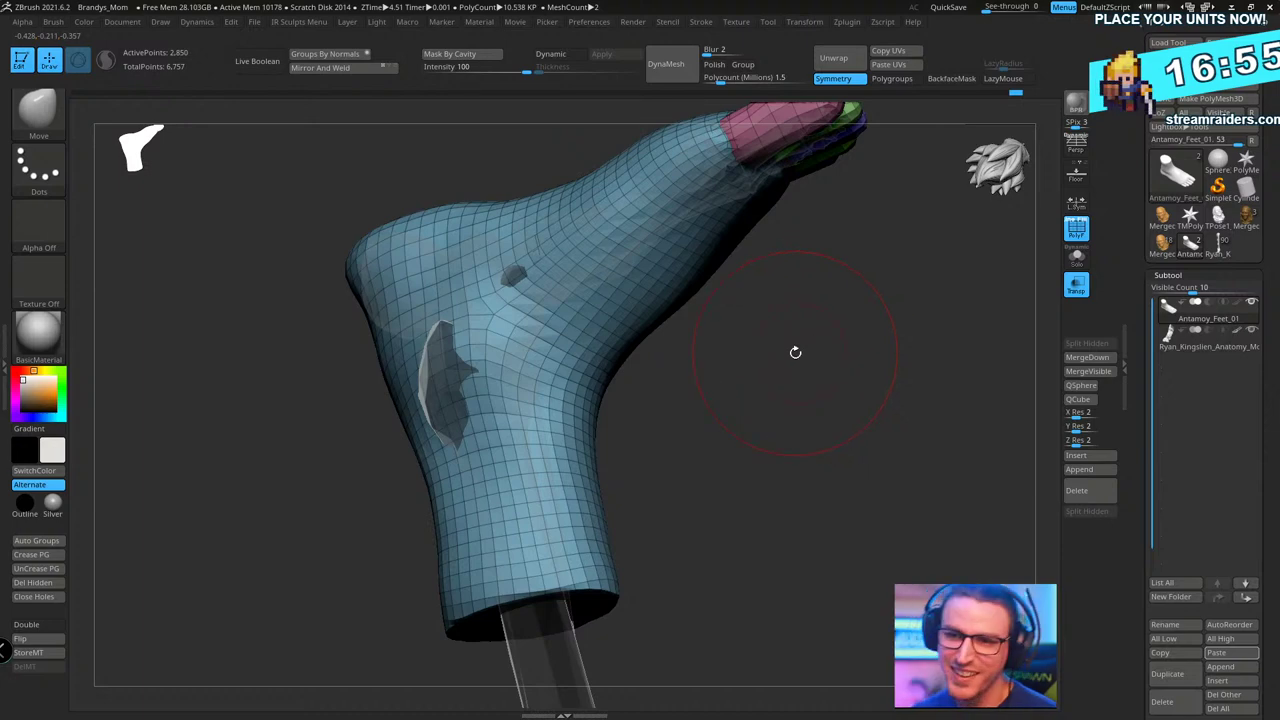
pyautogui.moveTo(768, 399); pyautogui.dragTo(751, 449, button='right')
pyautogui.moveTo(487, 463)
pyautogui.mouseDown(button='right')
pyautogui.moveTo(749, 357)
pyautogui.moveTo(505, 462)
pyautogui.mouseUp(button='right')
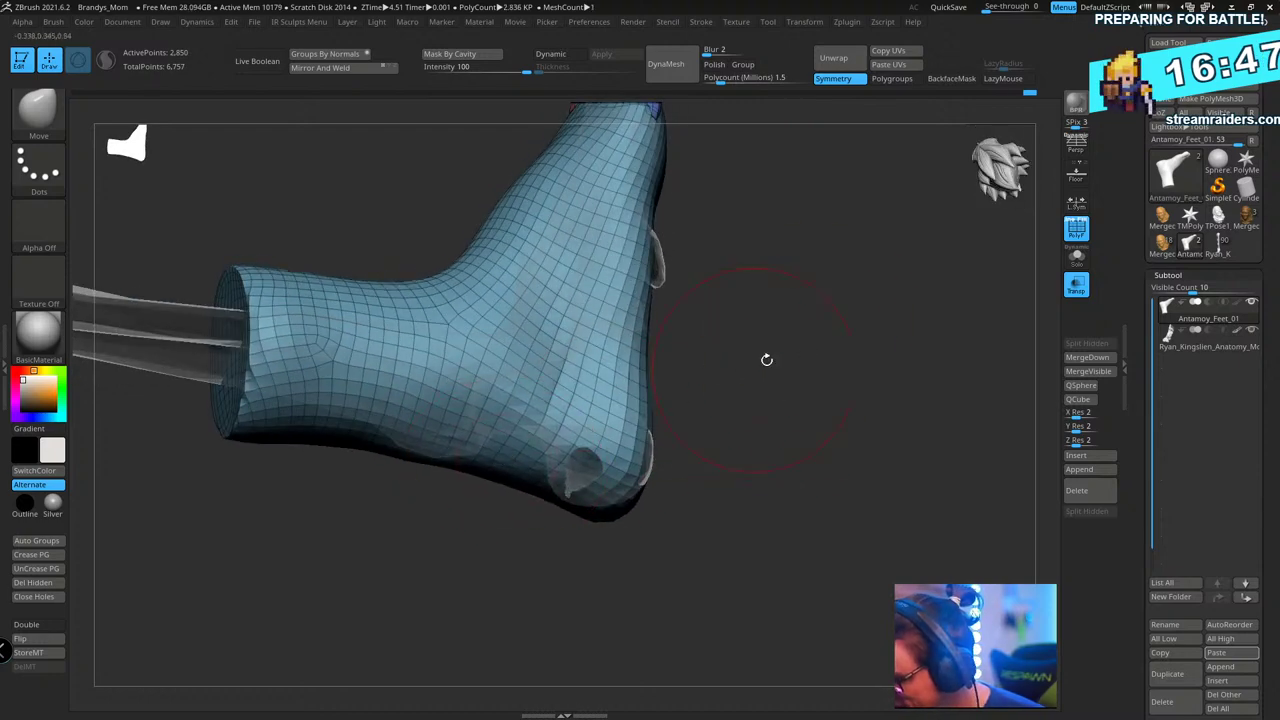
# - Reshape the back of the heel around the heel bone and smooth its surface
pyautogui.moveTo(767, 359); pyautogui.dragTo(609, 417, button='right')
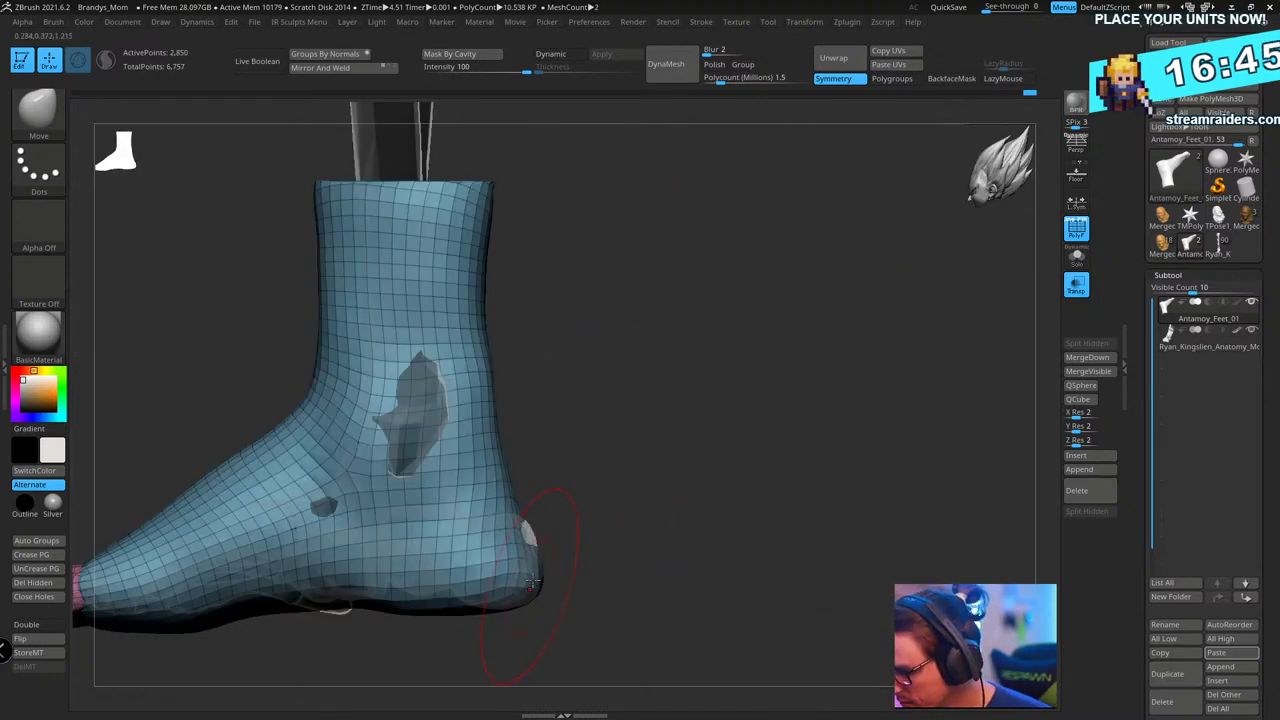
pyautogui.moveTo(506, 478); pyautogui.dragTo(673, 394, button='right')
pyautogui.moveTo(631, 340)
pyautogui.mouseDown(button='right')
pyautogui.moveTo(669, 409)
pyautogui.moveTo(584, 393)
pyautogui.moveTo(678, 369)
pyautogui.moveTo(577, 354)
pyautogui.moveTo(771, 279)
pyautogui.moveTo(723, 291)
pyautogui.moveTo(766, 263)
pyautogui.moveTo(711, 329)
pyautogui.moveTo(691, 391)
pyautogui.moveTo(729, 366)
pyautogui.moveTo(627, 359)
pyautogui.mouseUp(button='right')
pyautogui.moveTo(294, 313); pyautogui.dragTo(314, 368, button='right')
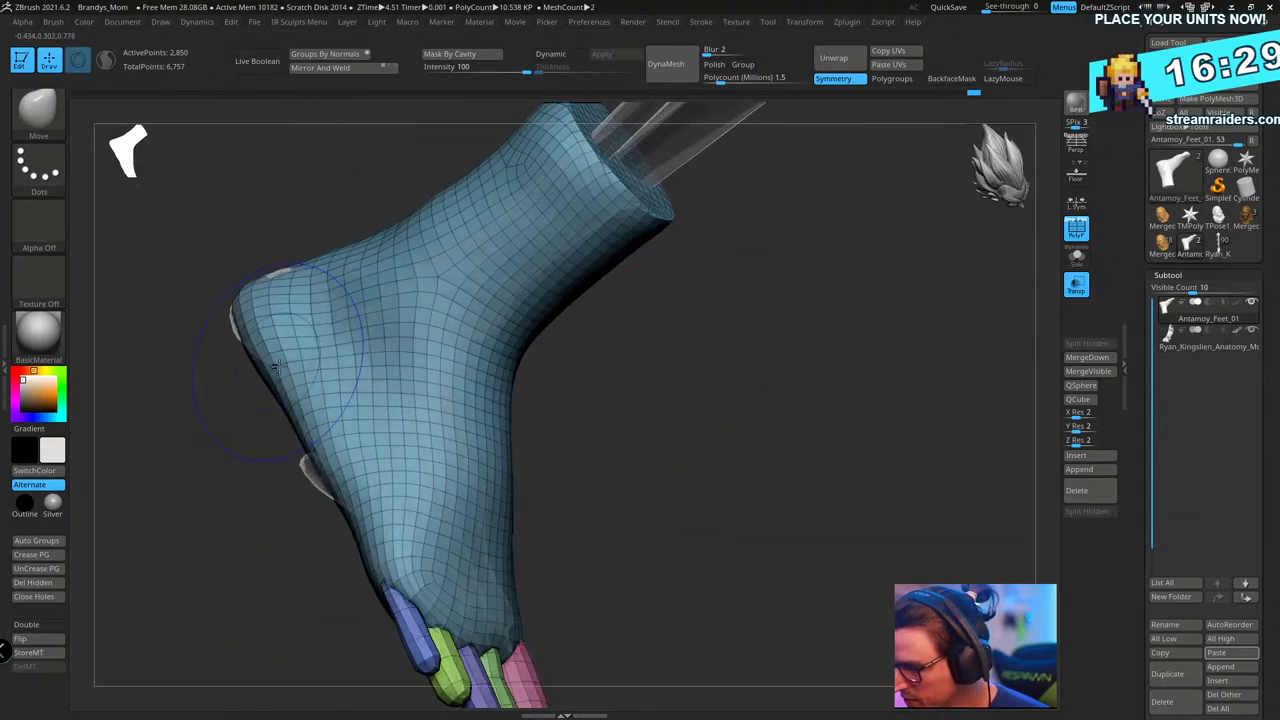
pyautogui.keyDown('shift'); pyautogui.moveTo(280, 350); pyautogui.dragTo(260, 312); pyautogui.keyUp('shift')
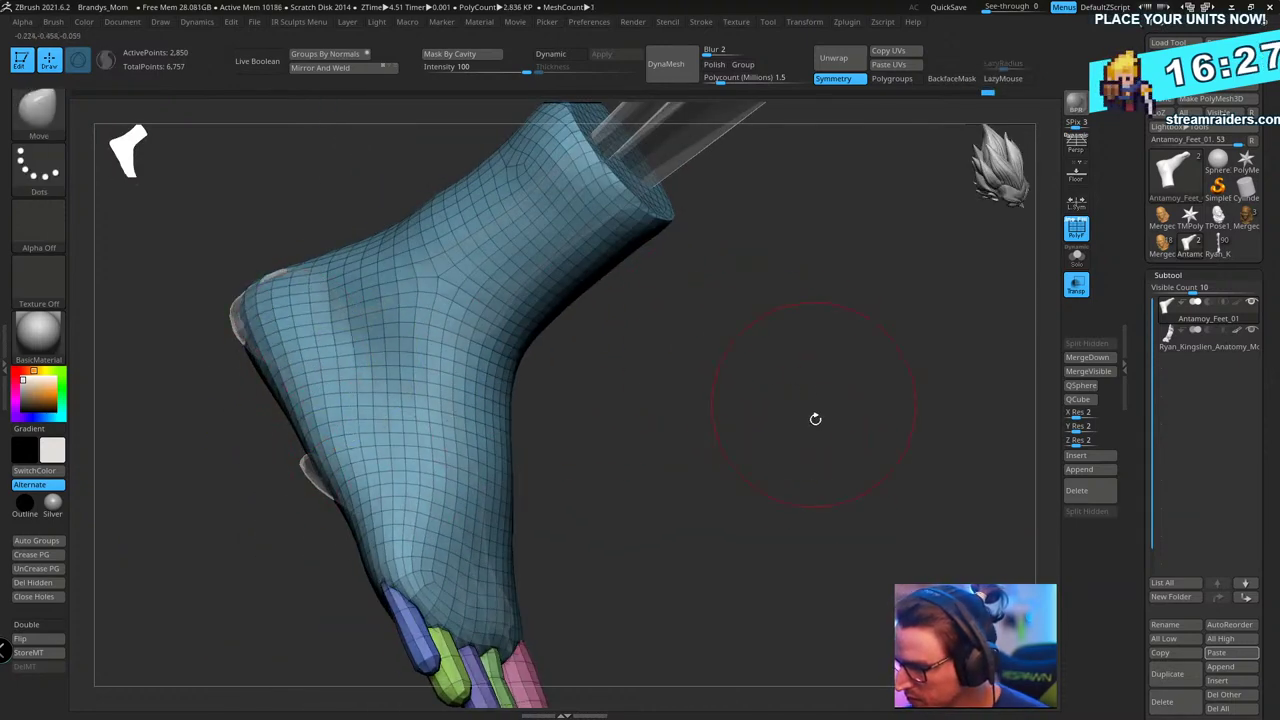
# - Select the skeleton subtool, scale it down slightly and shift it sideways to sit better inside the foot
pyautogui.moveTo(811, 346)
pyautogui.keyDown('ctrl'); pyautogui.mouseDown(button='right')
pyautogui.moveTo(783, 336)
pyautogui.moveTo(872, 266)
pyautogui.mouseUp(button='right'); pyautogui.keyUp('ctrl')
pyautogui.keyDown('alt'); pyautogui.moveTo(872, 266); pyautogui.dragTo(764, 425, button='right'); pyautogui.keyUp('alt')
pyautogui.keyDown('alt'); pyautogui.click(726, 266); pyautogui.keyUp('alt')
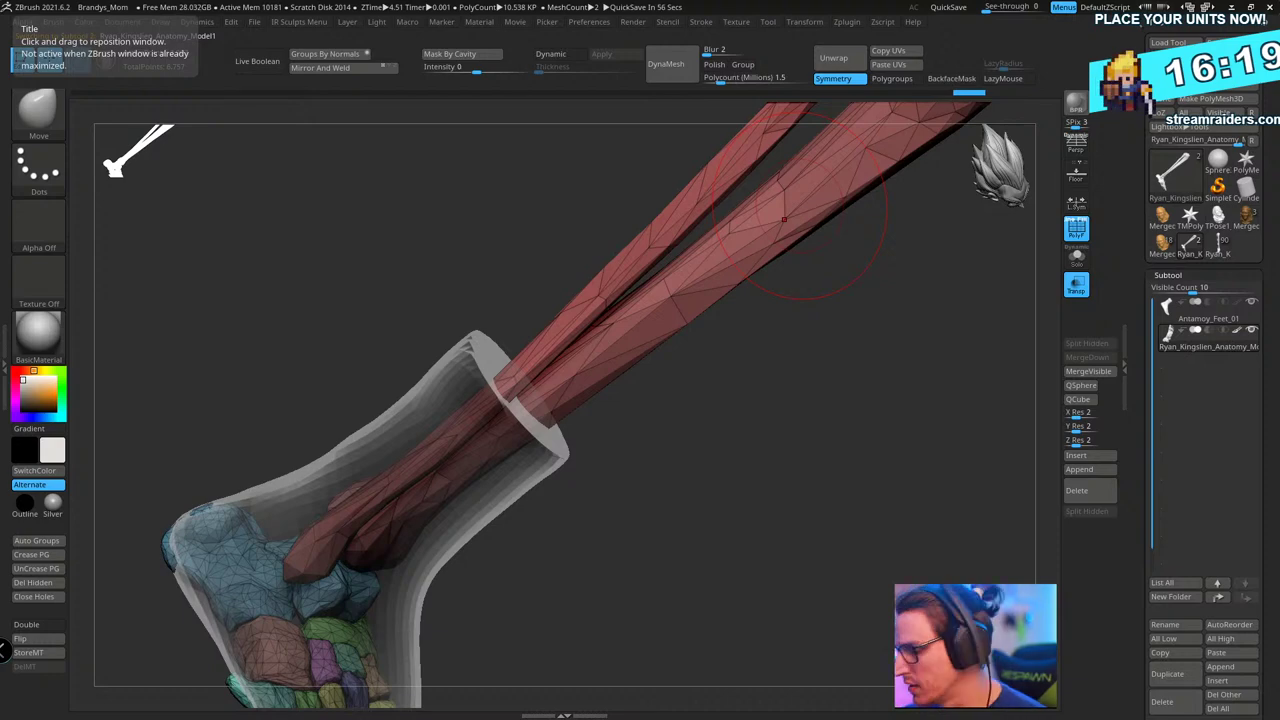
pyautogui.moveTo(757, 477); pyautogui.dragTo(786, 271, button='right')
pyautogui.press('w')
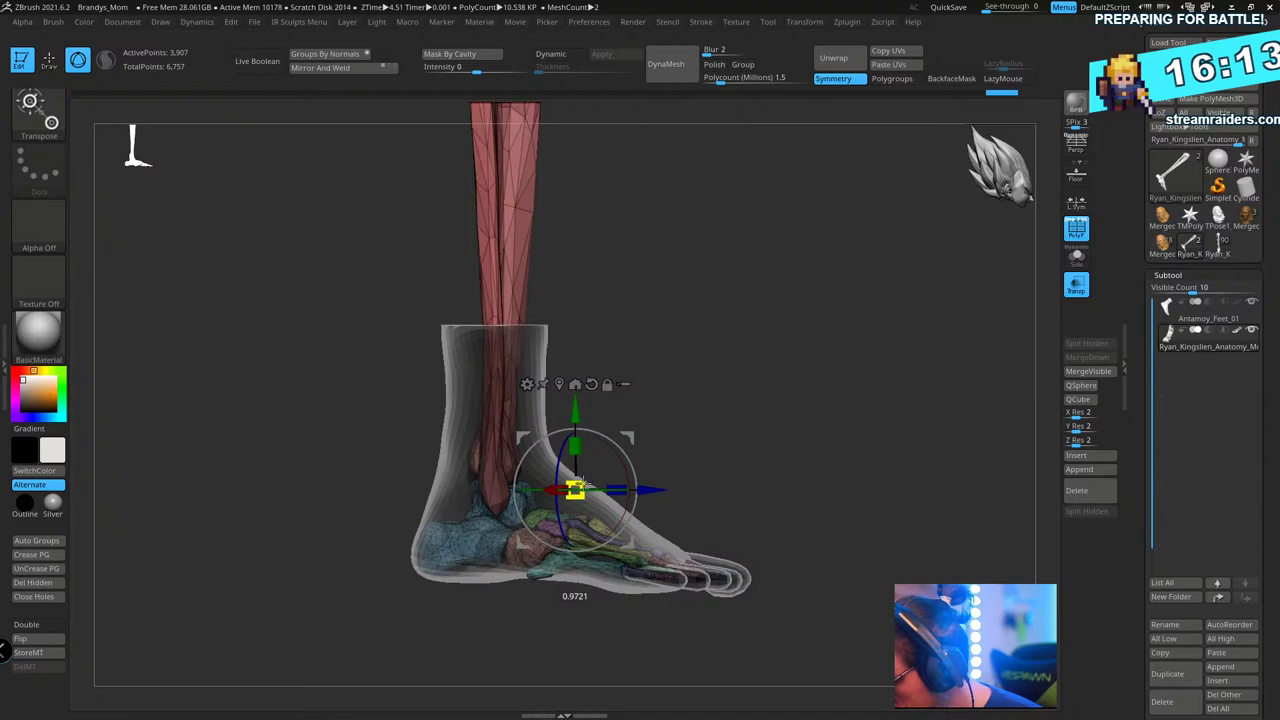
pyautogui.moveTo(829, 316); pyautogui.dragTo(827, 358, button='right')
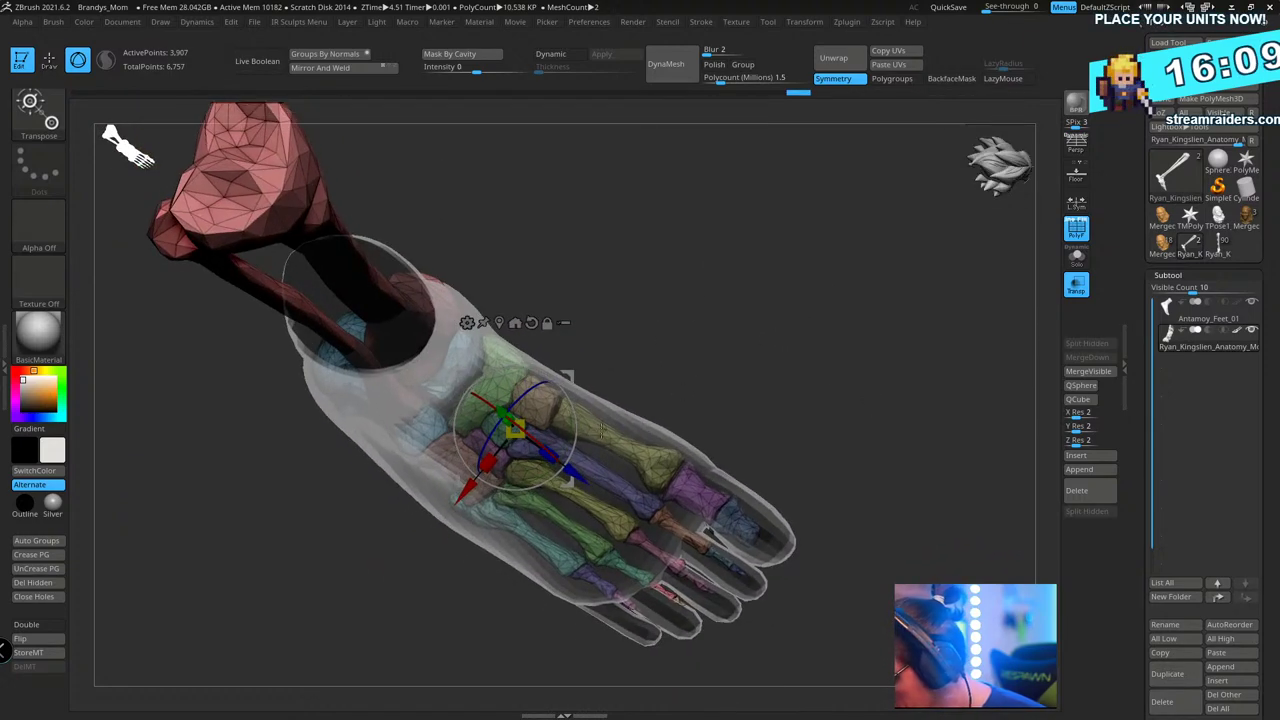
pyautogui.moveTo(494, 468); pyautogui.dragTo(489, 476)
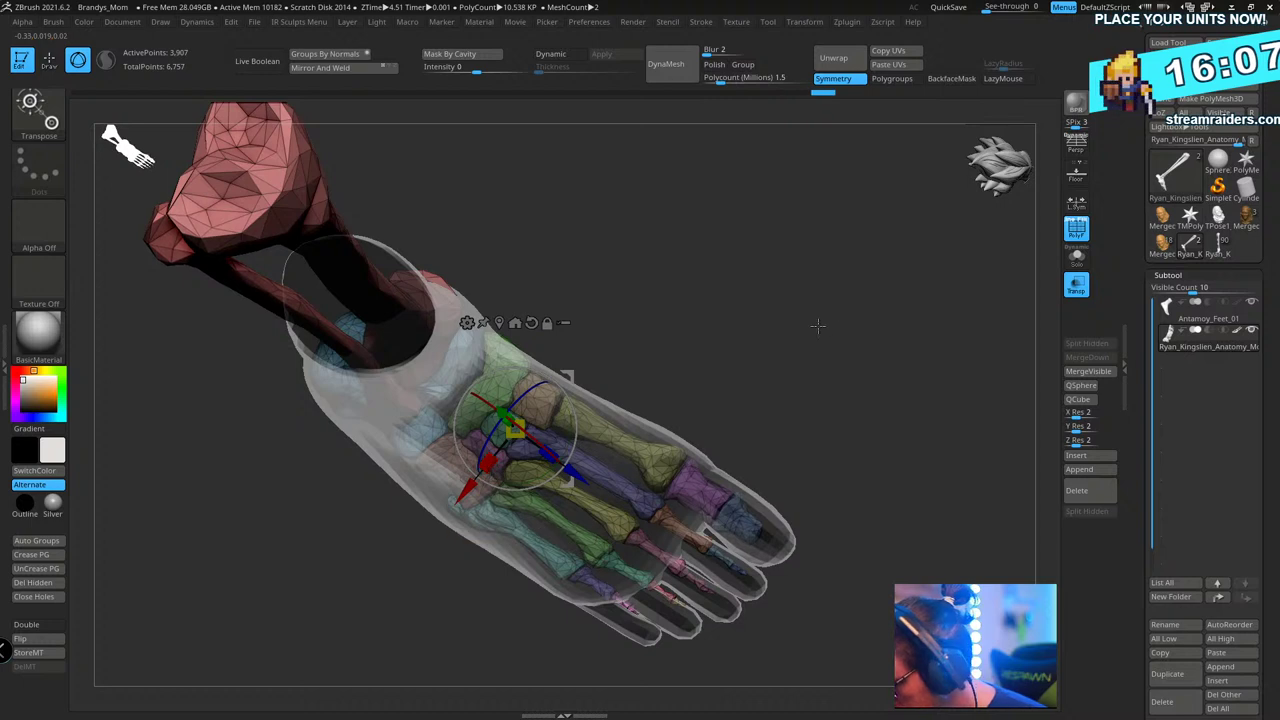
# - Switch back to the foot mesh and pull the sides of the sole outward around the bones
pyautogui.keyDown('alt'); pyautogui.moveTo(817, 325); pyautogui.dragTo(803, 295, button='right'); pyautogui.keyUp('alt')
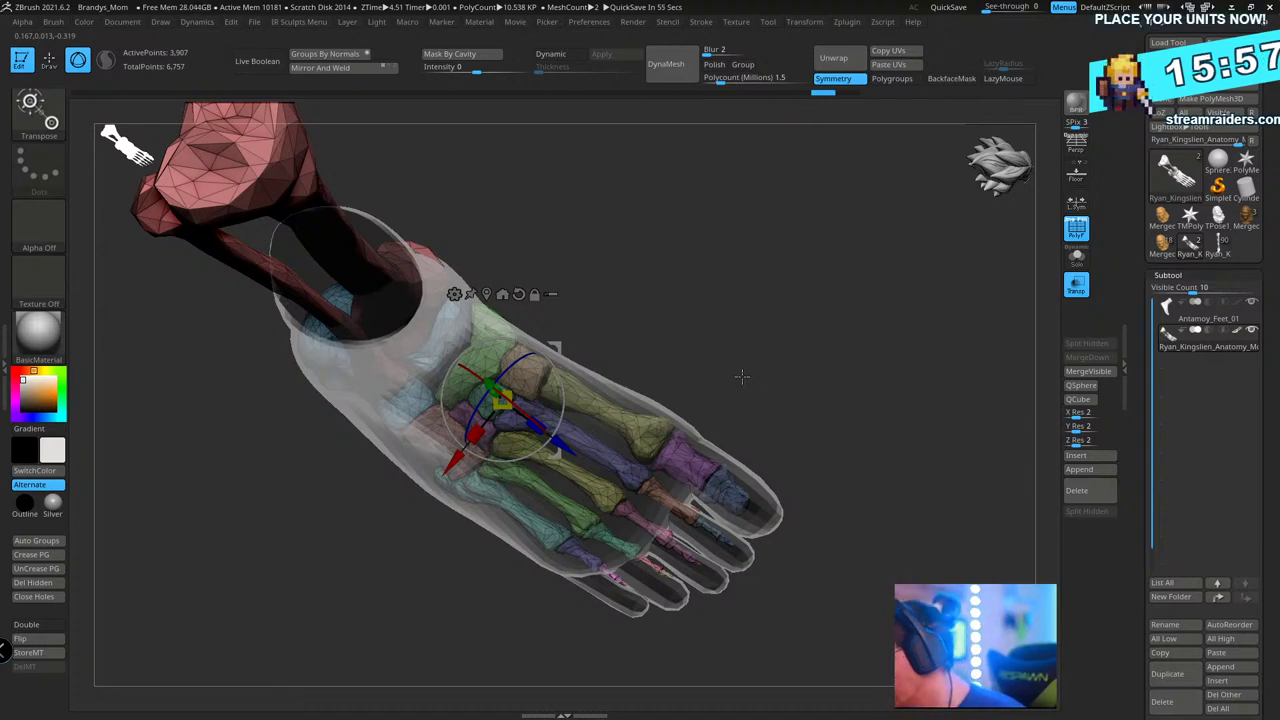
pyautogui.moveTo(742, 376)
pyautogui.mouseDown()
pyautogui.moveTo(820, 277)
pyautogui.moveTo(832, 296)
pyautogui.moveTo(840, 272)
pyautogui.moveTo(801, 296)
pyautogui.moveTo(751, 297)
pyautogui.moveTo(751, 309)
pyautogui.mouseUp()
pyautogui.press('q')
pyautogui.keyDown('alt'); pyautogui.click(551, 297); pyautogui.keyUp('alt')
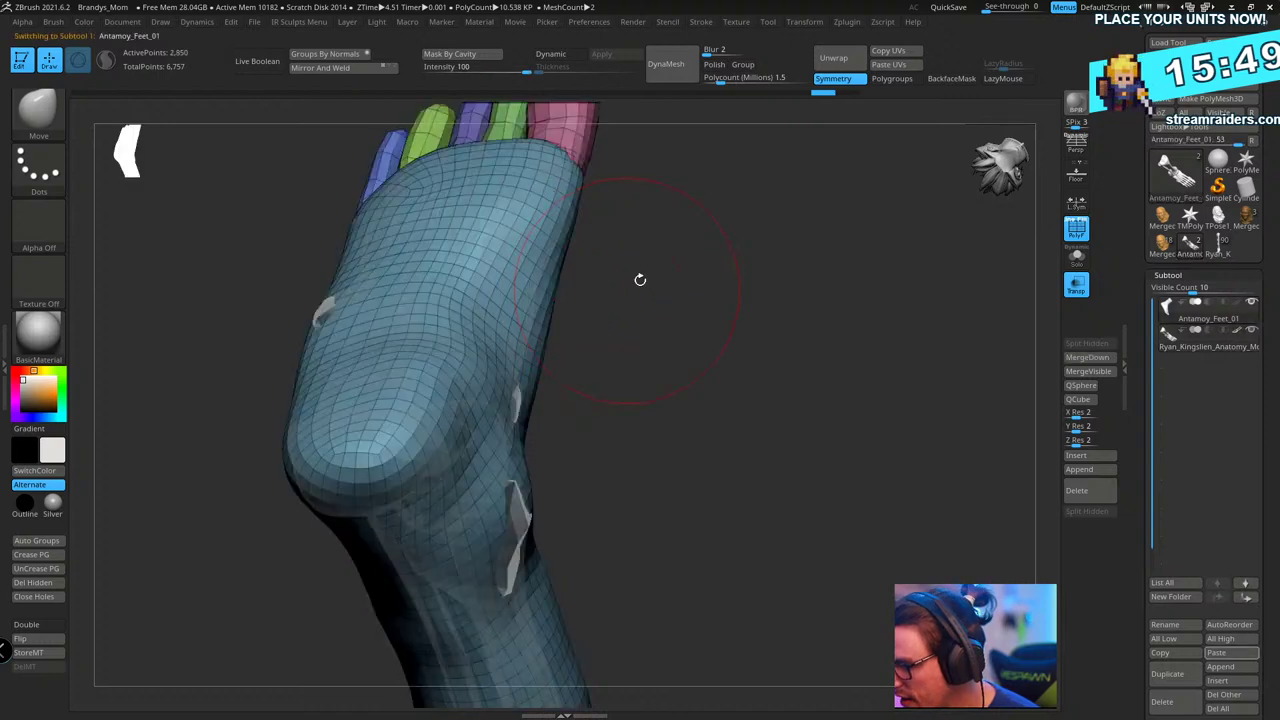
pyautogui.moveTo(640, 277); pyautogui.dragTo(367, 335)
pyautogui.moveTo(660, 309); pyautogui.dragTo(697, 430)
pyautogui.moveTo(600, 330); pyautogui.dragTo(330, 278)
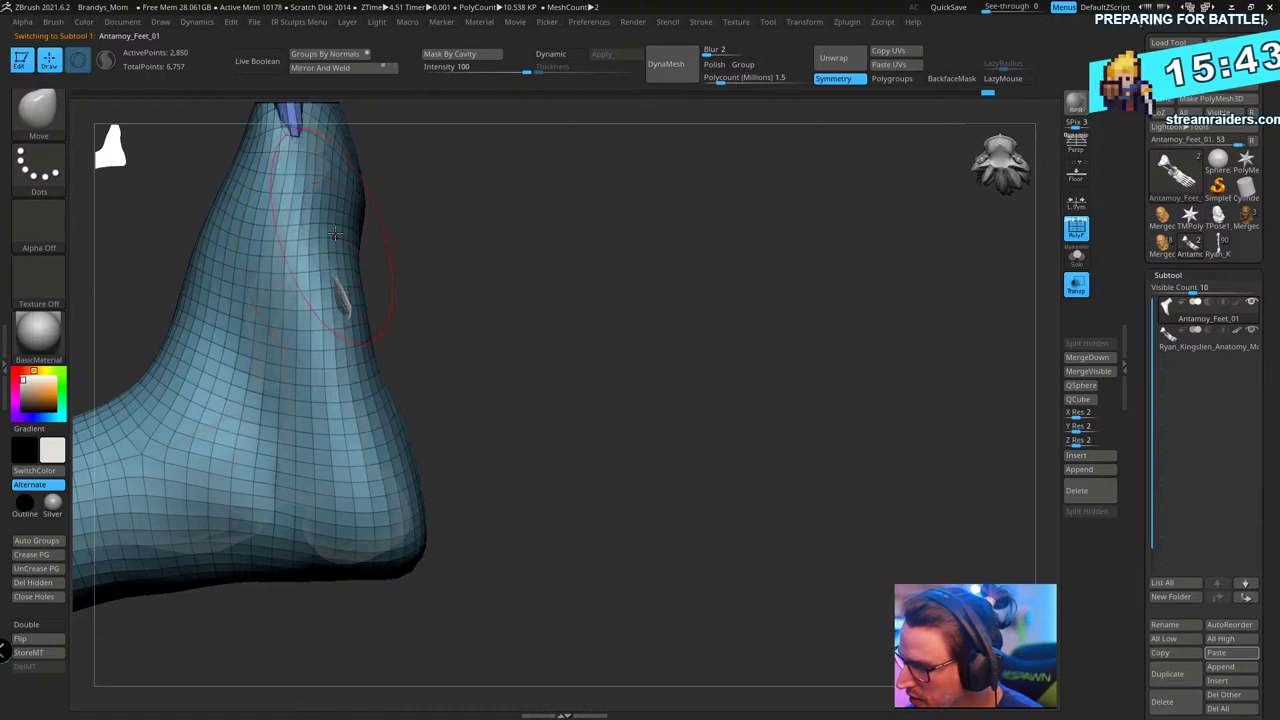
pyautogui.moveTo(334, 234)
pyautogui.mouseDown()
pyautogui.moveTo(497, 306)
pyautogui.moveTo(354, 317)
pyautogui.mouseUp()
# - Mask the toe polygroups so that only the main foot body stays editable
pyautogui.hotkey('ctrl', 'shift')
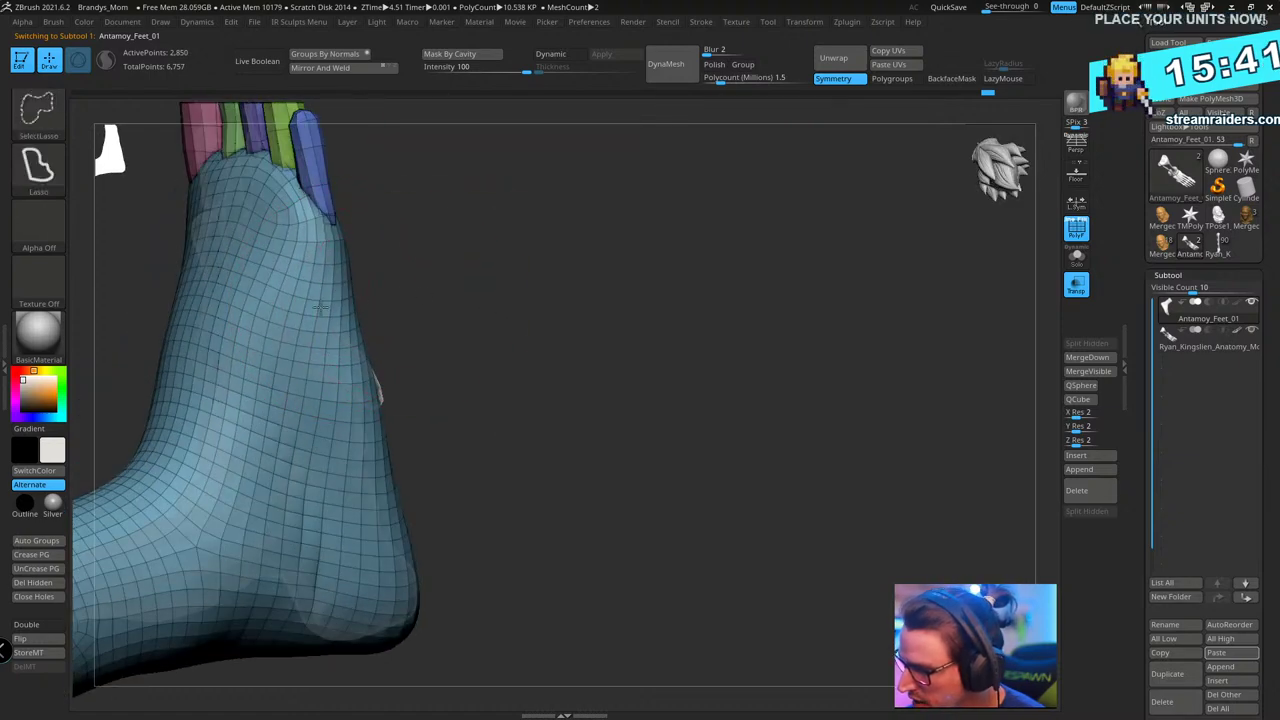
pyautogui.keyDown('ctrl'); pyautogui.keyDown('shift'); pyautogui.click(320, 308); pyautogui.keyUp('shift'); pyautogui.keyUp('ctrl')
pyautogui.keyDown('ctrl'); pyautogui.click(449, 291); pyautogui.keyUp('ctrl')
pyautogui.hotkey('ctrl', 'z')
pyautogui.hotkey('ctrl', 'z')
pyautogui.keyDown('ctrl'); pyautogui.click(438, 301); pyautogui.keyUp('ctrl')
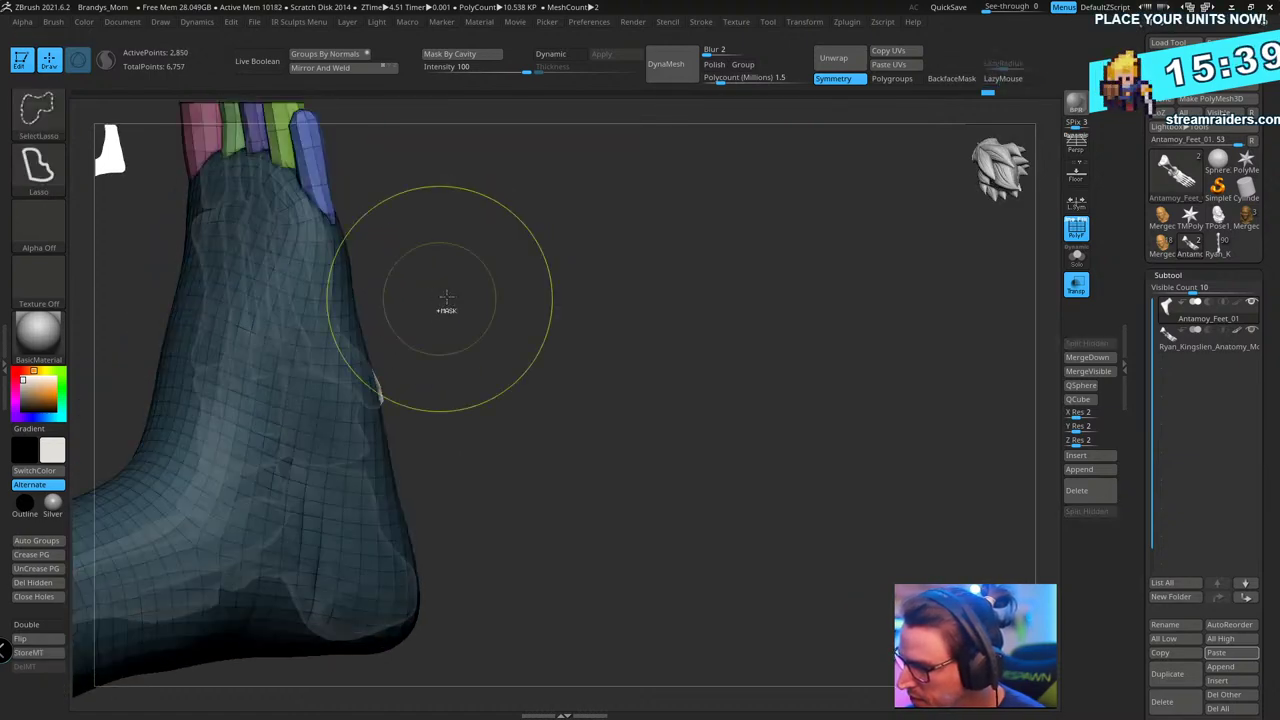
pyautogui.keyDown('ctrl'); pyautogui.click(446, 298); pyautogui.keyUp('ctrl')
# - Pull the outer edge of the midfoot outward over the protruding bone with the Move brush
pyautogui.moveTo(446, 329)
pyautogui.mouseDown()
pyautogui.moveTo(527, 332)
pyautogui.moveTo(646, 277)
pyautogui.moveTo(594, 377)
pyautogui.moveTo(525, 415)
pyautogui.moveTo(480, 375)
pyautogui.moveTo(500, 346)
pyautogui.moveTo(448, 417)
pyautogui.mouseUp()
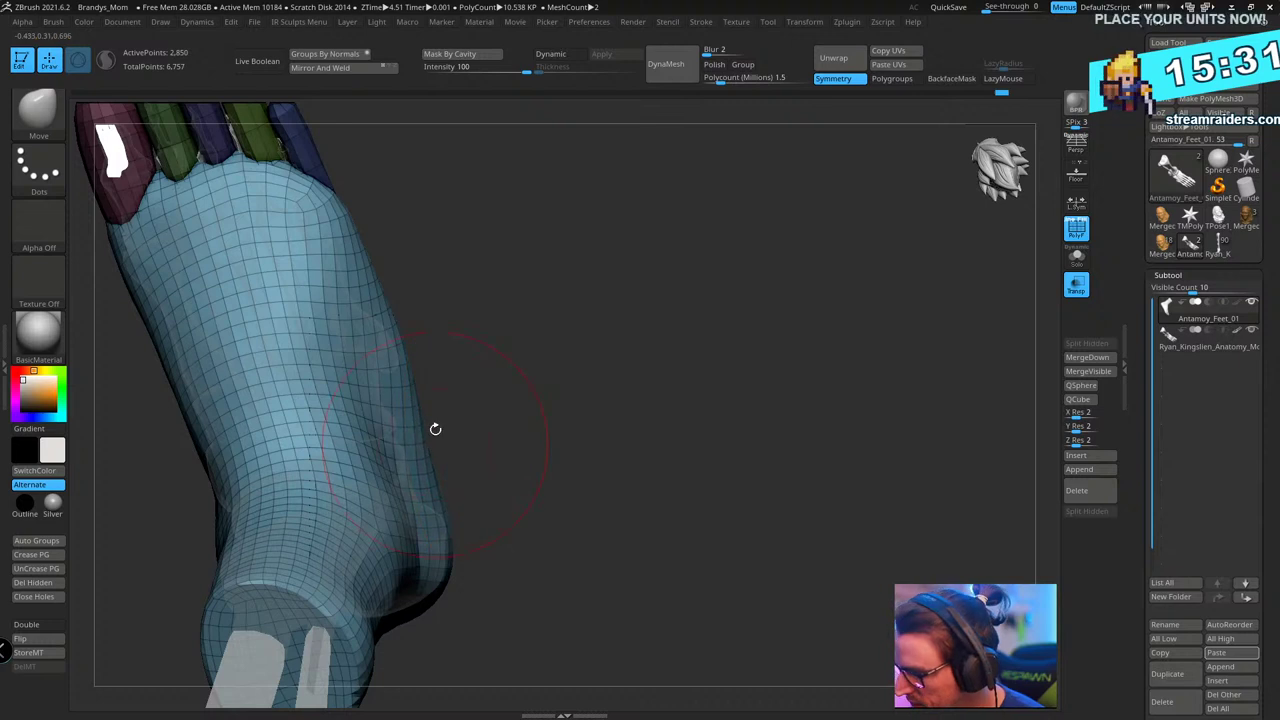
pyautogui.moveTo(459, 344); pyautogui.dragTo(386, 280)
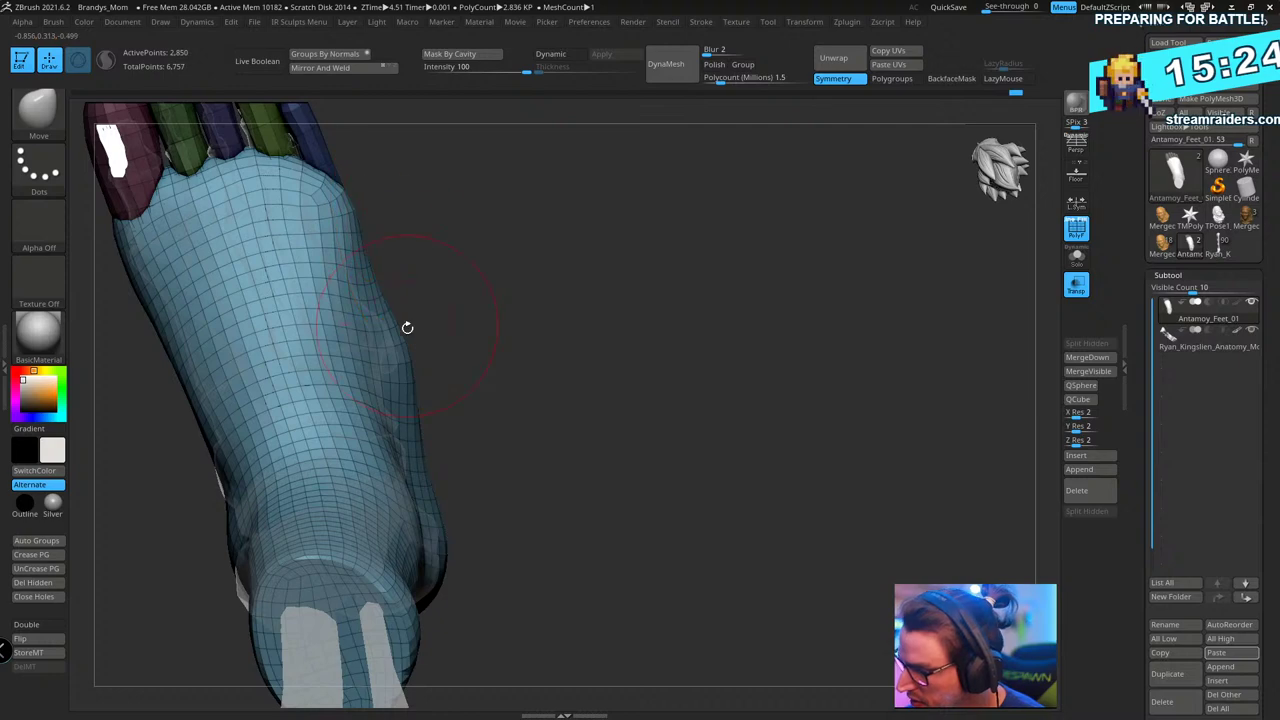
pyautogui.moveTo(535, 382); pyautogui.dragTo(1109, 288)
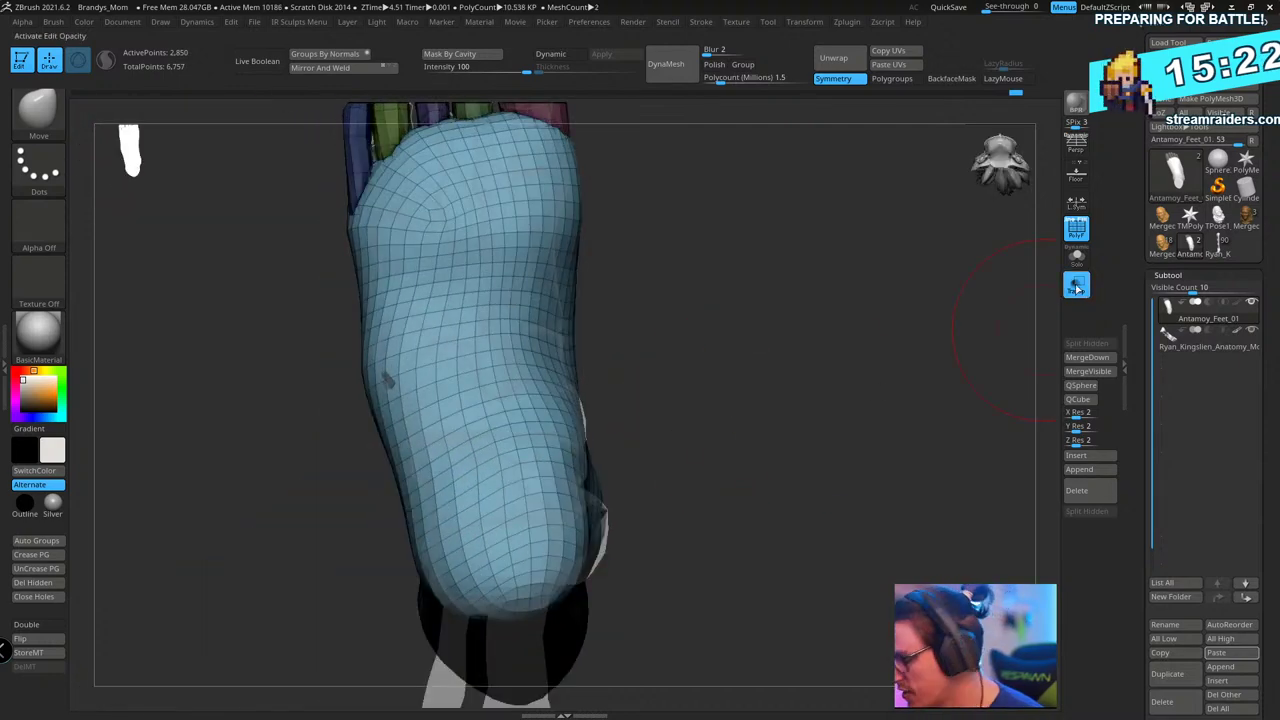
# - Switch to the skeleton subtool and mask every bone except the fifth metatarsal
pyautogui.press('Down')
pyautogui.moveTo(820, 323)
pyautogui.mouseDown()
pyautogui.moveTo(742, 350)
pyautogui.moveTo(808, 365)
pyautogui.moveTo(843, 297)
pyautogui.moveTo(883, 283)
pyautogui.moveTo(883, 369)
pyautogui.moveTo(807, 399)
pyautogui.moveTo(823, 391)
pyautogui.moveTo(803, 377)
pyautogui.moveTo(783, 400)
pyautogui.moveTo(641, 401)
pyautogui.mouseUp()
pyautogui.keyDown('ctrl'); pyautogui.keyDown('shift'); pyautogui.click(394, 350); pyautogui.keyUp('shift'); pyautogui.keyUp('ctrl')
pyautogui.keyDown('ctrl'); pyautogui.click(724, 350); pyautogui.keyUp('ctrl')
pyautogui.keyDown('ctrl'); pyautogui.keyDown('shift'); pyautogui.click(782, 337); pyautogui.keyUp('shift'); pyautogui.keyUp('ctrl')
pyautogui.keyDown('ctrl'); pyautogui.click(794, 336); pyautogui.keyUp('ctrl')
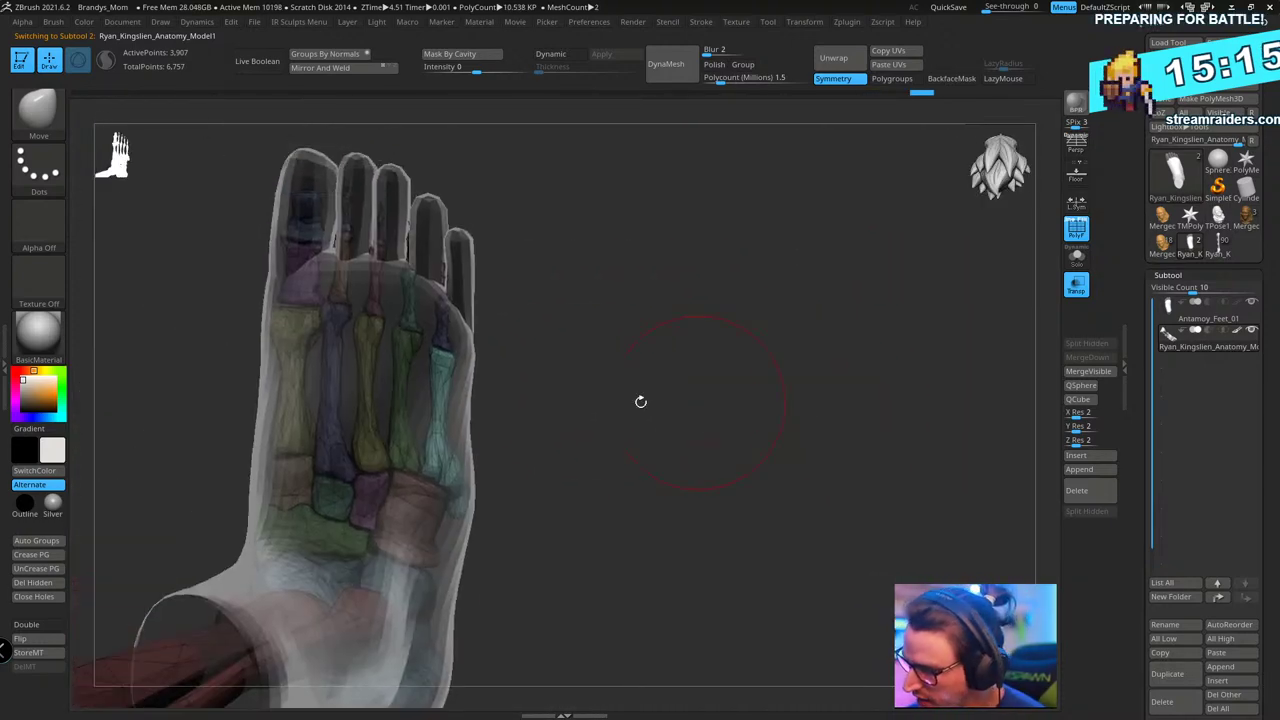
# - Examine how the toe and metatarsal bones fit inside the transparent foot mesh
pyautogui.moveTo(720, 356); pyautogui.dragTo(426, 390)
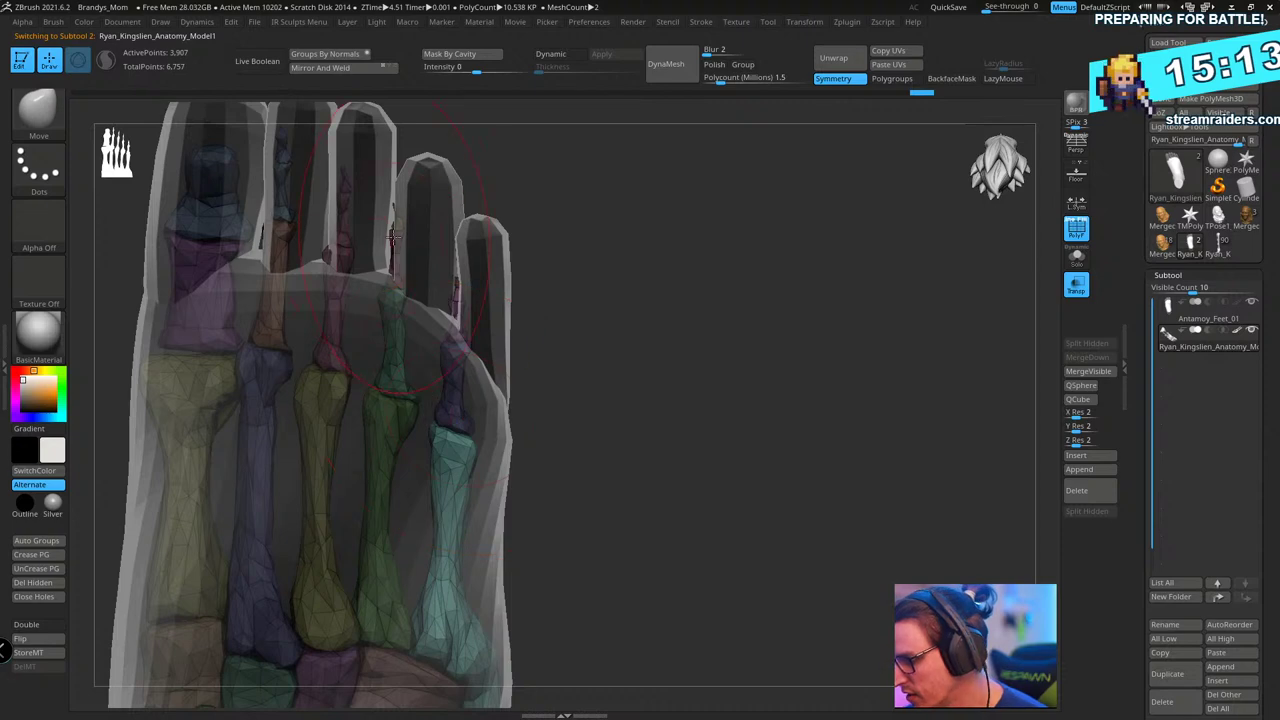
pyautogui.moveTo(341, 210); pyautogui.dragTo(678, 351)
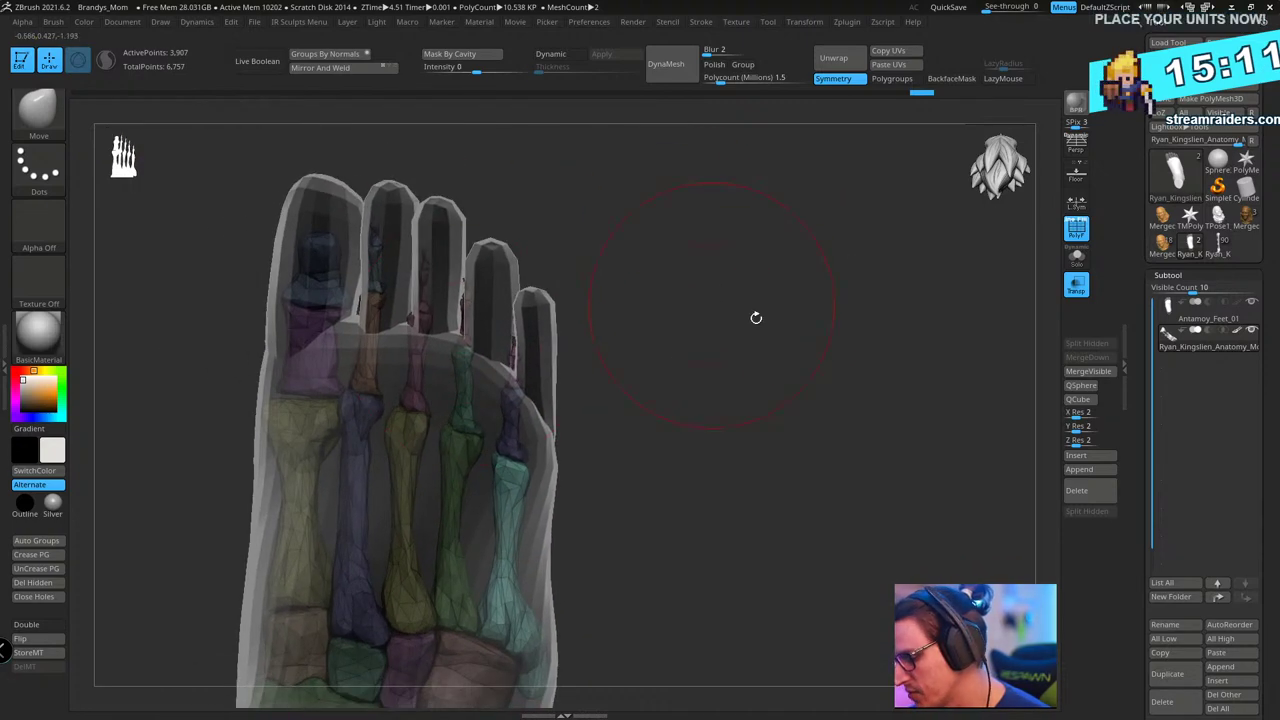
pyautogui.moveTo(756, 317); pyautogui.dragTo(844, 390)
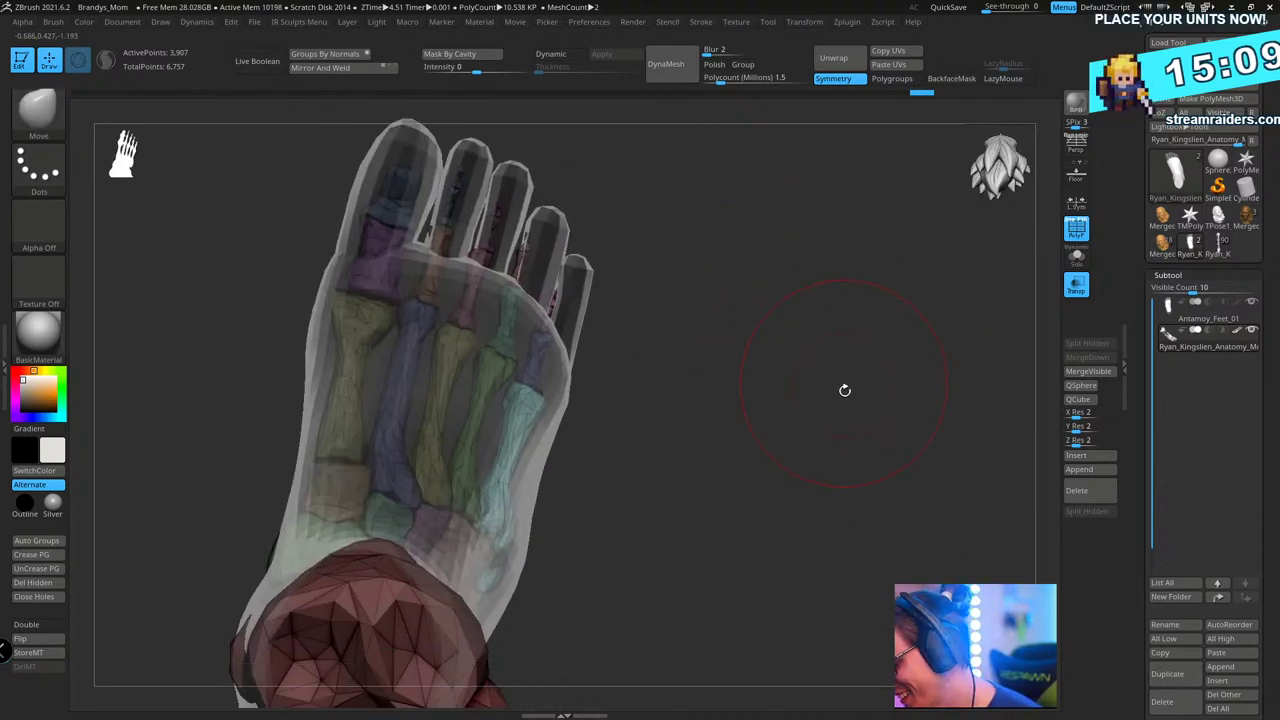
pyautogui.moveTo(820, 474); pyautogui.dragTo(832, 446)
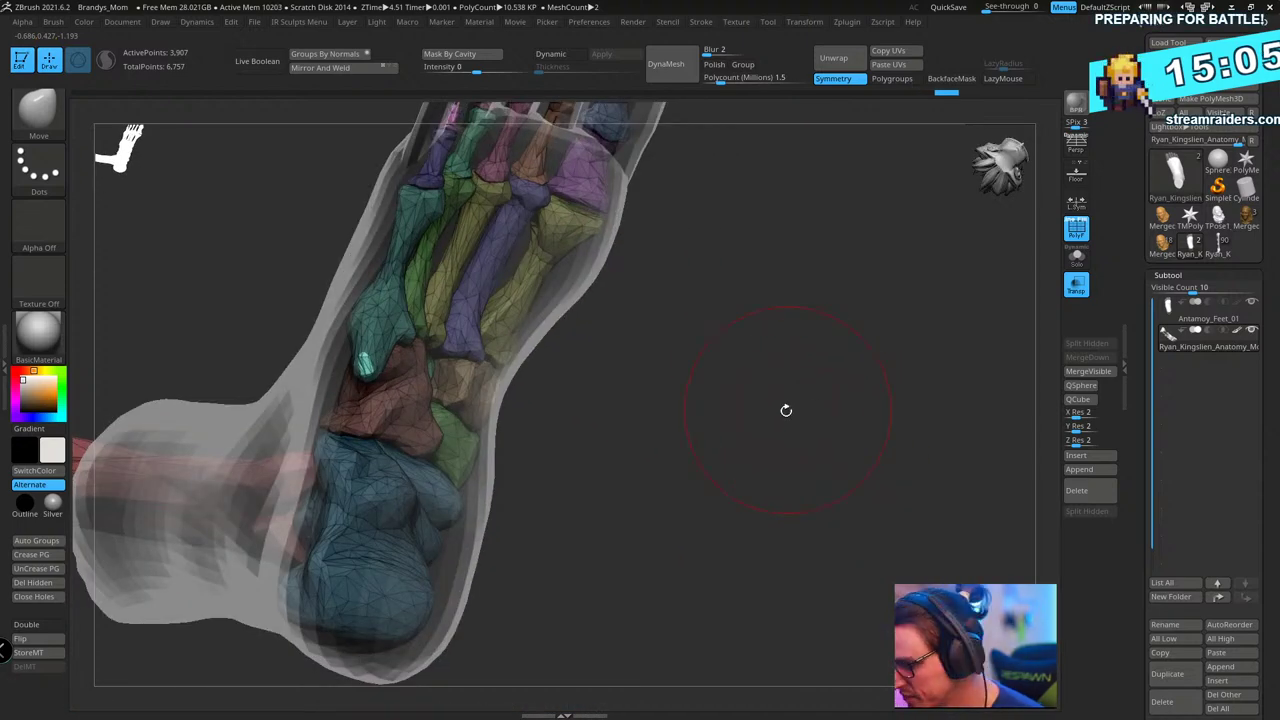
# - Switch to the Antamoy_Feet_01 subtool and hide the skeleton subtool
pyautogui.moveTo(786, 410); pyautogui.dragTo(745, 368)
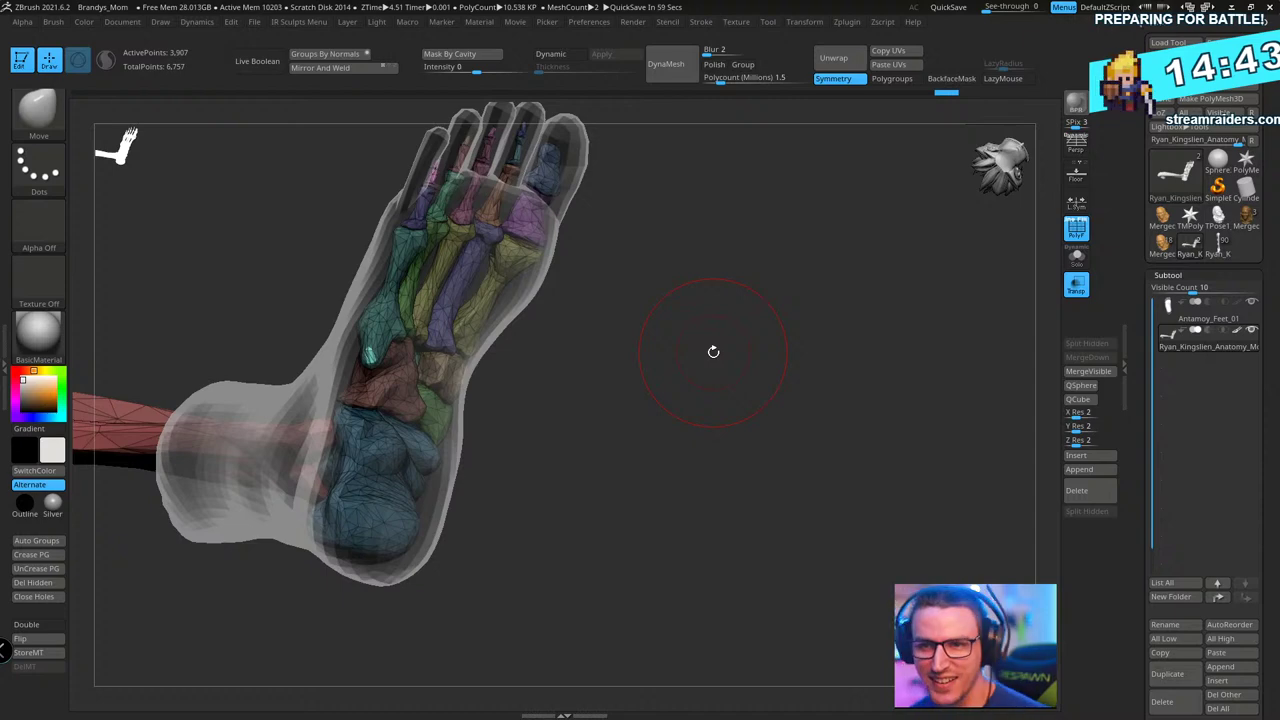
pyautogui.hotkey('shift', 'f')
pyautogui.moveTo(708, 354); pyautogui.dragTo(777, 345)
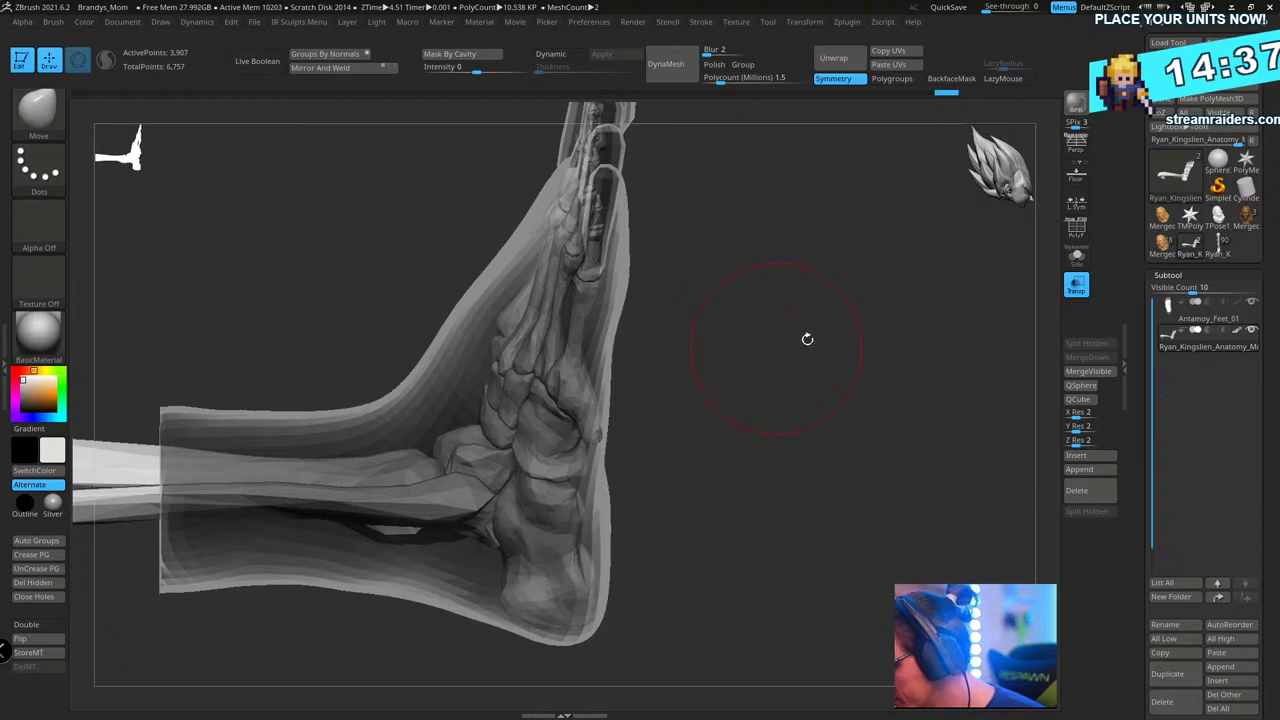
pyautogui.click(1199, 322)
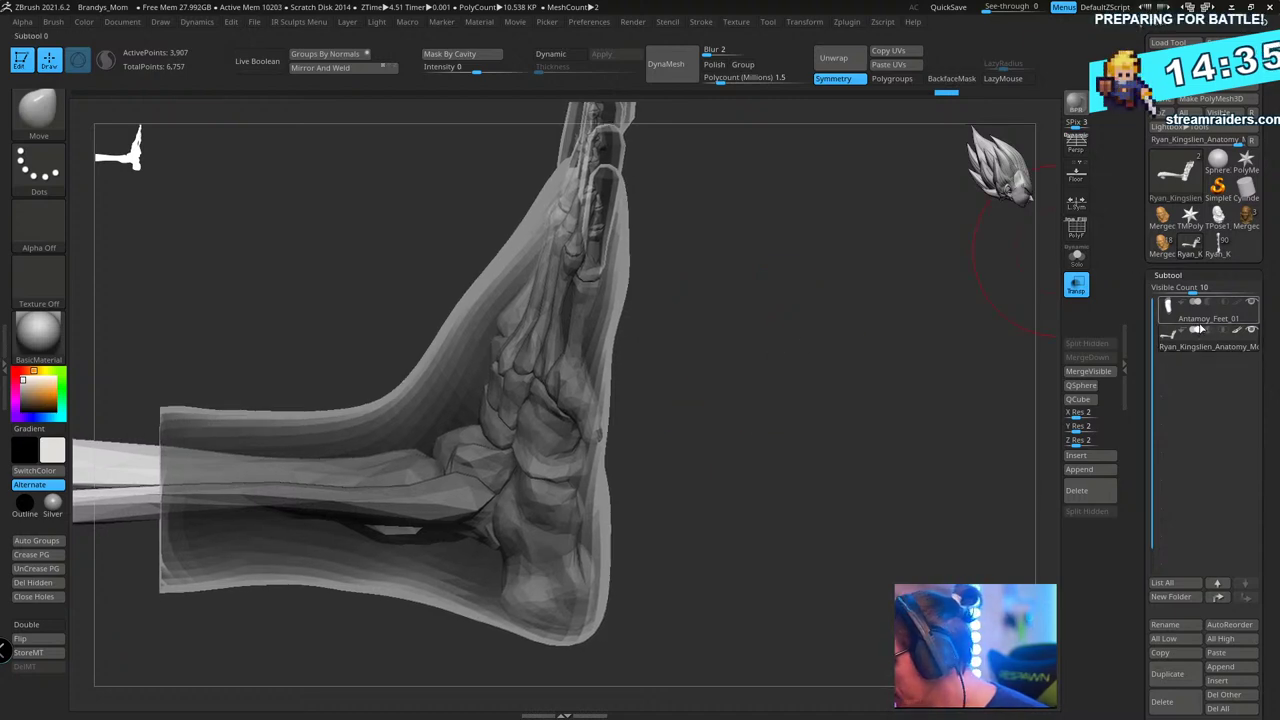
pyautogui.click(1180, 320)
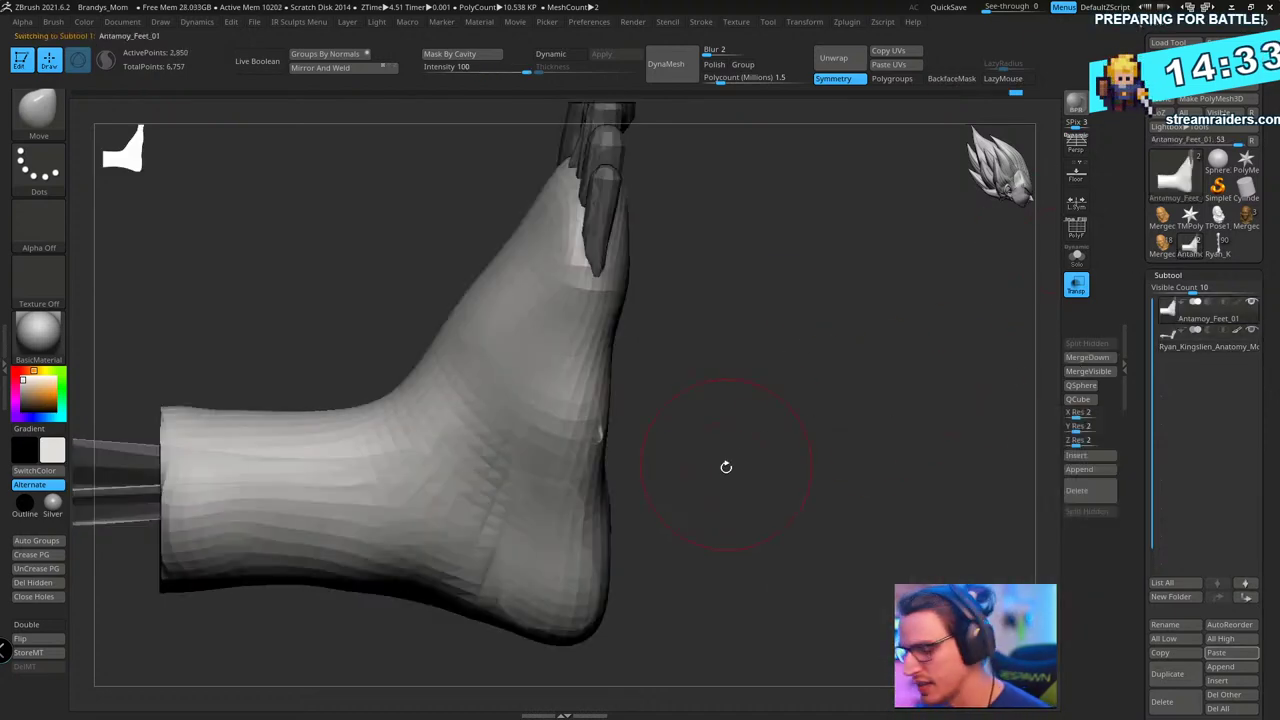
pyautogui.moveTo(841, 426); pyautogui.dragTo(1000, 370)
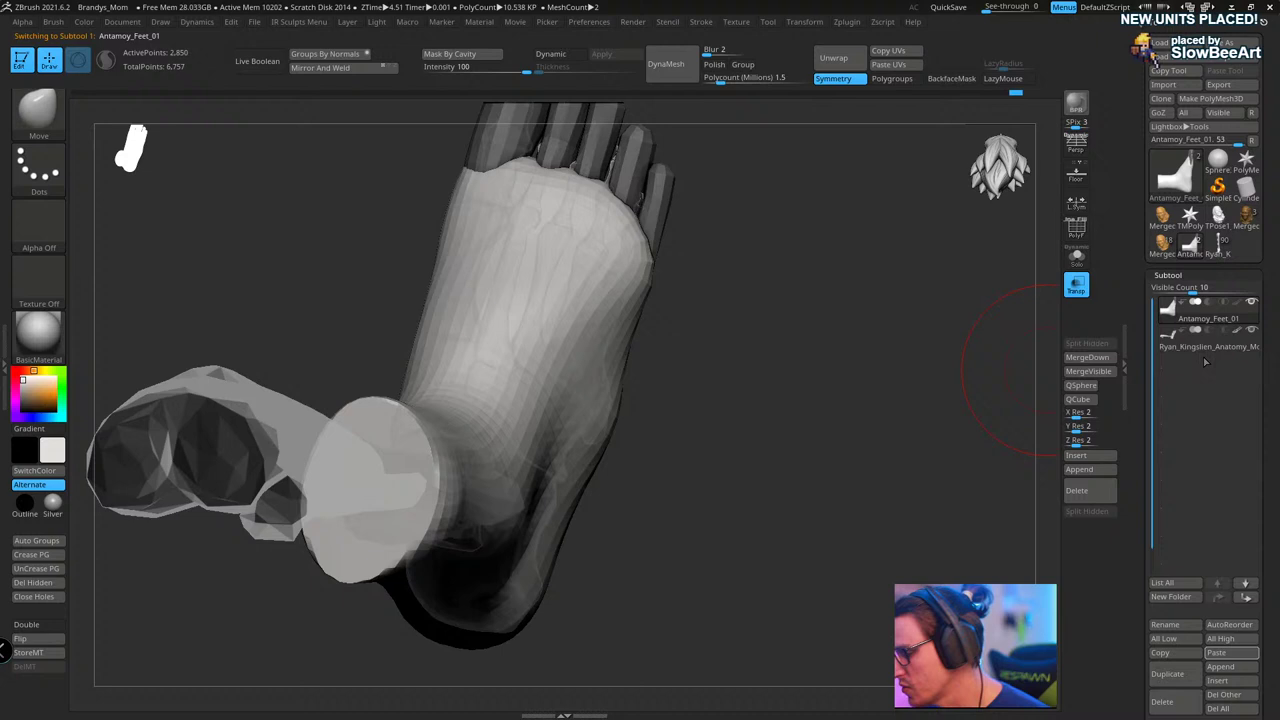
pyautogui.click(1250, 333)
# - Reshape the heel, ankle and lower leg of the foot mesh with the Move brush, smoothing where needed
pyautogui.moveTo(897, 460)
pyautogui.mouseDown()
pyautogui.moveTo(843, 449)
pyautogui.moveTo(896, 393)
pyautogui.moveTo(860, 409)
pyautogui.moveTo(886, 451)
pyautogui.moveTo(864, 456)
pyautogui.moveTo(843, 531)
pyautogui.mouseUp()
pyautogui.moveTo(660, 230); pyautogui.dragTo(545, 409)
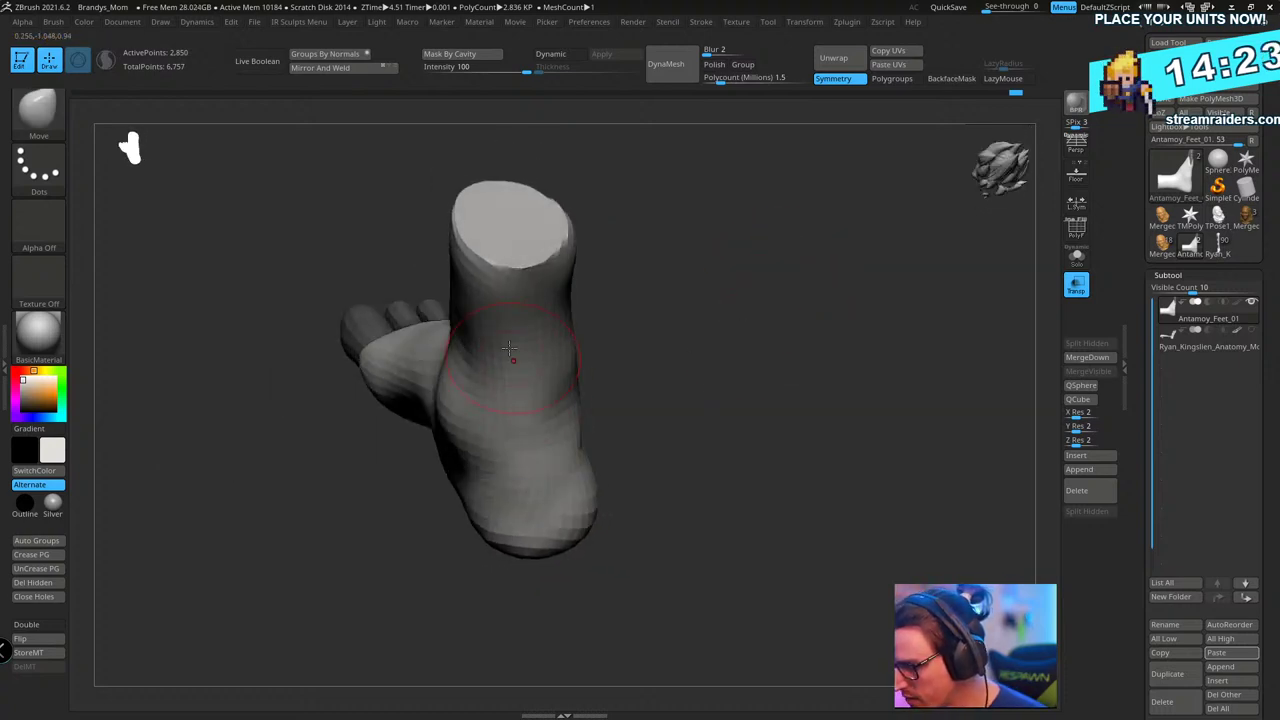
pyautogui.moveTo(494, 326); pyautogui.dragTo(725, 266)
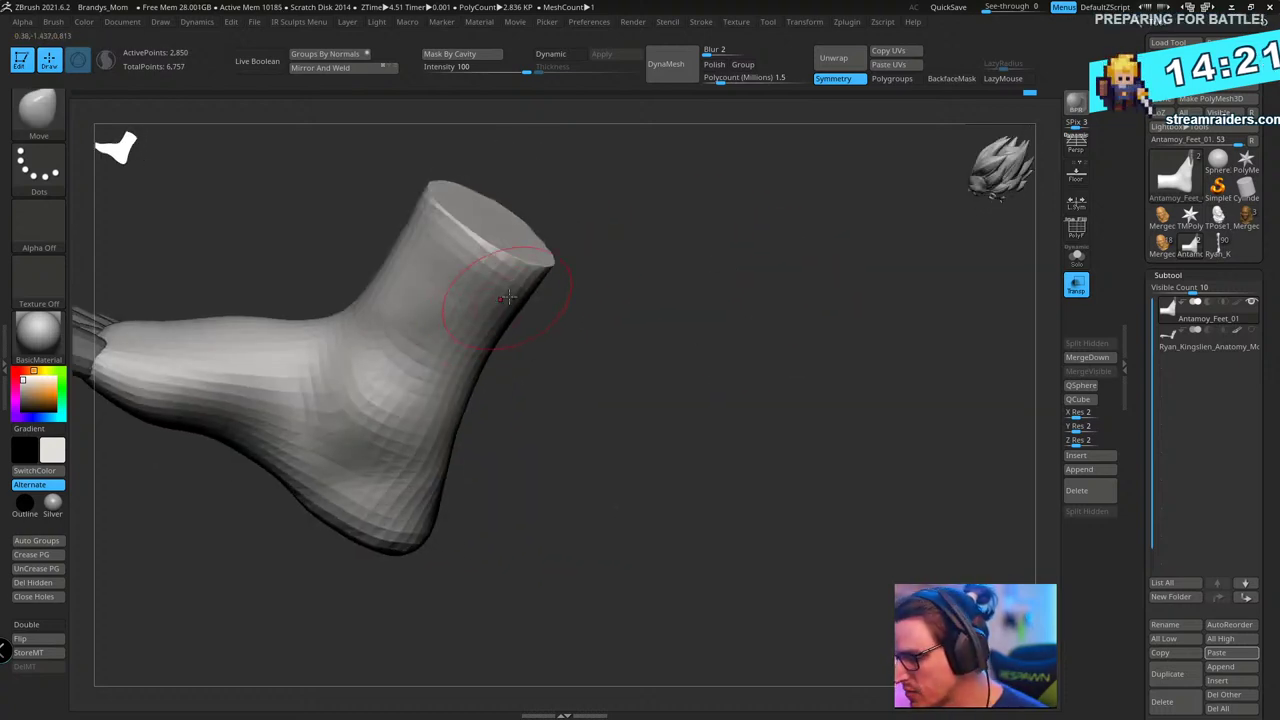
pyautogui.keyDown('shift'); pyautogui.moveTo(630, 321); pyautogui.dragTo(738, 417); pyautogui.keyUp('shift')
pyautogui.moveTo(569, 460); pyautogui.dragTo(689, 417)
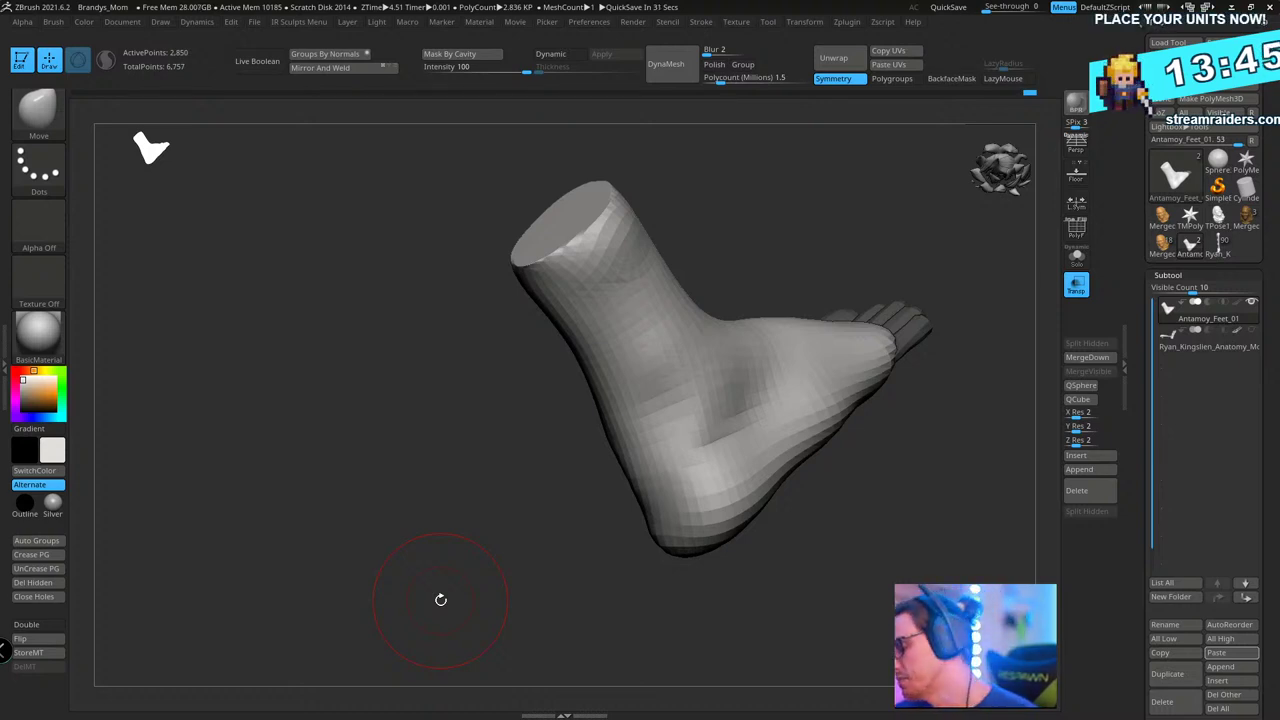
pyautogui.moveTo(440, 599); pyautogui.dragTo(876, 400)
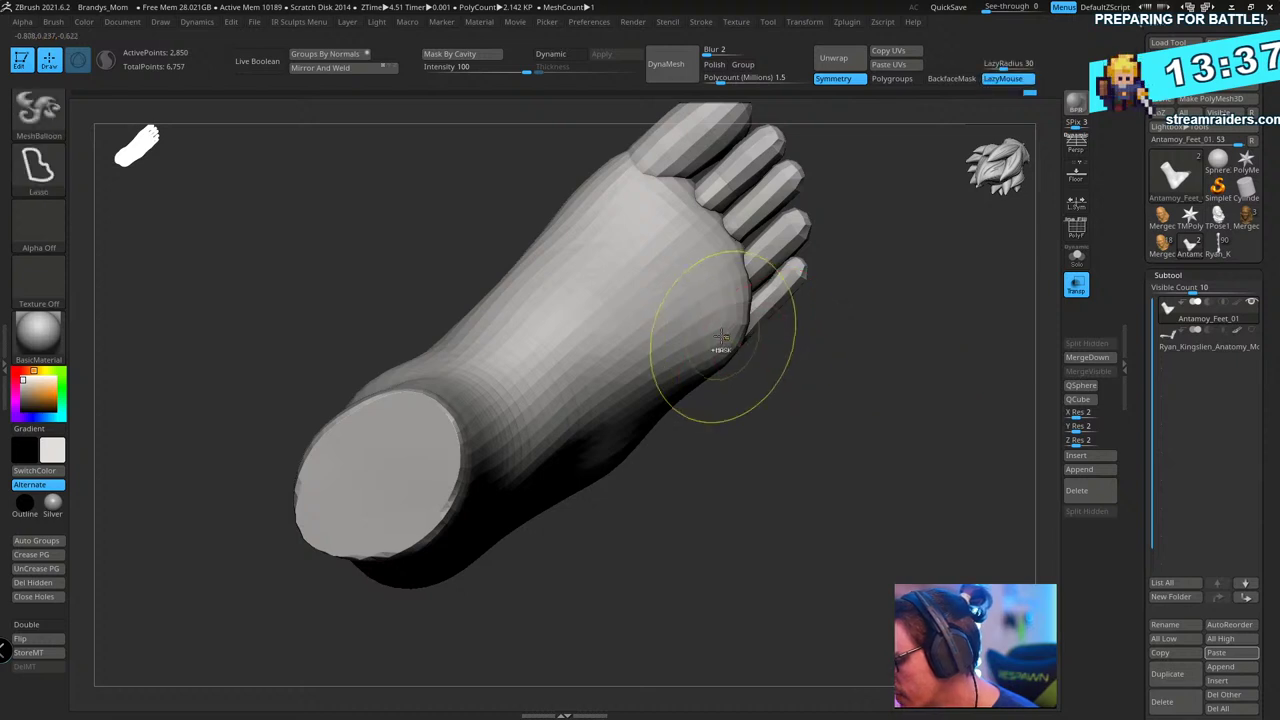
pyautogui.hotkey('ctrl', 'z')
pyautogui.hotkey('ctrl', 'z')
pyautogui.keyDown('ctrl'); pyautogui.click(777, 372); pyautogui.keyUp('ctrl')
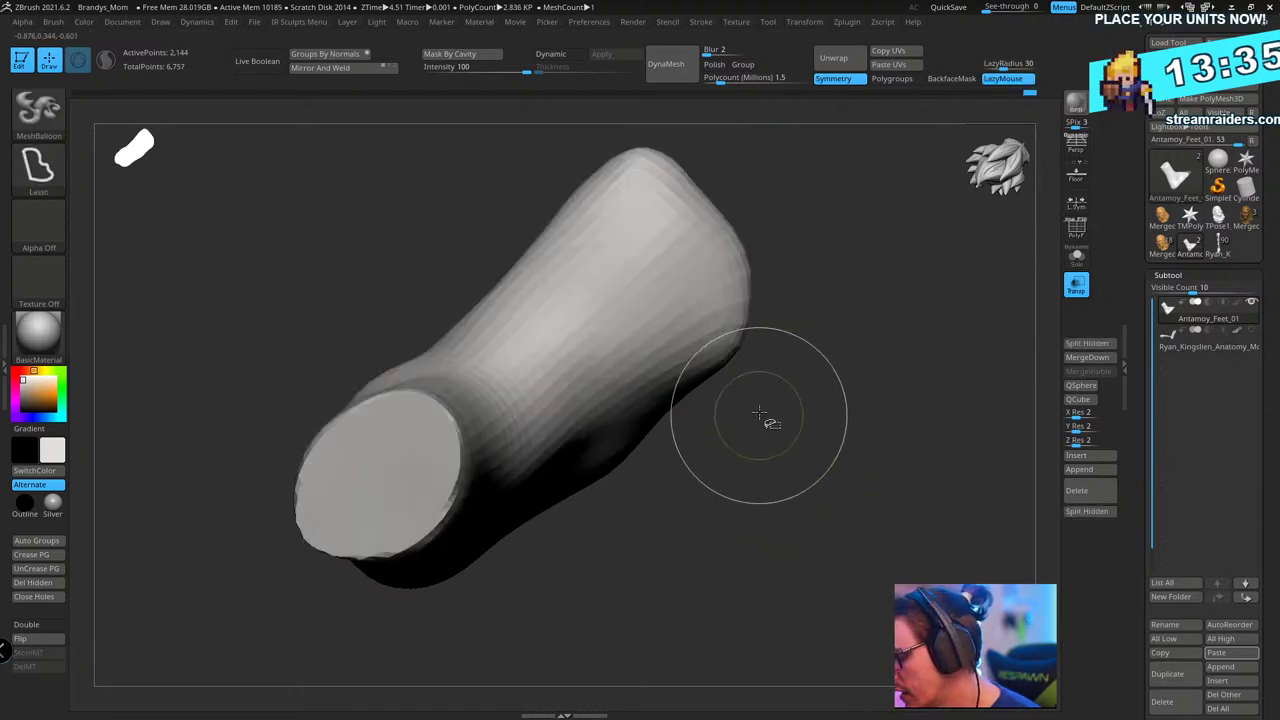
pyautogui.keyDown('ctrl'); pyautogui.keyDown('shift'); pyautogui.click(760, 416); pyautogui.keyUp('shift'); pyautogui.keyUp('ctrl')
pyautogui.keyDown('ctrl'); pyautogui.keyDown('shift'); pyautogui.click(708, 312); pyautogui.keyUp('shift'); pyautogui.keyUp('ctrl')
pyautogui.keyDown('ctrl'); pyautogui.click(835, 375); pyautogui.keyUp('ctrl')
pyautogui.hotkey('ctrl', 'shift', 'z')
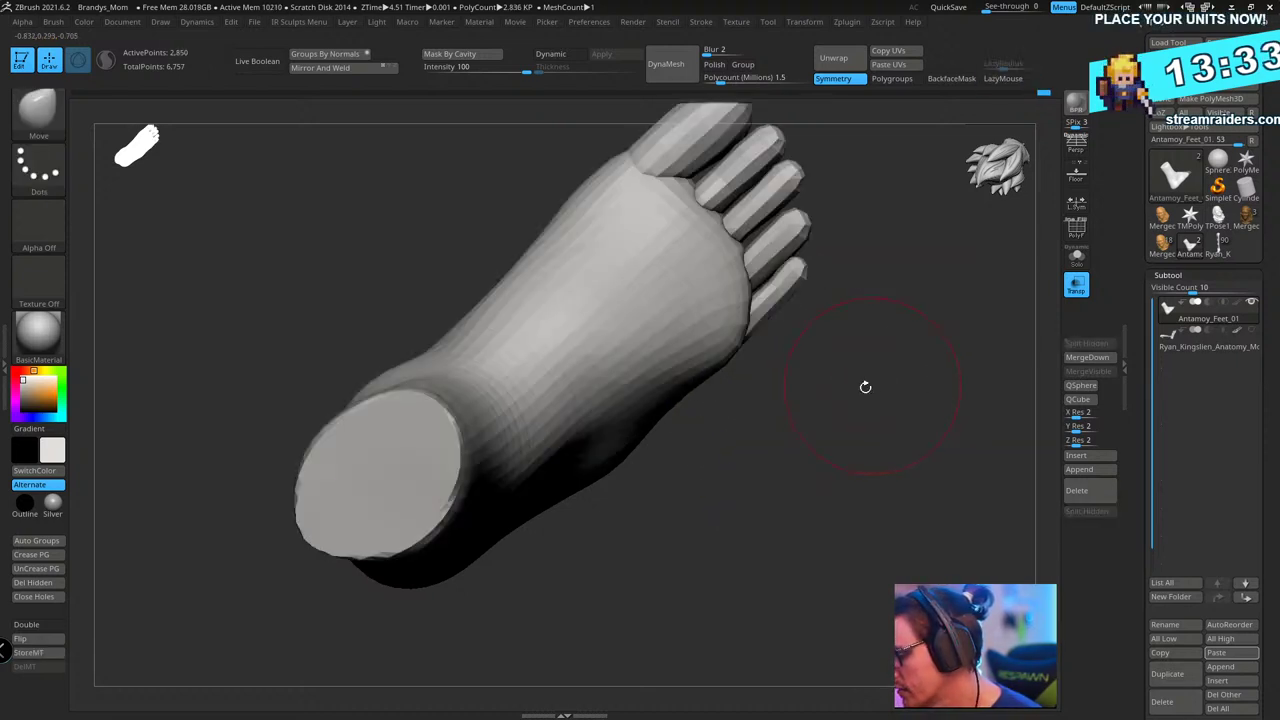
# - Clear the existing mask and mask all five toes so that only the main foot body stays editable
pyautogui.keyDown('ctrl'); pyautogui.moveTo(858, 390); pyautogui.dragTo(862, 493); pyautogui.keyUp('ctrl')
pyautogui.keyDown('ctrl'); pyautogui.keyDown('shift'); pyautogui.click(724, 302); pyautogui.keyUp('shift'); pyautogui.keyUp('ctrl')
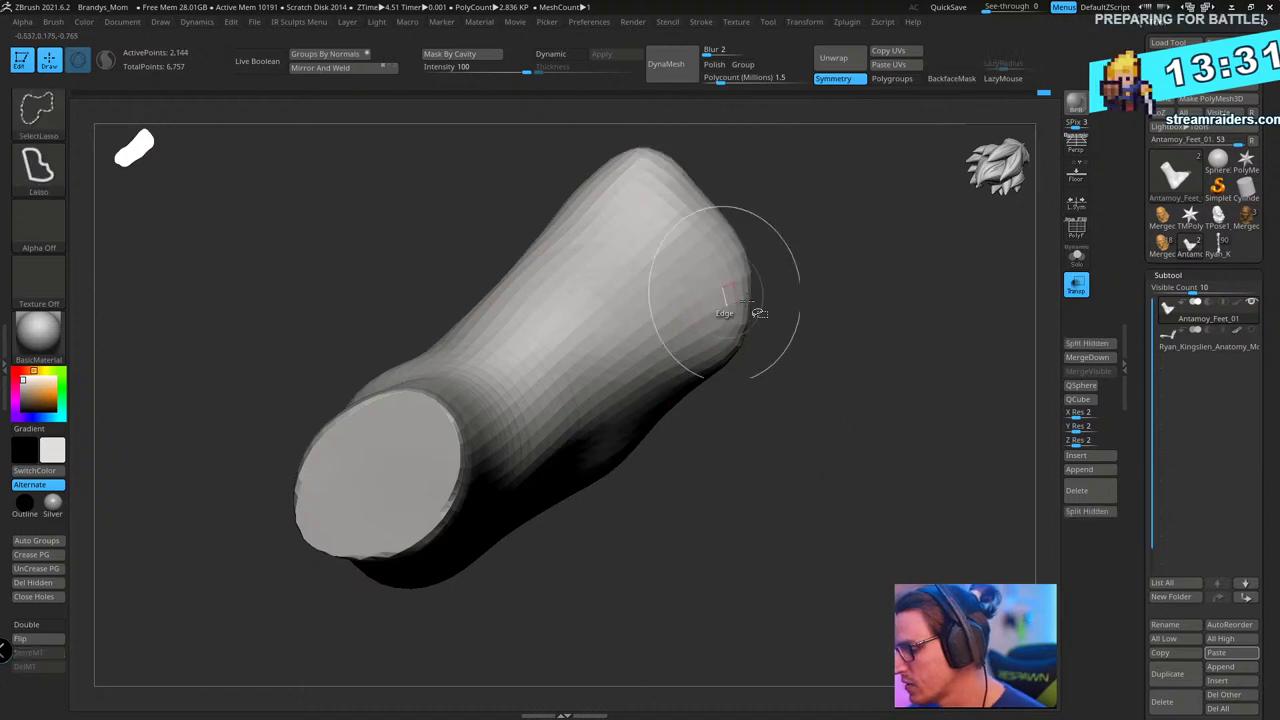
pyautogui.keyDown('ctrl'); pyautogui.click(833, 350); pyautogui.keyUp('ctrl')
pyautogui.keyDown('ctrl'); pyautogui.keyDown('shift'); pyautogui.click(848, 353); pyautogui.keyUp('shift'); pyautogui.keyUp('ctrl')
pyautogui.keyDown('ctrl'); pyautogui.click(849, 354); pyautogui.keyUp('ctrl')
# - Refine the inner arch and the outer side of the midfoot with the Move brush
pyautogui.keyDown('alt'); pyautogui.moveTo(862, 360); pyautogui.dragTo(901, 385); pyautogui.keyUp('alt')
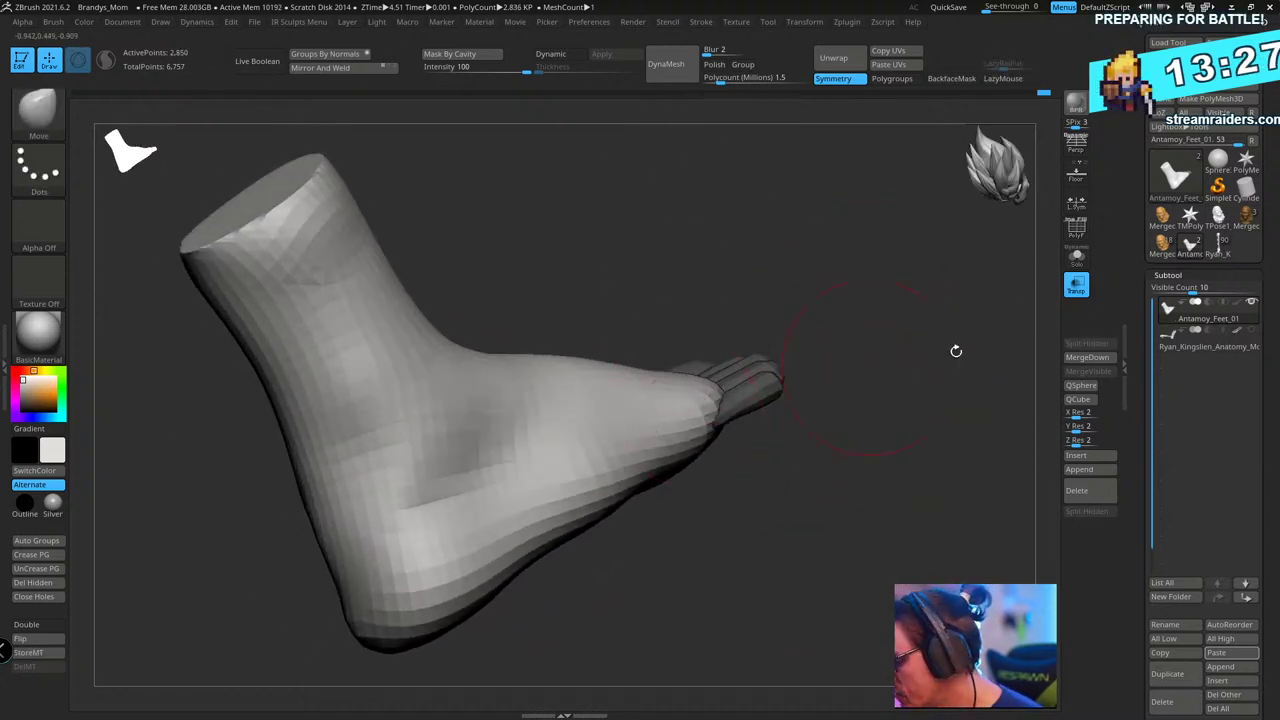
pyautogui.moveTo(957, 349); pyautogui.dragTo(947, 473)
pyautogui.moveTo(790, 369); pyautogui.dragTo(820, 342)
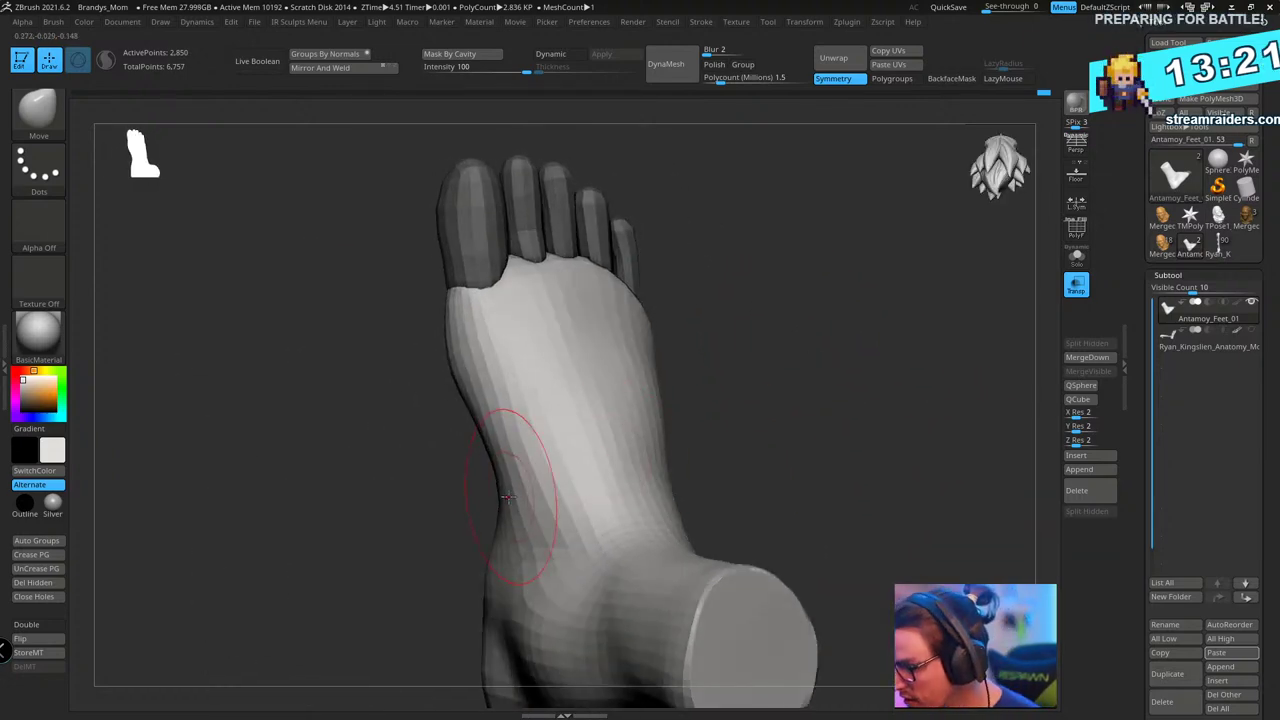
pyautogui.moveTo(508, 462); pyautogui.dragTo(492, 456)
pyautogui.moveTo(700, 362)
pyautogui.mouseDown()
pyautogui.moveTo(860, 340)
pyautogui.moveTo(751, 363)
pyautogui.moveTo(530, 498)
pyautogui.mouseUp()
pyautogui.moveTo(640, 371); pyautogui.dragTo(655, 408)
pyautogui.moveTo(772, 344)
pyautogui.mouseDown()
pyautogui.moveTo(543, 441)
pyautogui.moveTo(600, 460)
pyautogui.moveTo(586, 517)
pyautogui.moveTo(663, 506)
pyautogui.moveTo(750, 460)
pyautogui.moveTo(799, 414)
pyautogui.moveTo(797, 436)
pyautogui.mouseUp()
pyautogui.moveTo(560, 402)
pyautogui.keyDown('shift'); pyautogui.mouseDown()
pyautogui.moveTo(563, 420)
pyautogui.moveTo(580, 395)
pyautogui.mouseUp(); pyautogui.keyUp('shift')
# - Display the polygroup wireframe on the foot mesh and examine the toes, sole and heel from several angles
pyautogui.moveTo(817, 404)
pyautogui.keyDown('alt'); pyautogui.mouseDown()
pyautogui.moveTo(812, 390)
pyautogui.moveTo(819, 437)
pyautogui.moveTo(800, 477)
pyautogui.moveTo(829, 423)
pyautogui.moveTo(829, 434)
pyautogui.moveTo(834, 377)
pyautogui.moveTo(797, 426)
pyautogui.moveTo(809, 374)
pyautogui.mouseUp(); pyautogui.keyUp('alt')
pyautogui.hotkey('shift', 'f')
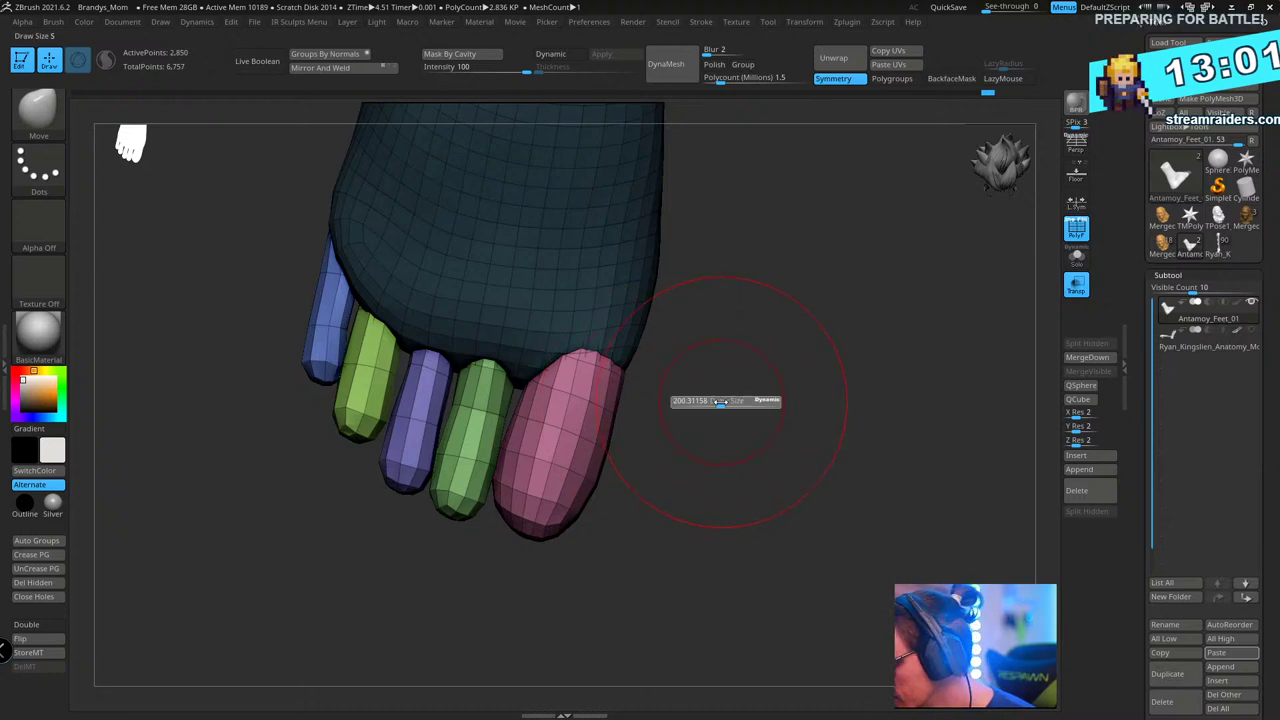
pyautogui.moveTo(762, 375); pyautogui.dragTo(763, 391)
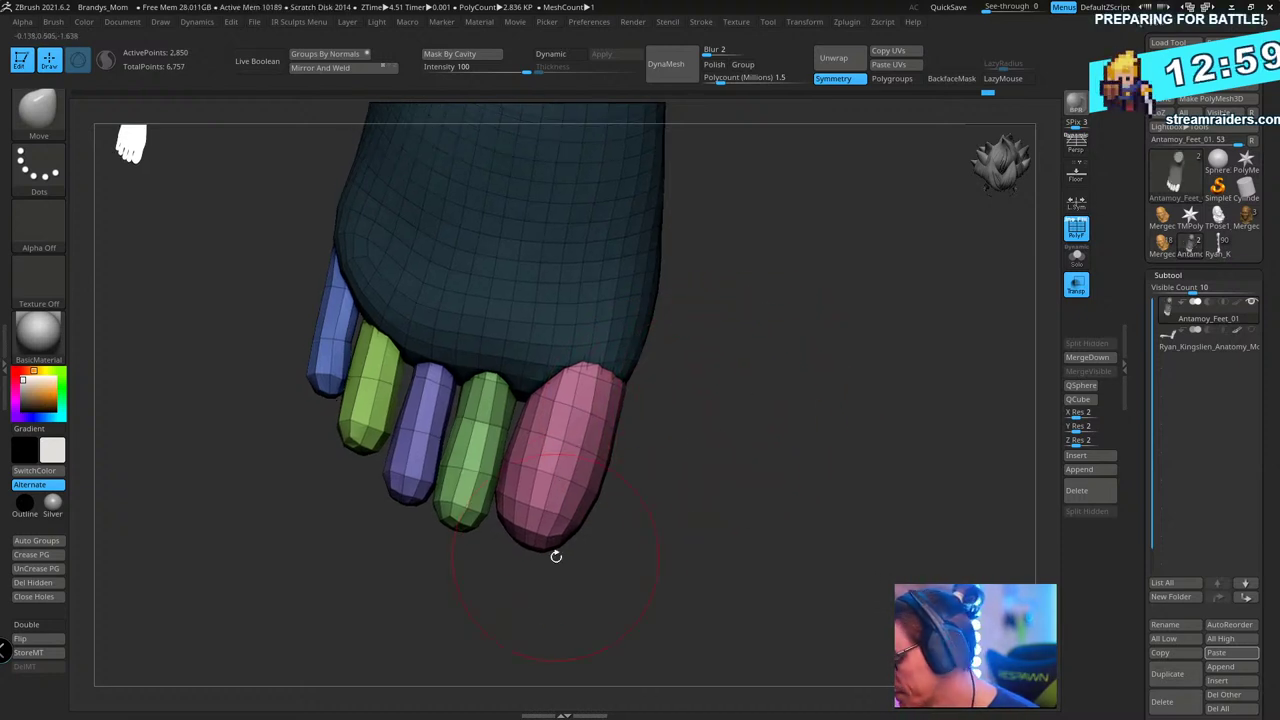
pyautogui.moveTo(728, 448); pyautogui.dragTo(780, 440)
pyautogui.moveTo(712, 232); pyautogui.dragTo(701, 289)
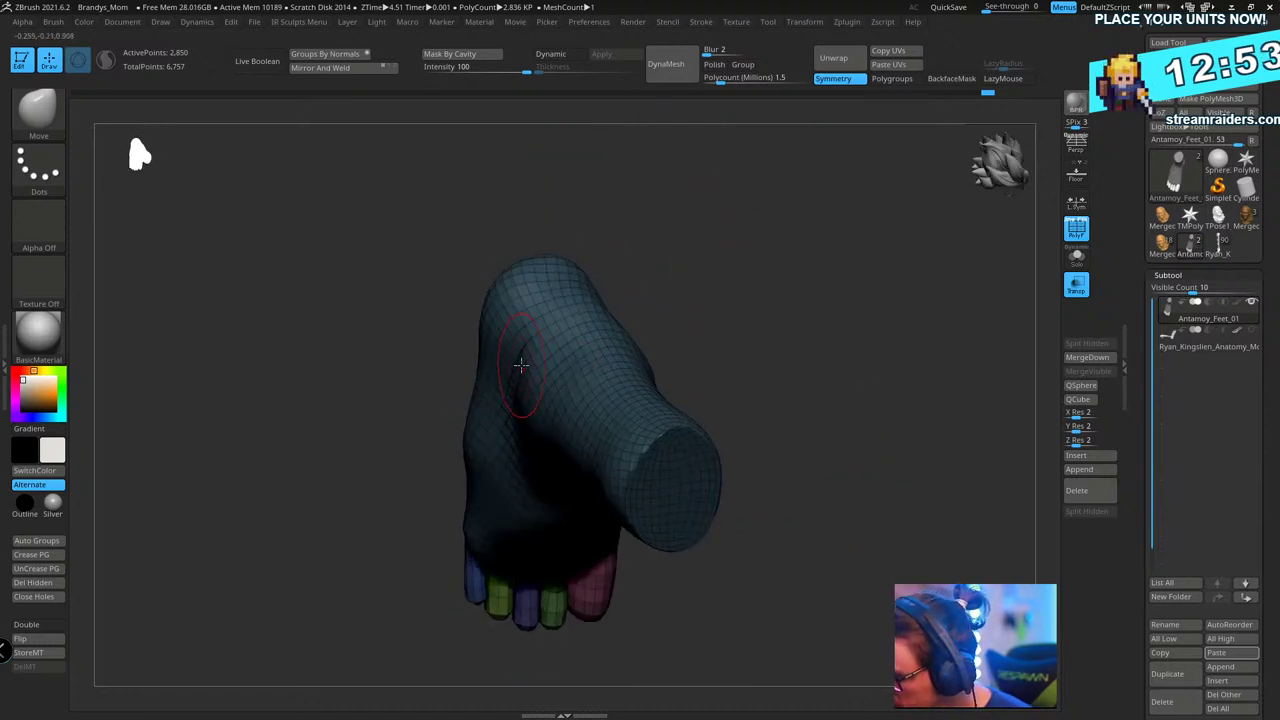
pyautogui.moveTo(521, 366); pyautogui.dragTo(715, 321)
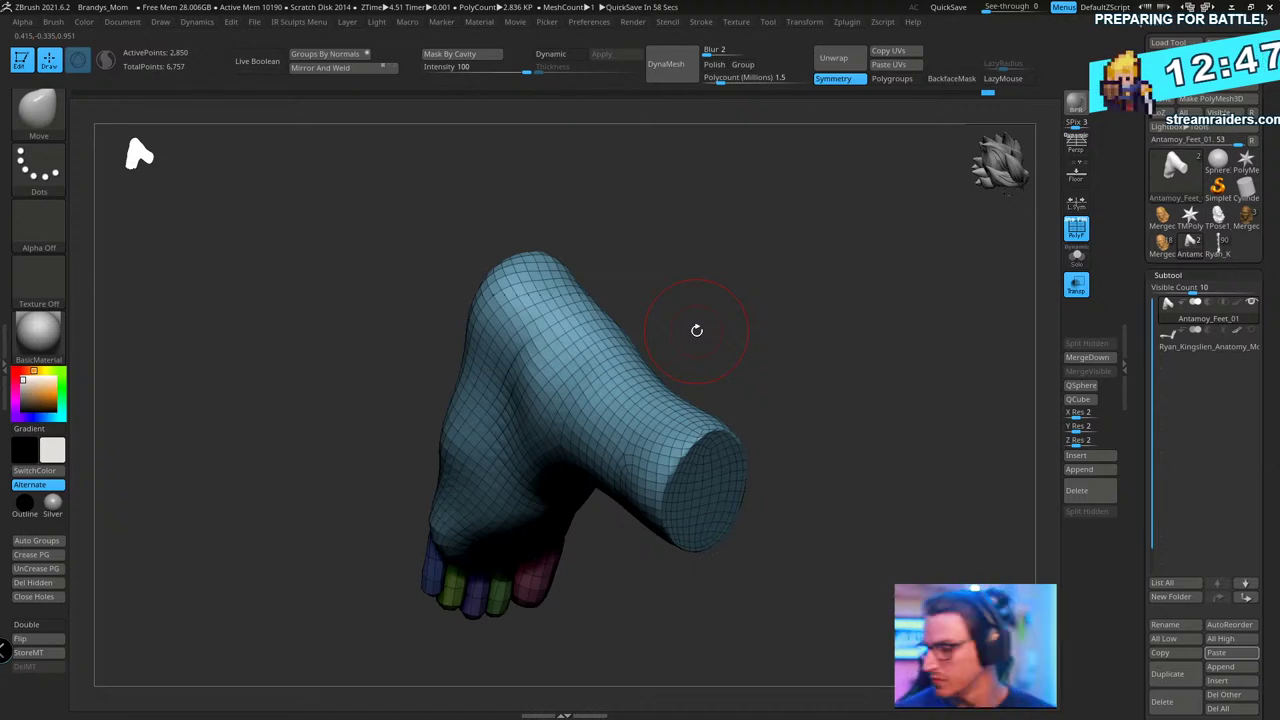
# - Select the ClayBuildup brush and activate Dynamic Subdiv on the foot mesh, accepting it always until the next restart
pyautogui.moveTo(695, 329); pyautogui.dragTo(727, 220)
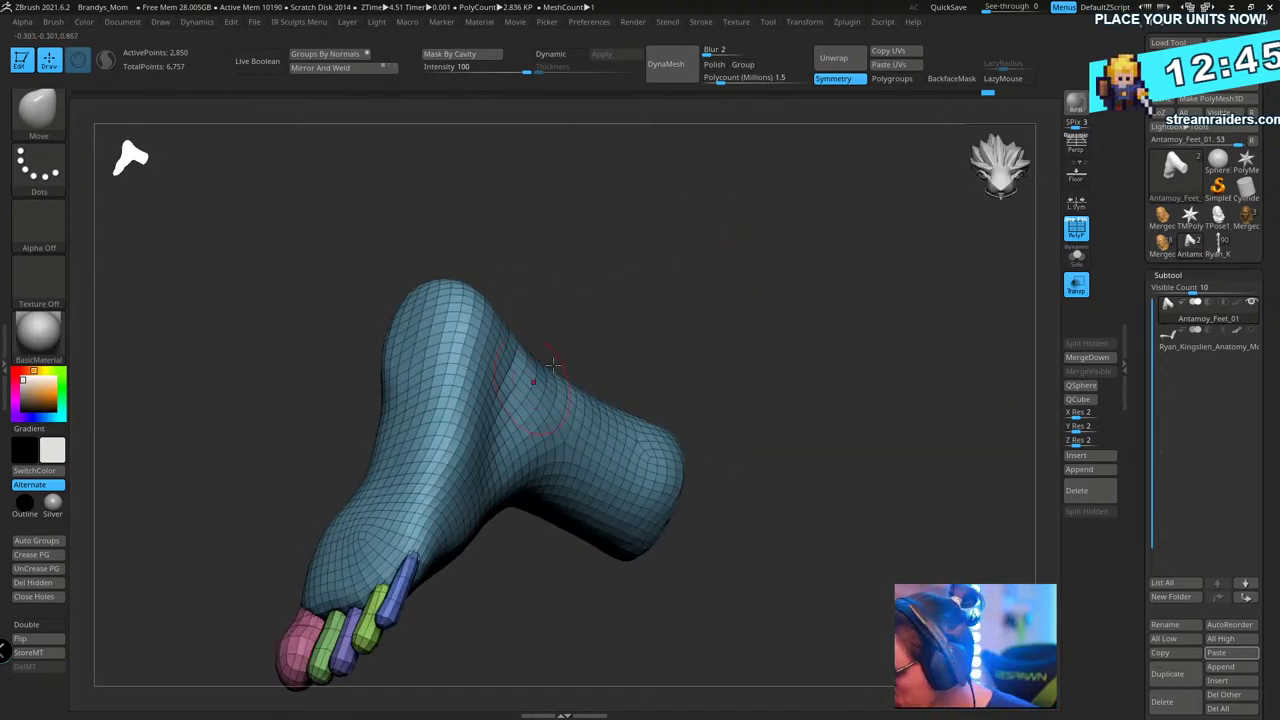
pyautogui.press('b')
pyautogui.press('c')
pyautogui.press('b')
pyautogui.moveTo(646, 291); pyautogui.dragTo(669, 306)
pyautogui.press('d')
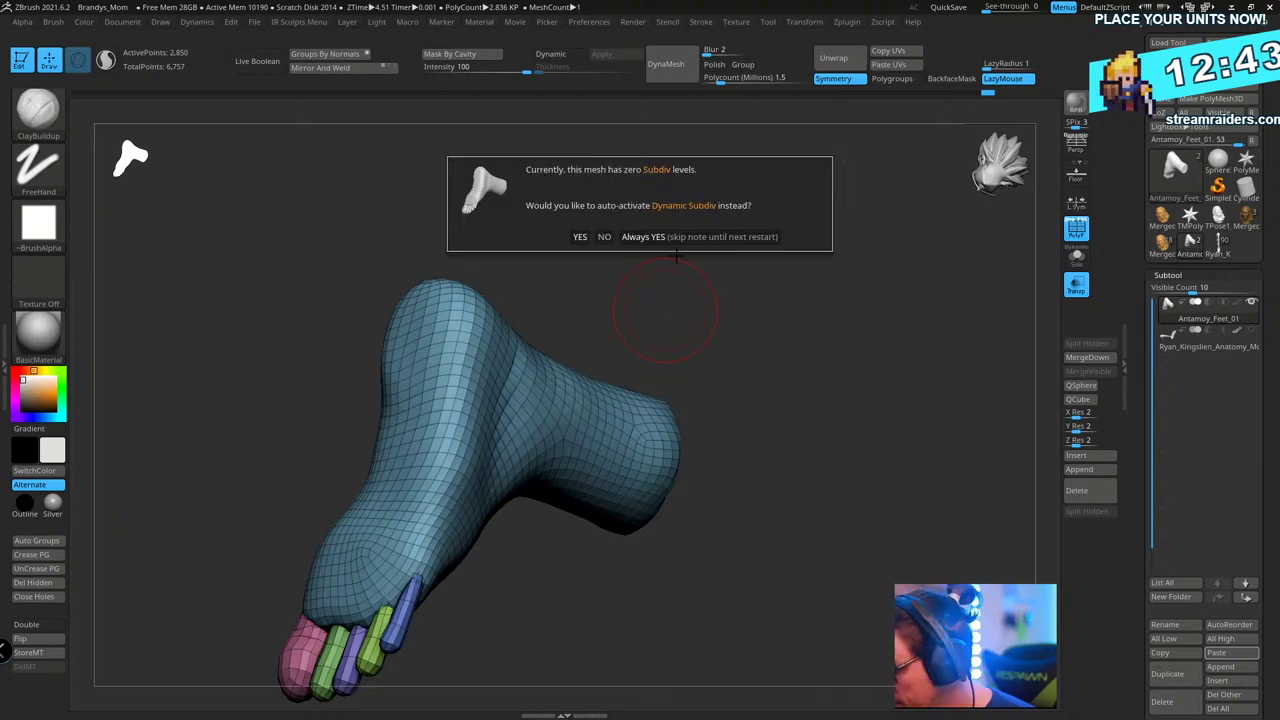
pyautogui.click(676, 237)
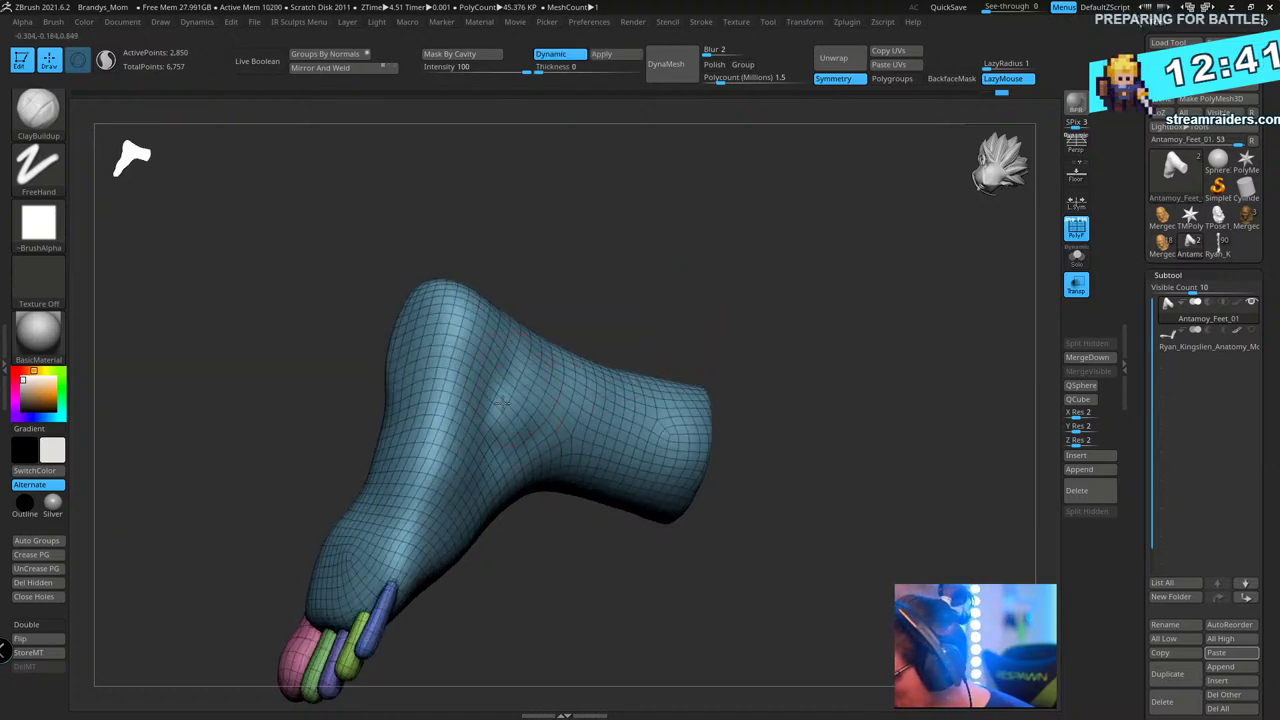
# - Build up the outer ankle bone and the forms around it with the ClayBuildup brush
pyautogui.moveTo(620, 320)
pyautogui.mouseDown()
pyautogui.moveTo(677, 271)
pyautogui.moveTo(694, 237)
pyautogui.moveTo(686, 220)
pyautogui.moveTo(612, 335)
pyautogui.mouseUp()
pyautogui.moveTo(626, 290); pyautogui.dragTo(597, 343)
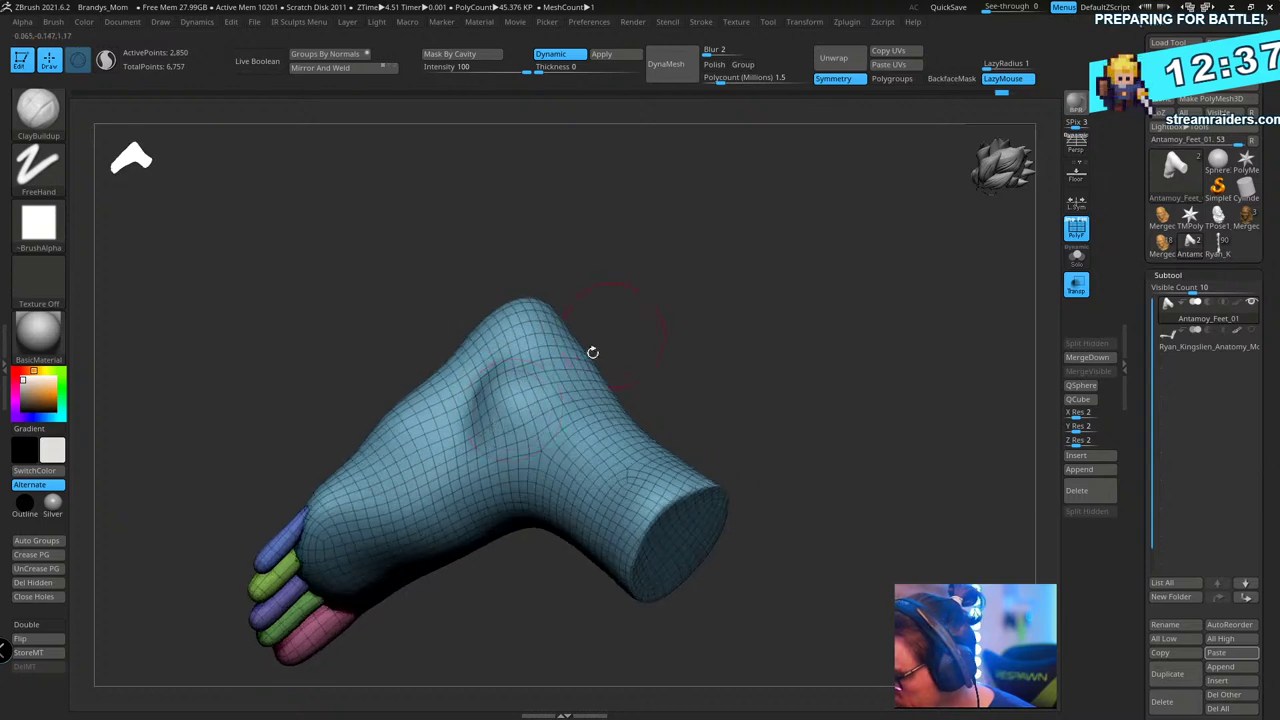
pyautogui.moveTo(520, 382); pyautogui.dragTo(594, 363)
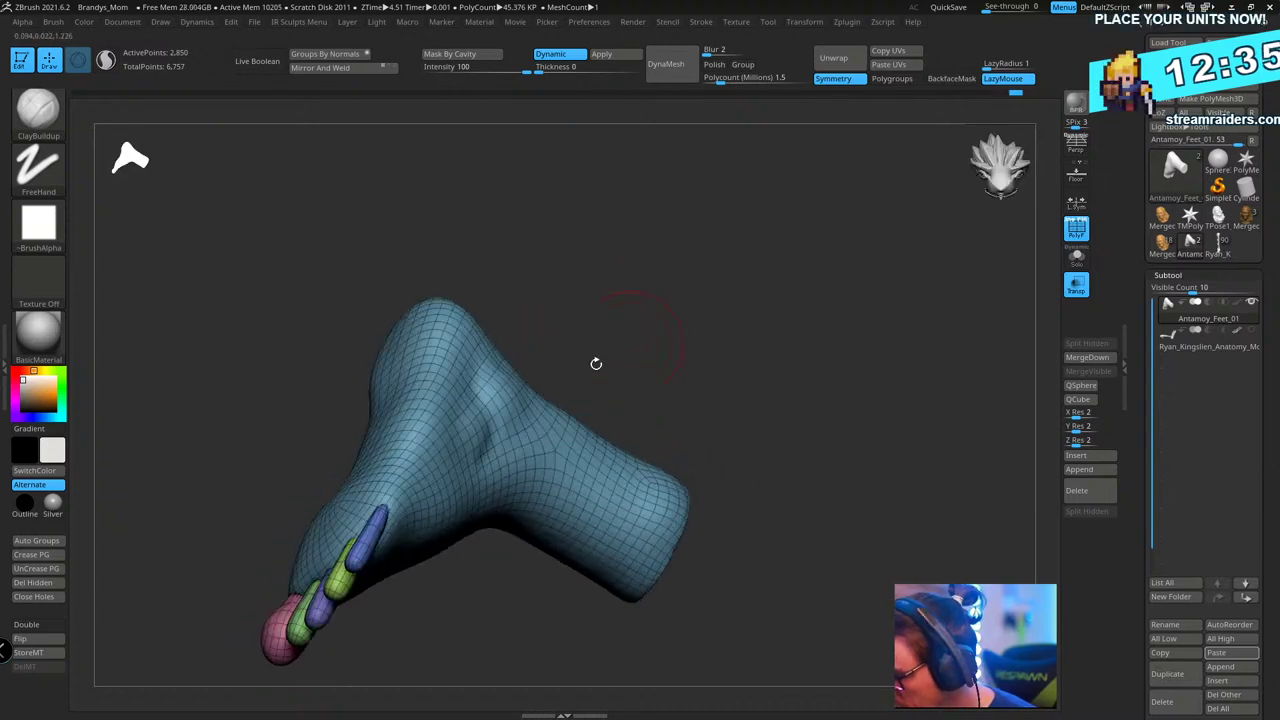
pyautogui.moveTo(494, 410); pyautogui.dragTo(620, 351)
pyautogui.moveTo(500, 370); pyautogui.dragTo(757, 251)
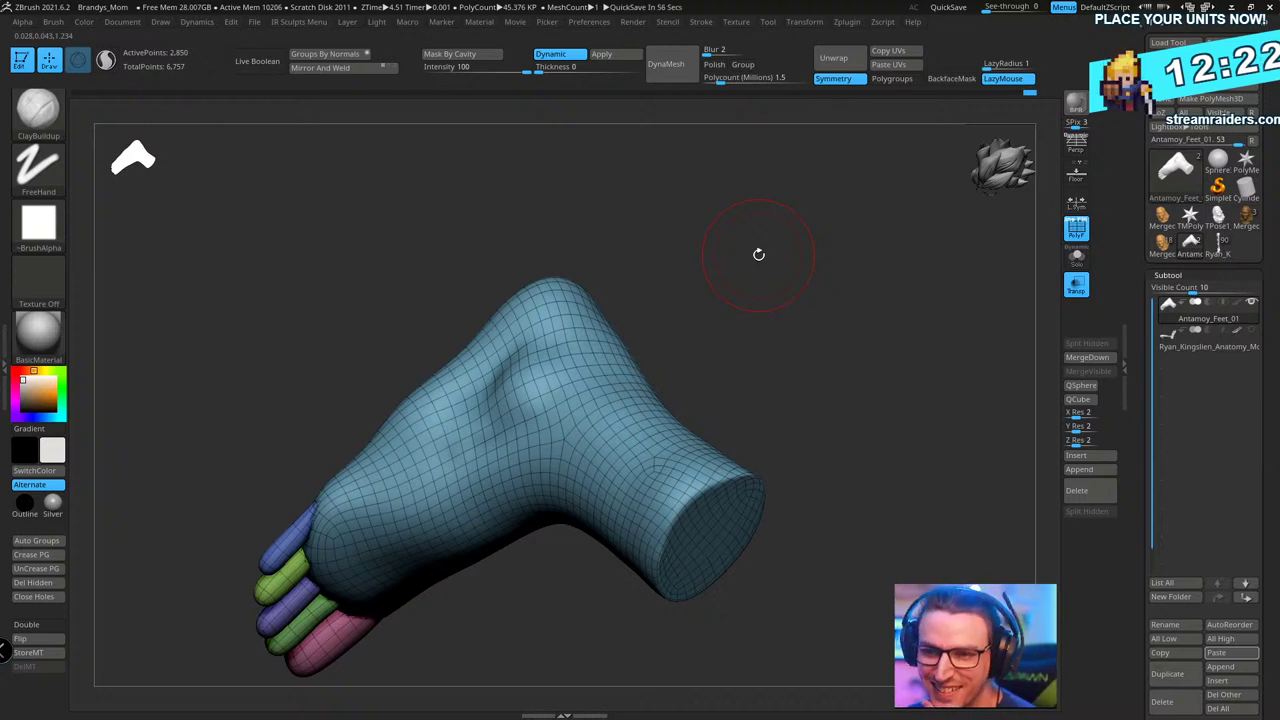
# - Isolate the foot body, protect the toe polygroups with a mask and show the whole foot mesh
pyautogui.moveTo(758, 325); pyautogui.dragTo(796, 297)
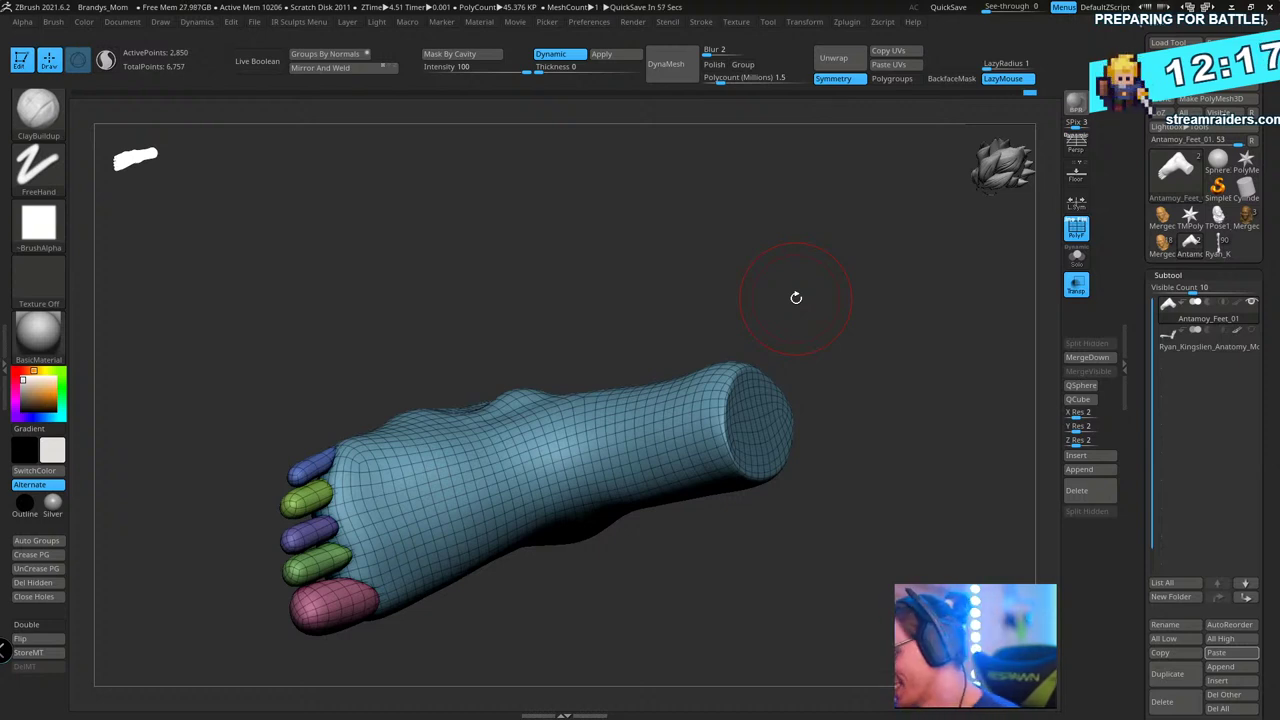
pyautogui.moveTo(774, 251); pyautogui.dragTo(644, 248)
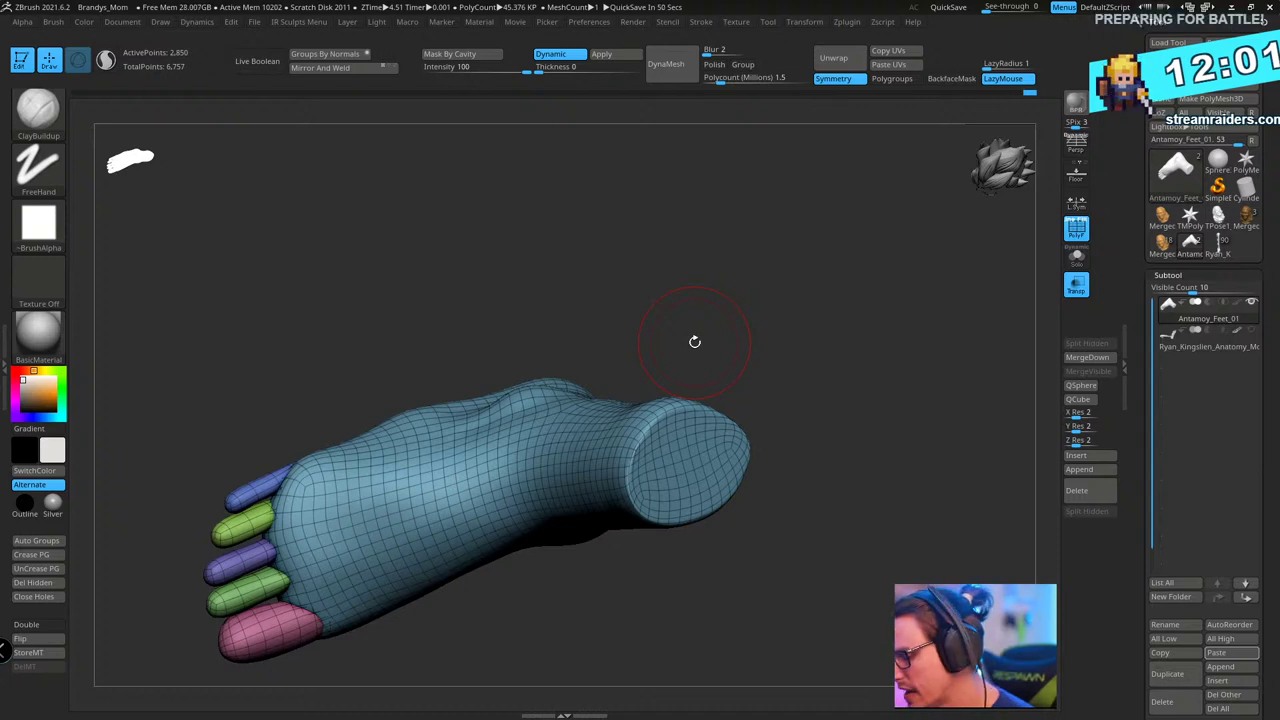
pyautogui.moveTo(695, 342); pyautogui.dragTo(666, 323)
pyautogui.keyDown('ctrl'); pyautogui.keyDown('shift'); pyautogui.click(424, 408); pyautogui.keyUp('shift'); pyautogui.keyUp('ctrl')
pyautogui.keyDown('ctrl'); pyautogui.click(618, 342); pyautogui.keyUp('ctrl')
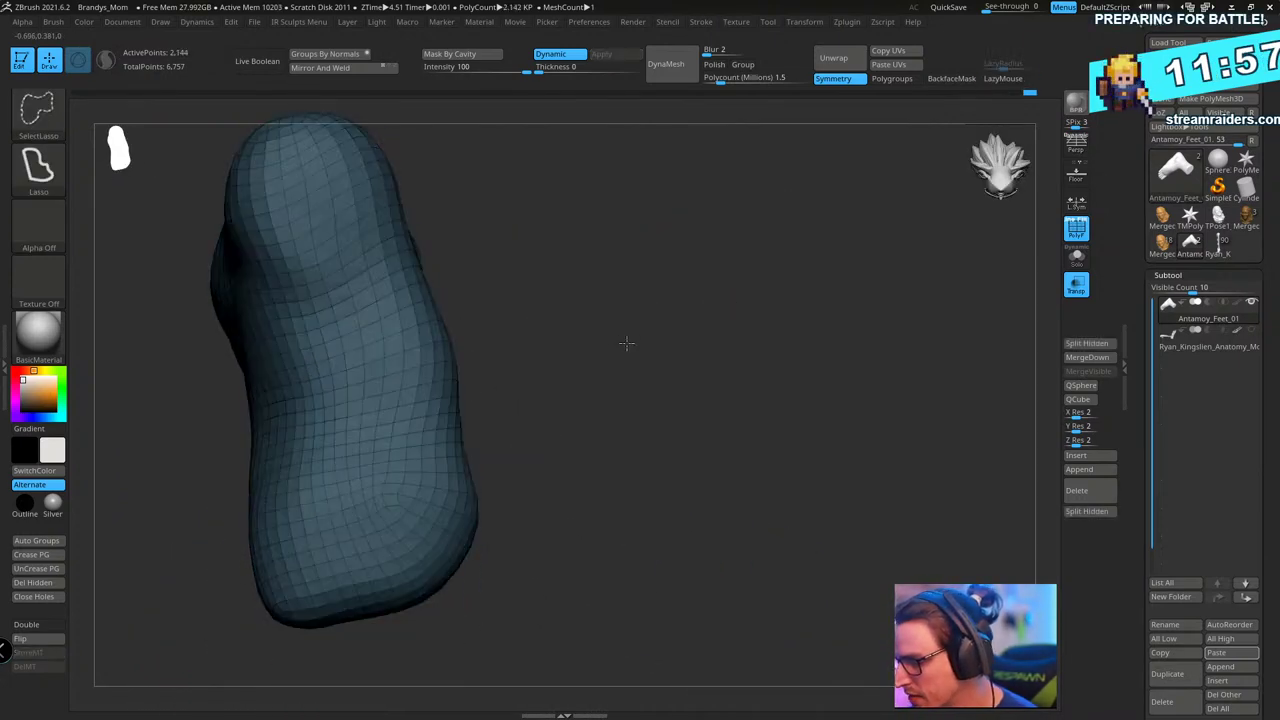
pyautogui.keyDown('ctrl'); pyautogui.keyDown('shift'); pyautogui.click(626, 343); pyautogui.keyUp('shift'); pyautogui.keyUp('ctrl')
# - Pull the outer edge of the forefoot near the little toe outward with an enlarged Move brush
pyautogui.press('b')
pyautogui.press('s')
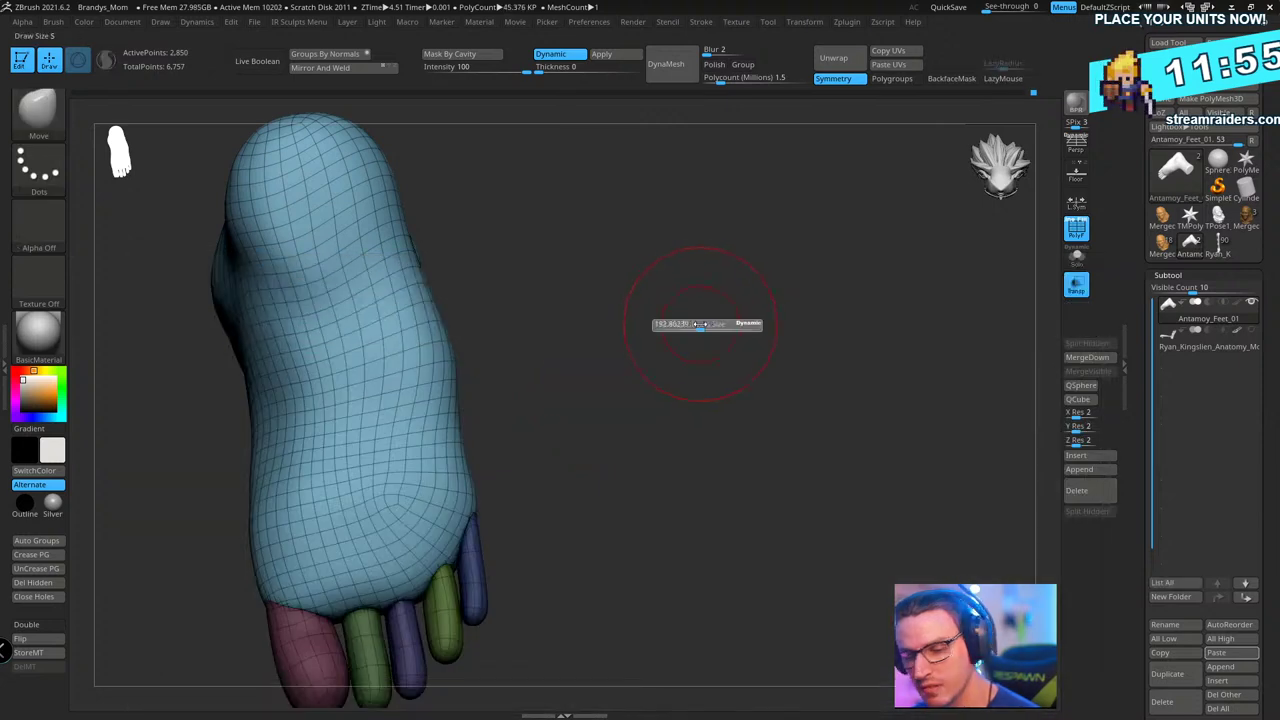
pyautogui.moveTo(700, 324); pyautogui.dragTo(707, 324)
pyautogui.moveTo(462, 450); pyautogui.dragTo(482, 440)
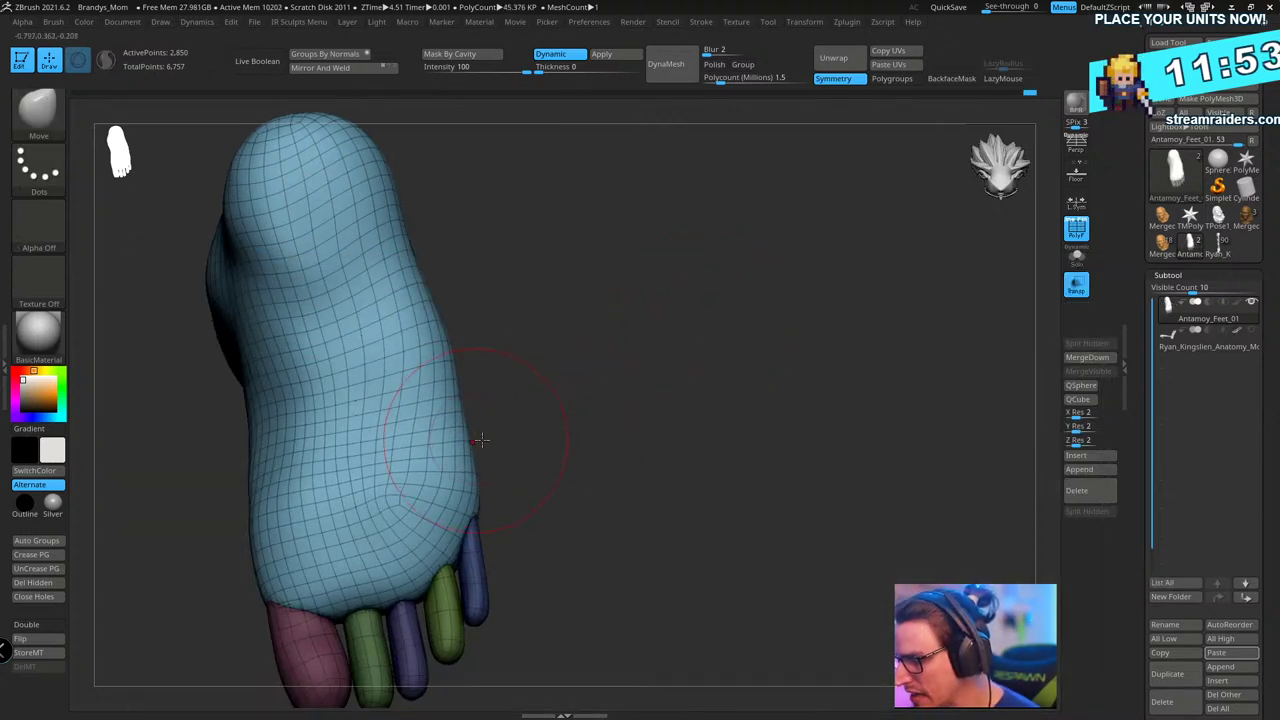
pyautogui.moveTo(700, 336); pyautogui.dragTo(673, 306)
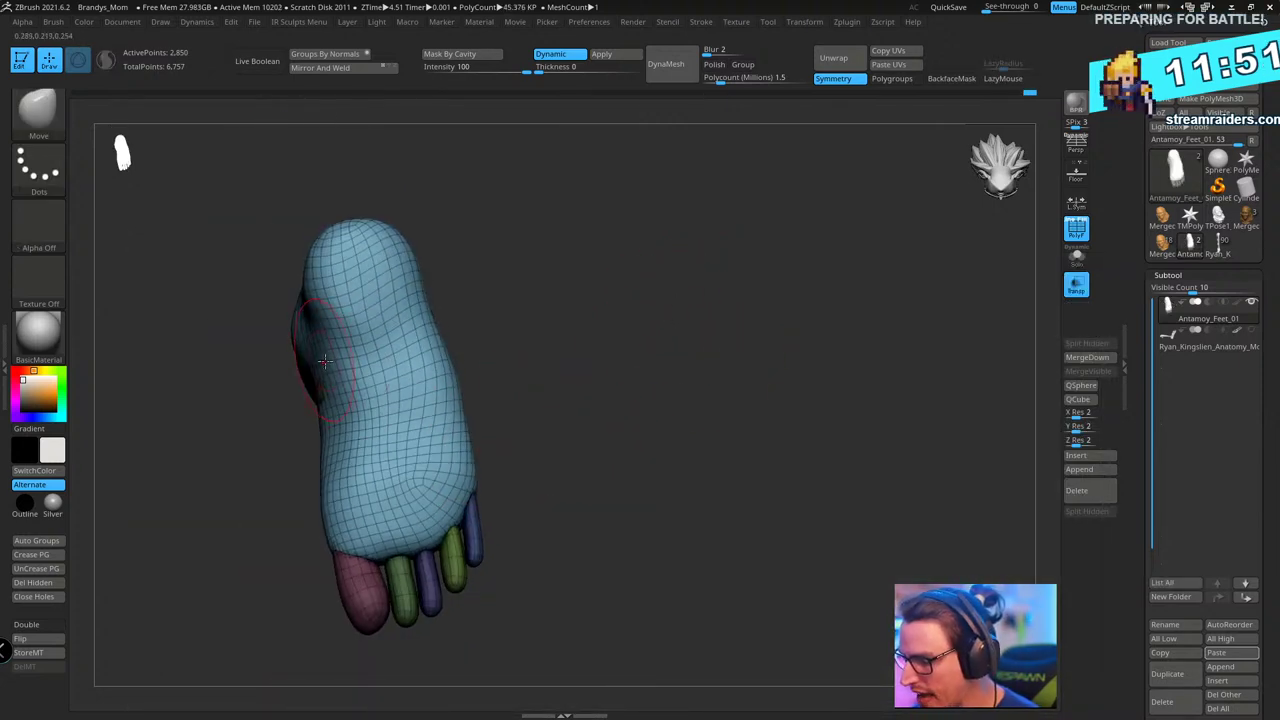
pyautogui.moveTo(566, 318); pyautogui.dragTo(672, 350)
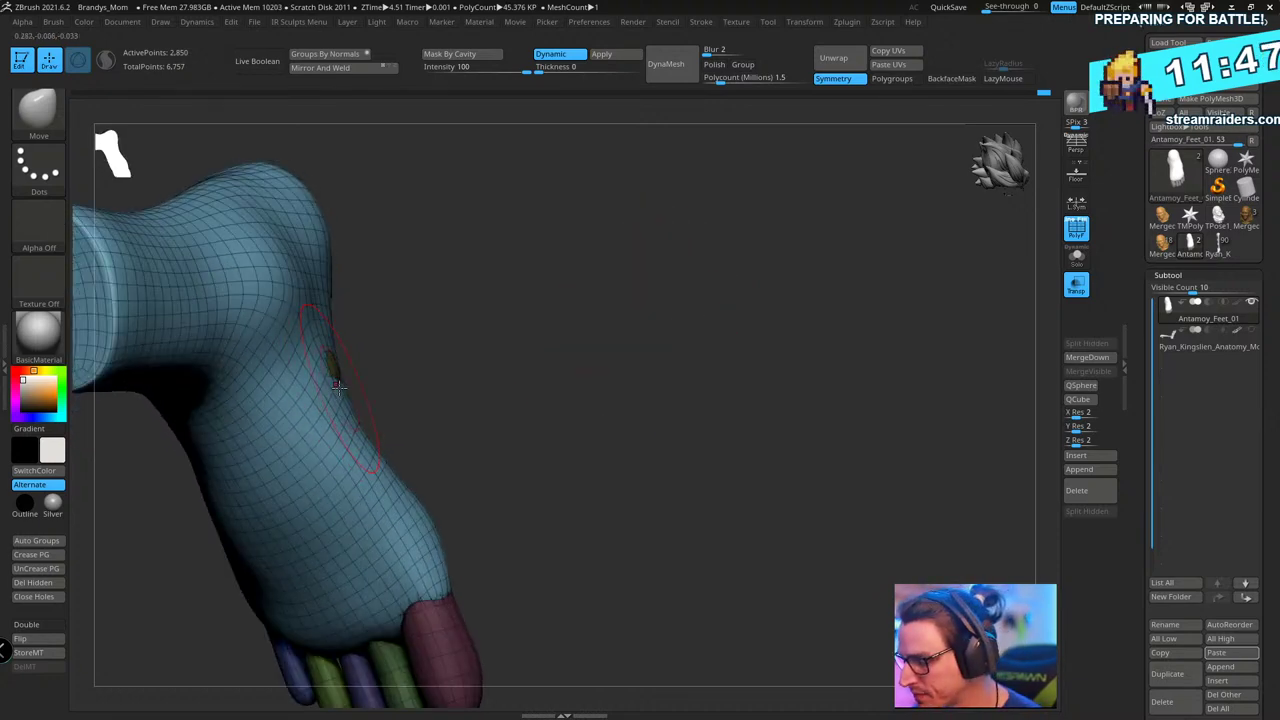
# - Compare the inner midfoot with the skeleton subtool and hide the yellow polygroup protruding from the foot mesh there
pyautogui.click(1202, 345)
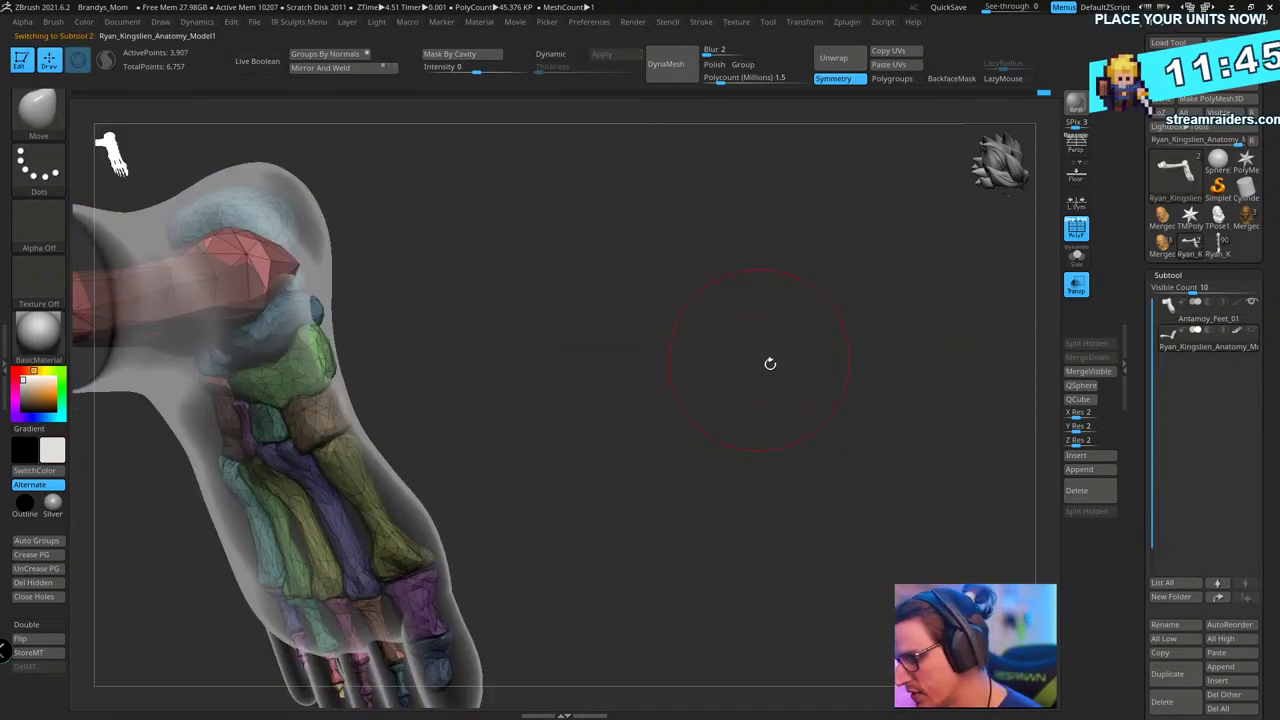
pyautogui.moveTo(770, 363); pyautogui.dragTo(1014, 327)
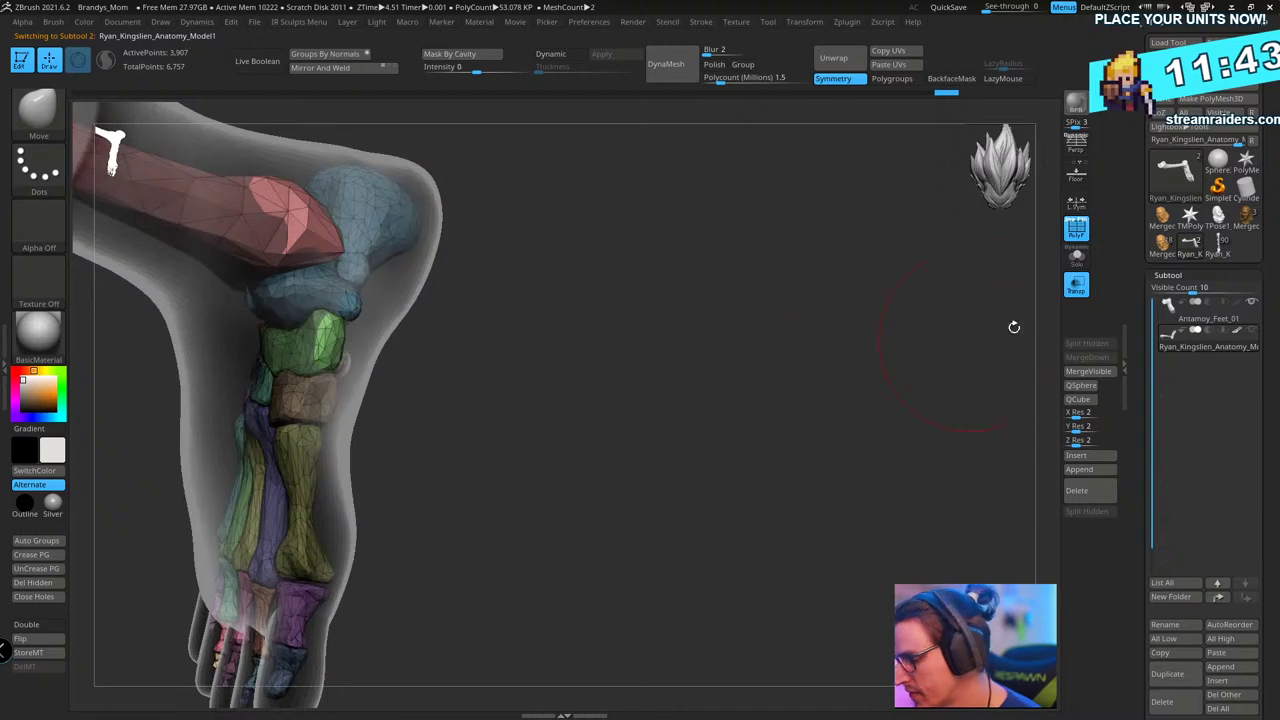
pyautogui.click(1206, 316)
pyautogui.moveTo(897, 411); pyautogui.dragTo(888, 400)
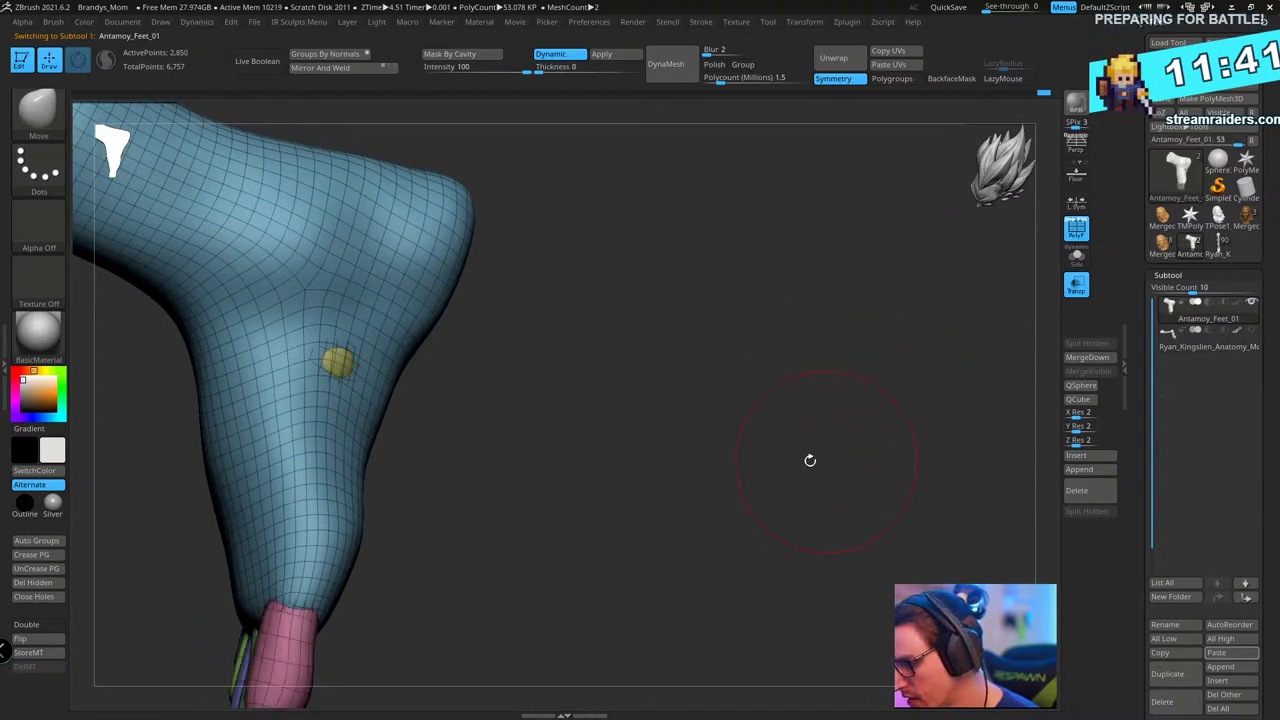
pyautogui.keyDown('ctrl'); pyautogui.keyDown('shift'); pyautogui.click(337, 362); pyautogui.keyUp('shift'); pyautogui.keyUp('ctrl')
pyautogui.keyDown('ctrl'); pyautogui.keyDown('shift'); pyautogui.click(716, 492); pyautogui.keyUp('shift'); pyautogui.keyUp('ctrl')
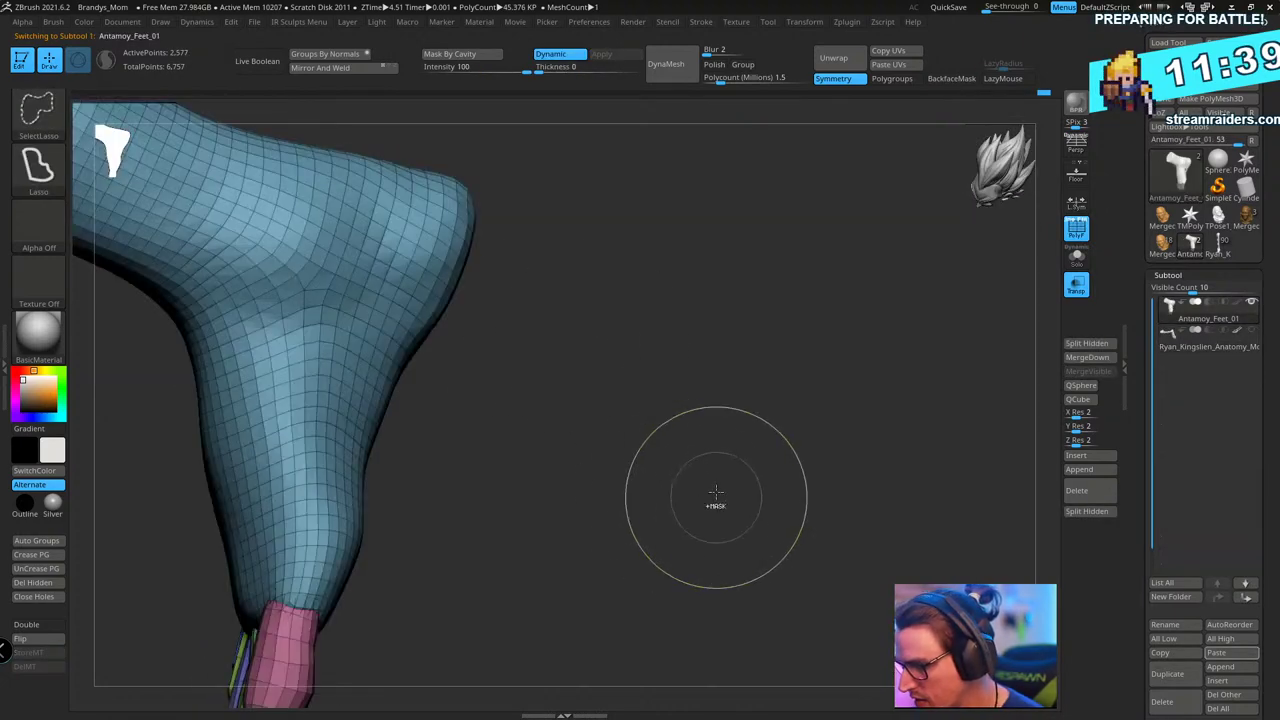
# - Split the hidden polygroup off the foot mesh into its own subtool and move it above the foot in the subtool order
pyautogui.press('f')
pyautogui.moveTo(694, 351); pyautogui.dragTo(746, 417)
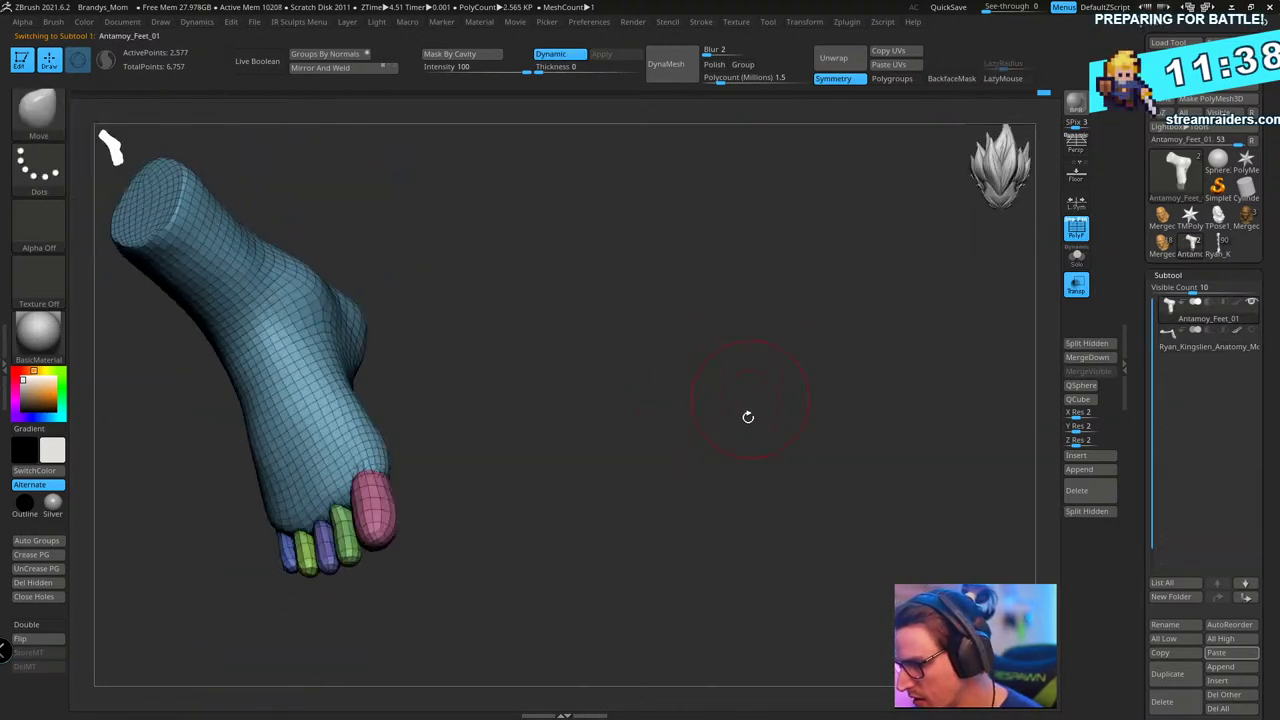
pyautogui.click(1068, 509)
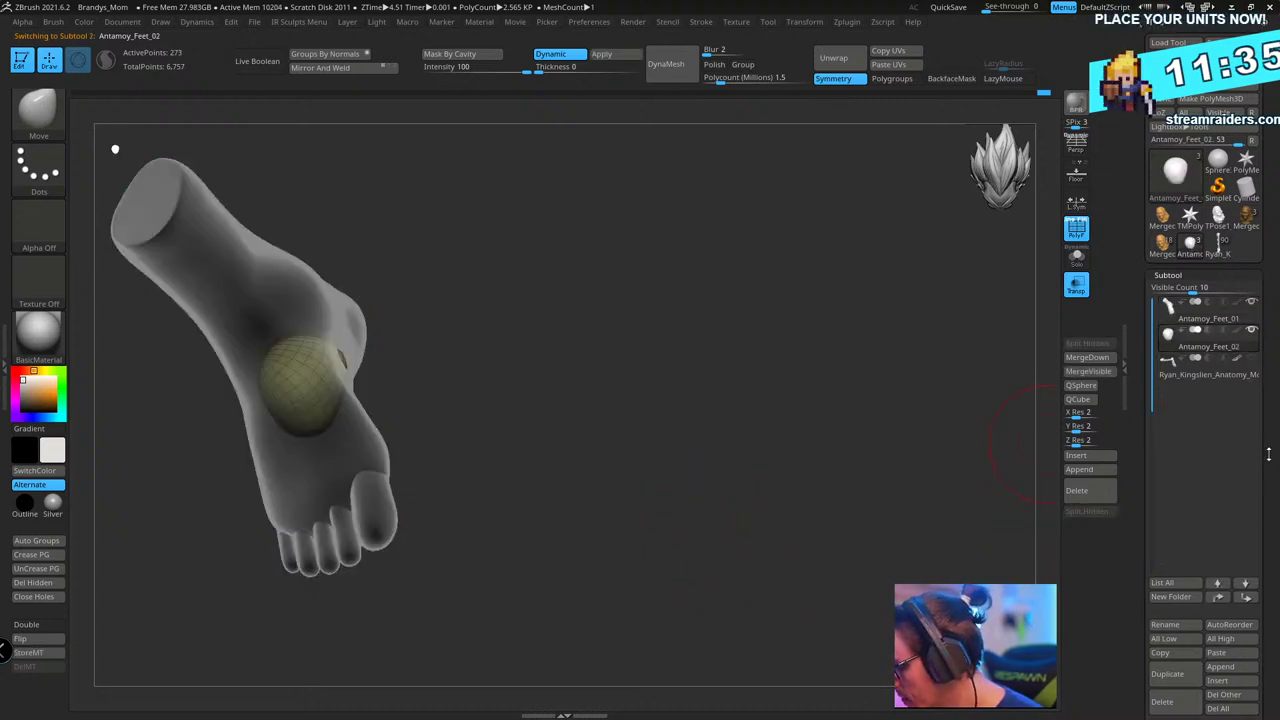
pyautogui.click(1217, 582)
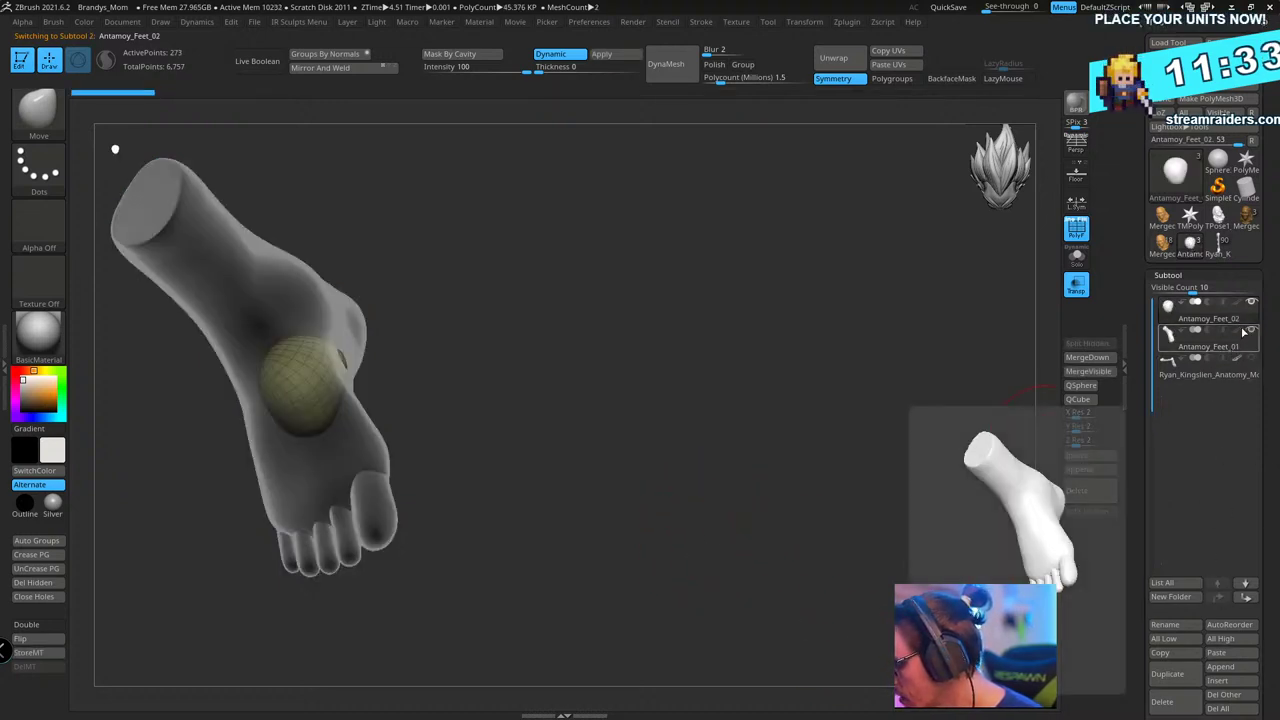
# - Save the tool in the Feet folder over the existing file Antamoy_Feet_01.ztl
pyautogui.click(1076, 143)
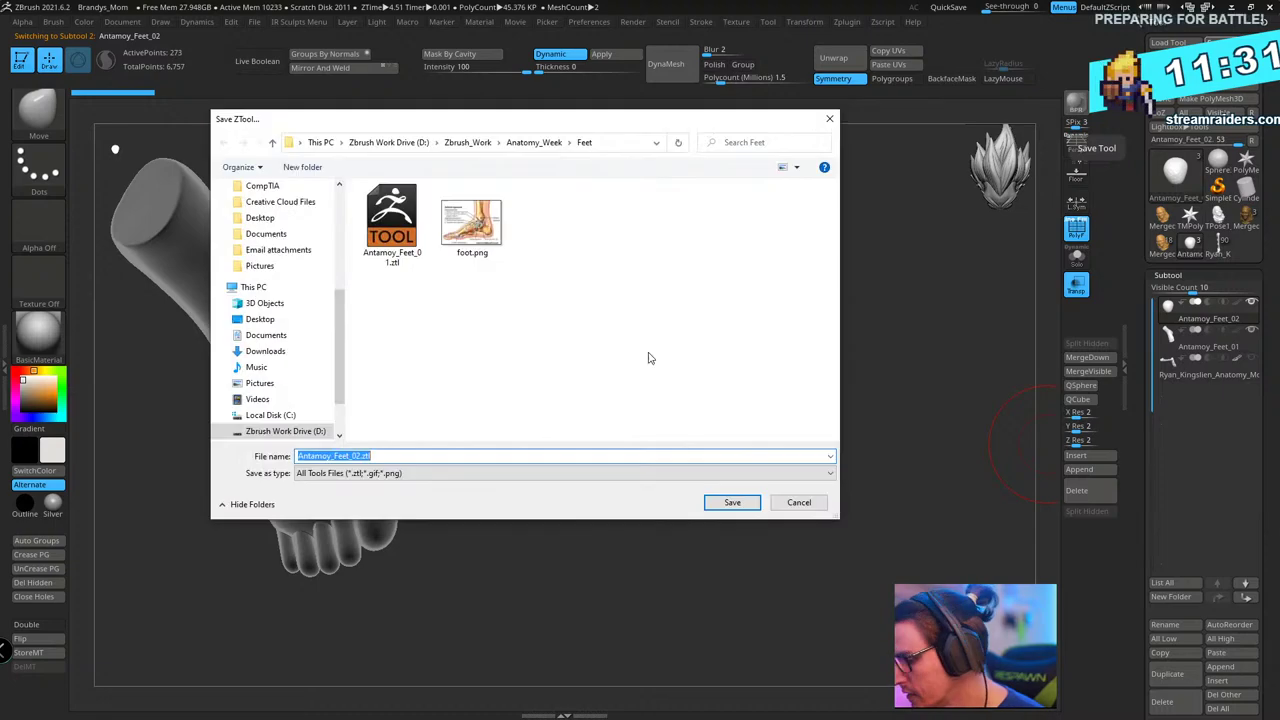
pyautogui.click(410, 228)
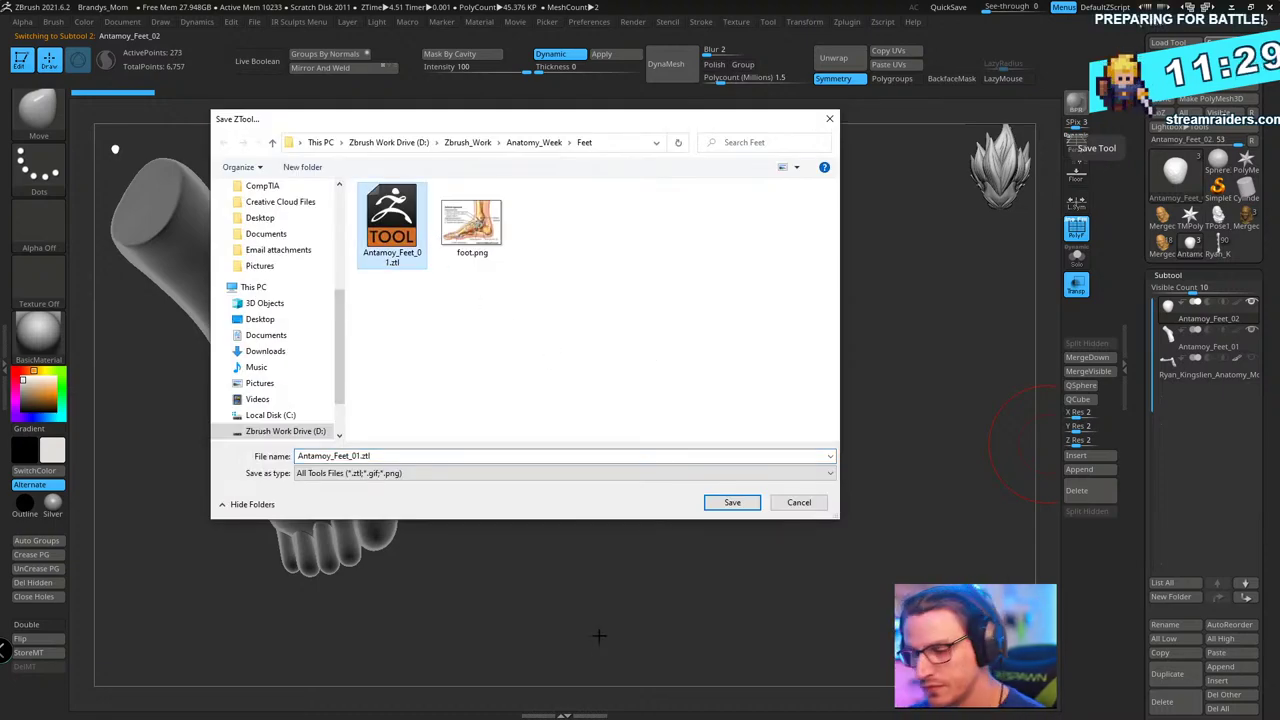
pyautogui.press('Return')
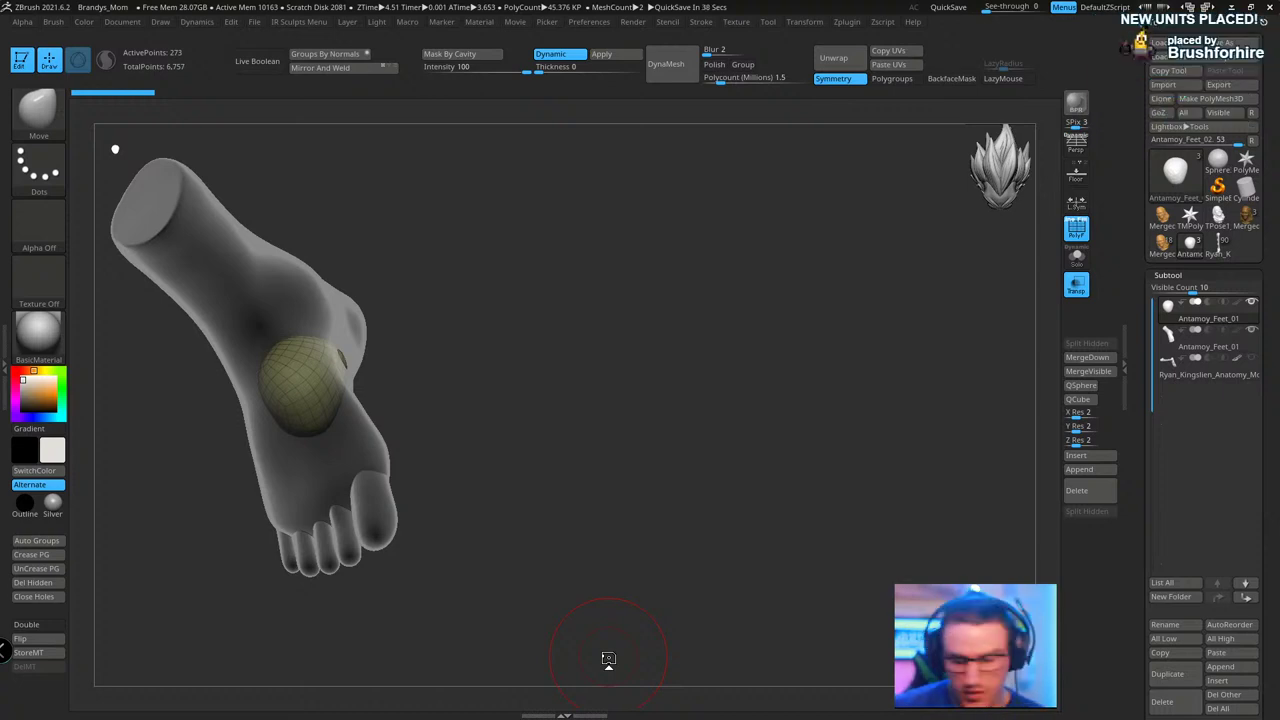
# - Hide the split-off rounded piece, make the foot the active subtool and turn off its polyframe display
pyautogui.moveTo(608, 658); pyautogui.dragTo(673, 327)
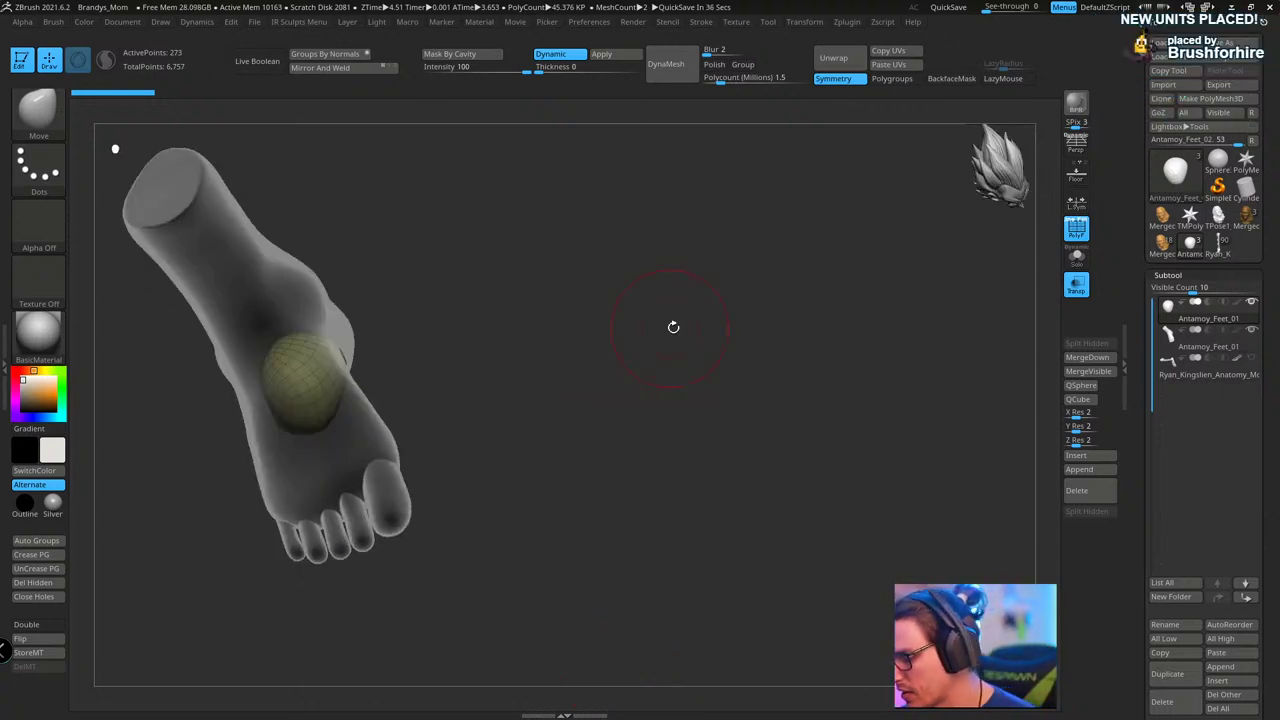
pyautogui.click(1251, 304)
pyautogui.click(1226, 346)
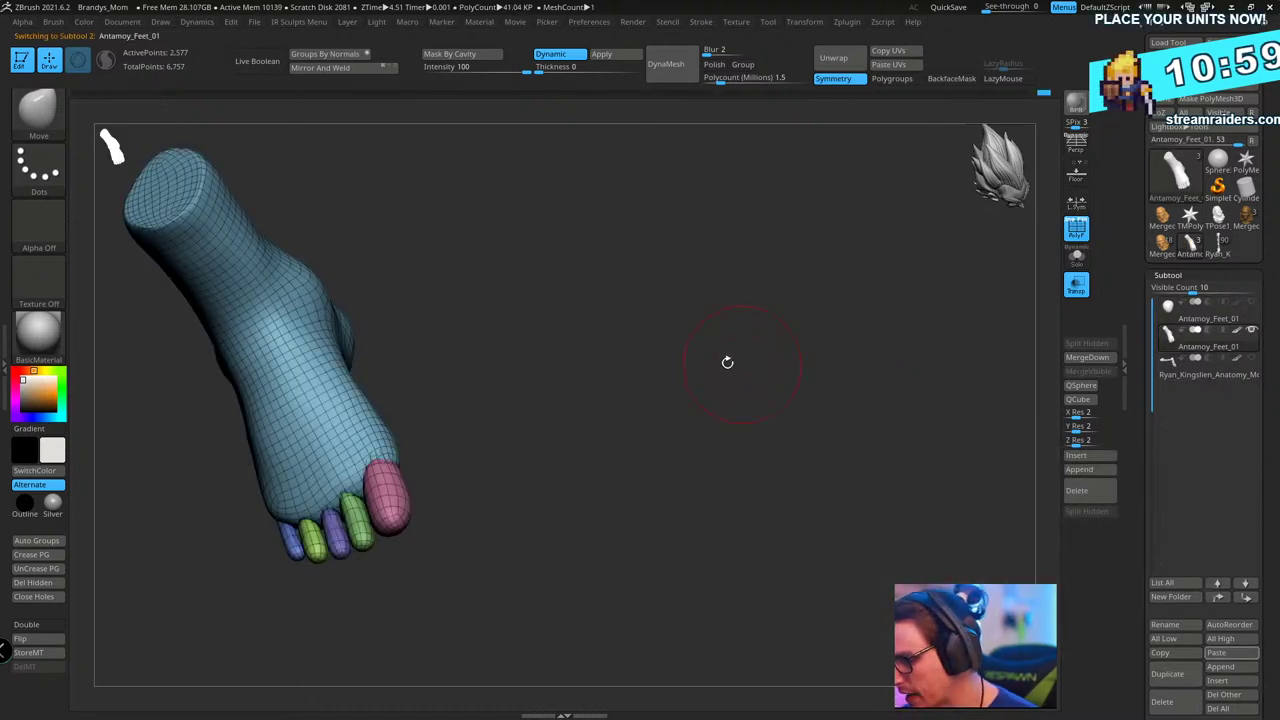
pyautogui.hotkey('shift', 'f')
pyautogui.moveTo(718, 371); pyautogui.dragTo(643, 317)
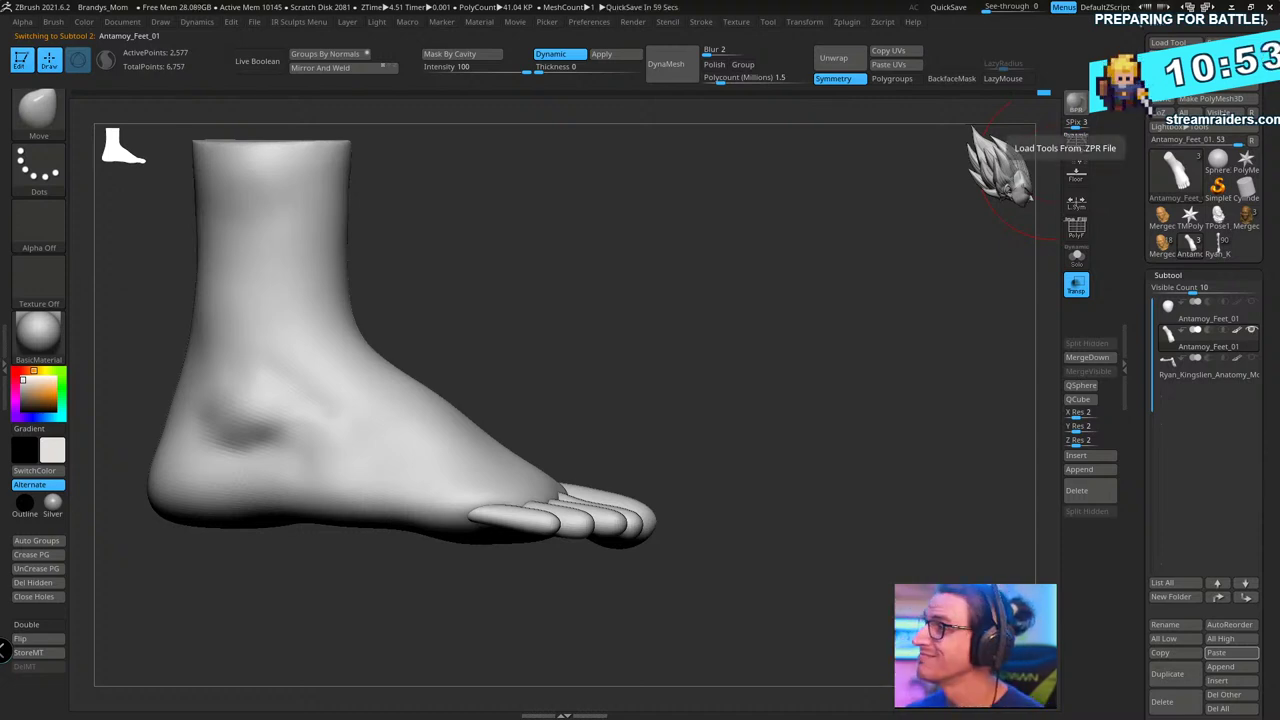
# - Save the tool again with the foot subtool active, replacing Antamoy_Feet_01.ztl
pyautogui.hotkey('ctrl', 's')
pyautogui.press('Return')
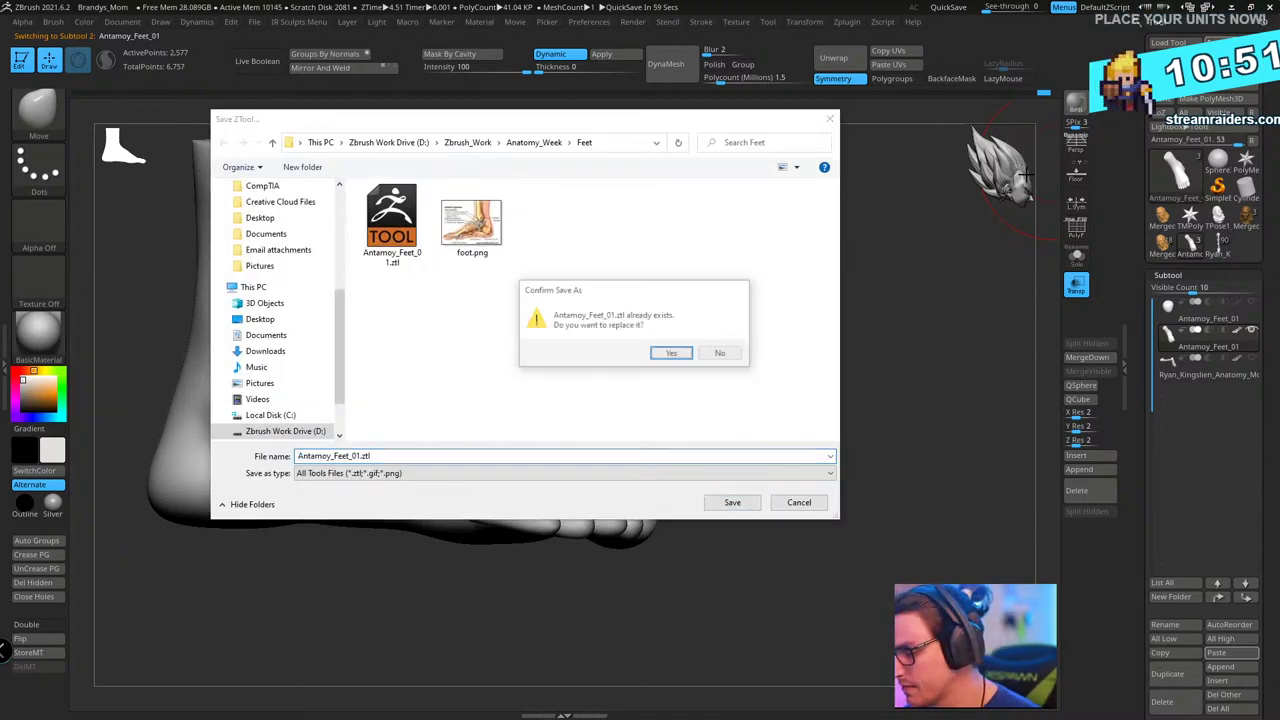
pyautogui.press('Return')
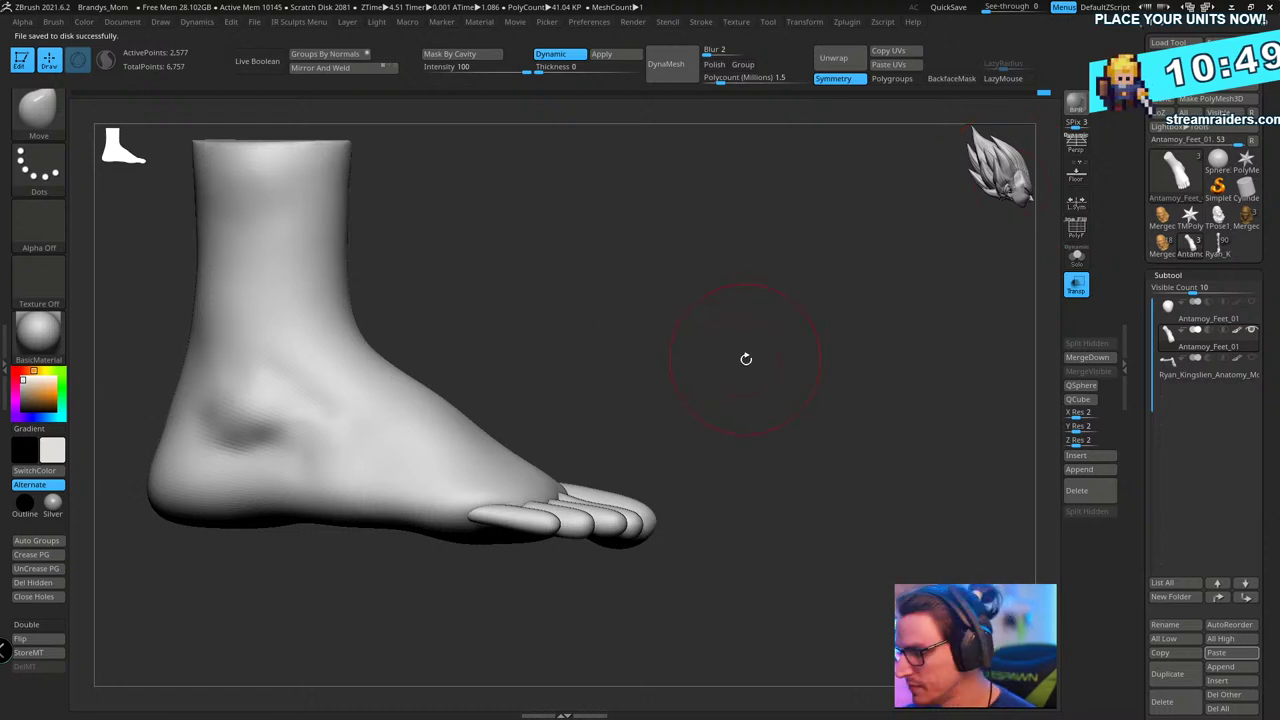
# - Refine the contours of the heel, sole and inner arch of the foot with the Move brush
pyautogui.moveTo(745, 358); pyautogui.dragTo(679, 400)
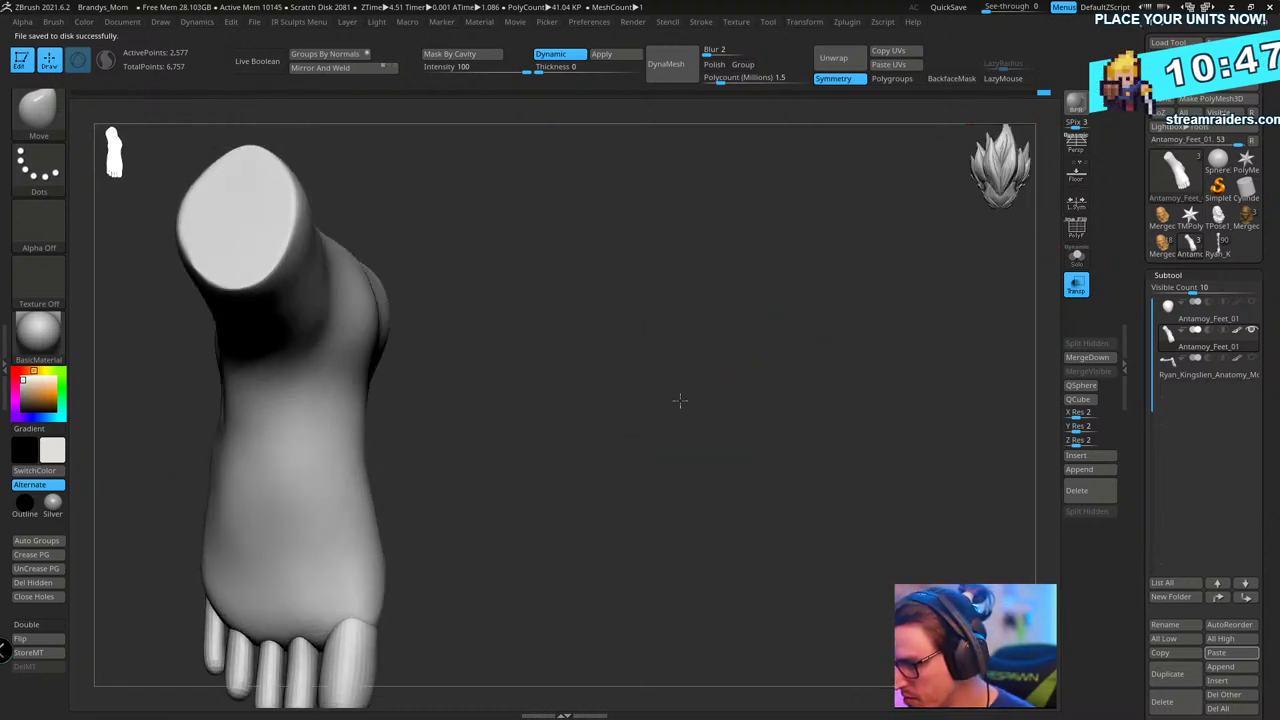
pyautogui.moveTo(470, 372); pyautogui.dragTo(377, 366)
pyautogui.moveTo(450, 300); pyautogui.dragTo(502, 315)
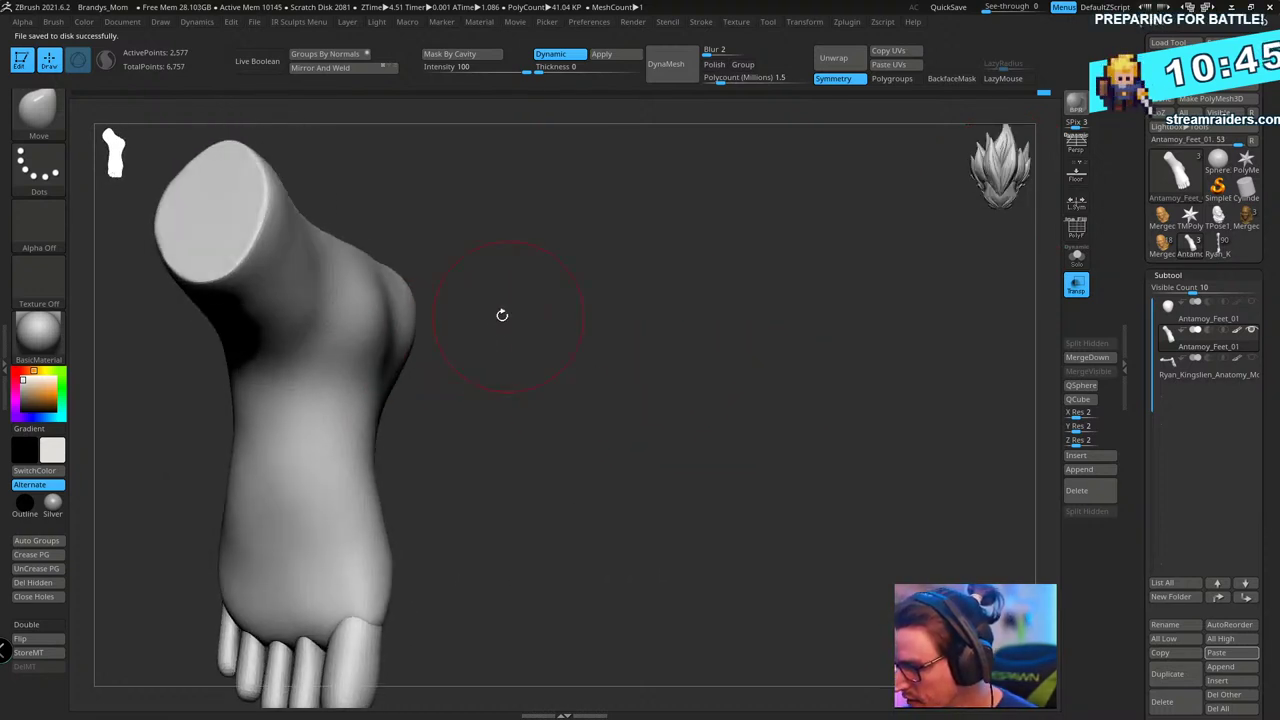
pyautogui.moveTo(366, 375); pyautogui.dragTo(490, 400)
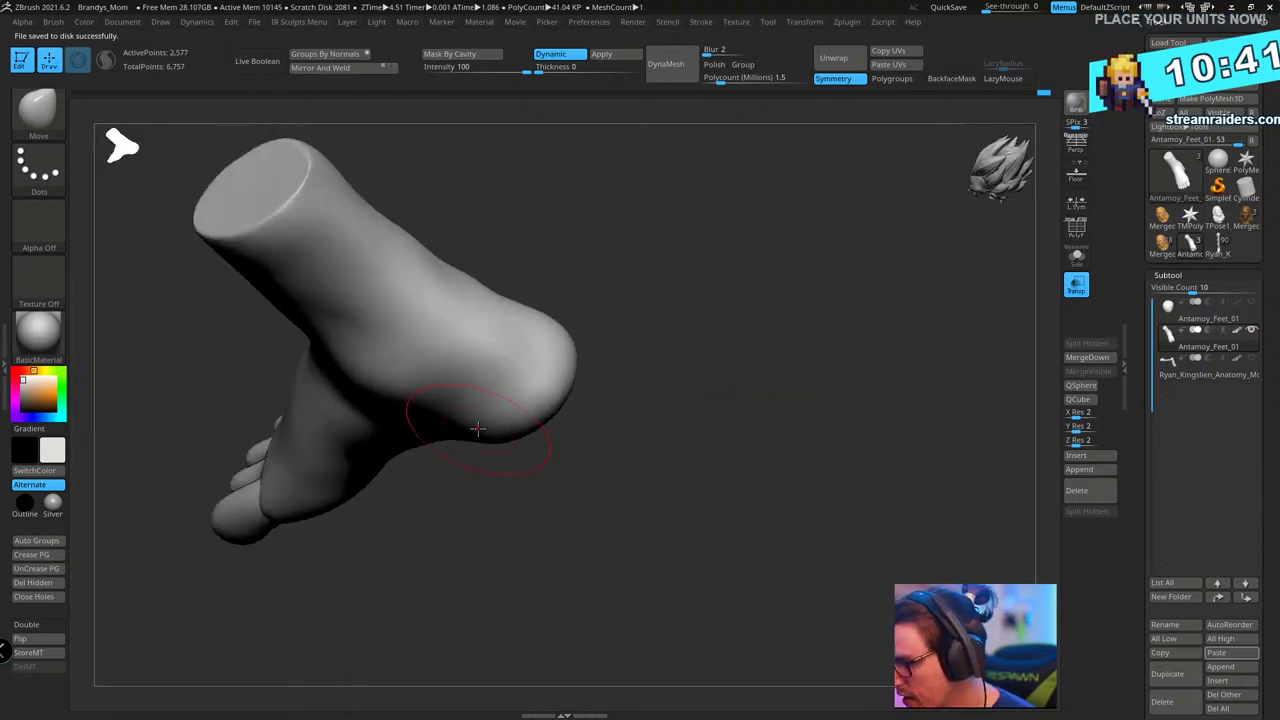
pyautogui.moveTo(631, 396); pyautogui.dragTo(622, 345)
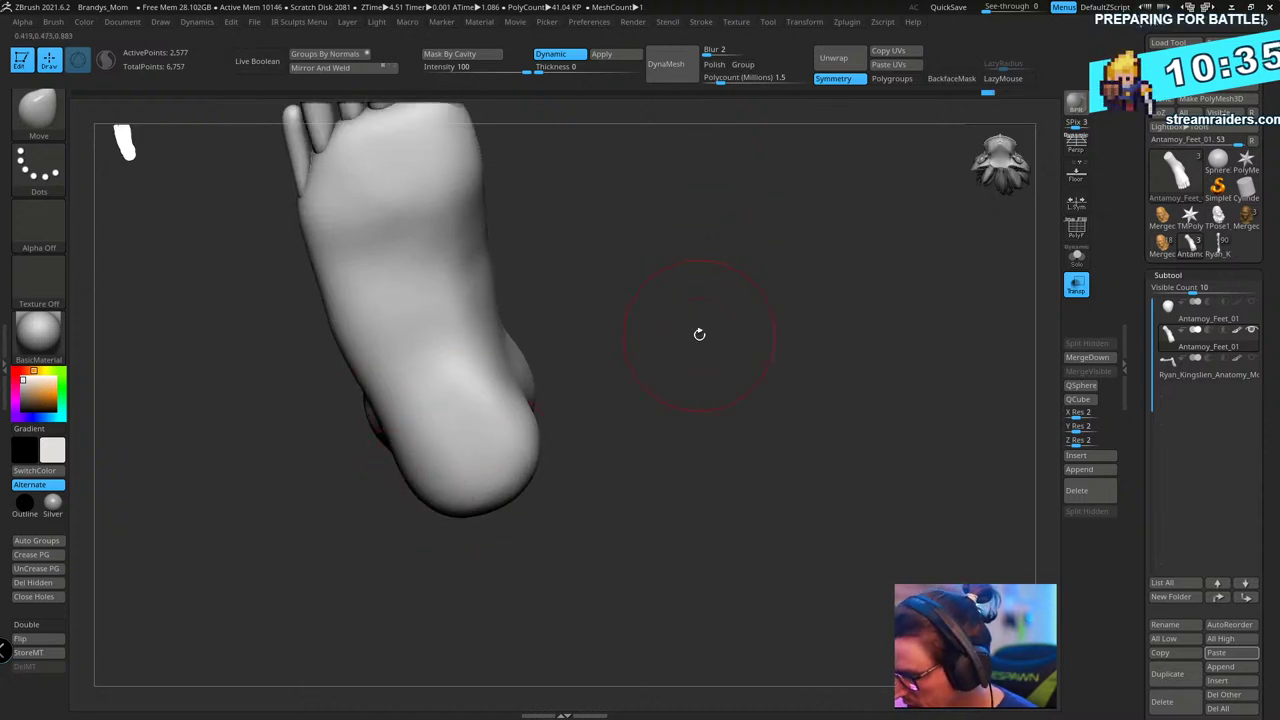
pyautogui.moveTo(690, 331); pyautogui.dragTo(564, 380)
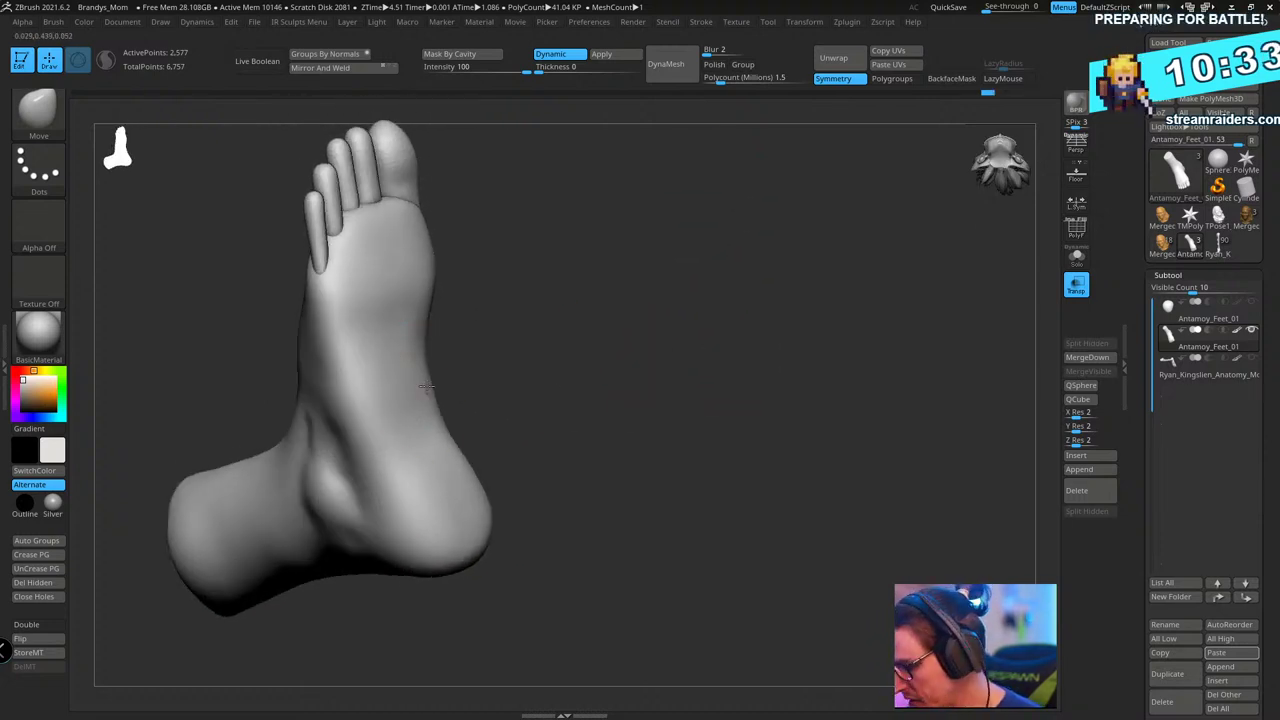
pyautogui.moveTo(547, 314); pyautogui.dragTo(706, 357)
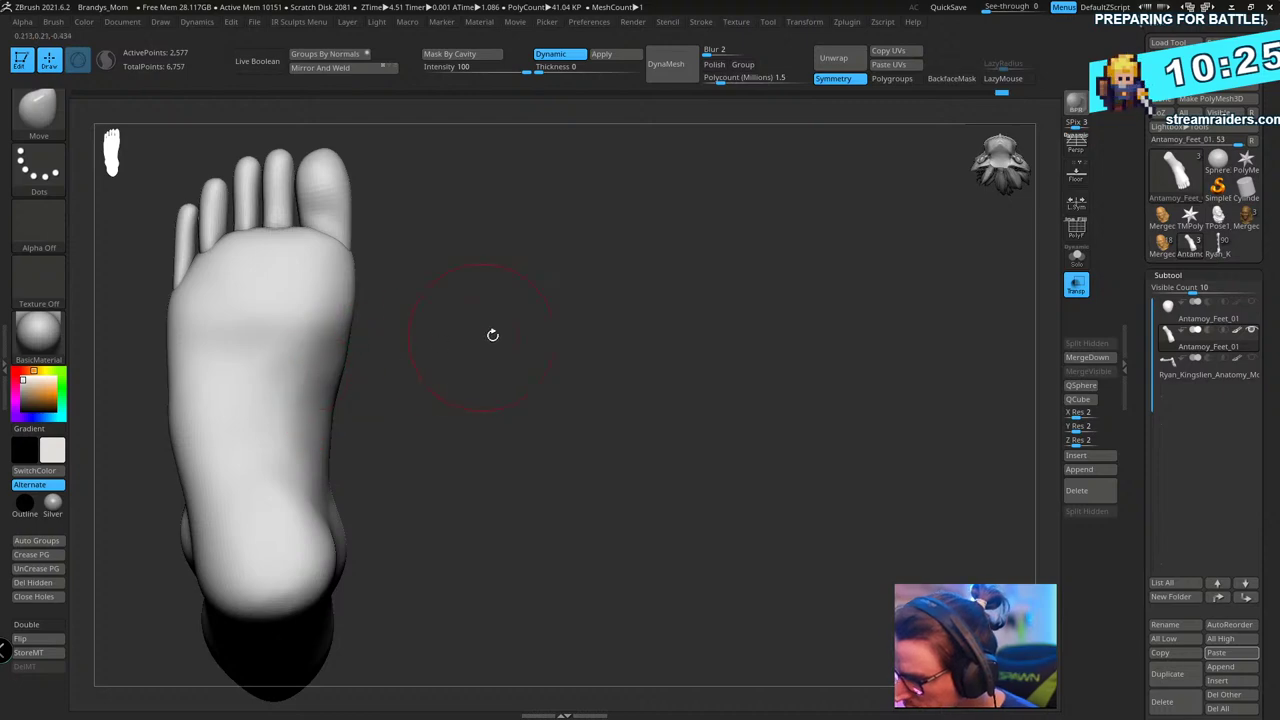
# - Flatten the inner edge of the foot from the arch to the ball with the TrimDynamic brush
pyautogui.moveTo(492, 335)
pyautogui.mouseDown()
pyautogui.moveTo(711, 314)
pyautogui.moveTo(517, 329)
pyautogui.moveTo(580, 286)
pyautogui.mouseUp()
pyautogui.press('b')
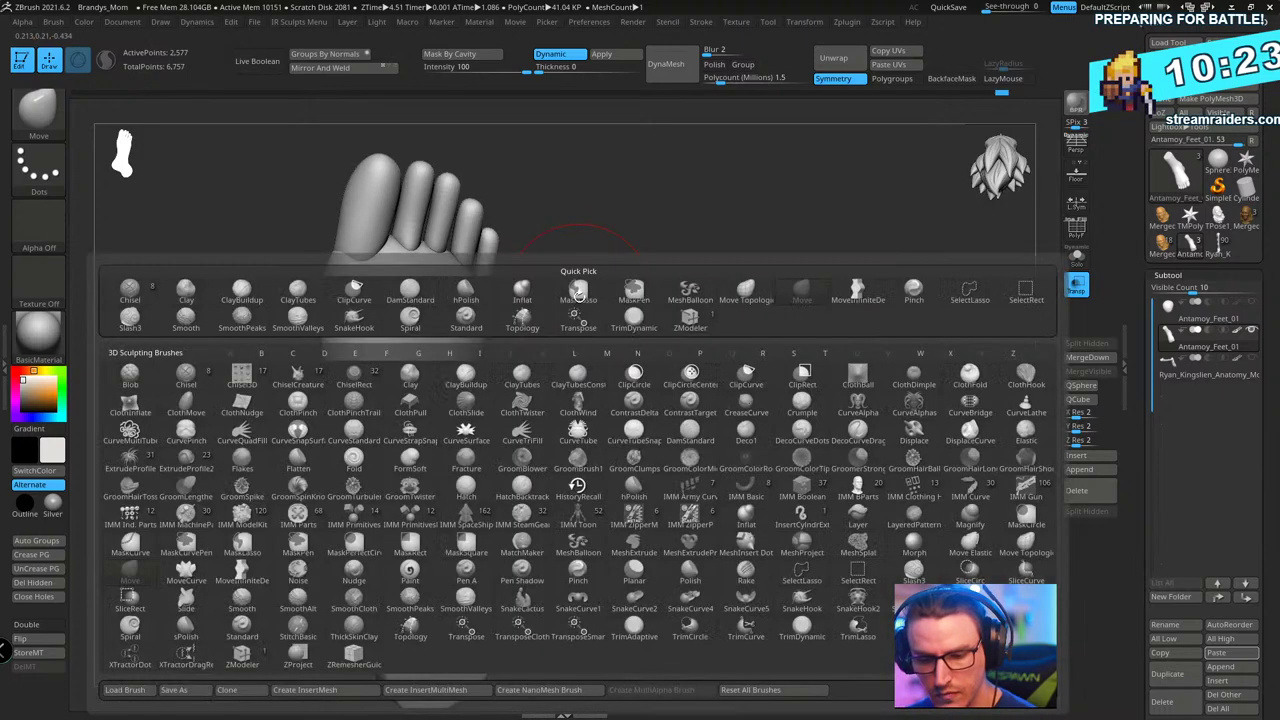
pyautogui.press('t')
pyautogui.press('d')
pyautogui.press('space')
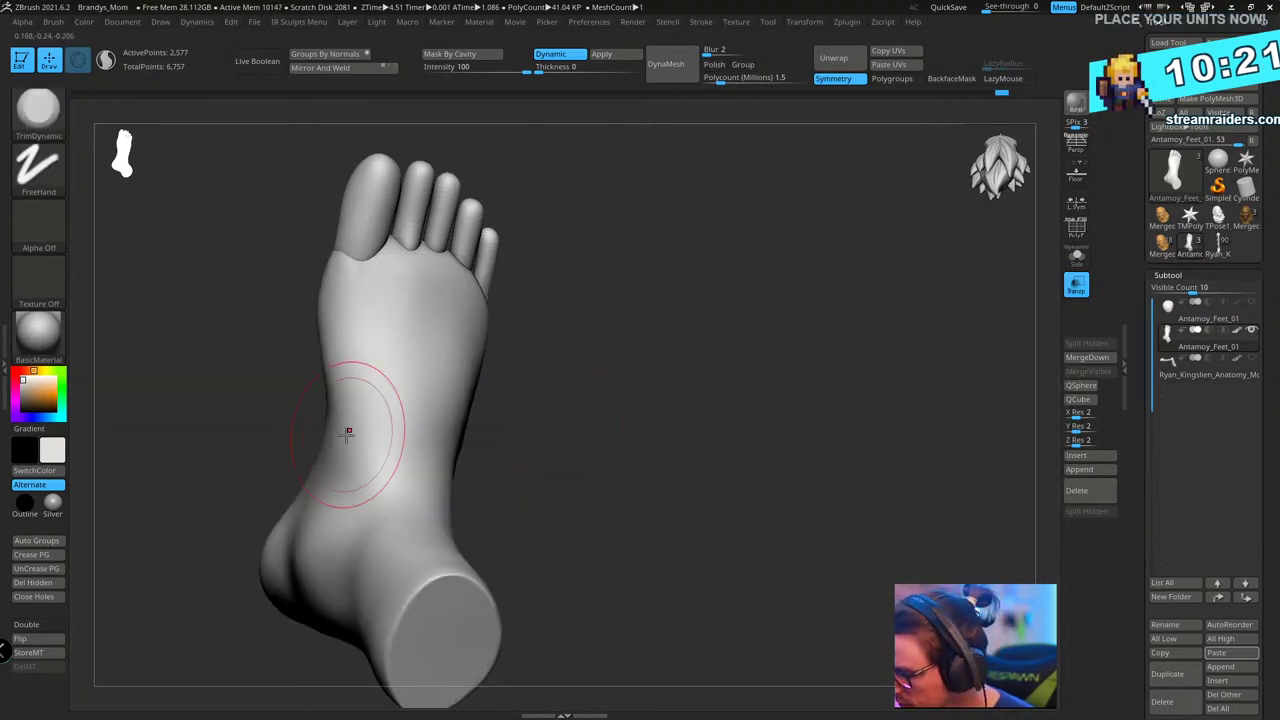
pyautogui.moveTo(348, 432); pyautogui.dragTo(320, 303)
pyautogui.moveTo(333, 393); pyautogui.dragTo(337, 329)
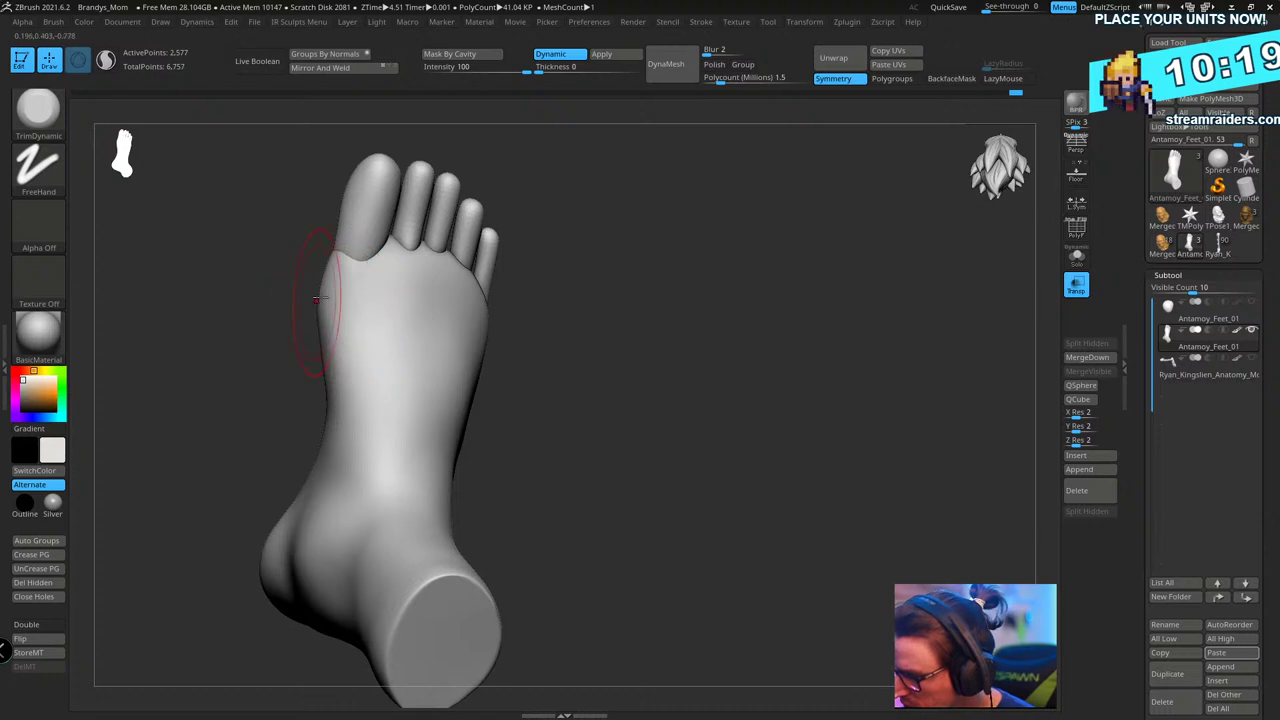
# - Even out the top of the foot between the forefoot and the instep with the TrimDynamic brush
pyautogui.moveTo(600, 300)
pyautogui.mouseDown()
pyautogui.moveTo(663, 323)
pyautogui.moveTo(700, 363)
pyautogui.moveTo(614, 366)
pyautogui.moveTo(665, 298)
pyautogui.moveTo(723, 277)
pyautogui.moveTo(734, 357)
pyautogui.moveTo(713, 317)
pyautogui.moveTo(640, 380)
pyautogui.mouseUp()
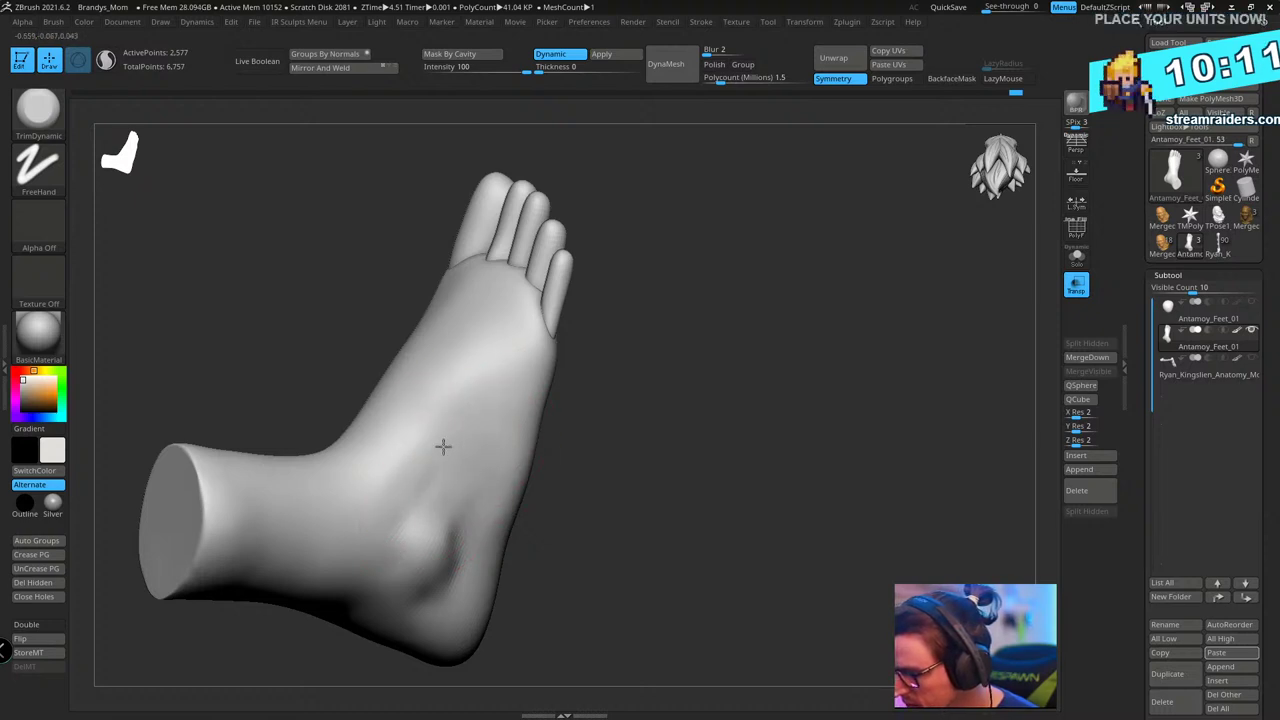
pyautogui.moveTo(620, 283)
pyautogui.mouseDown()
pyautogui.moveTo(695, 343)
pyautogui.moveTo(723, 389)
pyautogui.moveTo(718, 360)
pyautogui.moveTo(746, 297)
pyautogui.mouseUp()
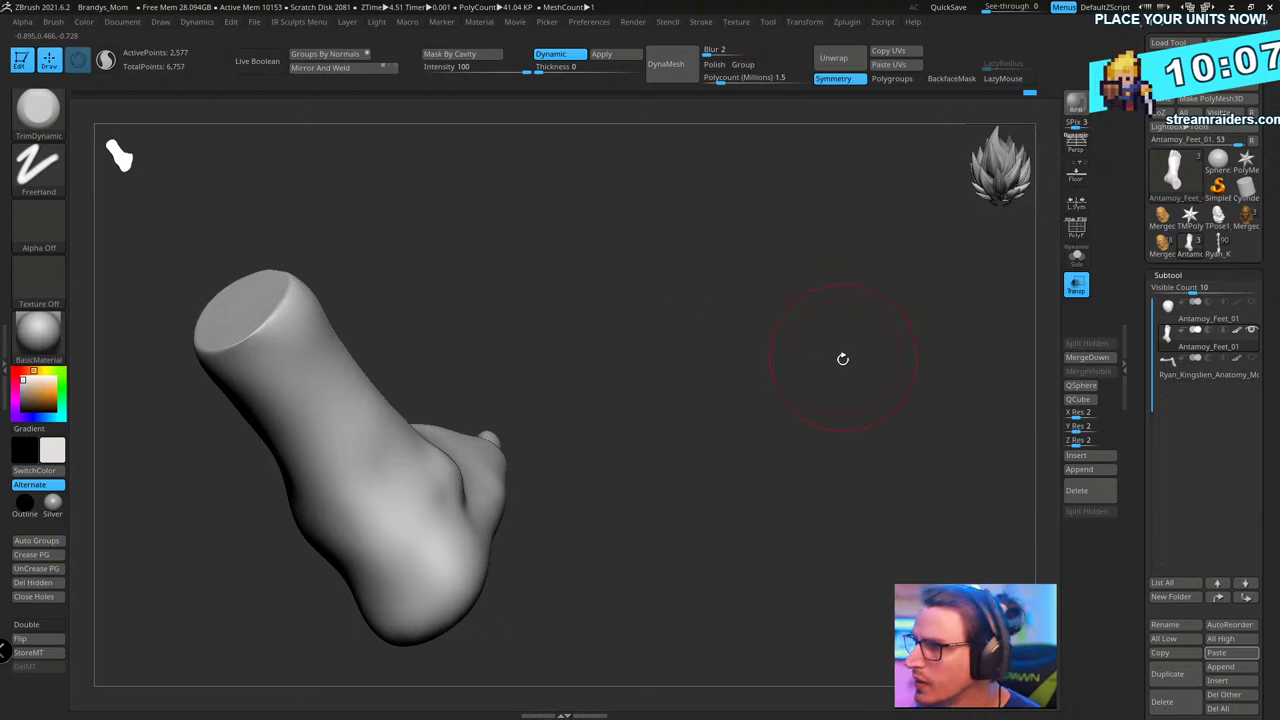
pyautogui.keyDown('shift'); pyautogui.moveTo(843, 358); pyautogui.dragTo(800, 309); pyautogui.keyUp('shift')
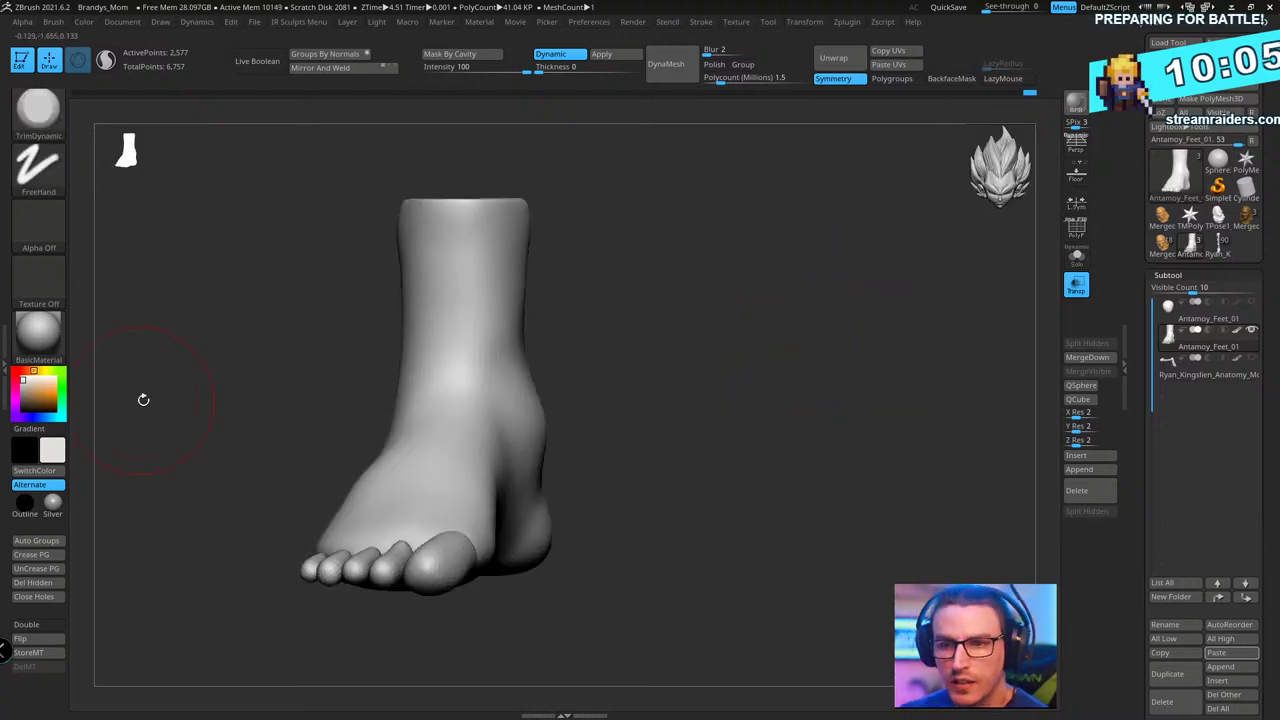
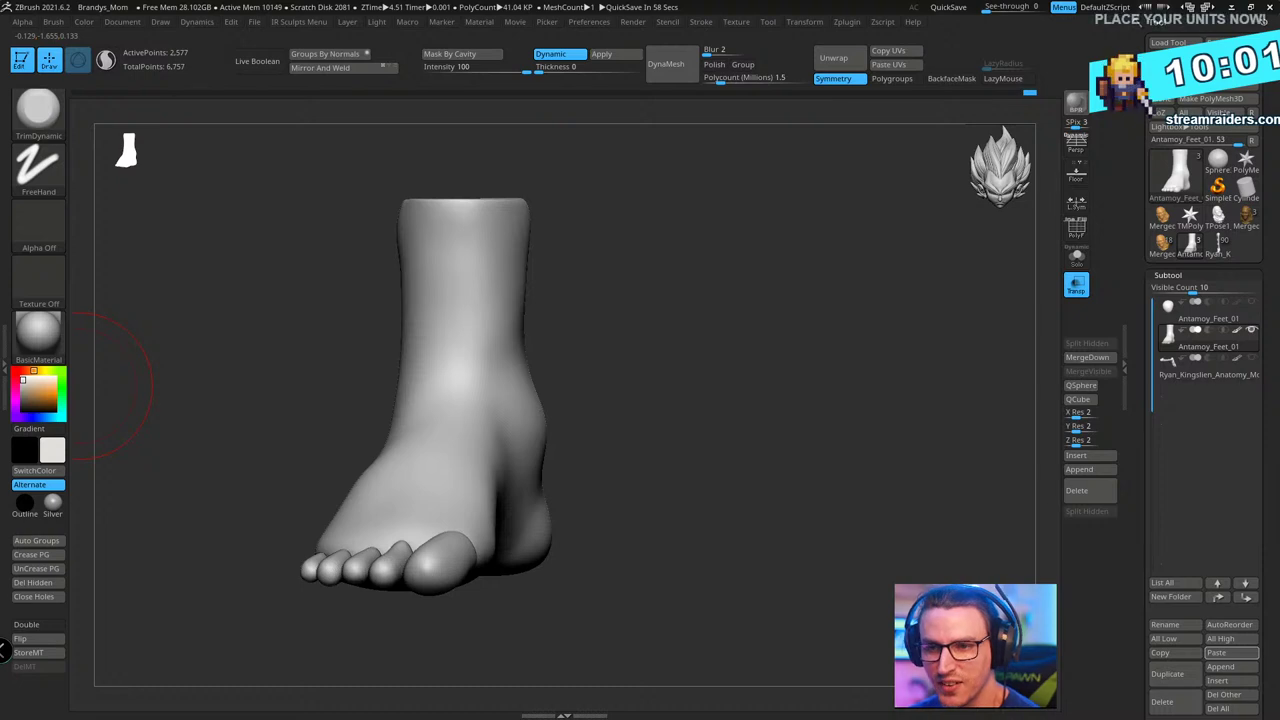
pyautogui.keyDown('alt'); pyautogui.moveTo(722, 372); pyautogui.dragTo(711, 403); pyautogui.keyUp('alt')
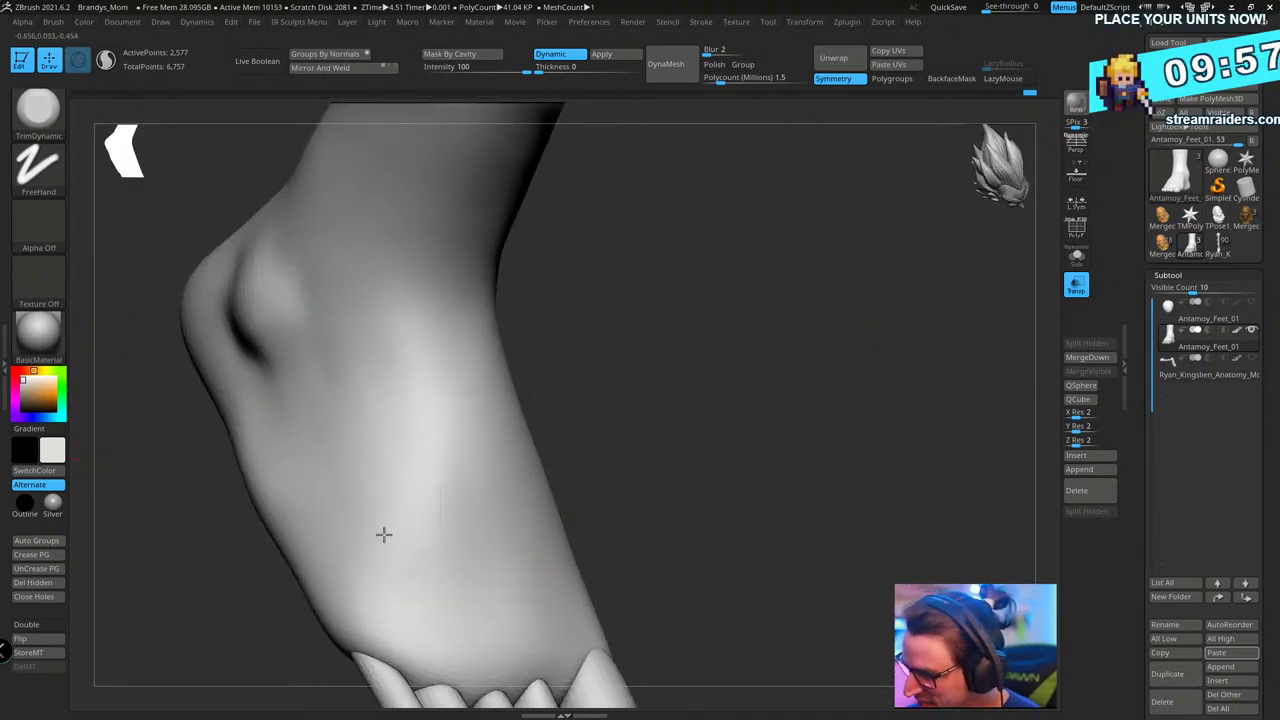
pyautogui.moveTo(384, 534)
pyautogui.mouseDown()
pyautogui.moveTo(392, 500)
pyautogui.moveTo(362, 405)
pyautogui.moveTo(403, 371)
pyautogui.mouseUp()
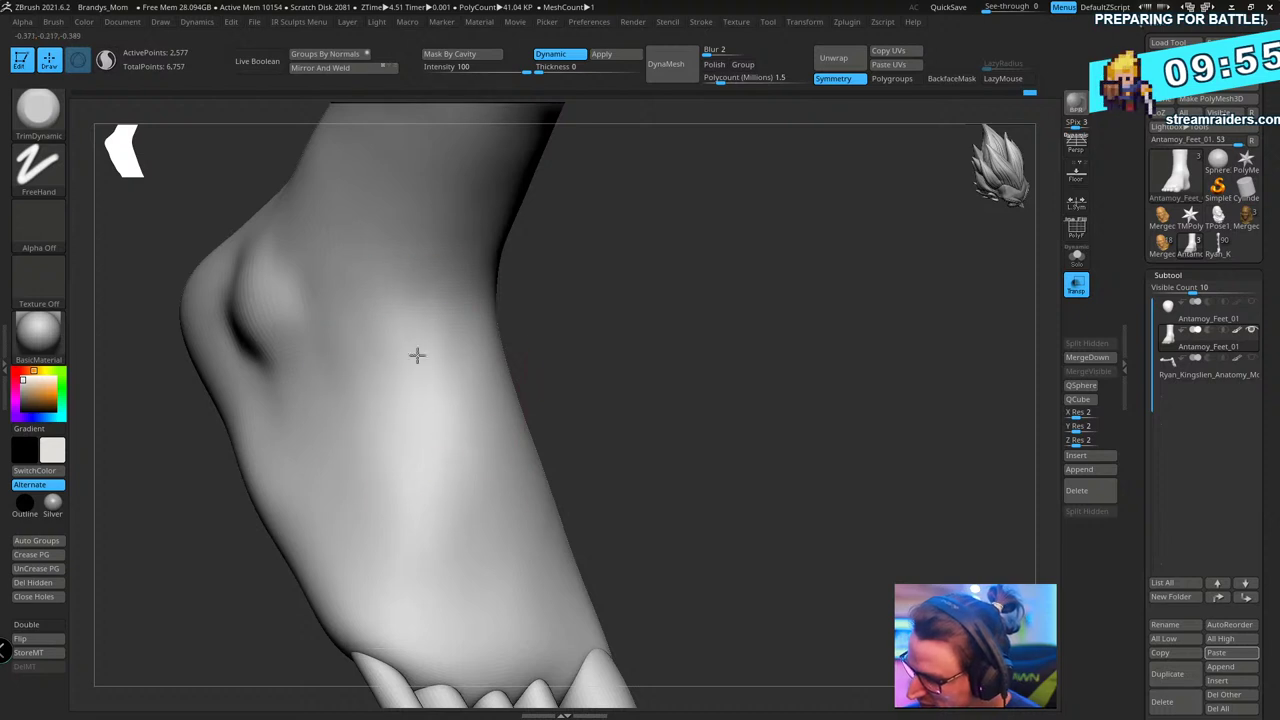
pyautogui.moveTo(640, 340)
pyautogui.mouseDown()
pyautogui.moveTo(680, 357)
pyautogui.moveTo(651, 366)
pyautogui.mouseUp()
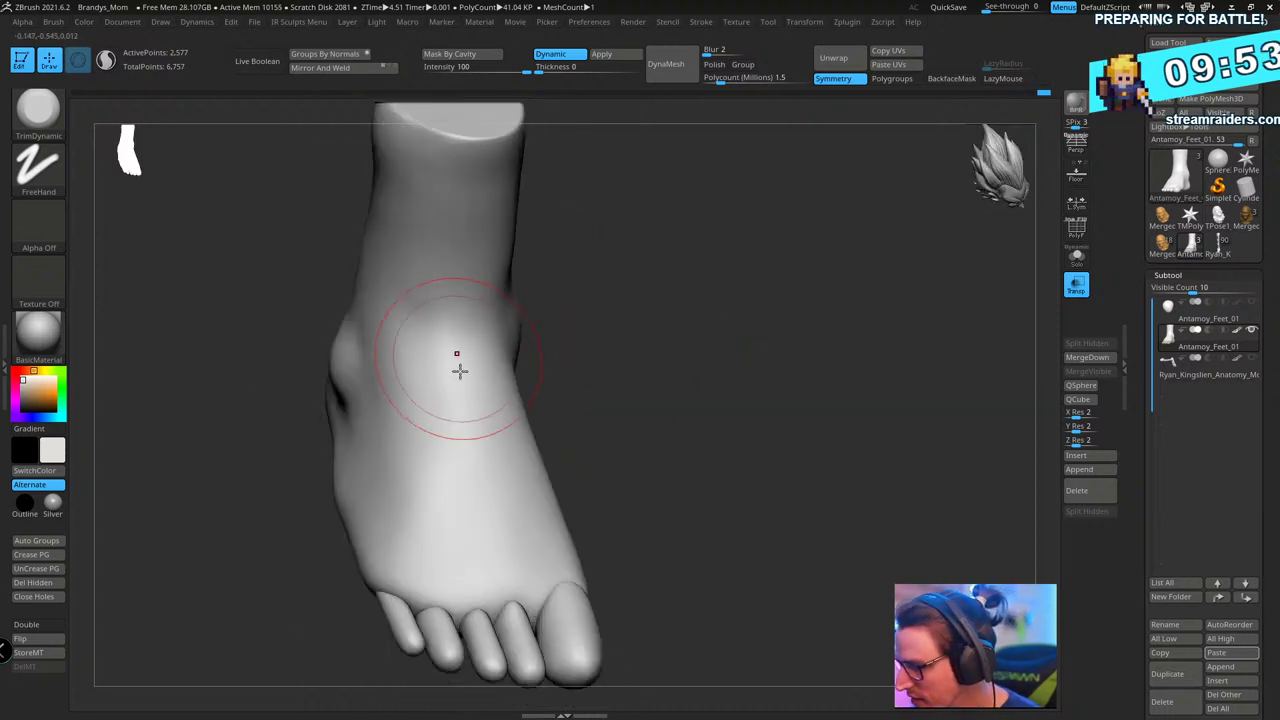
pyautogui.moveTo(724, 302); pyautogui.dragTo(760, 345)
pyautogui.moveTo(755, 249); pyautogui.dragTo(770, 334)
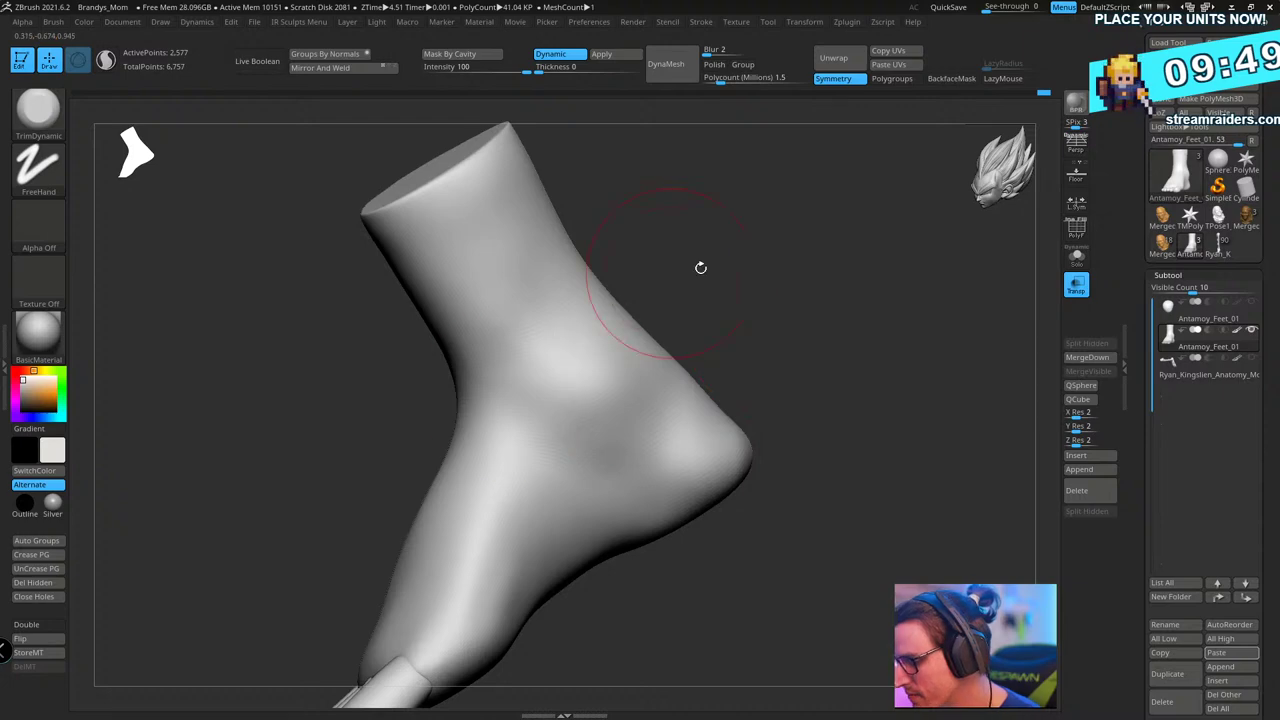
# - Switch to the Standard brush, isolate the little toe and mask the whole foot except that toe
pyautogui.moveTo(700, 268); pyautogui.dragTo(794, 265)
pyautogui.press('b')
pyautogui.press('s')
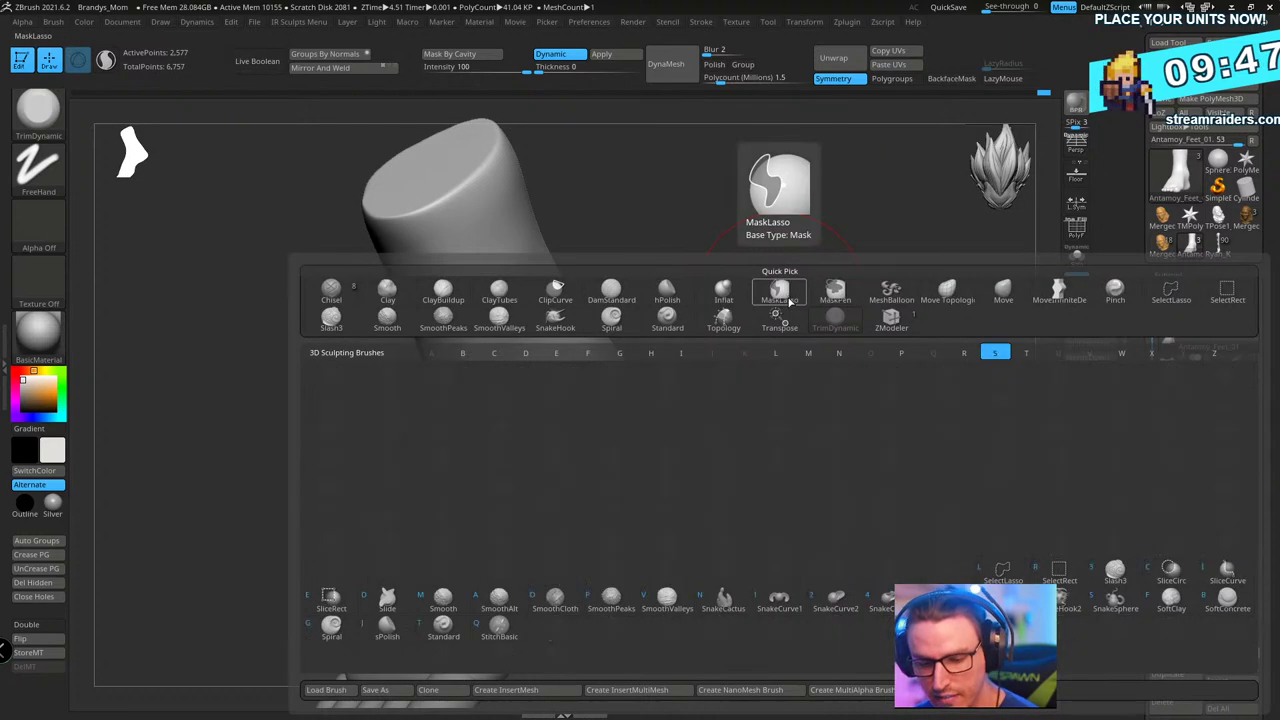
pyautogui.press('t')
pyautogui.moveTo(834, 369)
pyautogui.mouseDown()
pyautogui.moveTo(845, 352)
pyautogui.moveTo(803, 366)
pyautogui.moveTo(1029, 284)
pyautogui.moveTo(808, 294)
pyautogui.moveTo(746, 423)
pyautogui.moveTo(724, 421)
pyautogui.moveTo(800, 377)
pyautogui.moveTo(843, 449)
pyautogui.moveTo(828, 358)
pyautogui.moveTo(780, 380)
pyautogui.moveTo(696, 310)
pyautogui.mouseUp()
pyautogui.keyDown('ctrl'); pyautogui.keyDown('shift'); pyautogui.click(580, 383); pyautogui.keyUp('shift'); pyautogui.keyUp('ctrl')
pyautogui.keyDown('ctrl'); pyautogui.click(714, 352); pyautogui.keyUp('ctrl')
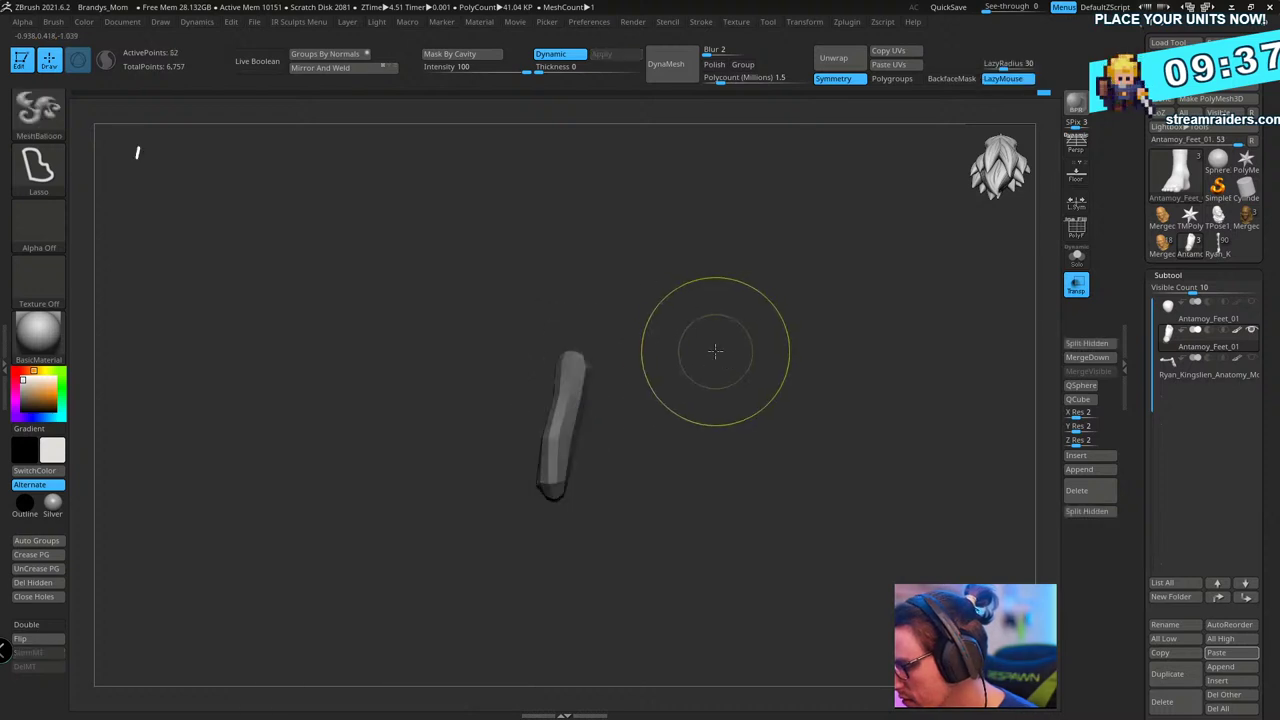
pyautogui.keyDown('ctrl'); pyautogui.keyDown('shift'); pyautogui.click(718, 354); pyautogui.keyUp('shift'); pyautogui.keyUp('ctrl')
pyautogui.keyDown('ctrl'); pyautogui.click(725, 357); pyautogui.keyUp('ctrl')
# - Rotate the unmasked little toe slightly outward with the gizmo and clear the mask
pyautogui.press('w')
pyautogui.click(372, 540)
pyautogui.click(341, 540)
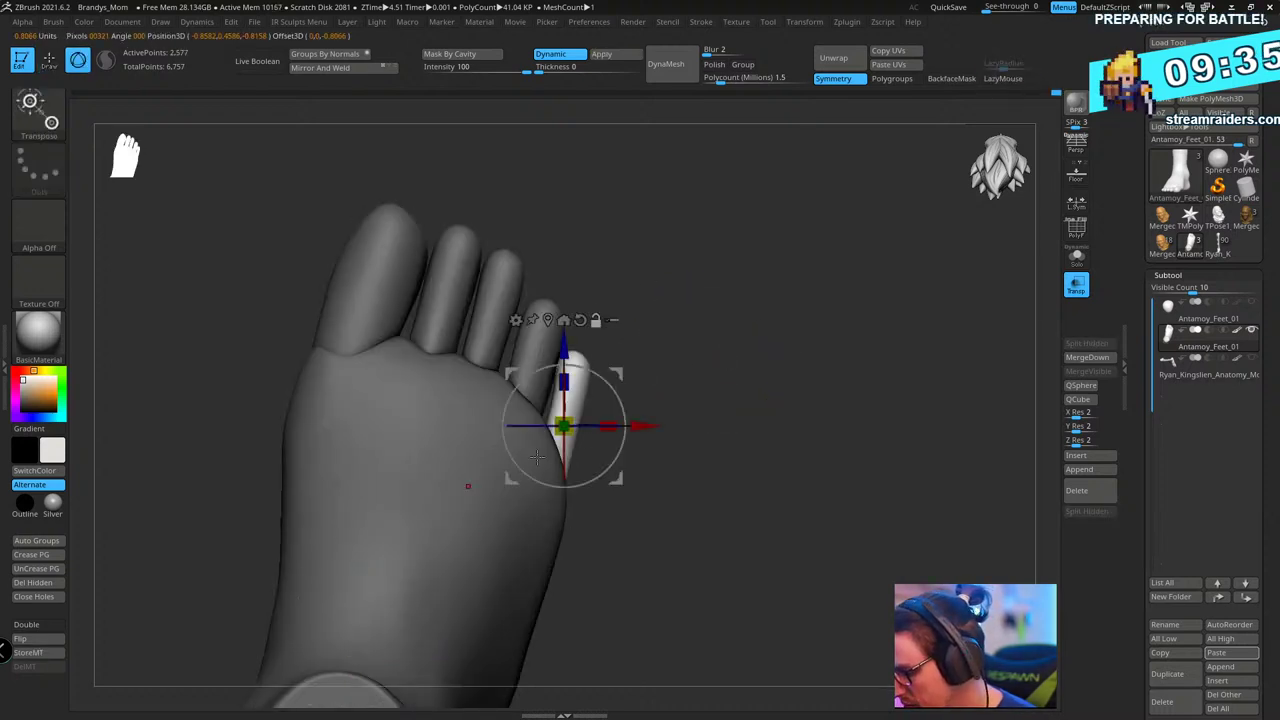
pyautogui.moveTo(625, 396); pyautogui.dragTo(641, 435)
pyautogui.press('q')
pyautogui.keyDown('ctrl'); pyautogui.moveTo(665, 350); pyautogui.dragTo(688, 297); pyautogui.keyUp('ctrl')
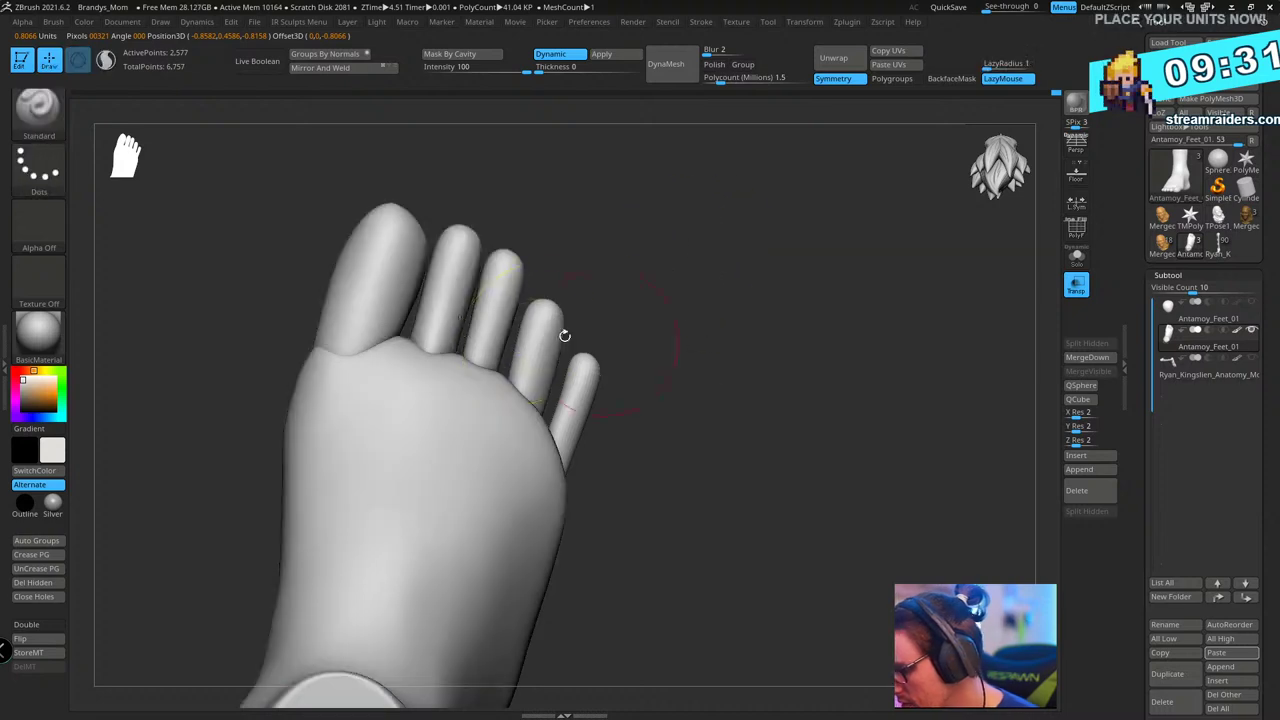
# - Mask everything except the big toe, rotate it slightly away from the second toe and clear the mask
pyautogui.keyDown('ctrl'); pyautogui.keyDown('shift'); pyautogui.click(400, 252); pyautogui.keyUp('shift'); pyautogui.keyUp('ctrl')
pyautogui.keyDown('ctrl'); pyautogui.click(685, 194); pyautogui.keyUp('ctrl')
pyautogui.keyDown('ctrl'); pyautogui.keyDown('shift'); pyautogui.click(706, 201); pyautogui.keyUp('shift'); pyautogui.keyUp('ctrl')
pyautogui.keyDown('ctrl'); pyautogui.click(708, 203); pyautogui.keyUp('ctrl')
pyautogui.press('w')
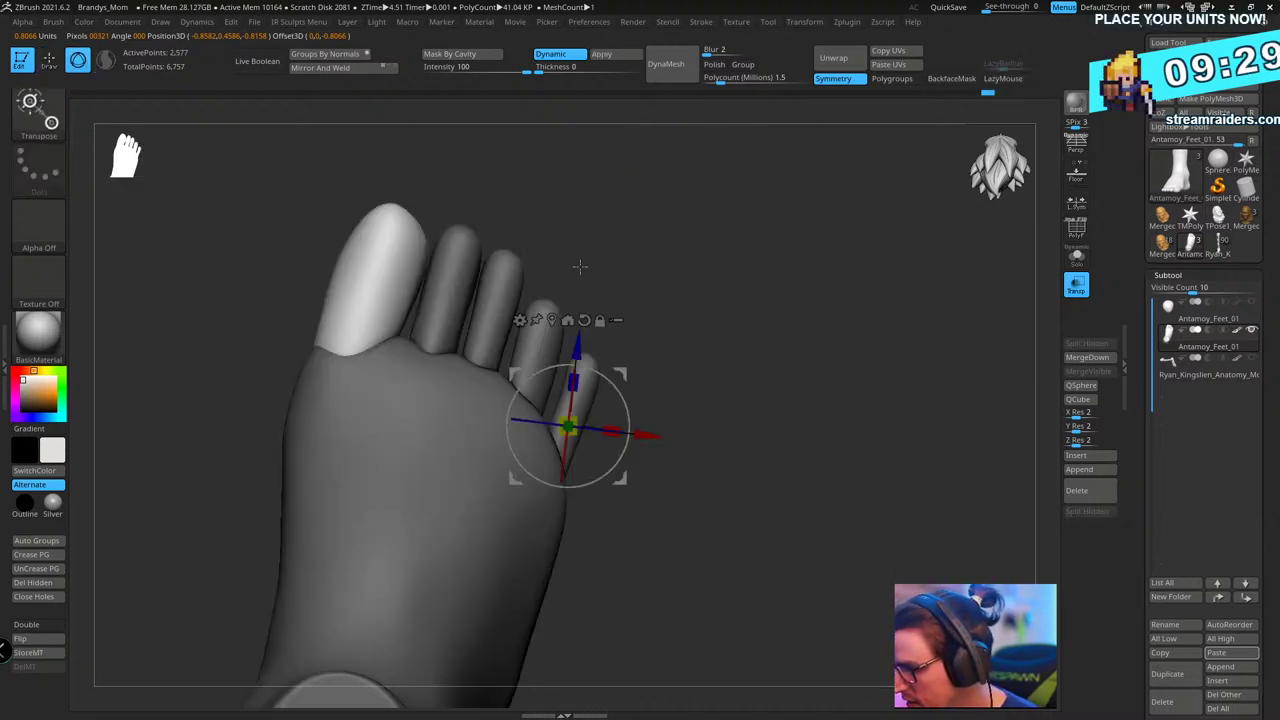
pyautogui.click(567, 321)
pyautogui.moveTo(436, 296); pyautogui.dragTo(436, 300)
pyautogui.press('q')
pyautogui.keyDown('ctrl'); pyautogui.moveTo(669, 219); pyautogui.dragTo(650, 232); pyautogui.keyUp('ctrl')
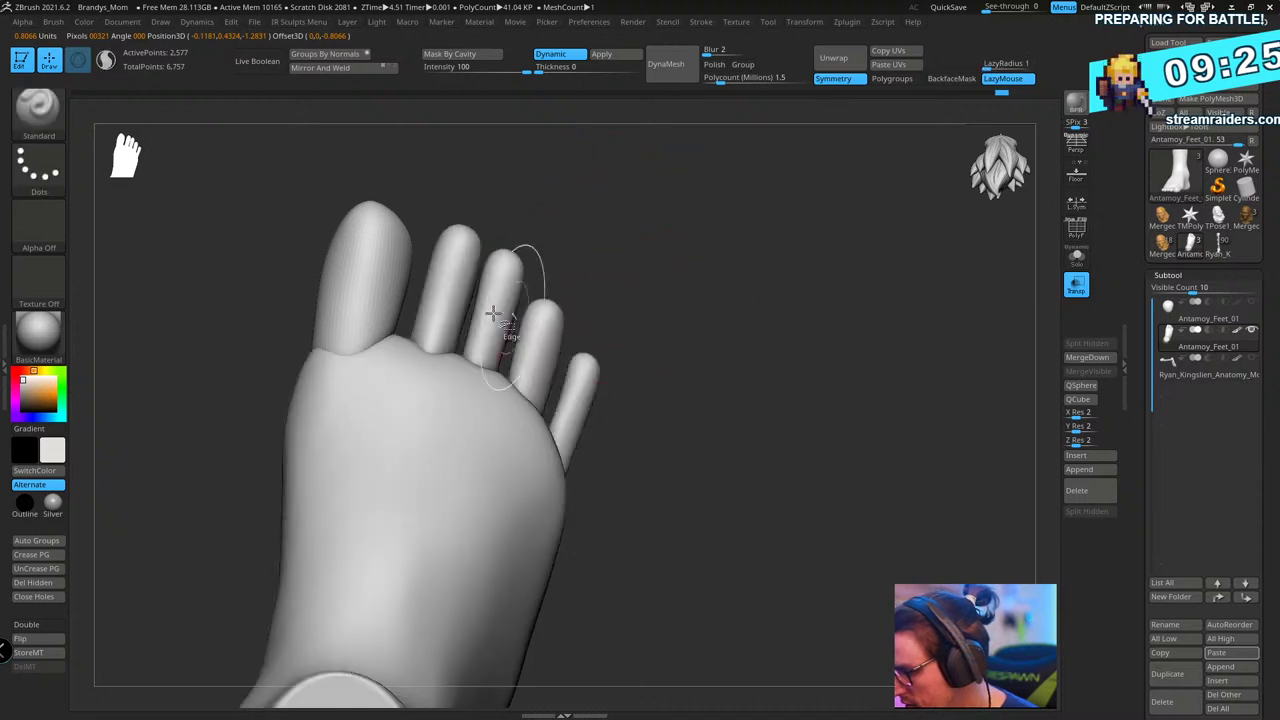
# - Mask everything except the second toe, move it slightly towards the big toe with the gizmo and clear the mask
pyautogui.keyDown('ctrl'); pyautogui.keyDown('shift'); pyautogui.click(461, 271); pyautogui.keyUp('shift'); pyautogui.keyUp('ctrl')
pyautogui.keyDown('ctrl'); pyautogui.keyDown('shift'); pyautogui.click(566, 300); pyautogui.keyUp('shift'); pyautogui.keyUp('ctrl')
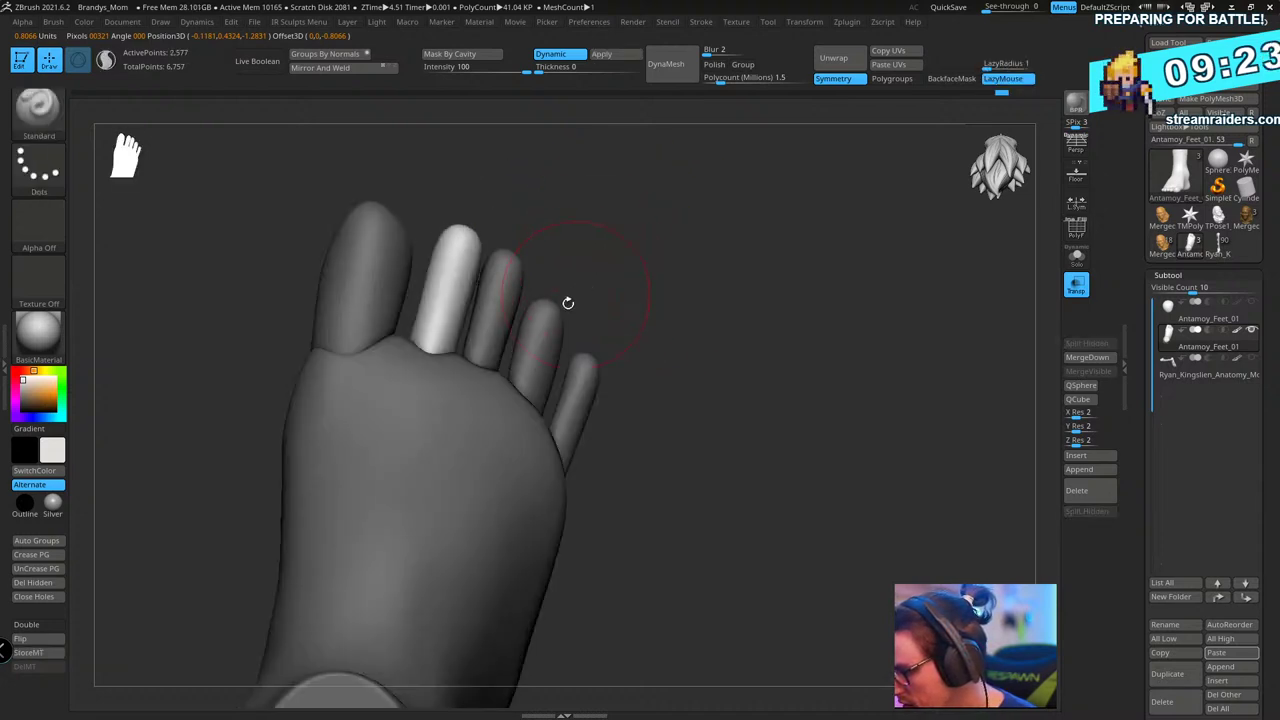
pyautogui.press('w')
pyautogui.keyDown('alt'); pyautogui.click(343, 196); pyautogui.keyUp('alt')
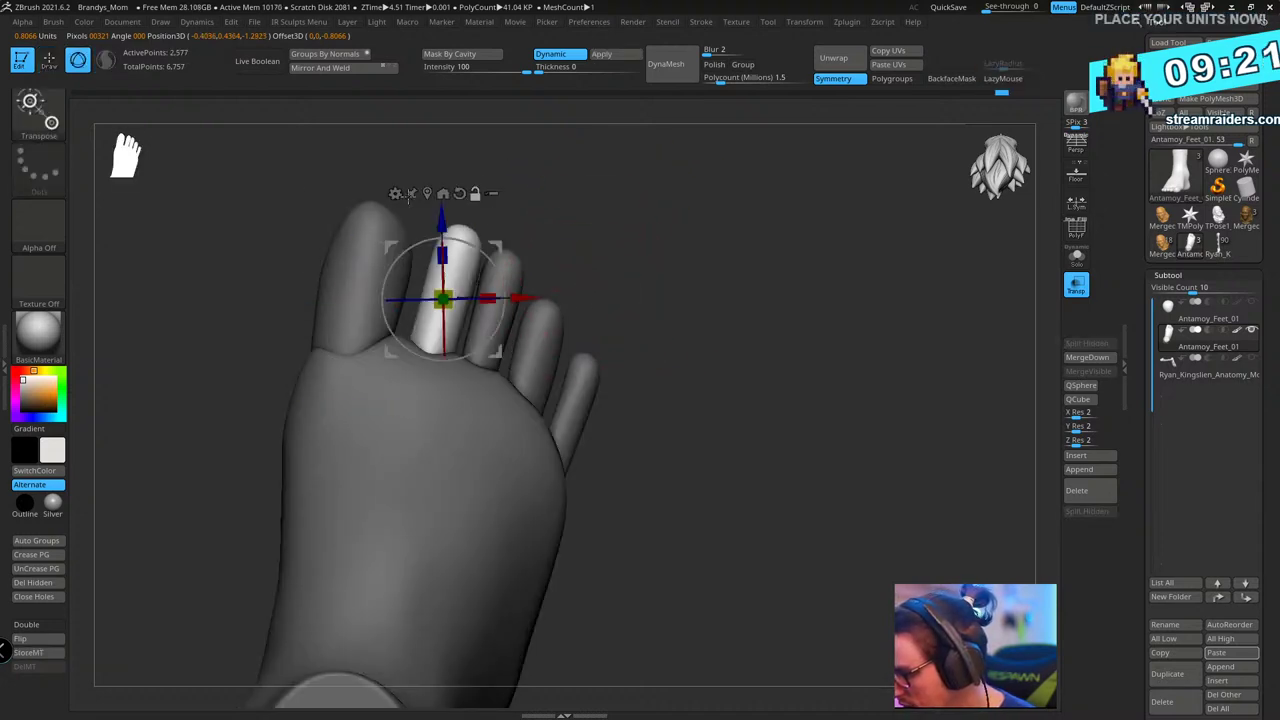
pyautogui.moveTo(525, 300); pyautogui.dragTo(517, 299)
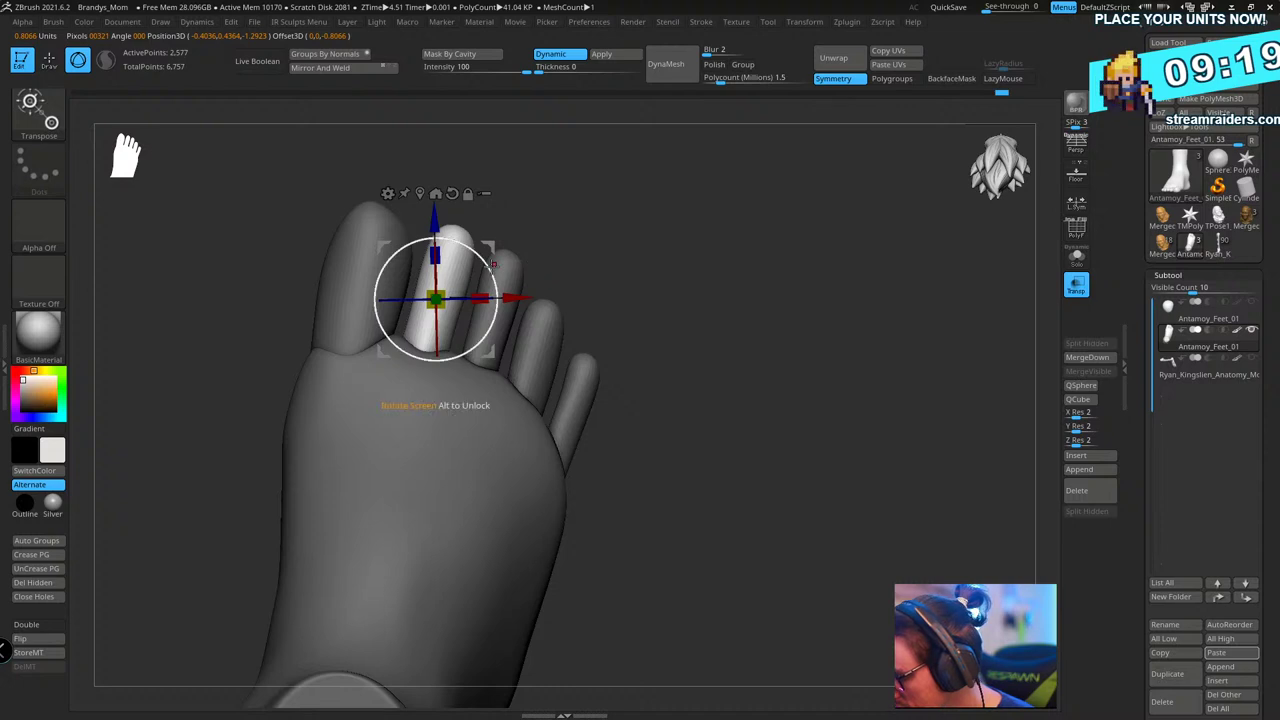
pyautogui.press('q')
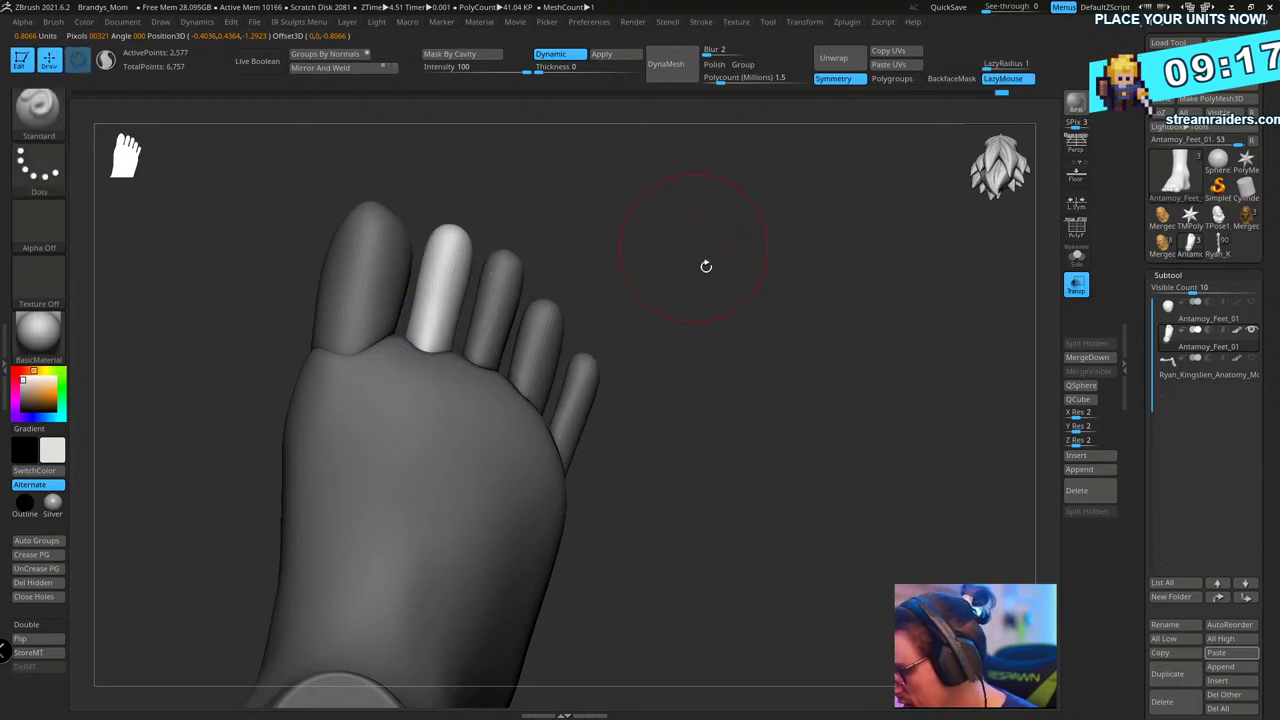
pyautogui.moveTo(706, 266); pyautogui.dragTo(783, 317)
pyautogui.keyDown('ctrl'); pyautogui.moveTo(652, 353); pyautogui.dragTo(680, 358); pyautogui.keyUp('ctrl')
# - Isolate the little toe and mask the rest of the foot, leaving only that toe unmasked
pyautogui.keyDown('ctrl'); pyautogui.keyDown('shift'); pyautogui.click(593, 386); pyautogui.keyUp('shift'); pyautogui.keyUp('ctrl')
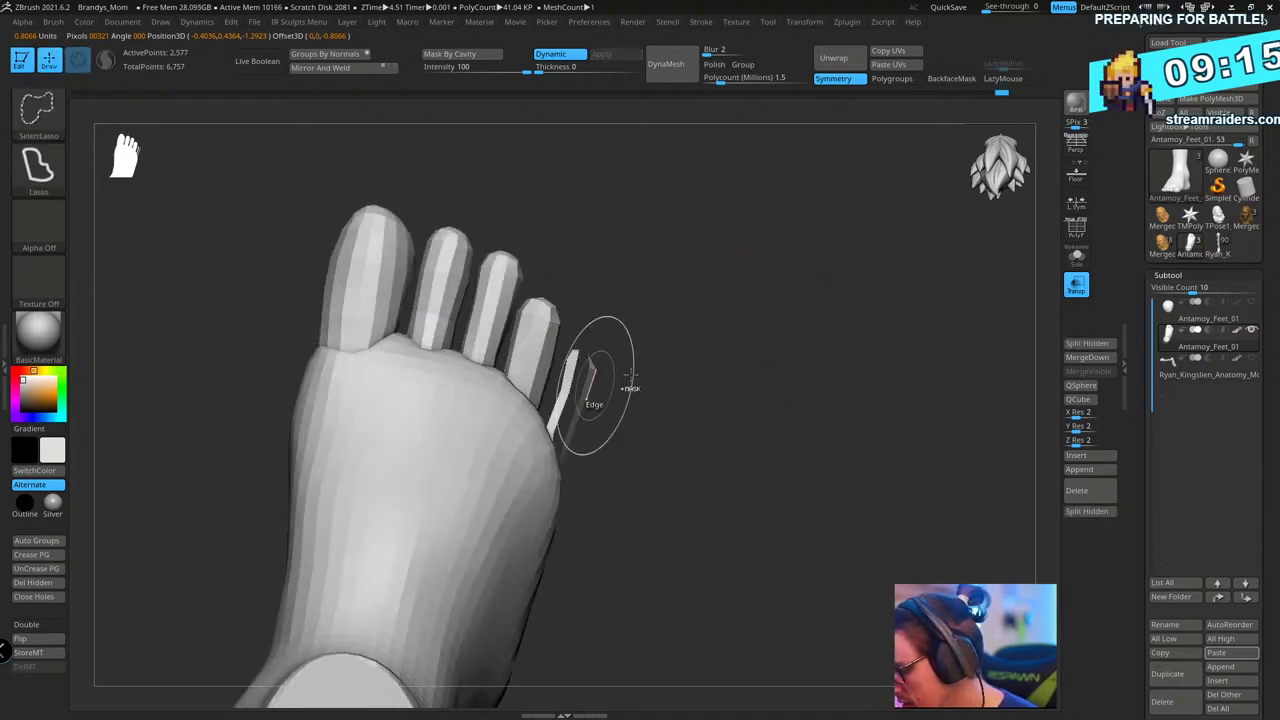
pyautogui.hotkey('ctrl', 'z')
pyautogui.keyDown('ctrl'); pyautogui.keyDown('shift'); pyautogui.click(584, 380); pyautogui.keyUp('shift'); pyautogui.keyUp('ctrl')
pyautogui.keyDown('ctrl'); pyautogui.keyDown('shift'); pyautogui.click(665, 375); pyautogui.keyUp('shift'); pyautogui.keyUp('ctrl')
pyautogui.keyDown('ctrl'); pyautogui.keyDown('shift'); pyautogui.click(580, 378); pyautogui.keyUp('shift'); pyautogui.keyUp('ctrl')
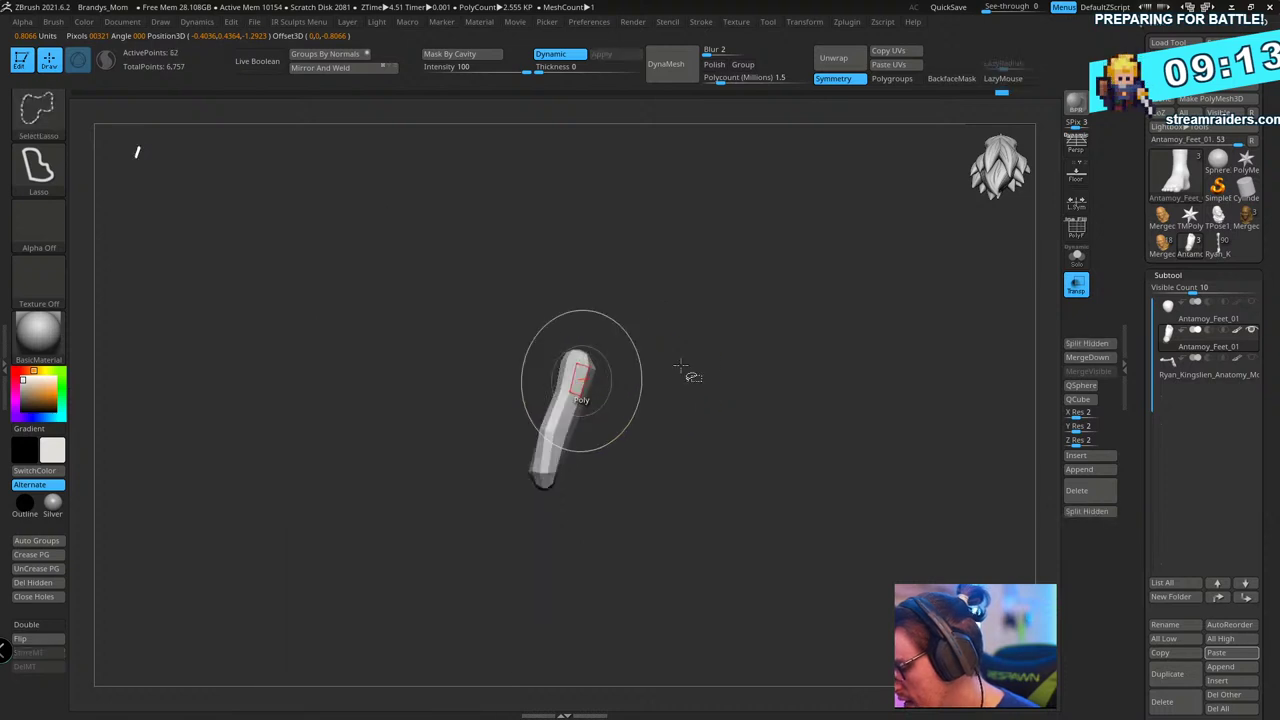
pyautogui.keyDown('ctrl'); pyautogui.click(690, 375); pyautogui.keyUp('ctrl')
pyautogui.keyDown('ctrl'); pyautogui.keyDown('shift'); pyautogui.click(702, 380); pyautogui.keyUp('shift'); pyautogui.keyUp('ctrl')
pyautogui.keyDown('ctrl'); pyautogui.click(703, 382); pyautogui.keyUp('ctrl')
pyautogui.press('w')
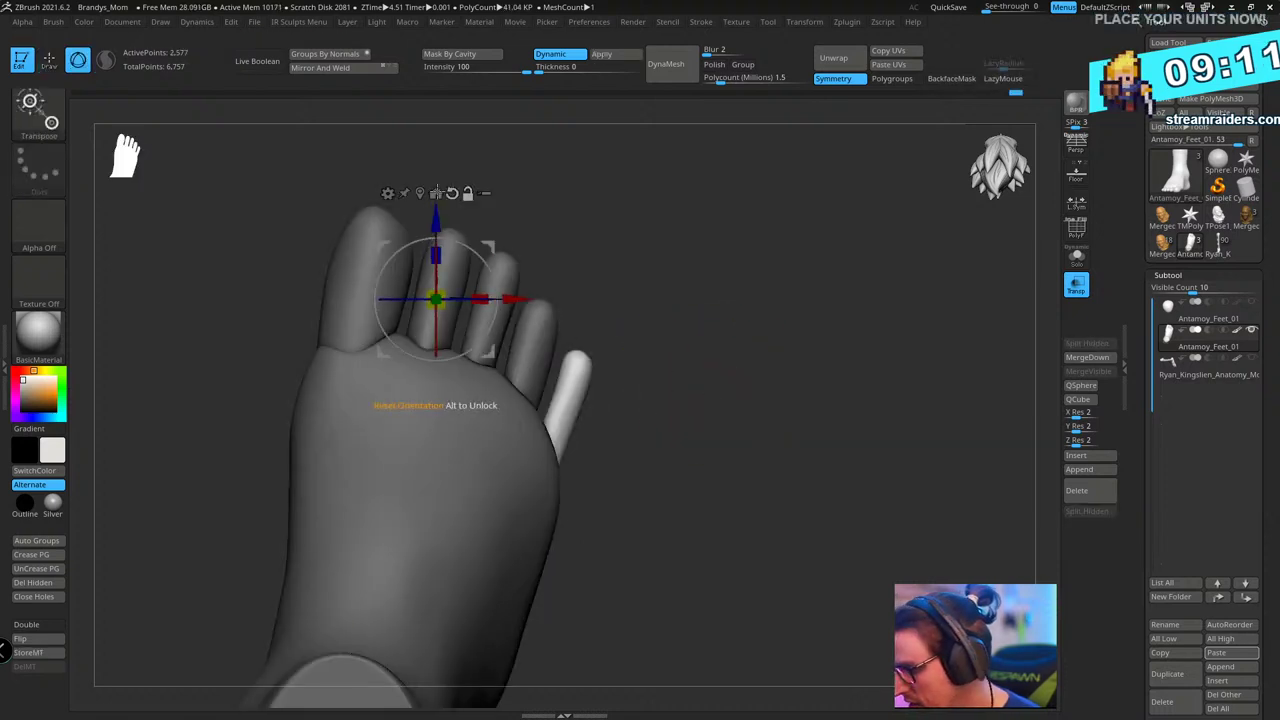
# - Centre the gizmo on the unmasked little toe, shift the toe slightly back and inward and clear the mask
pyautogui.click(437, 193)
pyautogui.click(324, 519)
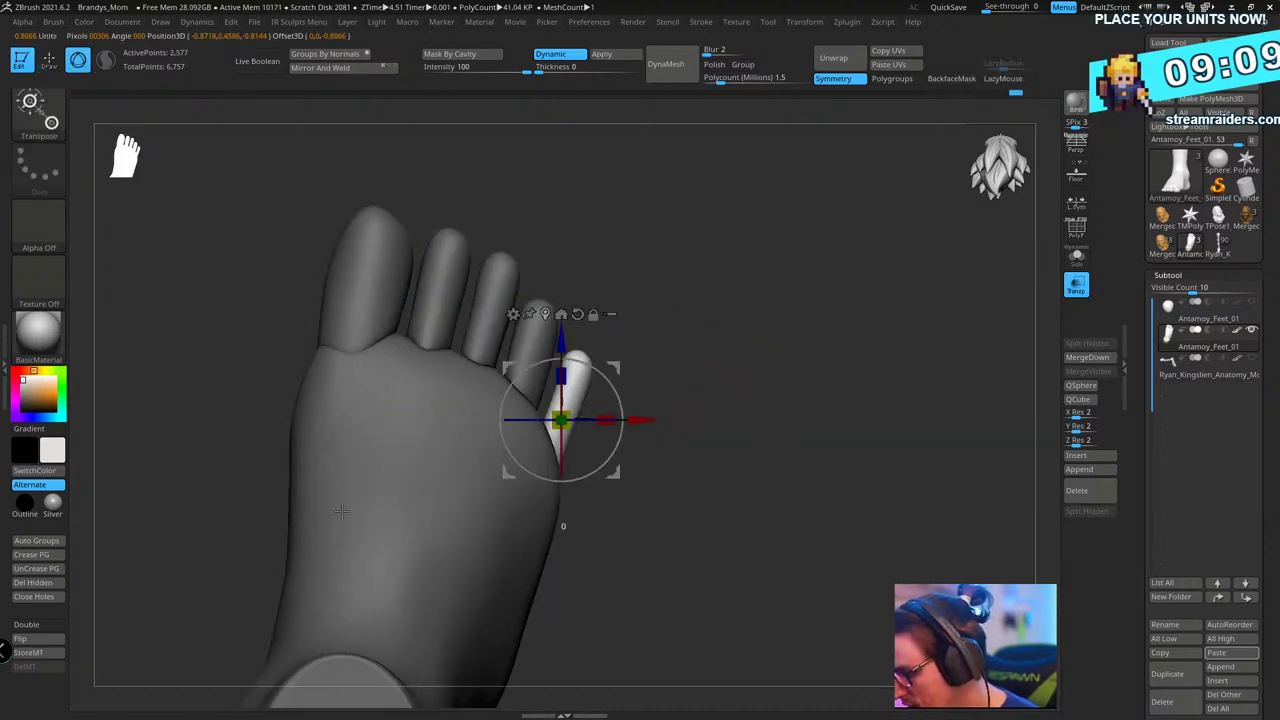
pyautogui.moveTo(604, 377); pyautogui.dragTo(612, 384)
pyautogui.press('q')
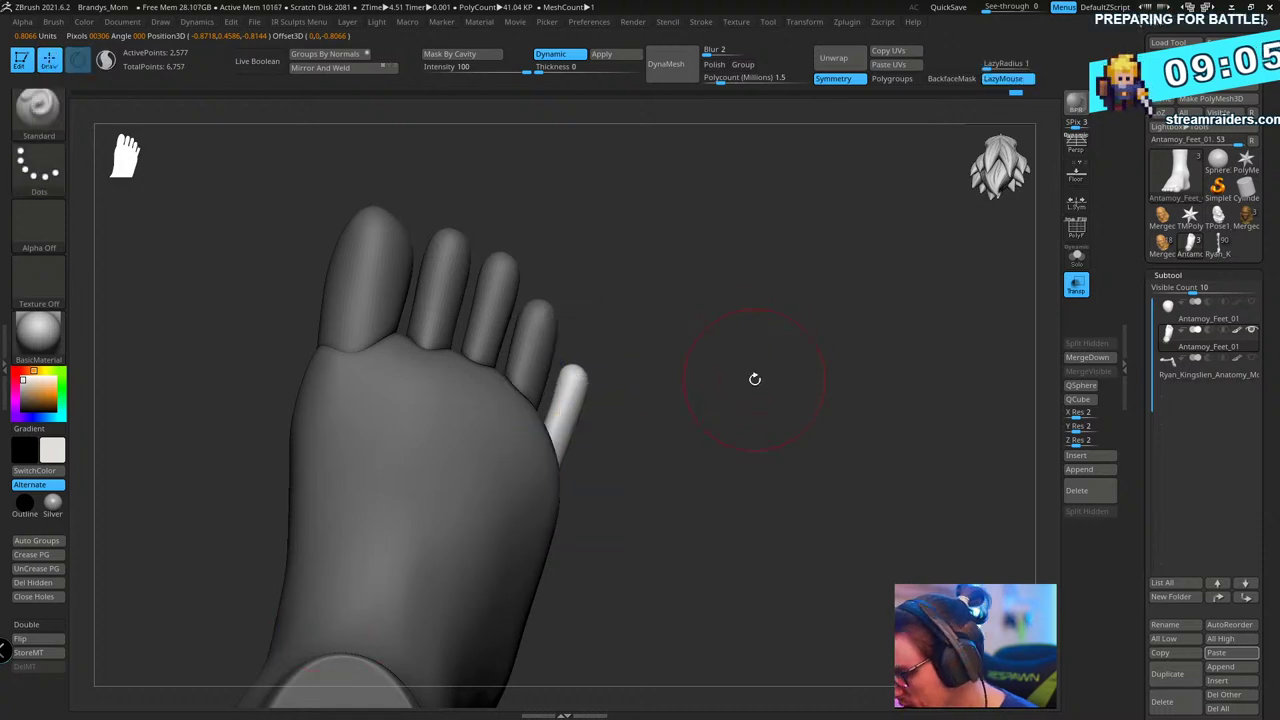
pyautogui.keyDown('ctrl'); pyautogui.moveTo(754, 377); pyautogui.dragTo(775, 395); pyautogui.keyUp('ctrl')
# - Mask everything except the big toe, adjust its pose slightly with the gizmo and clear the mask
pyautogui.keyDown('ctrl'); pyautogui.keyDown('shift'); pyautogui.click(387, 300); pyautogui.keyUp('shift'); pyautogui.keyUp('ctrl')
pyautogui.keyDown('ctrl'); pyautogui.keyDown('shift'); pyautogui.click(645, 192); pyautogui.keyUp('shift'); pyautogui.keyUp('ctrl')
pyautogui.press('w')
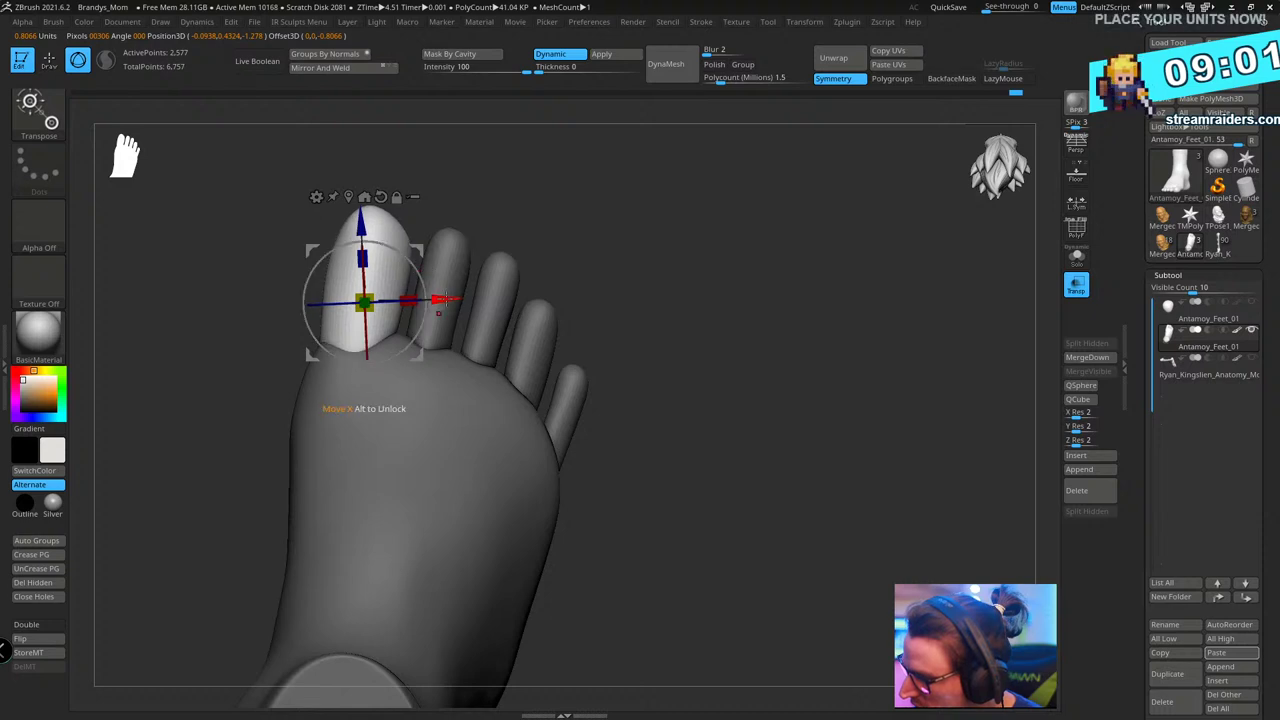
pyautogui.press('q')
pyautogui.moveTo(763, 328)
pyautogui.mouseDown()
pyautogui.moveTo(823, 371)
pyautogui.moveTo(843, 329)
pyautogui.moveTo(789, 398)
pyautogui.moveTo(823, 491)
pyautogui.moveTo(720, 381)
pyautogui.mouseUp()
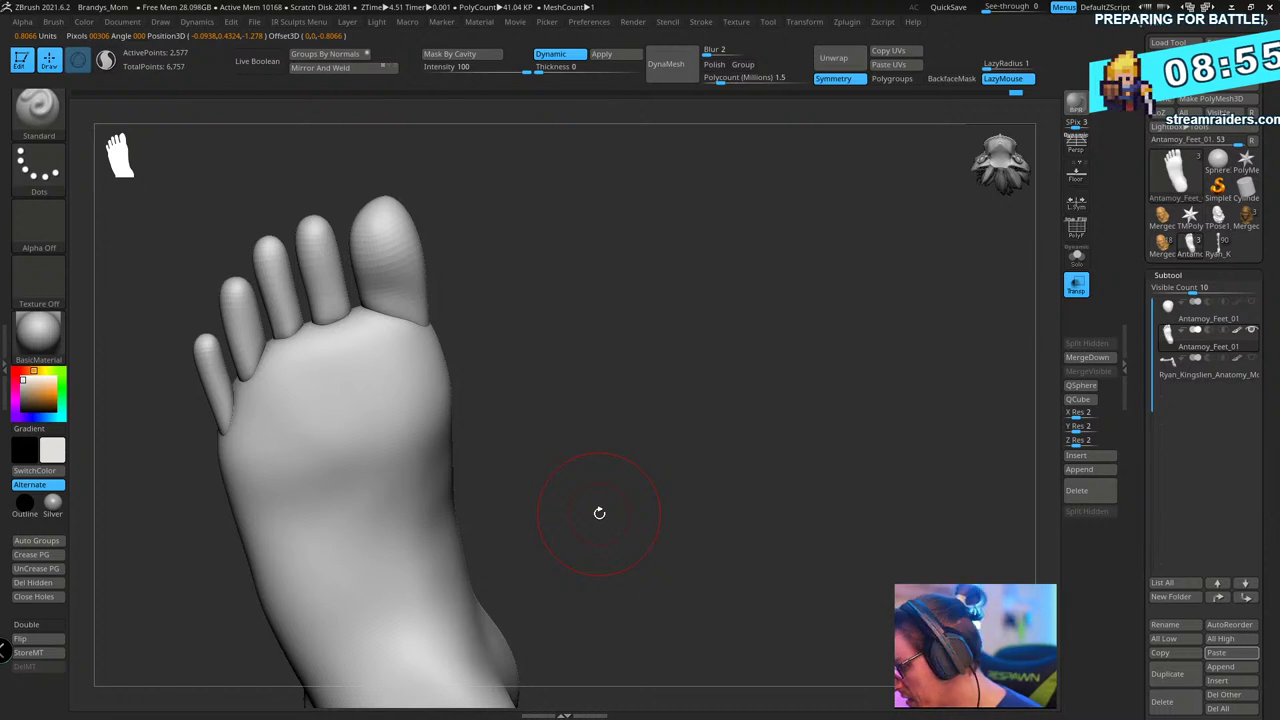
# - Duplicate the foot subtool, hide the original and apply dynamic subdivision to the copy
pyautogui.hotkey('ctrl', 'shift', 'd')
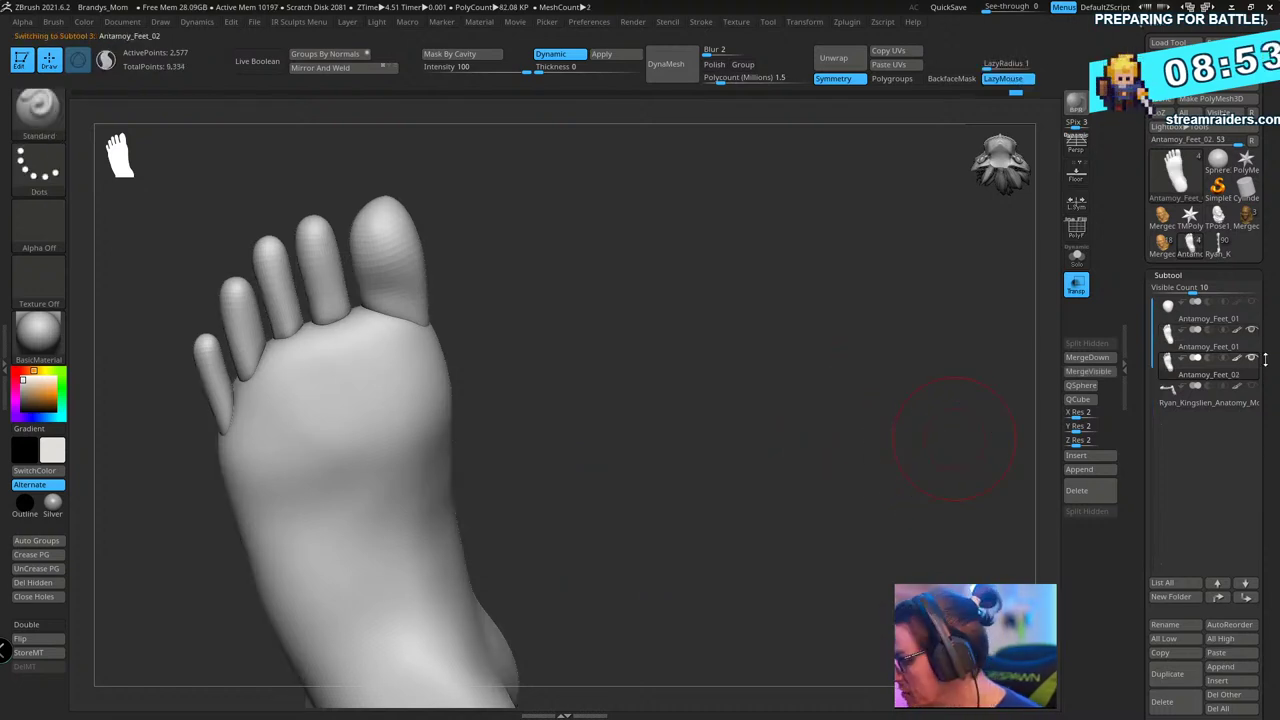
pyautogui.click(1251, 331)
pyautogui.hotkey('shift', 'f')
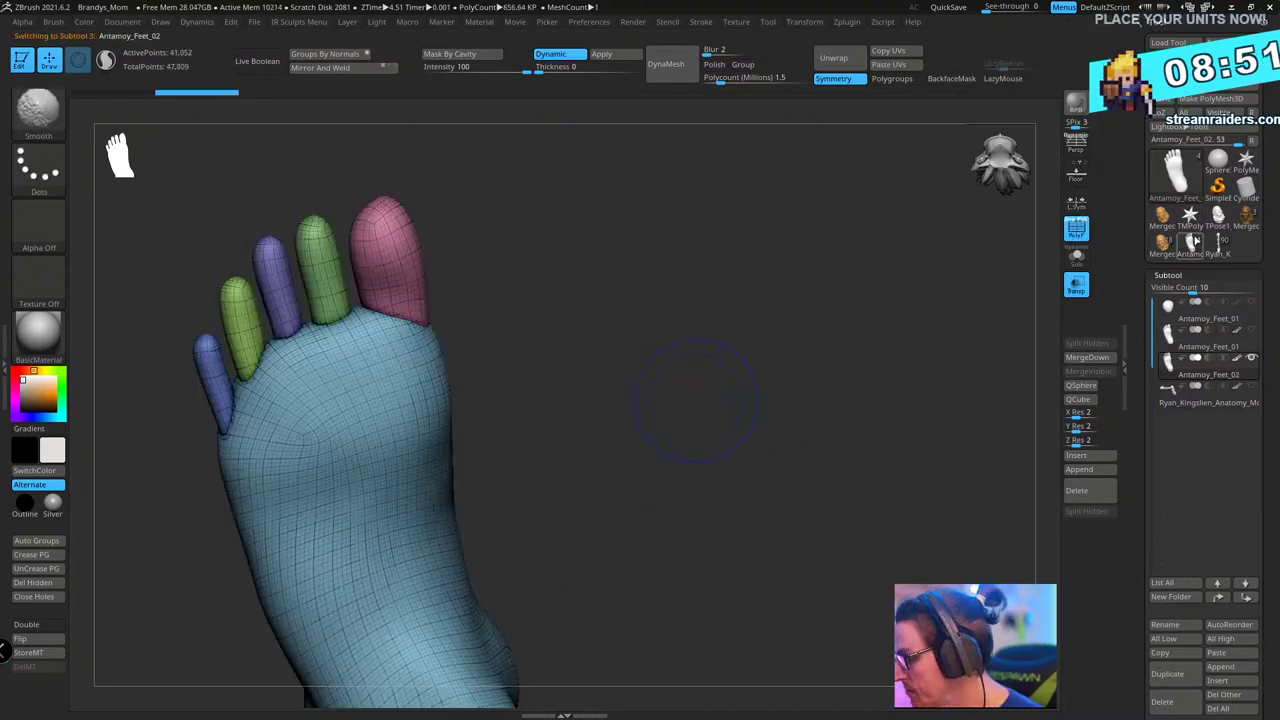
pyautogui.hotkey('shift', 'f')
pyautogui.click(601, 54)
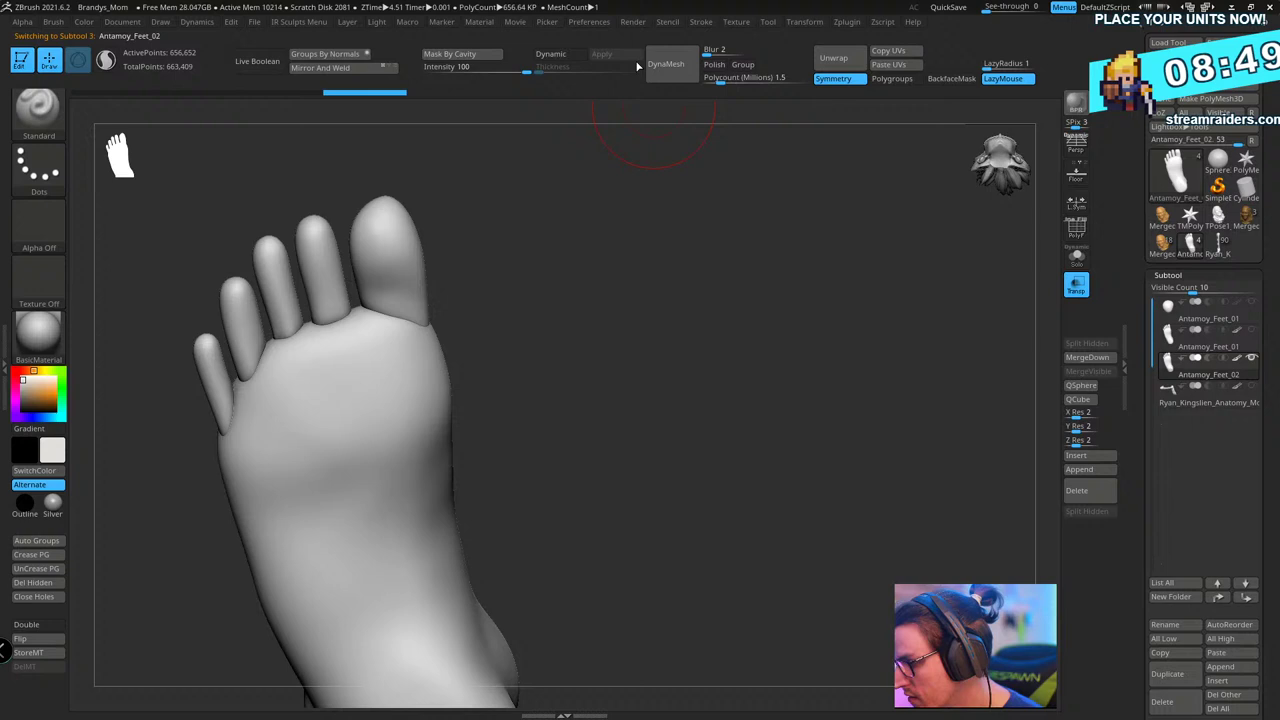
# - DynaMesh the duplicated foot with DynaMesh Master, using Blur 0 and a polycount of 0.25 million
pyautogui.click(1167, 276)
pyautogui.click(1172, 291)
pyautogui.moveTo(808, 379); pyautogui.dragTo(888, 443)
pyautogui.click(846, 21)
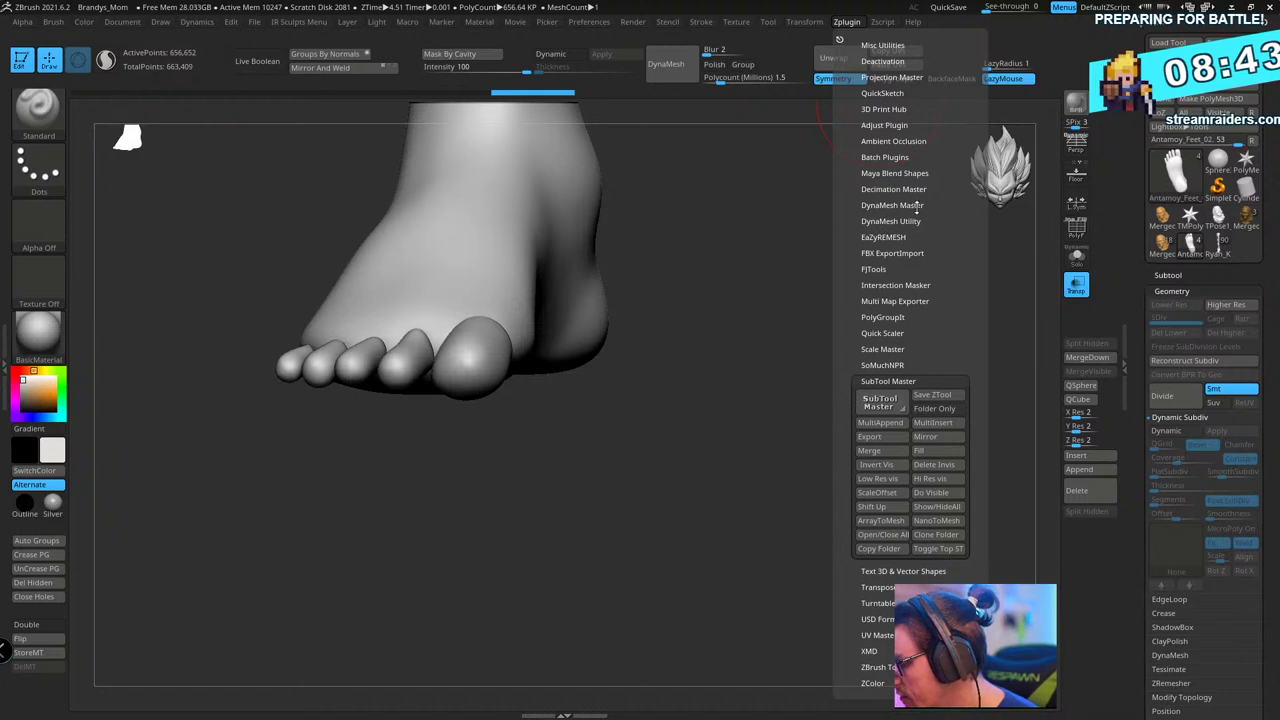
pyautogui.click(905, 206)
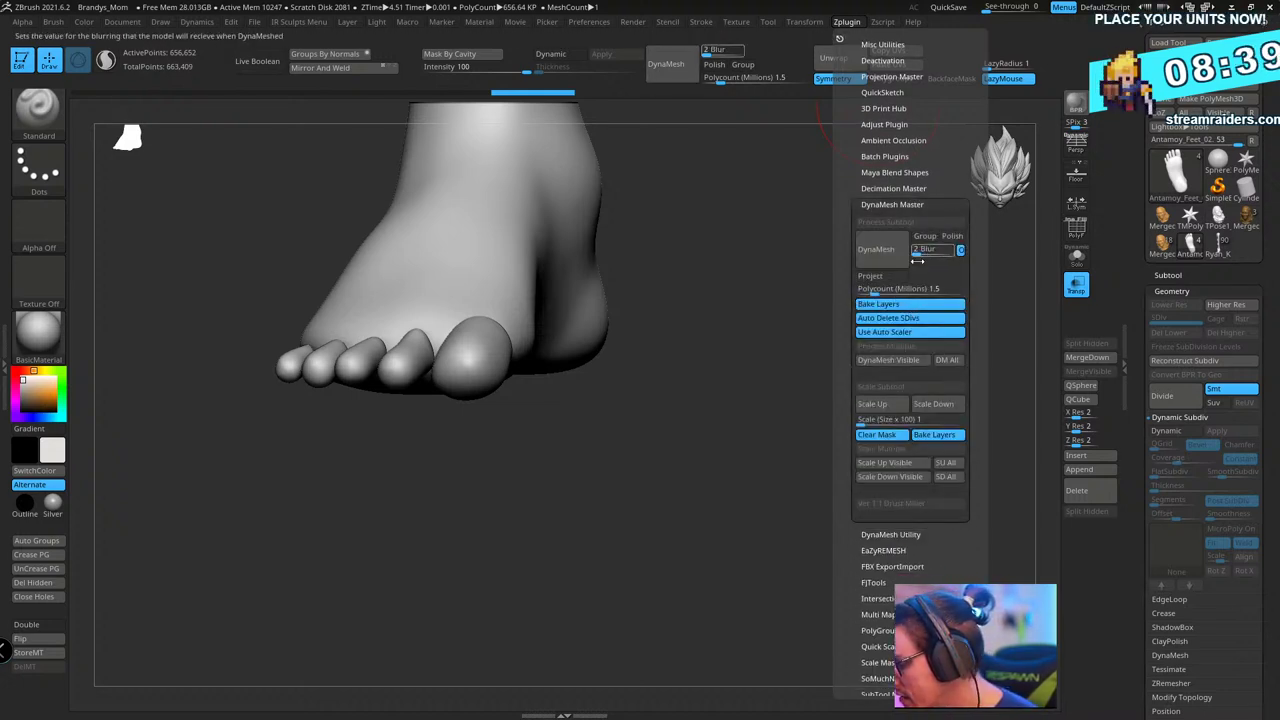
pyautogui.click(929, 250)
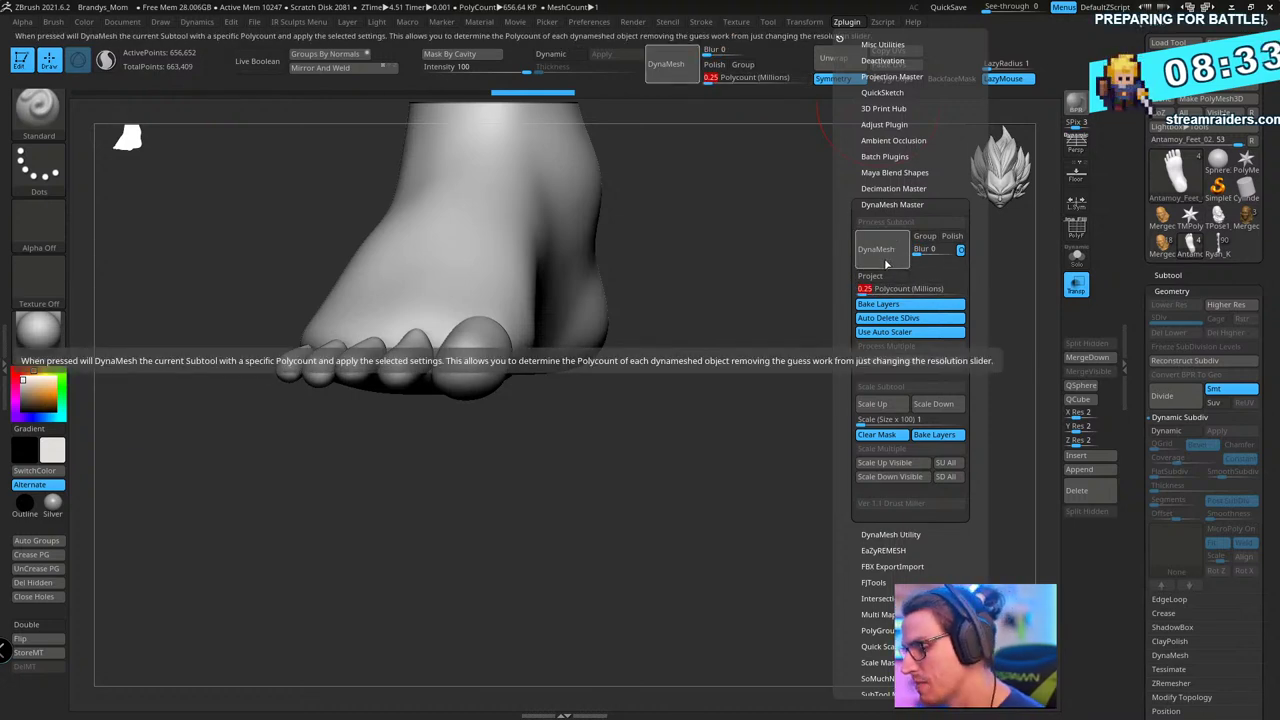
pyautogui.click(885, 255)
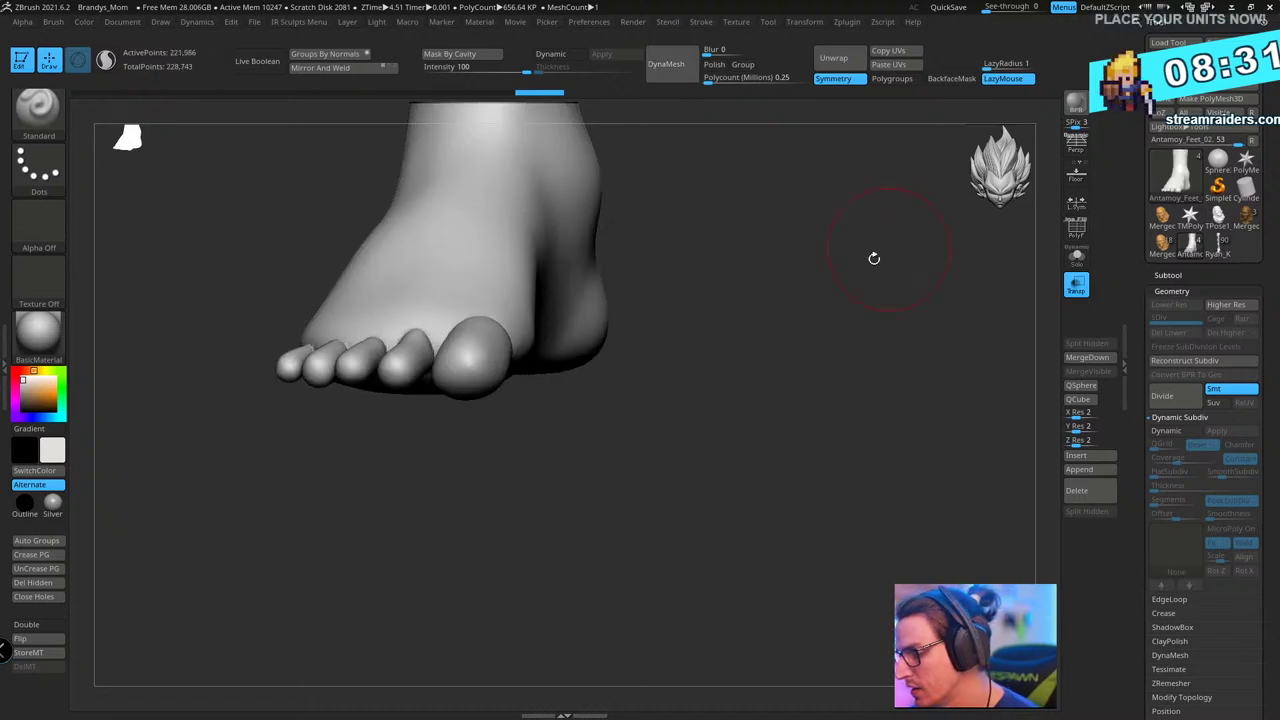
# - Smooth the jagged seams where the toes meet the top of the foot
pyautogui.moveTo(874, 258); pyautogui.dragTo(491, 325)
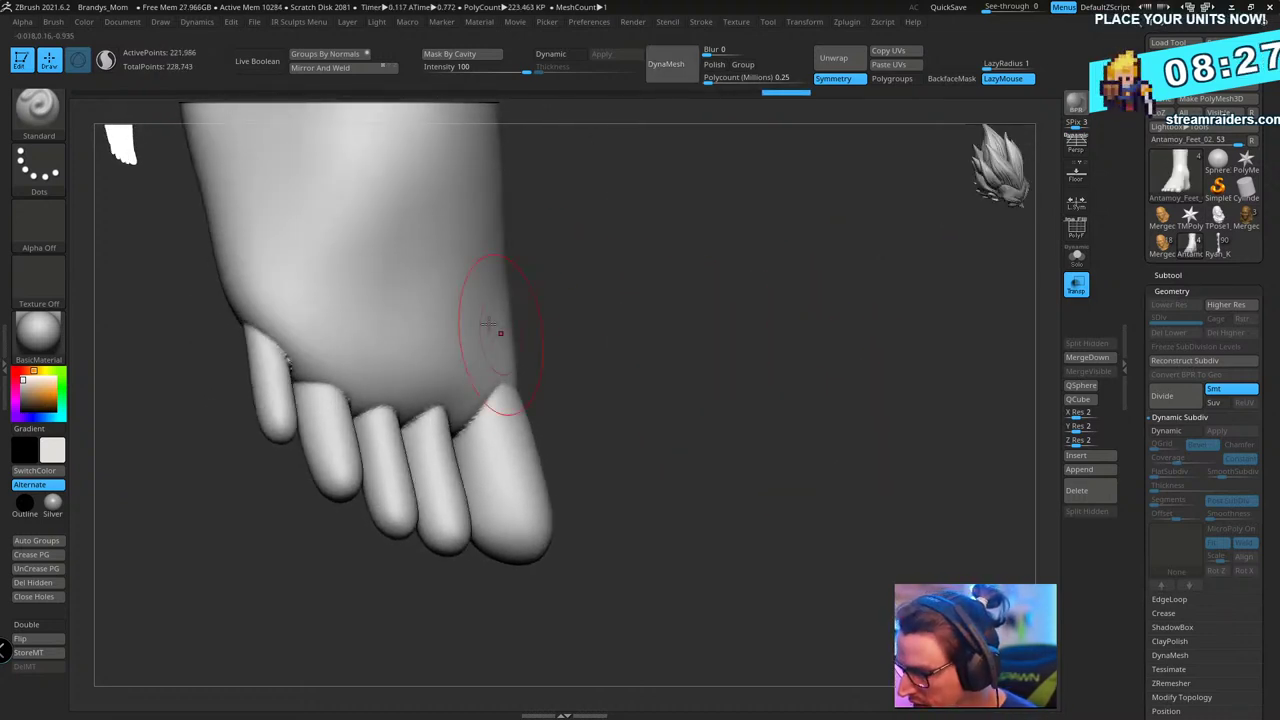
pyautogui.keyDown('shift'); pyautogui.moveTo(268, 328); pyautogui.dragTo(296, 364); pyautogui.keyUp('shift')
pyautogui.moveTo(436, 242); pyautogui.dragTo(397, 385, button='right')
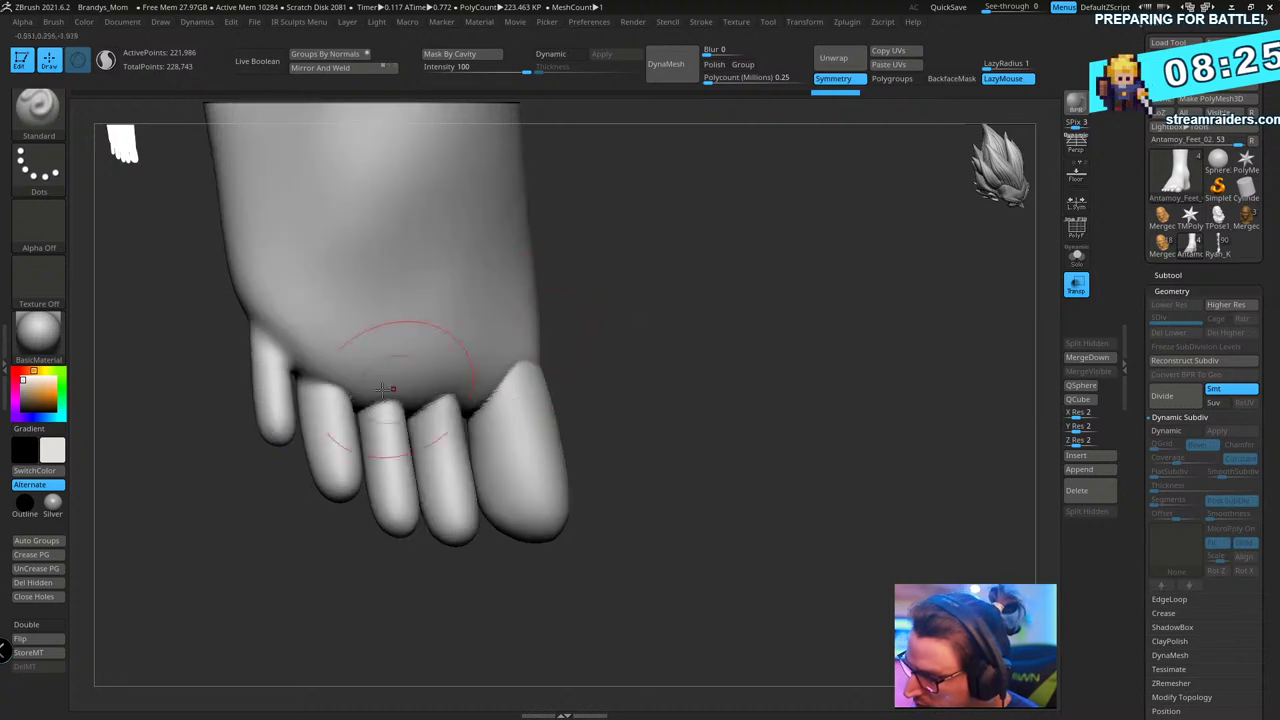
pyautogui.keyDown('shift'); pyautogui.moveTo(300, 350); pyautogui.dragTo(438, 366); pyautogui.keyUp('shift')
pyautogui.moveTo(668, 297); pyautogui.dragTo(765, 277)
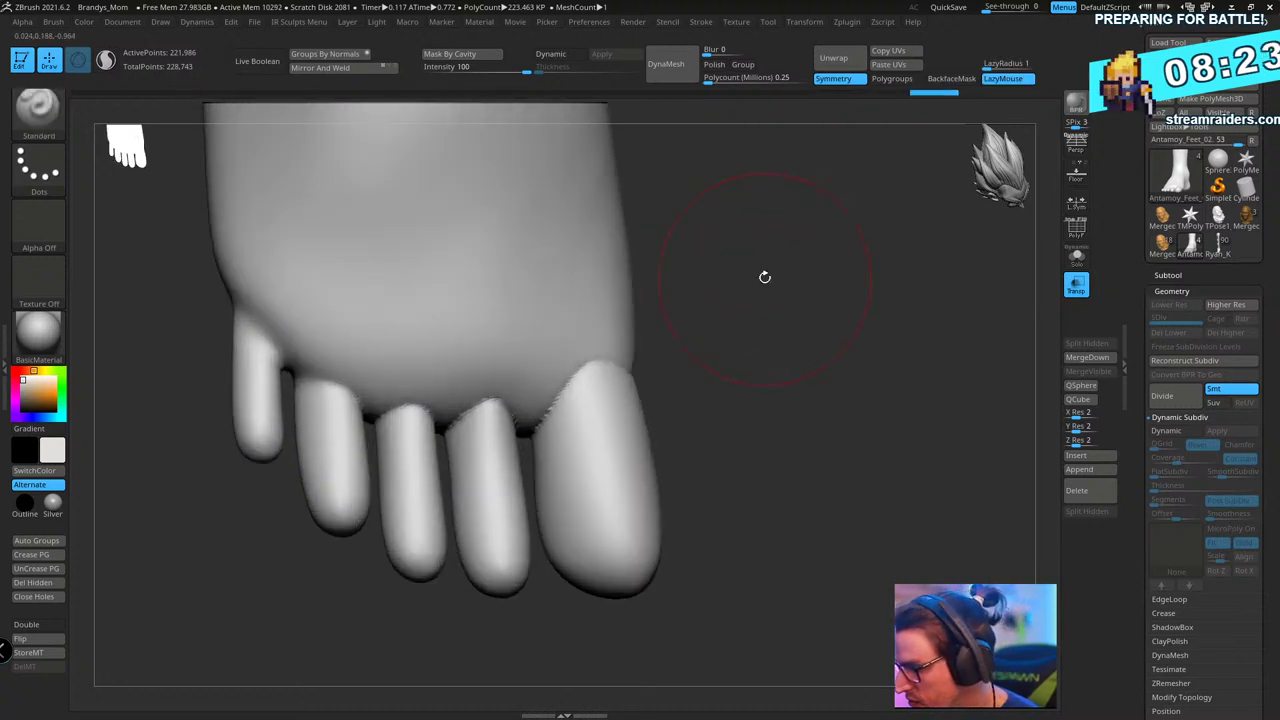
pyautogui.moveTo(409, 420)
pyautogui.keyDown('shift'); pyautogui.mouseDown()
pyautogui.moveTo(340, 382)
pyautogui.moveTo(553, 405)
pyautogui.moveTo(655, 348)
pyautogui.mouseUp(); pyautogui.keyUp('shift')
pyautogui.moveTo(660, 346); pyautogui.dragTo(597, 357, button='right')
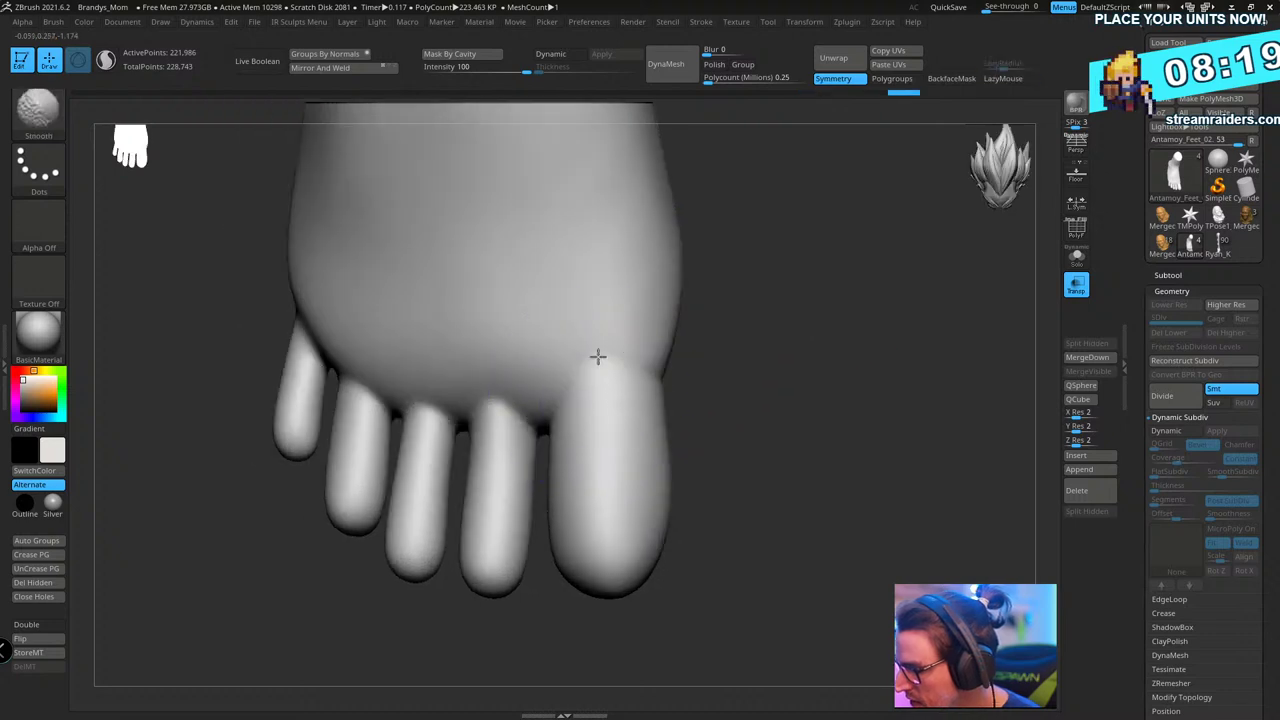
pyautogui.keyDown('shift'); pyautogui.moveTo(597, 357); pyautogui.dragTo(608, 318); pyautogui.keyUp('shift')
pyautogui.moveTo(790, 330)
pyautogui.keyDown('alt'); pyautogui.mouseDown()
pyautogui.moveTo(811, 286)
pyautogui.moveTo(826, 401)
pyautogui.moveTo(823, 357)
pyautogui.moveTo(917, 369)
pyautogui.moveTo(654, 223)
pyautogui.mouseUp(); pyautogui.keyUp('alt')
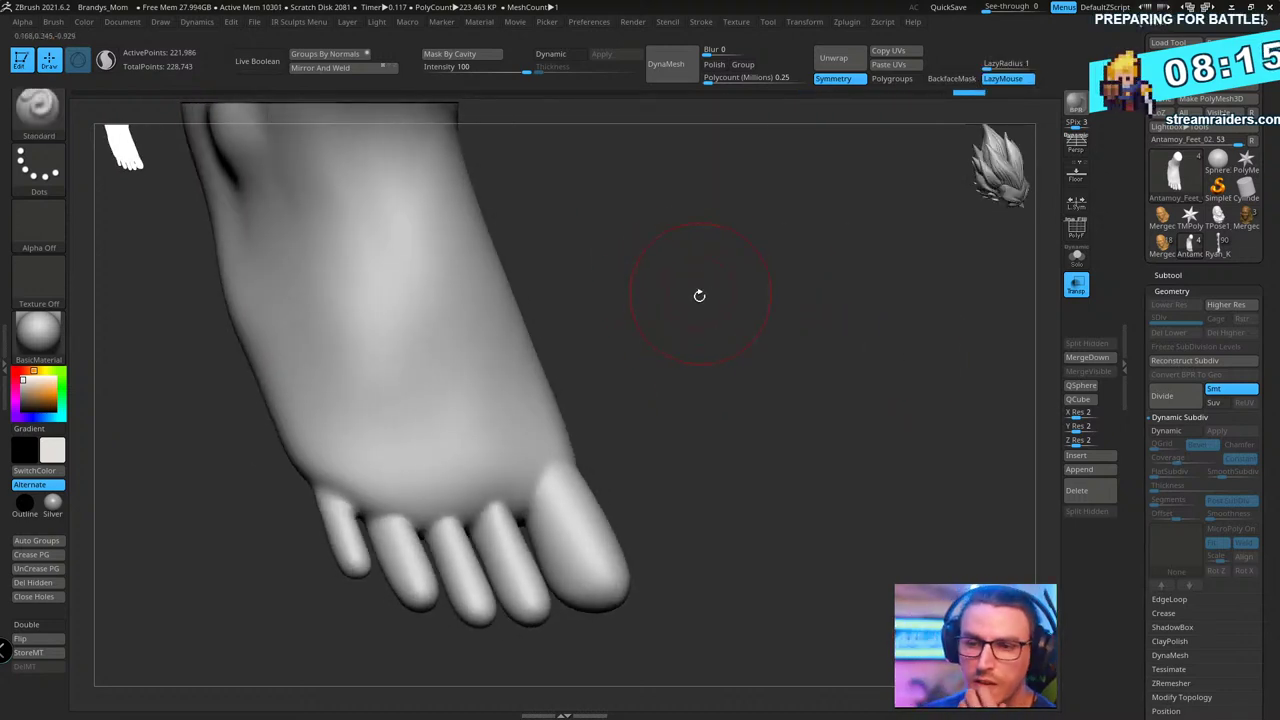
pyautogui.press('b')
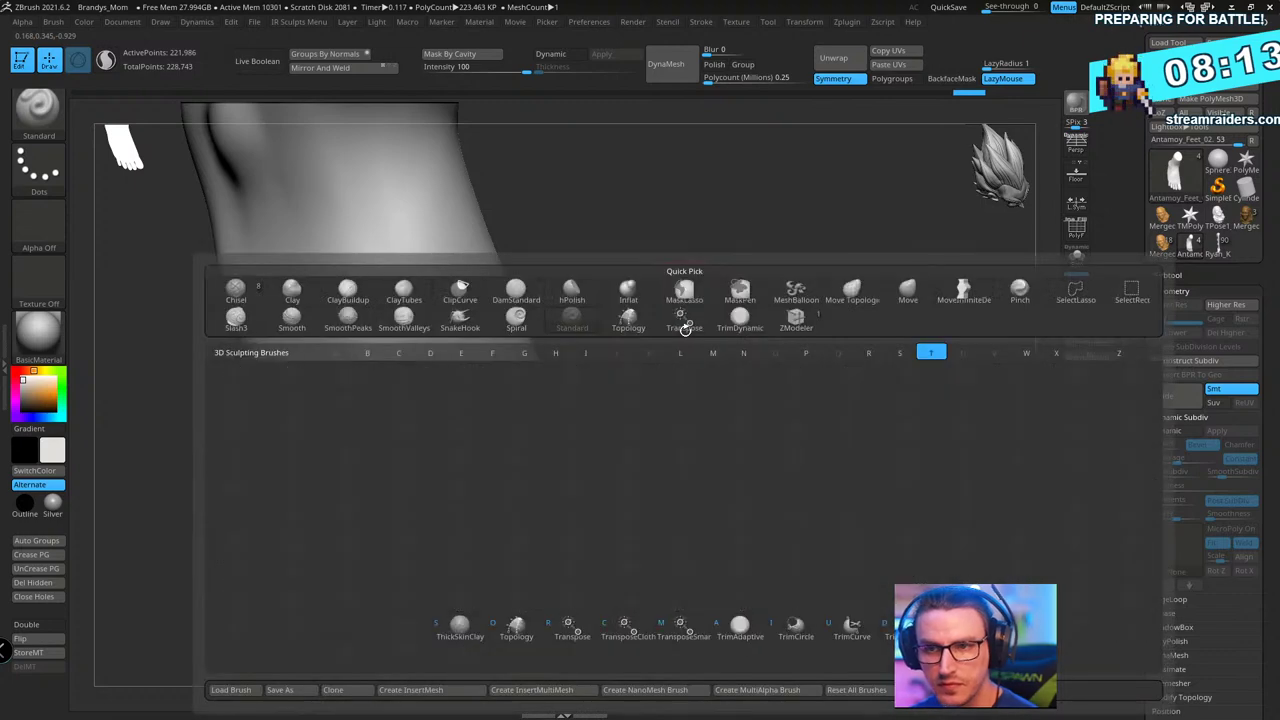
pyautogui.press('t')
pyautogui.press('d')
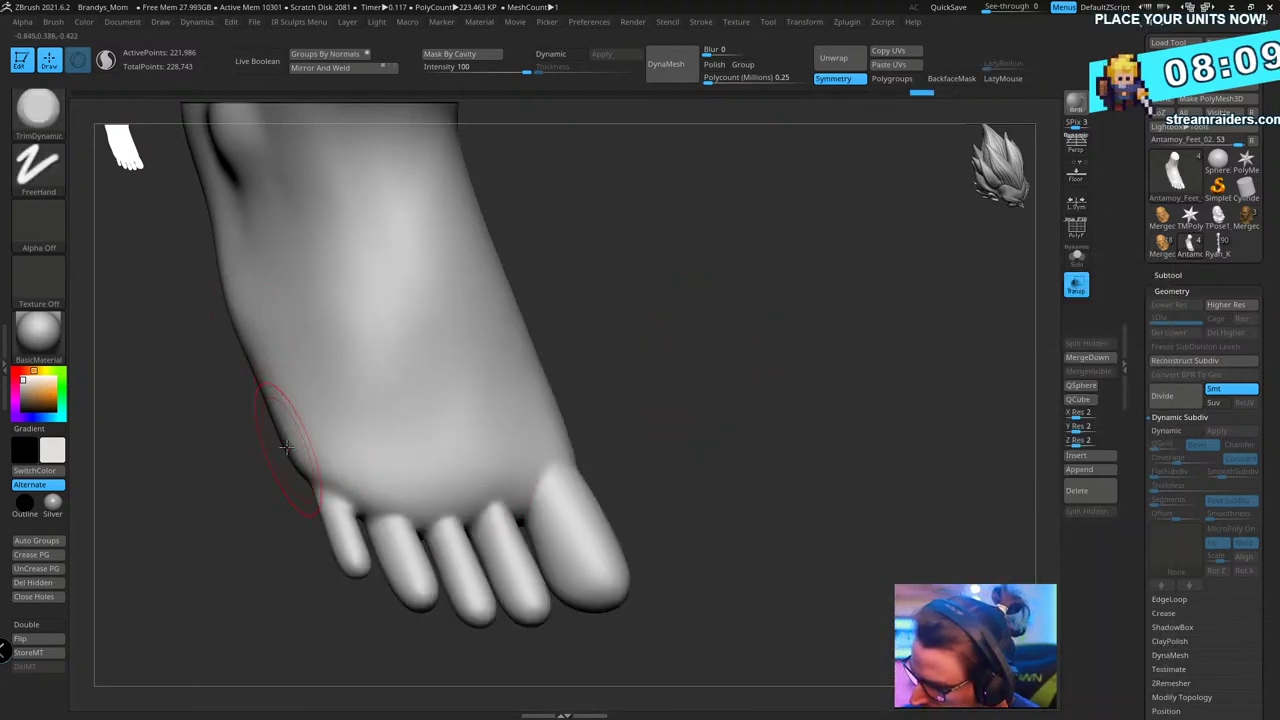
pyautogui.moveTo(668, 262); pyautogui.dragTo(740, 272)
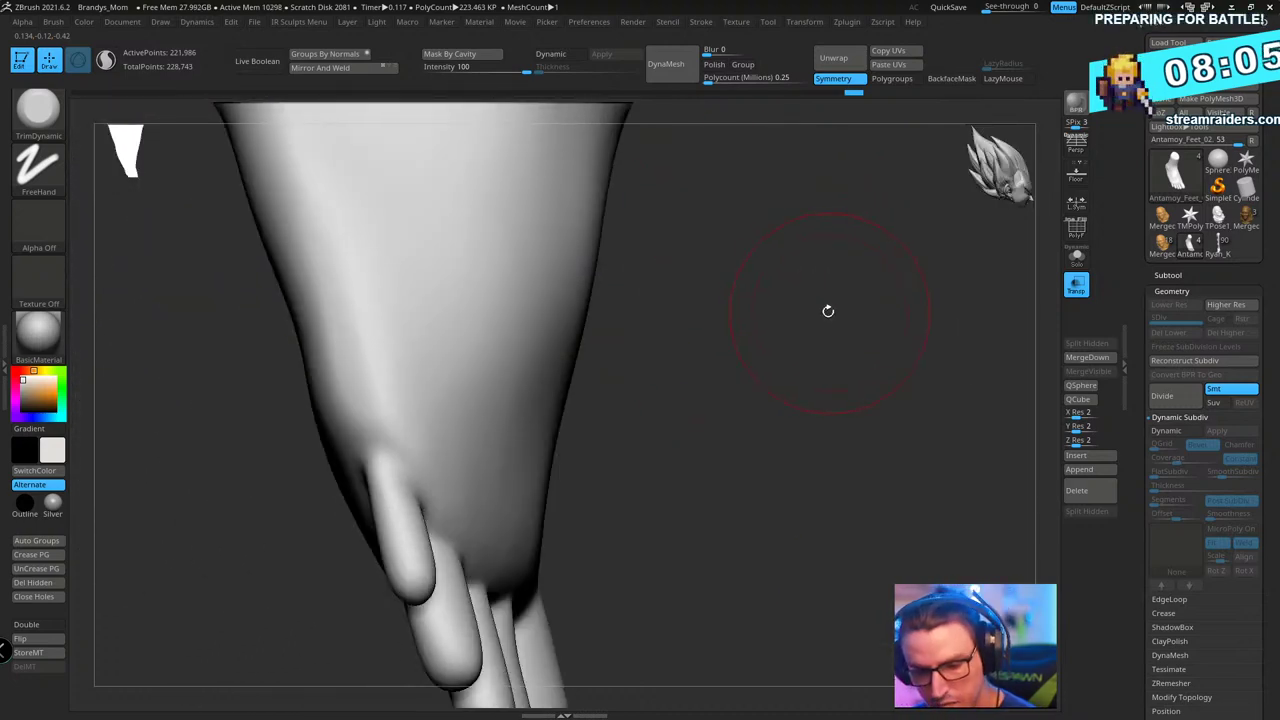
# - Build up the base of the little toe with the ClayBuildup brush and BackfaceMask on, smoothing the added volume
pyautogui.press('b')
pyautogui.press('c')
pyautogui.press('b')
pyautogui.moveTo(834, 303)
pyautogui.mouseDown()
pyautogui.moveTo(880, 288)
pyautogui.moveTo(771, 277)
pyautogui.moveTo(383, 477)
pyautogui.mouseUp()
pyautogui.click(951, 78)
pyautogui.press('s')
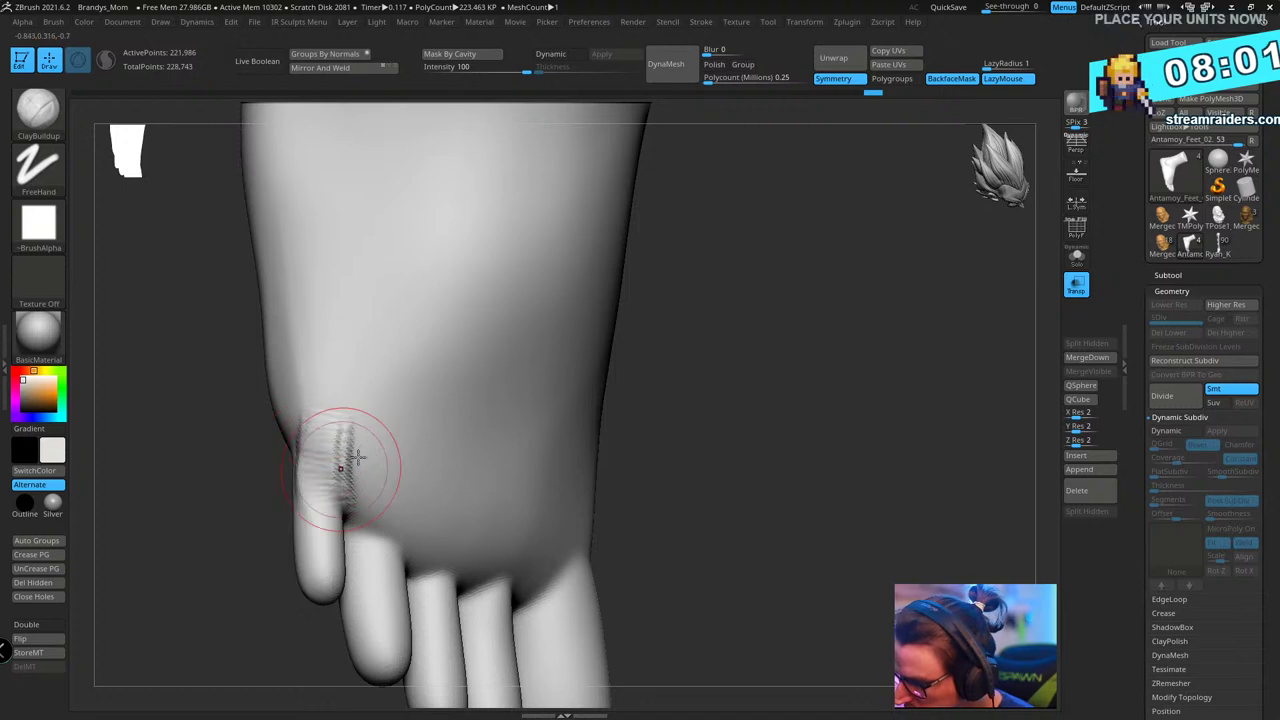
pyautogui.moveTo(797, 352)
pyautogui.mouseDown()
pyautogui.moveTo(330, 428)
pyautogui.moveTo(322, 514)
pyautogui.mouseUp()
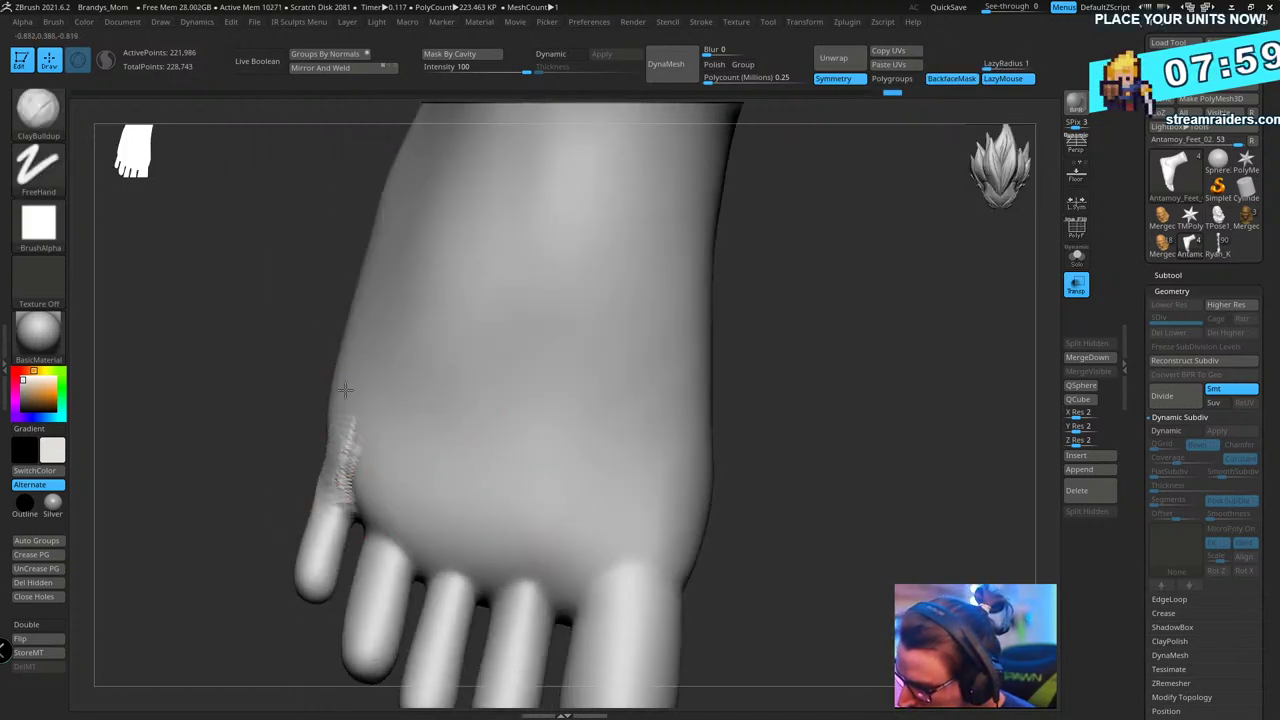
pyautogui.moveTo(793, 341); pyautogui.dragTo(739, 356)
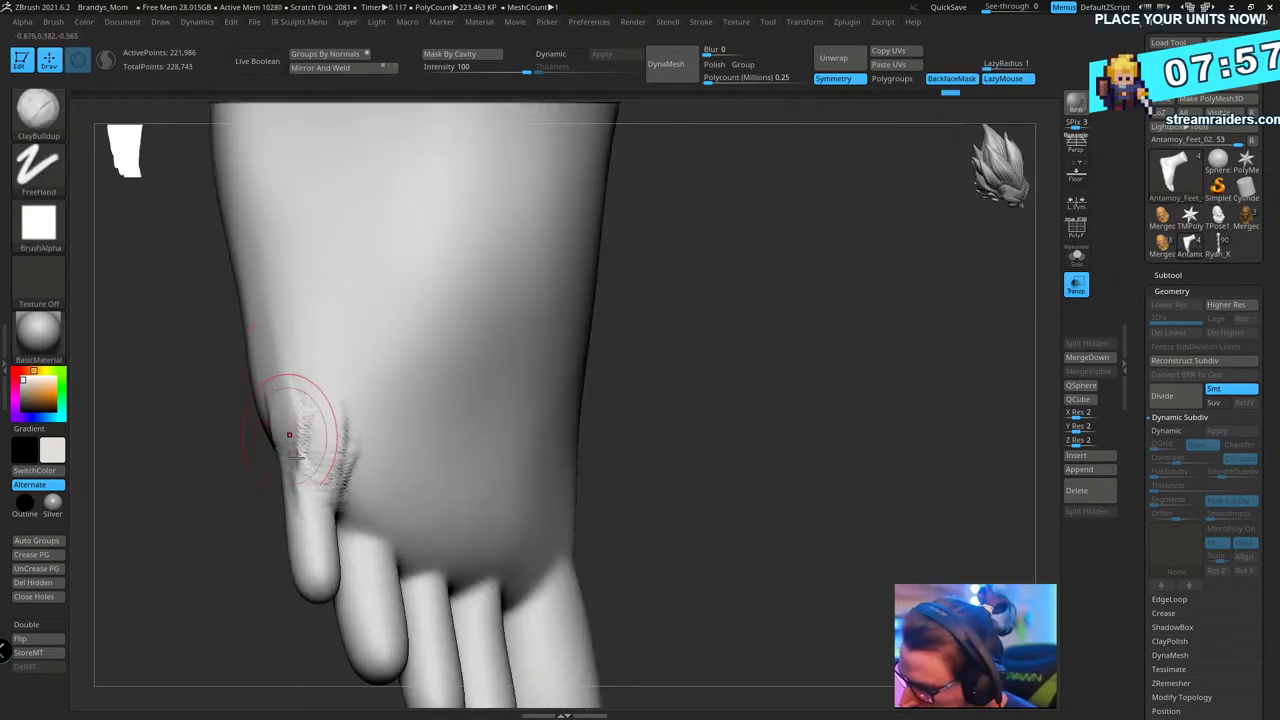
pyautogui.keyDown('shift'); pyautogui.moveTo(283, 426); pyautogui.dragTo(309, 403); pyautogui.keyUp('shift')
pyautogui.moveTo(640, 314)
pyautogui.mouseDown()
pyautogui.moveTo(848, 344)
pyautogui.moveTo(806, 340)
pyautogui.moveTo(623, 383)
pyautogui.moveTo(385, 465)
pyautogui.moveTo(555, 367)
pyautogui.mouseUp()
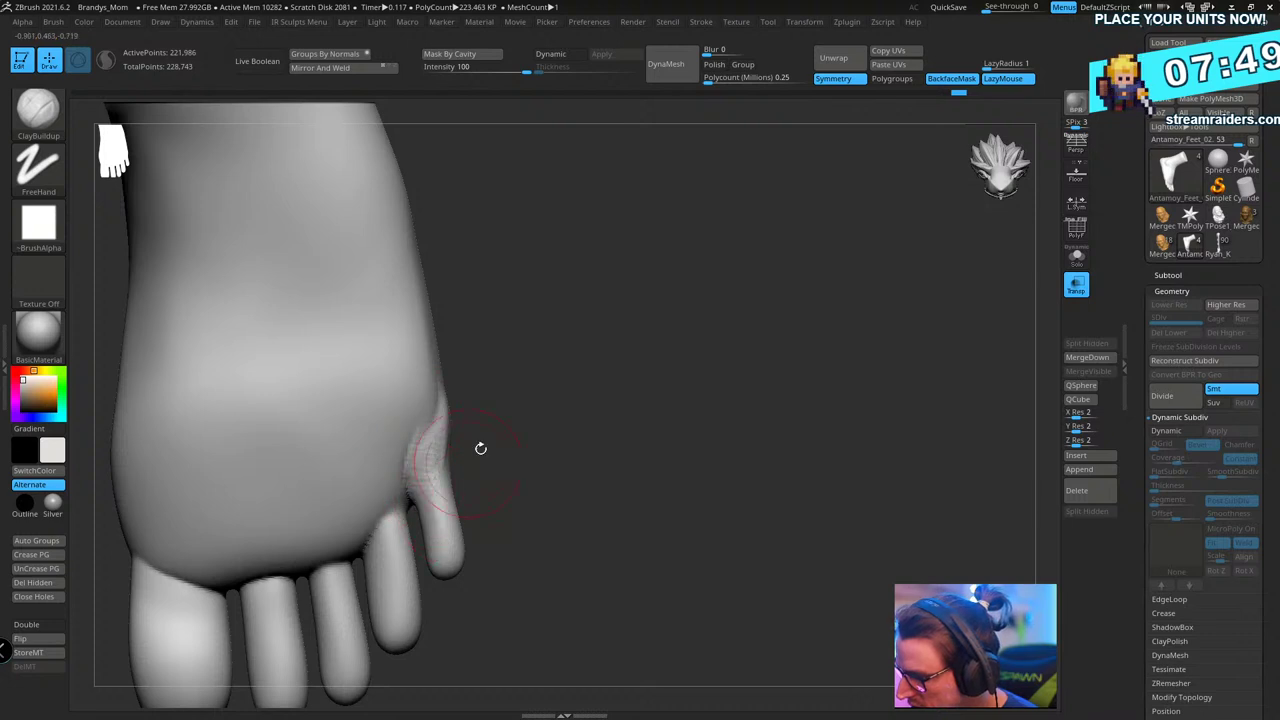
# - Smooth the little toe's base and the toe junctions along the underside of the forefoot
pyautogui.press('ctrl')
pyautogui.keyDown('shift'); pyautogui.moveTo(440, 430); pyautogui.dragTo(420, 480); pyautogui.keyUp('shift')
pyautogui.moveTo(560, 410)
pyautogui.mouseDown()
pyautogui.moveTo(597, 323)
pyautogui.moveTo(463, 440)
pyautogui.mouseUp()
pyautogui.keyDown('shift'); pyautogui.moveTo(405, 470); pyautogui.dragTo(379, 509); pyautogui.keyUp('shift')
pyautogui.moveTo(499, 412); pyautogui.dragTo(520, 405)
pyautogui.keyDown('shift'); pyautogui.moveTo(440, 465); pyautogui.dragTo(400, 505); pyautogui.keyUp('shift')
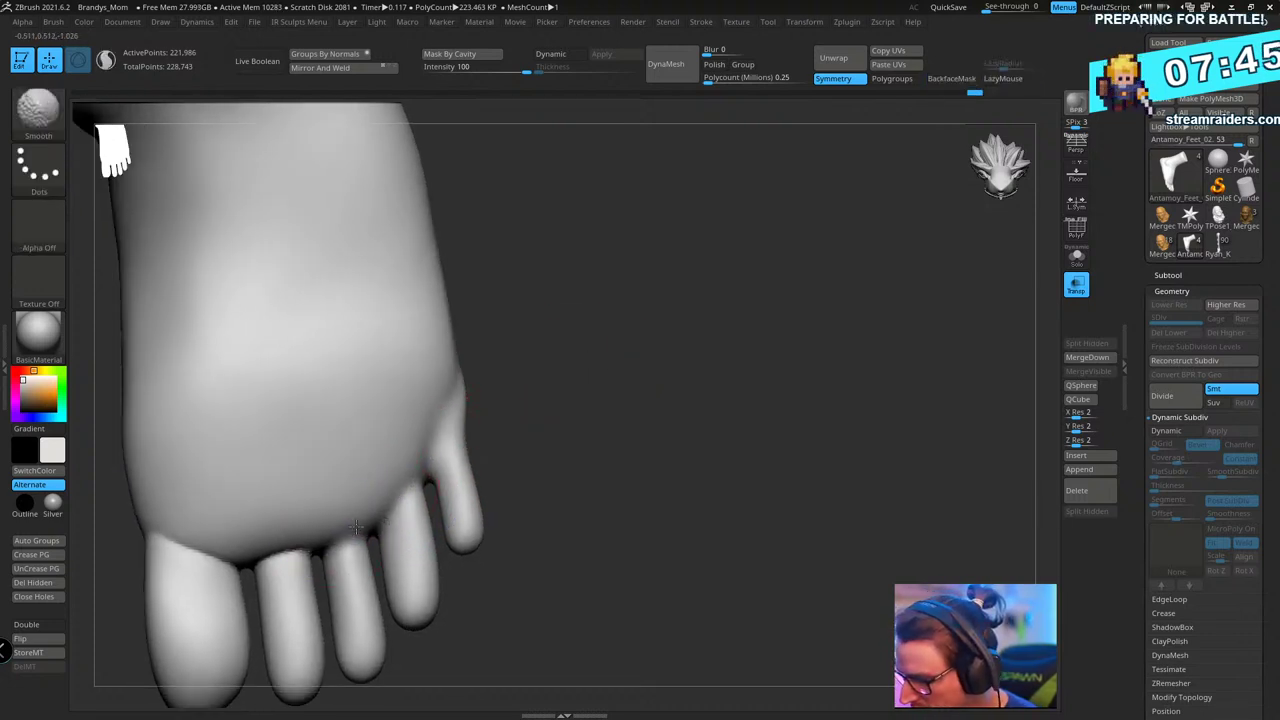
pyautogui.keyDown('alt'); pyautogui.moveTo(520, 420); pyautogui.dragTo(605, 409); pyautogui.keyUp('alt')
pyautogui.keyDown('shift'); pyautogui.moveTo(469, 466); pyautogui.dragTo(440, 510); pyautogui.keyUp('shift')
pyautogui.moveTo(622, 328); pyautogui.dragTo(655, 312)
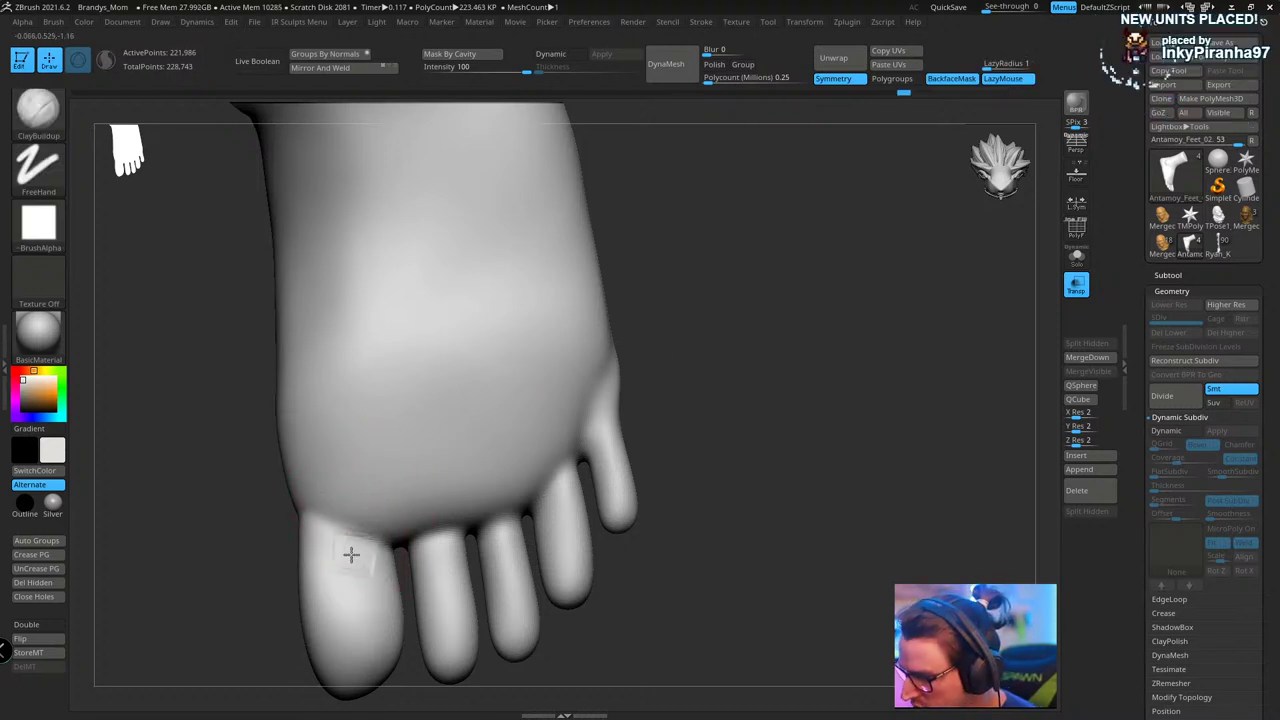
# - Build up the crease at the big toe's base and the second and third toe pads on the underside with ClayBuildup
pyautogui.moveTo(330, 535)
pyautogui.mouseDown()
pyautogui.moveTo(374, 546)
pyautogui.moveTo(350, 531)
pyautogui.mouseUp()
pyautogui.moveTo(718, 356)
pyautogui.mouseDown()
pyautogui.moveTo(758, 360)
pyautogui.moveTo(615, 375)
pyautogui.mouseUp()
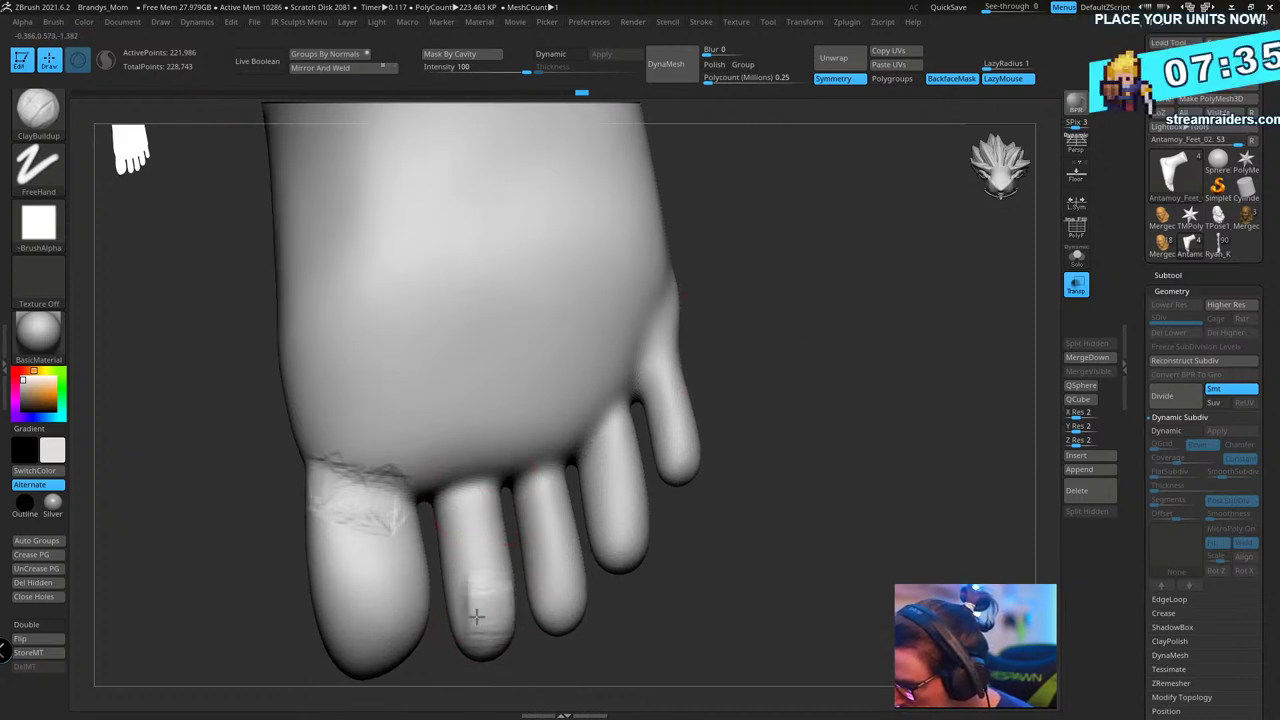
pyautogui.moveTo(477, 616); pyautogui.dragTo(491, 603)
pyautogui.moveTo(797, 472)
pyautogui.mouseDown()
pyautogui.moveTo(874, 426)
pyautogui.moveTo(803, 477)
pyautogui.mouseUp()
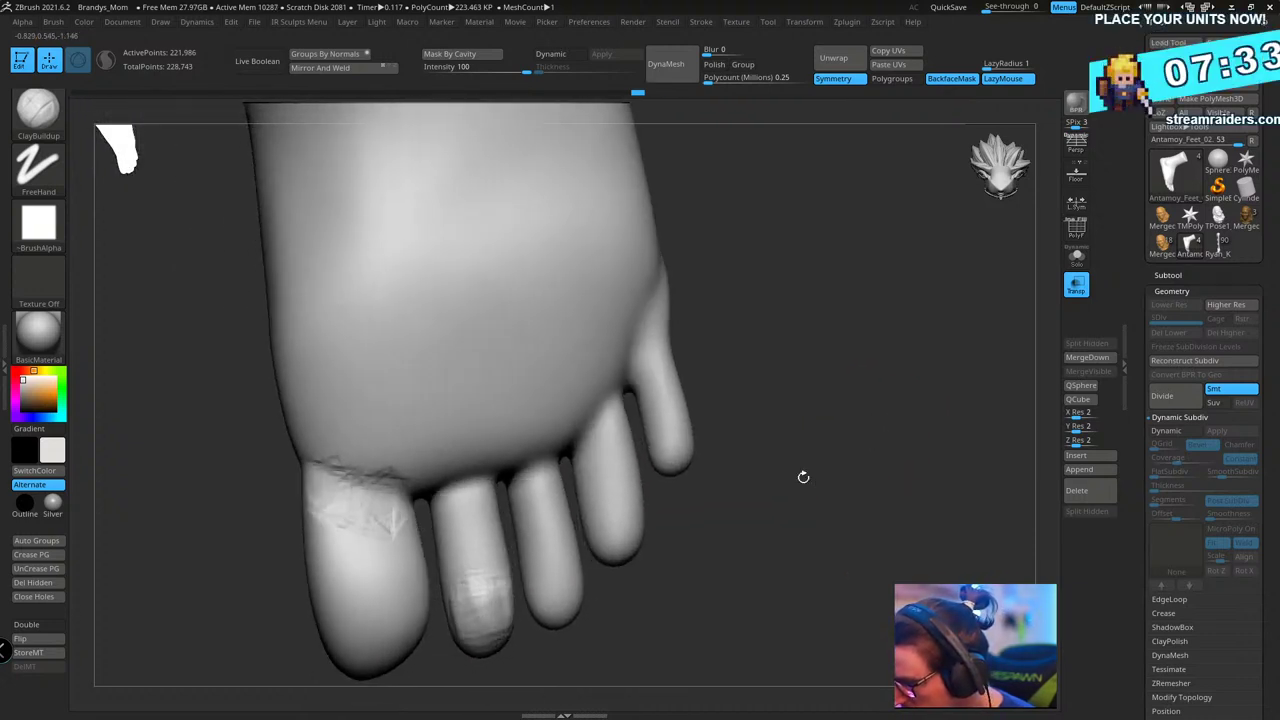
pyautogui.moveTo(786, 526); pyautogui.dragTo(626, 573)
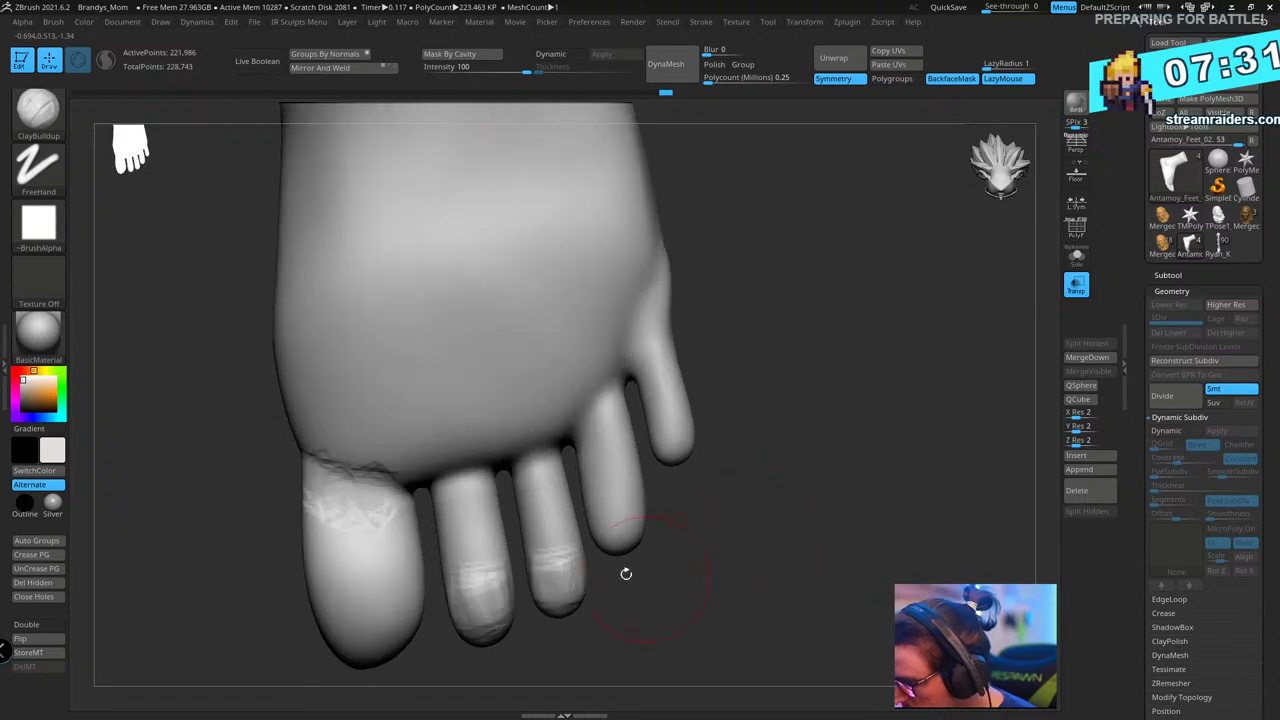
# - Build up the fourth and little toe pads and add volume along the little toe's outer side
pyautogui.moveTo(697, 540); pyautogui.dragTo(778, 512)
pyautogui.moveTo(585, 487); pyautogui.dragTo(607, 516)
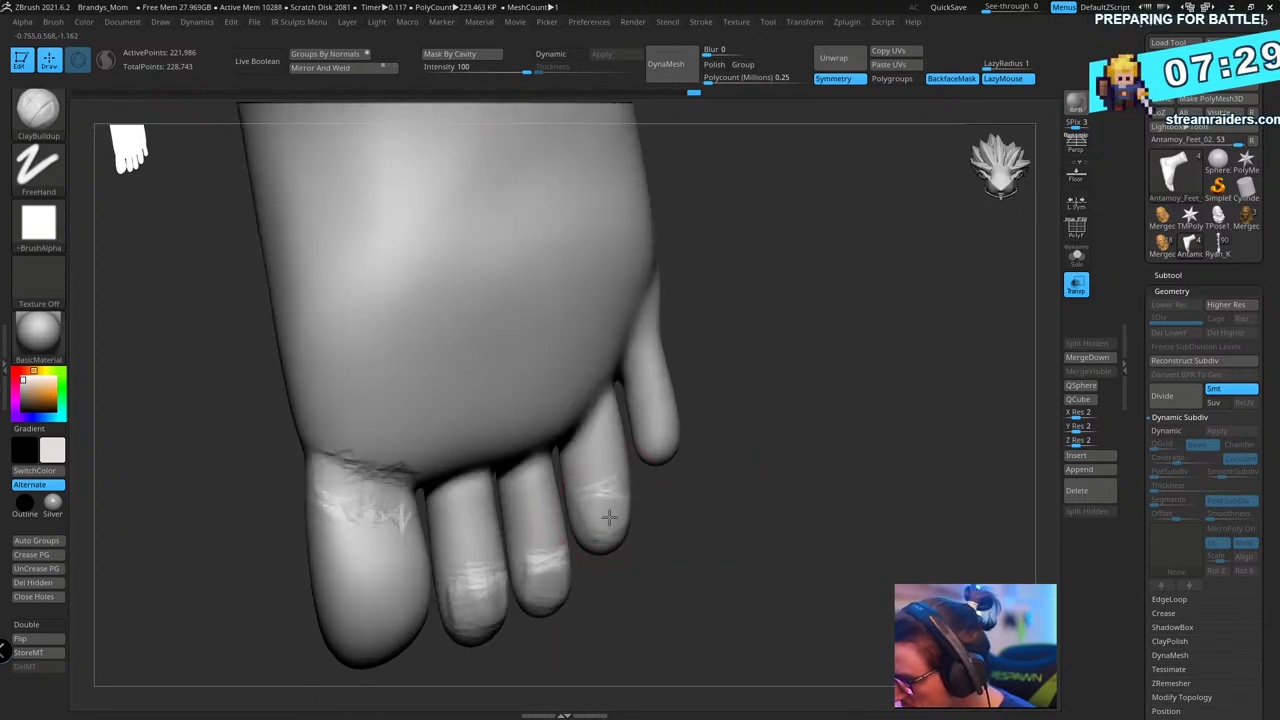
pyautogui.moveTo(724, 522); pyautogui.dragTo(614, 402)
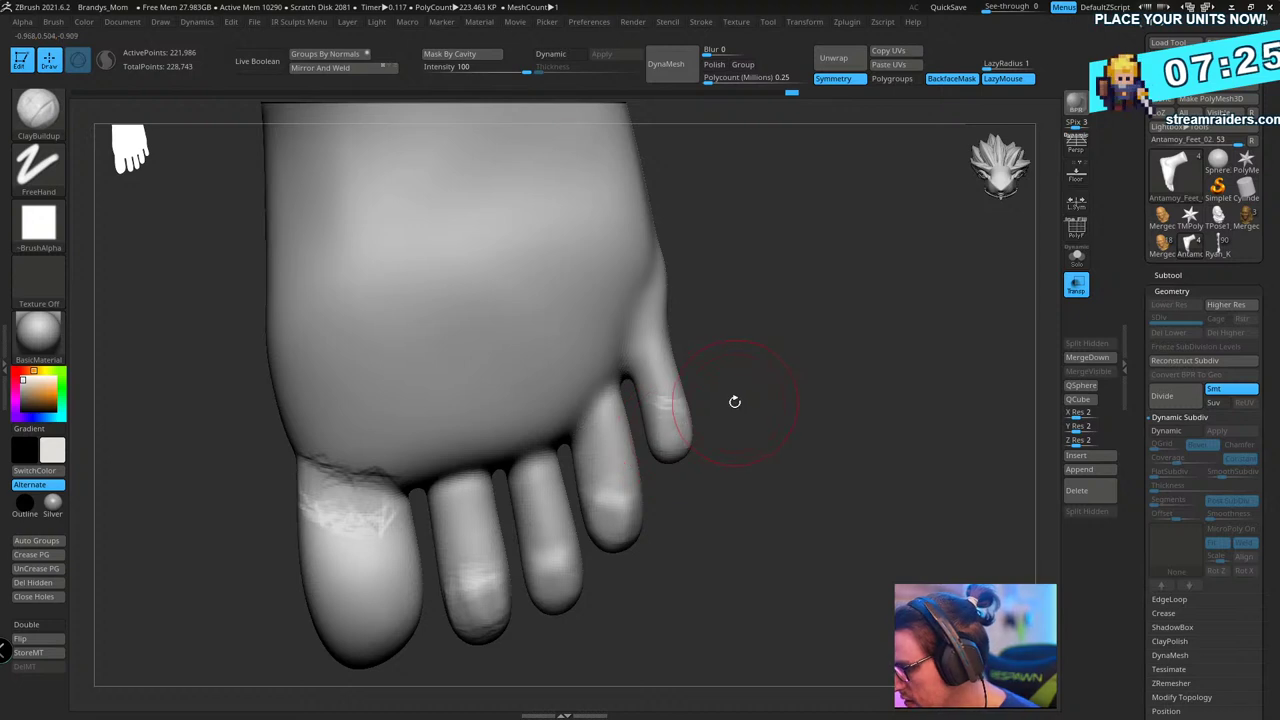
pyautogui.moveTo(737, 391); pyautogui.dragTo(674, 349)
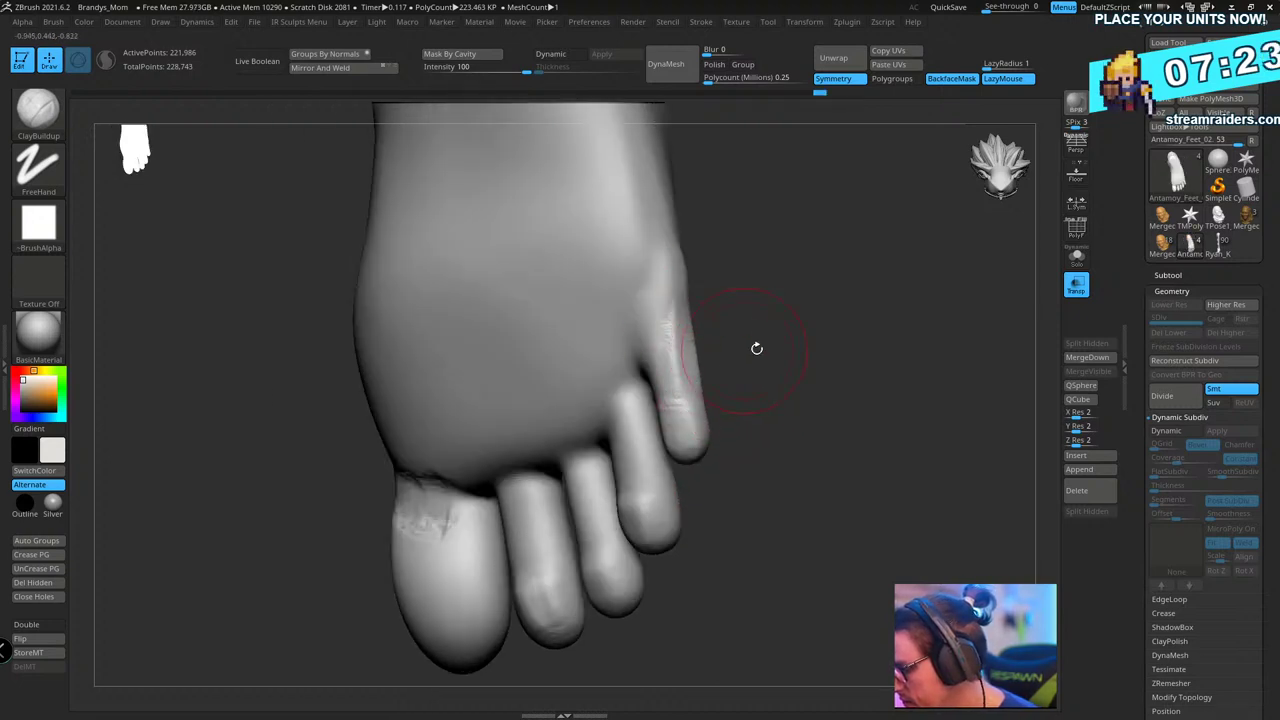
pyautogui.moveTo(757, 349); pyautogui.dragTo(700, 325)
pyautogui.moveTo(676, 296); pyautogui.dragTo(504, 488, button='right')
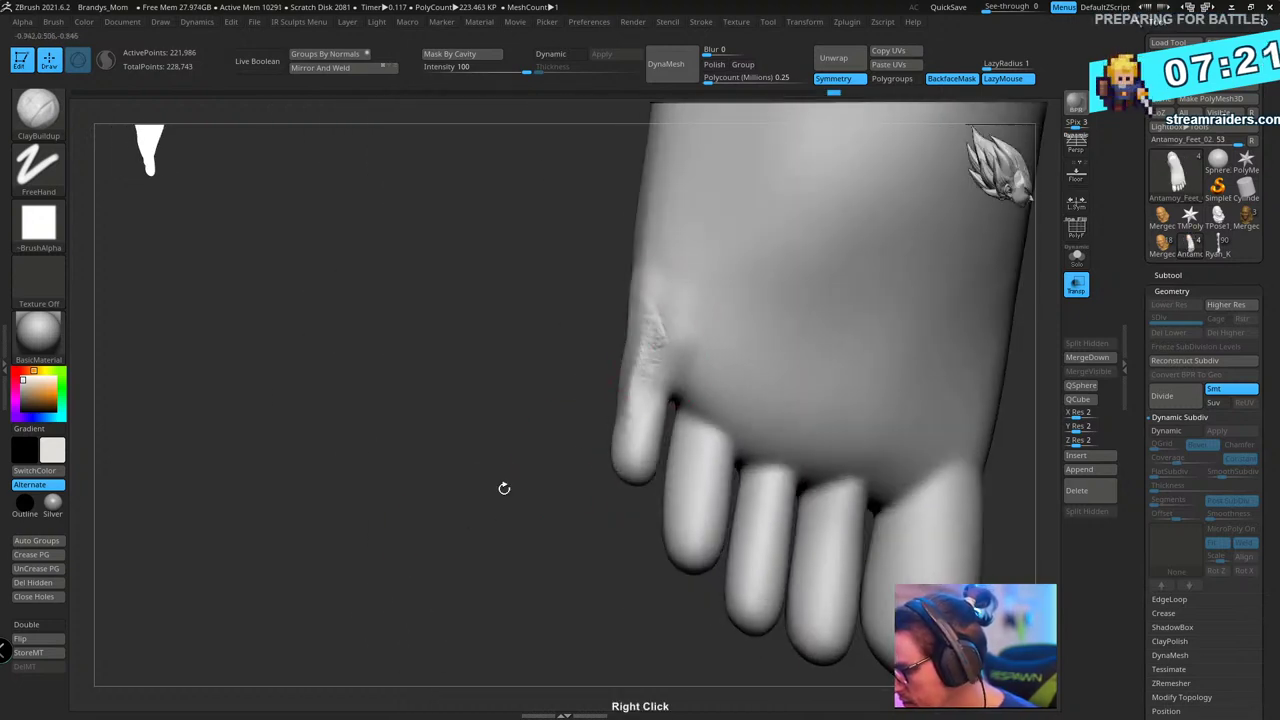
# - Sculpt a hollow at the front of the ankle with a raised tendon form below it, smoothing the strokes
pyautogui.moveTo(583, 491); pyautogui.dragTo(767, 378, button='right')
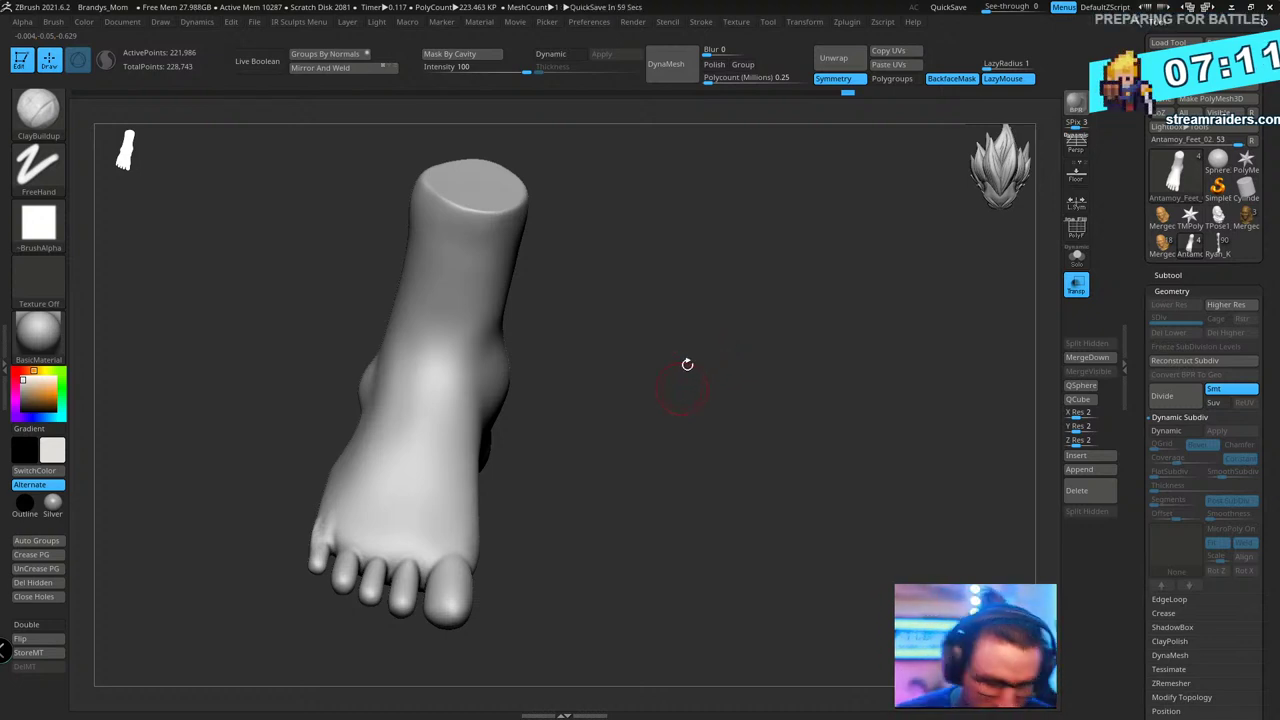
pyautogui.moveTo(663, 303); pyautogui.dragTo(651, 346, button='right')
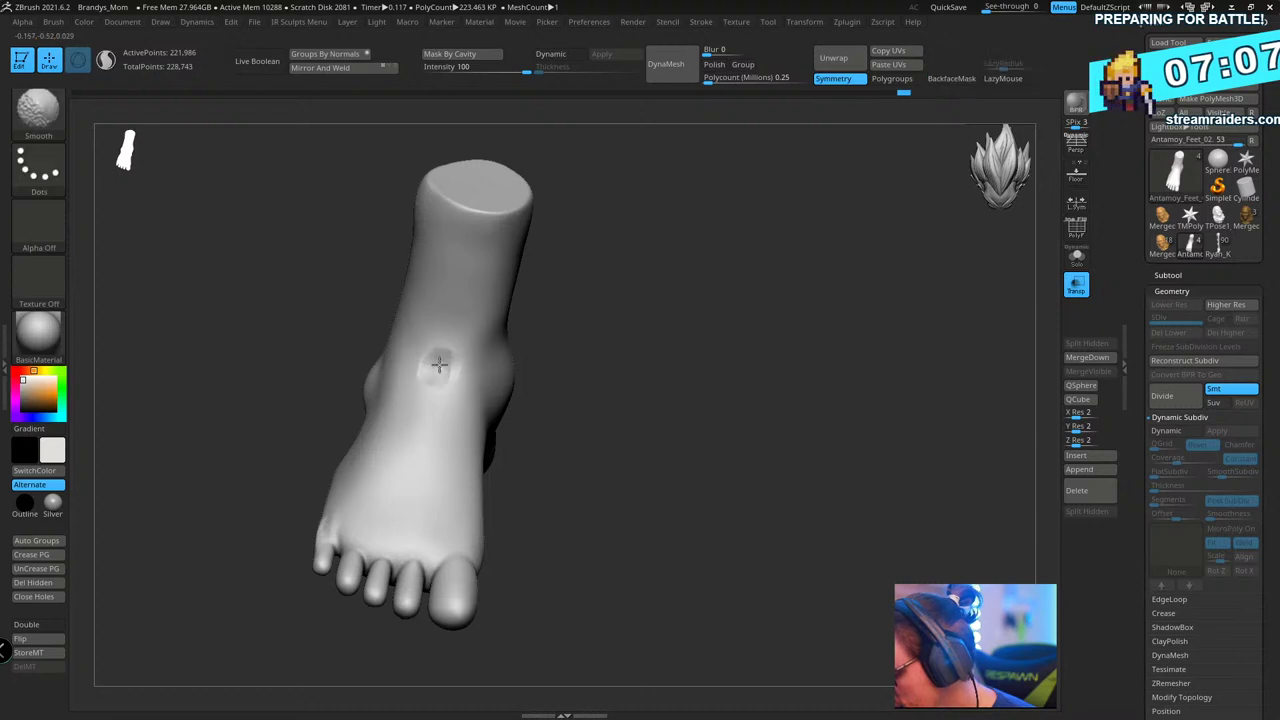
pyautogui.moveTo(449, 277)
pyautogui.mouseDown(button='right')
pyautogui.moveTo(760, 280)
pyautogui.moveTo(794, 320)
pyautogui.moveTo(777, 380)
pyautogui.mouseUp(button='right')
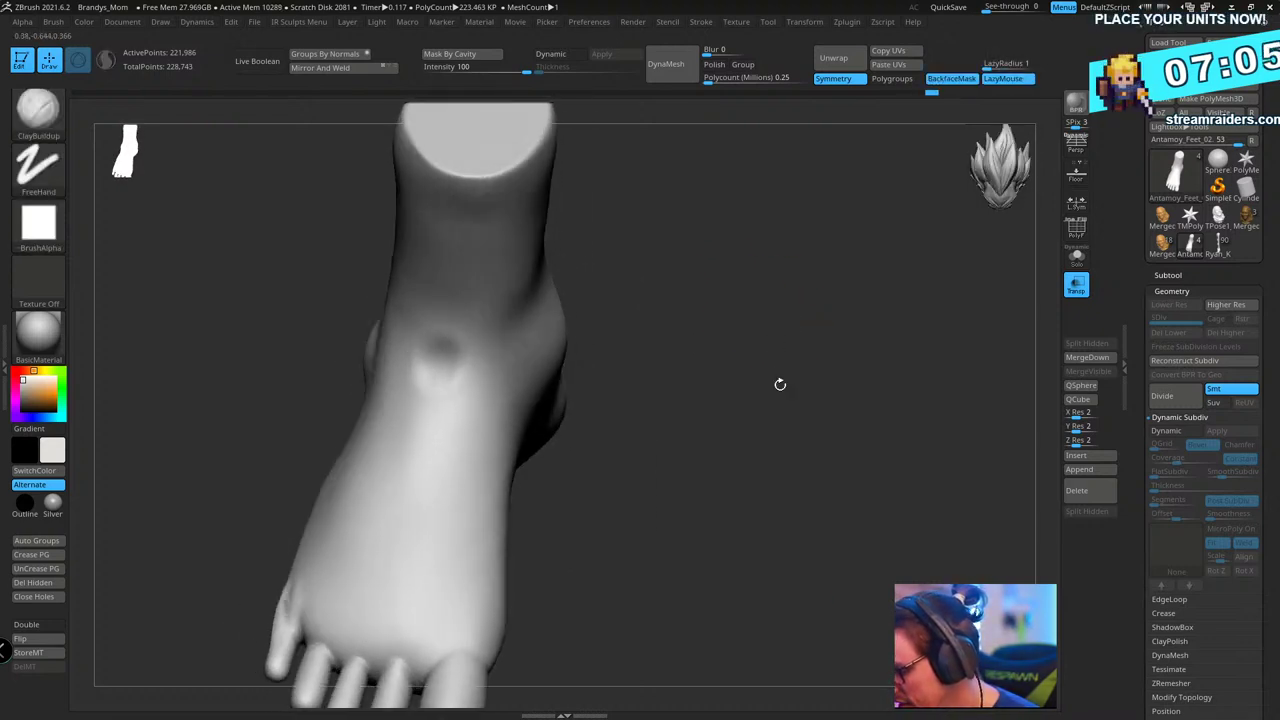
pyautogui.moveTo(421, 425)
pyautogui.mouseDown()
pyautogui.moveTo(438, 392)
pyautogui.moveTo(435, 402)
pyautogui.mouseUp()
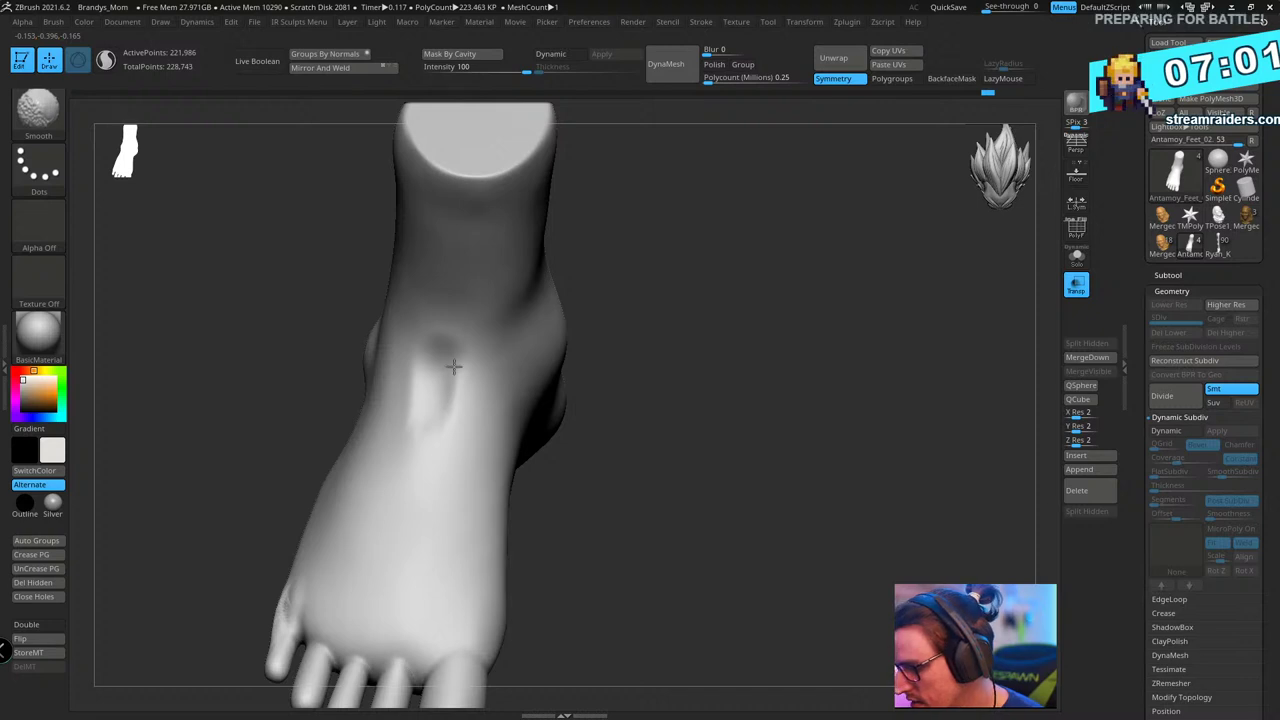
pyautogui.moveTo(453, 367)
pyautogui.mouseDown(button='right')
pyautogui.moveTo(680, 280)
pyautogui.moveTo(888, 331)
pyautogui.mouseUp(button='right')
pyautogui.keyDown('ctrl'); pyautogui.click(51, 112); pyautogui.keyUp('ctrl')
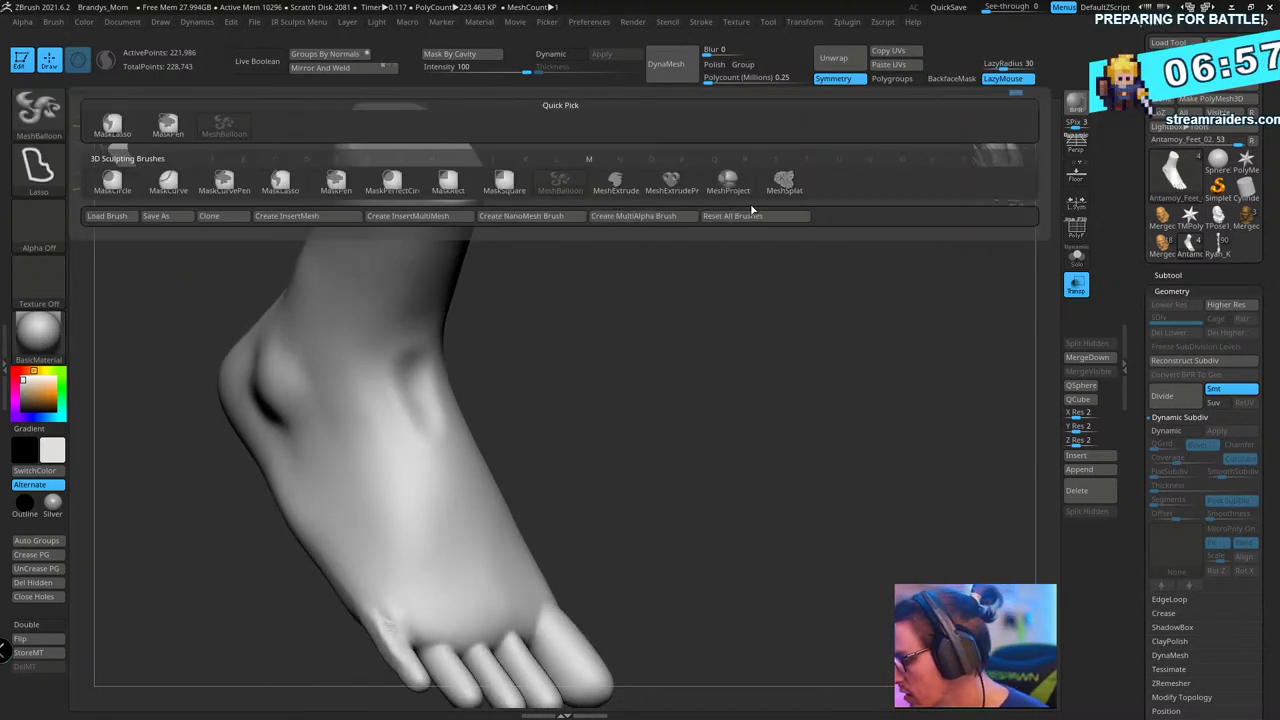
pyautogui.moveTo(731, 300)
pyautogui.keyDown('shift'); pyautogui.mouseDown(button='right')
pyautogui.moveTo(766, 286)
pyautogui.moveTo(797, 377)
pyautogui.moveTo(646, 340)
pyautogui.moveTo(695, 305)
pyautogui.moveTo(709, 320)
pyautogui.moveTo(714, 306)
pyautogui.moveTo(585, 257)
pyautogui.mouseUp(button='right'); pyautogui.keyUp('shift')
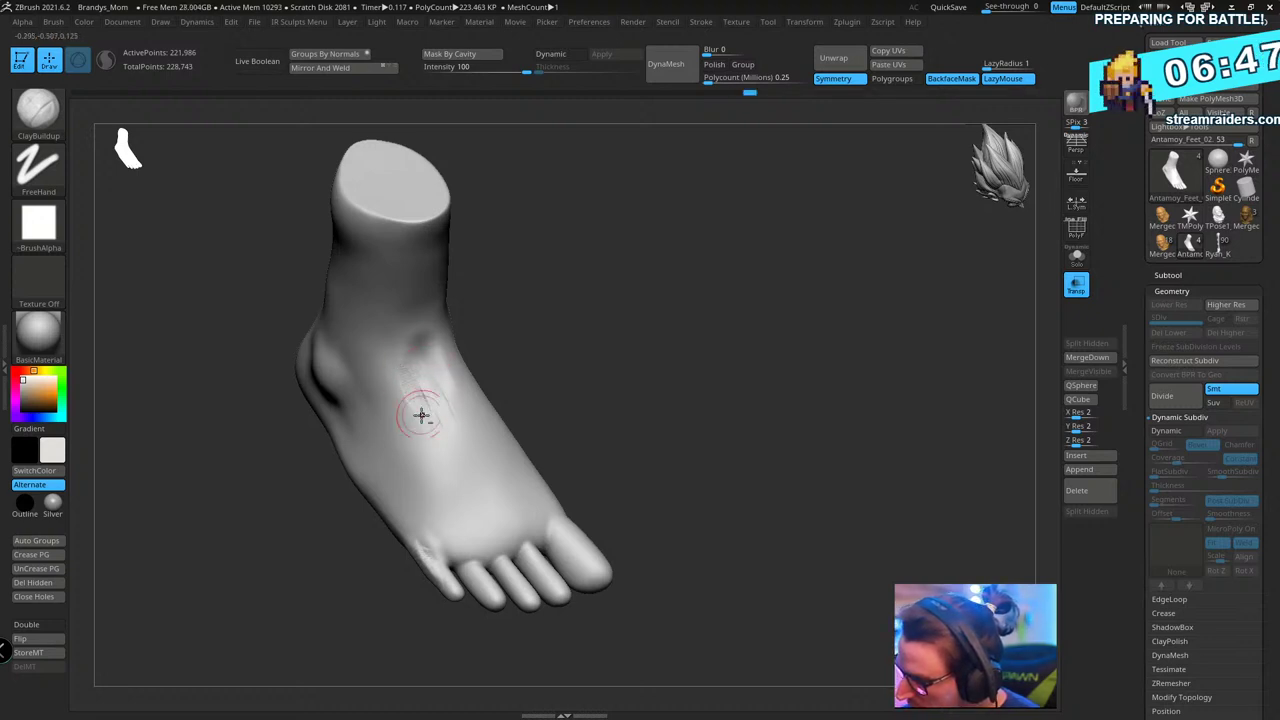
# - Add ClayBuildup strokes across the instep below the ankle, using a Draw Size of about 140 and Focal Shift -52
pyautogui.moveTo(421, 415); pyautogui.dragTo(438, 426)
pyautogui.moveTo(402, 380); pyautogui.dragTo(409, 424)
pyautogui.moveTo(382, 378); pyautogui.dragTo(391, 408)
pyautogui.press('s')
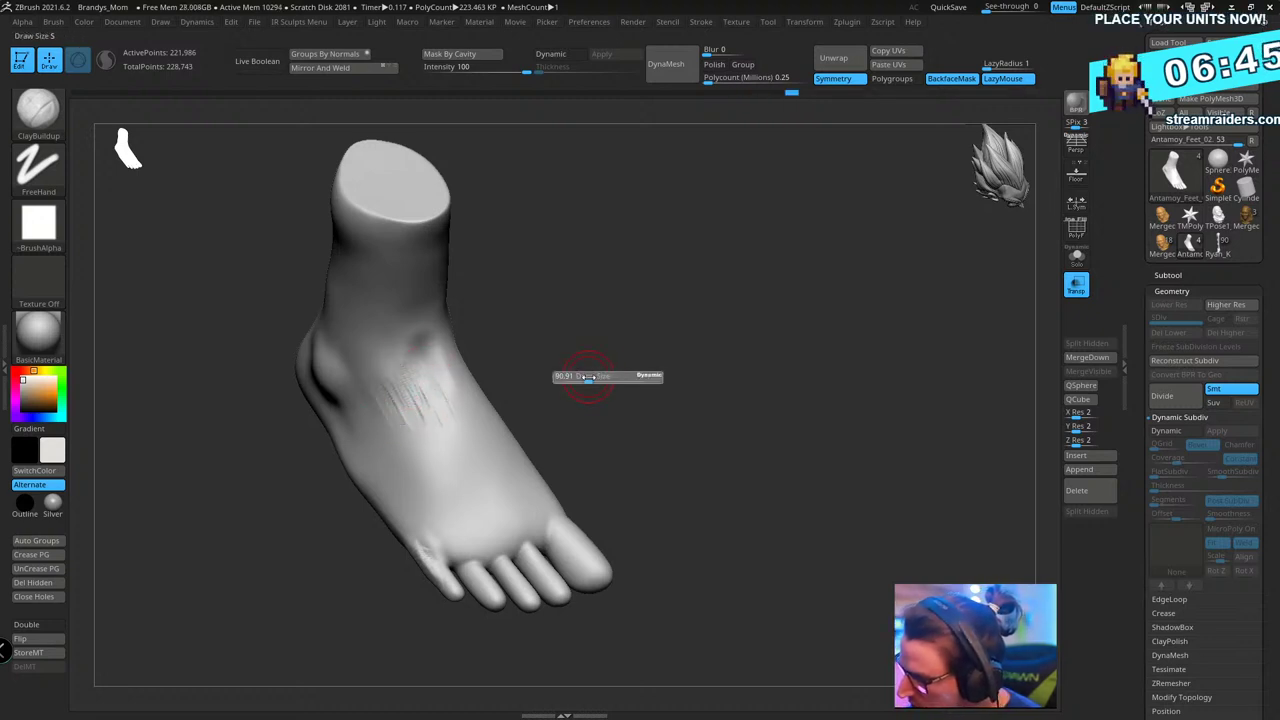
pyautogui.press('space')
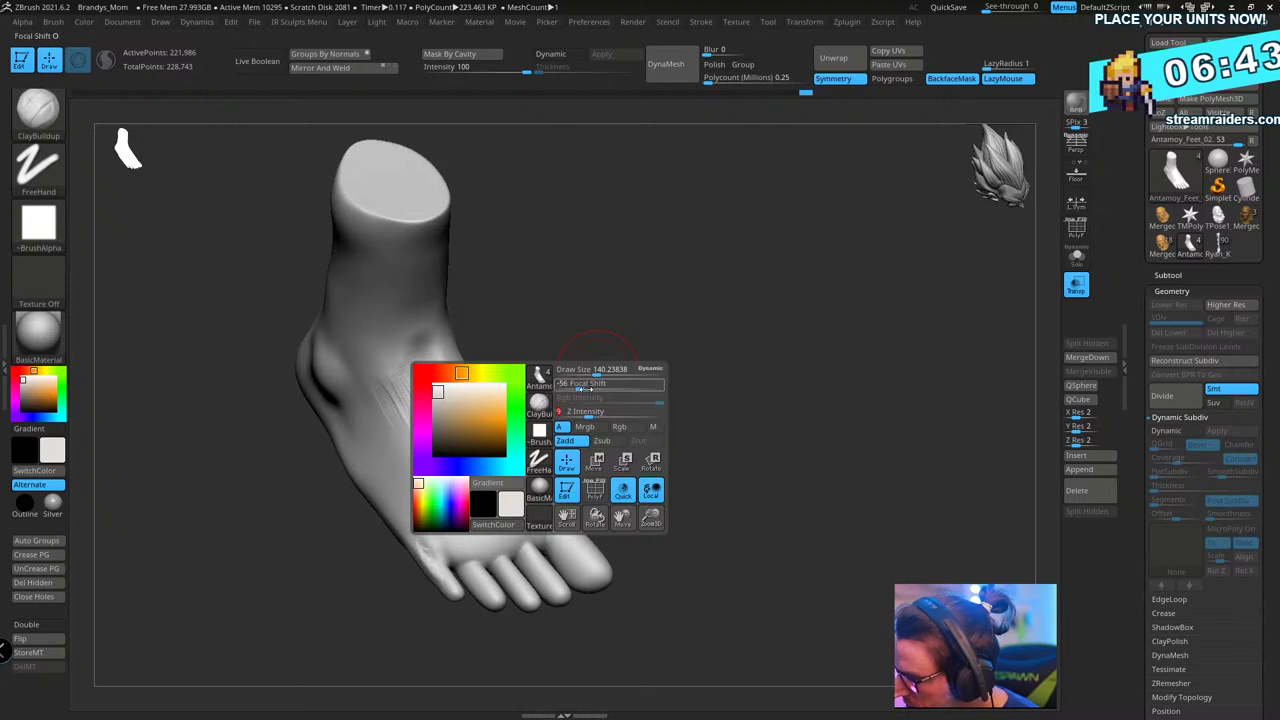
pyautogui.moveTo(571, 346); pyautogui.dragTo(414, 414)
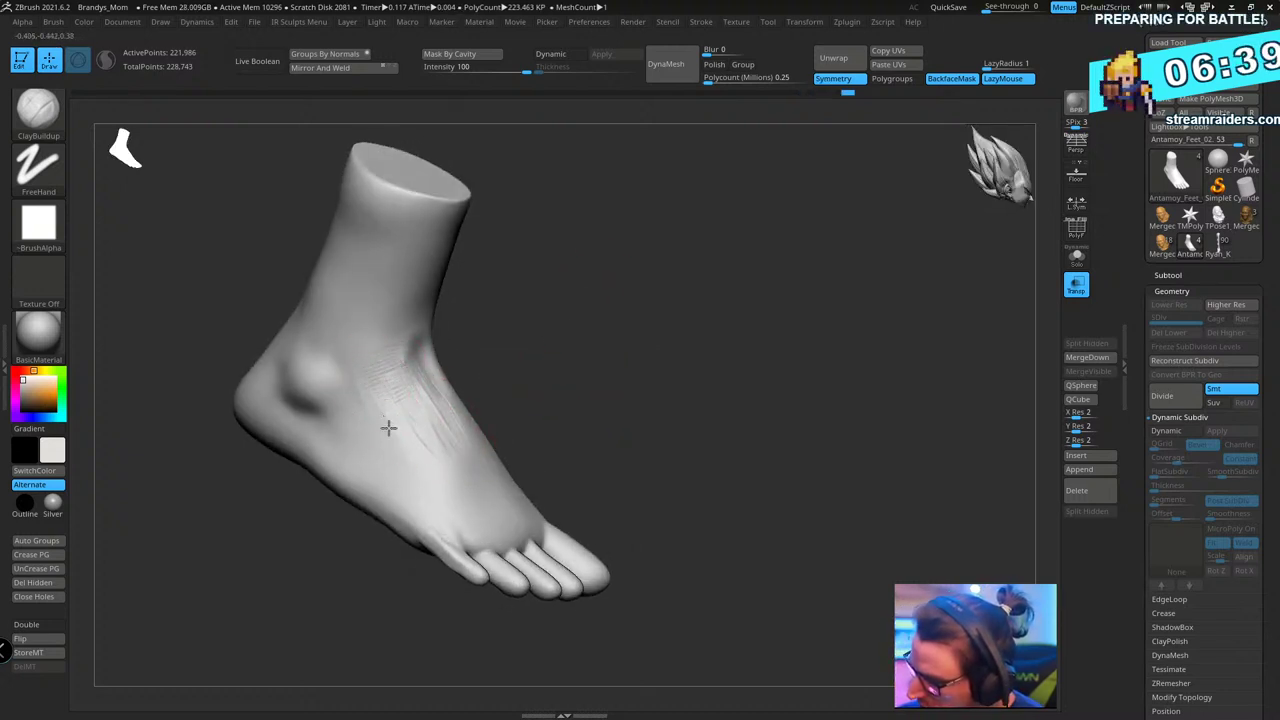
pyautogui.press('space')
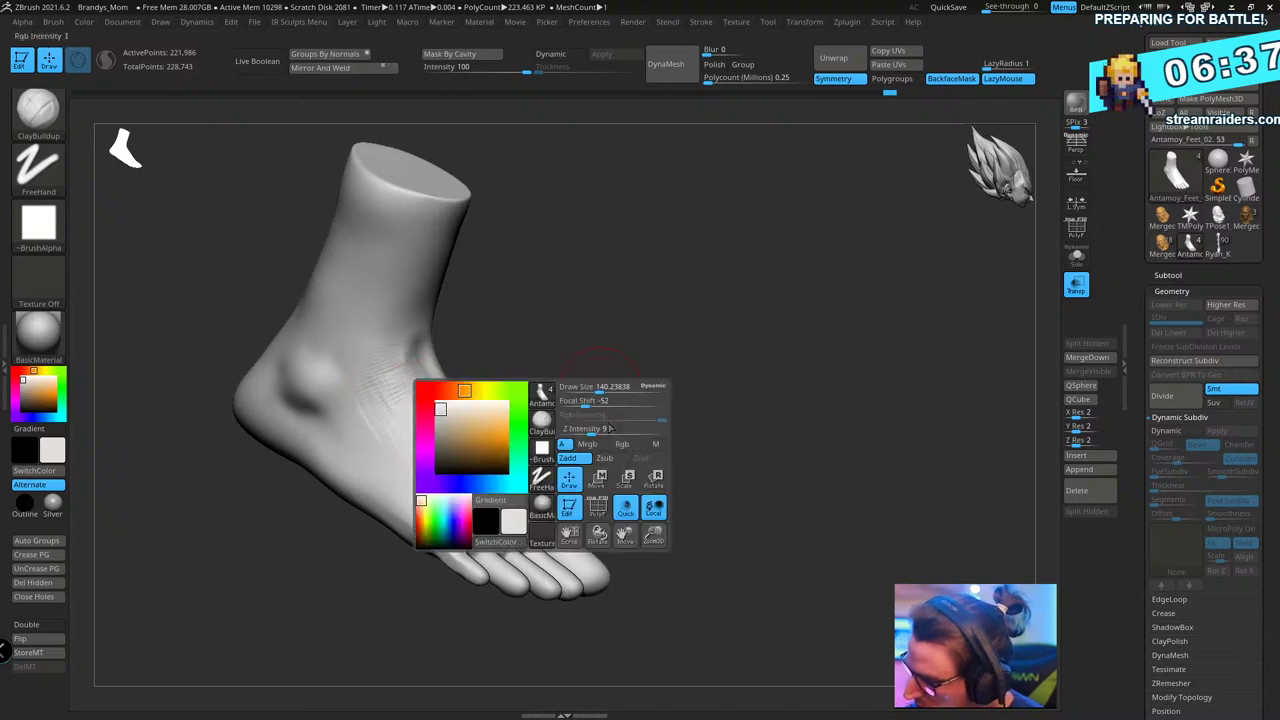
# - Sculpt long tendon strokes down the inner side of the instep and add clay toward the arch
pyautogui.moveTo(694, 363); pyautogui.dragTo(406, 491)
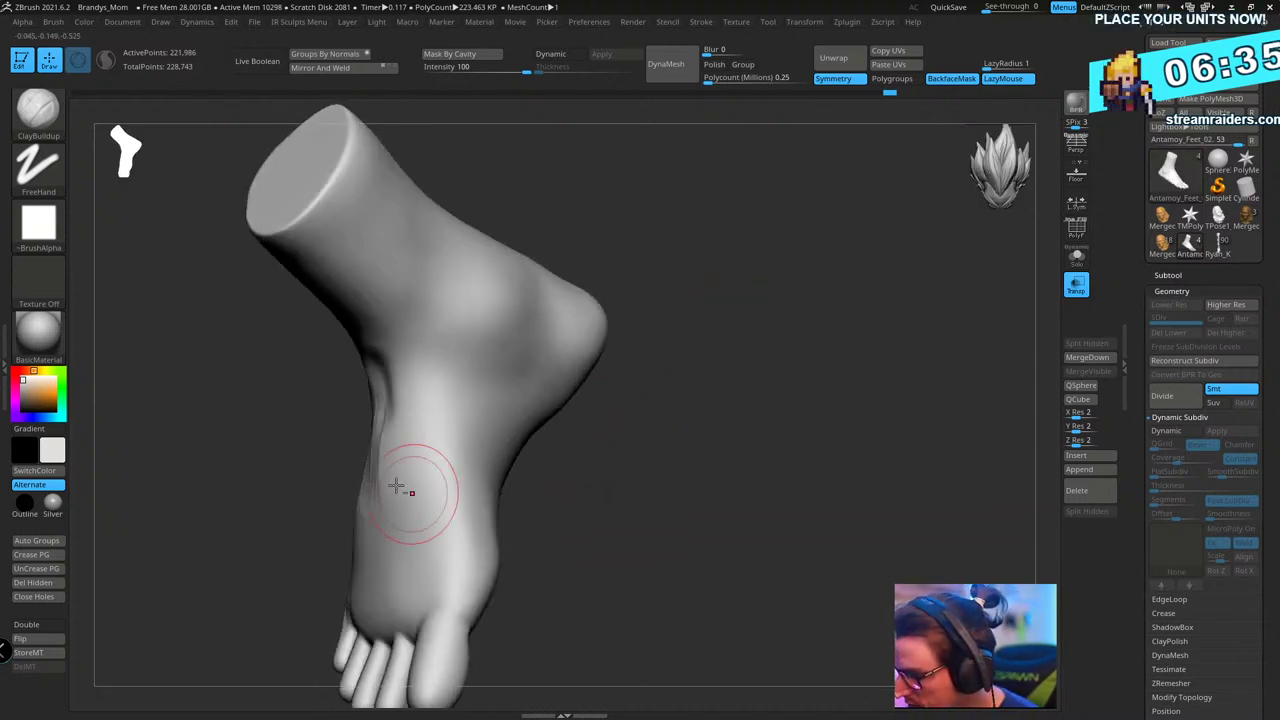
pyautogui.moveTo(382, 431); pyautogui.dragTo(382, 519)
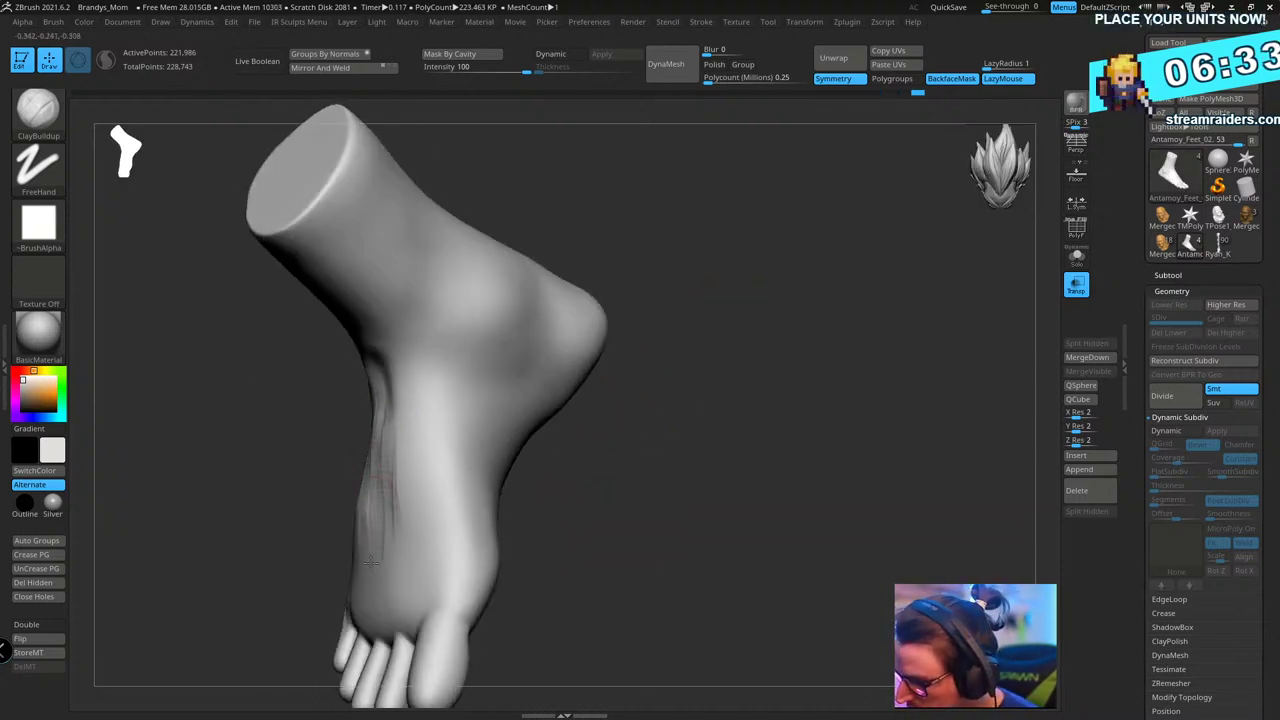
pyautogui.moveTo(408, 420)
pyautogui.mouseDown()
pyautogui.moveTo(395, 518)
pyautogui.moveTo(412, 545)
pyautogui.mouseUp()
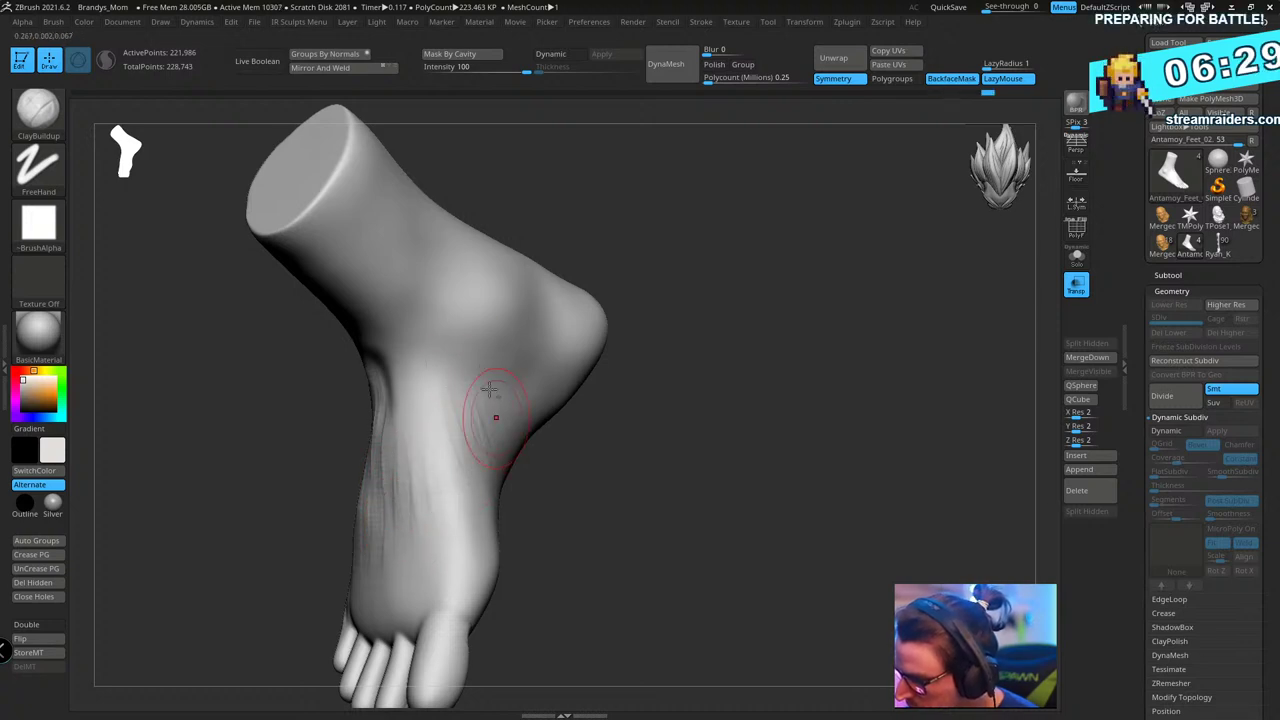
pyautogui.moveTo(615, 419); pyautogui.dragTo(611, 340)
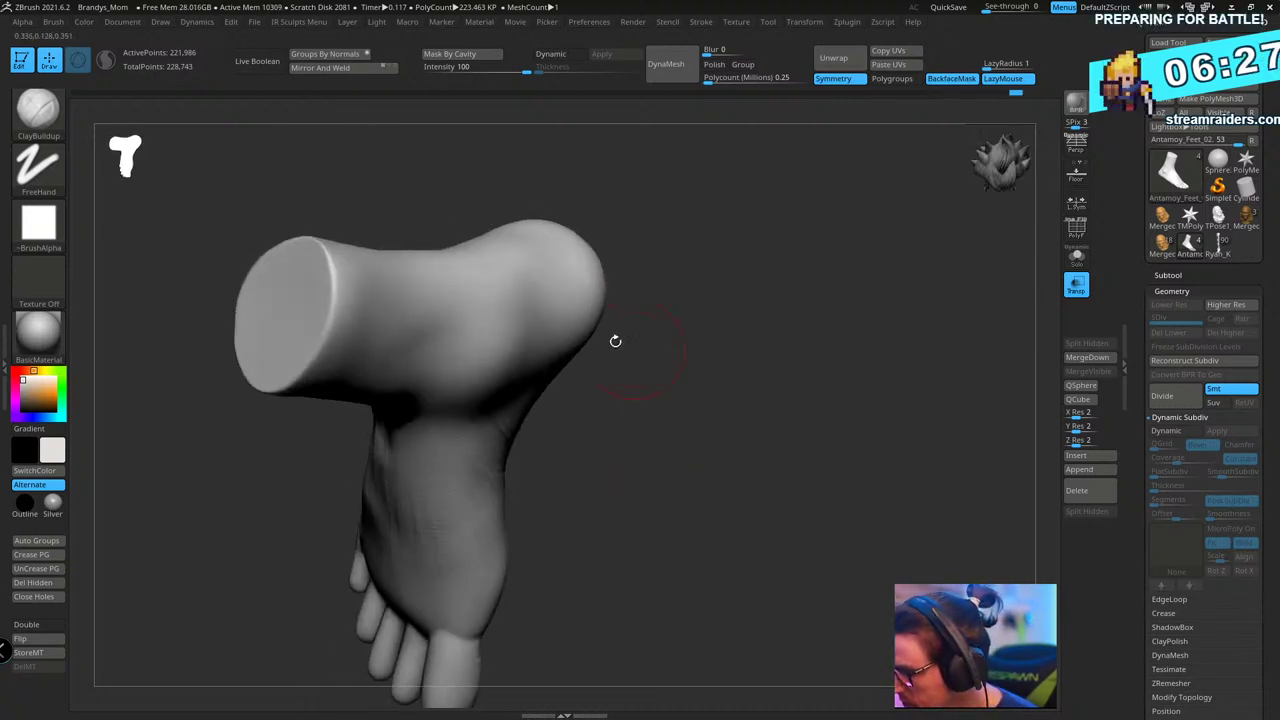
# - Build up the sides of the heel and define the form beneath the outer ankle bone
pyautogui.moveTo(615, 290)
pyautogui.mouseDown()
pyautogui.moveTo(760, 306)
pyautogui.moveTo(723, 374)
pyautogui.moveTo(609, 389)
pyautogui.mouseUp()
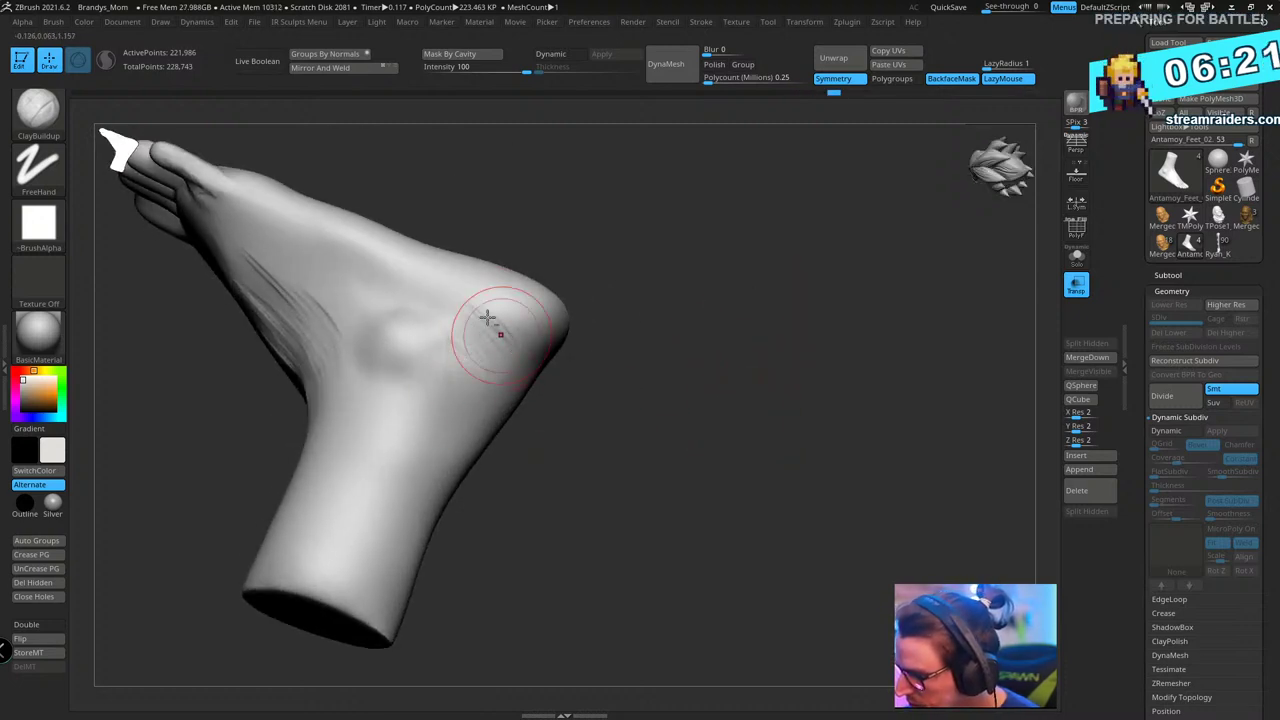
pyautogui.moveTo(590, 300)
pyautogui.mouseDown()
pyautogui.moveTo(651, 331)
pyautogui.moveTo(800, 290)
pyautogui.moveTo(814, 400)
pyautogui.moveTo(777, 537)
pyautogui.moveTo(606, 523)
pyautogui.moveTo(760, 416)
pyautogui.moveTo(777, 466)
pyautogui.moveTo(743, 369)
pyautogui.moveTo(806, 389)
pyautogui.mouseUp()
pyautogui.moveTo(550, 384)
pyautogui.mouseDown()
pyautogui.moveTo(503, 404)
pyautogui.moveTo(513, 397)
pyautogui.mouseUp()
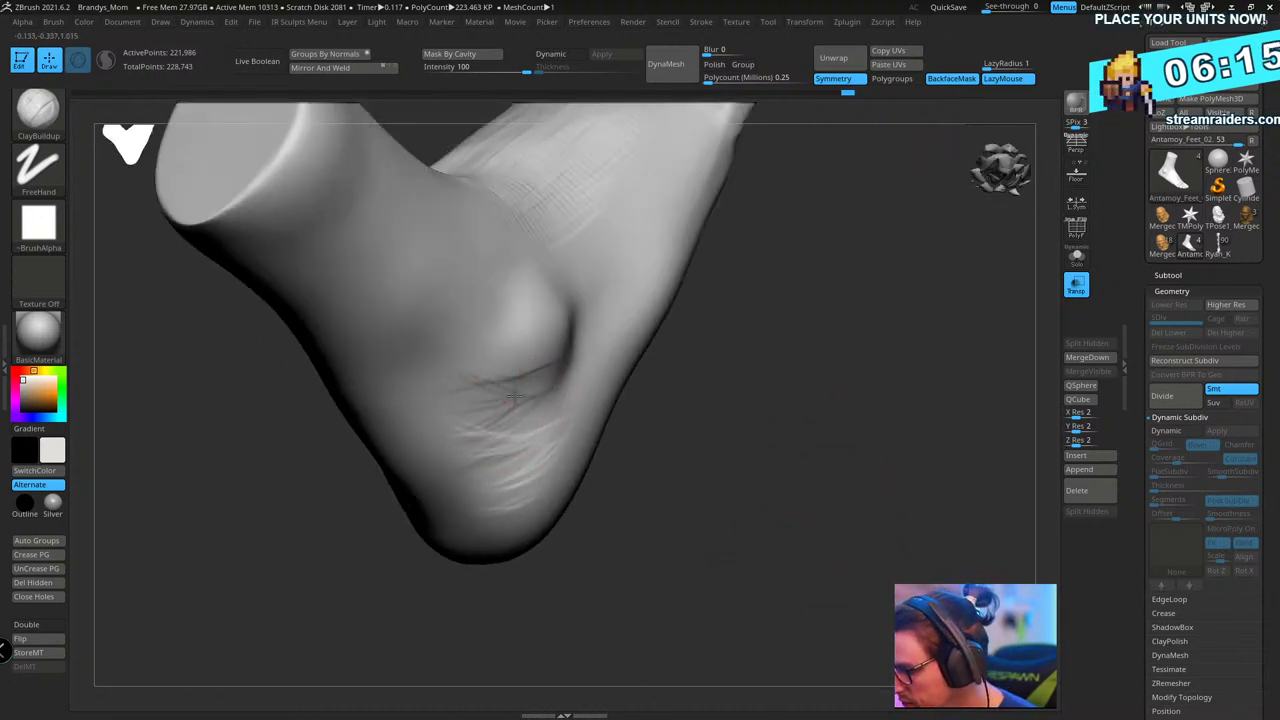
pyautogui.moveTo(690, 390); pyautogui.dragTo(760, 400)
pyautogui.moveTo(466, 391)
pyautogui.mouseDown()
pyautogui.moveTo(471, 325)
pyautogui.moveTo(498, 507)
pyautogui.mouseUp()
pyautogui.moveTo(671, 387)
pyautogui.mouseDown()
pyautogui.moveTo(770, 391)
pyautogui.moveTo(740, 303)
pyautogui.moveTo(757, 374)
pyautogui.moveTo(740, 357)
pyautogui.moveTo(775, 356)
pyautogui.mouseUp()
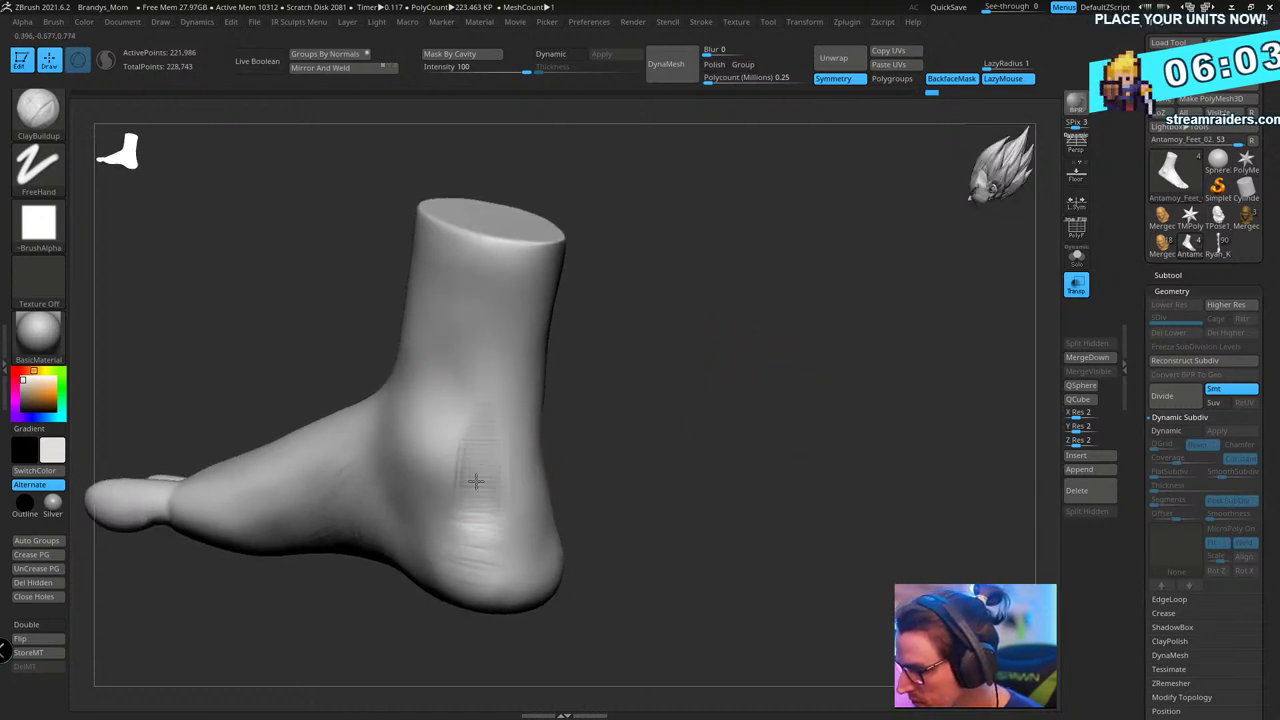
# - Sculpt the hollow between the inner ankle bone and the Achilles tendon with vertical strokes
pyautogui.moveTo(482, 508); pyautogui.dragTo(466, 440)
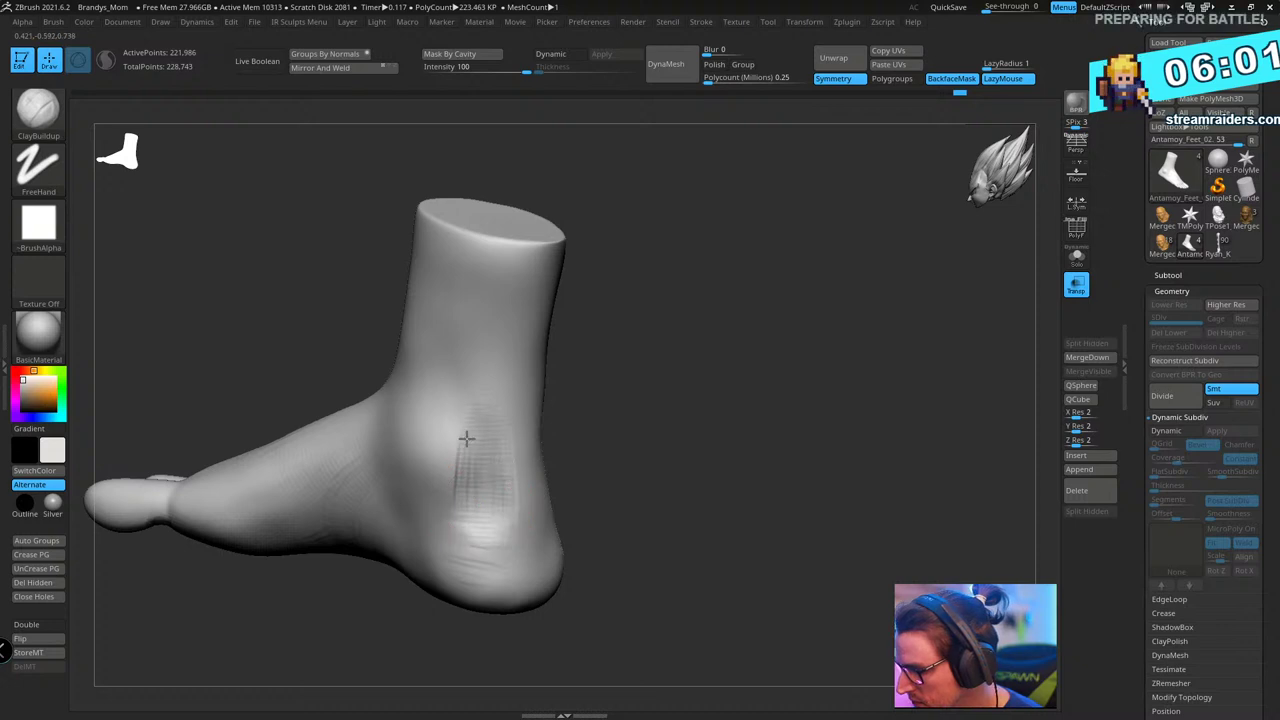
pyautogui.moveTo(585, 468); pyautogui.dragTo(625, 450)
pyautogui.moveTo(481, 505); pyautogui.dragTo(470, 500, button='right')
pyautogui.moveTo(653, 421); pyautogui.dragTo(634, 296, button='right')
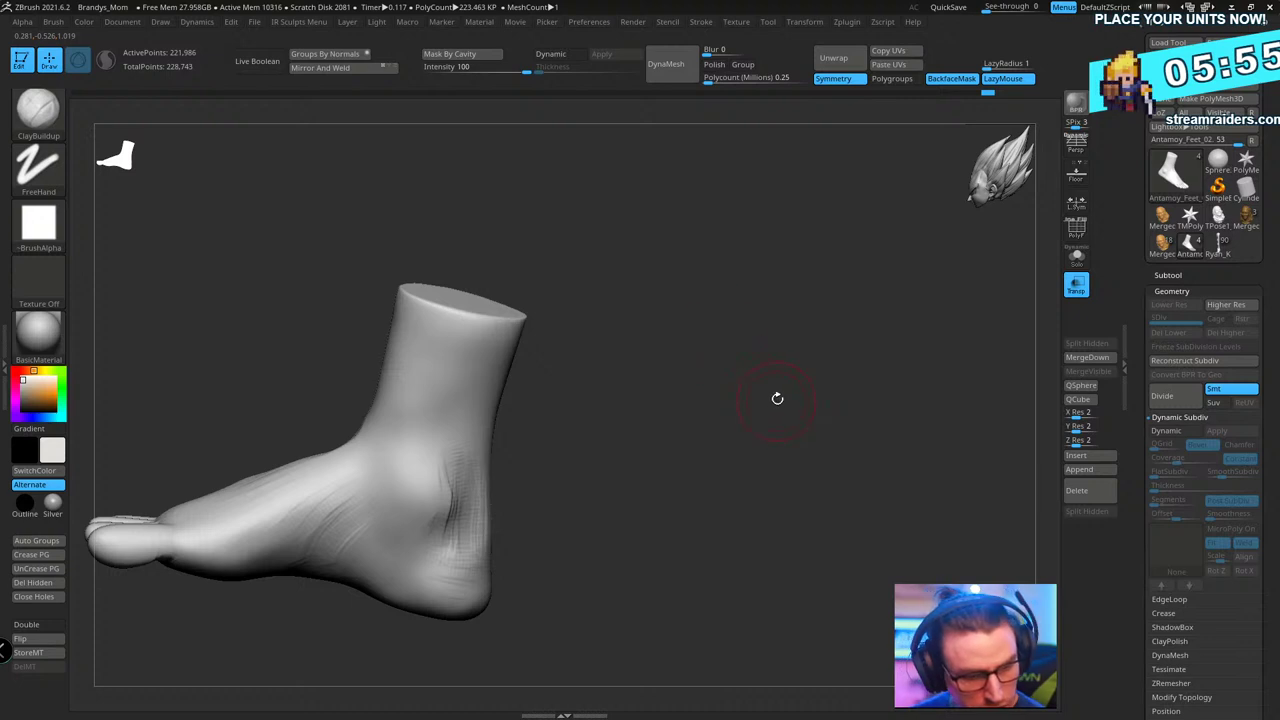
pyautogui.moveTo(777, 398); pyautogui.dragTo(831, 389, button='right')
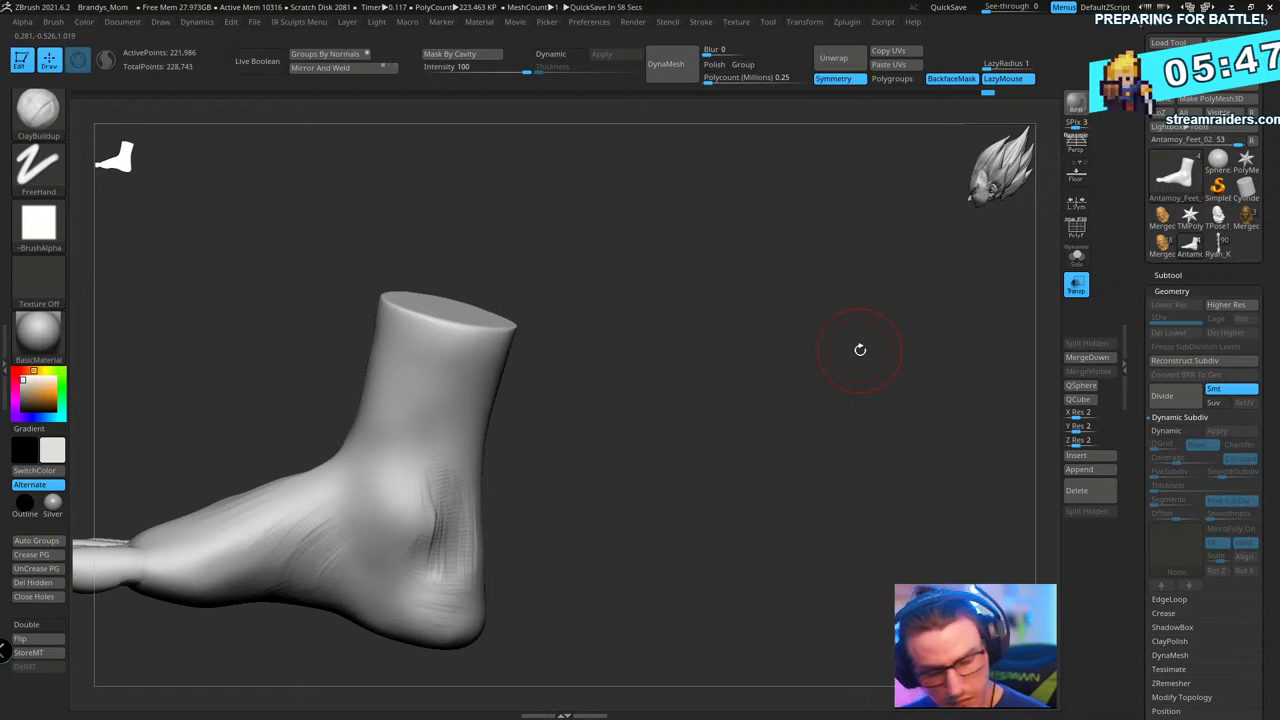
# - Define the inner ankle bone with strokes around it and across the area between ankle, heel and arch
pyautogui.moveTo(814, 363); pyautogui.dragTo(623, 429)
pyautogui.moveTo(420, 595)
pyautogui.mouseDown()
pyautogui.moveTo(434, 534)
pyautogui.moveTo(420, 560)
pyautogui.mouseUp()
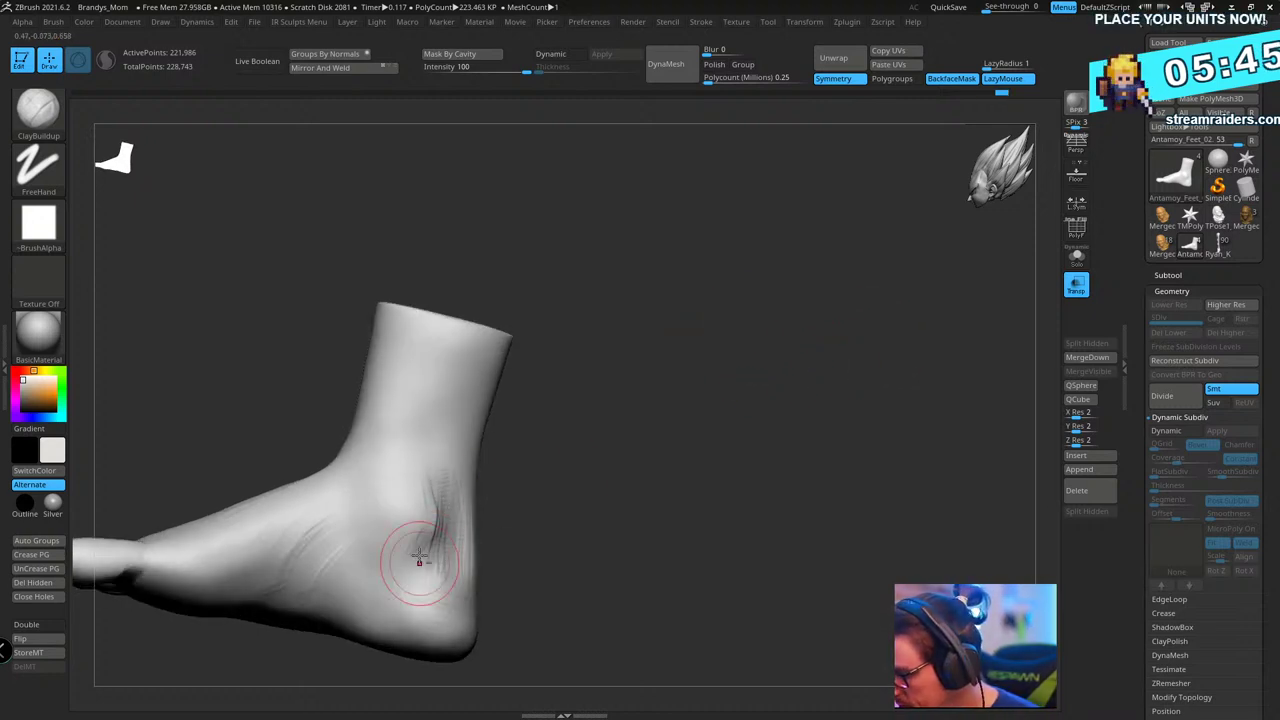
pyautogui.moveTo(419, 556); pyautogui.dragTo(408, 516, button='right')
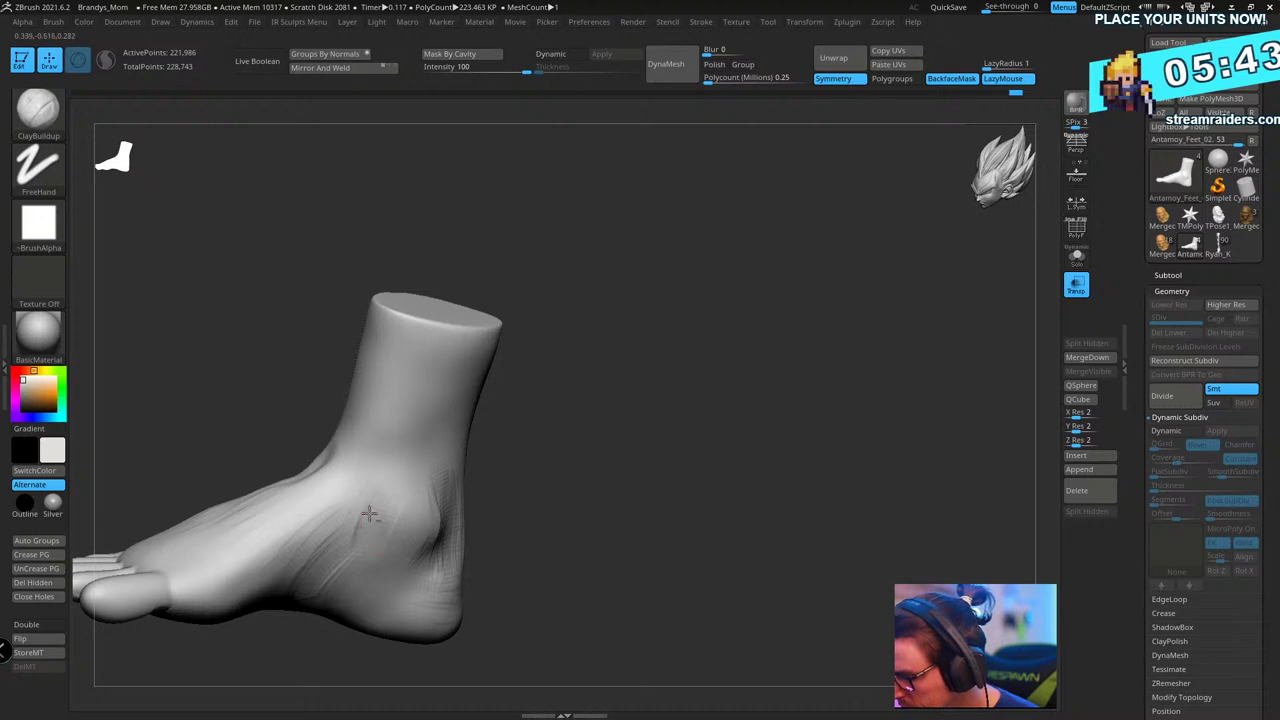
pyautogui.moveTo(540, 408); pyautogui.dragTo(581, 462)
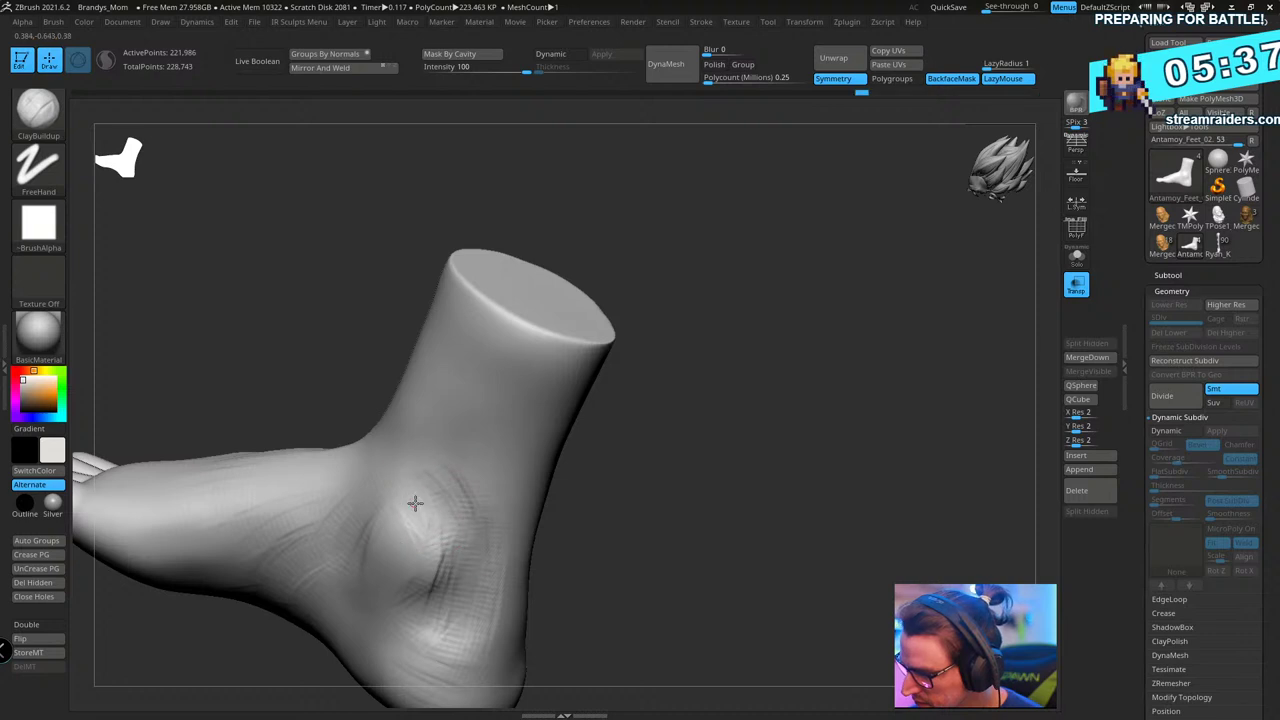
pyautogui.moveTo(415, 503); pyautogui.dragTo(455, 490)
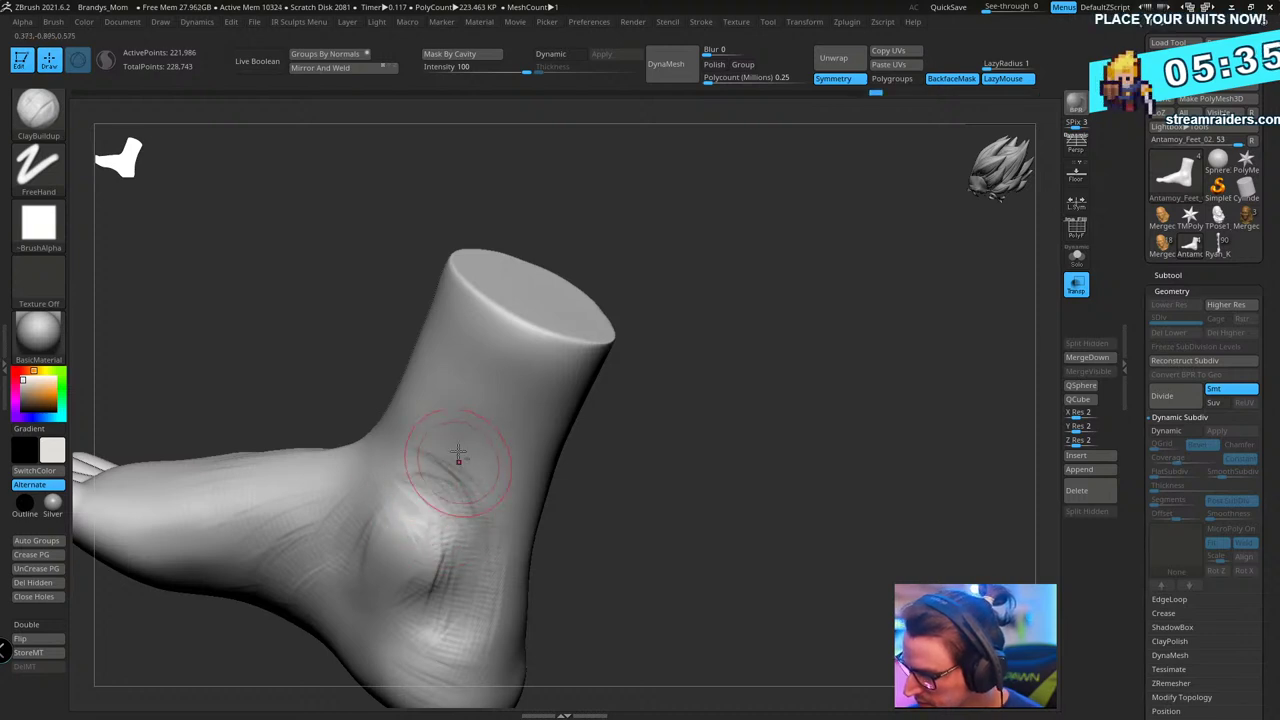
pyautogui.moveTo(612, 440); pyautogui.dragTo(560, 400)
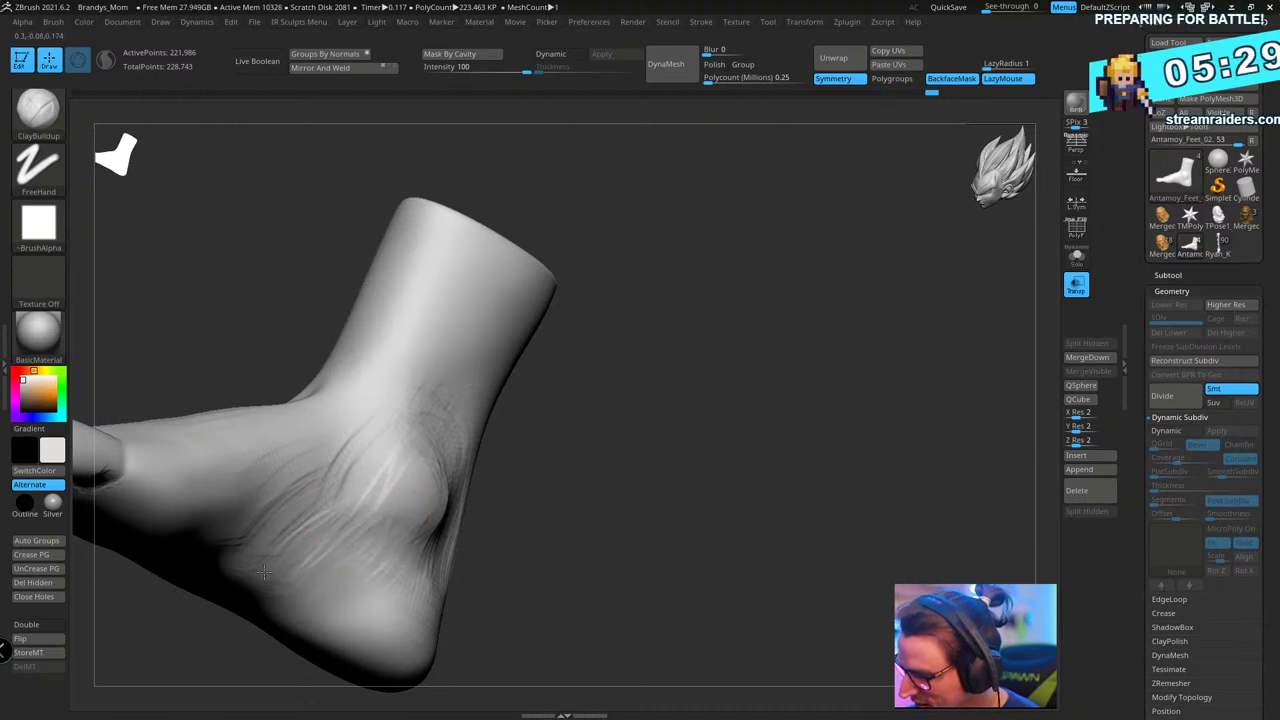
# - Sculpt lengthwise tendon strokes along the top of the foot from the ankle toward the toes
pyautogui.moveTo(646, 401); pyautogui.dragTo(674, 280)
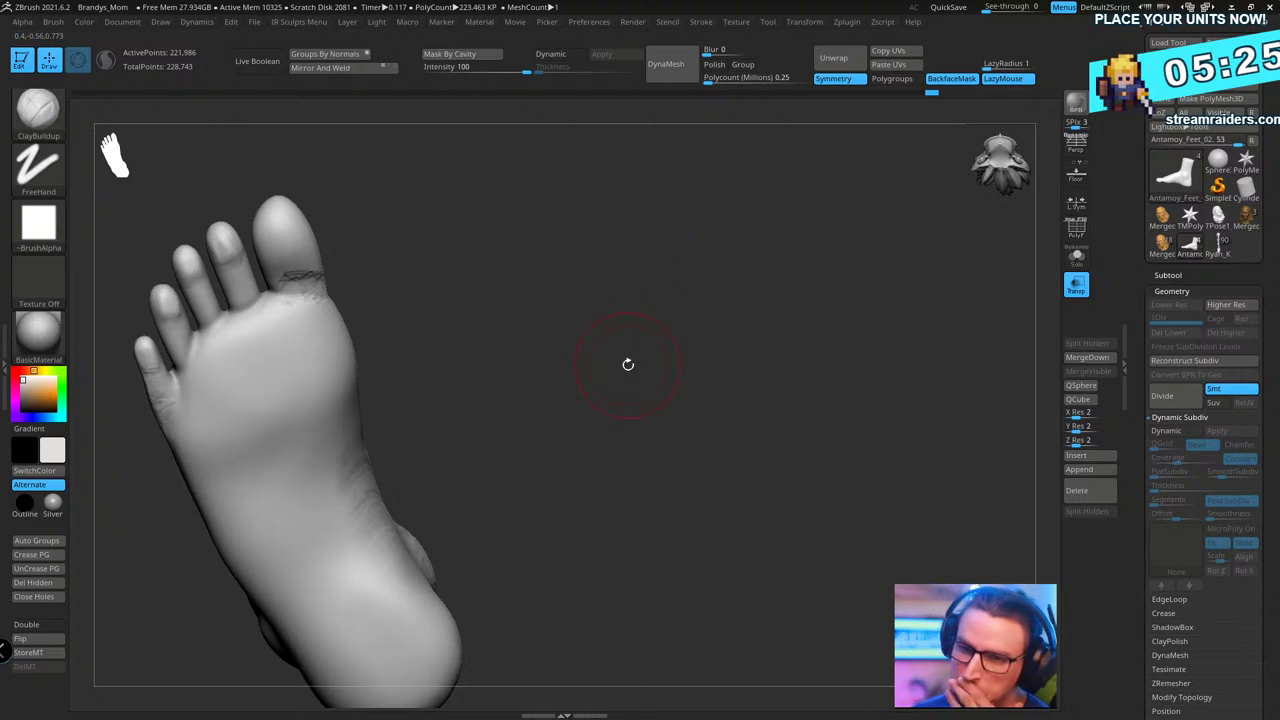
pyautogui.moveTo(634, 353); pyautogui.dragTo(443, 523)
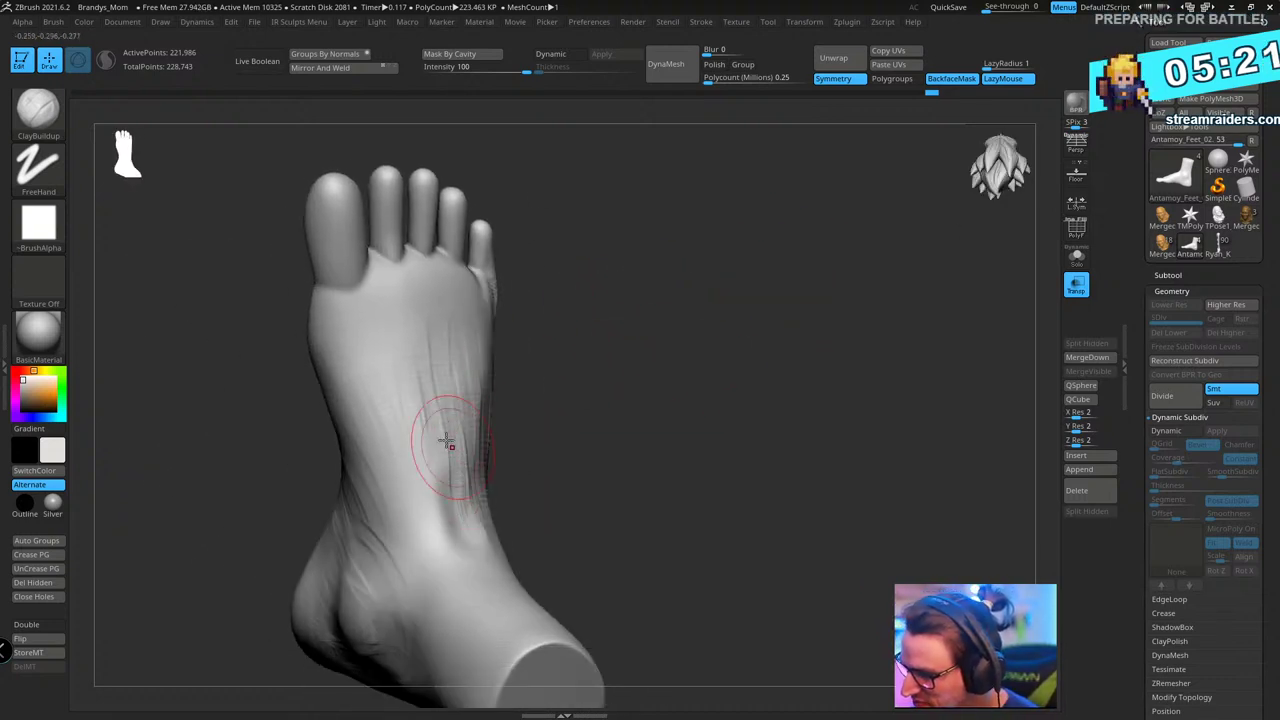
pyautogui.moveTo(665, 344); pyautogui.dragTo(632, 335)
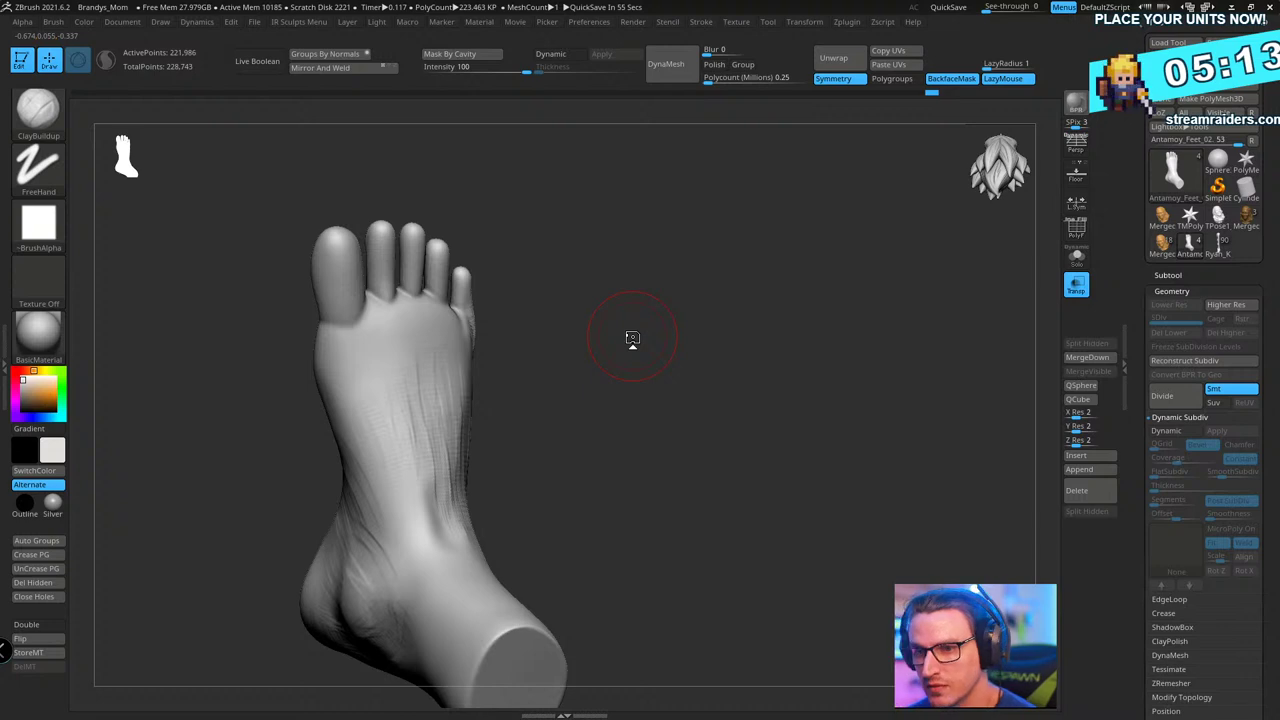
# - Smooth the lengthwise tendon strokes on the top of the foot between the ankle and the toes
pyautogui.moveTo(632, 338); pyautogui.dragTo(500, 391)
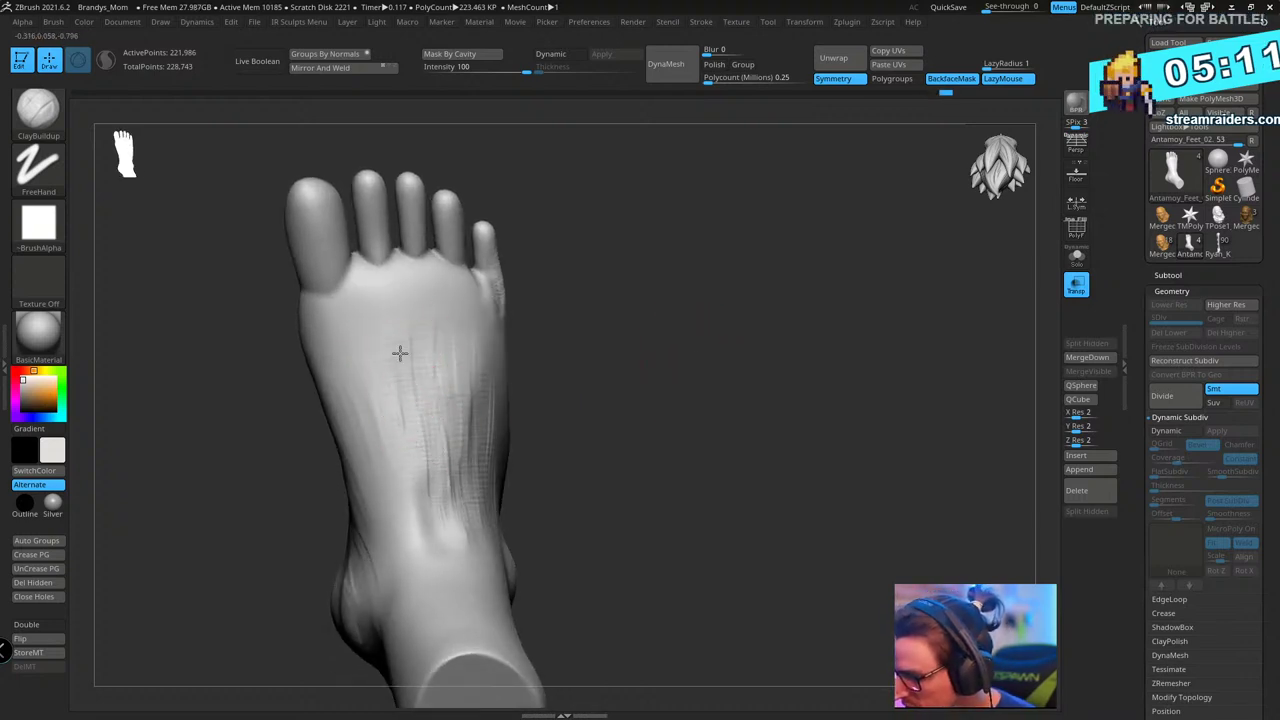
pyautogui.moveTo(623, 371); pyautogui.dragTo(388, 460)
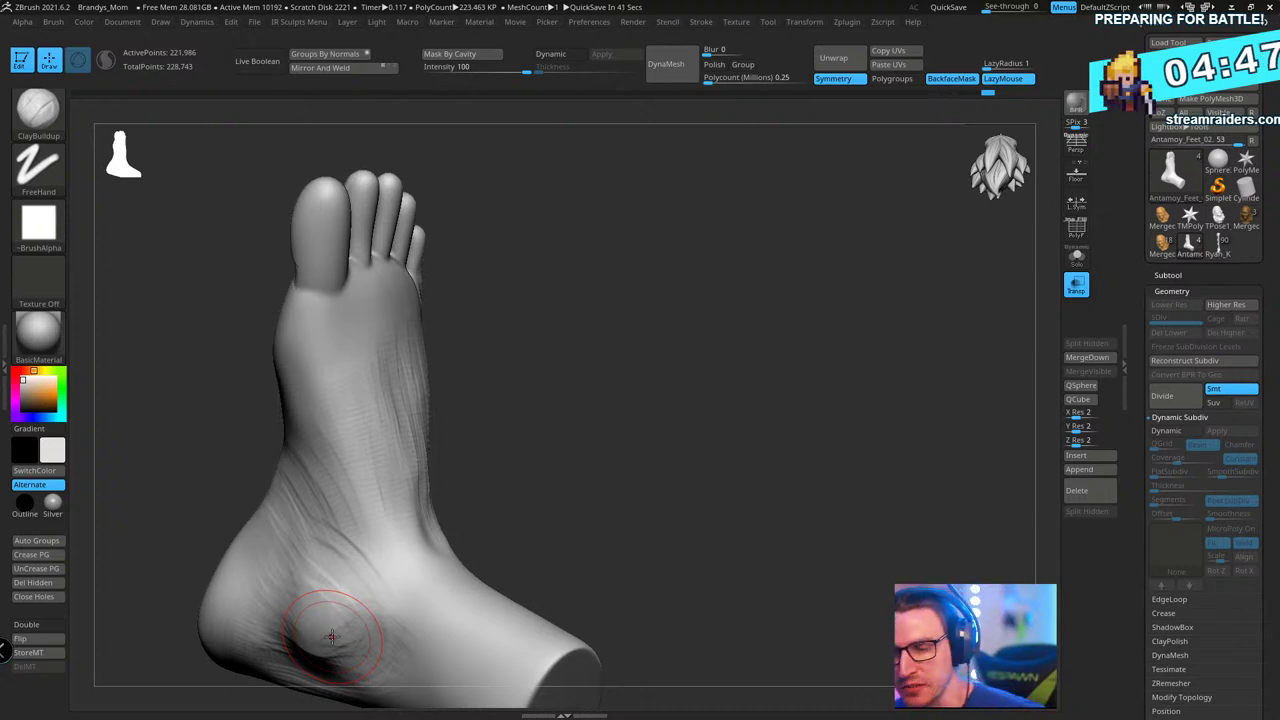
pyautogui.moveTo(575, 350); pyautogui.dragTo(705, 328)
pyautogui.moveTo(443, 457)
pyautogui.keyDown('alt'); pyautogui.mouseDown()
pyautogui.moveTo(437, 508)
pyautogui.moveTo(341, 431)
pyautogui.mouseUp(); pyautogui.keyUp('alt')
pyautogui.press('shift')
pyautogui.moveTo(537, 423)
pyautogui.mouseDown()
pyautogui.moveTo(503, 416)
pyautogui.moveTo(526, 534)
pyautogui.mouseUp()
pyautogui.moveTo(744, 337); pyautogui.dragTo(645, 368)
pyautogui.moveTo(521, 535)
pyautogui.keyDown('shift'); pyautogui.mouseDown()
pyautogui.moveTo(519, 336)
pyautogui.moveTo(535, 381)
pyautogui.mouseUp(); pyautogui.keyUp('shift')
pyautogui.moveTo(630, 352)
pyautogui.mouseDown()
pyautogui.moveTo(715, 371)
pyautogui.moveTo(695, 397)
pyautogui.moveTo(654, 346)
pyautogui.mouseUp()
pyautogui.press('s')
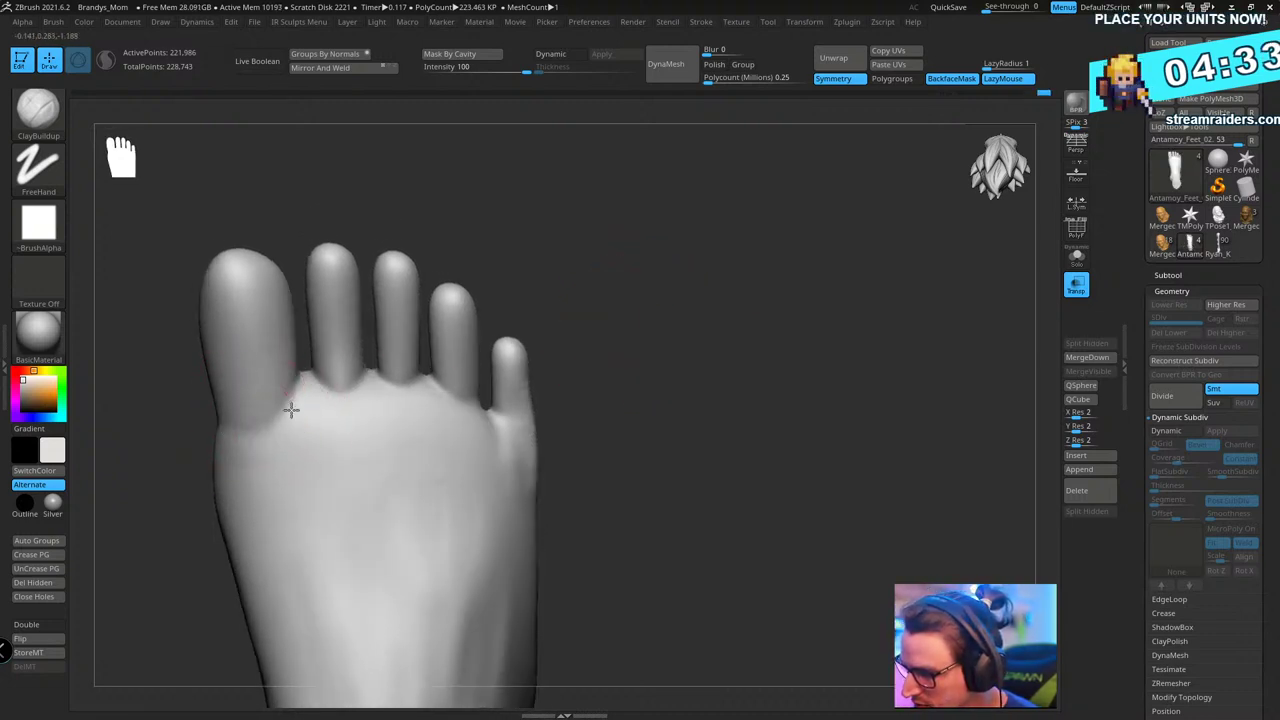
# - Build up the joint at the base of the big toe and the web beside the second toe
pyautogui.moveTo(291, 410)
pyautogui.mouseDown()
pyautogui.moveTo(304, 404)
pyautogui.moveTo(280, 423)
pyautogui.moveTo(240, 416)
pyautogui.mouseUp()
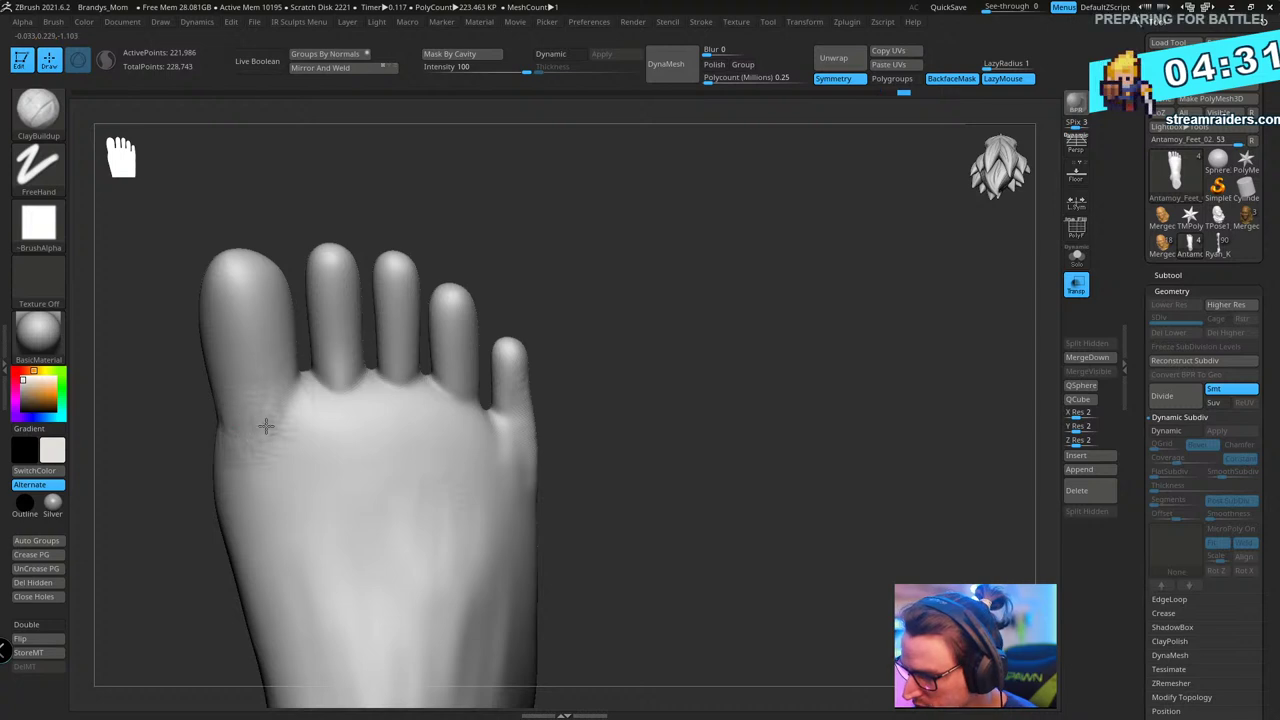
pyautogui.moveTo(354, 392)
pyautogui.mouseDown(button='right')
pyautogui.moveTo(651, 263)
pyautogui.moveTo(382, 425)
pyautogui.mouseUp(button='right')
pyautogui.press('s')
pyautogui.moveTo(602, 269); pyautogui.dragTo(590, 268)
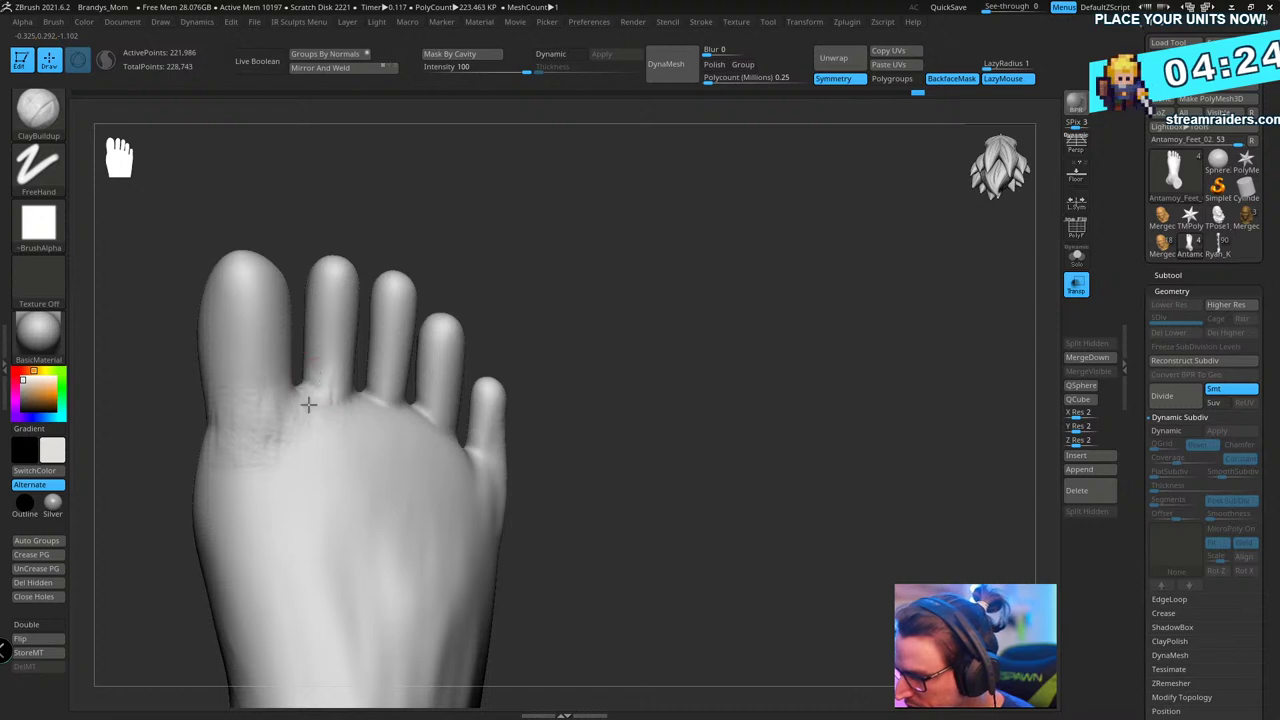
pyautogui.moveTo(674, 257); pyautogui.dragTo(645, 244, button='right')
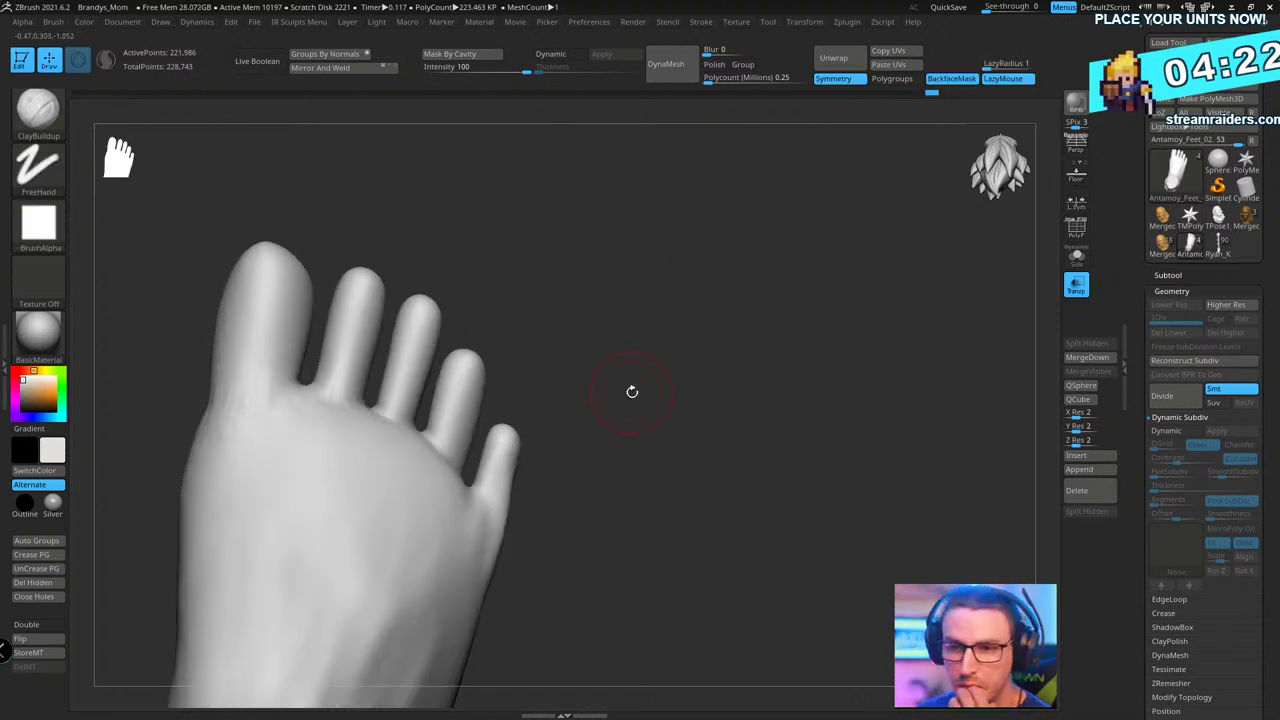
# - Sculpt the bases of the smaller toes so they blend into the top of the foot
pyautogui.keyDown('alt'); pyautogui.moveTo(716, 318); pyautogui.dragTo(728, 362); pyautogui.keyUp('alt')
pyautogui.moveTo(418, 452)
pyautogui.mouseDown()
pyautogui.moveTo(432, 421)
pyautogui.moveTo(421, 413)
pyautogui.mouseUp()
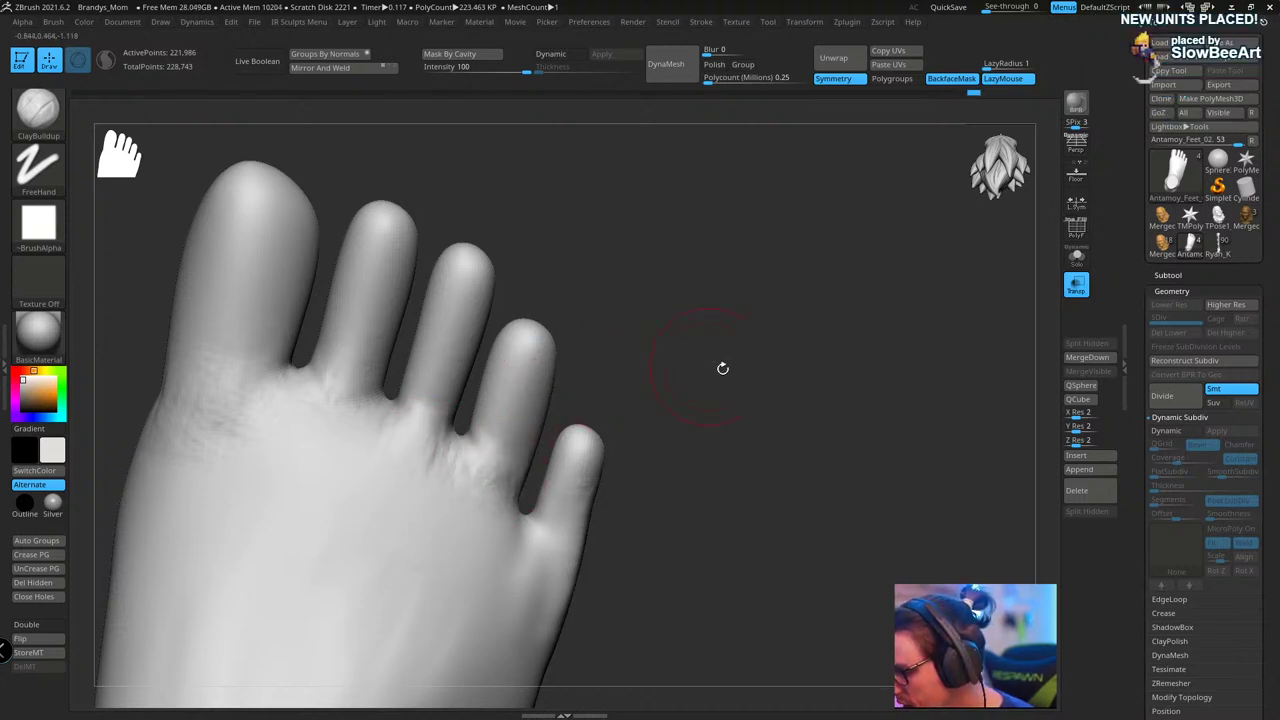
pyautogui.moveTo(723, 368); pyautogui.dragTo(577, 521)
pyautogui.keyDown('alt'); pyautogui.moveTo(734, 462); pyautogui.dragTo(708, 329); pyautogui.keyUp('alt')
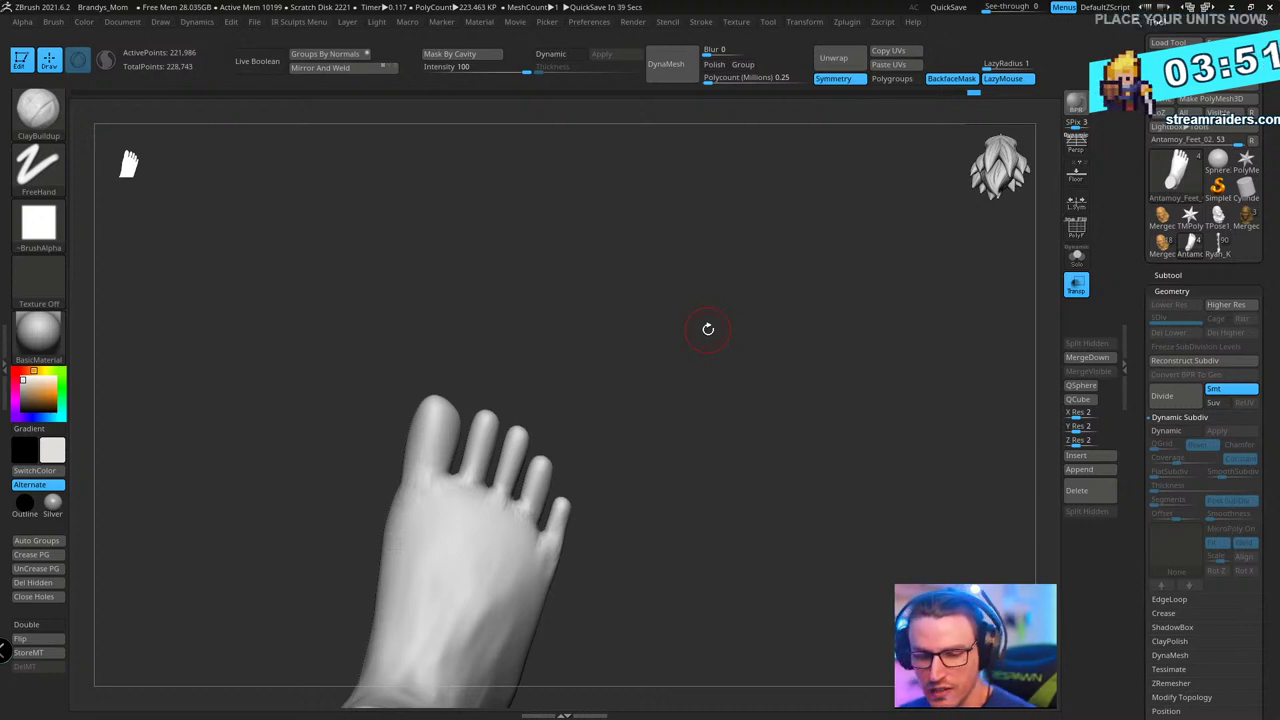
pyautogui.moveTo(734, 383)
pyautogui.mouseDown()
pyautogui.moveTo(791, 374)
pyautogui.moveTo(809, 330)
pyautogui.moveTo(820, 384)
pyautogui.moveTo(809, 354)
pyautogui.moveTo(869, 366)
pyautogui.moveTo(894, 397)
pyautogui.moveTo(830, 383)
pyautogui.moveTo(597, 380)
pyautogui.mouseUp()
pyautogui.moveTo(434, 300); pyautogui.dragTo(366, 374, button='right')
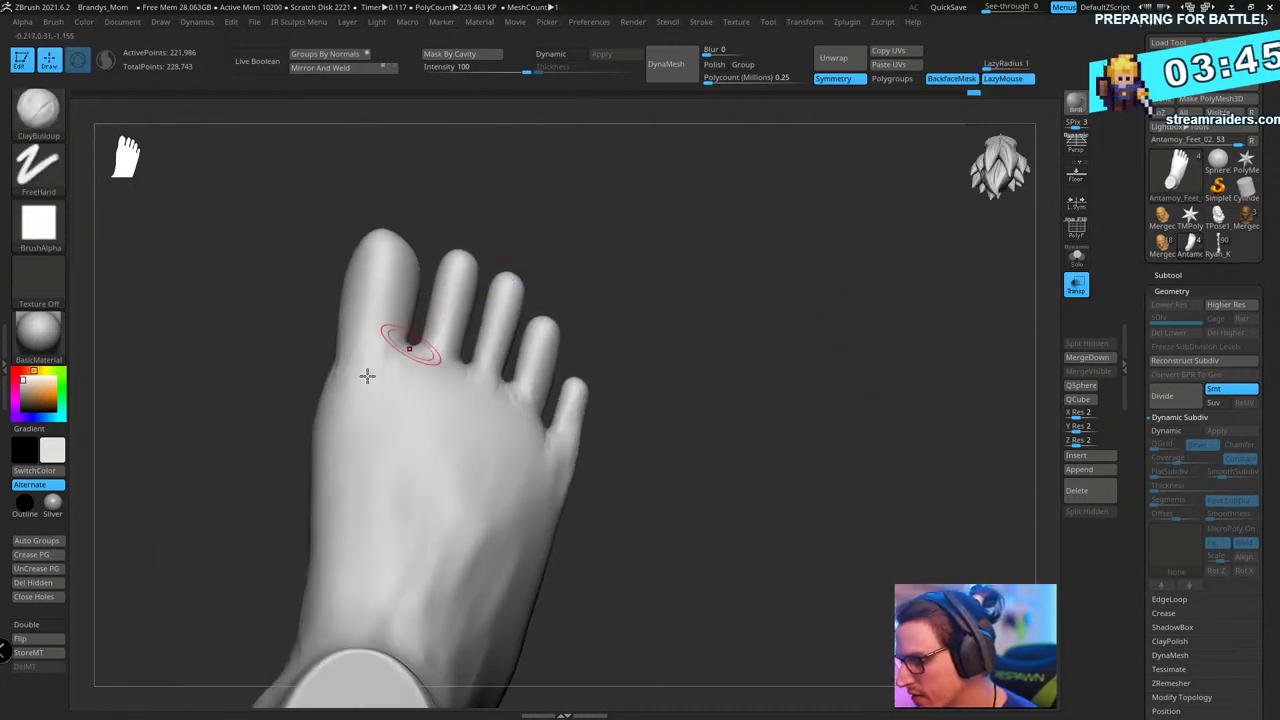
# - Mask all five toes with the MaskLasso brush and invert the mask to protect the rest of the foot
pyautogui.press('b')
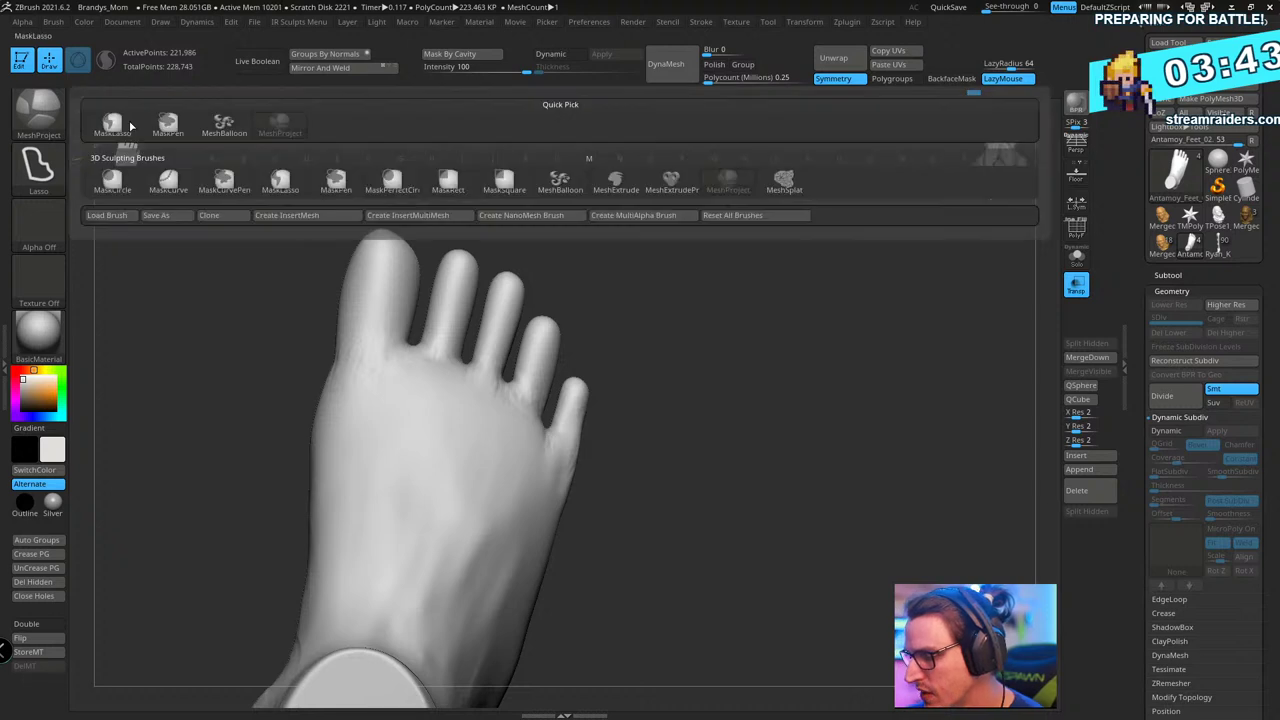
pyautogui.click(174, 136)
pyautogui.moveTo(272, 400)
pyautogui.keyDown('ctrl'); pyautogui.mouseDown()
pyautogui.moveTo(434, 340)
pyautogui.moveTo(516, 387)
pyautogui.moveTo(666, 545)
pyautogui.moveTo(380, 160)
pyautogui.moveTo(330, 230)
pyautogui.mouseUp(); pyautogui.keyUp('ctrl')
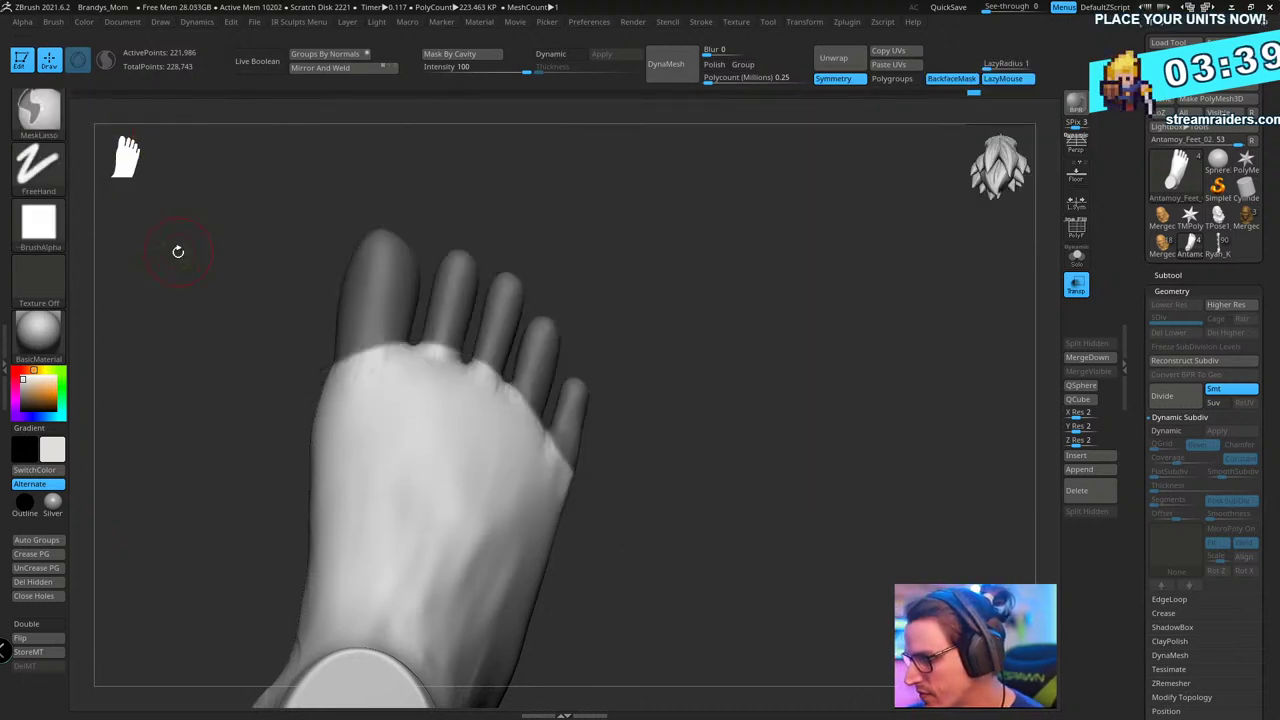
pyautogui.hotkey('ctrl', 'i')
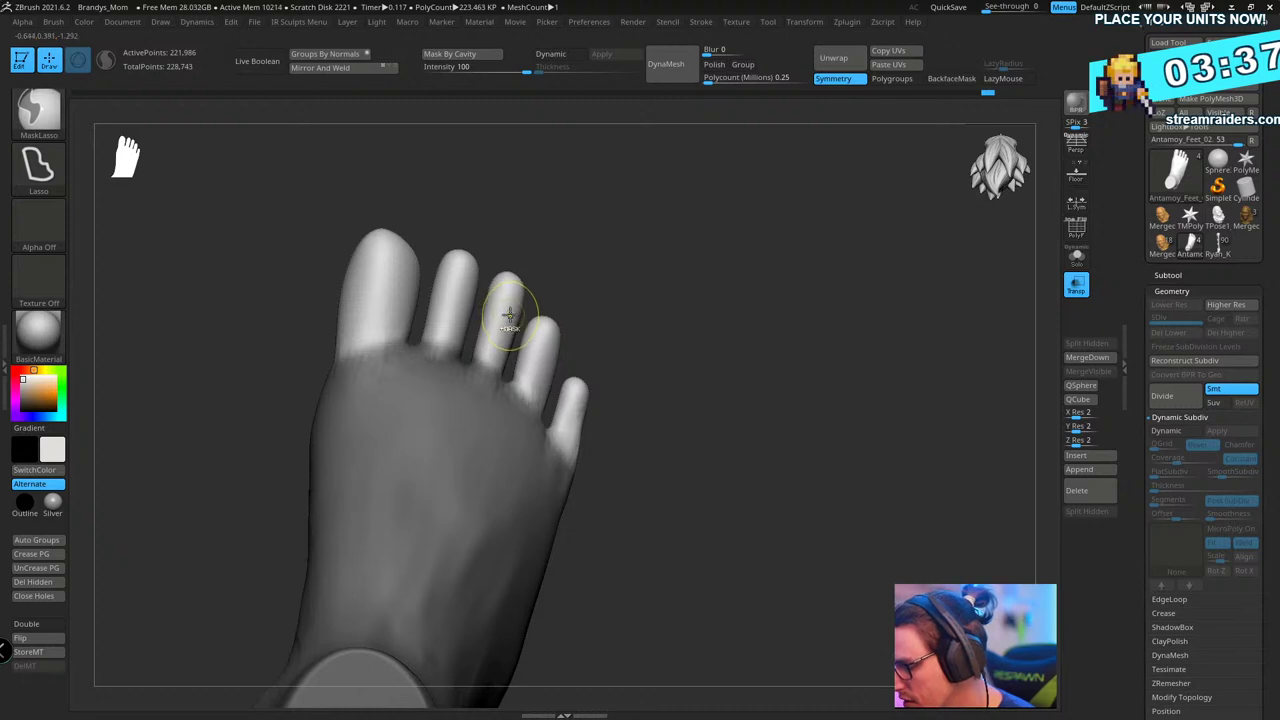
pyautogui.keyDown('ctrl'); pyautogui.click(556, 281); pyautogui.keyUp('ctrl')
pyautogui.keyDown('ctrl'); pyautogui.moveTo(538, 292); pyautogui.dragTo(524, 300); pyautogui.keyUp('ctrl')
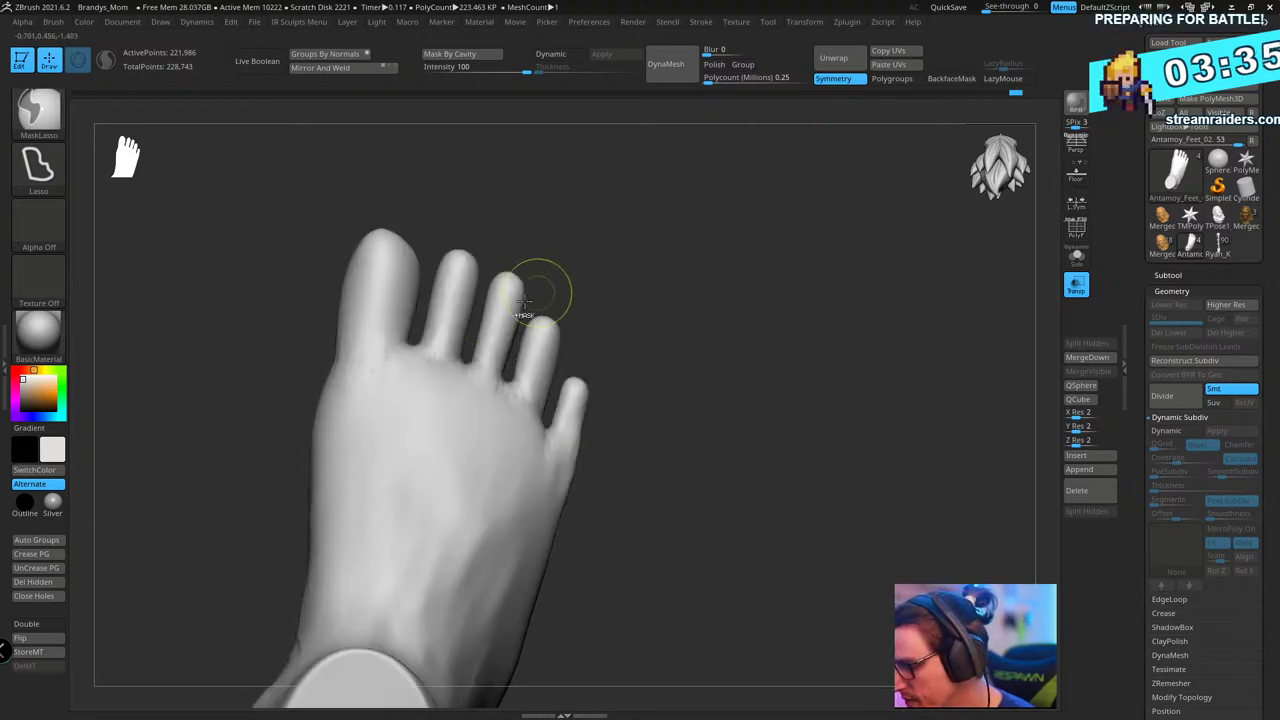
pyautogui.hotkey('ctrl', 'z')
pyautogui.hotkey('ctrl', 'z')
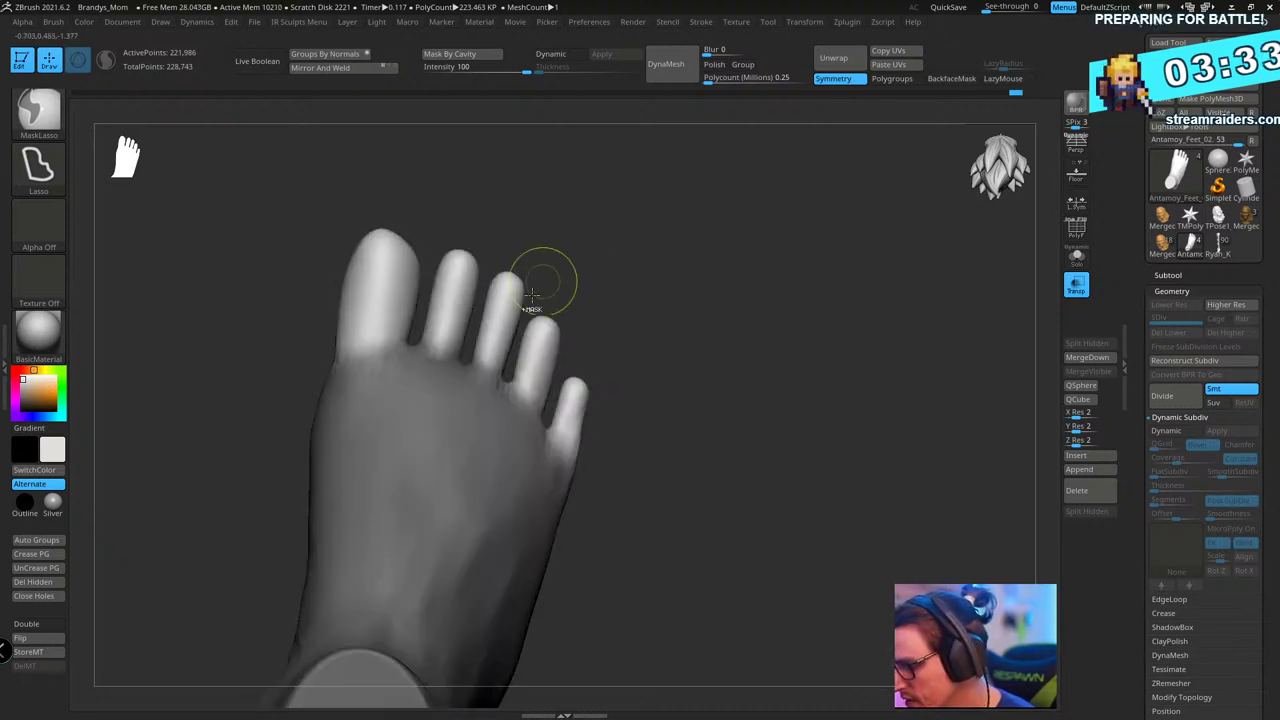
# - Reposition the unmasked toes with the gizmo, clear the mask and remesh the foot with DynaMesh
pyautogui.press('w')
pyautogui.keyDown('alt'); pyautogui.moveTo(456, 316); pyautogui.dragTo(521, 306); pyautogui.keyUp('alt')
pyautogui.moveTo(477, 245); pyautogui.dragTo(472, 265)
pyautogui.moveTo(706, 231)
pyautogui.mouseDown()
pyautogui.moveTo(686, 223)
pyautogui.moveTo(720, 244)
pyautogui.moveTo(734, 217)
pyautogui.moveTo(778, 268)
pyautogui.mouseUp()
pyautogui.press('q')
pyautogui.moveTo(770, 285); pyautogui.dragTo(748, 319)
pyautogui.moveTo(732, 366); pyautogui.dragTo(794, 426)
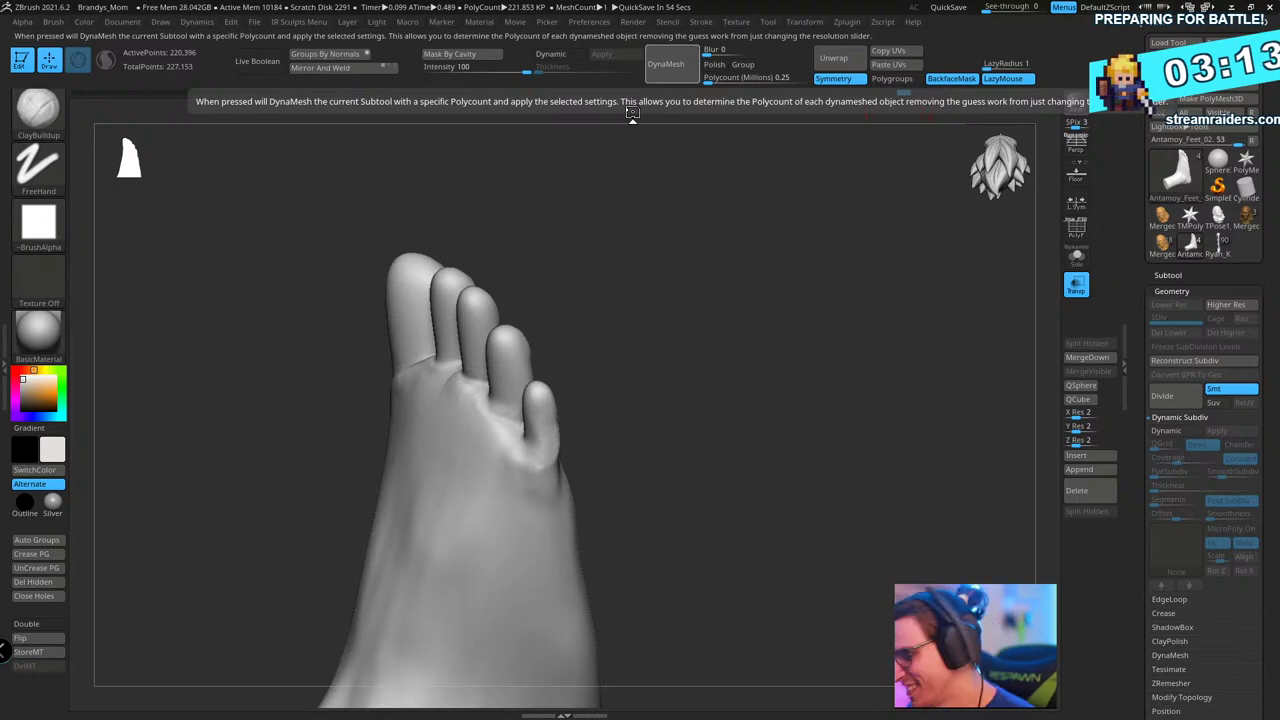
# - Save the foot tool as Antamoy_Feet_01.ztl in the Feet folder
pyautogui.moveTo(640, 140); pyautogui.dragTo(803, 278)
pyautogui.hotkey('ctrl', 's')
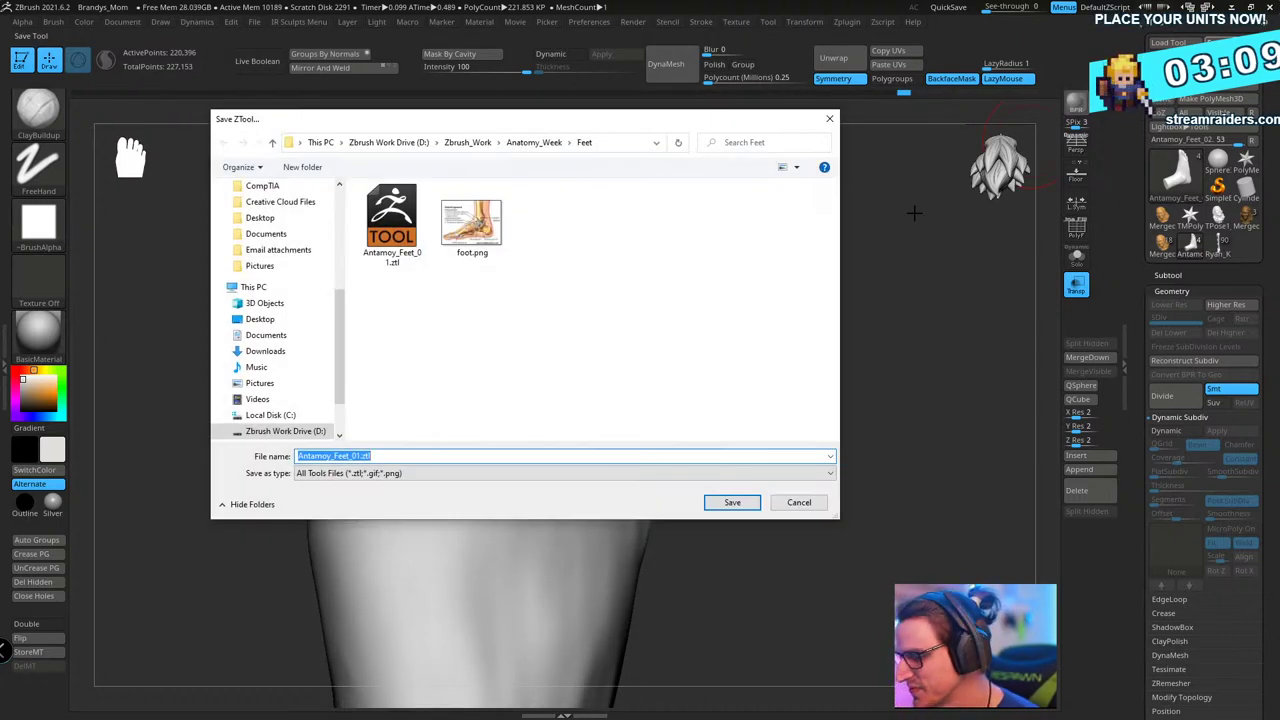
pyautogui.press('Return')
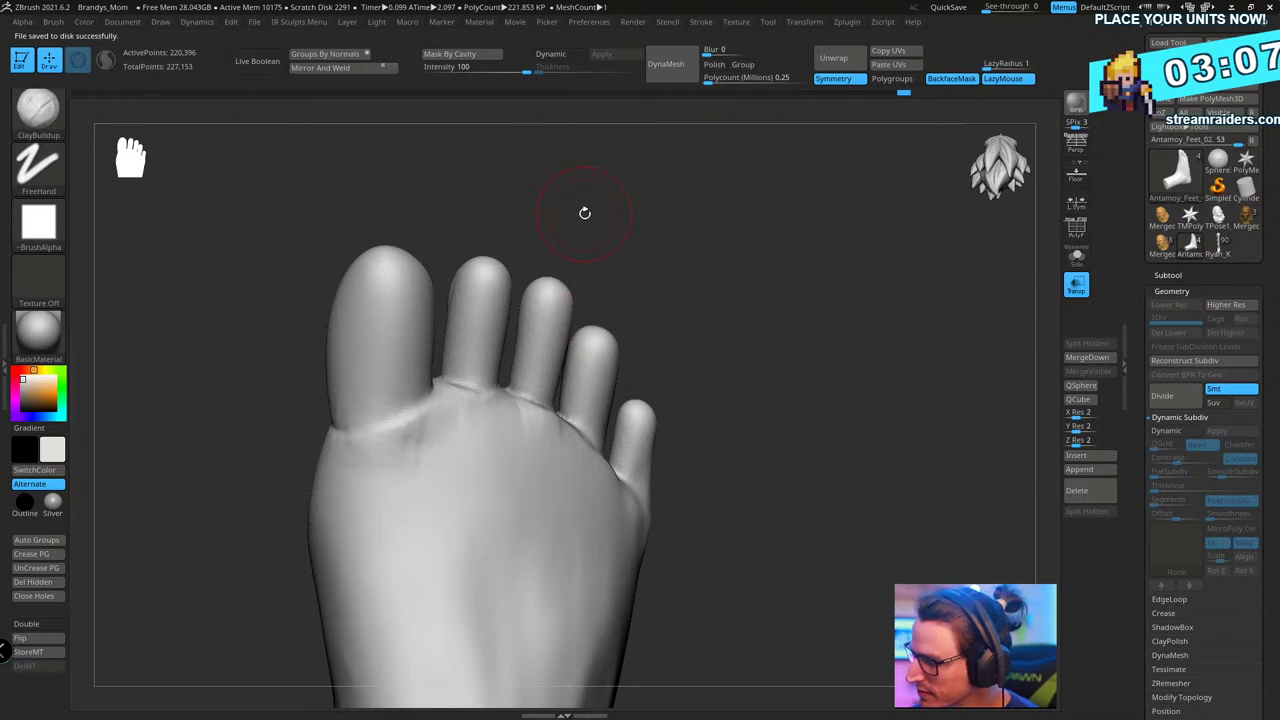
# - Sculpt over the creases at the bases of the big, second and third toes with ClayBuildup, smoothing the transitions
pyautogui.moveTo(585, 213); pyautogui.dragTo(540, 222)
pyautogui.moveTo(432, 392); pyautogui.dragTo(373, 426)
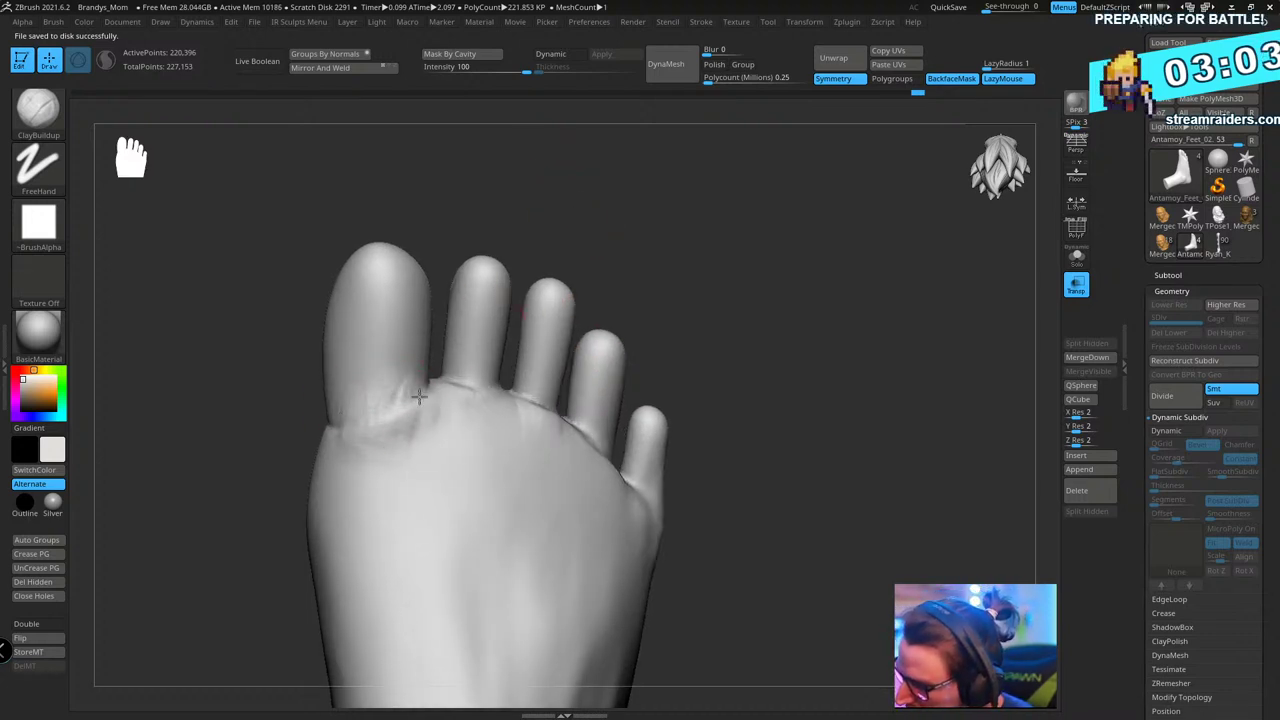
pyautogui.moveTo(428, 361); pyautogui.dragTo(489, 376, button='right')
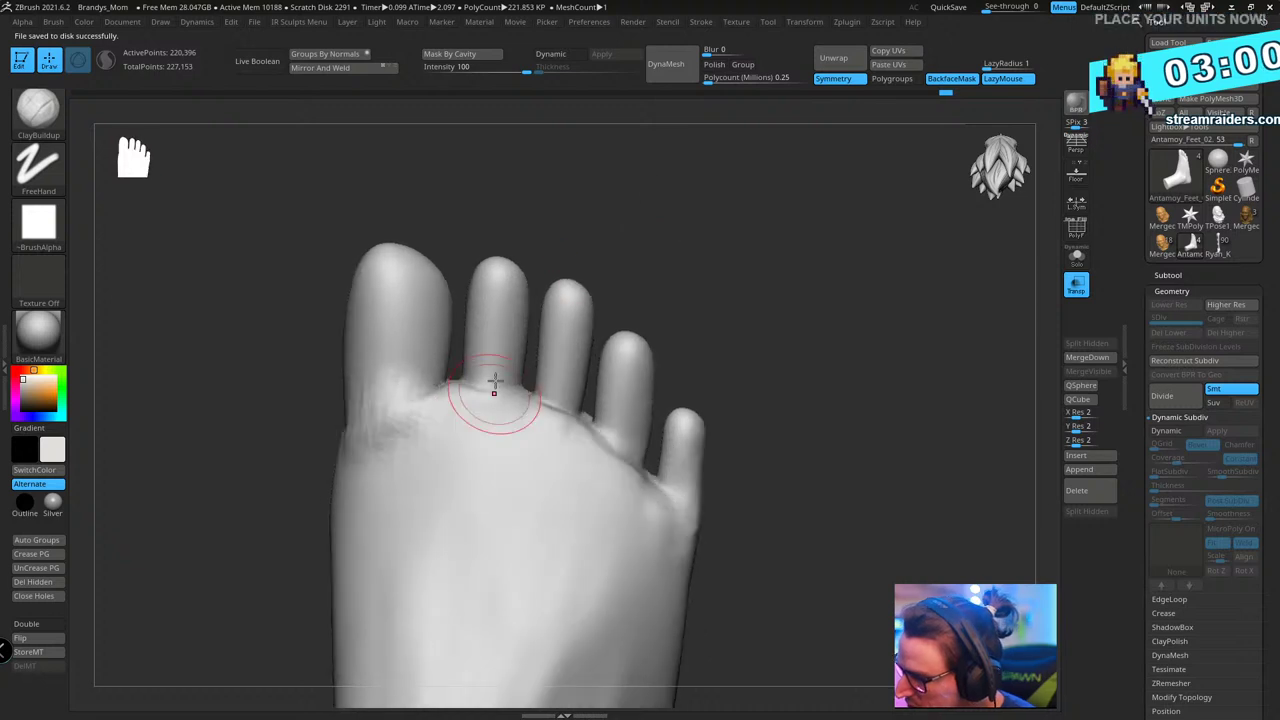
pyautogui.moveTo(491, 384)
pyautogui.mouseDown()
pyautogui.moveTo(477, 386)
pyautogui.moveTo(489, 397)
pyautogui.mouseUp()
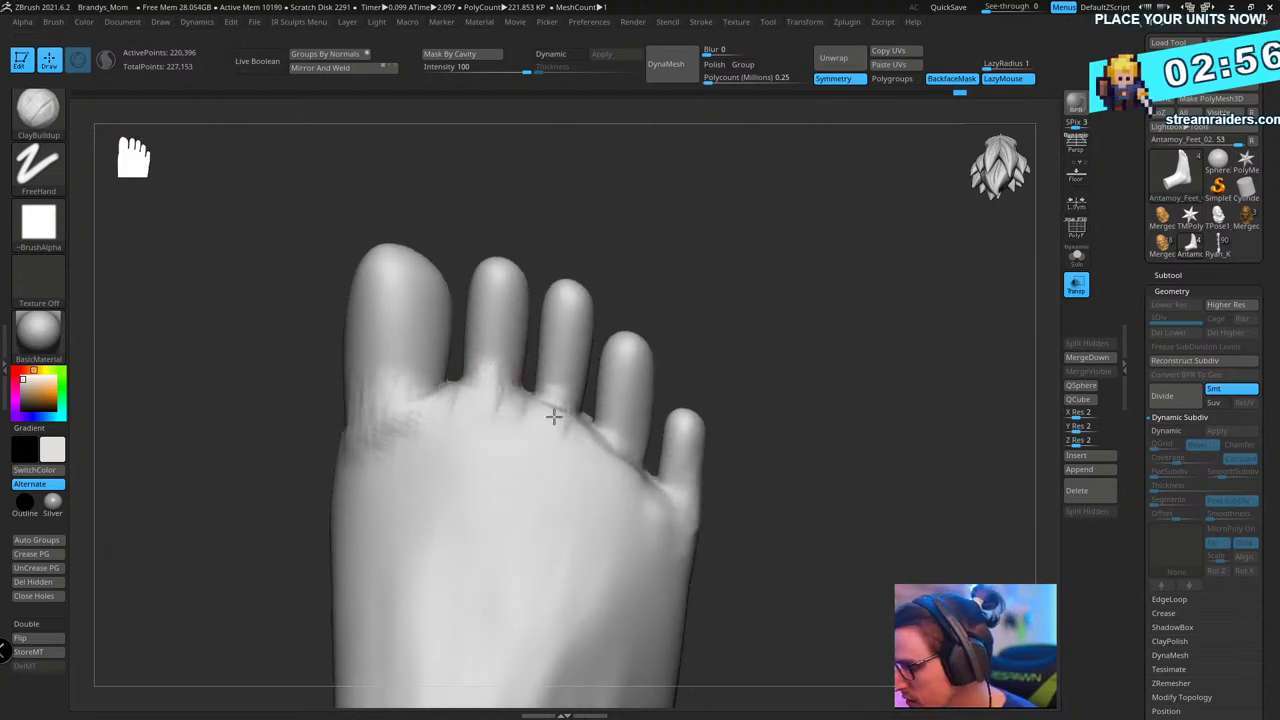
pyautogui.moveTo(554, 416); pyautogui.dragTo(574, 428)
pyautogui.keyDown('shift'); pyautogui.moveTo(570, 415); pyautogui.dragTo(557, 394); pyautogui.keyUp('shift')
pyautogui.moveTo(740, 274)
pyautogui.mouseDown()
pyautogui.moveTo(734, 289)
pyautogui.moveTo(755, 300)
pyautogui.mouseUp()
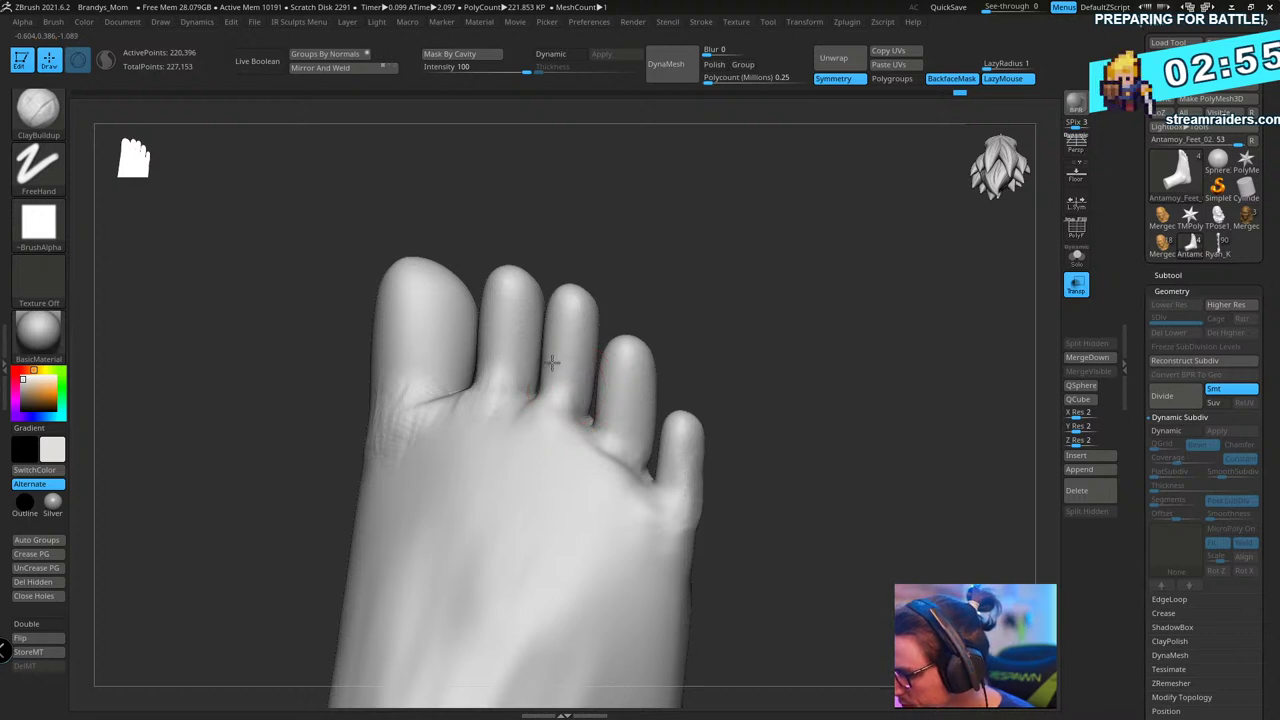
# - Build up the bases of the fourth and little toes where they meet the foot
pyautogui.moveTo(540, 390)
pyautogui.mouseDown()
pyautogui.moveTo(680, 271)
pyautogui.moveTo(561, 387)
pyautogui.mouseUp()
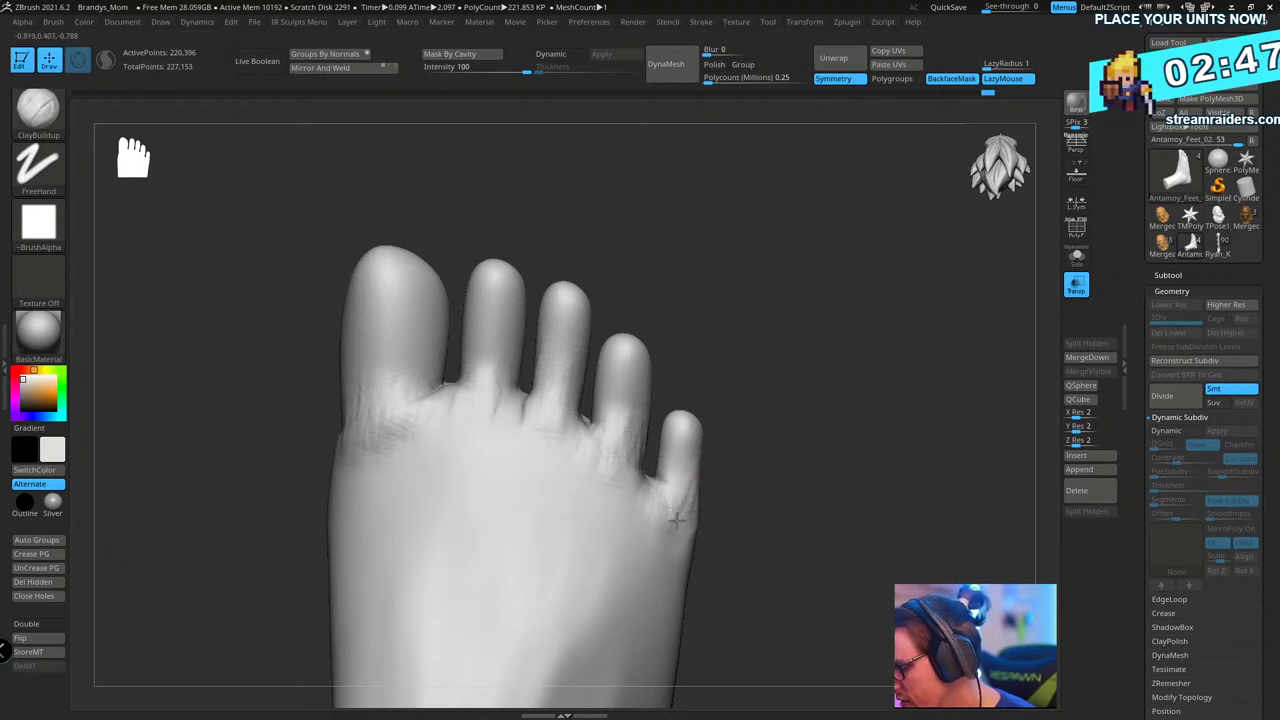
pyautogui.moveTo(705, 470)
pyautogui.mouseDown()
pyautogui.moveTo(777, 414)
pyautogui.moveTo(728, 430)
pyautogui.moveTo(817, 406)
pyautogui.moveTo(661, 436)
pyautogui.mouseUp()
pyautogui.moveTo(874, 352)
pyautogui.mouseDown()
pyautogui.moveTo(869, 323)
pyautogui.moveTo(722, 348)
pyautogui.mouseUp()
pyautogui.moveTo(576, 426); pyautogui.dragTo(589, 383)
pyautogui.moveTo(676, 412); pyautogui.dragTo(760, 409)
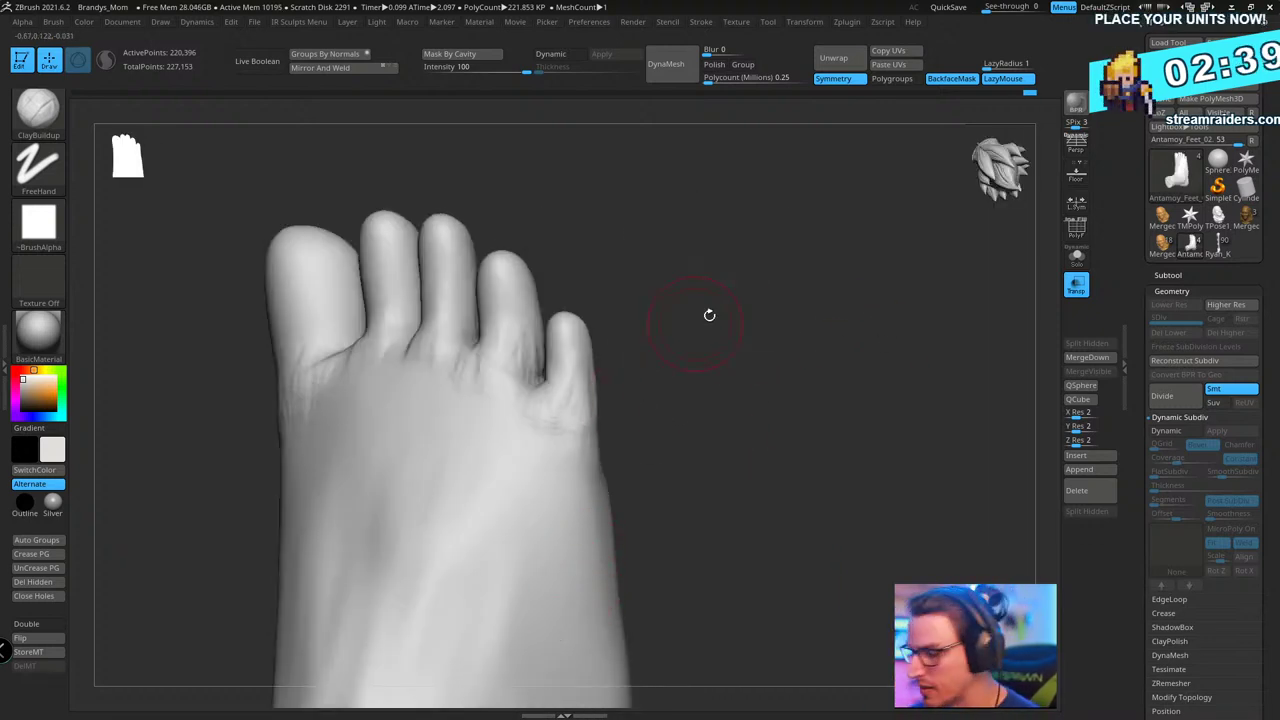
# - Reshape the little toe and the outer edge of the foot behind it with a large Move brush
pyautogui.moveTo(709, 315); pyautogui.dragTo(702, 439)
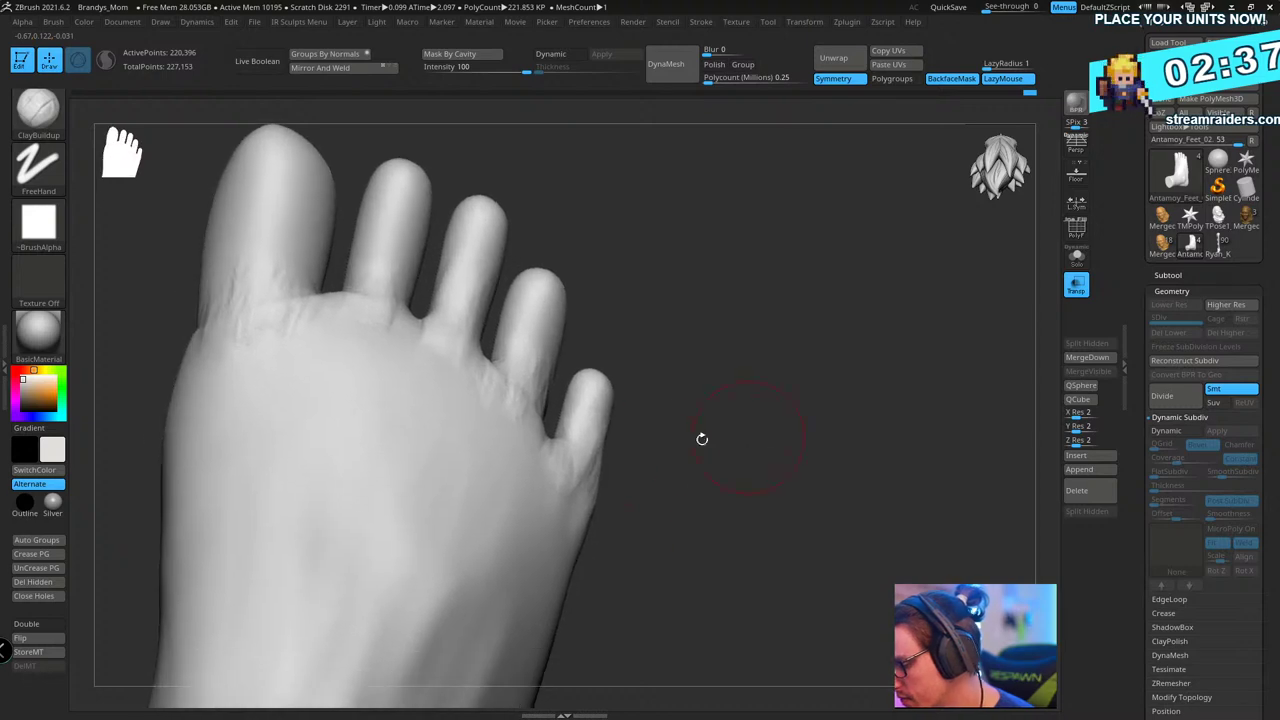
pyautogui.moveTo(700, 390); pyautogui.dragTo(718, 342)
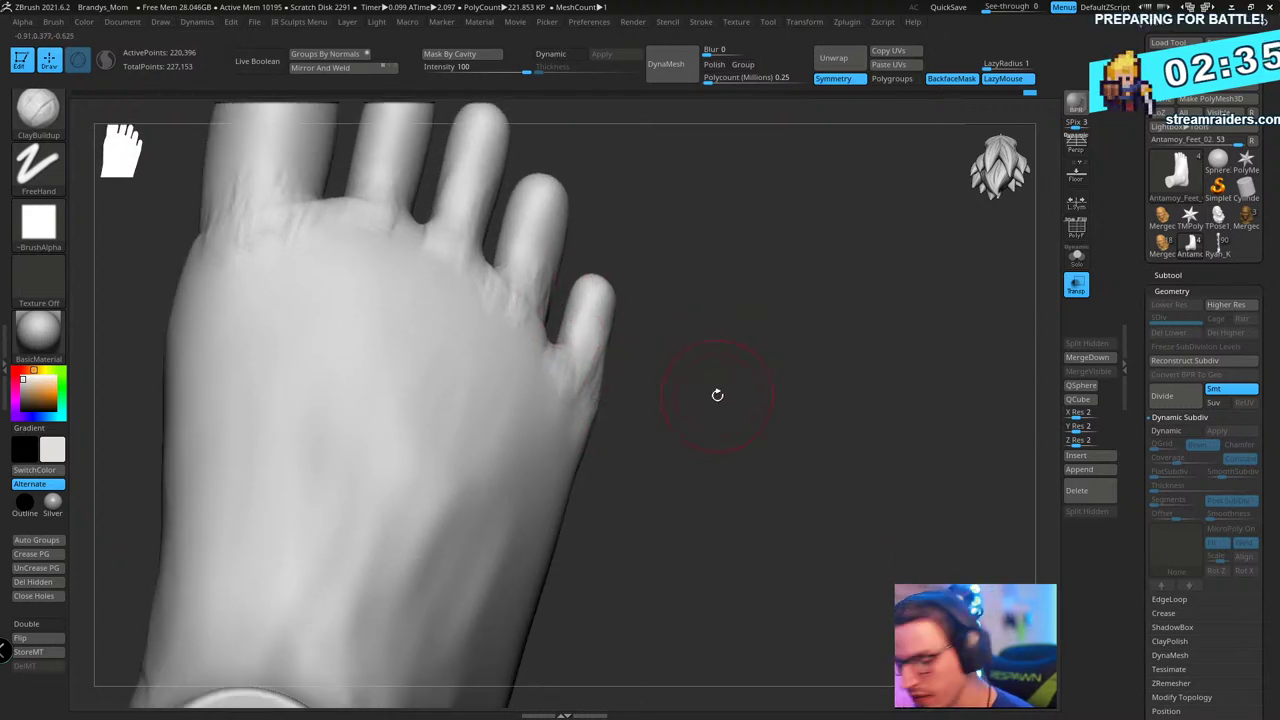
pyautogui.press('b')
pyautogui.press('m')
pyautogui.press('v')
pyautogui.press('s')
pyautogui.moveTo(717, 402); pyautogui.dragTo(713, 426)
pyautogui.moveTo(570, 429); pyautogui.dragTo(576, 427)
pyautogui.moveTo(599, 346); pyautogui.dragTo(587, 353)
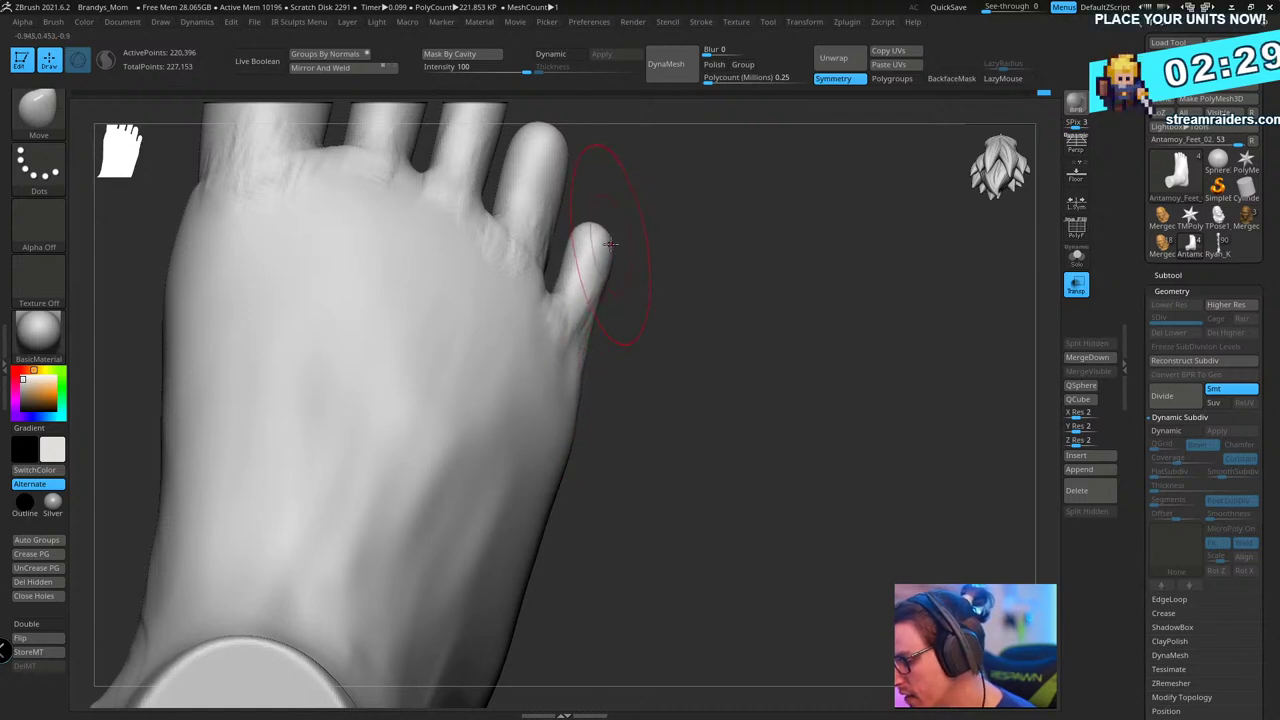
pyautogui.moveTo(683, 277); pyautogui.dragTo(754, 354)
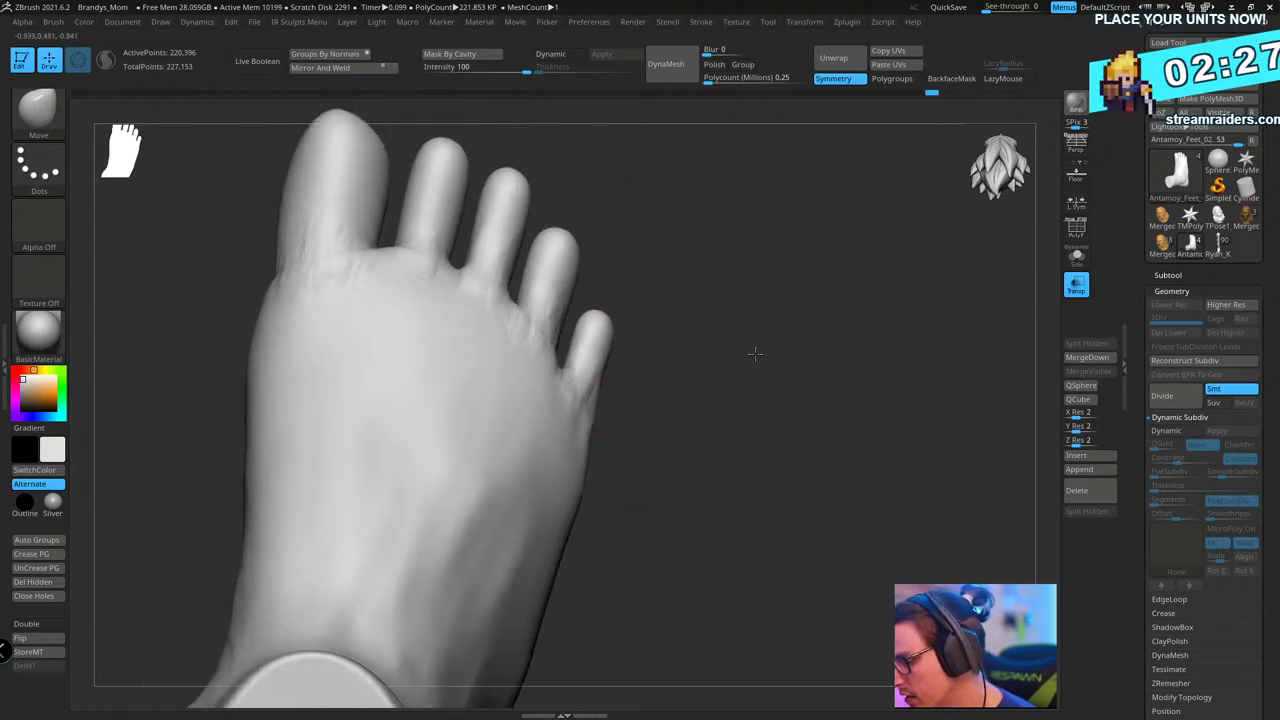
# - Lasso-mask the little toe with the outer foot edge behind it, and invert the mask to isolate that area
pyautogui.moveTo(590, 272)
pyautogui.keyDown('ctrl'); pyautogui.mouseDown()
pyautogui.moveTo(770, 414)
pyautogui.moveTo(552, 570)
pyautogui.moveTo(509, 520)
pyautogui.mouseUp(); pyautogui.keyUp('ctrl')
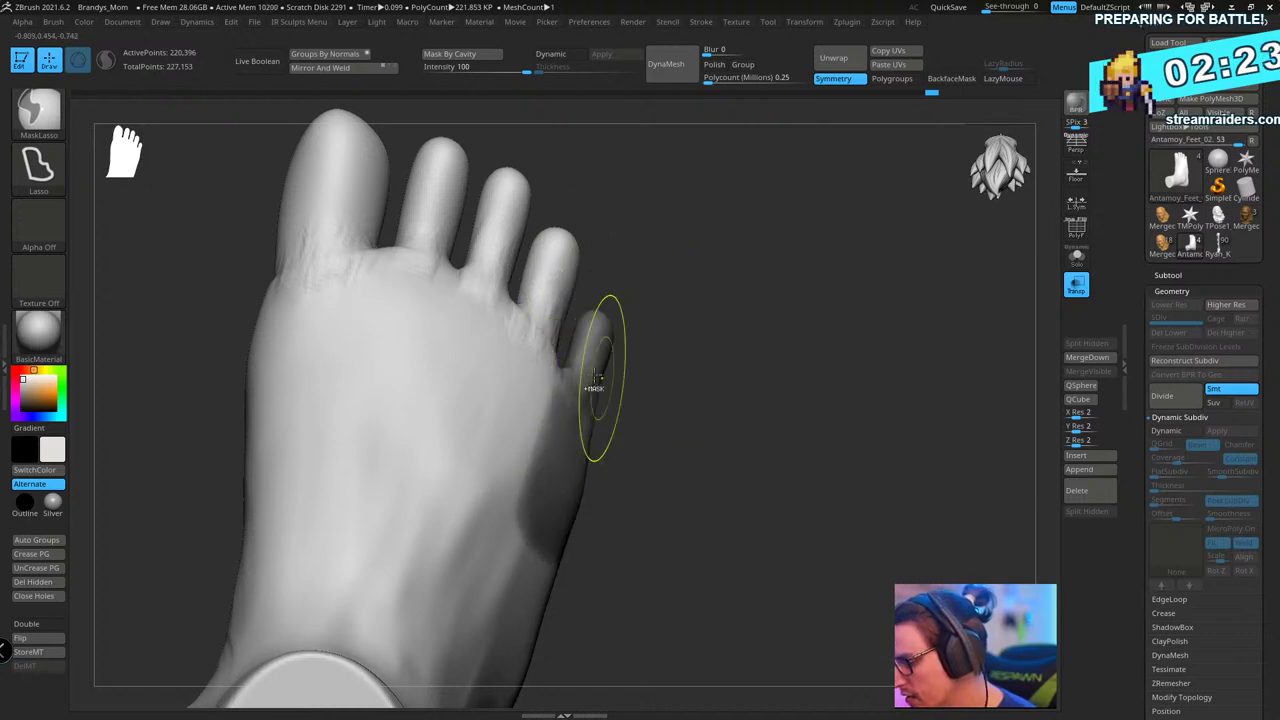
pyautogui.keyDown('ctrl'); pyautogui.click(657, 331); pyautogui.keyUp('ctrl')
pyautogui.moveTo(606, 392); pyautogui.dragTo(592, 384)
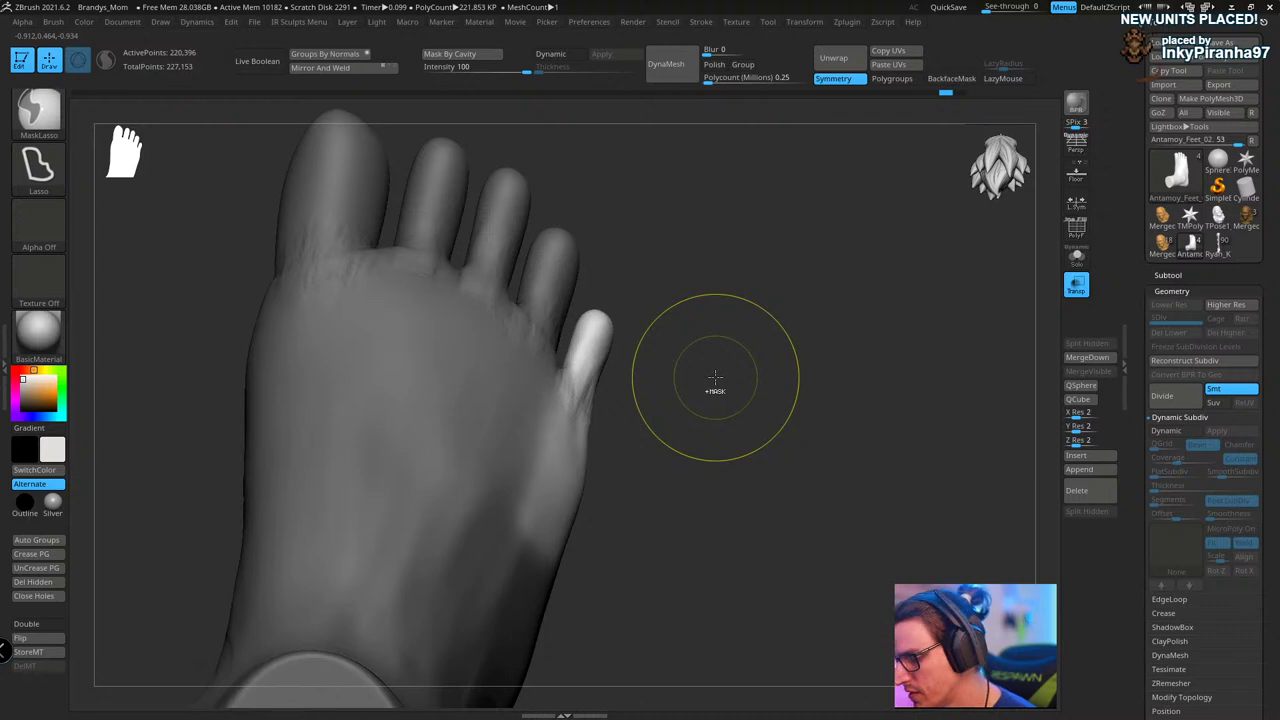
# - Place the gizmo at the base of the little toe, shift the toe inward toward the fourth toe and clear the mask
pyautogui.press('w')
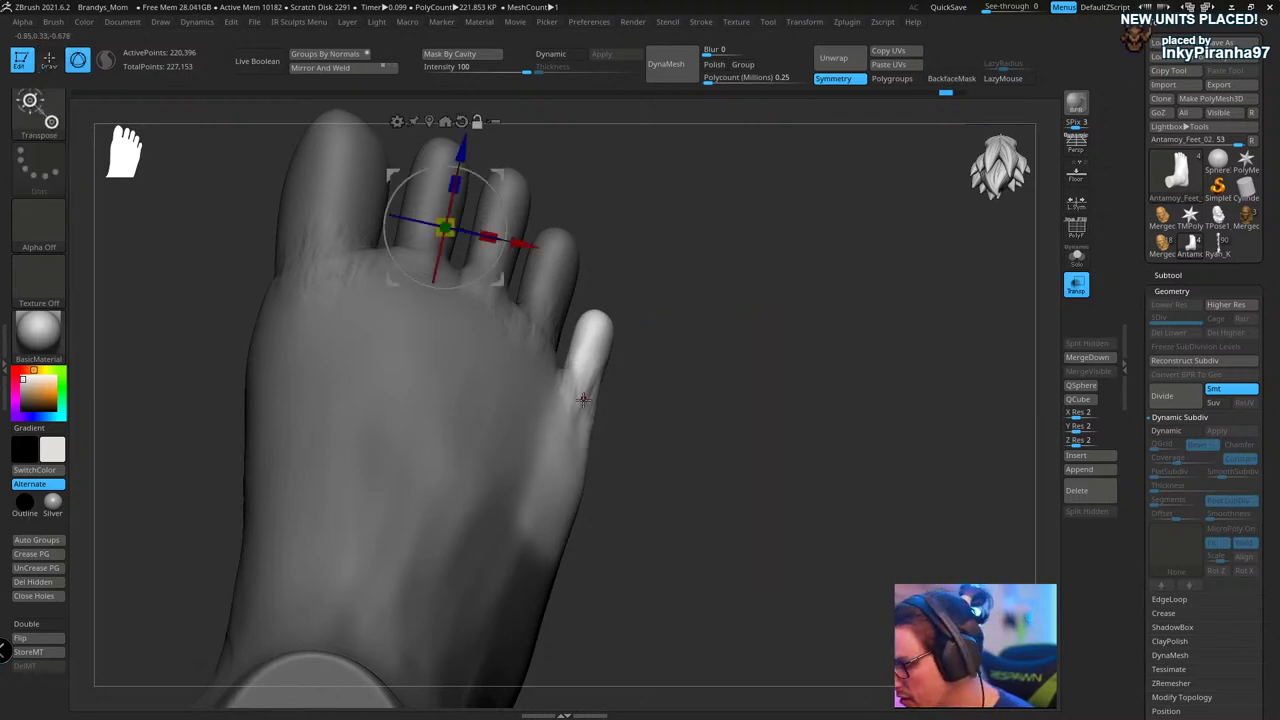
pyautogui.keyDown('alt'); pyautogui.click(587, 413); pyautogui.keyUp('alt')
pyautogui.keyDown('alt'); pyautogui.click(606, 319); pyautogui.keyUp('alt')
pyautogui.keyDown('alt'); pyautogui.click(623, 213); pyautogui.keyUp('alt')
pyautogui.keyDown('alt'); pyautogui.moveTo(660, 375); pyautogui.dragTo(628, 453); pyautogui.keyUp('alt')
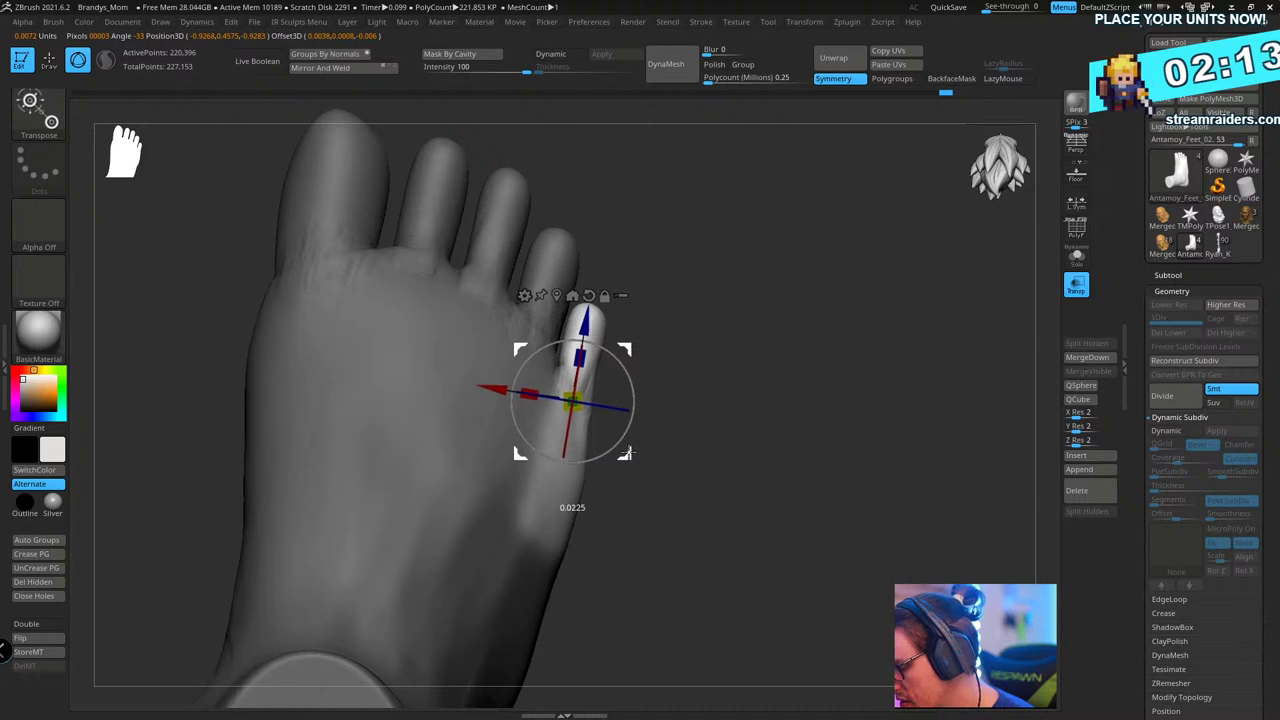
pyautogui.press('q')
pyautogui.moveTo(700, 363)
pyautogui.mouseDown()
pyautogui.moveTo(740, 366)
pyautogui.moveTo(769, 403)
pyautogui.moveTo(800, 380)
pyautogui.moveTo(788, 323)
pyautogui.moveTo(613, 287)
pyautogui.mouseUp()
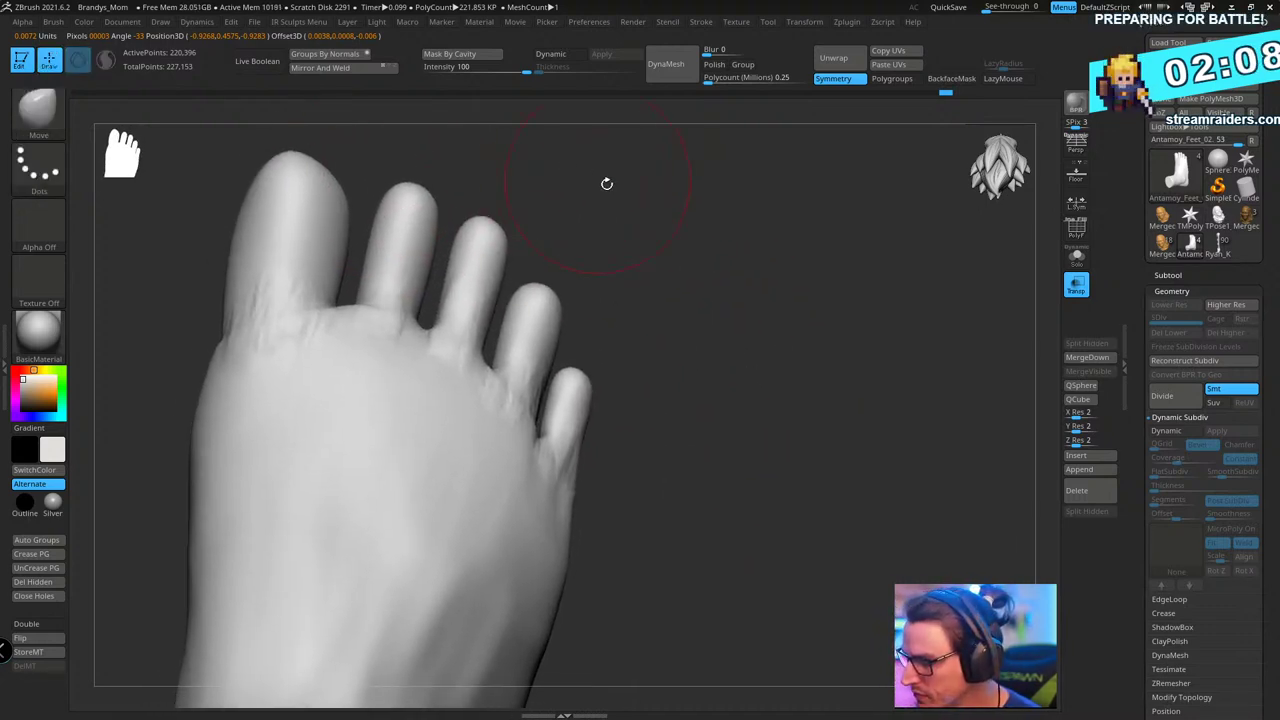
# - Show the polygroup wireframe, lasso-mask the big toe up to its base and turn it into its own polygroup
pyautogui.moveTo(607, 184); pyautogui.dragTo(806, 252)
pyautogui.hotkey('shift', 'f')
pyautogui.moveTo(950, 318)
pyautogui.keyDown('alt'); pyautogui.mouseDown()
pyautogui.moveTo(700, 298)
pyautogui.moveTo(814, 303)
pyautogui.mouseUp(); pyautogui.keyUp('alt')
pyautogui.moveTo(522, 295)
pyautogui.keyDown('ctrl'); pyautogui.mouseDown()
pyautogui.moveTo(708, 168)
pyautogui.moveTo(686, 339)
pyautogui.moveTo(634, 325)
pyautogui.mouseUp(); pyautogui.keyUp('ctrl')
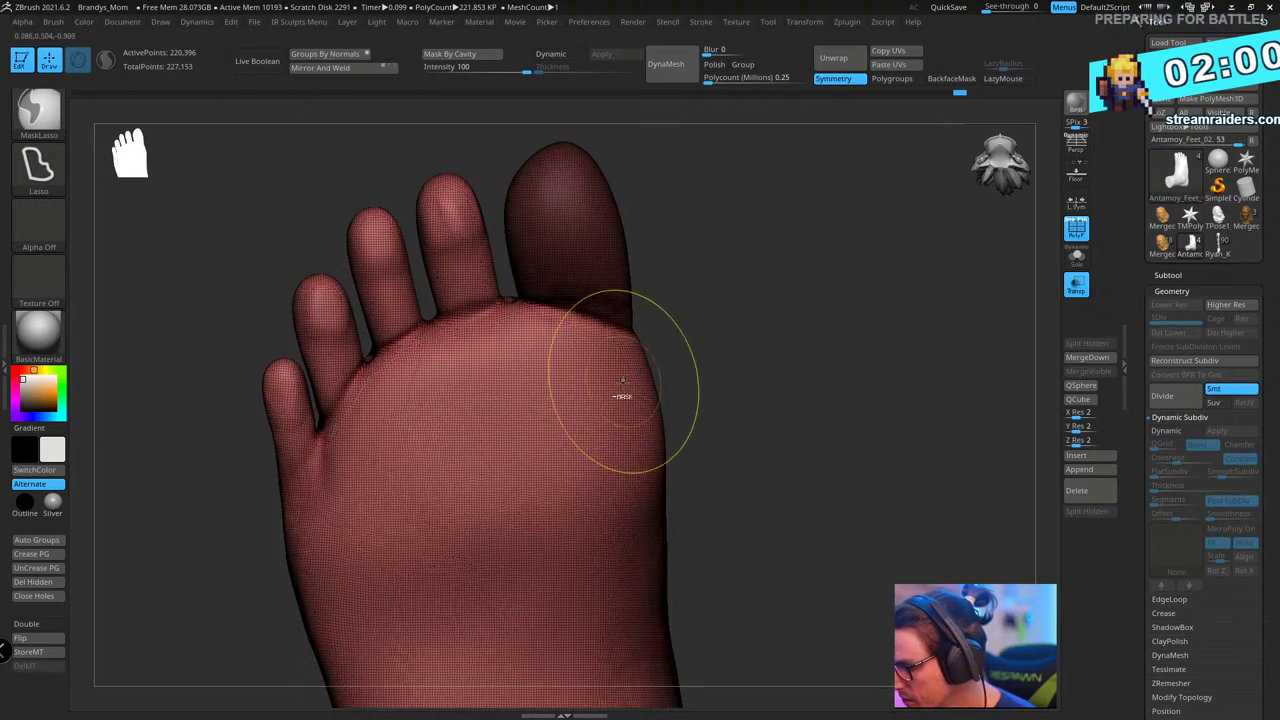
pyautogui.hotkey('ctrl', 'w')
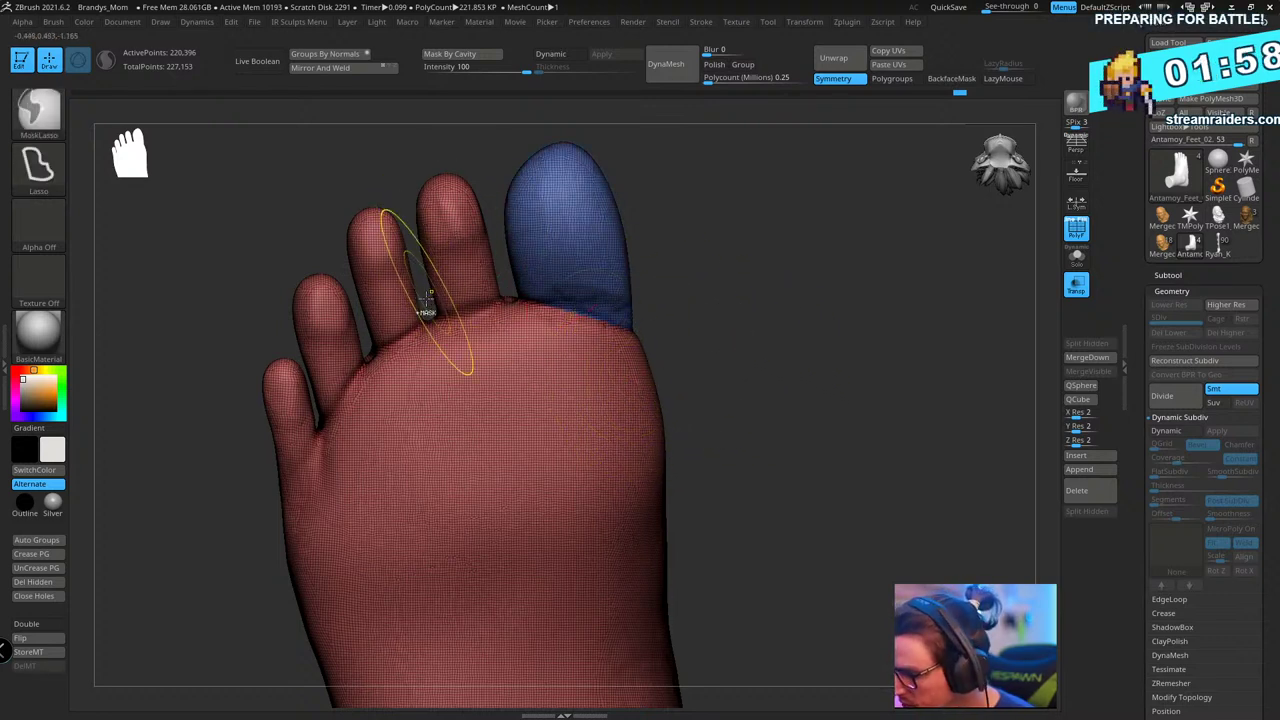
# - Lasso-mask the second toe down to its base and turn the masked area into a separate polygroup
pyautogui.moveTo(405, 300)
pyautogui.keyDown('ctrl'); pyautogui.mouseDown()
pyautogui.moveTo(470, 140)
pyautogui.moveTo(507, 292)
pyautogui.moveTo(452, 300)
pyautogui.mouseUp(); pyautogui.keyUp('ctrl')
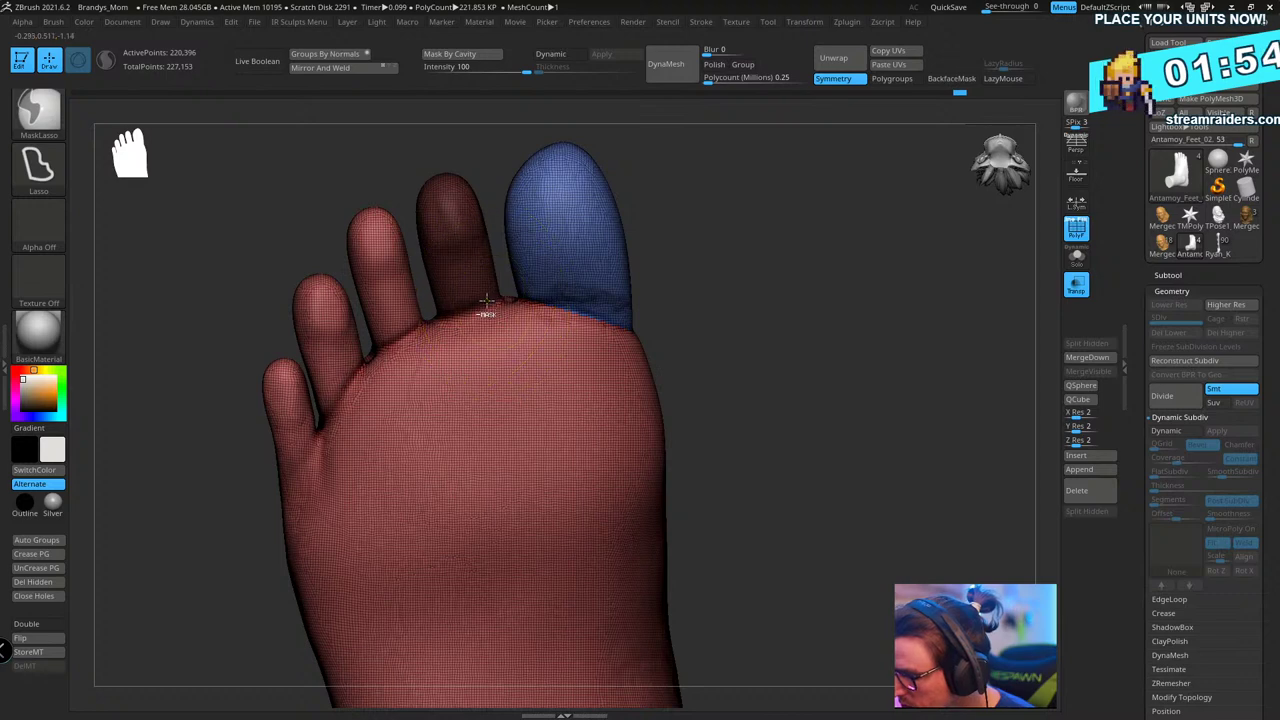
pyautogui.moveTo(827, 247); pyautogui.dragTo(833, 300)
pyautogui.hotkey('ctrl', 'w')
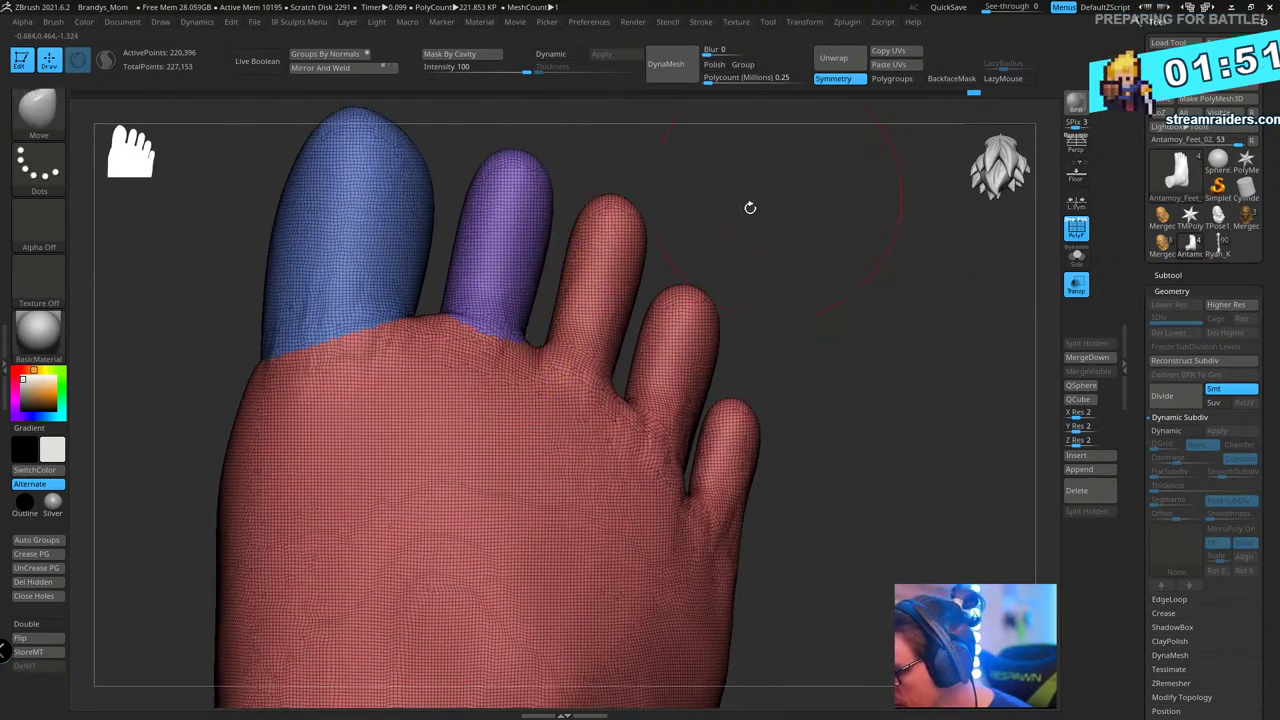
# - Lasso-mask the third toe, clean up the mask edge at its base and make it a separate polygroup
pyautogui.moveTo(538, 326)
pyautogui.keyDown('ctrl'); pyautogui.mouseDown()
pyautogui.moveTo(580, 165)
pyautogui.moveTo(665, 280)
pyautogui.moveTo(621, 390)
pyautogui.mouseUp(); pyautogui.keyUp('ctrl')
pyautogui.keyDown('ctrl'); pyautogui.moveTo(540, 346); pyautogui.dragTo(538, 342); pyautogui.keyUp('ctrl')
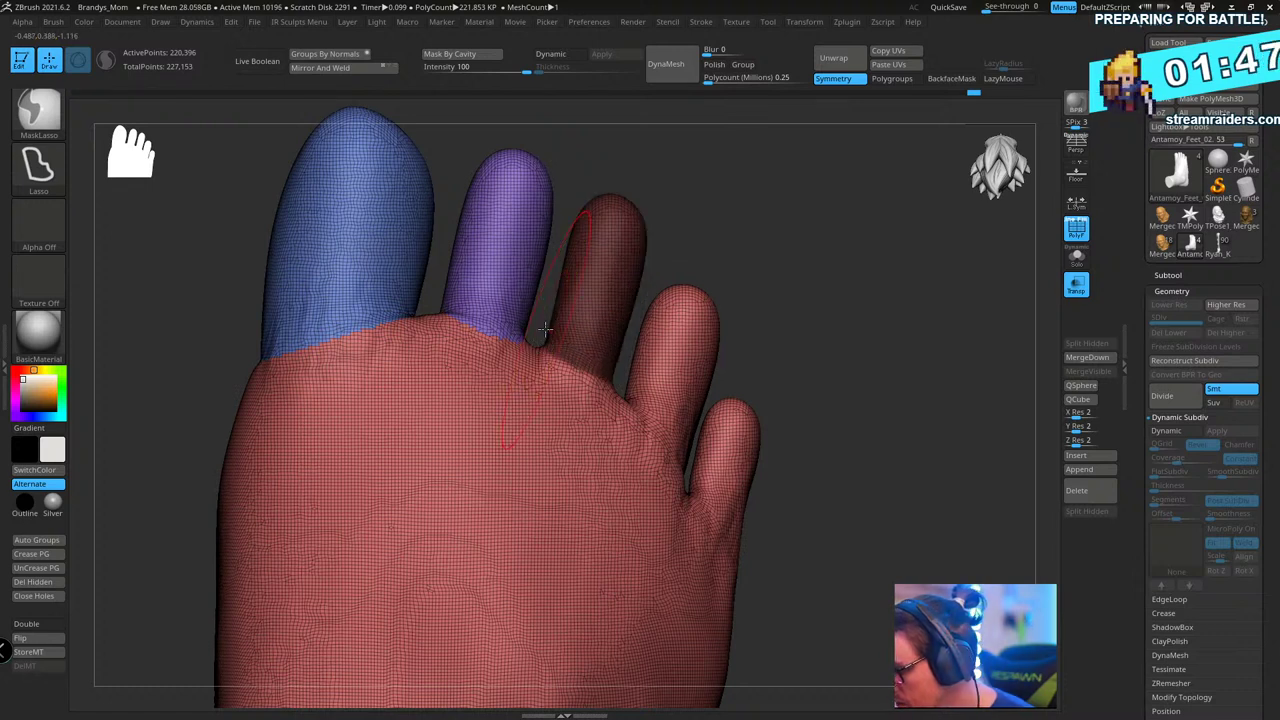
pyautogui.hotkey('ctrl', 'w')
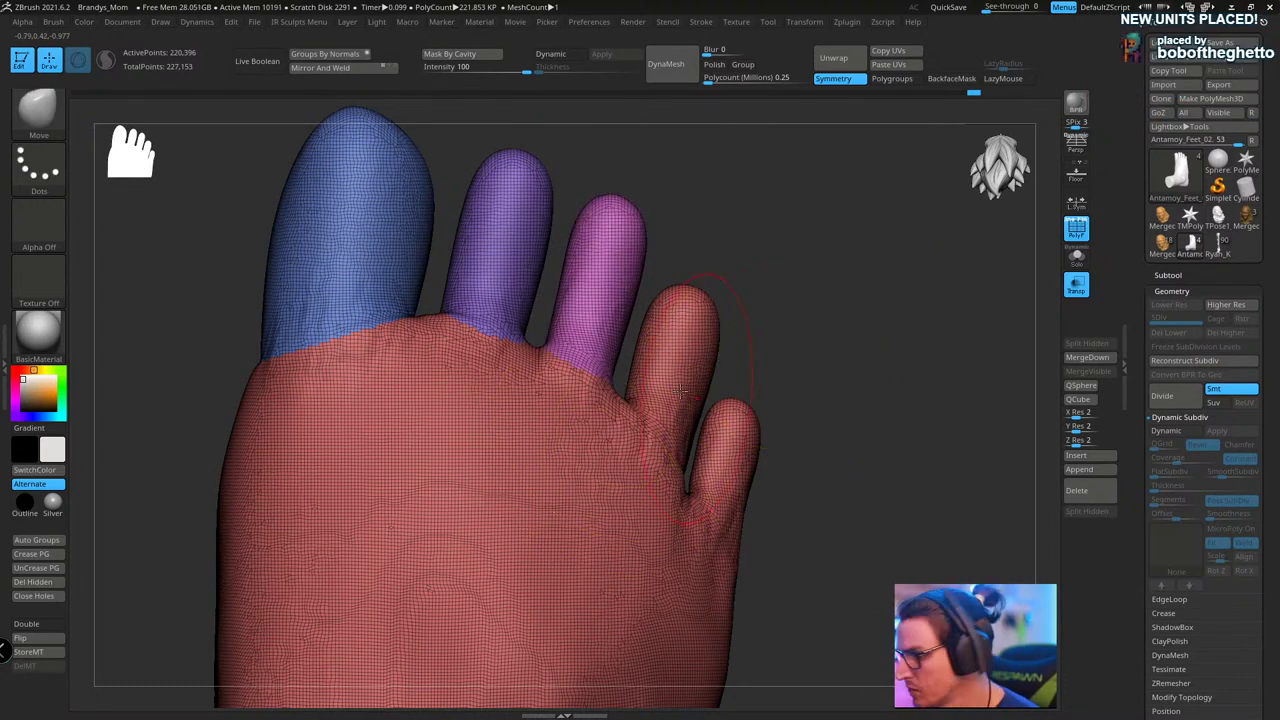
# - Mask the fourth toe down to the web beside the little toe and assign it a polygroup color distinct from the third toe's
pyautogui.moveTo(625, 388)
pyautogui.keyDown('ctrl'); pyautogui.mouseDown()
pyautogui.moveTo(745, 316)
pyautogui.moveTo(732, 376)
pyautogui.mouseUp(); pyautogui.keyUp('ctrl')
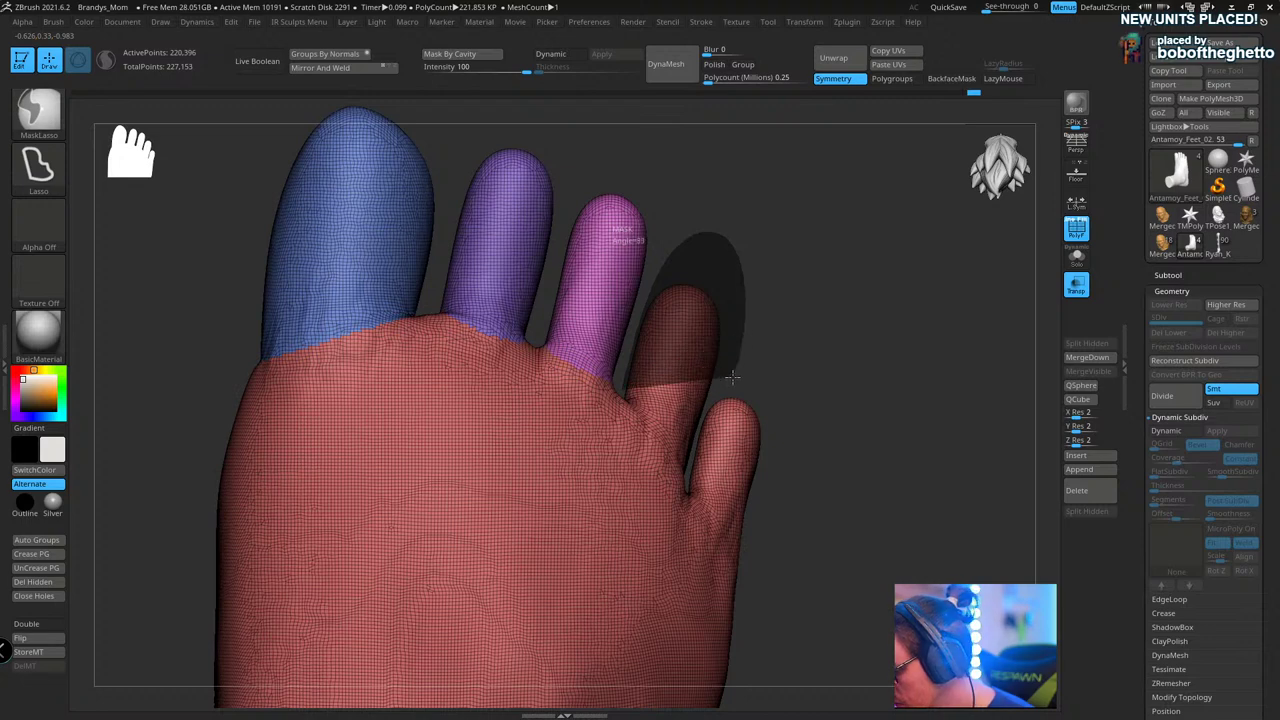
pyautogui.moveTo(699, 430)
pyautogui.keyDown('ctrl'); pyautogui.mouseDown()
pyautogui.moveTo(693, 452)
pyautogui.moveTo(626, 392)
pyautogui.mouseUp(); pyautogui.keyUp('ctrl')
pyautogui.moveTo(901, 372)
pyautogui.mouseDown()
pyautogui.moveTo(897, 360)
pyautogui.moveTo(926, 429)
pyautogui.moveTo(914, 371)
pyautogui.moveTo(920, 394)
pyautogui.moveTo(826, 346)
pyautogui.moveTo(887, 347)
pyautogui.moveTo(900, 430)
pyautogui.mouseUp()
pyautogui.moveTo(480, 490)
pyautogui.keyDown('ctrl'); pyautogui.mouseDown()
pyautogui.moveTo(466, 494)
pyautogui.moveTo(554, 337)
pyautogui.moveTo(540, 330)
pyautogui.mouseUp(); pyautogui.keyUp('ctrl')
pyautogui.keyDown('ctrl'); pyautogui.moveTo(475, 482); pyautogui.dragTo(474, 347); pyautogui.keyUp('ctrl')
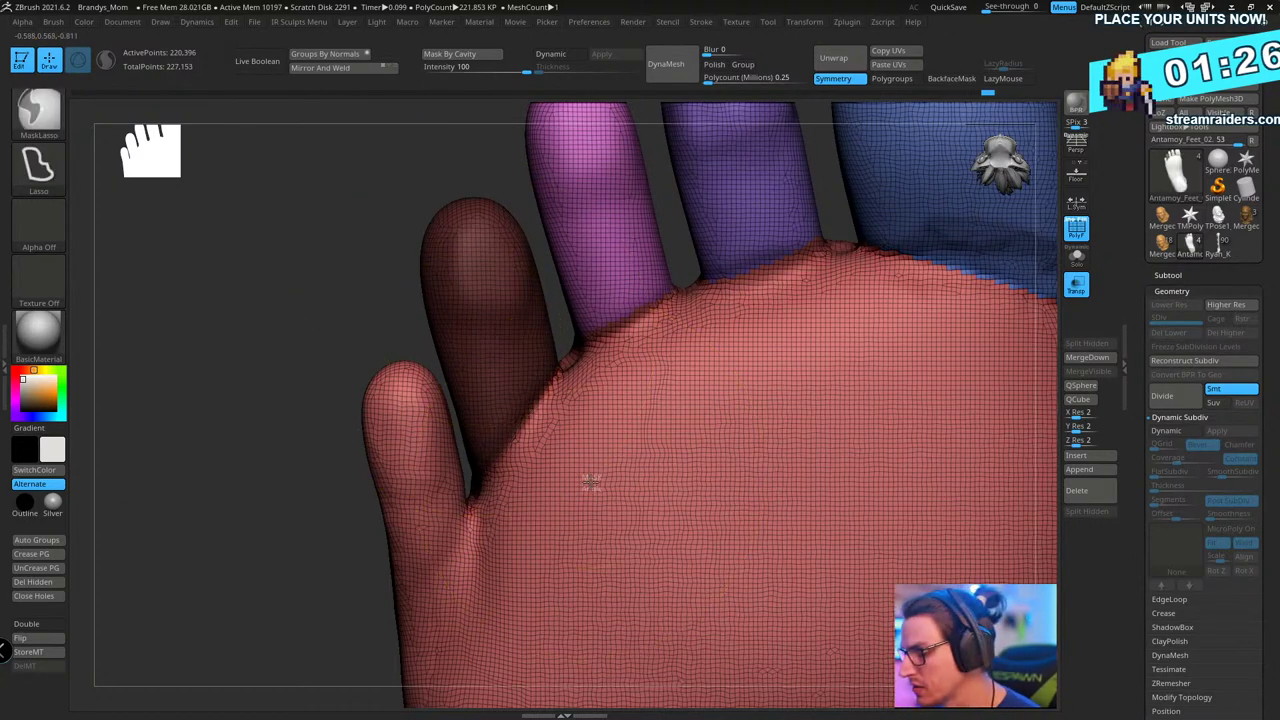
pyautogui.hotkey('ctrl', 'w')
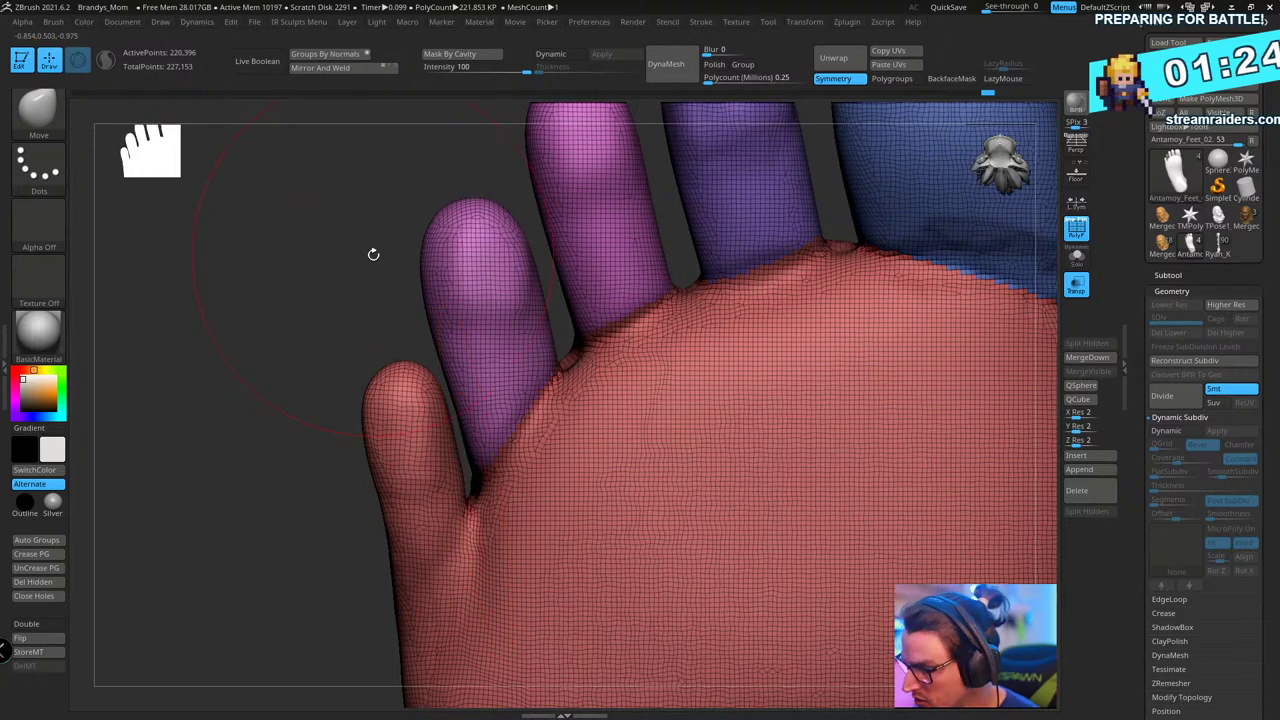
pyautogui.hotkey('ctrl', 'z')
pyautogui.hotkey('ctrl', 'w')
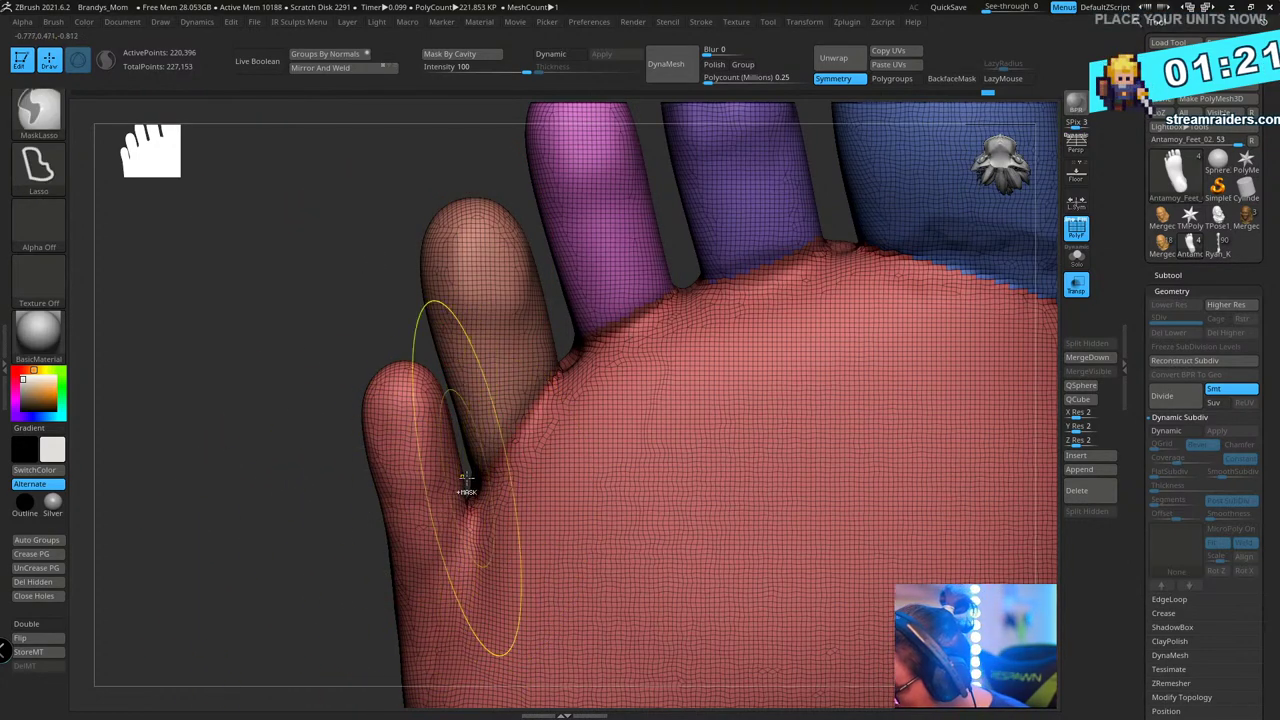
# - Lasso-mask the little toe down to its base and turn it into its own polygroup
pyautogui.moveTo(464, 470)
pyautogui.keyDown('ctrl'); pyautogui.mouseDown()
pyautogui.moveTo(466, 482)
pyautogui.moveTo(230, 490)
pyautogui.moveTo(295, 230)
pyautogui.moveTo(390, 250)
pyautogui.mouseUp(); pyautogui.keyUp('ctrl')
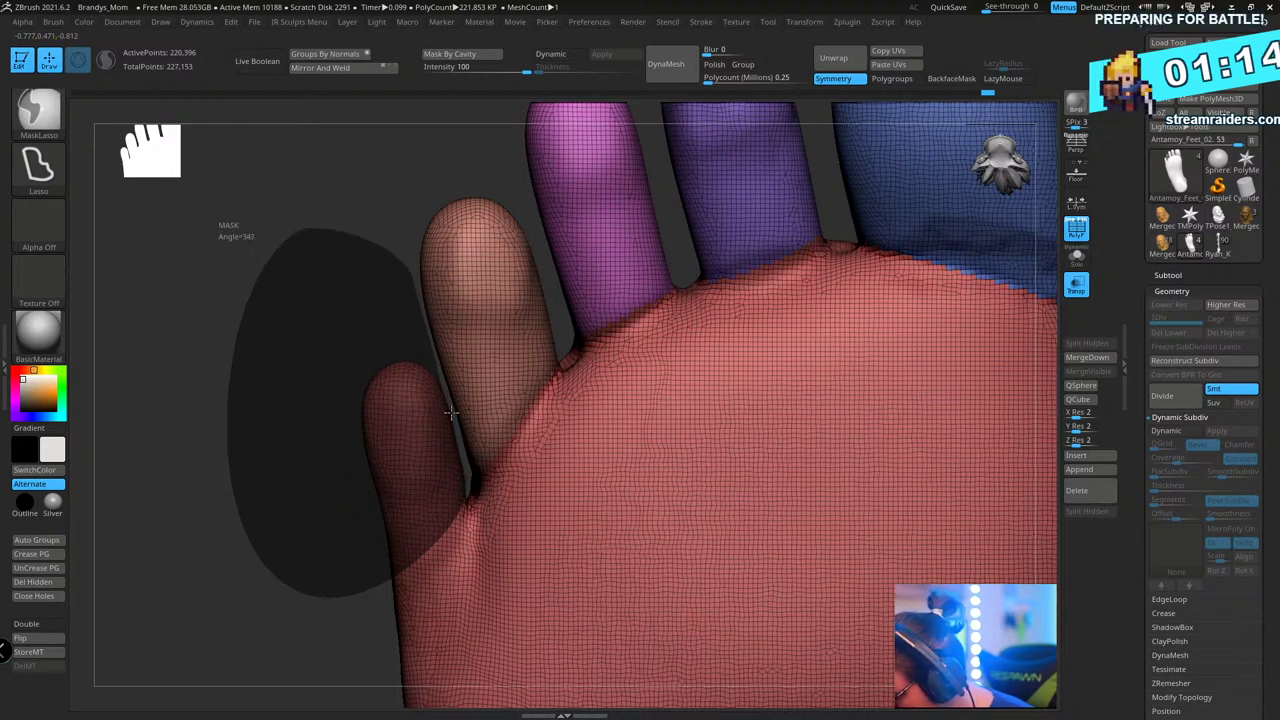
pyautogui.keyDown('ctrl'); pyautogui.moveTo(455, 428); pyautogui.dragTo(455, 430); pyautogui.keyUp('ctrl')
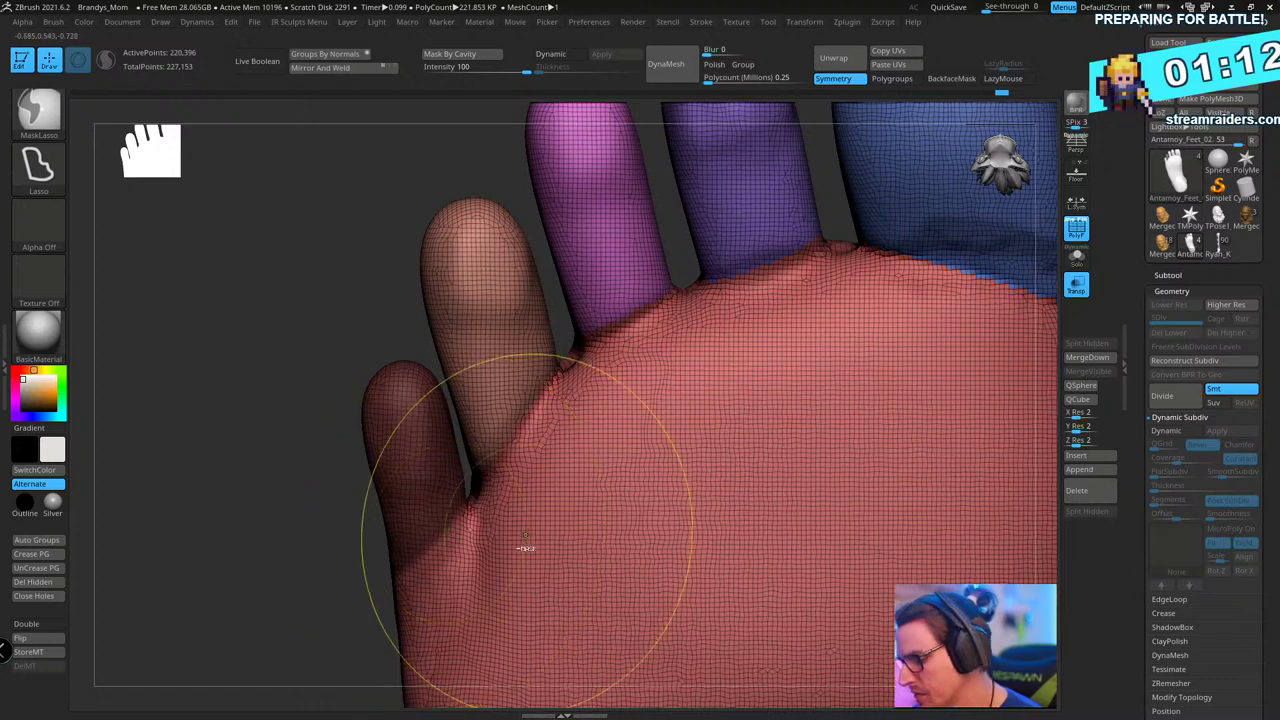
pyautogui.hotkey('ctrl', 'w')
# - Try to lasso-mask the lower leg across the ankle from the side
pyautogui.keyDown('alt'); pyautogui.moveTo(303, 663); pyautogui.dragTo(126, 594); pyautogui.keyUp('alt')
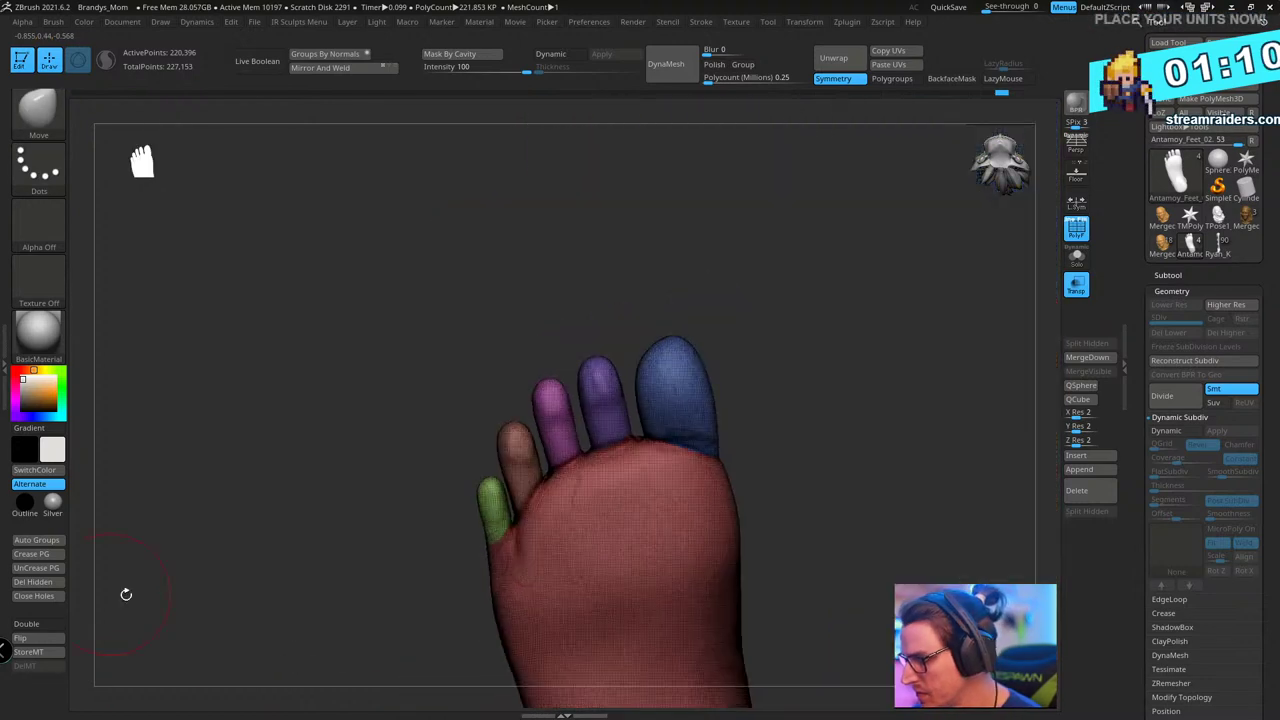
pyautogui.moveTo(880, 432)
pyautogui.keyDown('alt'); pyautogui.mouseDown()
pyautogui.moveTo(803, 343)
pyautogui.moveTo(899, 344)
pyautogui.moveTo(874, 331)
pyautogui.moveTo(694, 420)
pyautogui.moveTo(350, 385)
pyautogui.mouseUp(); pyautogui.keyUp('alt')
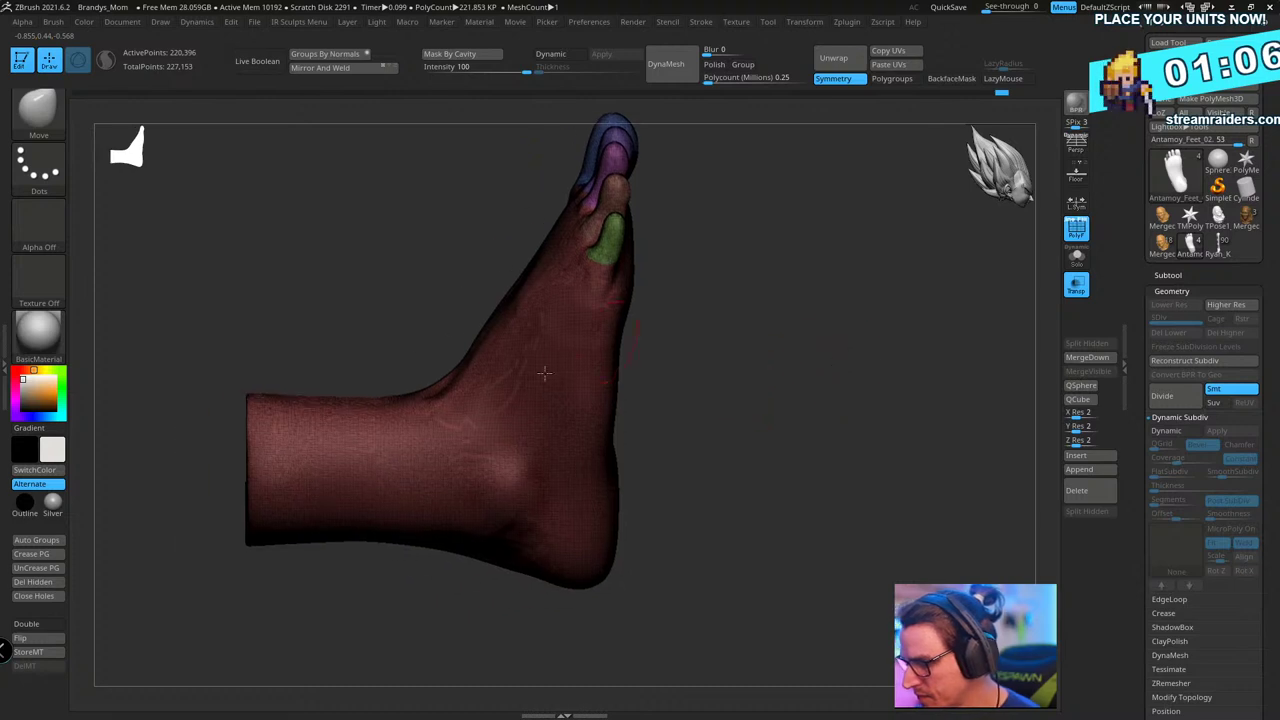
pyautogui.moveTo(443, 350)
pyautogui.keyDown('ctrl'); pyautogui.mouseDown()
pyautogui.moveTo(290, 600)
pyautogui.moveTo(490, 607)
pyautogui.mouseUp(); pyautogui.keyUp('ctrl')
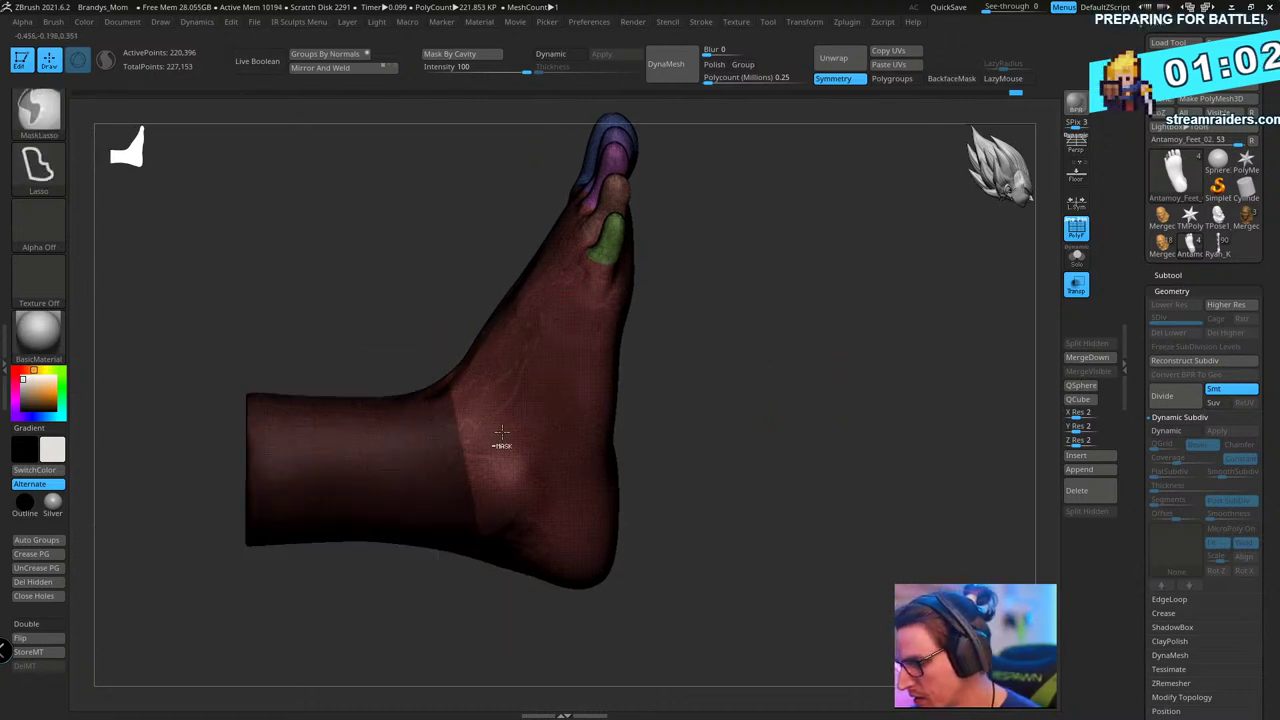
pyautogui.moveTo(749, 414); pyautogui.dragTo(867, 268)
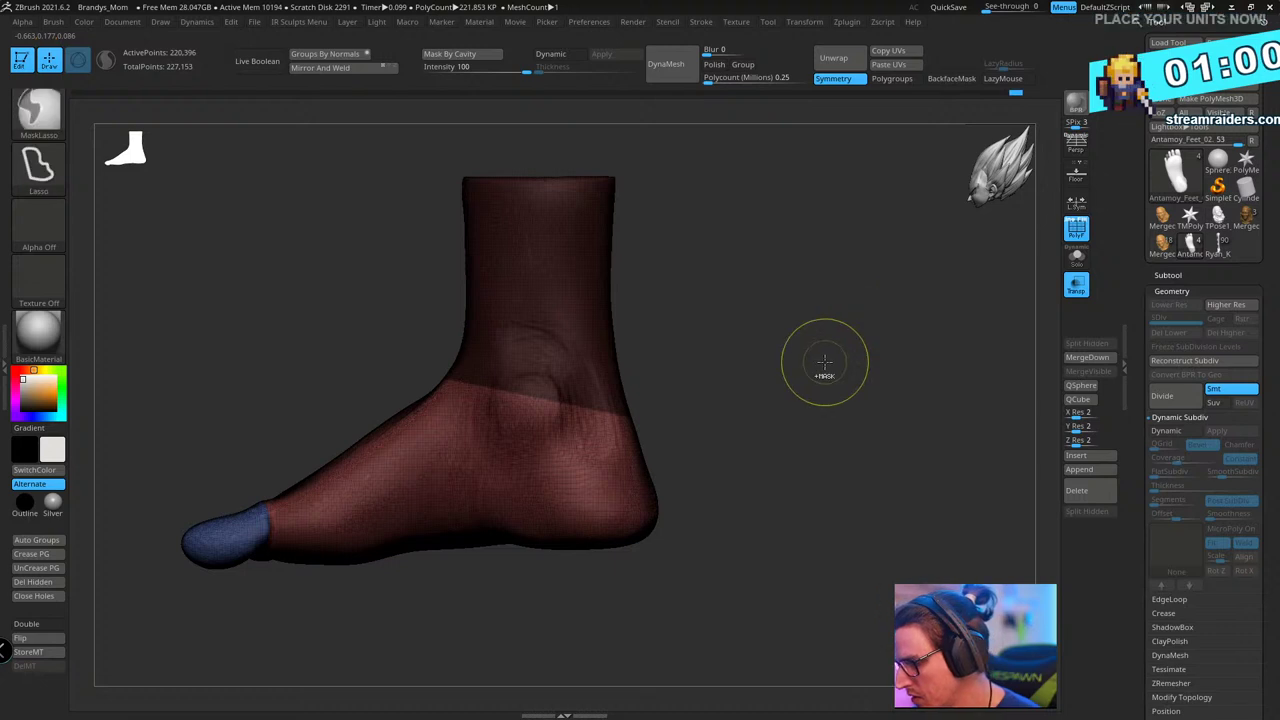
pyautogui.hotkey('ctrl', 'z')
pyautogui.hotkey('ctrl', 'z')
pyautogui.hotkey('ctrl', 'z')
# - Duplicate the Antamoy_Feet_02 subtool and hide the original, leaving the copy active
pyautogui.moveTo(845, 420)
pyautogui.mouseDown()
pyautogui.moveTo(894, 406)
pyautogui.moveTo(849, 403)
pyautogui.mouseUp()
pyautogui.hotkey('shift', 'f')
pyautogui.moveTo(780, 377); pyautogui.dragTo(726, 351)
pyautogui.moveTo(635, 228); pyautogui.dragTo(743, 260)
pyautogui.hotkey('shift', 'f')
pyautogui.moveTo(863, 438); pyautogui.dragTo(1000, 462)
pyautogui.click(1172, 275)
pyautogui.click(1196, 364)
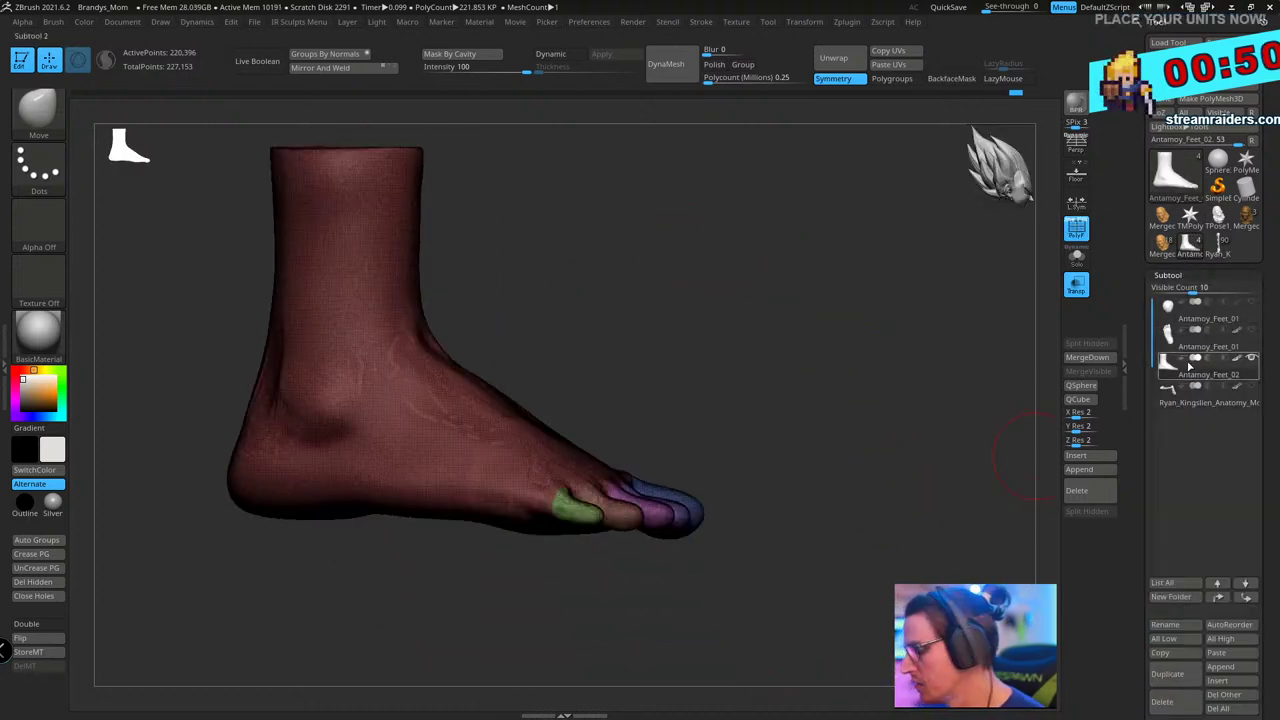
pyautogui.hotkey('ctrl', 'shift', 'd')
pyautogui.click(1253, 358)
pyautogui.moveTo(1257, 363)
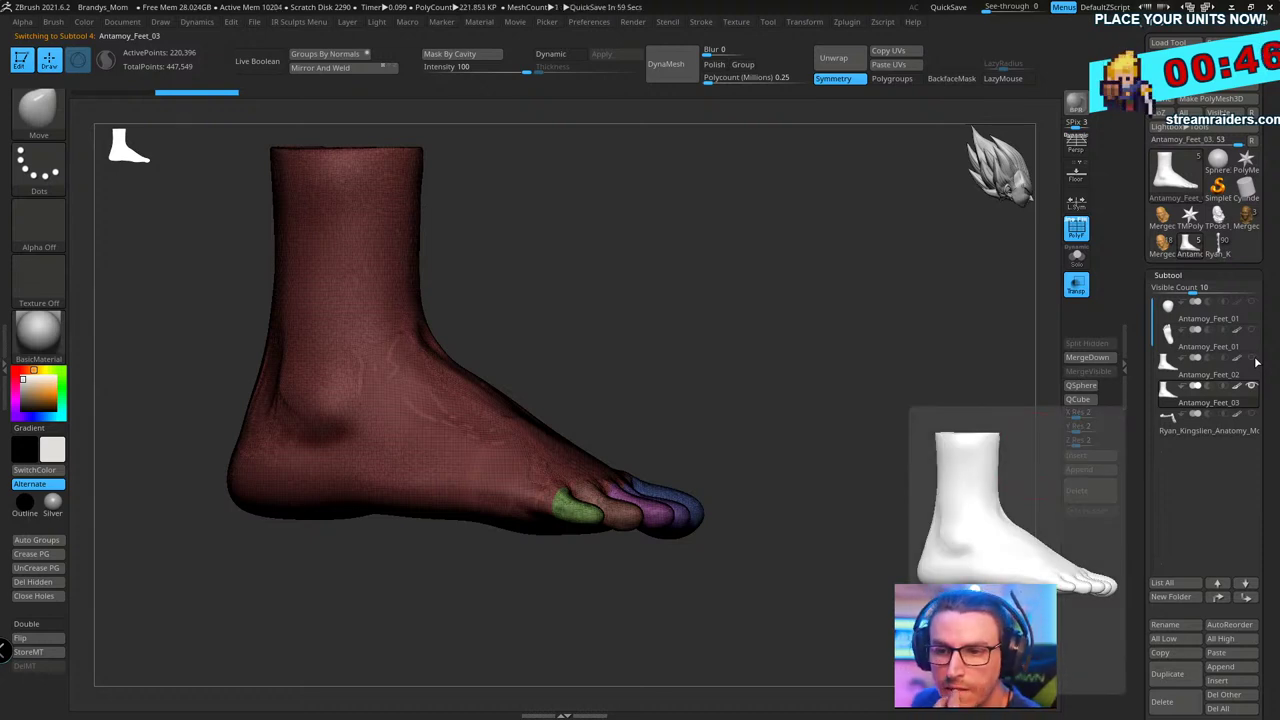
pyautogui.moveTo(777, 294); pyautogui.dragTo(793, 290)
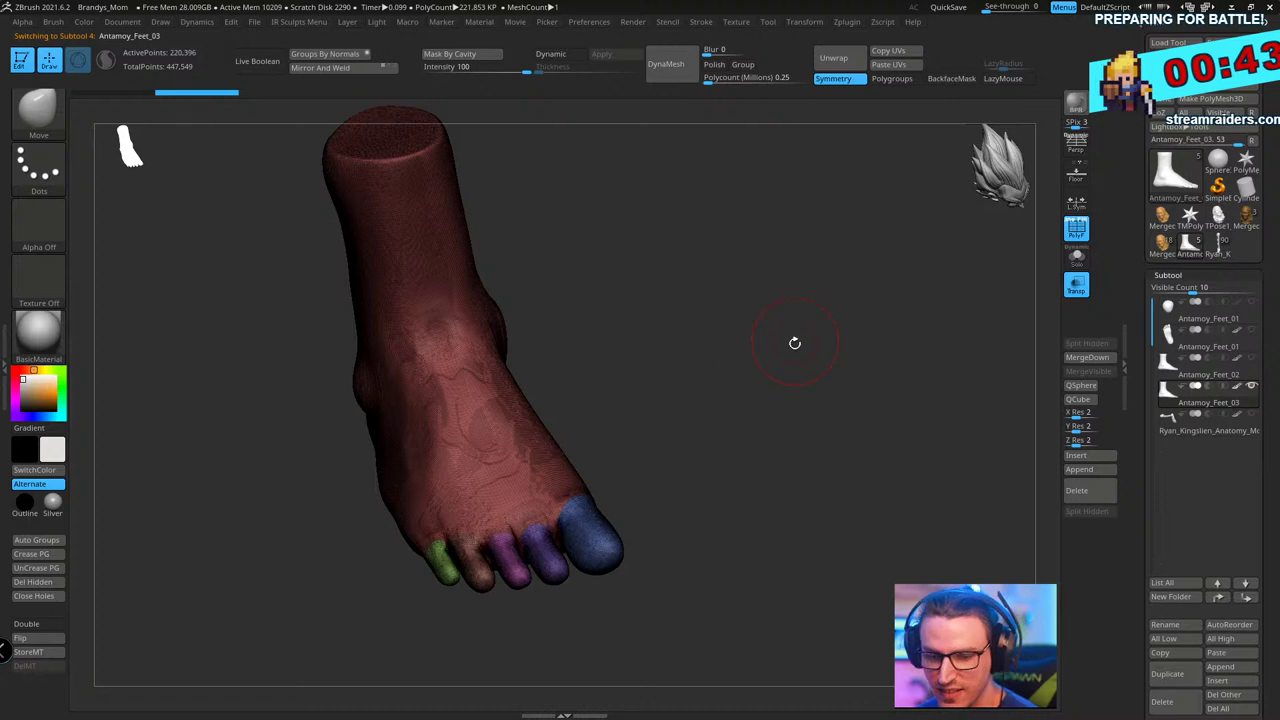
pyautogui.hotkey('shift', 'f')
pyautogui.hotkey('shift', 'f')
pyautogui.hotkey('shift', 'f')
pyautogui.hotkey('shift', 'f')
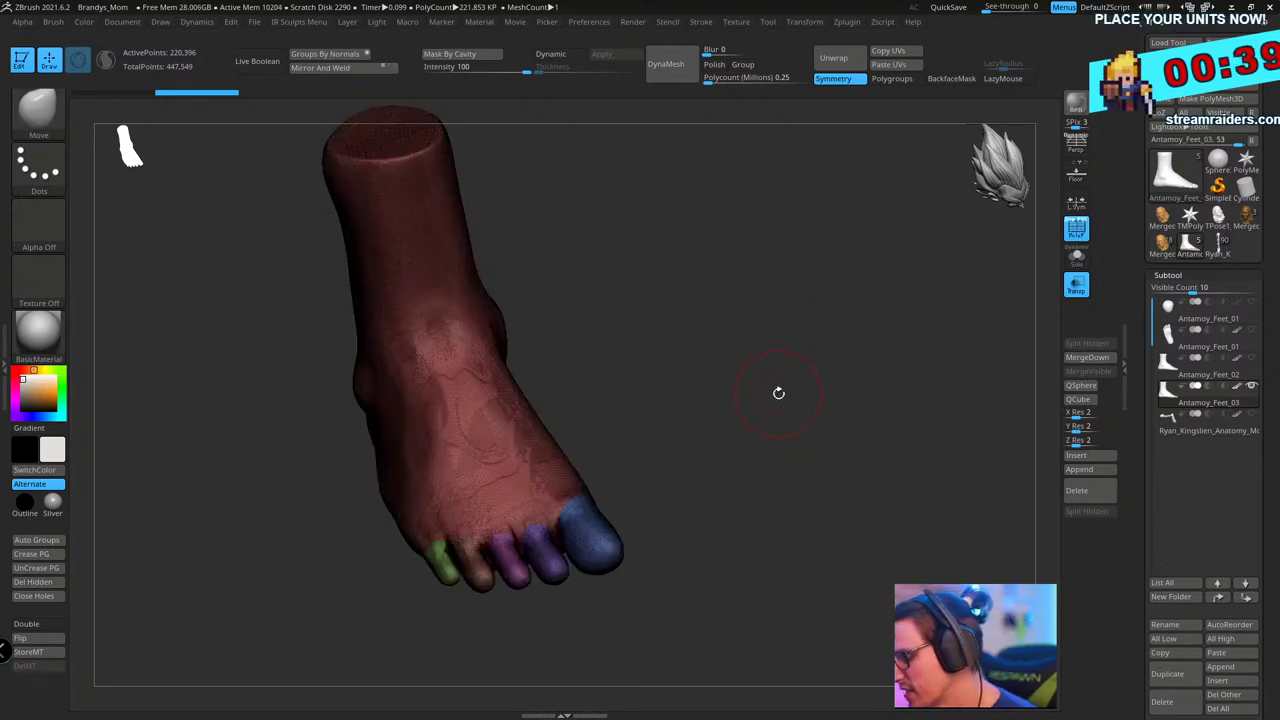
pyautogui.hotkey('shift', 'f')
pyautogui.hotkey('shift', 'f')
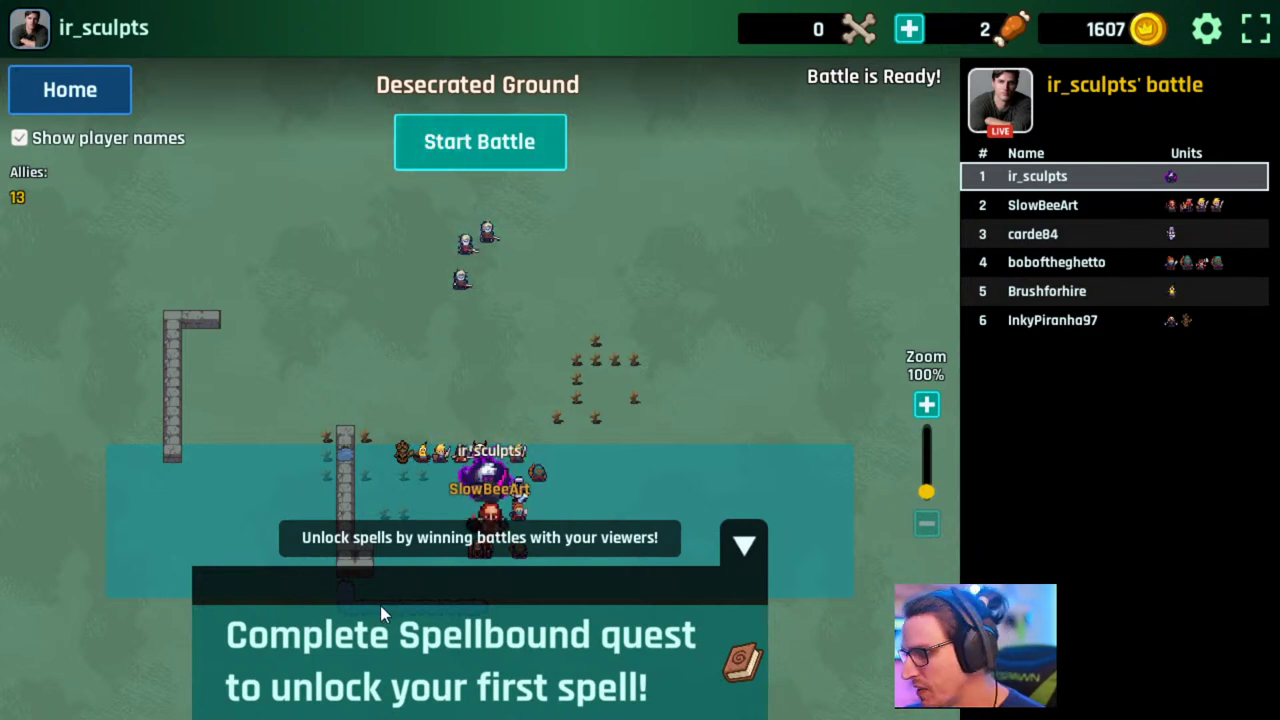
# - Switch to Stream Raiders, run the Desecrated Ground battle, open the captain chest and return to the map
pyautogui.click(517, 156)
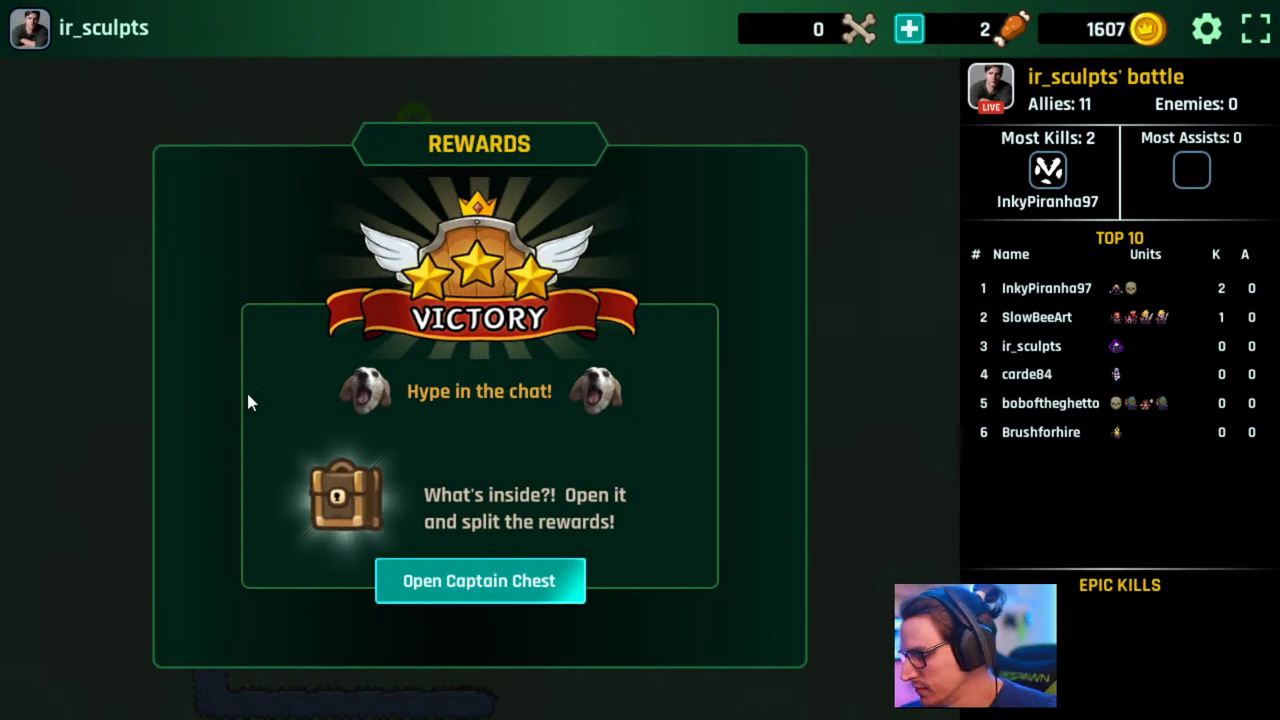
pyautogui.click(515, 592)
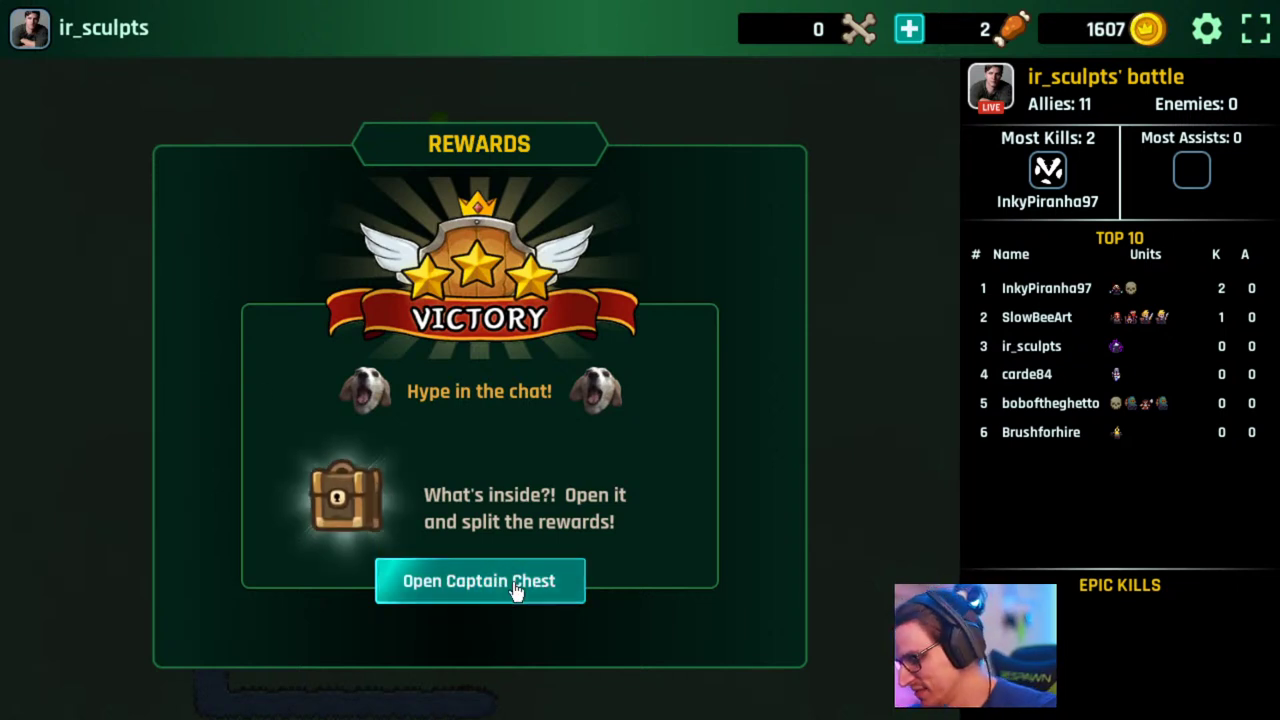
pyautogui.click(594, 640)
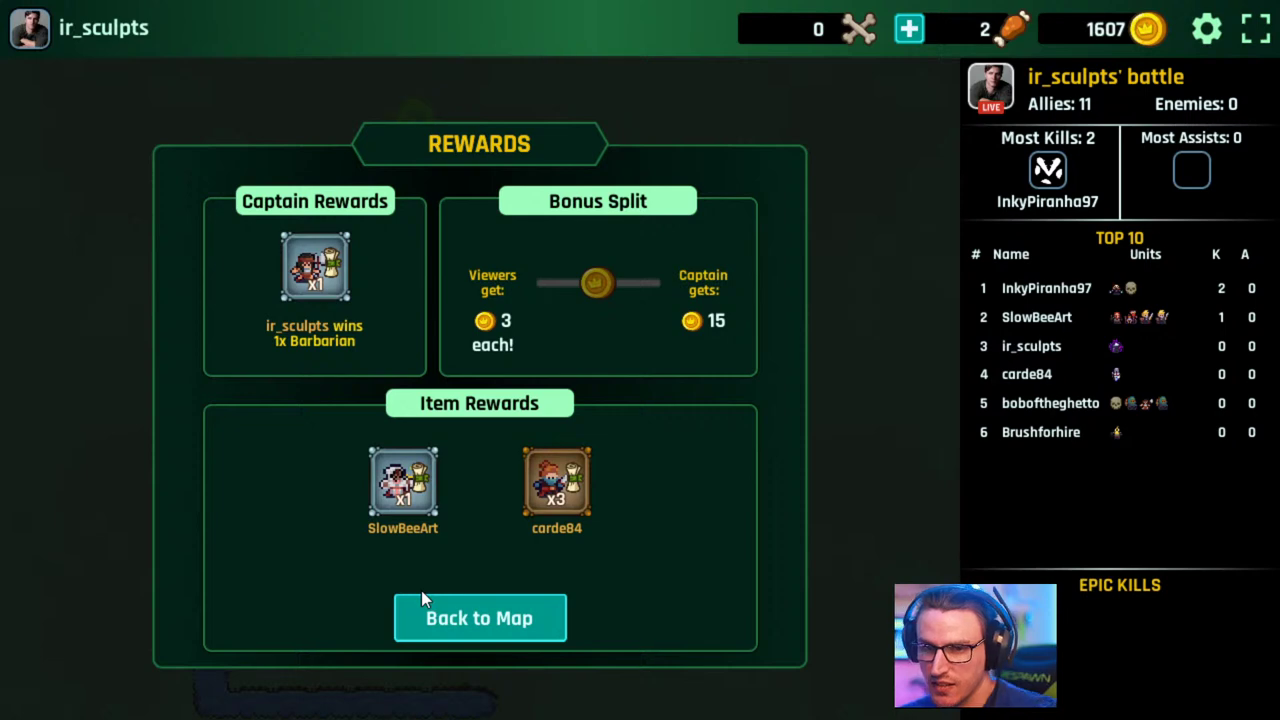
pyautogui.click(437, 617)
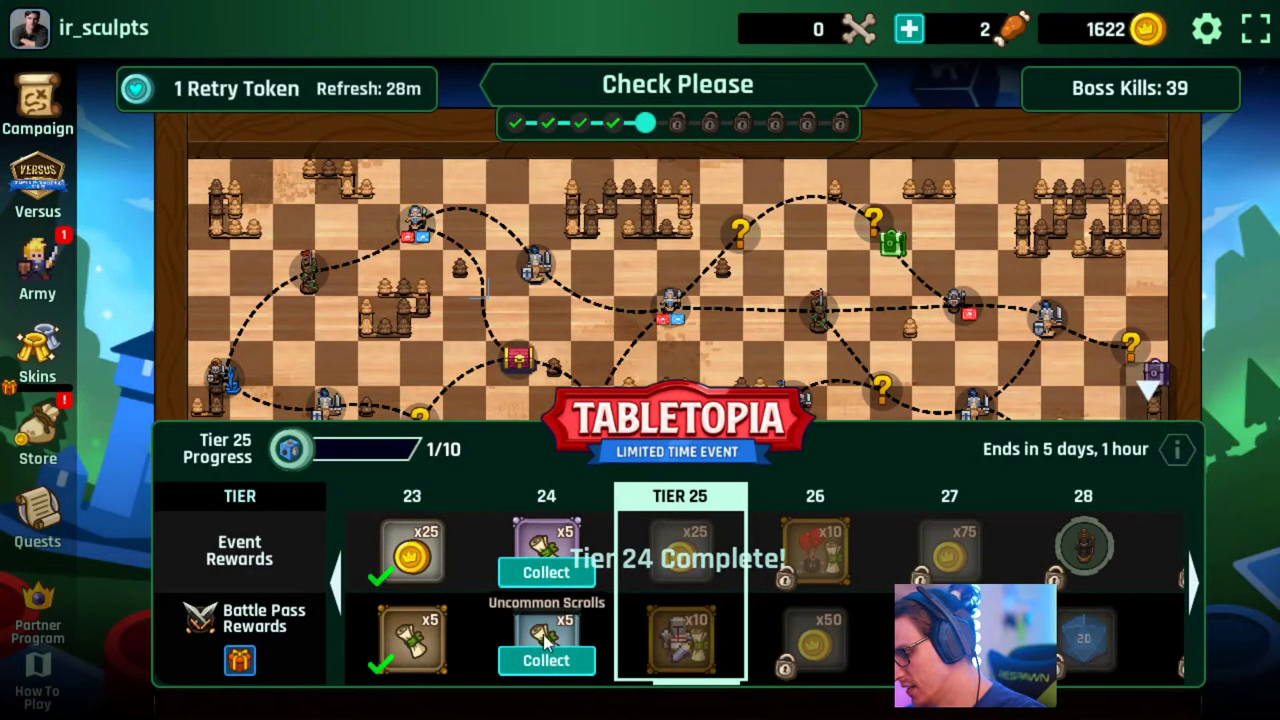
# - Collect both tier 24 rewards of the Tabletopia event and acknowledge the received scrolls
pyautogui.click(541, 652)
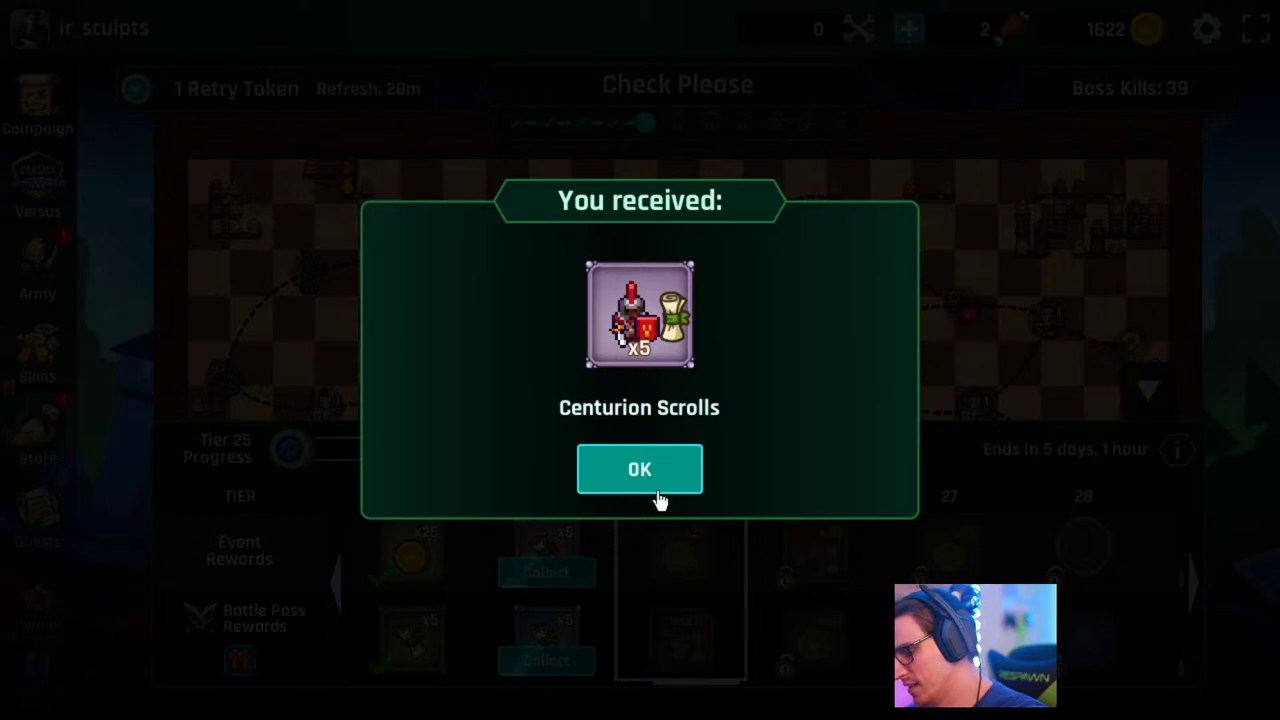
pyautogui.click(604, 476)
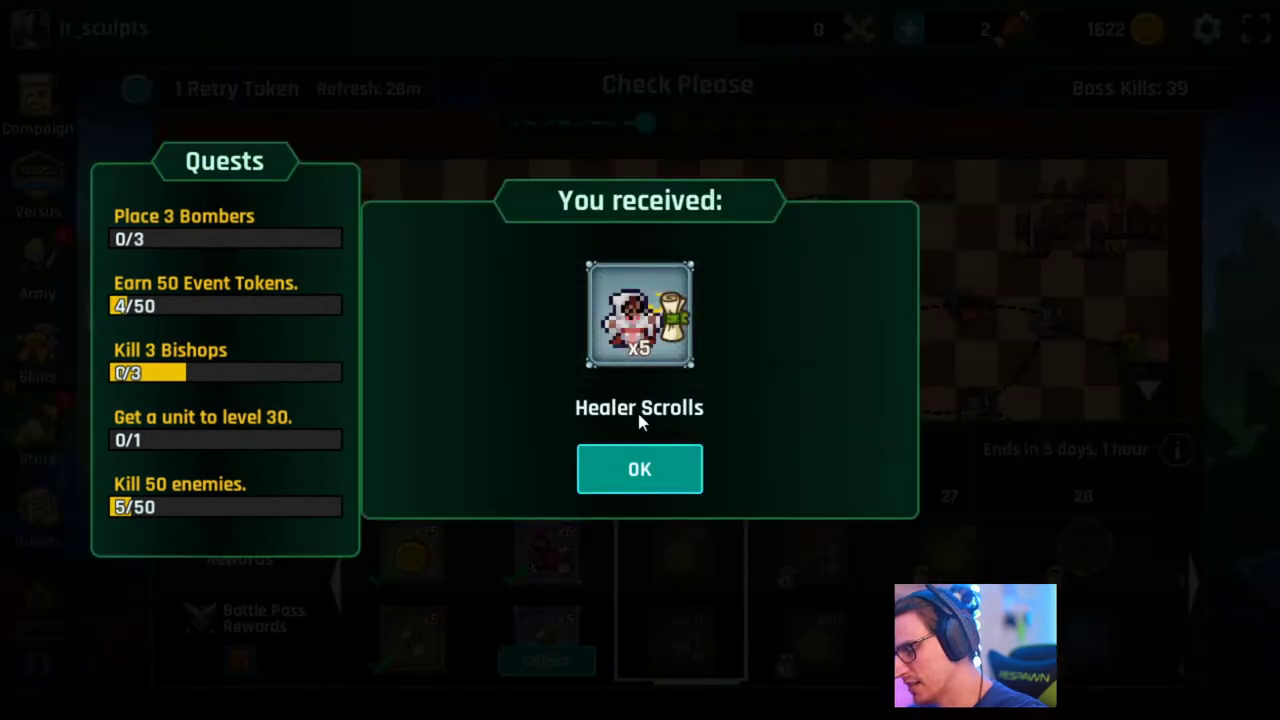
pyautogui.click(716, 563)
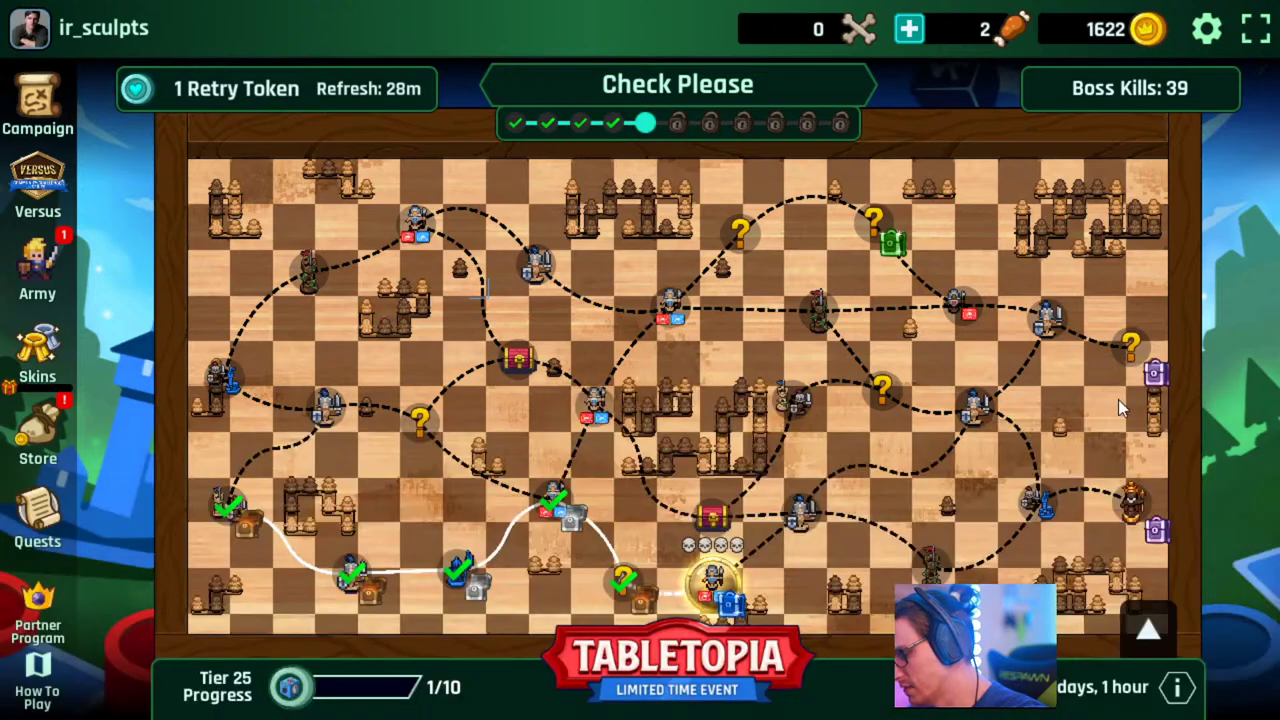
# - Start the Board Rush battle from the highlighted map node and place a captain unit in the sword-marked zone
pyautogui.click(710, 585)
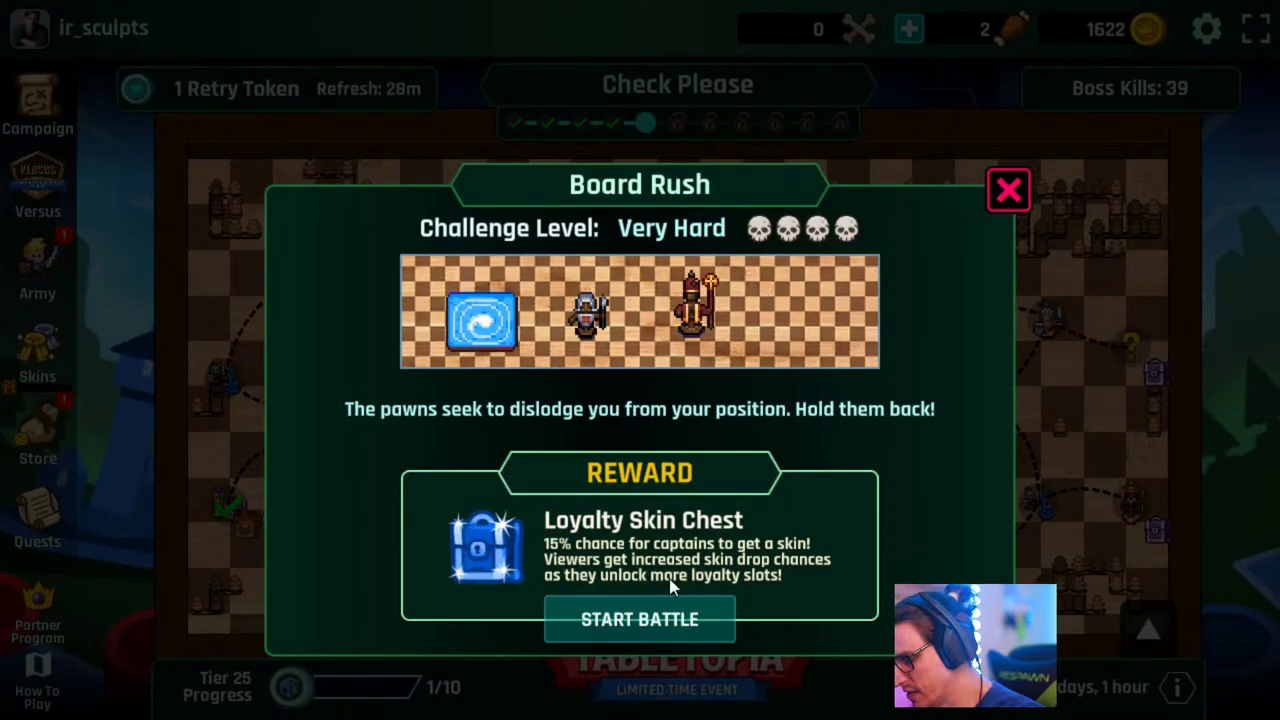
pyautogui.click(640, 619)
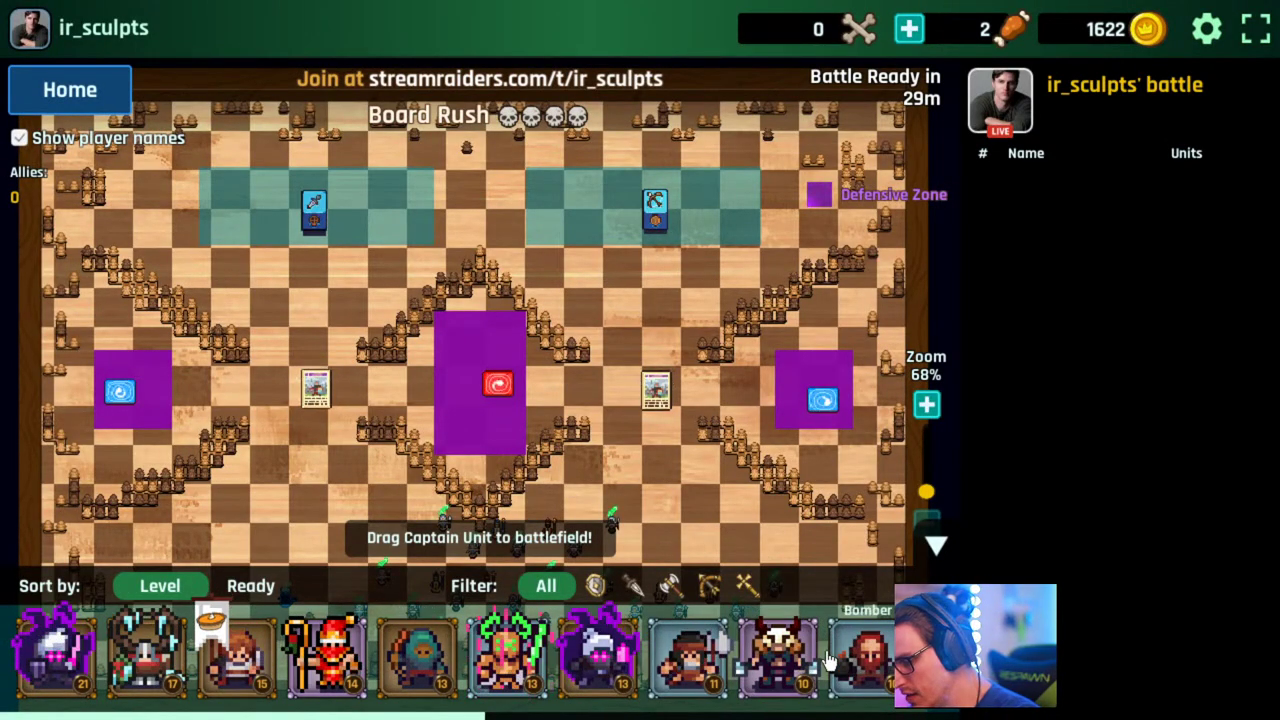
pyautogui.moveTo(110, 655); pyautogui.dragTo(394, 213)
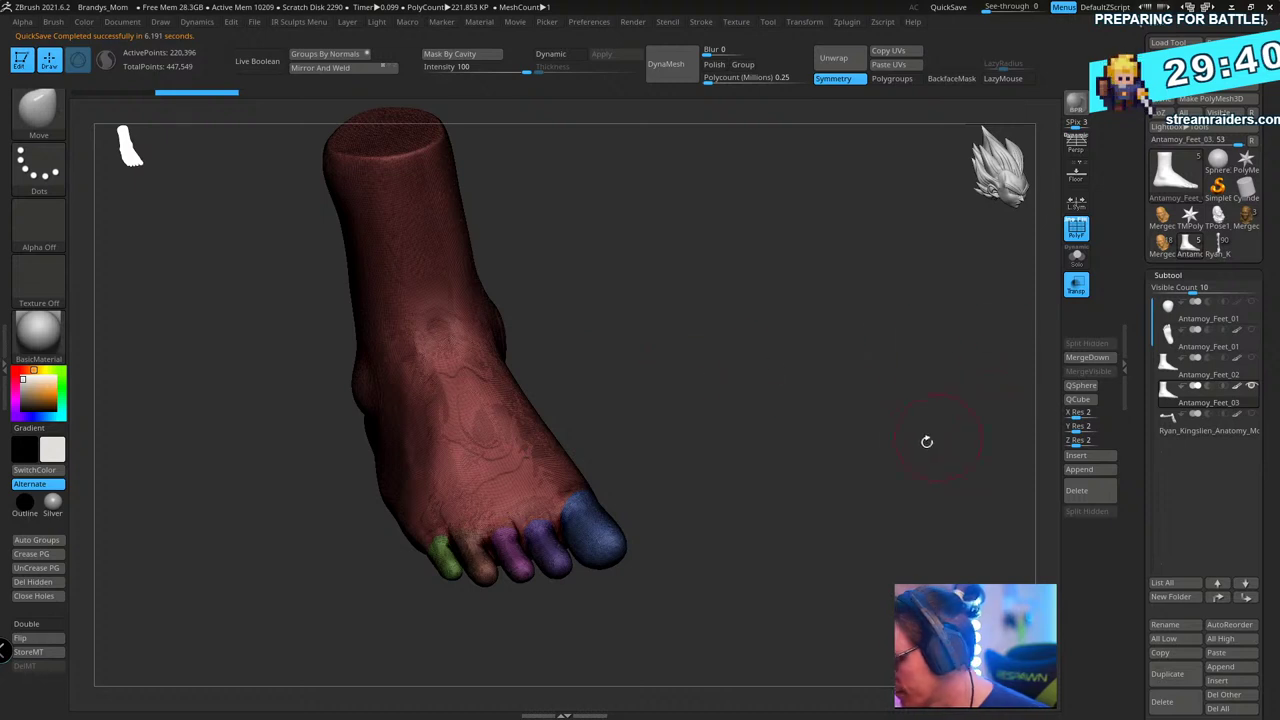
# - Return to ZBrush and show the duplicated foot subtool alone in Solo mode with its polygroups displayed
pyautogui.press('Up')
pyautogui.press('Down')
pyautogui.keyDown('ctrl'); pyautogui.moveTo(792, 252); pyautogui.dragTo(797, 487, button='right'); pyautogui.keyUp('ctrl')
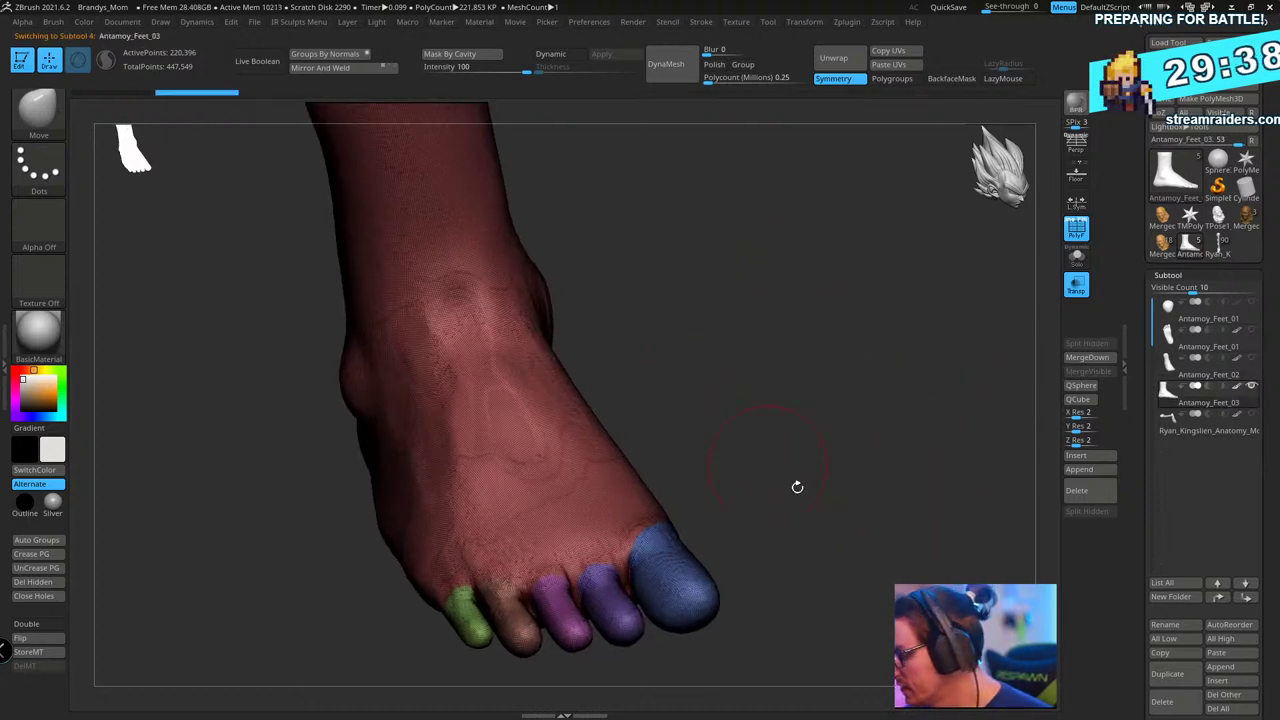
pyautogui.click(1077, 259)
pyautogui.keyDown('ctrl'); pyautogui.moveTo(899, 365); pyautogui.dragTo(823, 359, button='right'); pyautogui.keyUp('ctrl')
pyautogui.hotkey('shift', 'f')
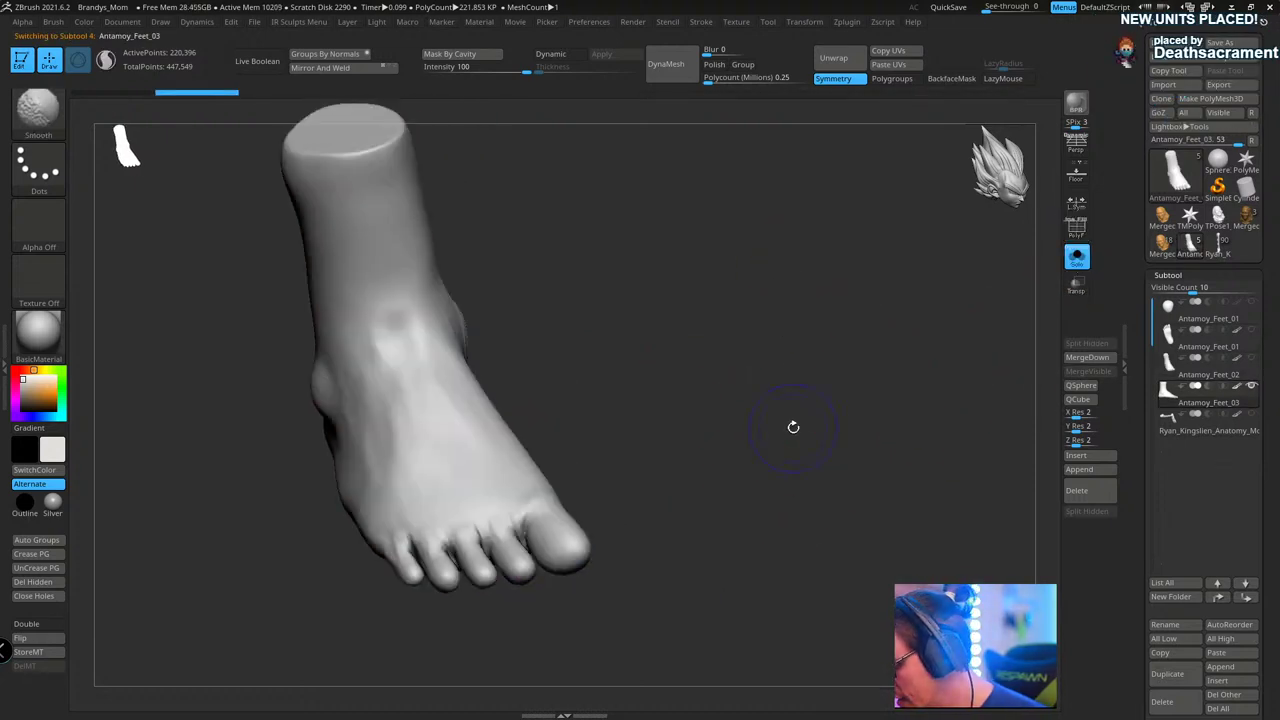
pyautogui.hotkey('shift', 'f')
# - Try isolating the little toe's polygroup from the underside of the foot
pyautogui.moveTo(742, 366); pyautogui.dragTo(881, 290, button='right')
pyautogui.moveTo(880, 290); pyautogui.dragTo(708, 255)
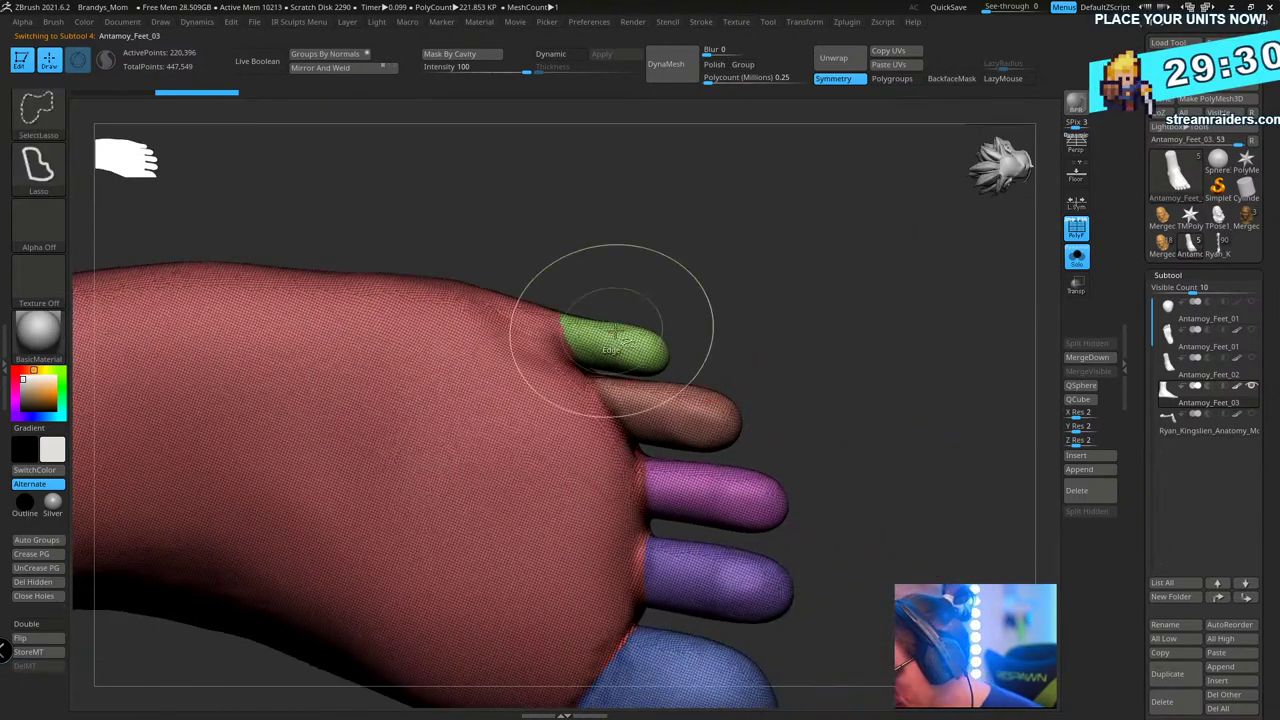
pyautogui.keyDown('ctrl'); pyautogui.keyDown('shift'); pyautogui.click(615, 334); pyautogui.keyUp('shift'); pyautogui.keyUp('ctrl')
pyautogui.hotkey('ctrl', 'z')
pyautogui.keyDown('ctrl'); pyautogui.keyDown('shift'); pyautogui.click(626, 349); pyautogui.keyUp('shift'); pyautogui.keyUp('ctrl')
pyautogui.hotkey('ctrl', 'z')
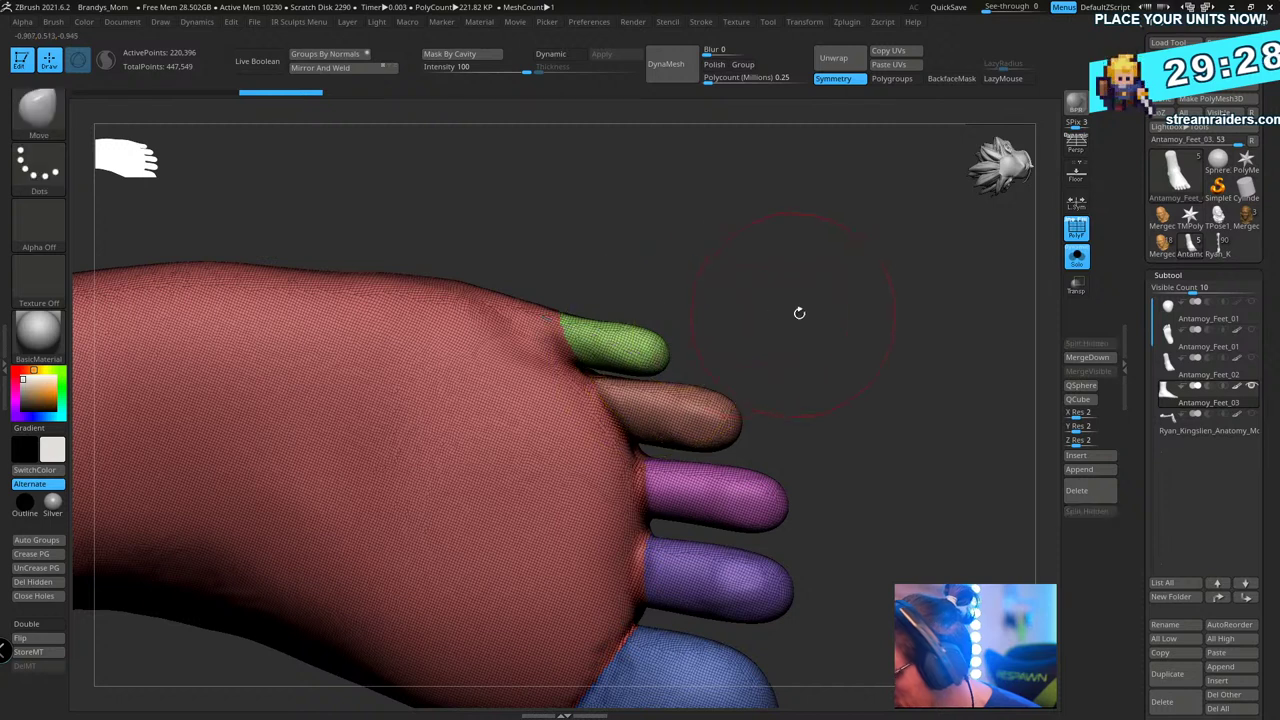
# - Set the ZRemesher target polygon count to 5 for the duplicated foot
pyautogui.moveTo(797, 313); pyautogui.dragTo(865, 449)
pyautogui.moveTo(592, 512); pyautogui.dragTo(721, 349)
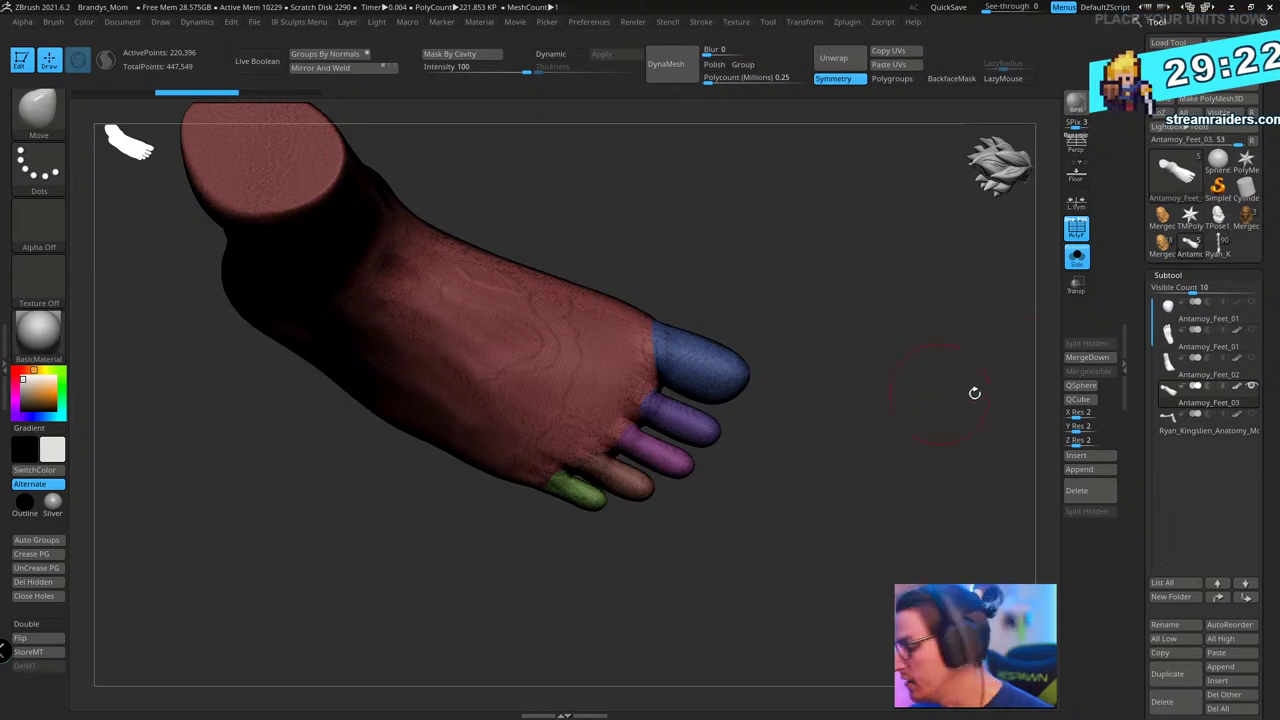
pyautogui.click(1168, 275)
pyautogui.click(1172, 291)
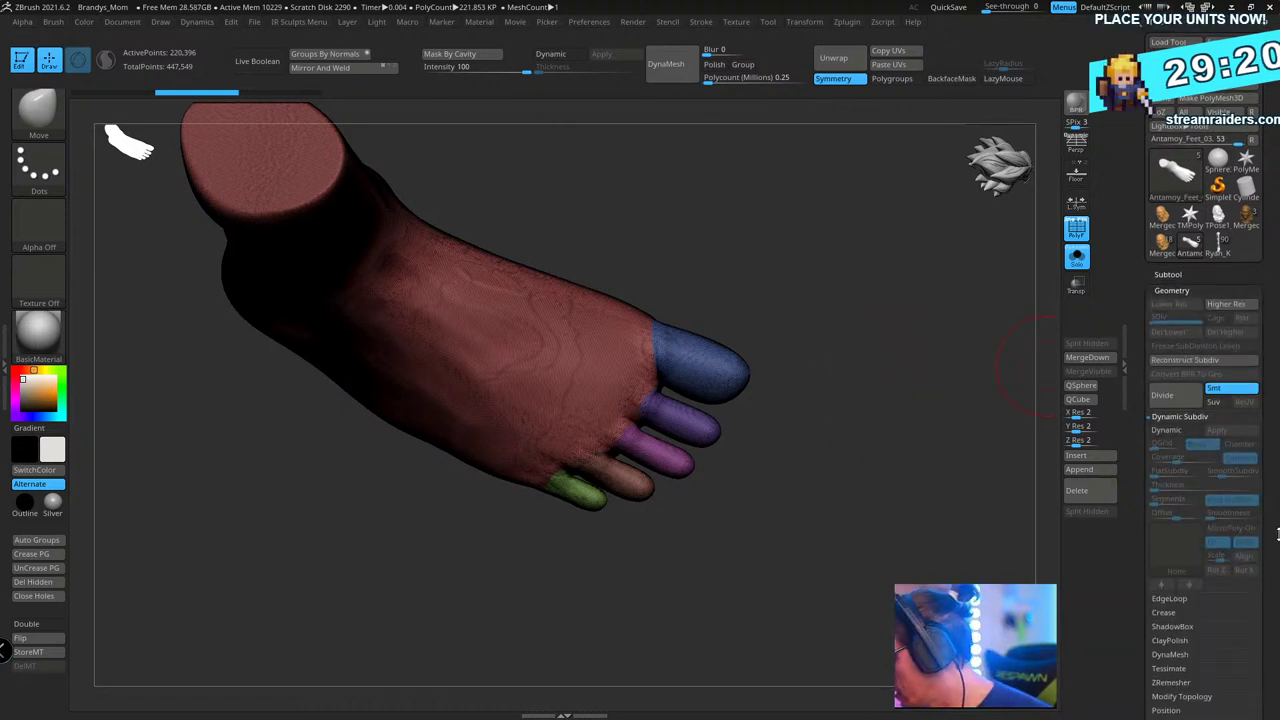
pyautogui.click(1171, 683)
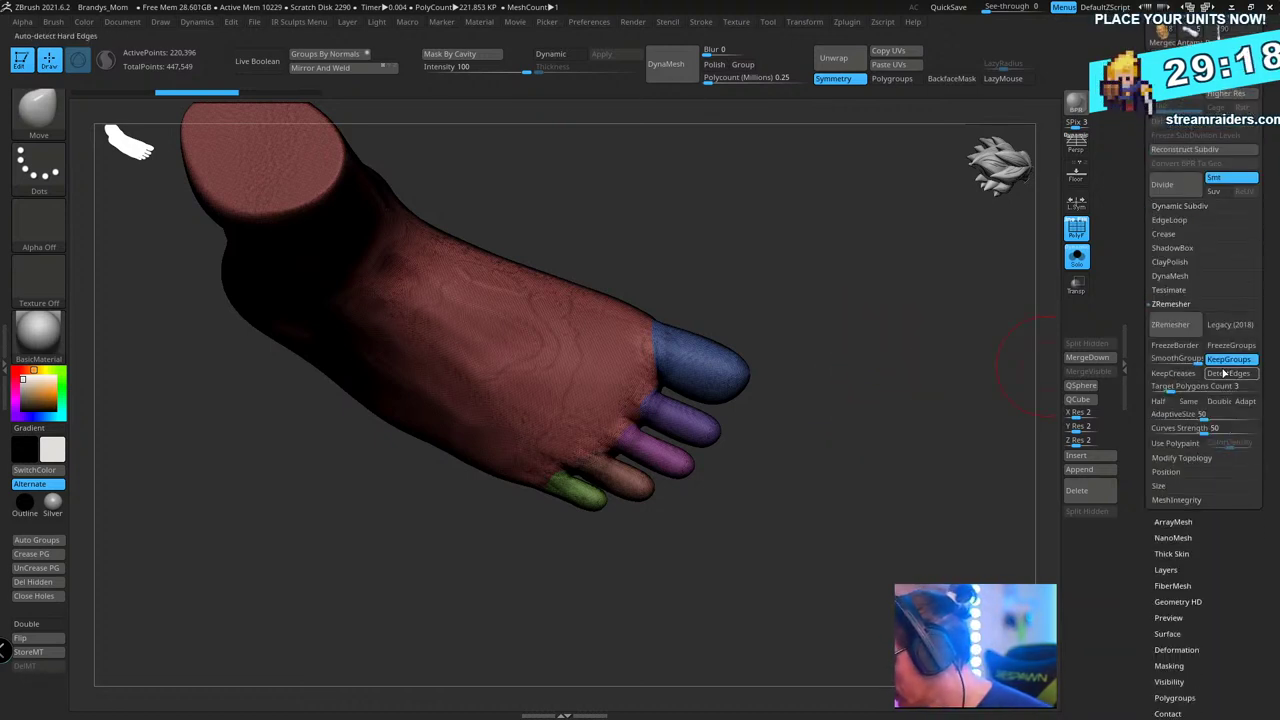
pyautogui.click(1180, 387)
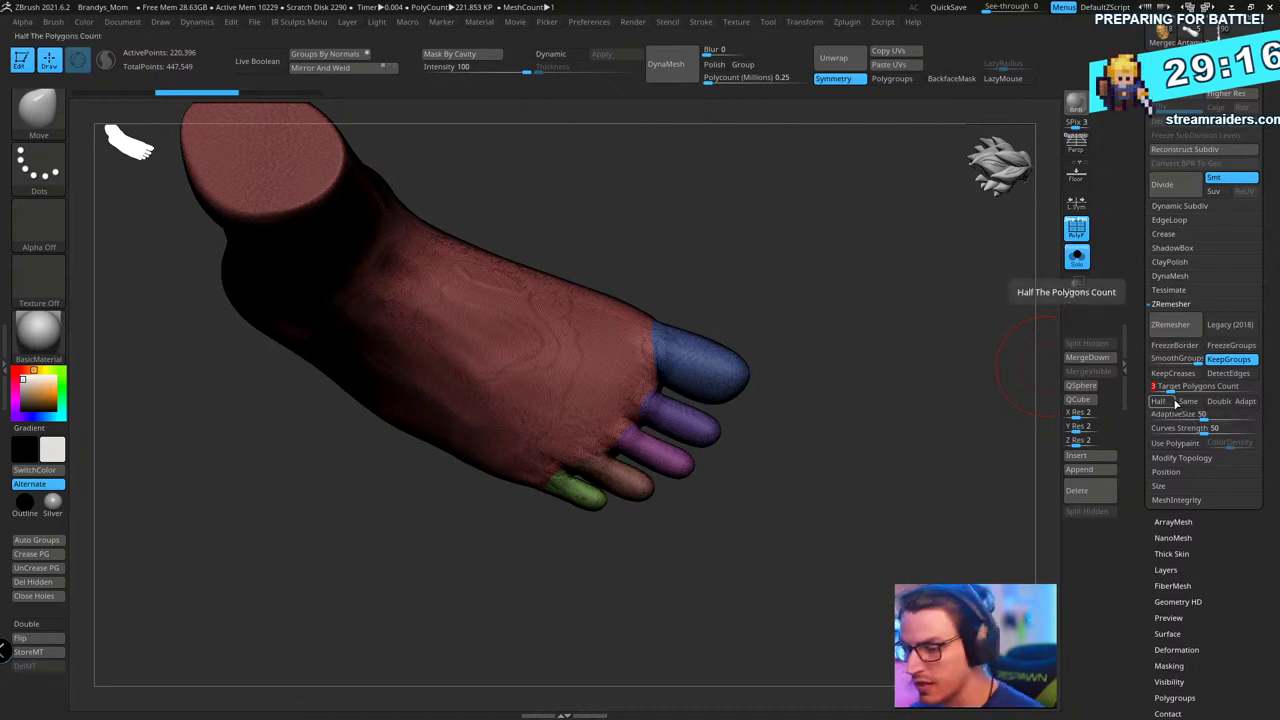
pyautogui.write('5')
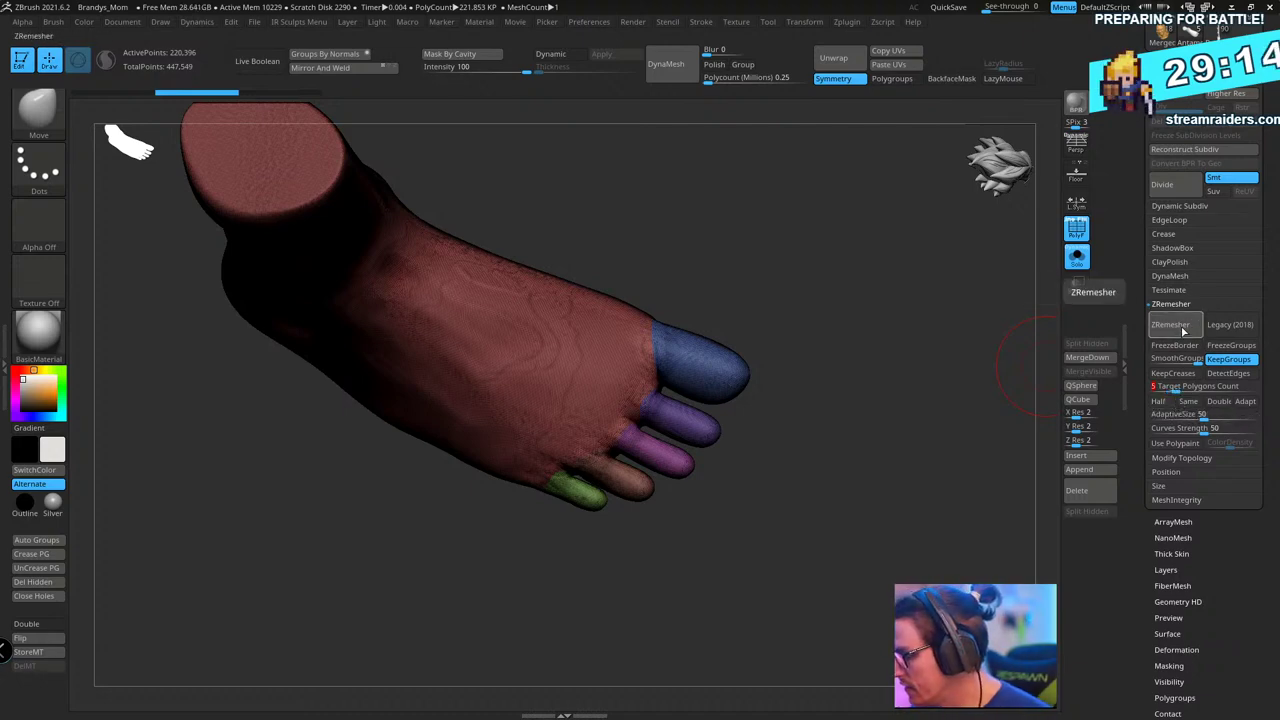
# - Smooth the jagged polygroup borders around the toe bases with the Polish By Features deformation
pyautogui.keyDown('alt'); pyautogui.moveTo(899, 399); pyautogui.dragTo(923, 560); pyautogui.keyUp('alt')
pyautogui.moveTo(985, 410)
pyautogui.keyDown('alt'); pyautogui.mouseDown()
pyautogui.moveTo(882, 535)
pyautogui.moveTo(946, 531)
pyautogui.mouseUp(); pyautogui.keyUp('alt')
pyautogui.keyDown('alt'); pyautogui.moveTo(1046, 300); pyautogui.dragTo(935, 391); pyautogui.keyUp('alt')
pyautogui.press('s')
pyautogui.click(1174, 80)
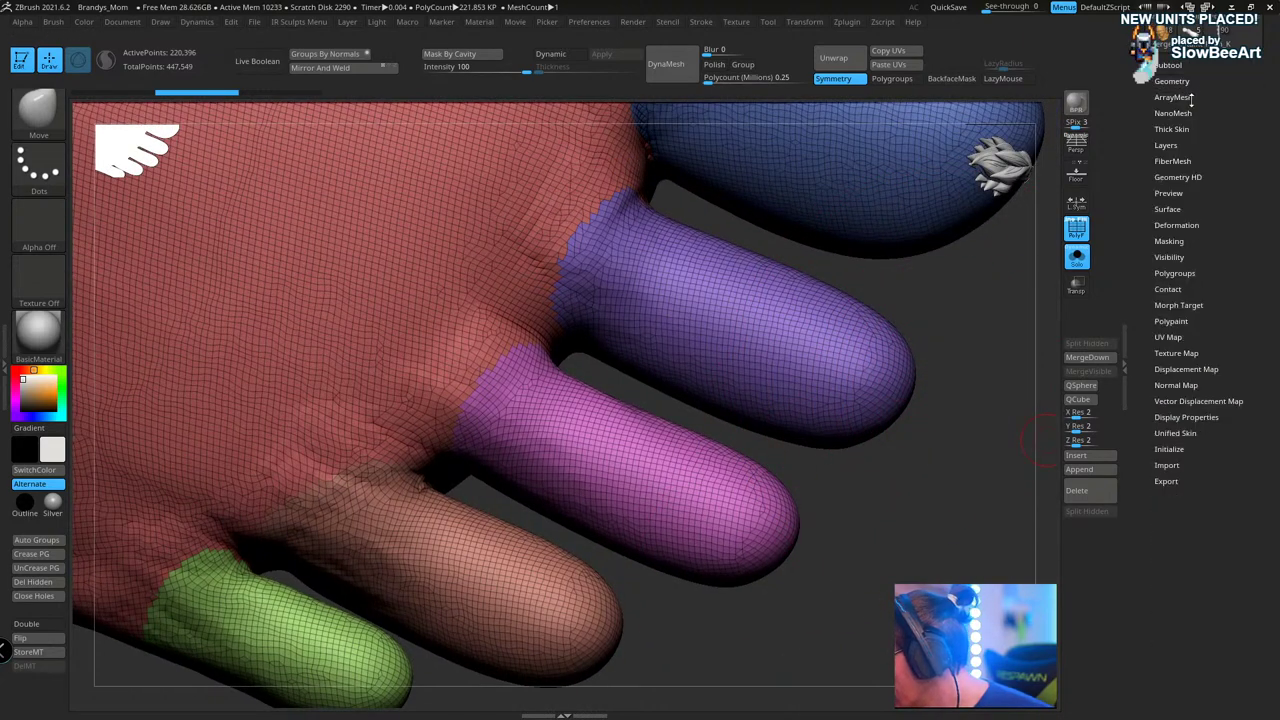
pyautogui.click(1177, 224)
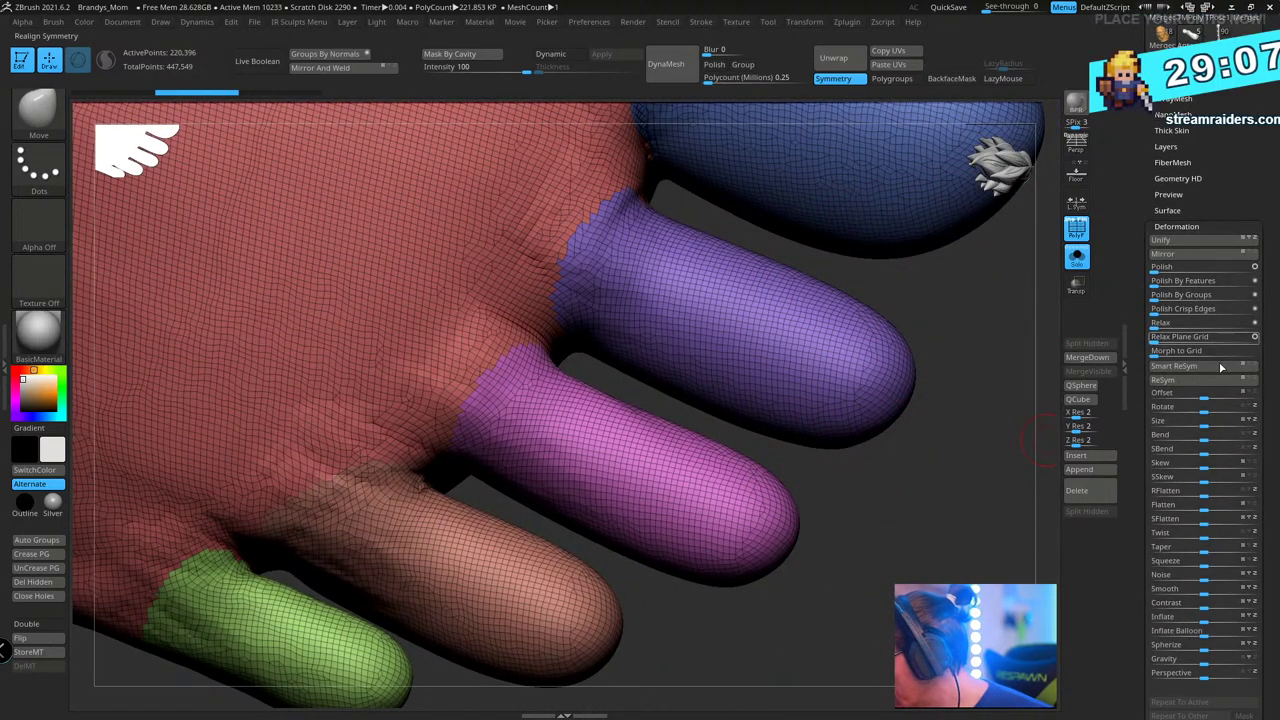
pyautogui.click(1160, 286)
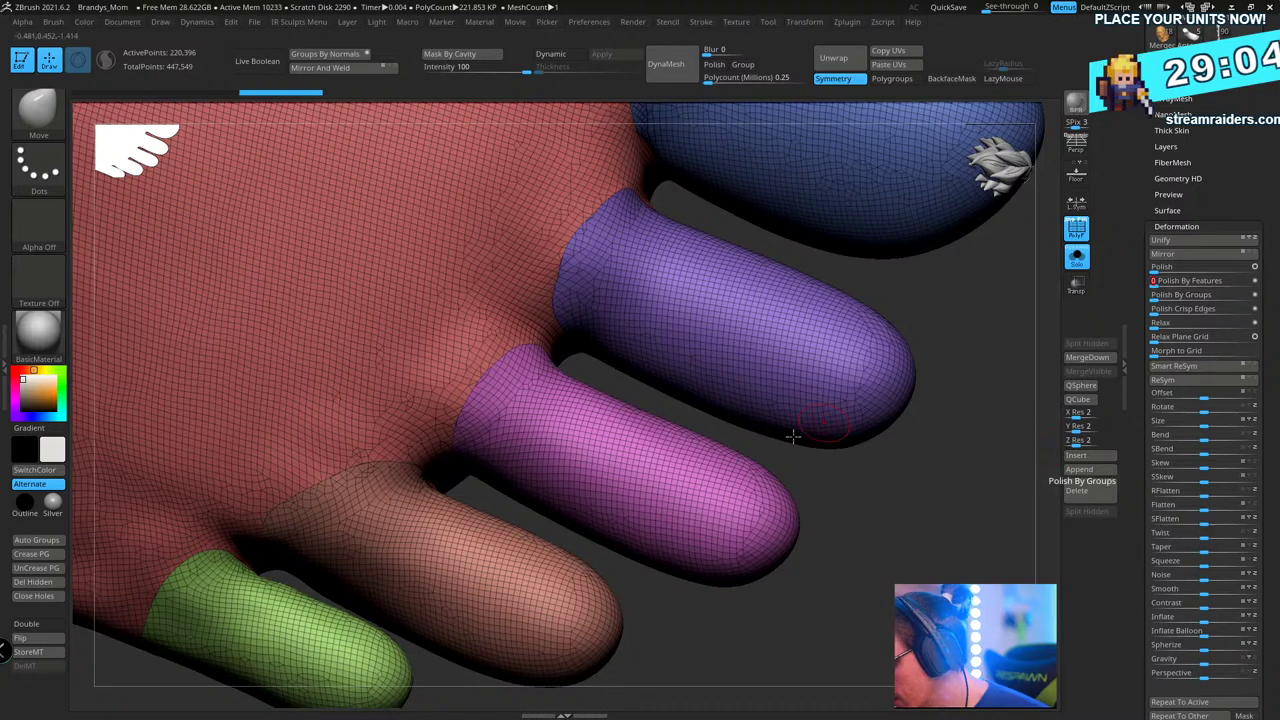
# - Run ZRemesher on the foot with KeepGroups on and a target polygon count of 5
pyautogui.keyDown('alt'); pyautogui.moveTo(935, 500); pyautogui.dragTo(877, 494); pyautogui.keyUp('alt')
pyautogui.moveTo(820, 300)
pyautogui.mouseDown()
pyautogui.moveTo(780, 317)
pyautogui.moveTo(769, 492)
pyautogui.moveTo(829, 237)
pyautogui.moveTo(829, 360)
pyautogui.moveTo(646, 471)
pyautogui.moveTo(718, 300)
pyautogui.moveTo(443, 490)
pyautogui.mouseUp()
pyautogui.moveTo(808, 335); pyautogui.dragTo(811, 306)
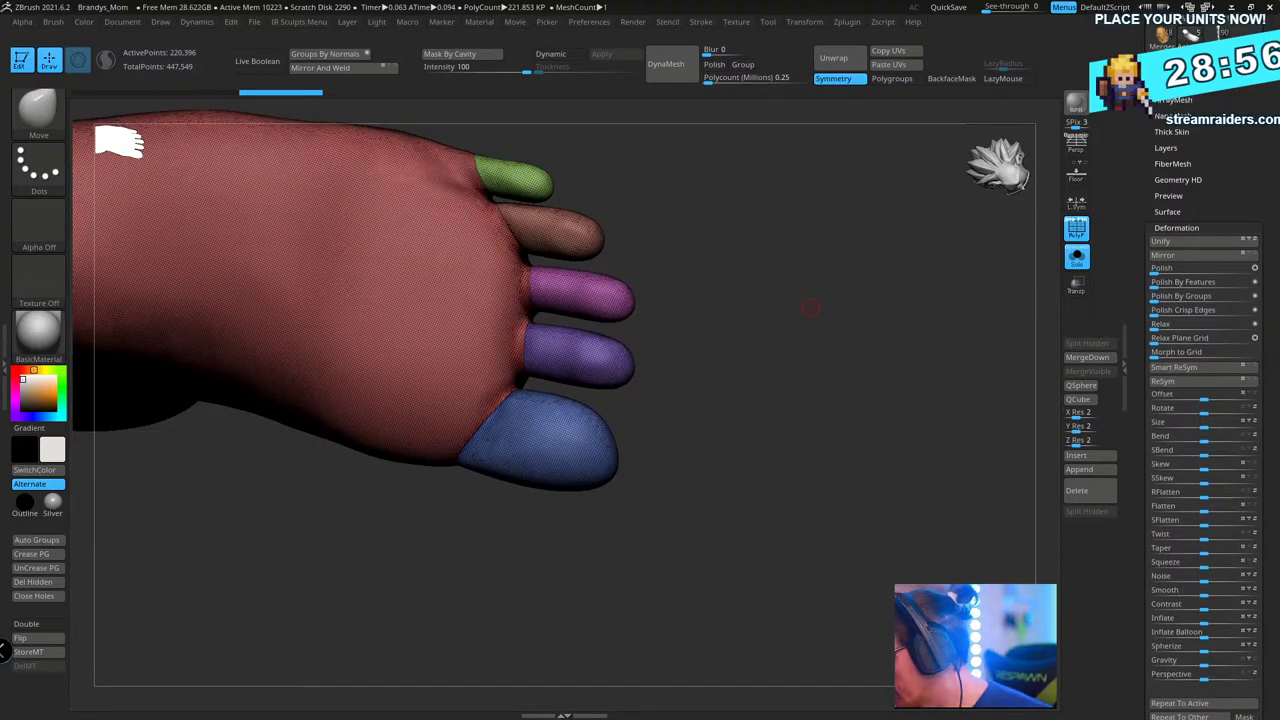
pyautogui.click(1167, 83)
pyautogui.moveTo(882, 400); pyautogui.dragTo(1145, 392)
pyautogui.moveTo(1011, 469); pyautogui.dragTo(925, 547)
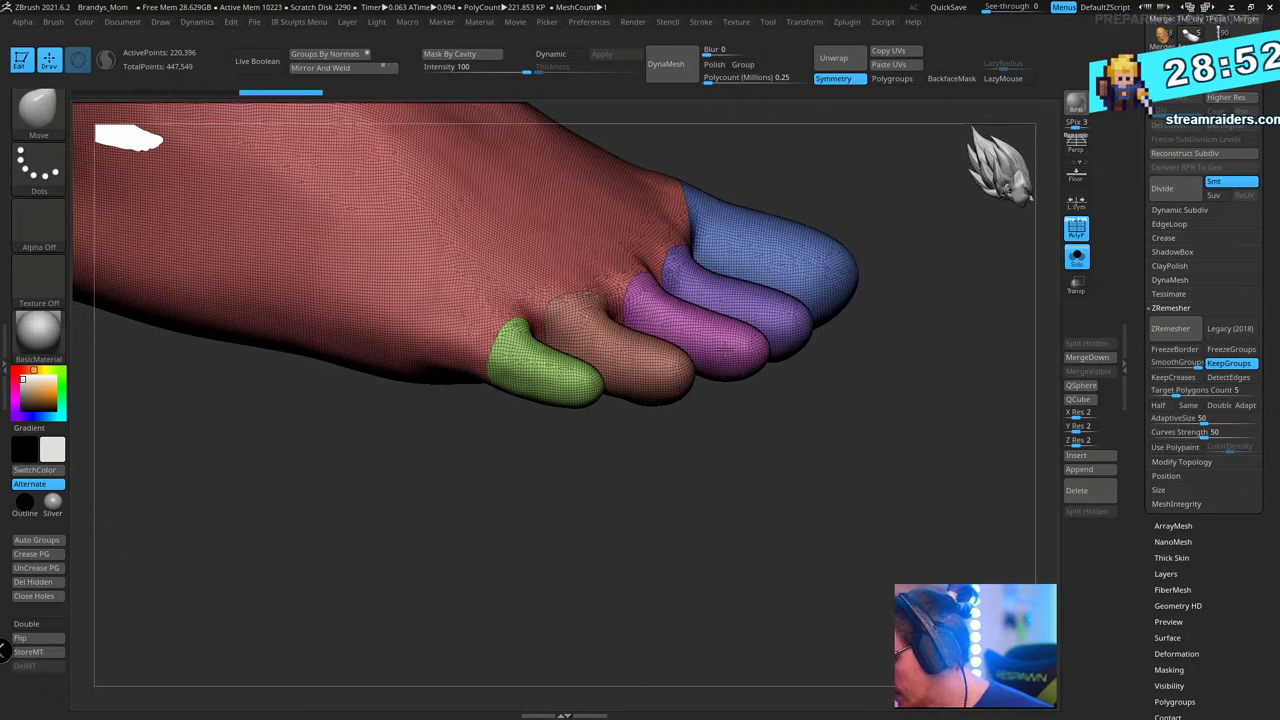
pyautogui.click(1170, 328)
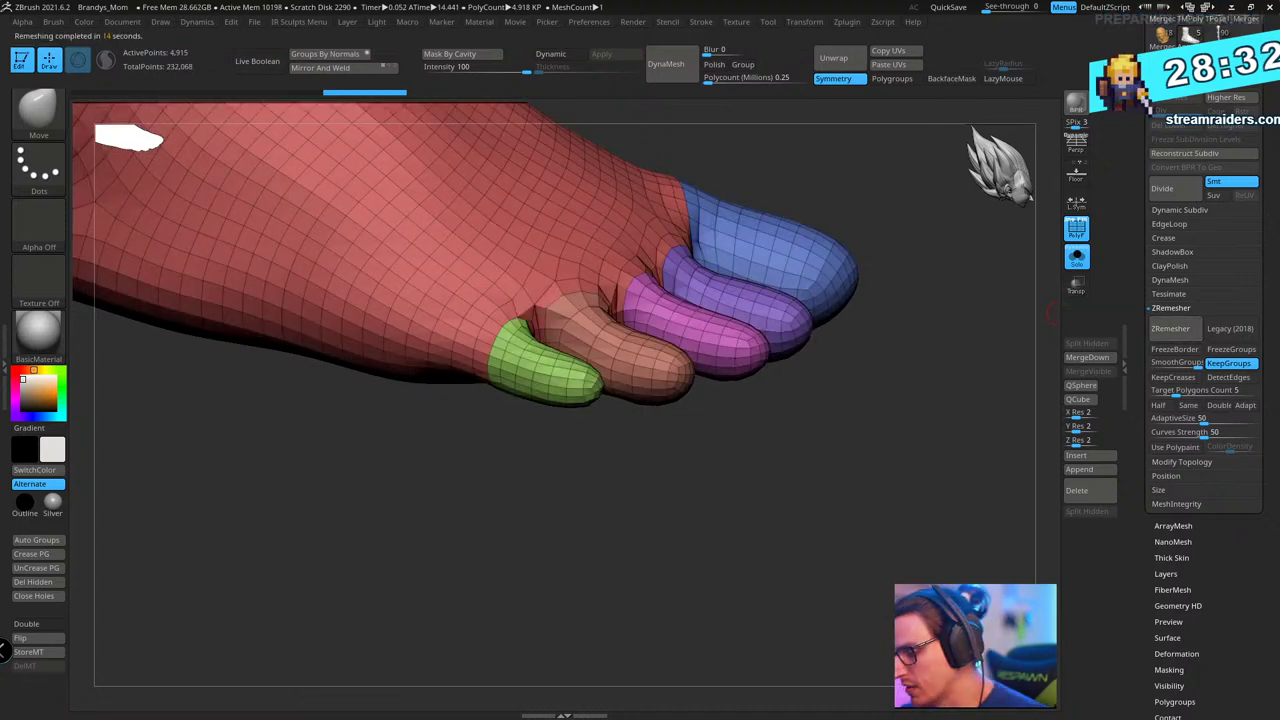
# - Inspect the remeshed topology on the foot and between the toes from several angles
pyautogui.moveTo(790, 530); pyautogui.dragTo(597, 558)
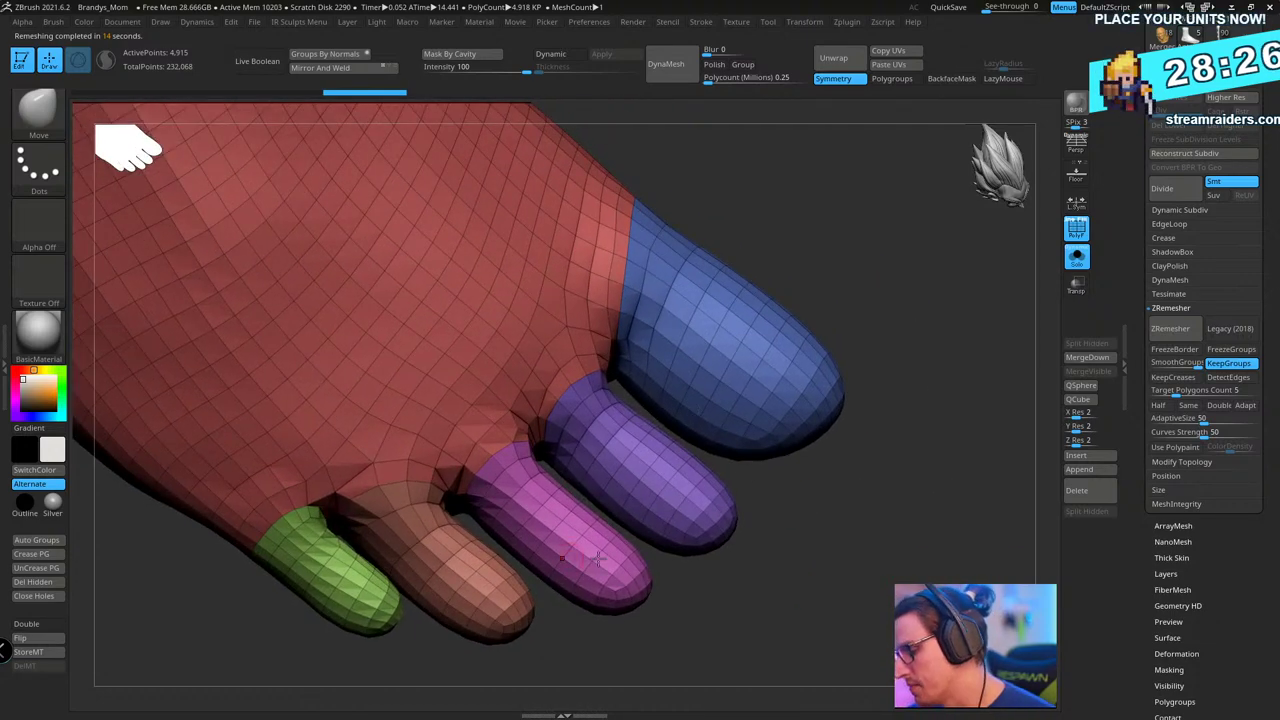
pyautogui.moveTo(854, 503); pyautogui.dragTo(880, 504)
pyautogui.moveTo(783, 302)
pyautogui.mouseDown()
pyautogui.moveTo(909, 397)
pyautogui.moveTo(957, 314)
pyautogui.moveTo(949, 222)
pyautogui.moveTo(846, 306)
pyautogui.moveTo(823, 289)
pyautogui.moveTo(772, 315)
pyautogui.mouseUp()
pyautogui.moveTo(834, 225); pyautogui.dragTo(759, 564)
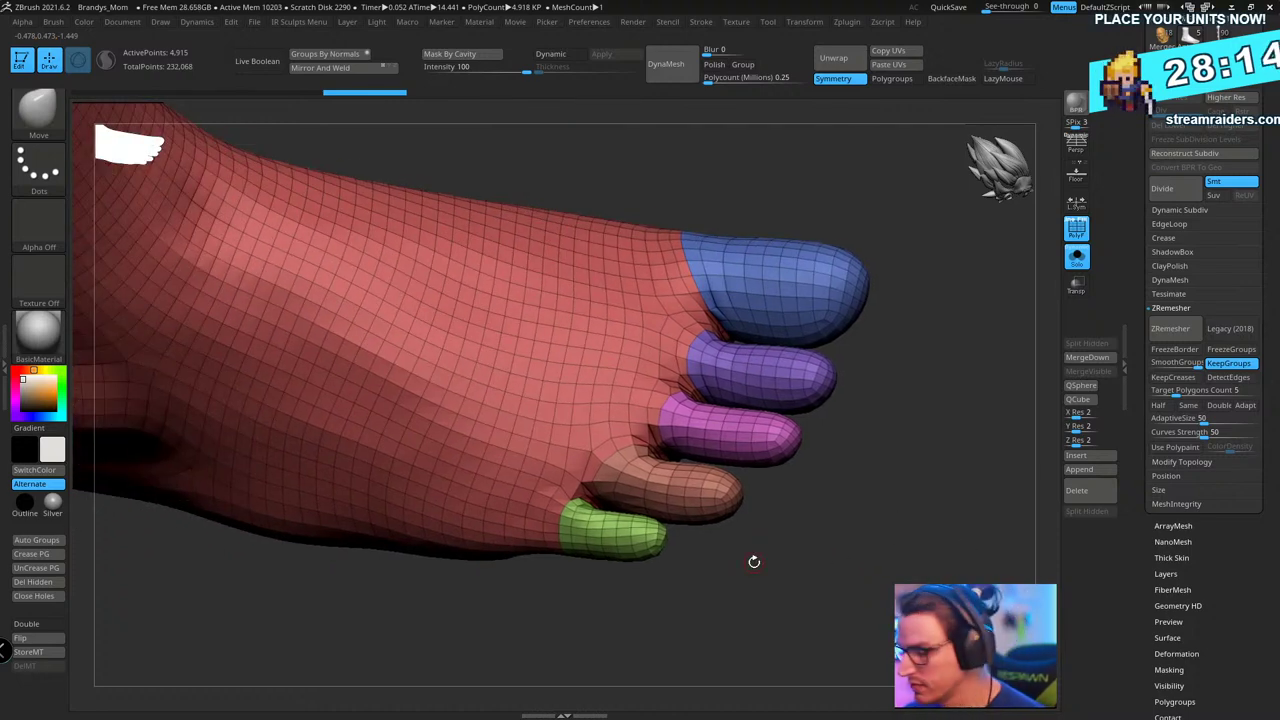
pyautogui.moveTo(876, 510); pyautogui.dragTo(507, 480)
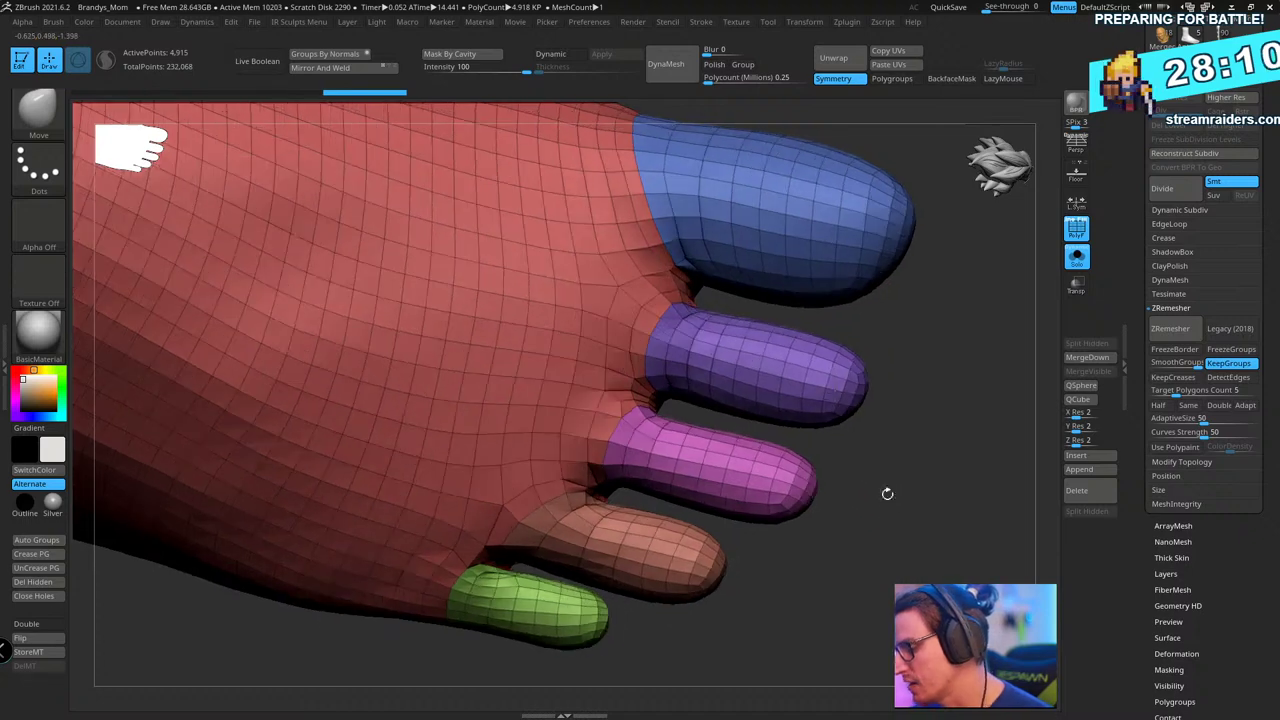
pyautogui.moveTo(858, 489); pyautogui.dragTo(883, 430)
# - Try masking the whole foot except the second toe by isolating that toe's polygroup
pyautogui.keyDown('ctrl'); pyautogui.keyDown('shift'); pyautogui.click(728, 357); pyautogui.keyUp('shift'); pyautogui.keyUp('ctrl')
pyautogui.keyDown('ctrl'); pyautogui.keyDown('shift'); pyautogui.click(832, 366); pyautogui.keyUp('shift'); pyautogui.keyUp('ctrl')
pyautogui.keyDown('ctrl'); pyautogui.keyDown('shift'); pyautogui.click(749, 339); pyautogui.keyUp('shift'); pyautogui.keyUp('ctrl')
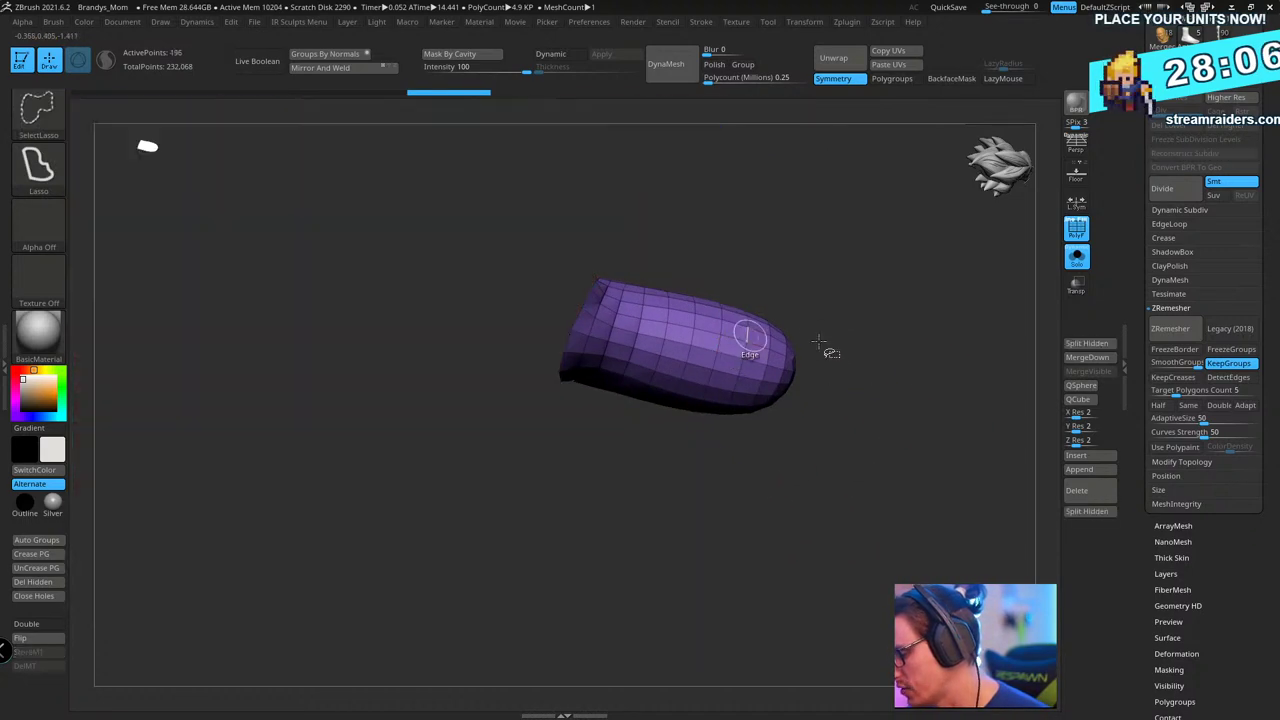
pyautogui.keyDown('ctrl'); pyautogui.click(854, 348); pyautogui.keyUp('ctrl')
pyautogui.keyDown('ctrl'); pyautogui.keyDown('shift'); pyautogui.click(864, 344); pyautogui.keyUp('shift'); pyautogui.keyUp('ctrl')
pyautogui.keyDown('ctrl'); pyautogui.click(883, 326); pyautogui.keyUp('ctrl')
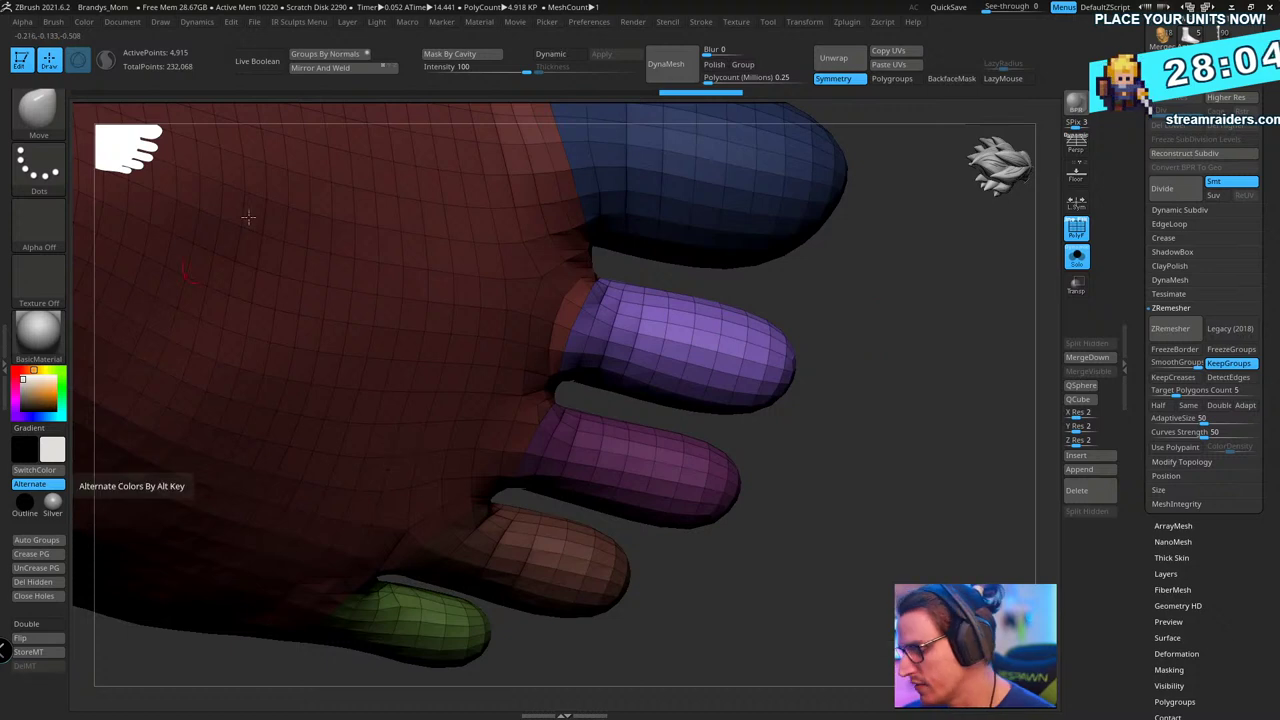
pyautogui.keyDown('alt'); pyautogui.moveTo(906, 337); pyautogui.dragTo(848, 351); pyautogui.keyUp('alt')
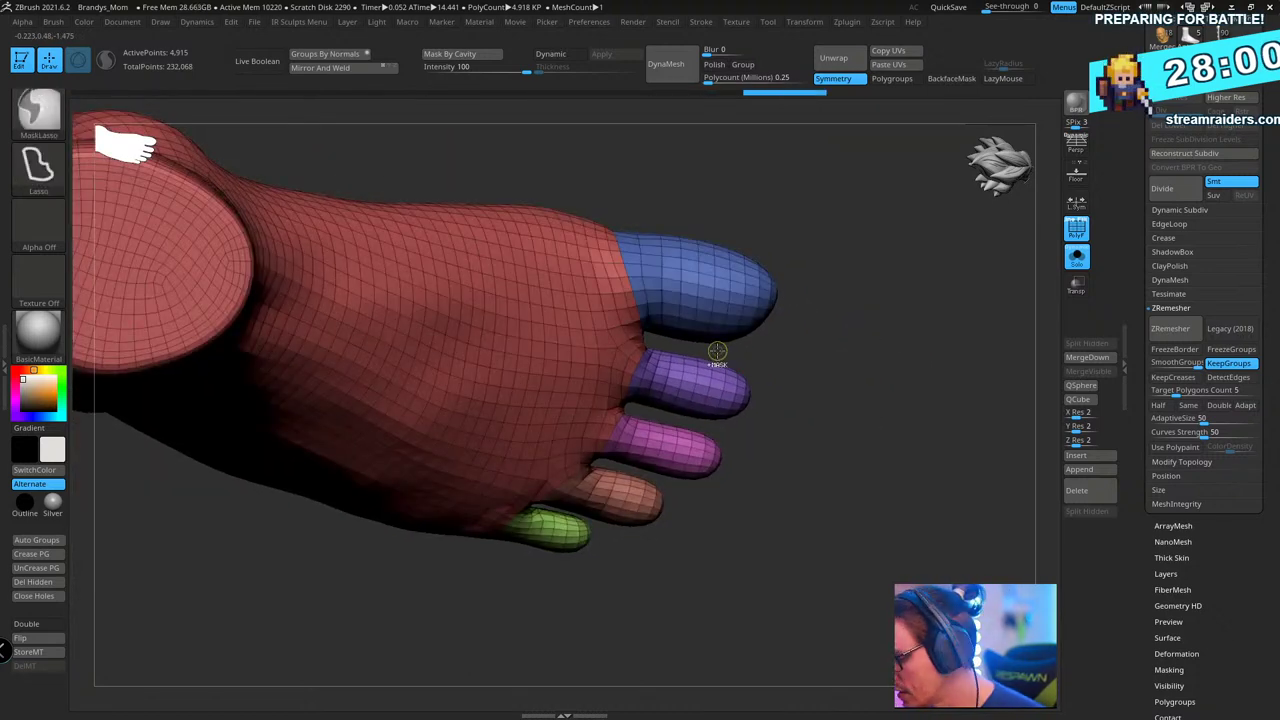
# - Adjust the brush size and save the foot tool to file under the proposed name
pyautogui.press('s')
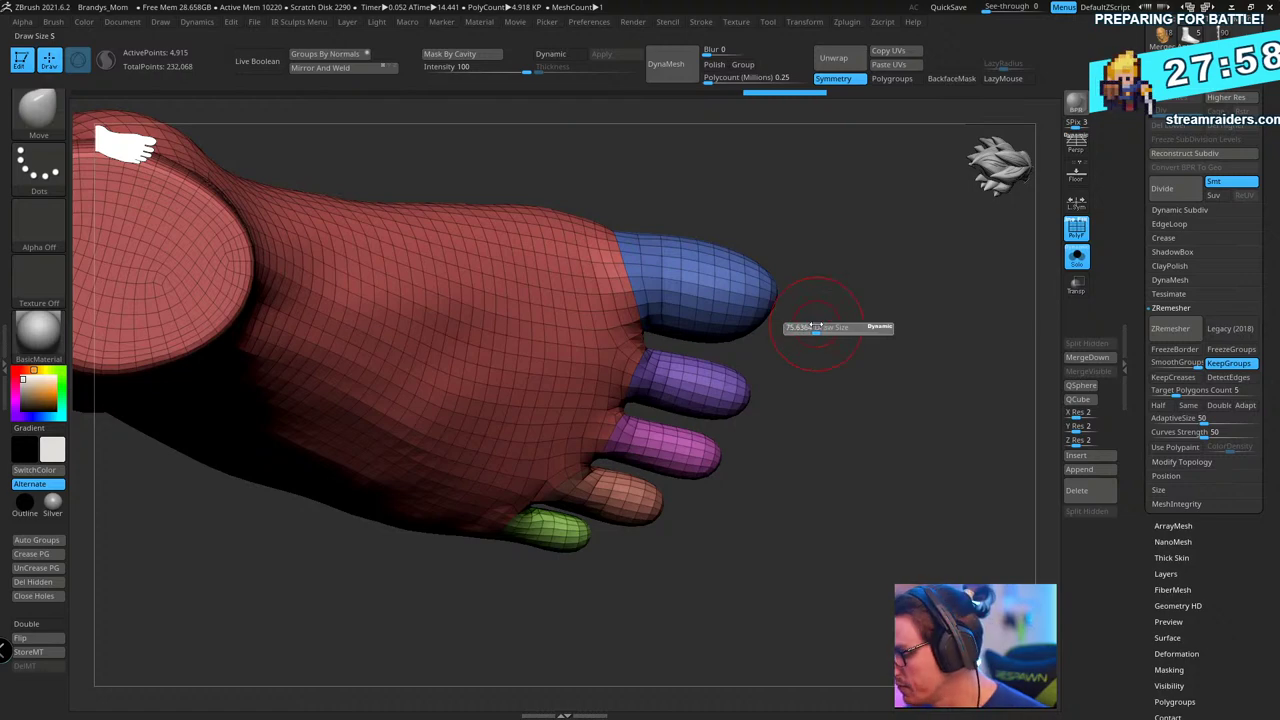
pyautogui.moveTo(800, 335)
pyautogui.mouseDown()
pyautogui.moveTo(808, 386)
pyautogui.moveTo(861, 280)
pyautogui.moveTo(863, 339)
pyautogui.mouseUp()
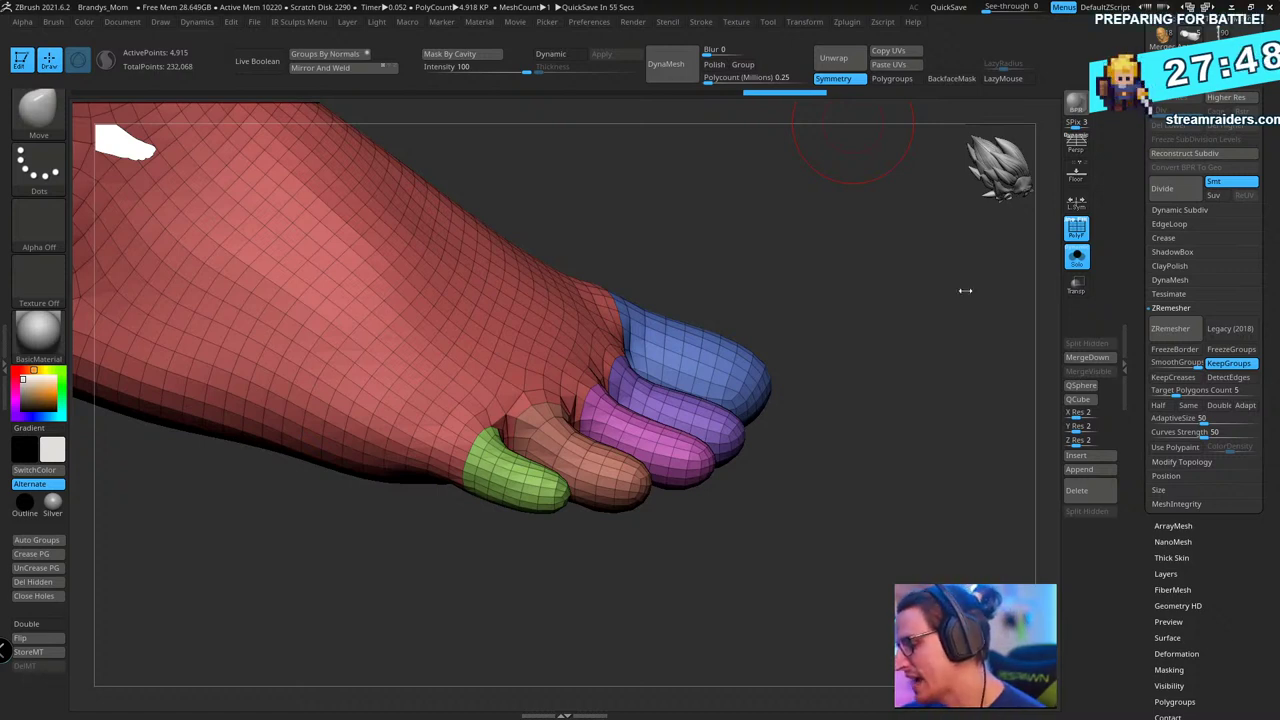
pyautogui.moveTo(1266, 260); pyautogui.dragTo(1266, 467)
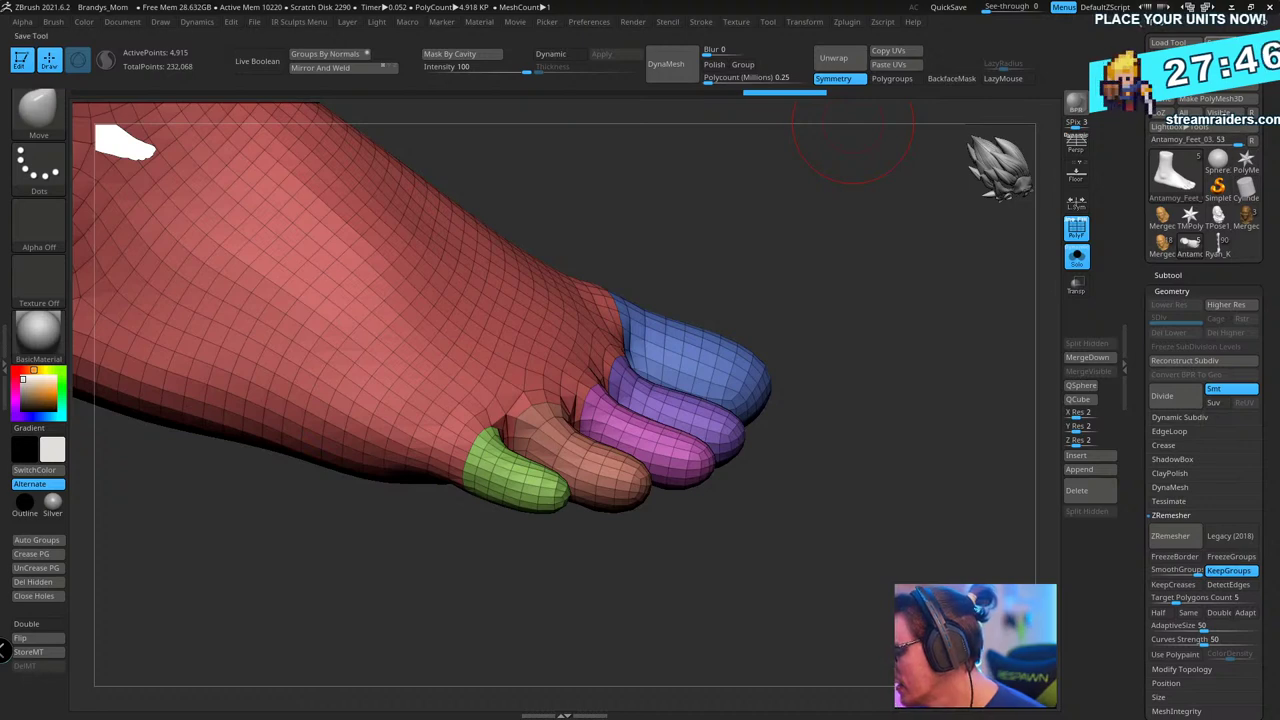
pyautogui.click(1222, 42)
pyautogui.press('Return')
pyautogui.press('Return')
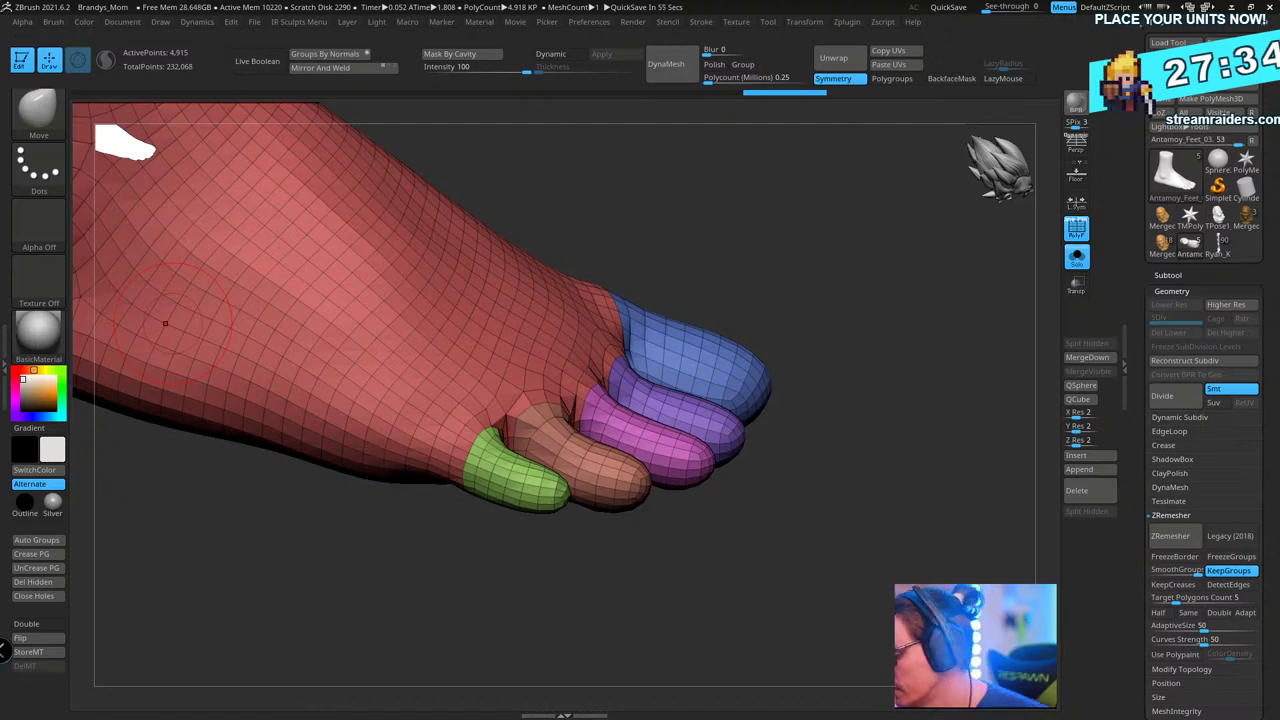
# - Hide the polygroup wireframe, then reshape and smooth the top of the foot behind the big toe
pyautogui.moveTo(823, 222)
pyautogui.mouseDown()
pyautogui.moveTo(814, 277)
pyautogui.moveTo(877, 337)
pyautogui.moveTo(846, 309)
pyautogui.mouseUp()
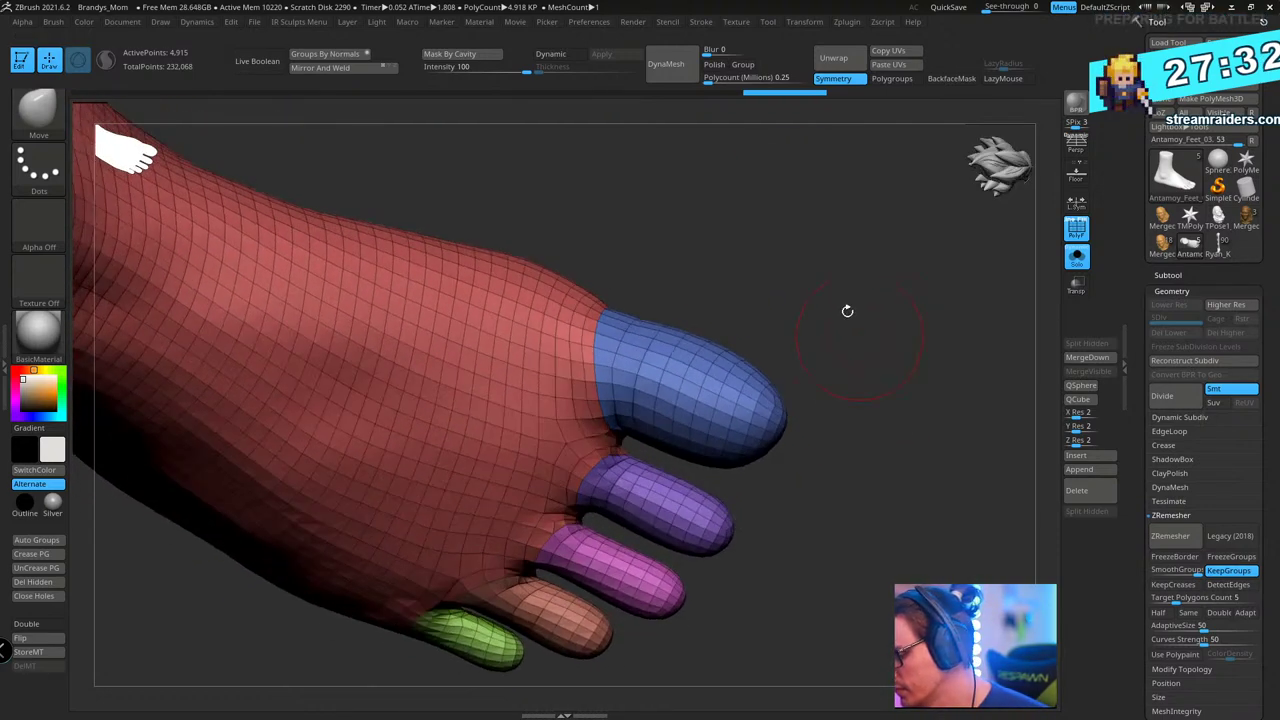
pyautogui.press('s')
pyautogui.moveTo(545, 258); pyautogui.dragTo(522, 273)
pyautogui.moveTo(674, 158)
pyautogui.mouseDown()
pyautogui.moveTo(682, 192)
pyautogui.moveTo(703, 177)
pyautogui.moveTo(726, 206)
pyautogui.moveTo(754, 180)
pyautogui.moveTo(642, 340)
pyautogui.mouseUp()
pyautogui.hotkey('shift', 'f')
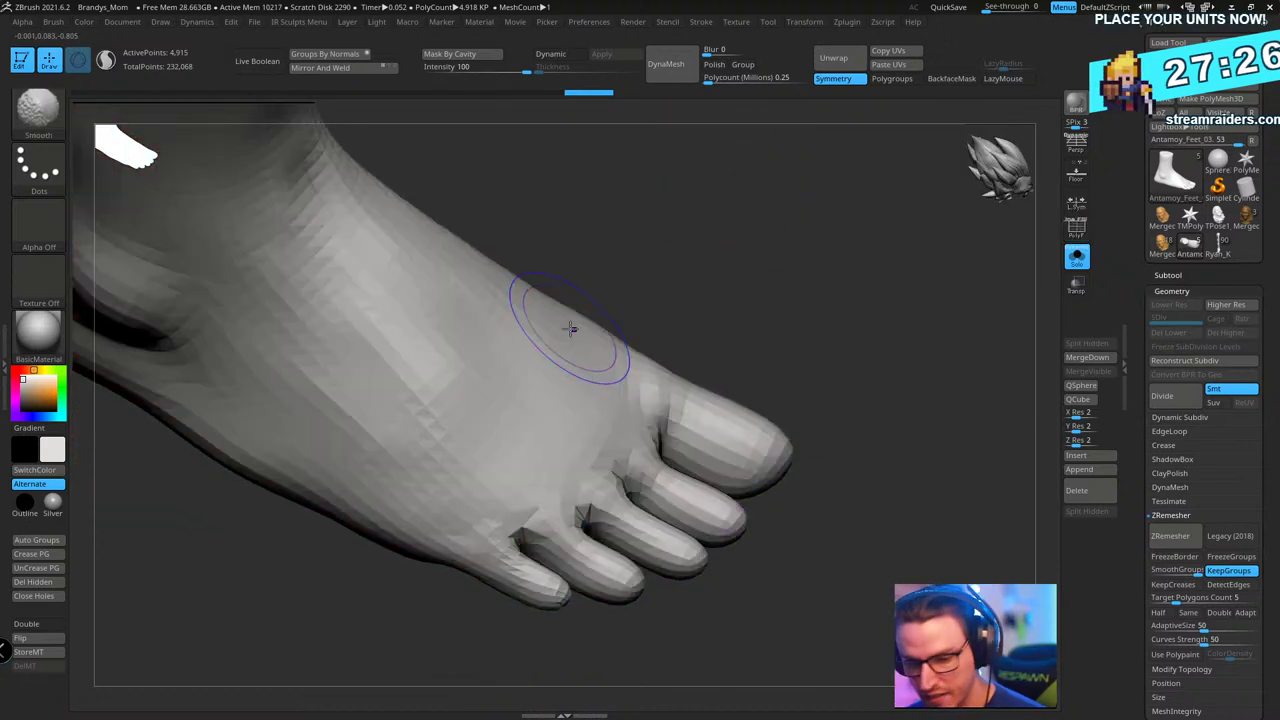
pyautogui.moveTo(571, 323); pyautogui.dragTo(571, 400)
# - Mask the whole foot except the second toe by isolating that toe's polygroup
pyautogui.moveTo(801, 276); pyautogui.dragTo(786, 306)
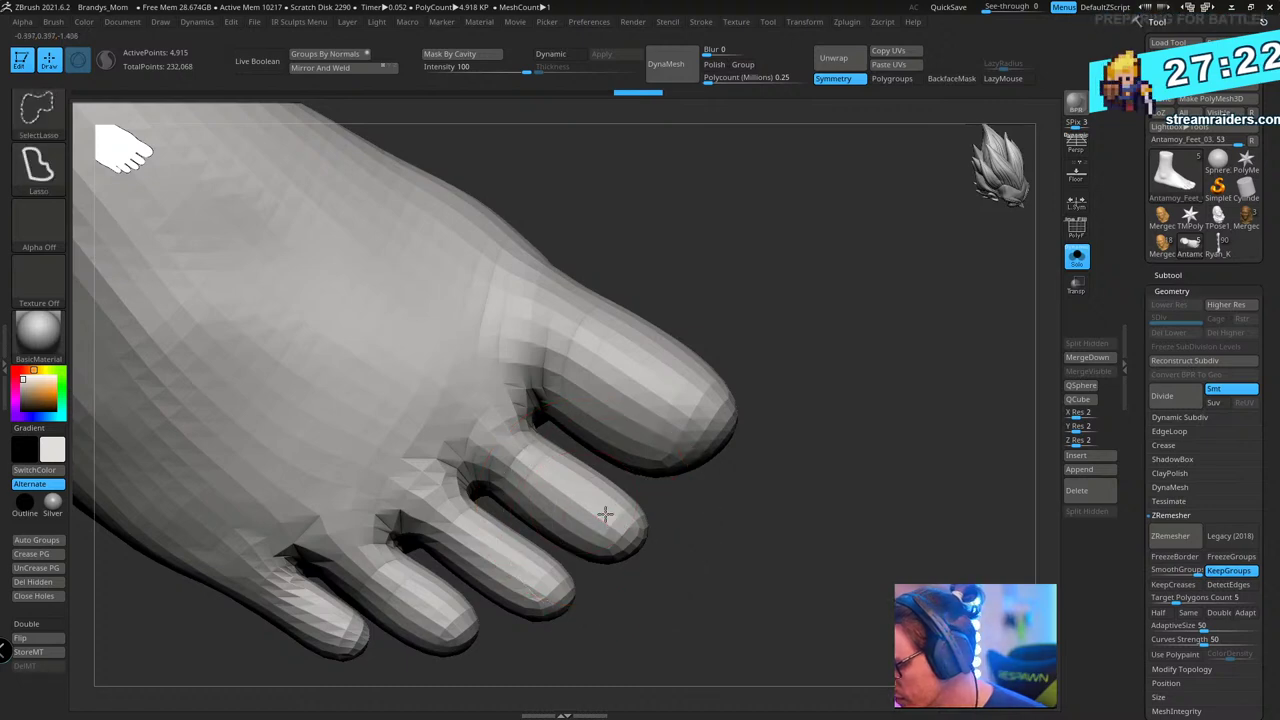
pyautogui.keyDown('ctrl'); pyautogui.keyDown('shift'); pyautogui.click(606, 513); pyautogui.keyUp('shift'); pyautogui.keyUp('ctrl')
pyautogui.keyDown('ctrl'); pyautogui.click(723, 479); pyautogui.keyUp('ctrl')
pyautogui.keyDown('ctrl'); pyautogui.keyDown('shift'); pyautogui.click(725, 487); pyautogui.keyUp('shift'); pyautogui.keyUp('ctrl')
pyautogui.keyDown('ctrl'); pyautogui.click(727, 500); pyautogui.keyUp('ctrl')
# - Reshape the unmasked second toe with the Move brush and smooth its base where it joins the foot
pyautogui.moveTo(727, 500); pyautogui.dragTo(724, 474)
pyautogui.moveTo(614, 467)
pyautogui.mouseDown()
pyautogui.moveTo(614, 484)
pyautogui.moveTo(580, 508)
pyautogui.mouseUp()
pyautogui.moveTo(834, 486)
pyautogui.mouseDown()
pyautogui.moveTo(834, 503)
pyautogui.moveTo(820, 497)
pyautogui.mouseUp()
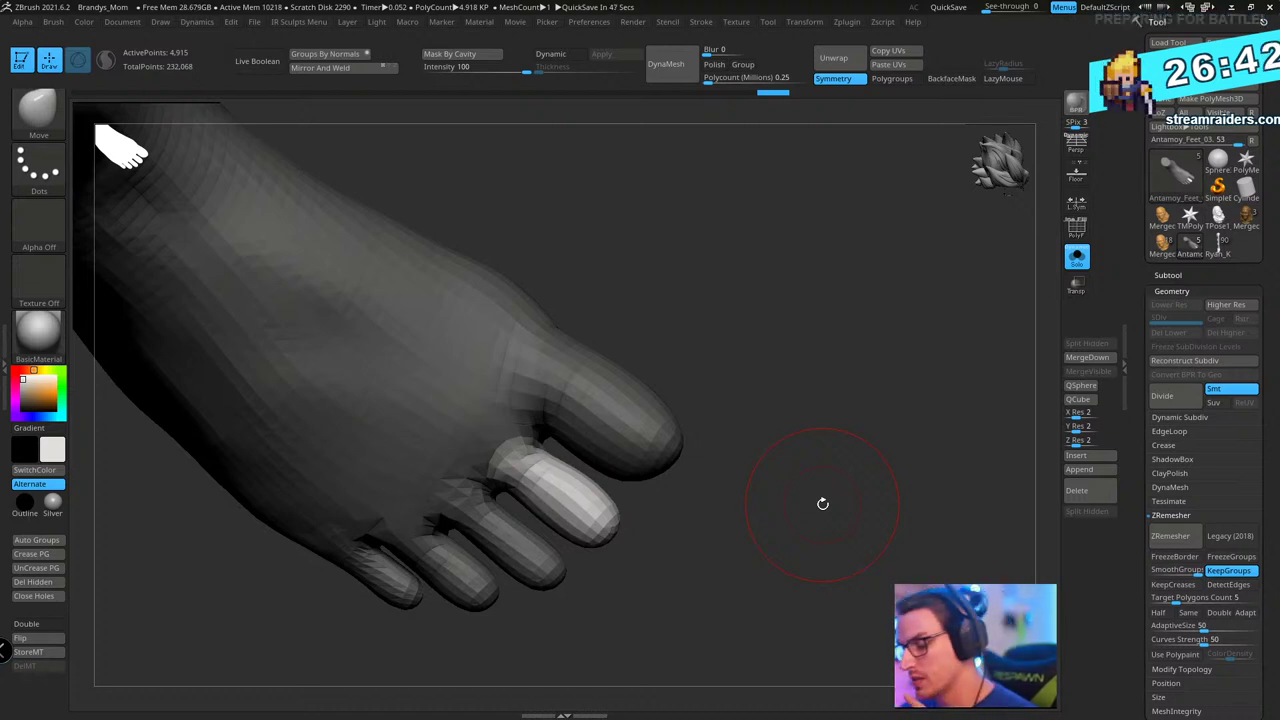
pyautogui.moveTo(823, 504); pyautogui.dragTo(789, 334)
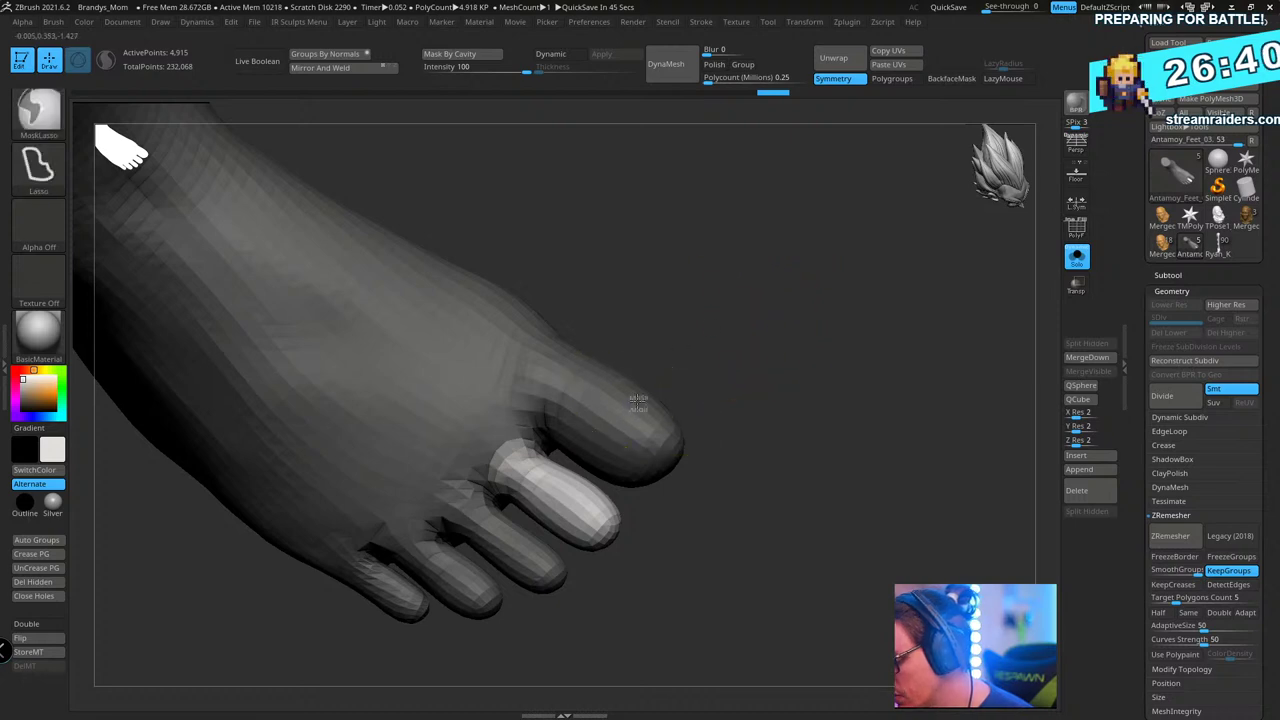
pyautogui.keyDown('shift'); pyautogui.moveTo(488, 430); pyautogui.dragTo(512, 458); pyautogui.keyUp('shift')
pyautogui.moveTo(784, 334)
pyautogui.mouseDown()
pyautogui.moveTo(778, 410)
pyautogui.moveTo(777, 350)
pyautogui.mouseUp()
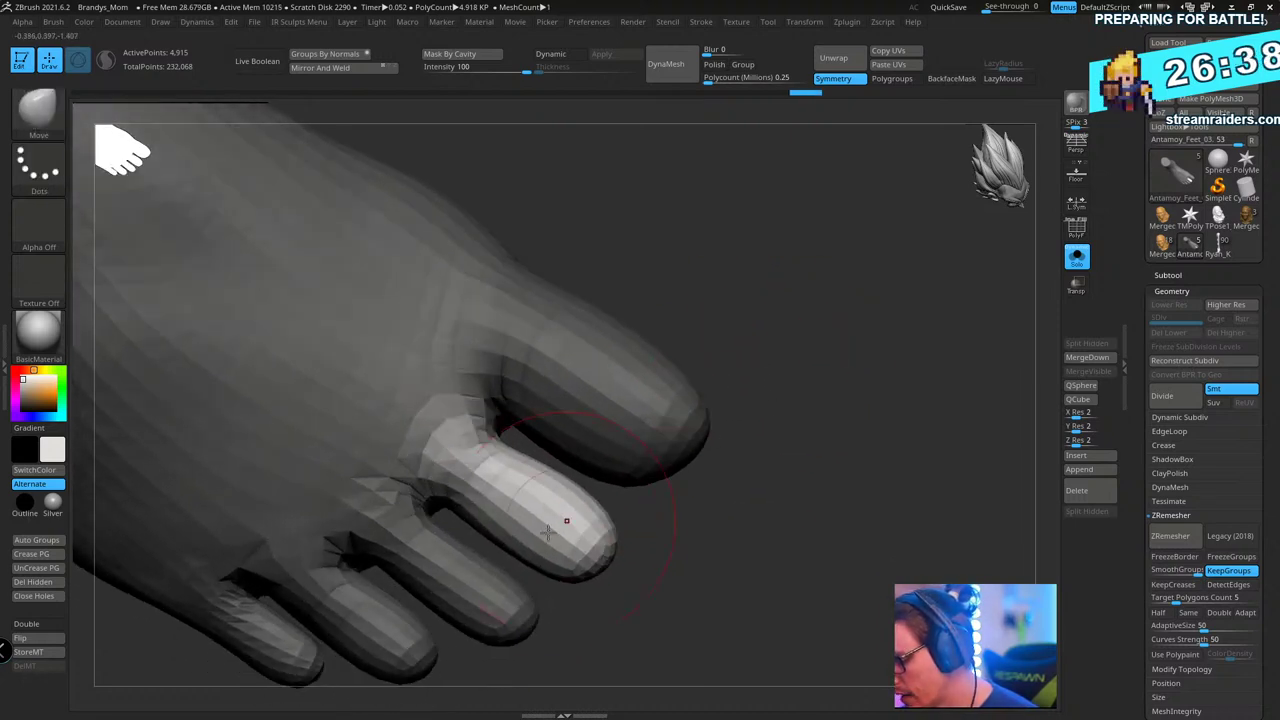
# - Clear the current mask and mask everything except the third toe's polygroup
pyautogui.keyDown('ctrl'); pyautogui.moveTo(800, 434); pyautogui.dragTo(794, 562); pyautogui.keyUp('ctrl')
pyautogui.keyDown('ctrl'); pyautogui.keyDown('shift'); pyautogui.click(475, 588); pyautogui.keyUp('shift'); pyautogui.keyUp('ctrl')
pyautogui.keyDown('ctrl'); pyautogui.click(712, 534); pyautogui.keyUp('ctrl')
pyautogui.keyDown('ctrl'); pyautogui.keyDown('shift'); pyautogui.click(712, 534); pyautogui.keyUp('shift'); pyautogui.keyUp('ctrl')
pyautogui.keyDown('ctrl'); pyautogui.click(712, 534); pyautogui.keyUp('ctrl')
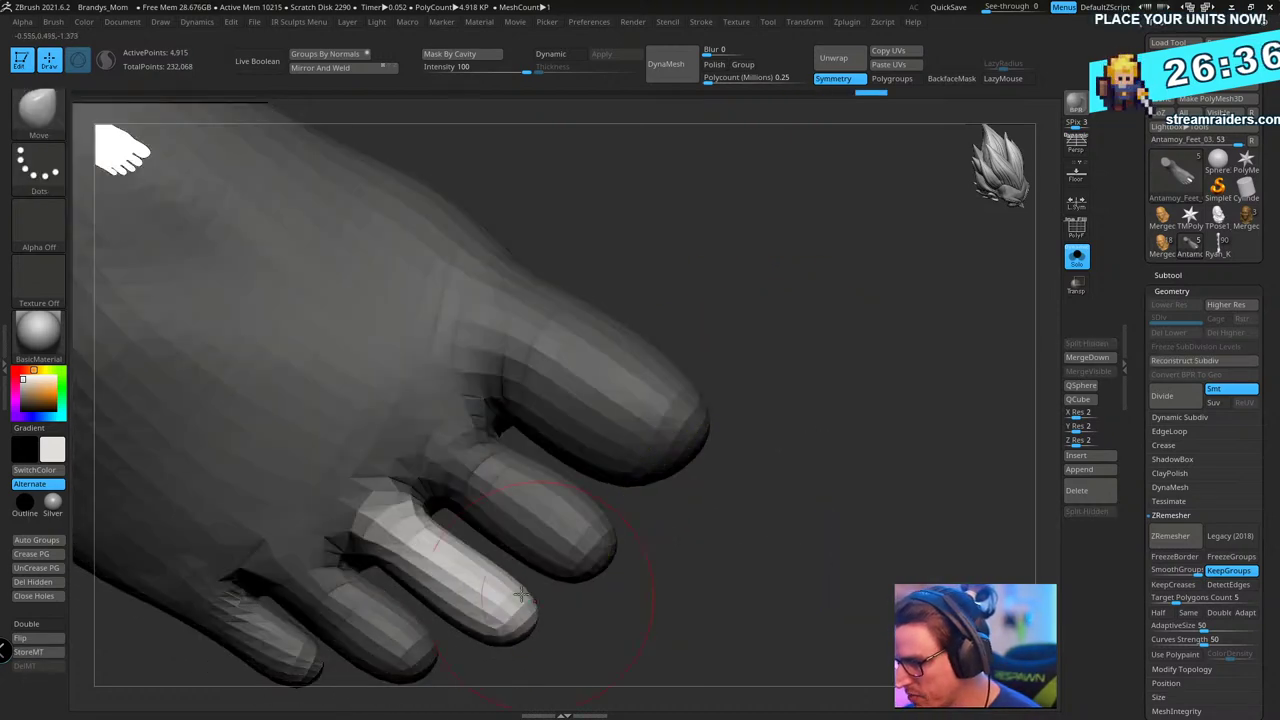
# - Reshape the unmasked third toe and its base from above with the Move brush
pyautogui.moveTo(500, 571); pyautogui.dragTo(466, 543)
pyautogui.moveTo(738, 525); pyautogui.dragTo(713, 539)
pyautogui.moveTo(477, 519); pyautogui.dragTo(450, 498)
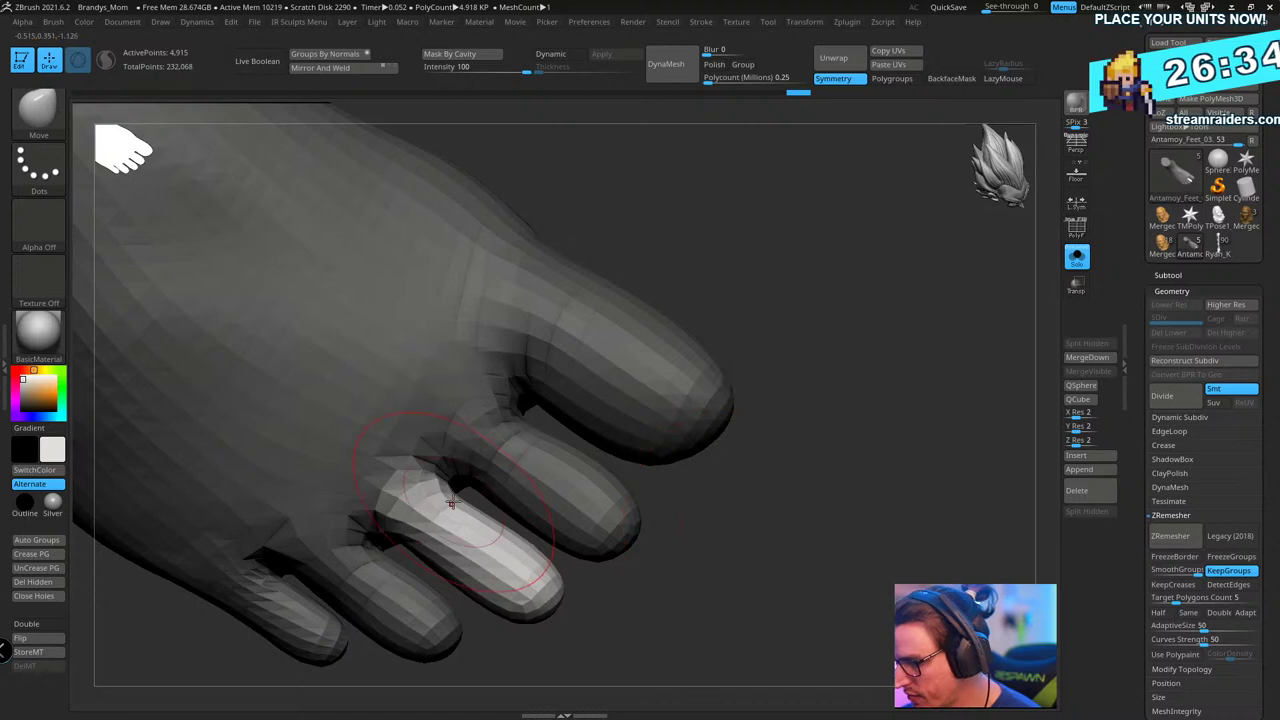
pyautogui.moveTo(523, 551); pyautogui.dragTo(528, 557)
pyautogui.moveTo(684, 590); pyautogui.dragTo(681, 560)
pyautogui.moveTo(472, 512); pyautogui.dragTo(452, 526)
pyautogui.moveTo(516, 563); pyautogui.dragTo(520, 580)
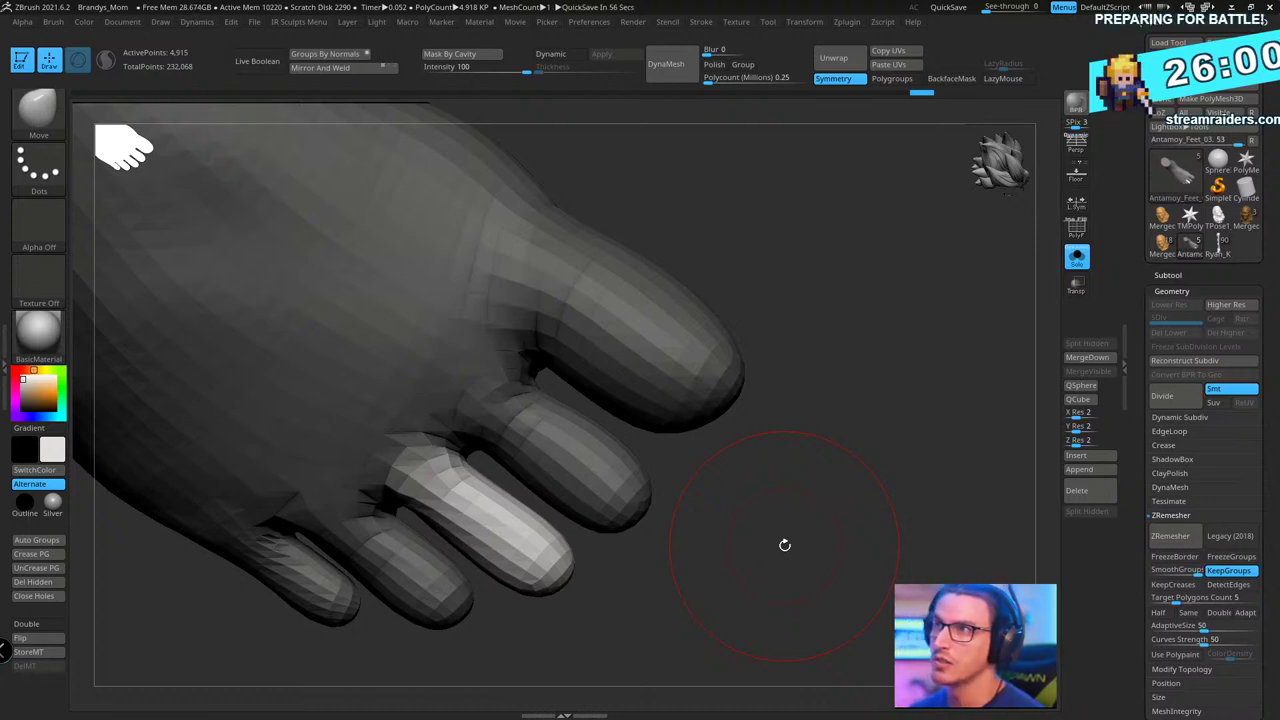
# - Adjust the third toe from the underside with the Move brush and clear the mask
pyautogui.moveTo(789, 529)
pyautogui.mouseDown()
pyautogui.moveTo(840, 451)
pyautogui.moveTo(826, 354)
pyautogui.moveTo(789, 354)
pyautogui.moveTo(777, 371)
pyautogui.moveTo(674, 343)
pyautogui.moveTo(664, 382)
pyautogui.mouseUp()
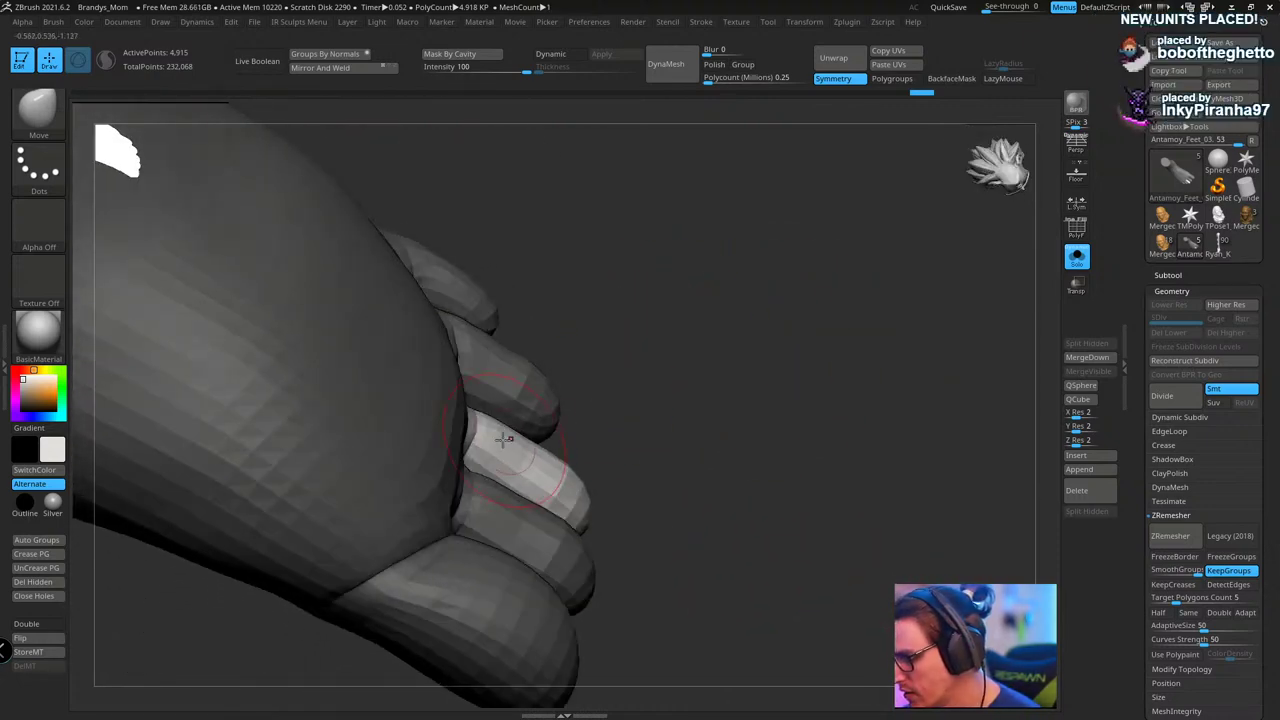
pyautogui.moveTo(506, 440); pyautogui.dragTo(491, 446)
pyautogui.moveTo(687, 385)
pyautogui.keyDown('ctrl'); pyautogui.mouseDown()
pyautogui.moveTo(692, 425)
pyautogui.moveTo(672, 428)
pyautogui.mouseUp(); pyautogui.keyUp('ctrl')
pyautogui.moveTo(486, 439); pyautogui.dragTo(491, 446)
# - Reshape the little toe's base and the surrounding skin where it joins the foot using the Move brush
pyautogui.moveTo(672, 394)
pyautogui.mouseDown()
pyautogui.moveTo(747, 372)
pyautogui.moveTo(760, 443)
pyautogui.moveTo(713, 420)
pyautogui.moveTo(806, 374)
pyautogui.moveTo(611, 341)
pyautogui.moveTo(545, 352)
pyautogui.moveTo(677, 314)
pyautogui.moveTo(739, 329)
pyautogui.moveTo(413, 425)
pyautogui.mouseUp()
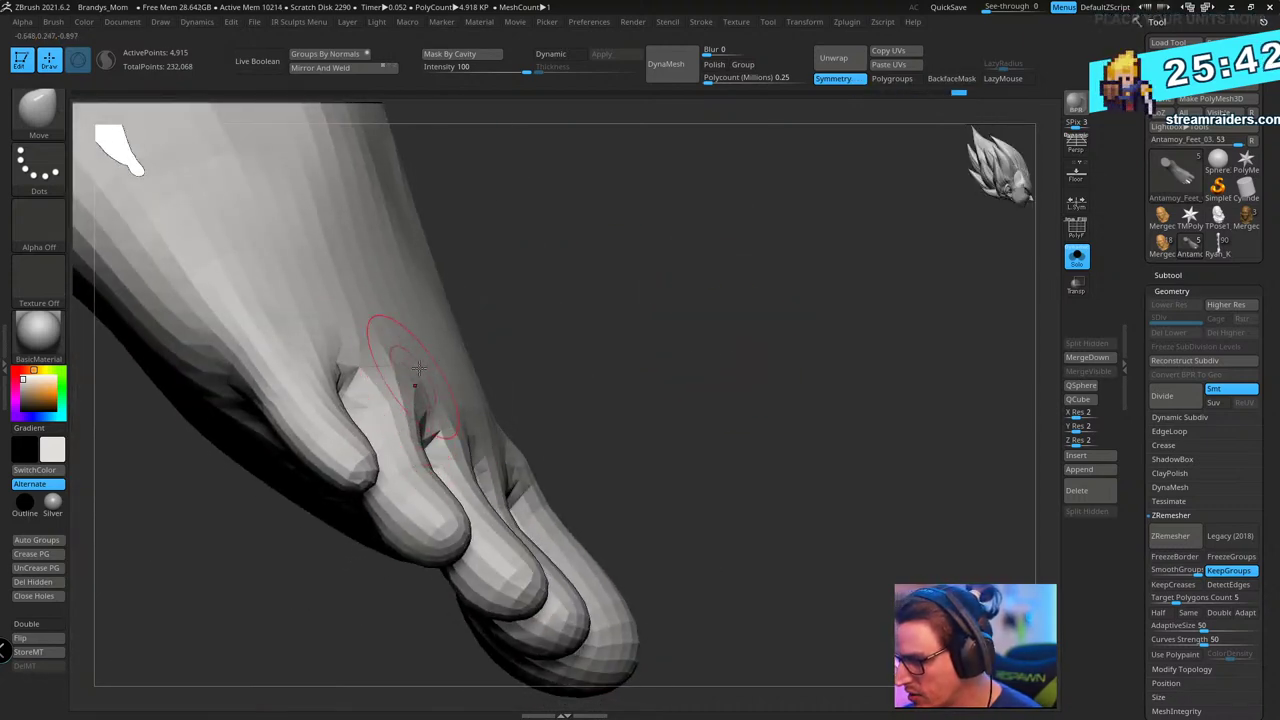
pyautogui.moveTo(652, 312)
pyautogui.mouseDown()
pyautogui.moveTo(703, 321)
pyautogui.moveTo(640, 350)
pyautogui.mouseUp()
pyautogui.moveTo(360, 391); pyautogui.dragTo(347, 385)
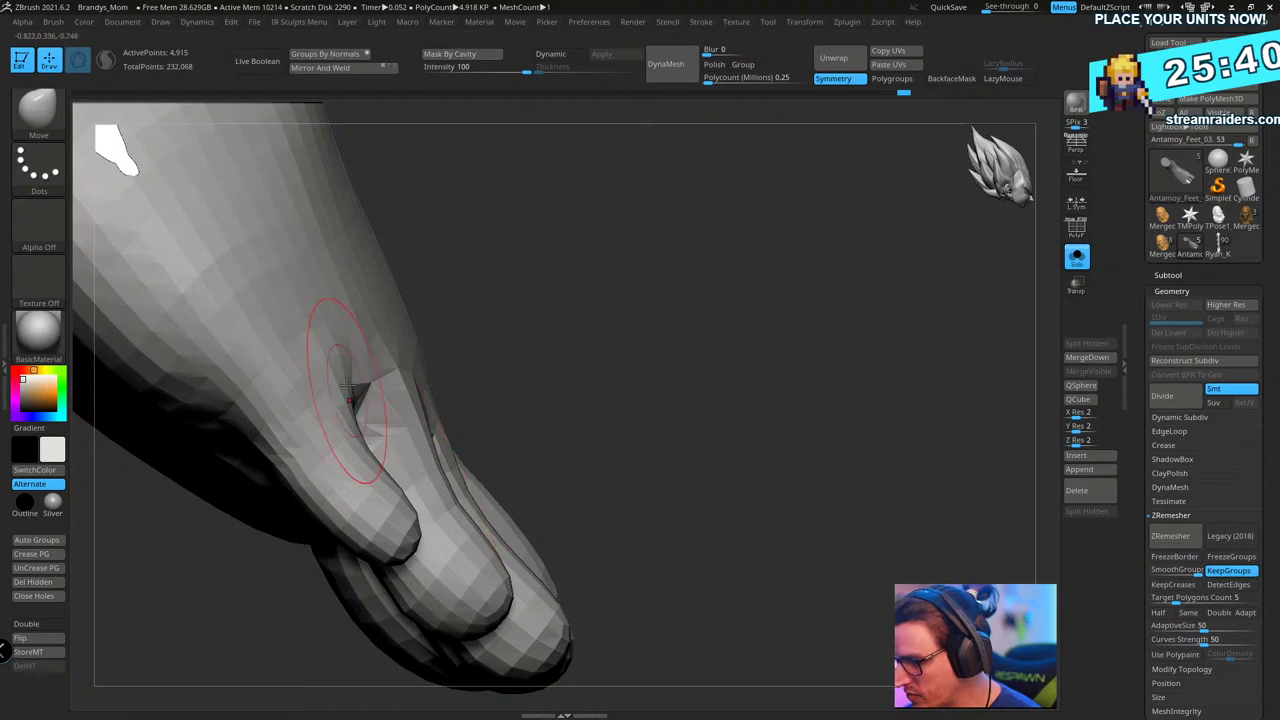
pyautogui.moveTo(520, 360); pyautogui.dragTo(650, 278)
pyautogui.moveTo(397, 393); pyautogui.dragTo(386, 364)
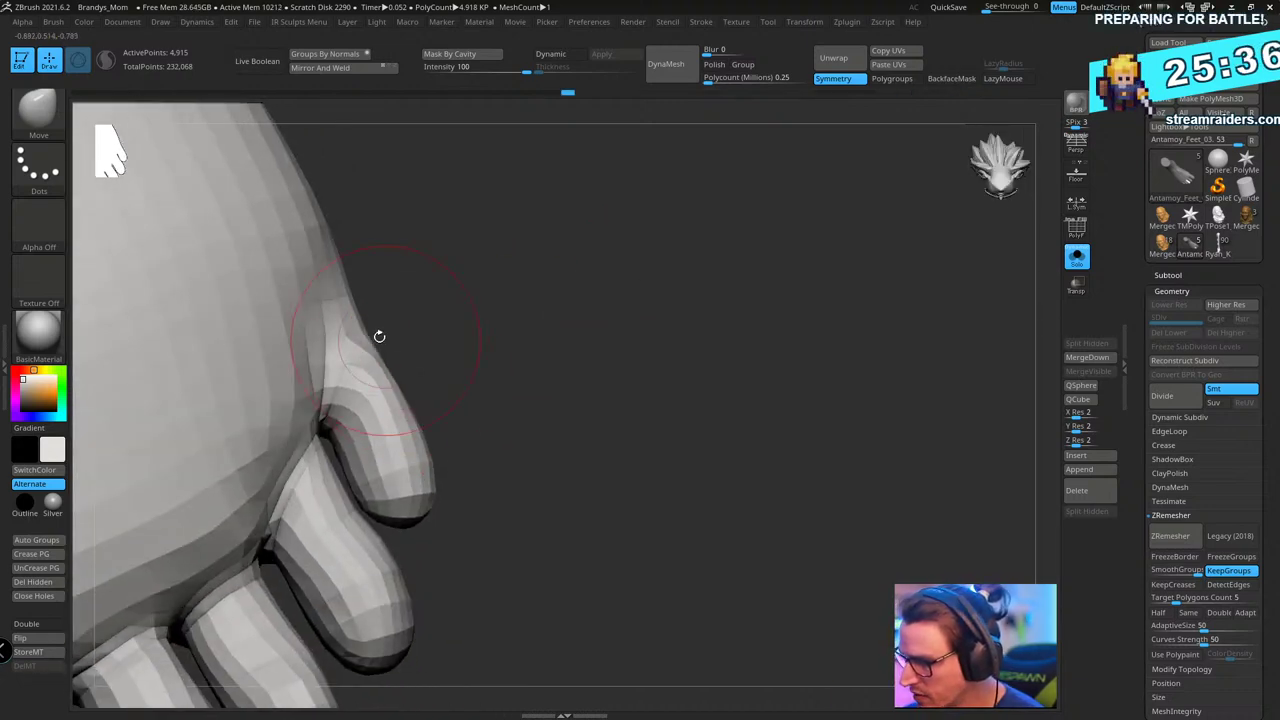
pyautogui.moveTo(572, 281)
pyautogui.mouseDown()
pyautogui.moveTo(601, 273)
pyautogui.moveTo(510, 290)
pyautogui.mouseUp()
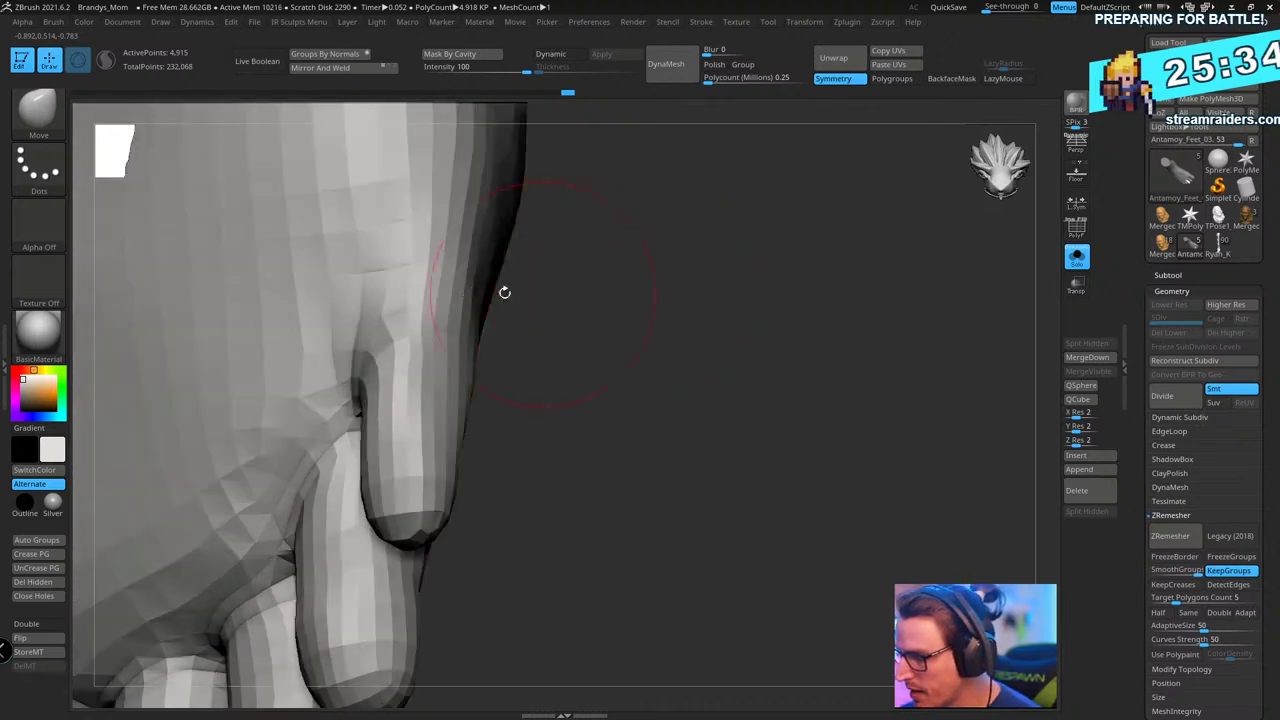
pyautogui.moveTo(382, 272); pyautogui.dragTo(377, 257)
pyautogui.moveTo(672, 282); pyautogui.dragTo(530, 318)
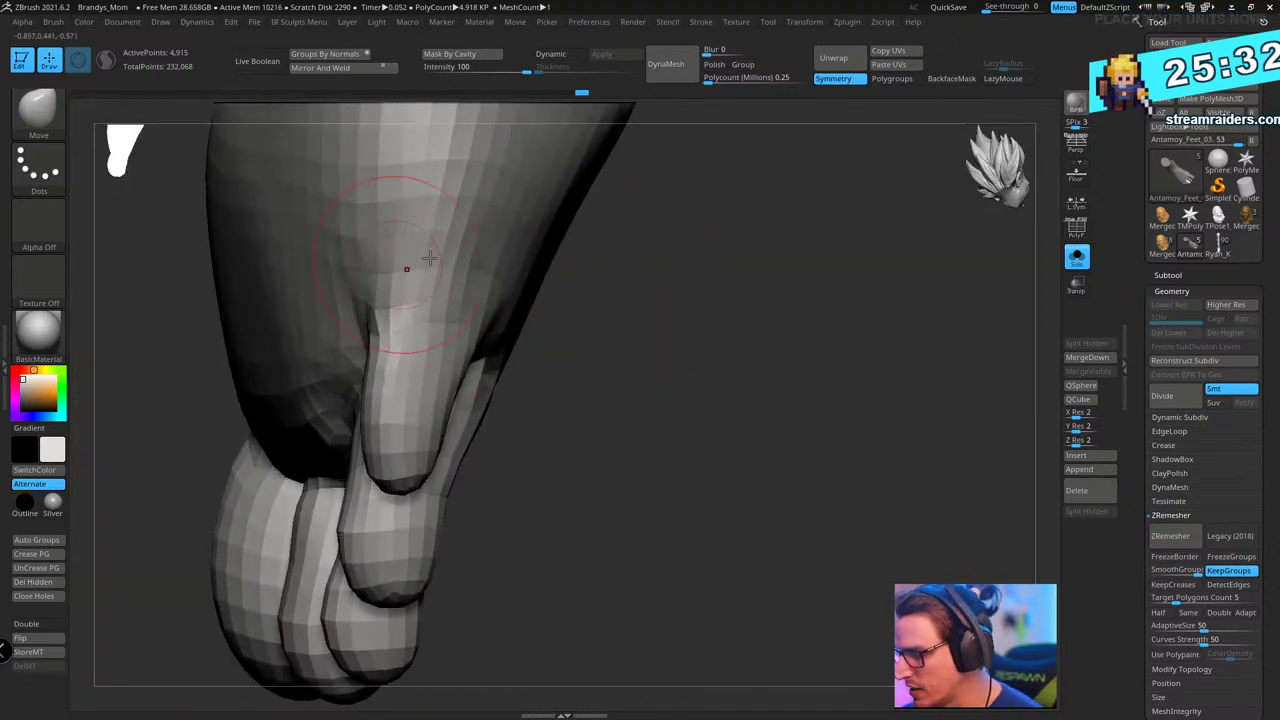
pyautogui.moveTo(620, 275); pyautogui.dragTo(691, 512)
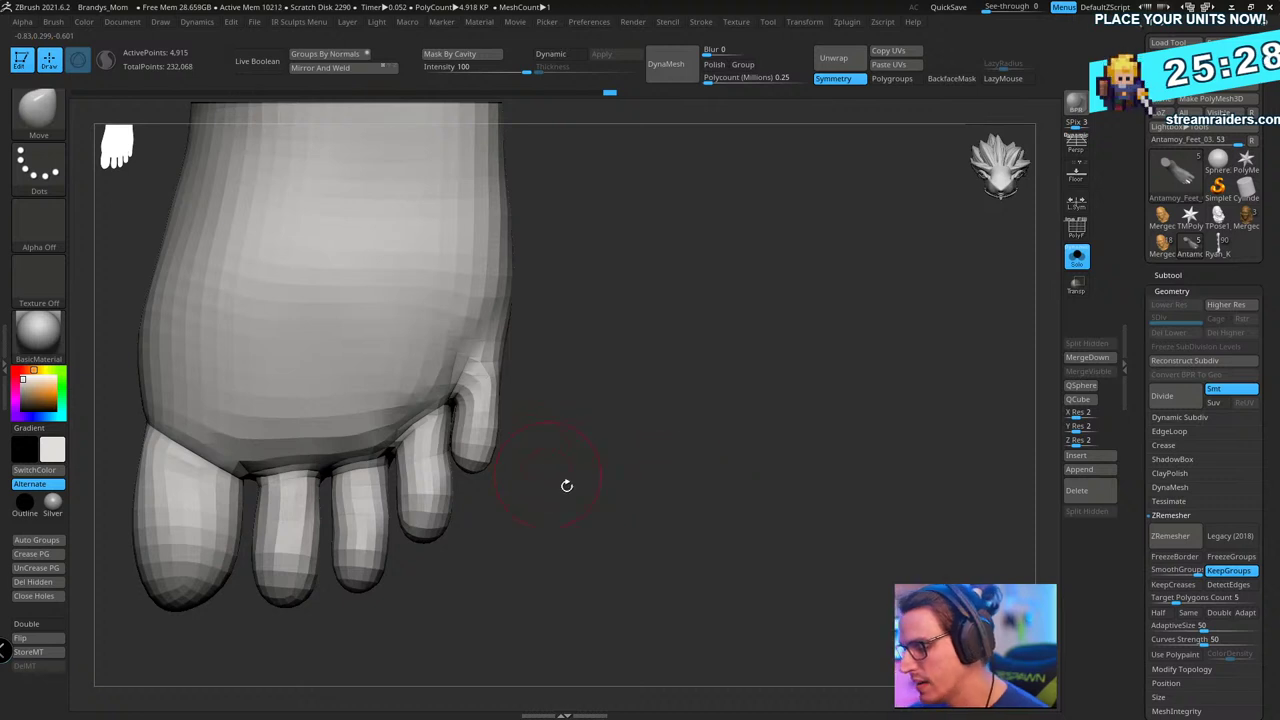
# - Mask everything except the fourth and little toes and reposition those two toes slightly with the Transpose gizmo
pyautogui.keyDown('alt'); pyautogui.moveTo(566, 486); pyautogui.dragTo(612, 450); pyautogui.keyUp('alt')
pyautogui.moveTo(441, 535)
pyautogui.keyDown('ctrl'); pyautogui.mouseDown()
pyautogui.moveTo(437, 427)
pyautogui.moveTo(686, 277)
pyautogui.moveTo(500, 603)
pyautogui.mouseUp(); pyautogui.keyUp('ctrl')
pyautogui.moveTo(438, 443)
pyautogui.keyDown('ctrl'); pyautogui.mouseDown()
pyautogui.moveTo(660, 267)
pyautogui.moveTo(590, 425)
pyautogui.mouseUp(); pyautogui.keyUp('ctrl')
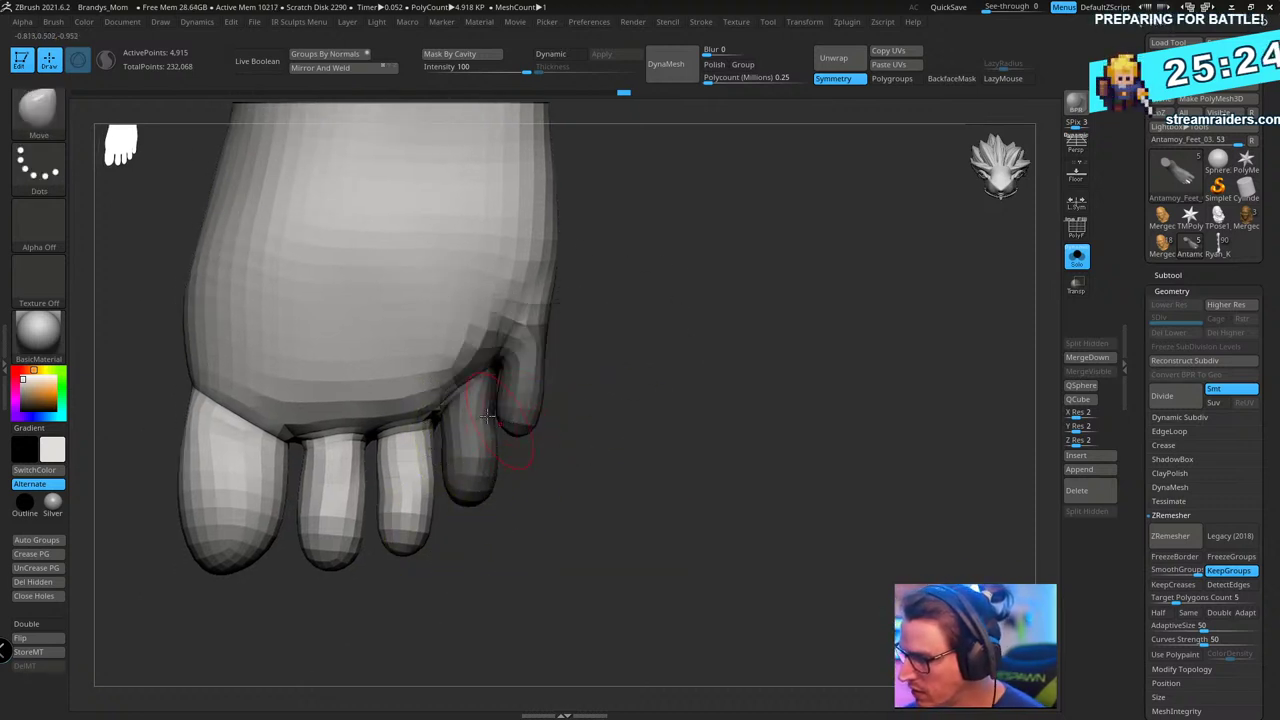
pyautogui.moveTo(606, 265)
pyautogui.keyDown('ctrl'); pyautogui.mouseDown()
pyautogui.moveTo(429, 403)
pyautogui.moveTo(442, 495)
pyautogui.moveTo(491, 320)
pyautogui.mouseUp(); pyautogui.keyUp('ctrl')
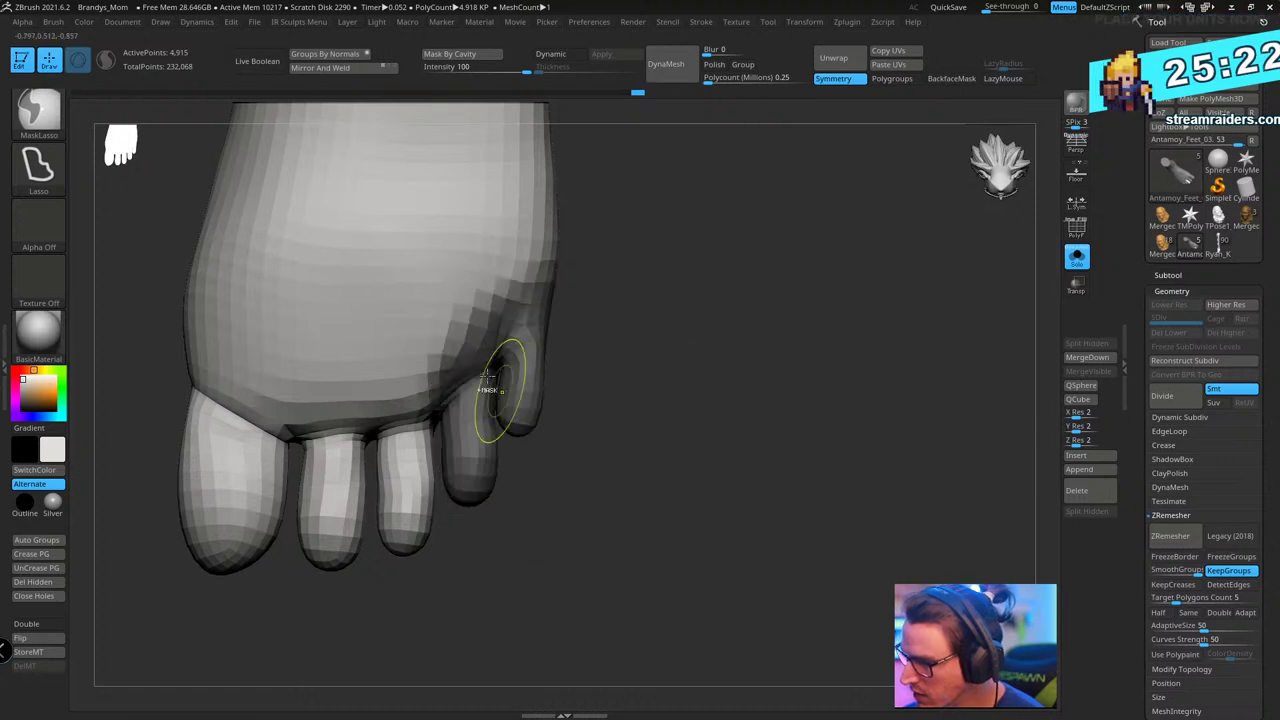
pyautogui.keyDown('ctrl'); pyautogui.click(583, 337); pyautogui.keyUp('ctrl')
pyautogui.press('w')
pyautogui.moveTo(564, 360); pyautogui.dragTo(576, 363)
pyautogui.moveTo(576, 382); pyautogui.dragTo(577, 384)
pyautogui.press('q')
# - Extend the unmasked area to the three outer toes and rotate them slightly toward the second toe with the gizmo
pyautogui.keyDown('alt'); pyautogui.moveTo(523, 549); pyautogui.dragTo(568, 521); pyautogui.keyUp('alt')
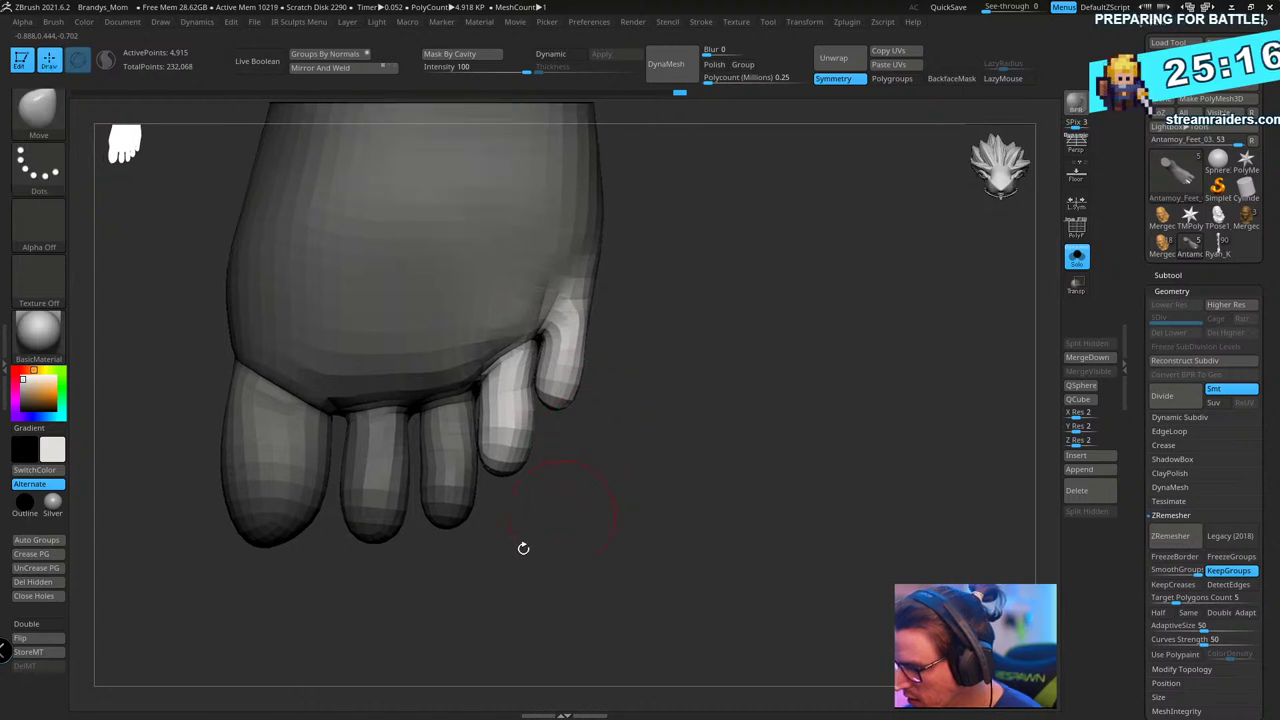
pyautogui.keyDown('ctrl'); pyautogui.moveTo(430, 591); pyautogui.dragTo(449, 650); pyautogui.keyUp('ctrl')
pyautogui.moveTo(428, 569)
pyautogui.keyDown('ctrl'); pyautogui.mouseDown()
pyautogui.moveTo(478, 249)
pyautogui.moveTo(540, 580)
pyautogui.mouseUp(); pyautogui.keyUp('ctrl')
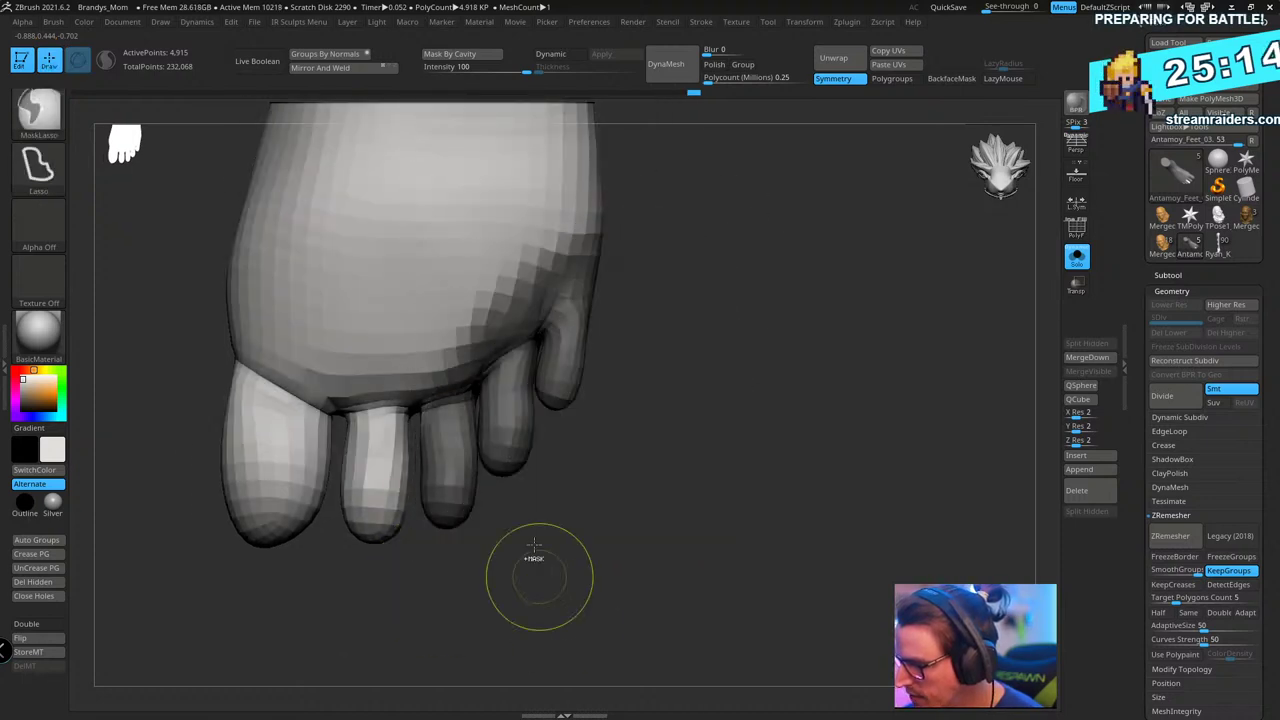
pyautogui.moveTo(646, 218)
pyautogui.keyDown('ctrl'); pyautogui.mouseDown()
pyautogui.moveTo(405, 338)
pyautogui.moveTo(410, 425)
pyautogui.moveTo(590, 655)
pyautogui.mouseUp(); pyautogui.keyUp('ctrl')
pyautogui.keyDown('ctrl'); pyautogui.click(576, 341); pyautogui.keyUp('ctrl')
pyautogui.keyDown('ctrl'); pyautogui.click(650, 332); pyautogui.keyUp('ctrl')
pyautogui.keyDown('ctrl'); pyautogui.click(590, 332); pyautogui.keyUp('ctrl')
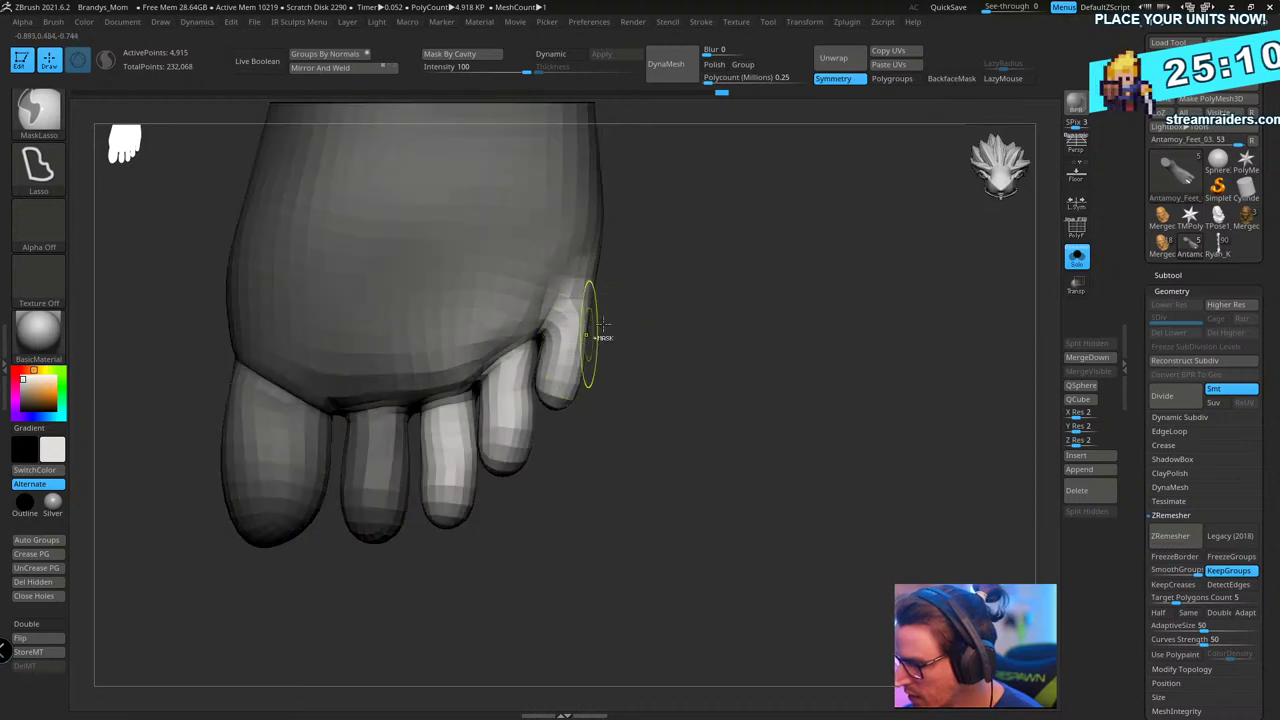
pyautogui.press('w')
pyautogui.moveTo(600, 355); pyautogui.dragTo(597, 357)
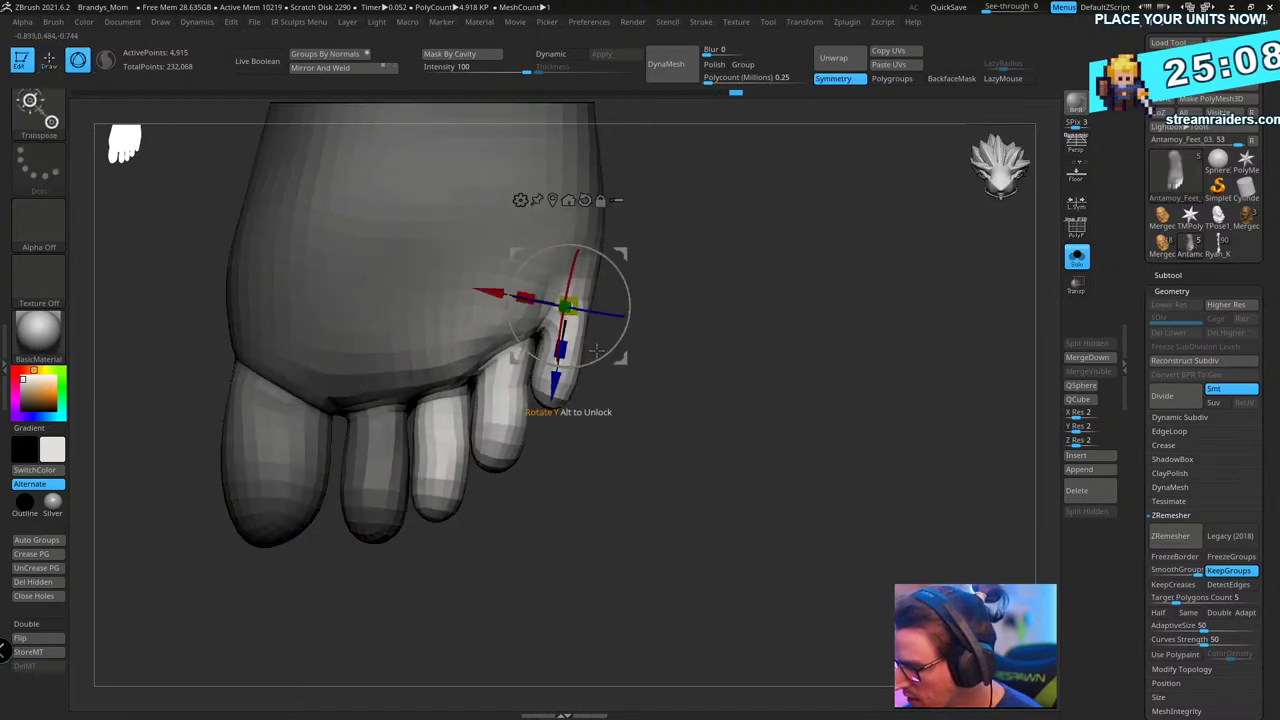
pyautogui.press('q')
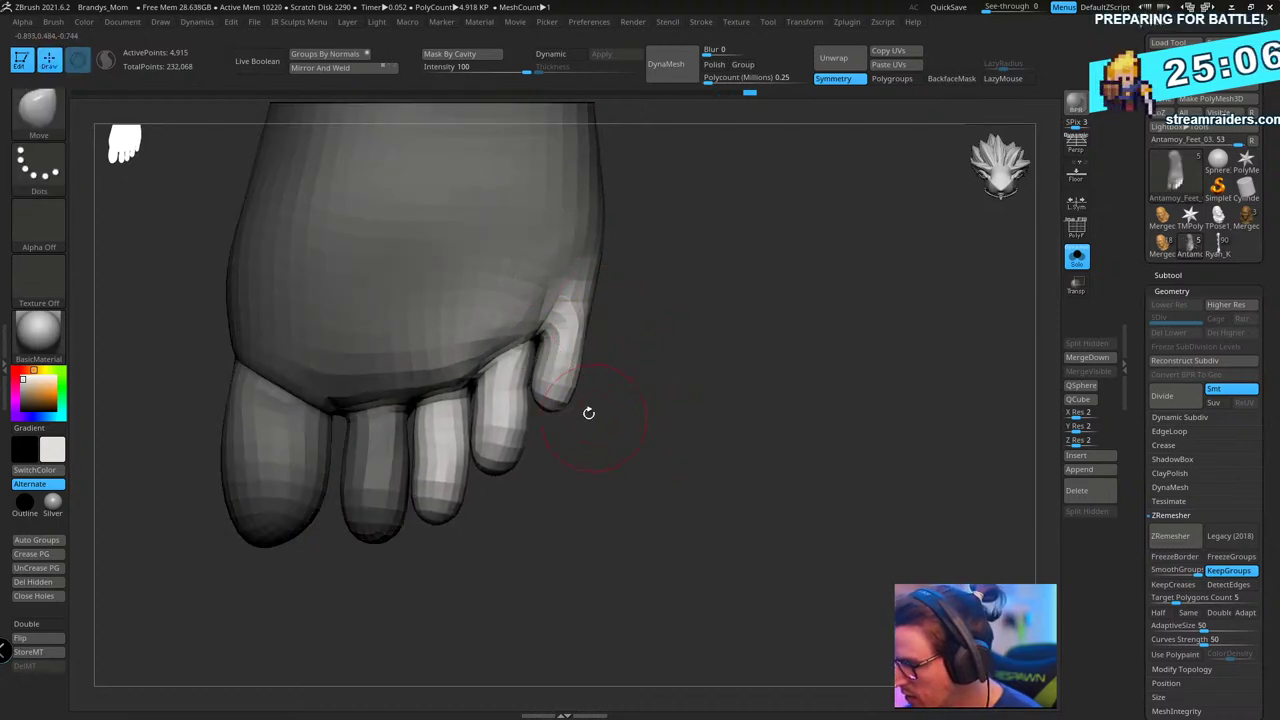
# - Even out the spacing of the three outer toes with the Move brush, clear the mask, and refine the webbing between them
pyautogui.press('b')
pyautogui.press('m')
pyautogui.press('v')
pyautogui.press('s')
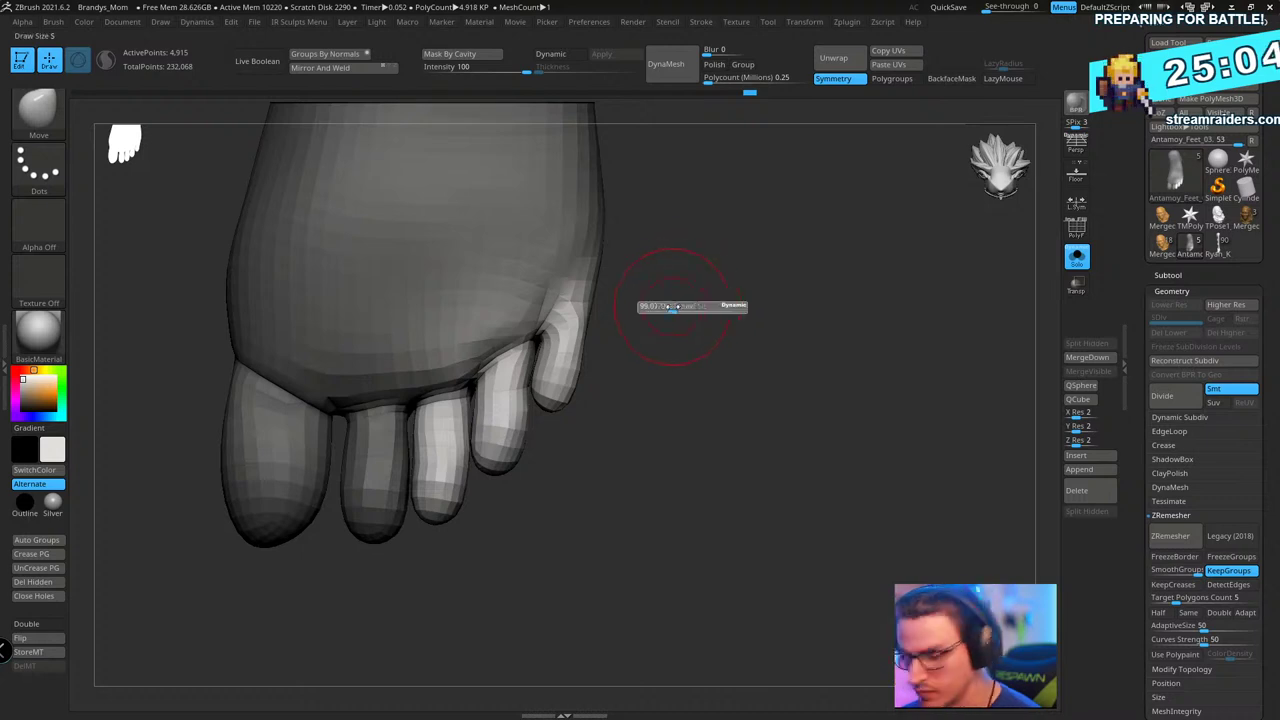
pyautogui.moveTo(474, 427); pyautogui.dragTo(490, 424)
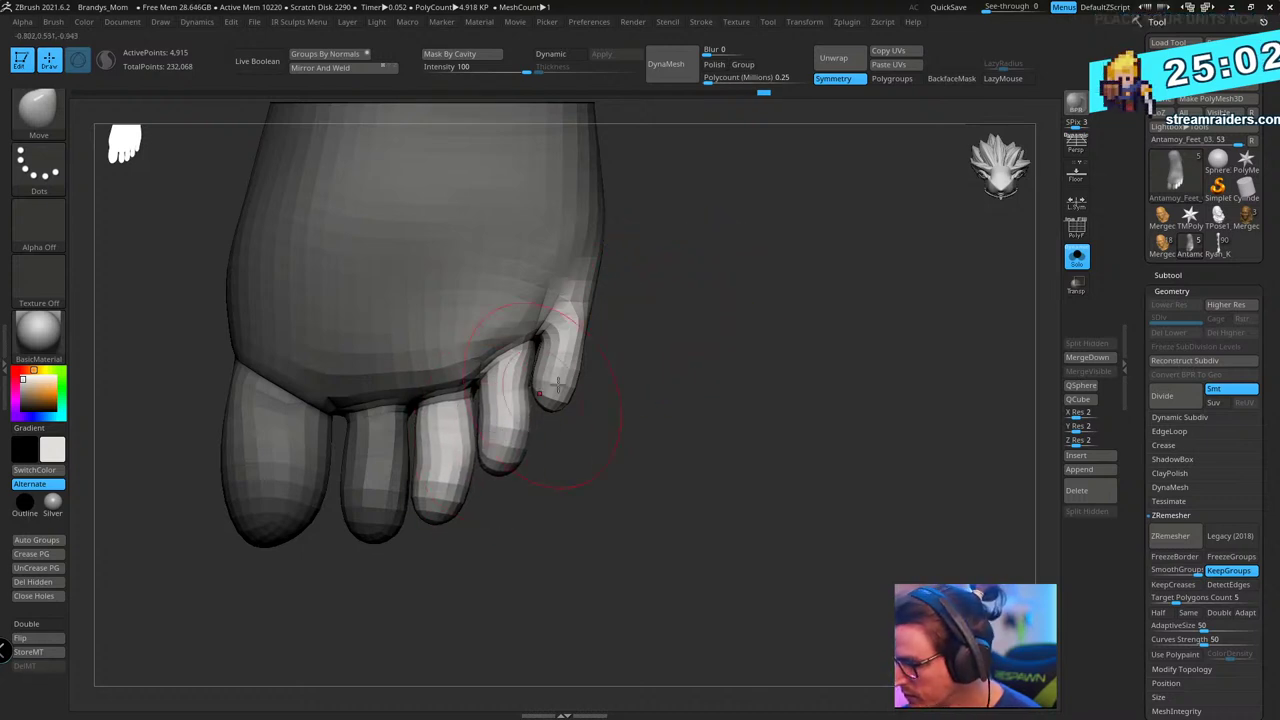
pyautogui.moveTo(564, 386); pyautogui.dragTo(575, 391)
pyautogui.moveTo(540, 334); pyautogui.dragTo(541, 345)
pyautogui.keyDown('ctrl'); pyautogui.moveTo(663, 362); pyautogui.dragTo(677, 423); pyautogui.keyUp('ctrl')
pyautogui.moveTo(507, 348)
pyautogui.mouseDown()
pyautogui.moveTo(520, 368)
pyautogui.moveTo(571, 346)
pyautogui.mouseUp()
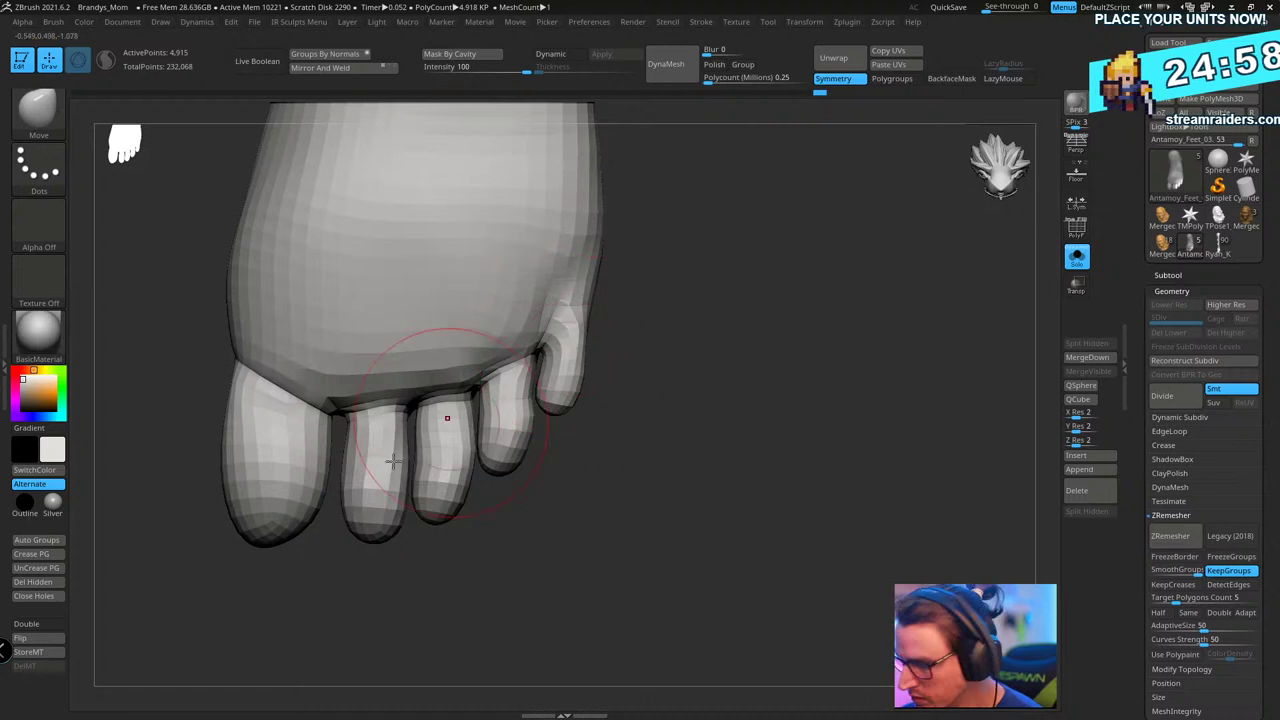
# - Isolate the big toe's polygroup and mask everything except the big toe
pyautogui.moveTo(612, 546); pyautogui.dragTo(598, 548)
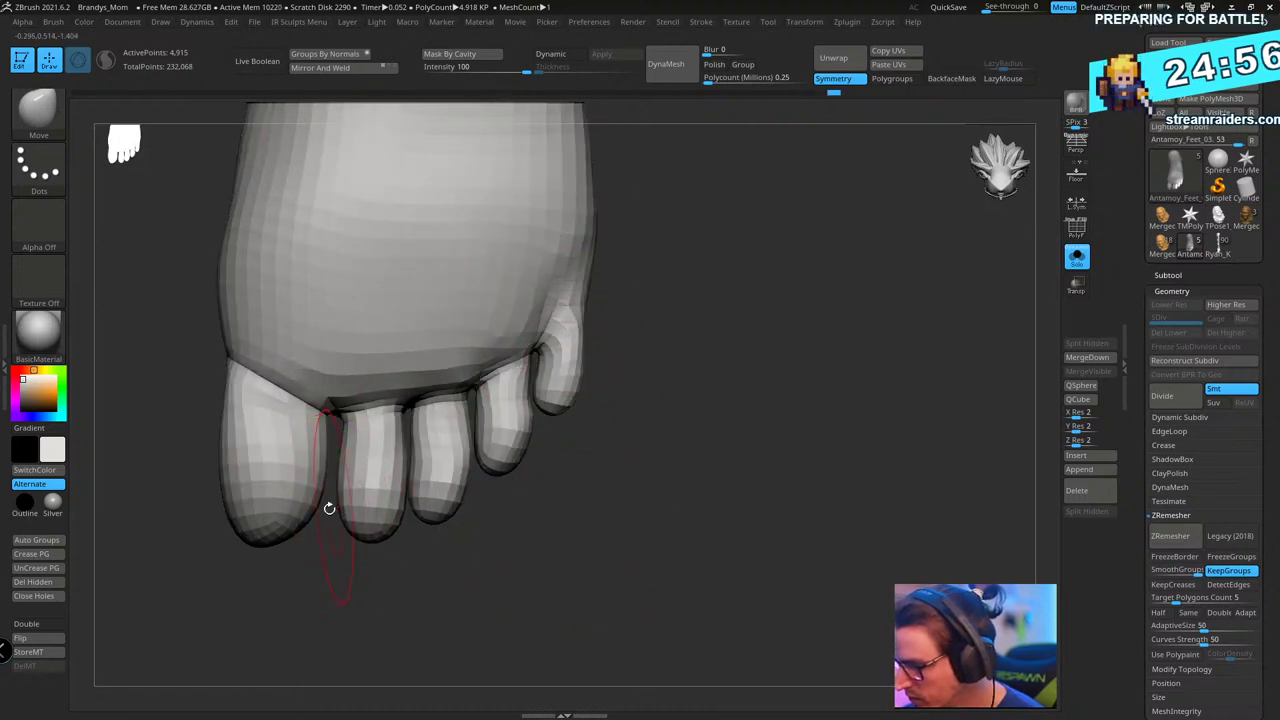
pyautogui.moveTo(310, 534); pyautogui.dragTo(300, 536)
pyautogui.keyDown('ctrl'); pyautogui.keyDown('shift'); pyautogui.click(275, 460); pyautogui.keyUp('shift'); pyautogui.keyUp('ctrl')
pyautogui.keyDown('ctrl'); pyautogui.click(609, 406); pyautogui.keyUp('ctrl')
pyautogui.keyDown('ctrl'); pyautogui.keyDown('shift'); pyautogui.click(619, 415); pyautogui.keyUp('shift'); pyautogui.keyUp('ctrl')
pyautogui.keyDown('ctrl'); pyautogui.click(612, 422); pyautogui.keyUp('ctrl')
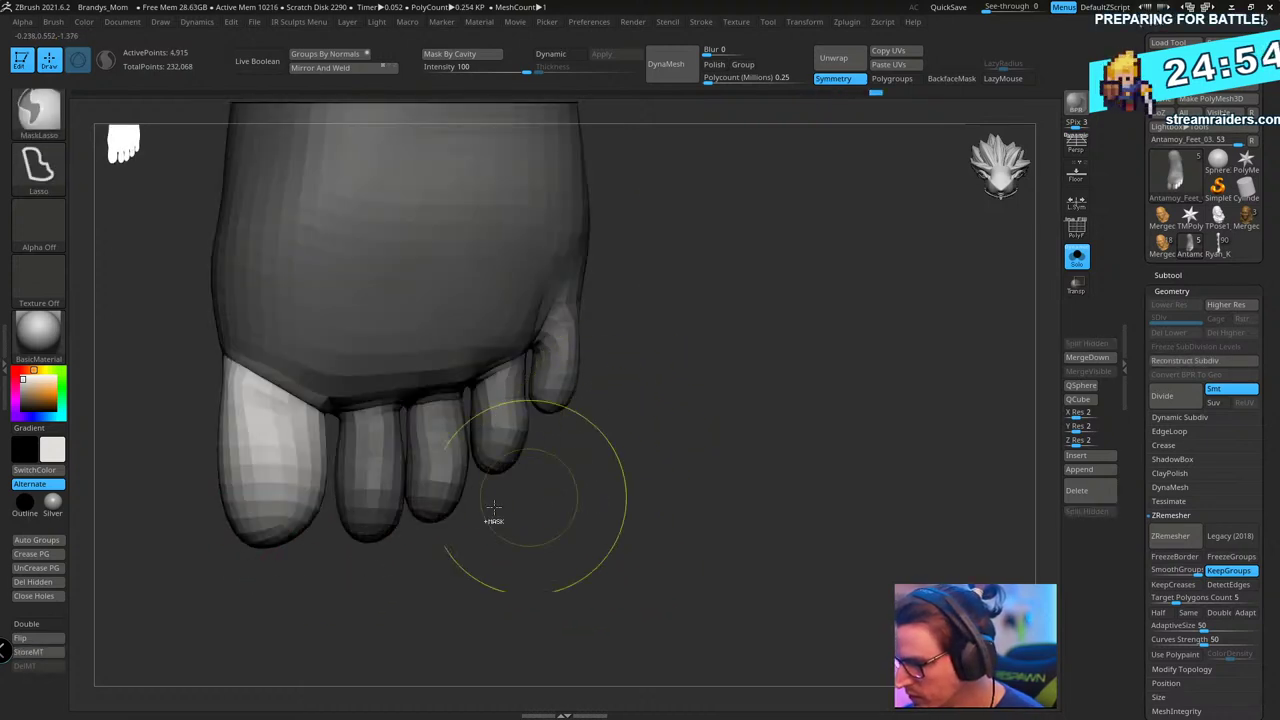
# - Reshape both sides of the unmasked big toe with the Move brush, clear the mask, and adjust its base
pyautogui.moveTo(371, 578); pyautogui.dragTo(386, 577)
pyautogui.moveTo(318, 492); pyautogui.dragTo(329, 497)
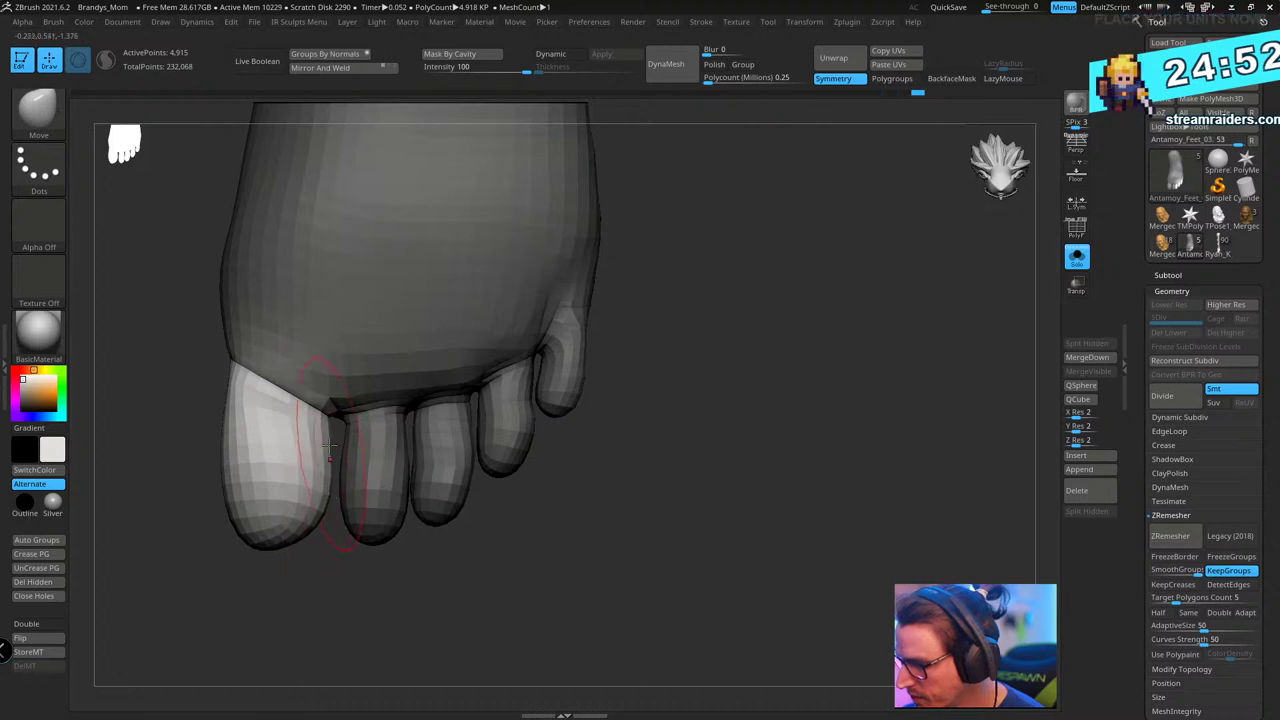
pyautogui.moveTo(328, 438); pyautogui.dragTo(336, 433)
pyautogui.moveTo(335, 580)
pyautogui.mouseDown()
pyautogui.moveTo(374, 594)
pyautogui.moveTo(668, 541)
pyautogui.mouseUp()
pyautogui.moveTo(358, 544); pyautogui.dragTo(361, 536)
pyautogui.moveTo(306, 455); pyautogui.dragTo(313, 452)
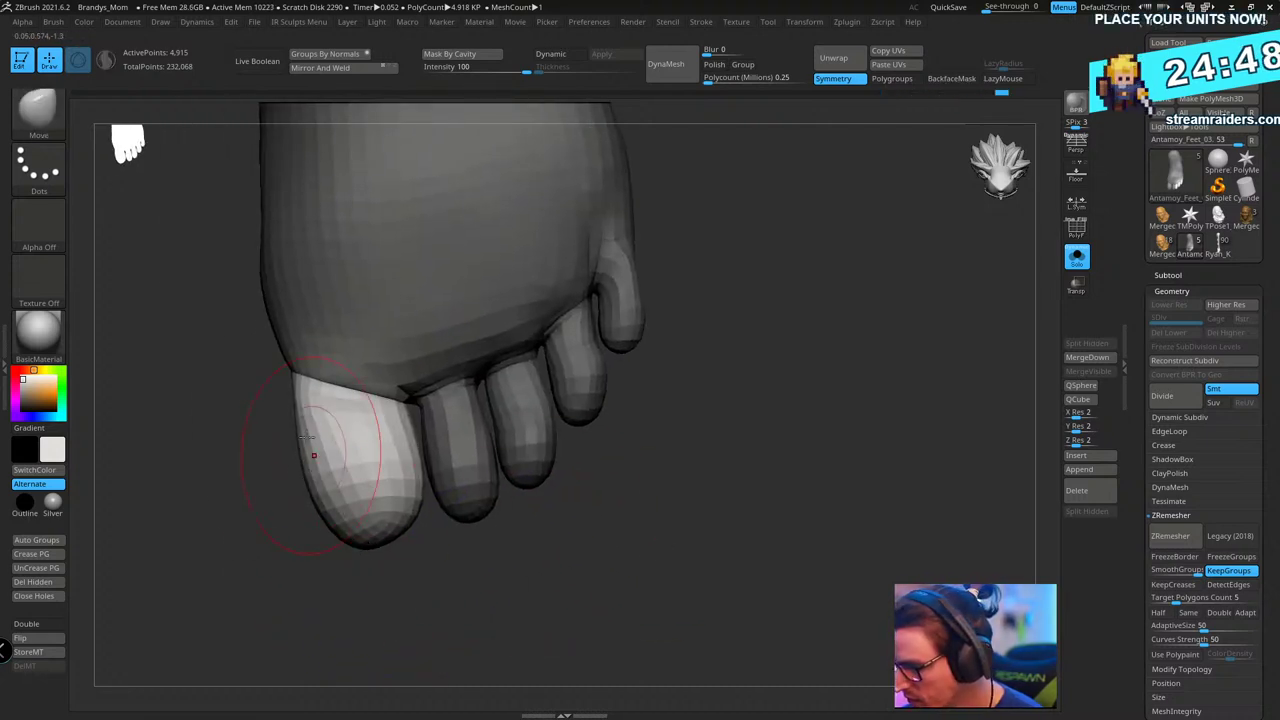
pyautogui.keyDown('ctrl'); pyautogui.moveTo(274, 543); pyautogui.dragTo(254, 572); pyautogui.keyUp('ctrl')
pyautogui.moveTo(294, 372); pyautogui.dragTo(288, 367)
# - Examine the toes and the overall foot shape from above, the front and the side
pyautogui.moveTo(228, 402); pyautogui.dragTo(811, 260)
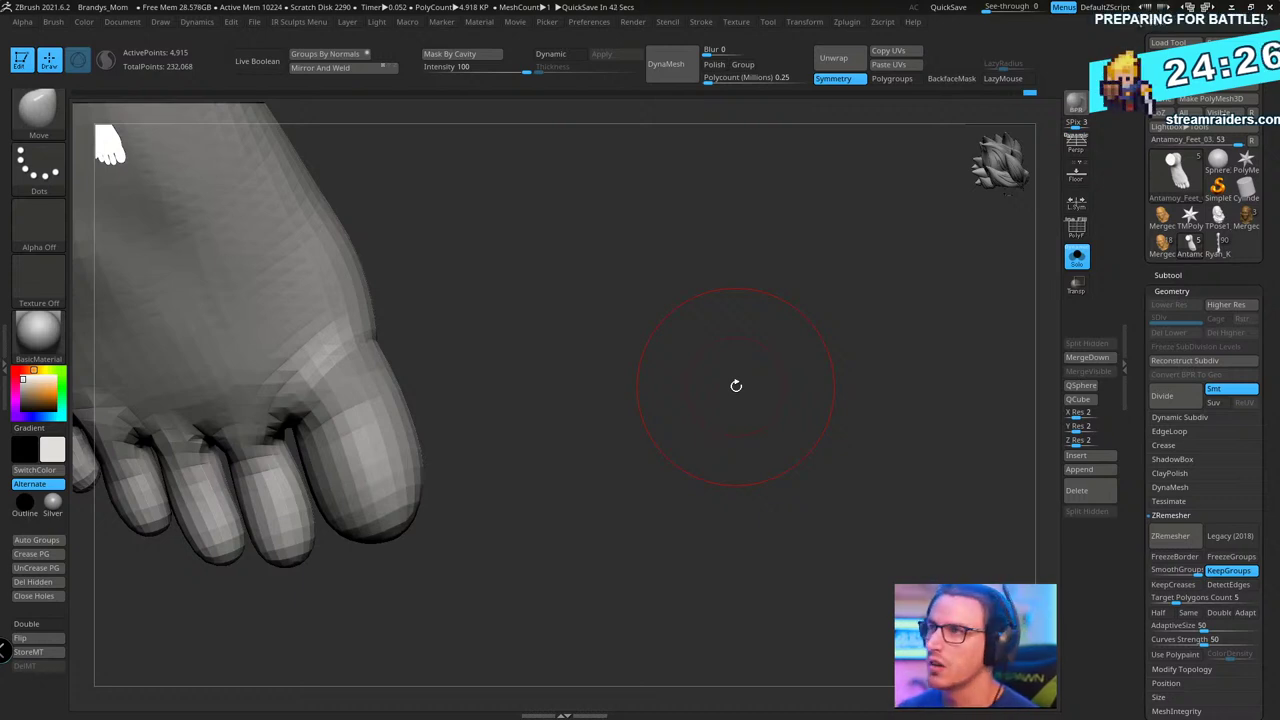
pyautogui.moveTo(736, 385); pyautogui.dragTo(774, 357)
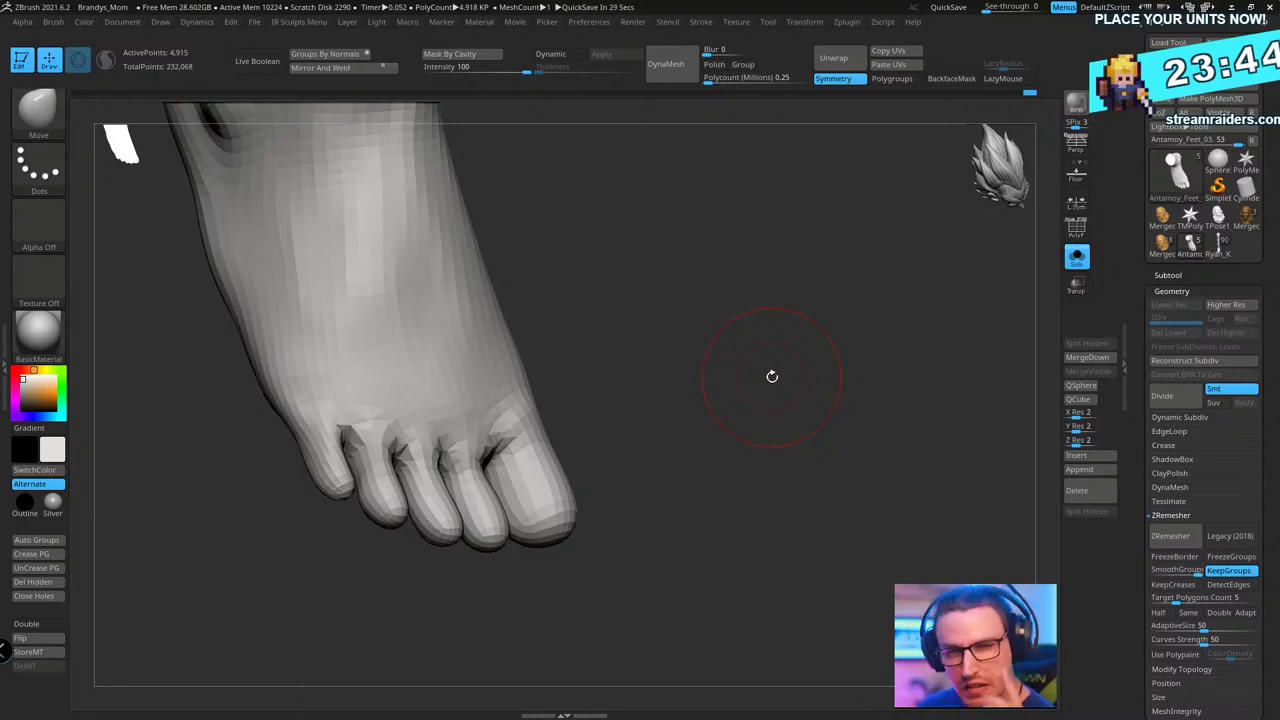
pyautogui.moveTo(704, 339)
pyautogui.mouseDown()
pyautogui.moveTo(686, 320)
pyautogui.moveTo(737, 351)
pyautogui.moveTo(714, 417)
pyautogui.moveTo(772, 376)
pyautogui.moveTo(746, 334)
pyautogui.moveTo(757, 500)
pyautogui.moveTo(780, 374)
pyautogui.moveTo(797, 352)
pyautogui.moveTo(846, 346)
pyautogui.moveTo(814, 369)
pyautogui.moveTo(589, 414)
pyautogui.moveTo(576, 476)
pyautogui.mouseUp()
pyautogui.moveTo(676, 331)
pyautogui.keyDown('shift'); pyautogui.mouseDown()
pyautogui.moveTo(719, 298)
pyautogui.moveTo(823, 303)
pyautogui.moveTo(811, 340)
pyautogui.moveTo(795, 304)
pyautogui.moveTo(586, 457)
pyautogui.mouseUp(); pyautogui.keyUp('shift')
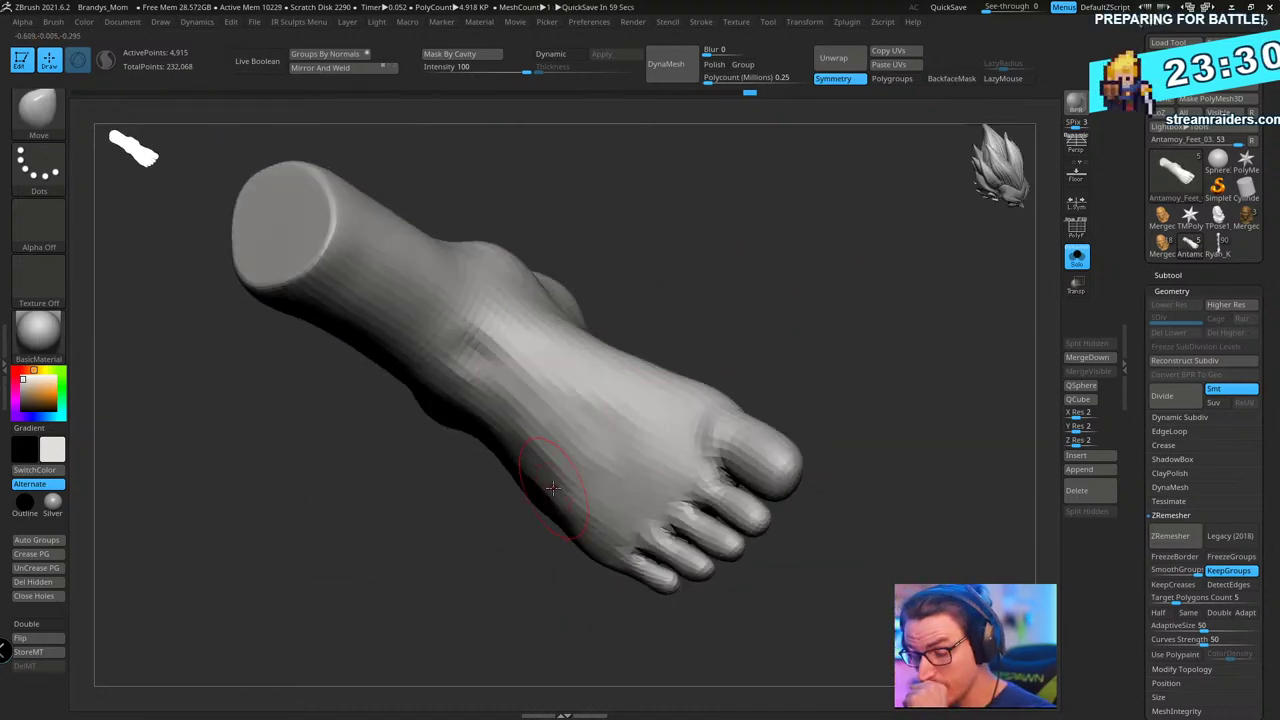
pyautogui.moveTo(726, 314); pyautogui.dragTo(806, 342)
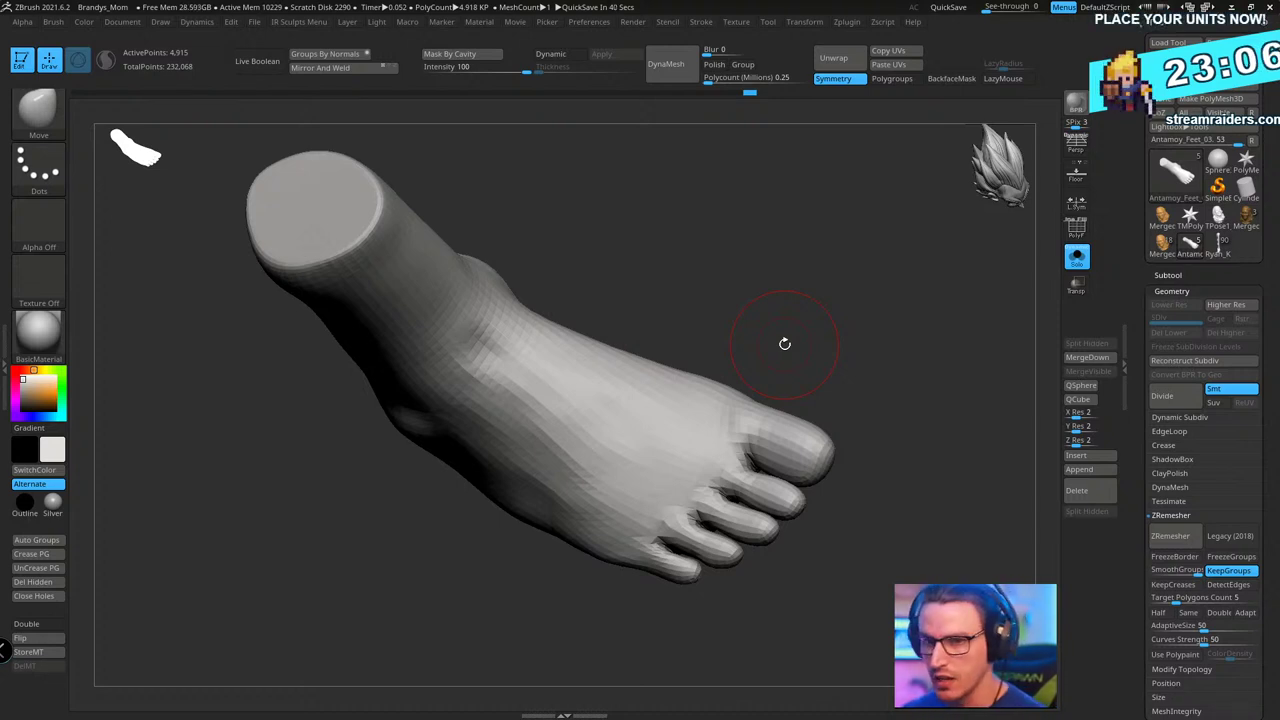
pyautogui.press('ctrl')
pyautogui.moveTo(810, 293); pyautogui.dragTo(831, 277)
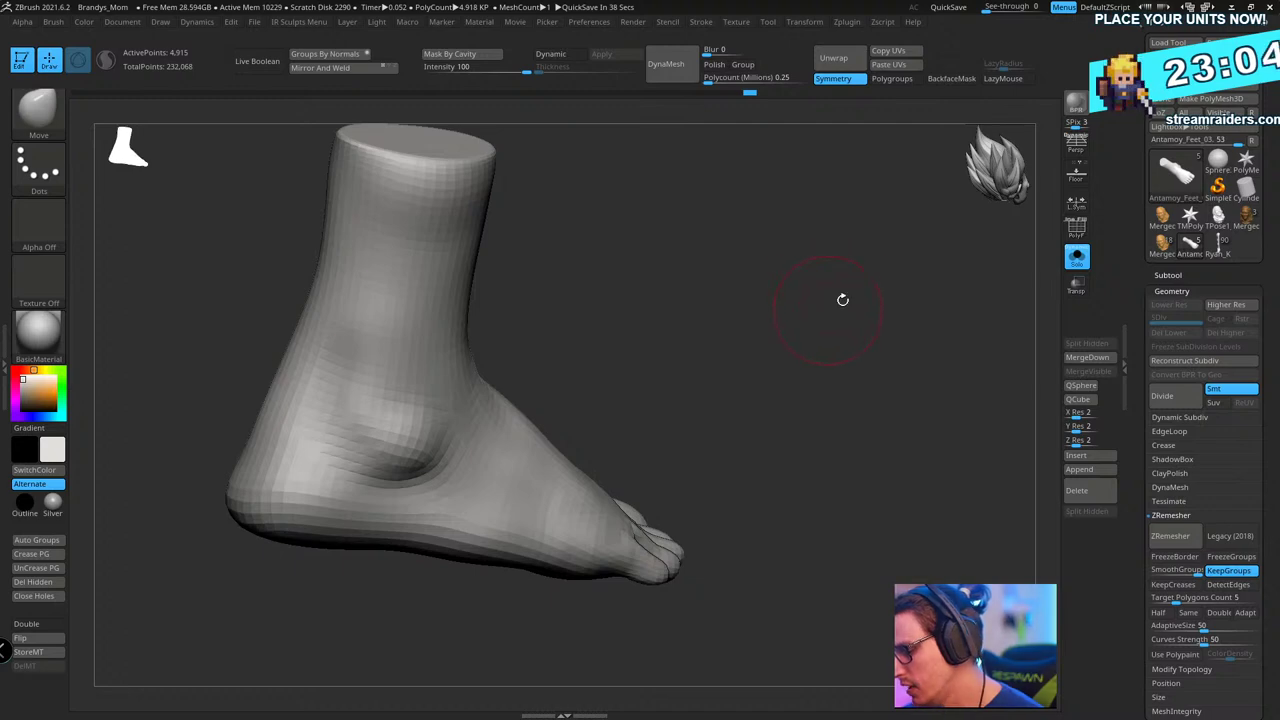
# - Save the tool over the existing file Antamoy_Feet_01.ztl in the Feet folder
pyautogui.hotkey('ctrl', 's')
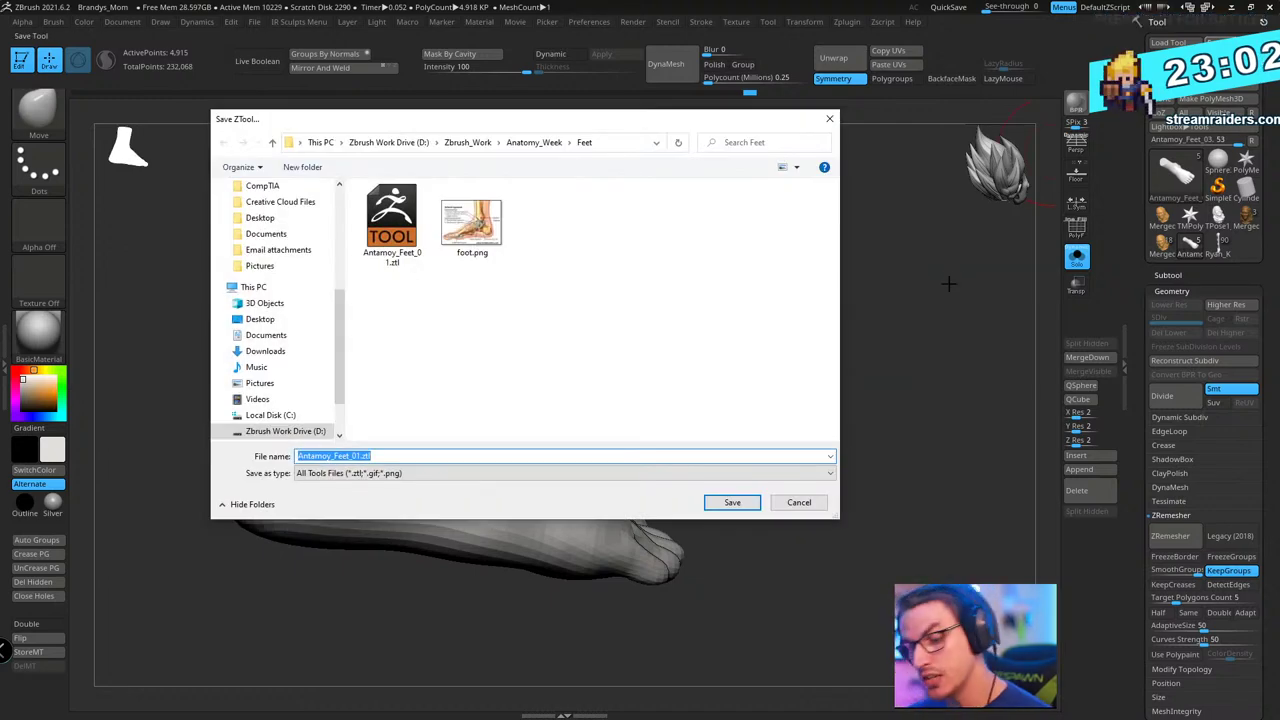
pyautogui.press('Return')
pyautogui.press('y')
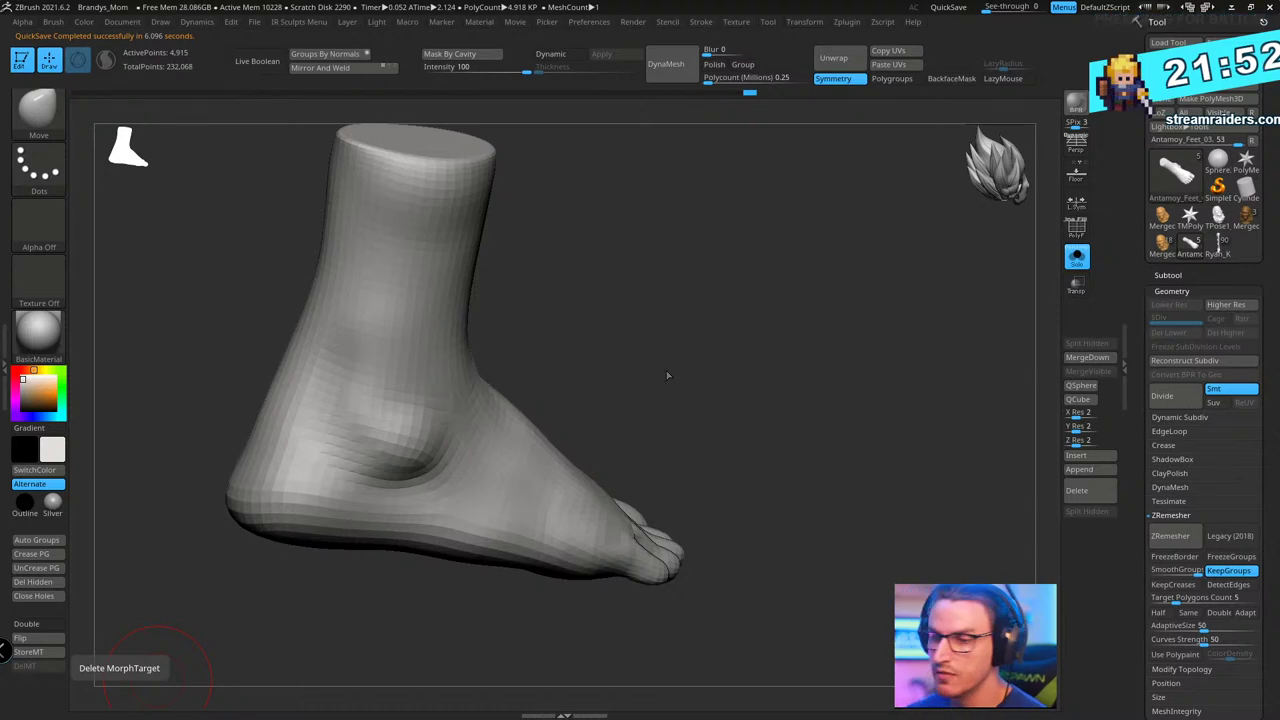
# - Refine the heel and the back of the ankle from the side, rear and underside with the Move brush
pyautogui.moveTo(688, 368); pyautogui.dragTo(727, 364)
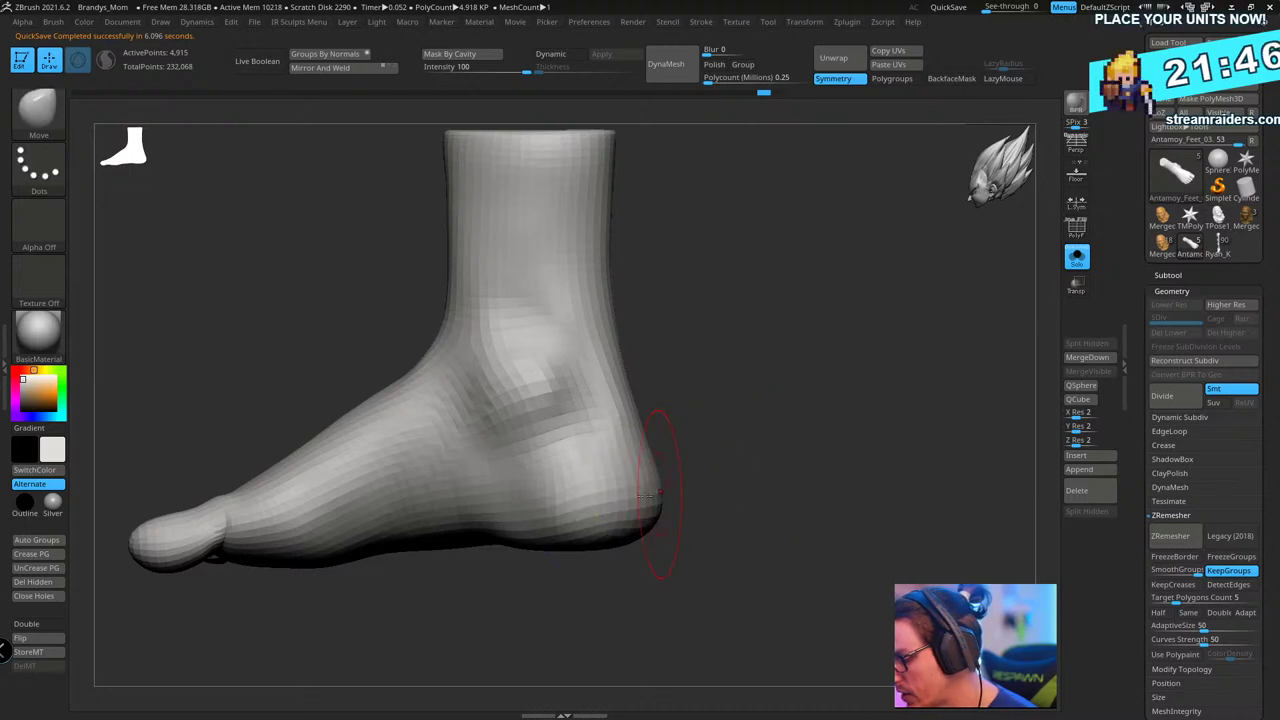
pyautogui.moveTo(769, 343); pyautogui.dragTo(566, 522)
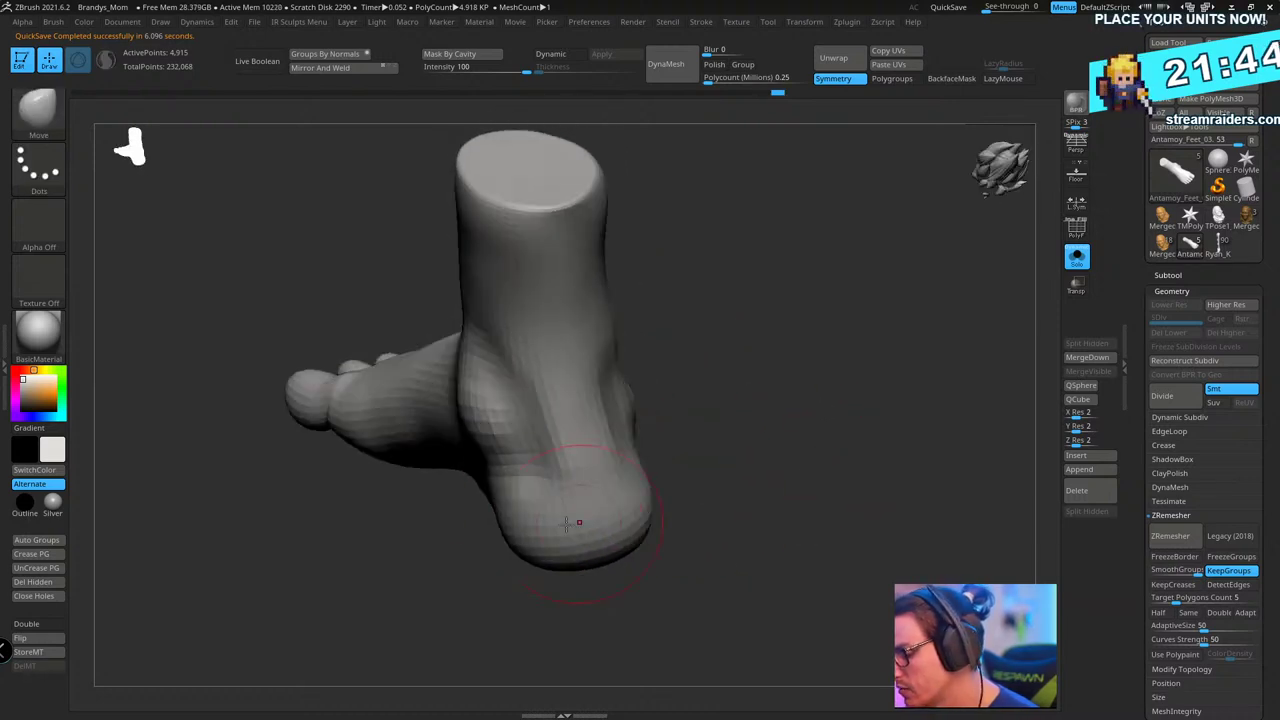
pyautogui.moveTo(772, 412); pyautogui.dragTo(583, 529)
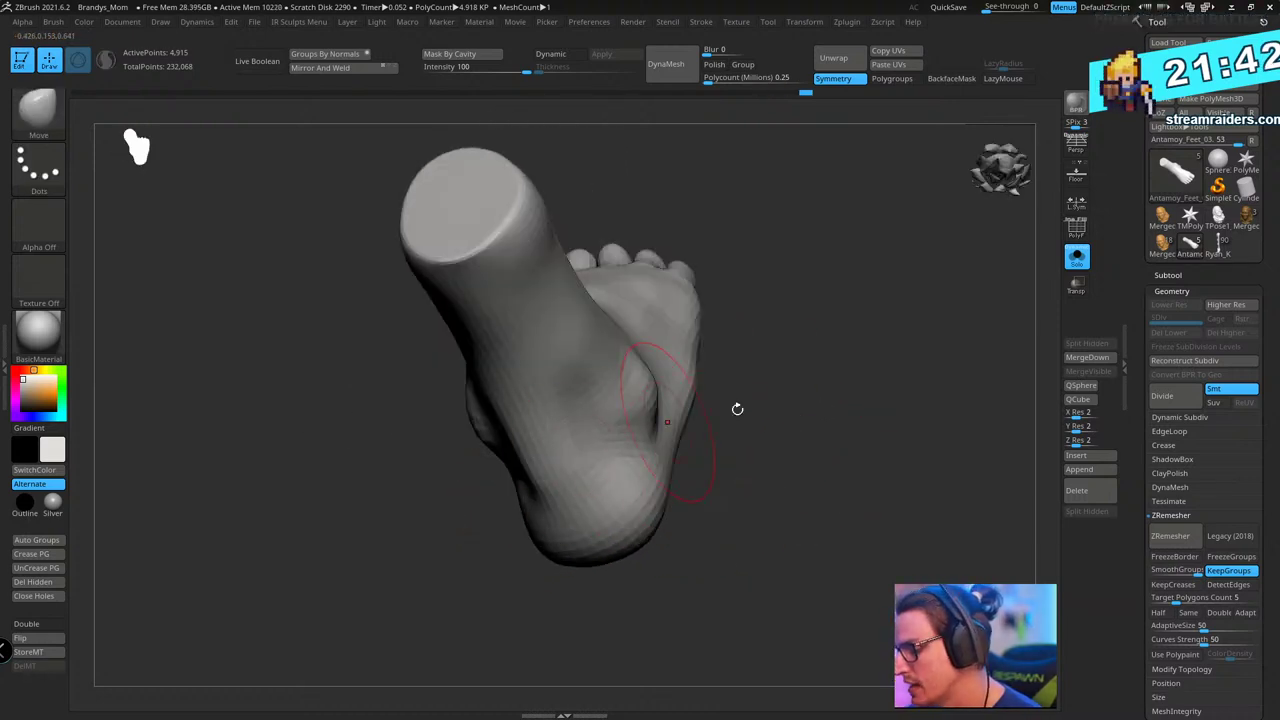
pyautogui.moveTo(737, 409); pyautogui.dragTo(686, 440)
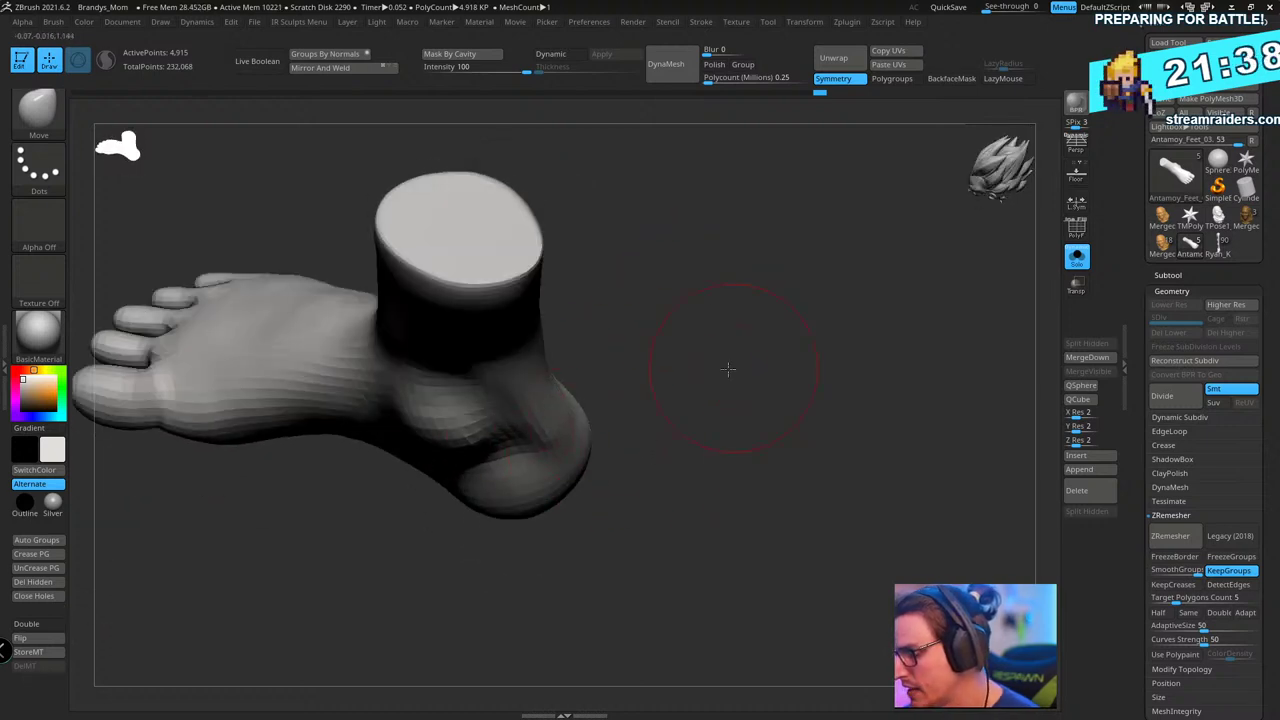
pyautogui.moveTo(729, 366)
pyautogui.mouseDown()
pyautogui.moveTo(808, 371)
pyautogui.moveTo(784, 464)
pyautogui.moveTo(760, 486)
pyautogui.moveTo(800, 280)
pyautogui.moveTo(822, 348)
pyautogui.moveTo(708, 371)
pyautogui.mouseUp()
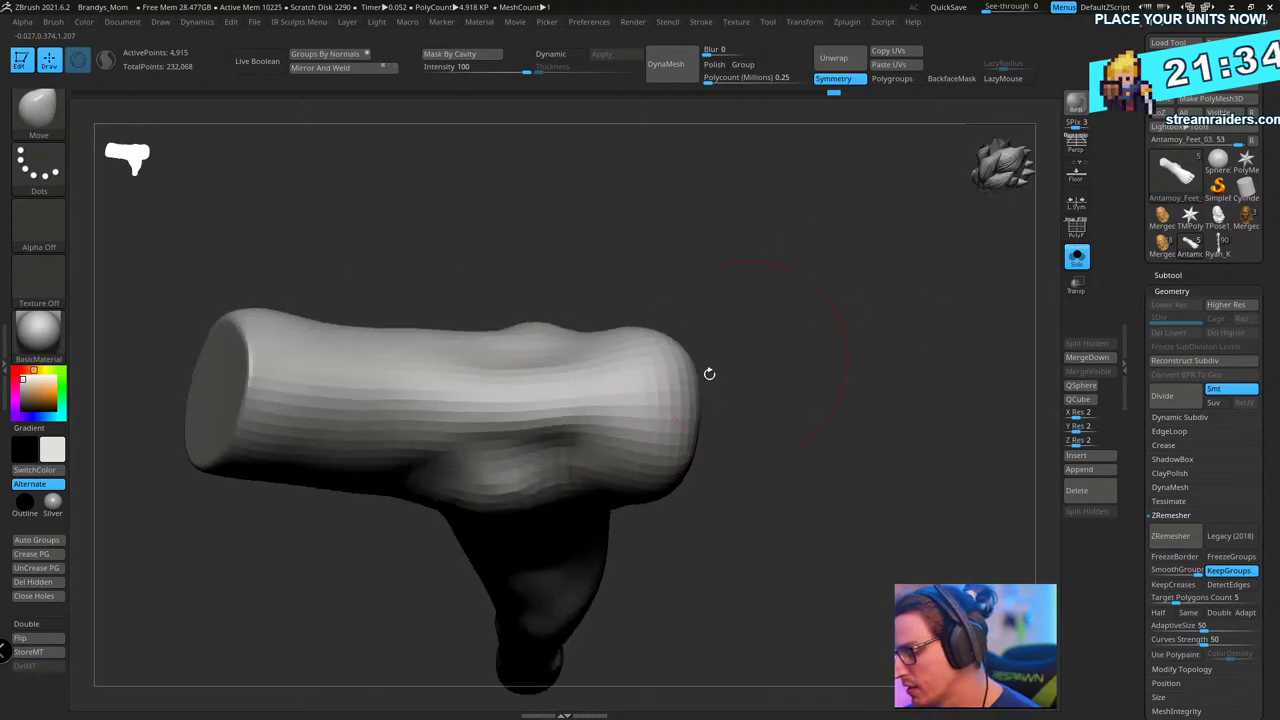
pyautogui.moveTo(497, 411); pyautogui.dragTo(506, 391)
pyautogui.moveTo(748, 408); pyautogui.dragTo(716, 390)
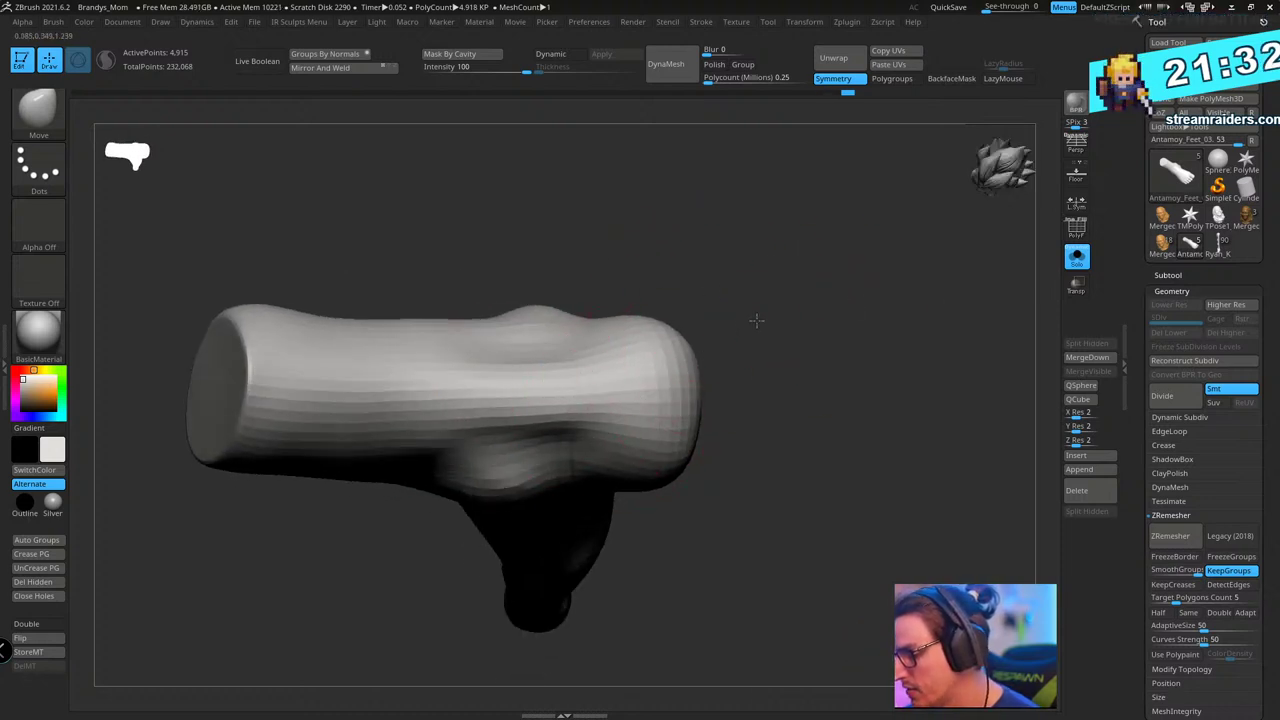
pyautogui.moveTo(757, 320); pyautogui.dragTo(709, 343)
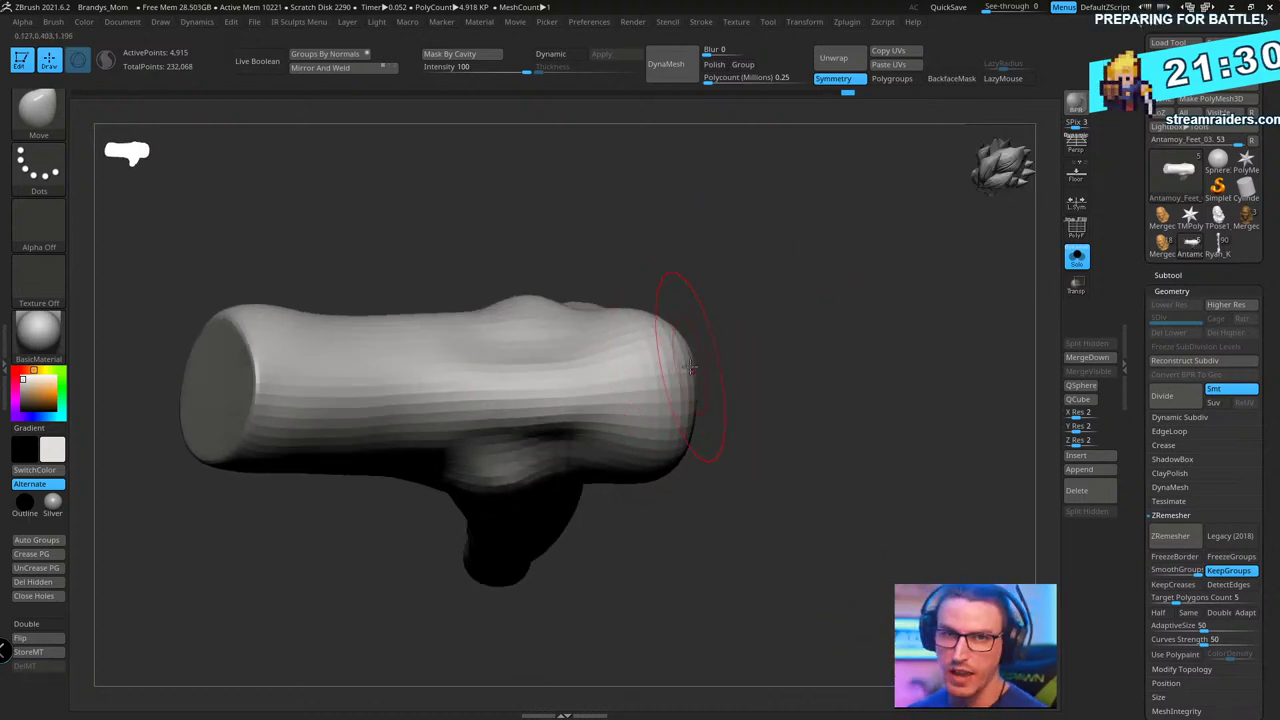
pyautogui.moveTo(780, 310); pyautogui.dragTo(814, 357)
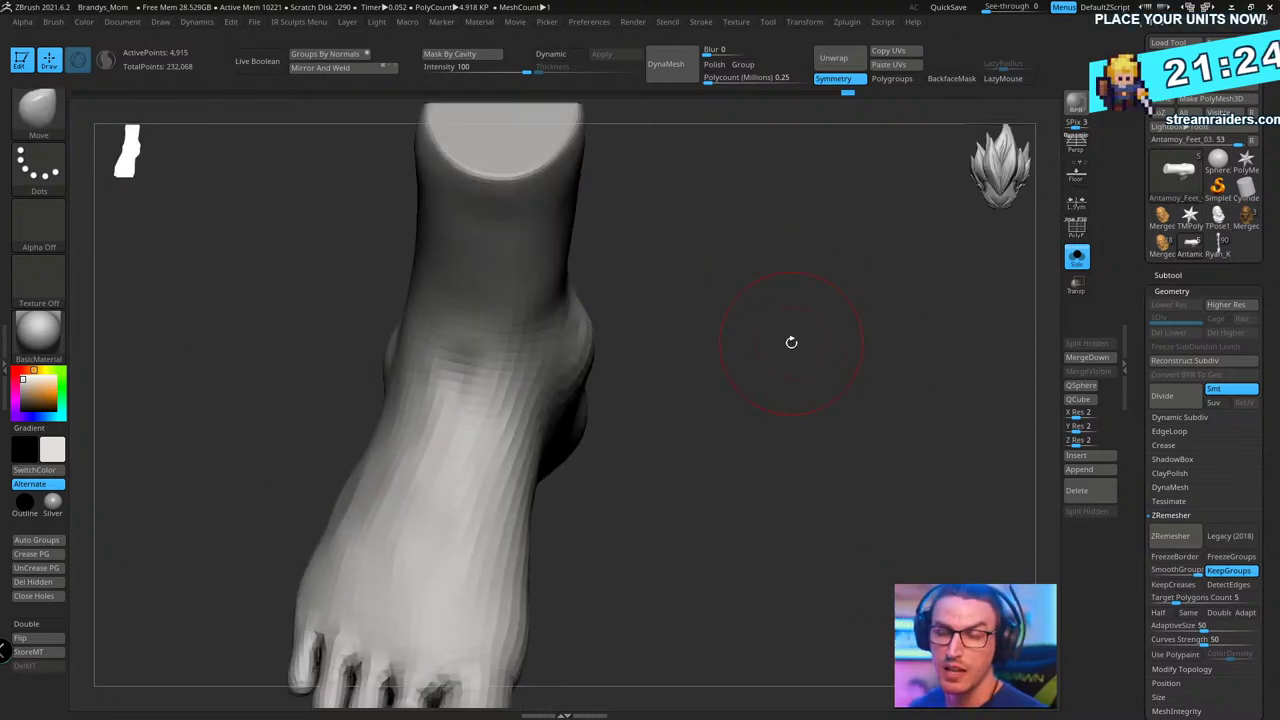
# - Set the masking brush to MeshProject for drawing strips on the top of the foot
pyautogui.moveTo(791, 342); pyautogui.dragTo(600, 376)
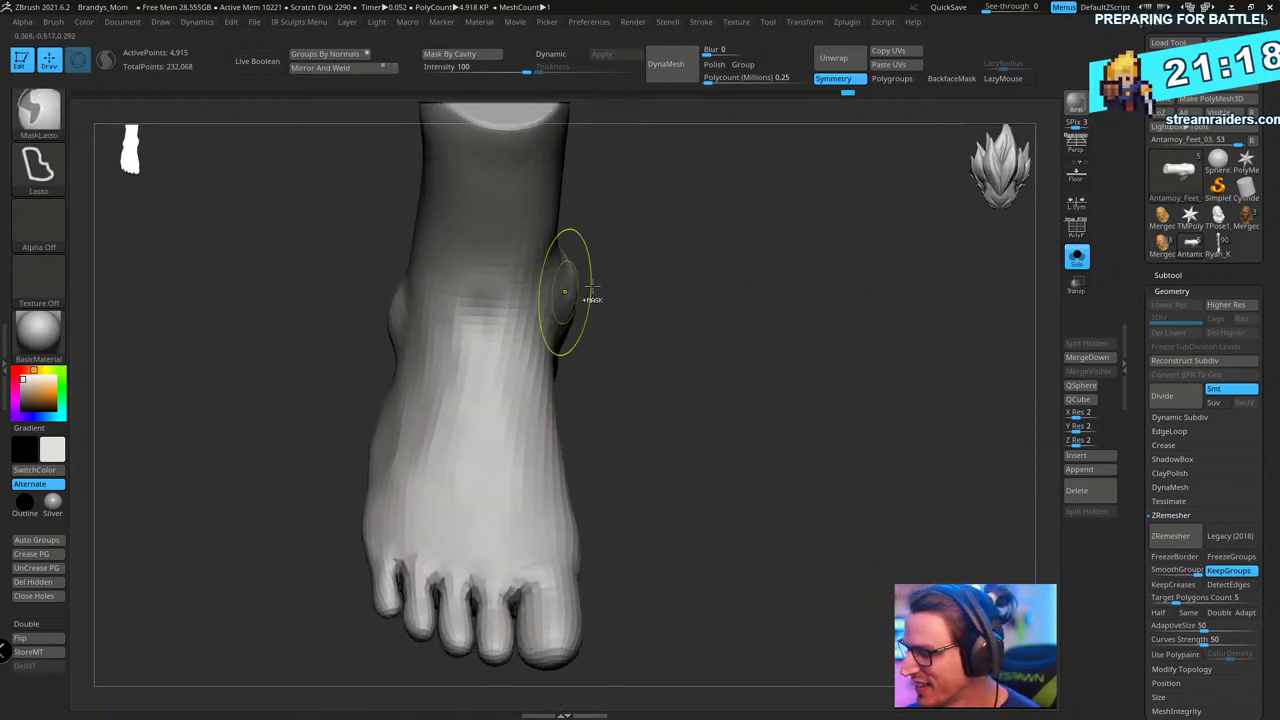
pyautogui.moveTo(666, 323); pyautogui.dragTo(768, 289)
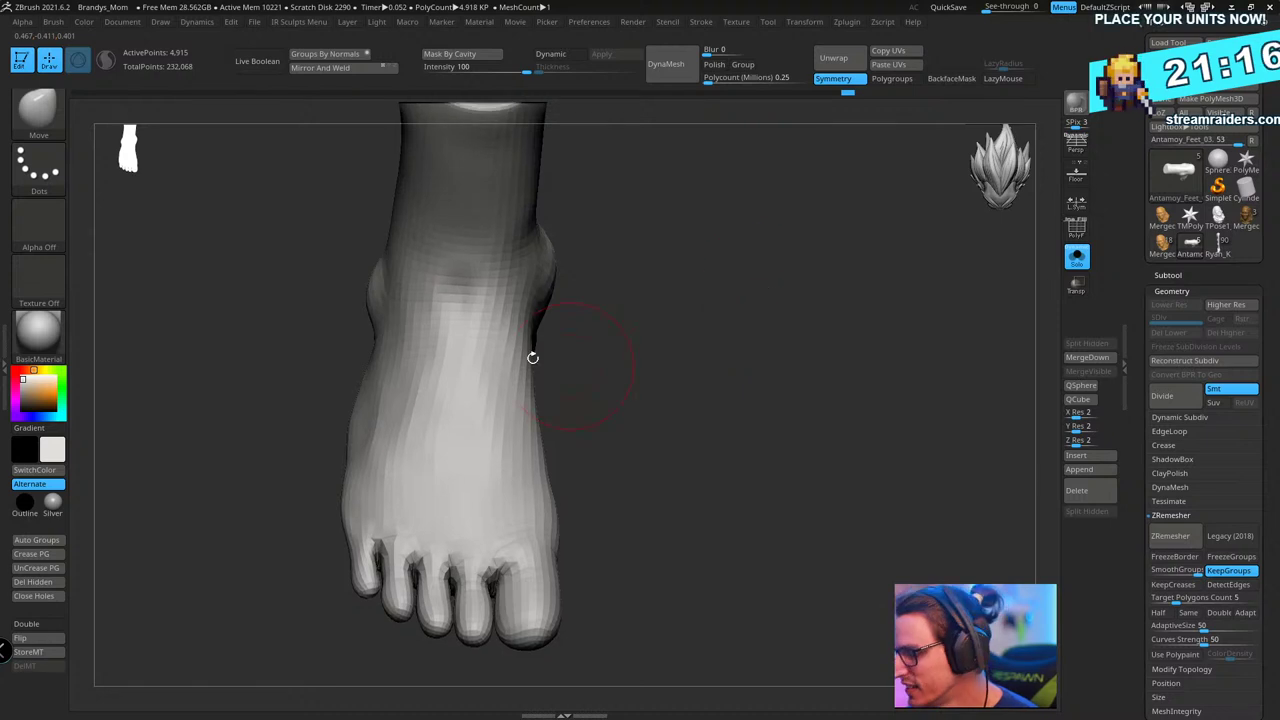
pyautogui.moveTo(603, 291)
pyautogui.mouseDown()
pyautogui.moveTo(661, 279)
pyautogui.moveTo(668, 338)
pyautogui.mouseUp()
pyautogui.keyDown('ctrl'); pyautogui.click(48, 119); pyautogui.keyUp('ctrl')
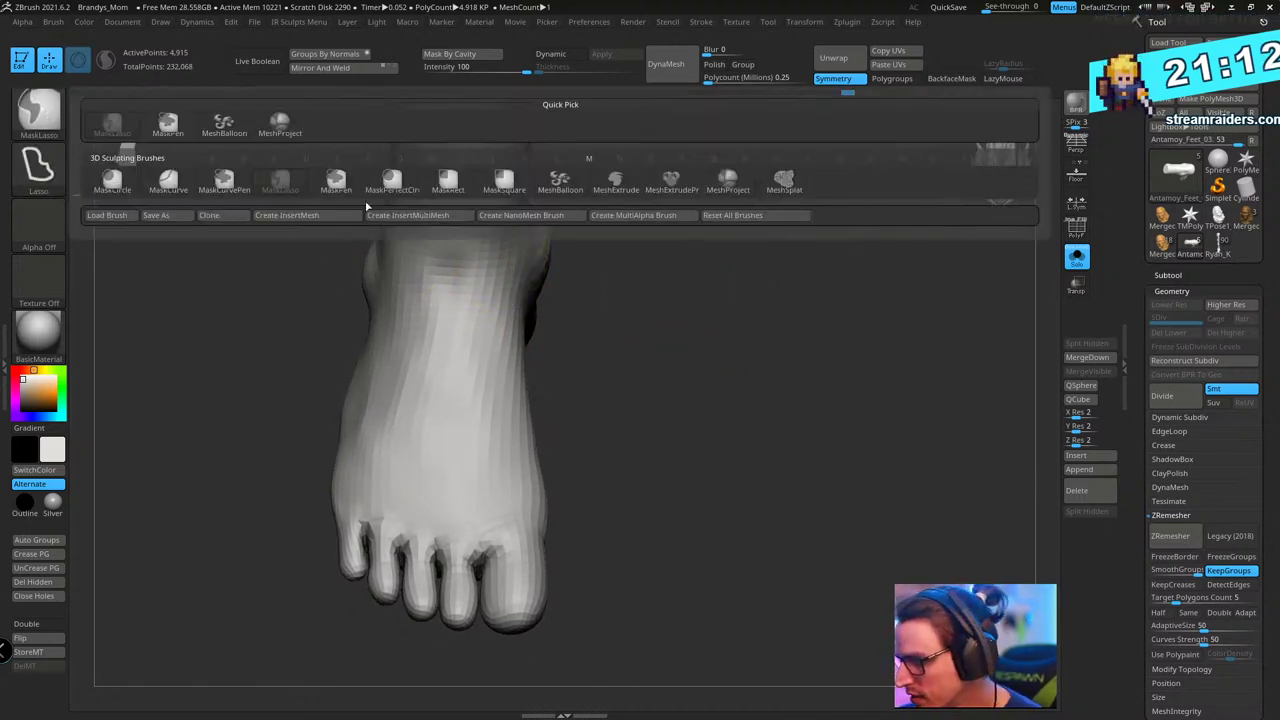
pyautogui.keyDown('ctrl'); pyautogui.click(274, 129); pyautogui.keyUp('ctrl')
pyautogui.moveTo(630, 333); pyautogui.dragTo(634, 388)
pyautogui.press('space')
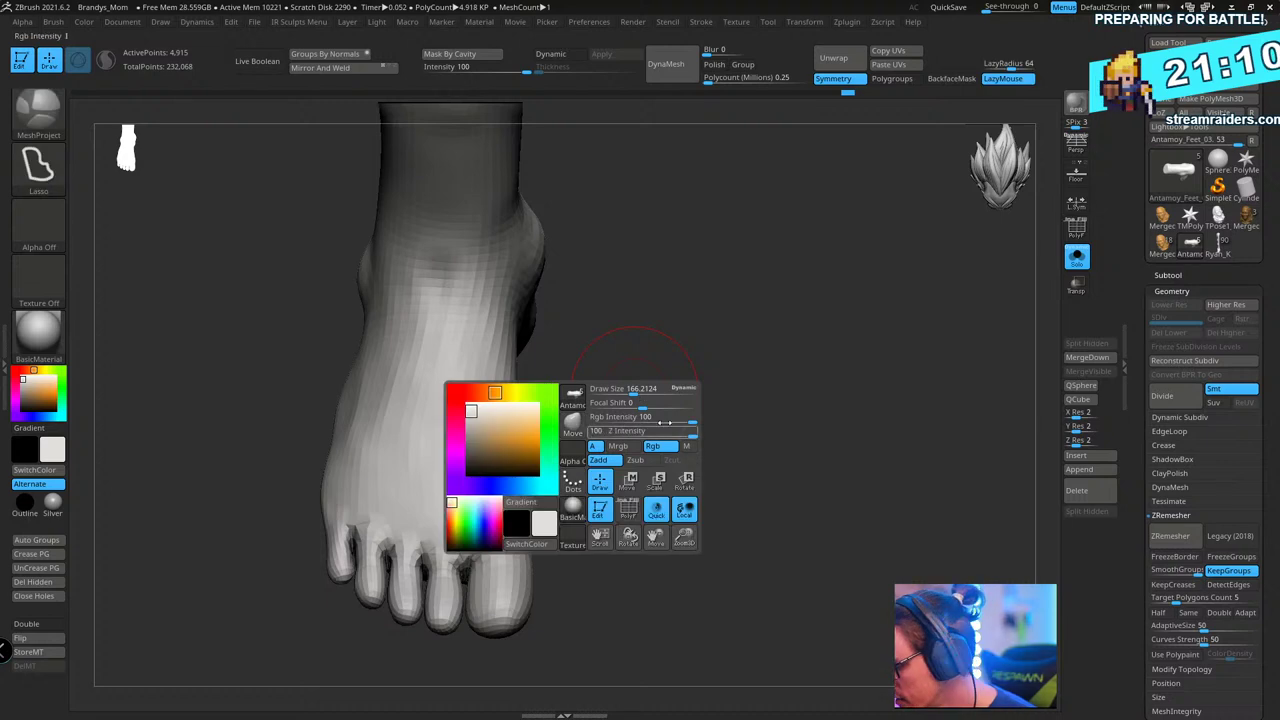
pyautogui.moveTo(660, 435); pyautogui.dragTo(638, 435)
pyautogui.click(662, 451)
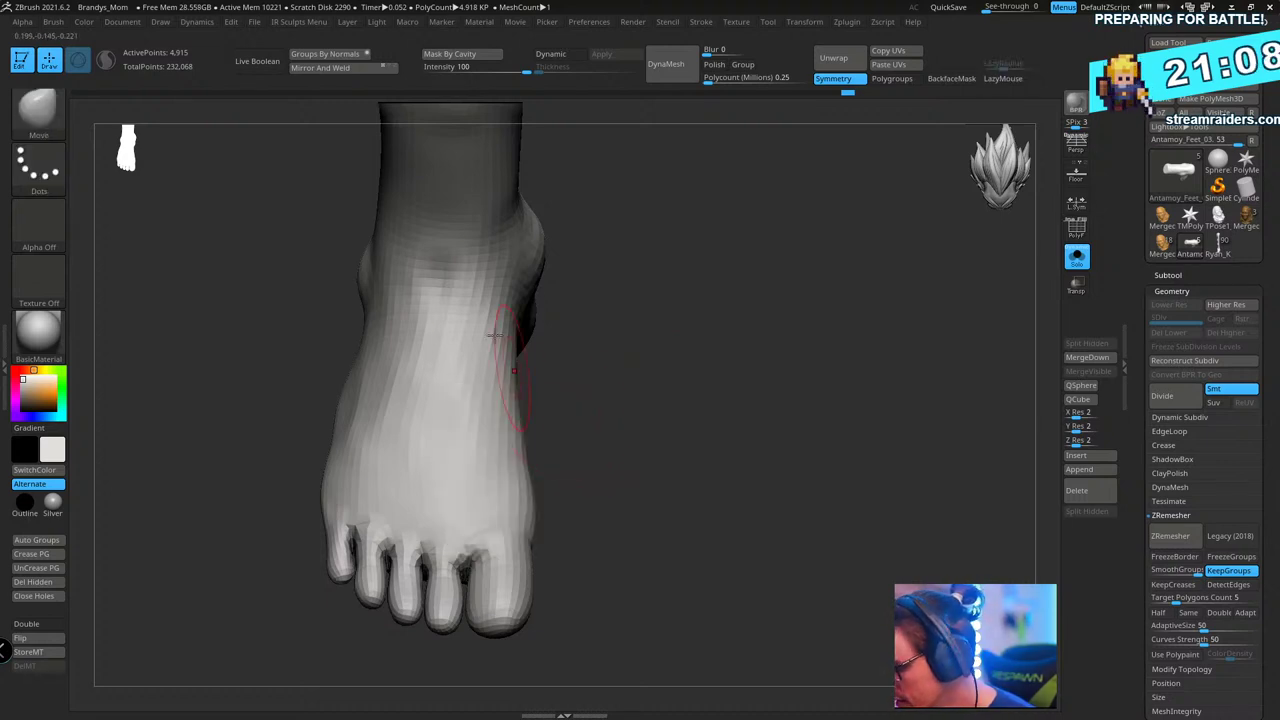
pyautogui.moveTo(470, 268)
pyautogui.keyDown('ctrl'); pyautogui.mouseDown()
pyautogui.moveTo(480, 545)
pyautogui.moveTo(495, 575)
pyautogui.moveTo(515, 515)
pyautogui.moveTo(492, 290)
pyautogui.mouseUp(); pyautogui.keyUp('ctrl')
pyautogui.keyDown('ctrl'); pyautogui.moveTo(471, 221); pyautogui.dragTo(461, 208); pyautogui.keyUp('ctrl')
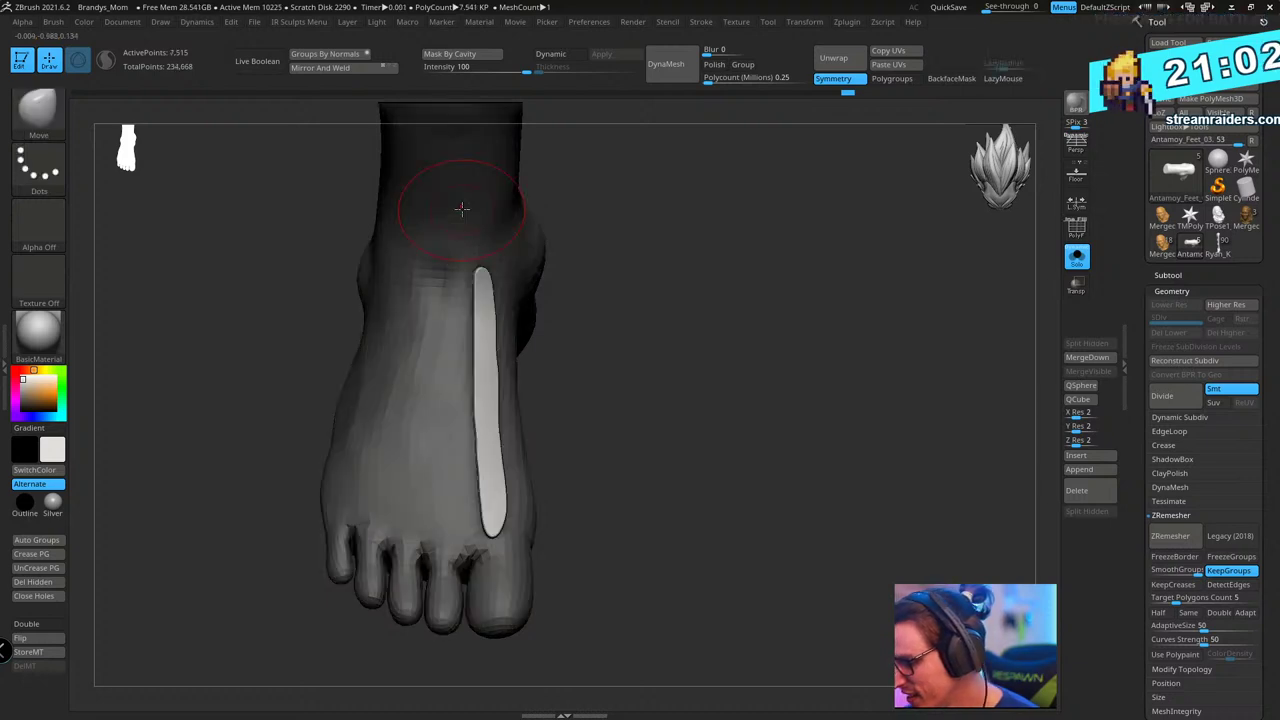
pyautogui.hotkey('ctrl', 'z')
# - Draw a long, narrow MeshProject strip along the top of the foot from the ankle to the base of the big toe
pyautogui.moveTo(703, 338); pyautogui.dragTo(734, 328)
pyautogui.moveTo(557, 252); pyautogui.dragTo(531, 271)
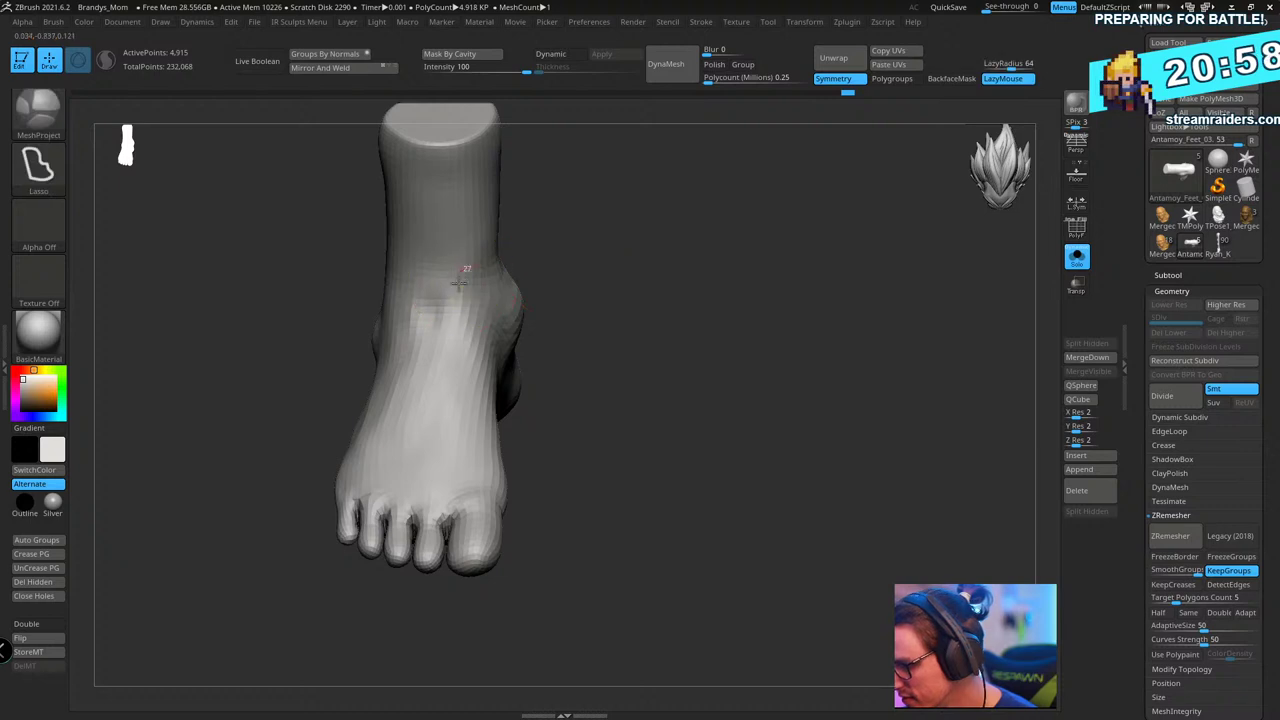
pyautogui.moveTo(460, 405)
pyautogui.mouseDown()
pyautogui.moveTo(462, 525)
pyautogui.moveTo(500, 530)
pyautogui.moveTo(500, 543)
pyautogui.mouseUp()
pyautogui.moveTo(496, 488); pyautogui.dragTo(479, 419)
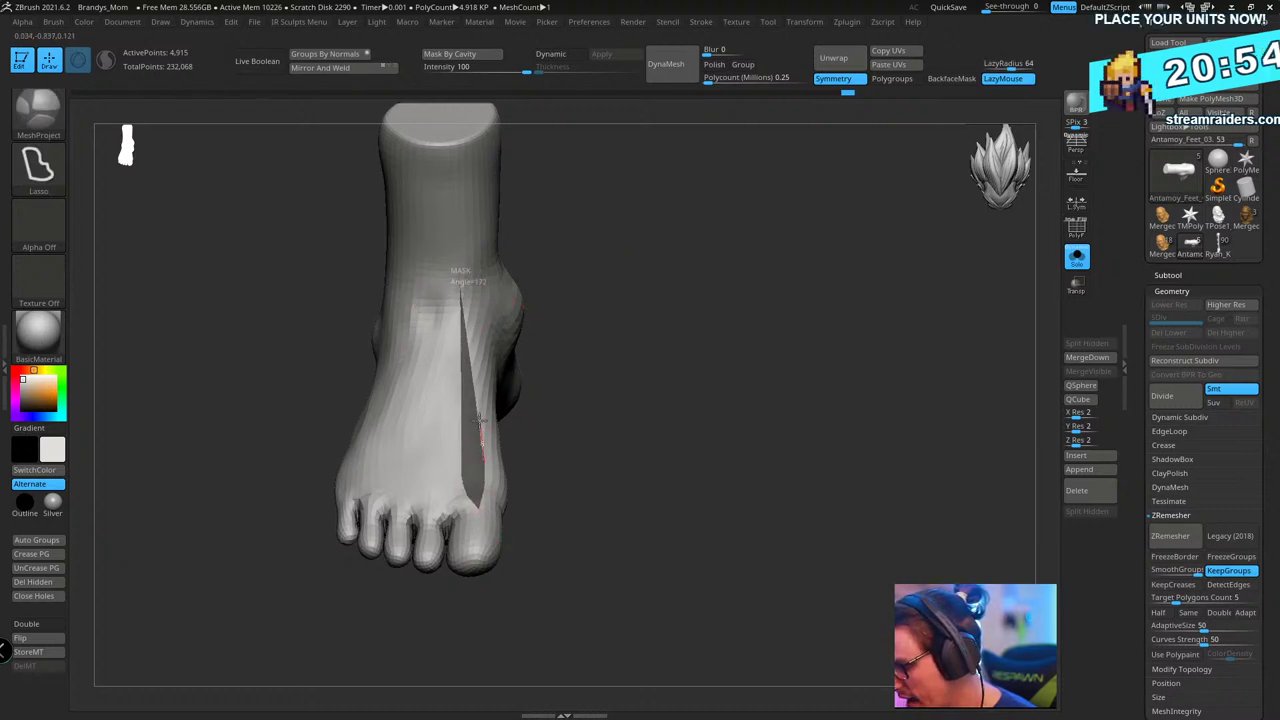
pyautogui.moveTo(480, 355); pyautogui.dragTo(460, 234)
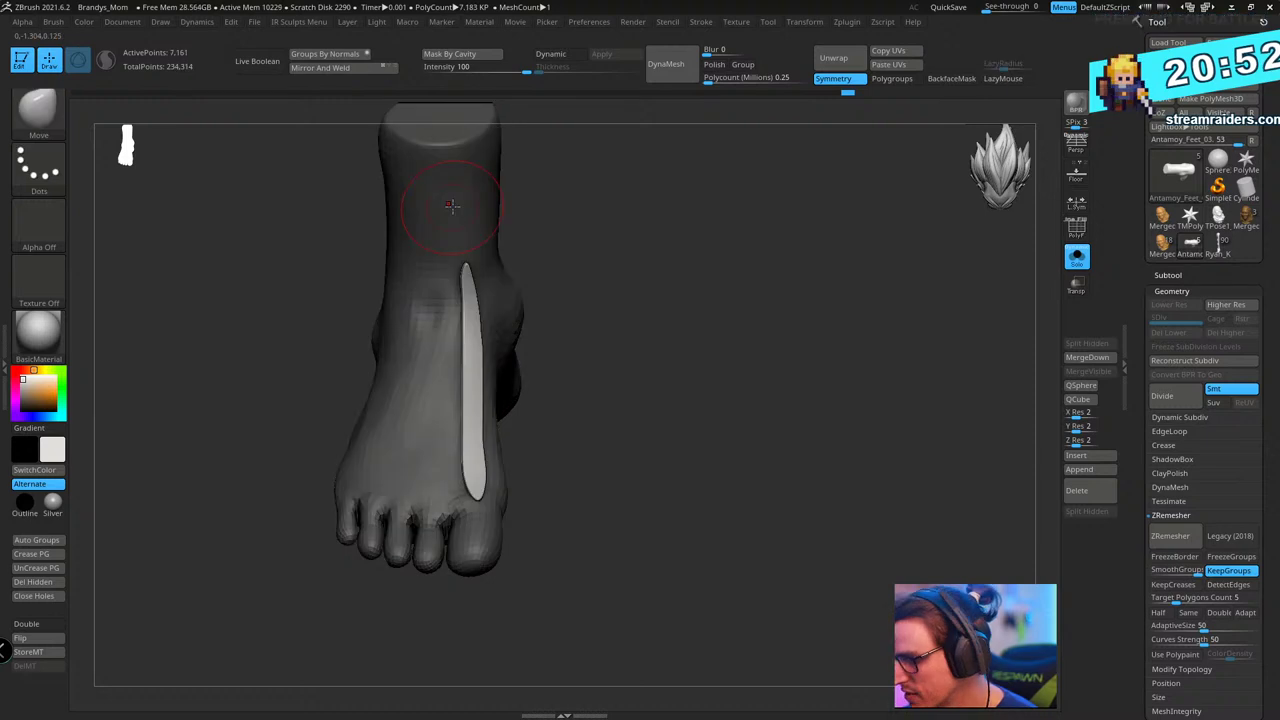
pyautogui.moveTo(711, 393); pyautogui.dragTo(757, 424)
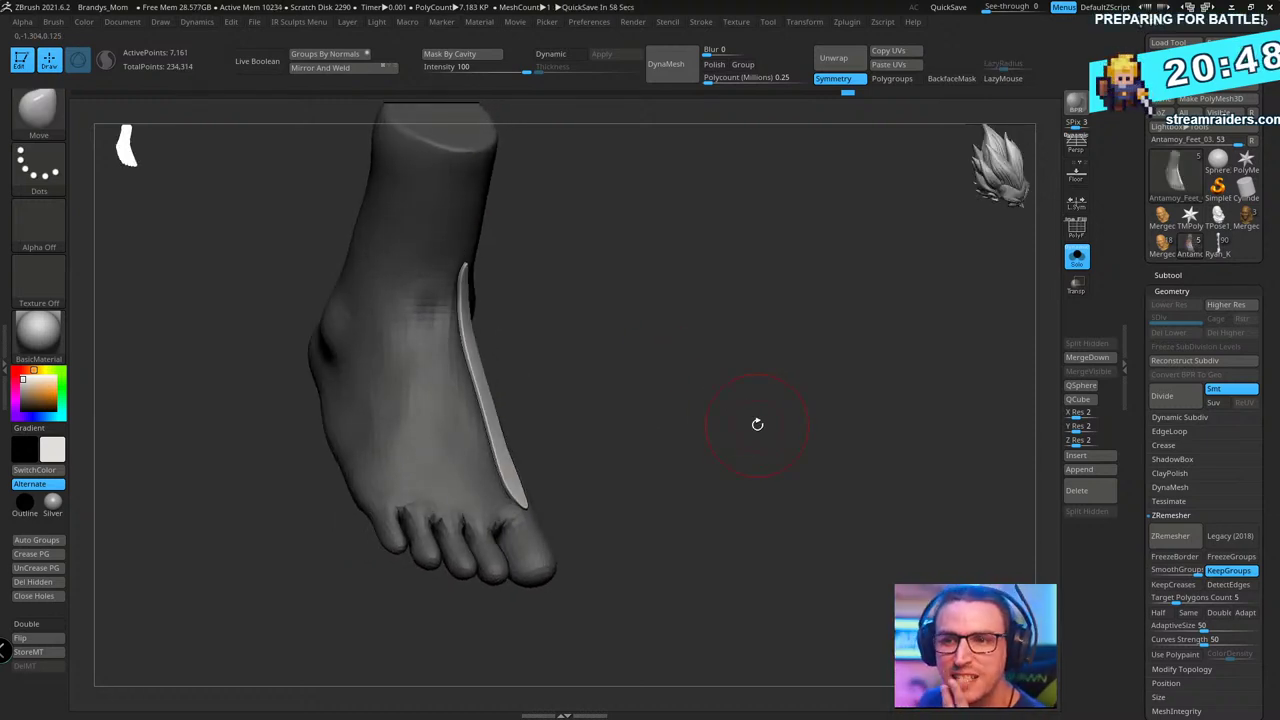
pyautogui.moveTo(757, 343)
pyautogui.mouseDown()
pyautogui.moveTo(686, 277)
pyautogui.moveTo(734, 286)
pyautogui.moveTo(729, 311)
pyautogui.moveTo(720, 303)
pyautogui.moveTo(745, 292)
pyautogui.moveTo(718, 271)
pyautogui.moveTo(511, 271)
pyautogui.mouseUp()
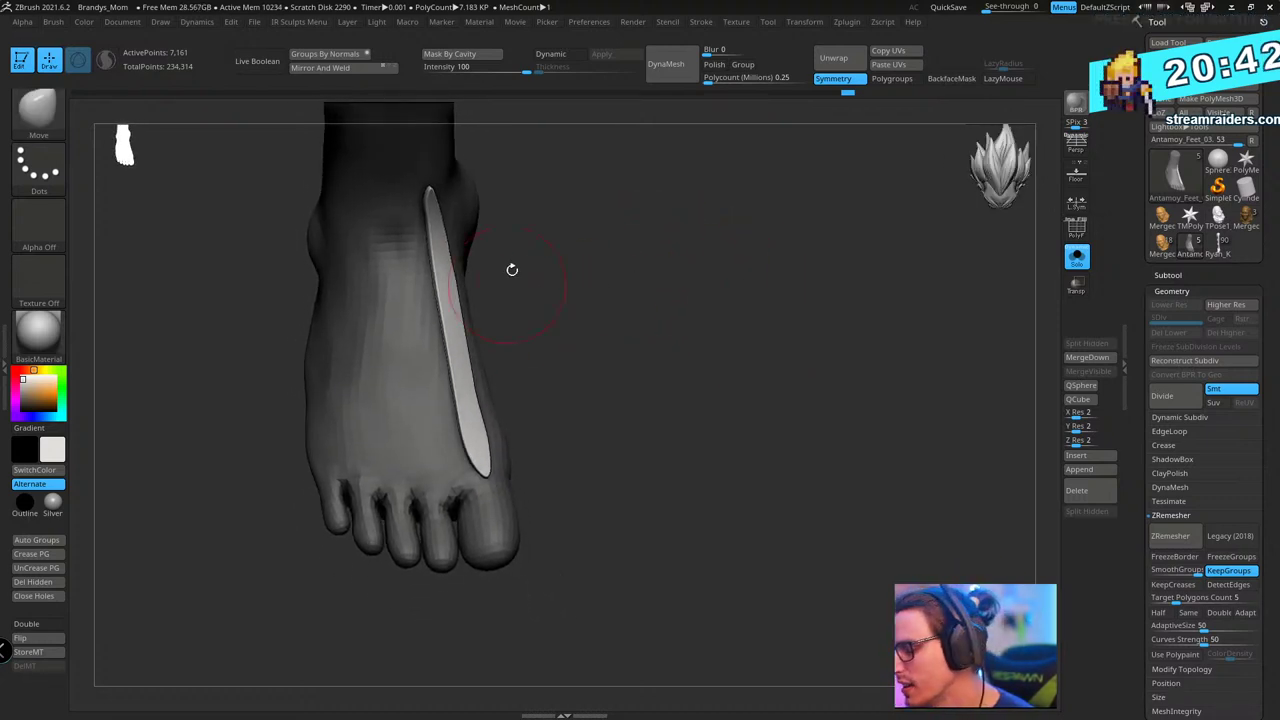
pyautogui.keyDown('ctrl'); pyautogui.moveTo(415, 205); pyautogui.dragTo(420, 266); pyautogui.keyUp('ctrl')
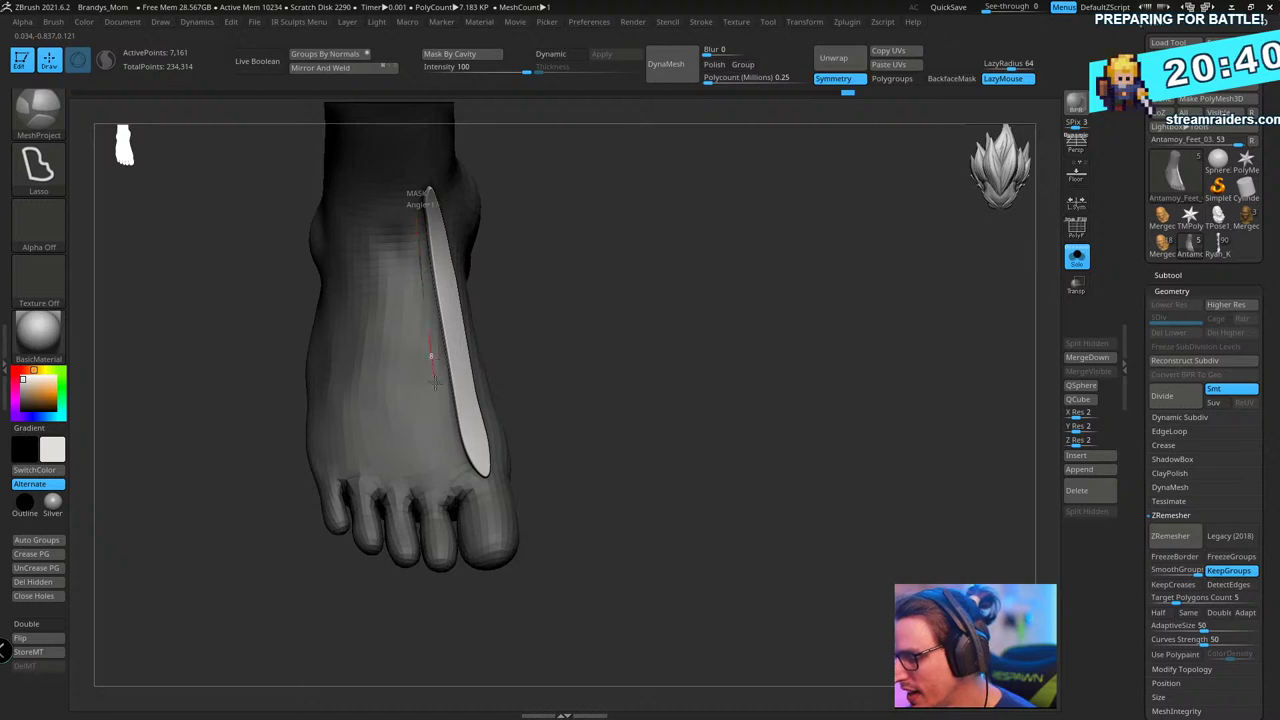
pyautogui.moveTo(444, 470)
pyautogui.keyDown('ctrl'); pyautogui.mouseDown()
pyautogui.moveTo(426, 535)
pyautogui.moveTo(411, 136)
pyautogui.mouseUp(); pyautogui.keyUp('ctrl')
pyautogui.moveTo(649, 268); pyautogui.dragTo(629, 274)
pyautogui.hotkey('ctrl', 'z')
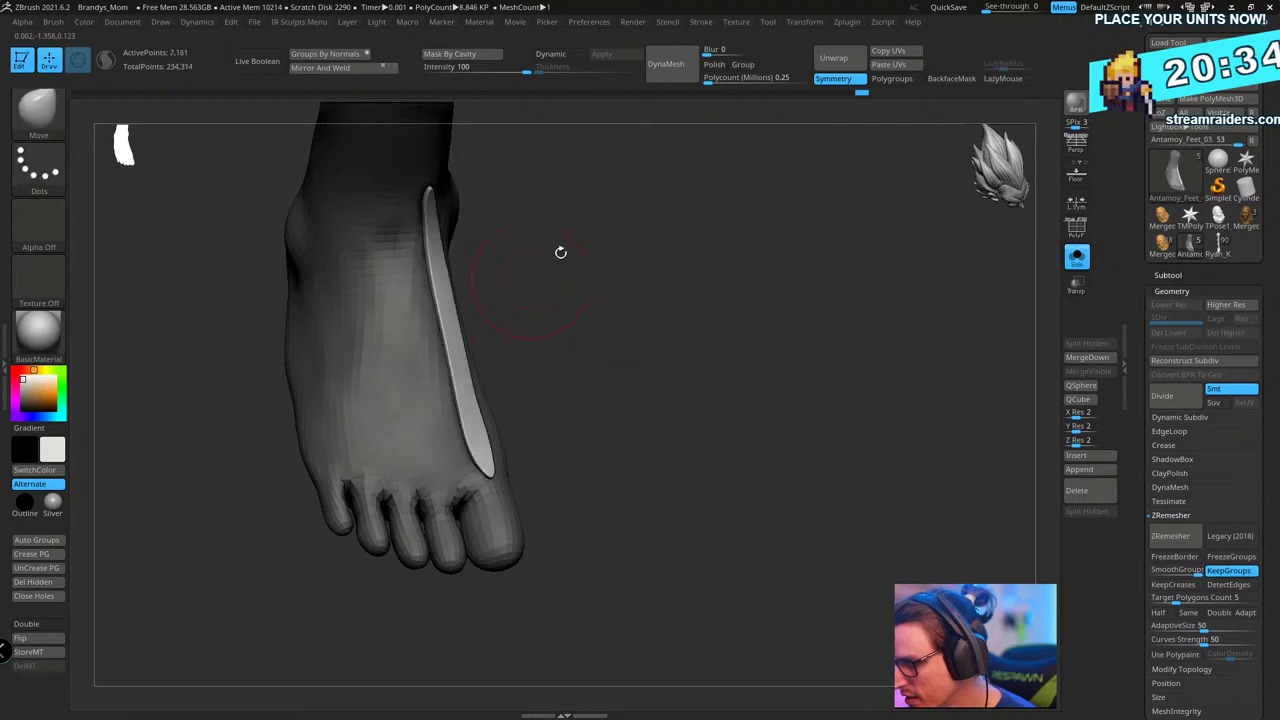
pyautogui.keyDown('shift'); pyautogui.moveTo(560, 251); pyautogui.dragTo(571, 217); pyautogui.keyUp('shift')
pyautogui.keyDown('ctrl'); pyautogui.moveTo(418, 192); pyautogui.dragTo(437, 370); pyautogui.keyUp('ctrl')
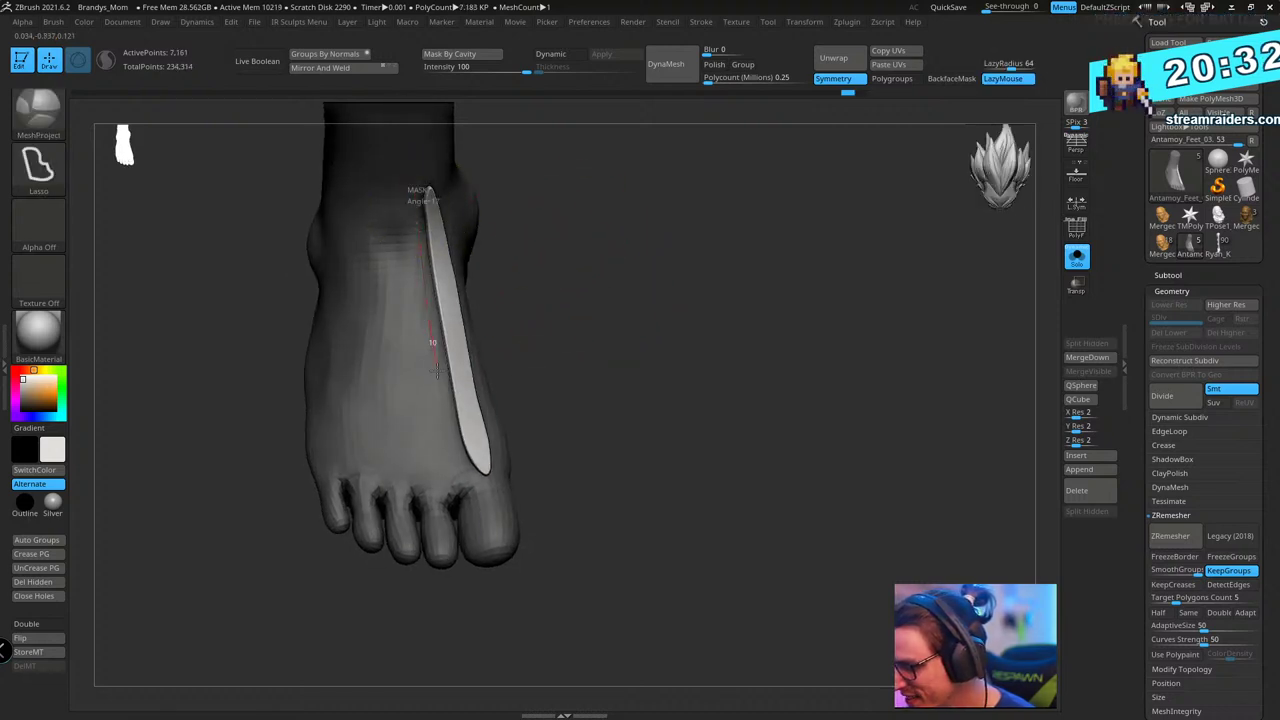
pyautogui.keyDown('ctrl'); pyautogui.moveTo(442, 452); pyautogui.dragTo(446, 510); pyautogui.keyUp('ctrl')
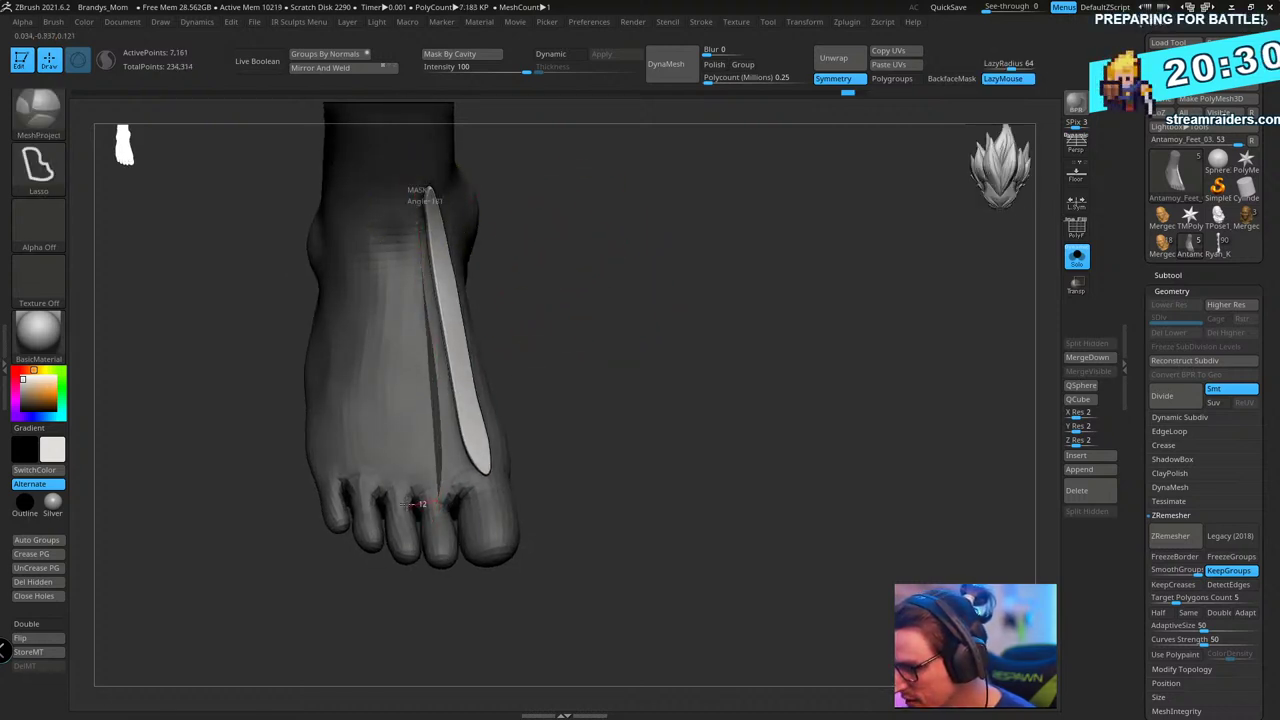
pyautogui.moveTo(405, 470)
pyautogui.keyDown('ctrl'); pyautogui.mouseDown()
pyautogui.moveTo(404, 190)
pyautogui.moveTo(417, 327)
pyautogui.mouseUp(); pyautogui.keyUp('ctrl')
pyautogui.hotkey('ctrl', 'z')
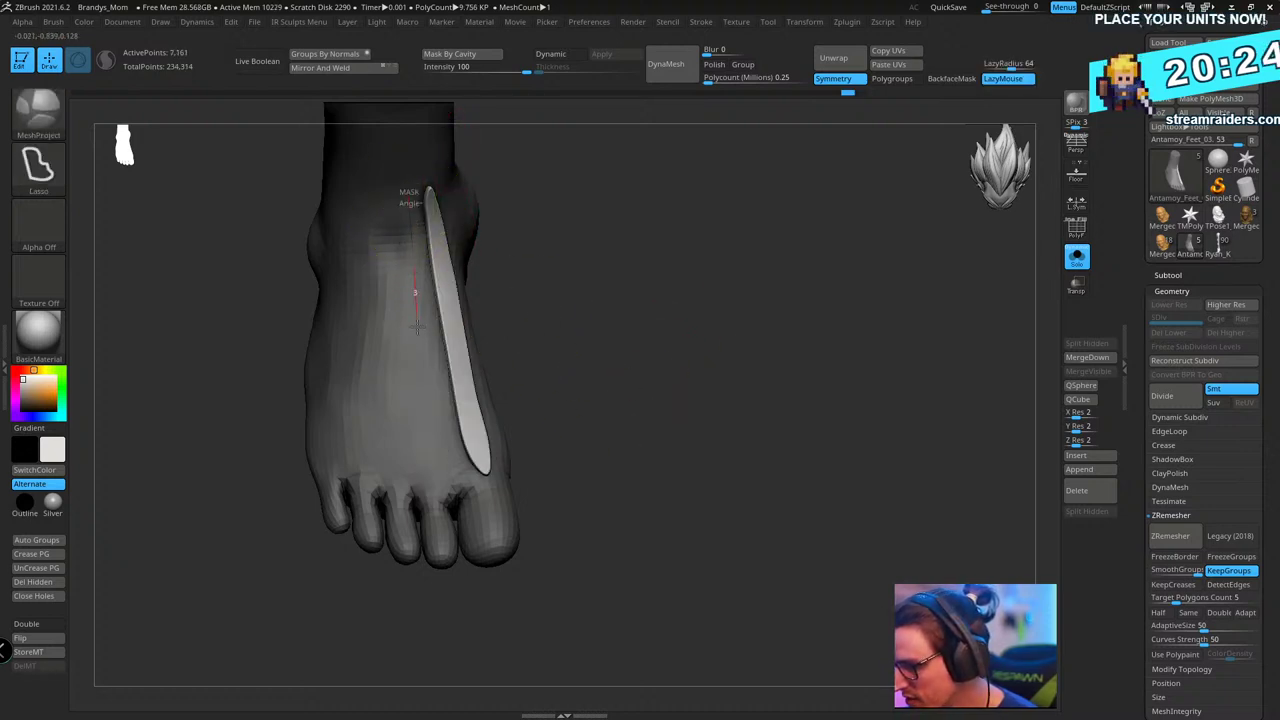
# - Draw two more narrow MeshProject strips beside the first, running from the ankle to the bases of the second and third toes
pyautogui.moveTo(422, 535)
pyautogui.keyDown('ctrl'); pyautogui.mouseDown()
pyautogui.moveTo(402, 515)
pyautogui.moveTo(410, 405)
pyautogui.mouseUp(); pyautogui.keyUp('ctrl')
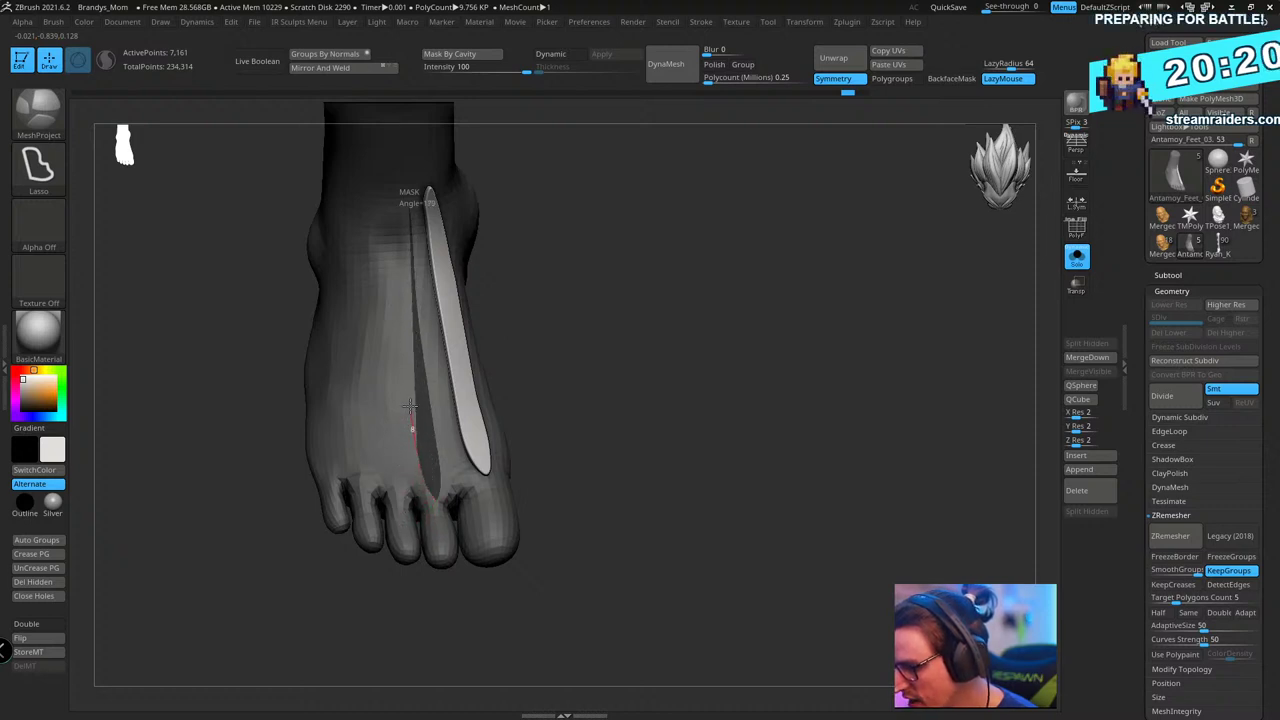
pyautogui.moveTo(412, 352)
pyautogui.keyDown('ctrl'); pyautogui.mouseDown()
pyautogui.moveTo(410, 180)
pyautogui.moveTo(432, 110)
pyautogui.mouseUp(); pyautogui.keyUp('ctrl')
pyautogui.moveTo(771, 357); pyautogui.dragTo(726, 514)
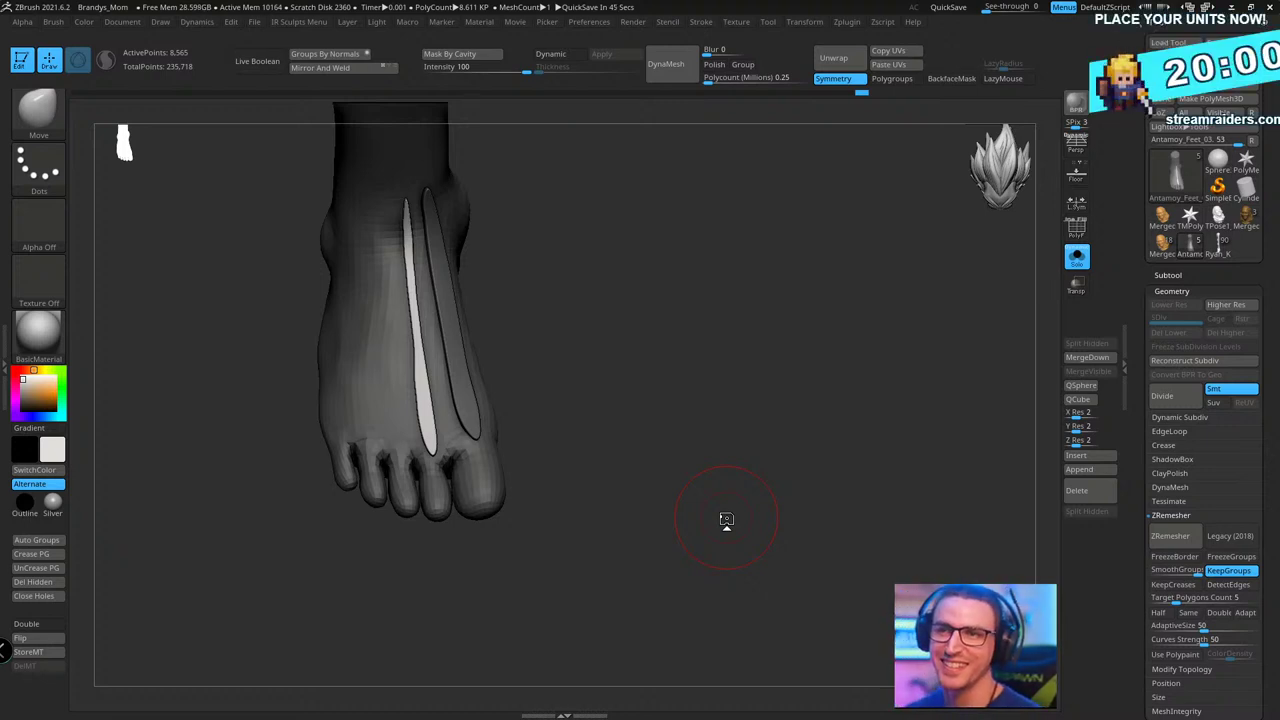
pyautogui.moveTo(679, 274)
pyautogui.keyDown('alt'); pyautogui.mouseDown()
pyautogui.moveTo(706, 294)
pyautogui.moveTo(684, 309)
pyautogui.mouseUp(); pyautogui.keyUp('alt')
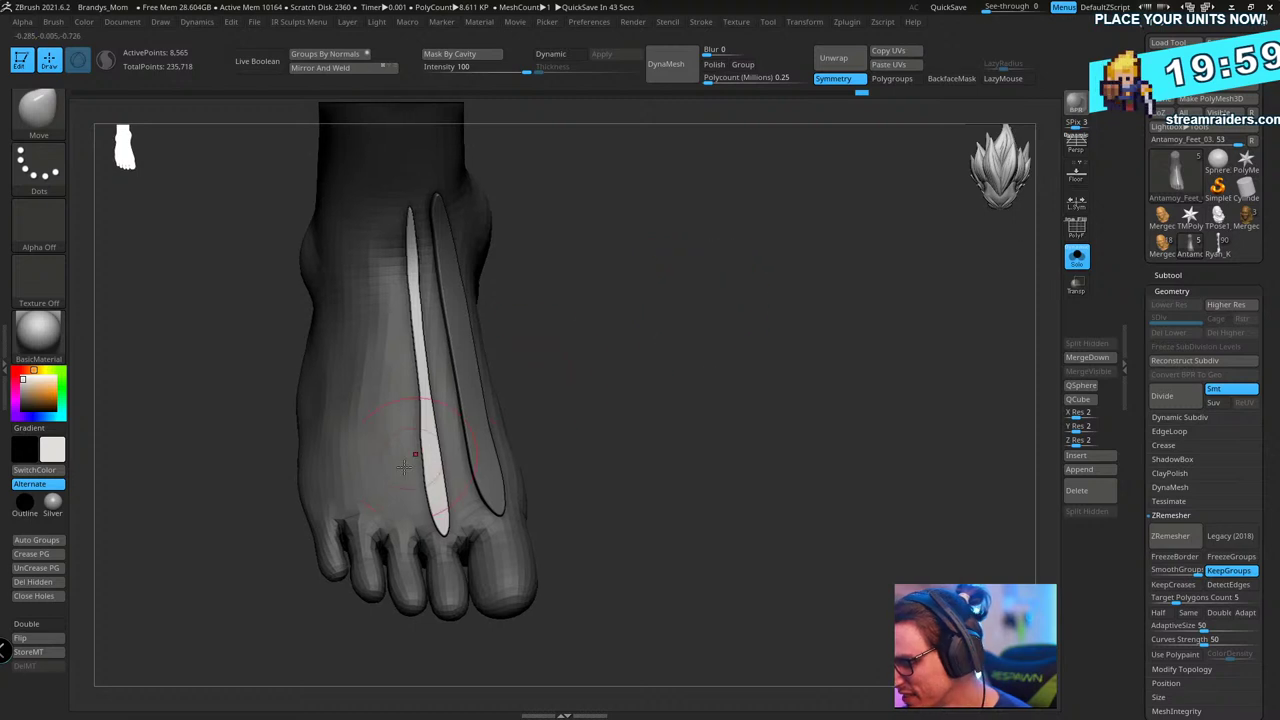
pyautogui.moveTo(389, 490)
pyautogui.keyDown('ctrl'); pyautogui.mouseDown()
pyautogui.moveTo(371, 206)
pyautogui.moveTo(386, 167)
pyautogui.moveTo(402, 186)
pyautogui.moveTo(393, 283)
pyautogui.mouseUp(); pyautogui.keyUp('ctrl')
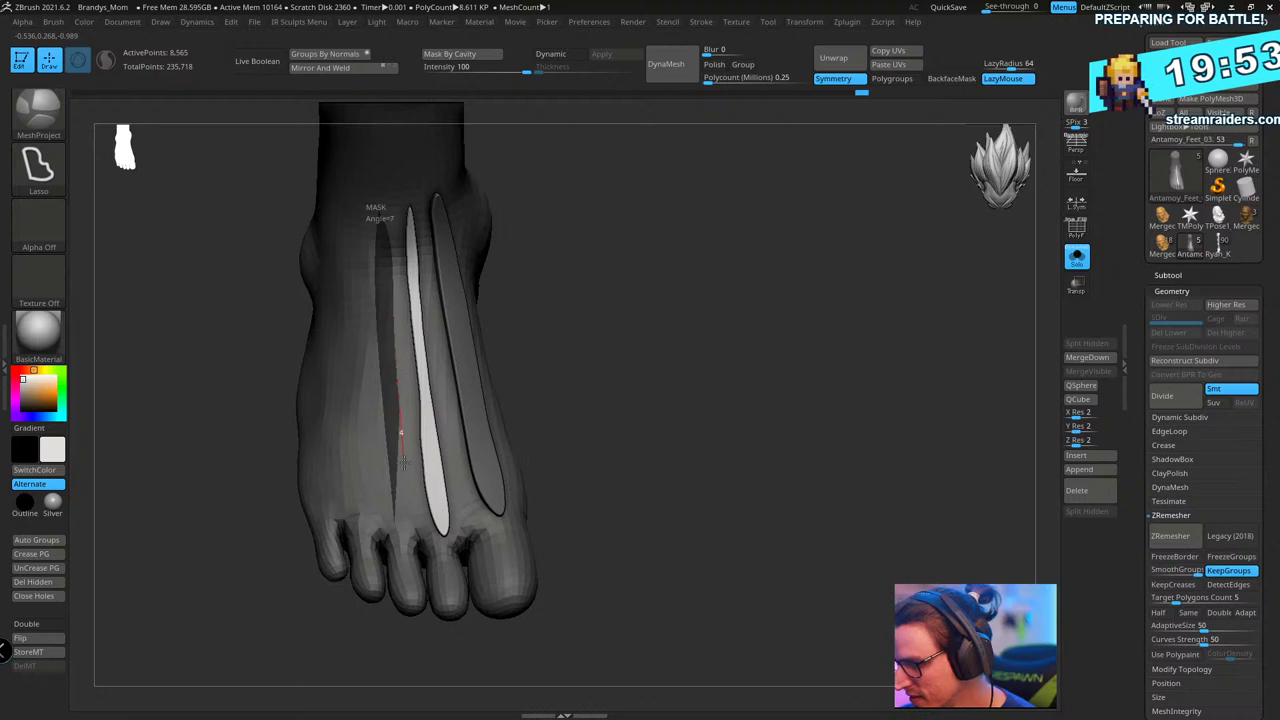
pyautogui.keyDown('ctrl'); pyautogui.moveTo(403, 460); pyautogui.dragTo(408, 565); pyautogui.keyUp('ctrl')
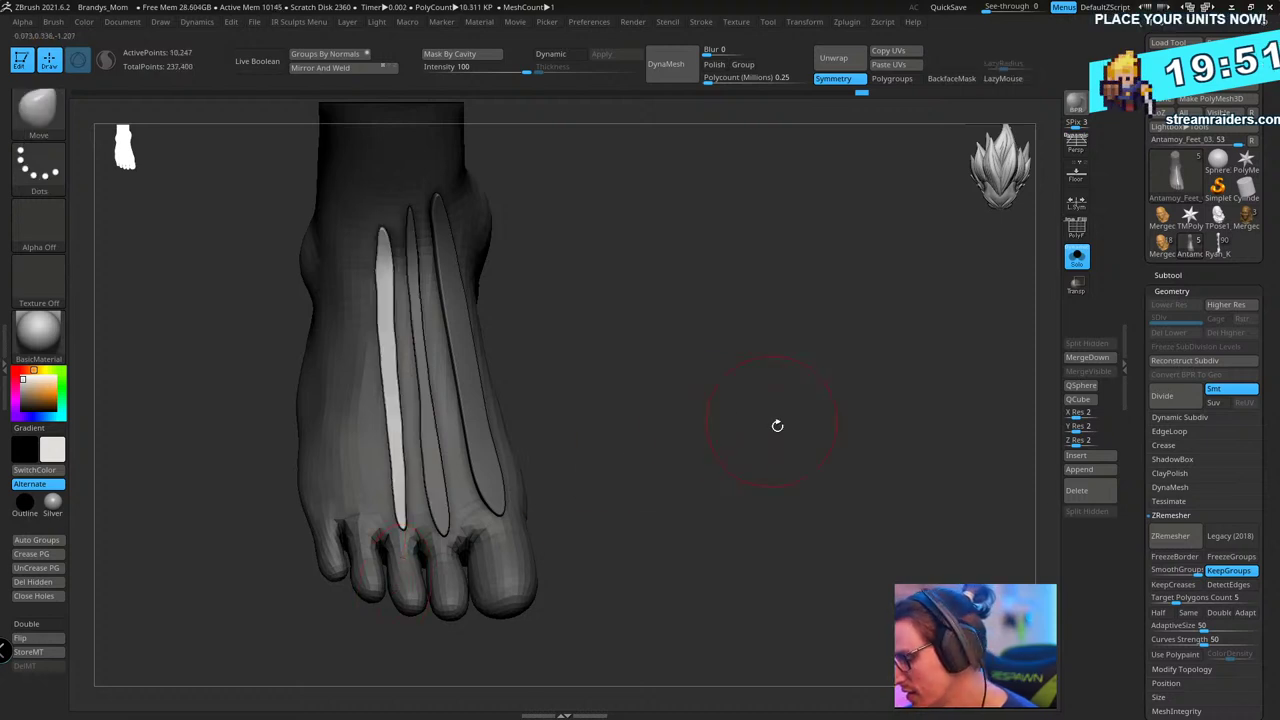
# - Draw a curved MeshProject strip from the front of the ankle to the base of the fourth toe
pyautogui.moveTo(777, 425); pyautogui.dragTo(763, 457)
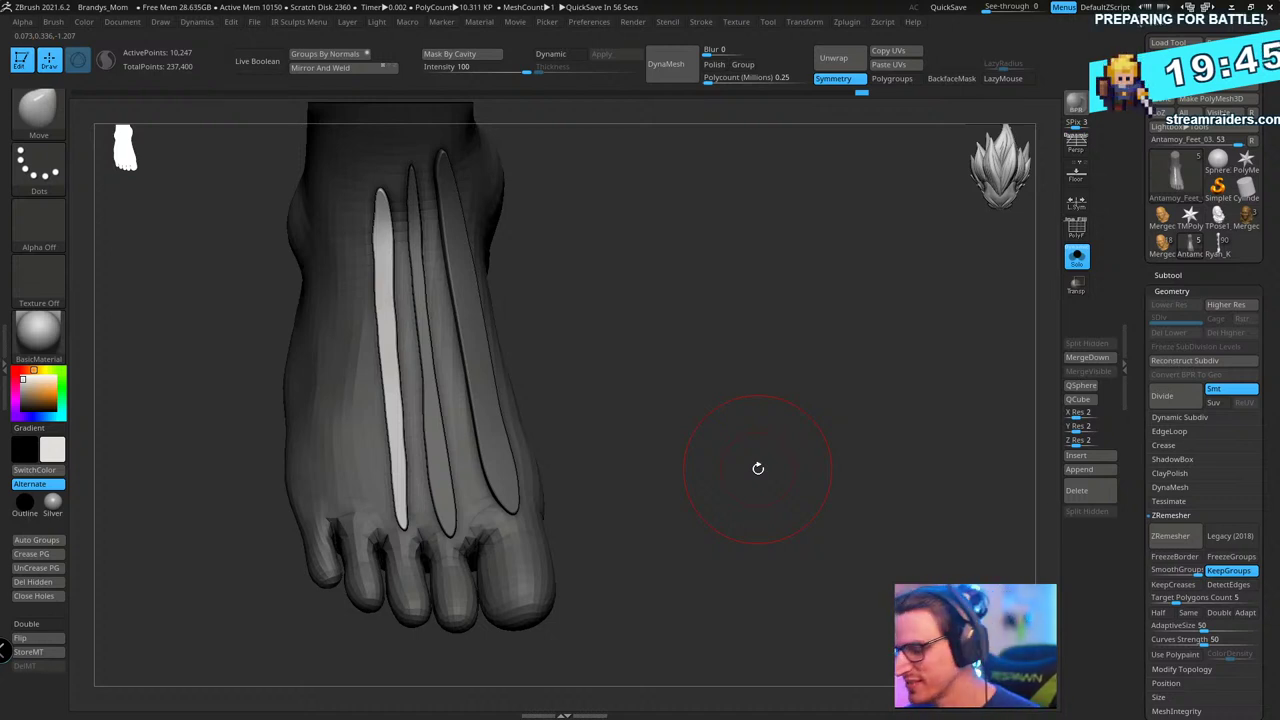
pyautogui.moveTo(670, 291); pyautogui.dragTo(691, 286)
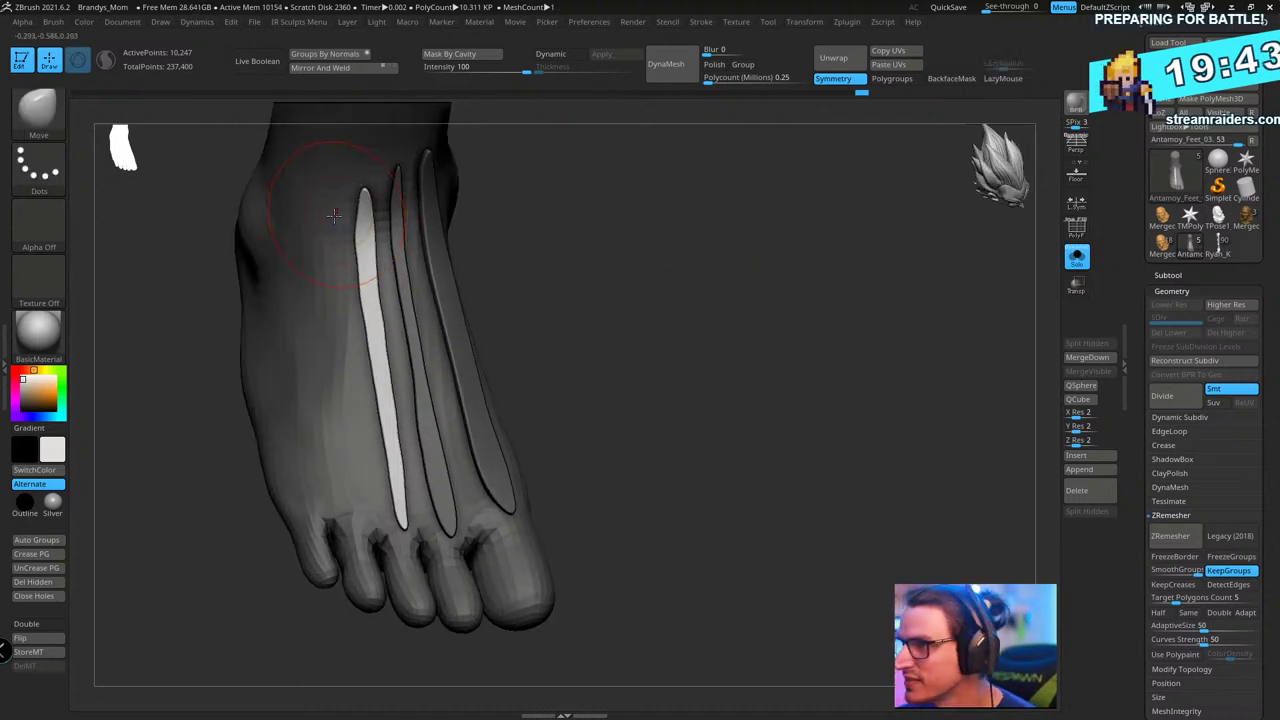
pyautogui.moveTo(604, 230); pyautogui.dragTo(500, 246)
pyautogui.press('b')
pyautogui.press('m')
pyautogui.press('p')
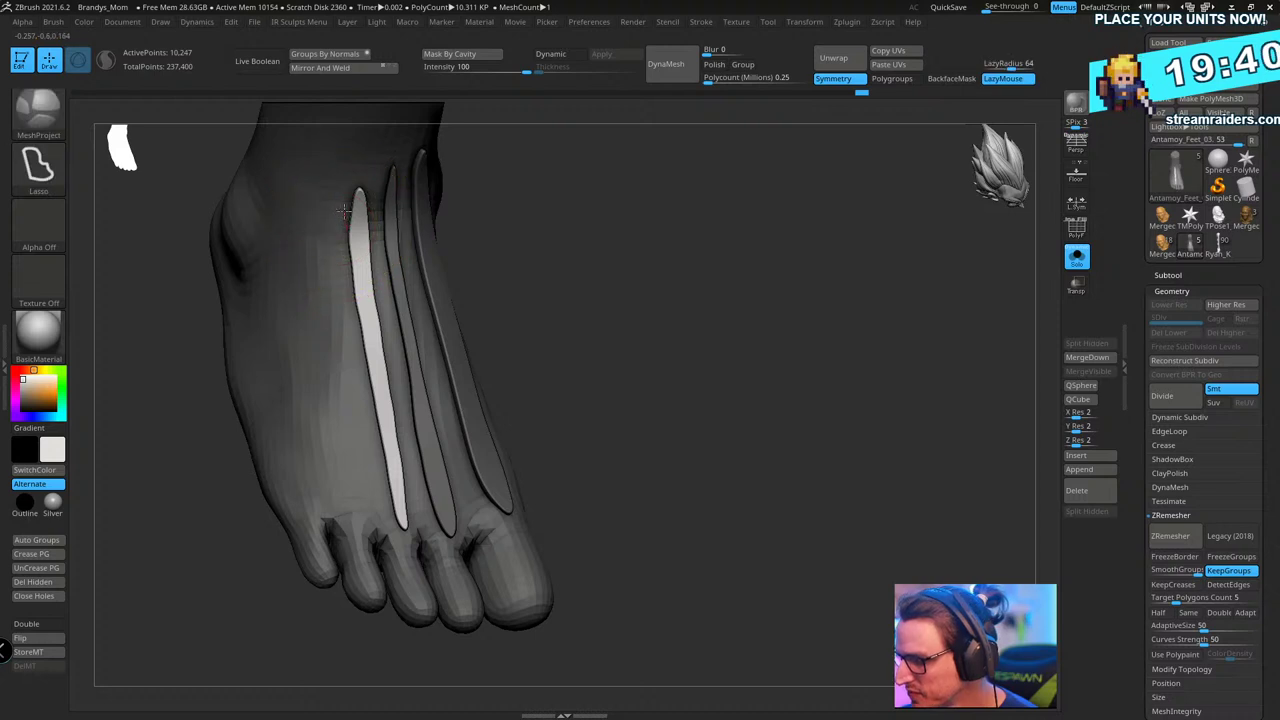
pyautogui.moveTo(352, 420)
pyautogui.mouseDown()
pyautogui.moveTo(362, 505)
pyautogui.moveTo(326, 460)
pyautogui.moveTo(325, 215)
pyautogui.mouseUp()
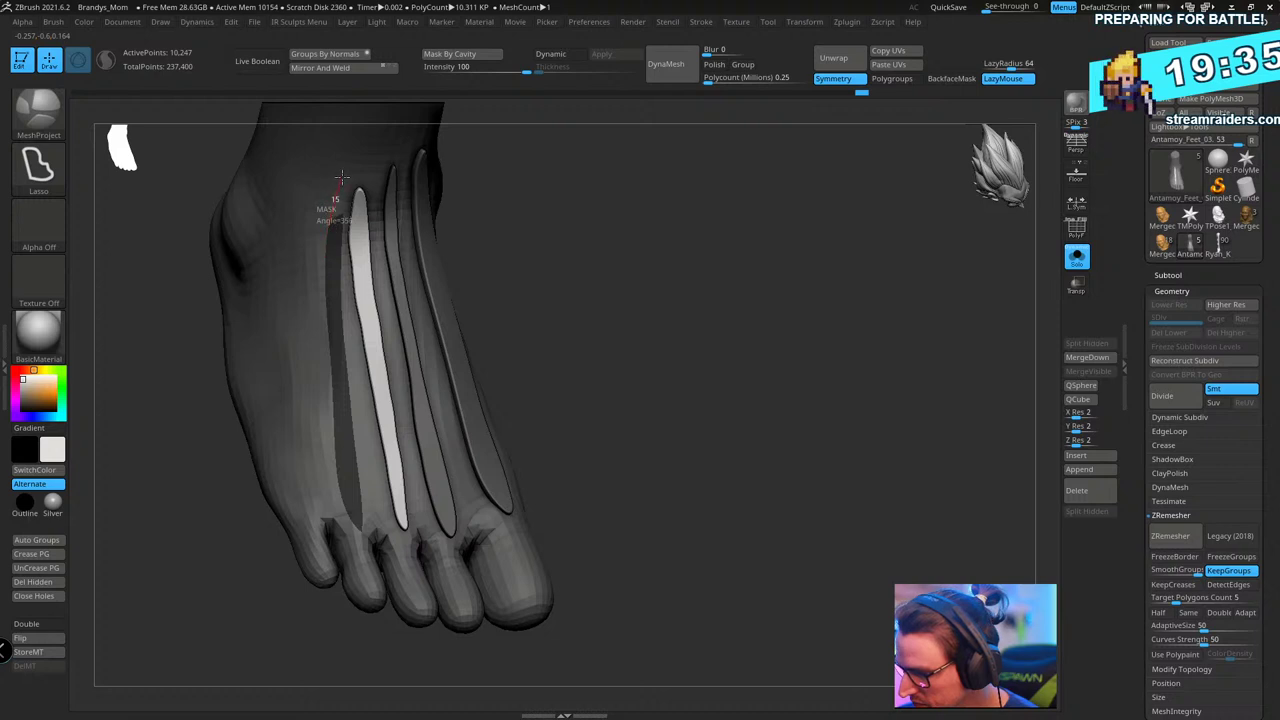
pyautogui.keyDown('ctrl'); pyautogui.moveTo(352, 167); pyautogui.dragTo(354, 162); pyautogui.keyUp('ctrl')
# - Draw a thin MeshProject strip along the outer side of the foot, from the ankle to the base of the little toe
pyautogui.moveTo(643, 271)
pyautogui.mouseDown()
pyautogui.moveTo(654, 251)
pyautogui.moveTo(715, 232)
pyautogui.mouseUp()
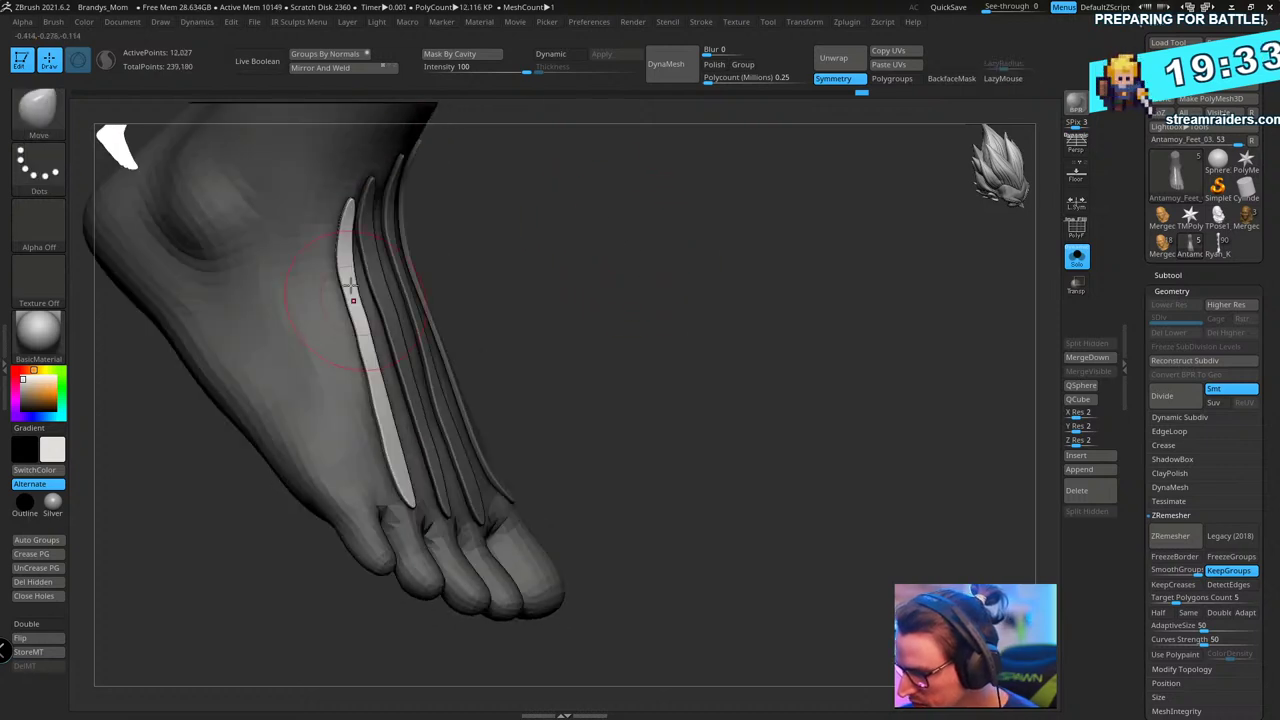
pyautogui.moveTo(503, 180); pyautogui.dragTo(461, 202)
pyautogui.keyDown('ctrl'); pyautogui.moveTo(330, 236); pyautogui.dragTo(328, 274); pyautogui.keyUp('ctrl')
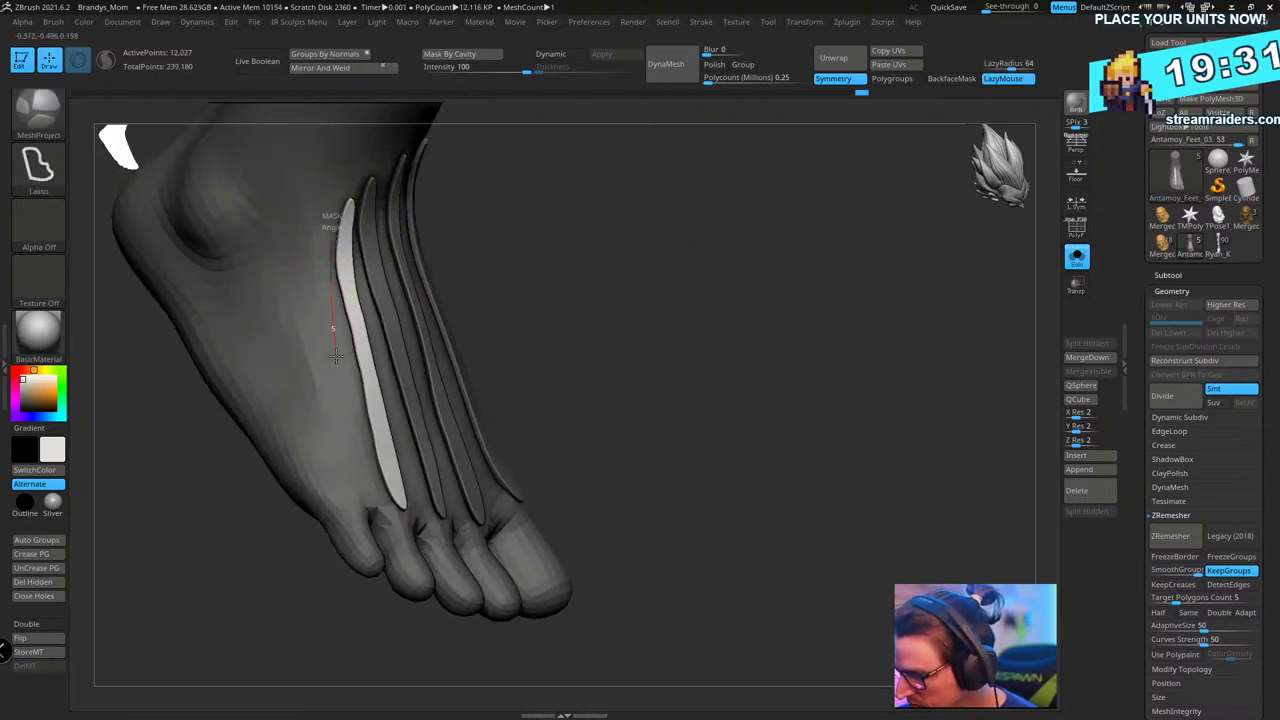
pyautogui.moveTo(362, 516); pyautogui.dragTo(355, 553)
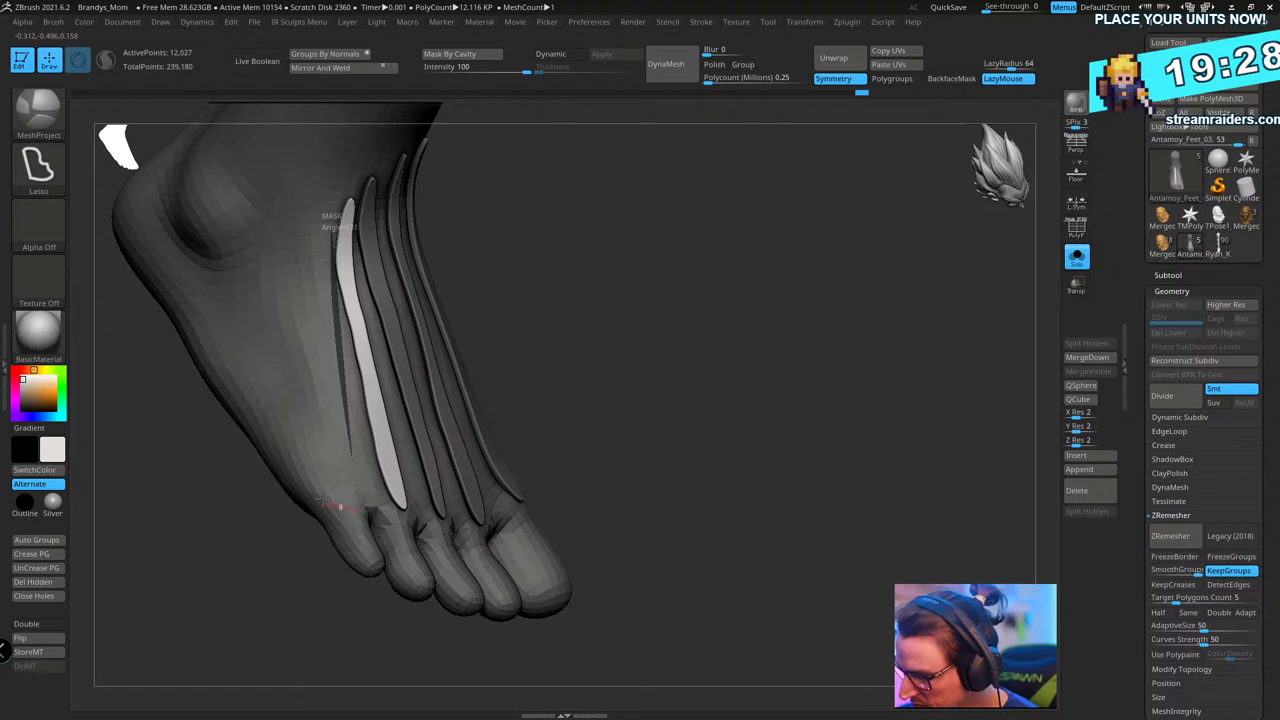
pyautogui.moveTo(340, 507)
pyautogui.mouseDown()
pyautogui.moveTo(320, 470)
pyautogui.moveTo(313, 340)
pyautogui.moveTo(313, 256)
pyautogui.moveTo(330, 204)
pyautogui.mouseUp()
# - Display the polygroup wireframe and hide the polygroups of all five toes
pyautogui.moveTo(807, 290)
pyautogui.mouseDown()
pyautogui.moveTo(832, 268)
pyautogui.moveTo(794, 311)
pyautogui.moveTo(808, 327)
pyautogui.moveTo(746, 351)
pyautogui.moveTo(742, 414)
pyautogui.moveTo(768, 400)
pyautogui.moveTo(557, 571)
pyautogui.mouseUp()
pyautogui.hotkey('shift', 'f')
pyautogui.hotkey('ctrl', 'shift')
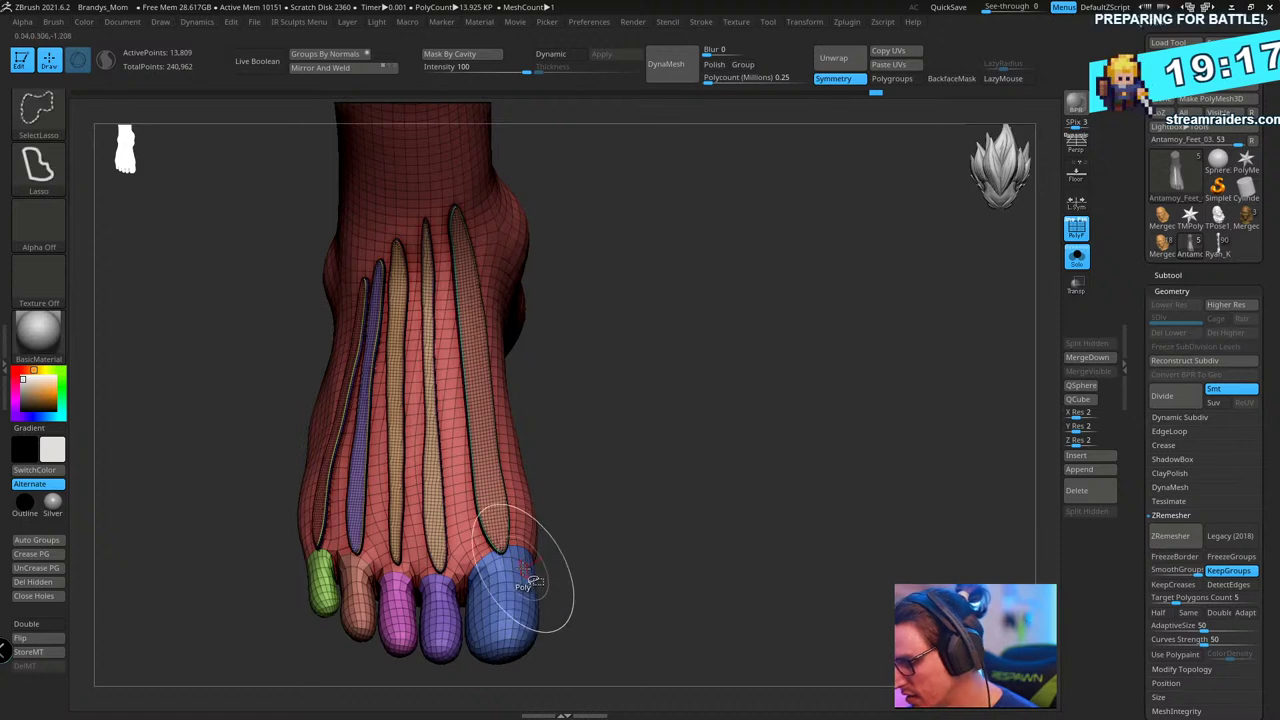
pyautogui.keyDown('ctrl'); pyautogui.keyDown('shift'); pyautogui.click(523, 567); pyautogui.keyUp('shift'); pyautogui.keyUp('ctrl')
pyautogui.keyDown('ctrl'); pyautogui.keyDown('shift'); pyautogui.moveTo(571, 508); pyautogui.dragTo(612, 608); pyautogui.keyUp('shift'); pyautogui.keyUp('ctrl')
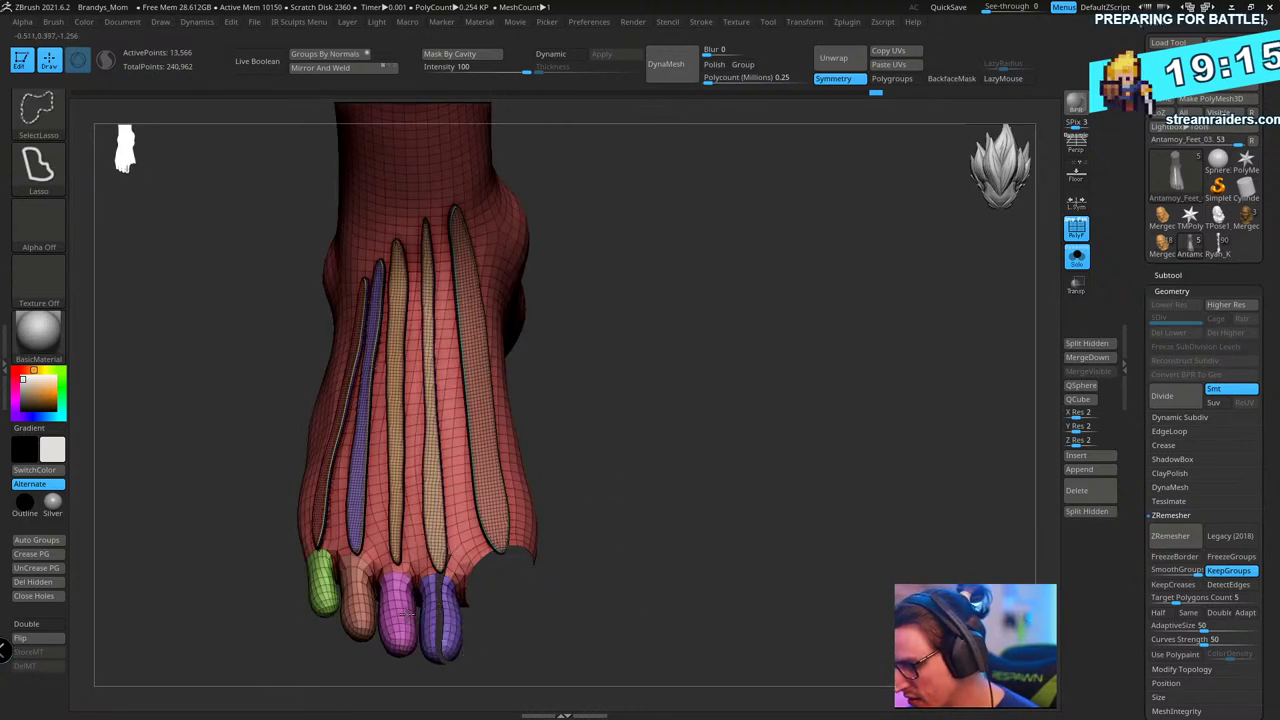
pyautogui.keyDown('ctrl'); pyautogui.keyDown('shift'); pyautogui.click(402, 618); pyautogui.keyUp('shift'); pyautogui.keyUp('ctrl')
pyautogui.keyDown('ctrl'); pyautogui.keyDown('shift'); pyautogui.click(440, 622); pyautogui.keyUp('shift'); pyautogui.keyUp('ctrl')
pyautogui.keyDown('ctrl'); pyautogui.keyDown('shift'); pyautogui.click(357, 614); pyautogui.keyUp('shift'); pyautogui.keyUp('ctrl')
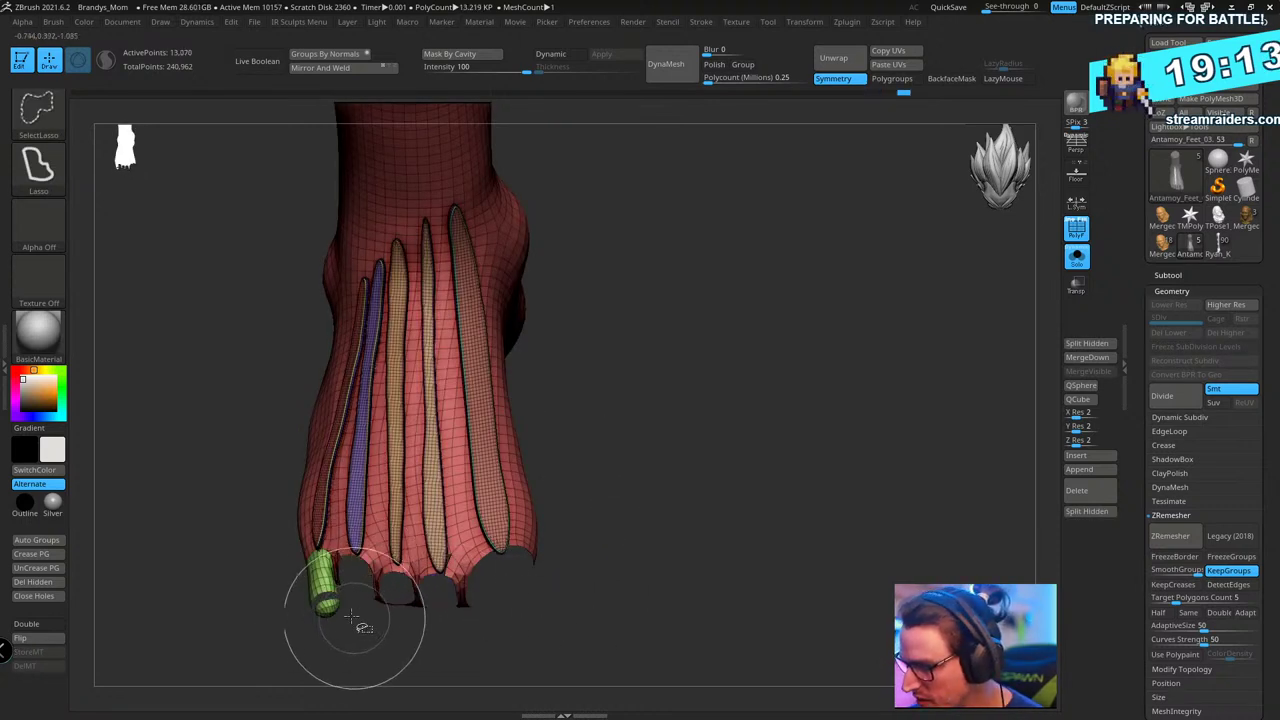
pyautogui.keyDown('ctrl'); pyautogui.keyDown('shift'); pyautogui.click(325, 592); pyautogui.keyUp('shift'); pyautogui.keyUp('ctrl')
# - Switch the selection brush to SelectRect and hide the main foot polygroup, leaving only the five strips visible
pyautogui.keyDown('ctrl'); pyautogui.keyDown('shift'); pyautogui.click(40, 112); pyautogui.keyUp('shift'); pyautogui.keyUp('ctrl')
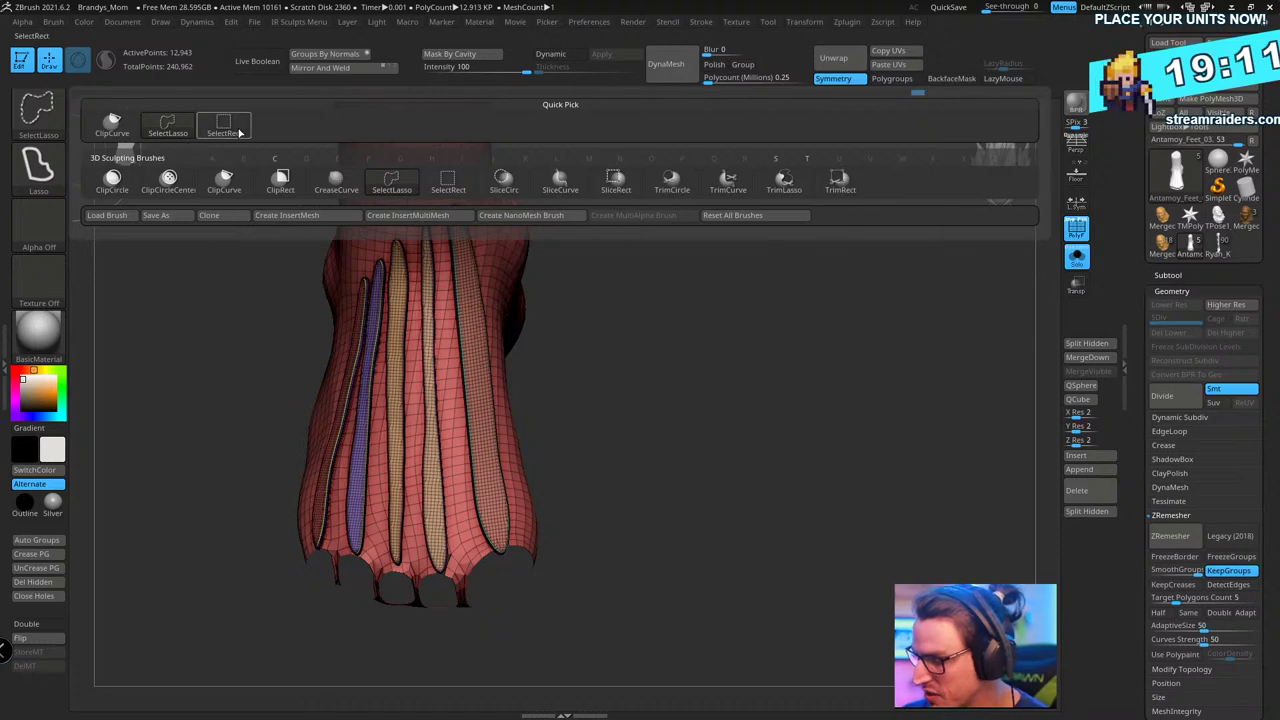
pyautogui.keyDown('ctrl'); pyautogui.keyDown('shift'); pyautogui.click(236, 130); pyautogui.keyUp('shift'); pyautogui.keyUp('ctrl')
pyautogui.keyDown('ctrl'); pyautogui.keyDown('shift'); pyautogui.click(508, 226); pyautogui.keyUp('shift'); pyautogui.keyUp('ctrl')
# - Split the hidden foot geometry from the visible strips into separate subtools and select the Antamoy_Feet_04 subtool
pyautogui.moveTo(700, 375); pyautogui.dragTo(798, 445)
pyautogui.click(1214, 277)
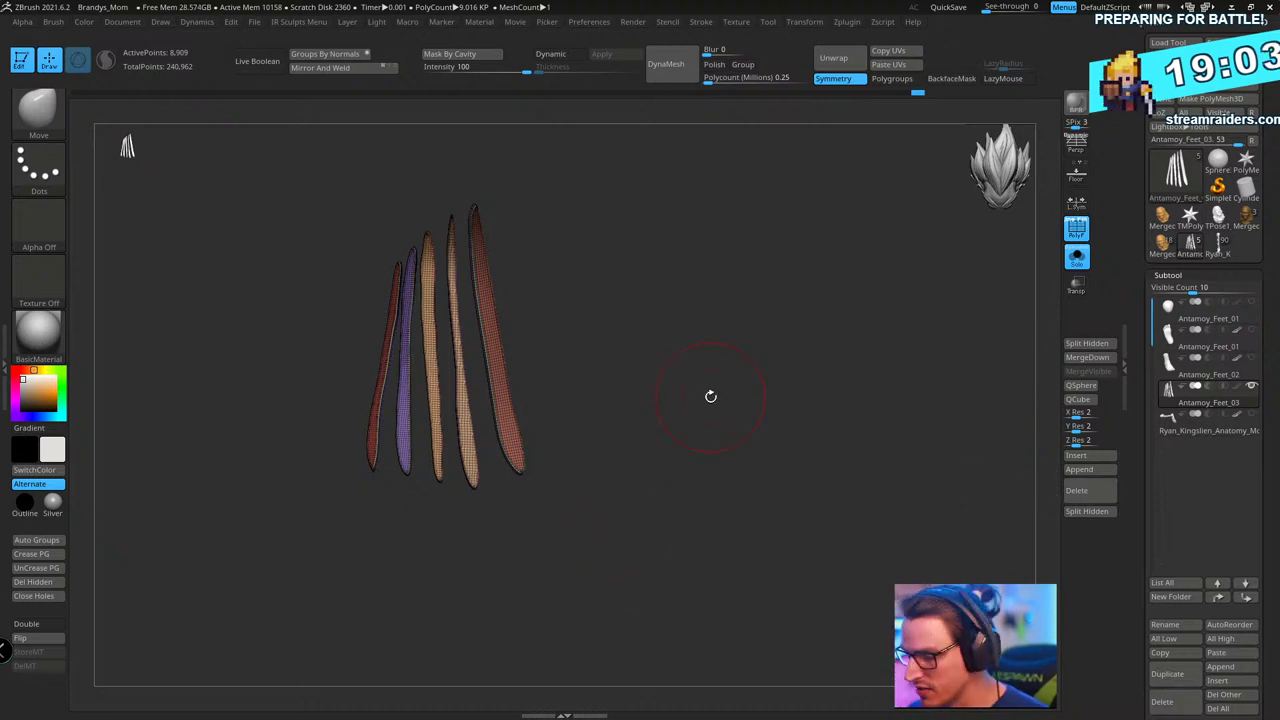
pyautogui.moveTo(774, 283); pyautogui.dragTo(740, 584)
pyautogui.click(1105, 509)
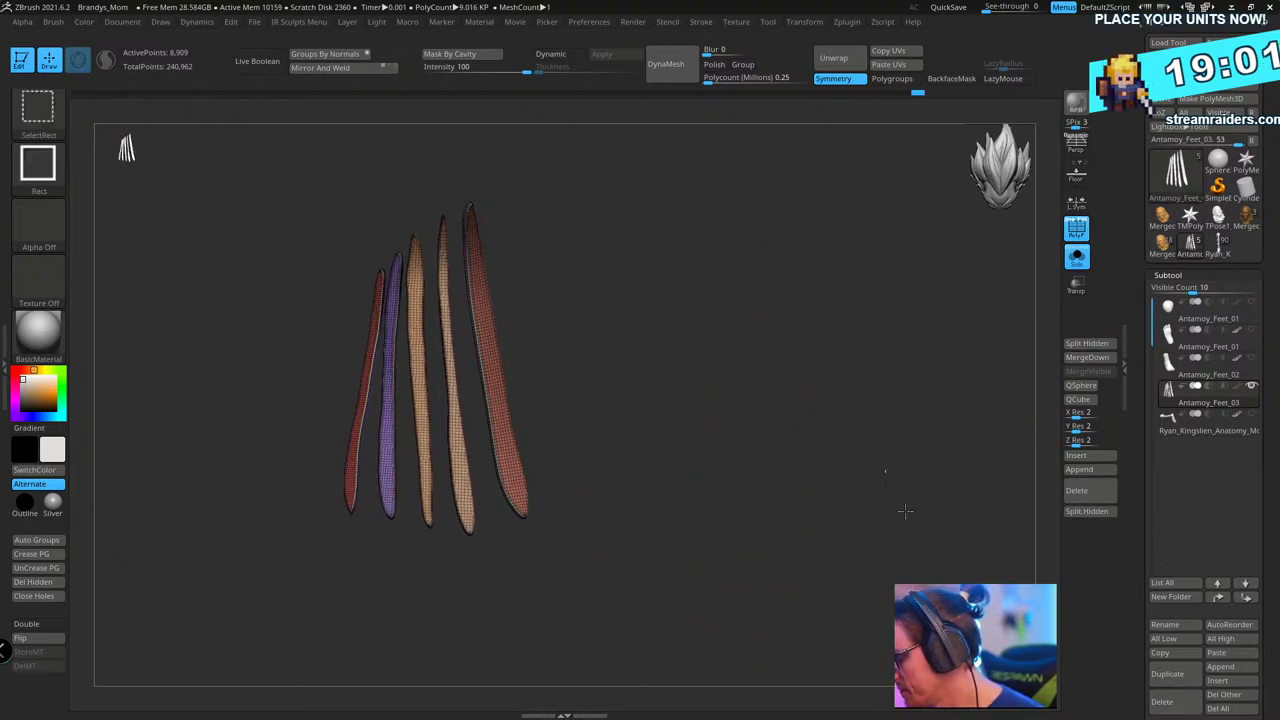
pyautogui.press('Down')
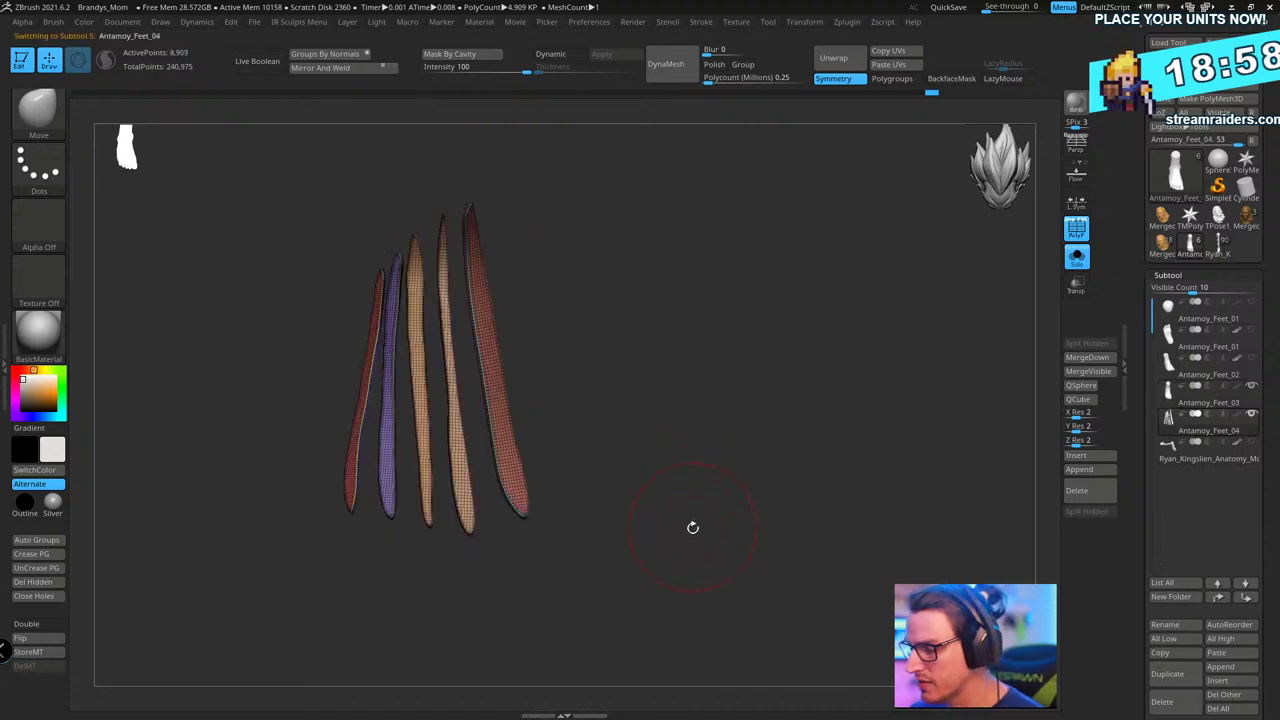
# - Regroup the strips in Antamoy_Feet_04 so that each of the five strips has its own polygroup
pyautogui.press('space')
pyautogui.click(679, 297)
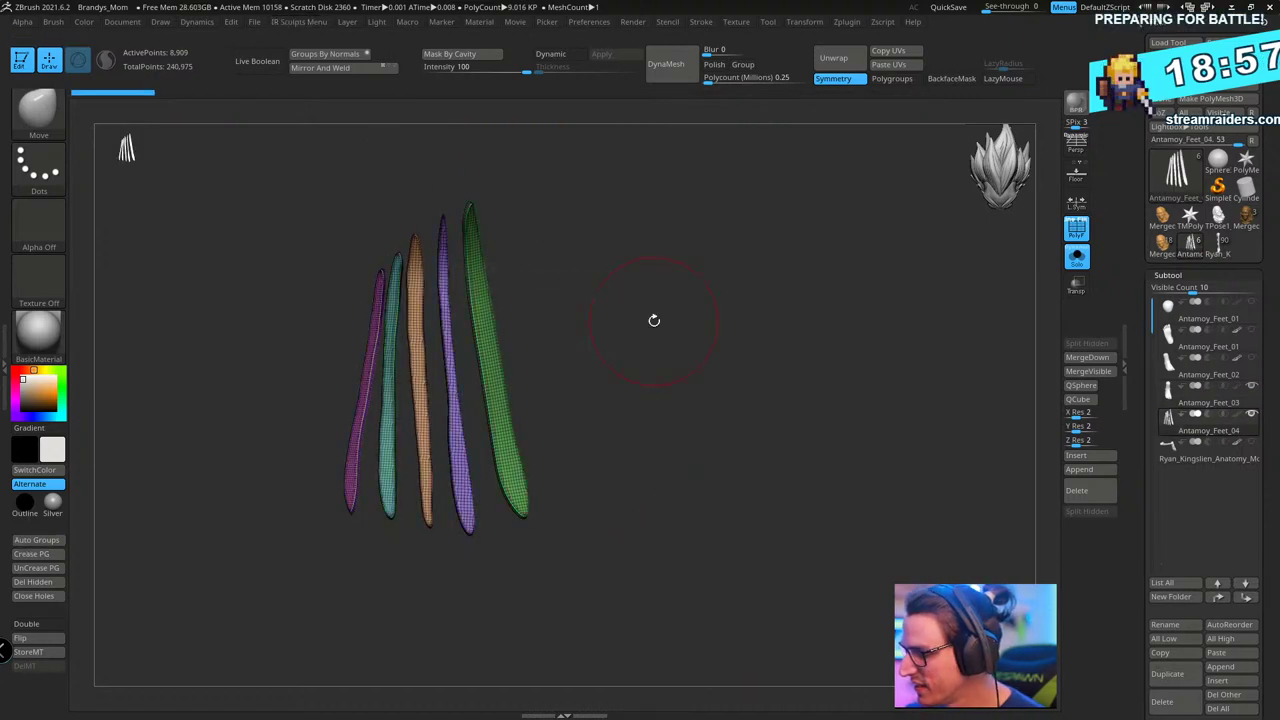
pyautogui.moveTo(749, 266); pyautogui.dragTo(449, 409)
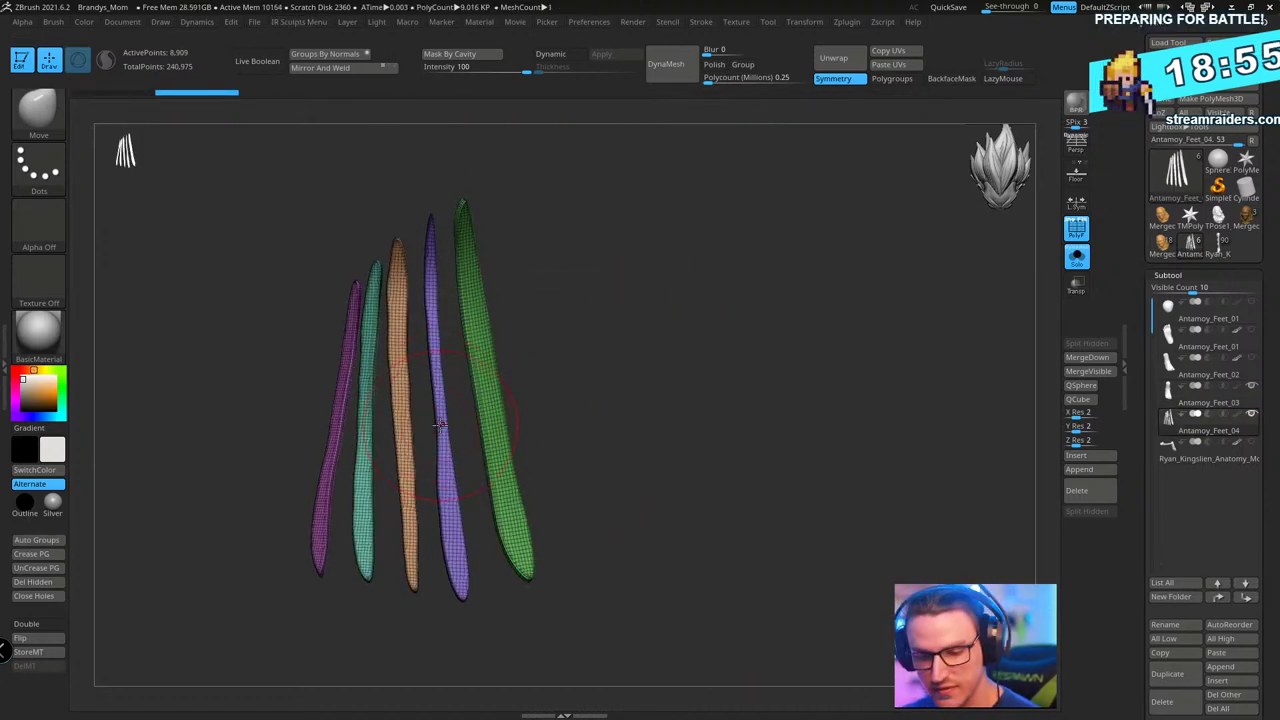
# - Thicken the five tendon strips along their lengths with the Inflat brush
pyautogui.press('b')
pyautogui.press('i')
pyautogui.press('n')
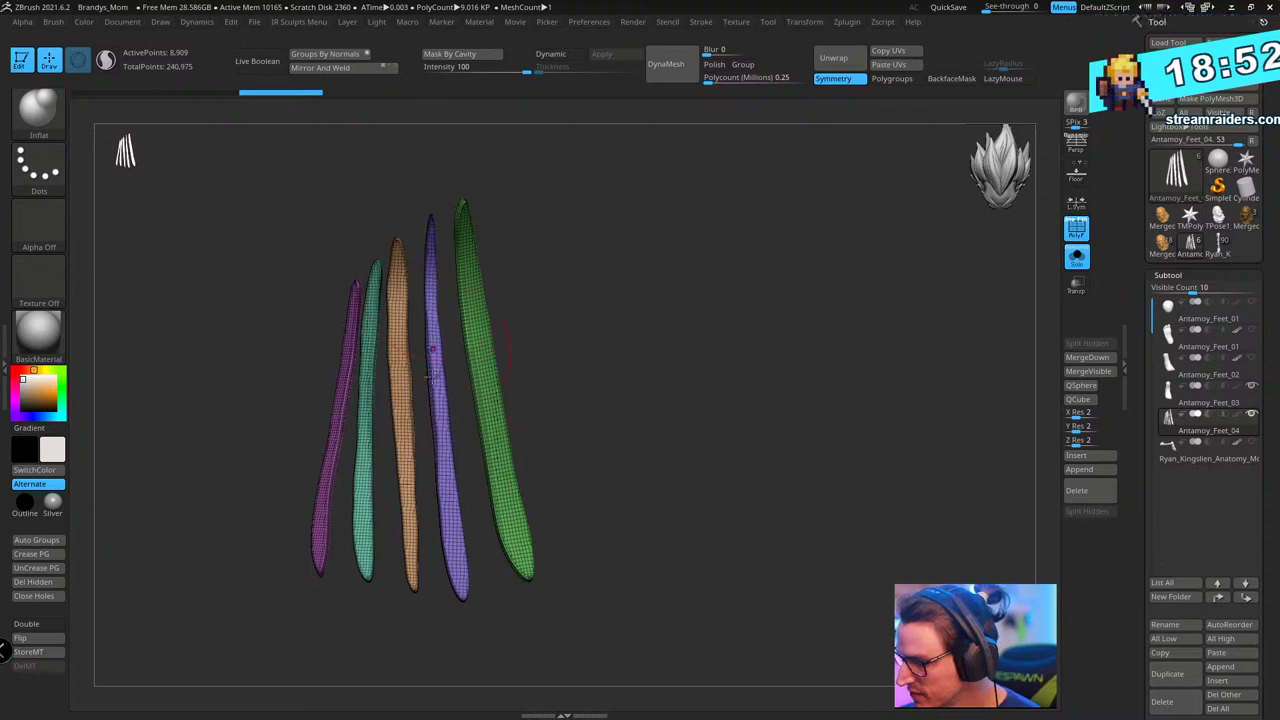
pyautogui.moveTo(614, 223); pyautogui.dragTo(422, 365)
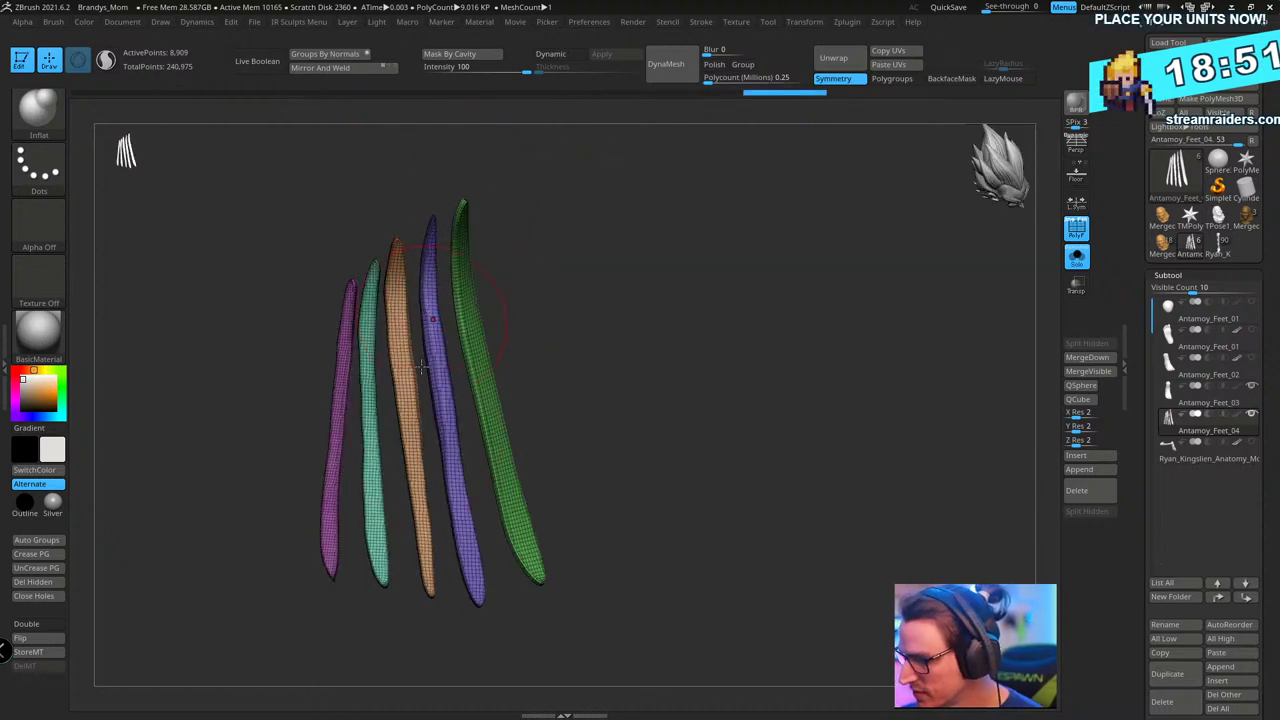
pyautogui.moveTo(410, 455); pyautogui.dragTo(423, 525)
pyautogui.moveTo(409, 333); pyautogui.dragTo(440, 345, button='right')
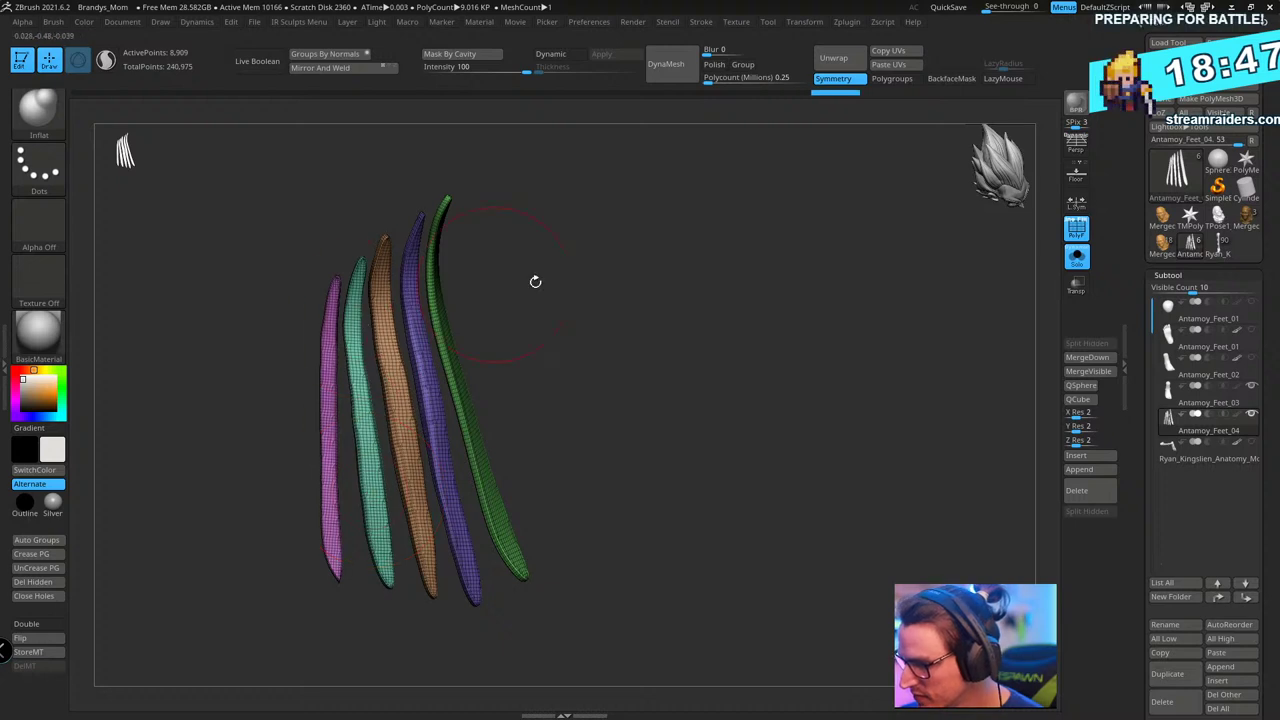
pyautogui.moveTo(534, 280); pyautogui.dragTo(500, 443)
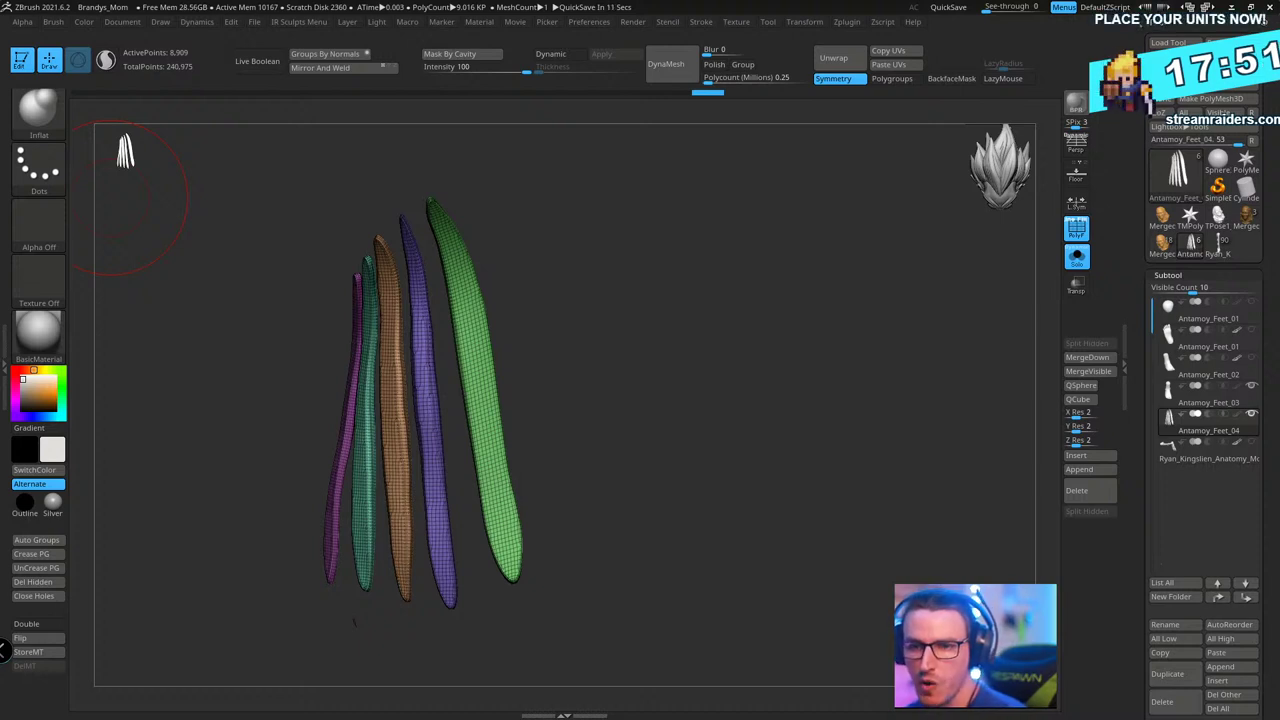
# - Hide the stray geometry fragments near the lower ends of the outer strips and split them off Antamoy_Feet_04 into a separate subtool
pyautogui.moveTo(644, 236); pyautogui.dragTo(765, 419)
pyautogui.hotkey('ctrl', 'shift')
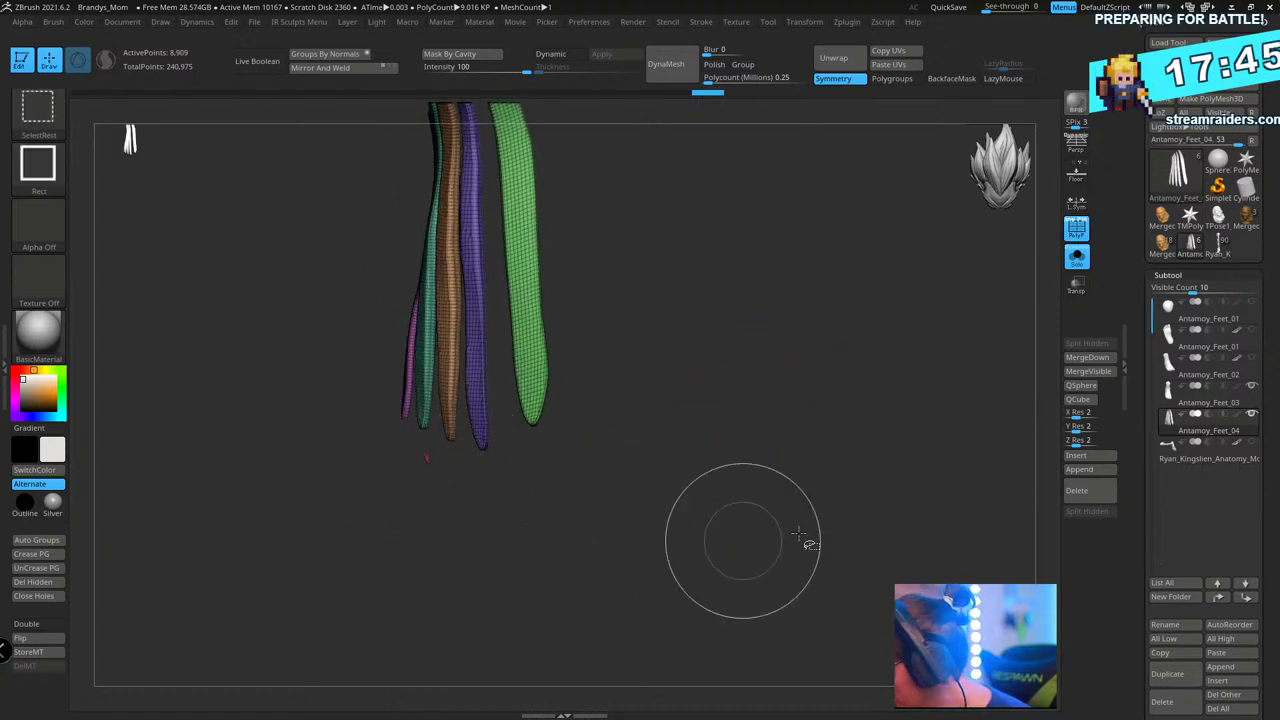
pyautogui.moveTo(448, 450)
pyautogui.keyDown('ctrl'); pyautogui.keyDown('shift'); pyautogui.mouseDown()
pyautogui.moveTo(366, 524)
pyautogui.moveTo(442, 563)
pyautogui.moveTo(364, 560)
pyautogui.mouseUp(); pyautogui.keyUp('shift'); pyautogui.keyUp('ctrl')
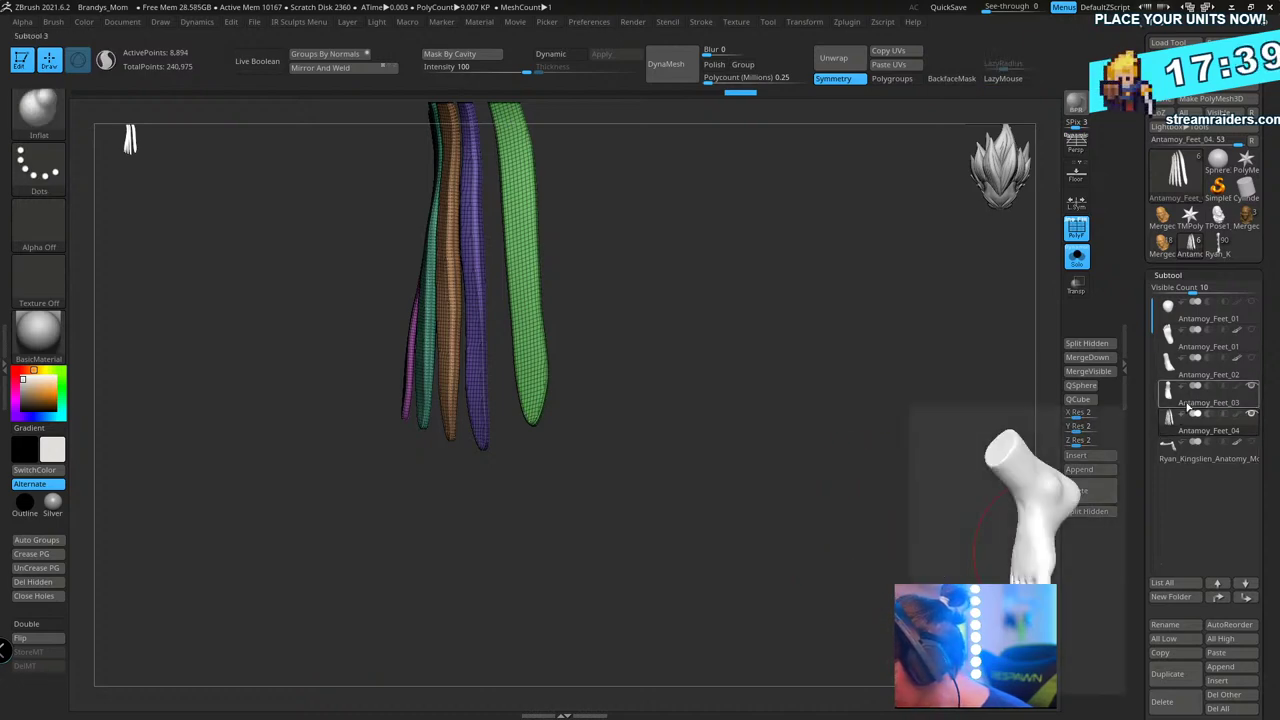
pyautogui.click(1200, 395)
pyautogui.moveTo(797, 452)
pyautogui.mouseDown()
pyautogui.moveTo(853, 401)
pyautogui.moveTo(828, 440)
pyautogui.moveTo(870, 420)
pyautogui.moveTo(899, 362)
pyautogui.mouseUp()
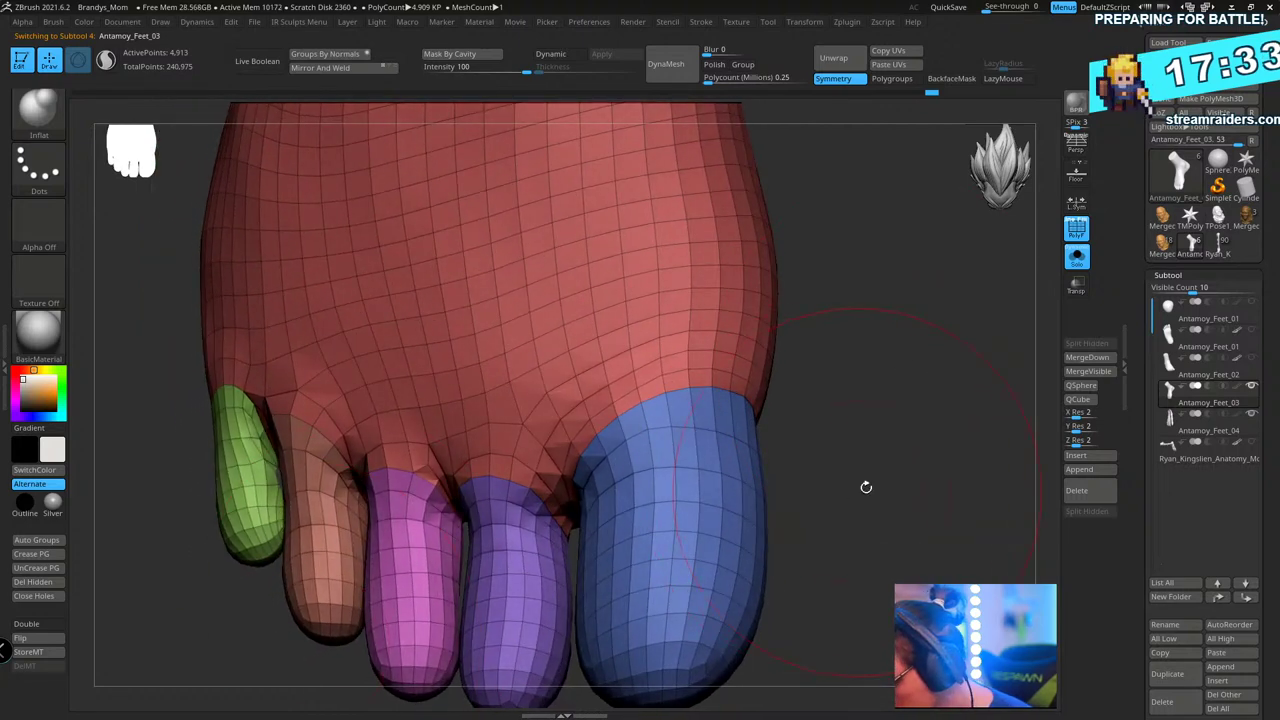
pyautogui.moveTo(866, 487)
pyautogui.mouseDown()
pyautogui.moveTo(866, 460)
pyautogui.moveTo(860, 472)
pyautogui.mouseUp()
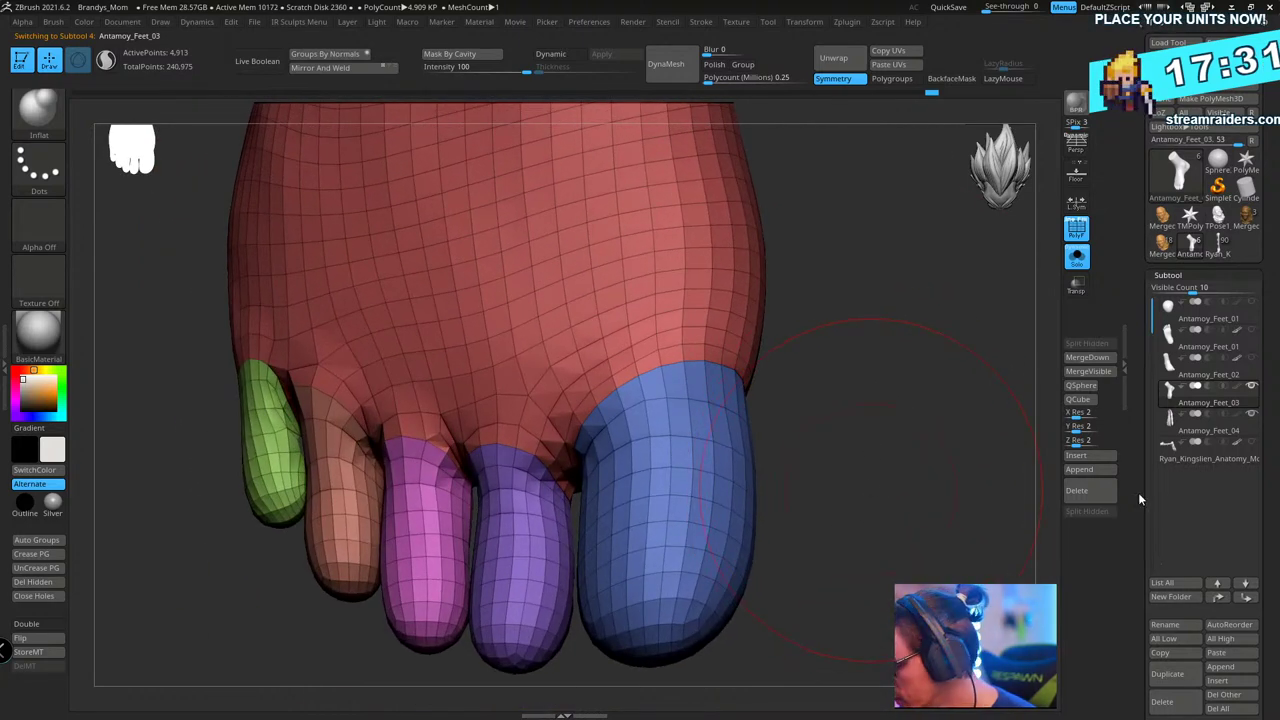
pyautogui.click(1200, 430)
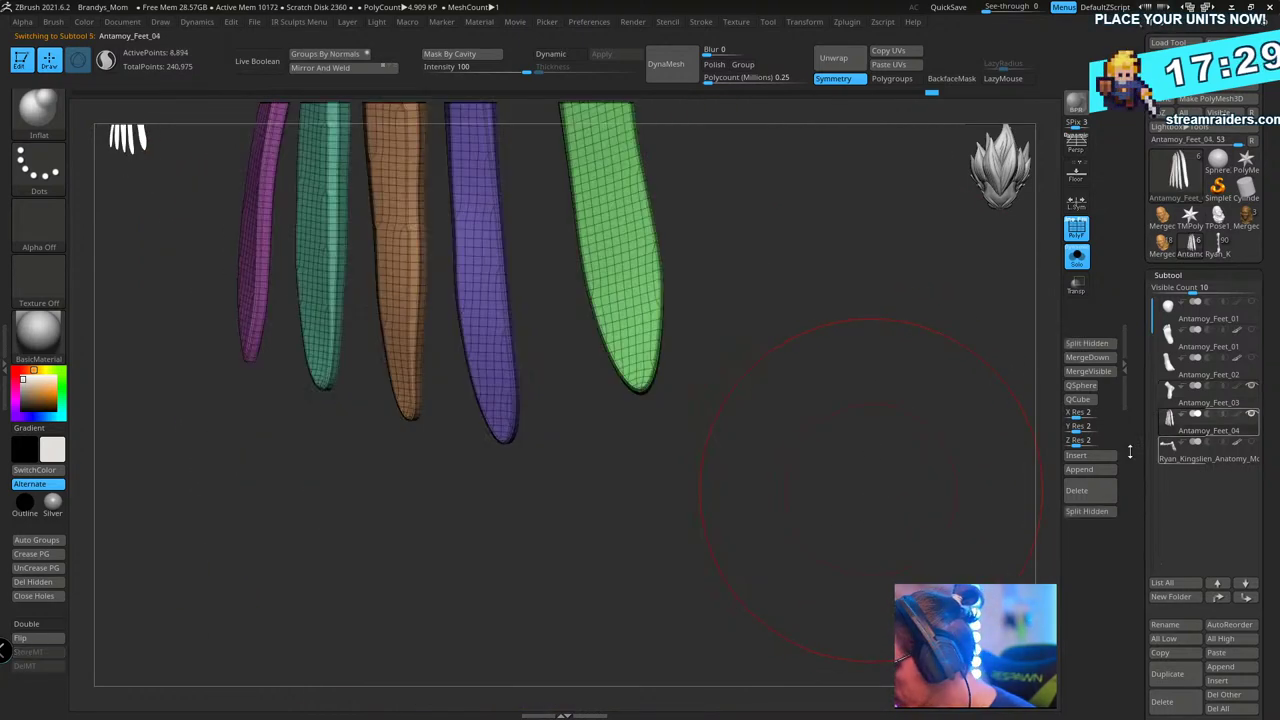
pyautogui.click(1090, 511)
# - Merge the fragment subtool Antamoy_Feet_05 down with the skeleton subtool below it and delete the merged subtool
pyautogui.click(1205, 460)
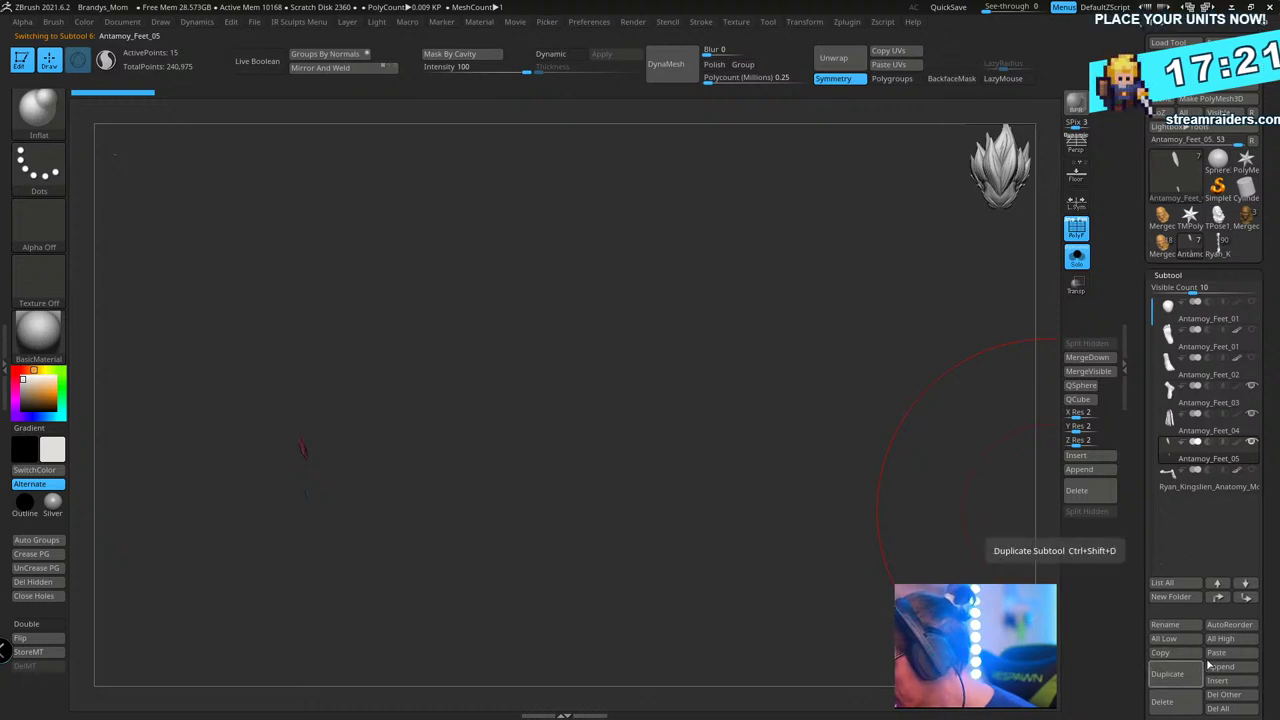
pyautogui.click(1093, 357)
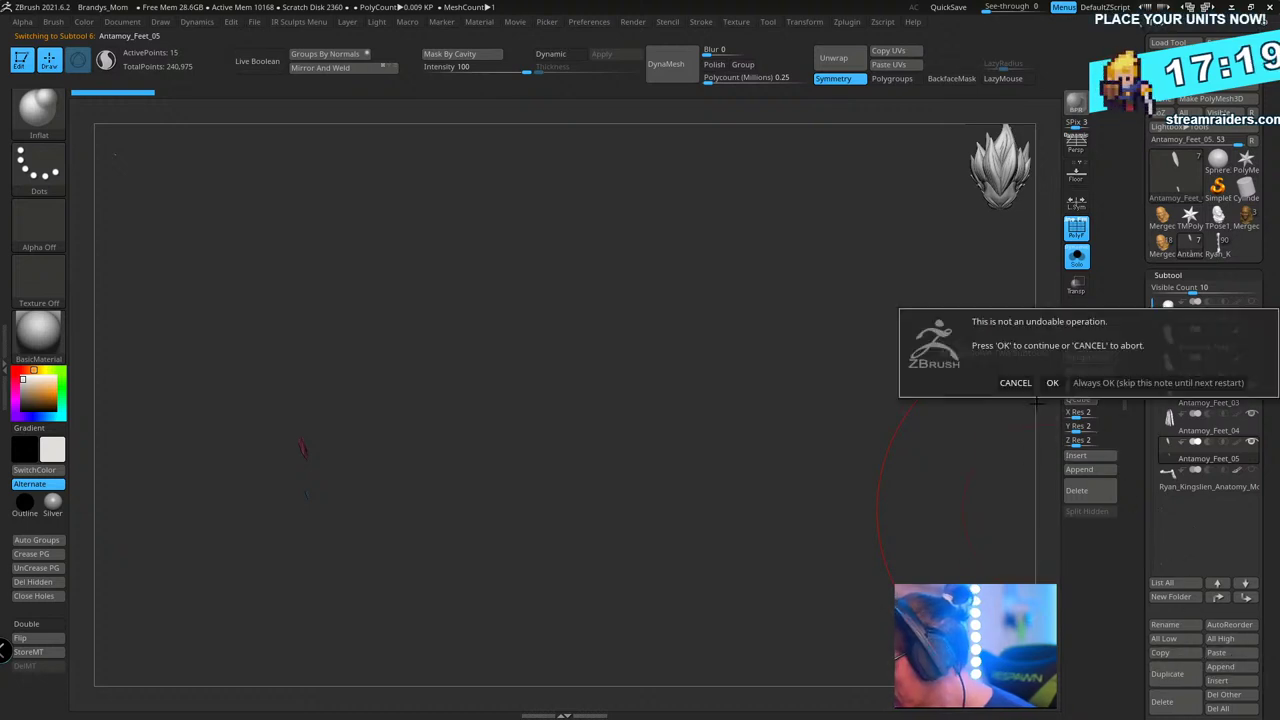
pyautogui.click(1051, 380)
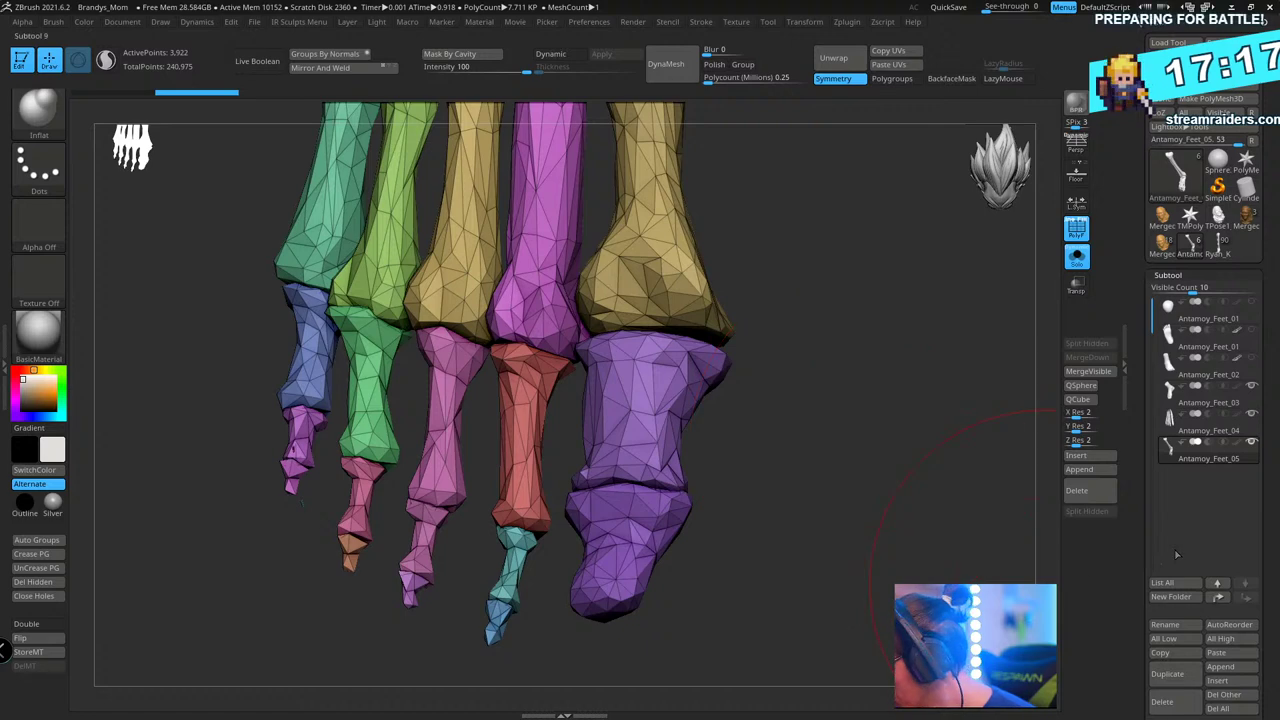
pyautogui.moveTo(986, 577); pyautogui.dragTo(949, 554)
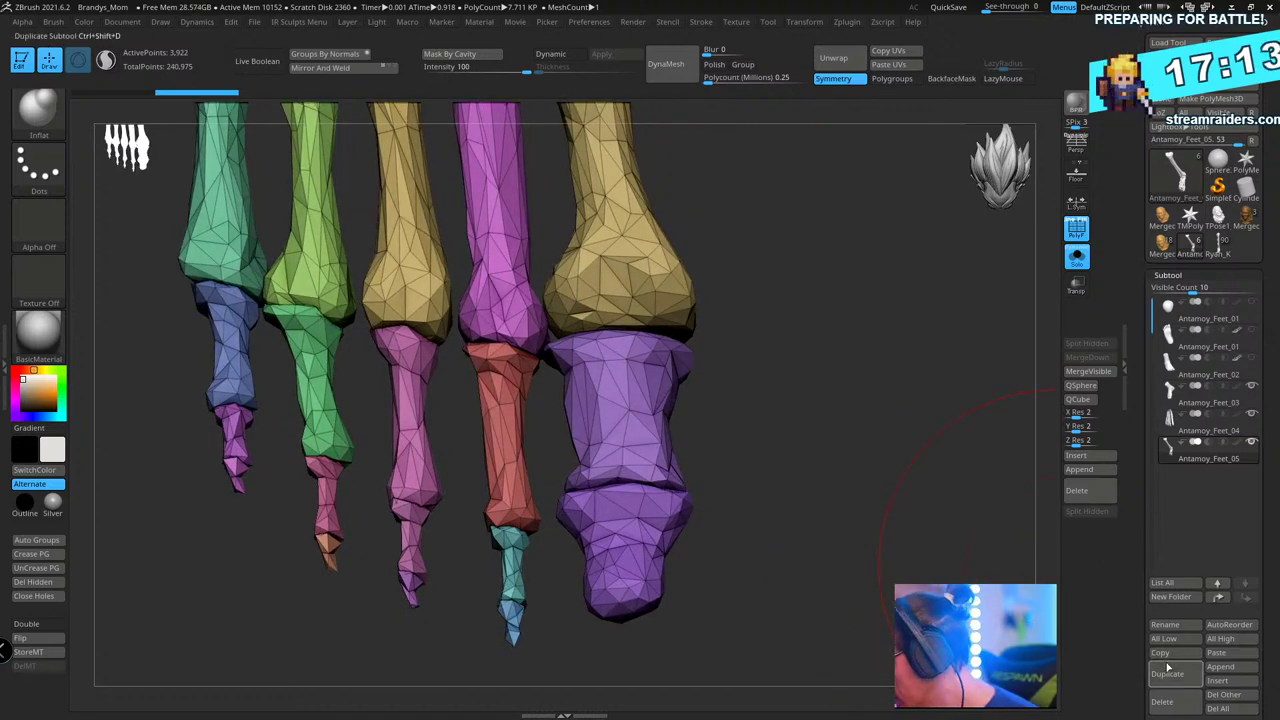
pyautogui.click(1162, 700)
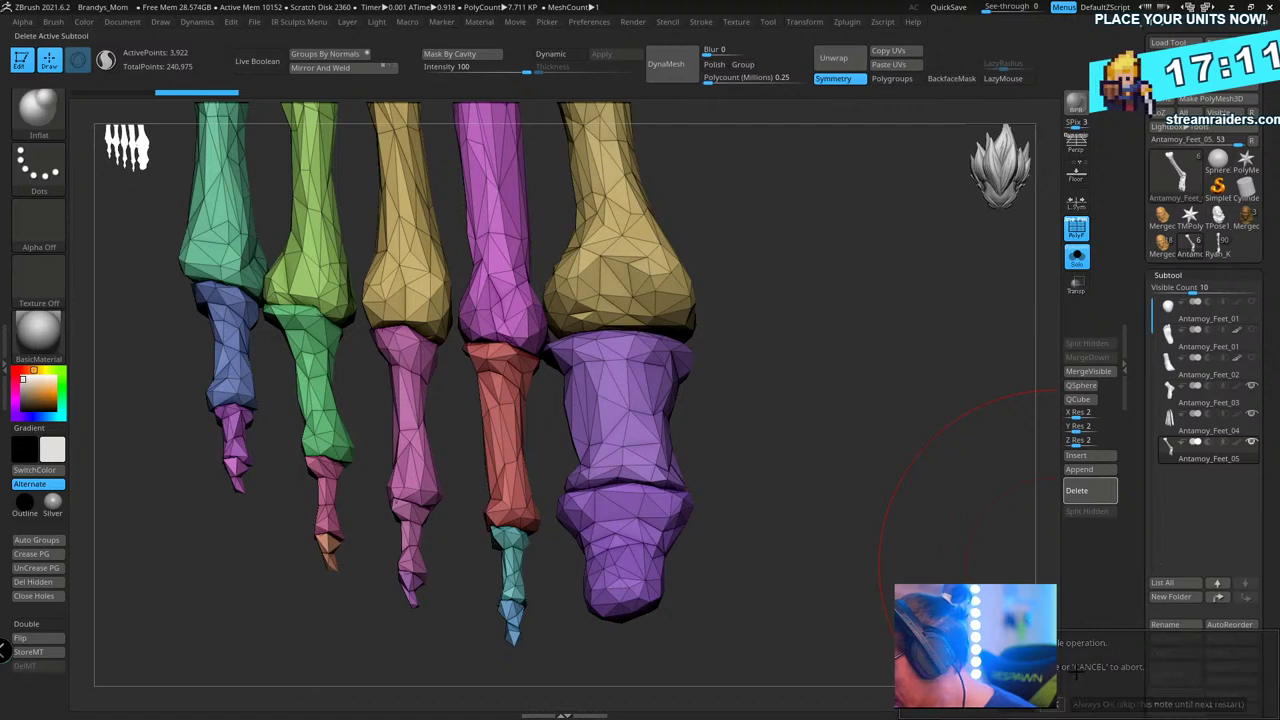
# - Close the holes in Antamoy_Feet_03 and, with double-sided display on, regroup the little toe and its filled patches as one polygroup
pyautogui.click(1193, 405)
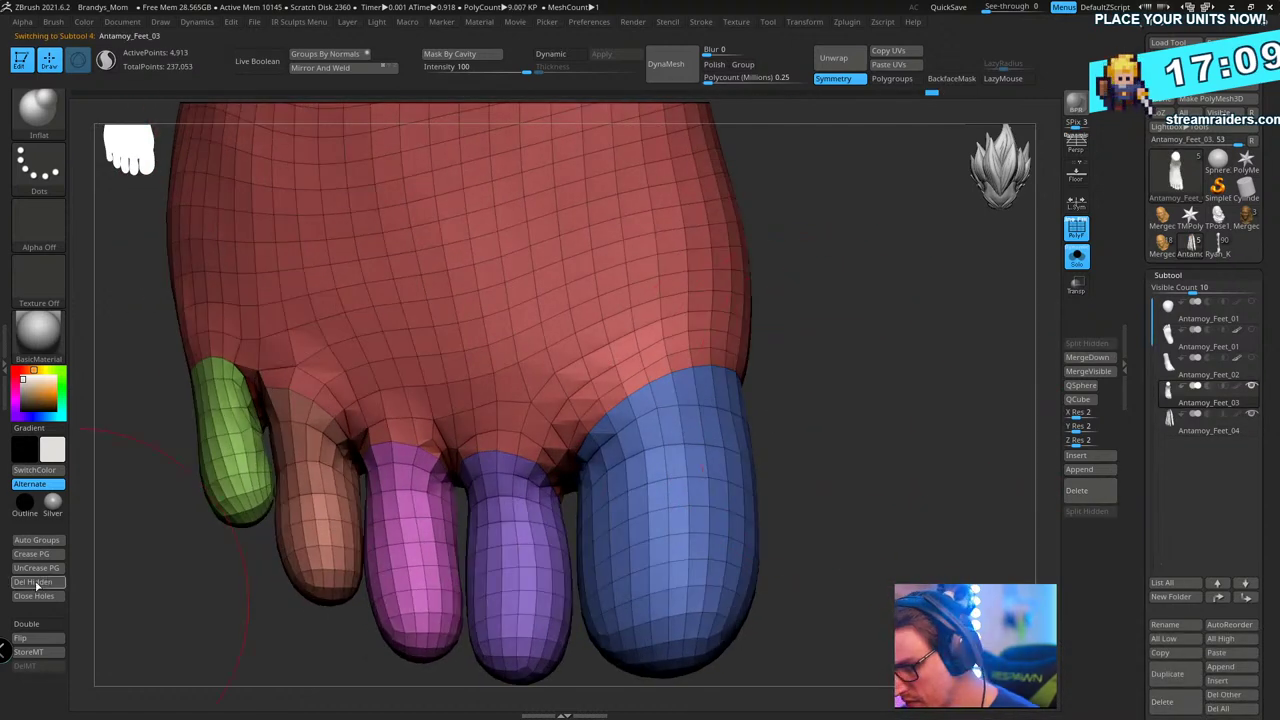
pyautogui.click(37, 596)
pyautogui.moveTo(900, 357); pyautogui.dragTo(265, 460)
pyautogui.keyDown('ctrl'); pyautogui.keyDown('shift'); pyautogui.click(257, 386); pyautogui.keyUp('shift'); pyautogui.keyUp('ctrl')
pyautogui.keyDown('ctrl'); pyautogui.keyDown('shift'); pyautogui.click(900, 384); pyautogui.keyUp('shift'); pyautogui.keyUp('ctrl')
pyautogui.click(26, 623)
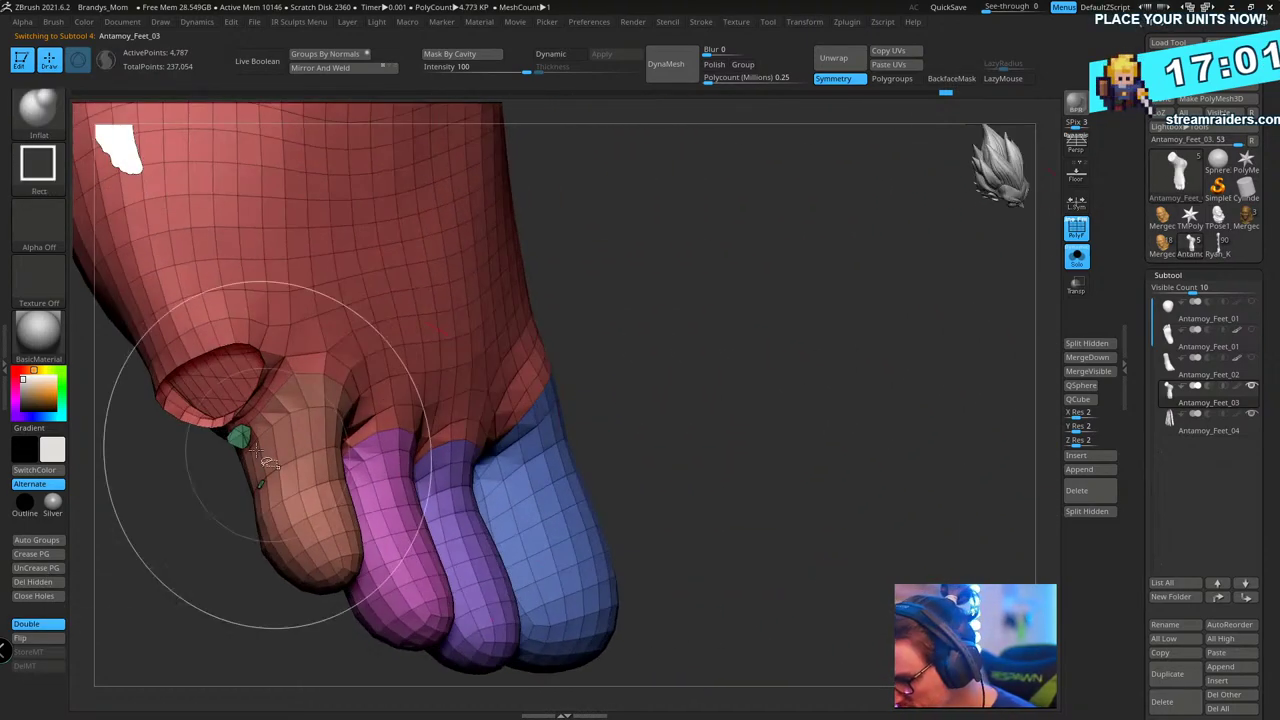
pyautogui.moveTo(780, 300); pyautogui.dragTo(889, 274)
pyautogui.keyDown('ctrl'); pyautogui.keyDown('shift'); pyautogui.click(941, 357); pyautogui.keyUp('shift'); pyautogui.keyUp('ctrl')
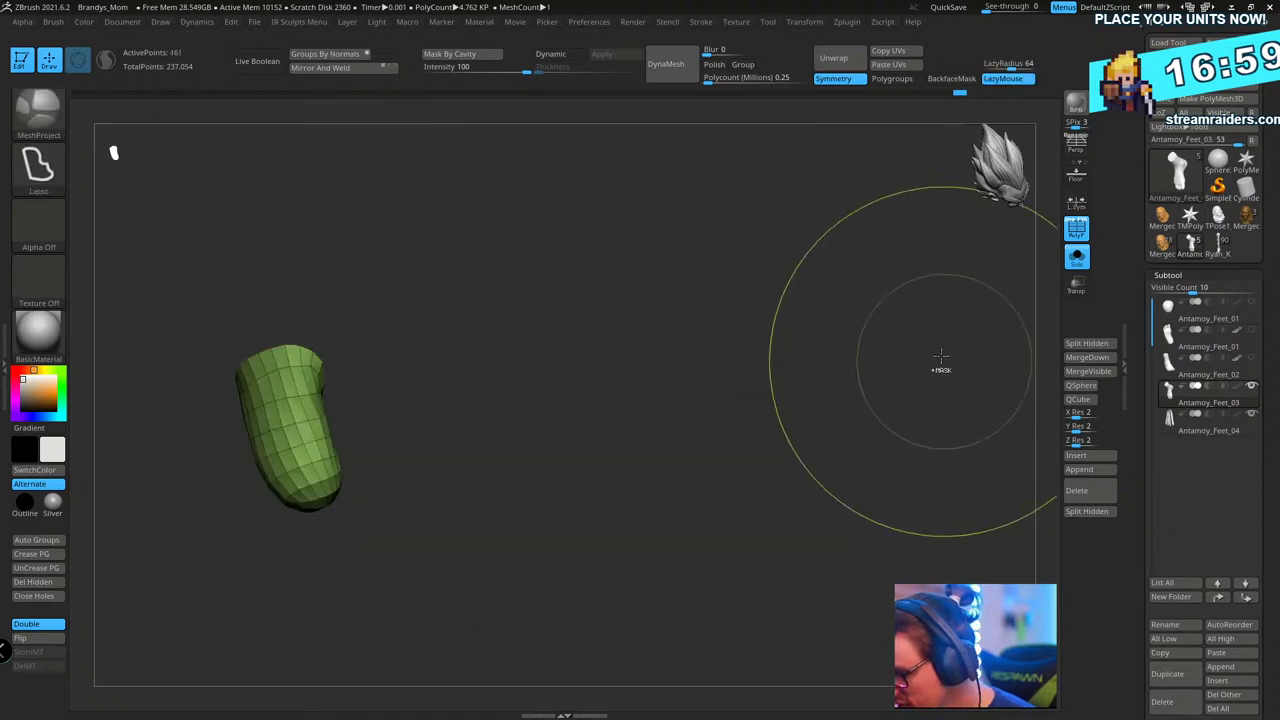
pyautogui.hotkey('ctrl', 'w')
pyautogui.moveTo(891, 351); pyautogui.dragTo(826, 446)
pyautogui.keyDown('ctrl'); pyautogui.keyDown('shift'); pyautogui.click(813, 346); pyautogui.keyUp('shift'); pyautogui.keyUp('ctrl')
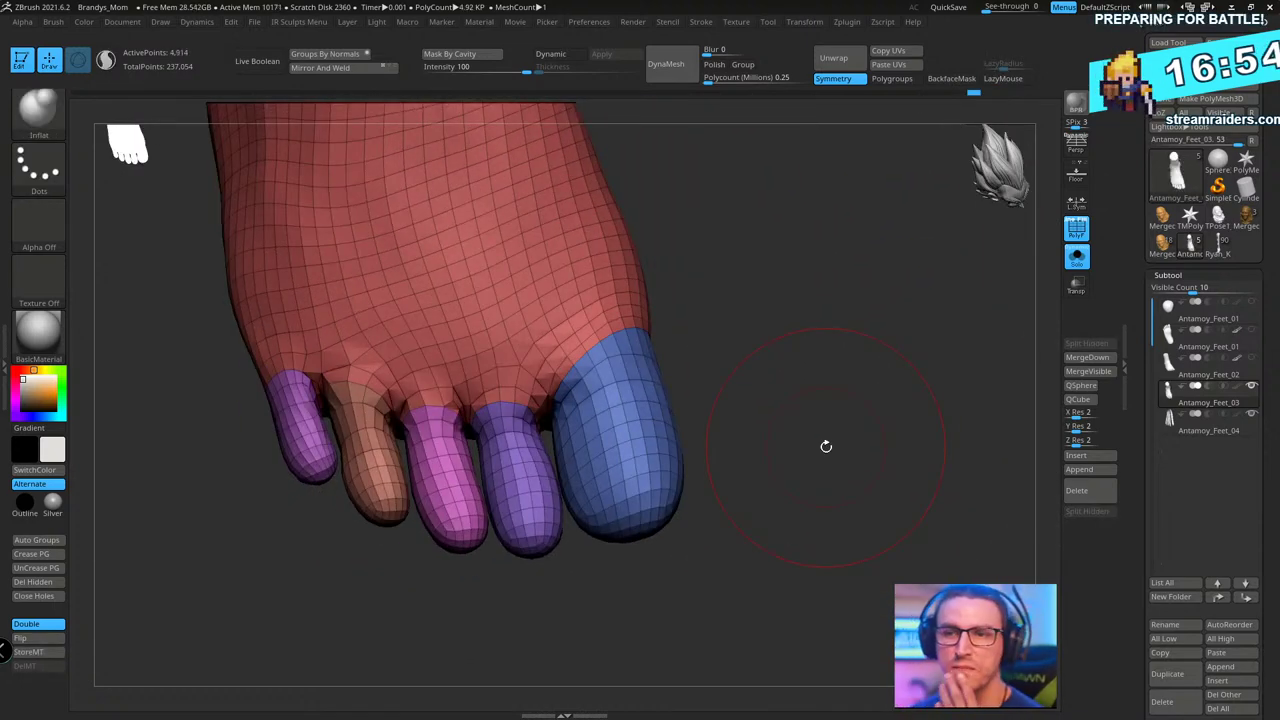
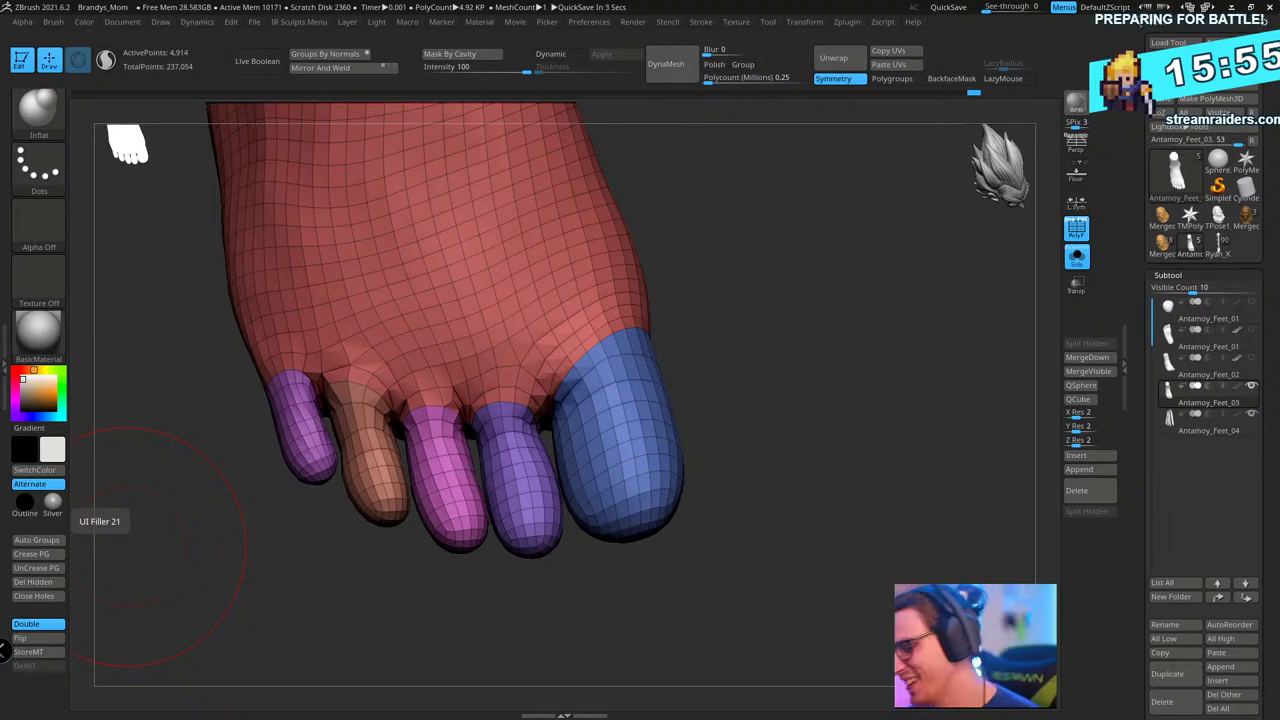
# - Turn off Solo and check how the strips sit on the foot with and without the polygroup wireframe
pyautogui.moveTo(170, 548); pyautogui.dragTo(865, 490)
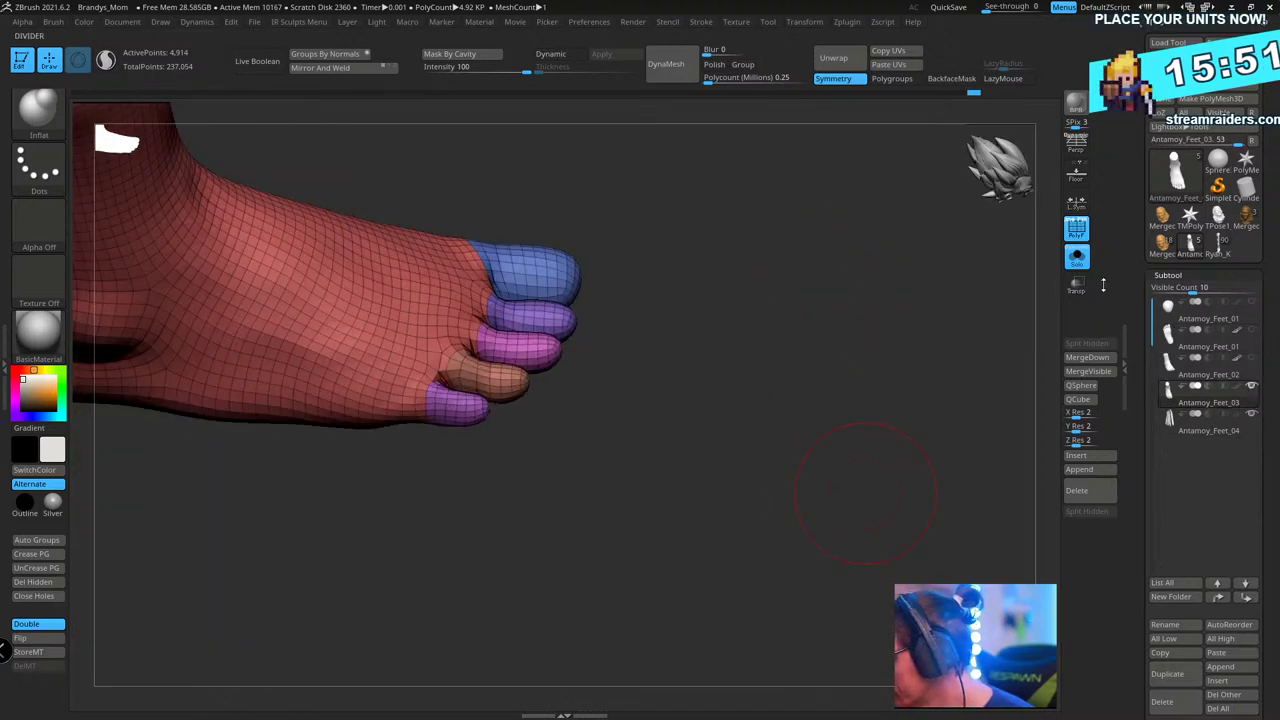
pyautogui.click(1076, 256)
pyautogui.moveTo(911, 360); pyautogui.dragTo(855, 489)
pyautogui.hotkey('shift', 'f')
pyautogui.hotkey('shift', 'f')
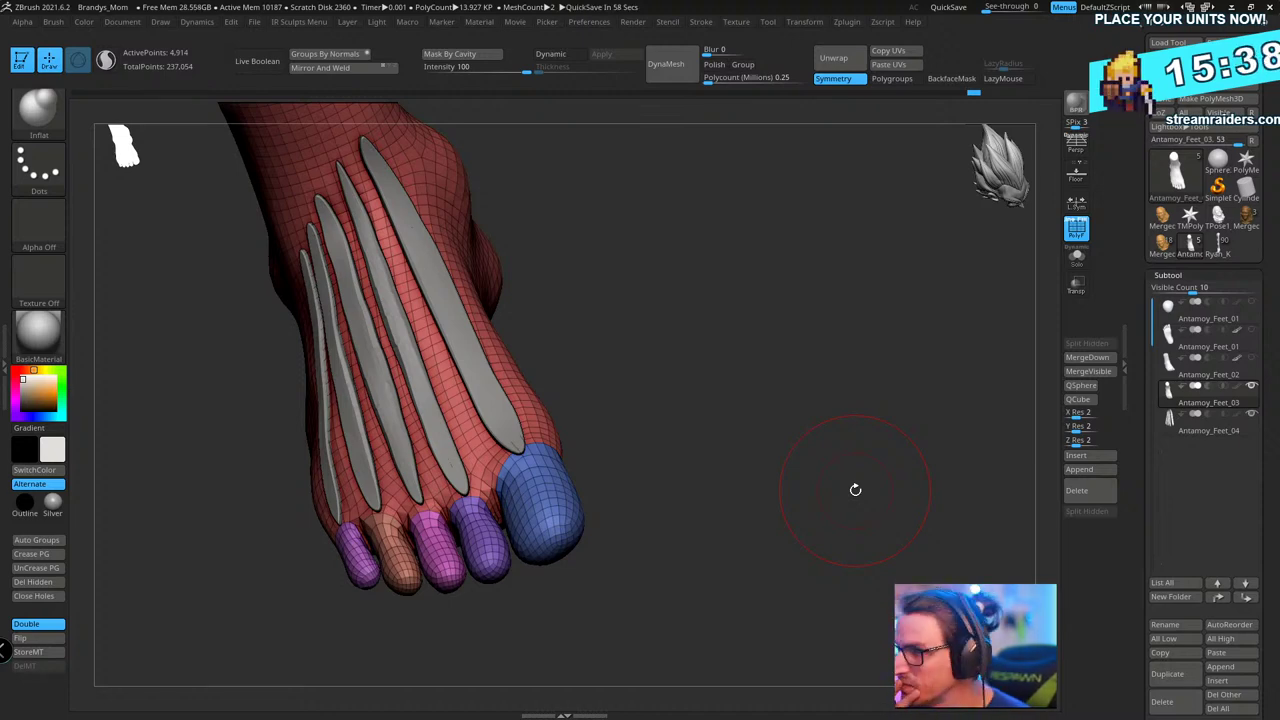
pyautogui.hotkey('shift', 'f')
pyautogui.moveTo(855, 489)
pyautogui.mouseDown()
pyautogui.moveTo(737, 337)
pyautogui.moveTo(743, 375)
pyautogui.moveTo(786, 380)
pyautogui.mouseUp()
pyautogui.hotkey('shift', 'f')
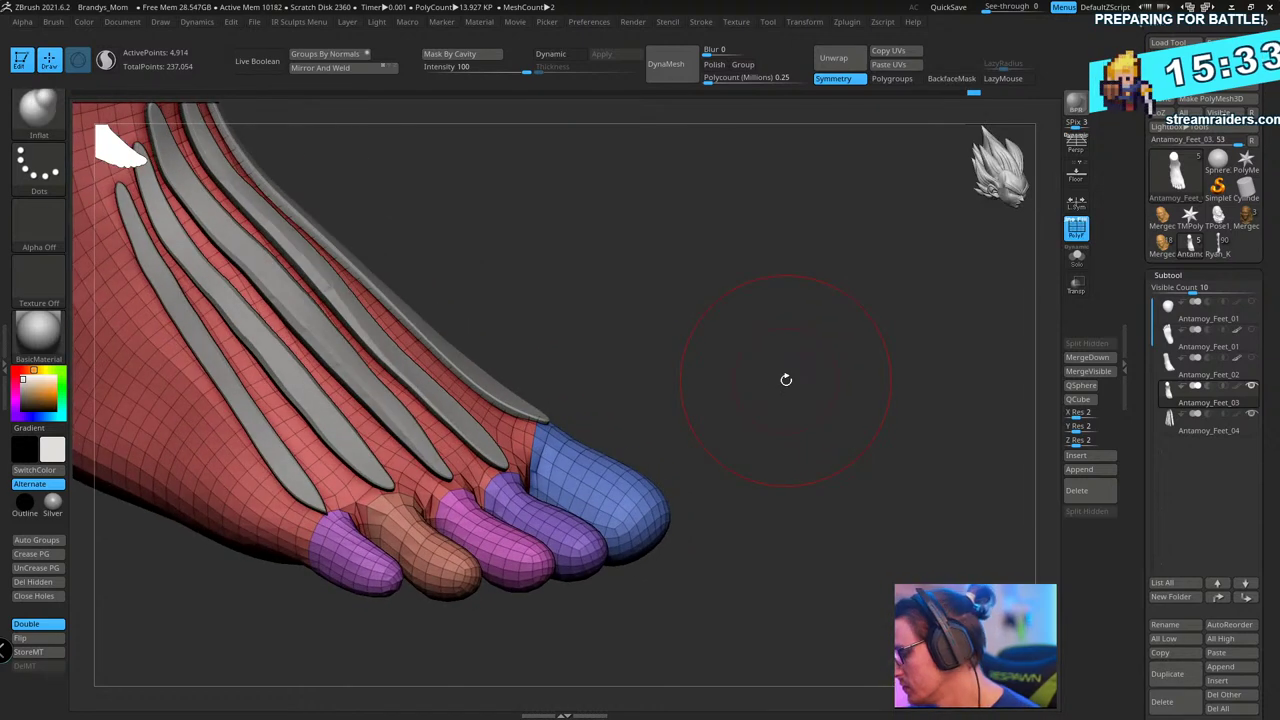
# - Make the foot mesh Antamoy_Feet_03 the active subtool and choose the Standard brush
pyautogui.click(1199, 428)
pyautogui.click(1184, 373)
pyautogui.keyDown('alt'); pyautogui.moveTo(893, 395); pyautogui.dragTo(812, 318); pyautogui.keyUp('alt')
pyautogui.press('Down')
pyautogui.moveTo(818, 391)
pyautogui.mouseDown()
pyautogui.moveTo(784, 331)
pyautogui.moveTo(525, 351)
pyautogui.mouseUp()
pyautogui.press('b')
pyautogui.press('s')
pyautogui.press('t')
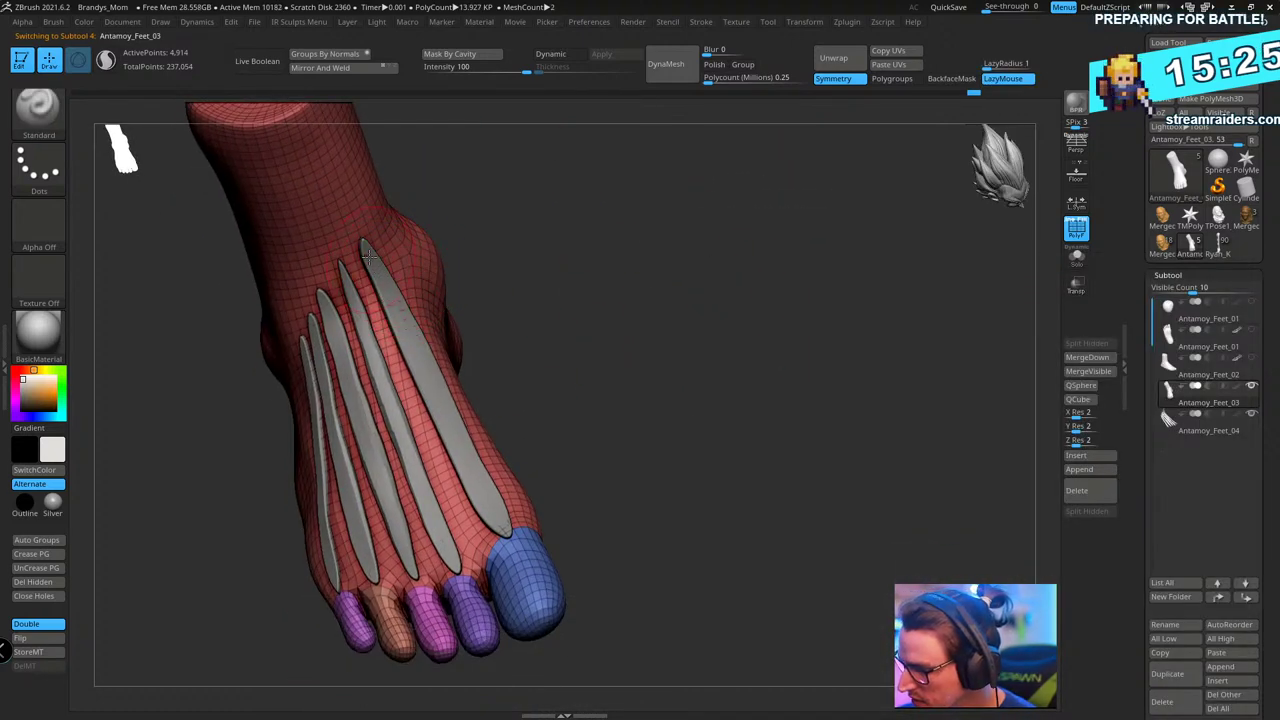
pyautogui.moveTo(369, 257)
pyautogui.mouseDown()
pyautogui.moveTo(496, 521)
pyautogui.moveTo(406, 328)
pyautogui.mouseUp()
pyautogui.hotkey('ctrl', 'z')
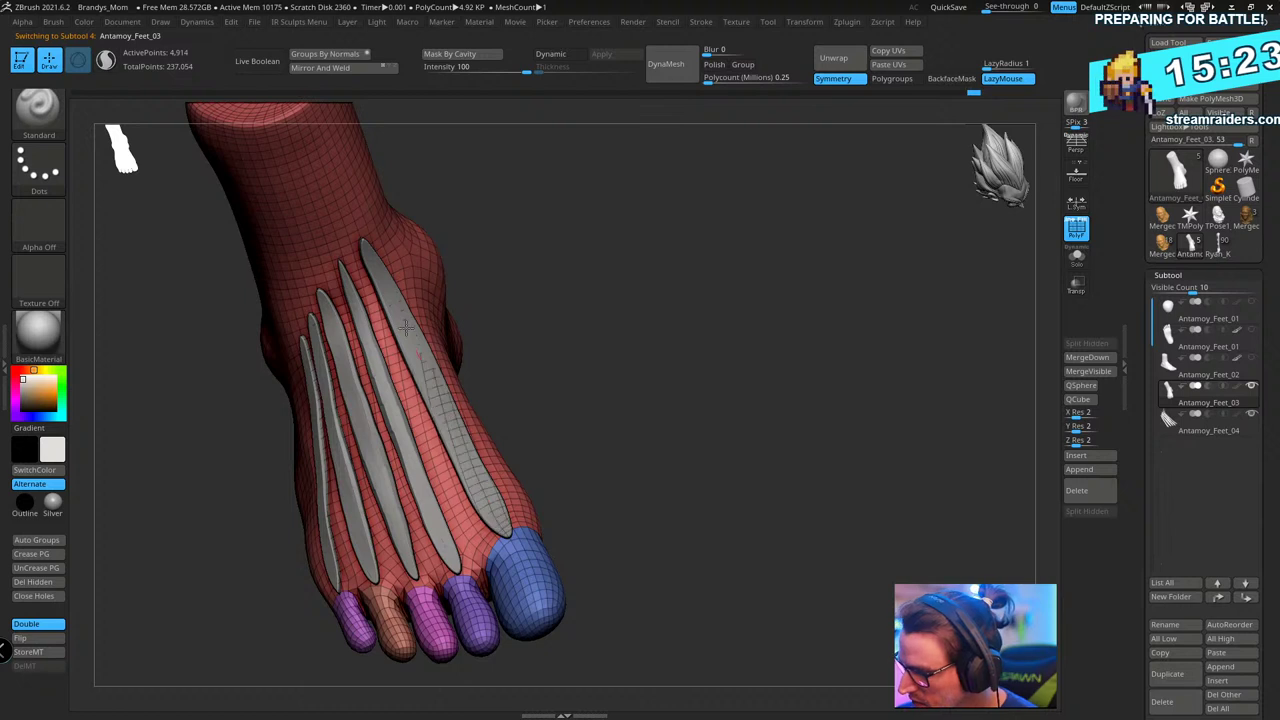
pyautogui.press('shift')
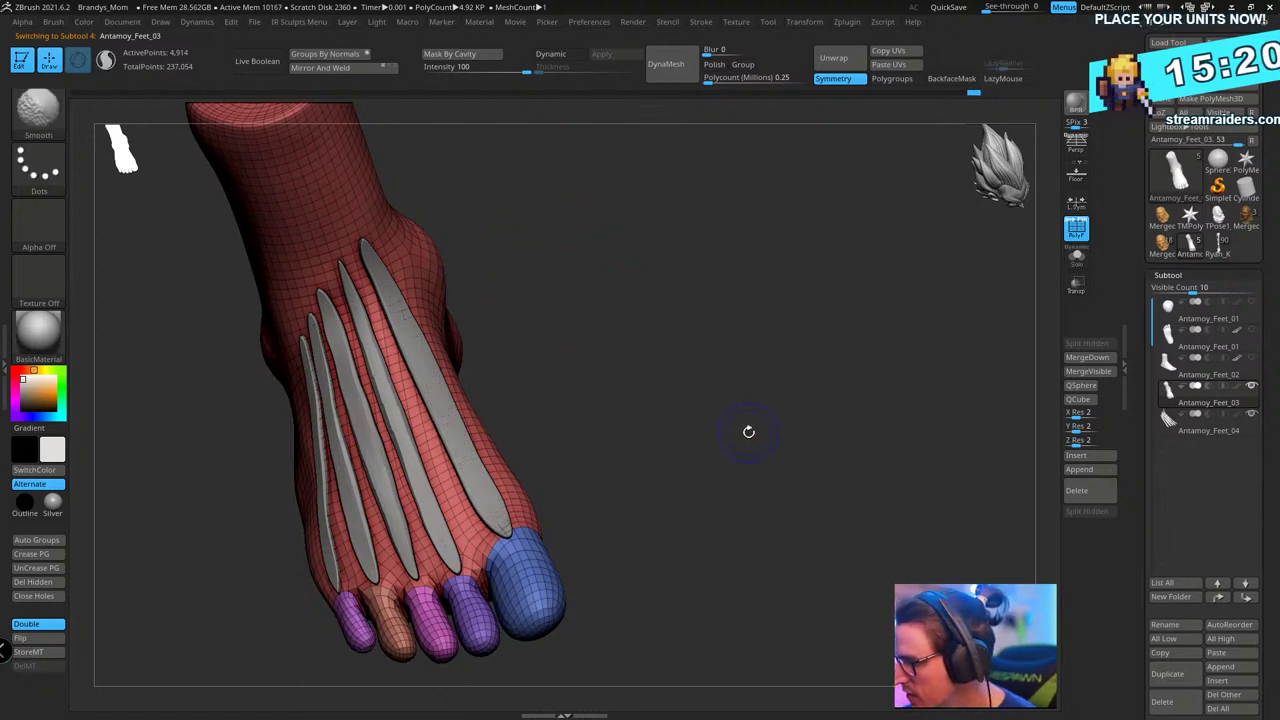
pyautogui.hotkey('shift', 'f')
pyautogui.hotkey('shift', 'f')
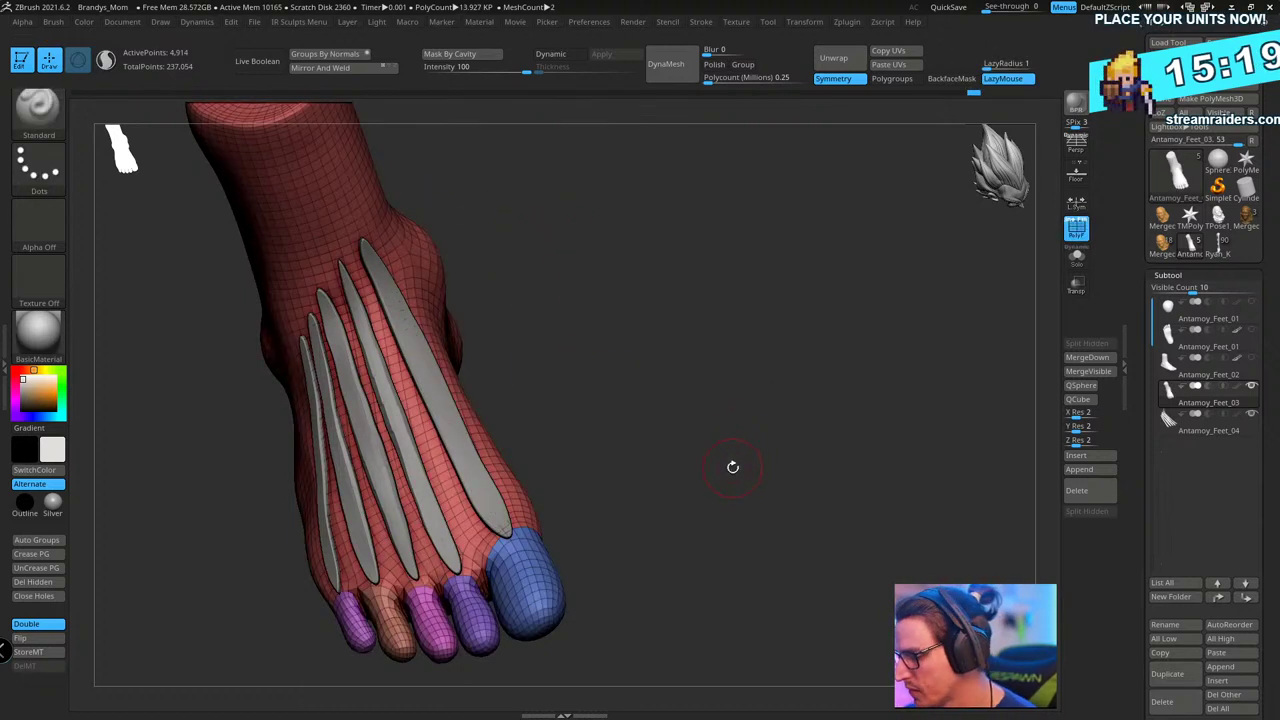
# - Enable dynamic subdivision on the foot mesh
pyautogui.press('d')
pyautogui.moveTo(734, 434); pyautogui.dragTo(706, 371)
pyautogui.moveTo(737, 417); pyautogui.dragTo(590, 458)
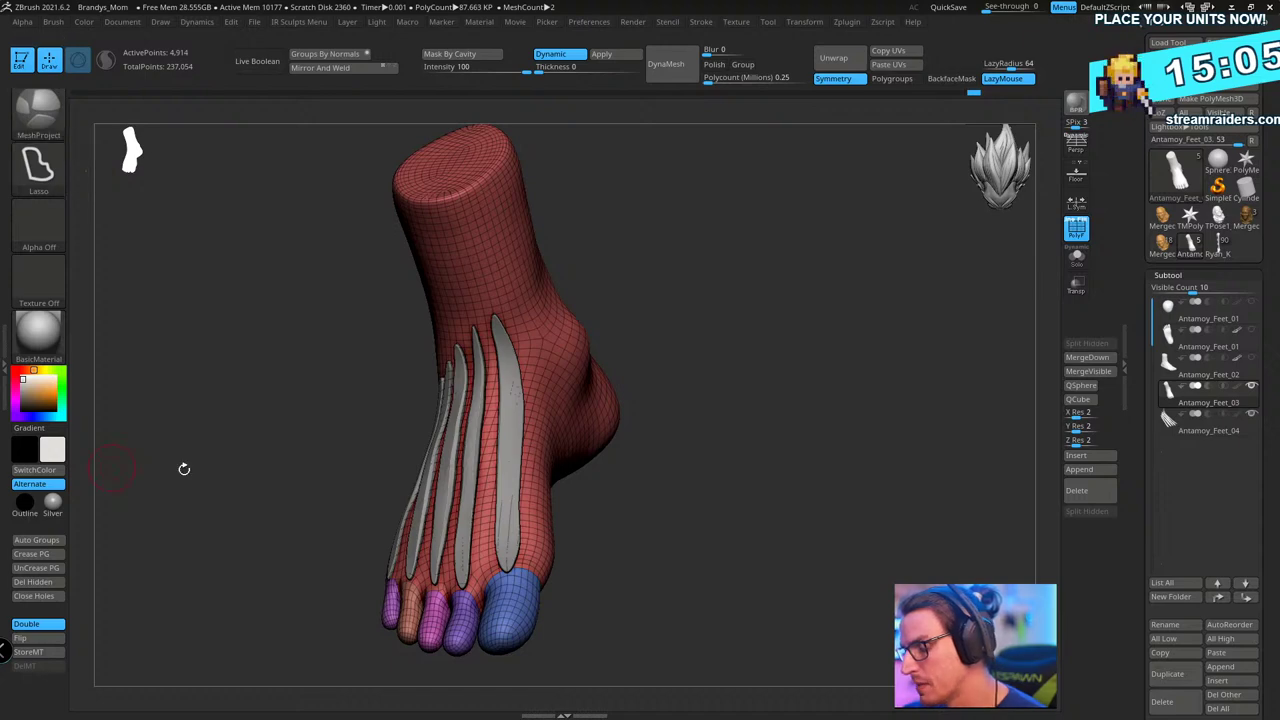
pyautogui.moveTo(760, 425); pyautogui.dragTo(789, 448)
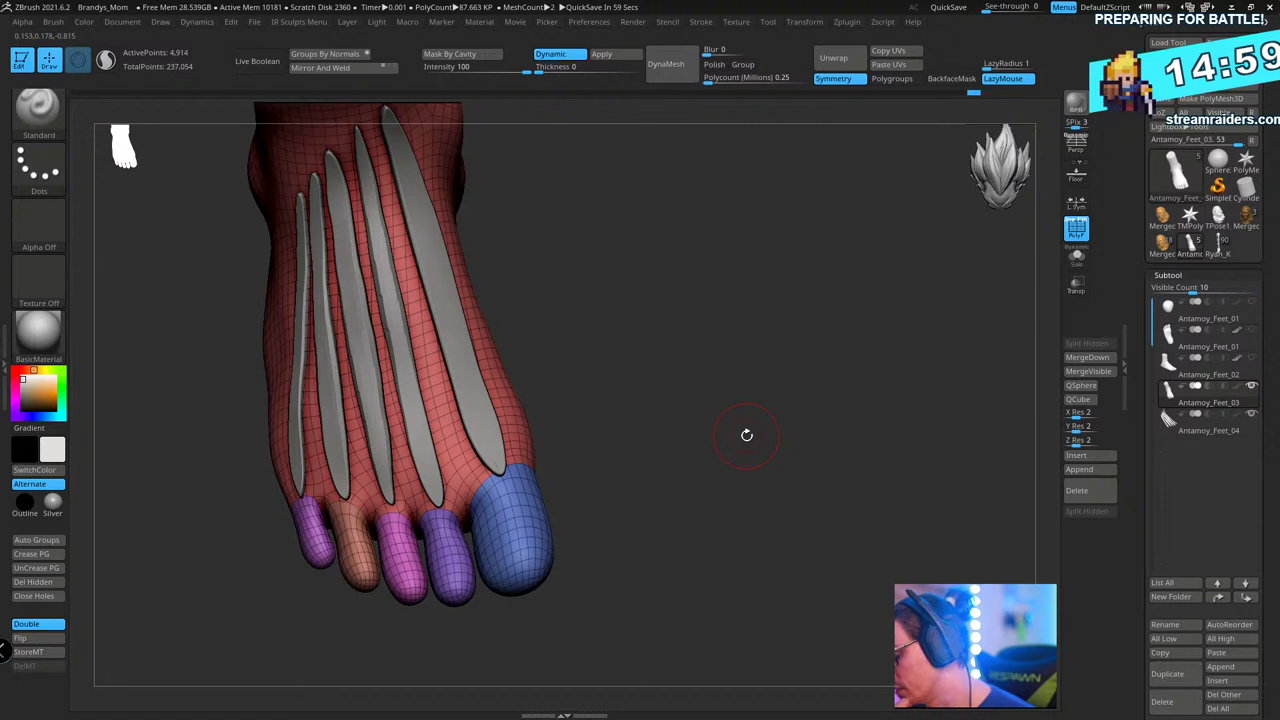
pyautogui.hotkey('shift', 'f')
pyautogui.hotkey('shift', 'f')
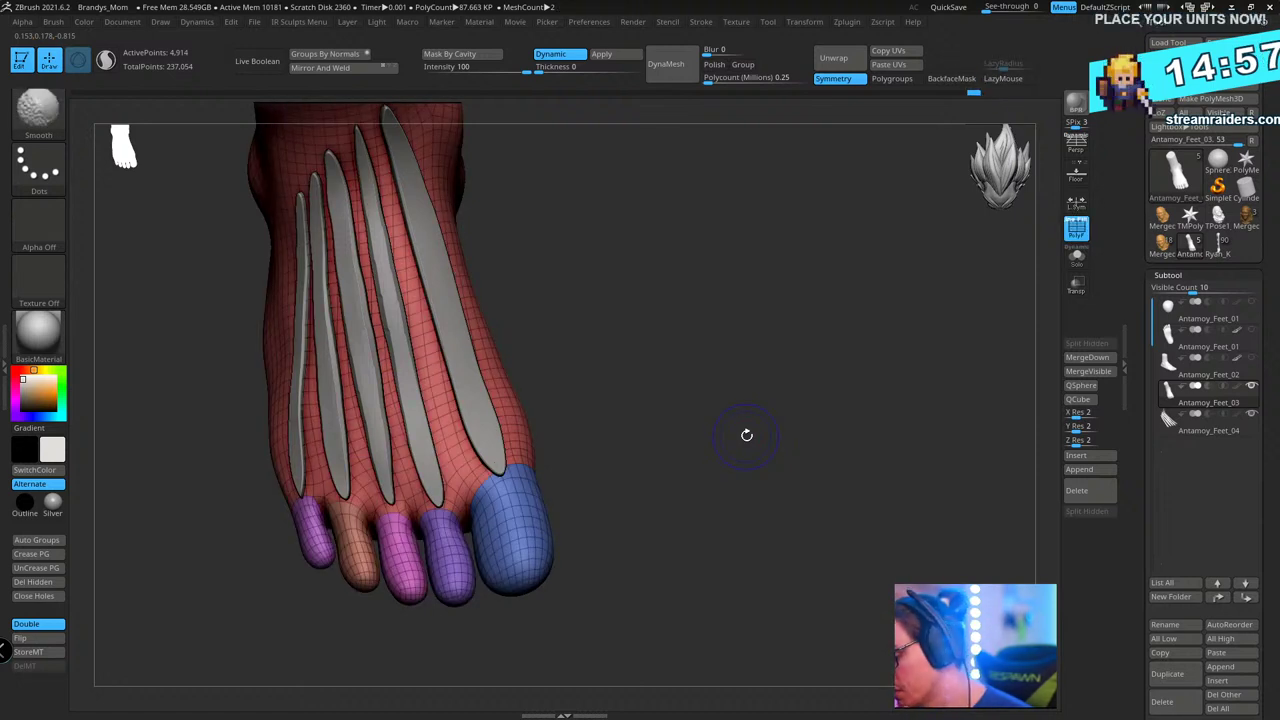
pyautogui.press('l')
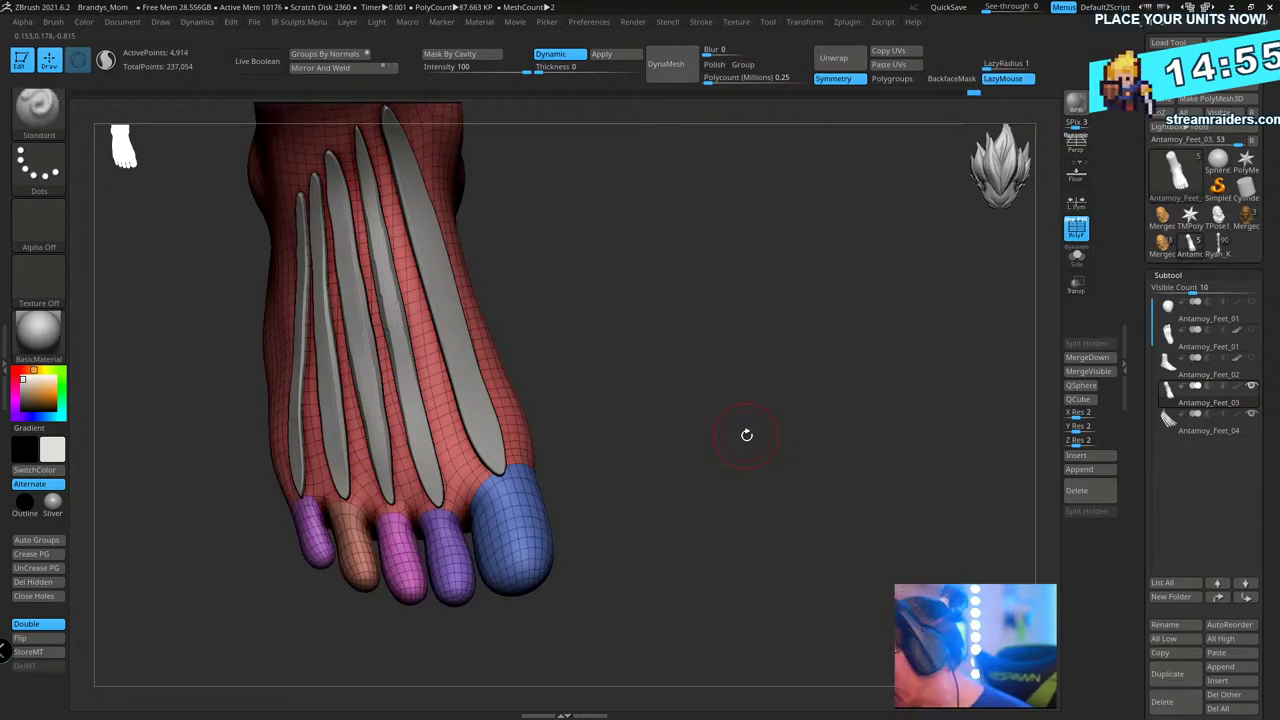
# - Turn on transparency so the tendon strips can be seen through the foot mesh
pyautogui.click(1076, 285)
pyautogui.moveTo(789, 406)
pyautogui.mouseDown()
pyautogui.moveTo(746, 327)
pyautogui.moveTo(751, 340)
pyautogui.moveTo(663, 237)
pyautogui.moveTo(423, 221)
pyautogui.mouseUp()
pyautogui.press('s')
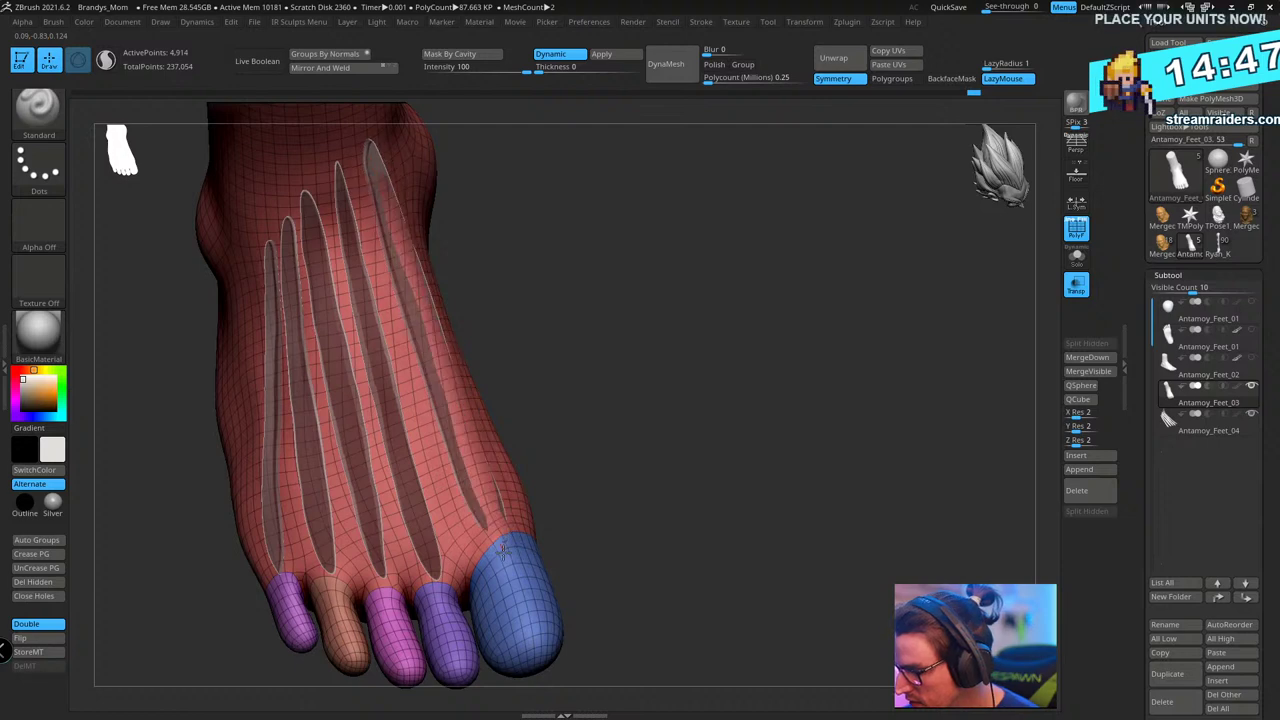
# - Hide the polyframe and apply the dynamic subdivision to the foot as real geometry
pyautogui.hotkey('shift', 'f')
pyautogui.moveTo(784, 373); pyautogui.dragTo(685, 221)
pyautogui.click(556, 56)
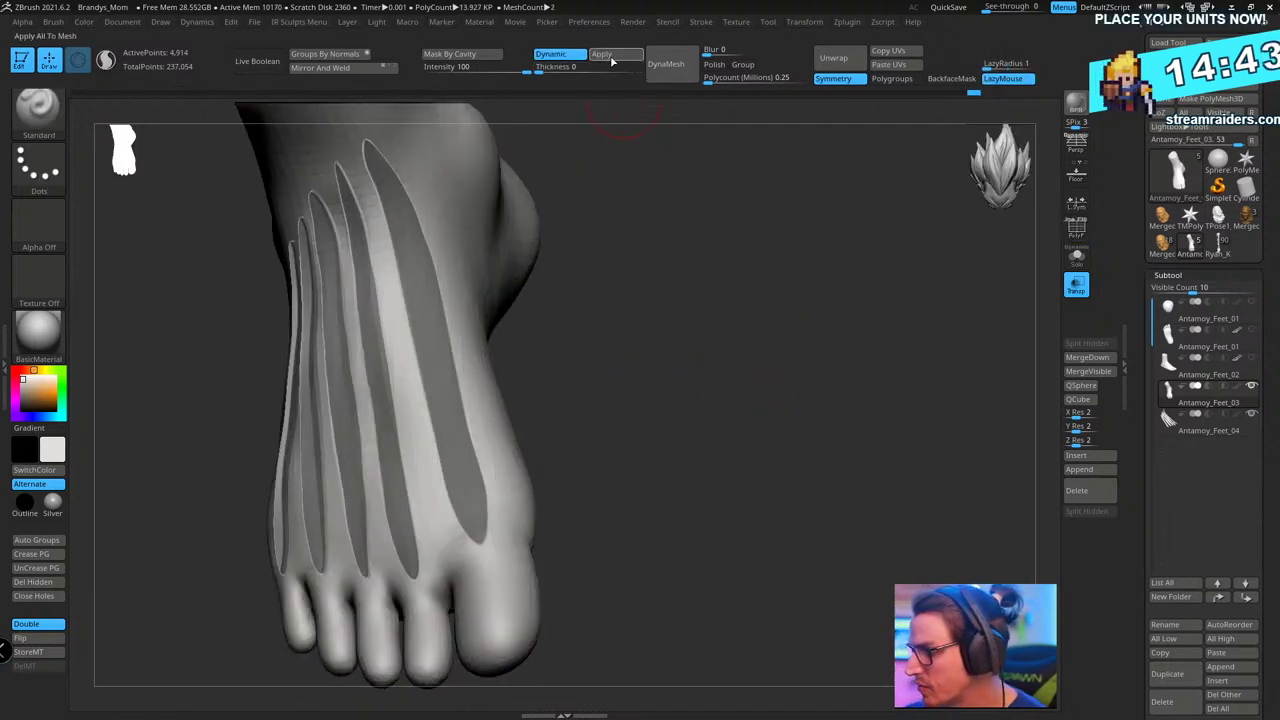
pyautogui.click(610, 60)
# - Sculpt a raised tendon ridge with the Standard brush along the big-toe strip, from the ankle to the toe base
pyautogui.keyDown('alt'); pyautogui.moveTo(742, 380); pyautogui.dragTo(714, 351); pyautogui.keyUp('alt')
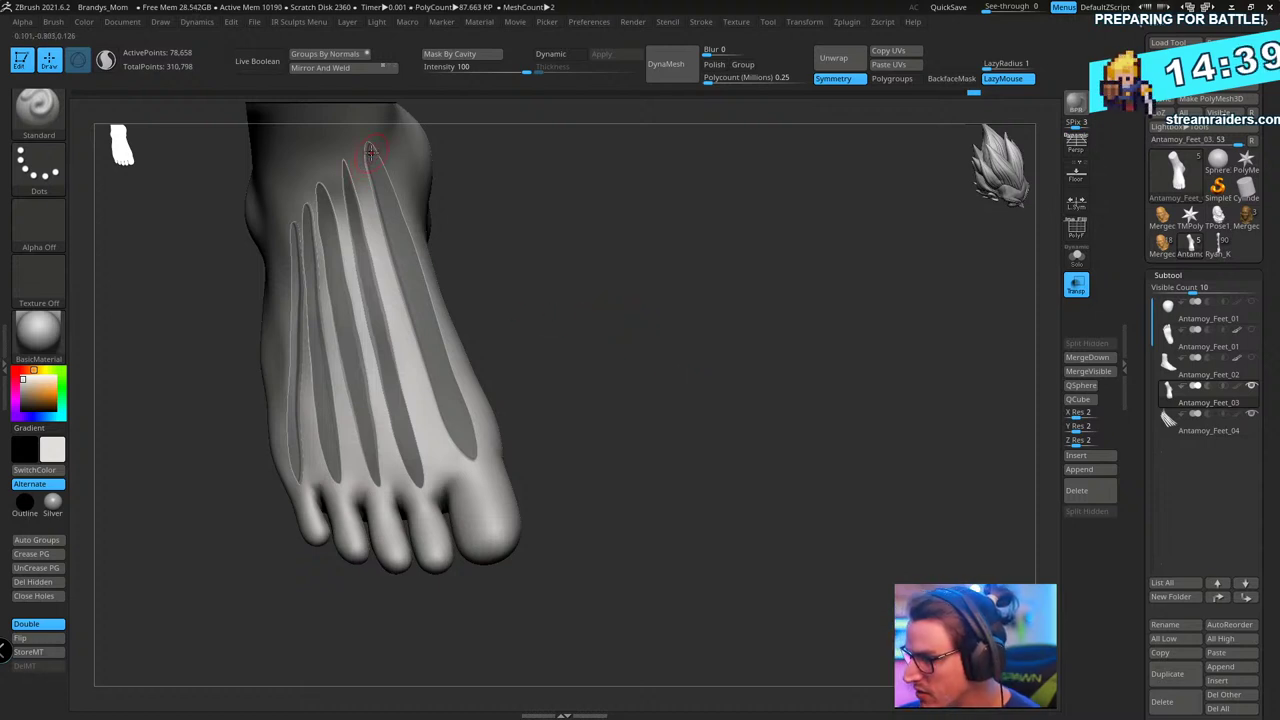
pyautogui.moveTo(370, 152); pyautogui.dragTo(470, 465)
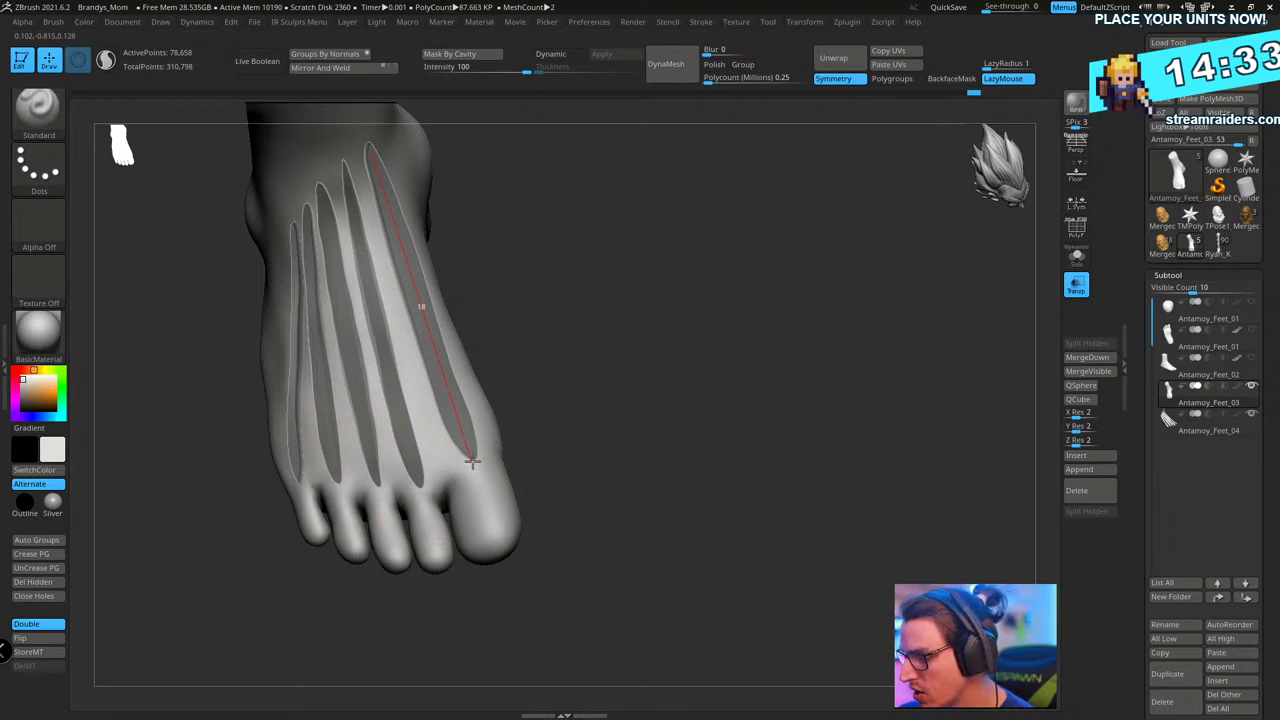
pyautogui.moveTo(472, 461); pyautogui.dragTo(473, 461)
pyautogui.moveTo(585, 396)
pyautogui.mouseDown()
pyautogui.moveTo(646, 371)
pyautogui.moveTo(684, 330)
pyautogui.mouseUp()
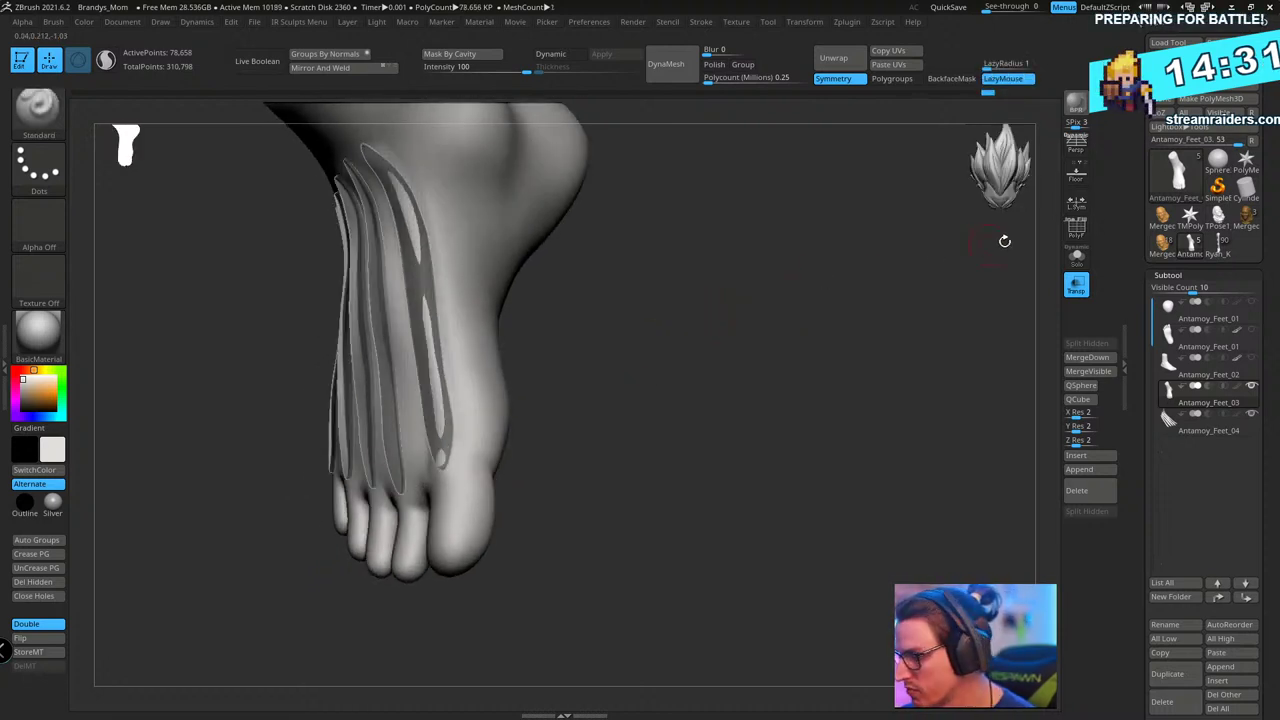
# - Isolate the foot with transparency off and examine the big-toe tendon ridge
pyautogui.click(1076, 284)
pyautogui.click(1076, 256)
pyautogui.moveTo(803, 443); pyautogui.dragTo(758, 387)
pyautogui.moveTo(580, 289); pyautogui.dragTo(463, 389)
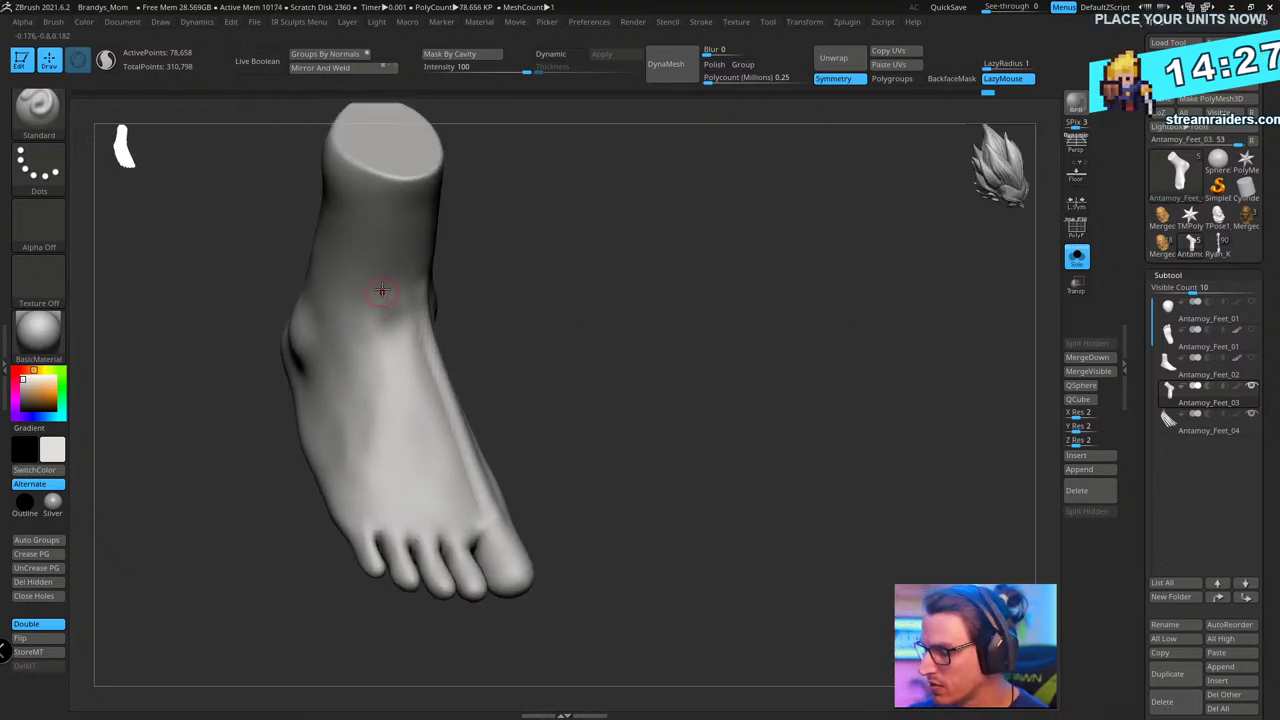
pyautogui.moveTo(385, 290); pyautogui.dragTo(404, 457)
pyautogui.moveTo(413, 502); pyautogui.dragTo(412, 503)
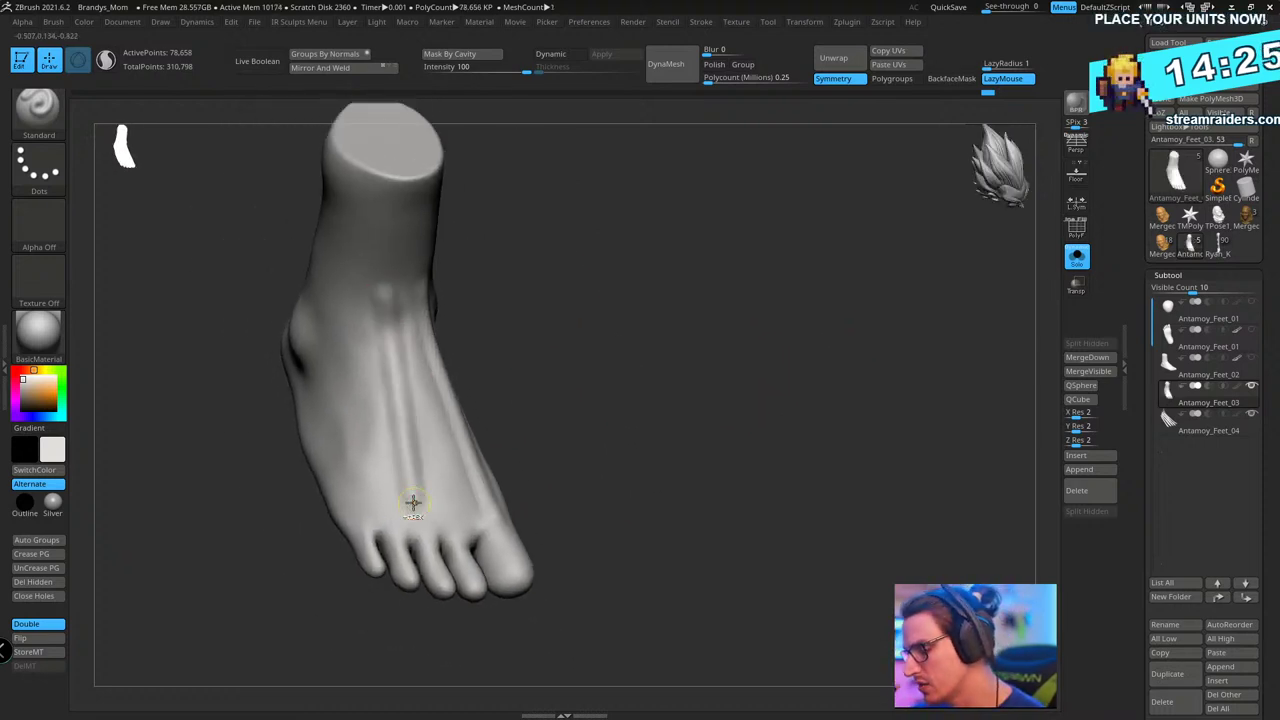
pyautogui.hotkey('ctrl', 'z')
# - Leave Solo mode and turn transparency on to display the tendon strips through the foot
pyautogui.moveTo(665, 300); pyautogui.dragTo(610, 334)
pyautogui.keyDown('alt'); pyautogui.moveTo(610, 334); pyautogui.dragTo(680, 386); pyautogui.keyUp('alt')
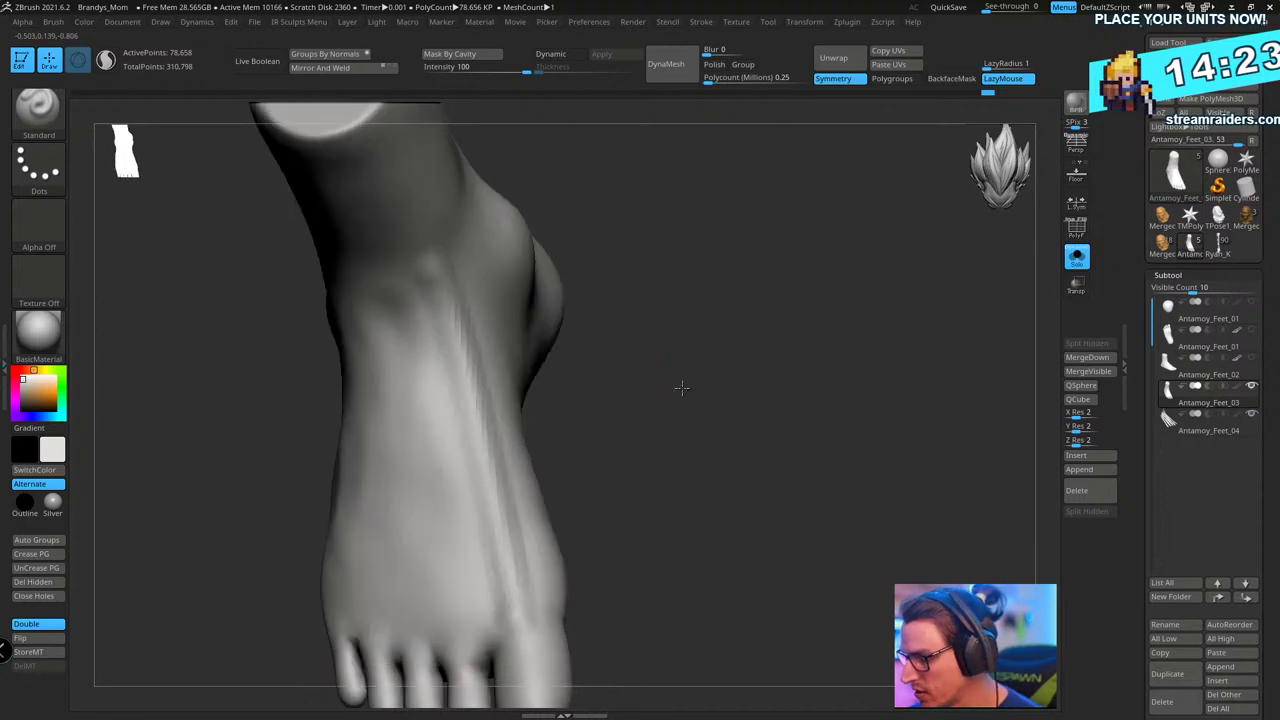
pyautogui.click(1076, 268)
pyautogui.moveTo(858, 386); pyautogui.dragTo(900, 374)
pyautogui.click(1077, 266)
pyautogui.click(1077, 288)
pyautogui.click(1076, 257)
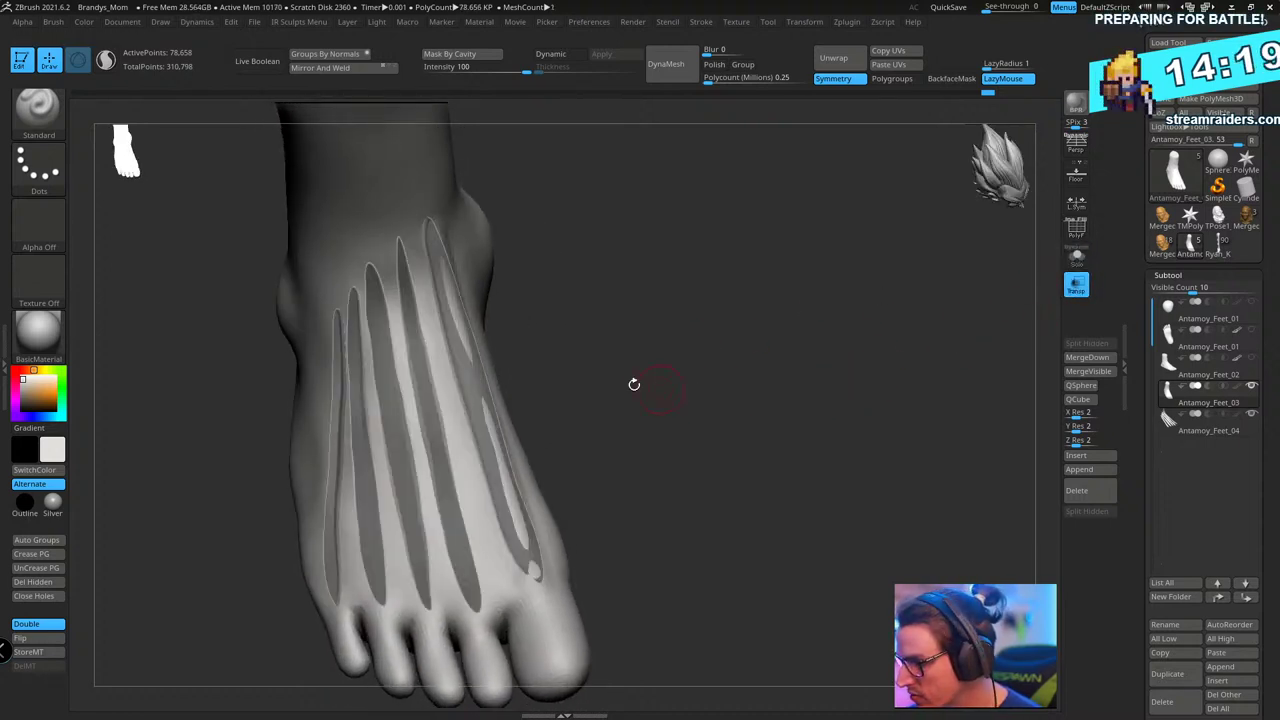
# - Sculpt a tendon ridge along the second-toe strip, from the ankle to the toe base
pyautogui.press('s')
pyautogui.moveTo(401, 247); pyautogui.dragTo(398, 246)
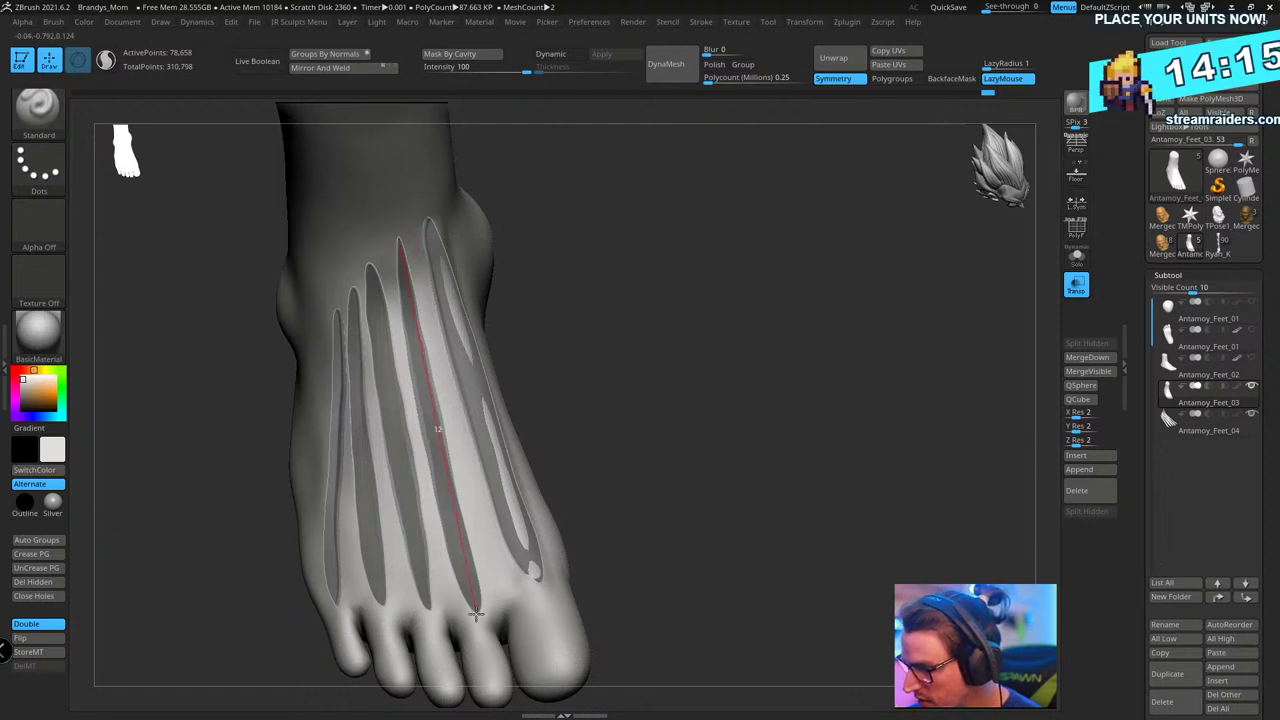
pyautogui.hotkey('ctrl', 'z')
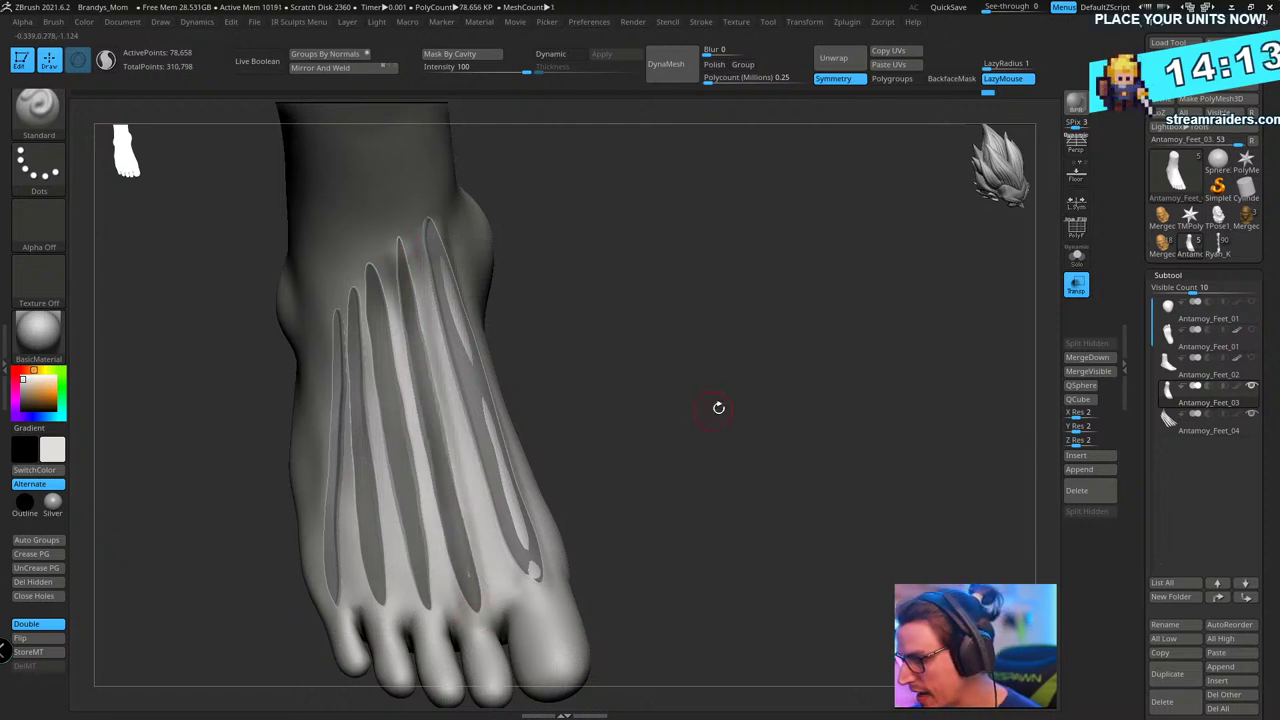
pyautogui.hotkey('ctrl', 'shift', 'z')
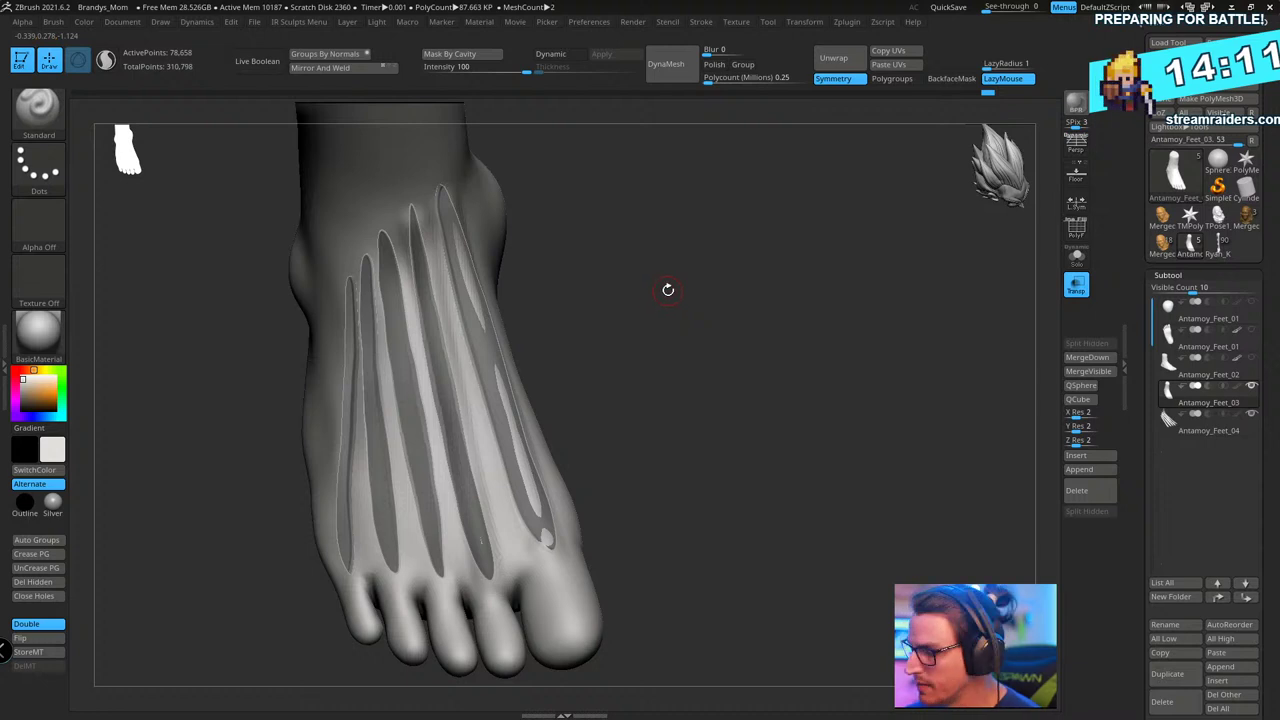
# - Sculpt a tendon ridge along the middle-toe strip, from the ankle to the toe base
pyautogui.moveTo(668, 289); pyautogui.dragTo(529, 283)
pyautogui.moveTo(381, 237); pyautogui.dragTo(390, 323)
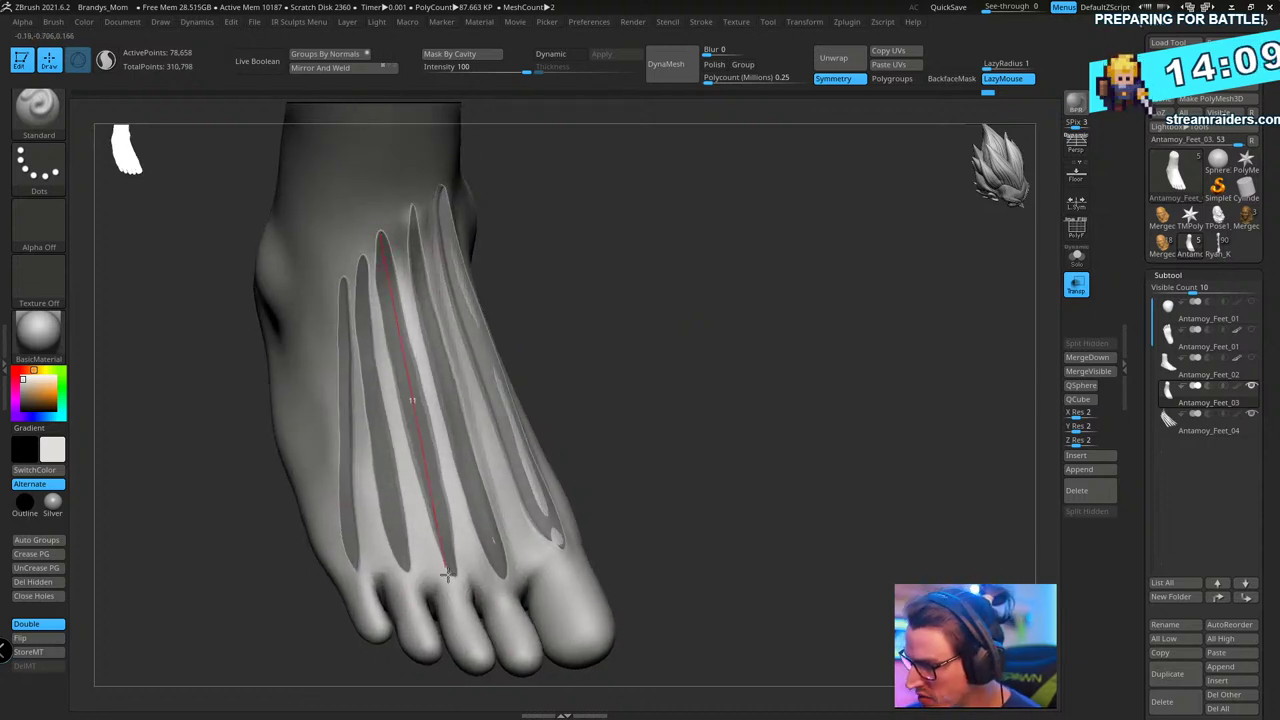
pyautogui.moveTo(450, 585); pyautogui.dragTo(451, 586)
# - Sculpt tendon ridges along the fourth-toe and little-toe strips down to the toe bases
pyautogui.moveTo(663, 326); pyautogui.dragTo(610, 330)
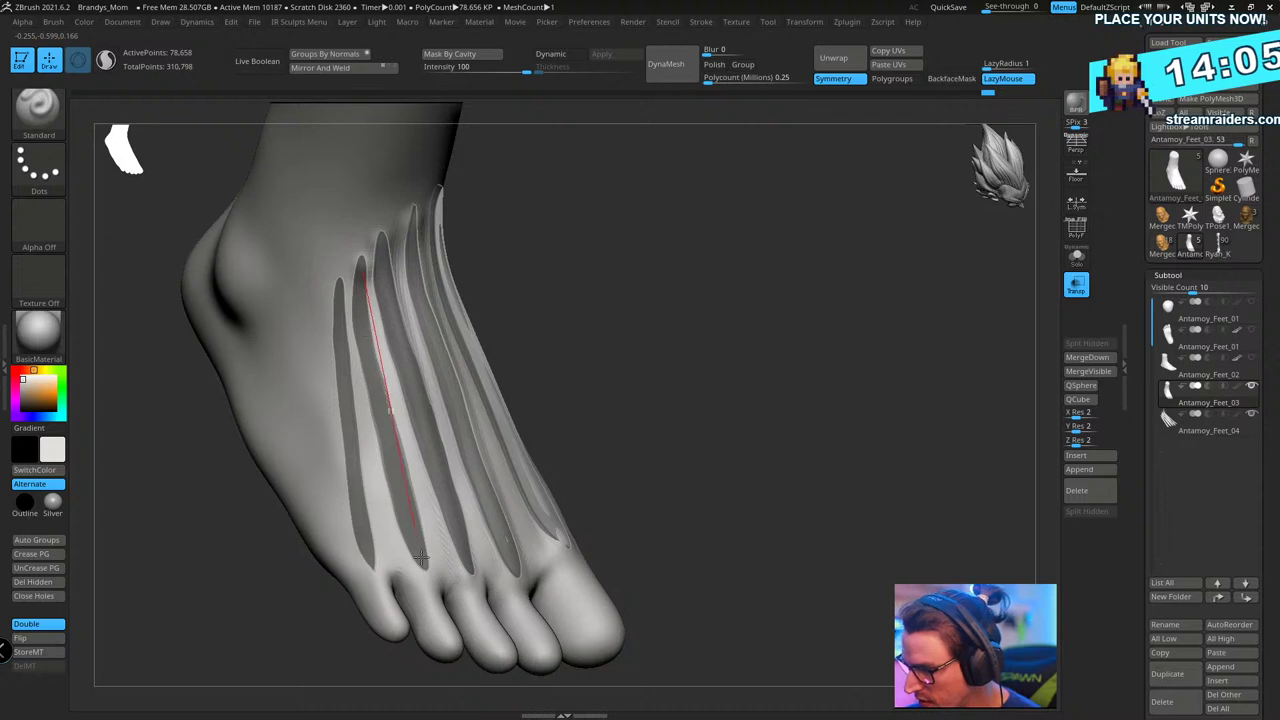
pyautogui.moveTo(423, 576); pyautogui.dragTo(424, 577)
pyautogui.moveTo(640, 340); pyautogui.dragTo(682, 345)
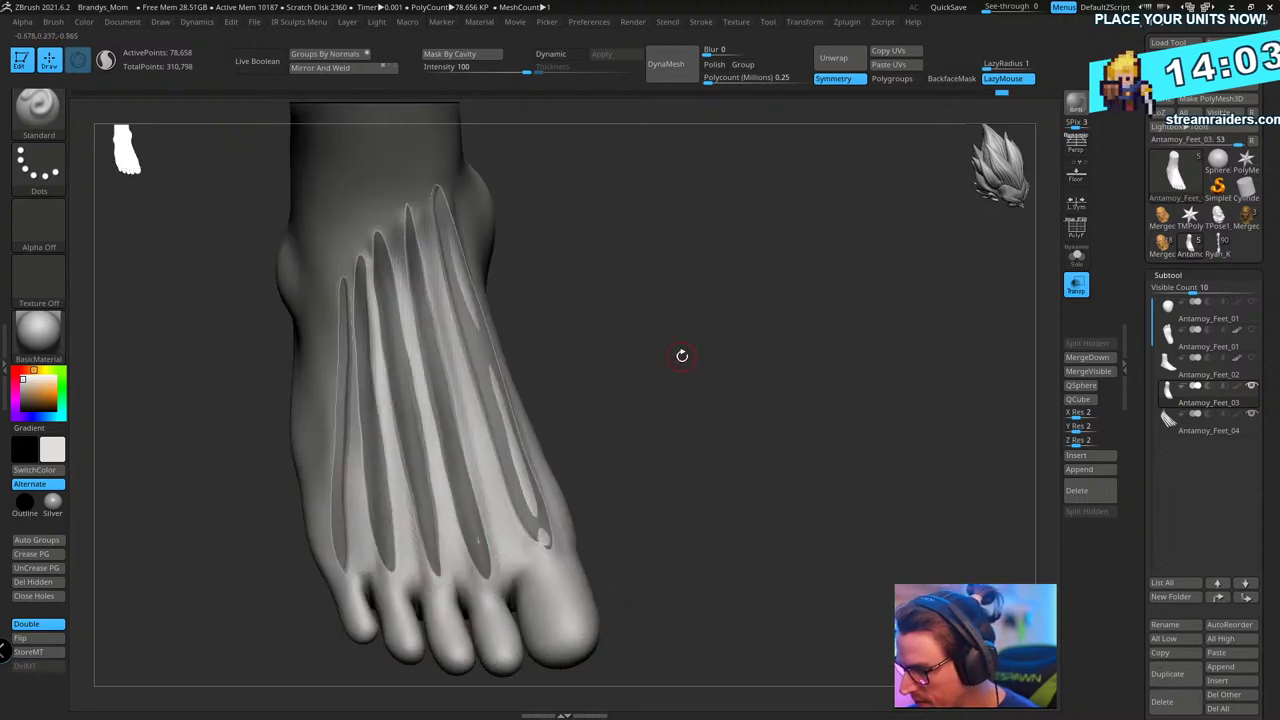
pyautogui.moveTo(342, 282); pyautogui.dragTo(344, 574)
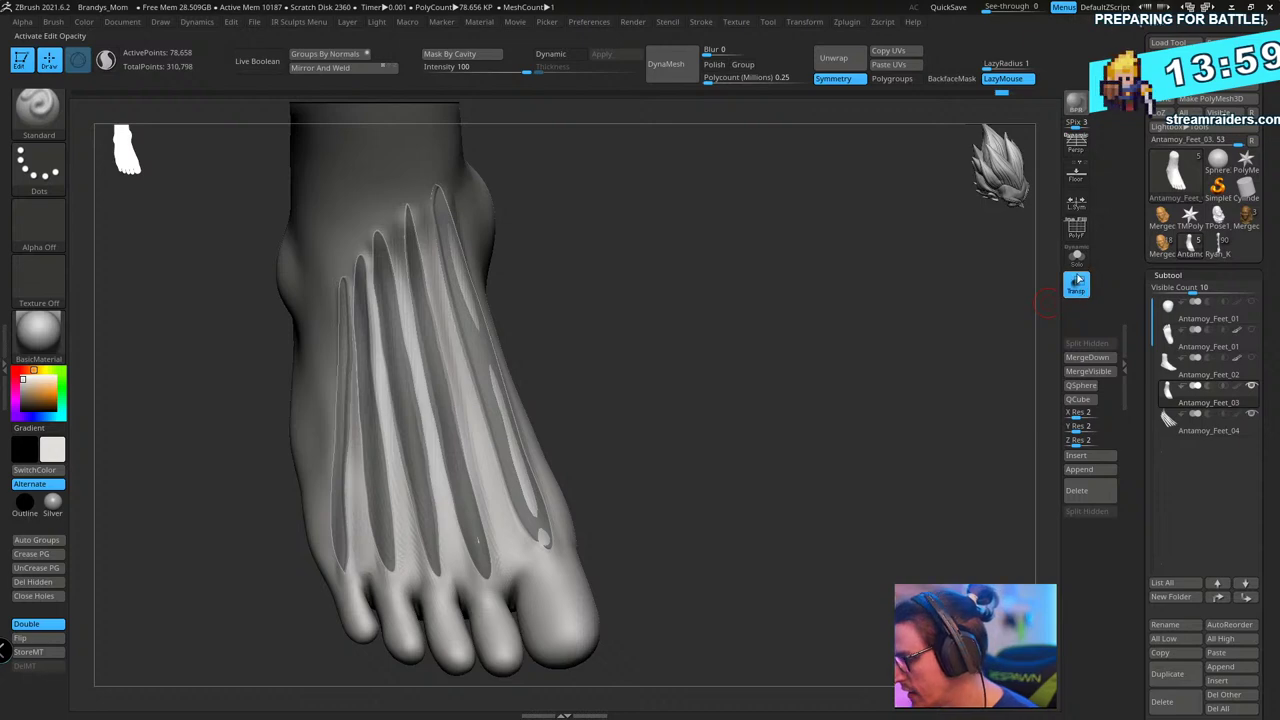
# - Isolate the foot with transparency off and smooth the upper ends of the tendon ridges near the ankle
pyautogui.click(1077, 281)
pyautogui.moveTo(850, 390); pyautogui.dragTo(461, 373)
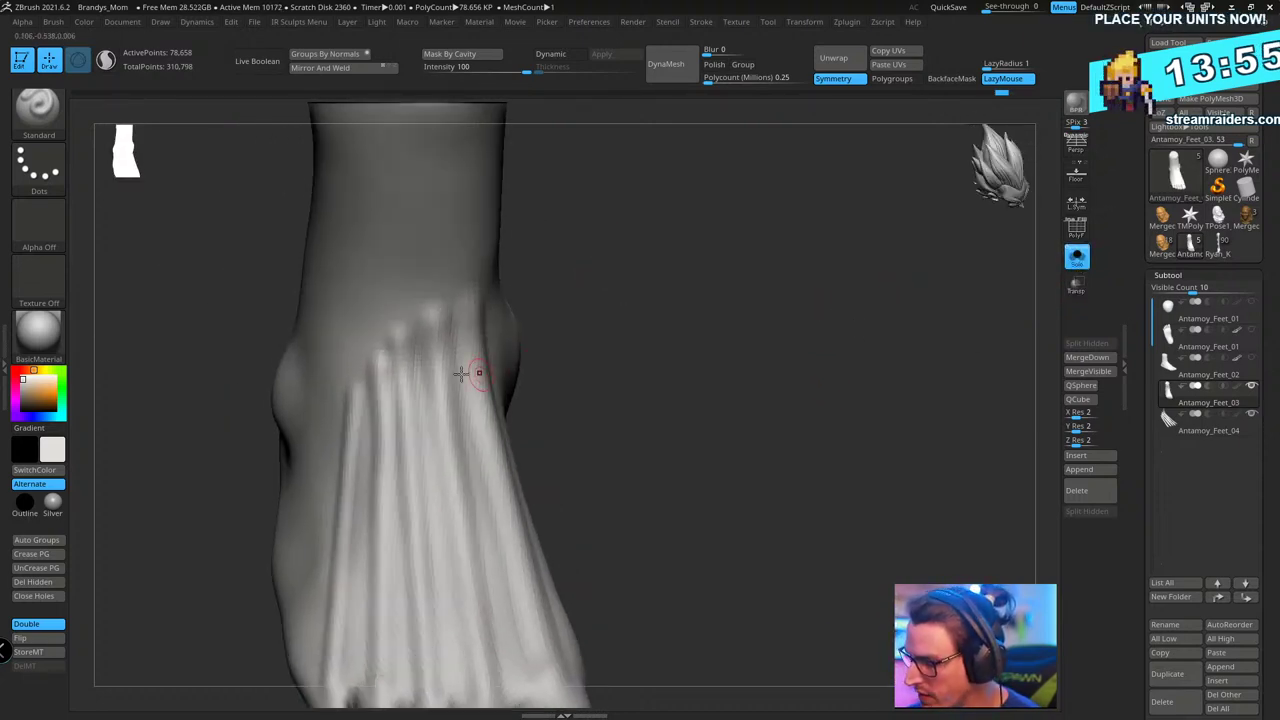
pyautogui.press('shift')
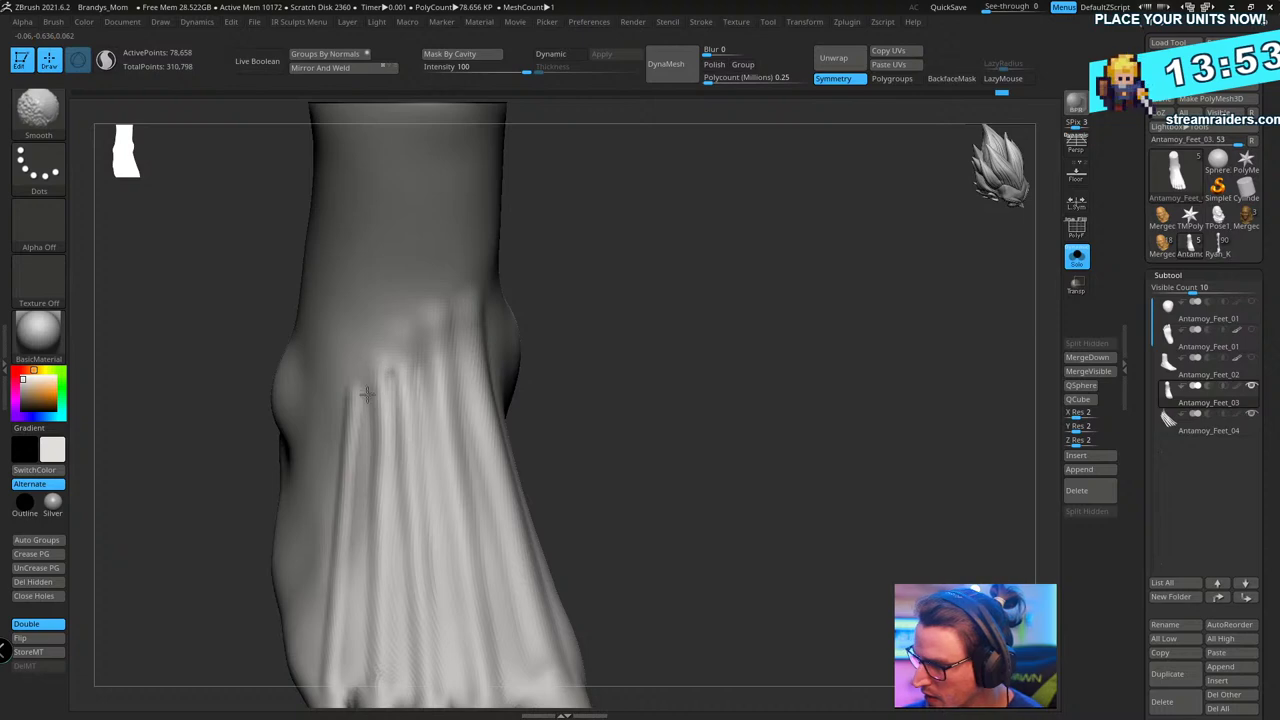
# - Switch to the ClayBuildup brush for sculpting the top of the foot
pyautogui.moveTo(434, 214)
pyautogui.mouseDown()
pyautogui.moveTo(743, 289)
pyautogui.moveTo(723, 251)
pyautogui.moveTo(708, 293)
pyautogui.mouseUp()
pyautogui.press('b')
pyautogui.press('c')
pyautogui.press('b')
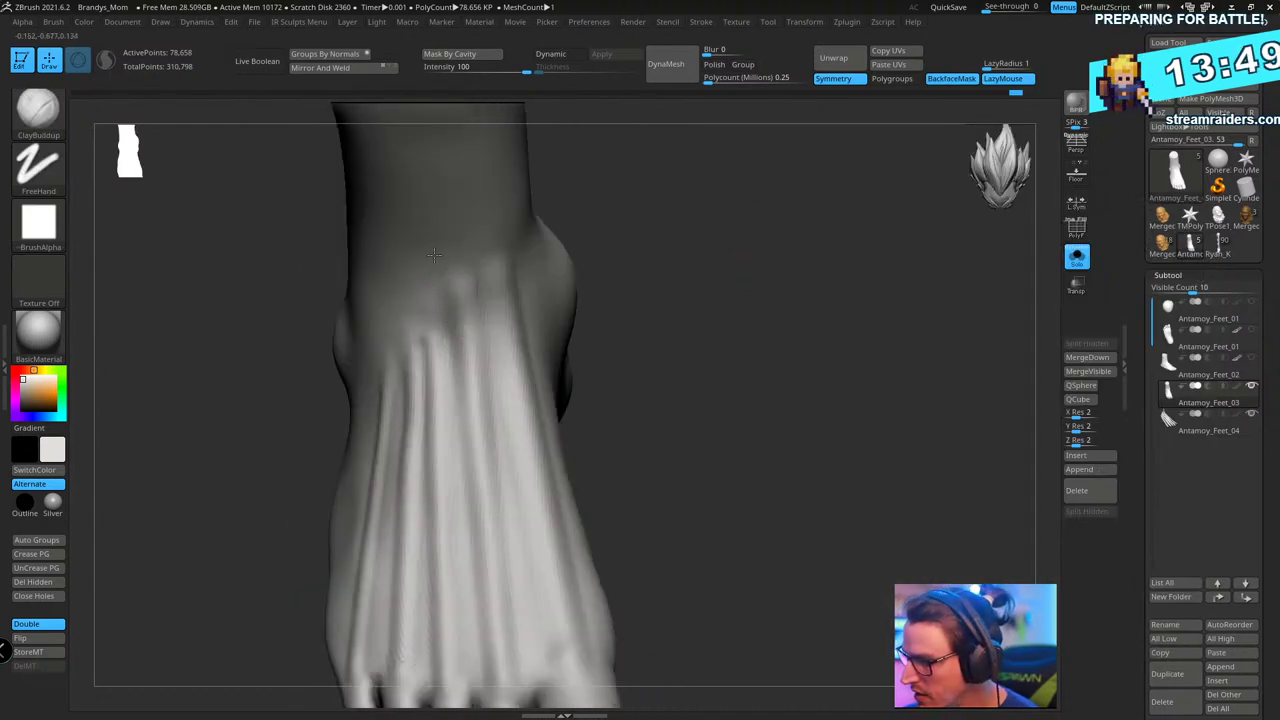
# - Display the polyframe, examine the foot's mesh from several angles, and hide the polyframe
pyautogui.hotkey('shift', 'f')
pyautogui.moveTo(780, 400)
pyautogui.mouseDown()
pyautogui.moveTo(791, 363)
pyautogui.moveTo(869, 360)
pyautogui.moveTo(770, 421)
pyautogui.mouseUp()
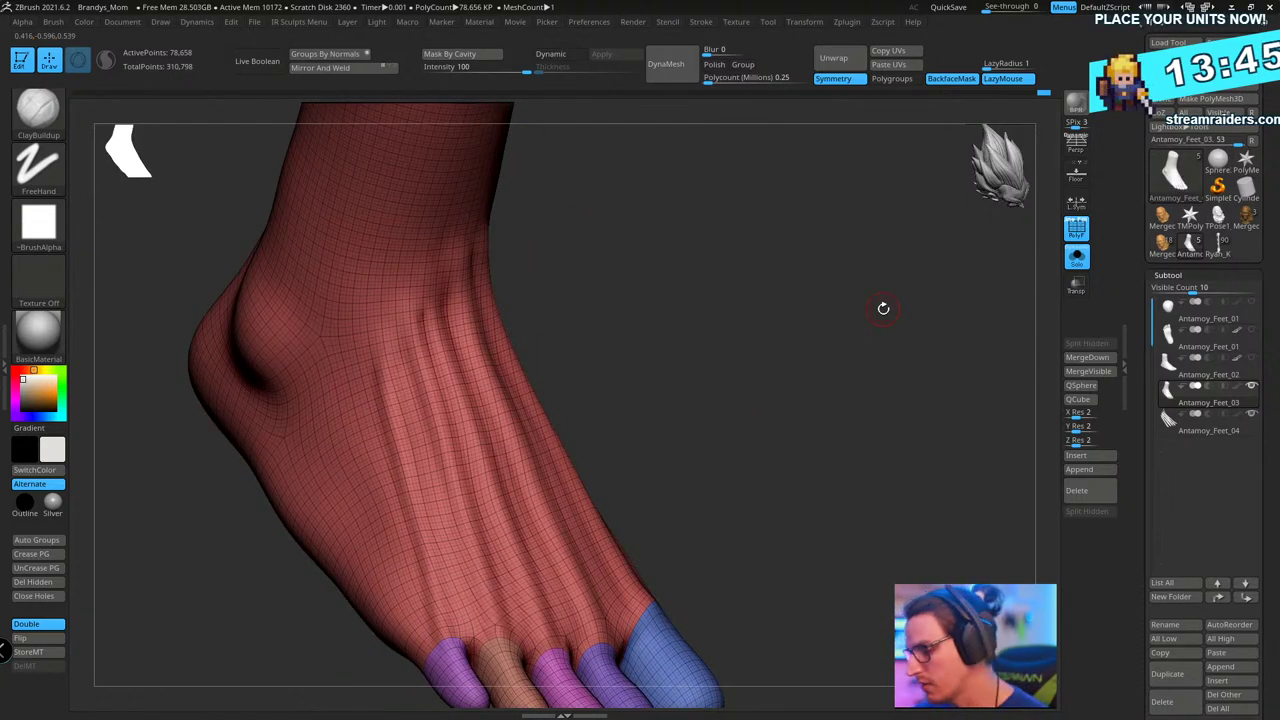
pyautogui.moveTo(883, 308); pyautogui.dragTo(797, 431)
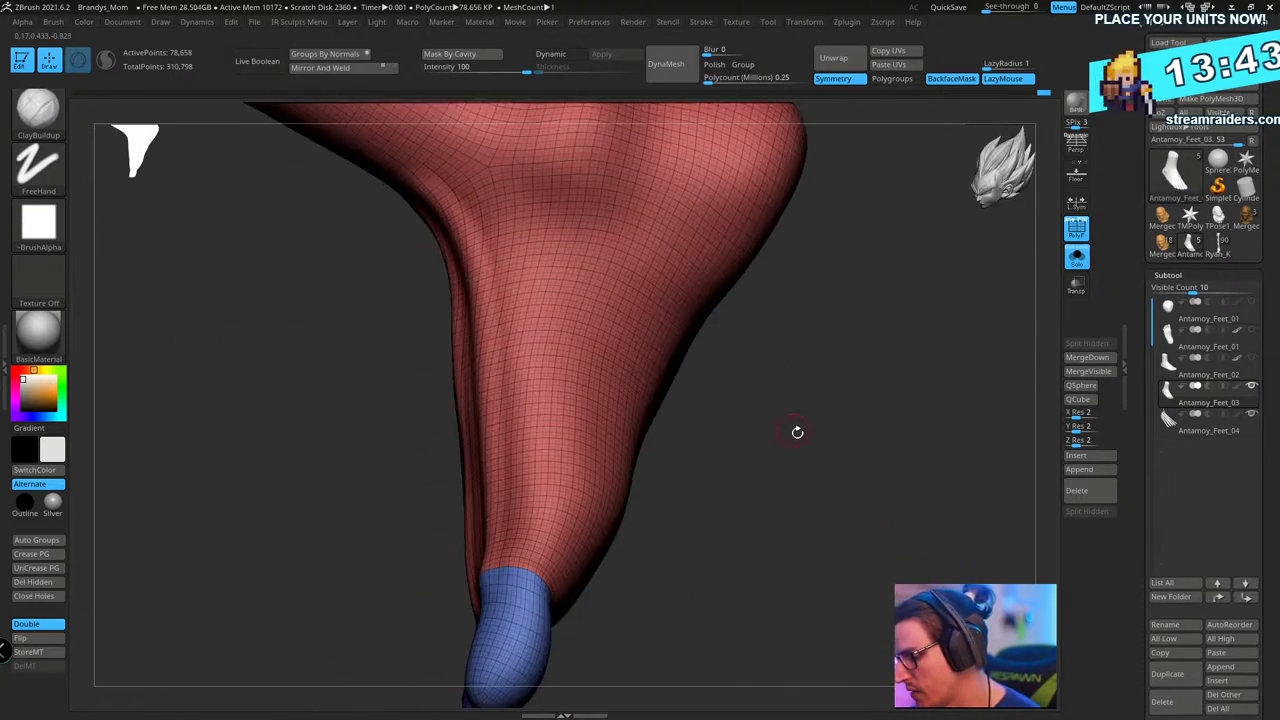
pyautogui.moveTo(851, 357)
pyautogui.mouseDown()
pyautogui.moveTo(834, 431)
pyautogui.moveTo(856, 376)
pyautogui.mouseUp()
pyautogui.moveTo(738, 421)
pyautogui.mouseDown()
pyautogui.moveTo(720, 423)
pyautogui.moveTo(734, 317)
pyautogui.mouseUp()
pyautogui.press('shift')
pyautogui.hotkey('shift', 'f')
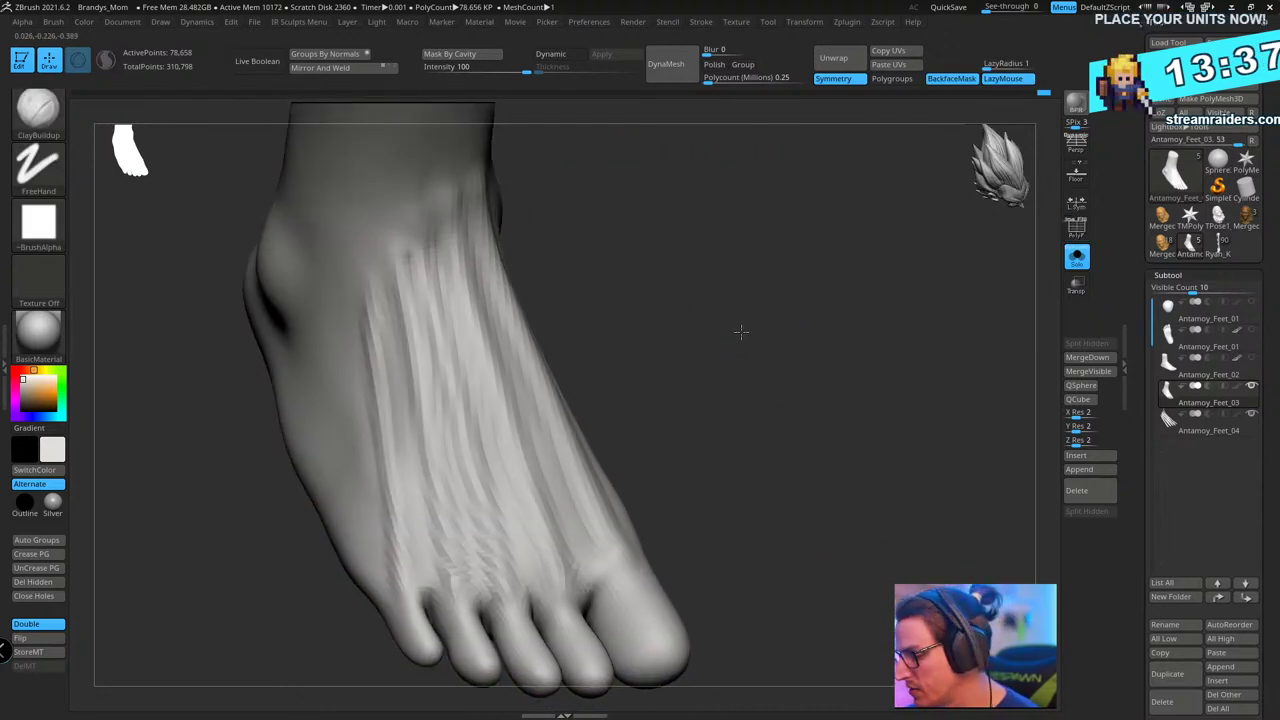
# - Smooth the tendon ridges across the top of the foot, from the ankle down to the toe bases
pyautogui.press('s')
pyautogui.press('shift')
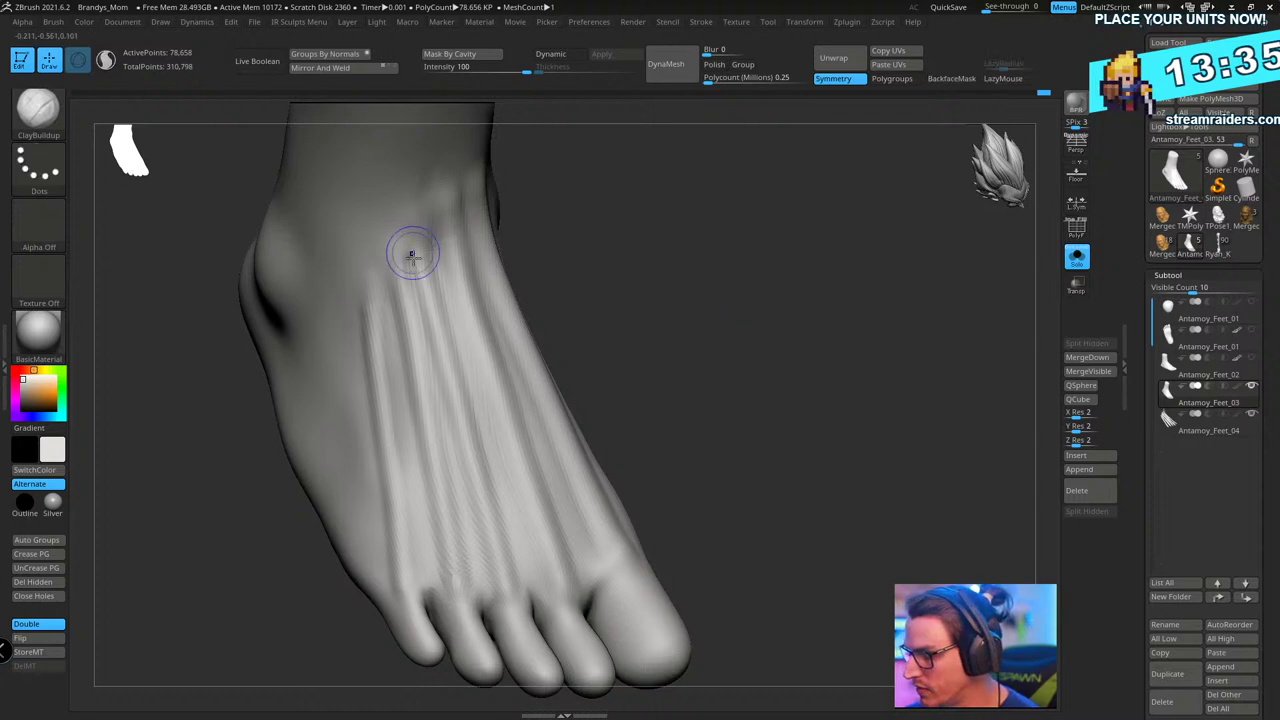
pyautogui.moveTo(406, 266)
pyautogui.keyDown('shift'); pyautogui.mouseDown()
pyautogui.moveTo(363, 294)
pyautogui.moveTo(363, 423)
pyautogui.moveTo(391, 526)
pyautogui.moveTo(438, 532)
pyautogui.moveTo(417, 442)
pyautogui.moveTo(449, 560)
pyautogui.moveTo(470, 471)
pyautogui.mouseUp(); pyautogui.keyUp('shift')
pyautogui.keyDown('shift'); pyautogui.moveTo(502, 538); pyautogui.dragTo(508, 565); pyautogui.keyUp('shift')
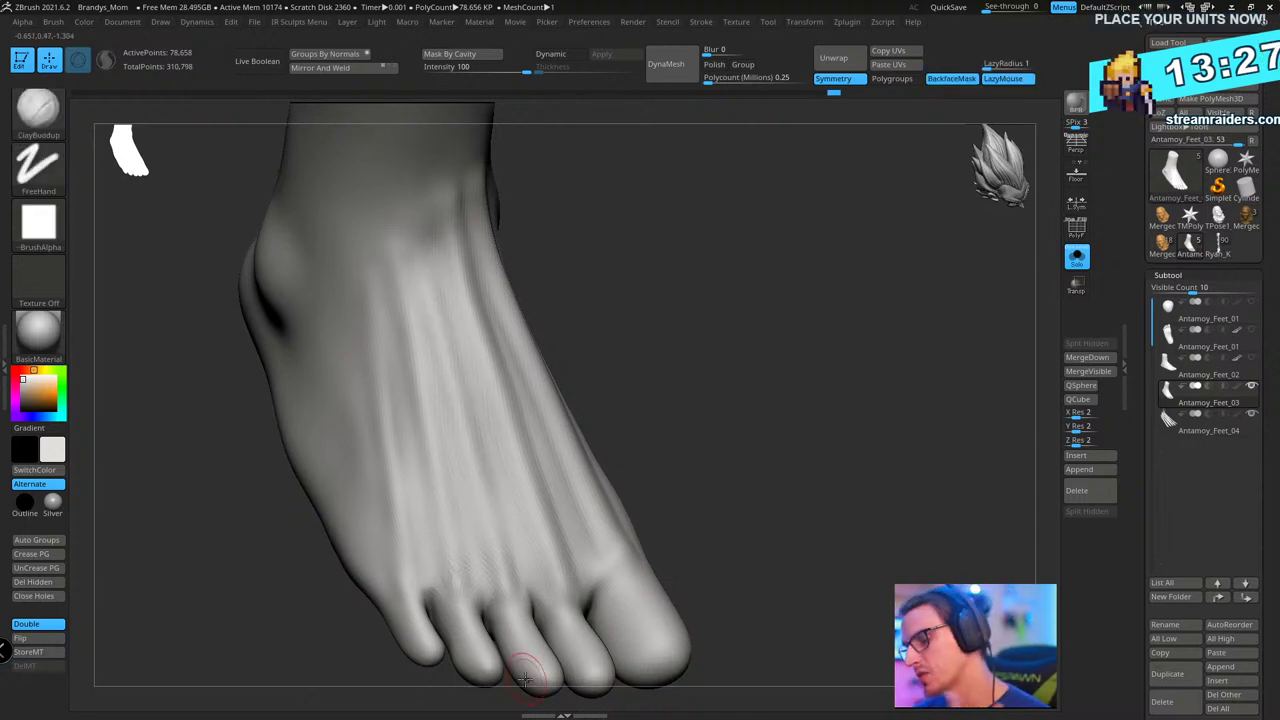
pyautogui.moveTo(709, 325); pyautogui.dragTo(711, 366)
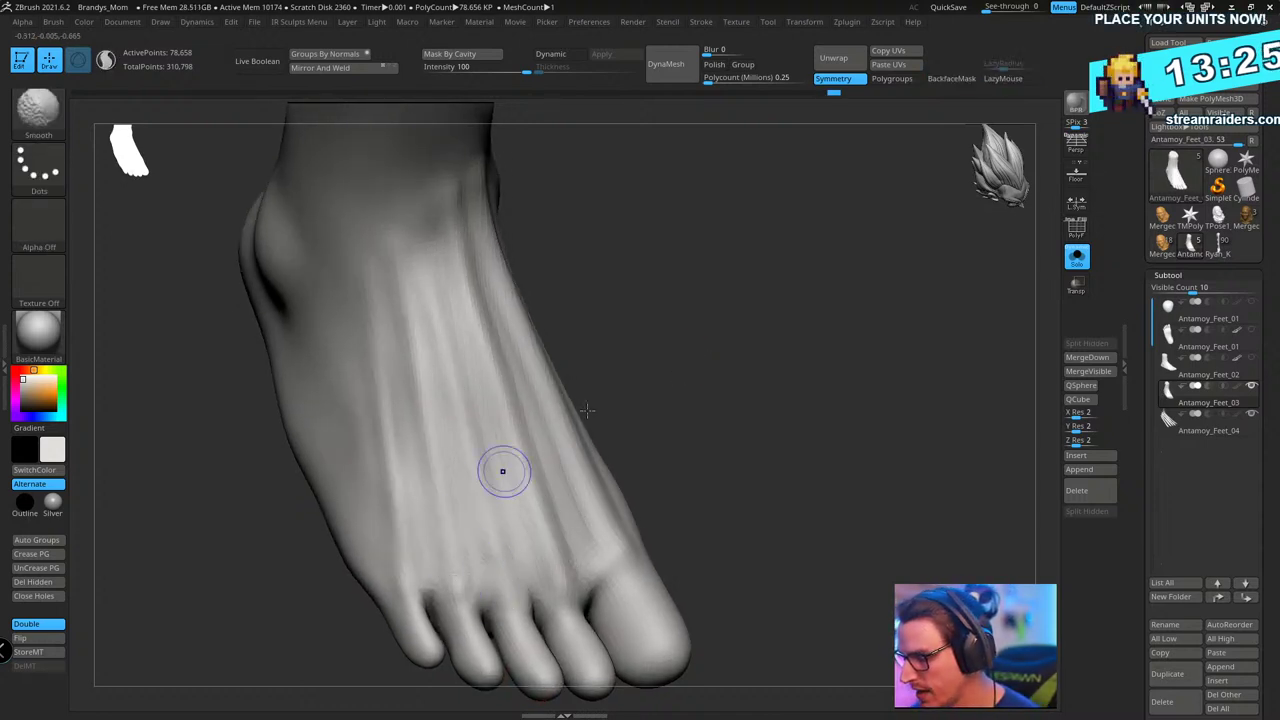
pyautogui.moveTo(503, 466); pyautogui.dragTo(551, 551, button='right')
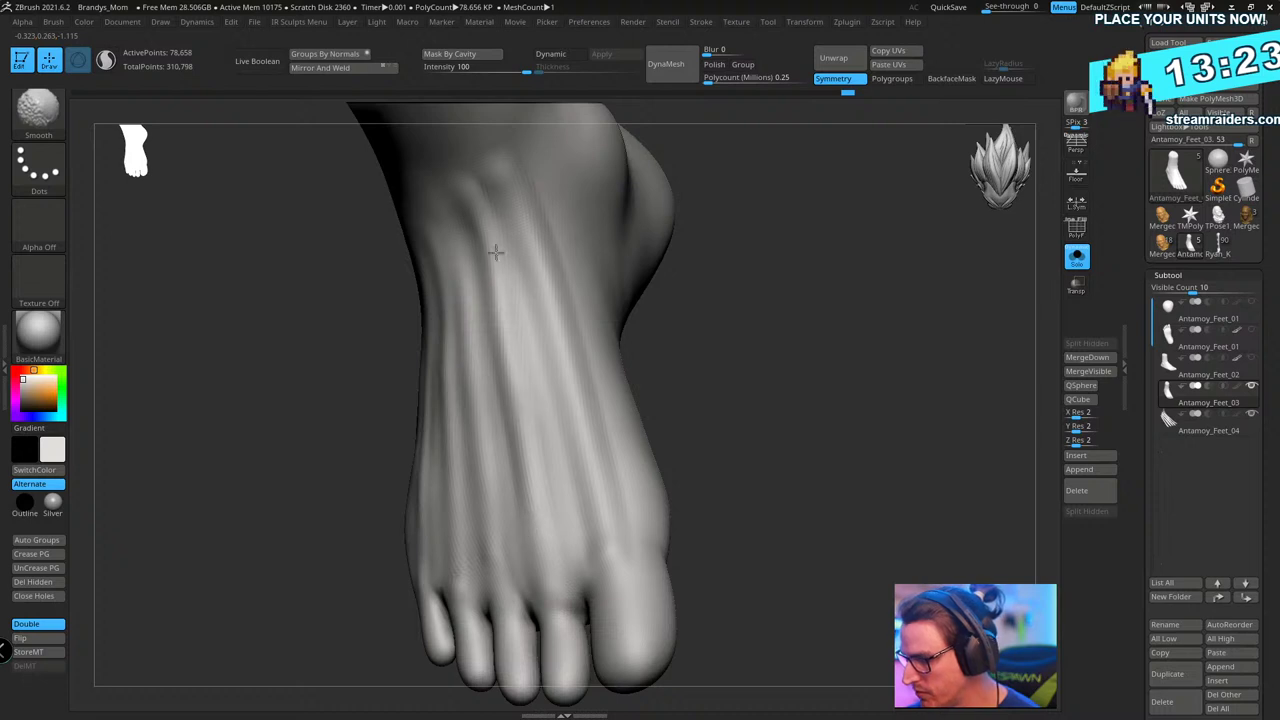
pyautogui.keyDown('shift'); pyautogui.moveTo(486, 313); pyautogui.dragTo(491, 345); pyautogui.keyUp('shift')
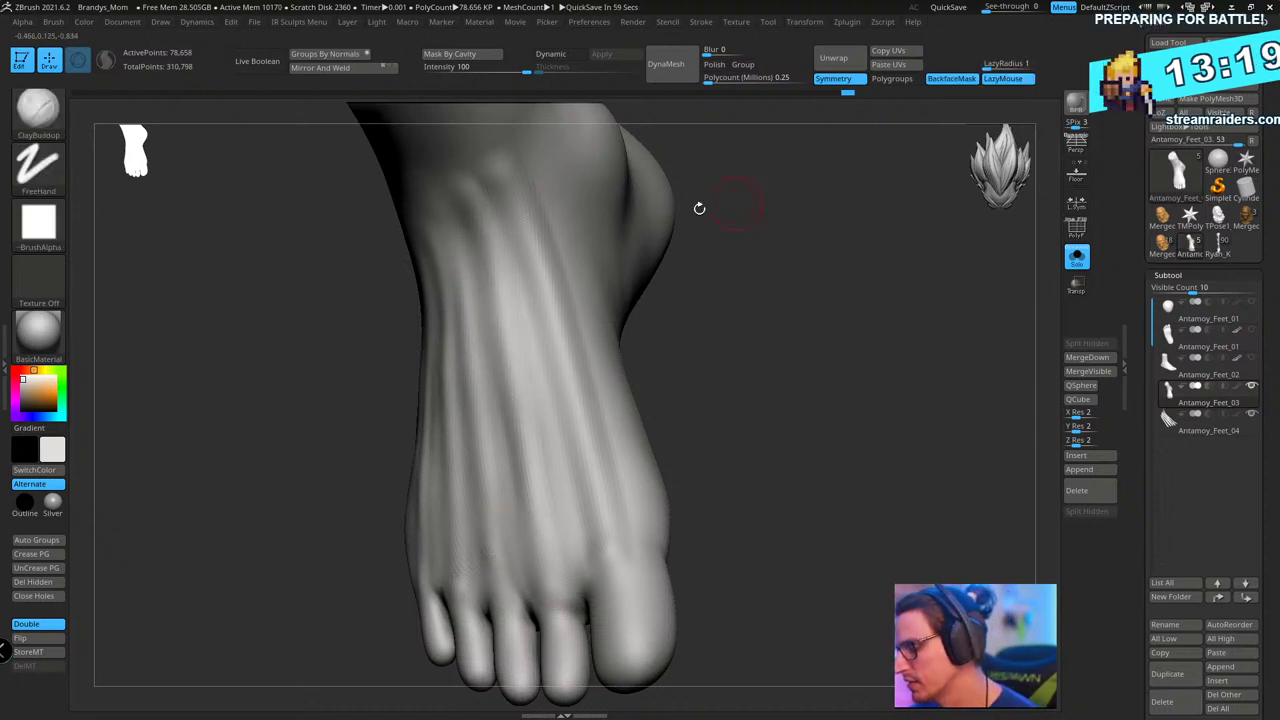
# - Carve the grooves between the upper ends of the tendon ridges at the front of the ankle and smooth them
pyautogui.press('shift')
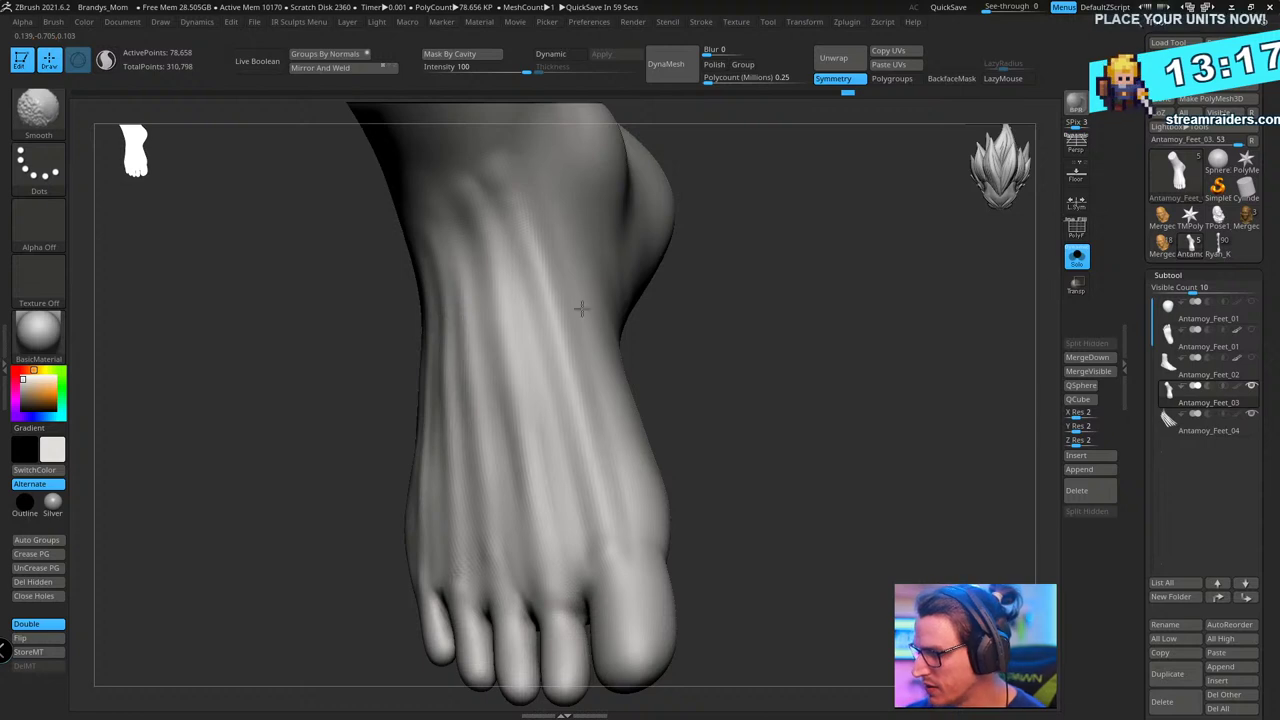
pyautogui.press('shift')
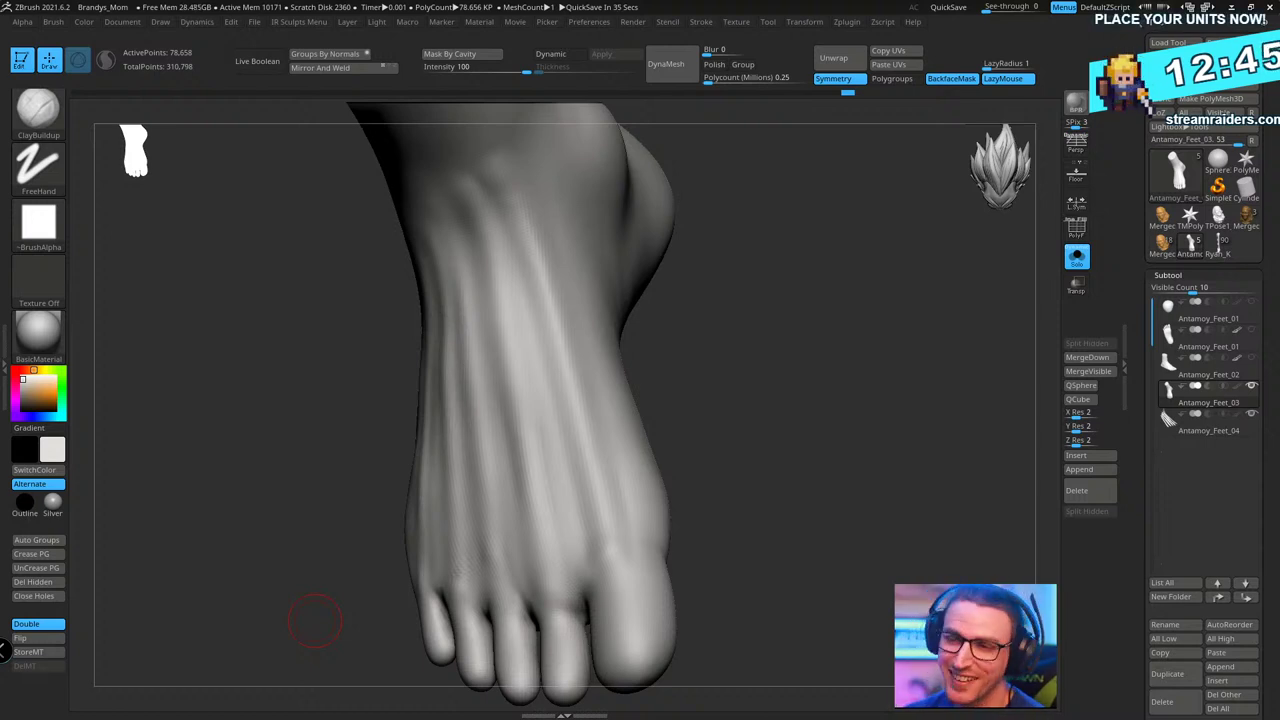
pyautogui.moveTo(820, 312)
pyautogui.keyDown('alt'); pyautogui.mouseDown()
pyautogui.moveTo(814, 406)
pyautogui.moveTo(752, 384)
pyautogui.mouseUp(); pyautogui.keyUp('alt')
pyautogui.moveTo(508, 323)
pyautogui.keyDown('alt'); pyautogui.mouseDown()
pyautogui.moveTo(496, 326)
pyautogui.moveTo(499, 366)
pyautogui.mouseUp(); pyautogui.keyUp('alt')
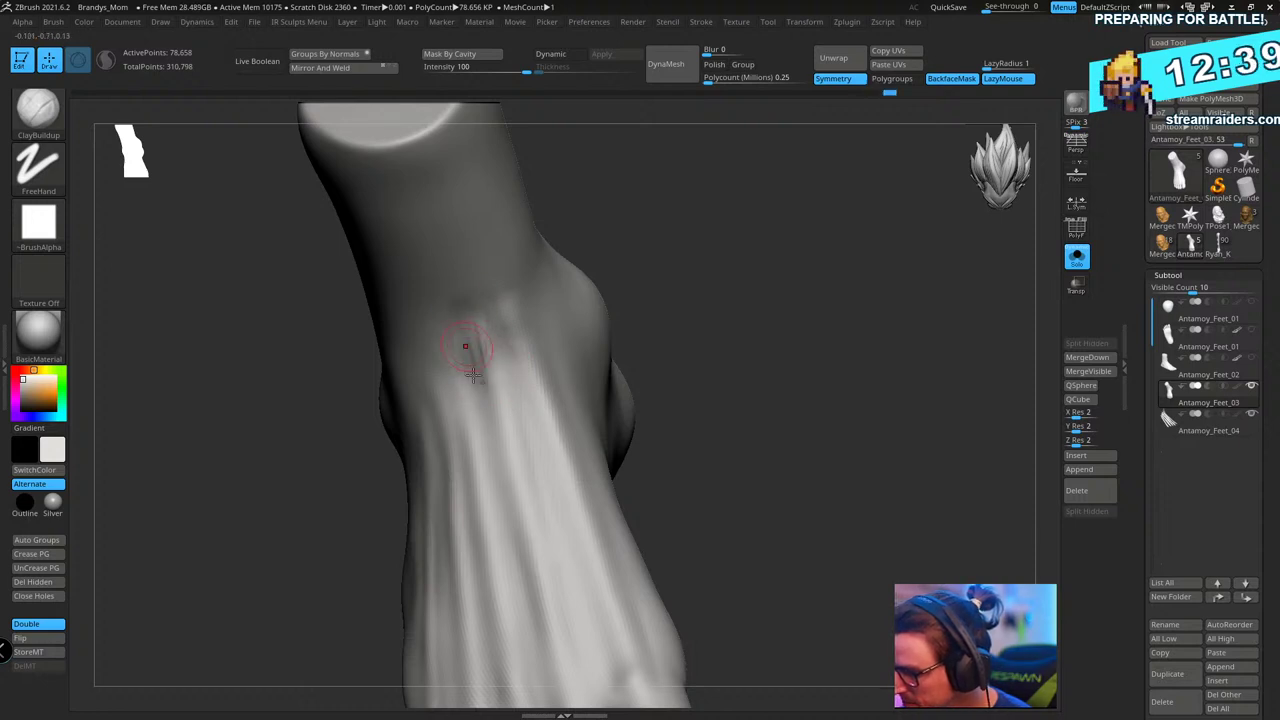
pyautogui.moveTo(780, 262); pyautogui.dragTo(690, 265)
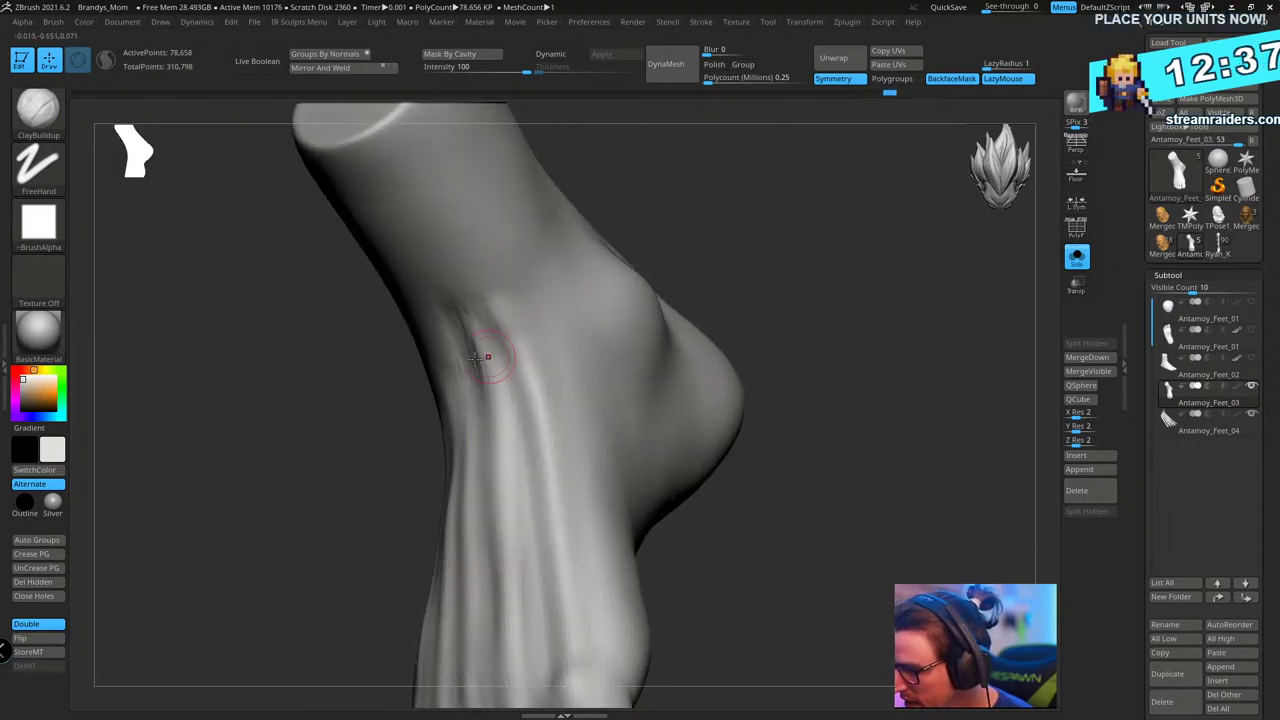
pyautogui.keyDown('shift'); pyautogui.moveTo(464, 318); pyautogui.dragTo(476, 410); pyautogui.keyUp('shift')
# - Sculpt the central tendon ridges from the front of the ankle toward the middle toes and smooth the strokes
pyautogui.moveTo(698, 240)
pyautogui.mouseDown()
pyautogui.moveTo(787, 233)
pyautogui.moveTo(751, 260)
pyautogui.moveTo(766, 280)
pyautogui.moveTo(529, 557)
pyautogui.mouseUp()
pyautogui.moveTo(755, 326); pyautogui.dragTo(671, 334)
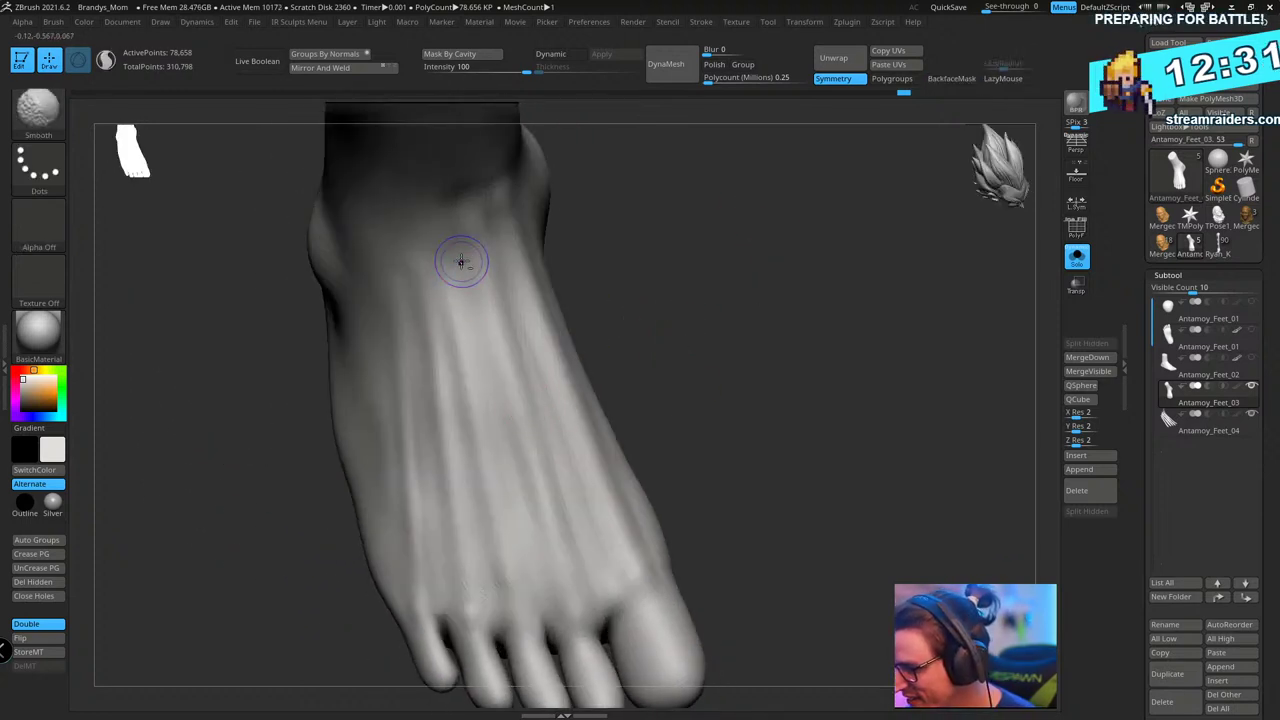
pyautogui.moveTo(477, 347)
pyautogui.mouseDown()
pyautogui.moveTo(543, 606)
pyautogui.moveTo(470, 311)
pyautogui.mouseUp()
pyautogui.press('shift')
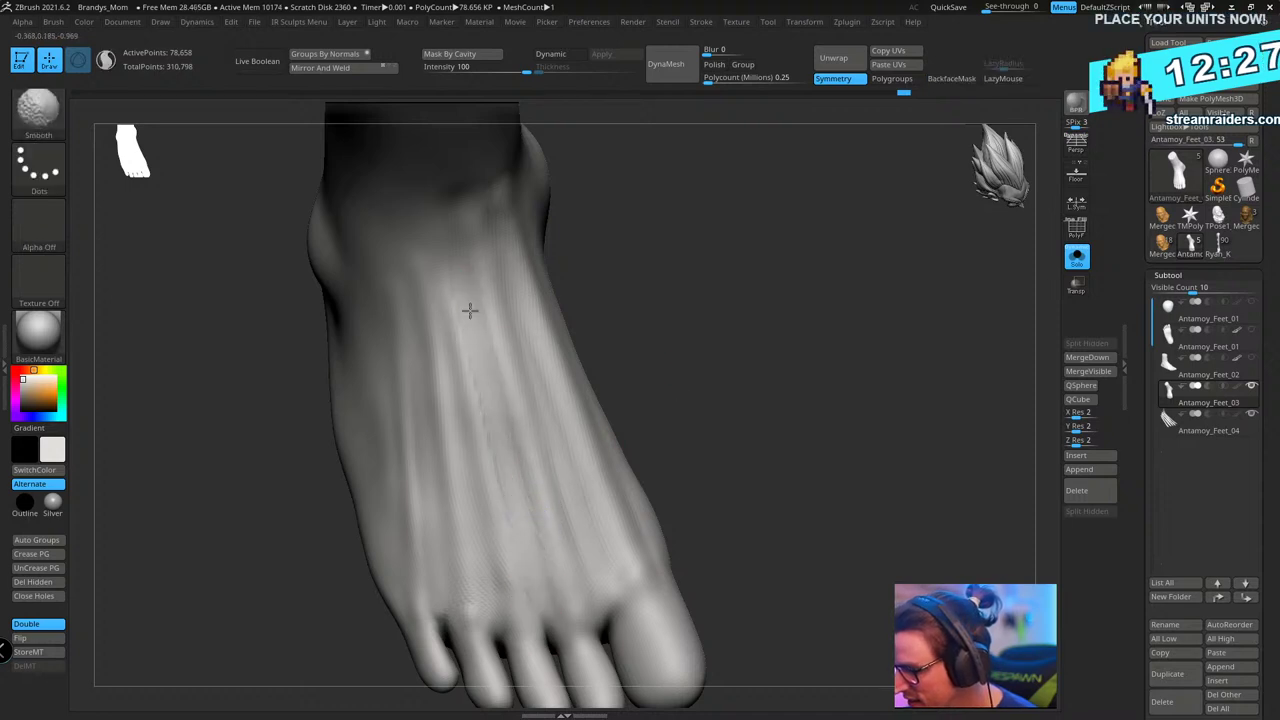
pyautogui.moveTo(766, 311); pyautogui.dragTo(551, 420)
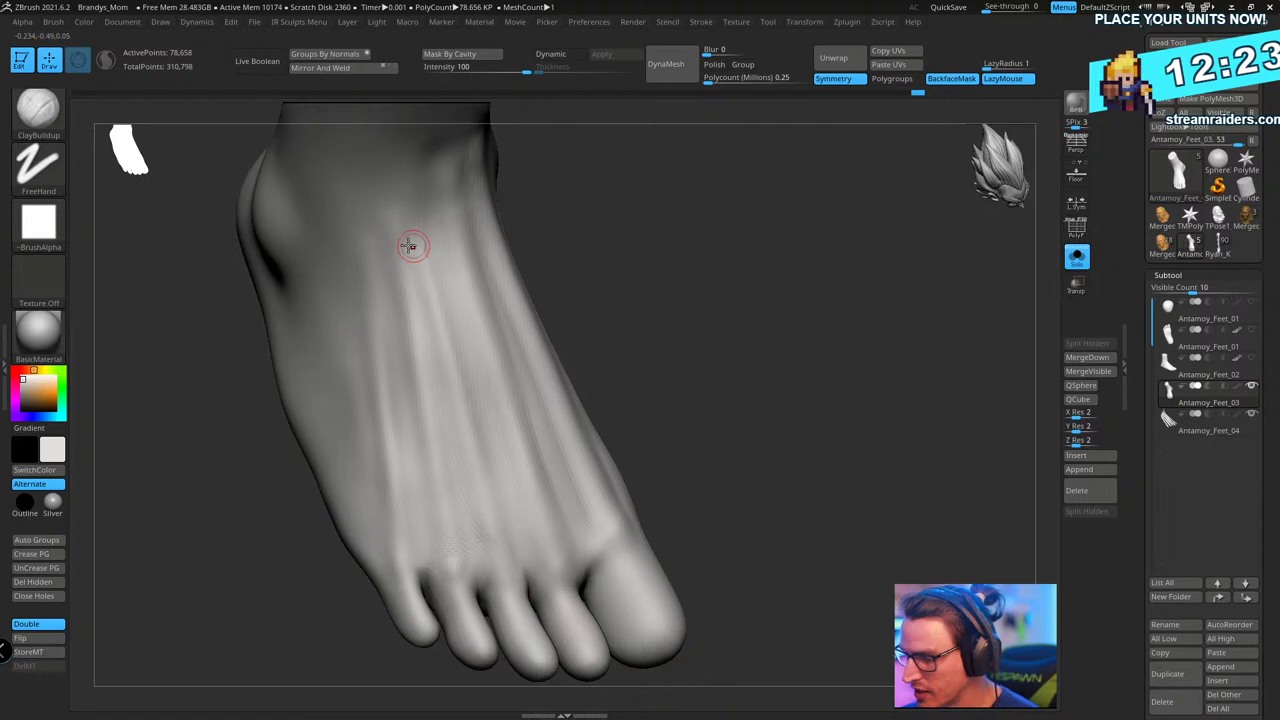
pyautogui.moveTo(408, 230); pyautogui.dragTo(477, 574)
pyautogui.keyDown('shift'); pyautogui.moveTo(437, 341); pyautogui.dragTo(441, 394); pyautogui.keyUp('shift')
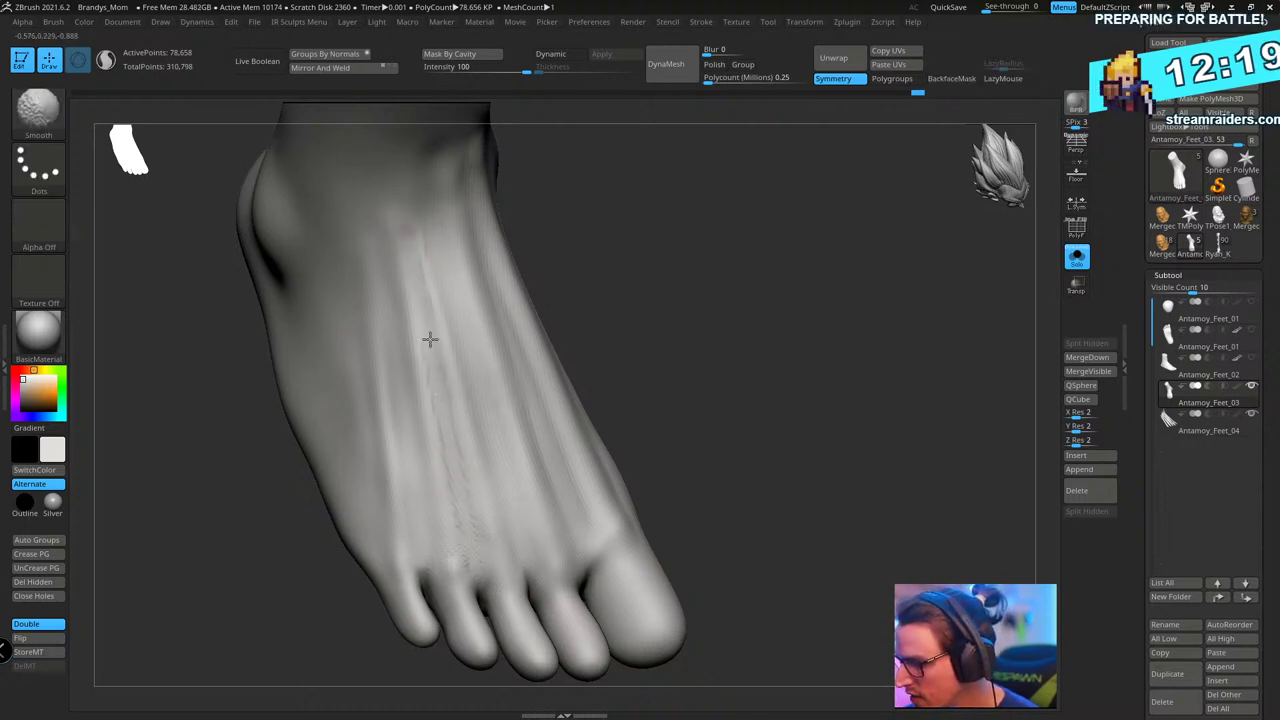
# - Build up the outermost tendon ridge running down to the little toe and smooth it
pyautogui.moveTo(743, 315)
pyautogui.mouseDown()
pyautogui.moveTo(780, 297)
pyautogui.moveTo(374, 280)
pyautogui.mouseUp()
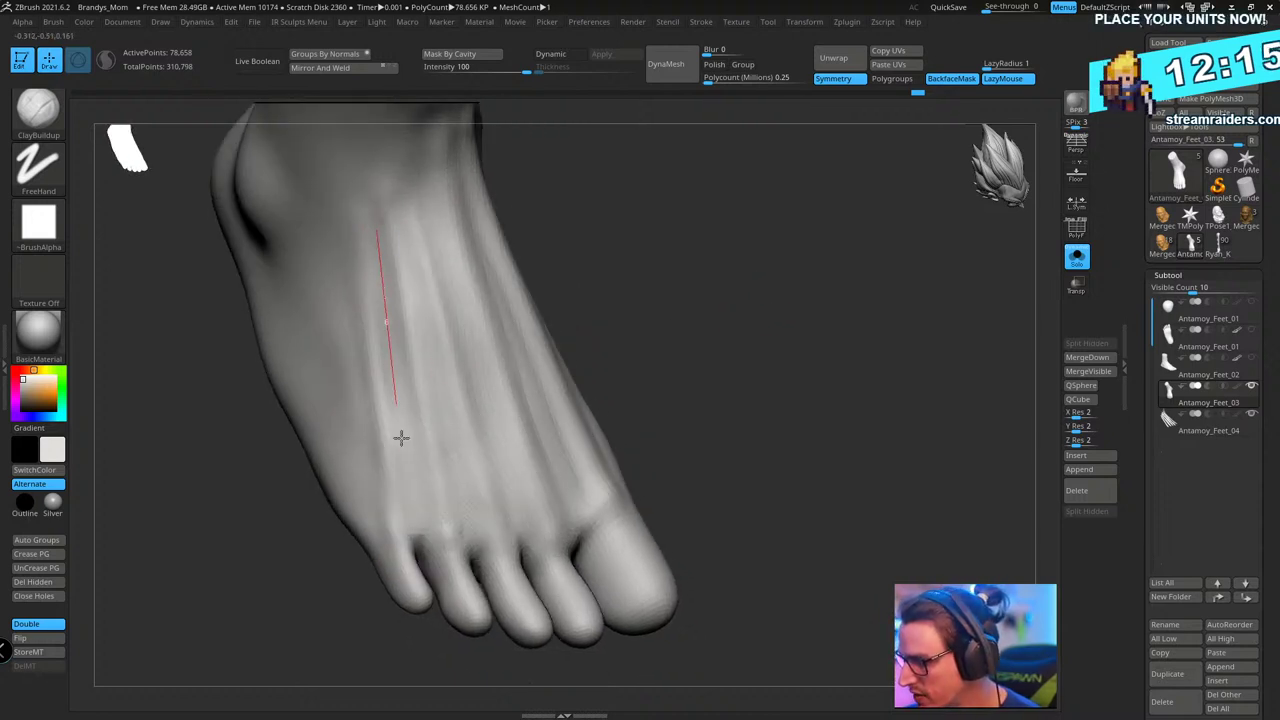
pyautogui.moveTo(400, 437)
pyautogui.mouseDown()
pyautogui.moveTo(414, 529)
pyautogui.moveTo(411, 517)
pyautogui.mouseUp()
pyautogui.press('shift')
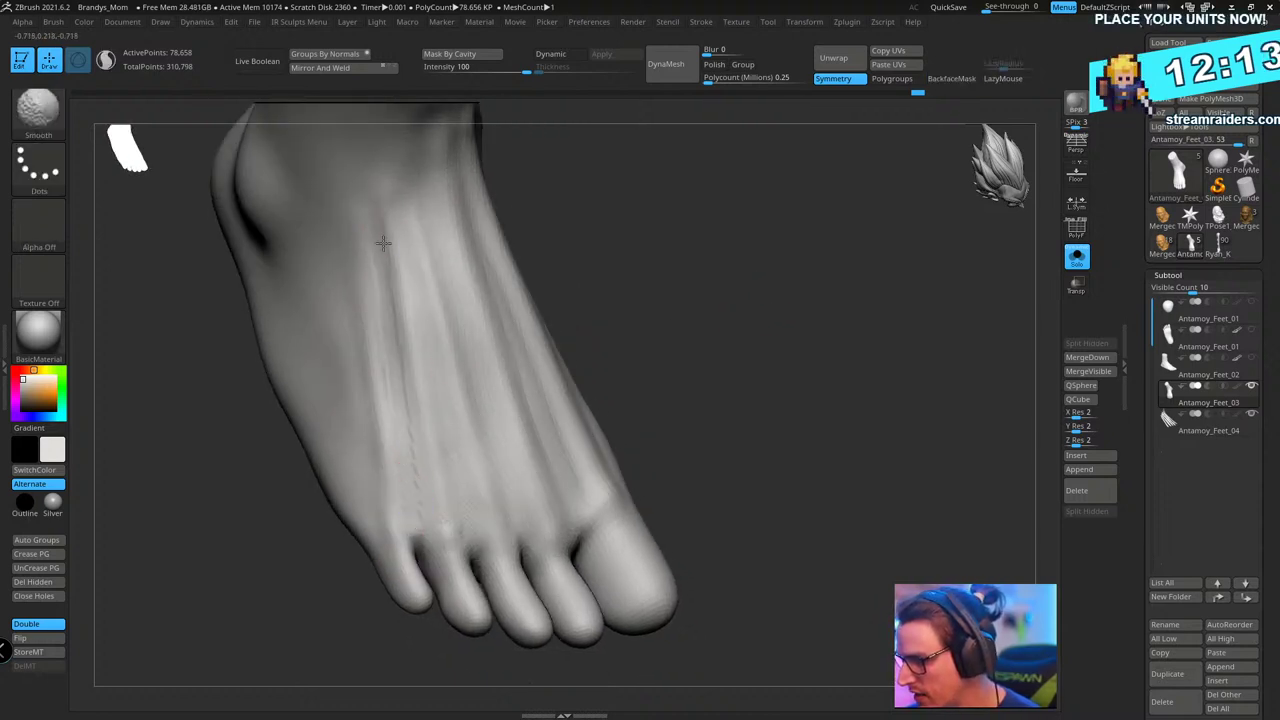
pyautogui.moveTo(823, 400); pyautogui.dragTo(837, 408)
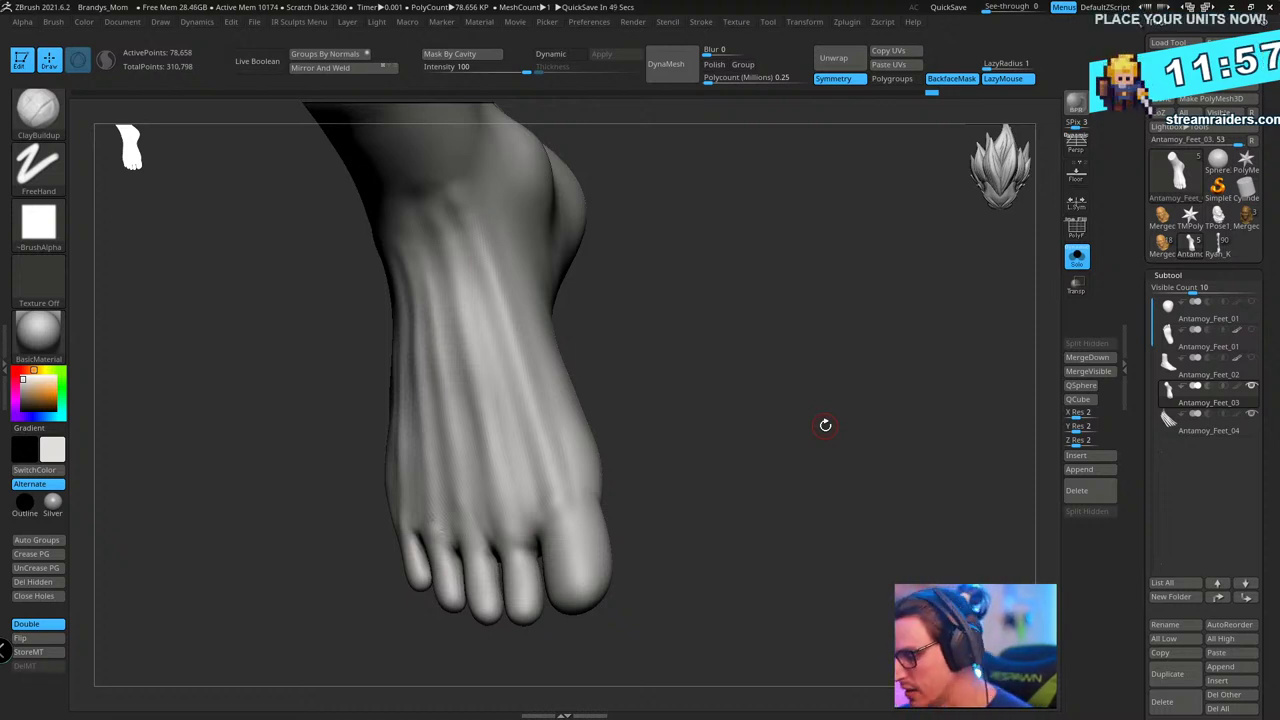
# - Refine the tendon ends near the ankle and carve the area below the outer ankle bone
pyautogui.moveTo(825, 426); pyautogui.dragTo(735, 325)
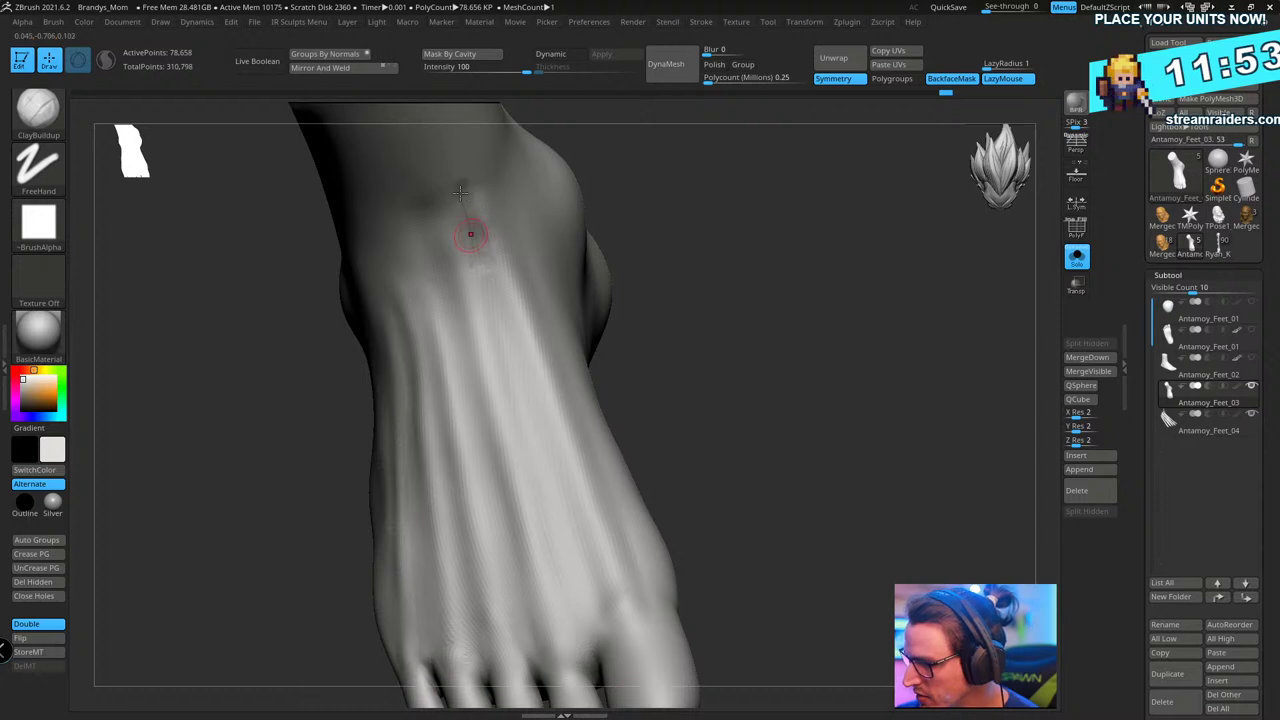
pyautogui.moveTo(700, 320); pyautogui.dragTo(540, 420)
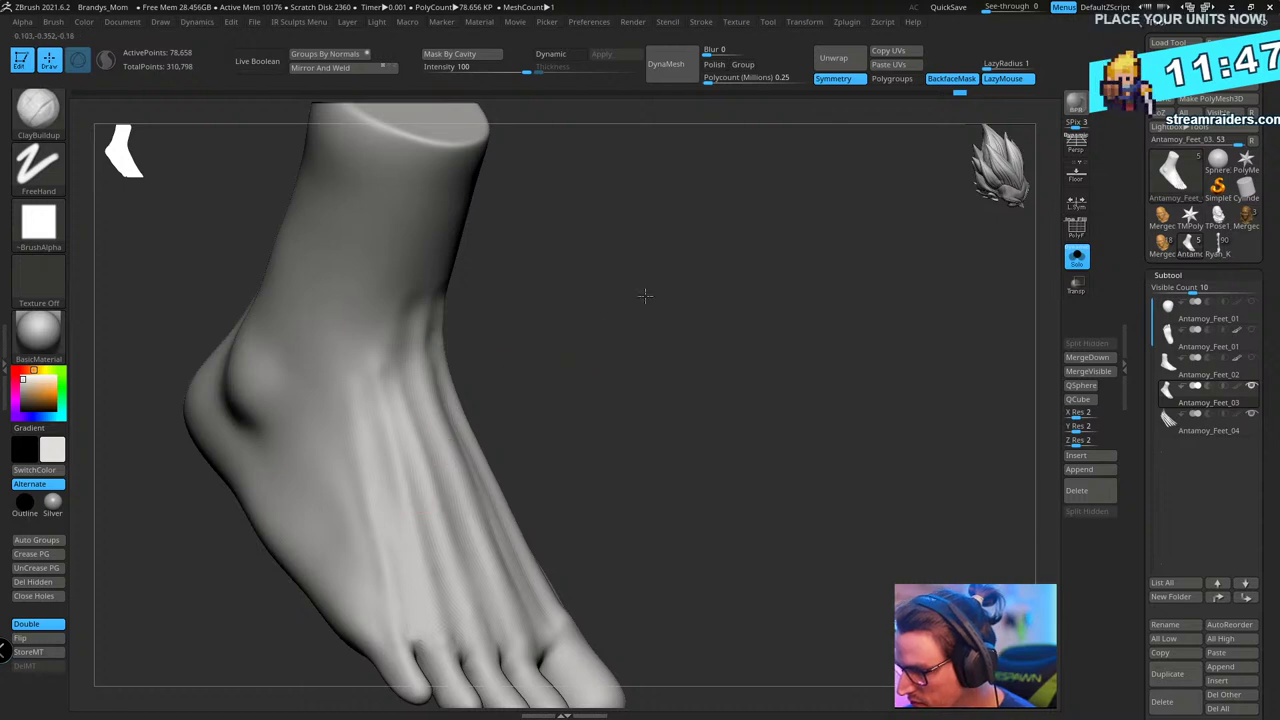
pyautogui.keyDown('alt'); pyautogui.moveTo(645, 296); pyautogui.dragTo(675, 262); pyautogui.keyUp('alt')
pyautogui.keyDown('alt'); pyautogui.moveTo(367, 415); pyautogui.dragTo(367, 491); pyautogui.keyUp('alt')
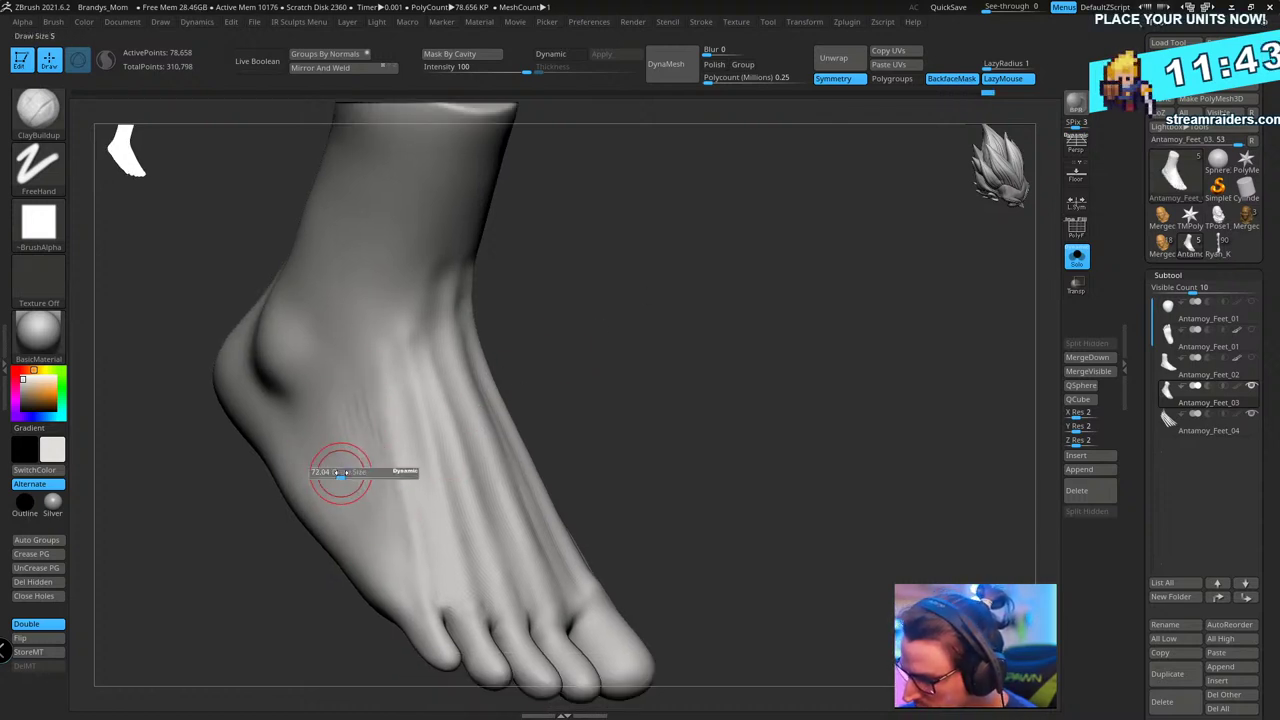
# - Enlarge the brush, build up the outer edge of the foot behind the little toe, and smooth the result
pyautogui.press('space')
pyautogui.moveTo(360, 466); pyautogui.dragTo(371, 467)
pyautogui.moveTo(311, 496); pyautogui.dragTo(370, 569)
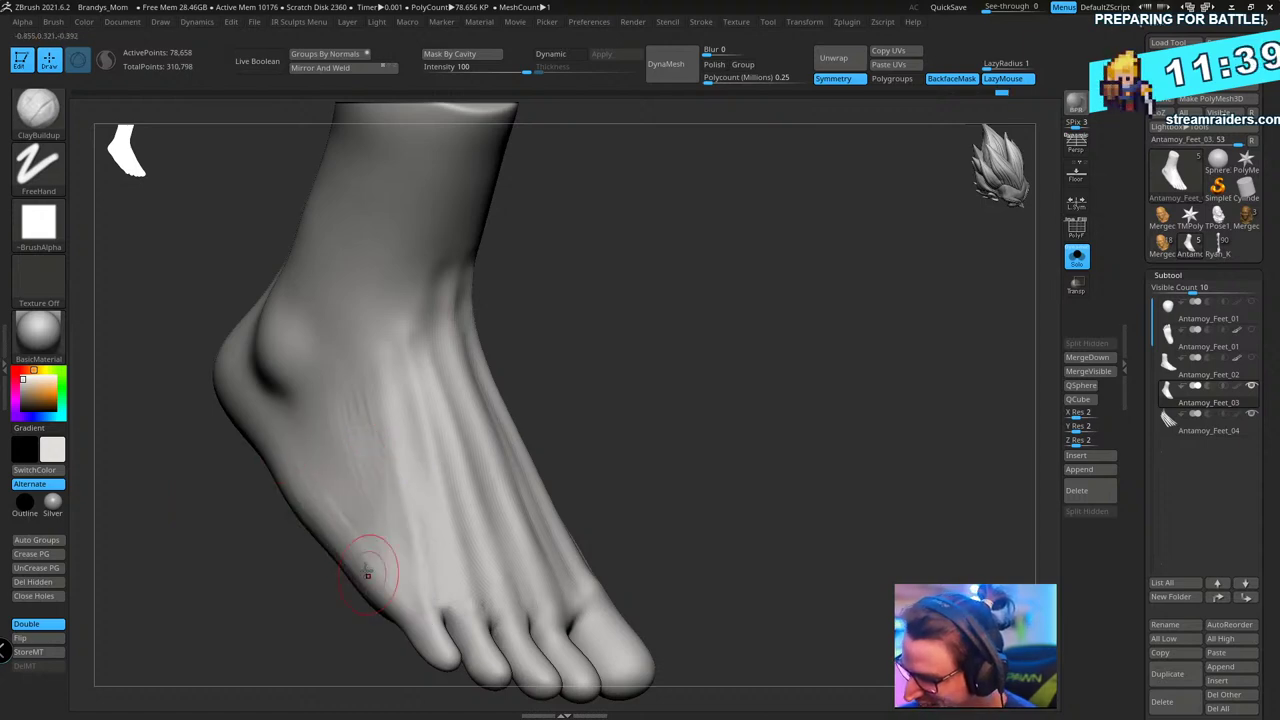
pyautogui.moveTo(640, 380); pyautogui.dragTo(432, 442)
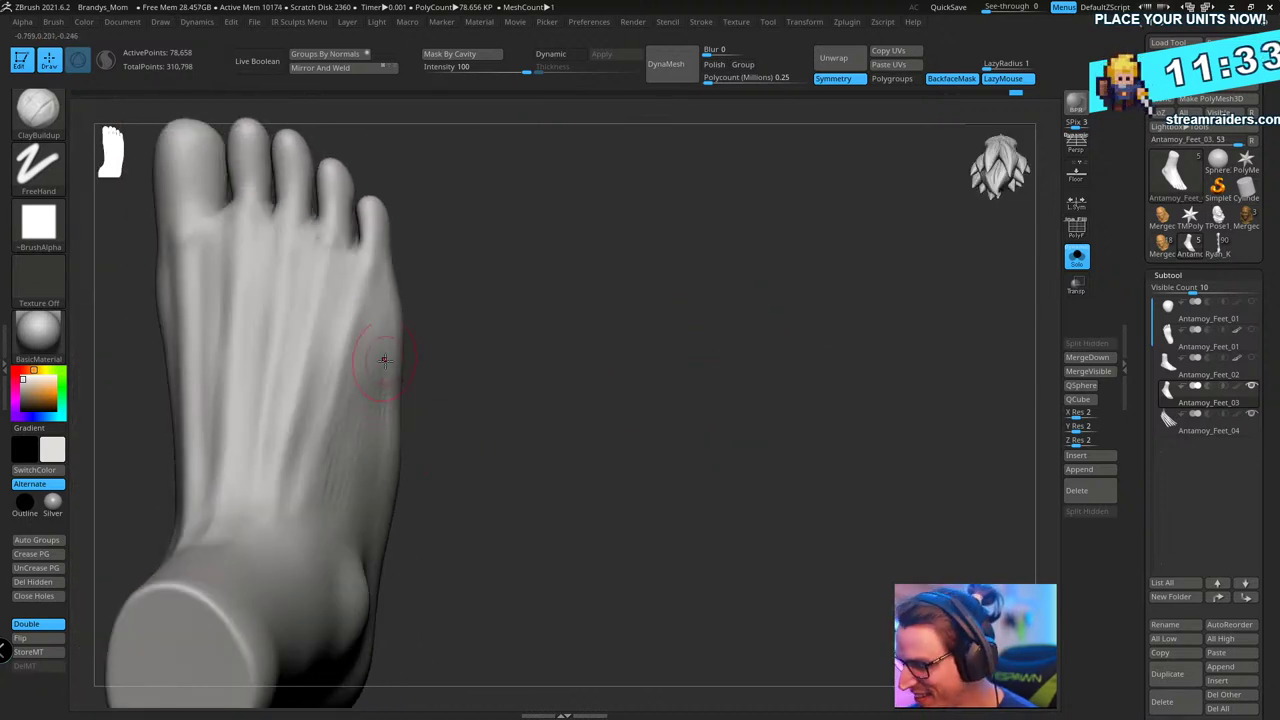
pyautogui.press('shift')
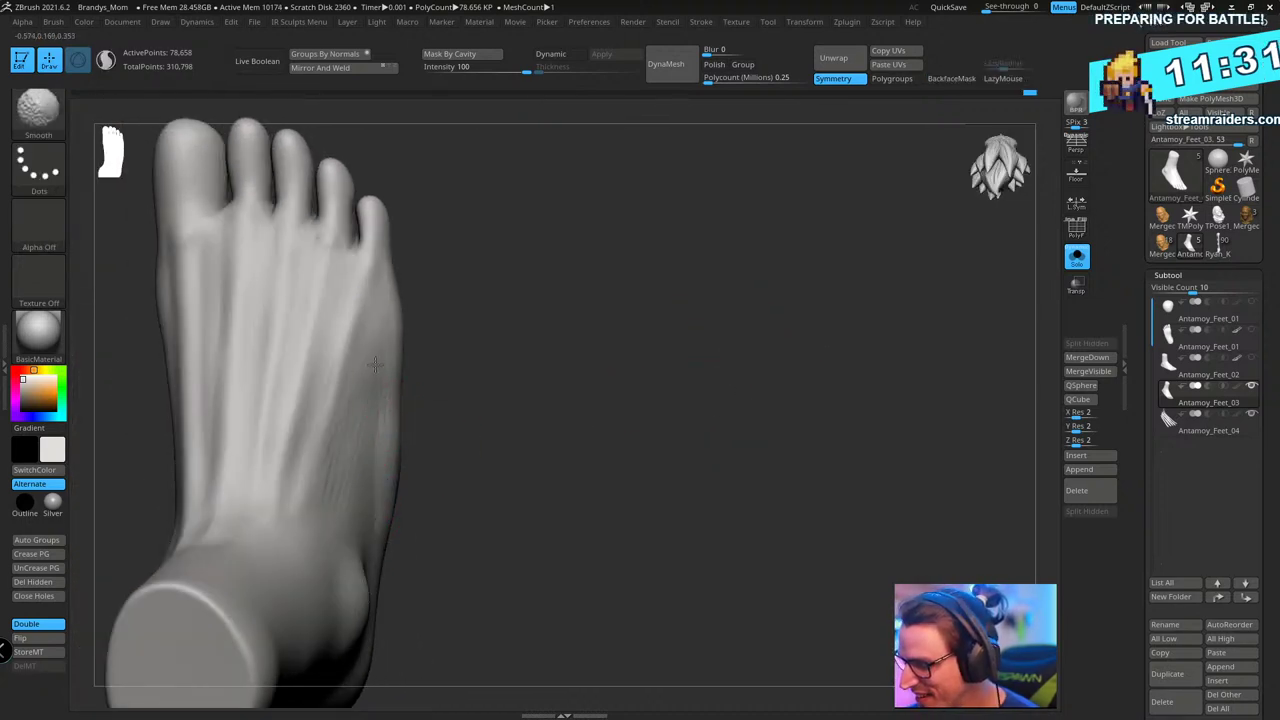
pyautogui.keyDown('shift'); pyautogui.moveTo(375, 364); pyautogui.dragTo(382, 334); pyautogui.keyUp('shift')
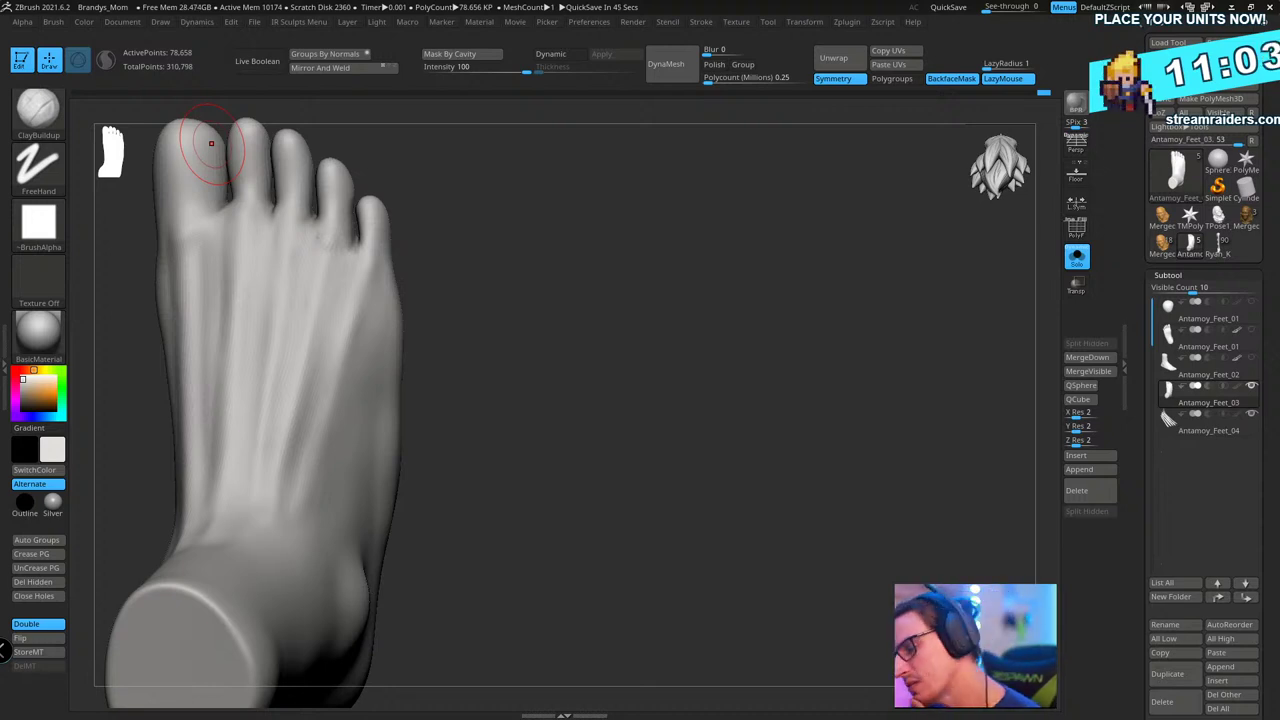
# - Extend the tendon ridges upward across the front of the ankle with ClayBuildup strokes
pyautogui.moveTo(614, 317)
pyautogui.mouseDown()
pyautogui.moveTo(654, 334)
pyautogui.moveTo(645, 408)
pyautogui.mouseUp()
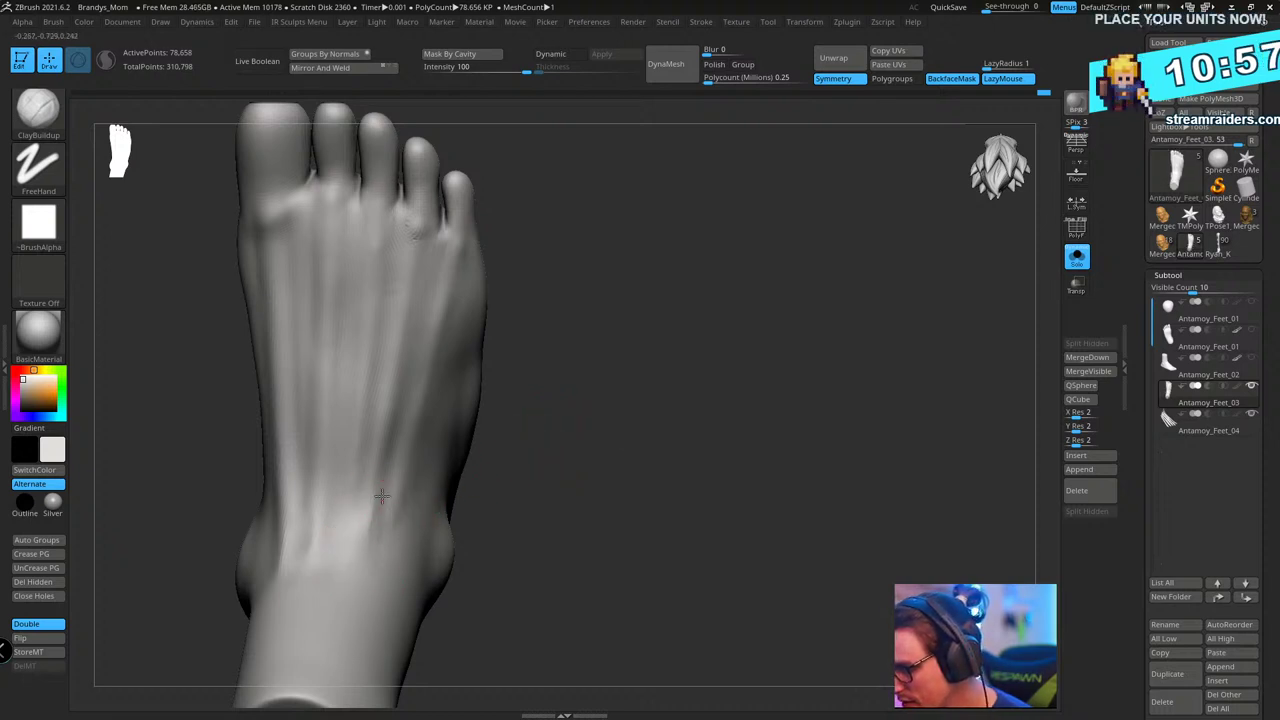
pyautogui.moveTo(594, 386); pyautogui.dragTo(610, 342)
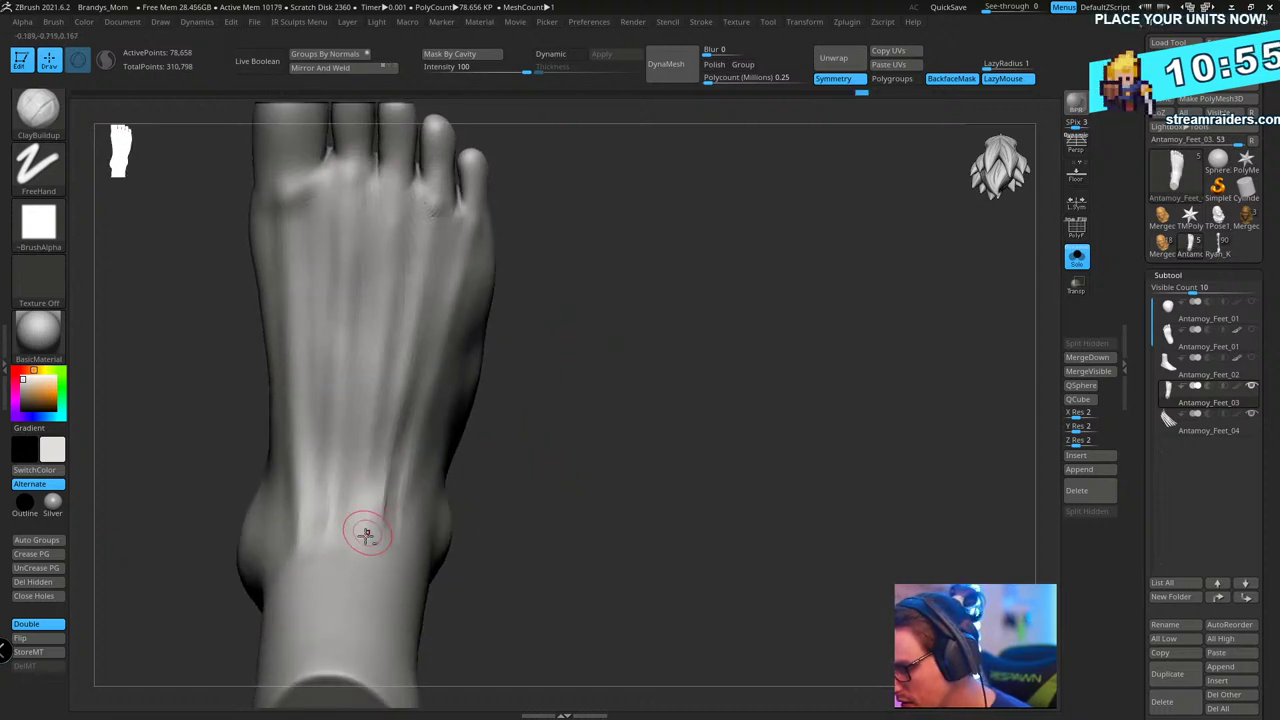
pyautogui.moveTo(371, 473); pyautogui.dragTo(367, 523)
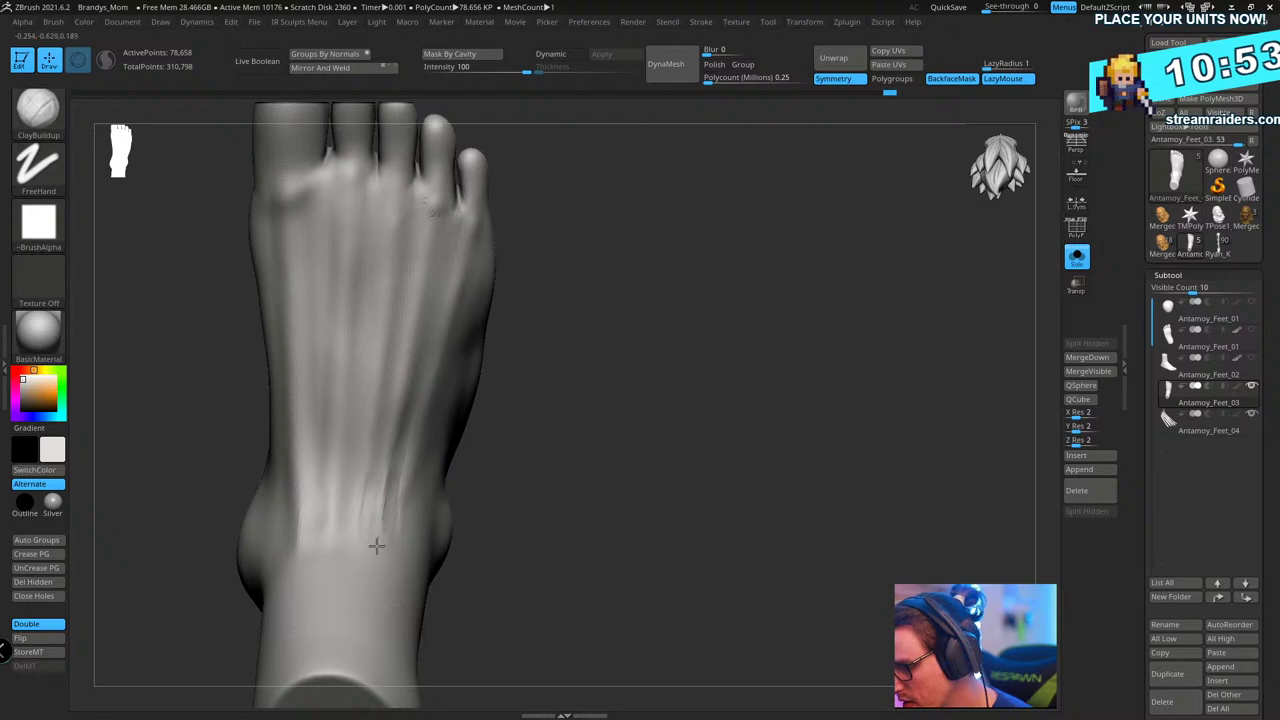
pyautogui.moveTo(374, 509)
pyautogui.mouseDown()
pyautogui.moveTo(620, 343)
pyautogui.moveTo(748, 335)
pyautogui.moveTo(737, 349)
pyautogui.moveTo(789, 383)
pyautogui.moveTo(797, 421)
pyautogui.moveTo(771, 423)
pyautogui.moveTo(763, 391)
pyautogui.moveTo(686, 371)
pyautogui.mouseUp()
# - Set the draw size to about 103 and carve the hollow between the ankle bone and the Achilles tendon
pyautogui.press('s')
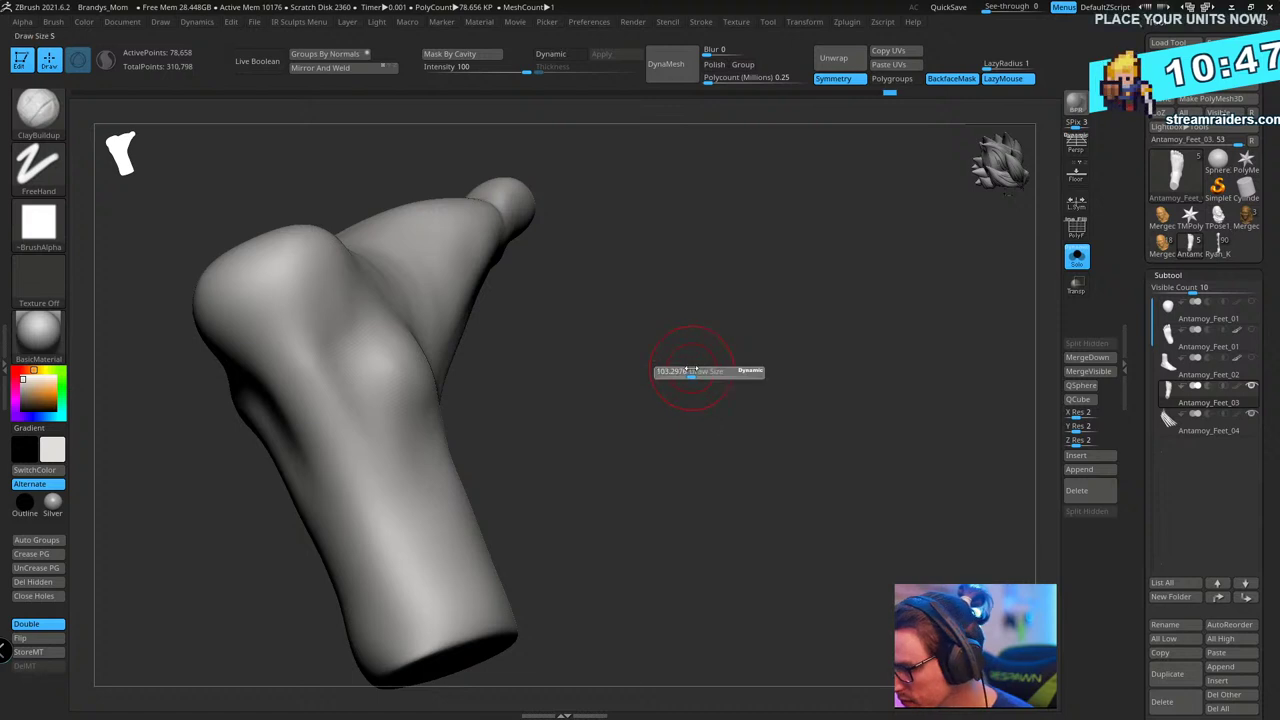
pyautogui.keyDown('alt'); pyautogui.moveTo(306, 340); pyautogui.dragTo(368, 441); pyautogui.keyUp('alt')
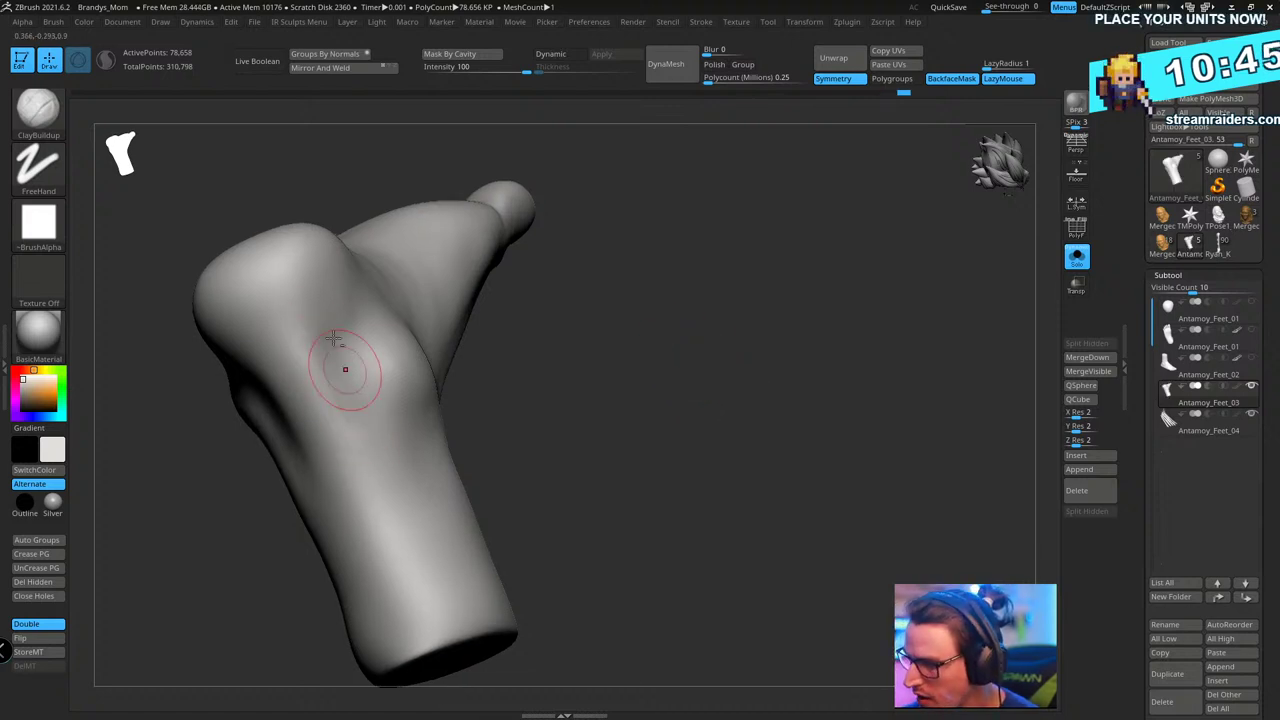
pyautogui.keyDown('alt'); pyautogui.moveTo(308, 320); pyautogui.dragTo(389, 487); pyautogui.keyUp('alt')
pyautogui.moveTo(480, 408); pyautogui.dragTo(551, 334)
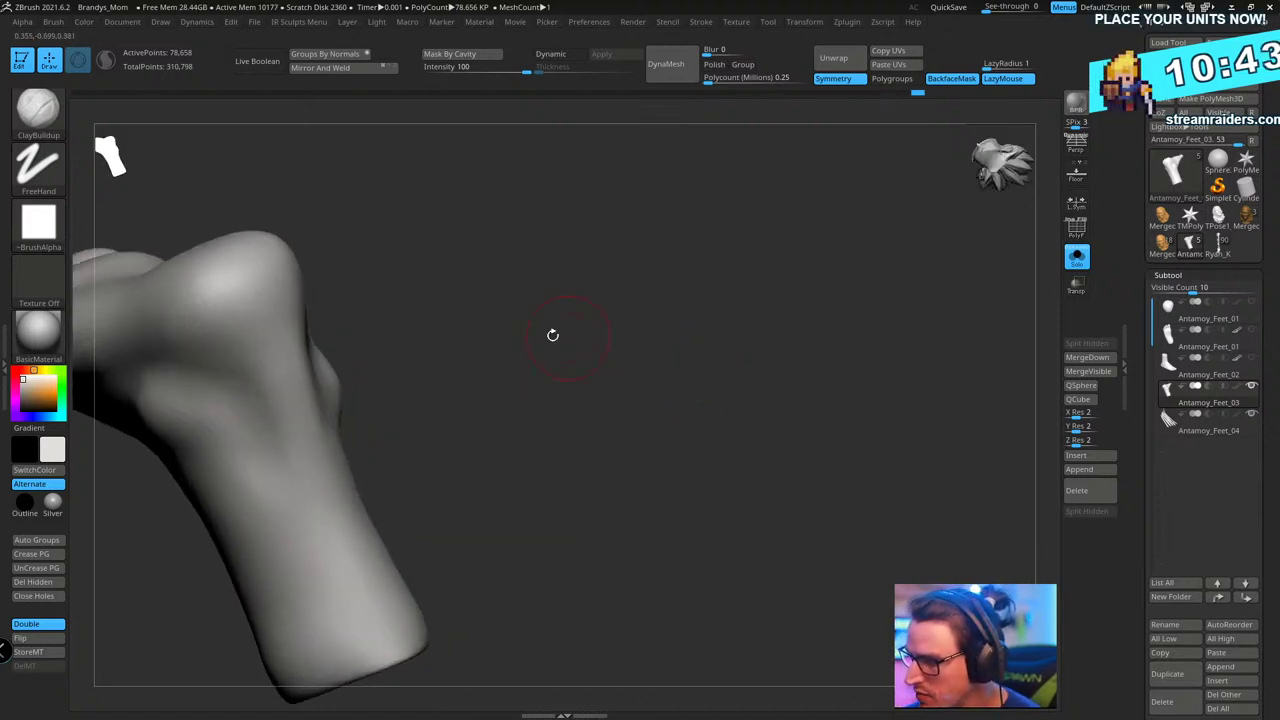
# - Sculpt both sides of the Achilles tendon above the heel and smooth the strokes
pyautogui.moveTo(289, 450); pyautogui.dragTo(244, 386)
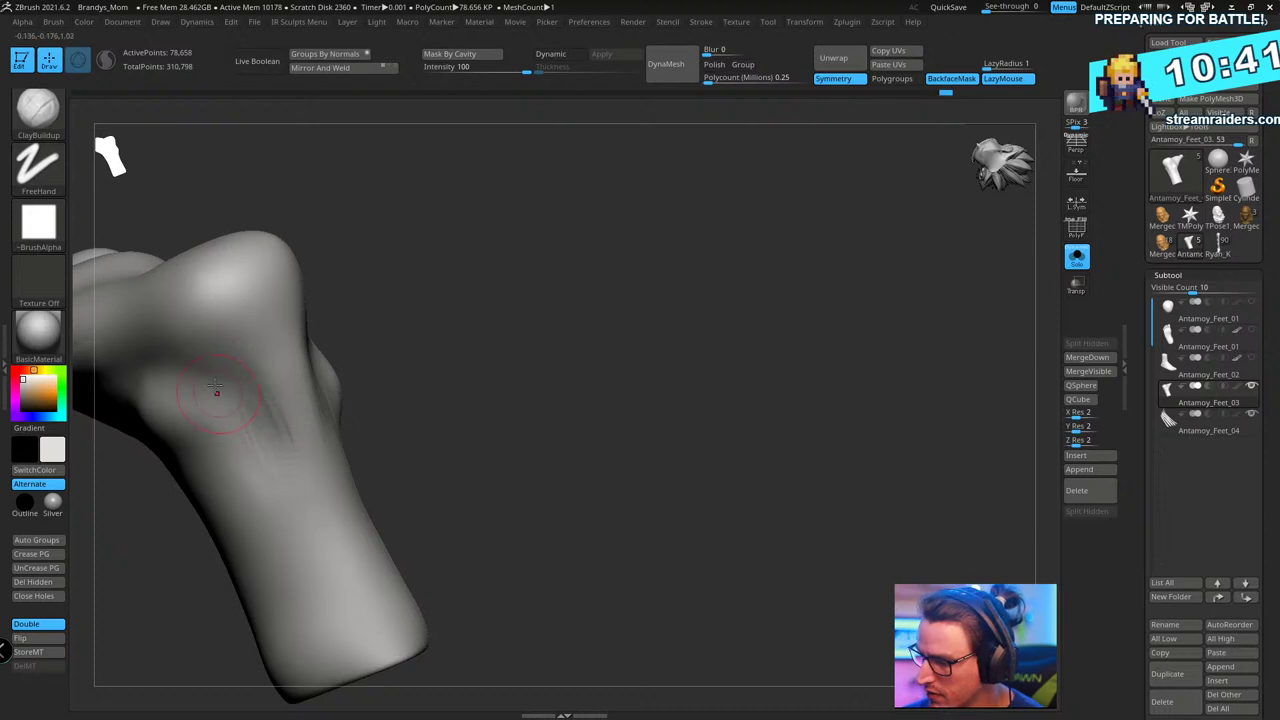
pyautogui.moveTo(263, 463); pyautogui.dragTo(305, 509)
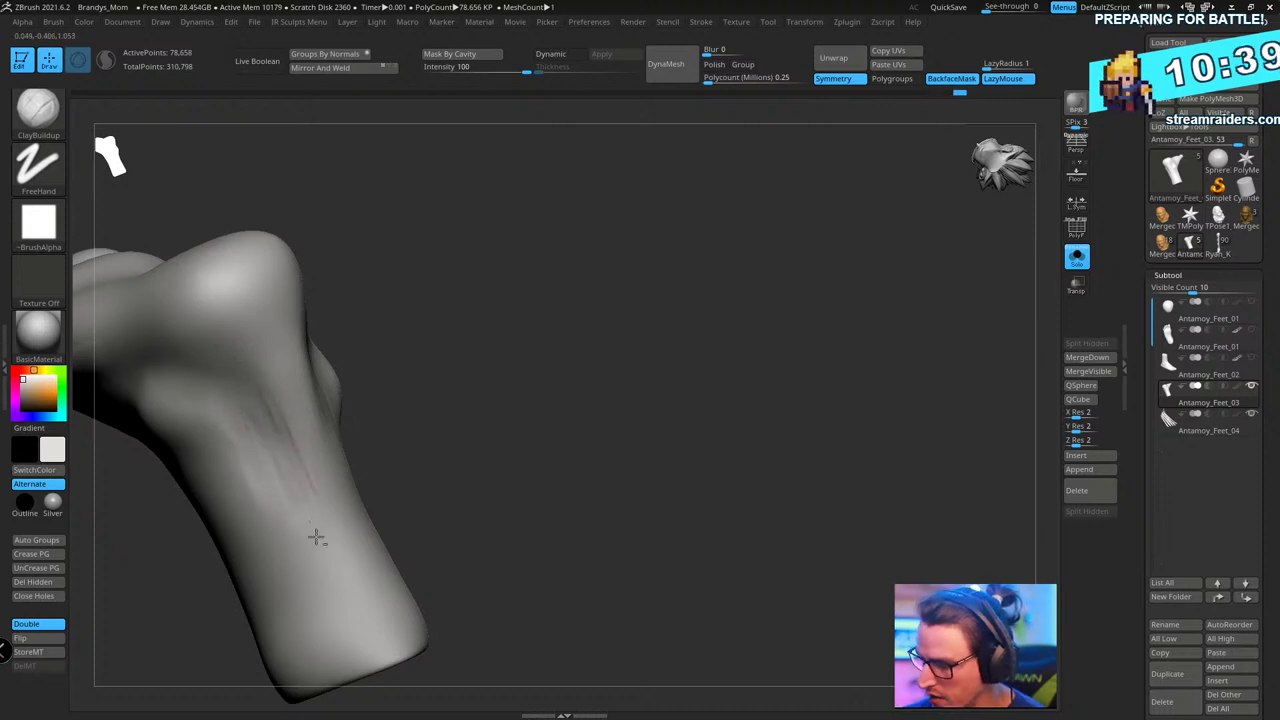
pyautogui.moveTo(300, 543)
pyautogui.mouseDown(button='right')
pyautogui.moveTo(617, 414)
pyautogui.moveTo(404, 458)
pyautogui.mouseUp(button='right')
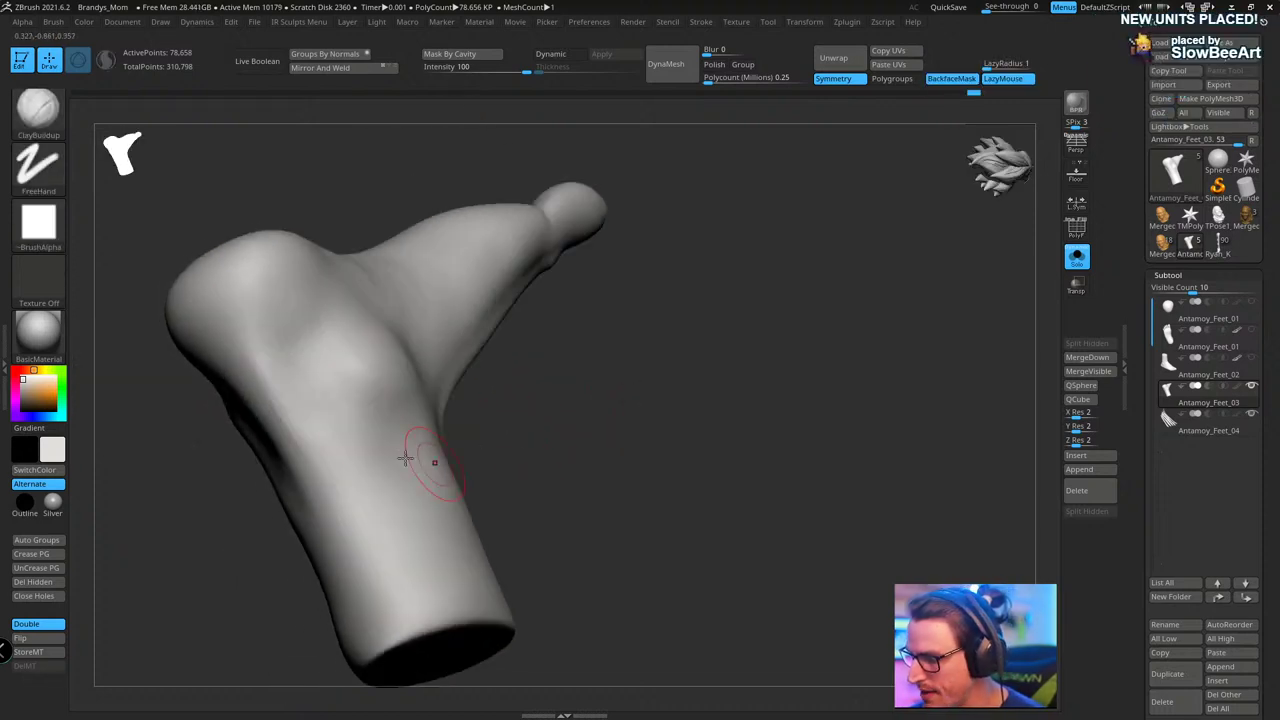
pyautogui.moveTo(404, 458)
pyautogui.mouseDown()
pyautogui.moveTo(309, 380)
pyautogui.moveTo(334, 414)
pyautogui.moveTo(323, 409)
pyautogui.moveTo(328, 440)
pyautogui.mouseUp()
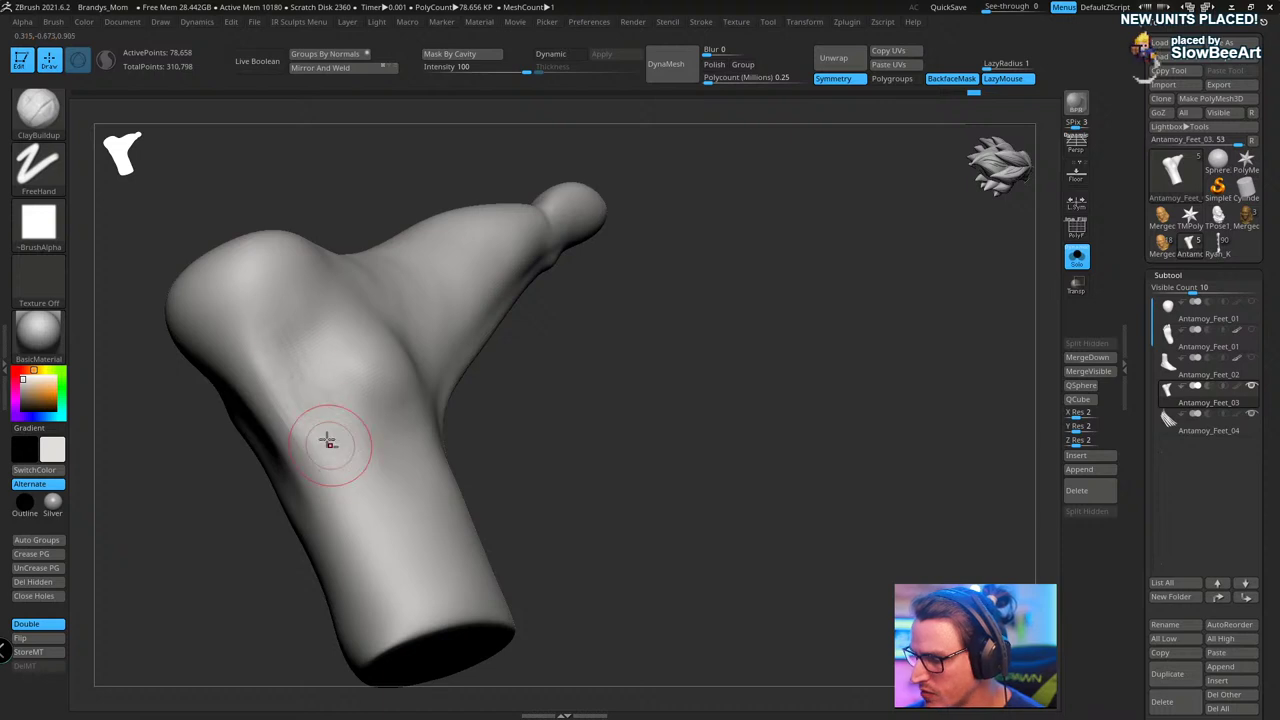
pyautogui.moveTo(369, 482); pyautogui.dragTo(463, 423, button='right')
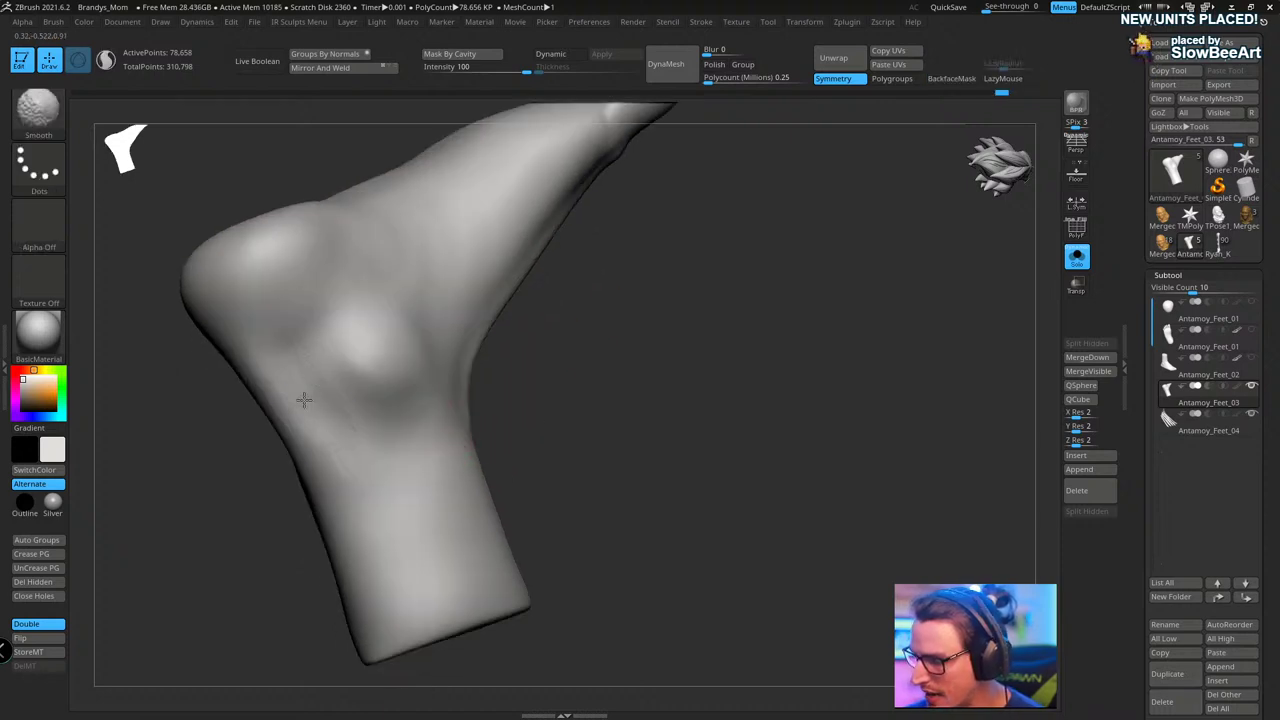
pyautogui.moveTo(306, 397); pyautogui.dragTo(629, 519, button='right')
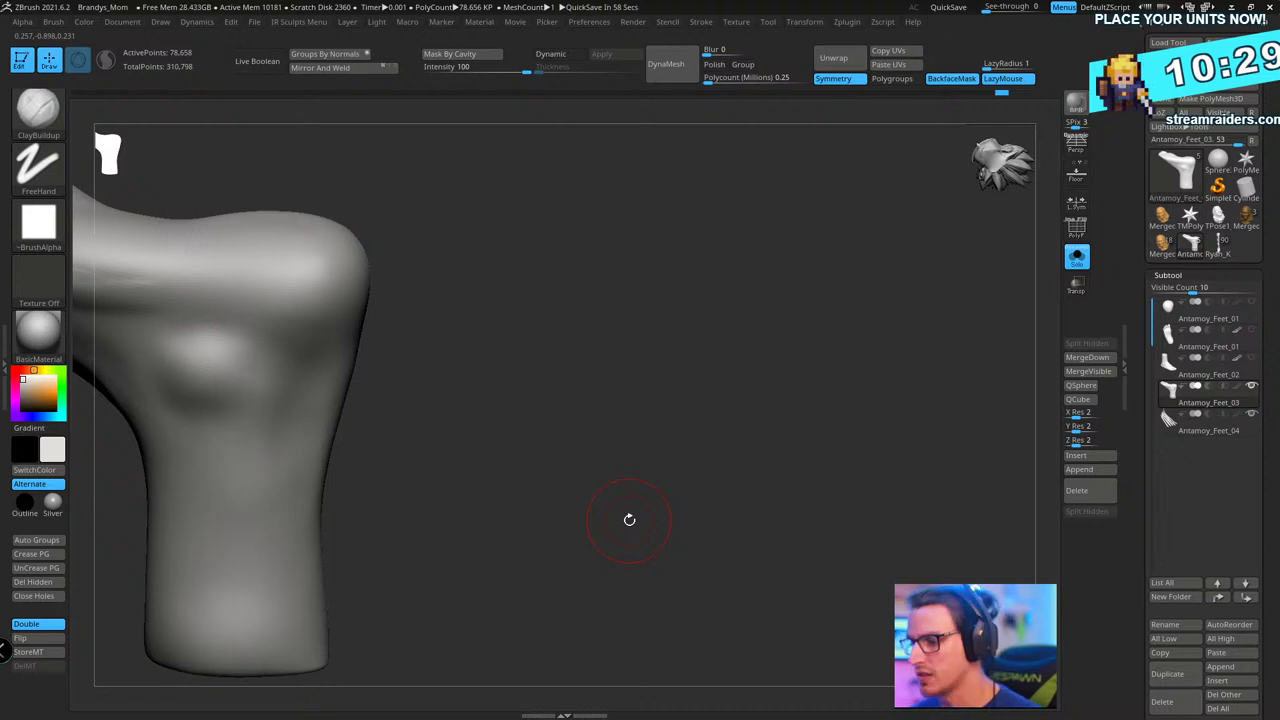
# - Adjust the contour at the back of the ankle above the heel with the Move brush
pyautogui.moveTo(623, 269)
pyautogui.mouseDown(button='right')
pyautogui.moveTo(757, 300)
pyautogui.moveTo(749, 289)
pyautogui.mouseUp(button='right')
pyautogui.press('b')
pyautogui.press('m')
pyautogui.press('v')
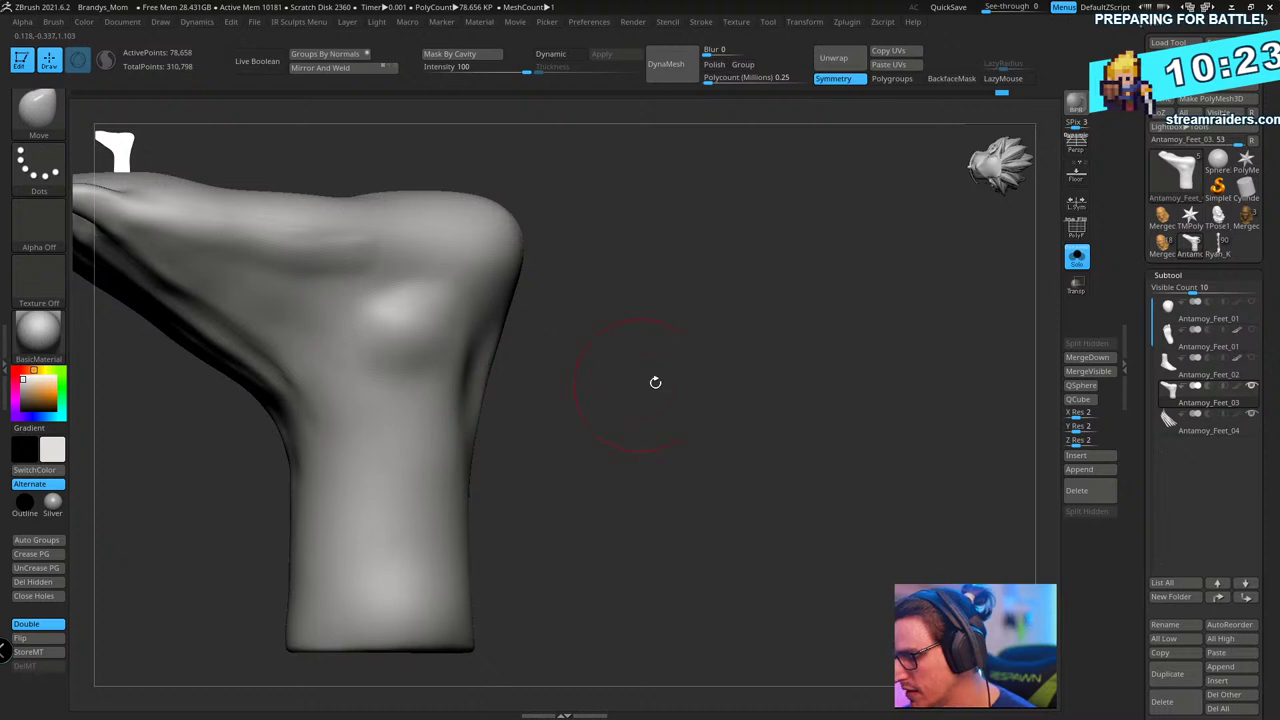
pyautogui.moveTo(655, 382); pyautogui.dragTo(557, 314, button='right')
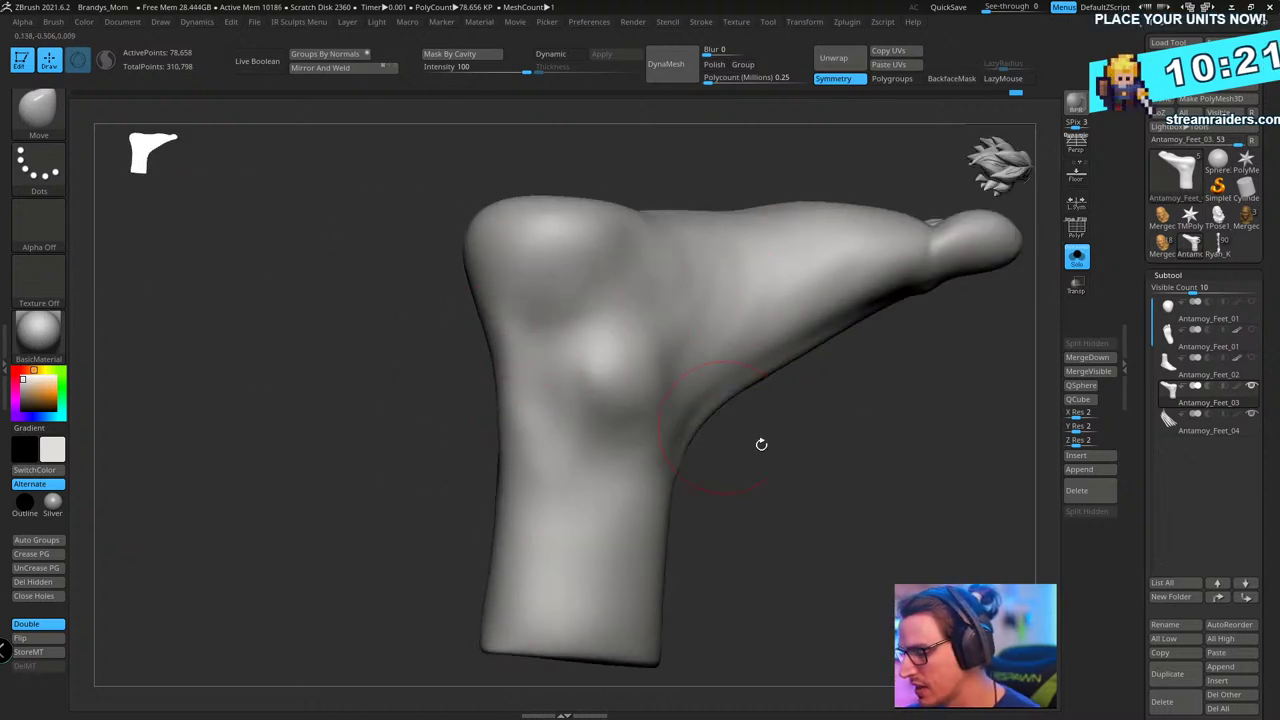
pyautogui.moveTo(761, 444); pyautogui.dragTo(471, 400, button='right')
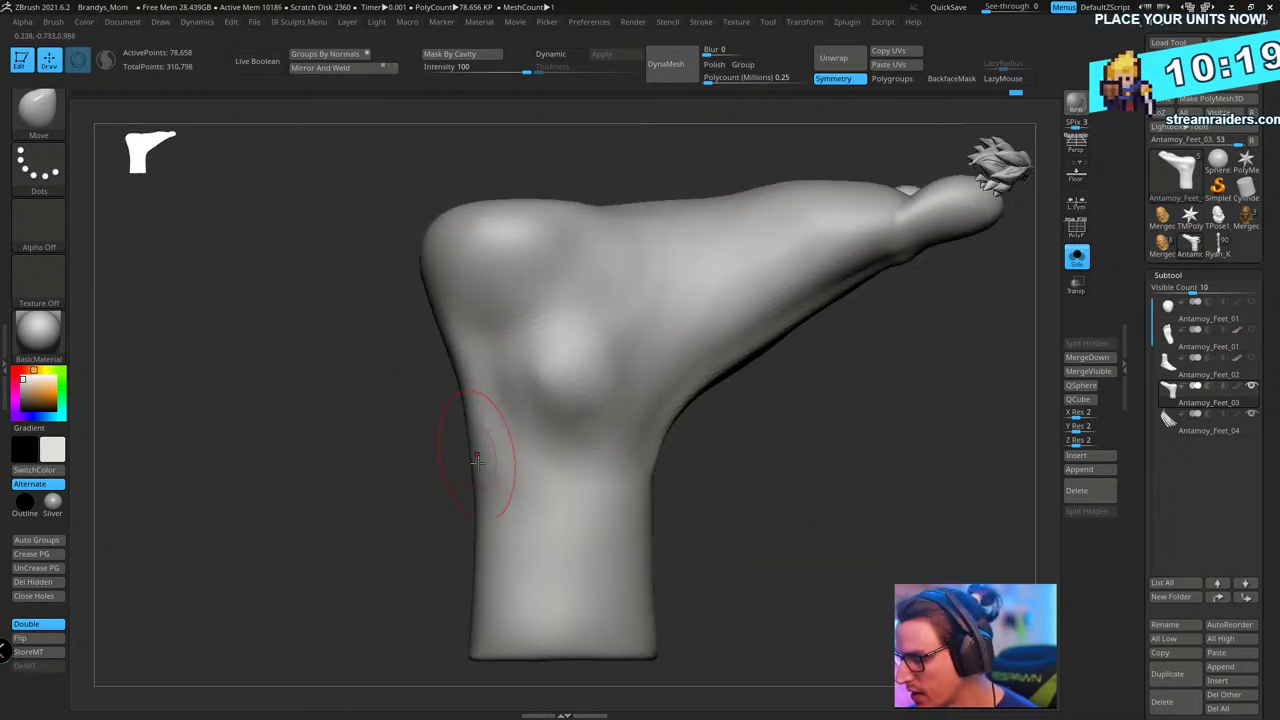
pyautogui.moveTo(331, 477); pyautogui.dragTo(780, 437, button='right')
# - Build up the inner arch of the sole in front of the heel with ClayBuildup strokes
pyautogui.press('b')
pyautogui.press('c')
pyautogui.press('b')
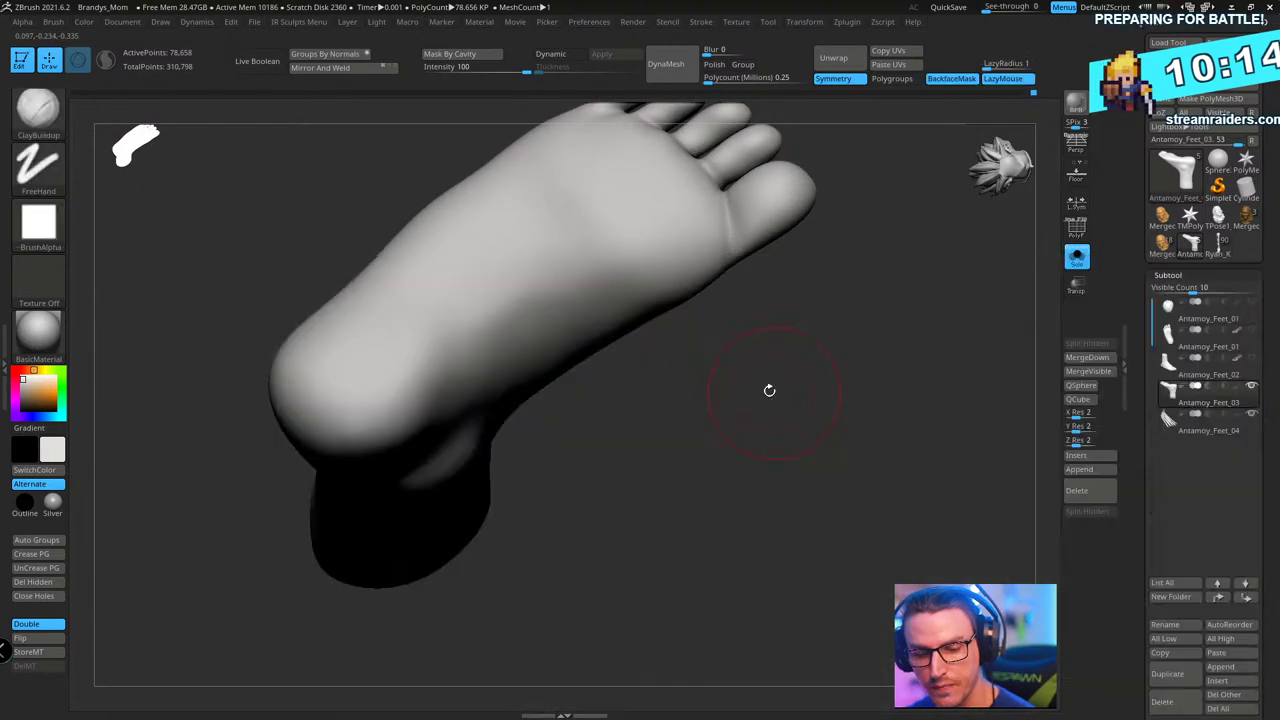
pyautogui.moveTo(549, 277)
pyautogui.mouseDown()
pyautogui.moveTo(583, 271)
pyautogui.moveTo(526, 340)
pyautogui.mouseUp()
pyautogui.moveTo(502, 254)
pyautogui.mouseDown()
pyautogui.moveTo(473, 334)
pyautogui.moveTo(448, 356)
pyautogui.mouseUp()
pyautogui.moveTo(642, 396); pyautogui.dragTo(681, 461)
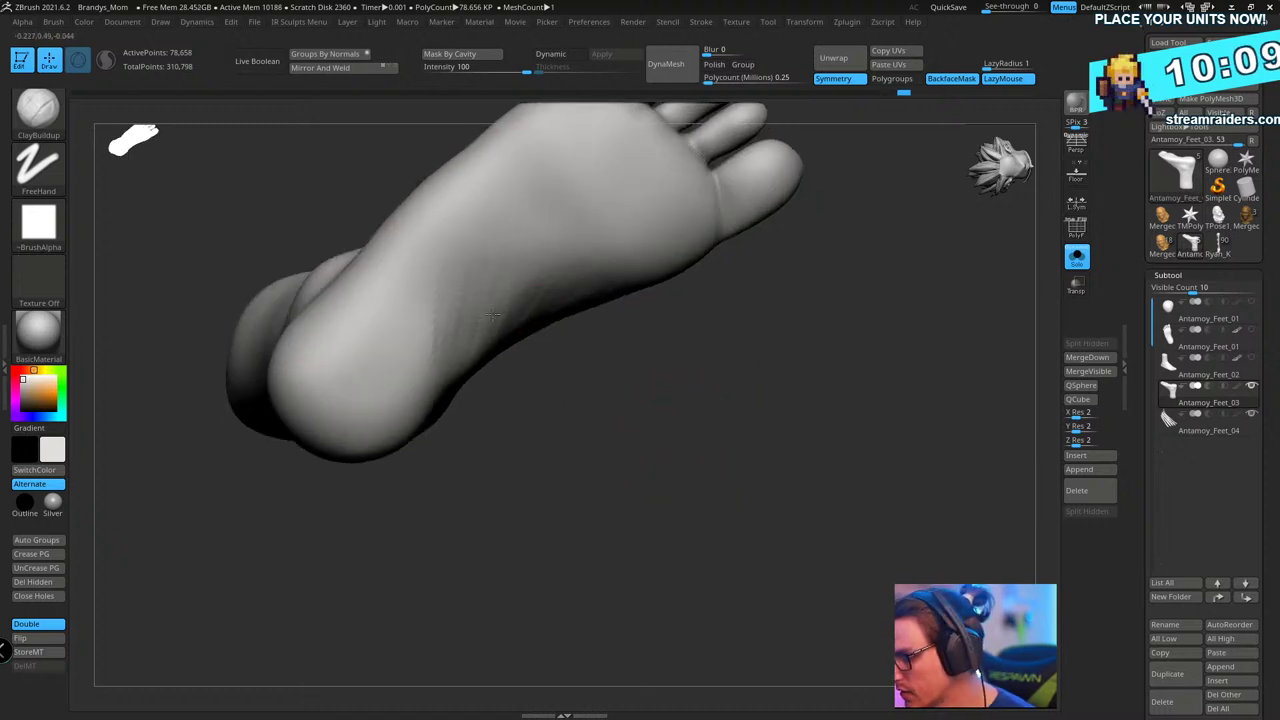
# - Layer diagonal ClayBuildup strokes across the sole from the inner arch toward its middle and blend them into the heel
pyautogui.moveTo(493, 315)
pyautogui.mouseDown()
pyautogui.moveTo(471, 229)
pyautogui.moveTo(487, 266)
pyautogui.moveTo(545, 249)
pyautogui.mouseUp()
pyautogui.moveTo(650, 450)
pyautogui.mouseDown()
pyautogui.moveTo(547, 395)
pyautogui.moveTo(505, 348)
pyautogui.mouseUp()
pyautogui.moveTo(532, 543); pyautogui.dragTo(498, 440)
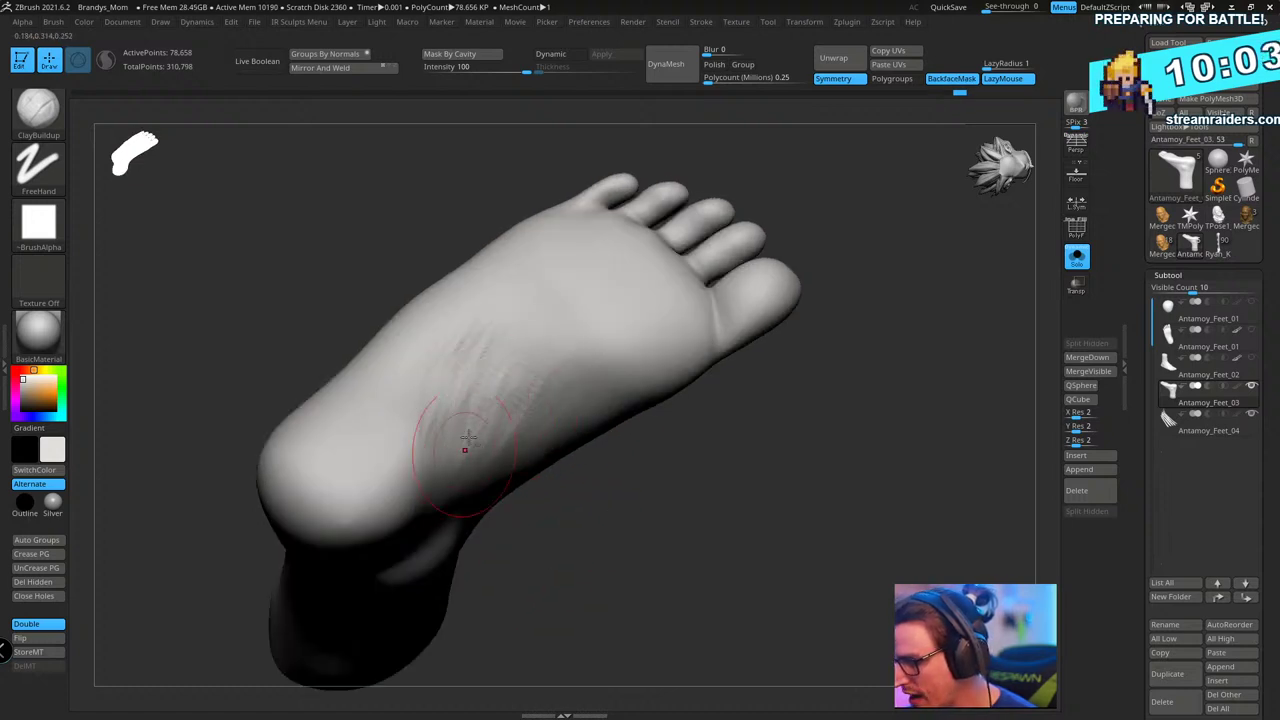
pyautogui.moveTo(550, 540); pyautogui.dragTo(560, 620)
pyautogui.moveTo(514, 409); pyautogui.dragTo(448, 488)
pyautogui.moveTo(676, 503); pyautogui.dragTo(627, 479)
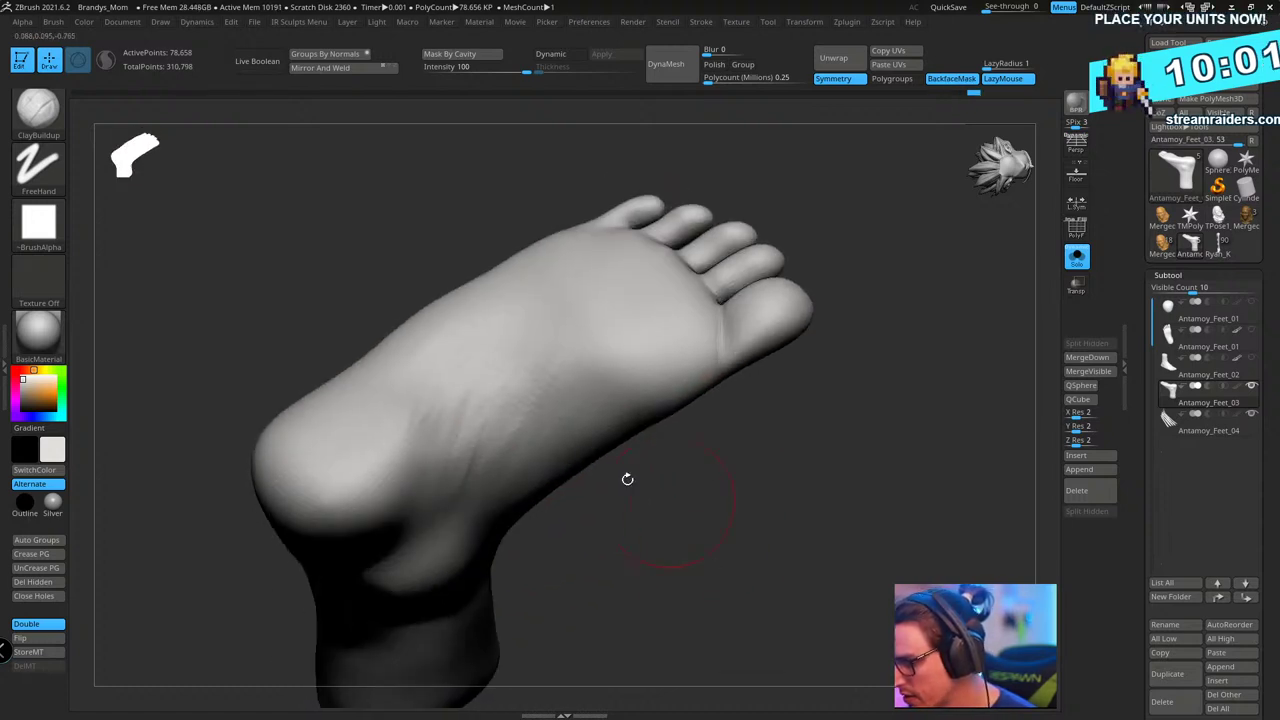
pyautogui.moveTo(463, 377); pyautogui.dragTo(725, 594, button='right')
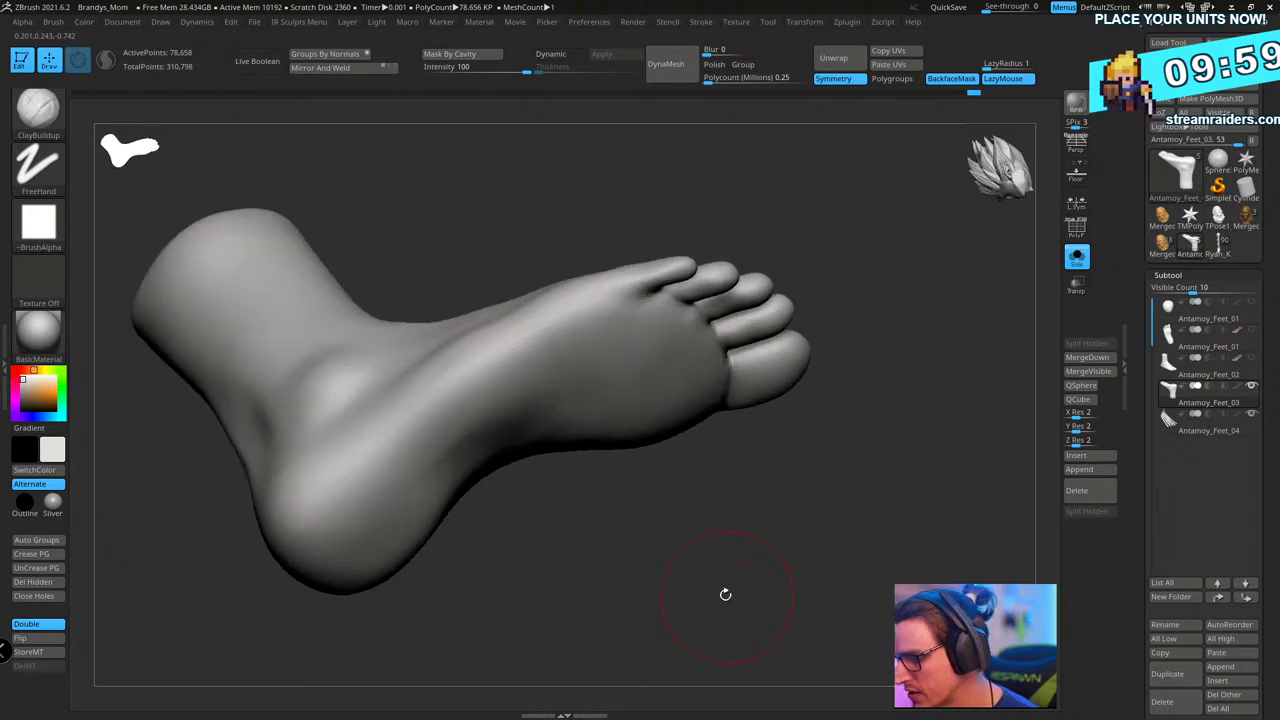
pyautogui.moveTo(720, 541)
pyautogui.mouseDown()
pyautogui.moveTo(708, 566)
pyautogui.moveTo(700, 556)
pyautogui.mouseUp()
pyautogui.moveTo(543, 560); pyautogui.dragTo(529, 552)
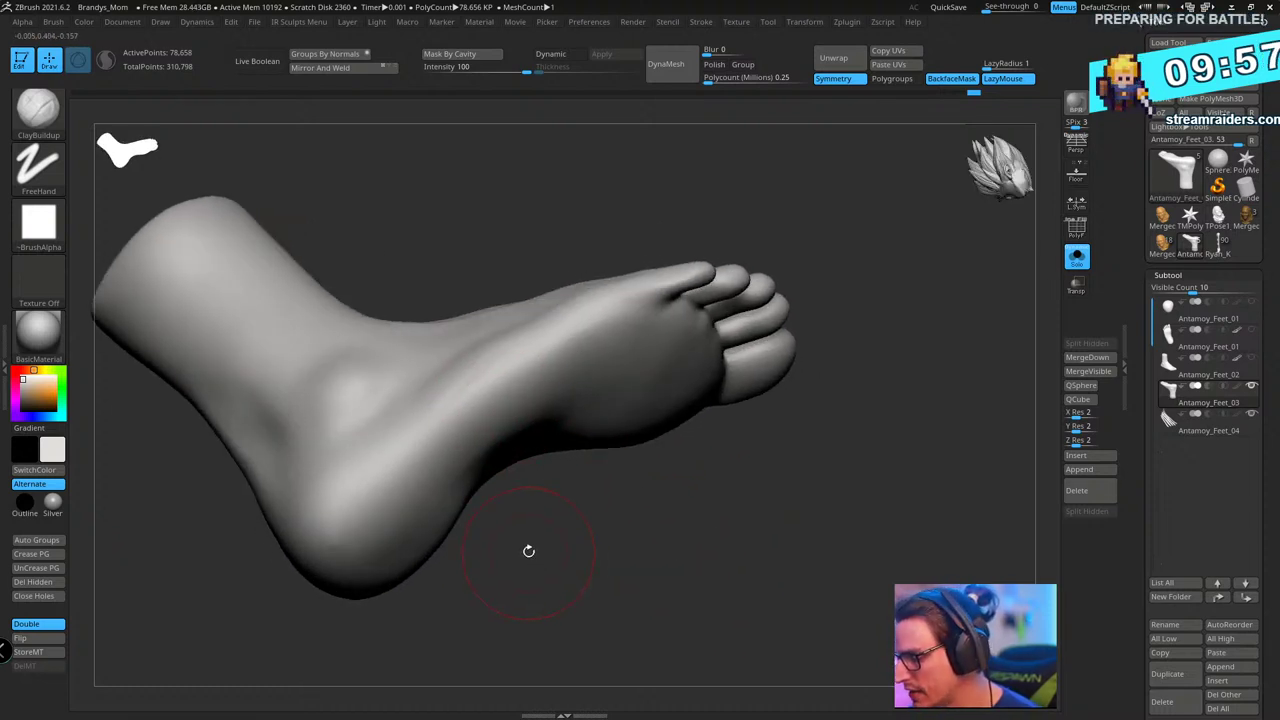
# - Adjust the draw size and sculpt the outer edge of the sole just in front of the heel
pyautogui.press('s')
pyautogui.moveTo(645, 464); pyautogui.dragTo(625, 465)
pyautogui.moveTo(457, 397)
pyautogui.mouseDown(button='right')
pyautogui.moveTo(594, 571)
pyautogui.moveTo(634, 569)
pyautogui.moveTo(613, 502)
pyautogui.moveTo(511, 396)
pyautogui.mouseUp(button='right')
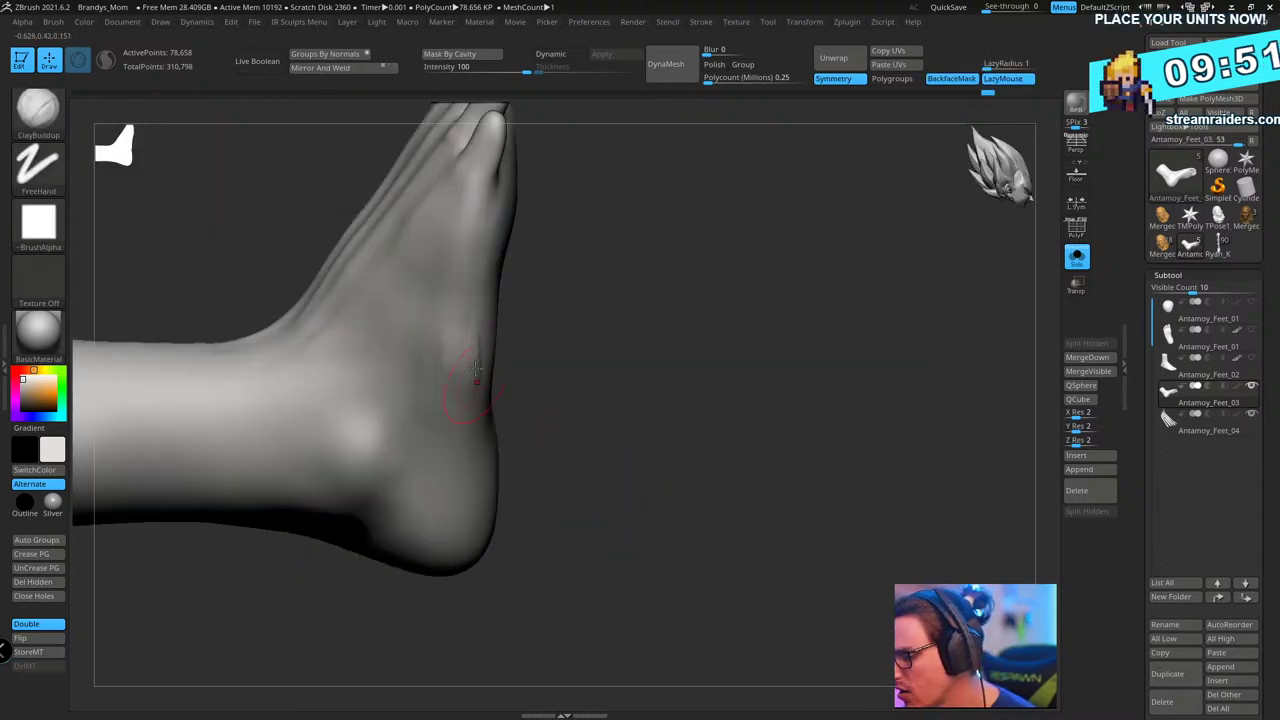
pyautogui.keyDown('shift'); pyautogui.moveTo(618, 388); pyautogui.dragTo(803, 326, button='right'); pyautogui.keyUp('shift')
pyautogui.keyDown('alt'); pyautogui.moveTo(787, 383); pyautogui.dragTo(754, 460, button='right'); pyautogui.keyUp('alt')
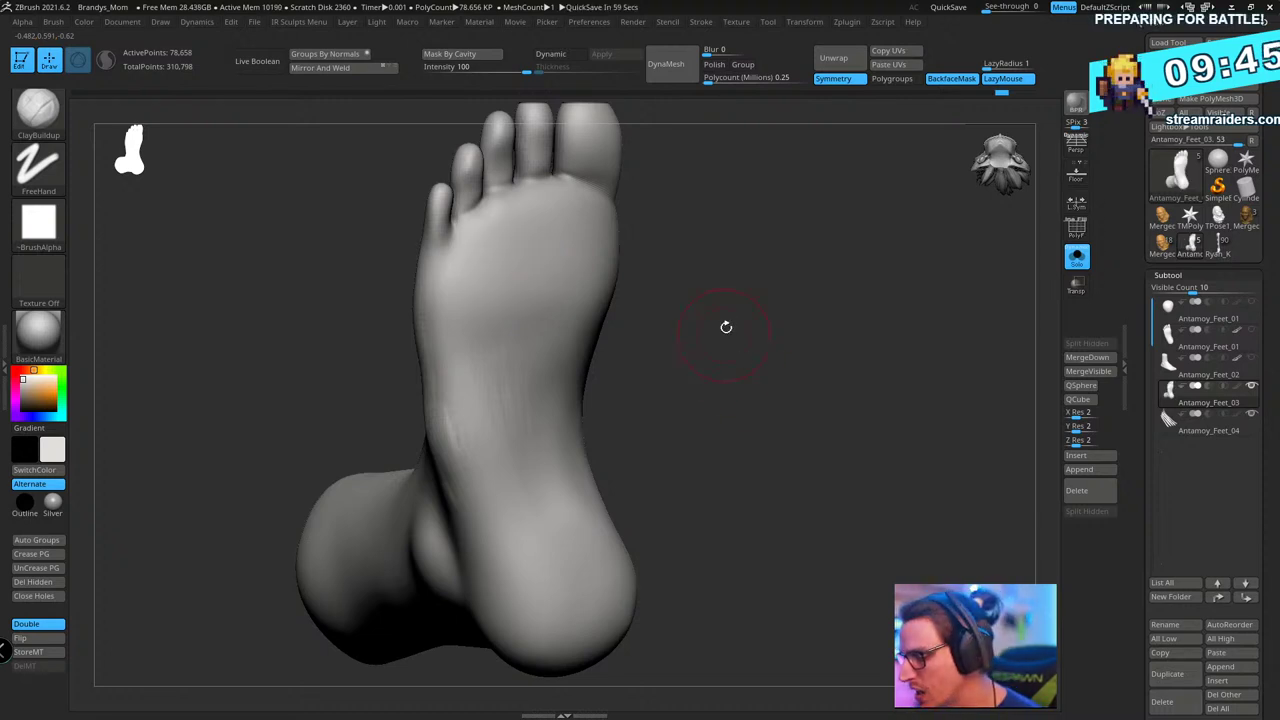
pyautogui.moveTo(726, 326); pyautogui.dragTo(778, 340, button='right')
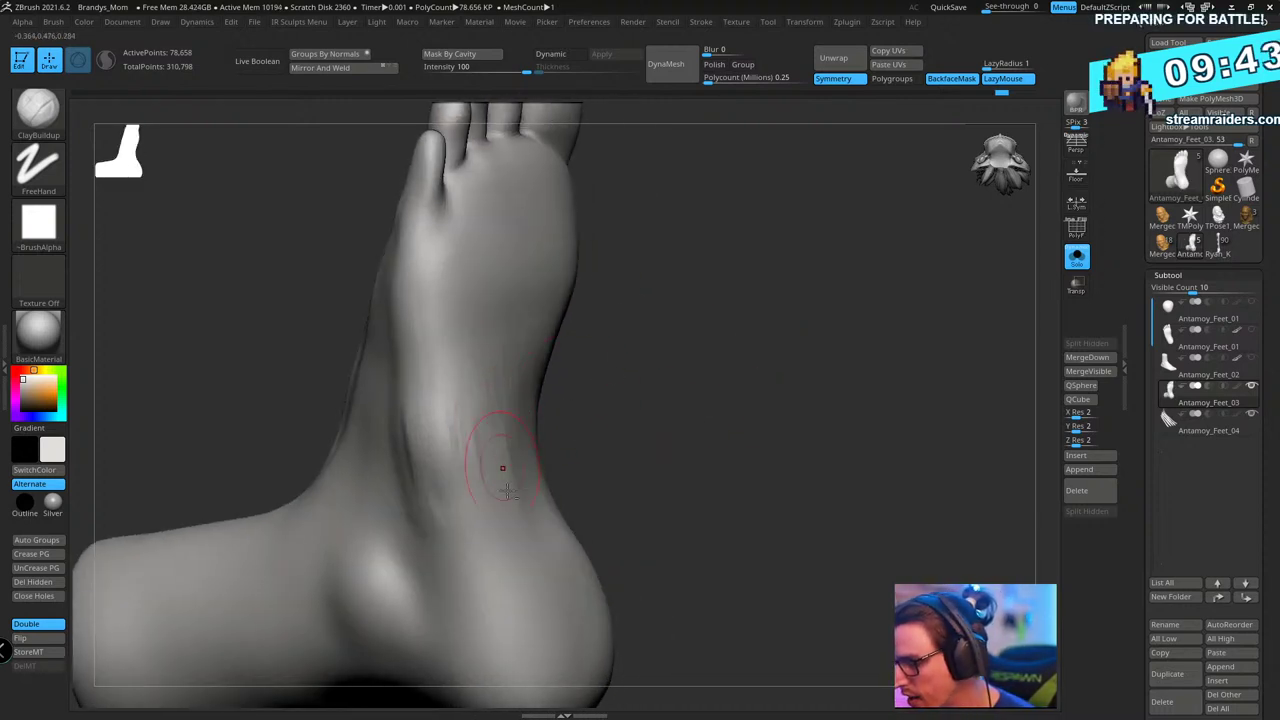
pyautogui.moveTo(685, 393); pyautogui.dragTo(538, 357, button='right')
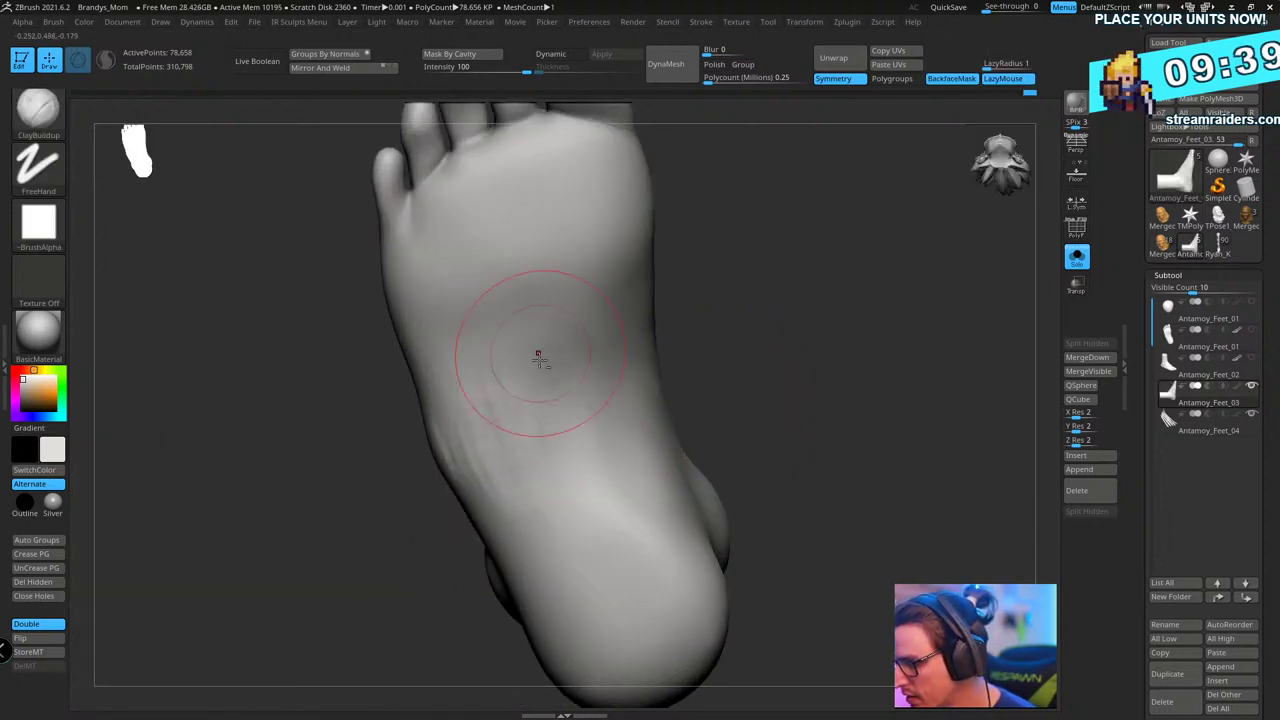
# - Carve the middle of the sole with ClayBuildup and smooth the strokes along the outer edge and arch
pyautogui.moveTo(538, 357)
pyautogui.keyDown('alt'); pyautogui.mouseDown()
pyautogui.moveTo(494, 374)
pyautogui.moveTo(614, 461)
pyautogui.moveTo(604, 410)
pyautogui.mouseUp(); pyautogui.keyUp('alt')
pyautogui.moveTo(530, 355)
pyautogui.keyDown('shift'); pyautogui.mouseDown()
pyautogui.moveTo(511, 340)
pyautogui.moveTo(500, 450)
pyautogui.mouseUp(); pyautogui.keyUp('shift')
pyautogui.keyDown('shift'); pyautogui.moveTo(609, 466); pyautogui.dragTo(632, 463); pyautogui.keyUp('shift')
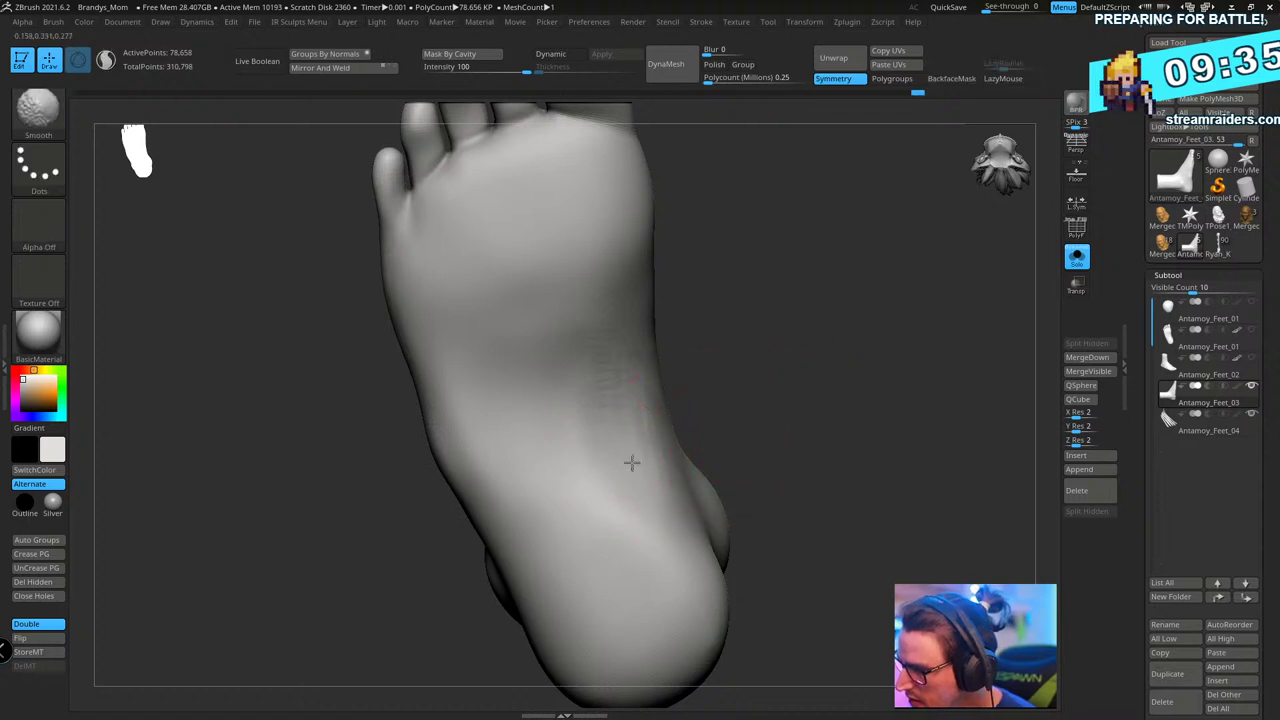
pyautogui.keyDown('ctrl'); pyautogui.moveTo(809, 363); pyautogui.dragTo(822, 300, button='right'); pyautogui.keyUp('ctrl')
pyautogui.moveTo(822, 300)
pyautogui.mouseDown(button='right')
pyautogui.moveTo(834, 400)
pyautogui.moveTo(823, 277)
pyautogui.moveTo(601, 349)
pyautogui.mouseUp(button='right')
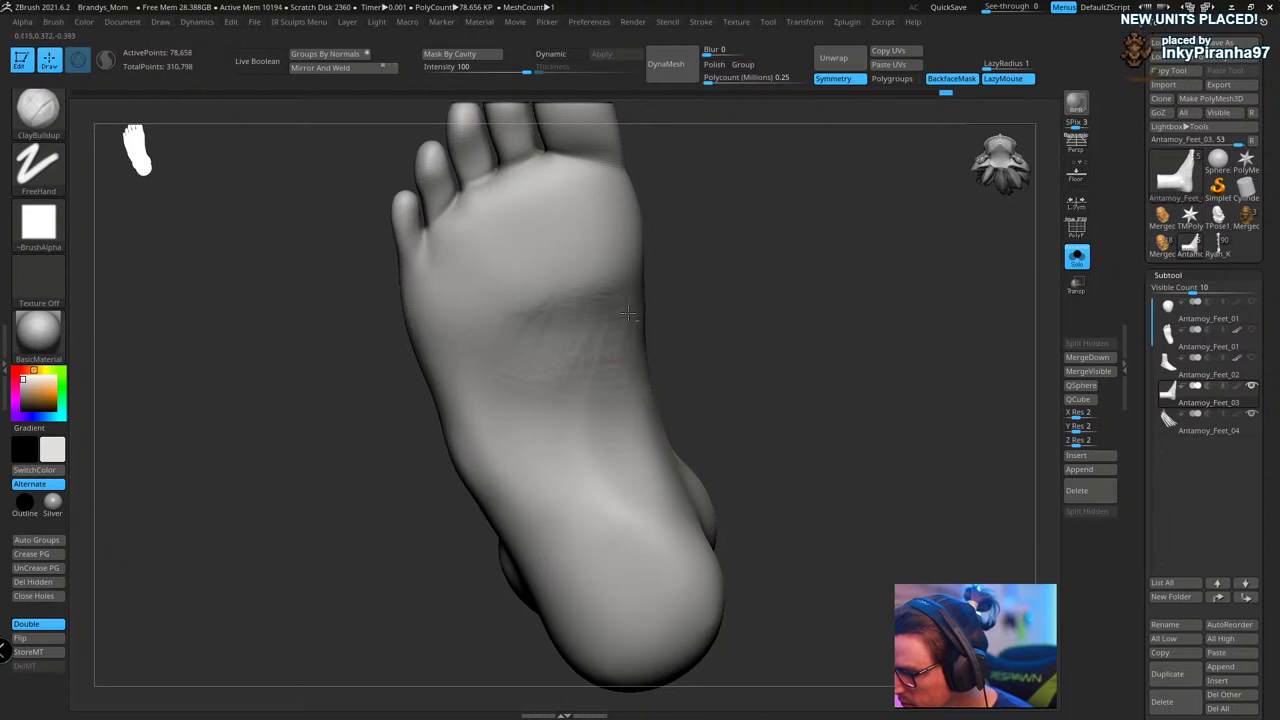
# - Sculpt the hollow of the sole directly behind the ball of the foot to define the pad's rear edge
pyautogui.moveTo(689, 311); pyautogui.dragTo(632, 322, button='right')
pyautogui.moveTo(760, 243); pyautogui.dragTo(790, 246, button='right')
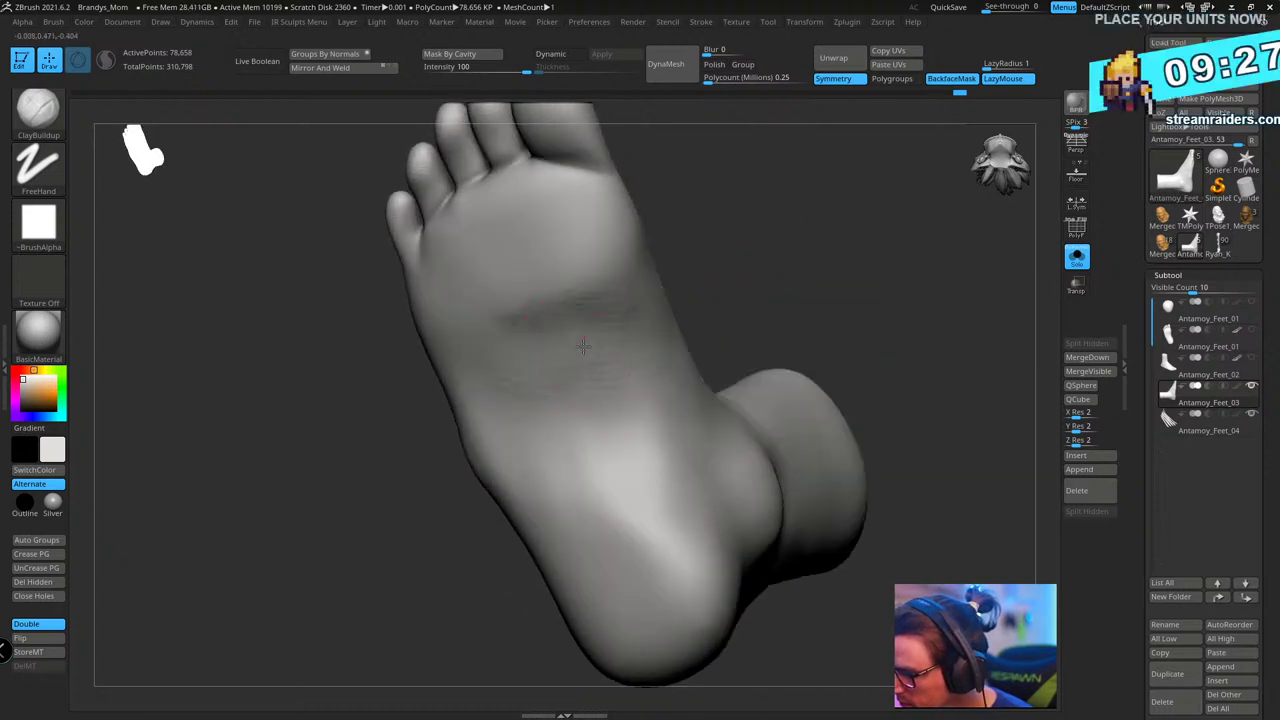
pyautogui.moveTo(629, 299); pyautogui.dragTo(560, 297)
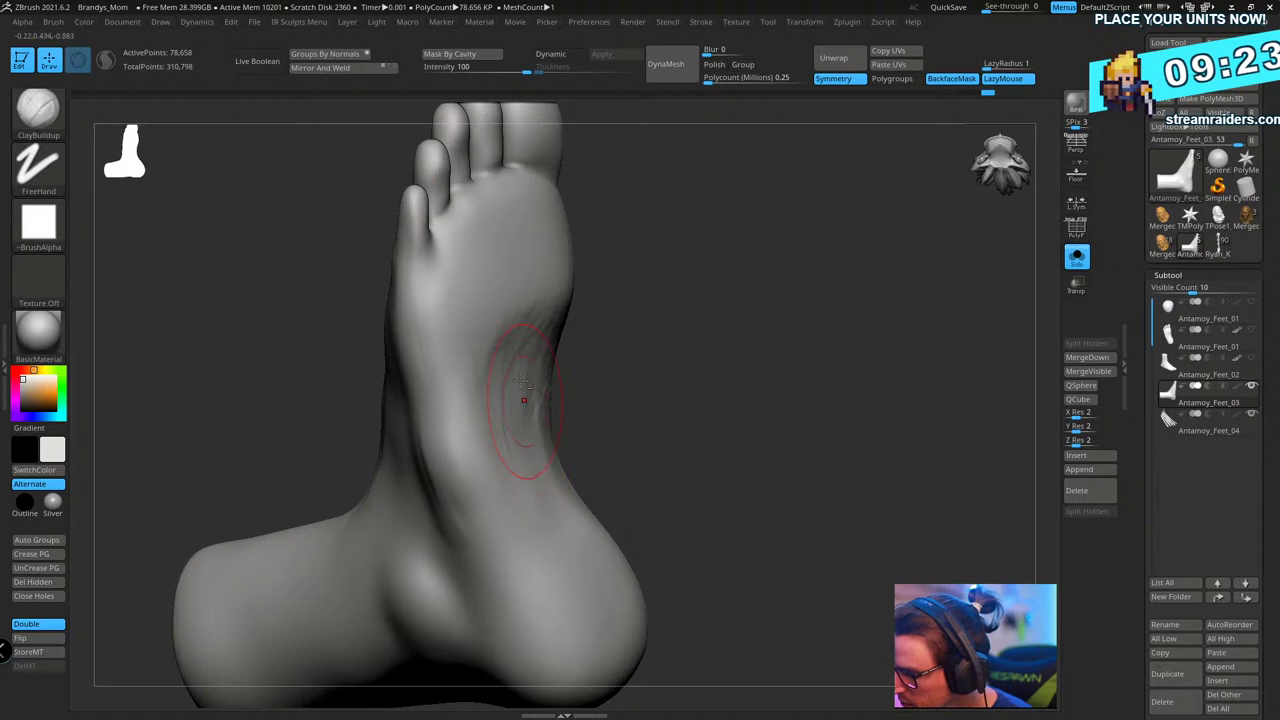
pyautogui.moveTo(628, 347); pyautogui.dragTo(760, 480)
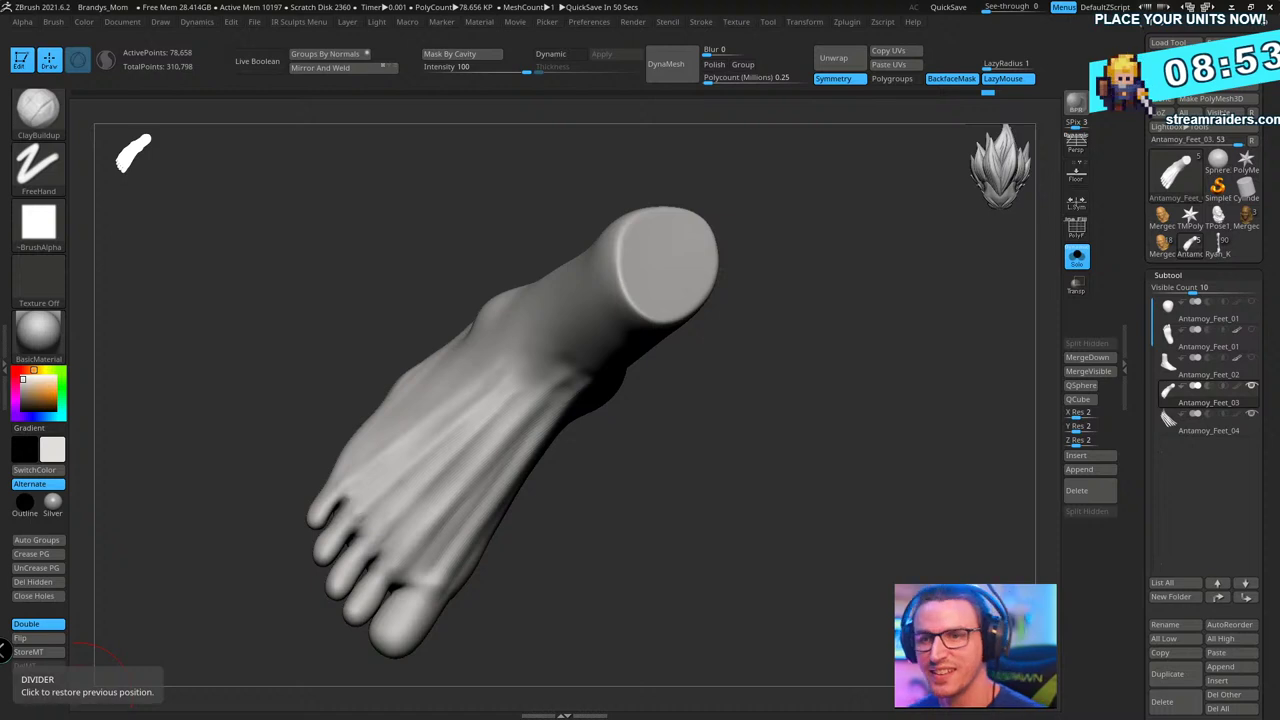
# - Adjust the draw size and build up the innermost tendon ridge across the front of the ankle
pyautogui.moveTo(786, 426)
pyautogui.mouseDown()
pyautogui.moveTo(803, 477)
pyautogui.moveTo(743, 449)
pyautogui.moveTo(753, 503)
pyautogui.moveTo(717, 486)
pyautogui.mouseUp()
pyautogui.press('s')
pyautogui.moveTo(668, 438); pyautogui.dragTo(656, 438)
pyautogui.moveTo(641, 483)
pyautogui.mouseDown()
pyautogui.moveTo(662, 476)
pyautogui.moveTo(689, 517)
pyautogui.moveTo(883, 351)
pyautogui.moveTo(828, 410)
pyautogui.moveTo(842, 428)
pyautogui.mouseUp()
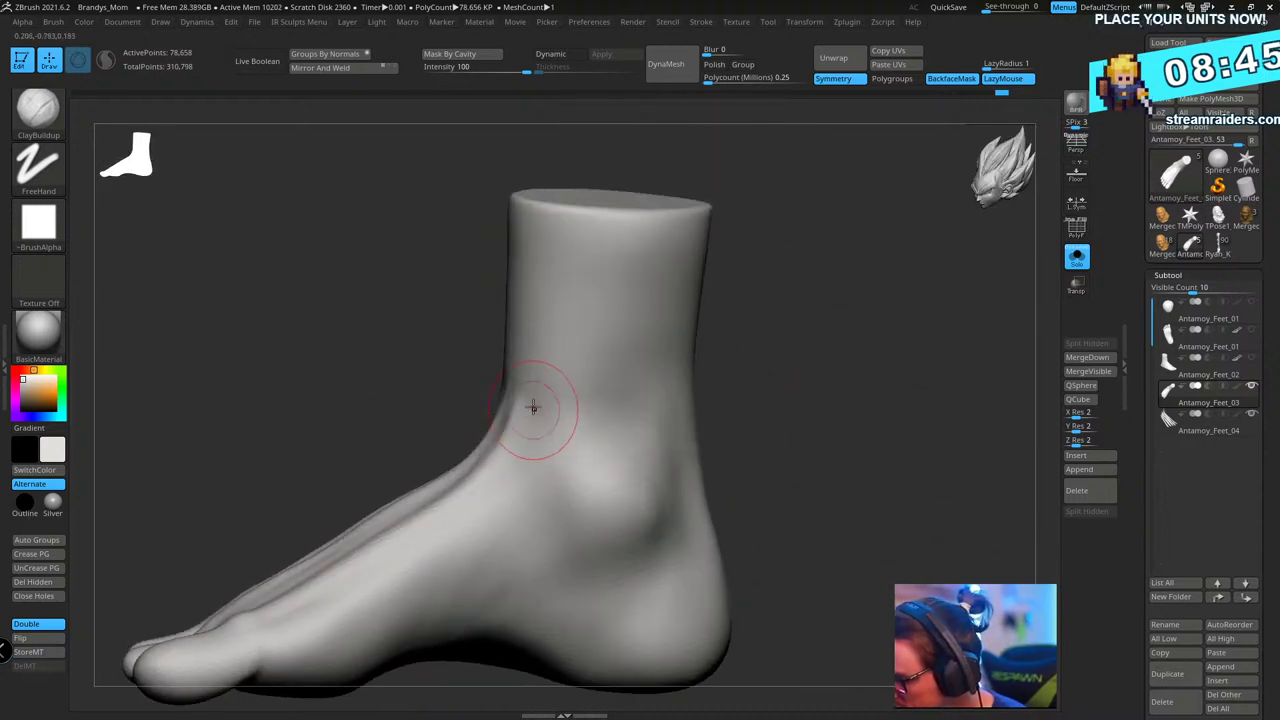
pyautogui.moveTo(765, 328); pyautogui.dragTo(850, 340)
pyautogui.press('s')
pyautogui.moveTo(750, 340)
pyautogui.mouseDown()
pyautogui.moveTo(771, 323)
pyautogui.moveTo(821, 351)
pyautogui.moveTo(800, 358)
pyautogui.mouseUp()
pyautogui.press('s')
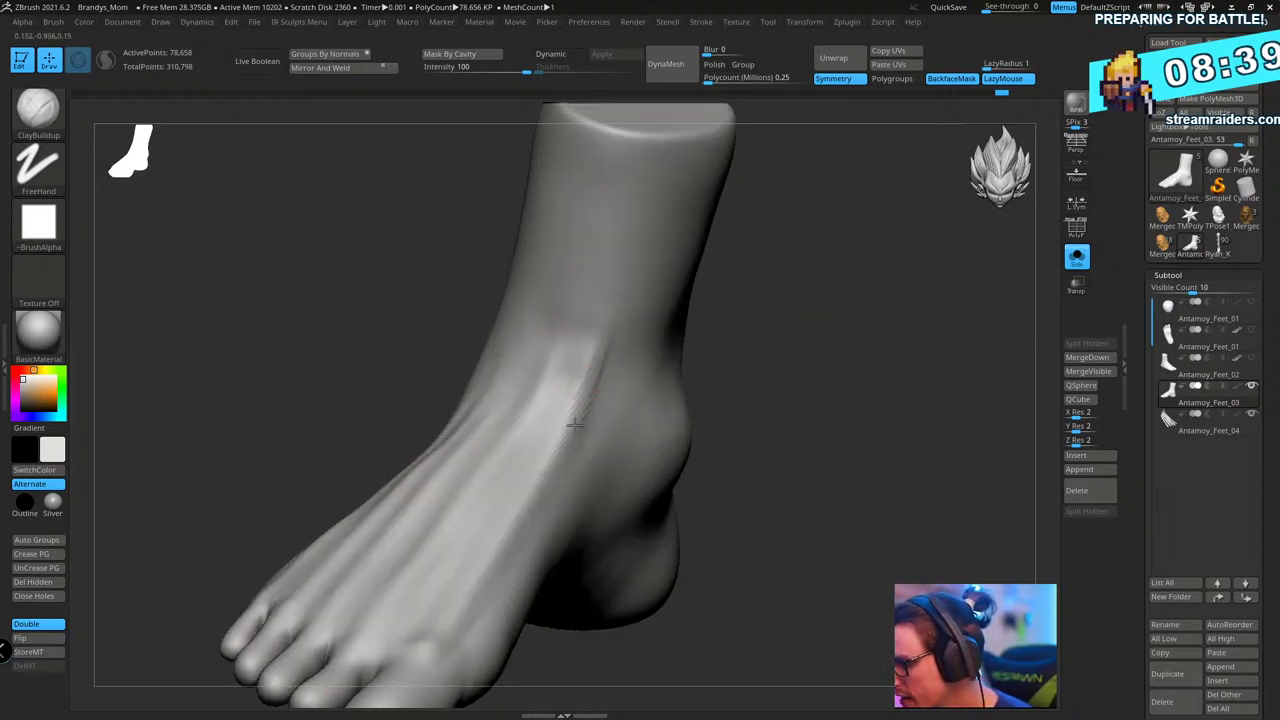
pyautogui.moveTo(575, 424); pyautogui.dragTo(571, 440)
# - Refine the tendon ridges and the grooves between them where the top of the foot meets the ankle
pyautogui.moveTo(812, 352); pyautogui.dragTo(758, 364)
pyautogui.moveTo(578, 350)
pyautogui.mouseDown()
pyautogui.moveTo(568, 374)
pyautogui.moveTo(574, 350)
pyautogui.mouseUp()
pyautogui.moveTo(695, 373); pyautogui.dragTo(648, 382)
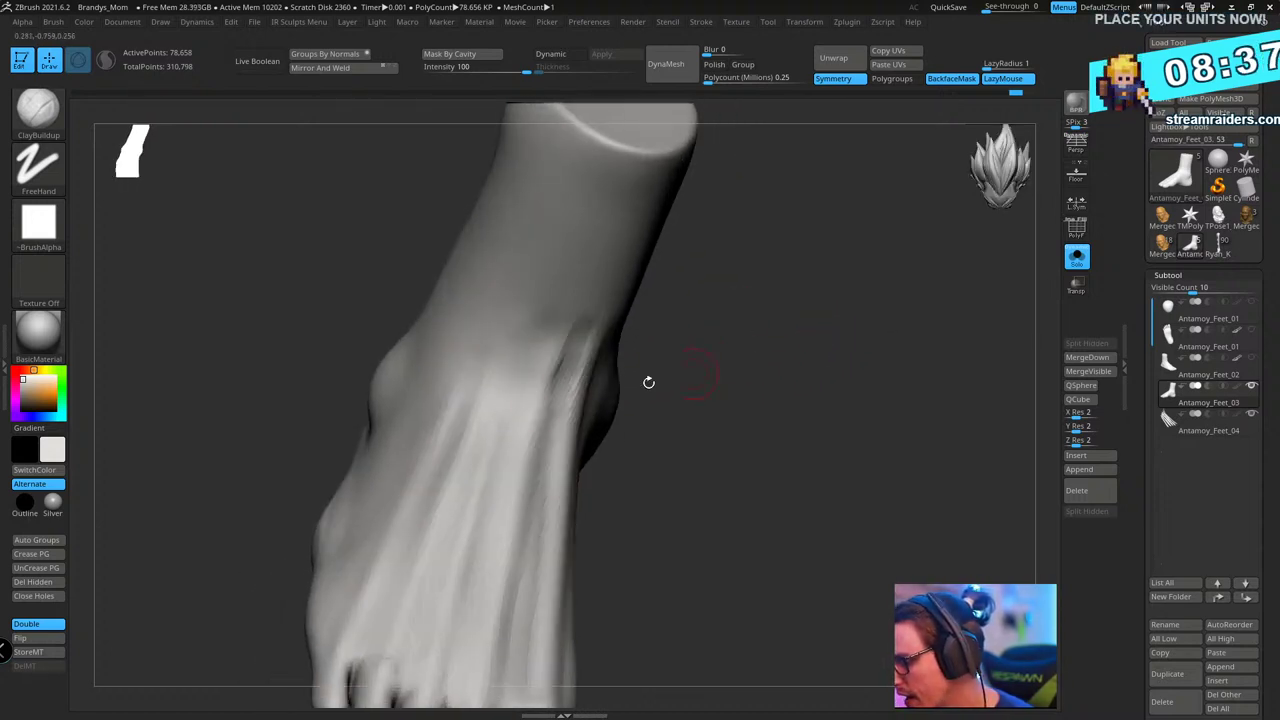
pyautogui.moveTo(528, 372)
pyautogui.mouseDown()
pyautogui.moveTo(517, 384)
pyautogui.moveTo(523, 361)
pyautogui.moveTo(510, 381)
pyautogui.mouseUp()
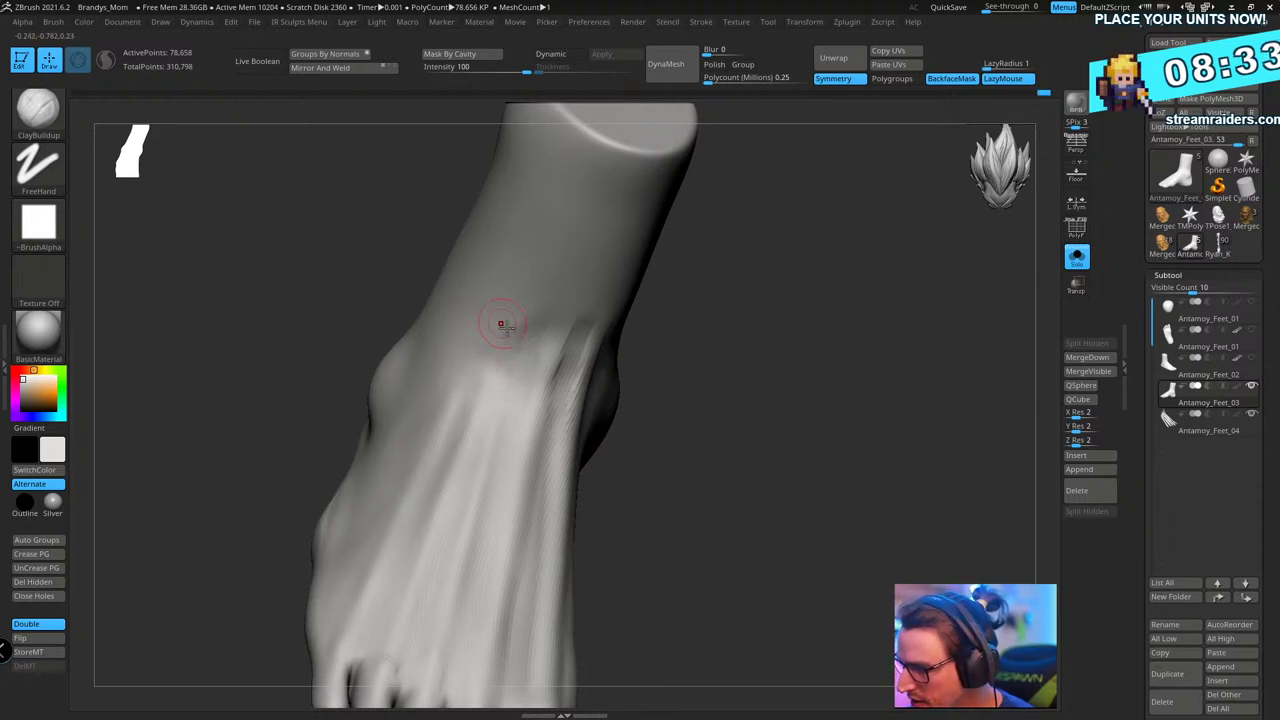
# - Sculpt strokes across the outer front of the ankle where the tendons converge toward the lower leg
pyautogui.moveTo(485, 360); pyautogui.dragTo(519, 347, button='right')
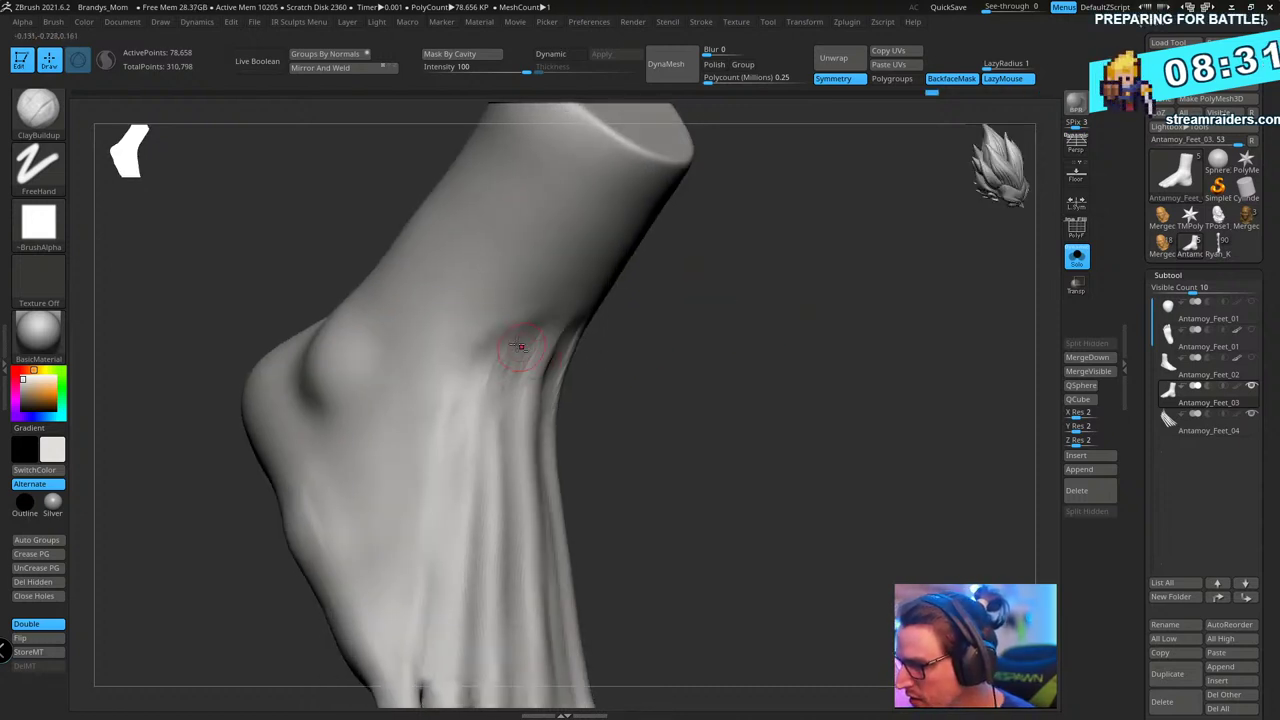
pyautogui.moveTo(520, 346); pyautogui.dragTo(464, 335)
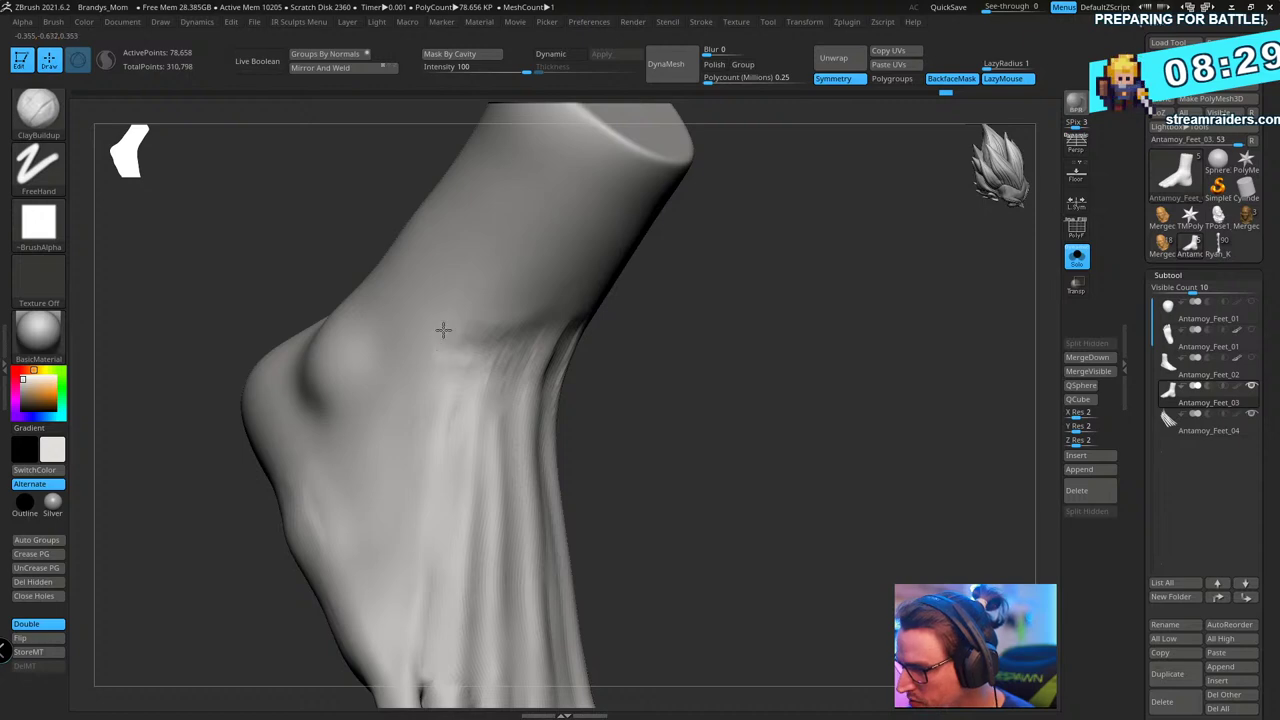
pyautogui.moveTo(443, 330); pyautogui.dragTo(560, 337, button='right')
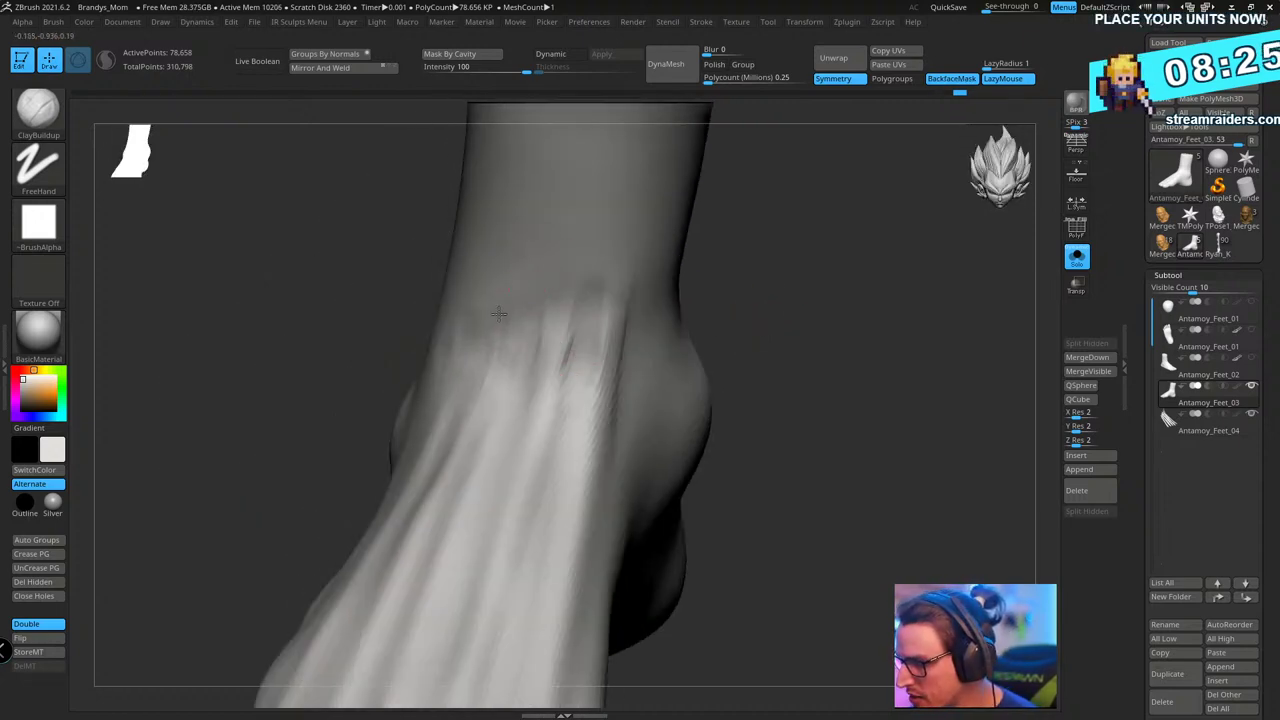
pyautogui.moveTo(499, 314); pyautogui.dragTo(493, 308)
pyautogui.moveTo(810, 288); pyautogui.dragTo(860, 294)
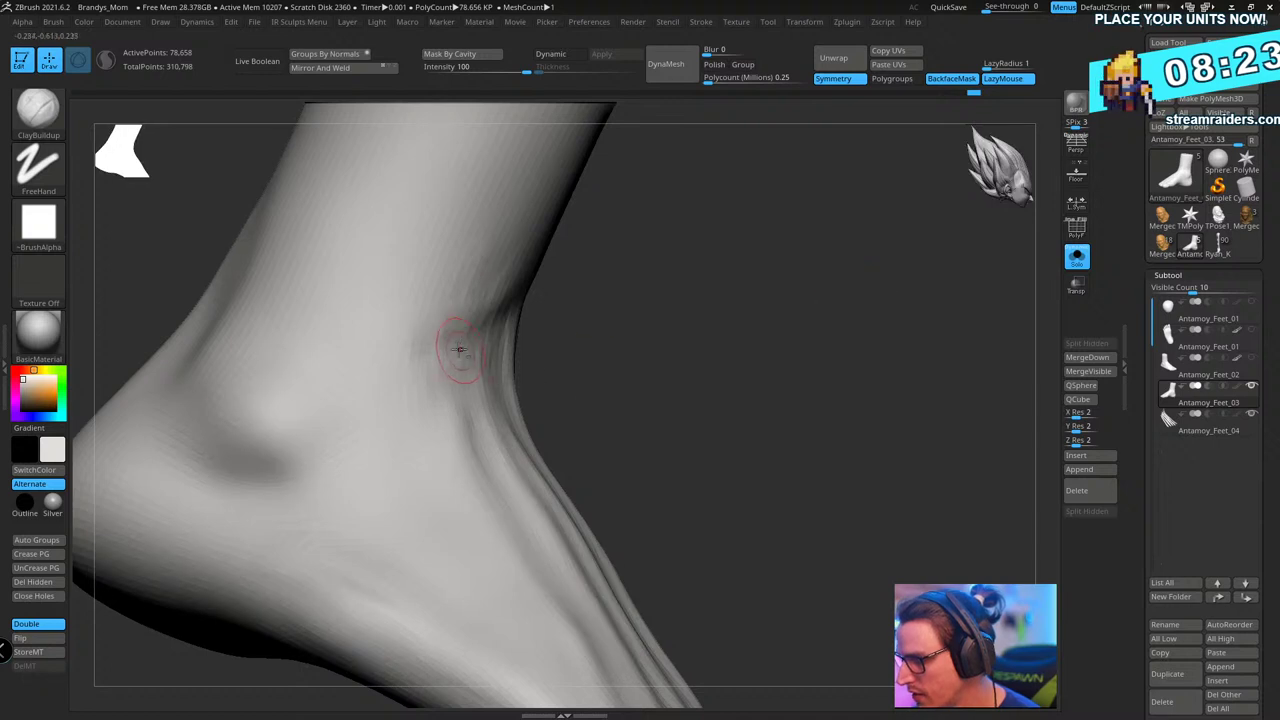
pyautogui.moveTo(460, 366); pyautogui.dragTo(440, 462)
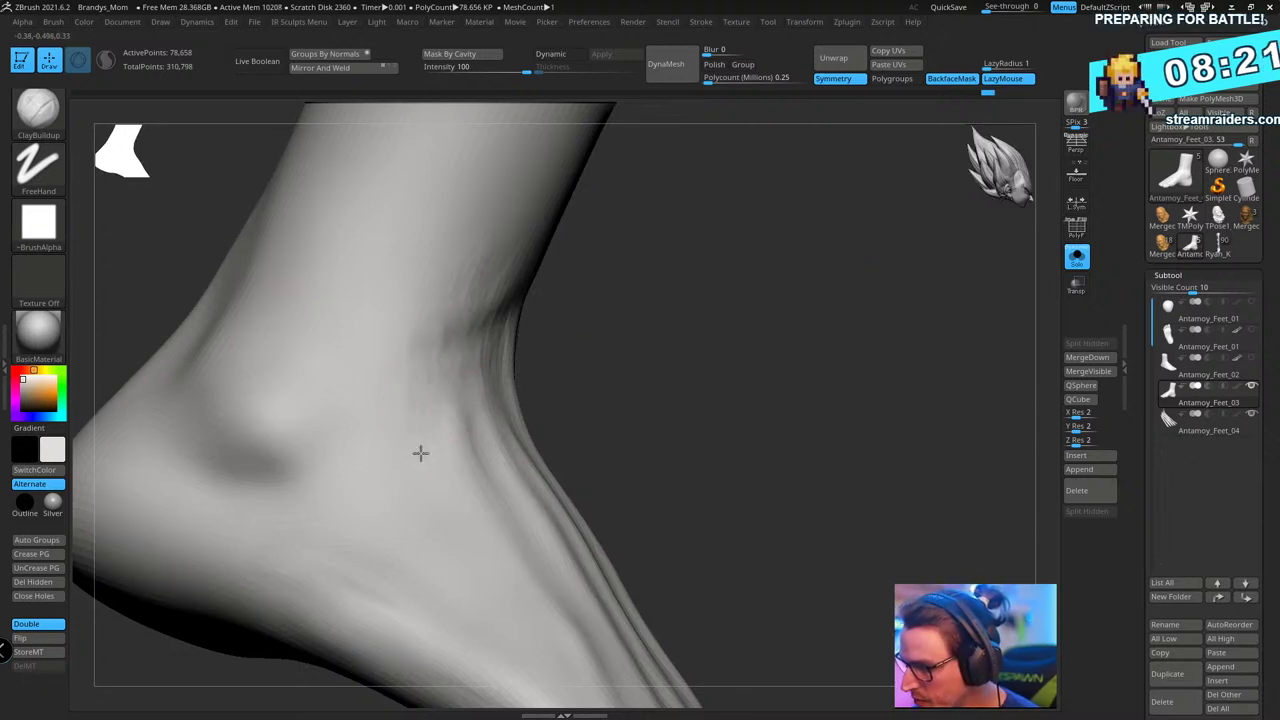
# - Extend the front ankle tendon upward onto the shin and smooth the surrounding strokes
pyautogui.moveTo(660, 357)
pyautogui.mouseDown(button='right')
pyautogui.moveTo(791, 357)
pyautogui.moveTo(703, 343)
pyautogui.moveTo(748, 335)
pyautogui.moveTo(649, 349)
pyautogui.mouseUp(button='right')
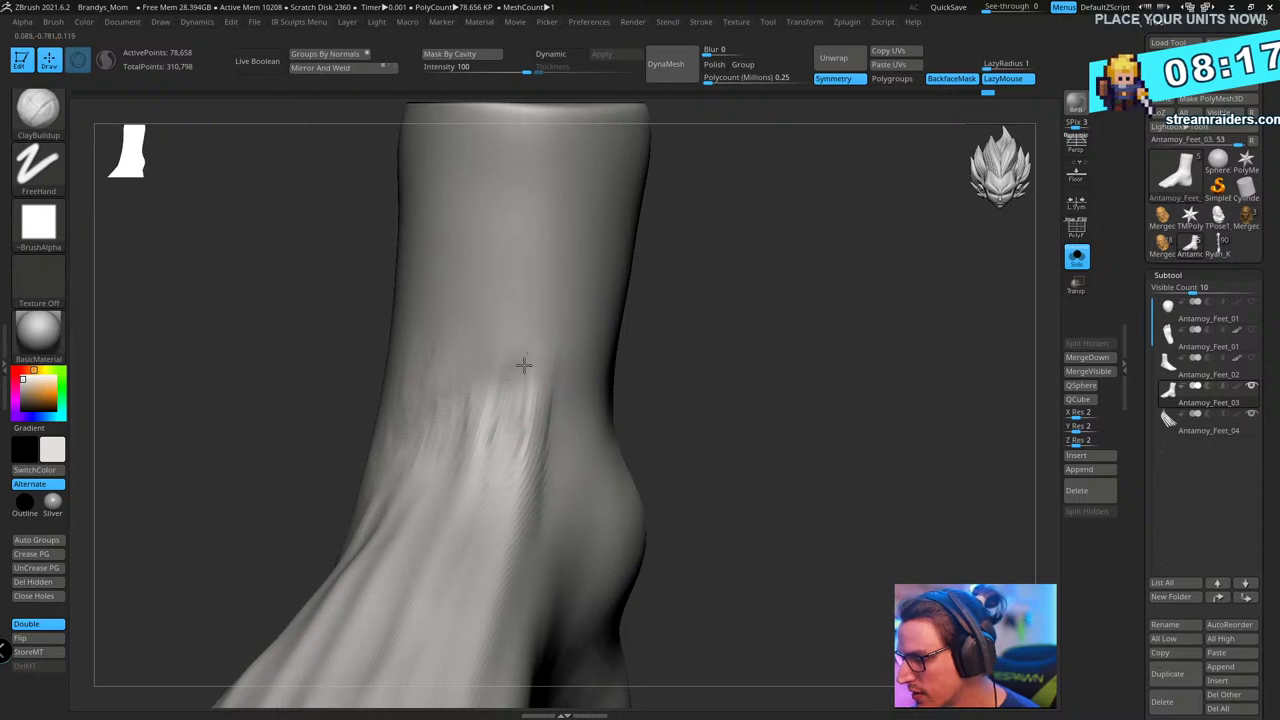
pyautogui.moveTo(525, 312); pyautogui.dragTo(514, 400)
pyautogui.moveTo(706, 317); pyautogui.dragTo(800, 330, button='right')
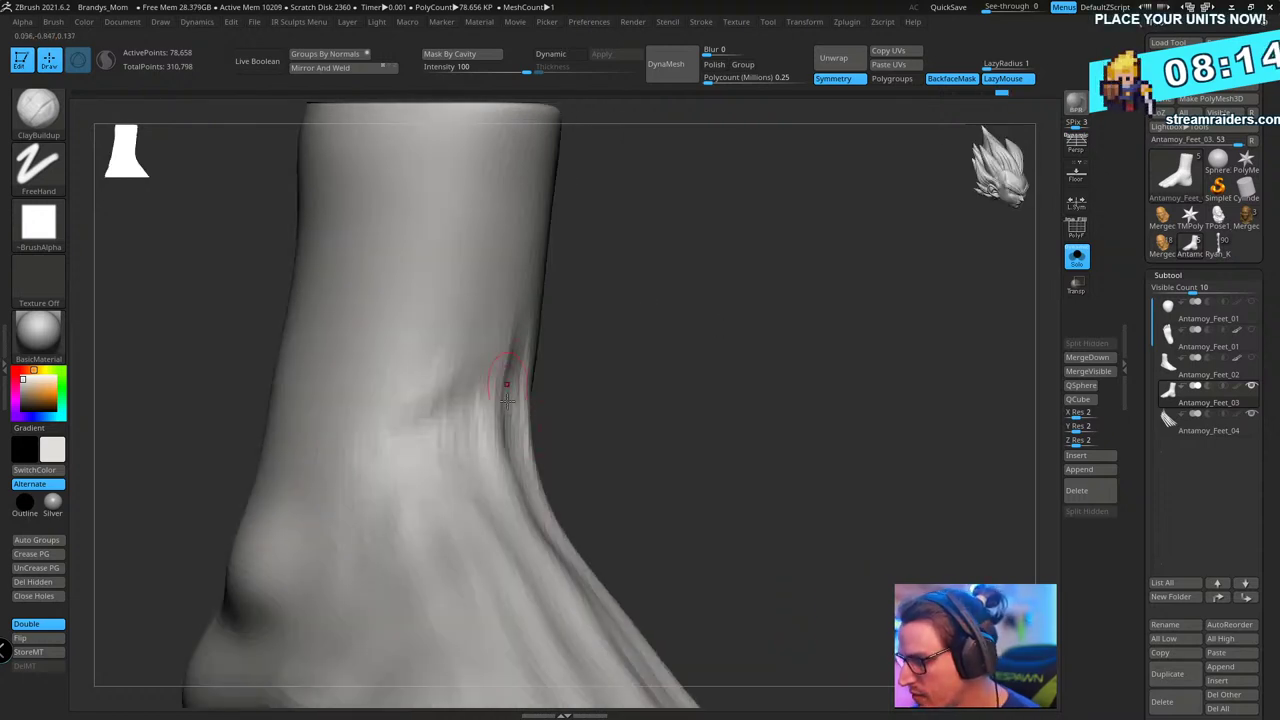
pyautogui.press('shift')
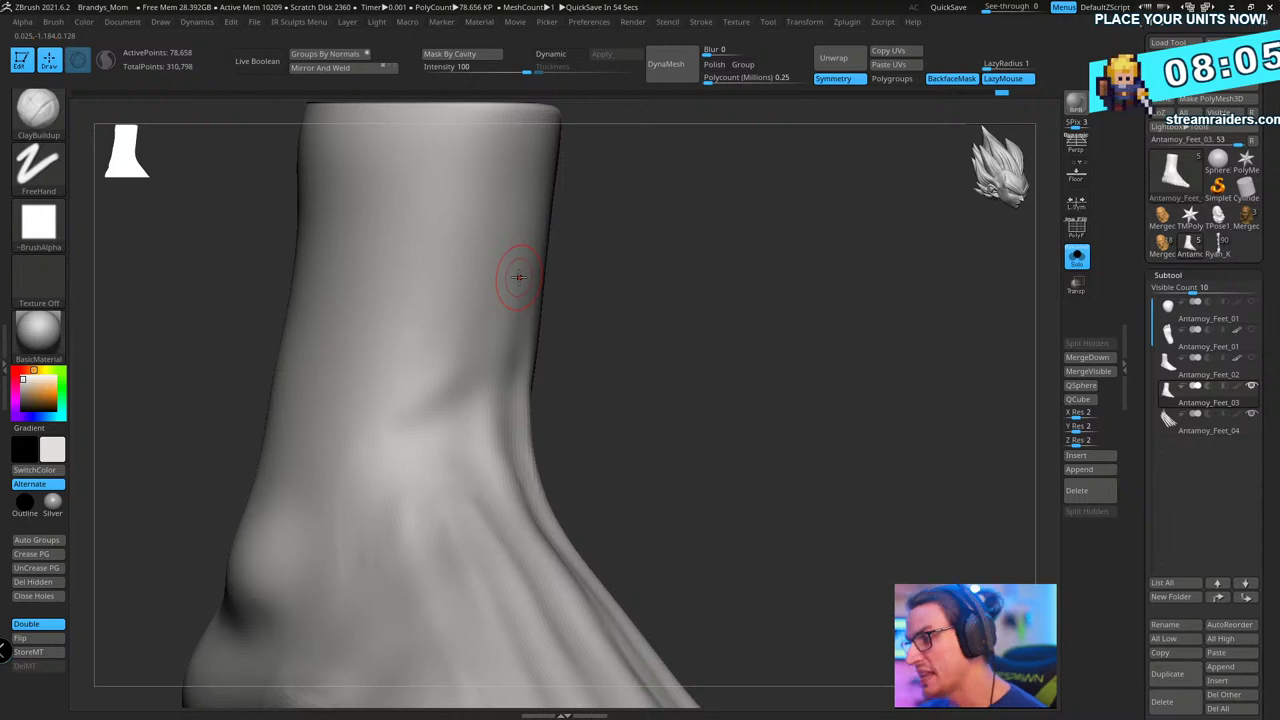
# - Shape the inner side of the front ankle tendon and smooth it into the ankle surface
pyautogui.moveTo(797, 343)
pyautogui.mouseDown()
pyautogui.moveTo(797, 331)
pyautogui.moveTo(812, 343)
pyautogui.mouseUp()
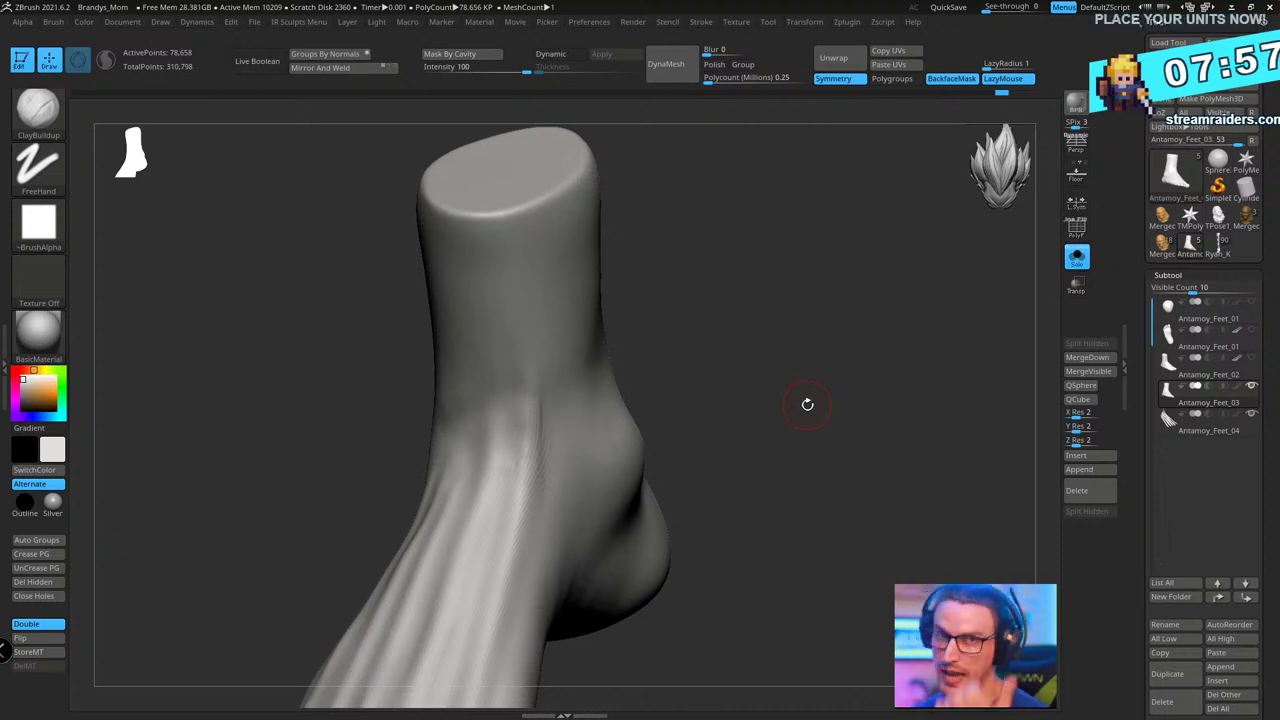
pyautogui.moveTo(806, 400); pyautogui.dragTo(588, 416)
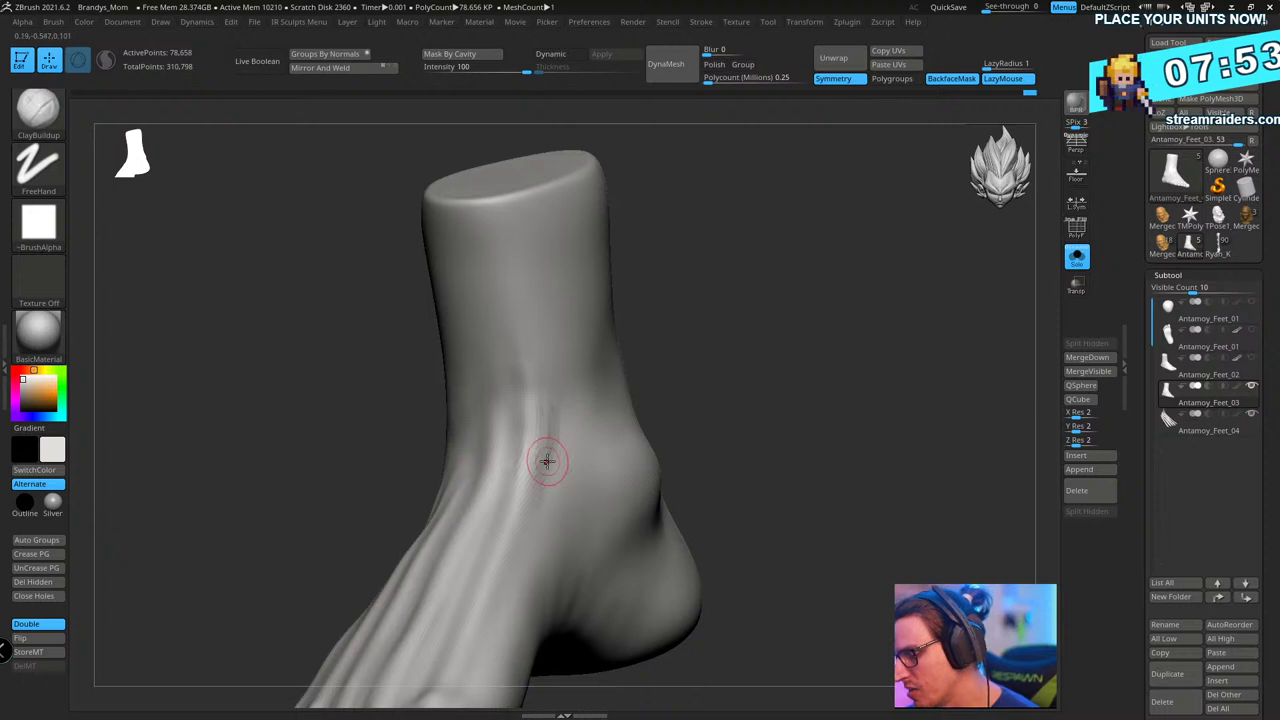
pyautogui.press('shift')
pyautogui.keyDown('shift'); pyautogui.moveTo(553, 465); pyautogui.dragTo(546, 406); pyautogui.keyUp('shift')
pyautogui.moveTo(765, 404); pyautogui.dragTo(843, 406)
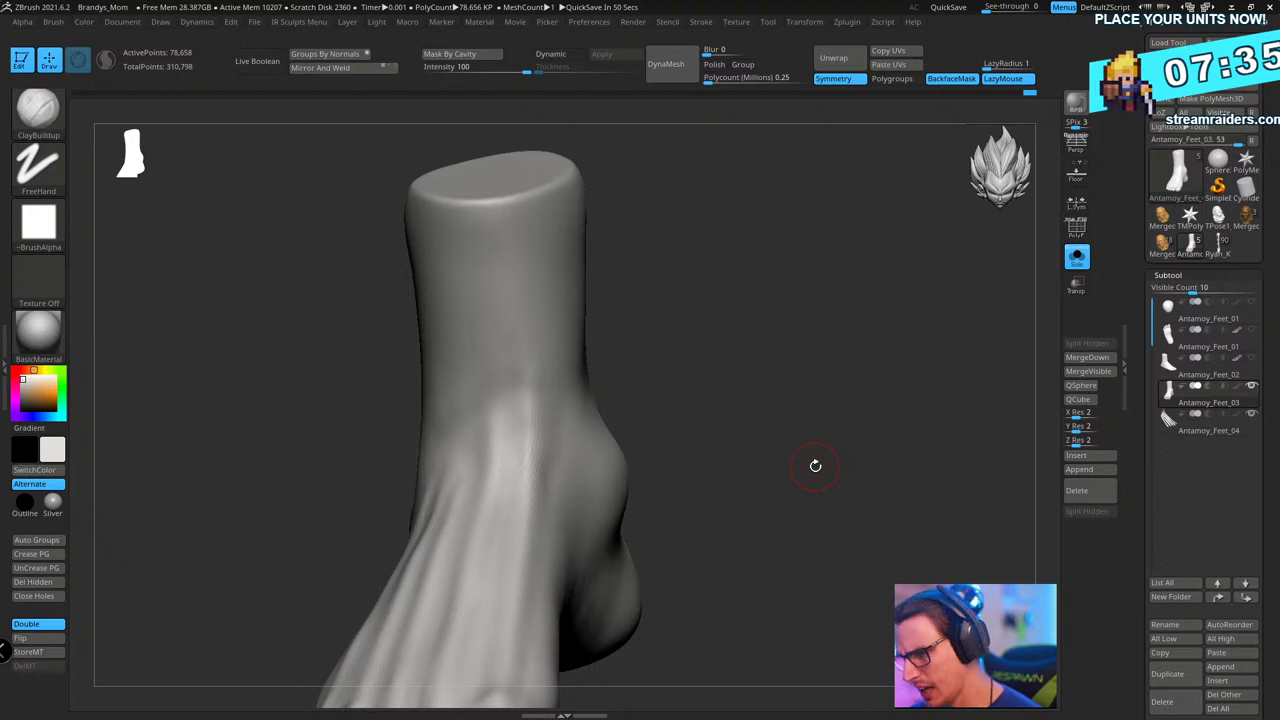
# - Build up the surface between the front ankle tendon and the inner ankle bone with ClayBuildup strokes
pyautogui.moveTo(815, 465); pyautogui.dragTo(823, 334)
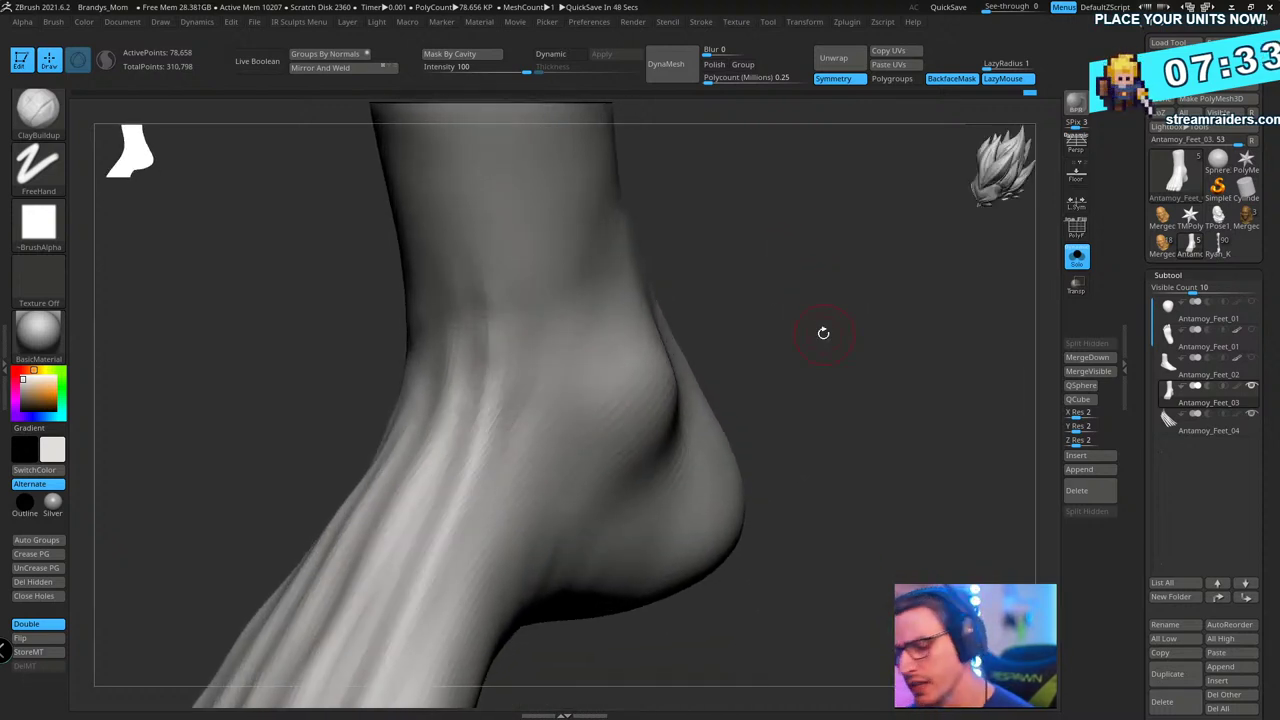
pyautogui.press('s')
pyautogui.moveTo(808, 284); pyautogui.dragTo(814, 284)
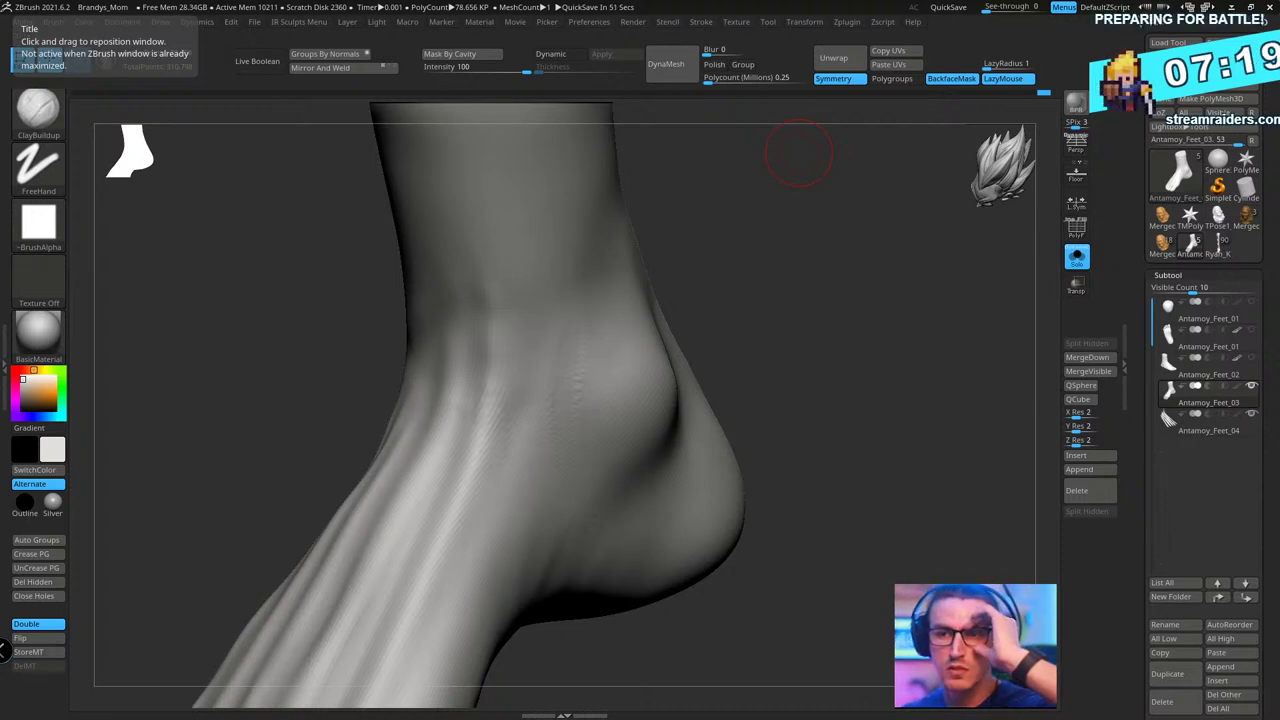
pyautogui.moveTo(800, 150)
pyautogui.mouseDown()
pyautogui.moveTo(777, 243)
pyautogui.moveTo(563, 371)
pyautogui.moveTo(580, 309)
pyautogui.mouseUp()
pyautogui.moveTo(808, 282); pyautogui.dragTo(842, 385)
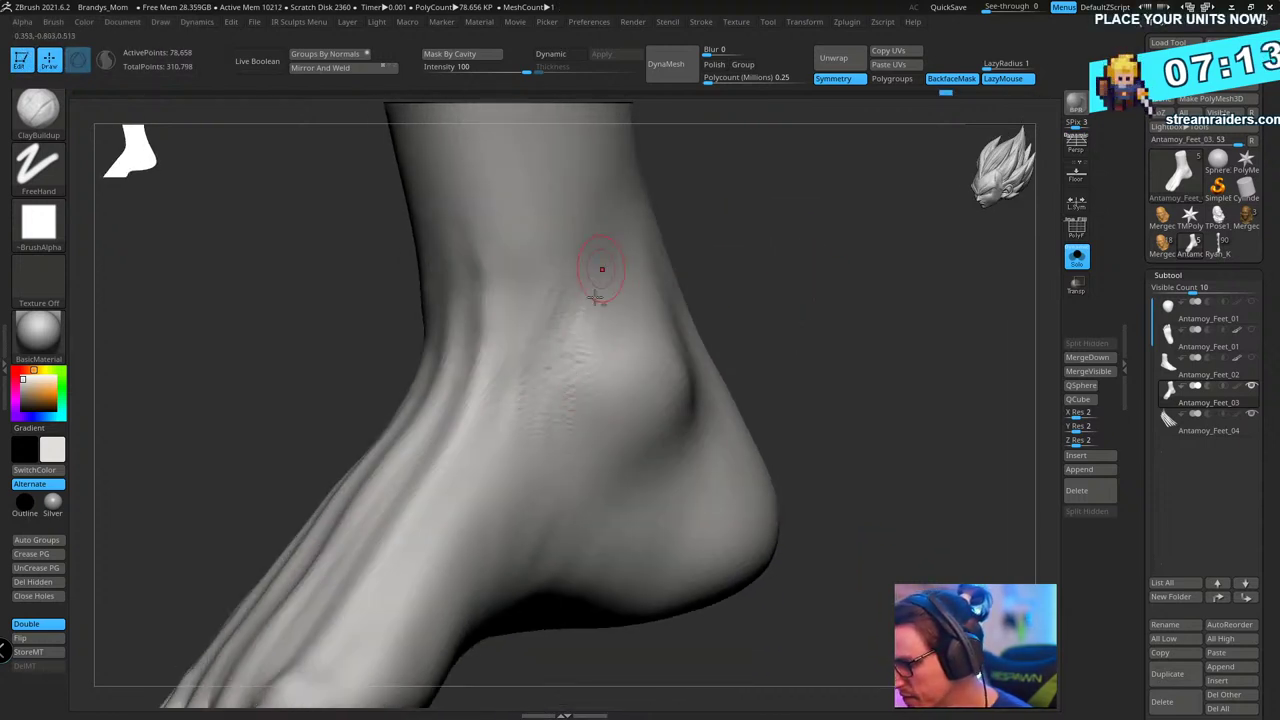
pyautogui.moveTo(623, 229); pyautogui.dragTo(885, 346)
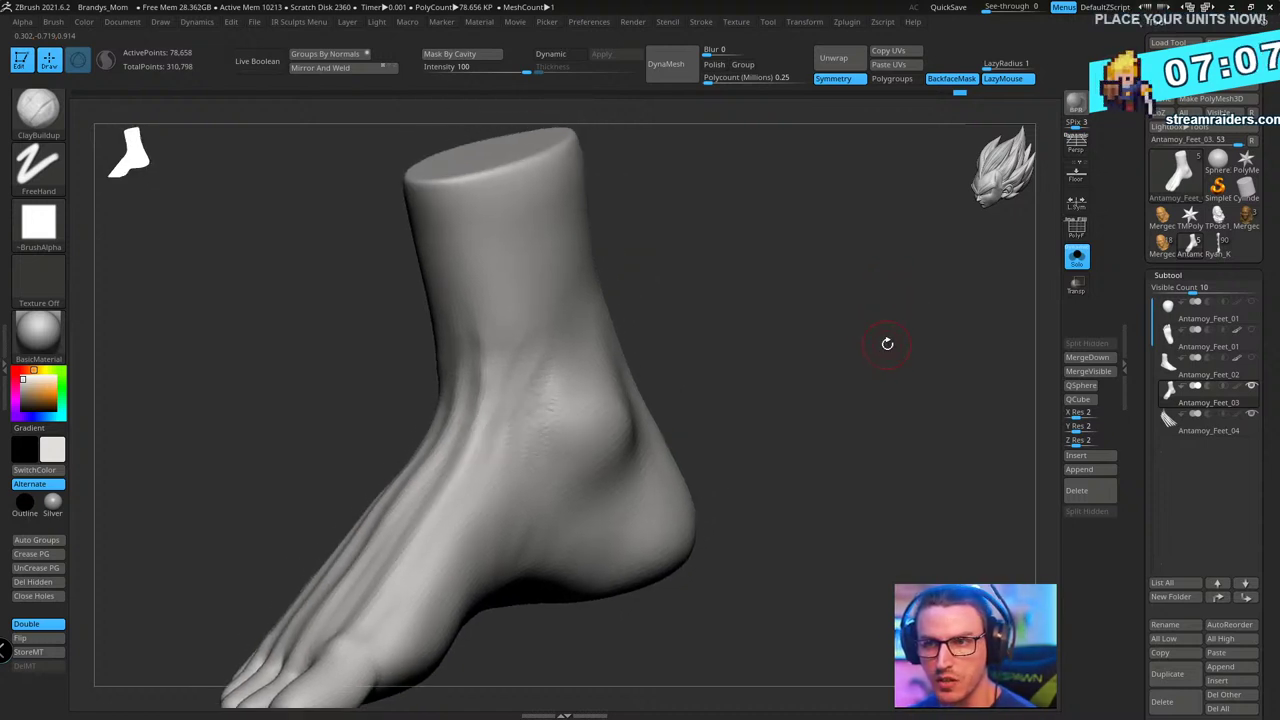
# - Enlarge the ClayBuildup brush and sculpt broad strokes from the lower shin down past the inner ankle bone toward the instep
pyautogui.moveTo(825, 305); pyautogui.dragTo(784, 338)
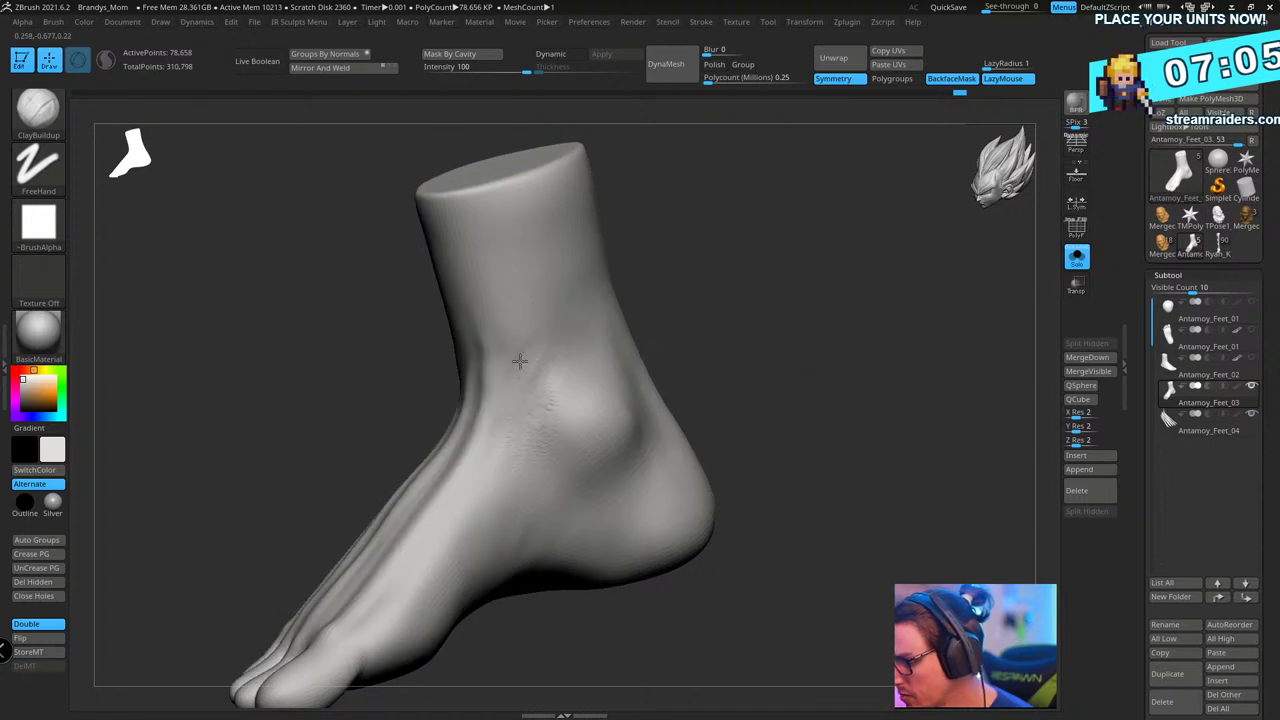
pyautogui.press('s')
pyautogui.moveTo(563, 357); pyautogui.dragTo(572, 357)
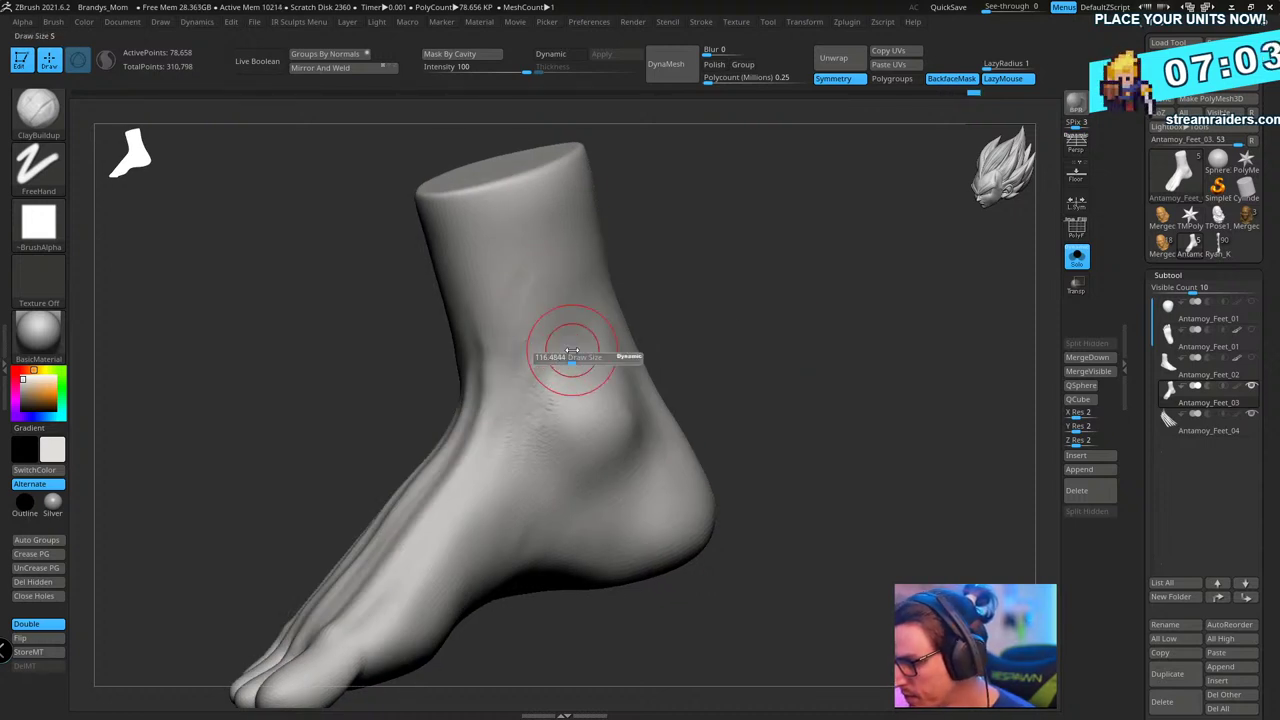
pyautogui.moveTo(534, 290); pyautogui.dragTo(522, 350)
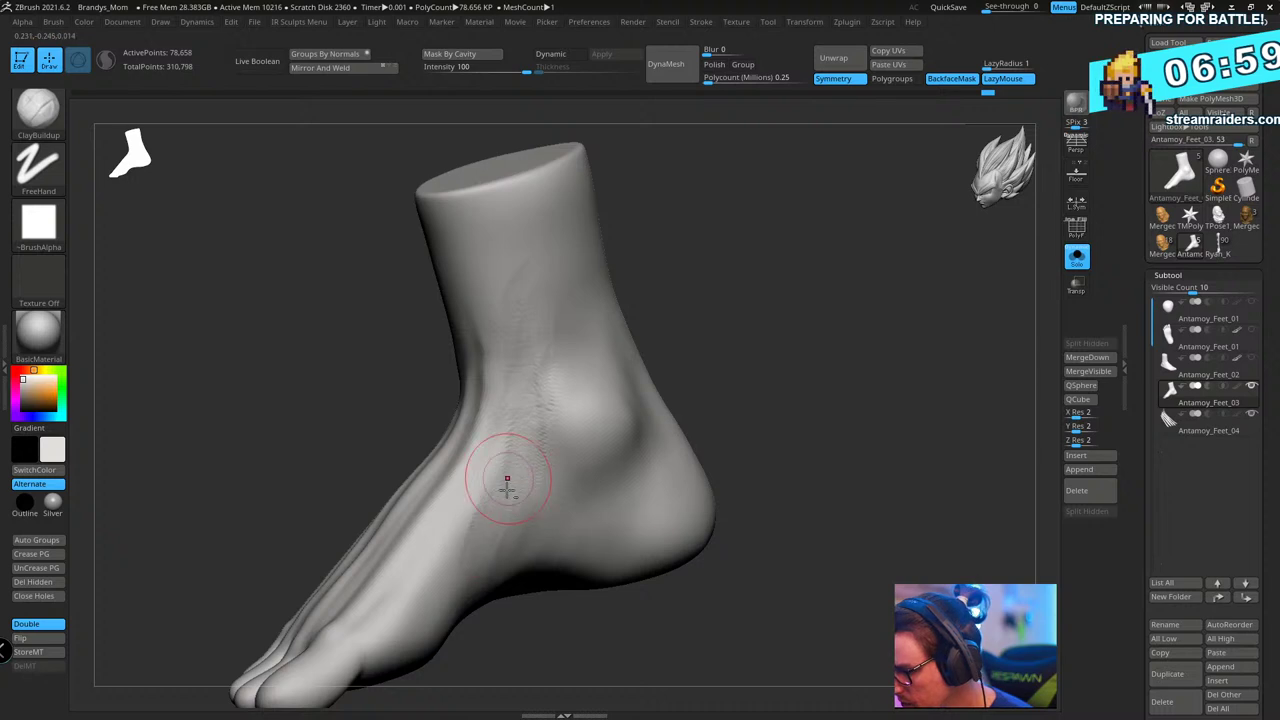
# - Adjust the contour along the foot's outer edge with the Move brush
pyautogui.moveTo(775, 345); pyautogui.dragTo(815, 397)
pyautogui.moveTo(815, 397)
pyautogui.mouseDown(button='right')
pyautogui.moveTo(803, 357)
pyautogui.moveTo(805, 401)
pyautogui.moveTo(808, 373)
pyautogui.mouseUp(button='right')
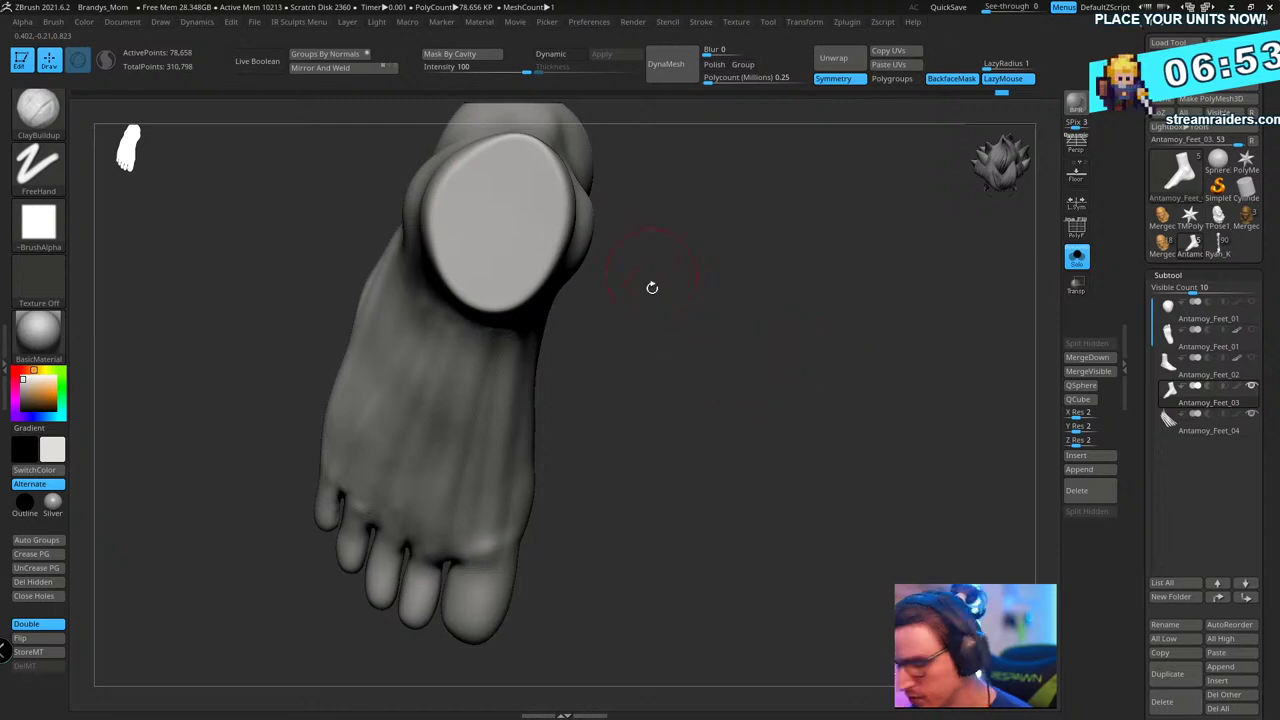
pyautogui.press('b')
pyautogui.press('m')
pyautogui.press('v')
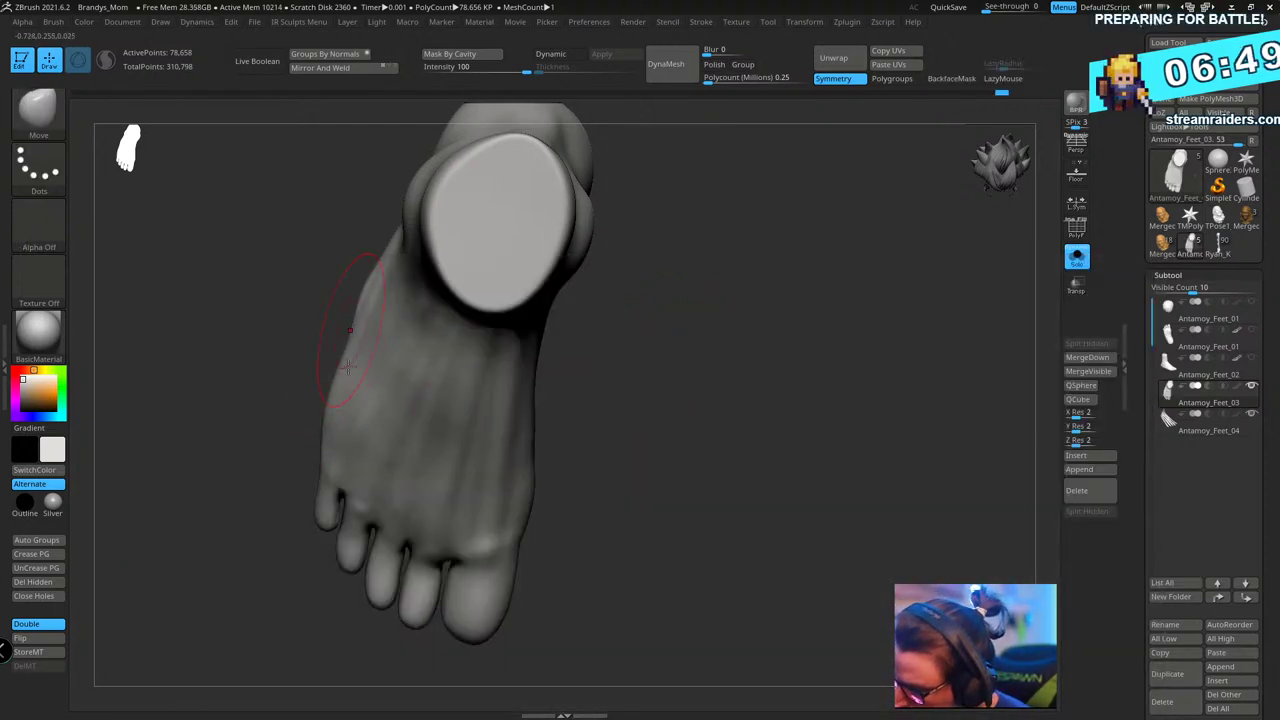
pyautogui.moveTo(655, 363); pyautogui.dragTo(634, 407)
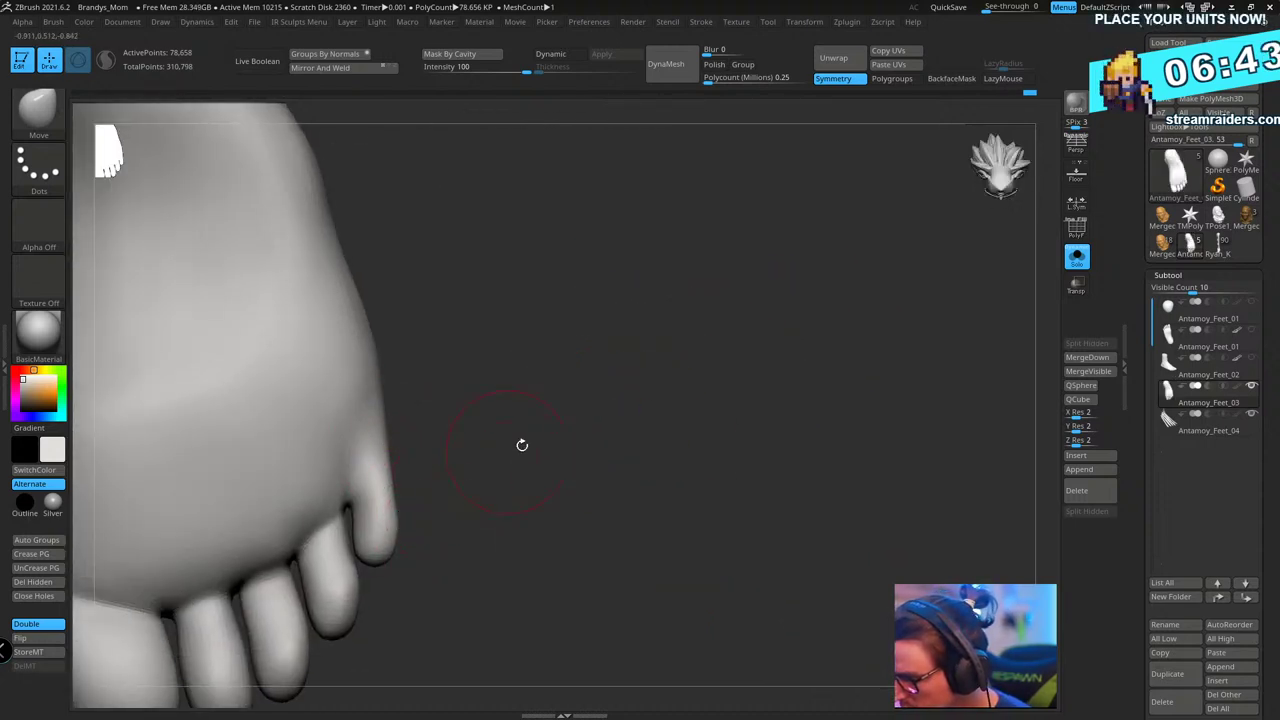
pyautogui.moveTo(520, 443); pyautogui.dragTo(426, 411, button='right')
# - Build up the outer ball of the foot beneath the little toe with ClayBuildup and smooth it into the sole
pyautogui.press('b')
pyautogui.press('c')
pyautogui.press('b')
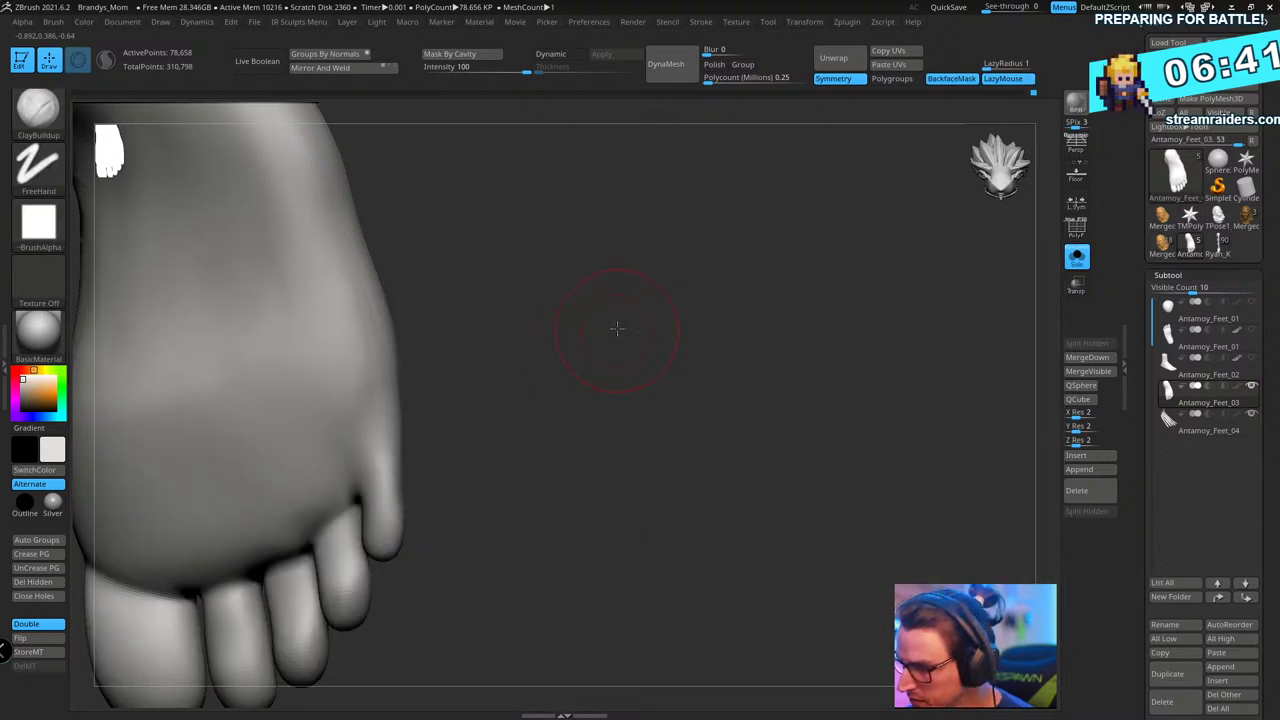
pyautogui.moveTo(617, 329)
pyautogui.mouseDown(button='right')
pyautogui.moveTo(651, 291)
pyautogui.moveTo(480, 380)
pyautogui.mouseUp(button='right')
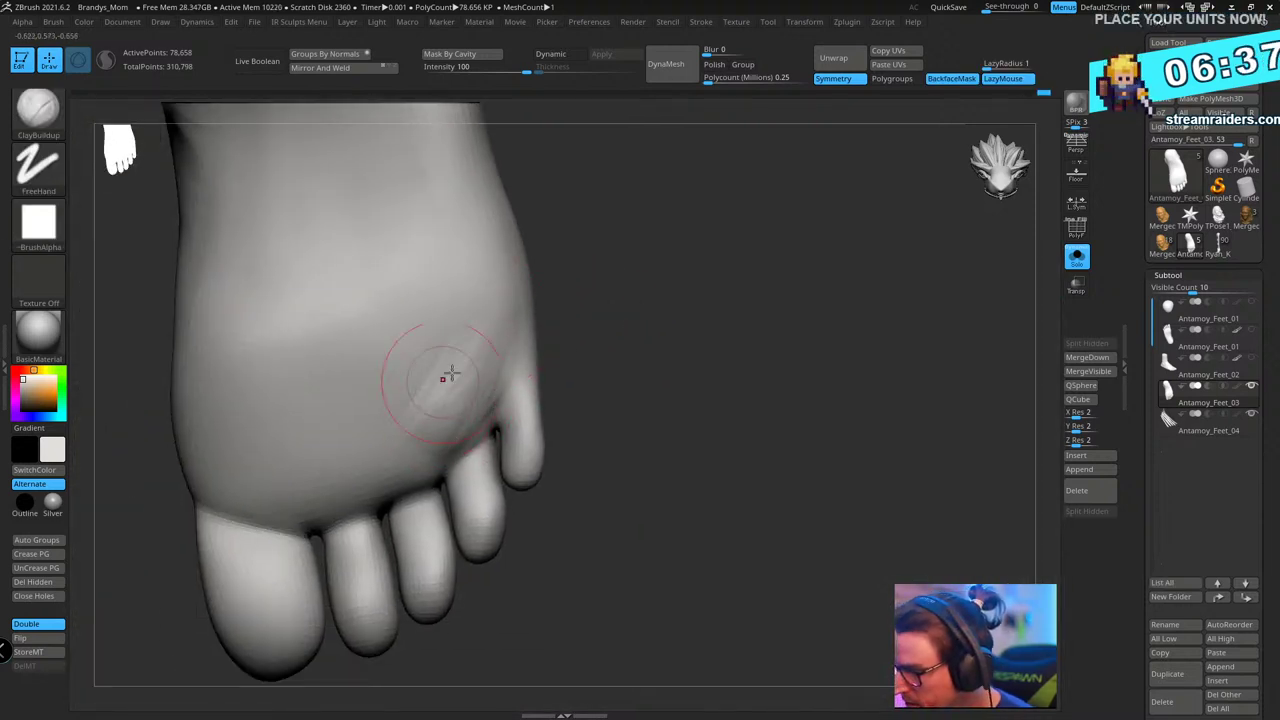
pyautogui.moveTo(420, 340); pyautogui.dragTo(665, 303, button='right')
pyautogui.moveTo(665, 303); pyautogui.dragTo(560, 378)
pyautogui.moveTo(480, 395)
pyautogui.keyDown('shift'); pyautogui.mouseDown()
pyautogui.moveTo(403, 424)
pyautogui.moveTo(389, 446)
pyautogui.mouseUp(); pyautogui.keyUp('shift')
pyautogui.moveTo(629, 323); pyautogui.dragTo(651, 328)
pyautogui.moveTo(650, 328); pyautogui.dragTo(690, 302, button='right')
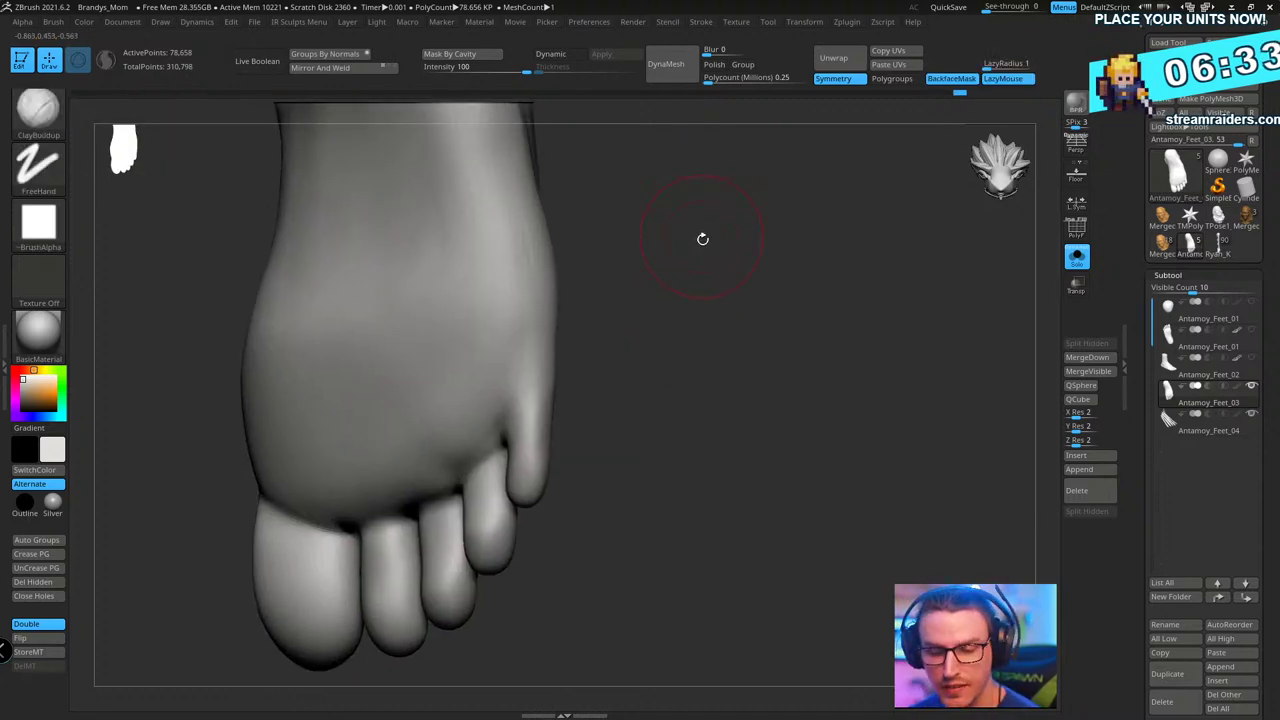
# - Carve the crease where the little toe meets the sole with the DamStandard brush
pyautogui.press('b')
pyautogui.press('d')
pyautogui.press('s')
pyautogui.moveTo(702, 239)
pyautogui.mouseDown(button='right')
pyautogui.moveTo(726, 286)
pyautogui.moveTo(737, 277)
pyautogui.moveTo(751, 320)
pyautogui.moveTo(770, 285)
pyautogui.mouseUp(button='right')
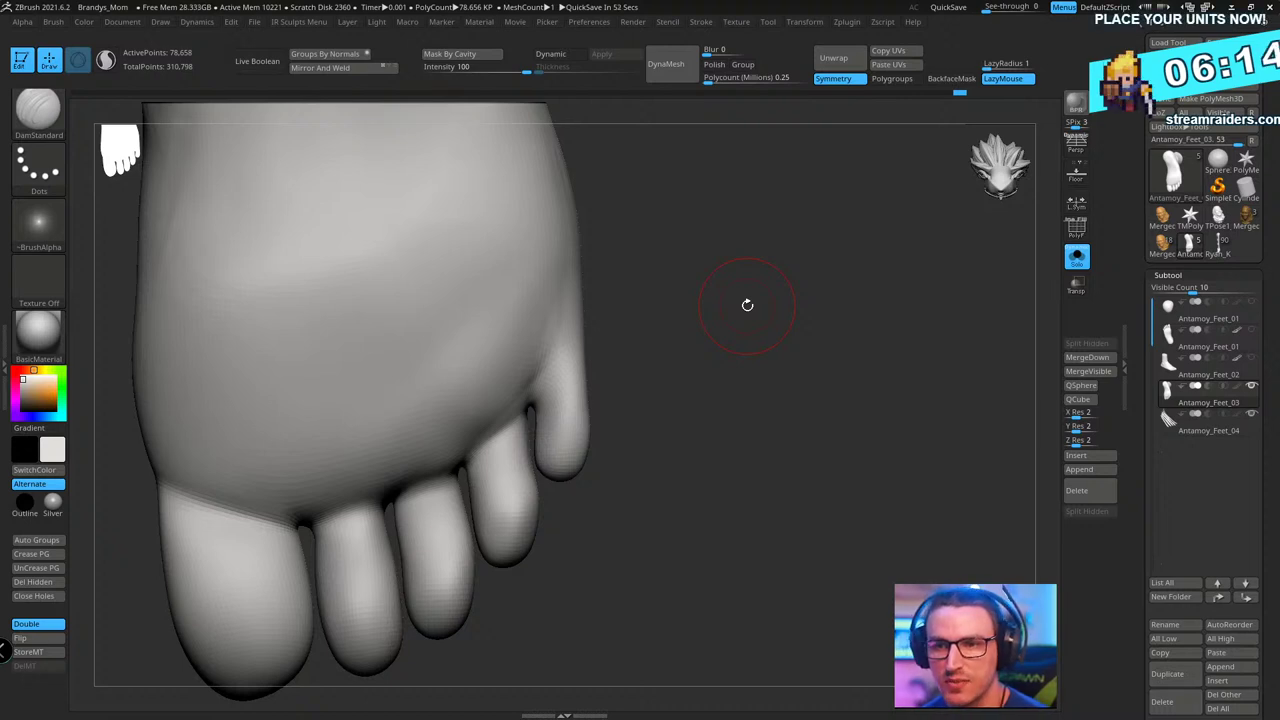
pyautogui.moveTo(747, 305)
pyautogui.mouseDown()
pyautogui.moveTo(737, 266)
pyautogui.moveTo(690, 330)
pyautogui.mouseUp()
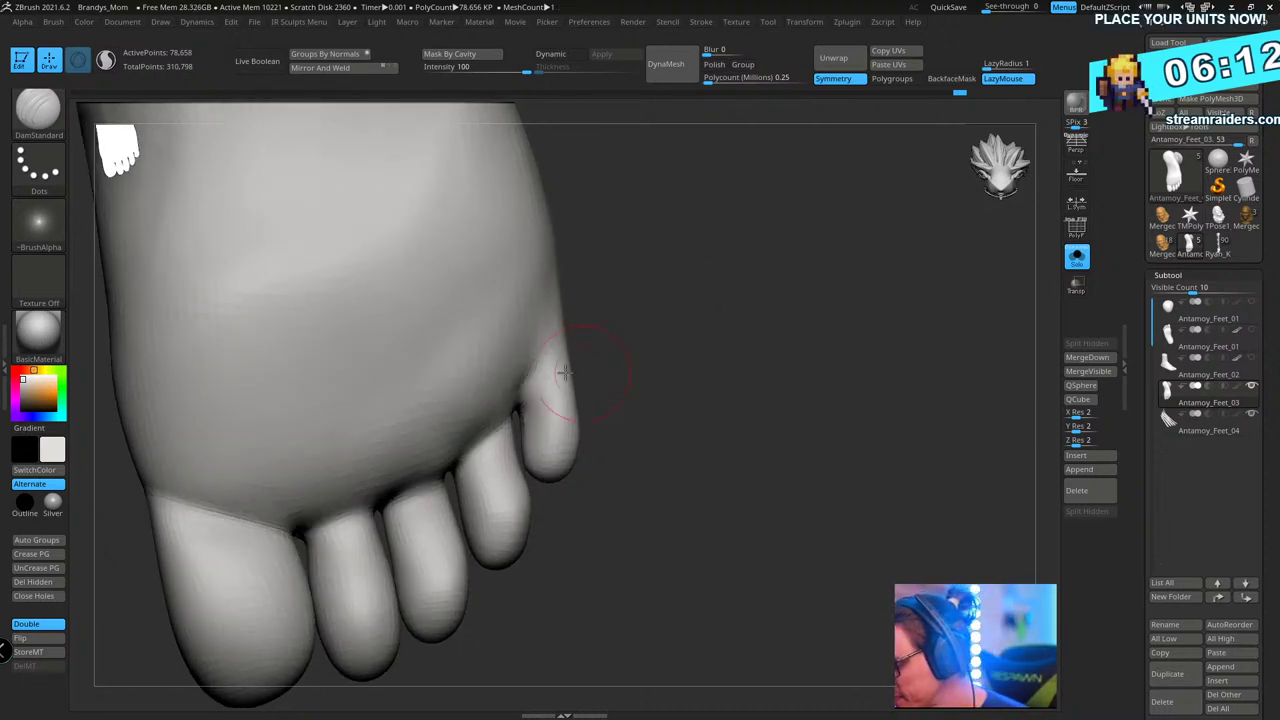
pyautogui.press('space')
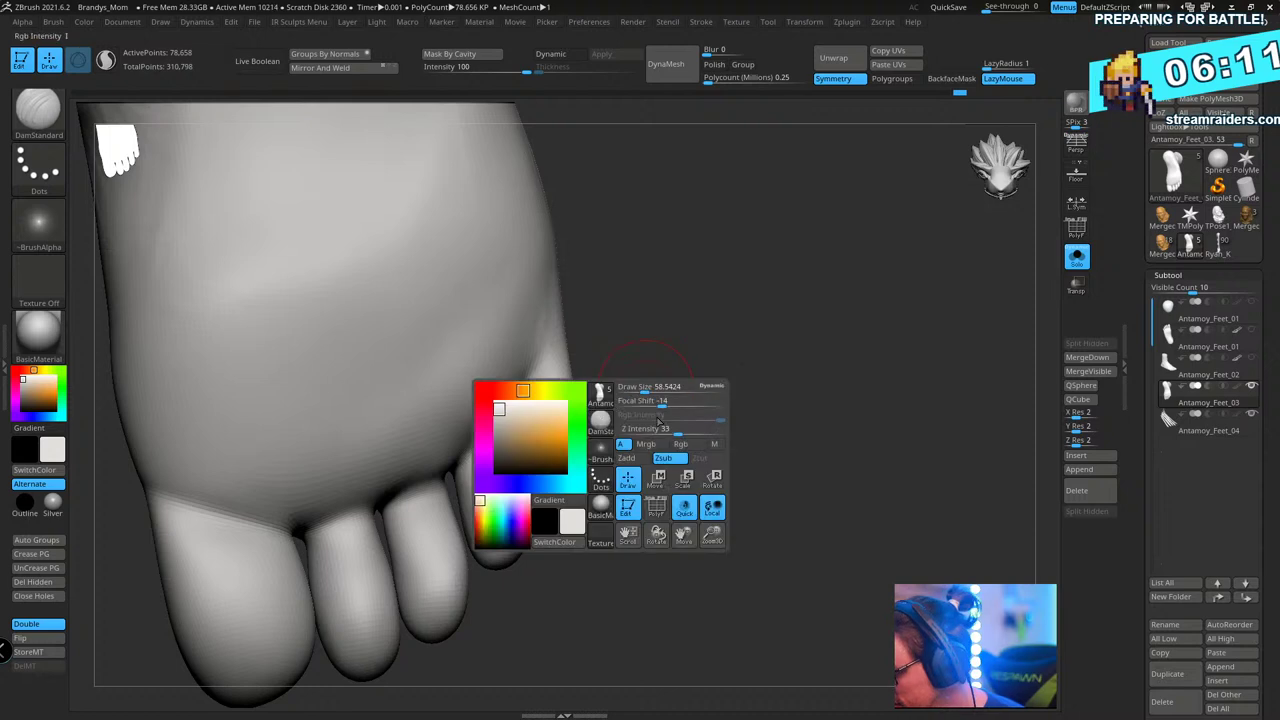
pyautogui.moveTo(703, 363); pyautogui.dragTo(734, 386)
pyautogui.press('space')
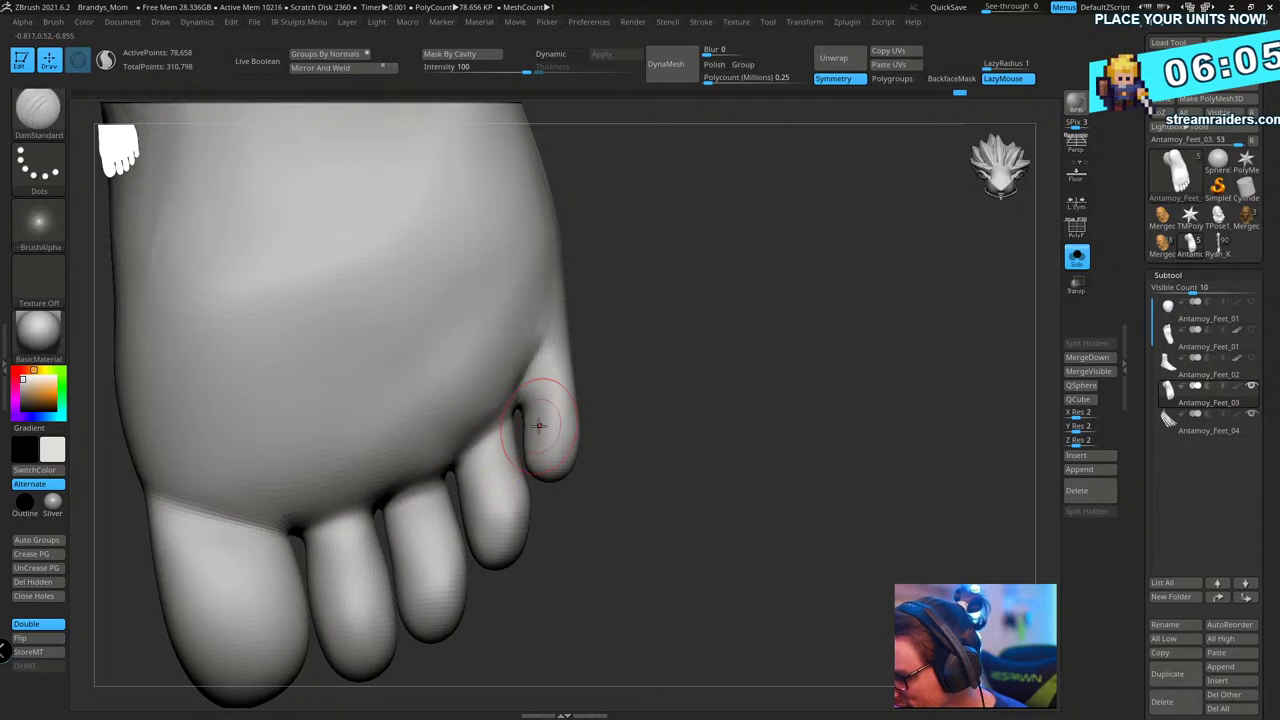
pyautogui.press('space')
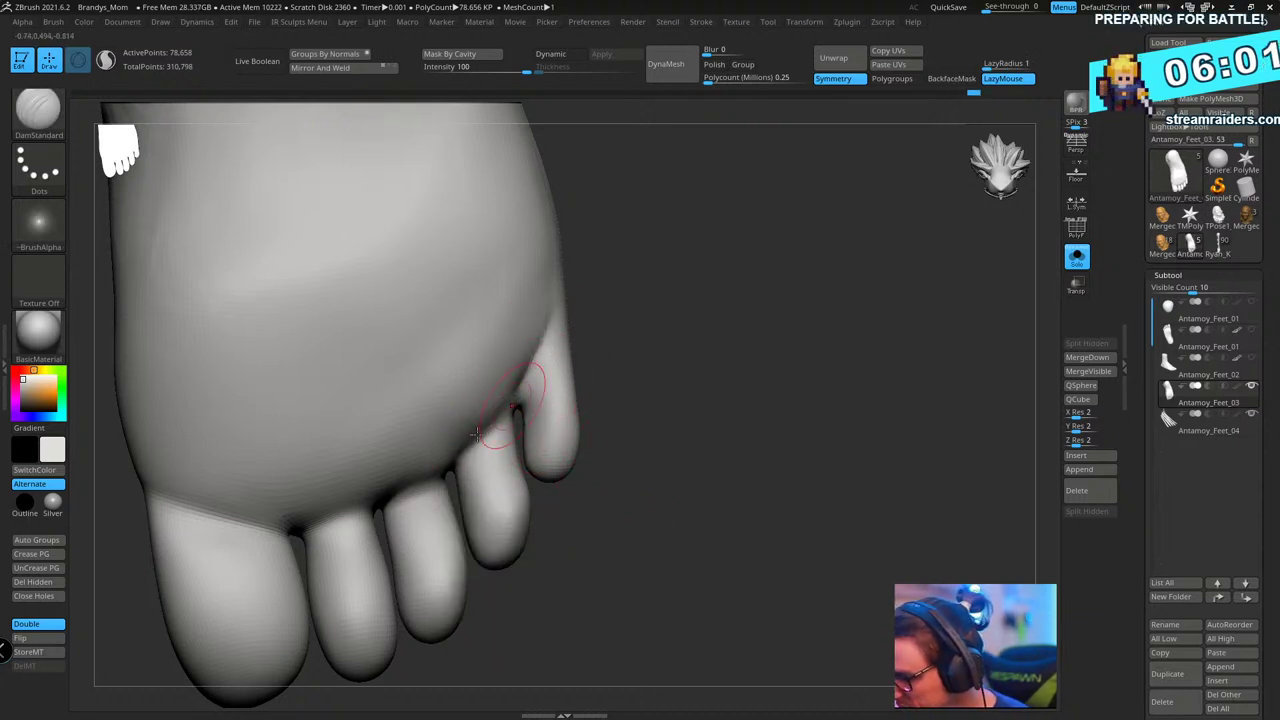
# - Deepen the crease along the underside of the middle toes' bases toward the big toe
pyautogui.moveTo(477, 435); pyautogui.dragTo(405, 493)
pyautogui.keyDown('alt'); pyautogui.moveTo(582, 384); pyautogui.dragTo(614, 374); pyautogui.keyUp('alt')
pyautogui.moveTo(340, 519); pyautogui.dragTo(405, 494)
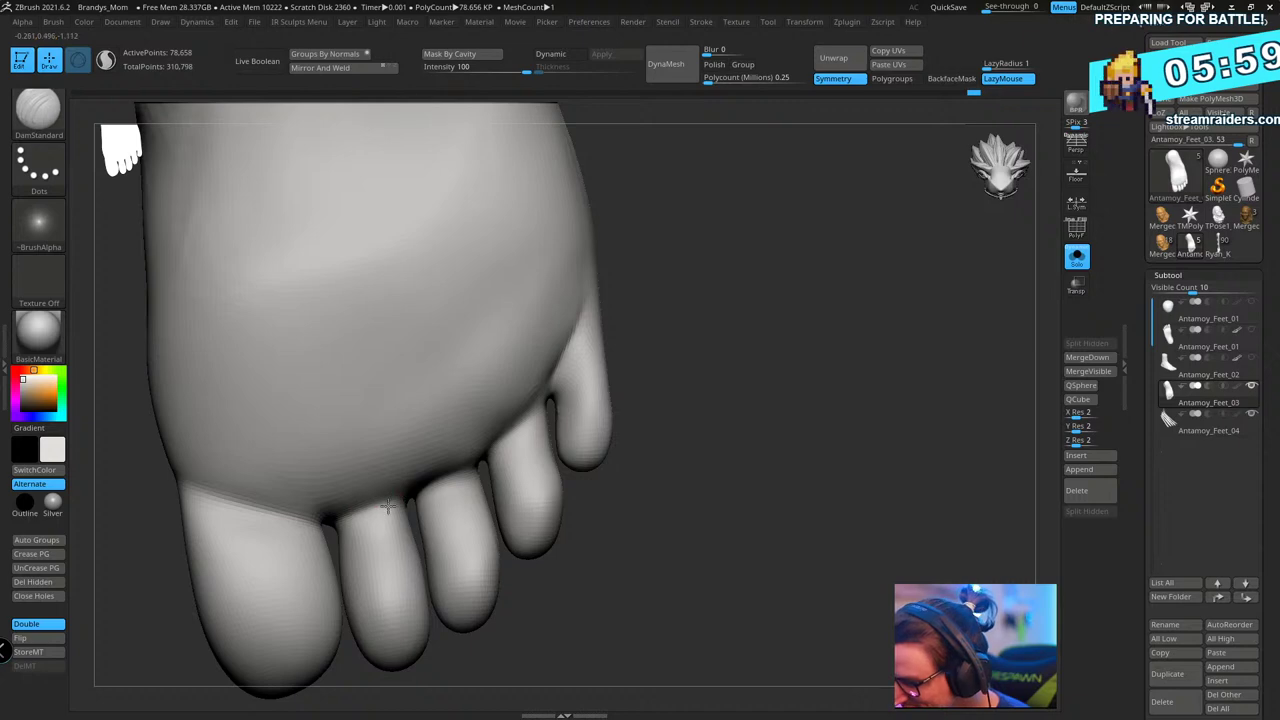
pyautogui.moveTo(775, 322)
pyautogui.mouseDown()
pyautogui.moveTo(766, 357)
pyautogui.moveTo(777, 334)
pyautogui.moveTo(822, 360)
pyautogui.moveTo(837, 317)
pyautogui.mouseUp()
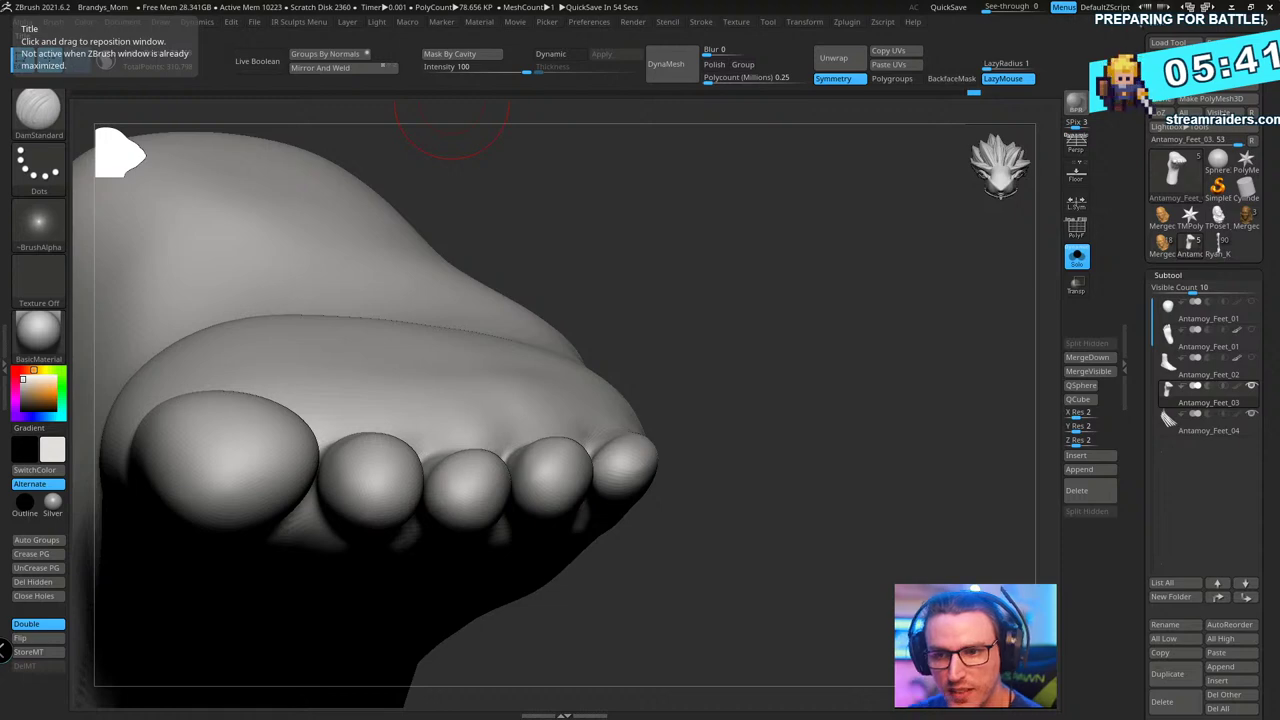
# - Build up the fleshy pad on the underside of the big toe with ClayBuildup strokes
pyautogui.moveTo(786, 411); pyautogui.dragTo(728, 247)
pyautogui.moveTo(736, 267); pyautogui.dragTo(556, 313)
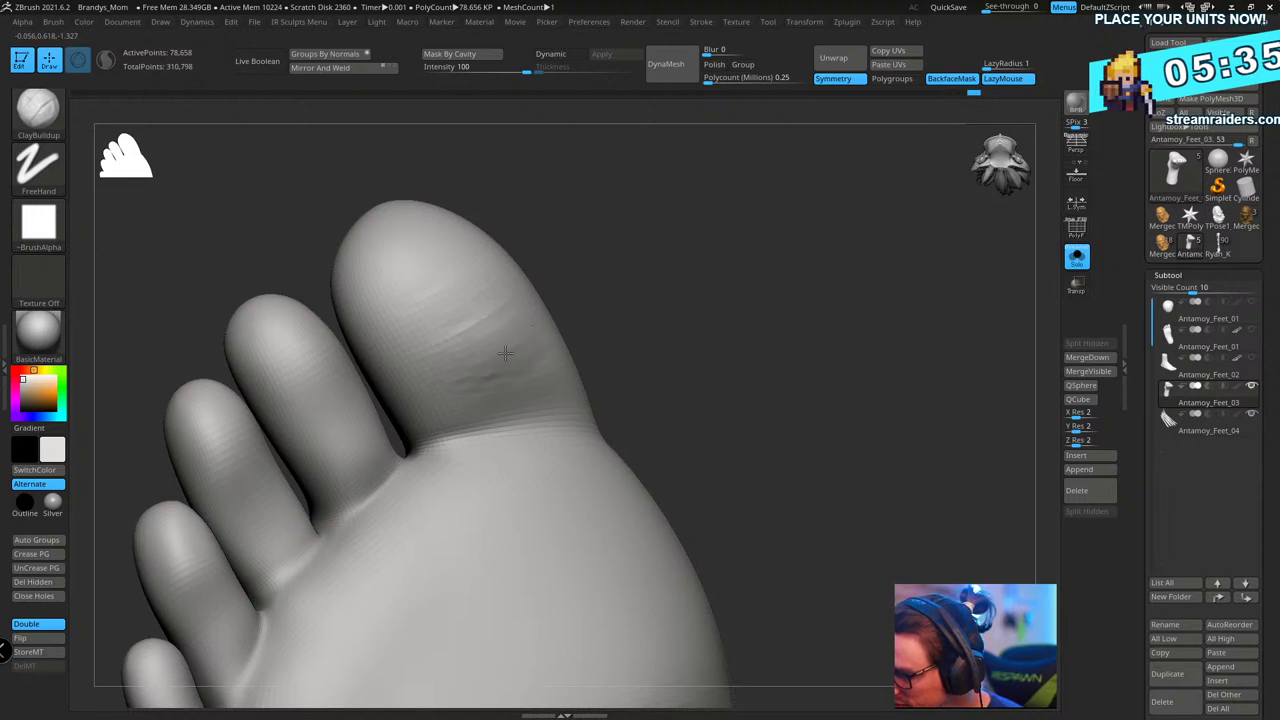
pyautogui.moveTo(505, 353)
pyautogui.mouseDown()
pyautogui.moveTo(502, 316)
pyautogui.moveTo(415, 338)
pyautogui.moveTo(426, 244)
pyautogui.mouseUp()
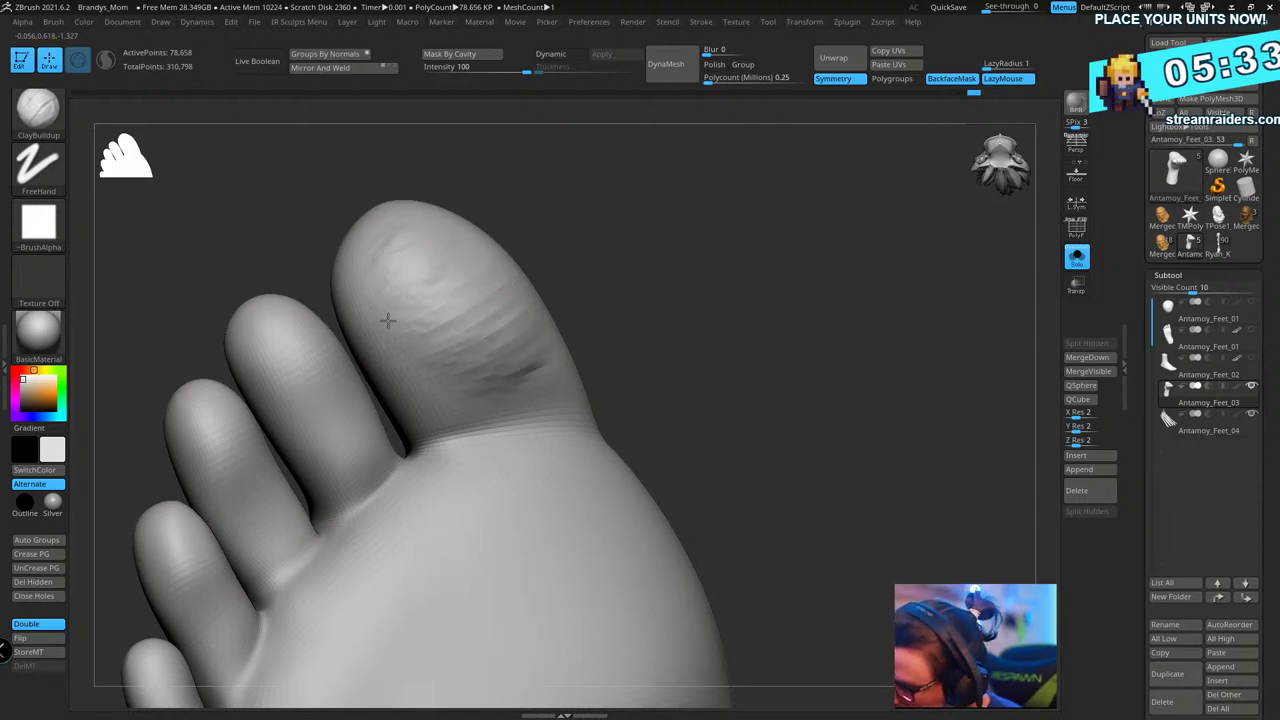
pyautogui.moveTo(388, 321)
pyautogui.mouseDown()
pyautogui.moveTo(474, 402)
pyautogui.moveTo(456, 380)
pyautogui.mouseUp()
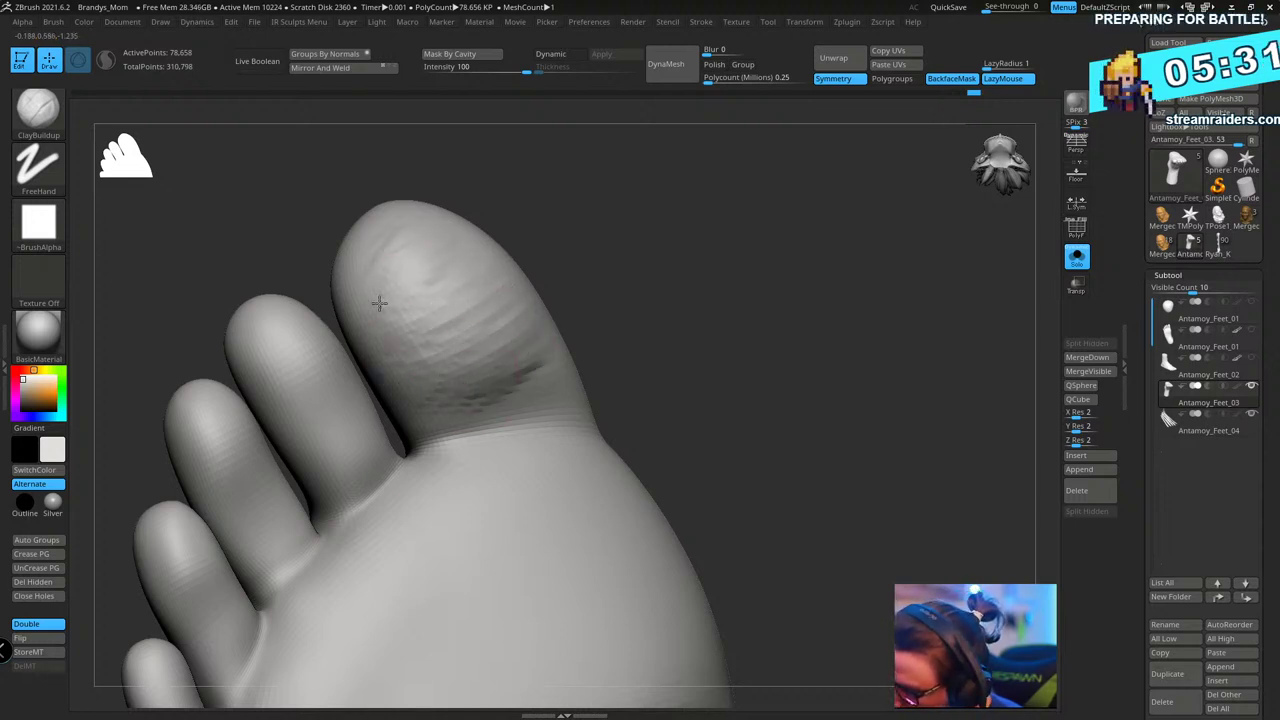
pyautogui.moveTo(505, 316); pyautogui.dragTo(497, 266)
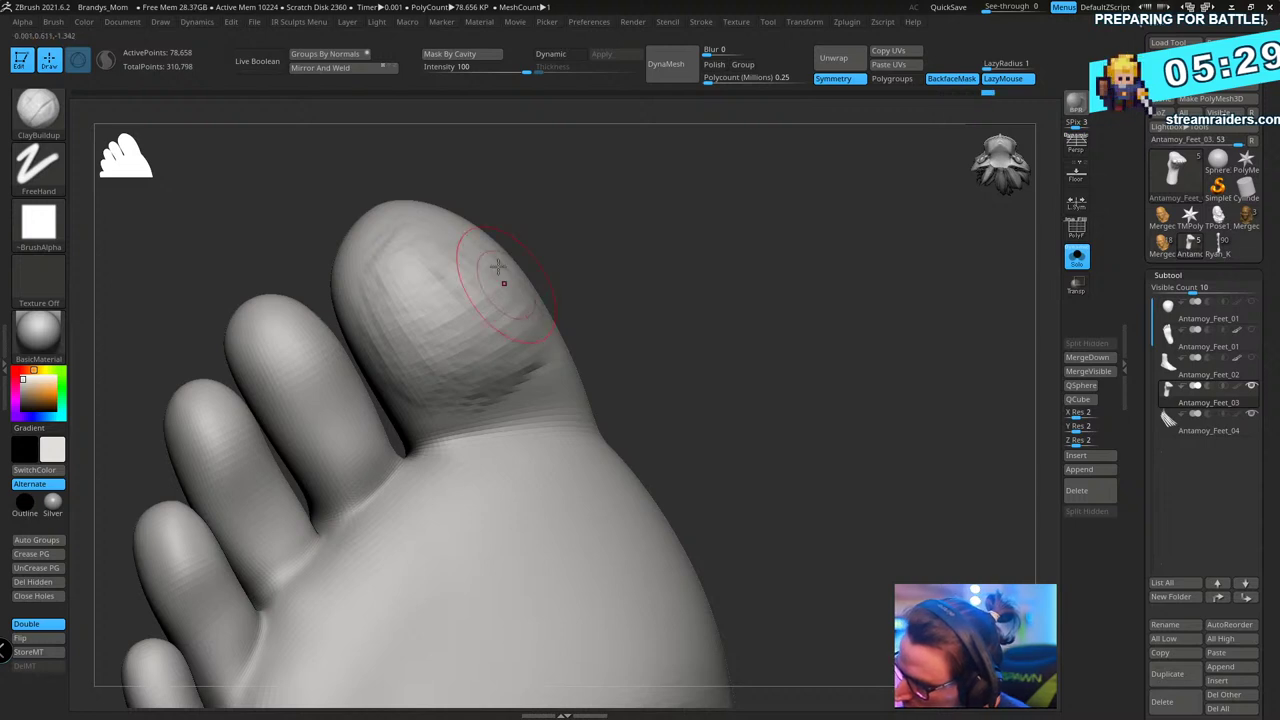
pyautogui.moveTo(385, 309); pyautogui.dragTo(386, 234)
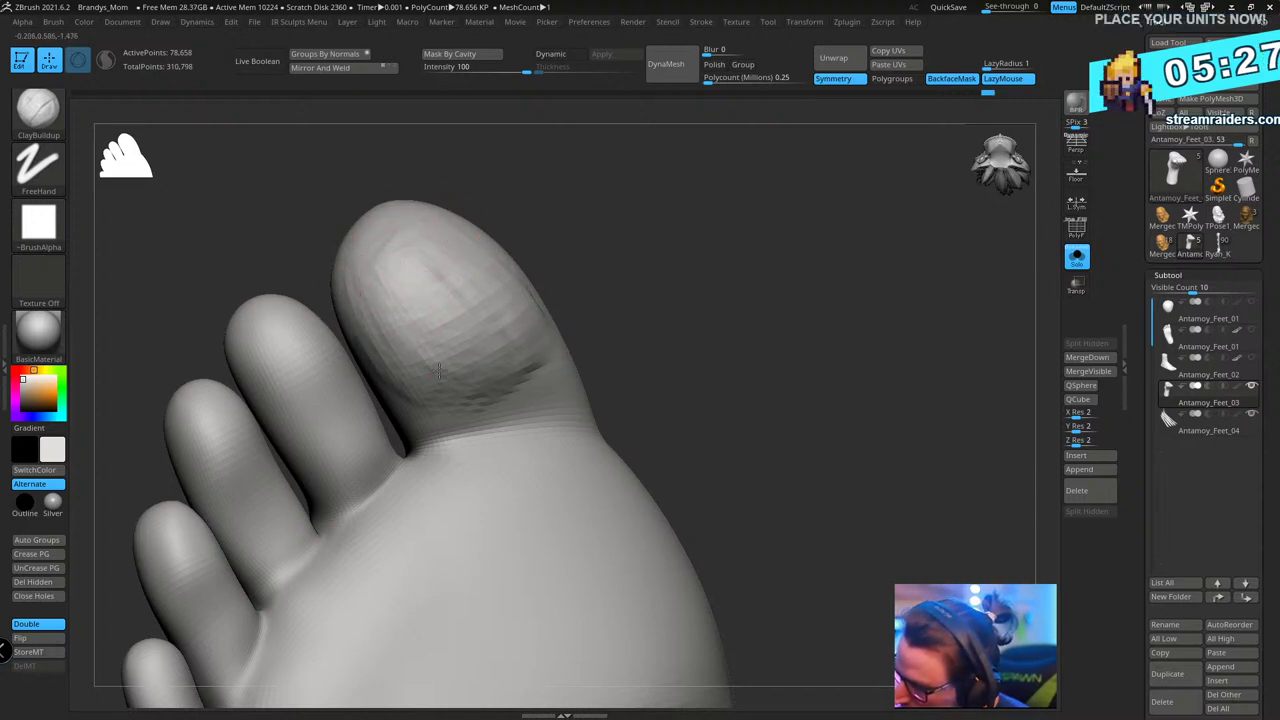
# - Smooth the big toe's pad and add clay strokes to the ball of the foot just below its crease
pyautogui.moveTo(689, 243); pyautogui.dragTo(777, 263)
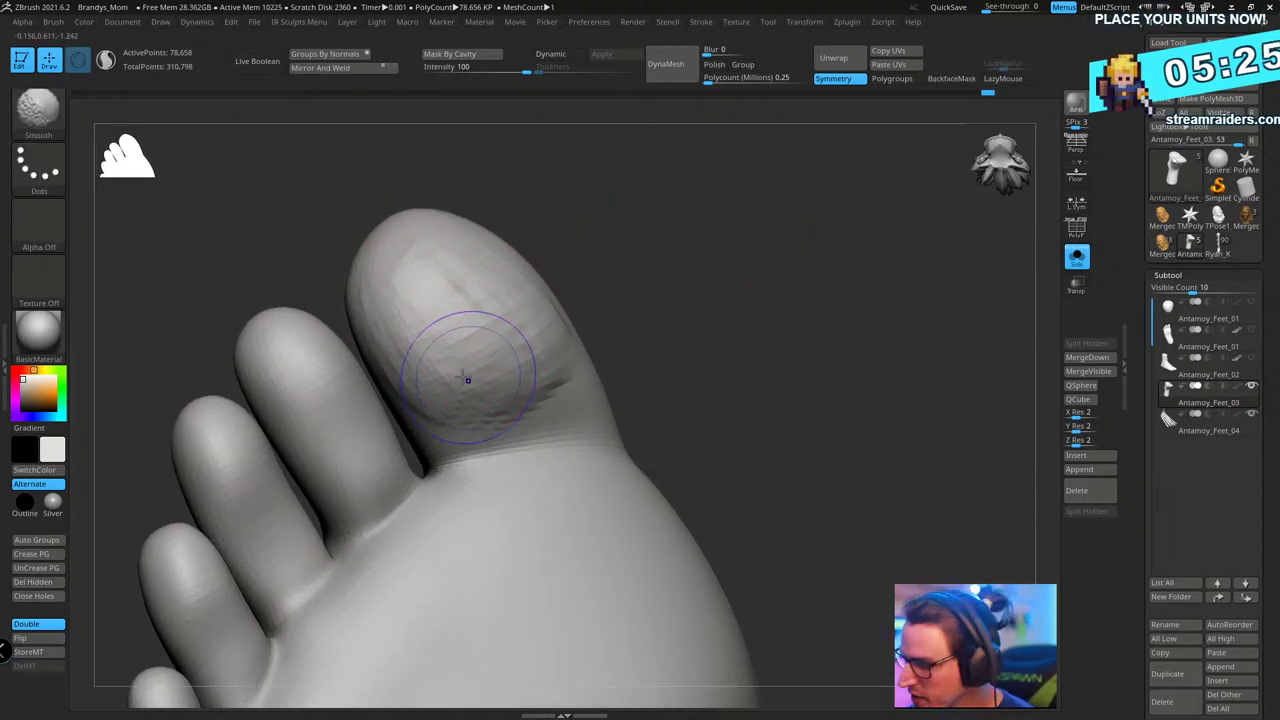
pyautogui.moveTo(466, 377)
pyautogui.keyDown('shift'); pyautogui.mouseDown()
pyautogui.moveTo(489, 334)
pyautogui.moveTo(472, 268)
pyautogui.mouseUp(); pyautogui.keyUp('shift')
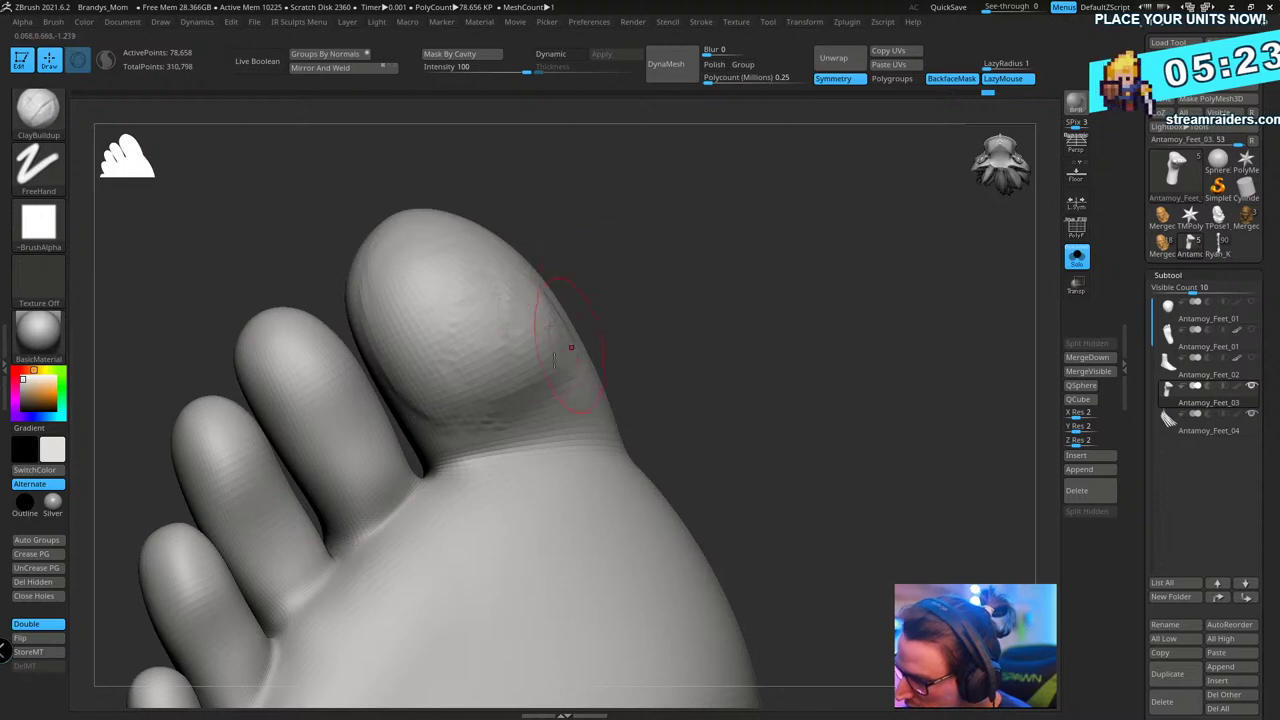
pyautogui.moveTo(650, 320)
pyautogui.mouseDown()
pyautogui.moveTo(797, 280)
pyautogui.moveTo(828, 246)
pyautogui.moveTo(574, 480)
pyautogui.mouseUp()
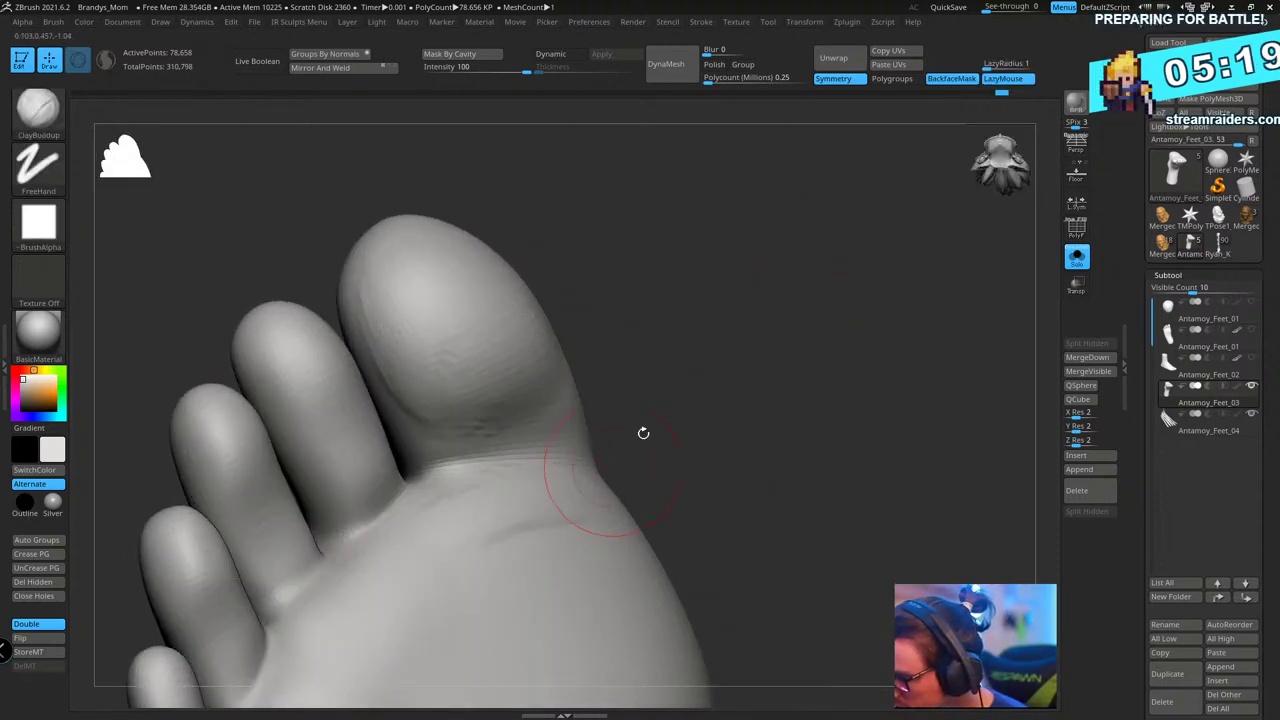
# - Build up a rounded pad on the underside of the second toe's tip
pyautogui.moveTo(643, 432); pyautogui.dragTo(771, 277)
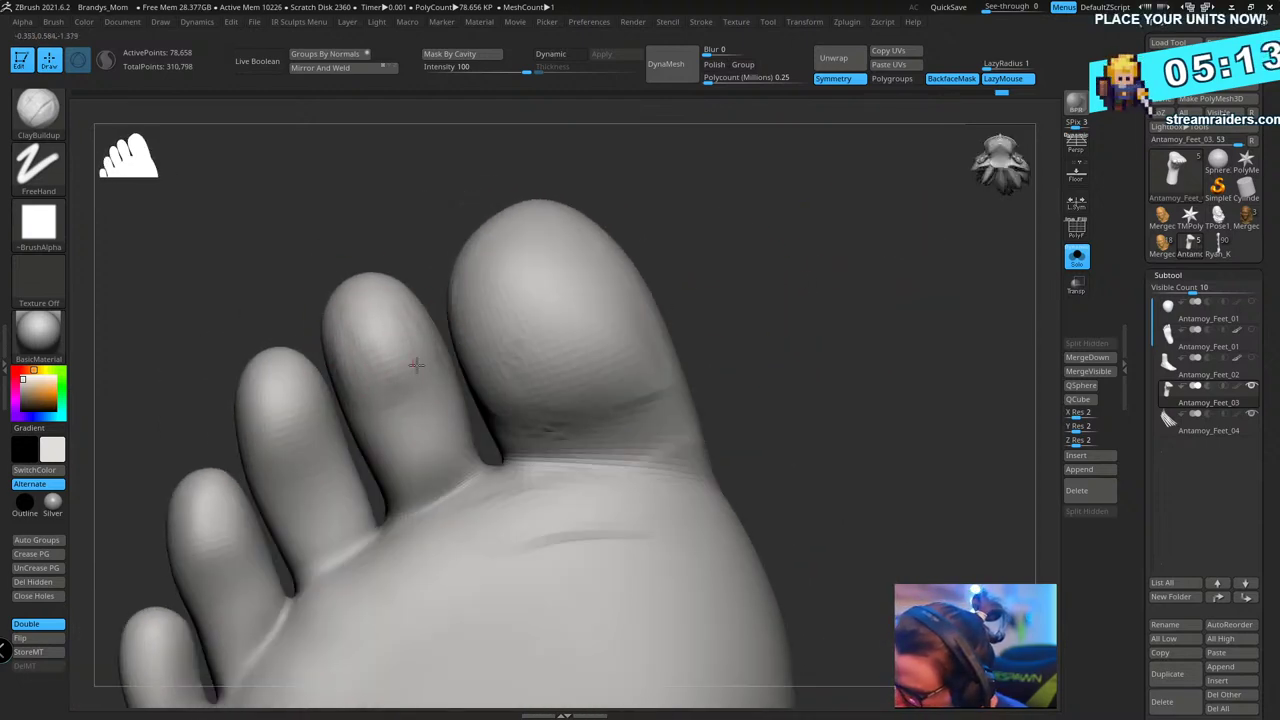
pyautogui.moveTo(416, 365)
pyautogui.mouseDown()
pyautogui.moveTo(390, 378)
pyautogui.moveTo(352, 324)
pyautogui.mouseUp()
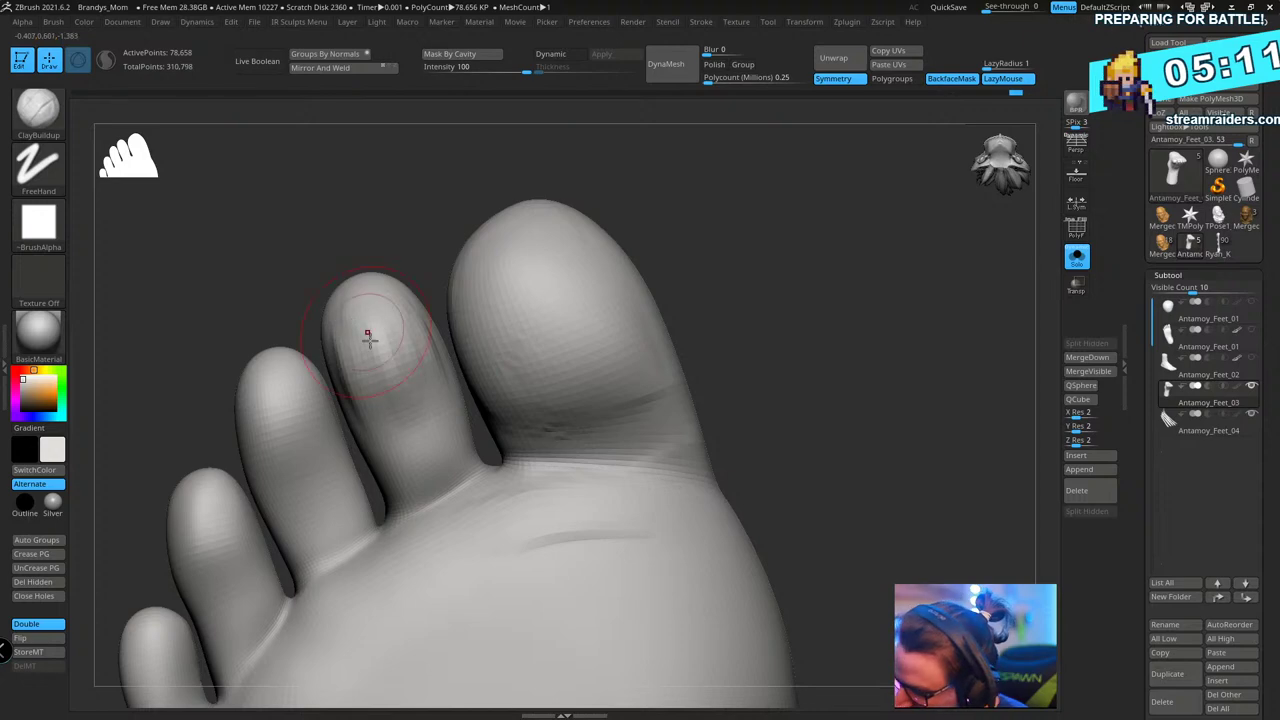
pyautogui.moveTo(760, 245)
pyautogui.mouseDown()
pyautogui.moveTo(803, 237)
pyautogui.moveTo(794, 272)
pyautogui.moveTo(735, 248)
pyautogui.mouseUp()
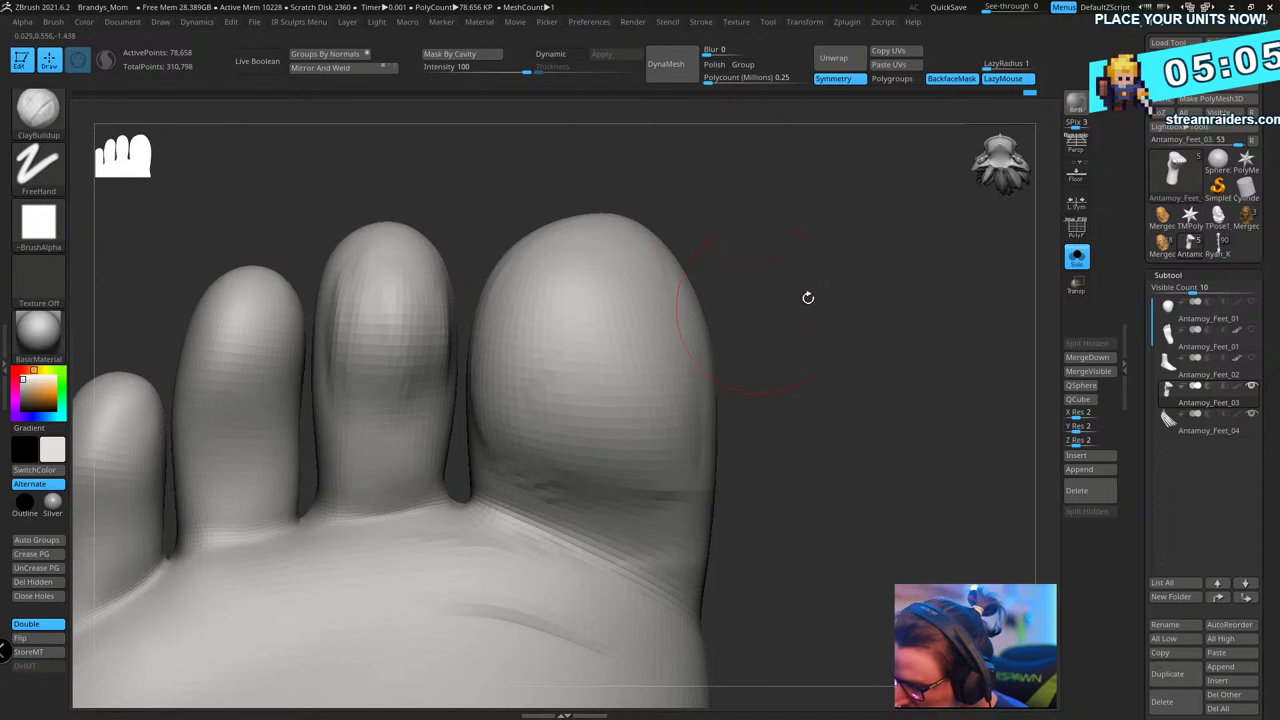
# - Add volume to the ball of the foot where the second toe joins the sole
pyautogui.moveTo(808, 297); pyautogui.dragTo(400, 509)
pyautogui.moveTo(831, 366); pyautogui.dragTo(395, 512)
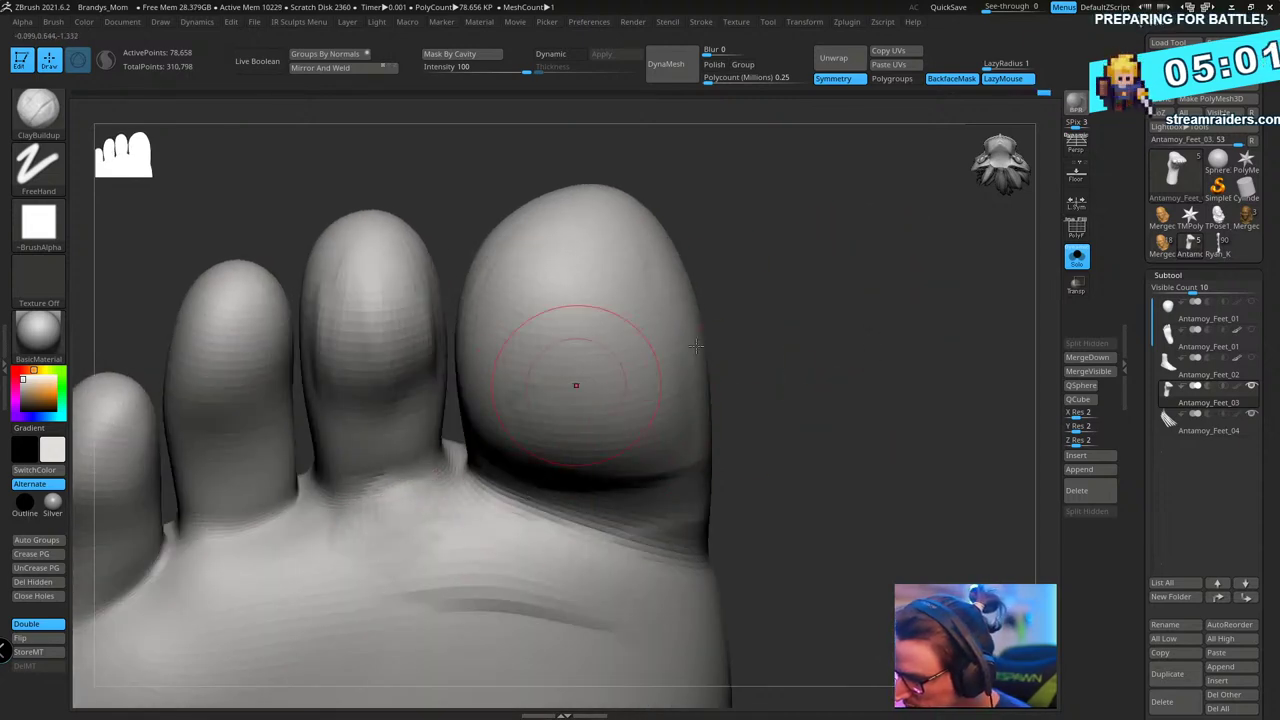
pyautogui.moveTo(696, 345); pyautogui.dragTo(809, 314)
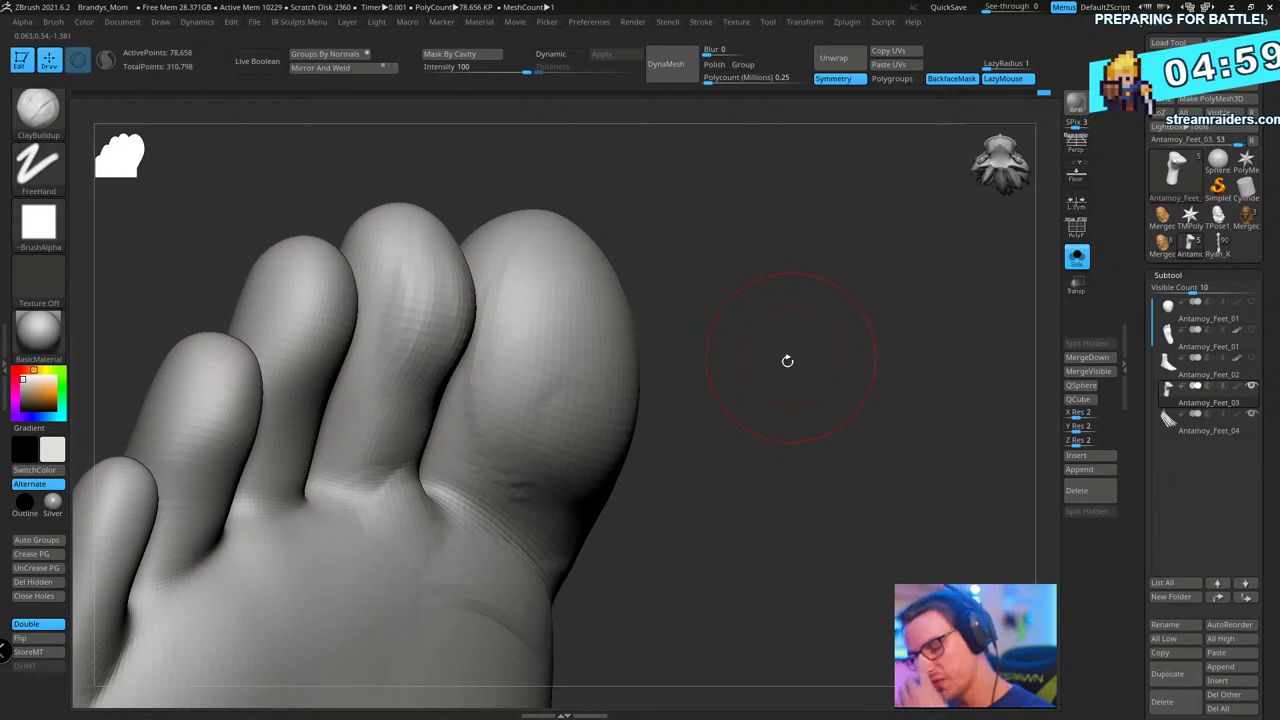
pyautogui.moveTo(787, 360)
pyautogui.mouseDown()
pyautogui.moveTo(786, 446)
pyautogui.moveTo(377, 543)
pyautogui.mouseUp()
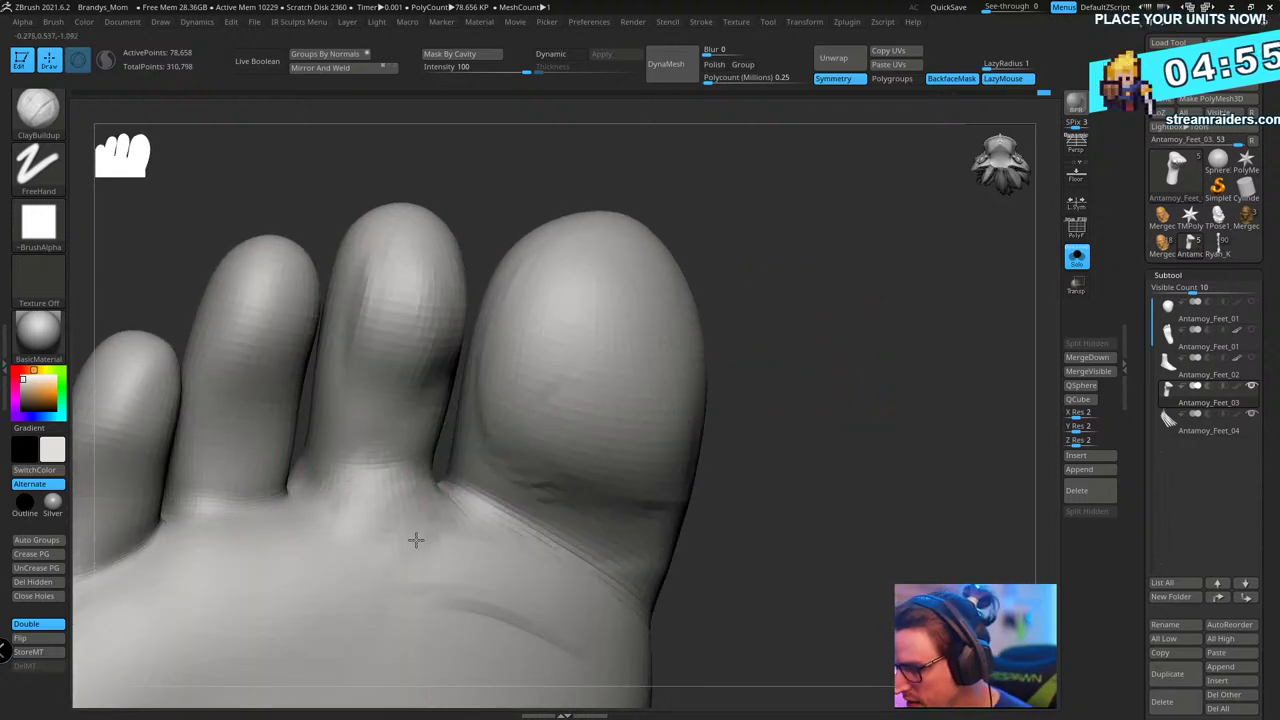
# - Shape the second toe's narrow underside between its pad and base, blending it into the sole
pyautogui.moveTo(777, 290); pyautogui.dragTo(755, 342)
pyautogui.moveTo(386, 471); pyautogui.dragTo(349, 457)
pyautogui.moveTo(798, 270); pyautogui.dragTo(848, 283)
pyautogui.moveTo(420, 446); pyautogui.dragTo(411, 406)
pyautogui.moveTo(765, 267); pyautogui.dragTo(700, 291)
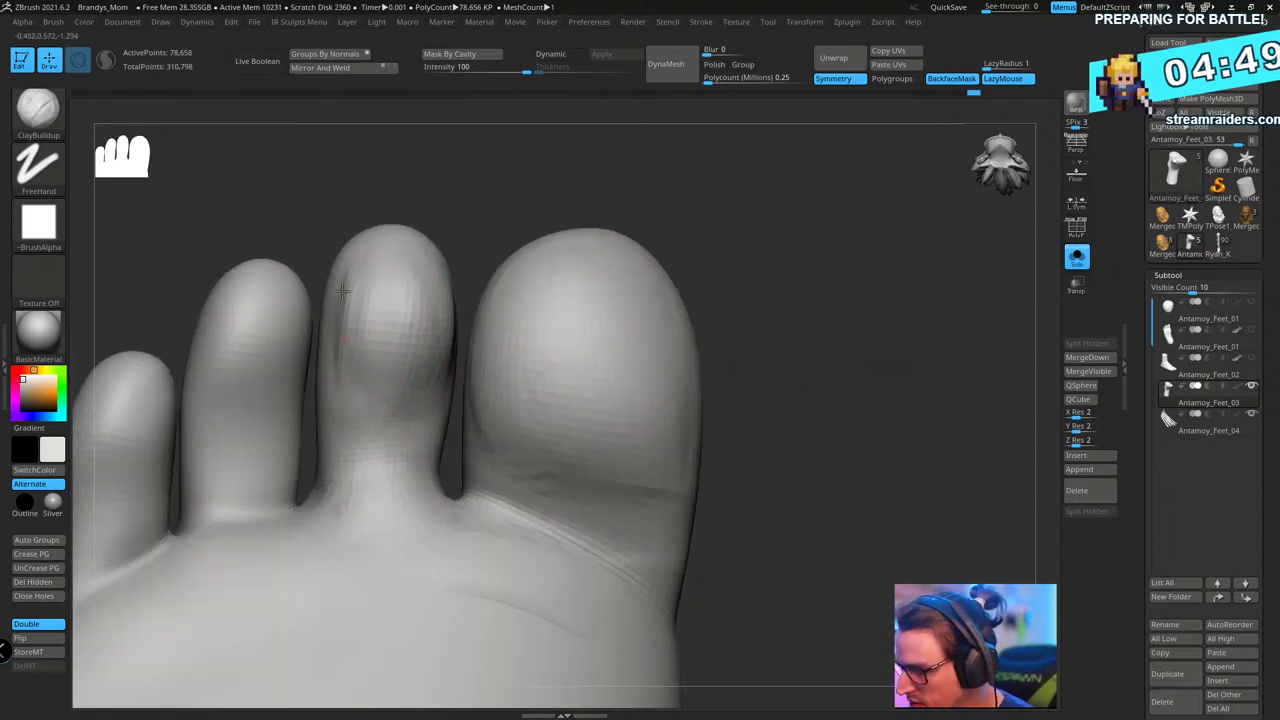
# - Build up a rounded pad on the underside of the third toe's tip, with a soft crease beneath it
pyautogui.moveTo(503, 265); pyautogui.dragTo(518, 244)
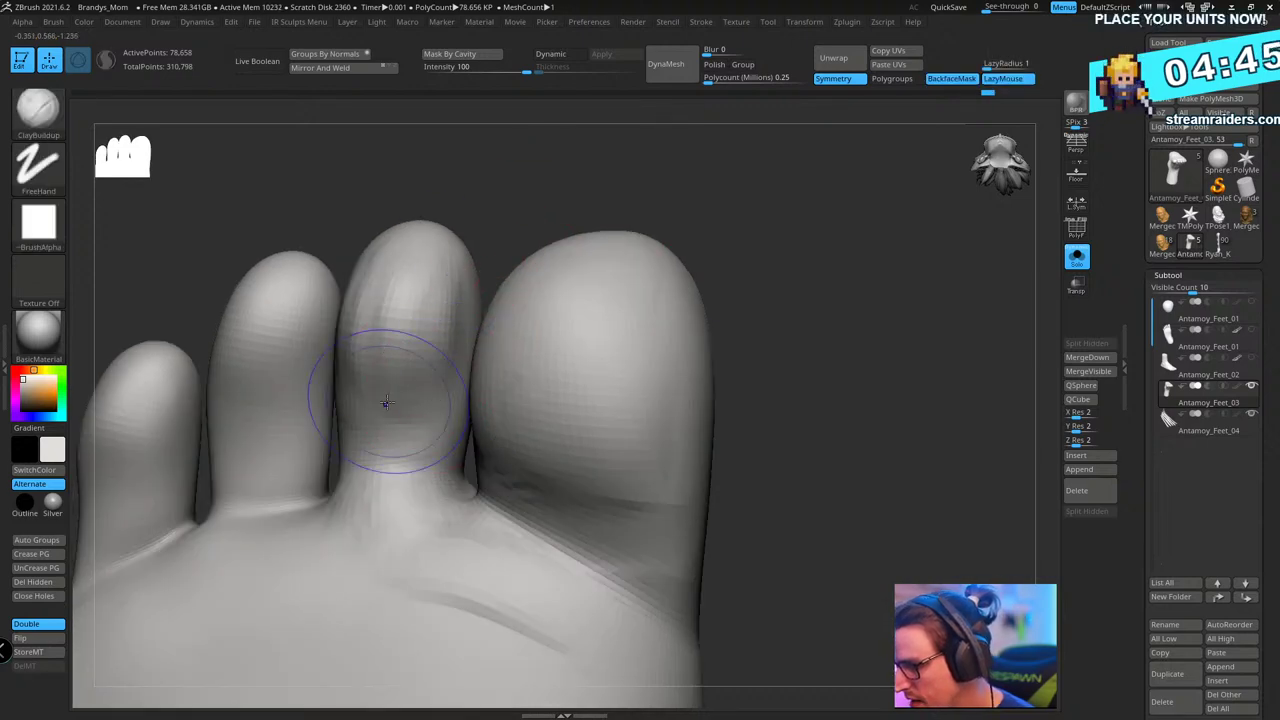
pyautogui.moveTo(660, 205)
pyautogui.mouseDown()
pyautogui.moveTo(790, 232)
pyautogui.moveTo(745, 240)
pyautogui.mouseUp()
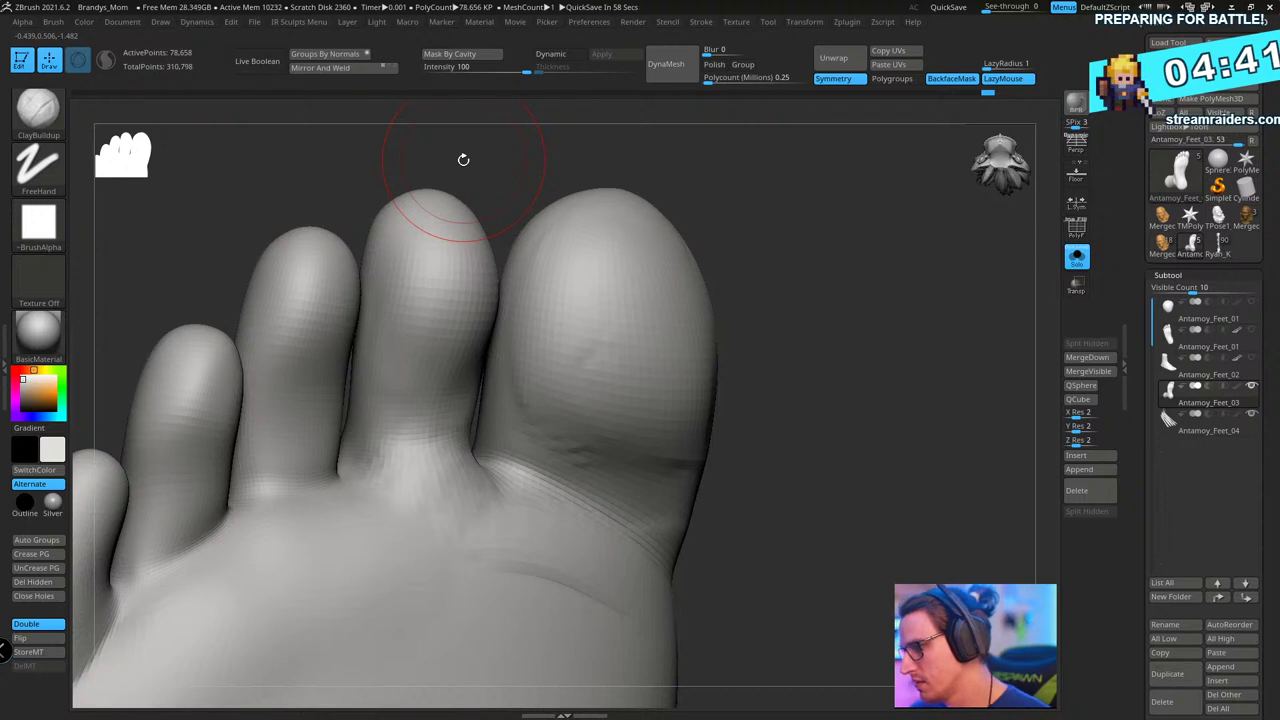
pyautogui.moveTo(463, 160); pyautogui.dragTo(735, 269)
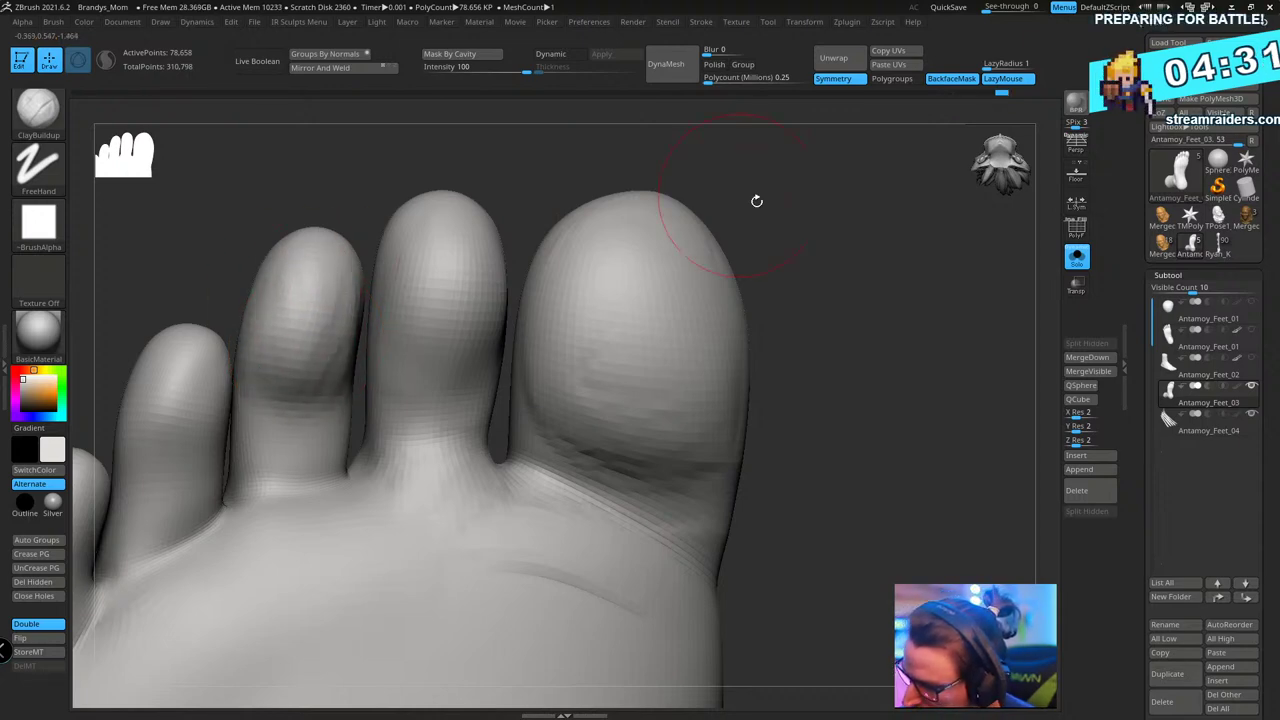
pyautogui.moveTo(757, 201)
pyautogui.mouseDown()
pyautogui.moveTo(866, 251)
pyautogui.moveTo(837, 291)
pyautogui.moveTo(894, 309)
pyautogui.moveTo(806, 306)
pyautogui.mouseUp()
# - Mask the whole foot except the third toe and centre the transform gizmo on that toe
pyautogui.keyDown('ctrl'); pyautogui.keyDown('shift'); pyautogui.click(438, 315); pyautogui.keyUp('shift'); pyautogui.keyUp('ctrl')
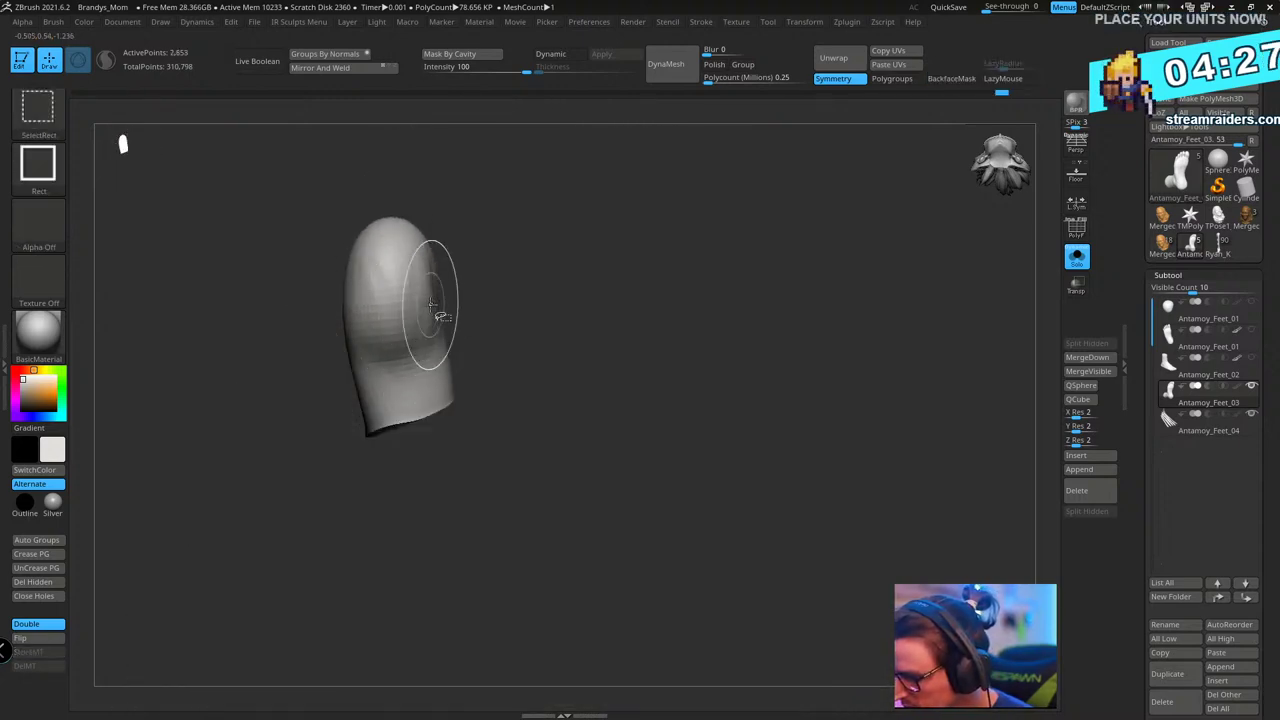
pyautogui.keyDown('ctrl'); pyautogui.keyDown('shift'); pyautogui.click(776, 204); pyautogui.keyUp('shift'); pyautogui.keyUp('ctrl')
pyautogui.click(396, 347)
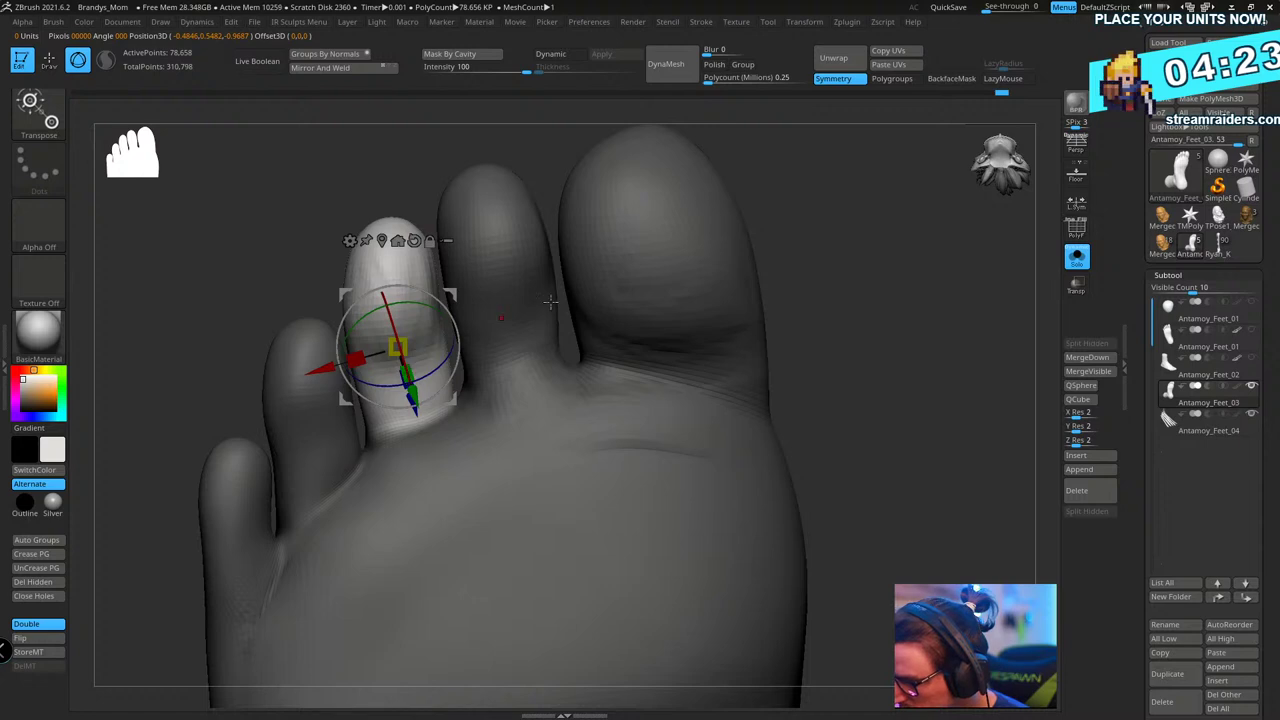
pyautogui.moveTo(793, 172); pyautogui.dragTo(930, 180)
pyautogui.click(382, 241)
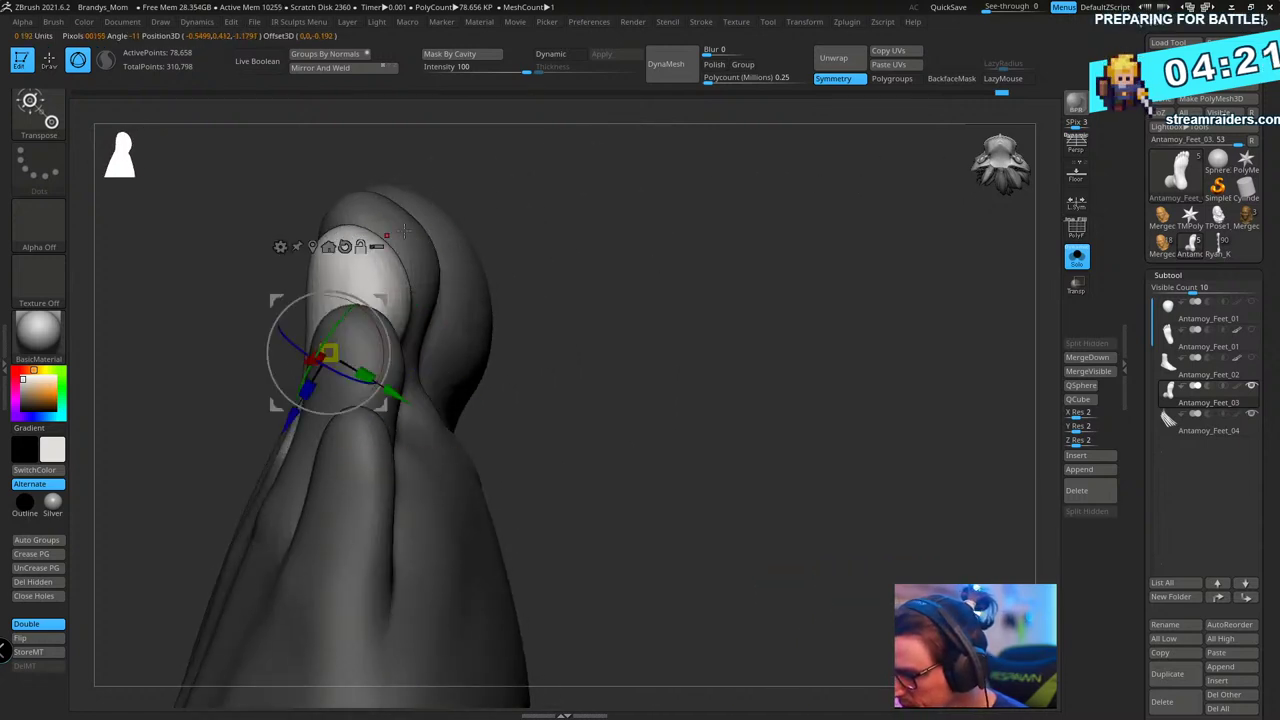
# - Shorten the third toe by scaling it to about 0.86 and shifting it toward the foot, and smooth the neighbouring second toe's base
pyautogui.moveTo(660, 162); pyautogui.dragTo(686, 180)
pyautogui.moveTo(383, 349); pyautogui.dragTo(377, 329)
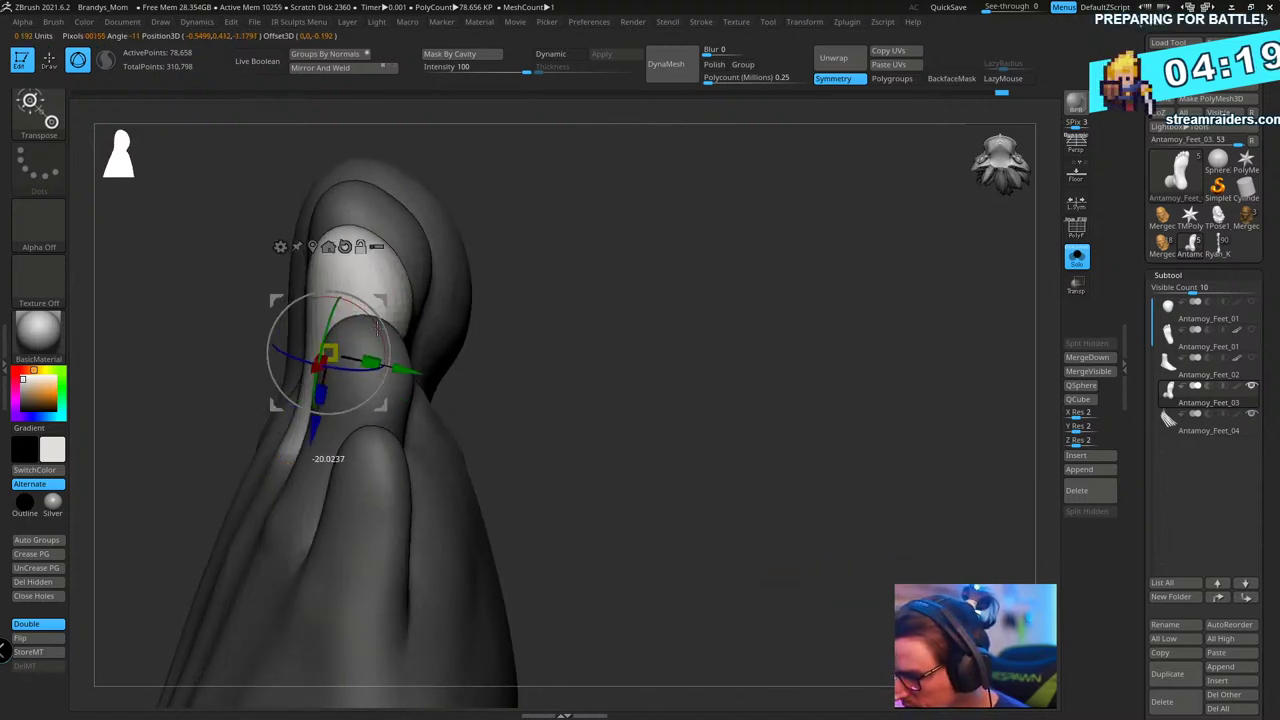
pyautogui.moveTo(321, 392); pyautogui.dragTo(327, 380)
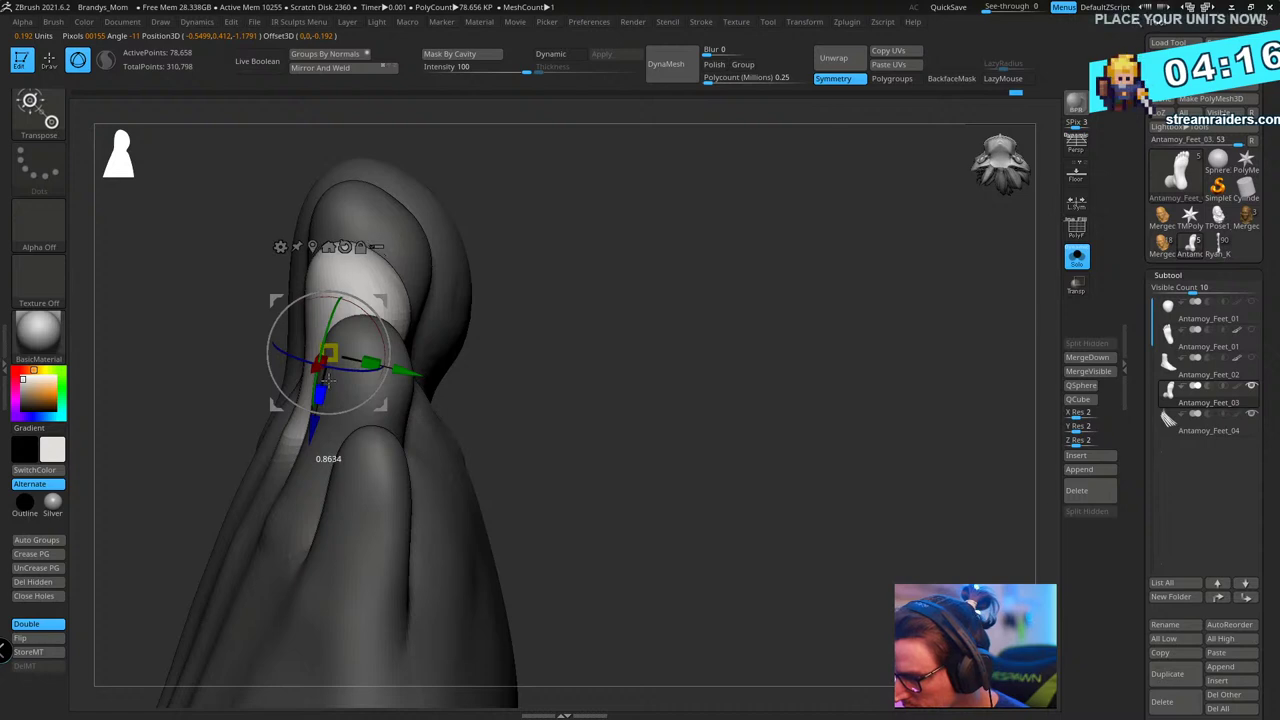
pyautogui.moveTo(327, 428); pyautogui.dragTo(310, 452)
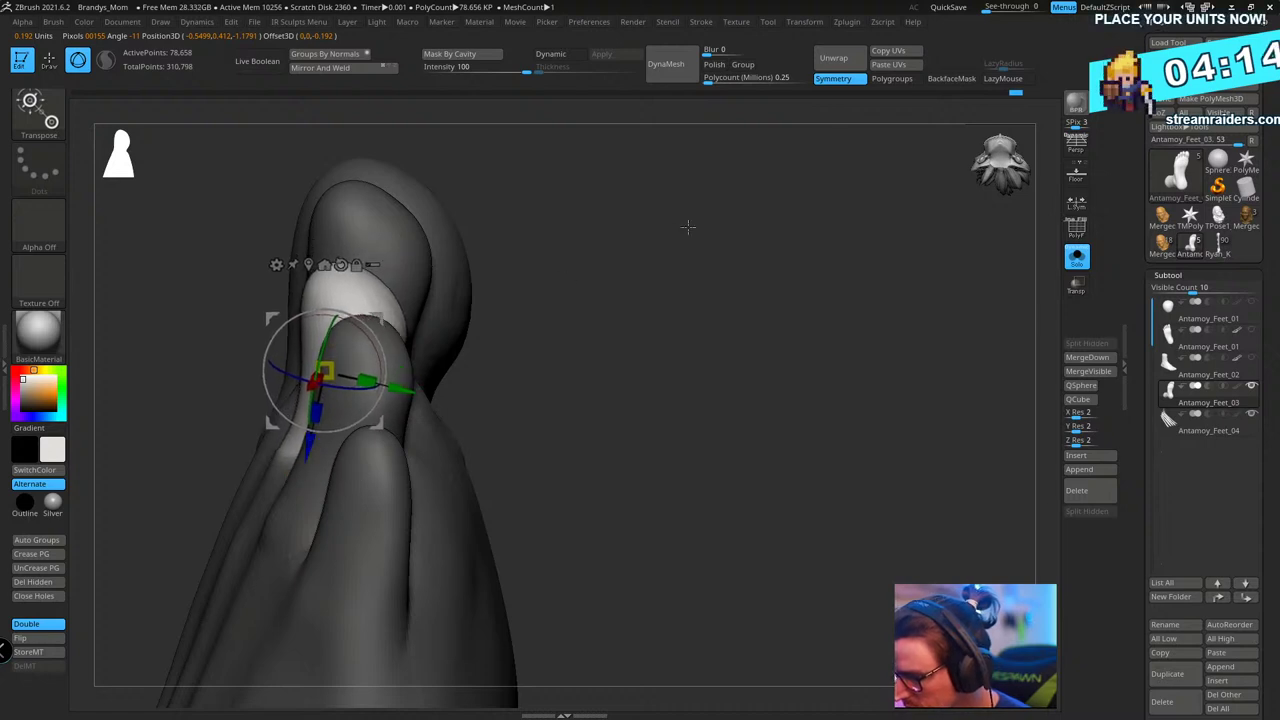
pyautogui.moveTo(688, 227); pyautogui.dragTo(843, 271)
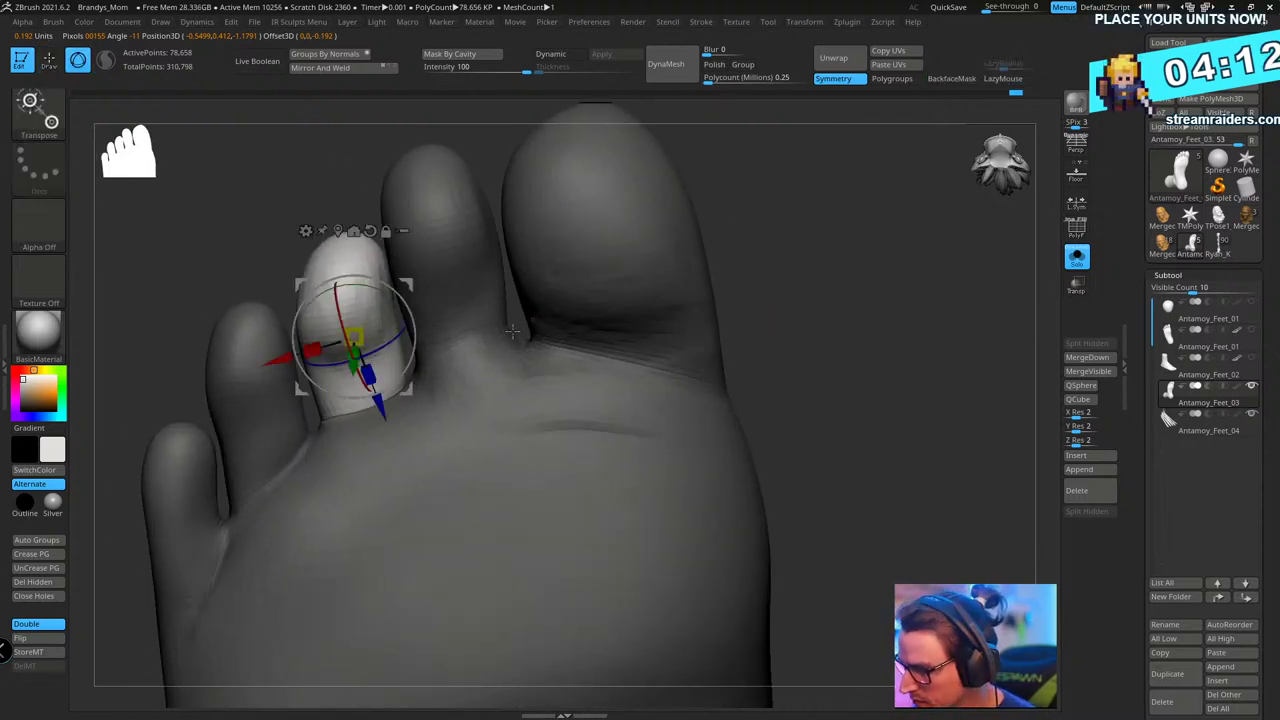
pyautogui.moveTo(379, 406); pyautogui.dragTo(375, 397)
pyautogui.press('q')
pyautogui.keyDown('ctrl'); pyautogui.moveTo(903, 357); pyautogui.dragTo(892, 388); pyautogui.keyUp('ctrl')
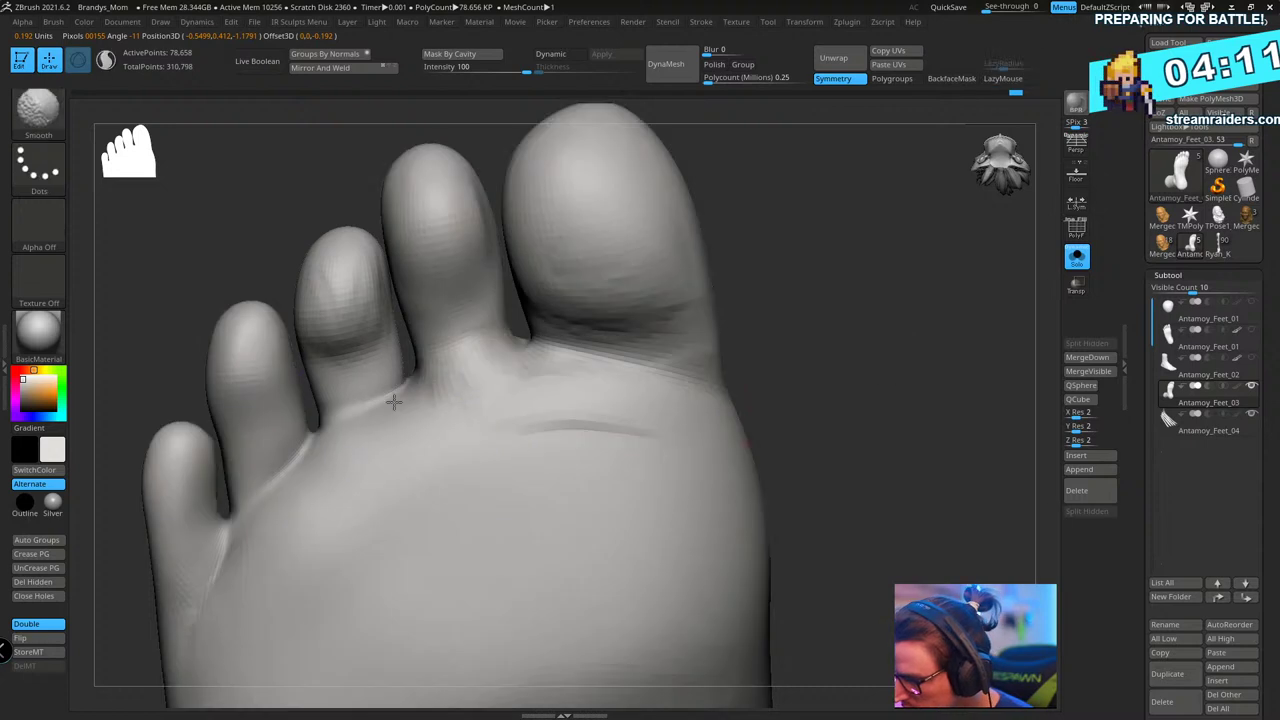
pyautogui.keyDown('shift'); pyautogui.moveTo(394, 402); pyautogui.dragTo(455, 370); pyautogui.keyUp('shift')
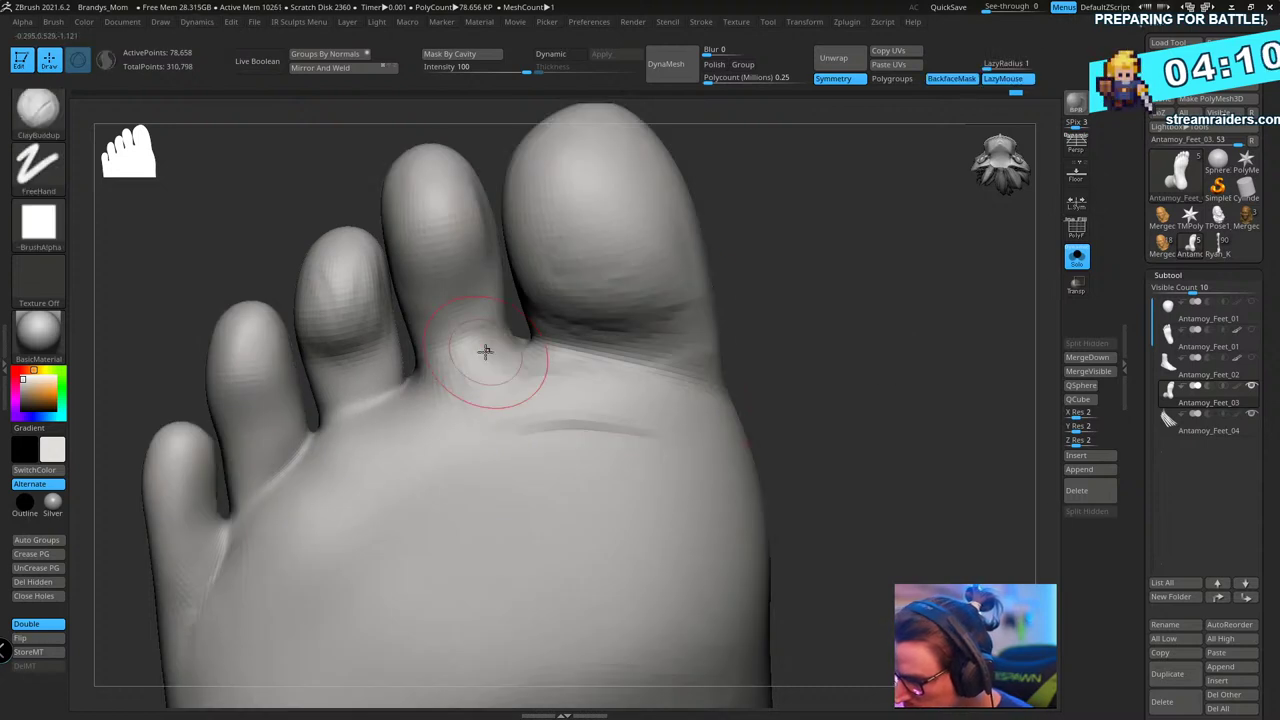
# - Mask the whole foot except the fourth toe, soften the mask edge and place the transform gizmo on the toe
pyautogui.keyDown('ctrl'); pyautogui.keyDown('shift'); pyautogui.click(257, 355); pyautogui.keyUp('shift'); pyautogui.keyUp('ctrl')
pyautogui.moveTo(737, 255); pyautogui.dragTo(793, 212)
pyautogui.keyDown('ctrl'); pyautogui.click(747, 262); pyautogui.keyUp('ctrl')
pyautogui.keyDown('ctrl'); pyautogui.keyDown('shift'); pyautogui.click(743, 277); pyautogui.keyUp('shift'); pyautogui.keyUp('ctrl')
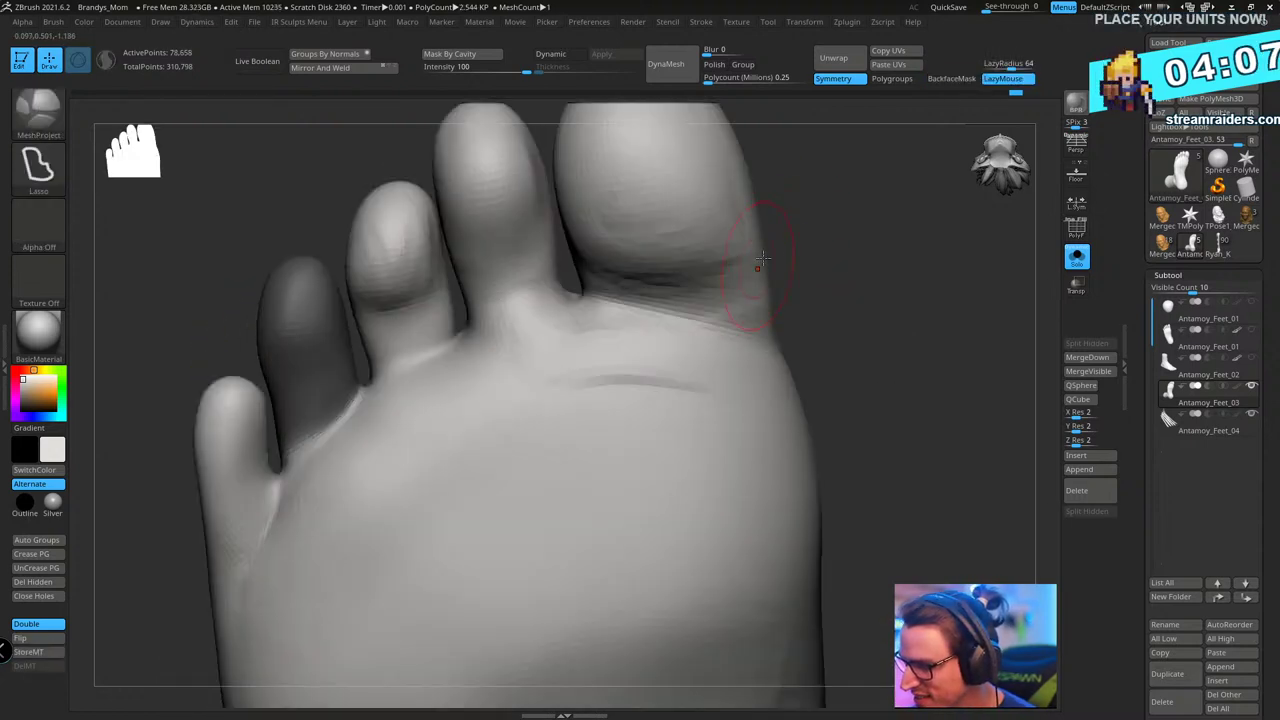
pyautogui.press('w')
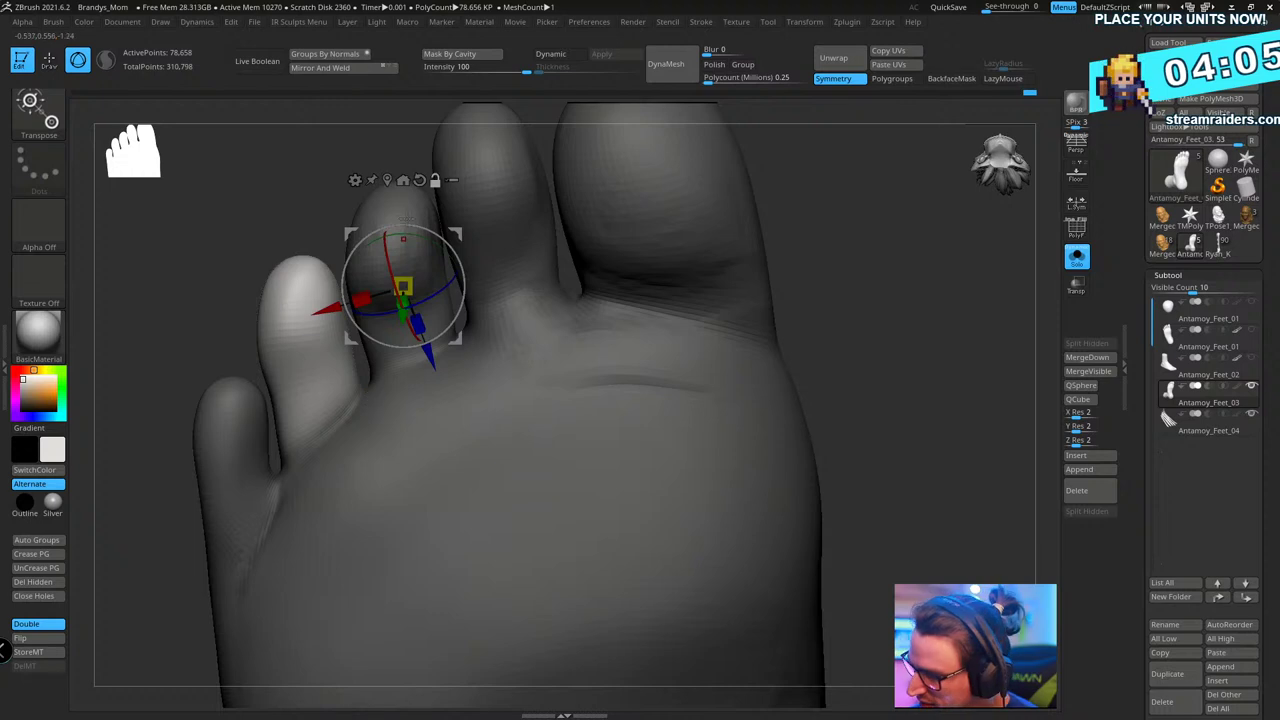
pyautogui.keyDown('alt'); pyautogui.click(387, 181); pyautogui.keyUp('alt')
# - Shift the fourth toe back toward the sole, adjust it slightly sideways and clear the mask
pyautogui.moveTo(339, 448); pyautogui.dragTo(344, 465)
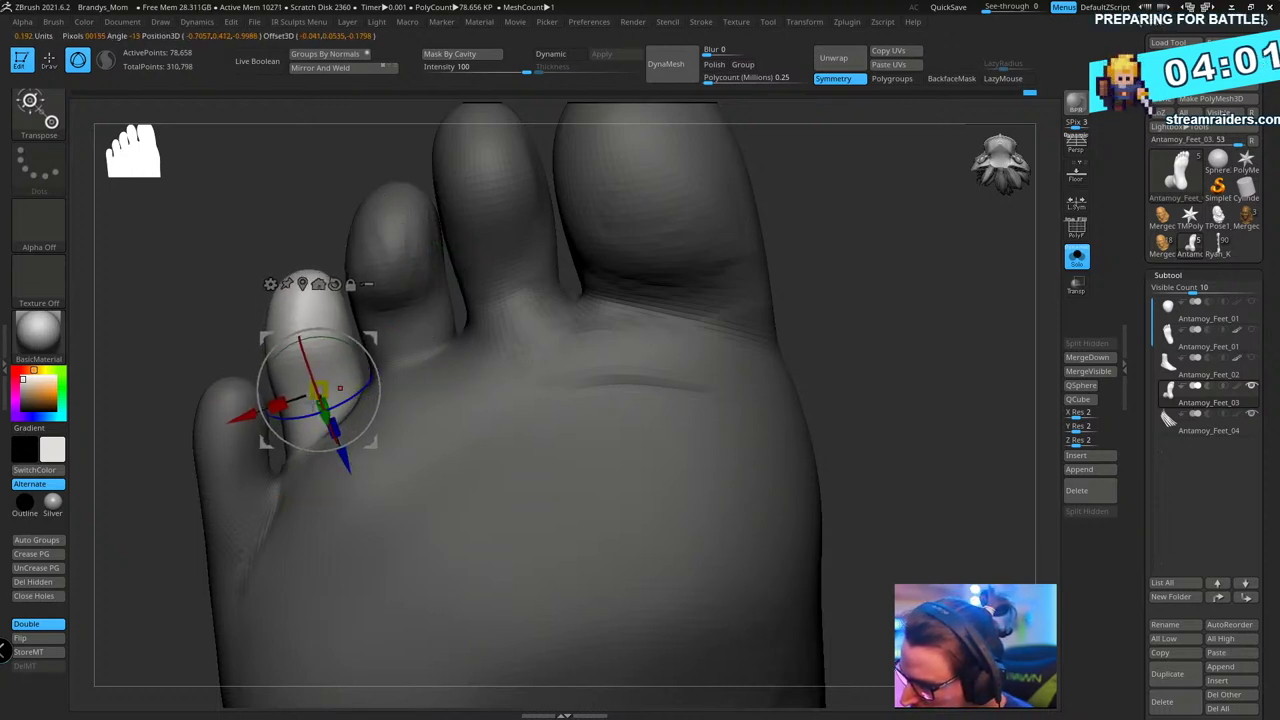
pyautogui.moveTo(251, 421); pyautogui.dragTo(245, 424)
pyautogui.press('q')
pyautogui.moveTo(334, 313); pyautogui.dragTo(351, 260, button='right')
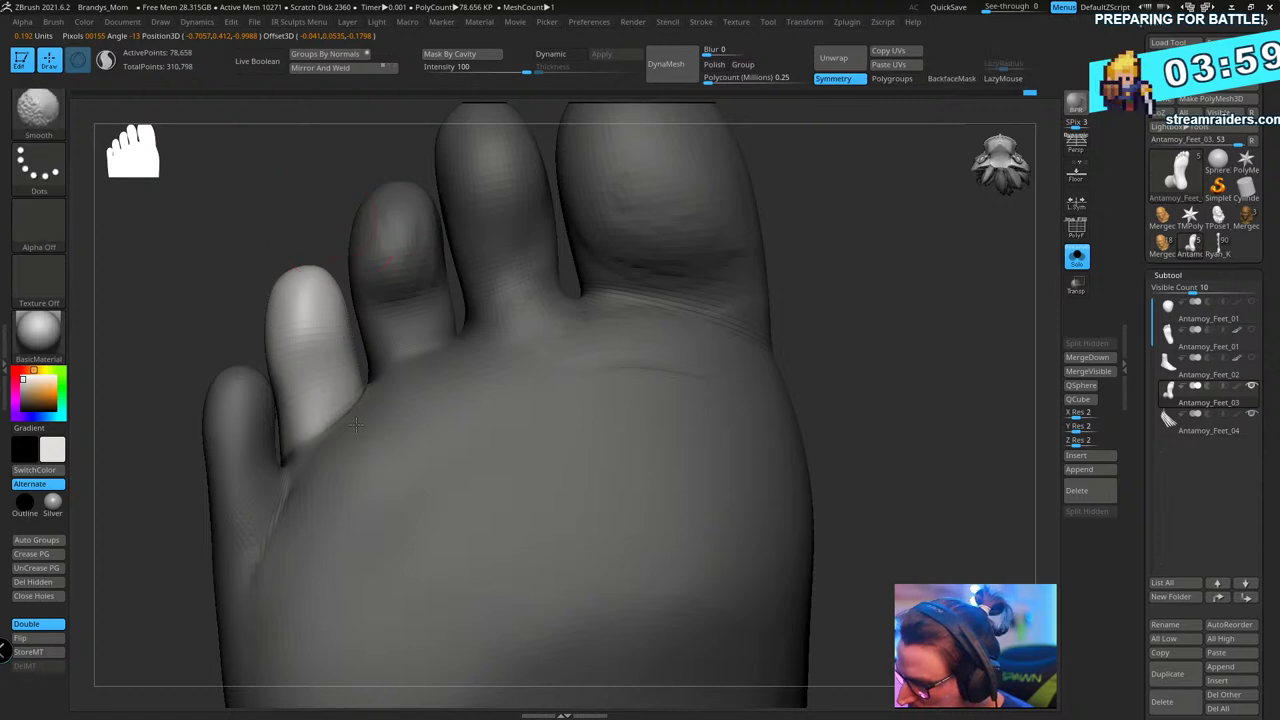
pyautogui.keyDown('ctrl'); pyautogui.moveTo(866, 402); pyautogui.dragTo(890, 420); pyautogui.keyUp('ctrl')
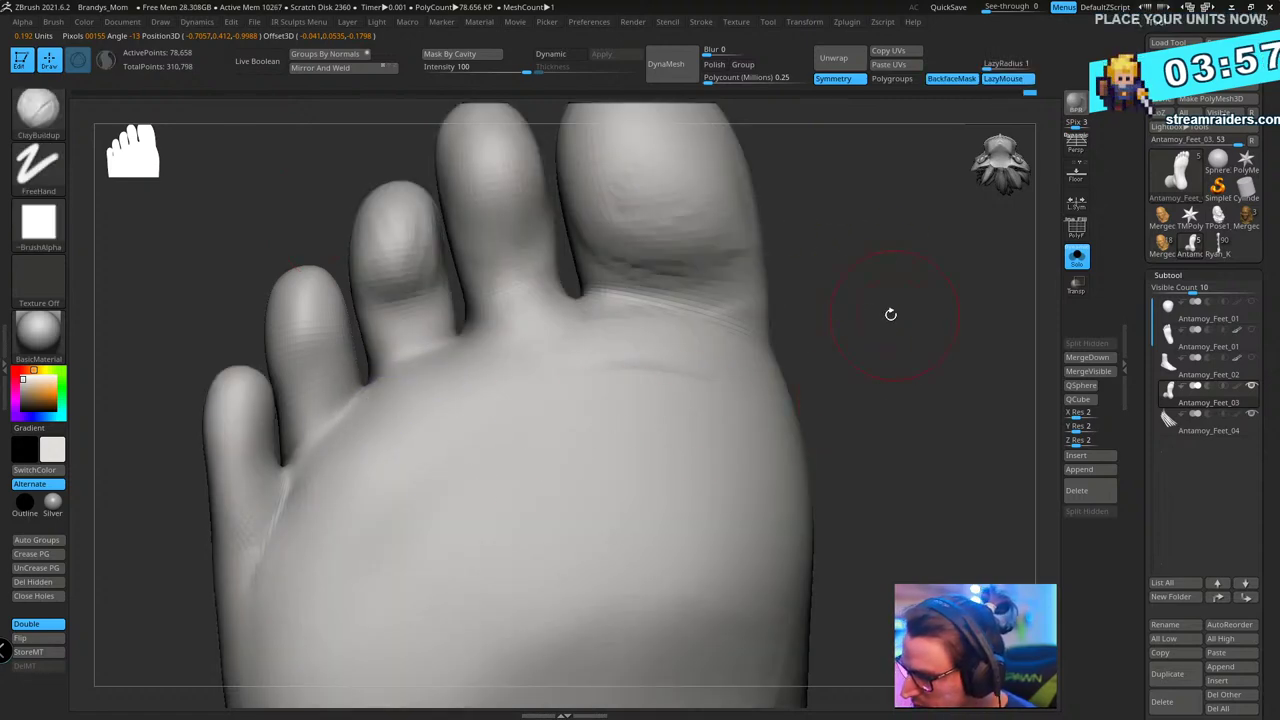
# - Mask the whole foot except the little toe, with a blurred mask edge, ready for transforming
pyautogui.moveTo(889, 311); pyautogui.dragTo(863, 365)
pyautogui.moveTo(632, 306); pyautogui.dragTo(660, 277)
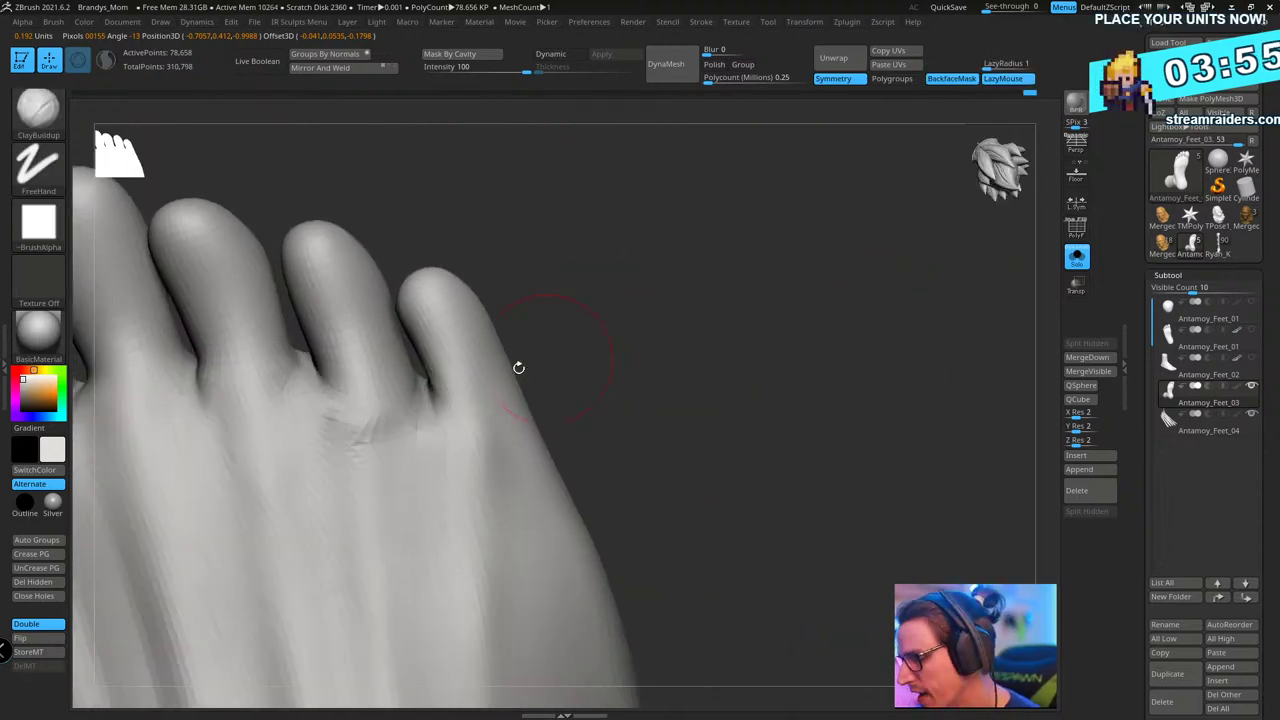
pyautogui.keyDown('ctrl'); pyautogui.keyDown('shift'); pyautogui.click(488, 364); pyautogui.keyUp('shift'); pyautogui.keyUp('ctrl')
pyautogui.keyDown('ctrl'); pyautogui.click(642, 334); pyautogui.keyUp('ctrl')
pyautogui.keyDown('ctrl'); pyautogui.keyDown('shift'); pyautogui.click(665, 341); pyautogui.keyUp('shift'); pyautogui.keyUp('ctrl')
pyautogui.keyDown('ctrl'); pyautogui.click(667, 342); pyautogui.keyUp('ctrl')
pyautogui.moveTo(667, 342); pyautogui.dragTo(500, 375)
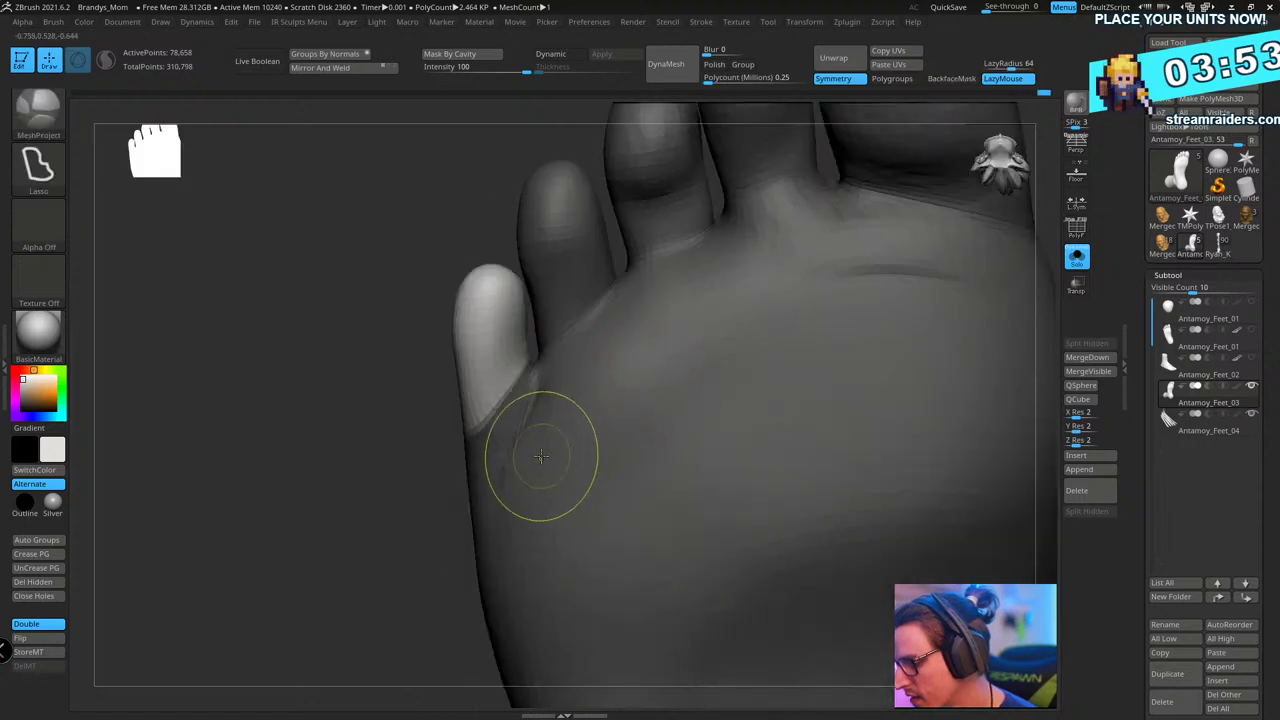
pyautogui.keyDown('ctrl'); pyautogui.click(542, 457); pyautogui.keyUp('ctrl')
pyautogui.press('w')
# - Shift the little toe back toward the foot, widen it slightly and clear the mask
pyautogui.moveTo(594, 350); pyautogui.dragTo(535, 448)
pyautogui.moveTo(470, 410); pyautogui.dragTo(462, 413)
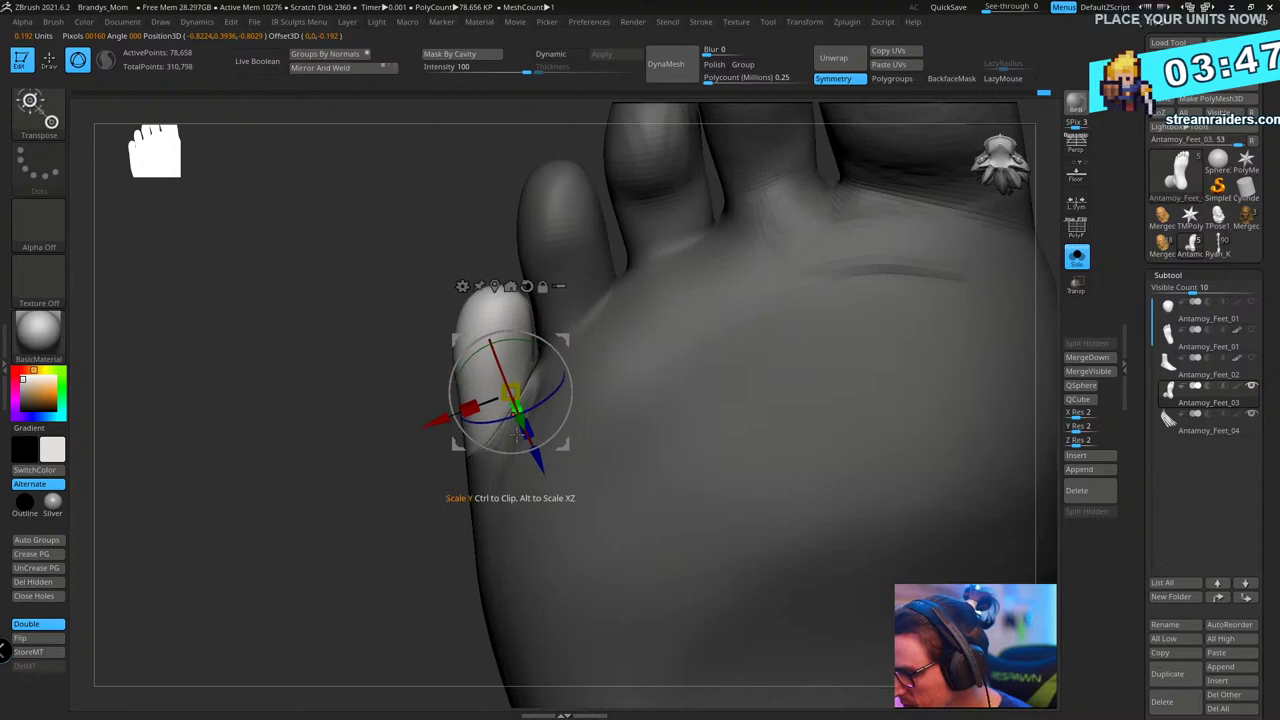
pyautogui.press('q')
pyautogui.keyDown('ctrl'); pyautogui.moveTo(403, 606); pyautogui.dragTo(398, 656); pyautogui.keyUp('ctrl')
# - Smooth the transition at the little toe's base on both the sole and the top of the foot
pyautogui.moveTo(524, 436)
pyautogui.keyDown('shift'); pyautogui.mouseDown()
pyautogui.moveTo(495, 450)
pyautogui.moveTo(517, 393)
pyautogui.mouseUp(); pyautogui.keyUp('shift')
pyautogui.moveTo(406, 574); pyautogui.dragTo(747, 364)
pyautogui.keyDown('shift'); pyautogui.moveTo(430, 455); pyautogui.dragTo(446, 491); pyautogui.keyUp('shift')
pyautogui.moveTo(620, 455); pyautogui.dragTo(570, 448)
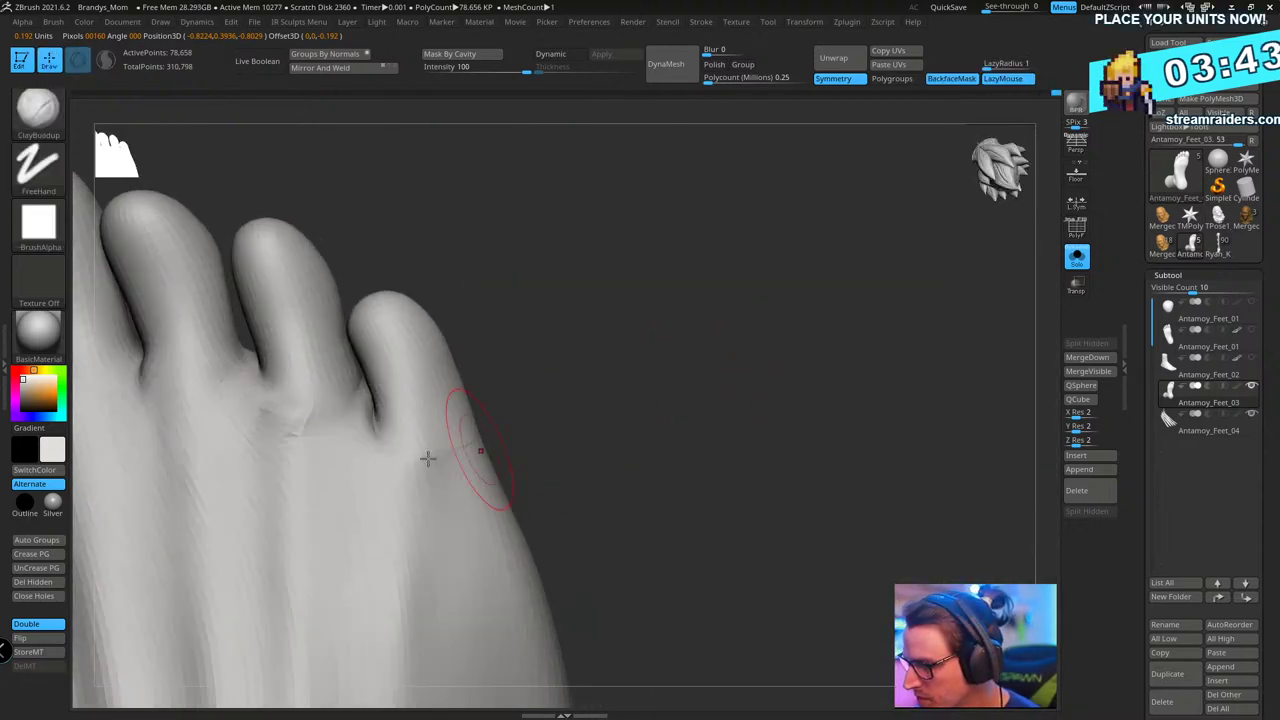
pyautogui.keyDown('shift'); pyautogui.moveTo(429, 457); pyautogui.dragTo(446, 470); pyautogui.keyUp('shift')
pyautogui.moveTo(626, 409)
pyautogui.mouseDown()
pyautogui.moveTo(692, 437)
pyautogui.moveTo(706, 408)
pyautogui.mouseUp()
pyautogui.keyDown('shift'); pyautogui.moveTo(434, 446); pyautogui.dragTo(444, 462); pyautogui.keyUp('shift')
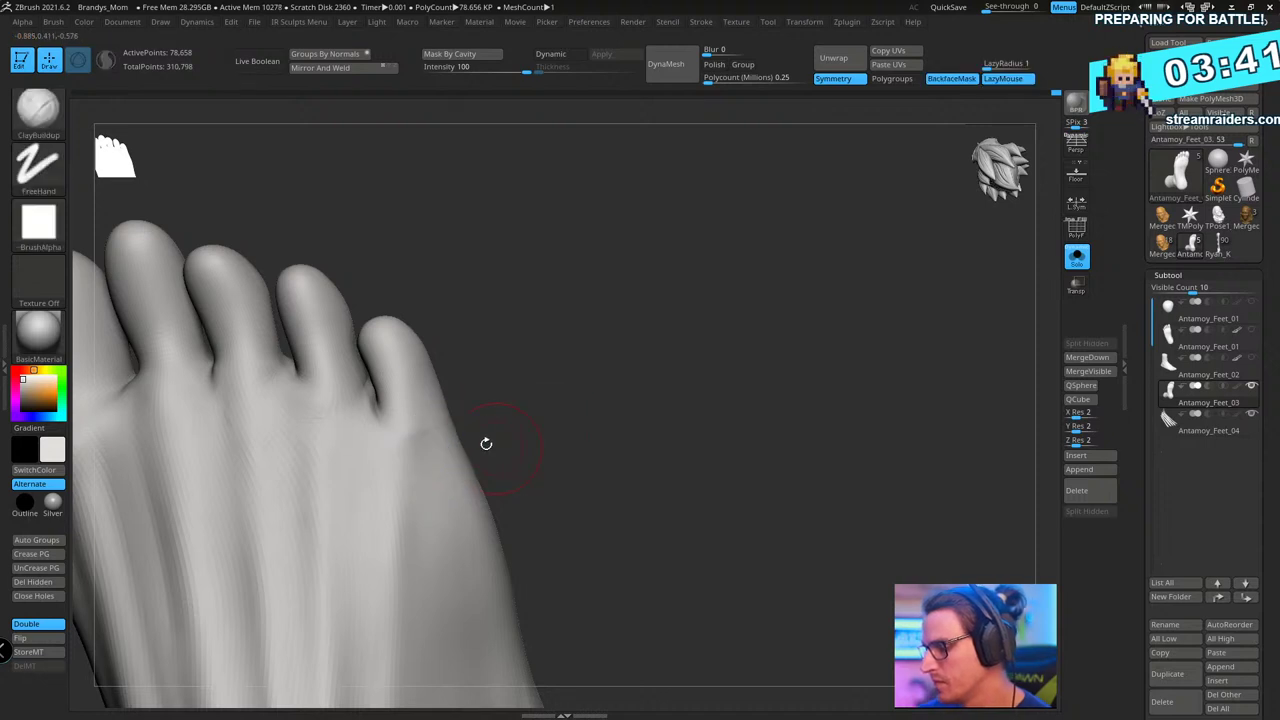
# - Mask the whole foot except the second toe and centre the transform gizmo on that toe
pyautogui.moveTo(600, 360); pyautogui.dragTo(684, 316)
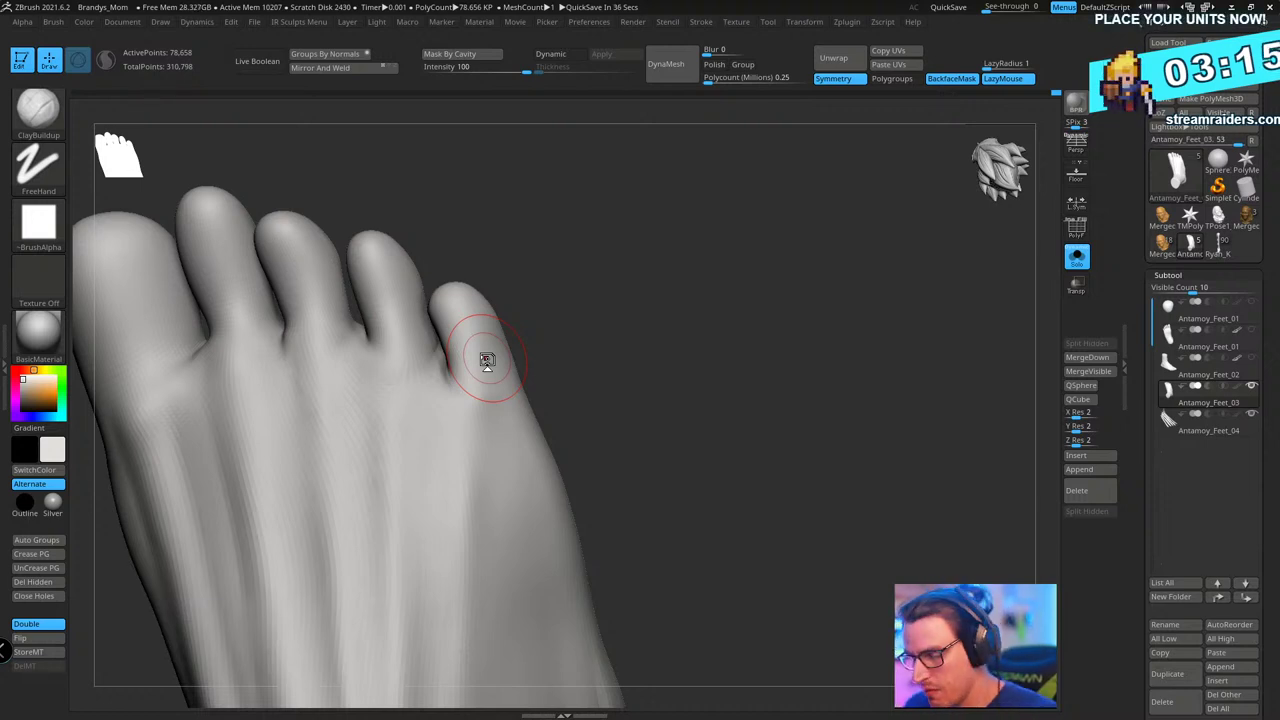
pyautogui.moveTo(737, 285); pyautogui.dragTo(866, 326)
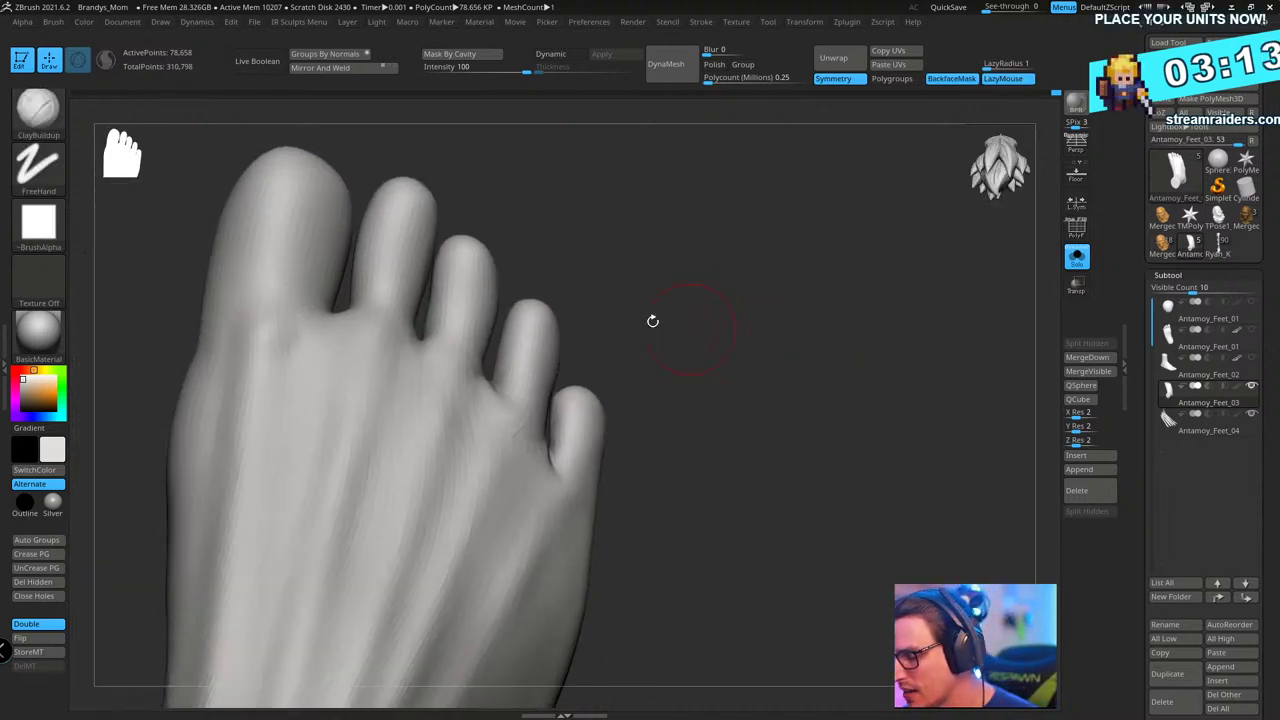
pyautogui.keyDown('ctrl'); pyautogui.keyDown('shift'); pyautogui.click(423, 200); pyautogui.keyUp('shift'); pyautogui.keyUp('ctrl')
pyautogui.keyDown('ctrl'); pyautogui.keyDown('shift'); pyautogui.click(681, 178); pyautogui.keyUp('shift'); pyautogui.keyUp('ctrl')
pyautogui.press('w')
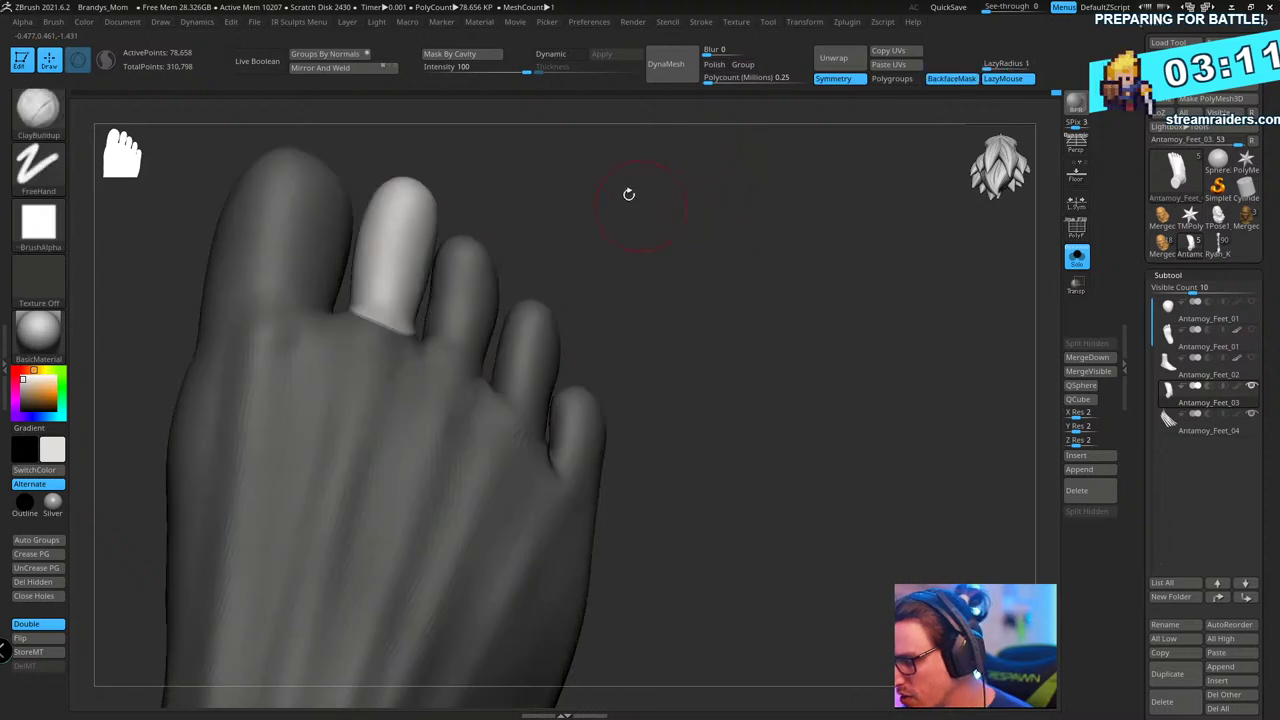
pyautogui.click(388, 262)
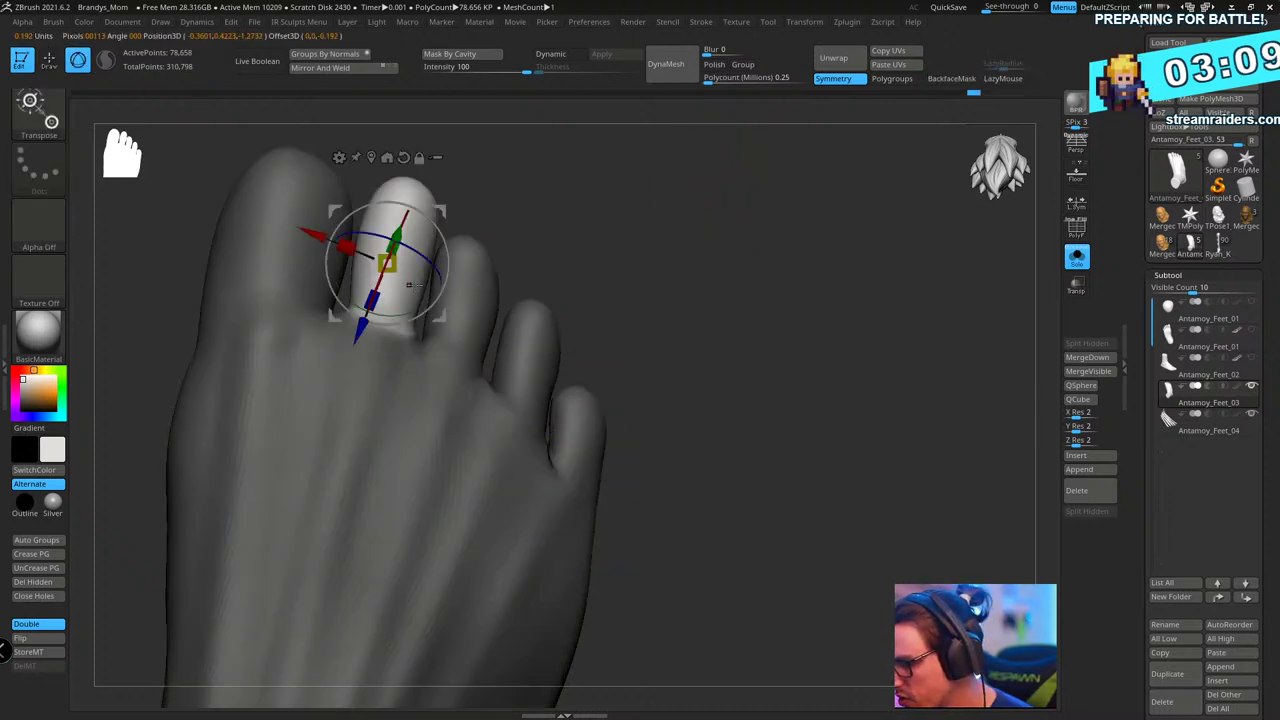
# - Move the second toe back toward the foot by about 0.015 along its length and clear the mask
pyautogui.moveTo(368, 340)
pyautogui.mouseDown()
pyautogui.moveTo(382, 313)
pyautogui.moveTo(369, 339)
pyautogui.mouseUp()
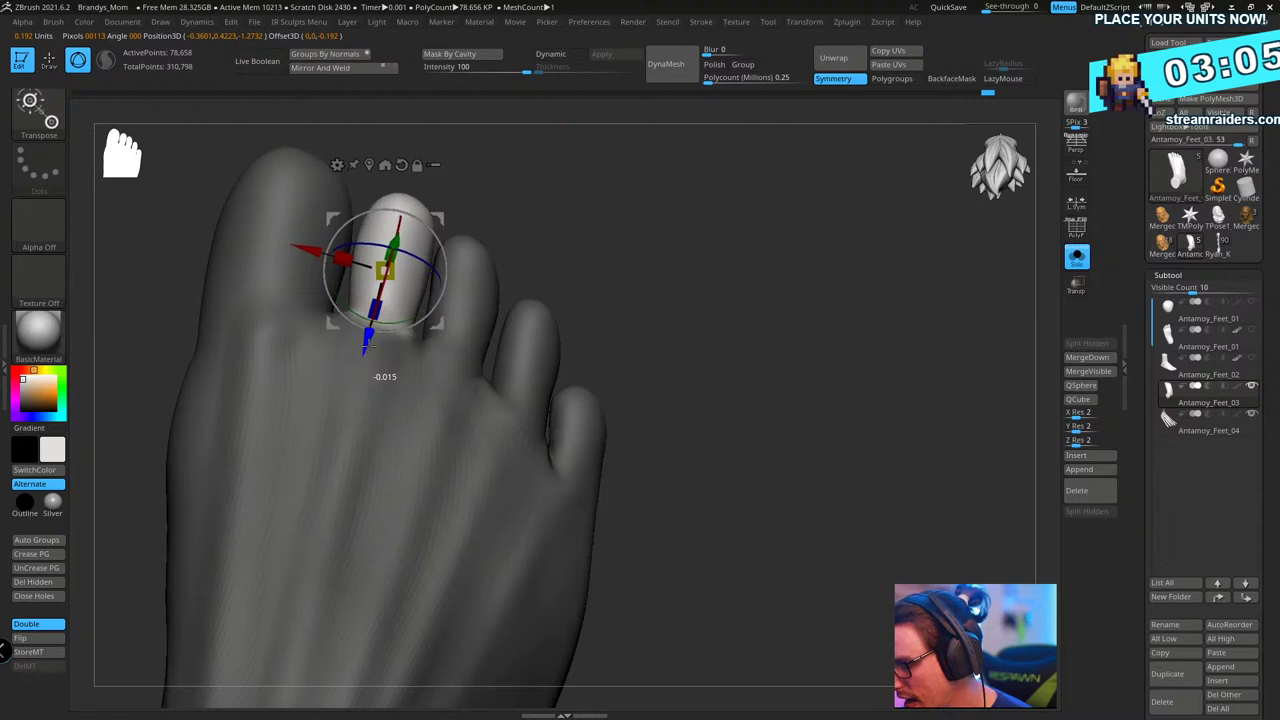
pyautogui.press('q')
pyautogui.keyDown('ctrl'); pyautogui.moveTo(590, 235); pyautogui.dragTo(622, 260); pyautogui.keyUp('ctrl')
# - Reshape the web between the big toe and second toe with the Move brush
pyautogui.moveTo(632, 205)
pyautogui.mouseDown()
pyautogui.moveTo(649, 191)
pyautogui.moveTo(729, 229)
pyautogui.moveTo(739, 248)
pyautogui.mouseUp()
pyautogui.press('b')
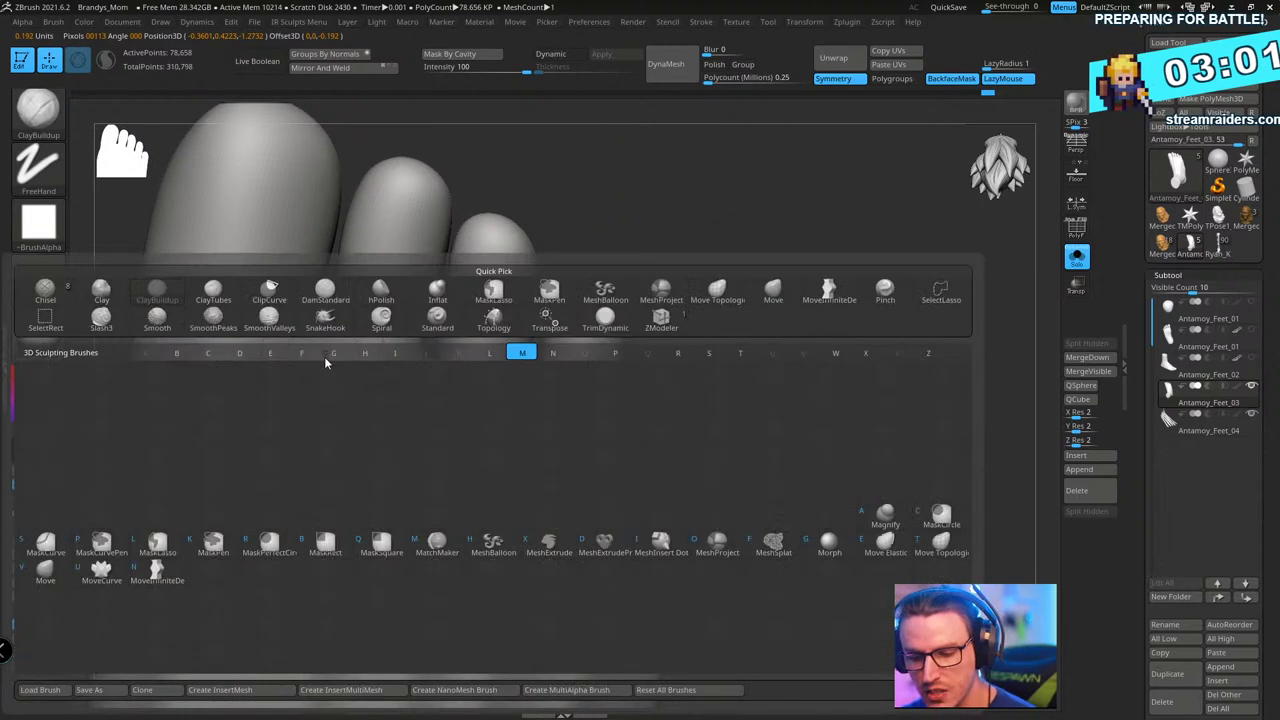
pyautogui.press('m')
pyautogui.press('v')
pyautogui.moveTo(339, 324)
pyautogui.mouseDown()
pyautogui.moveTo(334, 337)
pyautogui.moveTo(308, 331)
pyautogui.mouseUp()
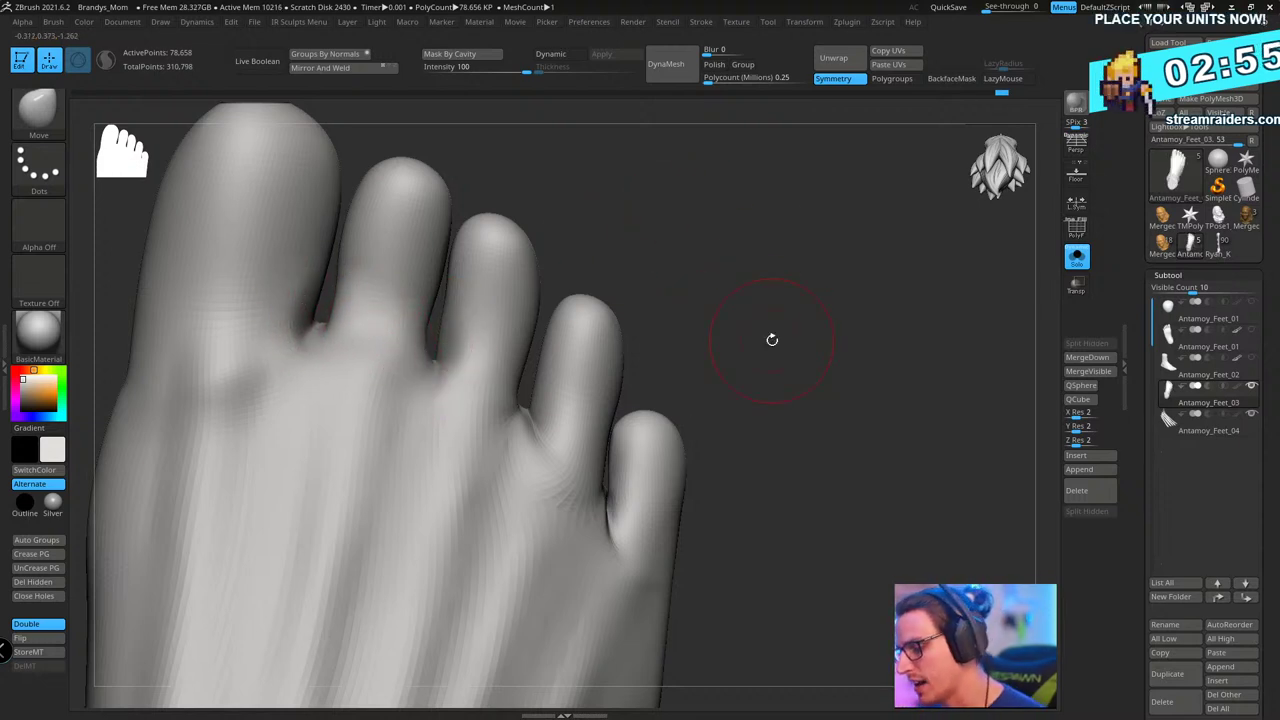
# - Smooth the top of the foot around the web between the fourth and little toes
pyautogui.moveTo(772, 340); pyautogui.dragTo(806, 266)
pyautogui.keyDown('shift'); pyautogui.moveTo(531, 487); pyautogui.dragTo(545, 498); pyautogui.keyUp('shift')
pyautogui.moveTo(797, 346); pyautogui.dragTo(765, 420)
pyautogui.keyDown('shift'); pyautogui.moveTo(545, 468); pyautogui.dragTo(541, 478); pyautogui.keyUp('shift')
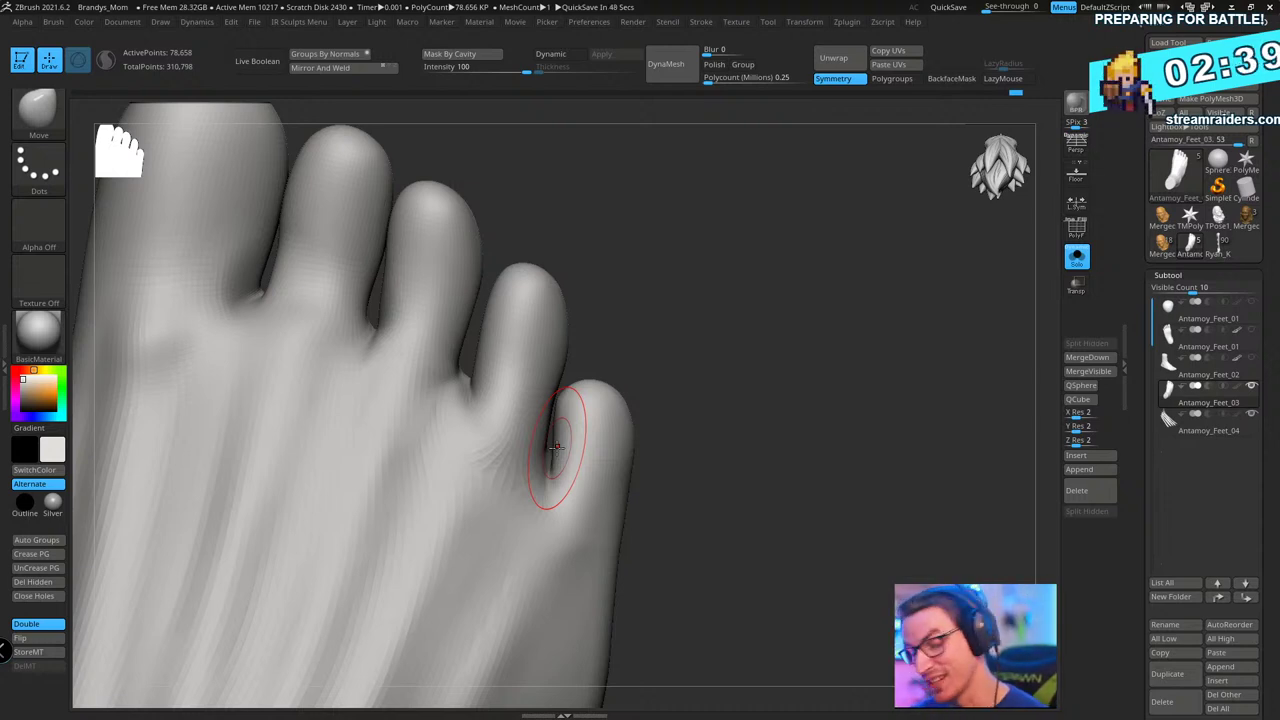
# - Isolate the fourth and little toes with a lasso mask, inverted and softened so only they can be transformed
pyautogui.moveTo(781, 298); pyautogui.dragTo(643, 271)
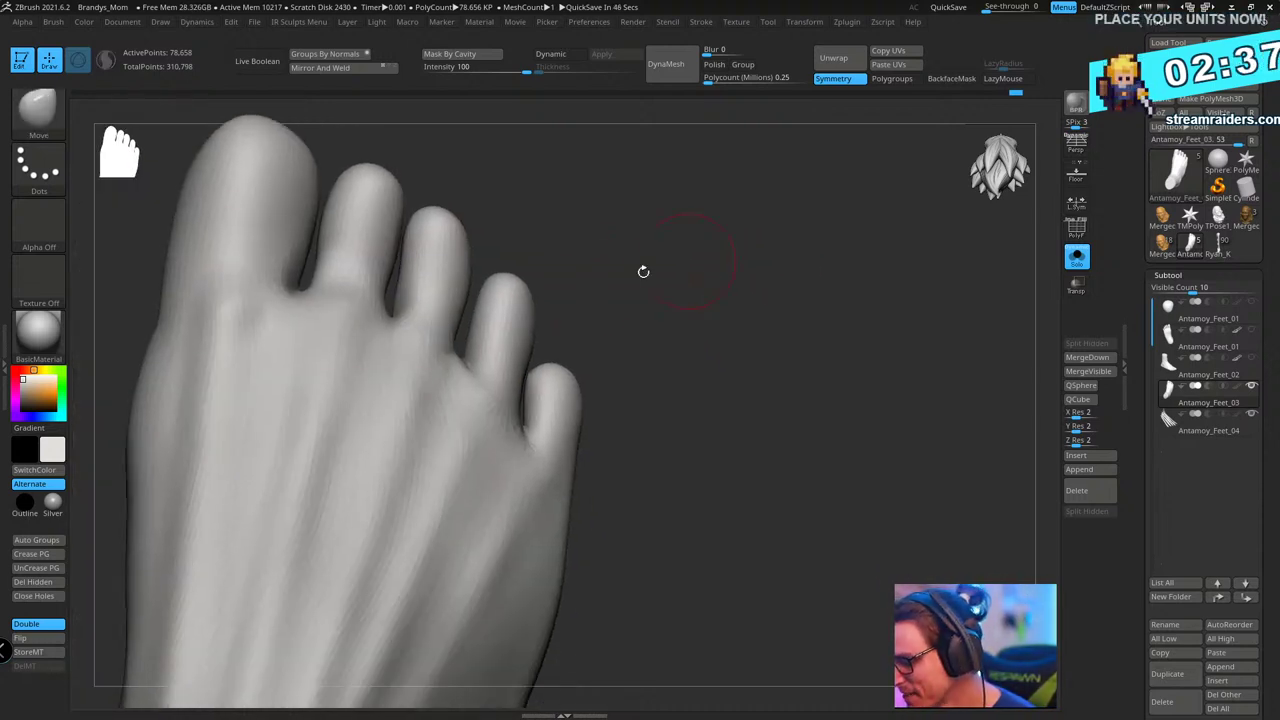
pyautogui.moveTo(507, 193)
pyautogui.keyDown('ctrl'); pyautogui.mouseDown()
pyautogui.moveTo(763, 580)
pyautogui.moveTo(531, 580)
pyautogui.moveTo(449, 443)
pyautogui.moveTo(443, 403)
pyautogui.moveTo(478, 240)
pyautogui.mouseUp(); pyautogui.keyUp('ctrl')
pyautogui.keyDown('ctrl'); pyautogui.click(520, 402); pyautogui.keyUp('ctrl')
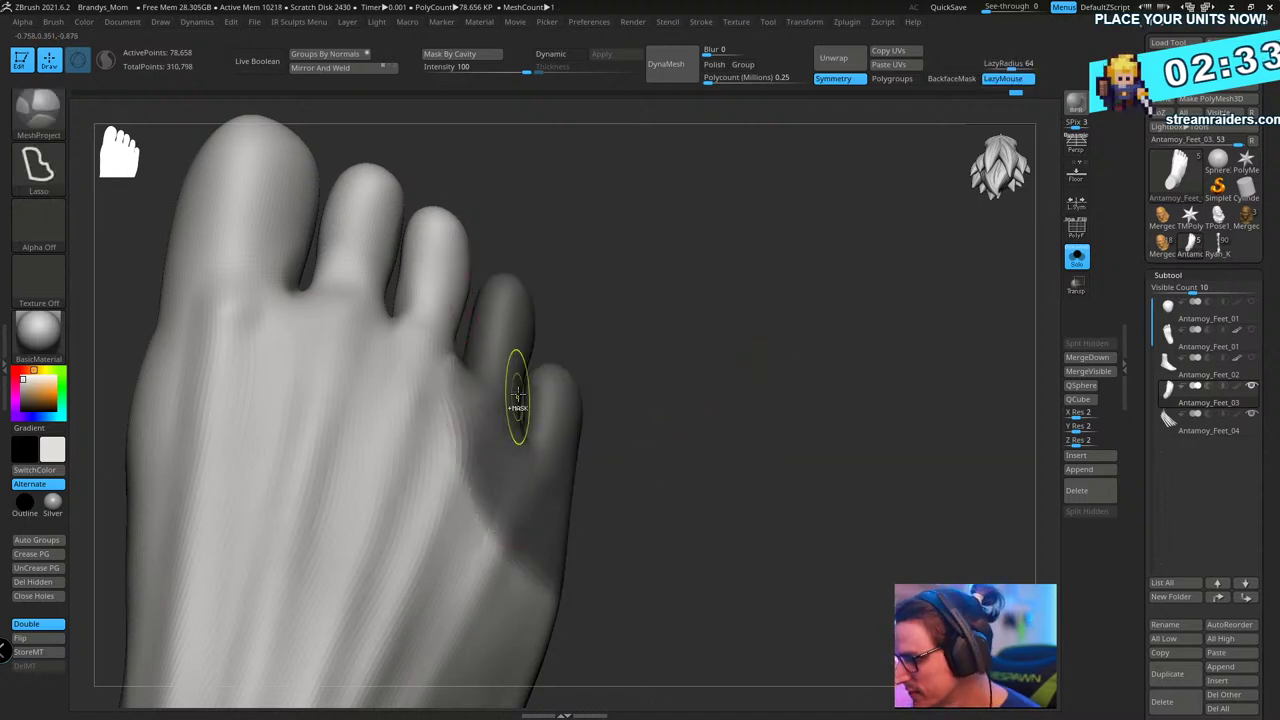
pyautogui.keyDown('ctrl'); pyautogui.click(525, 400); pyautogui.keyUp('ctrl')
pyautogui.hotkey('ctrl', 'i')
pyautogui.keyDown('ctrl'); pyautogui.click(525, 421); pyautogui.keyUp('ctrl')
pyautogui.press('w')
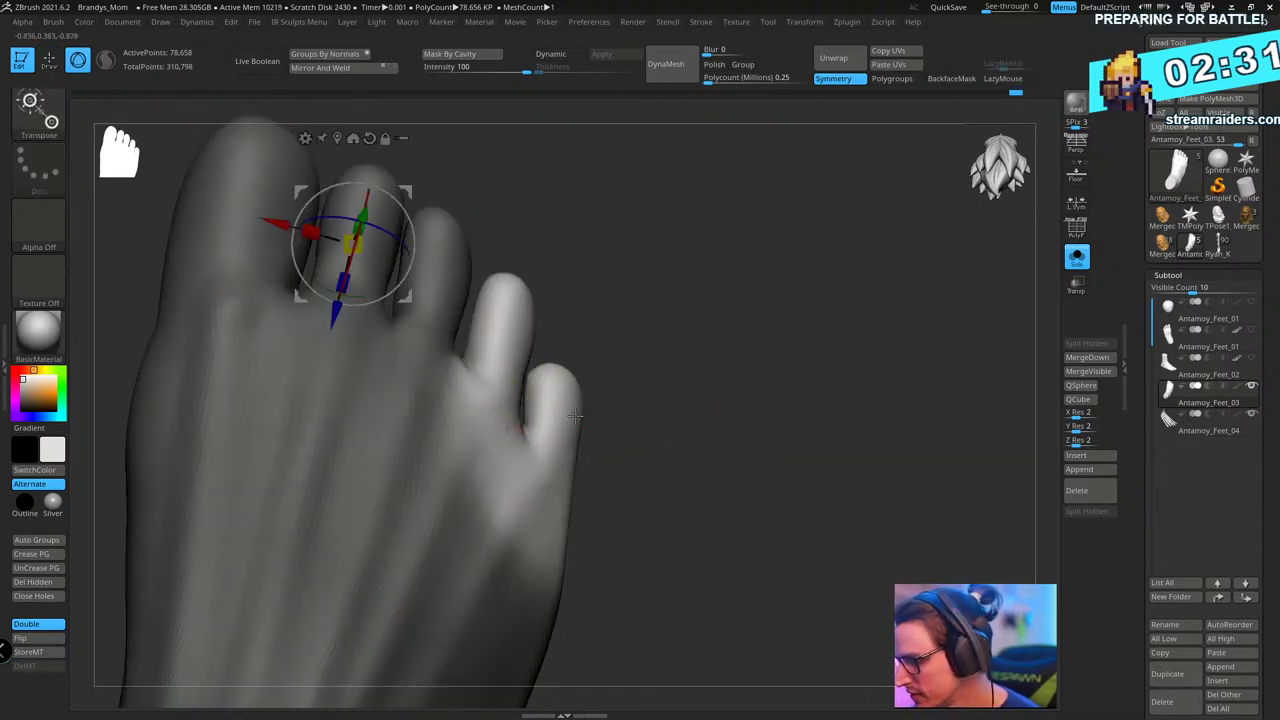
# - Shift the fourth and little toes together inward toward the third toe and clear the mask
pyautogui.click(337, 136)
pyautogui.moveTo(571, 505)
pyautogui.mouseDown()
pyautogui.moveTo(562, 478)
pyautogui.moveTo(563, 511)
pyautogui.moveTo(560, 497)
pyautogui.mouseUp()
pyautogui.press('q')
pyautogui.keyDown('ctrl'); pyautogui.click(731, 477); pyautogui.keyUp('ctrl')
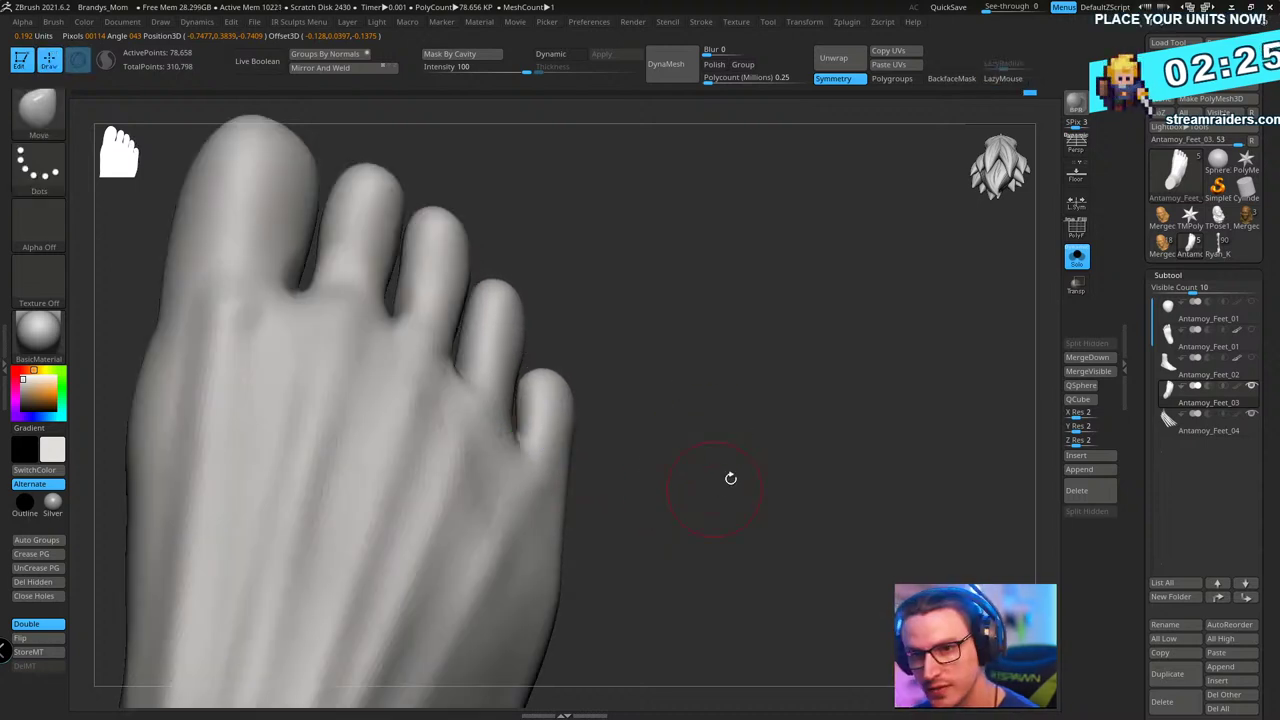
# - Build up the fleshy pads on the undersides of the four smaller toes with the ClayBuildup brush
pyautogui.moveTo(731, 477)
pyautogui.mouseDown()
pyautogui.moveTo(801, 366)
pyautogui.moveTo(829, 366)
pyautogui.moveTo(757, 357)
pyautogui.moveTo(894, 371)
pyautogui.moveTo(848, 373)
pyautogui.moveTo(863, 323)
pyautogui.moveTo(900, 446)
pyautogui.moveTo(489, 371)
pyautogui.mouseUp()
pyautogui.press('b')
pyautogui.press('c')
pyautogui.press('b')
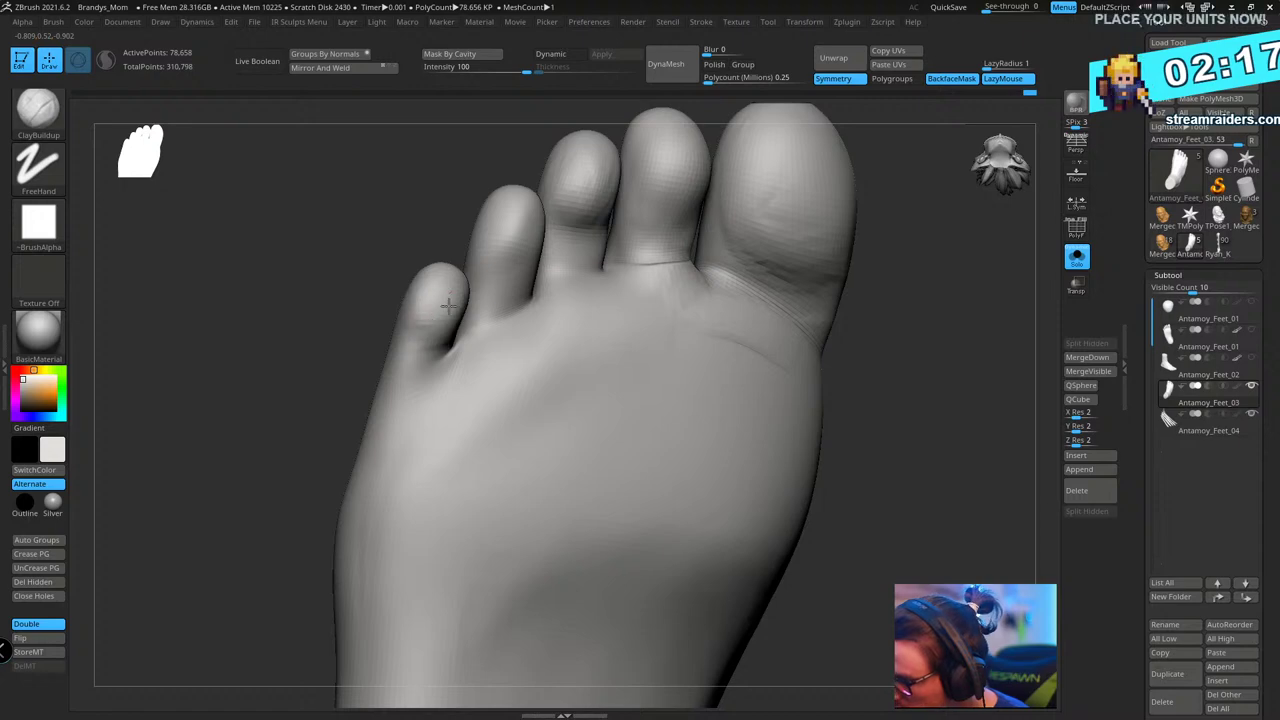
pyautogui.moveTo(350, 360); pyautogui.dragTo(726, 306)
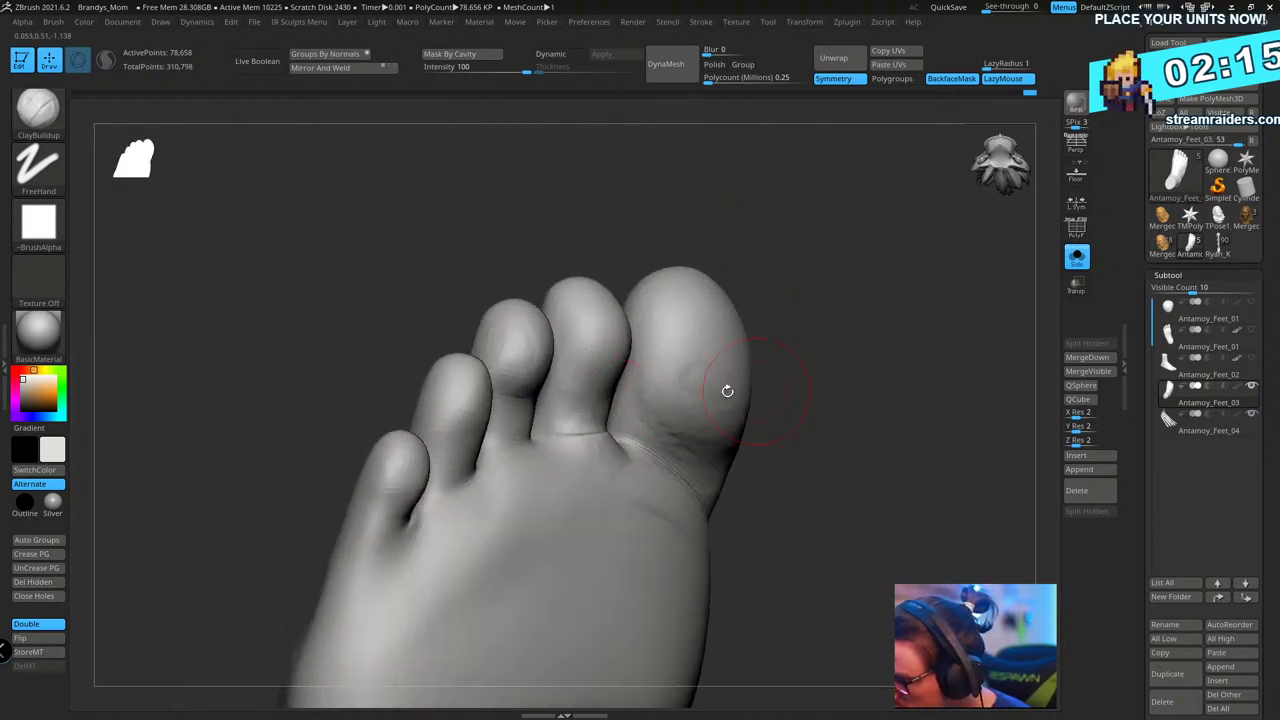
pyautogui.moveTo(775, 345); pyautogui.dragTo(680, 388)
pyautogui.moveTo(355, 452); pyautogui.dragTo(359, 488)
pyautogui.moveTo(484, 442); pyautogui.dragTo(498, 430)
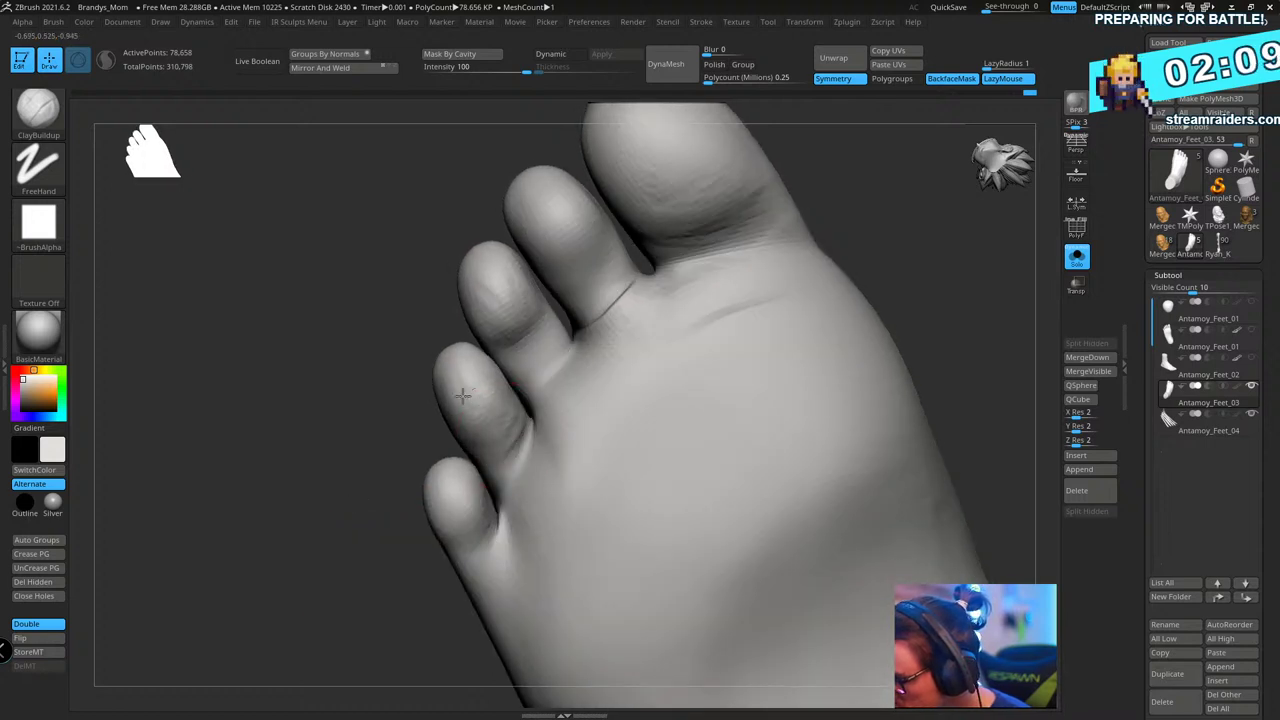
pyautogui.moveTo(510, 347)
pyautogui.mouseDown()
pyautogui.moveTo(540, 338)
pyautogui.moveTo(486, 280)
pyautogui.mouseUp()
pyautogui.moveTo(298, 517); pyautogui.dragTo(232, 585)
pyautogui.moveTo(521, 338); pyautogui.dragTo(548, 322)
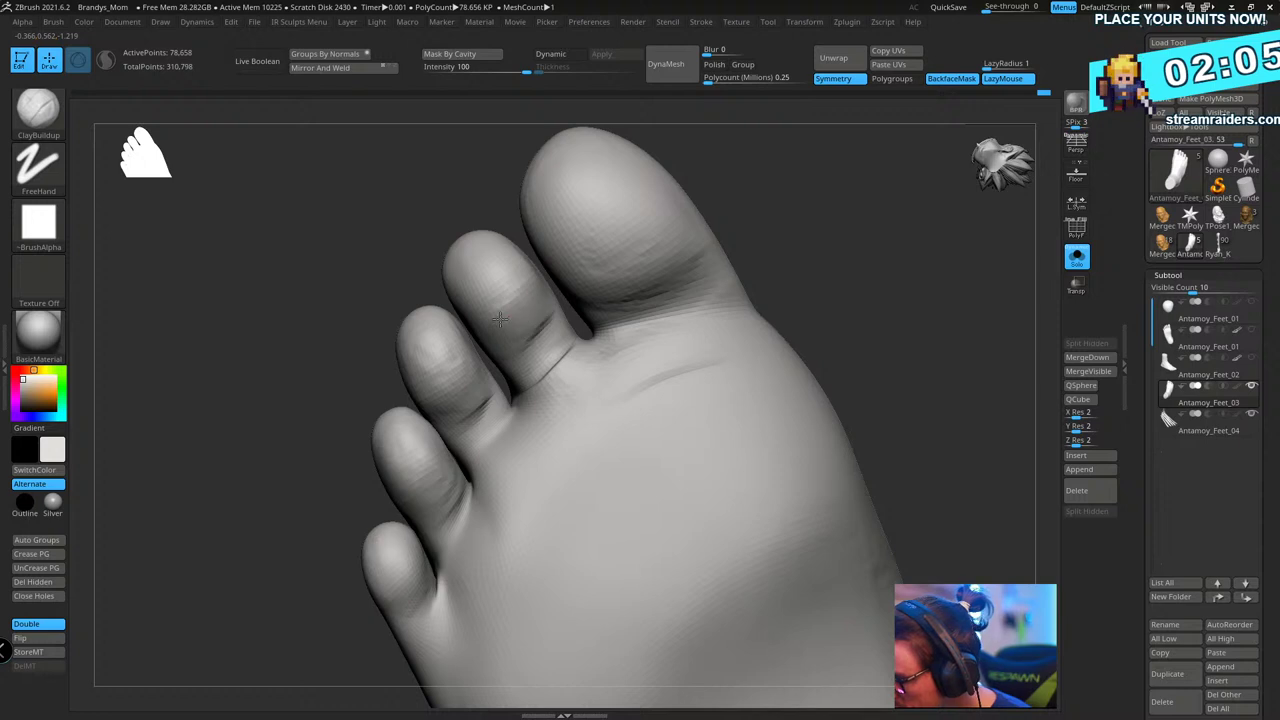
# - Smooth the clay strokes on the undersides and bases of the second, third and fourth toes
pyautogui.moveTo(826, 228); pyautogui.dragTo(788, 240)
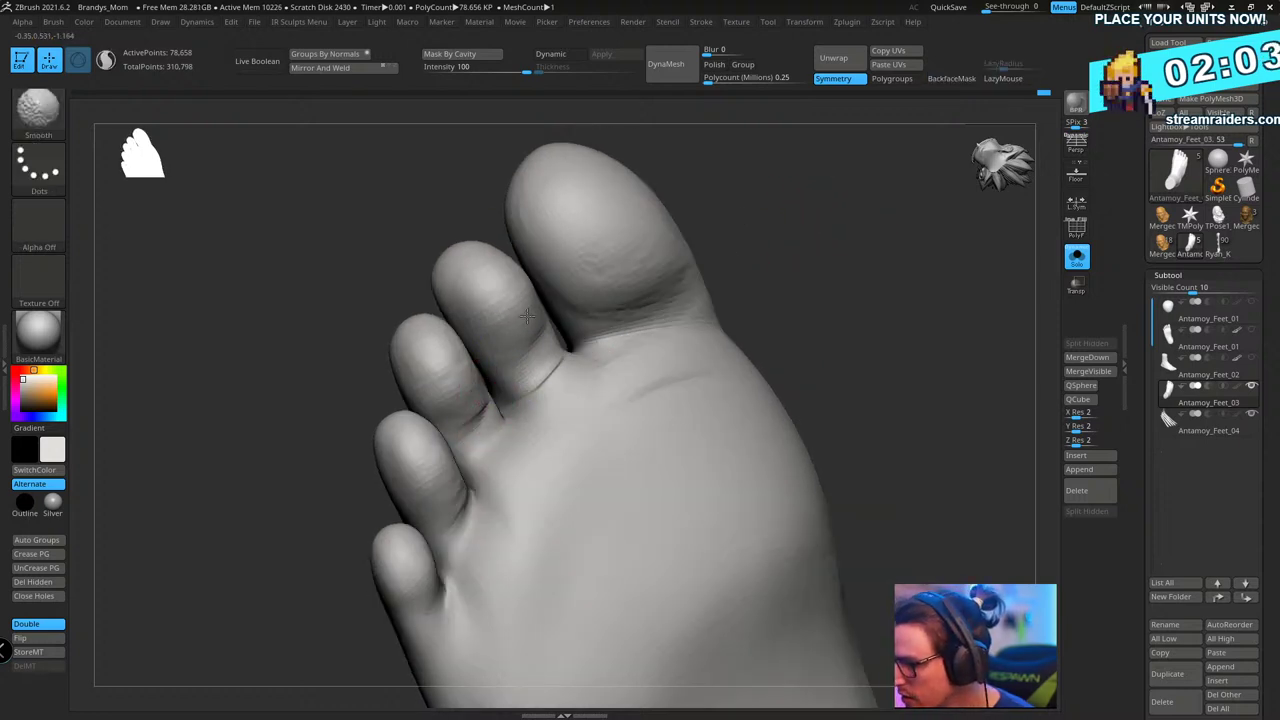
pyautogui.keyDown('shift'); pyautogui.moveTo(566, 368); pyautogui.dragTo(550, 382); pyautogui.keyUp('shift')
pyautogui.keyDown('shift'); pyautogui.moveTo(466, 431); pyautogui.dragTo(450, 462); pyautogui.keyUp('shift')
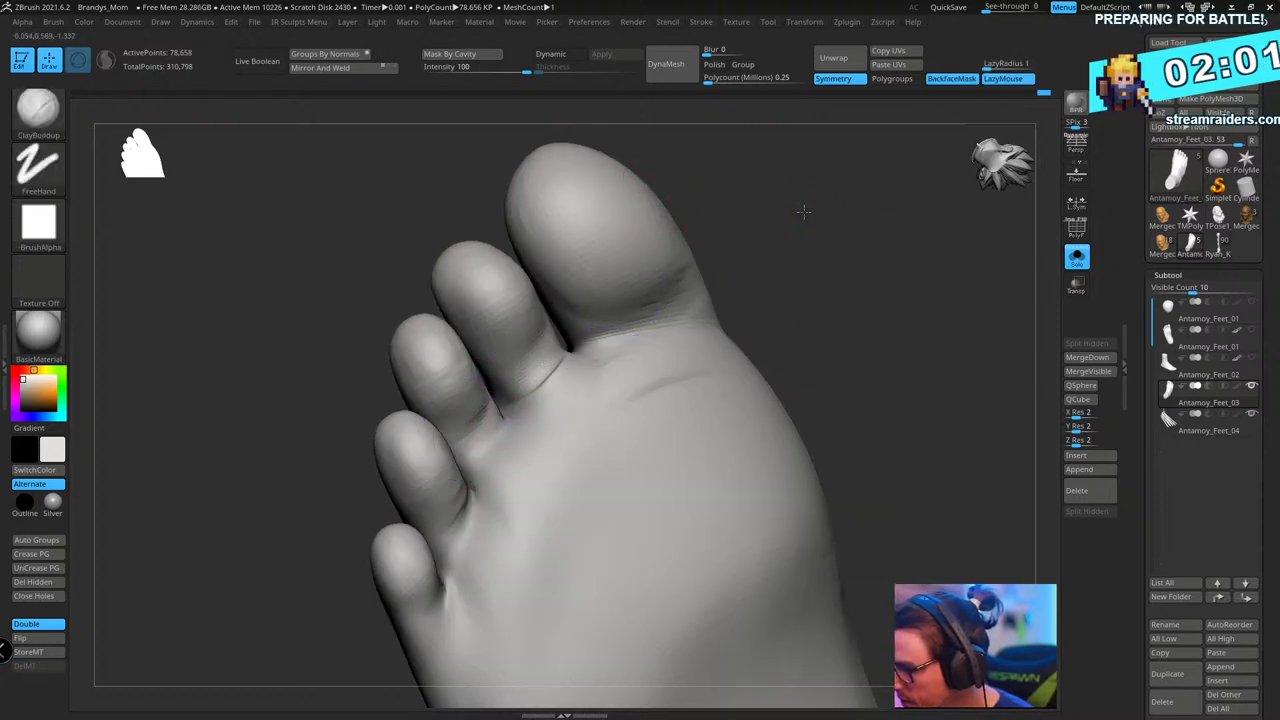
pyautogui.moveTo(775, 212); pyautogui.dragTo(806, 237)
# - Inflate the sides and webs of the toes on the top of the foot with the Inflat brush
pyautogui.press('b')
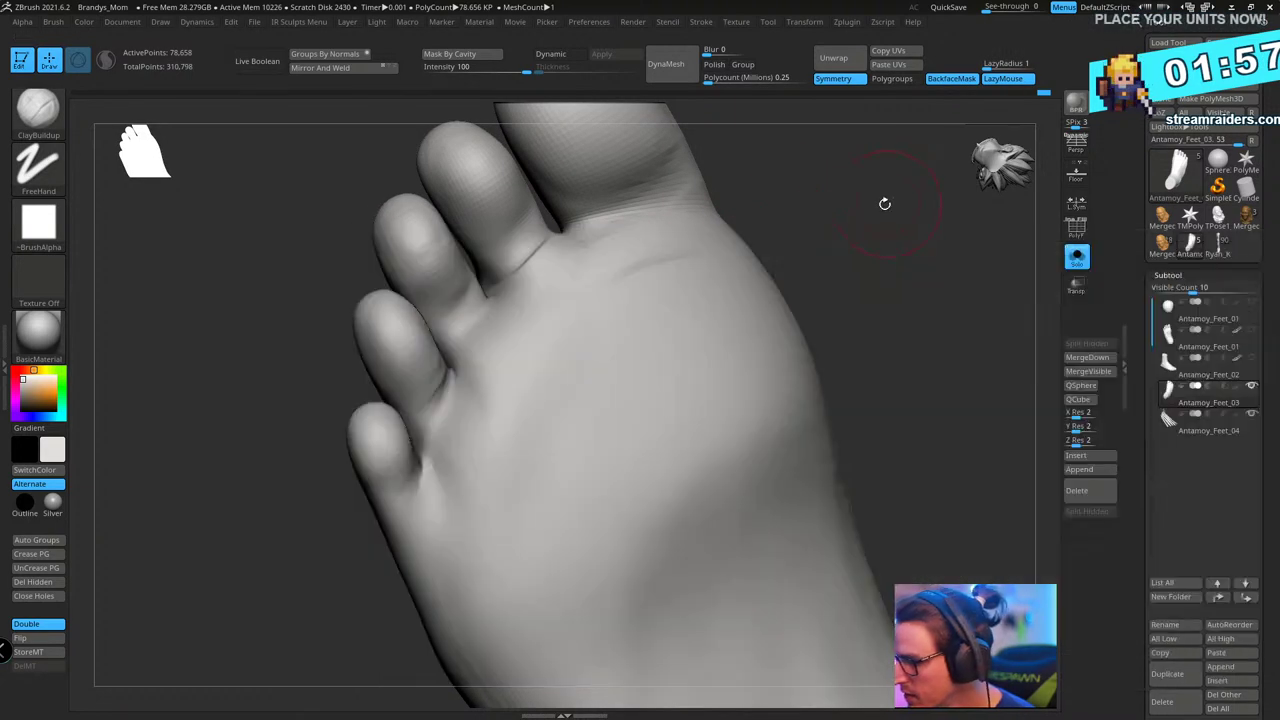
pyautogui.moveTo(883, 203)
pyautogui.keyDown('alt'); pyautogui.mouseDown()
pyautogui.moveTo(872, 261)
pyautogui.moveTo(830, 249)
pyautogui.moveTo(846, 249)
pyautogui.moveTo(757, 303)
pyautogui.moveTo(720, 377)
pyautogui.moveTo(725, 350)
pyautogui.moveTo(431, 409)
pyautogui.mouseUp(); pyautogui.keyUp('alt')
pyautogui.press('b')
pyautogui.press('i')
pyautogui.press('n')
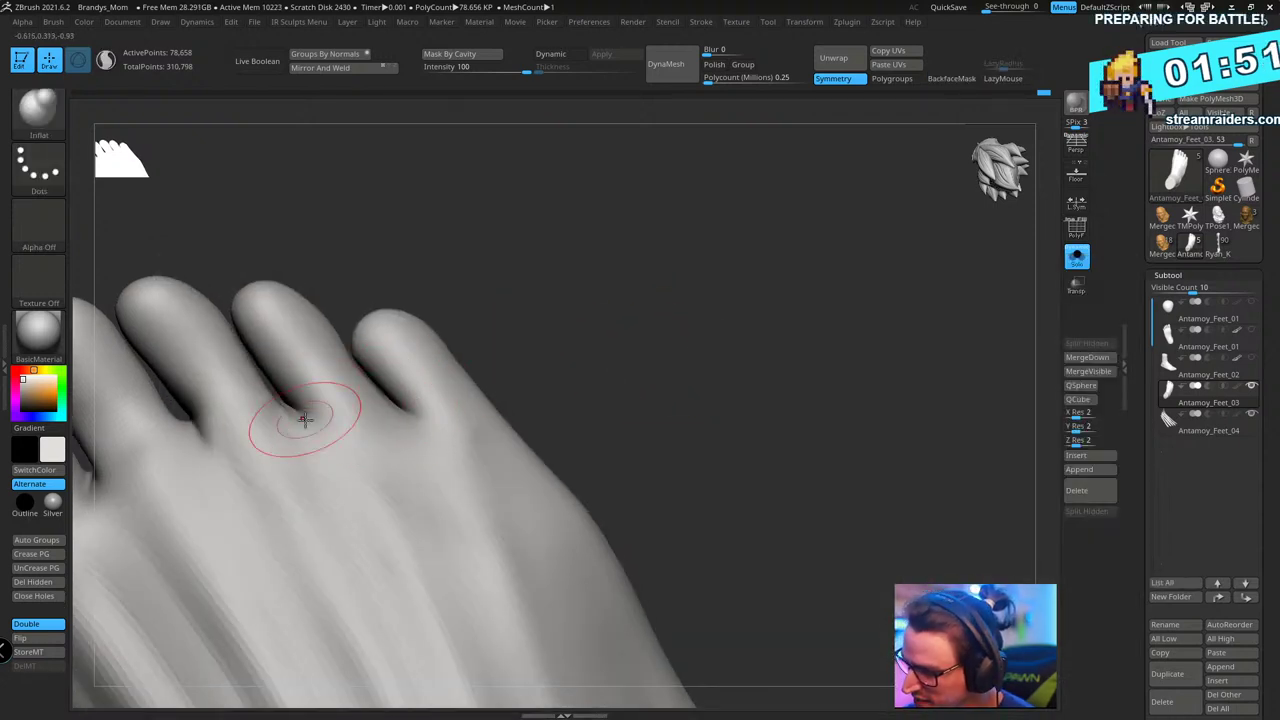
pyautogui.moveTo(520, 315); pyautogui.dragTo(580, 315)
pyautogui.moveTo(471, 402); pyautogui.dragTo(434, 355)
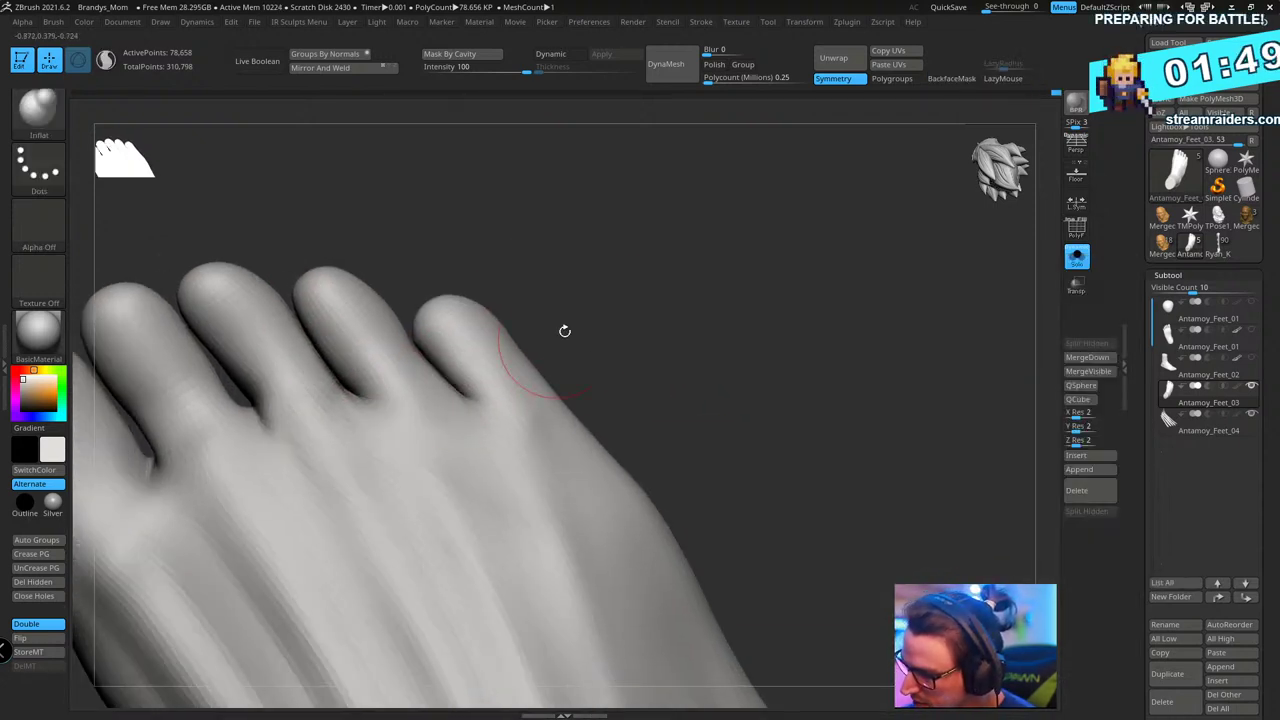
pyautogui.moveTo(563, 331); pyautogui.dragTo(620, 336)
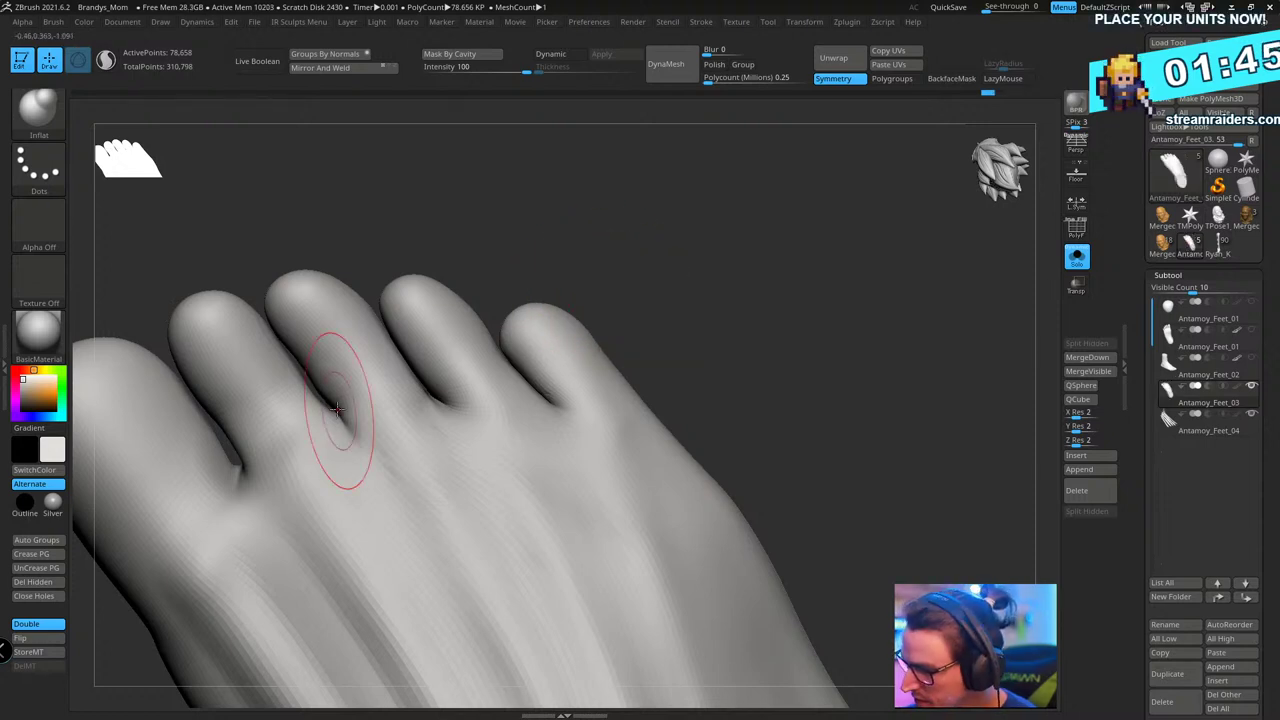
pyautogui.moveTo(711, 260); pyautogui.dragTo(391, 371)
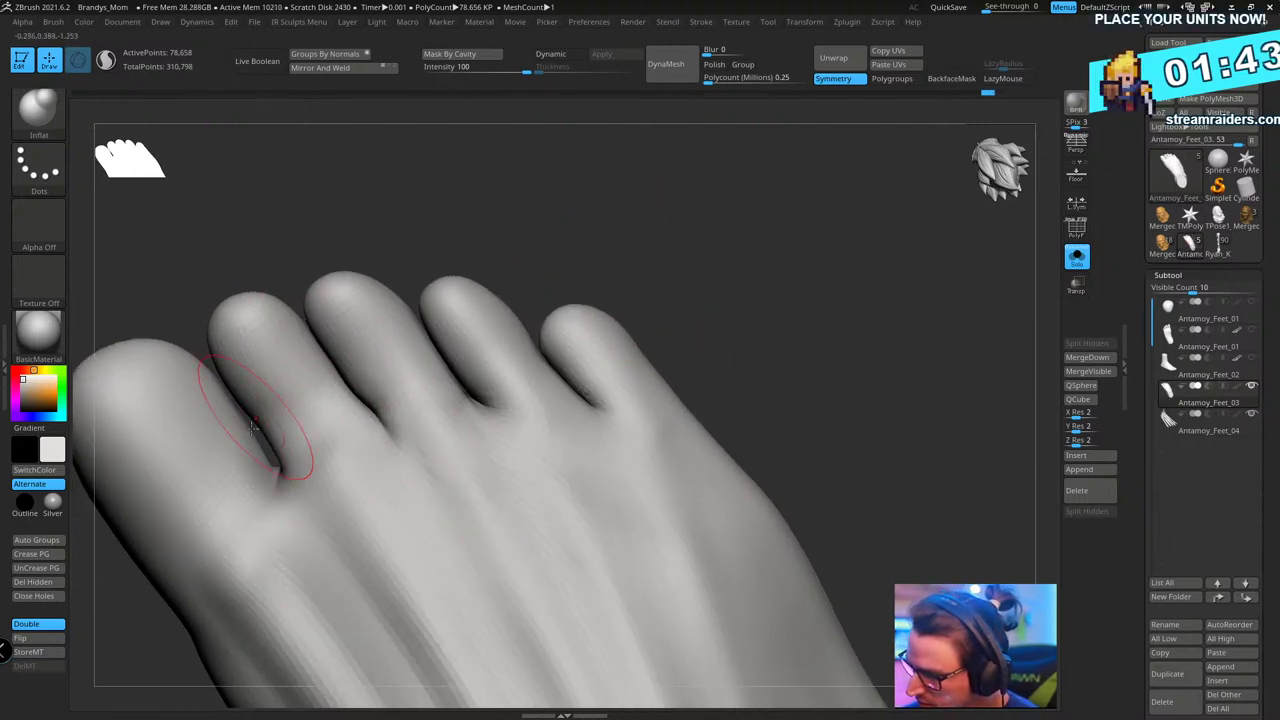
pyautogui.moveTo(664, 271); pyautogui.dragTo(766, 273)
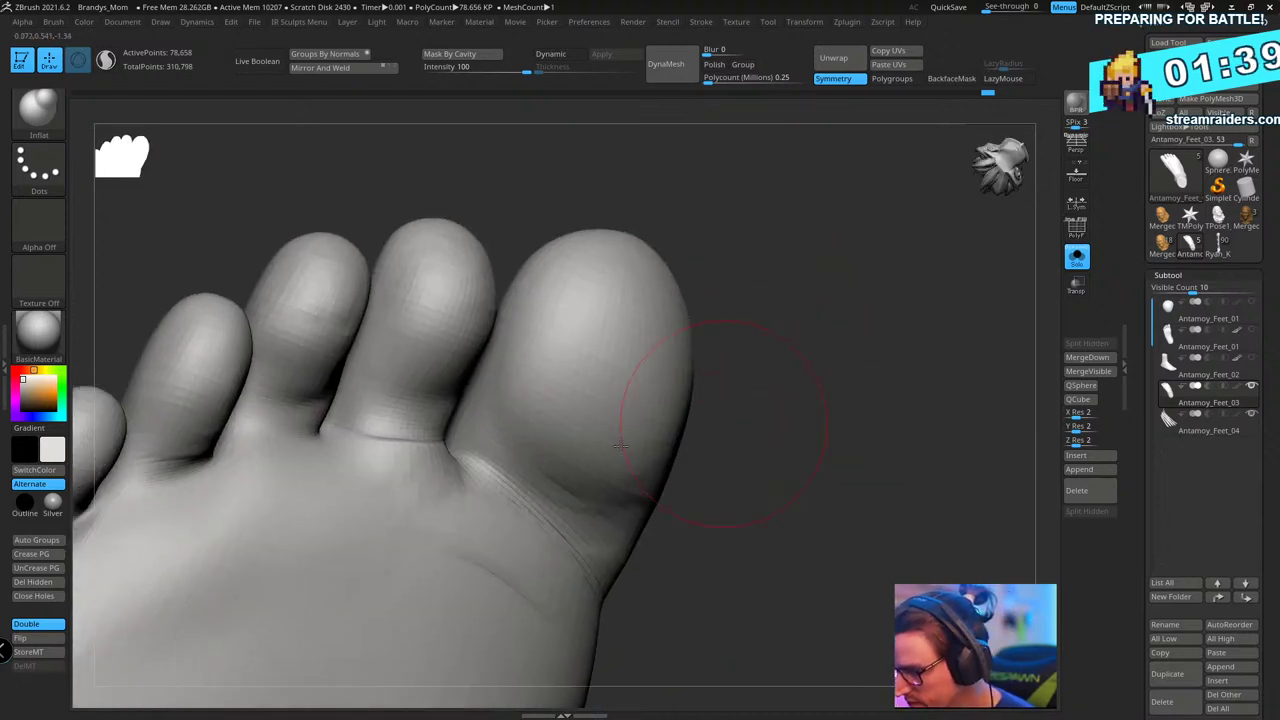
# - Smooth the sole around the crease at the base of the big toe
pyautogui.moveTo(864, 336); pyautogui.dragTo(700, 437)
pyautogui.moveTo(522, 588)
pyautogui.keyDown('shift'); pyautogui.mouseDown()
pyautogui.moveTo(497, 566)
pyautogui.moveTo(555, 500)
pyautogui.mouseUp(); pyautogui.keyUp('shift')
pyautogui.moveTo(750, 385); pyautogui.dragTo(892, 396)
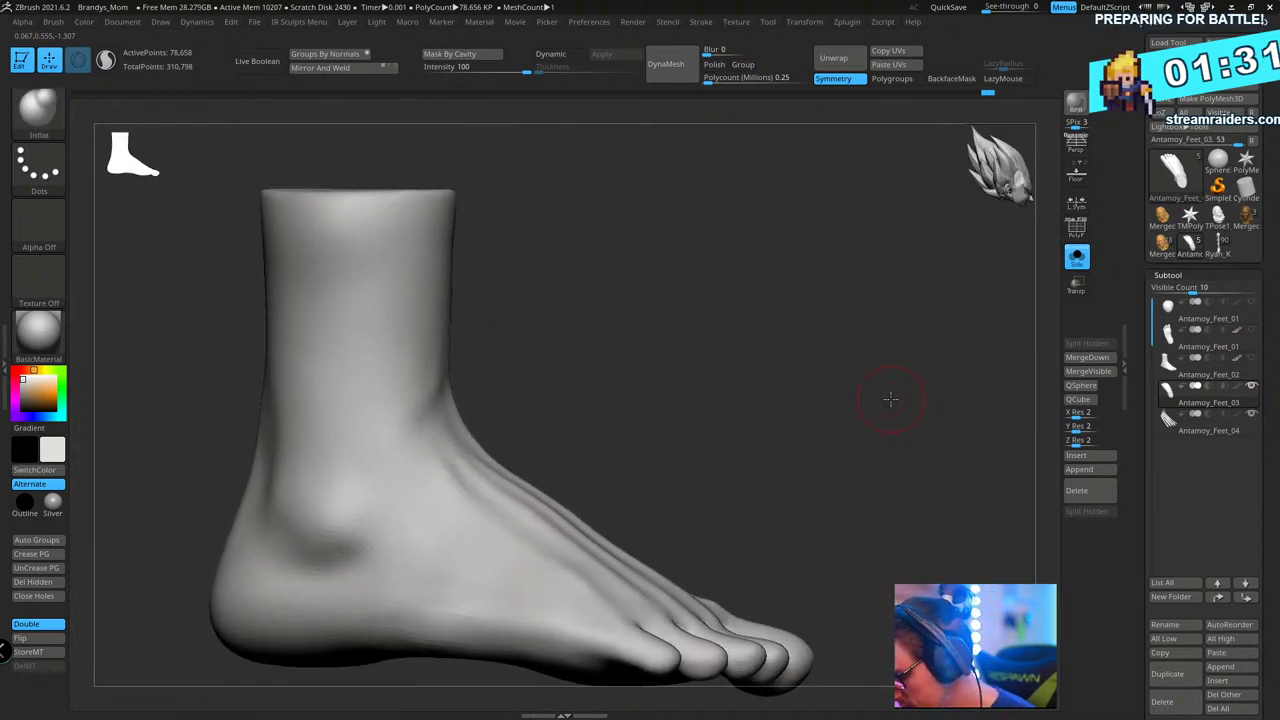
# - Reset the gizmo's orientation and rotate the whole foot slightly in side view so the sole lies flat
pyautogui.press('w')
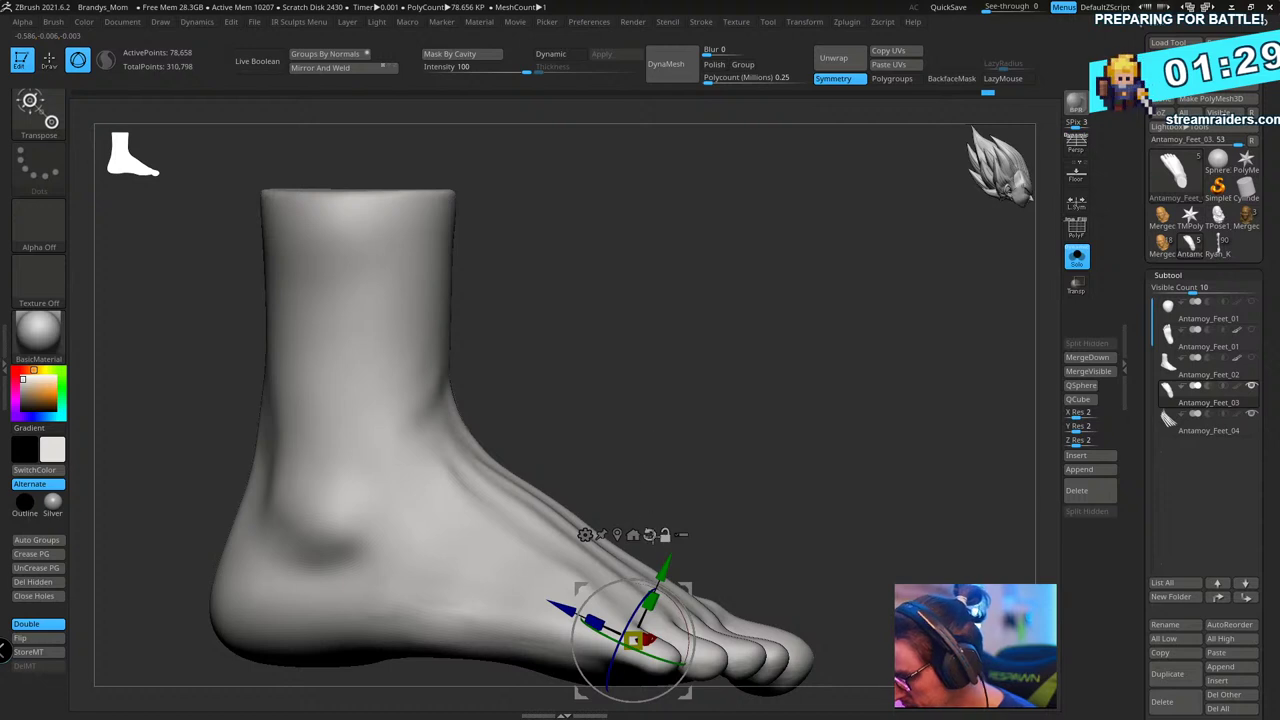
pyautogui.keyDown('alt'); pyautogui.click(650, 536); pyautogui.keyUp('alt')
pyautogui.moveTo(662, 581); pyautogui.dragTo(655, 576)
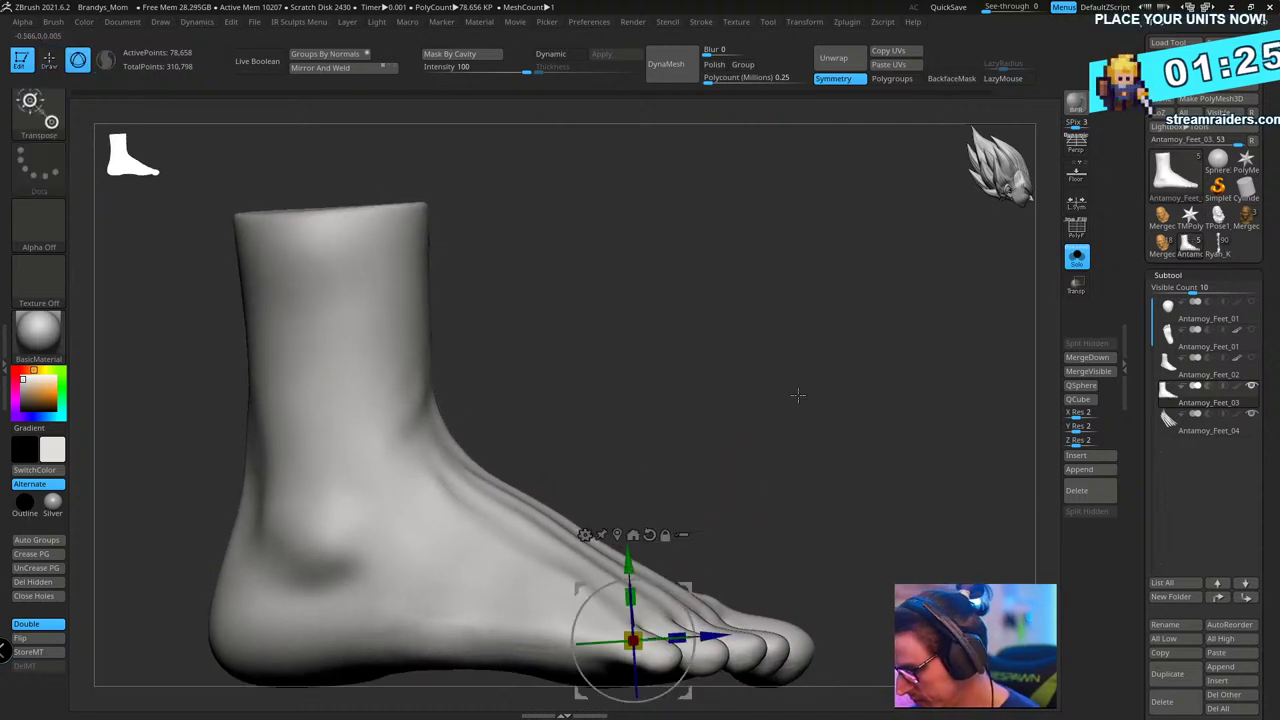
pyautogui.click(510, 444)
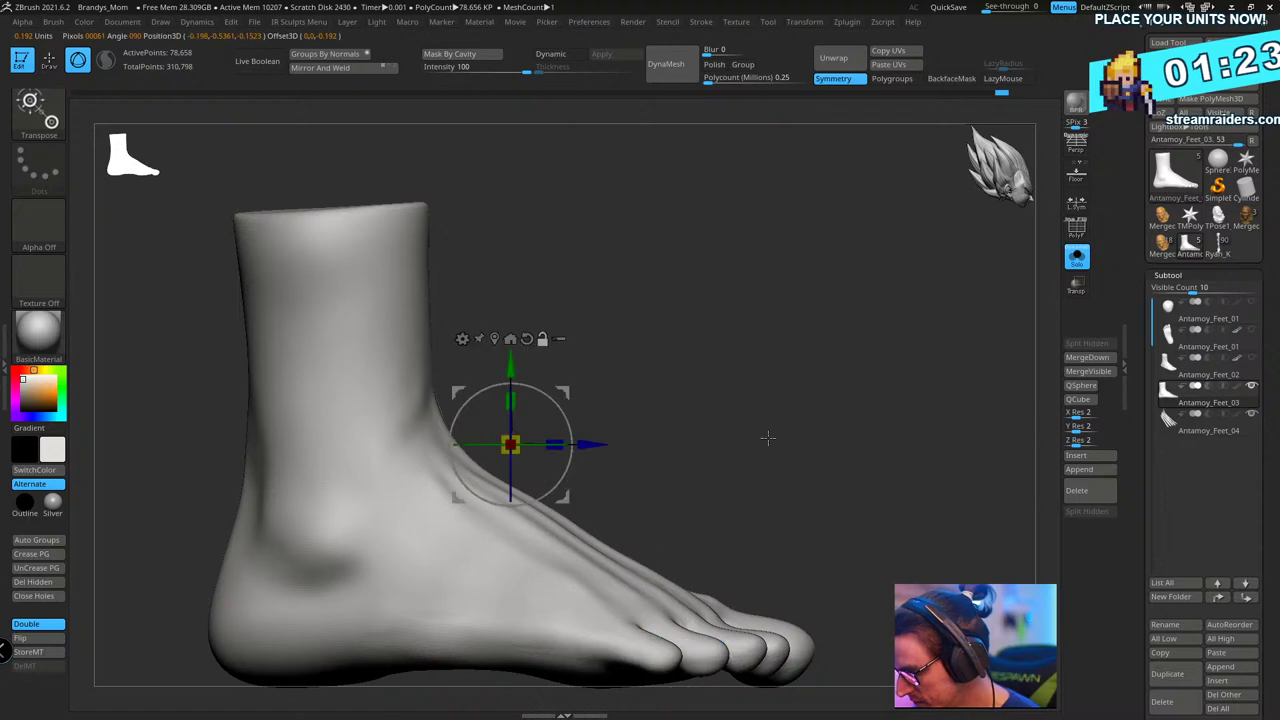
pyautogui.press('q')
# - Save the tool as Antamoy_Feet_01.ztl in the Feet folder
pyautogui.moveTo(803, 449)
pyautogui.mouseDown()
pyautogui.moveTo(803, 274)
pyautogui.moveTo(857, 374)
pyautogui.mouseUp()
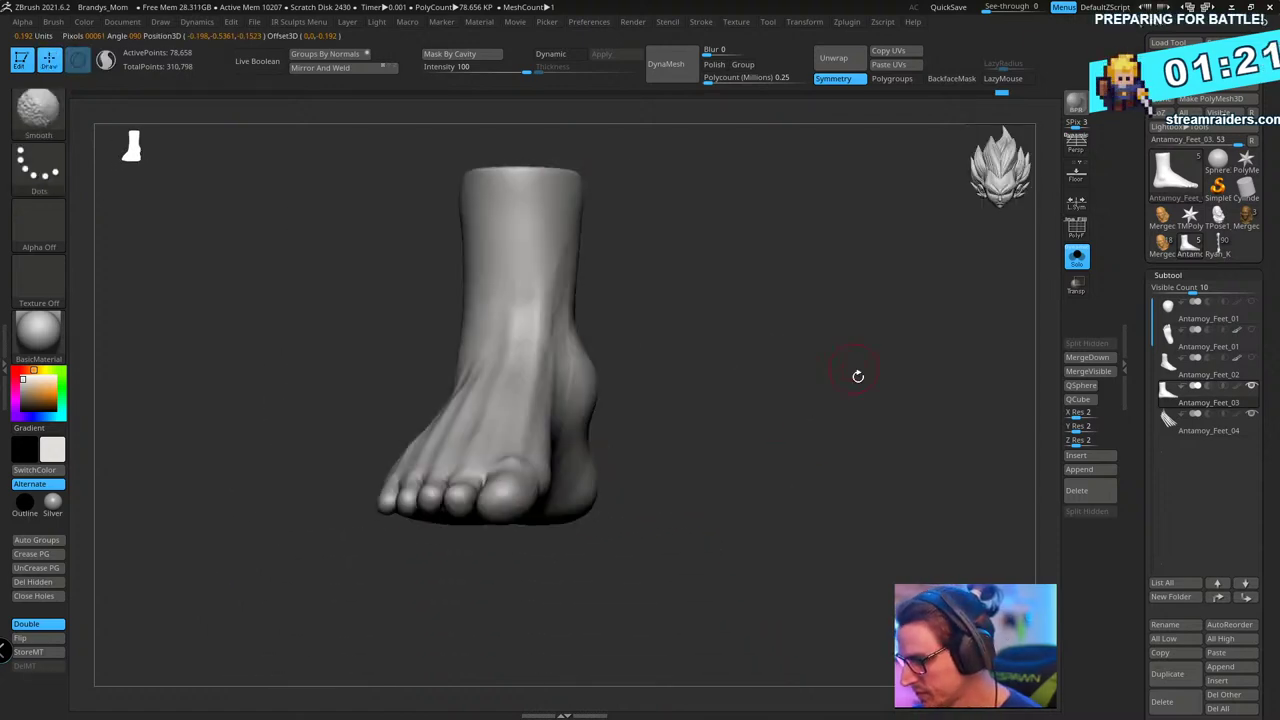
pyautogui.hotkey('ctrl', 's')
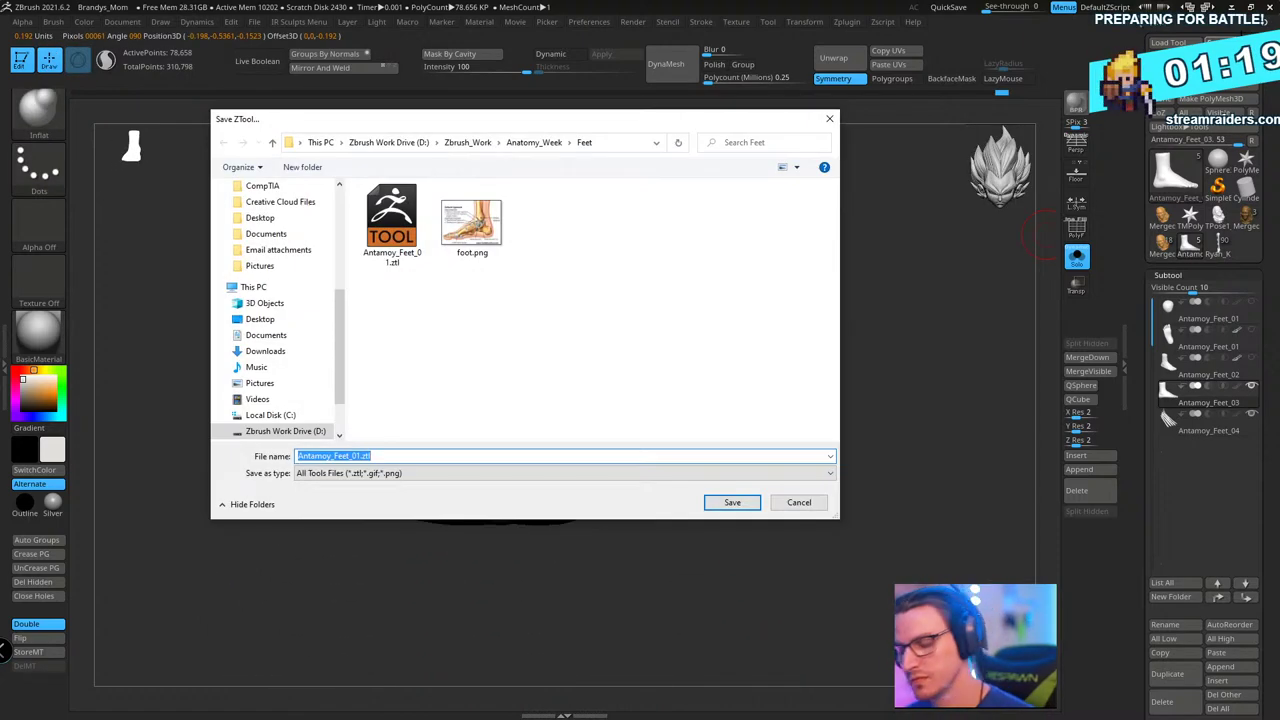
pyautogui.press('Return')
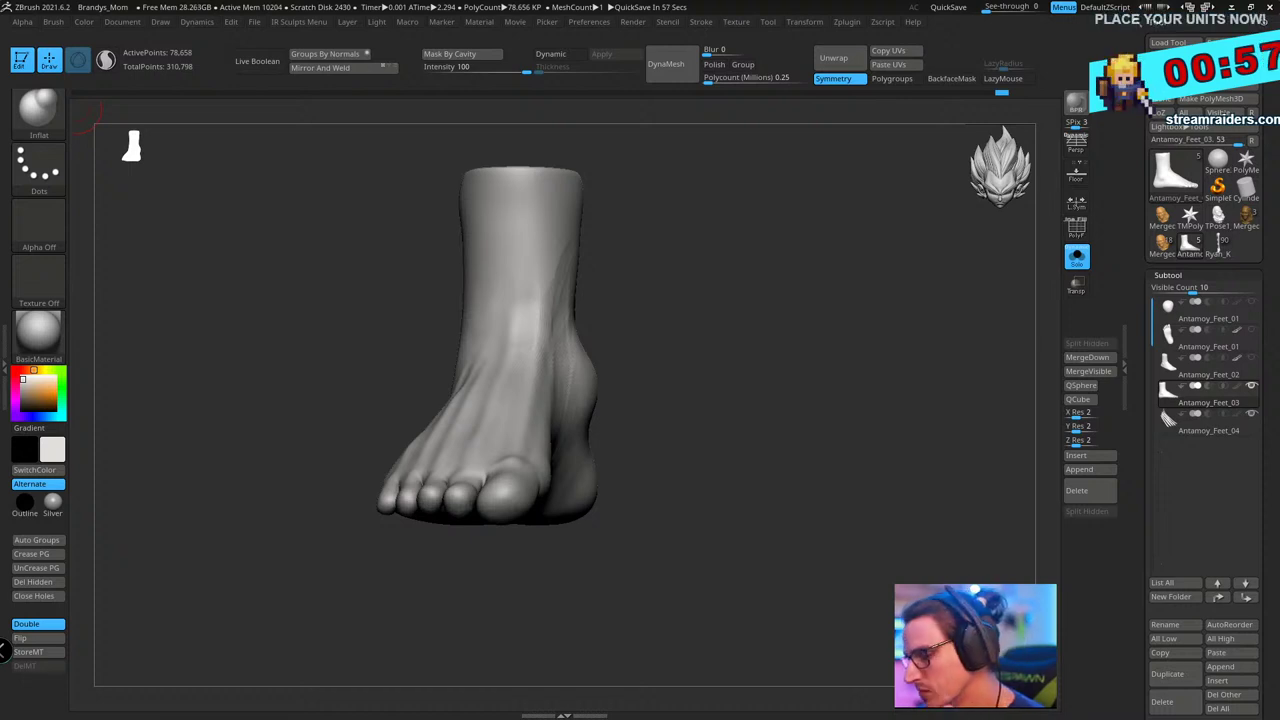
pyautogui.moveTo(725, 270); pyautogui.dragTo(772, 283)
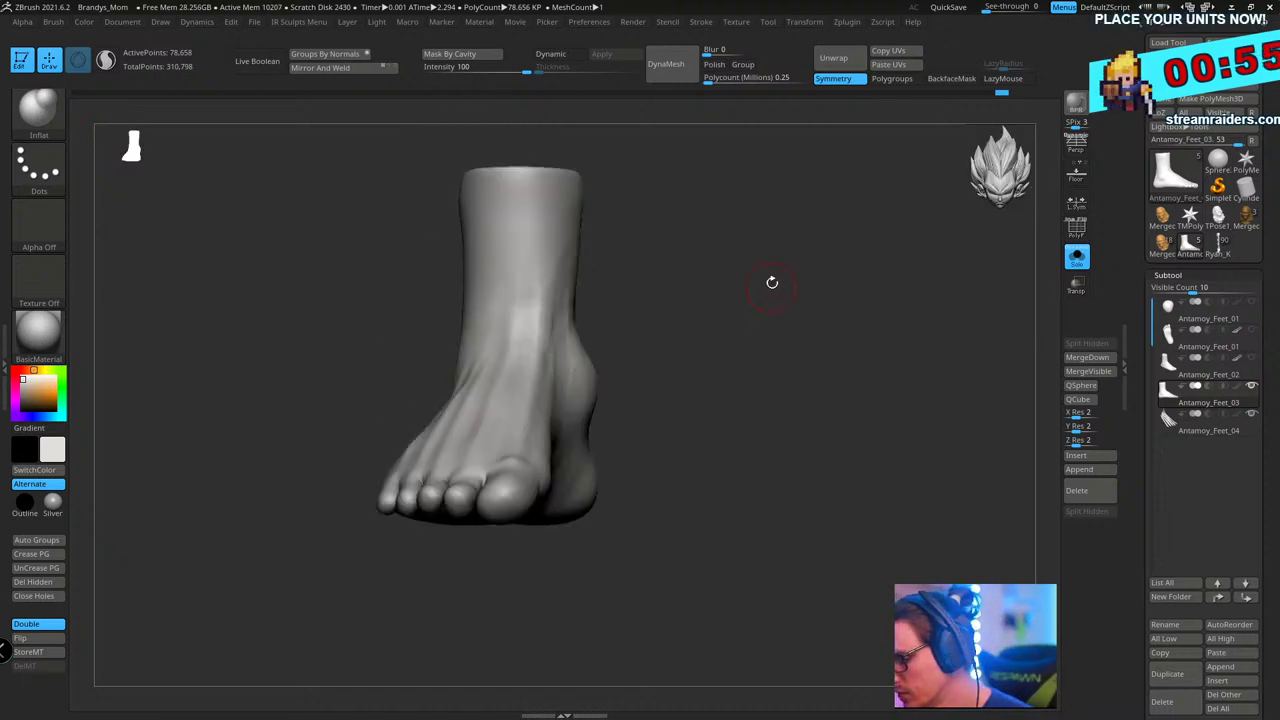
# - Choose the Move brush and turn the foot to a side view
pyautogui.press('b')
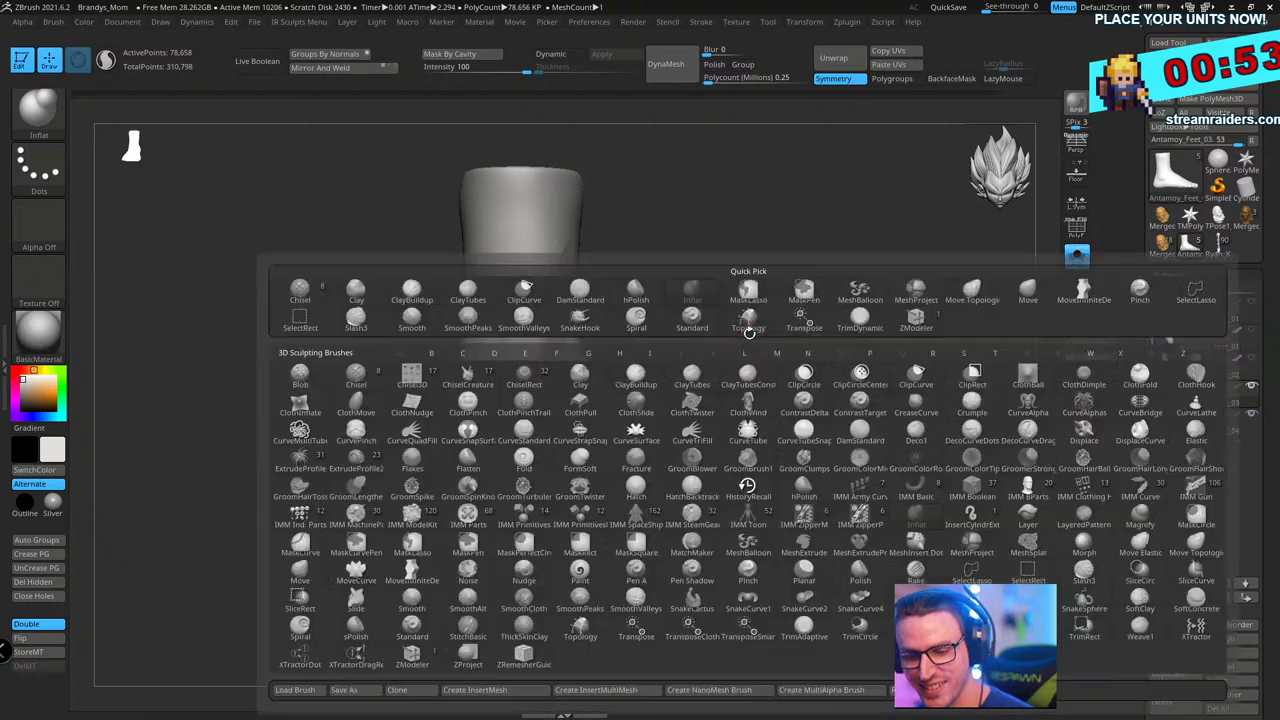
pyautogui.press('m')
pyautogui.press('v')
pyautogui.moveTo(761, 303)
pyautogui.mouseDown()
pyautogui.moveTo(818, 309)
pyautogui.moveTo(813, 297)
pyautogui.mouseUp()
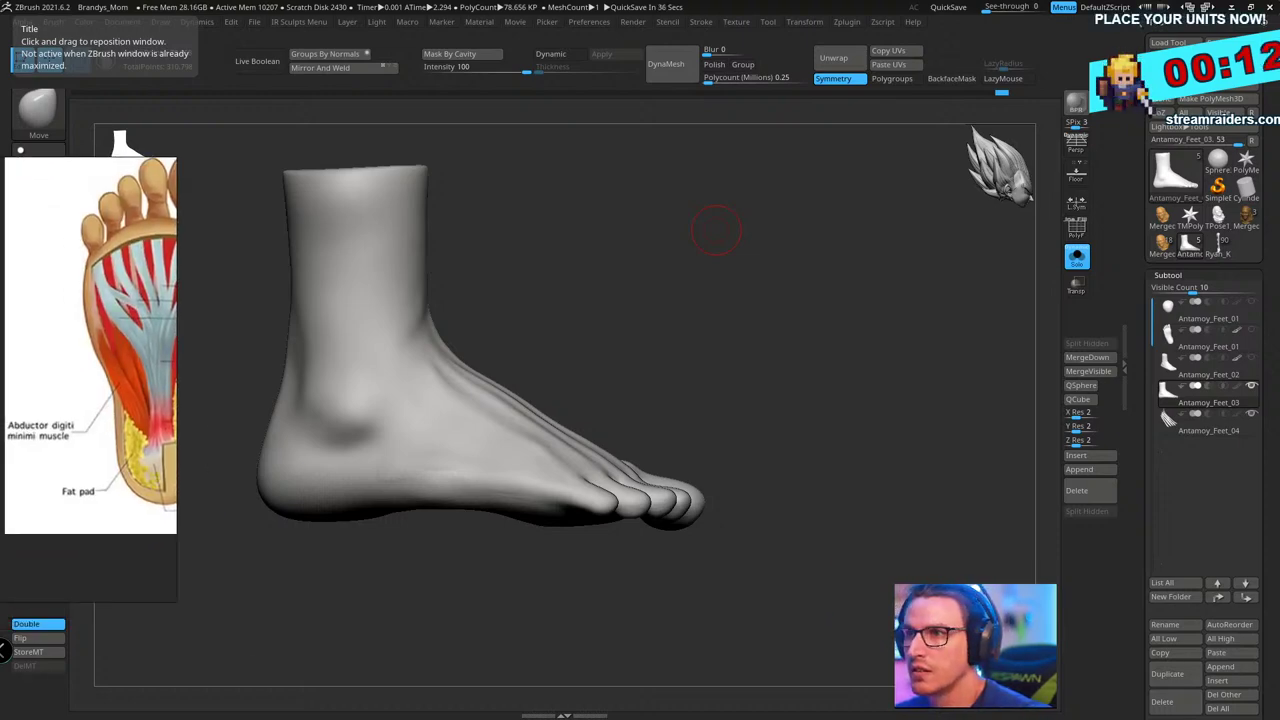
# - Switch to Discord, open the shared ArtStation hand artwork and artist profile links, and put the chat window away
pyautogui.moveTo(830, 700); pyautogui.dragTo(722, 38)
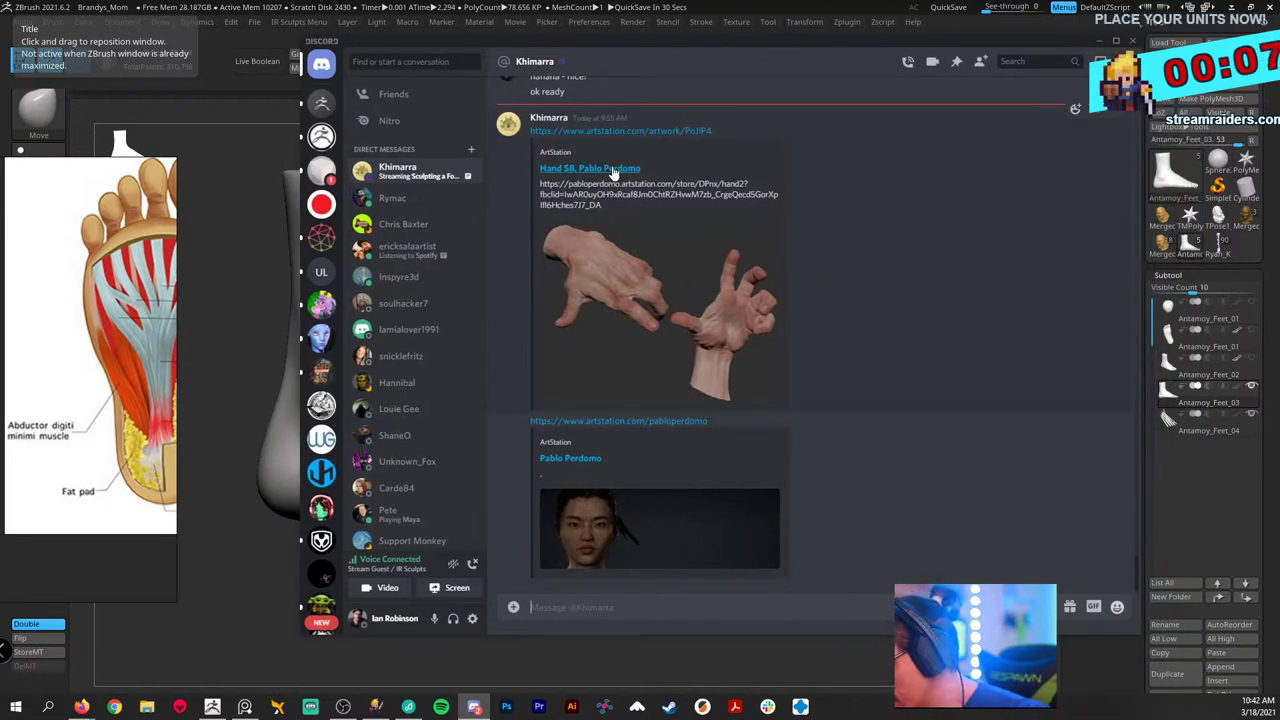
pyautogui.click(616, 134)
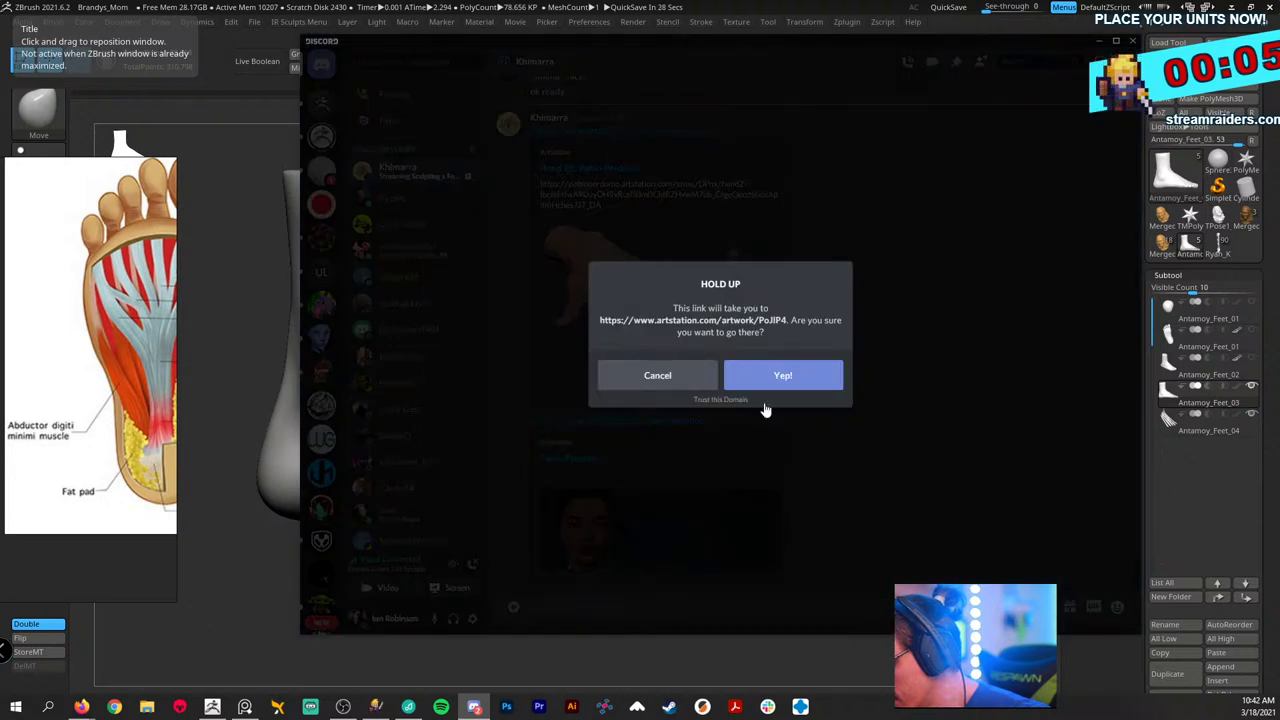
pyautogui.click(775, 375)
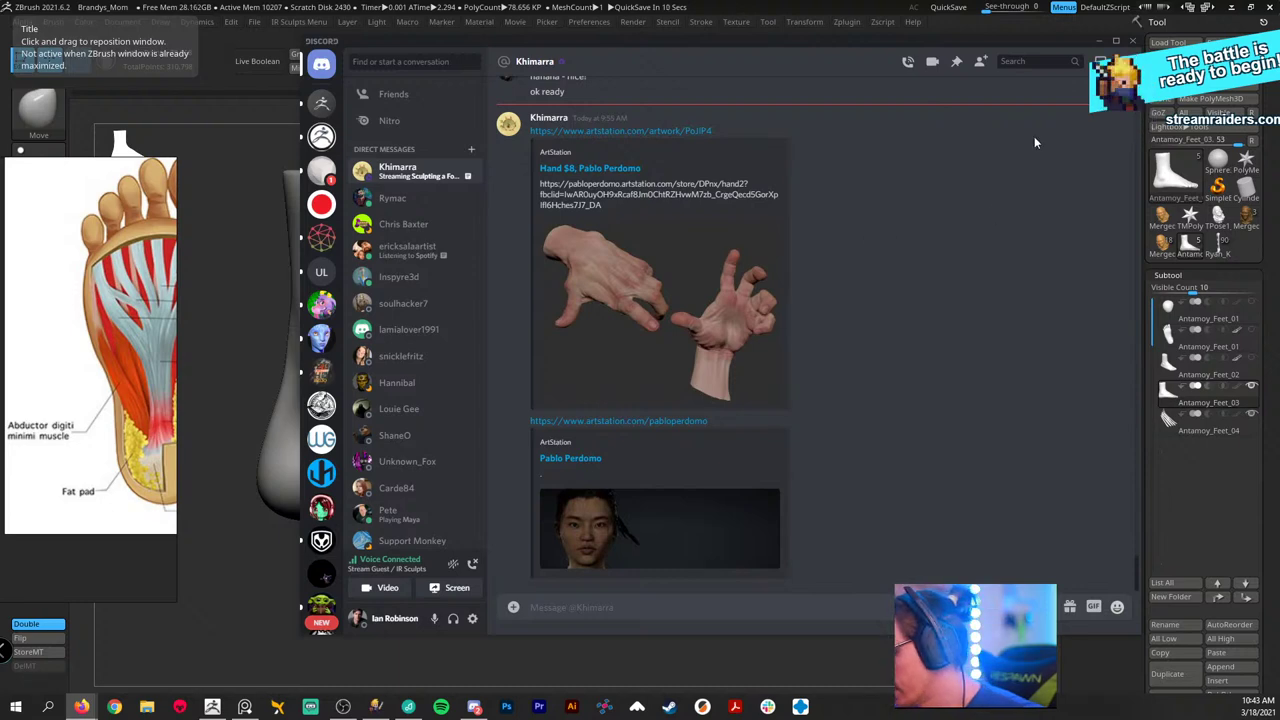
pyautogui.click(568, 458)
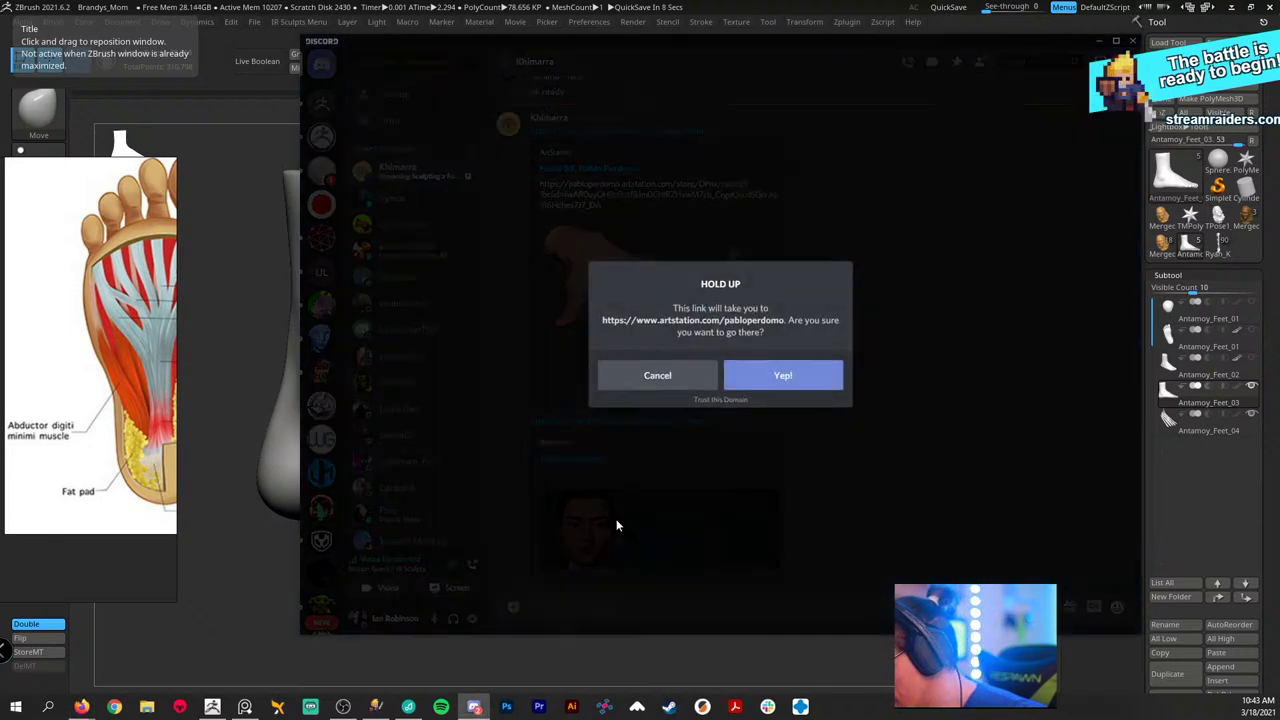
pyautogui.click(697, 385)
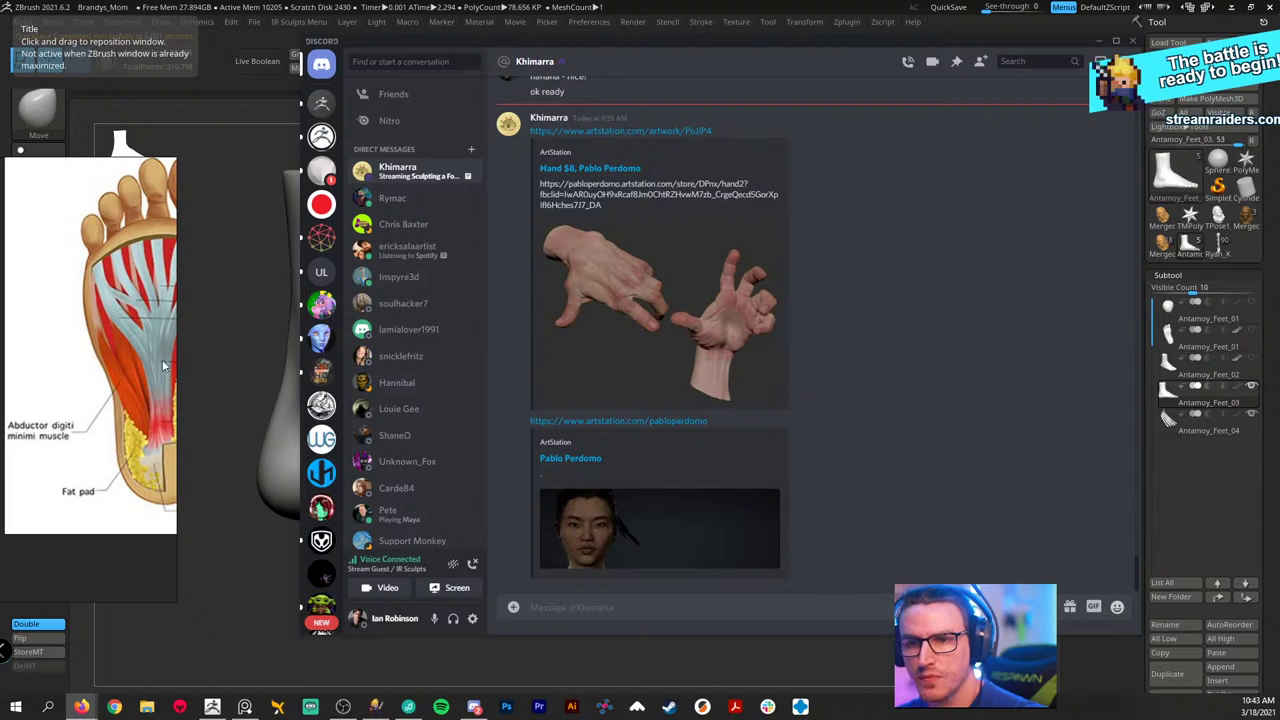
pyautogui.click(1098, 43)
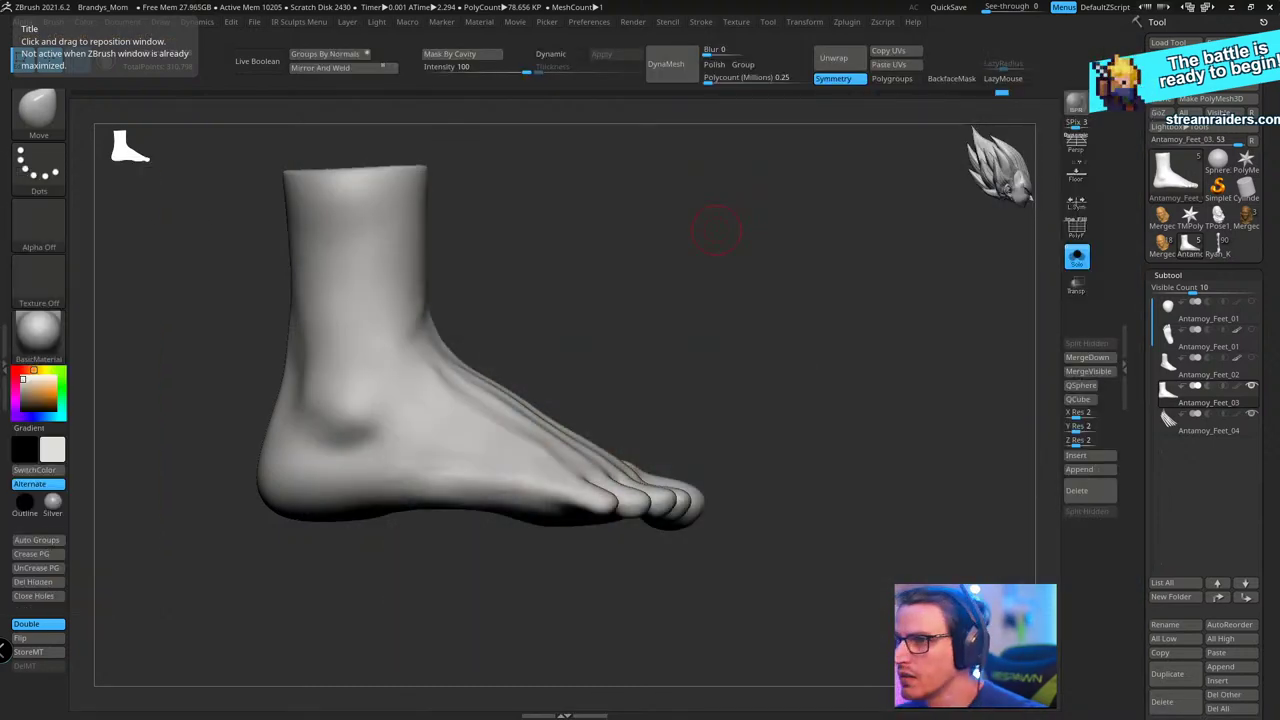
# - Save the tool again over the existing Antamoy_Feet_01.ztl file
pyautogui.moveTo(838, 300); pyautogui.dragTo(766, 312)
pyautogui.click(1222, 43)
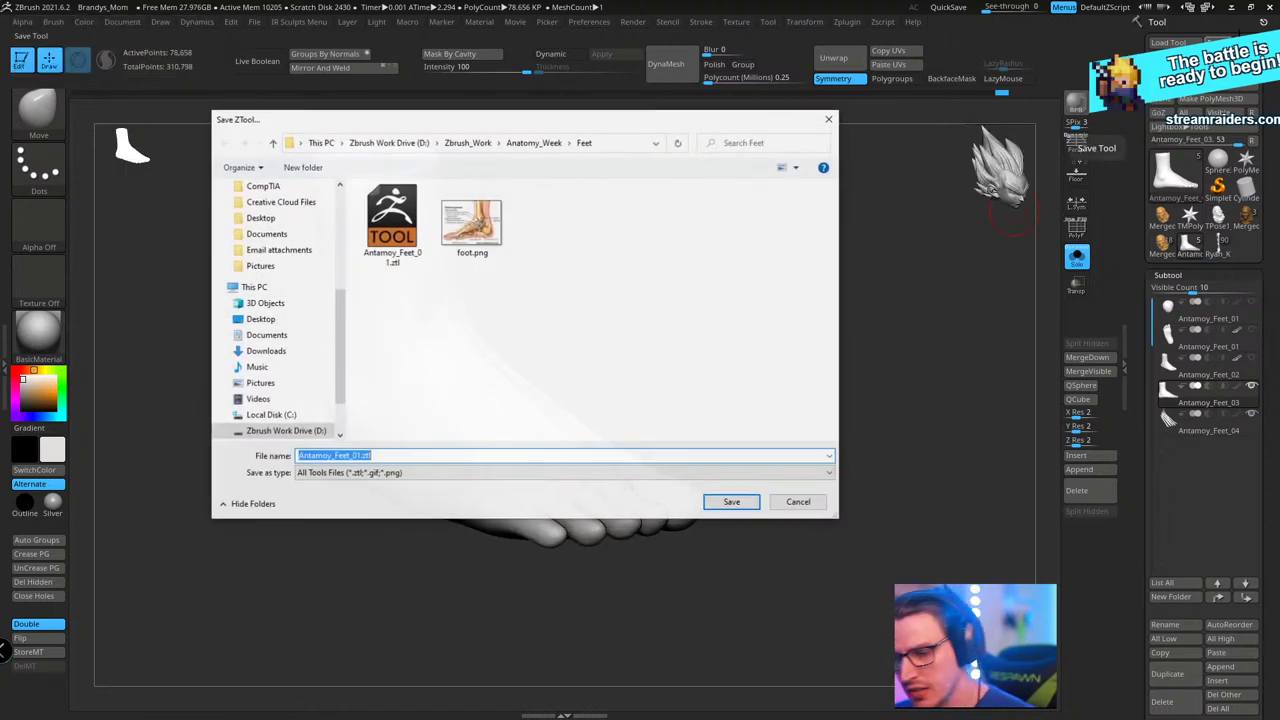
pyautogui.press('Return')
pyautogui.press('y')
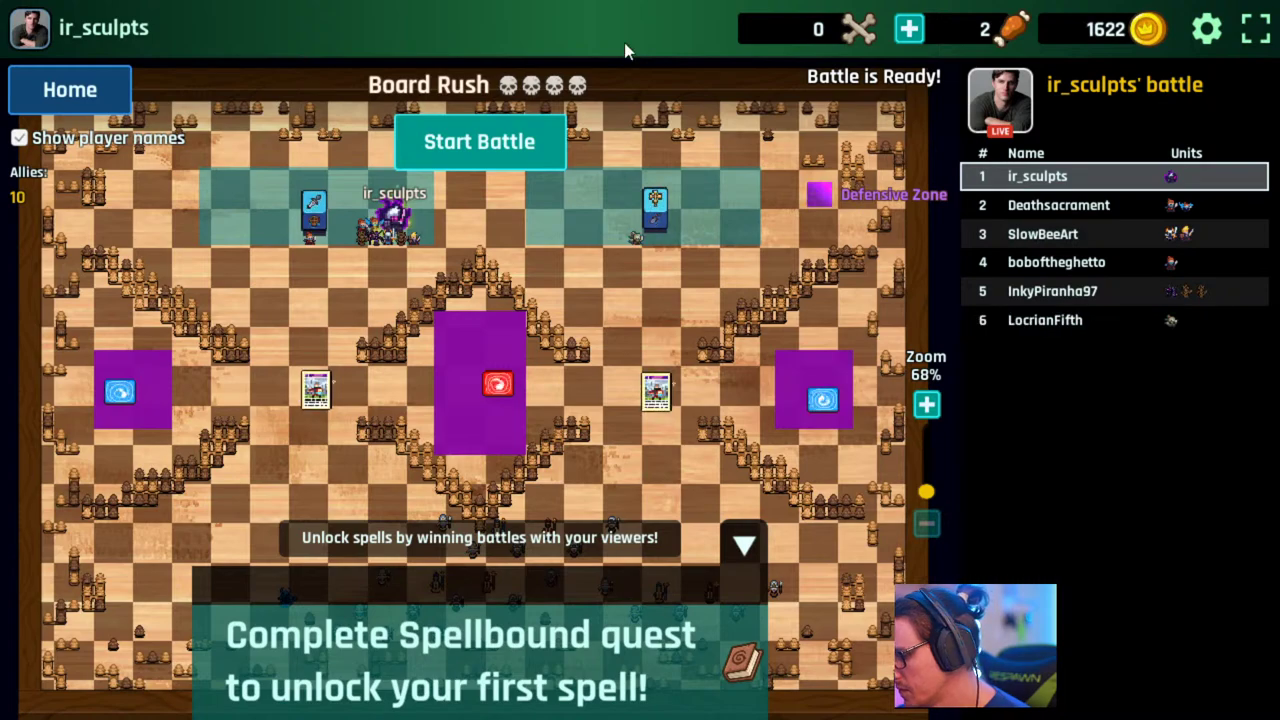
# - Switch to Stream Raiders, start the Board Rush battle and open the captain chest reward
pyautogui.click(551, 128)
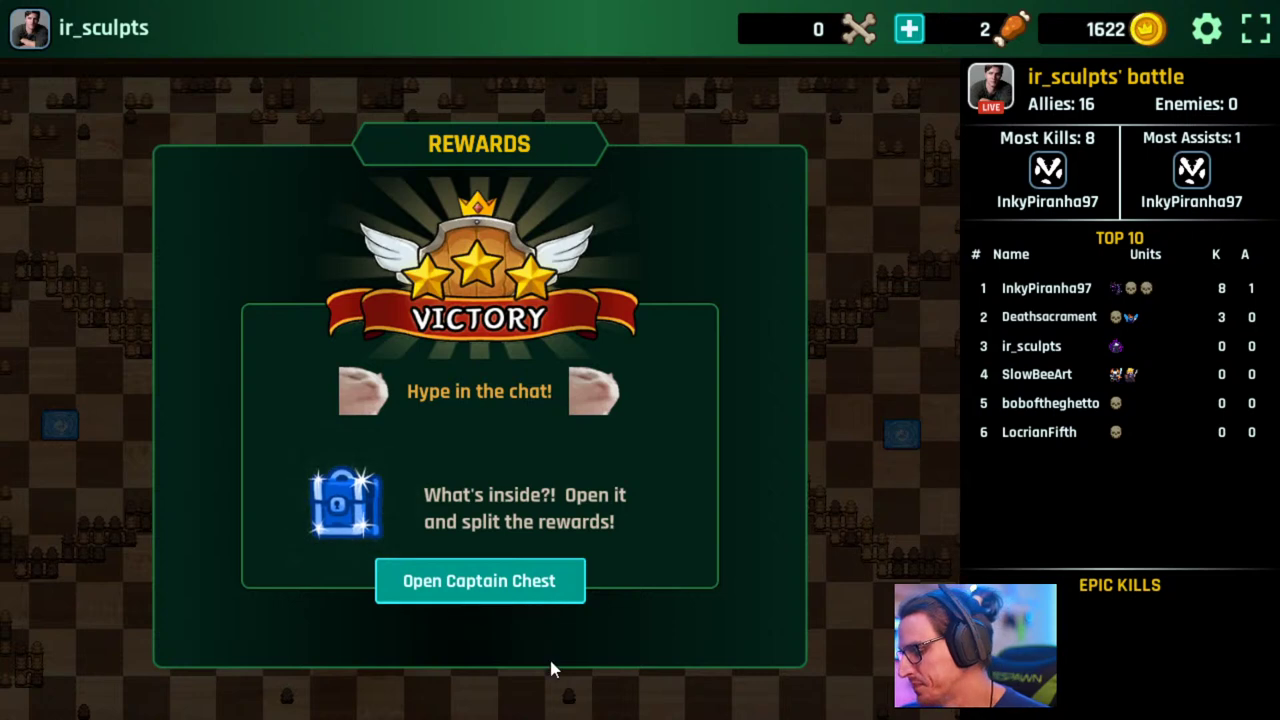
pyautogui.click(510, 585)
pyautogui.click(533, 616)
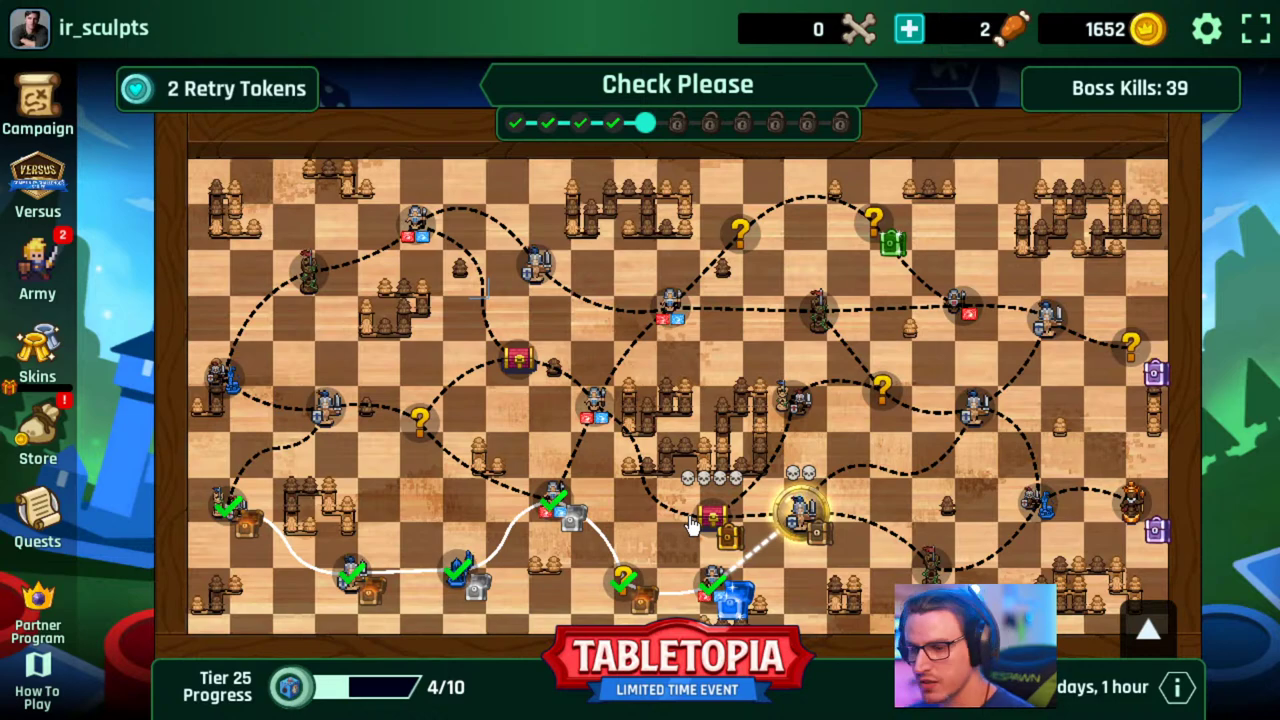
# - Choose the Jousting Tournament battle on the campaign map and place a captain unit on the battlefield
pyautogui.click(797, 512)
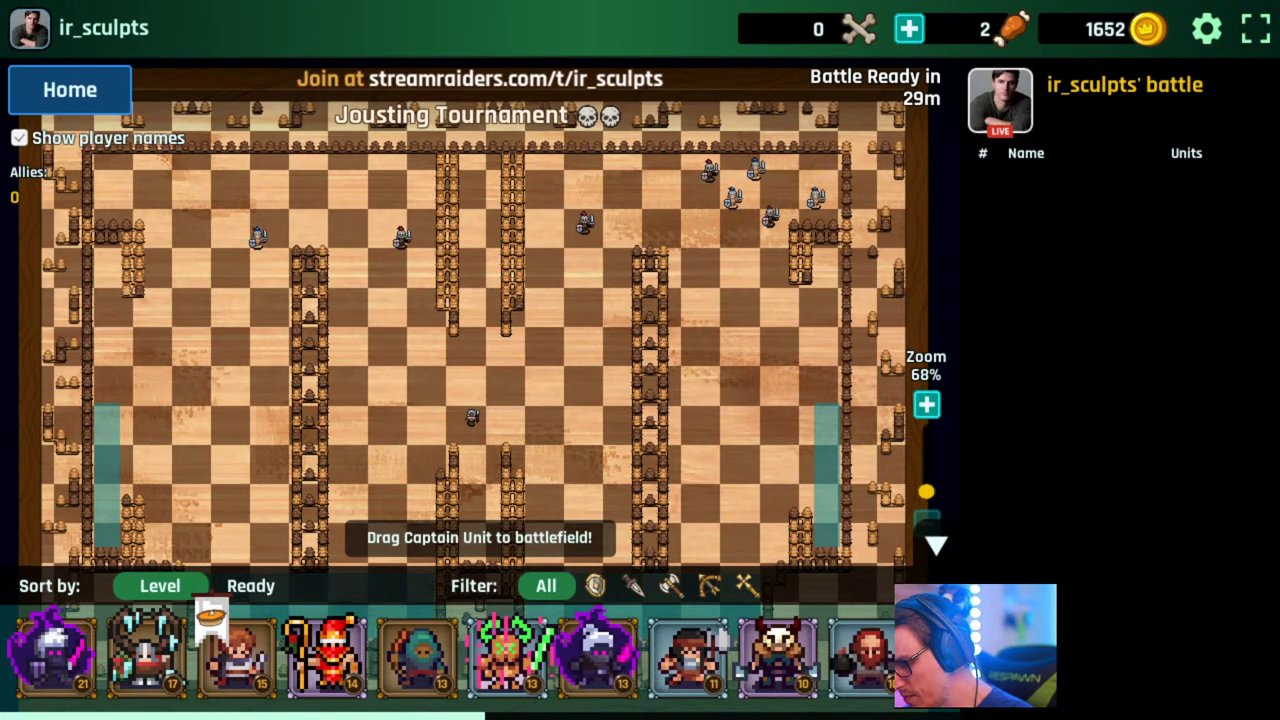
pyautogui.scroll(-5, 650, 655)
pyautogui.moveTo(649, 657); pyautogui.dragTo(656, 600)
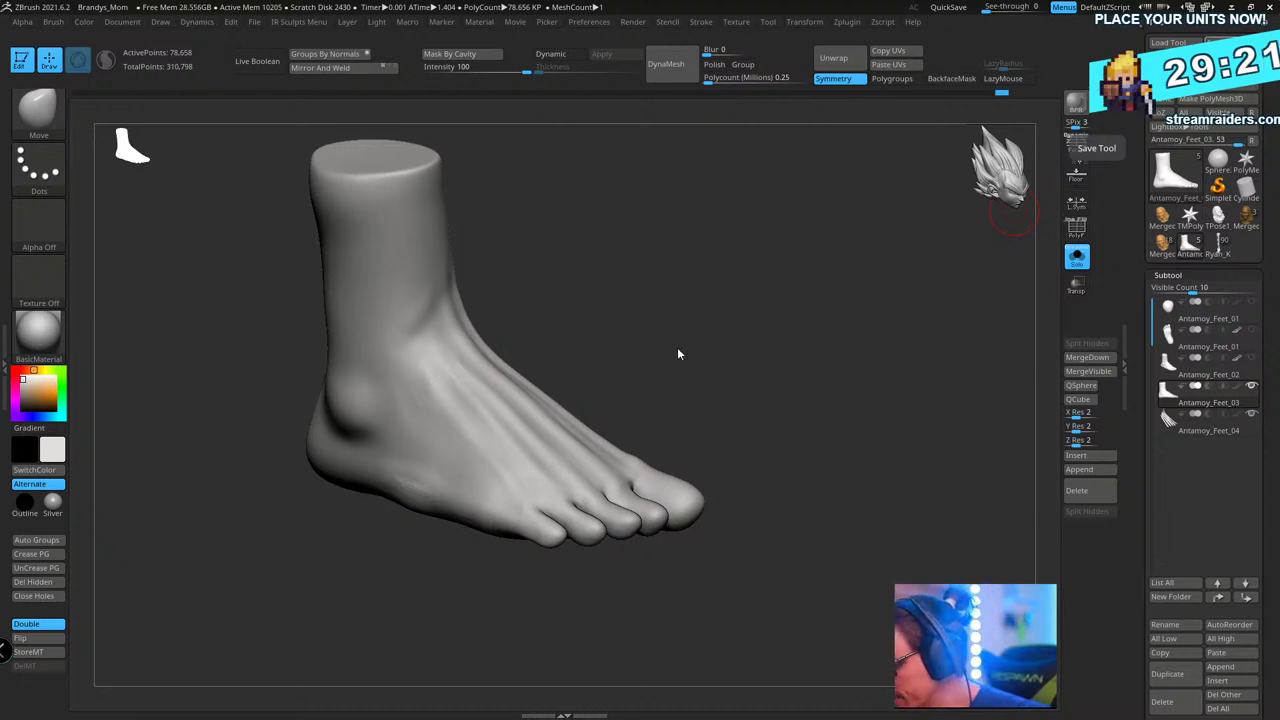
pyautogui.moveTo(678, 354); pyautogui.dragTo(684, 345)
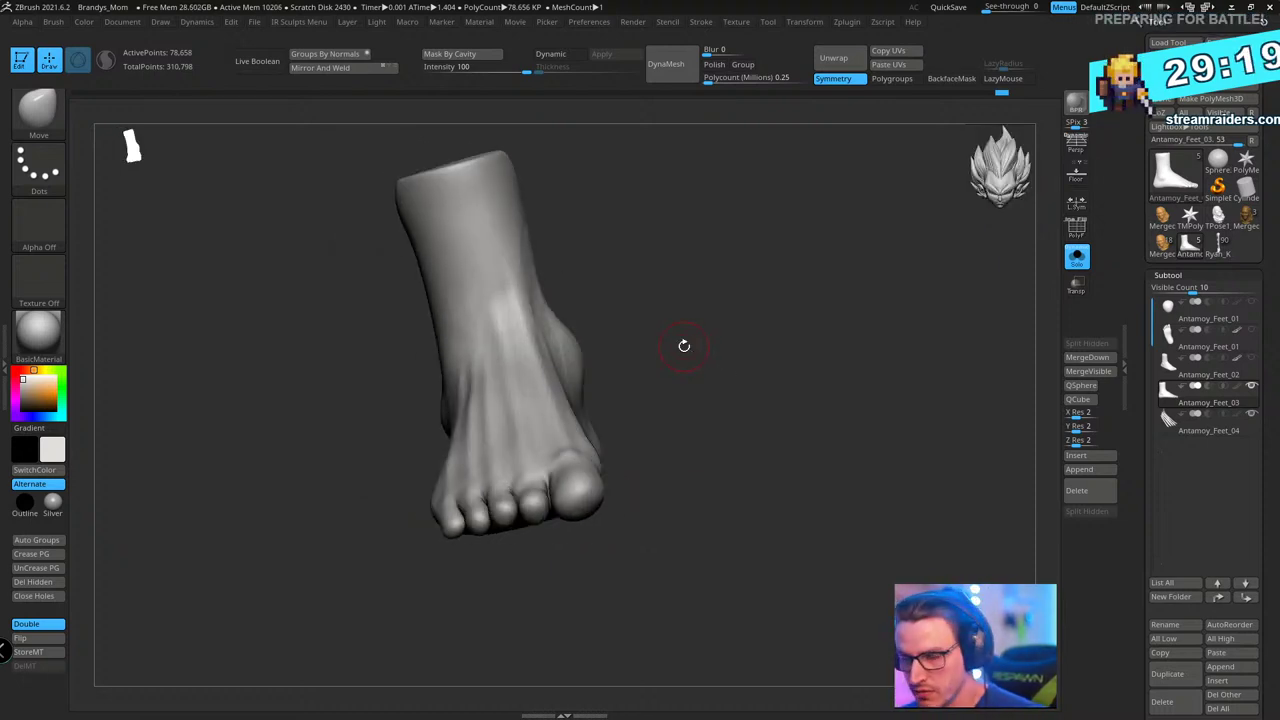
# - Build up the inner front of the ankle and lower shin with the ClayBuildup brush
pyautogui.moveTo(793, 320); pyautogui.dragTo(750, 327)
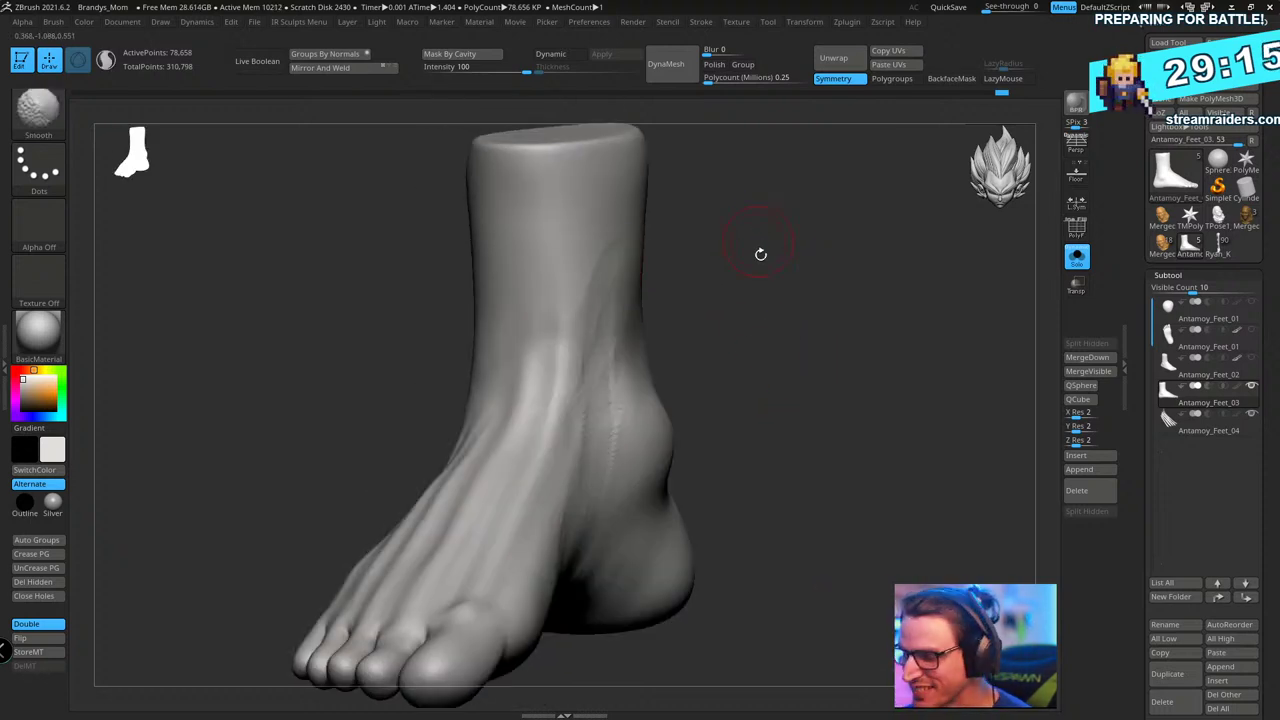
pyautogui.press('b')
pyautogui.press('c')
pyautogui.press('b')
pyautogui.moveTo(746, 280); pyautogui.dragTo(752, 296)
pyautogui.press('s')
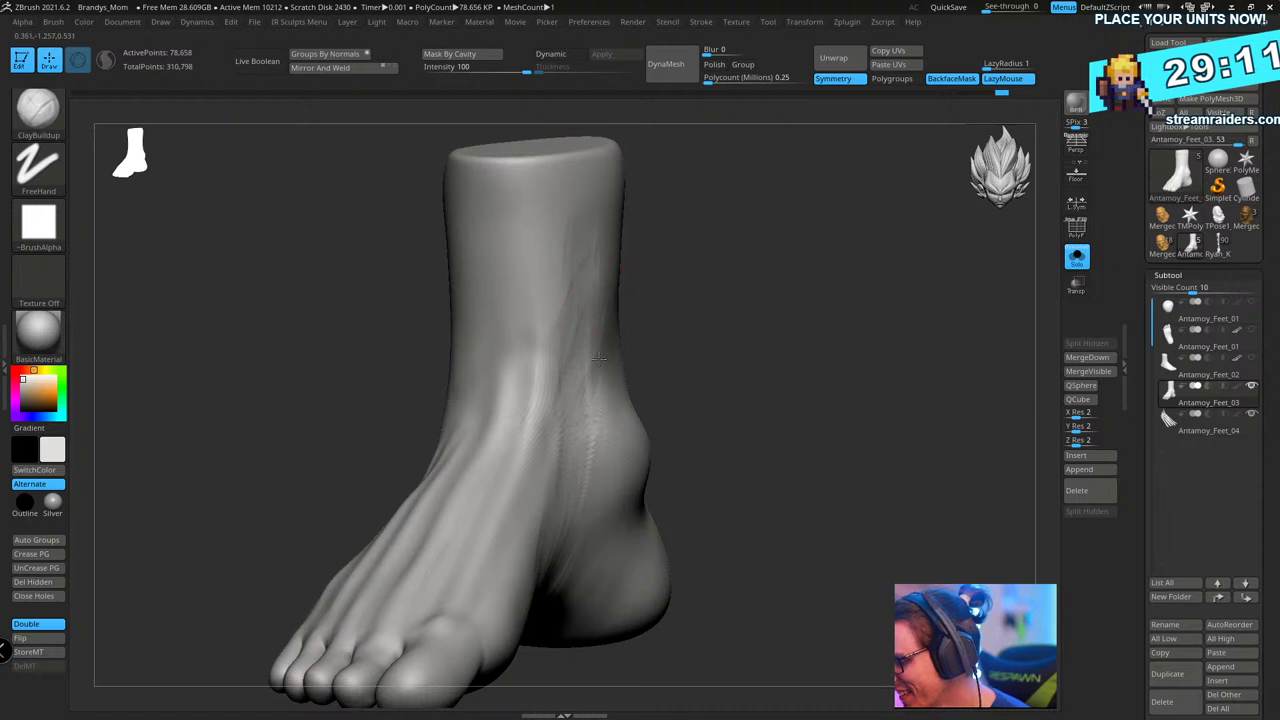
pyautogui.moveTo(754, 286); pyautogui.dragTo(580, 292)
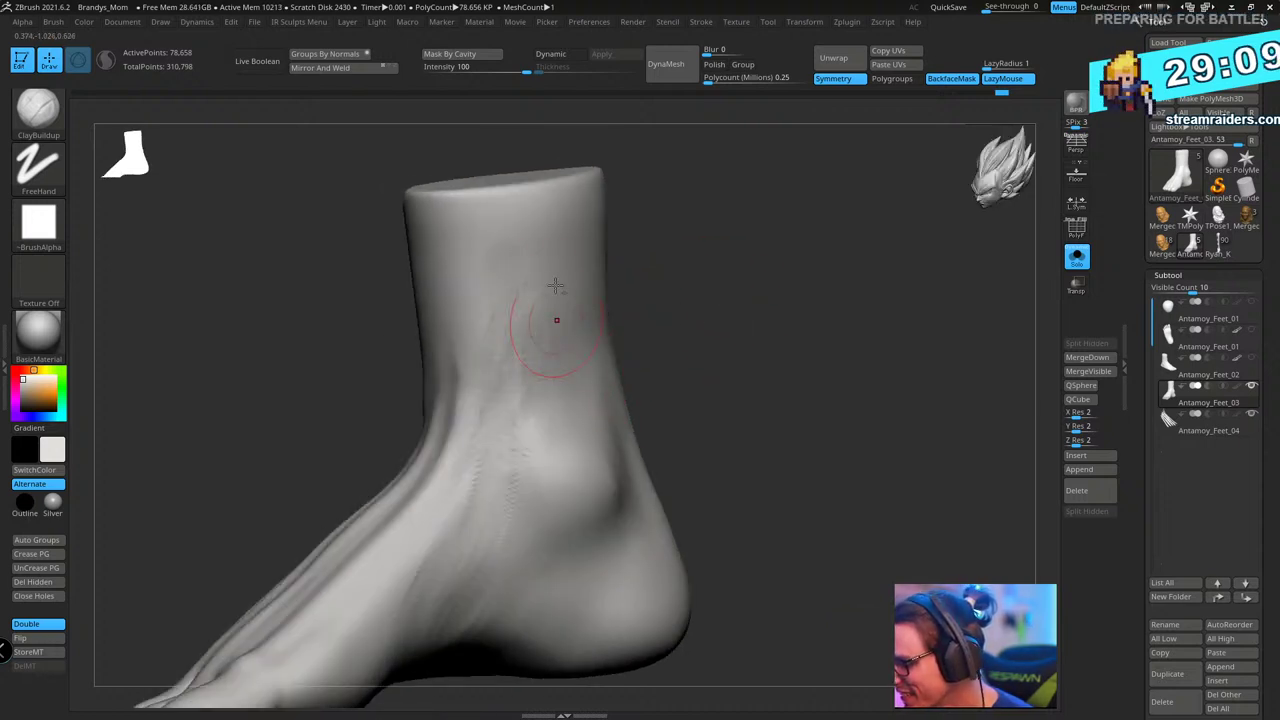
pyautogui.moveTo(740, 317)
pyautogui.mouseDown()
pyautogui.moveTo(760, 290)
pyautogui.moveTo(720, 310)
pyautogui.mouseUp()
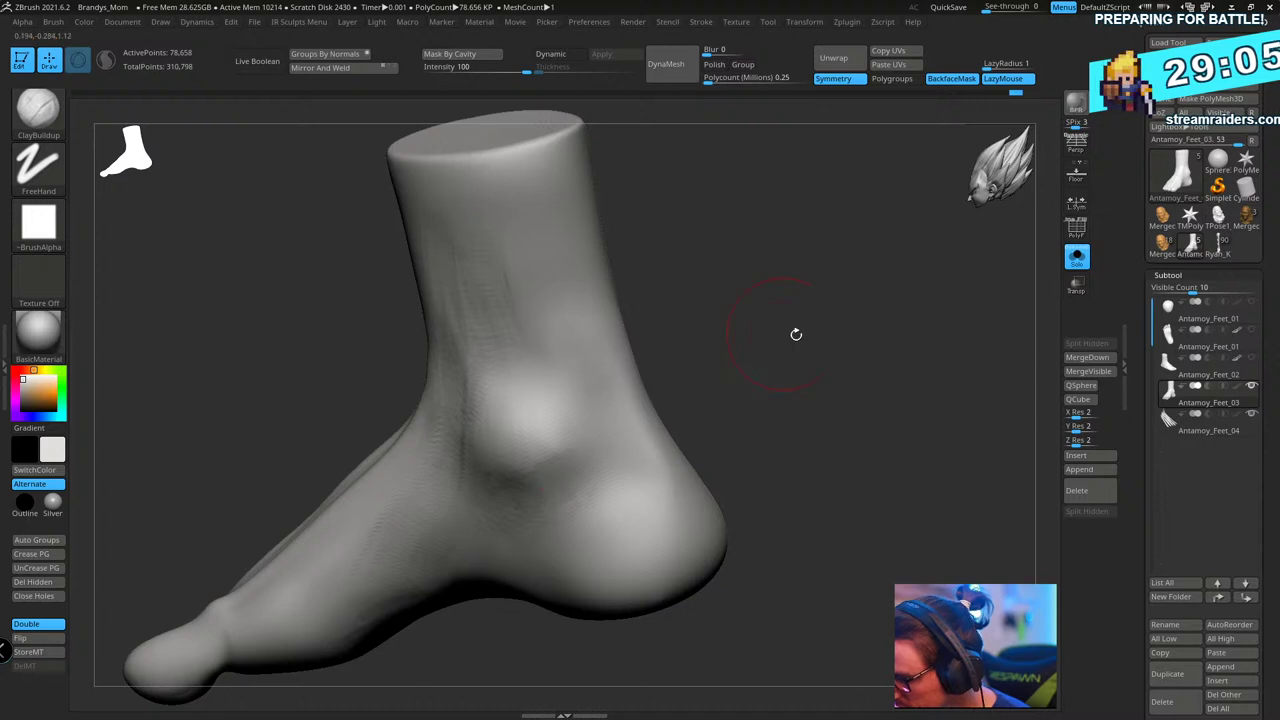
# - Sculpt the hollow around and below the inner ankle bone with ClayBuildup and smooth the strokes
pyautogui.moveTo(796, 334); pyautogui.dragTo(574, 477)
pyautogui.moveTo(674, 420); pyautogui.dragTo(704, 443)
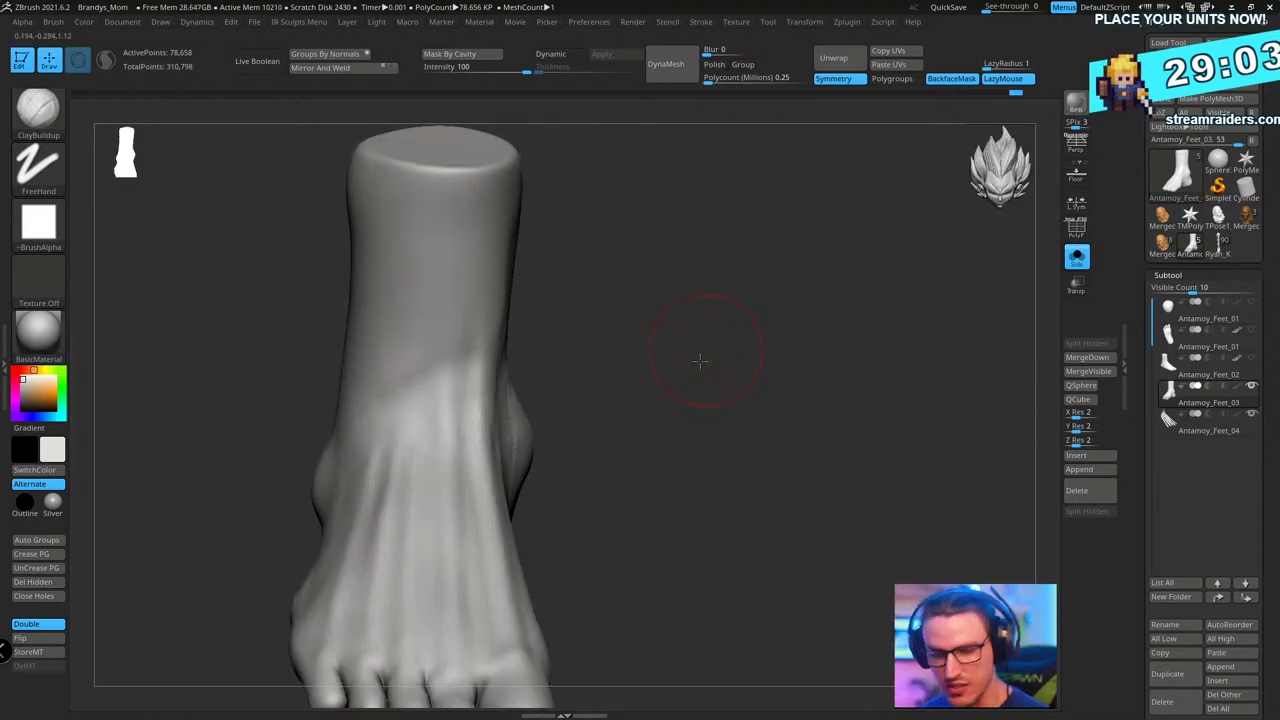
pyautogui.moveTo(700, 361); pyautogui.dragTo(706, 357)
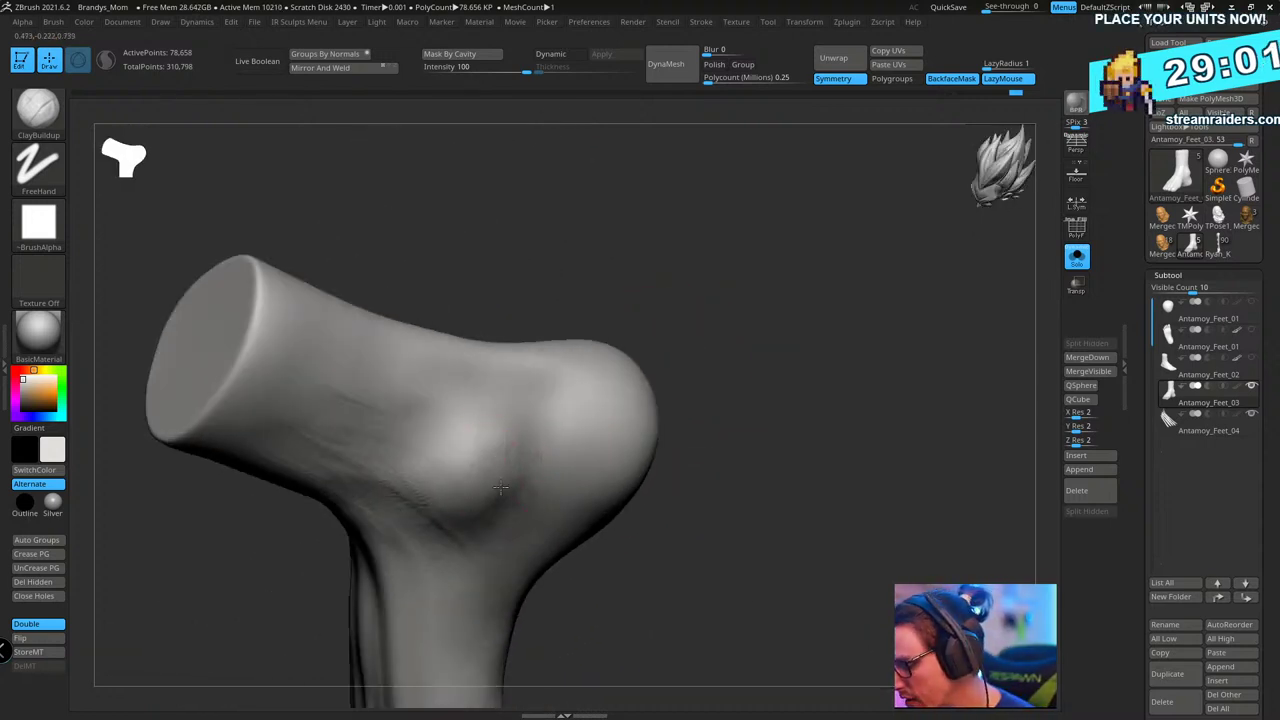
pyautogui.moveTo(749, 310)
pyautogui.mouseDown()
pyautogui.moveTo(766, 326)
pyautogui.moveTo(760, 340)
pyautogui.moveTo(831, 346)
pyautogui.moveTo(810, 367)
pyautogui.moveTo(820, 377)
pyautogui.moveTo(797, 389)
pyautogui.moveTo(780, 354)
pyautogui.moveTo(817, 366)
pyautogui.moveTo(790, 378)
pyautogui.mouseUp()
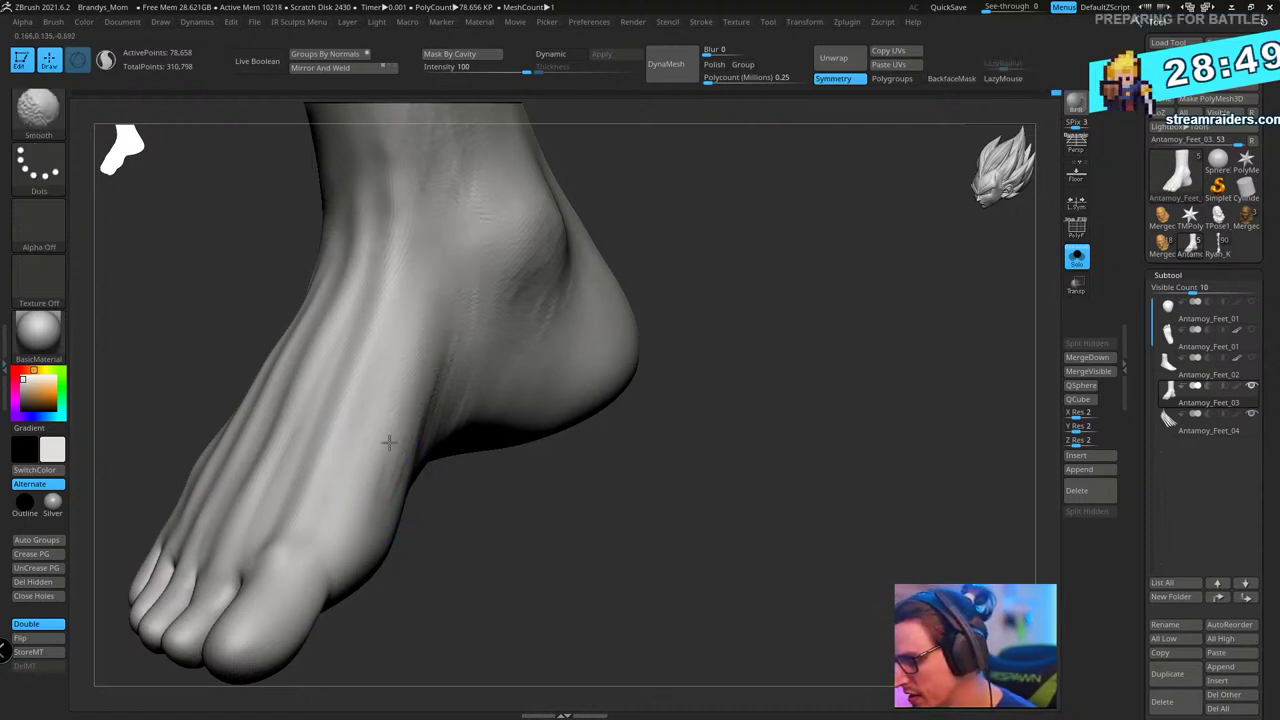
pyautogui.moveTo(690, 400); pyautogui.dragTo(613, 434)
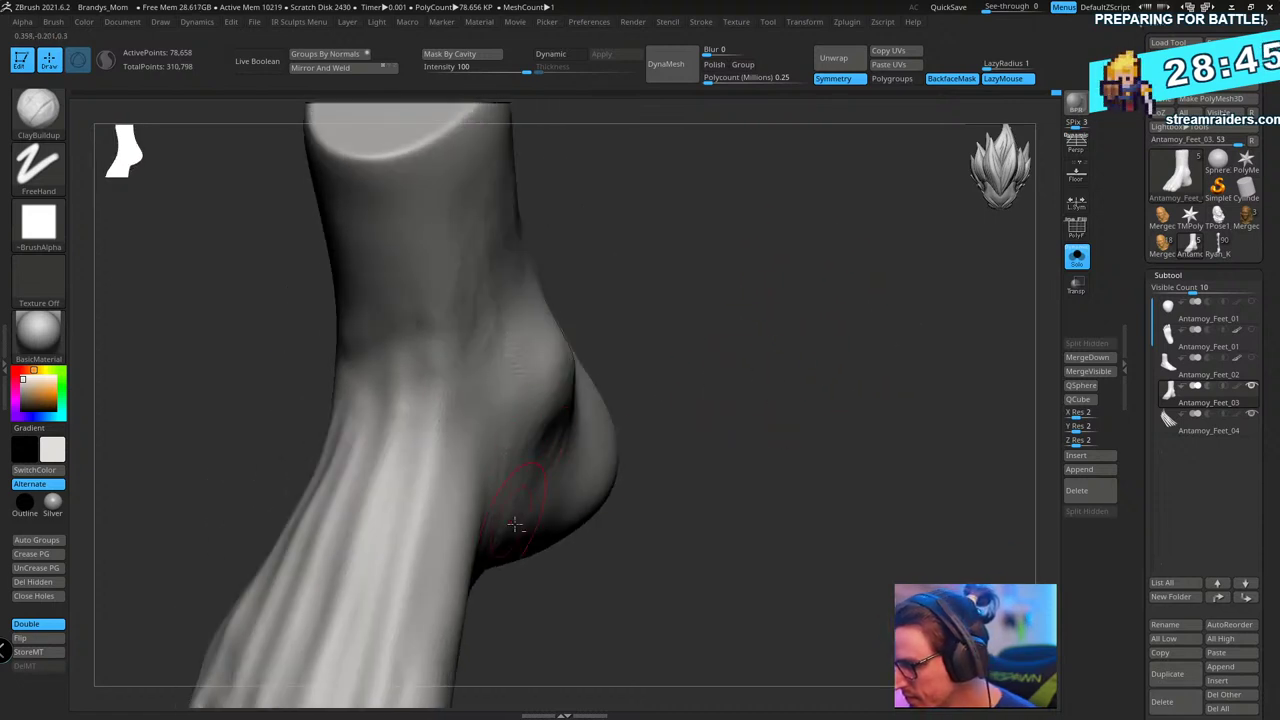
pyautogui.moveTo(514, 524); pyautogui.dragTo(553, 349)
pyautogui.press('shift')
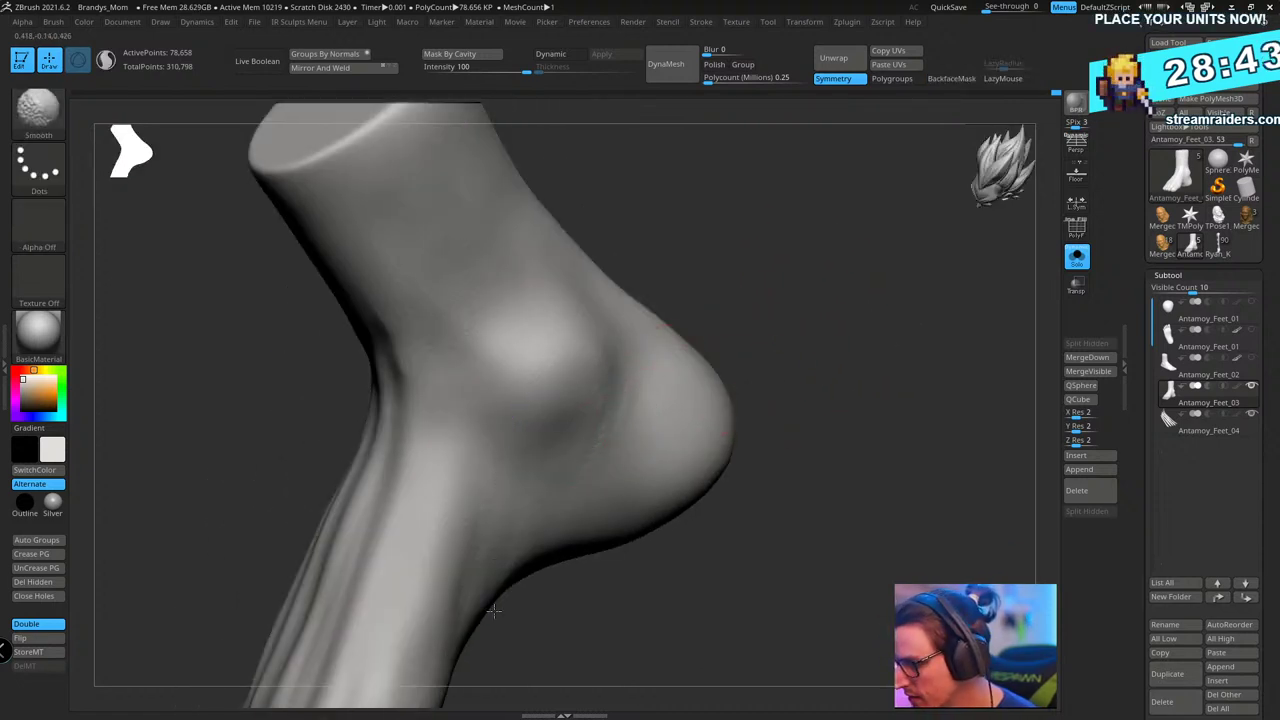
# - Add clay strokes along the inner arch of the sole and smooth them into the surface
pyautogui.moveTo(493, 610)
pyautogui.mouseDown()
pyautogui.moveTo(823, 251)
pyautogui.moveTo(860, 283)
pyautogui.moveTo(568, 474)
pyautogui.mouseUp()
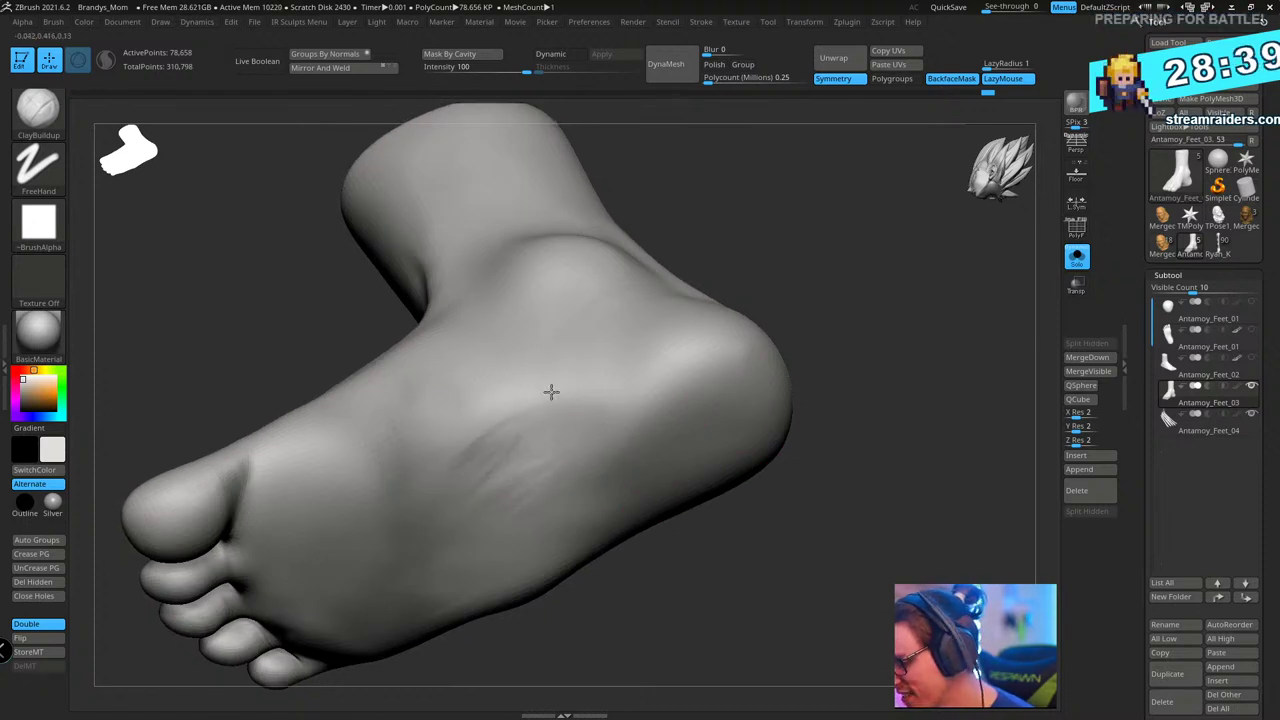
pyautogui.press('shift')
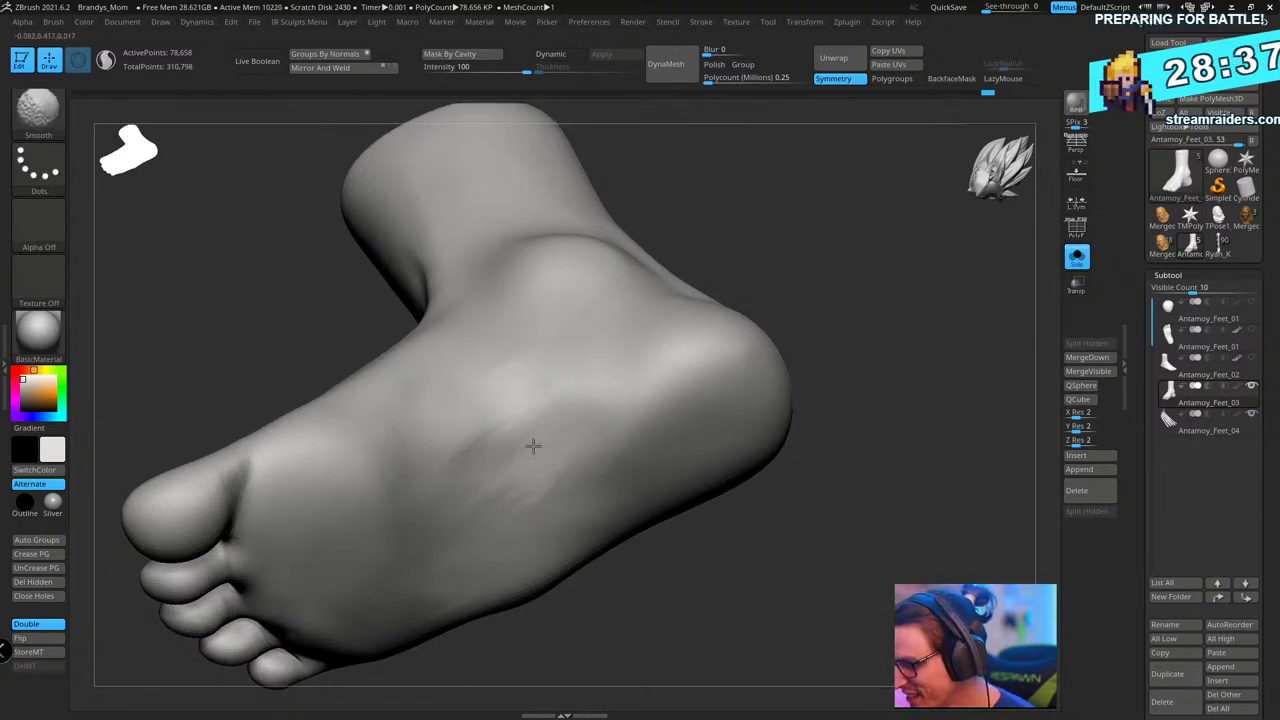
pyautogui.moveTo(830, 430); pyautogui.dragTo(895, 411)
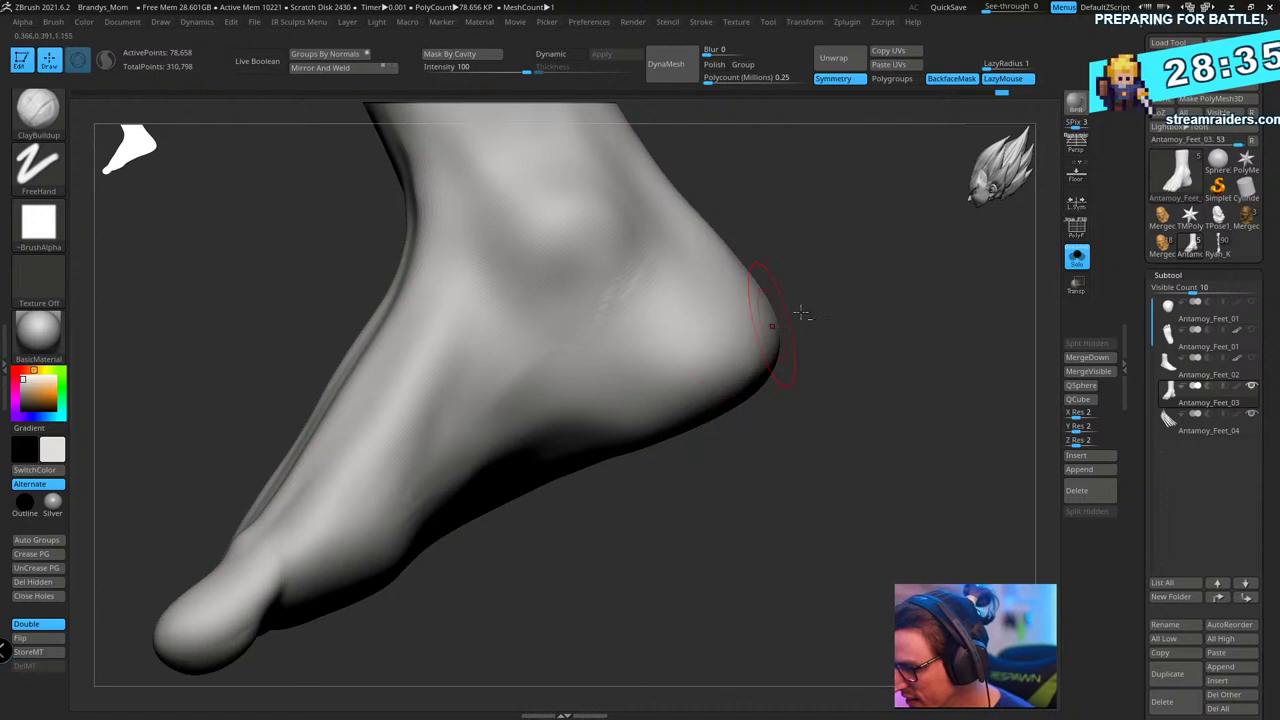
# - Refine the transitions from the inner ankle bone to the heel and instep with ClayBuildup strokes
pyautogui.moveTo(802, 313); pyautogui.dragTo(594, 380)
pyautogui.moveTo(851, 277); pyautogui.dragTo(457, 458)
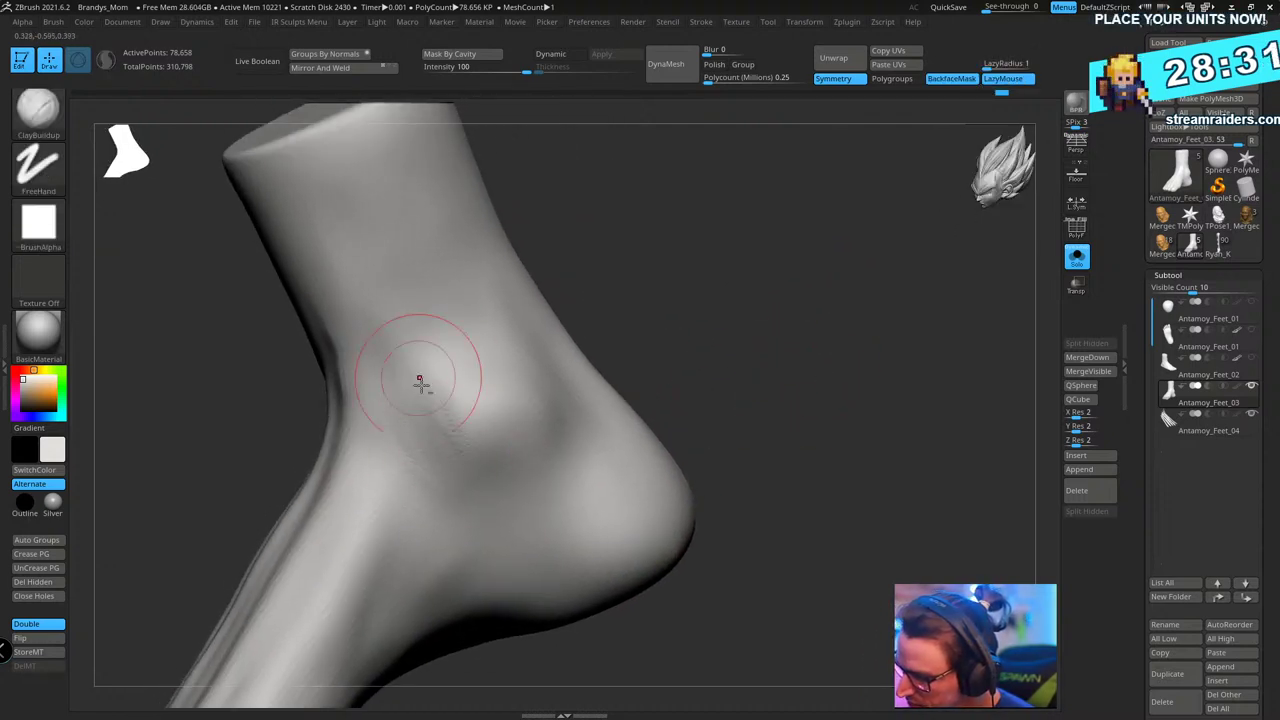
pyautogui.moveTo(671, 229)
pyautogui.mouseDown()
pyautogui.moveTo(814, 331)
pyautogui.moveTo(686, 422)
pyautogui.mouseUp()
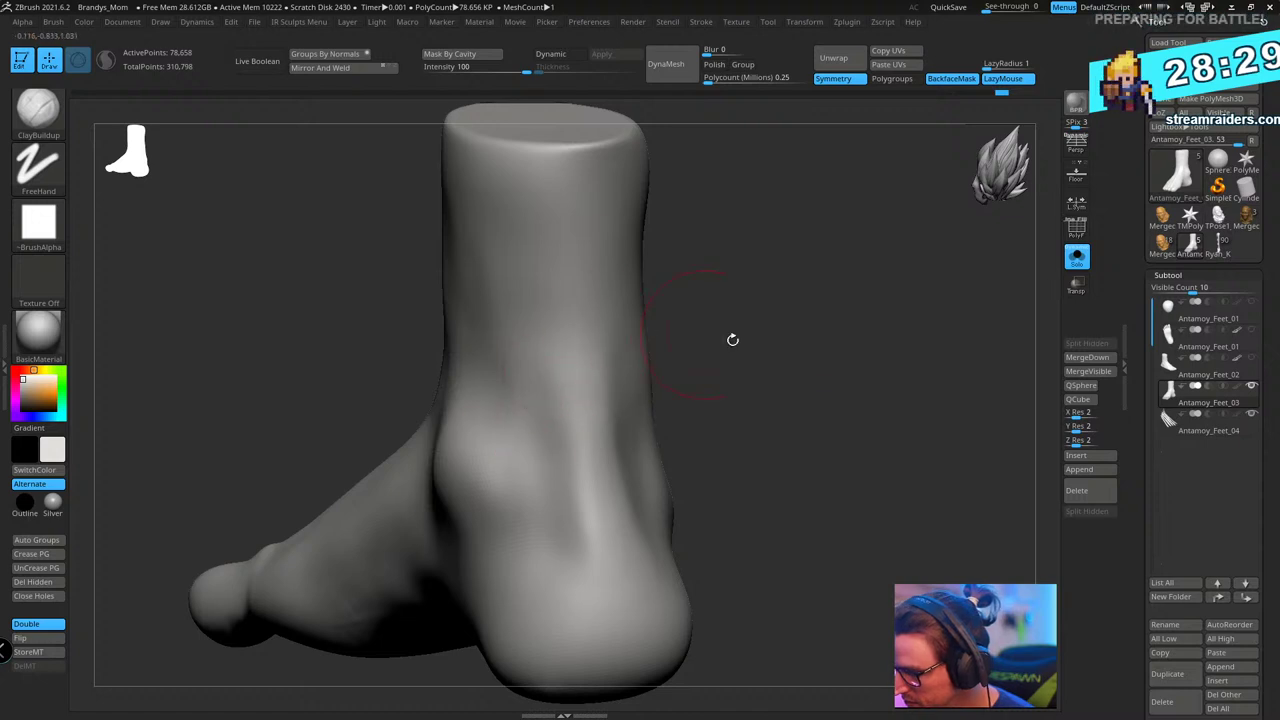
pyautogui.moveTo(734, 337); pyautogui.dragTo(617, 467)
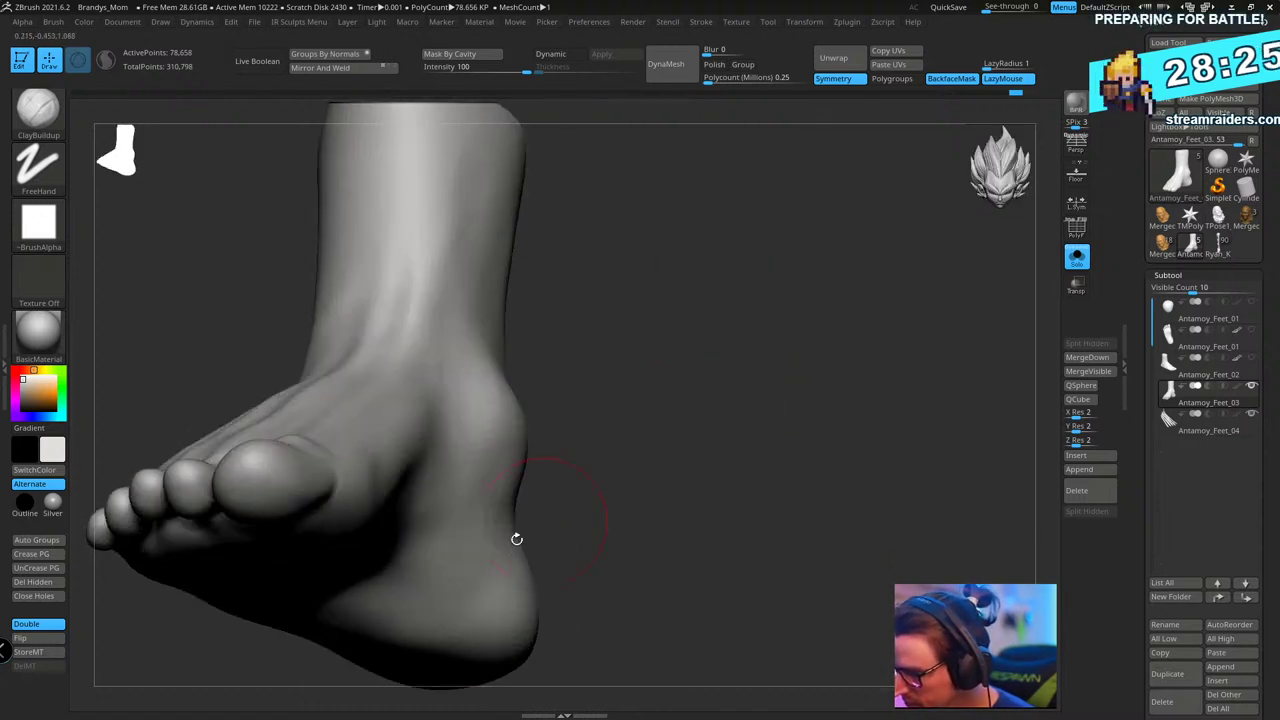
pyautogui.moveTo(704, 398); pyautogui.dragTo(620, 435)
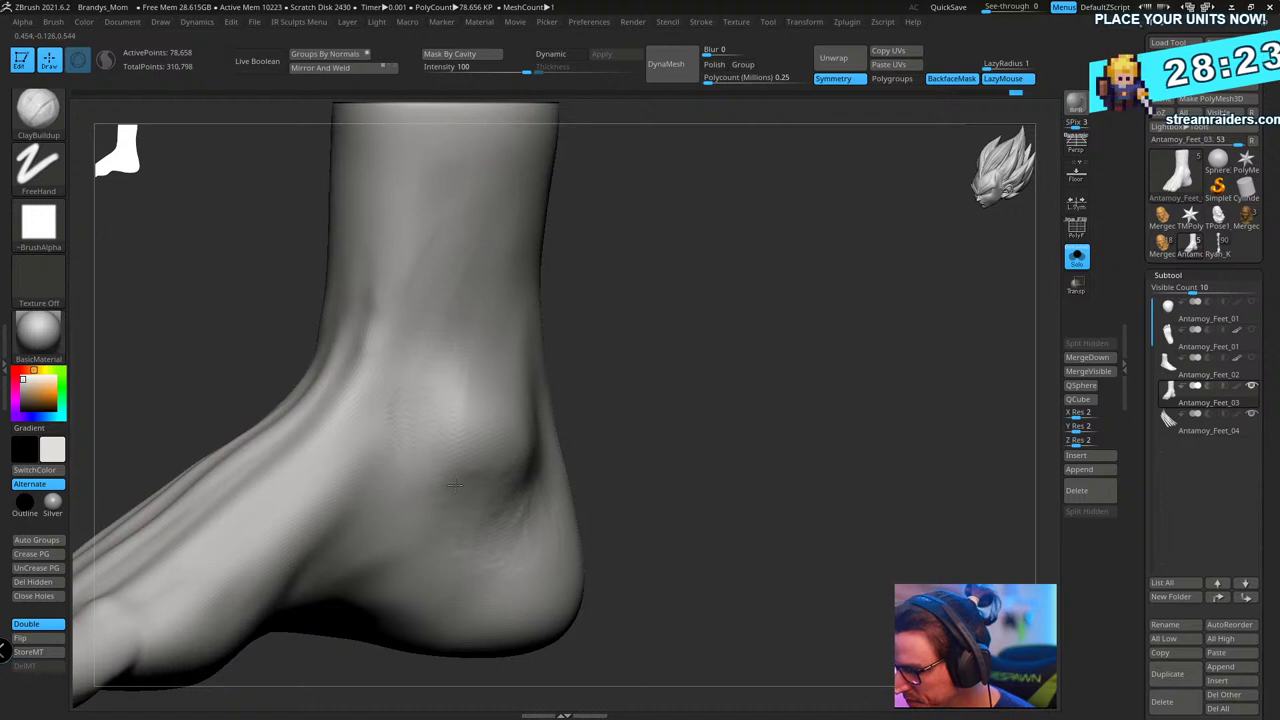
pyautogui.moveTo(490, 494); pyautogui.dragTo(524, 485)
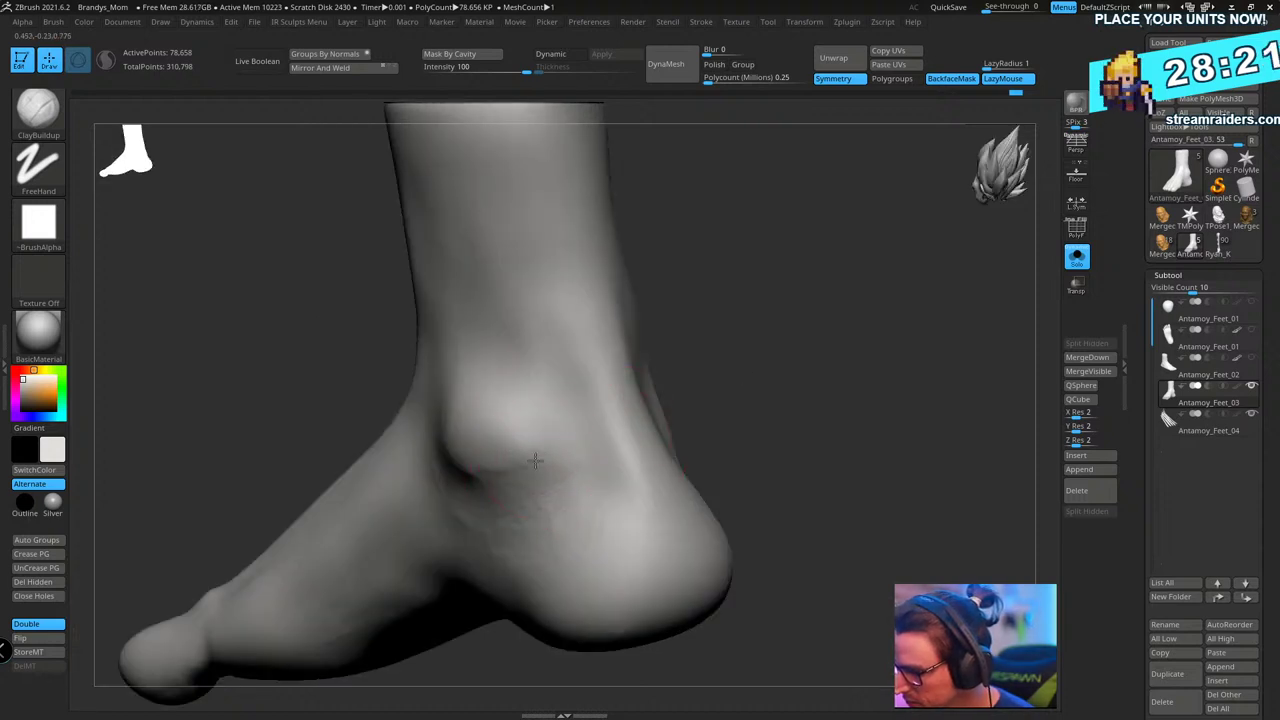
# - Shape the area below the outer ankle bone and the Achilles tendon above the heel, smoothing the back of the foot
pyautogui.moveTo(740, 356)
pyautogui.mouseDown()
pyautogui.moveTo(726, 377)
pyautogui.moveTo(831, 317)
pyautogui.moveTo(769, 343)
pyautogui.moveTo(621, 476)
pyautogui.mouseUp()
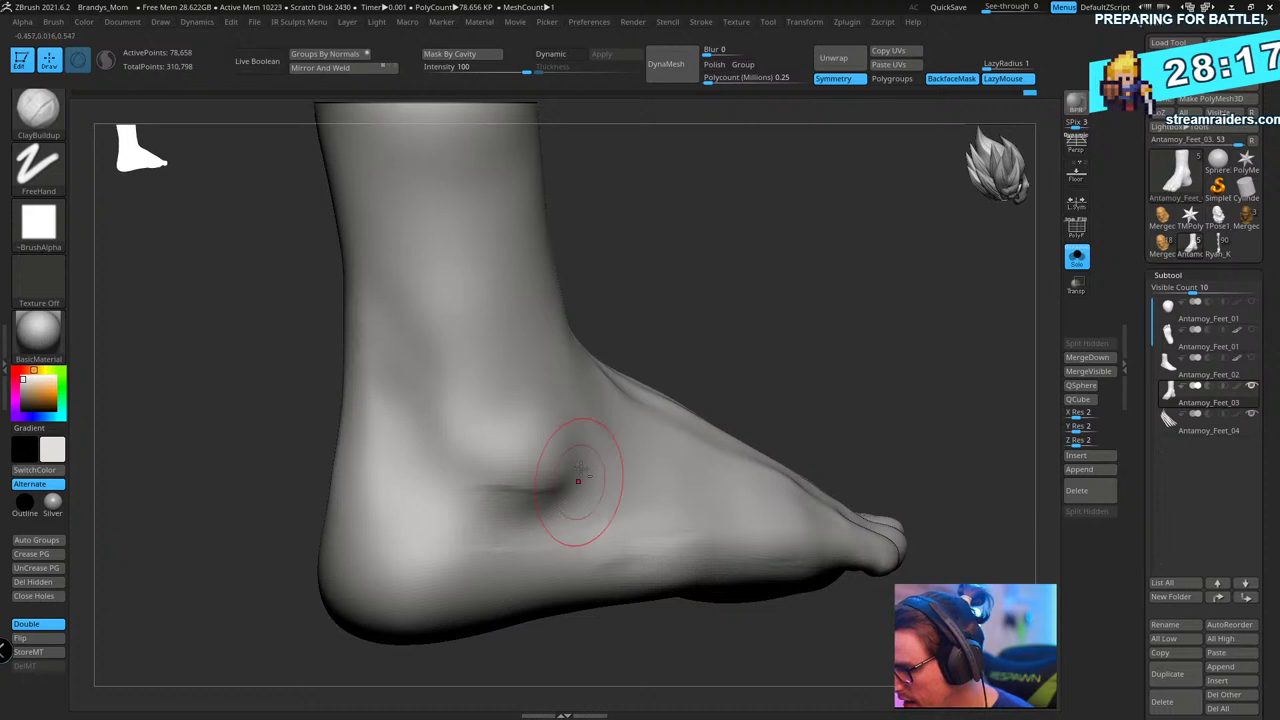
pyautogui.moveTo(604, 240); pyautogui.dragTo(752, 218)
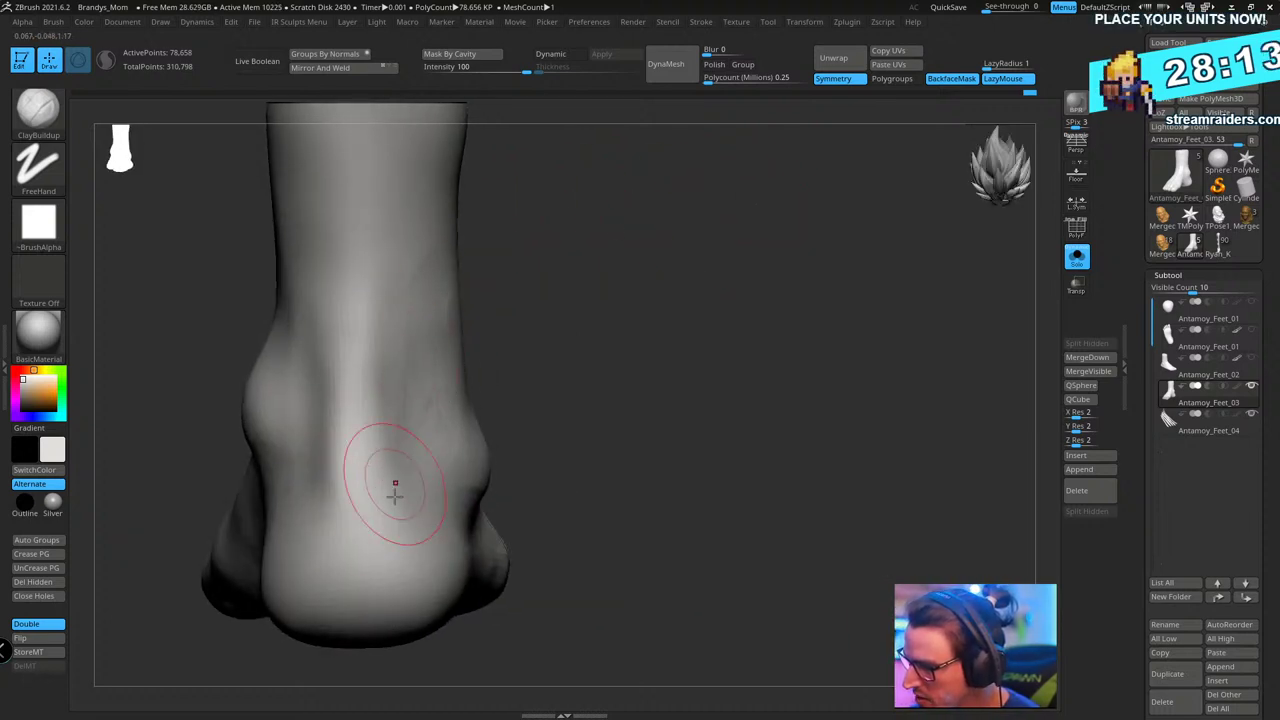
pyautogui.moveTo(395, 496)
pyautogui.mouseDown()
pyautogui.moveTo(366, 287)
pyautogui.moveTo(363, 493)
pyautogui.moveTo(409, 320)
pyautogui.mouseUp()
pyautogui.moveTo(575, 460); pyautogui.dragTo(650, 455)
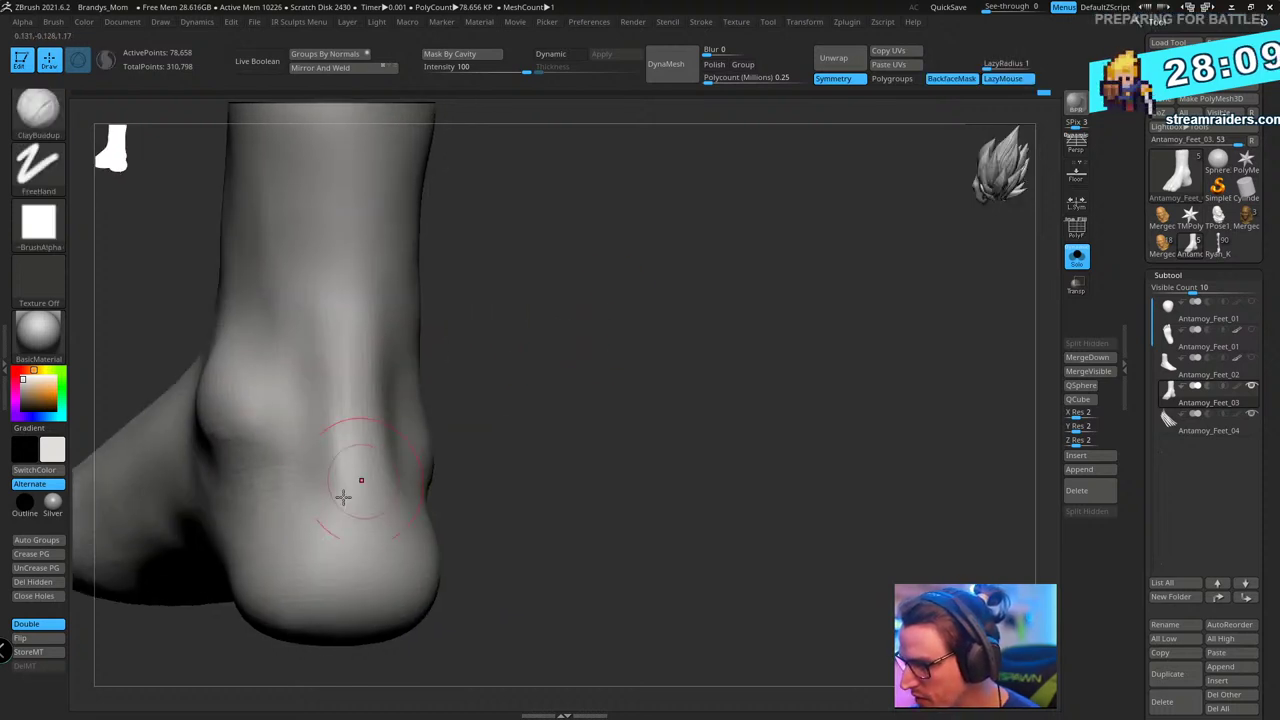
pyautogui.keyDown('shift'); pyautogui.moveTo(343, 497); pyautogui.dragTo(283, 426); pyautogui.keyUp('shift')
# - Smooth the heel below the inner ankle bone and soften the hollow beneath the outer ankle bone
pyautogui.moveTo(640, 340)
pyautogui.mouseDown()
pyautogui.moveTo(726, 340)
pyautogui.moveTo(690, 385)
pyautogui.mouseUp()
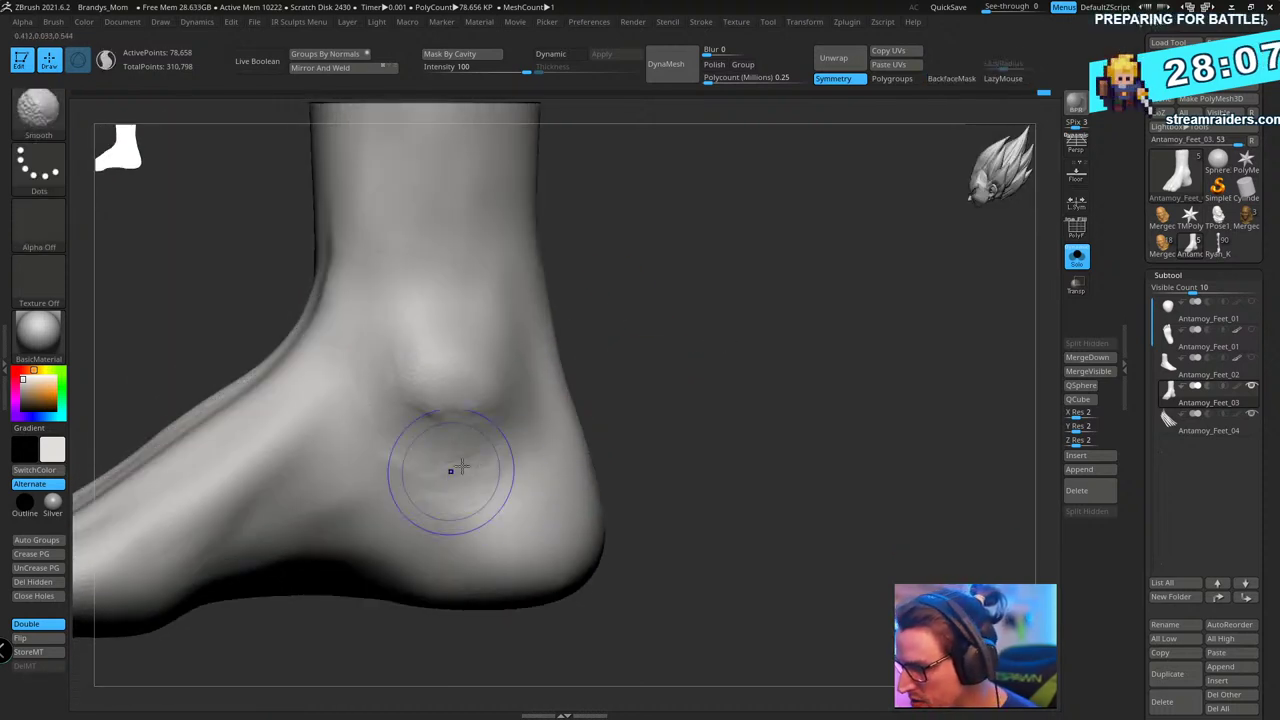
pyautogui.keyDown('shift'); pyautogui.moveTo(449, 471); pyautogui.dragTo(466, 324); pyautogui.keyUp('shift')
pyautogui.moveTo(640, 330)
pyautogui.mouseDown()
pyautogui.moveTo(766, 354)
pyautogui.moveTo(754, 357)
pyautogui.moveTo(789, 337)
pyautogui.moveTo(703, 386)
pyautogui.moveTo(785, 460)
pyautogui.mouseUp()
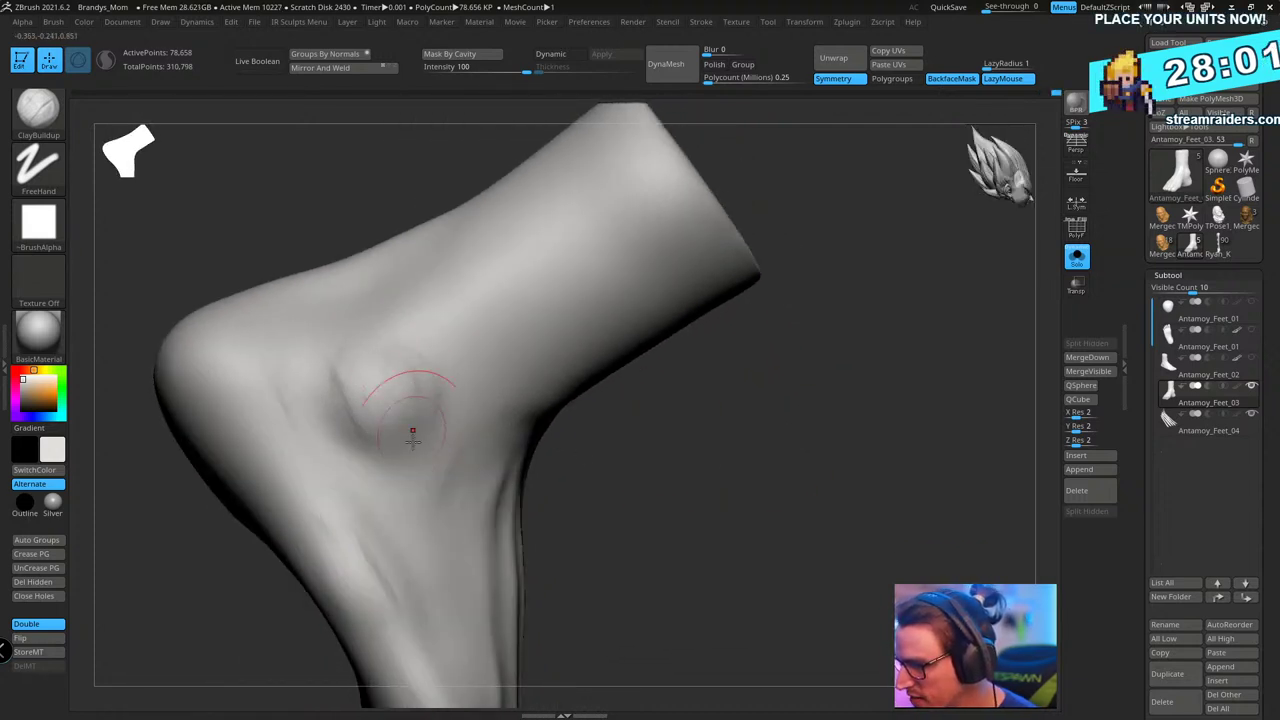
pyautogui.press('shift')
pyautogui.keyDown('shift'); pyautogui.moveTo(318, 425); pyautogui.dragTo(387, 567); pyautogui.keyUp('shift')
pyautogui.moveTo(585, 545); pyautogui.dragTo(625, 420)
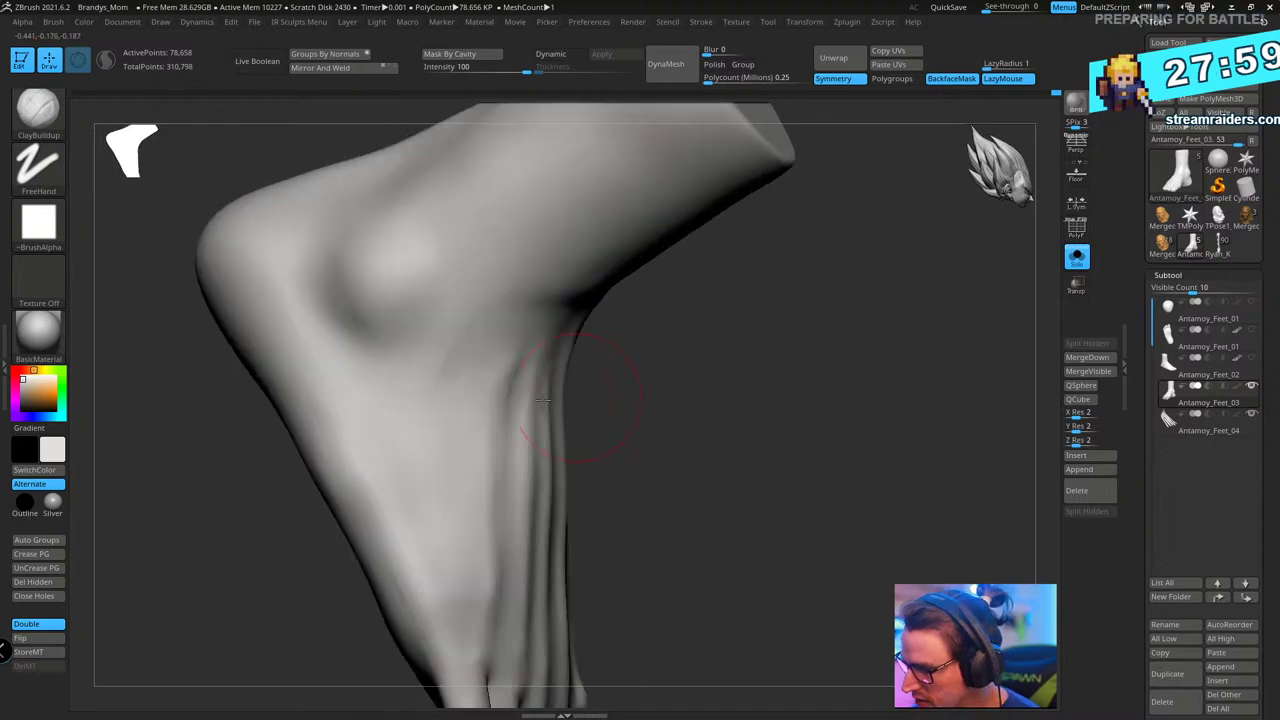
# - Build up the outer front of the ankle where the toe tendons meet the lower leg
pyautogui.moveTo(676, 349); pyautogui.dragTo(604, 421, button='right')
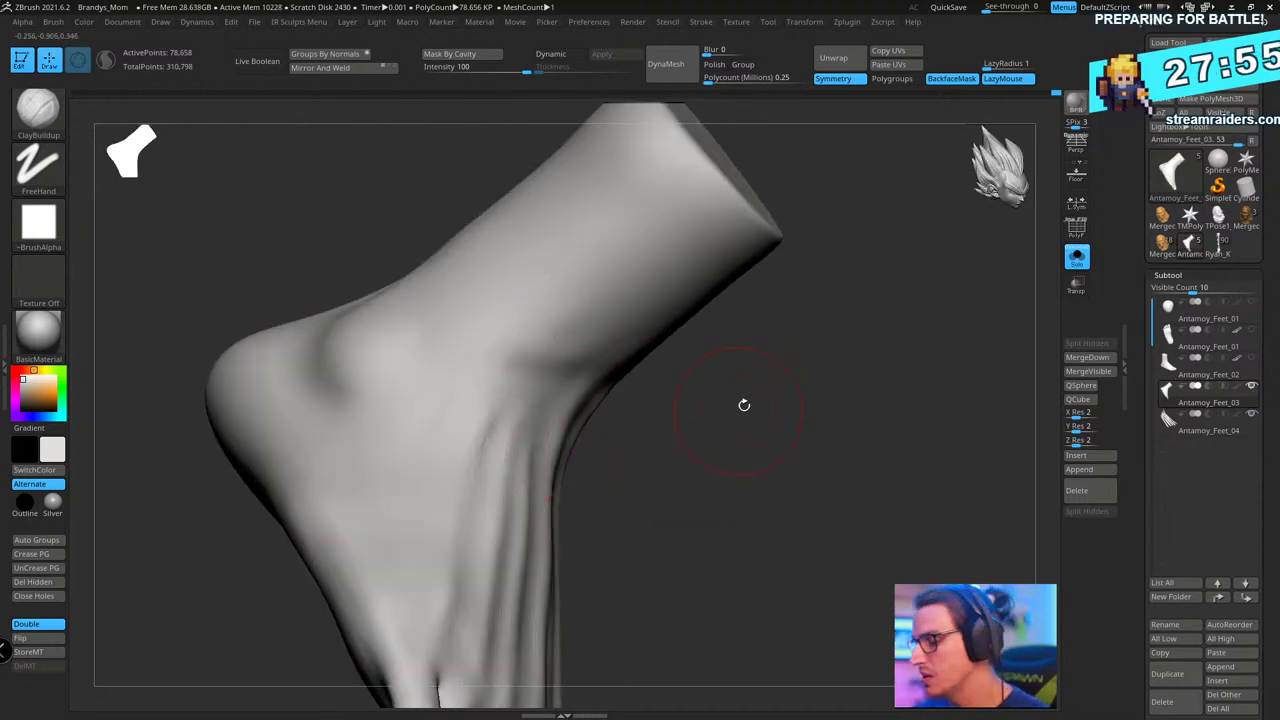
pyautogui.moveTo(744, 405)
pyautogui.mouseDown(button='right')
pyautogui.moveTo(777, 374)
pyautogui.moveTo(634, 431)
pyautogui.mouseUp(button='right')
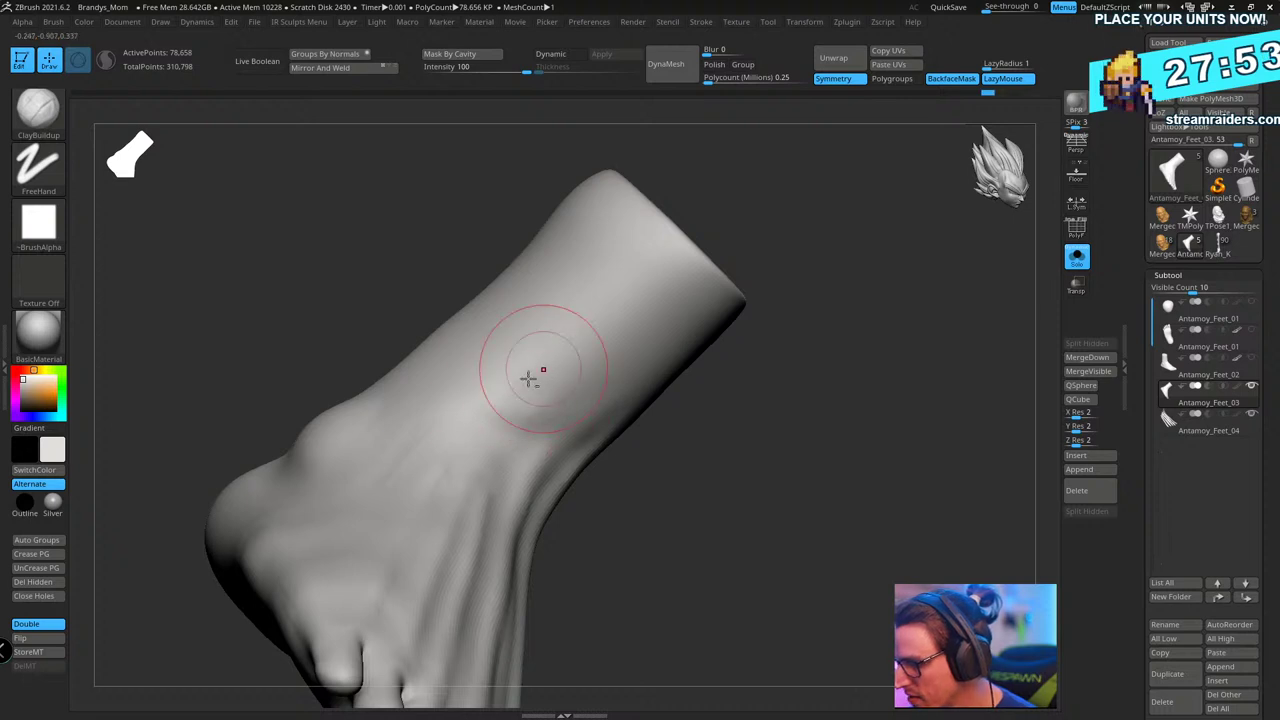
pyautogui.moveTo(652, 392); pyautogui.dragTo(574, 340, button='right')
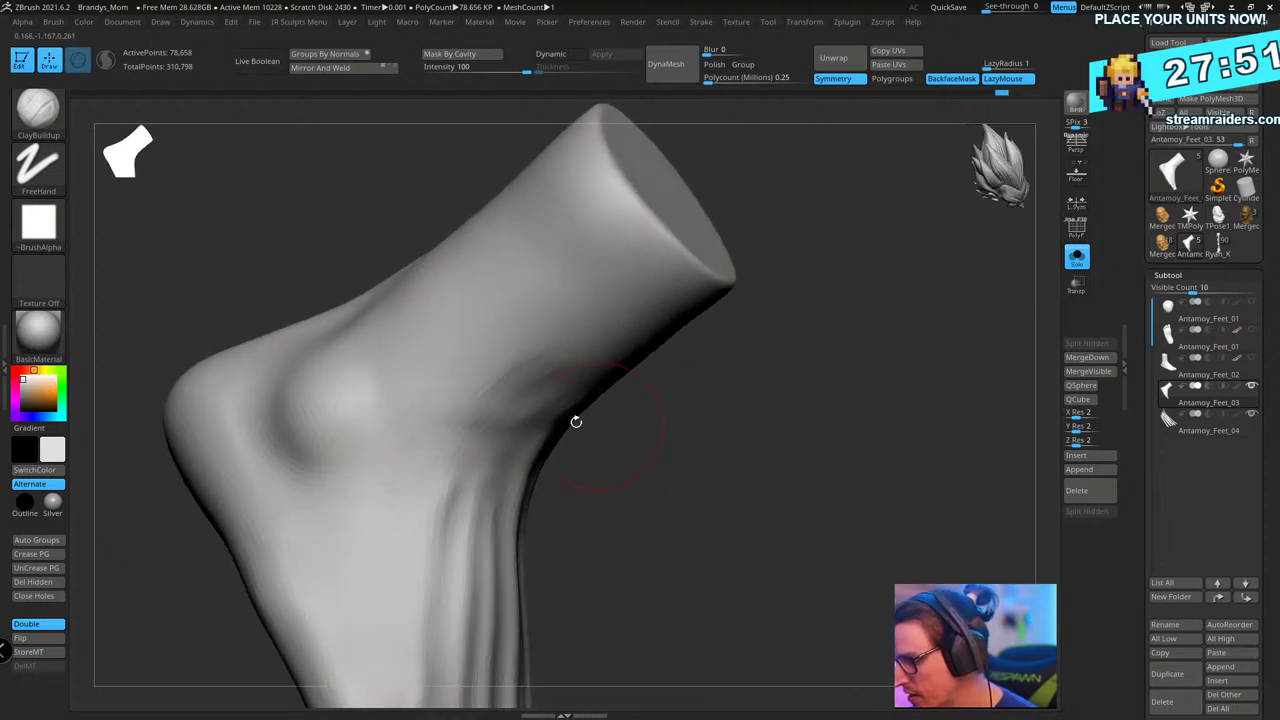
pyautogui.moveTo(457, 443)
pyautogui.mouseDown(button='right')
pyautogui.moveTo(647, 457)
pyautogui.moveTo(363, 323)
pyautogui.moveTo(664, 463)
pyautogui.moveTo(412, 472)
pyautogui.mouseUp(button='right')
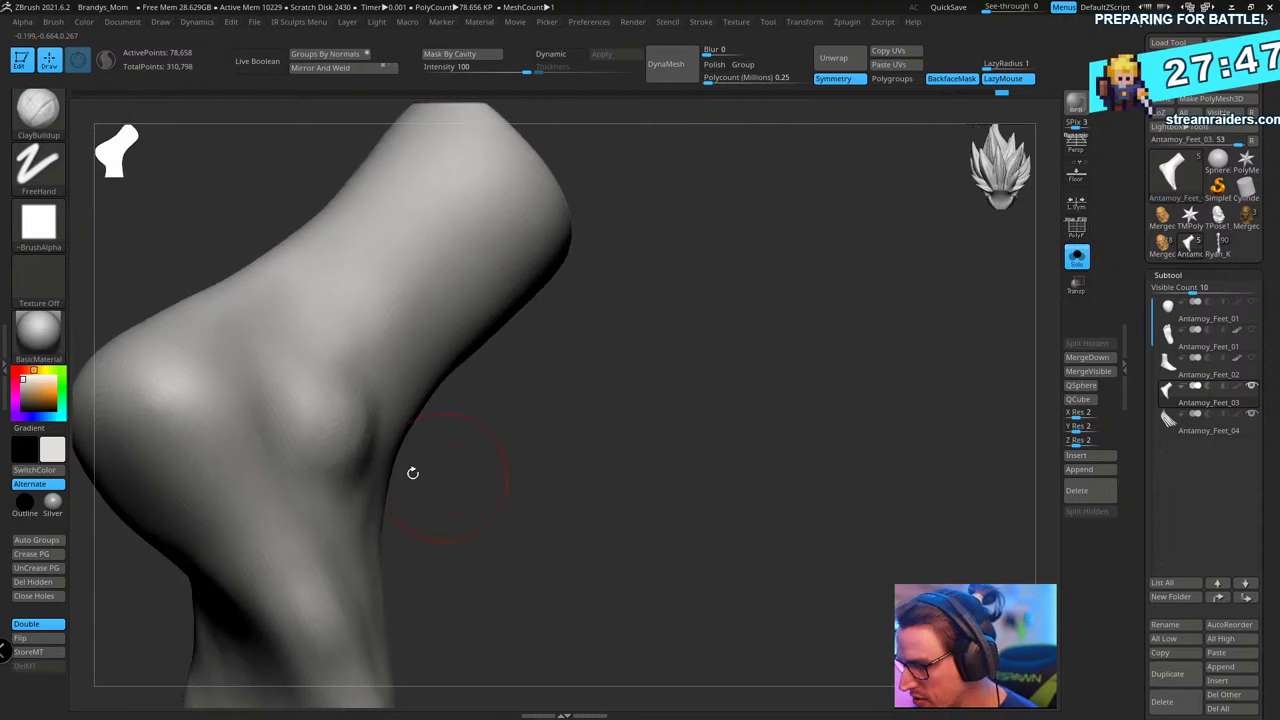
pyautogui.moveTo(330, 413)
pyautogui.mouseDown(button='right')
pyautogui.moveTo(440, 428)
pyautogui.moveTo(723, 423)
pyautogui.moveTo(860, 357)
pyautogui.moveTo(790, 352)
pyautogui.moveTo(849, 357)
pyautogui.moveTo(791, 337)
pyautogui.moveTo(823, 389)
pyautogui.moveTo(890, 385)
pyautogui.moveTo(909, 466)
pyautogui.moveTo(820, 389)
pyautogui.moveTo(791, 434)
pyautogui.mouseUp(button='right')
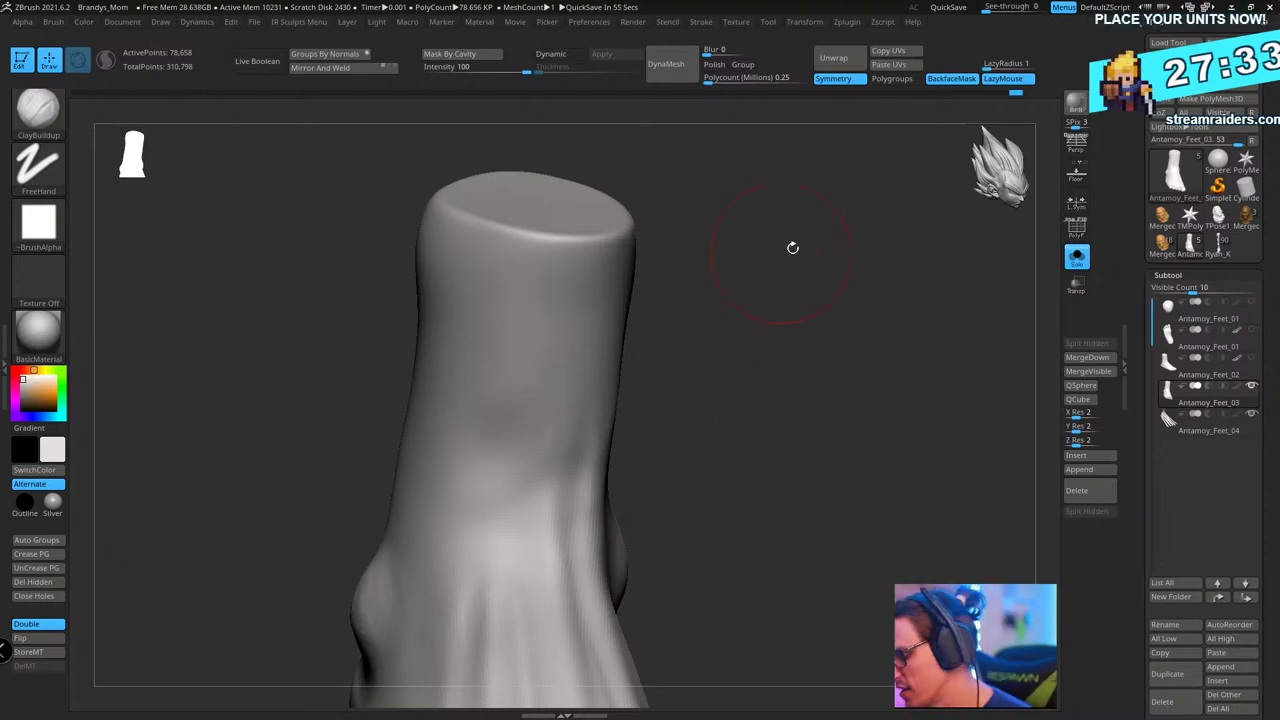
# - Flatten the outer and front planes of the lower leg near its cut end with TrimDynamic, and smooth them
pyautogui.moveTo(791, 246)
pyautogui.mouseDown(button='right')
pyautogui.moveTo(867, 276)
pyautogui.moveTo(780, 263)
pyautogui.moveTo(514, 349)
pyautogui.mouseUp(button='right')
pyautogui.press('b')
pyautogui.press('t')
pyautogui.press('d')
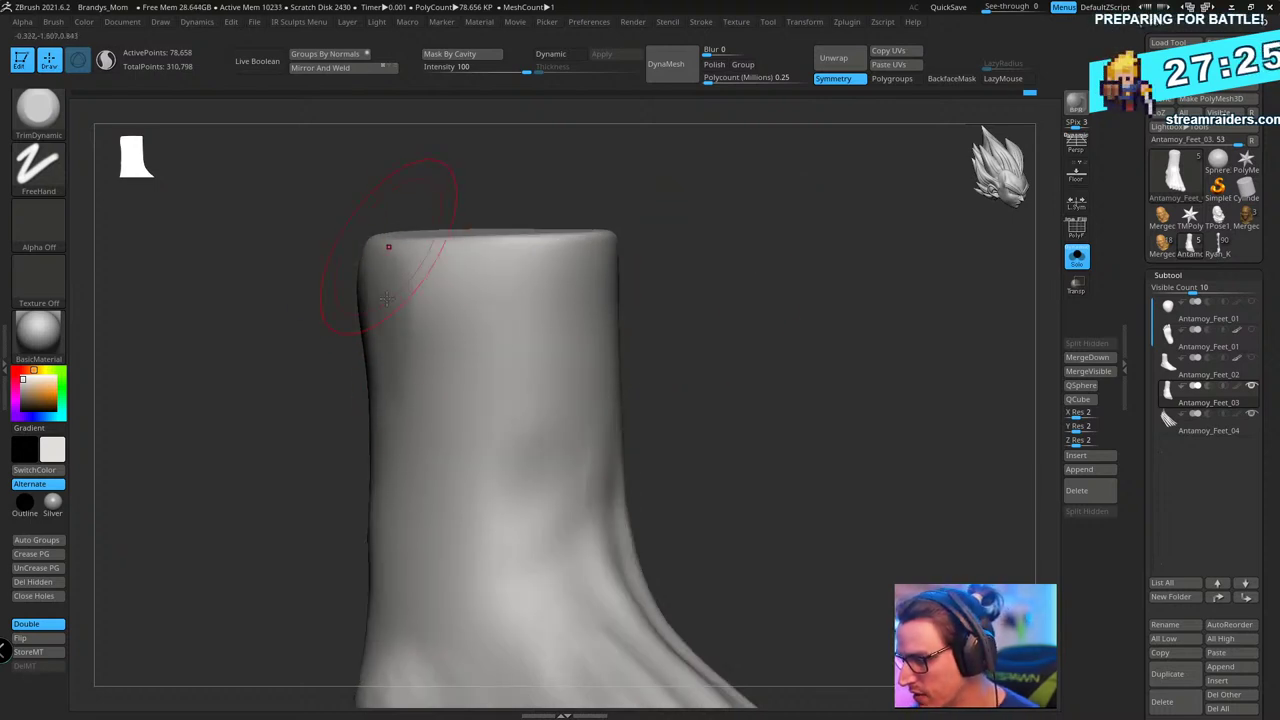
pyautogui.moveTo(670, 195)
pyautogui.mouseDown(button='right')
pyautogui.moveTo(849, 246)
pyautogui.moveTo(427, 318)
pyautogui.mouseUp(button='right')
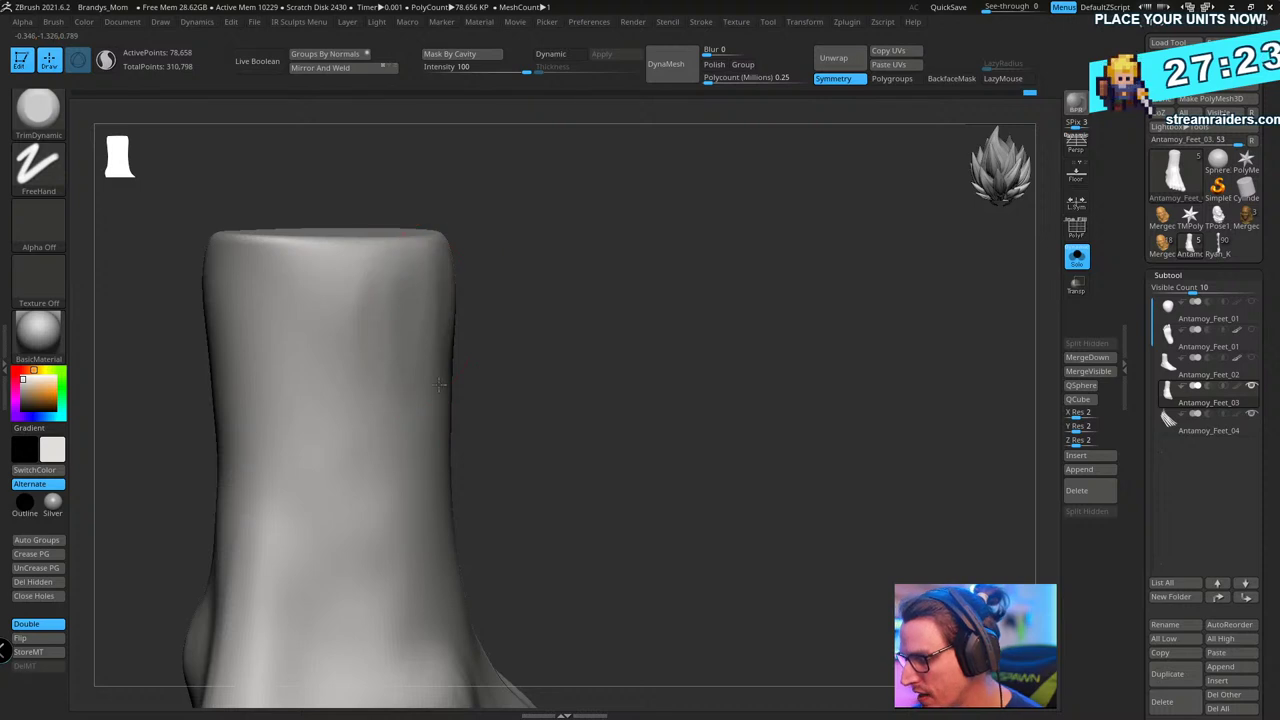
pyautogui.moveTo(557, 306); pyautogui.dragTo(454, 315, button='right')
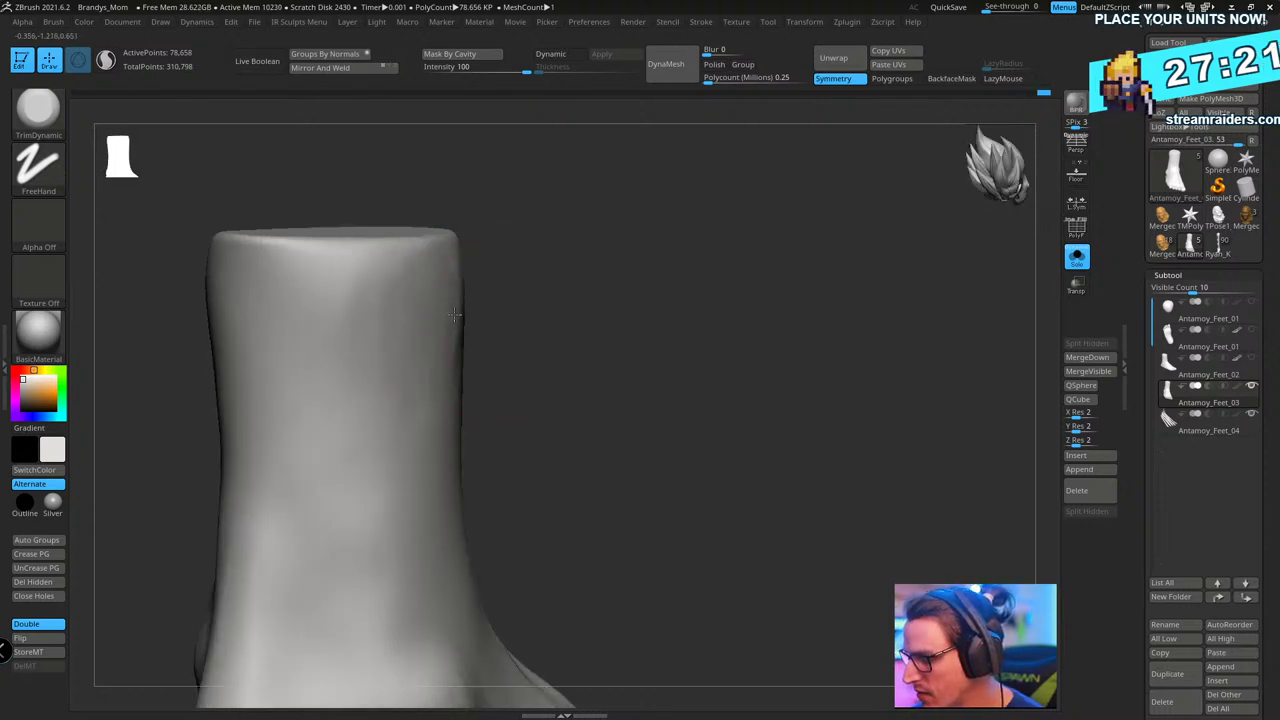
pyautogui.moveTo(340, 271); pyautogui.dragTo(326, 326)
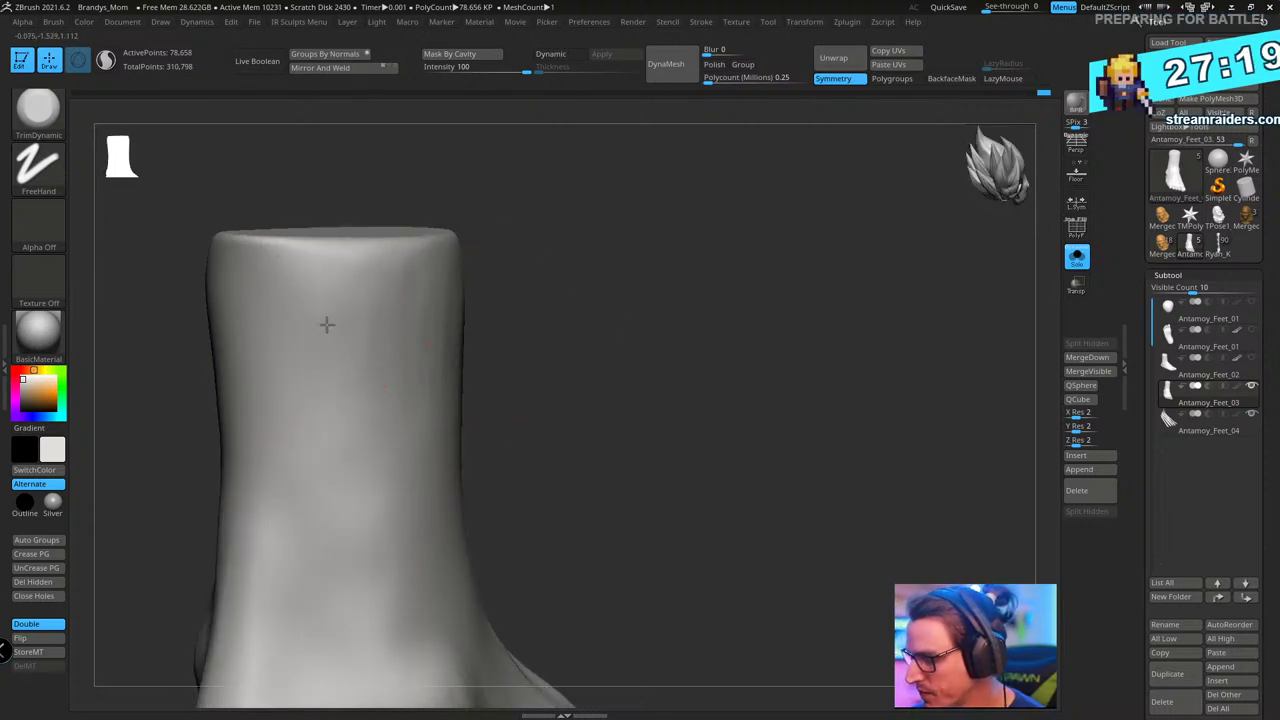
pyautogui.moveTo(540, 322); pyautogui.dragTo(648, 327)
pyautogui.moveTo(493, 345)
pyautogui.keyDown('shift'); pyautogui.mouseDown()
pyautogui.moveTo(468, 291)
pyautogui.moveTo(411, 287)
pyautogui.mouseUp(); pyautogui.keyUp('shift')
# - Refine the planes around the shin above the instep with the TrimDynamic brush
pyautogui.moveTo(559, 274); pyautogui.dragTo(580, 416, button='right')
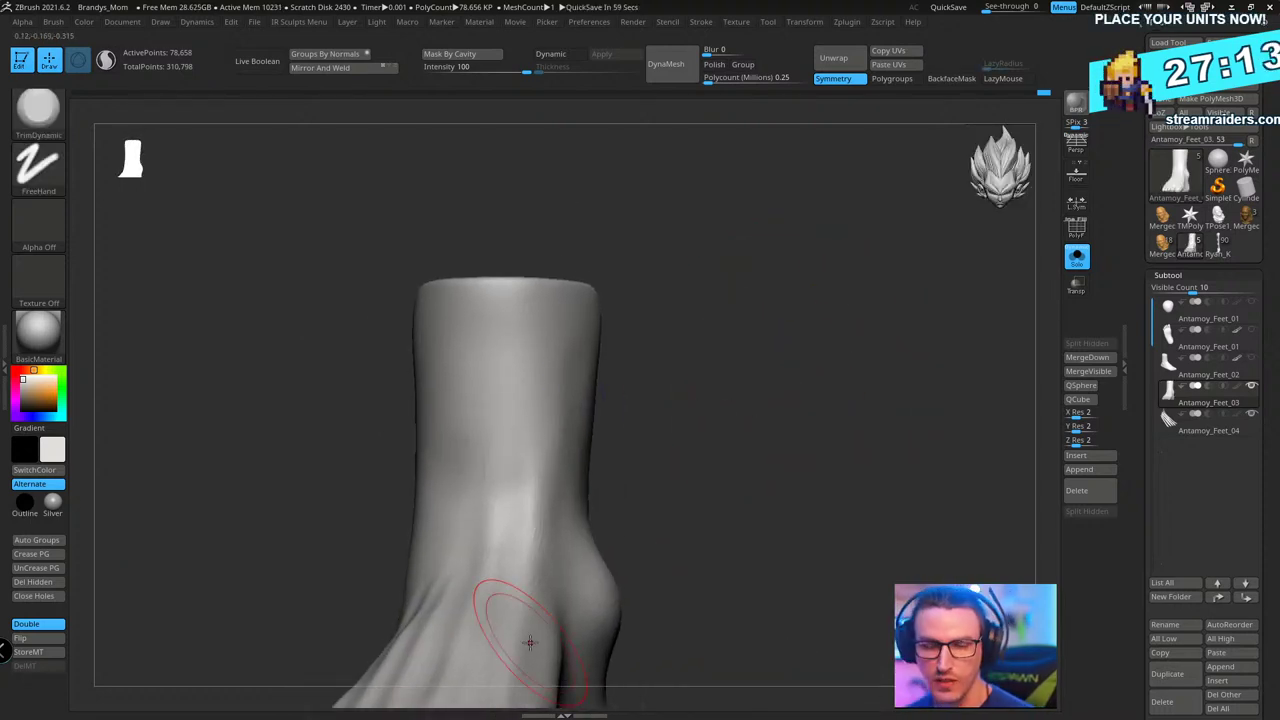
pyautogui.moveTo(726, 297); pyautogui.dragTo(546, 386, button='right')
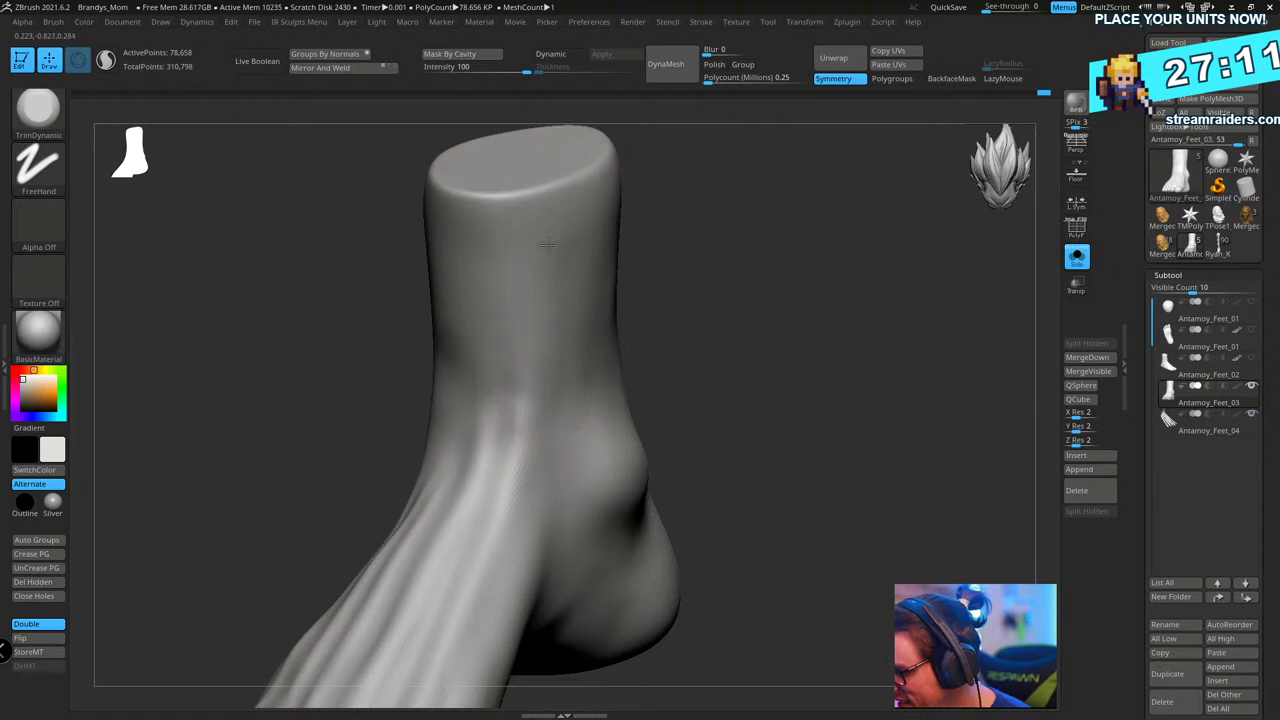
pyautogui.moveTo(633, 284); pyautogui.dragTo(543, 420, button='right')
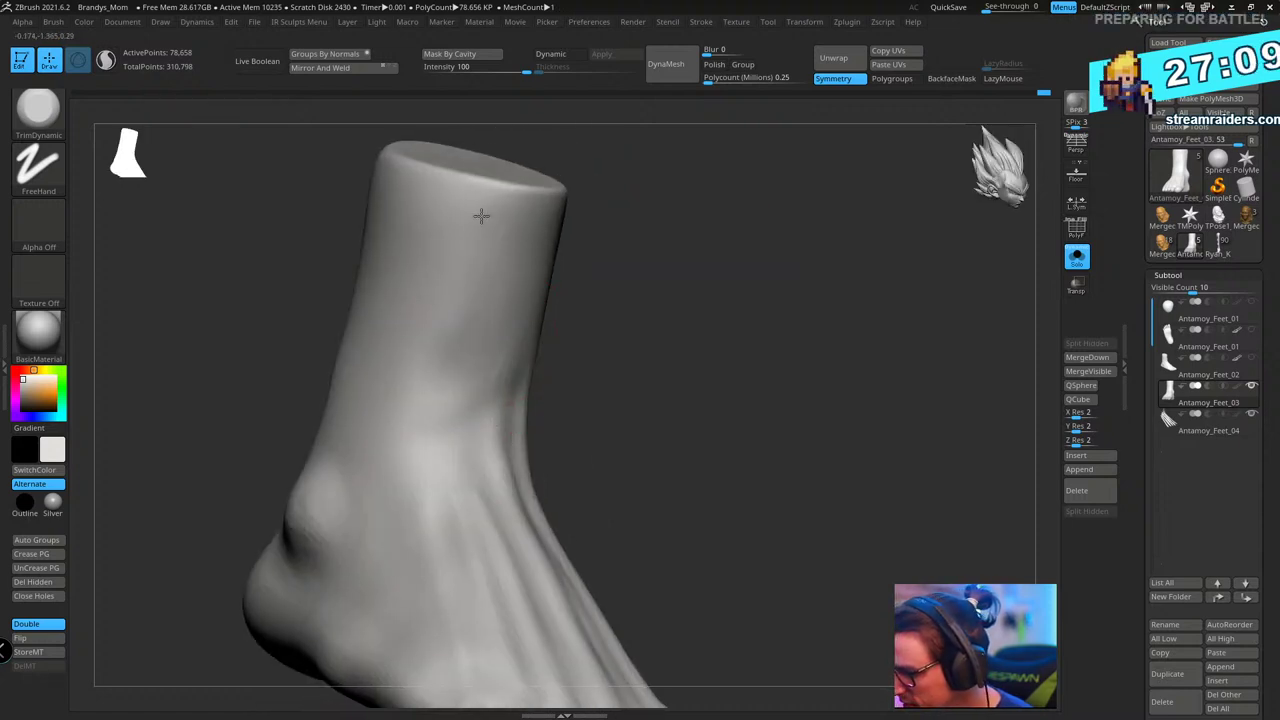
# - Flatten the outer plane of the lower leg between its cut end and the outer ankle bone with the TrimDynamic brush
pyautogui.press('s')
pyautogui.moveTo(462, 344); pyautogui.dragTo(471, 343)
pyautogui.moveTo(465, 249); pyautogui.dragTo(418, 411)
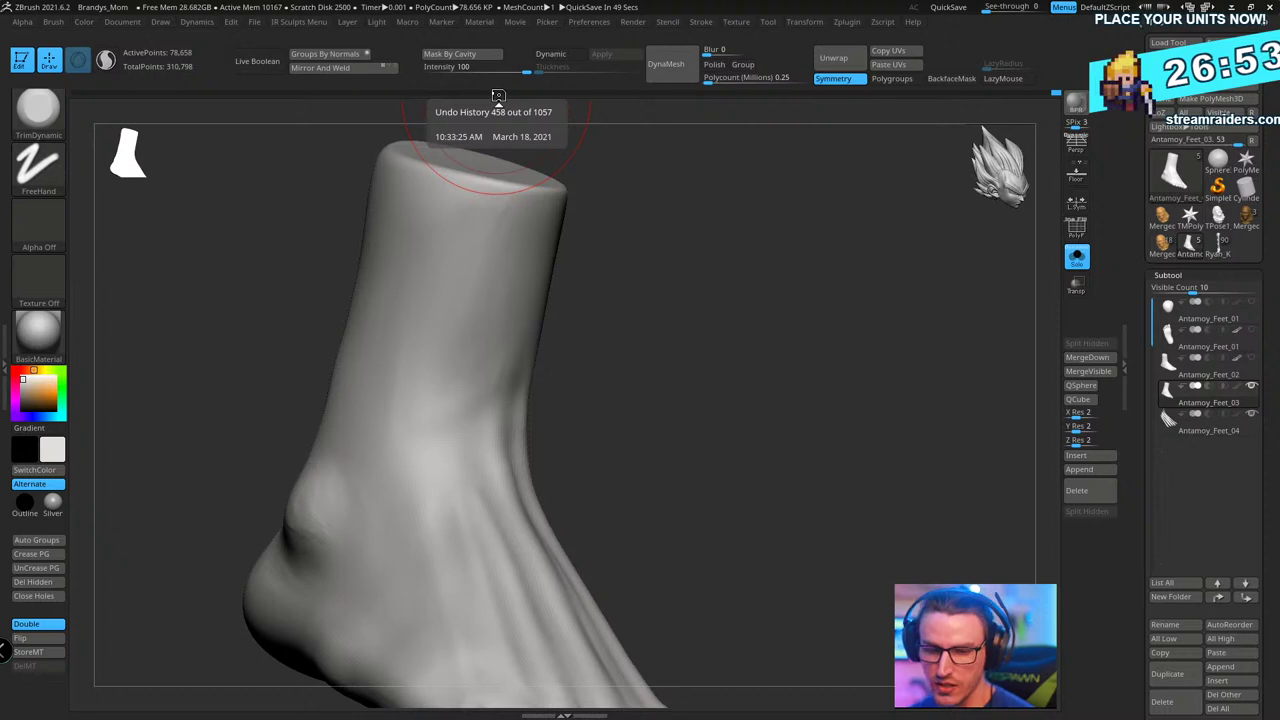
pyautogui.moveTo(673, 381); pyautogui.dragTo(730, 379)
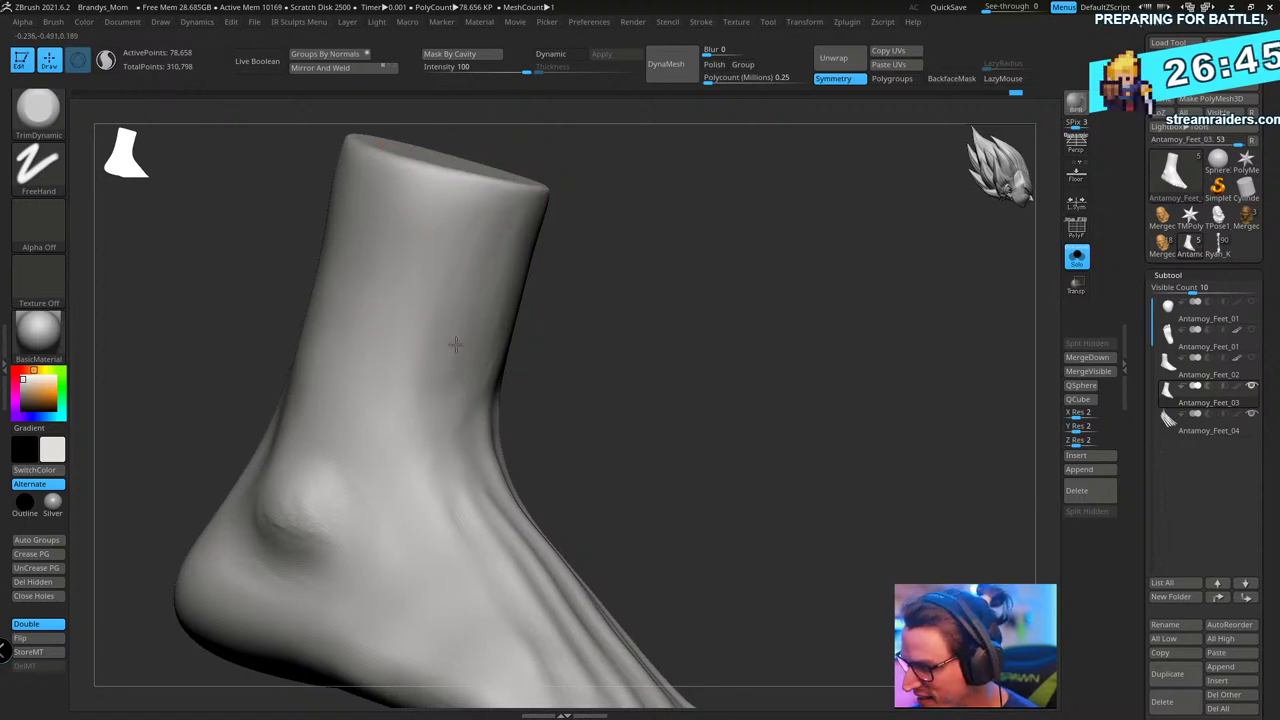
pyautogui.moveTo(526, 343); pyautogui.dragTo(476, 377)
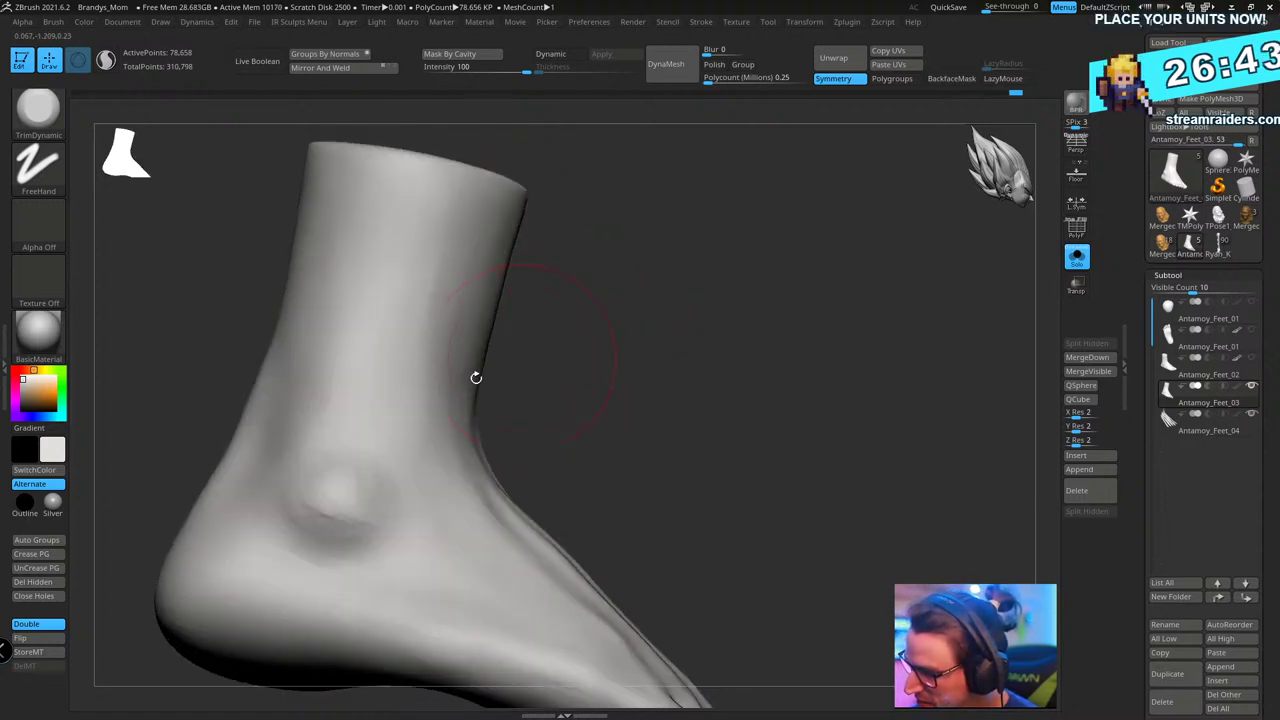
pyautogui.moveTo(555, 272); pyautogui.dragTo(612, 262)
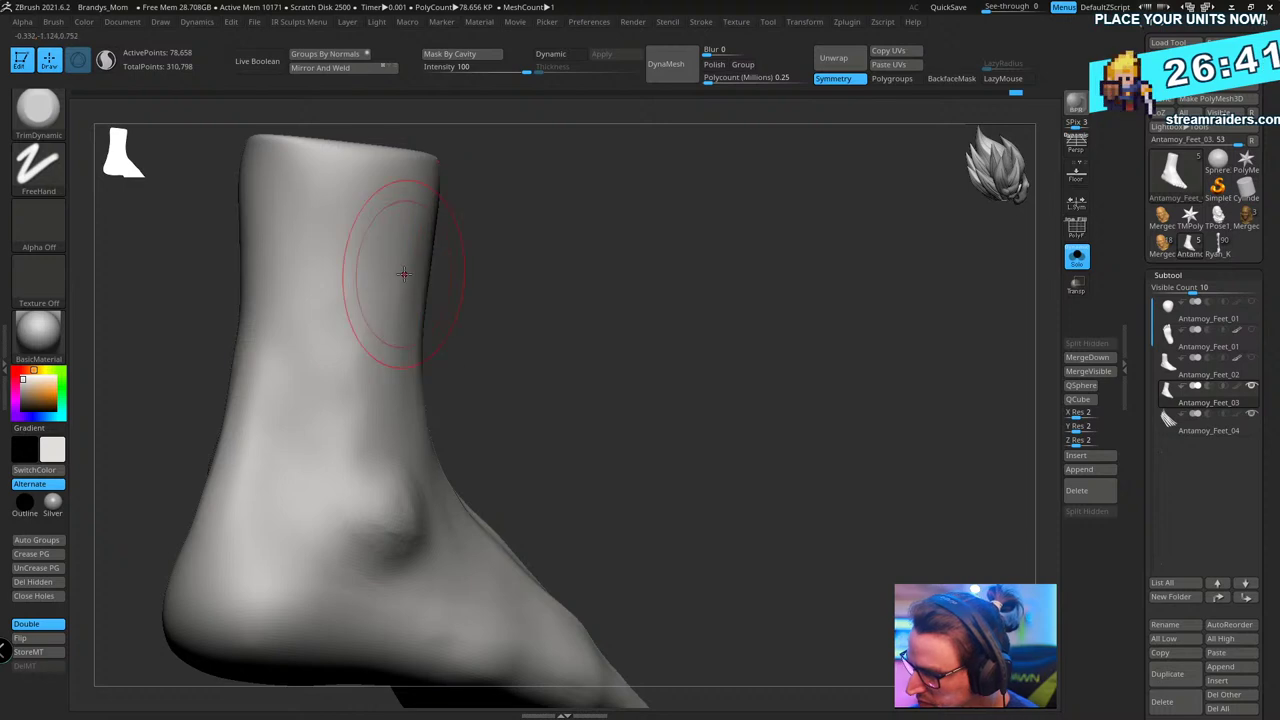
pyautogui.moveTo(402, 280); pyautogui.dragTo(382, 300)
# - Trim the inner and front planes of the lower leg above the inner ankle bone and check the leg's overall shape
pyautogui.moveTo(480, 270); pyautogui.dragTo(589, 300)
pyautogui.moveTo(597, 226); pyautogui.dragTo(560, 250)
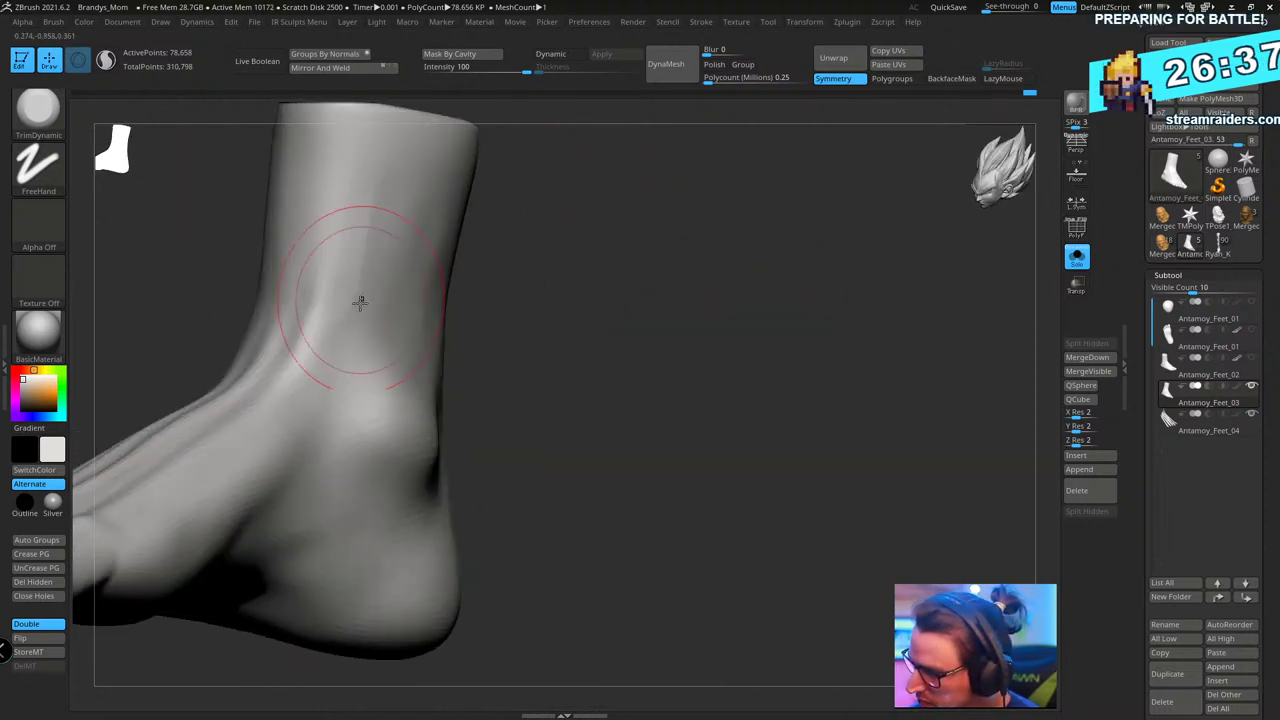
pyautogui.moveTo(323, 295); pyautogui.dragTo(319, 208)
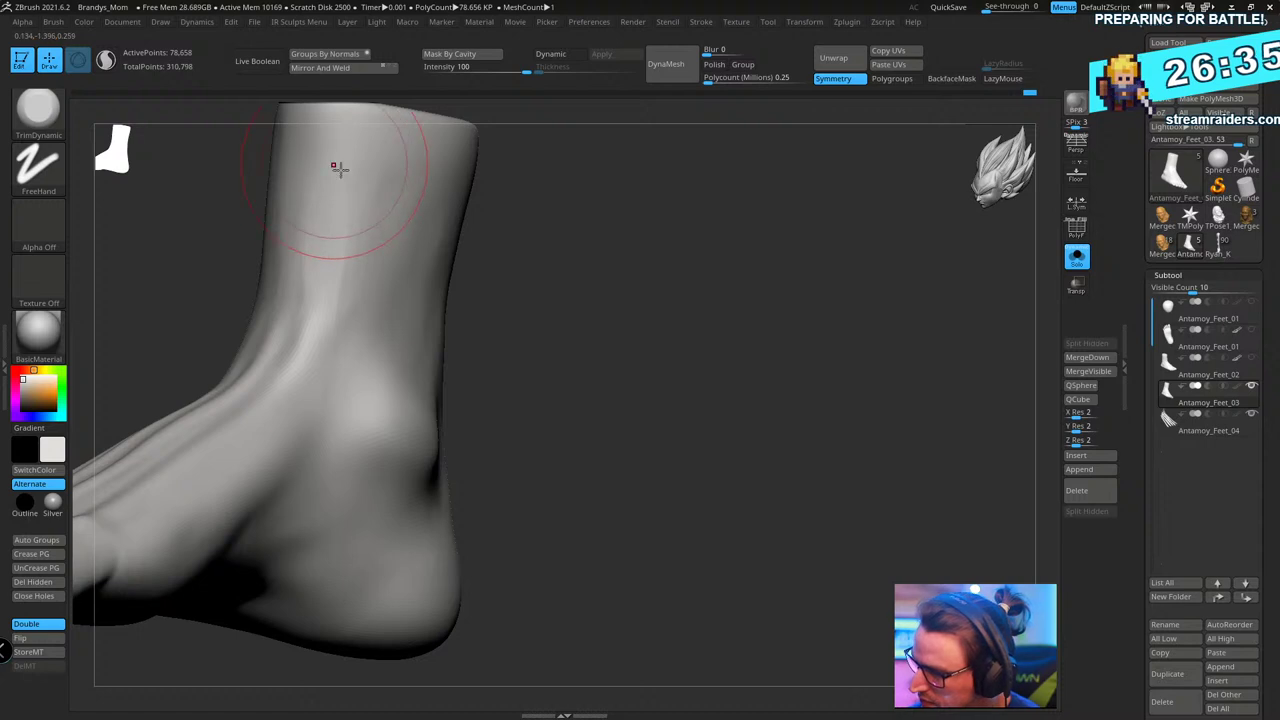
pyautogui.moveTo(417, 149); pyautogui.dragTo(623, 383)
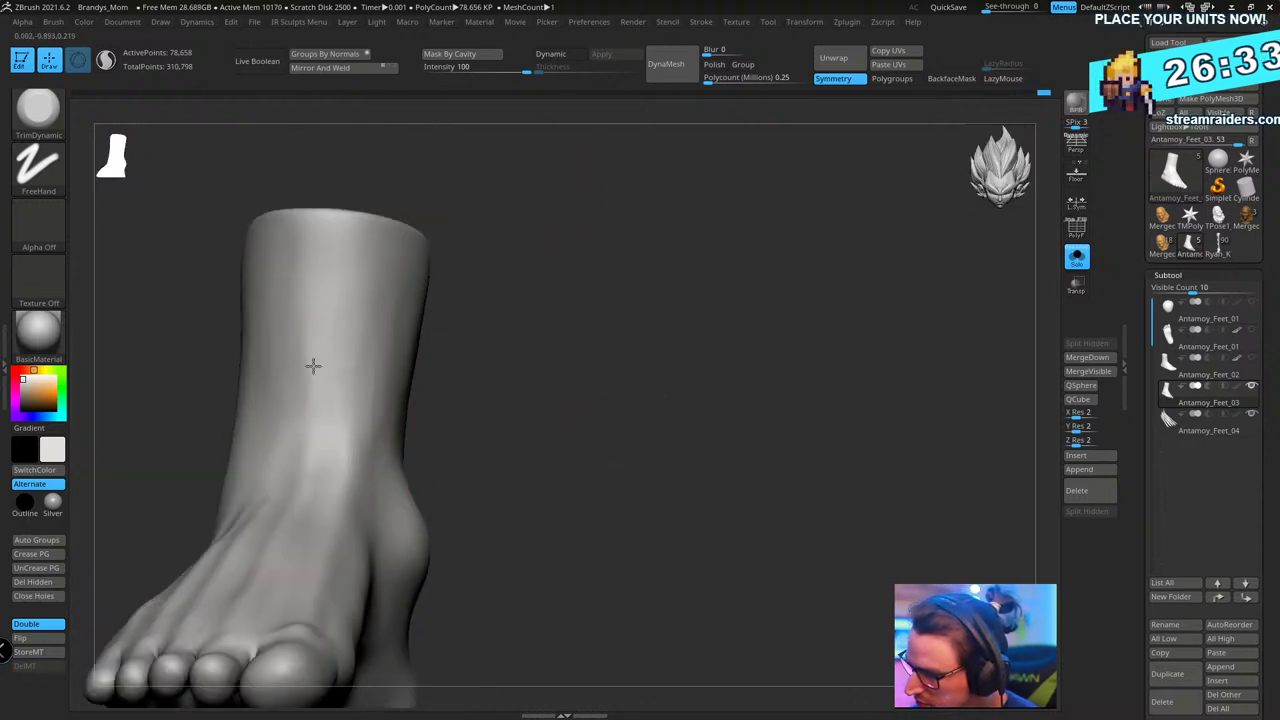
pyautogui.moveTo(560, 280); pyautogui.dragTo(657, 271)
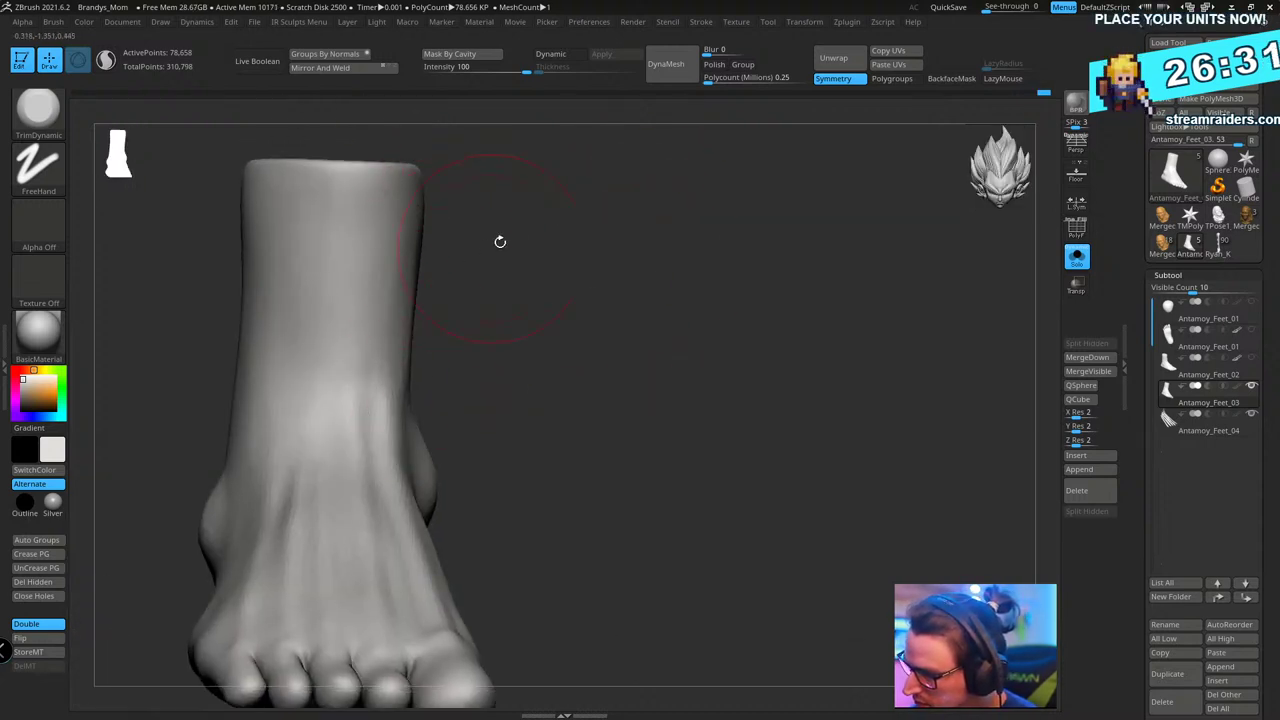
pyautogui.moveTo(500, 242); pyautogui.dragTo(423, 217)
pyautogui.moveTo(574, 217); pyautogui.dragTo(581, 453)
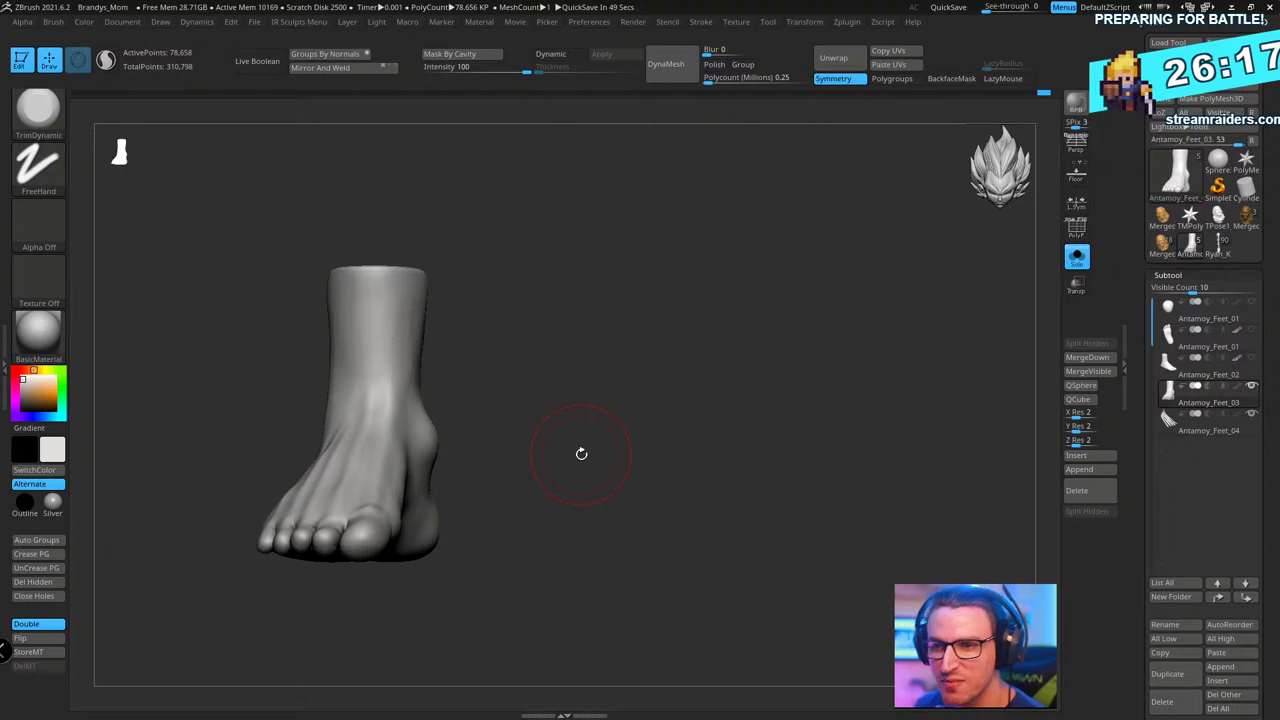
# - Try to inflate the ball of the foot on the little-toe and big-toe sides with the Inflat brush, and undo the strokes
pyautogui.moveTo(734, 416)
pyautogui.mouseDown()
pyautogui.moveTo(748, 303)
pyautogui.moveTo(740, 400)
pyautogui.moveTo(550, 338)
pyautogui.mouseUp()
pyautogui.press('b')
pyautogui.press('i')
pyautogui.press('n')
pyautogui.moveTo(290, 332); pyautogui.dragTo(277, 351)
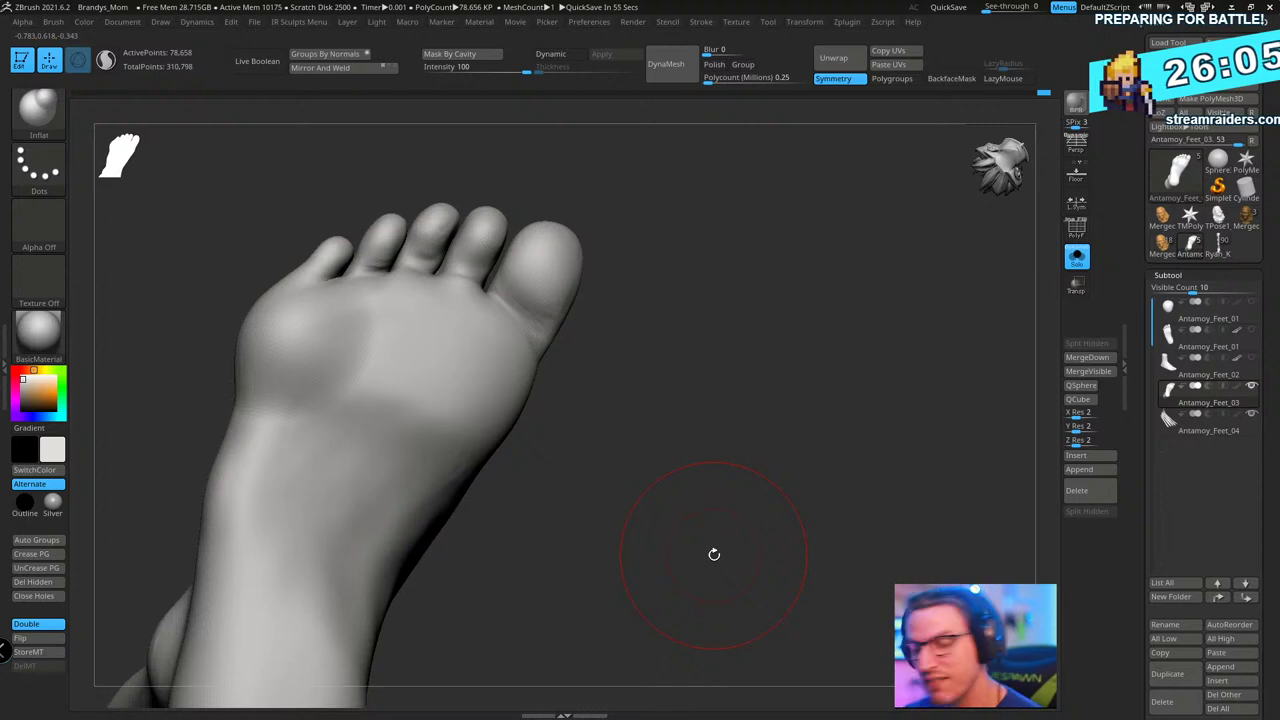
pyautogui.moveTo(504, 364); pyautogui.dragTo(517, 374)
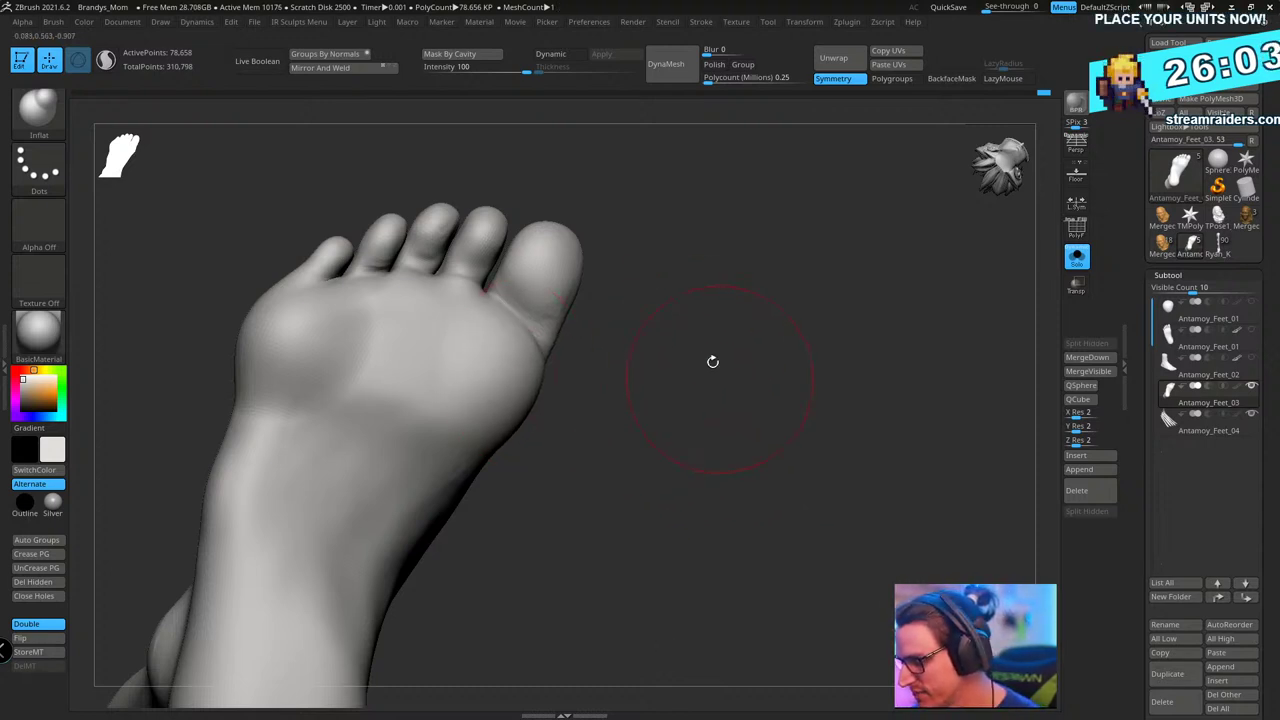
pyautogui.hotkey('ctrl', 'z')
pyautogui.hotkey('ctrl', 'z')
# - Inflate the inner side of the foot at the base joint of the big toe
pyautogui.moveTo(685, 376); pyautogui.dragTo(704, 384)
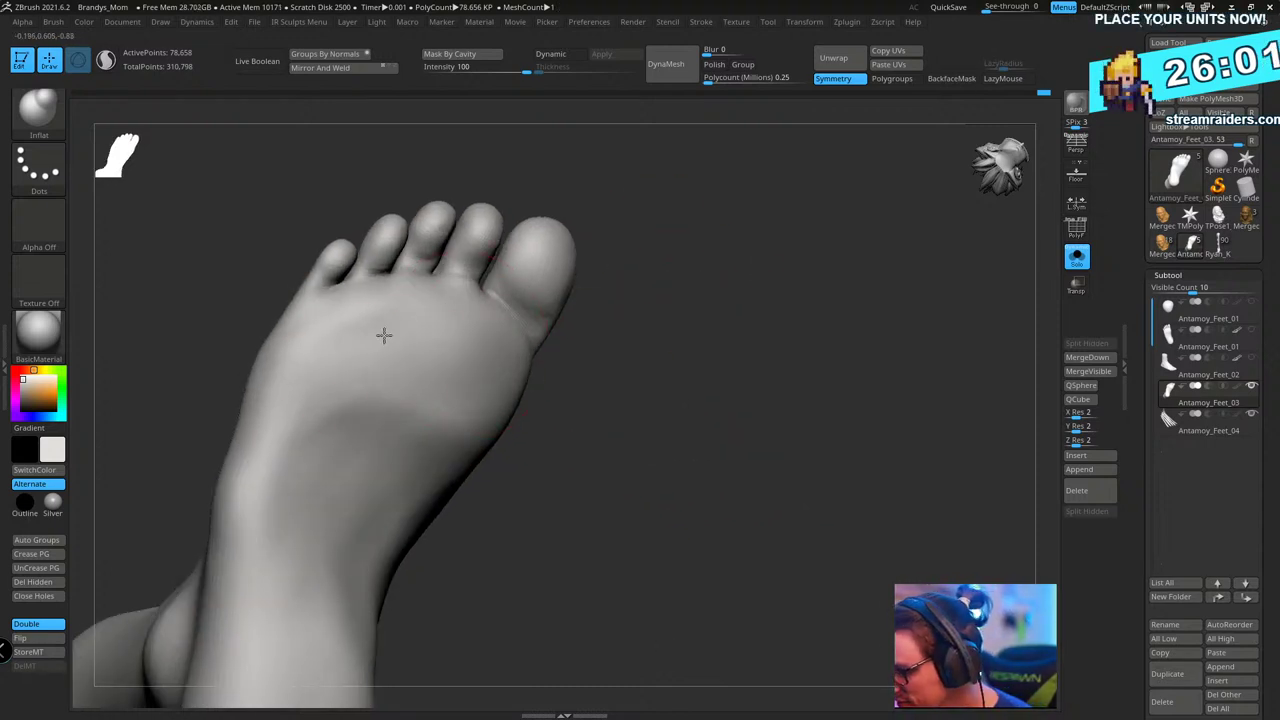
pyautogui.moveTo(646, 329); pyautogui.dragTo(697, 300)
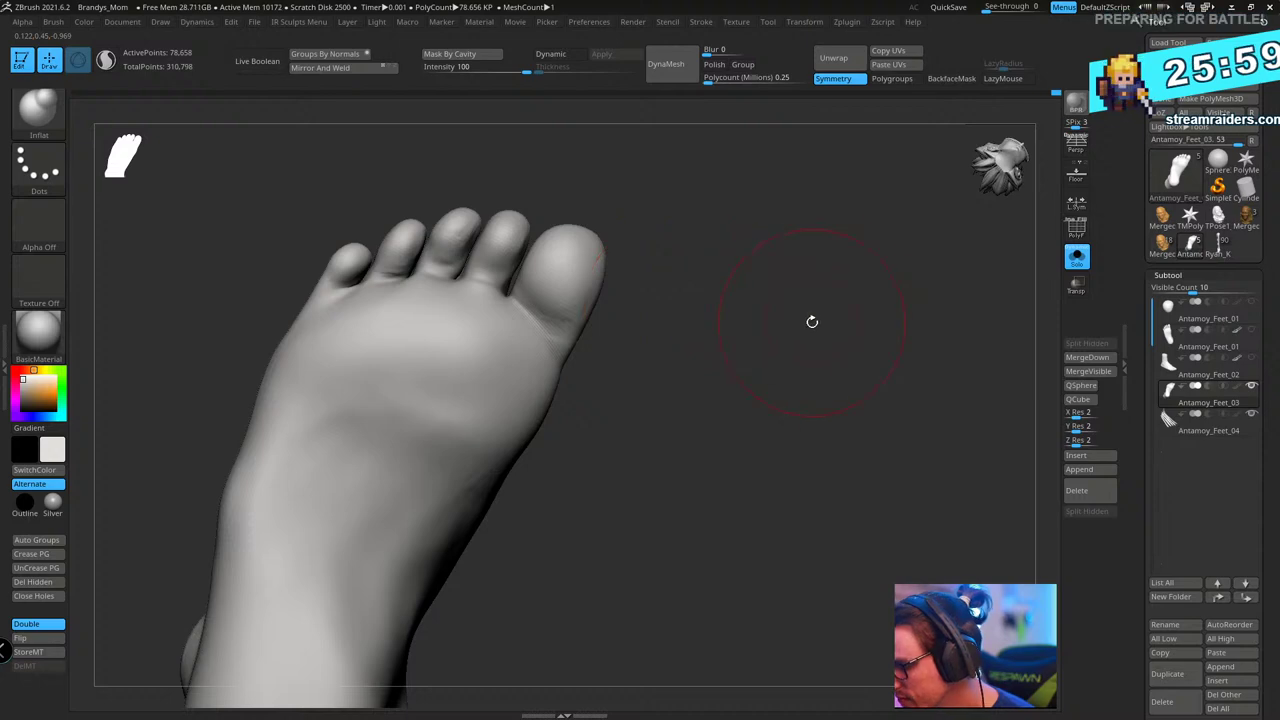
pyautogui.moveTo(811, 320); pyautogui.dragTo(491, 277)
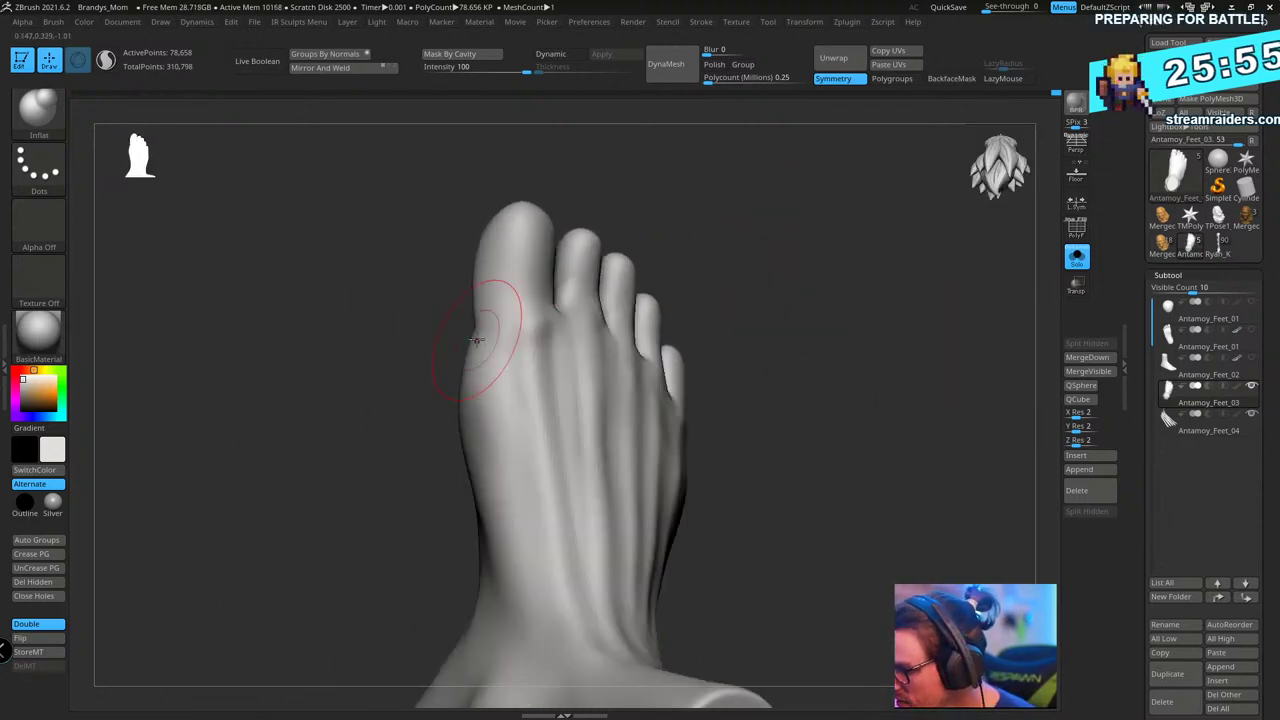
pyautogui.moveTo(479, 334); pyautogui.dragTo(491, 311)
pyautogui.moveTo(825, 265); pyautogui.dragTo(769, 260)
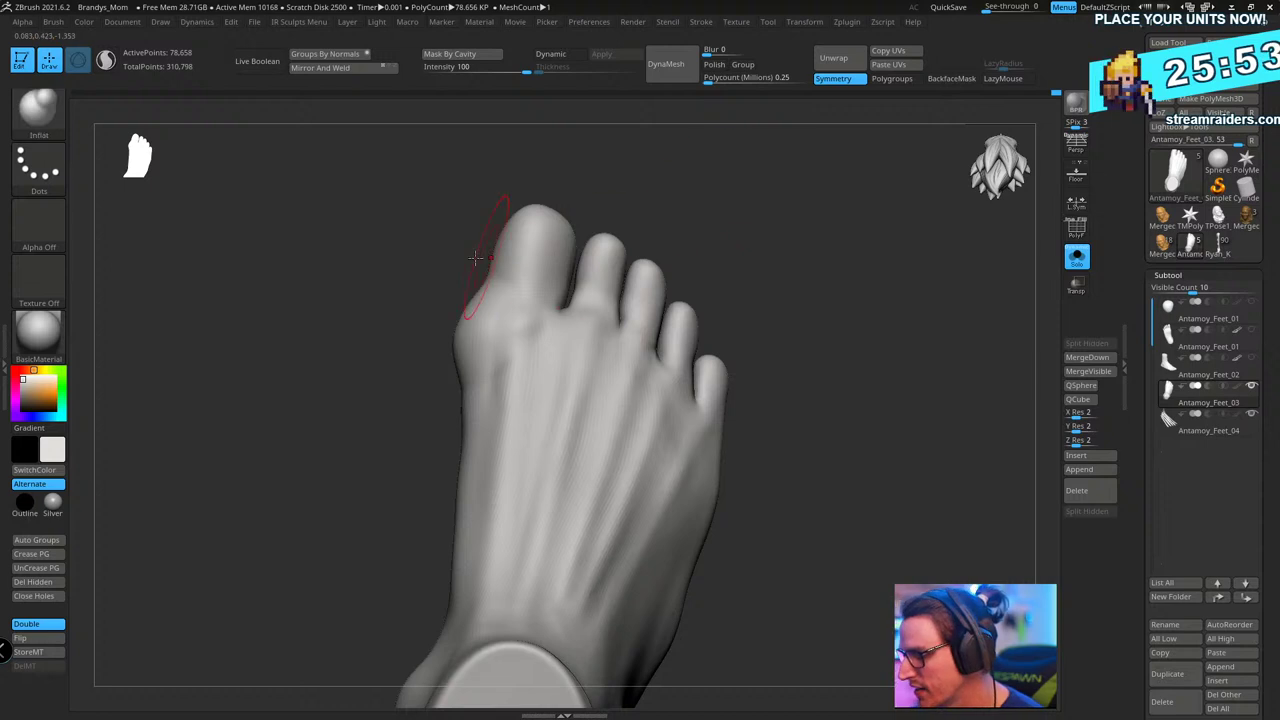
# - Try to mask everything except the toes and move them with the transform gizmo, and undo the move and mask
pyautogui.moveTo(463, 289)
pyautogui.keyDown('ctrl'); pyautogui.mouseDown()
pyautogui.moveTo(830, 222)
pyautogui.moveTo(742, 465)
pyautogui.moveTo(472, 291)
pyautogui.mouseUp(); pyautogui.keyUp('ctrl')
pyautogui.keyDown('ctrl'); pyautogui.click(715, 270); pyautogui.keyUp('ctrl')
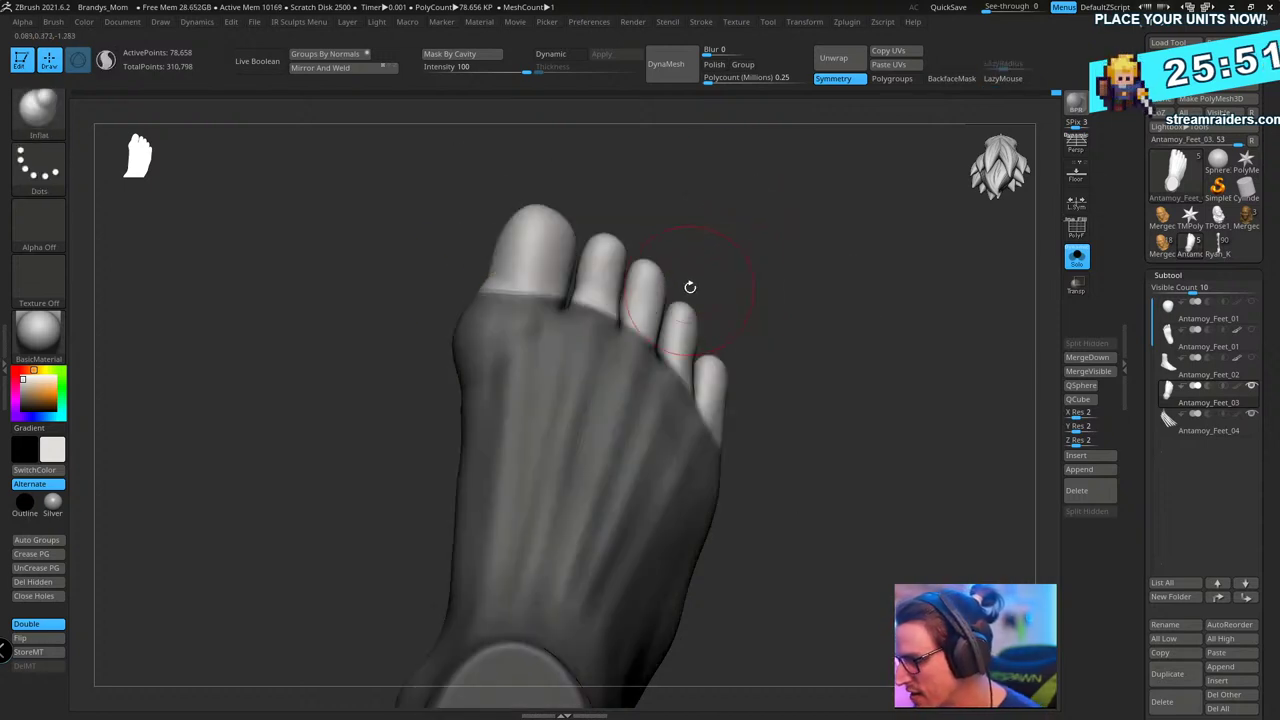
pyautogui.press('w')
pyautogui.keyDown('alt'); pyautogui.moveTo(559, 467); pyautogui.dragTo(559, 239); pyautogui.keyUp('alt')
pyautogui.moveTo(562, 314); pyautogui.dragTo(573, 312)
pyautogui.hotkey('ctrl', 'z')
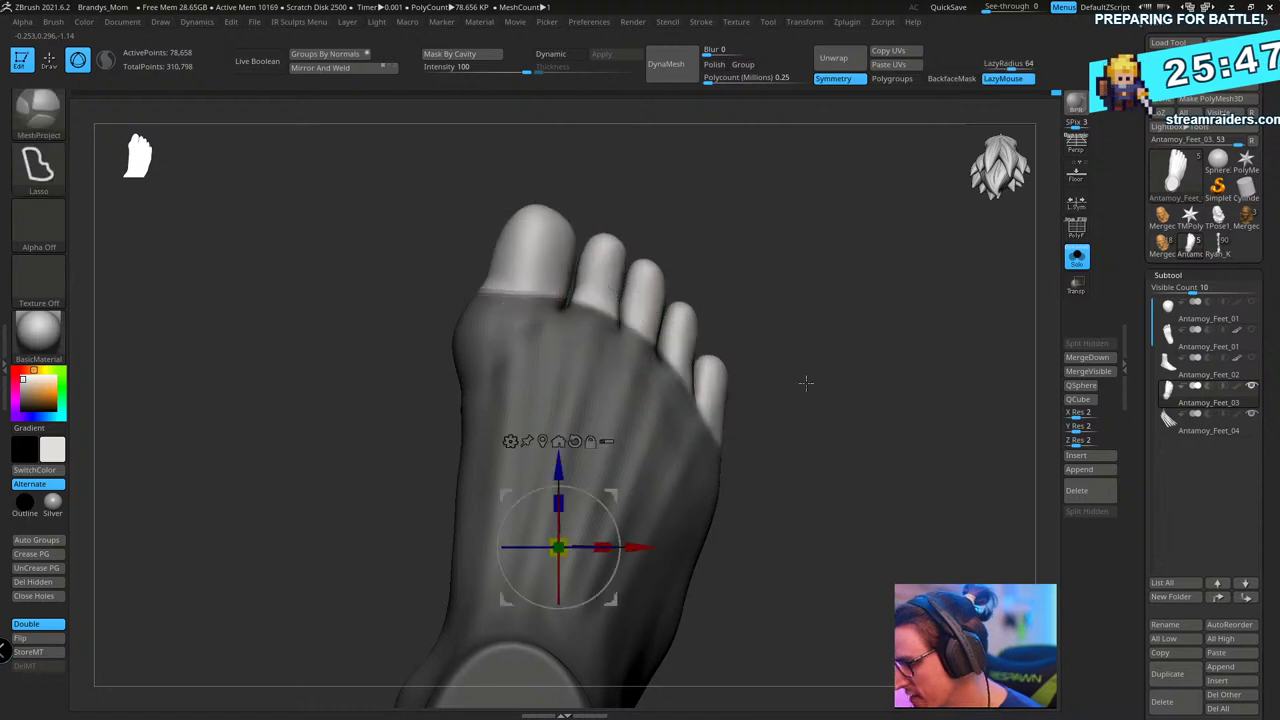
pyautogui.hotkey('ctrl', 'z')
pyautogui.hotkey('ctrl', 'z')
pyautogui.moveTo(811, 371); pyautogui.dragTo(800, 306)
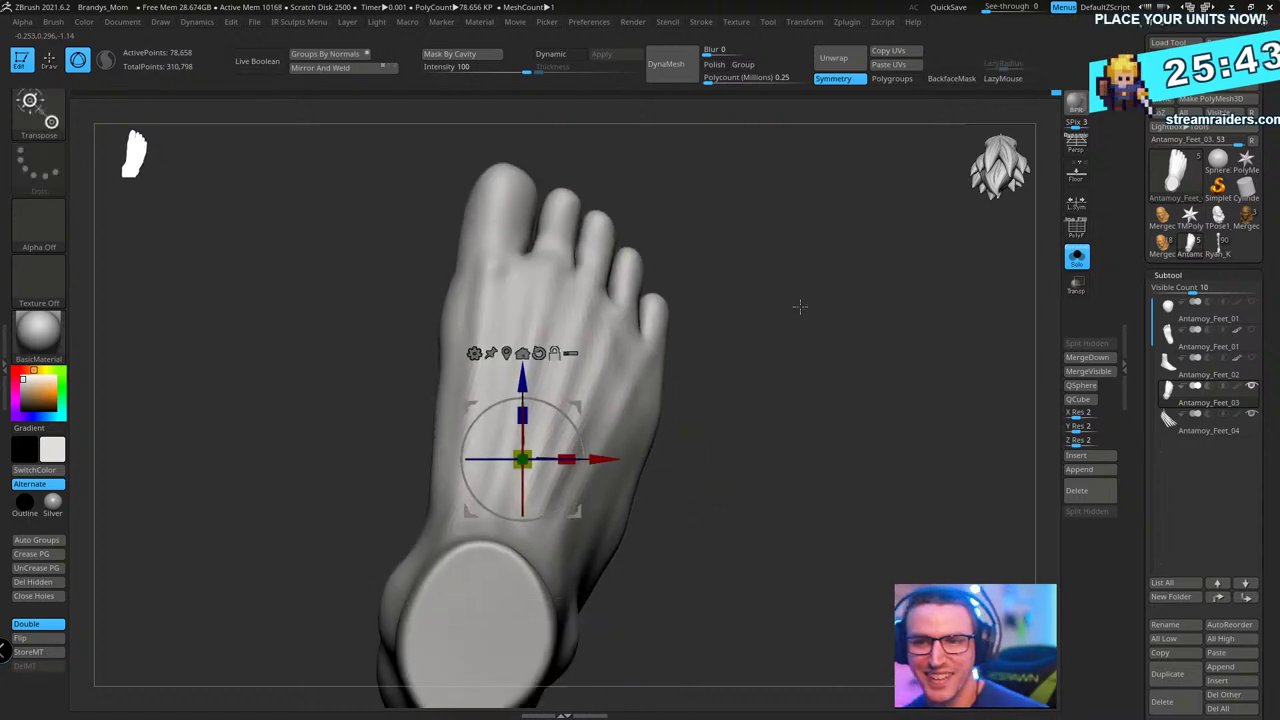
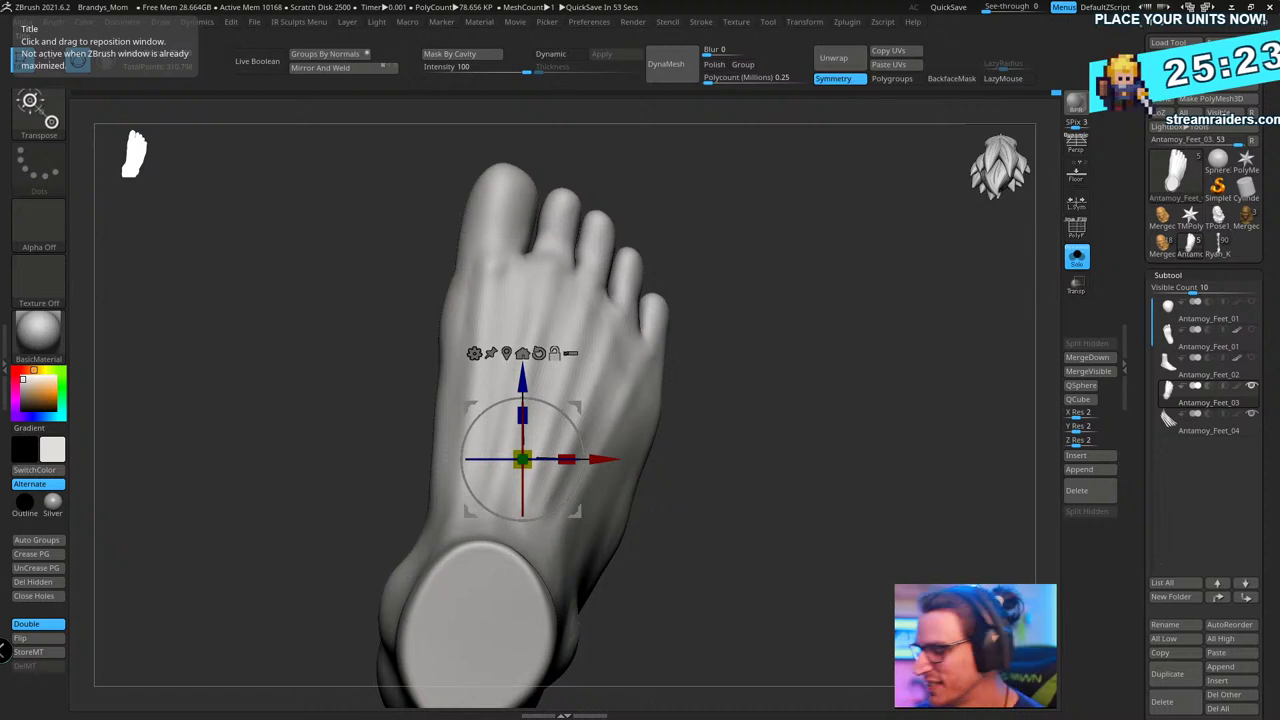
# - Return to draw mode and flatten the sole just behind the ball of the big toe with the TrimDynamic brush
pyautogui.moveTo(740, 345)
pyautogui.mouseDown()
pyautogui.moveTo(855, 350)
pyautogui.moveTo(831, 337)
pyautogui.moveTo(880, 311)
pyautogui.moveTo(857, 354)
pyautogui.moveTo(504, 336)
pyautogui.mouseUp()
pyautogui.press('q')
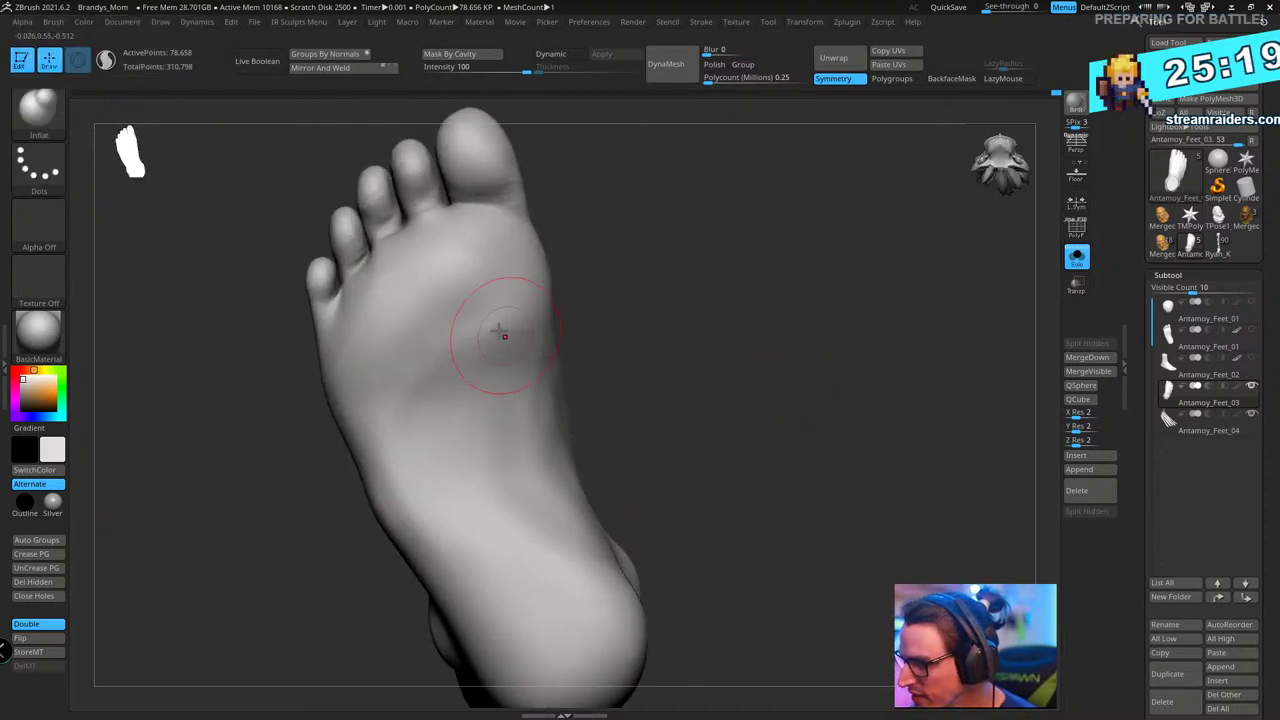
pyautogui.press('b')
pyautogui.press('t')
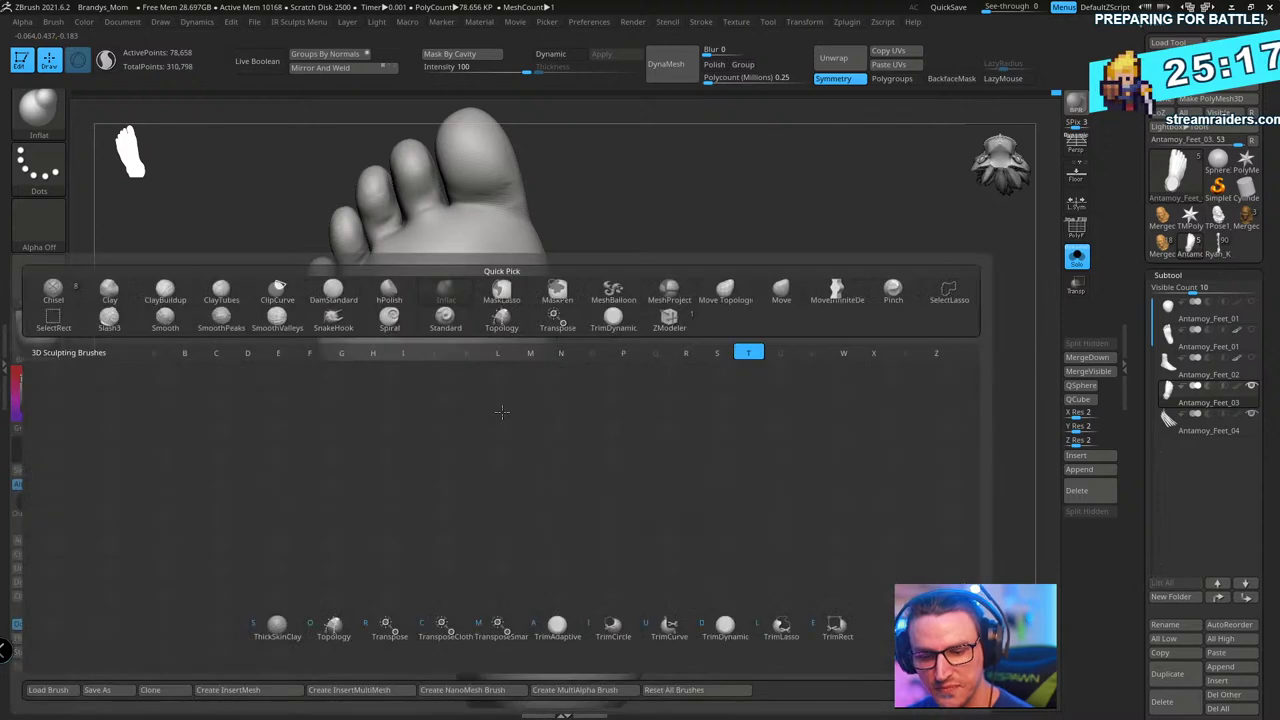
pyautogui.press('d')
pyautogui.moveTo(746, 274)
pyautogui.mouseDown()
pyautogui.moveTo(757, 275)
pyautogui.moveTo(744, 316)
pyautogui.mouseUp()
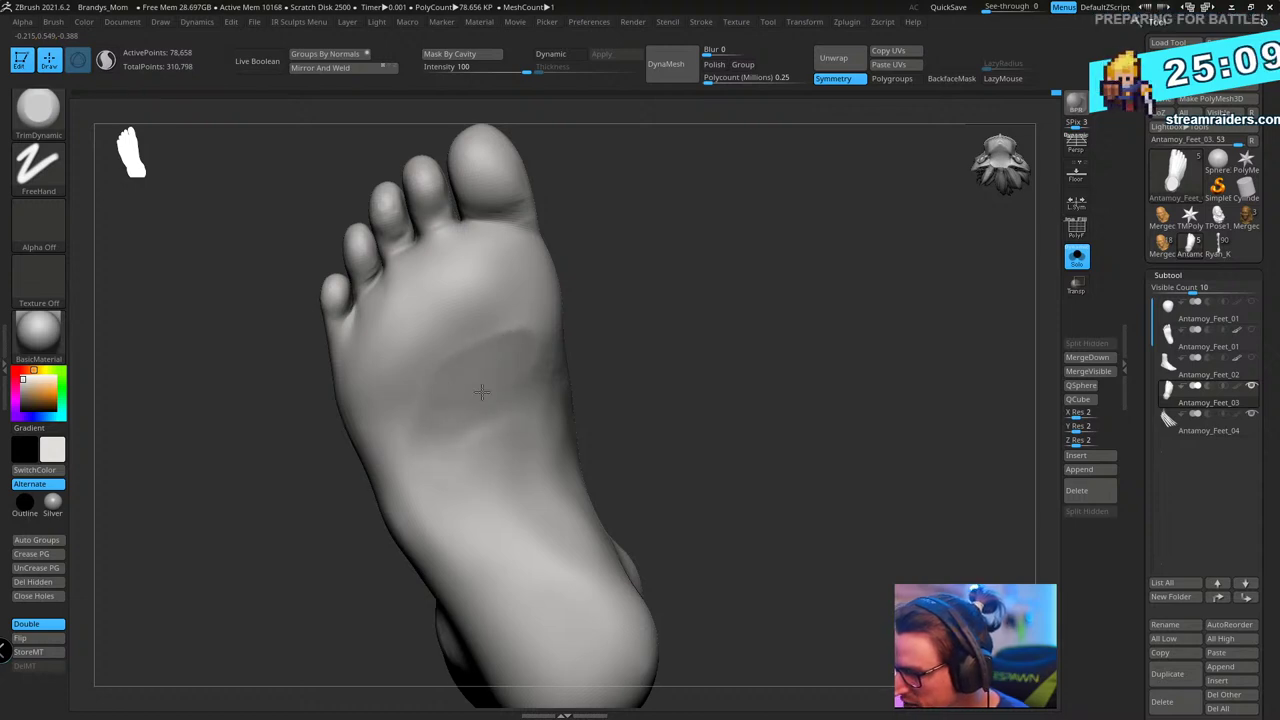
pyautogui.moveTo(658, 301); pyautogui.dragTo(789, 275)
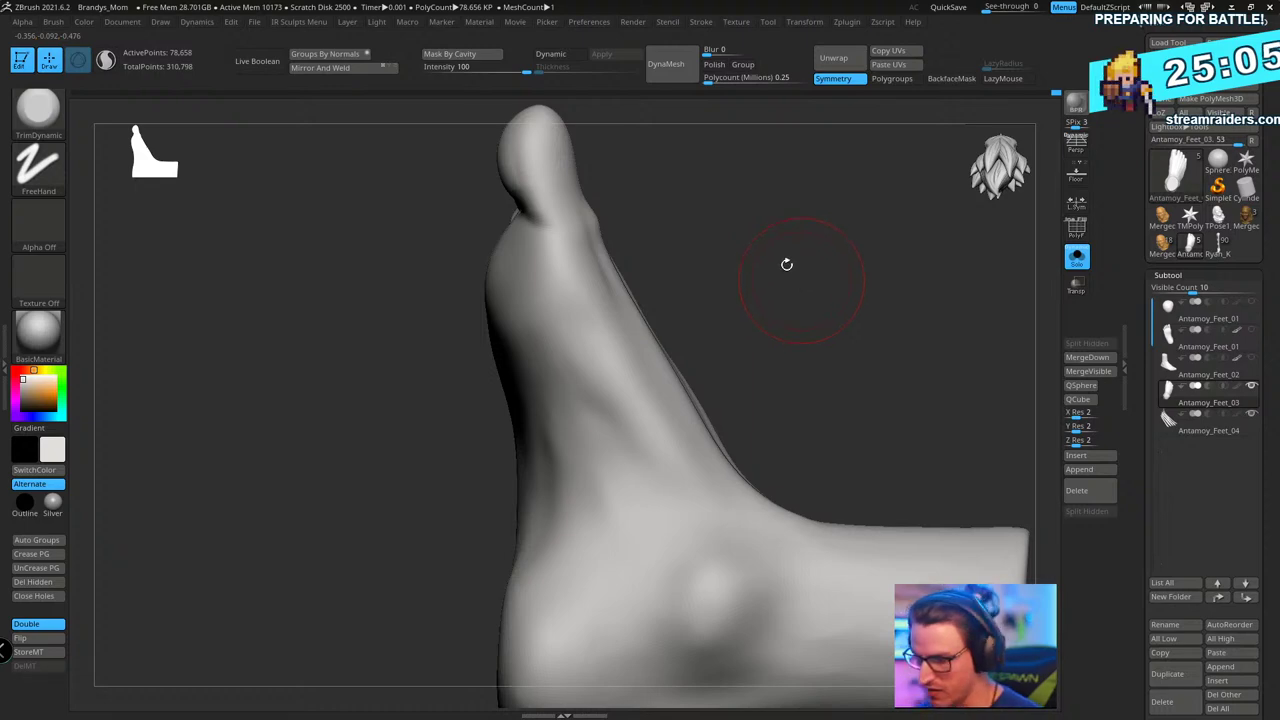
# - Subdivide the foot once and carve the crease beneath the big toe's pad with the DamStandard brush
pyautogui.moveTo(757, 230)
pyautogui.mouseDown()
pyautogui.moveTo(743, 306)
pyautogui.moveTo(791, 297)
pyautogui.moveTo(808, 225)
pyautogui.moveTo(797, 417)
pyautogui.moveTo(720, 374)
pyautogui.moveTo(674, 297)
pyautogui.mouseUp()
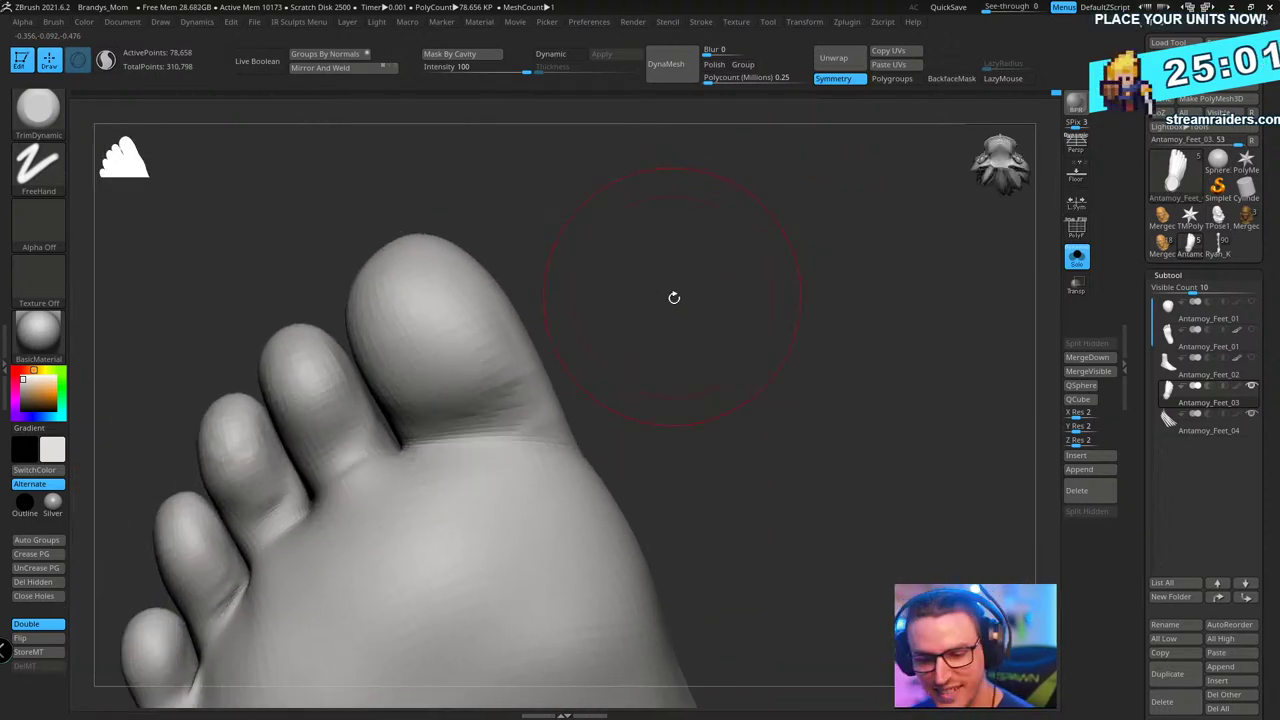
pyautogui.press('b')
pyautogui.press('s')
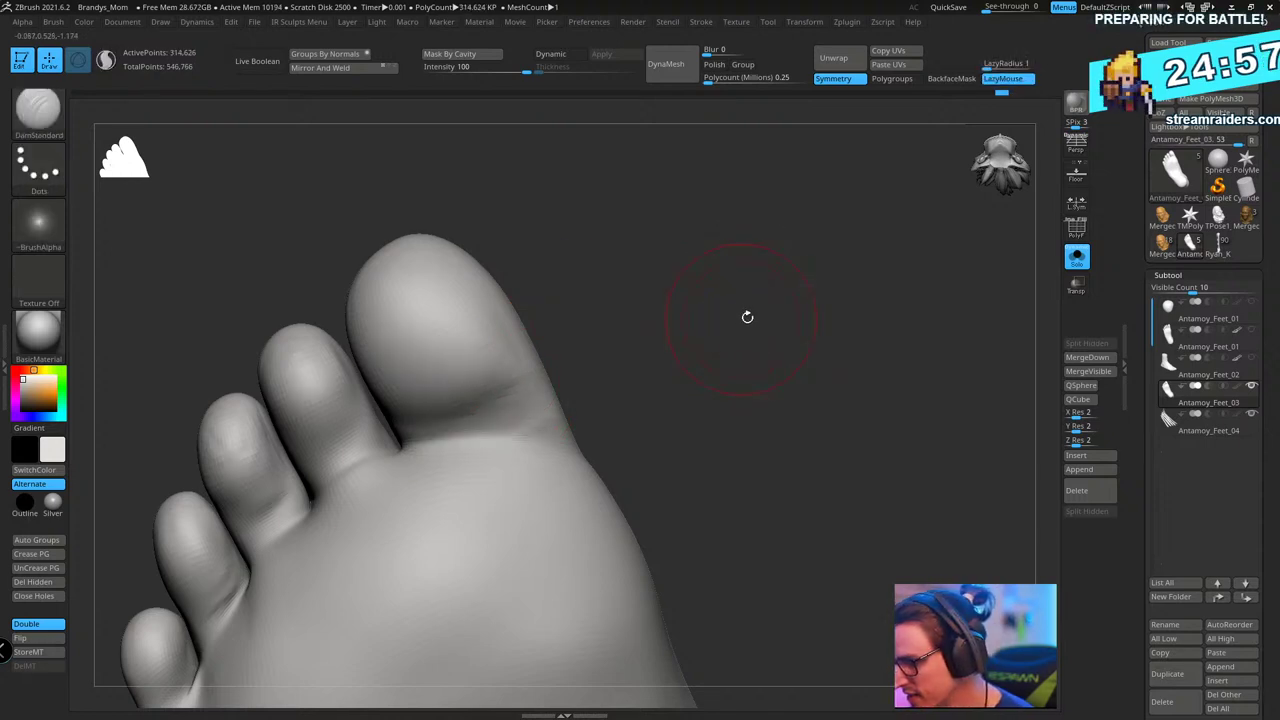
pyautogui.hotkey('shift', 'f')
pyautogui.hotkey('shift', 'f')
pyautogui.moveTo(720, 347)
pyautogui.keyDown('alt'); pyautogui.mouseDown()
pyautogui.moveTo(702, 328)
pyautogui.moveTo(671, 328)
pyautogui.moveTo(666, 300)
pyautogui.moveTo(680, 299)
pyautogui.mouseUp(); pyautogui.keyUp('alt')
pyautogui.press('s')
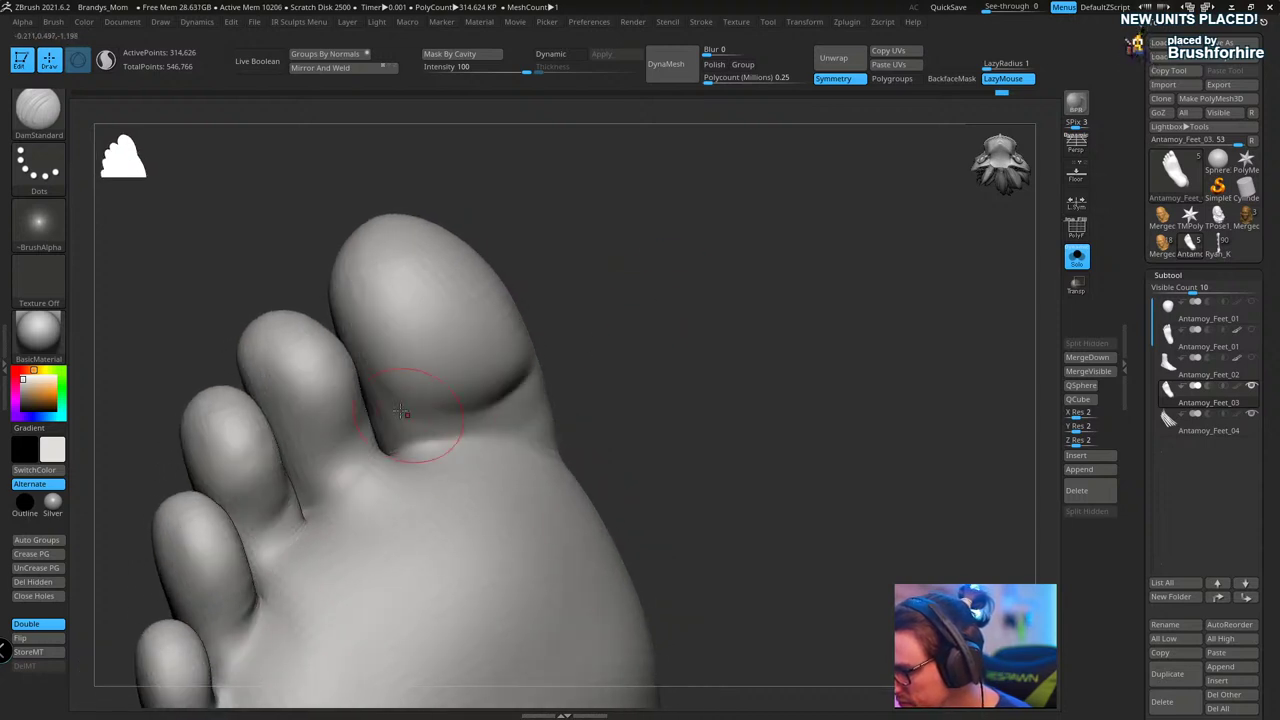
pyautogui.moveTo(404, 405)
pyautogui.mouseDown()
pyautogui.moveTo(490, 401)
pyautogui.moveTo(534, 370)
pyautogui.mouseUp()
pyautogui.moveTo(612, 336); pyautogui.dragTo(652, 332)
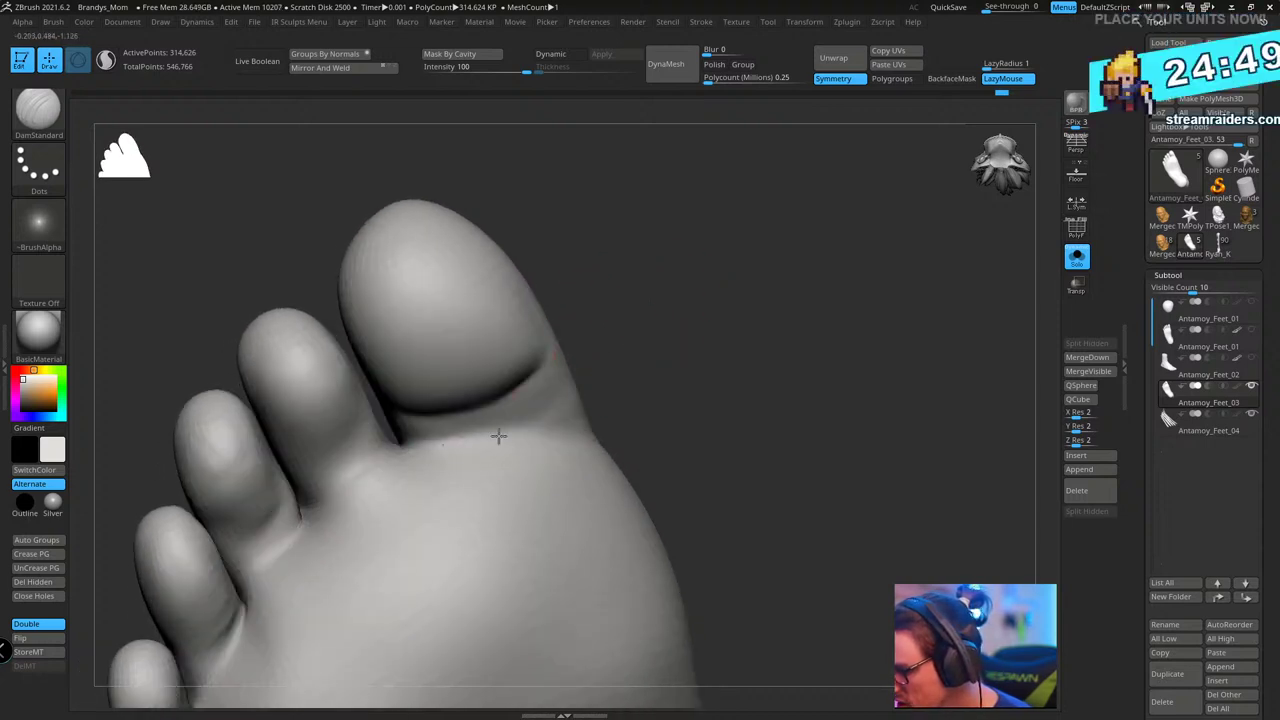
# - Carve the creases where the big toe and smaller toes meet the ball of the foot, and smooth them
pyautogui.moveTo(573, 441); pyautogui.dragTo(585, 445)
pyautogui.moveTo(737, 336); pyautogui.dragTo(391, 409)
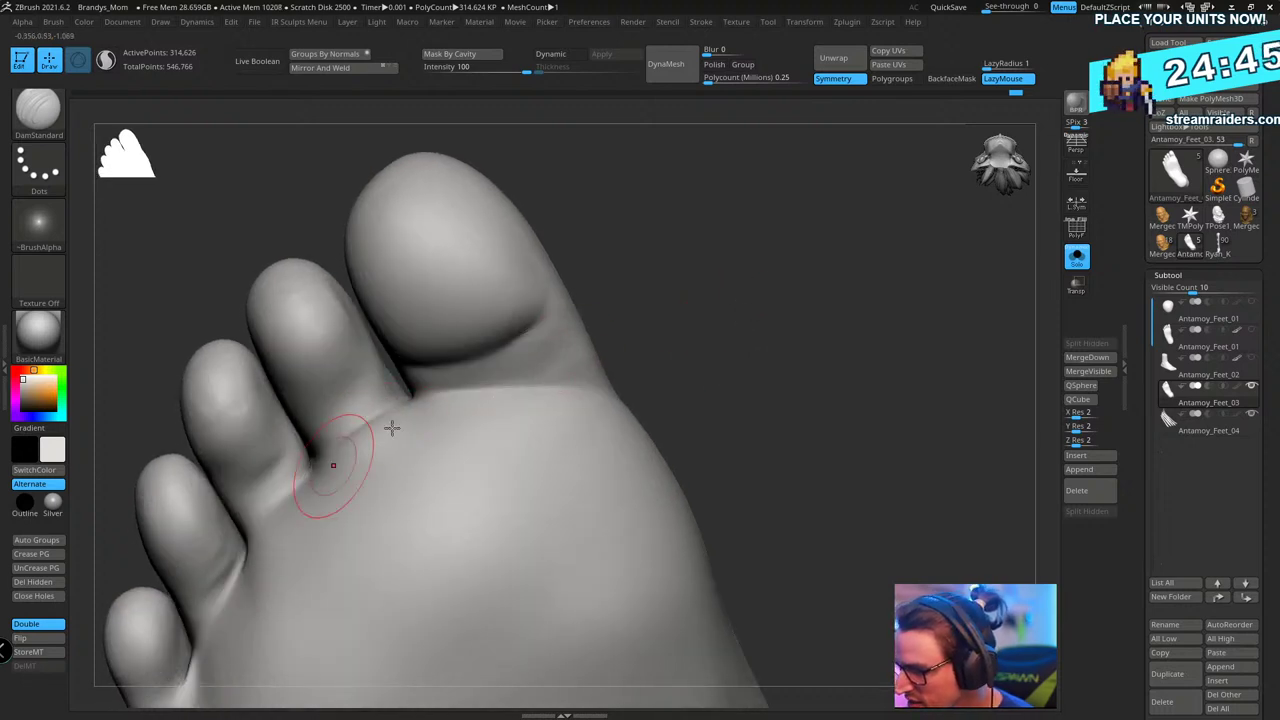
pyautogui.moveTo(786, 278); pyautogui.dragTo(768, 241)
pyautogui.moveTo(329, 428); pyautogui.dragTo(280, 502)
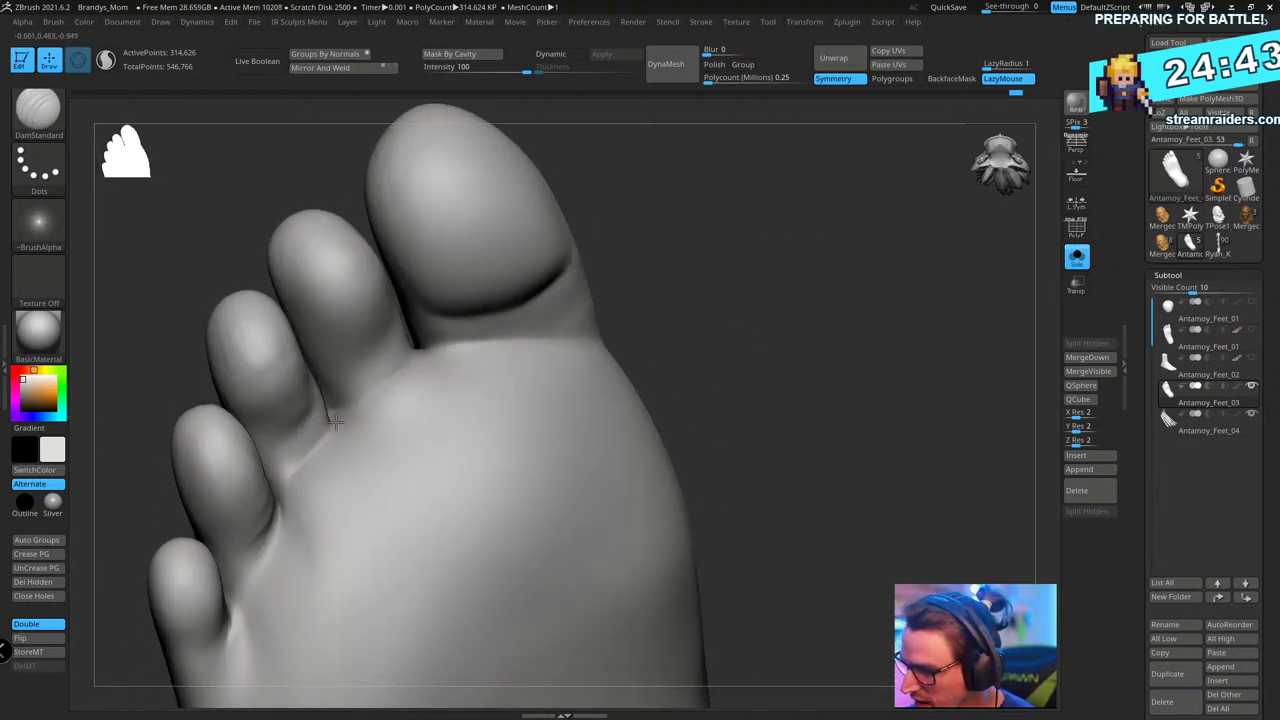
pyautogui.moveTo(712, 322); pyautogui.dragTo(686, 237)
pyautogui.moveTo(701, 298); pyautogui.dragTo(781, 300)
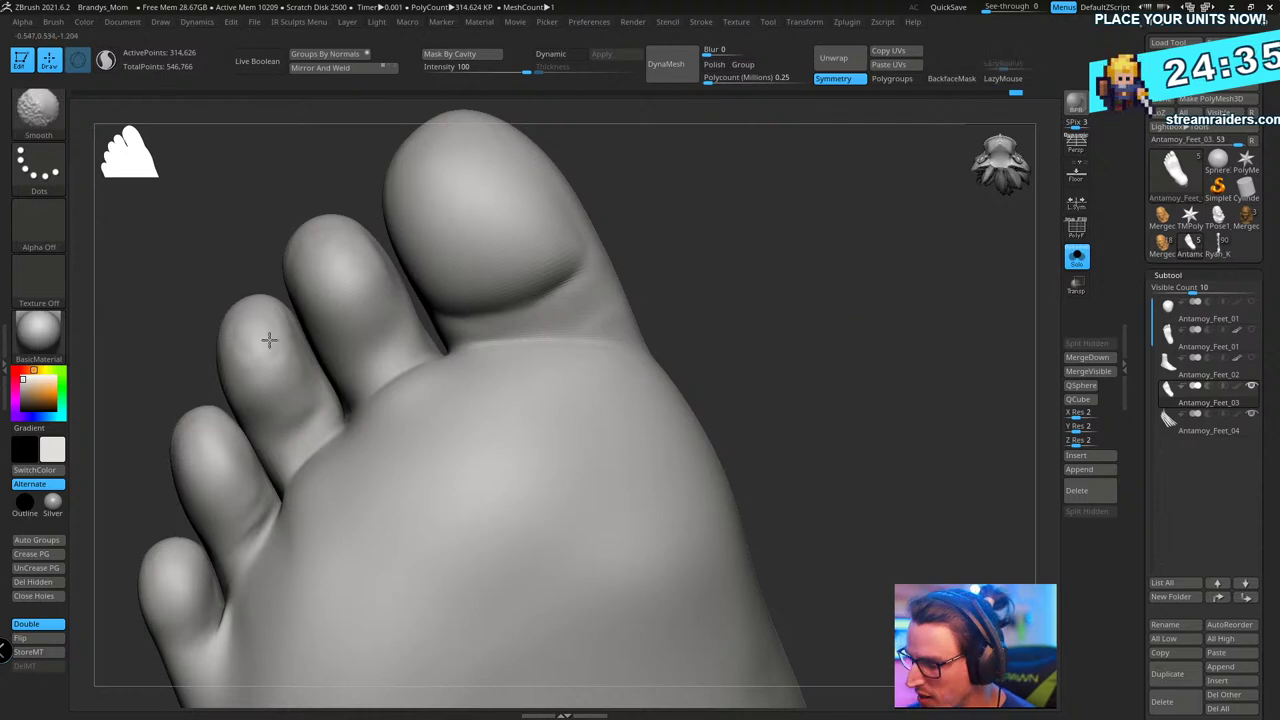
pyautogui.keyDown('alt'); pyautogui.moveTo(254, 492); pyautogui.dragTo(280, 525, button='right'); pyautogui.keyUp('alt')
pyautogui.moveTo(429, 314); pyautogui.dragTo(794, 291, button='right')
# - Build up the undersides of the toes near their bases with the ClayBuildup brush
pyautogui.press('b')
pyautogui.press('c')
pyautogui.press('b')
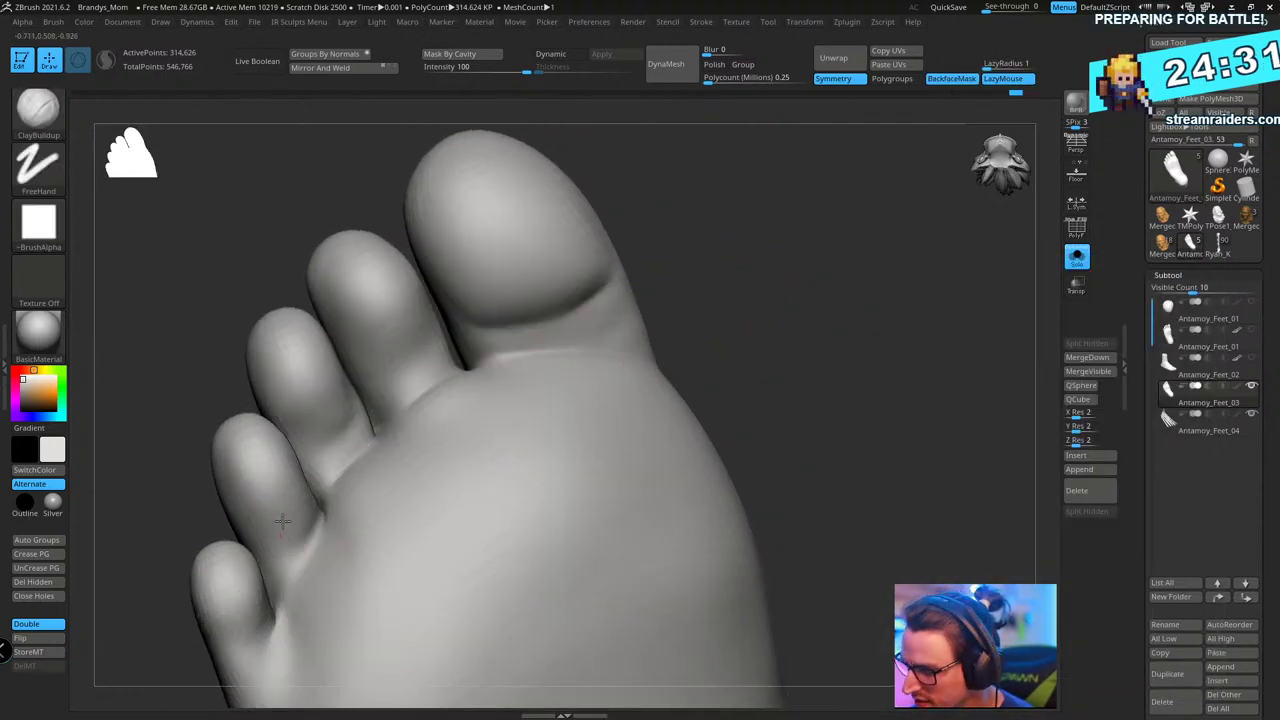
pyautogui.moveTo(722, 275); pyautogui.dragTo(700, 260, button='right')
pyautogui.moveTo(468, 393)
pyautogui.mouseDown(button='right')
pyautogui.moveTo(786, 266)
pyautogui.moveTo(400, 357)
pyautogui.mouseUp(button='right')
pyautogui.moveTo(754, 265)
pyautogui.mouseDown(button='right')
pyautogui.moveTo(860, 203)
pyautogui.moveTo(543, 414)
pyautogui.mouseUp(button='right')
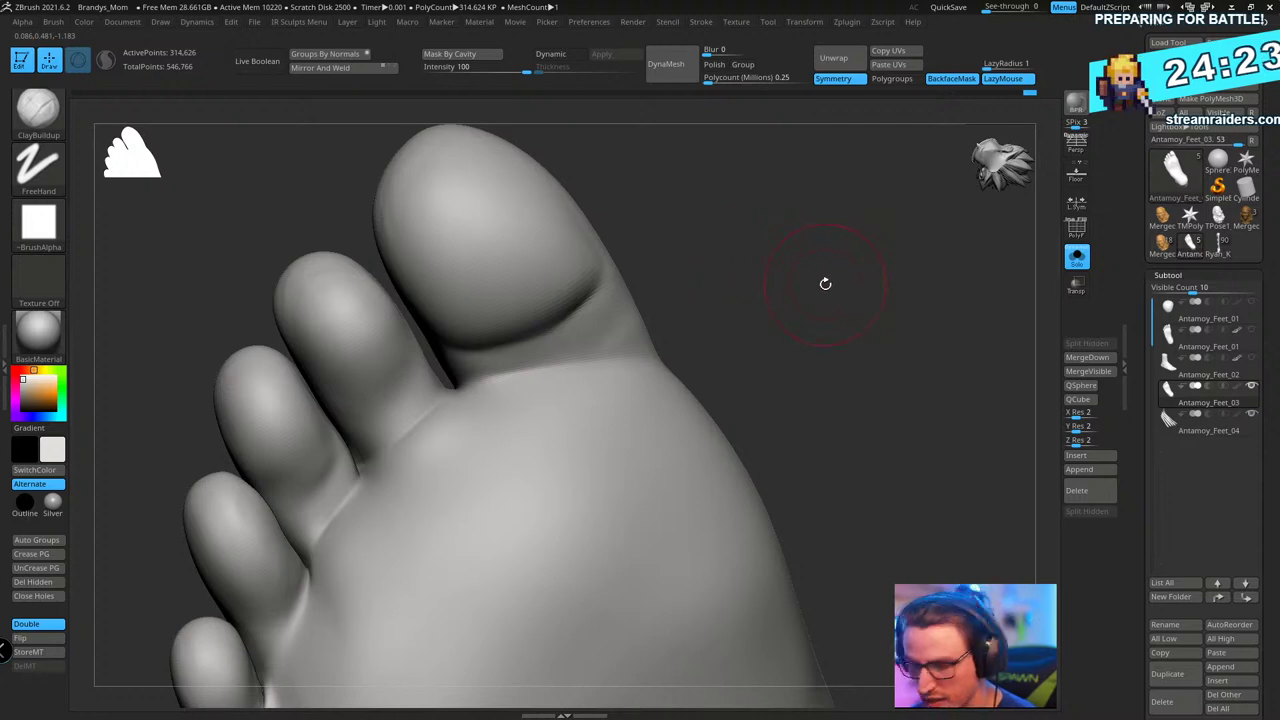
# - Adjust the junction between the second and third toes and the ball of the foot with the Move brush
pyautogui.press('b')
pyautogui.press('m')
pyautogui.press('v')
pyautogui.press('s')
pyautogui.moveTo(637, 365); pyautogui.dragTo(642, 365)
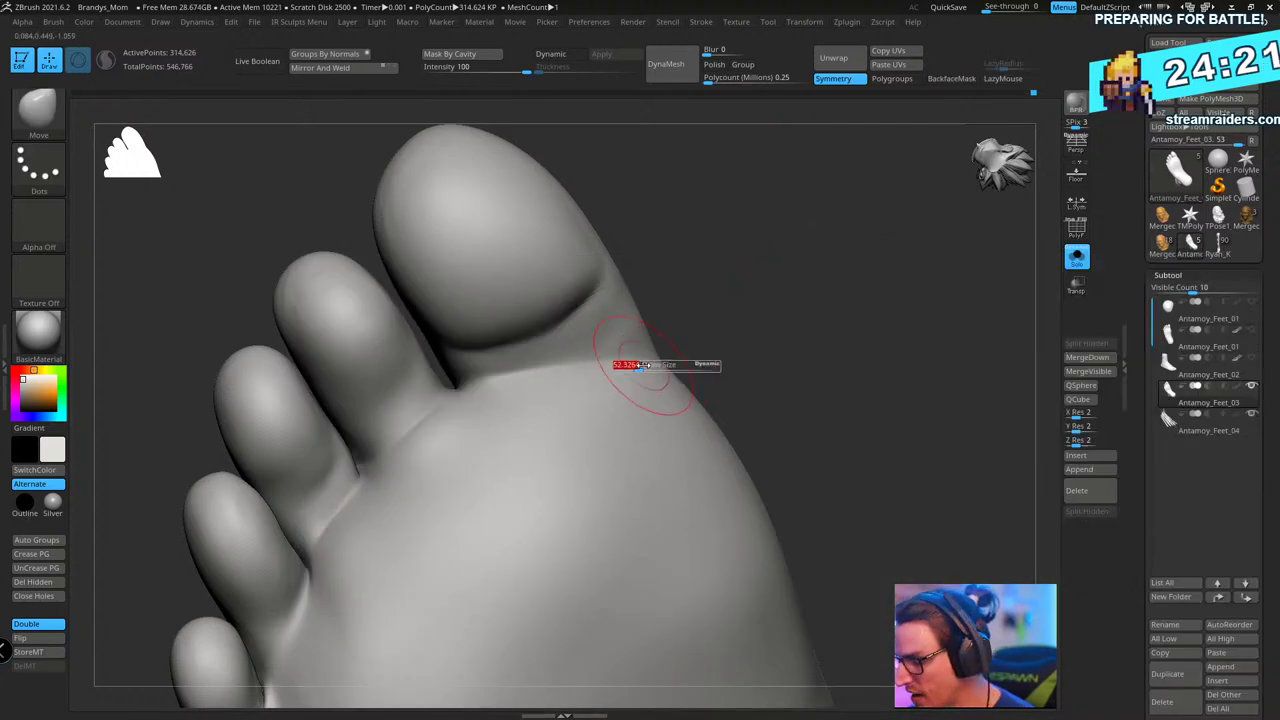
pyautogui.moveTo(367, 481); pyautogui.dragTo(391, 463)
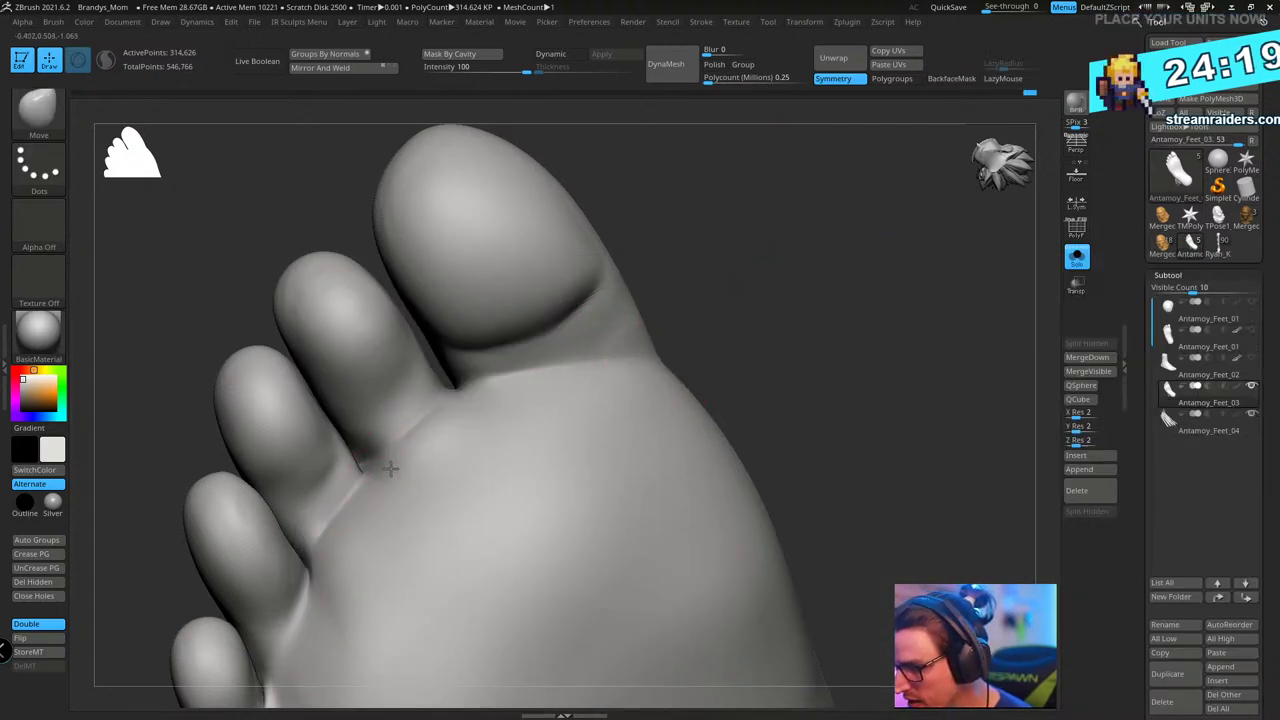
pyautogui.moveTo(785, 283)
pyautogui.mouseDown(button='right')
pyautogui.moveTo(819, 286)
pyautogui.moveTo(811, 317)
pyautogui.moveTo(730, 321)
pyautogui.mouseUp(button='right')
# - Build up the ball of the foot beneath the fourth and little toes with the ClayBuildup brush
pyautogui.press('b')
pyautogui.press('c')
pyautogui.press('b')
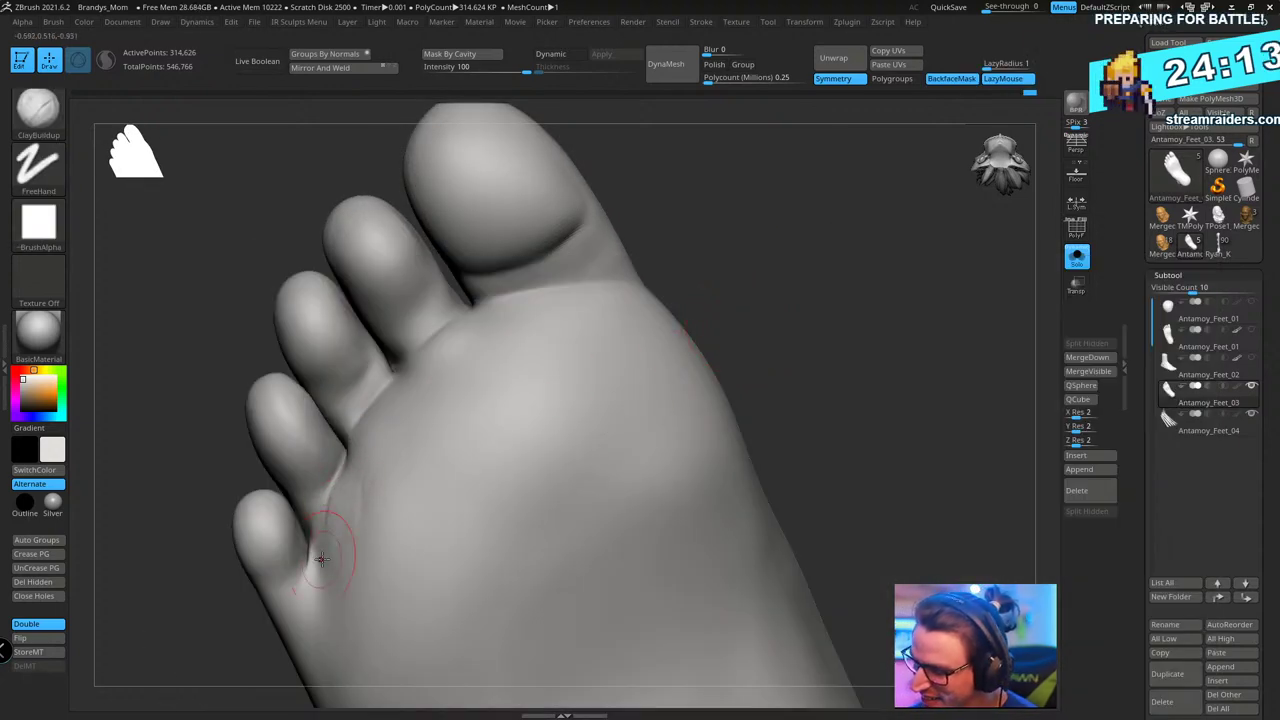
pyautogui.moveTo(831, 294); pyautogui.dragTo(827, 270, button='right')
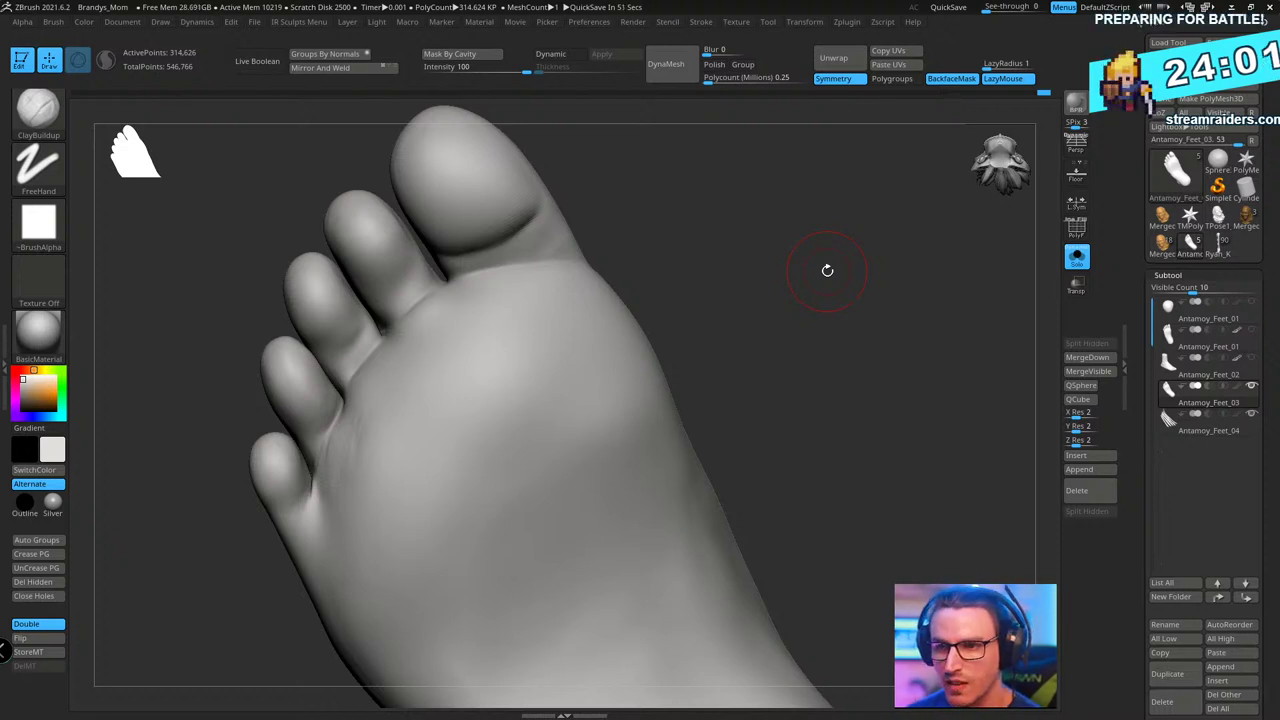
pyautogui.moveTo(722, 288); pyautogui.dragTo(756, 281)
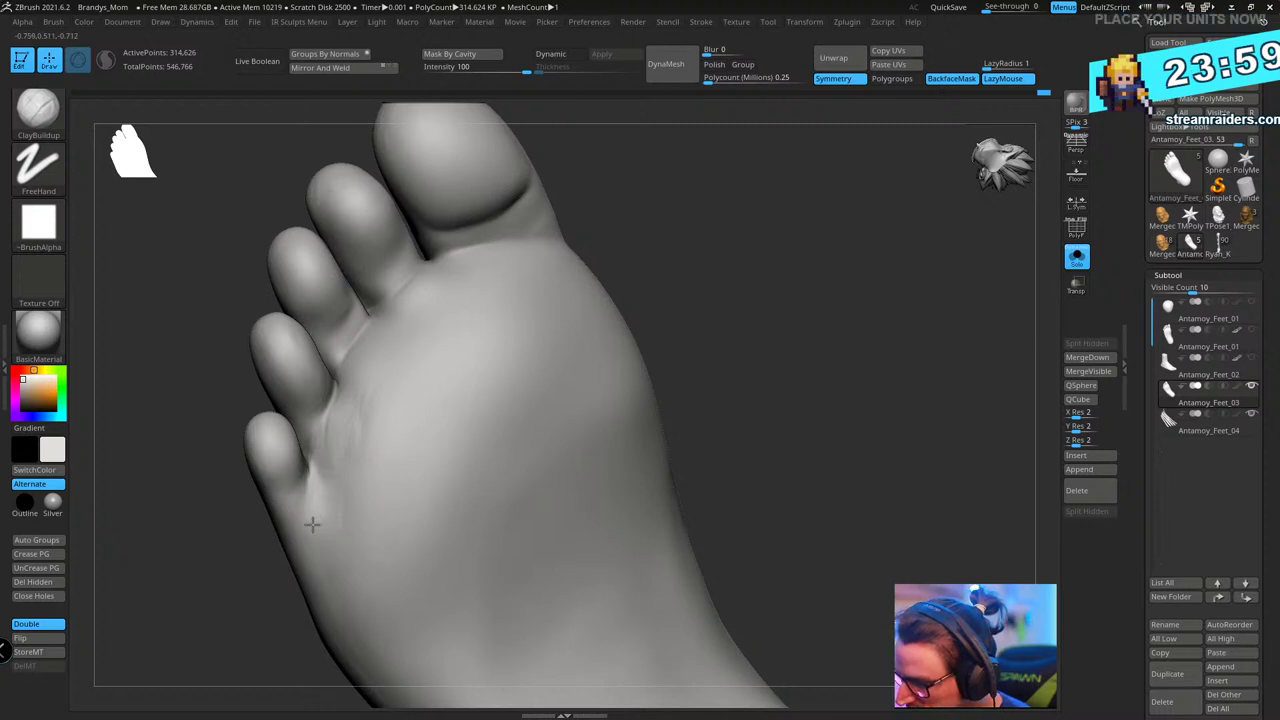
pyautogui.moveTo(326, 482); pyautogui.dragTo(343, 422)
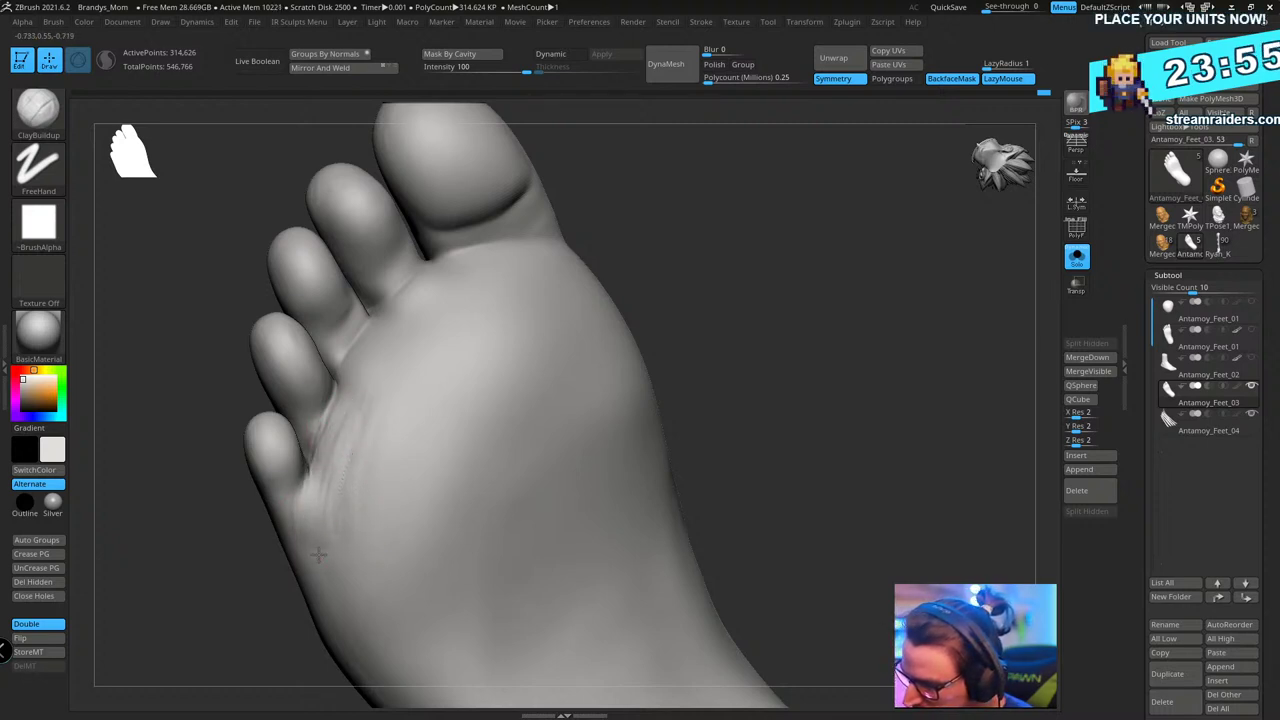
pyautogui.moveTo(534, 294); pyautogui.dragTo(694, 304, button='right')
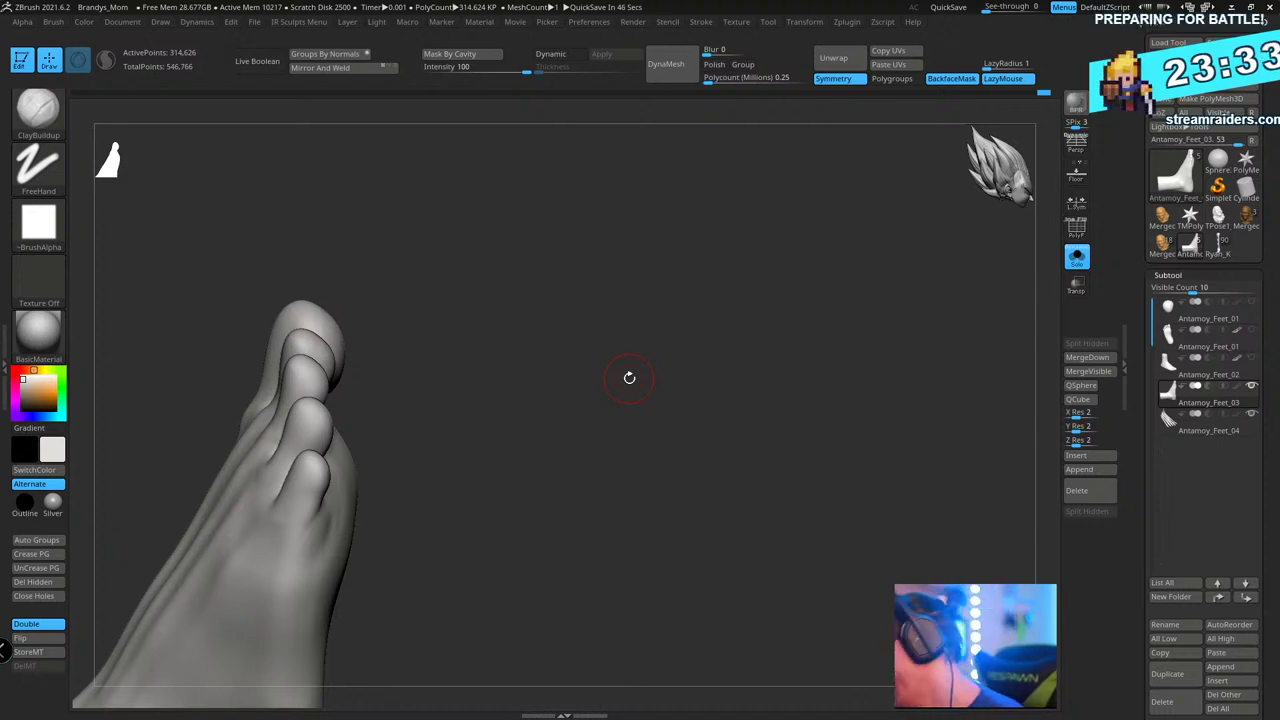
pyautogui.moveTo(578, 290); pyautogui.dragTo(648, 299)
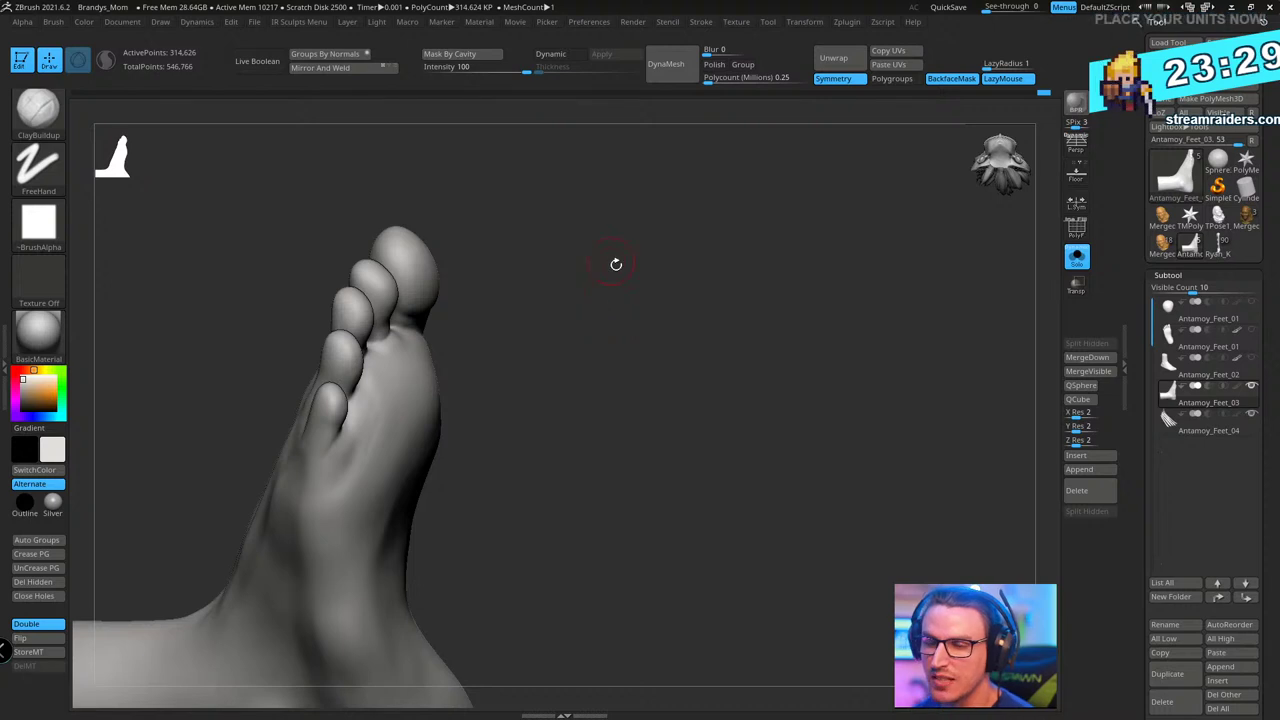
pyautogui.moveTo(695, 293); pyautogui.dragTo(688, 345)
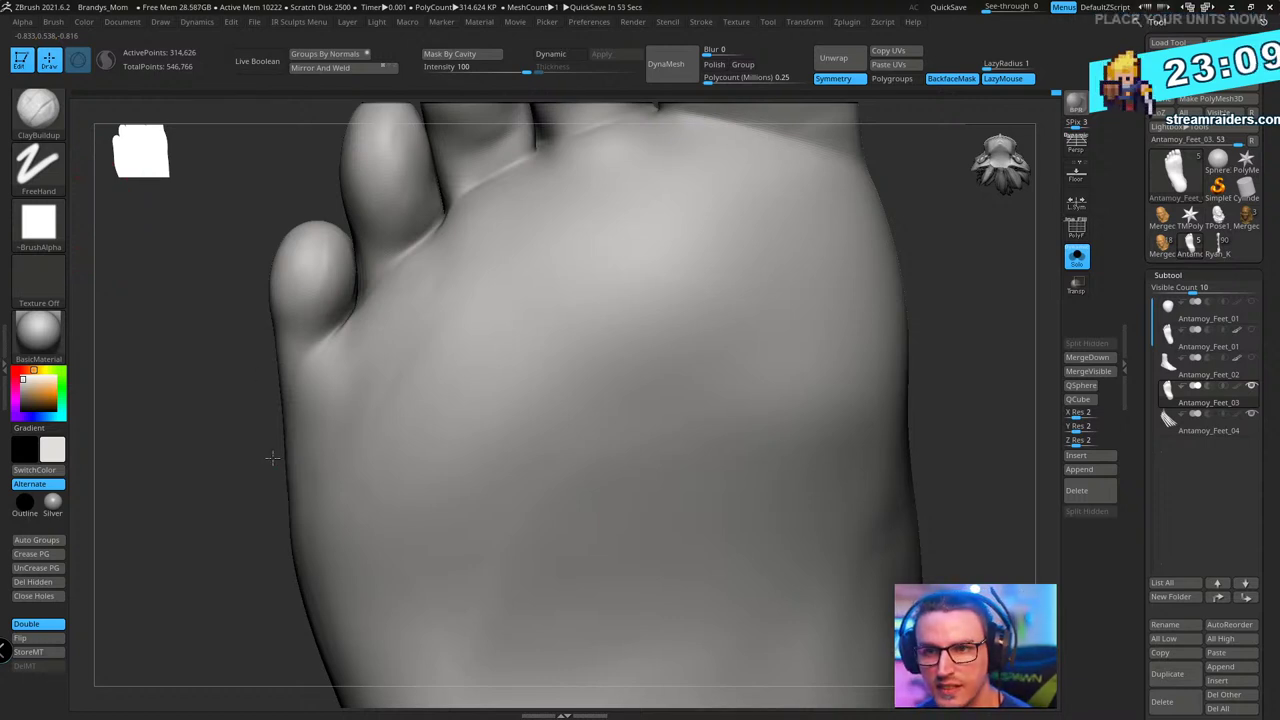
pyautogui.keyDown('ctrl'); pyautogui.moveTo(331, 373); pyautogui.dragTo(200, 552, button='right'); pyautogui.keyUp('ctrl')
pyautogui.keyDown('ctrl'); pyautogui.moveTo(469, 286); pyautogui.dragTo(663, 337, button='right'); pyautogui.keyUp('ctrl')
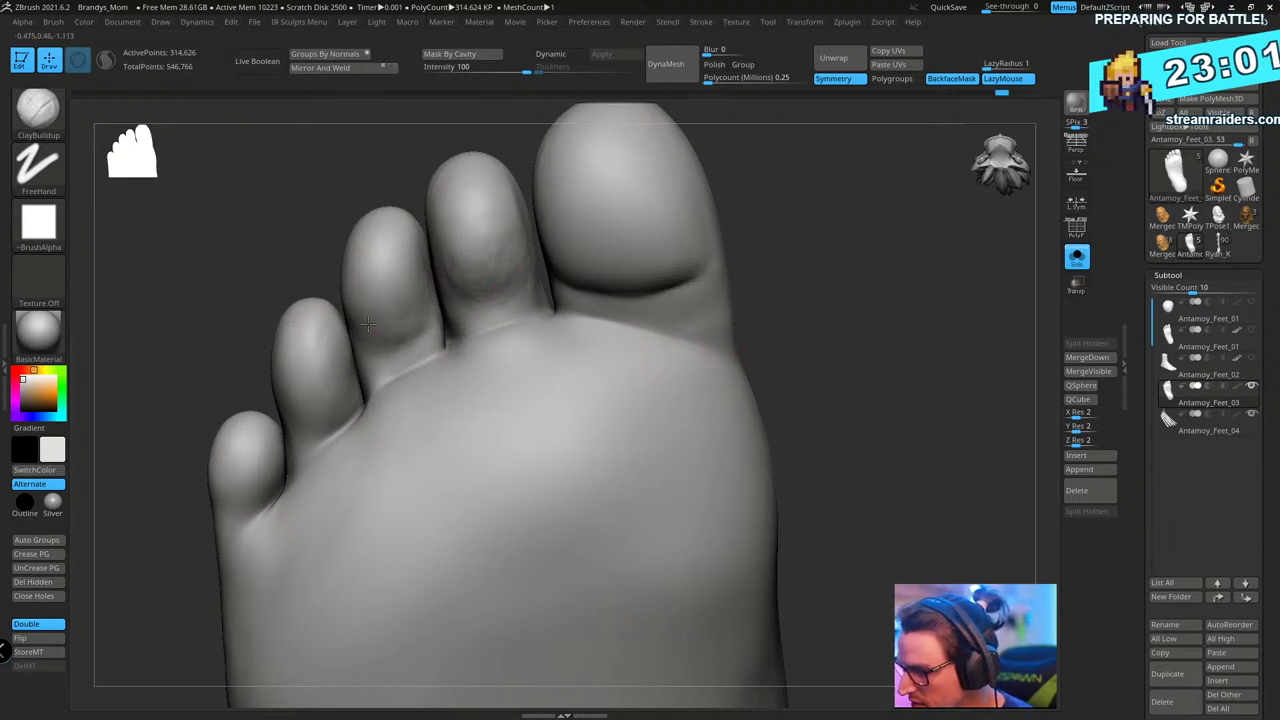
# - Adjust the outlines of the smaller toes from below and above with the Move brush
pyautogui.press('b')
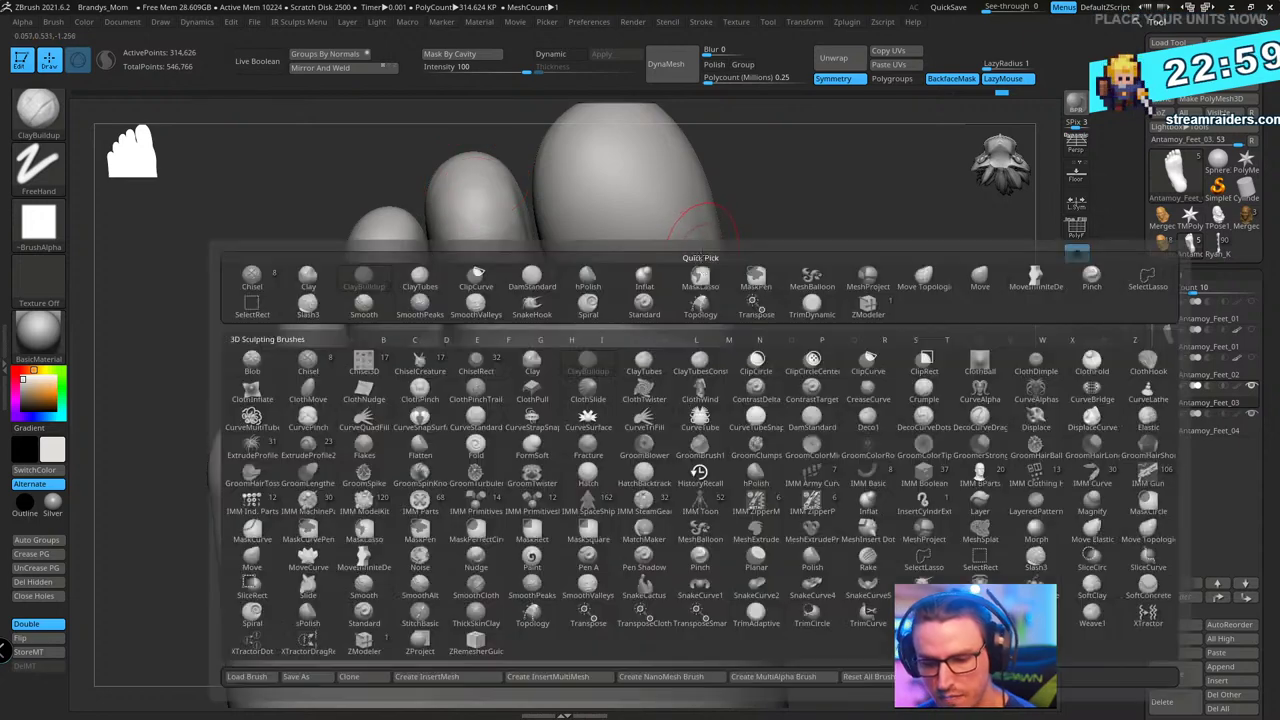
pyautogui.press('m')
pyautogui.press('v')
pyautogui.press('s')
pyautogui.click(774, 296)
pyautogui.moveTo(836, 242); pyautogui.dragTo(822, 243)
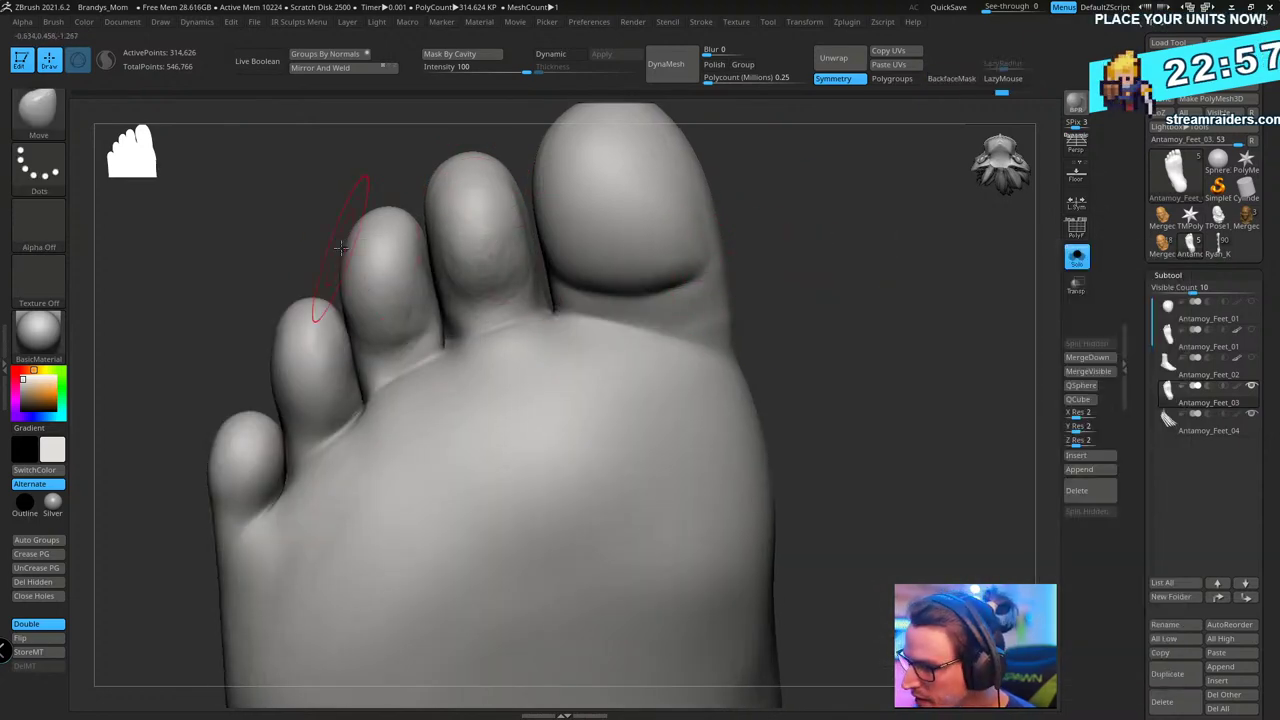
pyautogui.moveTo(250, 222); pyautogui.dragTo(552, 206)
pyautogui.moveTo(331, 274); pyautogui.dragTo(358, 264)
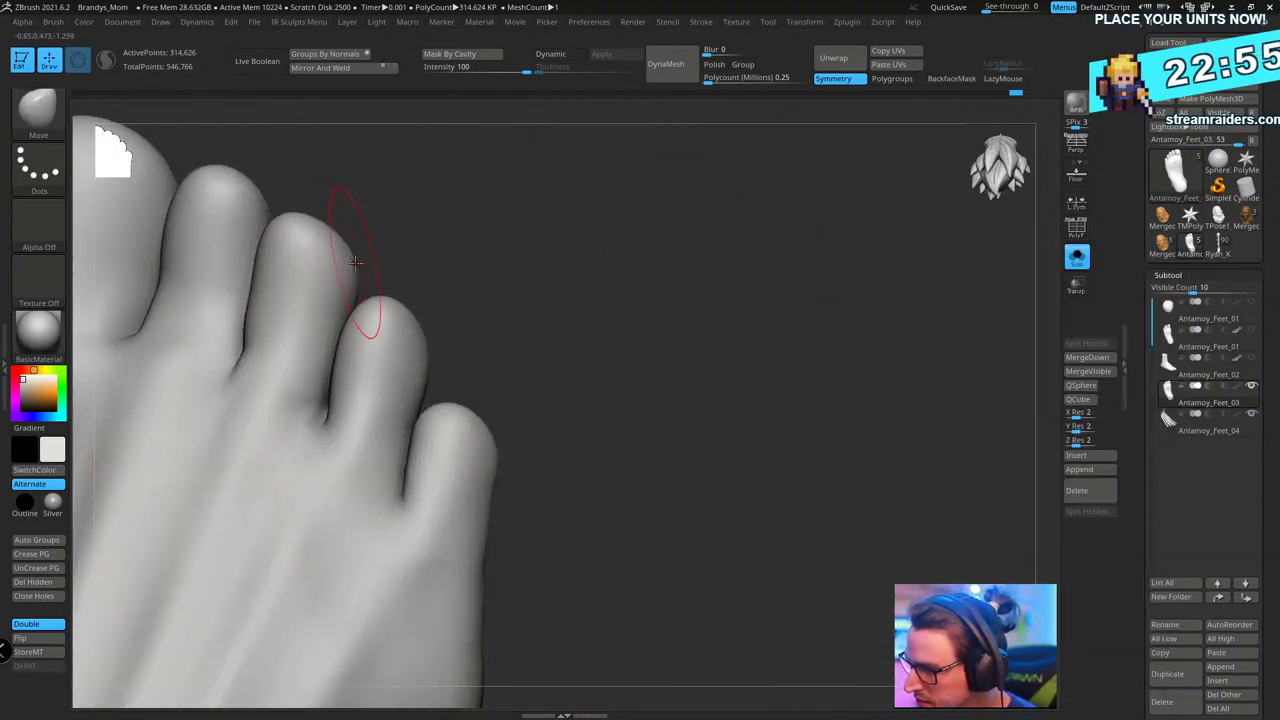
pyautogui.moveTo(538, 234); pyautogui.dragTo(423, 263)
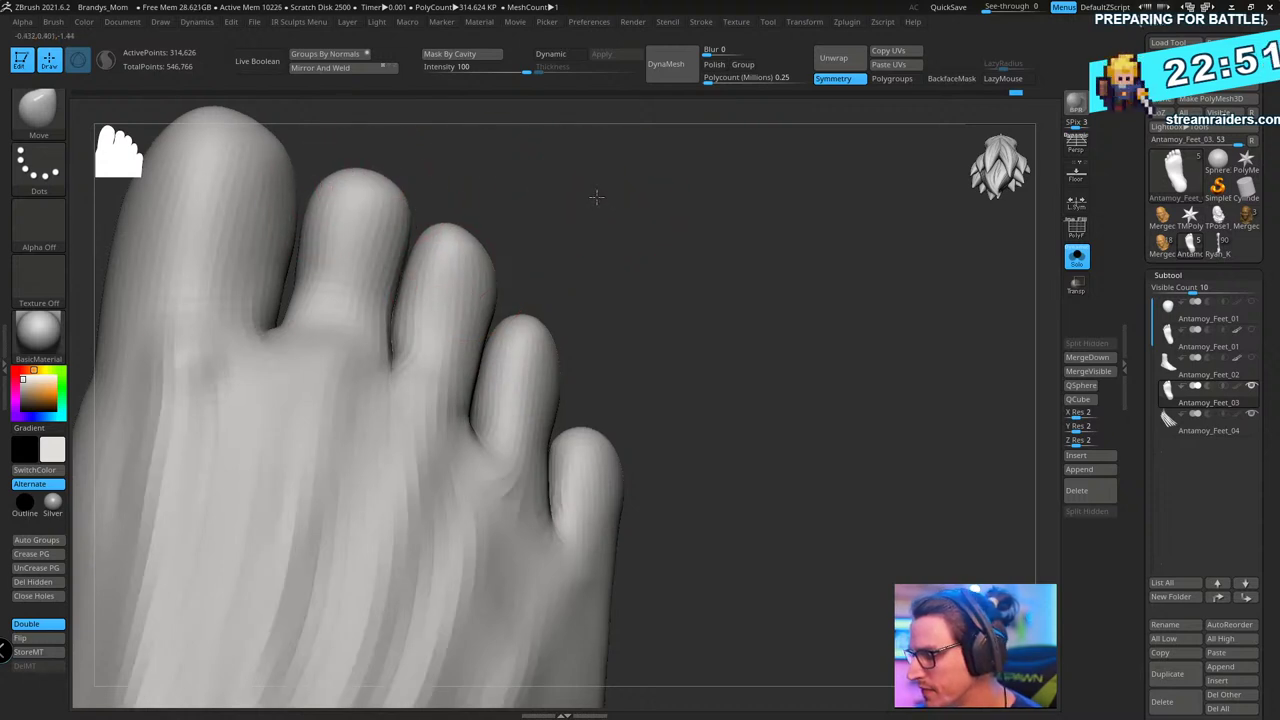
pyautogui.moveTo(594, 200); pyautogui.dragTo(671, 290)
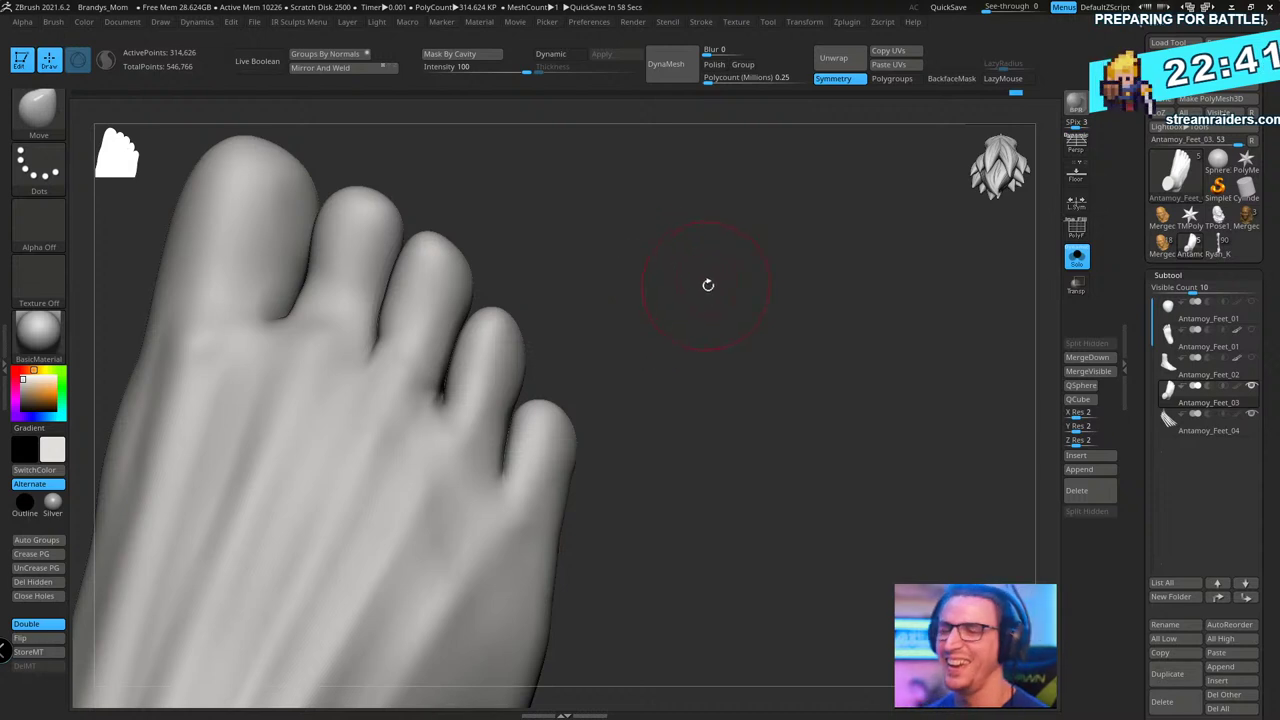
pyautogui.moveTo(706, 283); pyautogui.dragTo(772, 308)
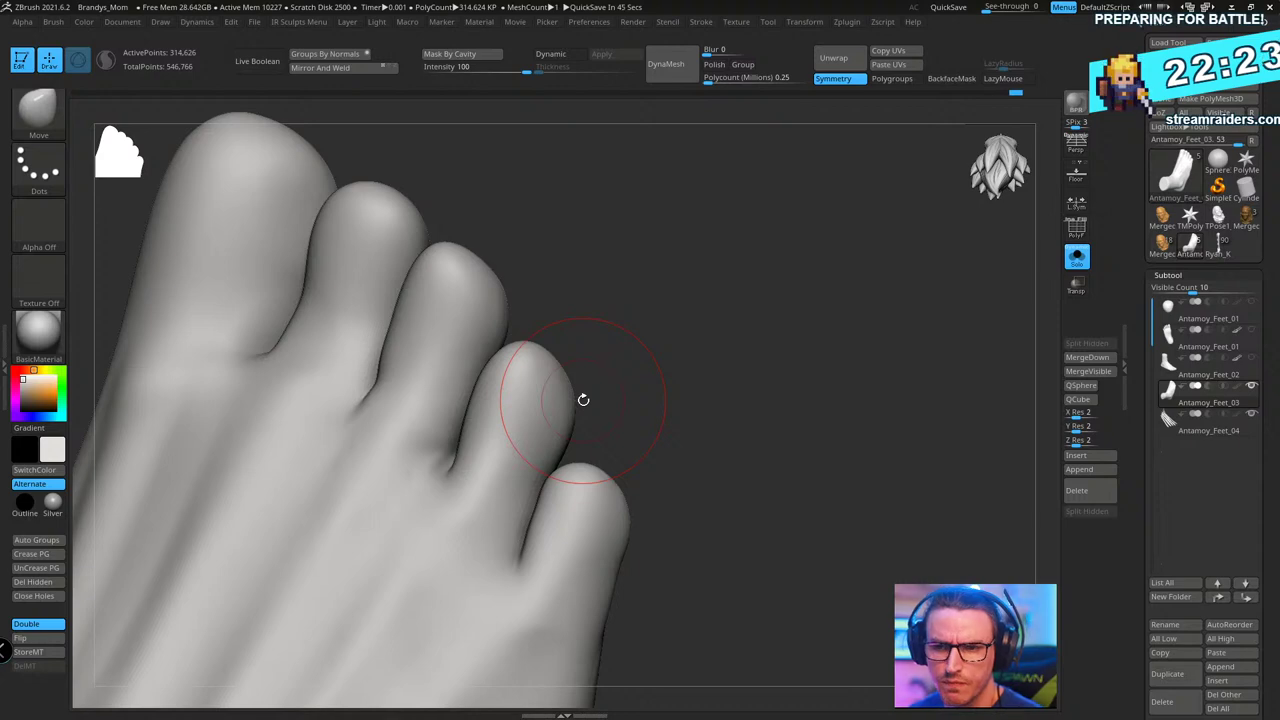
pyautogui.moveTo(583, 400)
pyautogui.mouseDown()
pyautogui.moveTo(697, 277)
pyautogui.moveTo(617, 306)
pyautogui.mouseUp()
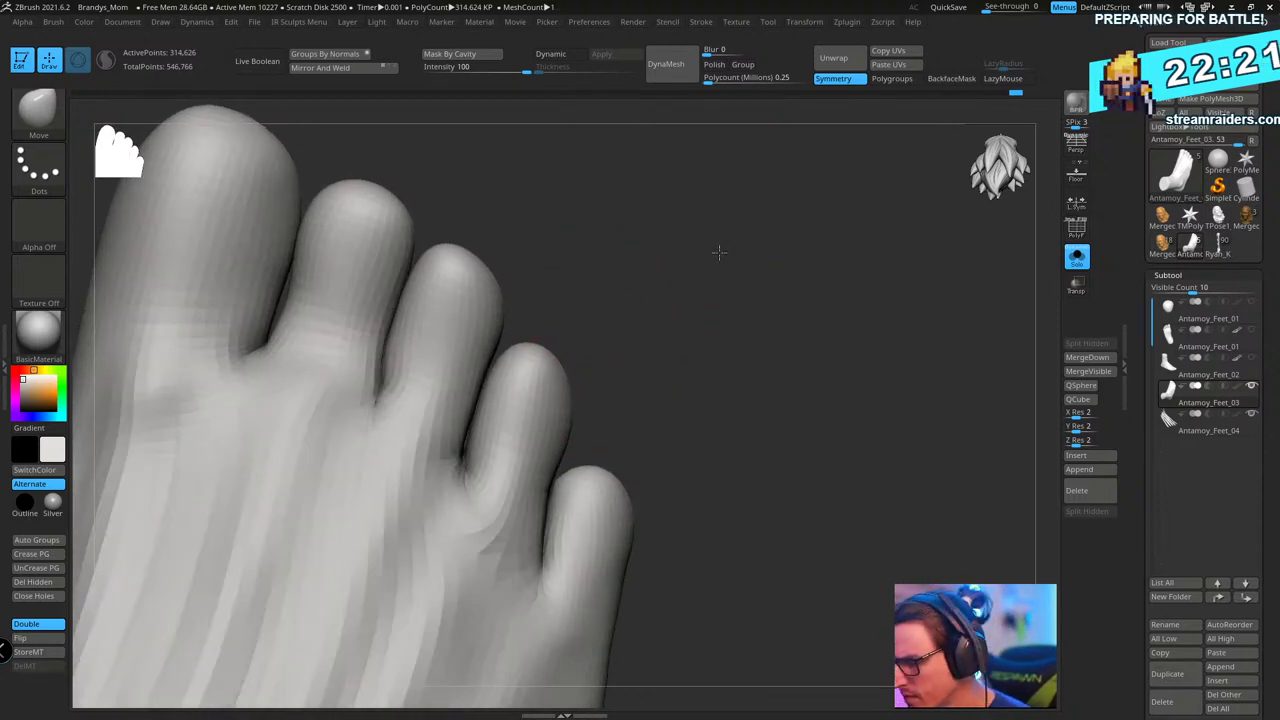
# - Fill out the sides of the smaller toes with the Inflat brush
pyautogui.press('b')
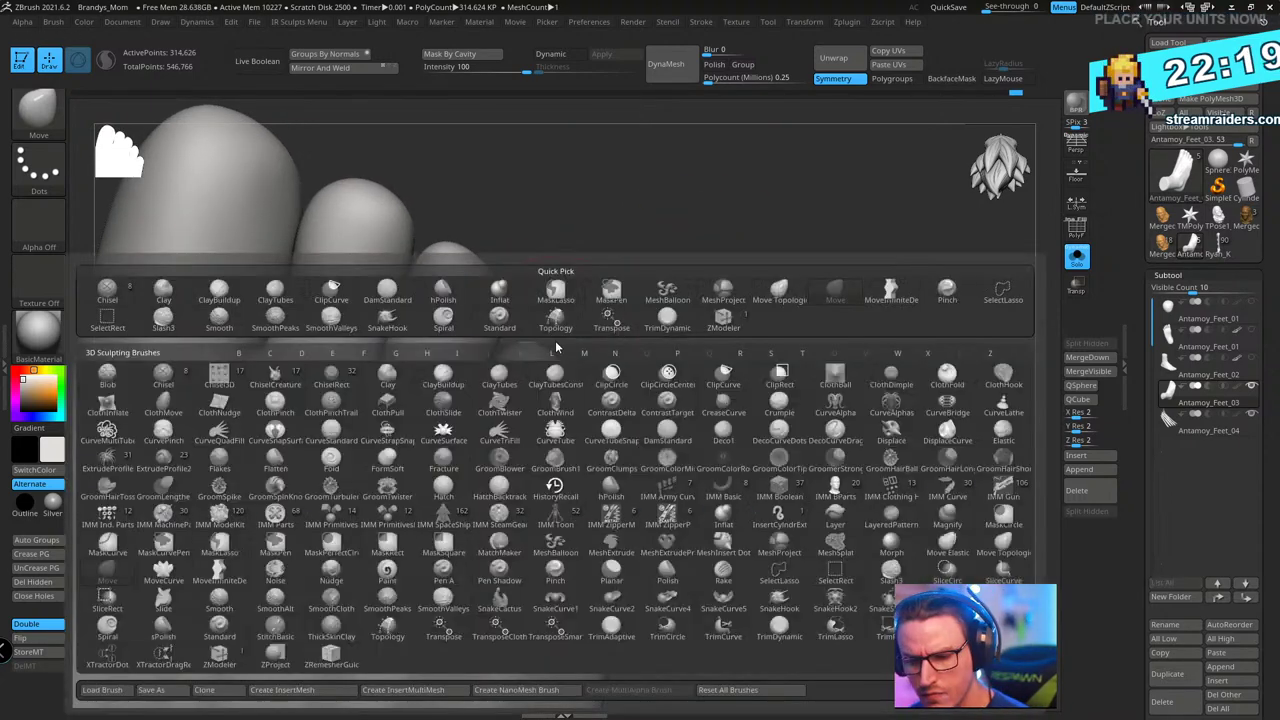
pyautogui.press('i')
pyautogui.press('n')
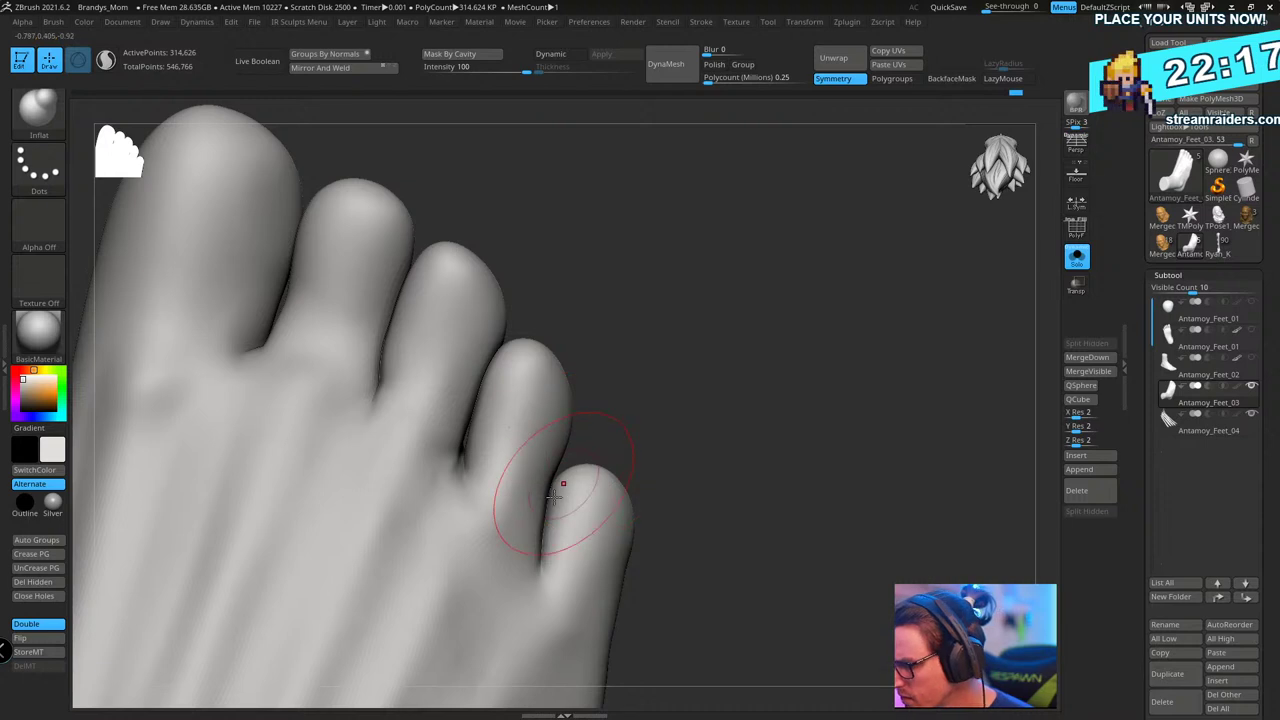
pyautogui.keyDown('alt'); pyautogui.moveTo(511, 244); pyautogui.dragTo(526, 330); pyautogui.keyUp('alt')
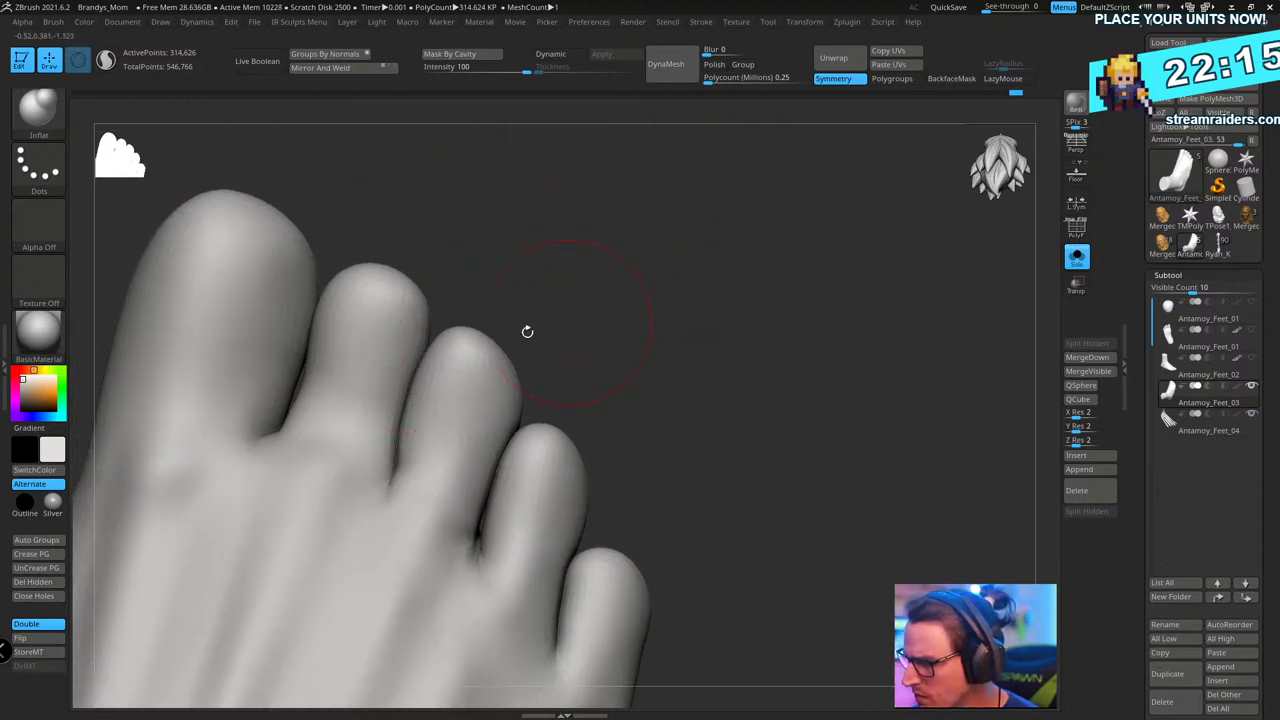
pyautogui.moveTo(437, 246)
pyautogui.mouseDown()
pyautogui.moveTo(743, 263)
pyautogui.moveTo(760, 300)
pyautogui.moveTo(780, 291)
pyautogui.moveTo(751, 277)
pyautogui.mouseUp()
# - Flatten the upper surface of the big toe with the TrimDynamic brush to block in its nail area
pyautogui.press('b')
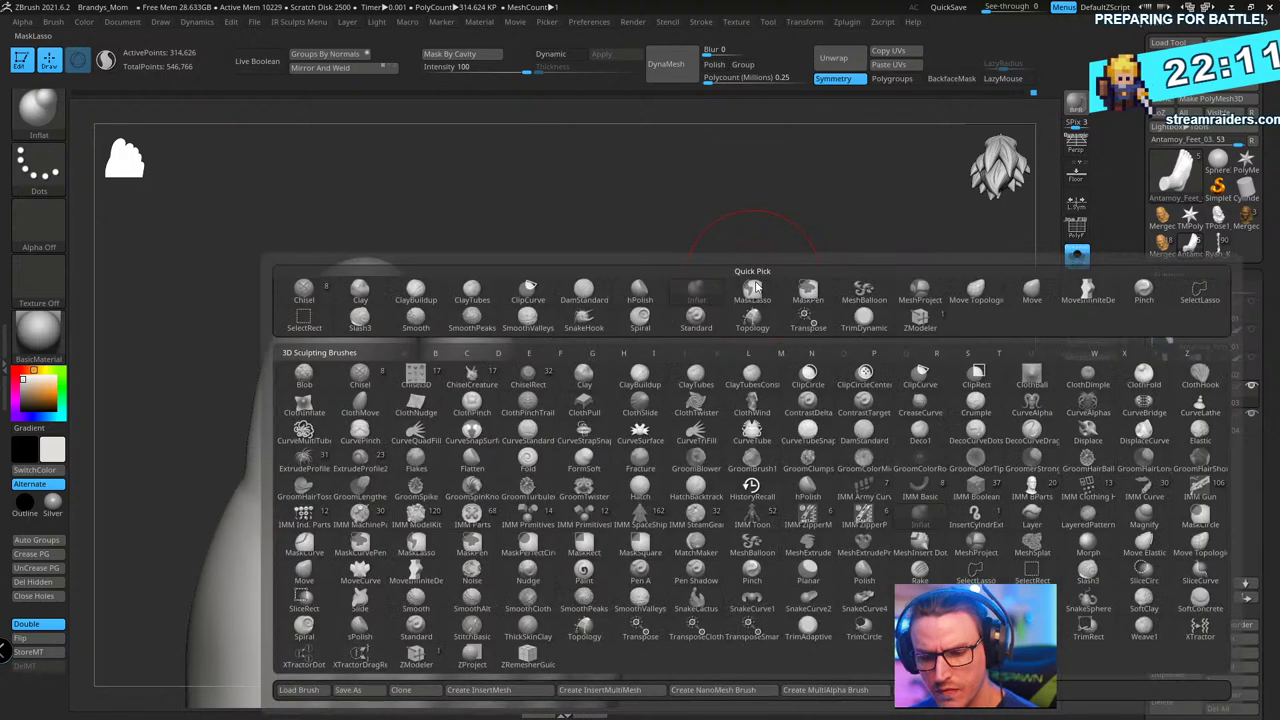
pyautogui.press('d')
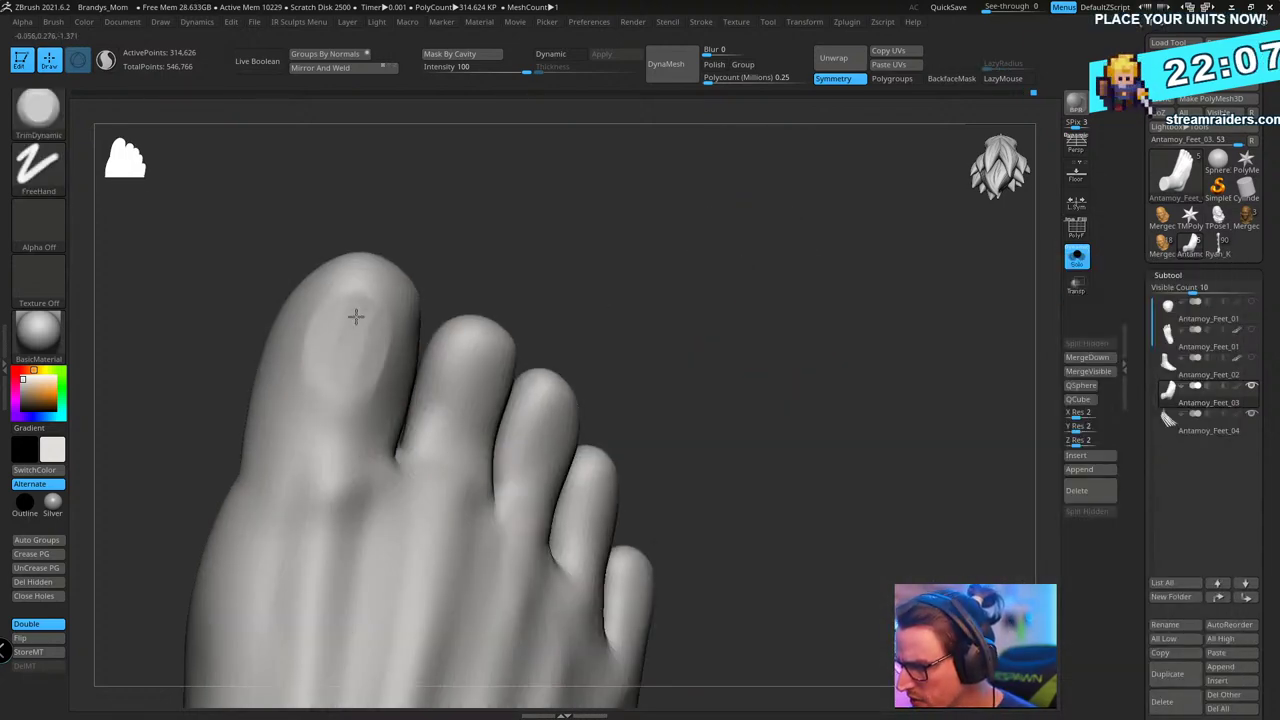
pyautogui.moveTo(347, 315)
pyautogui.mouseDown()
pyautogui.moveTo(352, 300)
pyautogui.moveTo(355, 318)
pyautogui.moveTo(337, 330)
pyautogui.moveTo(361, 375)
pyautogui.moveTo(343, 309)
pyautogui.moveTo(318, 365)
pyautogui.mouseUp()
pyautogui.moveTo(580, 275)
pyautogui.mouseDown()
pyautogui.moveTo(723, 263)
pyautogui.moveTo(754, 332)
pyautogui.mouseUp()
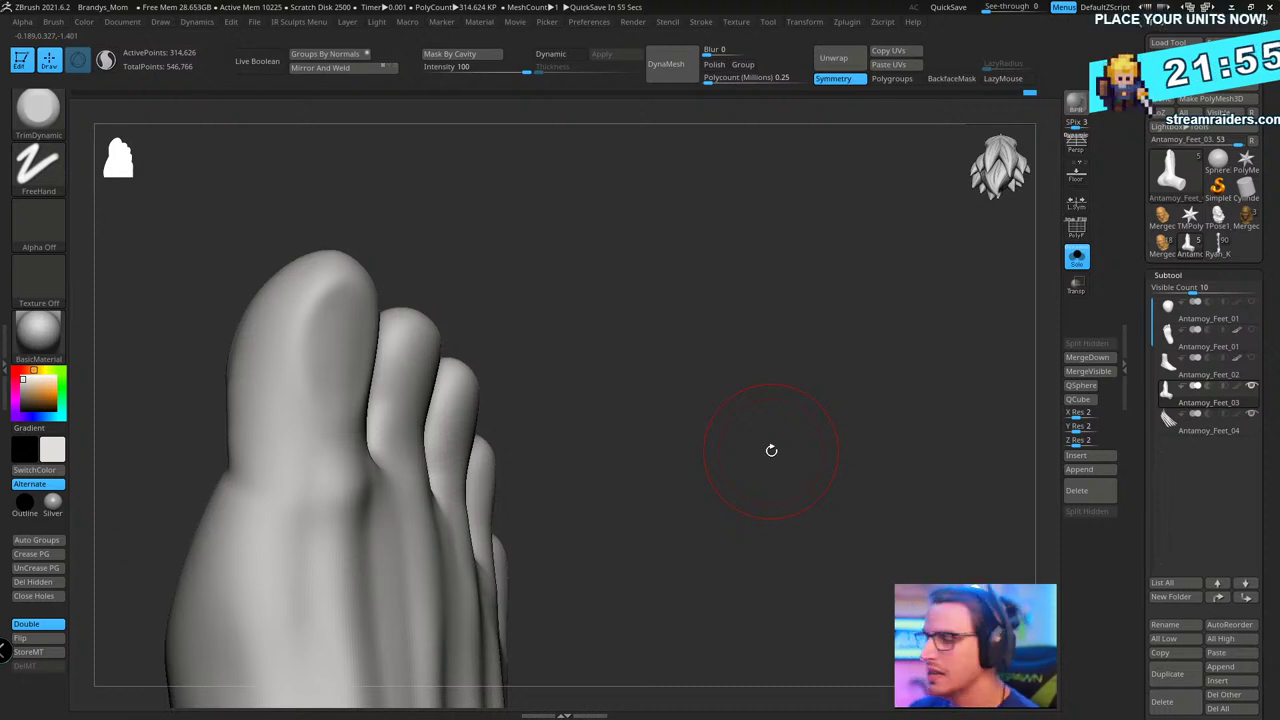
pyautogui.moveTo(771, 450); pyautogui.dragTo(563, 357)
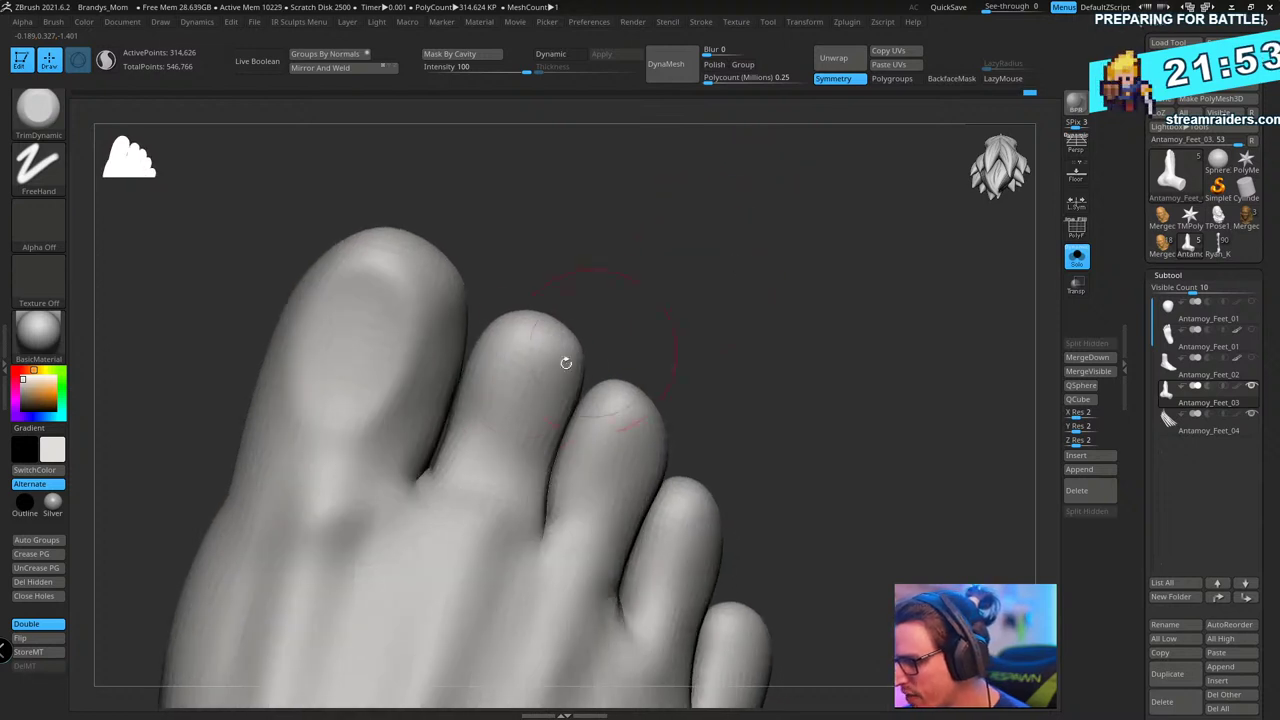
# - Flatten nail areas on top of the second and third toes and extend the big toe's flat plane with TrimDynamic
pyautogui.keyDown('alt'); pyautogui.moveTo(703, 271); pyautogui.dragTo(626, 226); pyautogui.keyUp('alt')
pyautogui.moveTo(449, 346); pyautogui.dragTo(459, 327)
pyautogui.moveTo(442, 348); pyautogui.dragTo(424, 346, button='right')
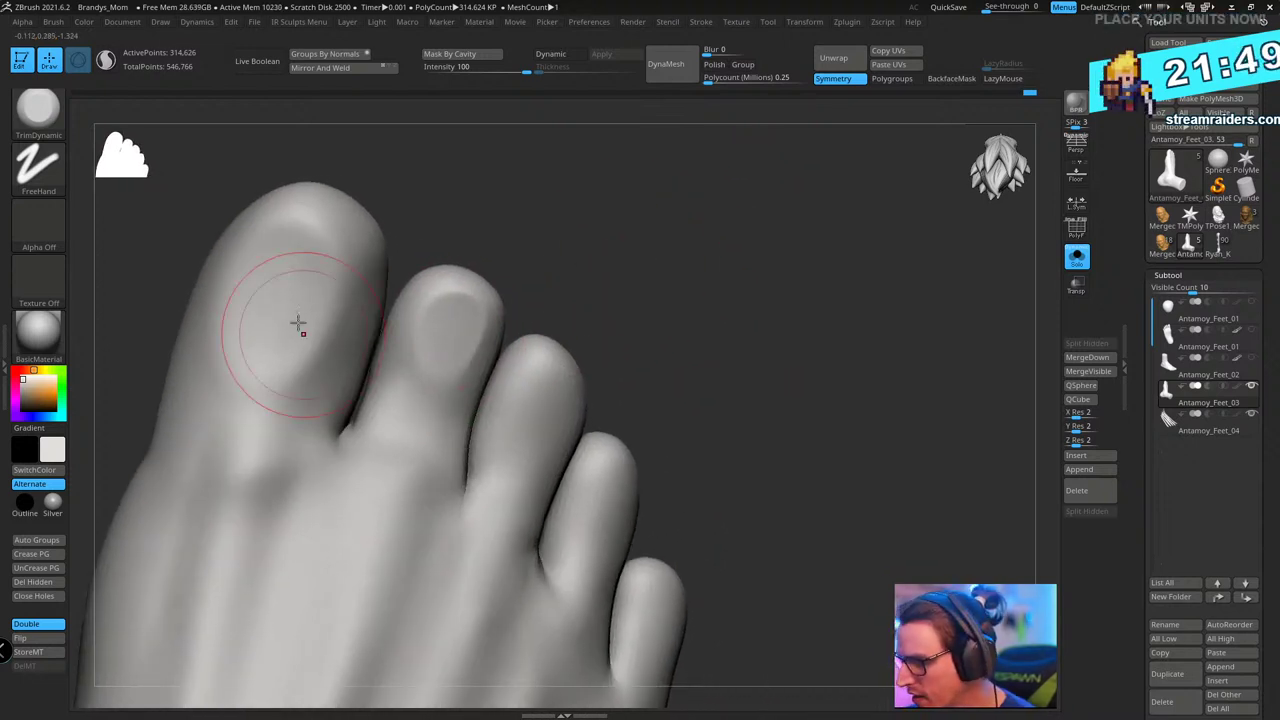
pyautogui.moveTo(299, 326)
pyautogui.mouseDown()
pyautogui.moveTo(323, 320)
pyautogui.moveTo(318, 291)
pyautogui.mouseUp()
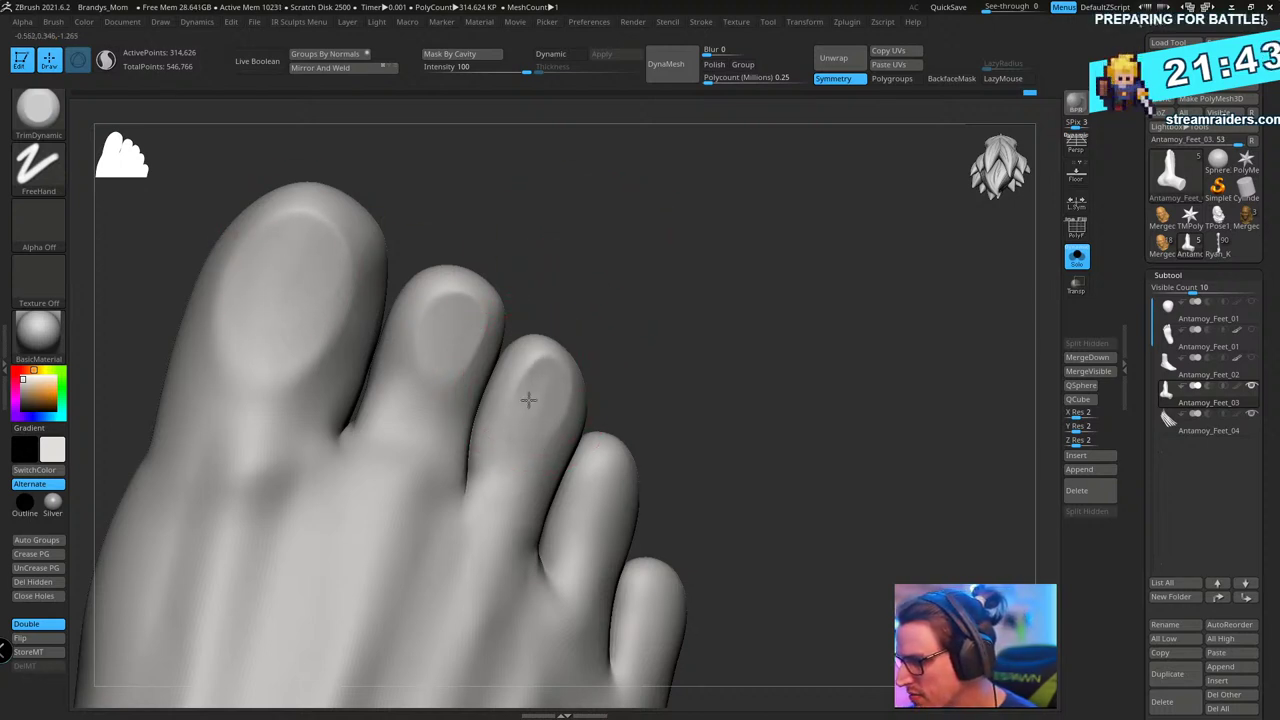
pyautogui.moveTo(725, 340); pyautogui.dragTo(563, 374)
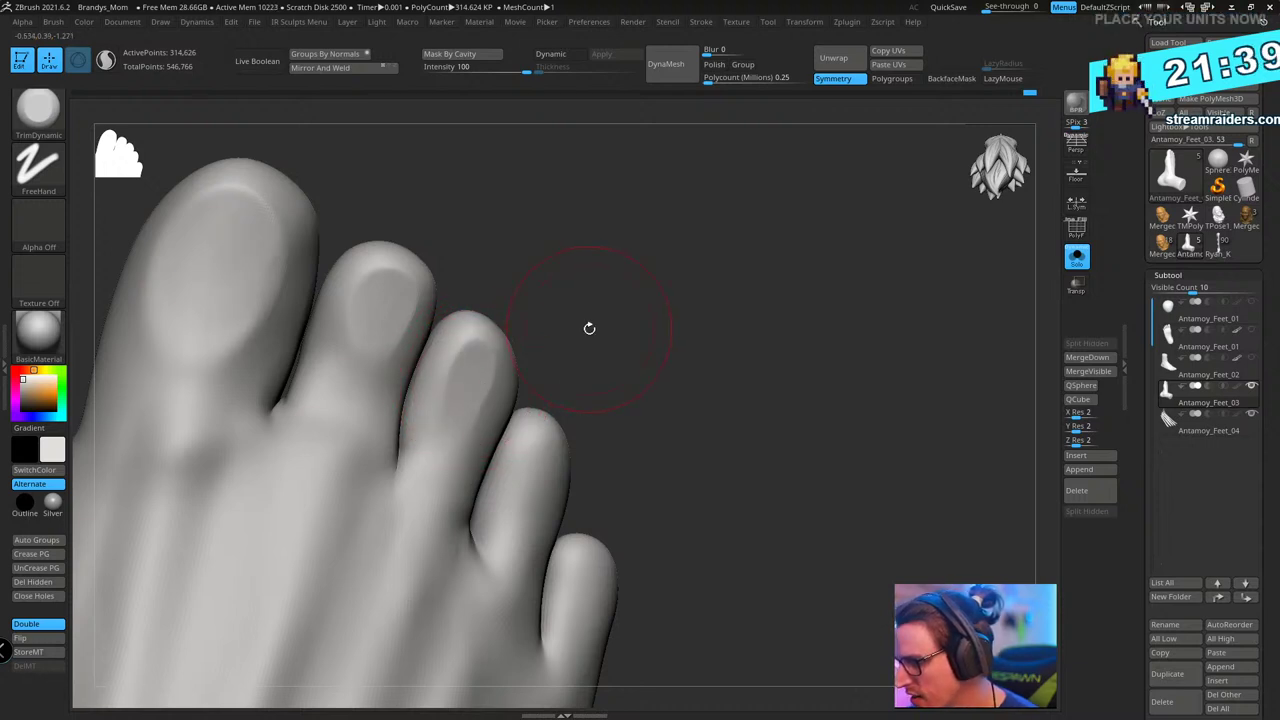
pyautogui.press('s')
pyautogui.moveTo(484, 362)
pyautogui.mouseDown()
pyautogui.moveTo(458, 363)
pyautogui.moveTo(470, 388)
pyautogui.mouseUp()
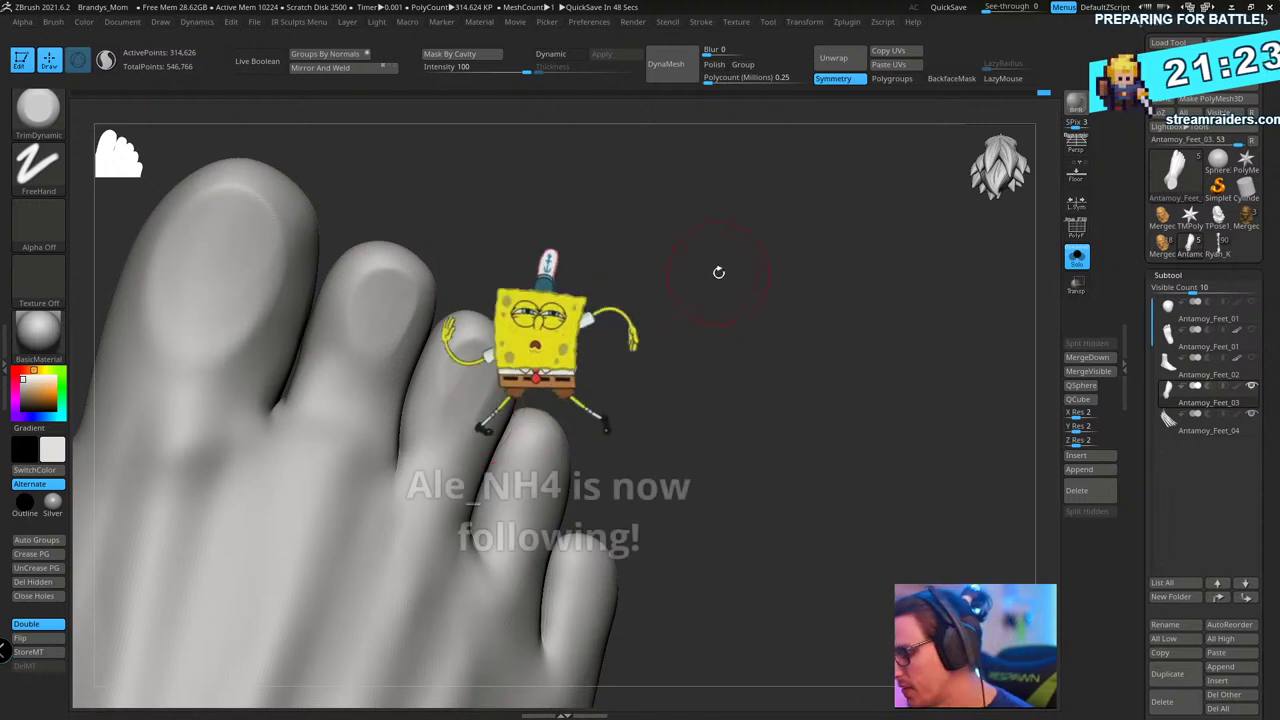
# - Flatten nail areas on top of the fourth and little toes with the TrimDynamic brush
pyautogui.moveTo(716, 272); pyautogui.dragTo(630, 258)
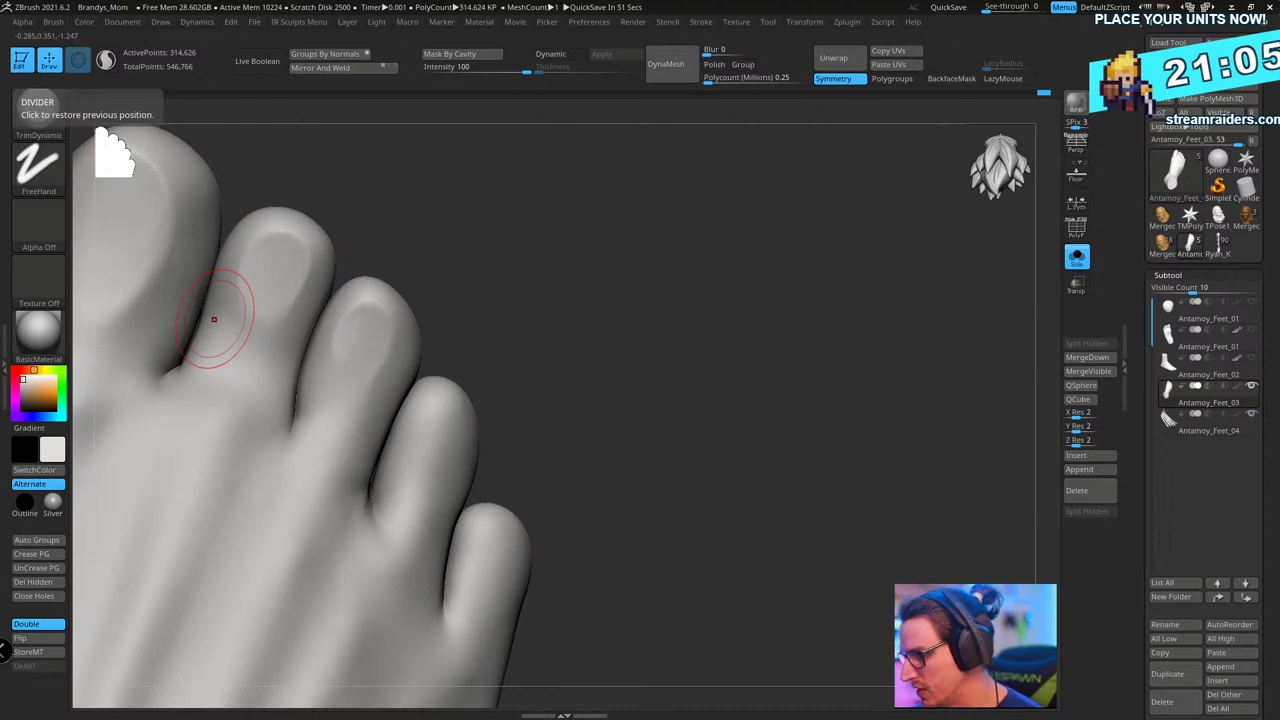
pyautogui.moveTo(700, 214); pyautogui.dragTo(716, 291)
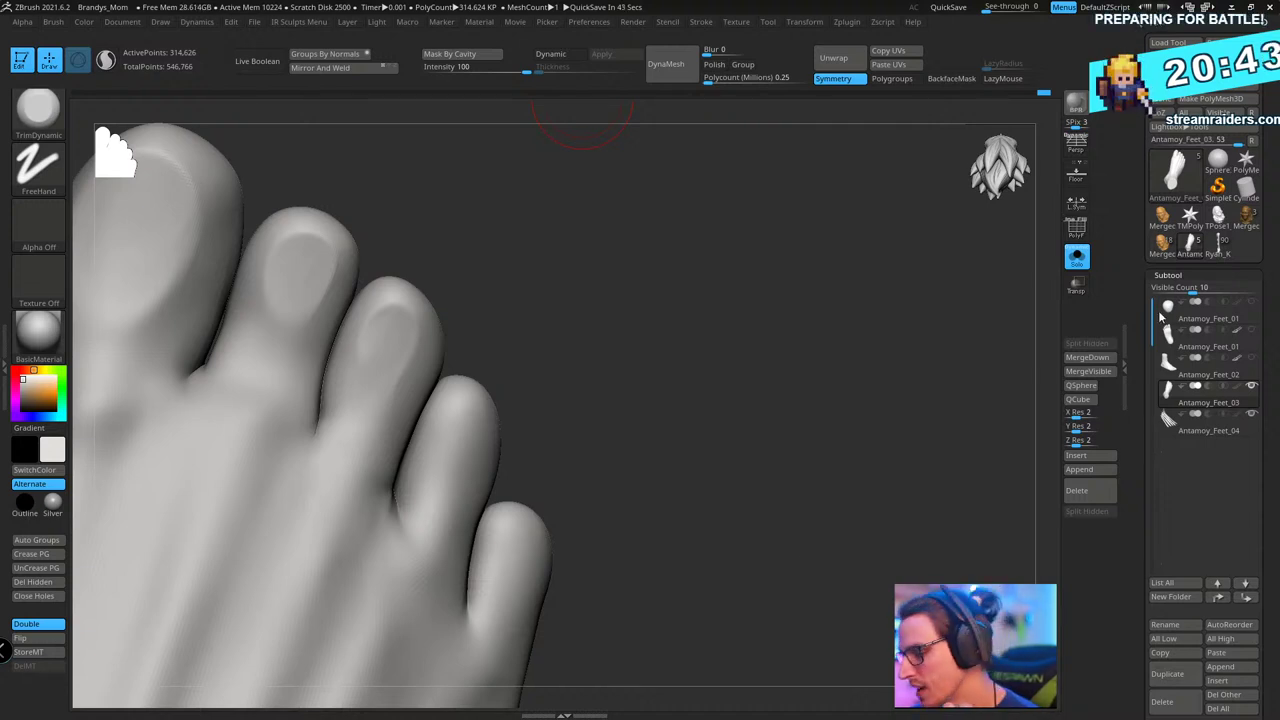
pyautogui.moveTo(827, 281); pyautogui.dragTo(537, 354)
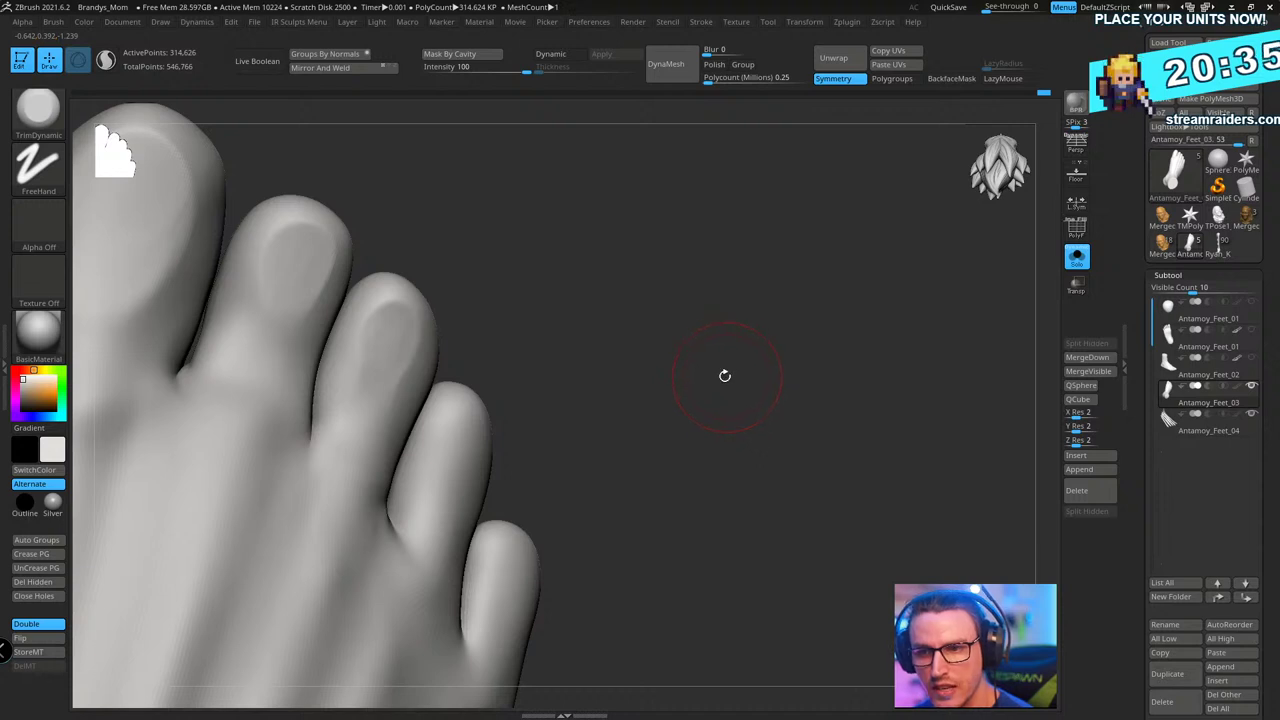
pyautogui.moveTo(763, 351); pyautogui.dragTo(783, 351)
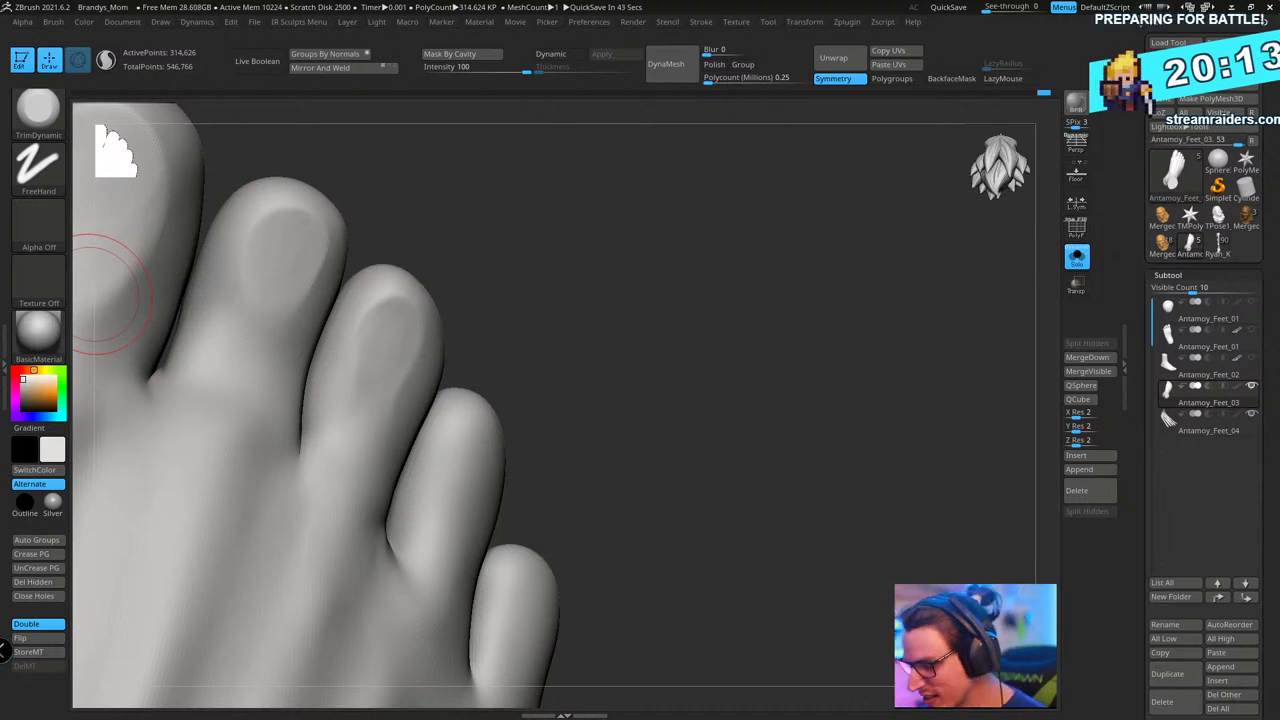
pyautogui.moveTo(686, 363); pyautogui.dragTo(702, 370)
pyautogui.moveTo(471, 452)
pyautogui.mouseDown()
pyautogui.moveTo(460, 463)
pyautogui.moveTo(475, 466)
pyautogui.mouseUp()
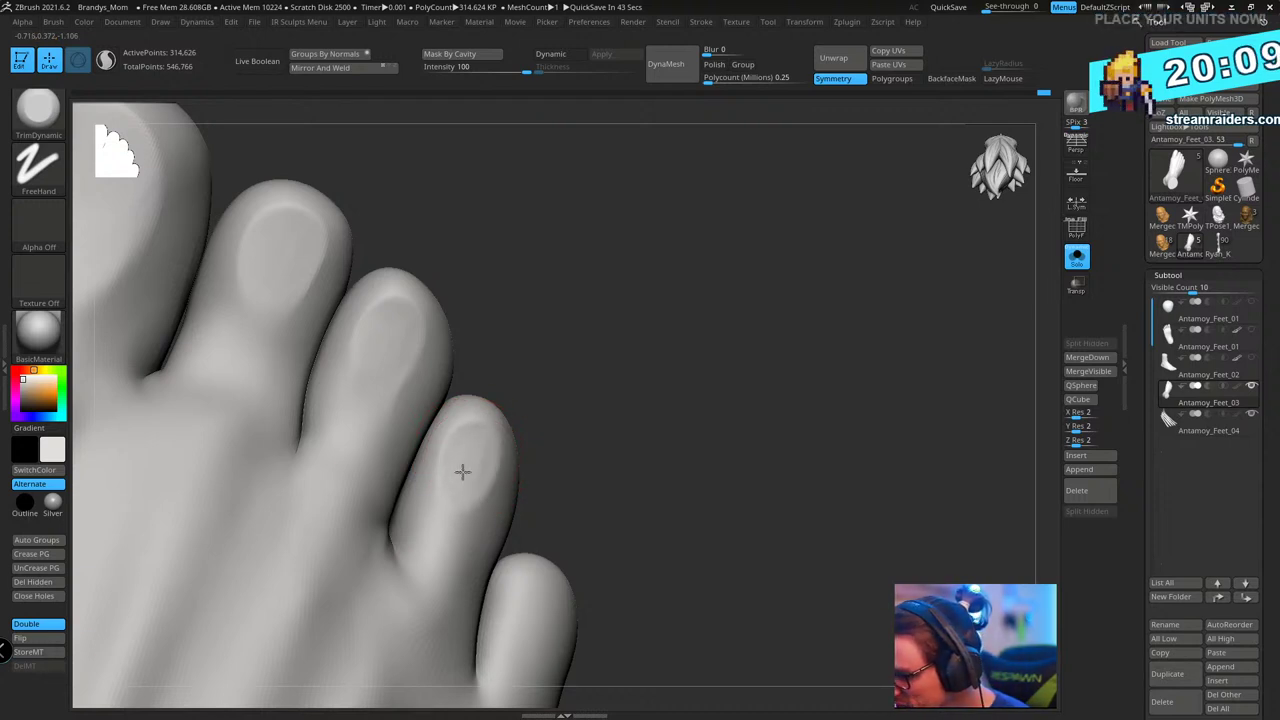
pyautogui.moveTo(589, 477); pyautogui.dragTo(554, 528)
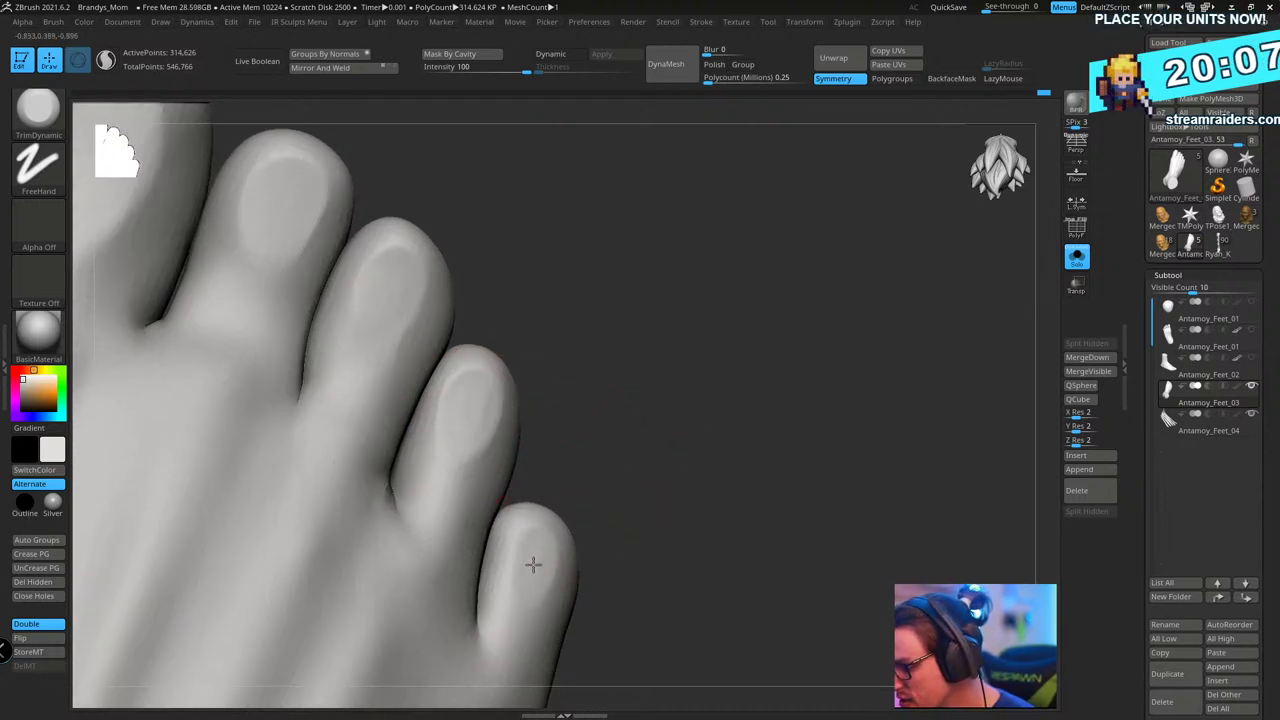
pyautogui.moveTo(774, 449); pyautogui.dragTo(741, 406)
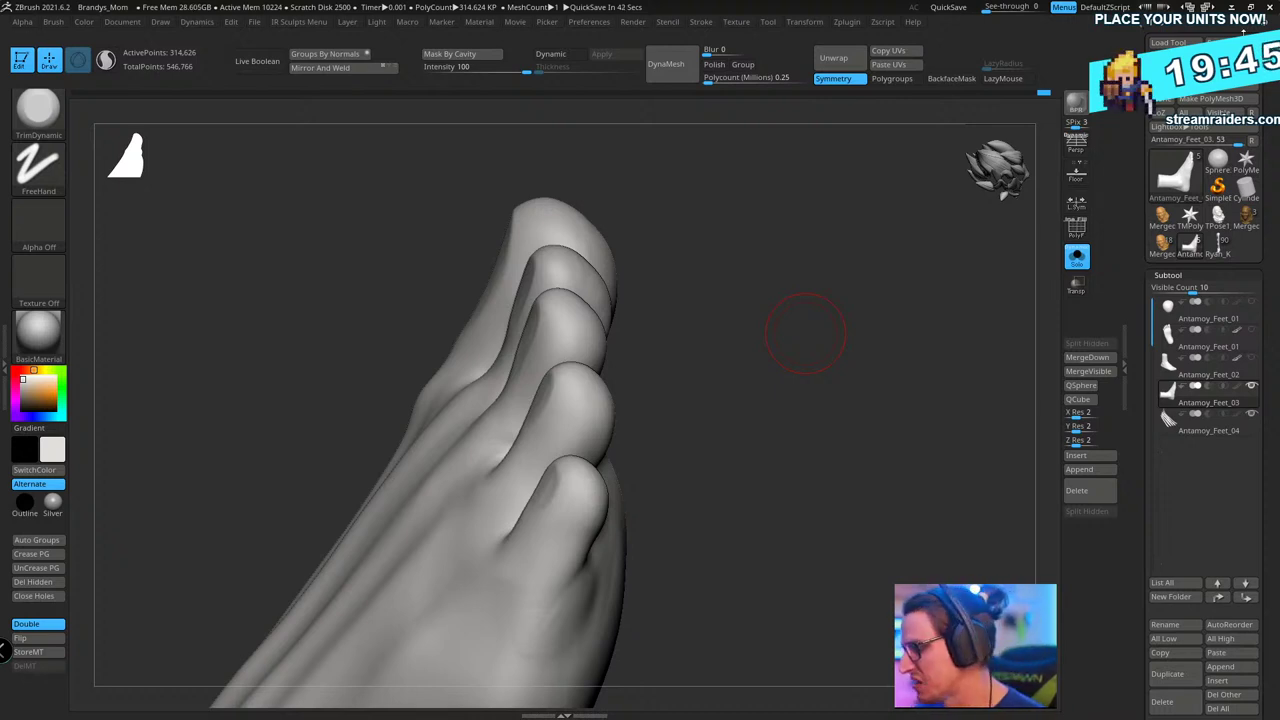
# - Save the tool over the existing Antamoy_Feet_01.ztl file in the Feet folder
pyautogui.hotkey('ctrl', 's')
pyautogui.press('Return')
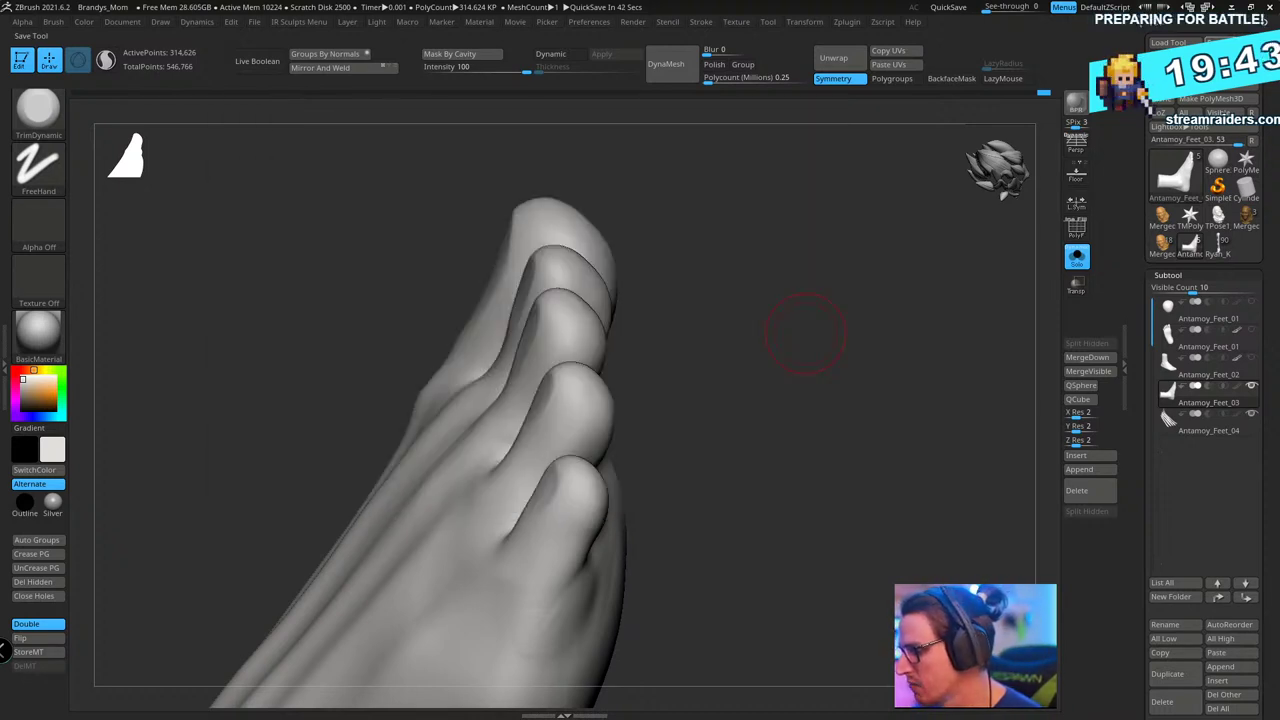
pyautogui.hotkey('ctrl', 's')
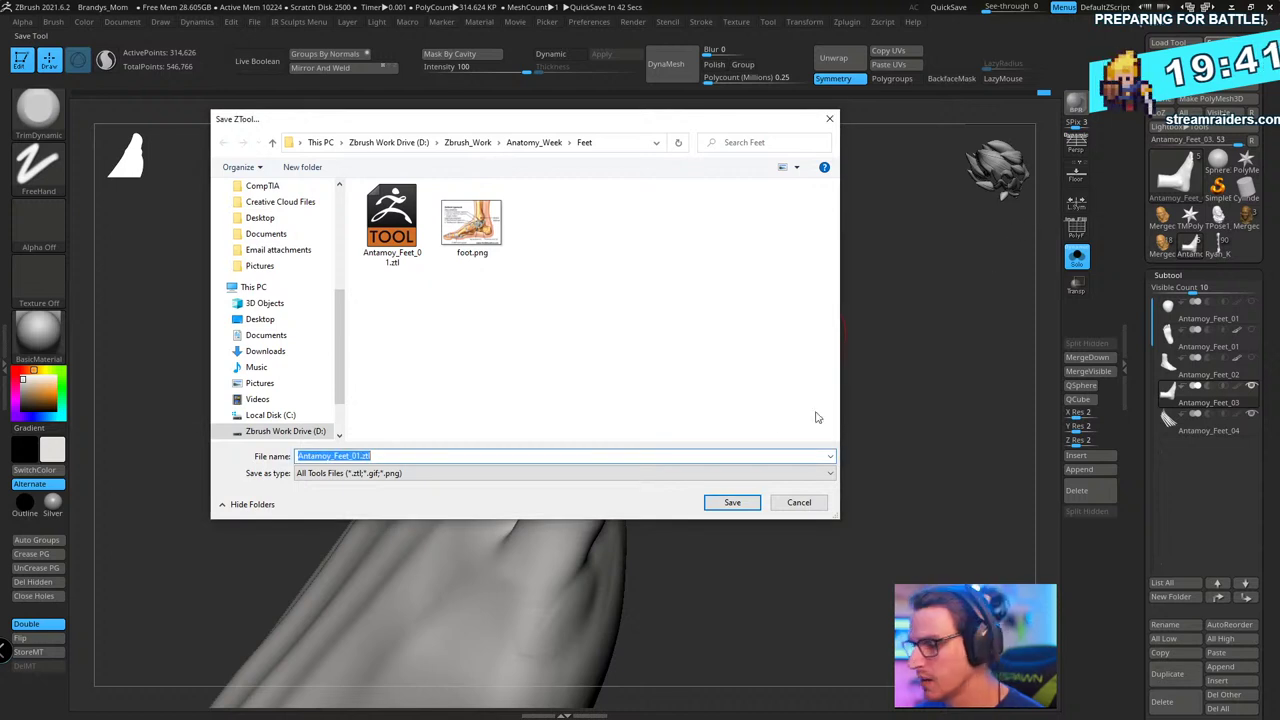
pyautogui.click(707, 502)
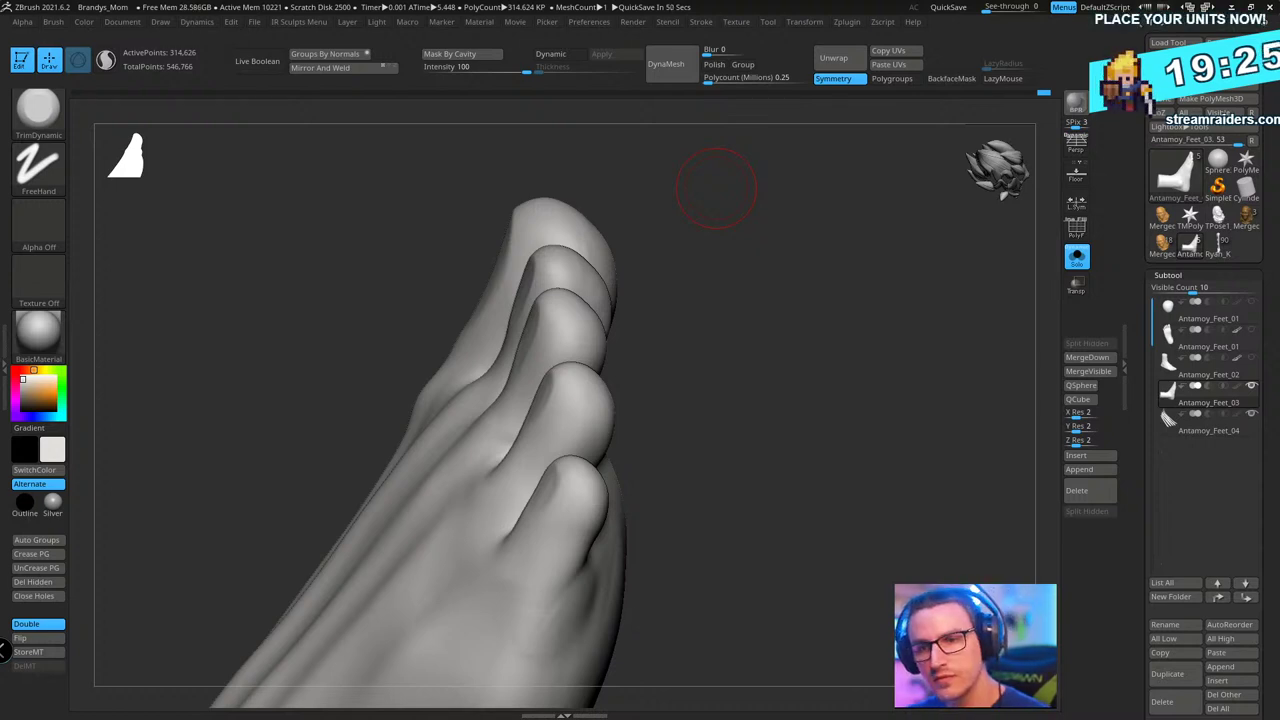
# - Build up the knuckle forms on top of the big toe's base and the second toe's base with the ClayBuildup brush
pyautogui.moveTo(771, 383)
pyautogui.mouseDown()
pyautogui.moveTo(808, 409)
pyautogui.moveTo(751, 366)
pyautogui.moveTo(820, 382)
pyautogui.moveTo(809, 329)
pyautogui.mouseUp()
pyautogui.press('b')
pyautogui.press('c')
pyautogui.press('b')
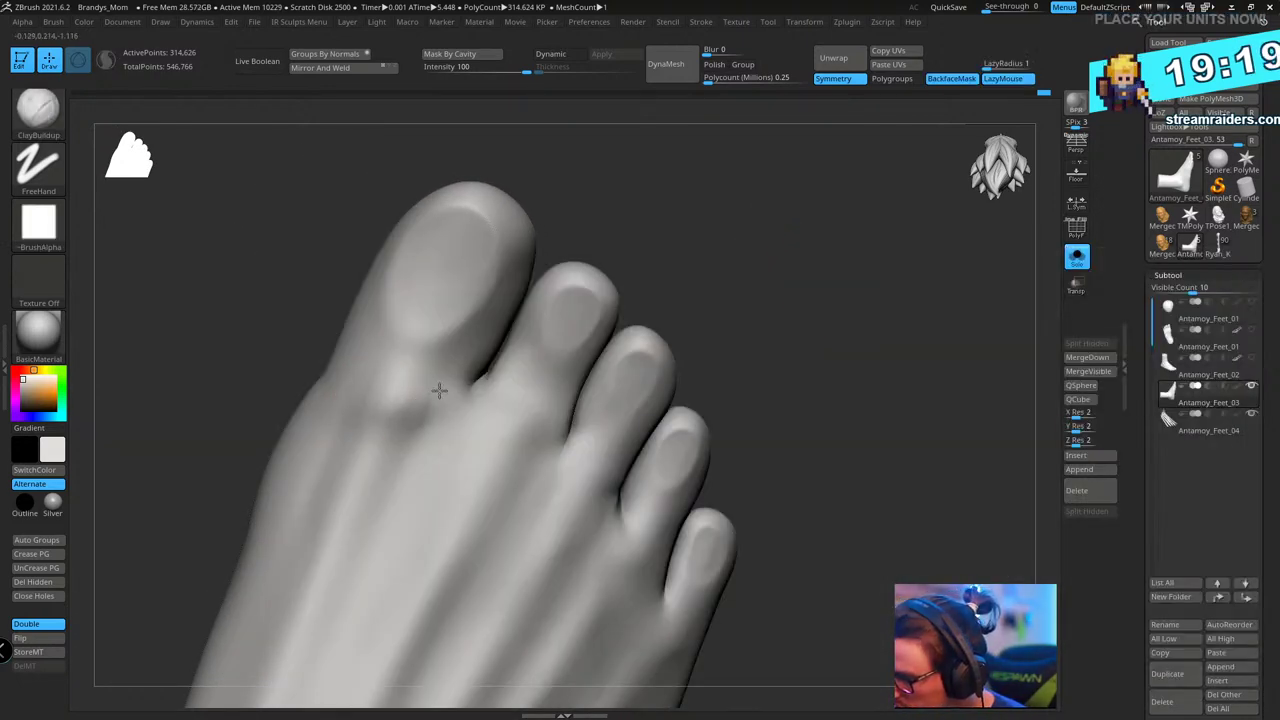
pyautogui.moveTo(390, 372)
pyautogui.mouseDown()
pyautogui.moveTo(366, 366)
pyautogui.moveTo(408, 400)
pyautogui.moveTo(358, 386)
pyautogui.mouseUp()
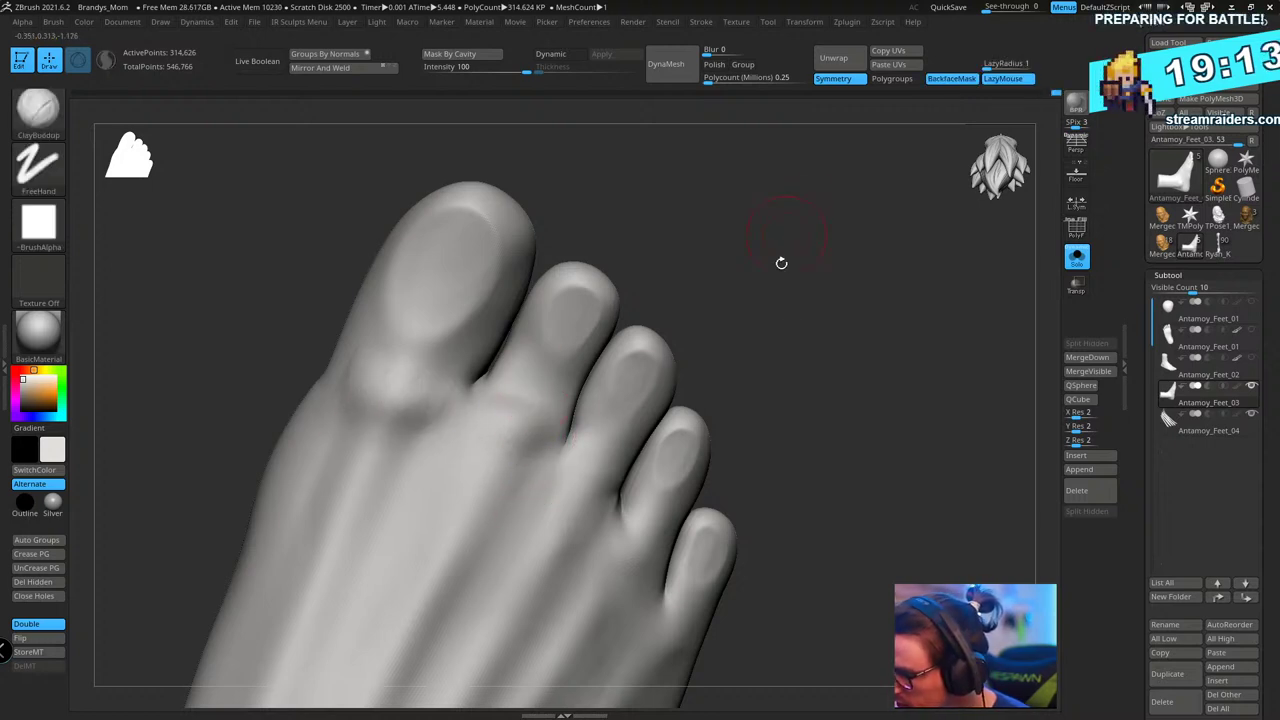
pyautogui.moveTo(813, 290); pyautogui.dragTo(714, 386)
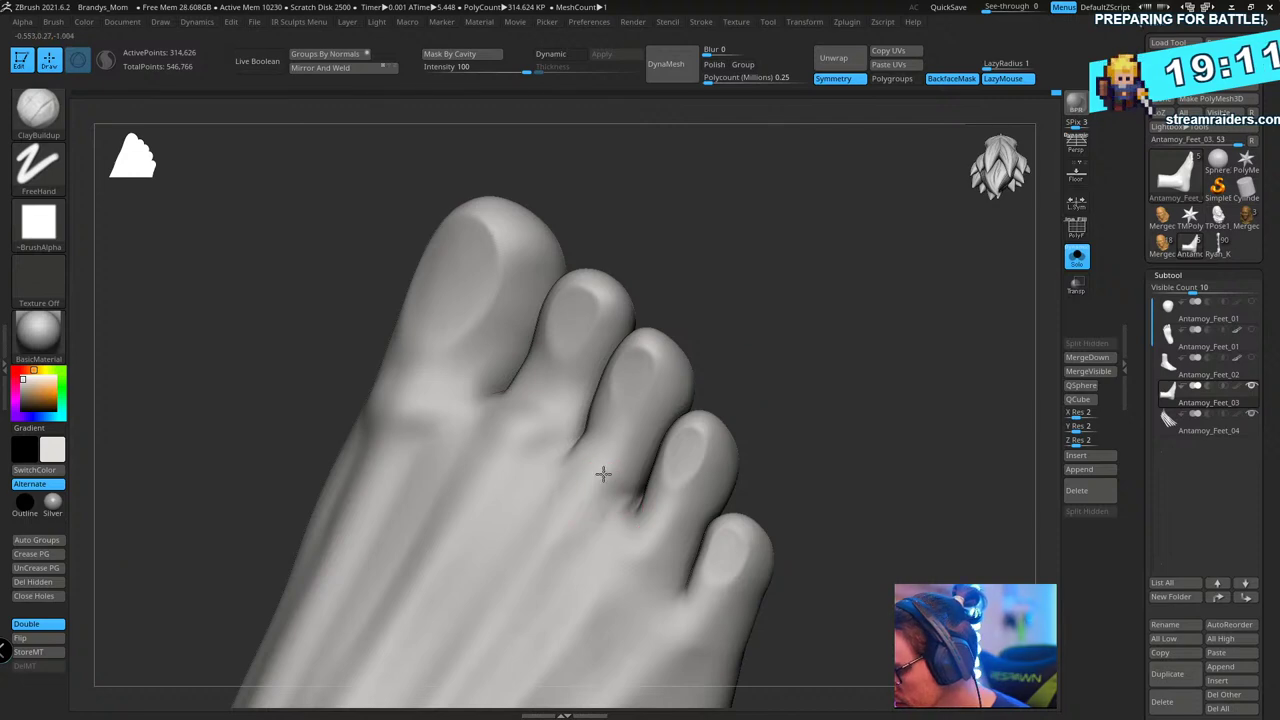
# - Try raising tendon ridges along the tops of the third and second toes with the Standard brush
pyautogui.moveTo(822, 311); pyautogui.dragTo(817, 302)
pyautogui.press('b')
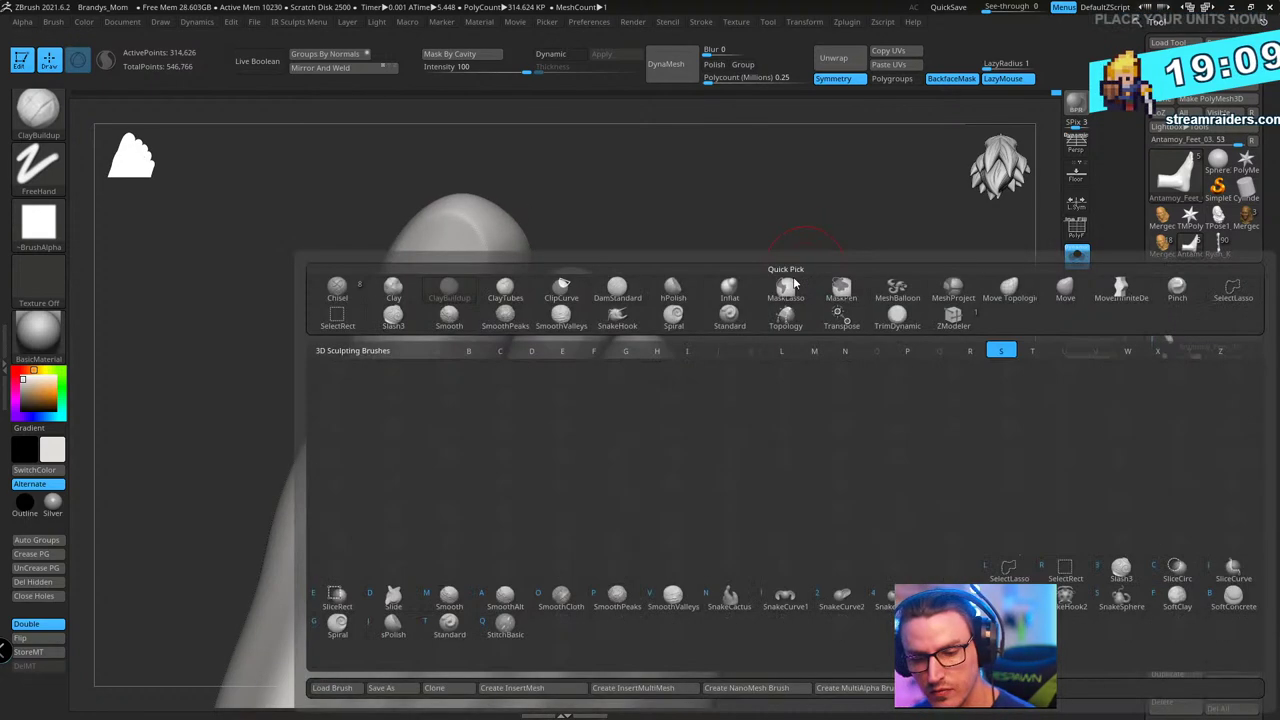
pyautogui.press('s')
pyautogui.press('t')
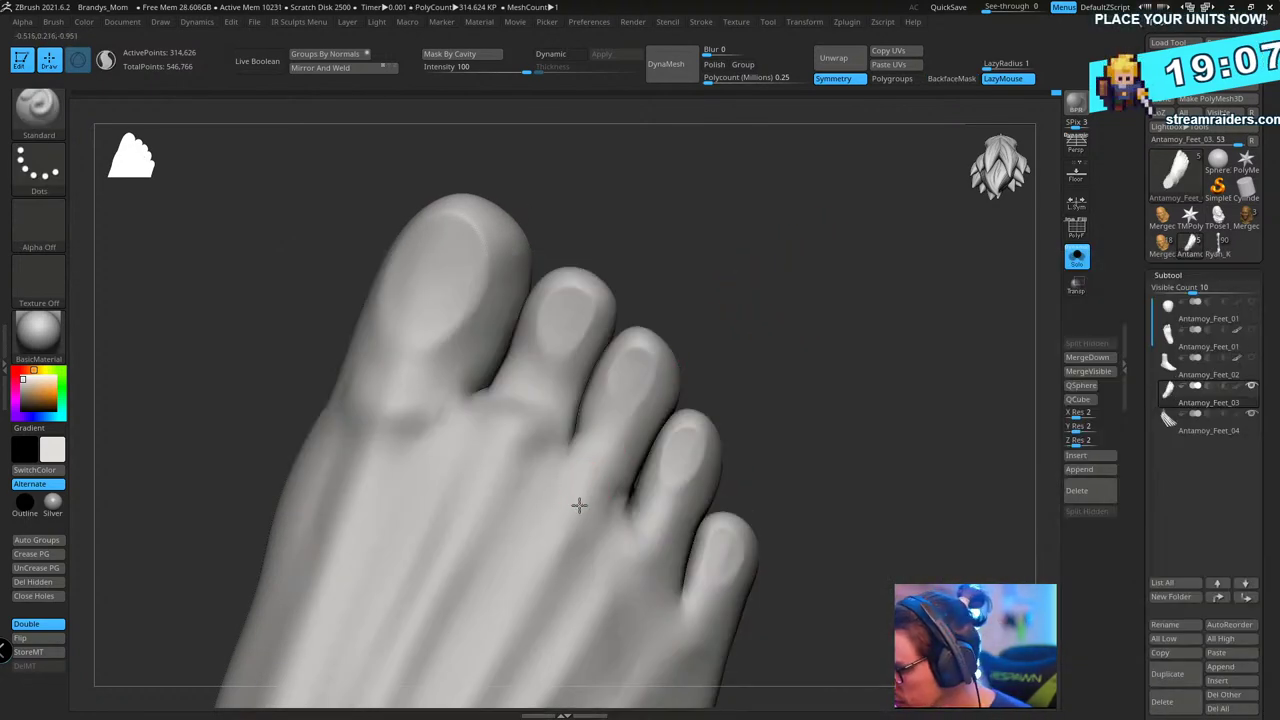
pyautogui.moveTo(585, 497); pyautogui.dragTo(619, 417)
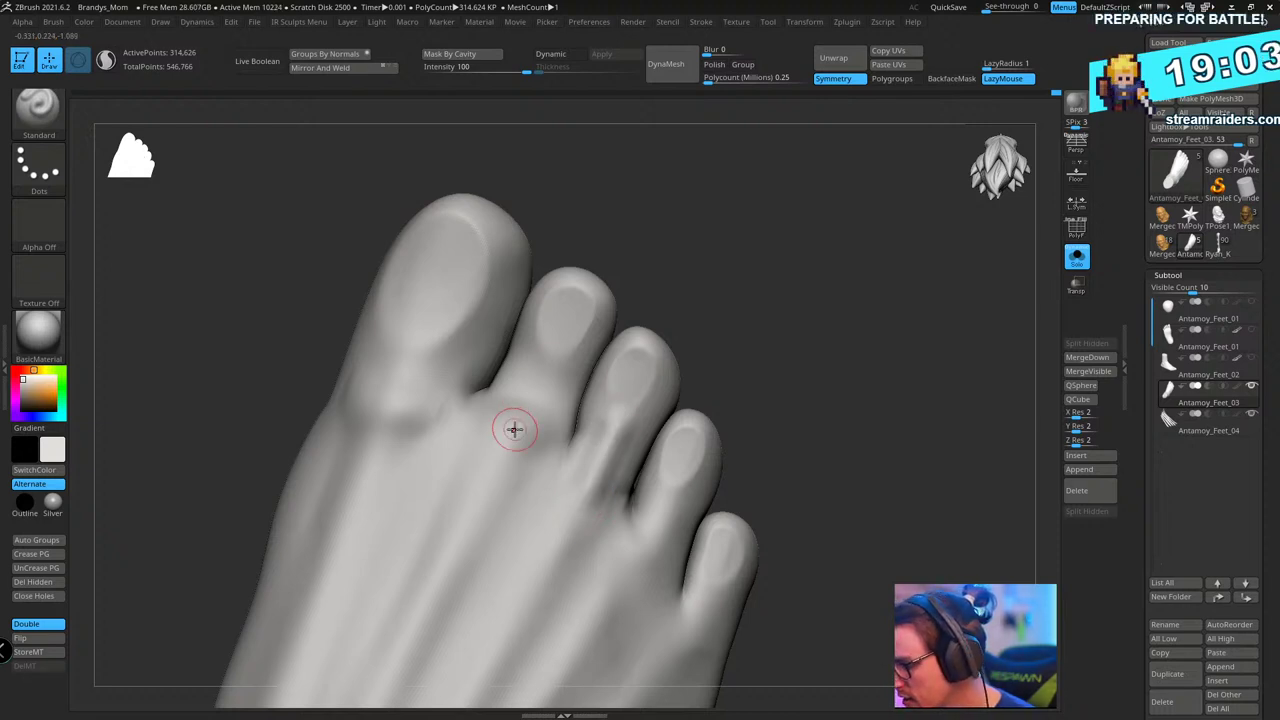
pyautogui.moveTo(514, 430); pyautogui.dragTo(551, 351)
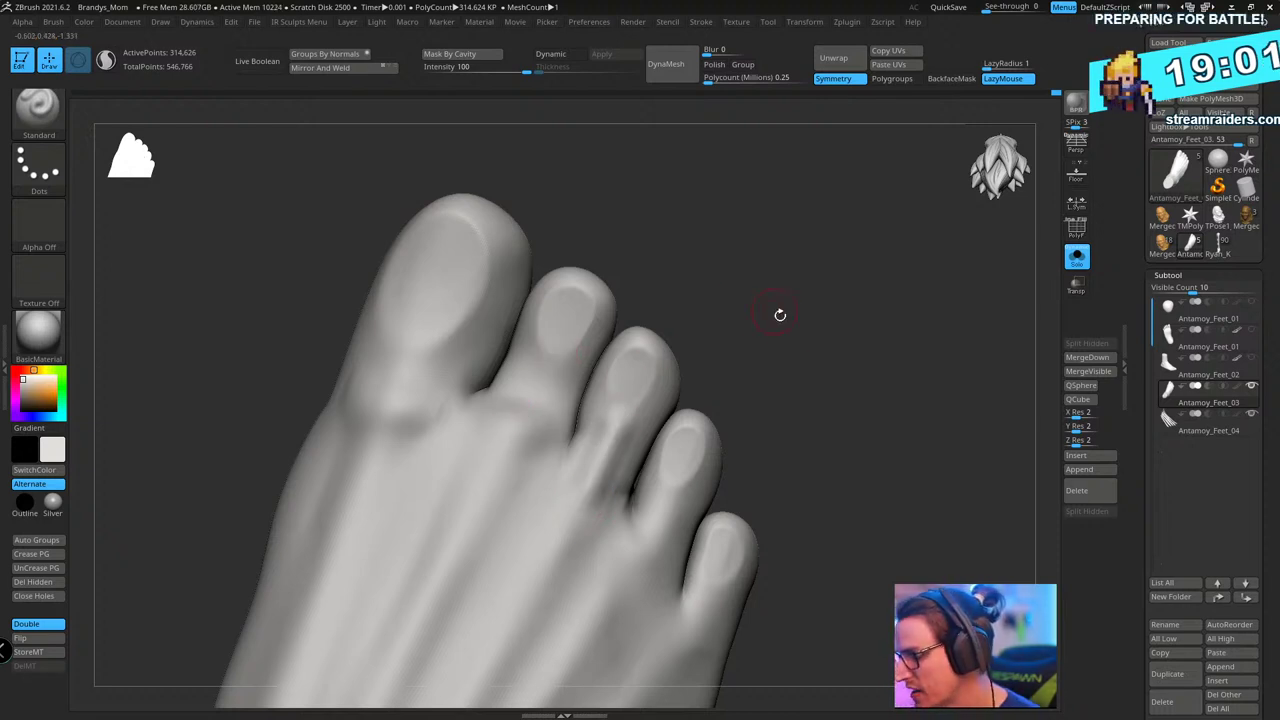
pyautogui.moveTo(777, 314)
pyautogui.mouseDown()
pyautogui.moveTo(829, 271)
pyautogui.moveTo(814, 346)
pyautogui.mouseUp()
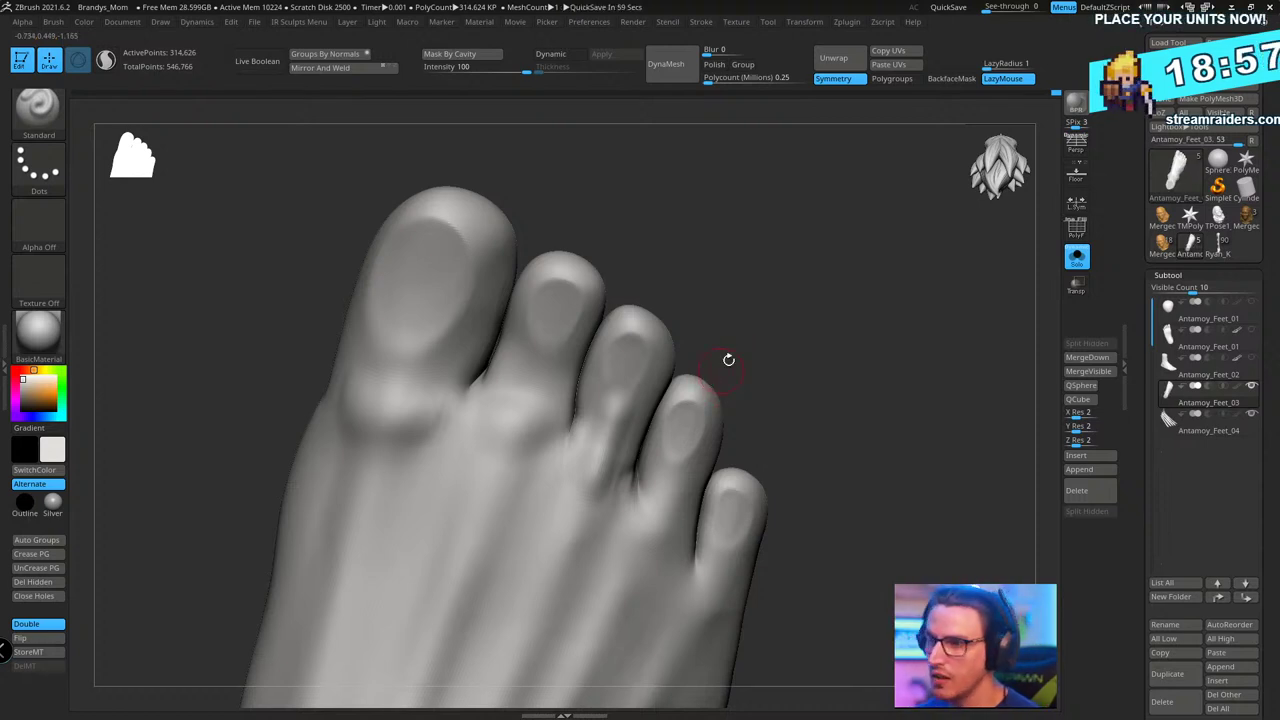
pyautogui.keyDown('alt'); pyautogui.moveTo(797, 275); pyautogui.dragTo(785, 335); pyautogui.keyUp('alt')
pyautogui.moveTo(522, 418); pyautogui.dragTo(555, 323)
pyautogui.moveTo(777, 237); pyautogui.dragTo(775, 317)
# - Set the Standard brush's Z Intensity to 8 and raise subtle tendon ridges along the tops of the second and third toes
pyautogui.press('space')
pyautogui.moveTo(477, 414); pyautogui.dragTo(509, 326)
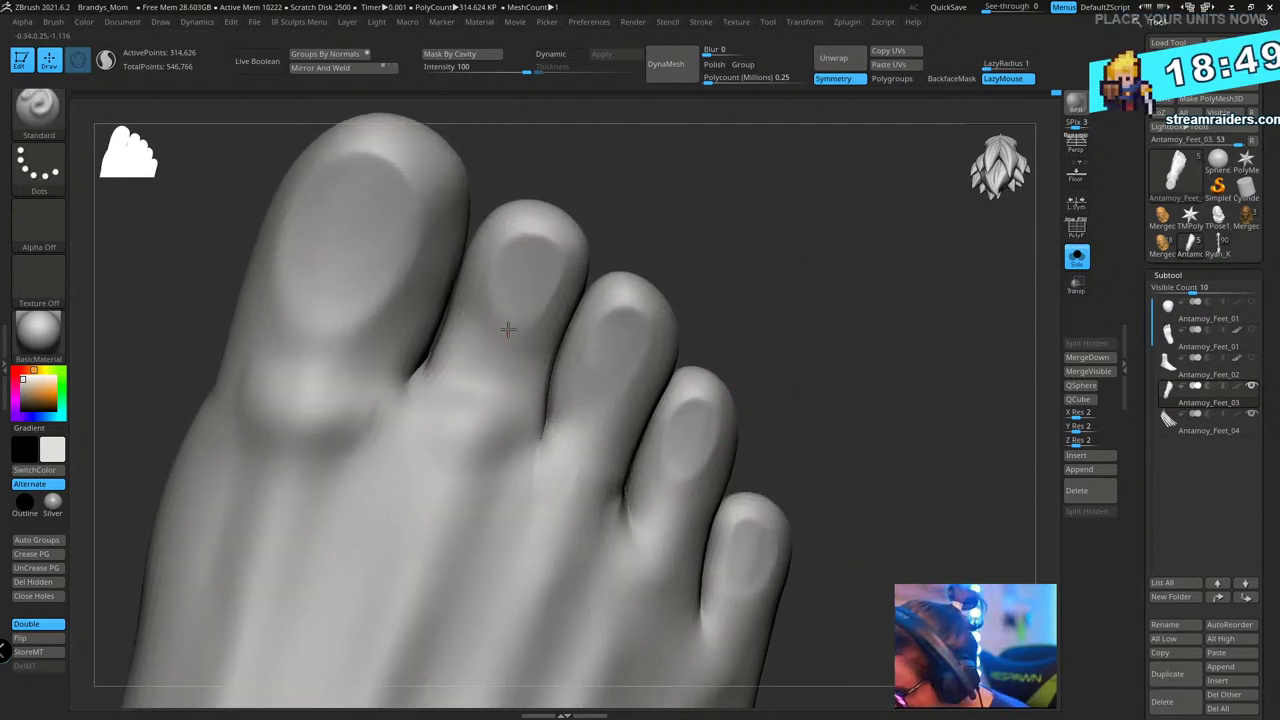
pyautogui.press('space')
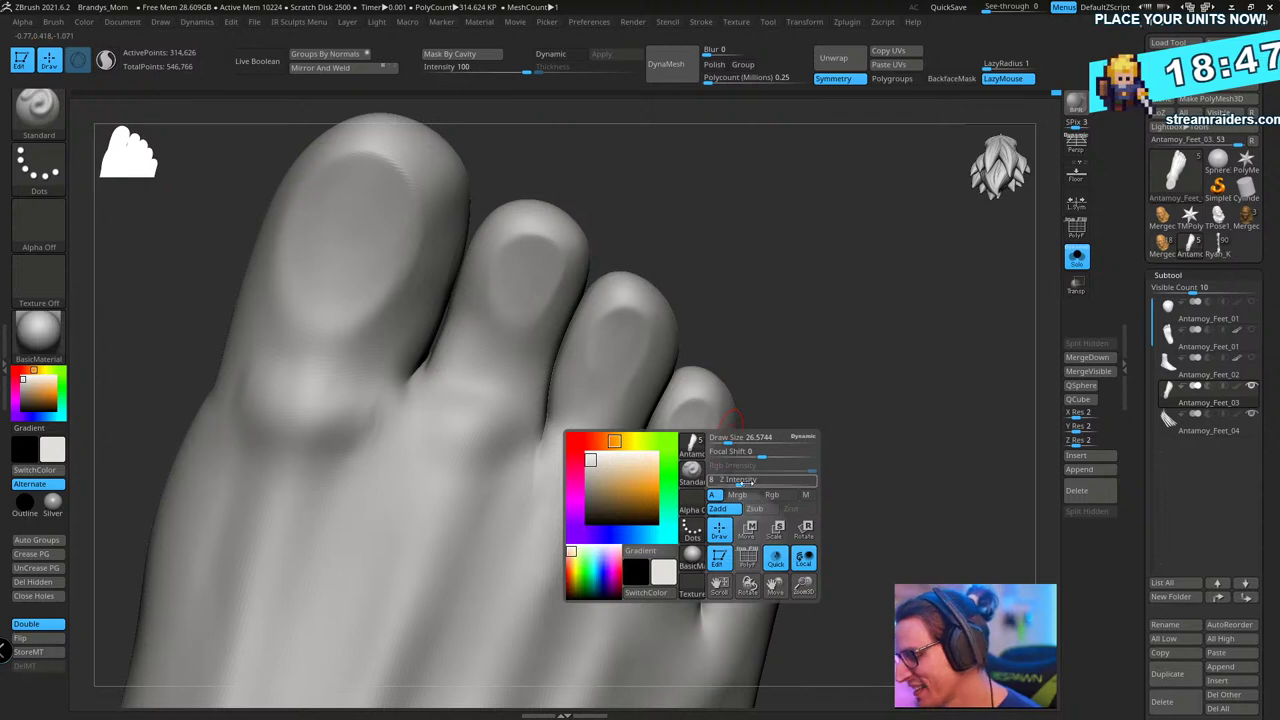
pyautogui.moveTo(471, 409); pyautogui.dragTo(506, 325)
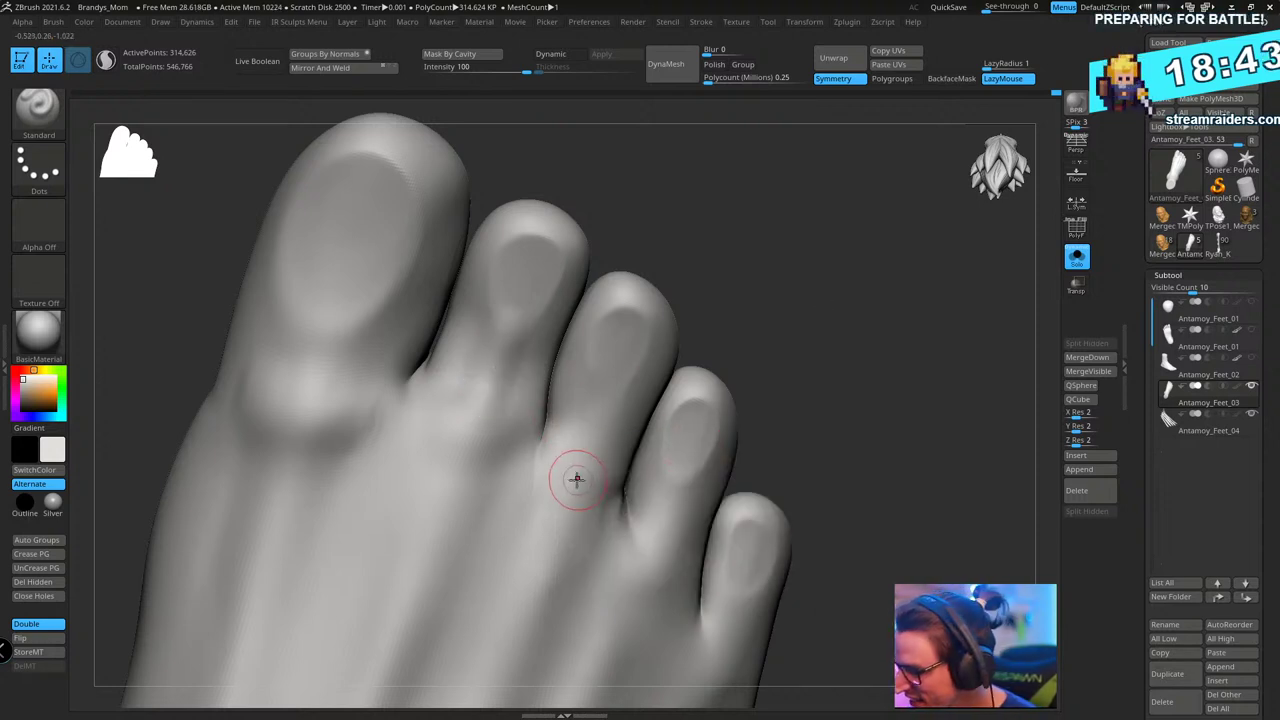
pyautogui.moveTo(576, 479); pyautogui.dragTo(605, 390)
pyautogui.moveTo(617, 507); pyautogui.dragTo(592, 456)
pyautogui.moveTo(477, 432); pyautogui.dragTo(511, 337)
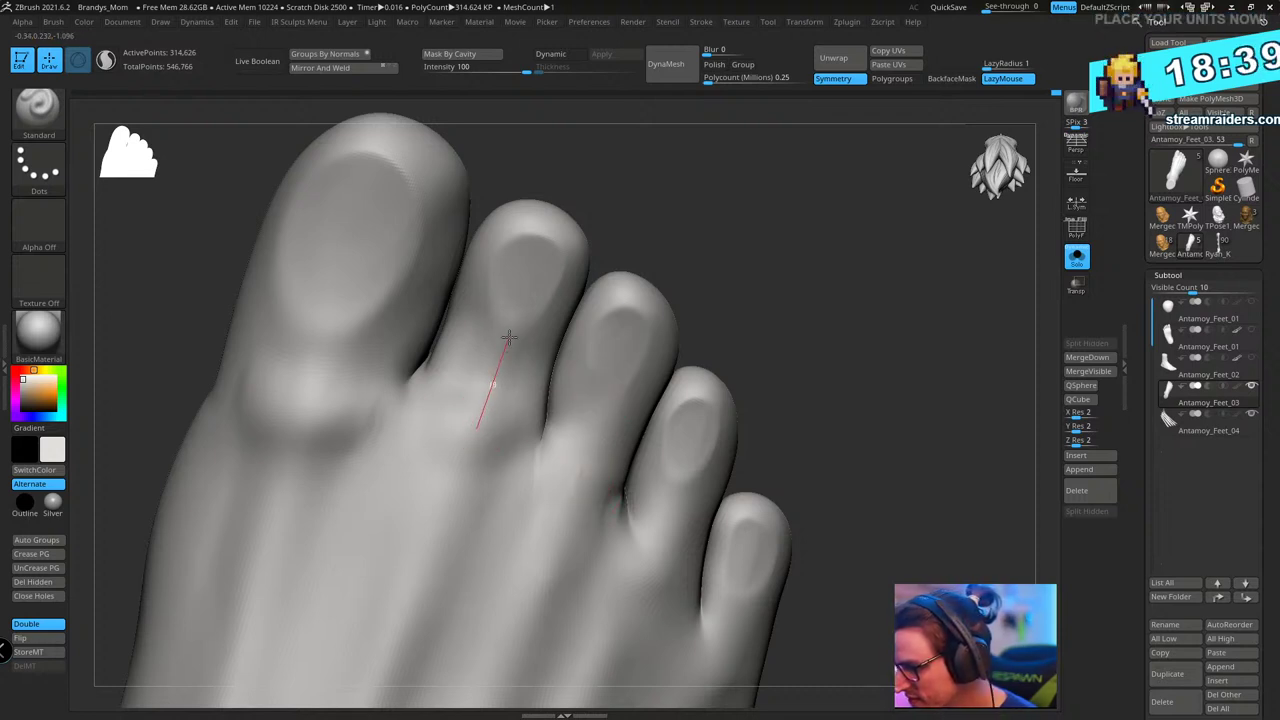
pyautogui.moveTo(577, 497); pyautogui.dragTo(606, 400)
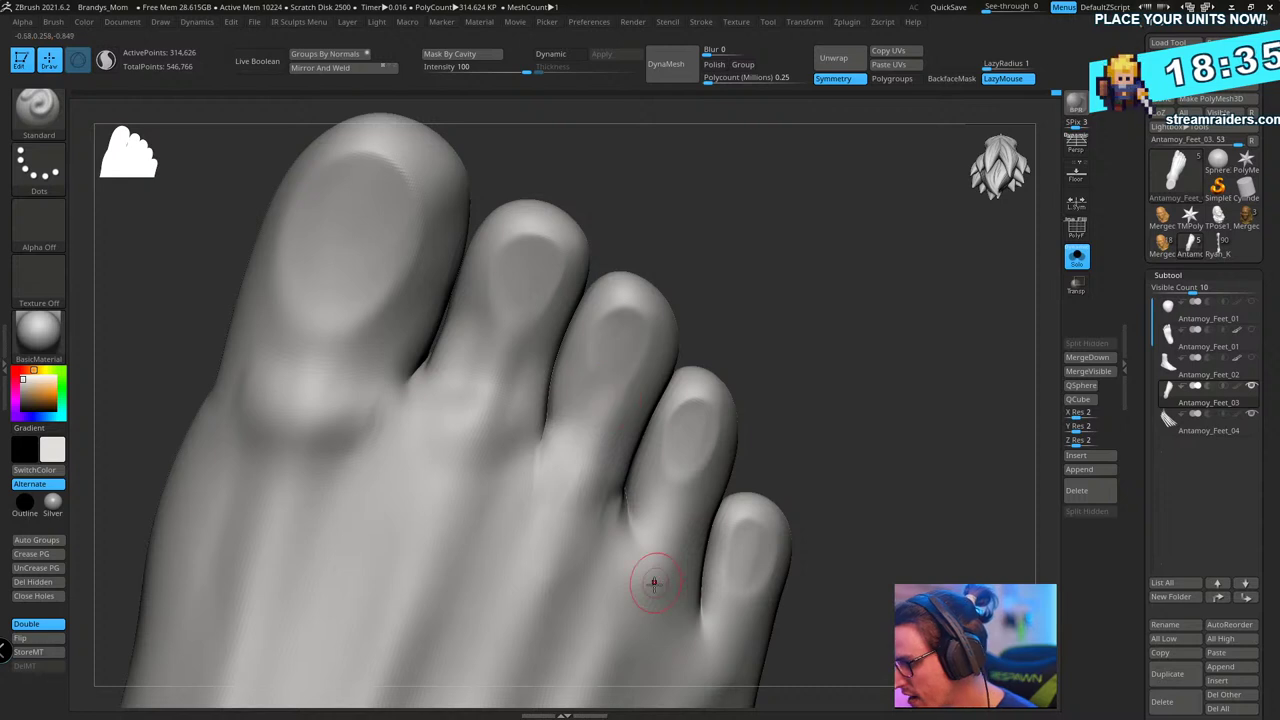
# - Raise subtle tendon ridges along the tops of the fourth and little toes with the Standard brush
pyautogui.moveTo(681, 477); pyautogui.dragTo(681, 476)
pyautogui.moveTo(835, 331)
pyautogui.keyDown('alt'); pyautogui.mouseDown()
pyautogui.moveTo(791, 269)
pyautogui.moveTo(725, 217)
pyautogui.mouseUp(); pyautogui.keyUp('alt')
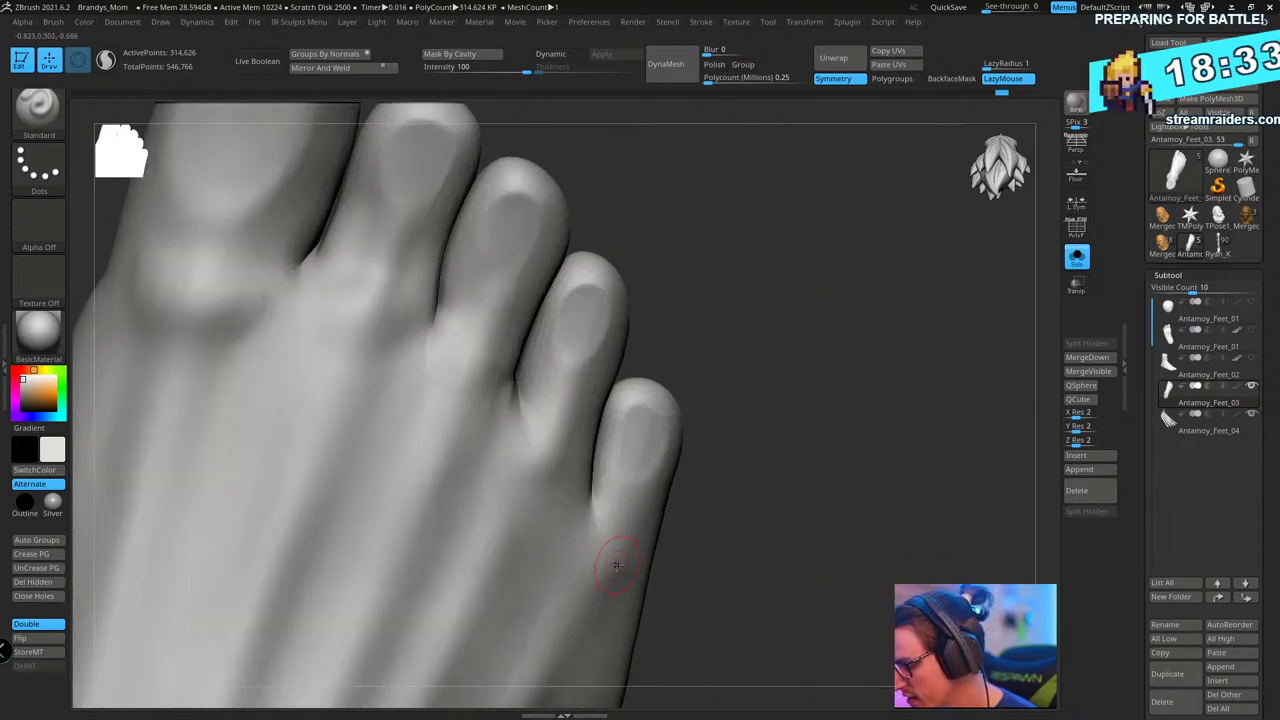
pyautogui.moveTo(631, 477); pyautogui.dragTo(631, 482)
# - Raise a tendon ridge from the big toe's knuckle towards its nail area, undoing the first stroke and redoing it with a larger Standard brush
pyautogui.moveTo(854, 403)
pyautogui.keyDown('alt'); pyautogui.mouseDown()
pyautogui.moveTo(911, 511)
pyautogui.moveTo(975, 586)
pyautogui.mouseUp(); pyautogui.keyUp('alt')
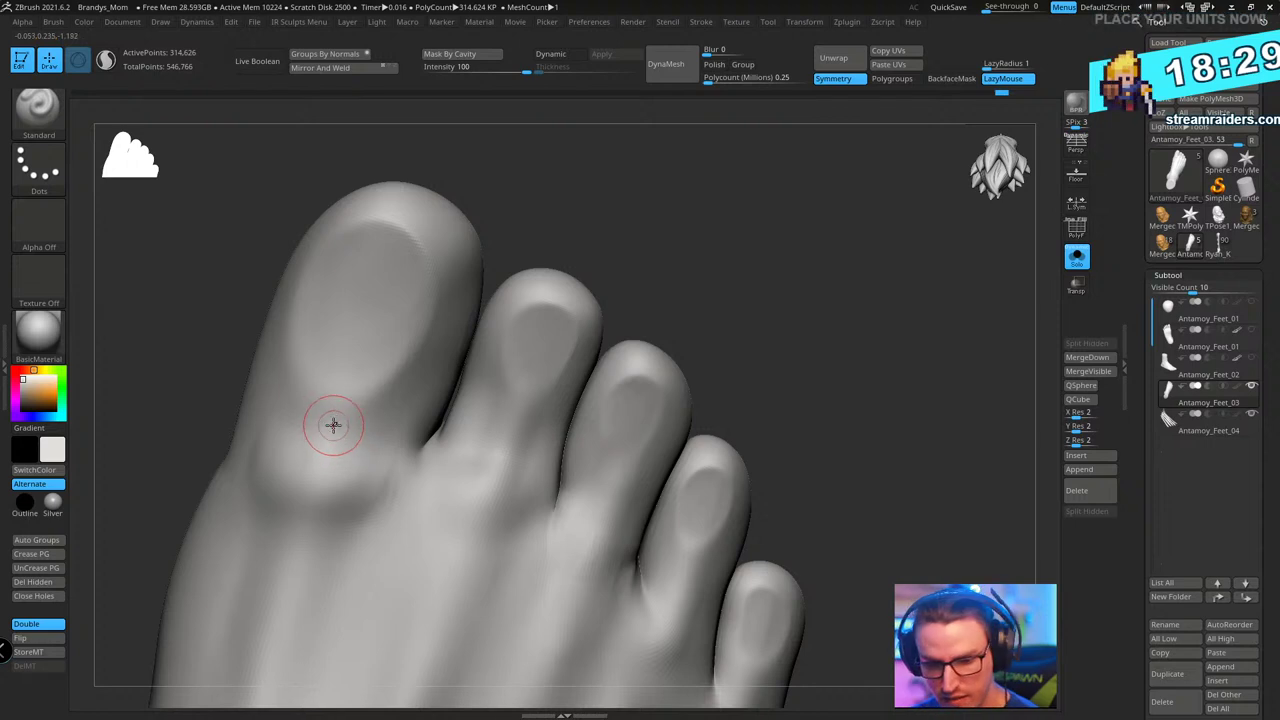
pyautogui.moveTo(301, 469); pyautogui.dragTo(325, 381)
pyautogui.hotkey('ctrl', 'z')
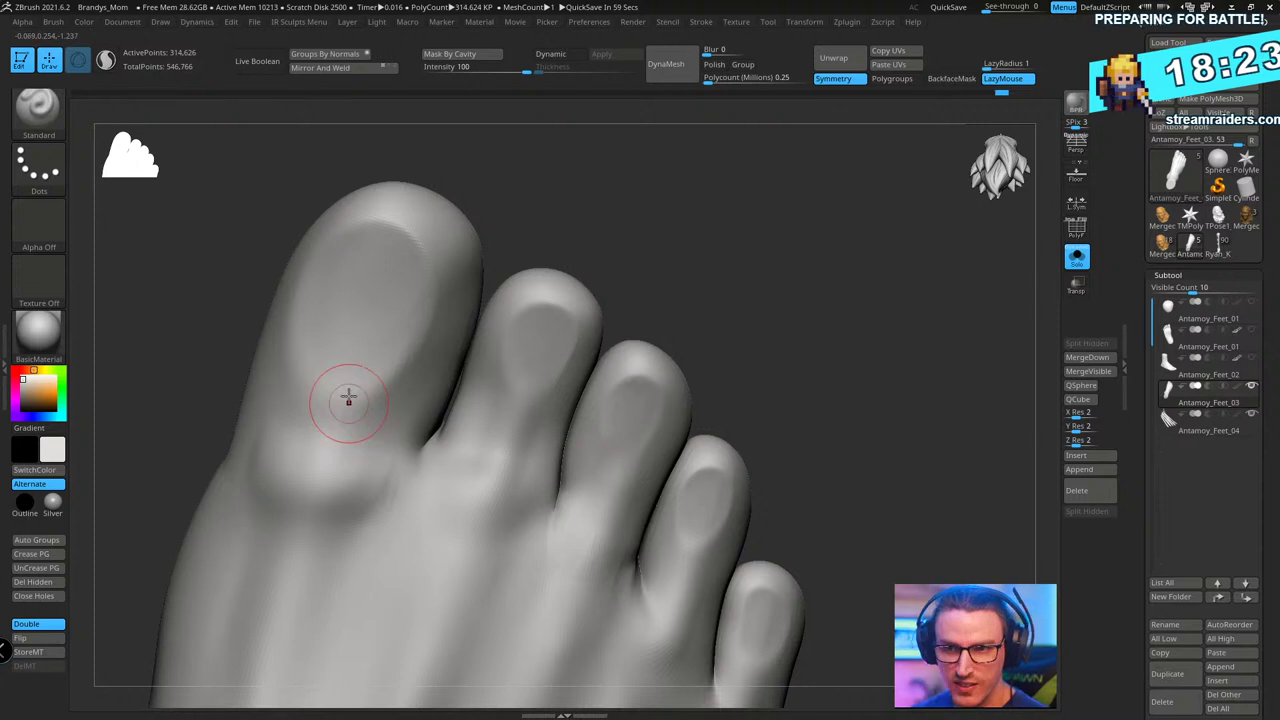
pyautogui.moveTo(720, 211); pyautogui.dragTo(768, 216)
pyautogui.moveTo(314, 465); pyautogui.dragTo(336, 378)
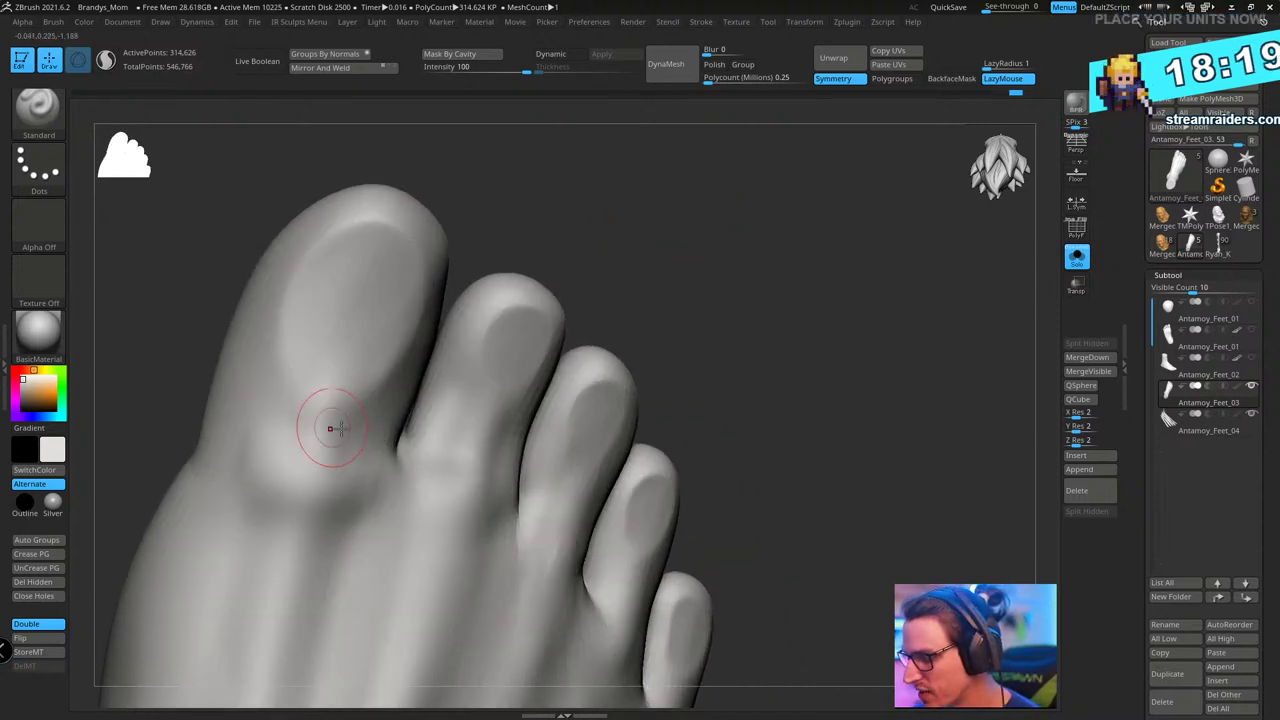
# - Switch to the ClayBuildup brush and smooth the underside of the second toe
pyautogui.moveTo(735, 245); pyautogui.dragTo(894, 331)
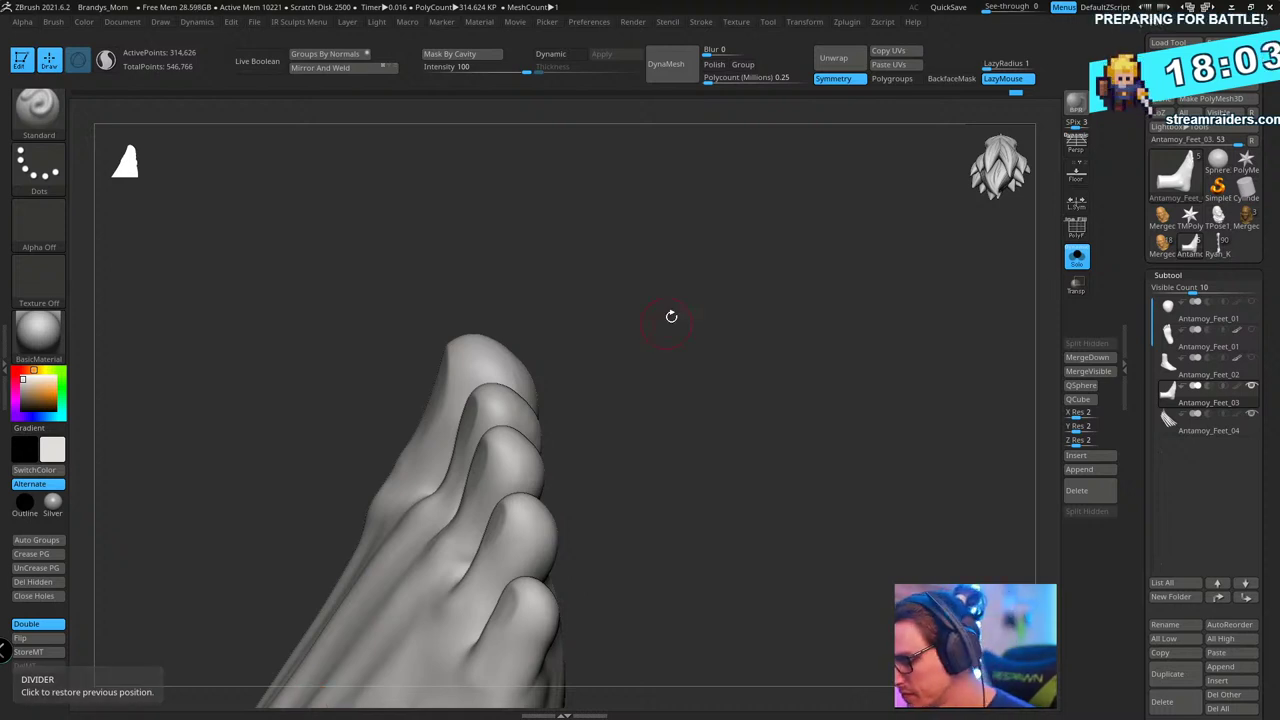
pyautogui.moveTo(671, 315); pyautogui.dragTo(675, 343)
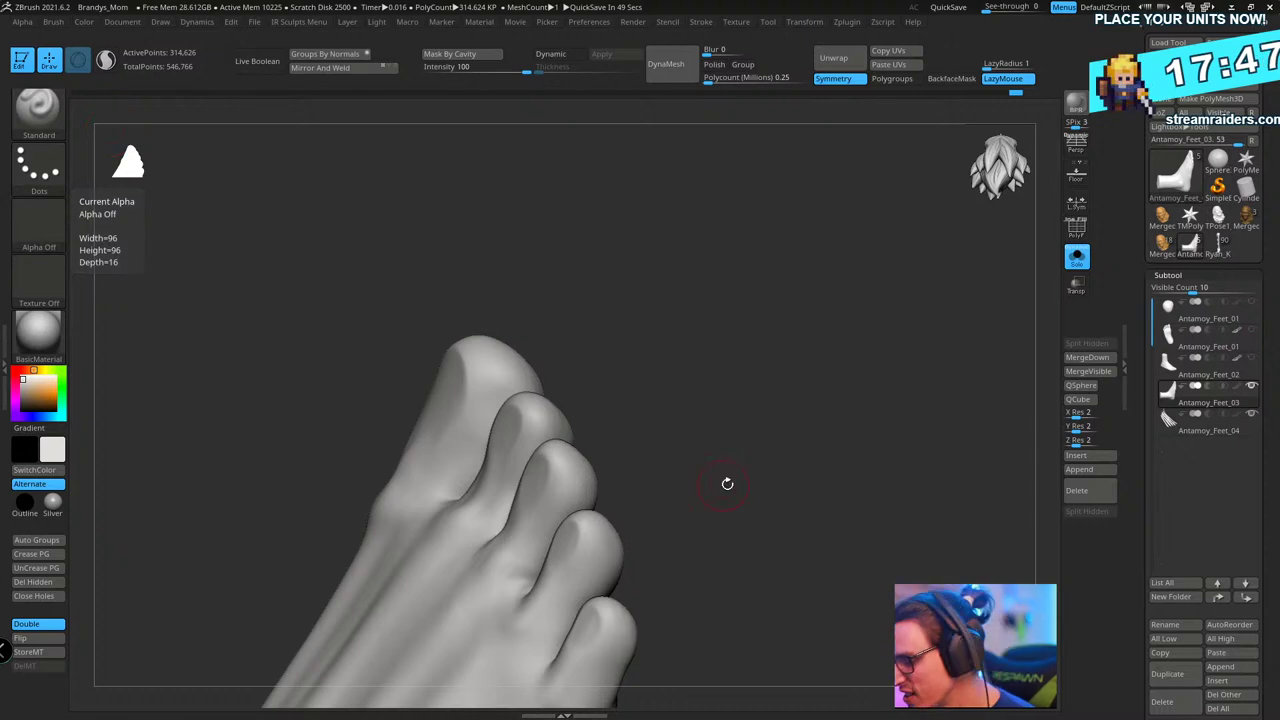
pyautogui.moveTo(726, 483)
pyautogui.mouseDown()
pyautogui.moveTo(737, 374)
pyautogui.moveTo(760, 409)
pyautogui.moveTo(764, 393)
pyautogui.moveTo(674, 391)
pyautogui.mouseUp()
pyautogui.press('b')
pyautogui.press('c')
pyautogui.press('b')
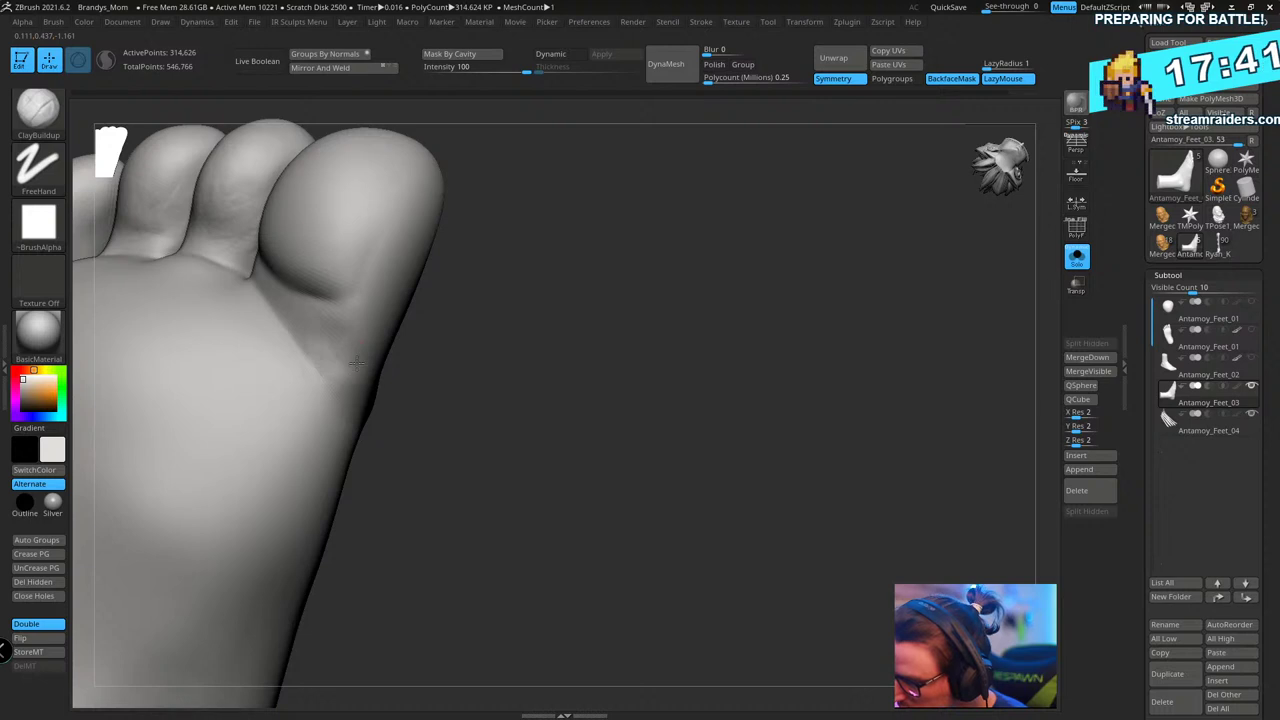
pyautogui.moveTo(640, 395); pyautogui.dragTo(719, 362)
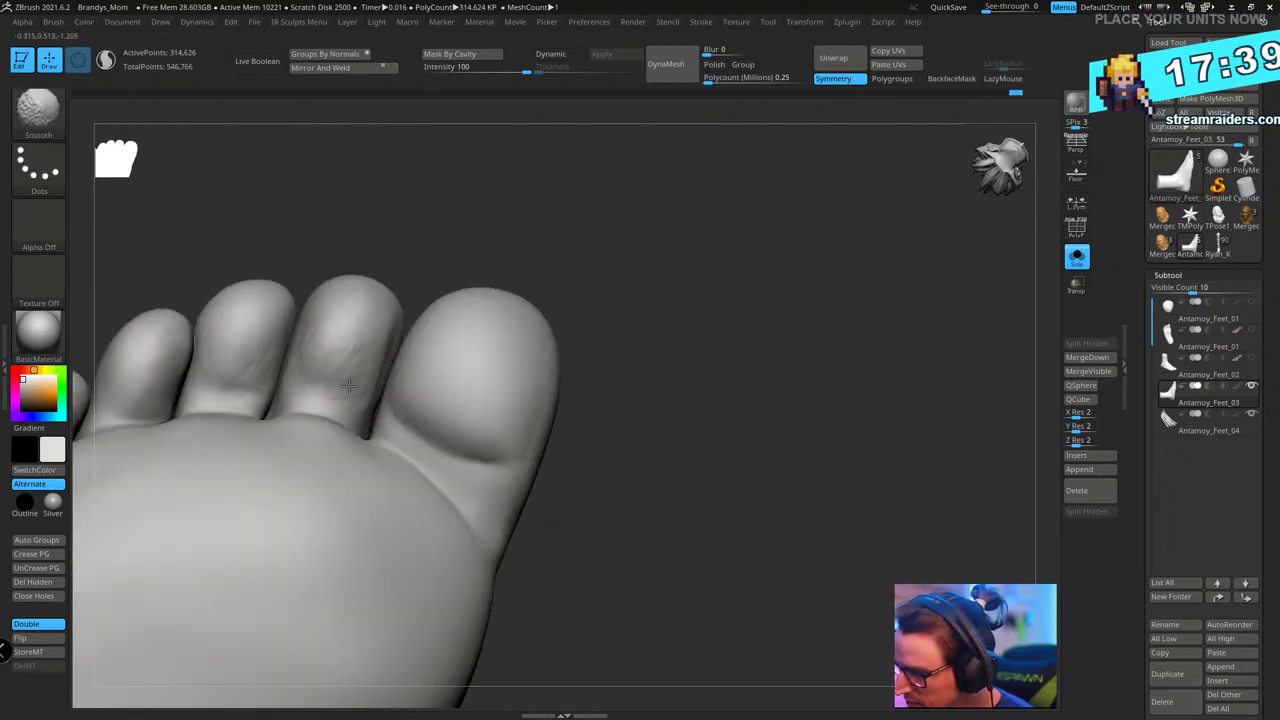
pyautogui.keyDown('shift'); pyautogui.moveTo(343, 332); pyautogui.dragTo(340, 368); pyautogui.keyUp('shift')
pyautogui.keyDown('alt'); pyautogui.moveTo(628, 226); pyautogui.dragTo(736, 214); pyautogui.keyUp('alt')
pyautogui.keyDown('shift'); pyautogui.moveTo(334, 363); pyautogui.dragTo(346, 335); pyautogui.keyUp('shift')
# - Check the foot from the top and side, and save the updated sculpt over Antamoy_Feet_01.ztl
pyautogui.moveTo(646, 170)
pyautogui.keyDown('alt'); pyautogui.mouseDown()
pyautogui.moveTo(662, 147)
pyautogui.moveTo(631, 191)
pyautogui.moveTo(823, 240)
pyautogui.moveTo(811, 249)
pyautogui.moveTo(814, 306)
pyautogui.mouseUp(); pyautogui.keyUp('alt')
pyautogui.hotkey('shift', 'f')
pyautogui.hotkey('shift', 'f')
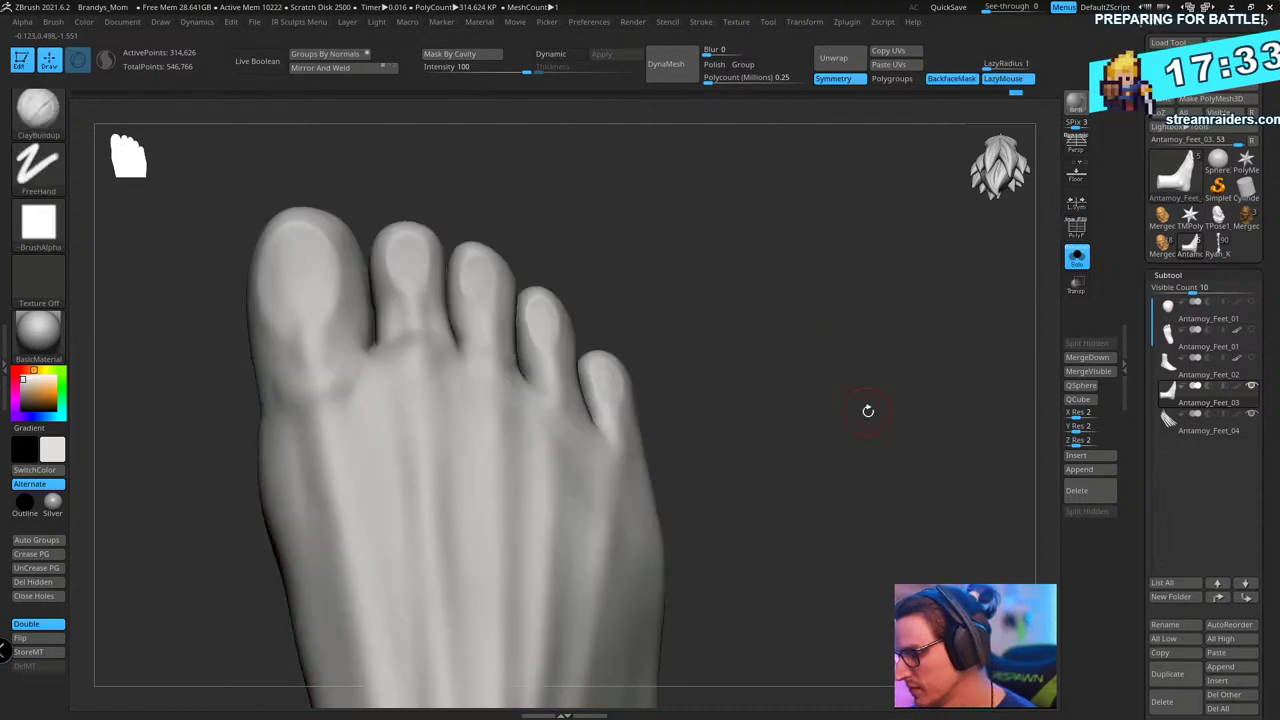
pyautogui.moveTo(866, 409)
pyautogui.mouseDown()
pyautogui.moveTo(783, 303)
pyautogui.moveTo(766, 374)
pyautogui.moveTo(903, 291)
pyautogui.moveTo(951, 414)
pyautogui.mouseUp()
pyautogui.click(1076, 140)
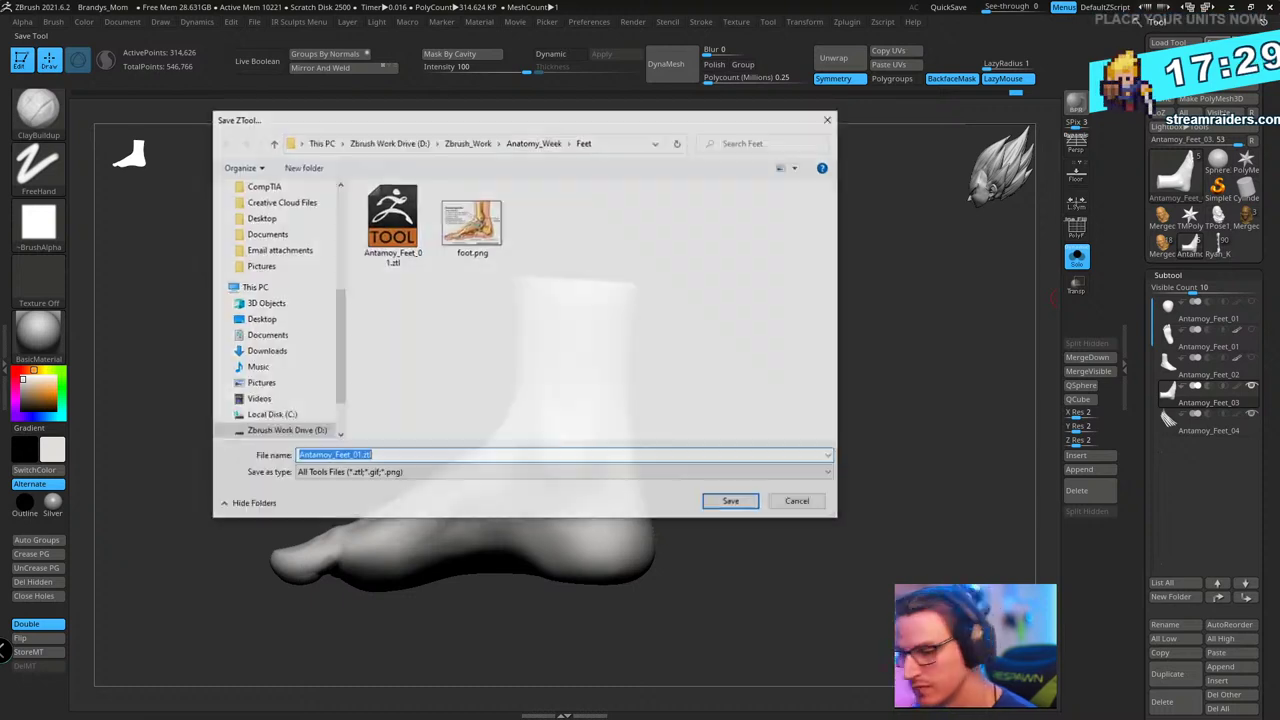
pyautogui.press('Return')
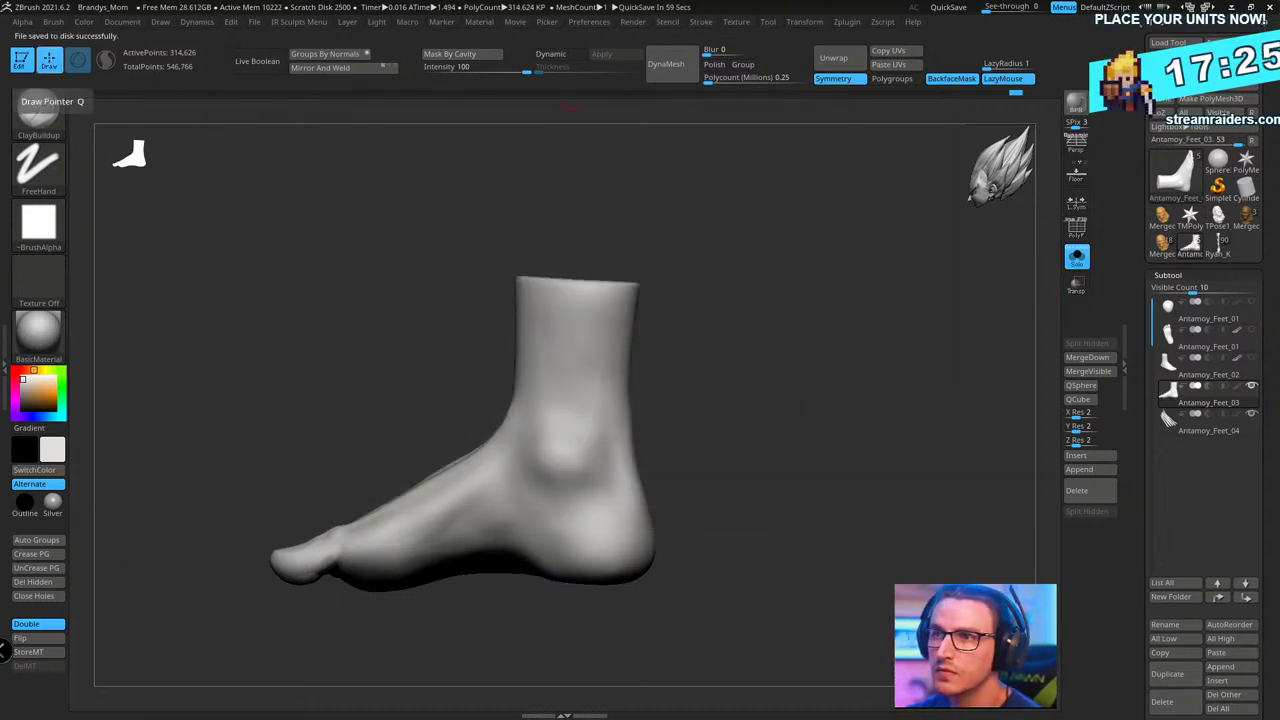
# - Switch to Firefox, minimise the bottom foot anatomy search window, and reposition the blank new-tab window
pyautogui.hotkey('alt', 'Tab')
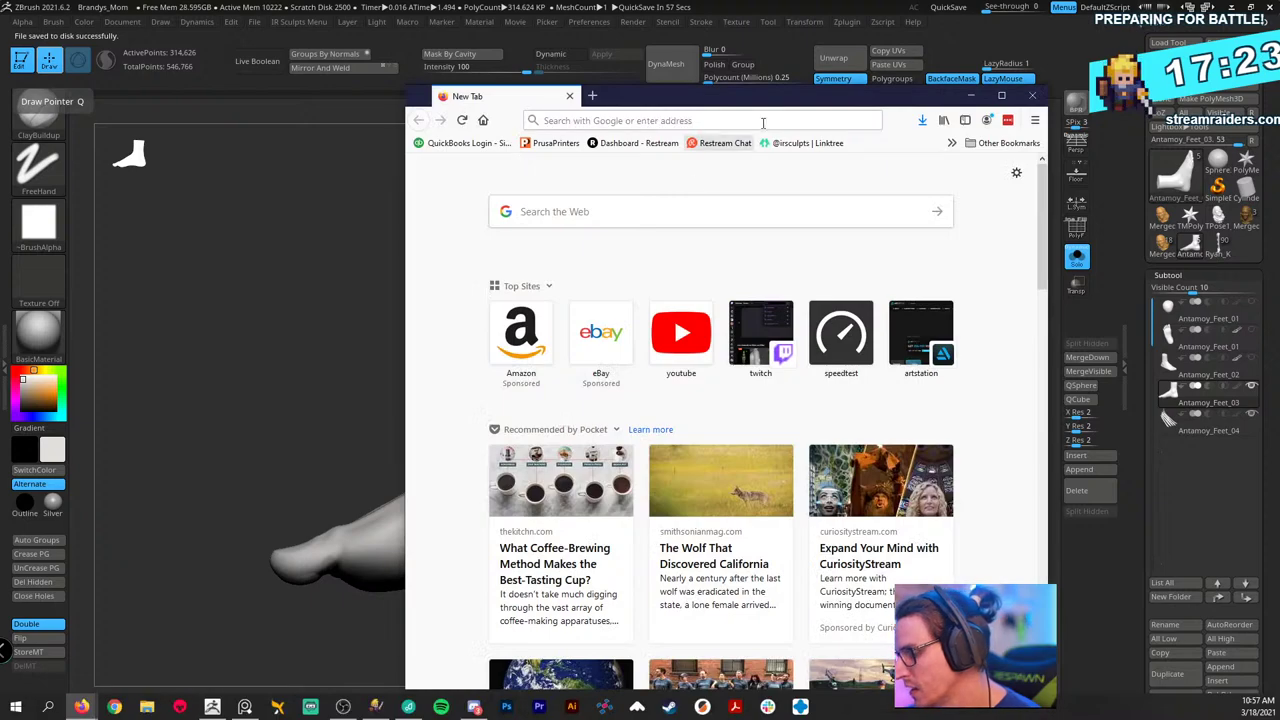
pyautogui.moveTo(783, 91); pyautogui.dragTo(470, 54)
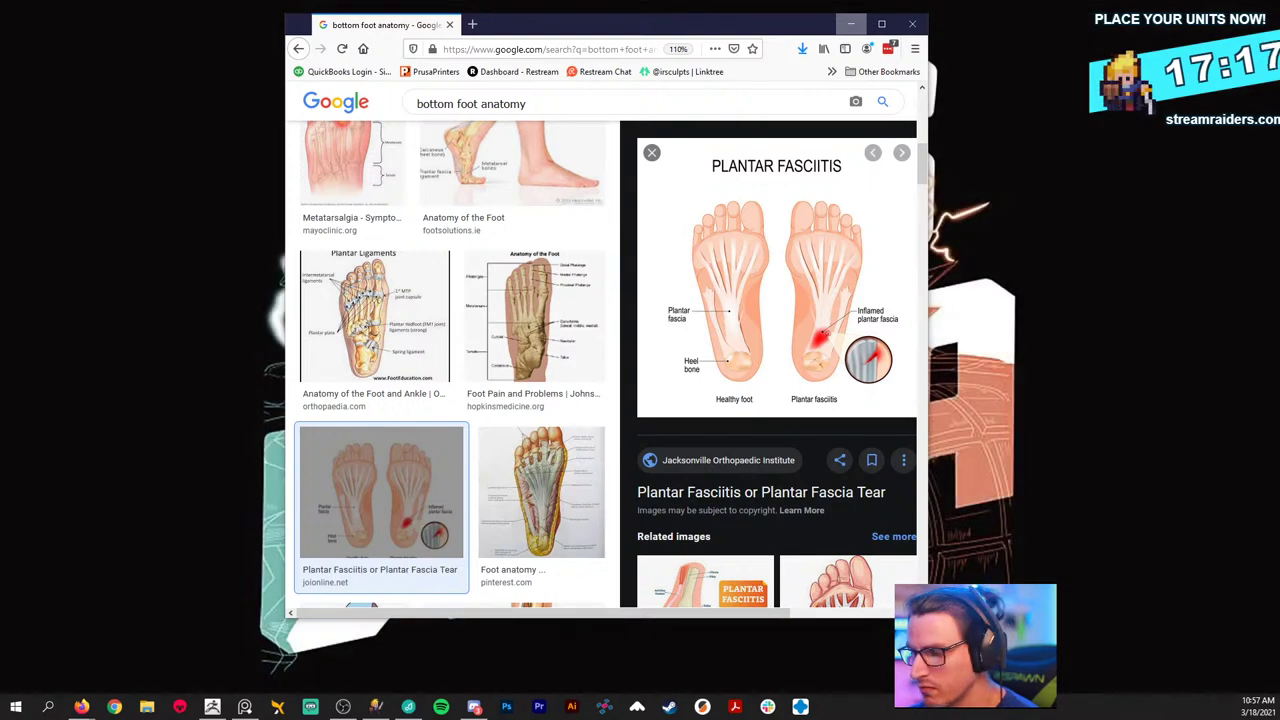
pyautogui.click(851, 24)
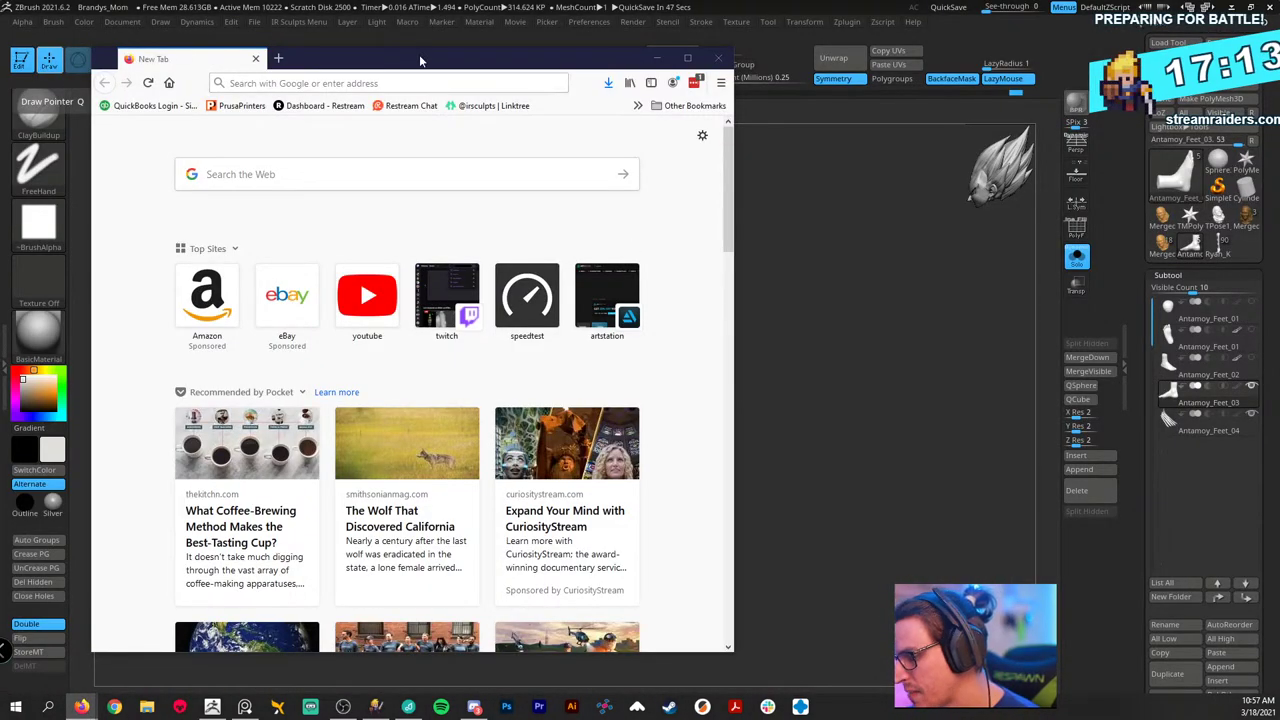
pyautogui.moveTo(420, 58); pyautogui.dragTo(578, 36)
# - Search Google Images for "feet" and browse the photo results for reference
pyautogui.click(543, 151)
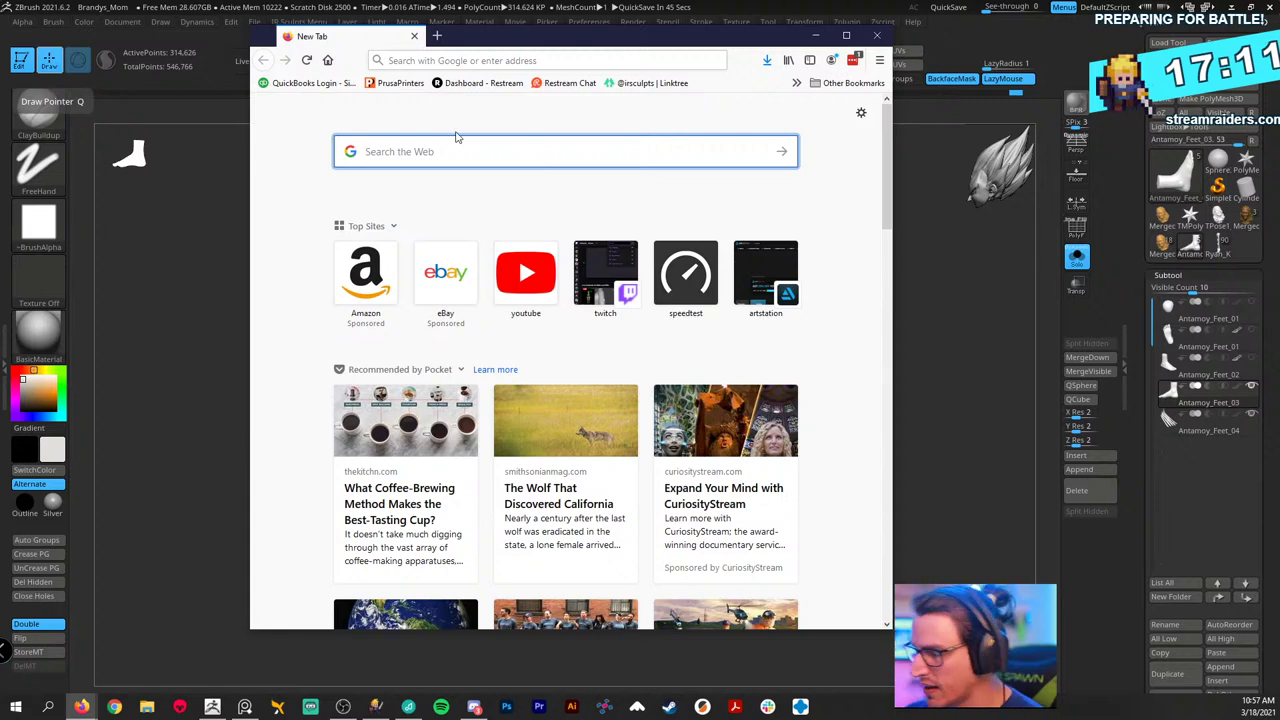
pyautogui.write('feet')
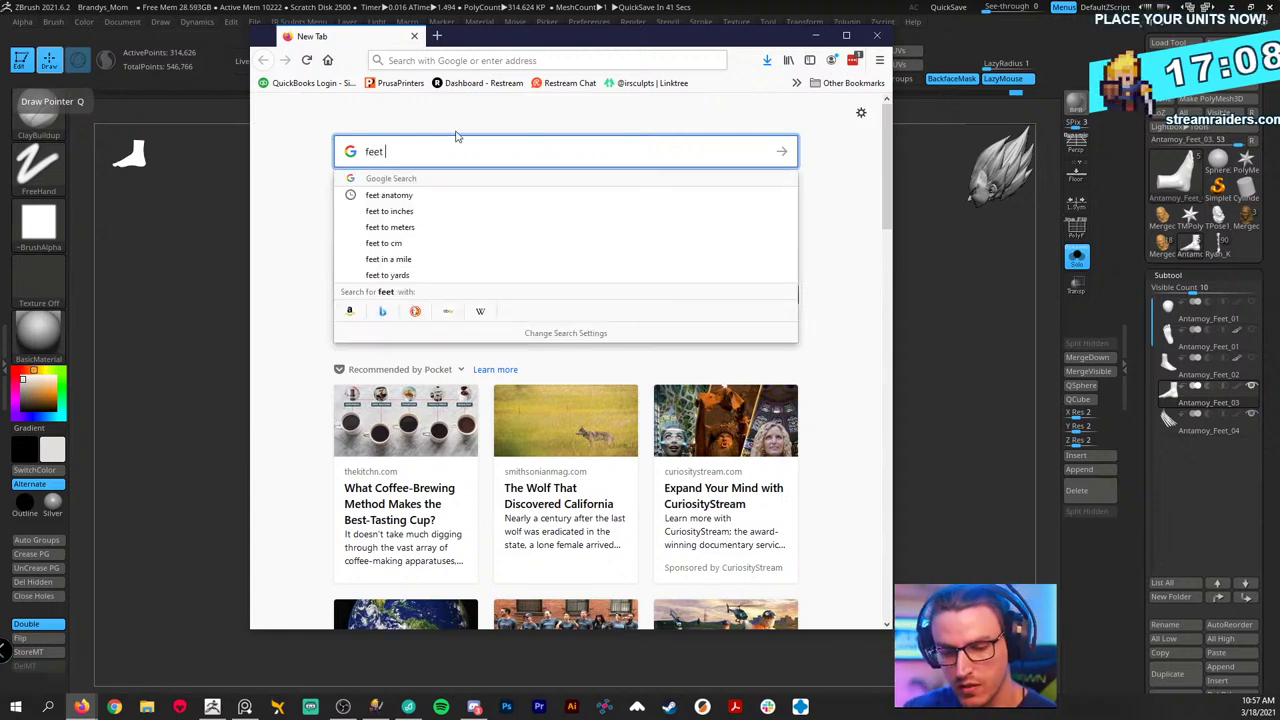
pyautogui.press('Return')
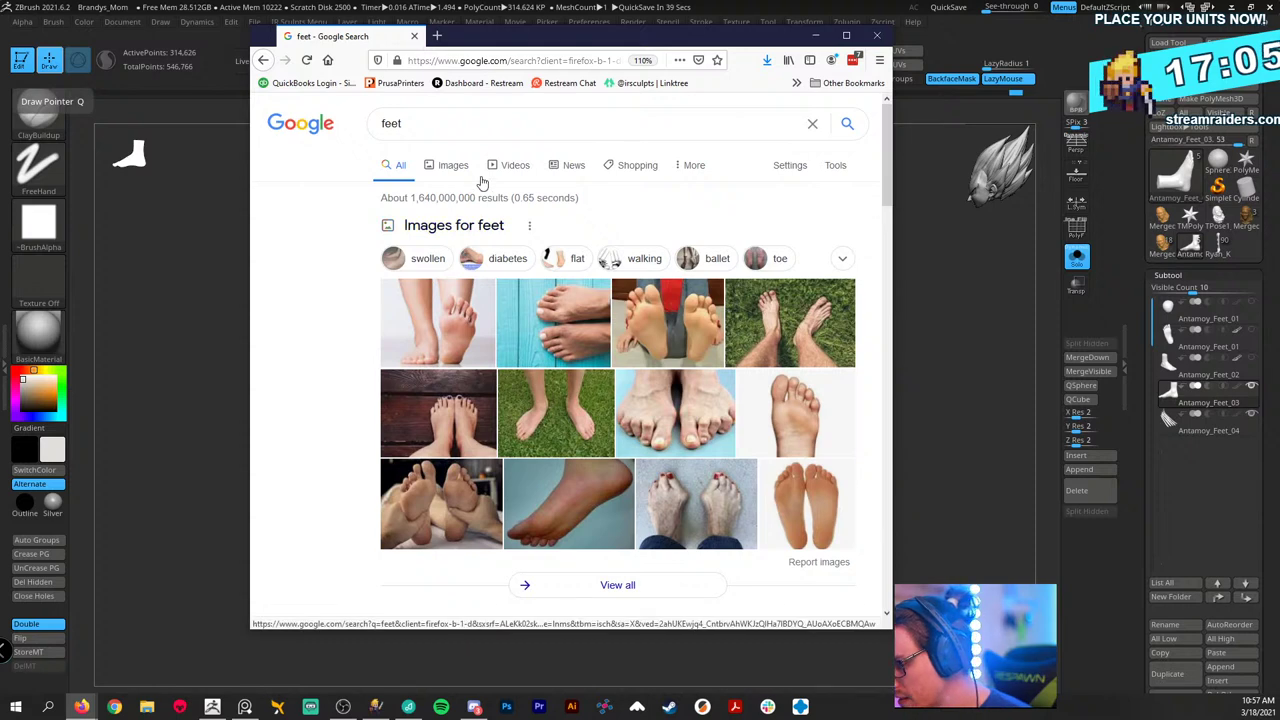
pyautogui.click(452, 166)
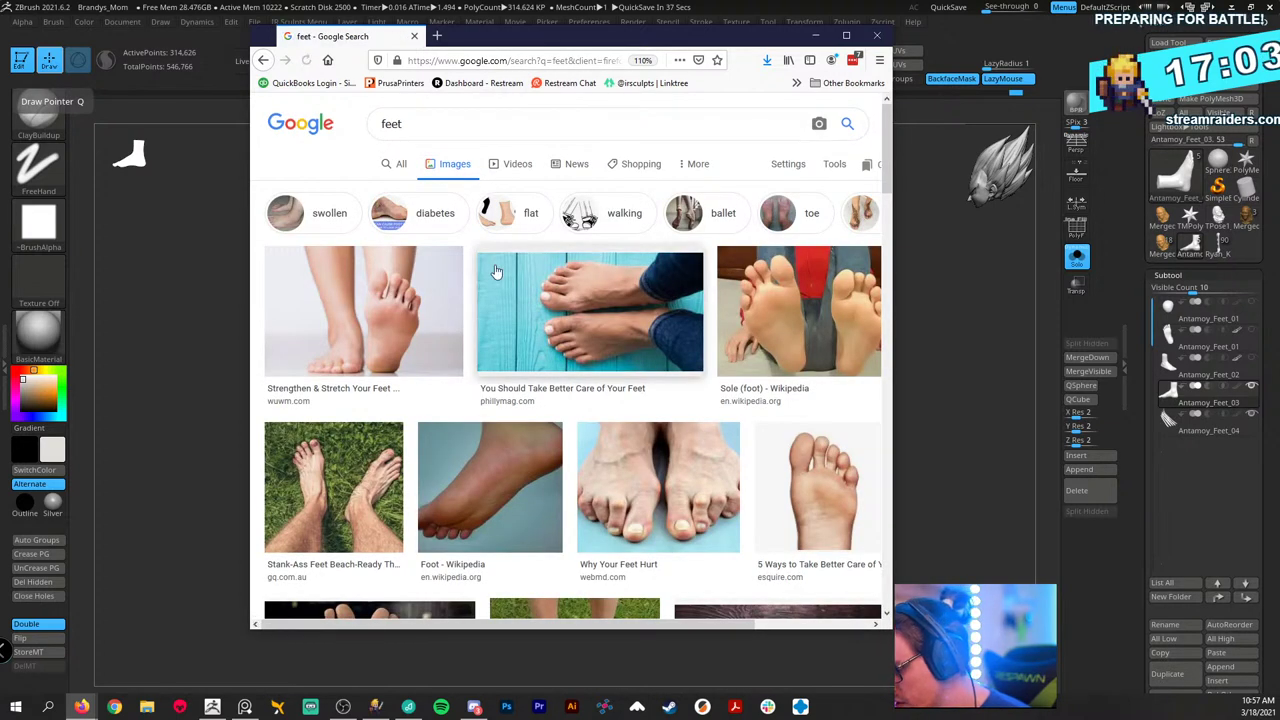
pyautogui.scroll(-5, 505, 285)
pyautogui.scroll(-6, 493, 313)
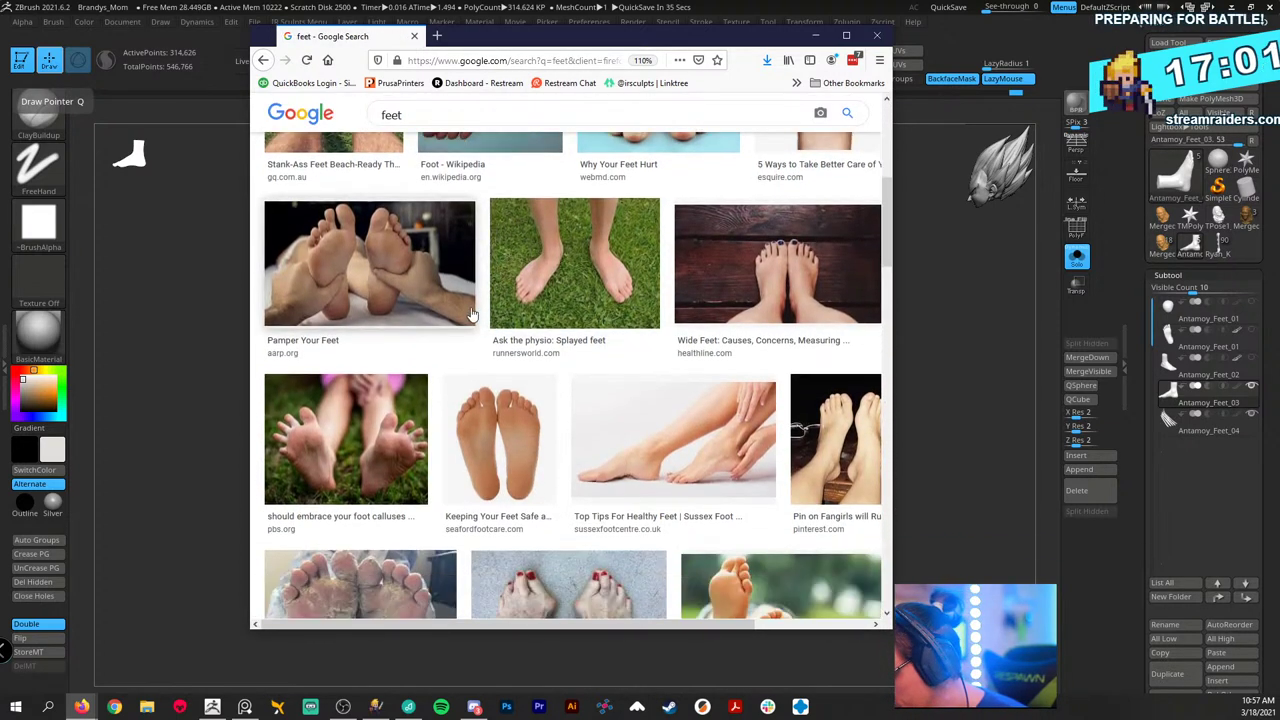
# - Find the side-view photo "Flat Feet Are More Than Just a Foot Problem" in the feet results and add it to the reference board
pyautogui.scroll(-5, 445, 375)
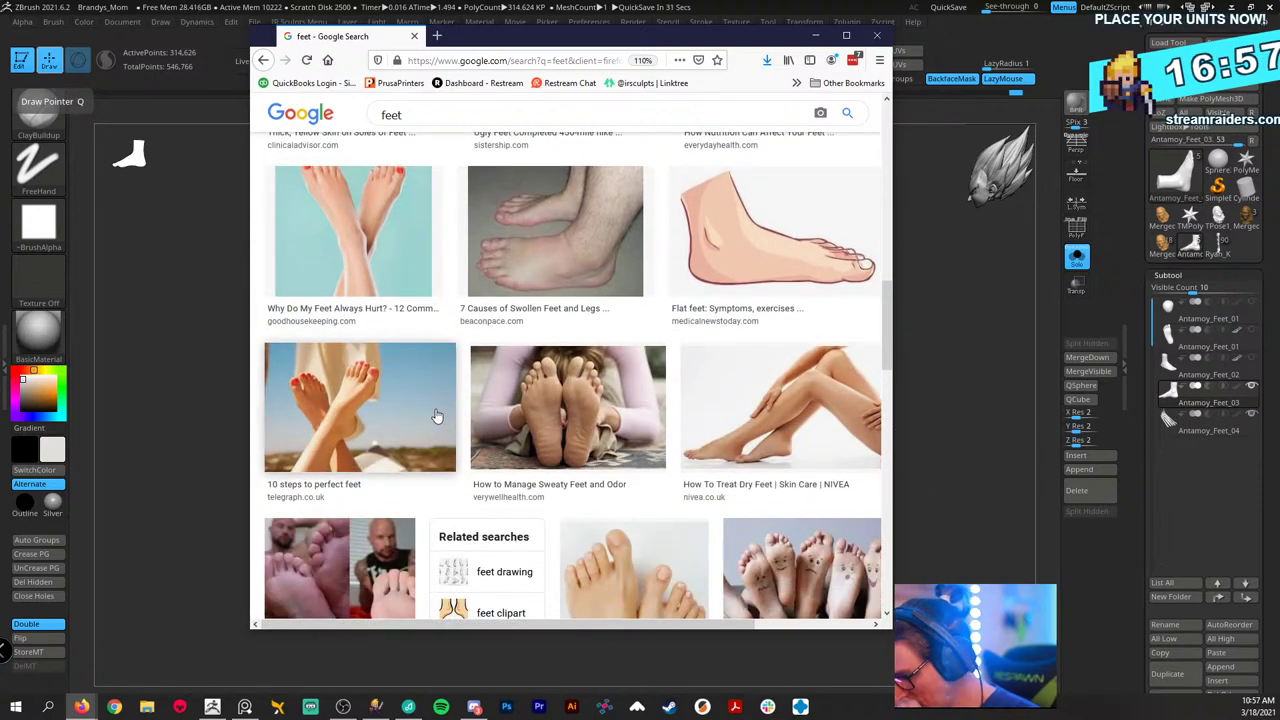
pyautogui.scroll(-4, 436, 416)
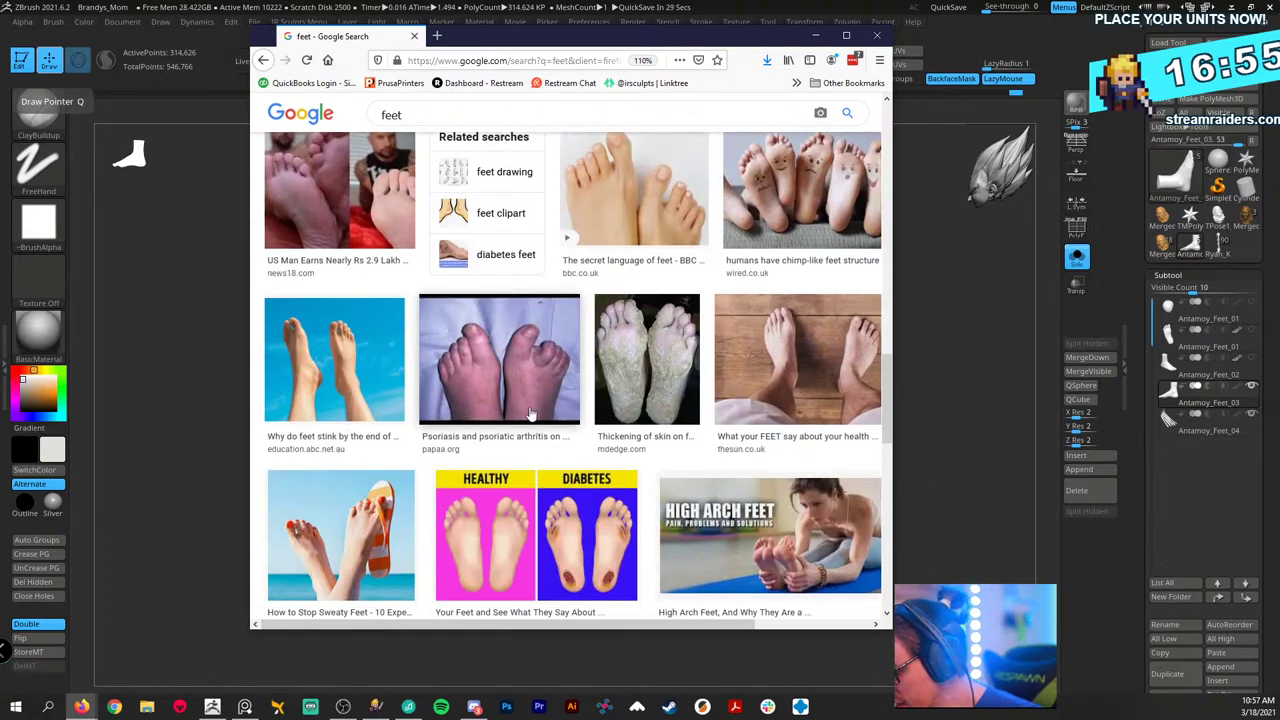
pyautogui.scroll(-3, 531, 414)
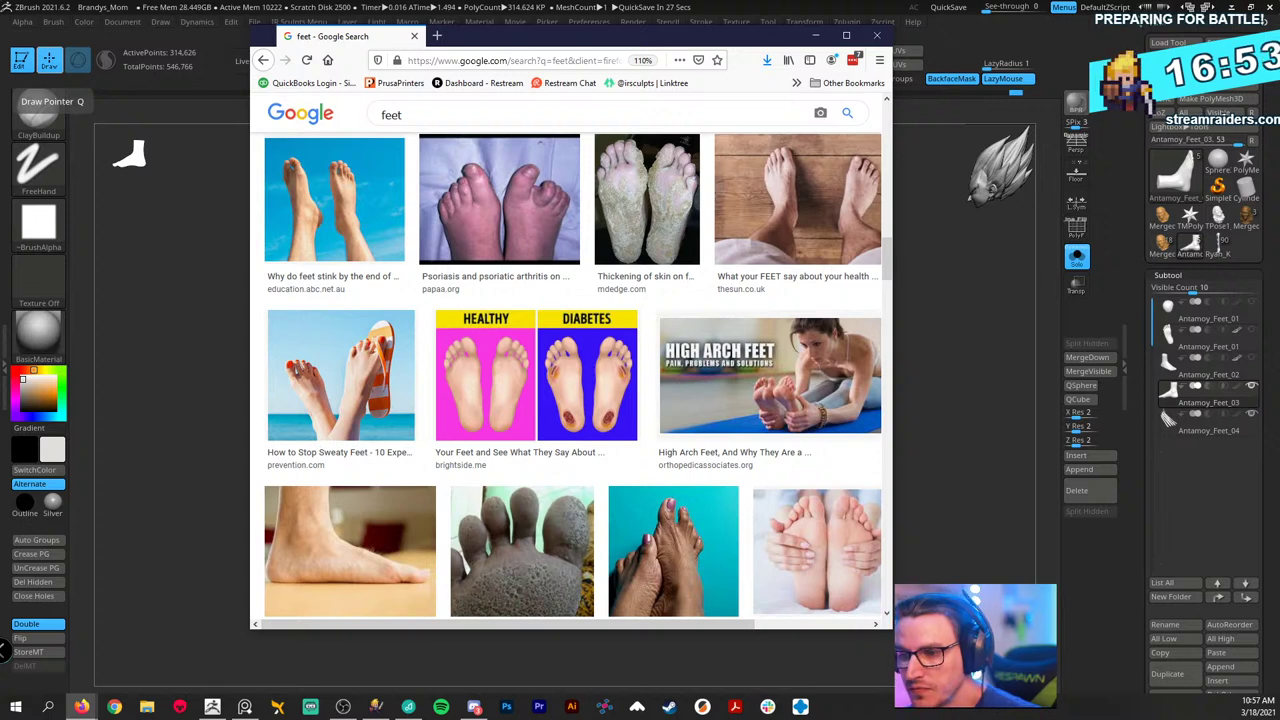
pyautogui.hotkey('alt', 'Tab')
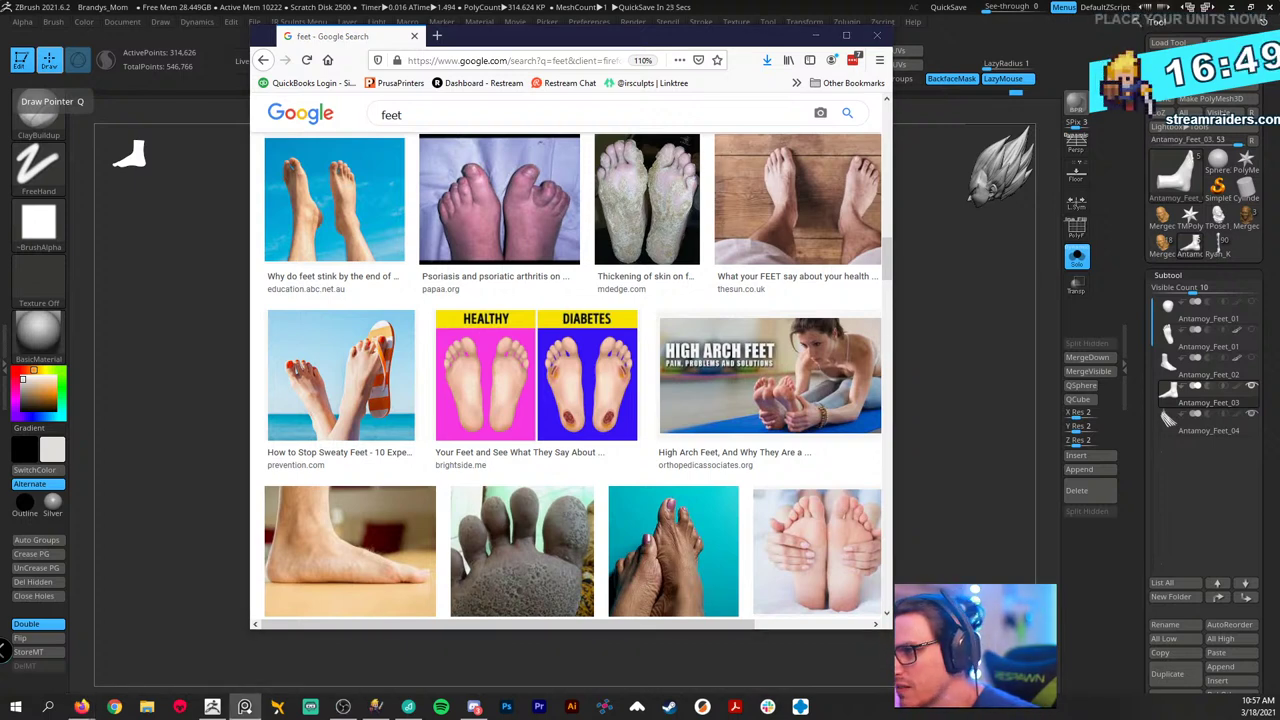
pyautogui.click(343, 560)
pyautogui.scroll(-3, 712, 446)
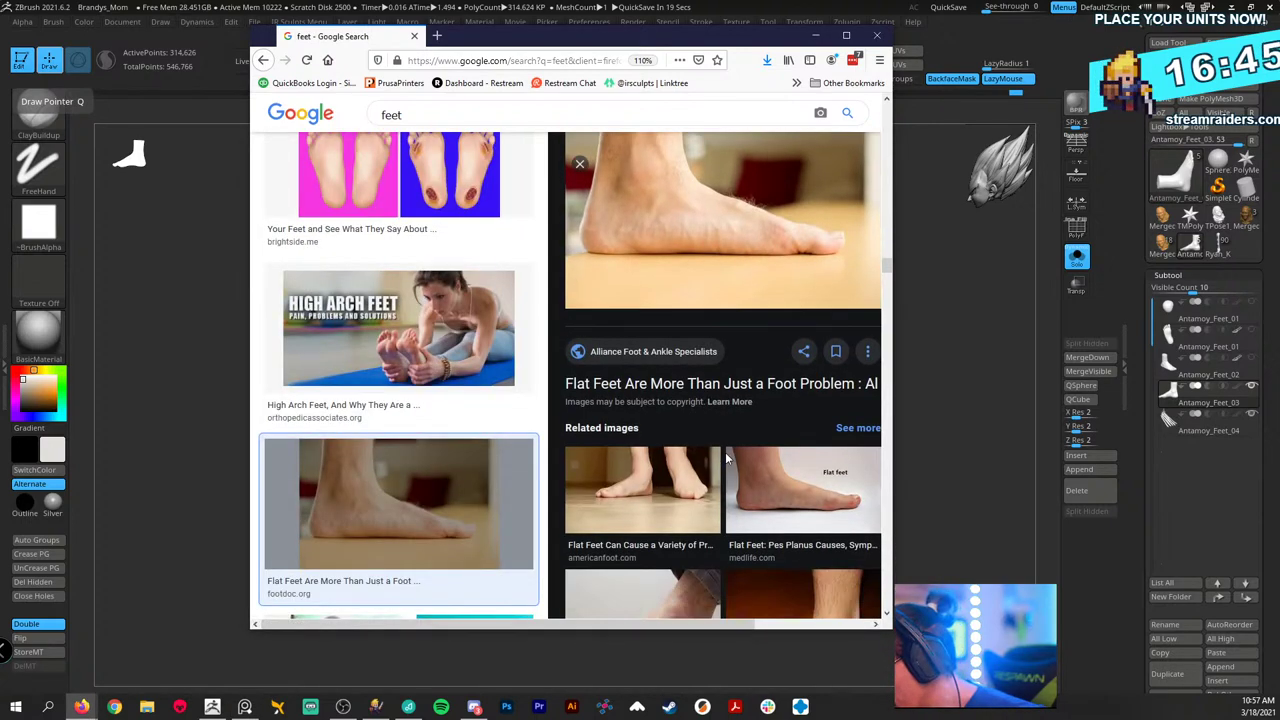
pyautogui.scroll(5, 712, 420)
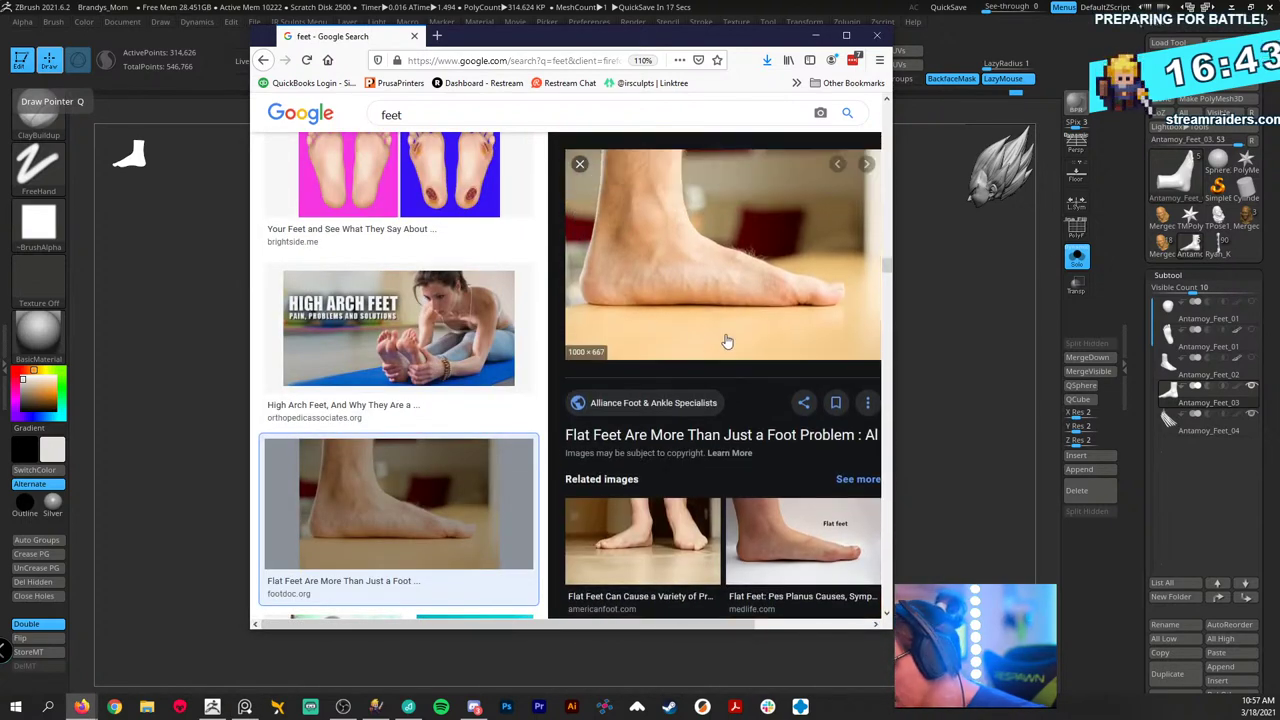
pyautogui.moveTo(727, 342); pyautogui.dragTo(245, 706)
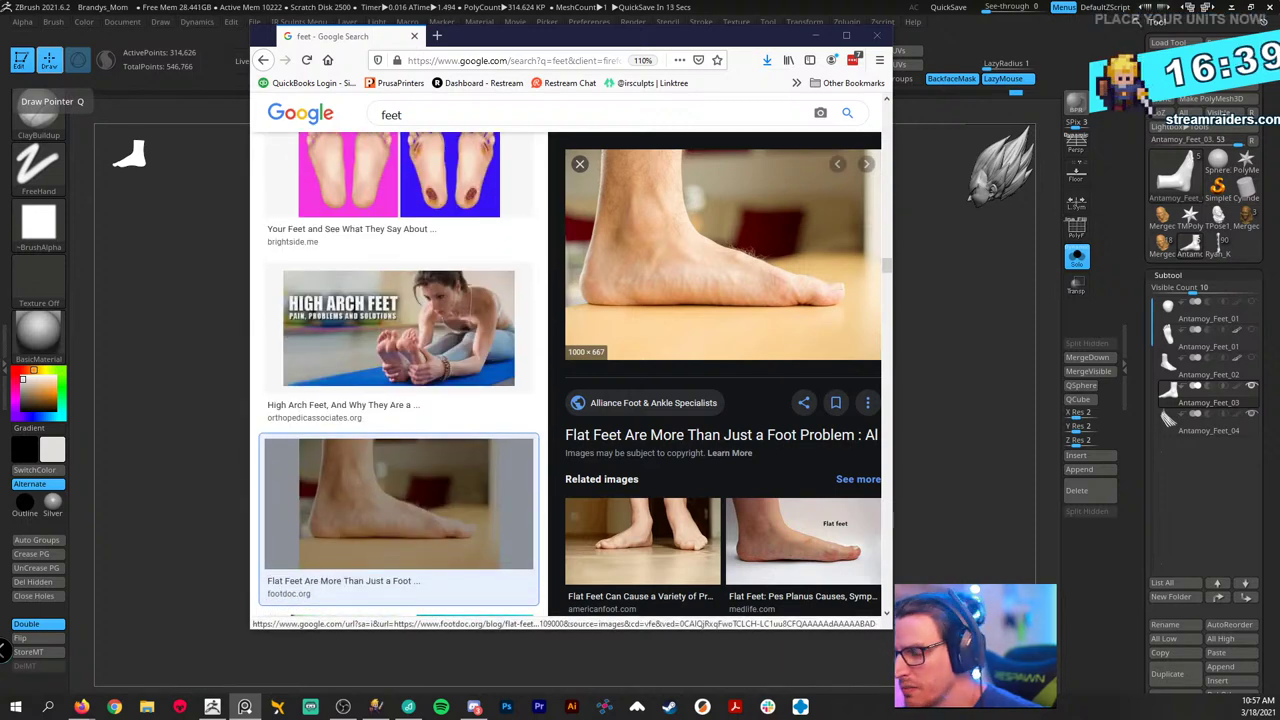
# - Open the related side-view photo "How to Treat a Torn Ankle Ligament" and add it to the reference board
pyautogui.scroll(-8, 690, 390)
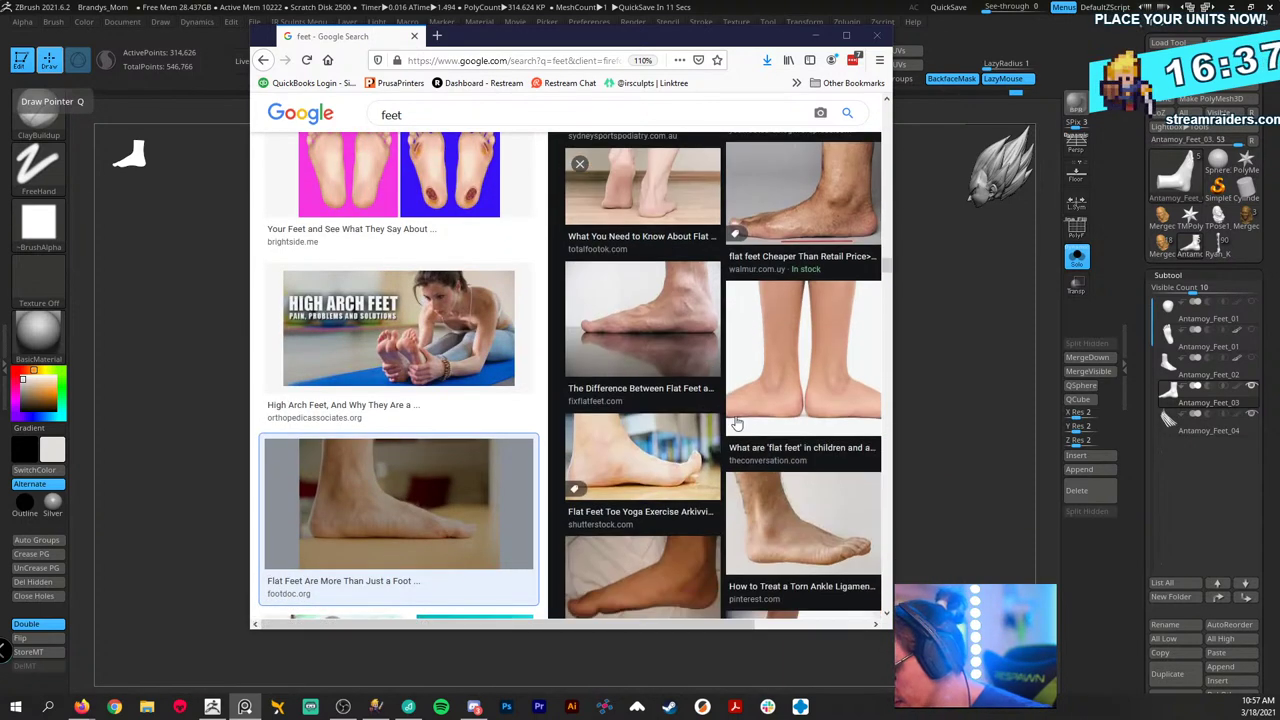
pyautogui.scroll(-2, 704, 407)
pyautogui.click(790, 435)
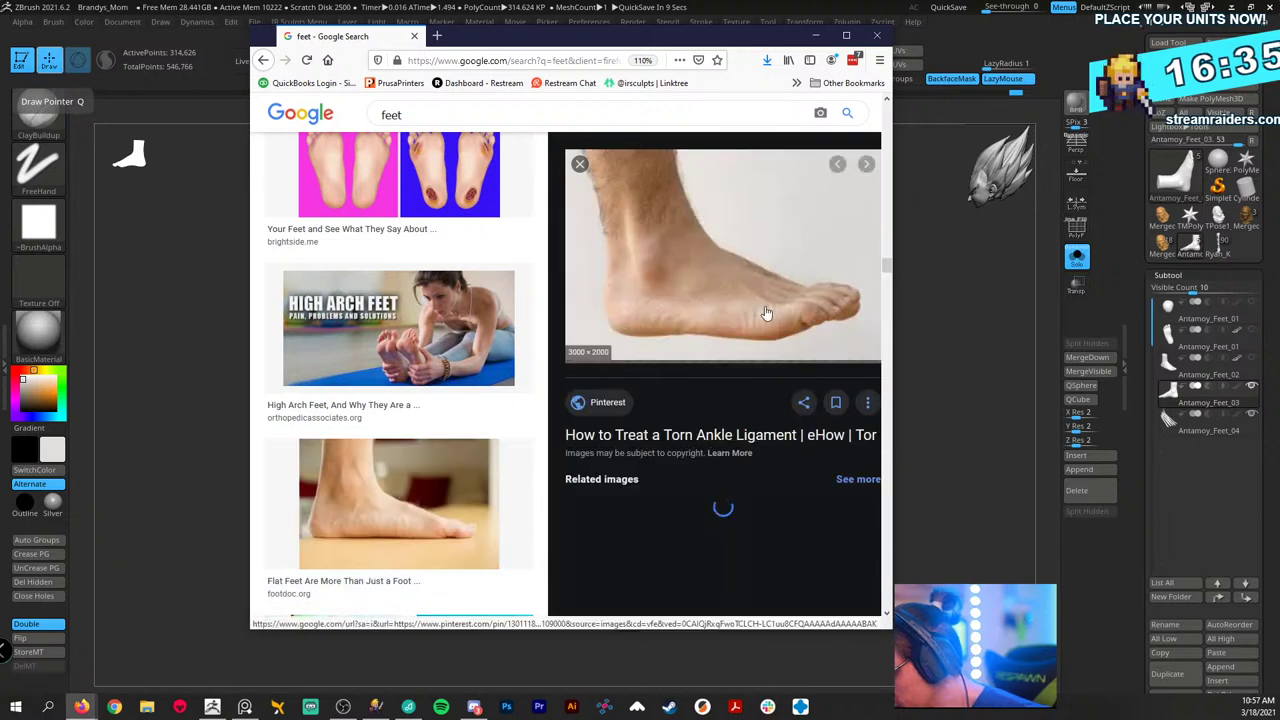
pyautogui.moveTo(755, 287); pyautogui.dragTo(2, 358)
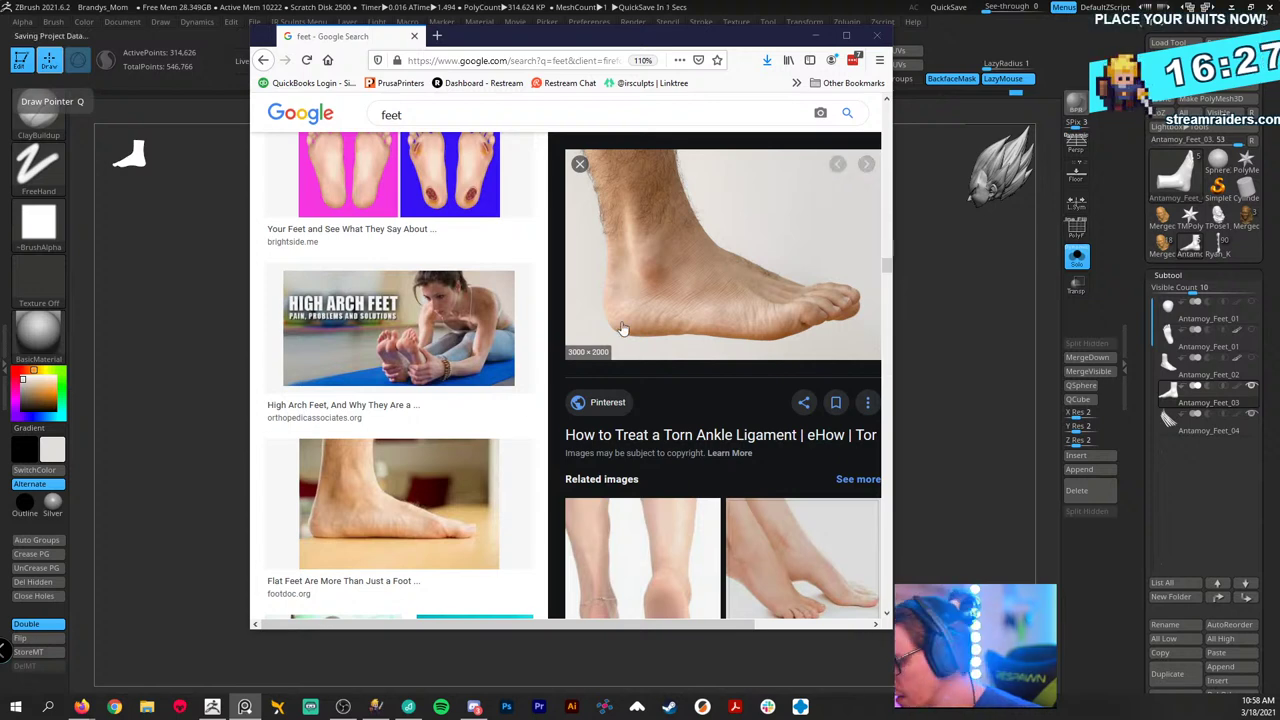
# - Look through the related ankle and foot photos and open the "Ligament Restore" foot image
pyautogui.scroll(-5, 688, 474)
pyautogui.scroll(-1, 688, 474)
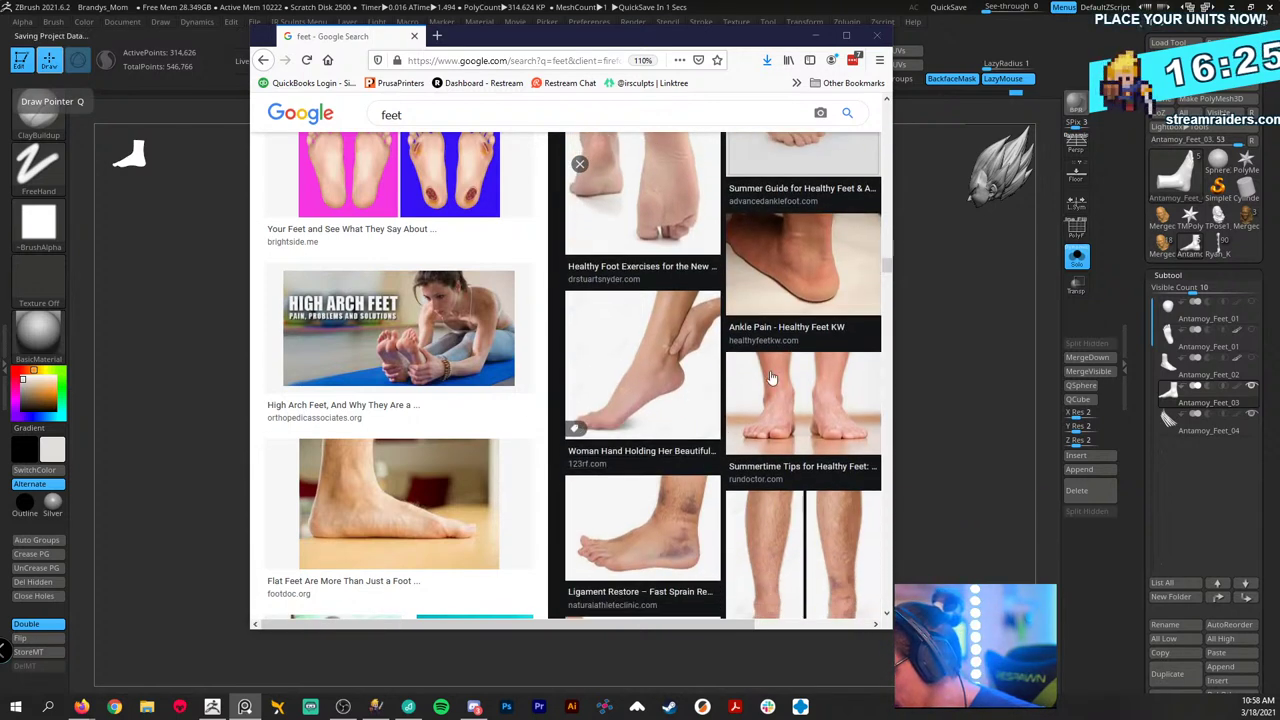
pyautogui.scroll(-1, 718, 427)
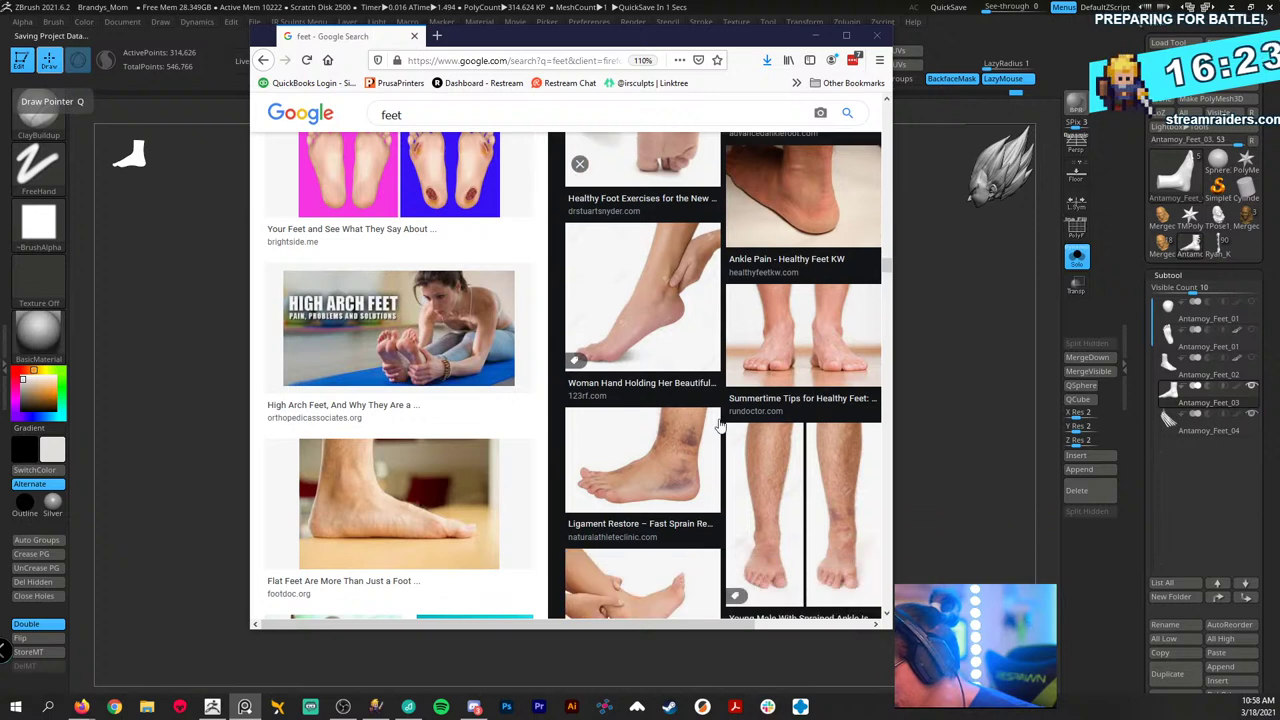
pyautogui.scroll(-1, 735, 442)
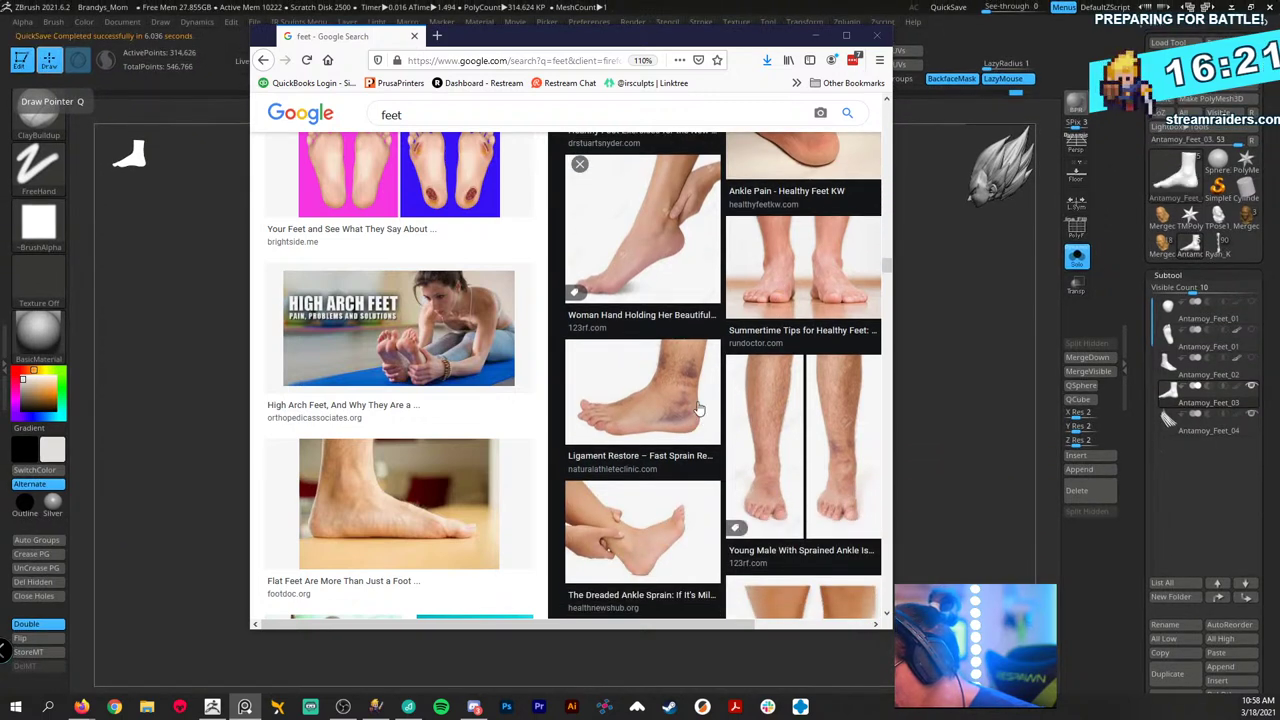
pyautogui.click(678, 394)
pyautogui.scroll(-4, 729, 409)
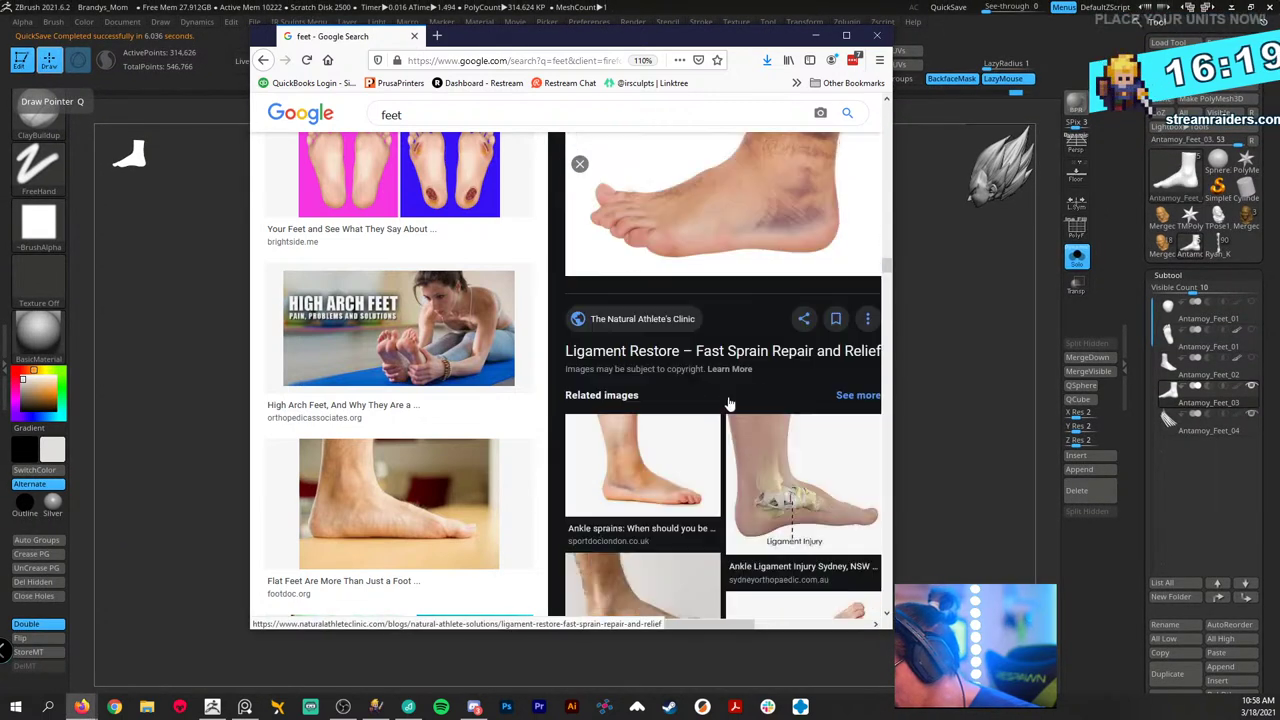
# - Open the related "Torn Ligament in Foot" illustration and add it to the reference board
pyautogui.scroll(-6, 662, 423)
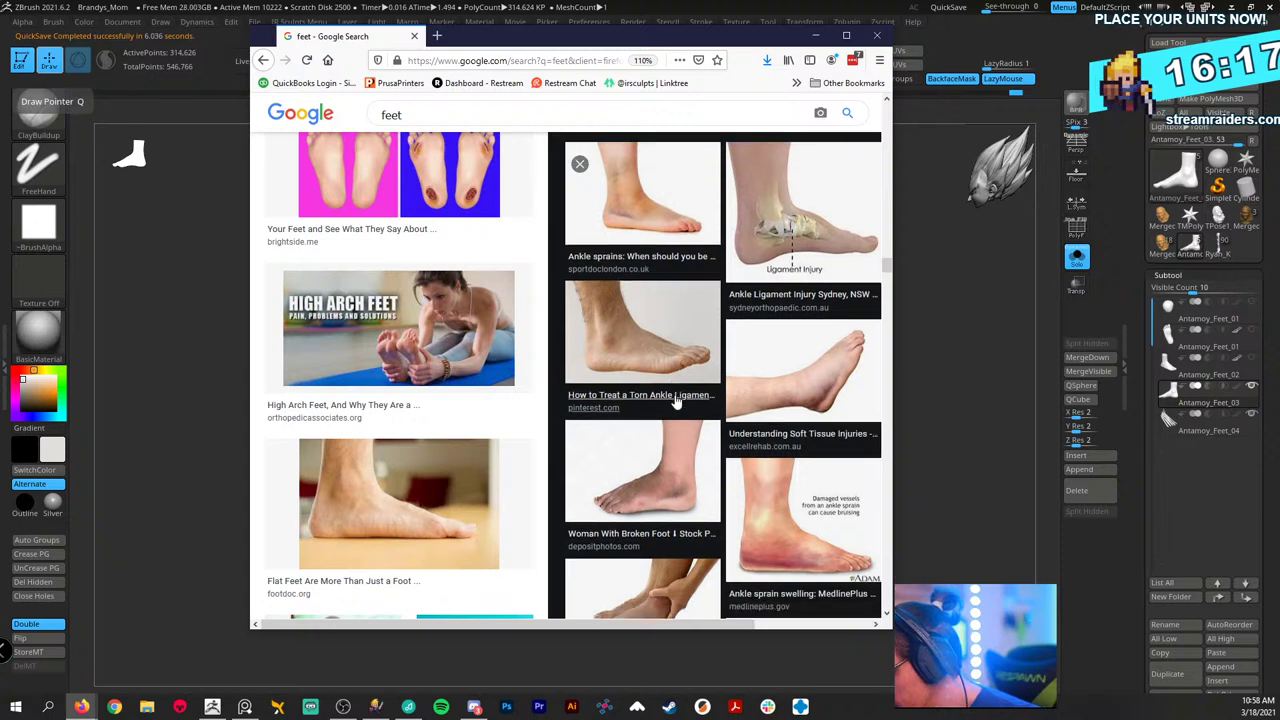
pyautogui.scroll(-1, 675, 418)
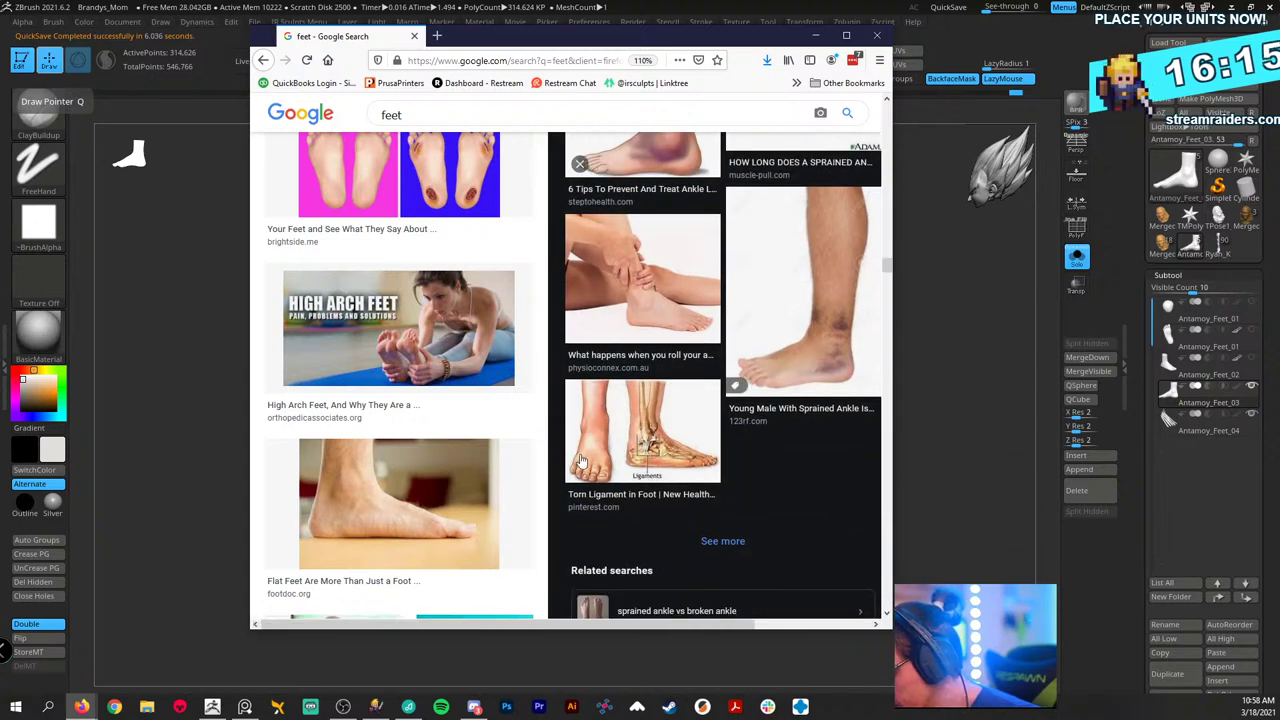
pyautogui.click(602, 452)
pyautogui.moveTo(724, 208); pyautogui.dragTo(39, 268)
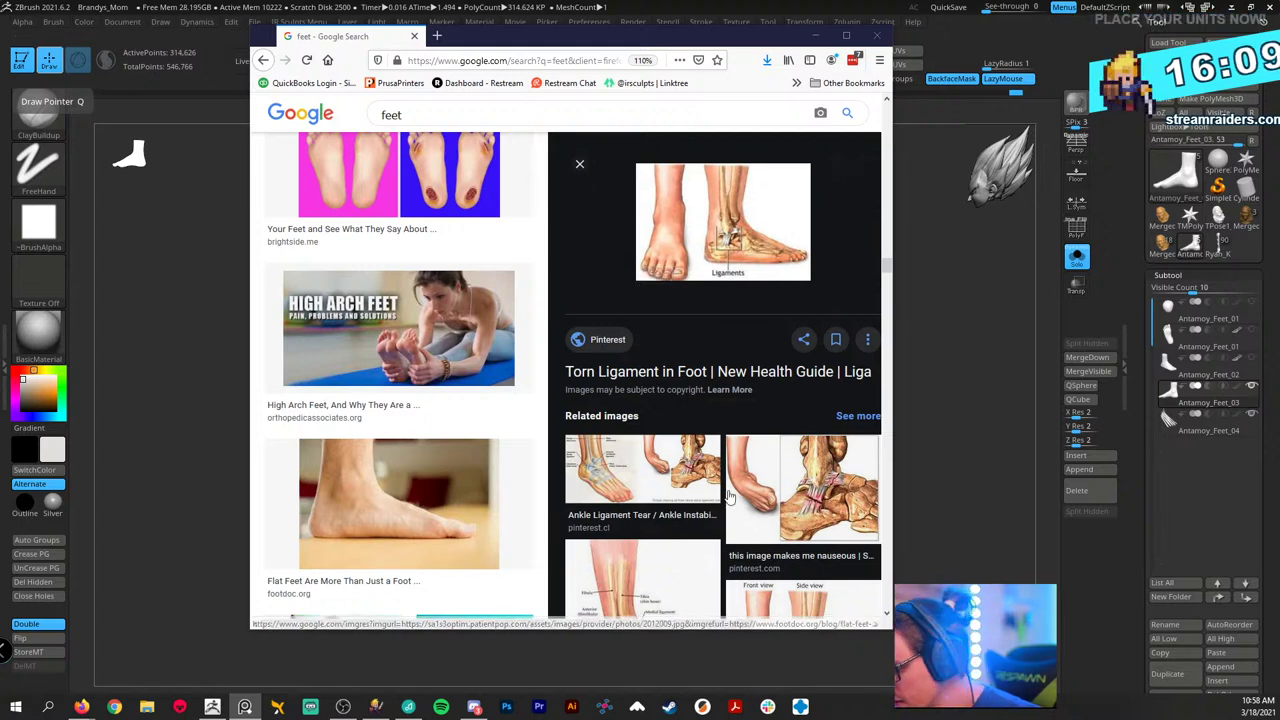
# - Browse the related anatomy illustrations and the remaining feet results for further useful reference
pyautogui.scroll(-4, 690, 440)
pyautogui.scroll(-5, 330, 460)
pyautogui.scroll(-1, 415, 309)
pyautogui.scroll(-3, 420, 315)
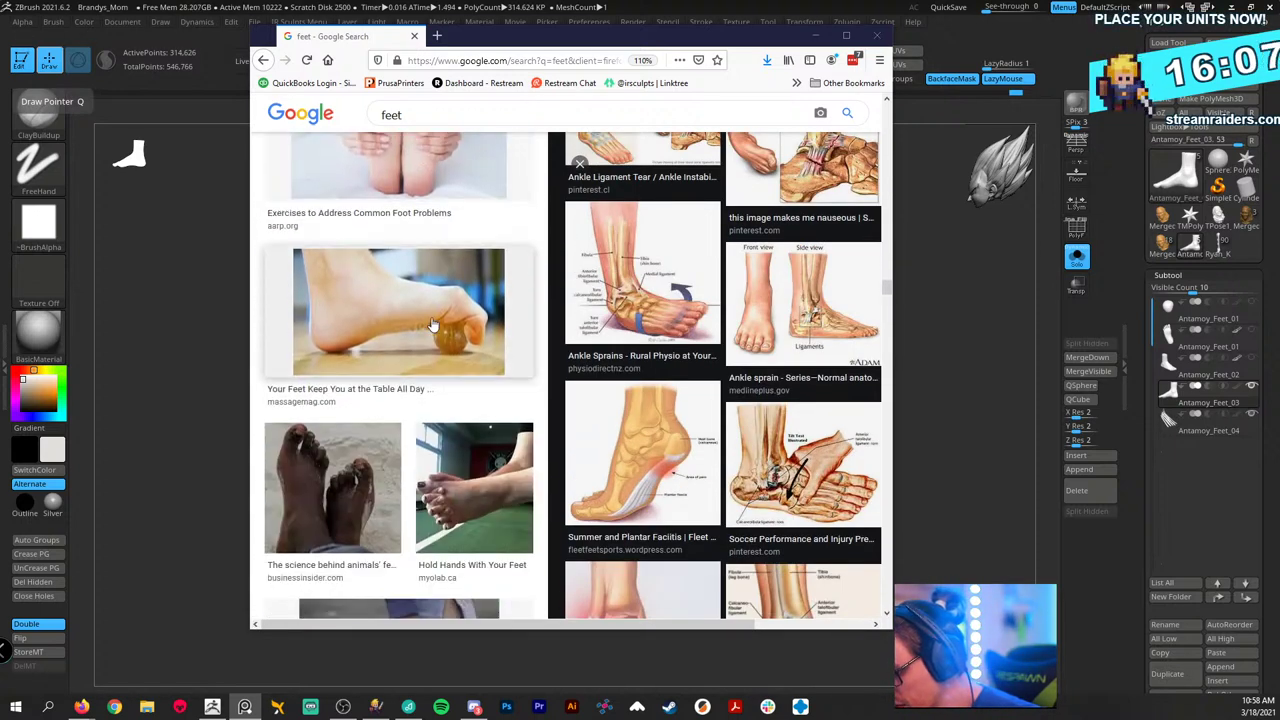
pyautogui.scroll(-8, 427, 318)
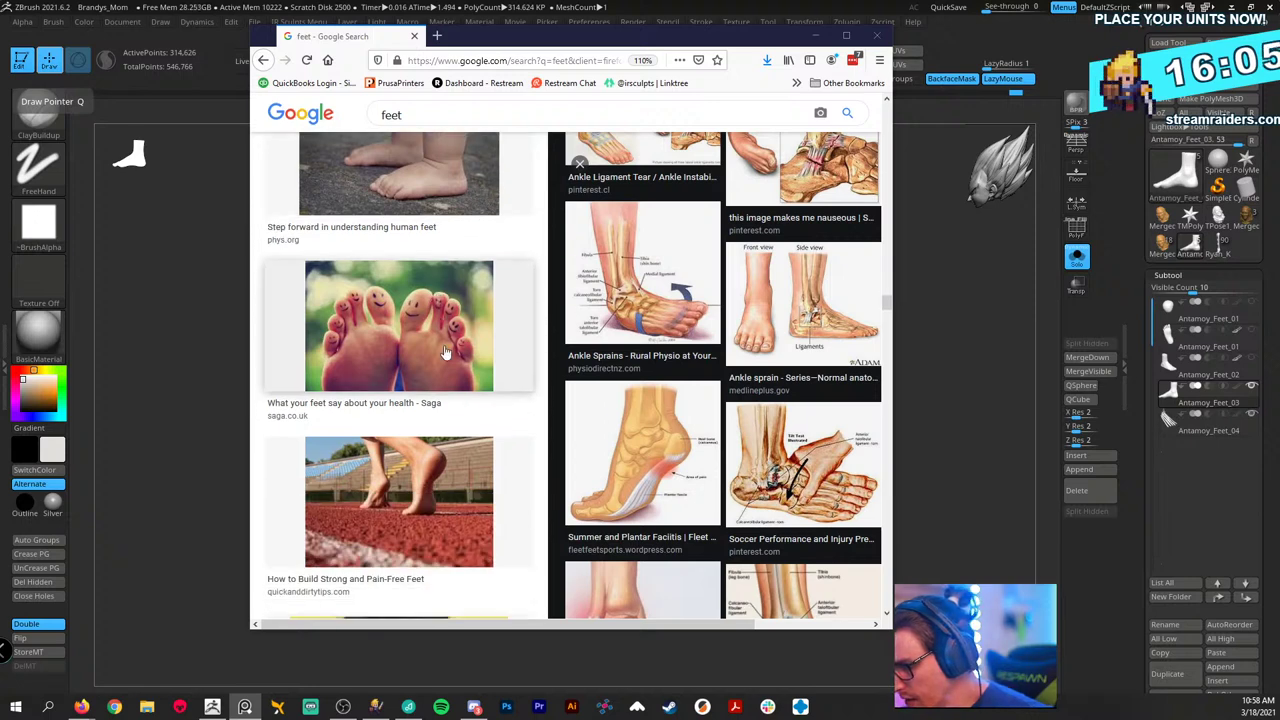
pyautogui.scroll(-8, 450, 361)
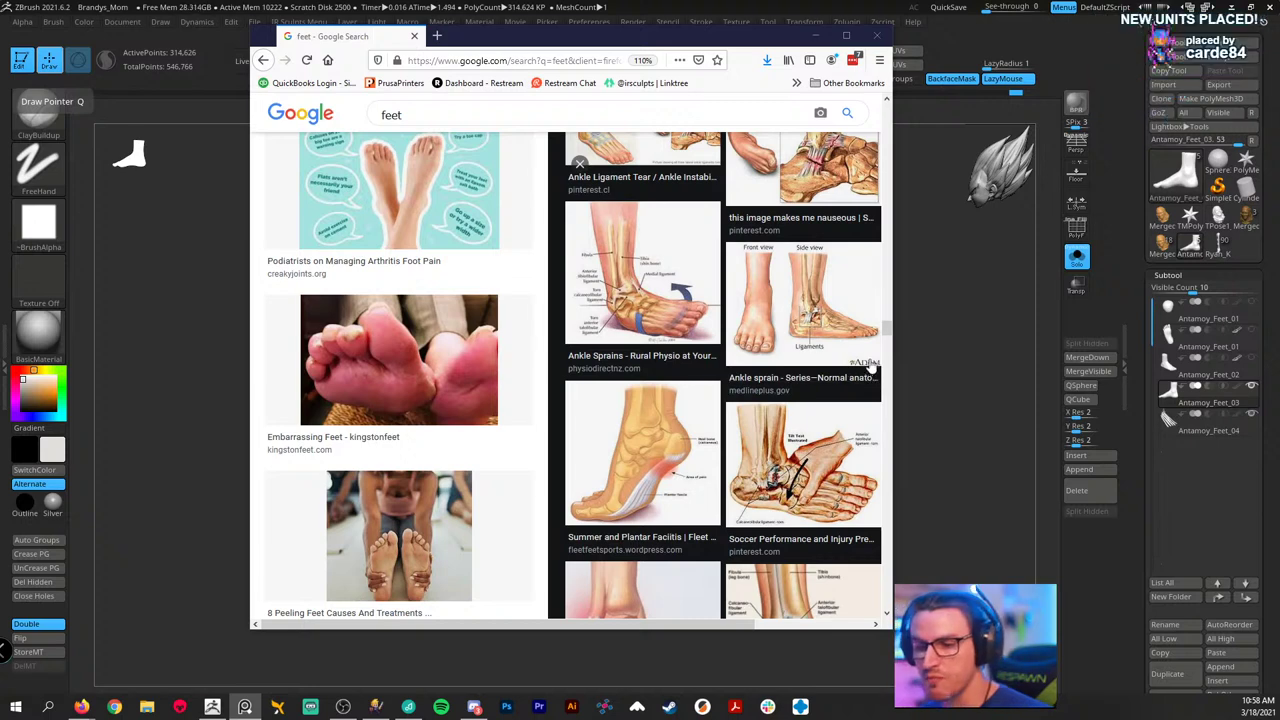
pyautogui.scroll(-3, 530, 320)
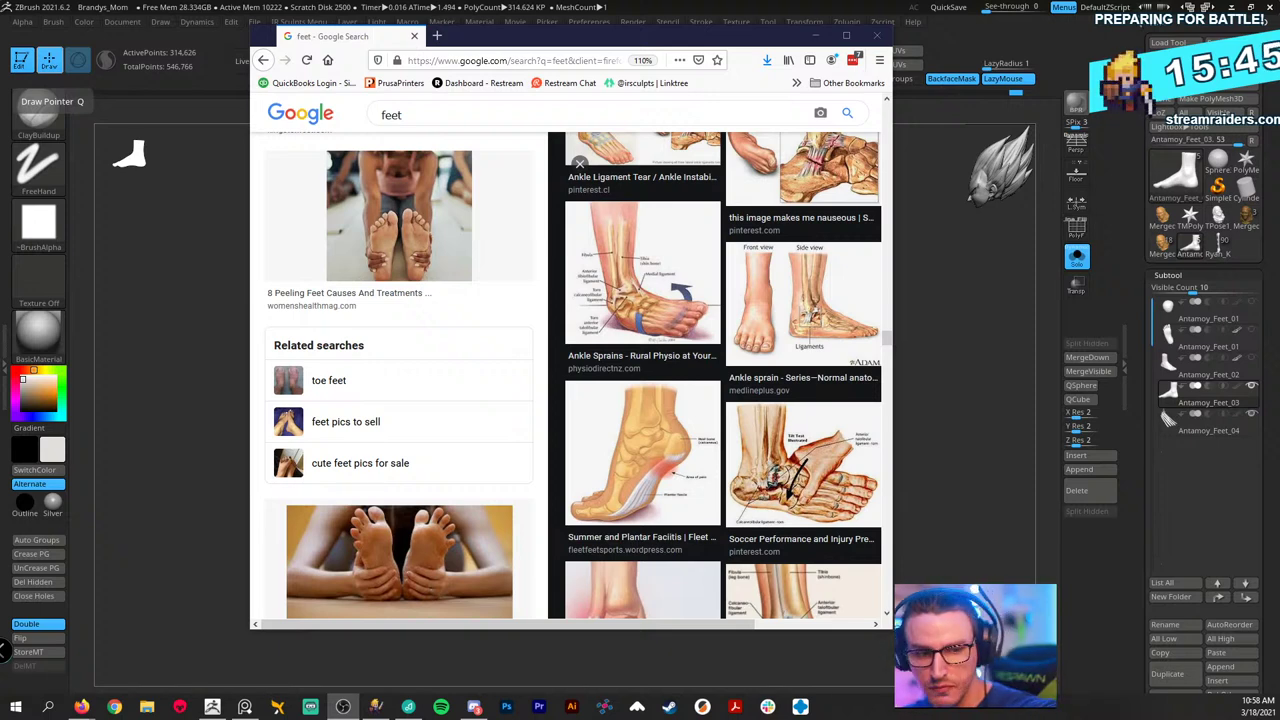
# - Close the image search window and examine the foot sculpt from a raised three-quarter view
pyautogui.click(876, 37)
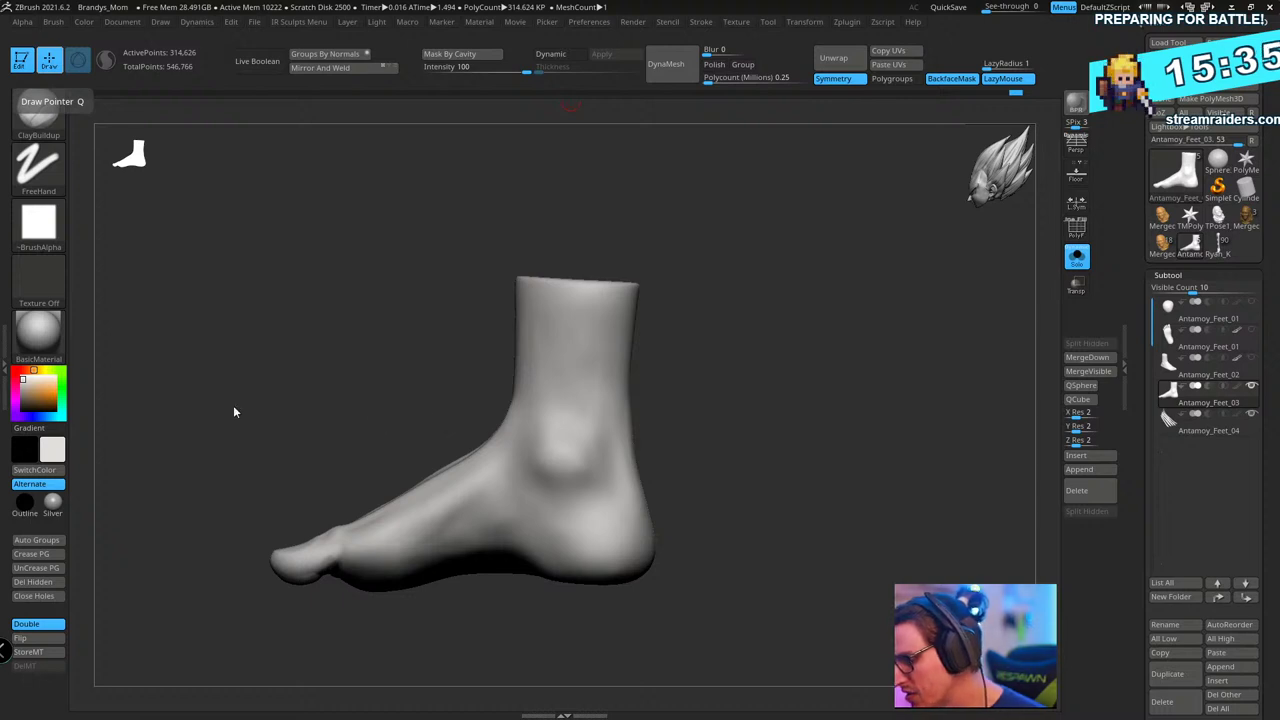
pyautogui.moveTo(234, 412); pyautogui.dragTo(215, 498)
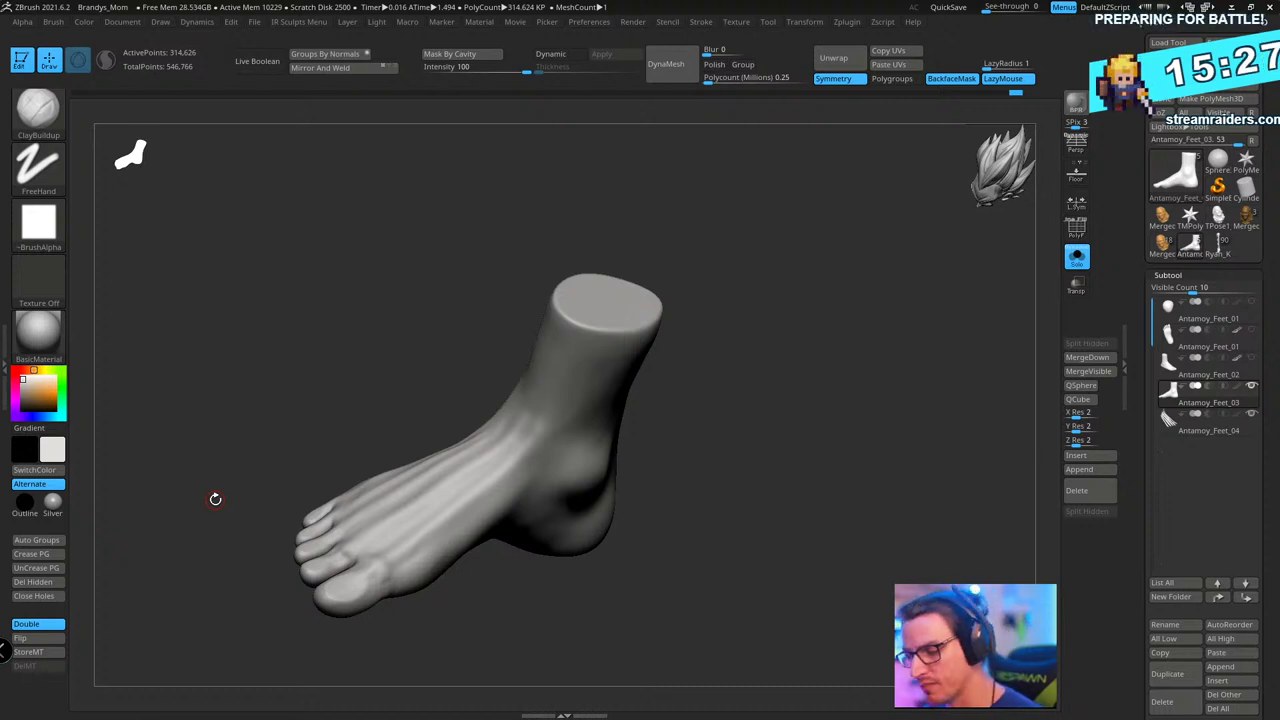
pyautogui.moveTo(383, 425); pyautogui.dragTo(744, 454)
pyautogui.moveTo(607, 513); pyautogui.dragTo(763, 369)
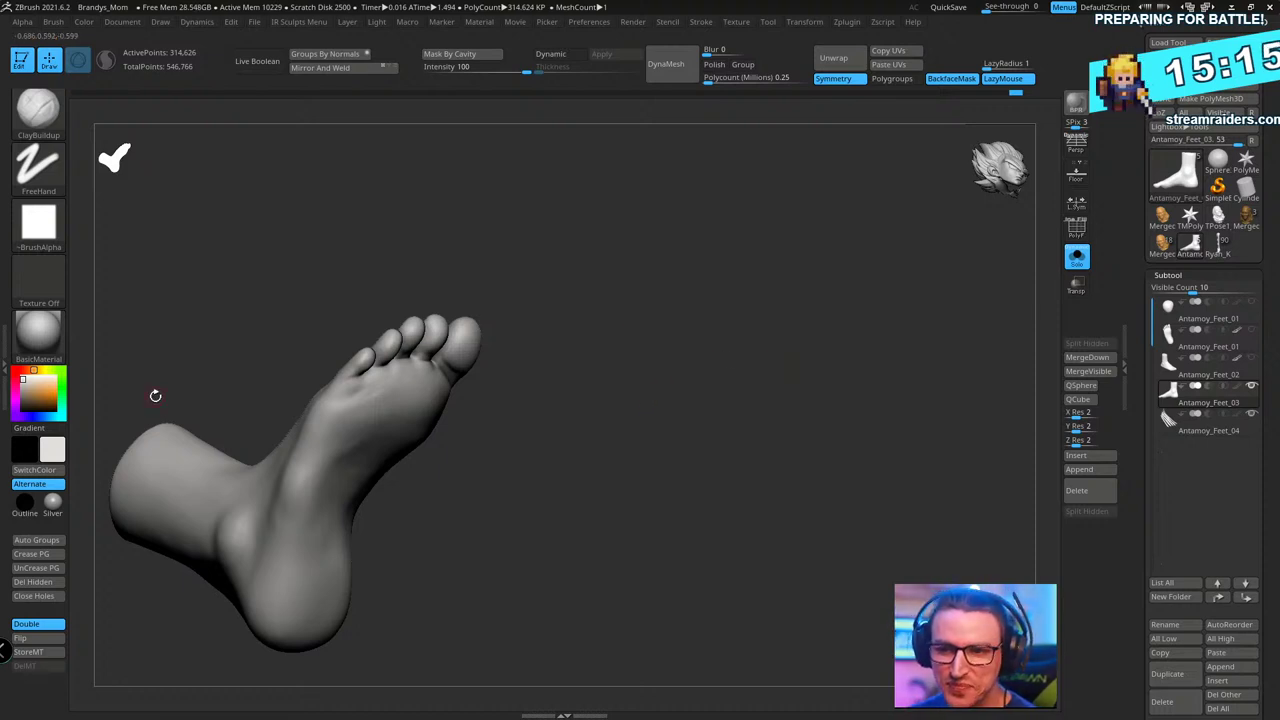
pyautogui.moveTo(746, 343); pyautogui.dragTo(765, 425)
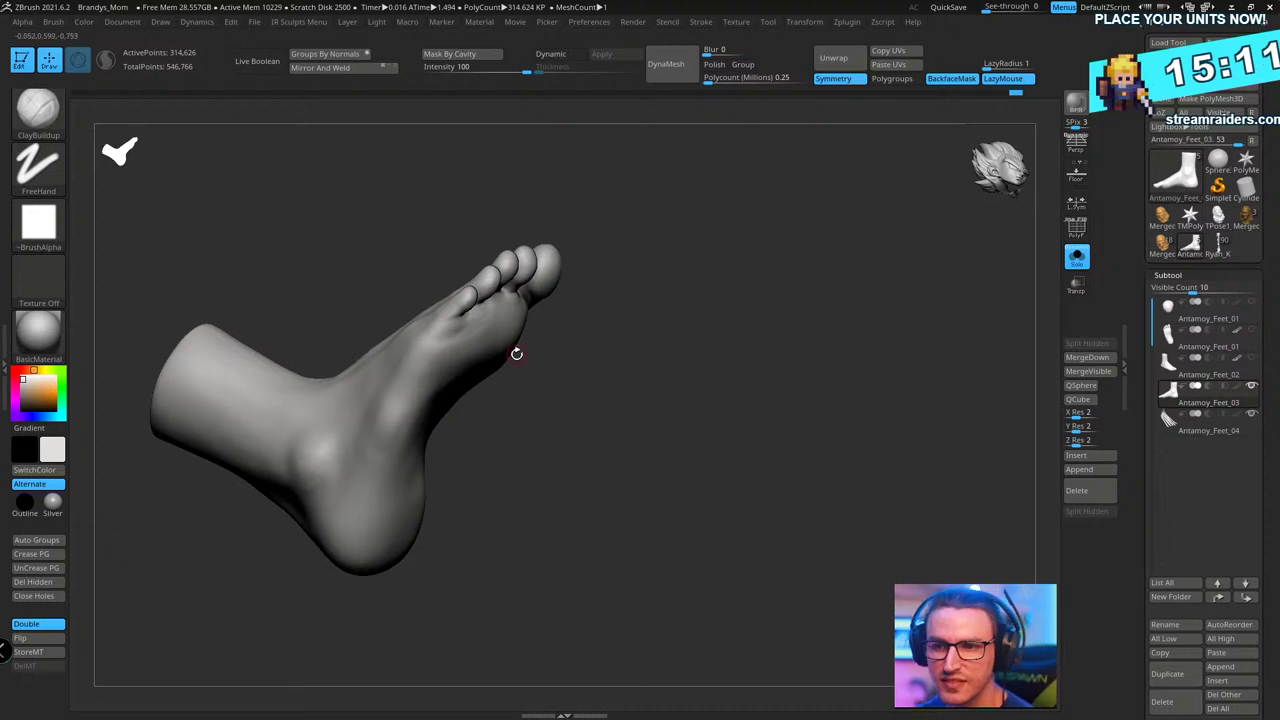
pyautogui.moveTo(39, 222)
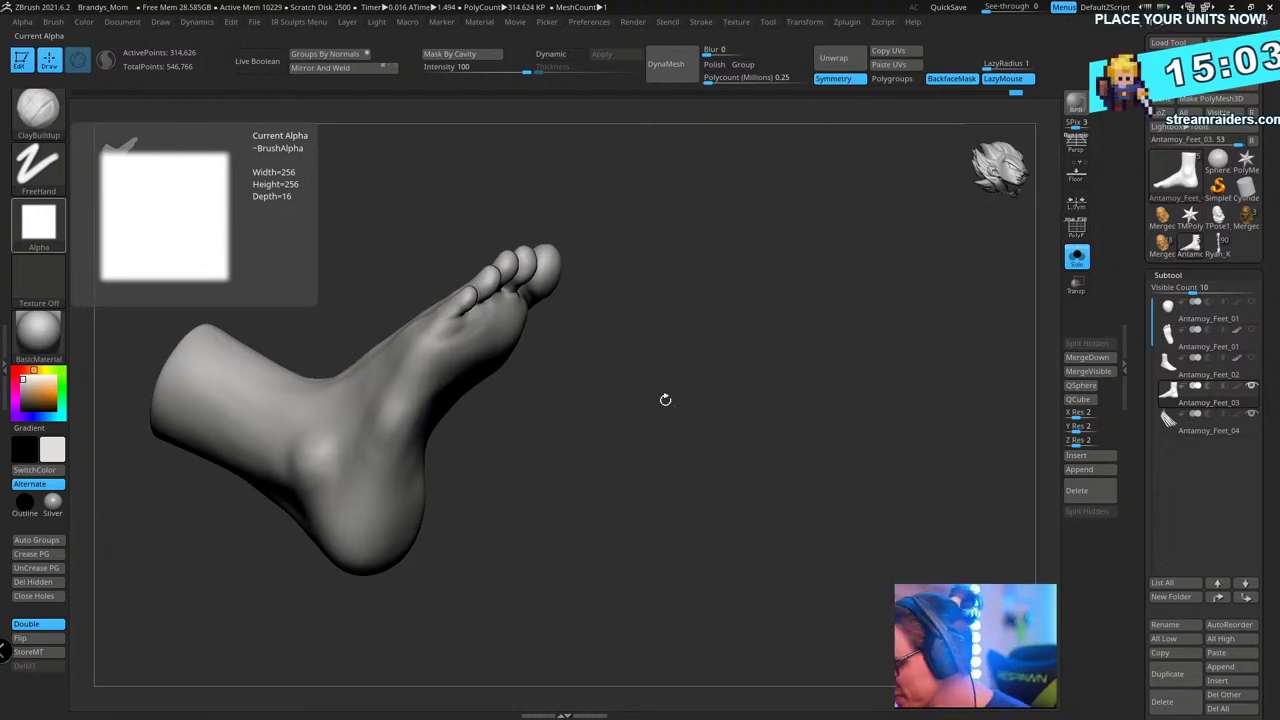
# - Mask a toenail-shaped area on top of the big toe, straight across the tip and rounded at the base
pyautogui.moveTo(666, 400); pyautogui.dragTo(697, 237)
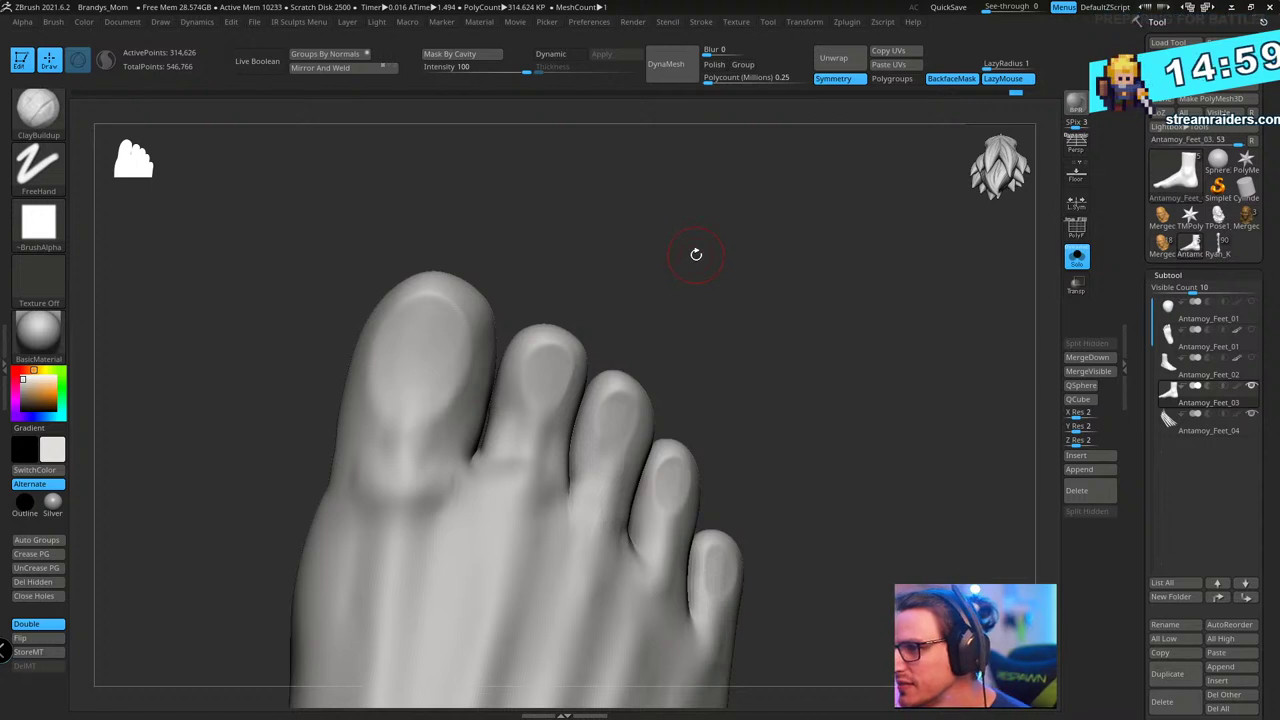
pyautogui.moveTo(38, 330)
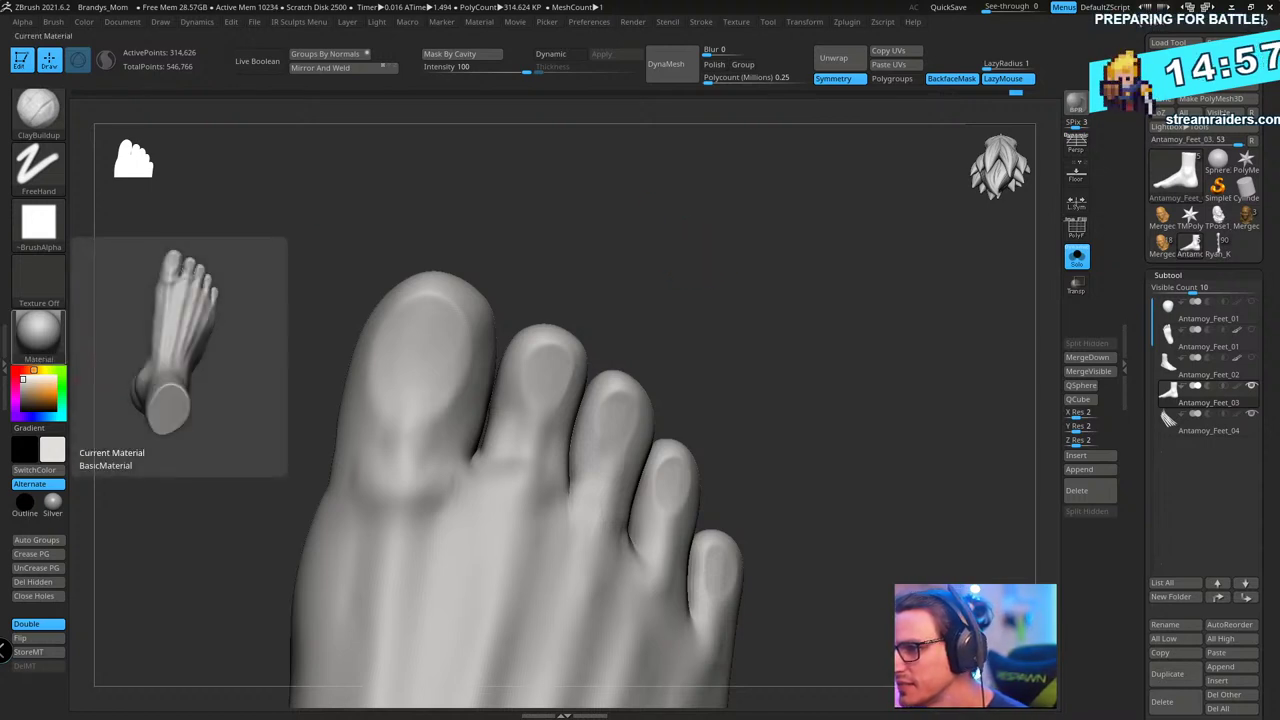
pyautogui.moveTo(709, 263); pyautogui.dragTo(690, 319)
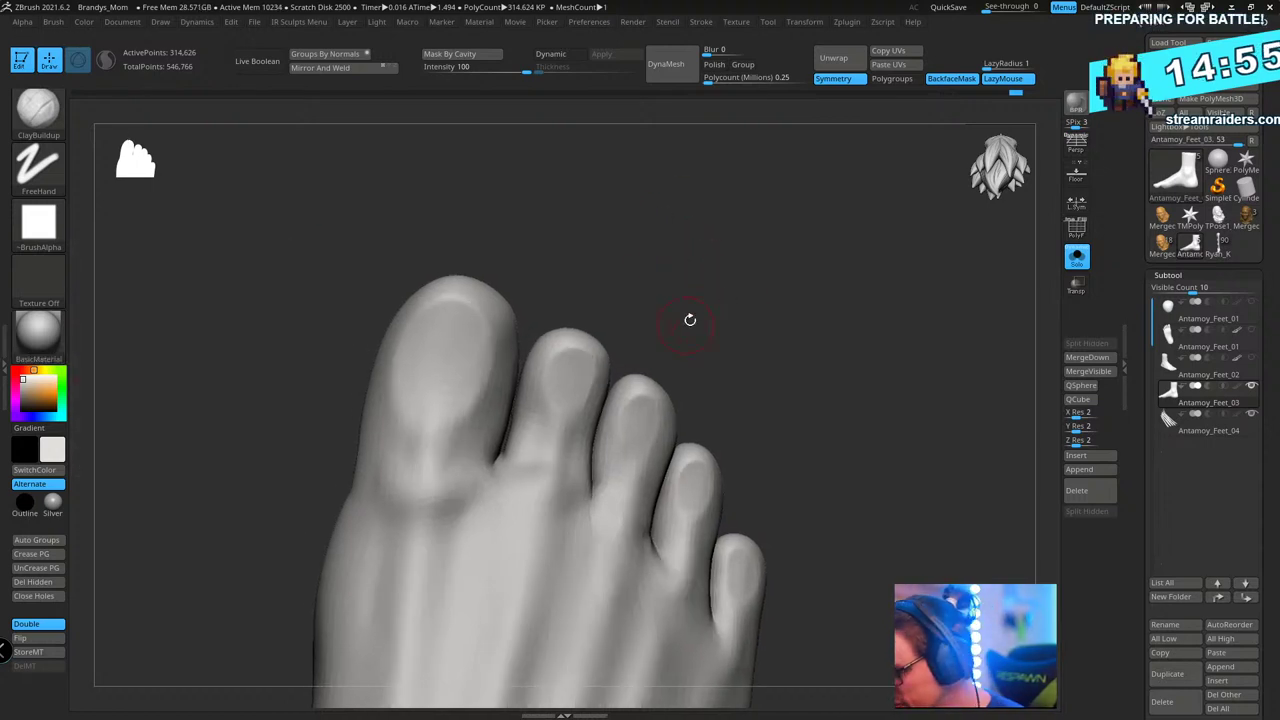
pyautogui.keyDown('alt'); pyautogui.moveTo(707, 259); pyautogui.dragTo(756, 291); pyautogui.keyUp('alt')
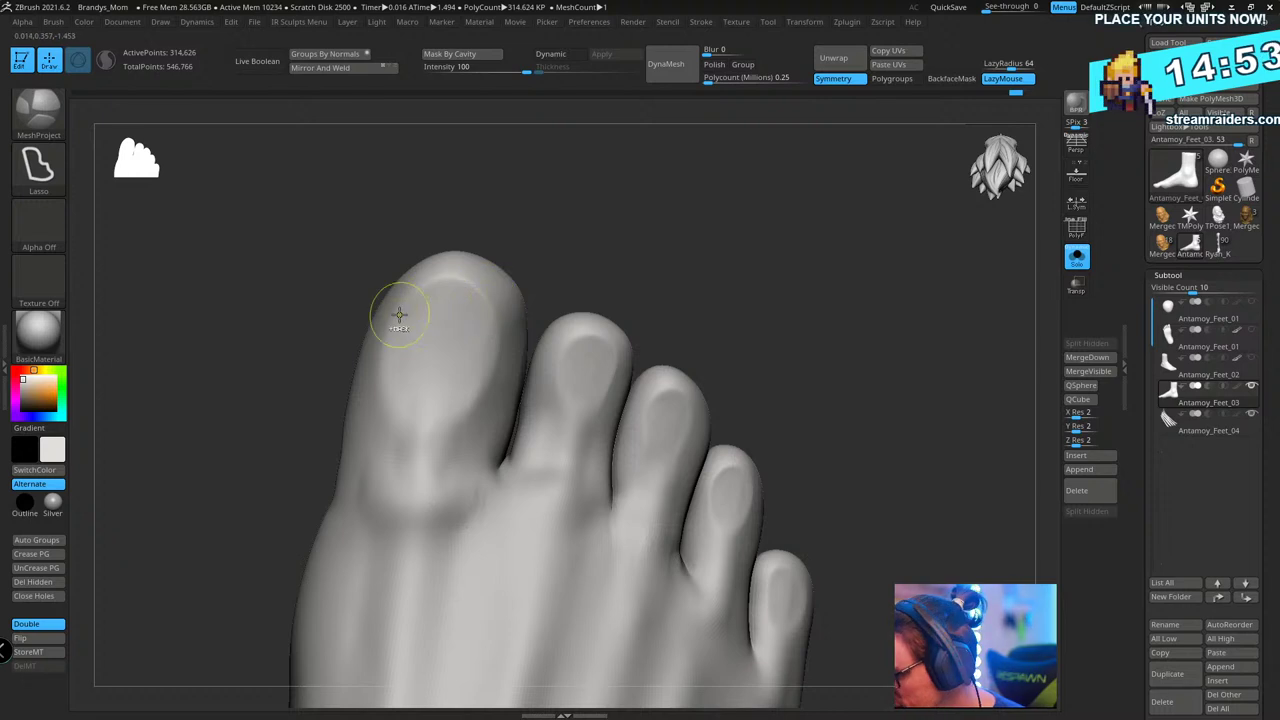
pyautogui.keyDown('ctrl'); pyautogui.click(45, 116); pyautogui.keyUp('ctrl')
pyautogui.click(115, 125)
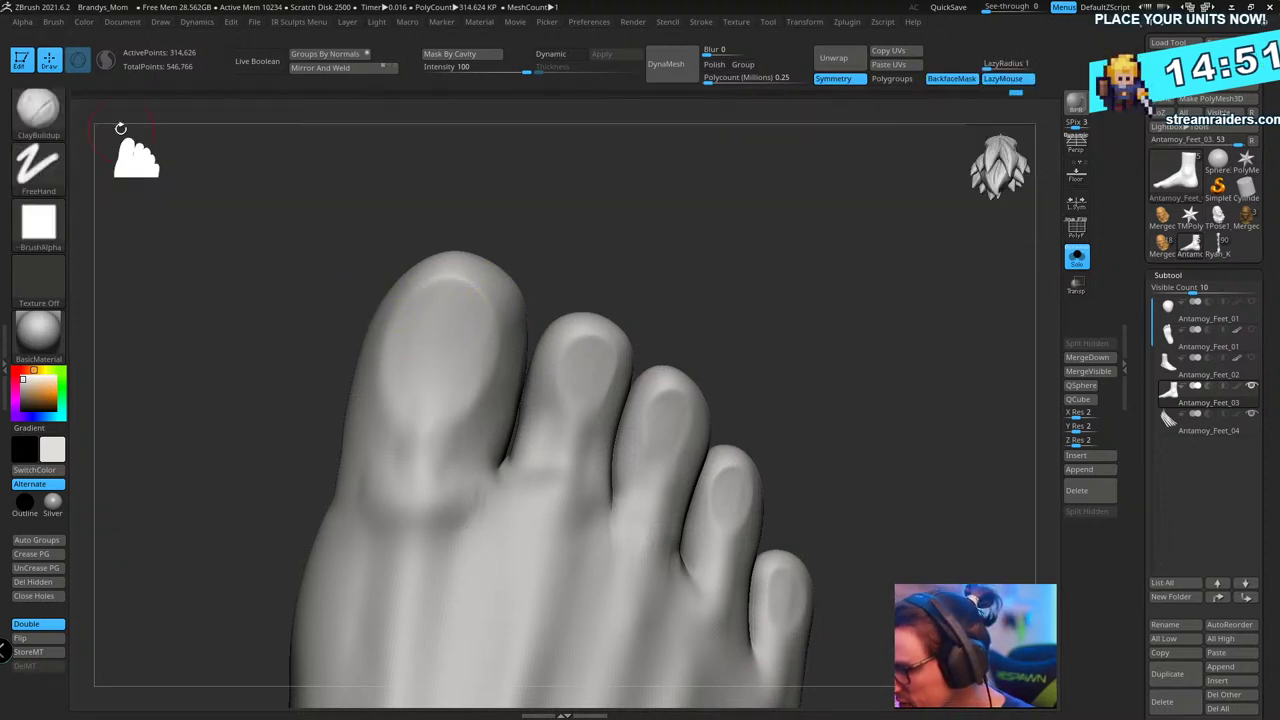
pyautogui.moveTo(395, 292)
pyautogui.keyDown('ctrl'); pyautogui.mouseDown()
pyautogui.moveTo(414, 425)
pyautogui.moveTo(452, 420)
pyautogui.moveTo(492, 362)
pyautogui.moveTo(498, 307)
pyautogui.mouseUp(); pyautogui.keyUp('ctrl')
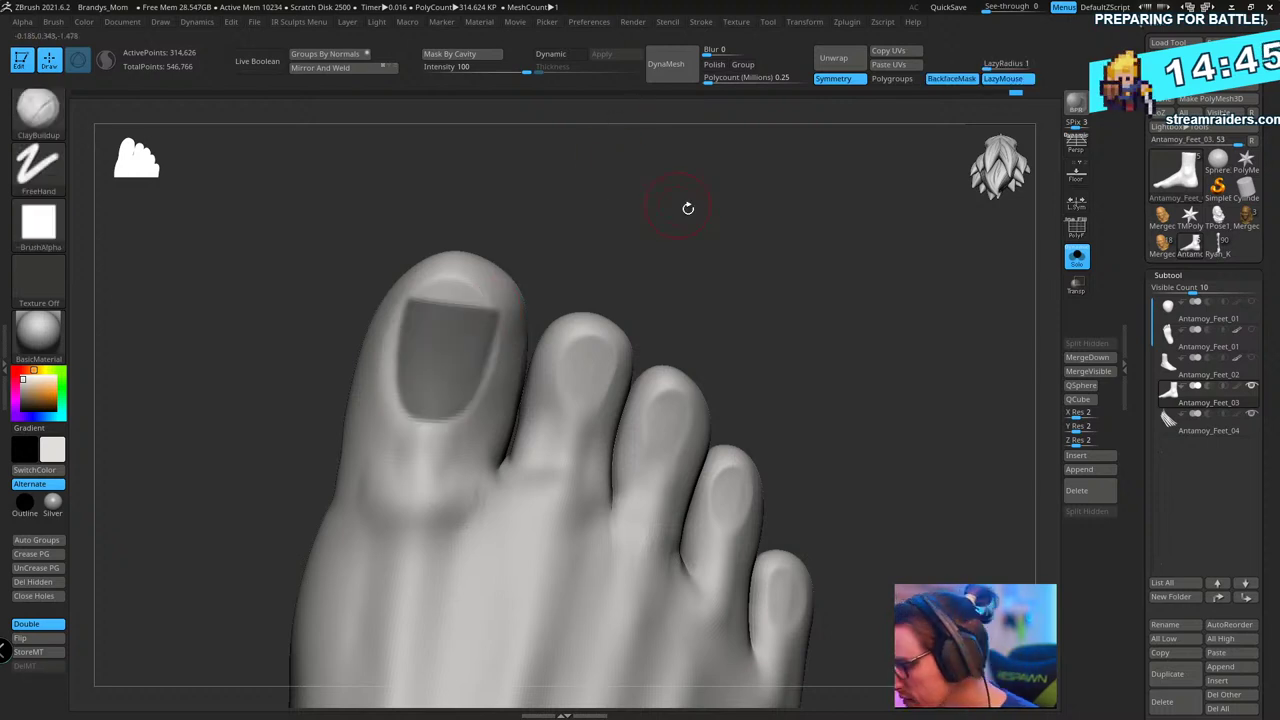
pyautogui.moveTo(705, 207)
pyautogui.mouseDown()
pyautogui.moveTo(748, 220)
pyautogui.moveTo(788, 256)
pyautogui.moveTo(760, 251)
pyautogui.mouseUp()
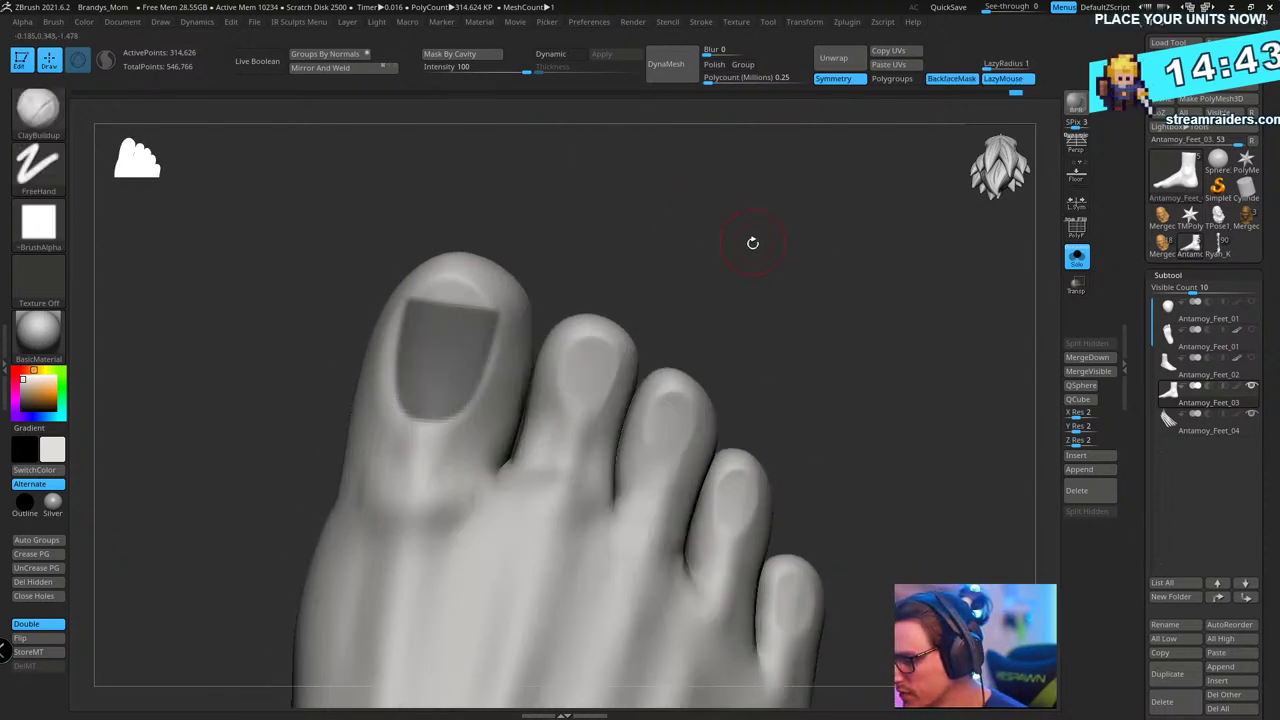
# - Switch to the Move brush and adjust the big toe's surface around the masked nail area
pyautogui.press('b')
pyautogui.press('m')
pyautogui.press('v')
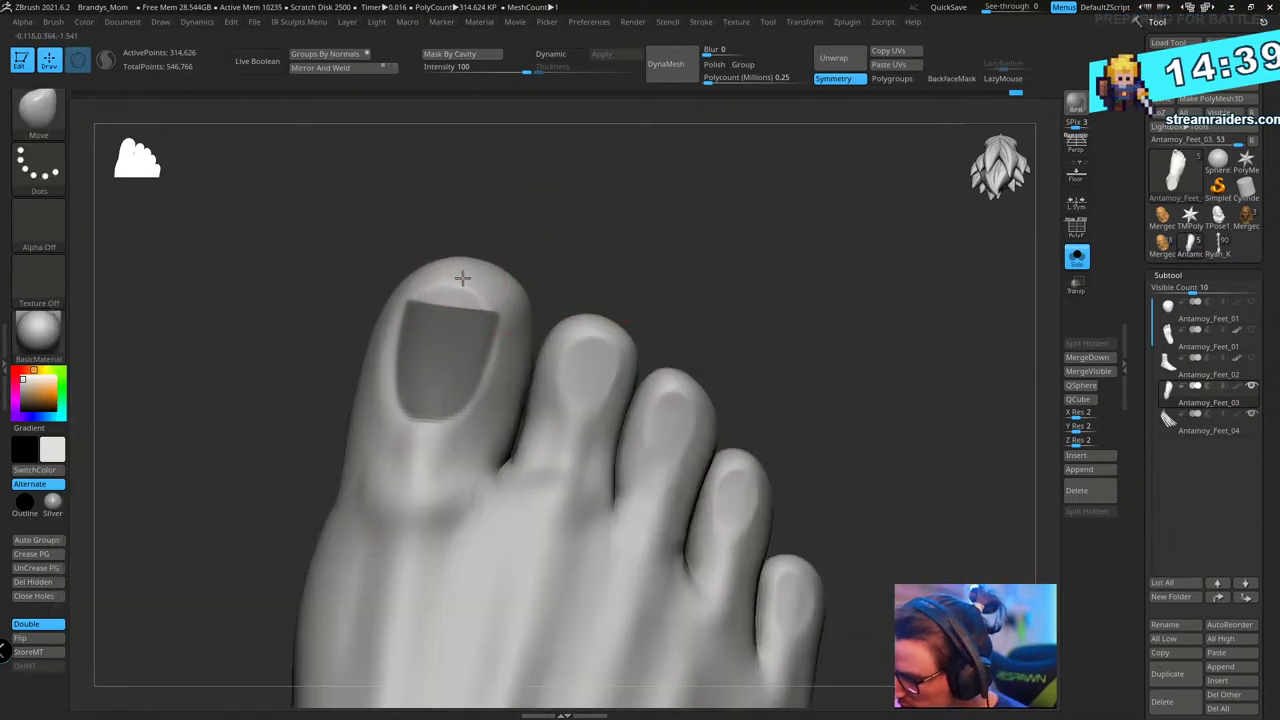
pyautogui.moveTo(606, 203)
pyautogui.mouseDown()
pyautogui.moveTo(755, 266)
pyautogui.moveTo(763, 283)
pyautogui.moveTo(714, 266)
pyautogui.moveTo(777, 211)
pyautogui.moveTo(788, 235)
pyautogui.moveTo(620, 240)
pyautogui.moveTo(628, 223)
pyautogui.moveTo(600, 220)
pyautogui.mouseUp()
pyautogui.moveTo(490, 196)
pyautogui.keyDown('ctrl'); pyautogui.keyDown('alt'); pyautogui.mouseDown()
pyautogui.moveTo(300, 626)
pyautogui.moveTo(470, 210)
pyautogui.mouseUp(); pyautogui.keyUp('alt'); pyautogui.keyUp('ctrl')
pyautogui.moveTo(570, 215)
pyautogui.mouseDown()
pyautogui.moveTo(748, 259)
pyautogui.moveTo(751, 243)
pyautogui.moveTo(768, 244)
pyautogui.mouseUp()
pyautogui.keyDown('shift'); pyautogui.moveTo(543, 312); pyautogui.dragTo(520, 307); pyautogui.keyUp('shift')
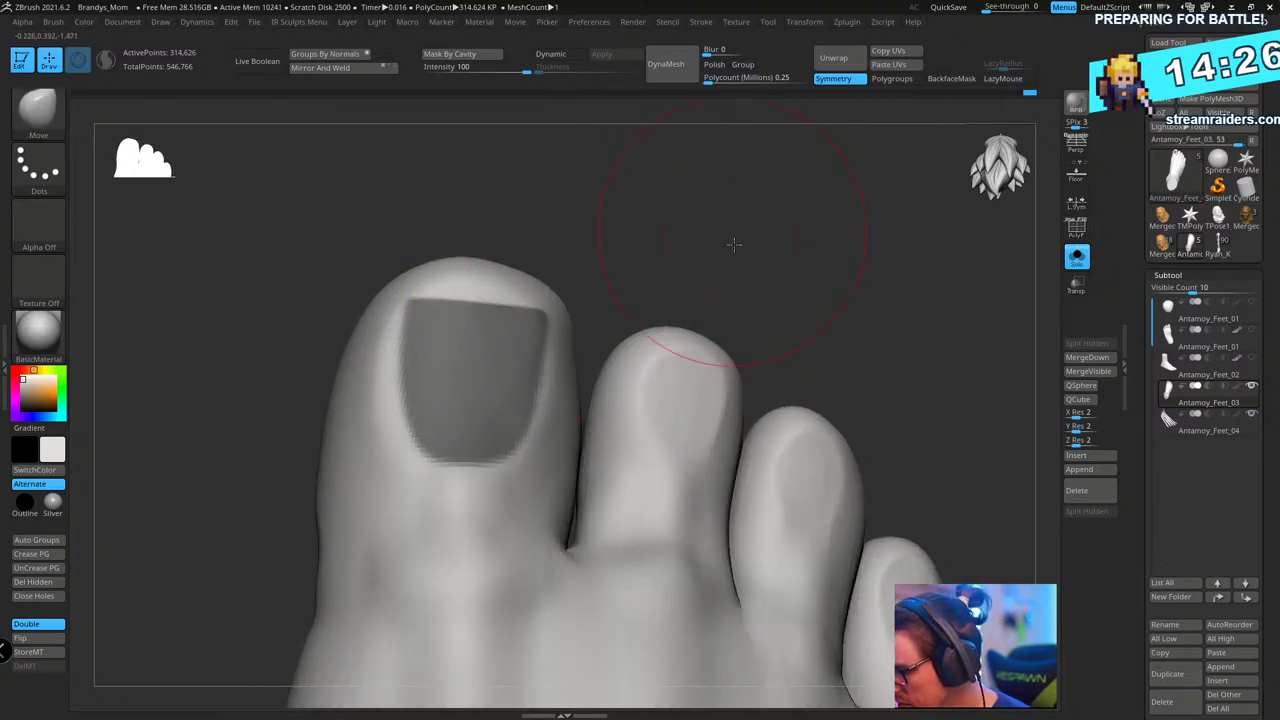
pyautogui.moveTo(729, 243); pyautogui.dragTo(757, 257)
pyautogui.moveTo(832, 224); pyautogui.dragTo(848, 250)
pyautogui.press('b')
pyautogui.press('Escape')
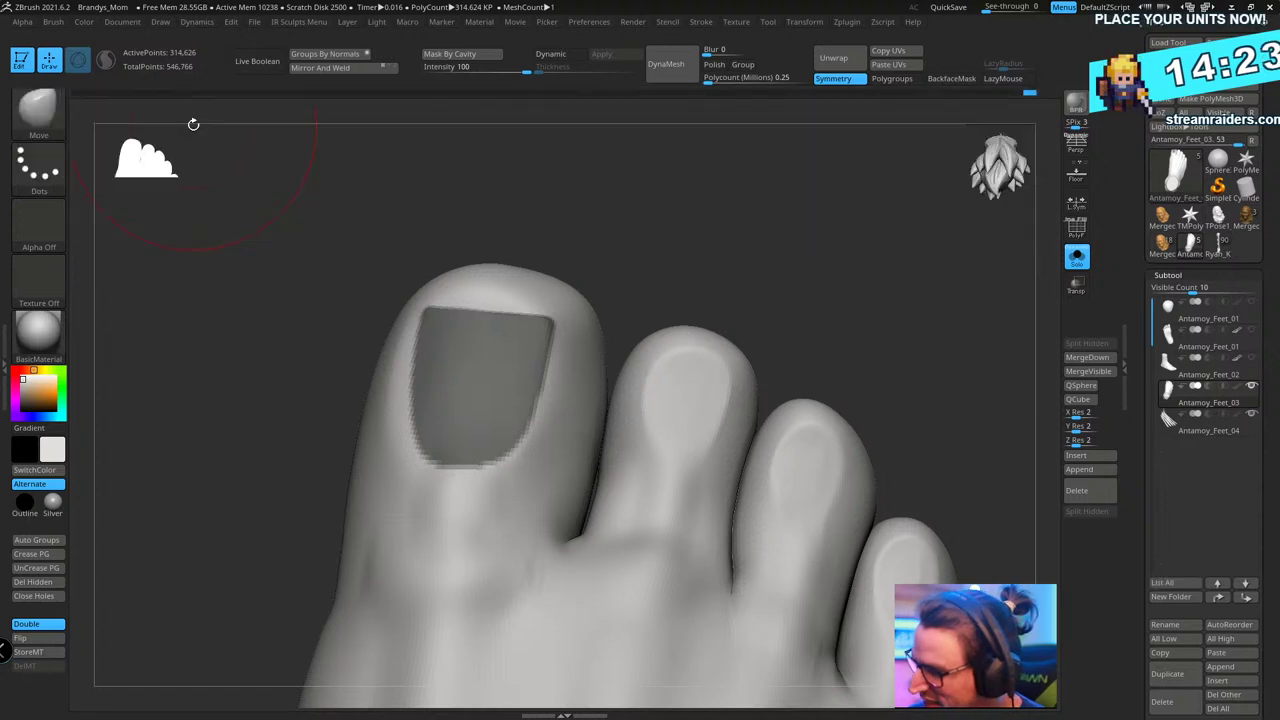
# - Widen the big toe's nail mask along both sides and its lower corners using a smaller mask brush
pyautogui.moveTo(726, 254); pyautogui.dragTo(782, 243)
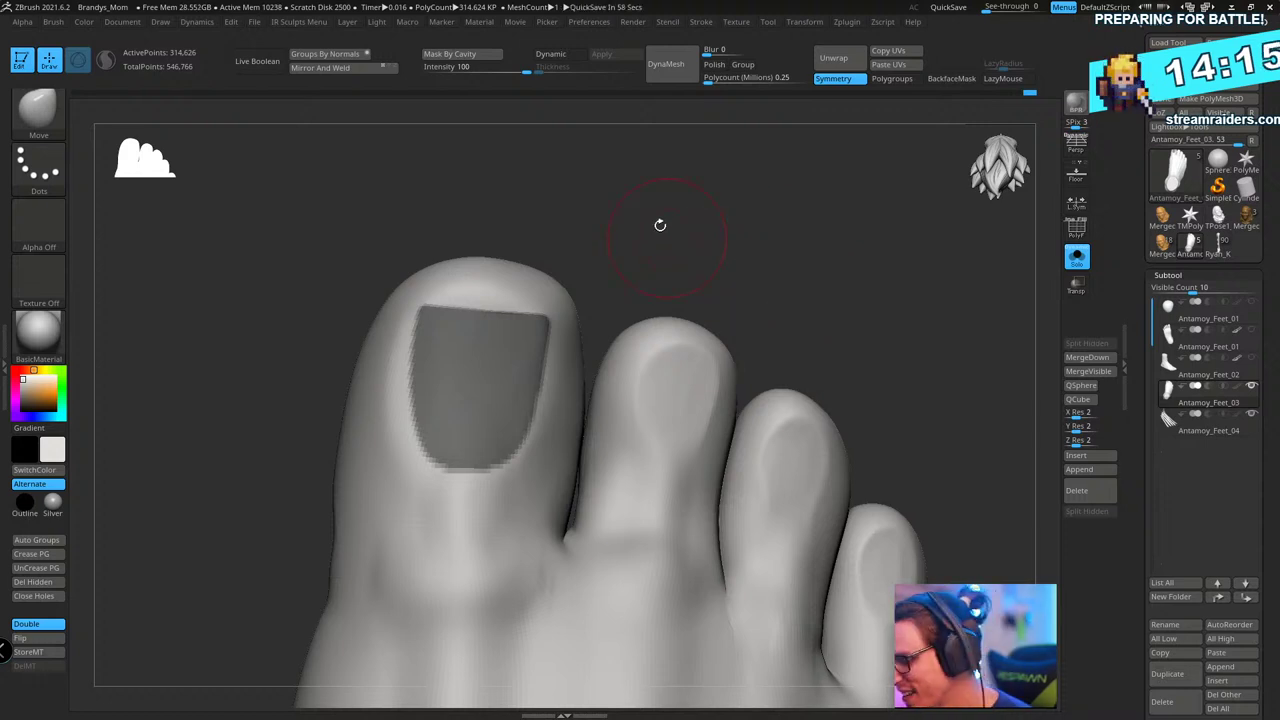
pyautogui.keyDown('ctrl'); pyautogui.moveTo(657, 266); pyautogui.dragTo(654, 283, button='right'); pyautogui.keyUp('ctrl')
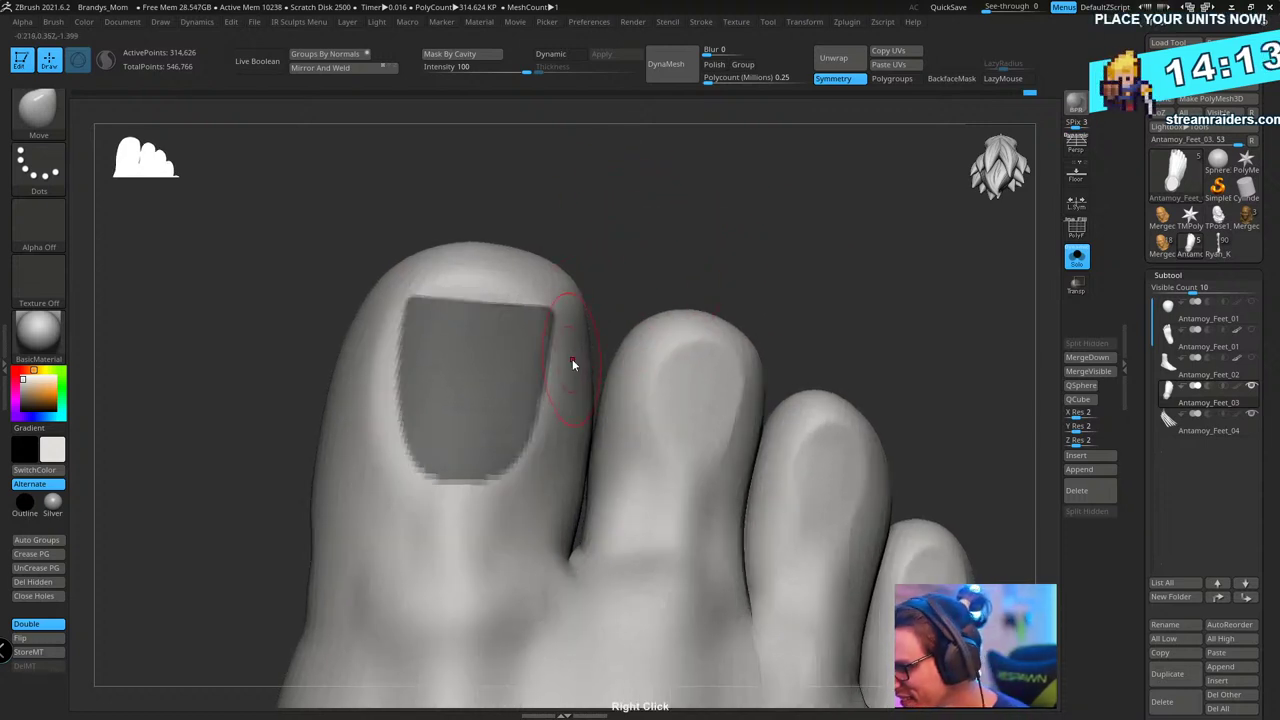
pyautogui.press('s')
pyautogui.press('s')
pyautogui.moveTo(431, 343); pyautogui.dragTo(421, 342)
pyautogui.press('ctrl')
pyautogui.moveTo(410, 392)
pyautogui.keyDown('ctrl'); pyautogui.mouseDown()
pyautogui.moveTo(406, 445)
pyautogui.moveTo(450, 484)
pyautogui.moveTo(495, 465)
pyautogui.moveTo(546, 380)
pyautogui.moveTo(531, 334)
pyautogui.moveTo(535, 385)
pyautogui.mouseUp(); pyautogui.keyUp('ctrl')
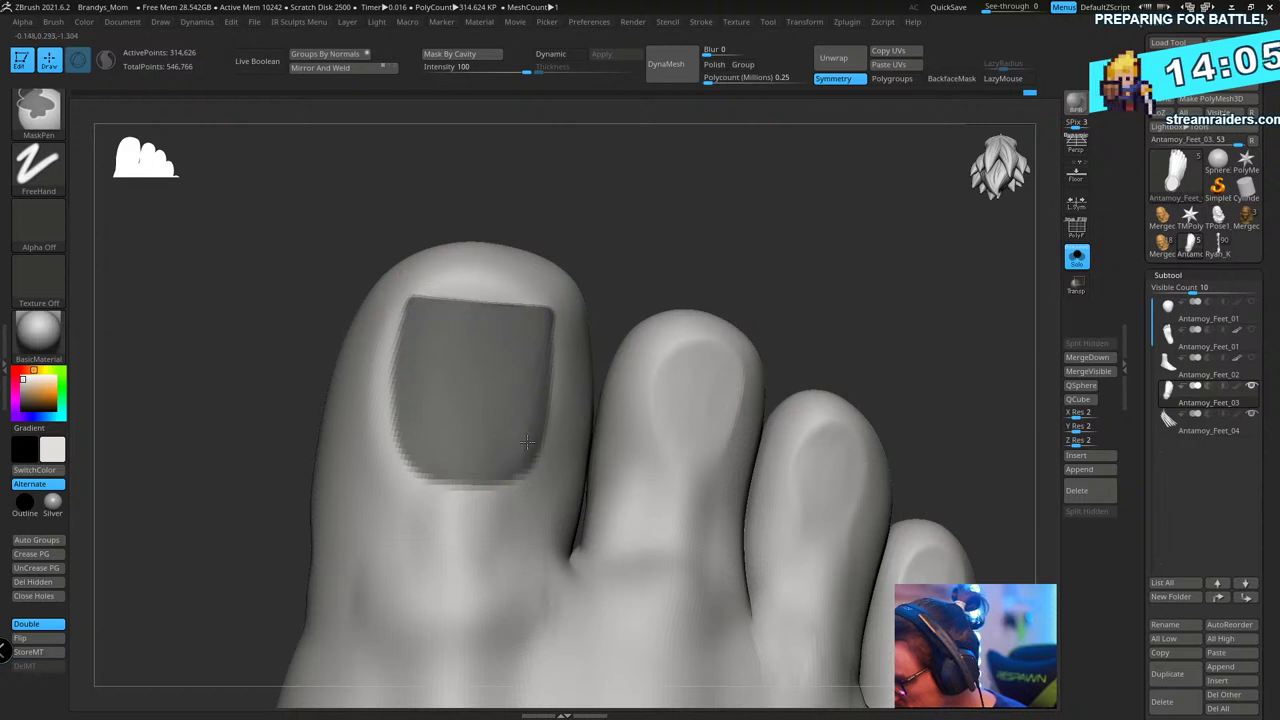
pyautogui.moveTo(429, 451)
pyautogui.keyDown('ctrl'); pyautogui.mouseDown()
pyautogui.moveTo(388, 412)
pyautogui.moveTo(409, 313)
pyautogui.mouseUp(); pyautogui.keyUp('ctrl')
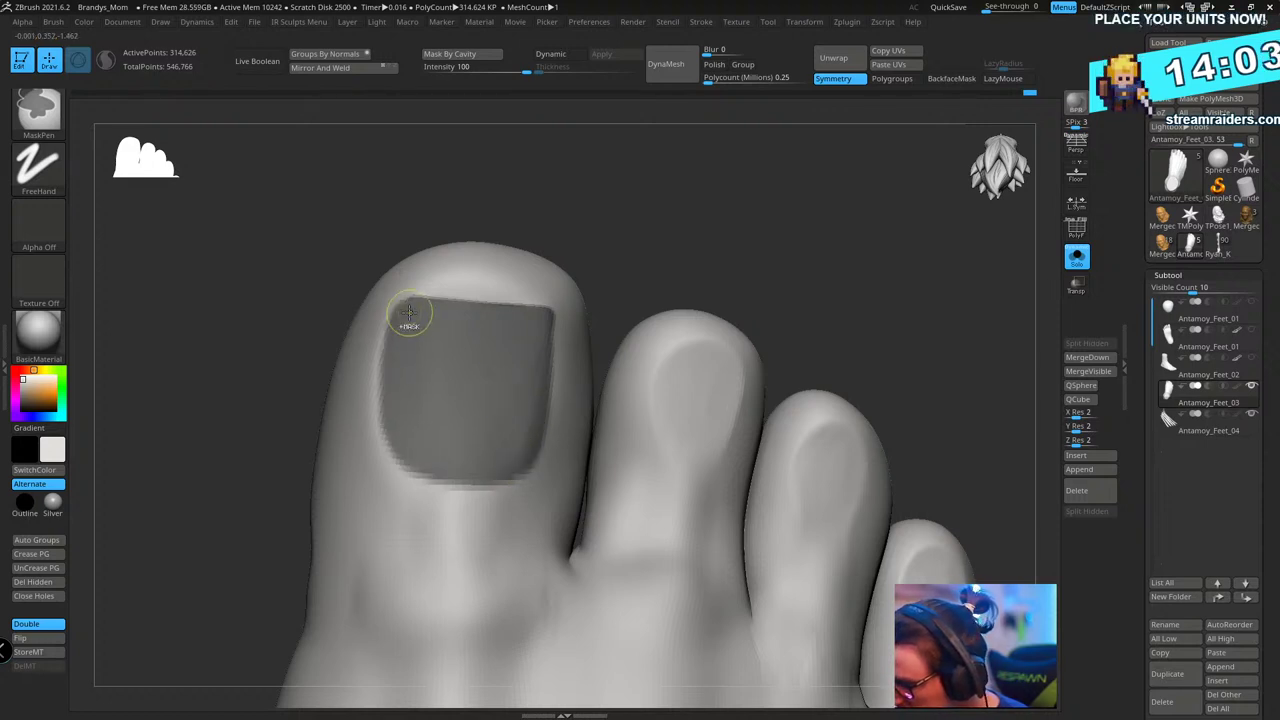
pyautogui.moveTo(405, 391)
pyautogui.keyDown('ctrl'); pyautogui.mouseDown()
pyautogui.moveTo(404, 425)
pyautogui.moveTo(432, 458)
pyautogui.mouseUp(); pyautogui.keyUp('ctrl')
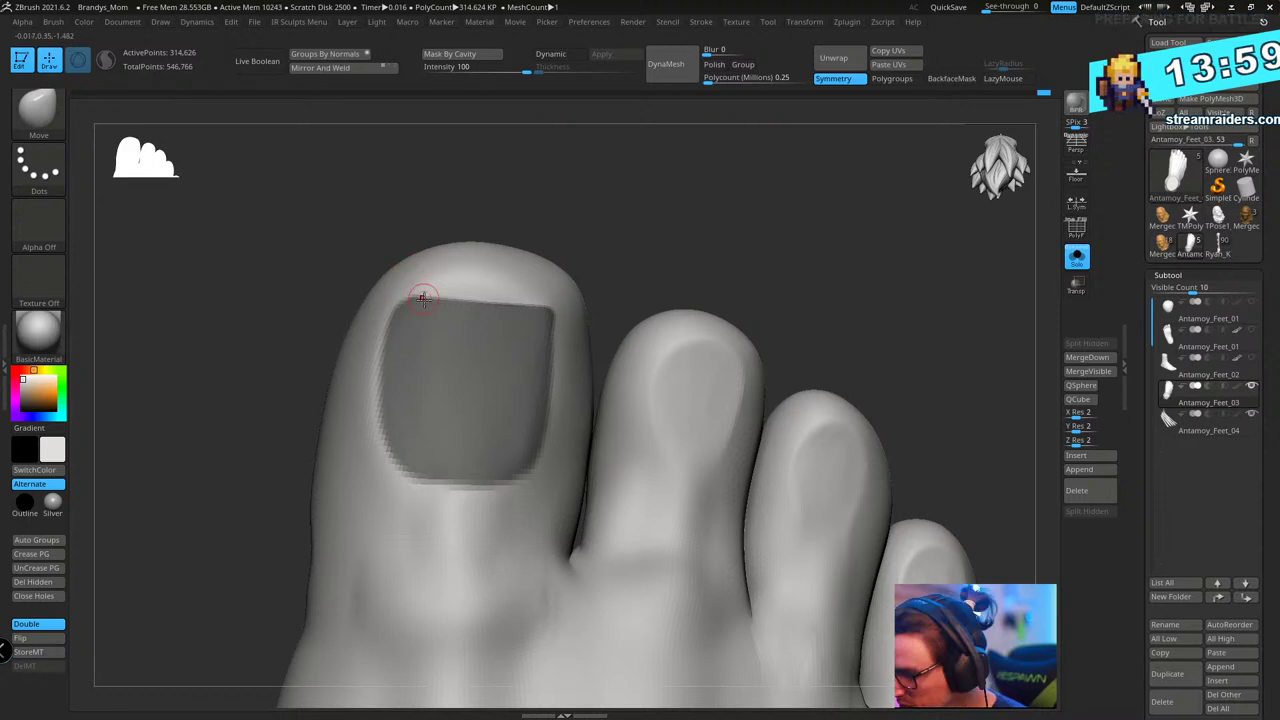
pyautogui.press('ctrl')
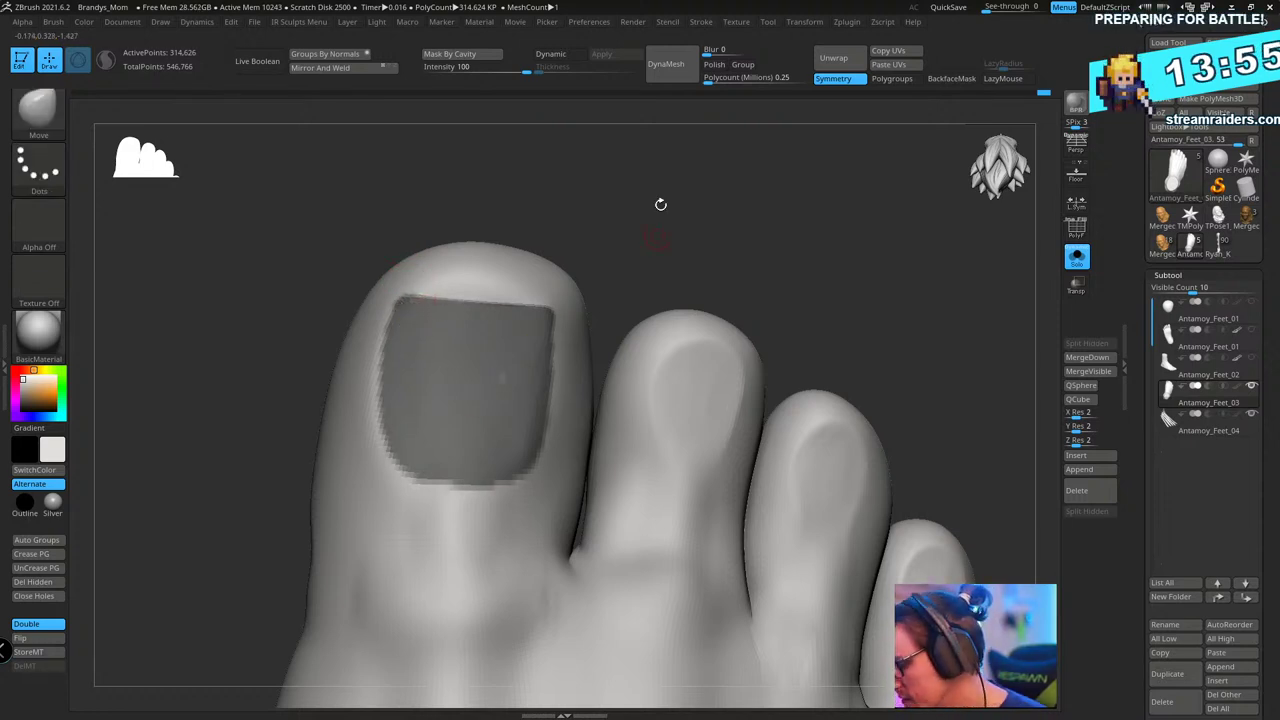
# - Turn on the polyframe display and convert the big toe's nail mask into its own polygroup
pyautogui.hotkey('shift', 'f')
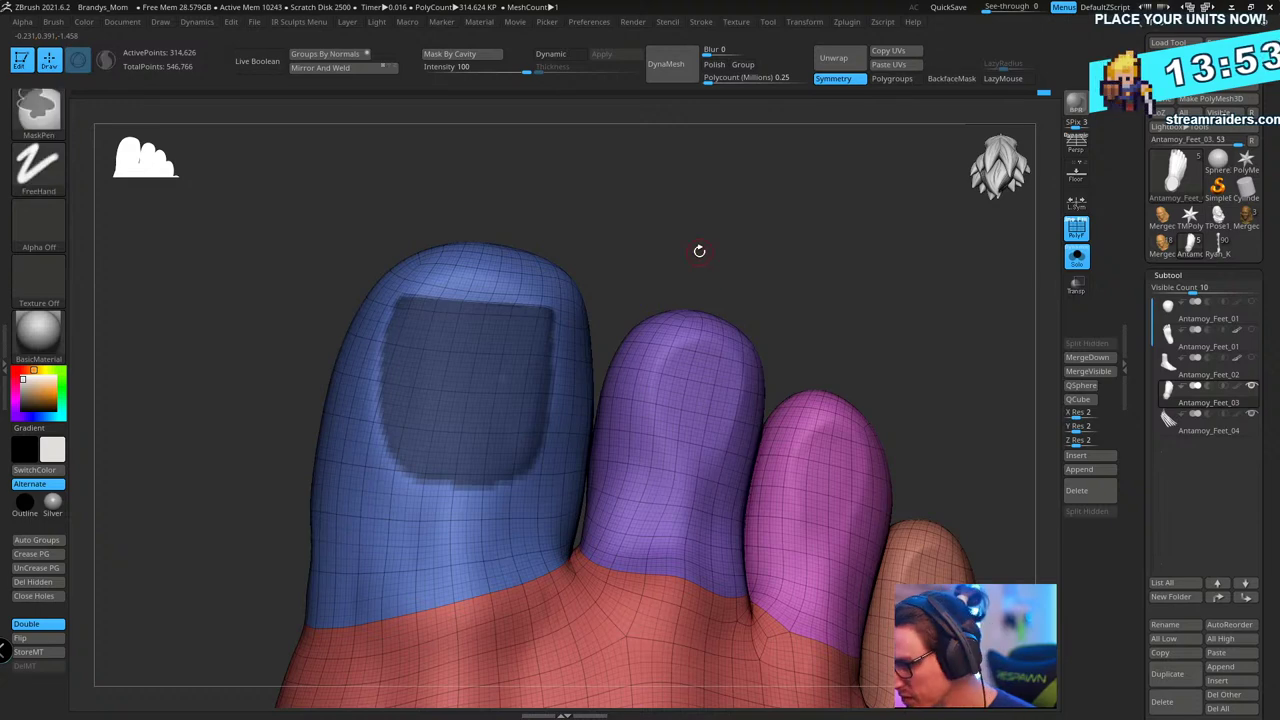
pyautogui.moveTo(804, 246); pyautogui.dragTo(795, 232)
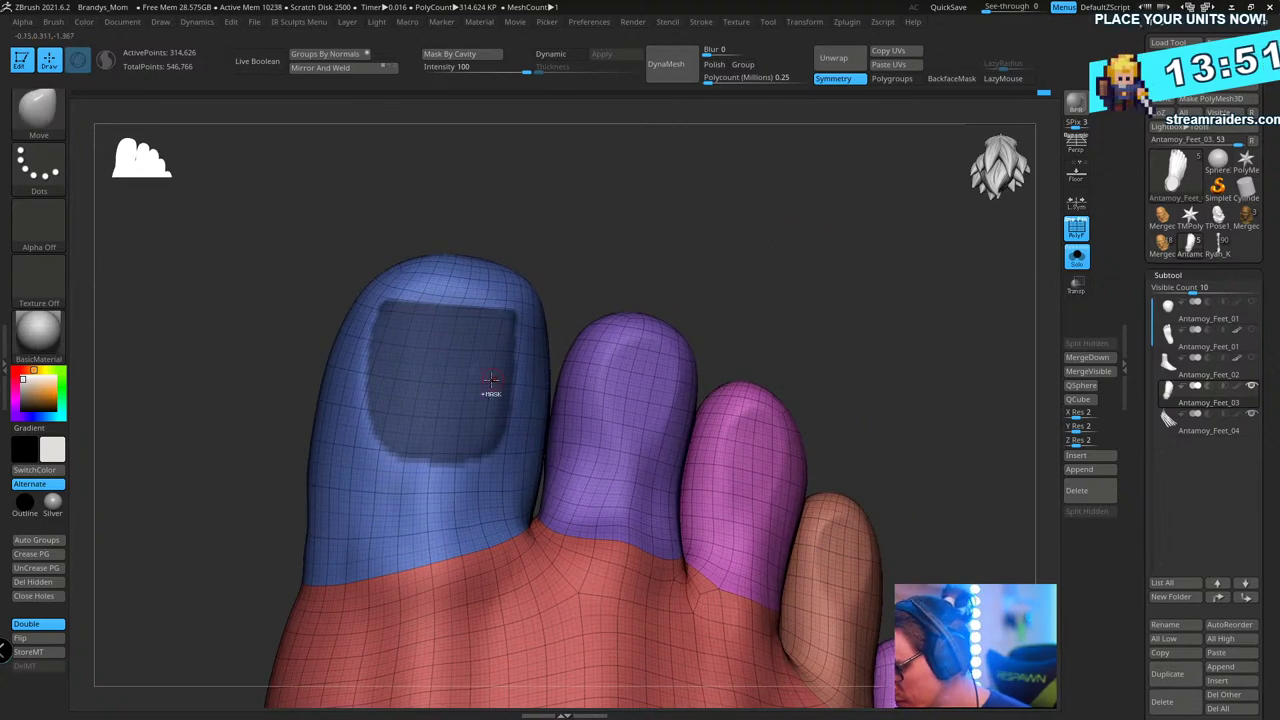
pyautogui.press('ctrl')
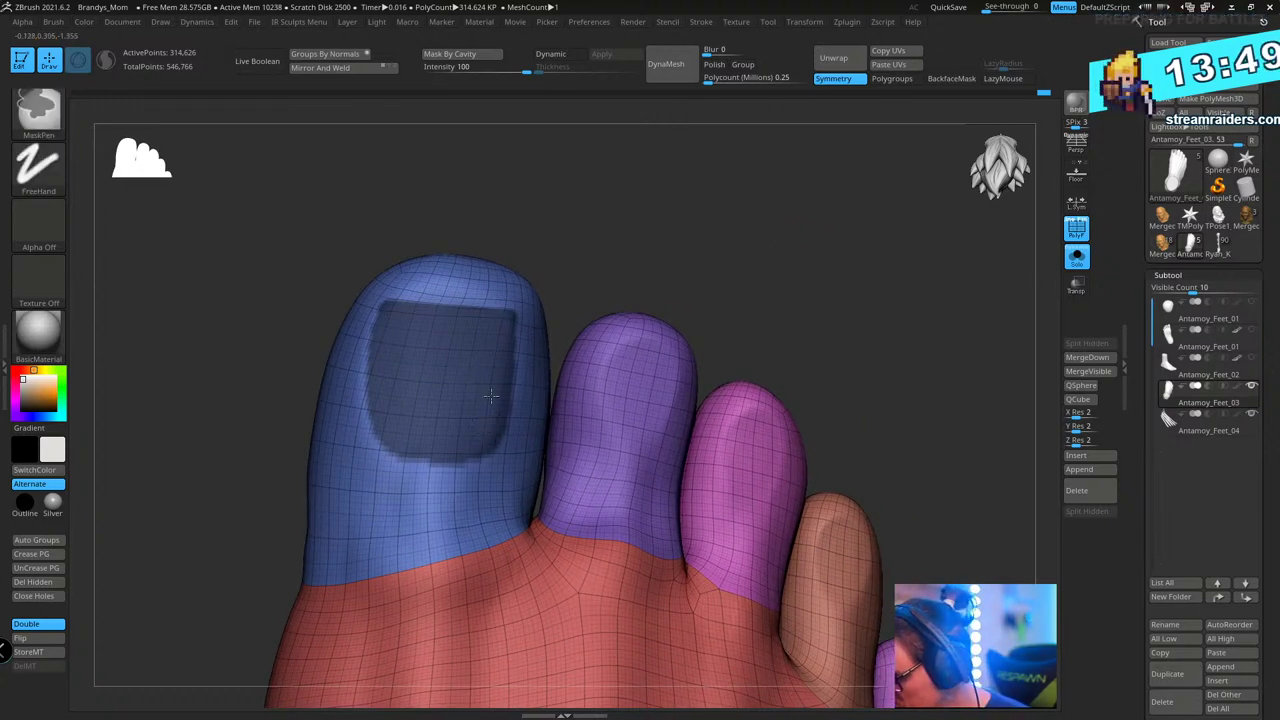
pyautogui.hotkey('ctrl', 'w')
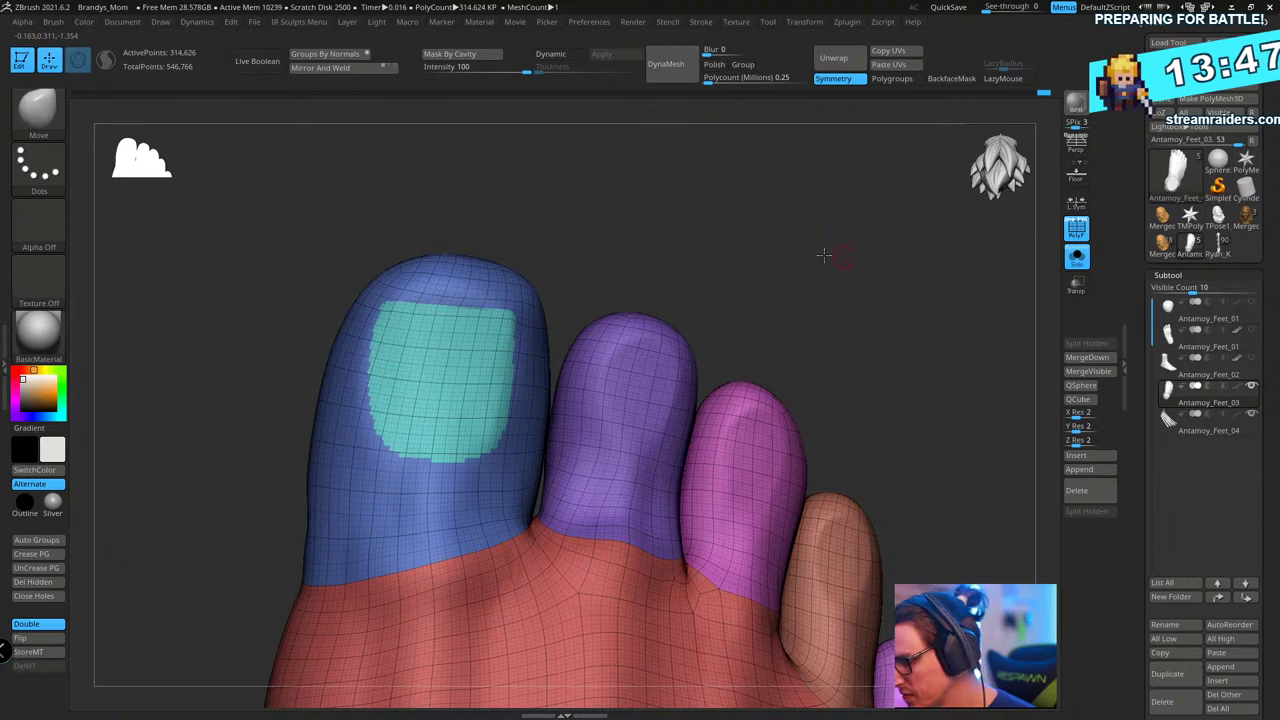
# - Paint and fill a nail-shaped mask on top of the second toe
pyautogui.moveTo(829, 257); pyautogui.dragTo(716, 233)
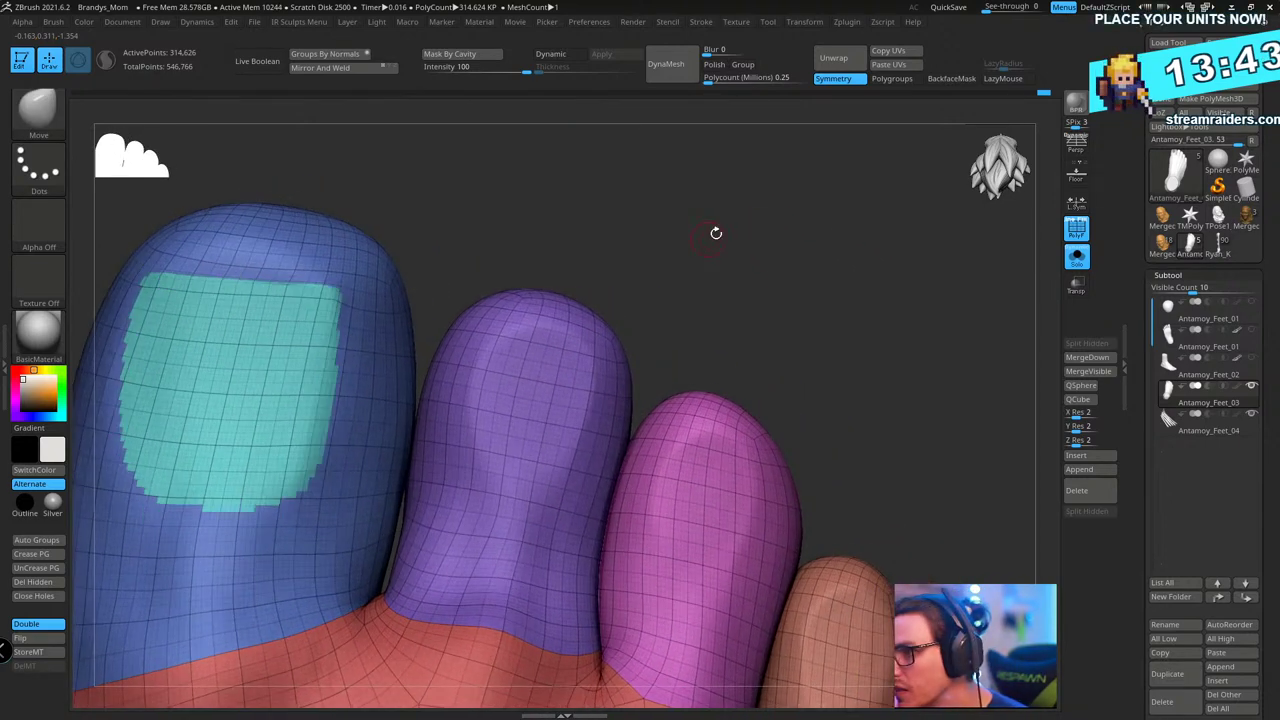
pyautogui.press('ctrl')
pyautogui.moveTo(495, 346)
pyautogui.keyDown('ctrl'); pyautogui.mouseDown()
pyautogui.moveTo(485, 446)
pyautogui.moveTo(515, 468)
pyautogui.moveTo(578, 452)
pyautogui.moveTo(592, 360)
pyautogui.moveTo(497, 342)
pyautogui.mouseUp(); pyautogui.keyUp('ctrl')
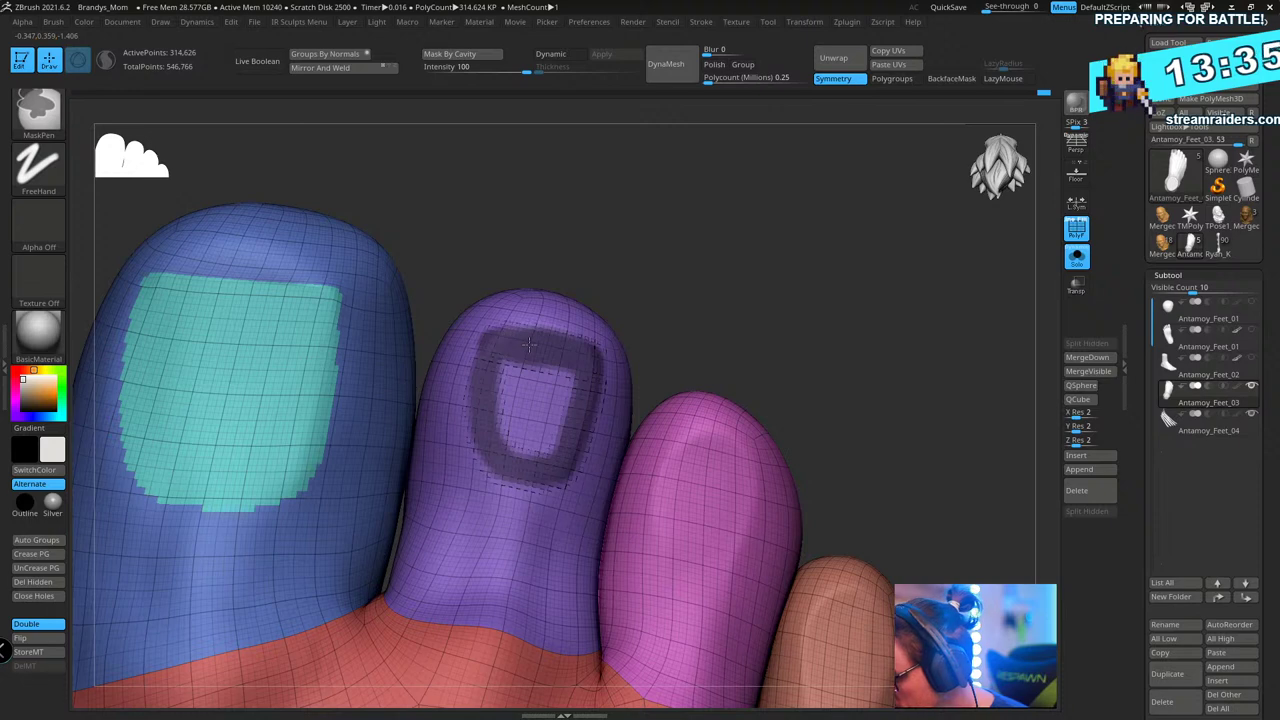
pyautogui.moveTo(497, 342)
pyautogui.keyDown('ctrl'); pyautogui.mouseDown()
pyautogui.moveTo(508, 418)
pyautogui.moveTo(525, 375)
pyautogui.moveTo(570, 415)
pyautogui.moveTo(548, 373)
pyautogui.moveTo(532, 400)
pyautogui.mouseUp(); pyautogui.keyUp('ctrl')
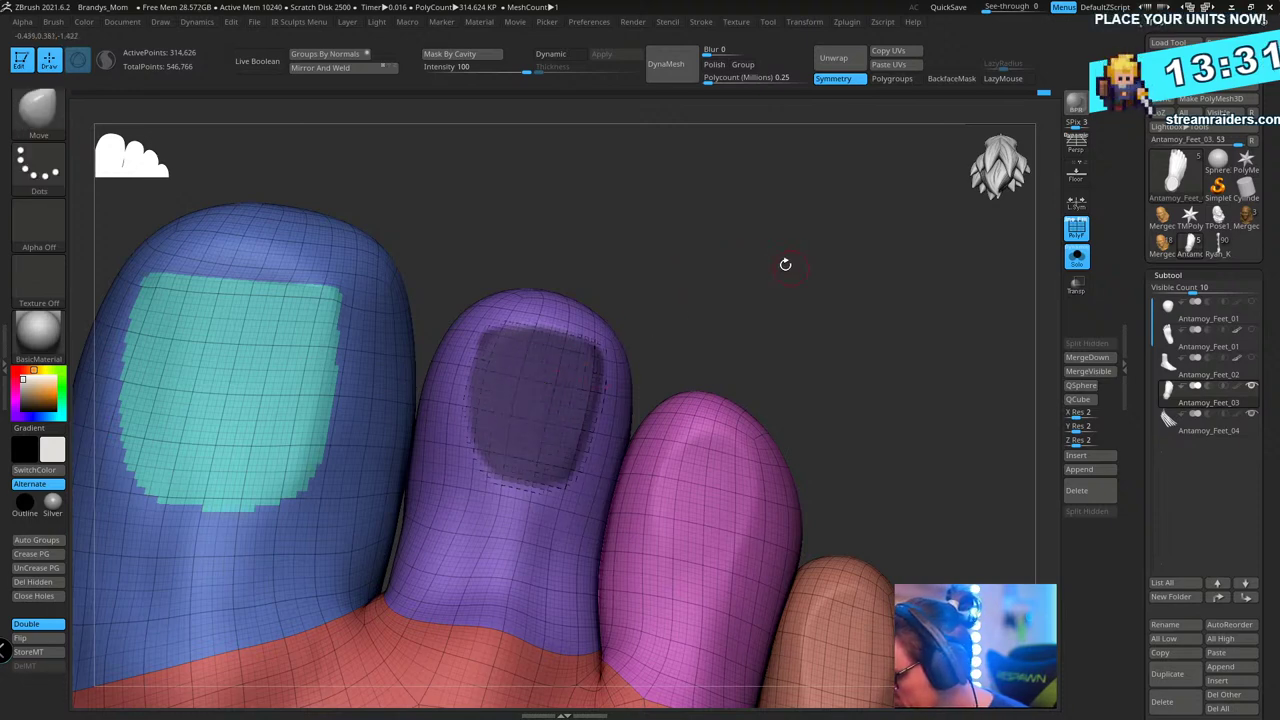
pyautogui.moveTo(786, 263); pyautogui.dragTo(747, 248)
pyautogui.press('ctrl')
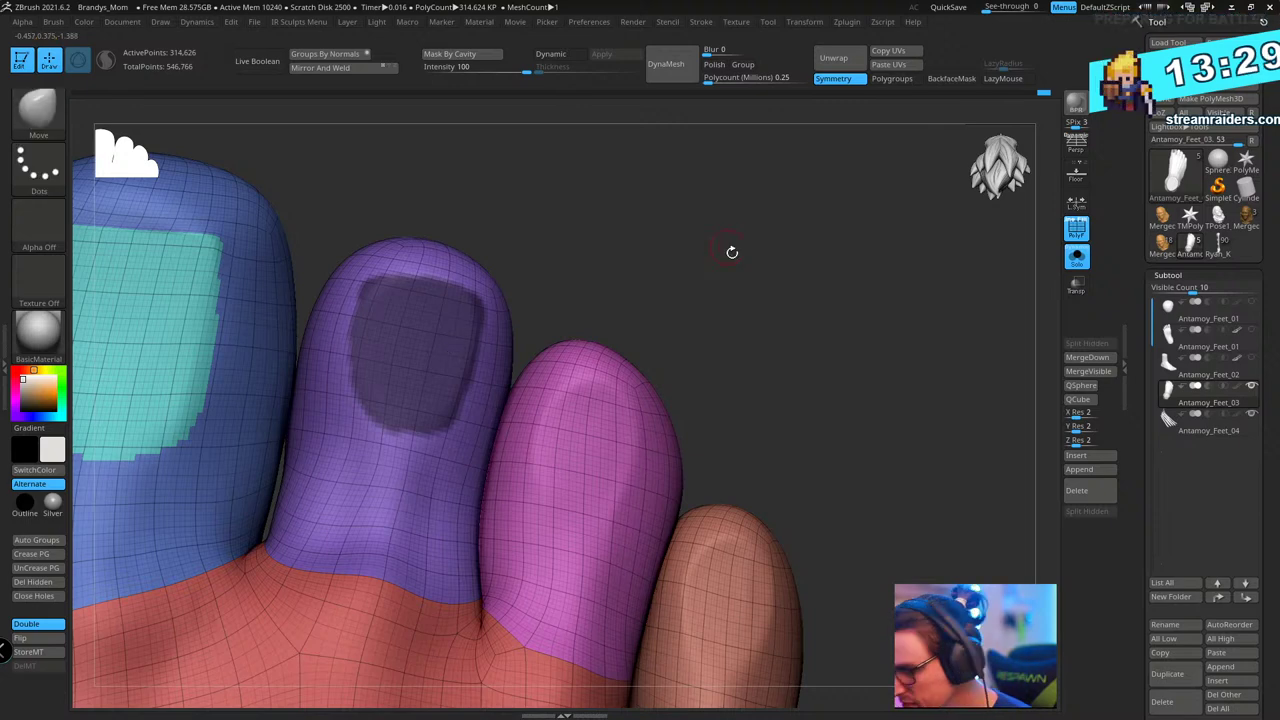
# - Square off the second toe's nail mask with the polyframe hidden and convert it into its own polygroup
pyautogui.hotkey('shift', 'f')
pyautogui.press('ctrl')
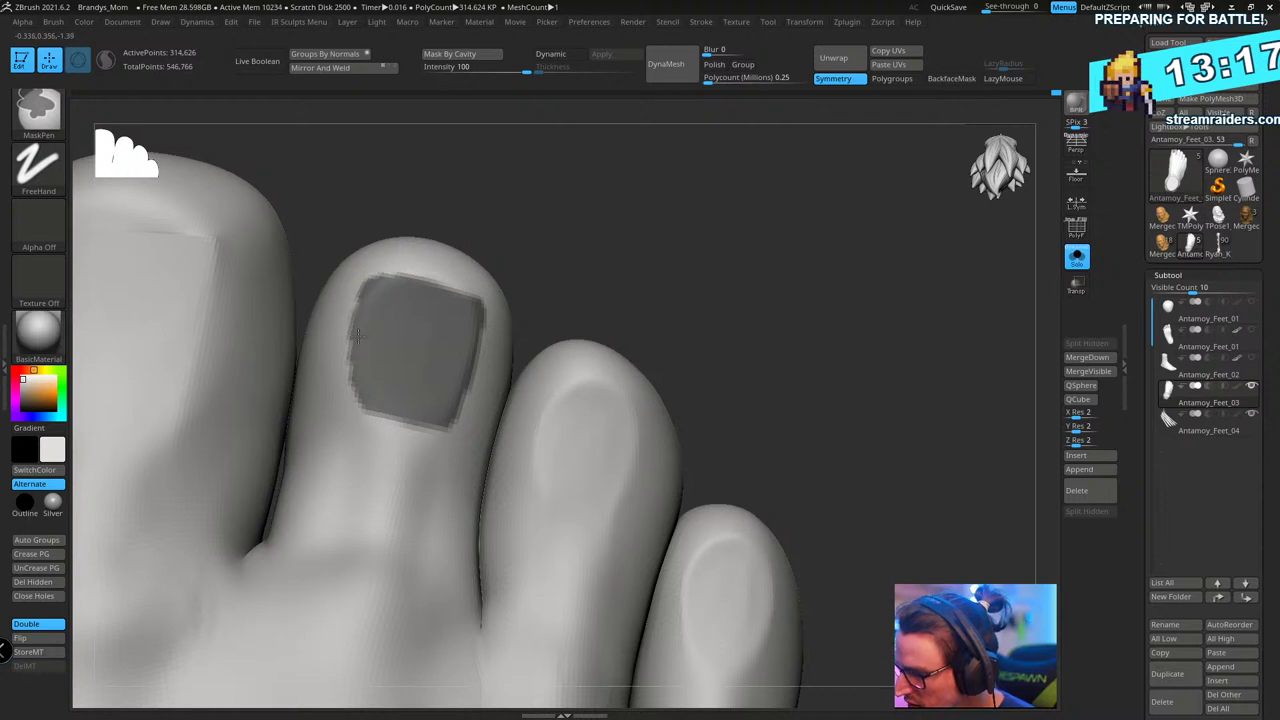
pyautogui.hotkey('ctrl', 'h')
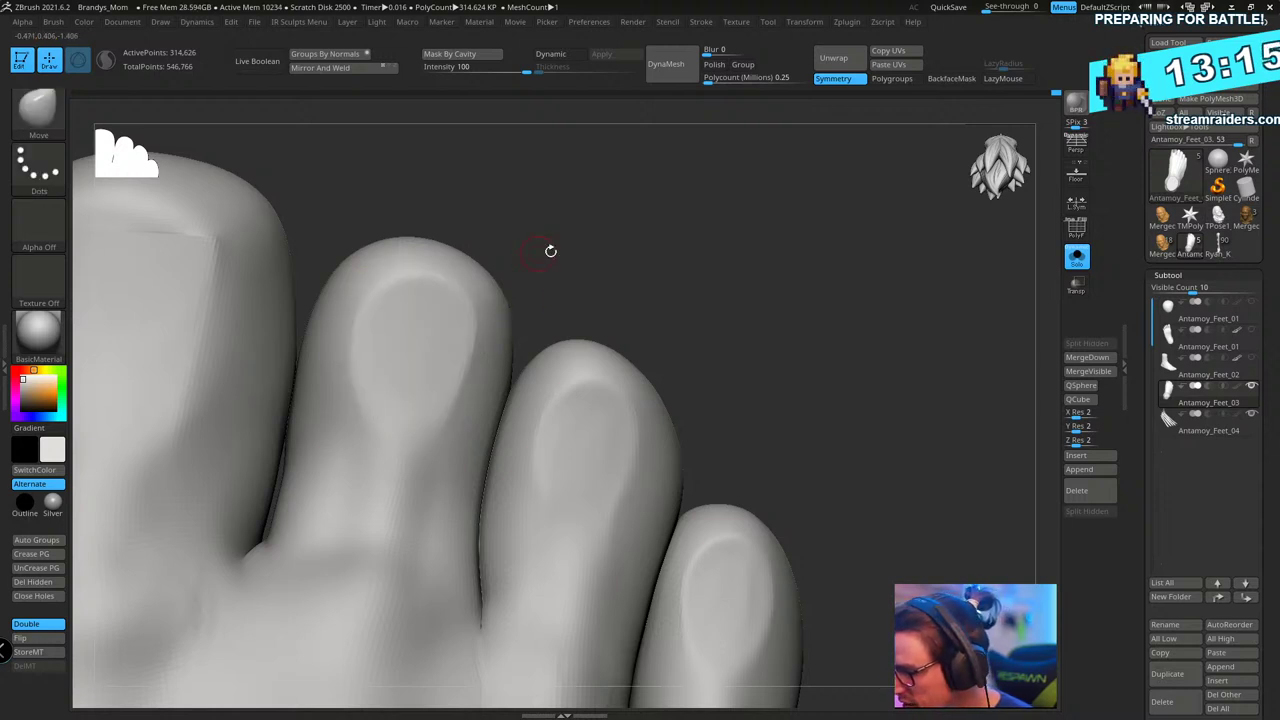
pyautogui.hotkey('ctrl', 'h')
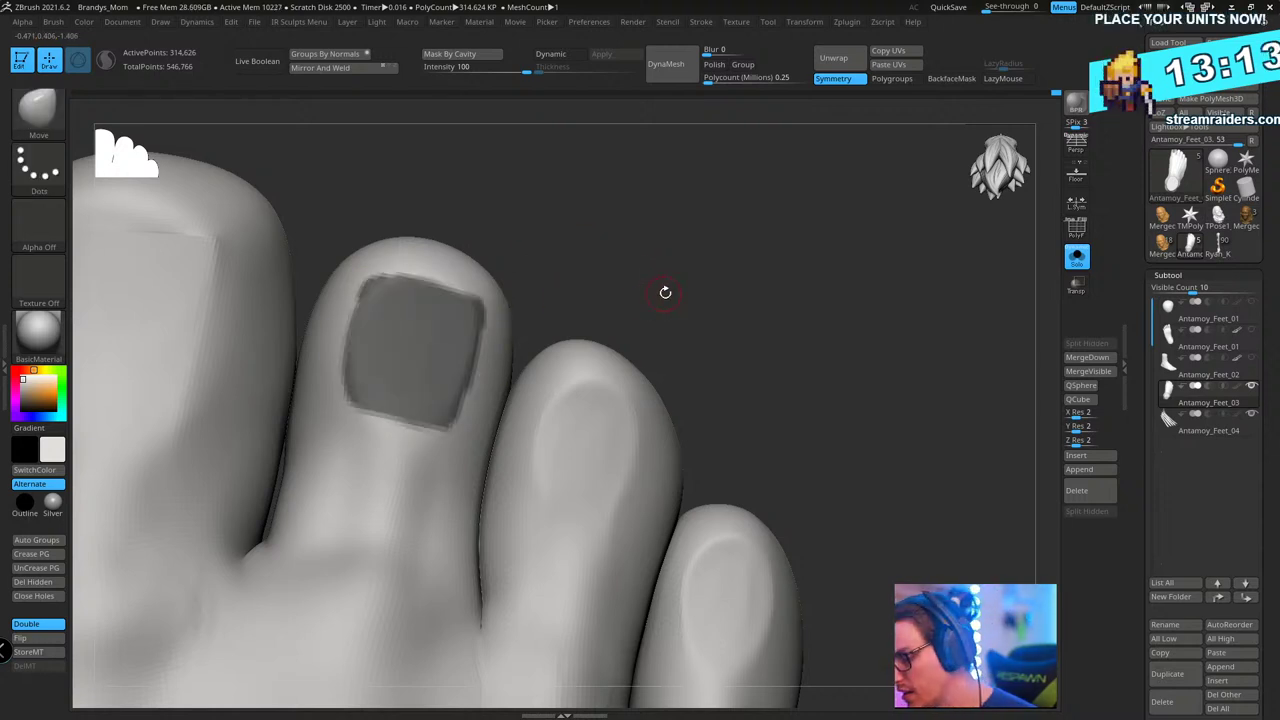
pyautogui.keyDown('ctrl'); pyautogui.click(710, 340); pyautogui.keyUp('ctrl')
pyautogui.hotkey('shift', 'f')
# - Mask a nail-shaped area on the third toe and convert it into its own polygroup
pyautogui.moveTo(737, 331)
pyautogui.mouseDown()
pyautogui.moveTo(760, 346)
pyautogui.moveTo(771, 285)
pyautogui.mouseUp()
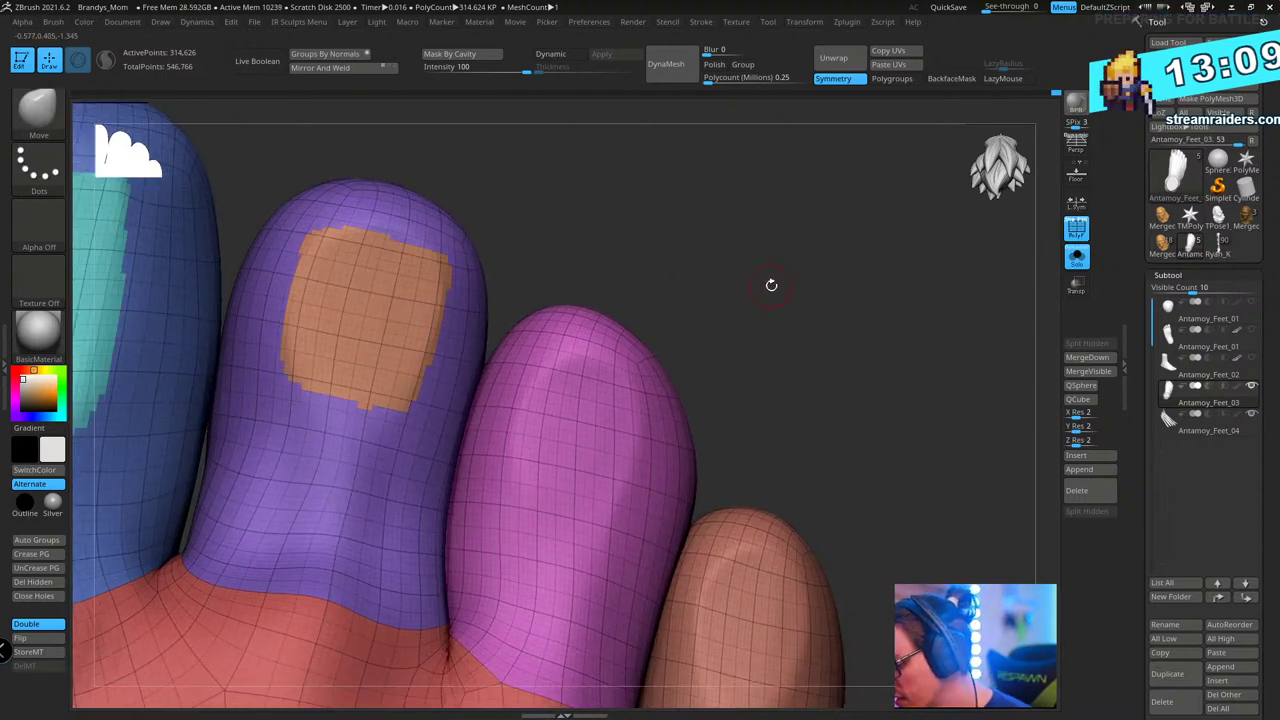
pyautogui.press('ctrl')
pyautogui.moveTo(545, 357)
pyautogui.keyDown('ctrl'); pyautogui.mouseDown()
pyautogui.moveTo(518, 470)
pyautogui.moveTo(628, 491)
pyautogui.moveTo(643, 385)
pyautogui.moveTo(558, 352)
pyautogui.moveTo(590, 420)
pyautogui.moveTo(612, 430)
pyautogui.moveTo(614, 470)
pyautogui.moveTo(648, 492)
pyautogui.mouseUp(); pyautogui.keyUp('ctrl')
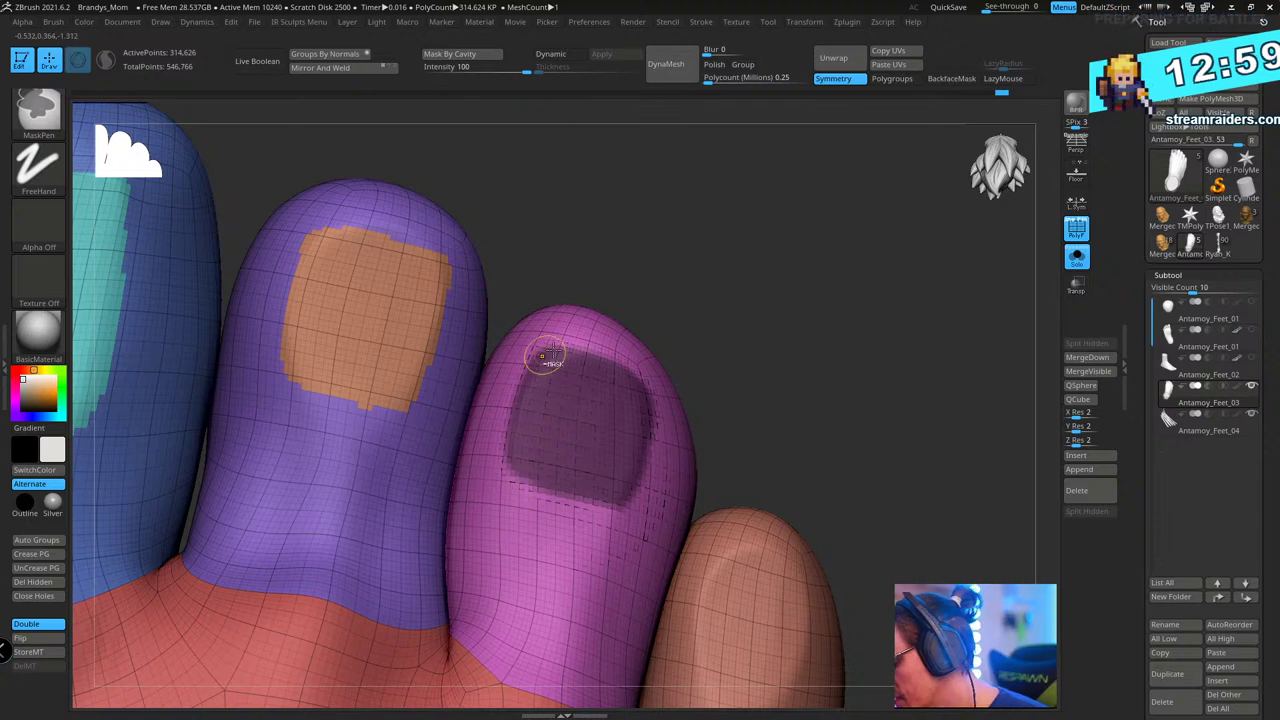
pyautogui.keyDown('alt'); pyautogui.moveTo(819, 348); pyautogui.dragTo(726, 266); pyautogui.keyUp('alt')
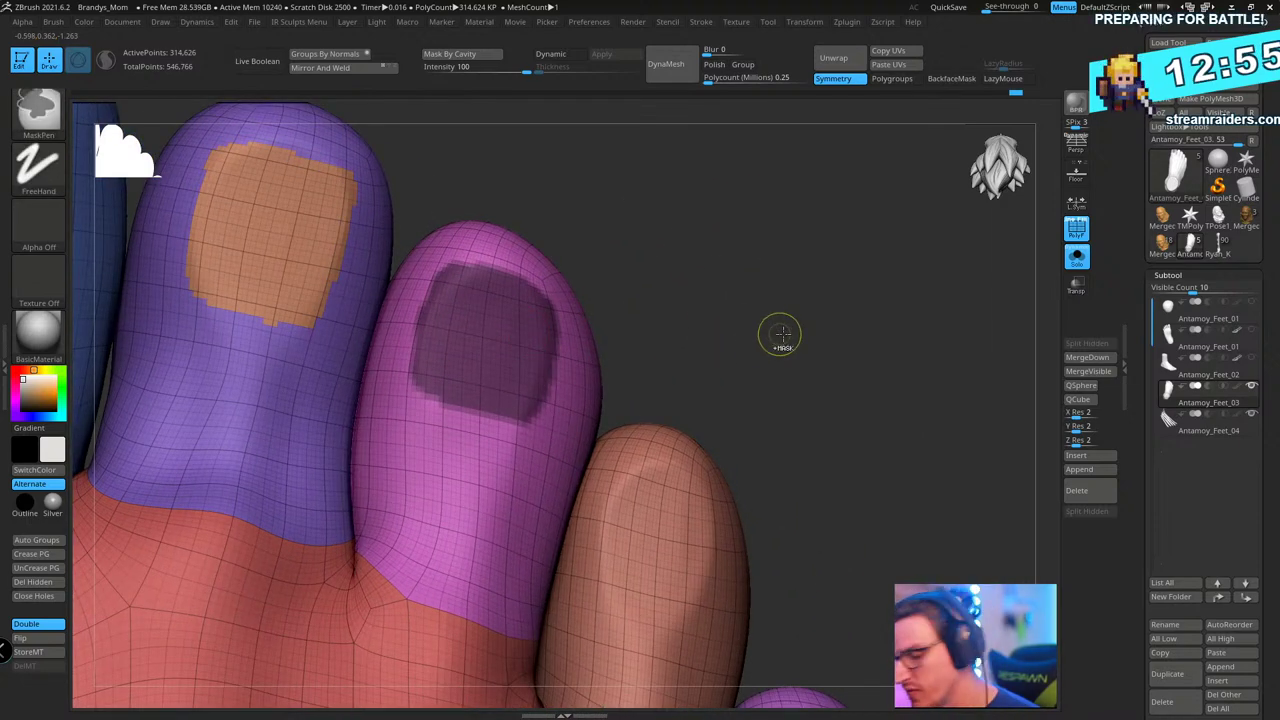
pyautogui.hotkey('ctrl', 'w')
pyautogui.moveTo(774, 354)
pyautogui.keyDown('alt'); pyautogui.mouseDown()
pyautogui.moveTo(736, 360)
pyautogui.moveTo(750, 345)
pyautogui.mouseUp(); pyautogui.keyUp('alt')
pyautogui.hotkey('ctrl', 'z')
pyautogui.hotkey('ctrl', 'w')
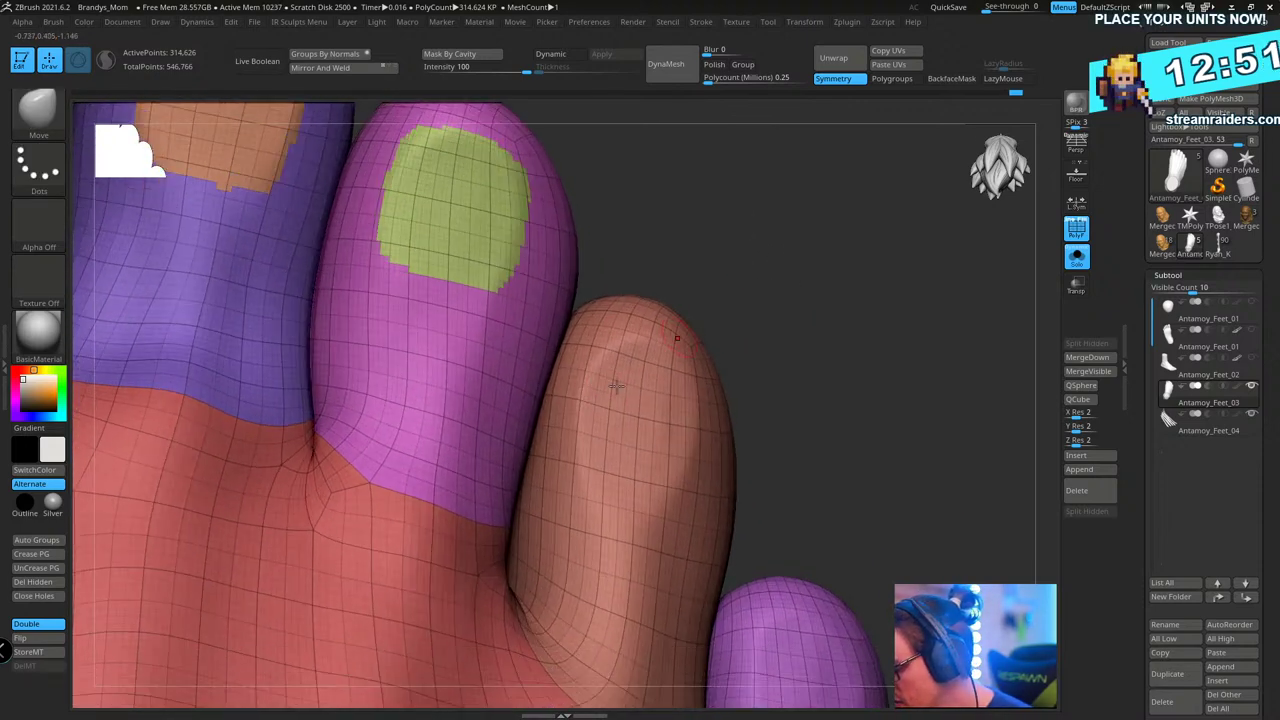
# - Mask a nail-shaped area with a squared-off base on the fourth toe and convert it into its own polygroup
pyautogui.moveTo(597, 345)
pyautogui.keyDown('ctrl'); pyautogui.mouseDown()
pyautogui.moveTo(590, 435)
pyautogui.moveTo(635, 465)
pyautogui.moveTo(678, 458)
pyautogui.moveTo(680, 362)
pyautogui.moveTo(603, 349)
pyautogui.moveTo(625, 425)
pyautogui.moveTo(655, 450)
pyautogui.moveTo(662, 405)
pyautogui.mouseUp(); pyautogui.keyUp('ctrl')
pyautogui.press('ctrl')
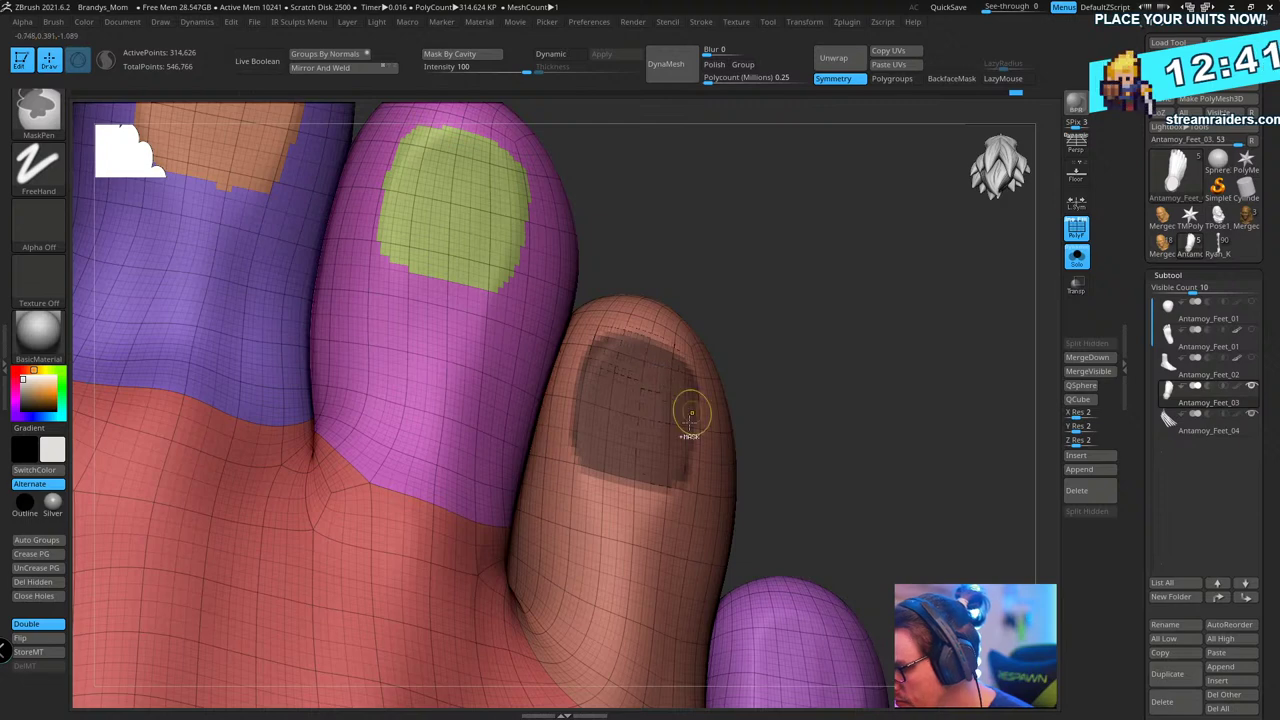
pyautogui.keyDown('ctrl'); pyautogui.keyDown('alt'); pyautogui.moveTo(559, 459); pyautogui.dragTo(666, 500); pyautogui.keyUp('alt'); pyautogui.keyUp('ctrl')
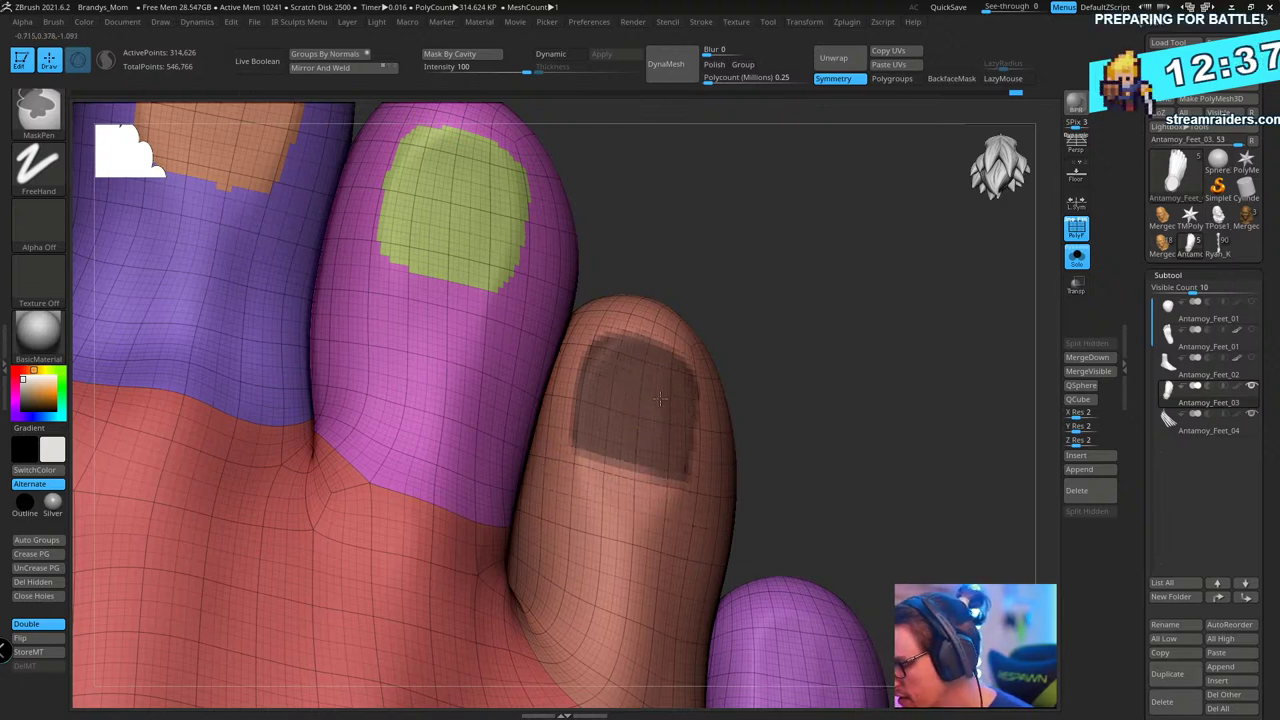
pyautogui.hotkey('ctrl', 'w')
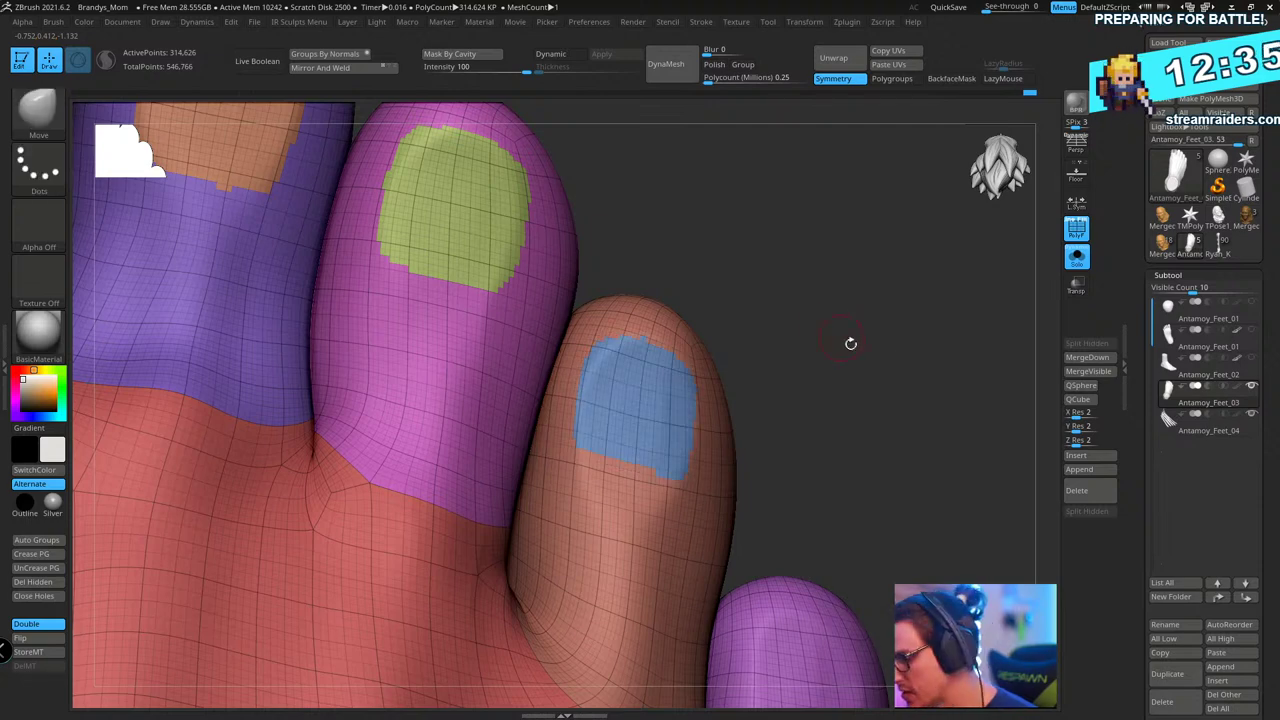
# - Mask a nail-shaped area on top of the little toe and convert it into its own polygroup
pyautogui.moveTo(849, 343)
pyautogui.mouseDown()
pyautogui.moveTo(708, 303)
pyautogui.moveTo(591, 420)
pyautogui.moveTo(586, 480)
pyautogui.moveTo(673, 485)
pyautogui.moveTo(665, 408)
pyautogui.moveTo(580, 412)
pyautogui.moveTo(615, 435)
pyautogui.moveTo(620, 470)
pyautogui.mouseUp()
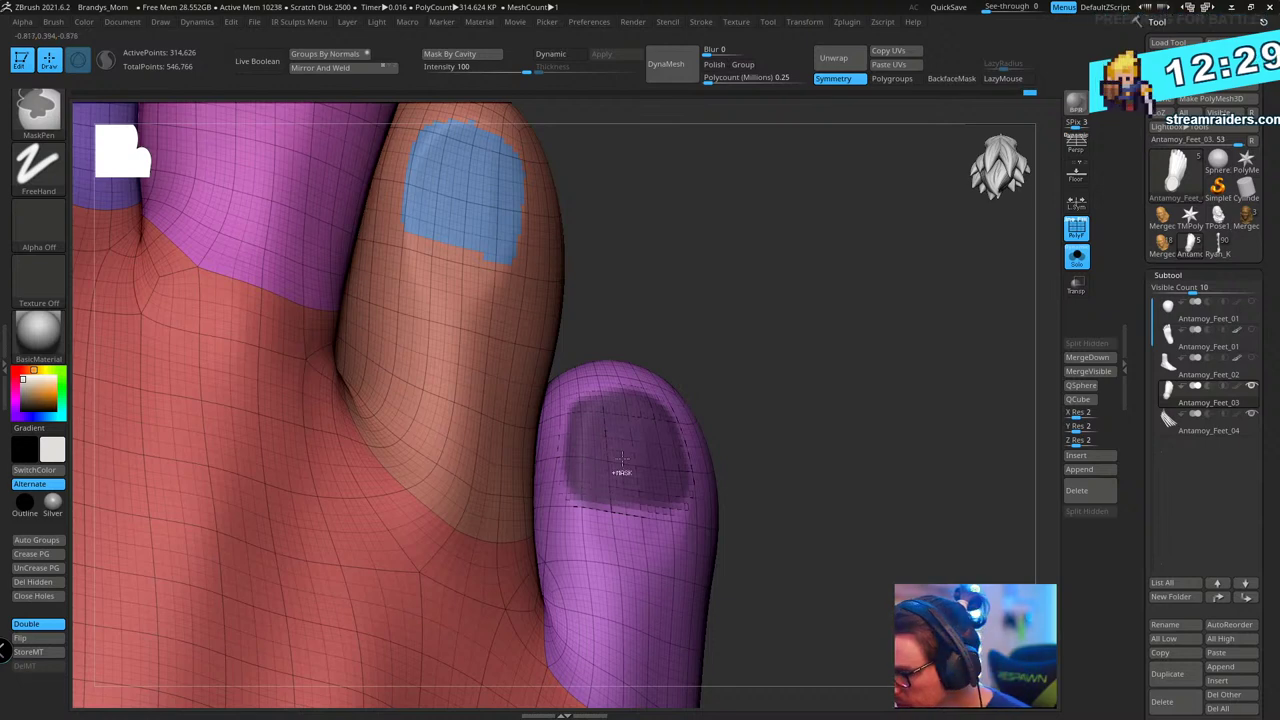
pyautogui.keyDown('ctrl'); pyautogui.keyDown('alt'); pyautogui.moveTo(594, 386); pyautogui.dragTo(619, 387); pyautogui.keyUp('alt'); pyautogui.keyUp('ctrl')
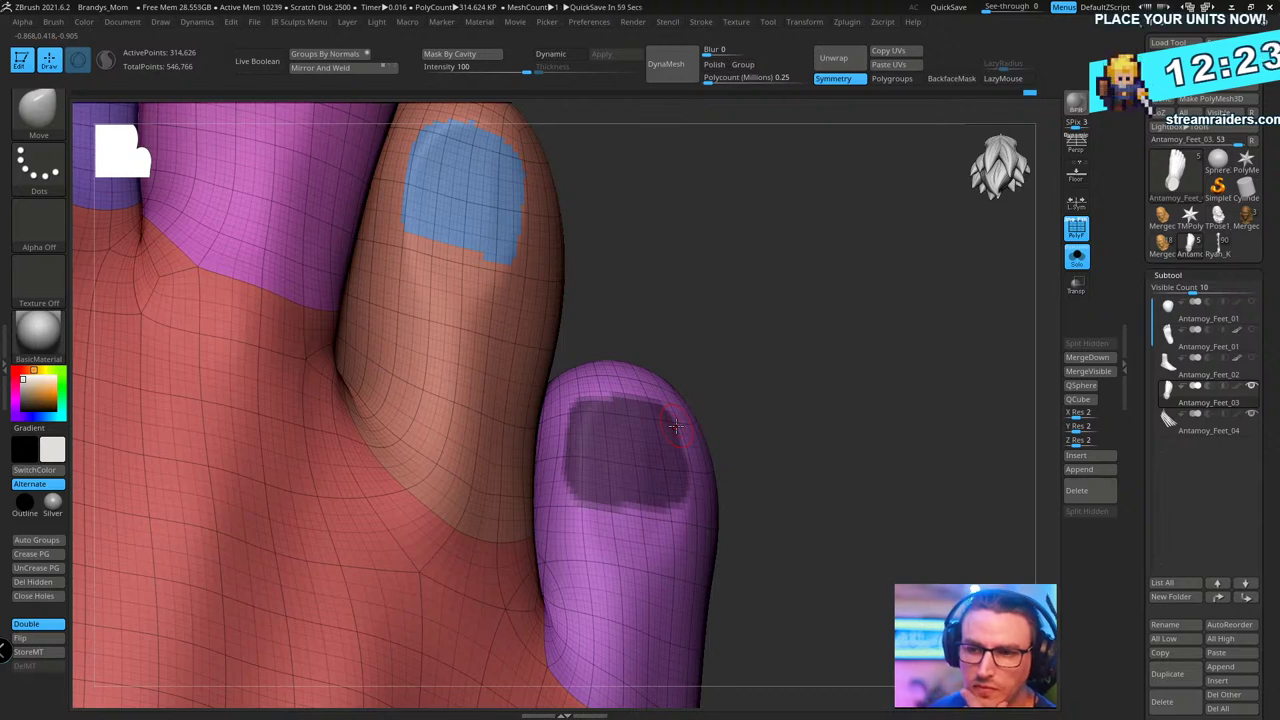
pyautogui.hotkey('ctrl', 'w')
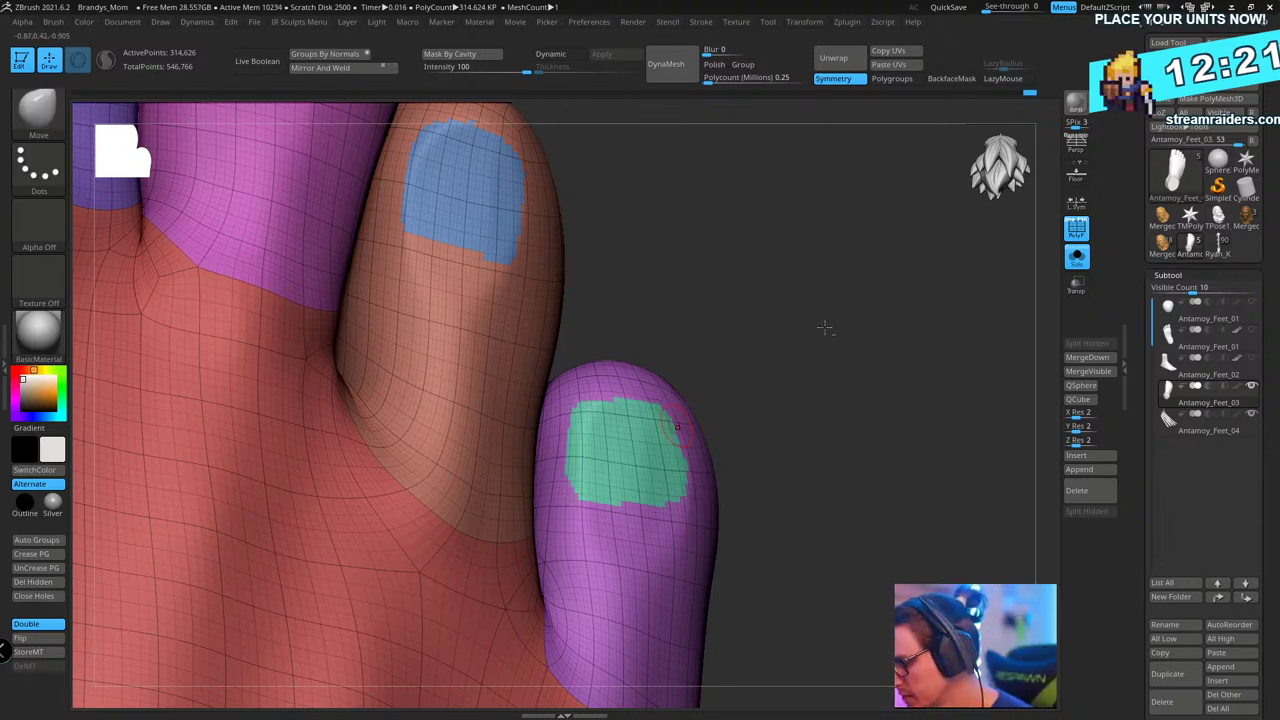
pyautogui.moveTo(823, 329); pyautogui.dragTo(844, 347)
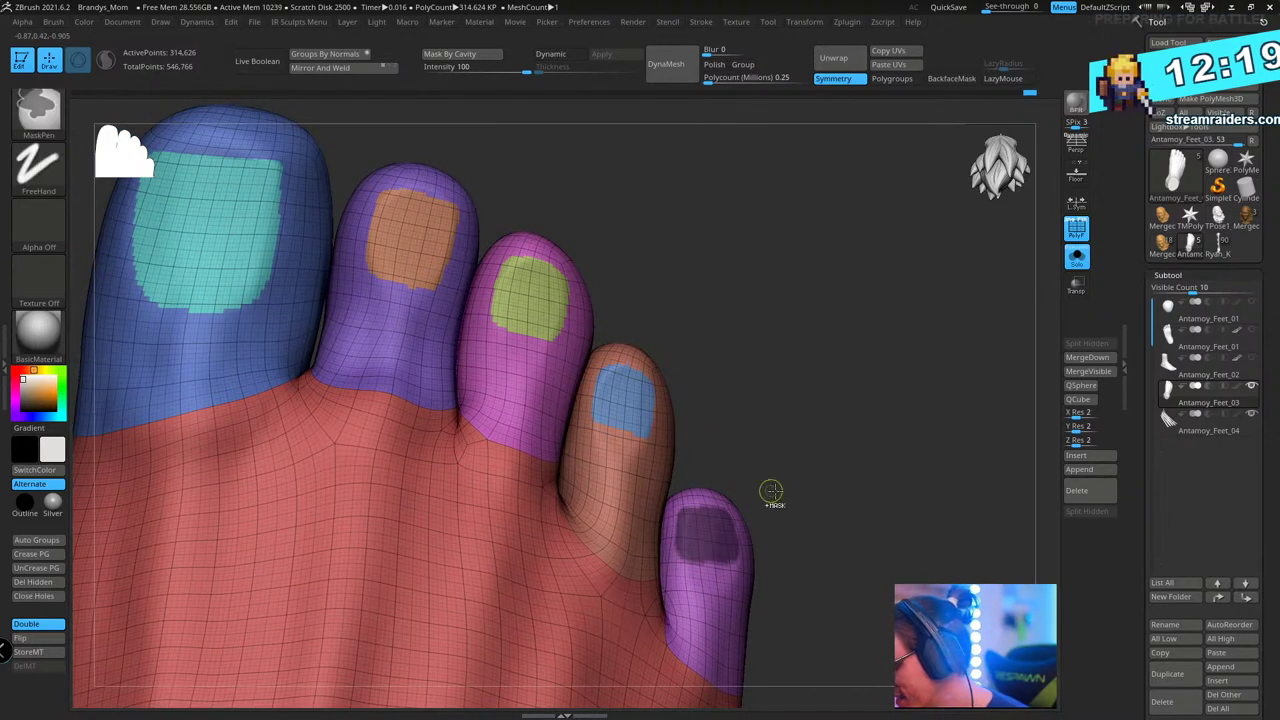
pyautogui.moveTo(869, 480)
pyautogui.mouseDown()
pyautogui.moveTo(886, 512)
pyautogui.moveTo(832, 437)
pyautogui.mouseUp()
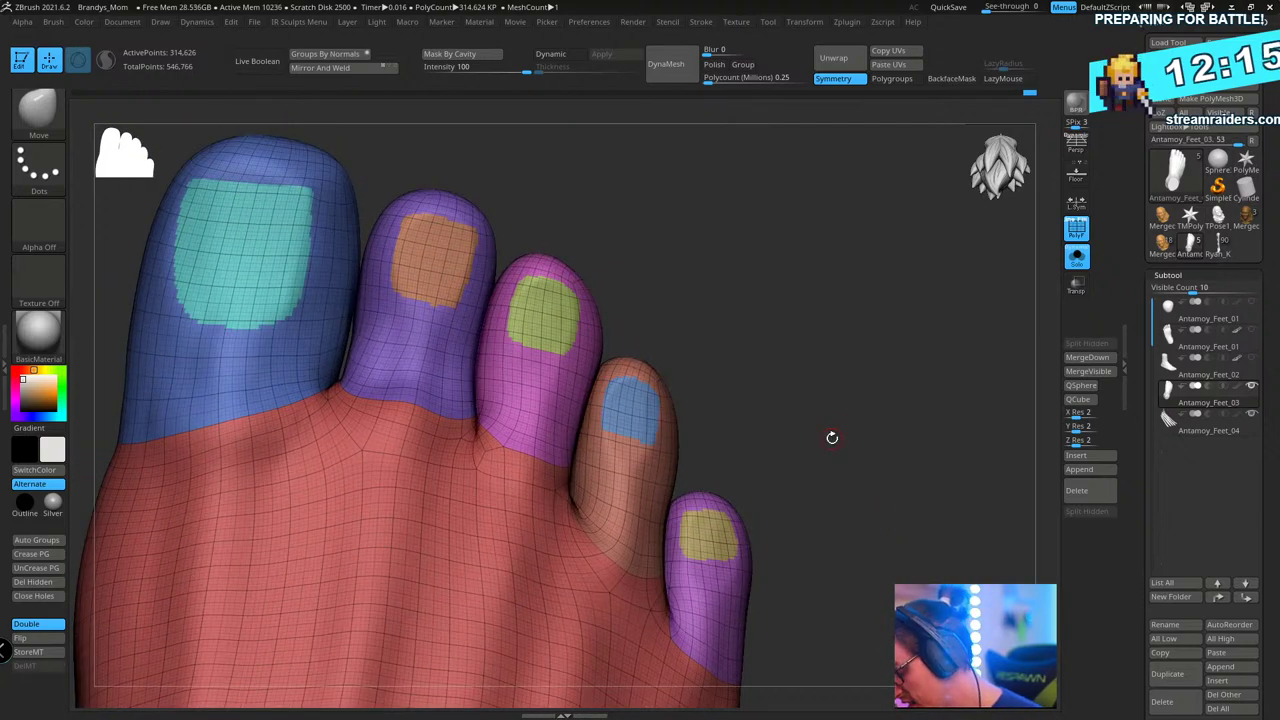
pyautogui.moveTo(817, 344); pyautogui.dragTo(889, 404)
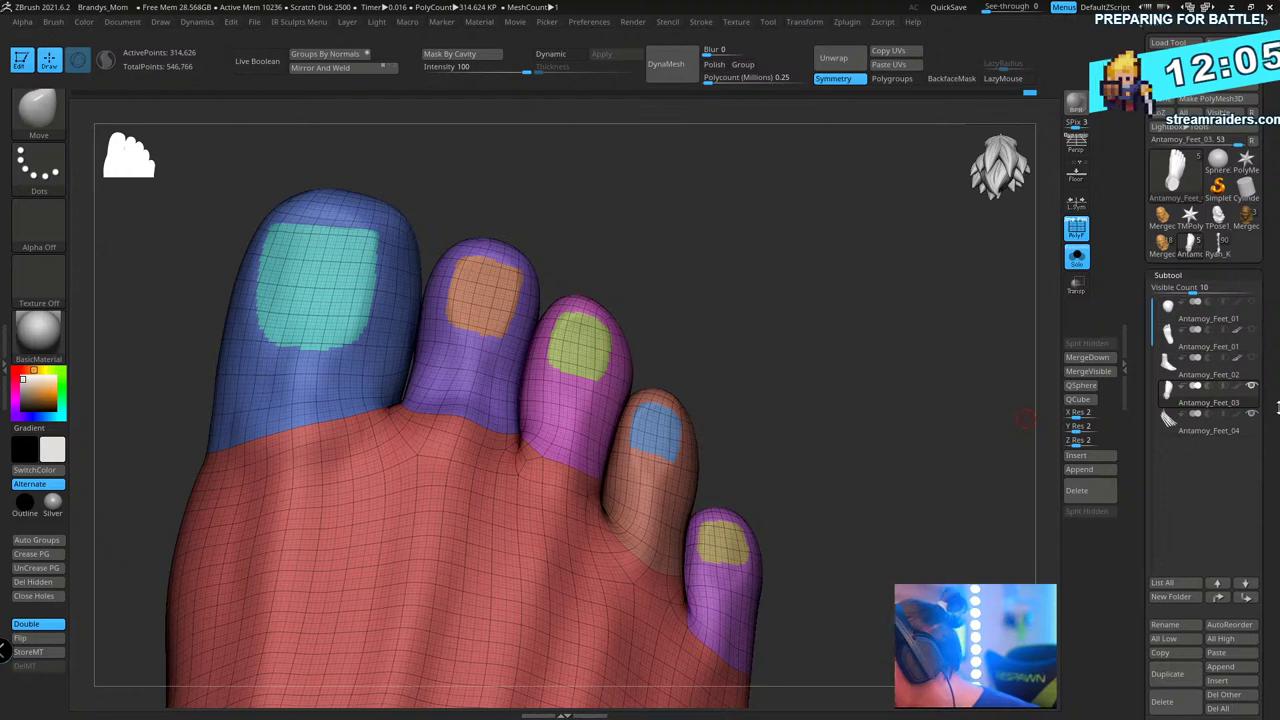
# - Smooth the jagged borders of the nail polygroups with the Polish By Features deformation
pyautogui.moveTo(1274, 590); pyautogui.dragTo(1277, 314)
pyautogui.moveTo(1235, 584); pyautogui.dragTo(1243, 521)
pyautogui.scroll(-1, 1217, 585)
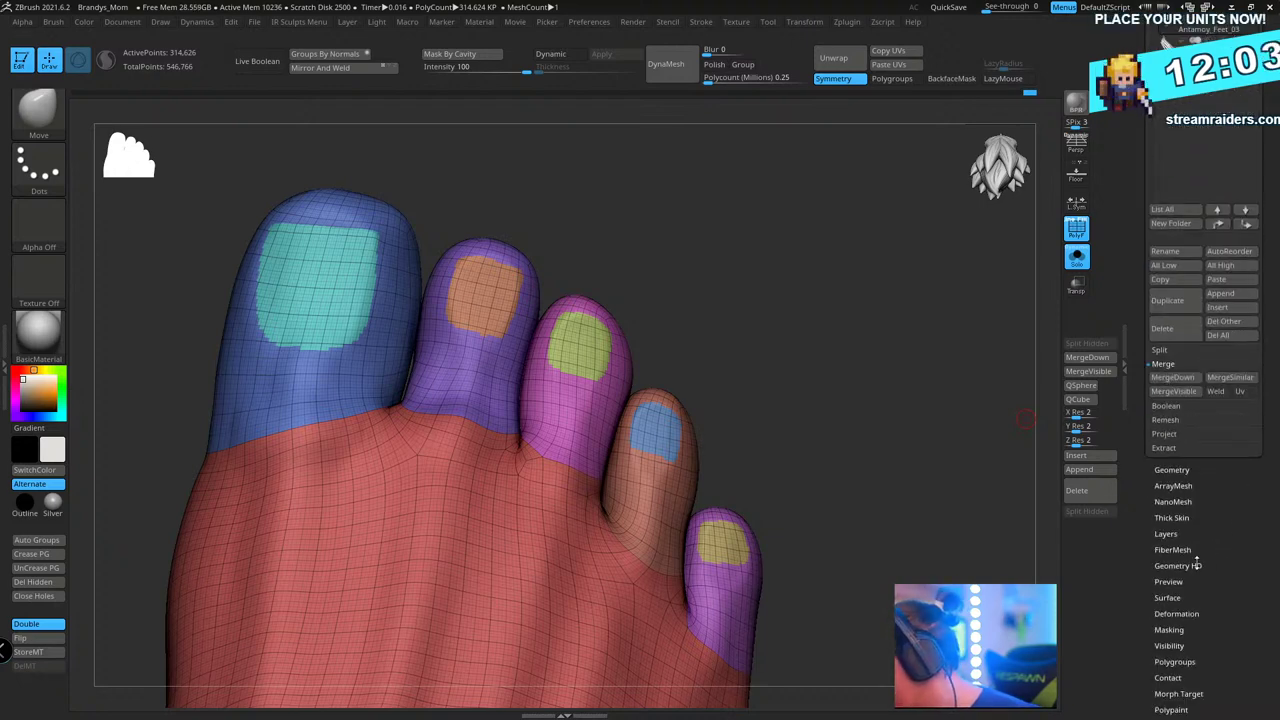
pyautogui.moveTo(1228, 587); pyautogui.dragTo(1231, 526)
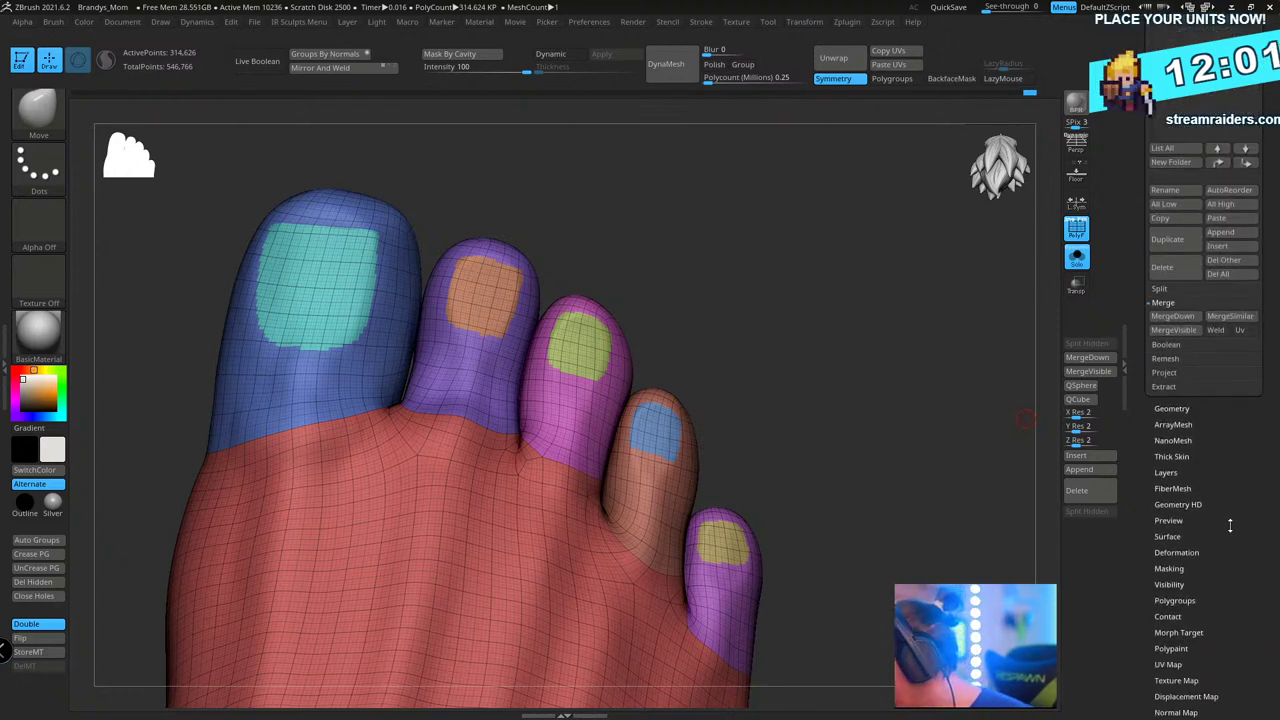
pyautogui.click(1180, 560)
pyautogui.moveTo(1277, 155); pyautogui.dragTo(1275, 380)
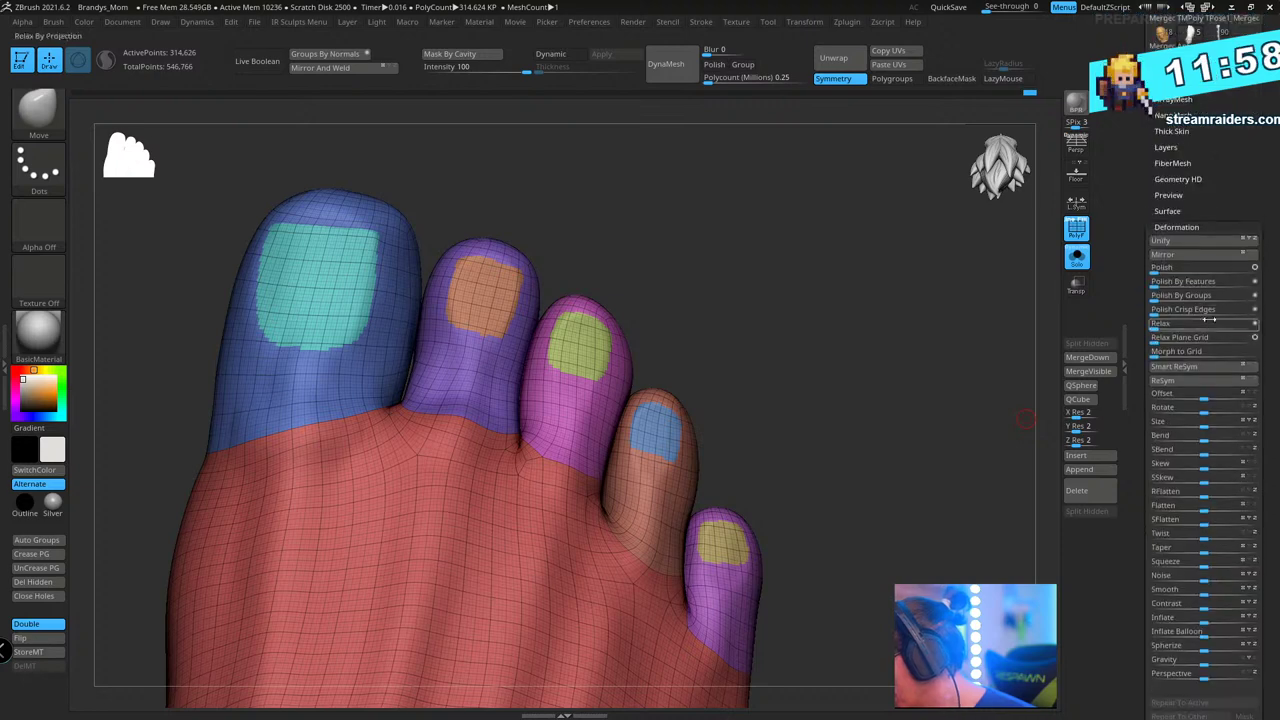
pyautogui.moveTo(1168, 284); pyautogui.dragTo(1211, 294)
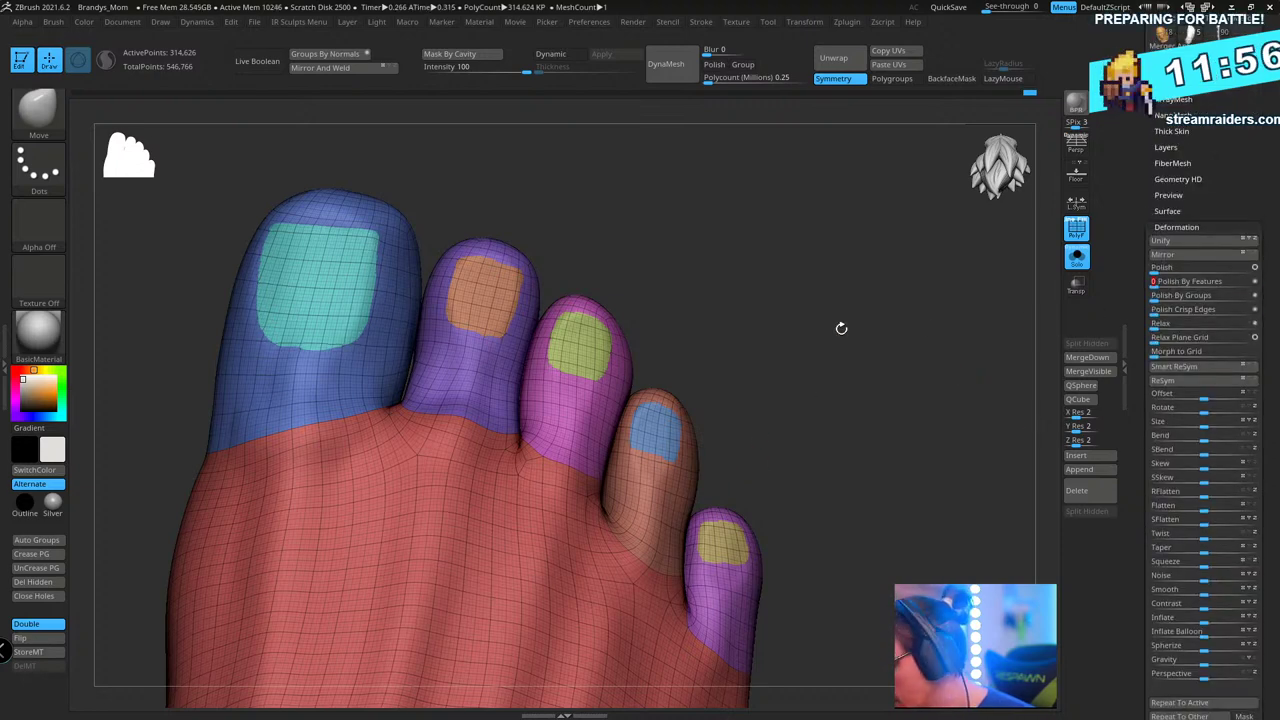
# - Inspect the nail borders up close and apply Polish By Features once more to even them out
pyautogui.keyDown('alt'); pyautogui.moveTo(687, 184); pyautogui.dragTo(937, 604); pyautogui.keyUp('alt')
pyautogui.keyDown('alt'); pyautogui.moveTo(541, 236); pyautogui.dragTo(675, 335); pyautogui.keyUp('alt')
pyautogui.keyDown('alt'); pyautogui.moveTo(587, 249); pyautogui.dragTo(738, 356); pyautogui.keyUp('alt')
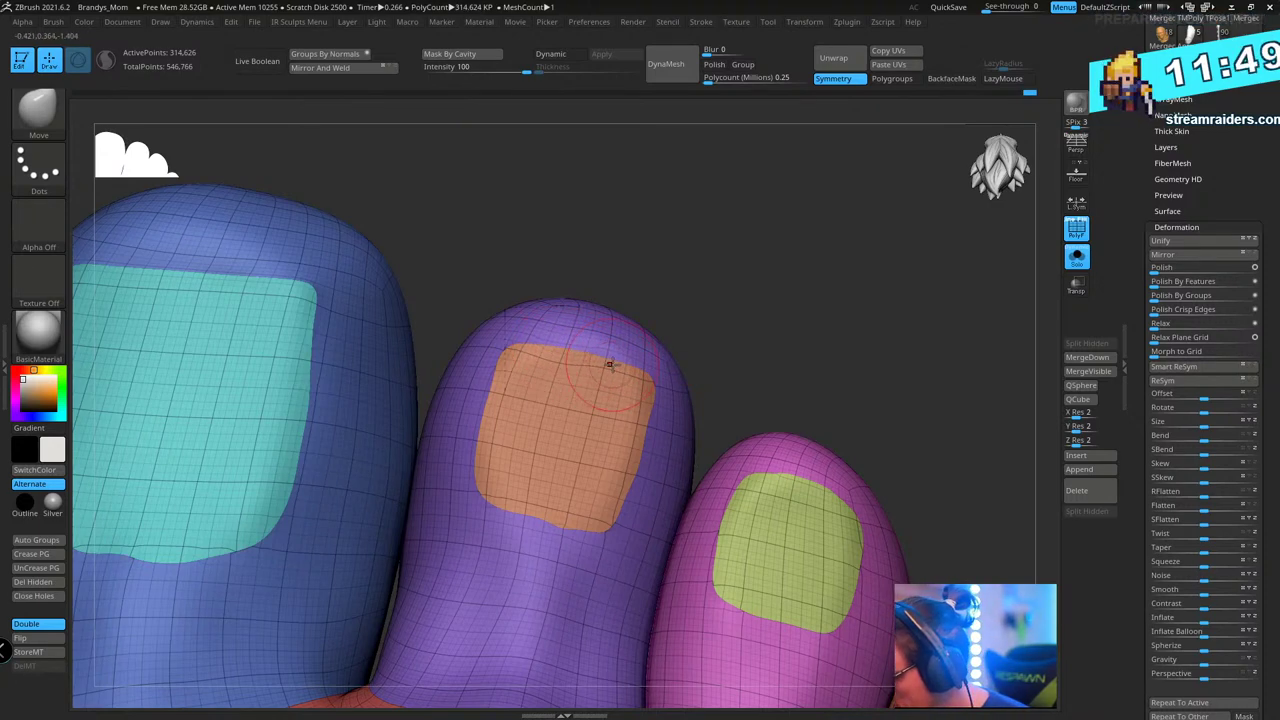
pyautogui.keyDown('alt'); pyautogui.moveTo(542, 532); pyautogui.dragTo(545, 494, button='right'); pyautogui.keyUp('alt')
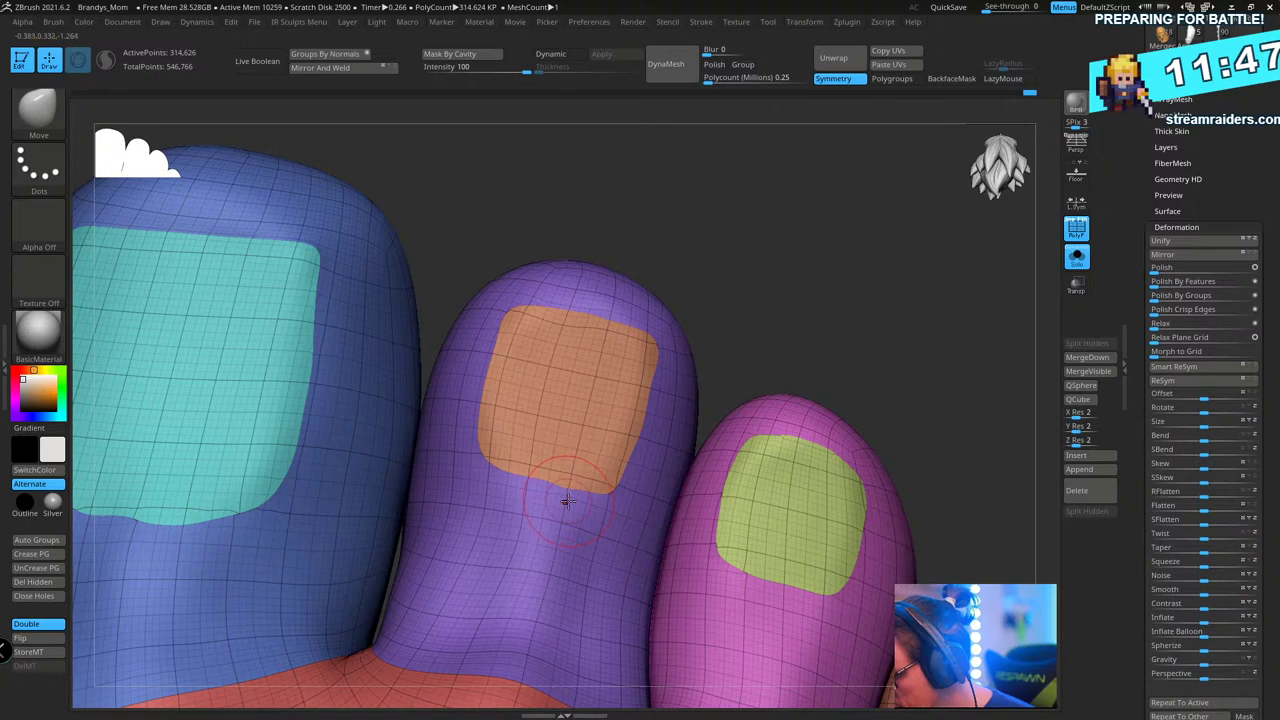
pyautogui.moveTo(1169, 281); pyautogui.dragTo(1179, 281)
pyautogui.keyDown('alt'); pyautogui.moveTo(784, 278); pyautogui.dragTo(854, 269, button='right'); pyautogui.keyUp('alt')
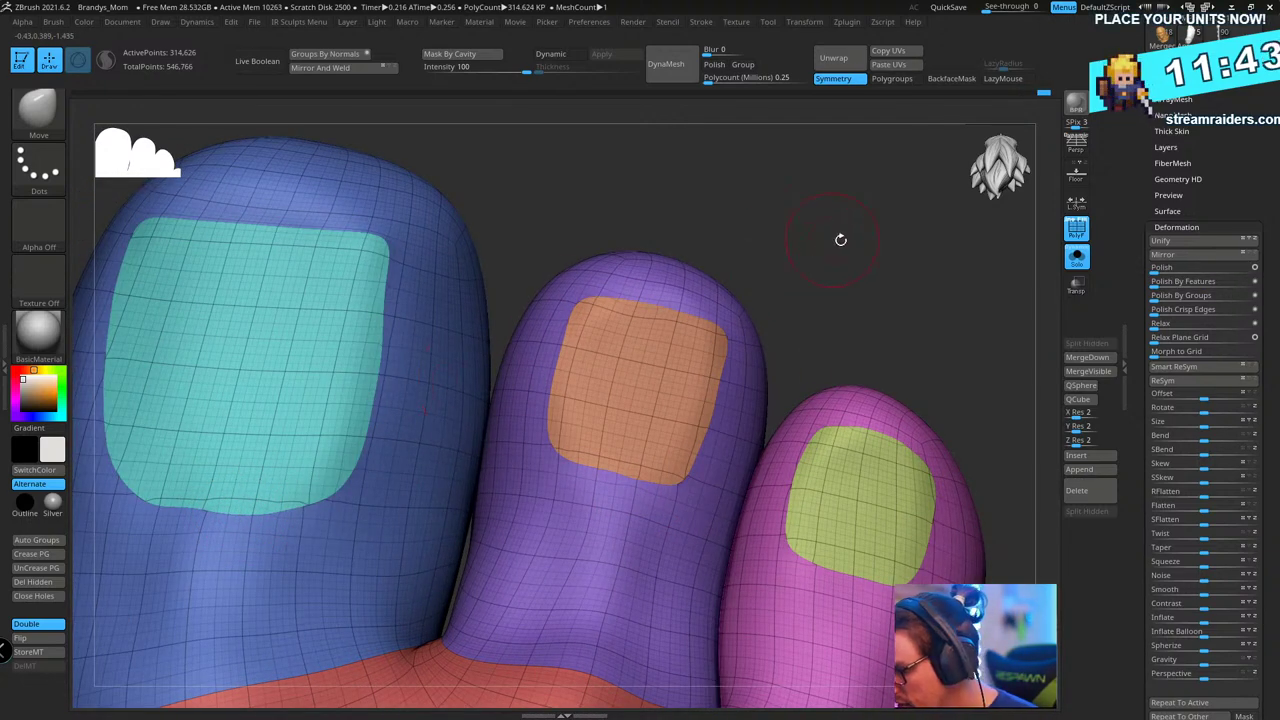
# - Isolate the big toe's nail polygroup and mask the whole foot except that nail
pyautogui.hotkey('ctrl', 'shift')
pyautogui.keyDown('ctrl'); pyautogui.keyDown('shift'); pyautogui.click(310, 293); pyautogui.keyUp('shift'); pyautogui.keyUp('ctrl')
pyautogui.keyDown('ctrl'); pyautogui.click(700, 226); pyautogui.keyUp('ctrl')
pyautogui.keyDown('ctrl'); pyautogui.keyDown('shift'); pyautogui.click(716, 230); pyautogui.keyUp('shift'); pyautogui.keyUp('ctrl')
pyautogui.keyDown('ctrl'); pyautogui.click(720, 230); pyautogui.keyUp('ctrl')
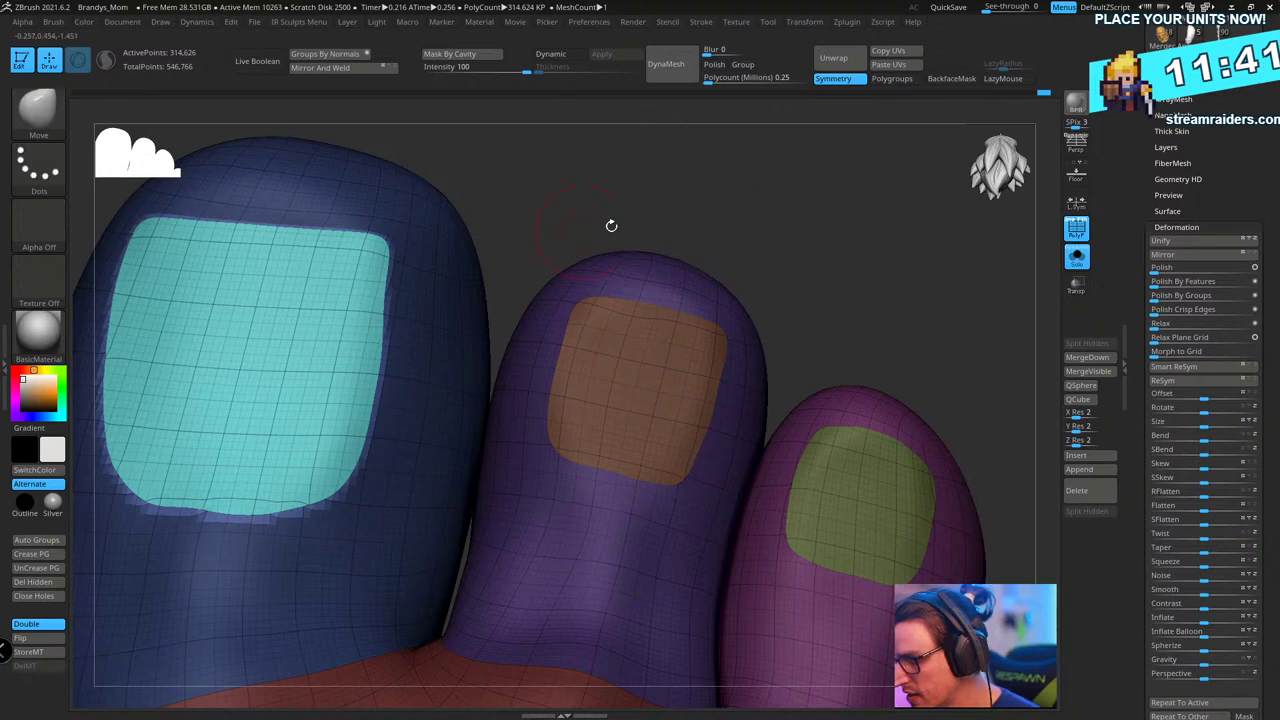
# - Center the transform gizmo on the big toe's nail and tilt the nail about 8.5° so its tip lifts off the toe
pyautogui.press('w')
pyautogui.keyDown('alt'); pyautogui.moveTo(784, 227); pyautogui.dragTo(928, 283, button='right'); pyautogui.keyUp('alt')
pyautogui.click(393, 390)
pyautogui.moveTo(726, 252); pyautogui.dragTo(657, 332, button='right')
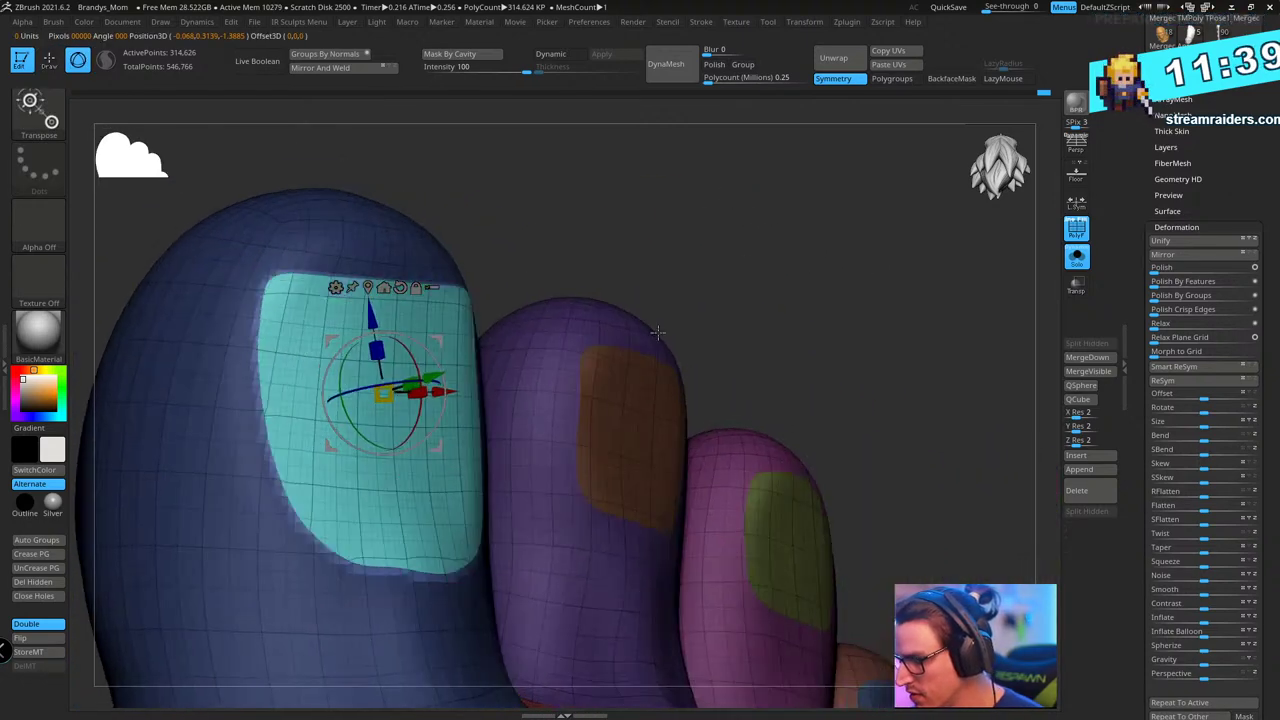
pyautogui.moveTo(418, 413); pyautogui.dragTo(413, 431)
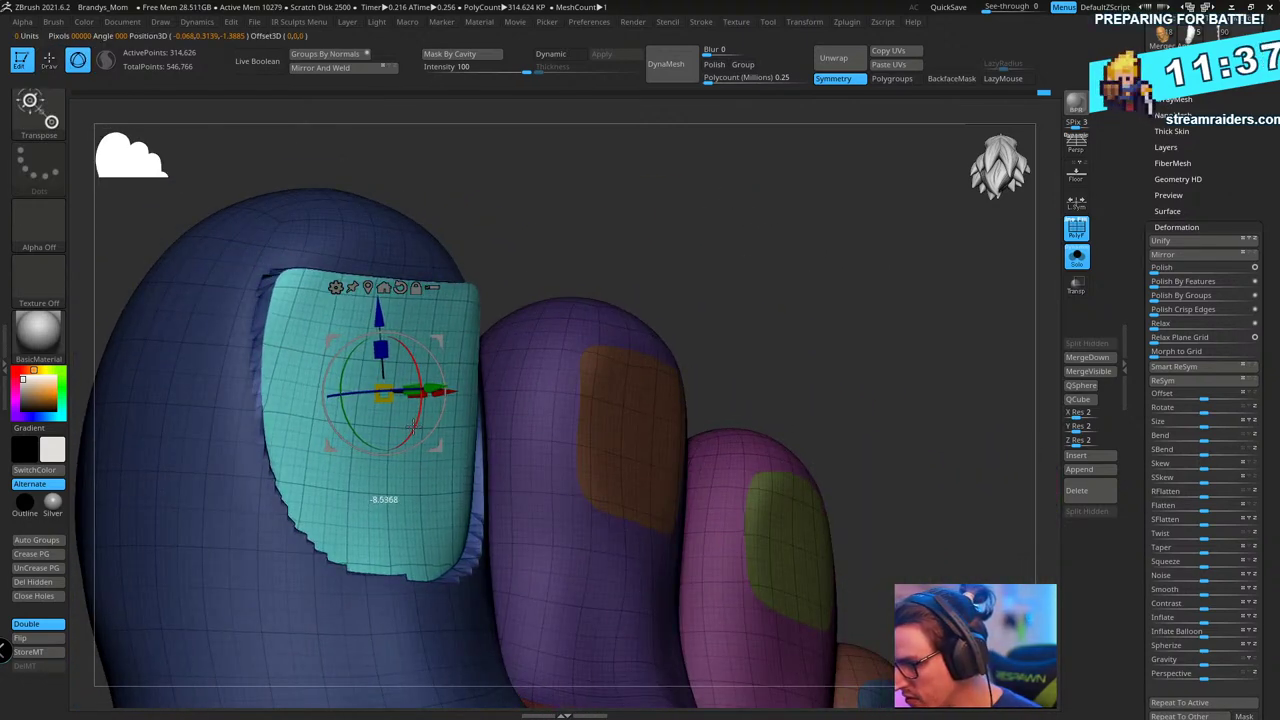
pyautogui.moveTo(610, 252); pyautogui.dragTo(767, 306, button='right')
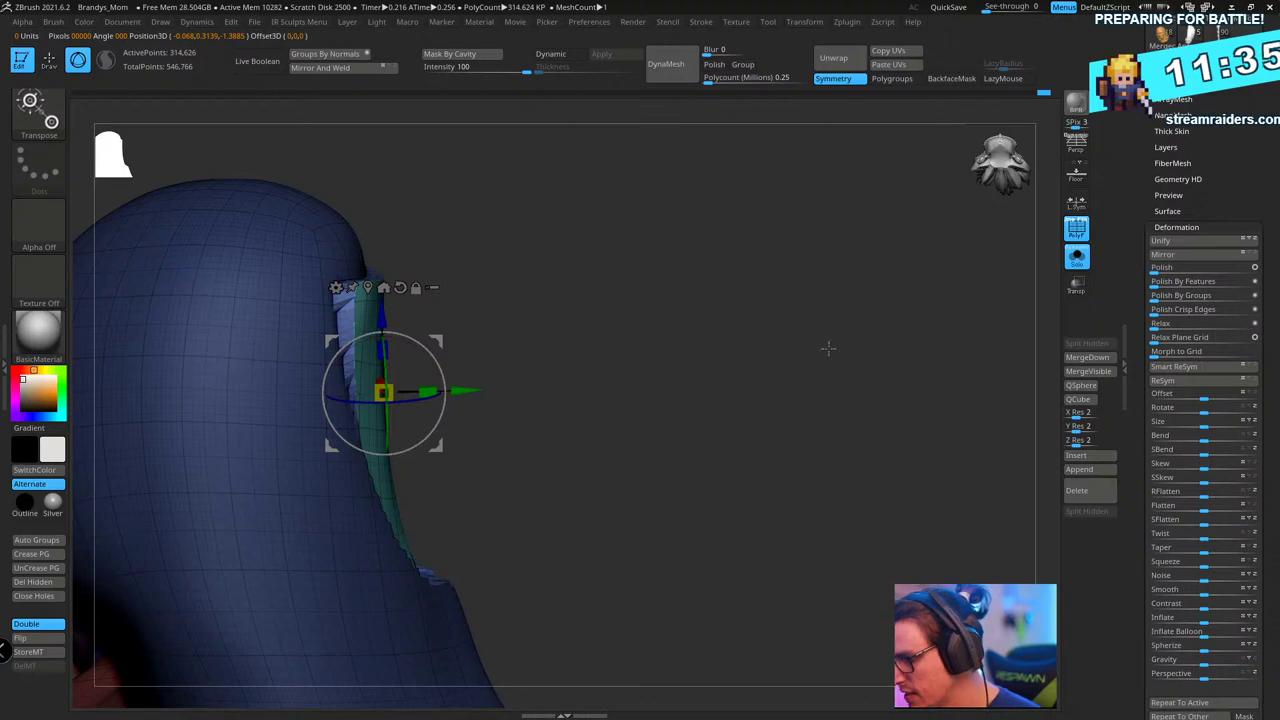
pyautogui.moveTo(828, 348)
pyautogui.mouseDown(button='right')
pyautogui.moveTo(777, 271)
pyautogui.moveTo(897, 271)
pyautogui.moveTo(787, 210)
pyautogui.moveTo(760, 260)
pyautogui.mouseUp(button='right')
# - Check the big toe's nail from the side and move it outward by about 0.005
pyautogui.press('q')
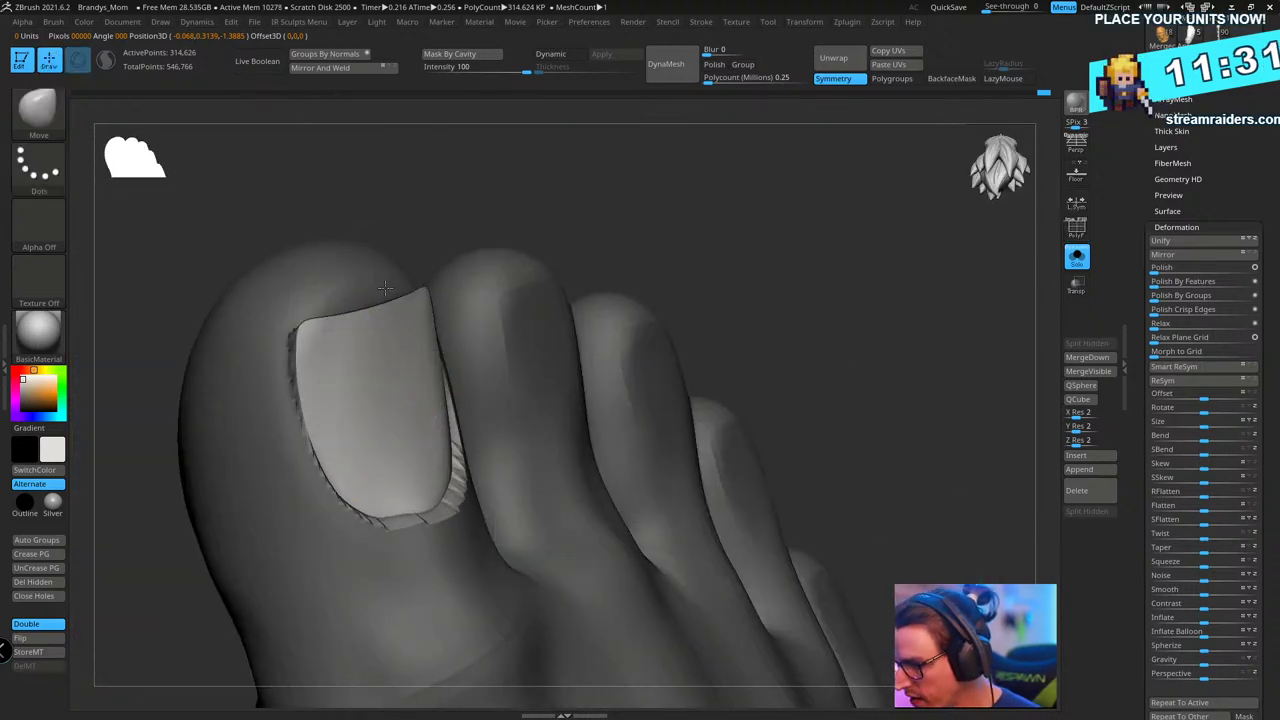
pyautogui.moveTo(794, 209); pyautogui.dragTo(883, 246, button='right')
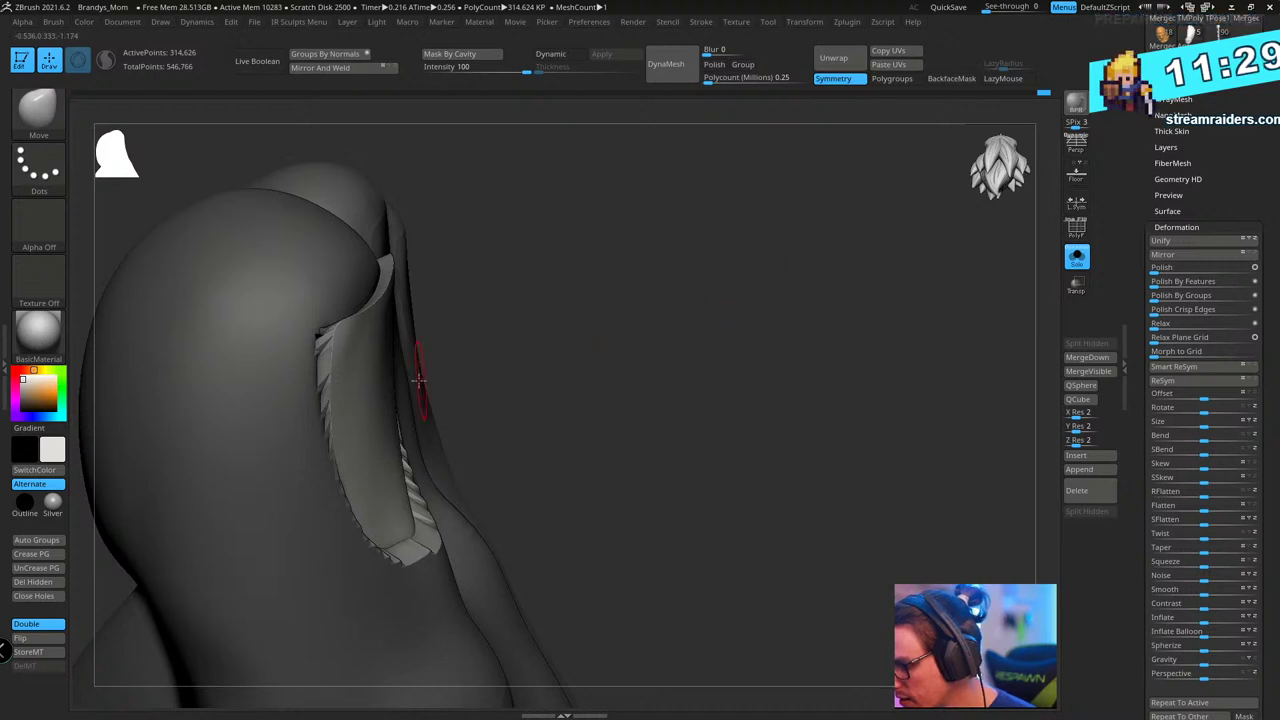
pyautogui.press('w')
pyautogui.moveTo(446, 388); pyautogui.dragTo(453, 389)
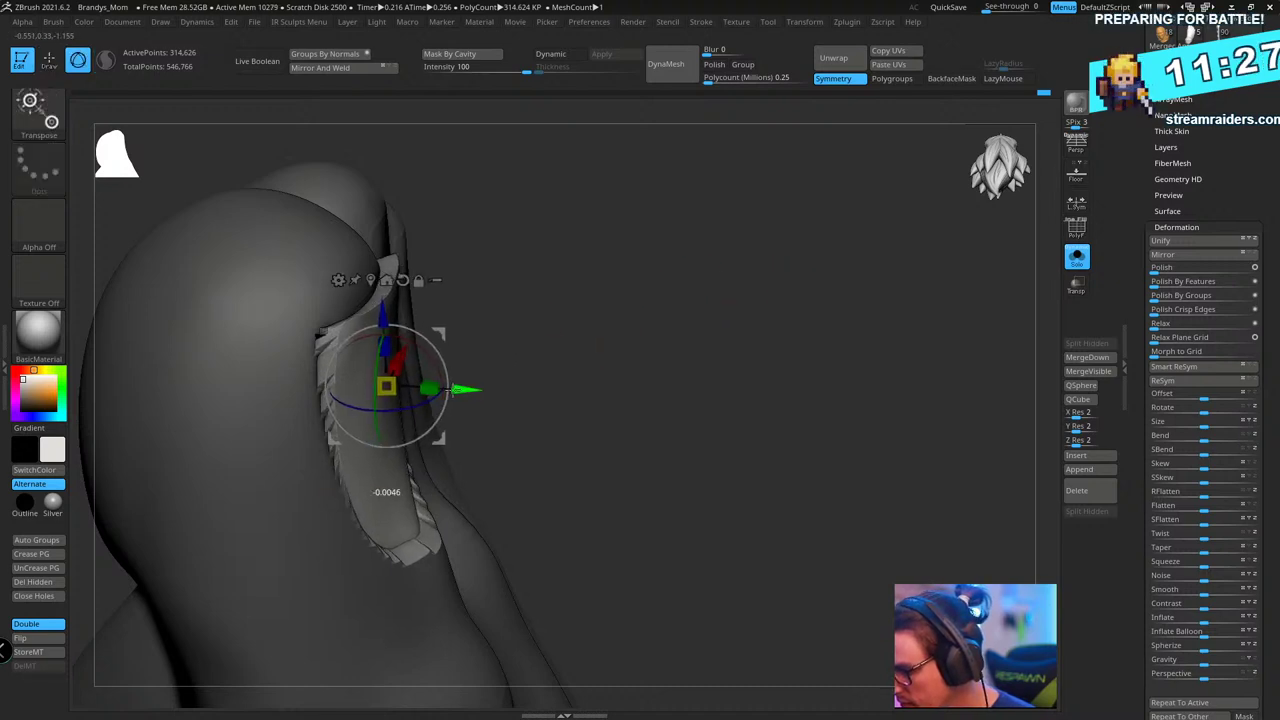
pyautogui.press('q')
# - Isolate the second toe's nail polygroup and mask the whole foot except that nail
pyautogui.moveTo(797, 331)
pyautogui.mouseDown(button='right')
pyautogui.moveTo(823, 271)
pyautogui.moveTo(843, 297)
pyautogui.moveTo(783, 301)
pyautogui.moveTo(834, 309)
pyautogui.moveTo(848, 339)
pyautogui.mouseUp(button='right')
pyautogui.keyDown('ctrl'); pyautogui.keyDown('shift'); pyautogui.click(483, 417); pyautogui.keyUp('shift'); pyautogui.keyUp('ctrl')
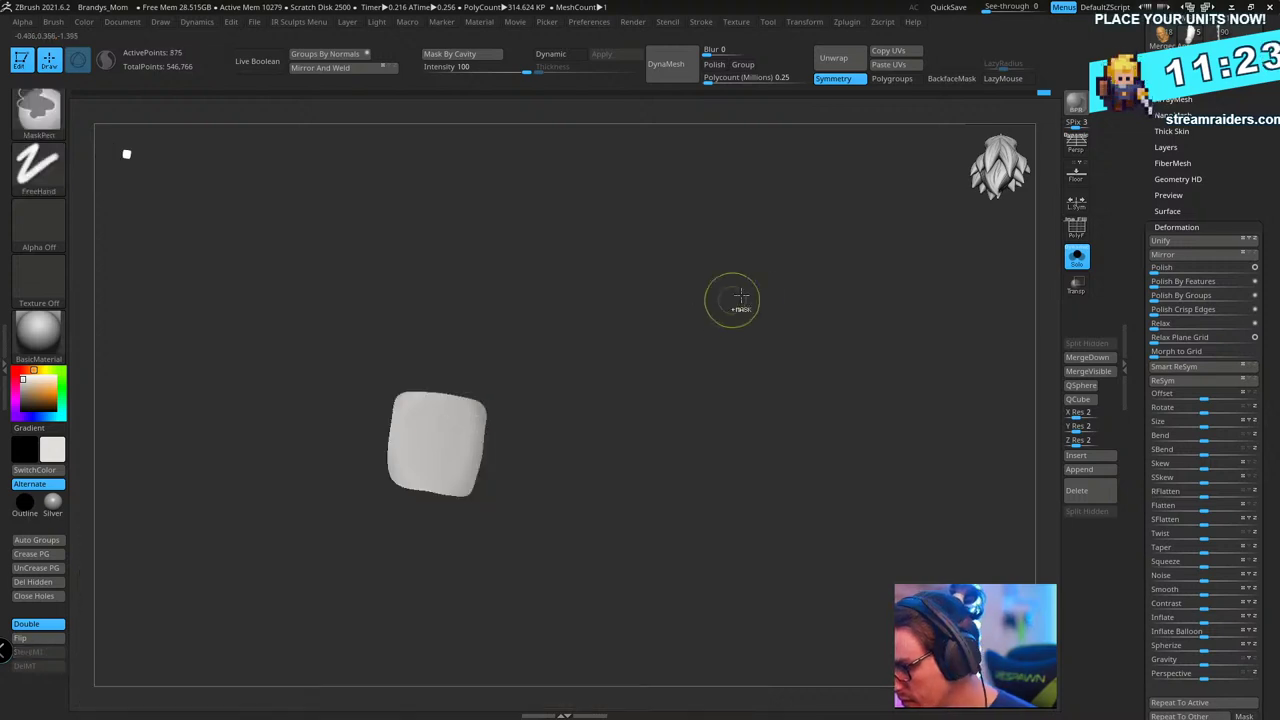
pyautogui.keyDown('ctrl'); pyautogui.click(738, 301); pyautogui.keyUp('ctrl')
pyautogui.keyDown('ctrl'); pyautogui.keyDown('shift'); pyautogui.click(750, 303); pyautogui.keyUp('shift'); pyautogui.keyUp('ctrl')
pyautogui.keyDown('ctrl'); pyautogui.click(618, 364); pyautogui.keyUp('ctrl')
# - Center the gizmo on the second toe's nail, then tilt the nail and shift it slightly up and outward from the toe
pyautogui.press('w')
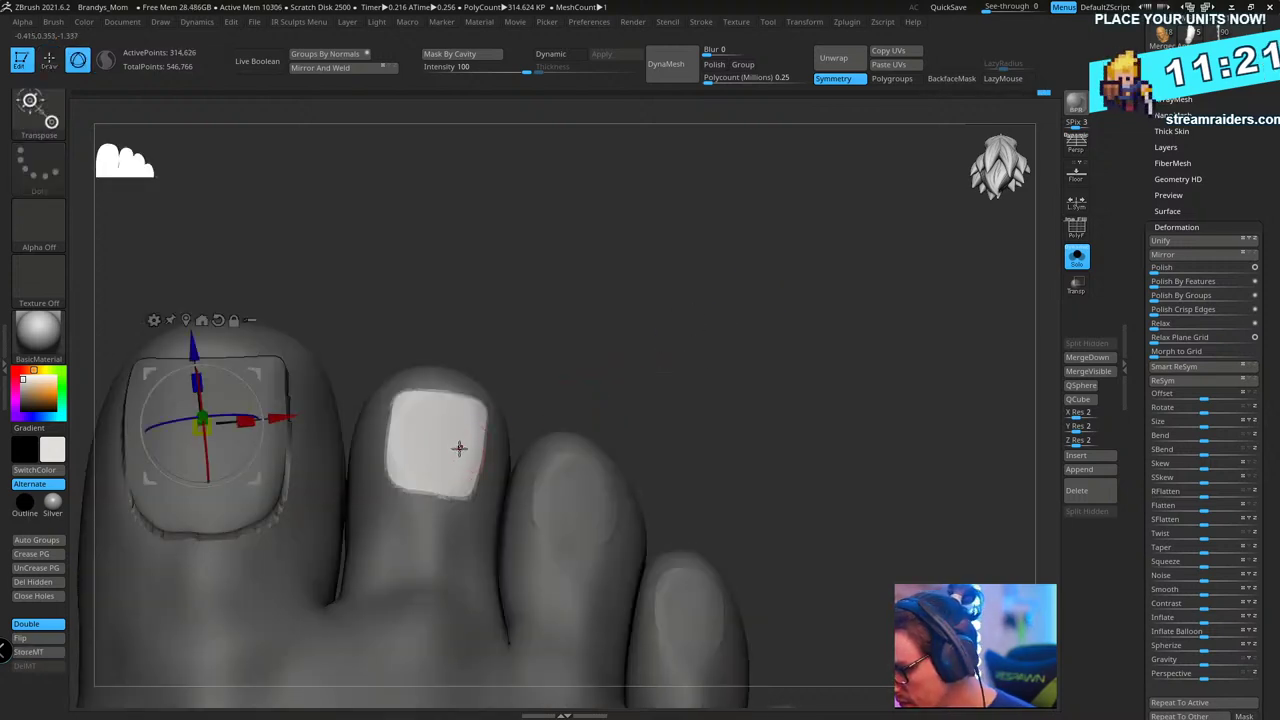
pyautogui.click(436, 436)
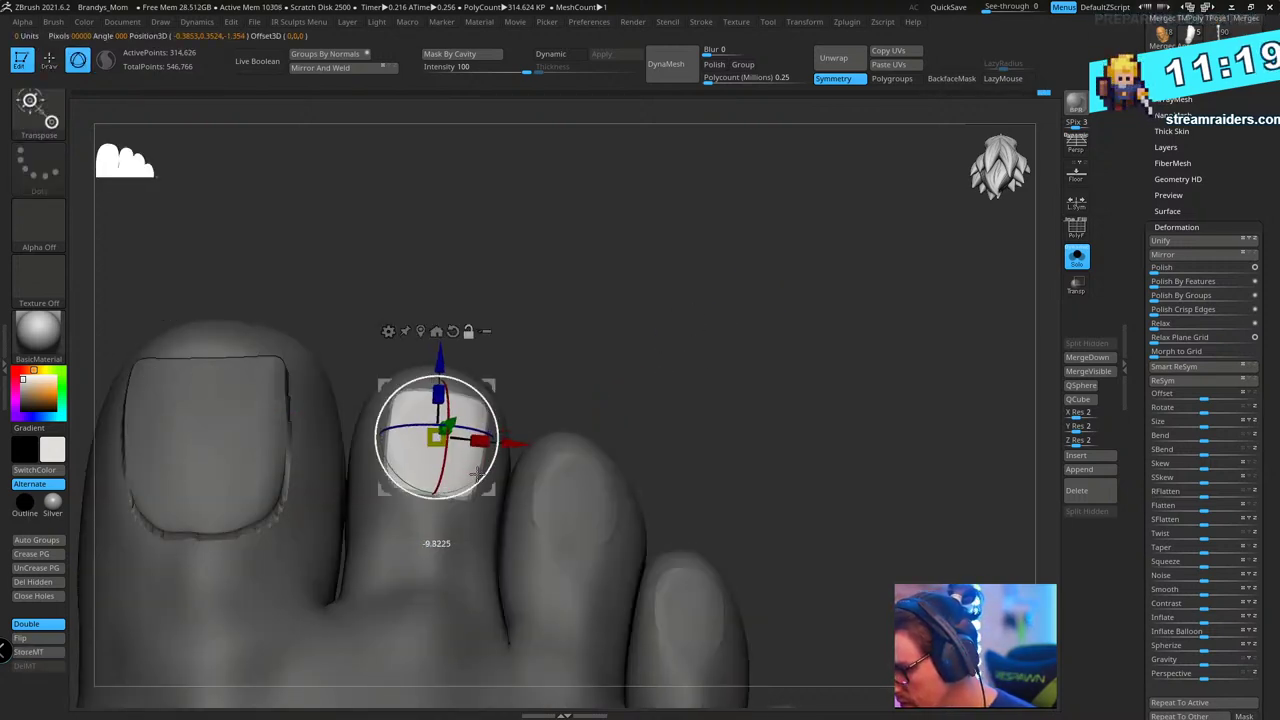
pyautogui.moveTo(723, 289); pyautogui.dragTo(806, 294)
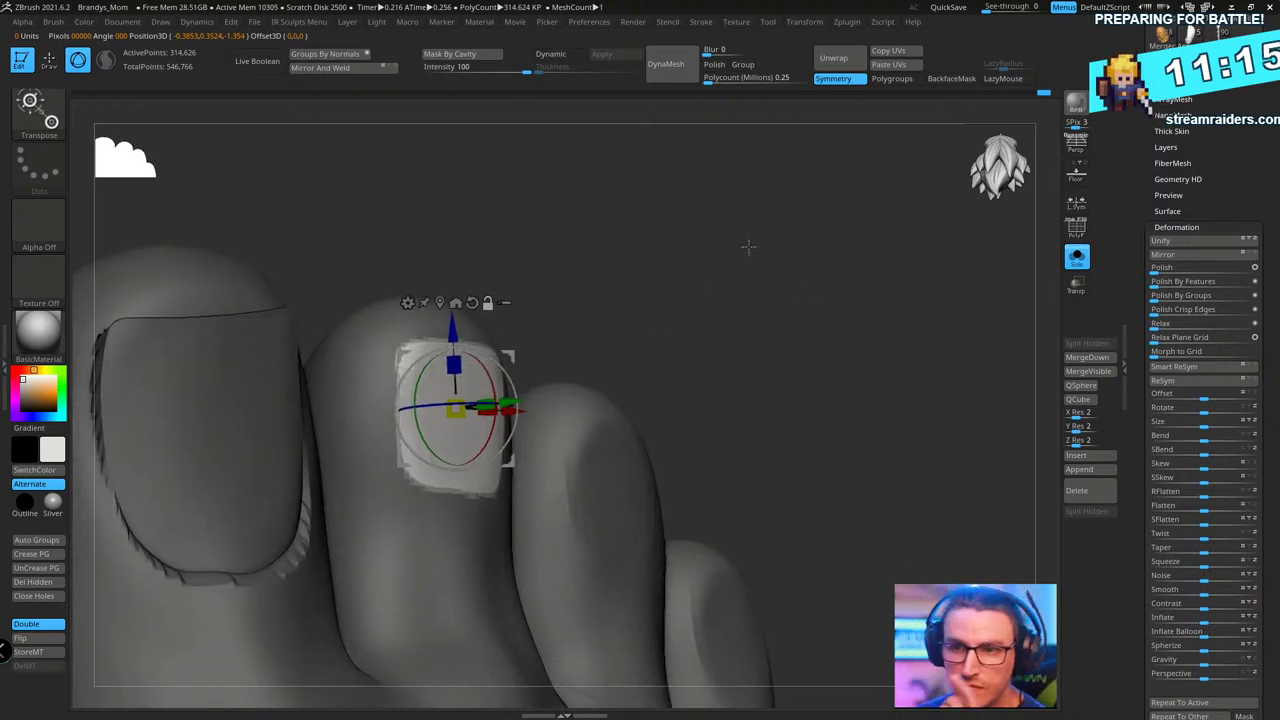
pyautogui.moveTo(689, 270); pyautogui.dragTo(502, 417)
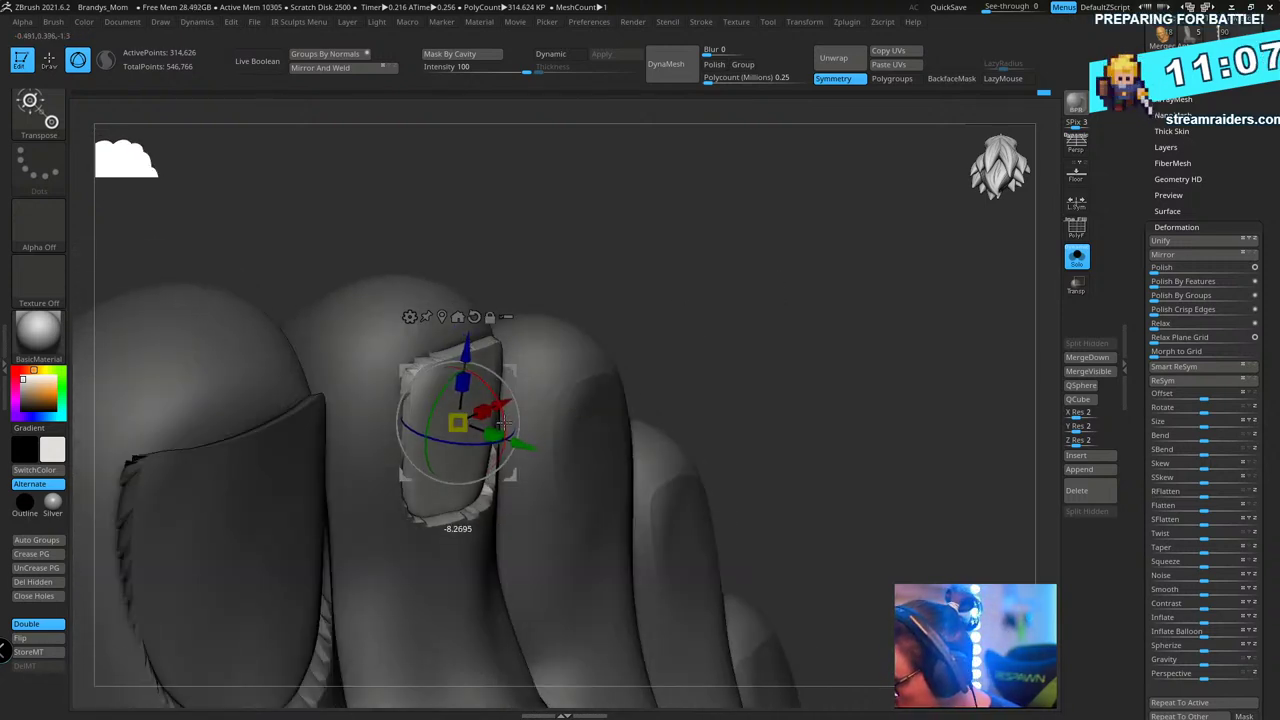
pyautogui.moveTo(466, 347); pyautogui.dragTo(466, 344)
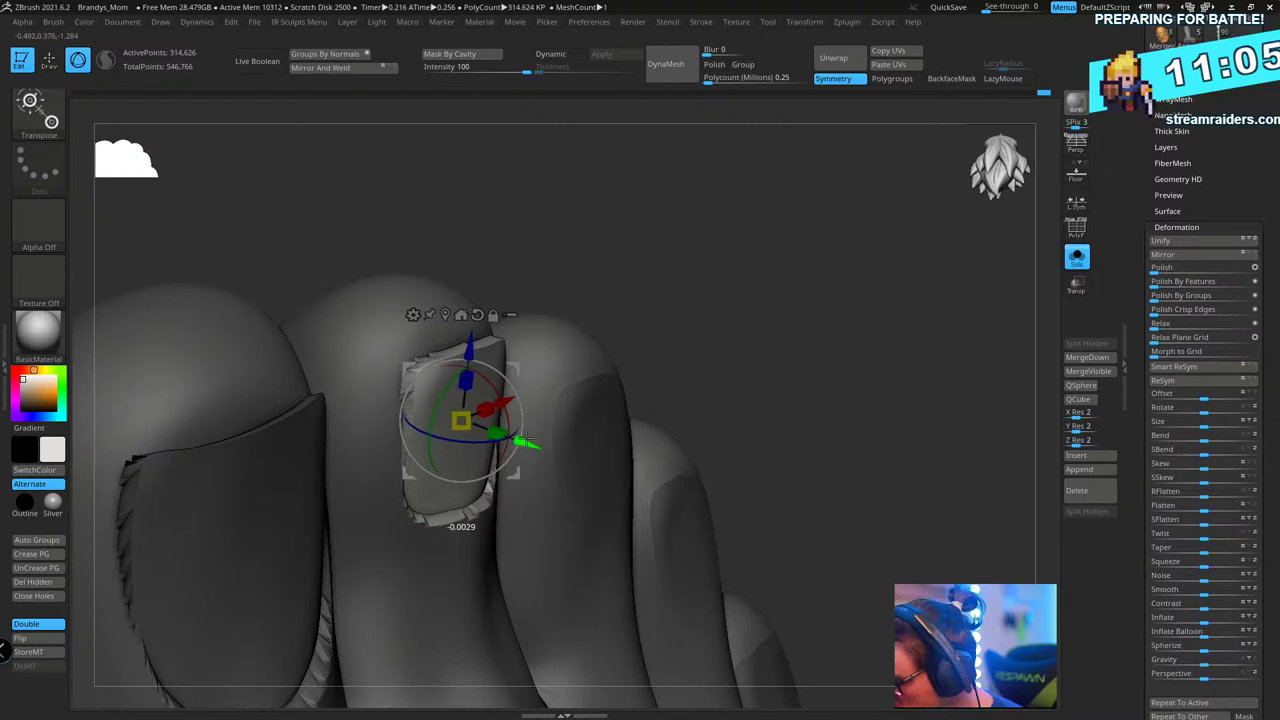
pyautogui.press('q')
# - Isolate the third toe's nail polygroup and mask the whole foot except that nail
pyautogui.moveTo(800, 243); pyautogui.dragTo(698, 305)
pyautogui.keyDown('ctrl'); pyautogui.keyDown('shift'); pyautogui.click(530, 350); pyautogui.keyUp('shift'); pyautogui.keyUp('ctrl')
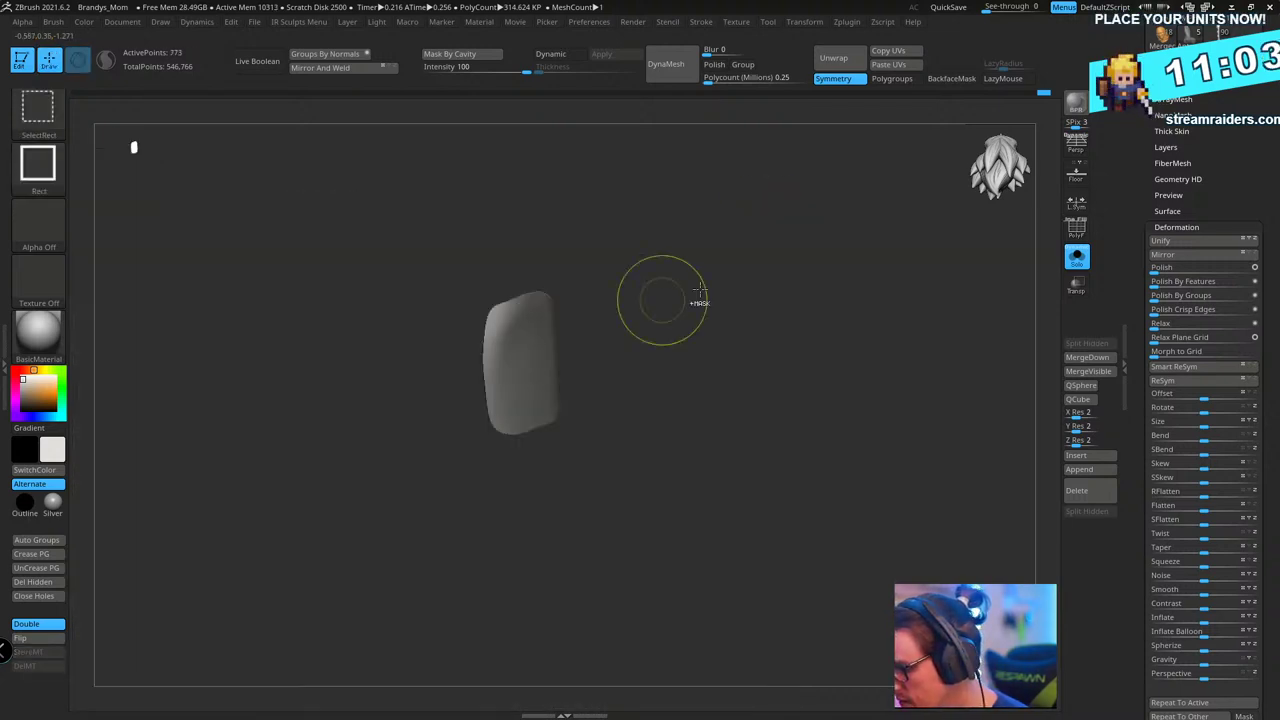
pyautogui.keyDown('ctrl'); pyautogui.click(738, 292); pyautogui.keyUp('ctrl')
pyautogui.keyDown('ctrl'); pyautogui.keyDown('shift'); pyautogui.click(748, 294); pyautogui.keyUp('shift'); pyautogui.keyUp('ctrl')
pyautogui.keyDown('ctrl'); pyautogui.click(747, 299); pyautogui.keyUp('ctrl')
# - Center the gizmo on the third toe's nail, then rotate the nail to lift its tip and shift it slightly toward the toe tip
pyautogui.press('w')
pyautogui.keyDown('alt'); pyautogui.click(528, 365); pyautogui.keyUp('alt')
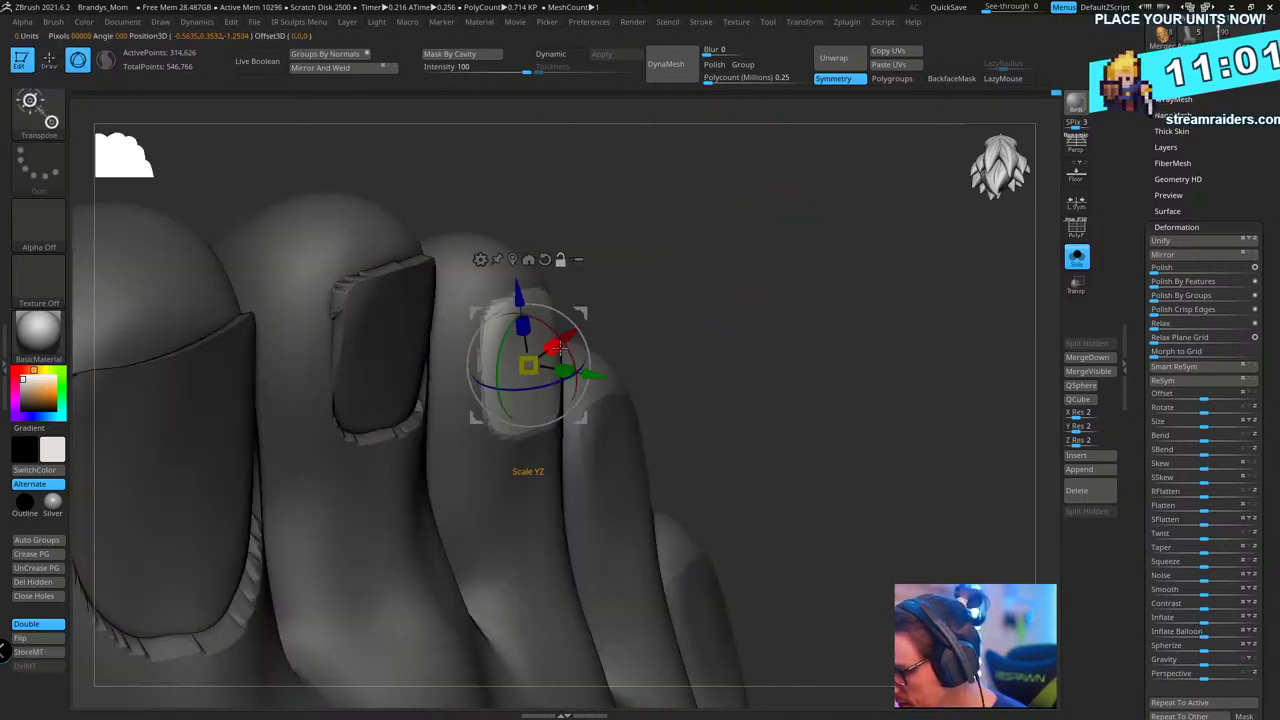
pyautogui.moveTo(502, 346); pyautogui.dragTo(510, 331)
pyautogui.moveTo(770, 213); pyautogui.dragTo(832, 228)
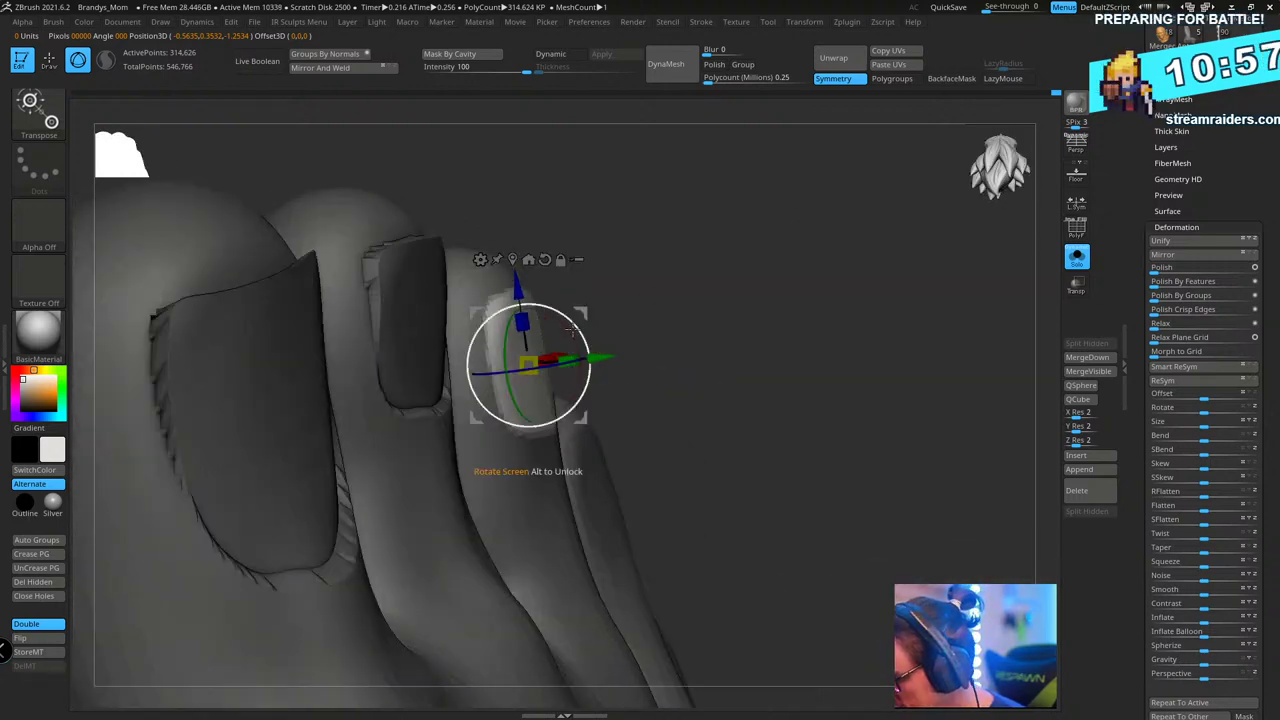
pyautogui.moveTo(570, 328); pyautogui.dragTo(573, 335)
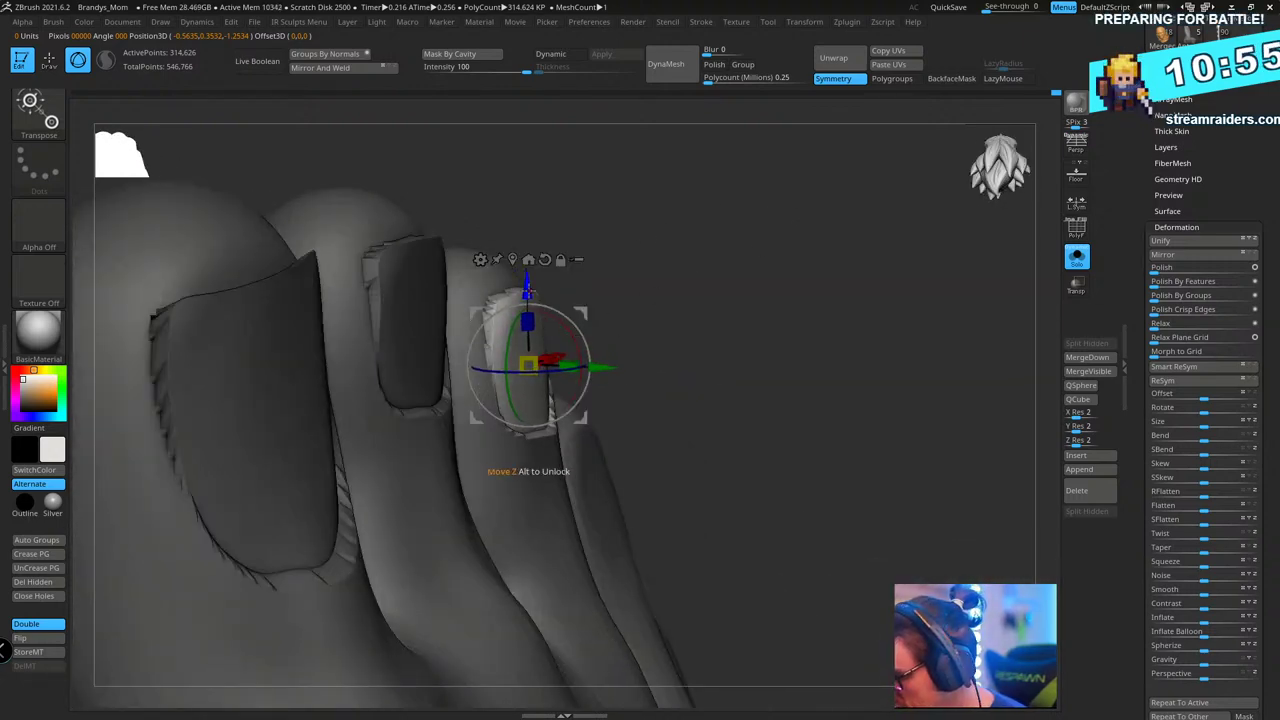
pyautogui.moveTo(528, 290); pyautogui.dragTo(528, 286)
pyautogui.press('q')
# - Isolate the fourth toe's nail polygroup and mask the whole foot except that nail, ready for transforming
pyautogui.moveTo(755, 283)
pyautogui.mouseDown()
pyautogui.moveTo(865, 281)
pyautogui.moveTo(826, 297)
pyautogui.moveTo(774, 260)
pyautogui.moveTo(763, 314)
pyautogui.moveTo(812, 417)
pyautogui.mouseUp()
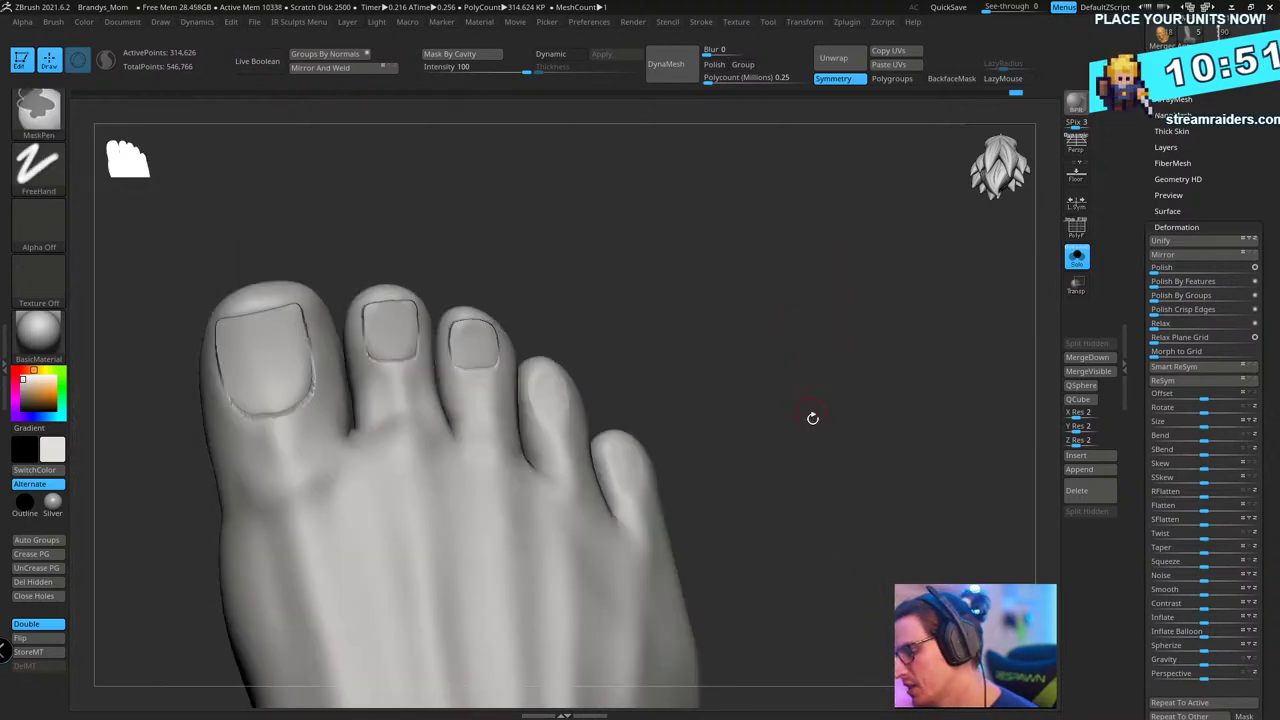
pyautogui.hotkey('shift', 'f')
pyautogui.hotkey('shift', 'f')
pyautogui.moveTo(834, 289)
pyautogui.keyDown('alt'); pyautogui.mouseDown()
pyautogui.moveTo(829, 334)
pyautogui.moveTo(808, 245)
pyautogui.mouseUp(); pyautogui.keyUp('alt')
pyautogui.keyDown('ctrl'); pyautogui.keyDown('shift'); pyautogui.click(626, 377); pyautogui.keyUp('shift'); pyautogui.keyUp('ctrl')
pyautogui.keyDown('ctrl'); pyautogui.click(752, 334); pyautogui.keyUp('ctrl')
pyautogui.keyDown('ctrl'); pyautogui.keyDown('shift'); pyautogui.click(773, 331); pyautogui.keyUp('shift'); pyautogui.keyUp('ctrl')
pyautogui.keyDown('ctrl'); pyautogui.click(773, 331); pyautogui.keyUp('ctrl')
pyautogui.press('w')
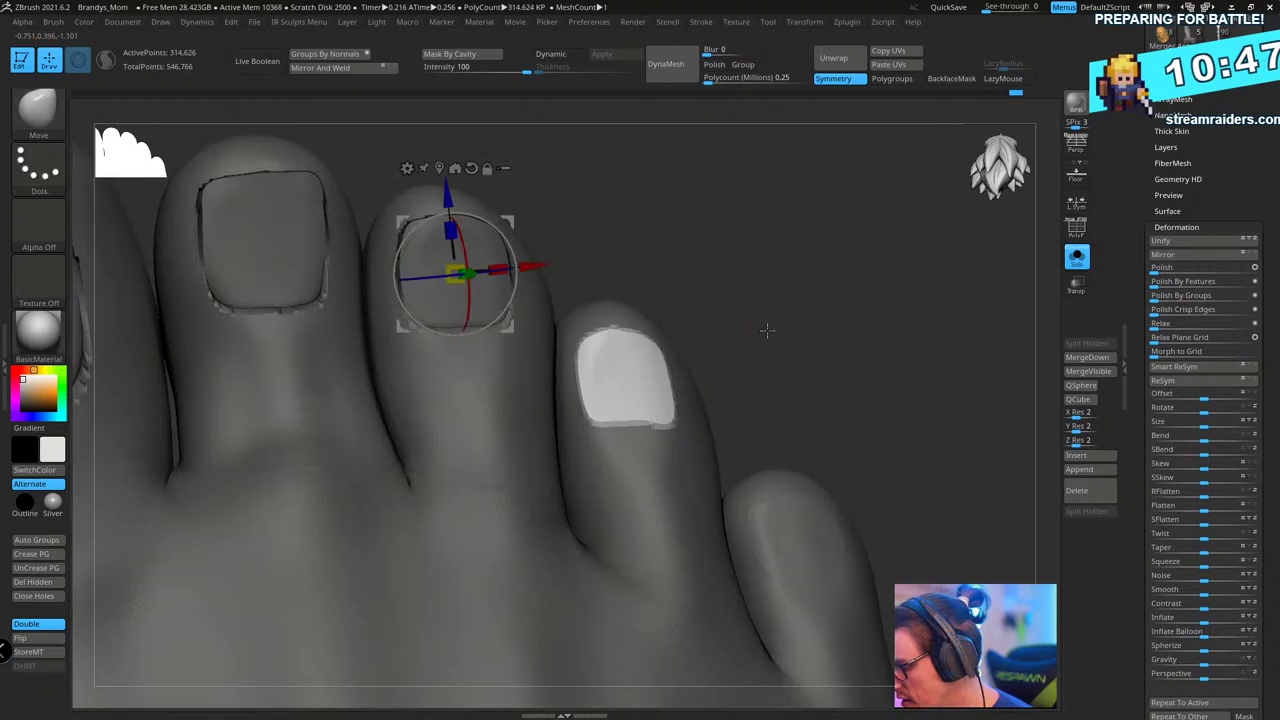
# - Center the gizmo on the fourth toe's nail, then rotate the nail and shift it slightly outward and toward the toe tip
pyautogui.click(627, 368)
pyautogui.moveTo(670, 410); pyautogui.dragTo(657, 424)
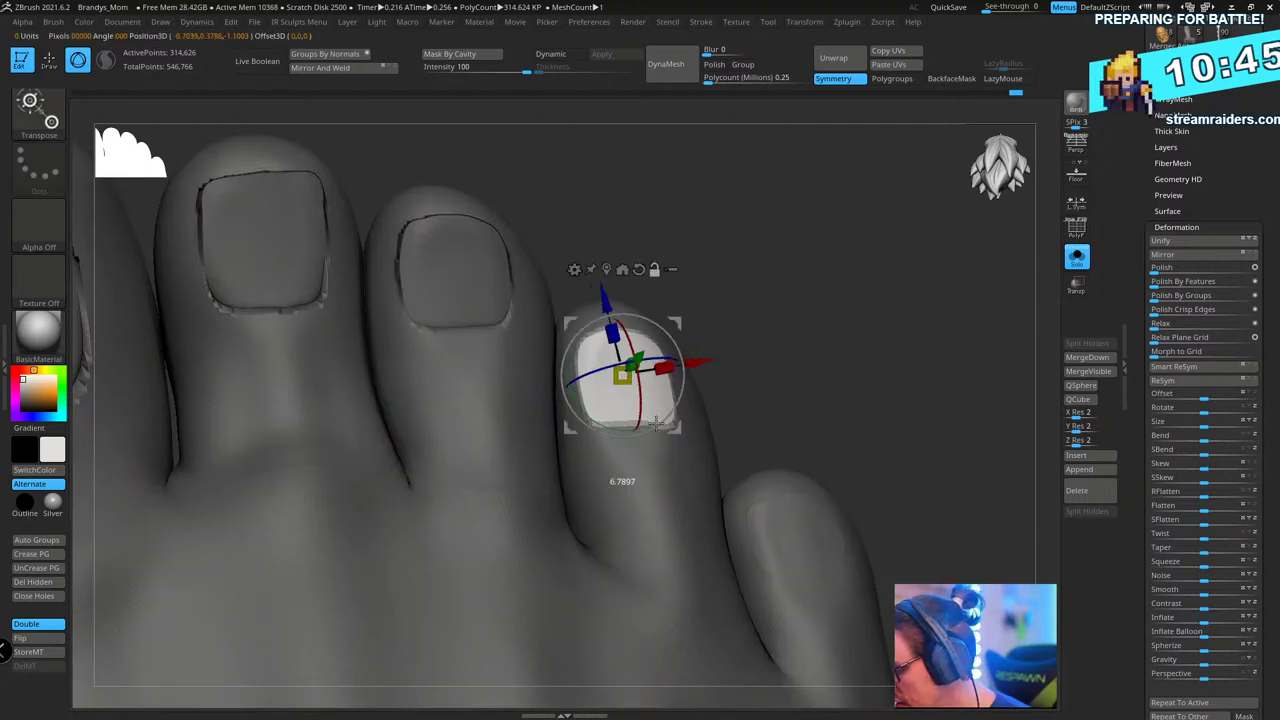
pyautogui.moveTo(599, 367); pyautogui.dragTo(603, 368)
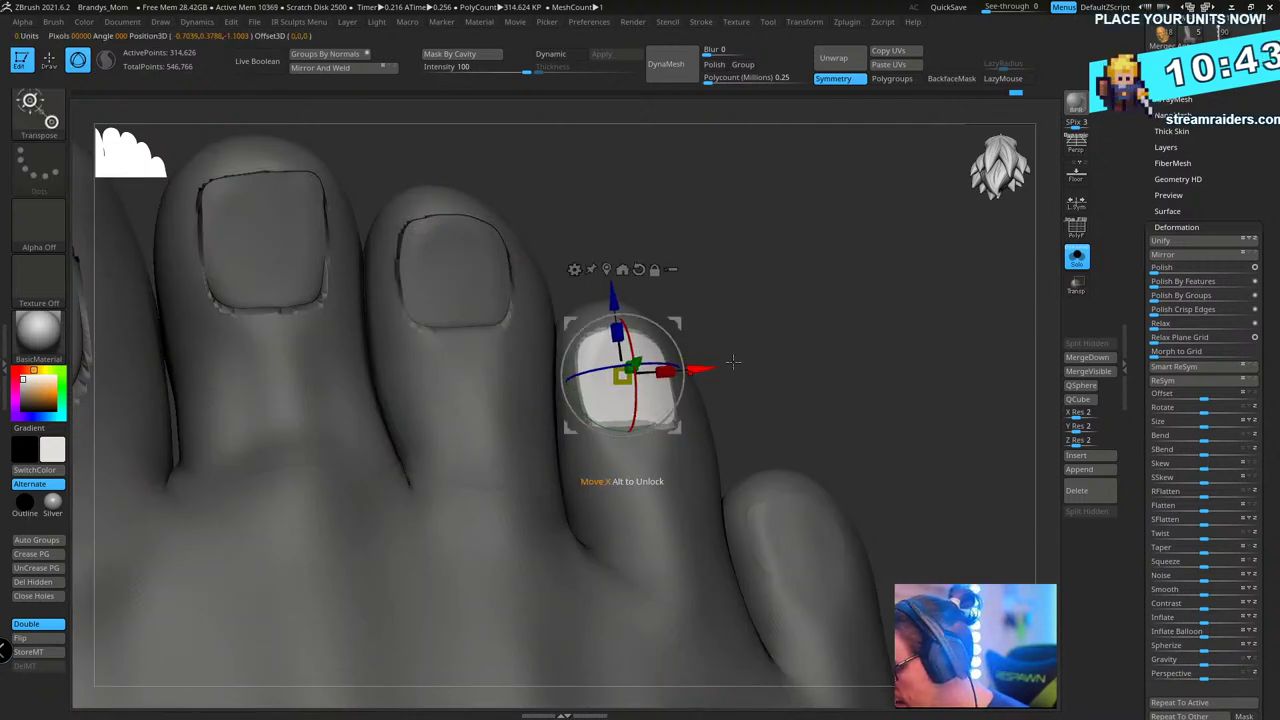
pyautogui.moveTo(846, 310); pyautogui.dragTo(820, 320)
pyautogui.moveTo(720, 318); pyautogui.dragTo(663, 355)
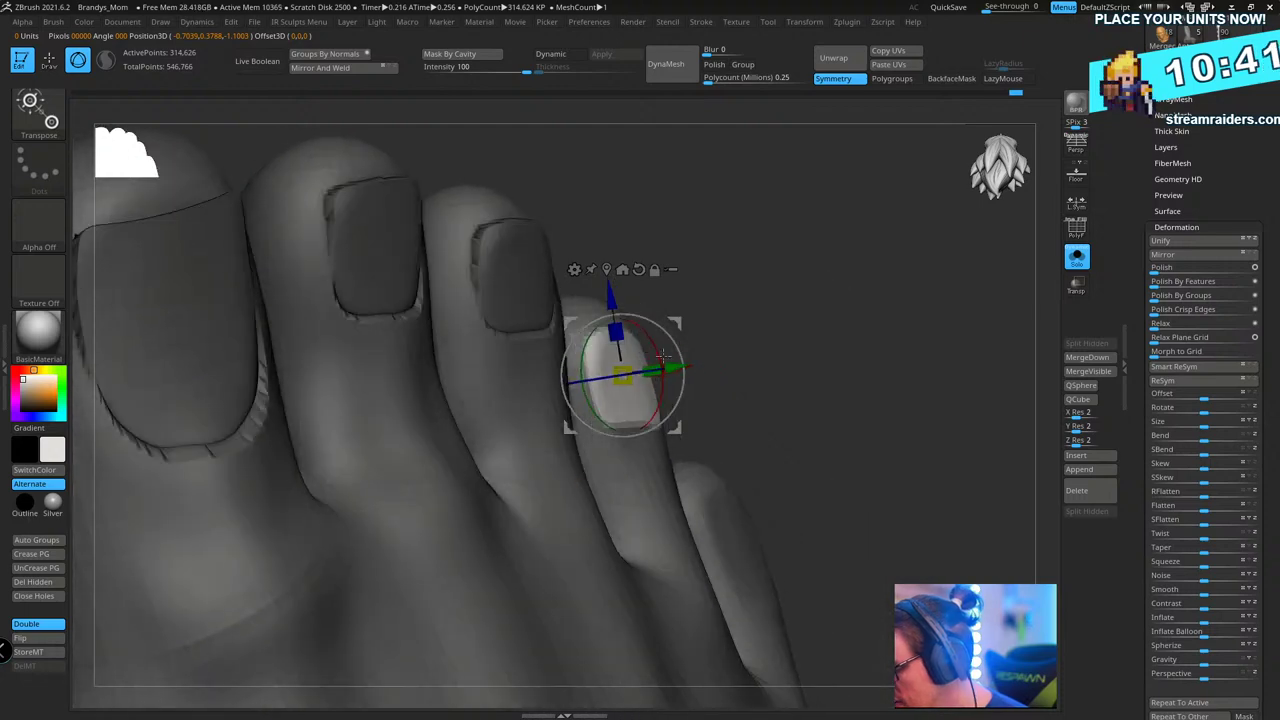
pyautogui.moveTo(678, 378); pyautogui.dragTo(684, 378)
pyautogui.moveTo(625, 297); pyautogui.dragTo(625, 294)
pyautogui.moveTo(712, 299); pyautogui.dragTo(752, 301)
pyautogui.press('d')
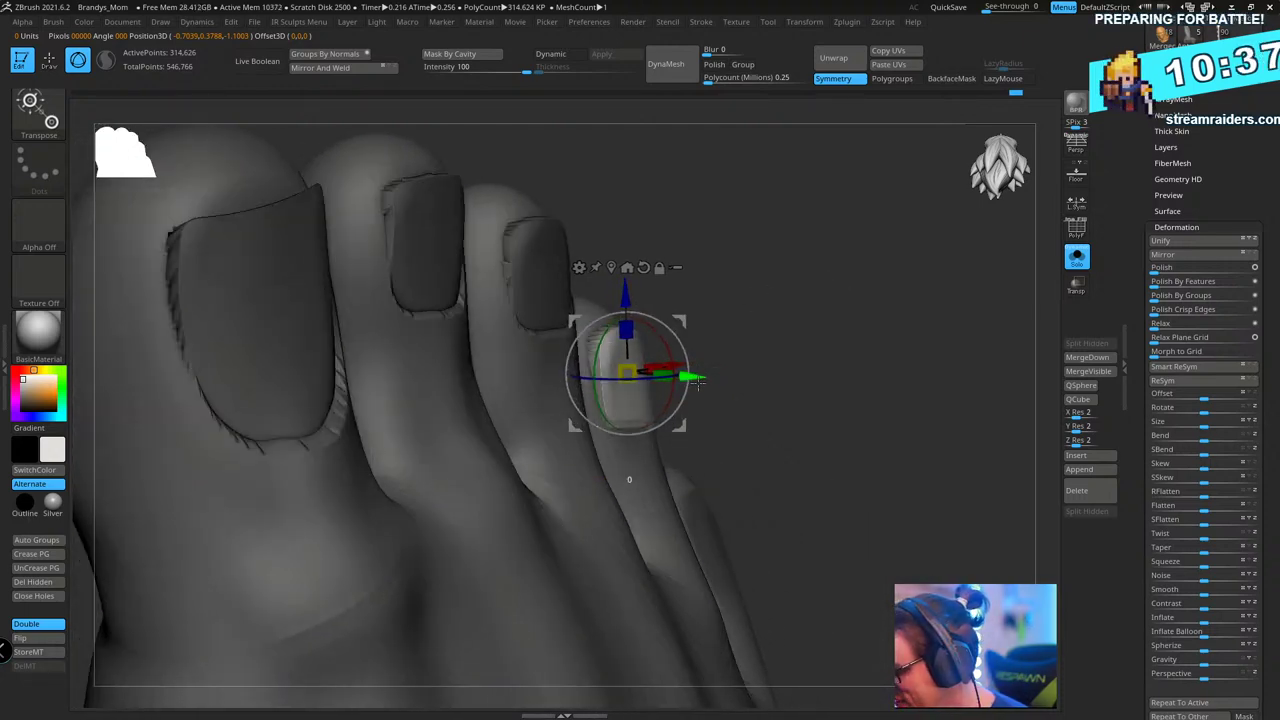
pyautogui.press('q')
# - Isolate the little toe's nail polygroup and mask the whole foot except that nail
pyautogui.moveTo(791, 343)
pyautogui.mouseDown()
pyautogui.moveTo(757, 314)
pyautogui.moveTo(726, 368)
pyautogui.moveTo(763, 377)
pyautogui.moveTo(737, 280)
pyautogui.moveTo(752, 290)
pyautogui.moveTo(749, 340)
pyautogui.moveTo(711, 369)
pyautogui.mouseUp()
pyautogui.keyDown('ctrl'); pyautogui.keyDown('shift'); pyautogui.click(551, 466); pyautogui.keyUp('shift'); pyautogui.keyUp('ctrl')
pyautogui.keyDown('ctrl'); pyautogui.click(730, 356); pyautogui.keyUp('ctrl')
pyautogui.keyDown('ctrl'); pyautogui.keyDown('shift'); pyautogui.click(728, 382); pyautogui.keyUp('shift'); pyautogui.keyUp('ctrl')
pyautogui.keyDown('ctrl'); pyautogui.click(729, 383); pyautogui.keyUp('ctrl')
# - Center the gizmo on the little toe's nail, then tilt the nail and shift it slightly outward and toward the toe tip
pyautogui.press('w')
pyautogui.keyDown('alt'); pyautogui.click(547, 418); pyautogui.keyUp('alt')
pyautogui.moveTo(561, 454); pyautogui.dragTo(565, 480)
pyautogui.moveTo(720, 354); pyautogui.dragTo(778, 350)
pyautogui.moveTo(575, 400); pyautogui.dragTo(577, 395)
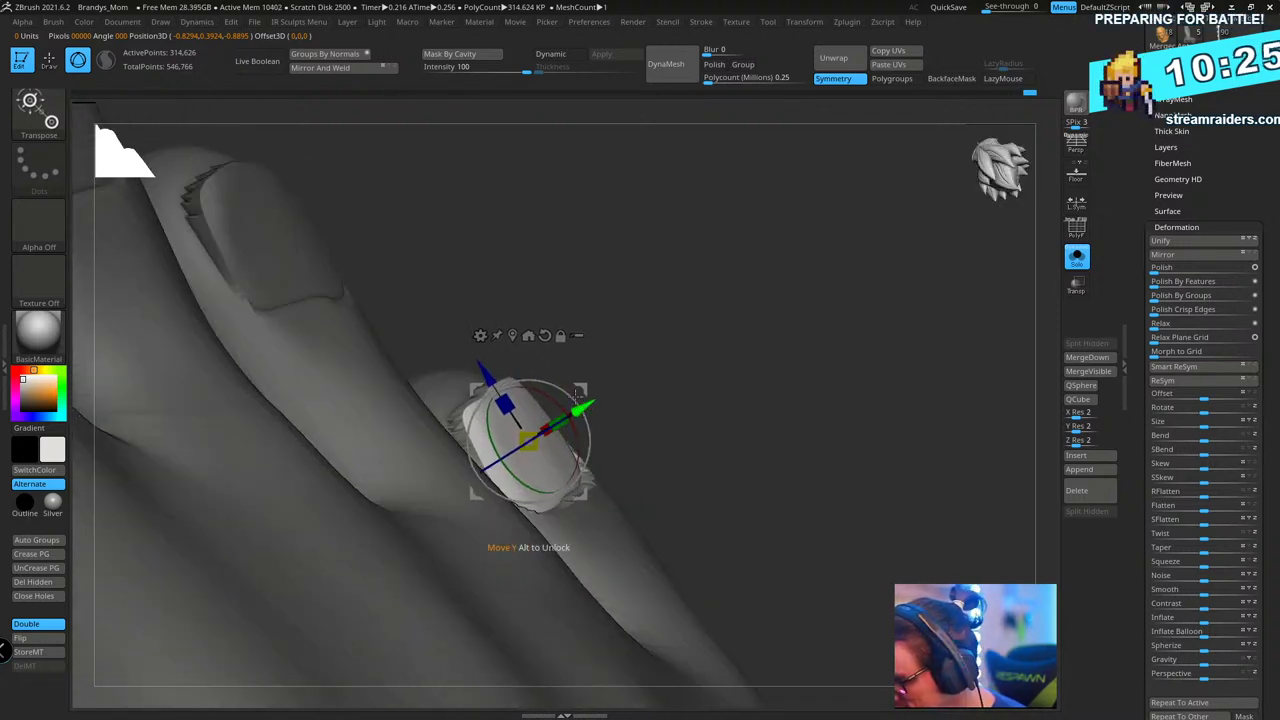
pyautogui.moveTo(487, 374); pyautogui.dragTo(482, 364)
pyautogui.press('q')
# - Clear the mask from the foot and subdivide the mesh once
pyautogui.keyDown('alt'); pyautogui.moveTo(716, 390); pyautogui.dragTo(703, 228); pyautogui.keyUp('alt')
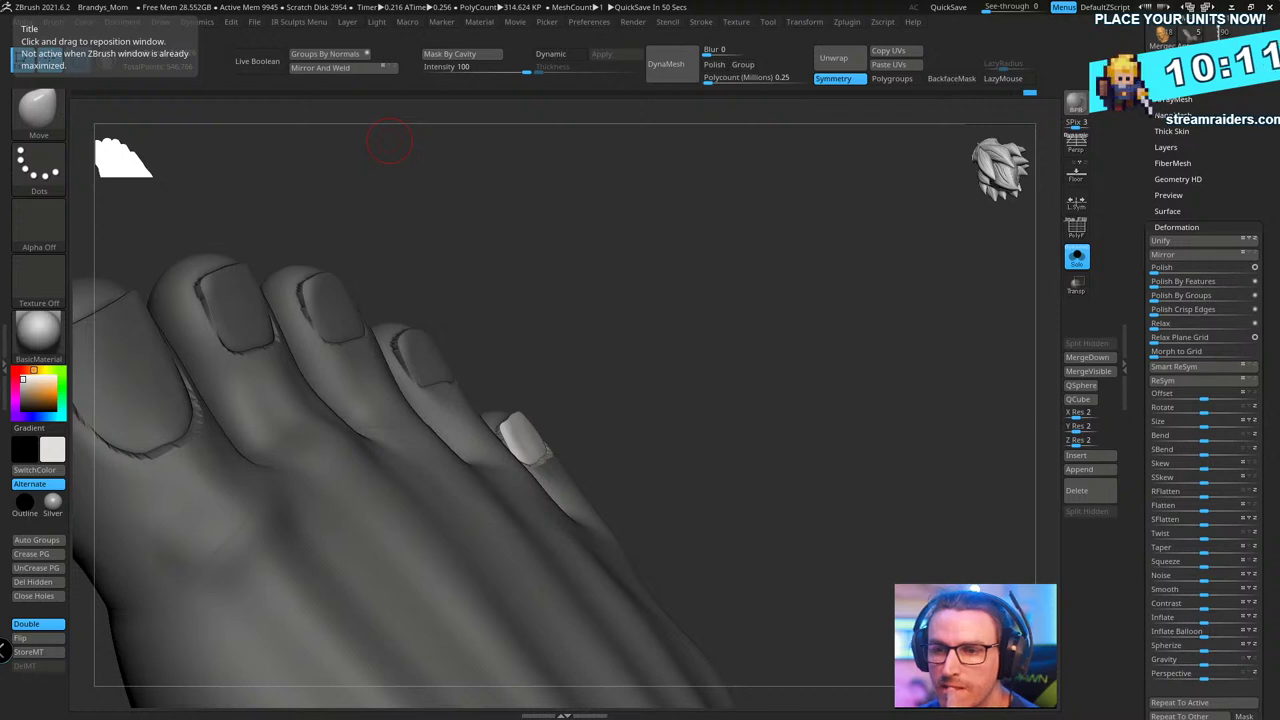
pyautogui.moveTo(389, 141); pyautogui.dragTo(770, 348, button='right')
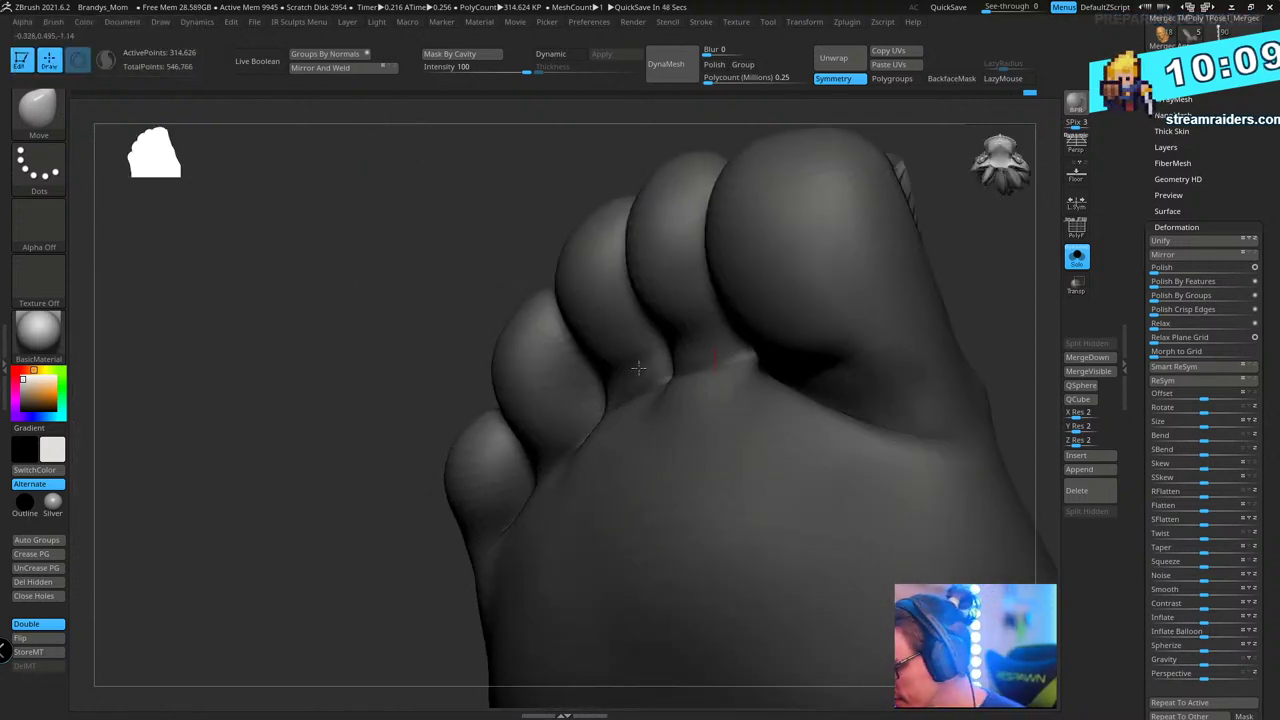
pyautogui.moveTo(637, 371); pyautogui.dragTo(357, 391, button='right')
pyautogui.moveTo(630, 262); pyautogui.dragTo(748, 255, button='right')
pyautogui.moveTo(748, 255)
pyautogui.mouseDown()
pyautogui.moveTo(777, 209)
pyautogui.moveTo(799, 309)
pyautogui.moveTo(830, 337)
pyautogui.moveTo(789, 271)
pyautogui.moveTo(380, 434)
pyautogui.mouseUp()
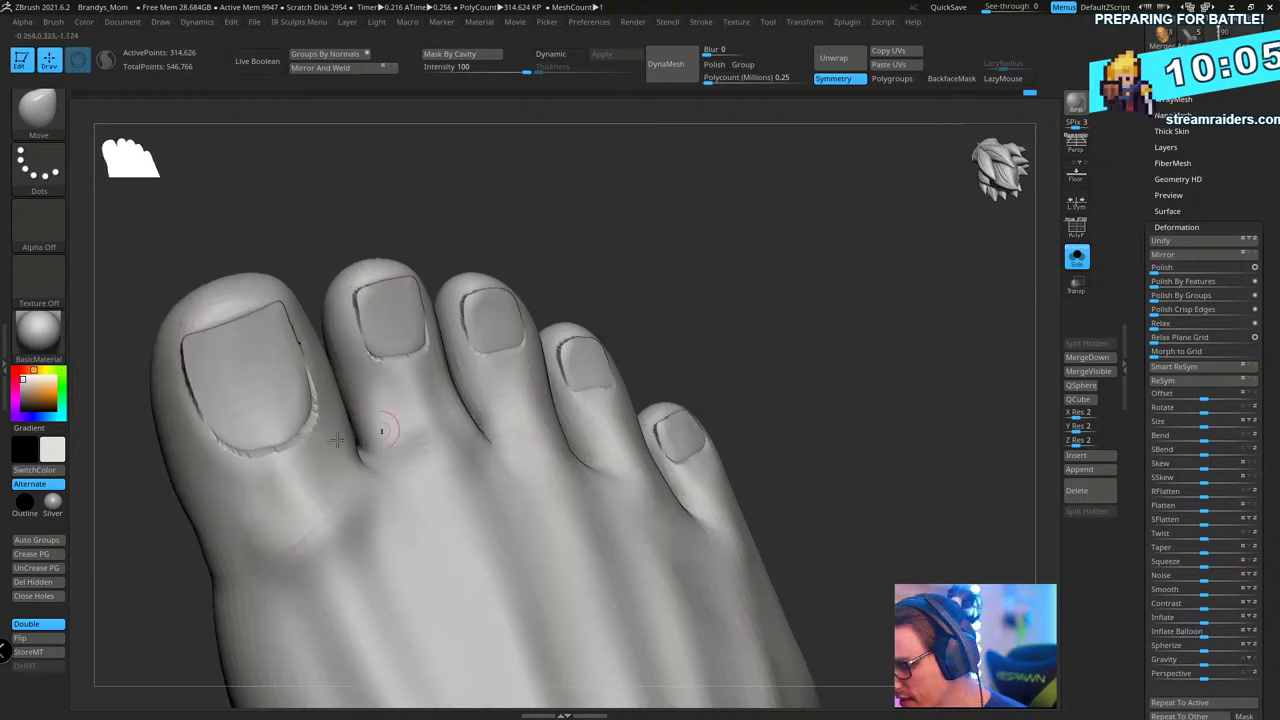
pyautogui.press('shift')
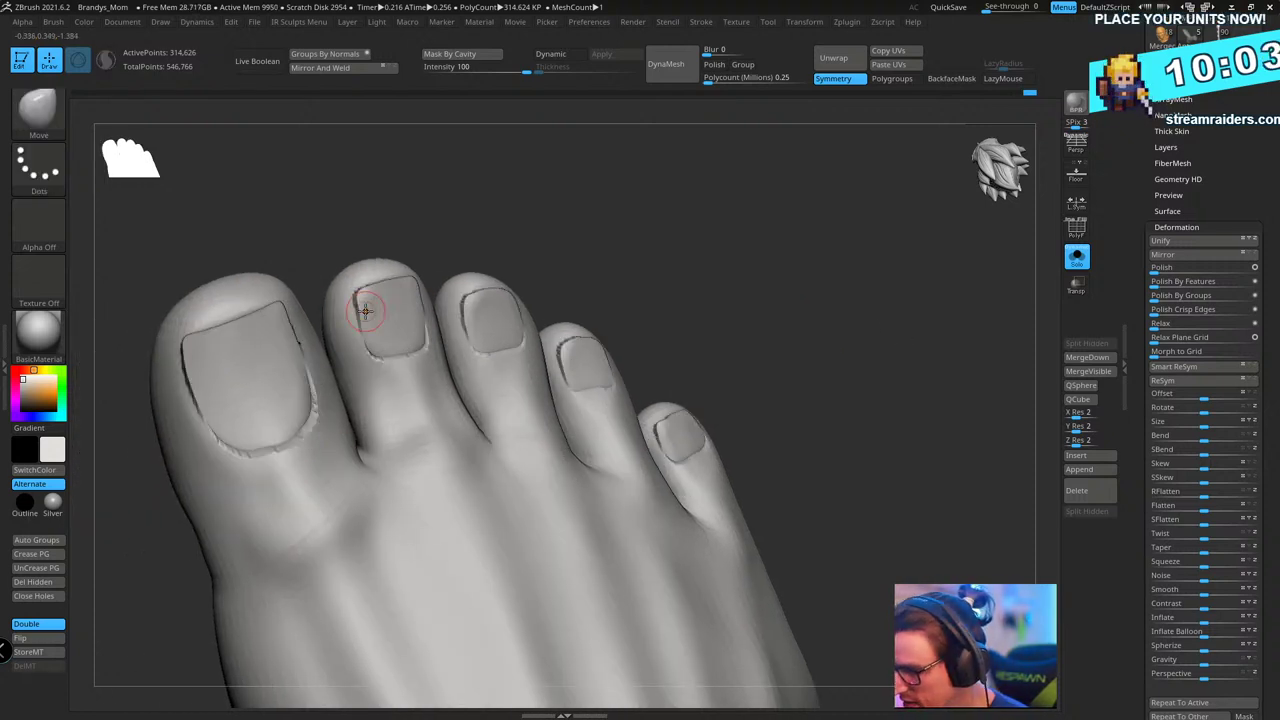
pyautogui.hotkey('ctrl', 'd')
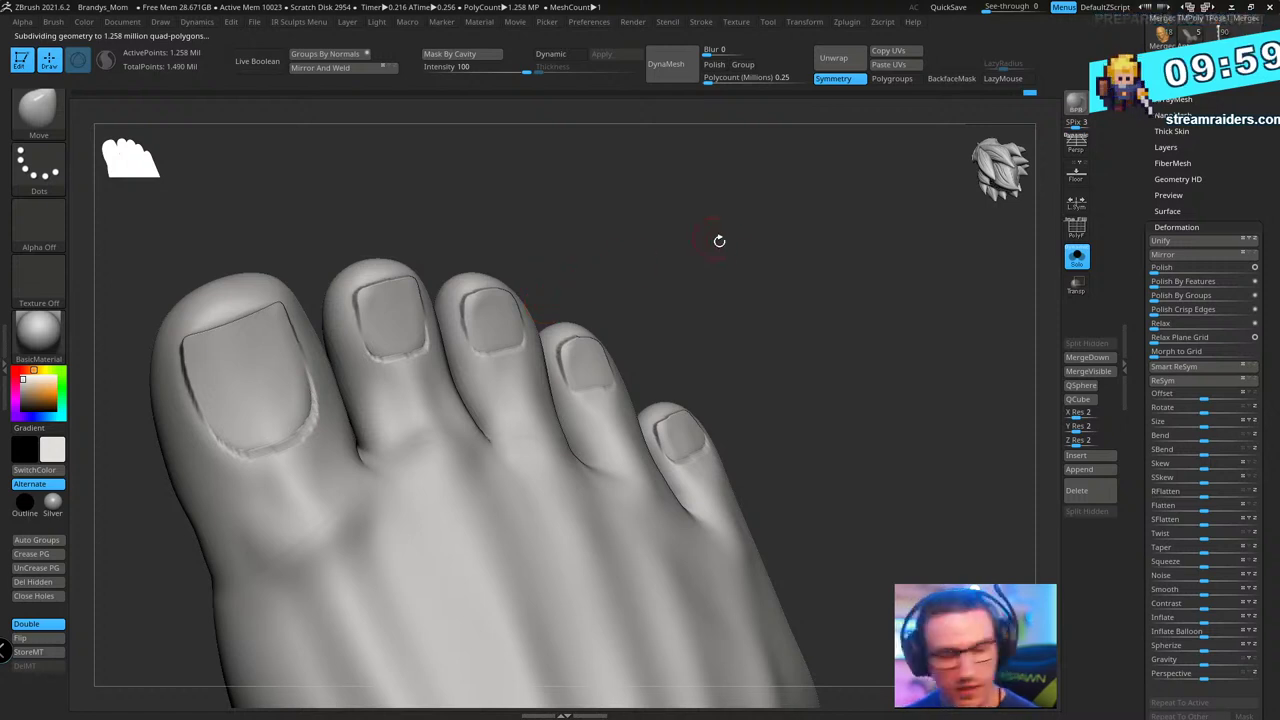
# - Smooth the jagged skin around the sides and base of the big toe's and second toe's nails
pyautogui.moveTo(730, 244)
pyautogui.keyDown('alt'); pyautogui.mouseDown()
pyautogui.moveTo(757, 240)
pyautogui.moveTo(757, 290)
pyautogui.mouseUp(); pyautogui.keyUp('alt')
pyautogui.press('shift')
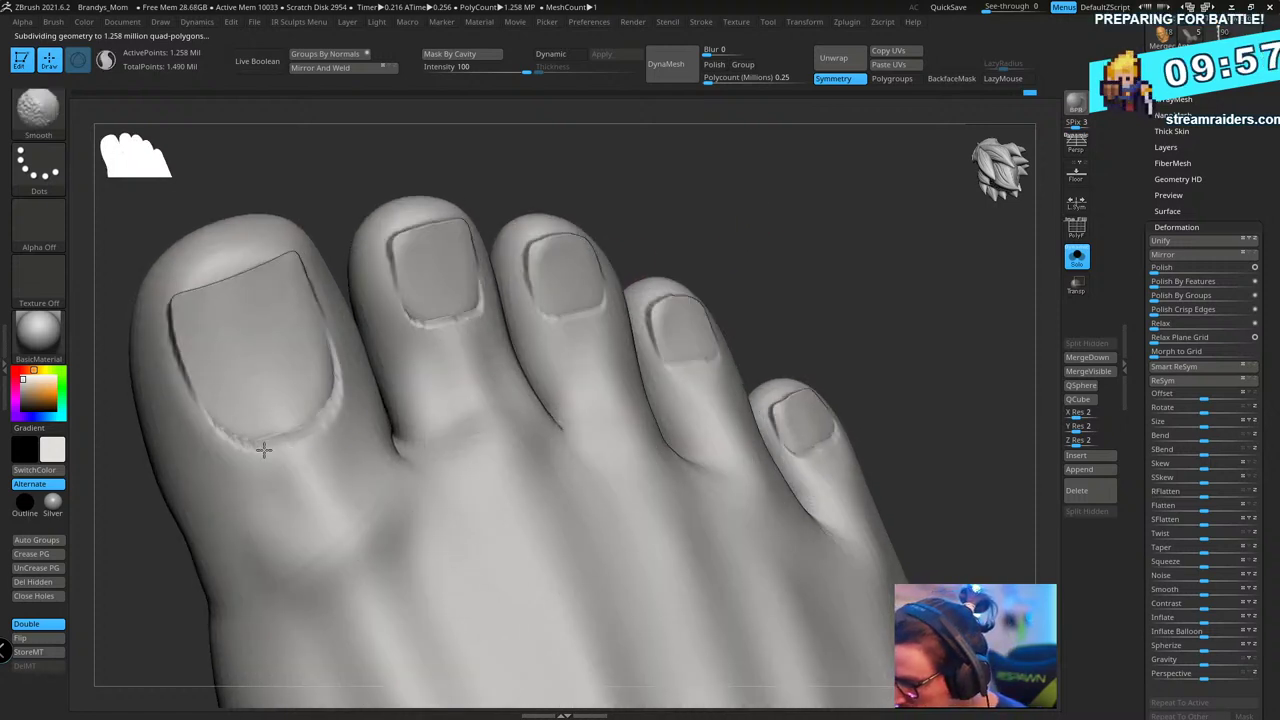
pyautogui.keyDown('shift'); pyautogui.moveTo(200, 418); pyautogui.dragTo(157, 283); pyautogui.keyUp('shift')
pyautogui.moveTo(743, 163); pyautogui.dragTo(692, 166)
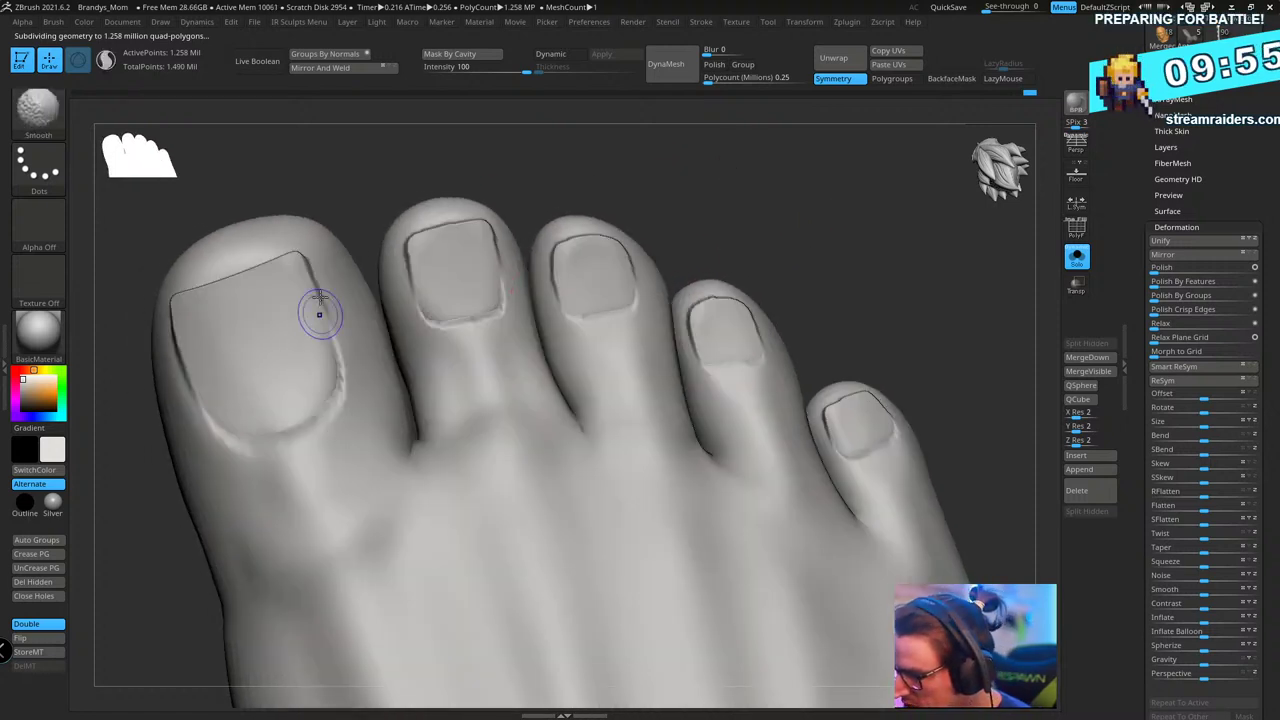
pyautogui.keyDown('shift'); pyautogui.moveTo(434, 319); pyautogui.dragTo(503, 300); pyautogui.keyUp('shift')
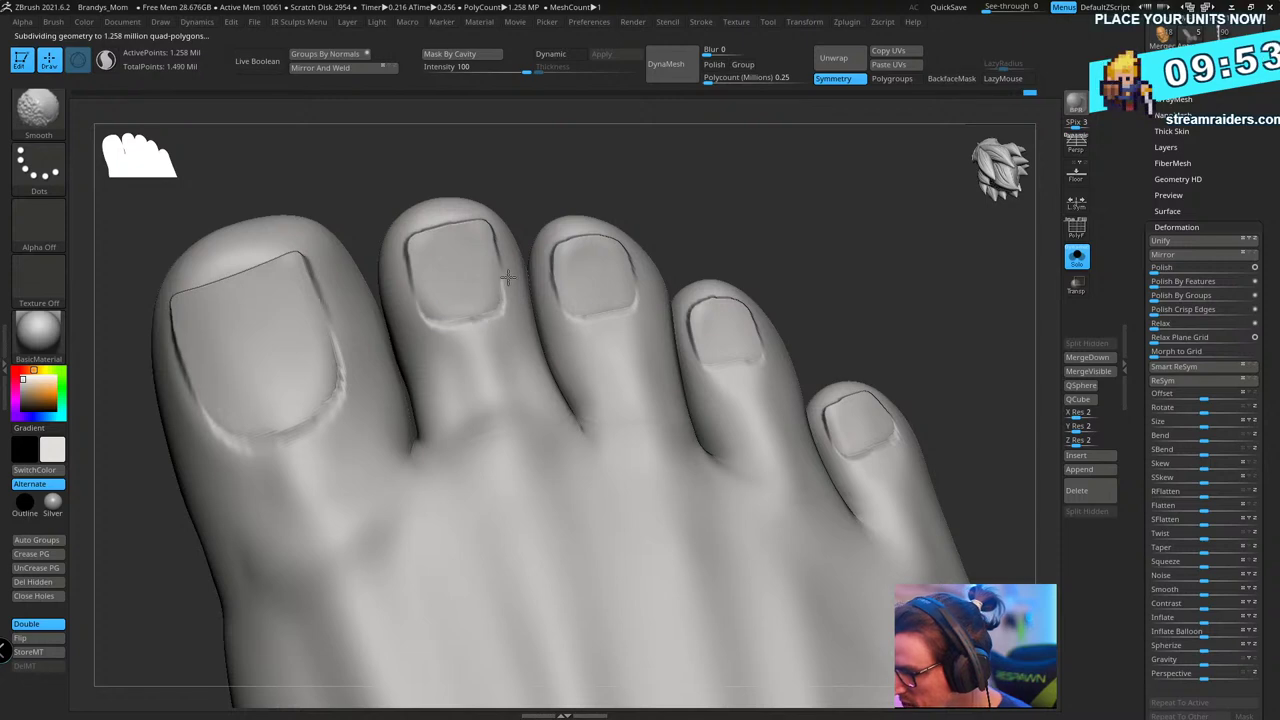
# - Smooth the skin along the base of the fourth toe's and little toe's nails
pyautogui.keyDown('alt'); pyautogui.moveTo(714, 184); pyautogui.dragTo(674, 214); pyautogui.keyUp('alt')
pyautogui.keyDown('alt'); pyautogui.moveTo(781, 261); pyautogui.dragTo(713, 250); pyautogui.keyUp('alt')
pyautogui.keyDown('shift'); pyautogui.moveTo(589, 391); pyautogui.dragTo(643, 381); pyautogui.keyUp('shift')
pyautogui.moveTo(783, 280); pyautogui.dragTo(756, 288)
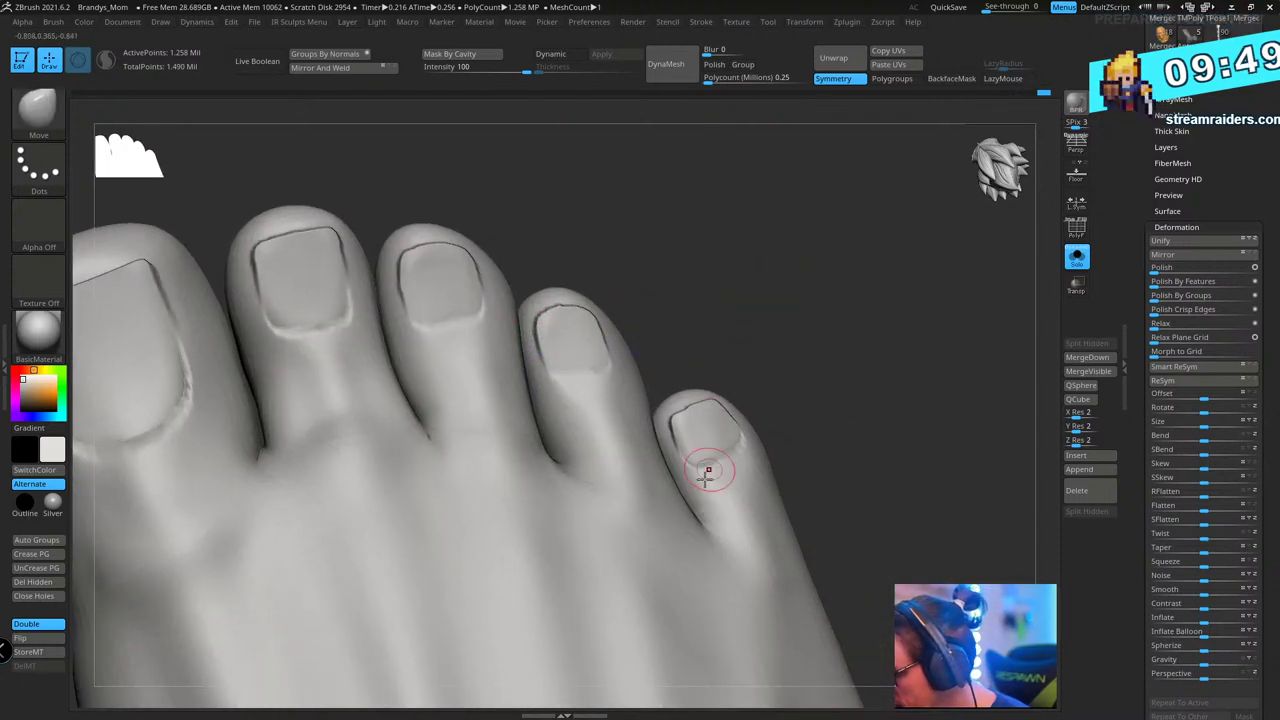
pyautogui.keyDown('shift'); pyautogui.moveTo(690, 466); pyautogui.dragTo(739, 450); pyautogui.keyUp('shift')
pyautogui.keyDown('alt'); pyautogui.moveTo(874, 306); pyautogui.dragTo(844, 323); pyautogui.keyUp('alt')
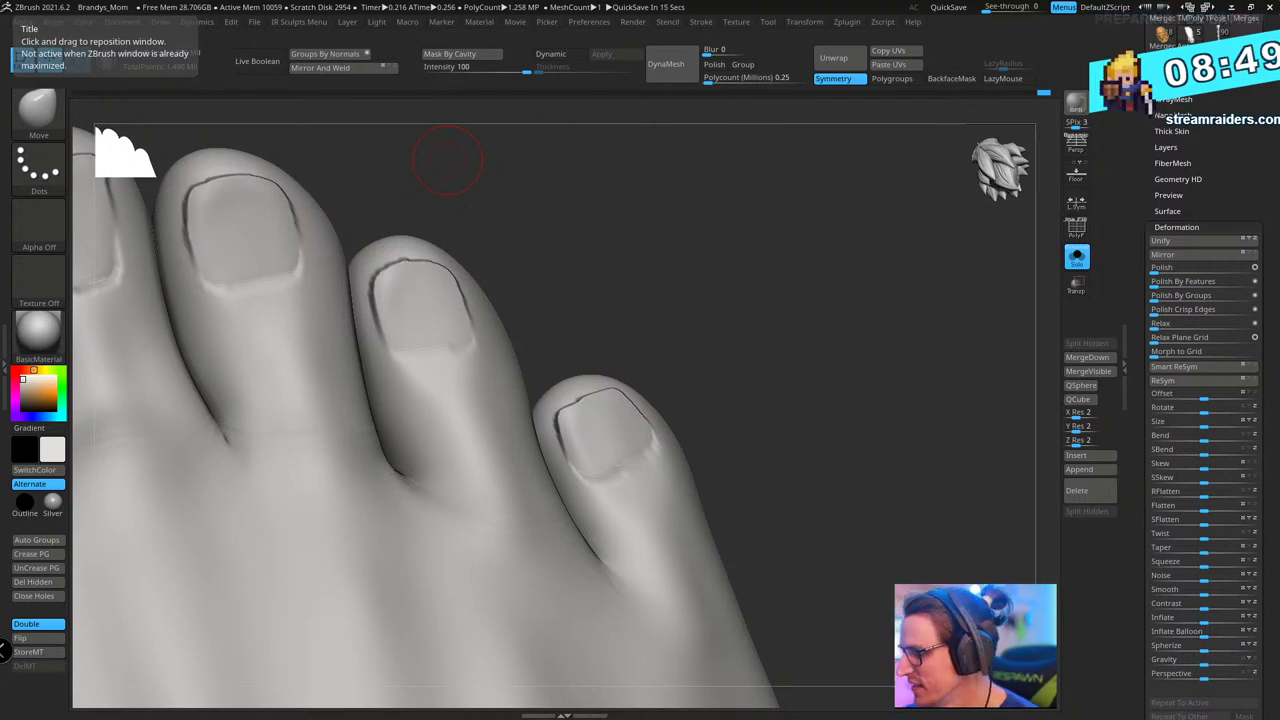
# - Switch to the DamStandard brush for refining the toenail edges
pyautogui.moveTo(690, 284); pyautogui.dragTo(701, 287)
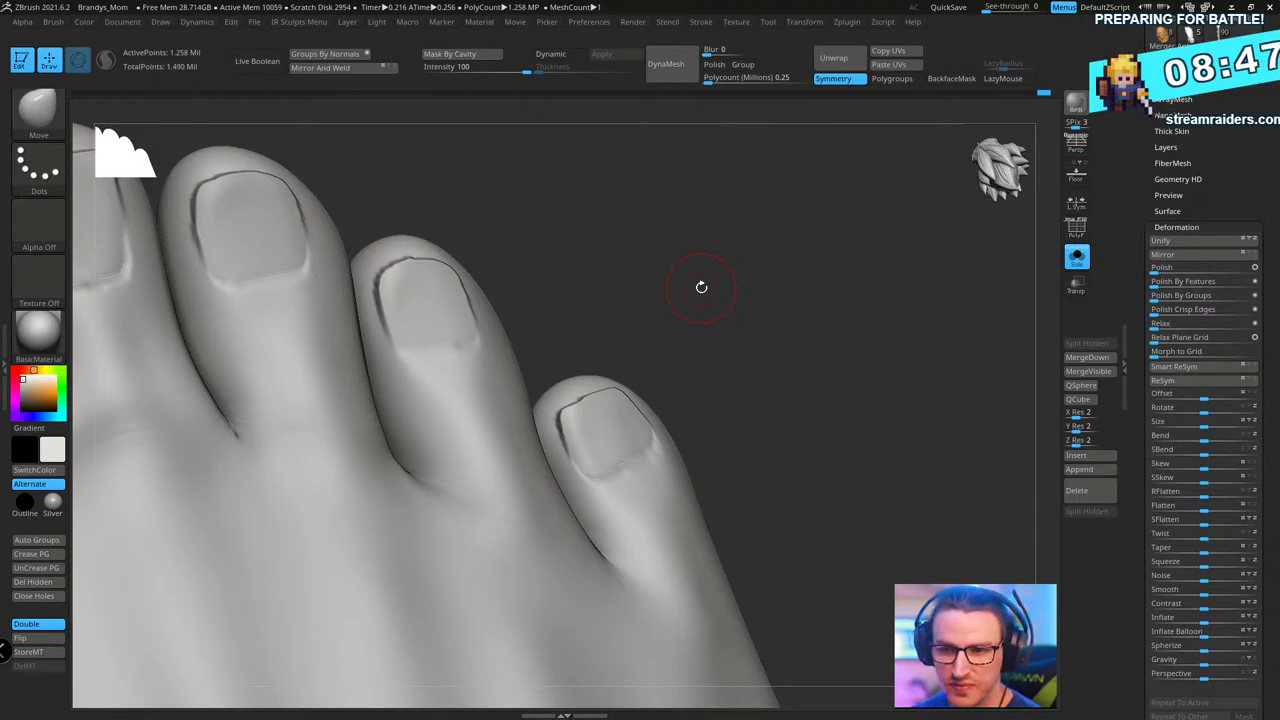
pyautogui.moveTo(865, 333)
pyautogui.mouseDown()
pyautogui.moveTo(850, 310)
pyautogui.moveTo(877, 320)
pyautogui.mouseUp()
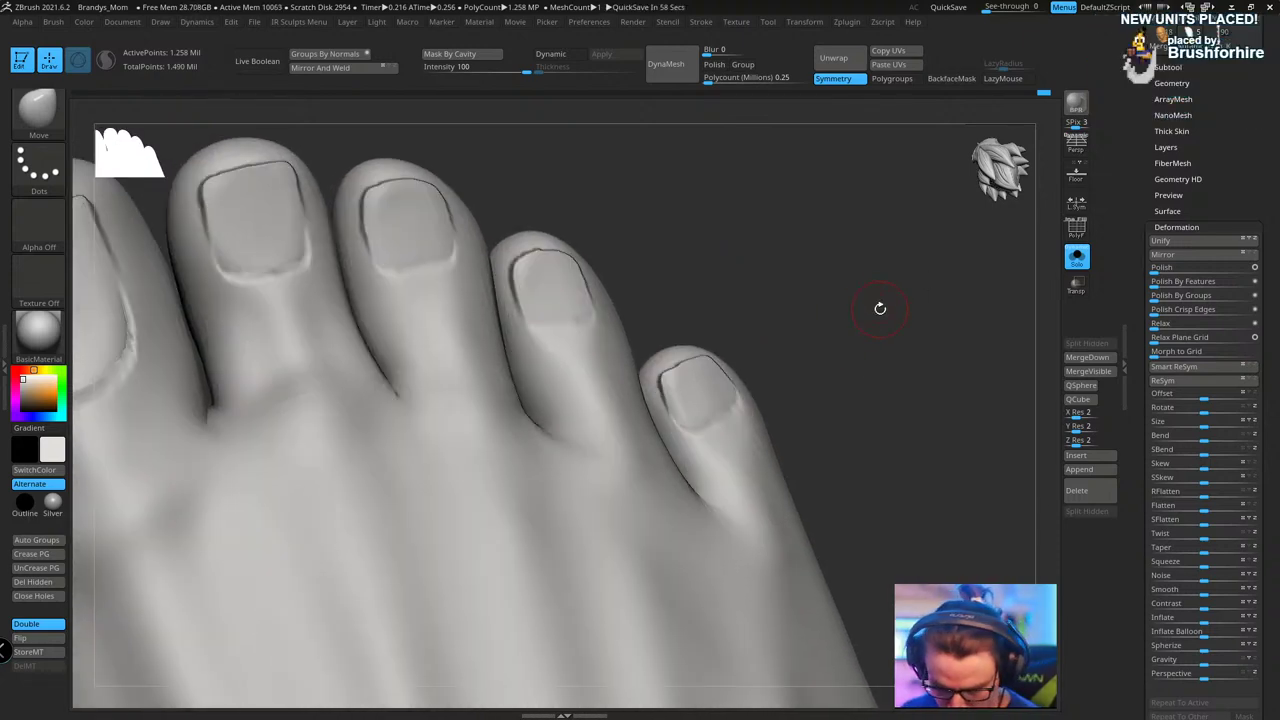
pyautogui.moveTo(906, 302); pyautogui.dragTo(747, 410)
pyautogui.press('b')
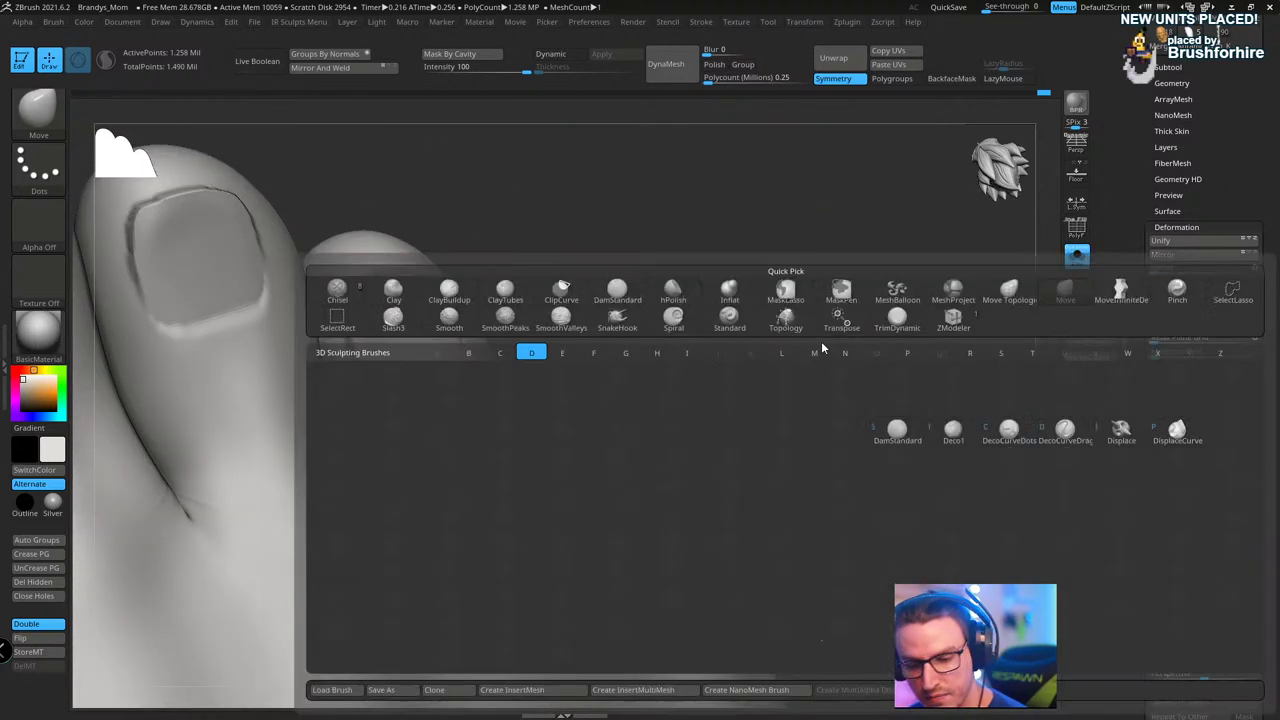
pyautogui.press('d')
pyautogui.press('s')
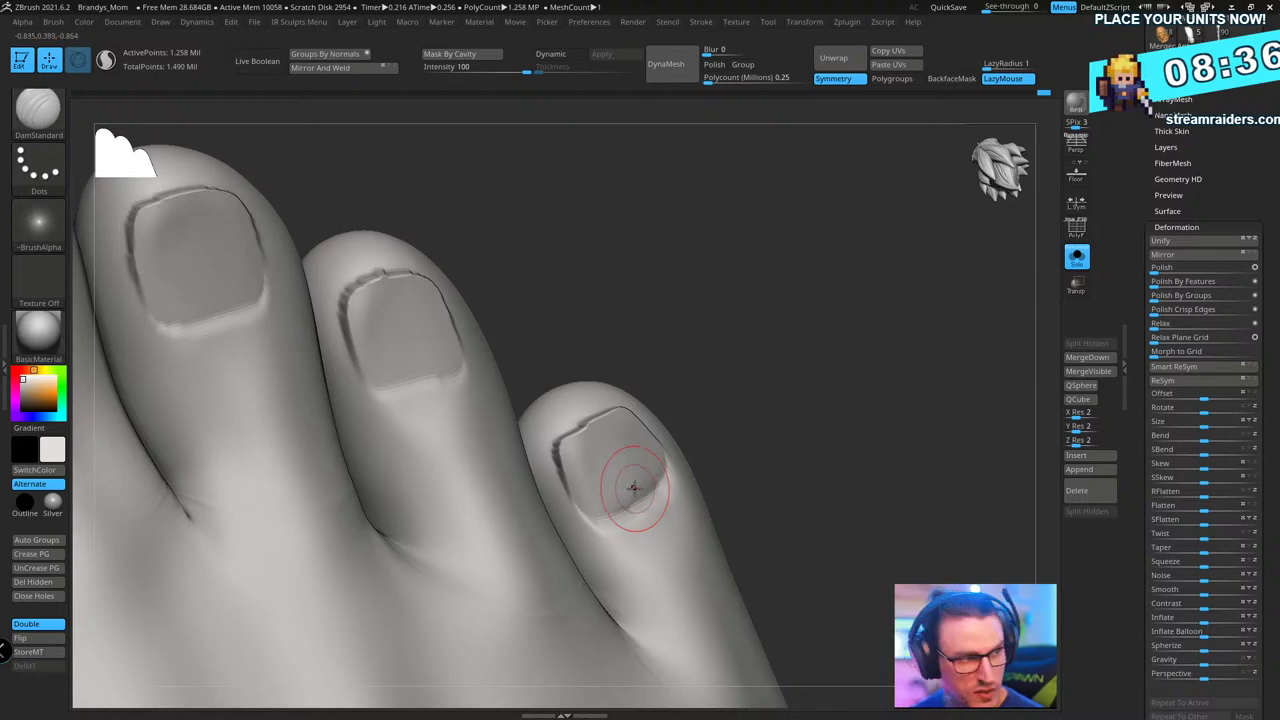
# - Adjust the DamStandard draw size to suit the narrow nail edges on the outer toes
pyautogui.moveTo(803, 354); pyautogui.dragTo(674, 457)
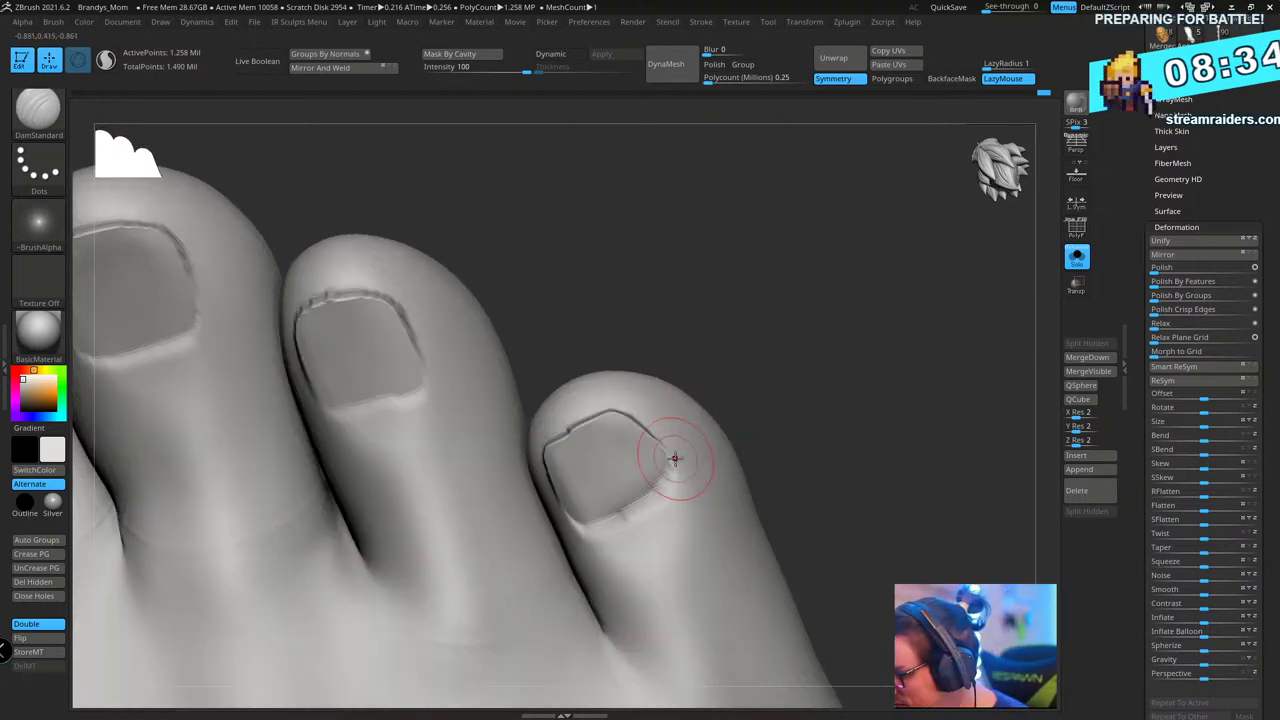
pyautogui.press('s')
pyautogui.moveTo(818, 315); pyautogui.dragTo(822, 309)
pyautogui.press('s')
pyautogui.moveTo(490, 251); pyautogui.dragTo(529, 226)
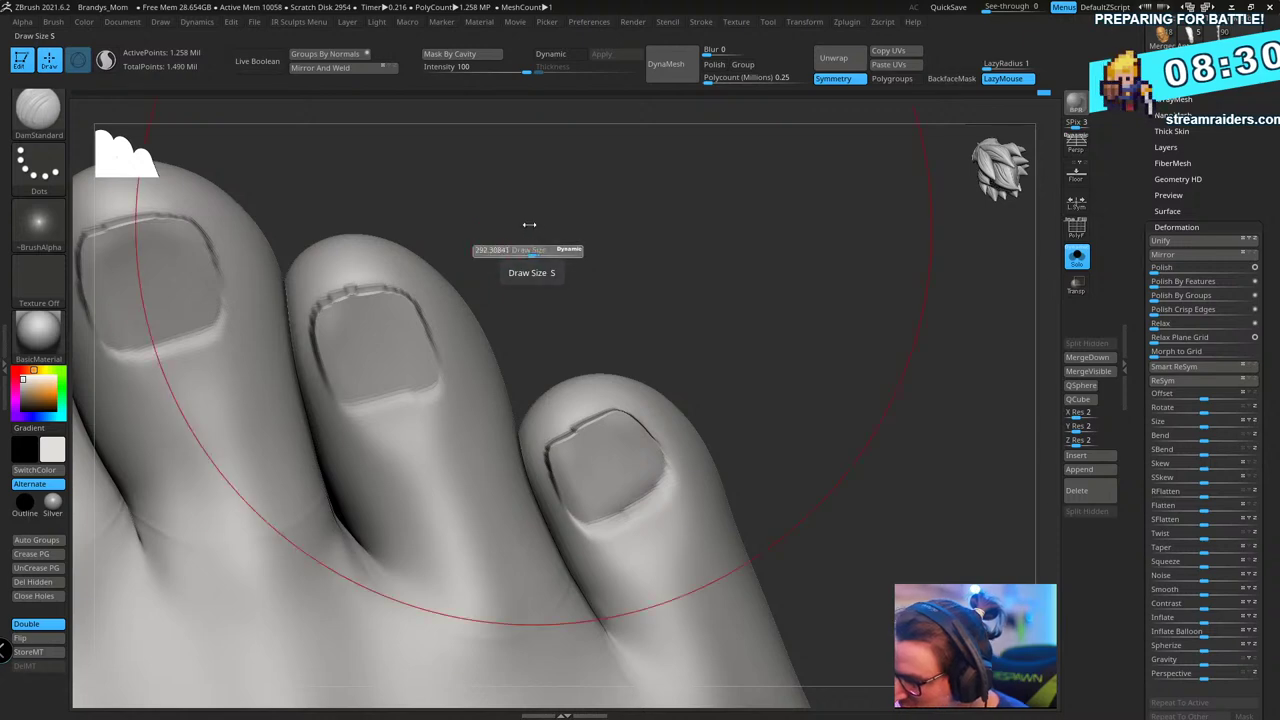
pyautogui.press('s')
pyautogui.moveTo(493, 271); pyautogui.dragTo(463, 264)
pyautogui.moveTo(612, 230)
pyautogui.keyDown('alt'); pyautogui.mouseDown()
pyautogui.moveTo(628, 271)
pyautogui.moveTo(550, 292)
pyautogui.mouseUp(); pyautogui.keyUp('alt')
pyautogui.press('s')
# - Try to carve a crease along the base of the fourth toe's nail
pyautogui.moveTo(379, 425); pyautogui.dragTo(438, 406)
pyautogui.press('space')
pyautogui.moveTo(572, 340); pyautogui.dragTo(560, 338)
pyautogui.moveTo(630, 285)
pyautogui.mouseDown()
pyautogui.moveTo(733, 277)
pyautogui.moveTo(737, 371)
pyautogui.moveTo(722, 262)
pyautogui.mouseUp()
pyautogui.moveTo(593, 342); pyautogui.dragTo(579, 349, button='right')
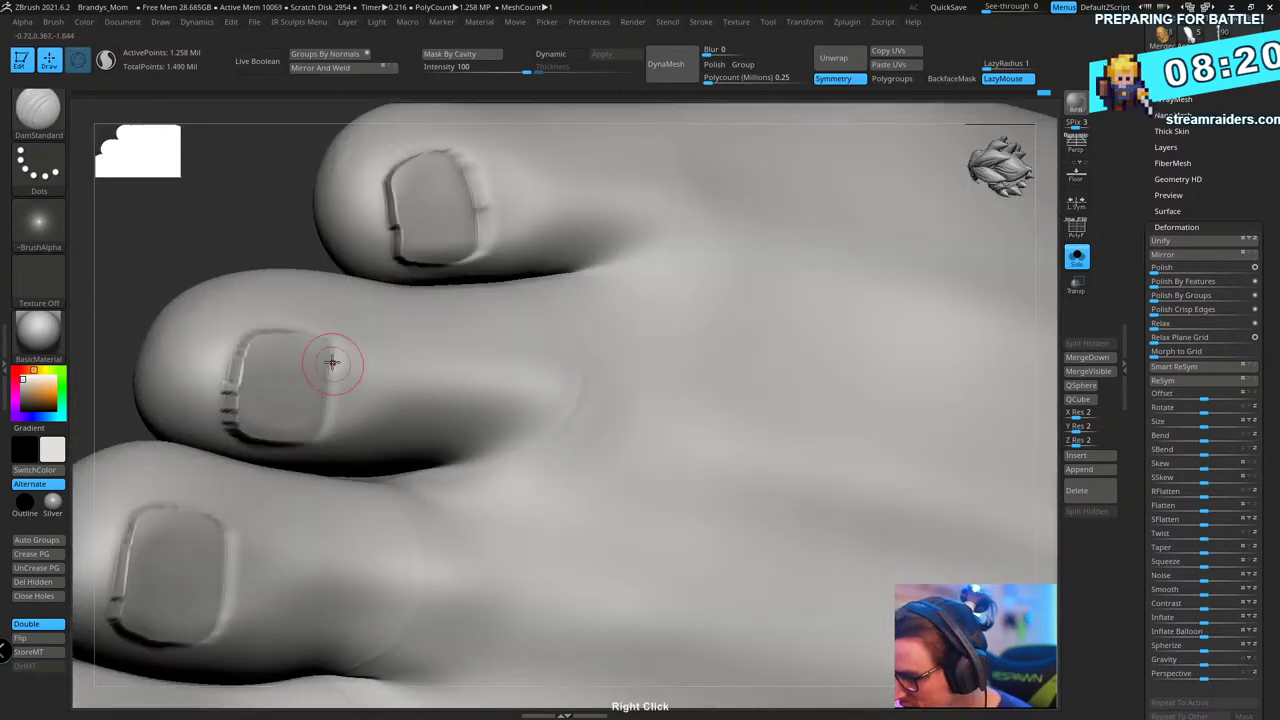
pyautogui.moveTo(325, 350); pyautogui.dragTo(313, 440)
pyautogui.moveTo(389, 291); pyautogui.dragTo(386, 349, button='right')
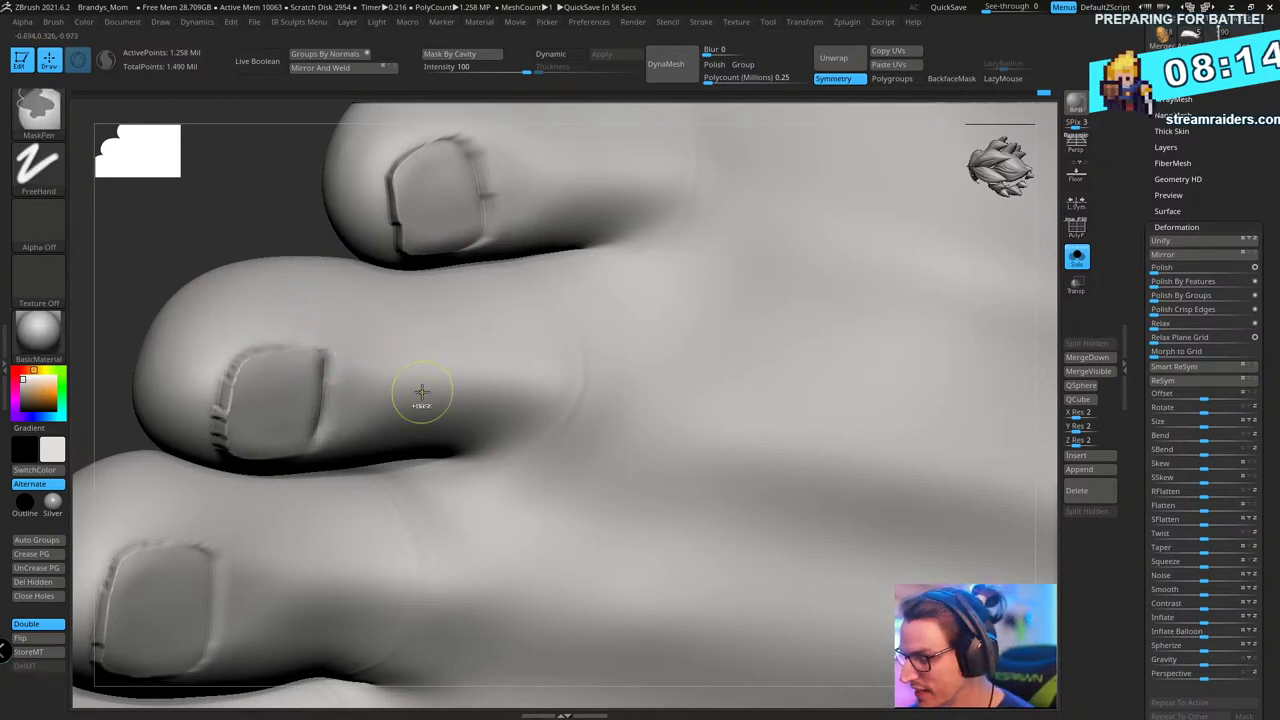
# - Carve creases with DamStandard where the base and sides of the fourth toe's nail meet the skin
pyautogui.moveTo(410, 385); pyautogui.dragTo(457, 427, button='right')
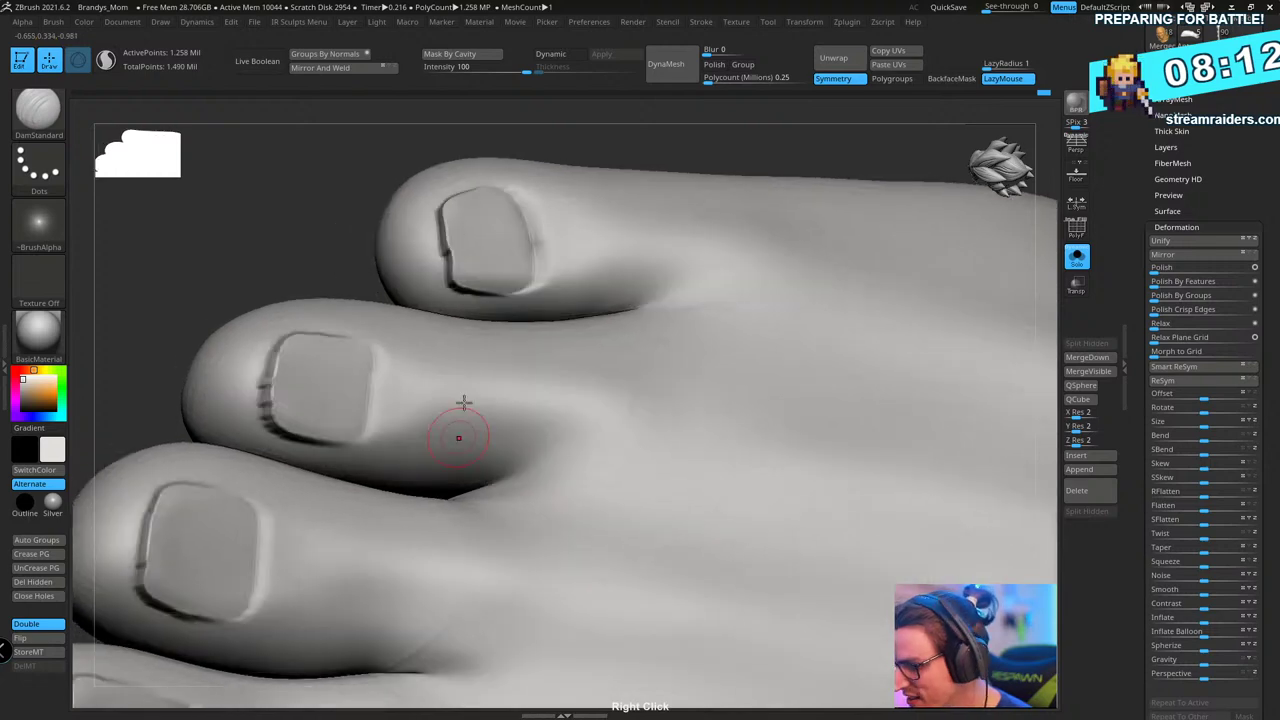
pyautogui.rightClick(512, 440)
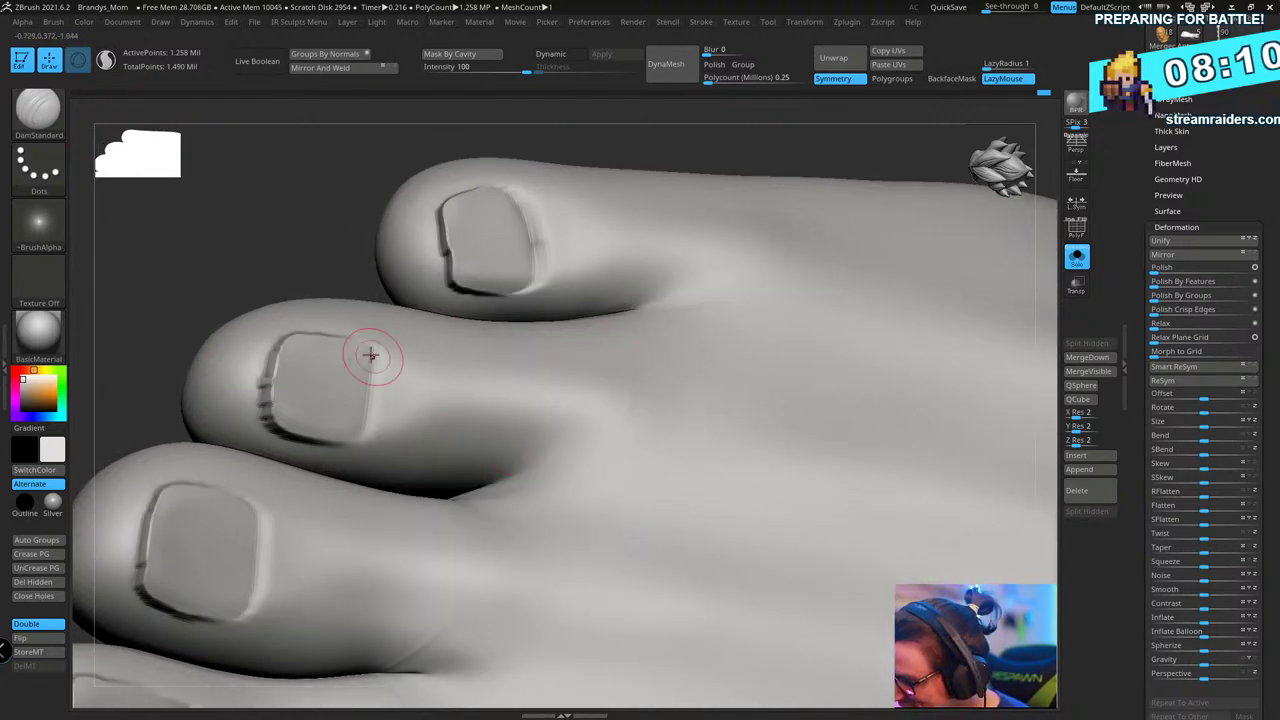
pyautogui.moveTo(372, 352); pyautogui.dragTo(331, 371, button='right')
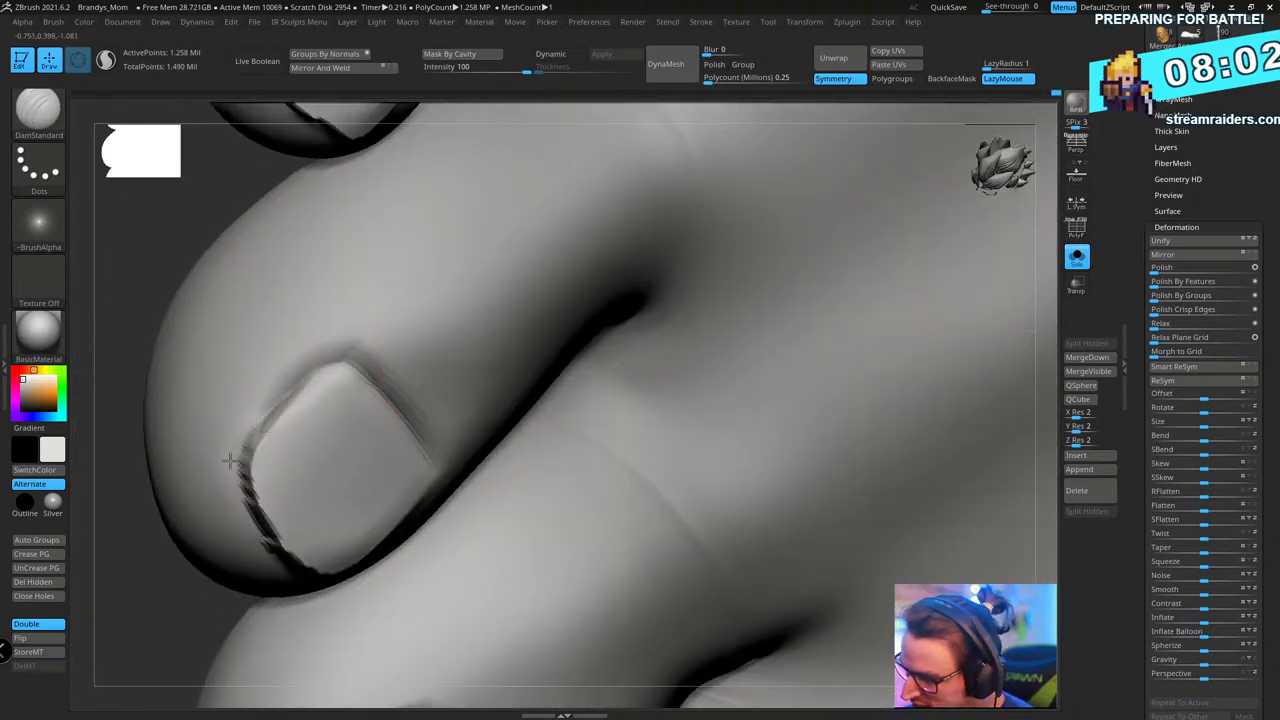
pyautogui.moveTo(208, 481); pyautogui.dragTo(403, 450, button='right')
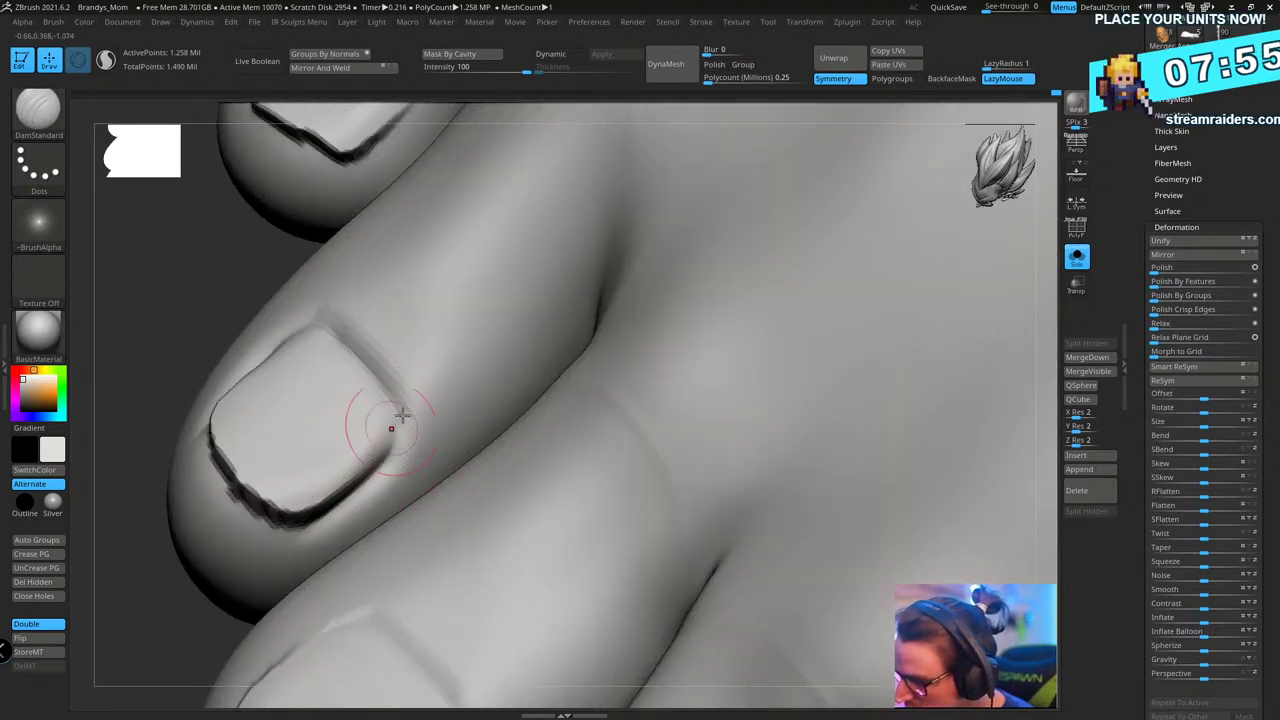
pyautogui.moveTo(402, 414); pyautogui.dragTo(505, 386, button='right')
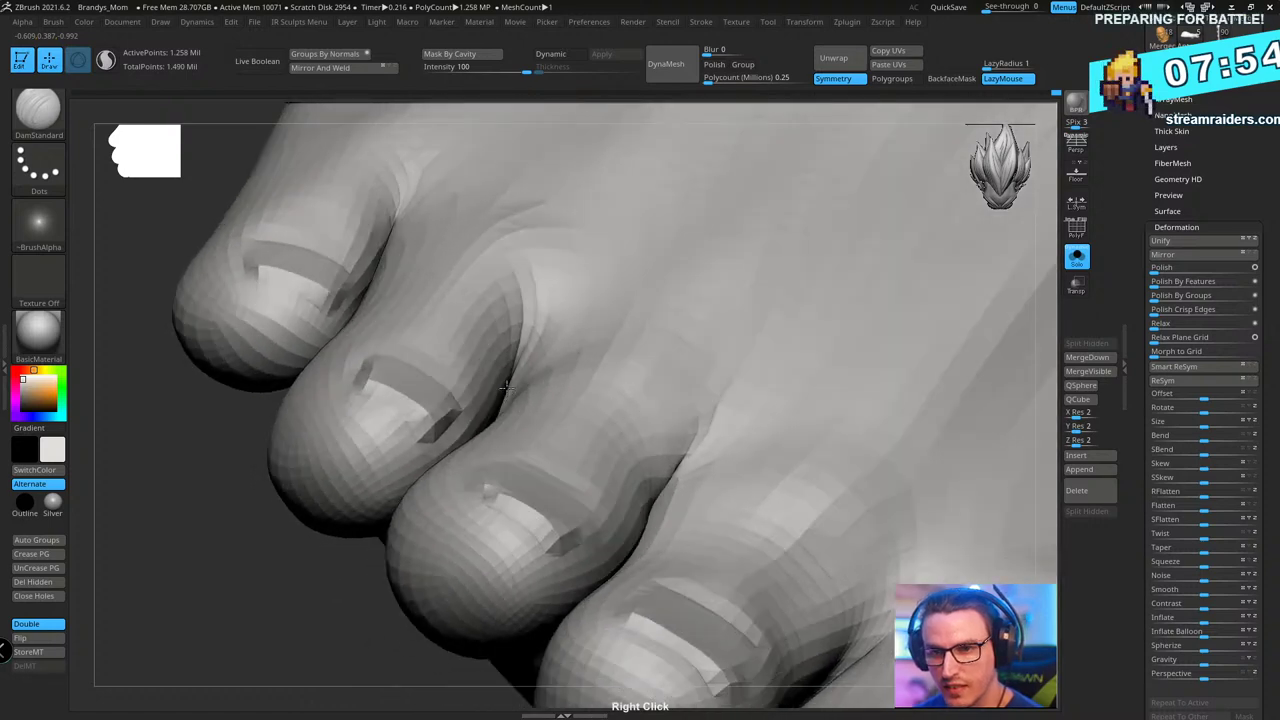
# - Soften the stepped front edge of the fourth toe's nail and smooth the area beneath it
pyautogui.moveTo(390, 358); pyautogui.dragTo(430, 462, button='right')
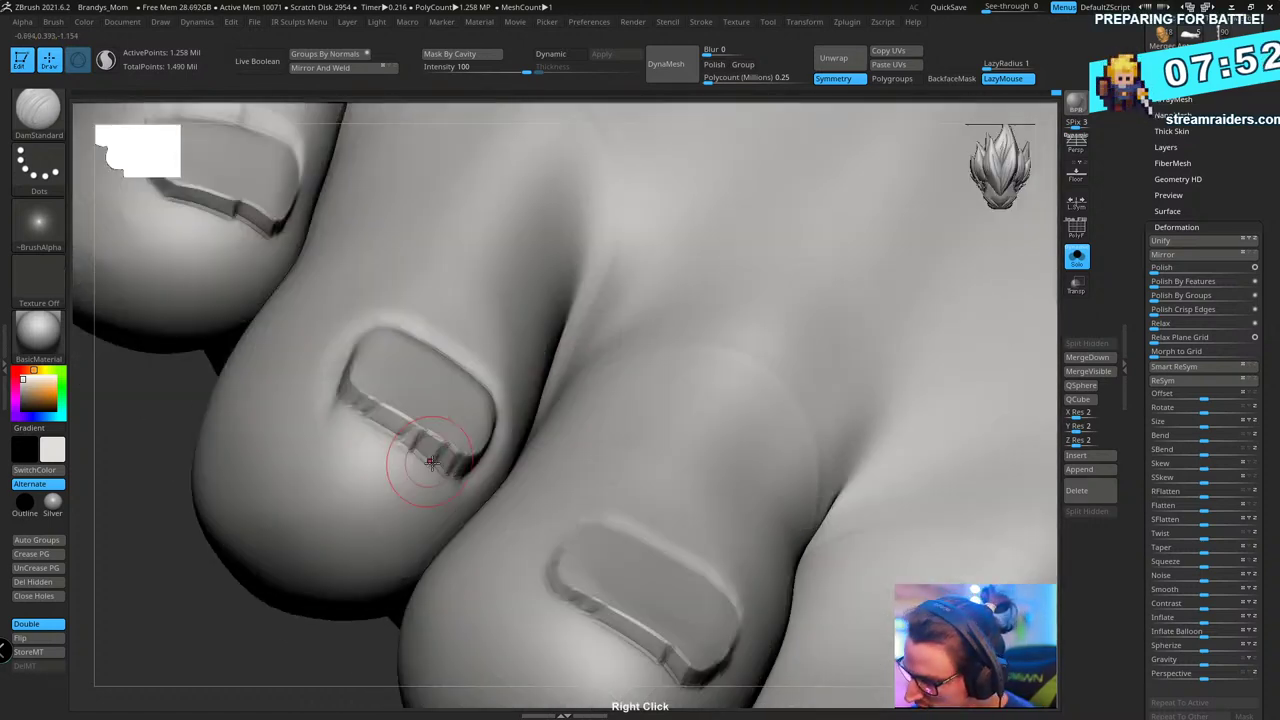
pyautogui.moveTo(429, 371); pyautogui.dragTo(440, 428, button='right')
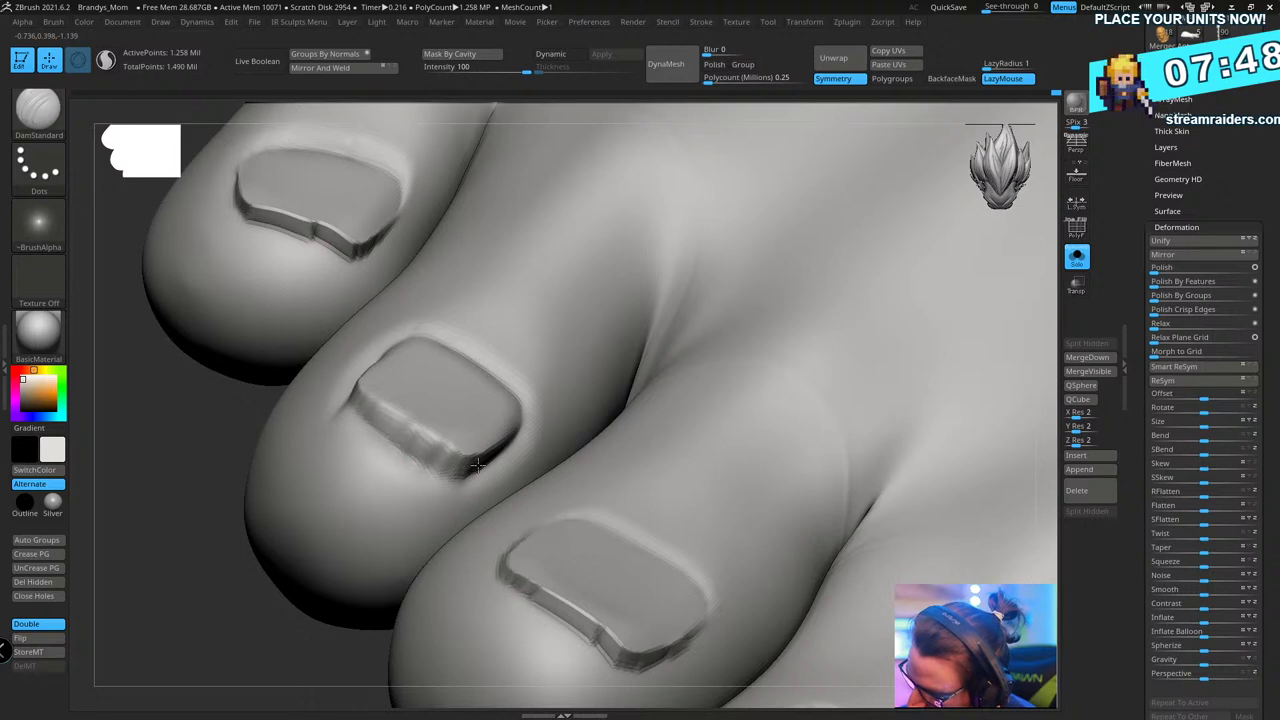
pyautogui.moveTo(514, 474)
pyautogui.mouseDown(button='right')
pyautogui.moveTo(600, 466)
pyautogui.moveTo(501, 513)
pyautogui.moveTo(603, 489)
pyautogui.moveTo(374, 443)
pyautogui.moveTo(353, 414)
pyautogui.moveTo(417, 329)
pyautogui.mouseUp(button='right')
pyautogui.keyDown('shift'); pyautogui.moveTo(273, 363); pyautogui.dragTo(358, 380); pyautogui.keyUp('shift')
pyautogui.moveTo(449, 300)
pyautogui.mouseDown(button='right')
pyautogui.moveTo(443, 257)
pyautogui.moveTo(597, 258)
pyautogui.moveTo(486, 306)
pyautogui.moveTo(357, 254)
pyautogui.moveTo(539, 506)
pyautogui.mouseUp(button='right')
# - Isolate the little toe by its polygroup and mask the rest of the foot around it
pyautogui.moveTo(561, 379); pyautogui.dragTo(639, 451, button='right')
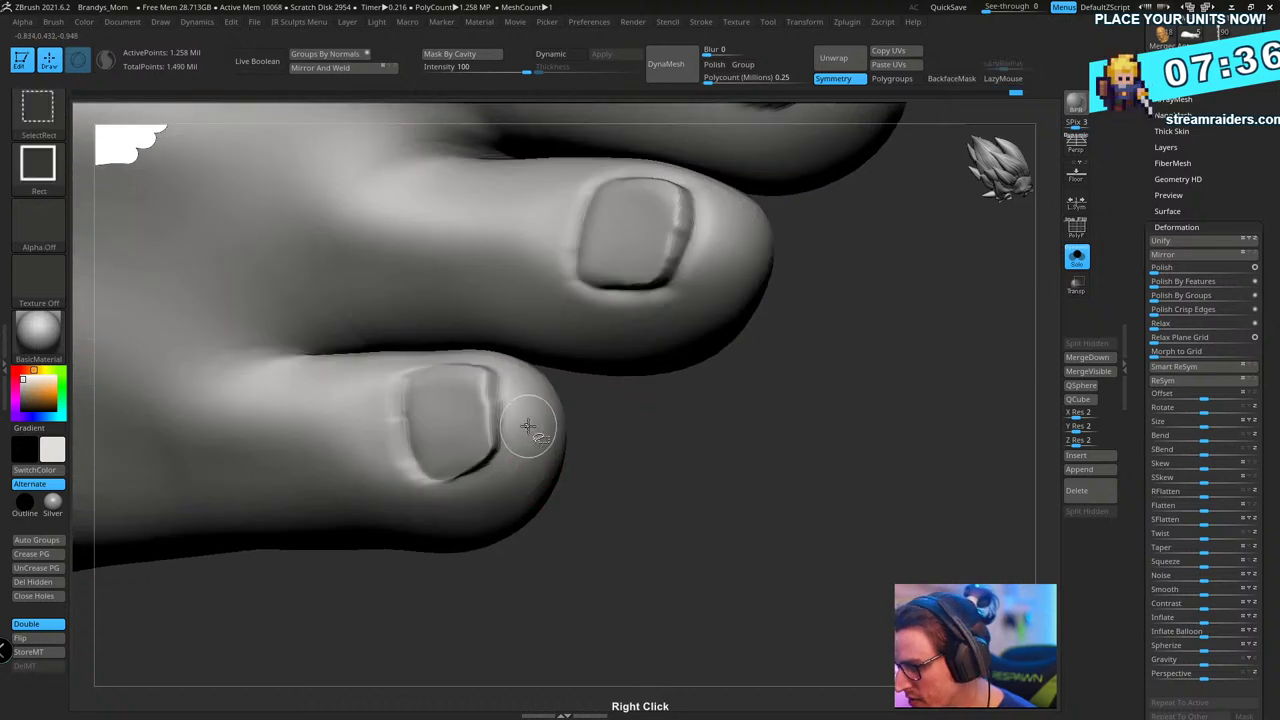
pyautogui.keyDown('ctrl'); pyautogui.keyDown('shift'); pyautogui.click(529, 426); pyautogui.keyUp('shift'); pyautogui.keyUp('ctrl')
pyautogui.keyDown('ctrl'); pyautogui.moveTo(683, 365); pyautogui.dragTo(640, 414, button='right'); pyautogui.keyUp('ctrl')
pyautogui.keyDown('ctrl'); pyautogui.keyDown('shift'); pyautogui.click(672, 414); pyautogui.keyUp('shift'); pyautogui.keyUp('ctrl')
pyautogui.hotkey('ctrl', 'z')
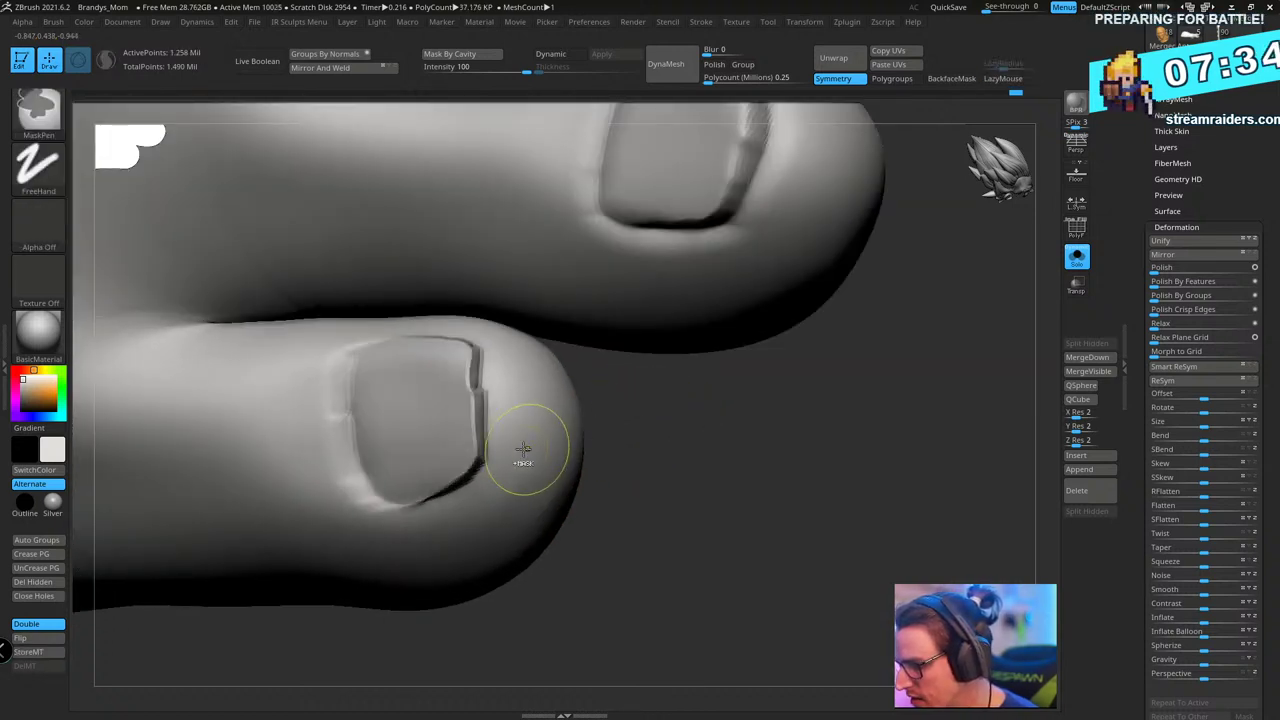
pyautogui.keyDown('ctrl'); pyautogui.keyDown('shift'); pyautogui.click(550, 426); pyautogui.keyUp('shift'); pyautogui.keyUp('ctrl')
pyautogui.keyDown('ctrl'); pyautogui.keyDown('shift'); pyautogui.moveTo(617, 404); pyautogui.dragTo(673, 516); pyautogui.keyUp('shift'); pyautogui.keyUp('ctrl')
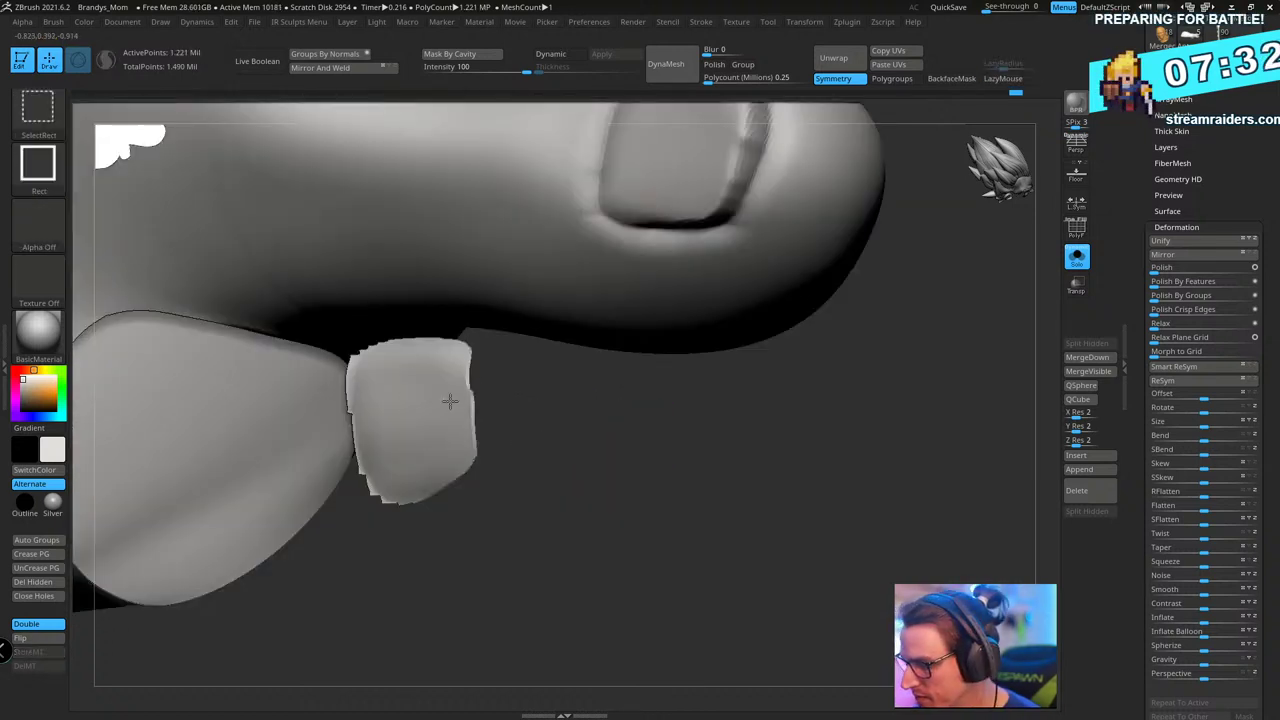
pyautogui.keyDown('ctrl'); pyautogui.click(576, 435); pyautogui.keyUp('ctrl')
pyautogui.keyDown('ctrl'); pyautogui.keyDown('shift'); pyautogui.click(593, 428); pyautogui.keyUp('shift'); pyautogui.keyUp('ctrl')
# - Smooth the stepped front edge of the little toe's nail
pyautogui.moveTo(652, 459)
pyautogui.mouseDown(button='right')
pyautogui.moveTo(620, 451)
pyautogui.moveTo(627, 466)
pyautogui.mouseUp(button='right')
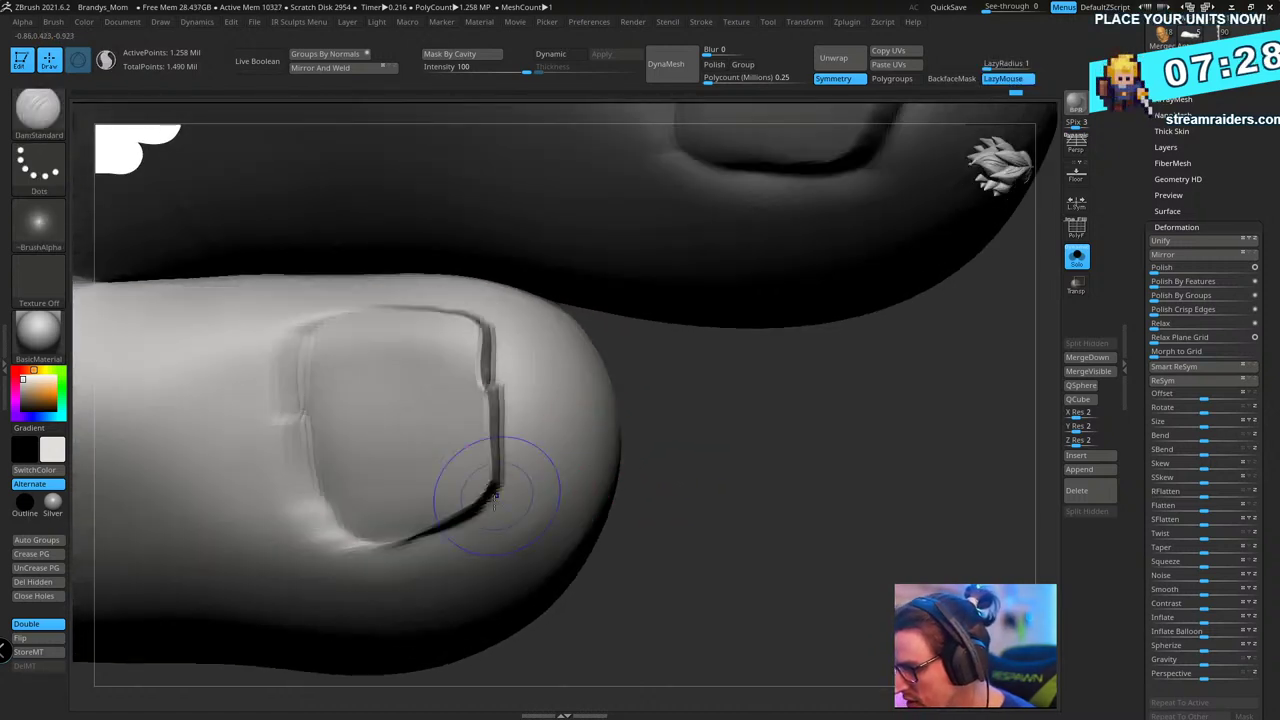
pyautogui.keyDown('shift'); pyautogui.moveTo(500, 478); pyautogui.dragTo(494, 355); pyautogui.keyUp('shift')
pyautogui.press('l')
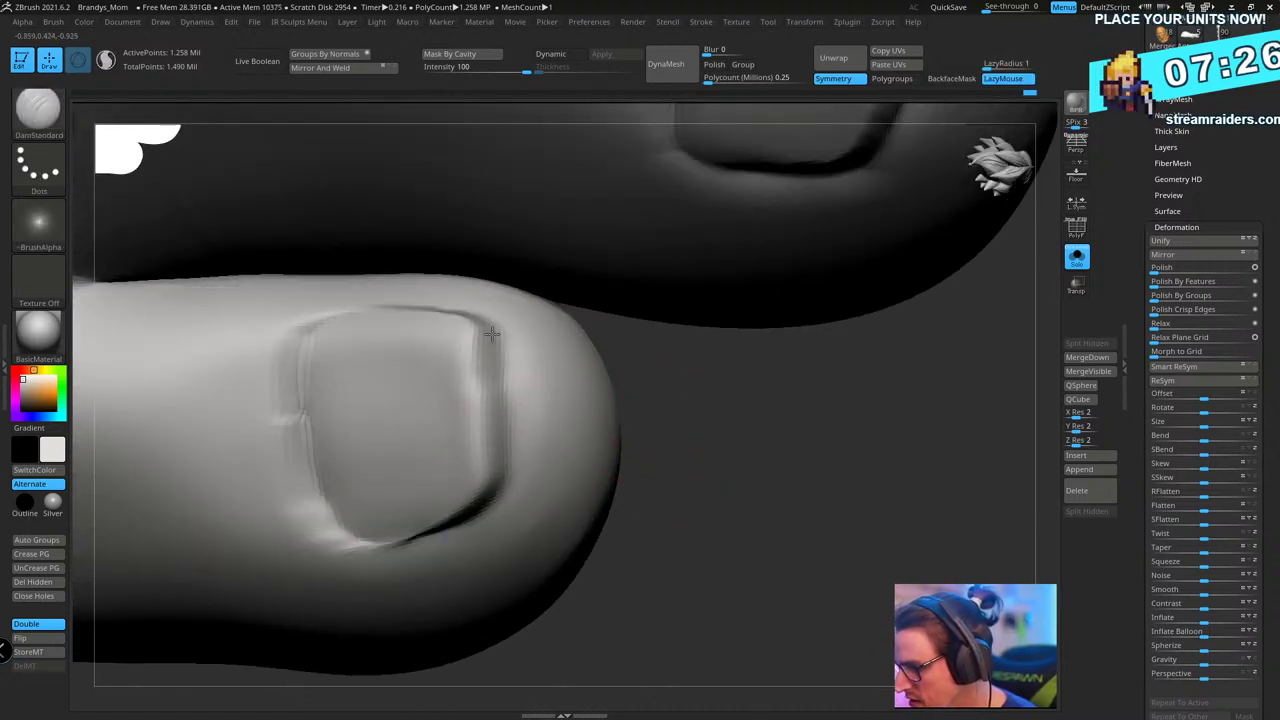
# - Carve a DamStandard crease along the front edge and outer side of the little toe's nail where it meets the skin
pyautogui.moveTo(680, 451); pyautogui.dragTo(487, 357, button='right')
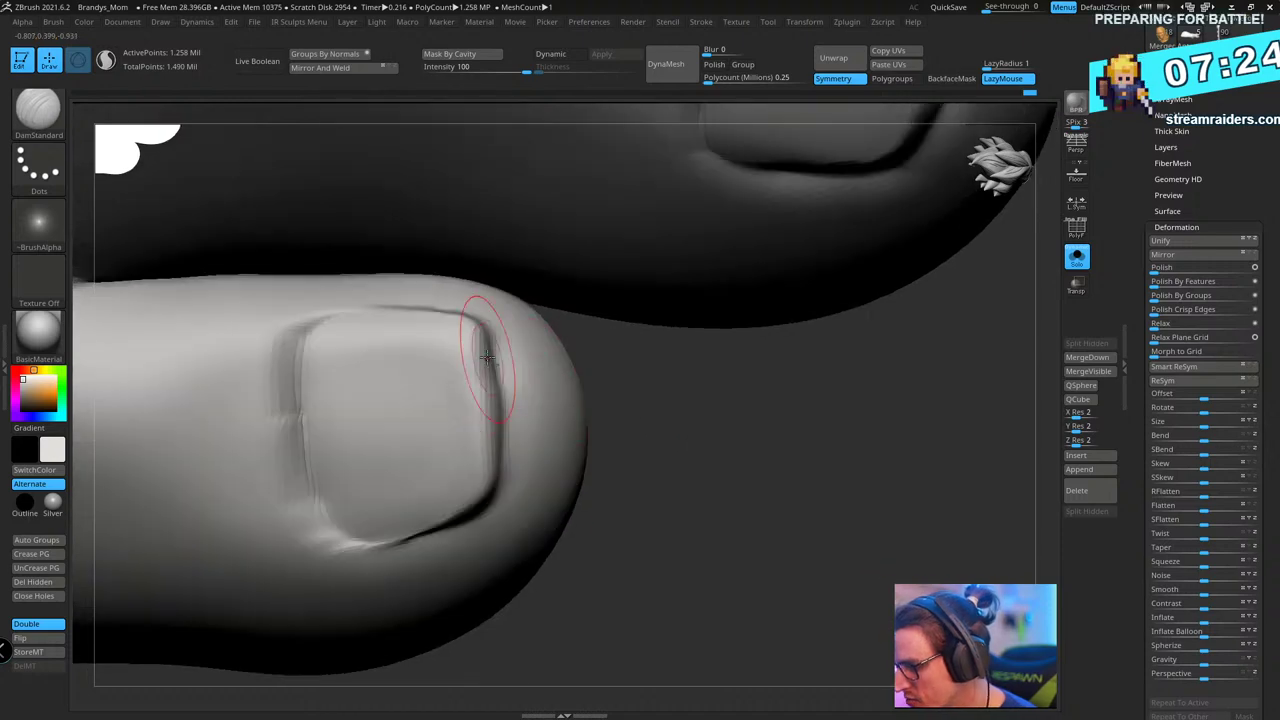
pyautogui.moveTo(500, 441); pyautogui.dragTo(502, 485)
pyautogui.moveTo(700, 436); pyautogui.dragTo(700, 352)
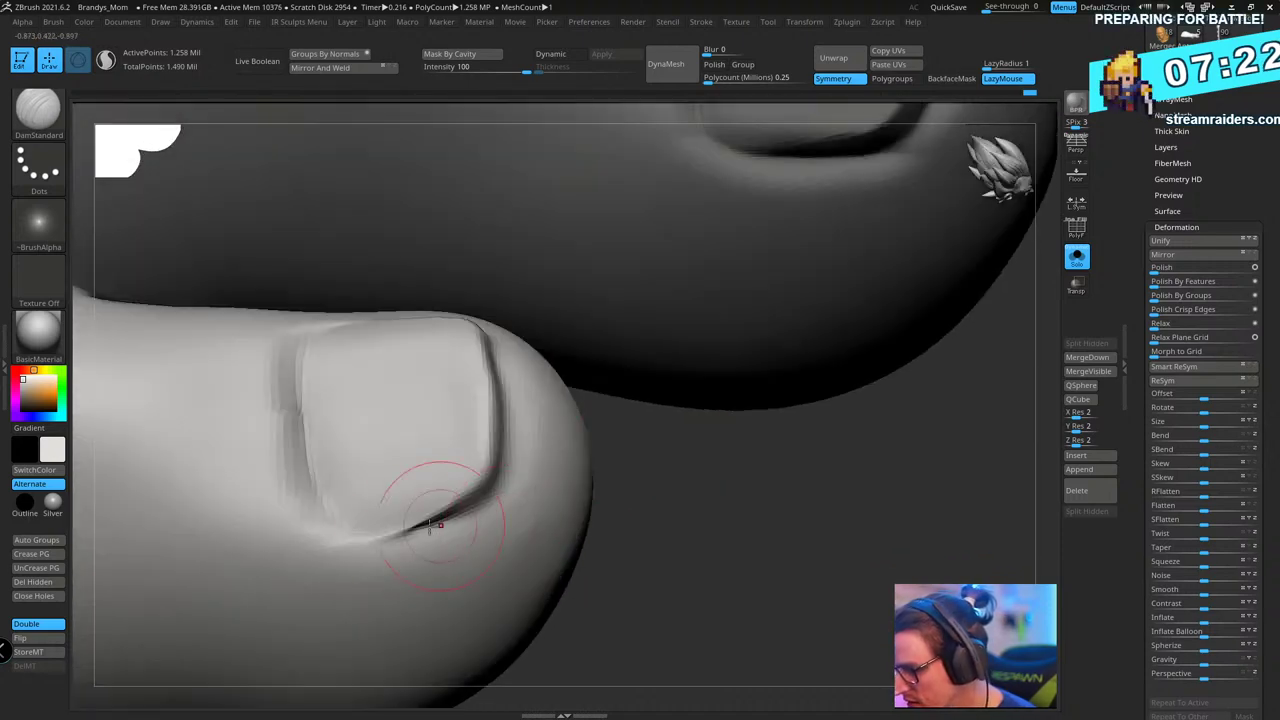
pyautogui.moveTo(370, 532); pyautogui.dragTo(454, 531)
pyautogui.moveTo(393, 536); pyautogui.dragTo(356, 530)
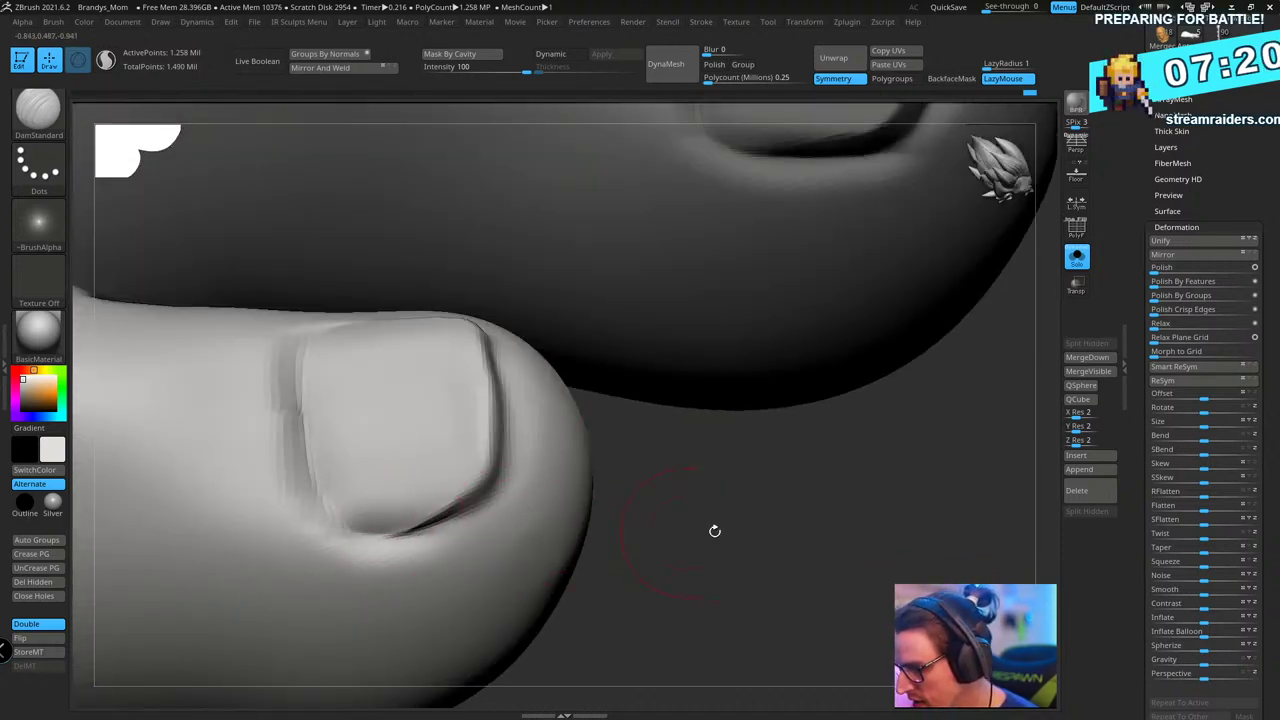
pyautogui.moveTo(714, 531); pyautogui.dragTo(766, 560)
# - Deepen the crease around the base of the little toe's nail and along its side facing the fourth toe
pyautogui.moveTo(307, 374); pyautogui.dragTo(305, 443)
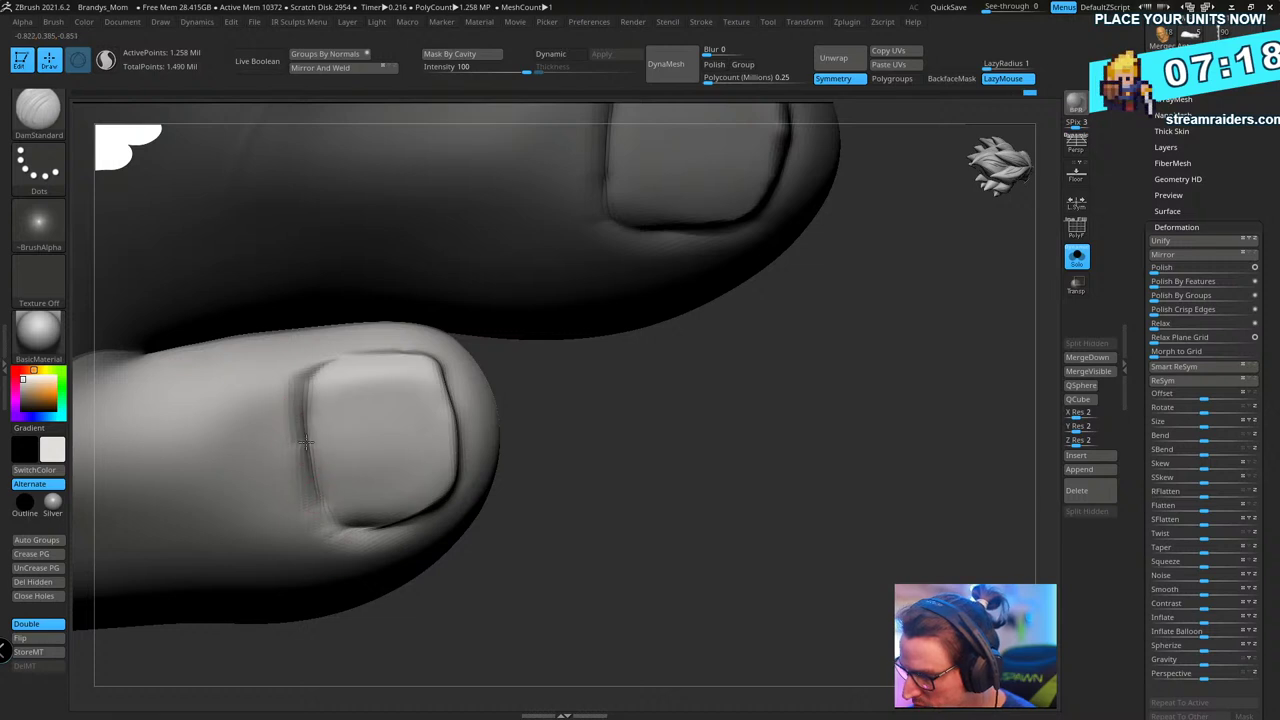
pyautogui.moveTo(329, 367); pyautogui.dragTo(388, 352)
pyautogui.moveTo(394, 353); pyautogui.dragTo(332, 364)
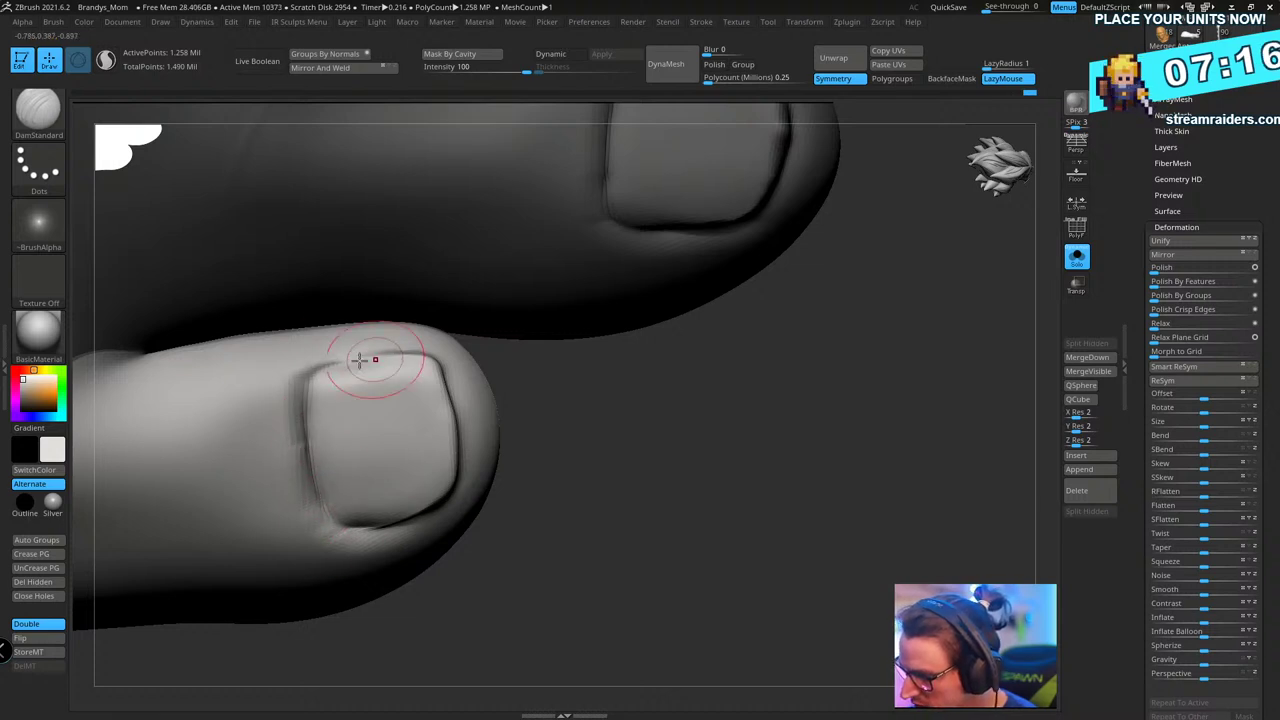
pyautogui.moveTo(652, 388)
pyautogui.mouseDown()
pyautogui.moveTo(694, 443)
pyautogui.moveTo(720, 349)
pyautogui.mouseUp()
pyautogui.press('s')
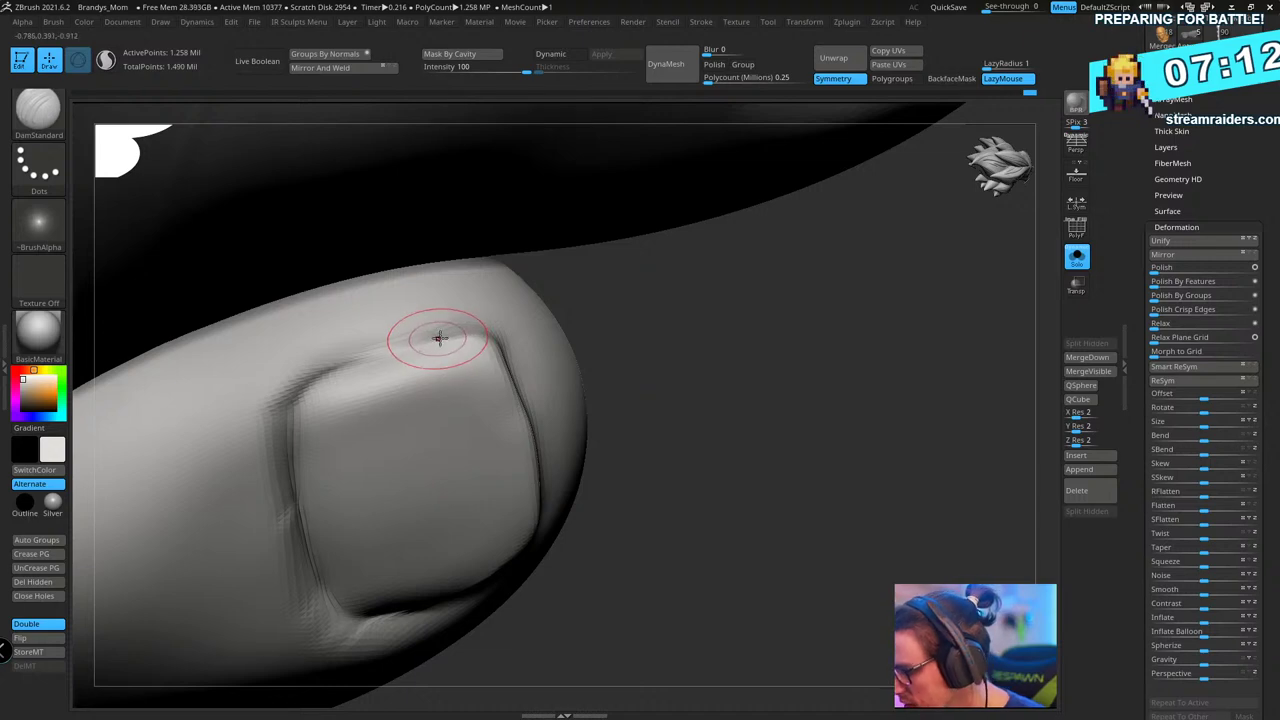
pyautogui.moveTo(440, 340)
pyautogui.mouseDown()
pyautogui.moveTo(414, 337)
pyautogui.moveTo(458, 337)
pyautogui.moveTo(320, 372)
pyautogui.moveTo(288, 457)
pyautogui.mouseUp()
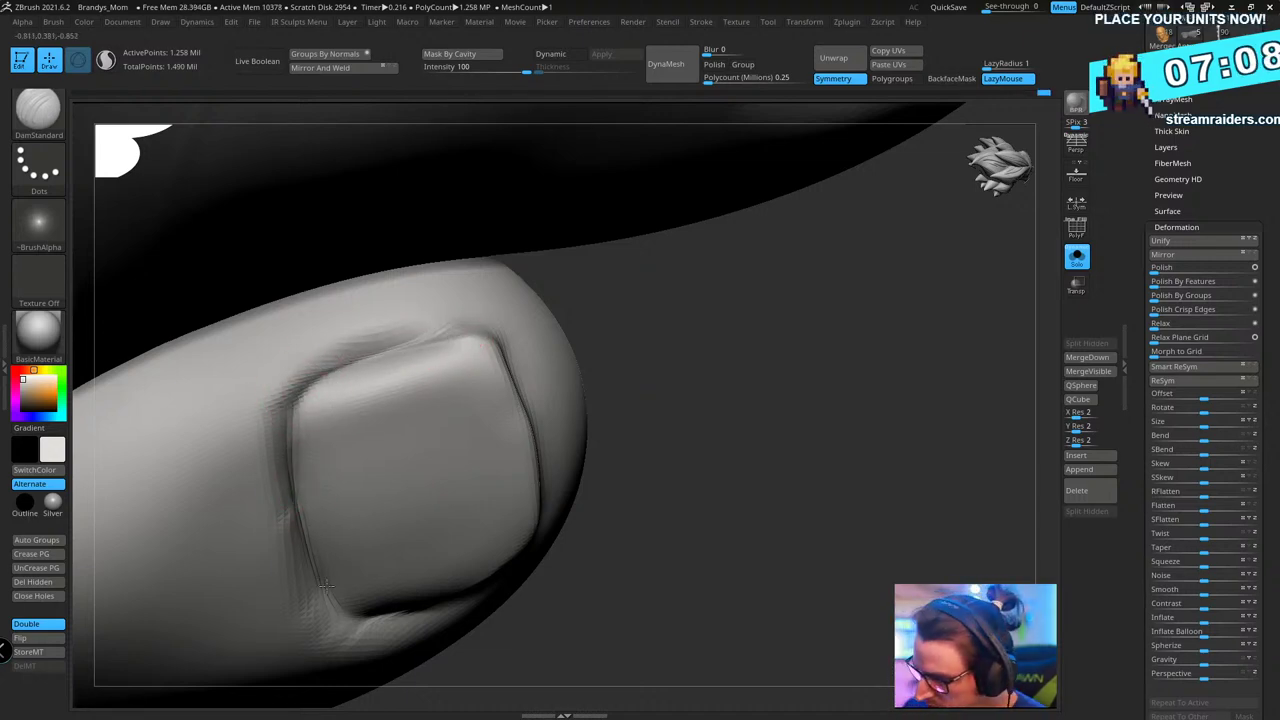
pyautogui.keyDown('alt'); pyautogui.moveTo(732, 388); pyautogui.dragTo(751, 534); pyautogui.keyUp('alt')
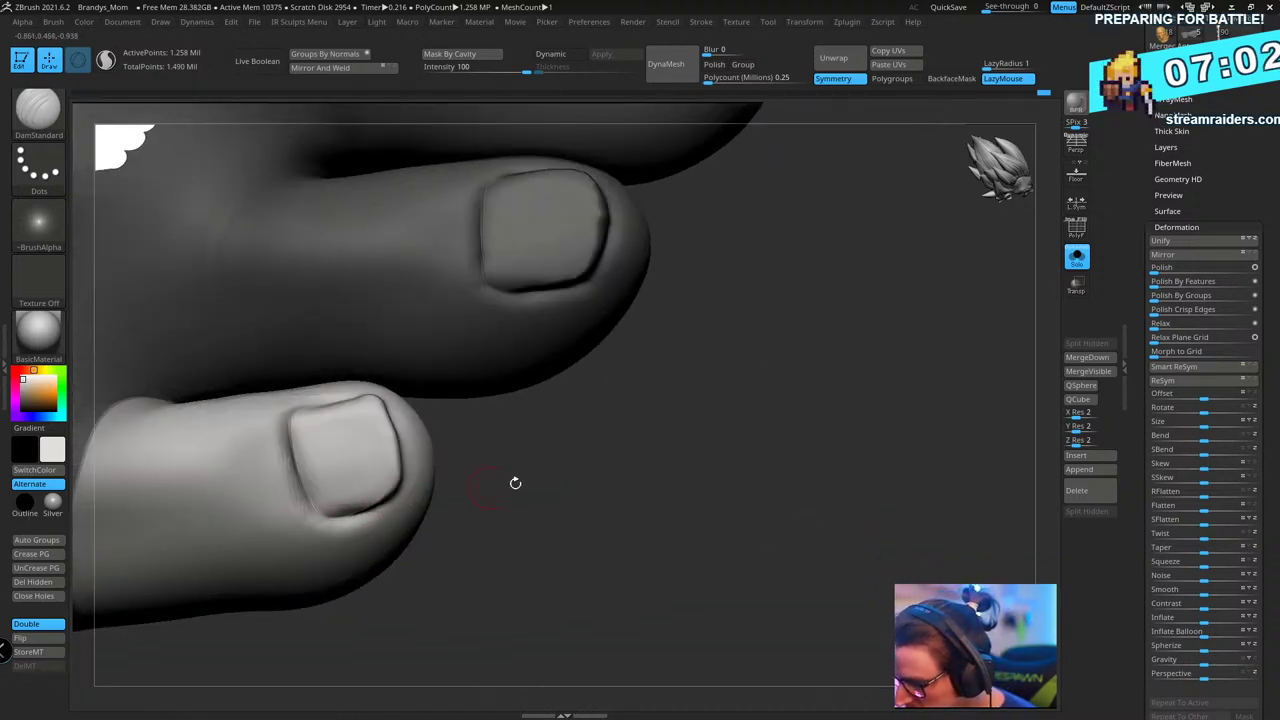
pyautogui.moveTo(515, 483); pyautogui.dragTo(618, 548)
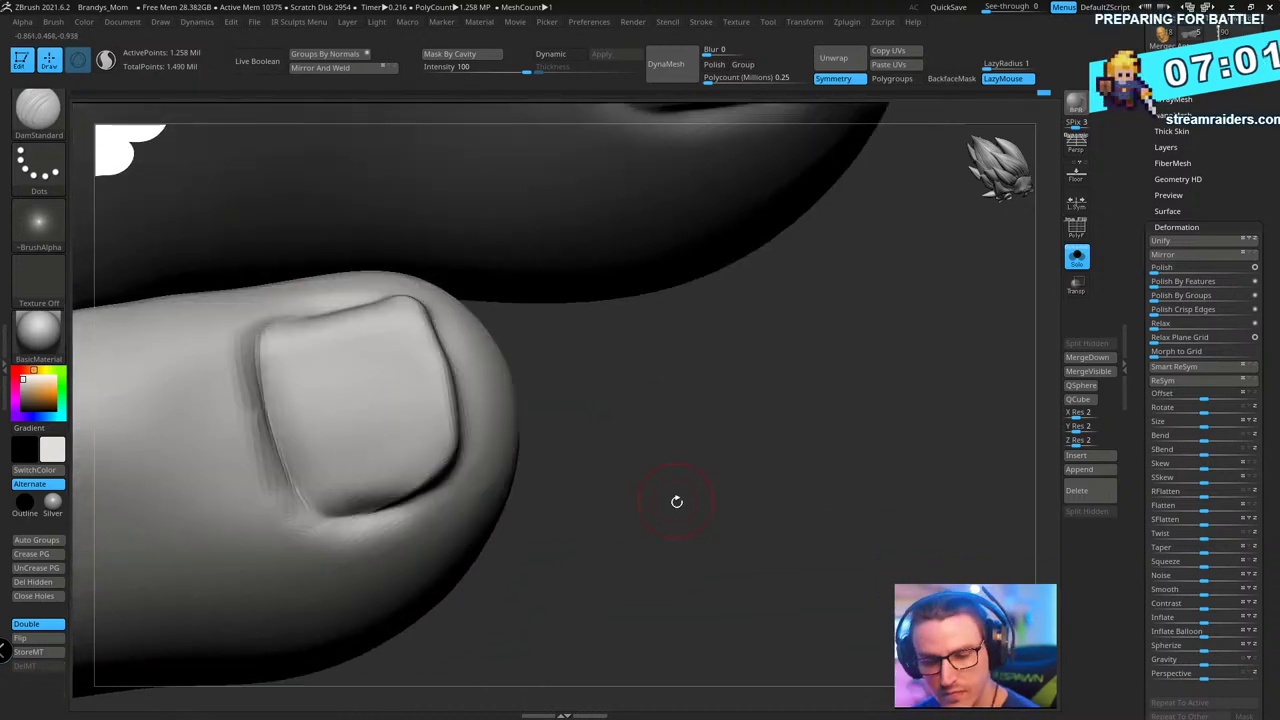
# - Adjust the front outer corner of the little toe's nail with the Move brush
pyautogui.press('b')
pyautogui.press('m')
pyautogui.press('v')
pyautogui.press('s')
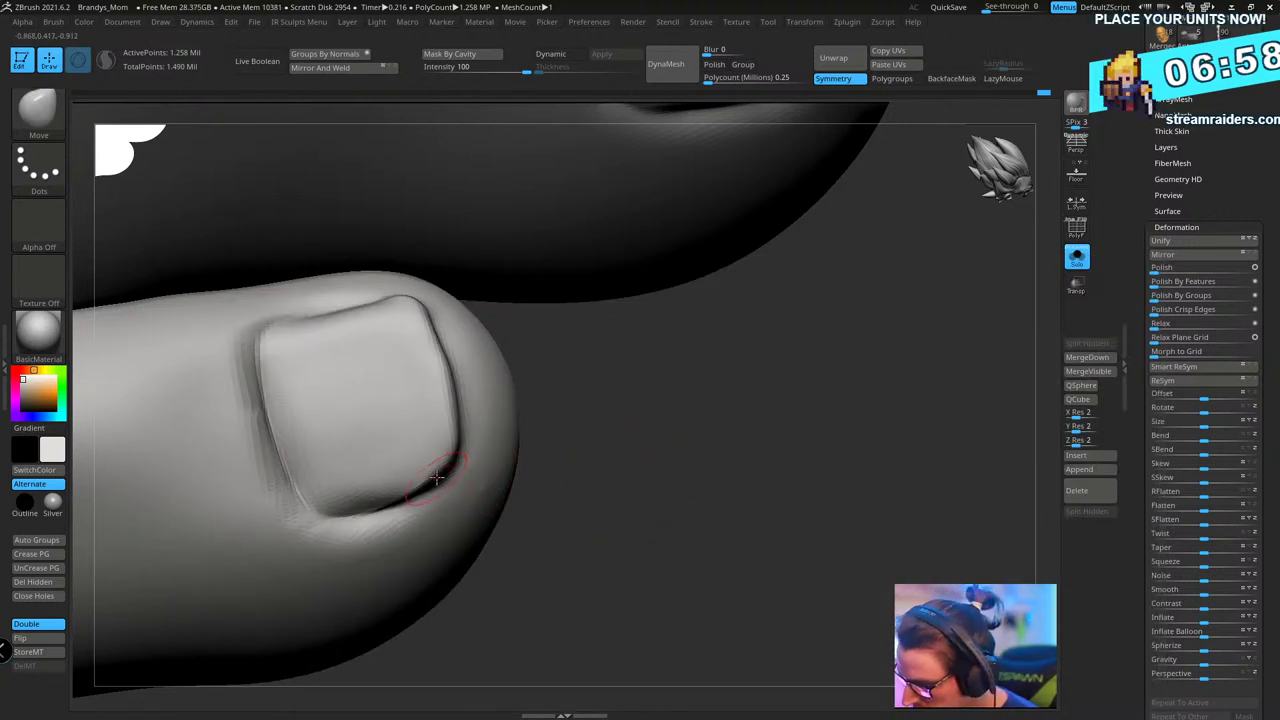
pyautogui.press('s')
pyautogui.moveTo(436, 477); pyautogui.dragTo(443, 485)
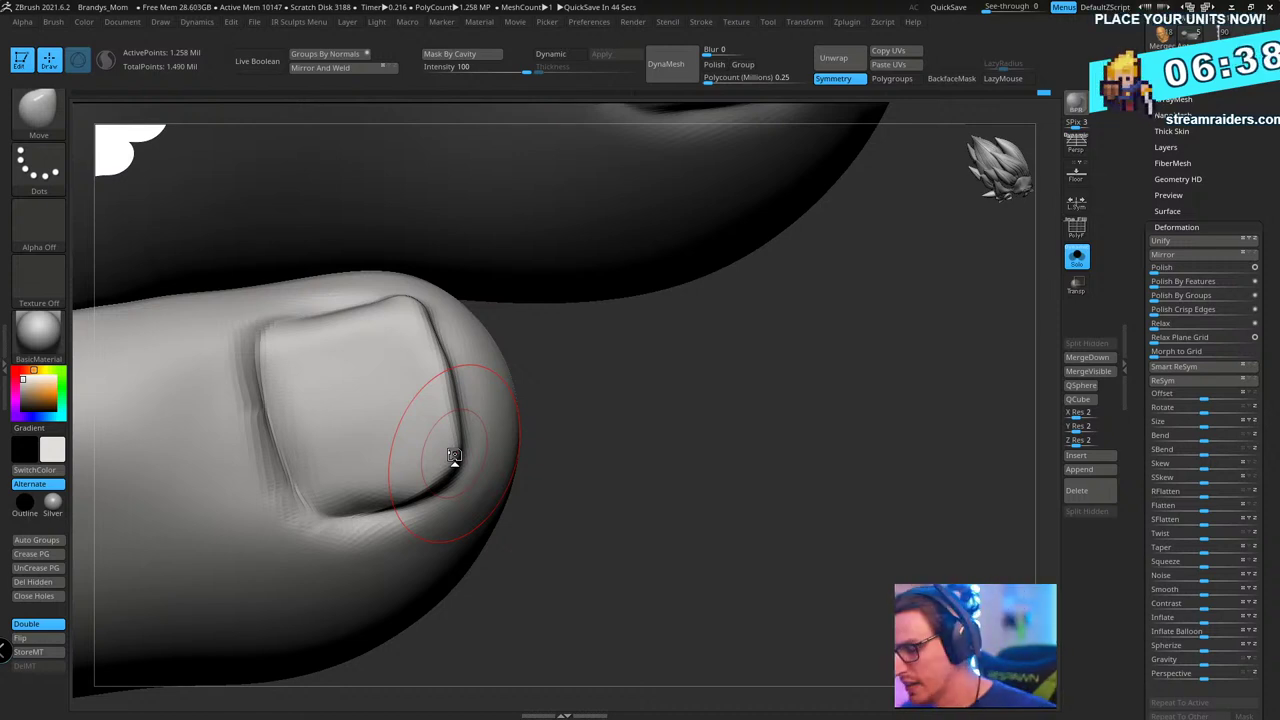
pyautogui.moveTo(549, 406); pyautogui.dragTo(608, 444)
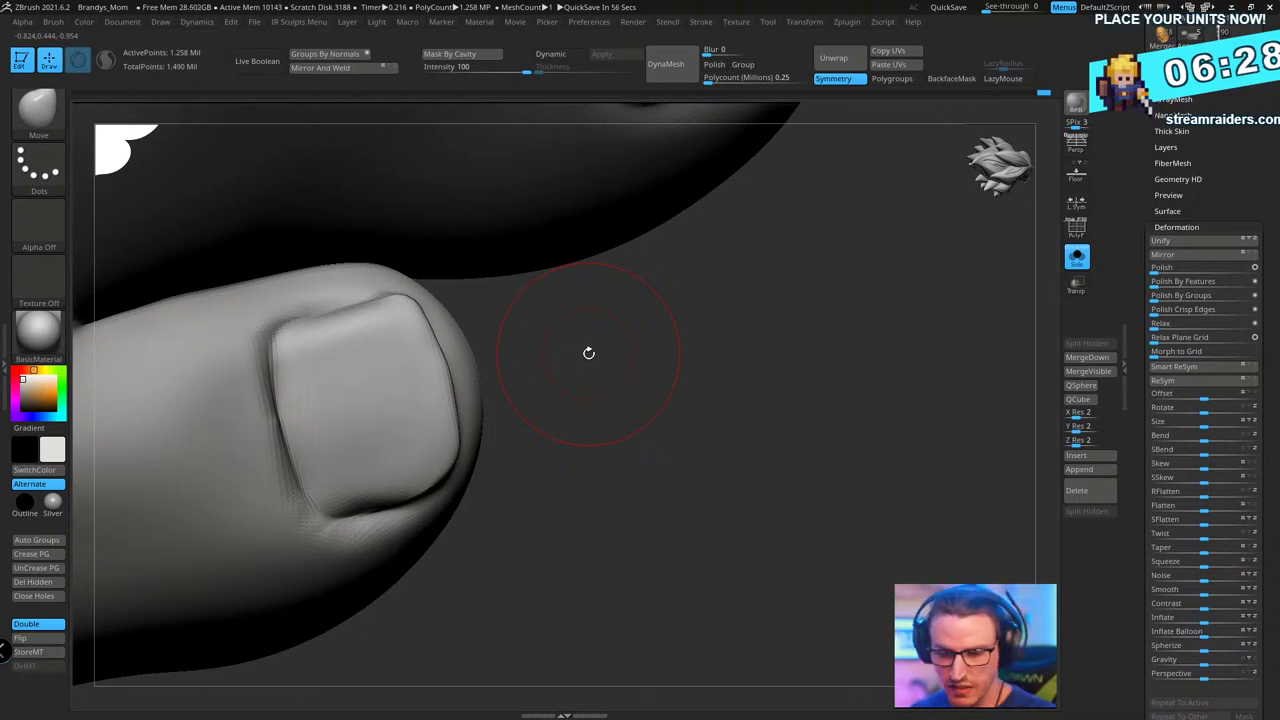
pyautogui.moveTo(588, 353); pyautogui.dragTo(593, 447)
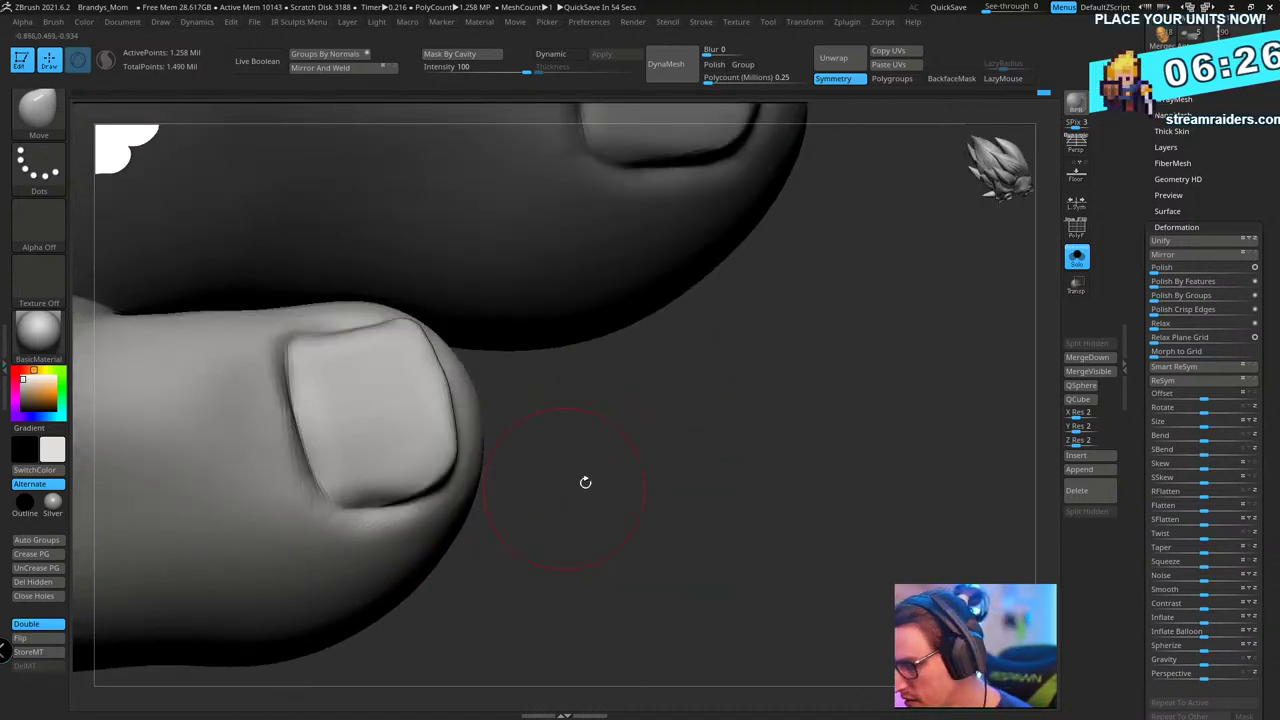
# - Resize the Move brush and refine the outline of the little toe's nail around its front edge and outer corner
pyautogui.press('s')
pyautogui.moveTo(662, 466)
pyautogui.mouseDown()
pyautogui.moveTo(704, 452)
pyautogui.moveTo(684, 447)
pyautogui.mouseUp()
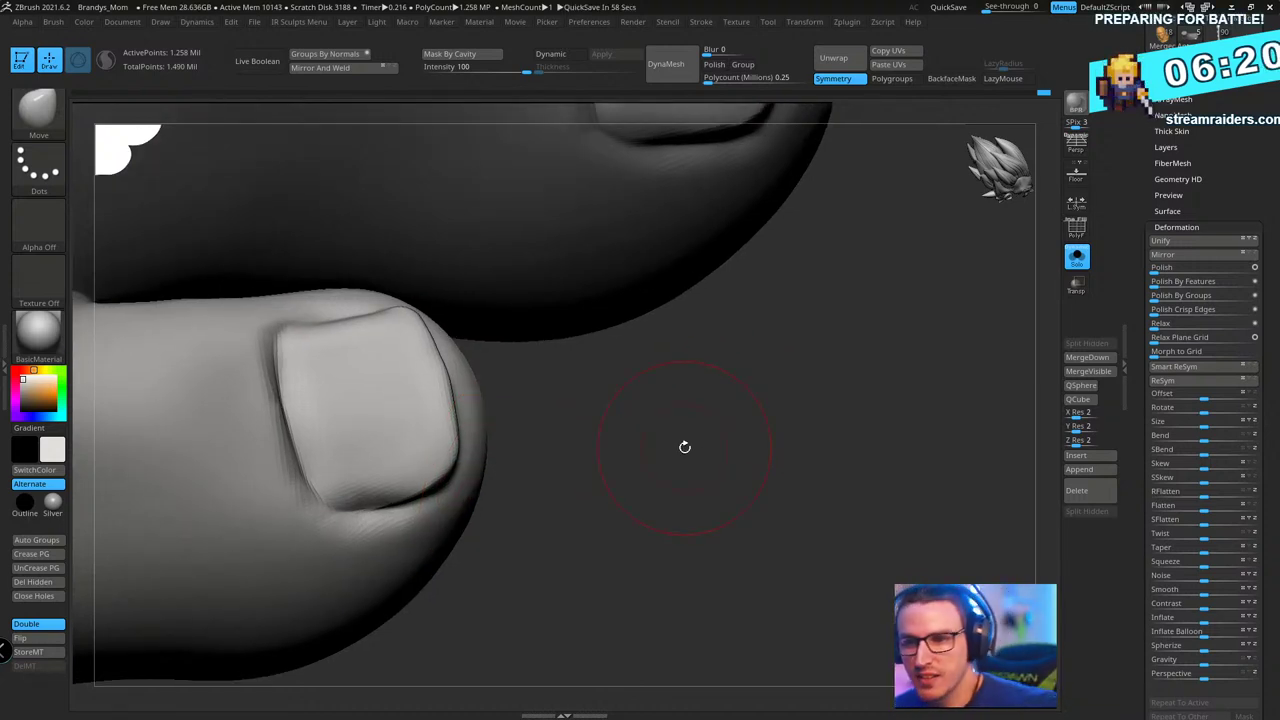
pyautogui.moveTo(785, 486)
pyautogui.keyDown('alt'); pyautogui.mouseDown()
pyautogui.moveTo(740, 446)
pyautogui.moveTo(651, 523)
pyautogui.moveTo(683, 508)
pyautogui.moveTo(662, 591)
pyautogui.moveTo(660, 561)
pyautogui.mouseUp(); pyautogui.keyUp('alt')
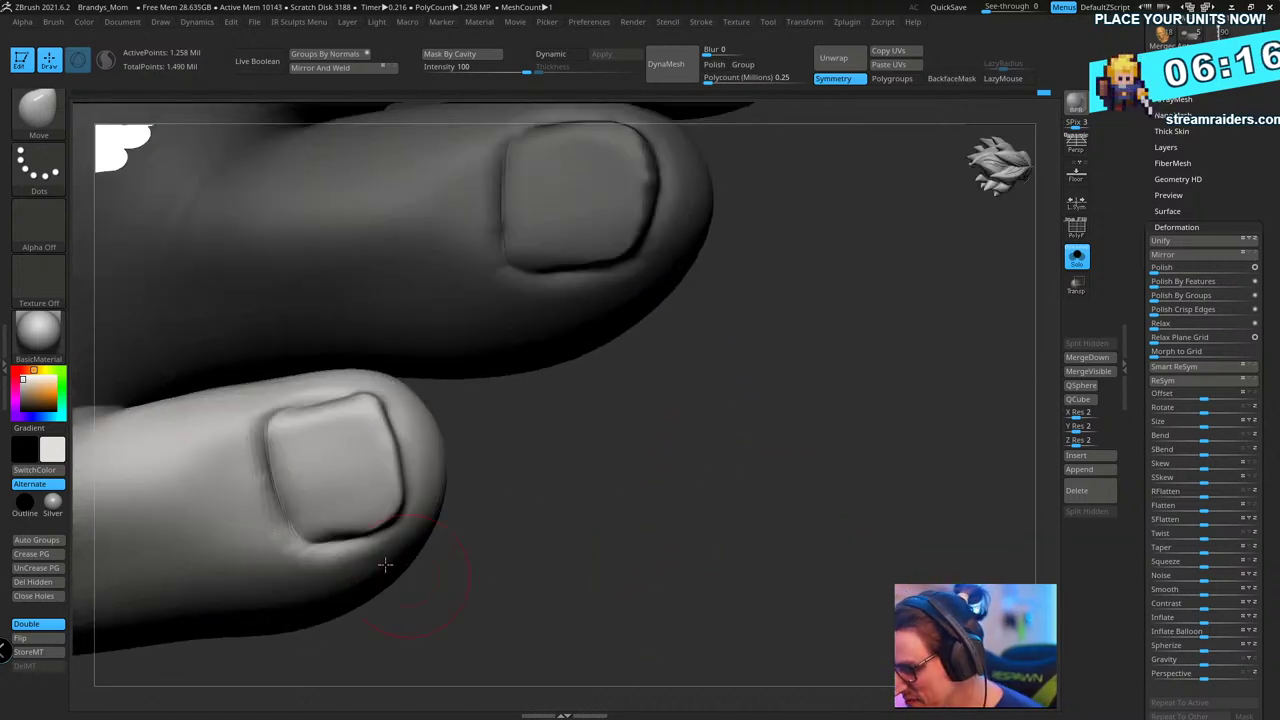
pyautogui.moveTo(610, 514)
pyautogui.mouseDown()
pyautogui.moveTo(671, 523)
pyautogui.moveTo(670, 583)
pyautogui.mouseUp()
pyautogui.press('s')
pyautogui.moveTo(507, 475); pyautogui.dragTo(501, 475)
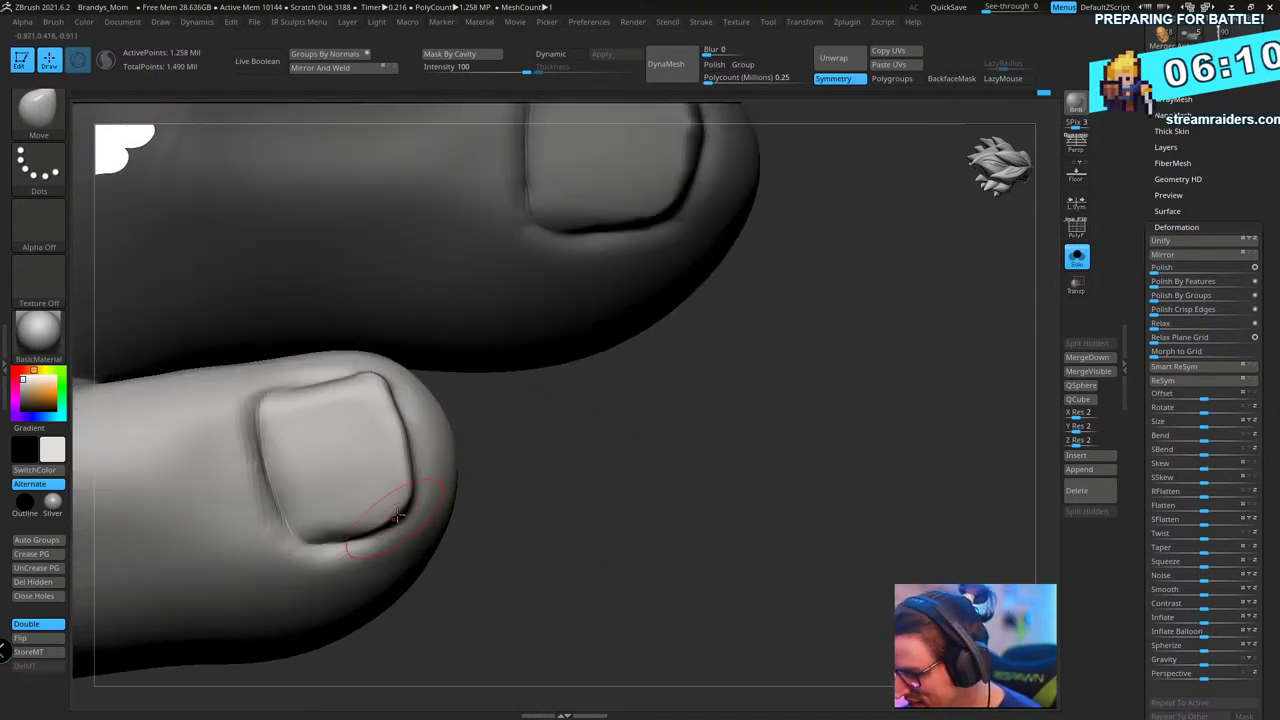
pyautogui.moveTo(401, 500); pyautogui.dragTo(408, 511)
pyautogui.moveTo(542, 495); pyautogui.dragTo(400, 387)
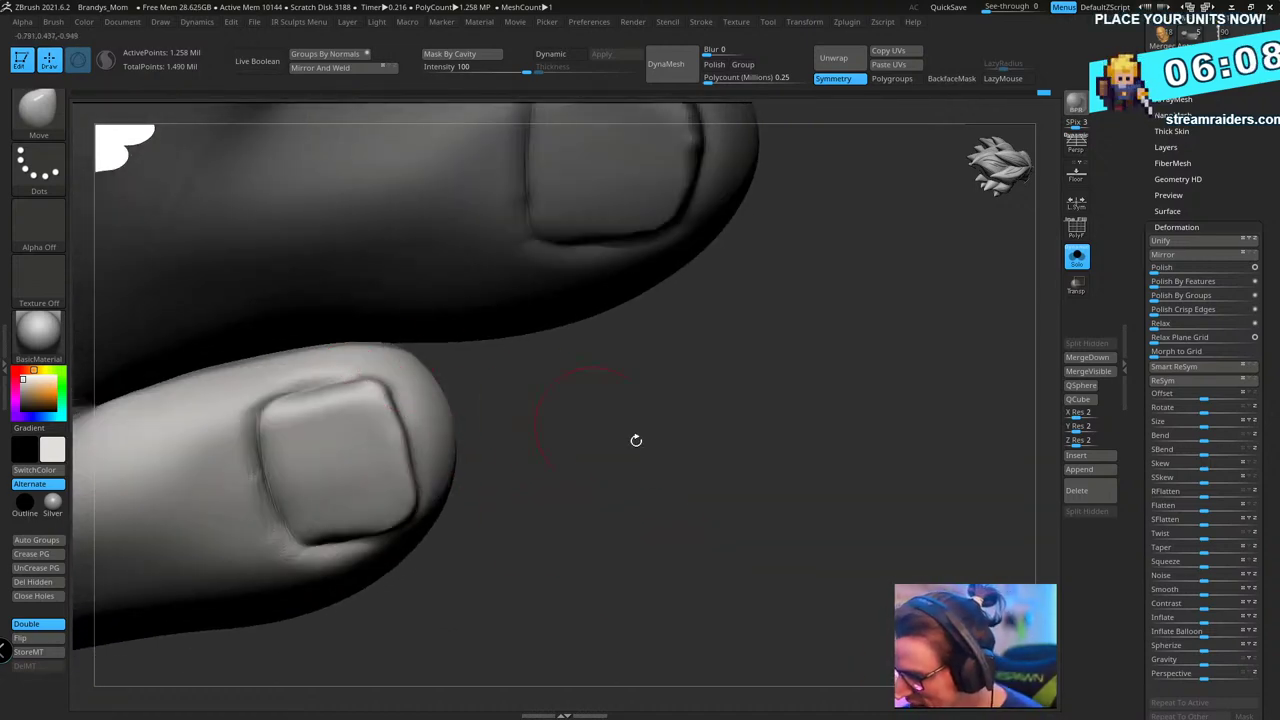
pyautogui.moveTo(634, 437)
pyautogui.mouseDown()
pyautogui.moveTo(696, 511)
pyautogui.moveTo(738, 414)
pyautogui.moveTo(628, 386)
pyautogui.moveTo(697, 391)
pyautogui.moveTo(674, 420)
pyautogui.mouseUp()
# - Clear the mask and deepen the crease around the base of the fourth toe's nail with DamStandard
pyautogui.keyDown('ctrl'); pyautogui.moveTo(700, 378); pyautogui.dragTo(711, 442); pyautogui.keyUp('ctrl')
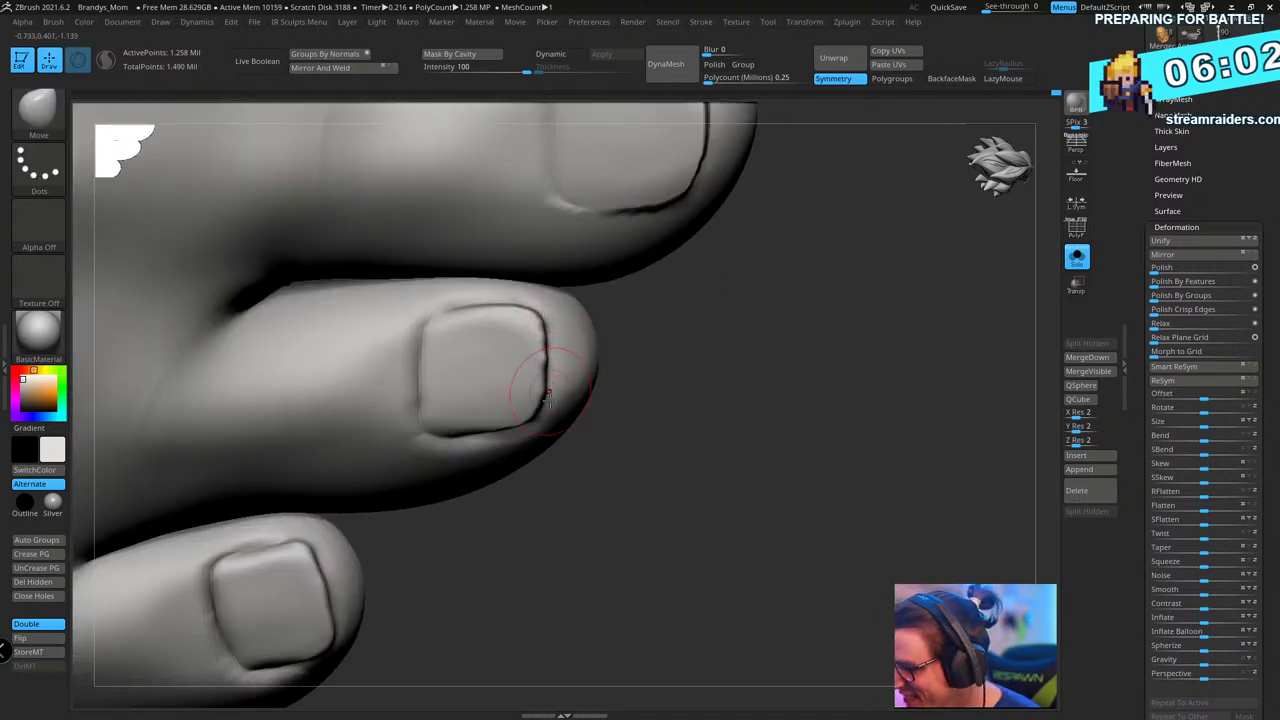
pyautogui.moveTo(657, 426)
pyautogui.mouseDown()
pyautogui.moveTo(763, 417)
pyautogui.moveTo(714, 443)
pyautogui.mouseUp()
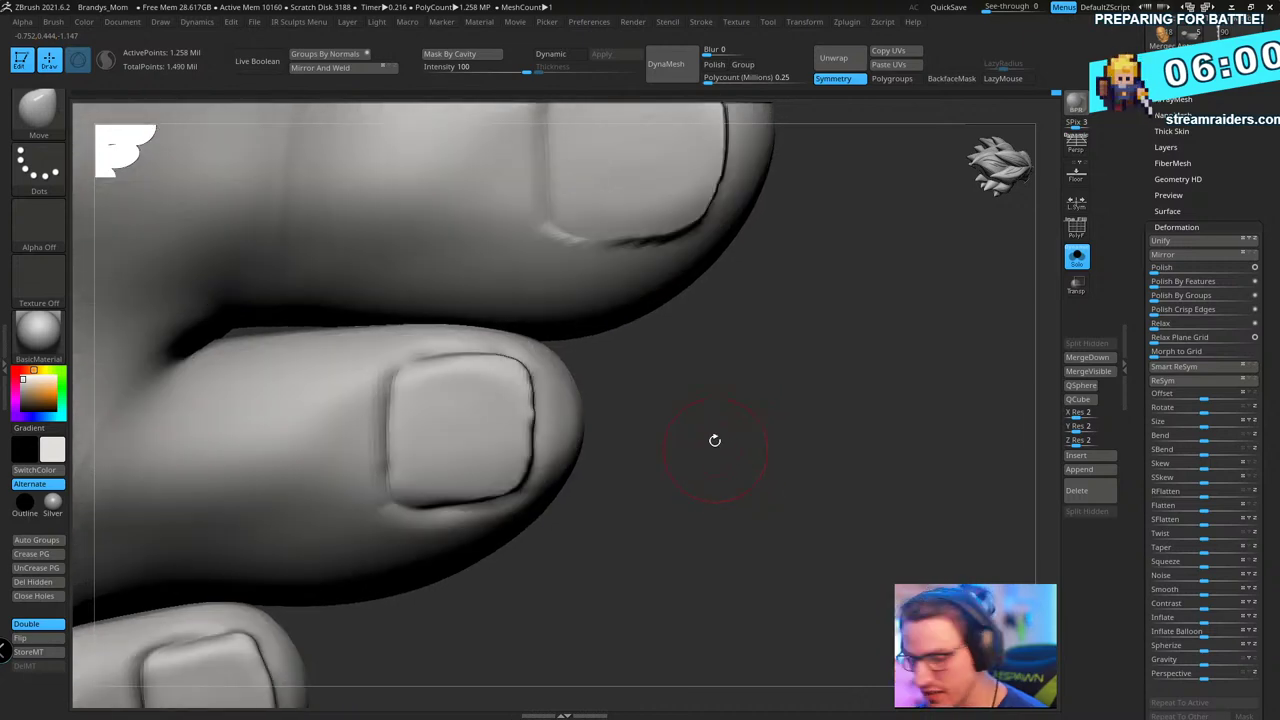
pyautogui.press('b')
pyautogui.press('s')
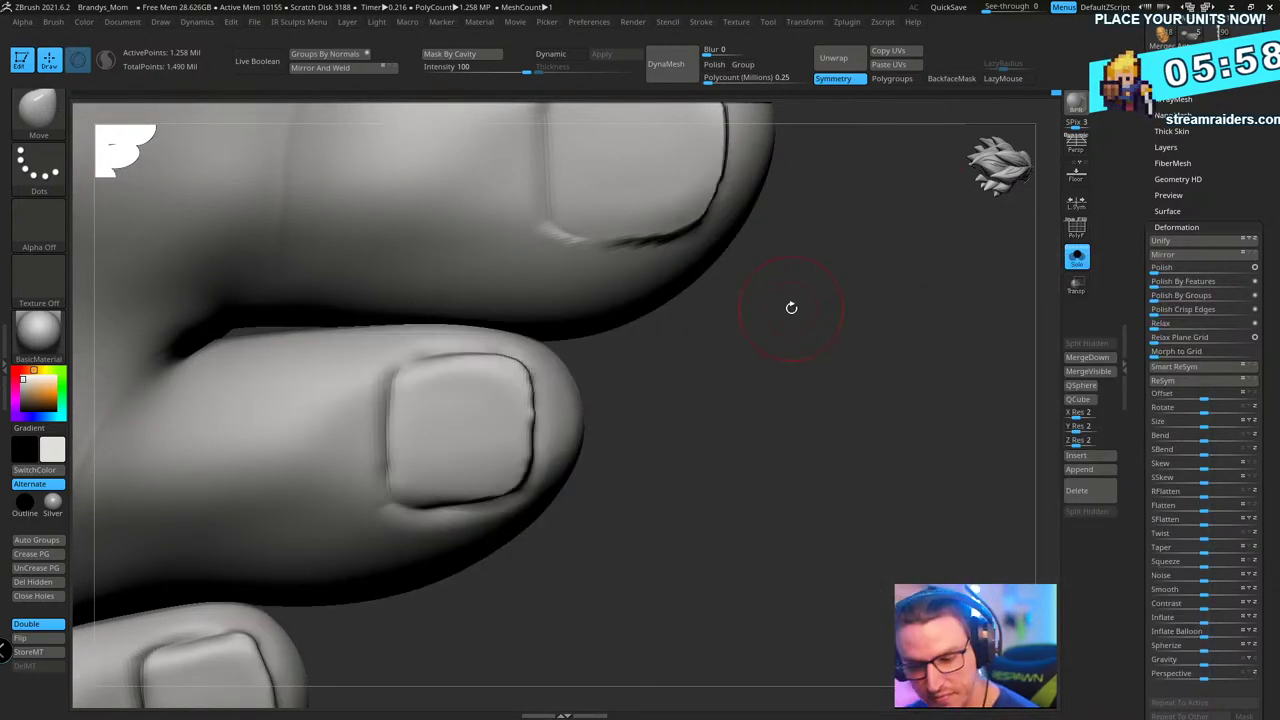
pyautogui.press('b')
pyautogui.press('d')
pyautogui.press('s')
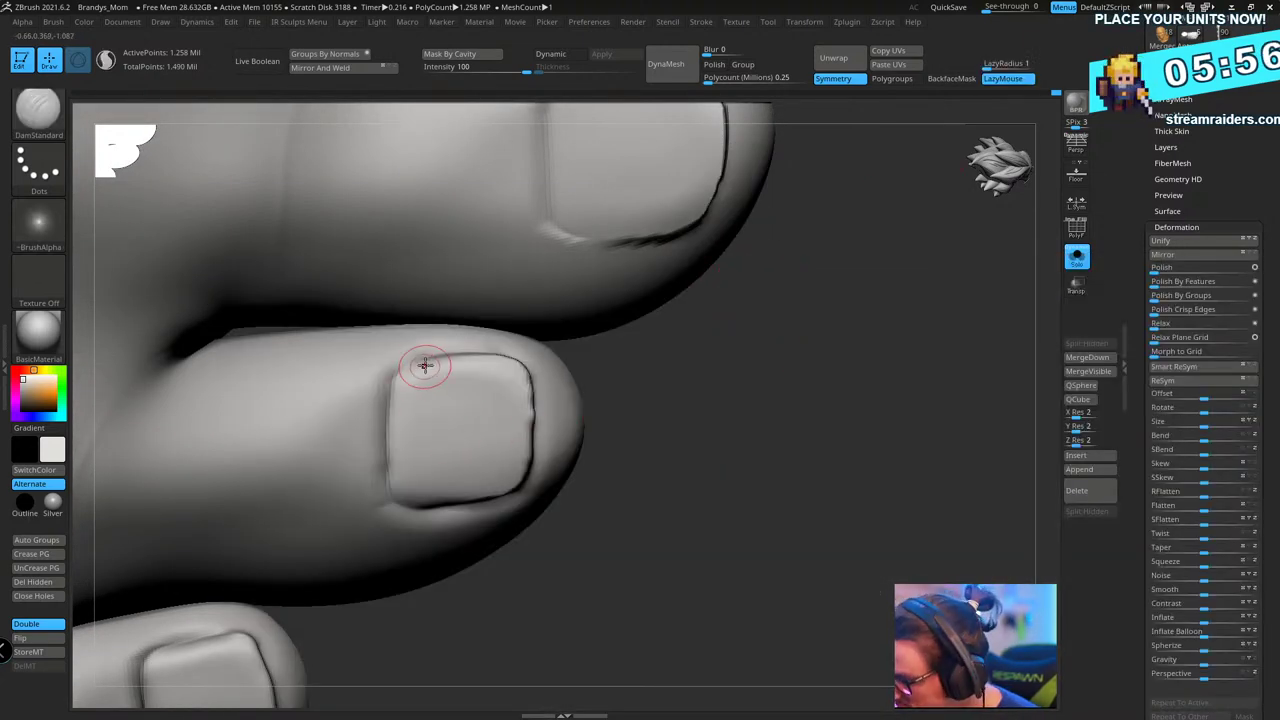
pyautogui.moveTo(420, 358); pyautogui.dragTo(431, 360)
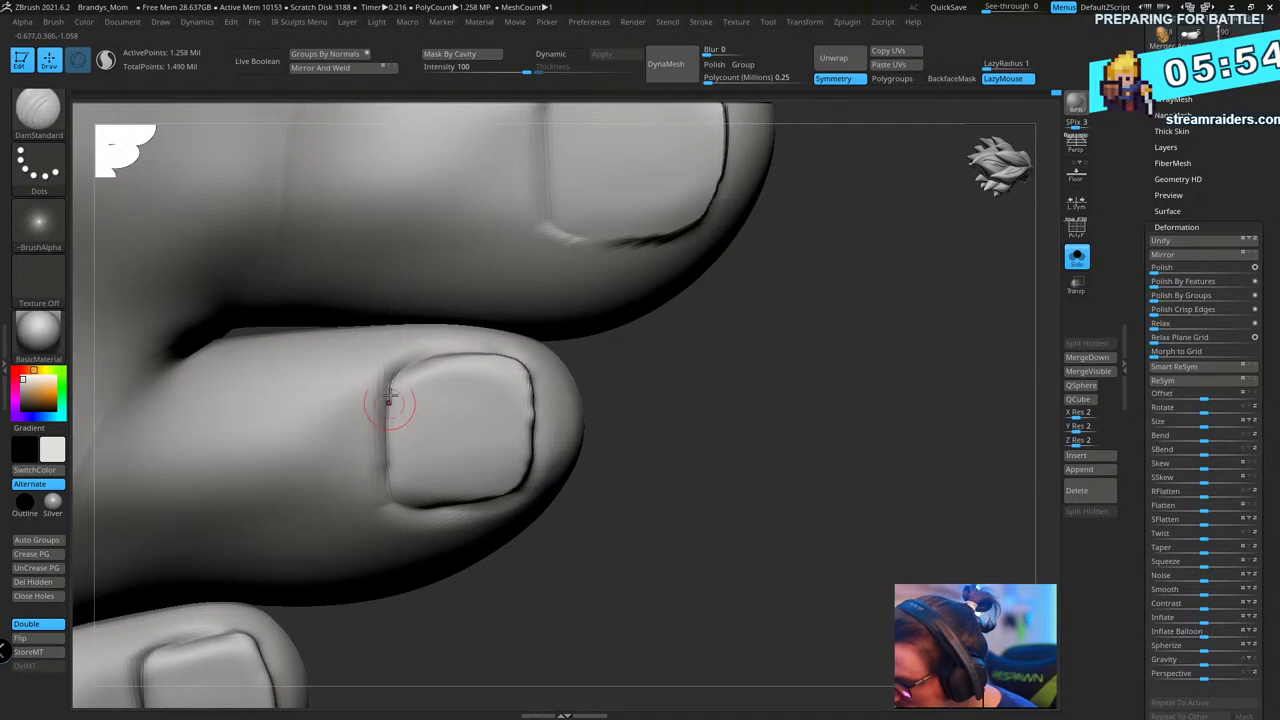
pyautogui.moveTo(393, 485); pyautogui.dragTo(391, 458)
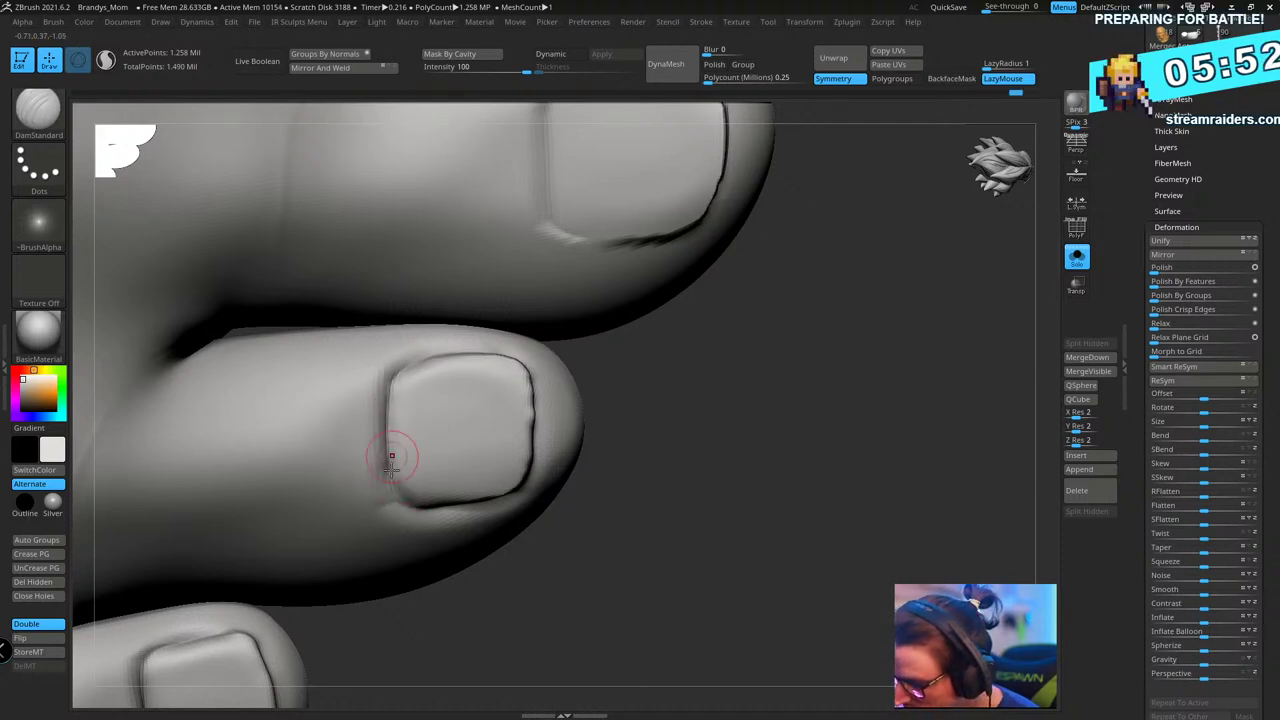
pyautogui.moveTo(685, 392)
pyautogui.mouseDown()
pyautogui.moveTo(829, 353)
pyautogui.moveTo(843, 437)
pyautogui.moveTo(583, 480)
pyautogui.mouseUp()
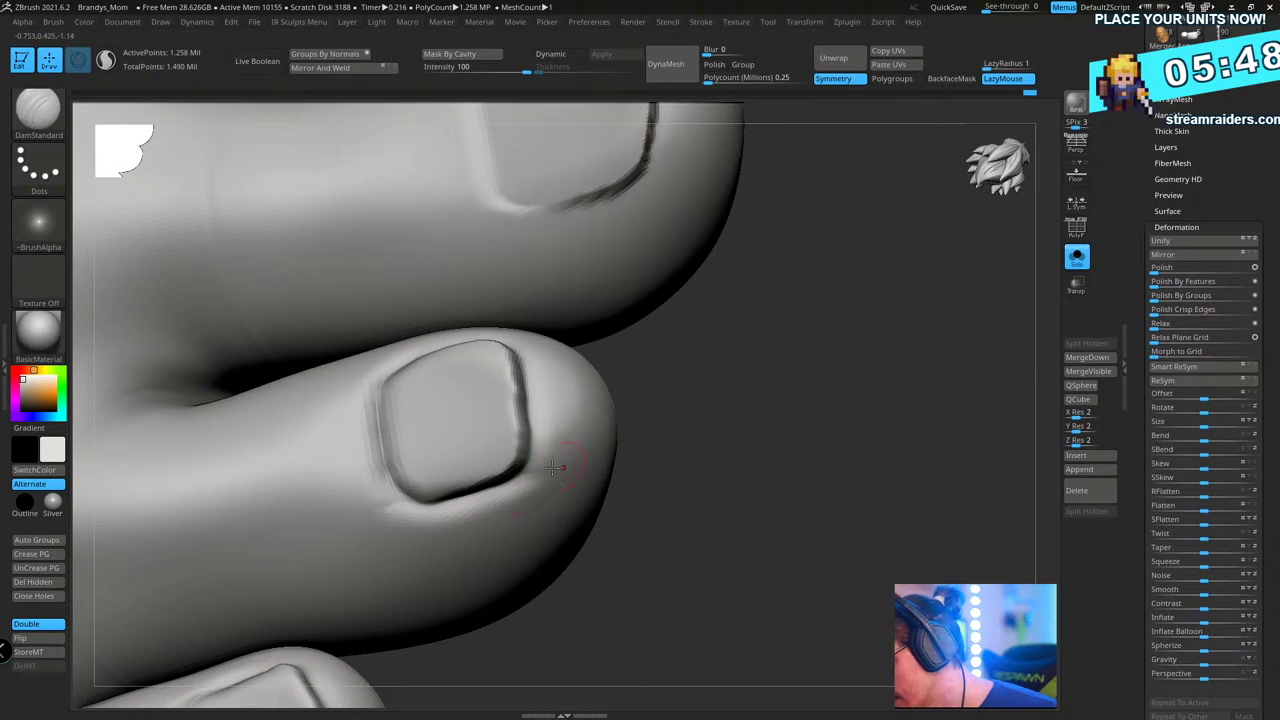
# - Carve a crease around the base of the middle toe's nail and along its side facing the big toe
pyautogui.keyDown('alt'); pyautogui.moveTo(727, 416); pyautogui.dragTo(606, 534); pyautogui.keyUp('alt')
pyautogui.moveTo(714, 314); pyautogui.dragTo(757, 351)
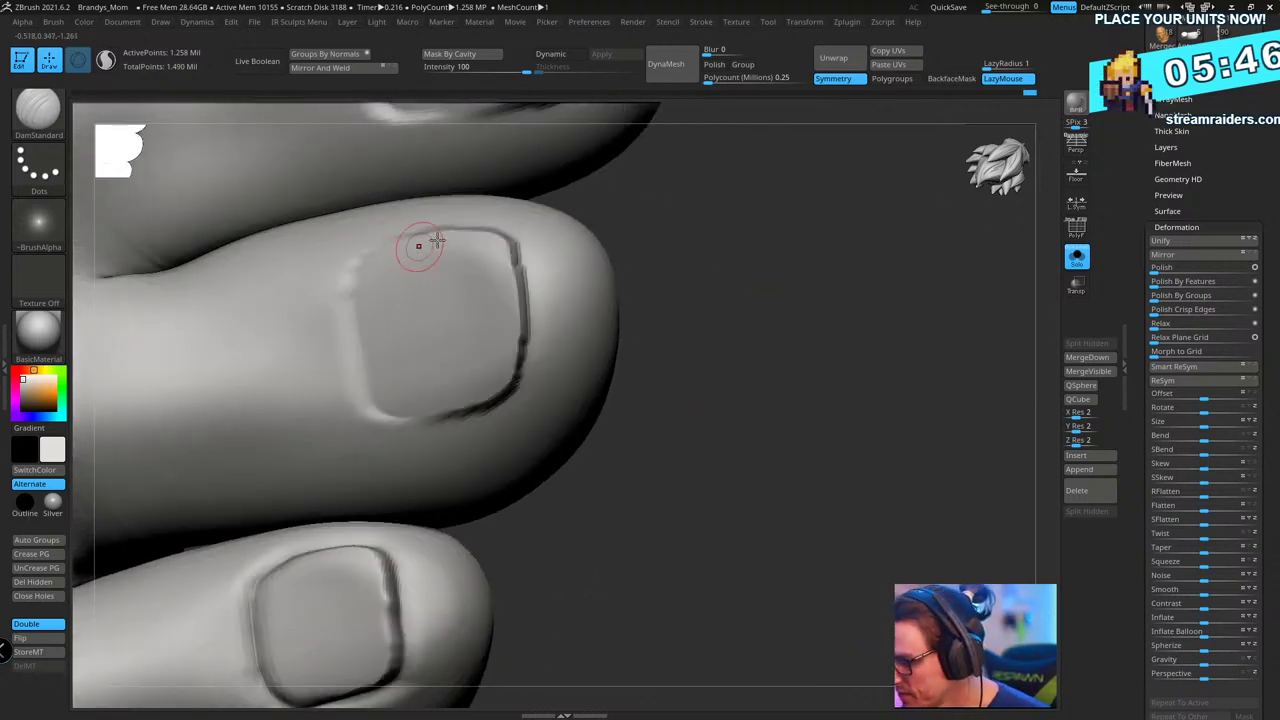
pyautogui.moveTo(668, 238); pyautogui.dragTo(692, 235)
pyautogui.press('space')
pyautogui.moveTo(742, 364); pyautogui.dragTo(728, 364)
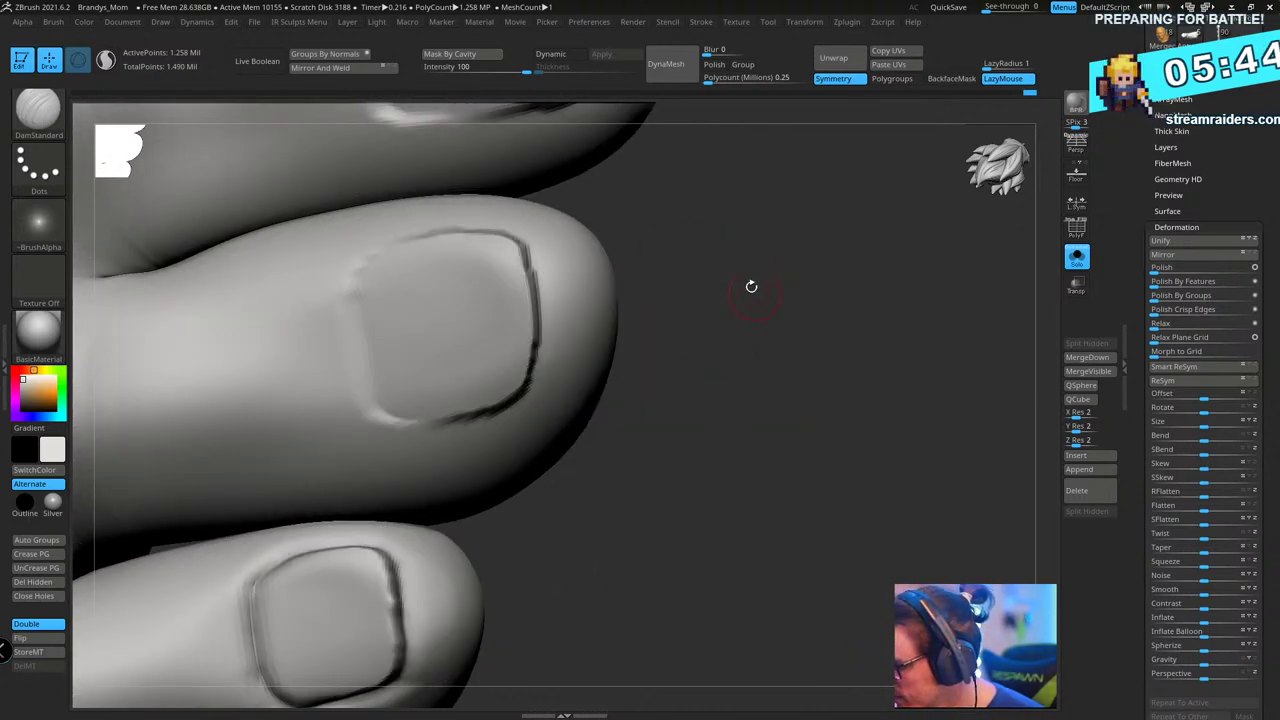
pyautogui.moveTo(751, 286)
pyautogui.mouseDown()
pyautogui.moveTo(757, 209)
pyautogui.moveTo(783, 297)
pyautogui.moveTo(769, 352)
pyautogui.moveTo(757, 345)
pyautogui.moveTo(740, 378)
pyautogui.mouseUp()
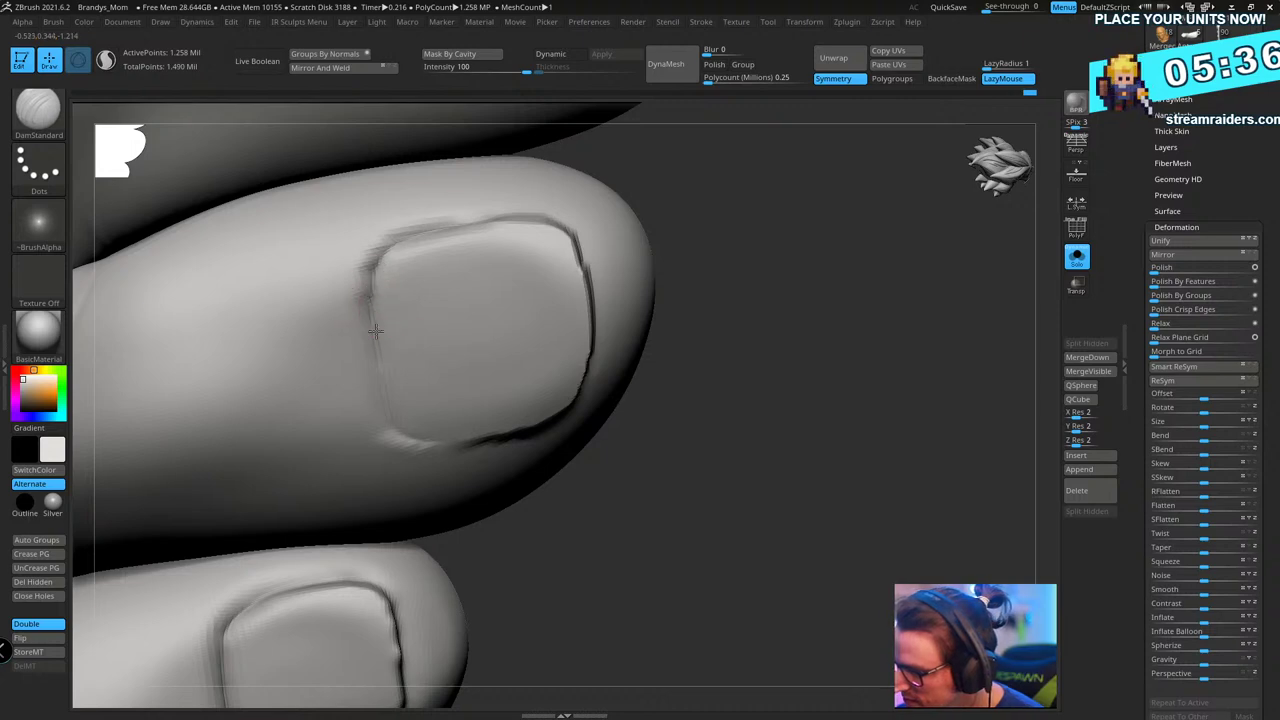
pyautogui.moveTo(375, 331); pyautogui.dragTo(375, 343)
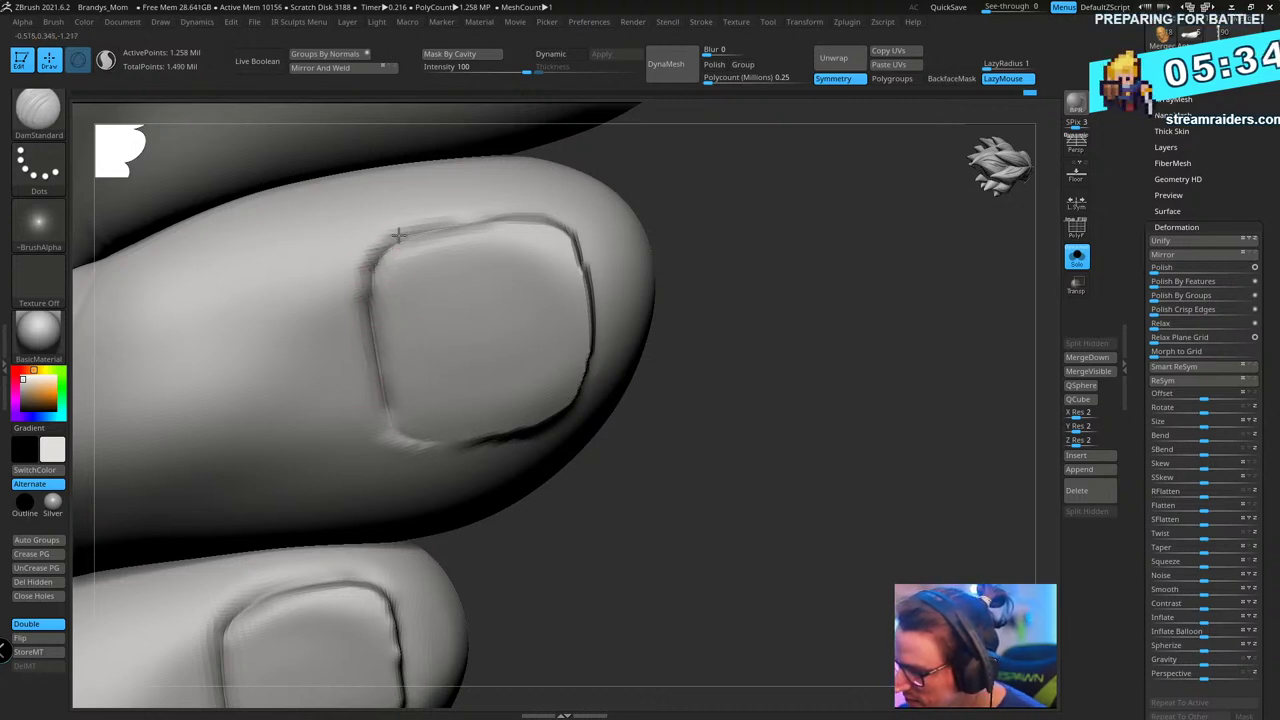
pyautogui.moveTo(725, 215); pyautogui.dragTo(769, 249)
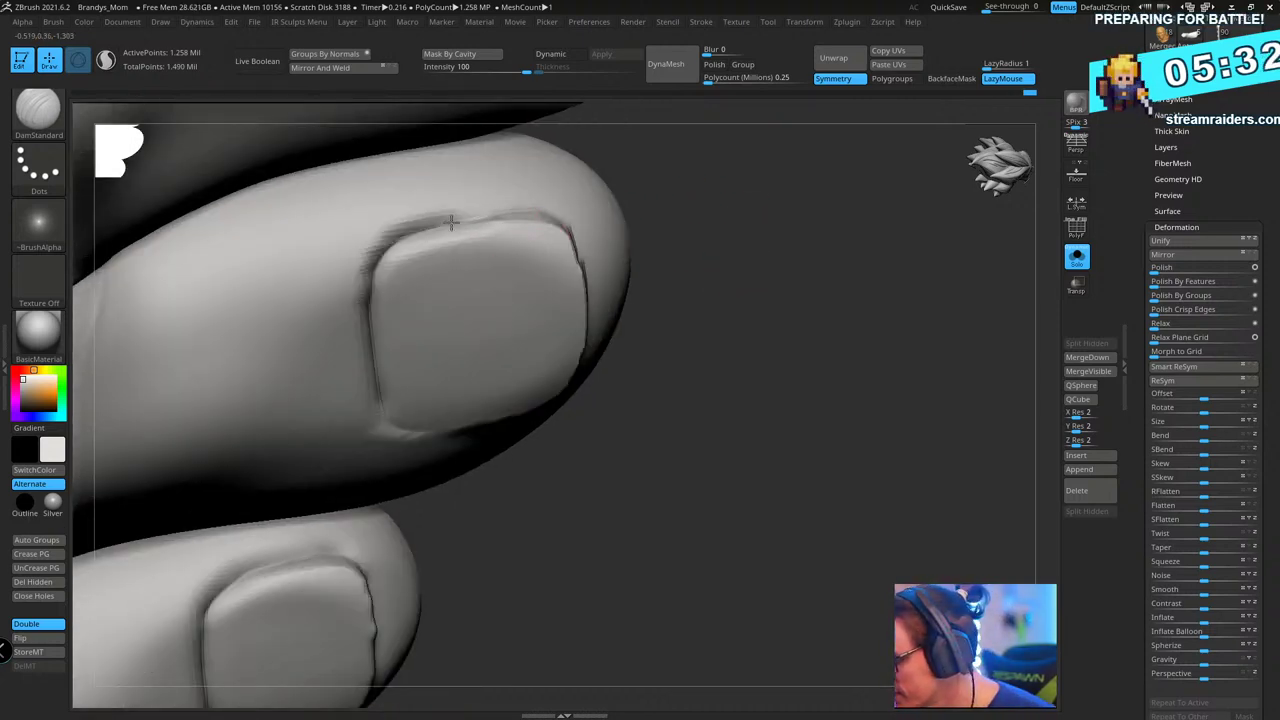
# - Carve the crease along the outer side of the middle toe's nail and into its outer base corner
pyautogui.moveTo(656, 226); pyautogui.dragTo(574, 370)
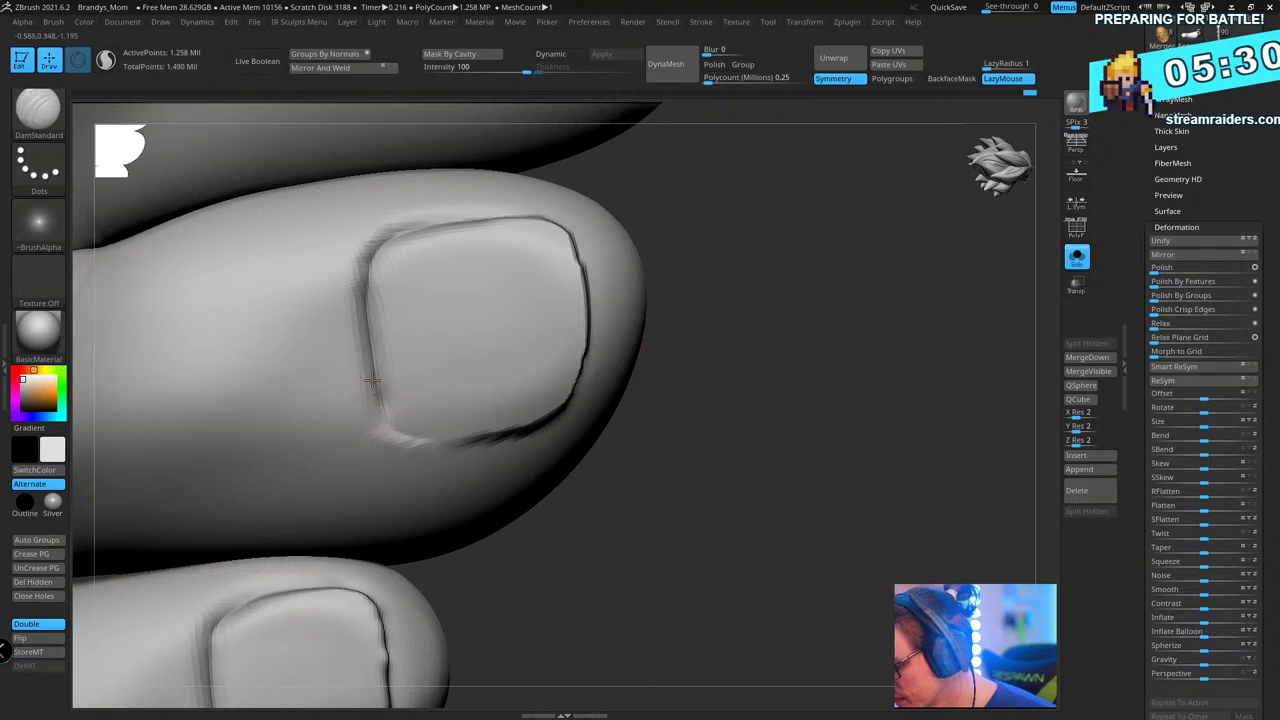
pyautogui.moveTo(378, 404)
pyautogui.mouseDown()
pyautogui.moveTo(410, 445)
pyautogui.moveTo(514, 433)
pyautogui.mouseUp()
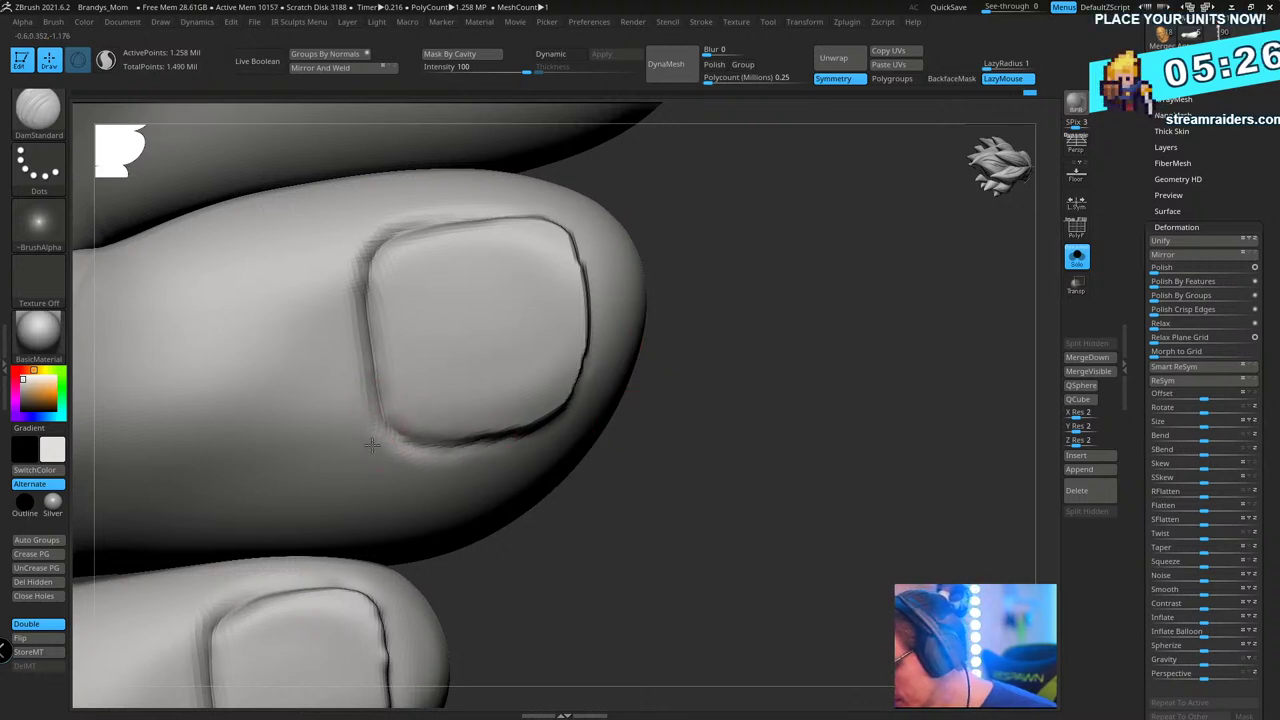
pyautogui.moveTo(372, 444); pyautogui.dragTo(424, 444)
pyautogui.moveTo(738, 420); pyautogui.dragTo(706, 378)
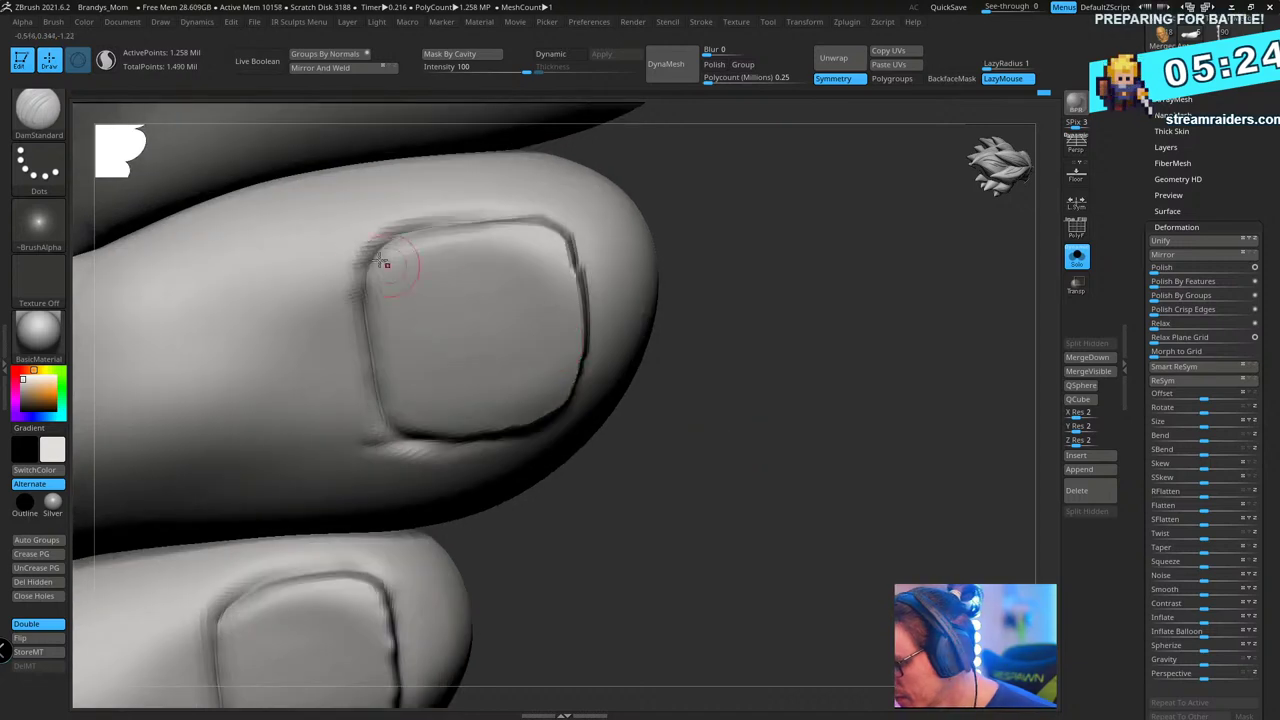
# - Extend short skin creases past the inner base corners of the middle and fourth toes' nails
pyautogui.moveTo(360, 262); pyautogui.dragTo(428, 228)
pyautogui.moveTo(344, 246); pyautogui.dragTo(430, 228)
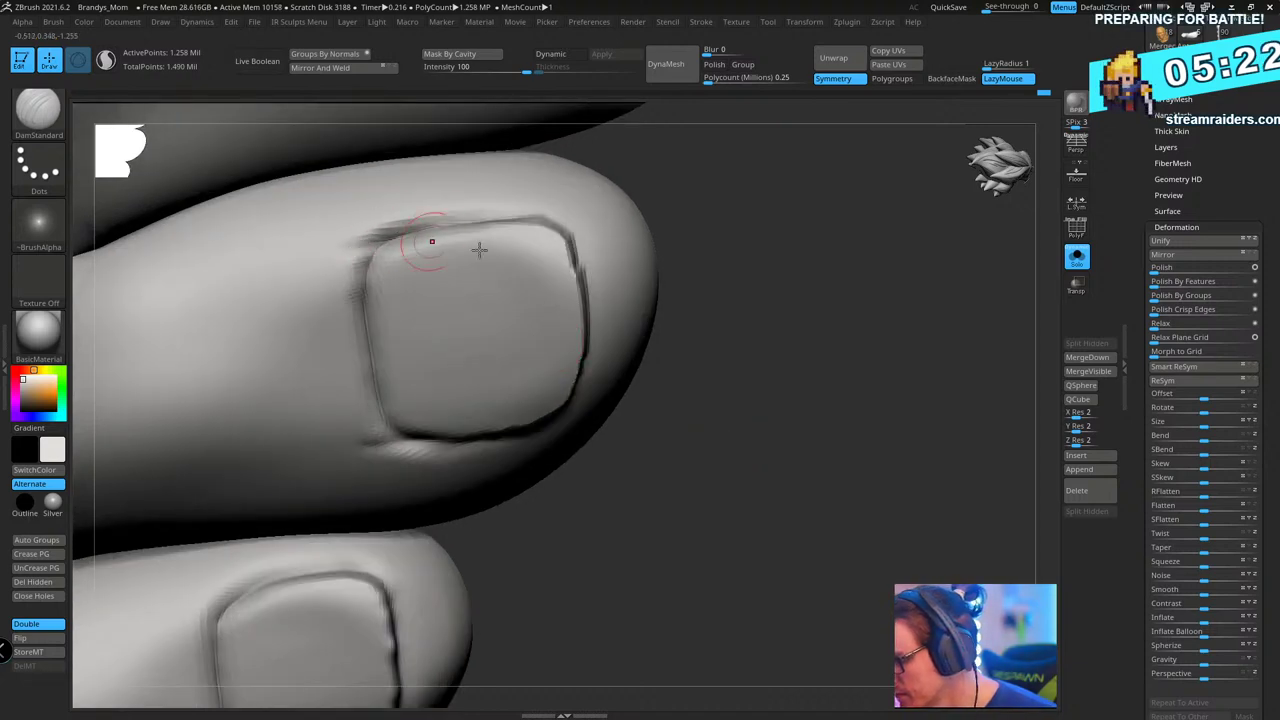
pyautogui.moveTo(790, 340); pyautogui.dragTo(846, 323)
pyautogui.moveTo(308, 510); pyautogui.dragTo(357, 491)
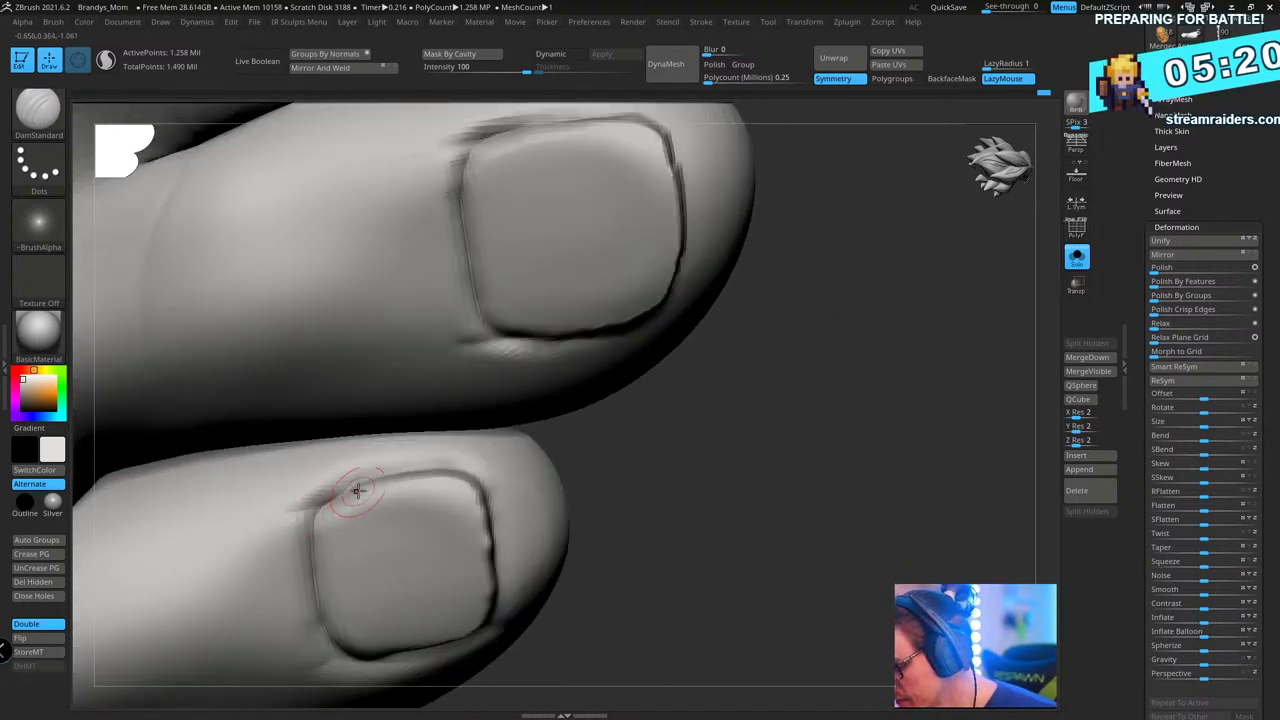
pyautogui.moveTo(742, 532)
pyautogui.keyDown('alt'); pyautogui.mouseDown()
pyautogui.moveTo(782, 396)
pyautogui.moveTo(770, 410)
pyautogui.mouseUp(); pyautogui.keyUp('alt')
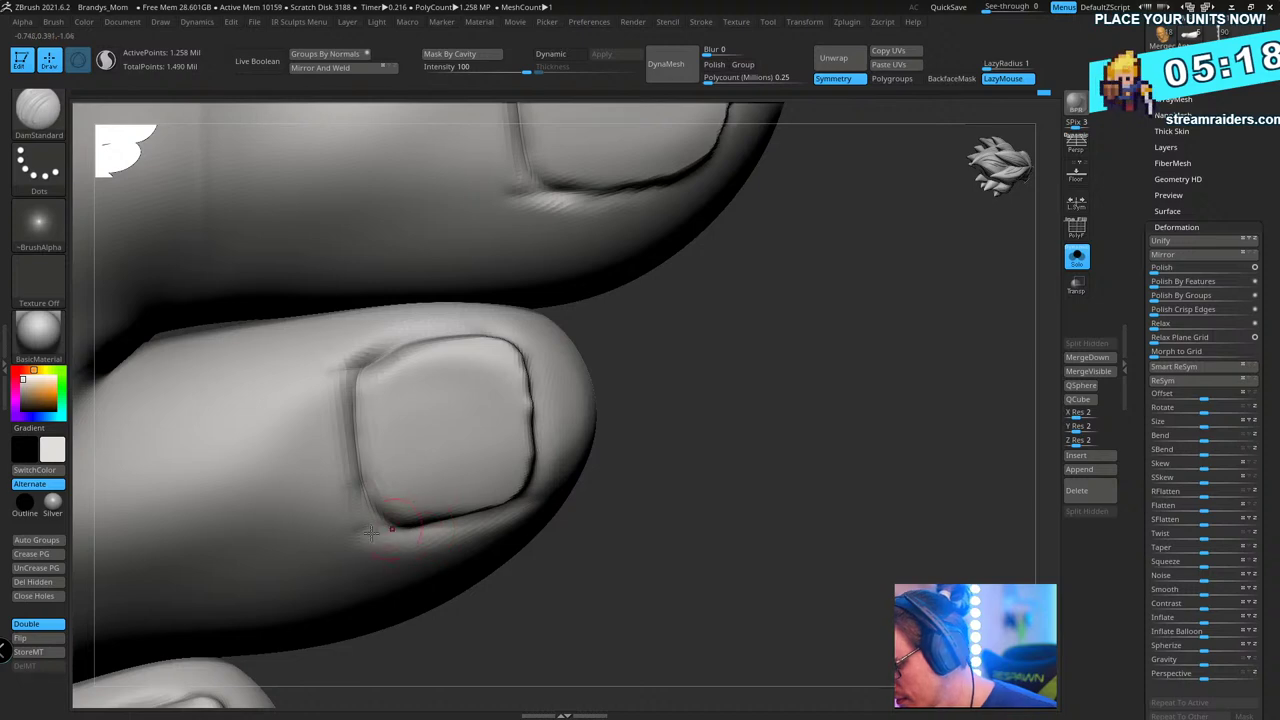
# - Carve the crease around the little toe's nail with DamStandard, along the side facing the fourth toe and its base
pyautogui.moveTo(794, 298)
pyautogui.mouseDown()
pyautogui.moveTo(827, 349)
pyautogui.moveTo(868, 264)
pyautogui.mouseUp()
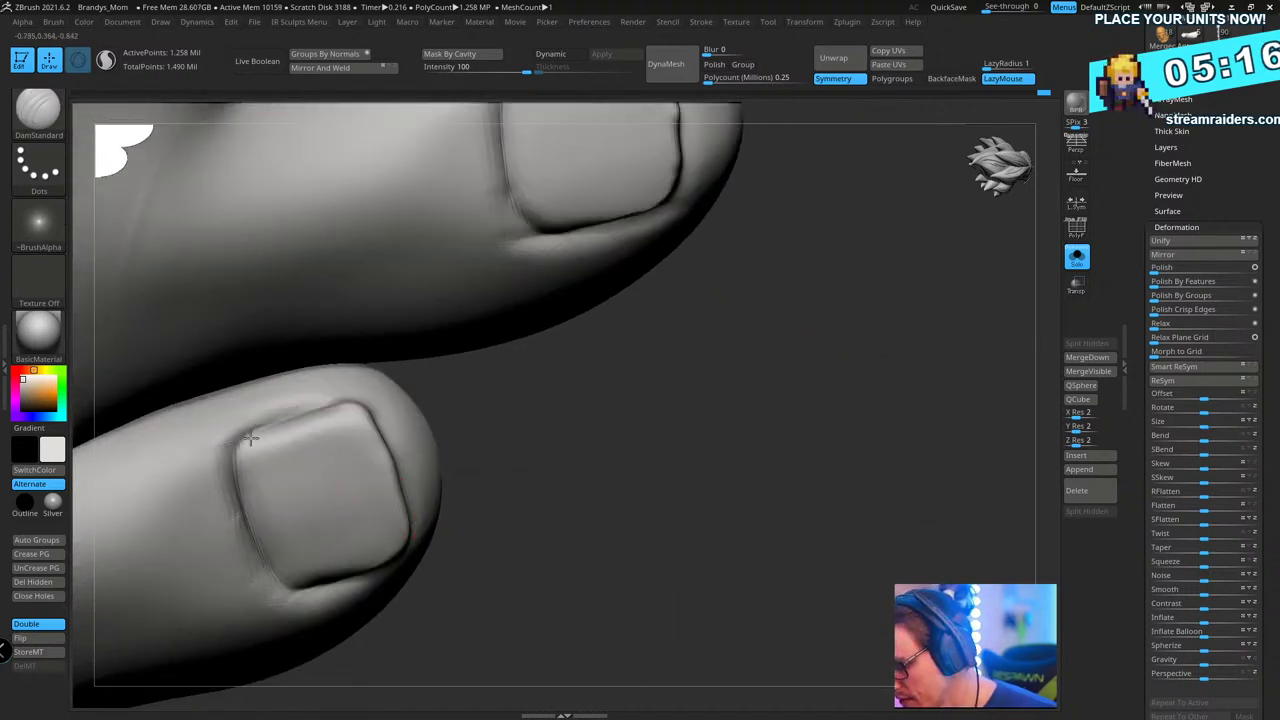
pyautogui.moveTo(243, 433)
pyautogui.mouseDown()
pyautogui.moveTo(342, 403)
pyautogui.moveTo(316, 408)
pyautogui.mouseUp()
pyautogui.keyDown('alt'); pyautogui.moveTo(704, 422); pyautogui.dragTo(777, 320); pyautogui.keyUp('alt')
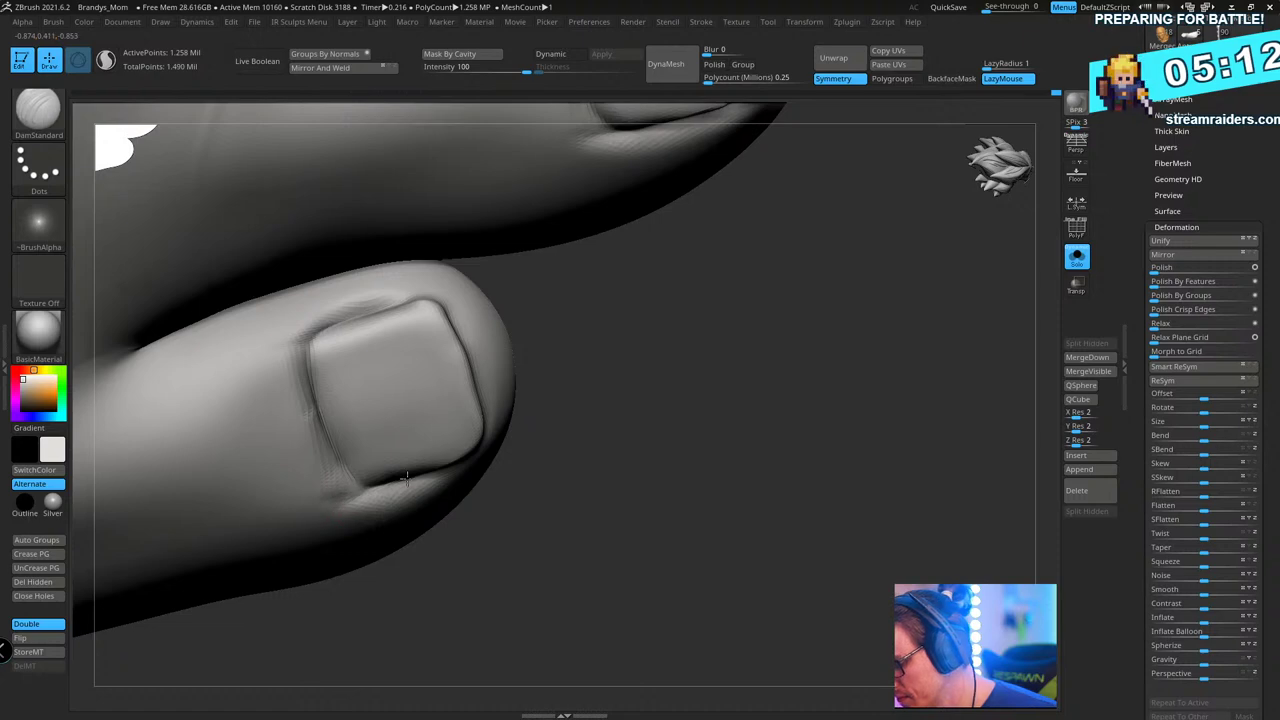
pyautogui.moveTo(500, 440); pyautogui.dragTo(838, 401)
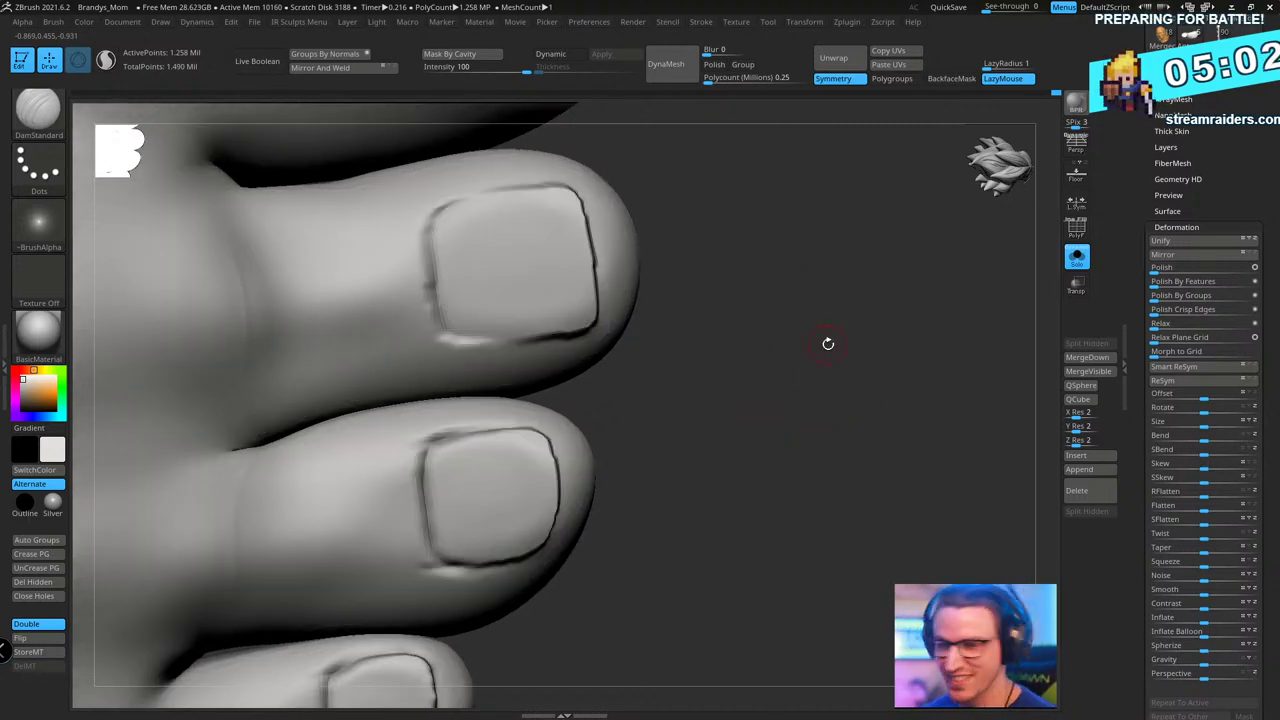
# - Carve the crease around the base and both sides of the second toe's nail, extending it past the base corners
pyautogui.moveTo(826, 346); pyautogui.dragTo(414, 343)
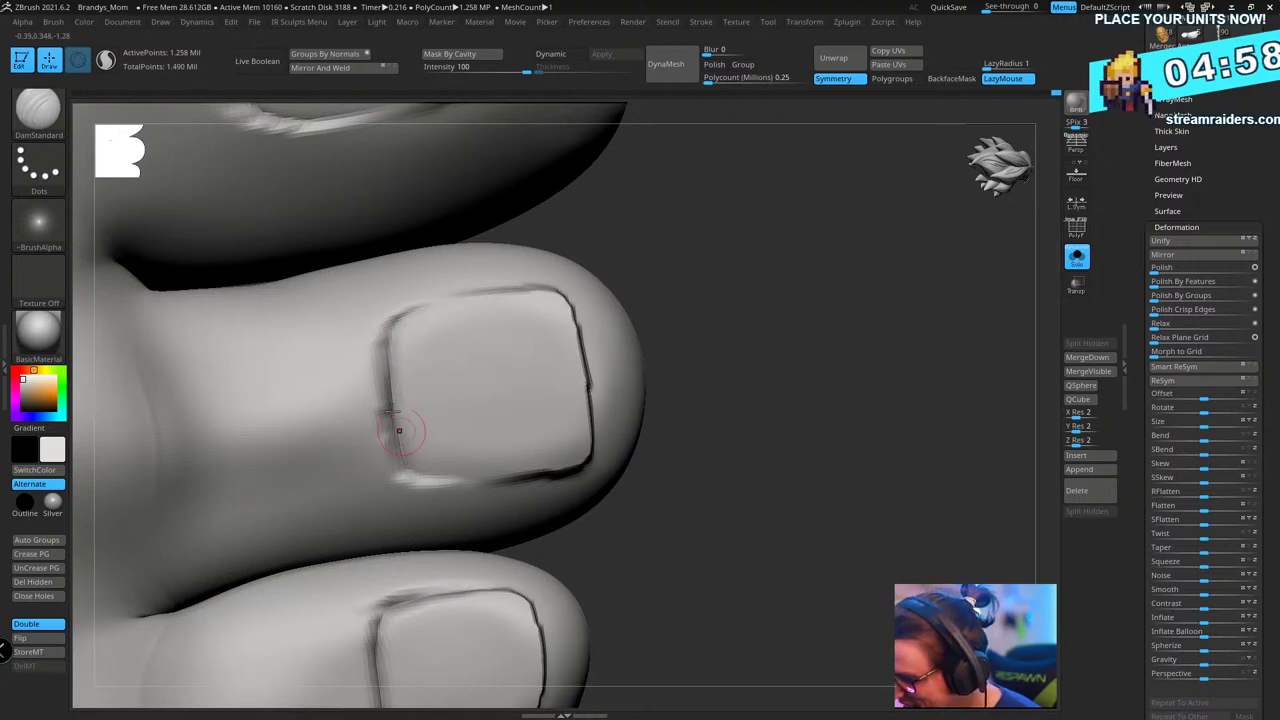
pyautogui.moveTo(760, 307); pyautogui.dragTo(635, 312)
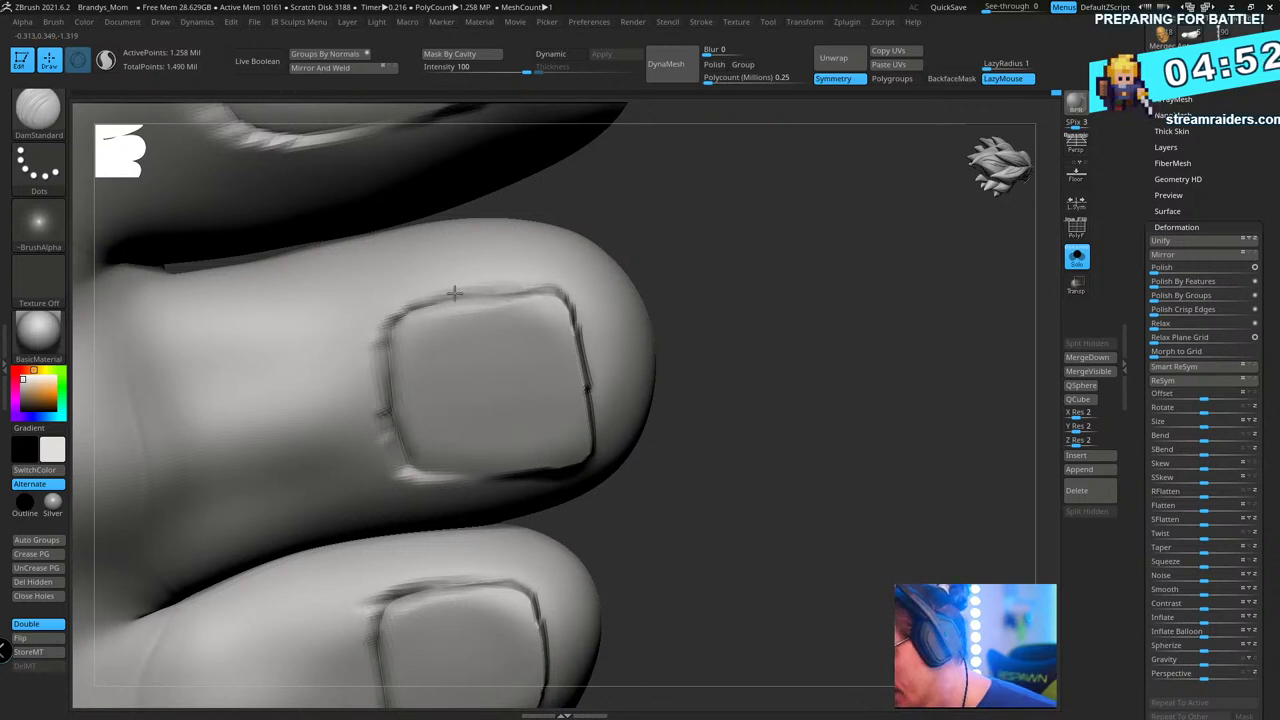
pyautogui.moveTo(454, 292); pyautogui.dragTo(431, 295)
pyautogui.moveTo(829, 290); pyautogui.dragTo(812, 266)
pyautogui.moveTo(543, 473)
pyautogui.mouseDown()
pyautogui.moveTo(459, 480)
pyautogui.moveTo(560, 468)
pyautogui.mouseUp()
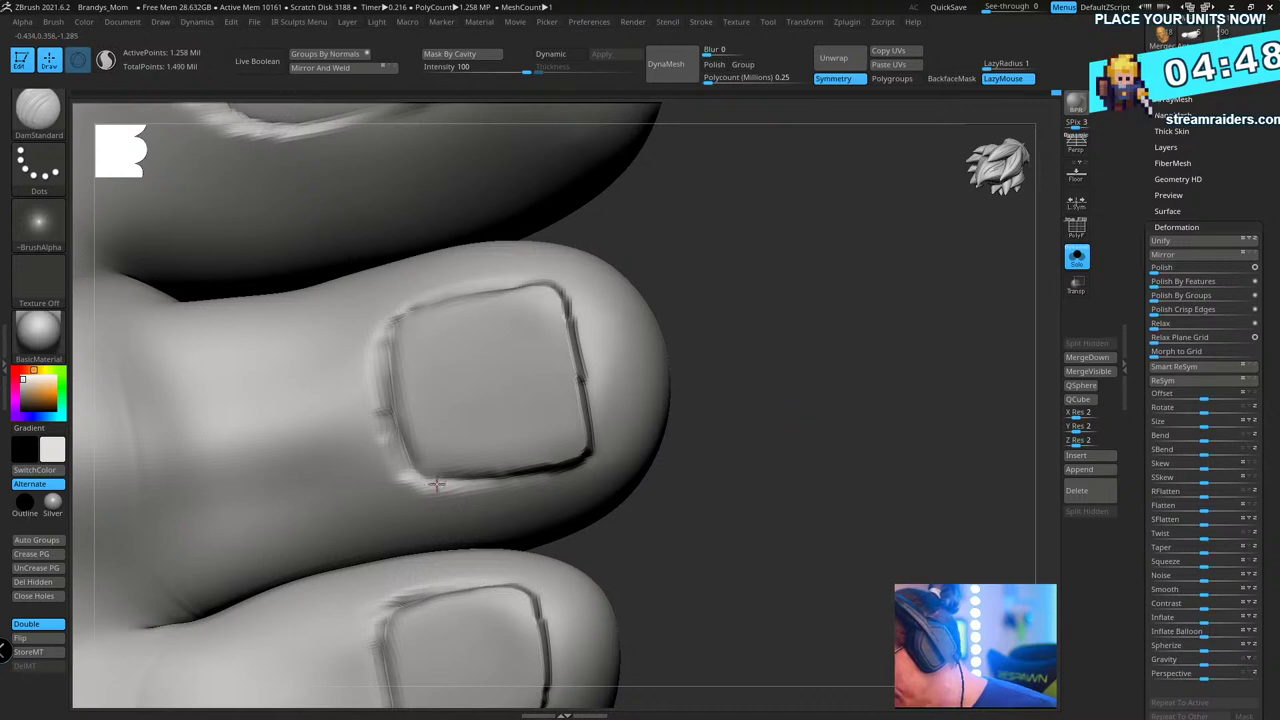
pyautogui.moveTo(404, 482); pyautogui.dragTo(436, 478)
pyautogui.moveTo(830, 378); pyautogui.dragTo(788, 375)
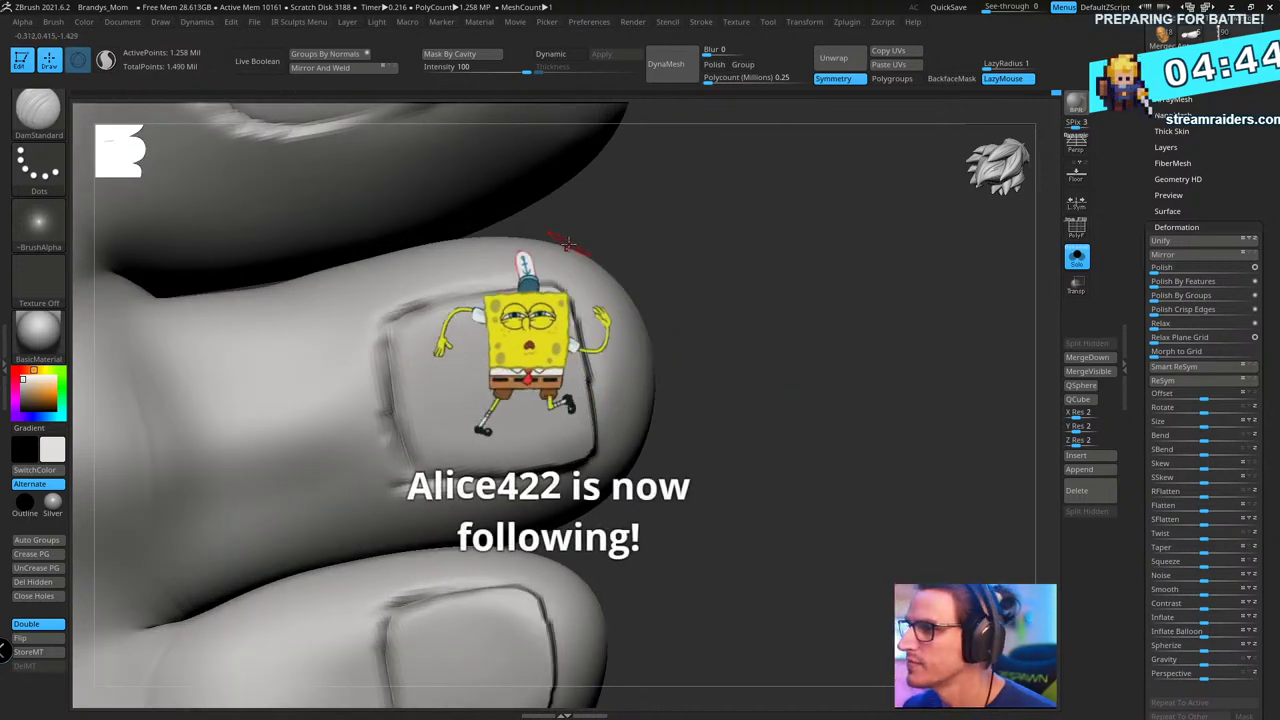
# - Carve a deep crease along the big toenail's side facing away from the second toe, running into its base corner
pyautogui.moveTo(800, 346)
pyautogui.keyDown('alt'); pyautogui.mouseDown()
pyautogui.moveTo(792, 419)
pyautogui.moveTo(797, 346)
pyautogui.moveTo(777, 386)
pyautogui.moveTo(738, 378)
pyautogui.mouseUp(); pyautogui.keyUp('alt')
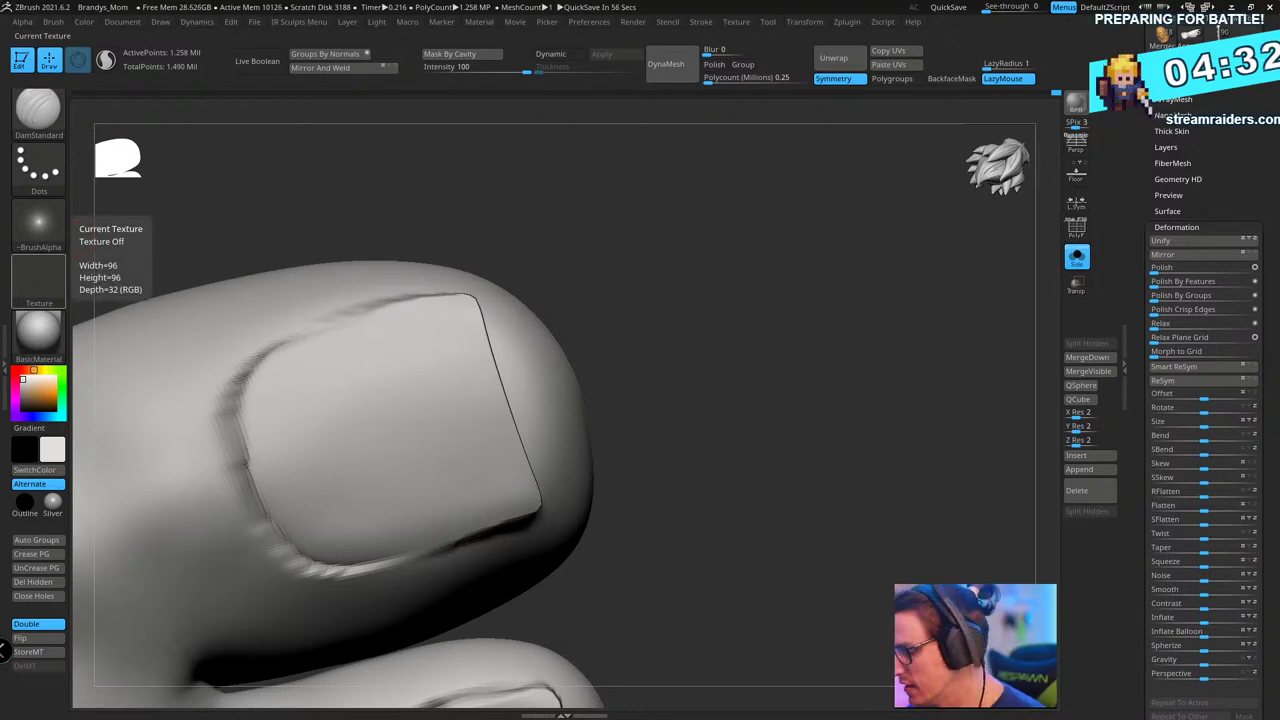
pyautogui.moveTo(741, 275); pyautogui.dragTo(686, 232)
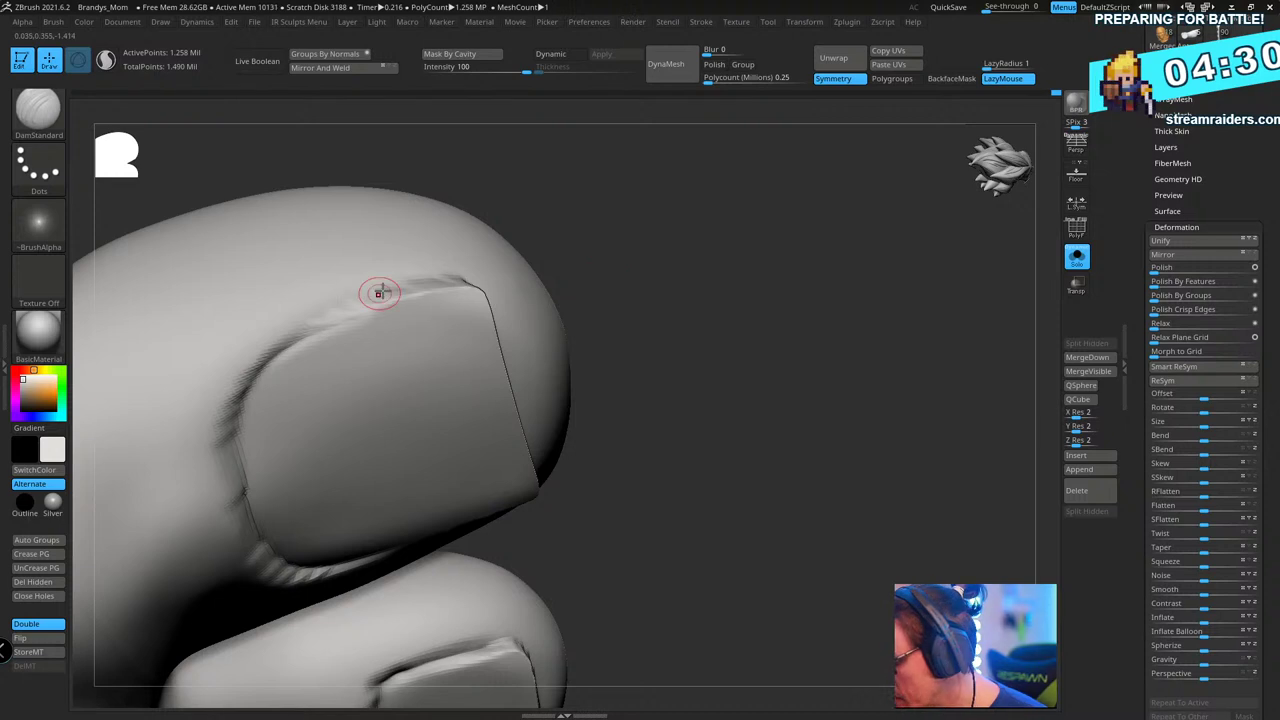
pyautogui.moveTo(380, 293)
pyautogui.mouseDown()
pyautogui.moveTo(298, 334)
pyautogui.moveTo(314, 327)
pyautogui.moveTo(207, 414)
pyautogui.moveTo(344, 322)
pyautogui.mouseUp()
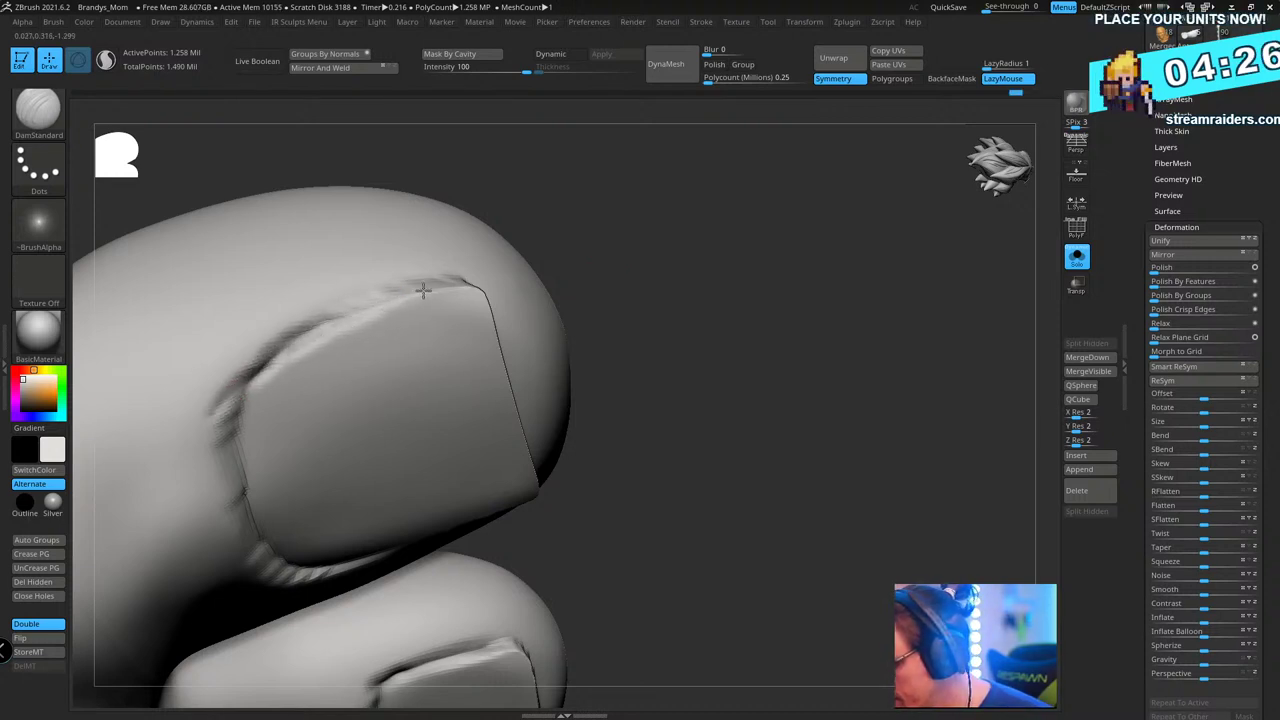
pyautogui.moveTo(423, 289); pyautogui.dragTo(366, 301)
pyautogui.moveTo(666, 260); pyautogui.dragTo(650, 222)
pyautogui.moveTo(456, 275)
pyautogui.mouseDown()
pyautogui.moveTo(337, 318)
pyautogui.moveTo(209, 440)
pyautogui.mouseUp()
pyautogui.moveTo(610, 294); pyautogui.dragTo(665, 286)
pyautogui.moveTo(419, 287); pyautogui.dragTo(454, 277)
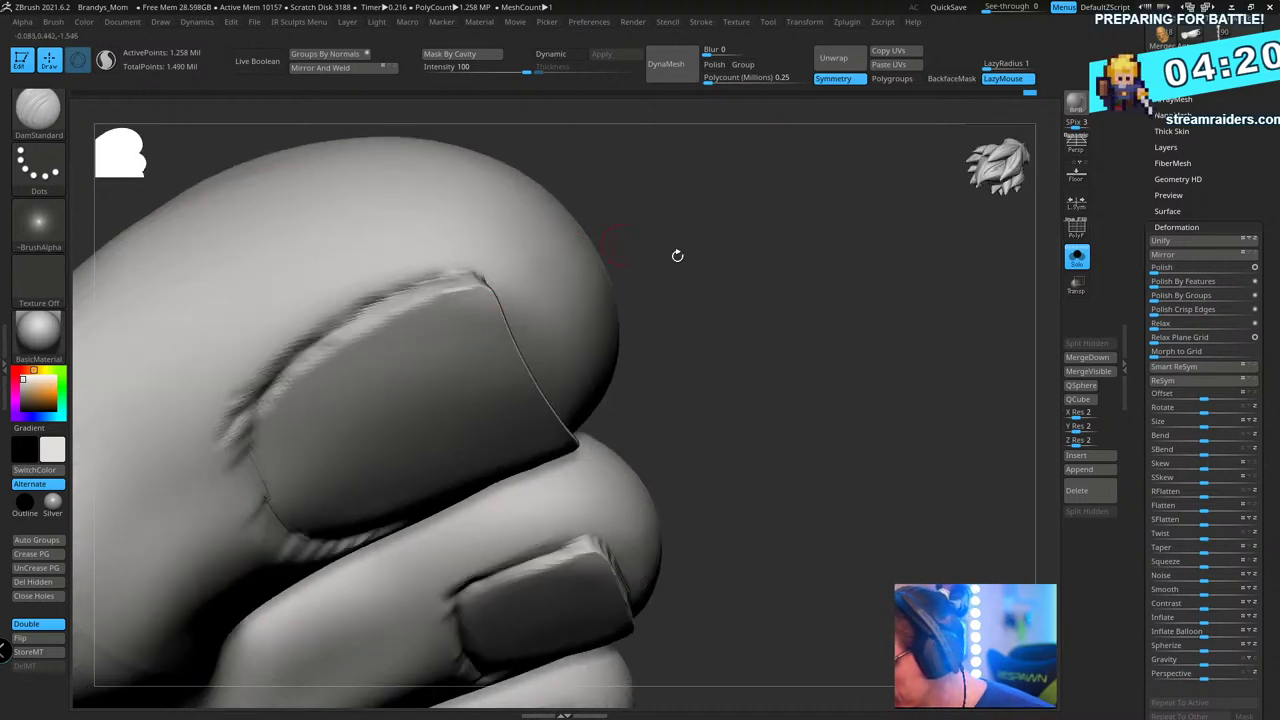
# - Carve the crease along the big toenail's side facing the second toe and extend it past the base corner
pyautogui.moveTo(677, 256); pyautogui.dragTo(668, 297)
pyautogui.keyDown('alt'); pyautogui.moveTo(774, 342); pyautogui.dragTo(751, 363); pyautogui.keyUp('alt')
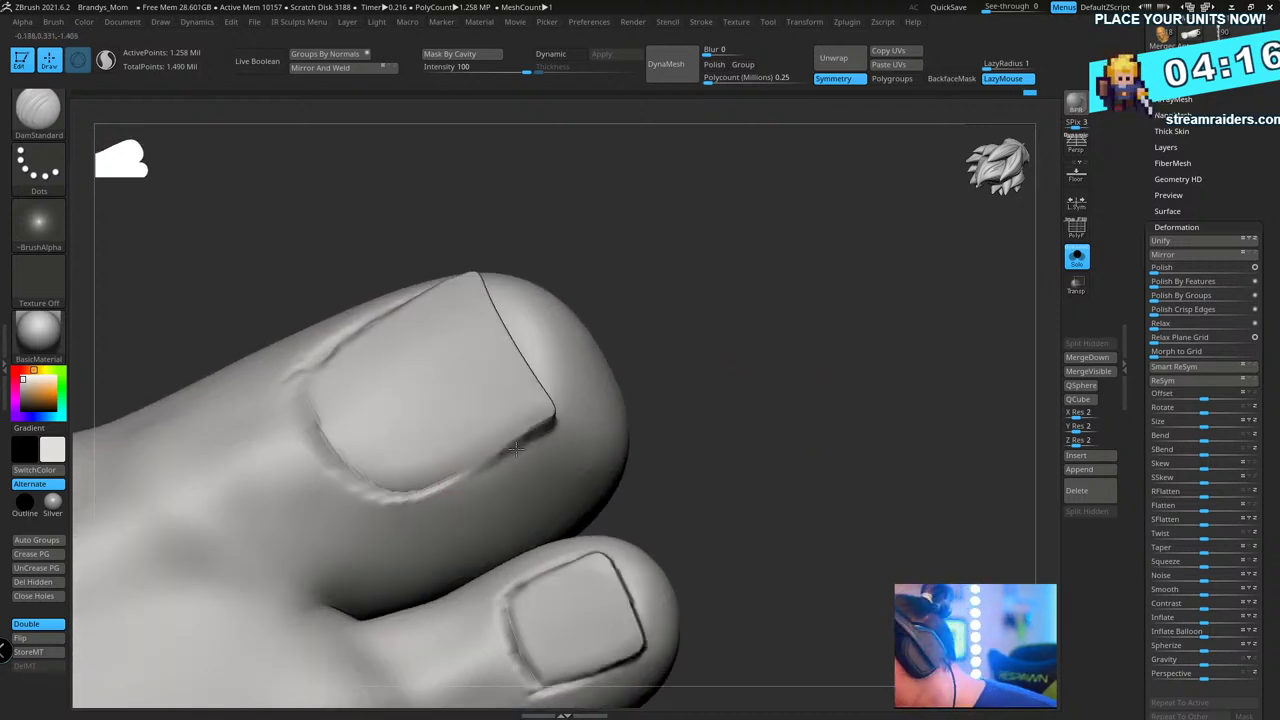
pyautogui.moveTo(516, 449); pyautogui.dragTo(433, 489)
pyautogui.moveTo(551, 431); pyautogui.dragTo(421, 491)
pyautogui.moveTo(484, 464); pyautogui.dragTo(402, 492)
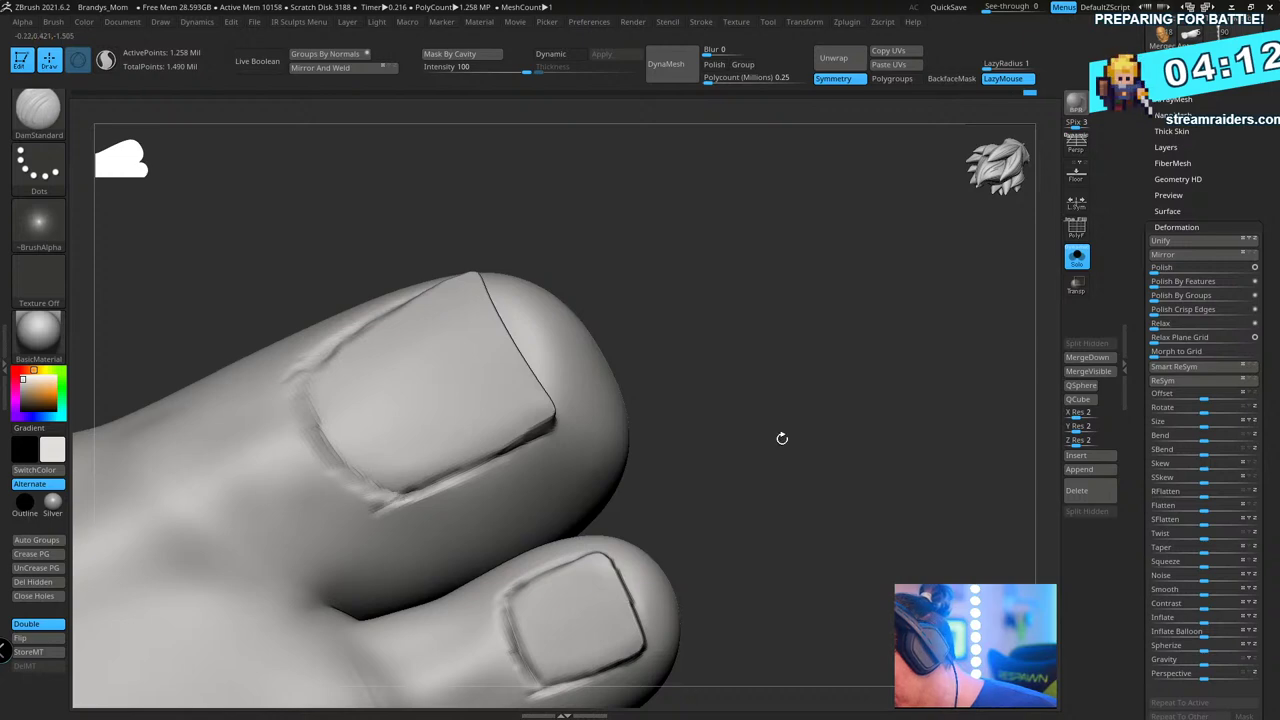
# - Save the tool in the Feet folder, overwriting Antamoy_Feet_01.ztl
pyautogui.keyDown('alt'); pyautogui.moveTo(782, 438); pyautogui.dragTo(567, 587); pyautogui.keyUp('alt')
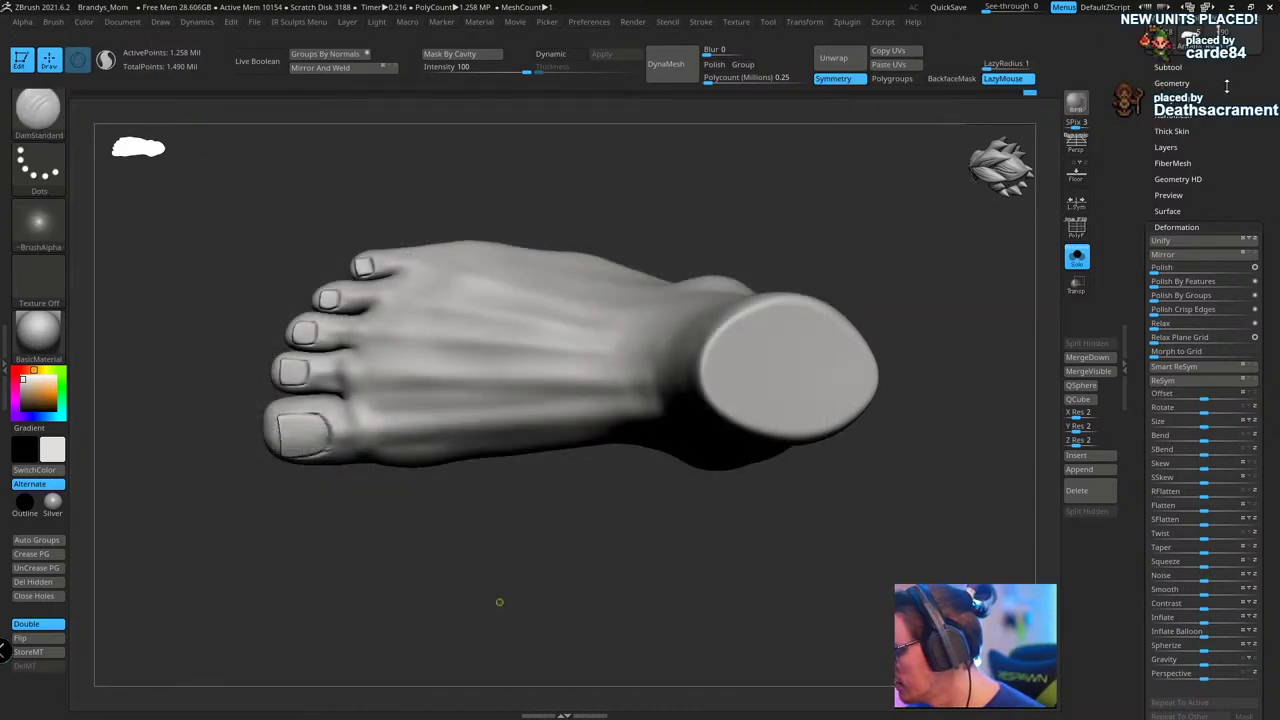
pyautogui.moveTo(1227, 86); pyautogui.dragTo(1266, 169)
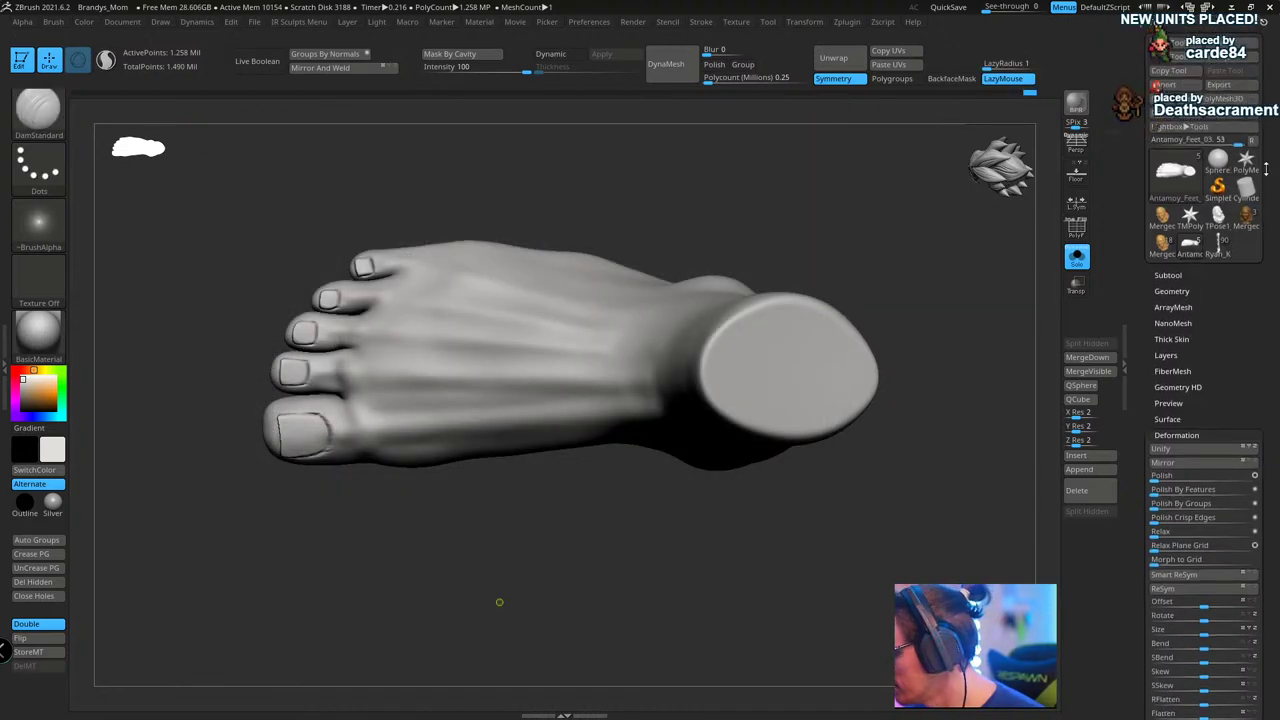
pyautogui.hotkey('ctrl', 's')
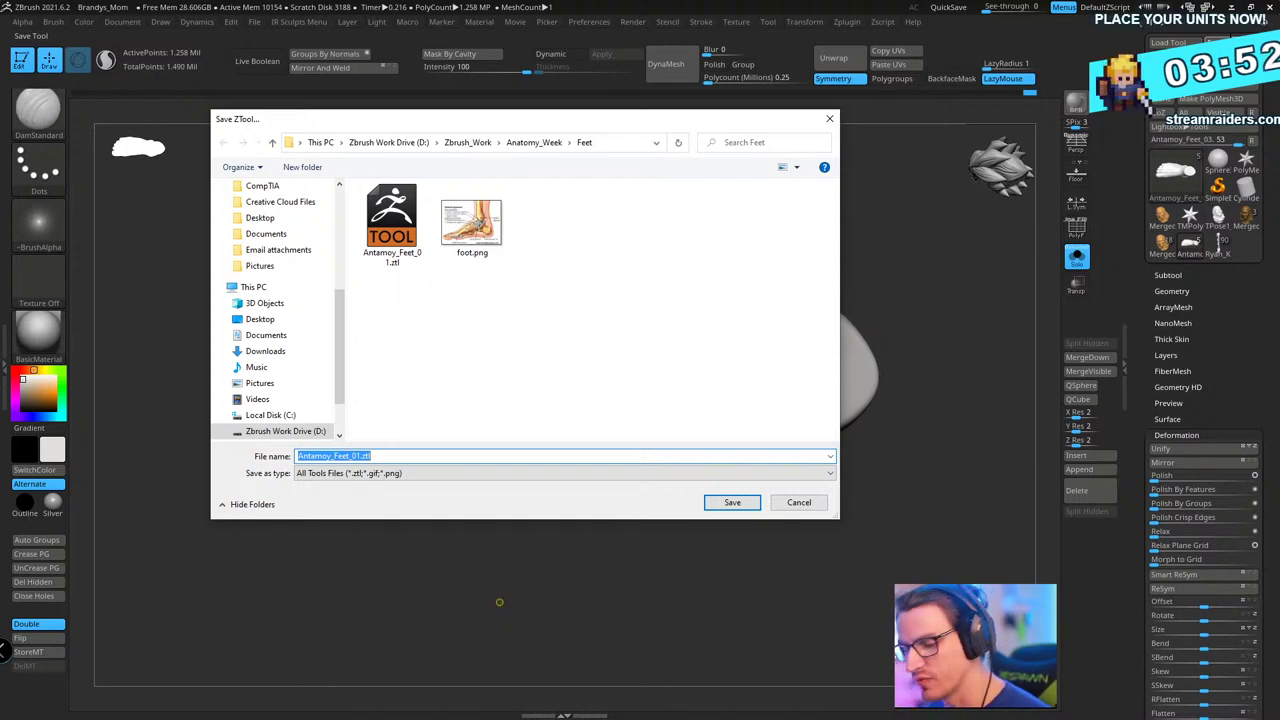
pyautogui.press('Return')
pyautogui.press('y')
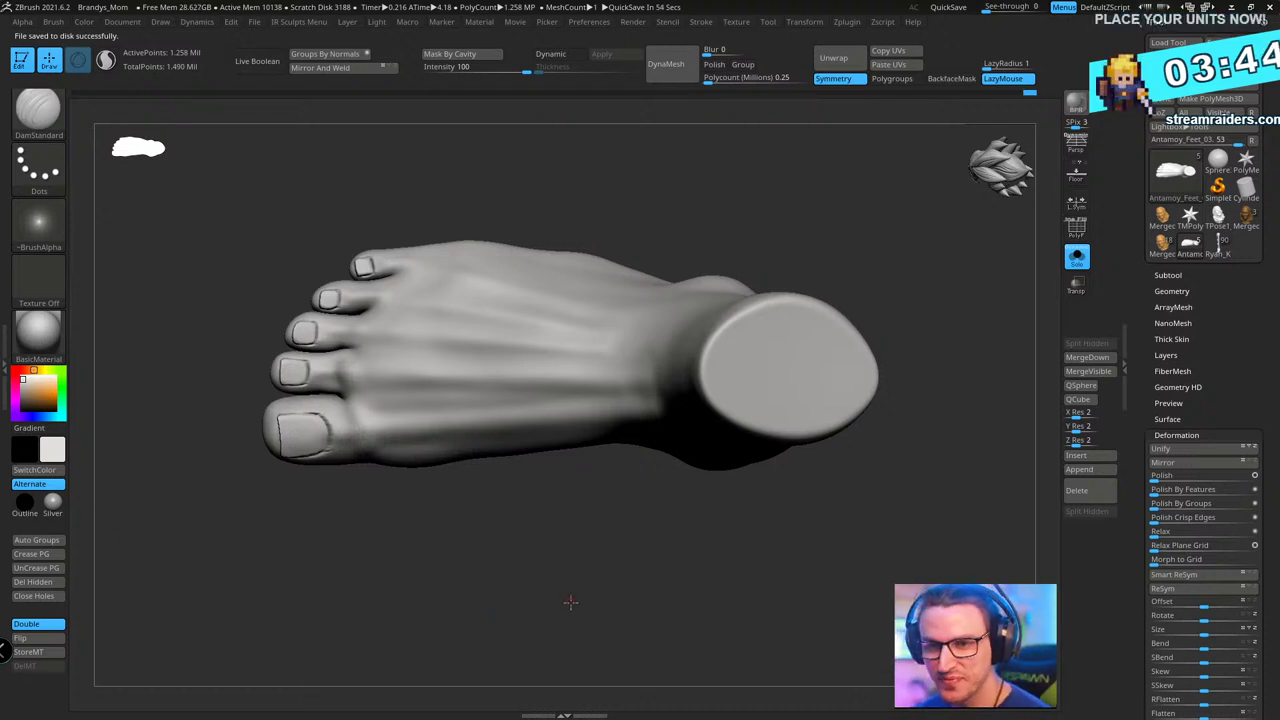
# - Nudge the skin fold at the base of the big toenail with a resized Move brush
pyautogui.moveTo(568, 602); pyautogui.dragTo(570, 602)
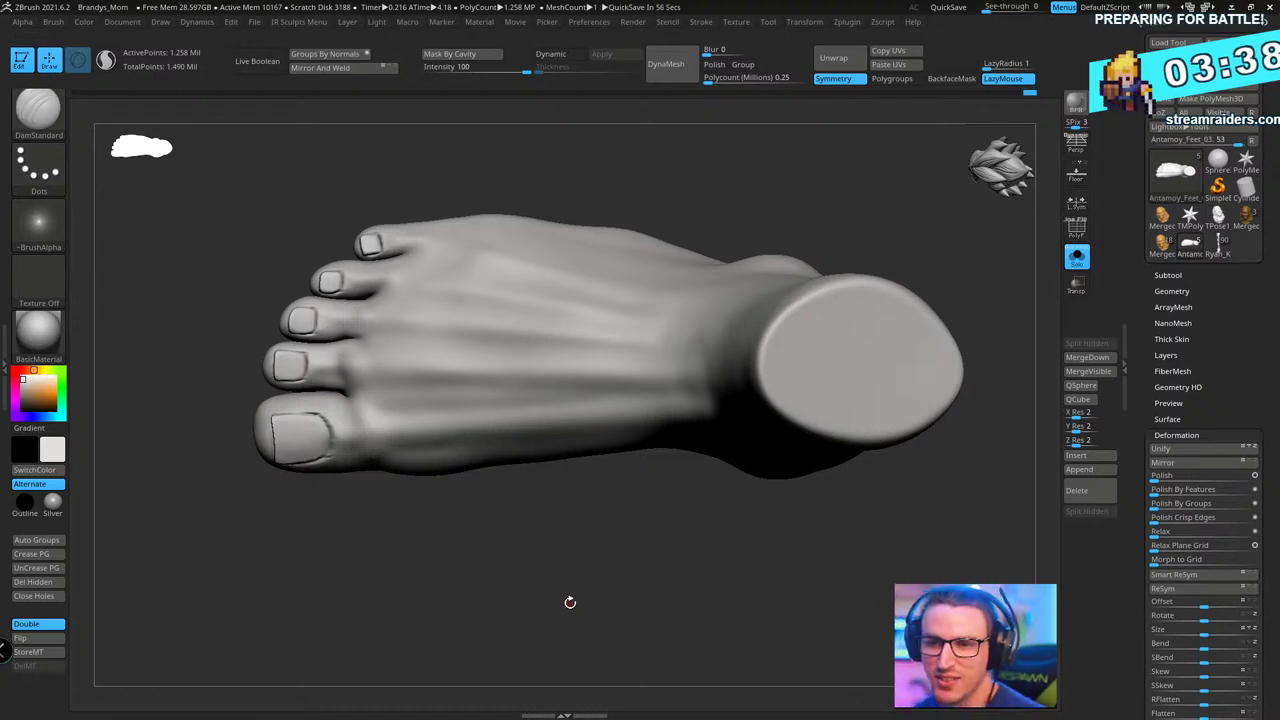
pyautogui.moveTo(570, 602); pyautogui.dragTo(723, 496)
pyautogui.keyDown('alt'); pyautogui.moveTo(660, 365); pyautogui.dragTo(688, 385); pyautogui.keyUp('alt')
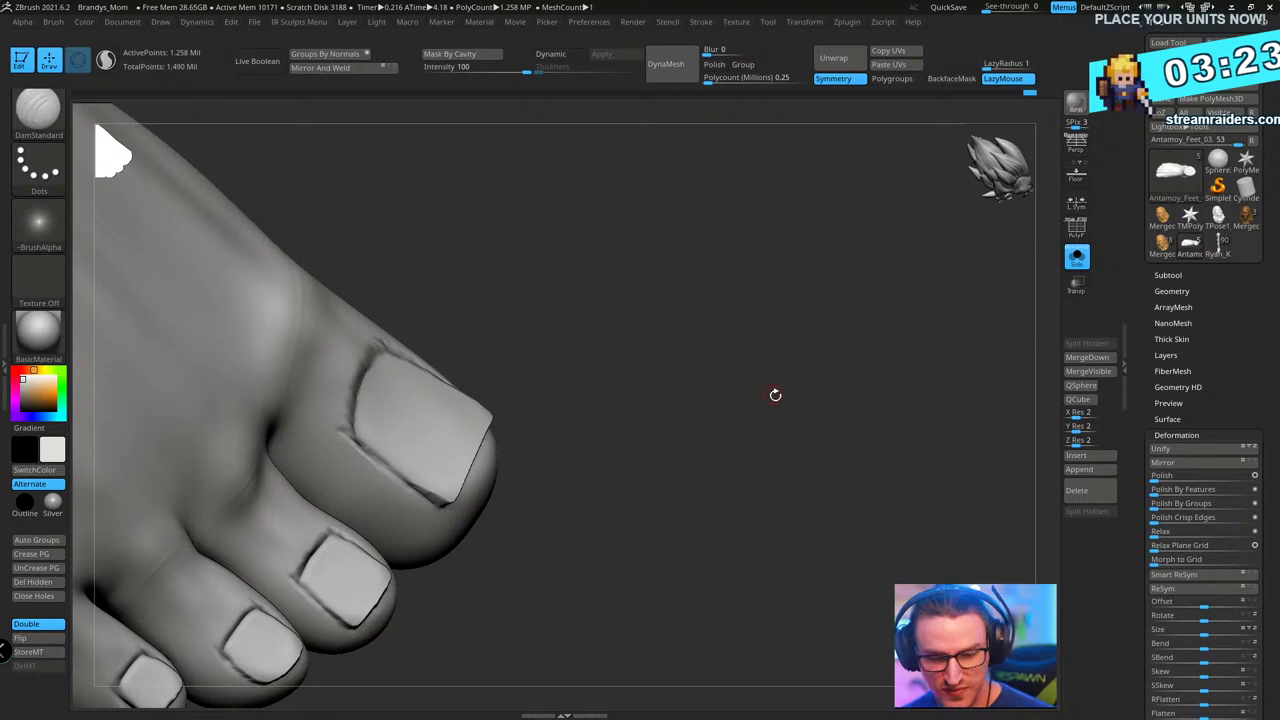
pyautogui.moveTo(774, 397); pyautogui.dragTo(777, 371)
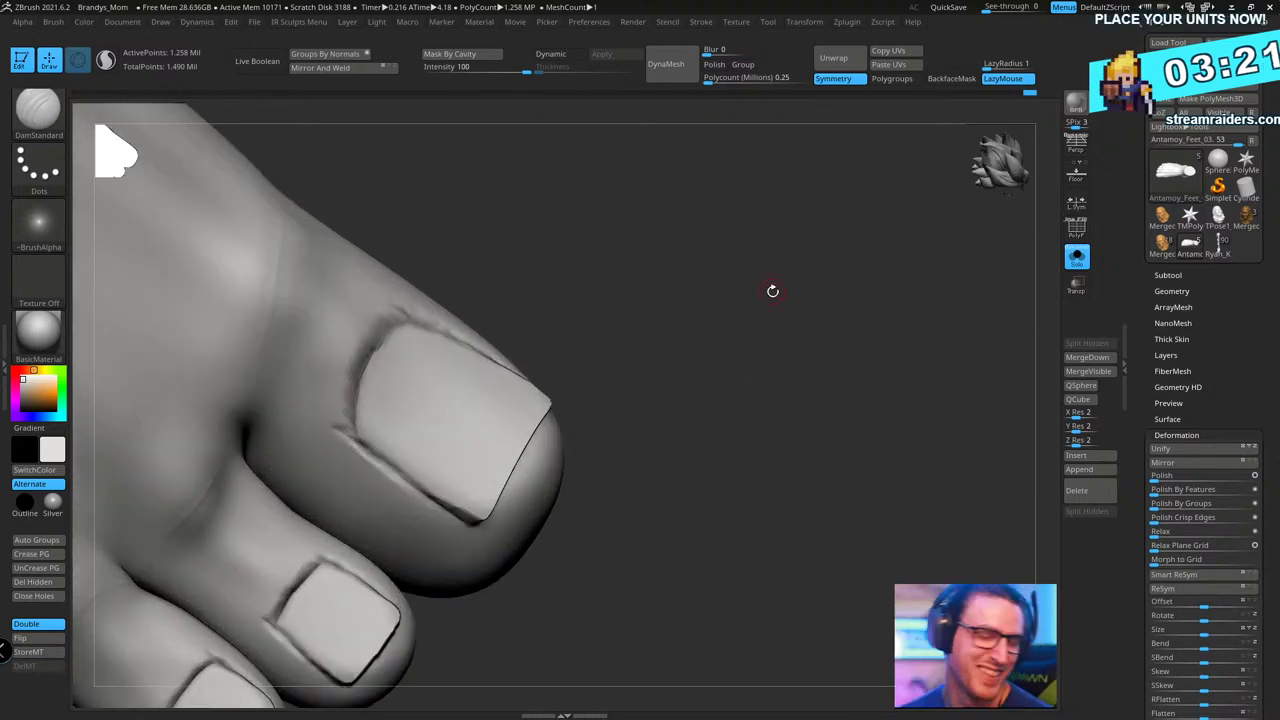
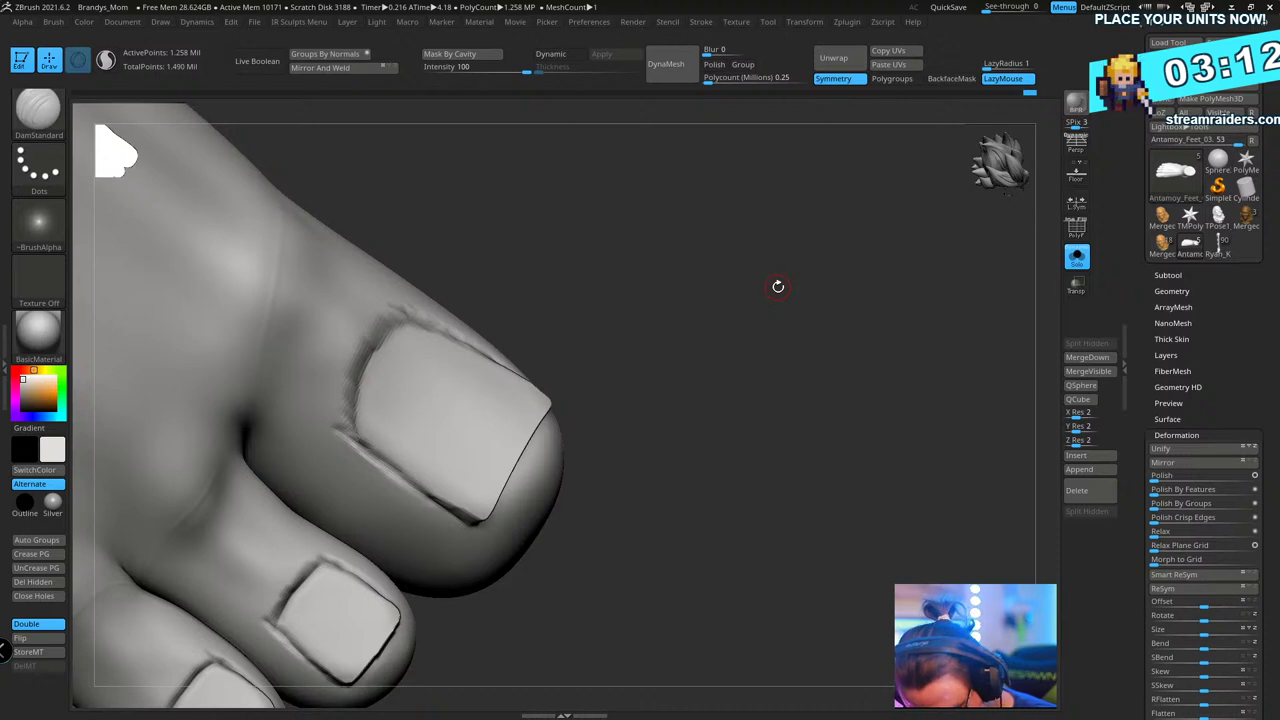
pyautogui.moveTo(687, 347)
pyautogui.mouseDown()
pyautogui.moveTo(694, 271)
pyautogui.moveTo(740, 260)
pyautogui.moveTo(694, 271)
pyautogui.mouseUp()
pyautogui.press('b')
pyautogui.press('m')
pyautogui.press('v')
pyautogui.press('s')
pyautogui.moveTo(369, 328); pyautogui.dragTo(358, 337)
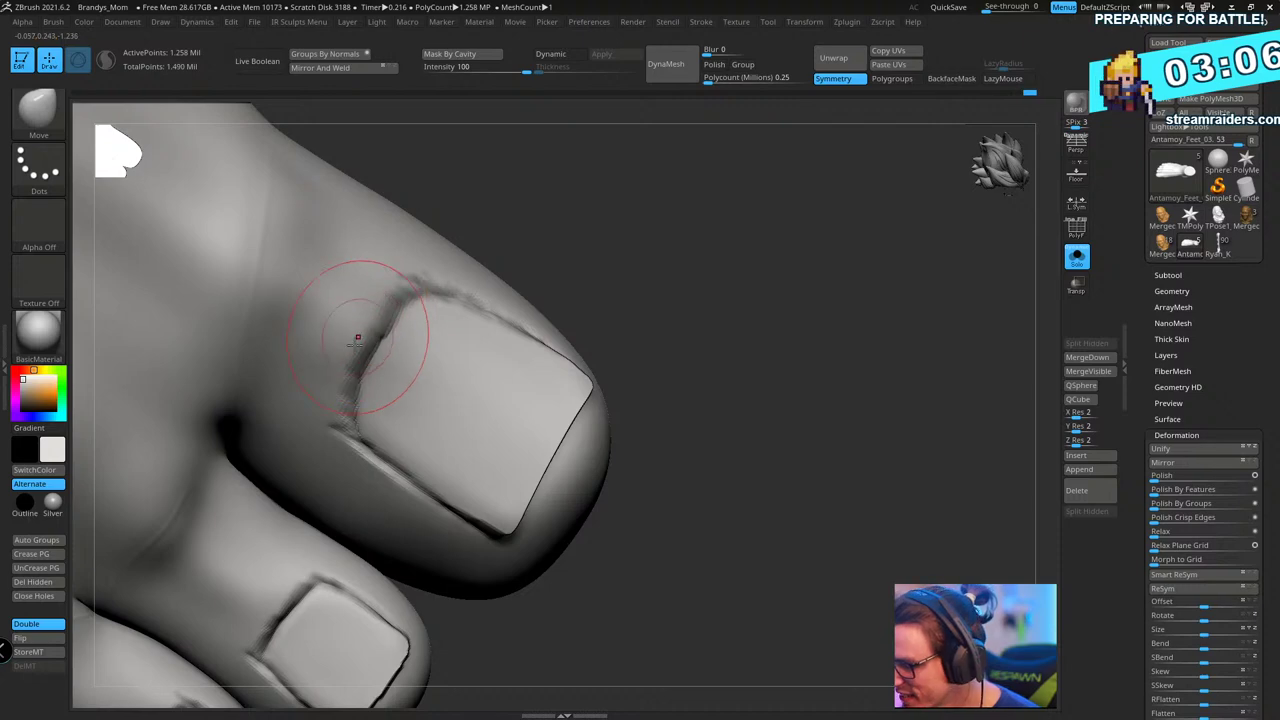
# - Adjust the skin around the little and fourth toes' nails with the Move brush
pyautogui.moveTo(680, 255)
pyautogui.mouseDown()
pyautogui.moveTo(740, 237)
pyautogui.moveTo(789, 263)
pyautogui.moveTo(815, 228)
pyautogui.moveTo(809, 331)
pyautogui.moveTo(444, 540)
pyautogui.mouseUp()
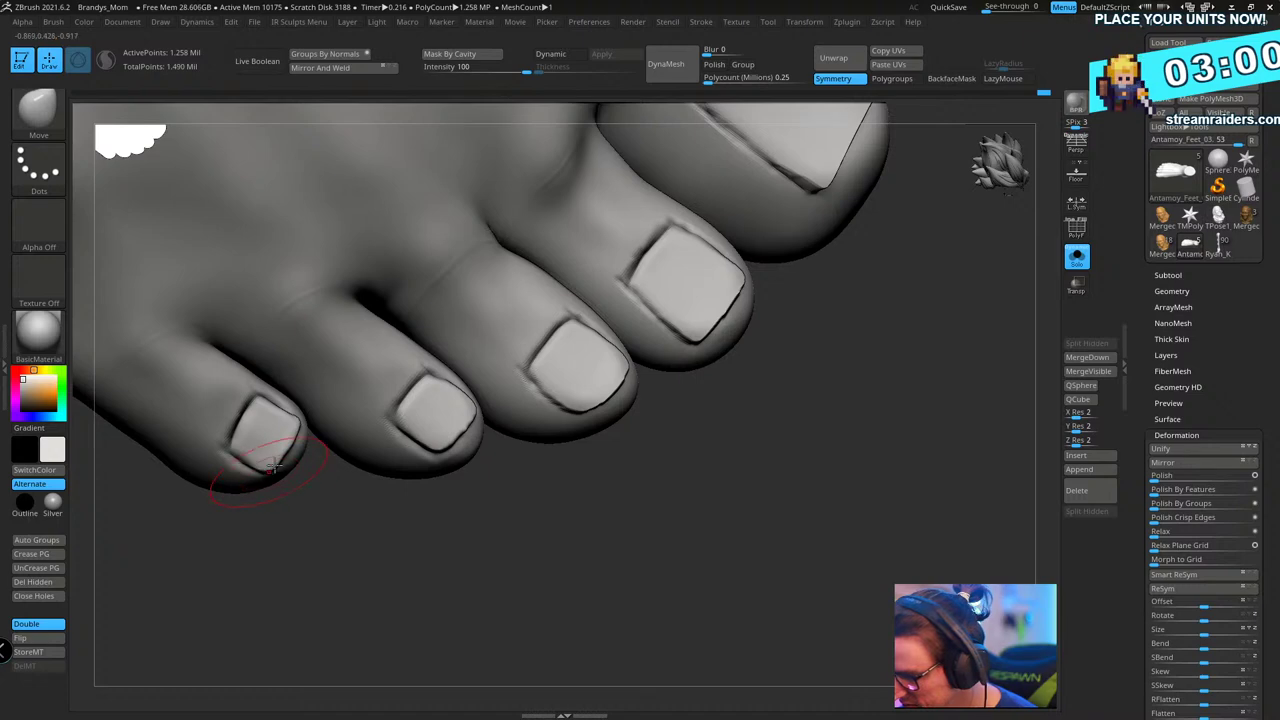
pyautogui.moveTo(304, 500)
pyautogui.mouseDown()
pyautogui.moveTo(317, 466)
pyautogui.moveTo(295, 431)
pyautogui.mouseUp()
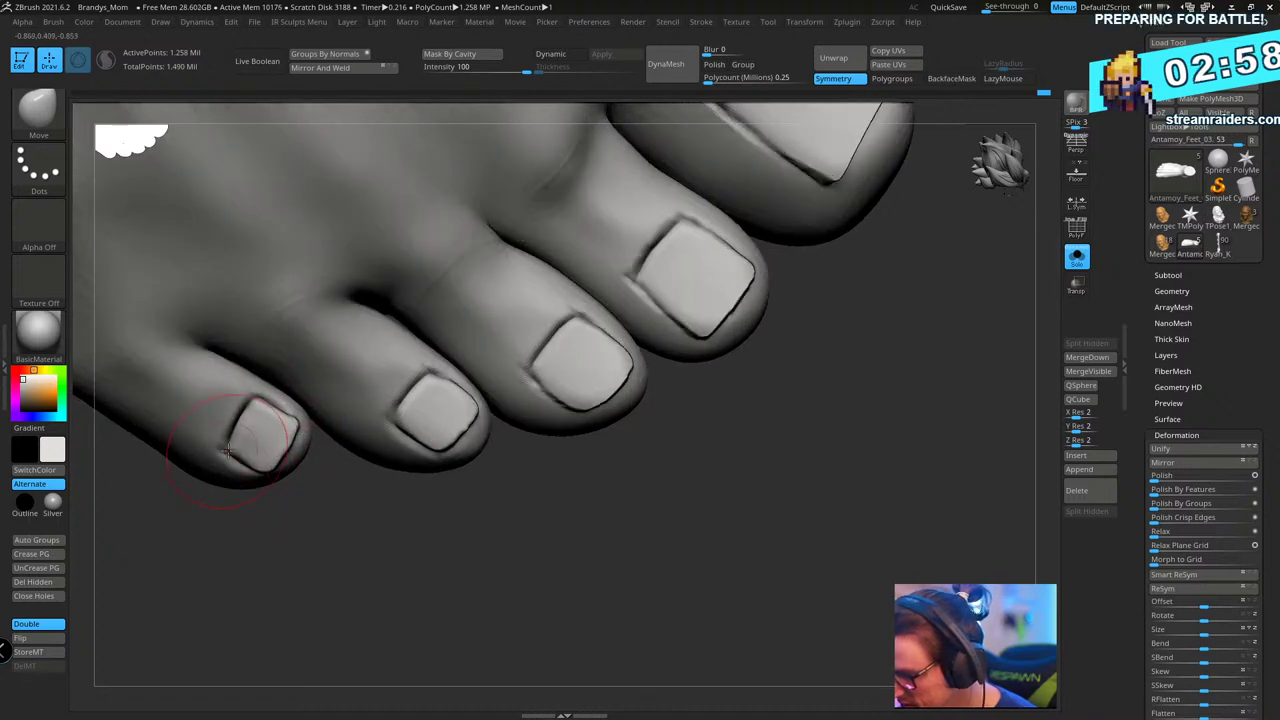
pyautogui.moveTo(237, 423); pyautogui.dragTo(356, 440, button='right')
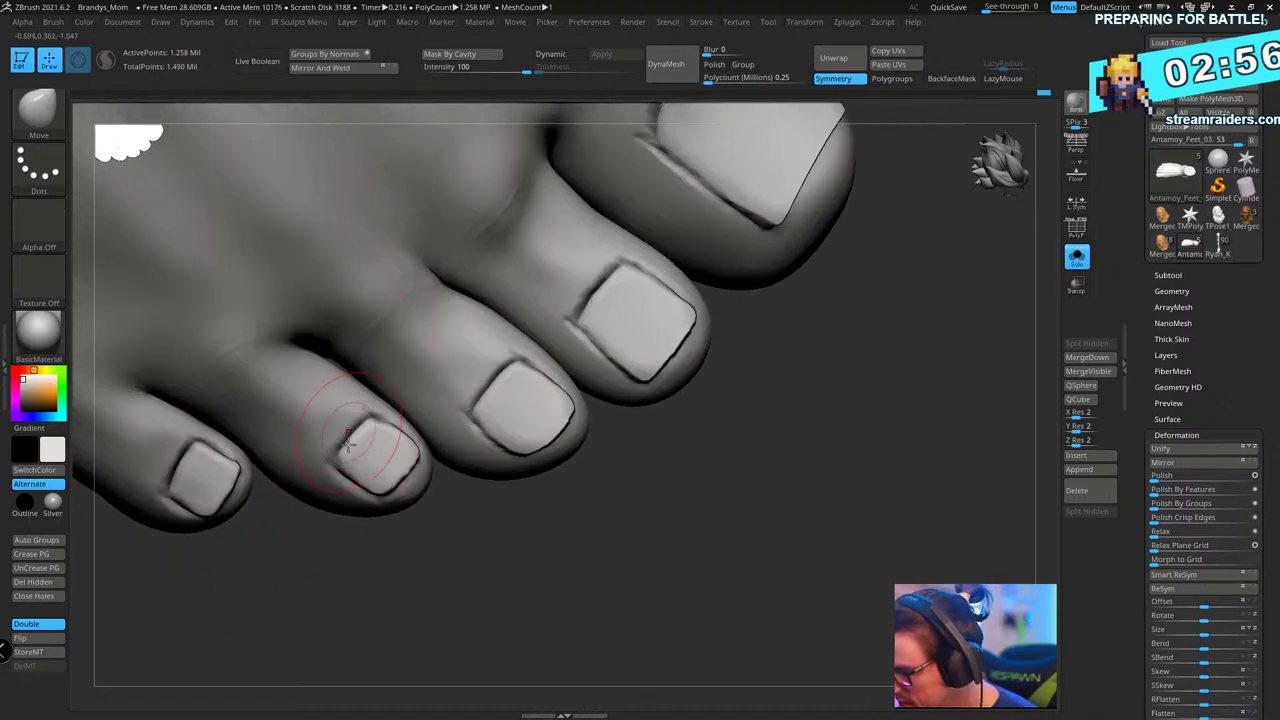
# - Smooth the rough crease at the big toenail's base and build up the skin fold behind it with a resized ClayBuildup brush
pyautogui.keyDown('alt'); pyautogui.moveTo(699, 291); pyautogui.dragTo(557, 481, button='right'); pyautogui.keyUp('alt')
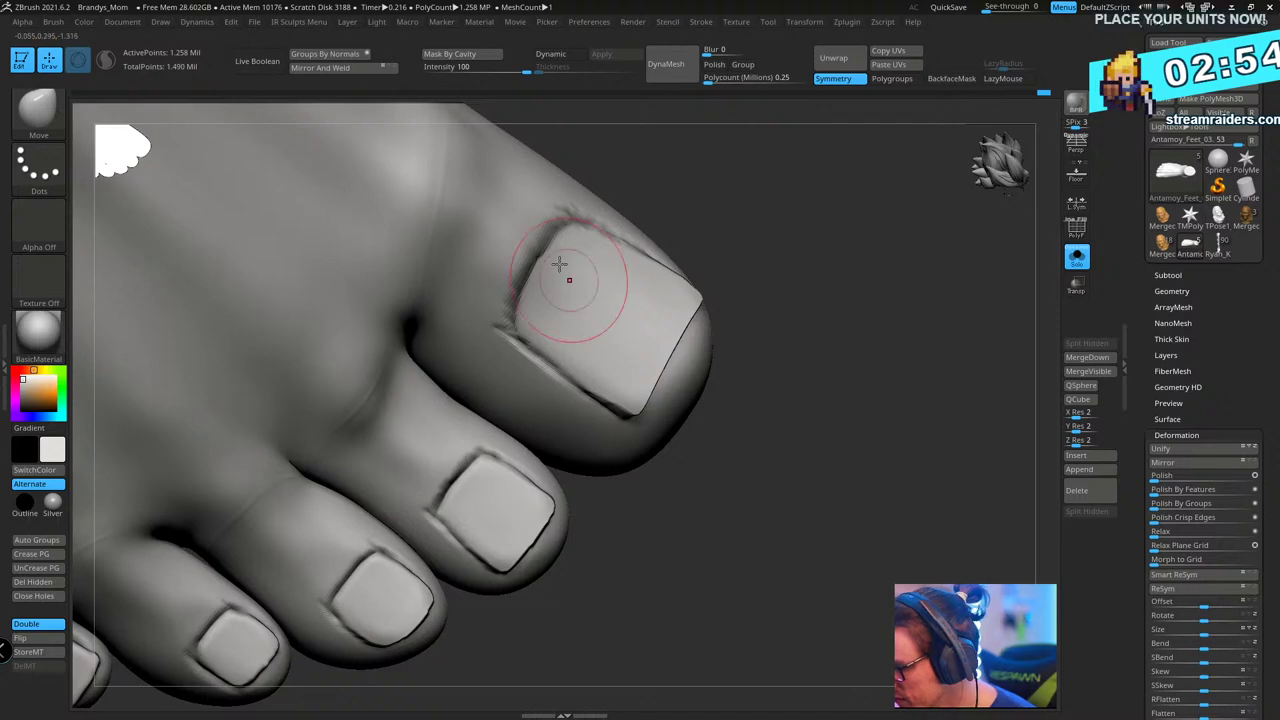
pyautogui.keyDown('shift'); pyautogui.moveTo(581, 204); pyautogui.dragTo(523, 318); pyautogui.keyUp('shift')
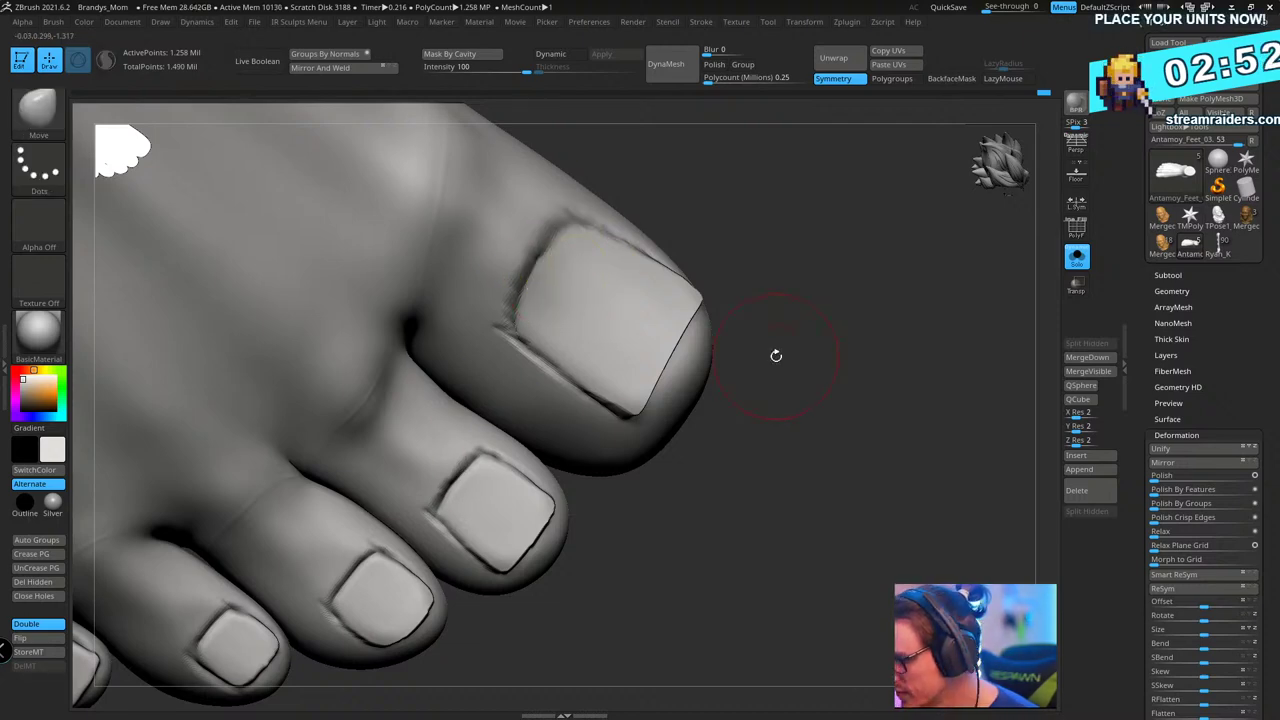
pyautogui.press('b')
pyautogui.press('c')
pyautogui.press('b')
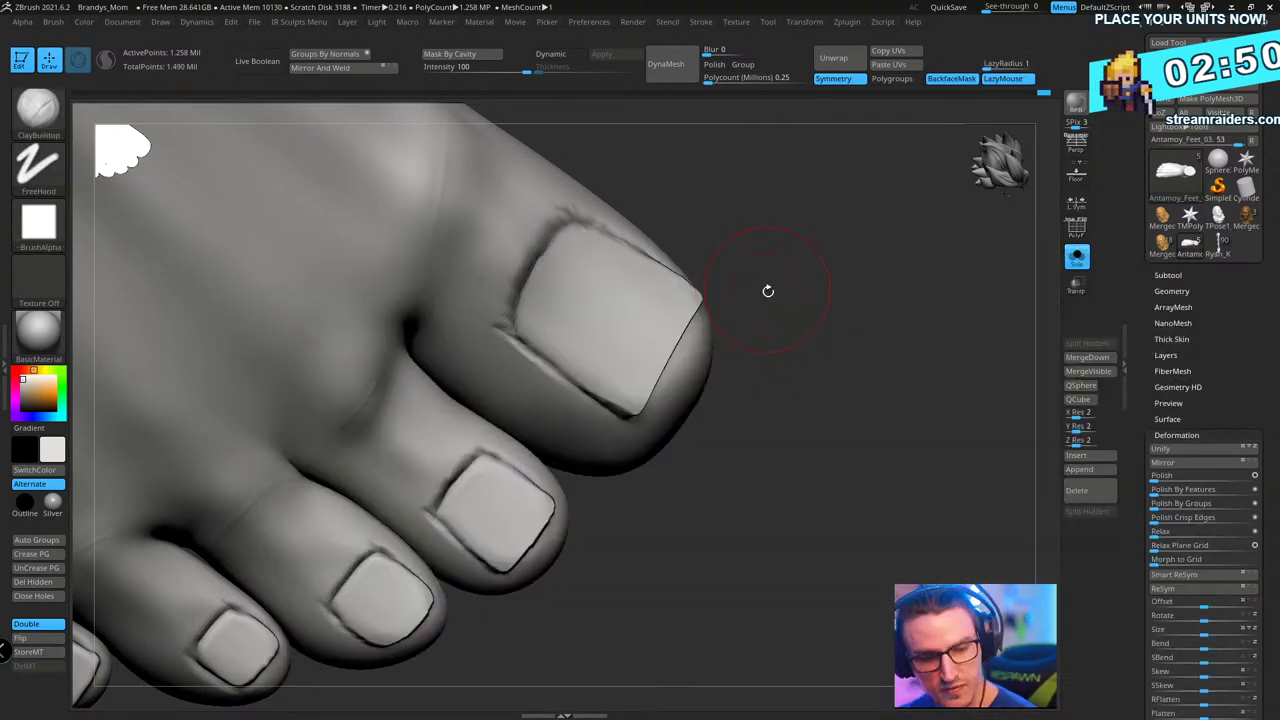
pyautogui.press('s')
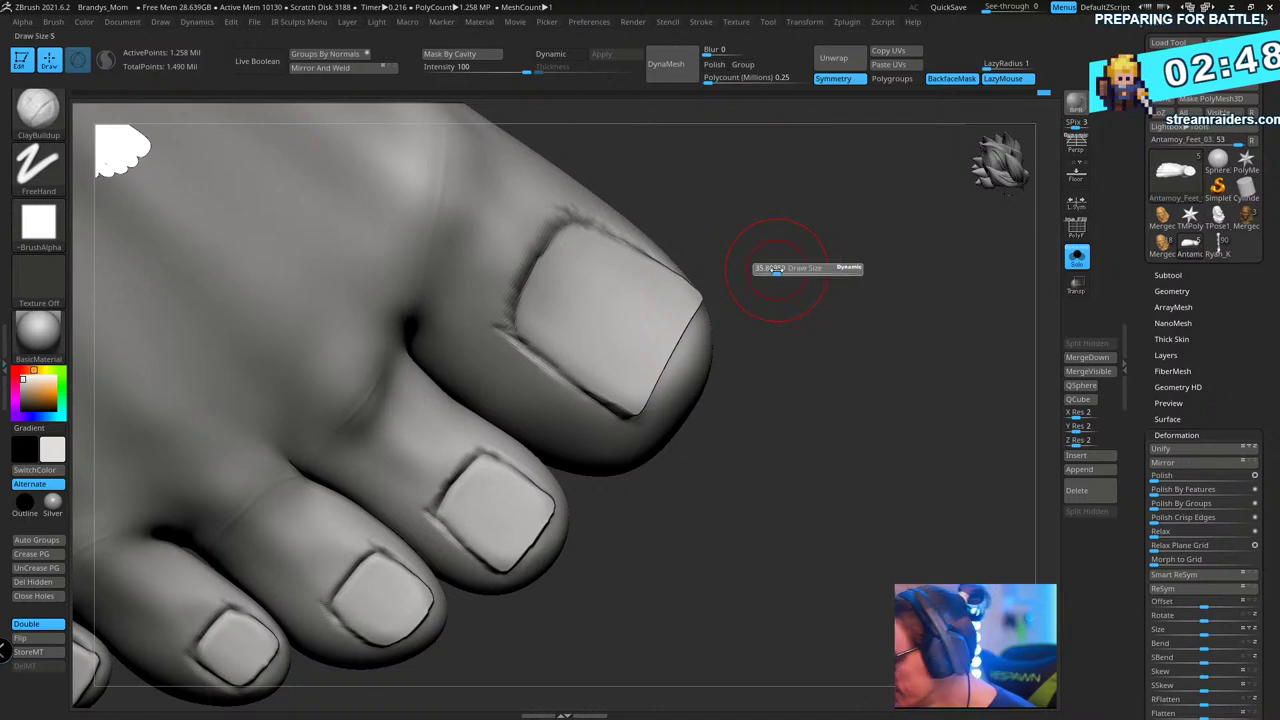
pyautogui.keyDown('alt'); pyautogui.moveTo(800, 264); pyautogui.dragTo(773, 342); pyautogui.keyUp('alt')
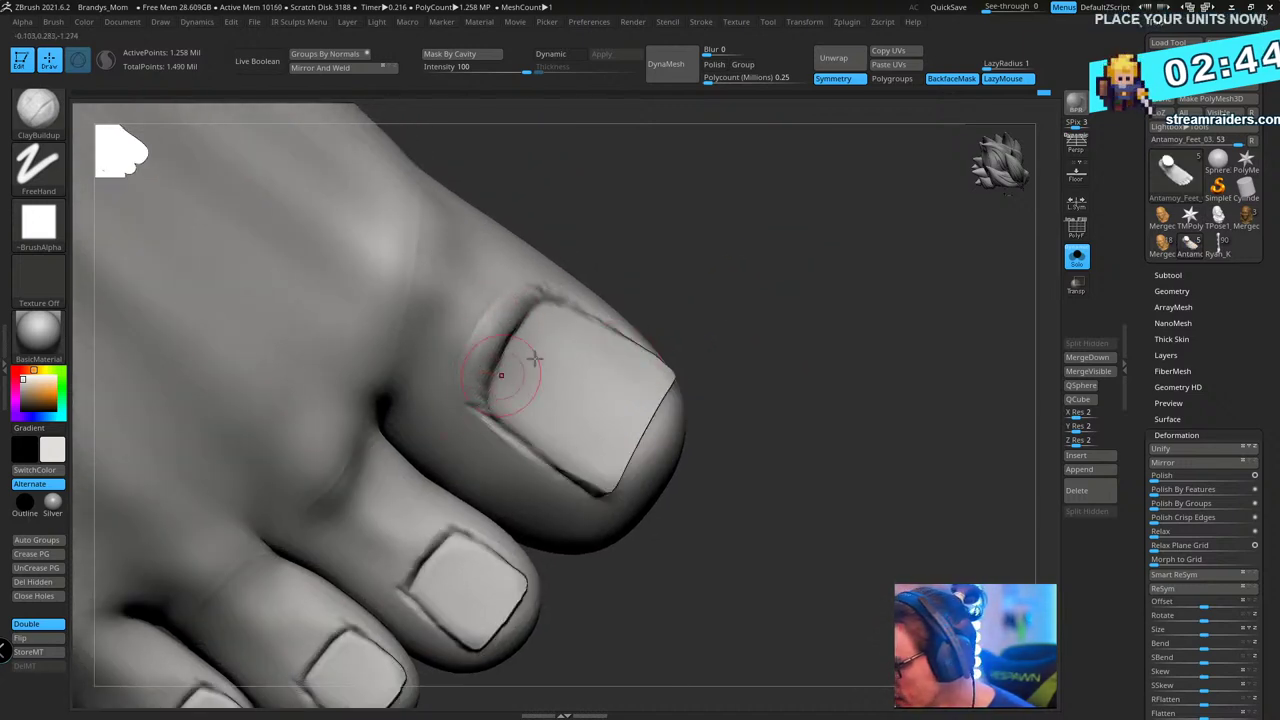
pyautogui.moveTo(734, 268)
pyautogui.mouseDown()
pyautogui.moveTo(749, 214)
pyautogui.moveTo(757, 232)
pyautogui.moveTo(727, 244)
pyautogui.mouseUp()
# - Build up raised skin folds along both sides of the big toenail with ClayBuildup
pyautogui.moveTo(406, 409); pyautogui.dragTo(452, 462)
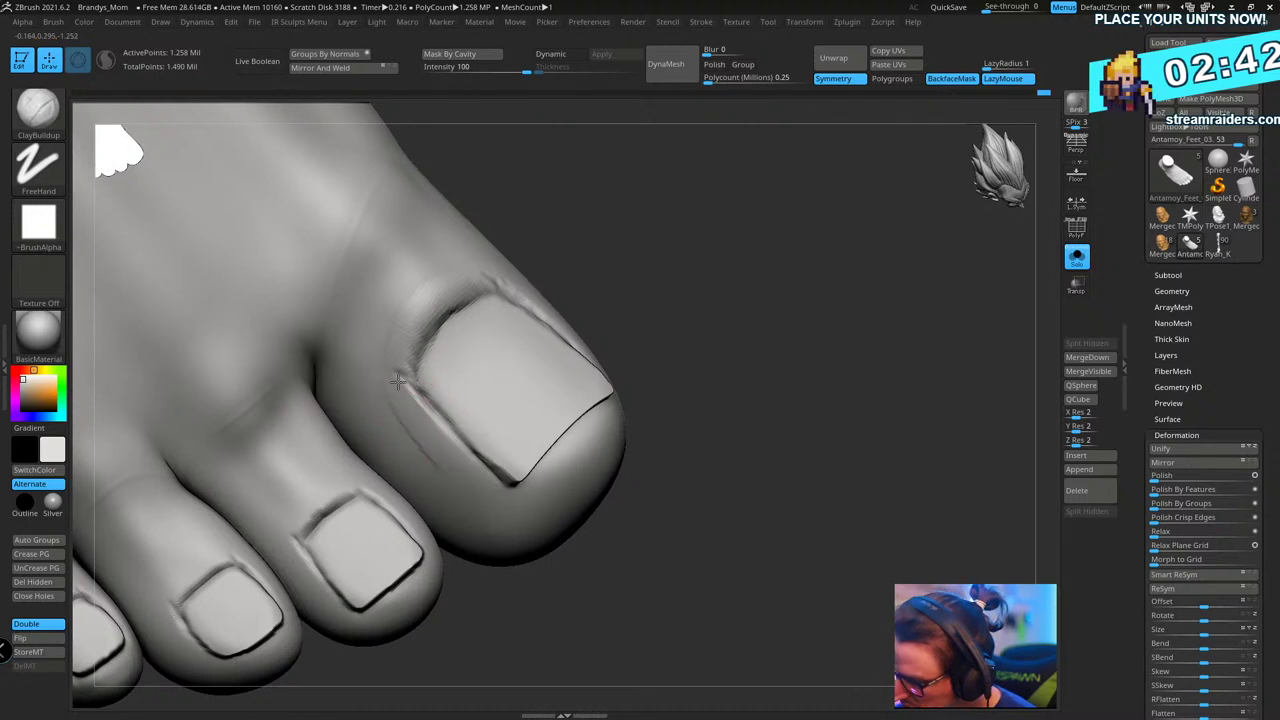
pyautogui.moveTo(400, 381); pyautogui.dragTo(491, 488)
pyautogui.moveTo(418, 410); pyautogui.dragTo(452, 460)
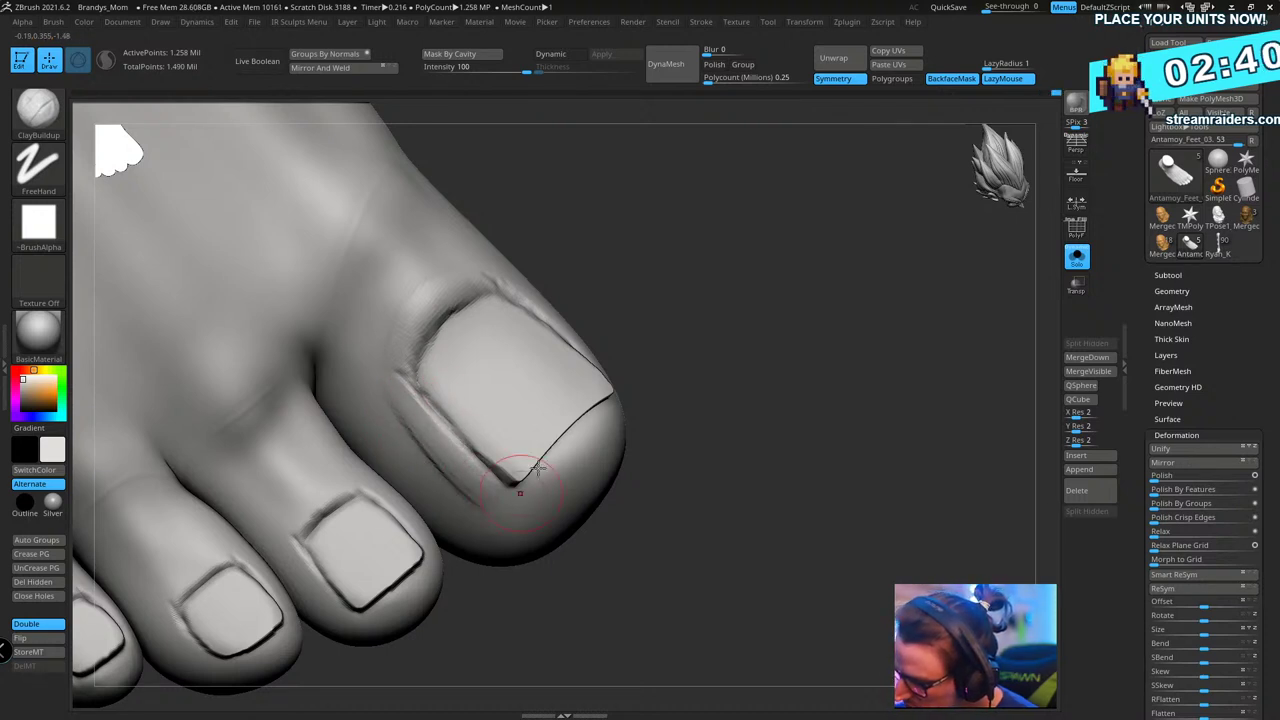
pyautogui.moveTo(752, 336); pyautogui.dragTo(717, 326)
pyautogui.moveTo(572, 318)
pyautogui.mouseDown()
pyautogui.moveTo(536, 298)
pyautogui.moveTo(552, 310)
pyautogui.mouseUp()
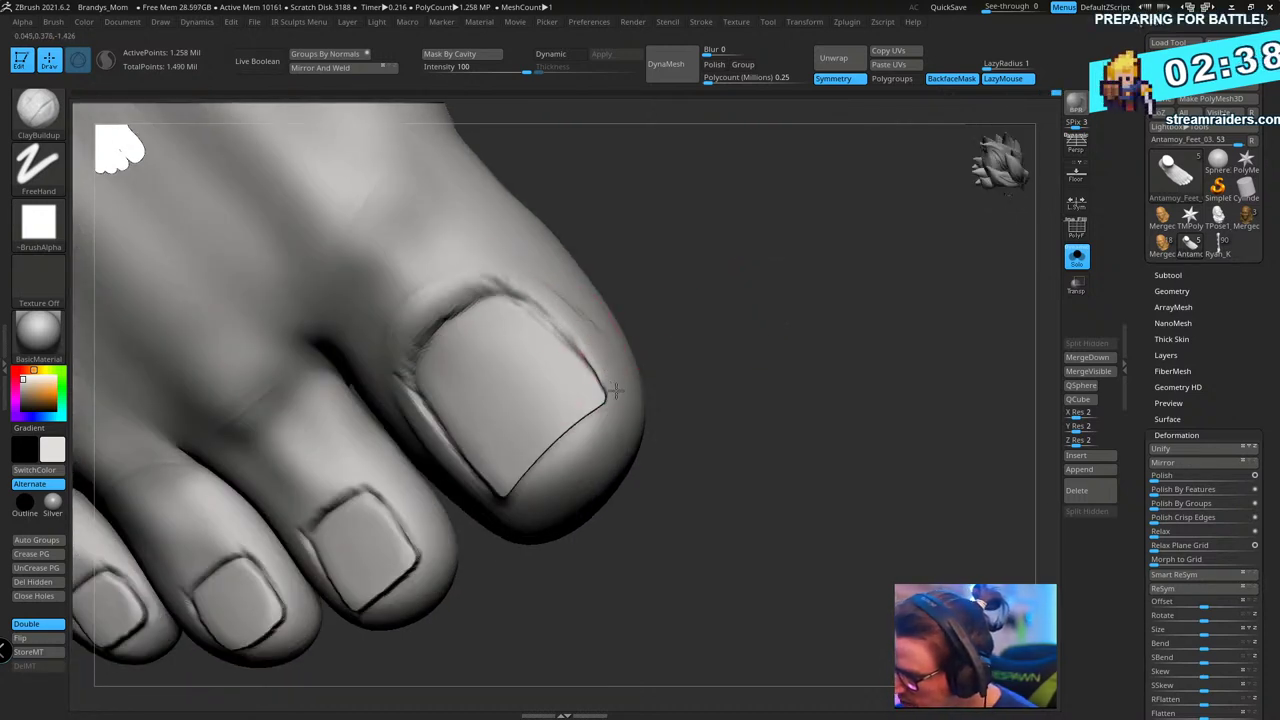
# - Isolate the big toenail's polygroup to mask it and bring the rest of the foot back into view
pyautogui.hotkey('ctrl', 'shift')
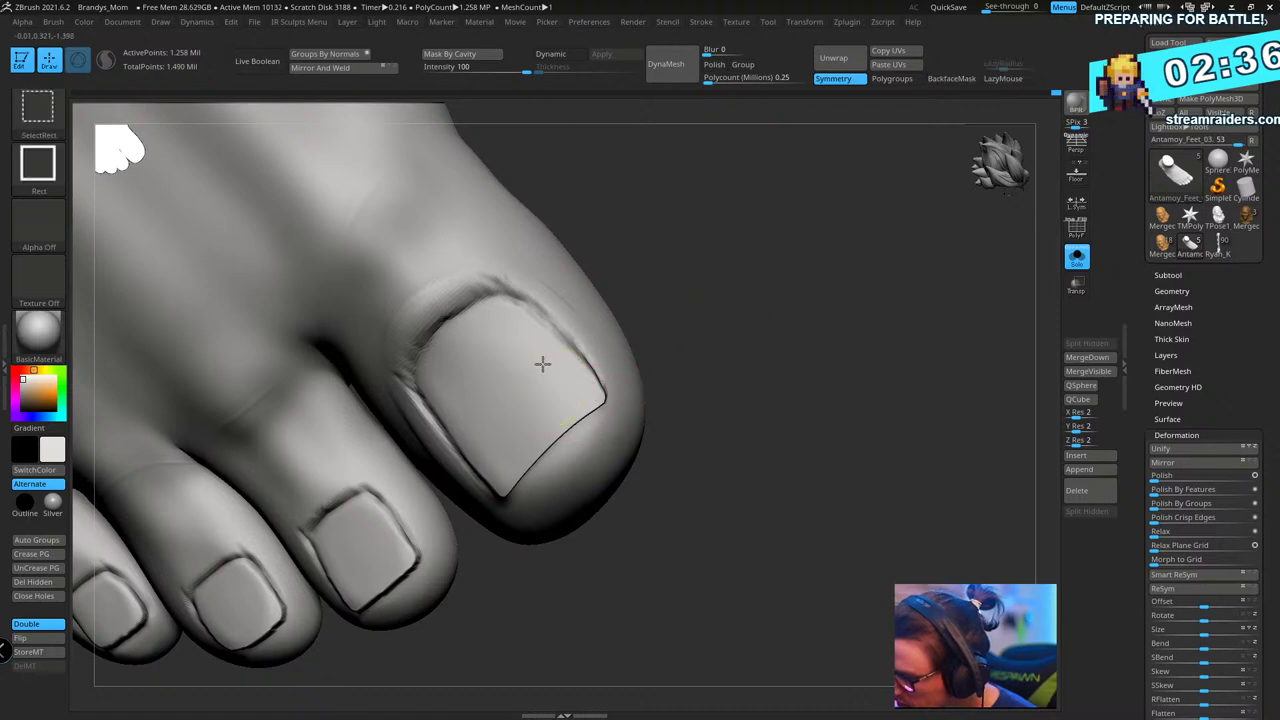
pyautogui.keyDown('ctrl'); pyautogui.keyDown('shift'); pyautogui.click(542, 364); pyautogui.keyUp('shift'); pyautogui.keyUp('ctrl')
pyautogui.keyDown('ctrl'); pyautogui.click(723, 291); pyautogui.keyUp('ctrl')
pyautogui.keyDown('ctrl'); pyautogui.click(729, 289); pyautogui.keyUp('ctrl')
pyautogui.keyDown('ctrl'); pyautogui.keyDown('shift'); pyautogui.click(732, 288); pyautogui.keyUp('shift'); pyautogui.keyUp('ctrl')
pyautogui.moveTo(783, 252); pyautogui.dragTo(619, 341)
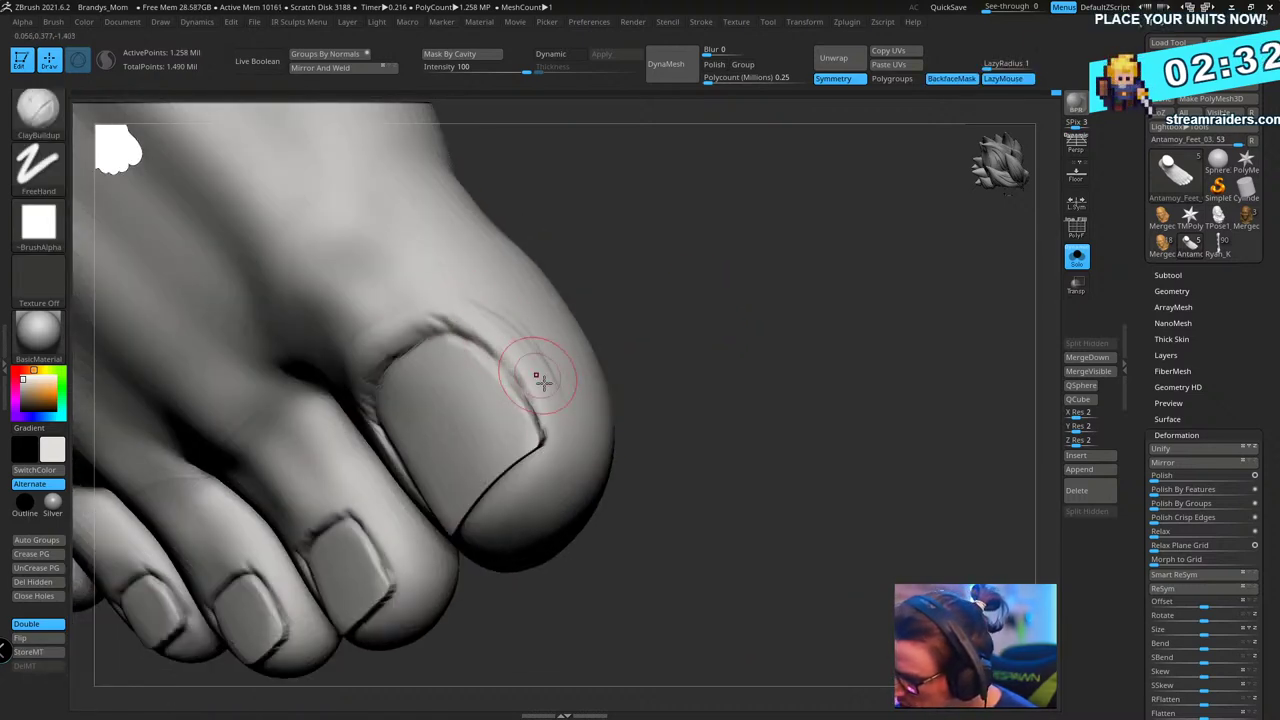
# - Smooth the built-up skin folds around the base and sides of the big toenail
pyautogui.moveTo(692, 286); pyautogui.dragTo(560, 345)
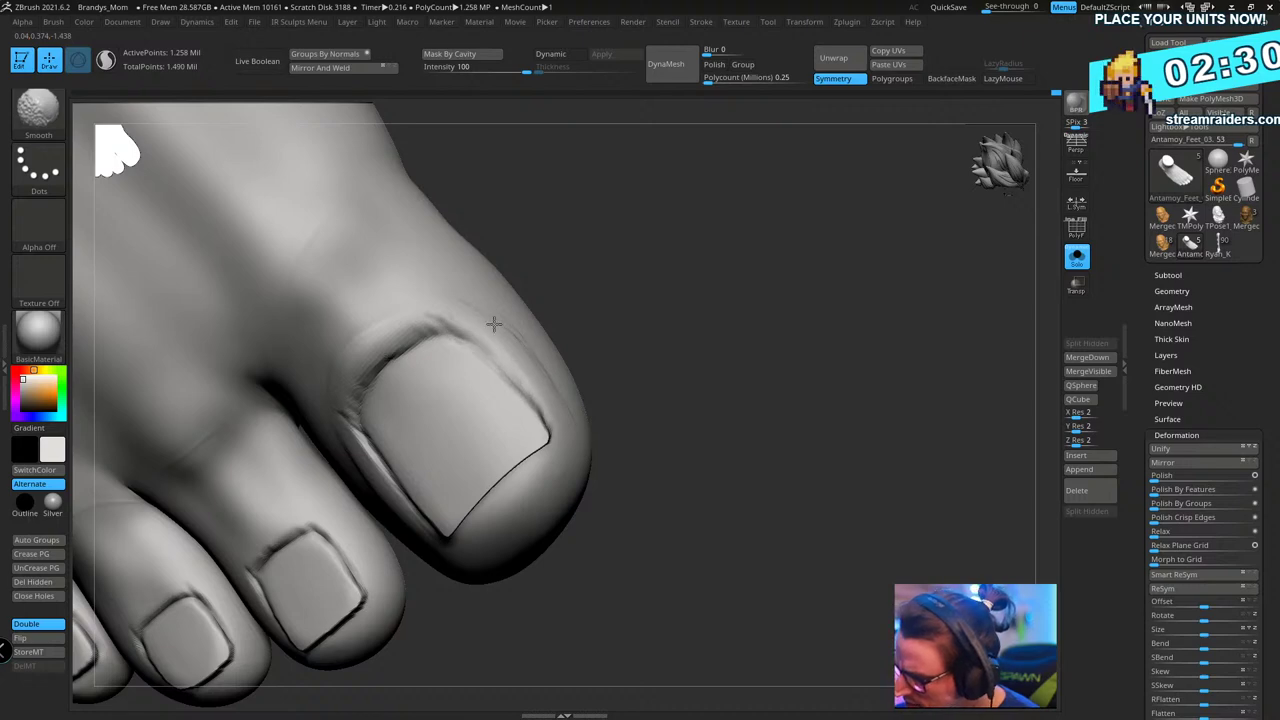
pyautogui.keyDown('shift'); pyautogui.moveTo(561, 390); pyautogui.dragTo(500, 328); pyautogui.keyUp('shift')
pyautogui.moveTo(575, 268); pyautogui.dragTo(535, 290)
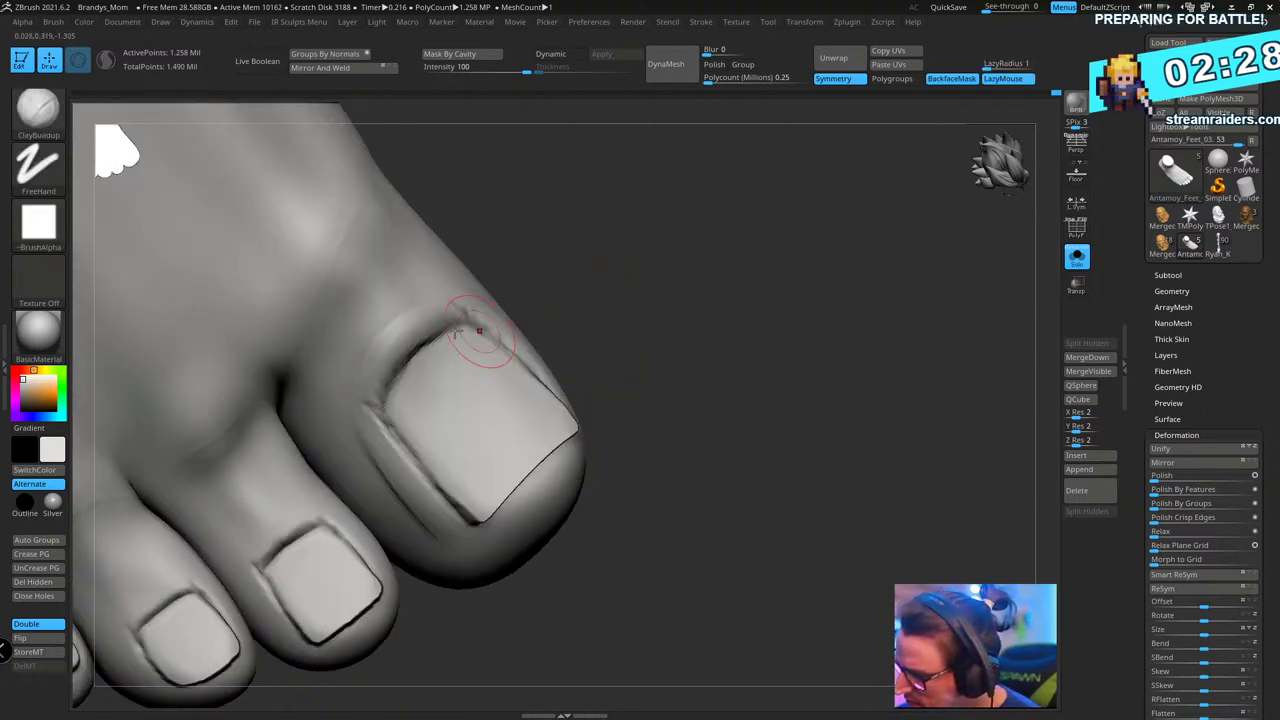
pyautogui.keyDown('shift'); pyautogui.moveTo(379, 354); pyautogui.dragTo(401, 328); pyautogui.keyUp('shift')
pyautogui.moveTo(547, 220); pyautogui.dragTo(507, 257)
pyautogui.press('shift')
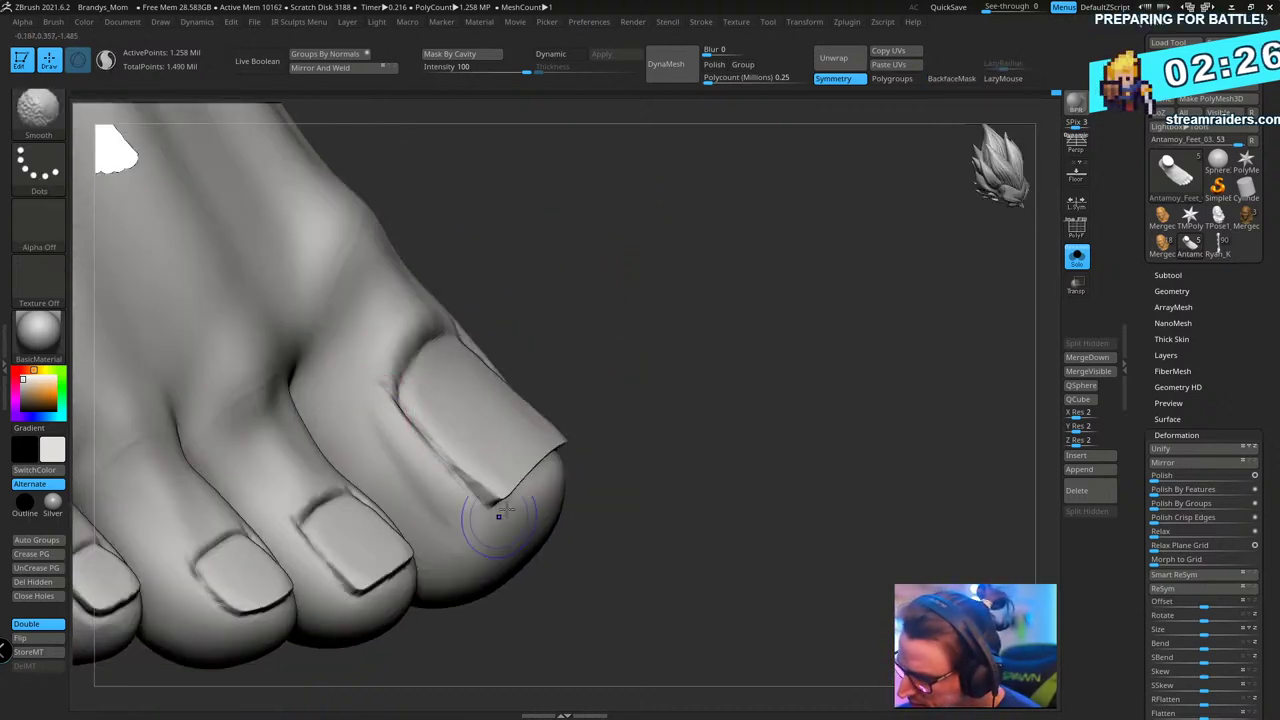
pyautogui.moveTo(590, 470); pyautogui.dragTo(670, 428)
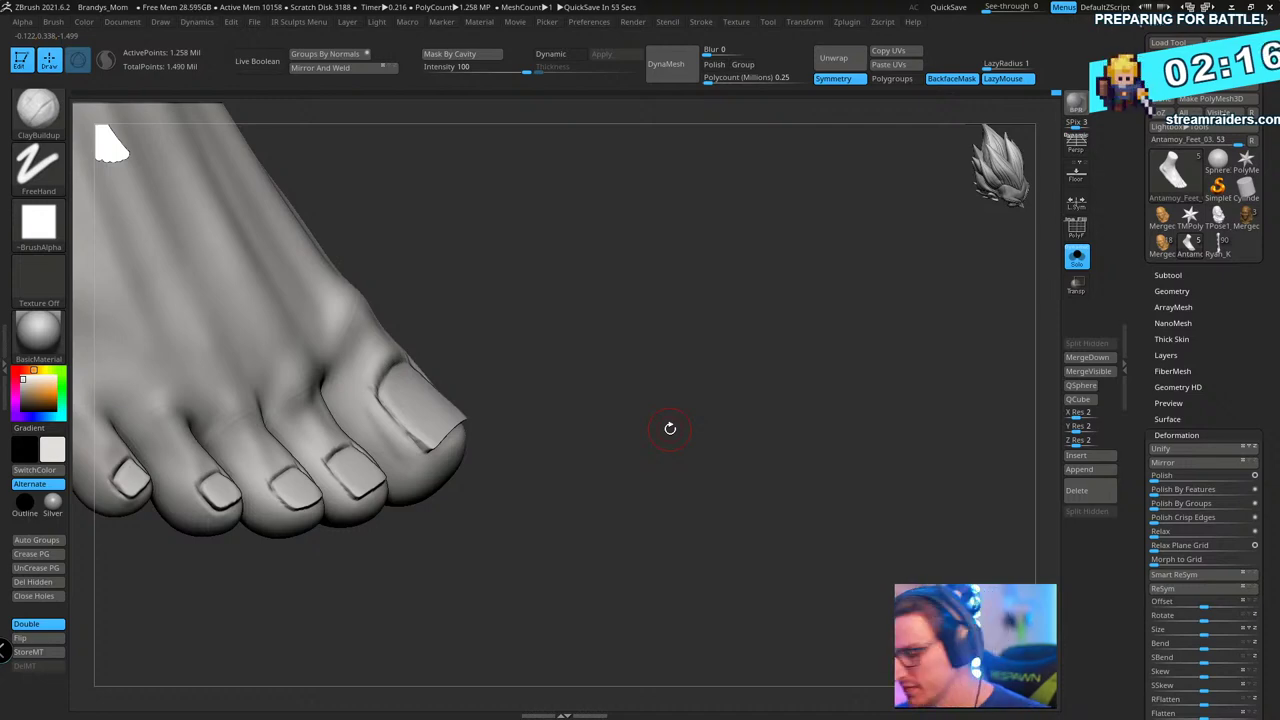
# - Smooth the skin beside the big toenail and build up the fold behind the second toe's nail with ClayBuildup
pyautogui.moveTo(654, 304)
pyautogui.mouseDown()
pyautogui.moveTo(665, 225)
pyautogui.moveTo(703, 371)
pyautogui.moveTo(670, 320)
pyautogui.mouseUp()
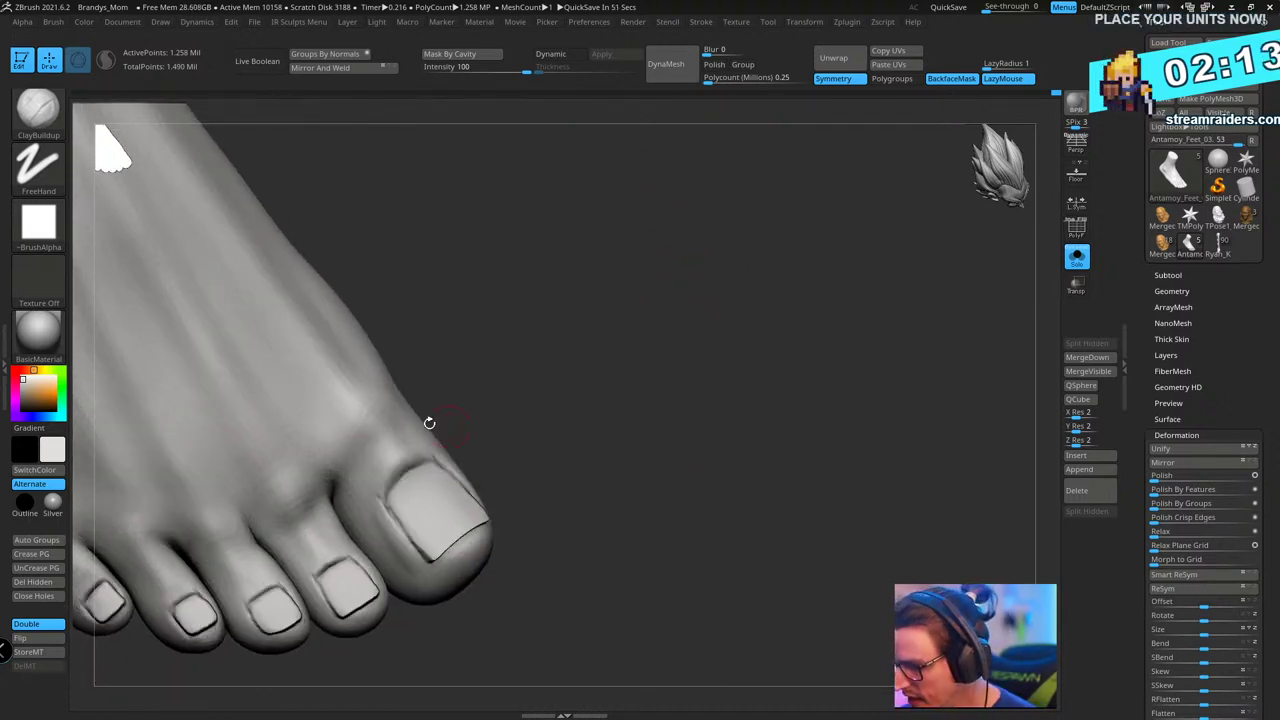
pyautogui.moveTo(430, 423)
pyautogui.keyDown('alt'); pyautogui.mouseDown()
pyautogui.moveTo(620, 374)
pyautogui.moveTo(652, 280)
pyautogui.mouseUp(); pyautogui.keyUp('alt')
pyautogui.moveTo(434, 403)
pyautogui.keyDown('shift'); pyautogui.mouseDown()
pyautogui.moveTo(478, 480)
pyautogui.moveTo(522, 506)
pyautogui.mouseUp(); pyautogui.keyUp('shift')
pyautogui.moveTo(709, 271); pyautogui.dragTo(690, 277)
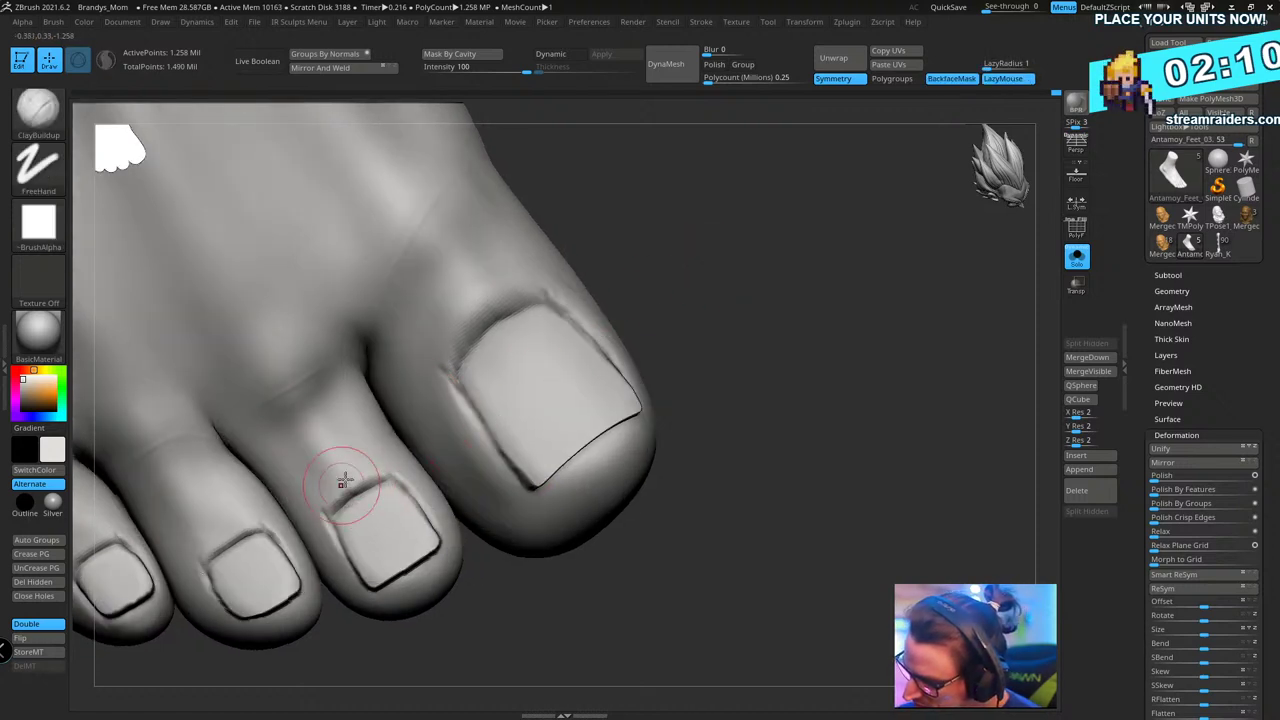
pyautogui.moveTo(357, 471); pyautogui.dragTo(344, 483)
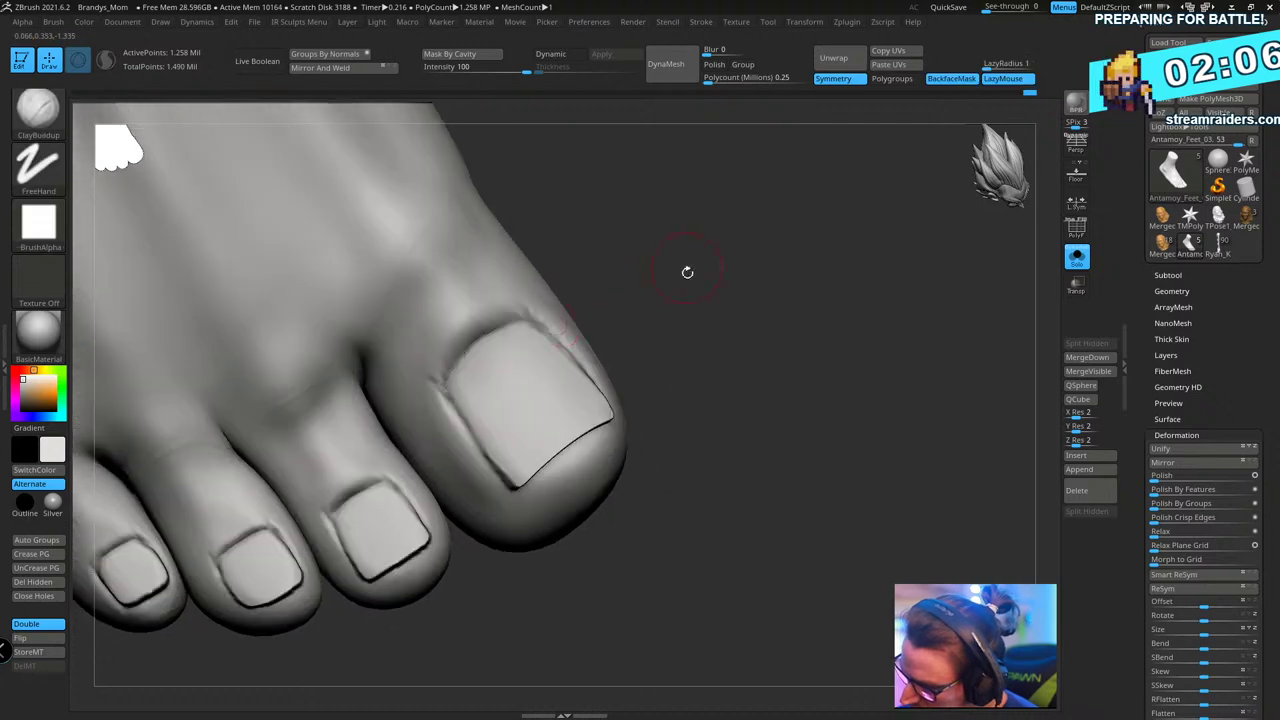
pyautogui.moveTo(686, 271)
pyautogui.mouseDown()
pyautogui.moveTo(798, 238)
pyautogui.moveTo(648, 368)
pyautogui.mouseUp()
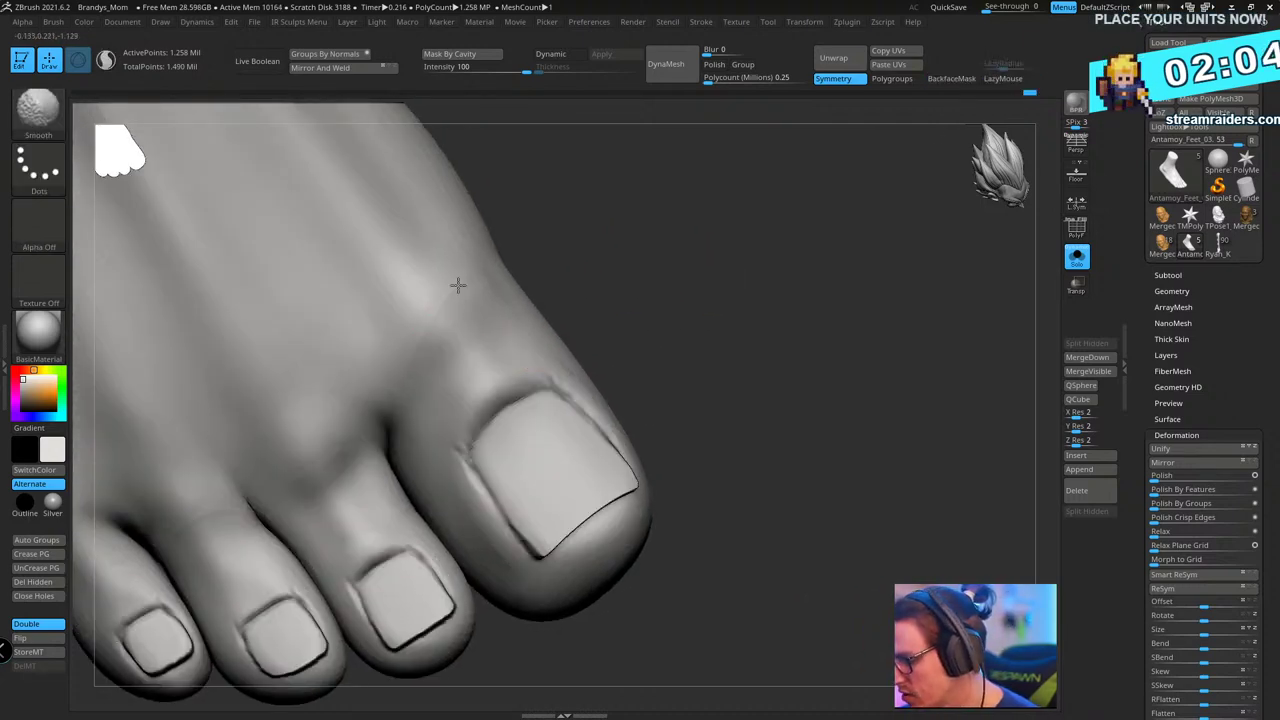
# - Smooth the skin over the toe bases from the big toe across to the little toe
pyautogui.keyDown('alt'); pyautogui.moveTo(606, 277); pyautogui.dragTo(706, 207); pyautogui.keyUp('alt')
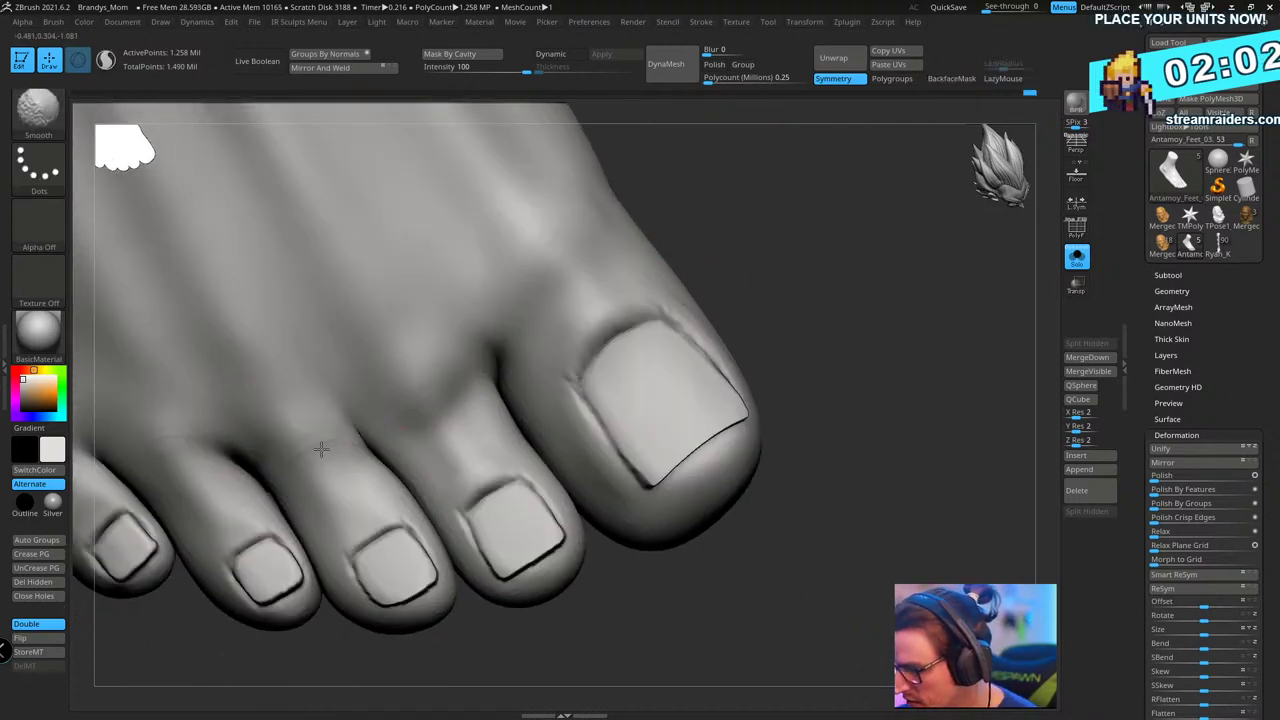
pyautogui.moveTo(688, 265)
pyautogui.keyDown('alt'); pyautogui.mouseDown()
pyautogui.moveTo(797, 254)
pyautogui.moveTo(945, 274)
pyautogui.mouseUp(); pyautogui.keyUp('alt')
pyautogui.keyDown('alt'); pyautogui.moveTo(235, 606); pyautogui.dragTo(174, 647); pyautogui.keyUp('alt')
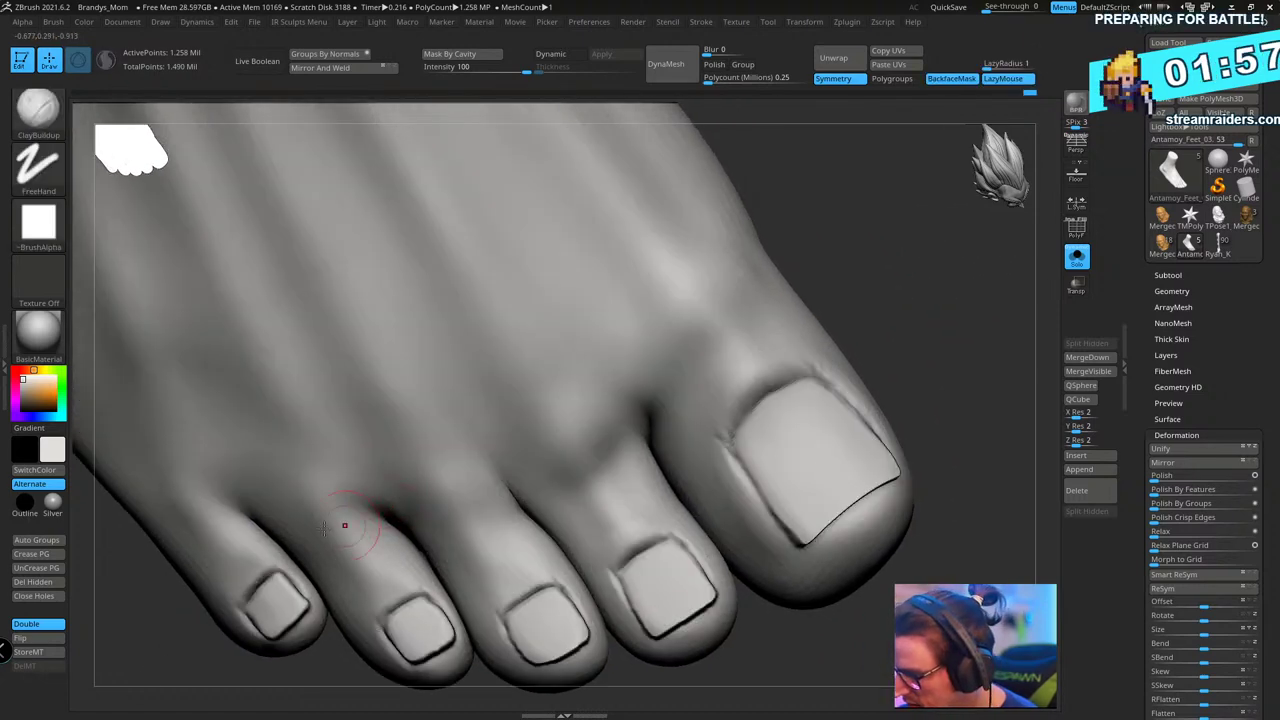
pyautogui.keyDown('shift'); pyautogui.moveTo(346, 526); pyautogui.dragTo(420, 490); pyautogui.keyUp('shift')
pyautogui.keyDown('shift'); pyautogui.moveTo(543, 474); pyautogui.dragTo(593, 399); pyautogui.keyUp('shift')
# - Add ClayBuildup strokes to the skin above the middle toe's nail
pyautogui.moveTo(863, 296)
pyautogui.mouseDown()
pyautogui.moveTo(889, 246)
pyautogui.moveTo(866, 277)
pyautogui.moveTo(800, 314)
pyautogui.moveTo(775, 318)
pyautogui.moveTo(700, 286)
pyautogui.moveTo(803, 329)
pyautogui.moveTo(751, 420)
pyautogui.moveTo(788, 395)
pyautogui.moveTo(760, 394)
pyautogui.moveTo(829, 331)
pyautogui.moveTo(906, 297)
pyautogui.moveTo(811, 280)
pyautogui.moveTo(820, 349)
pyautogui.moveTo(657, 380)
pyautogui.mouseUp()
pyautogui.moveTo(533, 502); pyautogui.dragTo(500, 519)
pyautogui.moveTo(605, 437); pyautogui.dragTo(602, 434, button='right')
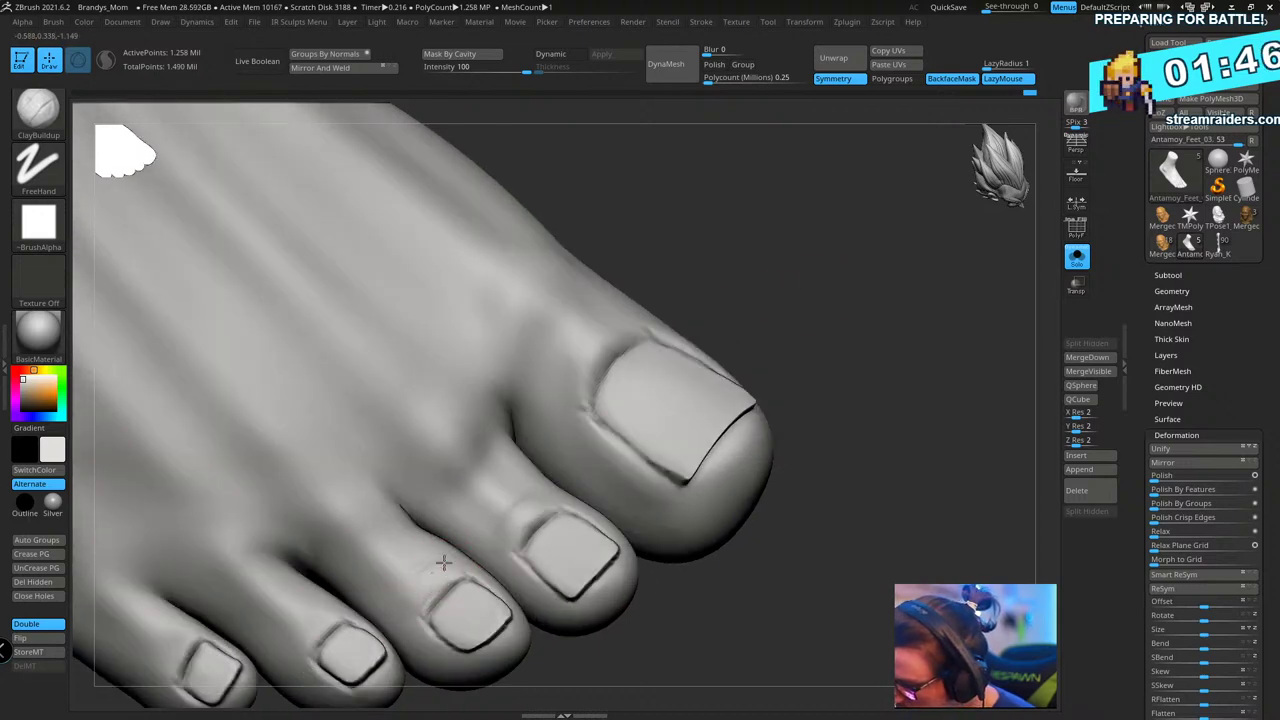
pyautogui.keyDown('alt'); pyautogui.moveTo(833, 377); pyautogui.dragTo(847, 285); pyautogui.keyUp('alt')
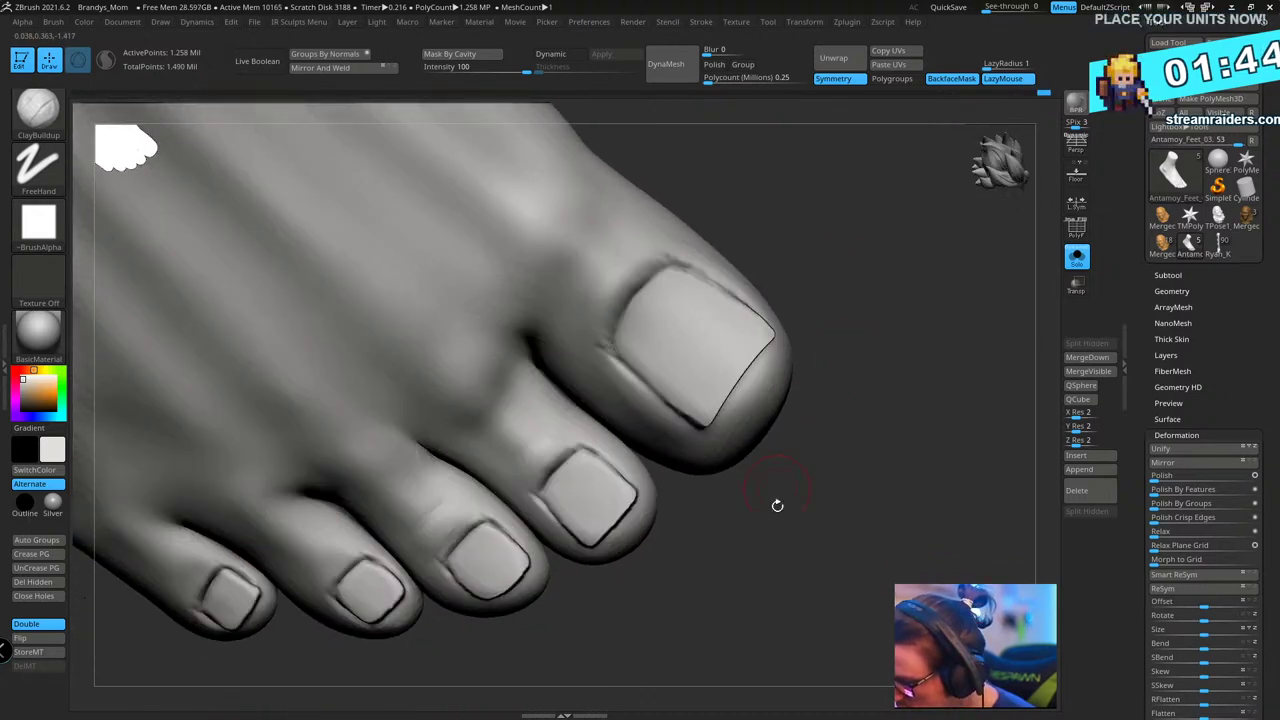
pyautogui.keyDown('alt'); pyautogui.moveTo(774, 506); pyautogui.dragTo(814, 526); pyautogui.keyUp('alt')
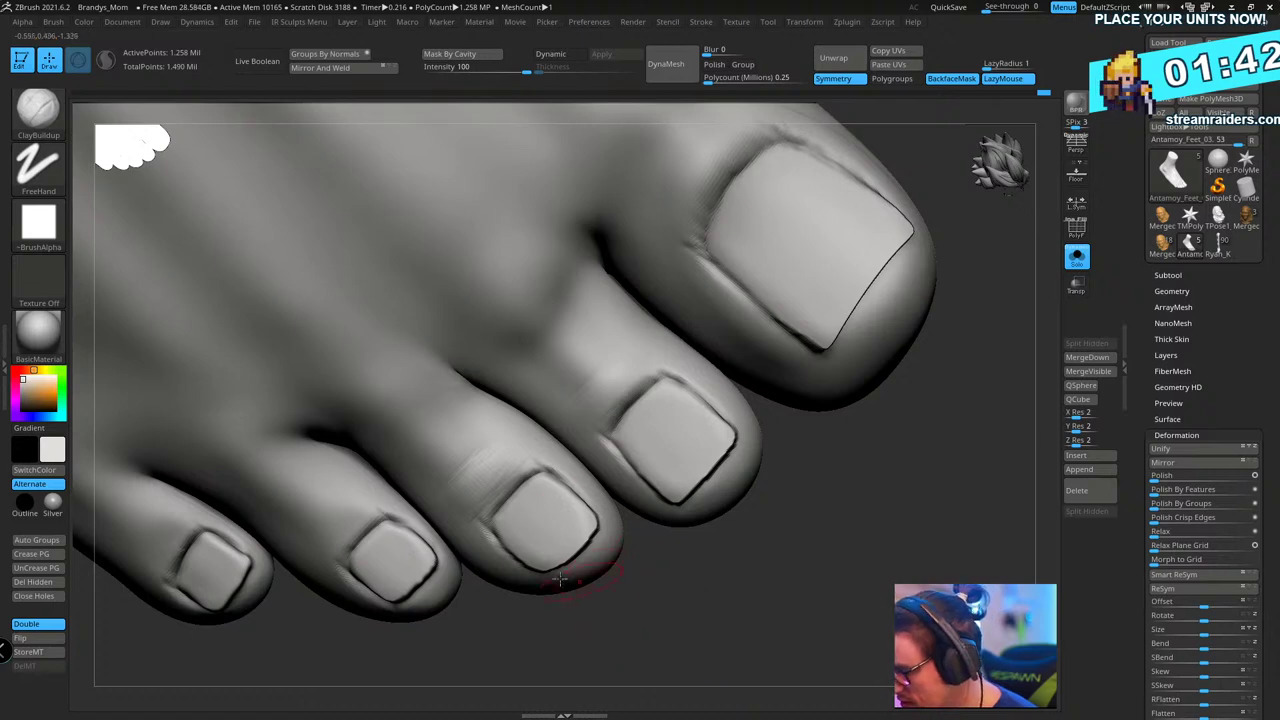
# - Adjust the shape of the middle toe's tip around its nail with a resized Move brush
pyautogui.press('b')
pyautogui.press('m')
pyautogui.press('v')
pyautogui.press('s')
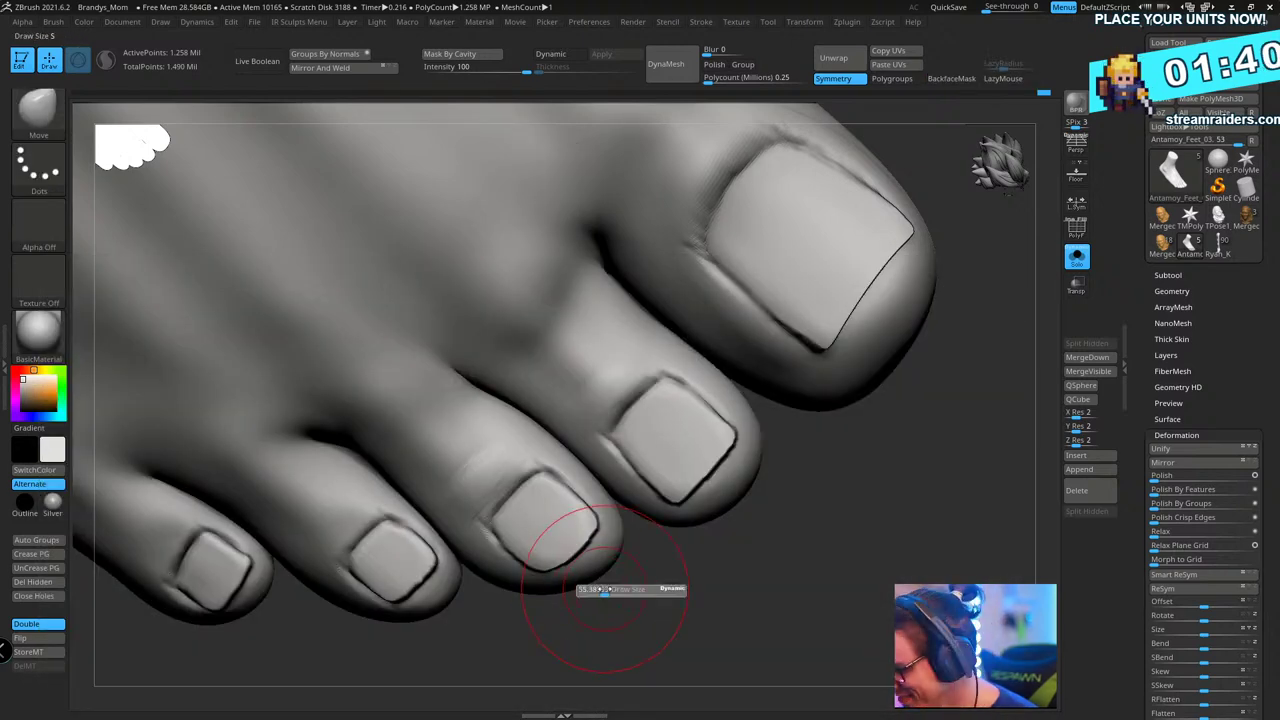
pyautogui.moveTo(565, 625); pyautogui.dragTo(560, 591)
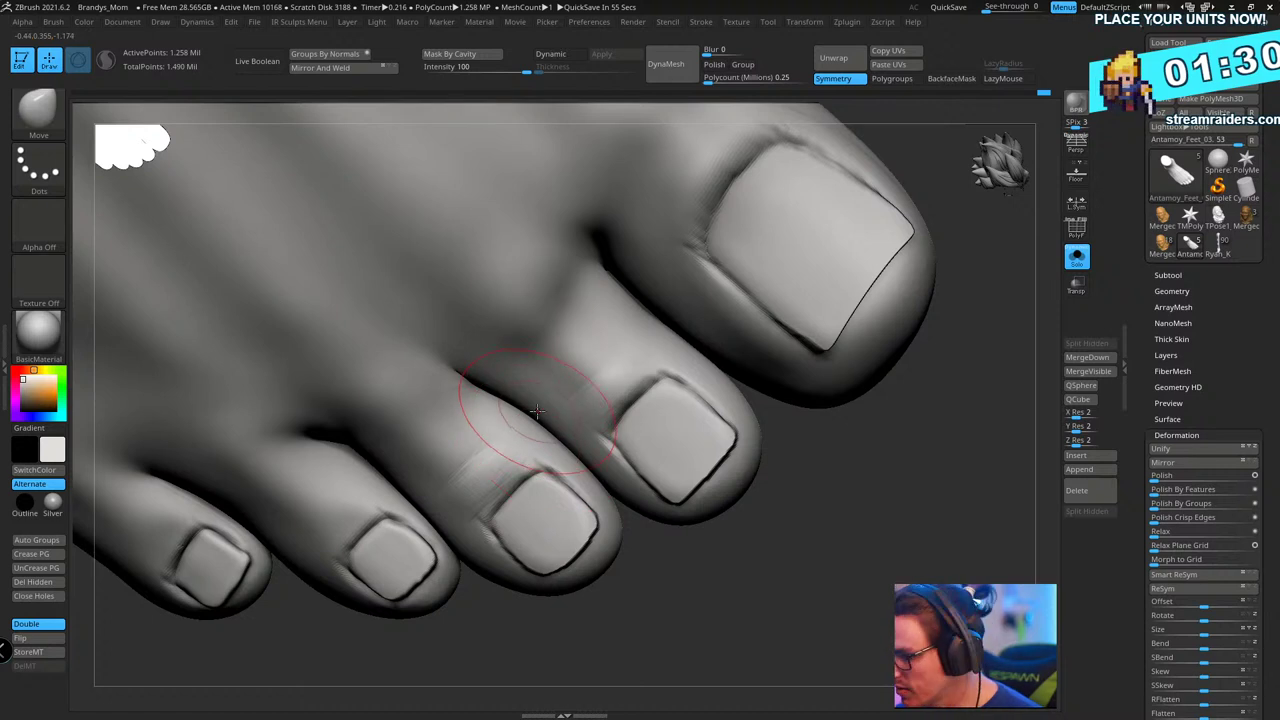
# - Smooth the rough strokes on the skin behind the middle toe's nail
pyautogui.press('shift')
pyautogui.keyDown('ctrl'); pyautogui.moveTo(706, 581); pyautogui.dragTo(712, 522, button='right'); pyautogui.keyUp('ctrl')
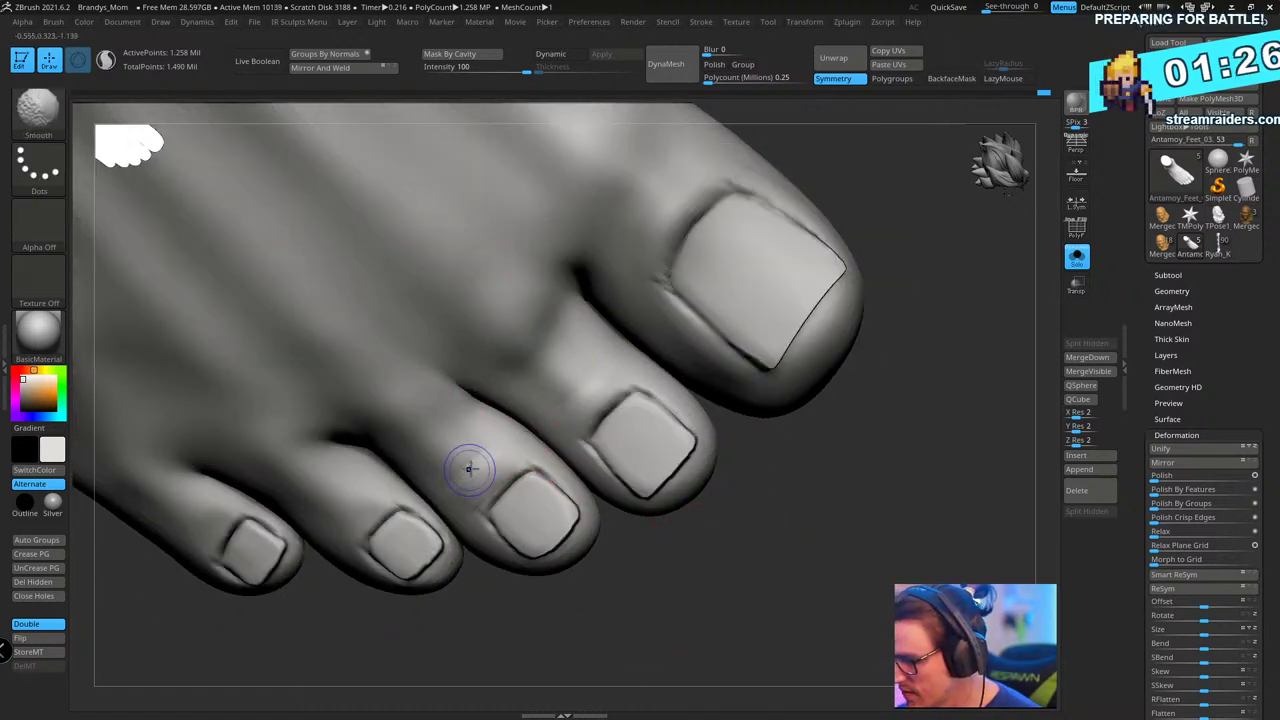
pyautogui.keyDown('shift'); pyautogui.moveTo(469, 467); pyautogui.dragTo(463, 485); pyautogui.keyUp('shift')
pyautogui.keyDown('ctrl'); pyautogui.moveTo(687, 567); pyautogui.dragTo(718, 567, button='right'); pyautogui.keyUp('ctrl')
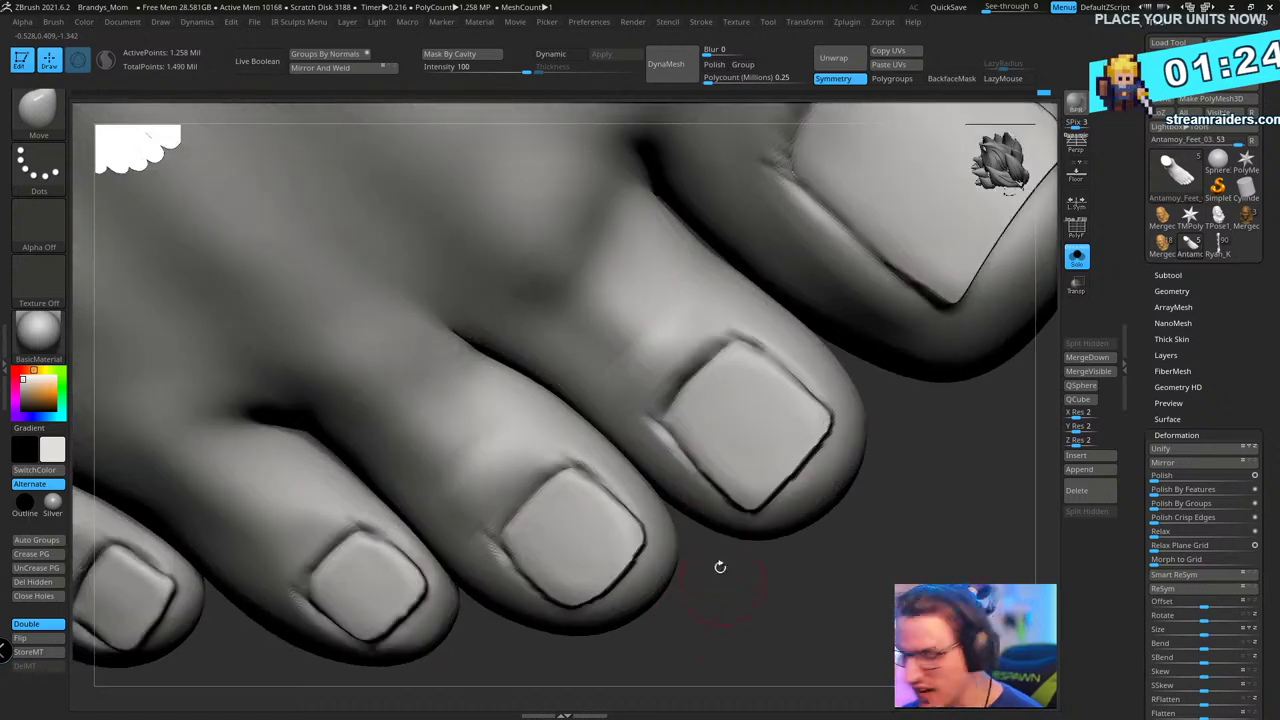
# - Build up a raised skin fold along the base of the middle toe's nail with a smaller ClayBuildup brush
pyautogui.press('b')
pyautogui.press('d')
pyautogui.press('s')
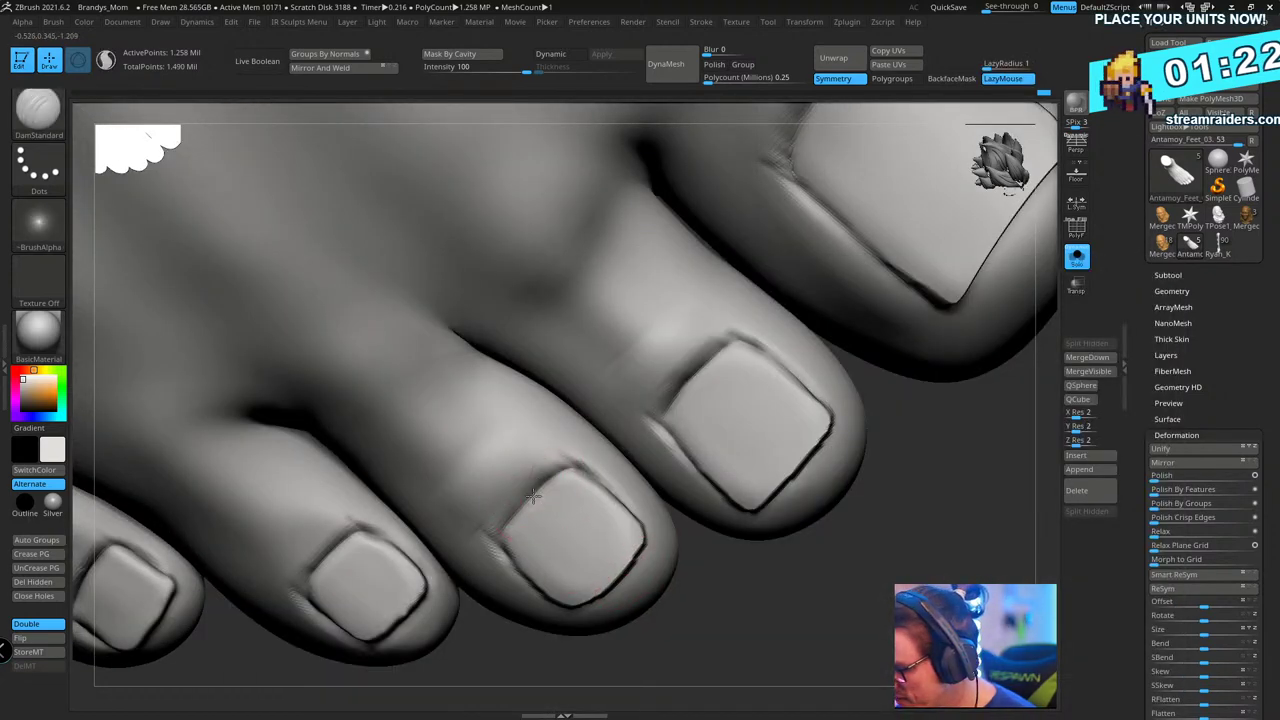
pyautogui.press('b')
pyautogui.press('c')
pyautogui.press('b')
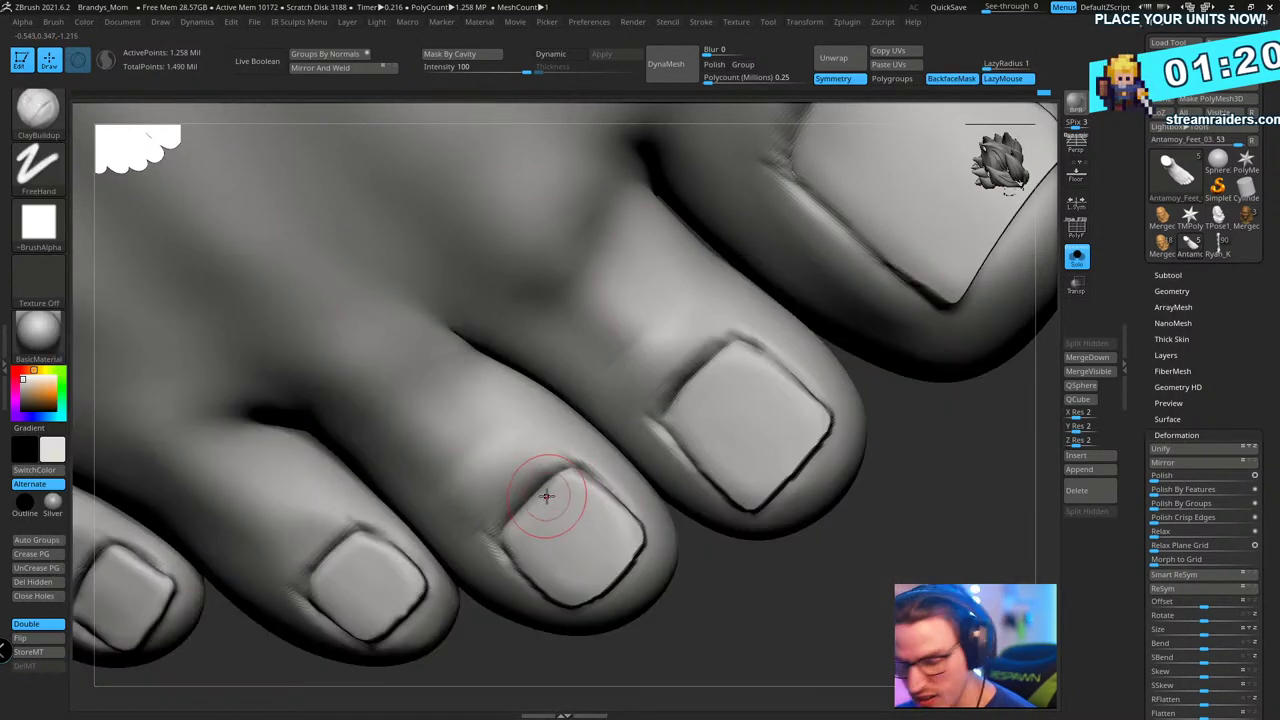
pyautogui.press('s')
pyautogui.moveTo(513, 510); pyautogui.dragTo(519, 497)
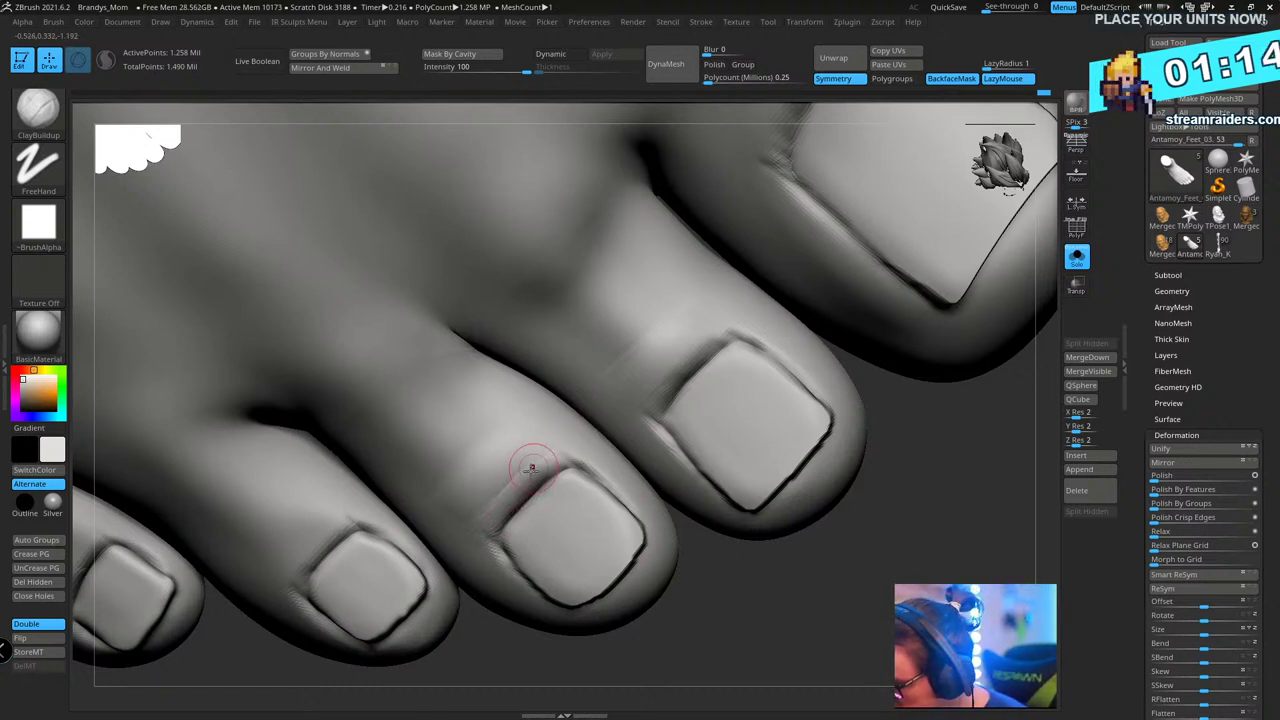
# - Build up the skin fold behind the second toe's nail and over its knuckle with ClayBuildup, smoothing the strokes
pyautogui.click(704, 343)
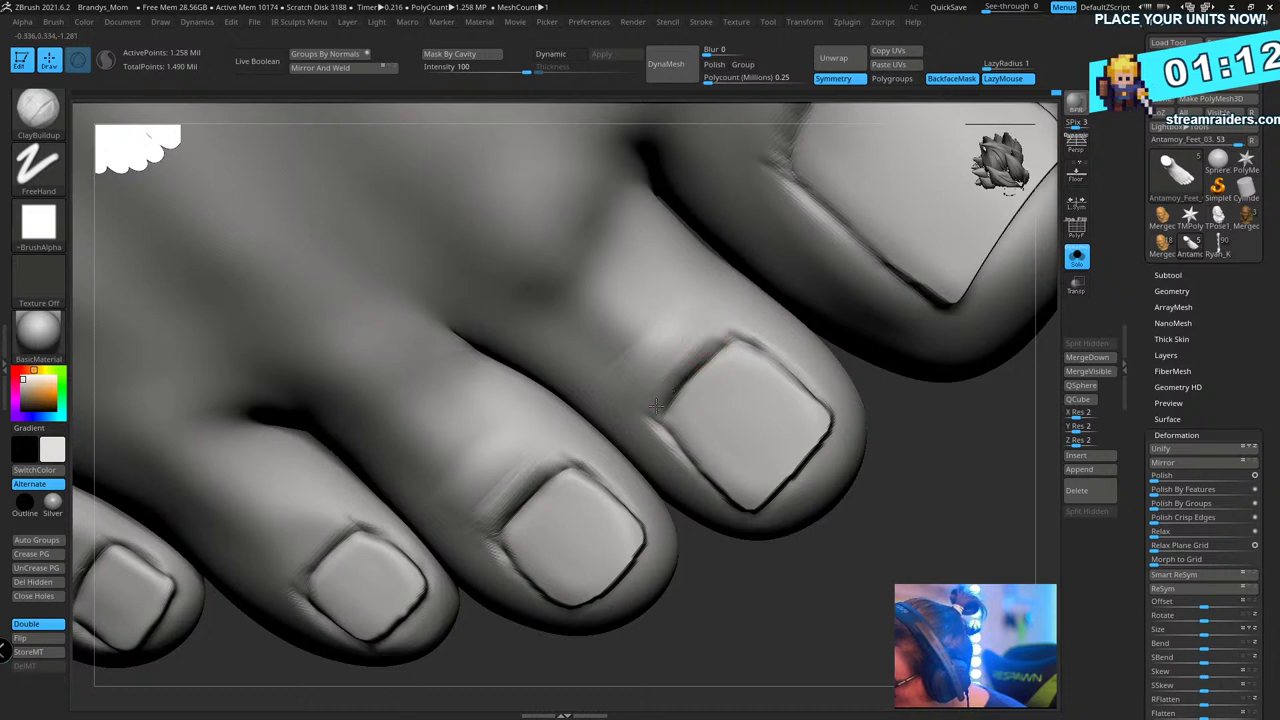
pyautogui.click(723, 335)
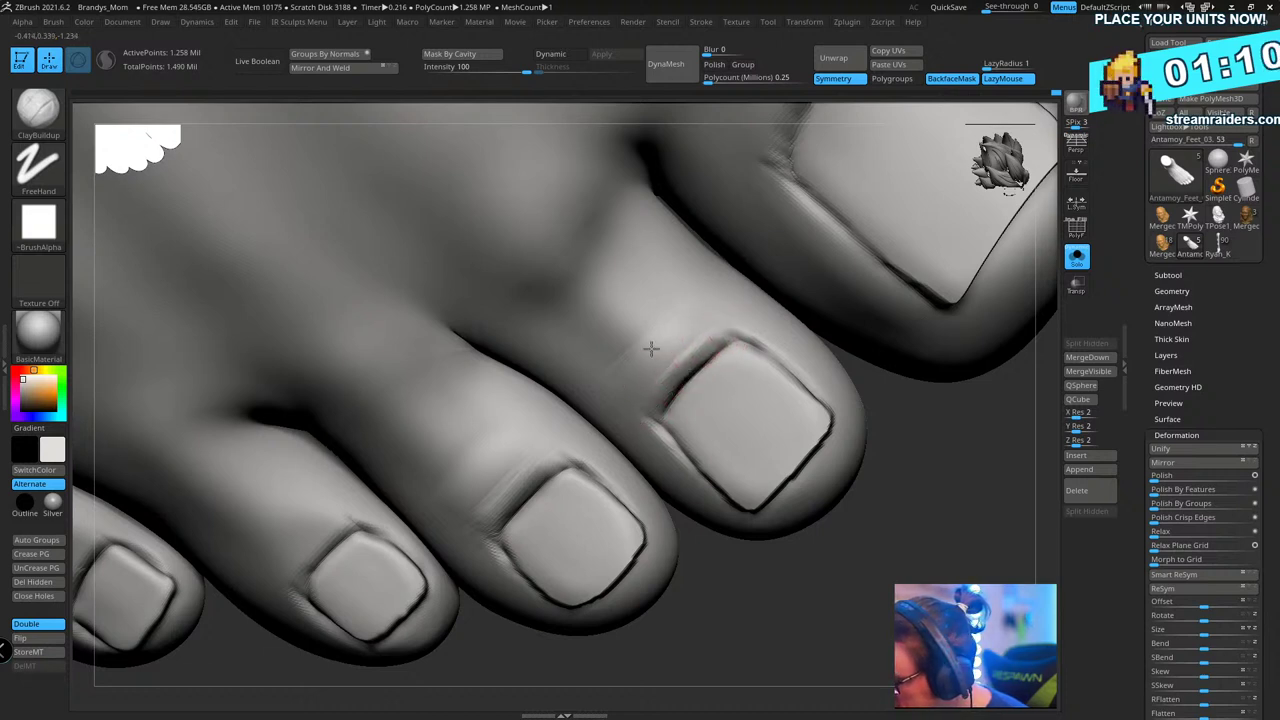
pyautogui.click(660, 304)
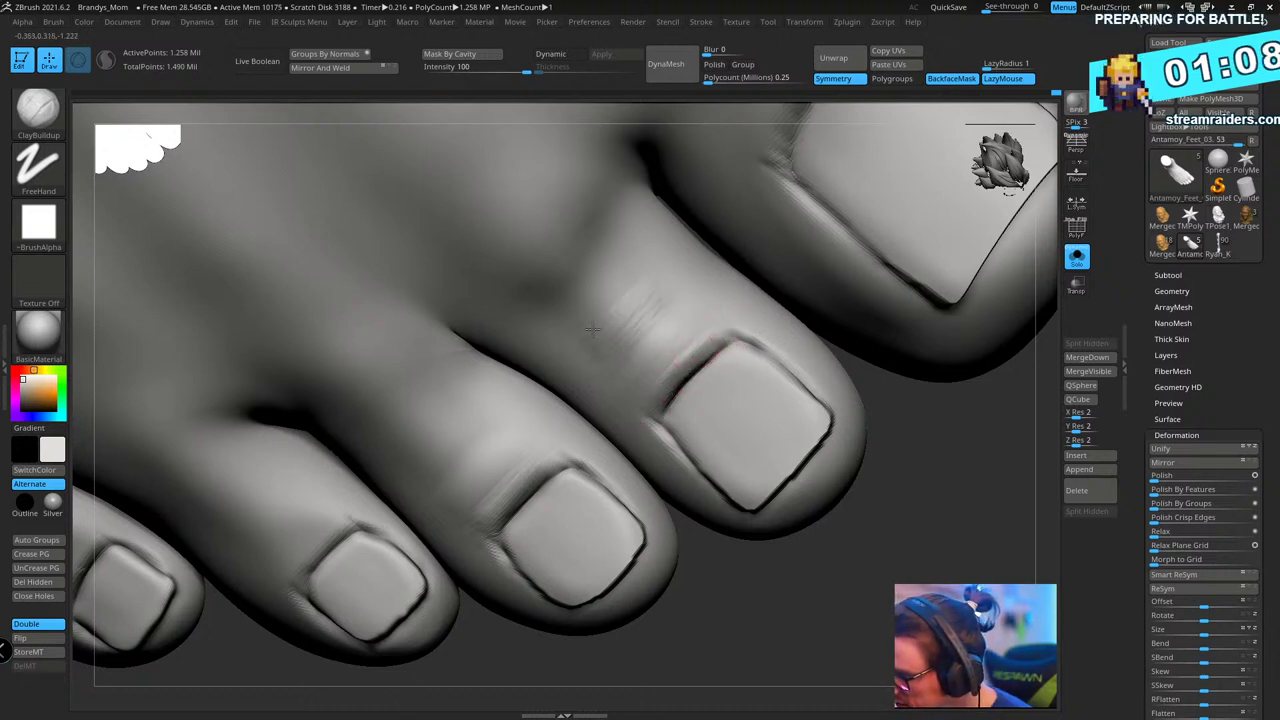
pyautogui.press('shift')
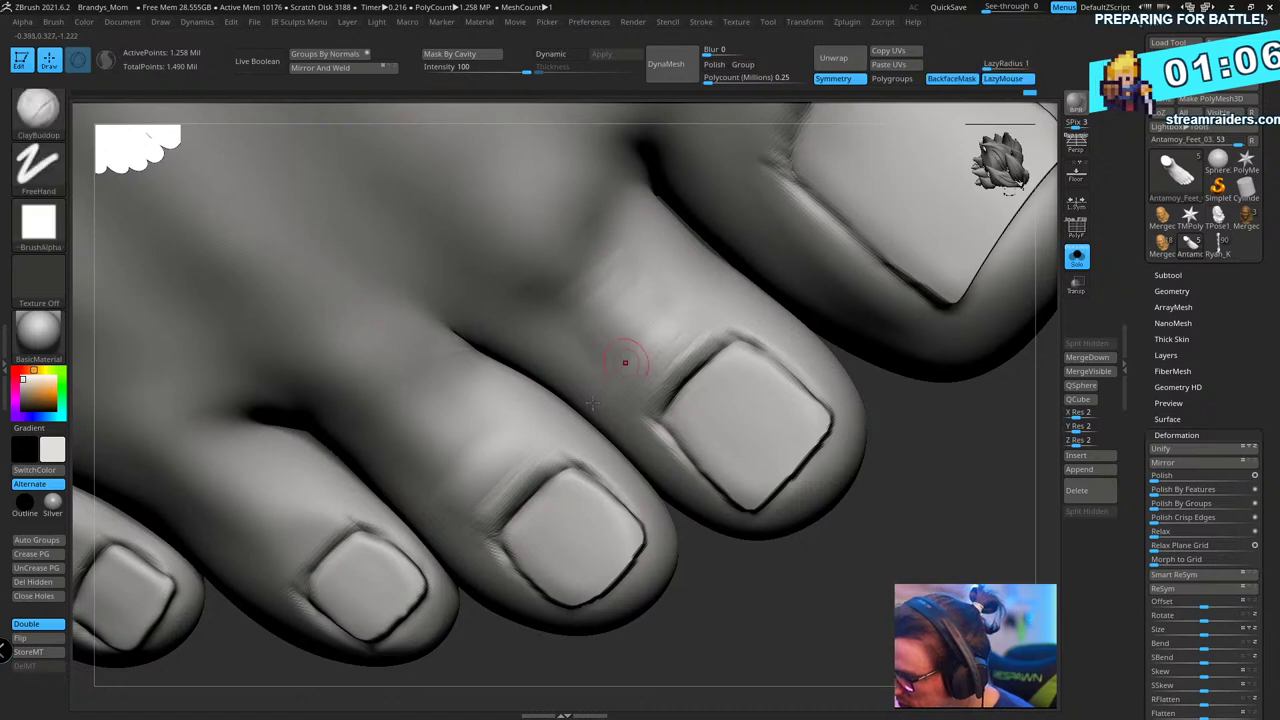
pyautogui.press('shift')
# - Build up raised knuckle folds across the middle and second toes with a resized ClayBuildup brush
pyautogui.moveTo(487, 490)
pyautogui.mouseDown(button='right')
pyautogui.moveTo(574, 392)
pyautogui.moveTo(570, 358)
pyautogui.mouseUp(button='right')
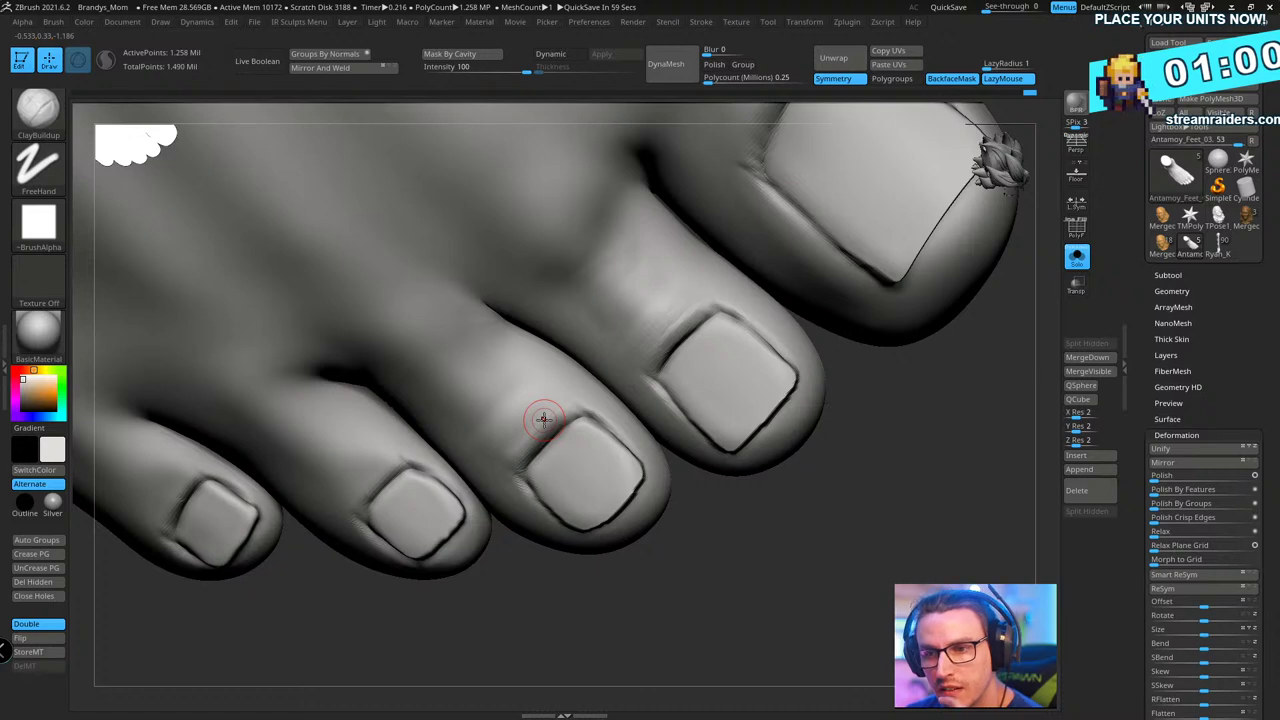
pyautogui.moveTo(626, 600)
pyautogui.mouseDown(button='right')
pyautogui.moveTo(931, 393)
pyautogui.moveTo(909, 337)
pyautogui.moveTo(914, 457)
pyautogui.moveTo(909, 506)
pyautogui.moveTo(894, 514)
pyautogui.mouseUp(button='right')
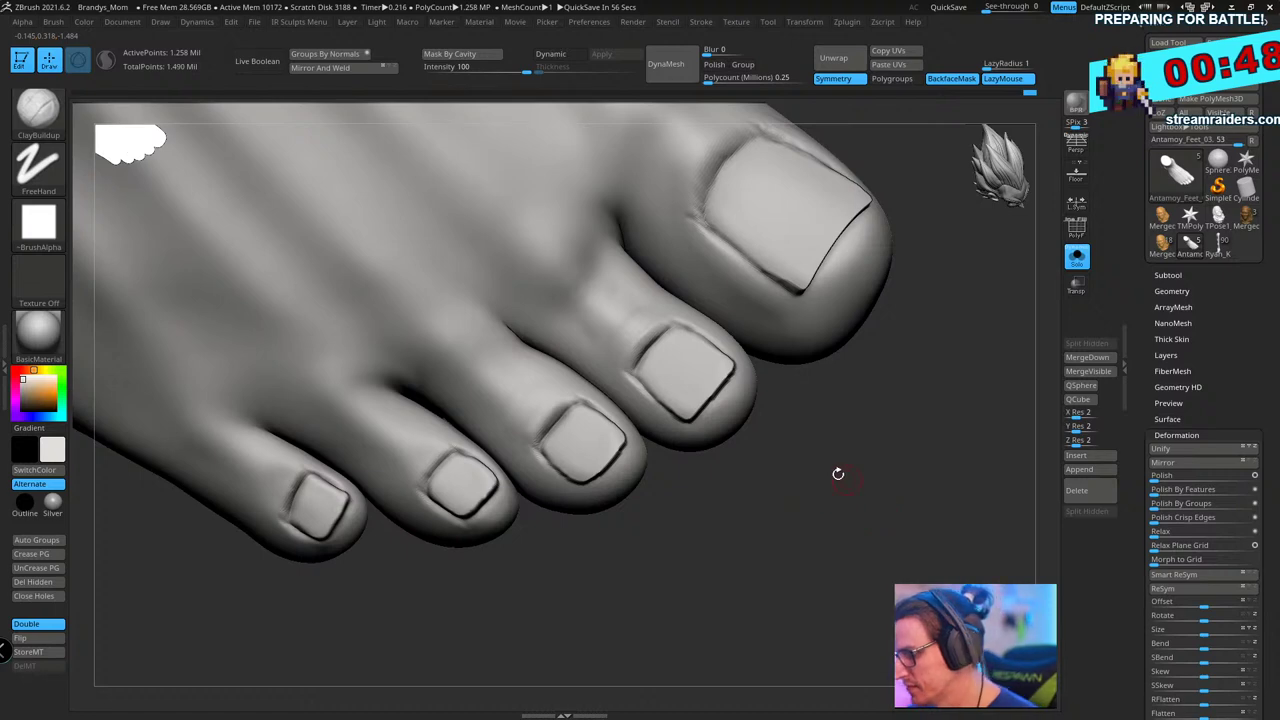
pyautogui.moveTo(838, 474)
pyautogui.mouseDown(button='right')
pyautogui.moveTo(854, 483)
pyautogui.moveTo(891, 406)
pyautogui.moveTo(883, 360)
pyautogui.moveTo(865, 503)
pyautogui.moveTo(611, 471)
pyautogui.mouseUp(button='right')
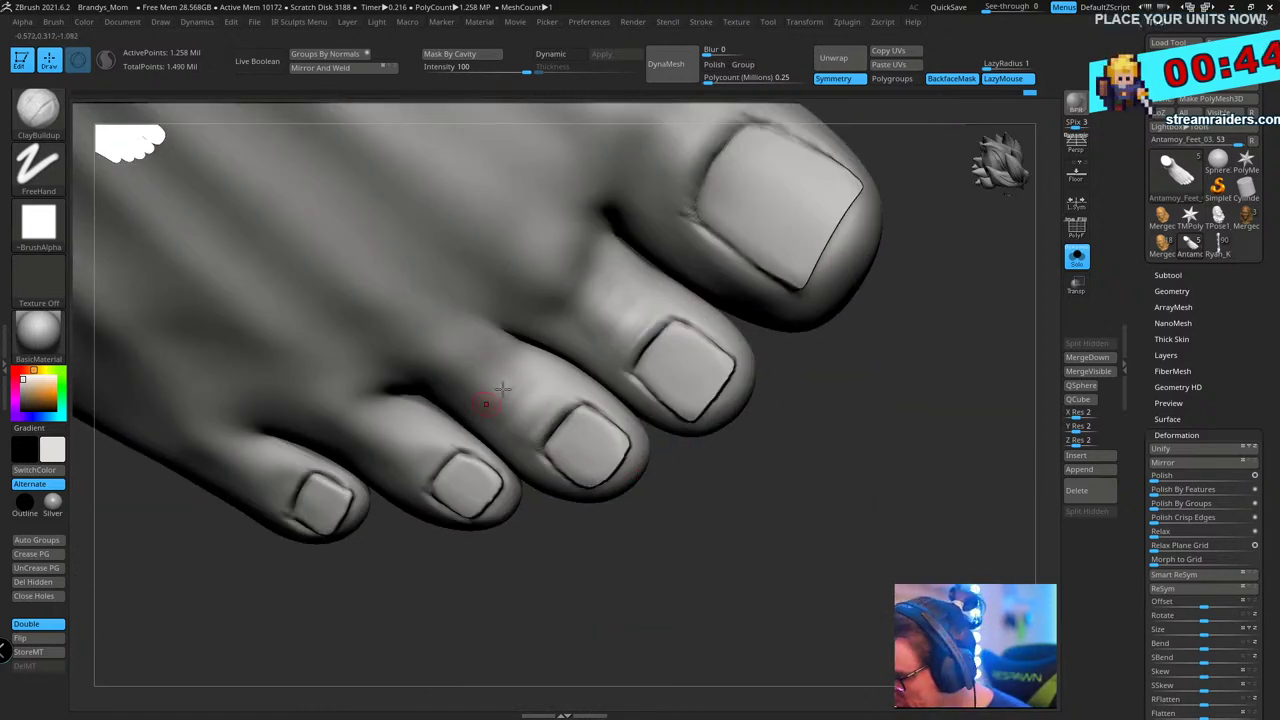
pyautogui.moveTo(502, 390)
pyautogui.mouseDown(button='right')
pyautogui.moveTo(571, 560)
pyautogui.moveTo(555, 561)
pyautogui.mouseUp(button='right')
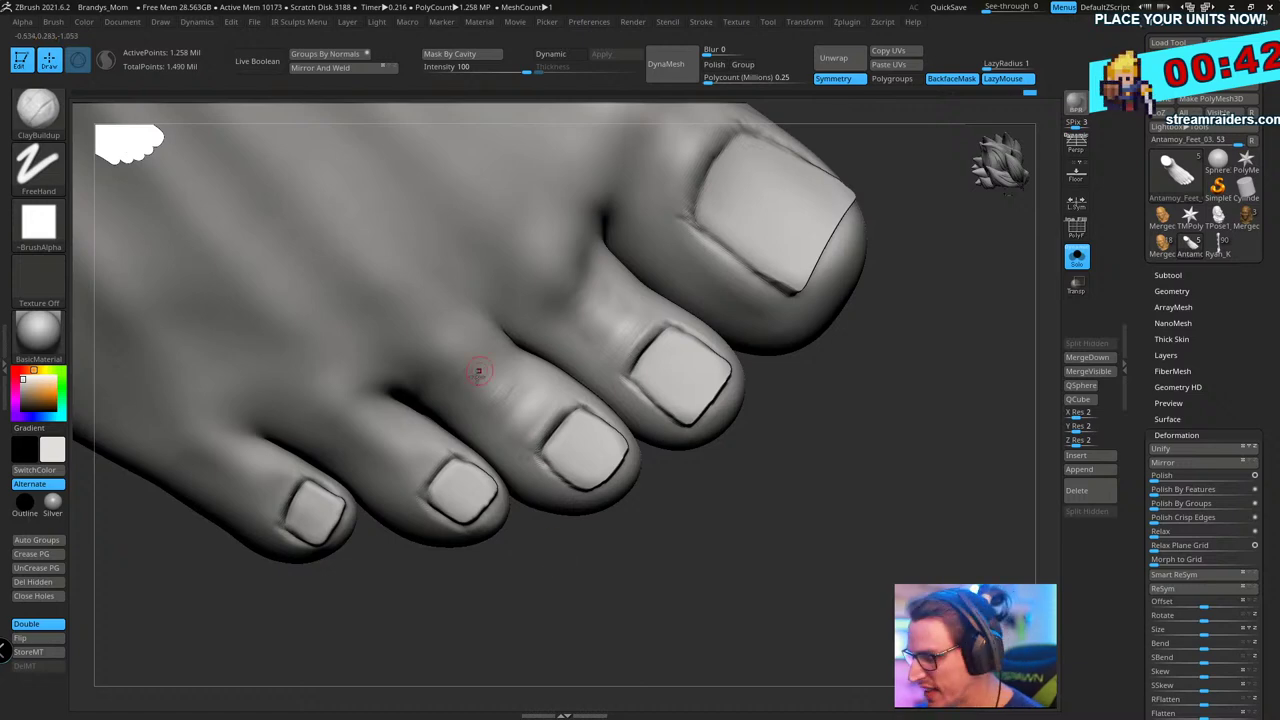
pyautogui.keyDown('alt'); pyautogui.moveTo(528, 580); pyautogui.dragTo(566, 571); pyautogui.keyUp('alt')
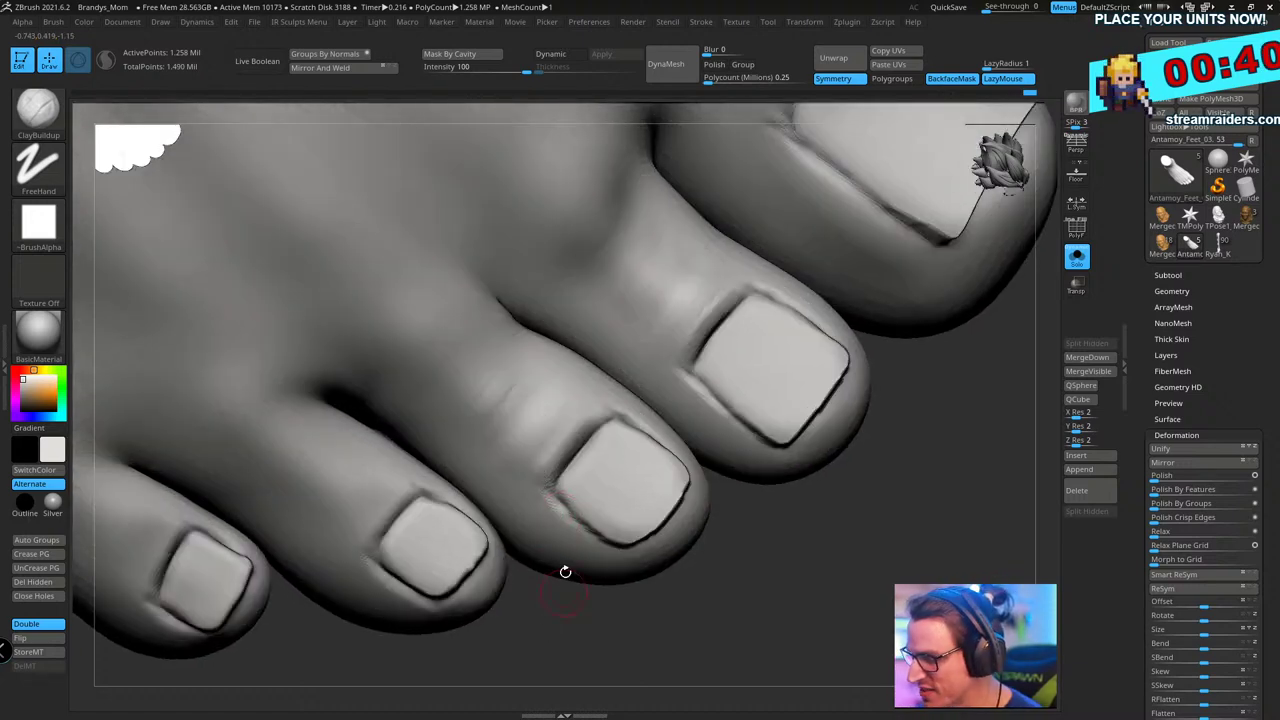
pyautogui.press('s')
pyautogui.moveTo(500, 384); pyautogui.dragTo(509, 386)
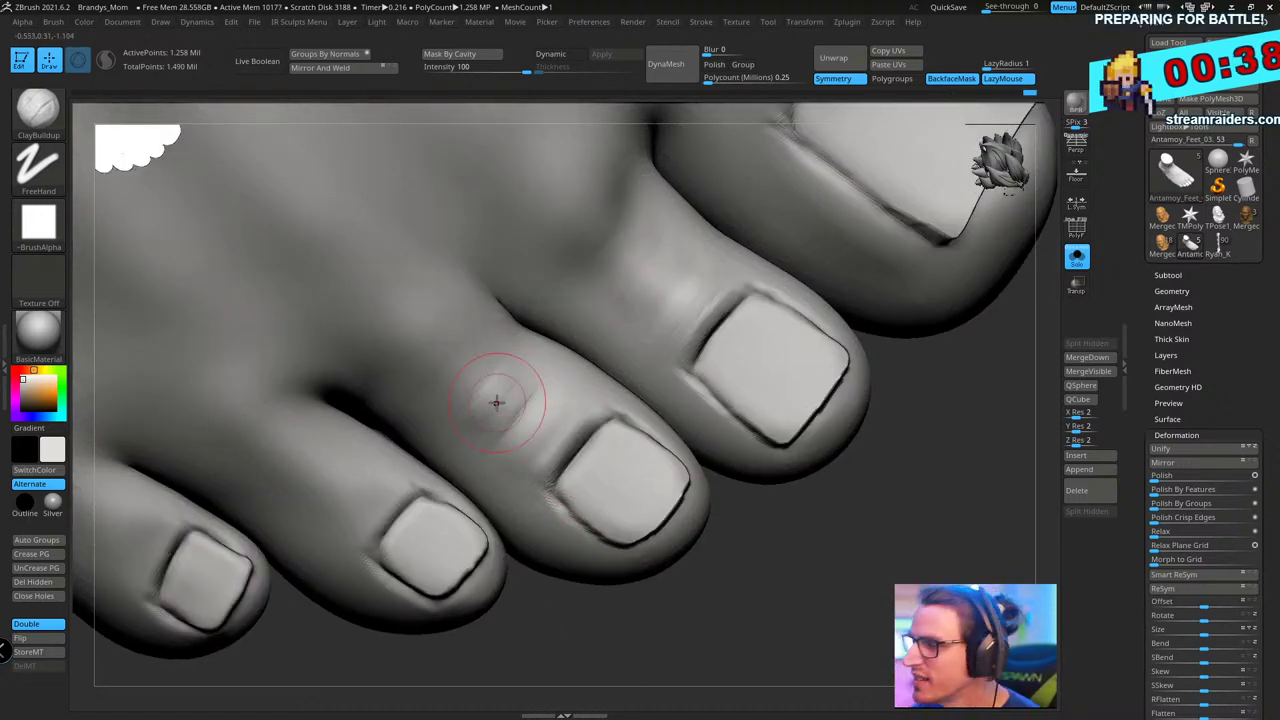
pyautogui.keyDown('alt'); pyautogui.moveTo(843, 571); pyautogui.dragTo(837, 550); pyautogui.keyUp('alt')
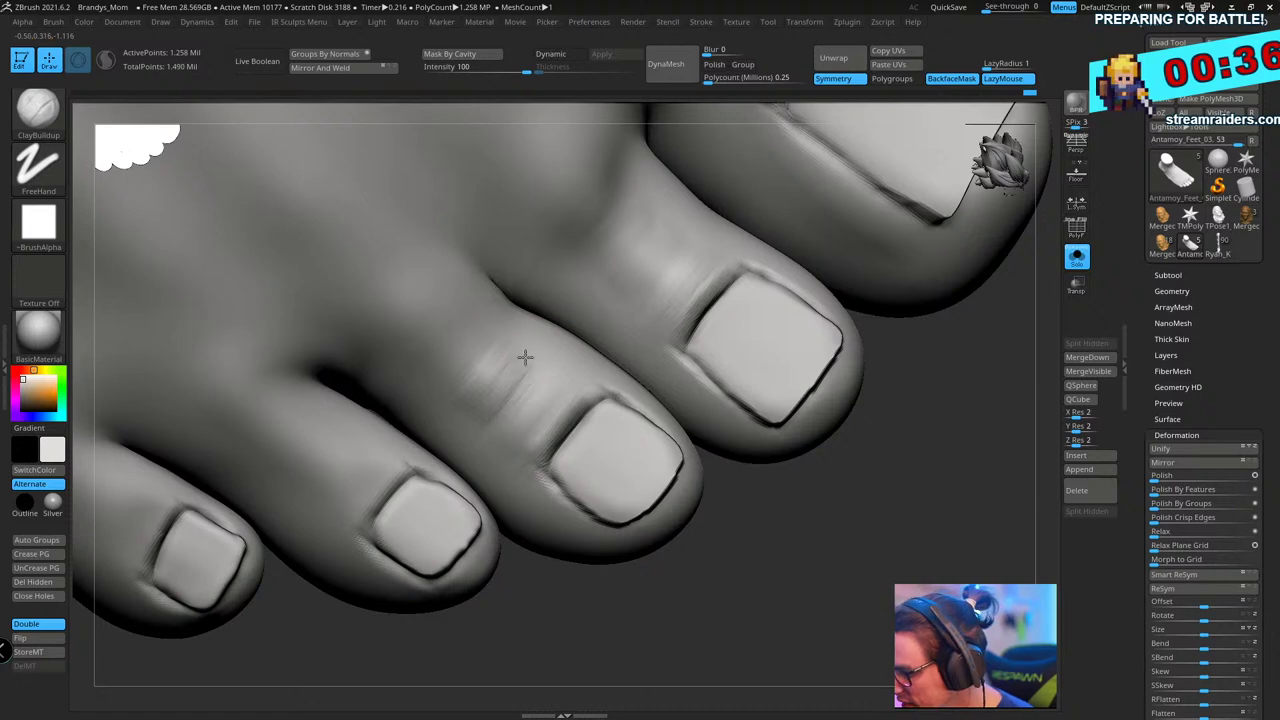
pyautogui.keyDown('alt'); pyautogui.moveTo(800, 488); pyautogui.dragTo(735, 602); pyautogui.keyUp('alt')
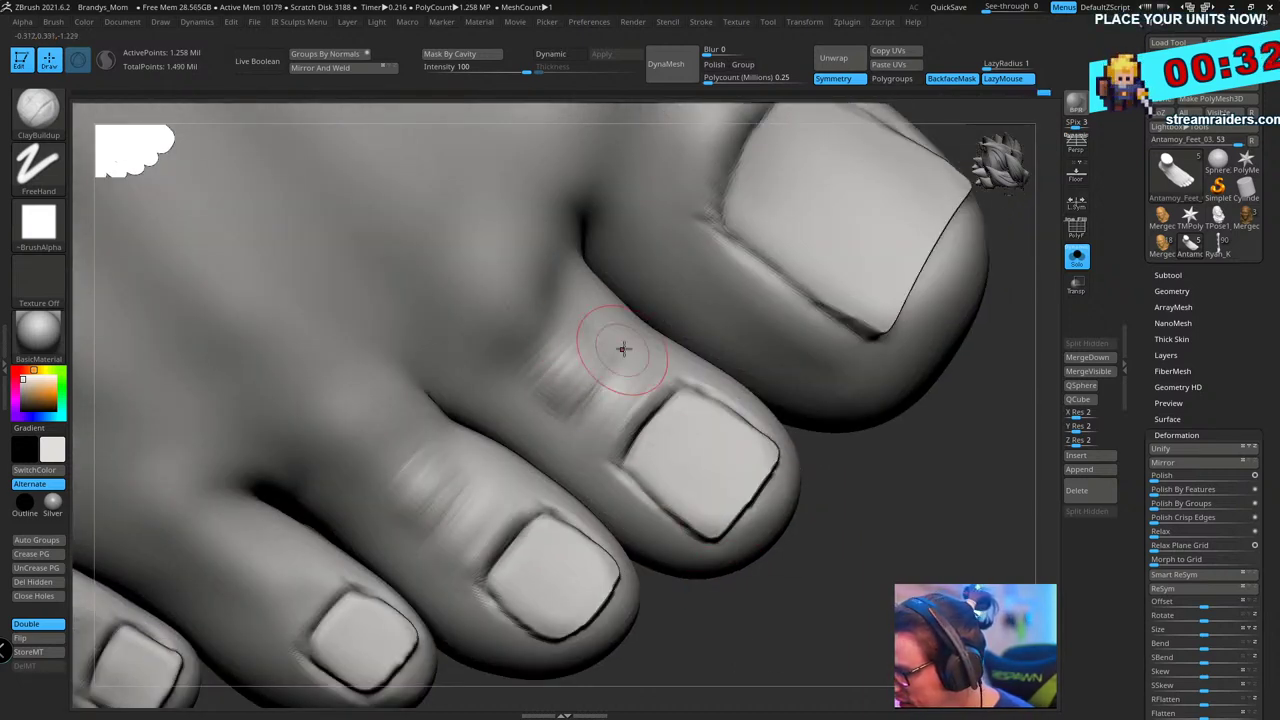
# - Smooth the knuckle folds on the second and middle toes so they blend into the surrounding skin
pyautogui.moveTo(594, 376)
pyautogui.keyDown('shift'); pyautogui.mouseDown()
pyautogui.moveTo(577, 340)
pyautogui.moveTo(572, 352)
pyautogui.mouseUp(); pyautogui.keyUp('shift')
pyautogui.keyDown('alt'); pyautogui.moveTo(814, 586); pyautogui.dragTo(786, 566); pyautogui.keyUp('alt')
pyautogui.keyDown('shift'); pyautogui.moveTo(468, 472); pyautogui.dragTo(430, 504); pyautogui.keyUp('shift')
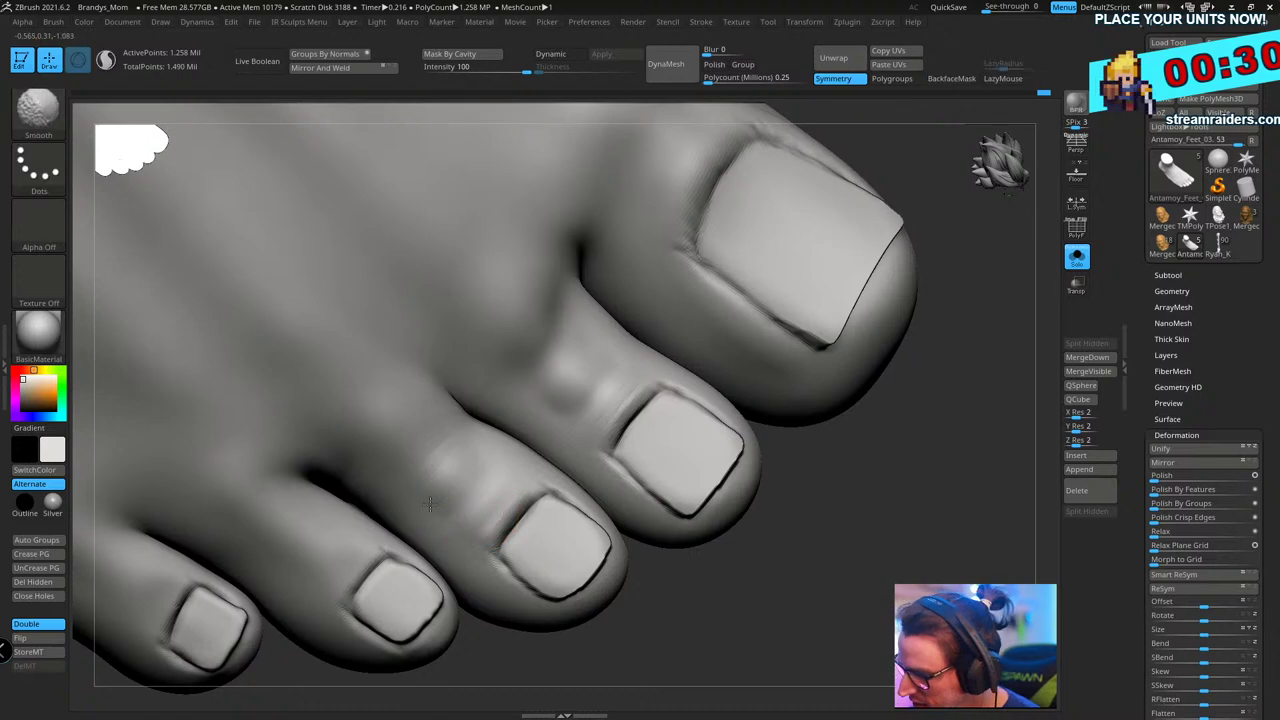
pyautogui.keyDown('alt'); pyautogui.moveTo(914, 556); pyautogui.dragTo(897, 492); pyautogui.keyUp('alt')
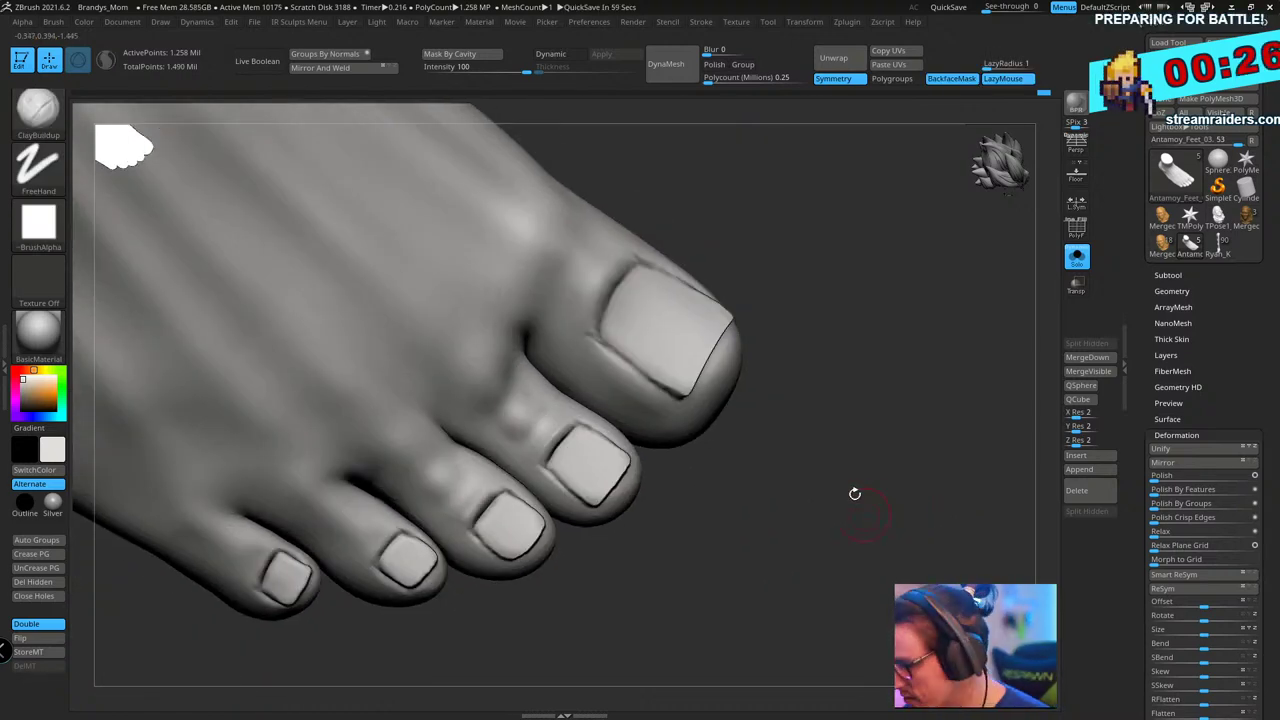
pyautogui.moveTo(774, 294)
pyautogui.mouseDown()
pyautogui.moveTo(803, 314)
pyautogui.moveTo(772, 318)
pyautogui.mouseUp()
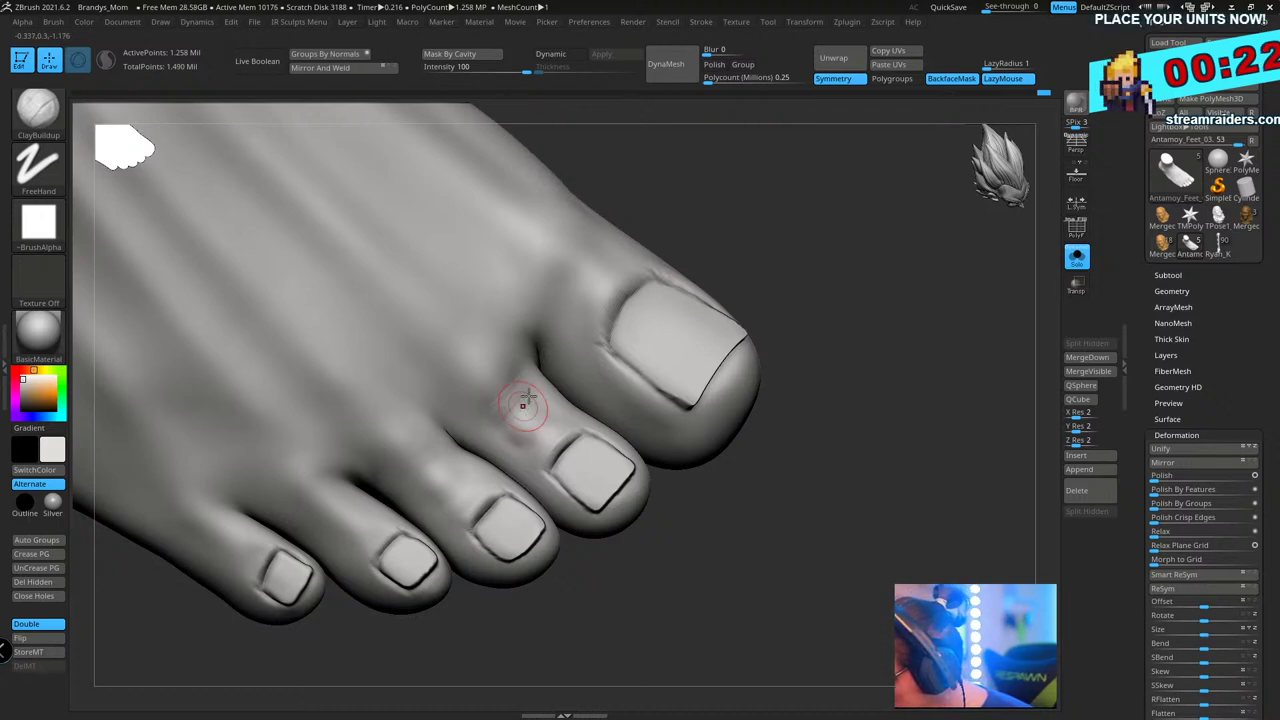
# - Build up extra volume over the second toe's knuckle with ClayBuildup and smooth it into the surrounding skin
pyautogui.moveTo(820, 277)
pyautogui.mouseDown()
pyautogui.moveTo(863, 343)
pyautogui.moveTo(850, 352)
pyautogui.mouseUp()
pyautogui.press('shift')
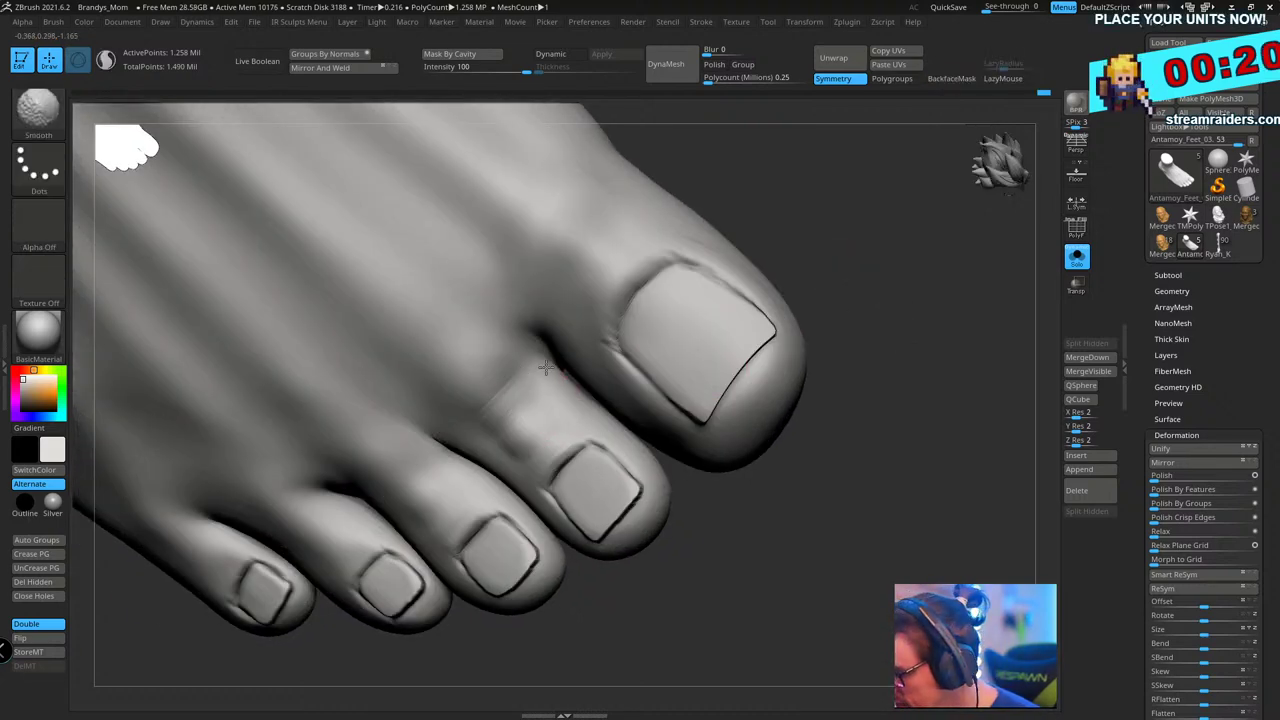
pyautogui.moveTo(880, 290)
pyautogui.mouseDown()
pyautogui.moveTo(914, 274)
pyautogui.moveTo(877, 320)
pyautogui.moveTo(869, 312)
pyautogui.moveTo(917, 331)
pyautogui.moveTo(842, 484)
pyautogui.mouseUp()
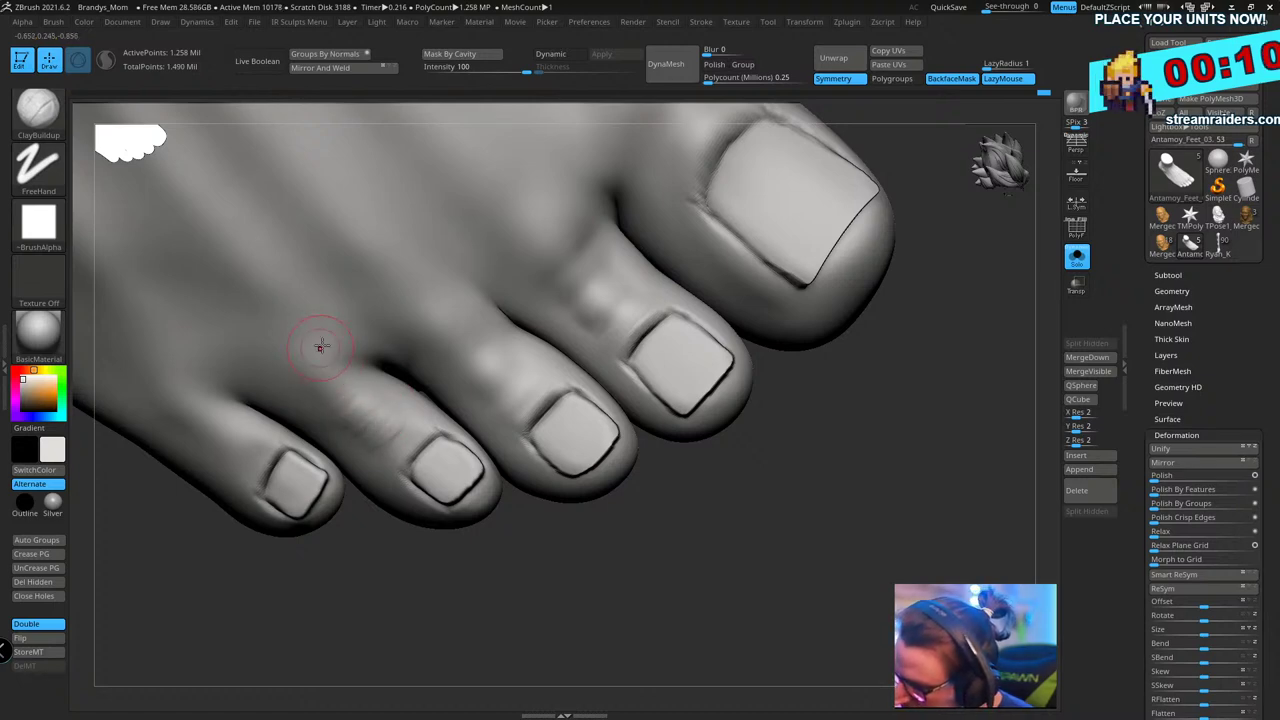
# - Build up the base knuckles of the fourth and little toes with a resized ClayBuildup brush, smoothing the strokes
pyautogui.moveTo(510, 585); pyautogui.dragTo(674, 597)
pyautogui.moveTo(547, 569)
pyautogui.mouseDown()
pyautogui.moveTo(612, 624)
pyautogui.moveTo(570, 616)
pyautogui.mouseUp()
pyautogui.press('s')
pyautogui.click(319, 434)
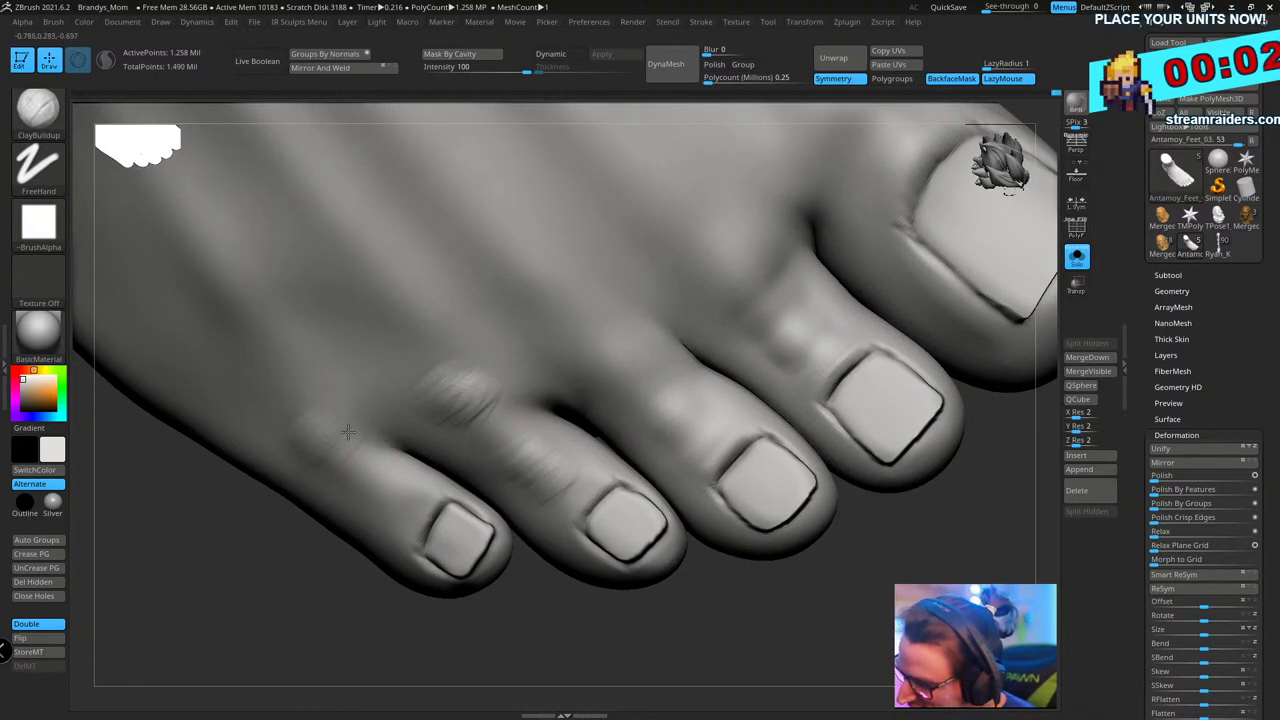
pyautogui.keyDown('shift'); pyautogui.moveTo(318, 434); pyautogui.dragTo(355, 398); pyautogui.keyUp('shift')
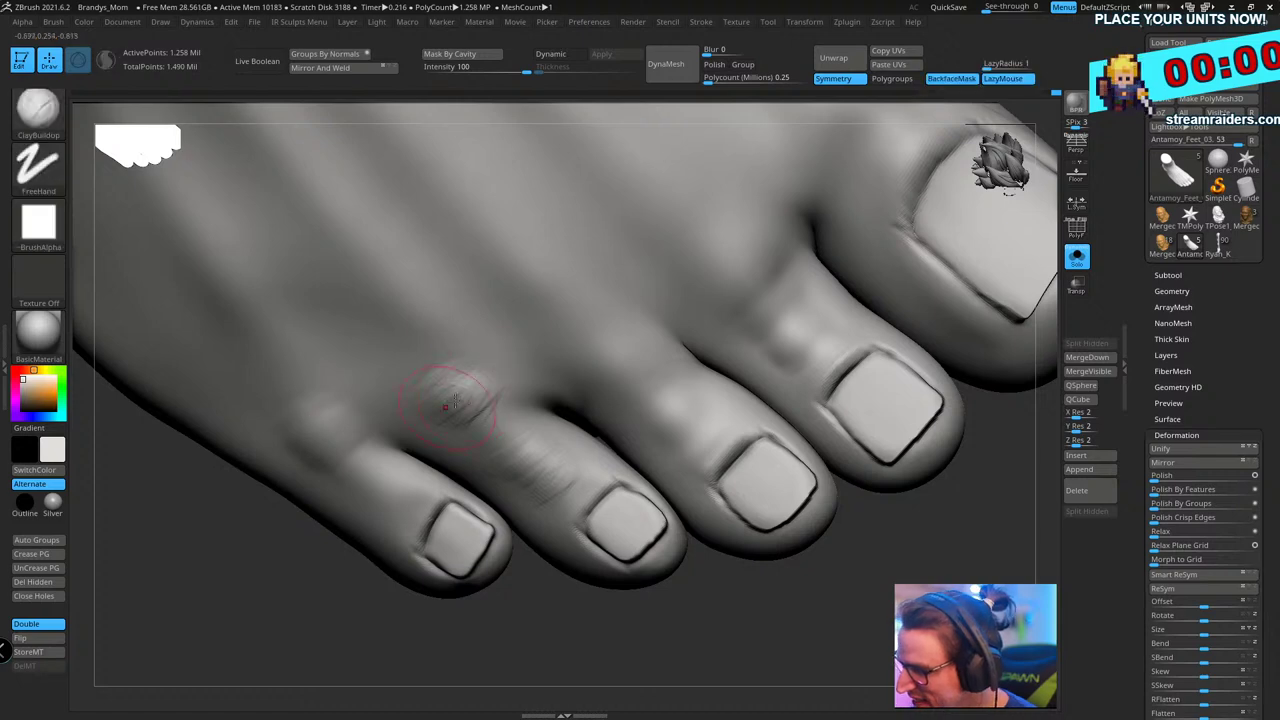
pyautogui.keyDown('shift'); pyautogui.moveTo(460, 394); pyautogui.dragTo(485, 379); pyautogui.keyUp('shift')
pyautogui.moveTo(872, 596)
pyautogui.mouseDown()
pyautogui.moveTo(845, 598)
pyautogui.moveTo(914, 500)
pyautogui.moveTo(900, 422)
pyautogui.mouseUp()
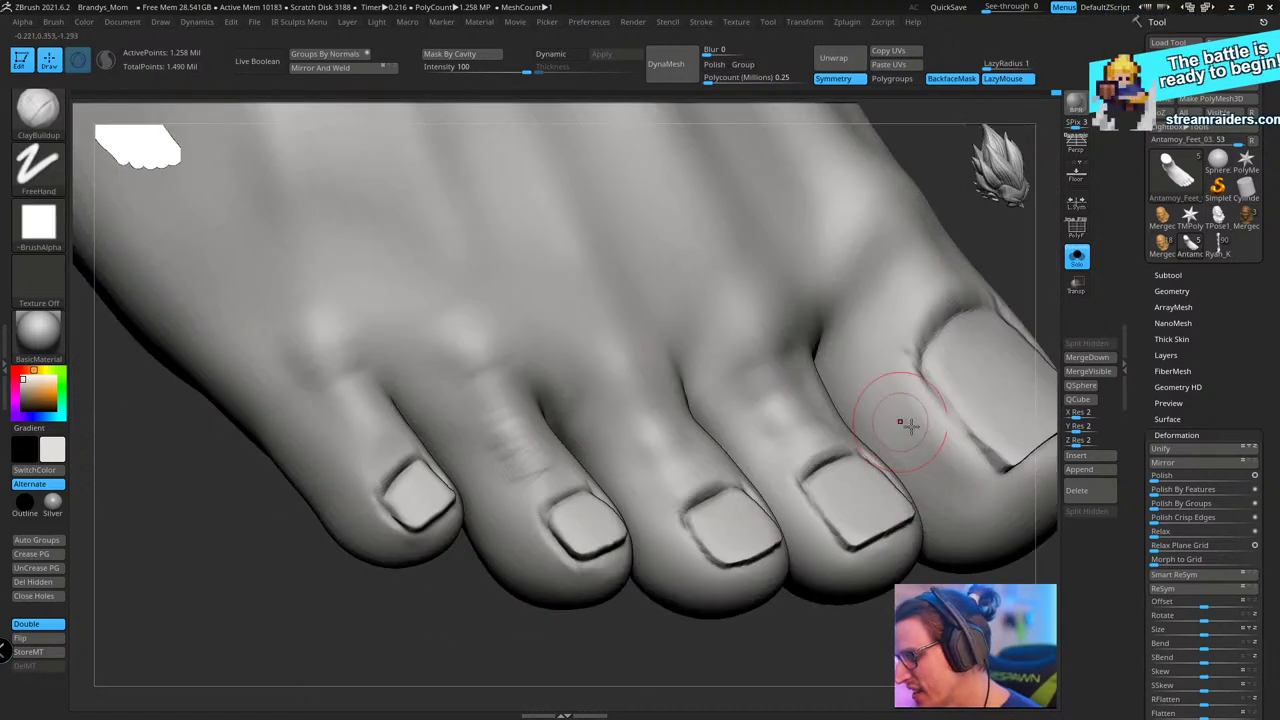
# - Build up the joint folds behind the little and fourth toes' nails and smooth them into the skin
pyautogui.moveTo(537, 630); pyautogui.dragTo(392, 536)
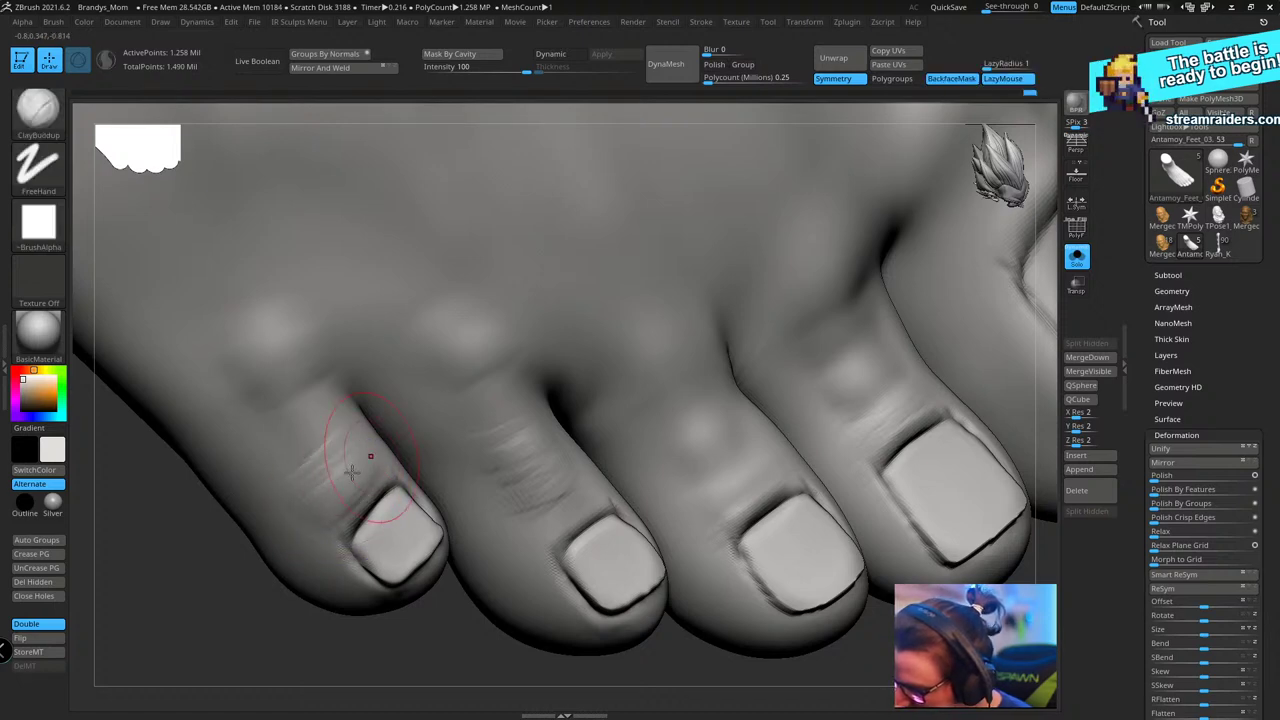
pyautogui.moveTo(352, 472)
pyautogui.keyDown('shift'); pyautogui.mouseDown()
pyautogui.moveTo(343, 443)
pyautogui.moveTo(327, 452)
pyautogui.mouseUp(); pyautogui.keyUp('shift')
pyautogui.moveTo(292, 600)
pyautogui.mouseDown()
pyautogui.moveTo(322, 510)
pyautogui.moveTo(322, 570)
pyautogui.mouseUp()
pyautogui.moveTo(345, 440)
pyautogui.keyDown('shift'); pyautogui.mouseDown()
pyautogui.moveTo(343, 471)
pyautogui.moveTo(309, 429)
pyautogui.mouseUp(); pyautogui.keyUp('shift')
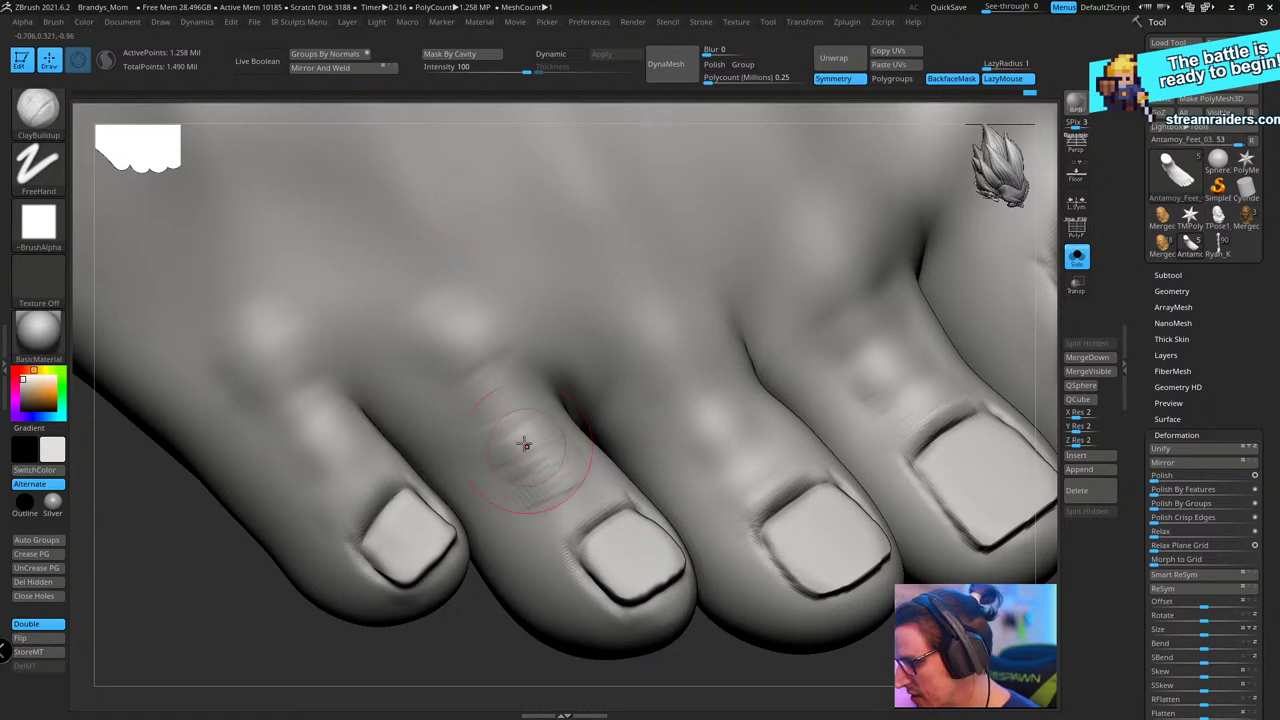
pyautogui.moveTo(486, 394)
pyautogui.mouseDown(button='right')
pyautogui.moveTo(846, 366)
pyautogui.moveTo(781, 323)
pyautogui.moveTo(797, 297)
pyautogui.moveTo(777, 283)
pyautogui.moveTo(770, 322)
pyautogui.moveTo(752, 309)
pyautogui.moveTo(735, 265)
pyautogui.moveTo(660, 323)
pyautogui.moveTo(677, 437)
pyautogui.moveTo(697, 267)
pyautogui.moveTo(657, 406)
pyautogui.moveTo(691, 277)
pyautogui.mouseUp(button='right')
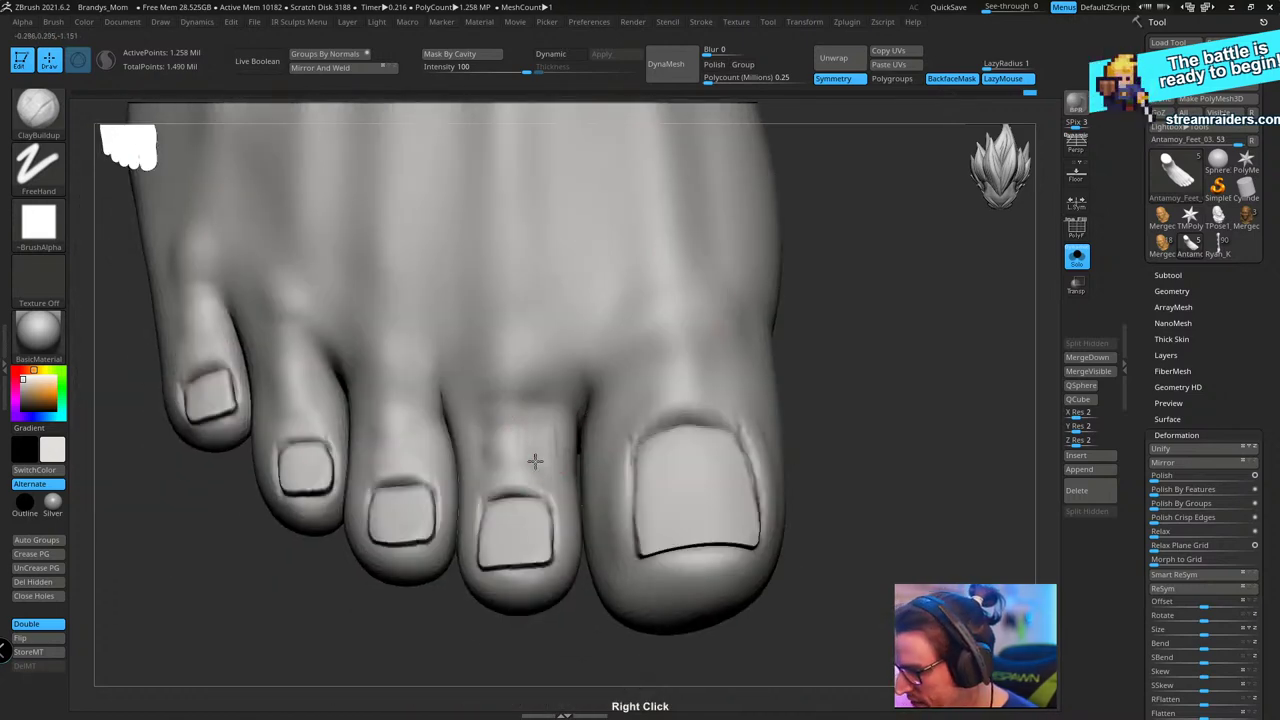
pyautogui.moveTo(535, 460); pyautogui.dragTo(748, 382, button='right')
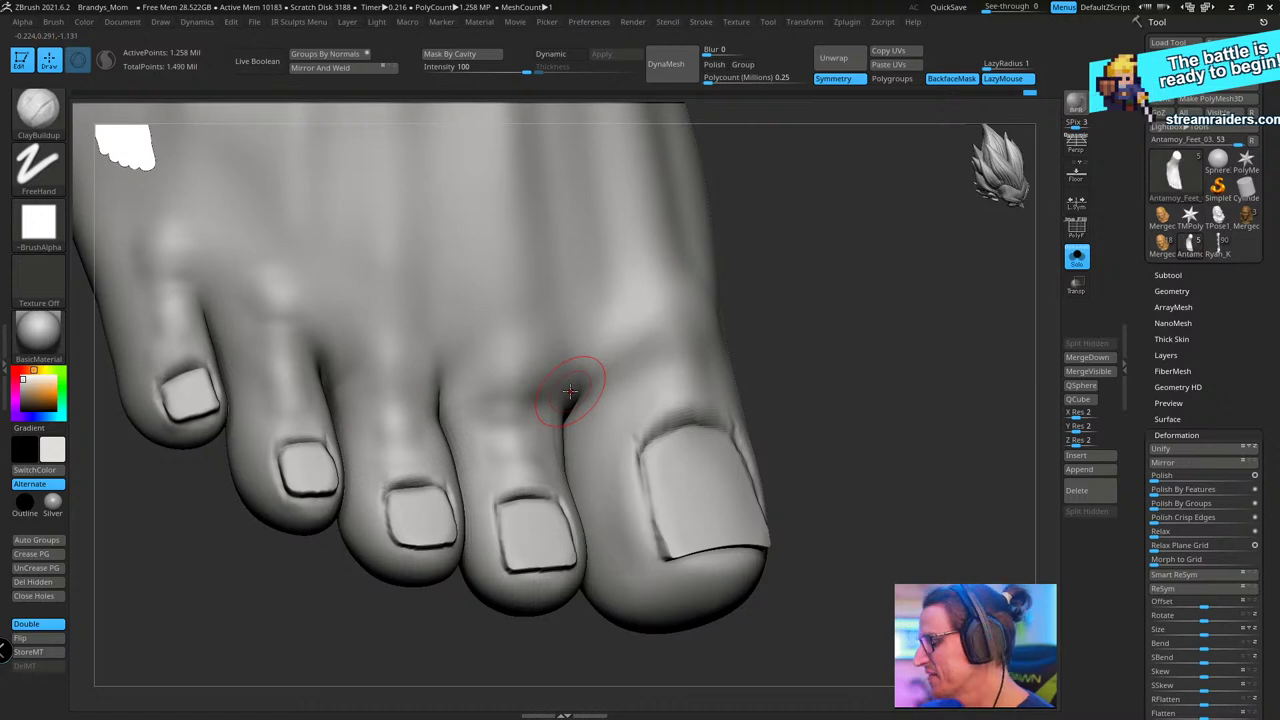
# - Save the foot tool over the existing Antamoy_Feet_01.ztl in the Feet folder
pyautogui.hotkey('ctrl', 's')
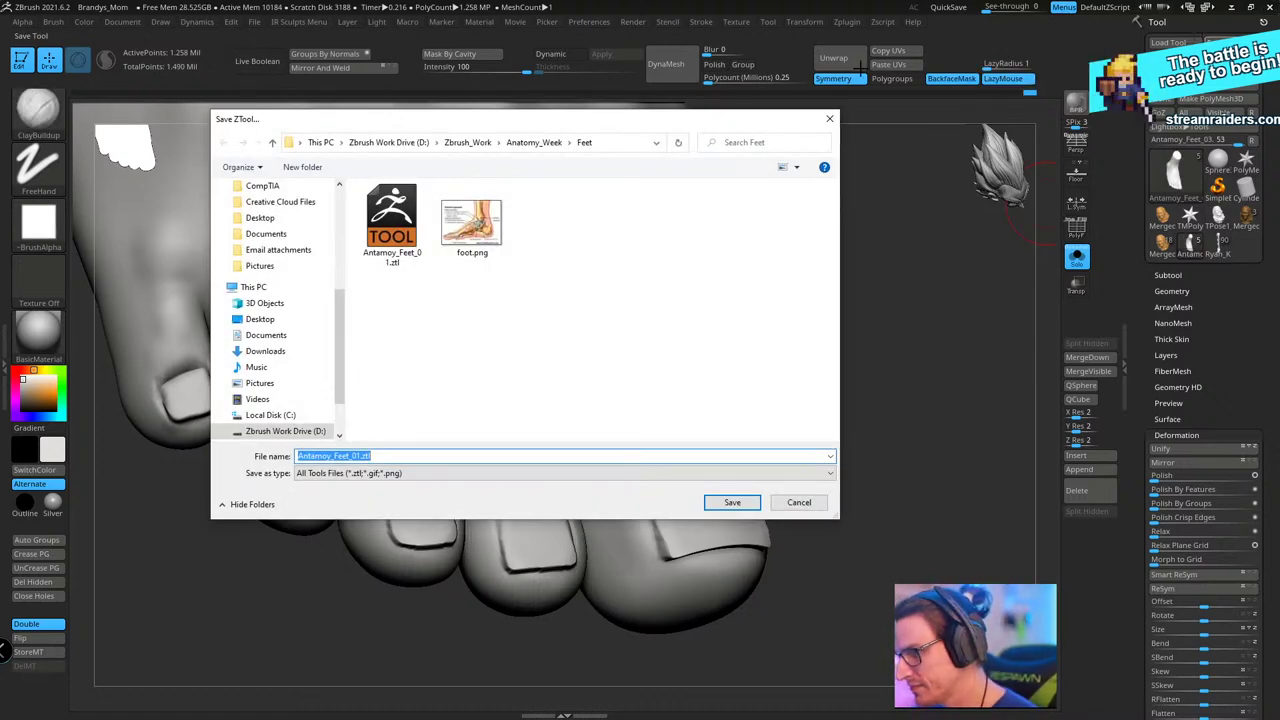
pyautogui.press('Return')
pyautogui.press('Return')
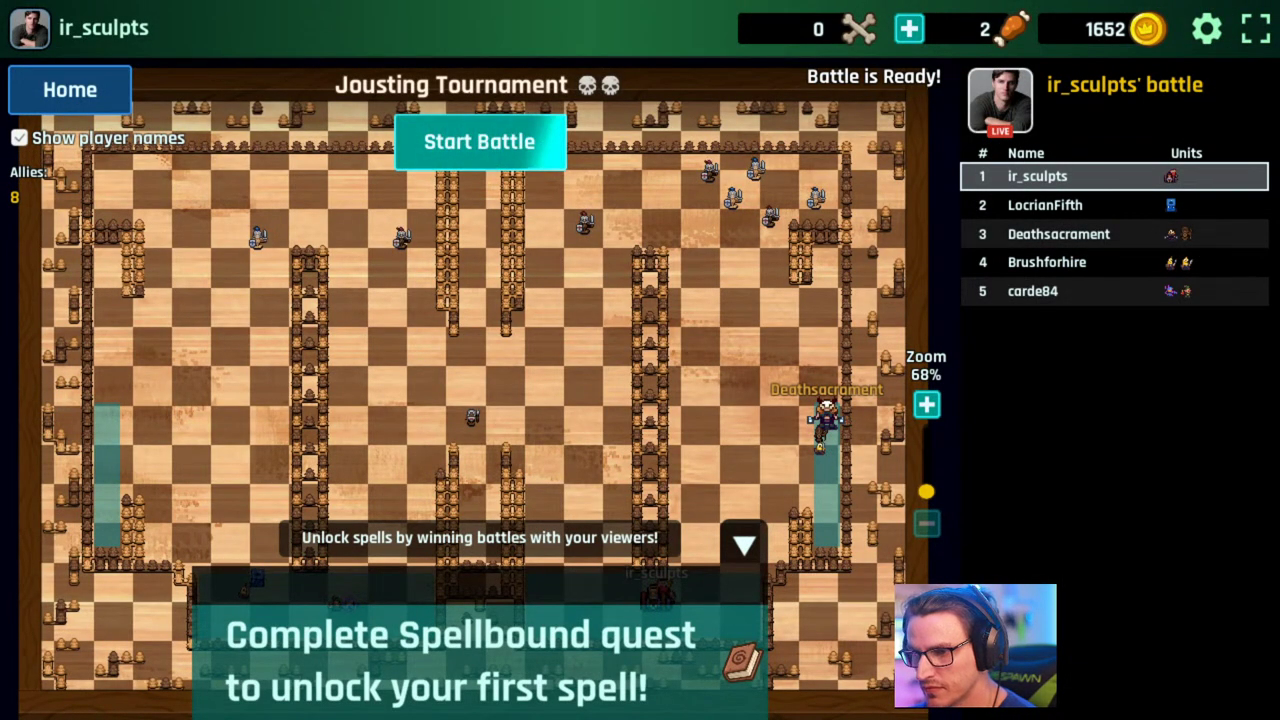
# - Switch to Stream Raiders to run the ready Jousting Tournament battle, and collect the captain chest rewards
pyautogui.click(474, 156)
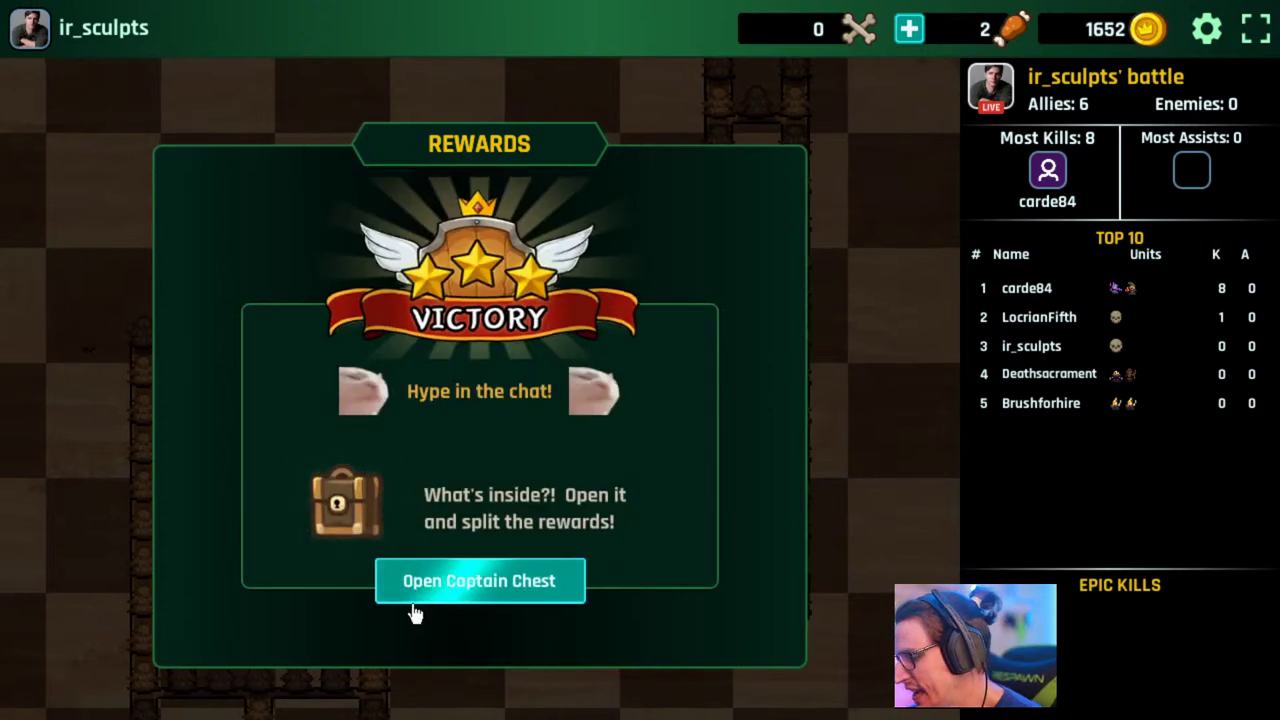
pyautogui.click(419, 583)
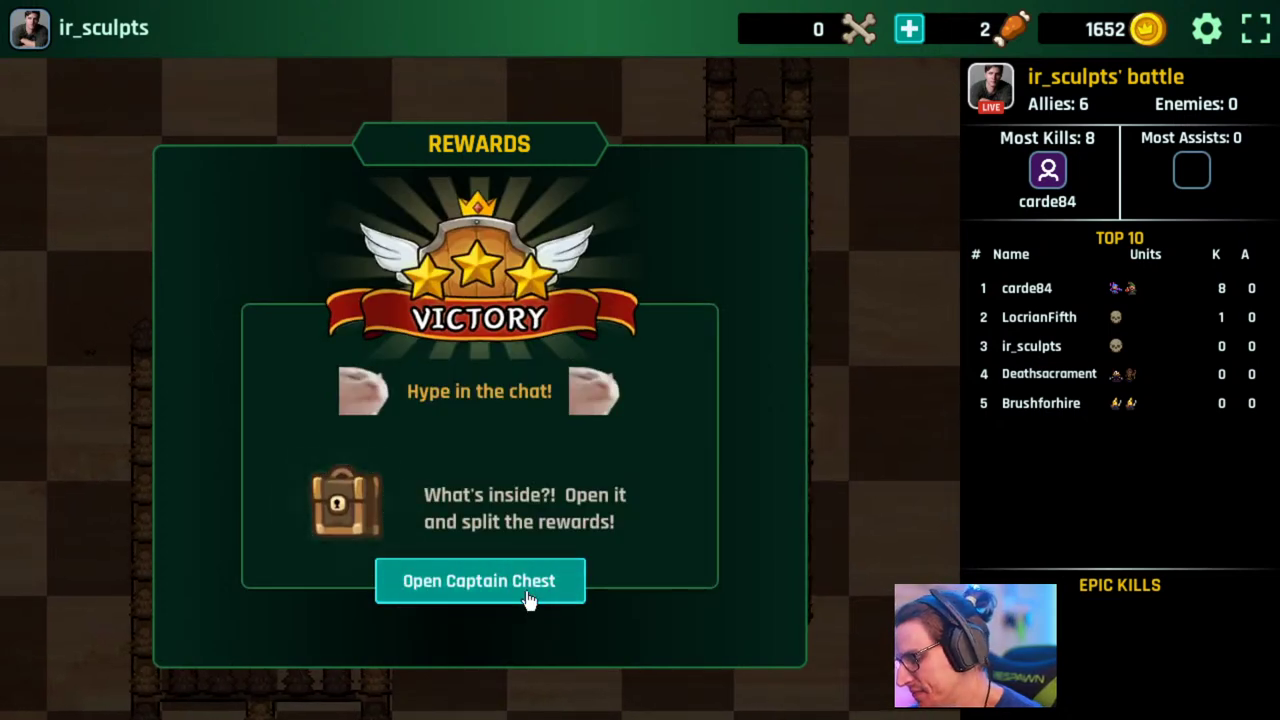
pyautogui.click(645, 628)
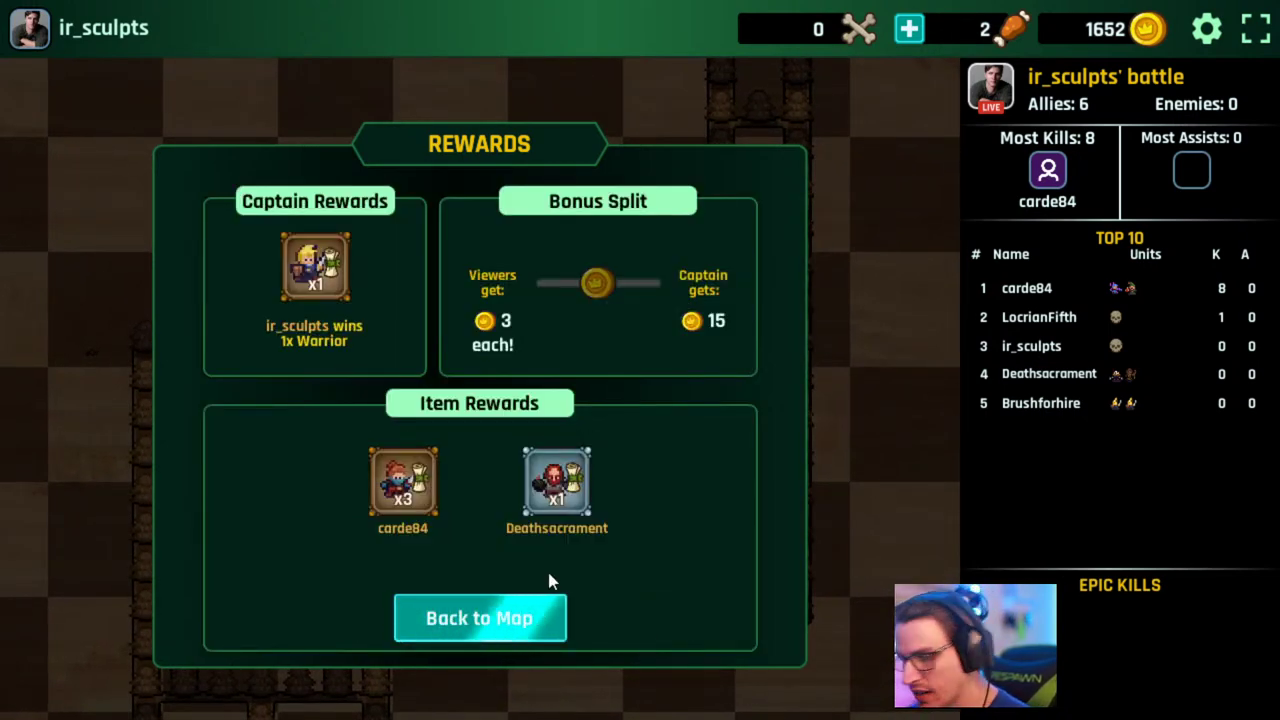
pyautogui.click(558, 627)
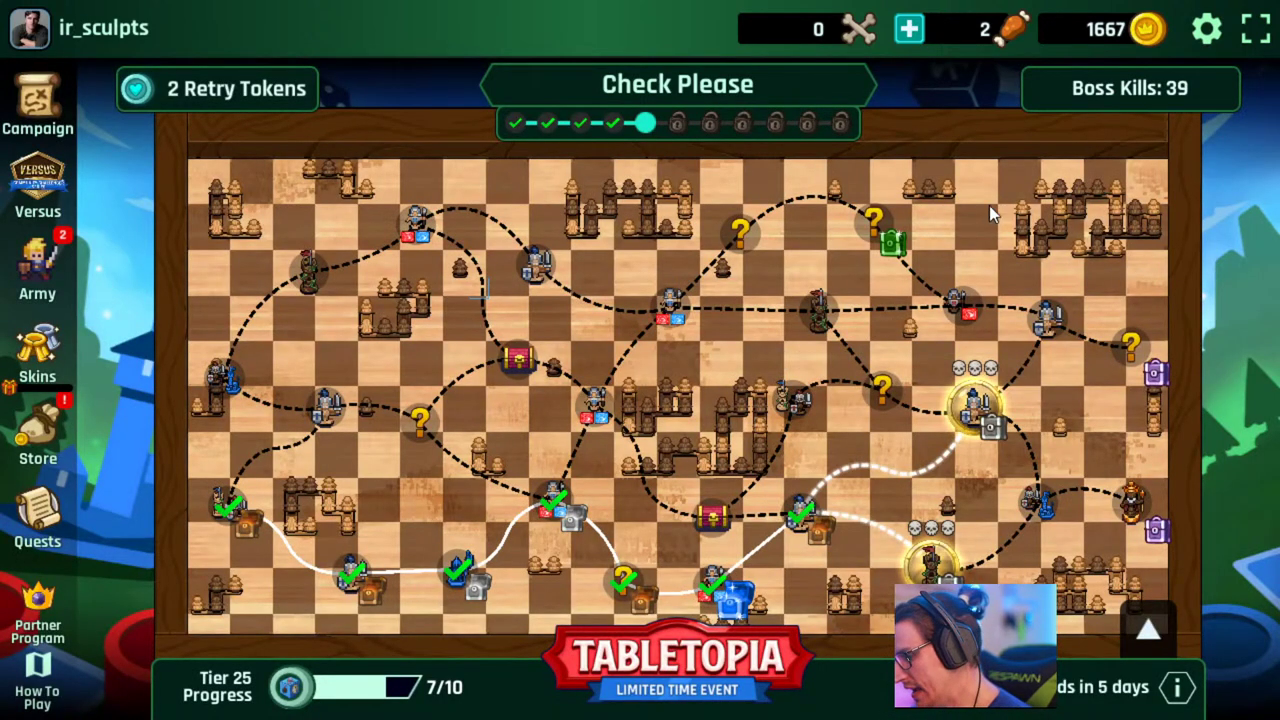
# - Start the Moderate Jousting Tournament battle with the Silver Chest reward and place the level 21 captain unit on the battlefield
pyautogui.click(976, 408)
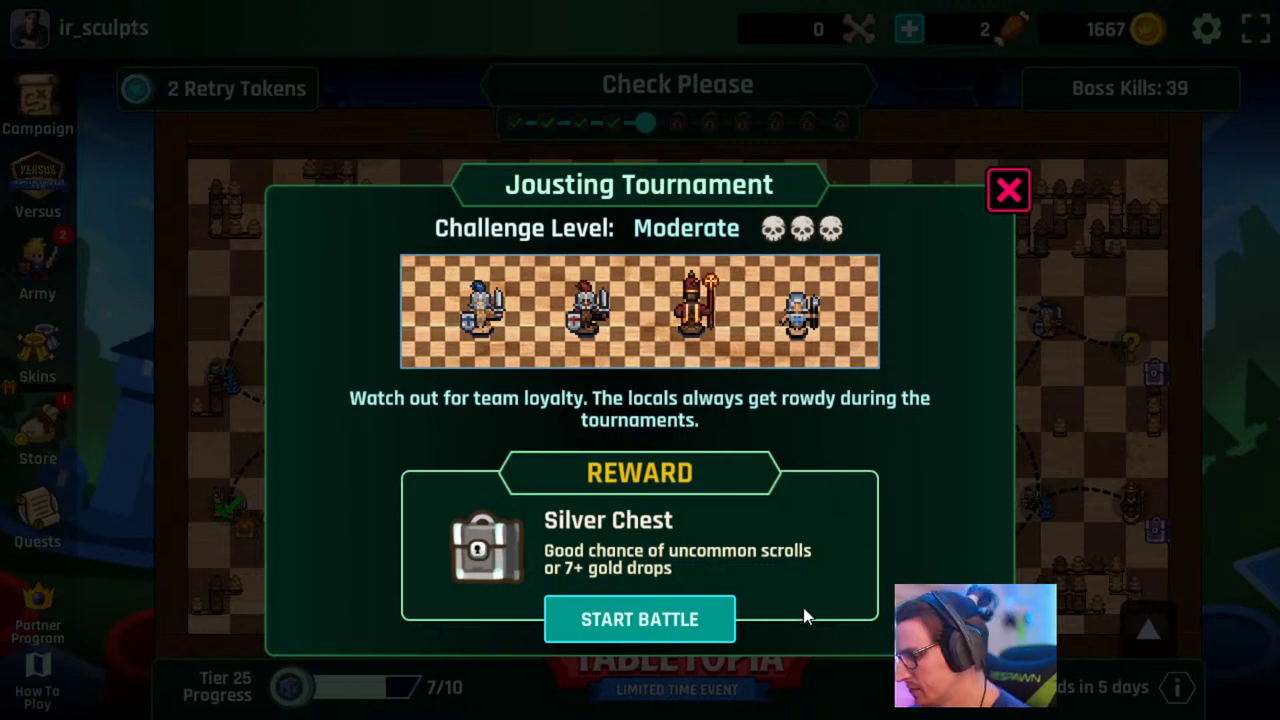
pyautogui.click(674, 619)
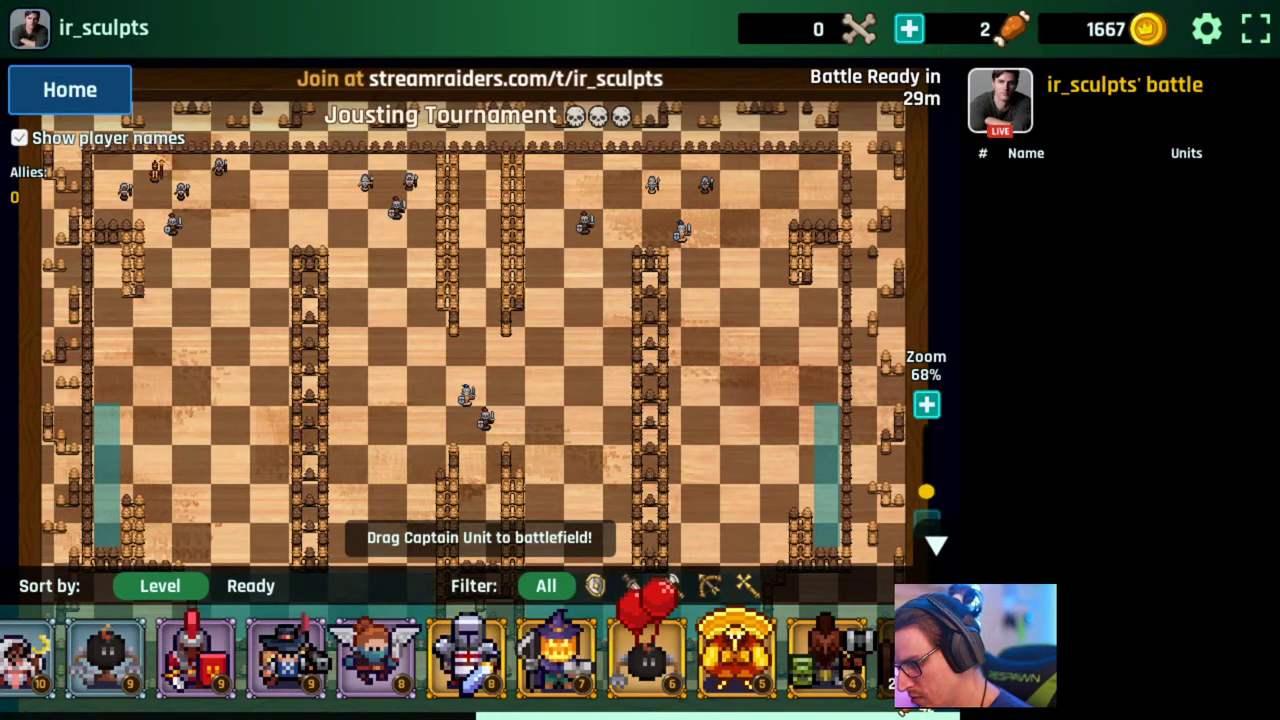
pyautogui.moveTo(484, 715); pyautogui.dragTo(163, 695)
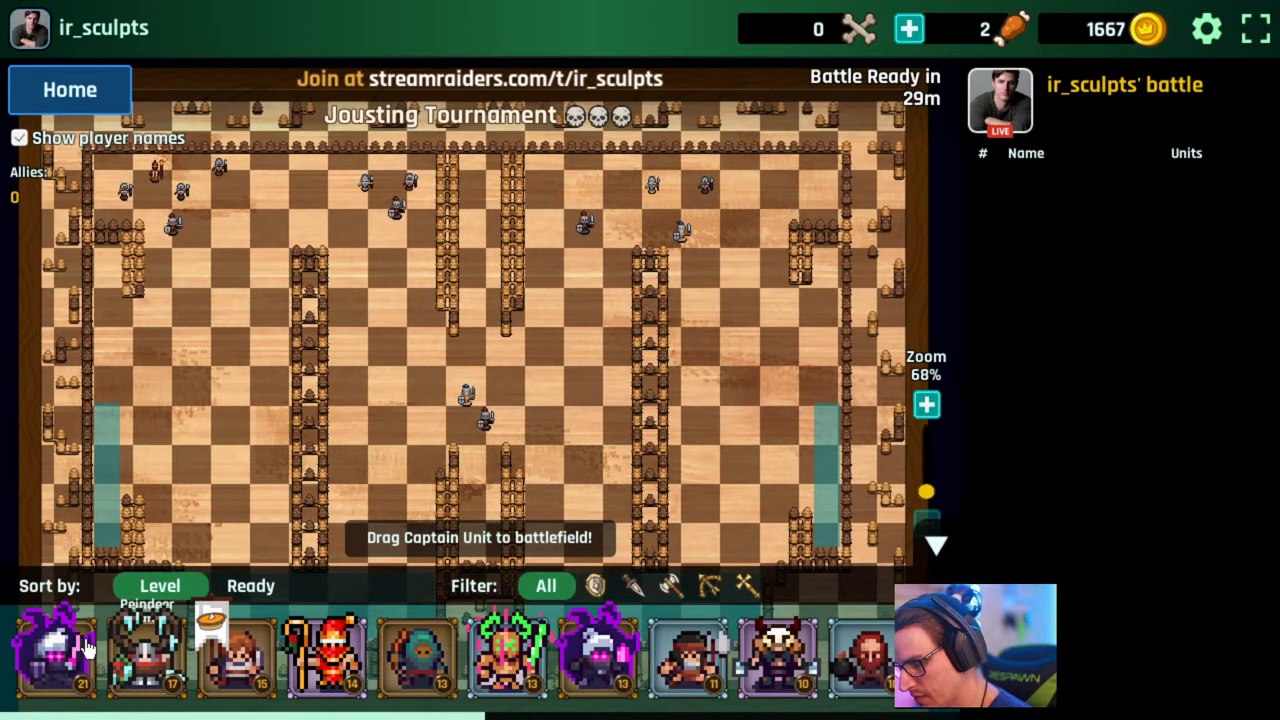
pyautogui.moveTo(57, 655); pyautogui.dragTo(380, 594)
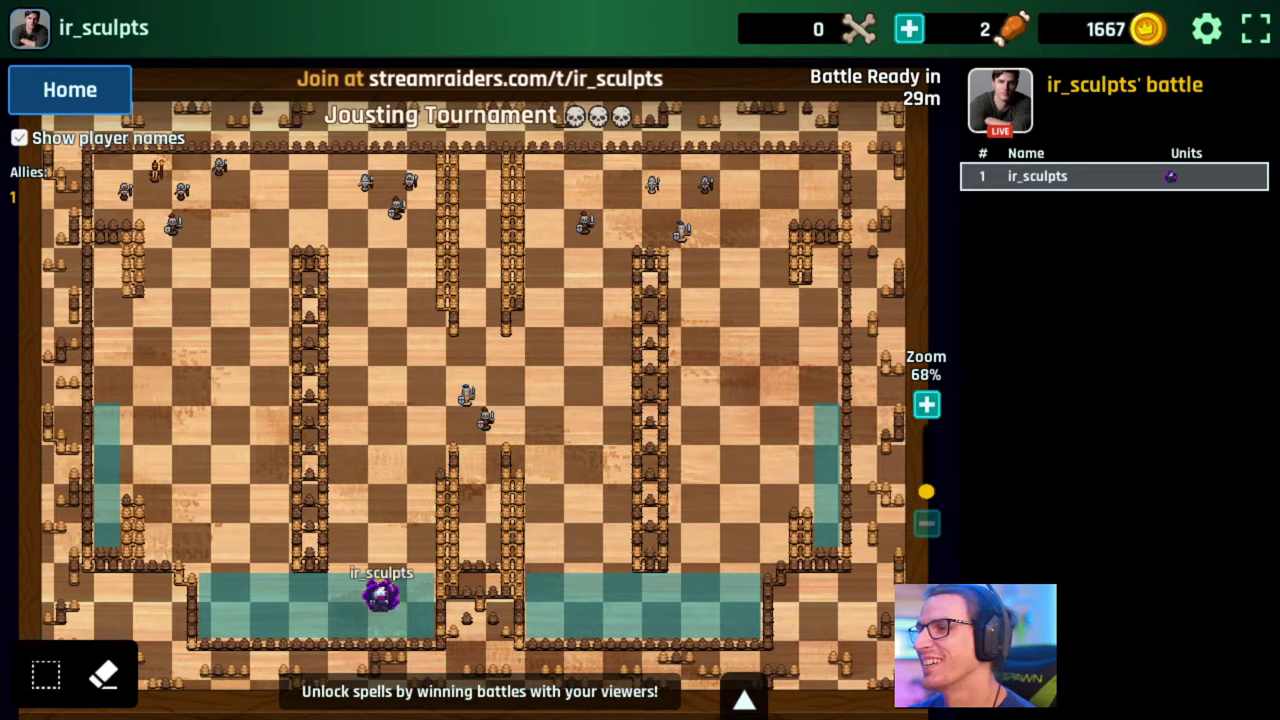
# - Return to ZBrush and reshape the base of the big toe's nail into a straighter line with a resized Move brush
pyautogui.hotkey('alt', 'Tab')
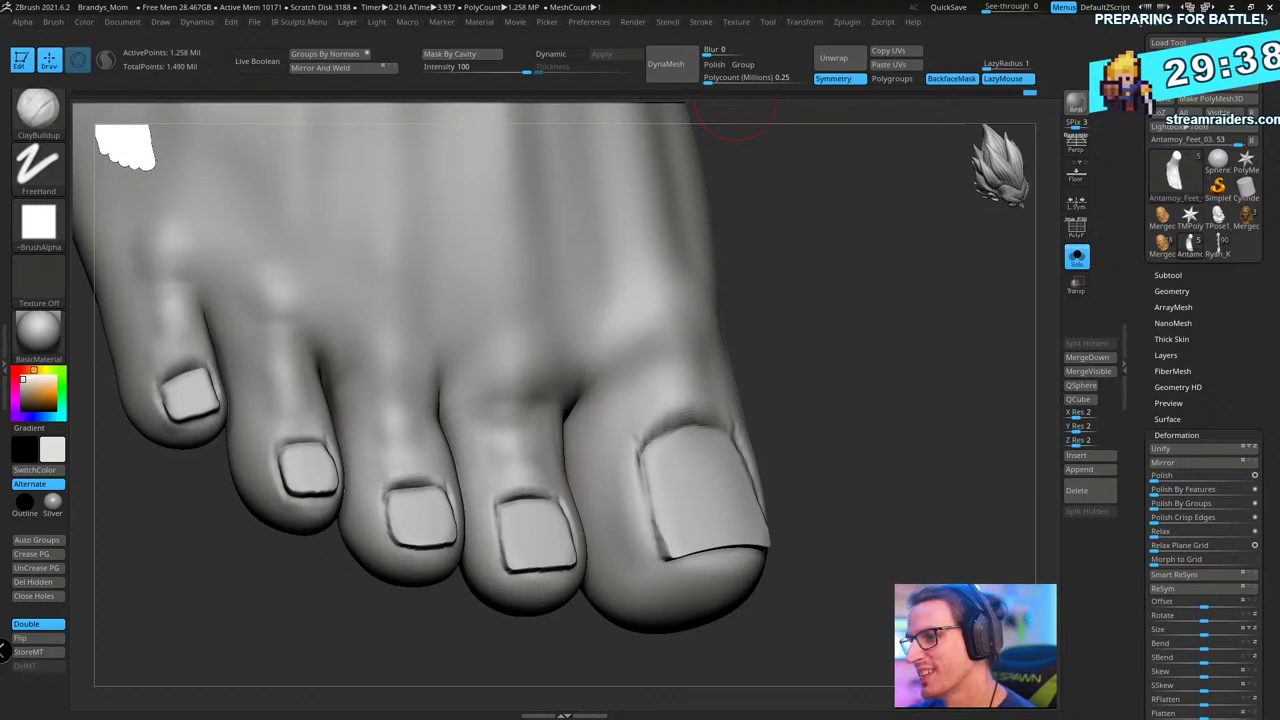
pyautogui.moveTo(839, 272)
pyautogui.mouseDown()
pyautogui.moveTo(891, 280)
pyautogui.moveTo(785, 298)
pyautogui.mouseUp()
pyautogui.press('b')
pyautogui.press('m')
pyautogui.press('v')
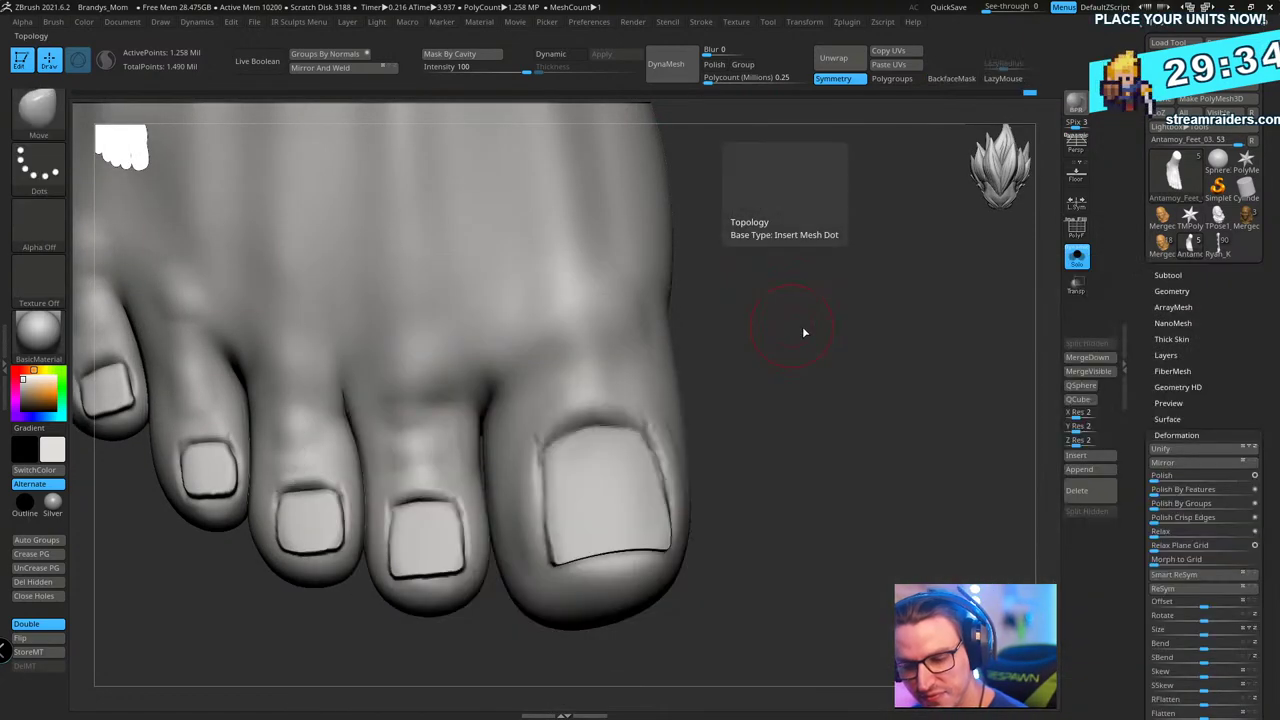
pyautogui.press('s')
pyautogui.moveTo(800, 350); pyautogui.dragTo(816, 388)
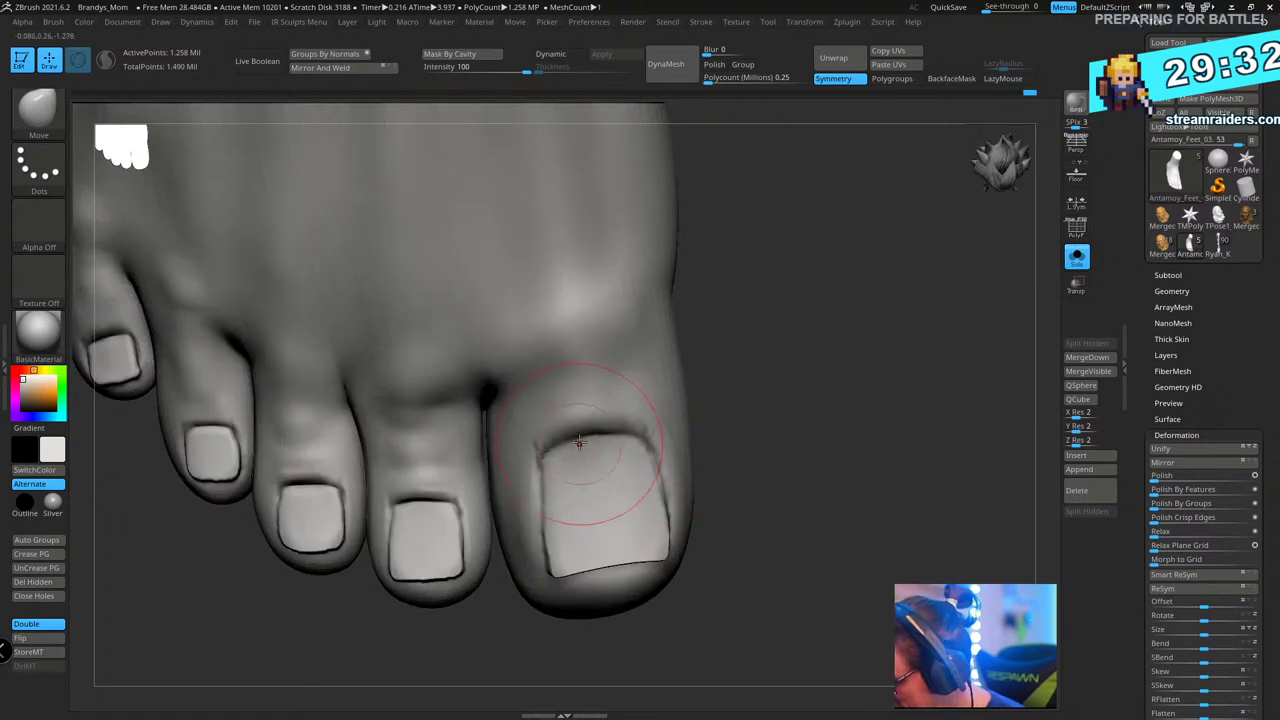
pyautogui.moveTo(580, 443); pyautogui.dragTo(565, 452)
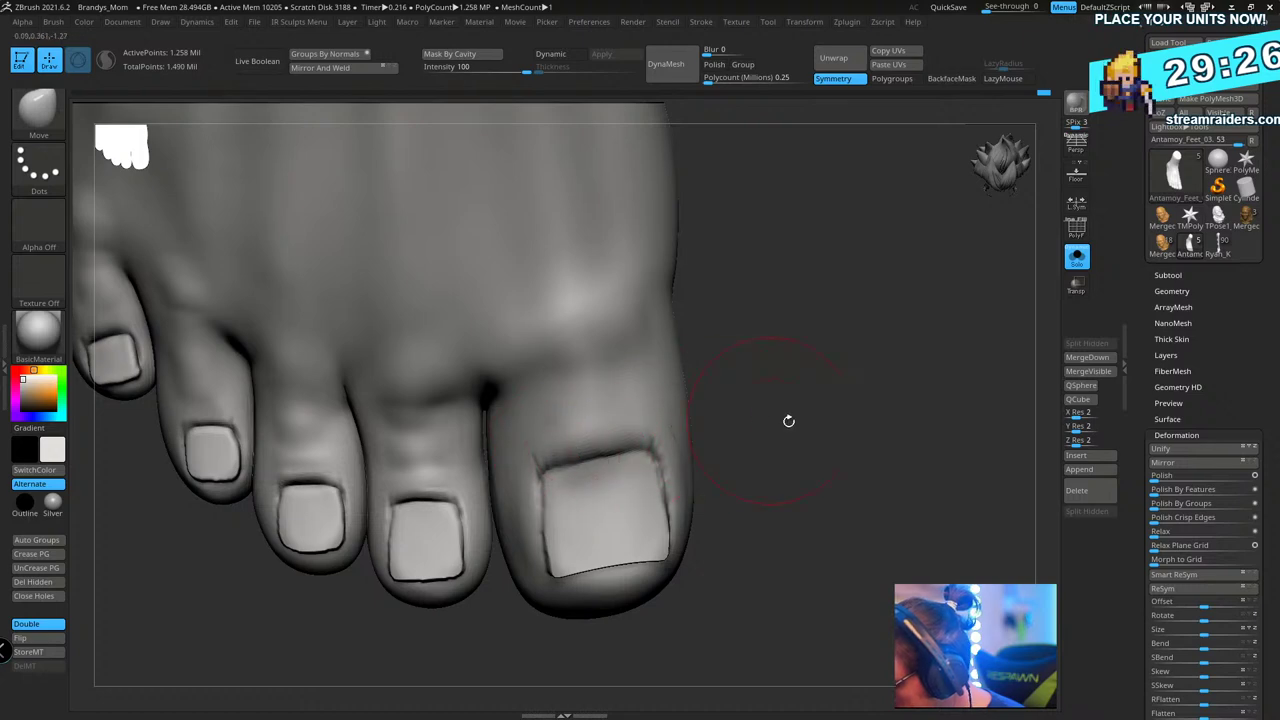
# - Adjust the big toenail's corners and free edge and the surrounding toe tip with the Move brush
pyautogui.moveTo(788, 421)
pyautogui.mouseDown()
pyautogui.moveTo(871, 294)
pyautogui.moveTo(857, 337)
pyautogui.moveTo(933, 524)
pyautogui.moveTo(851, 500)
pyautogui.moveTo(817, 626)
pyautogui.moveTo(684, 396)
pyautogui.moveTo(595, 430)
pyautogui.mouseUp()
pyautogui.moveTo(738, 450); pyautogui.dragTo(869, 501)
pyautogui.moveTo(810, 565); pyautogui.dragTo(576, 445)
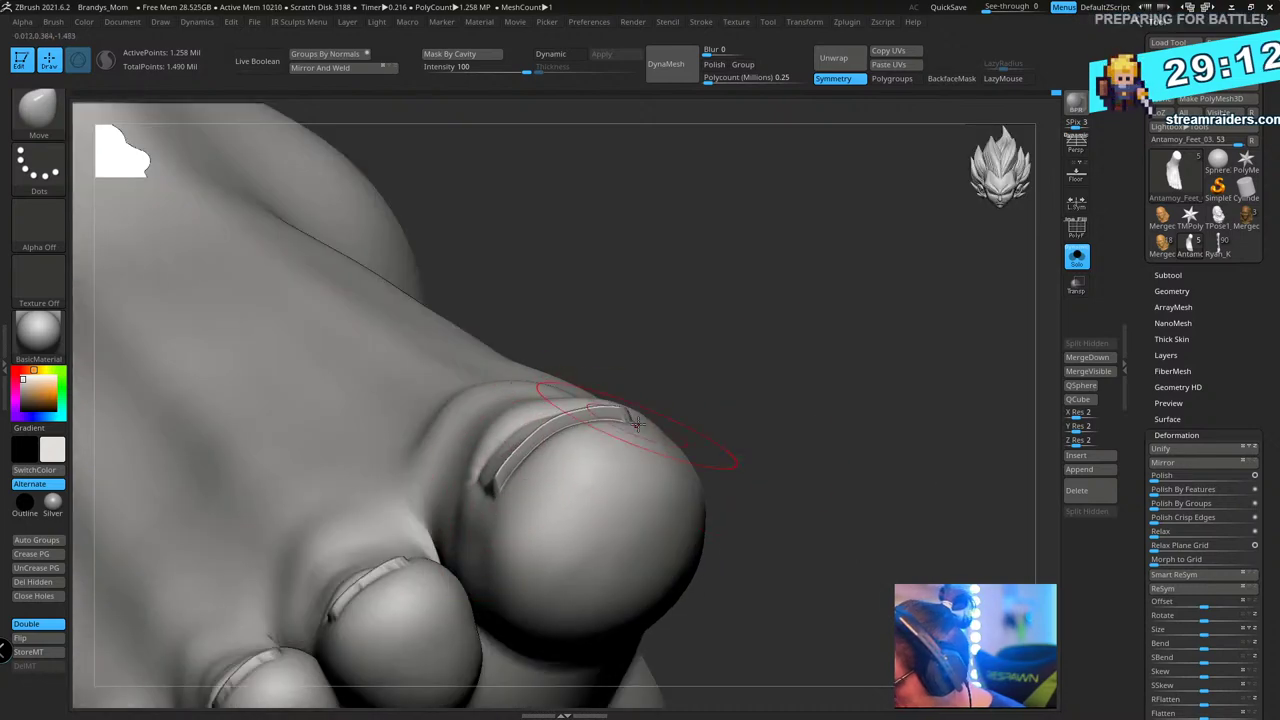
pyautogui.moveTo(723, 404); pyautogui.dragTo(633, 437)
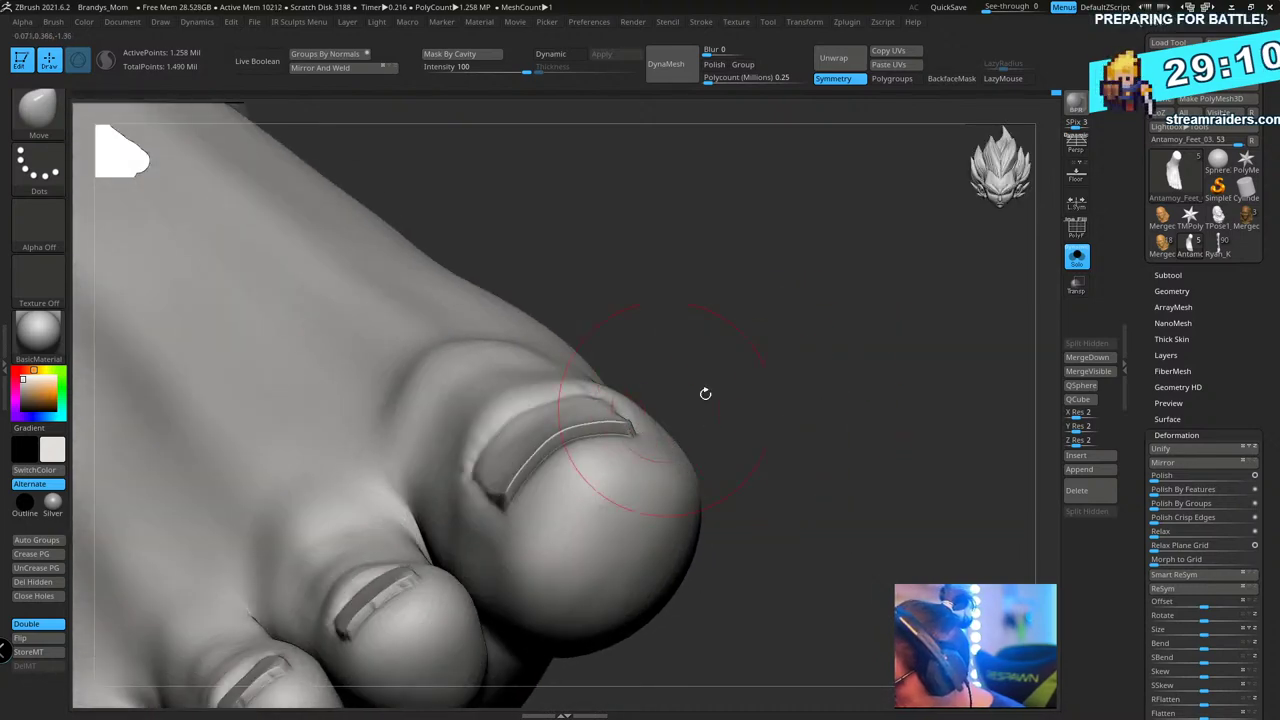
pyautogui.moveTo(705, 393); pyautogui.dragTo(629, 504)
pyautogui.keyDown('alt'); pyautogui.moveTo(740, 482); pyautogui.dragTo(800, 436); pyautogui.keyUp('alt')
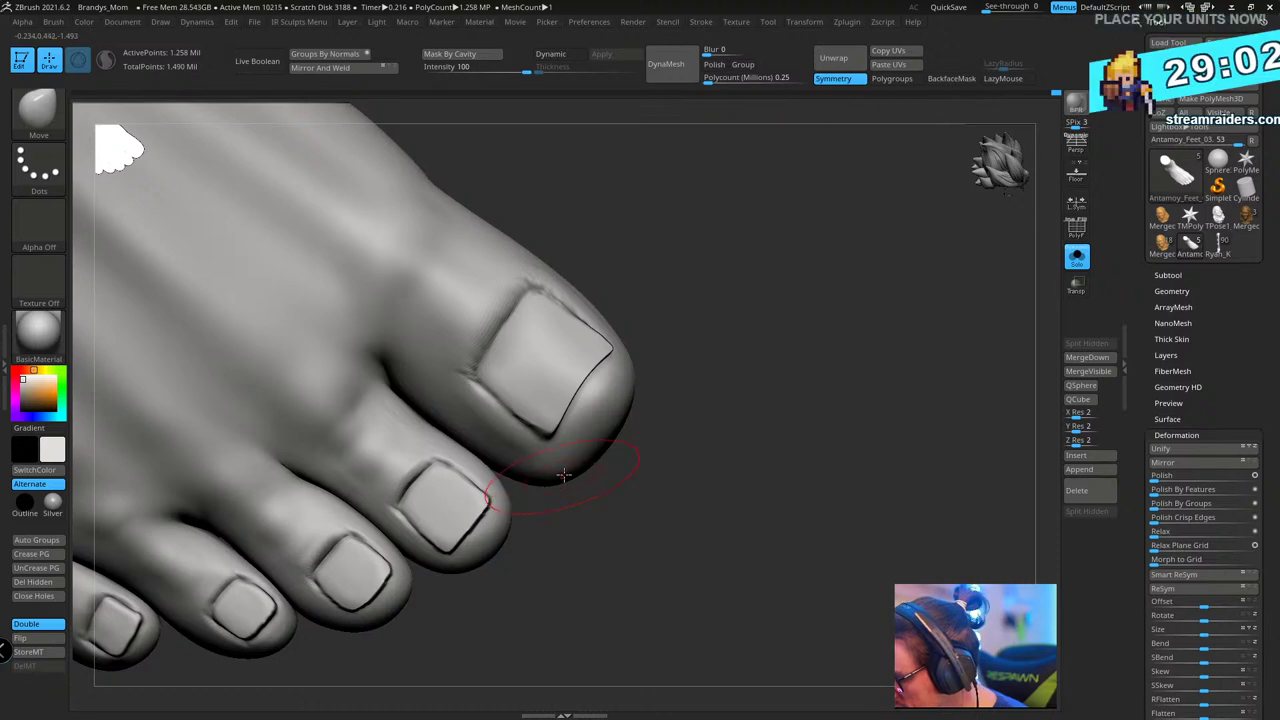
pyautogui.moveTo(566, 478); pyautogui.dragTo(733, 348)
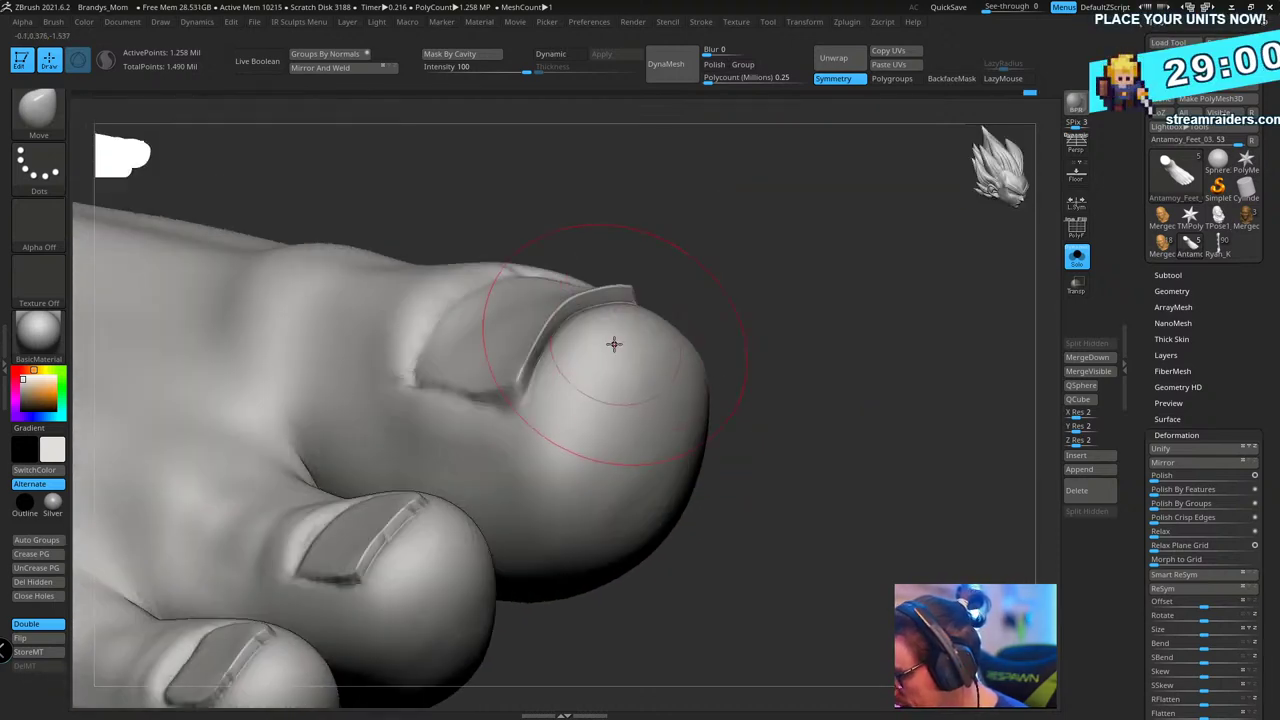
pyautogui.moveTo(614, 346); pyautogui.dragTo(623, 357)
# - Build up the big toenail's surface with a resized ClayBuildup brush and smooth out the stroke marks
pyautogui.moveTo(765, 305)
pyautogui.mouseDown()
pyautogui.moveTo(771, 271)
pyautogui.moveTo(790, 272)
pyautogui.moveTo(837, 331)
pyautogui.moveTo(821, 283)
pyautogui.moveTo(829, 343)
pyautogui.moveTo(813, 370)
pyautogui.mouseUp()
pyautogui.press('s')
pyautogui.click(793, 272)
pyautogui.press('b')
pyautogui.press('c')
pyautogui.press('b')
pyautogui.press('s')
pyautogui.press('s')
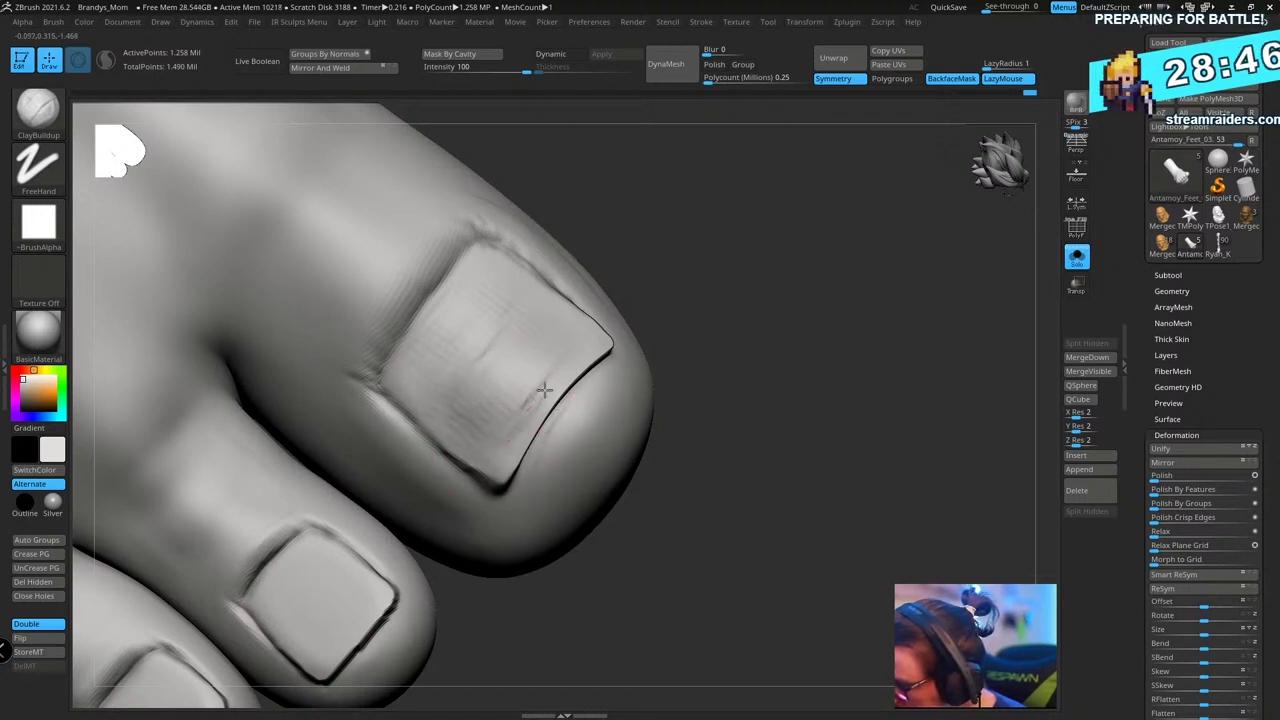
pyautogui.moveTo(703, 306); pyautogui.dragTo(652, 337)
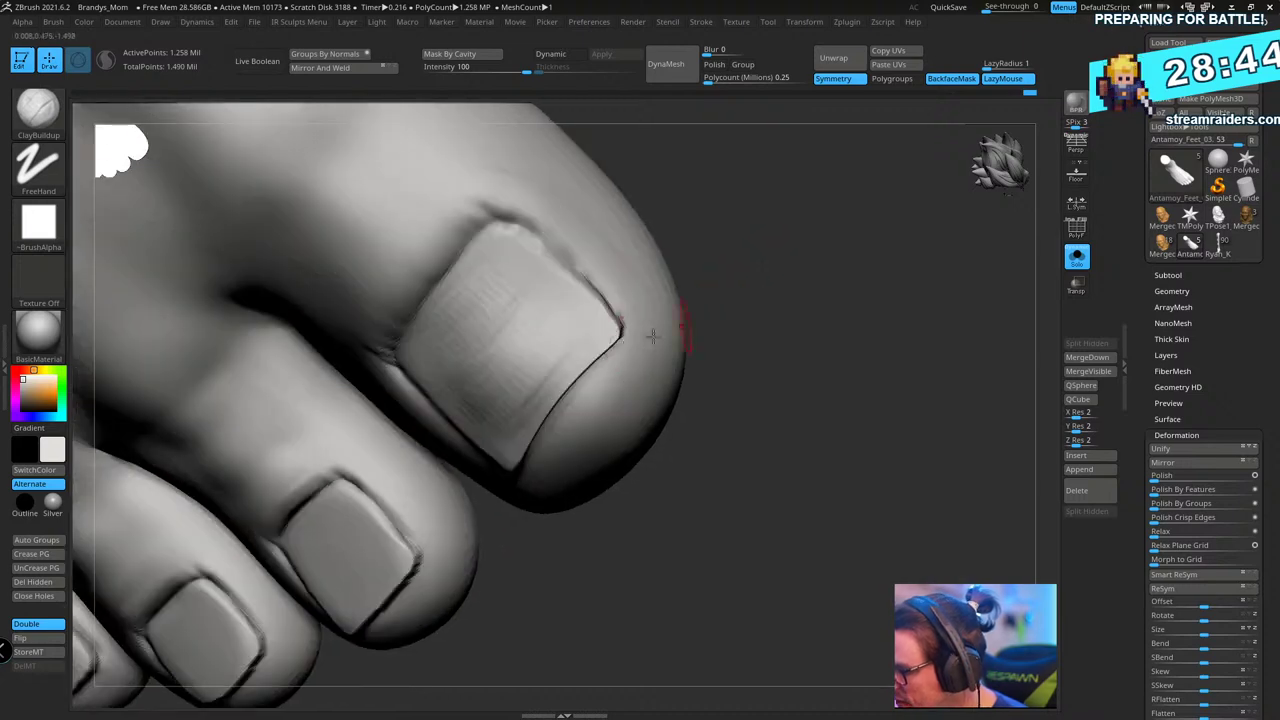
pyautogui.press('shift')
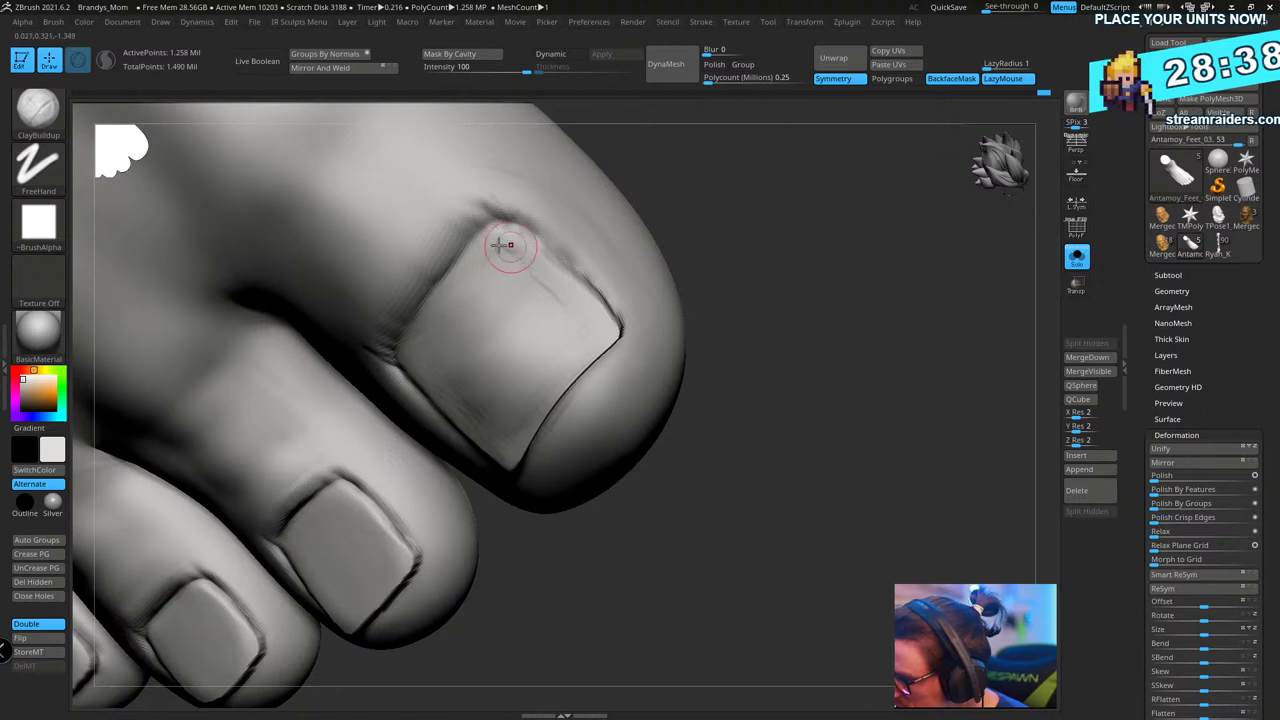
pyautogui.press('shift')
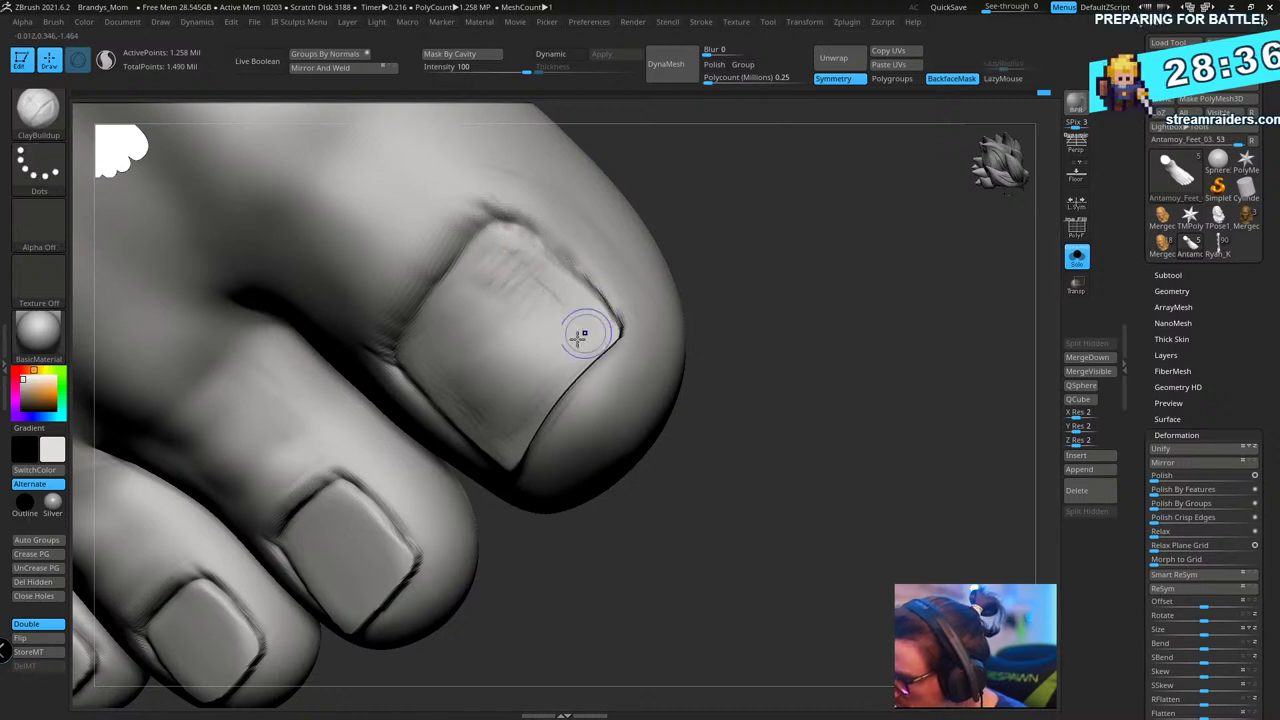
# - Flatten and even out the big toenail's surface with a resized hPolish brush
pyautogui.moveTo(811, 234)
pyautogui.mouseDown()
pyautogui.moveTo(854, 211)
pyautogui.moveTo(883, 251)
pyautogui.moveTo(868, 245)
pyautogui.moveTo(831, 326)
pyautogui.moveTo(771, 380)
pyautogui.moveTo(783, 428)
pyautogui.mouseUp()
pyautogui.press('b')
pyautogui.press('h')
pyautogui.press('h')
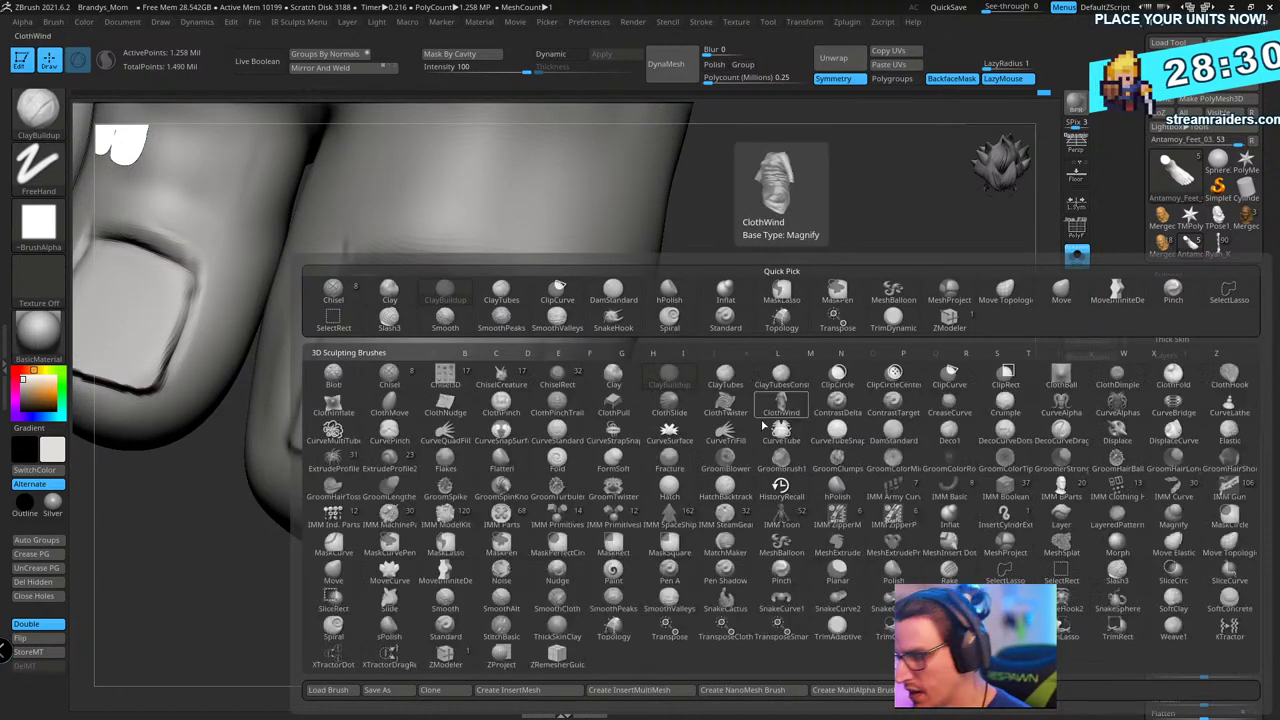
pyautogui.press('b')
pyautogui.press('h')
pyautogui.press('p')
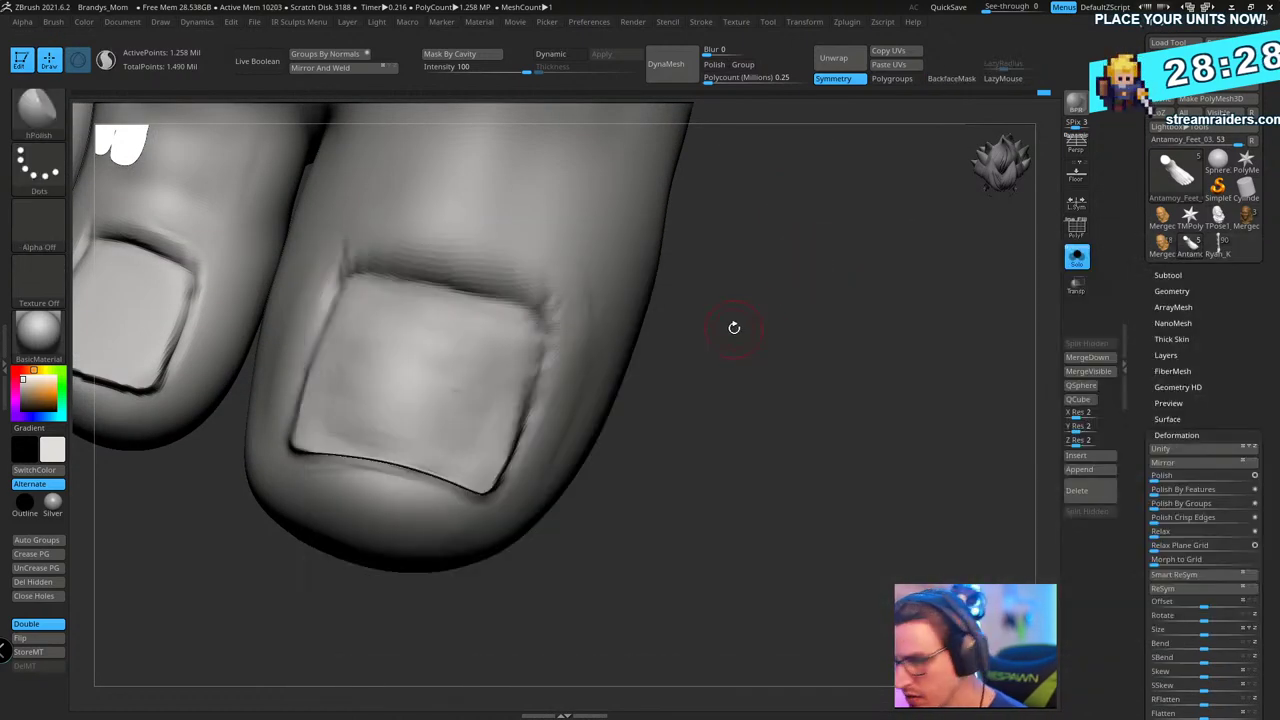
pyautogui.press('s')
pyautogui.moveTo(732, 330); pyautogui.dragTo(720, 348)
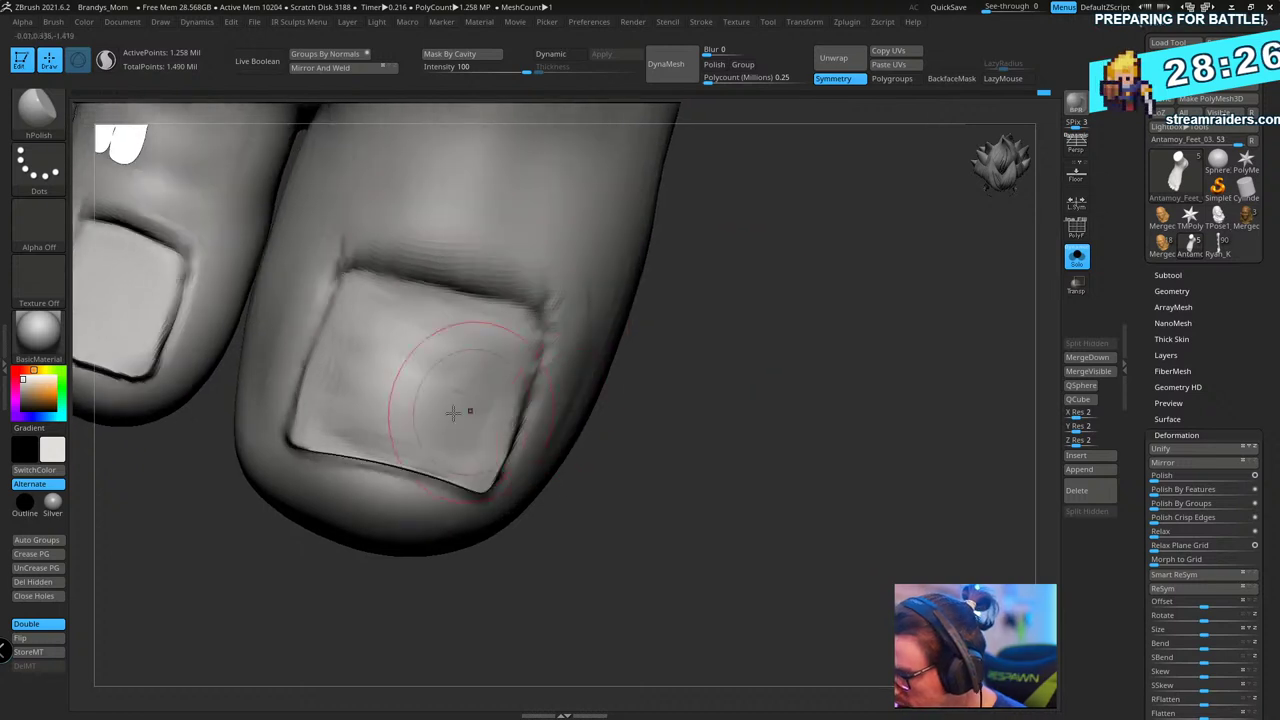
pyautogui.moveTo(411, 416)
pyautogui.mouseDown()
pyautogui.moveTo(371, 369)
pyautogui.moveTo(334, 390)
pyautogui.mouseUp()
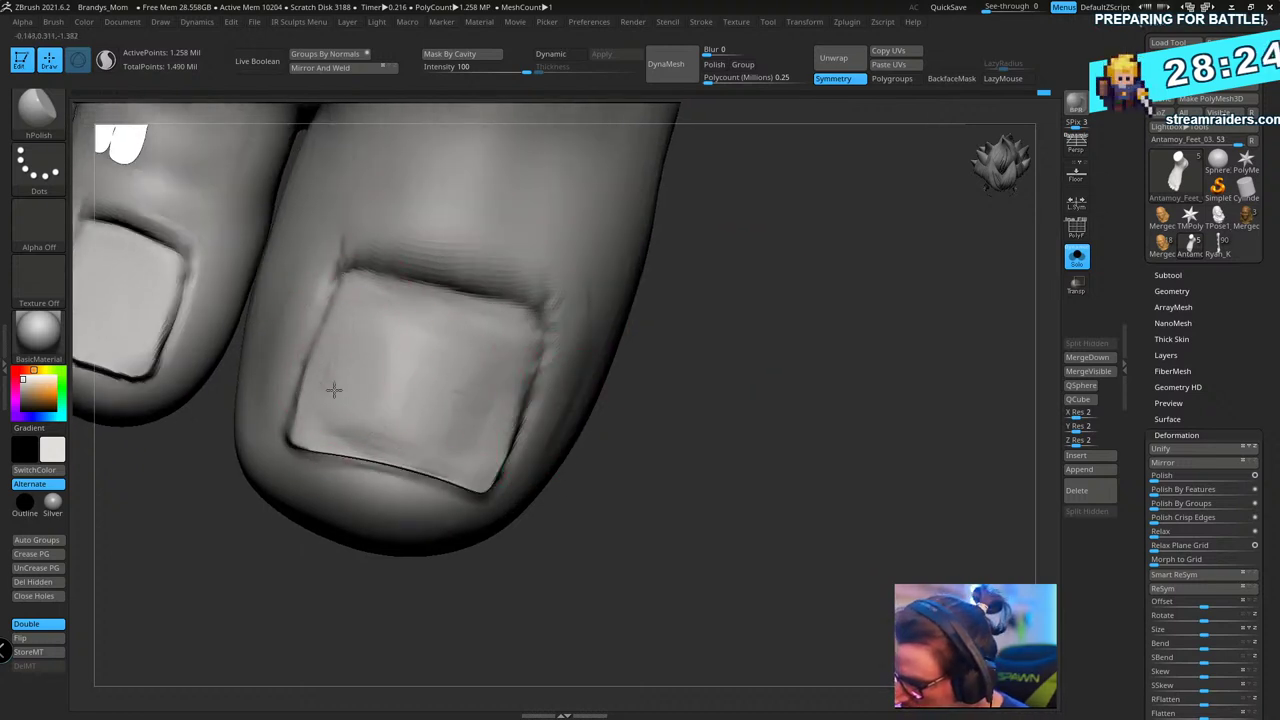
pyautogui.moveTo(475, 364)
pyautogui.mouseDown()
pyautogui.moveTo(463, 434)
pyautogui.moveTo(420, 430)
pyautogui.moveTo(400, 348)
pyautogui.moveTo(375, 380)
pyautogui.moveTo(457, 363)
pyautogui.moveTo(412, 337)
pyautogui.mouseUp()
# - Crease the skin fold at the base of the big toenail with a resized DamStandard brush and subdivide the foot mesh once
pyautogui.moveTo(728, 305); pyautogui.dragTo(689, 284)
pyautogui.moveTo(689, 284); pyautogui.dragTo(802, 333)
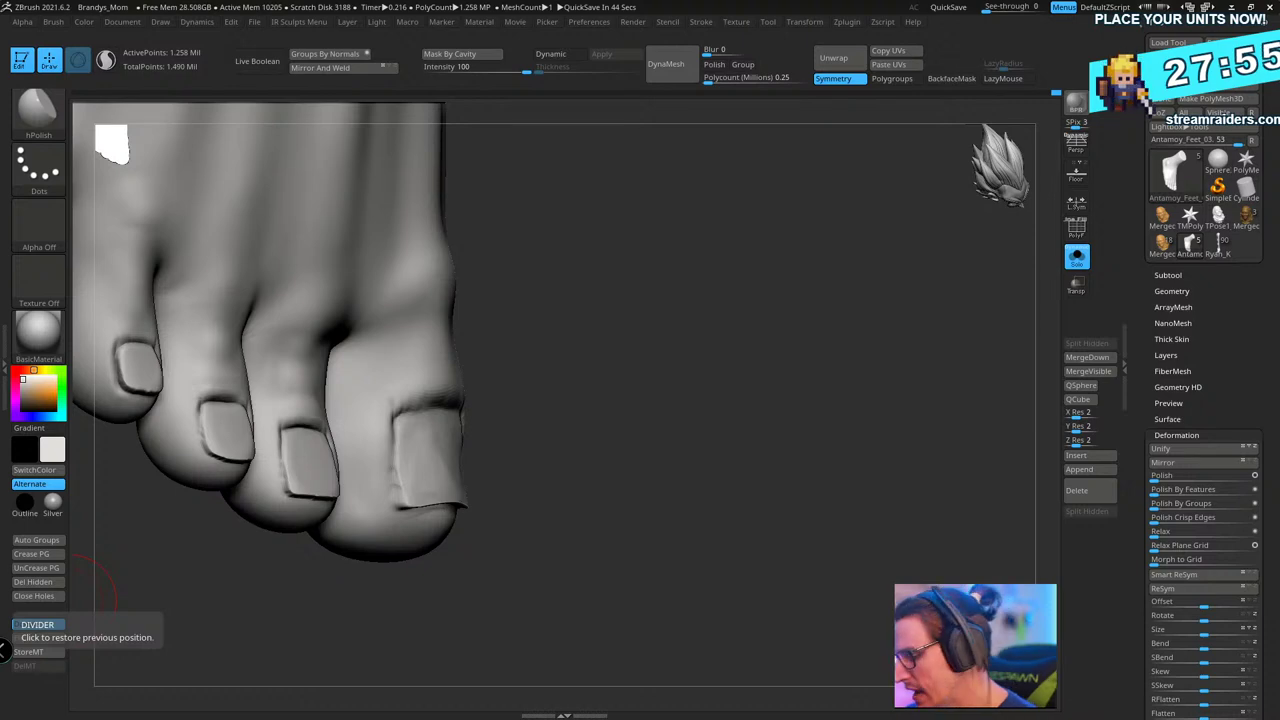
pyautogui.moveTo(709, 265); pyautogui.dragTo(742, 281)
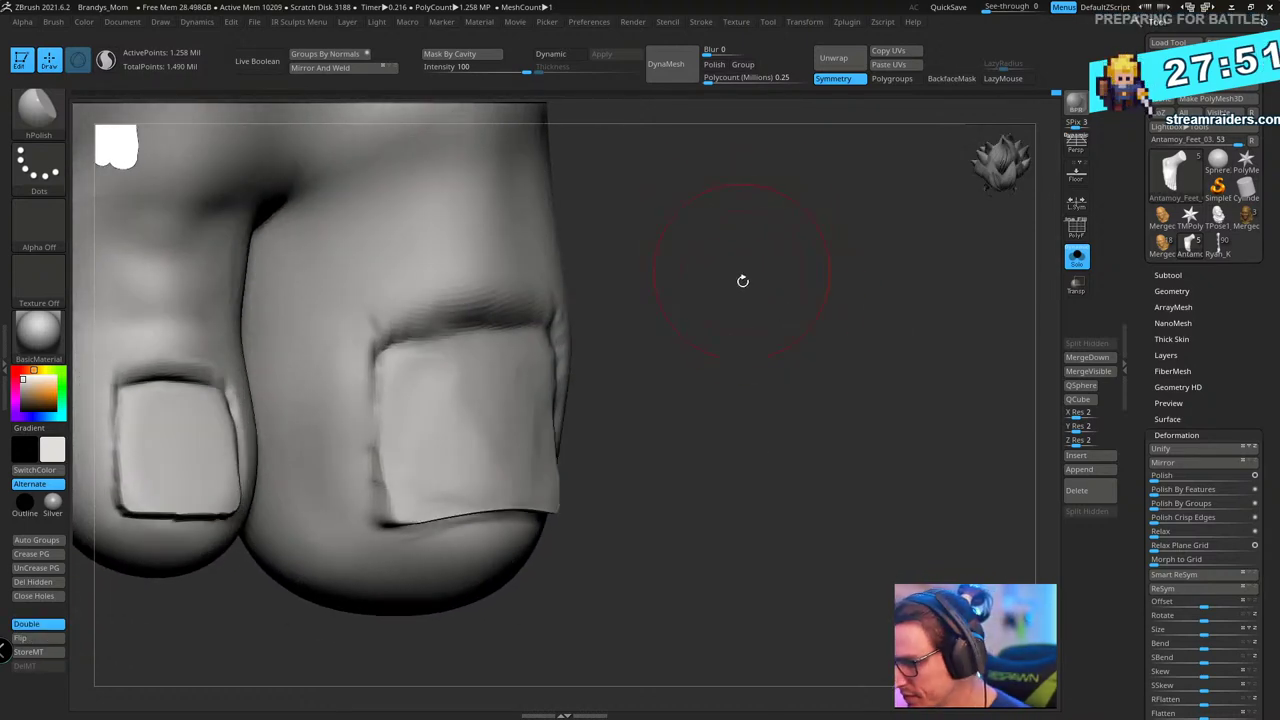
pyautogui.press('b')
pyautogui.press('d')
pyautogui.press('s')
pyautogui.press('s')
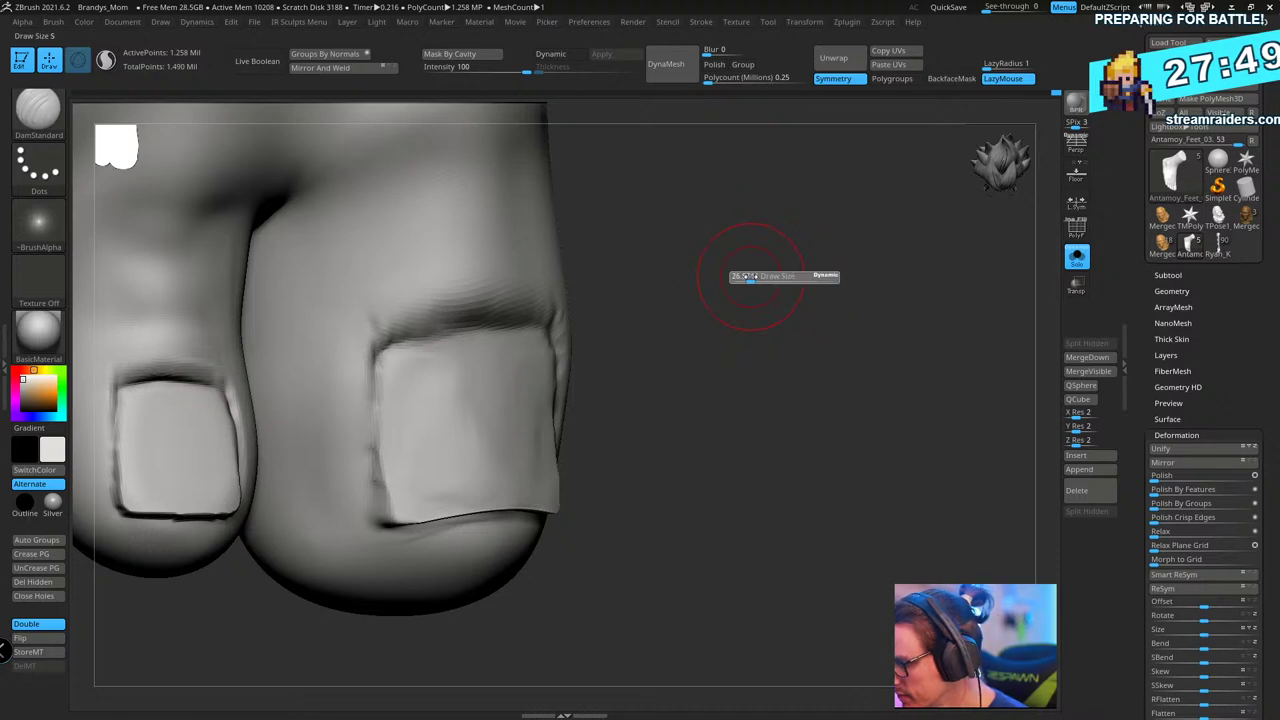
pyautogui.moveTo(742, 275)
pyautogui.mouseDown()
pyautogui.moveTo(620, 317)
pyautogui.moveTo(453, 327)
pyautogui.moveTo(464, 325)
pyautogui.mouseUp()
pyautogui.hotkey('ctrl', 'd')
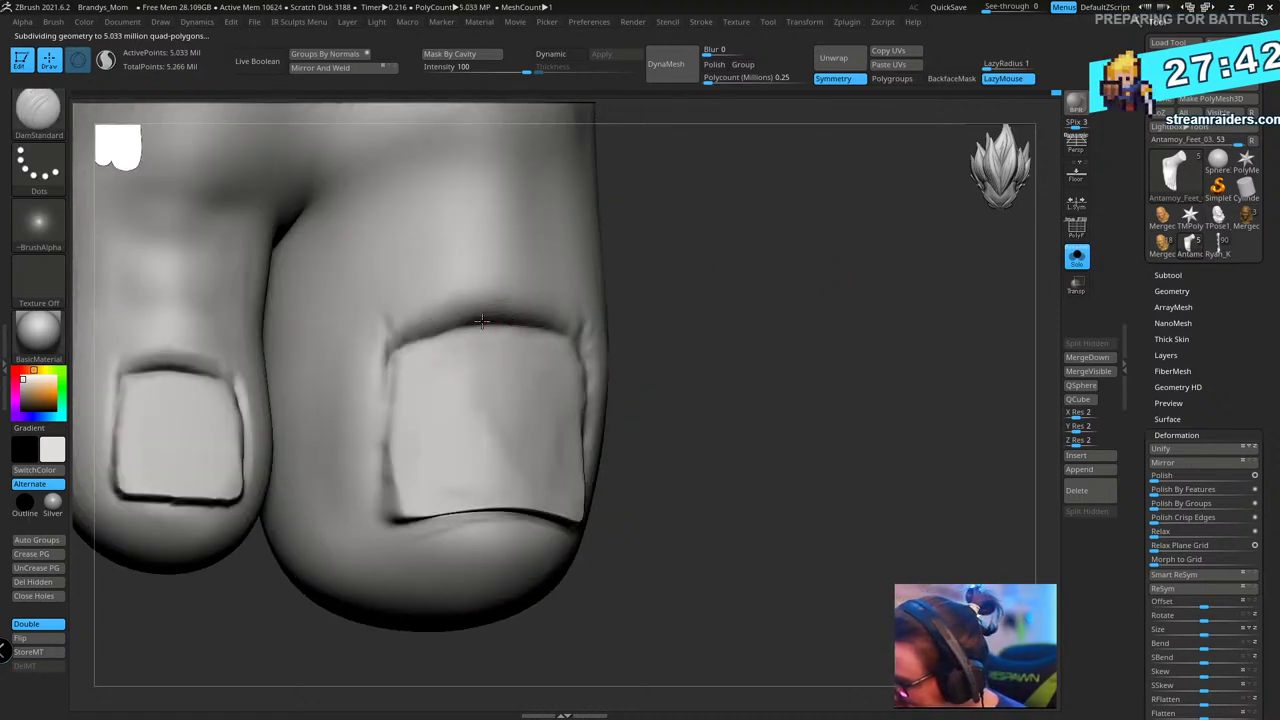
# - Carve clean grooves down both sides of the big toenail and into its base corners with the DamStandard brush
pyautogui.moveTo(685, 273); pyautogui.dragTo(604, 313)
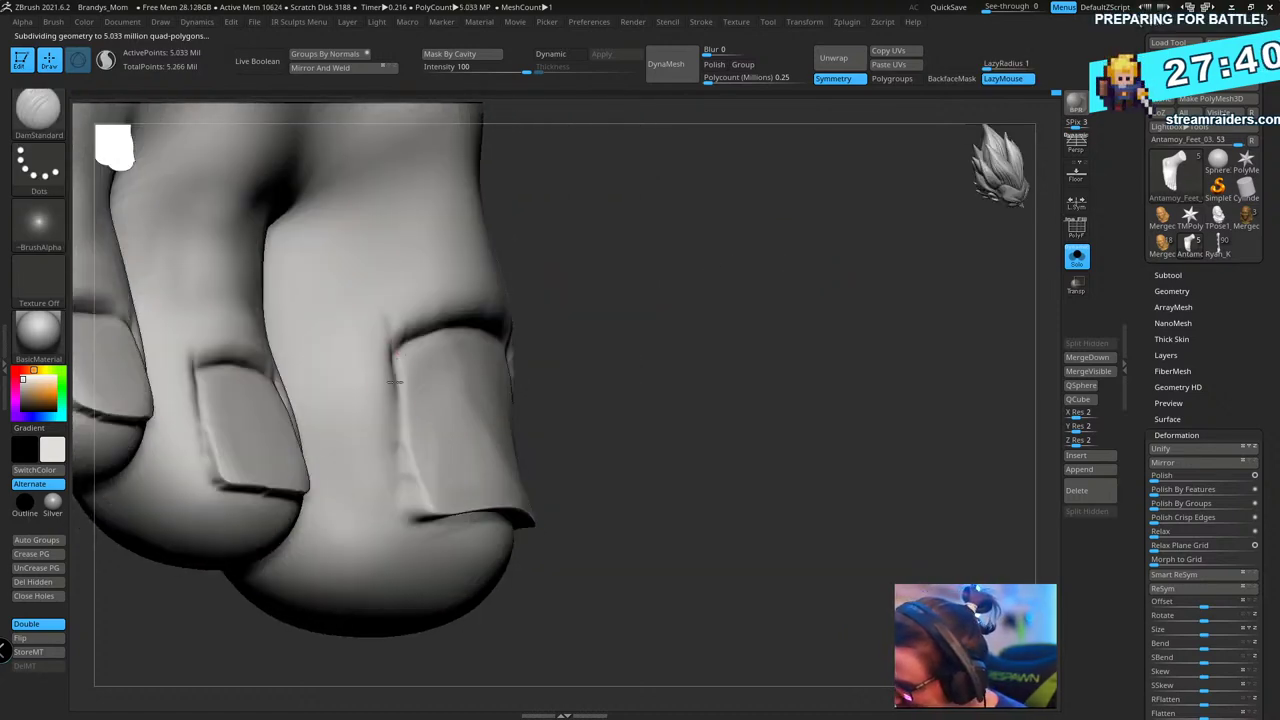
pyautogui.moveTo(394, 362); pyautogui.dragTo(413, 510)
pyautogui.moveTo(403, 388); pyautogui.dragTo(416, 512)
pyautogui.moveTo(407, 452); pyautogui.dragTo(421, 517)
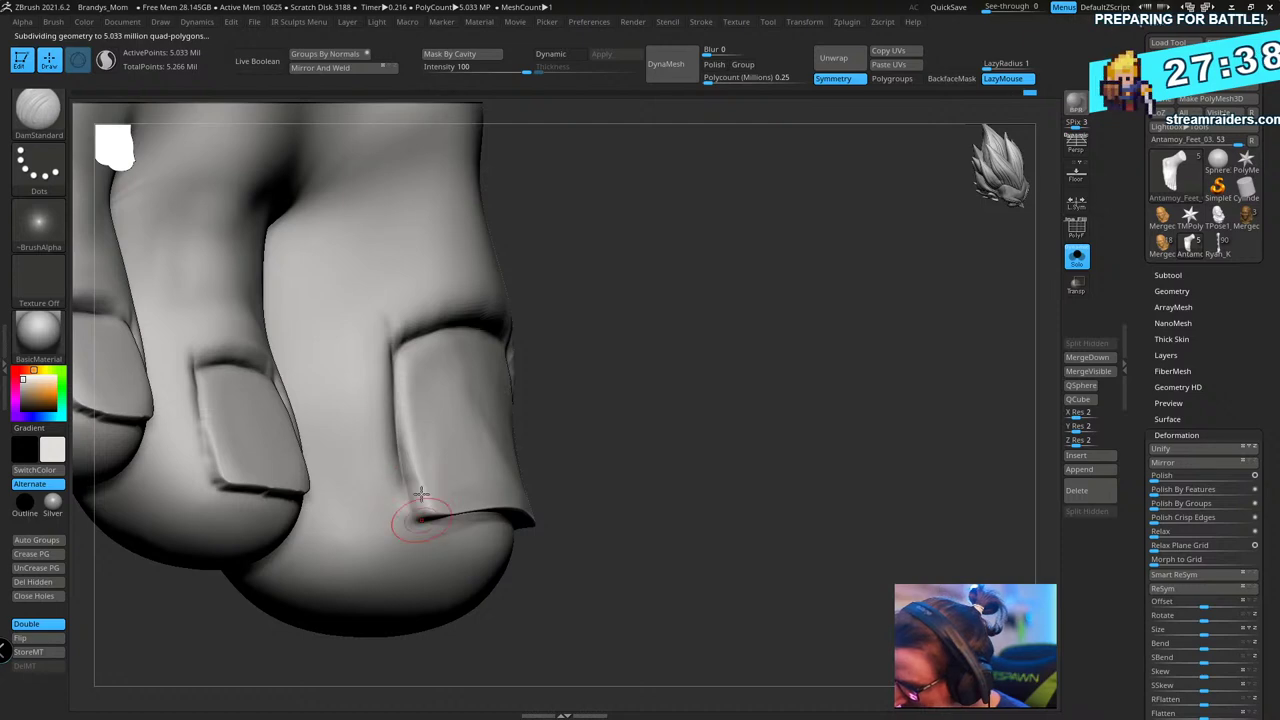
pyautogui.moveTo(602, 372)
pyautogui.mouseDown()
pyautogui.moveTo(697, 357)
pyautogui.moveTo(783, 437)
pyautogui.mouseUp()
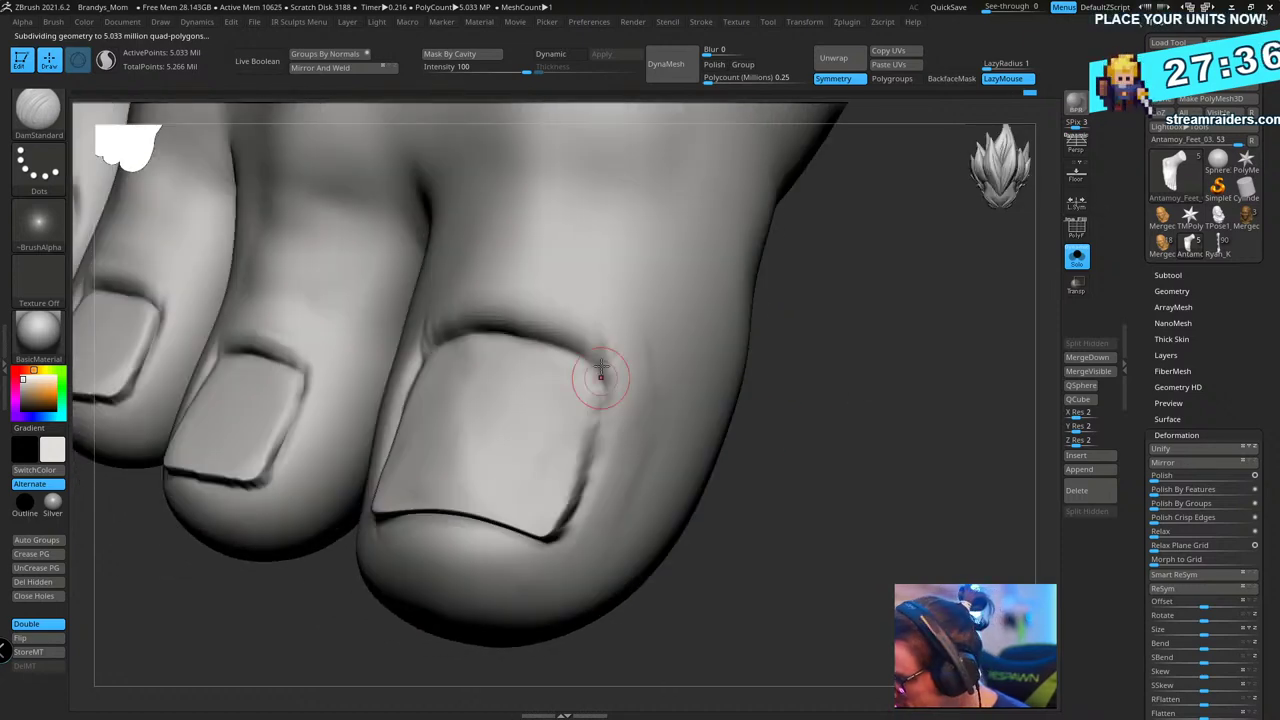
pyautogui.moveTo(602, 375)
pyautogui.mouseDown()
pyautogui.moveTo(574, 503)
pyautogui.moveTo(606, 431)
pyautogui.moveTo(567, 516)
pyautogui.moveTo(584, 442)
pyautogui.mouseUp()
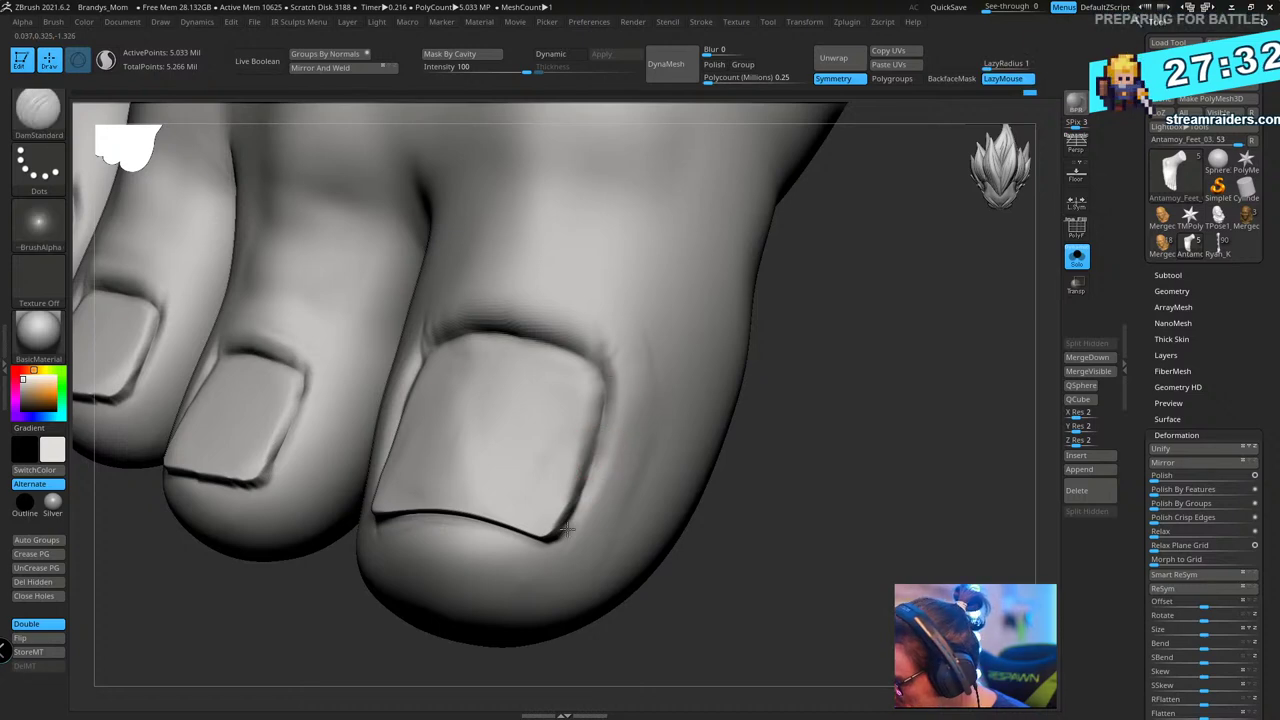
pyautogui.moveTo(602, 361); pyautogui.dragTo(608, 342)
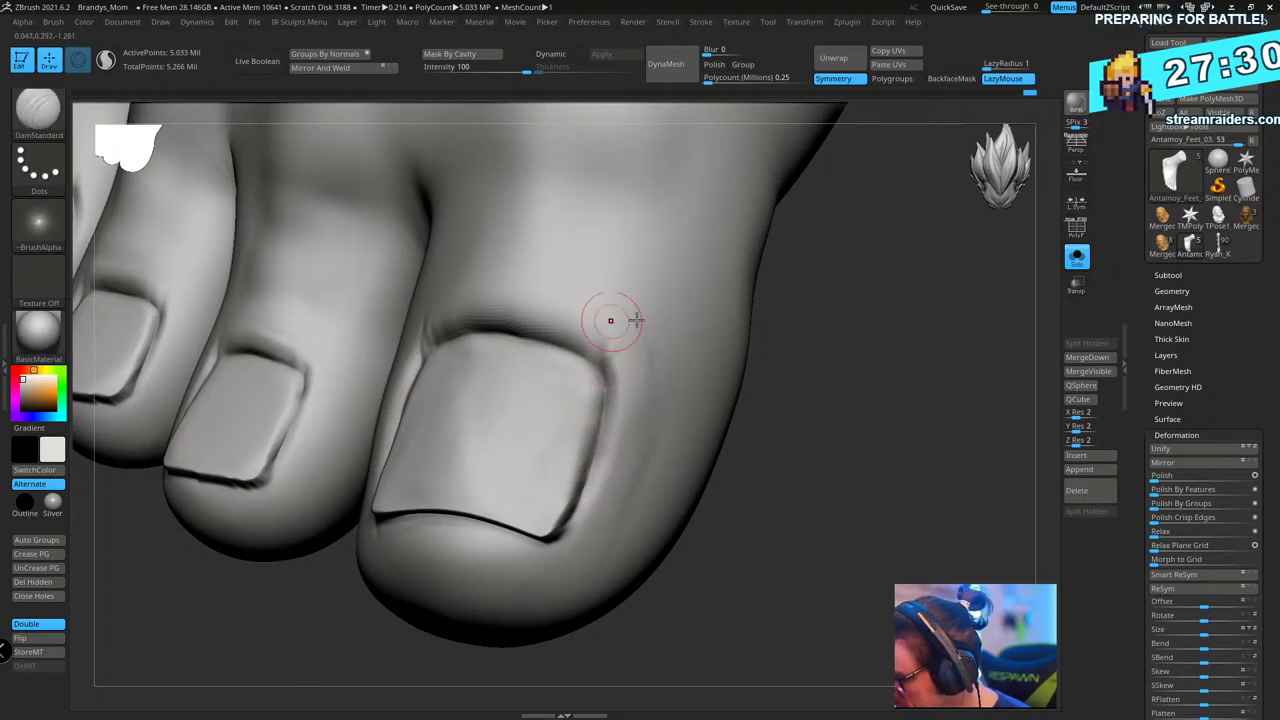
pyautogui.moveTo(788, 368); pyautogui.dragTo(869, 400)
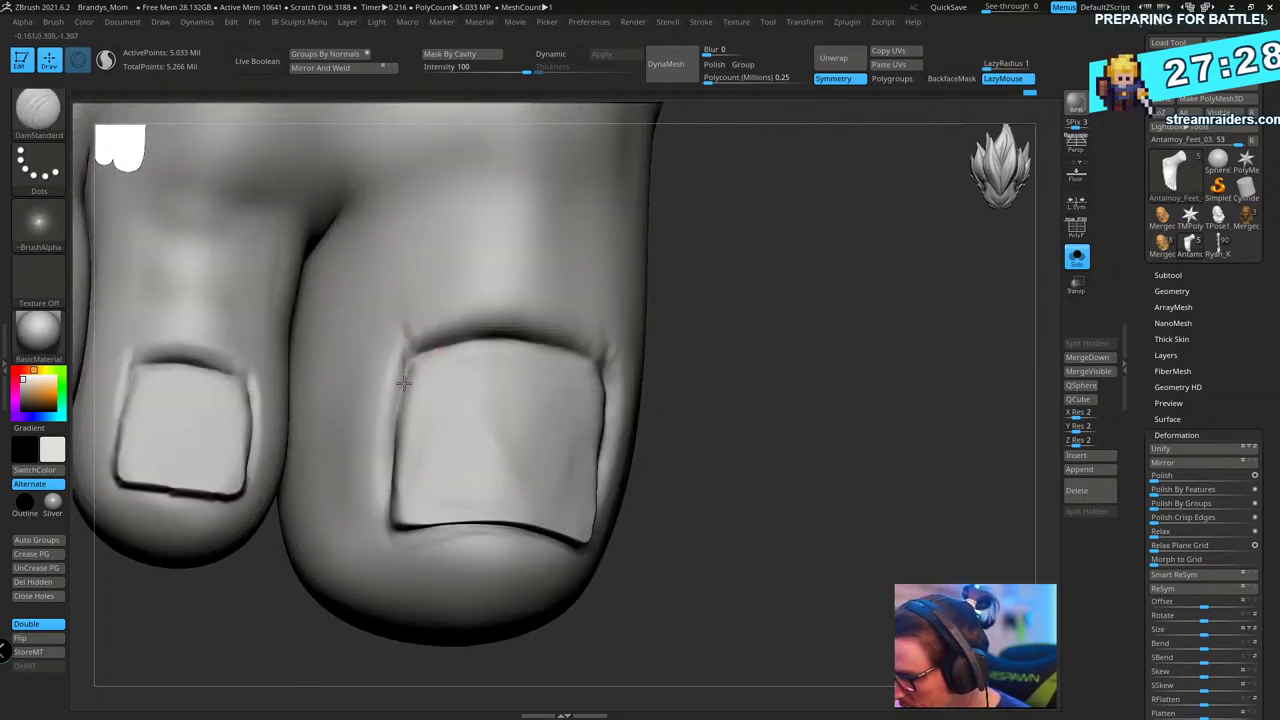
# - Deepen the grooves around the second toenail with DamStandard and refine its outline with a resized Move brush
pyautogui.moveTo(797, 297)
pyautogui.mouseDown()
pyautogui.moveTo(829, 351)
pyautogui.moveTo(894, 363)
pyautogui.moveTo(951, 400)
pyautogui.mouseUp()
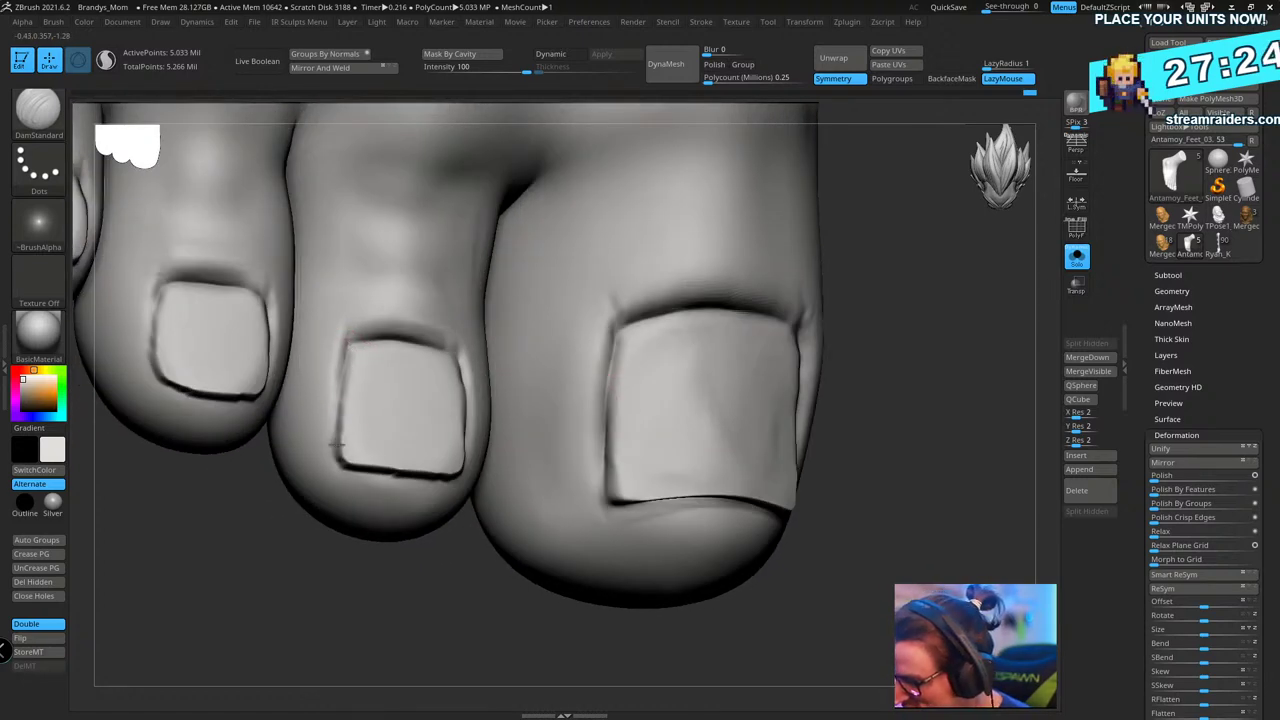
pyautogui.moveTo(371, 617); pyautogui.dragTo(480, 405)
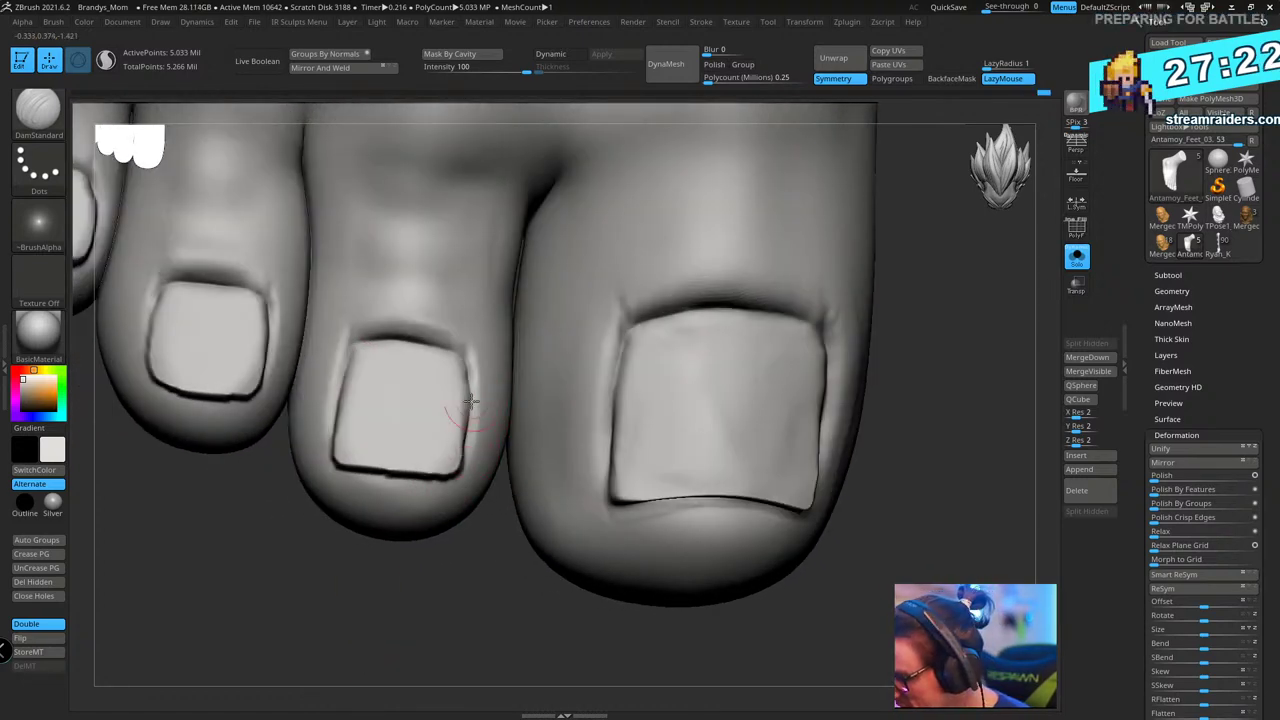
pyautogui.moveTo(474, 534); pyautogui.dragTo(471, 514)
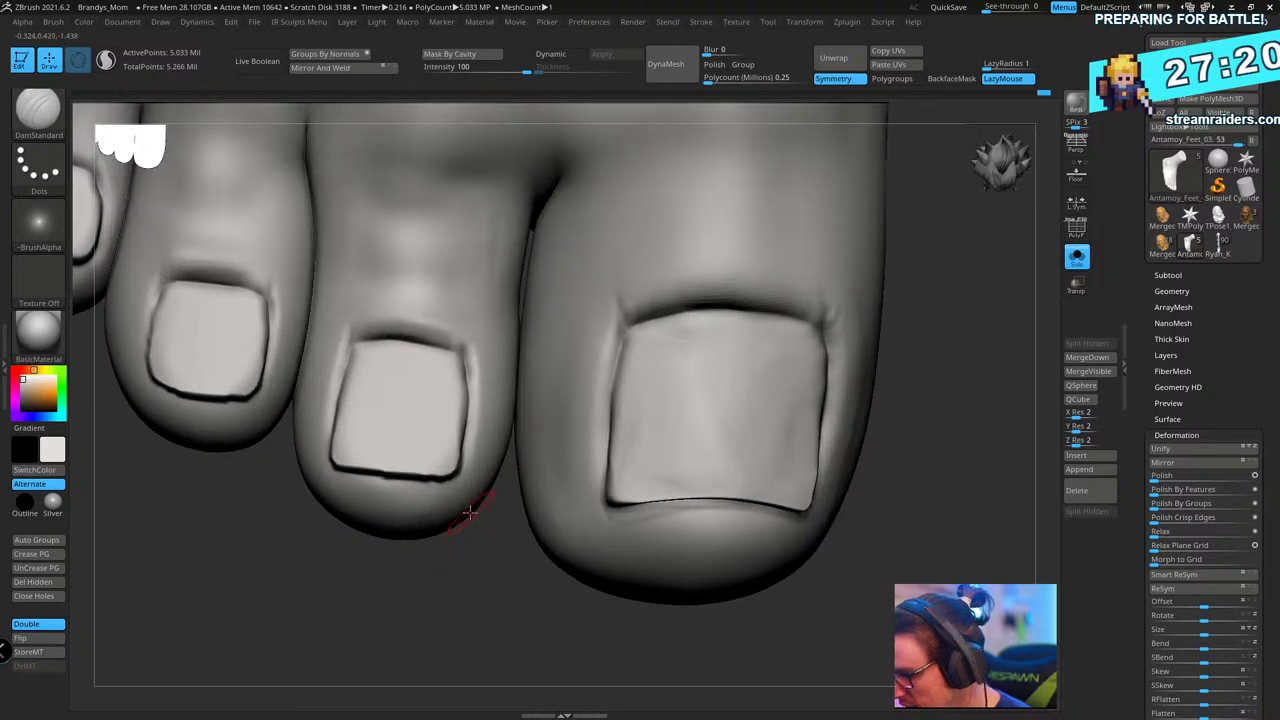
pyautogui.press('b')
pyautogui.press('m')
pyautogui.press('v')
pyautogui.press('s')
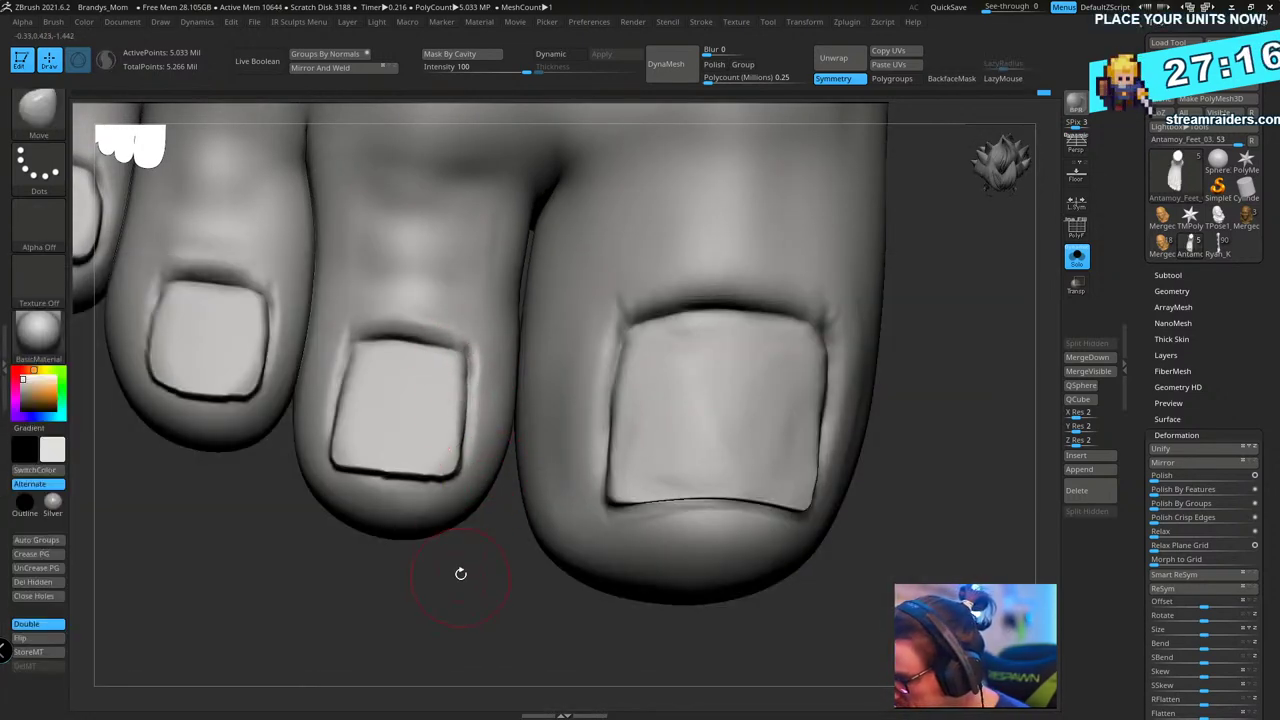
pyautogui.moveTo(457, 571); pyautogui.dragTo(446, 527)
# - Build up the skin behind the third toenail's base with the ClayBuildup brush
pyautogui.press('b')
pyautogui.press('c')
pyautogui.press('b')
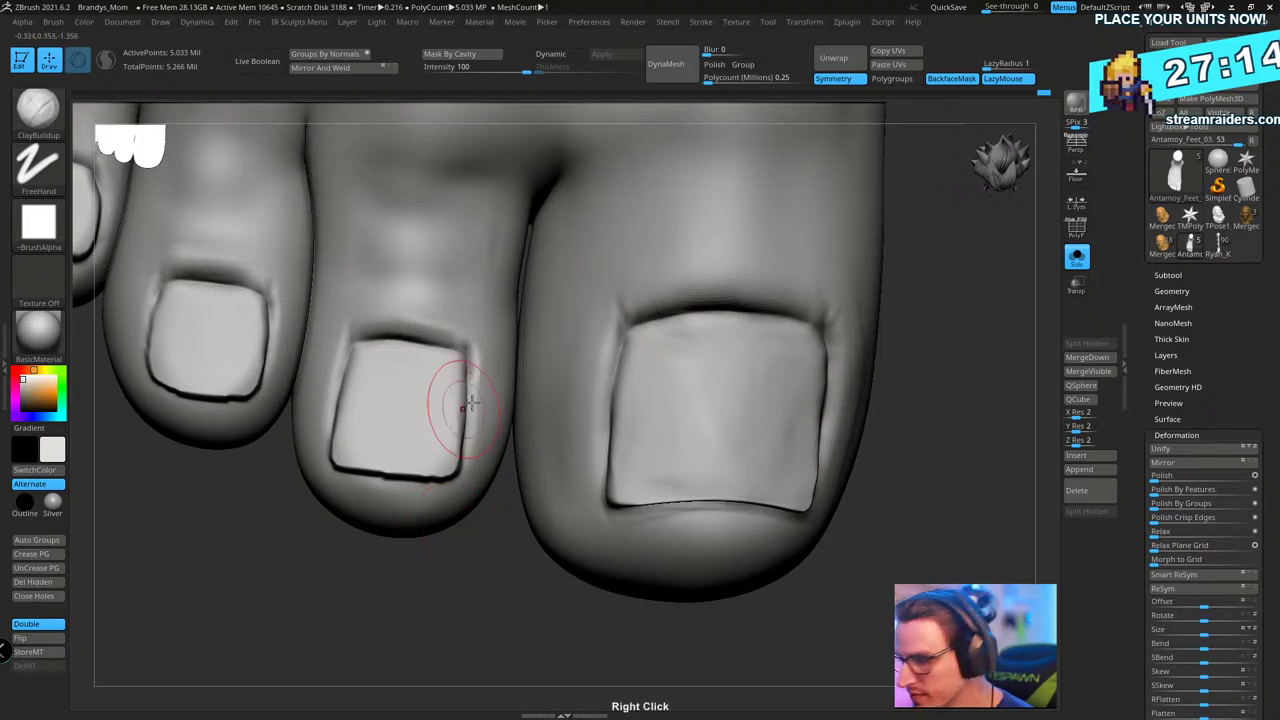
pyautogui.moveTo(451, 400)
pyautogui.mouseDown(button='right')
pyautogui.moveTo(478, 338)
pyautogui.moveTo(497, 372)
pyautogui.moveTo(457, 323)
pyautogui.moveTo(520, 400)
pyautogui.moveTo(656, 376)
pyautogui.moveTo(686, 271)
pyautogui.mouseUp(button='right')
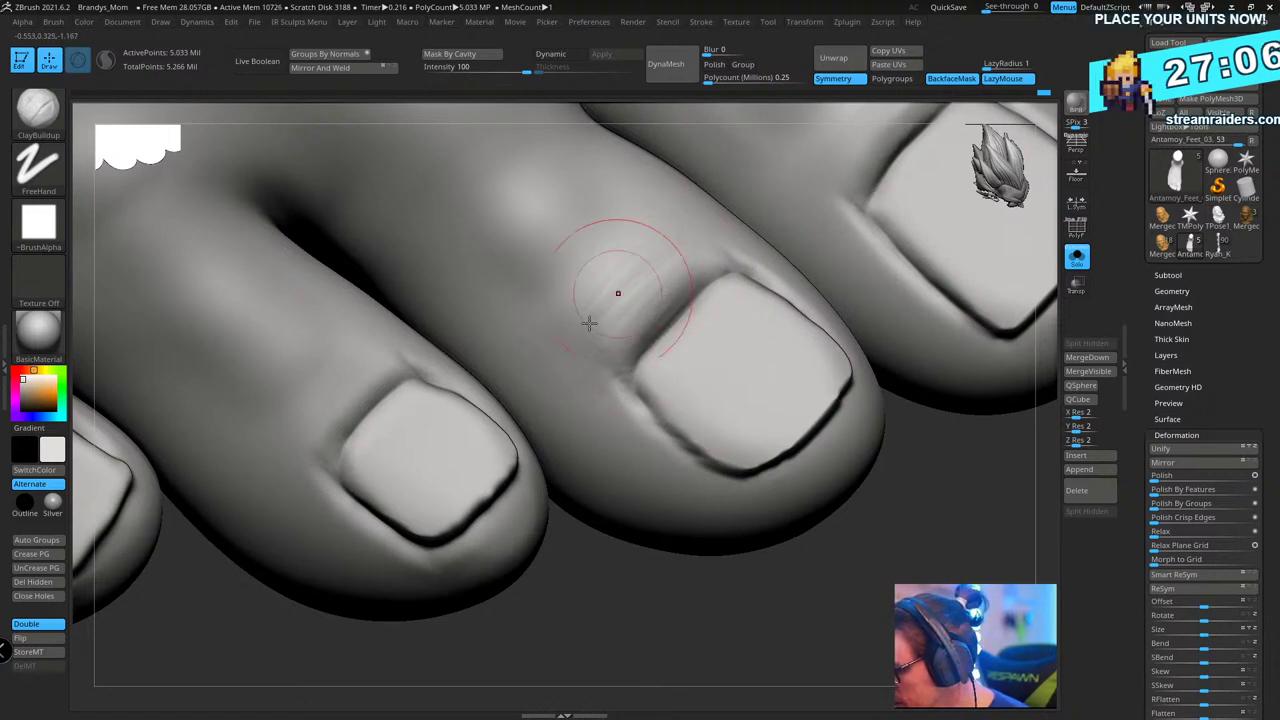
pyautogui.press('b')
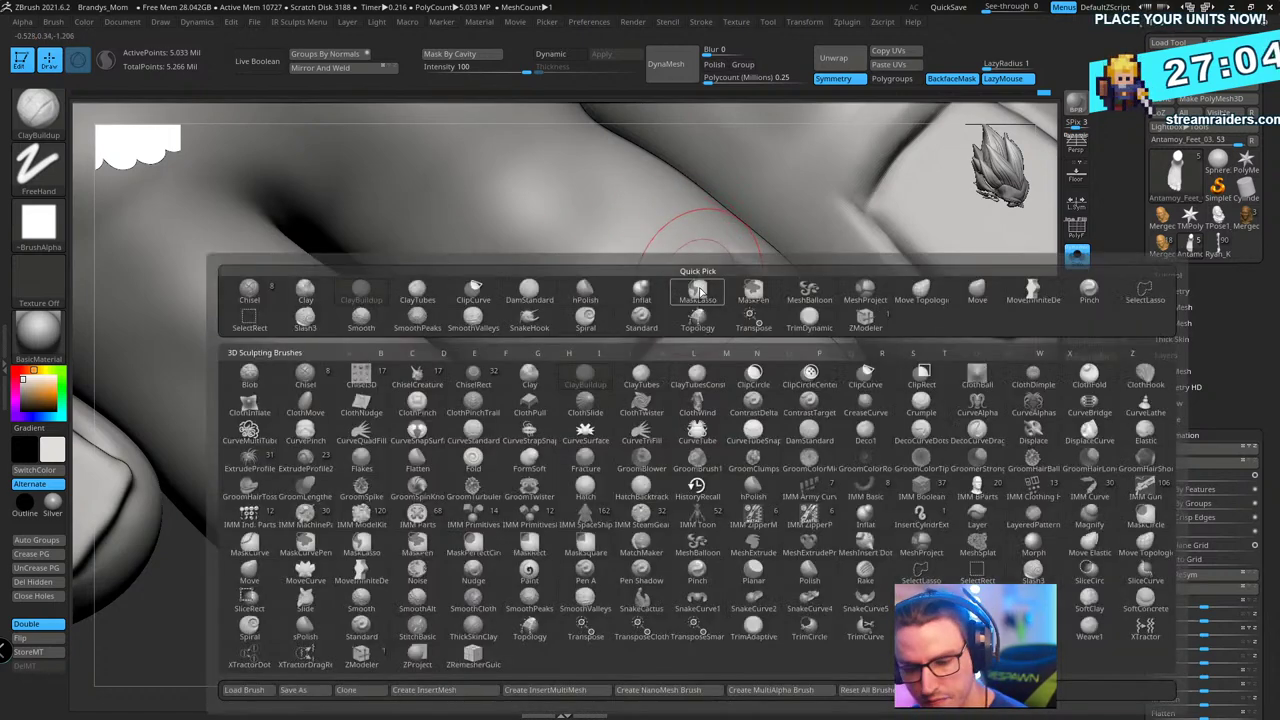
pyautogui.press('m')
pyautogui.press('l')
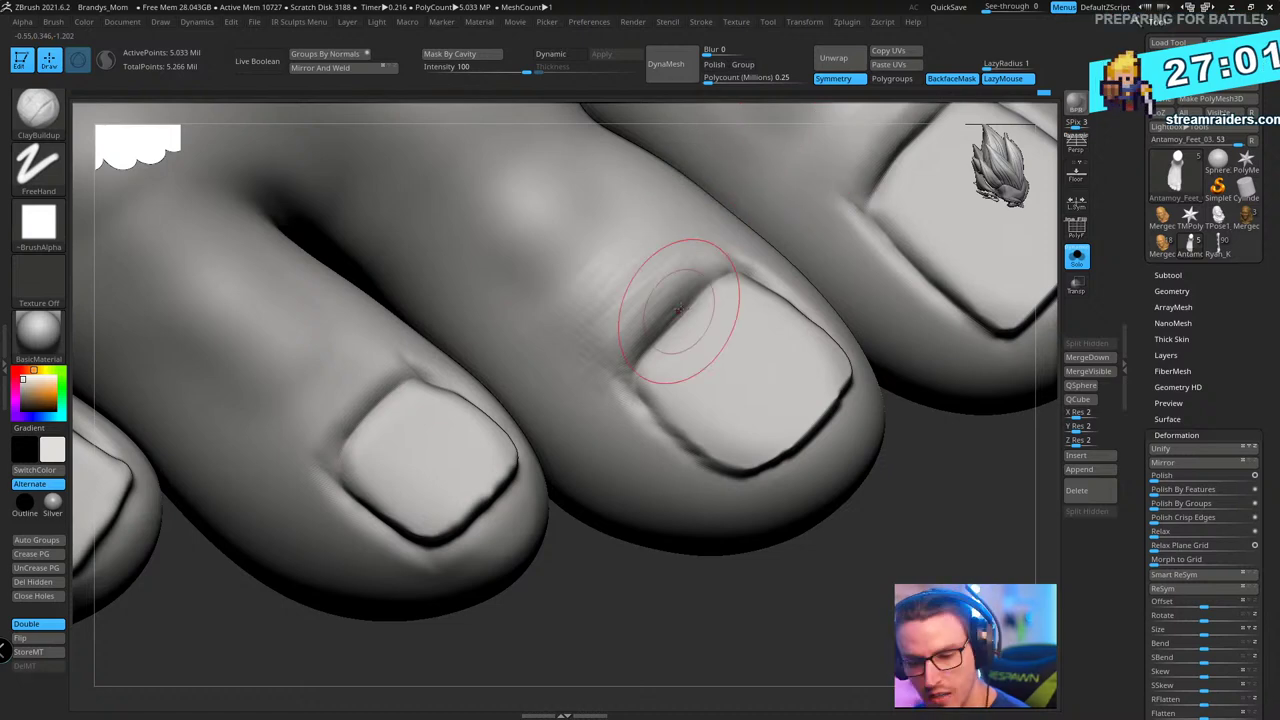
# - Cut a sharp crease along the third toenail's base and side with the DamStandard brush
pyautogui.press('b')
pyautogui.press('d')
pyautogui.press('s')
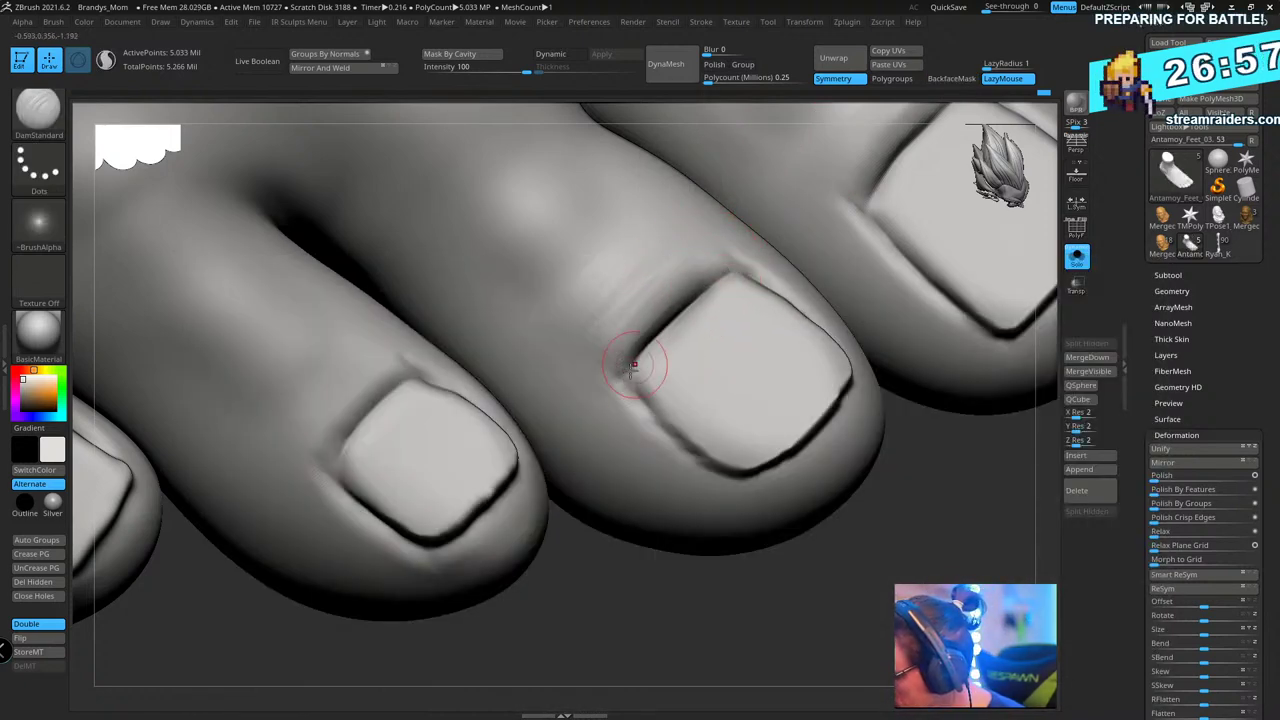
pyautogui.moveTo(732, 268); pyautogui.dragTo(578, 372, button='right')
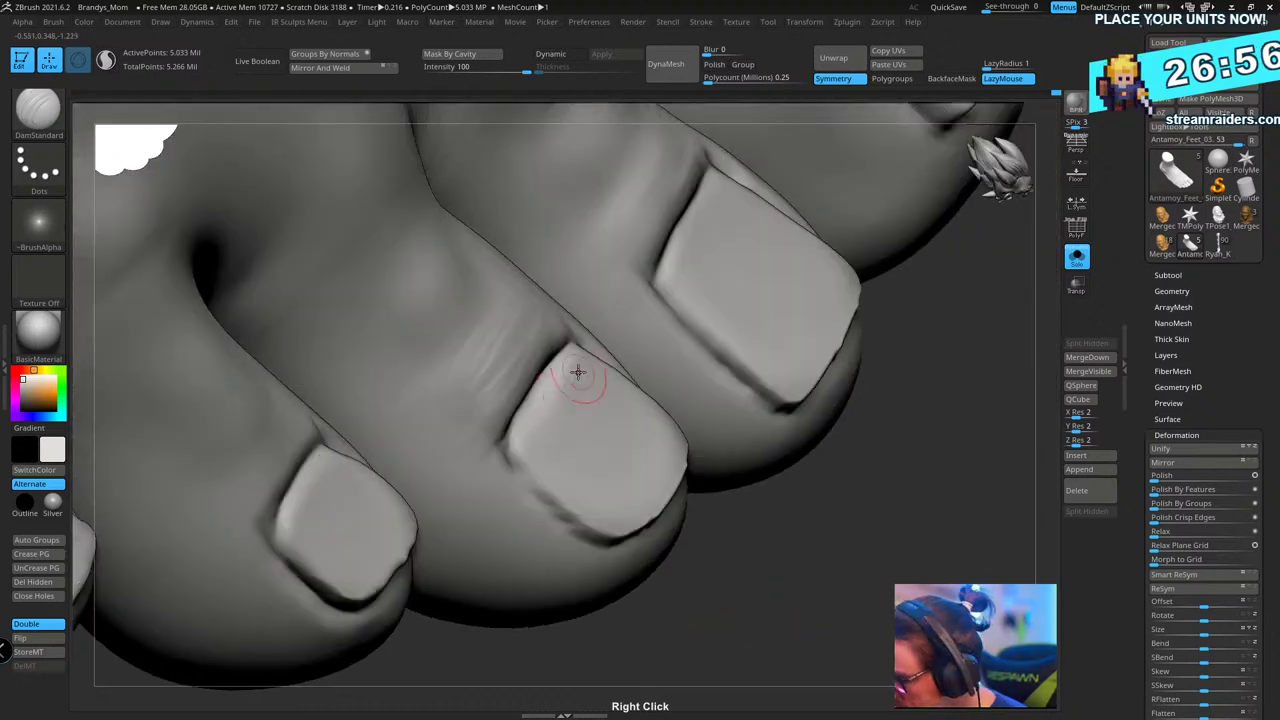
pyautogui.moveTo(570, 531); pyautogui.dragTo(590, 545)
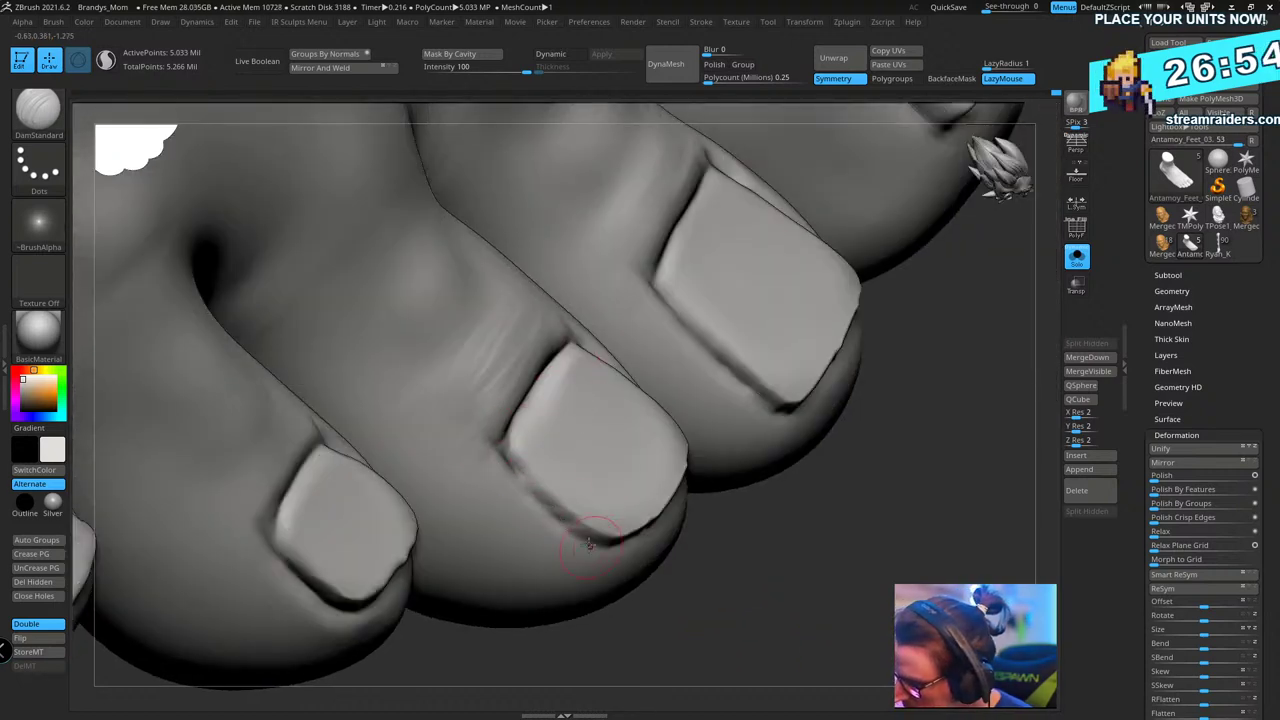
pyautogui.moveTo(636, 513)
pyautogui.mouseDown(button='right')
pyautogui.moveTo(634, 410)
pyautogui.moveTo(494, 371)
pyautogui.moveTo(625, 320)
pyautogui.moveTo(580, 369)
pyautogui.moveTo(531, 387)
pyautogui.moveTo(585, 510)
pyautogui.moveTo(670, 541)
pyautogui.mouseUp(button='right')
# - Carve the groove under the second toenail's free edge and define the third toenail's surrounding edges with DamStandard
pyautogui.moveTo(628, 345); pyautogui.dragTo(568, 410)
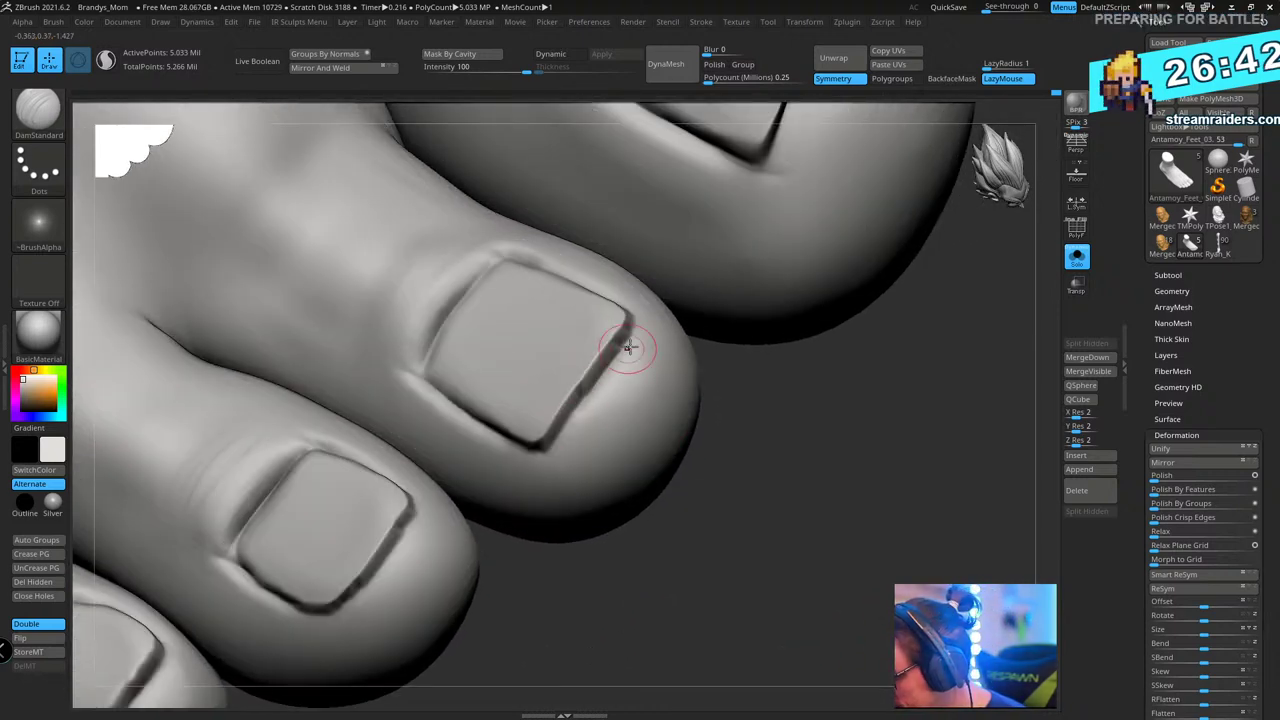
pyautogui.moveTo(628, 348); pyautogui.dragTo(548, 455)
pyautogui.moveTo(546, 458)
pyautogui.mouseDown(button='right')
pyautogui.moveTo(663, 463)
pyautogui.moveTo(666, 543)
pyautogui.moveTo(579, 461)
pyautogui.moveTo(702, 563)
pyautogui.moveTo(814, 480)
pyautogui.moveTo(797, 509)
pyautogui.moveTo(891, 401)
pyautogui.moveTo(651, 569)
pyautogui.moveTo(717, 514)
pyautogui.moveTo(490, 520)
pyautogui.mouseUp(button='right')
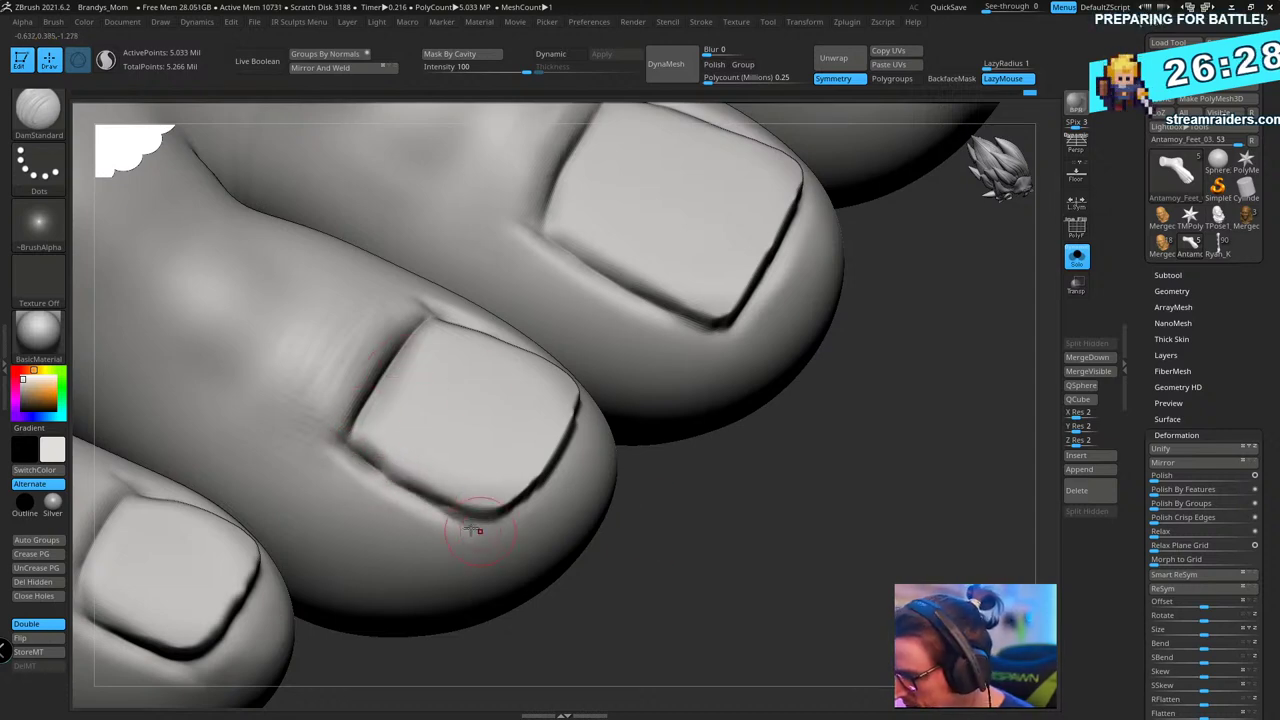
pyautogui.moveTo(689, 543); pyautogui.dragTo(691, 592, button='right')
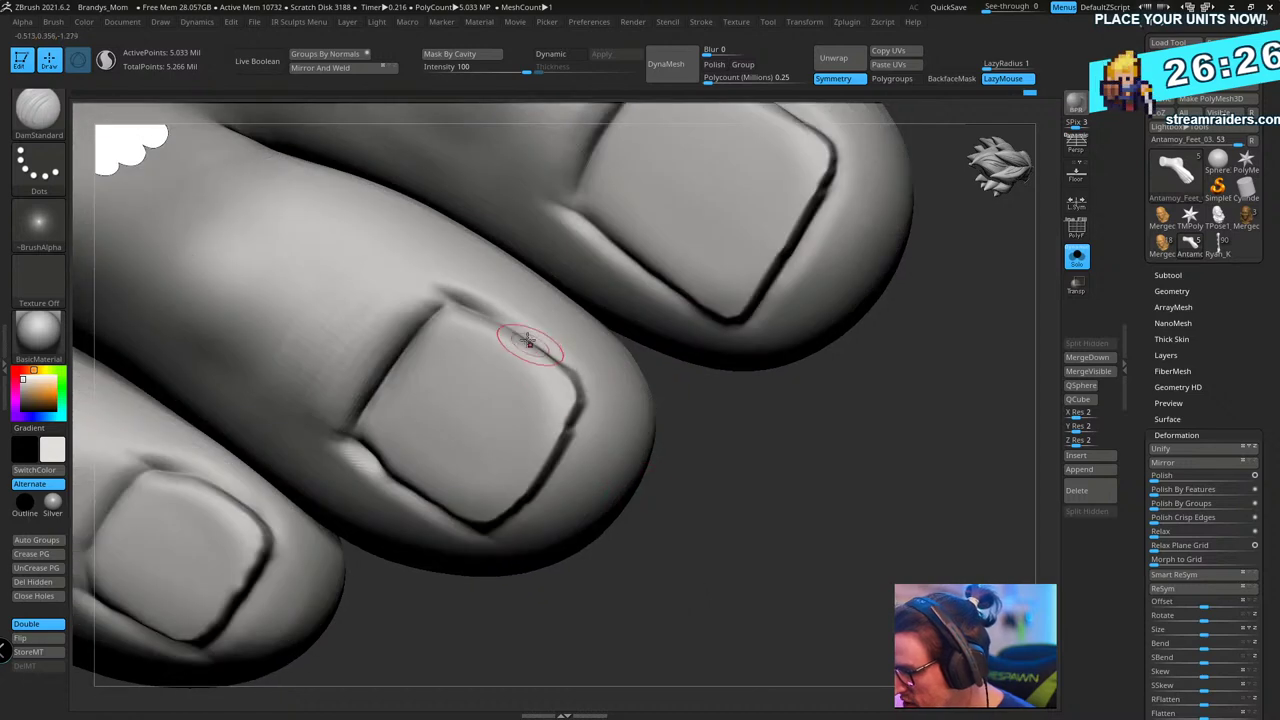
pyautogui.moveTo(748, 451); pyautogui.dragTo(780, 487, button='right')
# - Reshape the third toenail's free edge with a resized Move brush and smooth the groove beneath it
pyautogui.press('b')
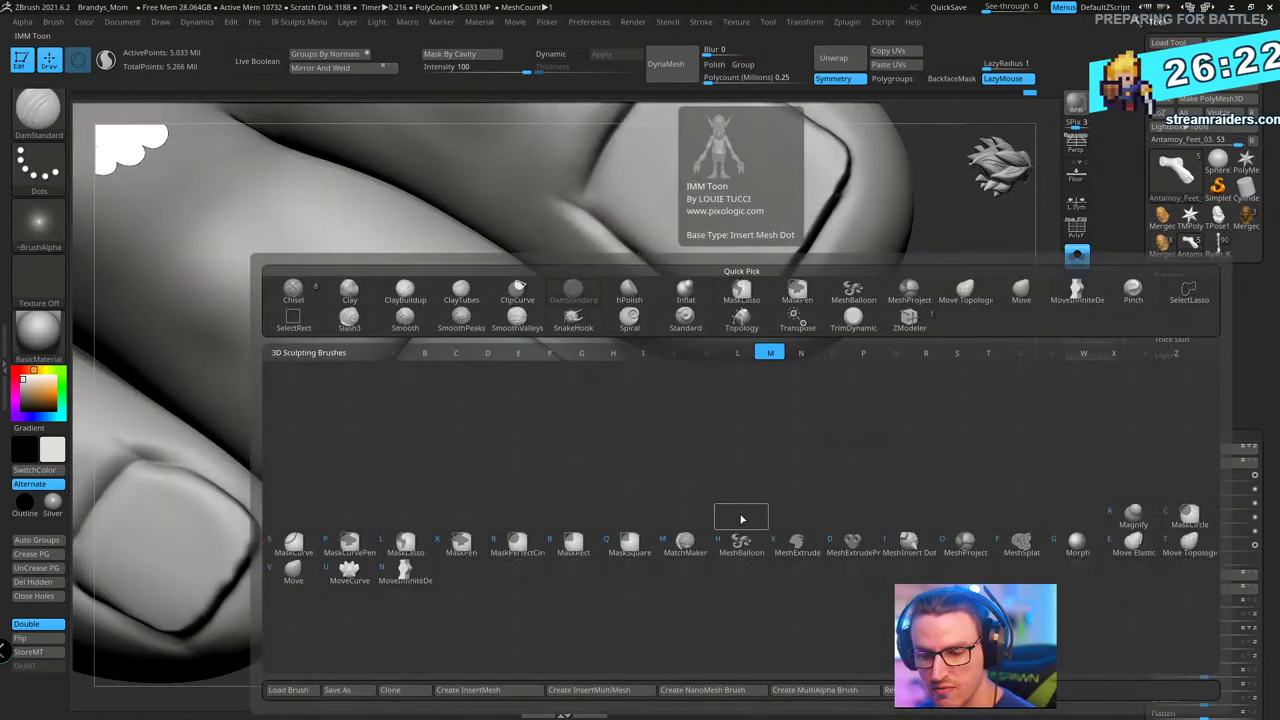
pyautogui.press('m')
pyautogui.press('v')
pyautogui.press('s')
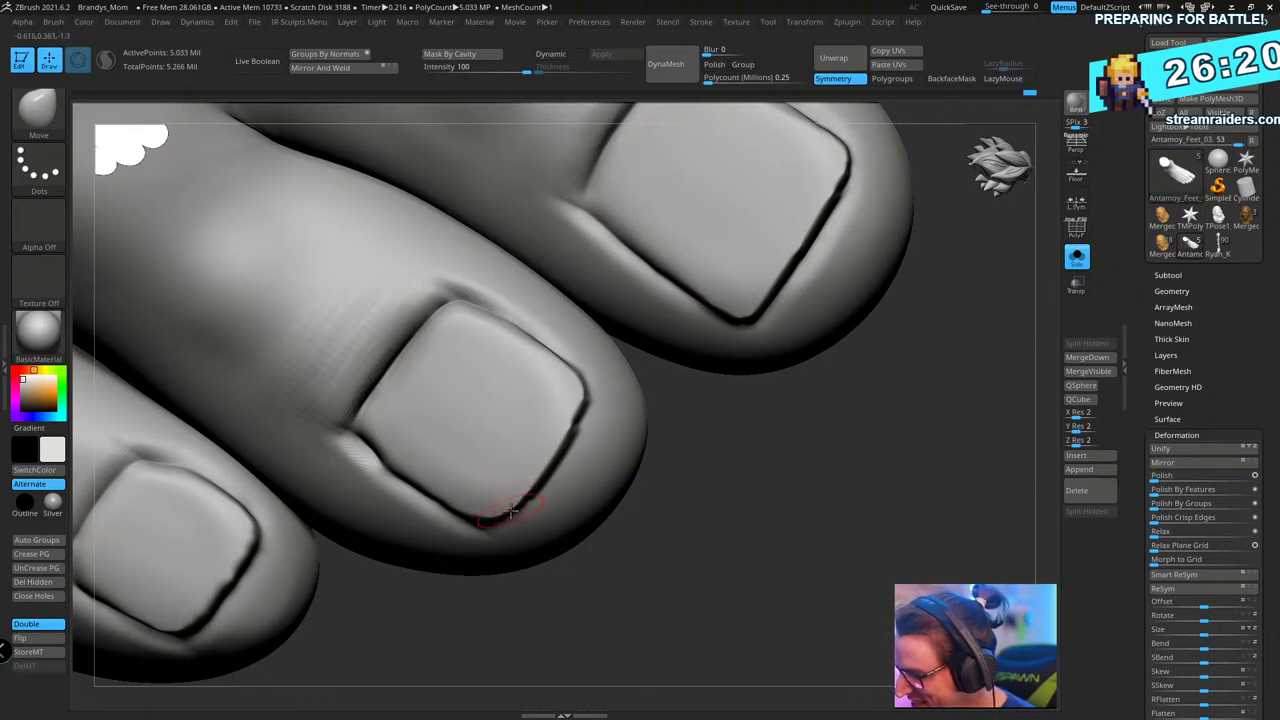
pyautogui.moveTo(514, 504); pyautogui.dragTo(523, 497)
pyautogui.moveTo(582, 438)
pyautogui.mouseDown(button='right')
pyautogui.moveTo(694, 466)
pyautogui.moveTo(640, 480)
pyautogui.mouseUp(button='right')
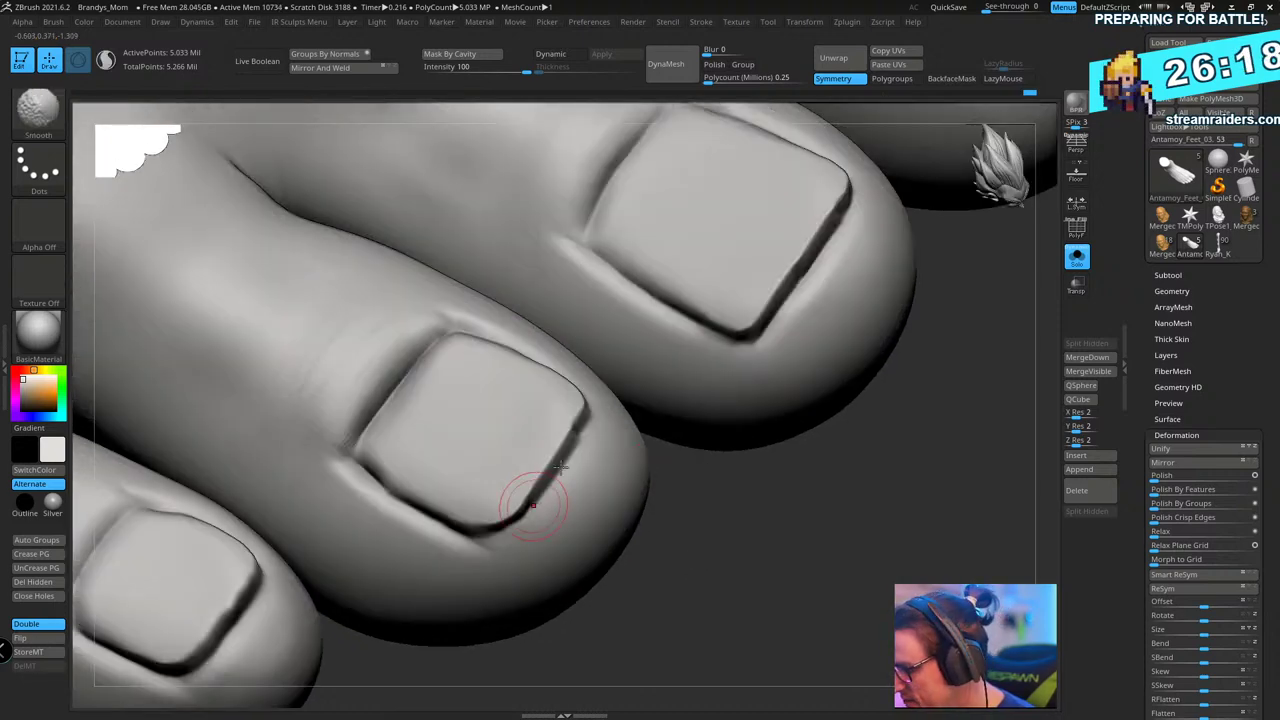
pyautogui.keyDown('shift'); pyautogui.moveTo(531, 500); pyautogui.dragTo(559, 468); pyautogui.keyUp('shift')
# - Recut the groove under the third toenail's free edge with the DamStandard brush
pyautogui.press('b')
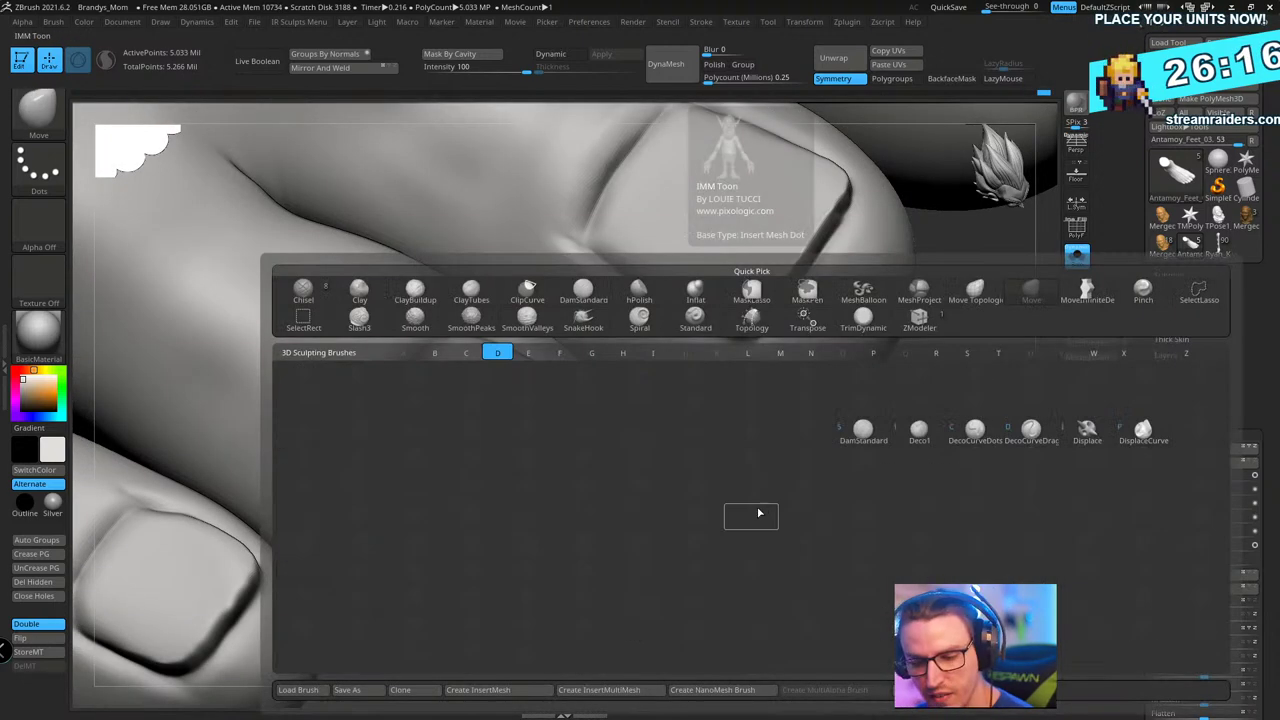
pyautogui.press('d')
pyautogui.press('s')
pyautogui.moveTo(754, 514); pyautogui.dragTo(729, 481, button='right')
pyautogui.moveTo(604, 435); pyautogui.dragTo(532, 508)
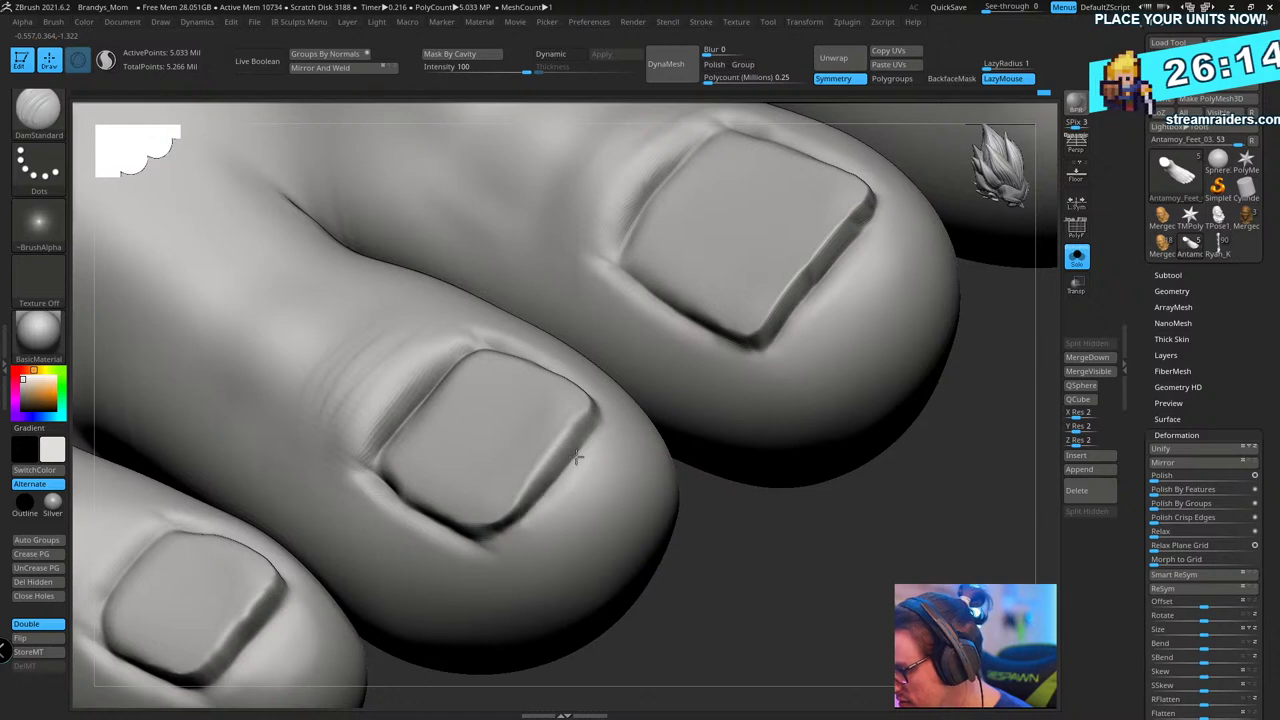
pyautogui.moveTo(772, 521); pyautogui.dragTo(609, 409, button='right')
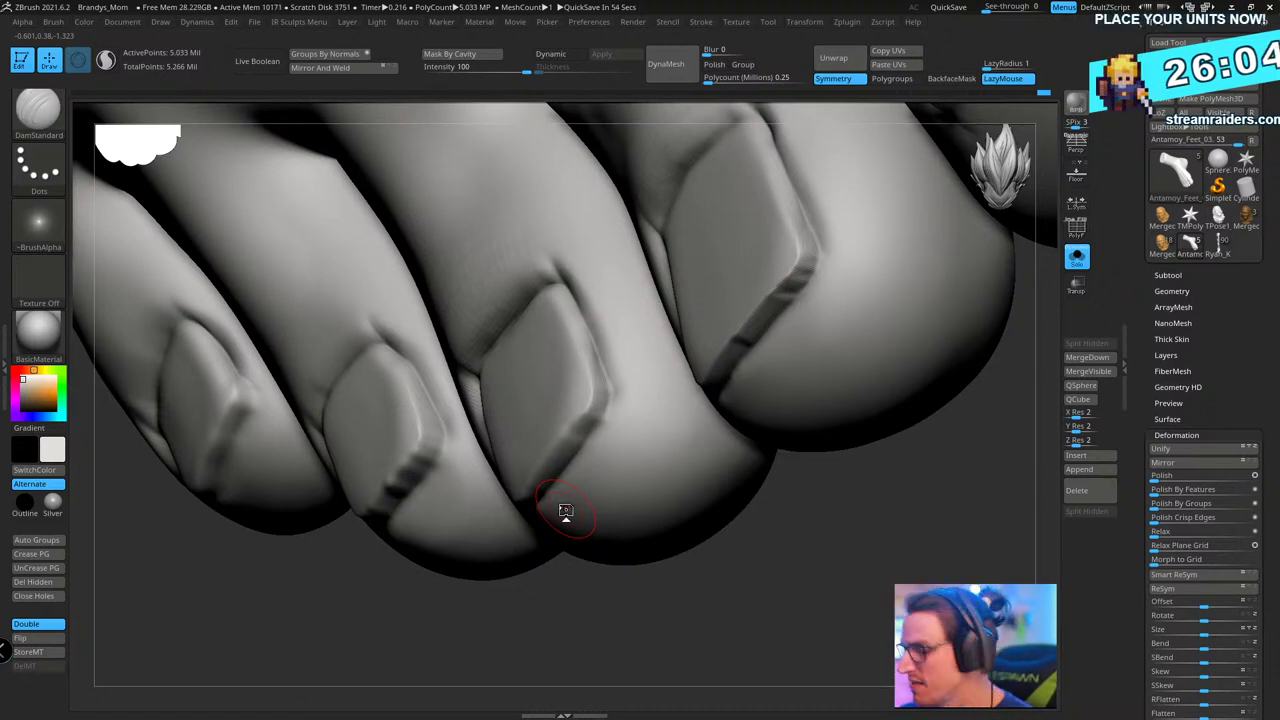
pyautogui.moveTo(565, 512); pyautogui.dragTo(1008, 514, button='right')
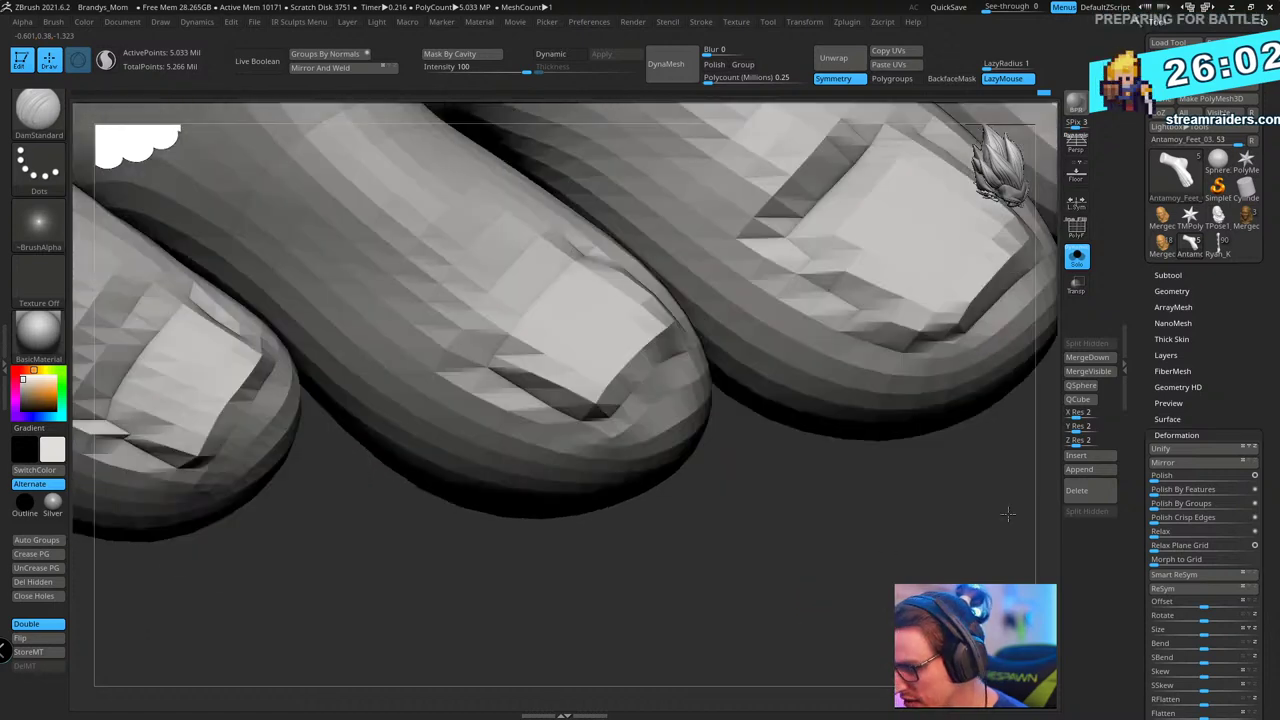
# - Puff up the skin fold along the third toenail's base with a resized Inflat brush
pyautogui.keyDown('alt'); pyautogui.moveTo(531, 528); pyautogui.dragTo(503, 638, button='right'); pyautogui.keyUp('alt')
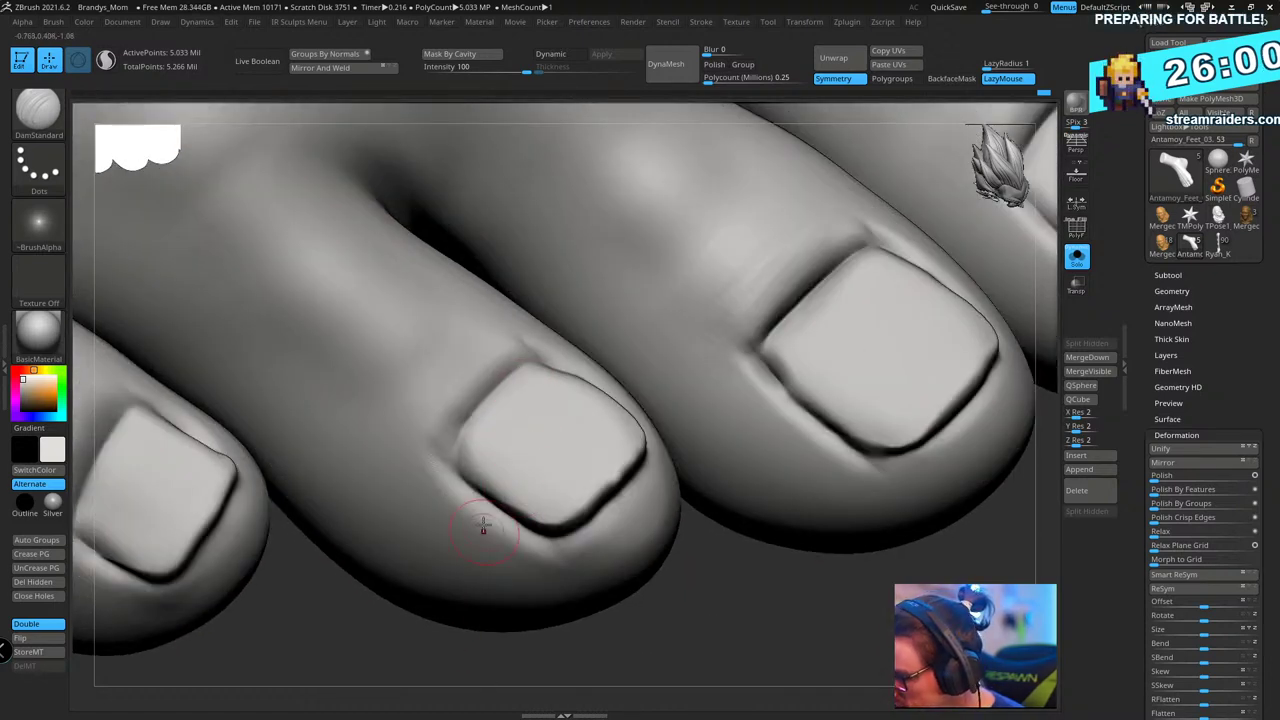
pyautogui.press('b')
pyautogui.press('i')
pyautogui.press('n')
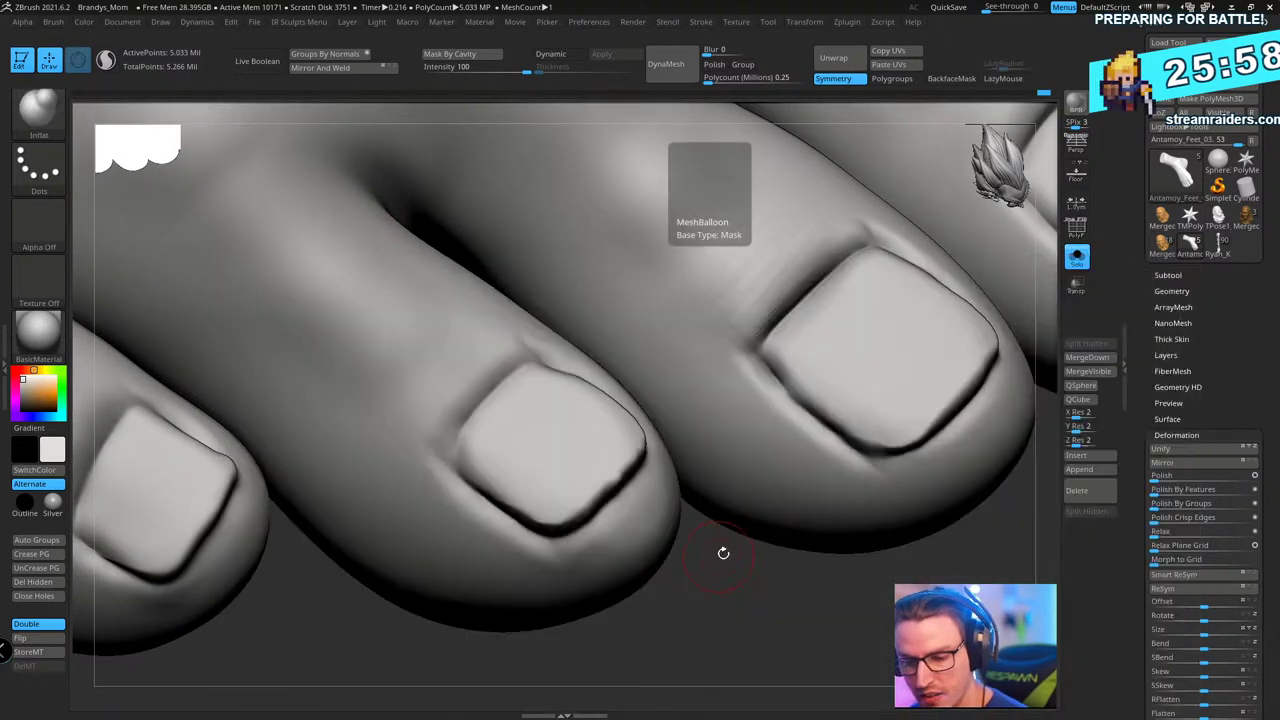
pyautogui.press('s')
pyautogui.moveTo(829, 273); pyautogui.dragTo(855, 256)
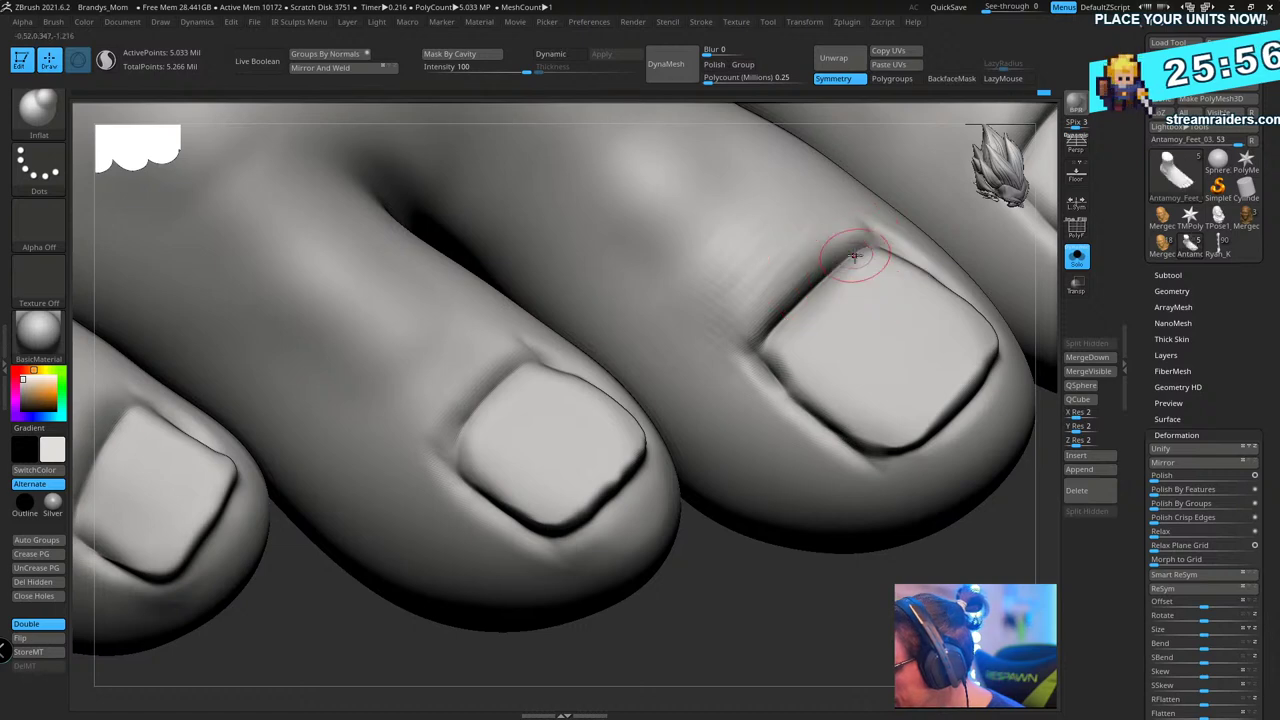
pyautogui.moveTo(765, 335); pyautogui.dragTo(868, 241)
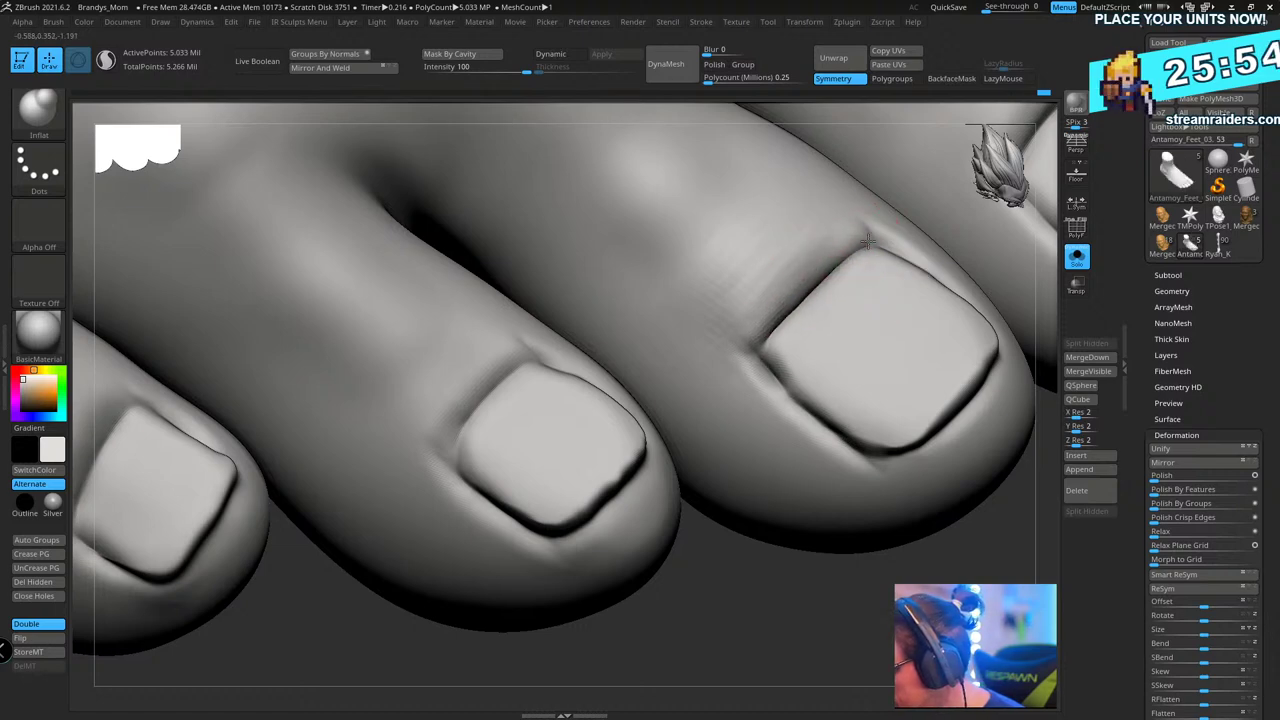
# - Inflate the skin fold around the second toenail's base and sides, smoothing the corner at the nail's base
pyautogui.moveTo(960, 545); pyautogui.dragTo(743, 609)
pyautogui.keyDown('alt'); pyautogui.moveTo(832, 576); pyautogui.dragTo(785, 565); pyautogui.keyUp('alt')
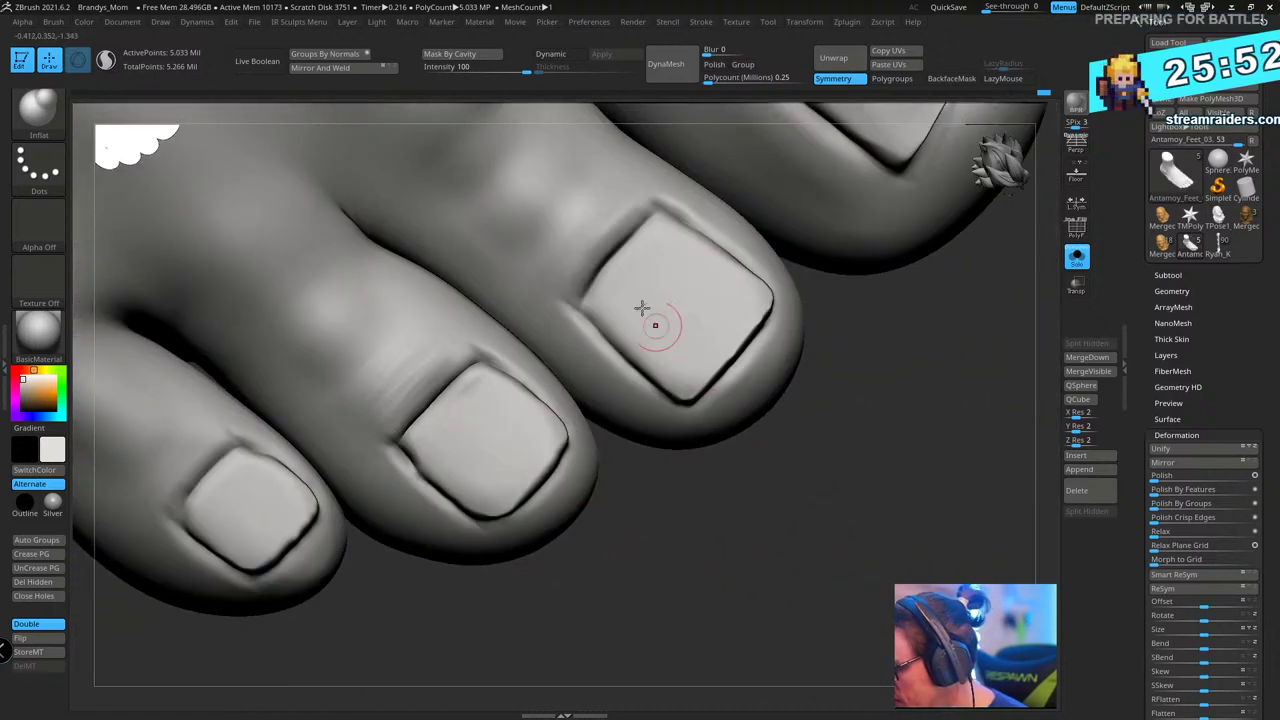
pyautogui.moveTo(604, 266); pyautogui.dragTo(656, 217)
pyautogui.moveTo(588, 298); pyautogui.dragTo(658, 218)
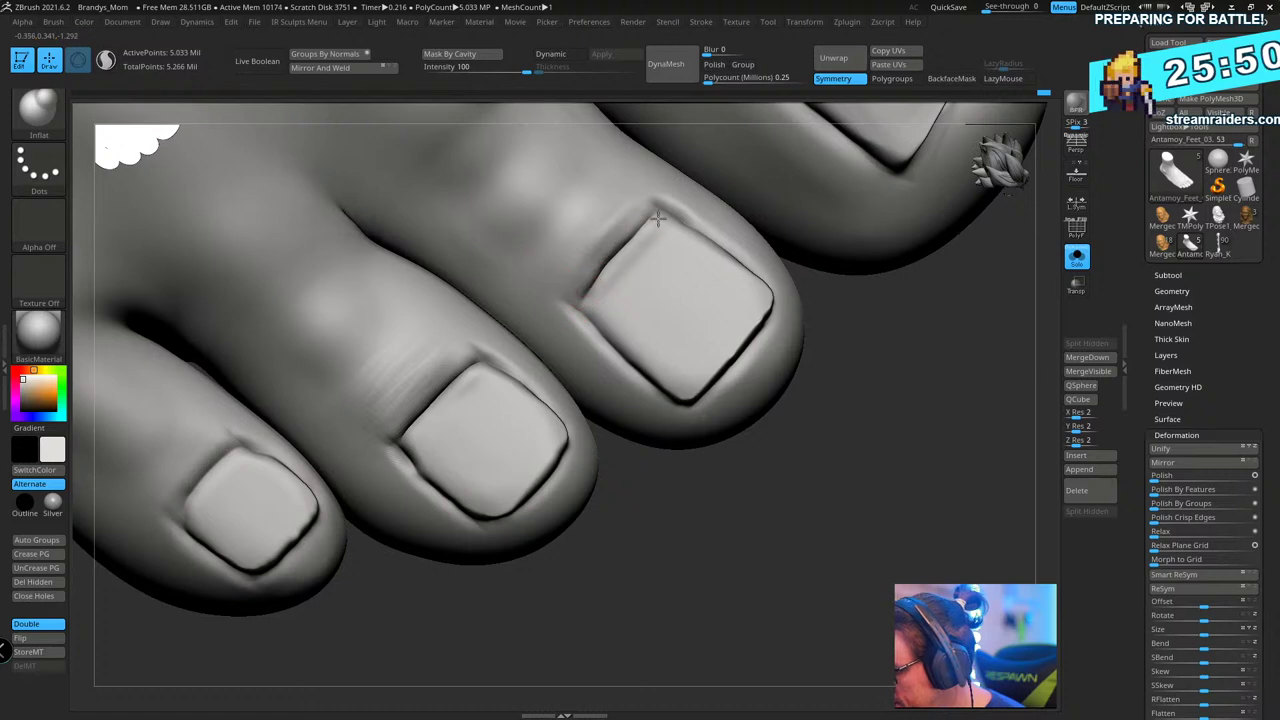
pyautogui.moveTo(798, 442)
pyautogui.mouseDown()
pyautogui.moveTo(780, 506)
pyautogui.moveTo(768, 490)
pyautogui.mouseUp()
pyautogui.moveTo(584, 380)
pyautogui.keyDown('shift'); pyautogui.mouseDown()
pyautogui.moveTo(614, 320)
pyautogui.moveTo(580, 385)
pyautogui.mouseUp(); pyautogui.keyUp('shift')
pyautogui.moveTo(620, 453); pyautogui.dragTo(554, 394)
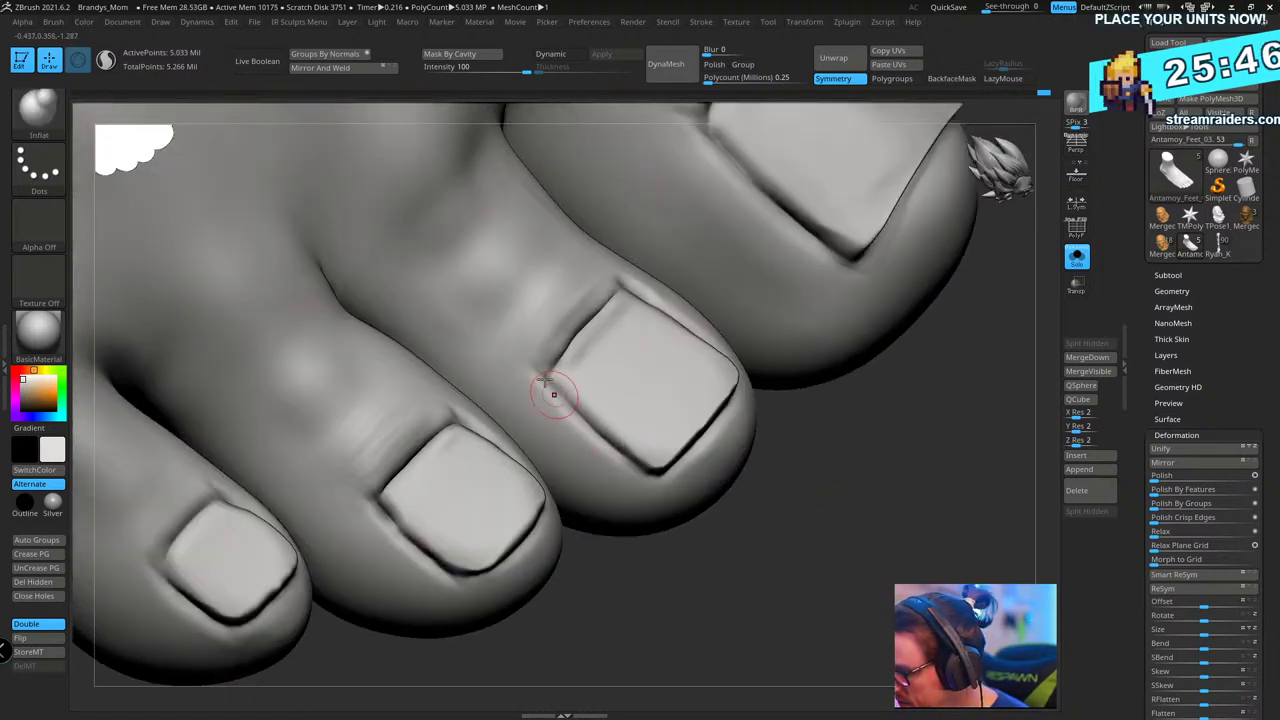
pyautogui.moveTo(752, 558); pyautogui.dragTo(689, 334)
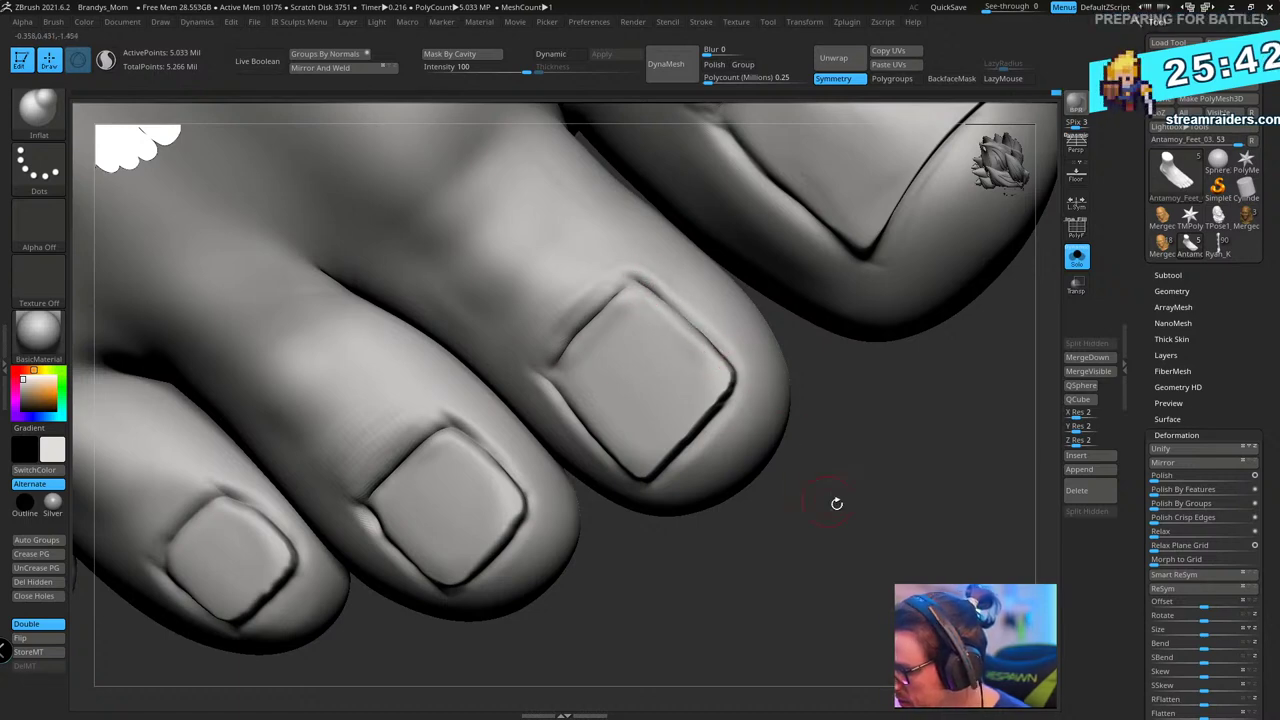
pyautogui.moveTo(837, 503); pyautogui.dragTo(815, 500)
pyautogui.moveTo(617, 305); pyautogui.dragTo(572, 352)
# - Inflate the skin fold along the third toenail's base and side so it presses against the nail
pyautogui.moveTo(610, 578); pyautogui.dragTo(598, 584)
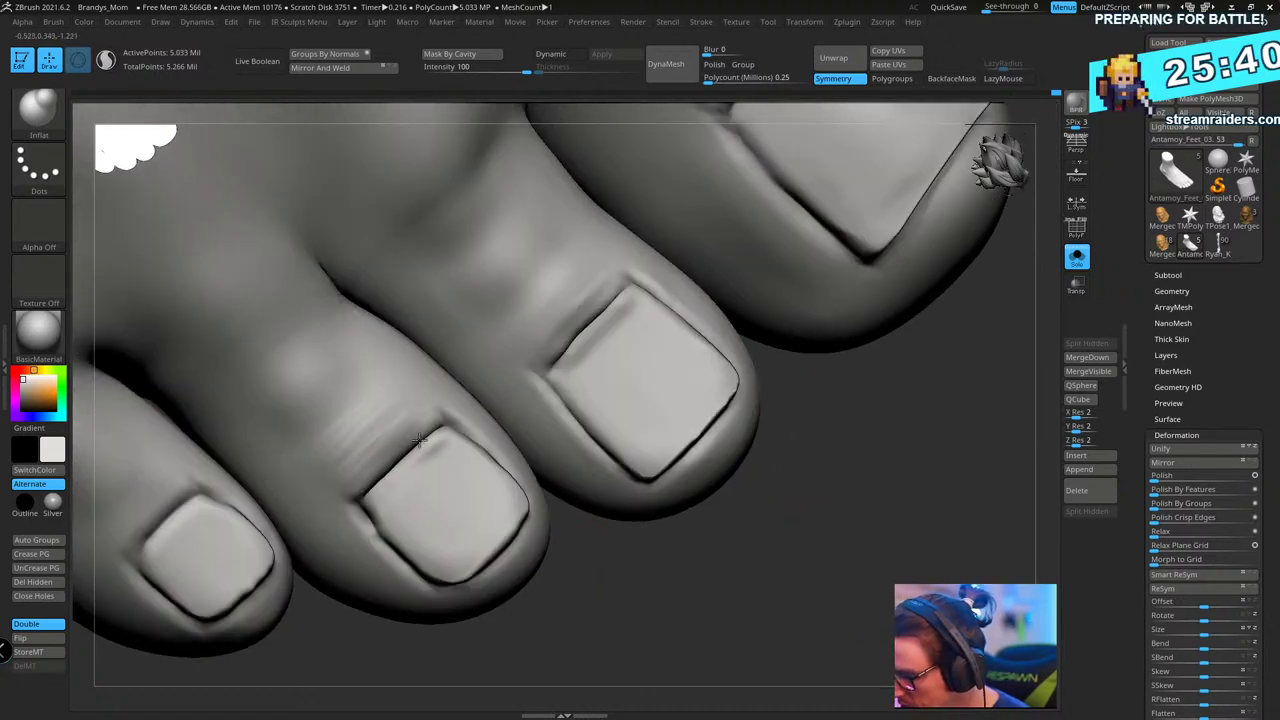
pyautogui.moveTo(449, 422); pyautogui.dragTo(372, 490)
pyautogui.moveTo(442, 622); pyautogui.dragTo(514, 632)
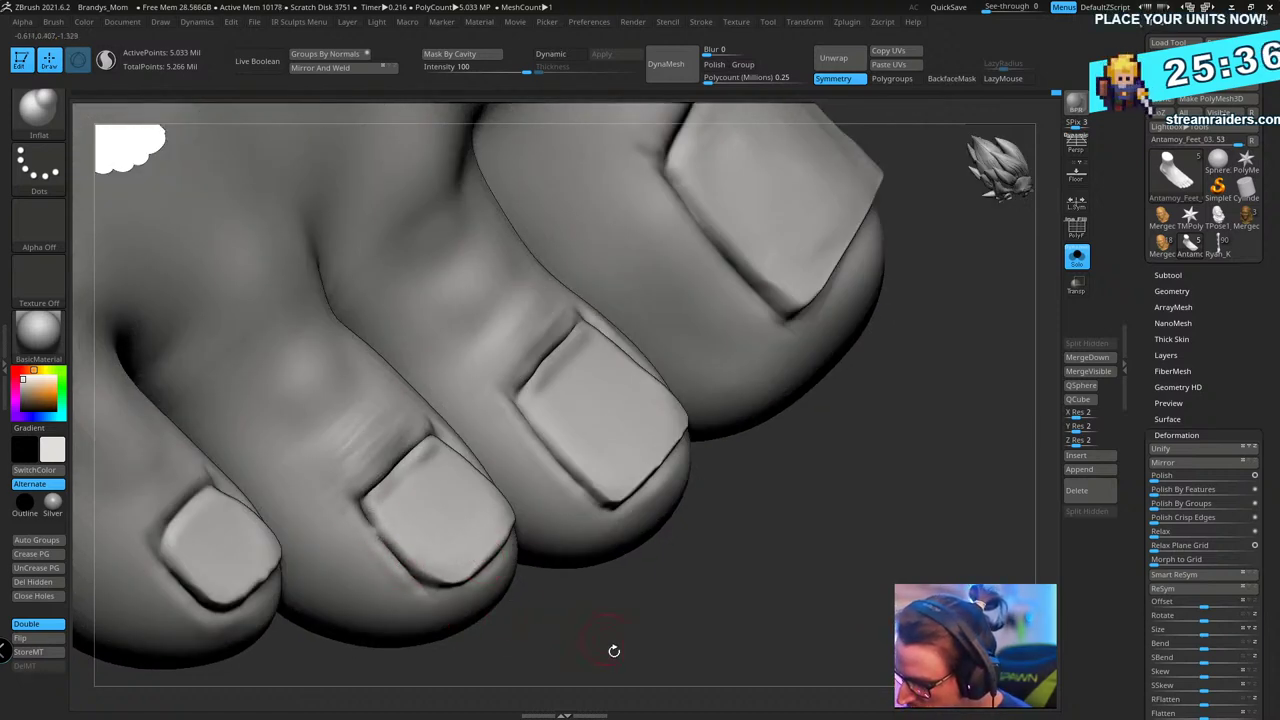
pyautogui.moveTo(614, 651); pyautogui.dragTo(493, 475)
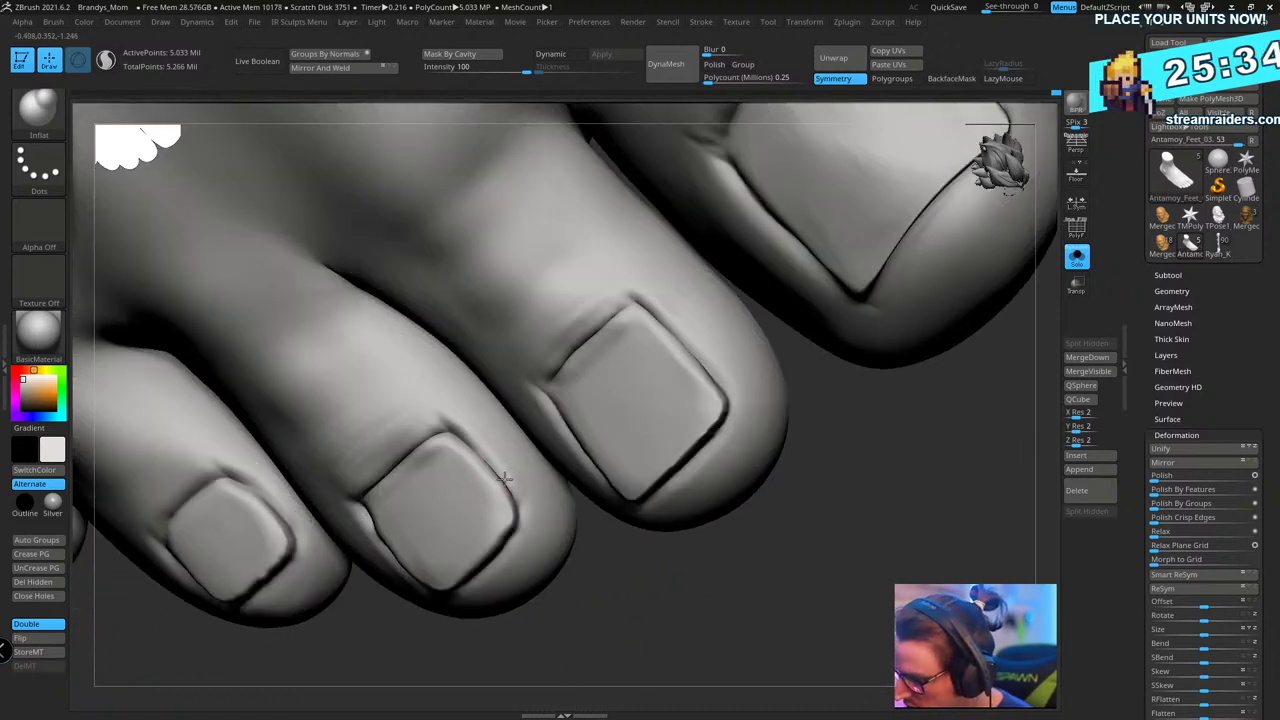
pyautogui.moveTo(661, 594); pyautogui.dragTo(663, 595)
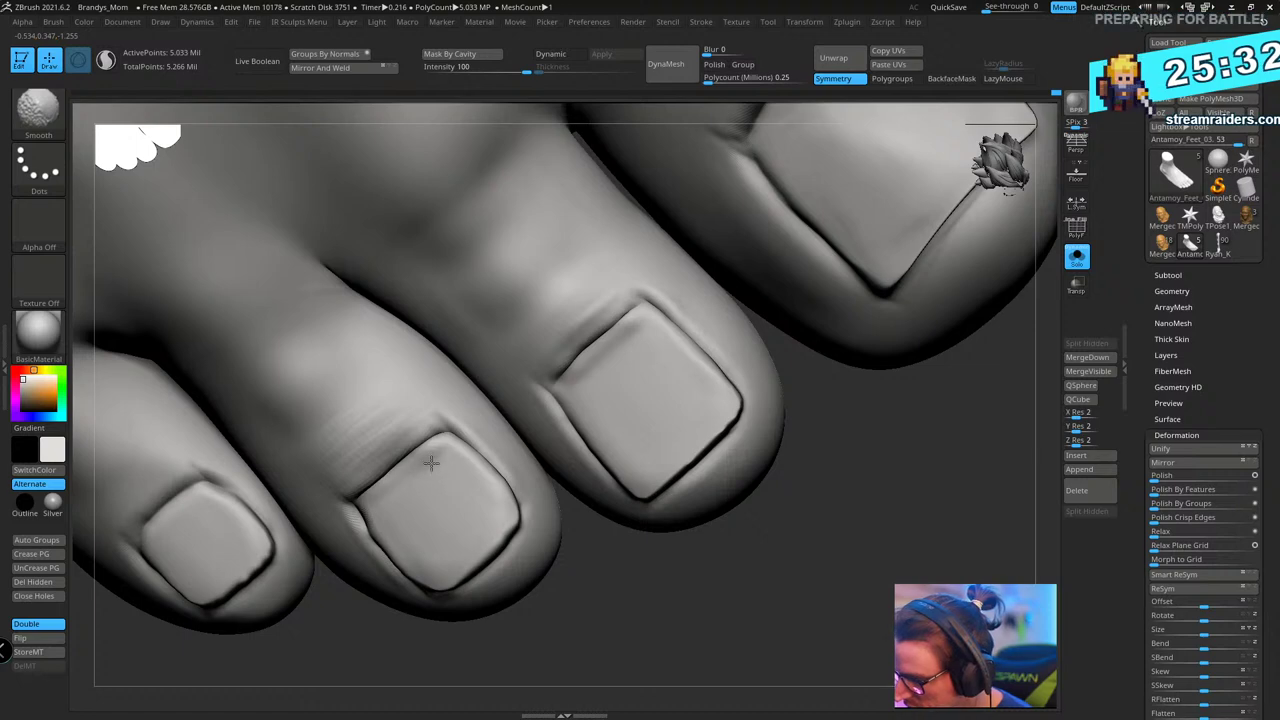
pyautogui.moveTo(671, 577)
pyautogui.mouseDown()
pyautogui.moveTo(714, 574)
pyautogui.moveTo(694, 591)
pyautogui.mouseUp()
# - Inflate the skin folds along both sides of the big toenail with a resized Inflat brush
pyautogui.keyDown('alt'); pyautogui.moveTo(799, 583); pyautogui.dragTo(640, 706); pyautogui.keyUp('alt')
pyautogui.press('s')
pyautogui.moveTo(633, 290); pyautogui.dragTo(643, 291)
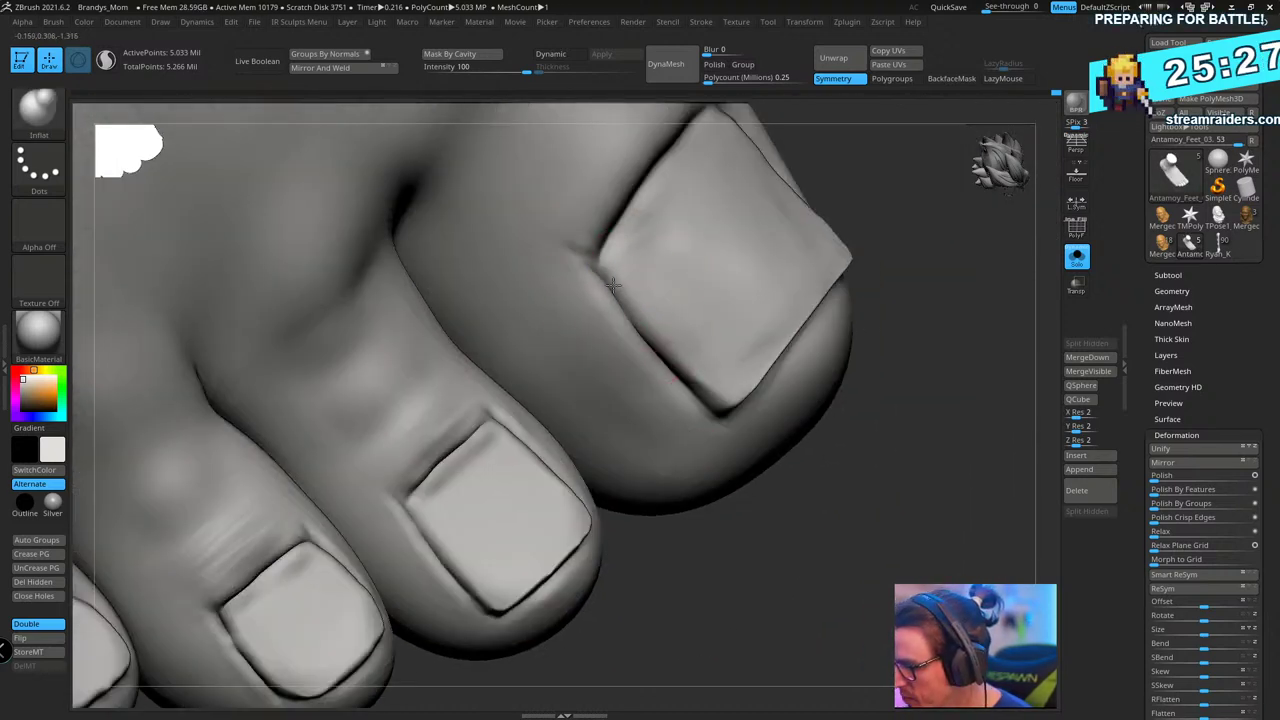
pyautogui.moveTo(790, 520)
pyautogui.mouseDown()
pyautogui.moveTo(816, 553)
pyautogui.moveTo(784, 516)
pyautogui.mouseUp()
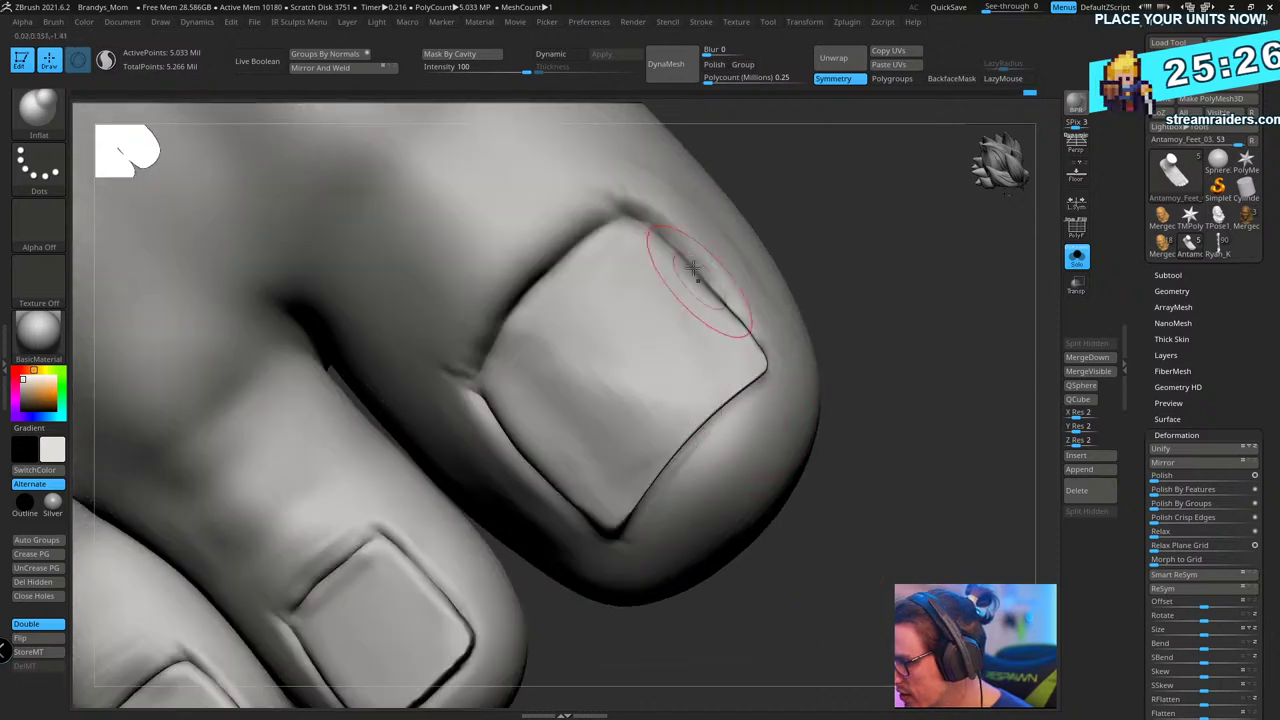
pyautogui.moveTo(702, 272); pyautogui.dragTo(728, 302)
pyautogui.moveTo(881, 276); pyautogui.dragTo(836, 280)
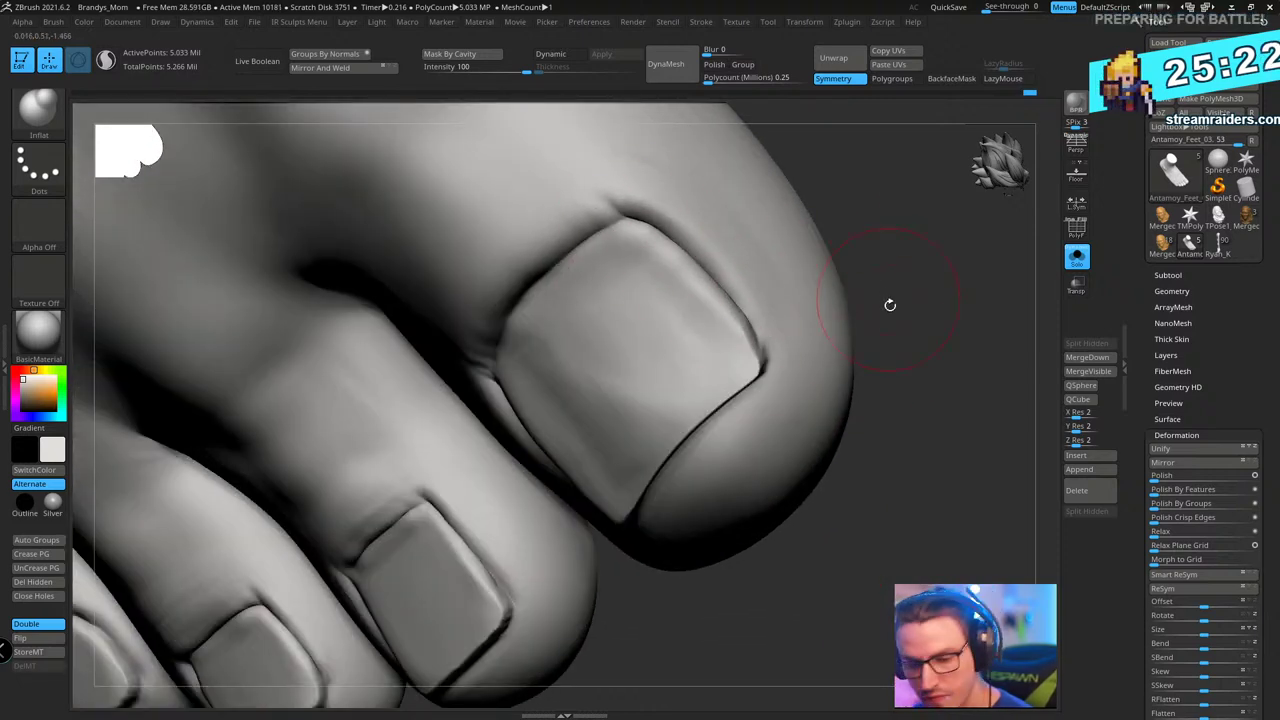
# - Carve a sharp crease along the big toenail's base with a resized DamStandard brush
pyautogui.press('b')
pyautogui.press('d')
pyautogui.press('s')
pyautogui.press('s')
pyautogui.moveTo(920, 265); pyautogui.dragTo(601, 213)
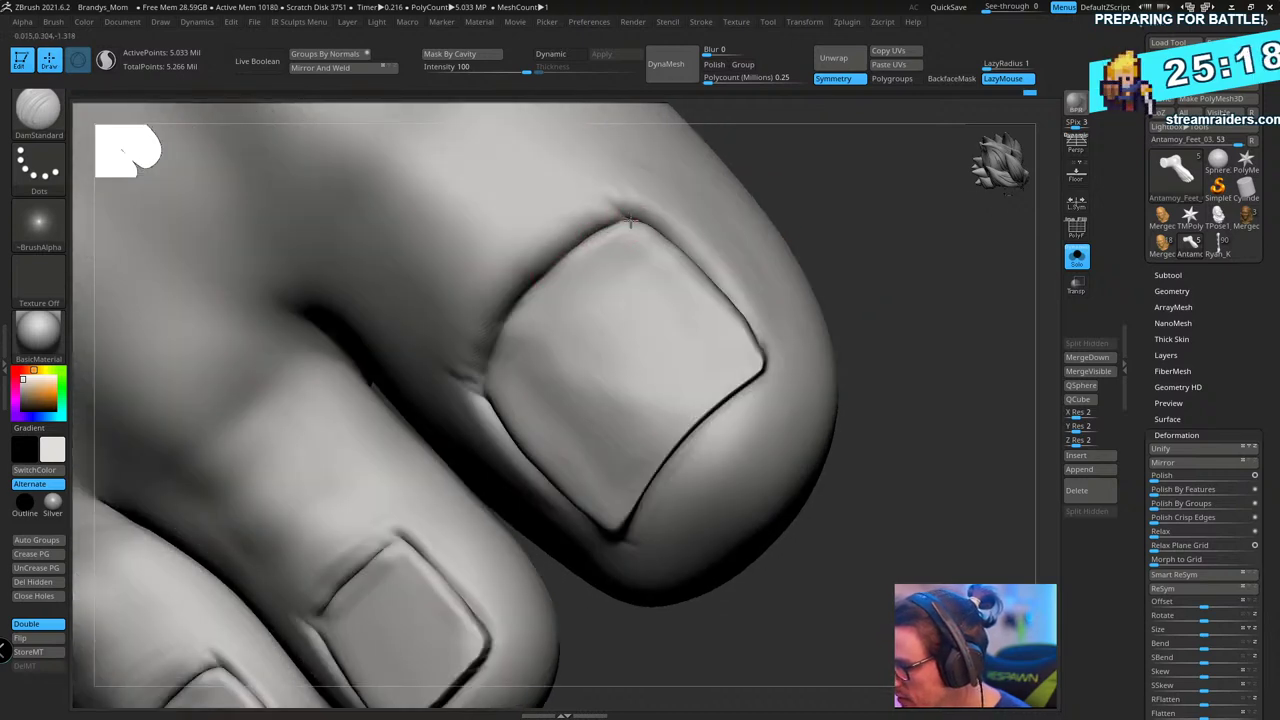
pyautogui.moveTo(911, 263); pyautogui.dragTo(543, 291)
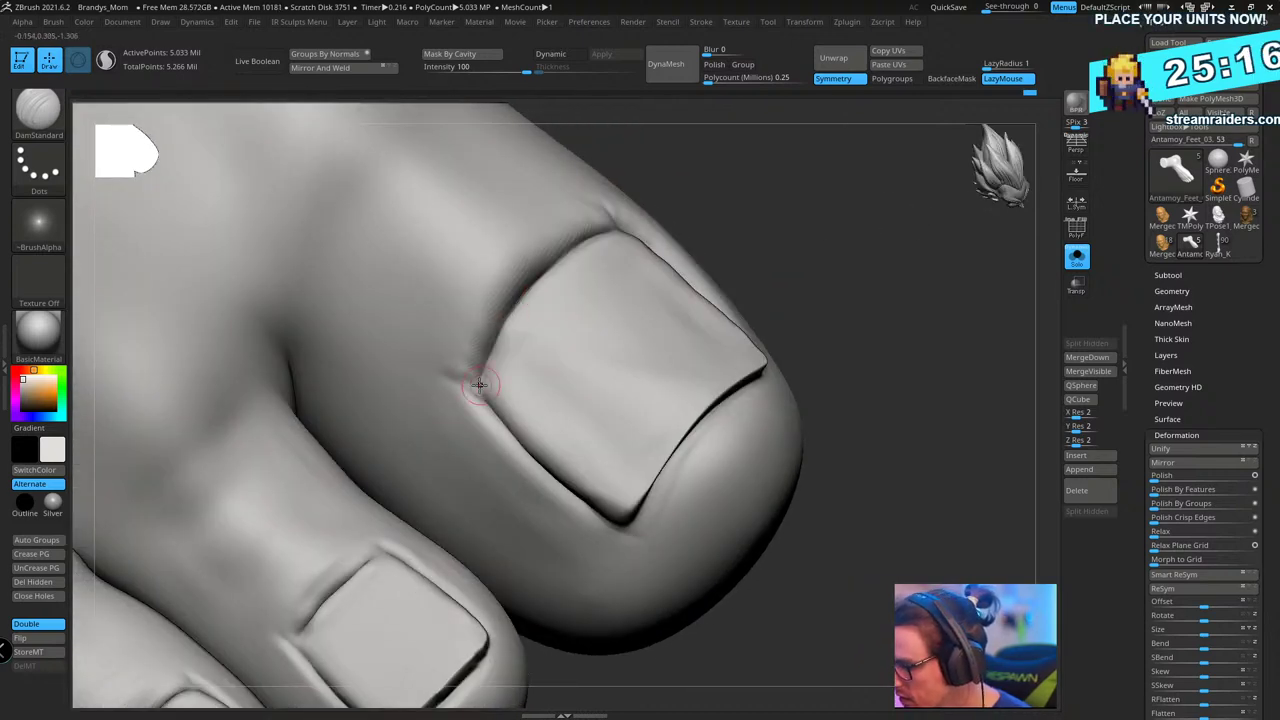
# - Swell the cuticle fold over the big toenail's base with a resized Inflat brush
pyautogui.press('b')
pyautogui.press('i')
pyautogui.press('n')
pyautogui.press('s')
pyautogui.moveTo(688, 268); pyautogui.dragTo(702, 268)
pyautogui.moveTo(621, 227); pyautogui.dragTo(494, 328)
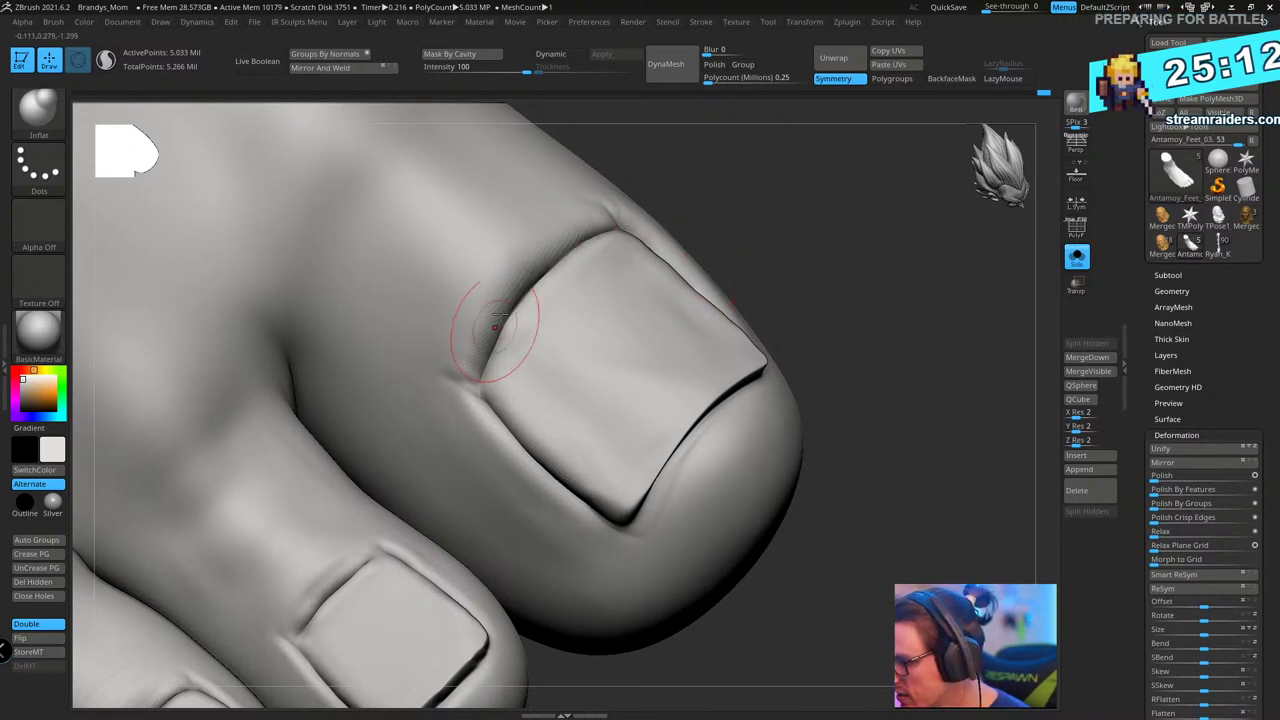
# - Mask the rear half of the big toenail with a lasso mask and inflate the unmasked cuticle fold against it
pyautogui.moveTo(775, 220); pyautogui.dragTo(727, 231)
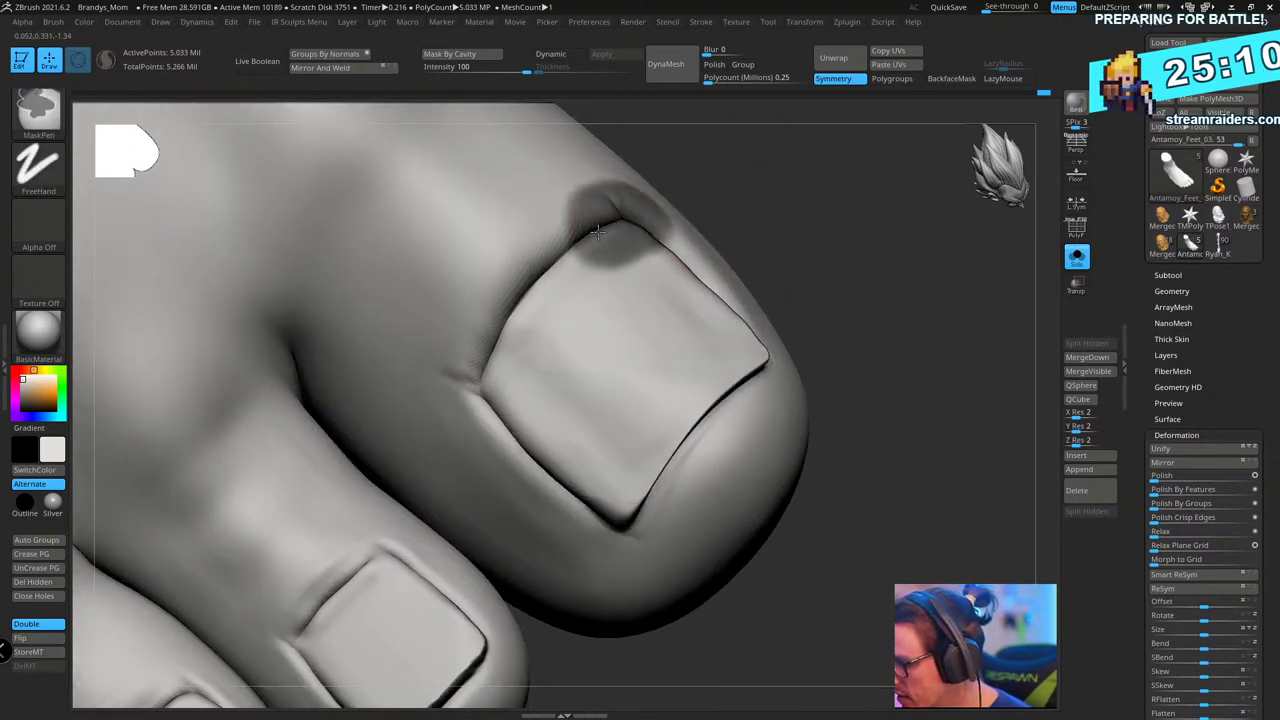
pyautogui.press('b')
pyautogui.press('m')
pyautogui.press('l')
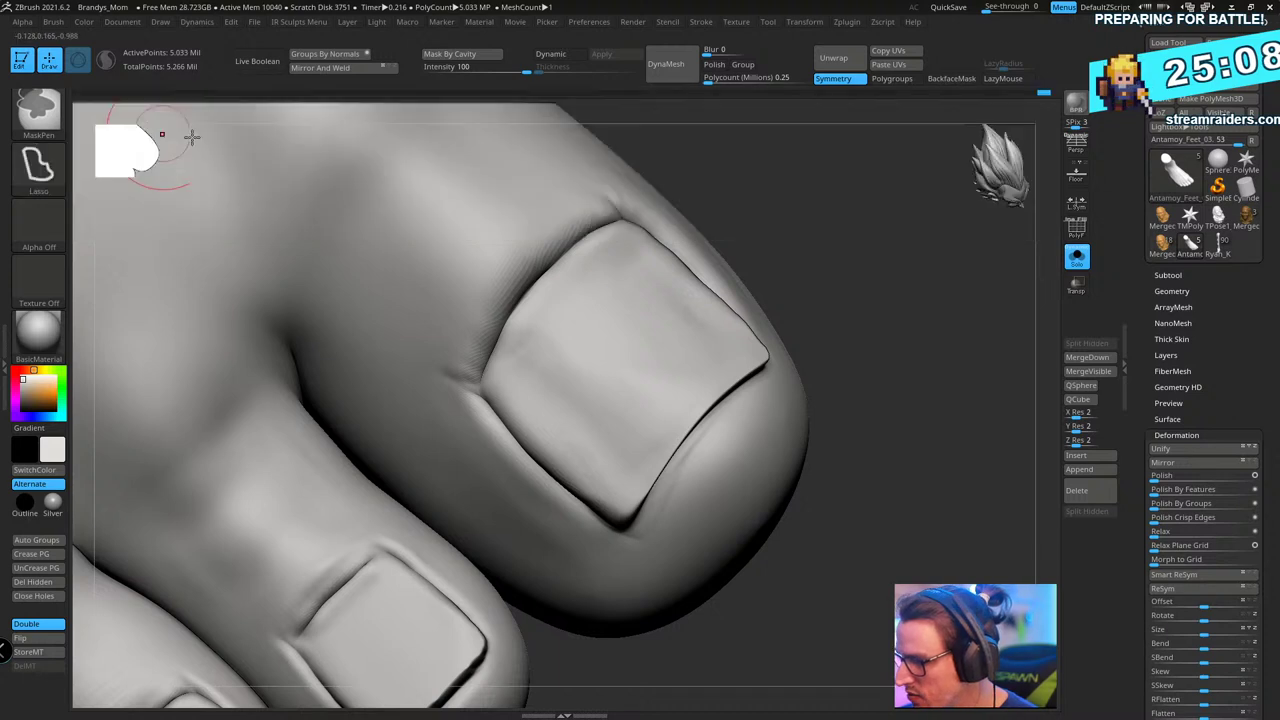
pyautogui.moveTo(540, 275)
pyautogui.keyDown('ctrl'); pyautogui.mouseDown()
pyautogui.moveTo(495, 350)
pyautogui.moveTo(470, 445)
pyautogui.moveTo(614, 223)
pyautogui.moveTo(553, 260)
pyautogui.moveTo(472, 412)
pyautogui.moveTo(652, 345)
pyautogui.mouseUp(); pyautogui.keyUp('ctrl')
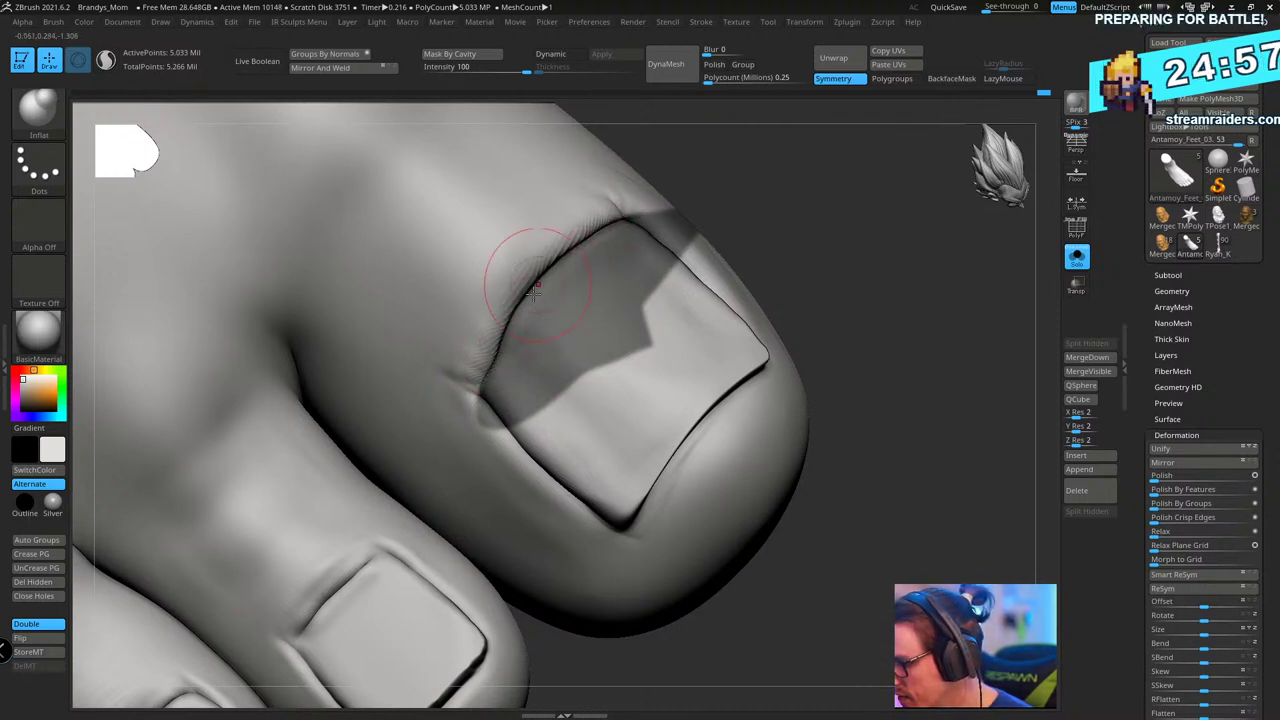
pyautogui.moveTo(946, 423); pyautogui.dragTo(808, 434)
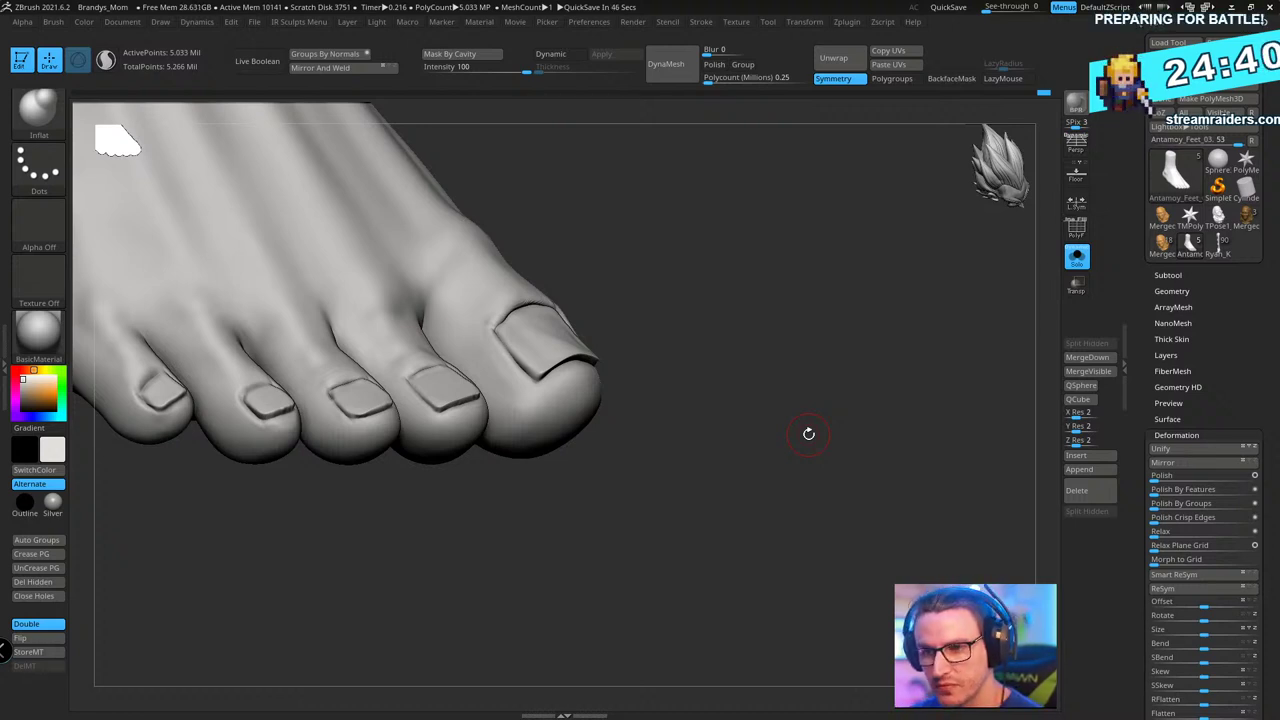
pyautogui.moveTo(808, 434)
pyautogui.mouseDown()
pyautogui.moveTo(689, 271)
pyautogui.moveTo(749, 283)
pyautogui.moveTo(723, 191)
pyautogui.moveTo(753, 277)
pyautogui.moveTo(795, 269)
pyautogui.mouseUp()
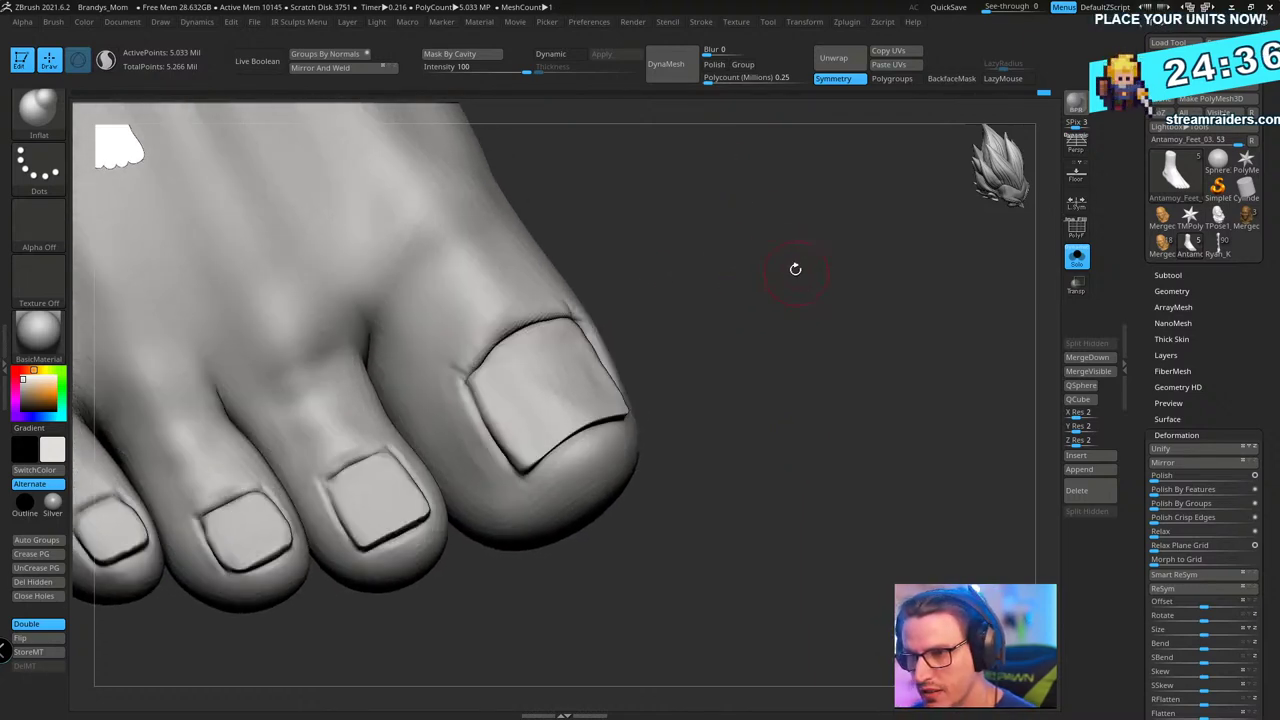
# - Adjust the curve of the big toenail's base and cuticle with a resized Move brush
pyautogui.press('b')
pyautogui.press('m')
pyautogui.press('v')
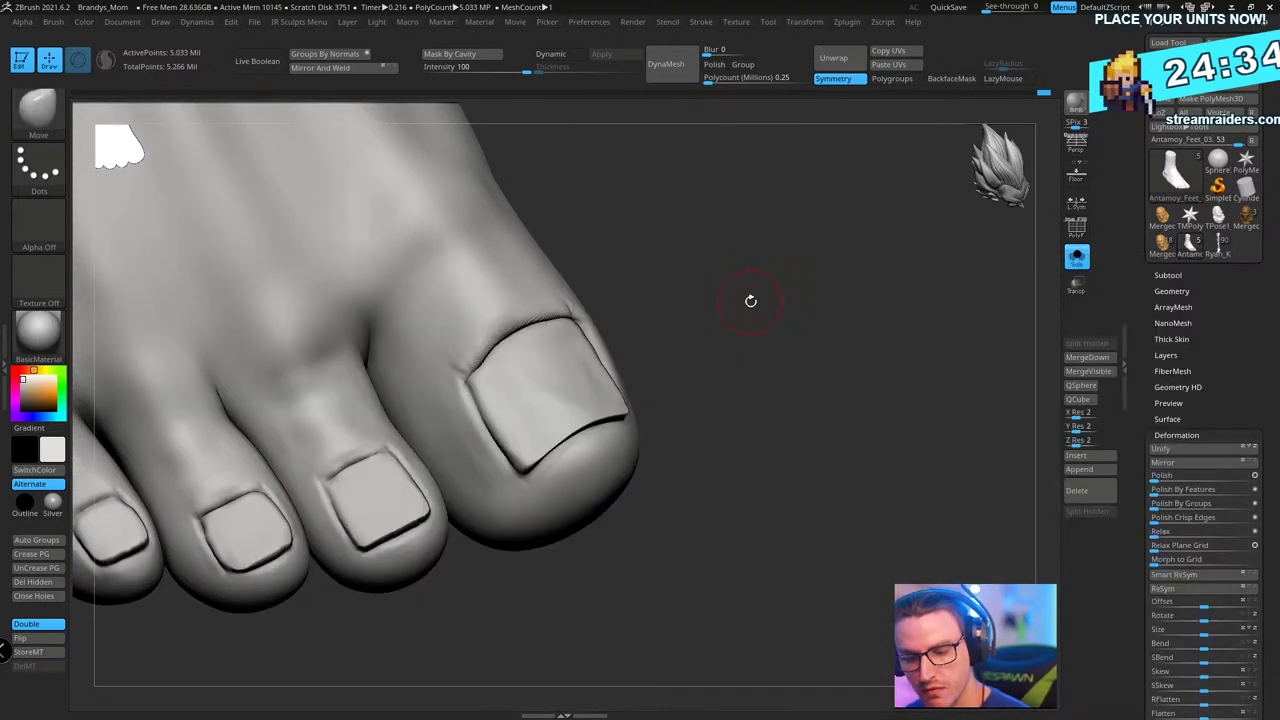
pyautogui.press('s')
pyautogui.moveTo(758, 298); pyautogui.dragTo(751, 323)
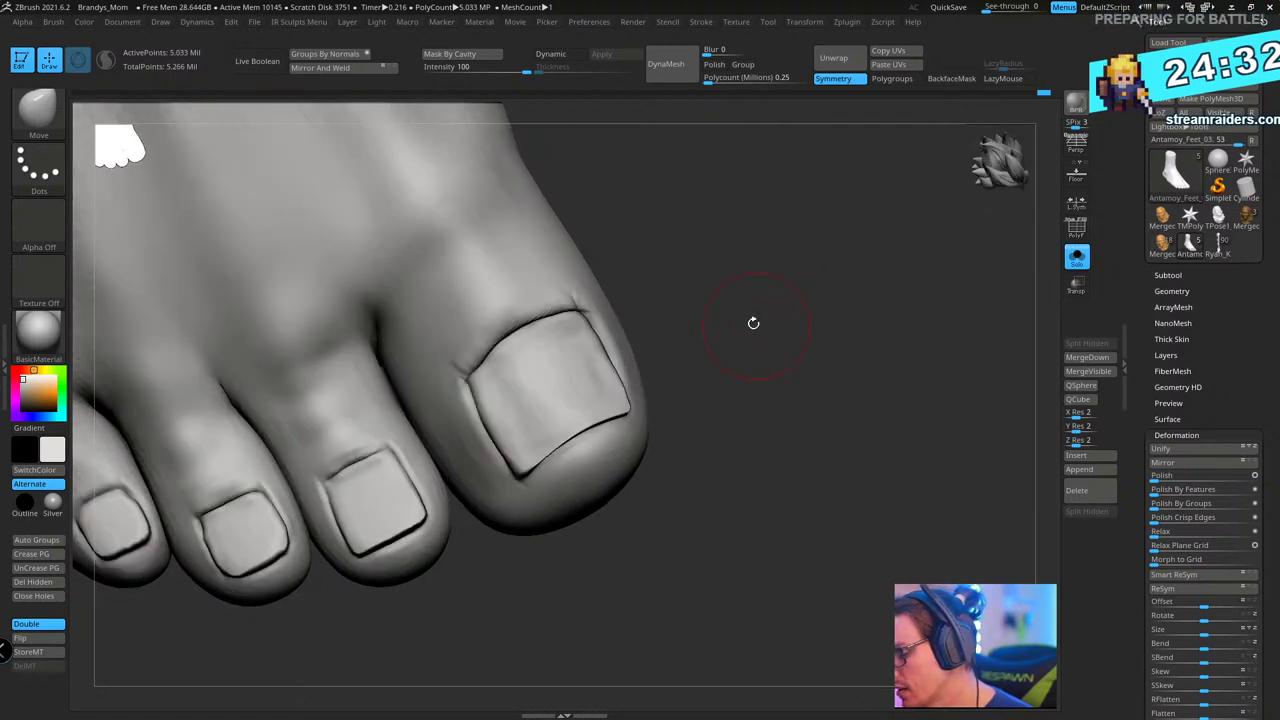
pyautogui.moveTo(537, 313); pyautogui.dragTo(504, 364, button='right')
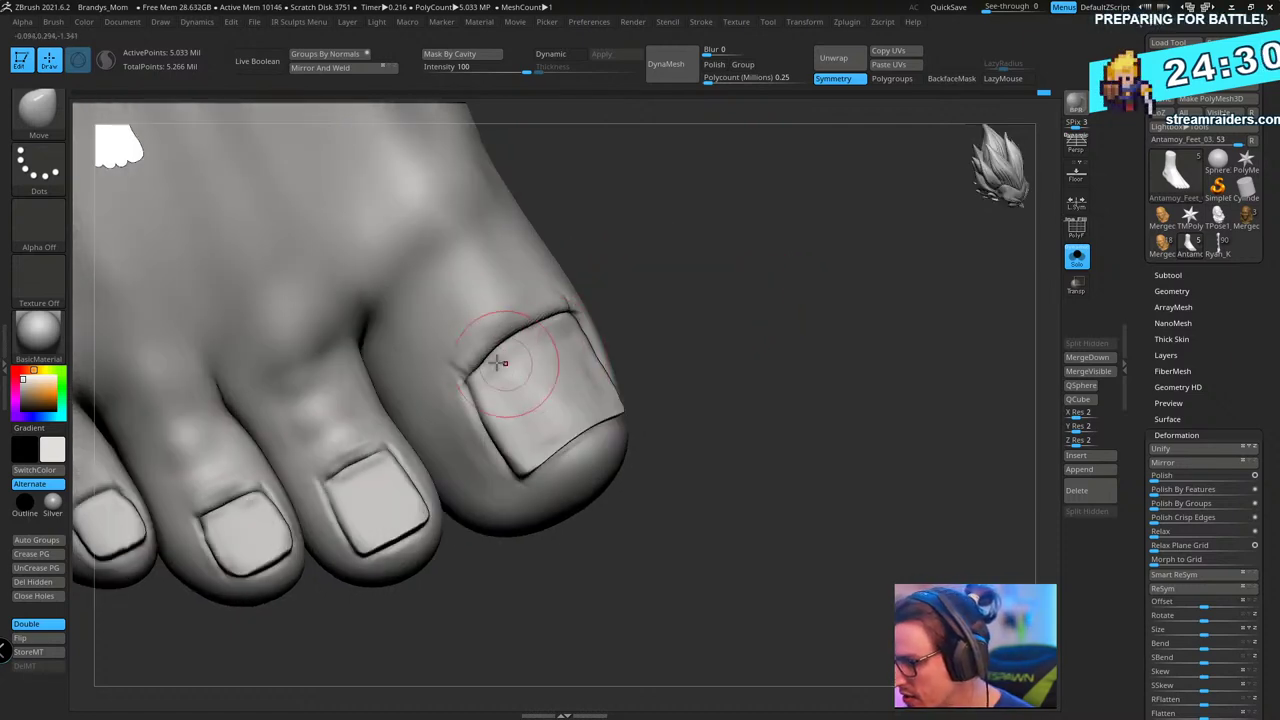
pyautogui.moveTo(480, 371); pyautogui.dragTo(477, 371)
pyautogui.moveTo(675, 278); pyautogui.dragTo(730, 270)
pyautogui.moveTo(620, 260); pyautogui.dragTo(692, 257)
pyautogui.moveTo(508, 350); pyautogui.dragTo(752, 298, button='right')
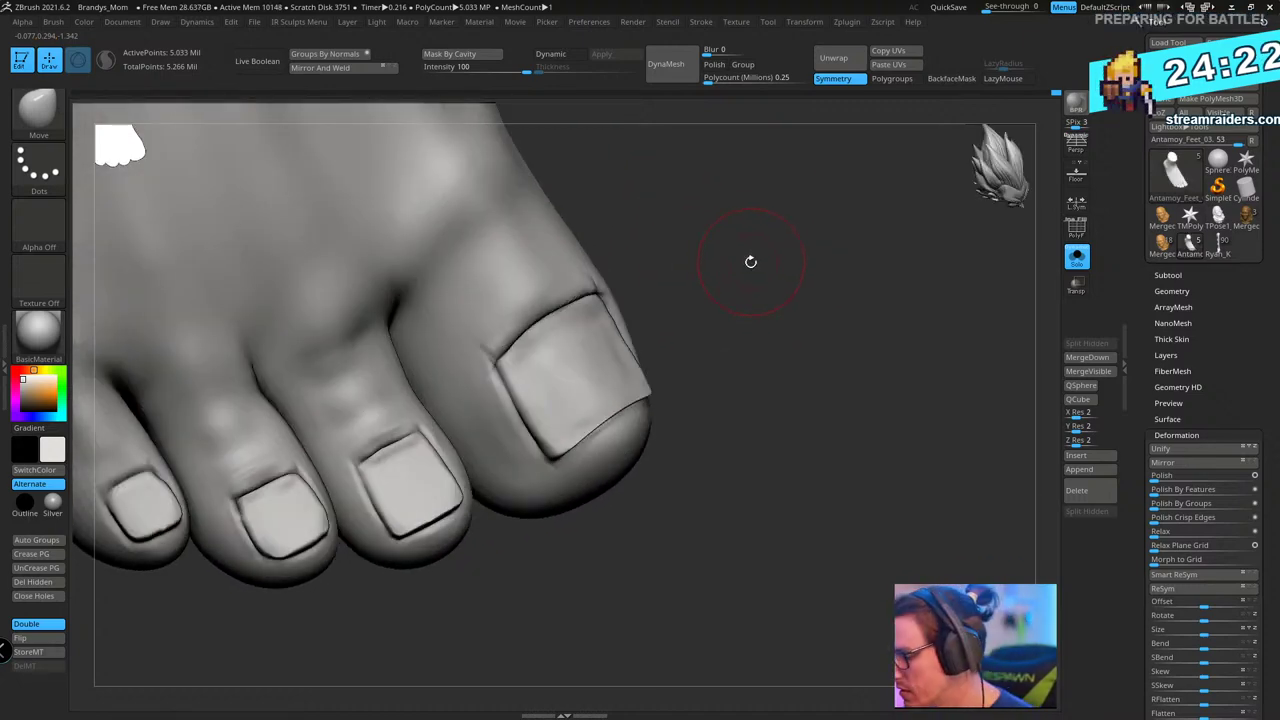
# - Nudge the cuticle and side fold at the third toenail's base into shape with the Move brush
pyautogui.keyDown('alt'); pyautogui.moveTo(737, 274); pyautogui.dragTo(818, 262, button='right'); pyautogui.keyUp('alt')
pyautogui.moveTo(712, 361); pyautogui.dragTo(404, 580, button='right')
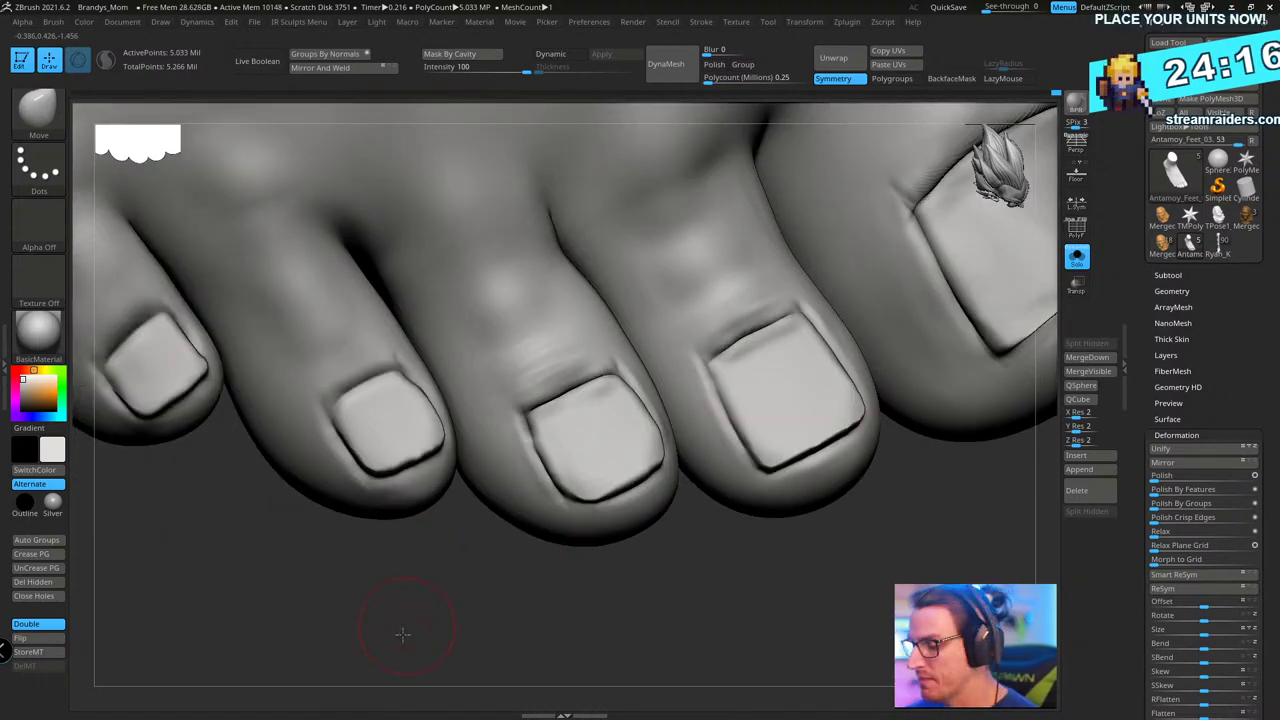
pyautogui.moveTo(400, 633); pyautogui.dragTo(399, 631, button='right')
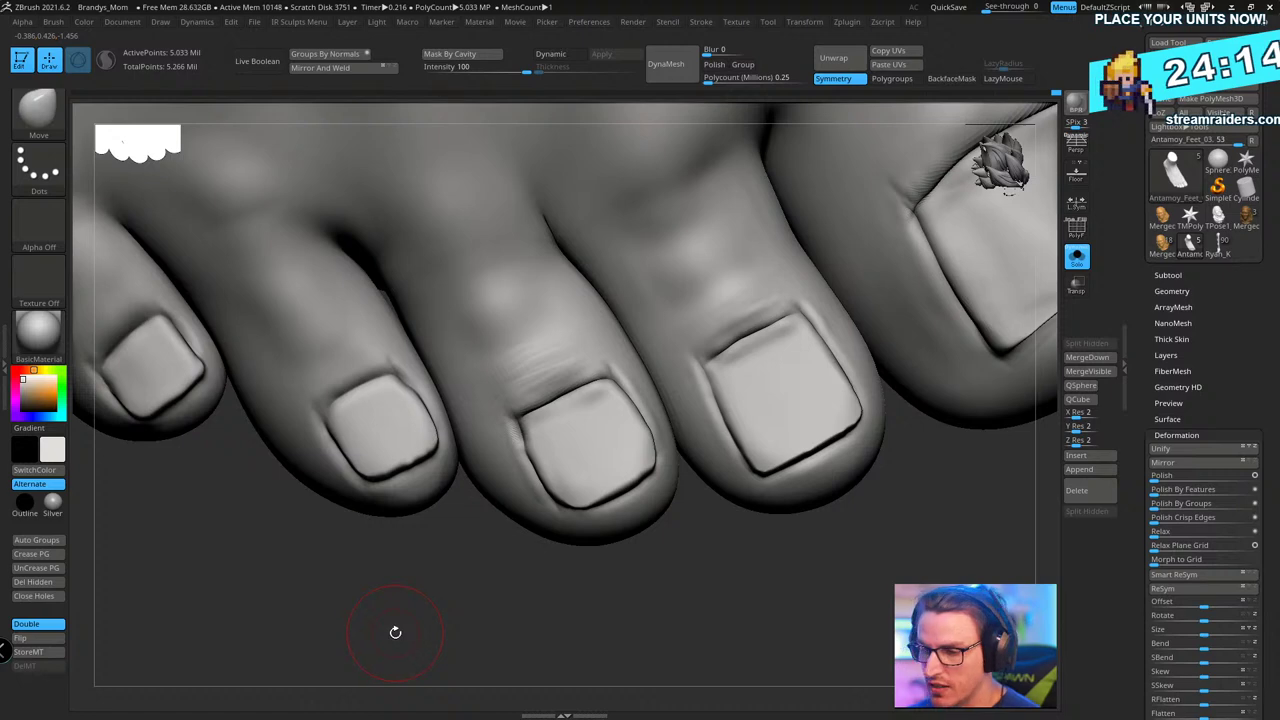
pyautogui.moveTo(367, 565); pyautogui.dragTo(428, 544, button='right')
pyautogui.moveTo(512, 398); pyautogui.dragTo(518, 411)
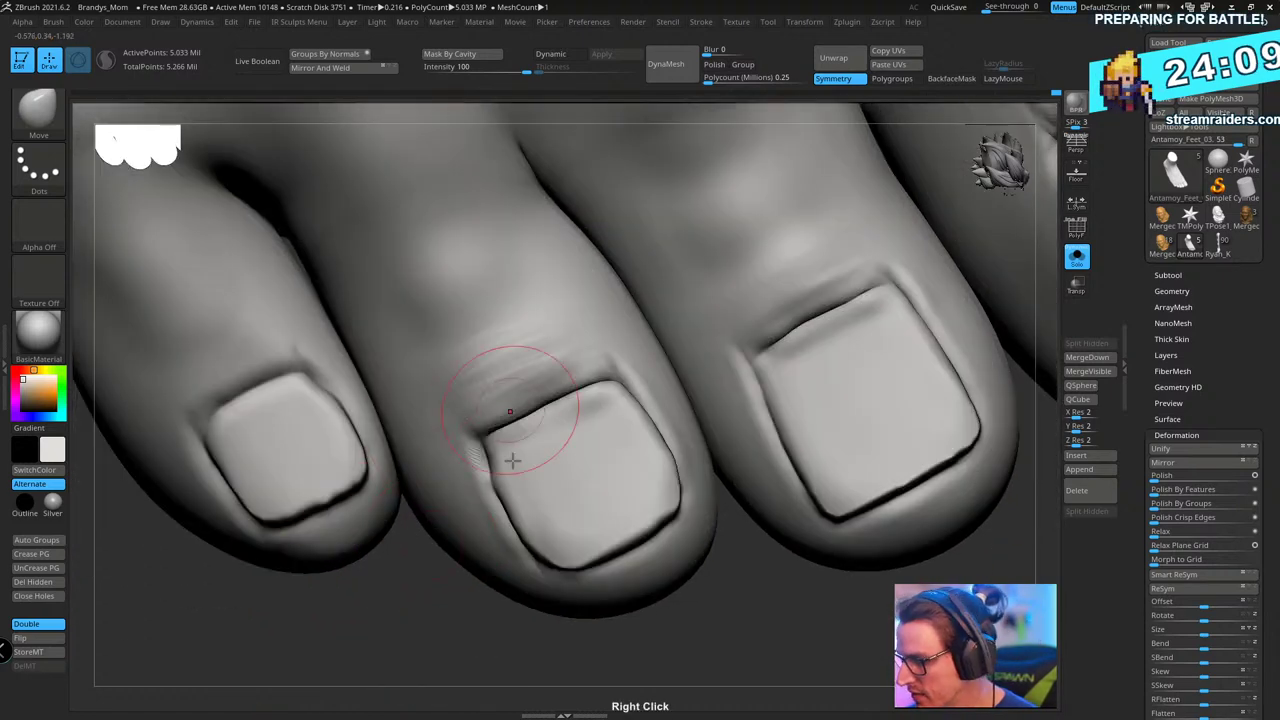
pyautogui.moveTo(470, 478); pyautogui.dragTo(496, 491)
# - Resize the Move brush and pull the third toenail's base corner and side edge into a cleaner line
pyautogui.press('b')
pyautogui.press('m')
pyautogui.press('v')
pyautogui.press('s')
pyautogui.press('s')
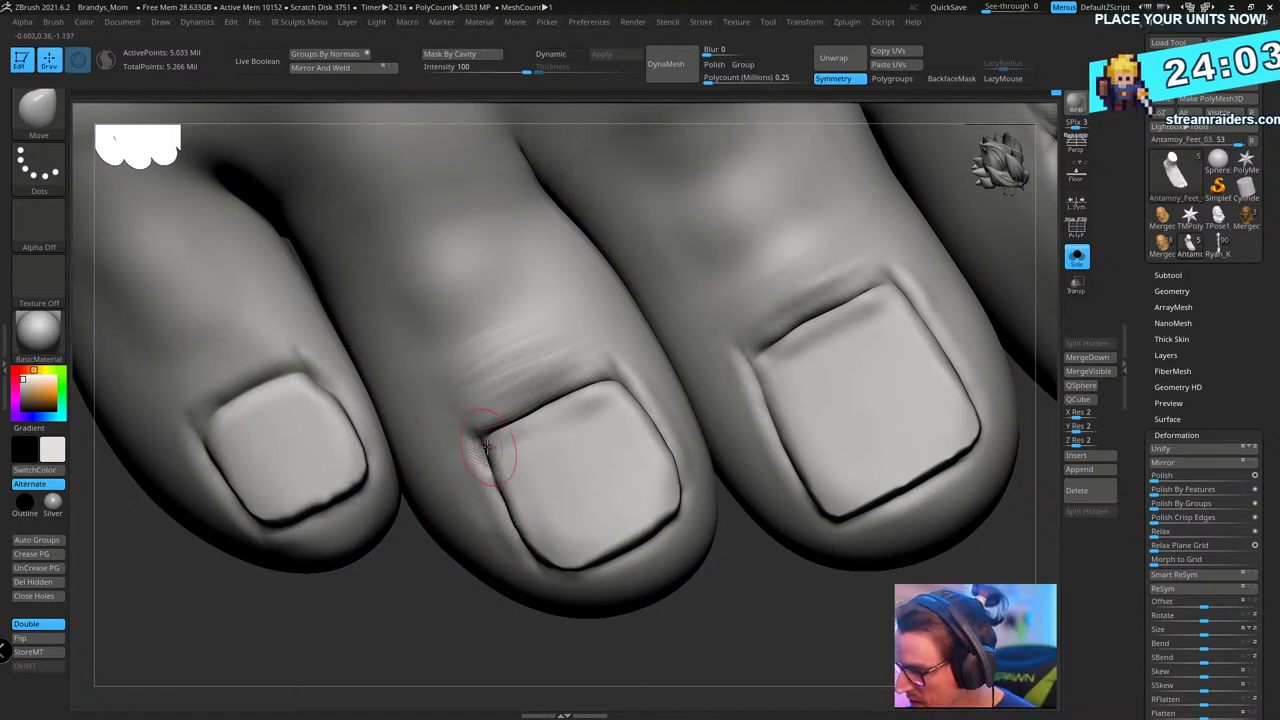
pyautogui.moveTo(481, 443); pyautogui.dragTo(505, 506)
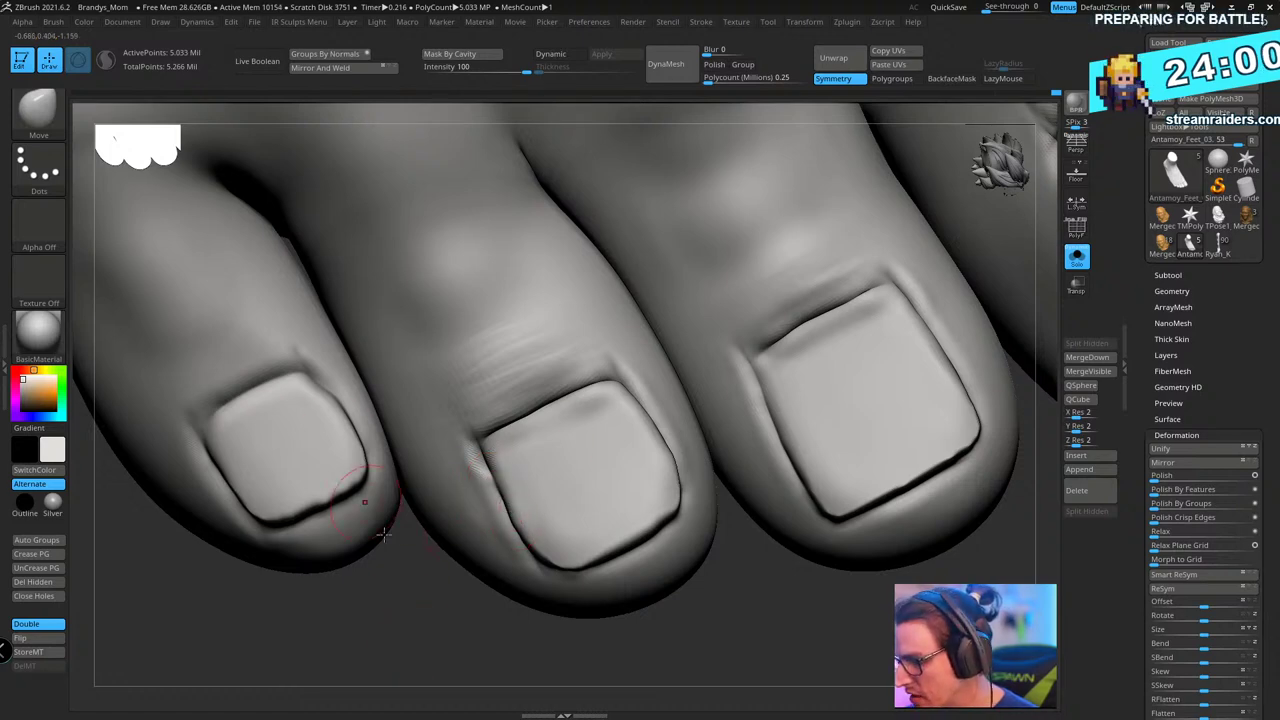
# - Reshape the fourth toenail's outline with the Move brush, masking the nail to adjust the surrounding skin and clearing the mask
pyautogui.moveTo(397, 562); pyautogui.dragTo(391, 546)
pyautogui.moveTo(336, 402); pyautogui.dragTo(342, 414)
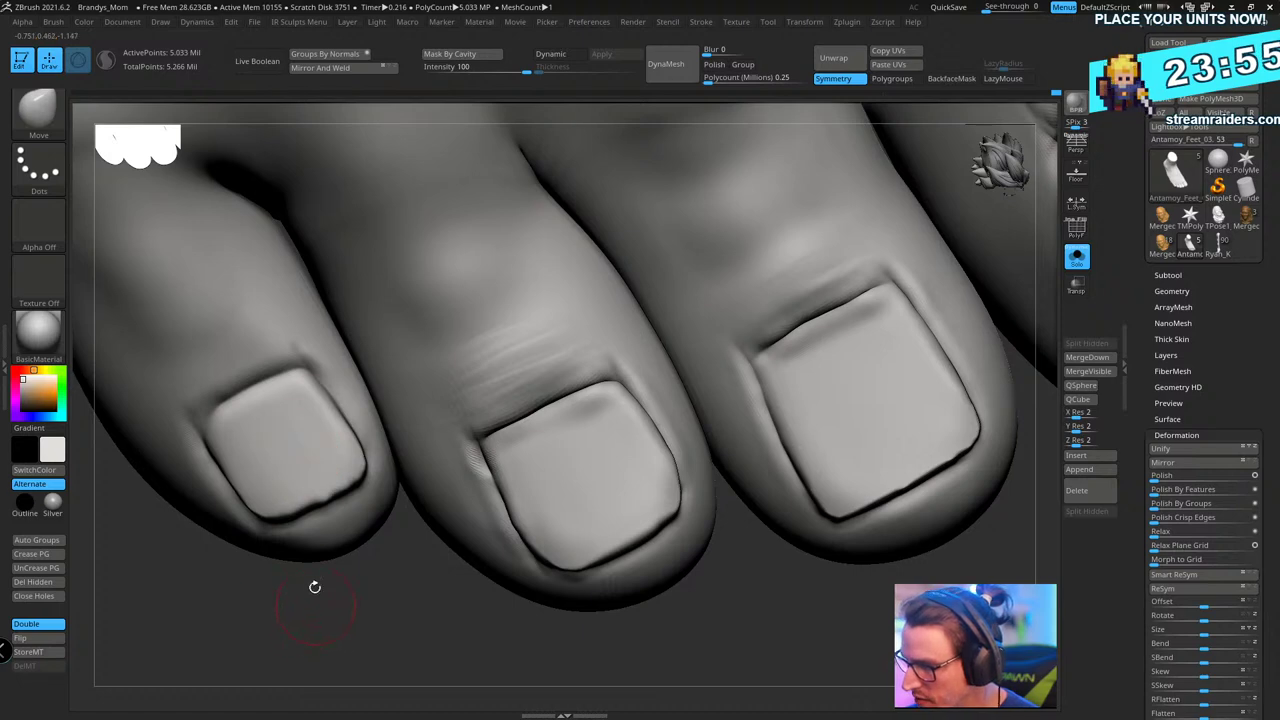
pyautogui.moveTo(168, 589); pyautogui.dragTo(286, 380)
pyautogui.moveTo(160, 608)
pyautogui.mouseDown()
pyautogui.moveTo(320, 651)
pyautogui.moveTo(383, 397)
pyautogui.moveTo(340, 400)
pyautogui.moveTo(295, 465)
pyautogui.moveTo(410, 617)
pyautogui.moveTo(325, 634)
pyautogui.mouseUp()
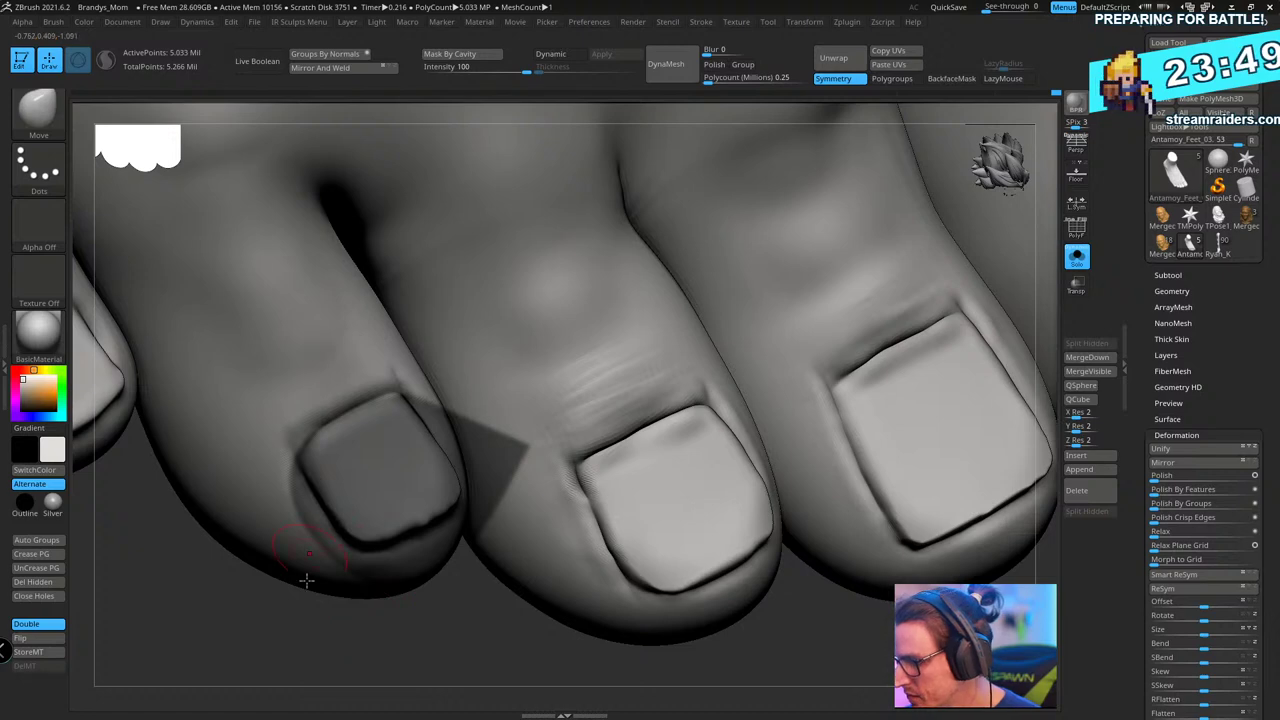
pyautogui.keyDown('ctrl'); pyautogui.click(314, 614); pyautogui.keyUp('ctrl')
# - Carve a crisp groove along the base of the fourth toenail with the DamStandard brush
pyautogui.press('b')
pyautogui.press('d')
pyautogui.press('s')
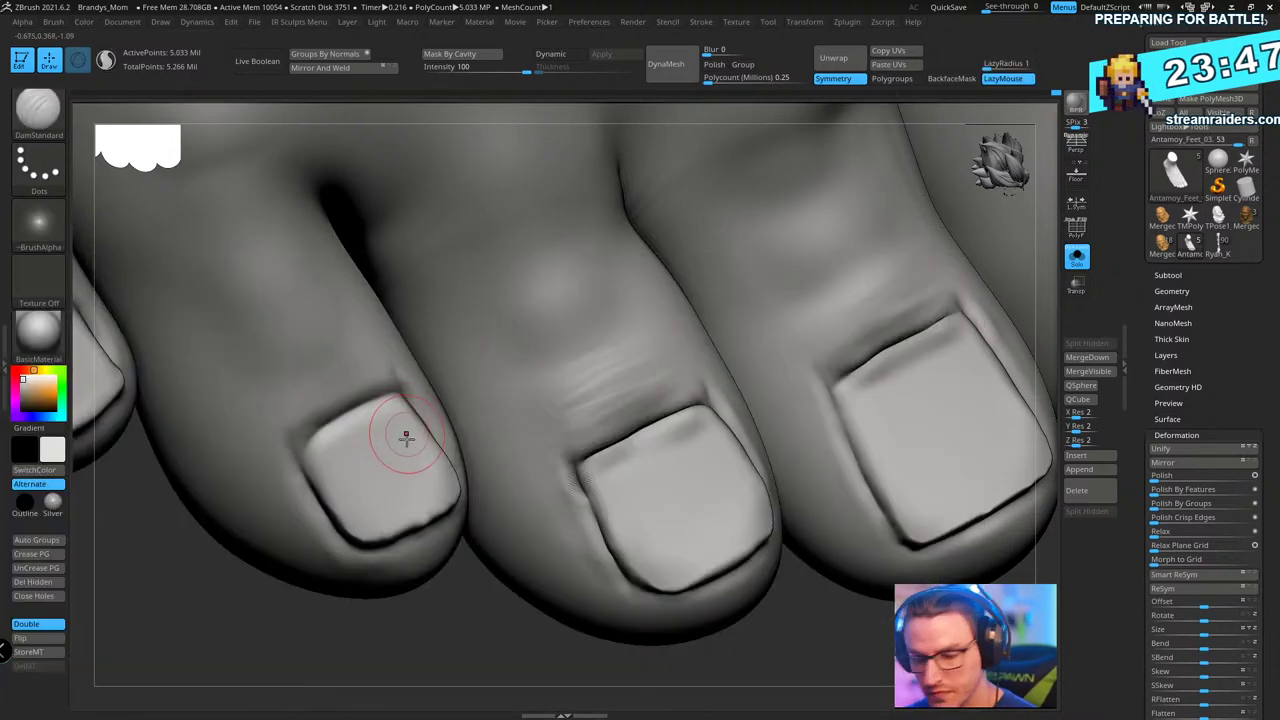
pyautogui.moveTo(371, 401); pyautogui.dragTo(301, 446)
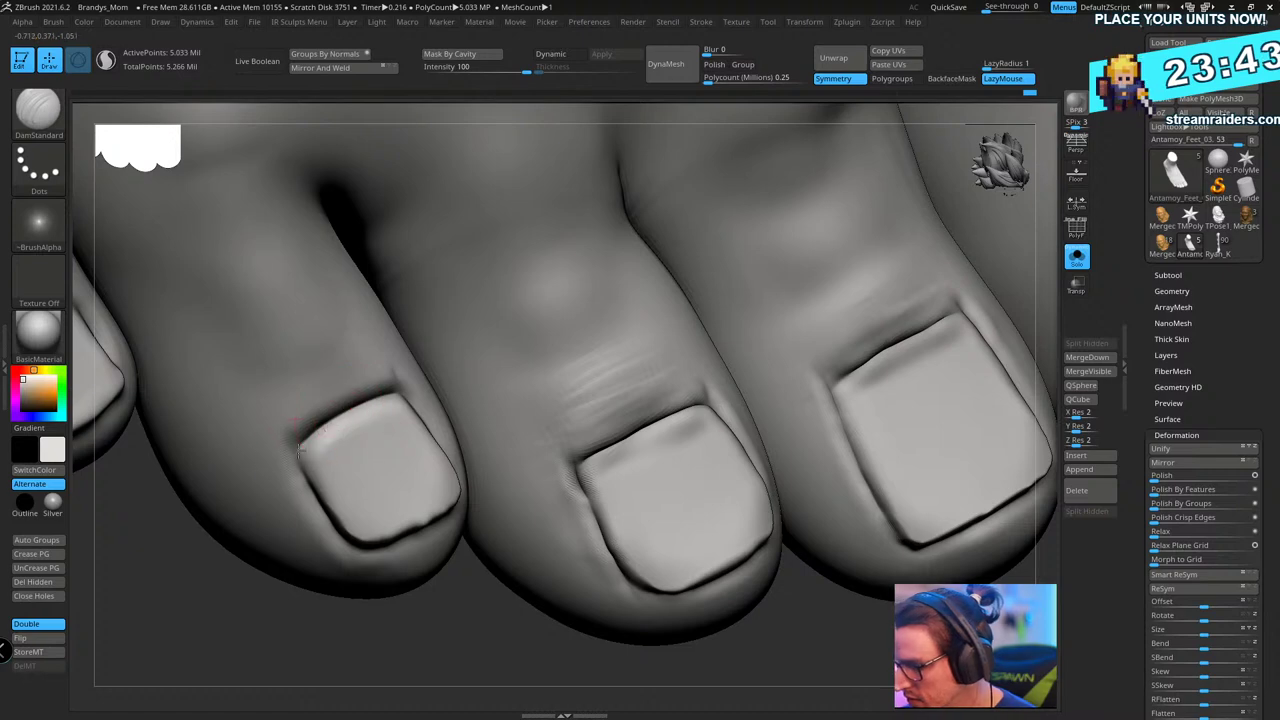
# - Inflate the skin around the fourth toenail's cuticle and tip with the Inflat brush, adjusting the brush settings
pyautogui.press('b')
pyautogui.press('i')
pyautogui.press('n')
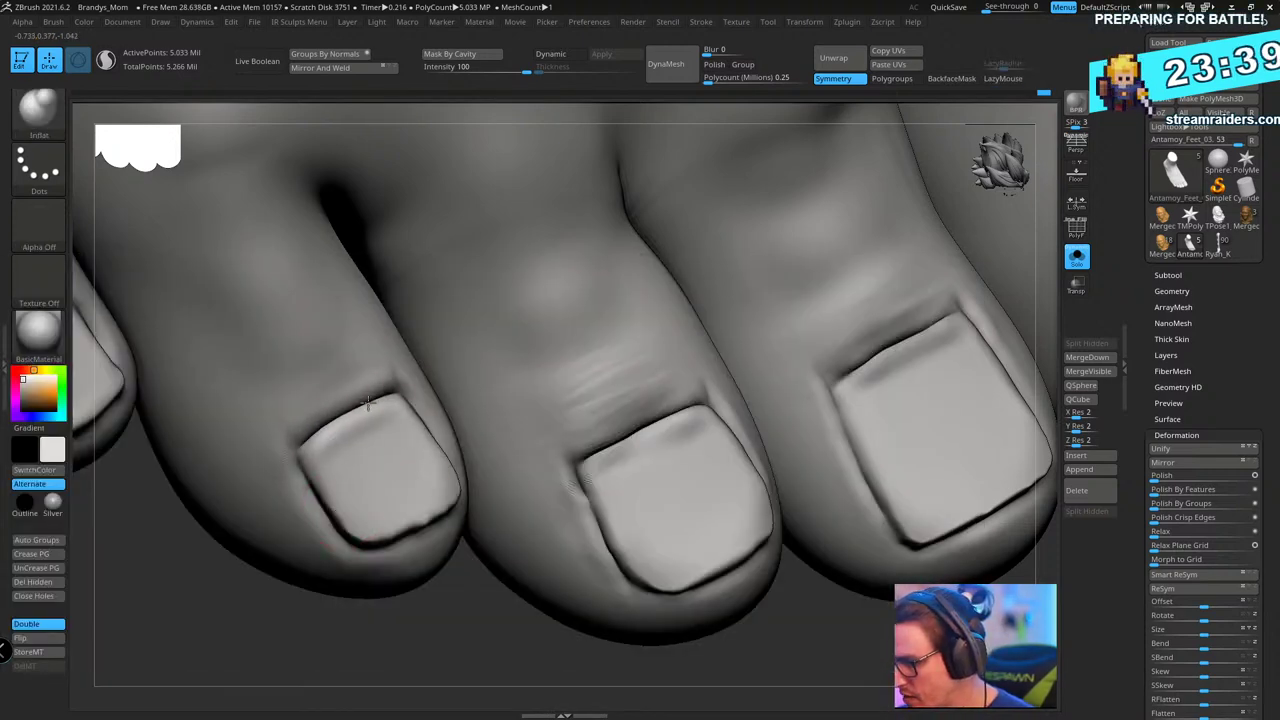
pyautogui.moveTo(378, 632); pyautogui.dragTo(323, 438)
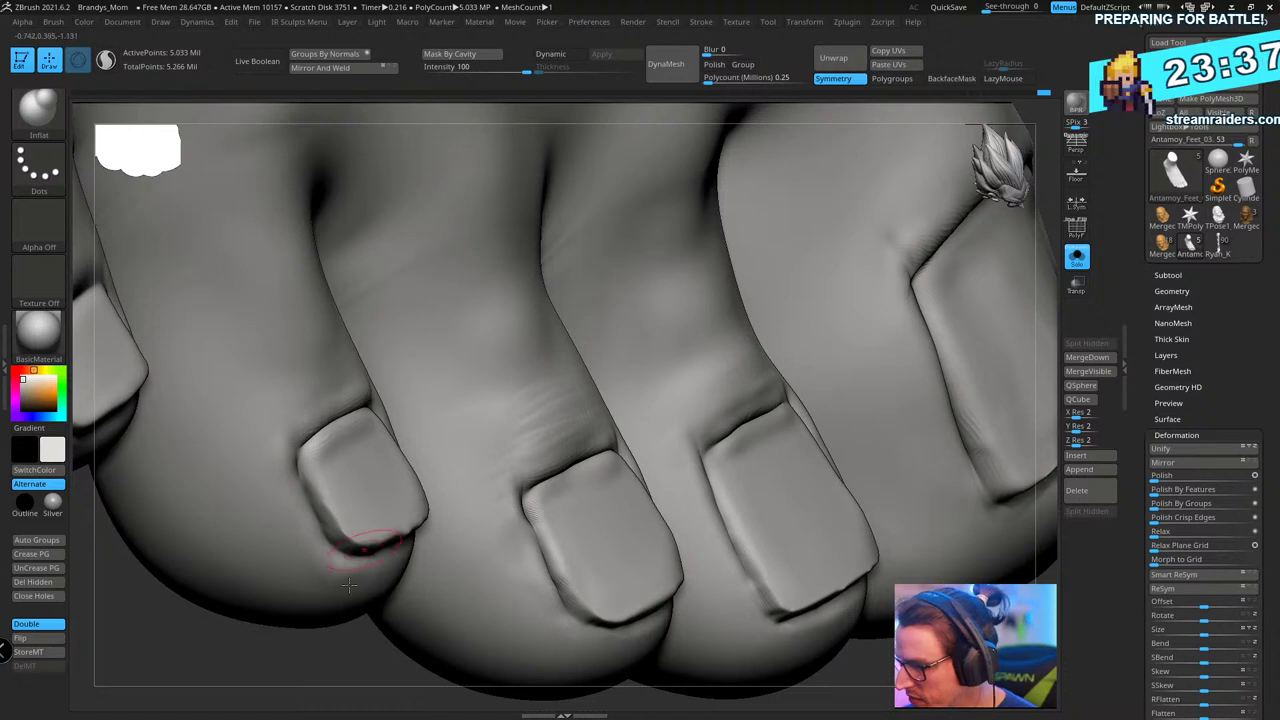
pyautogui.moveTo(349, 585); pyautogui.dragTo(336, 420, button='right')
pyautogui.rightClick(388, 532)
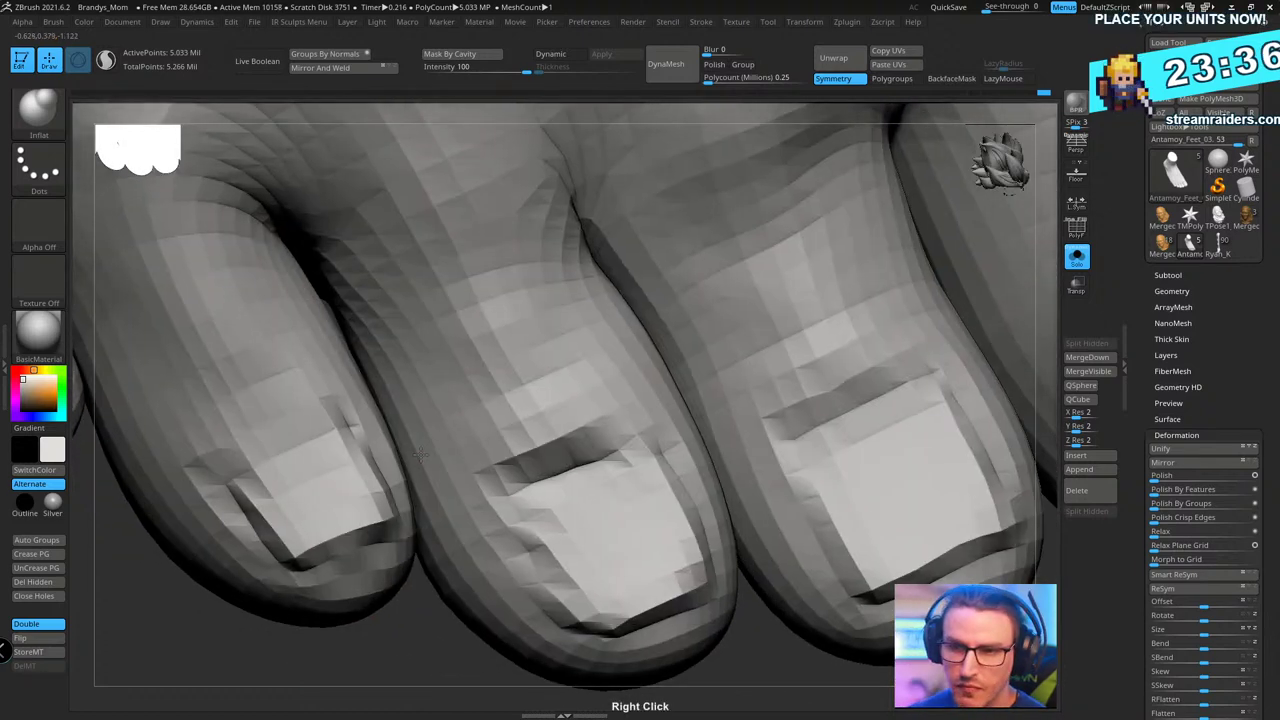
pyautogui.moveTo(432, 453); pyautogui.dragTo(428, 447)
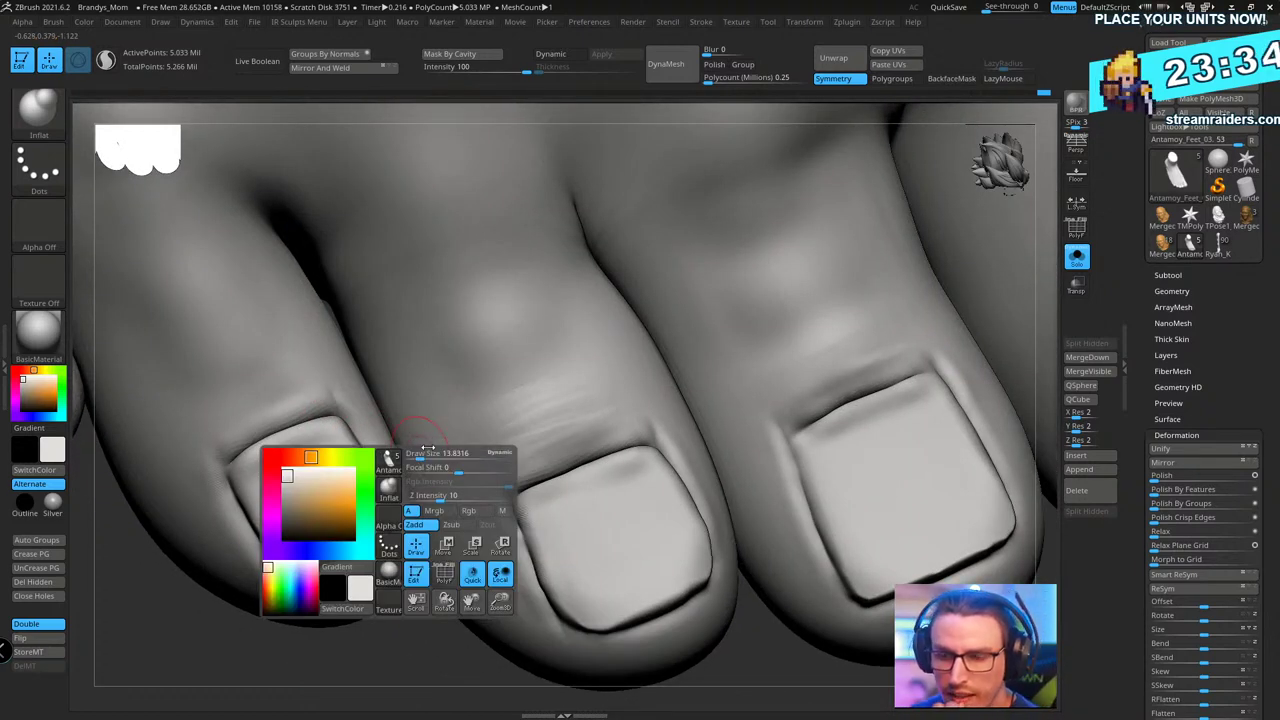
# - Build up the side folds and fingertip-like rim around the fourth toenail with the Inflat brush from several angles
pyautogui.moveTo(430, 416); pyautogui.dragTo(503, 372, button='right')
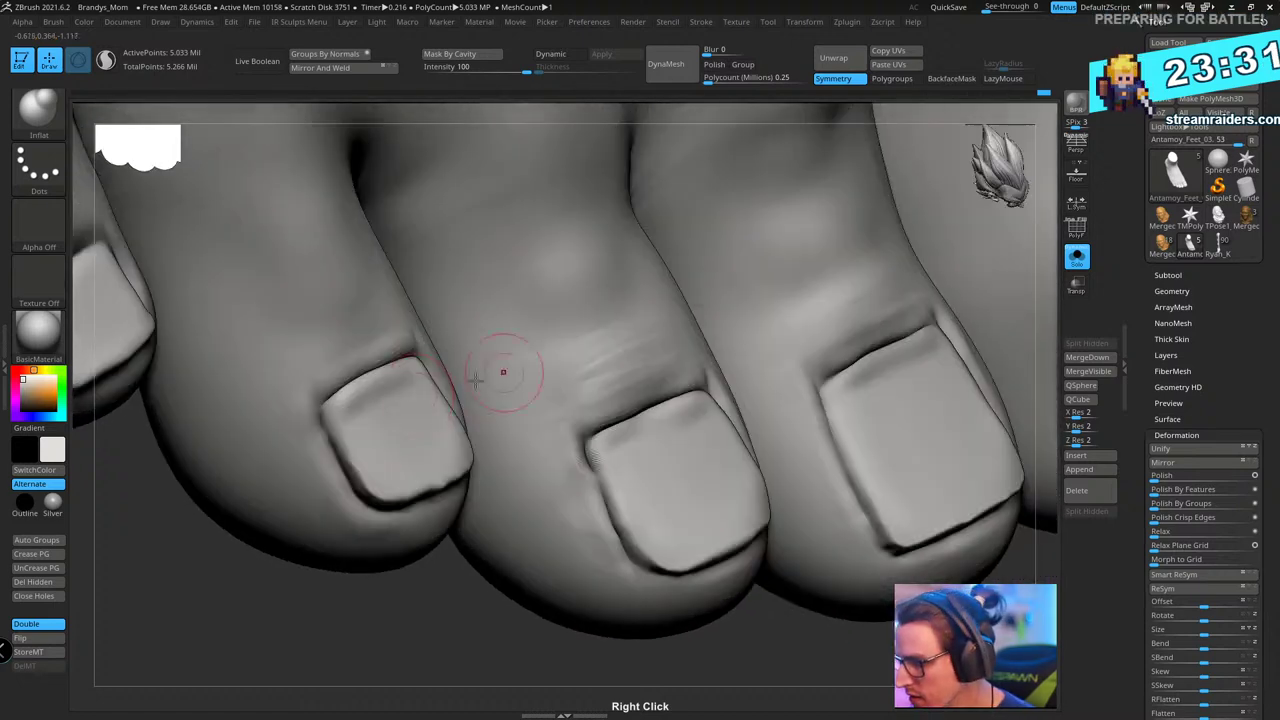
pyautogui.moveTo(410, 381)
pyautogui.mouseDown(button='right')
pyautogui.moveTo(394, 369)
pyautogui.moveTo(405, 362)
pyautogui.moveTo(391, 380)
pyautogui.mouseUp(button='right')
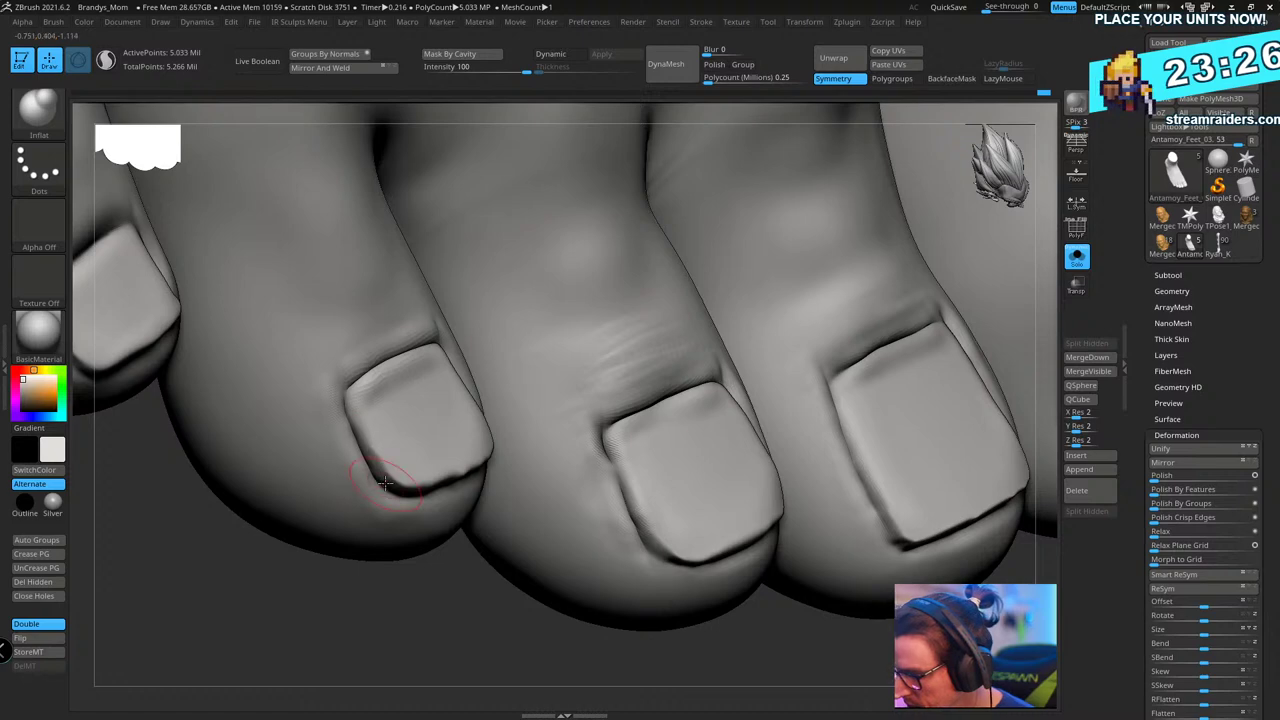
pyautogui.moveTo(345, 413); pyautogui.dragTo(458, 393, button='right')
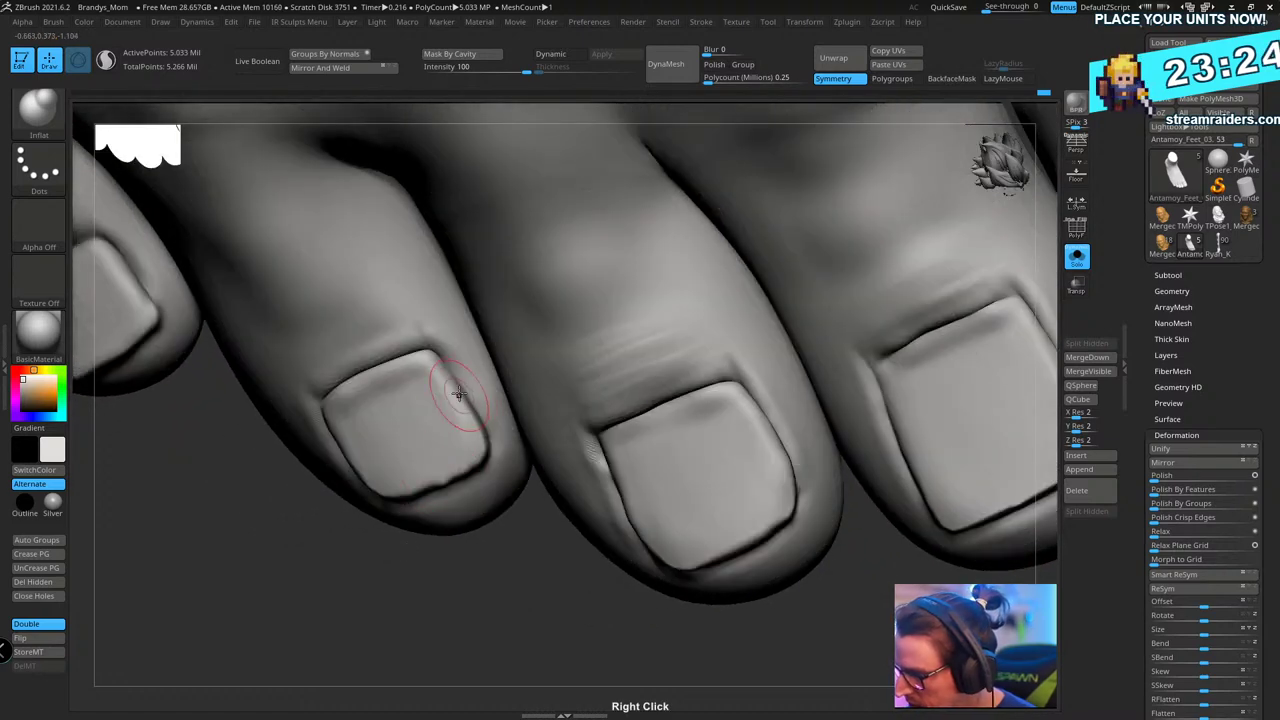
pyautogui.moveTo(490, 446); pyautogui.dragTo(496, 381, button='right')
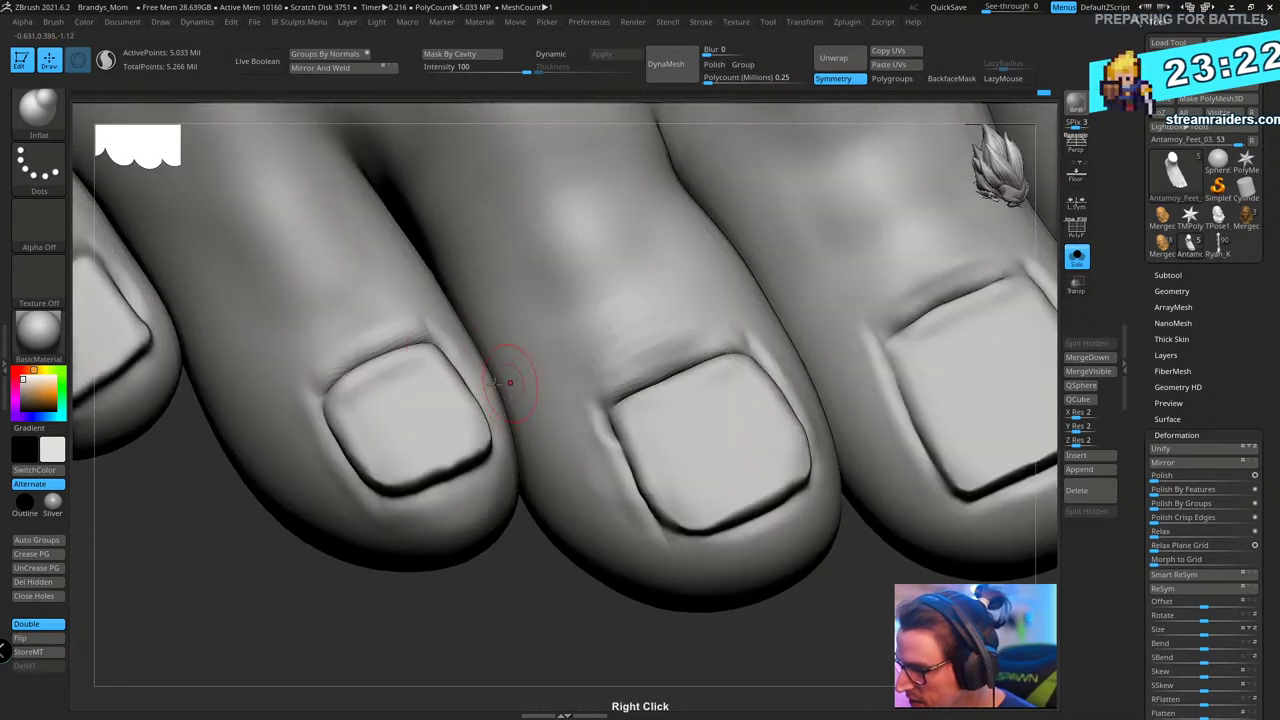
pyautogui.moveTo(408, 436); pyautogui.dragTo(446, 355, button='right')
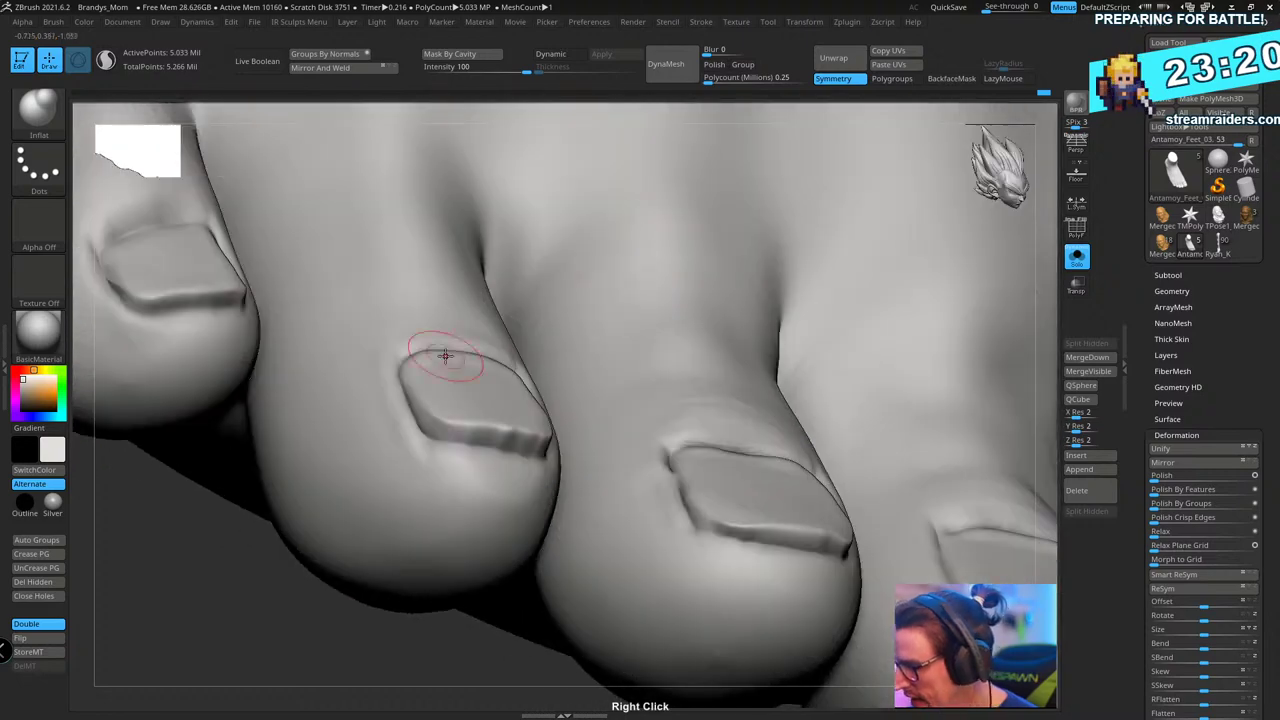
pyautogui.moveTo(606, 313); pyautogui.dragTo(464, 450, button='right')
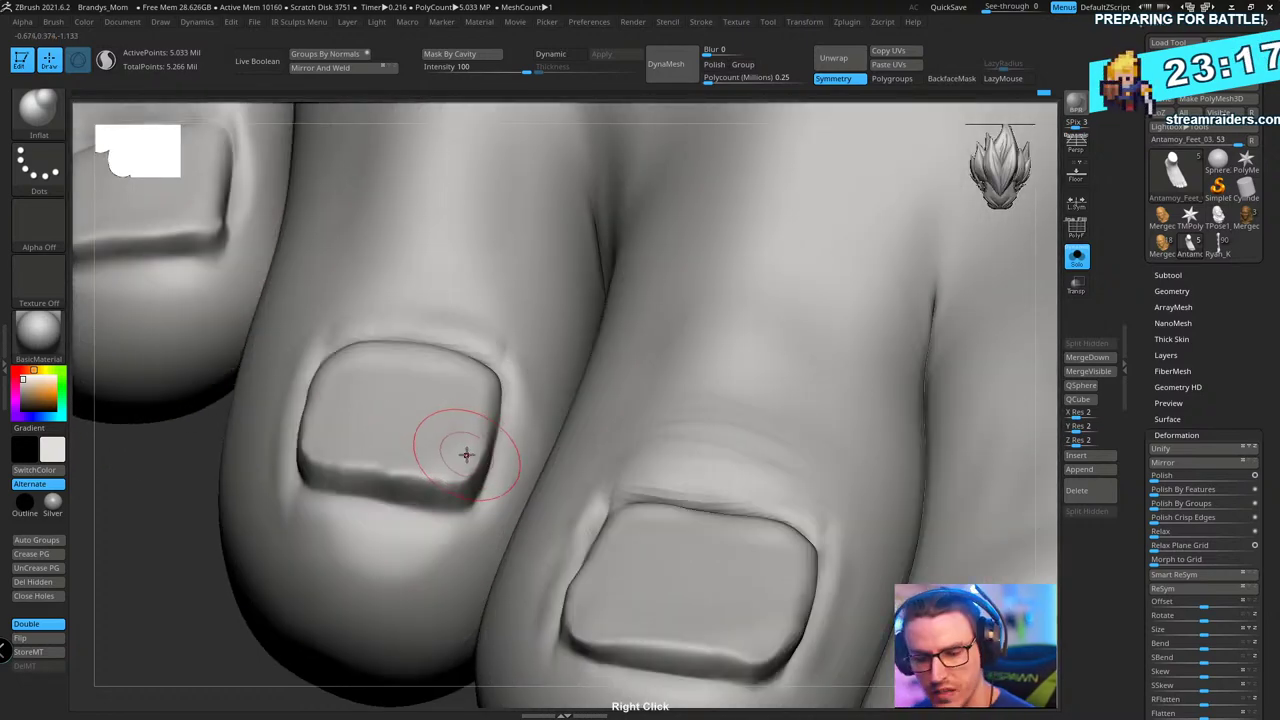
# - Define the front edge of the fourth toenail with the DamStandard brush
pyautogui.press('b')
pyautogui.press('d')
pyautogui.press('s')
pyautogui.moveTo(525, 410)
pyautogui.mouseDown(button='right')
pyautogui.moveTo(495, 375)
pyautogui.moveTo(553, 426)
pyautogui.mouseUp(button='right')
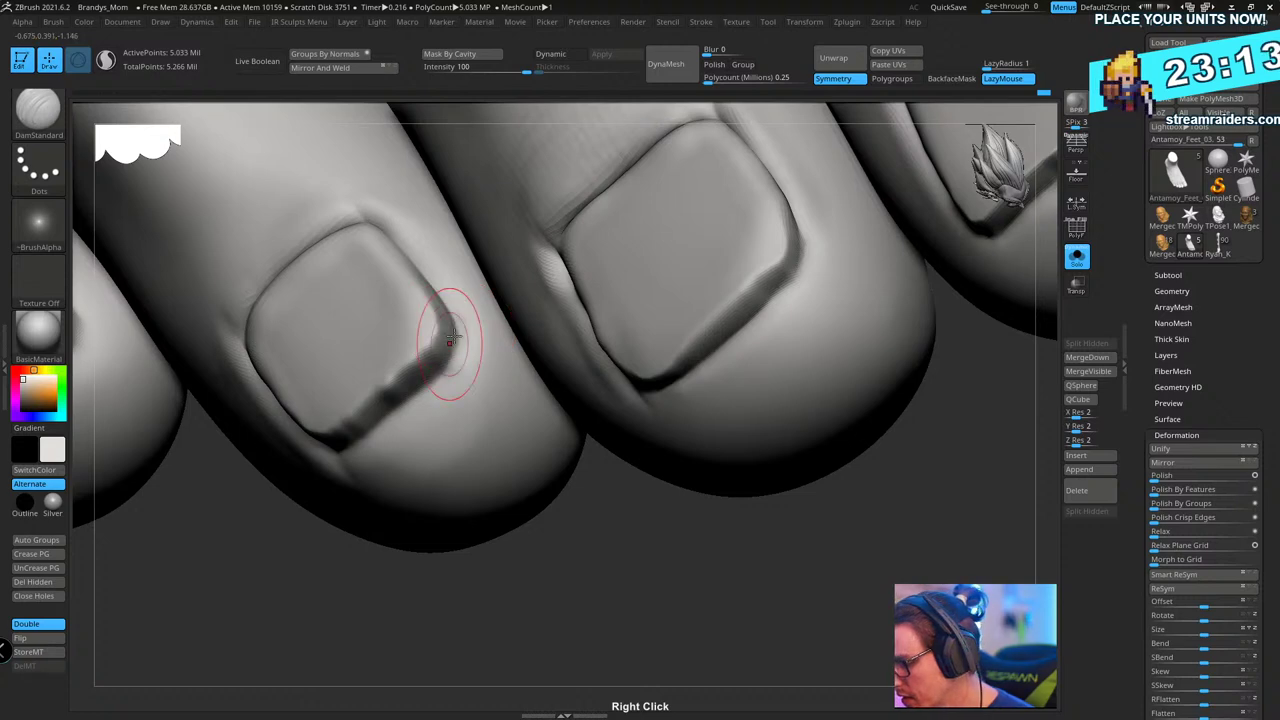
pyautogui.moveTo(484, 362); pyautogui.dragTo(453, 326, button='right')
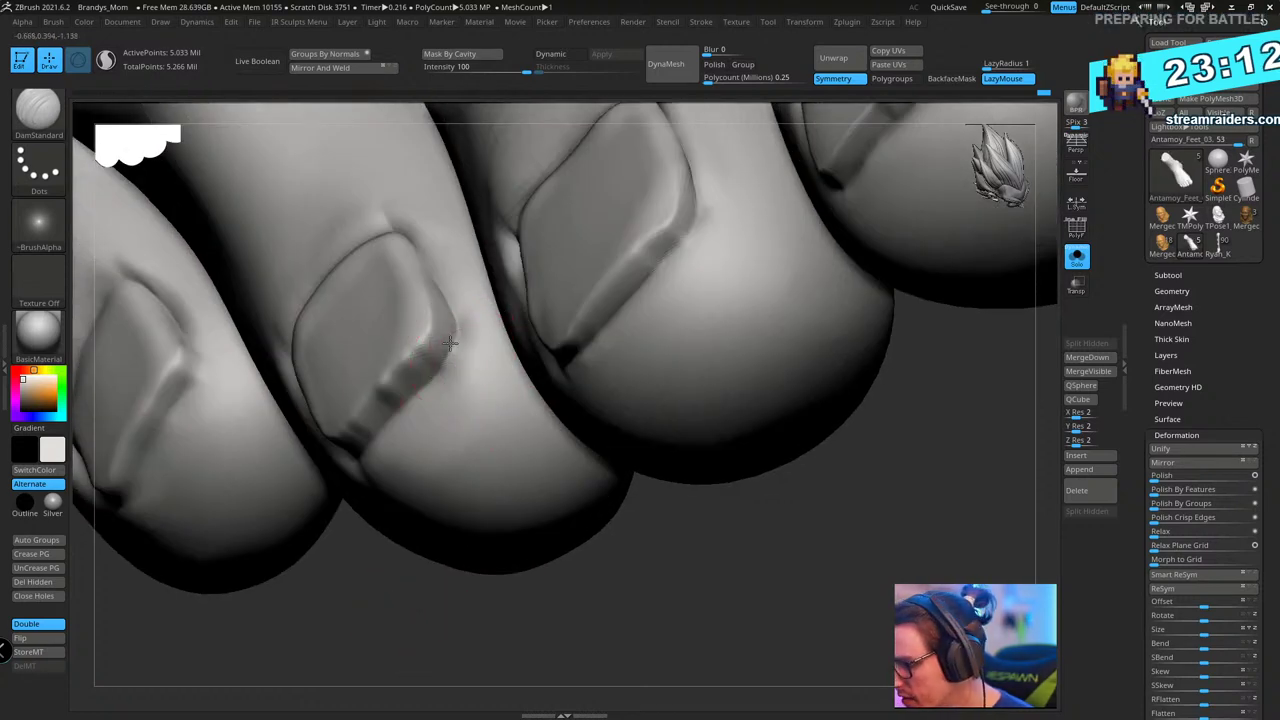
pyautogui.moveTo(405, 598); pyautogui.dragTo(430, 377, button='right')
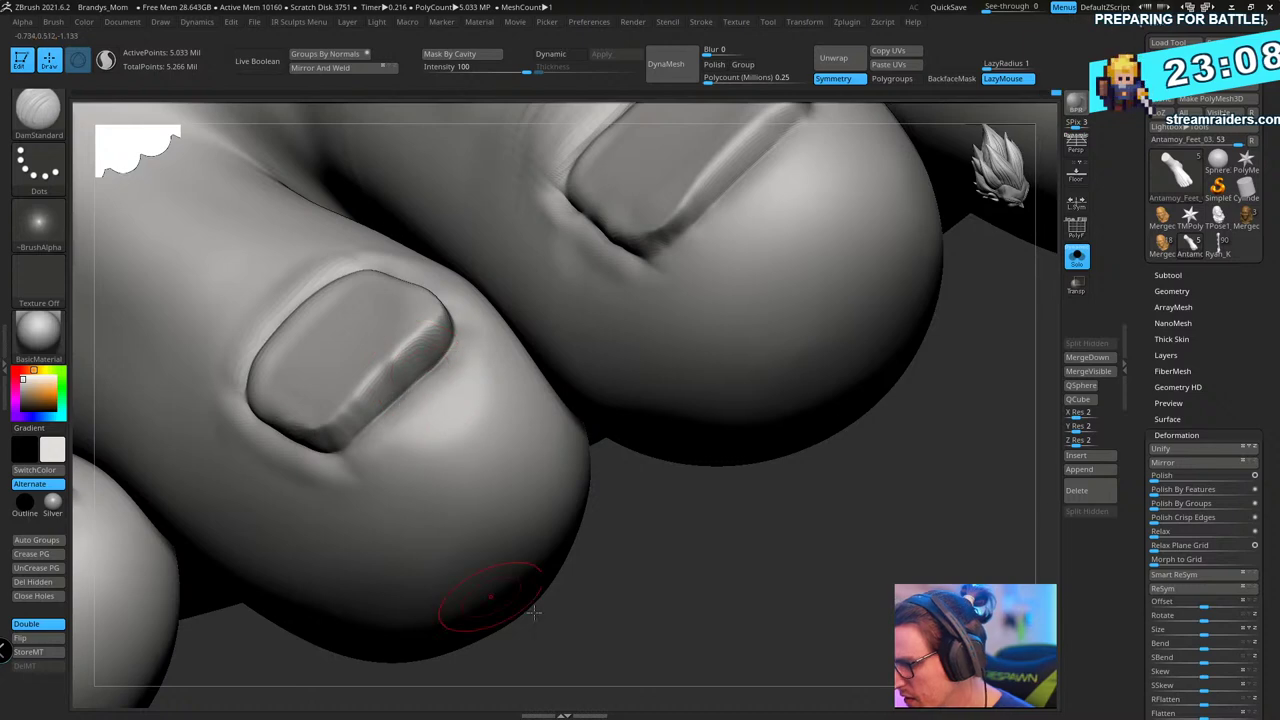
# - Refine the front edges of the third and little toenails with the DamStandard brush
pyautogui.moveTo(534, 612)
pyautogui.mouseDown(button='right')
pyautogui.moveTo(791, 603)
pyautogui.moveTo(843, 563)
pyautogui.moveTo(712, 619)
pyautogui.moveTo(604, 390)
pyautogui.mouseUp(button='right')
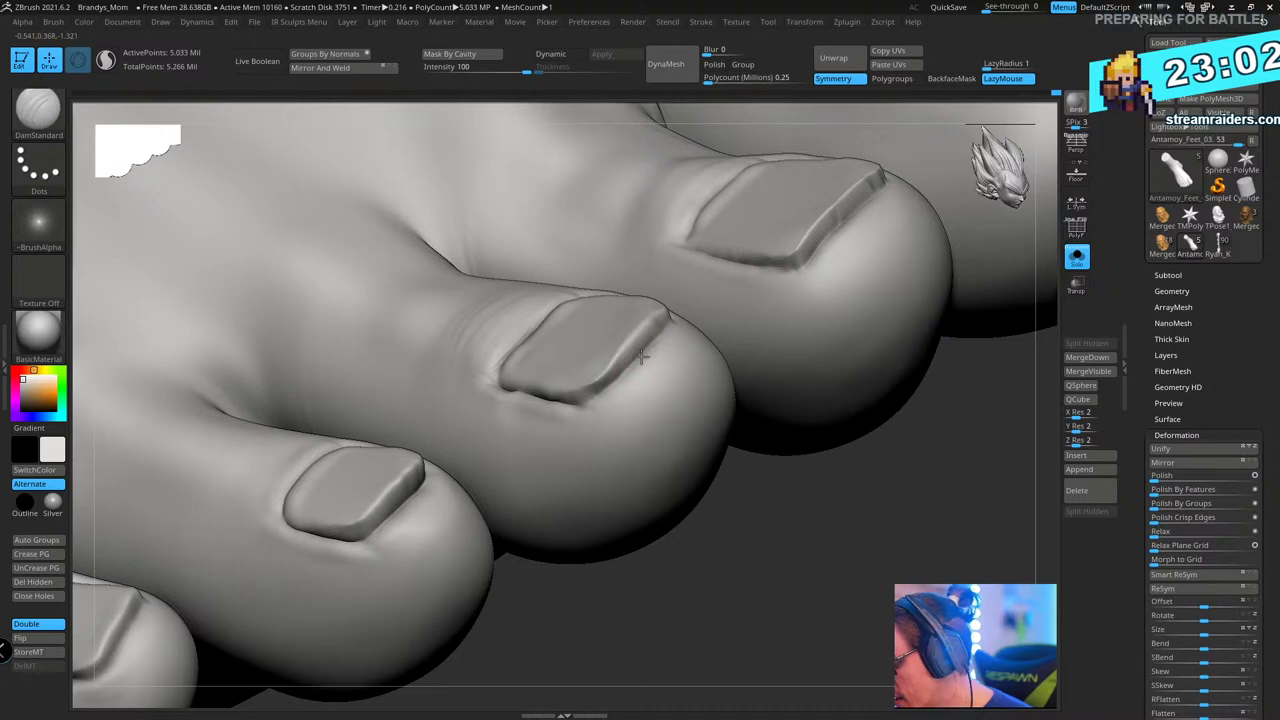
pyautogui.moveTo(714, 545); pyautogui.dragTo(722, 583, button='right')
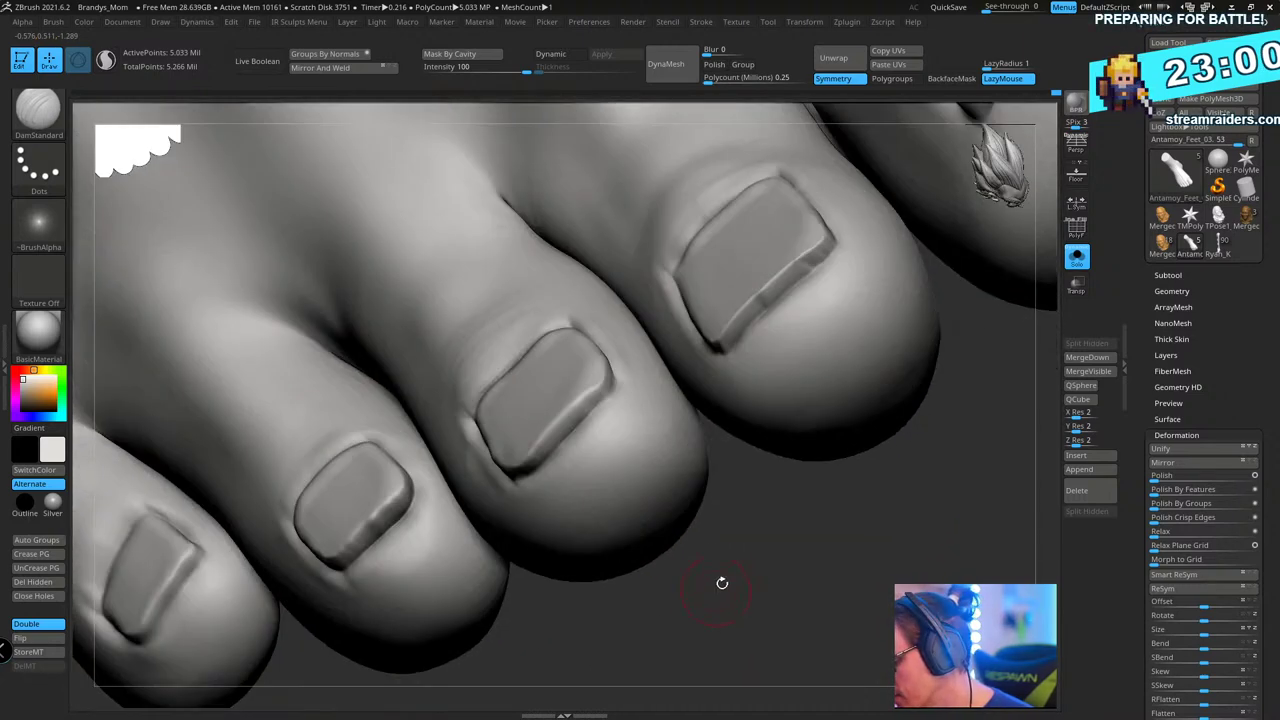
pyautogui.moveTo(810, 519)
pyautogui.mouseDown(button='right')
pyautogui.moveTo(749, 591)
pyautogui.moveTo(880, 514)
pyautogui.moveTo(720, 529)
pyautogui.moveTo(638, 657)
pyautogui.moveTo(540, 650)
pyautogui.moveTo(480, 447)
pyautogui.mouseUp(button='right')
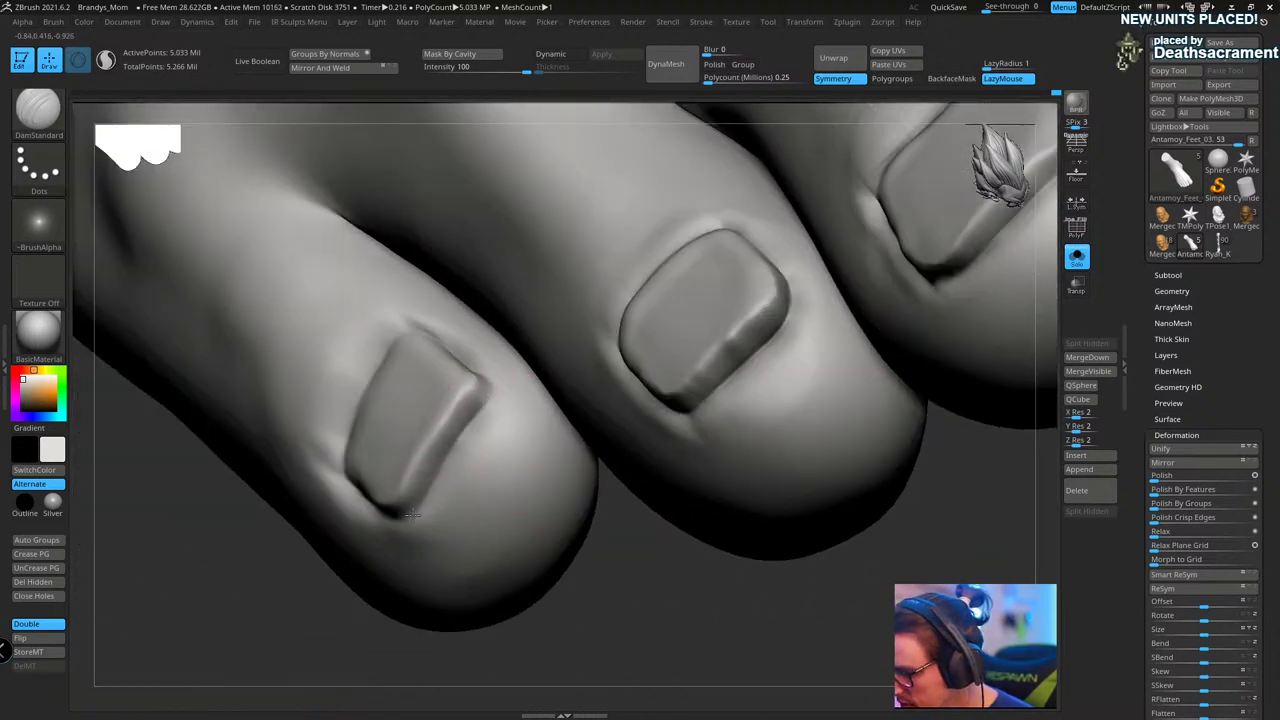
pyautogui.keyDown('ctrl'); pyautogui.moveTo(635, 583); pyautogui.dragTo(643, 583, button='right'); pyautogui.keyUp('ctrl')
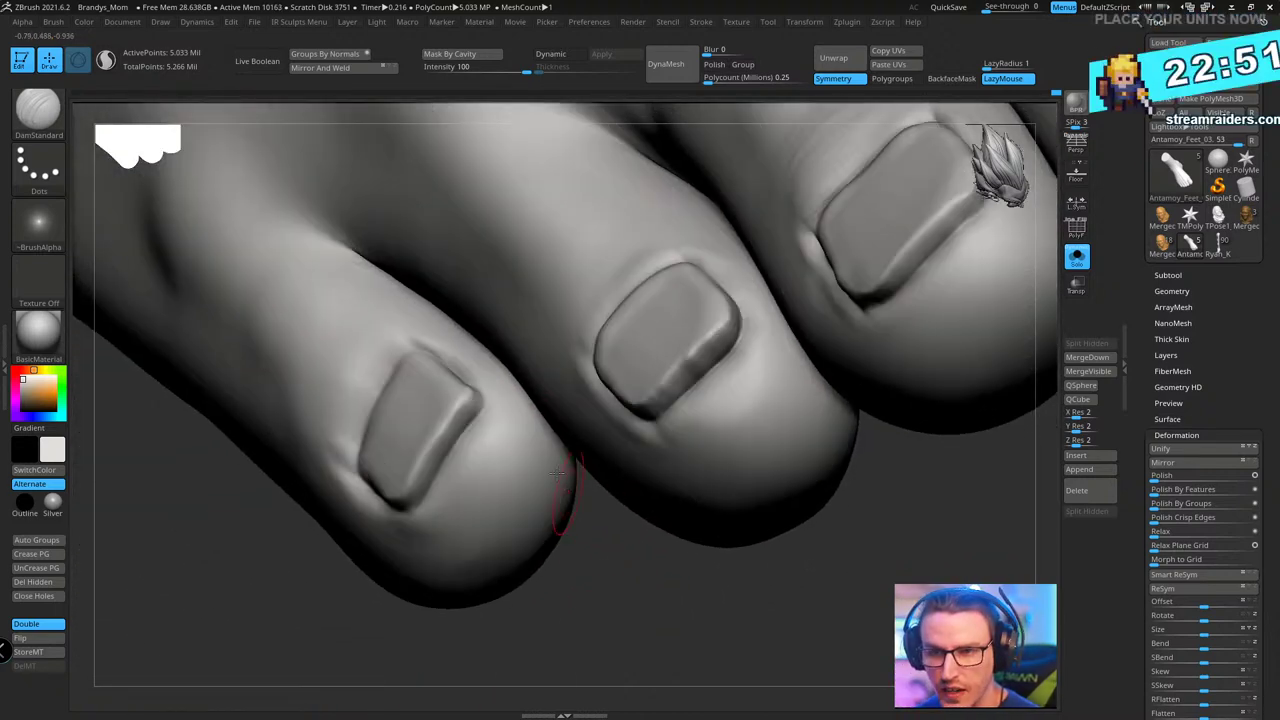
# - Reshape the little toenail's outline and side edge with a resized Move brush
pyautogui.moveTo(530, 500)
pyautogui.mouseDown(button='right')
pyautogui.moveTo(549, 400)
pyautogui.moveTo(528, 402)
pyautogui.moveTo(522, 388)
pyautogui.mouseUp(button='right')
pyautogui.press('b')
pyautogui.press('m')
pyautogui.press('v')
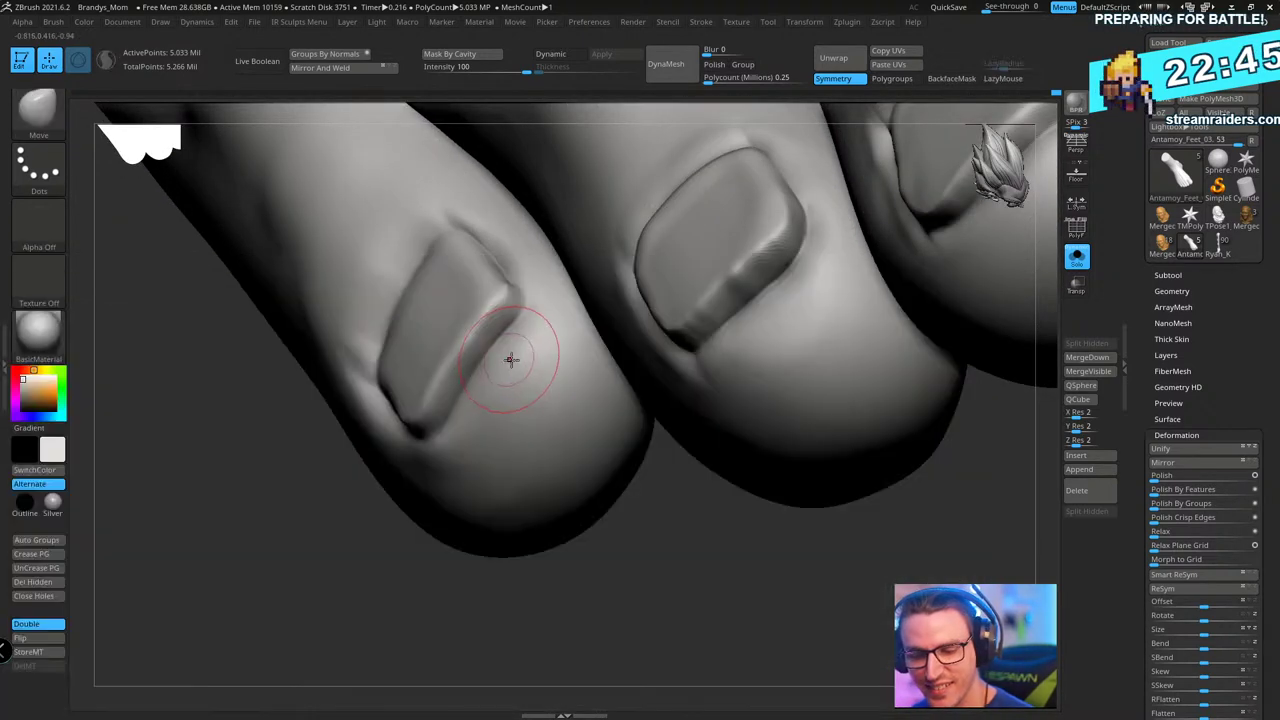
pyautogui.press('s')
pyautogui.moveTo(437, 603); pyautogui.dragTo(344, 376, button='right')
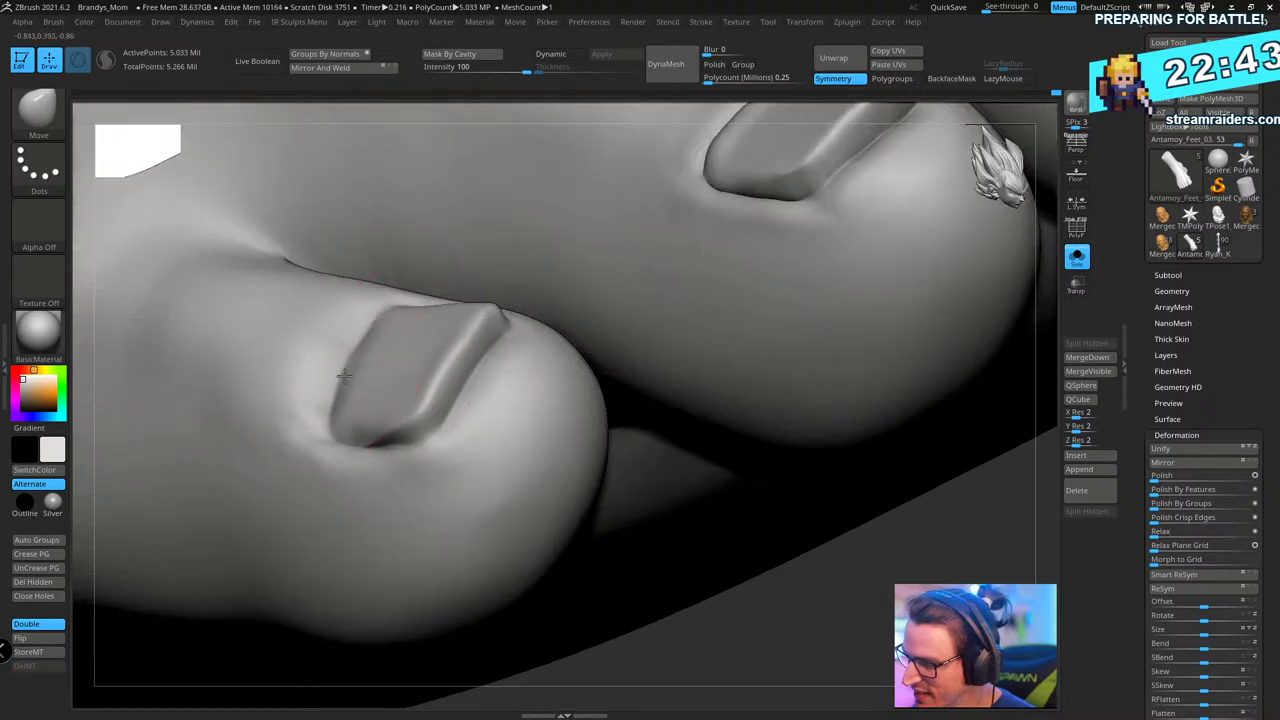
# - Pull the little toenail's front corner facing the fourth toe outward with a smaller Move brush
pyautogui.moveTo(432, 436)
pyautogui.mouseDown(button='right')
pyautogui.moveTo(480, 383)
pyautogui.moveTo(594, 374)
pyautogui.moveTo(609, 434)
pyautogui.moveTo(594, 354)
pyautogui.moveTo(603, 325)
pyautogui.mouseUp(button='right')
pyautogui.press('s')
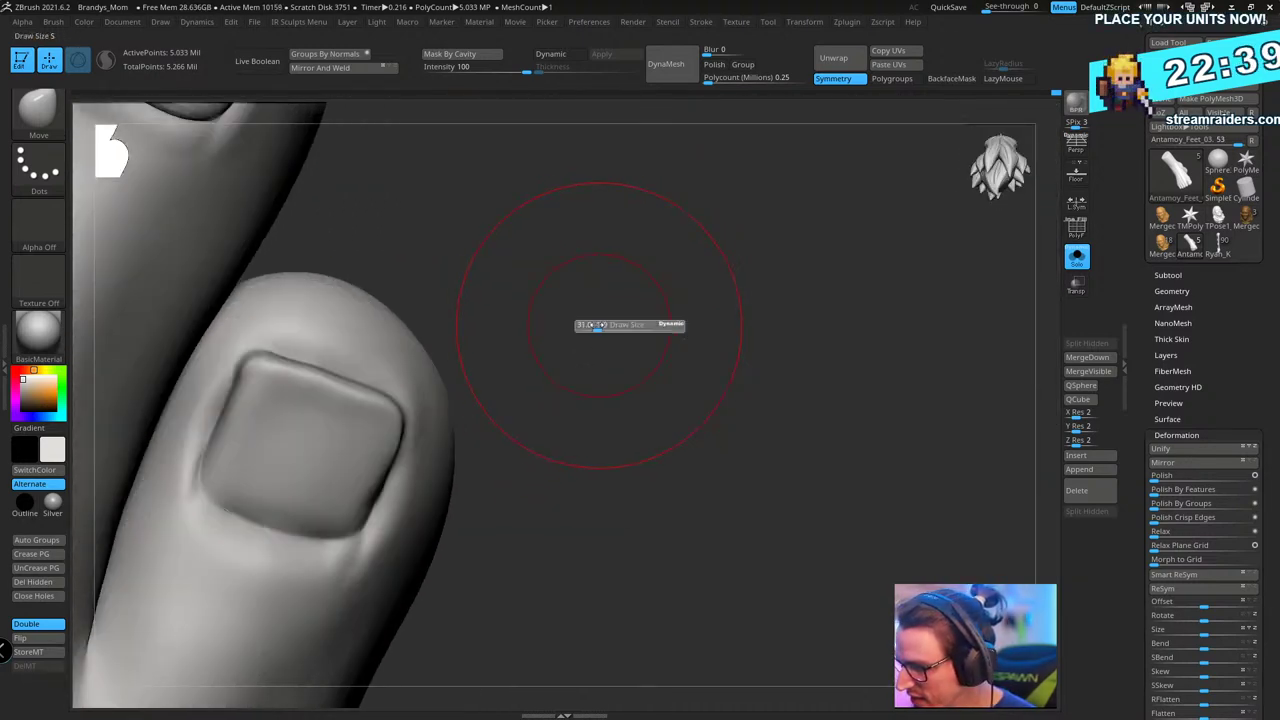
pyautogui.moveTo(603, 325); pyautogui.dragTo(590, 325)
pyautogui.moveTo(600, 321); pyautogui.dragTo(540, 345, button='right')
pyautogui.moveTo(254, 356); pyautogui.dragTo(260, 344)
pyautogui.moveTo(588, 260); pyautogui.dragTo(505, 272, button='right')
pyautogui.moveTo(251, 364); pyautogui.dragTo(264, 345)
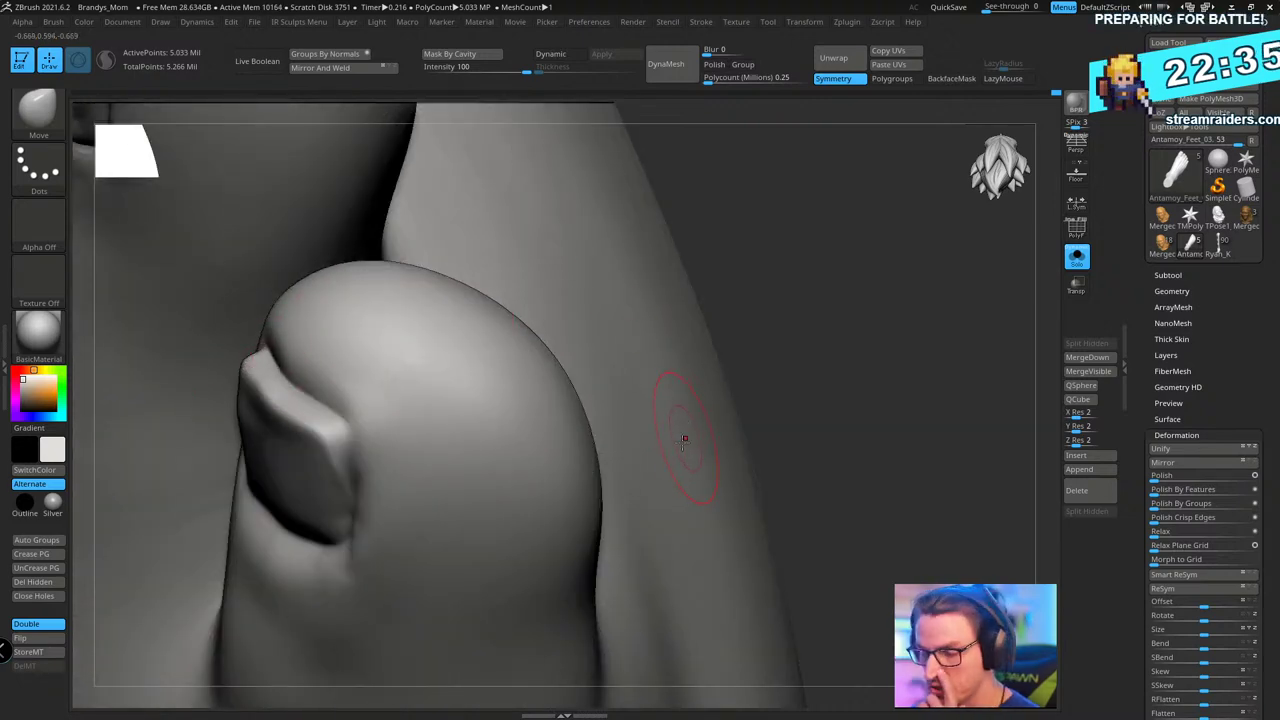
pyautogui.moveTo(693, 399)
pyautogui.mouseDown(button='right')
pyautogui.moveTo(780, 320)
pyautogui.moveTo(654, 366)
pyautogui.moveTo(712, 352)
pyautogui.mouseUp(button='right')
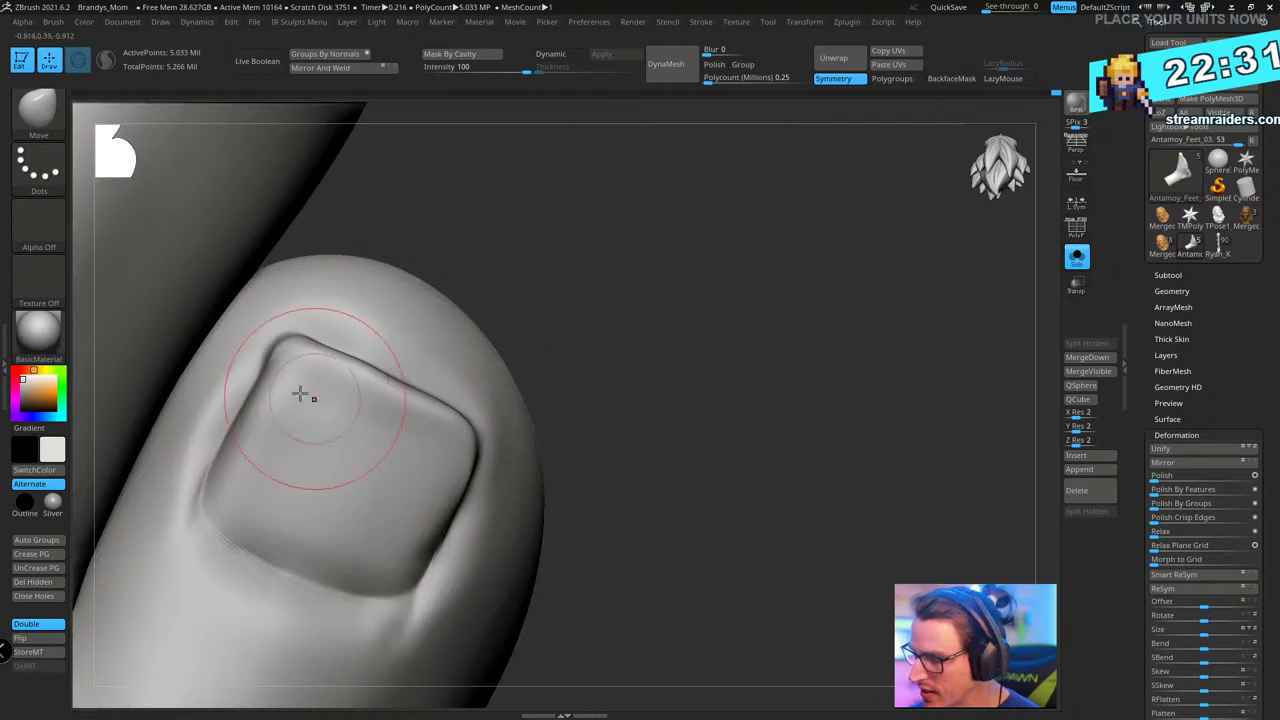
pyautogui.press('b')
pyautogui.press('m')
pyautogui.press('v')
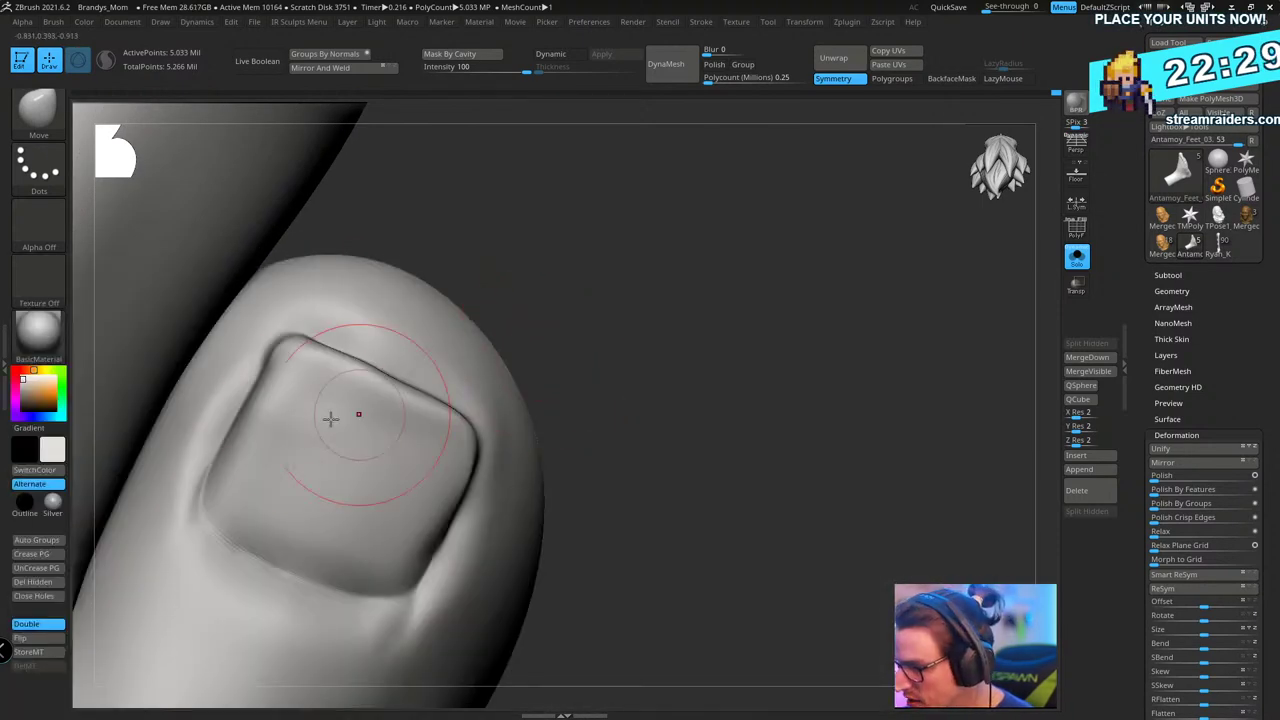
# - Carve a clean groove along the base of the little toenail with a resized DamStandard brush
pyautogui.press('b')
pyautogui.press('d')
pyautogui.press('s')
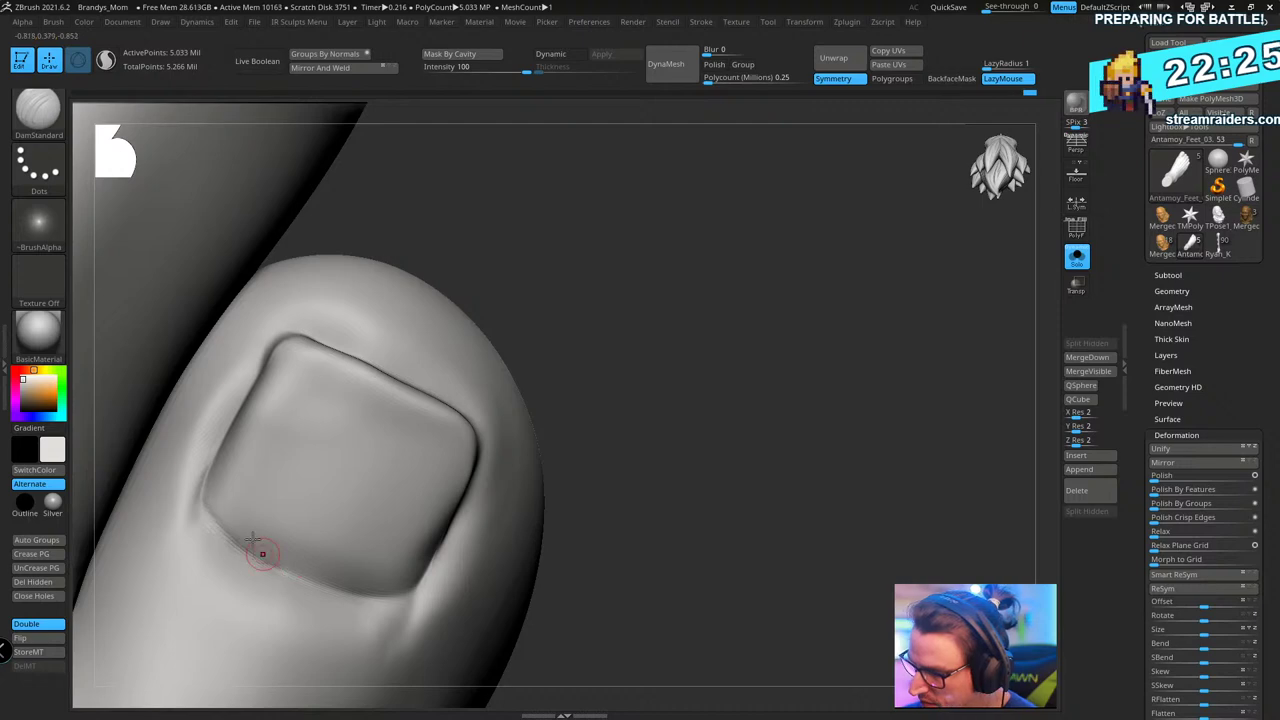
pyautogui.hotkey('shift', 'z')
pyautogui.hotkey('shift', 'z')
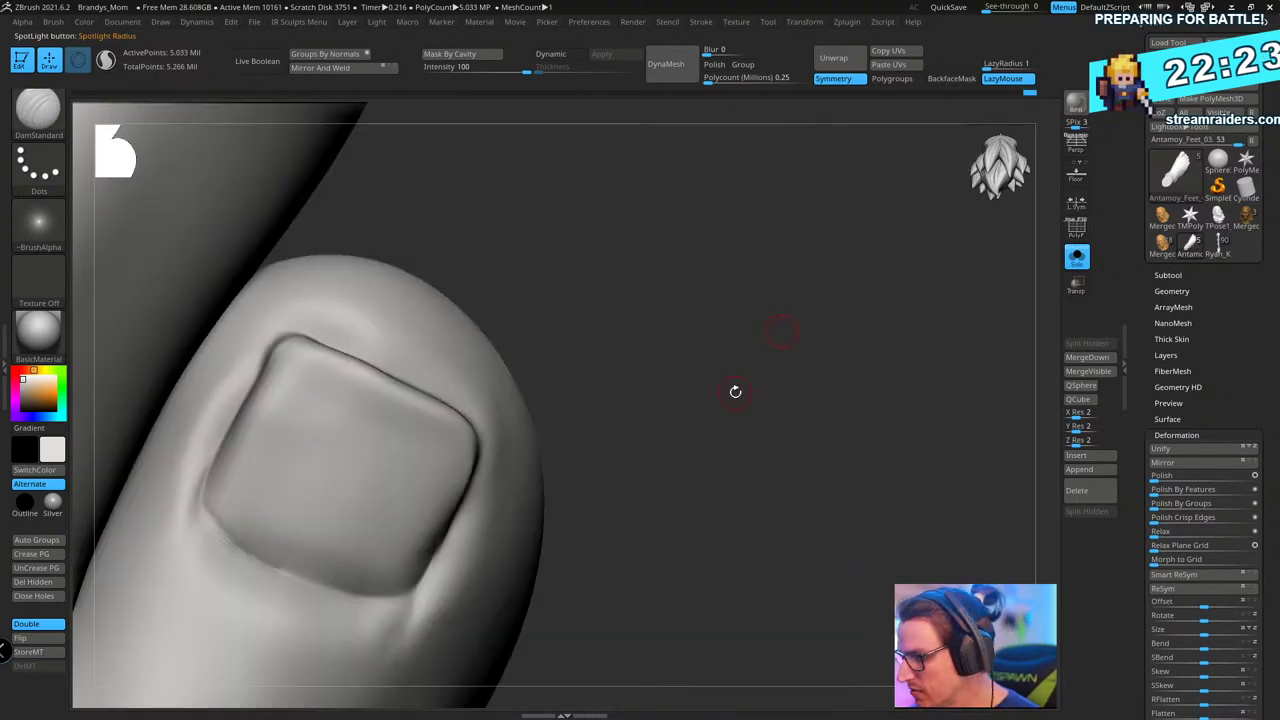
pyautogui.press('s')
pyautogui.moveTo(577, 297); pyautogui.dragTo(608, 231)
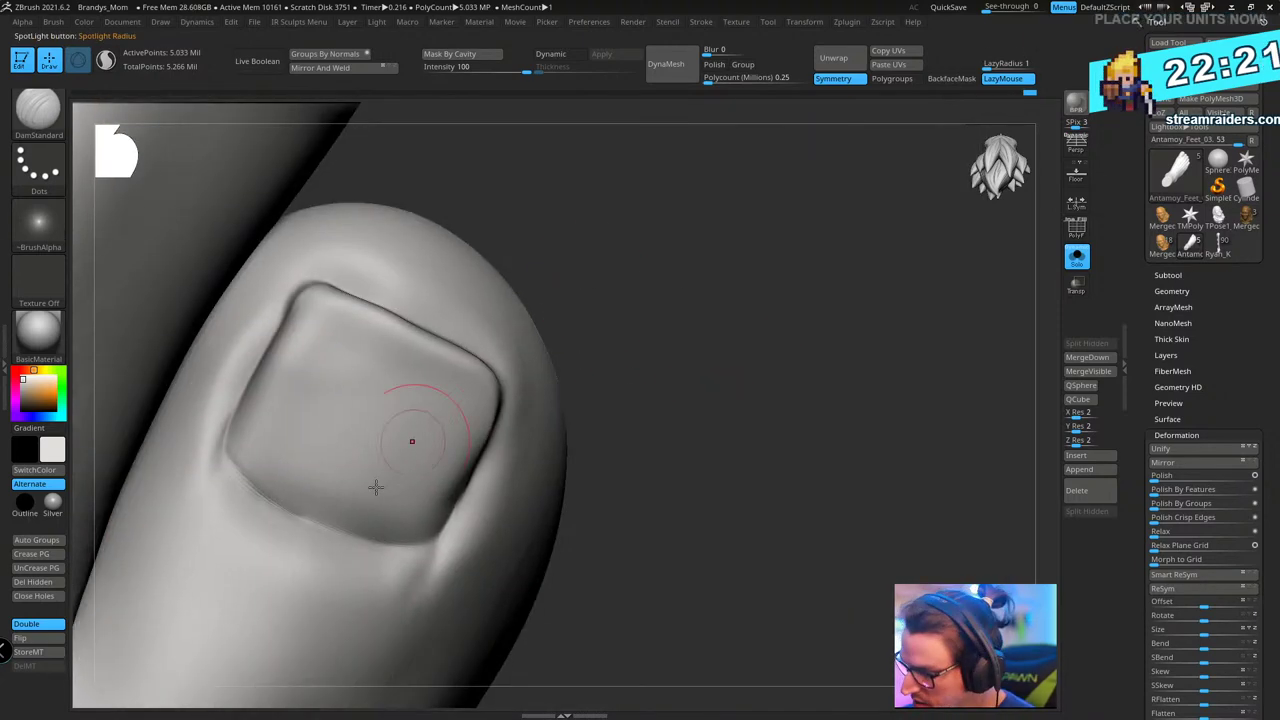
pyautogui.moveTo(227, 460)
pyautogui.mouseDown()
pyautogui.moveTo(275, 514)
pyautogui.moveTo(395, 552)
pyautogui.moveTo(447, 546)
pyautogui.mouseUp()
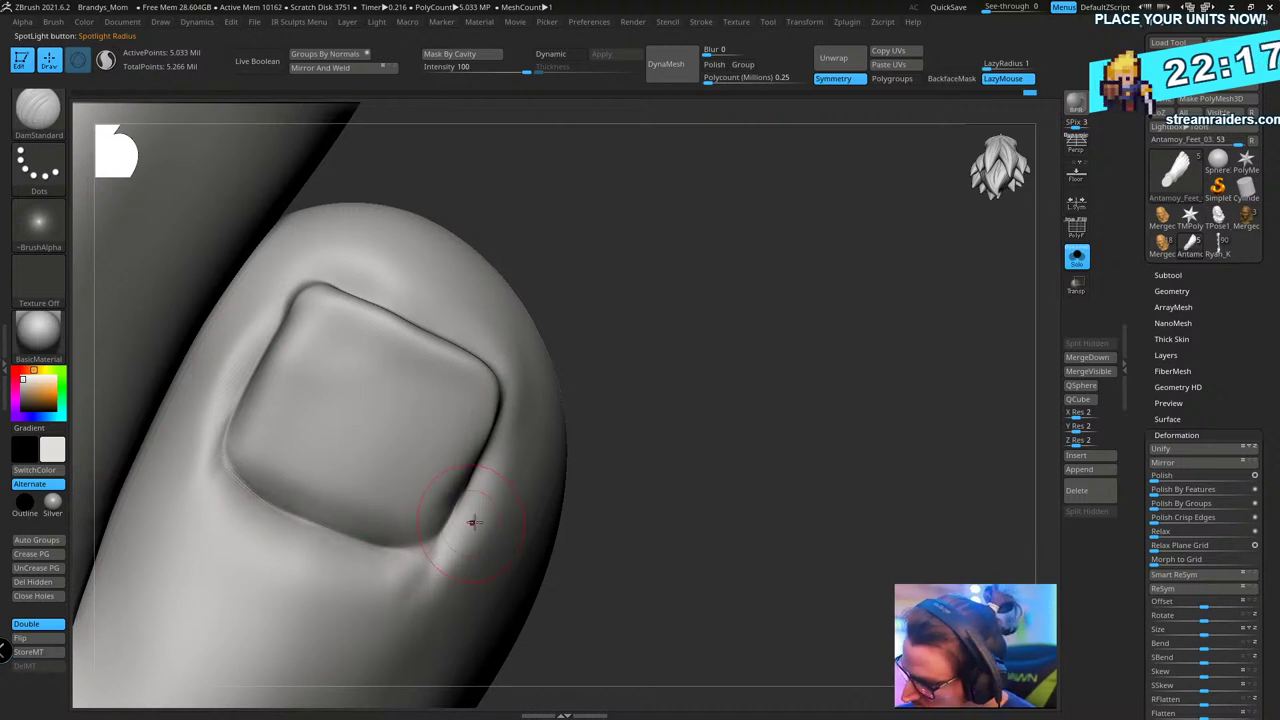
# - Cut grooves along both side edges of the little toenail with the DamStandard brush
pyautogui.moveTo(592, 400); pyautogui.dragTo(640, 405)
pyautogui.moveTo(257, 456); pyautogui.dragTo(317, 287)
pyautogui.moveTo(274, 383); pyautogui.dragTo(317, 287)
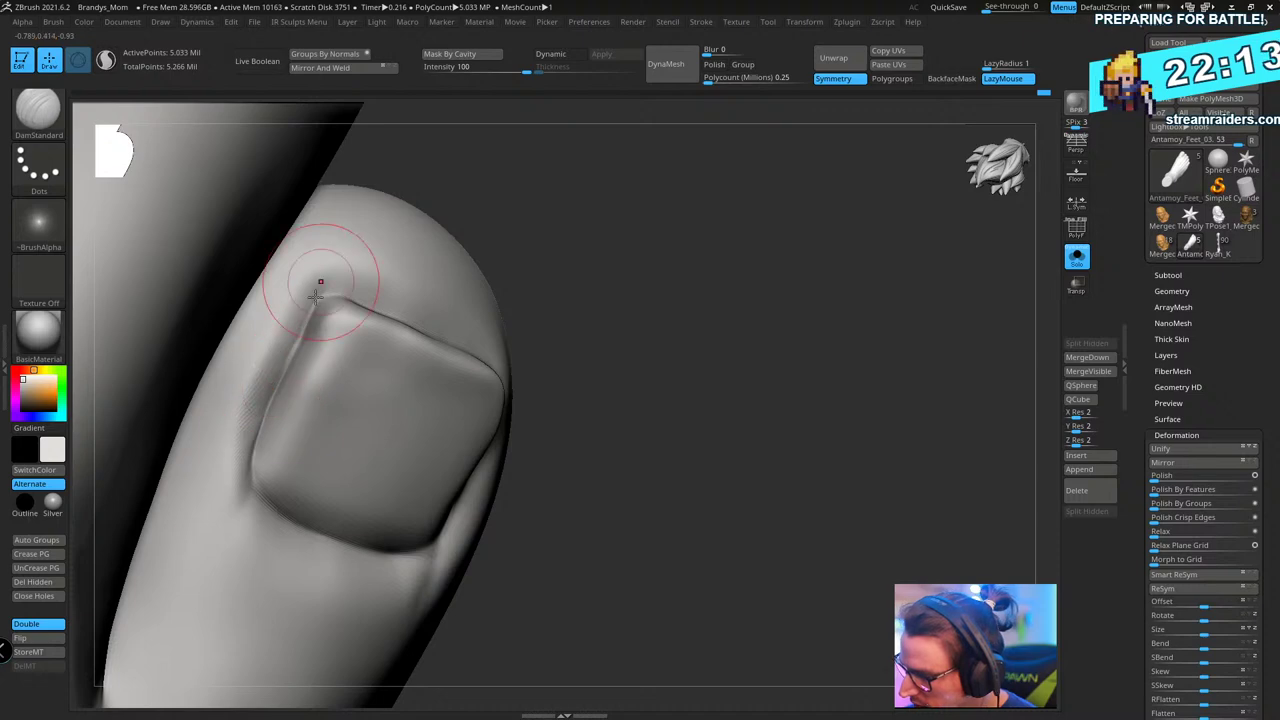
pyautogui.moveTo(600, 310); pyautogui.dragTo(692, 317)
pyautogui.moveTo(508, 446)
pyautogui.mouseDown()
pyautogui.moveTo(529, 361)
pyautogui.moveTo(495, 483)
pyautogui.mouseUp()
pyautogui.moveTo(757, 326); pyautogui.dragTo(768, 315)
# - Sharpen the little toenail's front edge and outer side crease with a resized DamStandard brush
pyautogui.press('s')
pyautogui.moveTo(768, 315); pyautogui.dragTo(760, 315)
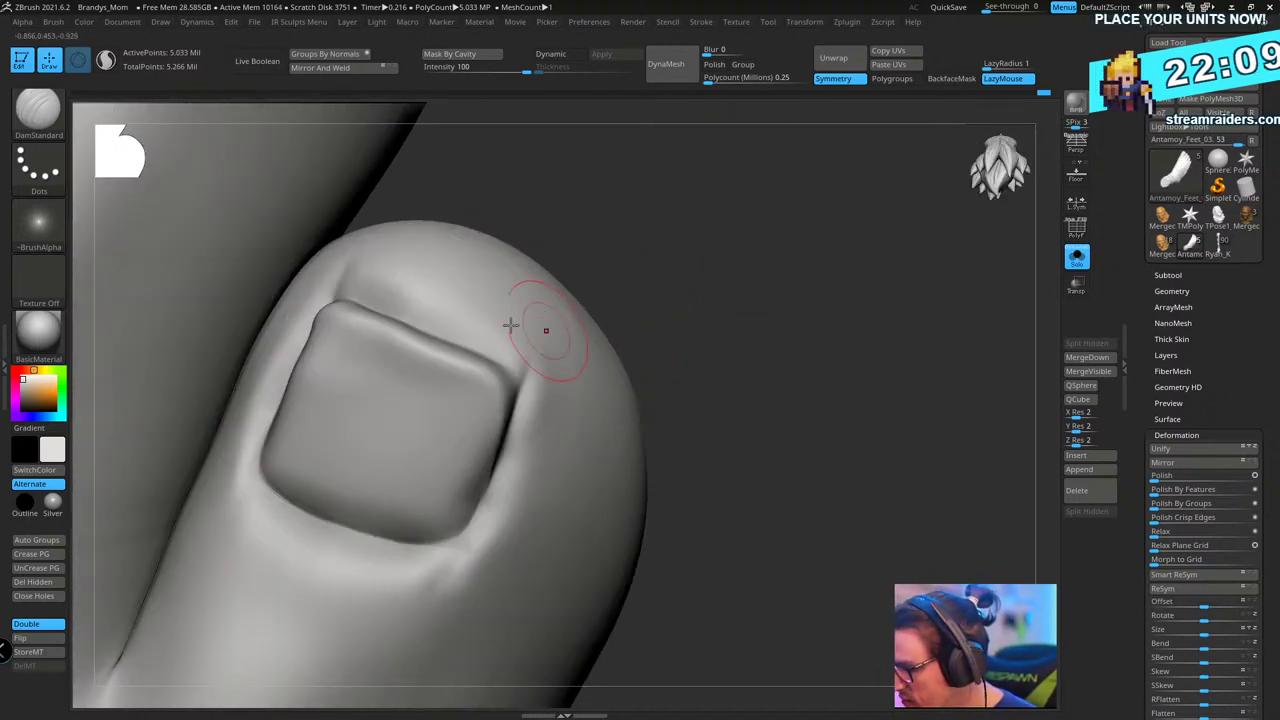
pyautogui.press('s')
pyautogui.moveTo(570, 229); pyautogui.dragTo(574, 229)
pyautogui.moveTo(397, 301); pyautogui.dragTo(364, 326)
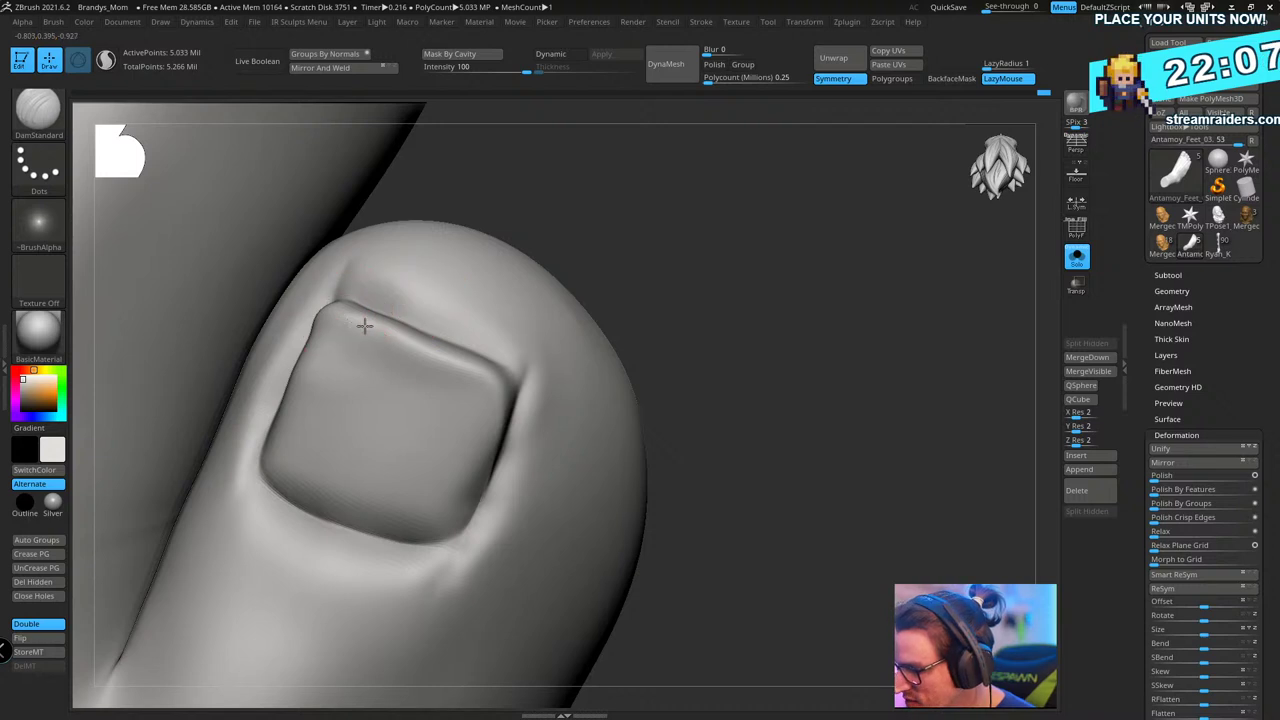
pyautogui.moveTo(458, 362)
pyautogui.mouseDown()
pyautogui.moveTo(514, 400)
pyautogui.moveTo(484, 484)
pyautogui.mouseUp()
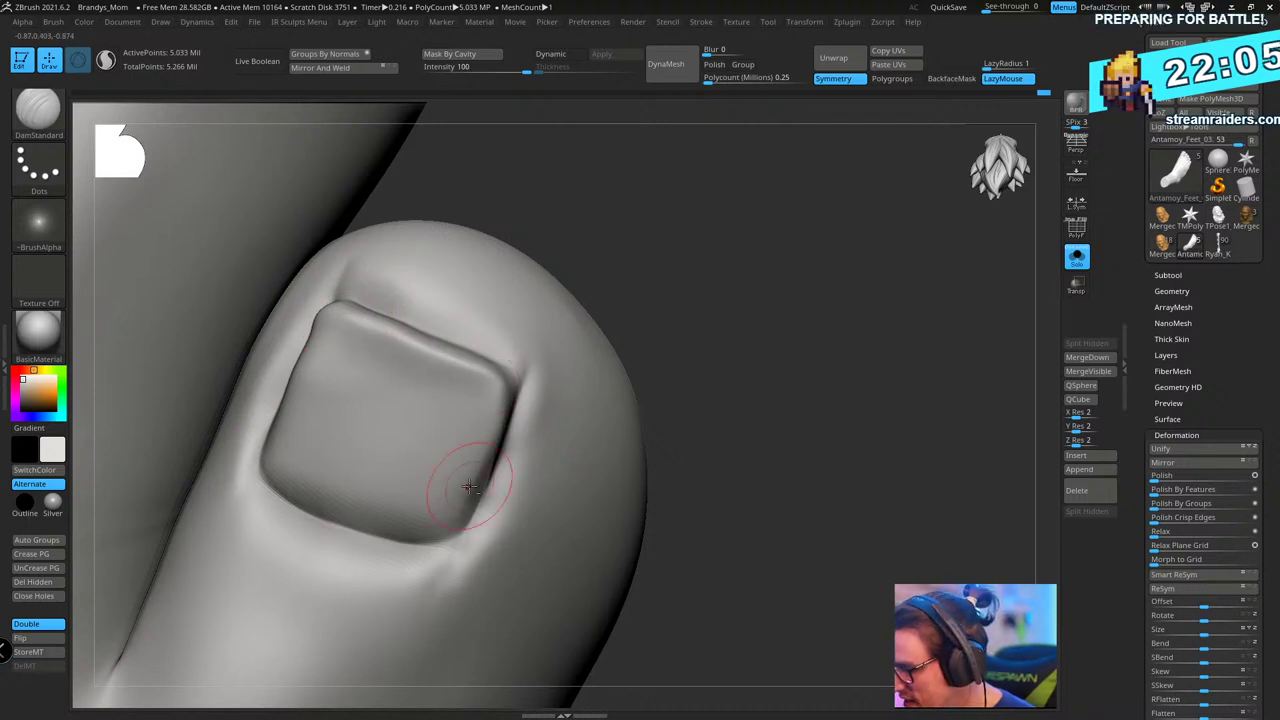
# - Deepen the groove on the little toenail's side facing the fourth toe and refine its front edge
pyautogui.moveTo(668, 398); pyautogui.dragTo(730, 404)
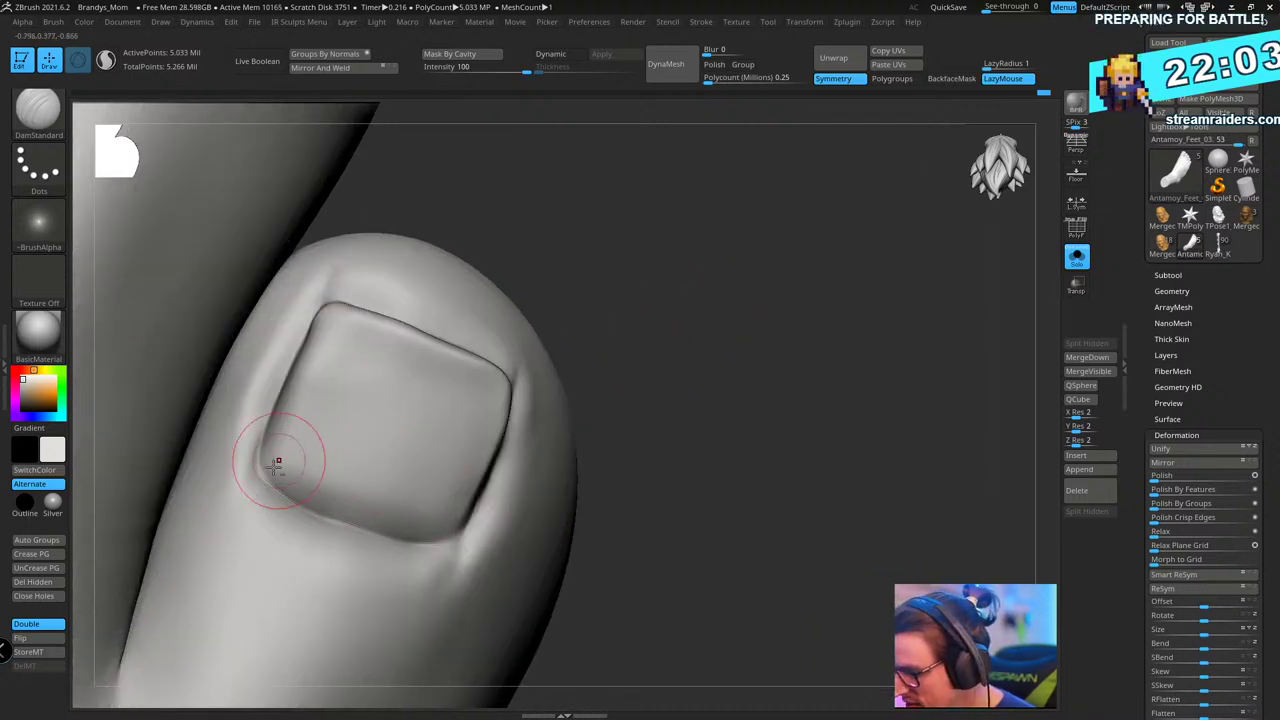
pyautogui.moveTo(277, 458); pyautogui.dragTo(320, 308)
pyautogui.moveTo(648, 245); pyautogui.dragTo(429, 366)
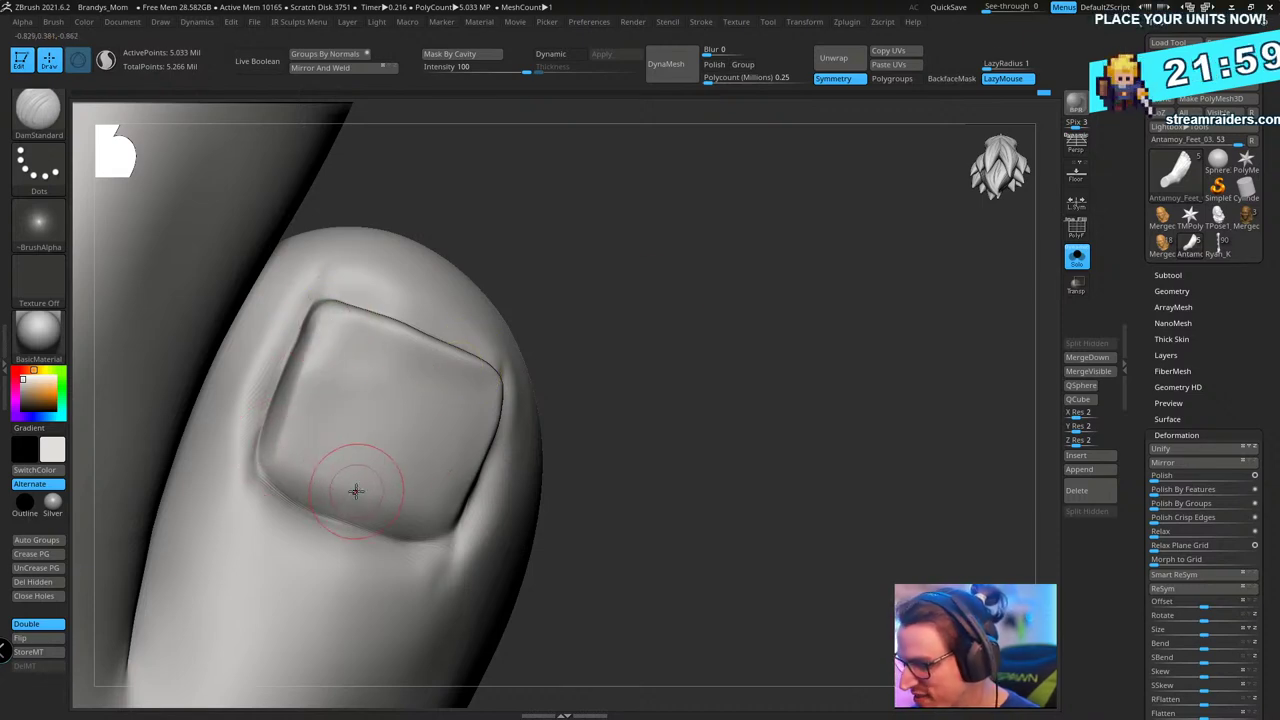
# - Deepen the groove at the little toenail's base and swell the surrounding cuticle and lower corner folds with the Inflat brush
pyautogui.moveTo(269, 490); pyautogui.dragTo(364, 531)
pyautogui.moveTo(713, 434); pyautogui.dragTo(691, 397)
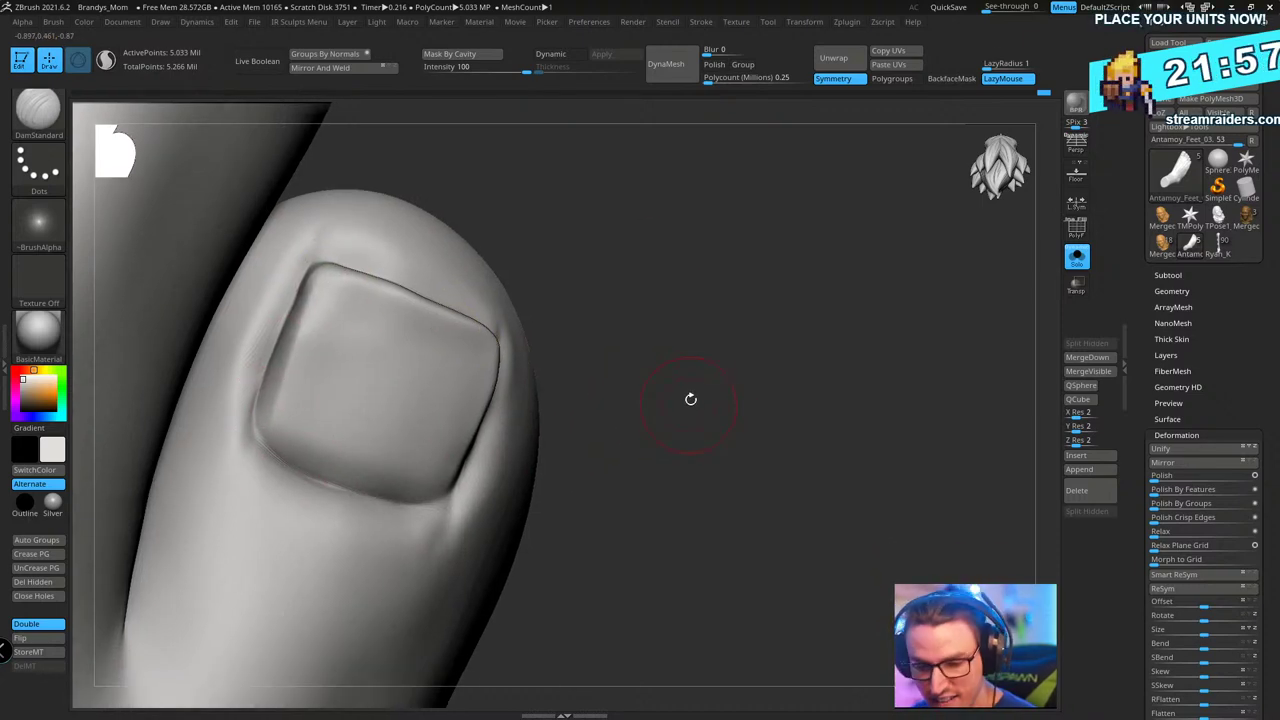
pyautogui.press('b')
pyautogui.press('i')
pyautogui.press('n')
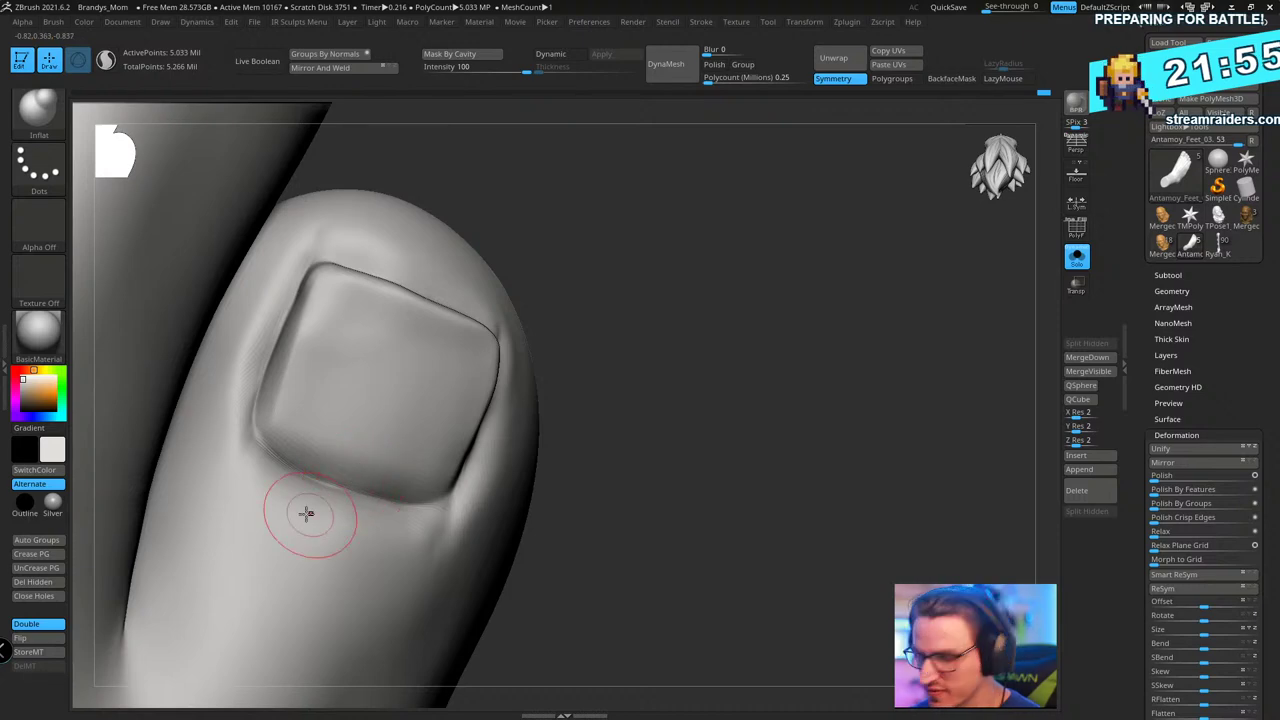
pyautogui.moveTo(264, 453)
pyautogui.mouseDown()
pyautogui.moveTo(368, 500)
pyautogui.moveTo(319, 463)
pyautogui.moveTo(455, 495)
pyautogui.mouseUp()
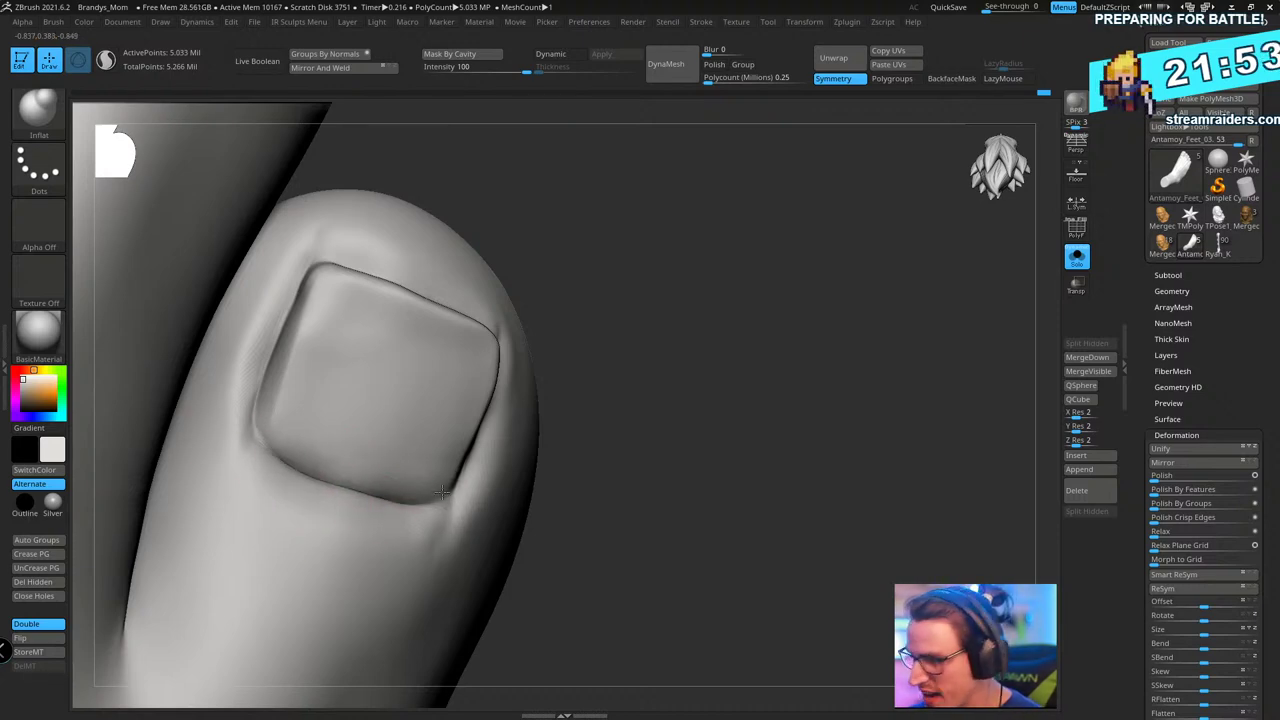
pyautogui.moveTo(722, 438)
pyautogui.mouseDown()
pyautogui.moveTo(771, 423)
pyautogui.moveTo(777, 434)
pyautogui.mouseUp()
pyautogui.moveTo(442, 468); pyautogui.dragTo(470, 477)
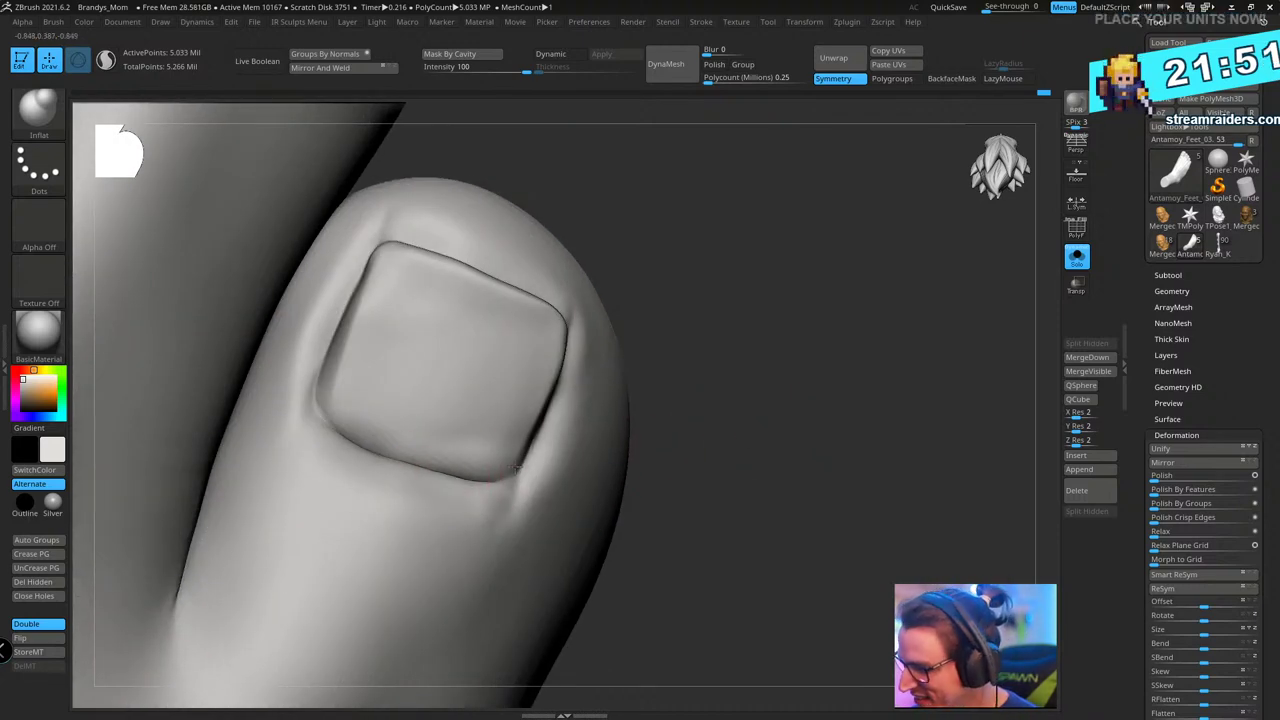
pyautogui.moveTo(311, 400)
pyautogui.mouseDown()
pyautogui.moveTo(329, 323)
pyautogui.moveTo(320, 374)
pyautogui.mouseUp()
# - Inflate the skin fold along the little toenail's outer side and smooth the skin beside it
pyautogui.moveTo(822, 380); pyautogui.dragTo(796, 384)
pyautogui.moveTo(795, 383); pyautogui.dragTo(540, 400, button='right')
pyautogui.moveTo(587, 291)
pyautogui.mouseDown()
pyautogui.moveTo(550, 352)
pyautogui.moveTo(606, 252)
pyautogui.mouseUp()
pyautogui.moveTo(538, 400); pyautogui.dragTo(600, 271)
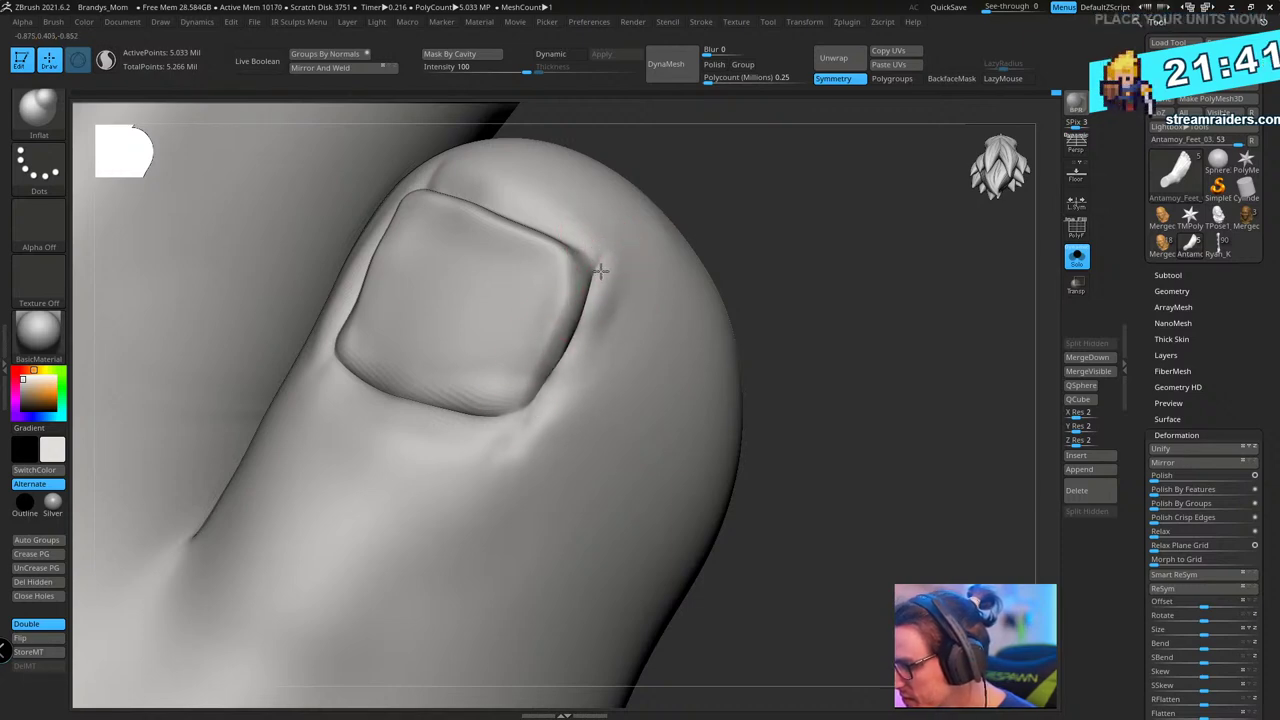
pyautogui.keyDown('alt'); pyautogui.moveTo(807, 232); pyautogui.dragTo(790, 322, button='right'); pyautogui.keyUp('alt')
pyautogui.moveTo(580, 440)
pyautogui.keyDown('shift'); pyautogui.mouseDown()
pyautogui.moveTo(566, 466)
pyautogui.moveTo(590, 420)
pyautogui.mouseUp(); pyautogui.keyUp('shift')
pyautogui.moveTo(803, 346)
pyautogui.keyDown('ctrl'); pyautogui.mouseDown(button='right')
pyautogui.moveTo(814, 383)
pyautogui.moveTo(797, 357)
pyautogui.moveTo(760, 437)
pyautogui.moveTo(731, 443)
pyautogui.mouseUp(button='right'); pyautogui.keyUp('ctrl')
# - Nudge the outer side contour of the little toenail with a resized Move brush
pyautogui.press('b')
pyautogui.press('m')
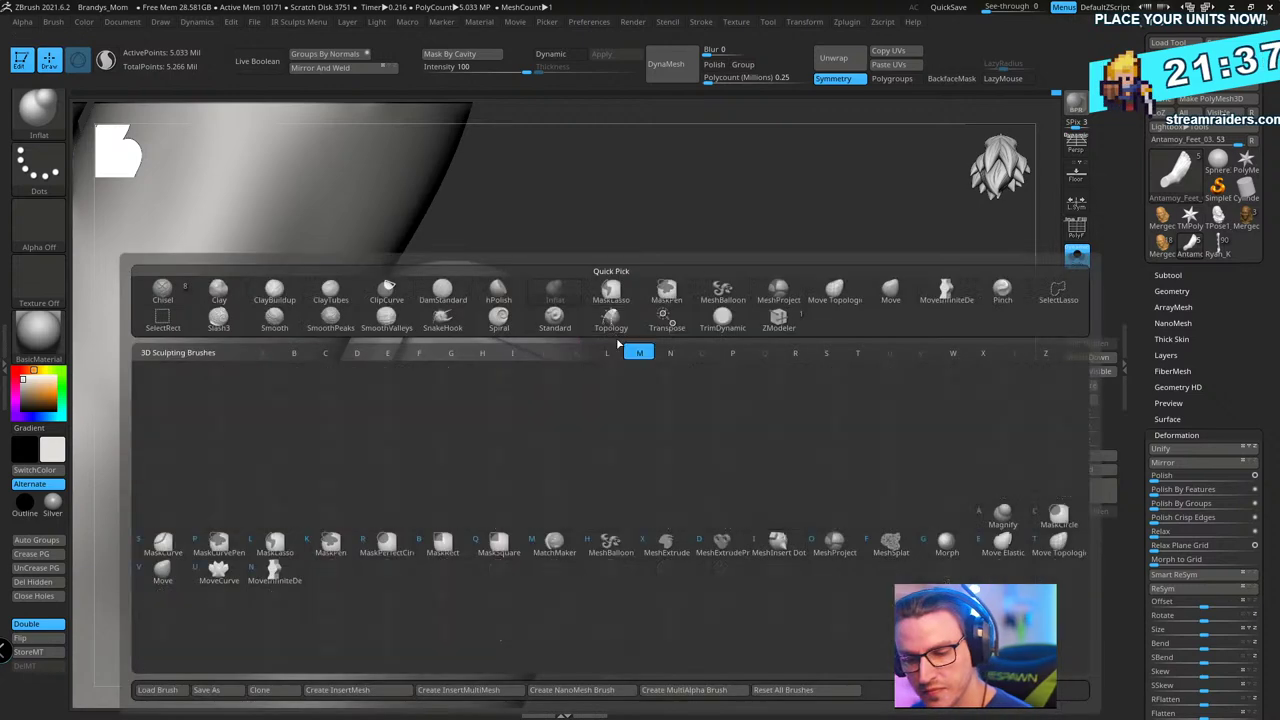
pyautogui.press('v')
pyautogui.press('s')
pyautogui.moveTo(649, 371); pyautogui.dragTo(653, 367)
pyautogui.moveTo(566, 440); pyautogui.dragTo(566, 405)
pyautogui.moveTo(612, 405); pyautogui.dragTo(756, 350, button='right')
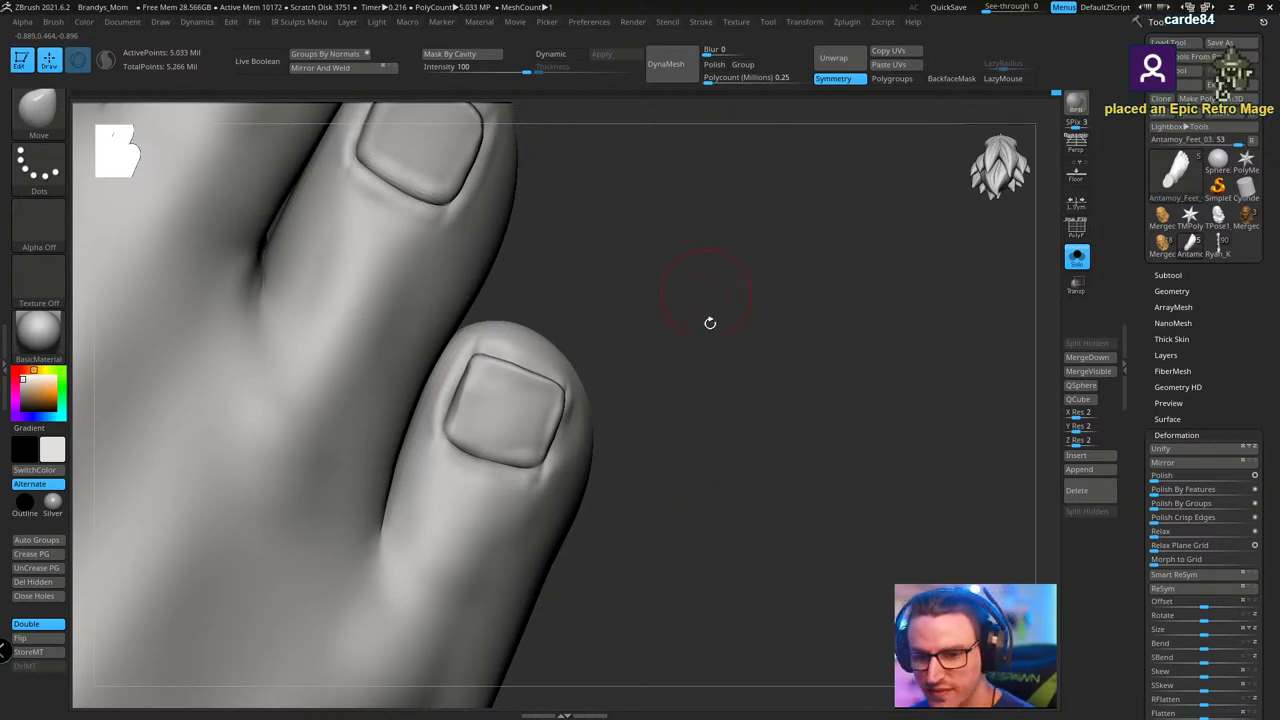
# - Flatten the surface of the little toenail with a resized TrimDynamic brush
pyautogui.moveTo(711, 323)
pyautogui.mouseDown(button='right')
pyautogui.moveTo(766, 351)
pyautogui.moveTo(736, 329)
pyautogui.moveTo(737, 311)
pyautogui.moveTo(737, 423)
pyautogui.moveTo(737, 363)
pyautogui.mouseUp(button='right')
pyautogui.press('b')
pyautogui.press('Escape')
pyautogui.press('b')
pyautogui.press('t')
pyautogui.press('d')
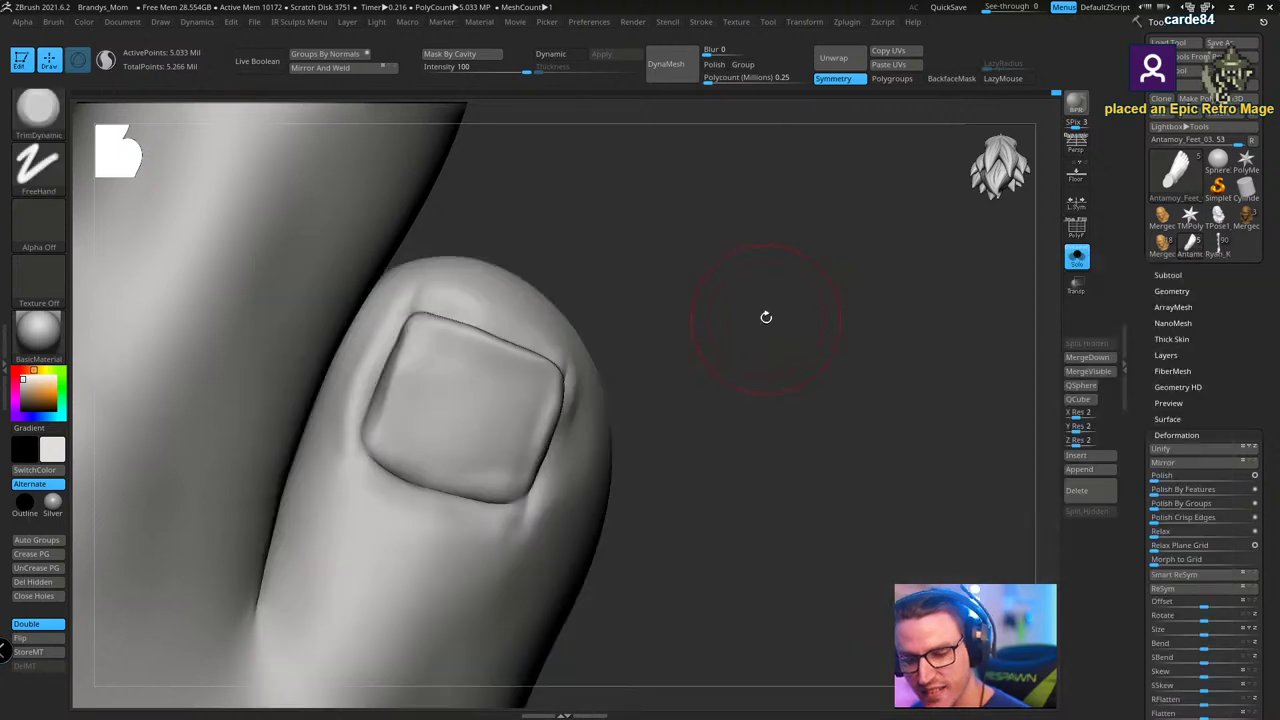
pyautogui.press('s')
pyautogui.moveTo(772, 312); pyautogui.dragTo(764, 312)
pyautogui.moveTo(750, 299); pyautogui.dragTo(747, 293, button='right')
pyautogui.press('d')
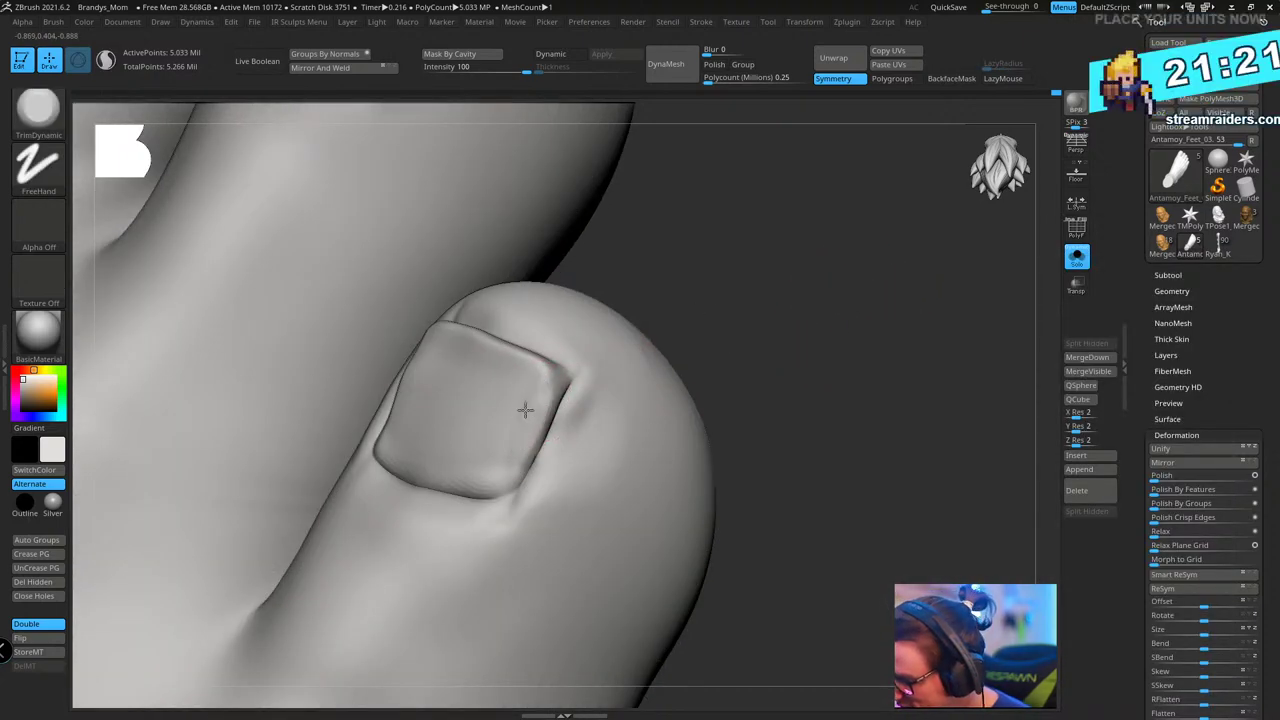
pyautogui.moveTo(769, 277); pyautogui.dragTo(451, 449)
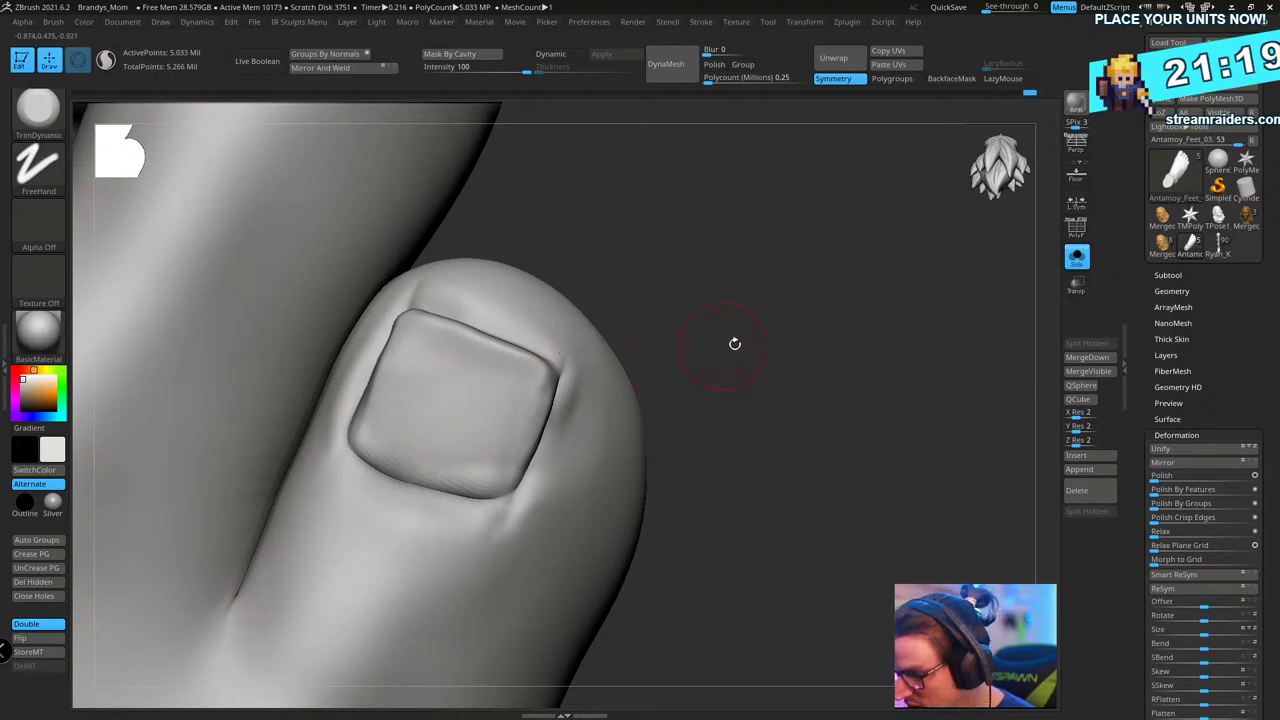
# - Ready a resized Move brush and lasso-mask the base half of the little toenail across its full width
pyautogui.press('b')
pyautogui.press('m')
pyautogui.press('v')
pyautogui.press('s')
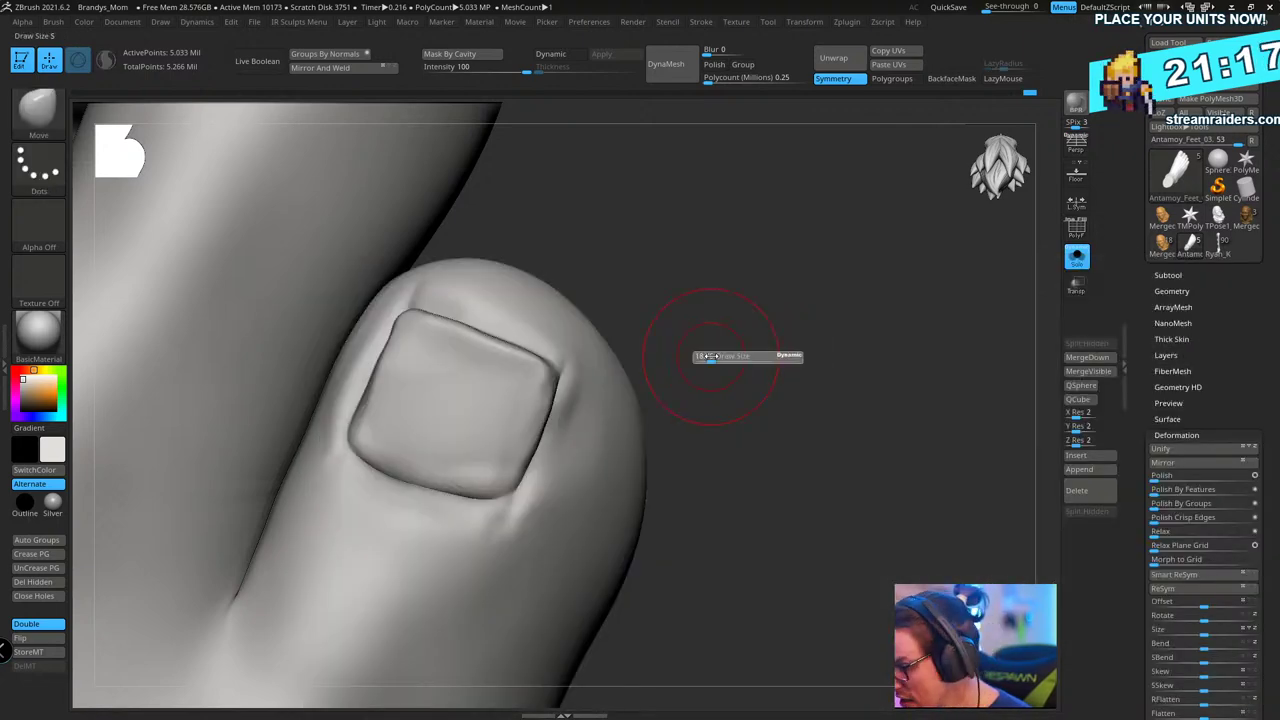
pyautogui.keyDown('alt'); pyautogui.moveTo(732, 377); pyautogui.dragTo(618, 476); pyautogui.keyUp('alt')
pyautogui.press('ctrl')
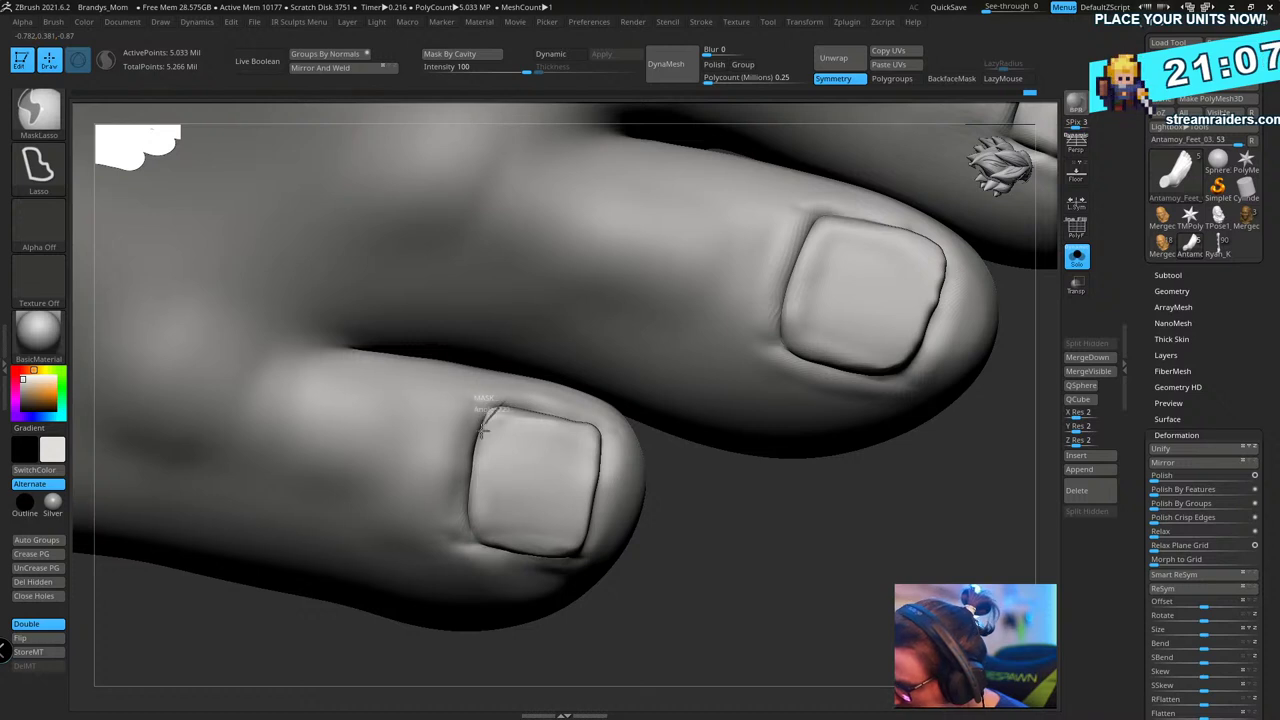
pyautogui.keyDown('ctrl'); pyautogui.moveTo(475, 483); pyautogui.dragTo(508, 408); pyautogui.keyUp('ctrl')
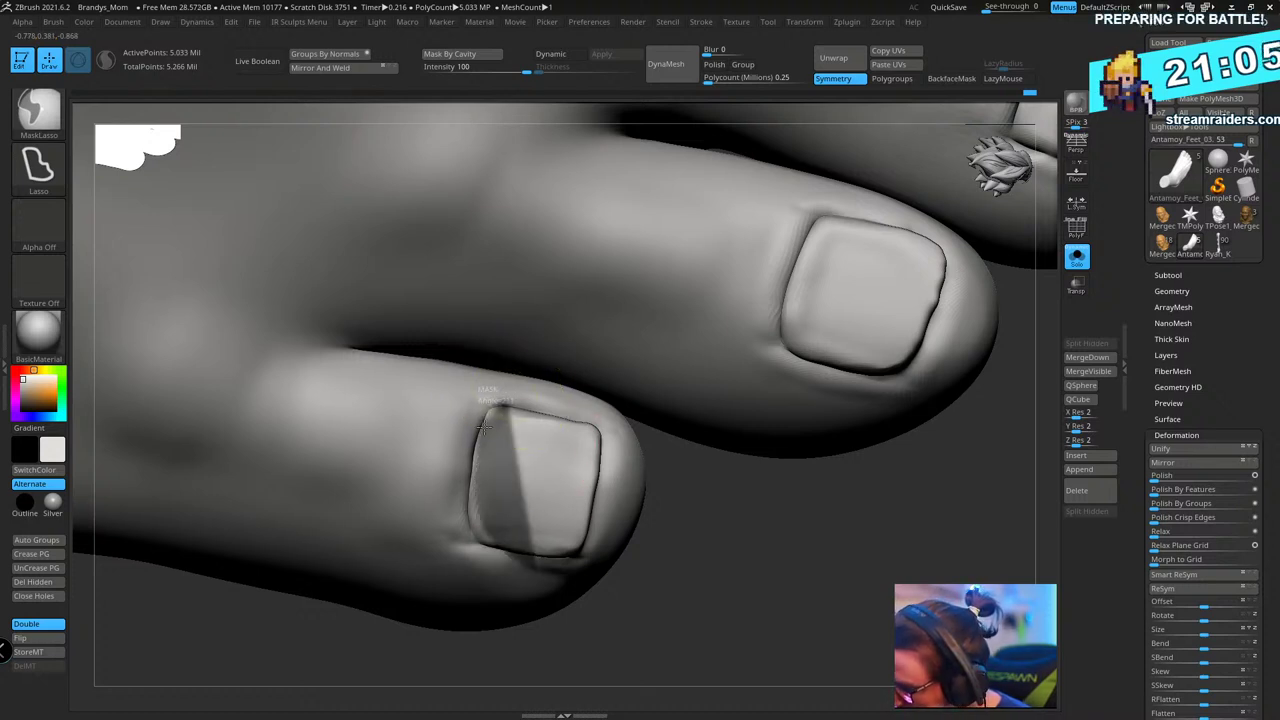
pyautogui.keyDown('ctrl'); pyautogui.moveTo(533, 583); pyautogui.dragTo(524, 583); pyautogui.keyUp('ctrl')
pyautogui.moveTo(500, 408)
pyautogui.keyDown('ctrl'); pyautogui.mouseDown()
pyautogui.moveTo(482, 550)
pyautogui.moveTo(495, 584)
pyautogui.mouseUp(); pyautogui.keyUp('ctrl')
pyautogui.press('ctrl')
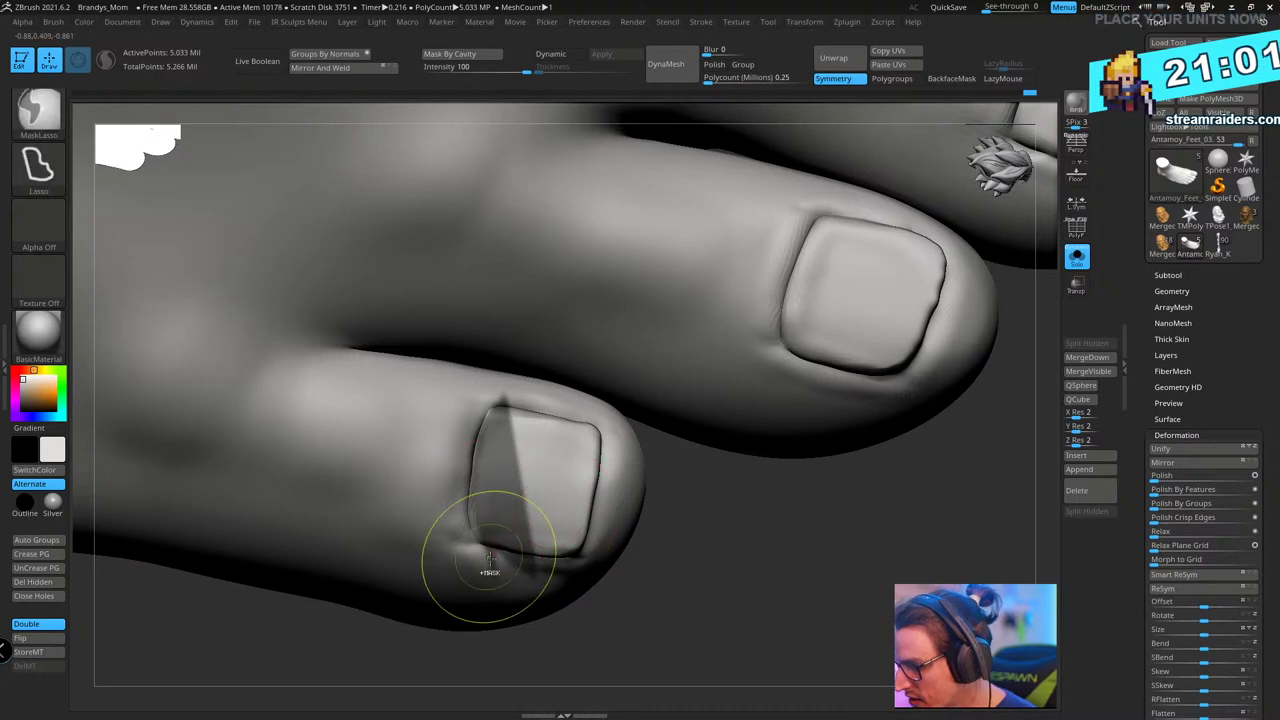
pyautogui.keyDown('ctrl'); pyautogui.moveTo(473, 448); pyautogui.dragTo(562, 384); pyautogui.keyUp('ctrl')
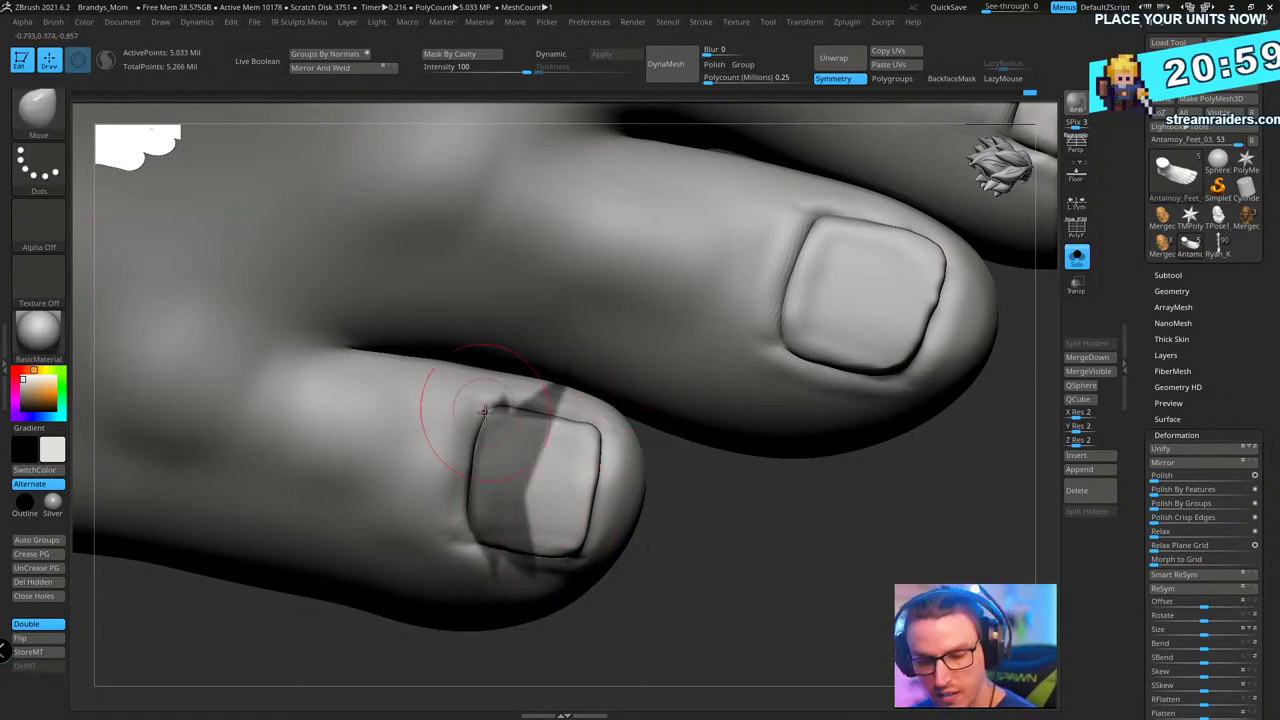
# - Try to push the cuticle edge against the masked little toenail with the Move brush
pyautogui.press('b')
pyautogui.press('m')
pyautogui.press('v')
pyautogui.press('s')
pyautogui.moveTo(504, 418); pyautogui.dragTo(484, 450)
pyautogui.press('s')
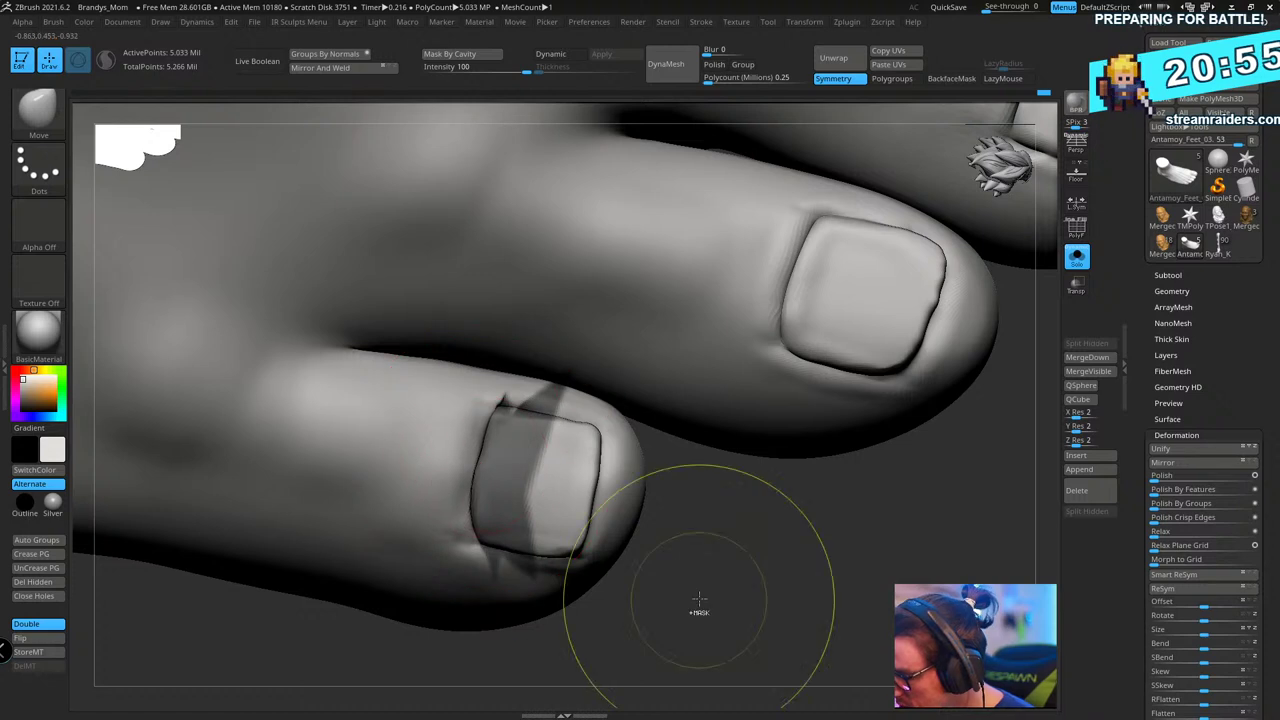
# - Undo the cuticle move and blur the mask over the little toenail's base half
pyautogui.press('ctrl')
pyautogui.hotkey('ctrl', 'z')
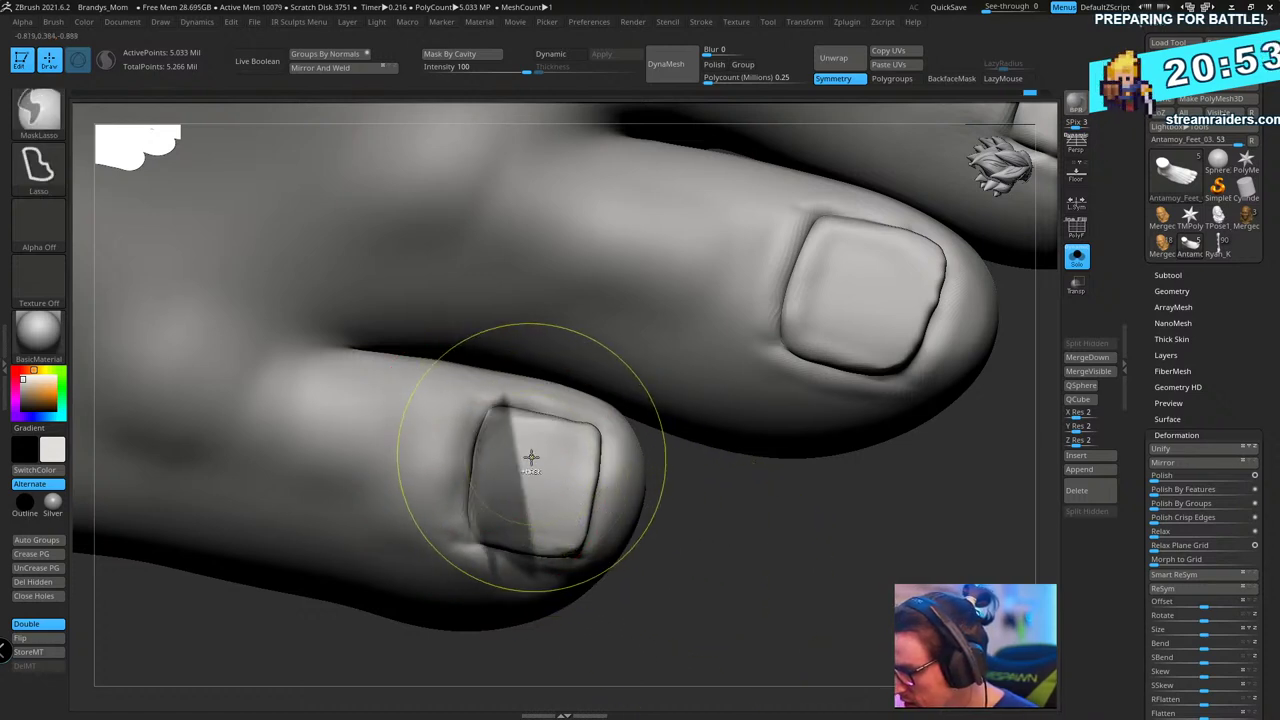
pyautogui.hotkey('ctrl', 'shift', 'z')
pyautogui.keyDown('ctrl'); pyautogui.click(529, 458); pyautogui.keyUp('ctrl')
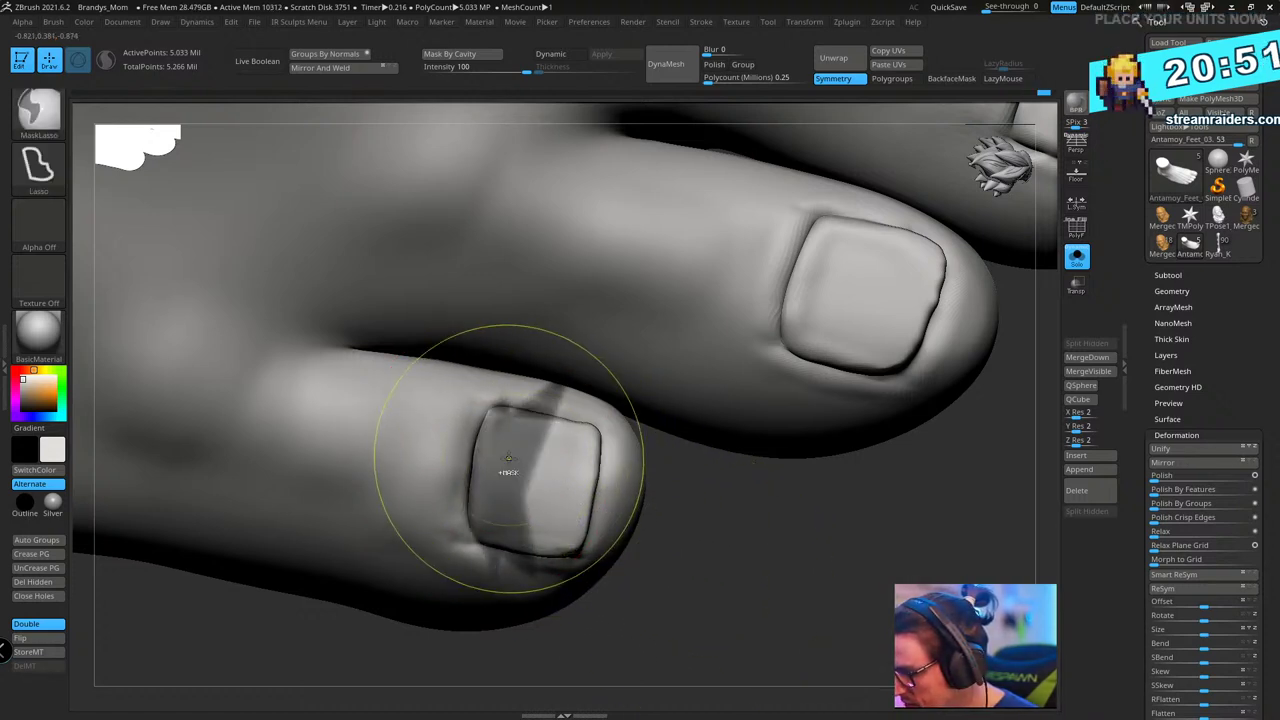
# - Reshape the skin fold at the base of the little toe's nail with the Move brush, keeping the nail masked, and clear the mask
pyautogui.keyDown('ctrl'); pyautogui.moveTo(698, 568); pyautogui.dragTo(700, 648); pyautogui.keyUp('ctrl')
pyautogui.hotkey('ctrl', 'z')
pyautogui.moveTo(469, 462); pyautogui.dragTo(478, 458)
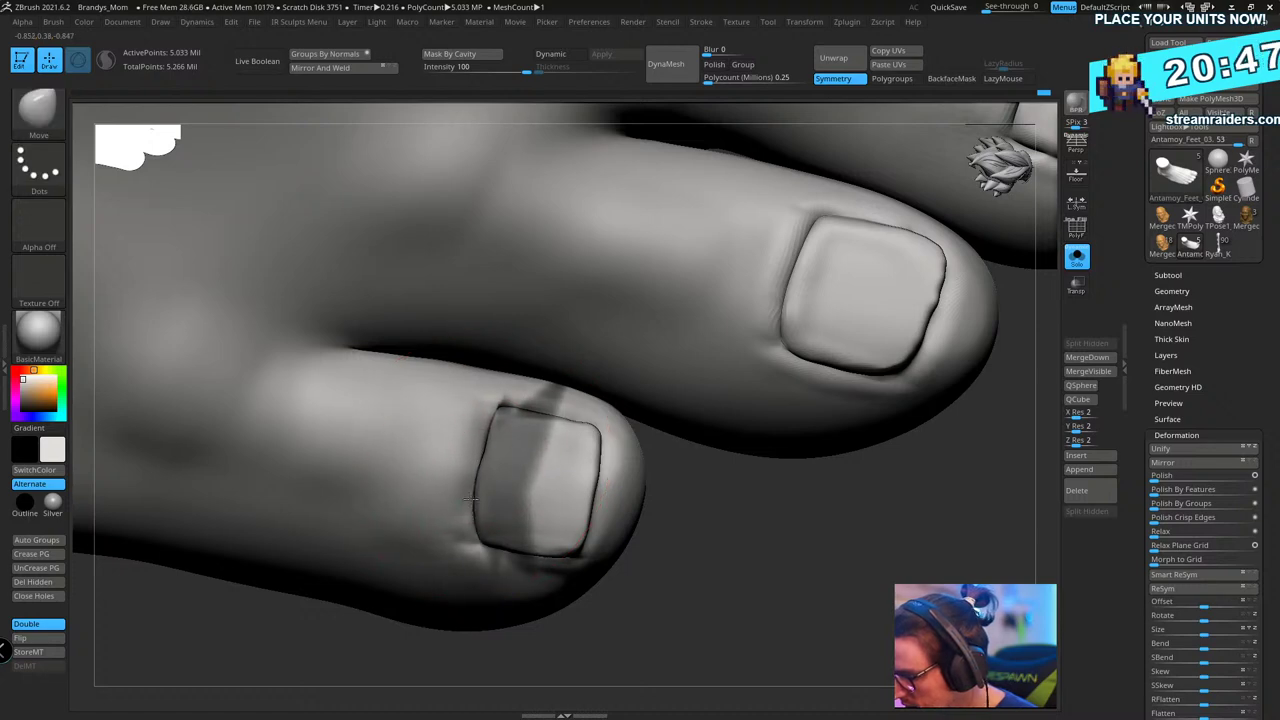
pyautogui.moveTo(713, 572)
pyautogui.keyDown('ctrl'); pyautogui.mouseDown()
pyautogui.moveTo(812, 586)
pyautogui.moveTo(890, 441)
pyautogui.mouseUp(); pyautogui.keyUp('ctrl')
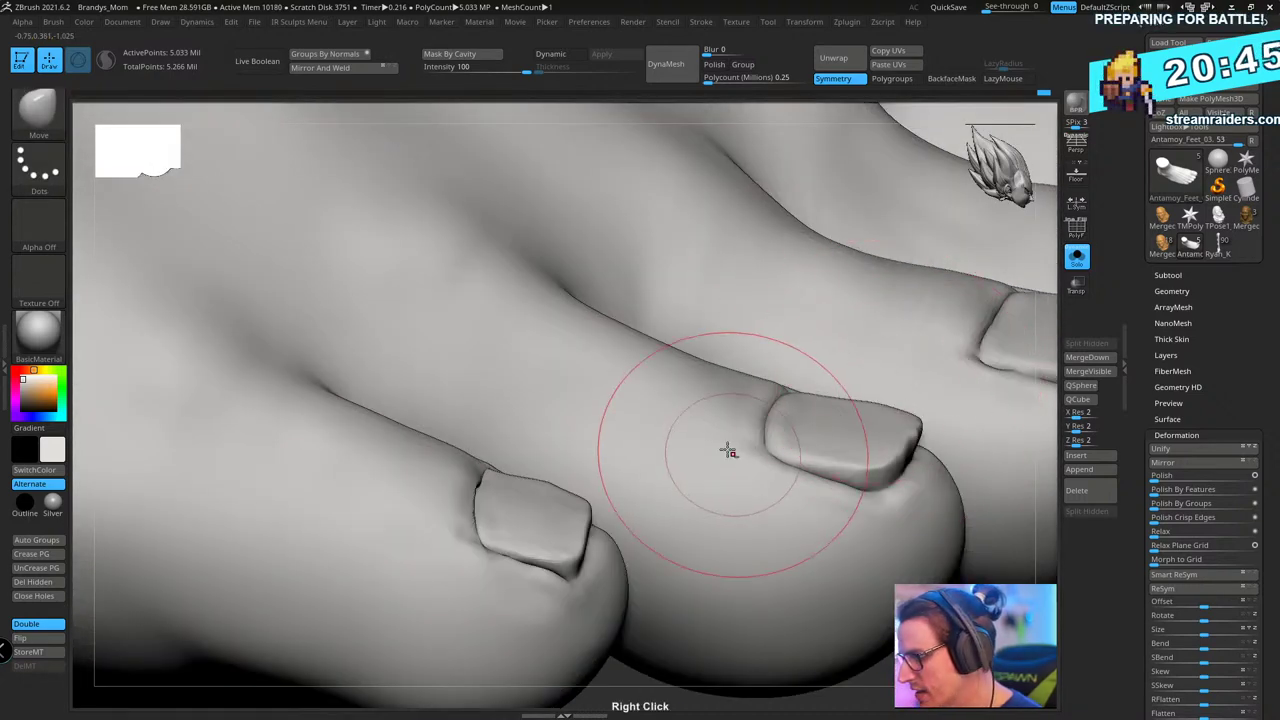
pyautogui.keyDown('ctrl'); pyautogui.moveTo(726, 449); pyautogui.dragTo(632, 357, button='right'); pyautogui.keyUp('ctrl')
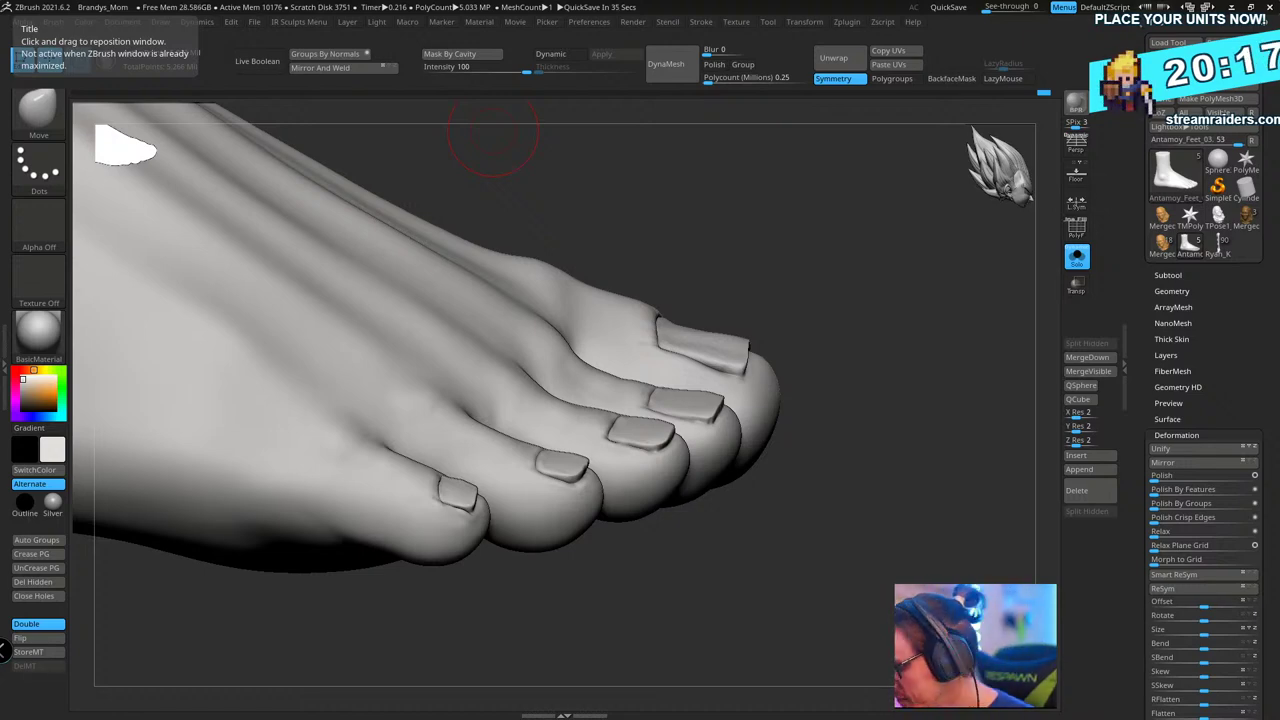
# - Mask the base of the second toe's nail with MaskLasso, move the surrounding skin snugly against the nail, and clear the mask
pyautogui.moveTo(800, 406)
pyautogui.mouseDown()
pyautogui.moveTo(866, 491)
pyautogui.moveTo(837, 494)
pyautogui.moveTo(810, 587)
pyautogui.moveTo(744, 518)
pyautogui.mouseUp()
pyautogui.moveTo(840, 520); pyautogui.dragTo(842, 548)
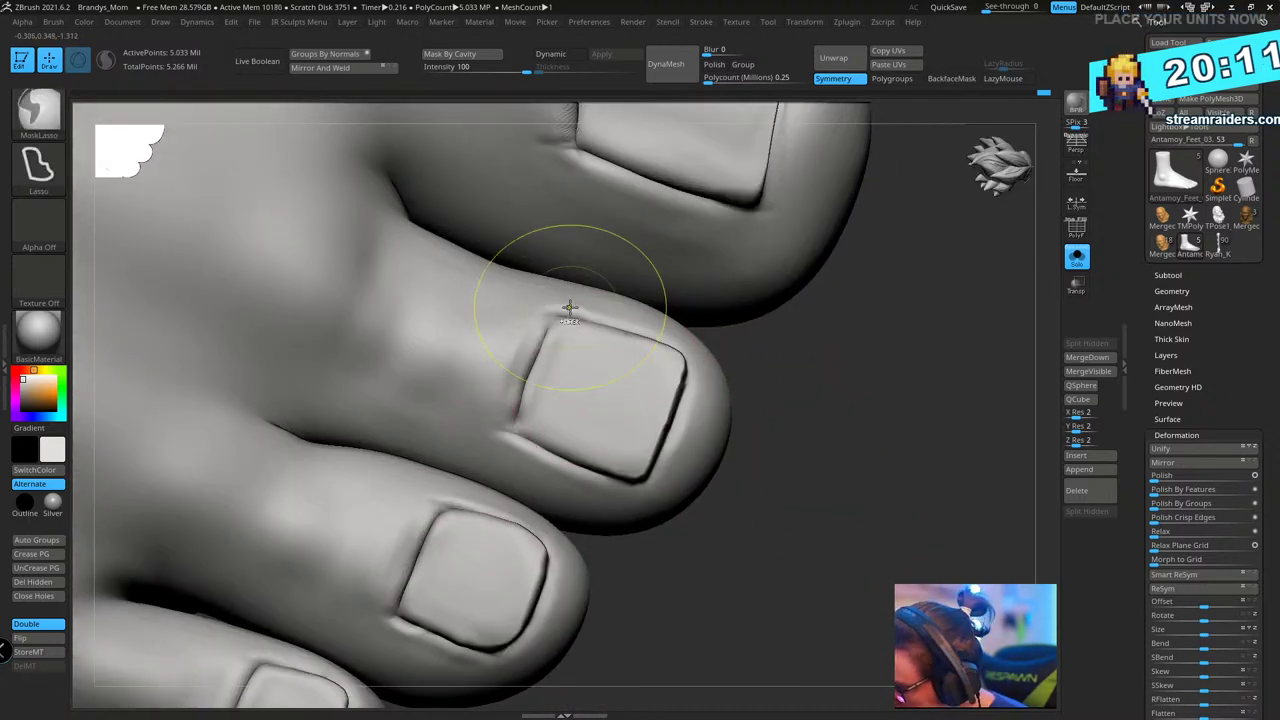
pyautogui.keyDown('ctrl'); pyautogui.moveTo(562, 311); pyautogui.dragTo(540, 355); pyautogui.keyUp('ctrl')
pyautogui.moveTo(520, 405)
pyautogui.keyDown('ctrl'); pyautogui.mouseDown()
pyautogui.moveTo(545, 452)
pyautogui.moveTo(615, 298)
pyautogui.moveTo(563, 303)
pyautogui.mouseUp(); pyautogui.keyUp('ctrl')
pyautogui.moveTo(530, 372)
pyautogui.keyDown('ctrl'); pyautogui.mouseDown()
pyautogui.moveTo(522, 465)
pyautogui.moveTo(598, 345)
pyautogui.mouseUp(); pyautogui.keyUp('ctrl')
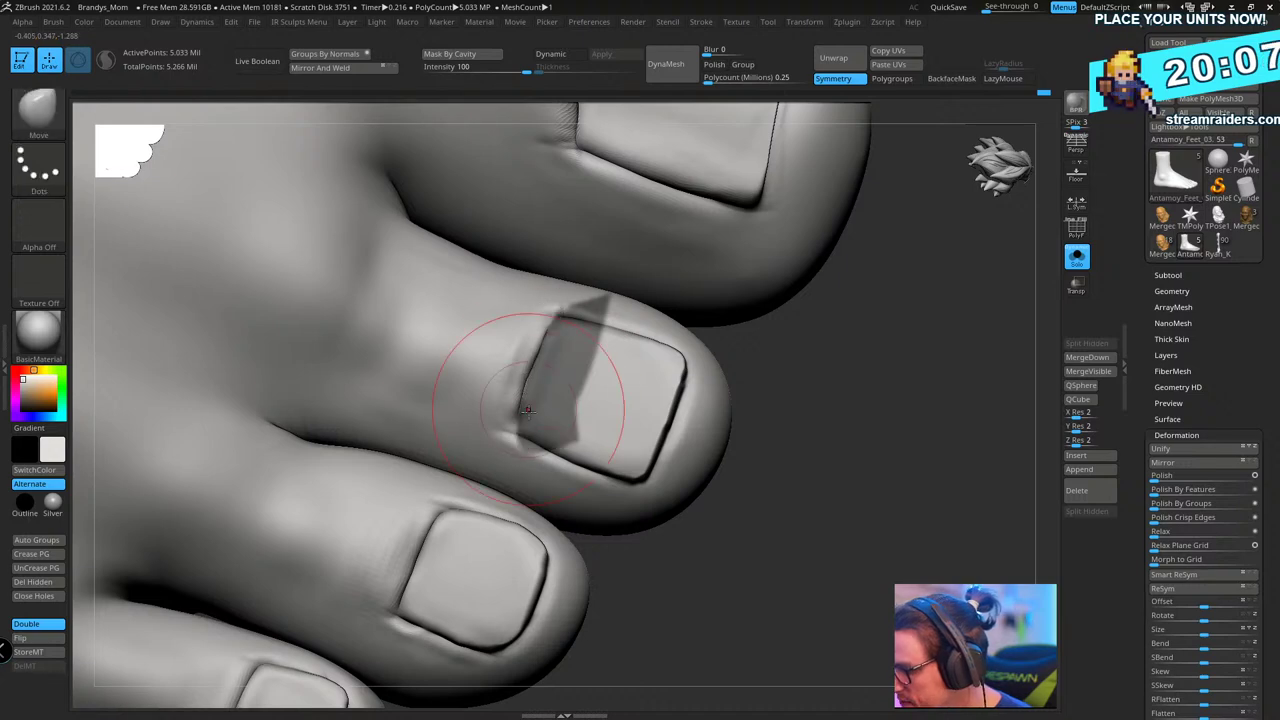
pyautogui.keyDown('ctrl'); pyautogui.moveTo(619, 371); pyautogui.dragTo(601, 374); pyautogui.keyUp('ctrl')
pyautogui.keyDown('ctrl'); pyautogui.click(601, 374); pyautogui.keyUp('ctrl')
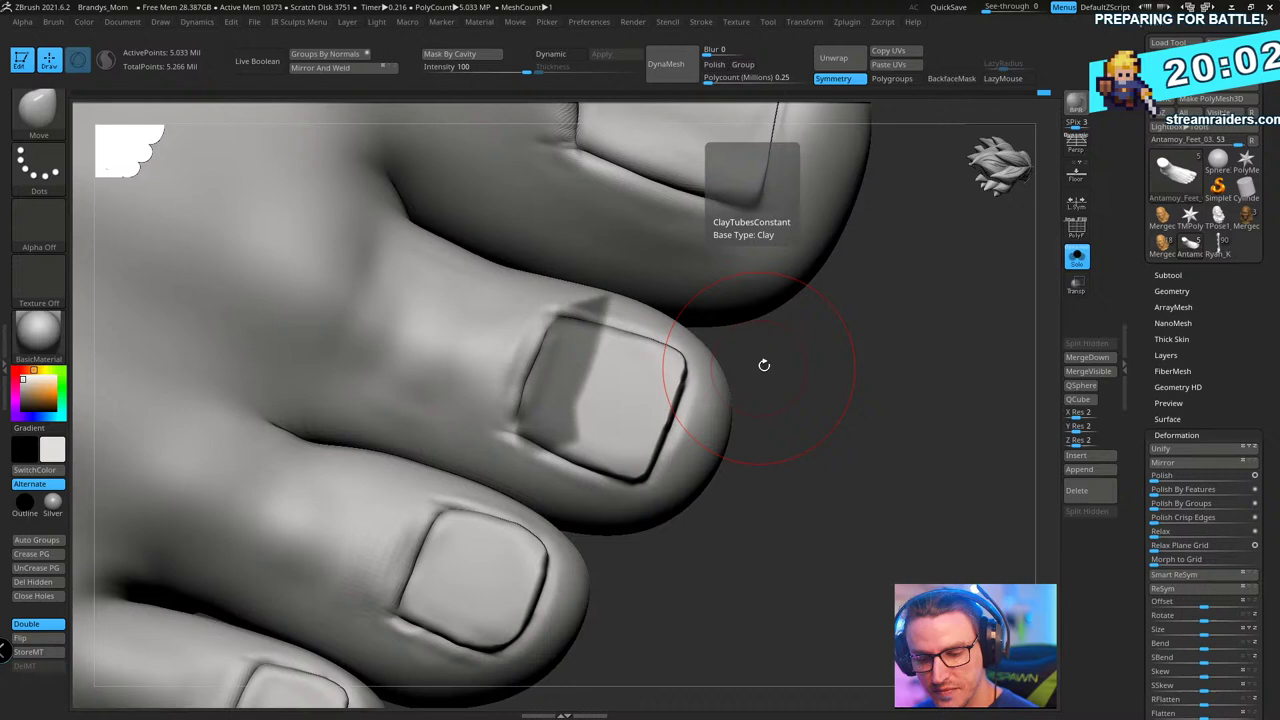
pyautogui.moveTo(763, 363); pyautogui.dragTo(715, 358)
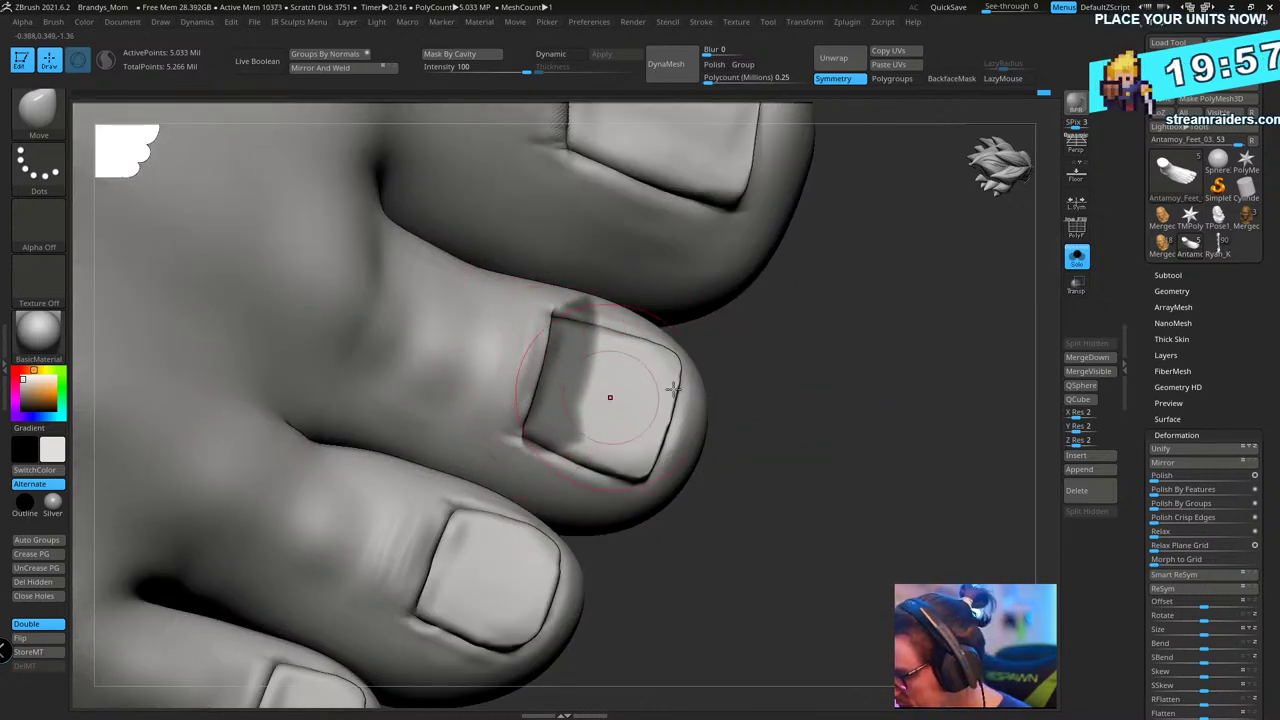
pyautogui.moveTo(846, 388); pyautogui.dragTo(905, 345)
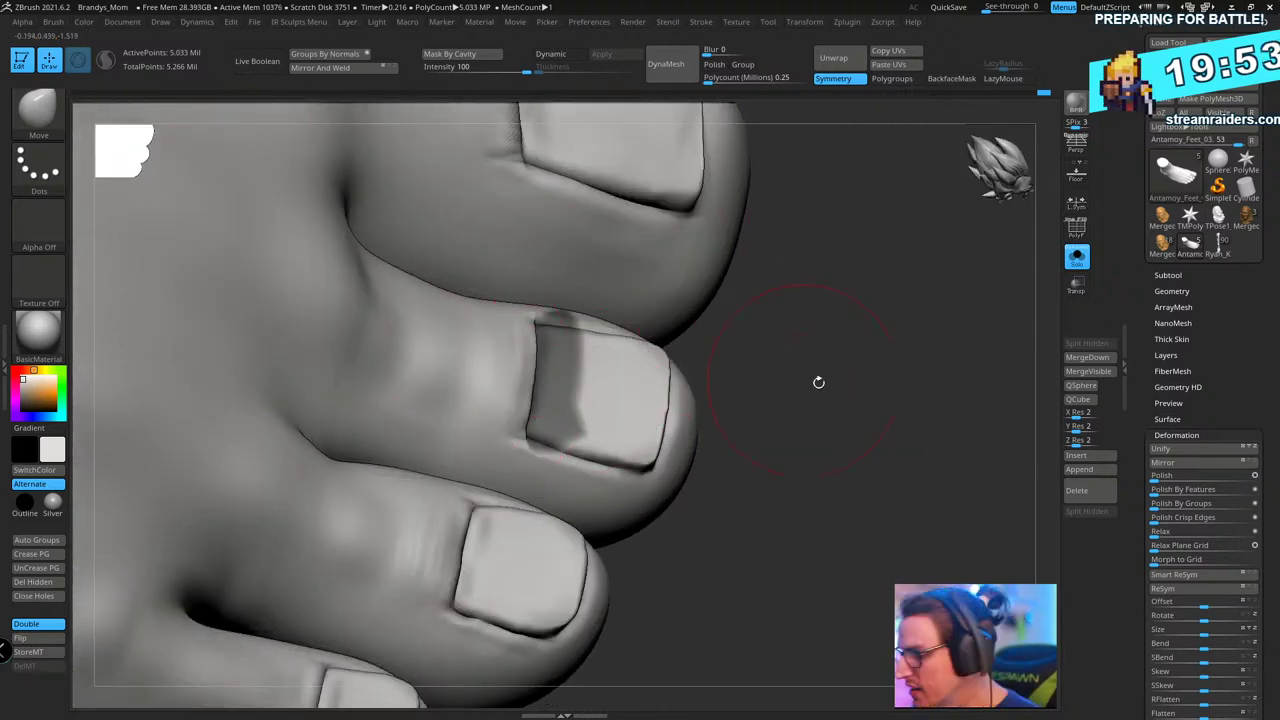
pyautogui.moveTo(815, 420); pyautogui.dragTo(828, 354)
# - Mask the rear part of the third toe's nail and pull the cuticle skin up to its edge with the Move brush
pyautogui.moveTo(877, 435)
pyautogui.mouseDown()
pyautogui.moveTo(843, 531)
pyautogui.moveTo(803, 474)
pyautogui.mouseUp()
pyautogui.press('ctrl')
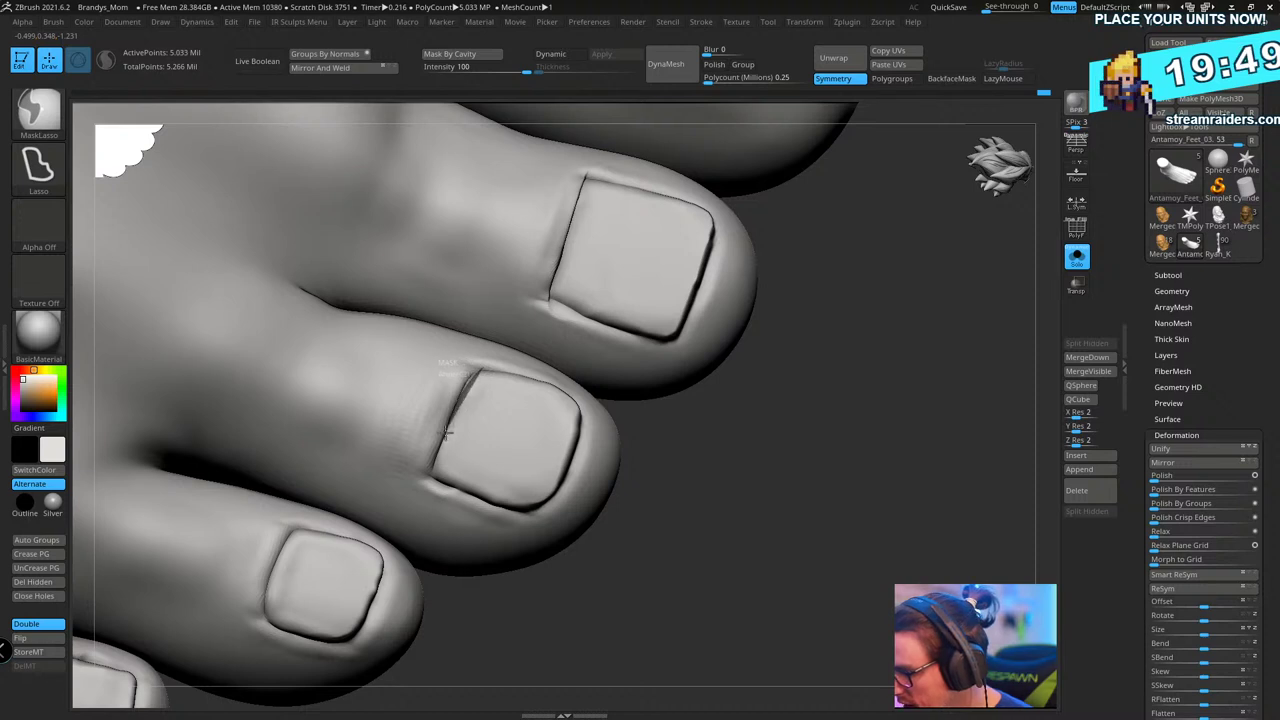
pyautogui.keyDown('ctrl'); pyautogui.moveTo(432, 478); pyautogui.dragTo(436, 480); pyautogui.keyUp('ctrl')
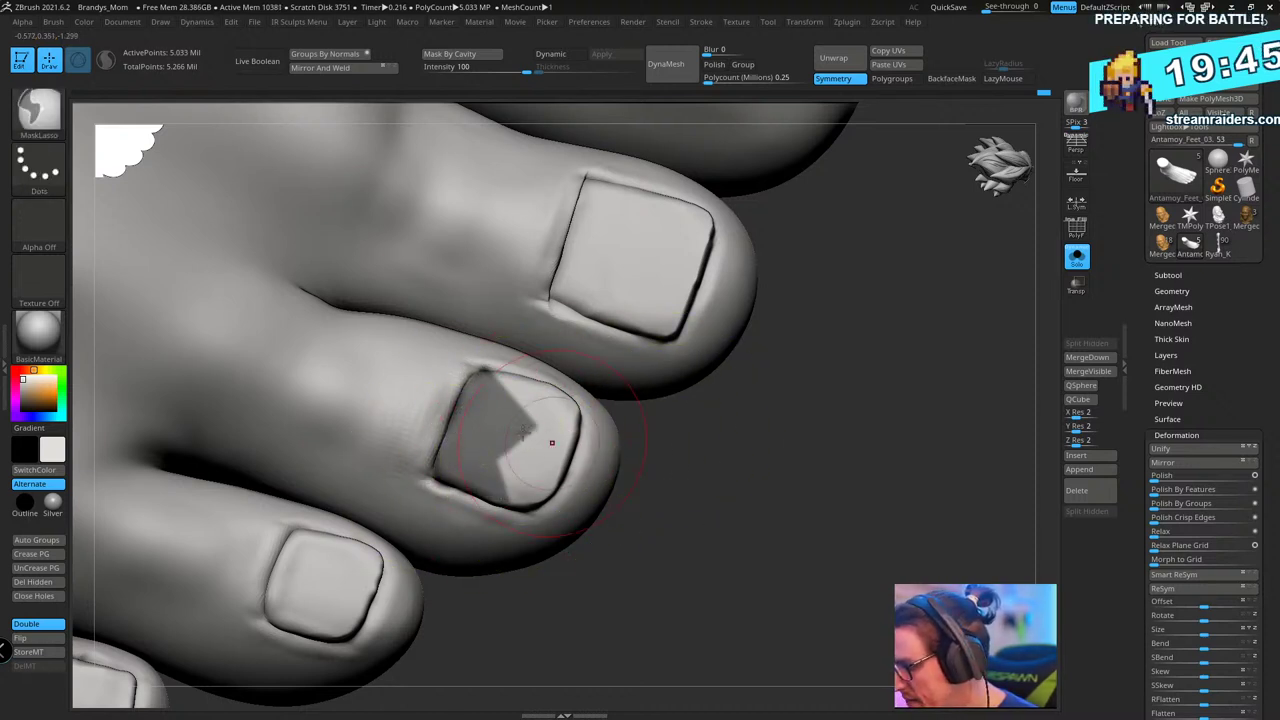
pyautogui.moveTo(431, 440); pyautogui.dragTo(445, 437)
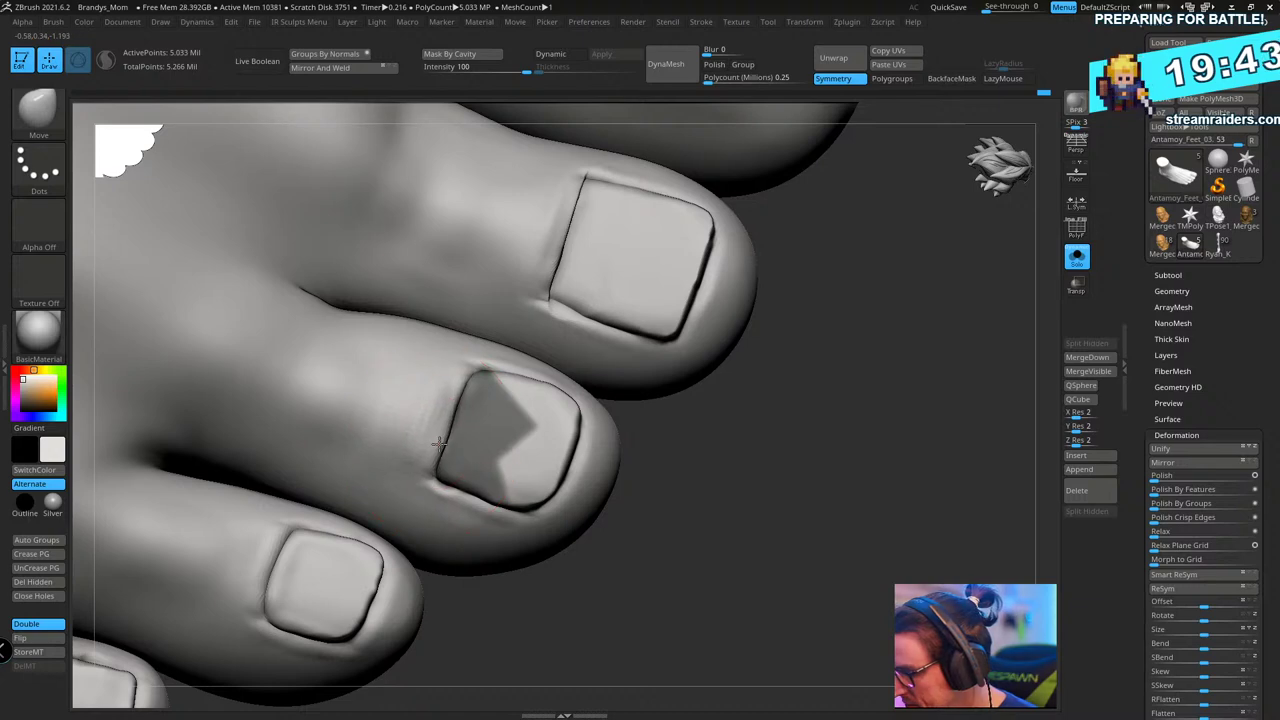
pyautogui.moveTo(450, 392)
pyautogui.mouseDown()
pyautogui.moveTo(470, 376)
pyautogui.moveTo(454, 398)
pyautogui.mouseUp()
pyautogui.moveTo(735, 446); pyautogui.dragTo(850, 453)
pyautogui.moveTo(445, 446); pyautogui.dragTo(451, 424)
# - Mask the base of the big toe's nail, adjust the skin fold along its cuticle edge, and clear the mask
pyautogui.moveTo(735, 385)
pyautogui.mouseDown()
pyautogui.moveTo(749, 389)
pyautogui.moveTo(732, 490)
pyautogui.mouseUp()
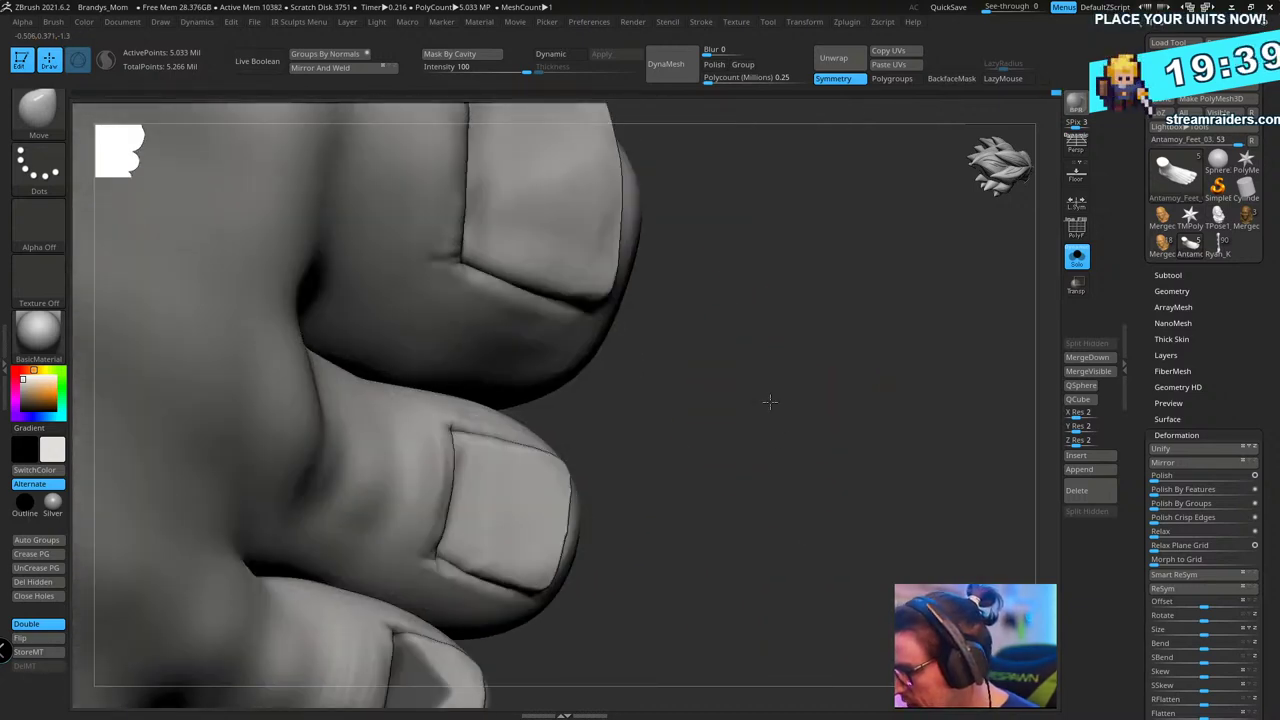
pyautogui.keyDown('alt'); pyautogui.moveTo(769, 400); pyautogui.dragTo(785, 541); pyautogui.keyUp('alt')
pyautogui.moveTo(785, 541); pyautogui.dragTo(813, 481)
pyautogui.keyDown('ctrl'); pyautogui.moveTo(441, 266); pyautogui.dragTo(428, 291); pyautogui.keyUp('ctrl')
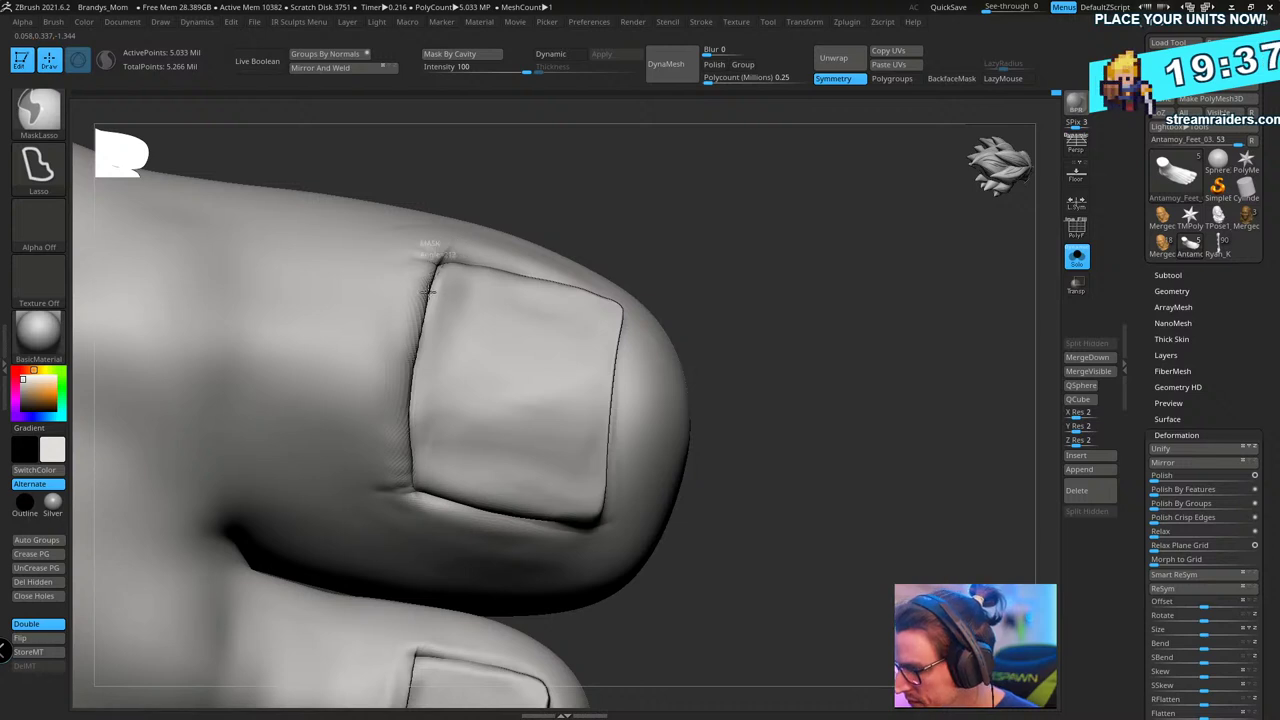
pyautogui.moveTo(418, 340)
pyautogui.keyDown('ctrl'); pyautogui.mouseDown()
pyautogui.moveTo(425, 530)
pyautogui.moveTo(535, 245)
pyautogui.mouseUp(); pyautogui.keyUp('ctrl')
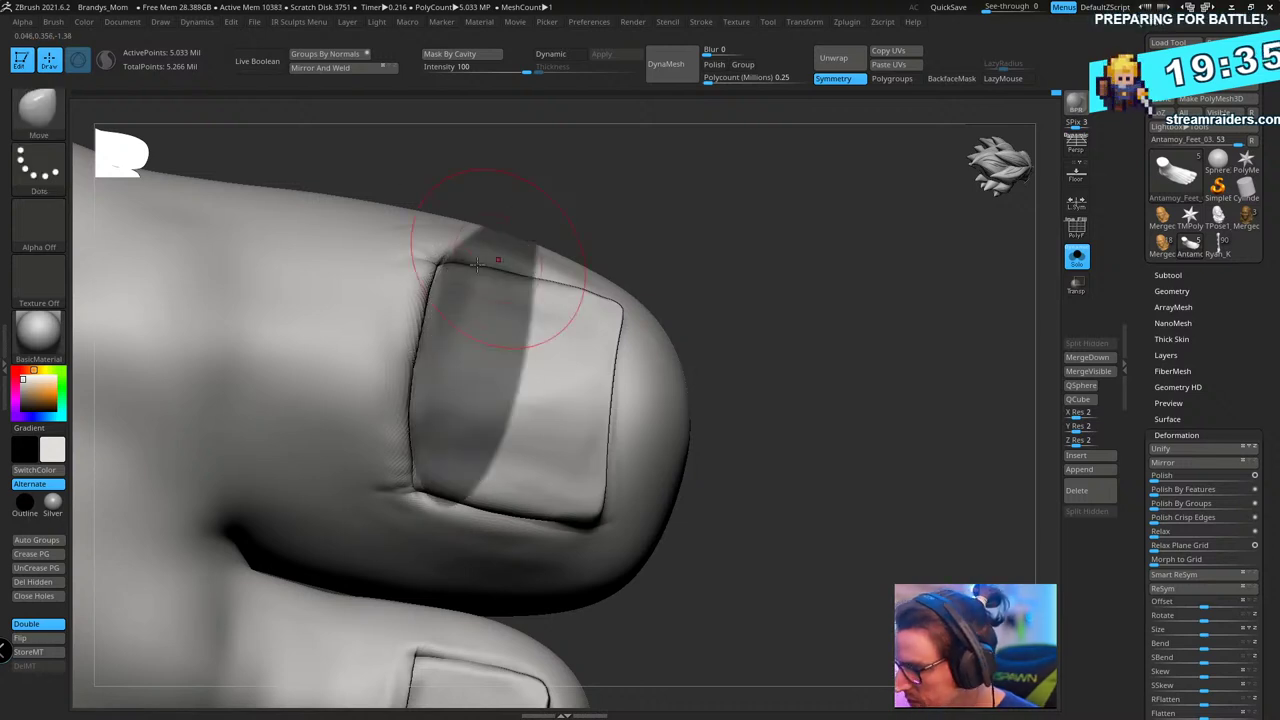
pyautogui.keyDown('ctrl'); pyautogui.moveTo(430, 298); pyautogui.dragTo(510, 200); pyautogui.keyUp('ctrl')
pyautogui.keyDown('ctrl'); pyautogui.moveTo(411, 420); pyautogui.dragTo(482, 492); pyautogui.keyUp('ctrl')
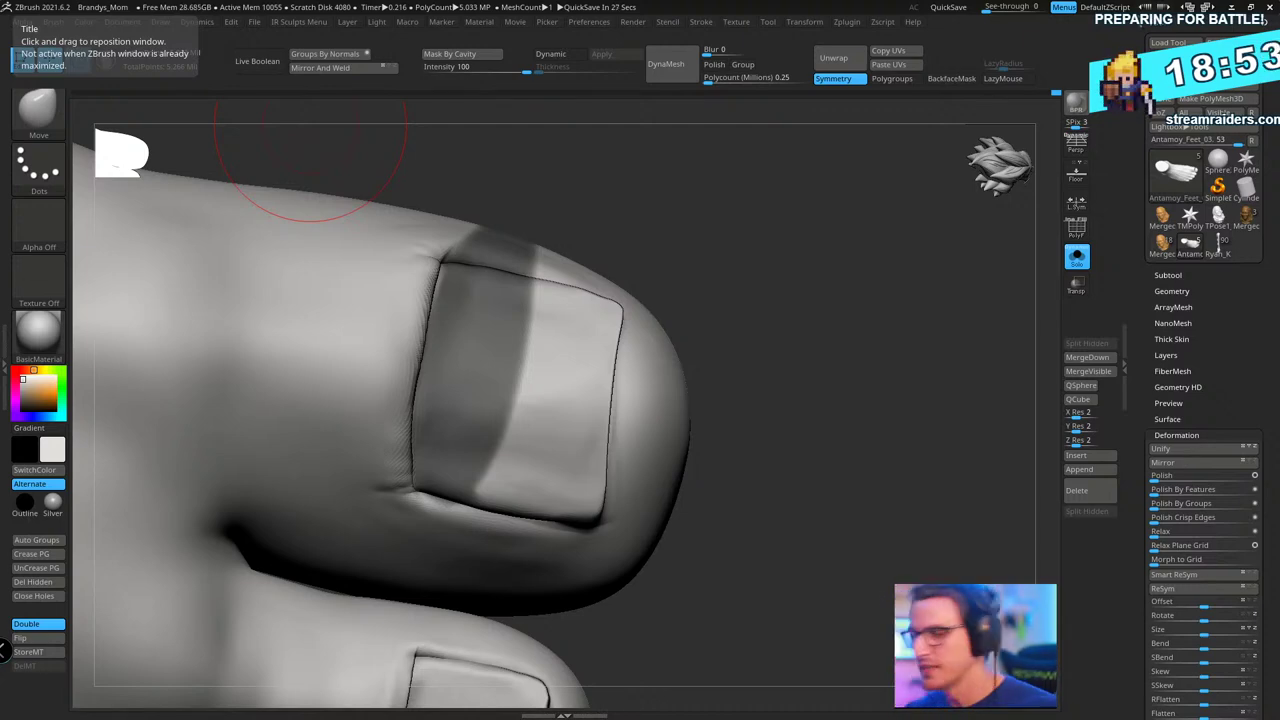
pyautogui.keyDown('alt'); pyautogui.moveTo(924, 325); pyautogui.dragTo(840, 343); pyautogui.keyUp('alt')
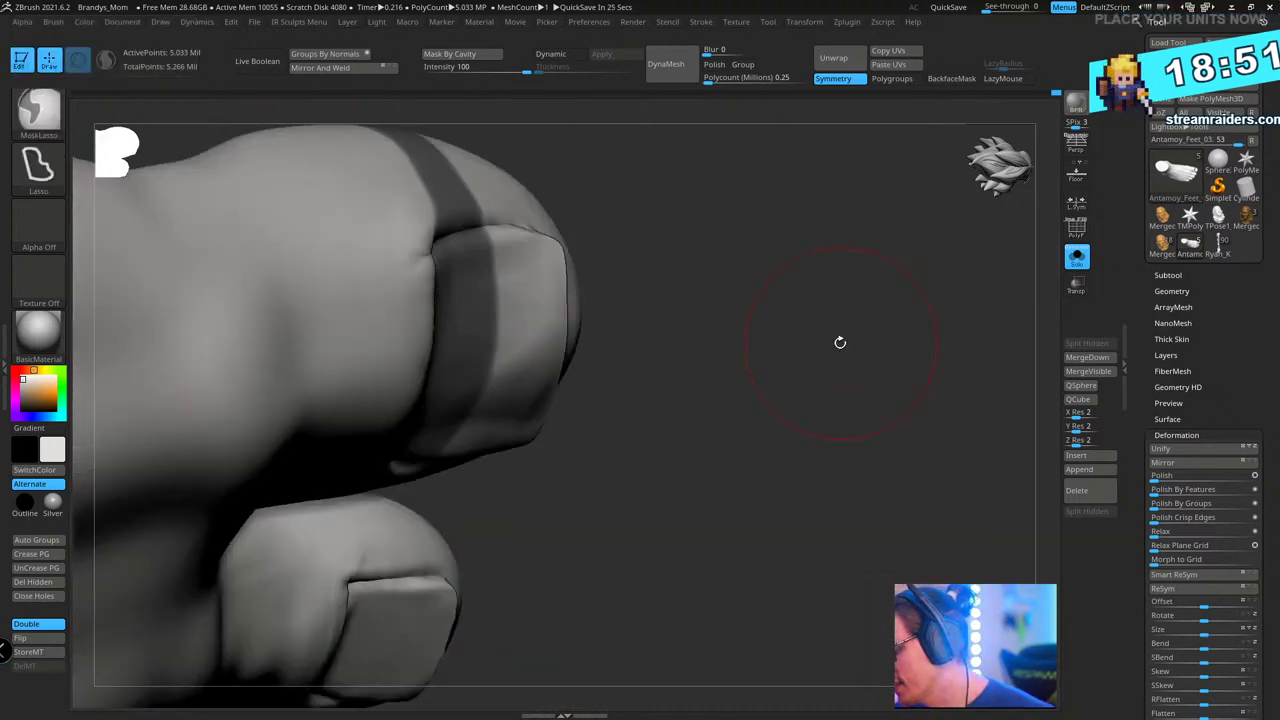
pyautogui.keyDown('ctrl'); pyautogui.moveTo(768, 228); pyautogui.dragTo(960, 397); pyautogui.keyUp('ctrl')
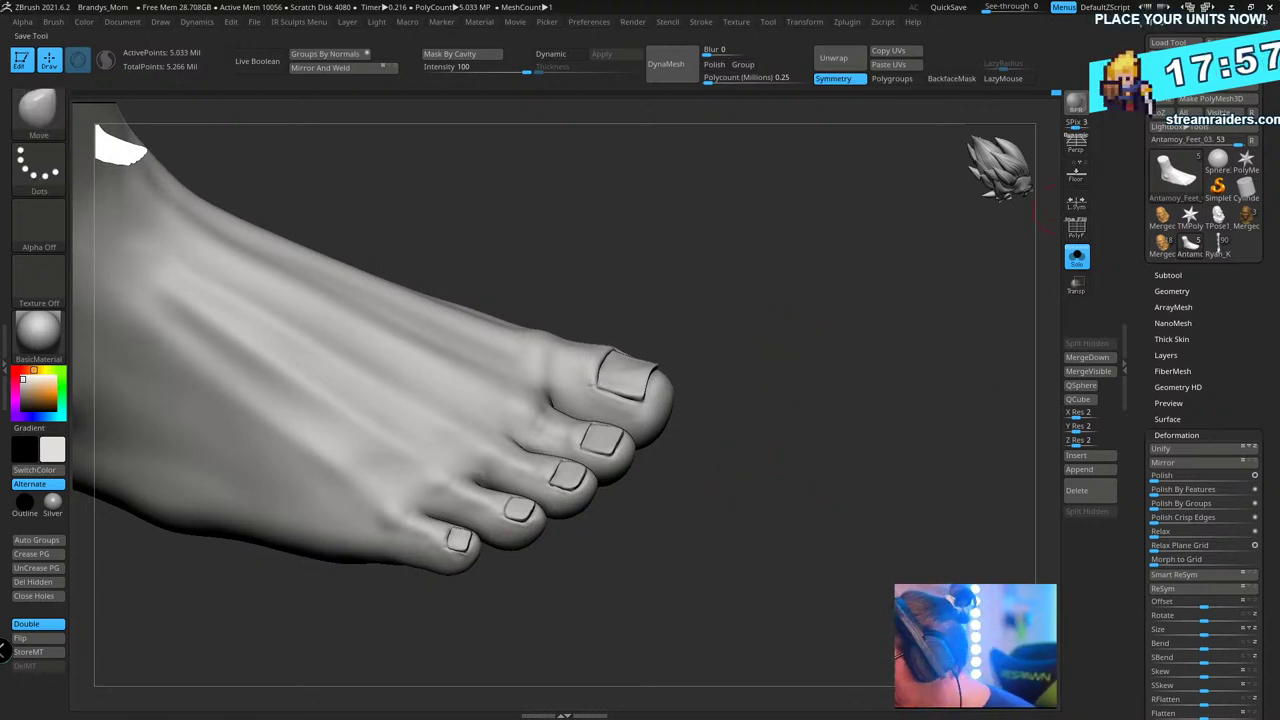
# - Save the foot tool in the Feet folder as Antamoy_Feet_01.ztl
pyautogui.hotkey('ctrl', 's')
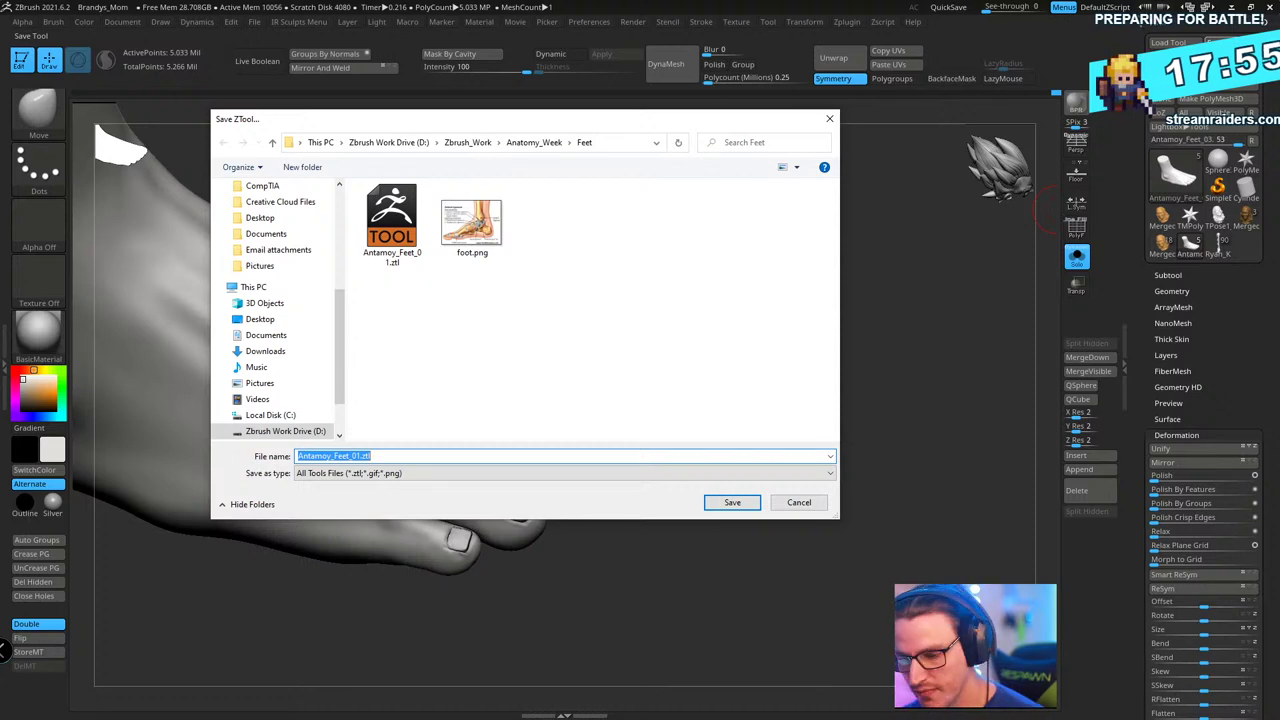
pyautogui.press('Return')
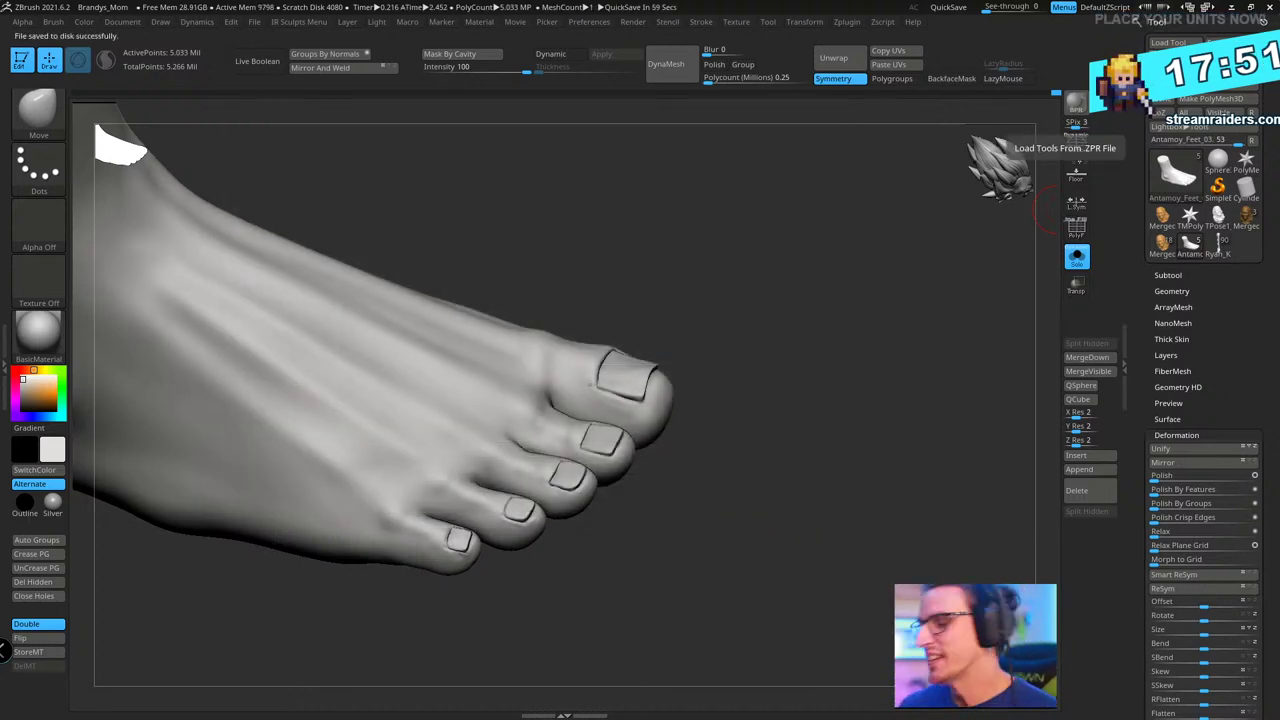
# - Smooth the skin on the fourth toe's tip just below its nail
pyautogui.moveTo(870, 330); pyautogui.dragTo(753, 390)
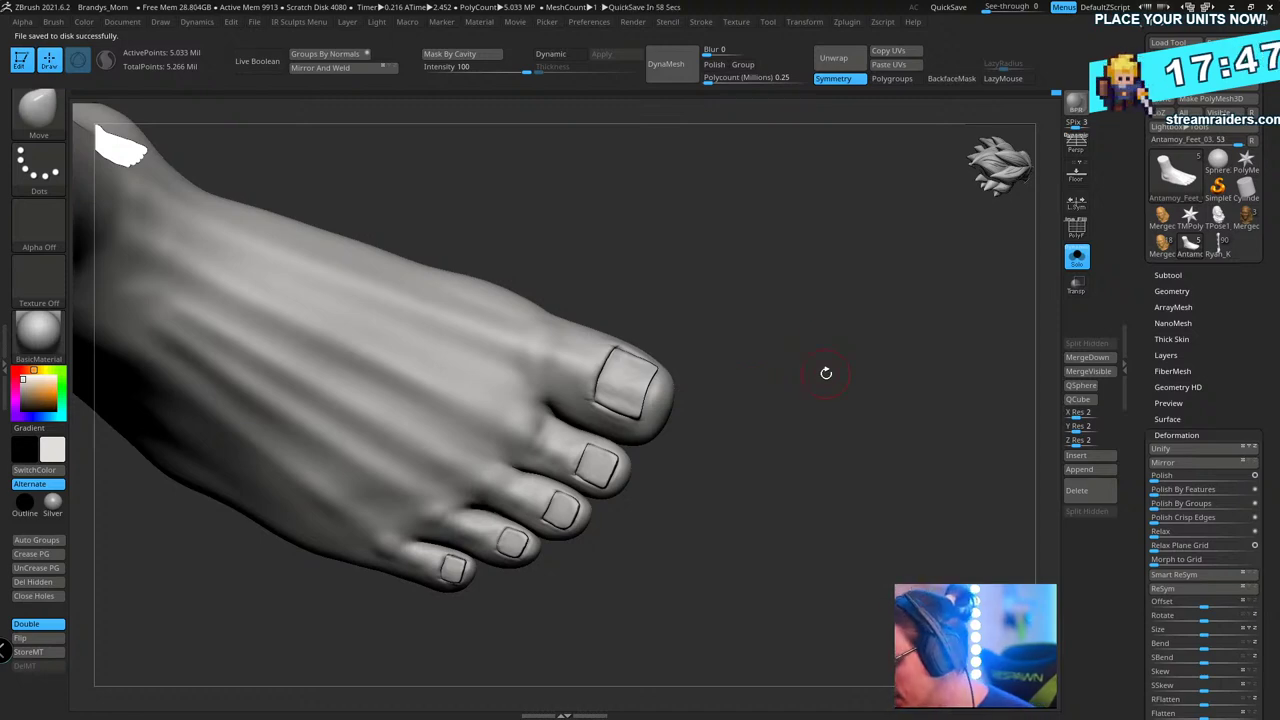
pyautogui.moveTo(826, 371); pyautogui.dragTo(860, 366)
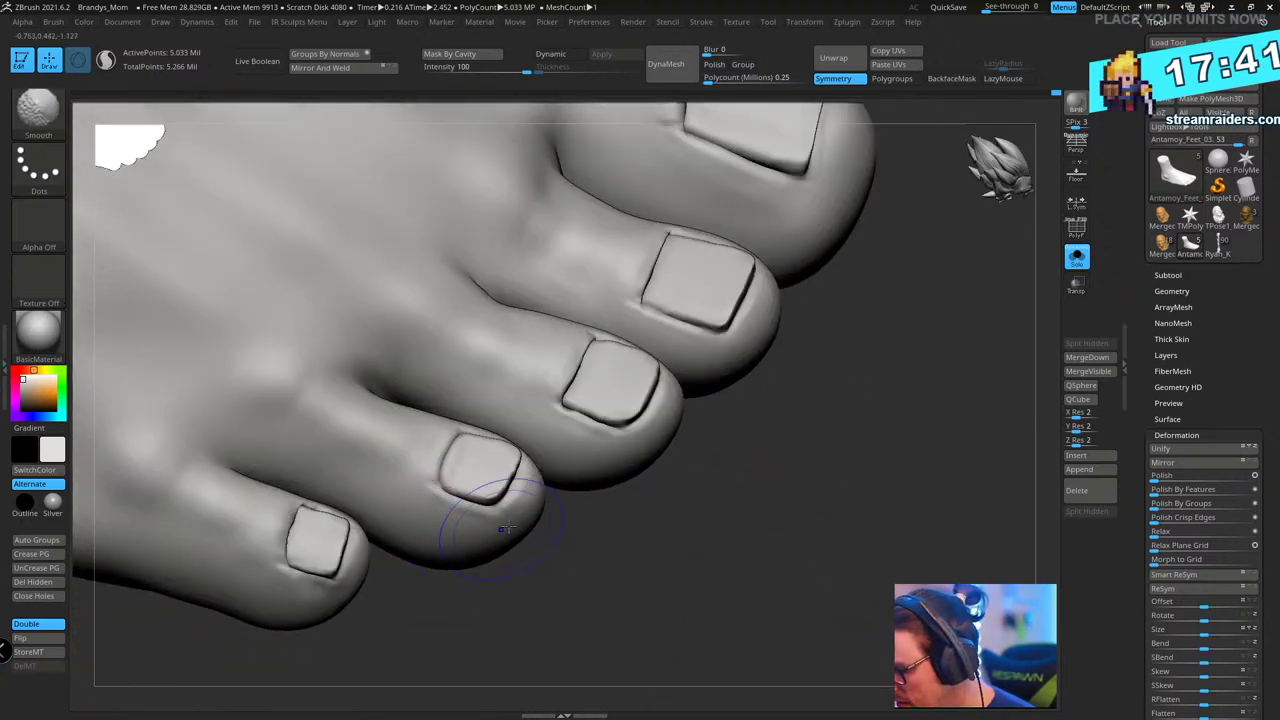
pyautogui.keyDown('shift'); pyautogui.moveTo(502, 526); pyautogui.dragTo(486, 526); pyautogui.keyUp('shift')
pyautogui.moveTo(530, 585); pyautogui.dragTo(573, 564)
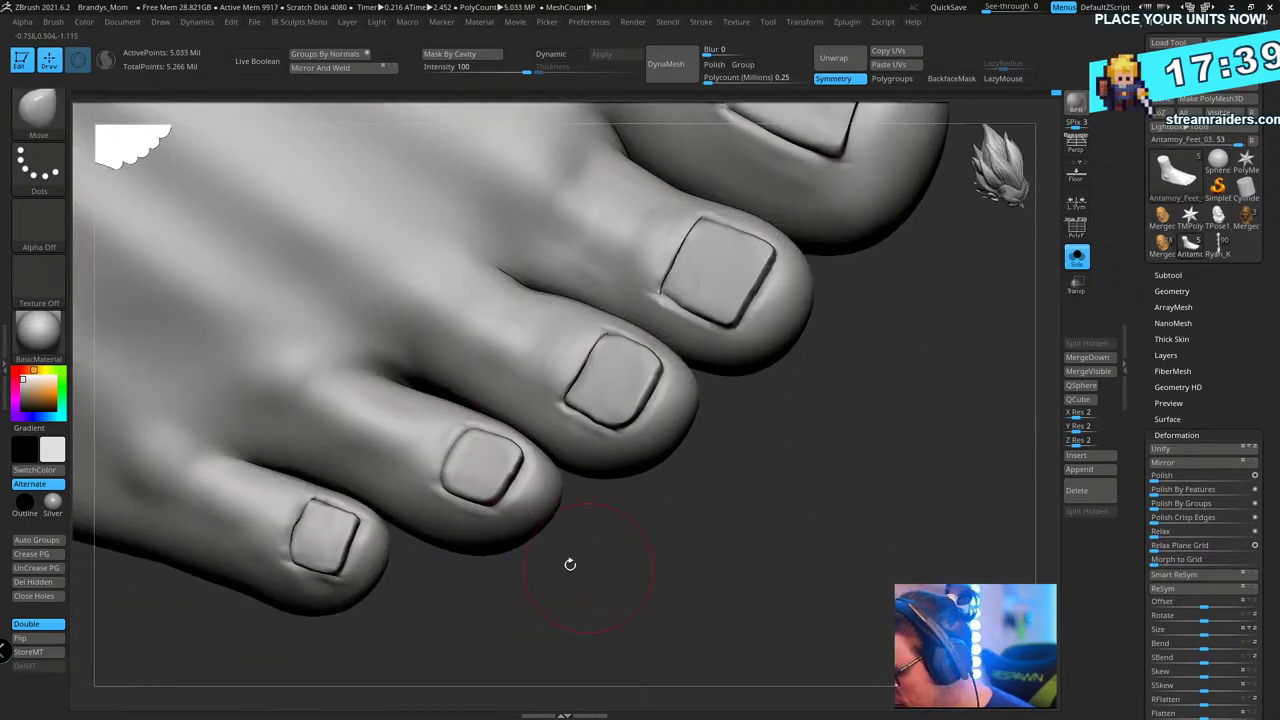
pyautogui.moveTo(404, 629); pyautogui.dragTo(689, 553)
# - Flatten the fourth toenail's surface near the cuticle using the TrimDynamic brush at a reduced draw size
pyautogui.keyDown('alt'); pyautogui.moveTo(577, 543); pyautogui.dragTo(616, 635); pyautogui.keyUp('alt')
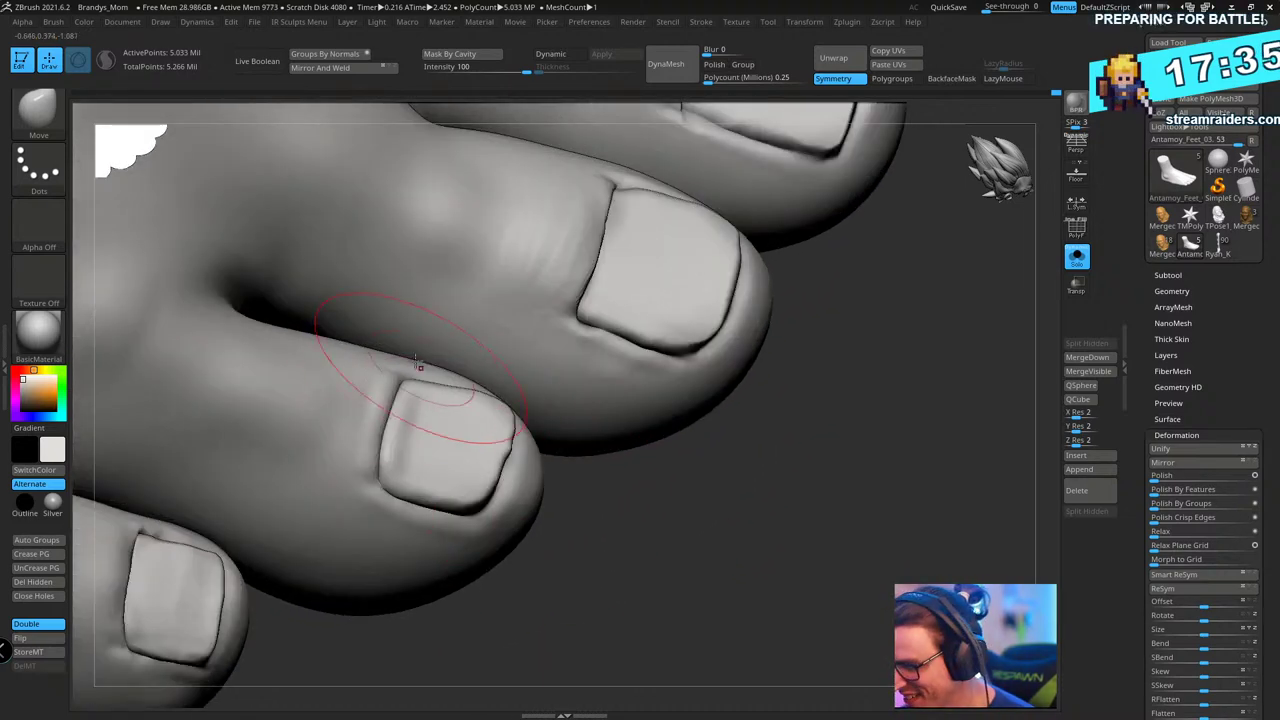
pyautogui.press('b')
pyautogui.press('t')
pyautogui.press('d')
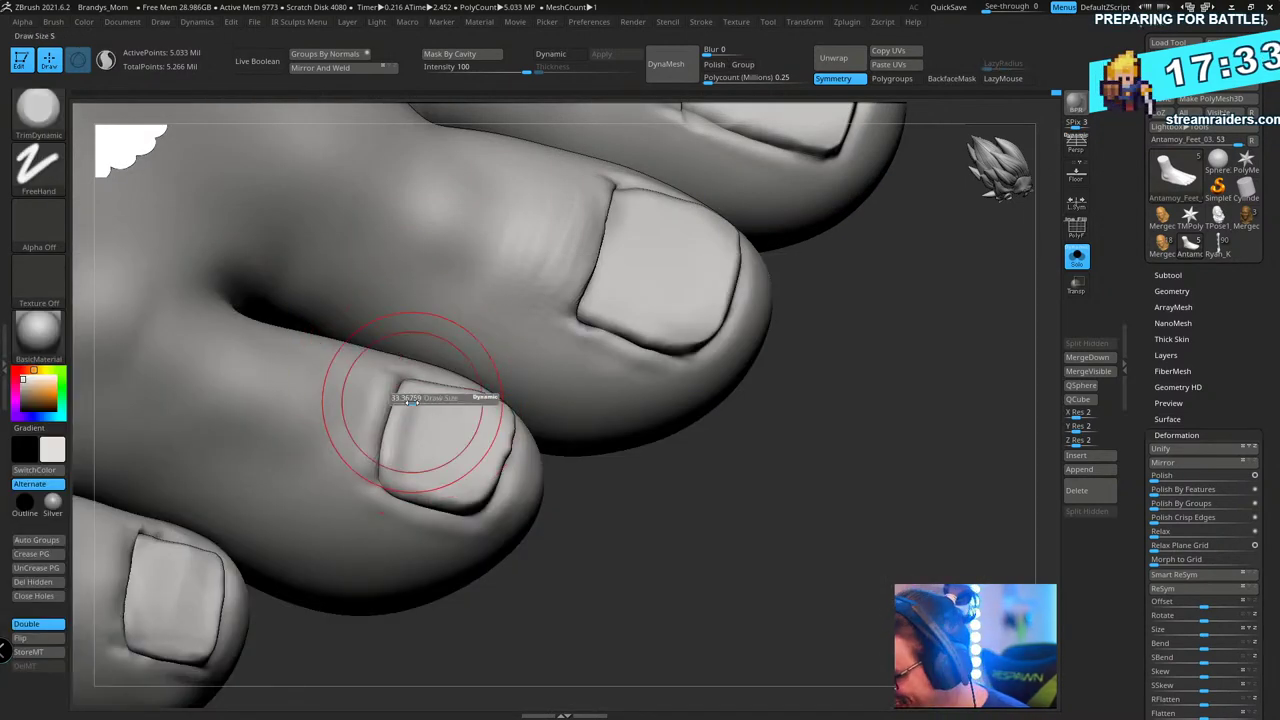
pyautogui.press('s')
pyautogui.moveTo(420, 398); pyautogui.dragTo(401, 398)
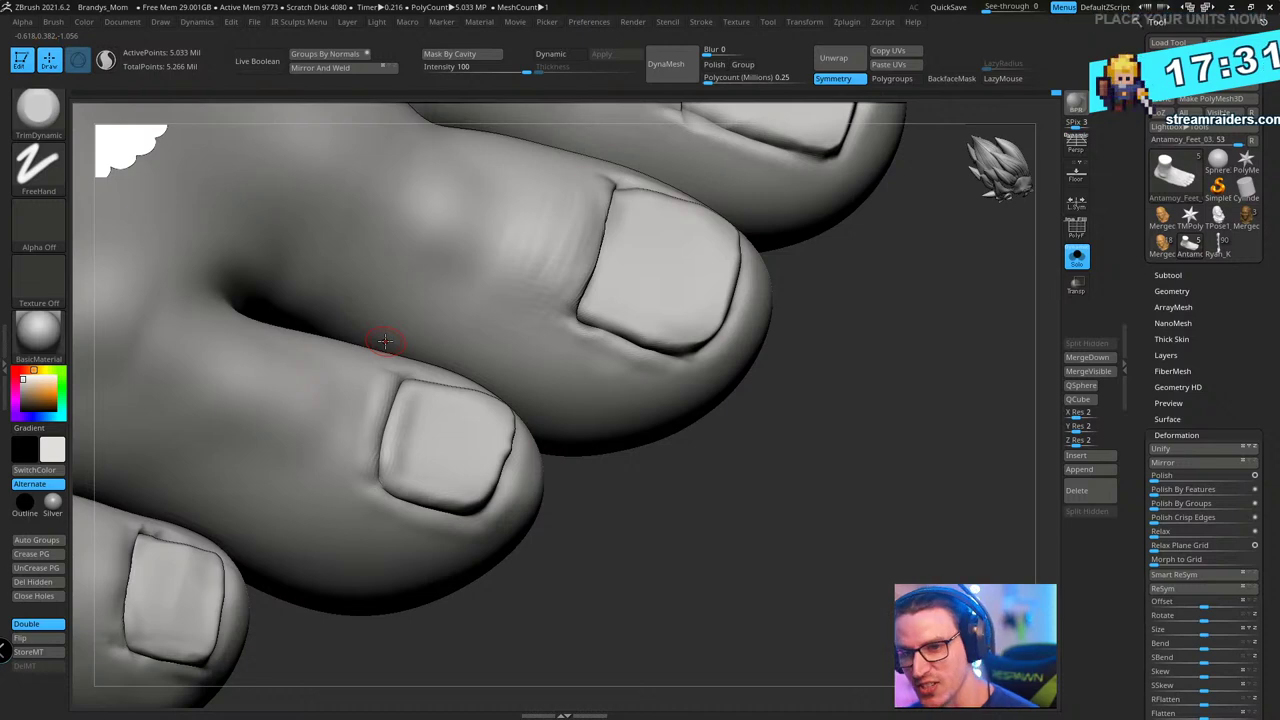
pyautogui.moveTo(445, 420); pyautogui.dragTo(400, 475, button='right')
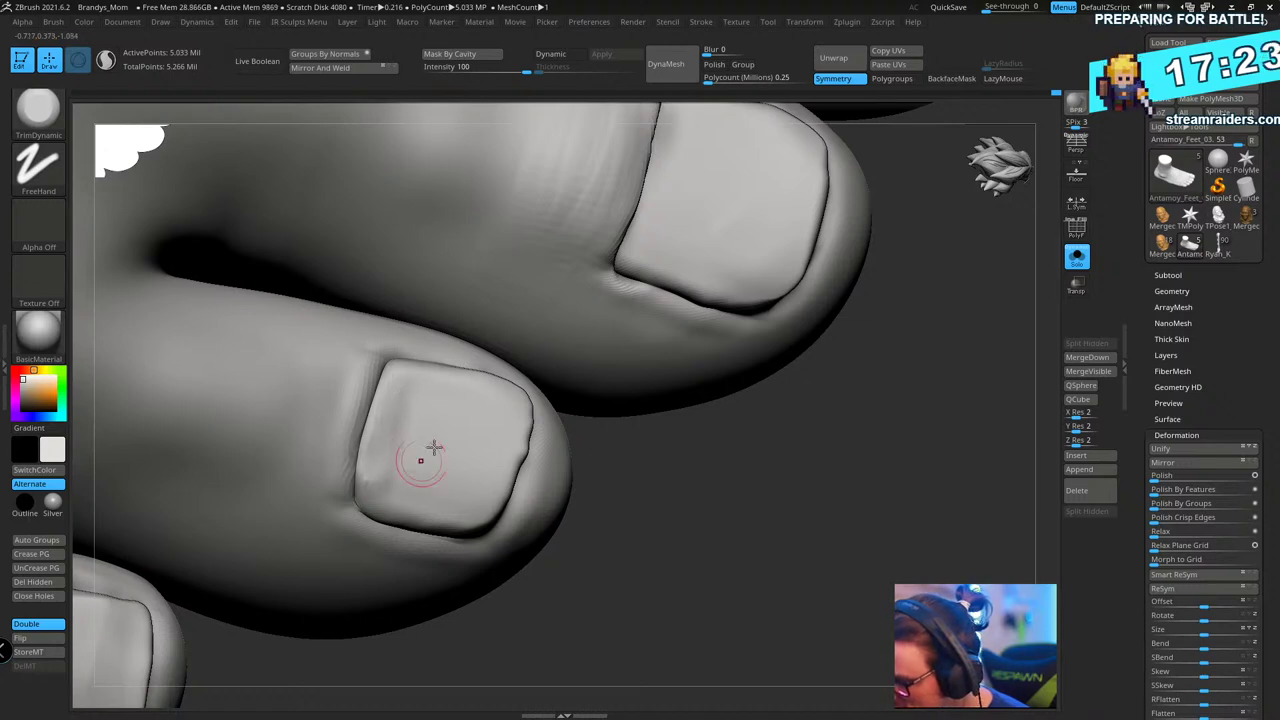
# - Build up the surfaces of the fourth and third toenails with small ClayBuildup strokes, smoothing the third nail
pyautogui.press('b')
pyautogui.press('c')
pyautogui.press('b')
pyautogui.press('s')
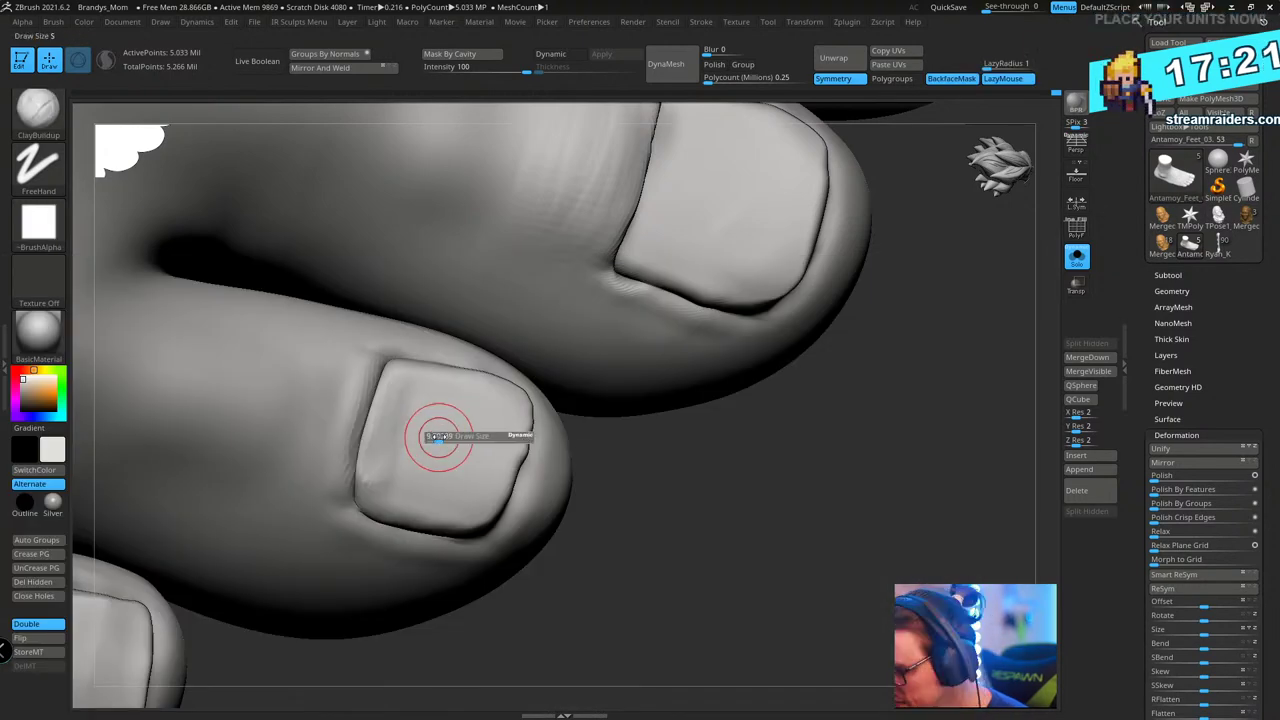
pyautogui.moveTo(400, 432)
pyautogui.mouseDown()
pyautogui.moveTo(403, 483)
pyautogui.moveTo(417, 480)
pyautogui.mouseUp()
pyautogui.moveTo(431, 412)
pyautogui.mouseDown()
pyautogui.moveTo(425, 465)
pyautogui.moveTo(440, 455)
pyautogui.moveTo(480, 480)
pyautogui.moveTo(488, 434)
pyautogui.mouseUp()
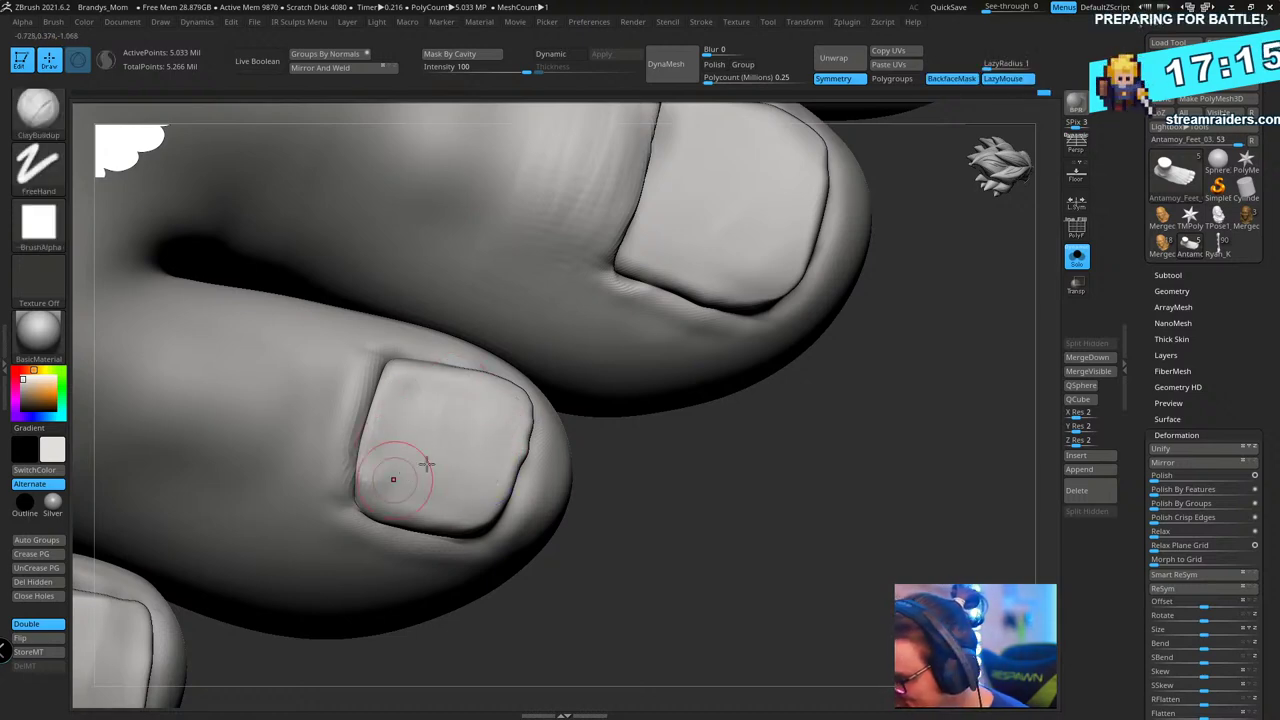
pyautogui.moveTo(655, 525)
pyautogui.mouseDown()
pyautogui.moveTo(686, 531)
pyautogui.moveTo(651, 560)
pyautogui.moveTo(731, 519)
pyautogui.moveTo(734, 494)
pyautogui.mouseUp()
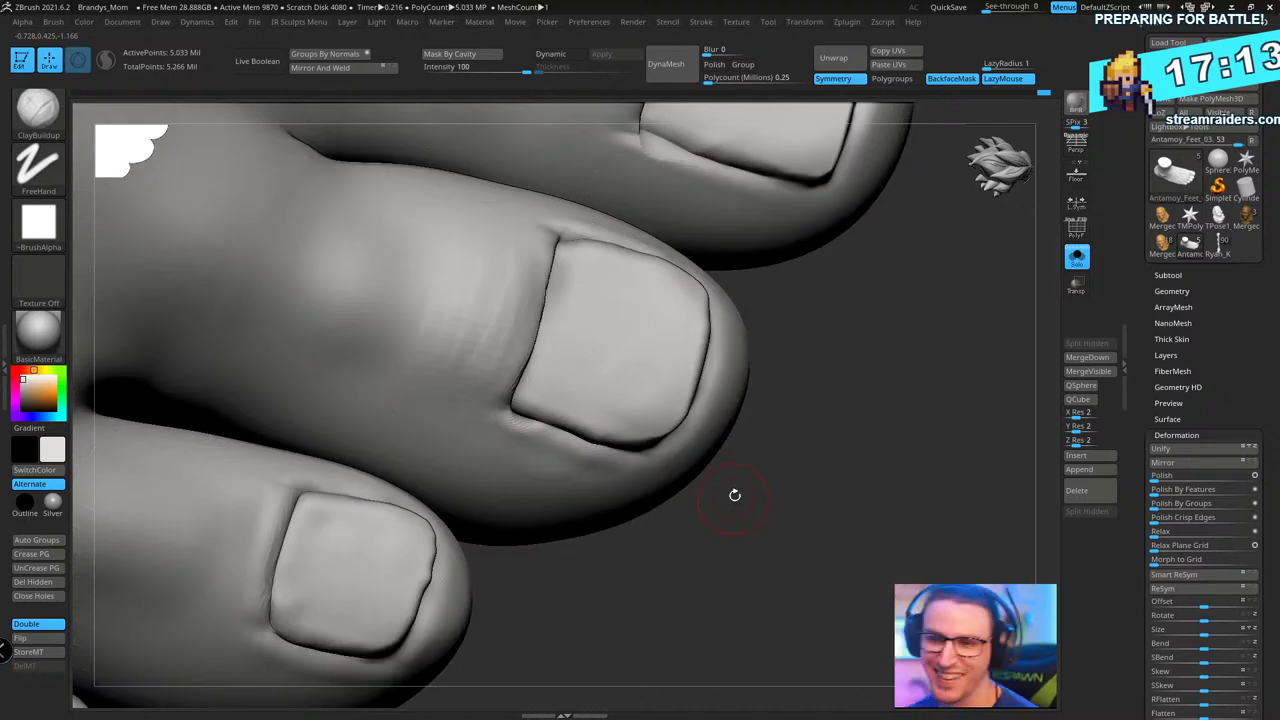
pyautogui.moveTo(814, 466); pyautogui.dragTo(796, 494)
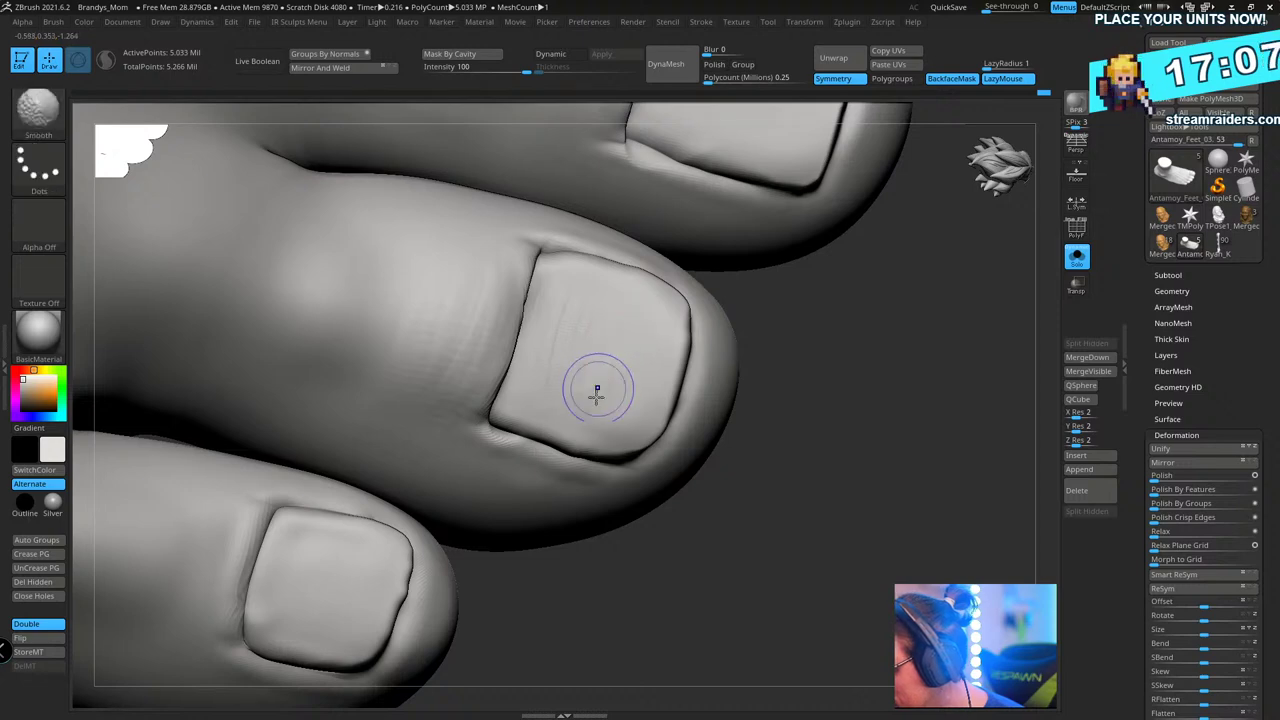
# - Add fine ClayBuildup strokes across the big toenail with a smaller brush and smooth them into the nail surface
pyautogui.moveTo(760, 400); pyautogui.dragTo(767, 455)
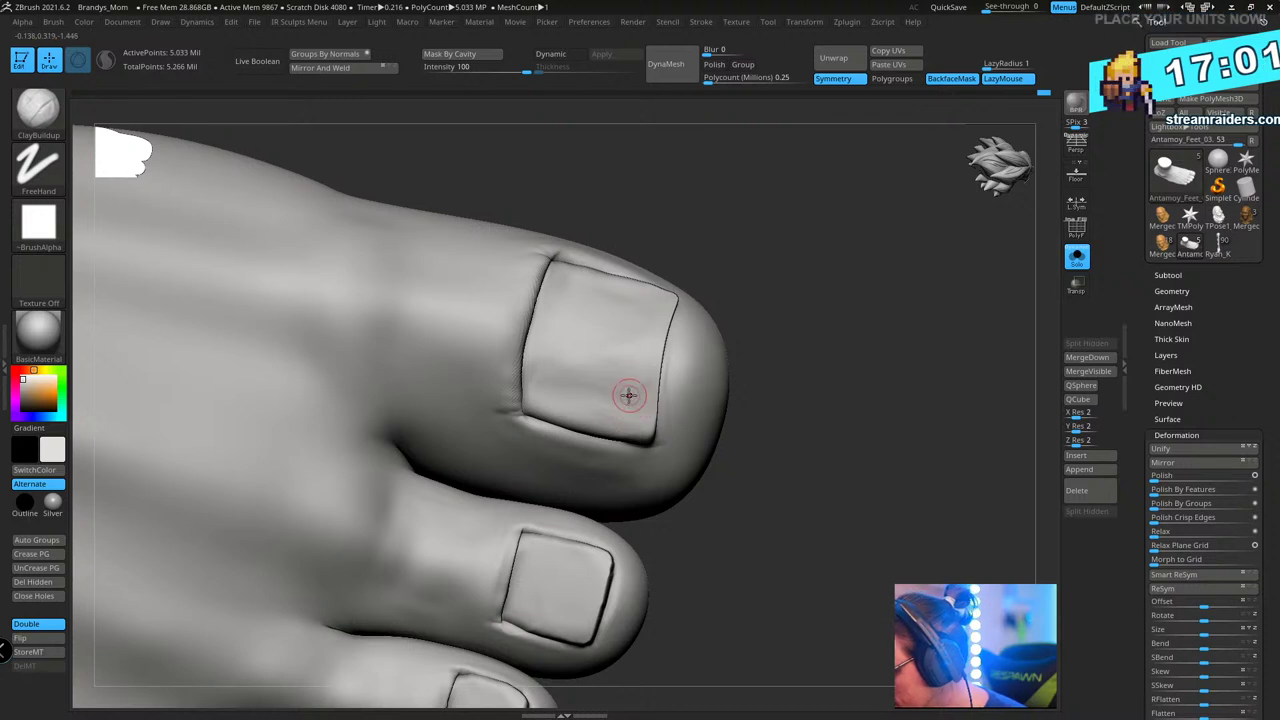
pyautogui.press('s')
pyautogui.moveTo(629, 389)
pyautogui.mouseDown()
pyautogui.moveTo(551, 381)
pyautogui.moveTo(624, 391)
pyautogui.mouseUp()
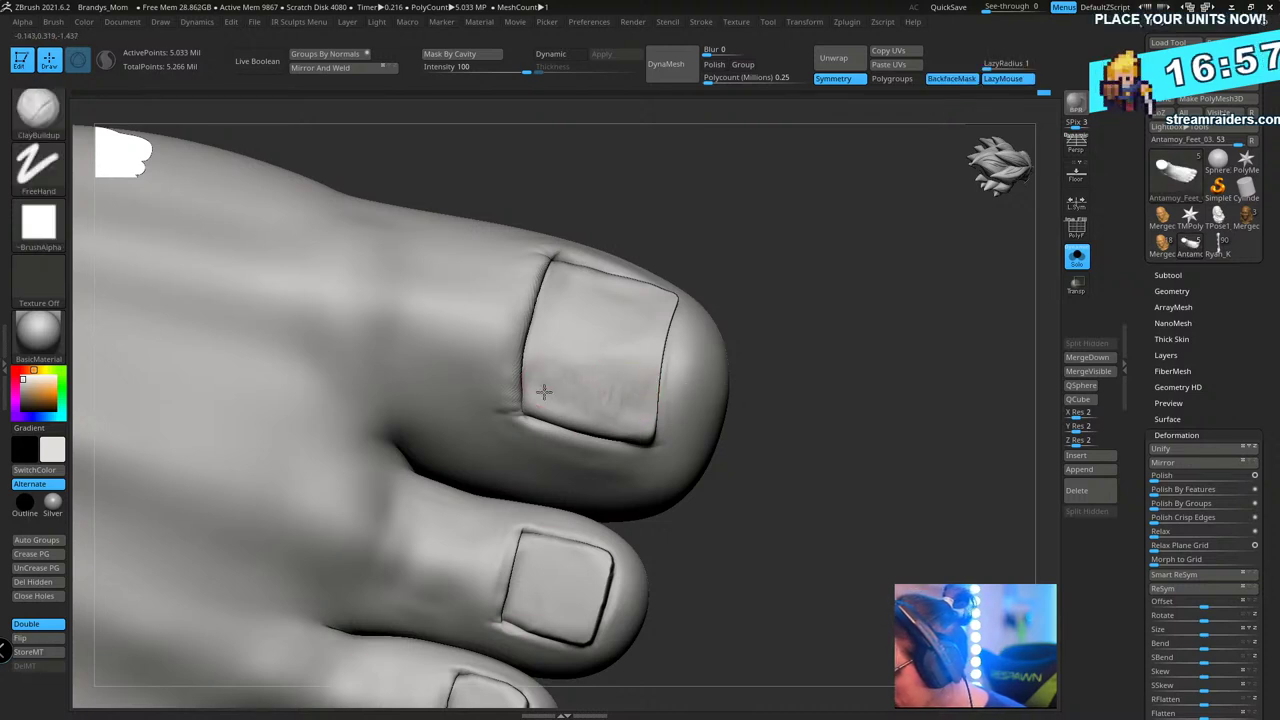
pyautogui.press('shift')
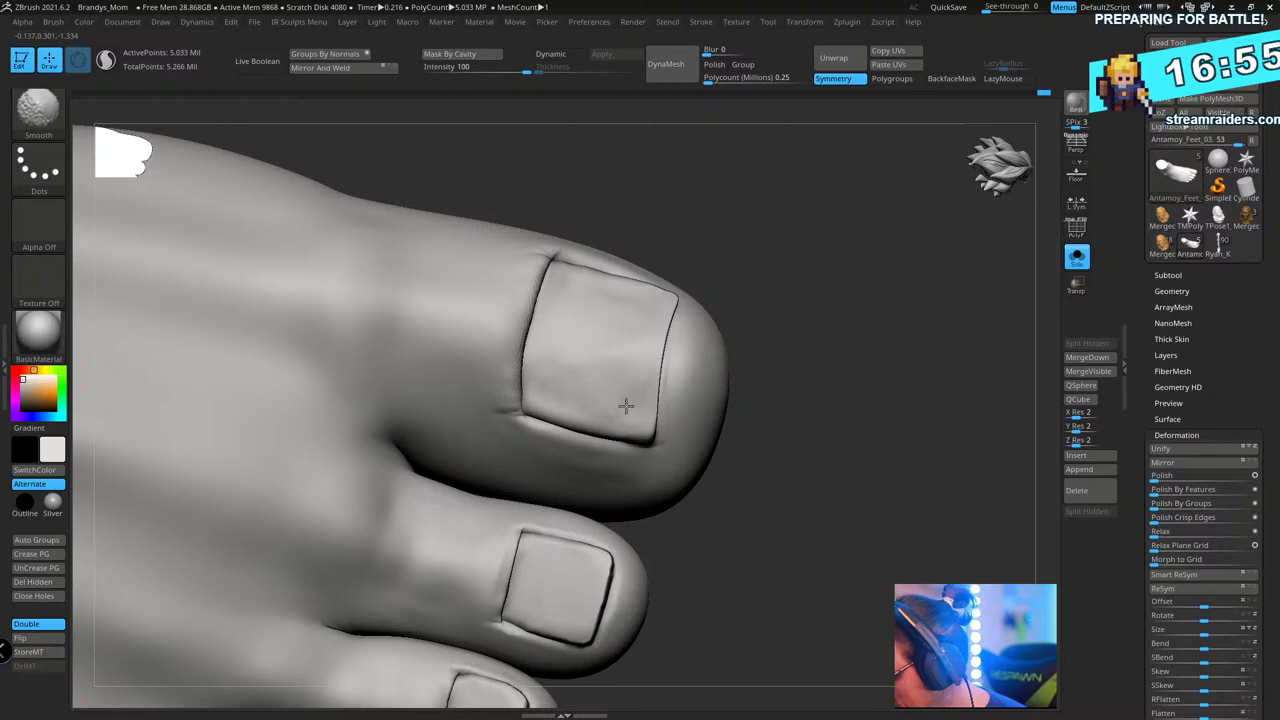
pyautogui.moveTo(806, 196)
pyautogui.mouseDown()
pyautogui.moveTo(832, 266)
pyautogui.moveTo(846, 260)
pyautogui.mouseUp()
pyautogui.moveTo(545, 399)
pyautogui.keyDown('shift'); pyautogui.mouseDown()
pyautogui.moveTo(535, 370)
pyautogui.moveTo(516, 378)
pyautogui.mouseUp(); pyautogui.keyUp('shift')
pyautogui.press('shift')
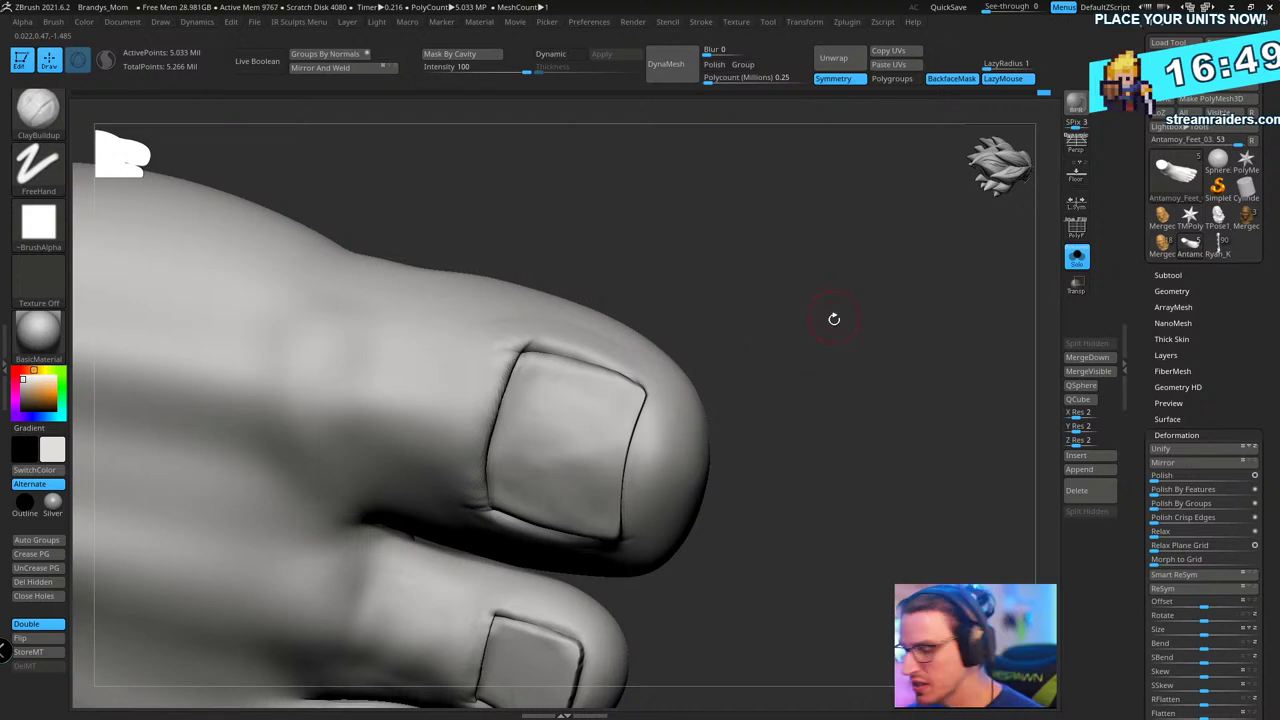
pyautogui.moveTo(834, 319); pyautogui.dragTo(813, 285)
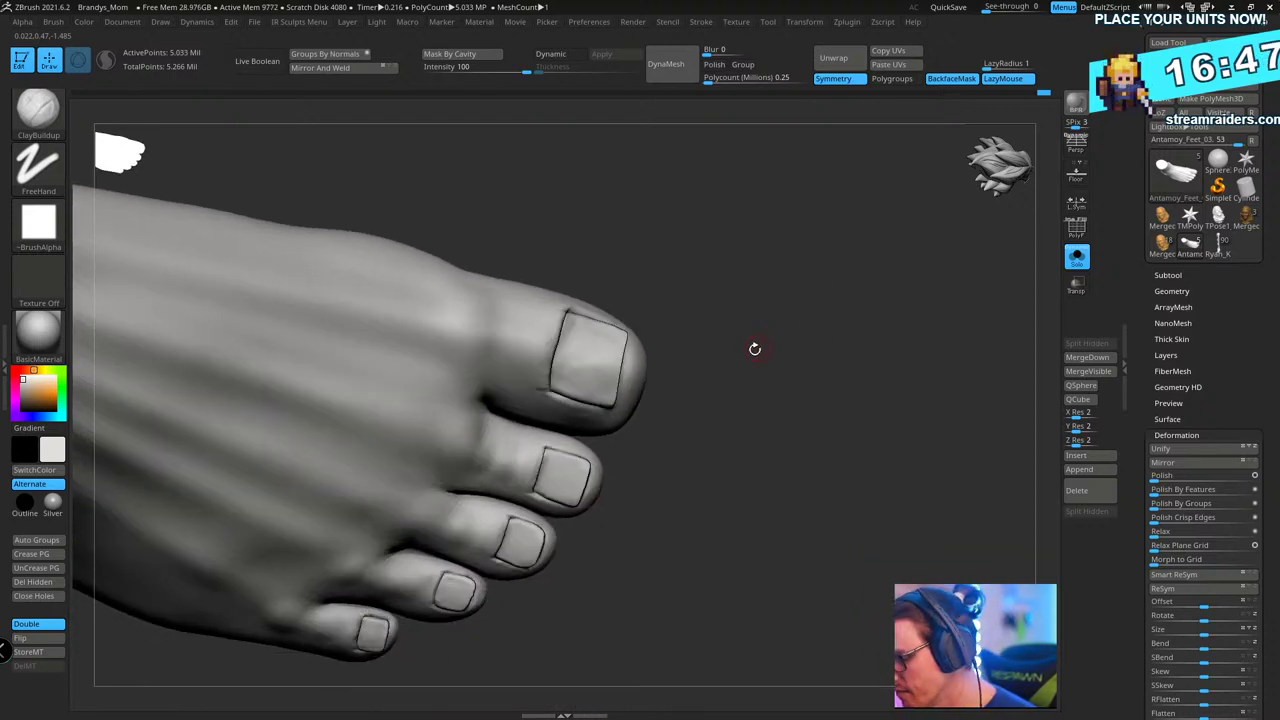
# - Reshape the big toe's tip and the nearby nail corner with the Move brush at a larger draw size
pyautogui.moveTo(755, 348); pyautogui.dragTo(766, 382, button='right')
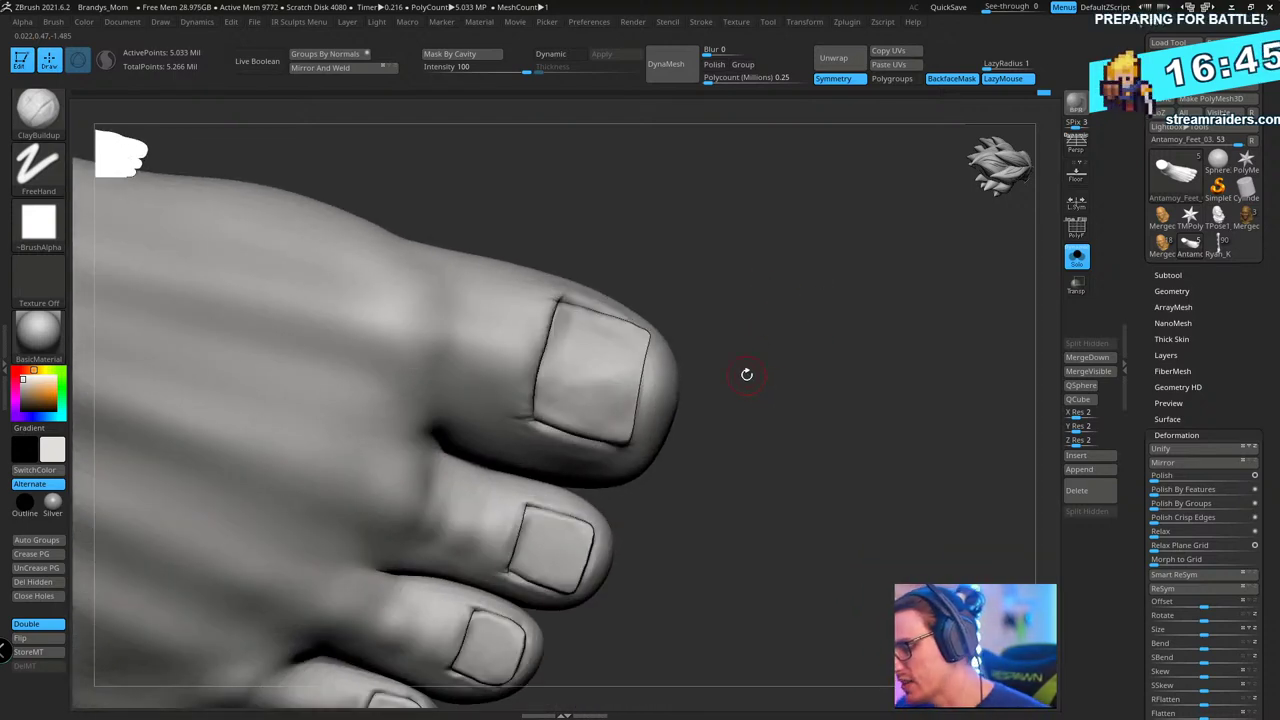
pyautogui.press('b')
pyautogui.press('m')
pyautogui.press('v')
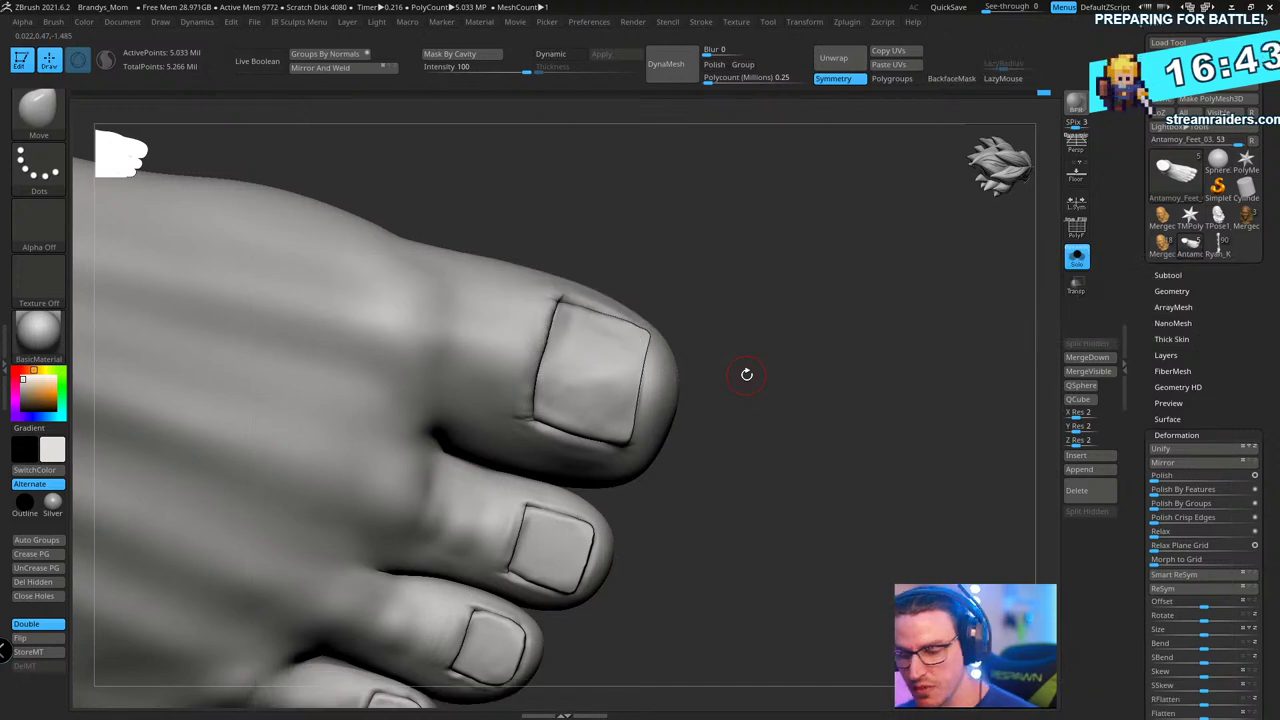
pyautogui.press('s')
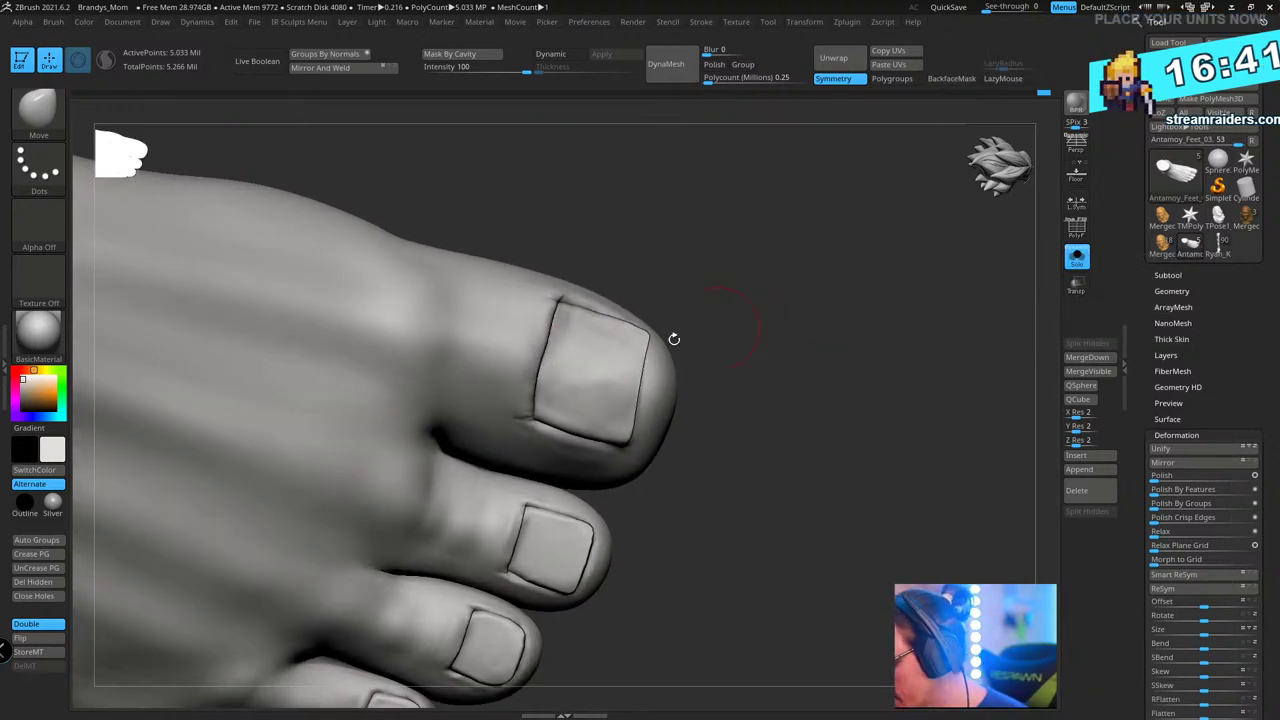
pyautogui.moveTo(698, 286); pyautogui.dragTo(700, 263, button='right')
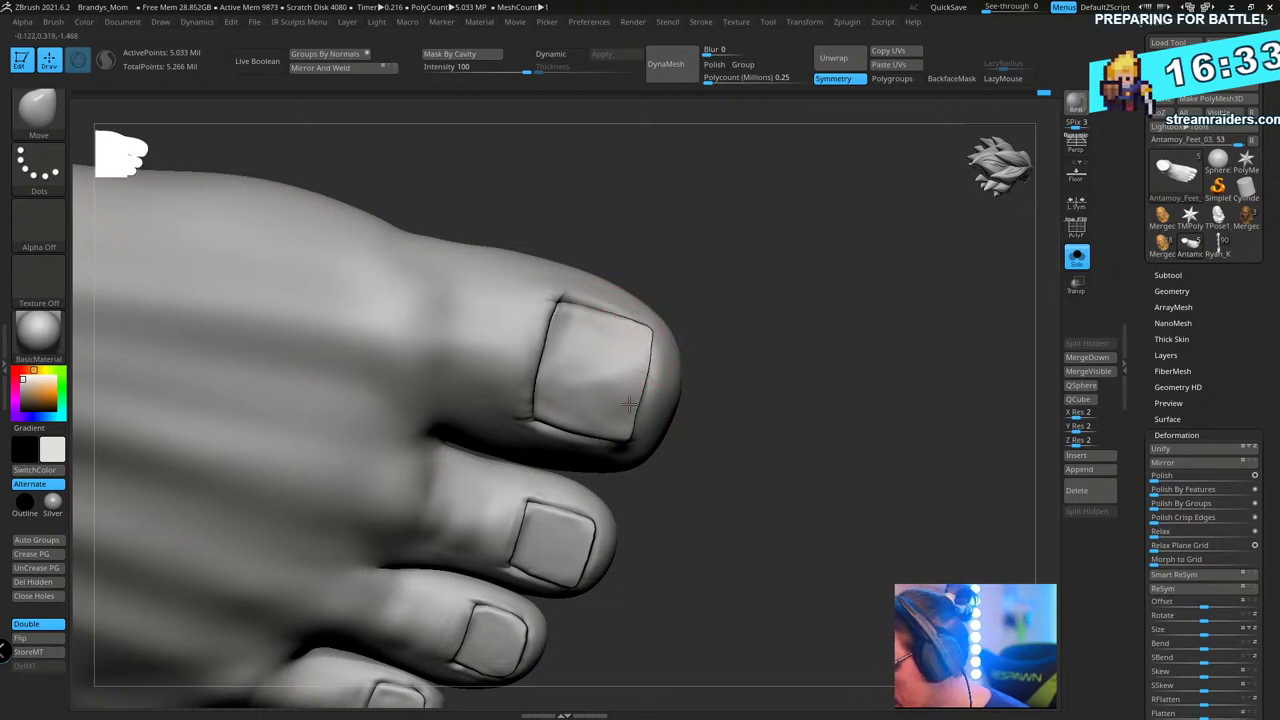
pyautogui.moveTo(690, 395)
pyautogui.mouseDown()
pyautogui.moveTo(774, 314)
pyautogui.moveTo(789, 331)
pyautogui.moveTo(712, 381)
pyautogui.moveTo(694, 340)
pyautogui.moveTo(609, 380)
pyautogui.mouseUp()
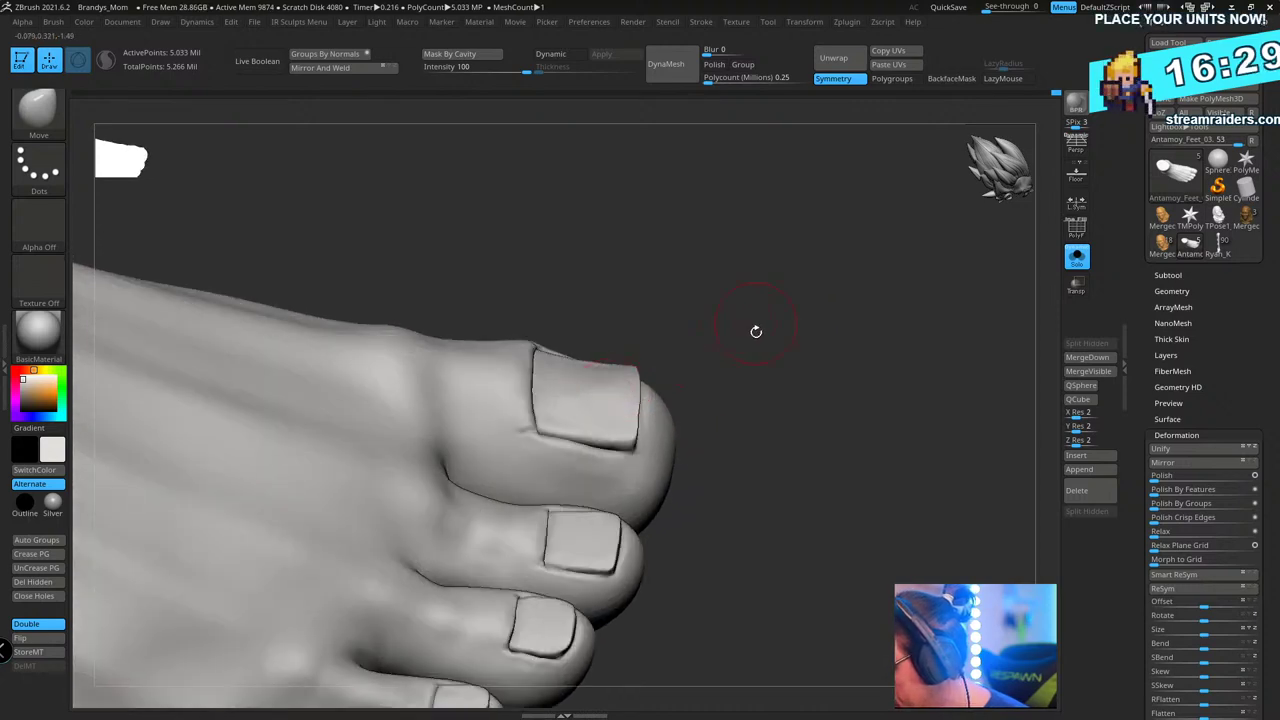
# - Refine the side profile of the big toe around its nail with the Move brush, adjusting the draw size
pyautogui.moveTo(757, 331); pyautogui.dragTo(693, 400)
pyautogui.moveTo(794, 314)
pyautogui.mouseDown()
pyautogui.moveTo(749, 271)
pyautogui.moveTo(784, 300)
pyautogui.moveTo(857, 206)
pyautogui.moveTo(840, 417)
pyautogui.moveTo(829, 331)
pyautogui.moveTo(806, 343)
pyautogui.mouseUp()
pyautogui.press('s')
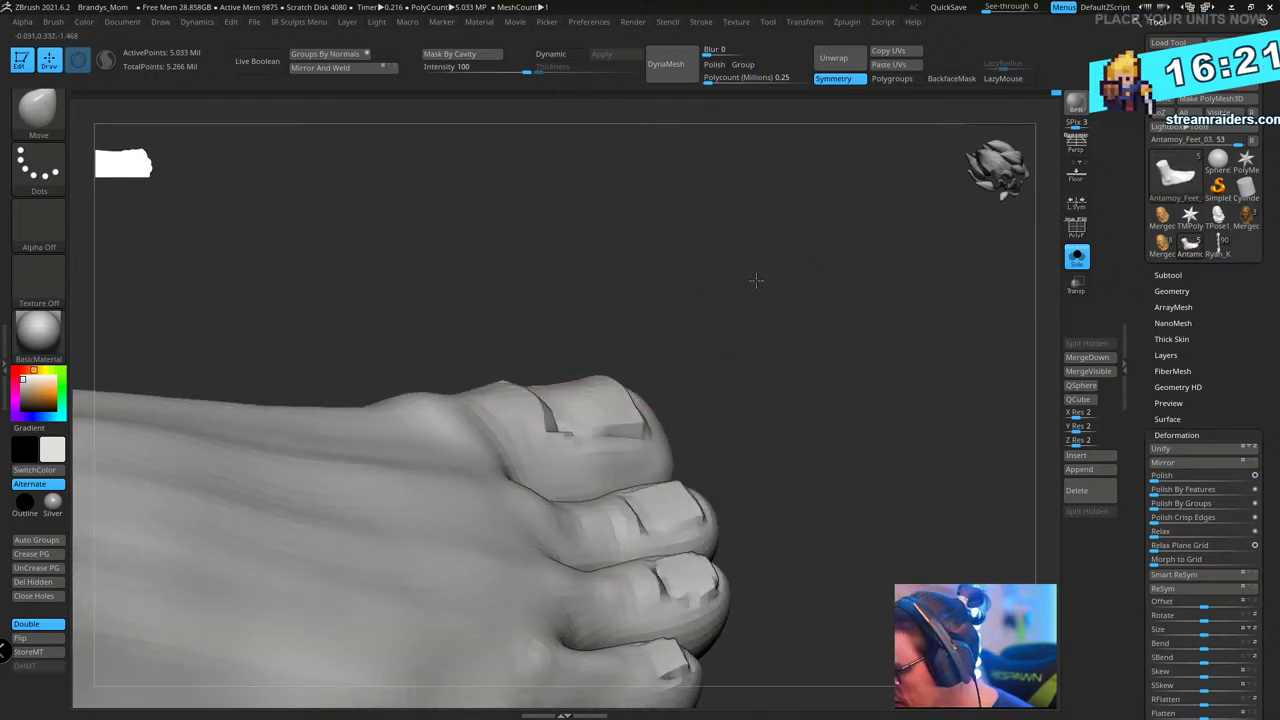
pyautogui.moveTo(754, 280)
pyautogui.mouseDown()
pyautogui.moveTo(691, 434)
pyautogui.moveTo(694, 391)
pyautogui.moveTo(763, 361)
pyautogui.mouseUp()
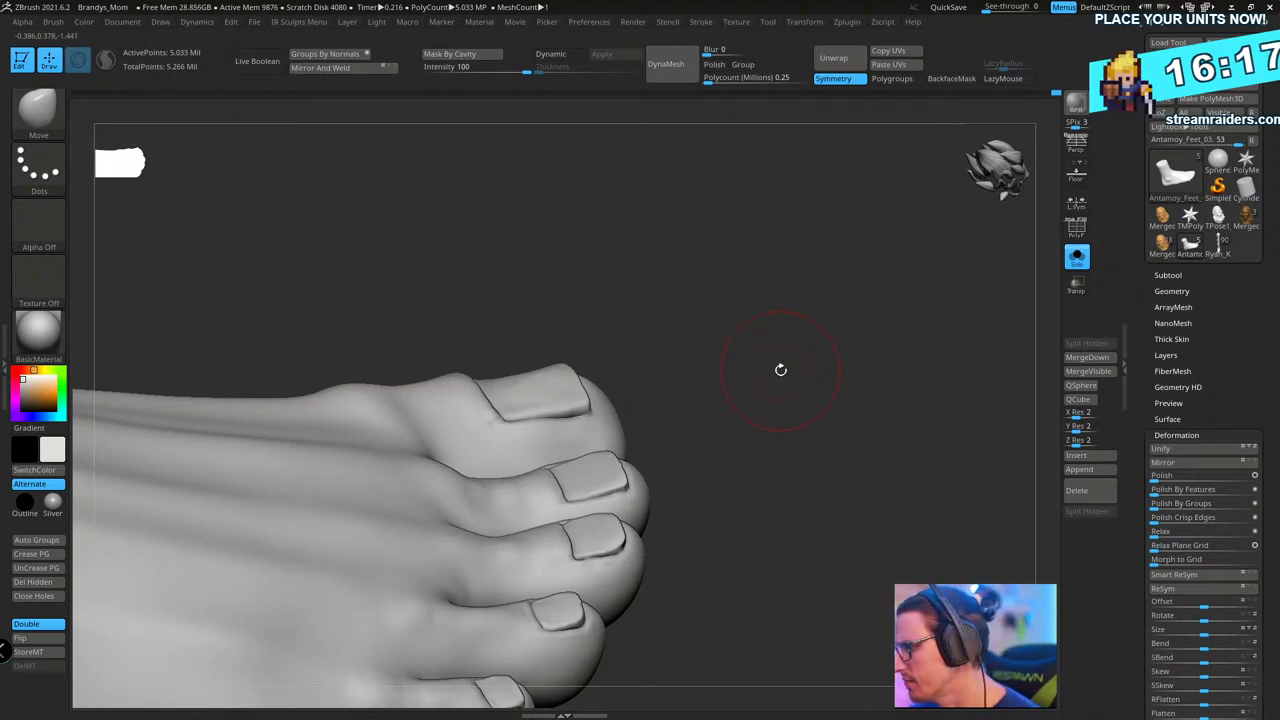
pyautogui.moveTo(781, 370)
pyautogui.mouseDown()
pyautogui.moveTo(811, 377)
pyautogui.moveTo(769, 363)
pyautogui.mouseUp()
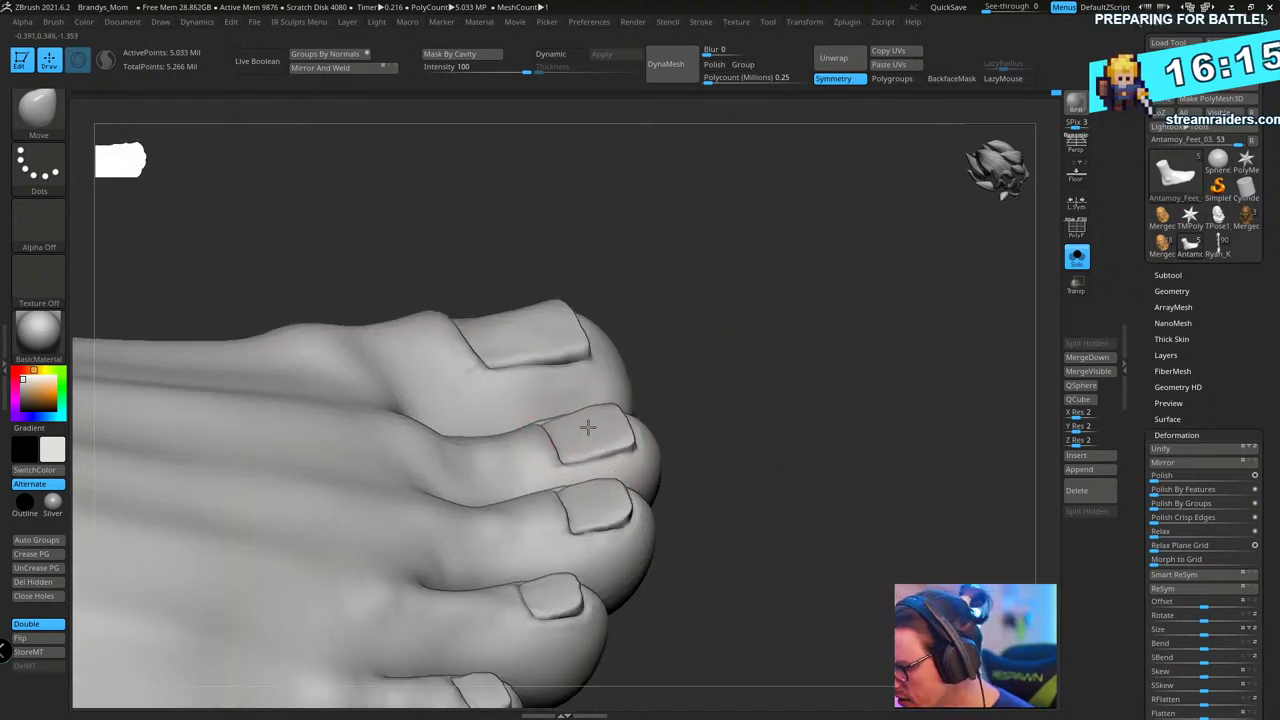
# - Adjust the shapes of the toe tips with the Move brush at a changed draw size, working from front and side
pyautogui.moveTo(812, 325); pyautogui.dragTo(740, 365)
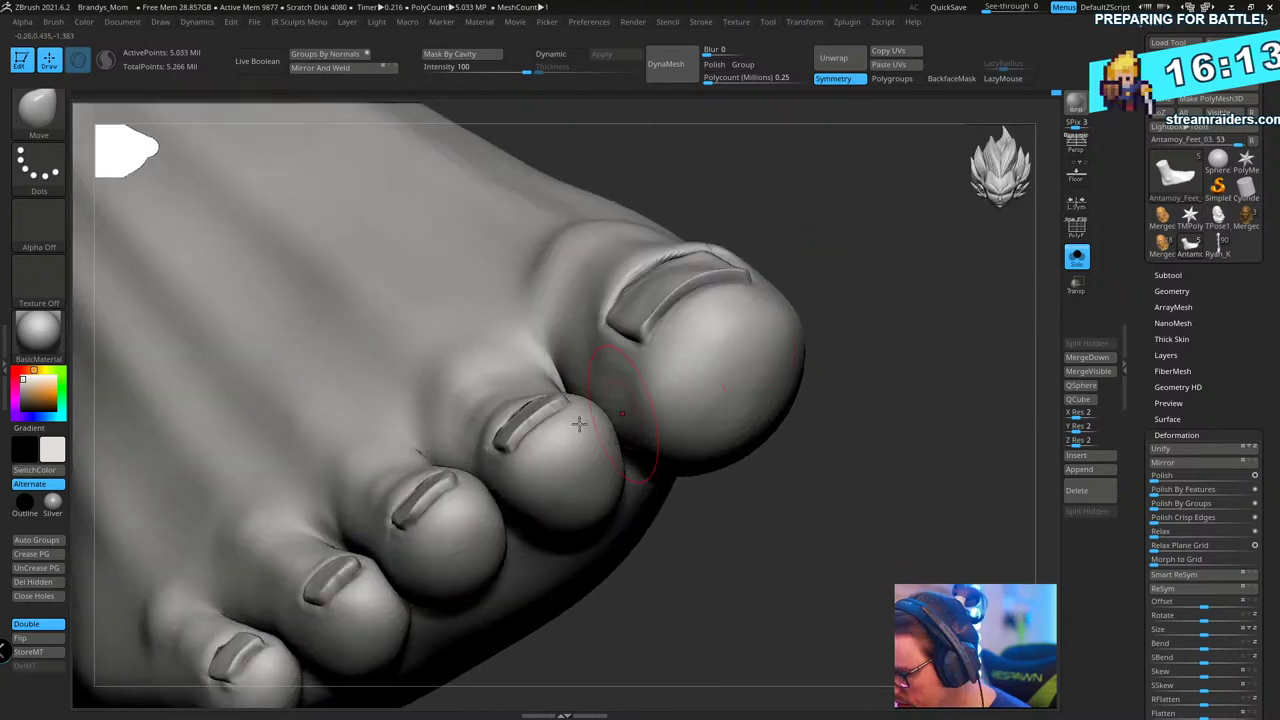
pyautogui.moveTo(930, 325); pyautogui.dragTo(826, 286)
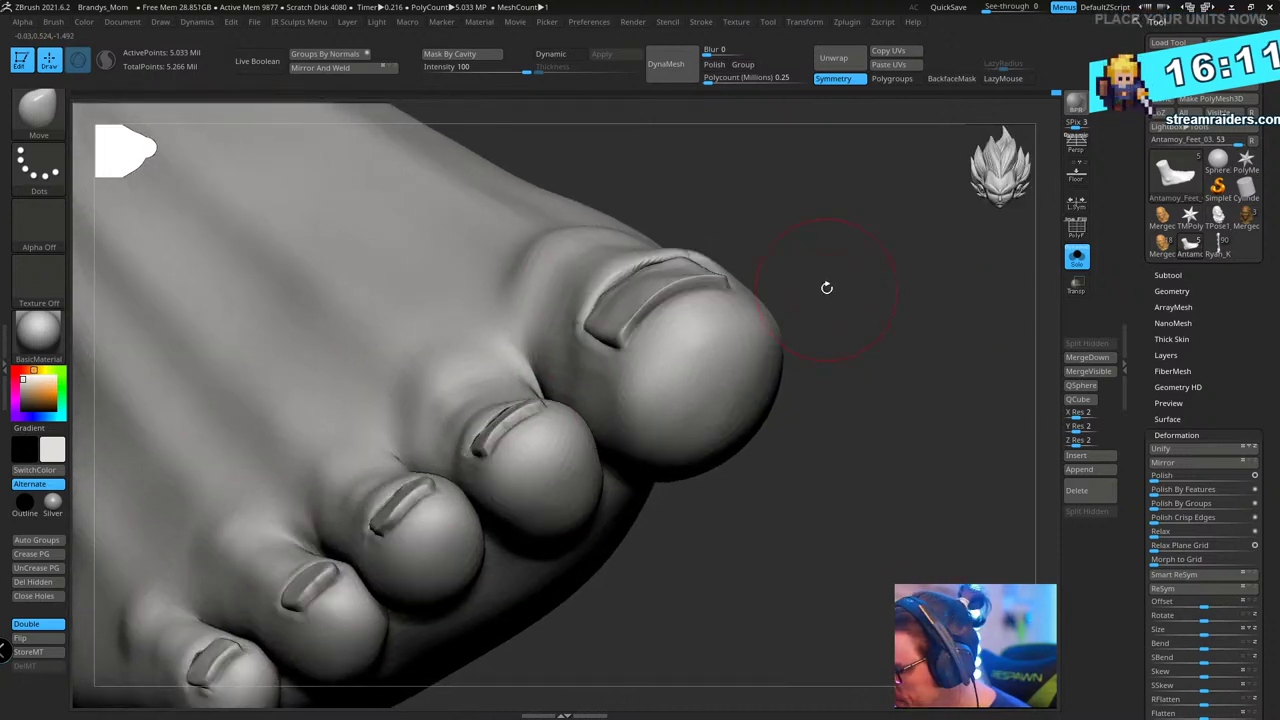
pyautogui.moveTo(886, 321)
pyautogui.mouseDown()
pyautogui.moveTo(857, 386)
pyautogui.moveTo(697, 437)
pyautogui.moveTo(679, 462)
pyautogui.moveTo(609, 423)
pyautogui.moveTo(620, 354)
pyautogui.moveTo(449, 457)
pyautogui.moveTo(557, 409)
pyautogui.moveTo(587, 480)
pyautogui.moveTo(769, 300)
pyautogui.moveTo(806, 326)
pyautogui.moveTo(500, 482)
pyautogui.mouseUp()
pyautogui.press('s')
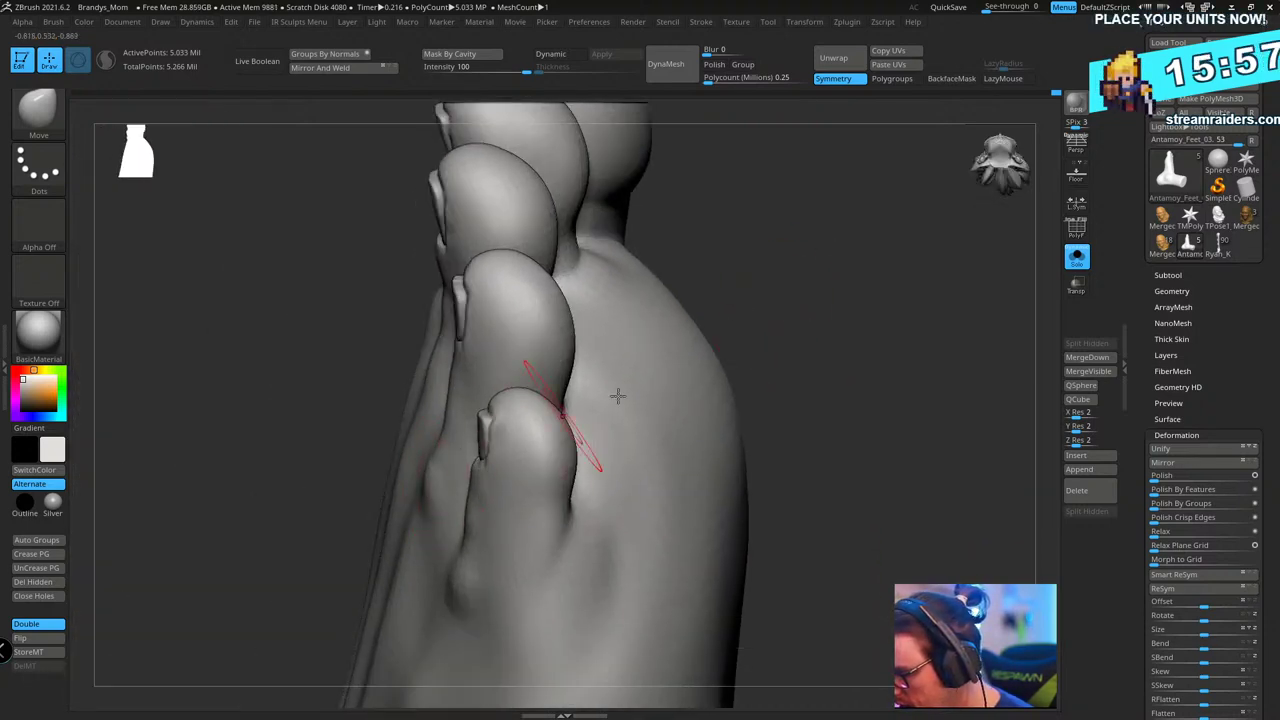
pyautogui.moveTo(617, 396); pyautogui.dragTo(770, 380)
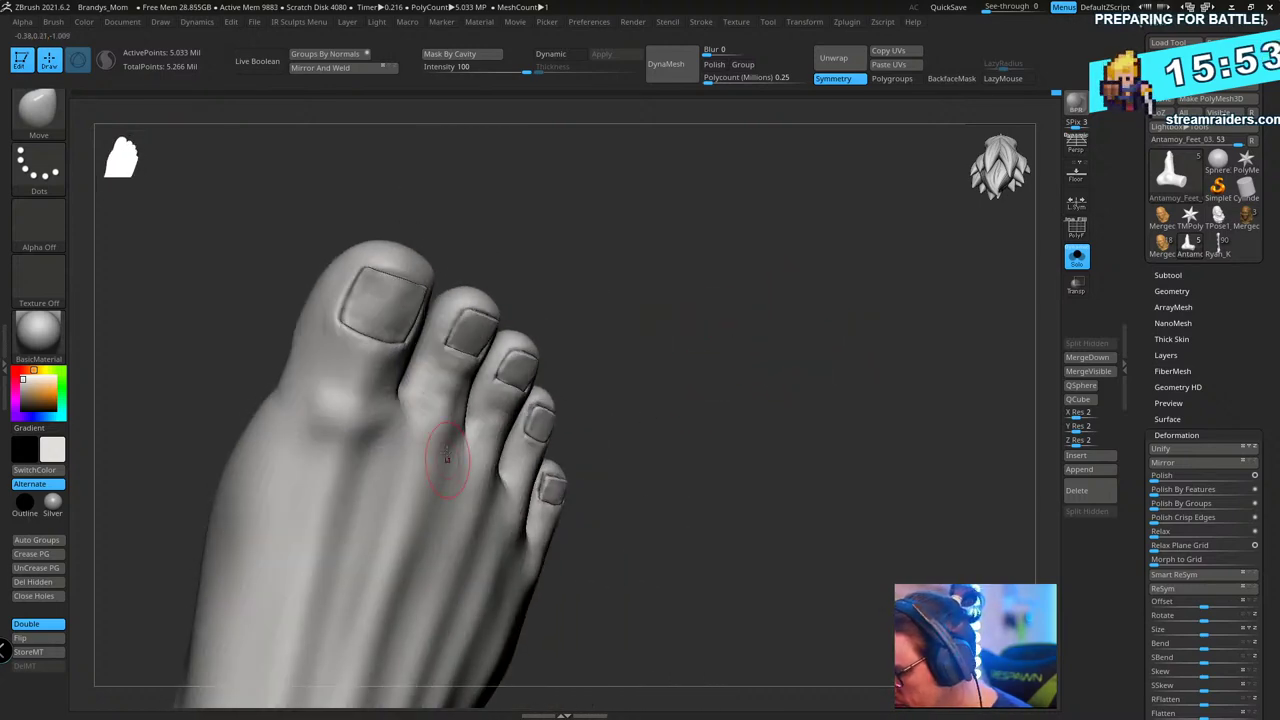
# - Refine the tendon ridges and grooves on top of the foot with the Standard brush
pyautogui.moveTo(640, 300); pyautogui.dragTo(541, 444)
pyautogui.press('b')
pyautogui.press('s')
pyautogui.press('t')
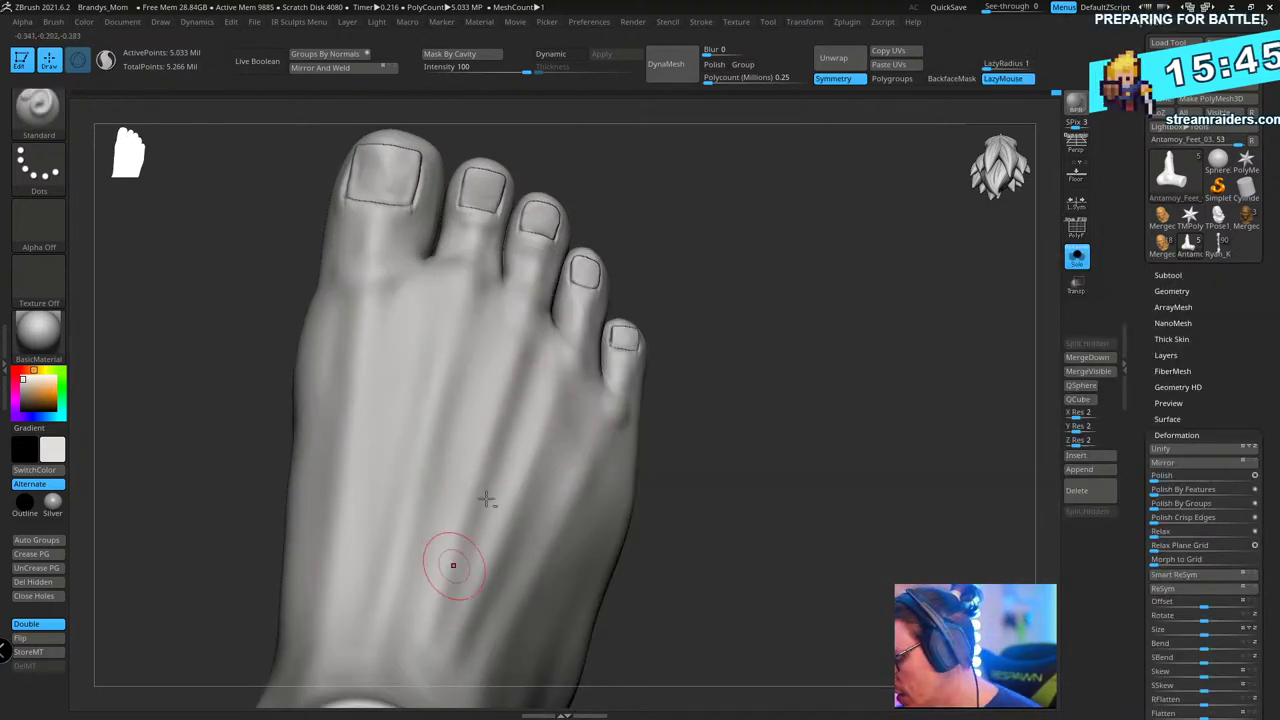
pyautogui.moveTo(795, 280); pyautogui.dragTo(802, 293)
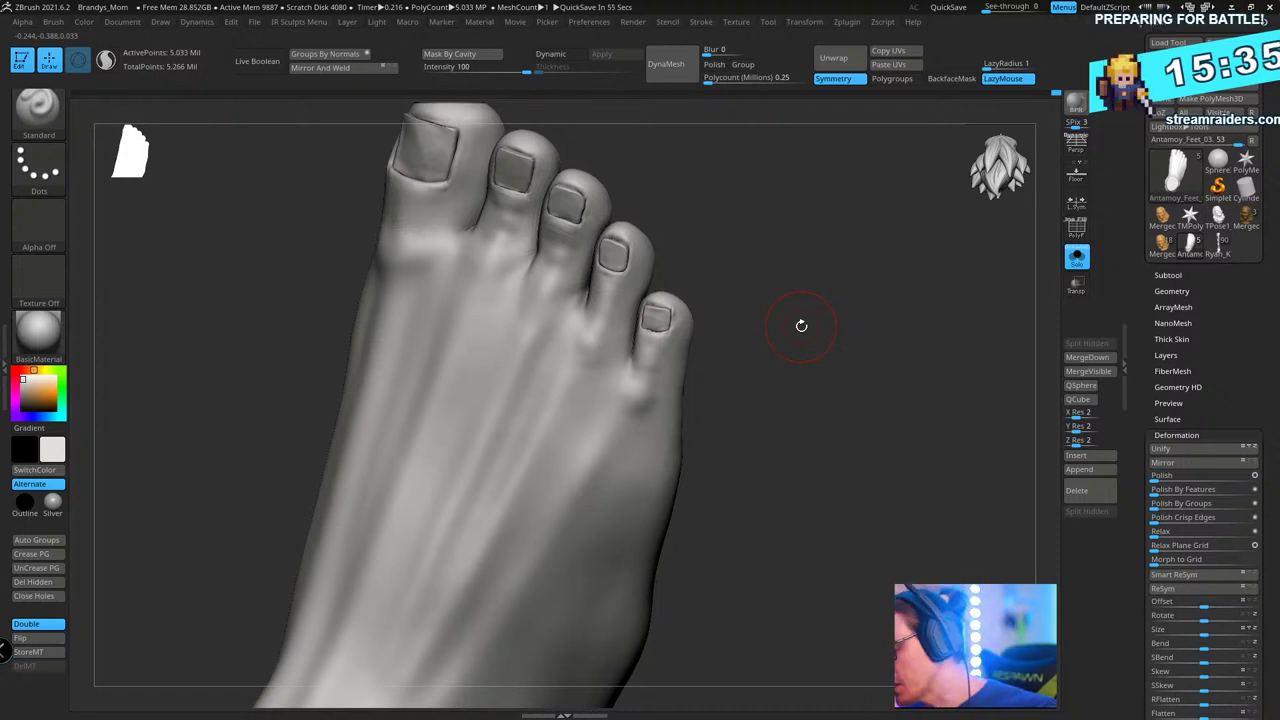
# - Pull the big toenail's free edge toward the toe tip into a rounded curve with the Move brush
pyautogui.moveTo(816, 405); pyautogui.dragTo(750, 373)
pyautogui.moveTo(738, 262); pyautogui.dragTo(756, 303)
pyautogui.keyDown('alt'); pyautogui.moveTo(693, 255); pyautogui.dragTo(545, 233); pyautogui.keyUp('alt')
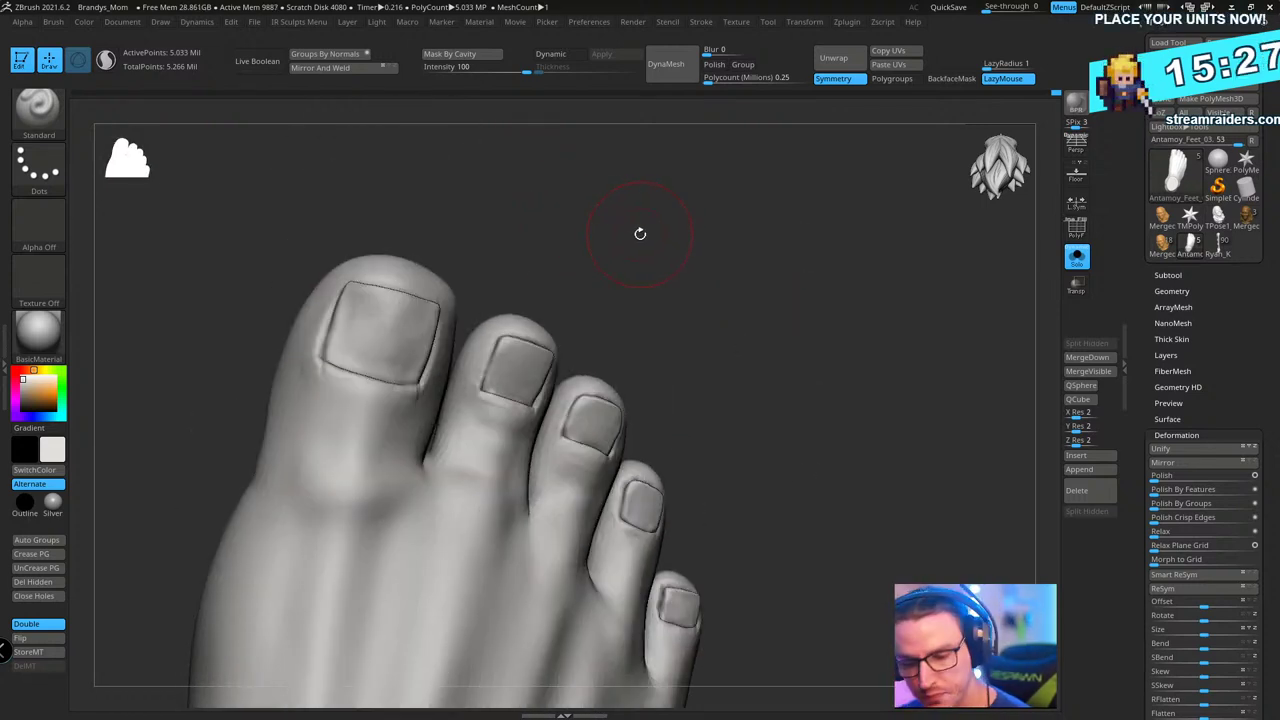
pyautogui.moveTo(670, 217); pyautogui.dragTo(669, 214)
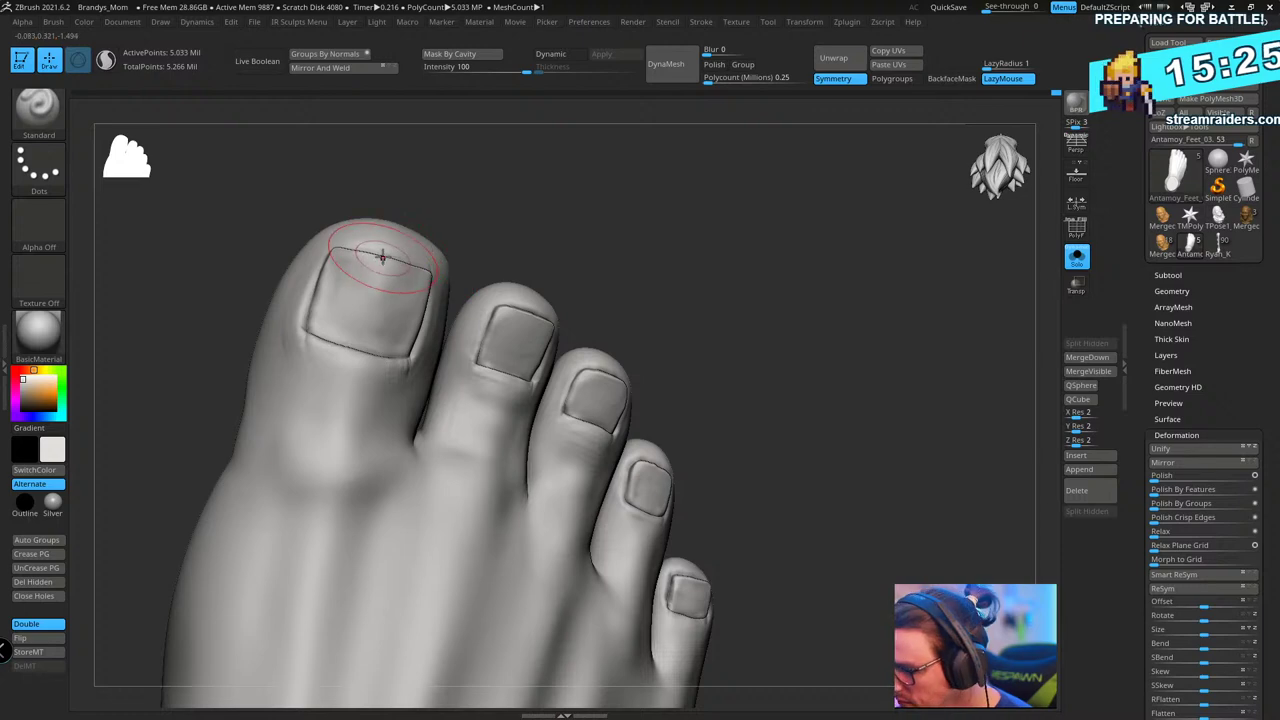
pyautogui.press('s')
pyautogui.press('b')
pyautogui.press('m')
pyautogui.press('v')
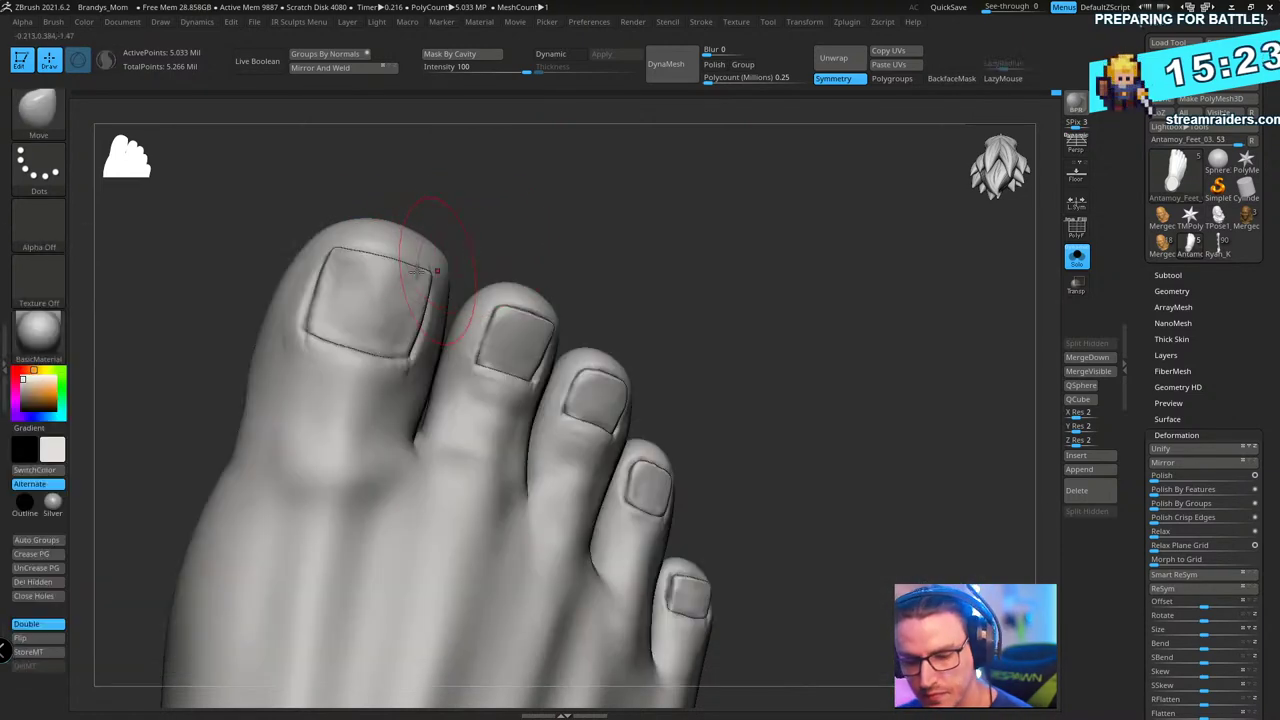
pyautogui.moveTo(384, 267)
pyautogui.mouseDown()
pyautogui.moveTo(369, 260)
pyautogui.moveTo(408, 261)
pyautogui.moveTo(372, 256)
pyautogui.mouseUp()
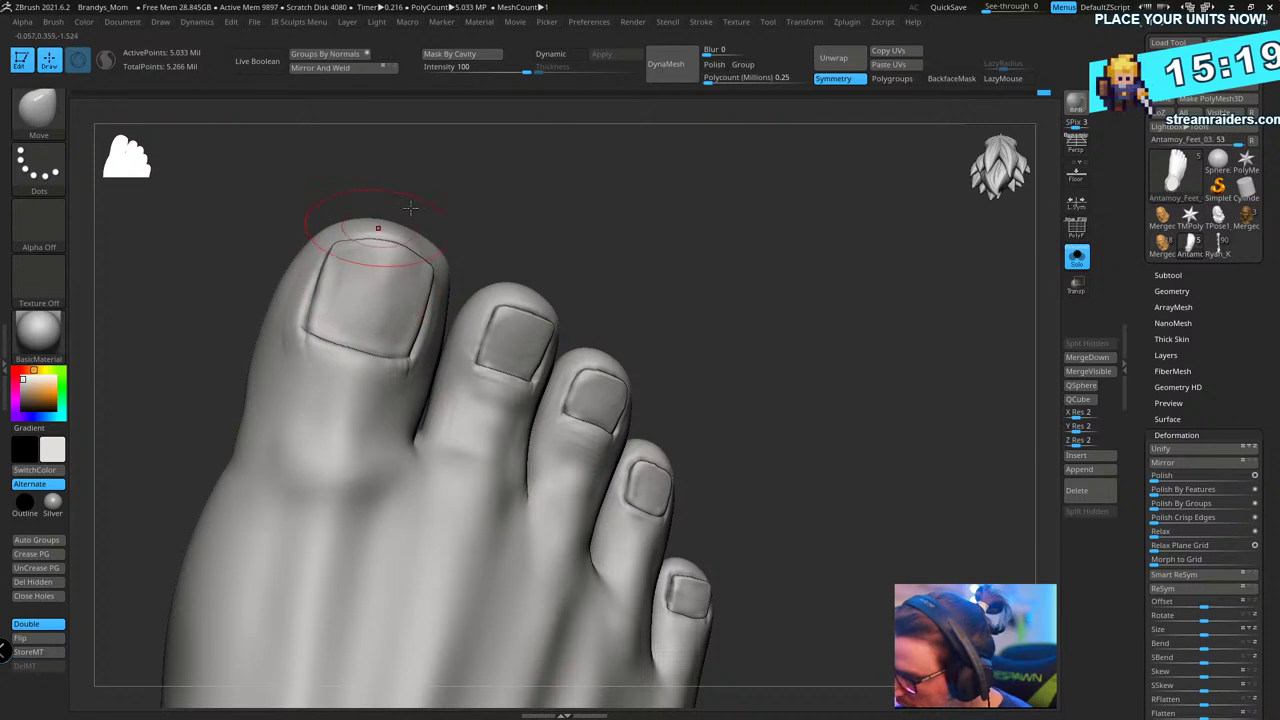
# - Round the free edges of the second and third toenails with the Move brush at an adjusted draw size
pyautogui.moveTo(656, 218)
pyautogui.mouseDown()
pyautogui.moveTo(657, 206)
pyautogui.moveTo(583, 303)
pyautogui.moveTo(609, 286)
pyautogui.mouseUp()
pyautogui.press('s')
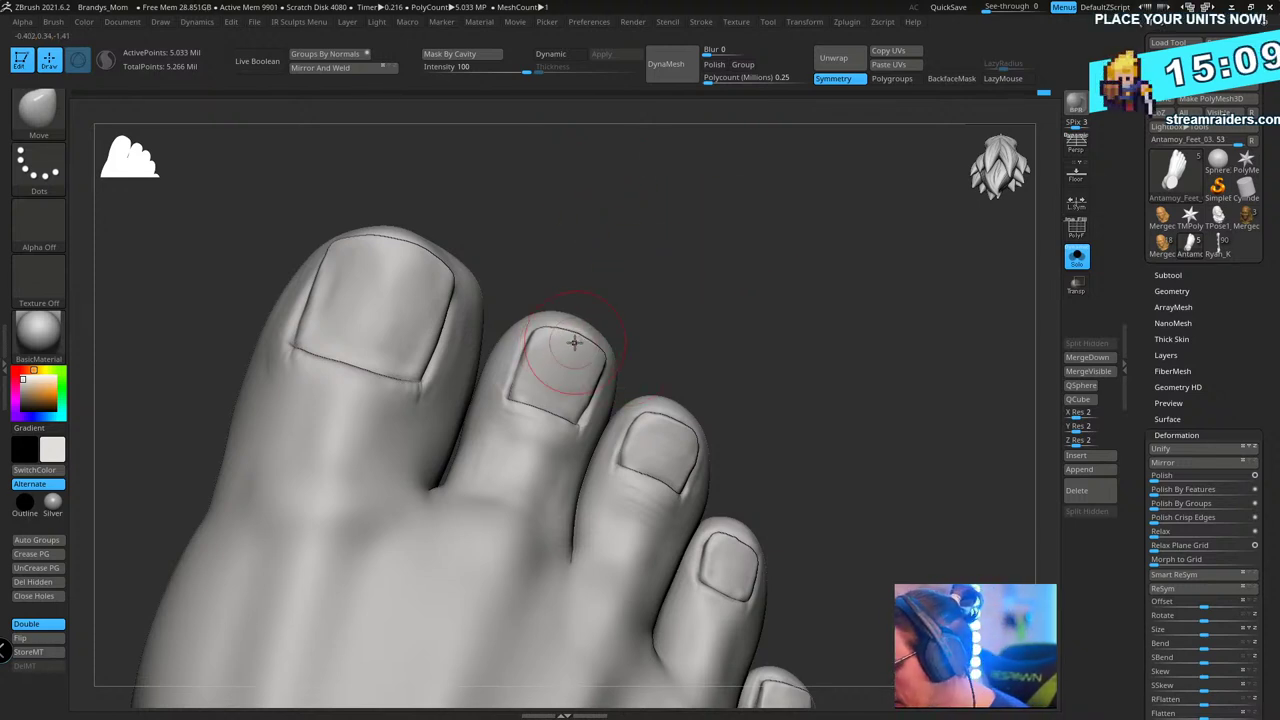
pyautogui.moveTo(718, 252); pyautogui.dragTo(762, 257)
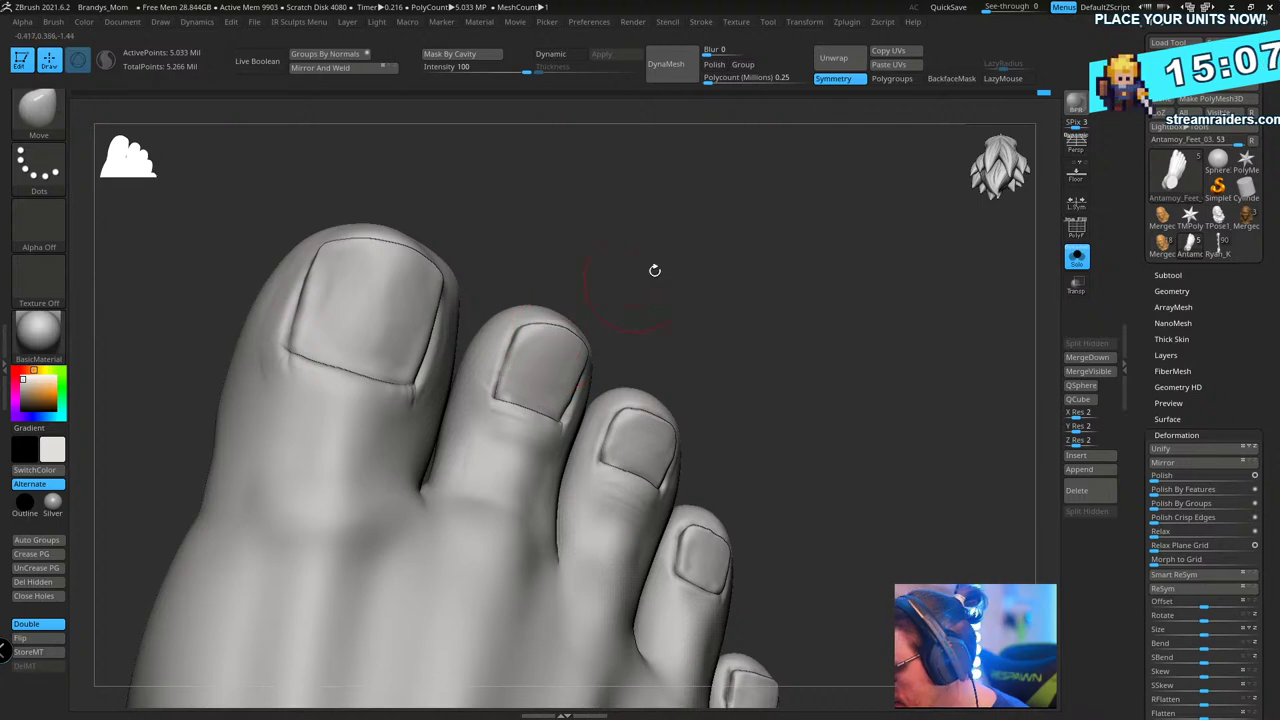
pyautogui.moveTo(654, 271)
pyautogui.mouseDown()
pyautogui.moveTo(695, 294)
pyautogui.moveTo(723, 274)
pyautogui.moveTo(556, 318)
pyautogui.moveTo(751, 240)
pyautogui.moveTo(749, 229)
pyautogui.moveTo(597, 370)
pyautogui.moveTo(580, 357)
pyautogui.mouseUp()
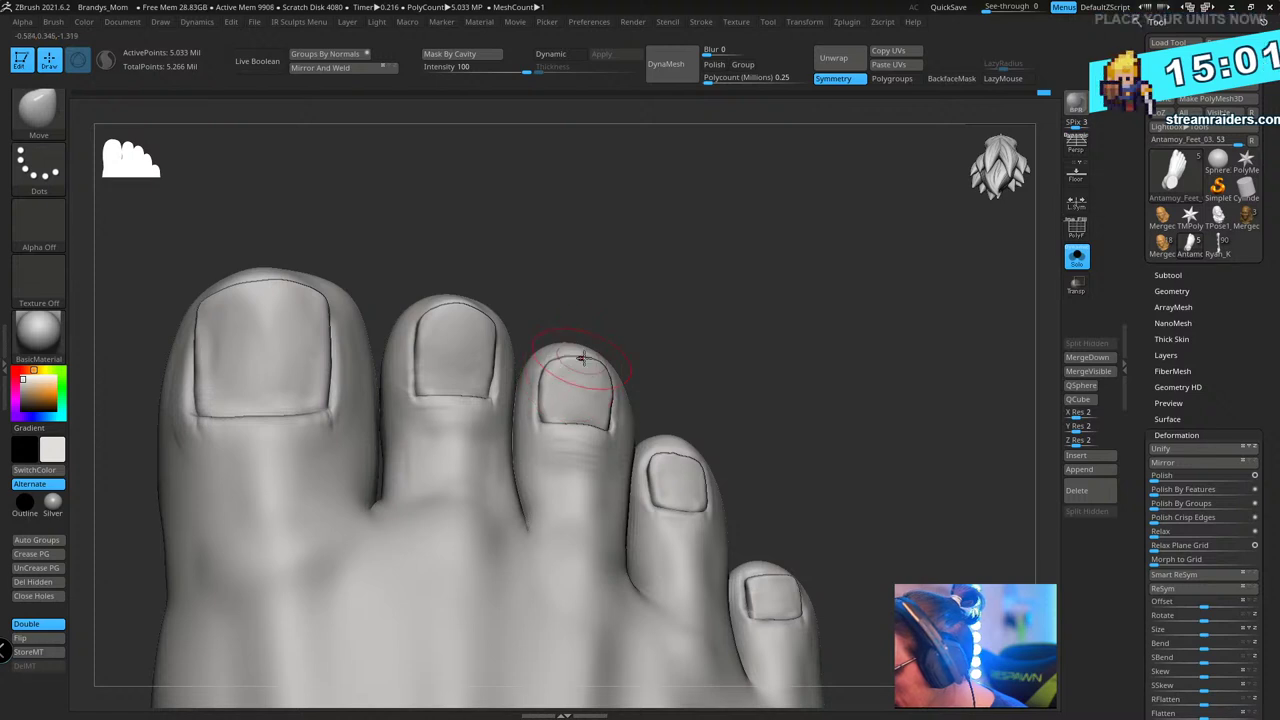
# - Round the free edges of the fourth and little toenails with short Move brush strokes
pyautogui.keyDown('alt'); pyautogui.moveTo(693, 254); pyautogui.dragTo(532, 209); pyautogui.keyUp('alt')
pyautogui.moveTo(527, 415); pyautogui.dragTo(626, 326)
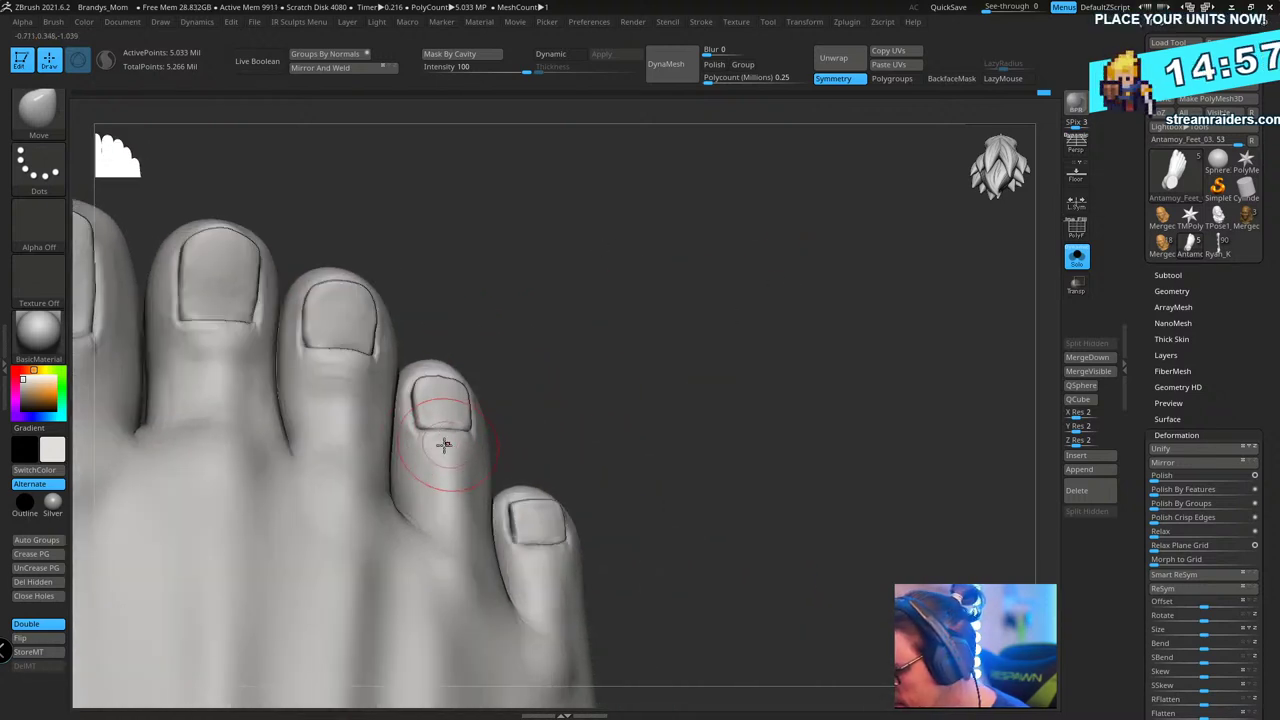
pyautogui.moveTo(650, 370); pyautogui.dragTo(666, 323)
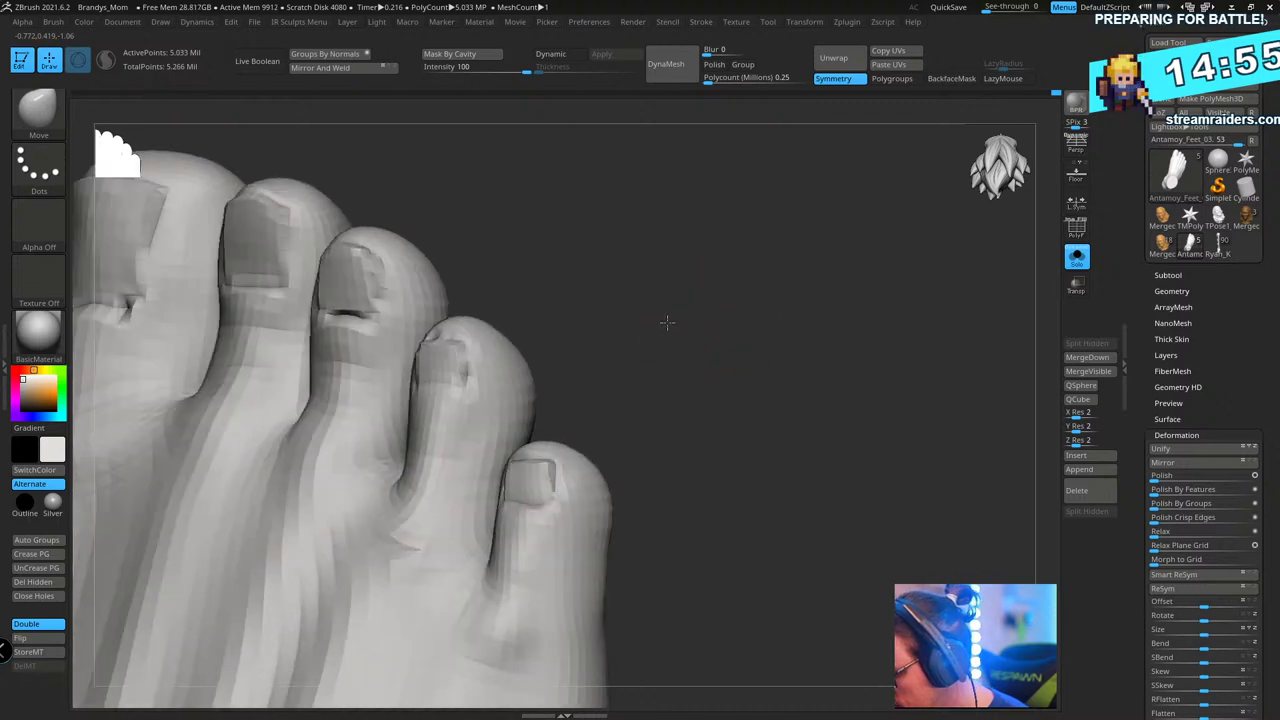
pyautogui.moveTo(526, 460); pyautogui.dragTo(528, 455)
pyautogui.moveTo(692, 400); pyautogui.dragTo(612, 396)
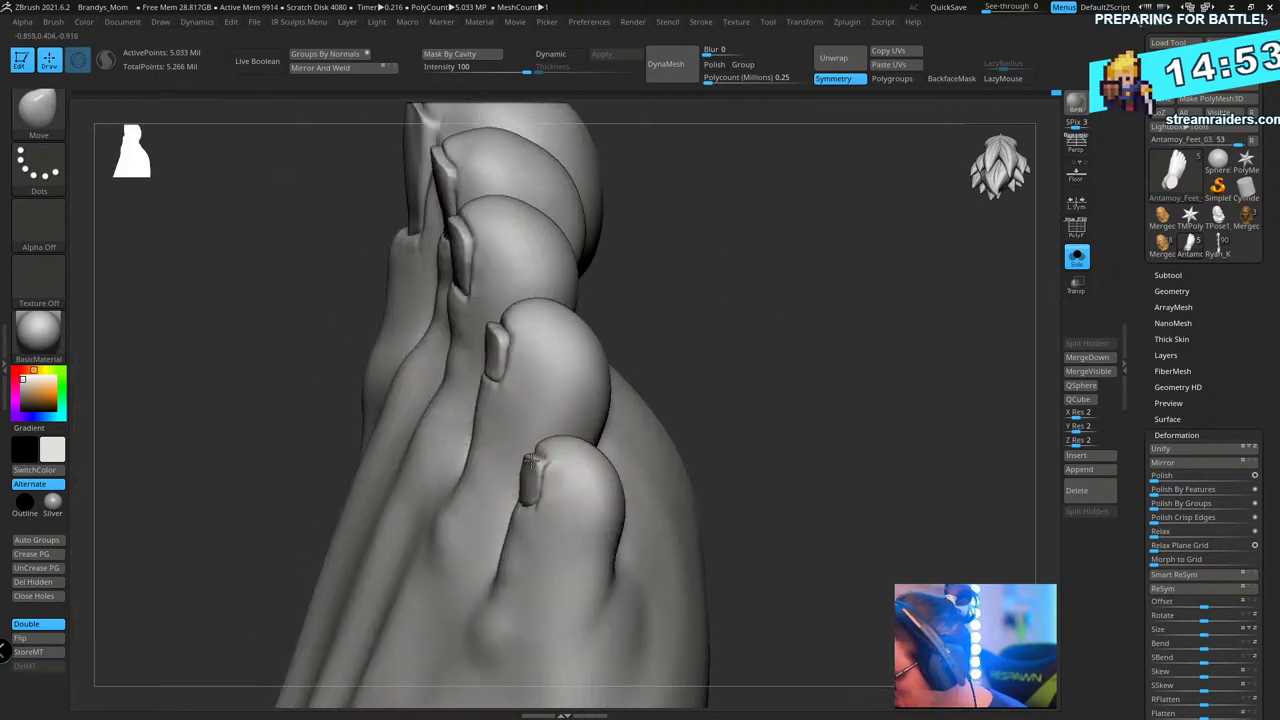
pyautogui.moveTo(533, 462); pyautogui.dragTo(531, 454)
pyautogui.moveTo(744, 298); pyautogui.dragTo(820, 302)
pyautogui.moveTo(516, 453); pyautogui.dragTo(515, 447)
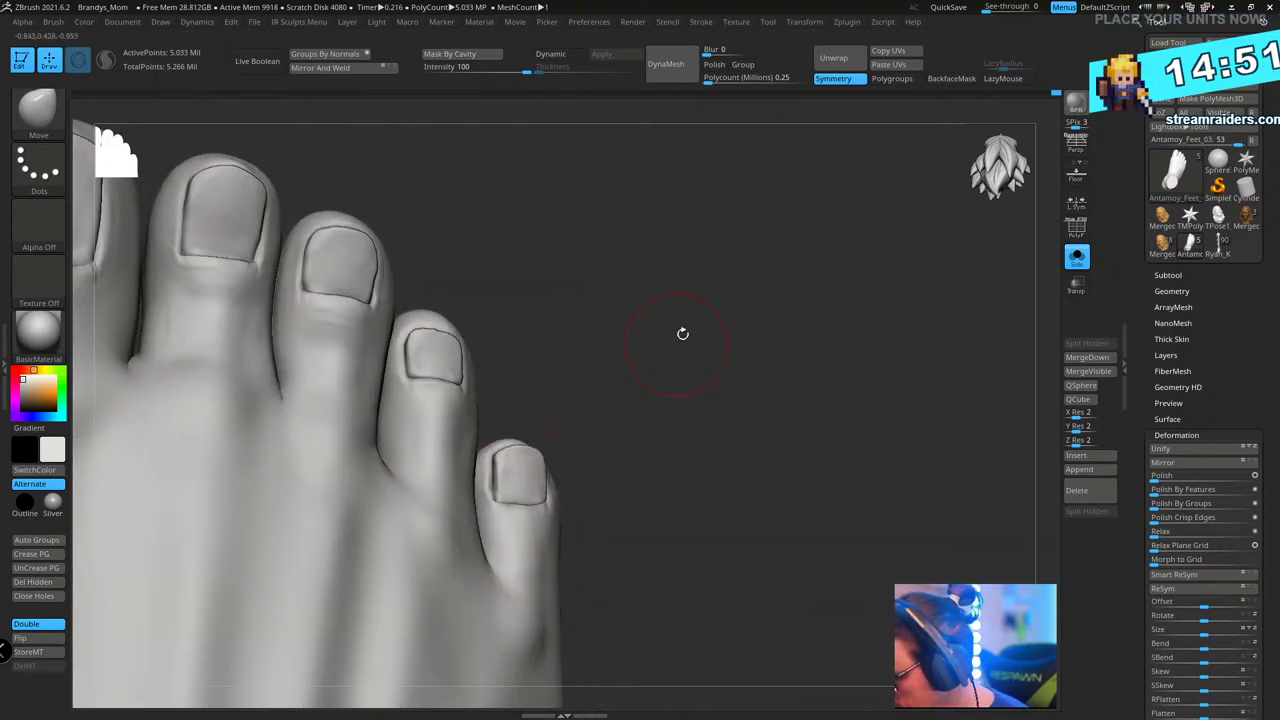
# - Refine the little toenail's outline and how it sits in the surrounding skin with the Move brush
pyautogui.keyDown('alt'); pyautogui.moveTo(683, 331); pyautogui.dragTo(706, 346); pyautogui.keyUp('alt')
pyautogui.moveTo(630, 450); pyautogui.dragTo(734, 274)
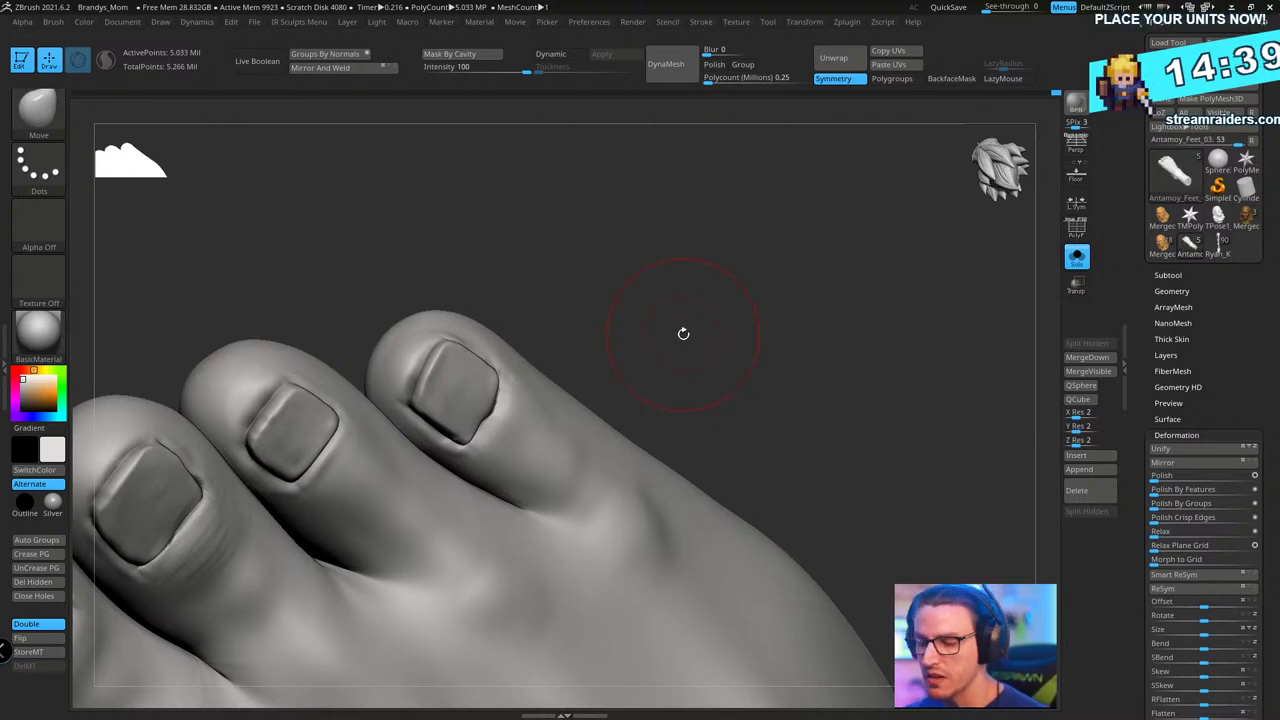
pyautogui.moveTo(683, 333)
pyautogui.mouseDown()
pyautogui.moveTo(700, 249)
pyautogui.moveTo(701, 280)
pyautogui.mouseUp()
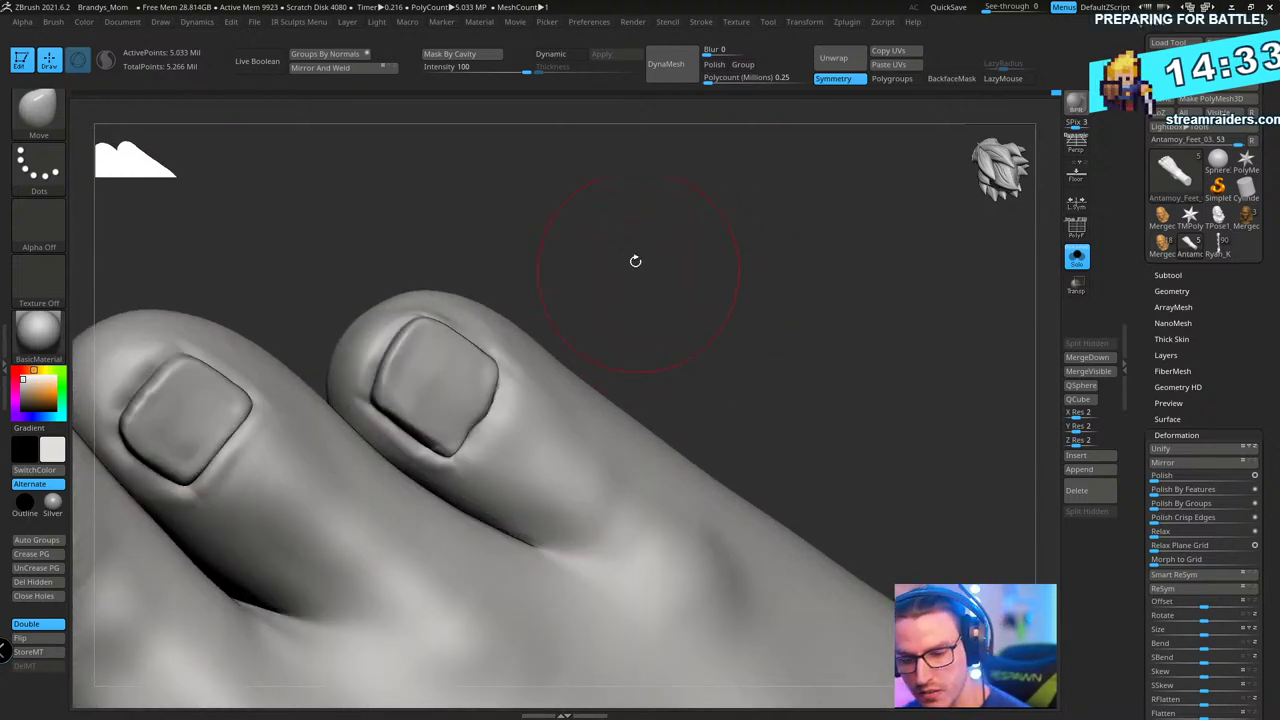
pyautogui.moveTo(638, 272); pyautogui.dragTo(637, 272)
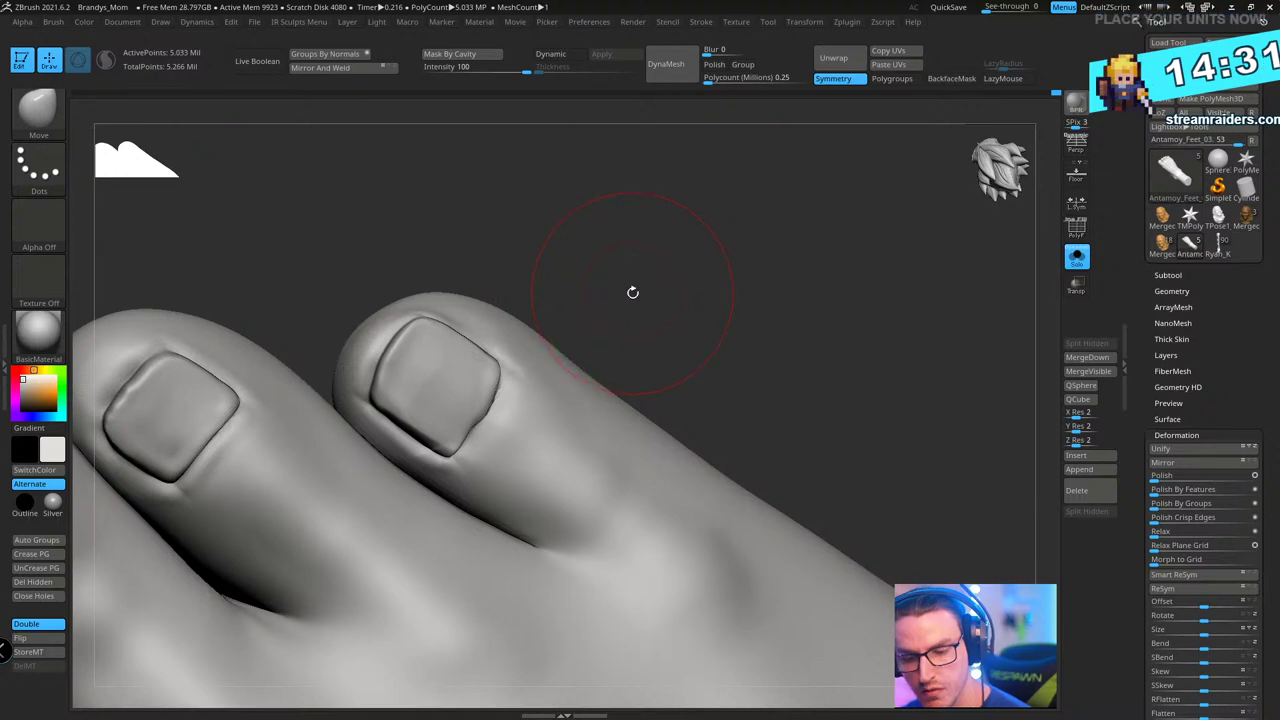
# - Mask the little toenail with MaskLasso and build up the skin fold at its base with ClayBuildup, smoothing the strokes
pyautogui.press('b')
pyautogui.press('s')
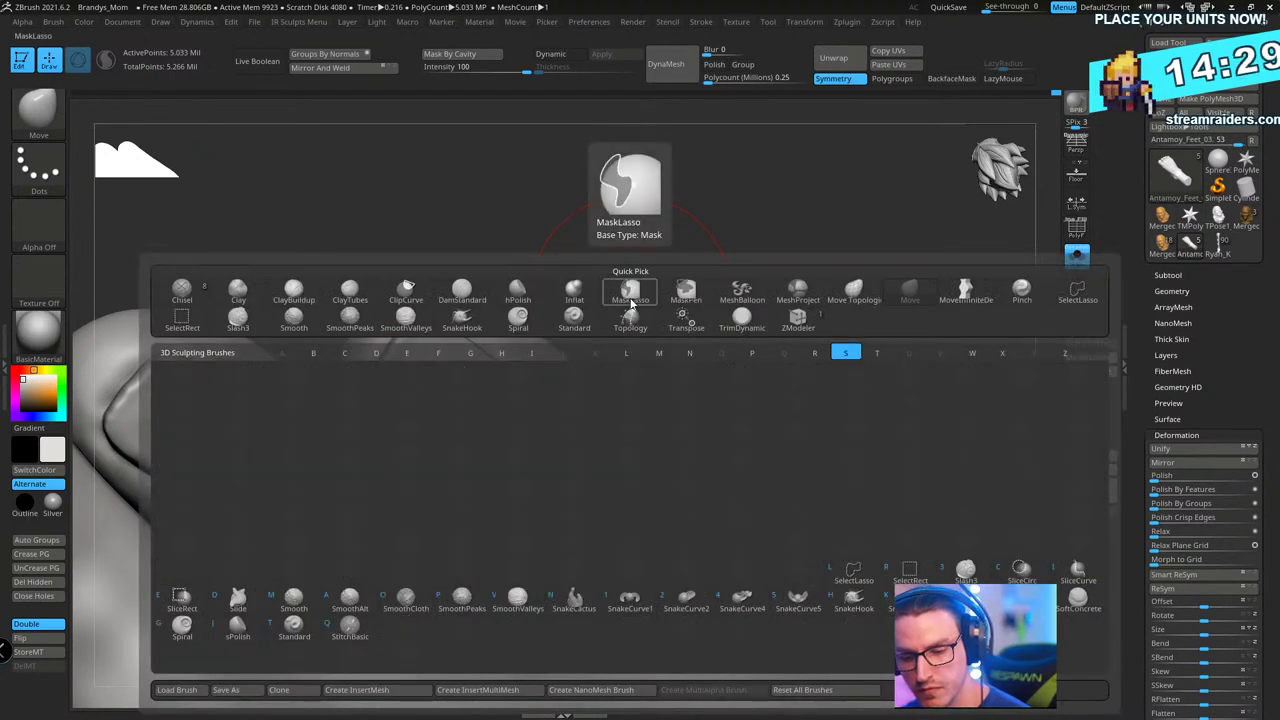
pyautogui.press('b')
pyautogui.press('c')
pyautogui.press('b')
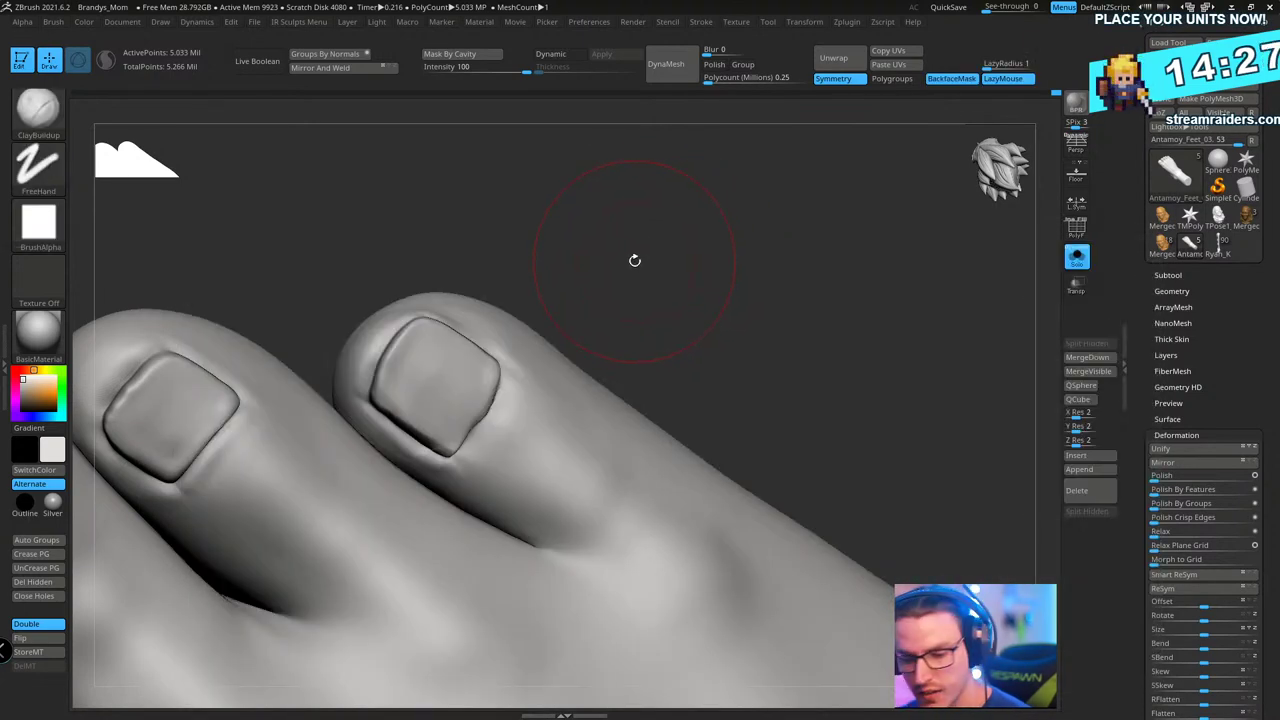
pyautogui.moveTo(646, 251); pyautogui.dragTo(491, 443)
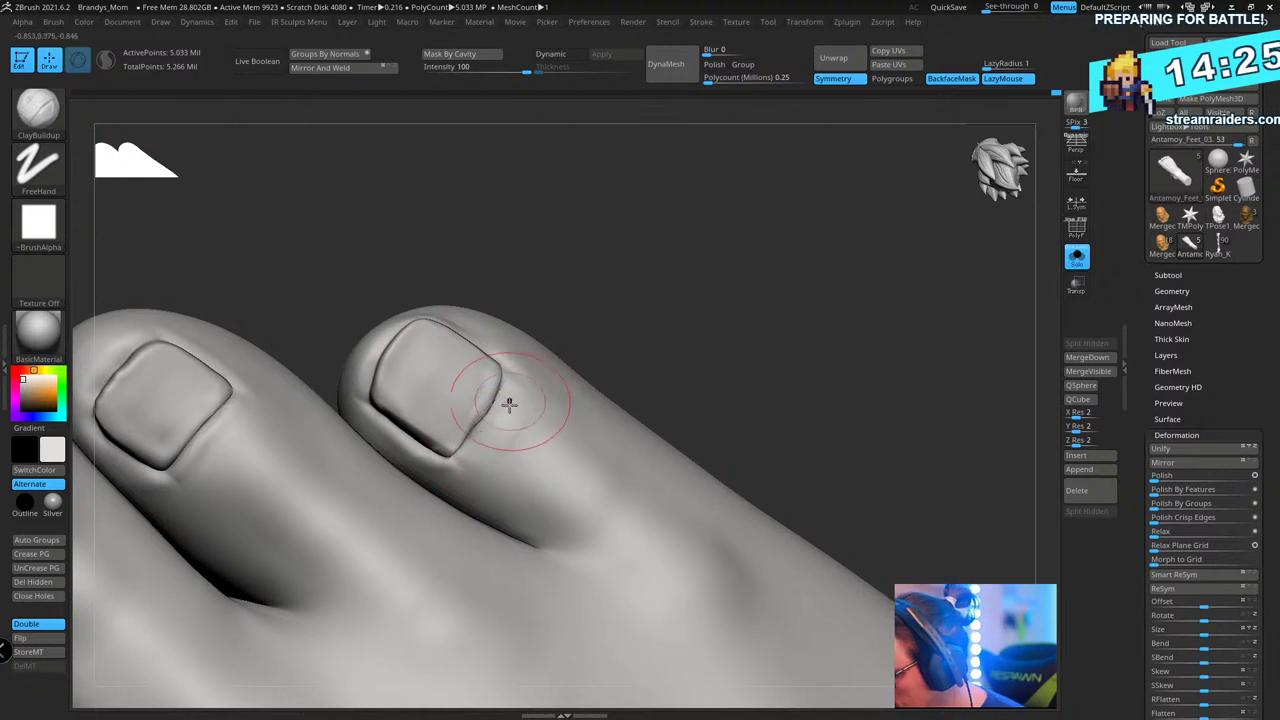
pyautogui.press('ctrl')
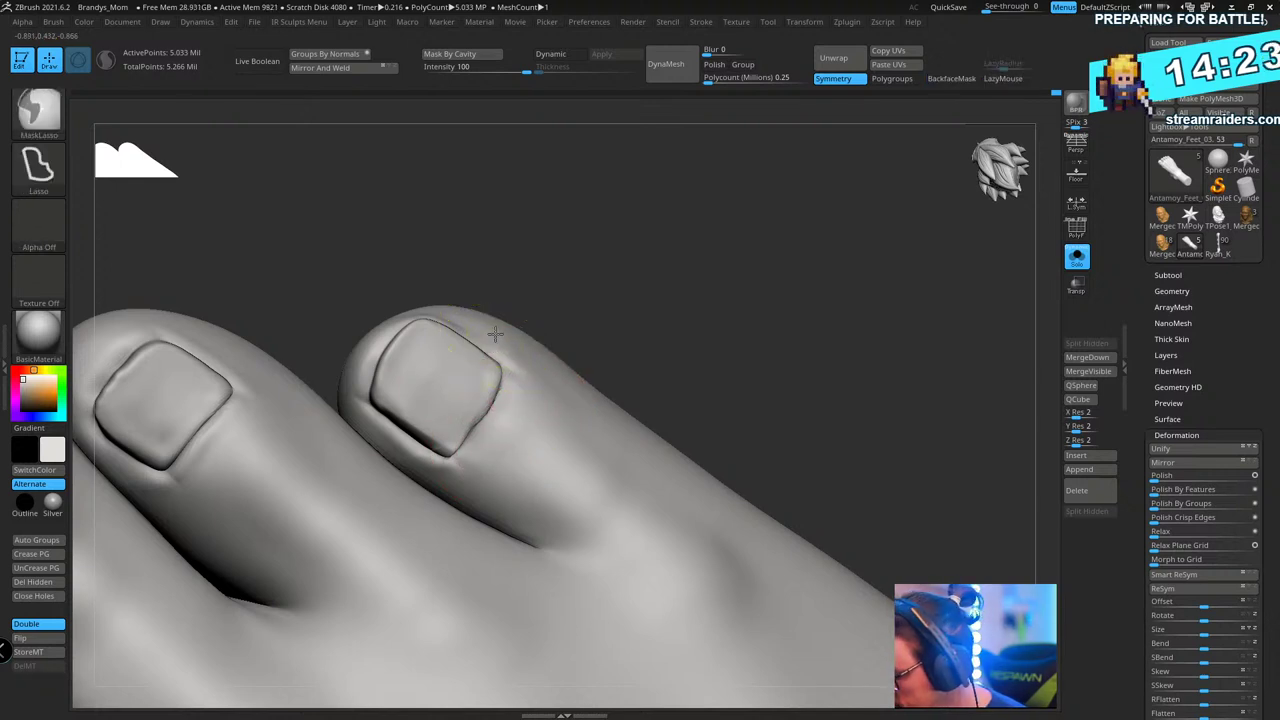
pyautogui.moveTo(492, 408)
pyautogui.keyDown('ctrl'); pyautogui.mouseDown()
pyautogui.moveTo(465, 445)
pyautogui.moveTo(350, 440)
pyautogui.moveTo(430, 315)
pyautogui.mouseUp(); pyautogui.keyUp('ctrl')
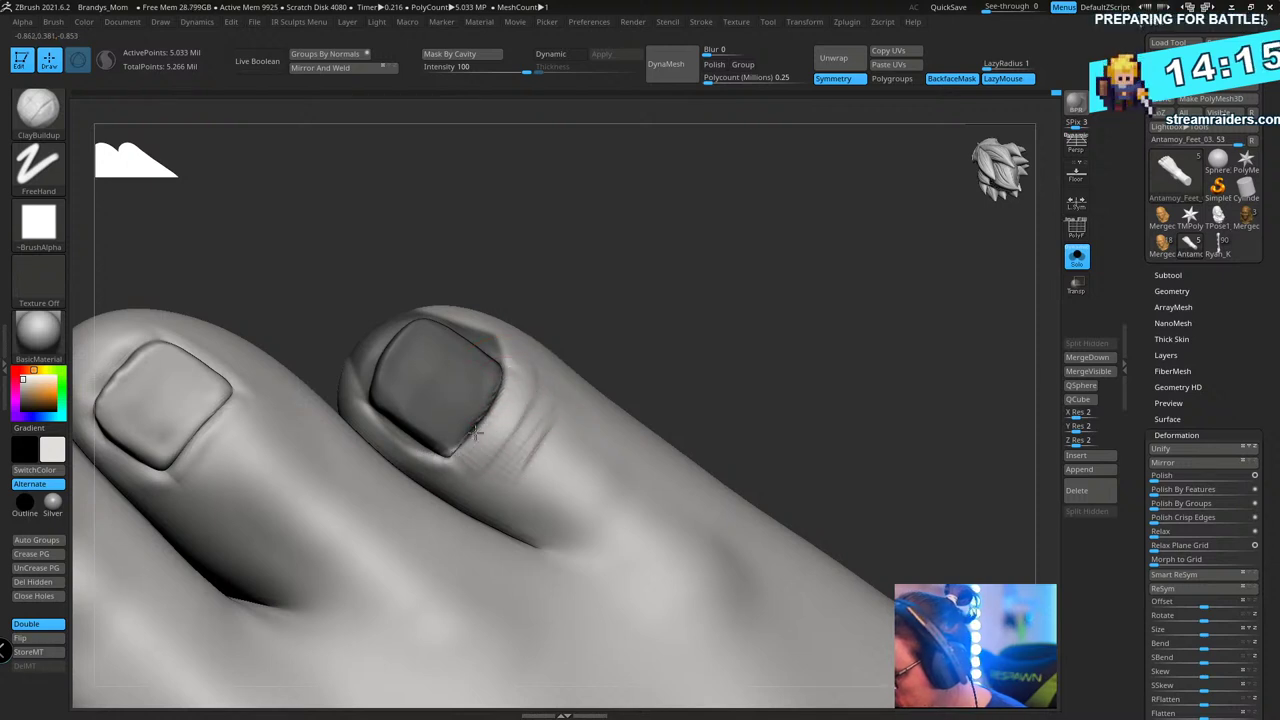
pyautogui.moveTo(540, 410)
pyautogui.mouseDown()
pyautogui.moveTo(508, 428)
pyautogui.moveTo(514, 449)
pyautogui.moveTo(514, 437)
pyautogui.mouseUp()
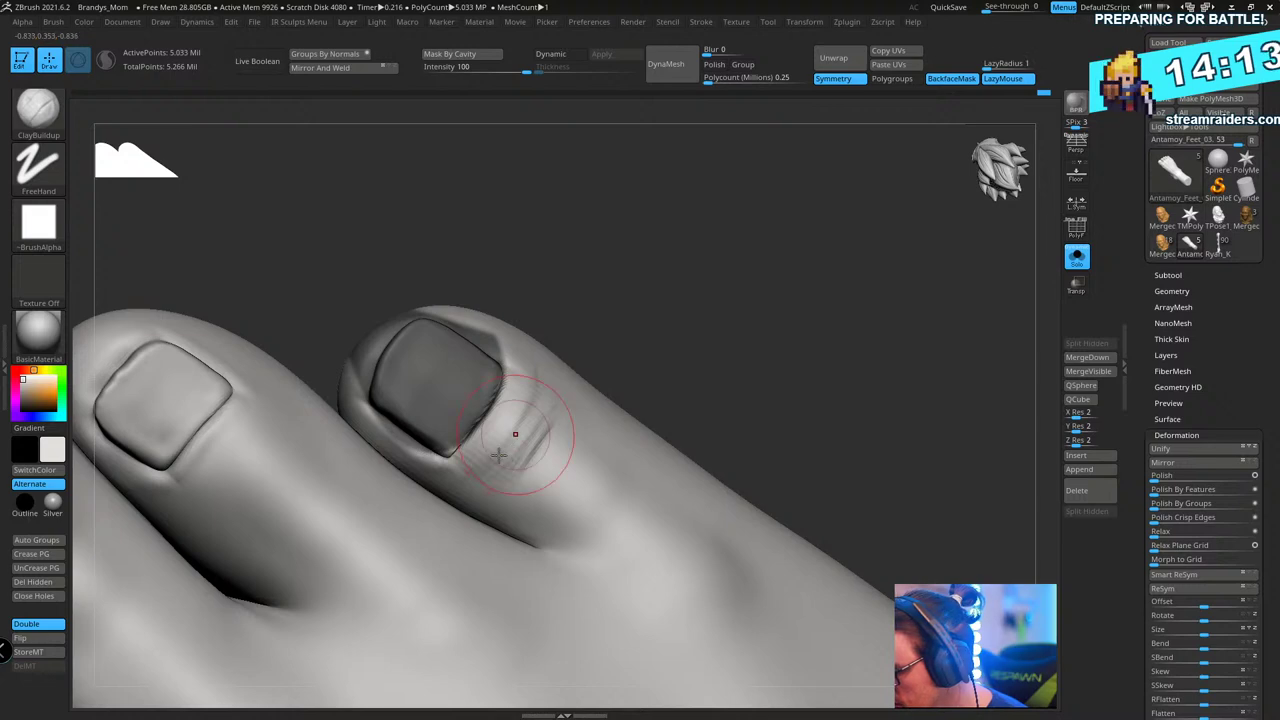
pyautogui.moveTo(669, 317); pyautogui.dragTo(694, 200)
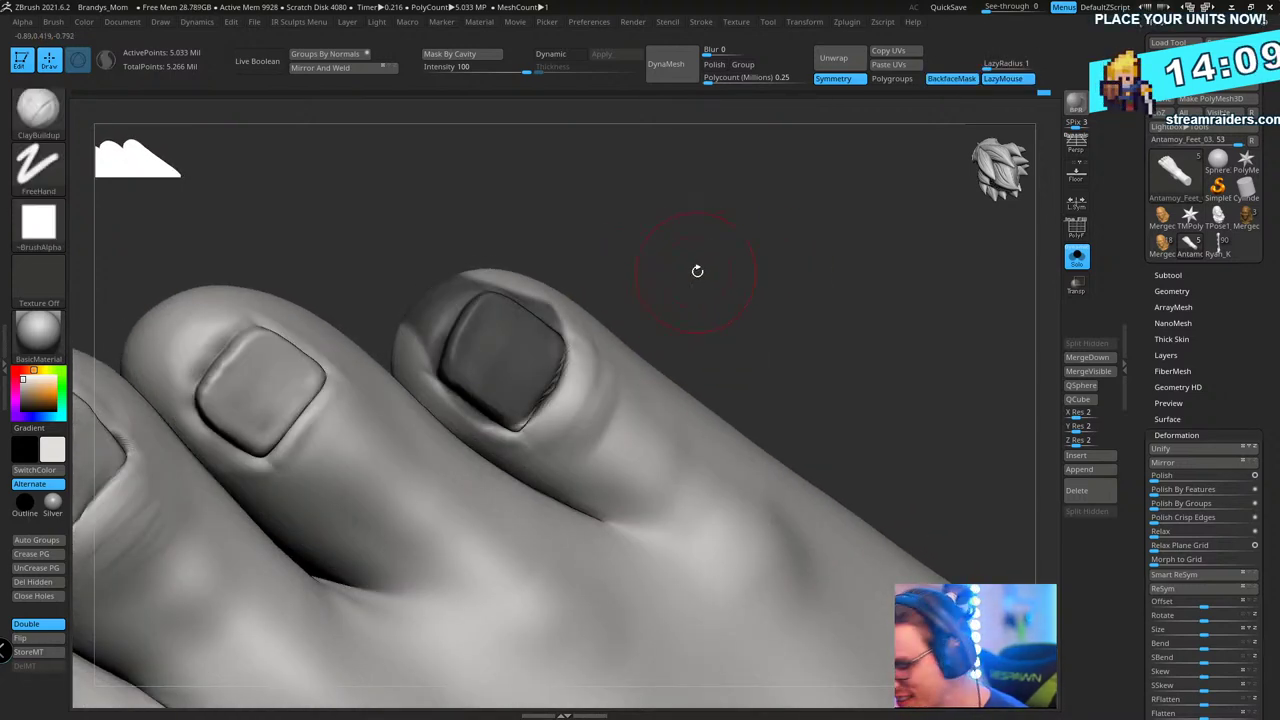
# - Push the skin fold at the base of the masked little toenail closer to the nail with the Move brush
pyautogui.moveTo(697, 271); pyautogui.dragTo(697, 289)
pyautogui.press('b')
pyautogui.press('m')
pyautogui.press('v')
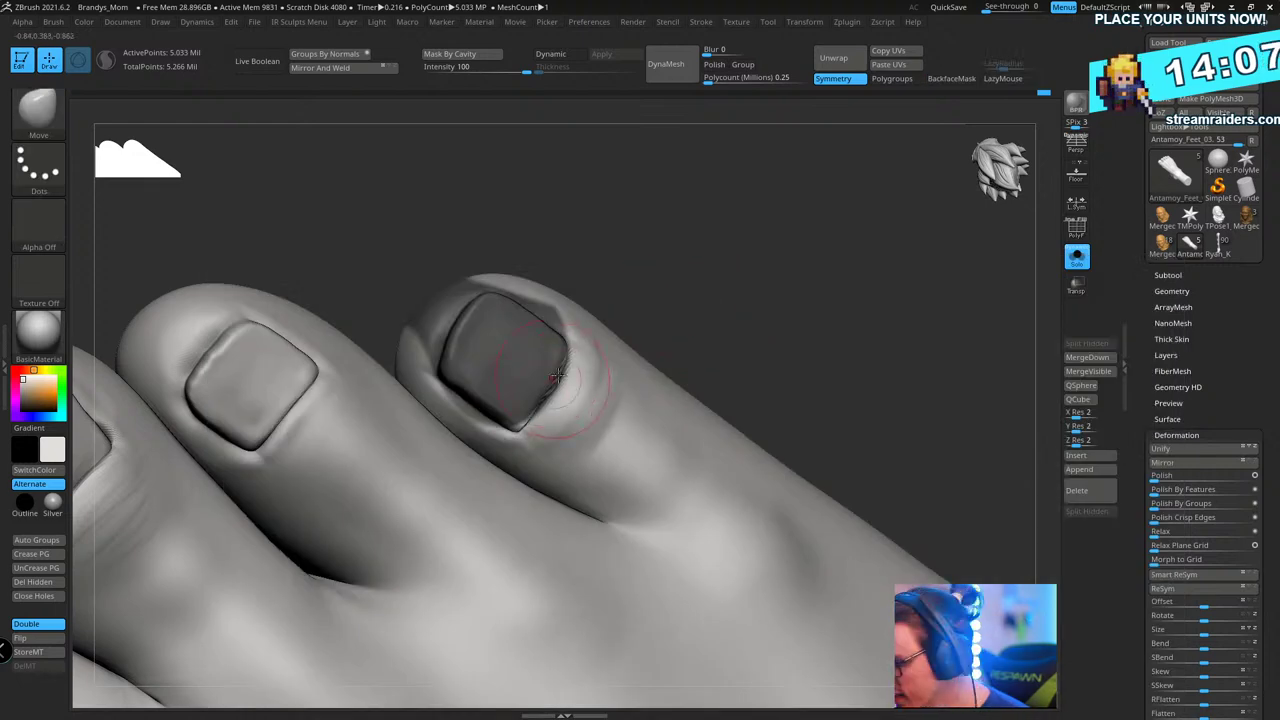
pyautogui.press('ctrl')
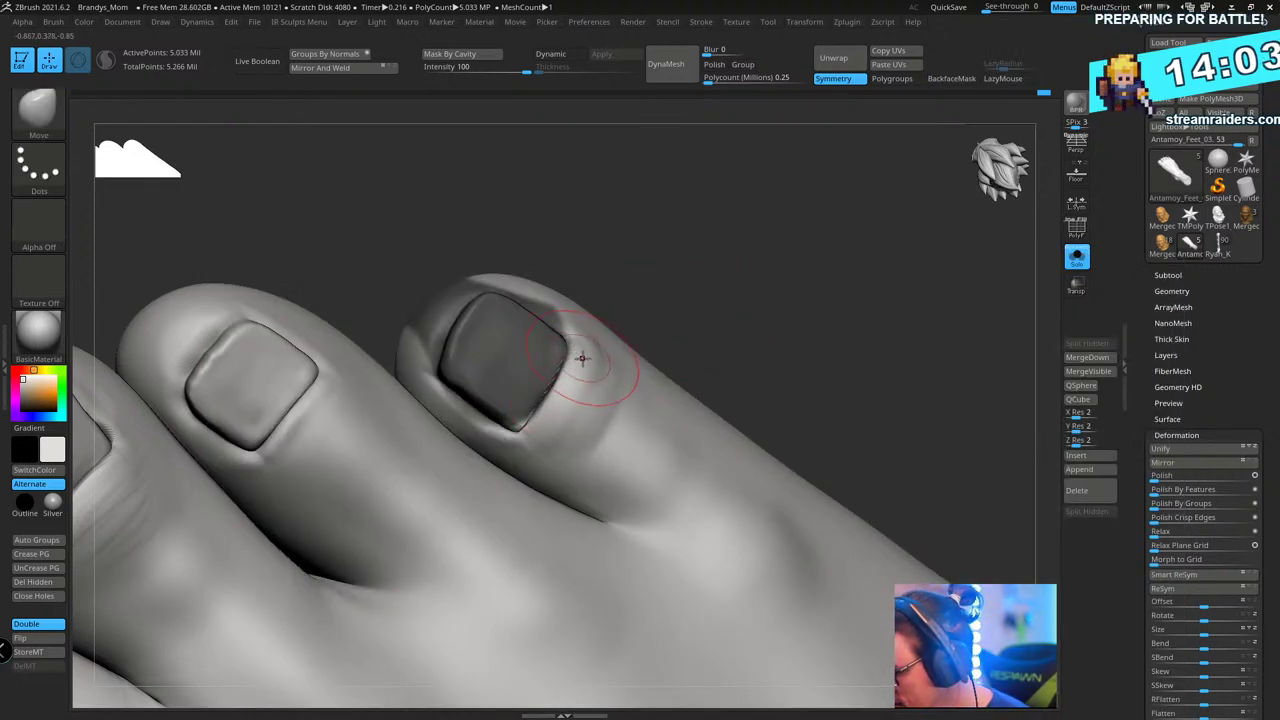
pyautogui.moveTo(680, 324); pyautogui.dragTo(666, 337)
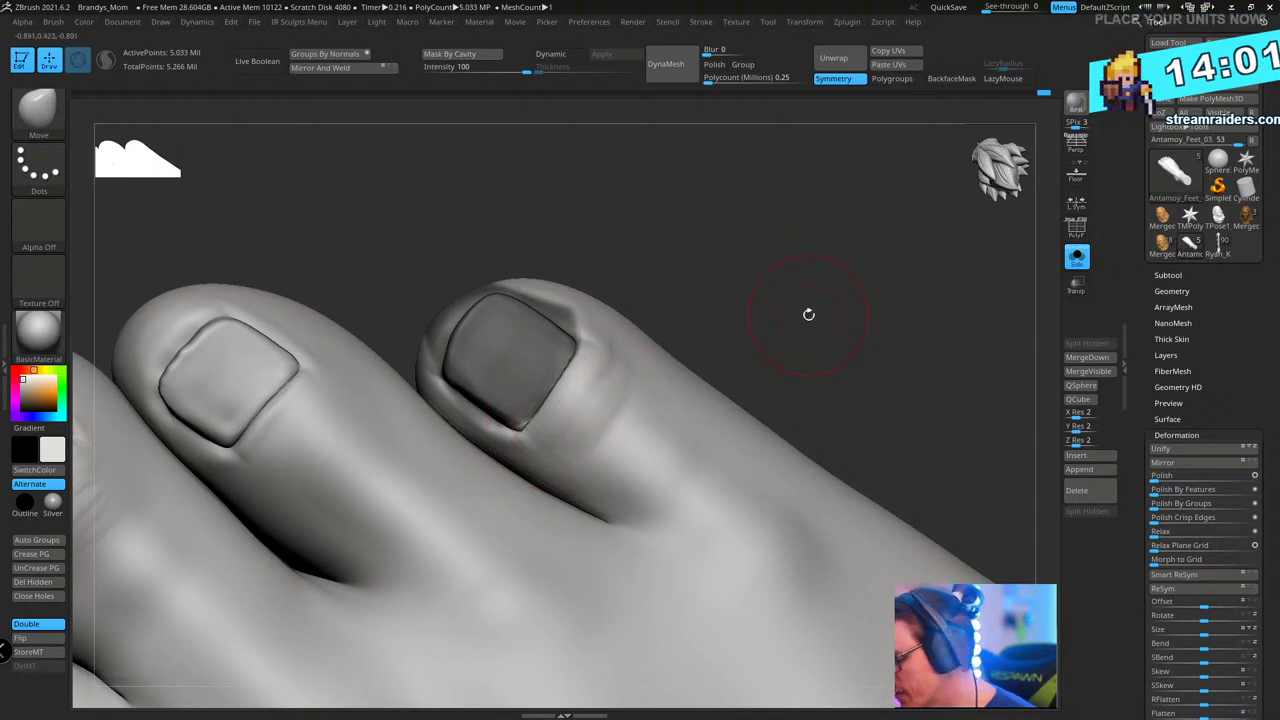
# - Tighten the little toenail's base fold from the toe-tip side with a short Move stroke and clear the mask
pyautogui.moveTo(739, 259); pyautogui.dragTo(706, 343, button='right')
pyautogui.moveTo(720, 300); pyautogui.dragTo(657, 345, button='right')
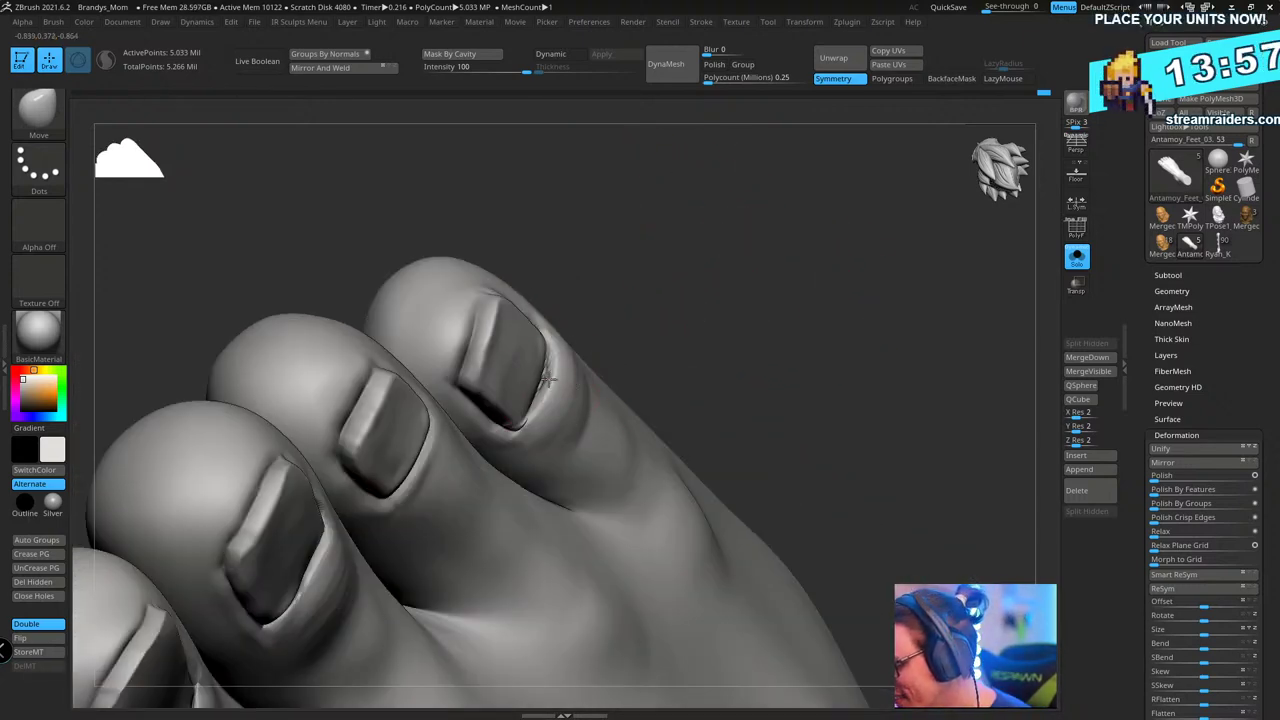
pyautogui.moveTo(551, 306)
pyautogui.keyDown('ctrl'); pyautogui.mouseDown()
pyautogui.moveTo(566, 398)
pyautogui.moveTo(551, 312)
pyautogui.mouseUp(); pyautogui.keyUp('ctrl')
pyautogui.moveTo(561, 383); pyautogui.dragTo(549, 378)
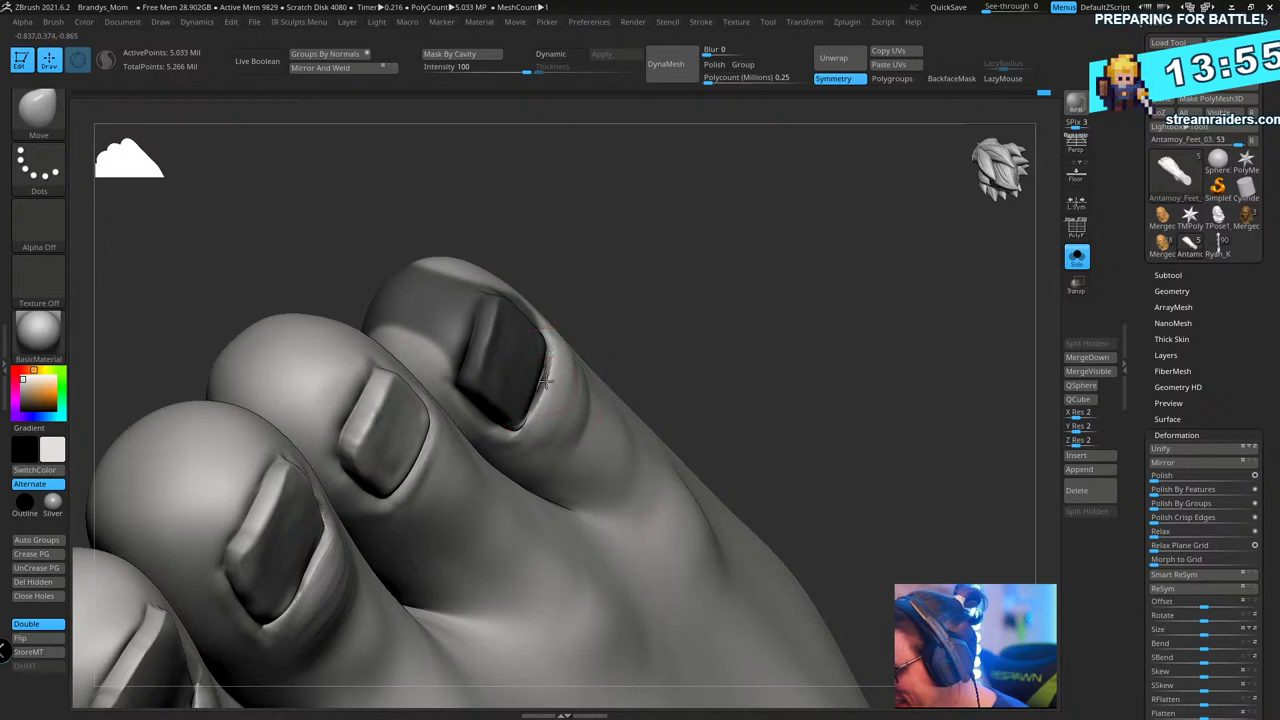
pyautogui.moveTo(624, 329); pyautogui.dragTo(655, 324, button='right')
pyautogui.keyDown('ctrl'); pyautogui.moveTo(657, 323); pyautogui.dragTo(672, 345); pyautogui.keyUp('ctrl')
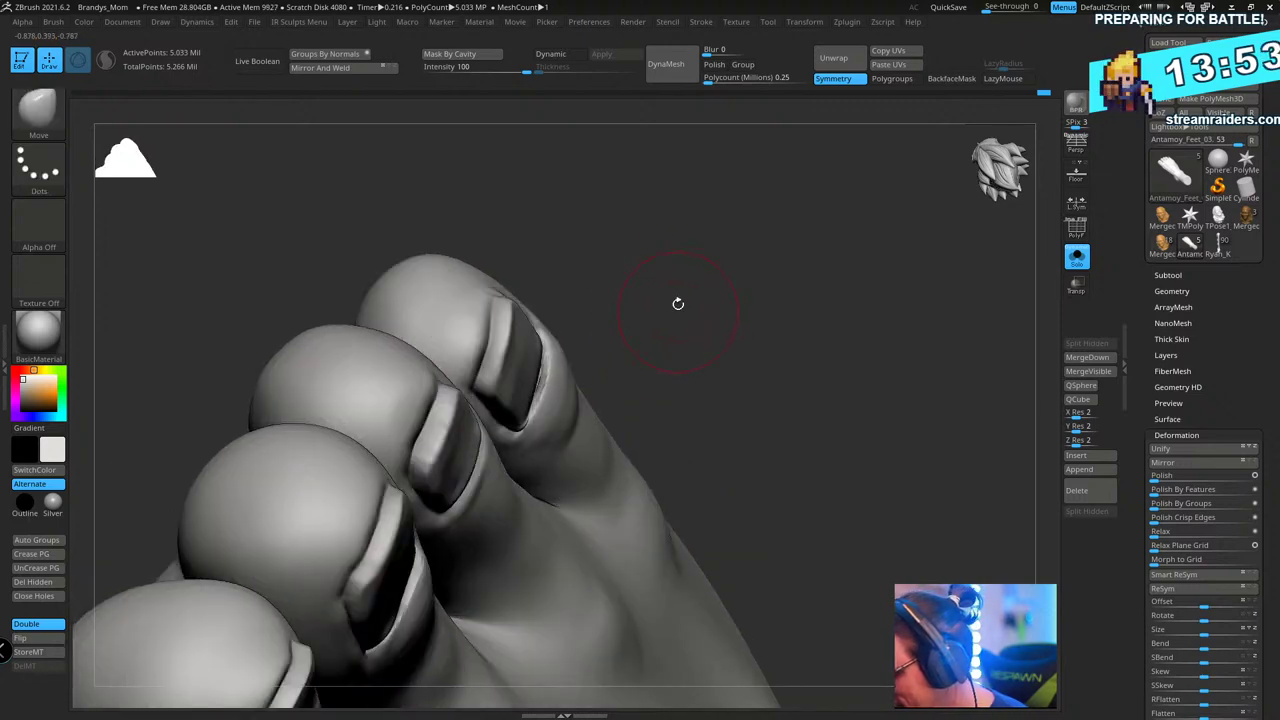
# - Fill out the skin fold along the little toenail's base with the Inflat brush and smooth the skin behind it
pyautogui.keyDown('ctrl'); pyautogui.moveTo(677, 303); pyautogui.dragTo(683, 370, button='right'); pyautogui.keyUp('ctrl')
pyautogui.press('b')
pyautogui.press('i')
pyautogui.press('n')
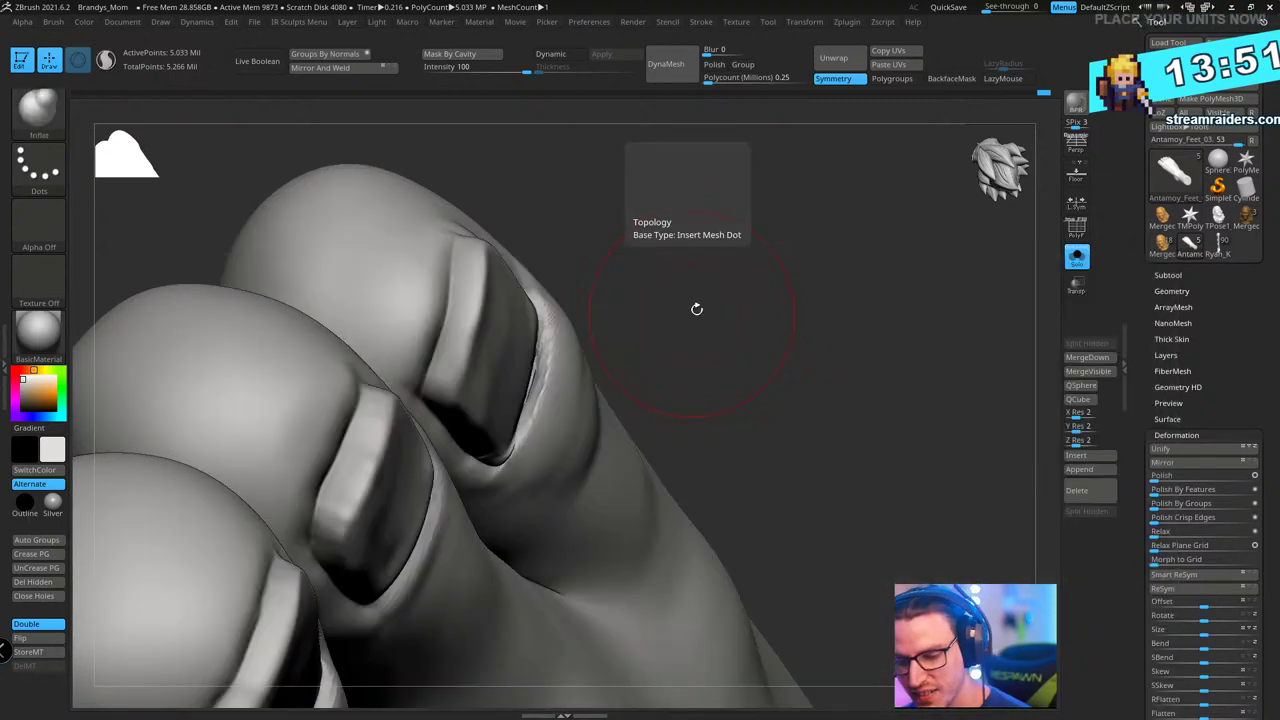
pyautogui.moveTo(697, 306)
pyautogui.mouseDown(button='right')
pyautogui.moveTo(665, 322)
pyautogui.moveTo(709, 274)
pyautogui.moveTo(769, 274)
pyautogui.moveTo(757, 268)
pyautogui.mouseUp(button='right')
pyautogui.moveTo(592, 440)
pyautogui.keyDown('shift'); pyautogui.mouseDown()
pyautogui.moveTo(617, 381)
pyautogui.moveTo(607, 423)
pyautogui.mouseUp(); pyautogui.keyUp('shift')
pyautogui.keyDown('ctrl'); pyautogui.moveTo(768, 266); pyautogui.dragTo(765, 225, button='right'); pyautogui.keyUp('ctrl')
pyautogui.moveTo(620, 436); pyautogui.dragTo(643, 412)
pyautogui.keyDown('alt'); pyautogui.moveTo(803, 280); pyautogui.dragTo(809, 238, button='right'); pyautogui.keyUp('alt')
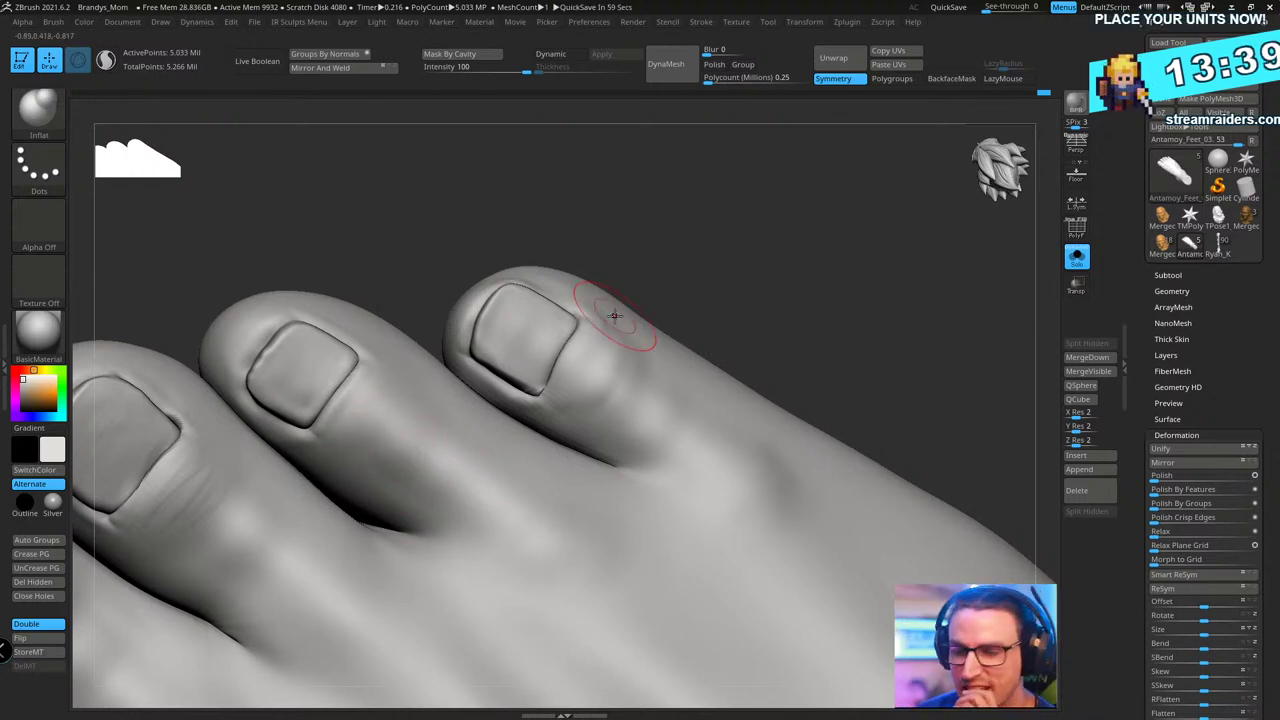
pyautogui.keyDown('alt'); pyautogui.moveTo(749, 229); pyautogui.dragTo(844, 243); pyautogui.keyUp('alt')
pyautogui.press('d')
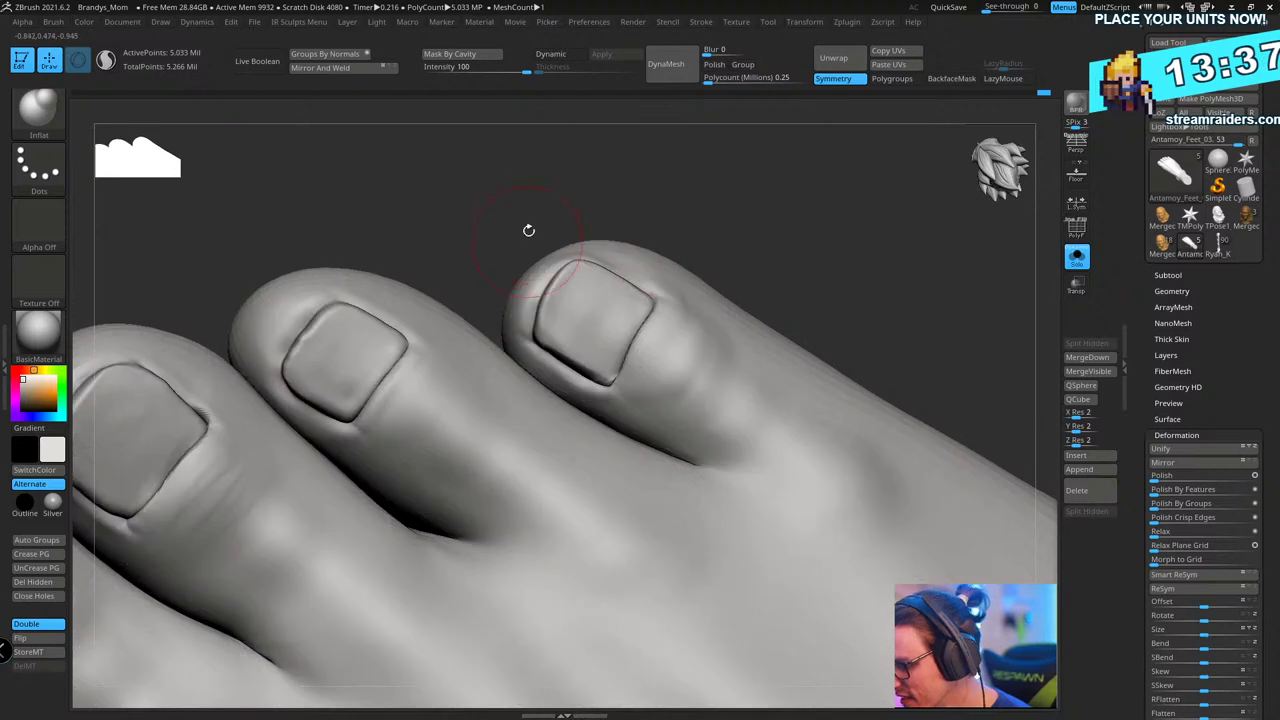
pyautogui.keyDown('alt'); pyautogui.moveTo(639, 187); pyautogui.dragTo(726, 202); pyautogui.keyUp('alt')
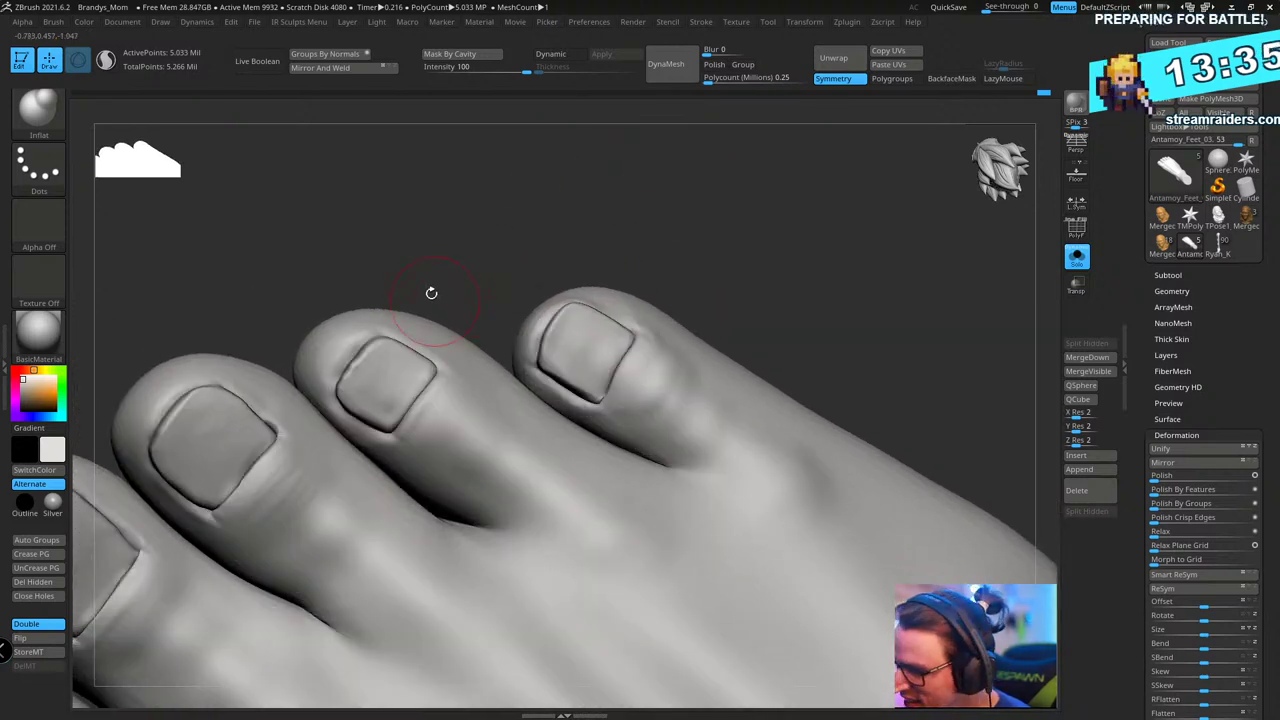
pyautogui.moveTo(602, 196); pyautogui.dragTo(632, 188)
pyautogui.press('d')
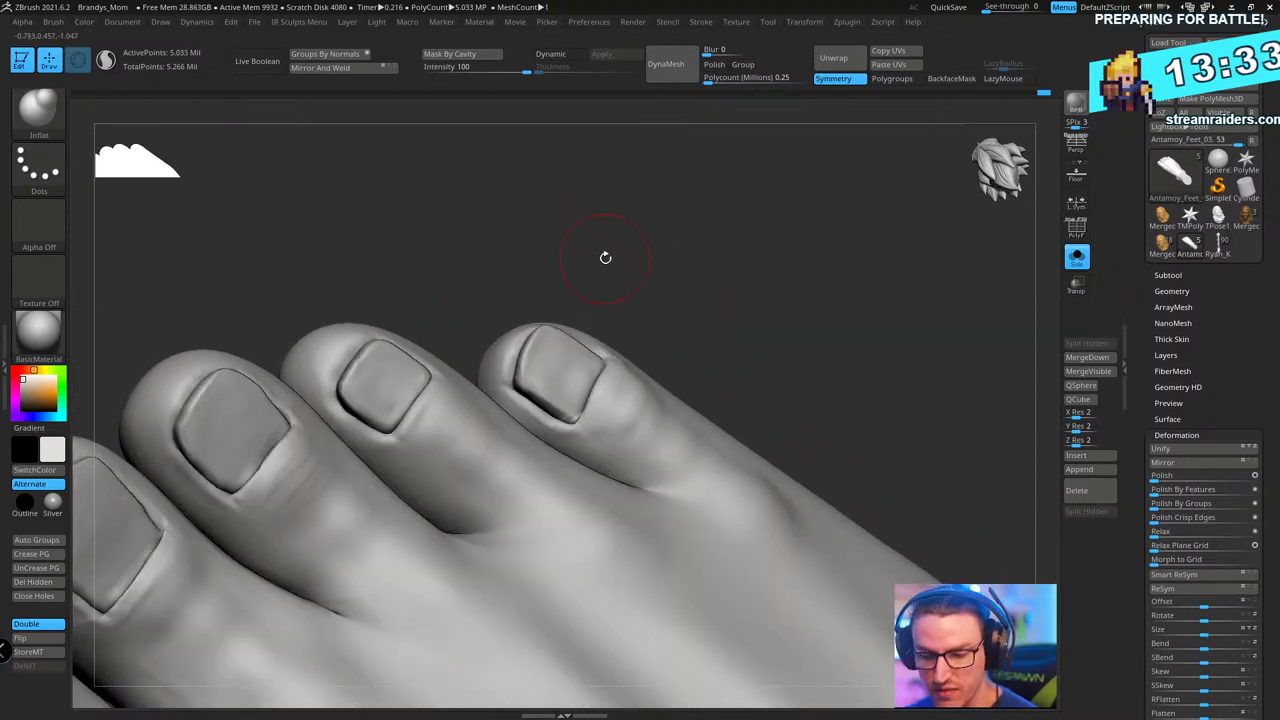
pyautogui.keyDown('ctrl'); pyautogui.keyDown('shift'); pyautogui.click(343, 337); pyautogui.keyUp('shift'); pyautogui.keyUp('ctrl')
pyautogui.keyDown('ctrl'); pyautogui.keyDown('shift'); pyautogui.click(638, 239); pyautogui.keyUp('shift'); pyautogui.keyUp('ctrl')
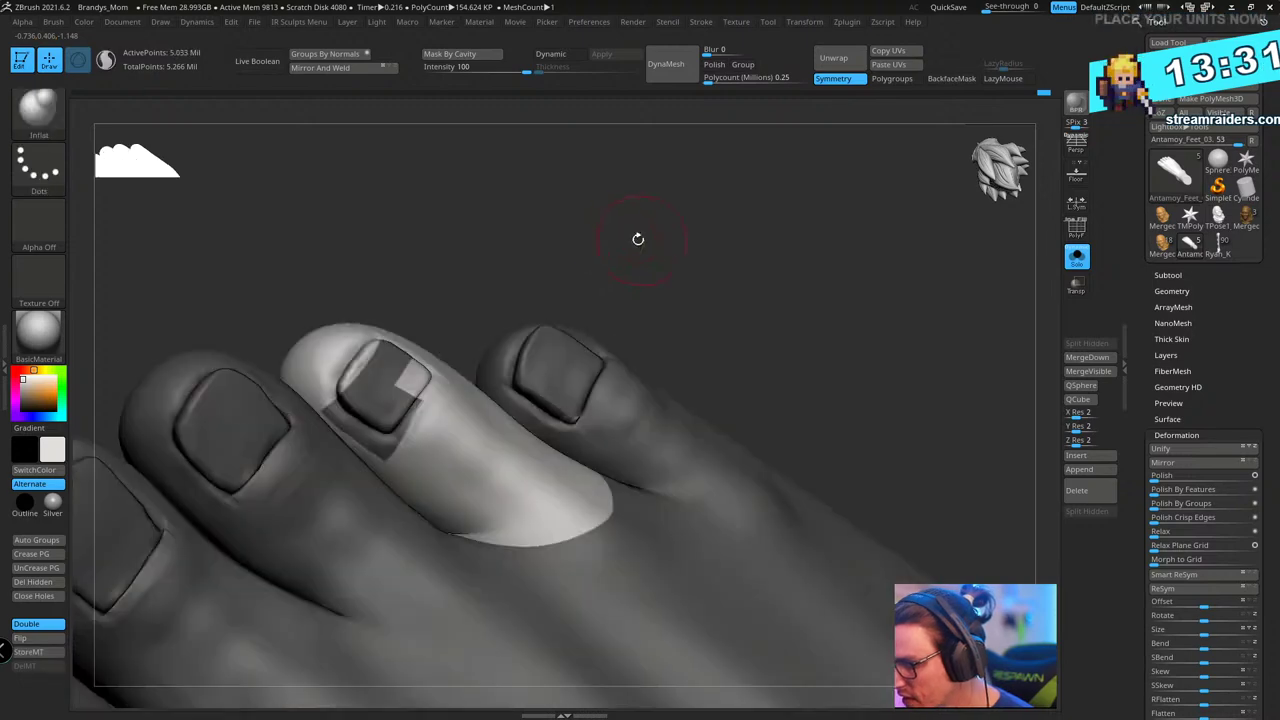
pyautogui.keyDown('ctrl'); pyautogui.click(574, 237); pyautogui.keyUp('ctrl')
pyautogui.keyDown('ctrl'); pyautogui.moveTo(540, 238); pyautogui.dragTo(590, 266); pyautogui.keyUp('ctrl')
# - Push in the tip of the fourth toe around its nail with the Move brush at an adjusted draw size
pyautogui.moveTo(592, 262); pyautogui.dragTo(701, 361)
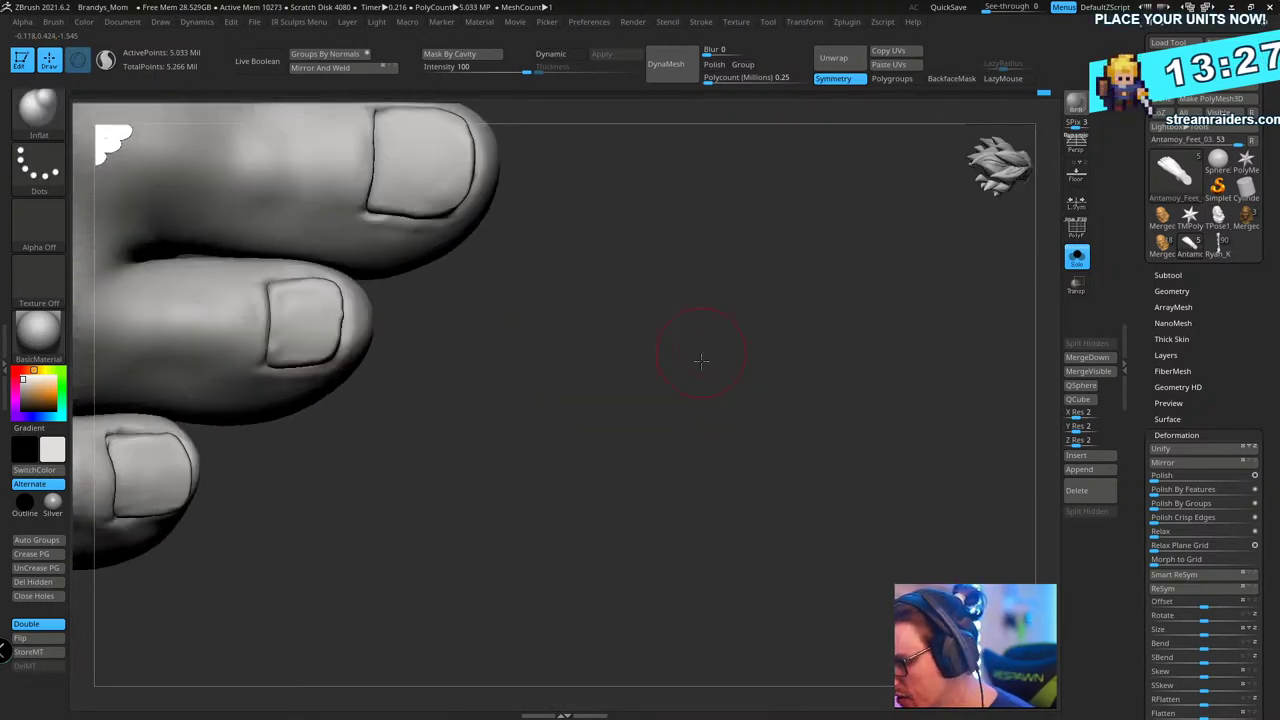
pyautogui.moveTo(701, 361); pyautogui.dragTo(666, 363, button='right')
pyautogui.press('b')
pyautogui.press('m')
pyautogui.press('v')
pyautogui.press('s')
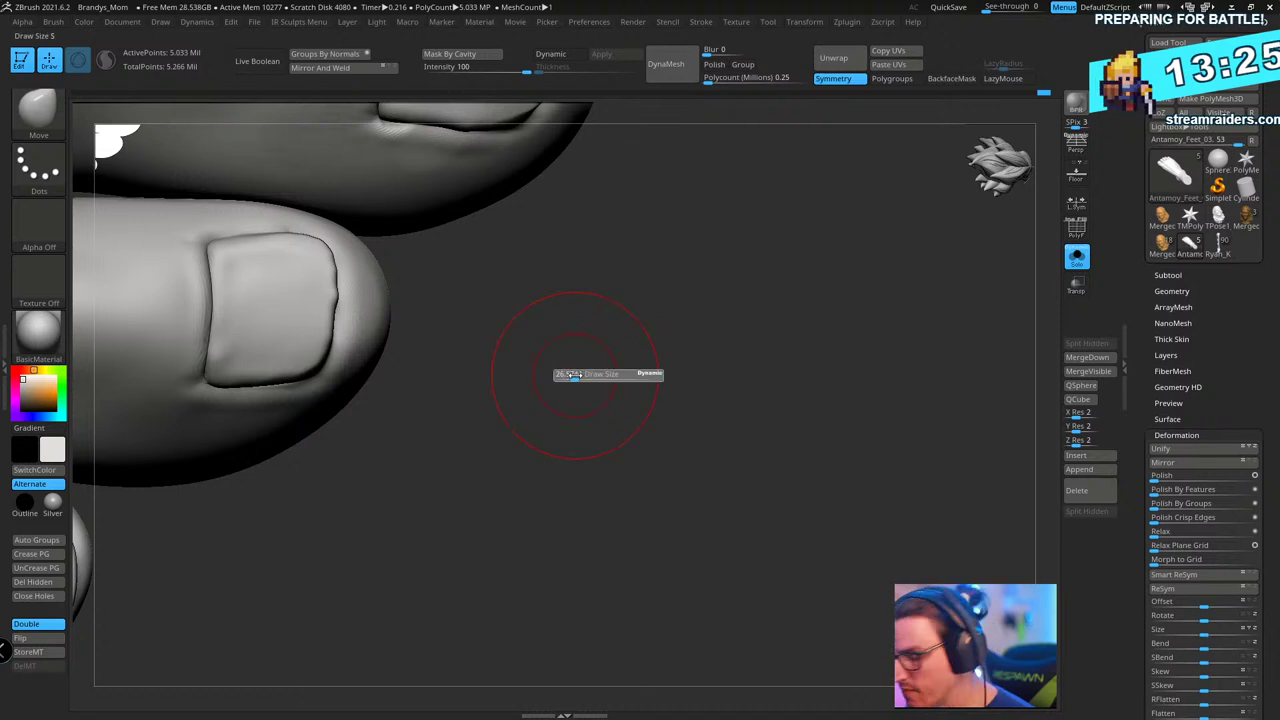
pyautogui.moveTo(575, 376); pyautogui.dragTo(581, 376)
pyautogui.moveTo(394, 327); pyautogui.dragTo(379, 313)
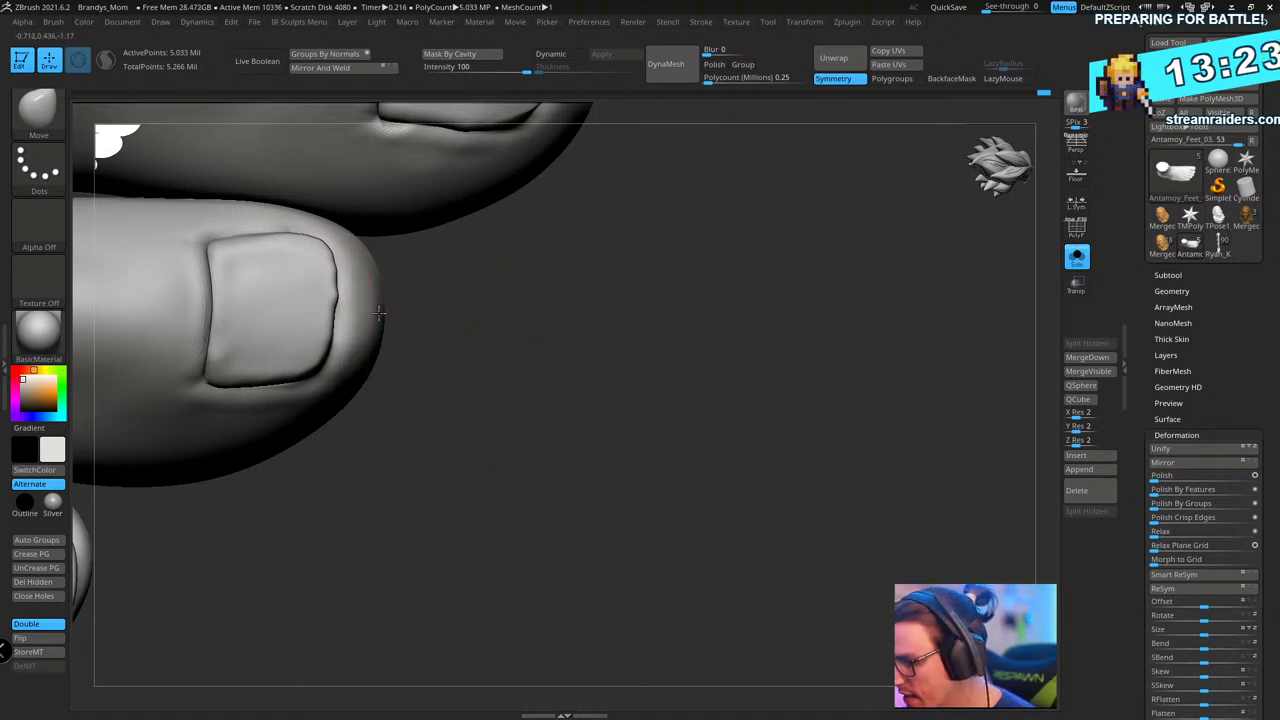
pyautogui.moveTo(364, 389); pyautogui.dragTo(359, 372)
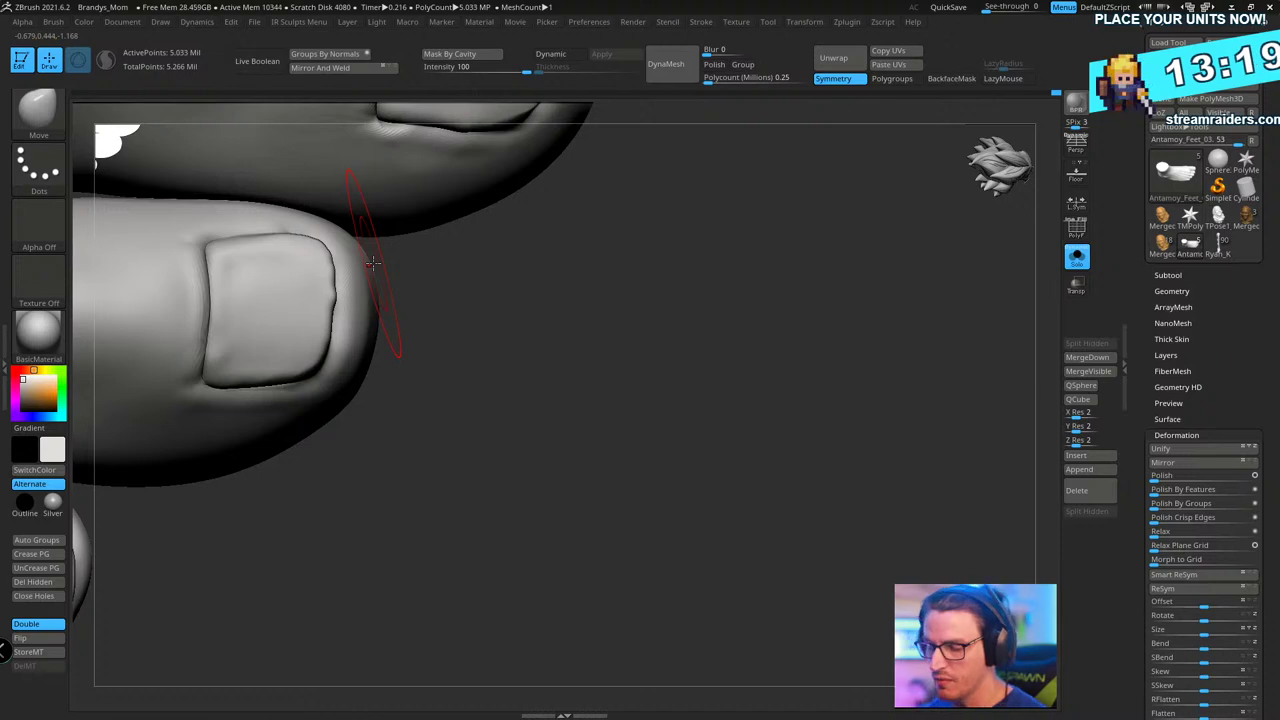
# - Reshape the third toe's rounded tip in front of its nail with the Move brush
pyautogui.keyDown('alt'); pyautogui.moveTo(622, 322); pyautogui.dragTo(575, 600); pyautogui.keyUp('alt')
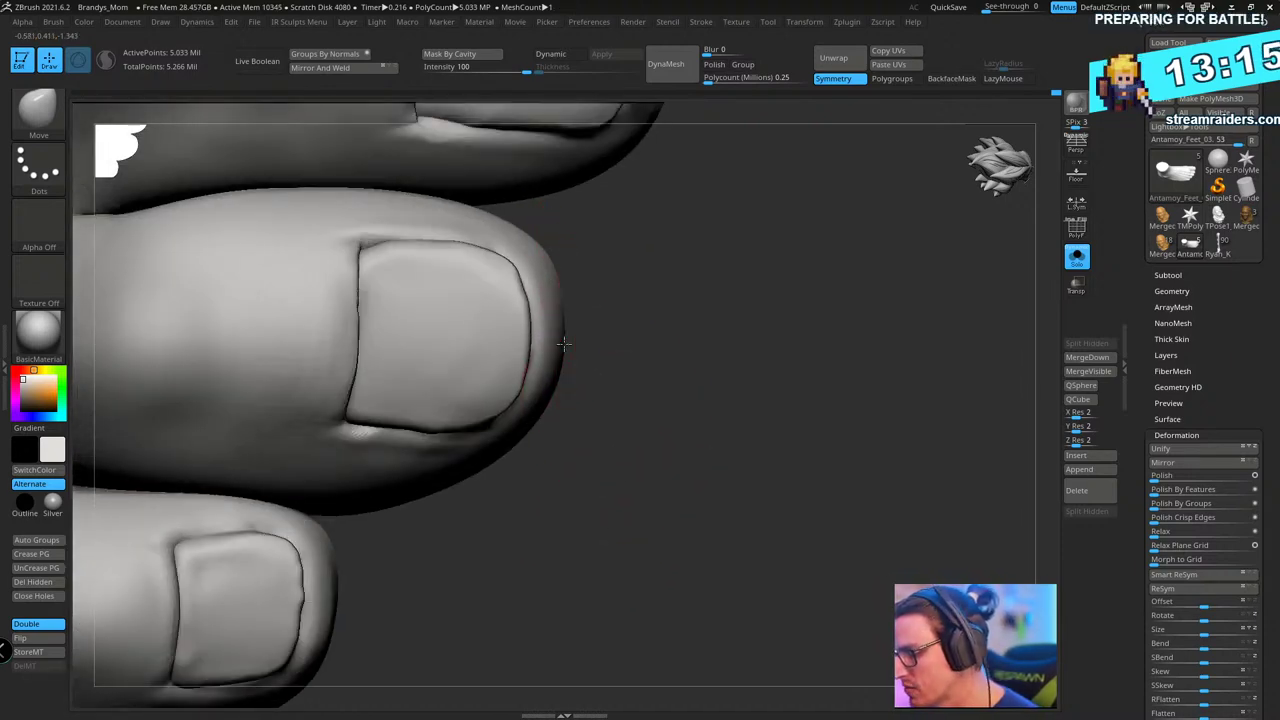
pyautogui.moveTo(590, 371); pyautogui.dragTo(571, 368)
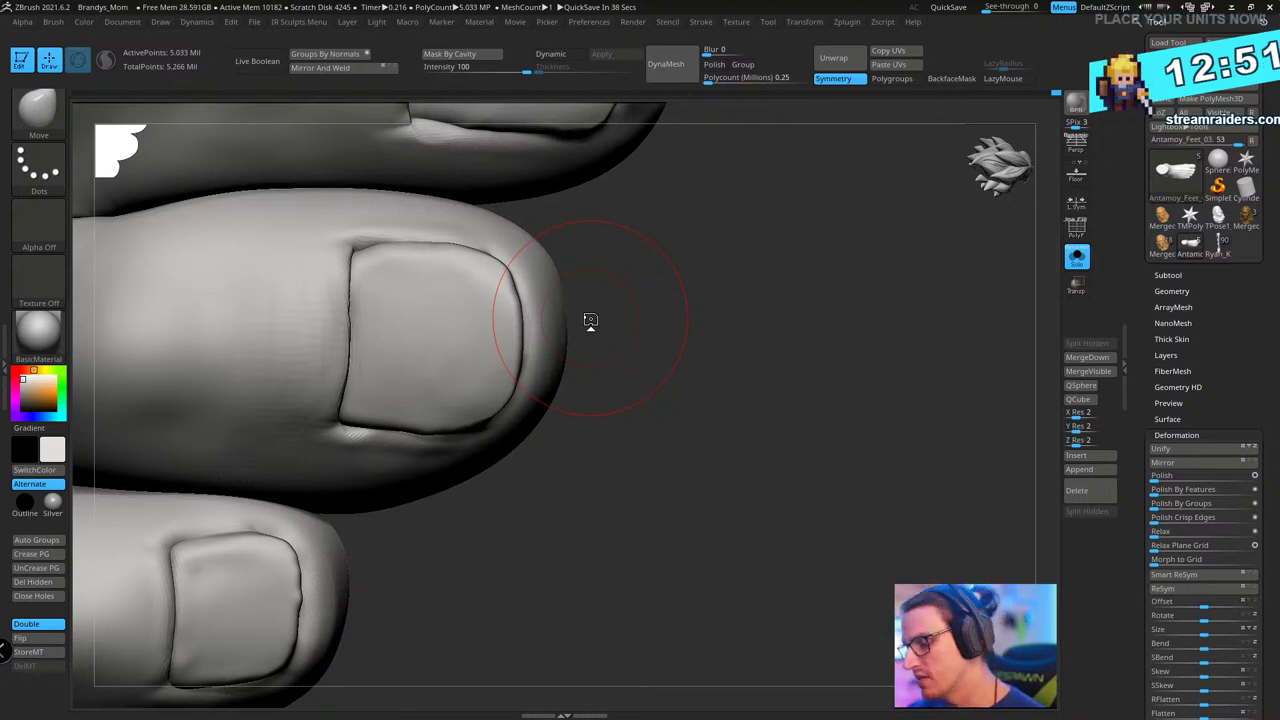
pyautogui.moveTo(671, 349); pyautogui.dragTo(659, 336)
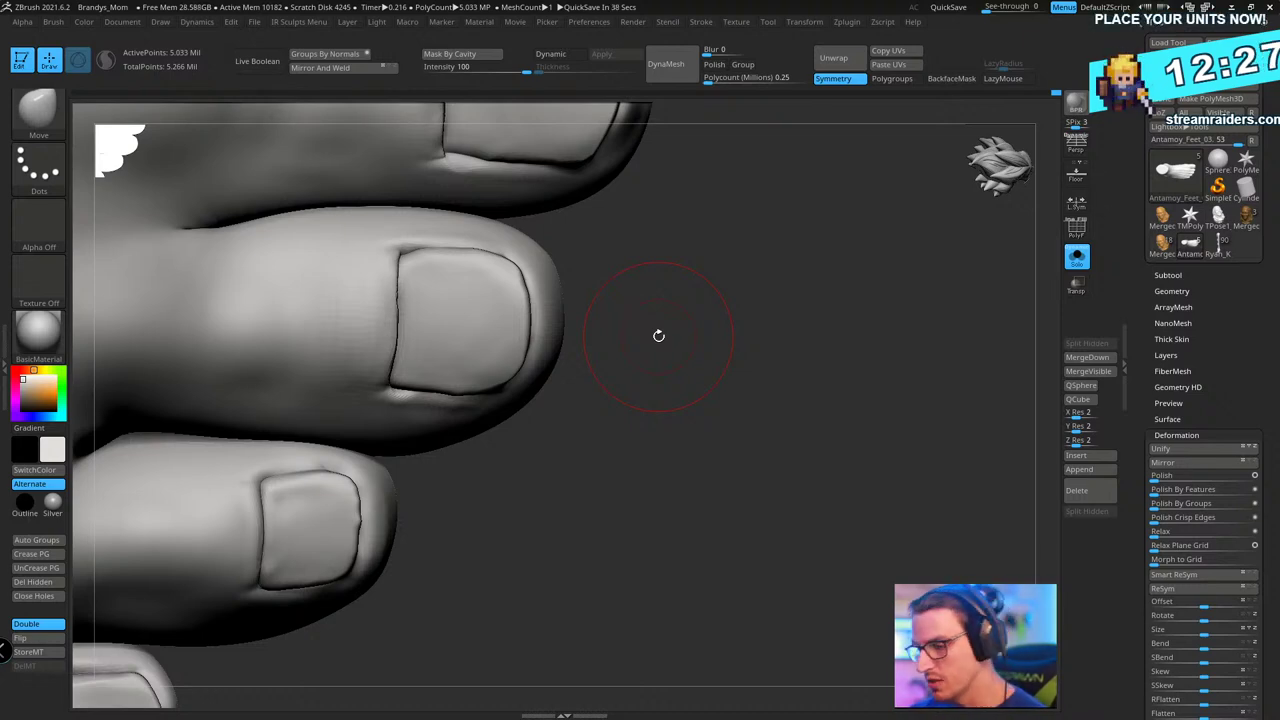
# - Switch to ClayBuildup and mask the second toenail and toe tip with MaskLasso
pyautogui.moveTo(664, 322); pyautogui.dragTo(516, 374)
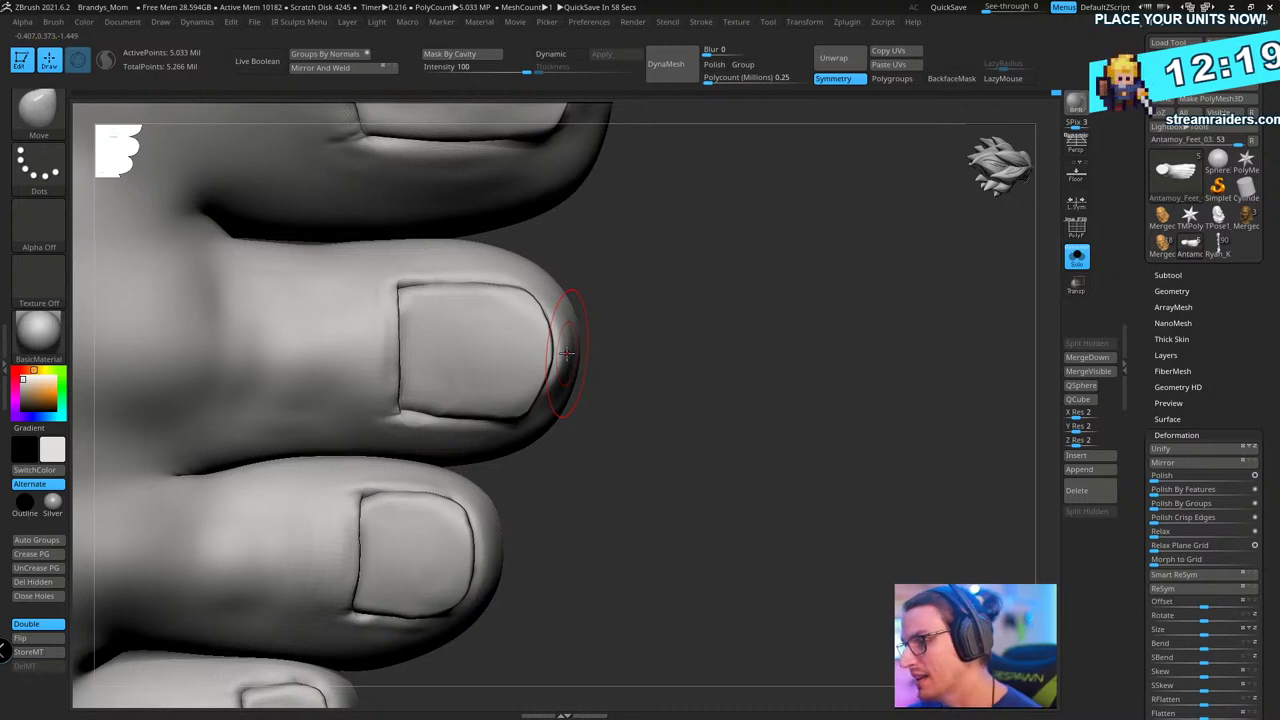
pyautogui.keyDown('alt'); pyautogui.moveTo(683, 300); pyautogui.dragTo(738, 325); pyautogui.keyUp('alt')
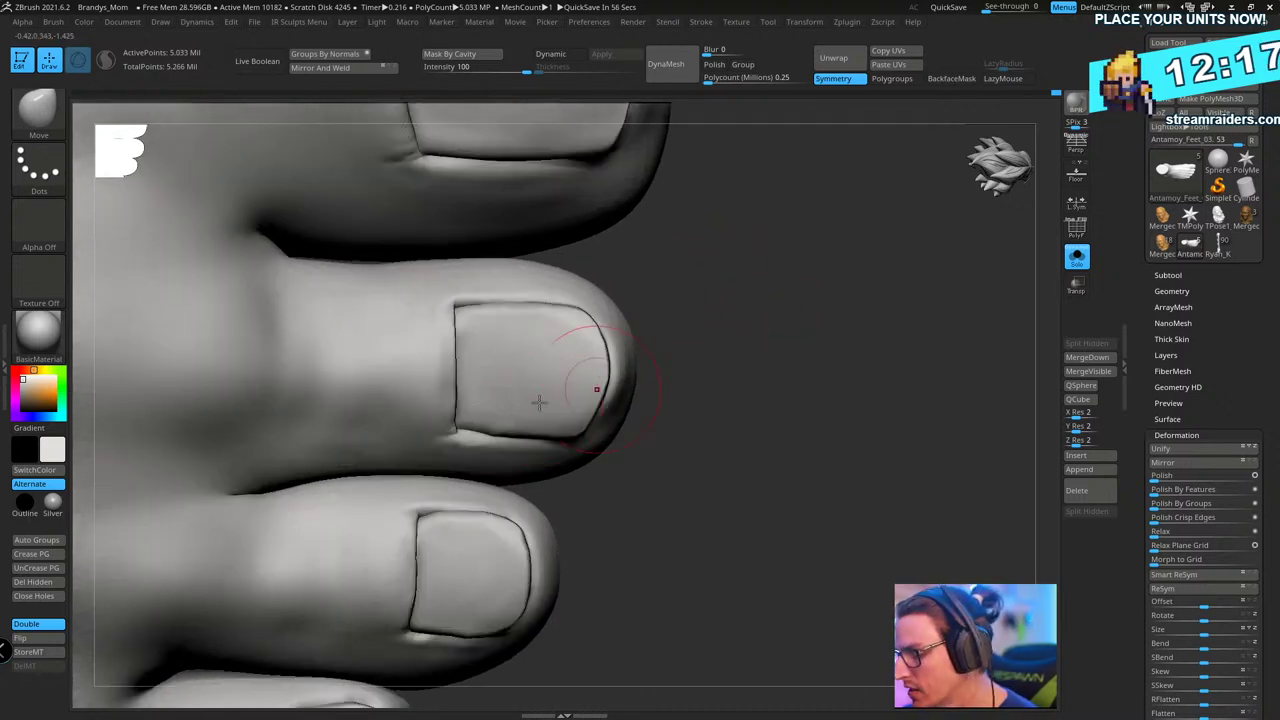
pyautogui.press('b')
pyautogui.press('c')
pyautogui.press('b')
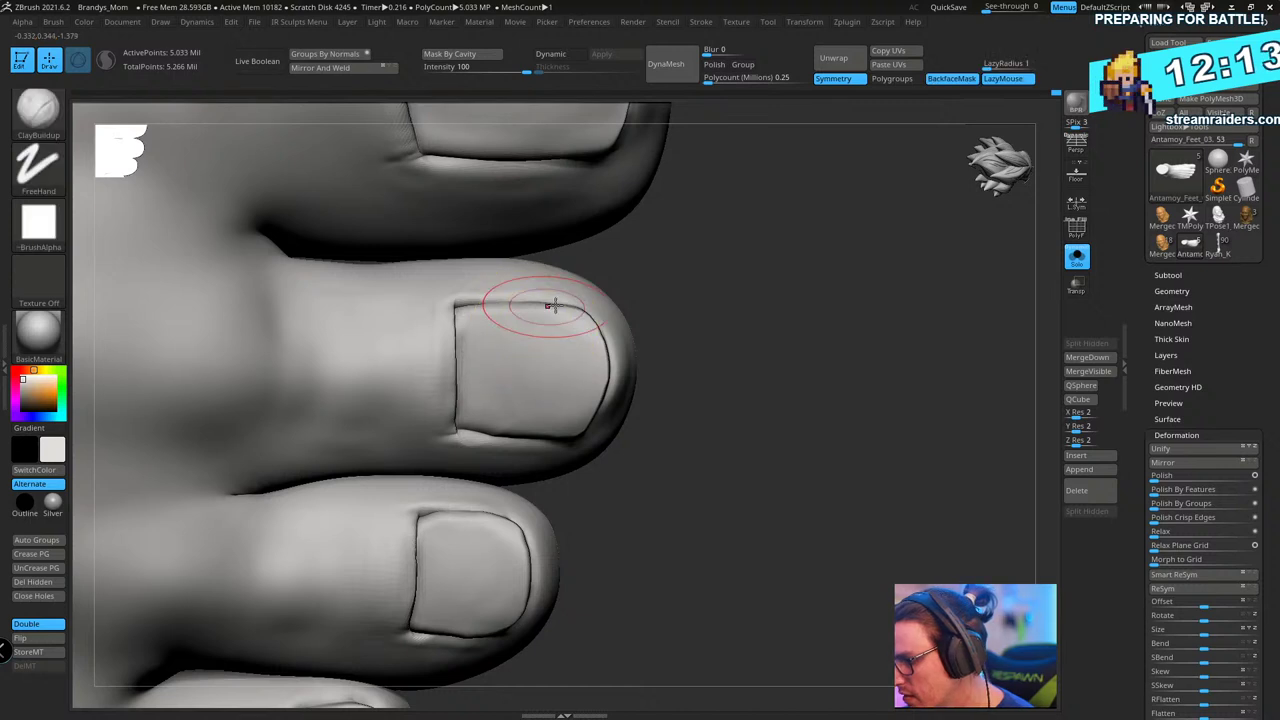
pyautogui.keyDown('alt'); pyautogui.moveTo(688, 283); pyautogui.dragTo(672, 262); pyautogui.keyUp('alt')
pyautogui.moveTo(450, 286)
pyautogui.keyDown('ctrl'); pyautogui.mouseDown()
pyautogui.moveTo(484, 450)
pyautogui.moveTo(606, 273)
pyautogui.moveTo(575, 263)
pyautogui.mouseUp(); pyautogui.keyUp('ctrl')
pyautogui.moveTo(460, 371)
pyautogui.keyDown('ctrl'); pyautogui.mouseDown()
pyautogui.moveTo(463, 451)
pyautogui.moveTo(562, 385)
pyautogui.moveTo(457, 392)
pyautogui.moveTo(533, 453)
pyautogui.moveTo(562, 388)
pyautogui.mouseUp(); pyautogui.keyUp('ctrl')
pyautogui.hotkey('ctrl', 'z')
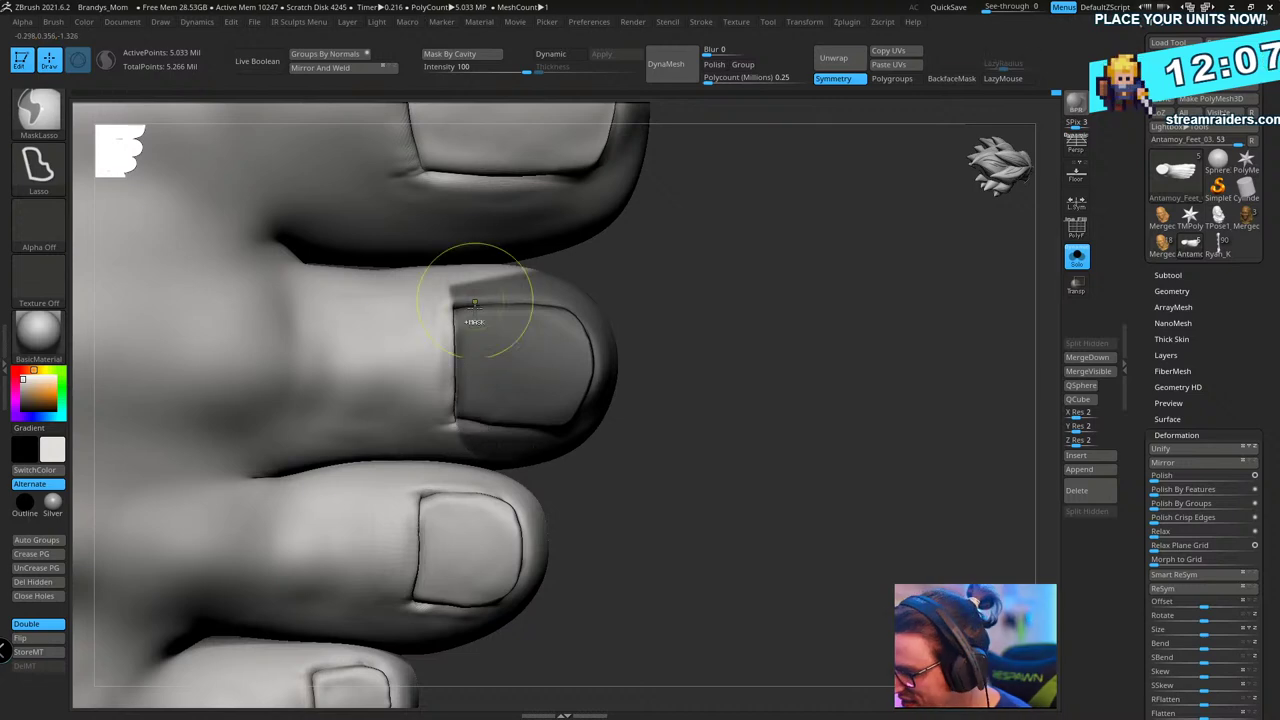
pyautogui.keyDown('ctrl'); pyautogui.click(500, 338); pyautogui.keyUp('ctrl')
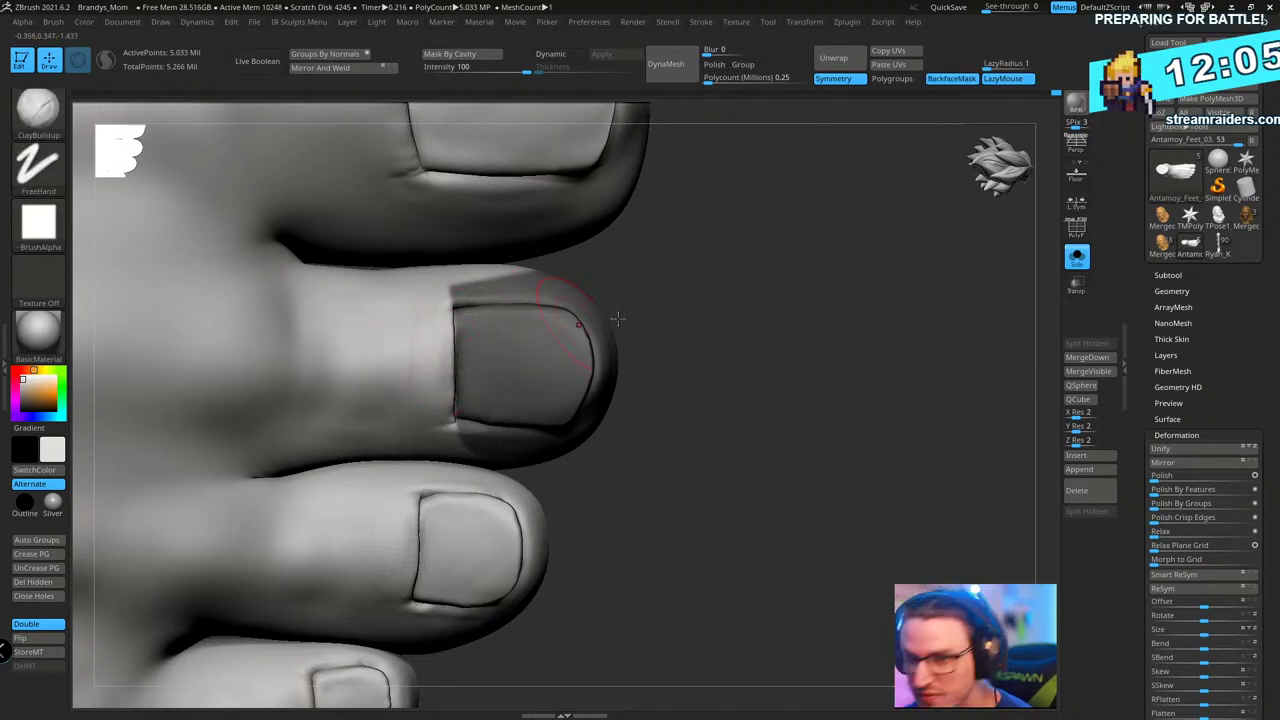
# - Build up the skin behind the second toenail with ClayBuildup, smooth the strokes and clear the mask
pyautogui.moveTo(805, 390); pyautogui.dragTo(651, 380)
pyautogui.moveTo(339, 402)
pyautogui.mouseDown()
pyautogui.moveTo(330, 381)
pyautogui.moveTo(307, 426)
pyautogui.moveTo(315, 385)
pyautogui.moveTo(350, 430)
pyautogui.moveTo(310, 376)
pyautogui.moveTo(276, 428)
pyautogui.moveTo(281, 390)
pyautogui.mouseUp()
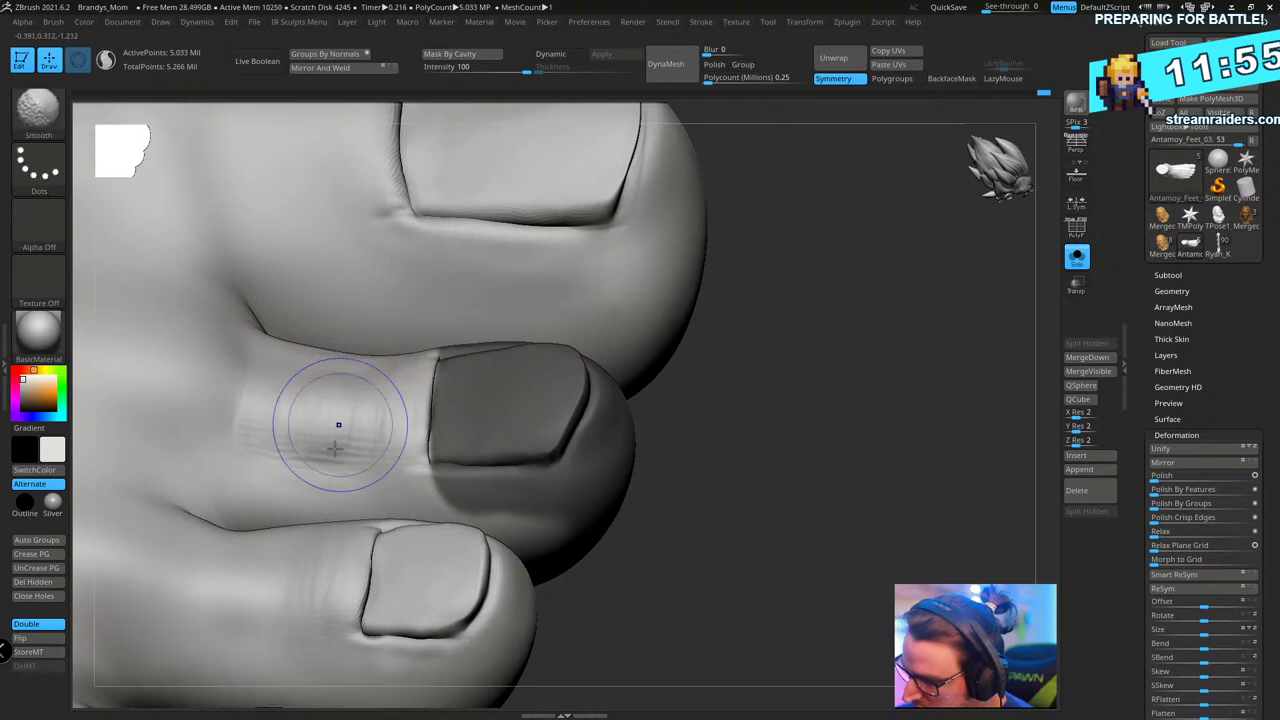
pyautogui.keyDown('shift'); pyautogui.moveTo(336, 440); pyautogui.dragTo(351, 380); pyautogui.keyUp('shift')
pyautogui.moveTo(793, 400)
pyautogui.keyDown('alt'); pyautogui.mouseDown()
pyautogui.moveTo(791, 349)
pyautogui.moveTo(804, 475)
pyautogui.moveTo(808, 443)
pyautogui.moveTo(780, 400)
pyautogui.moveTo(800, 371)
pyautogui.moveTo(712, 326)
pyautogui.moveTo(723, 328)
pyautogui.mouseUp(); pyautogui.keyUp('alt')
# - Reshape the tip of the second toe with the Move brush at an adjusted draw size
pyautogui.press('b')
pyautogui.press('m')
pyautogui.press('v')
pyautogui.press('s')
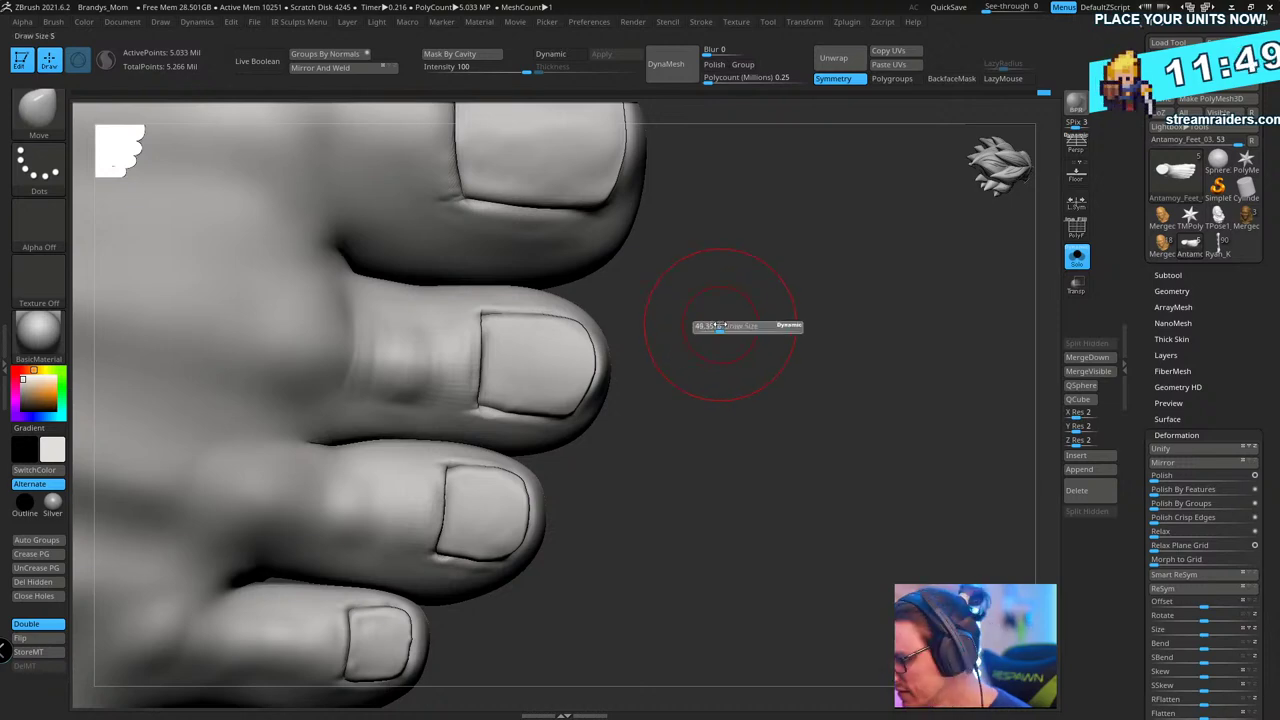
pyautogui.moveTo(608, 367); pyautogui.dragTo(594, 383)
pyautogui.moveTo(690, 407); pyautogui.dragTo(632, 266)
pyautogui.moveTo(825, 203); pyautogui.dragTo(715, 307)
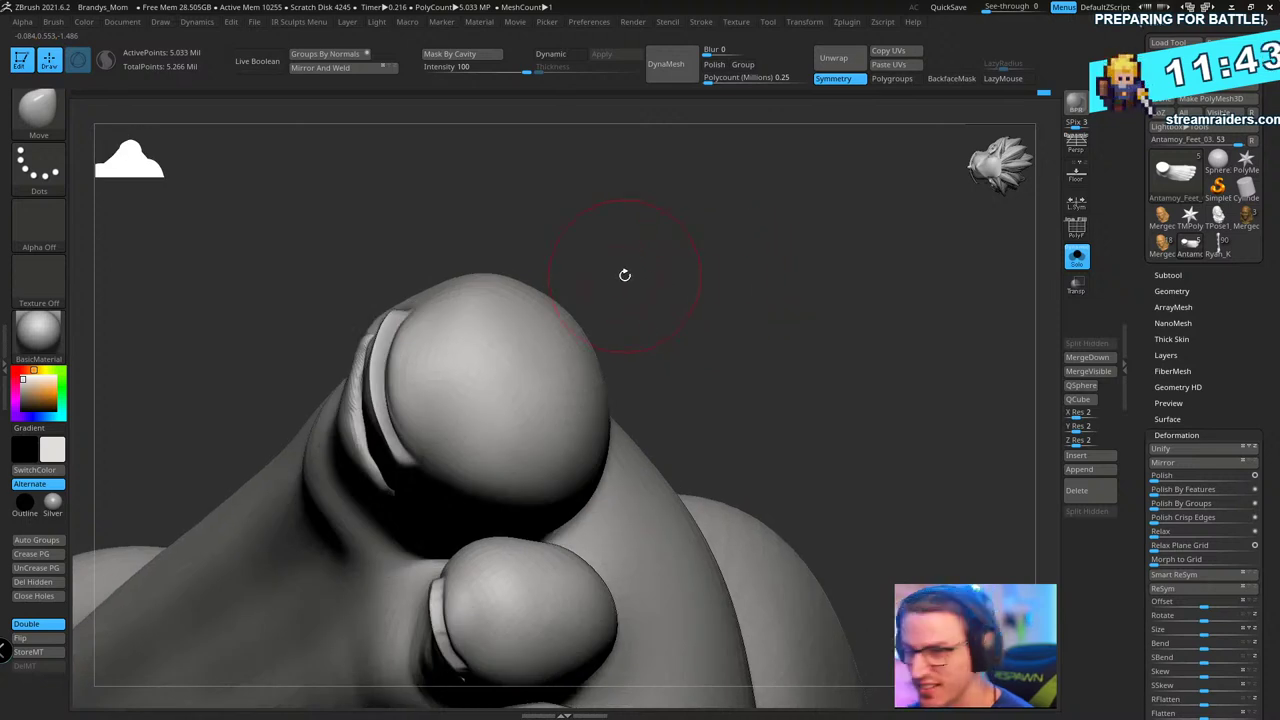
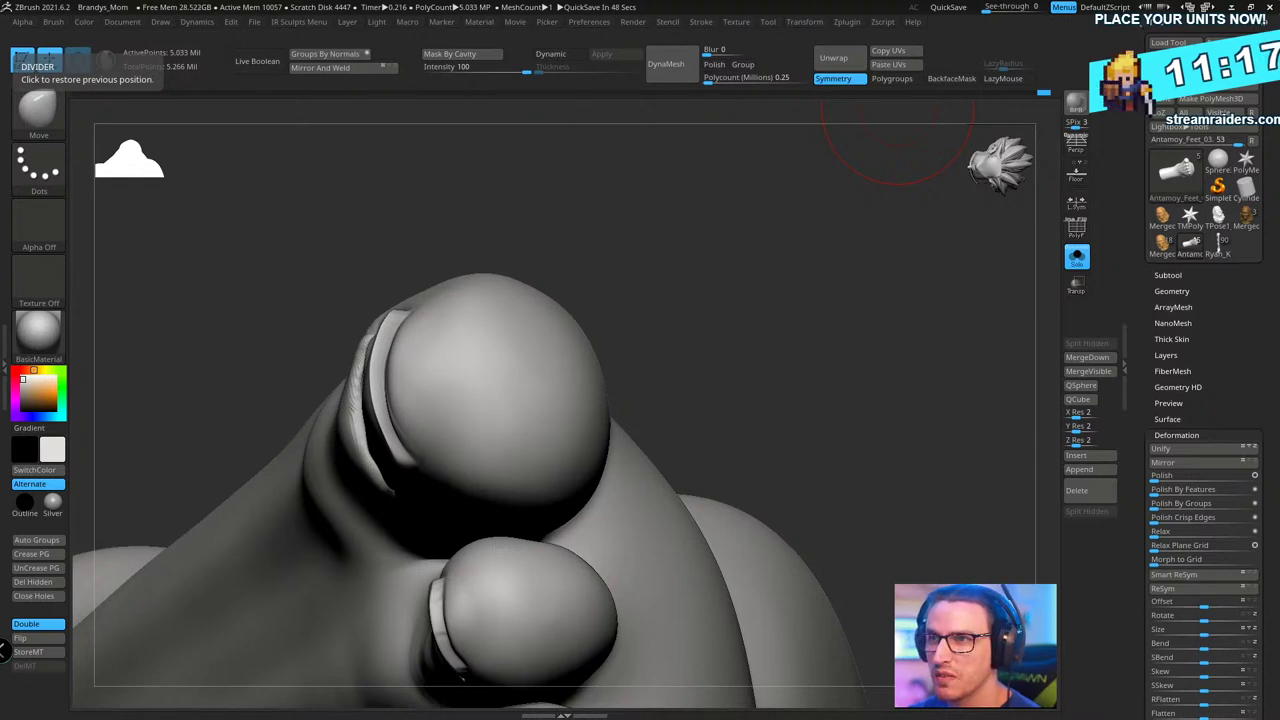
# - Switch to Firefox and examine the enlarged product photo of the Swissklip Heavy Duty nail clipper, focusing on its jaws
pyautogui.moveTo(0, 90); pyautogui.dragTo(847, 68)
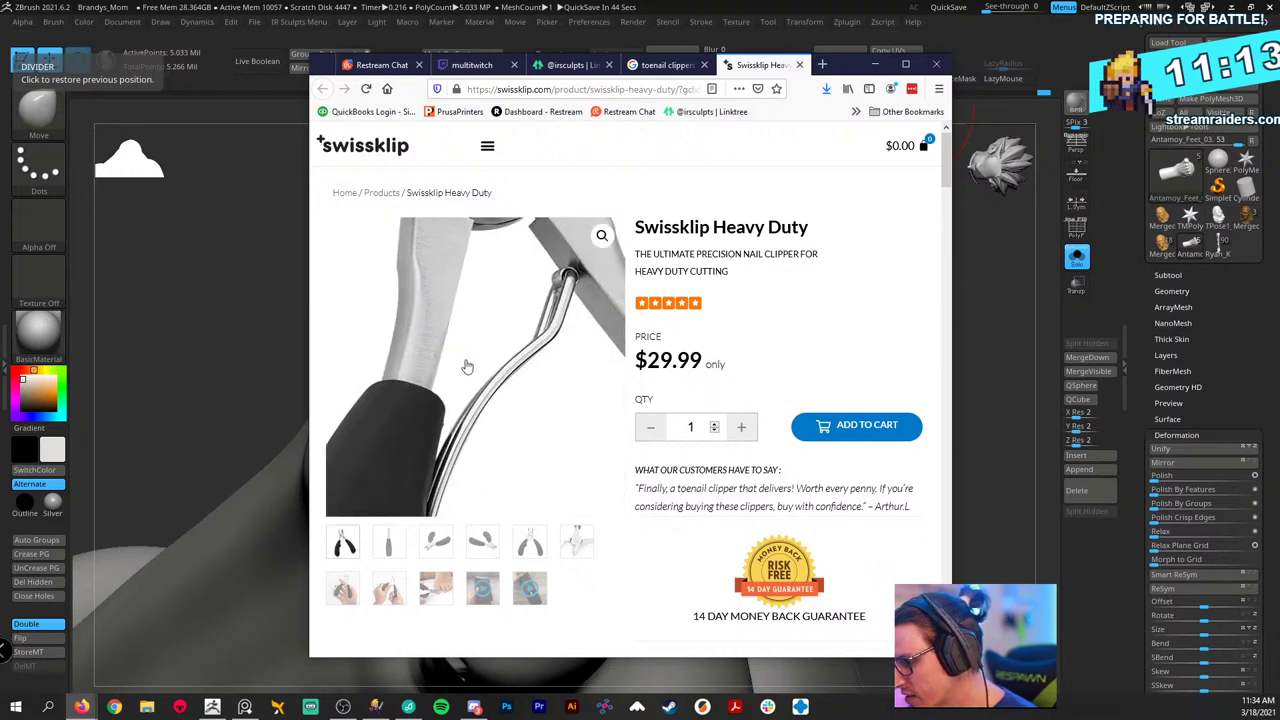
pyautogui.click(463, 288)
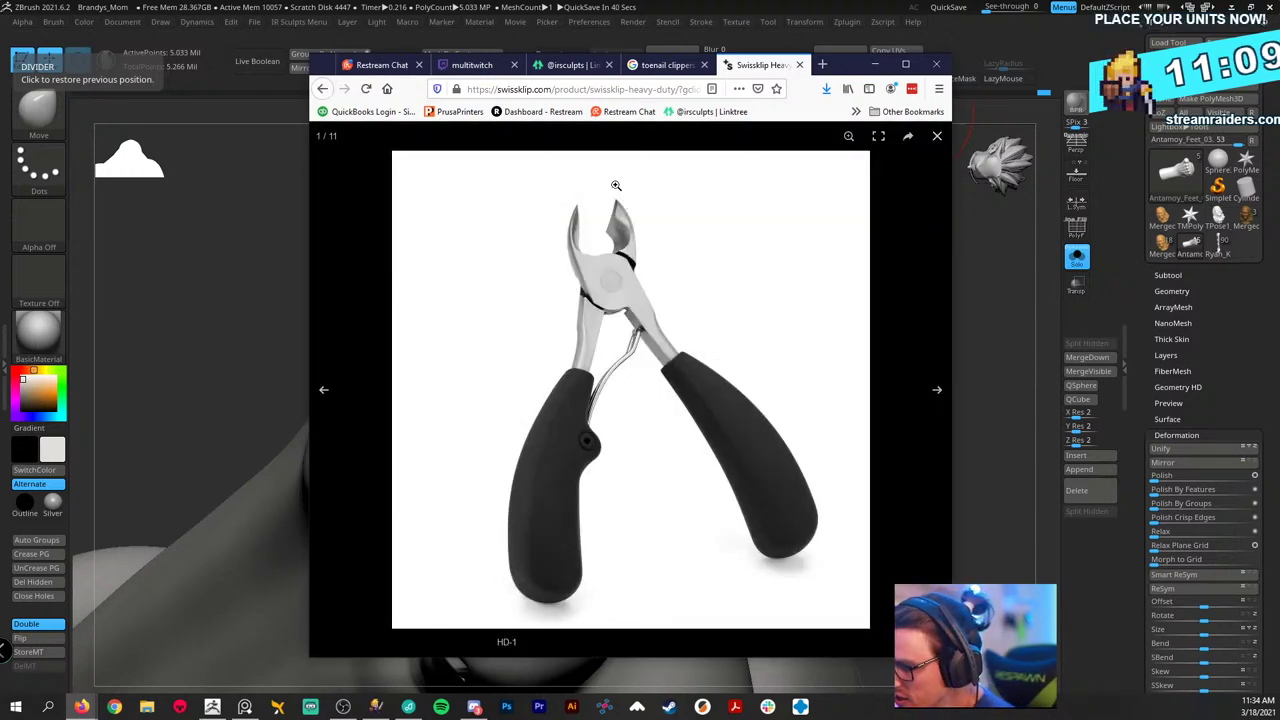
pyautogui.click(614, 221)
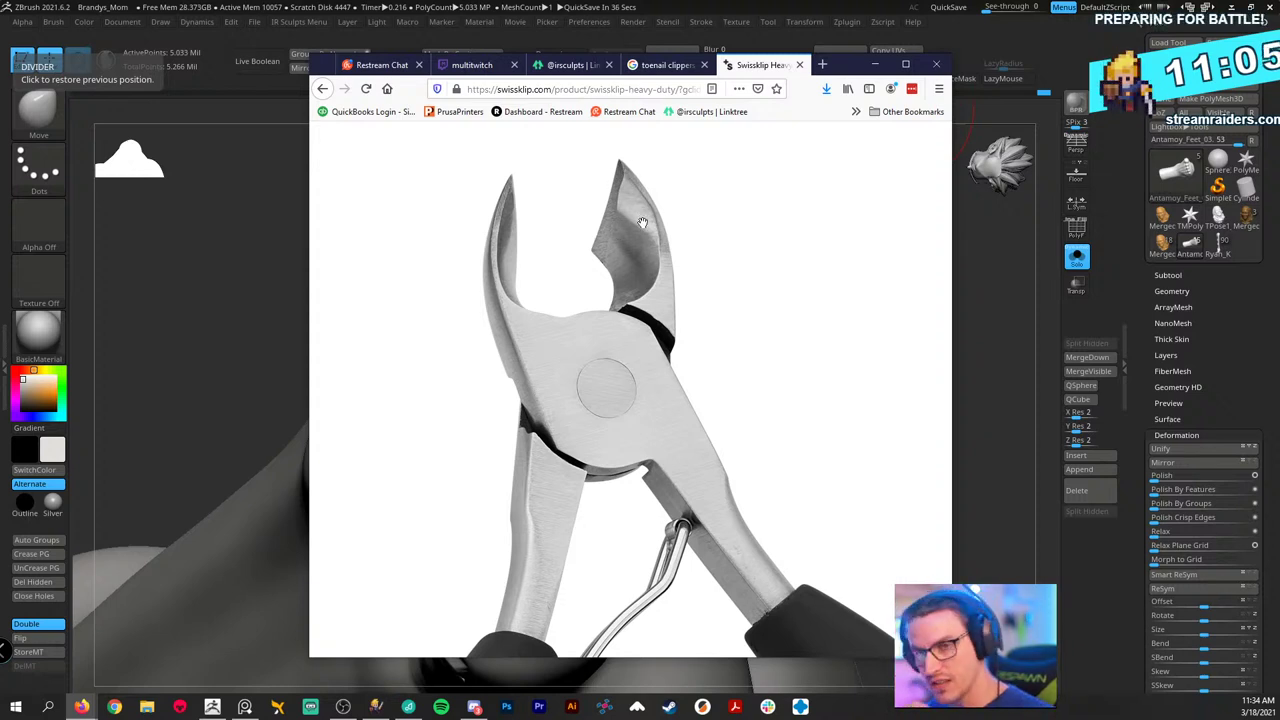
pyautogui.click(625, 320)
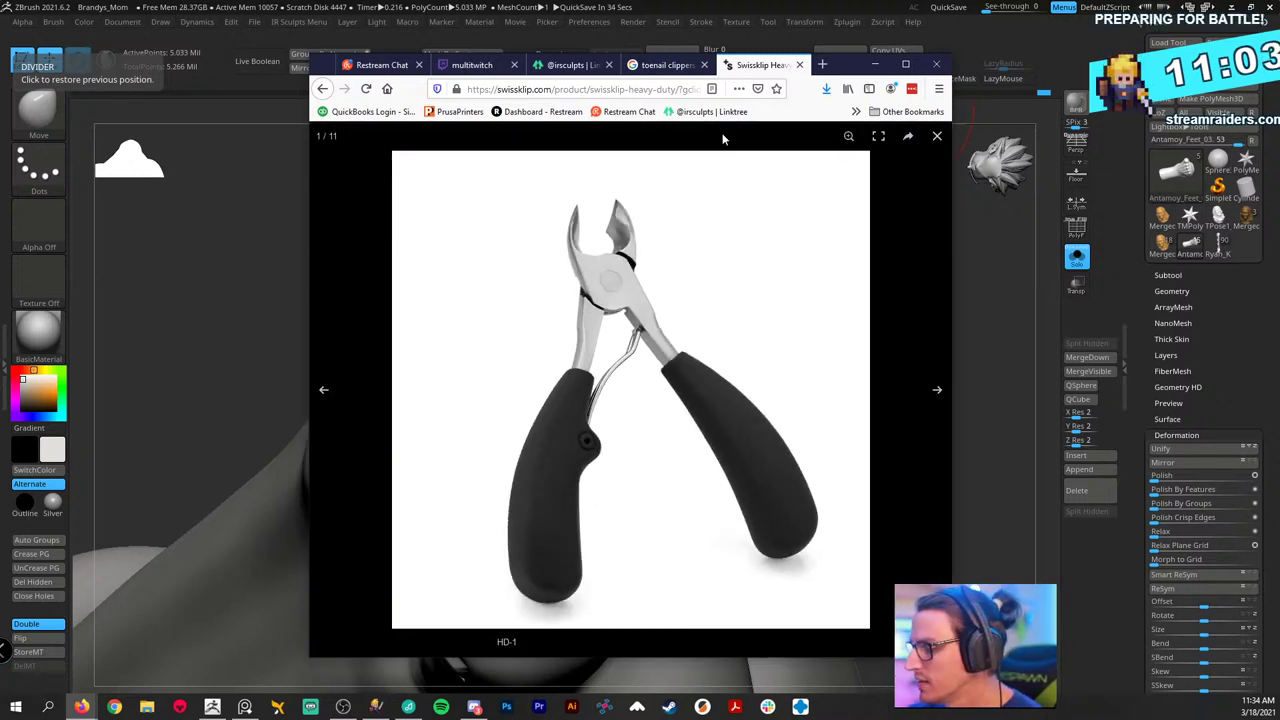
# - Copy the Swissklip Heavy Duty page's web address and post it as a message in Restream Chat
pyautogui.click(631, 88)
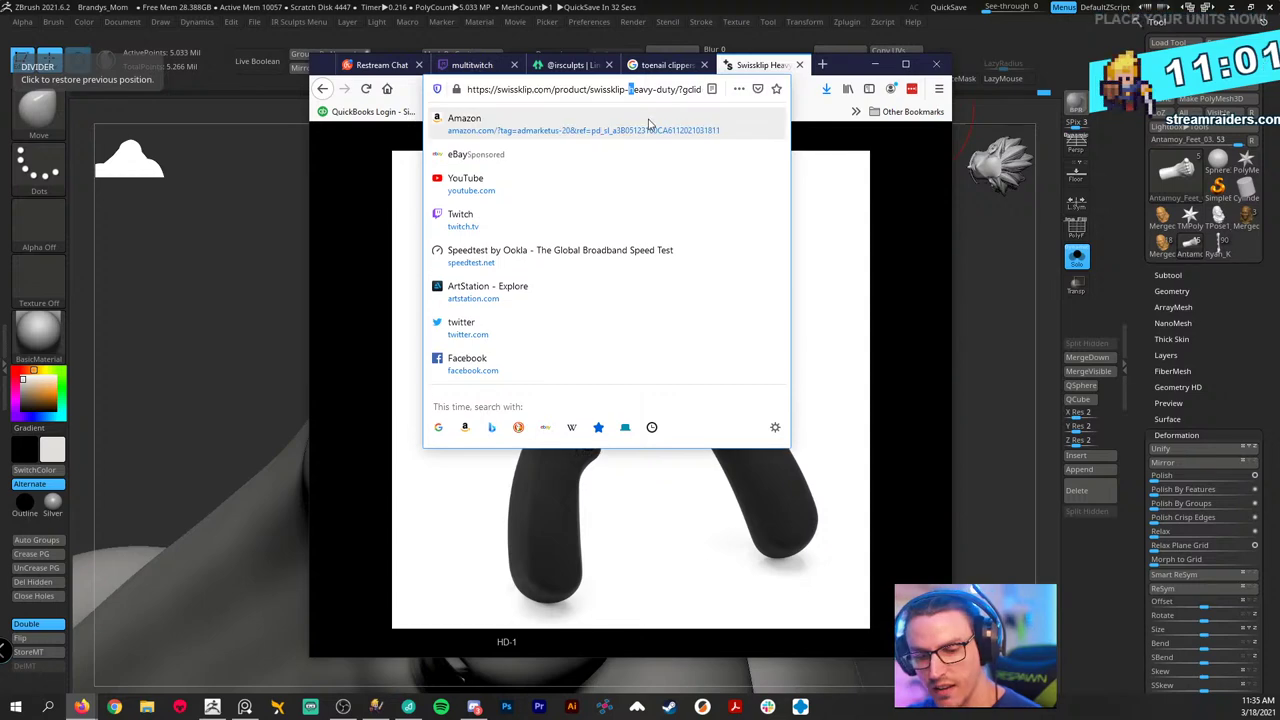
pyautogui.hotkey('ctrl', 'a')
pyautogui.click(385, 66)
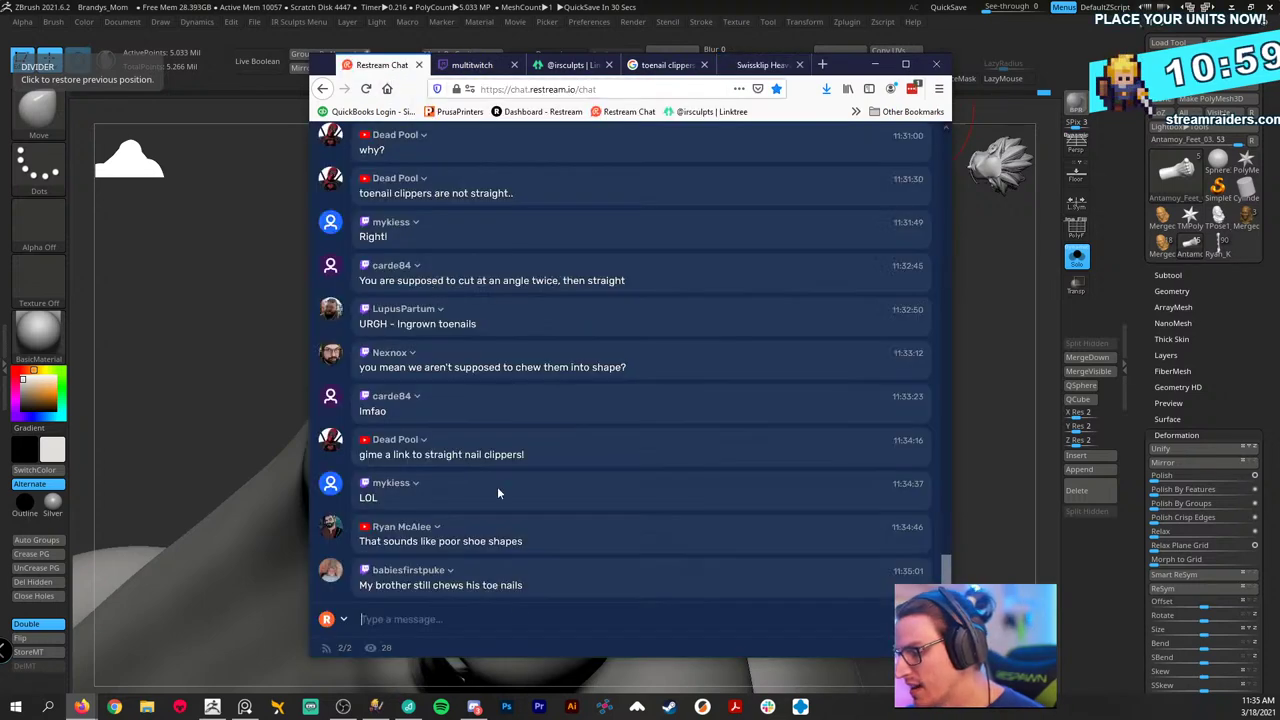
pyautogui.click(503, 636)
pyautogui.hotkey('ctrl', 'v')
pyautogui.press('Return')
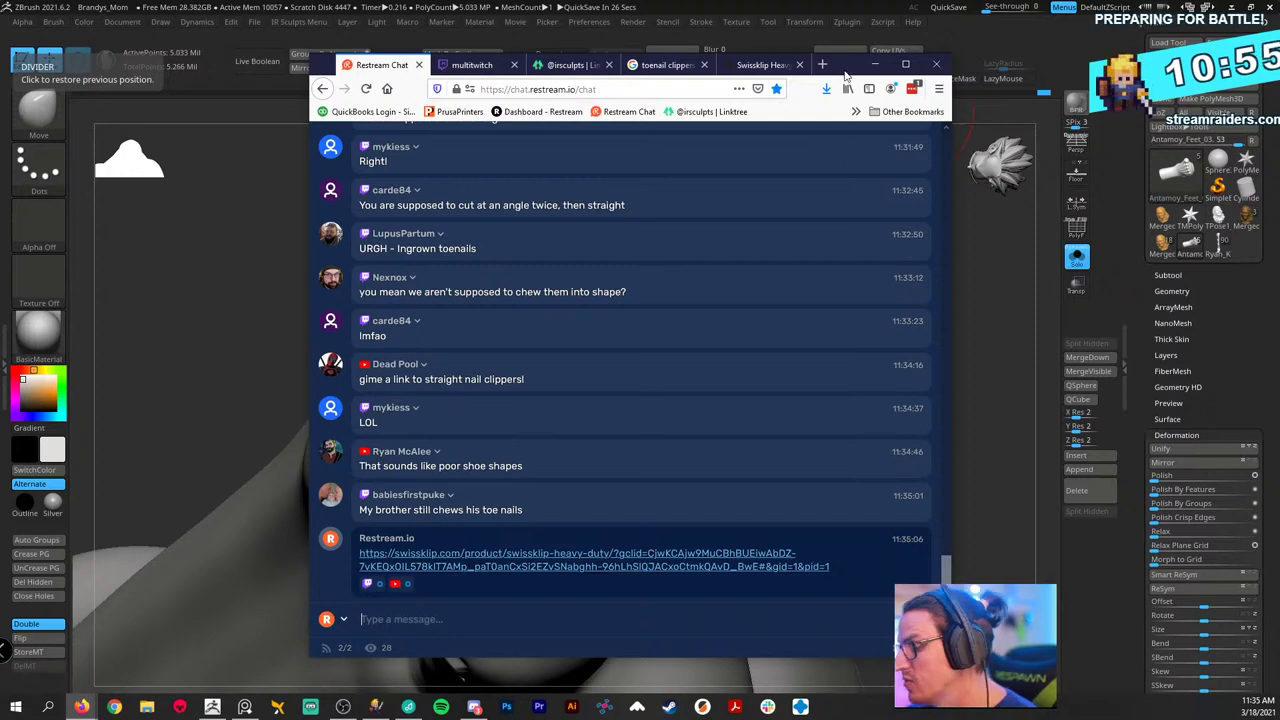
# - Return to ZBrush, build up the skin at the big toe's base knuckle with ClayBuildup and smooth the strokes
pyautogui.click(875, 64)
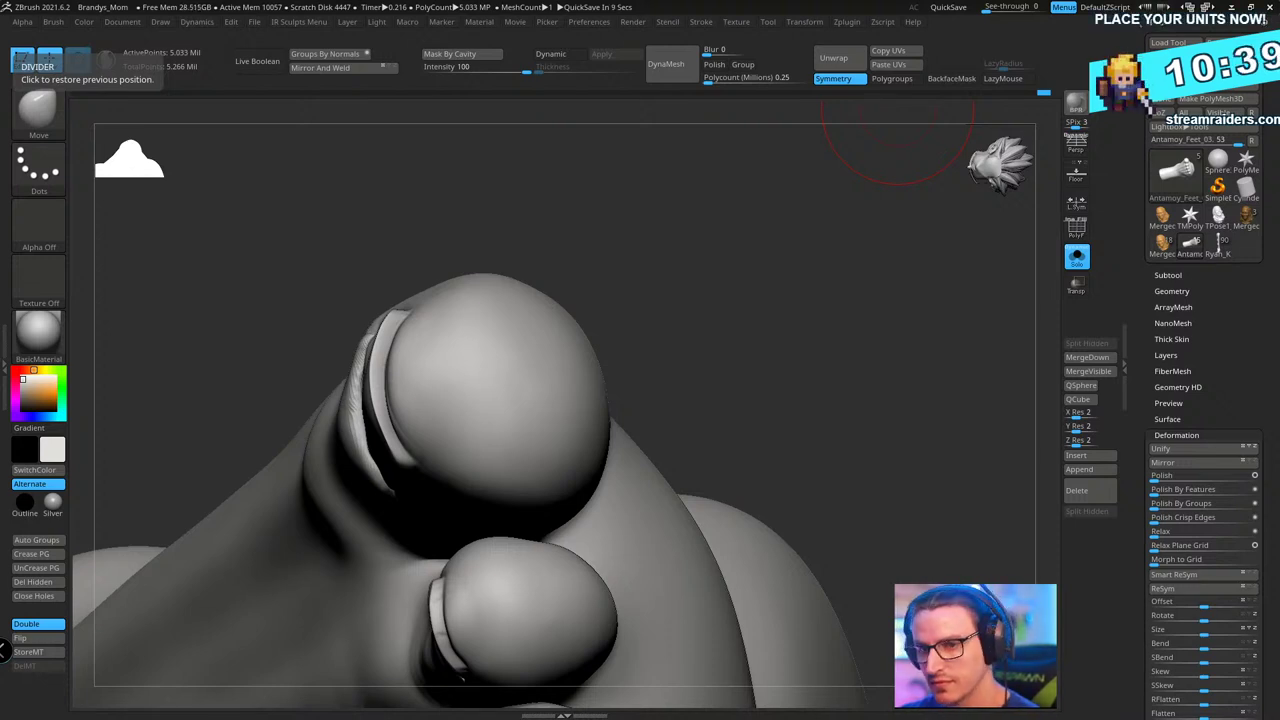
pyautogui.moveTo(763, 346)
pyautogui.mouseDown()
pyautogui.moveTo(773, 301)
pyautogui.moveTo(731, 320)
pyautogui.moveTo(766, 274)
pyautogui.moveTo(703, 334)
pyautogui.moveTo(700, 372)
pyautogui.moveTo(614, 323)
pyautogui.moveTo(340, 463)
pyautogui.mouseUp()
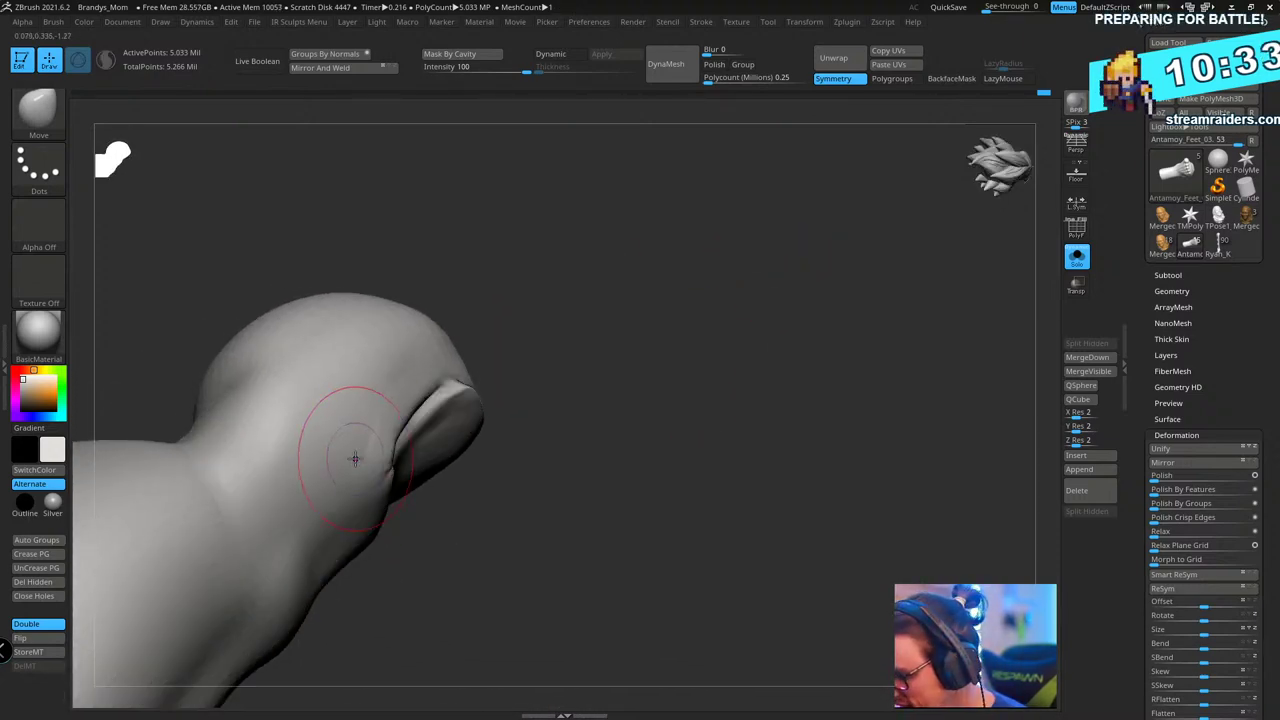
pyautogui.moveTo(417, 274); pyautogui.dragTo(730, 361)
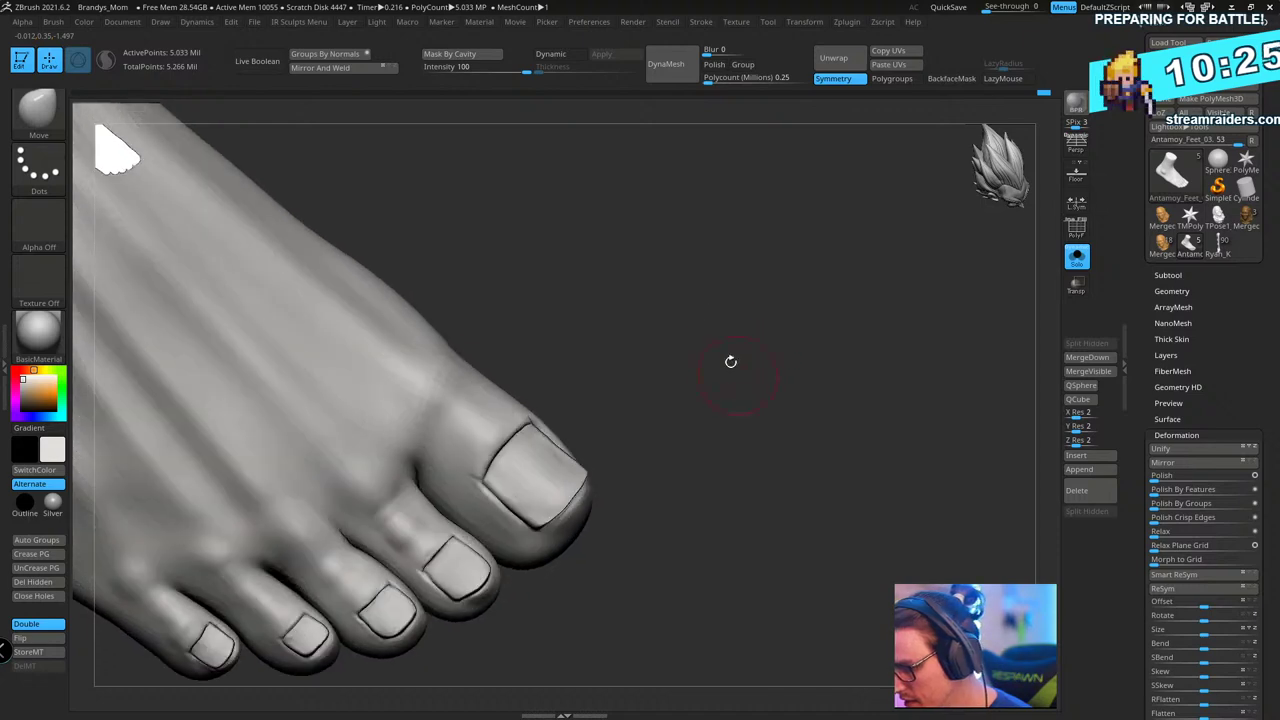
pyautogui.press('b')
pyautogui.press('c')
pyautogui.press('b')
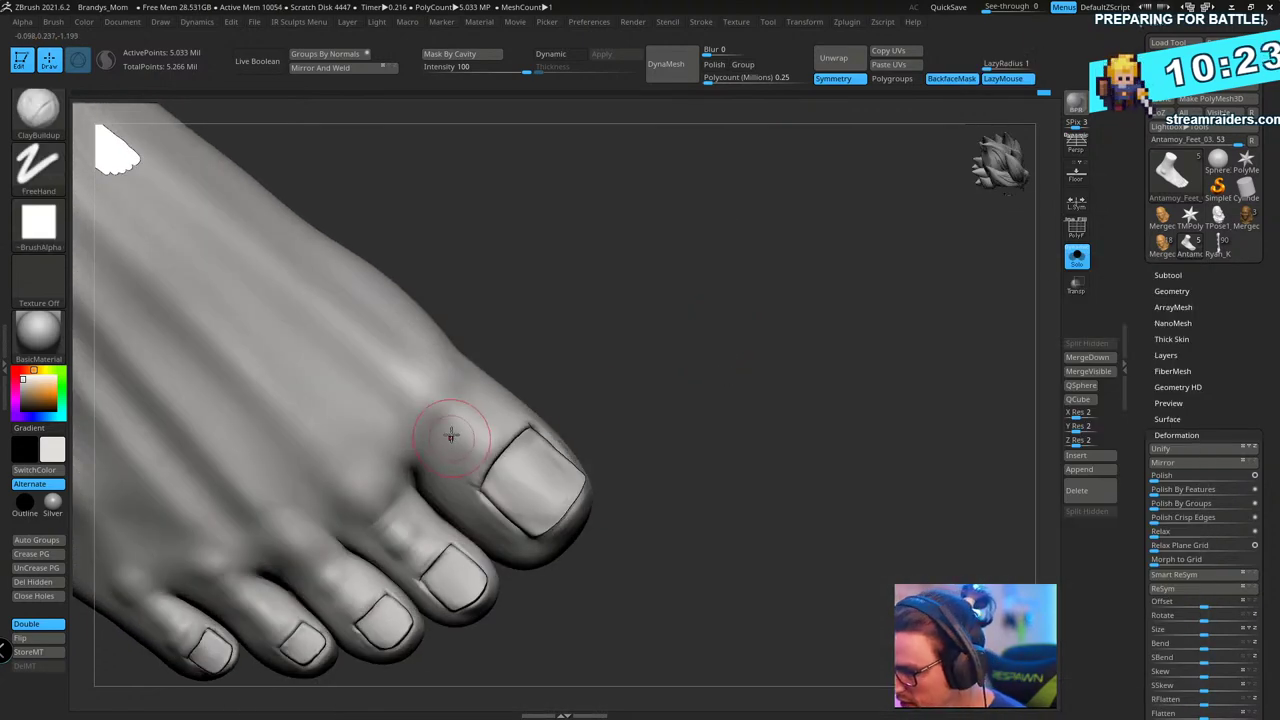
pyautogui.moveTo(588, 345); pyautogui.dragTo(612, 320)
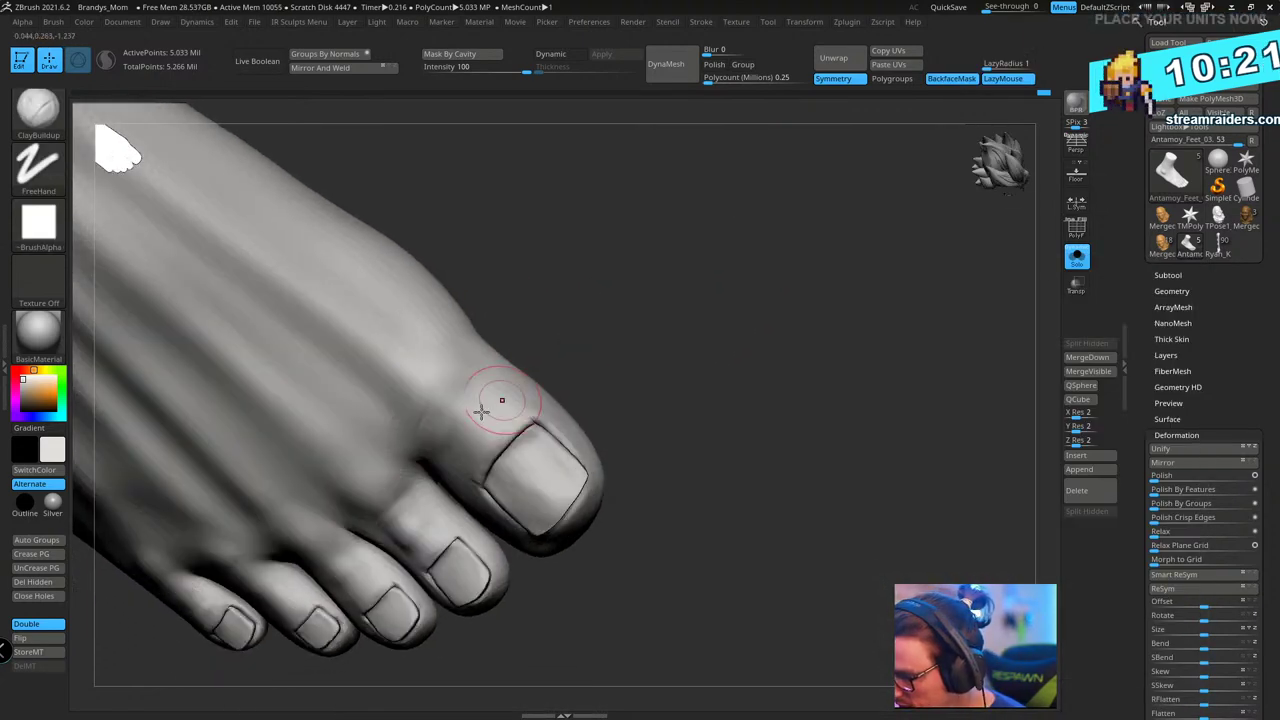
pyautogui.moveTo(482, 410); pyautogui.dragTo(440, 377)
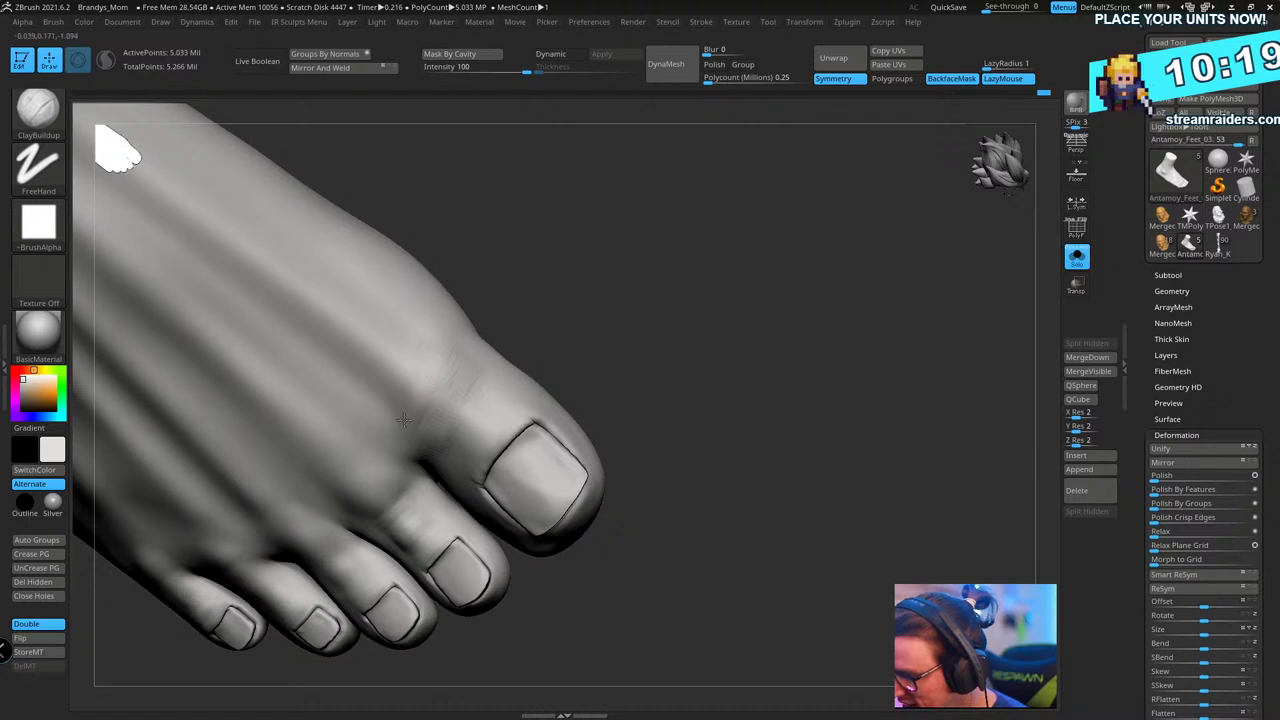
pyautogui.moveTo(576, 323); pyautogui.dragTo(548, 342)
pyautogui.keyDown('shift'); pyautogui.moveTo(423, 423); pyautogui.dragTo(406, 380); pyautogui.keyUp('shift')
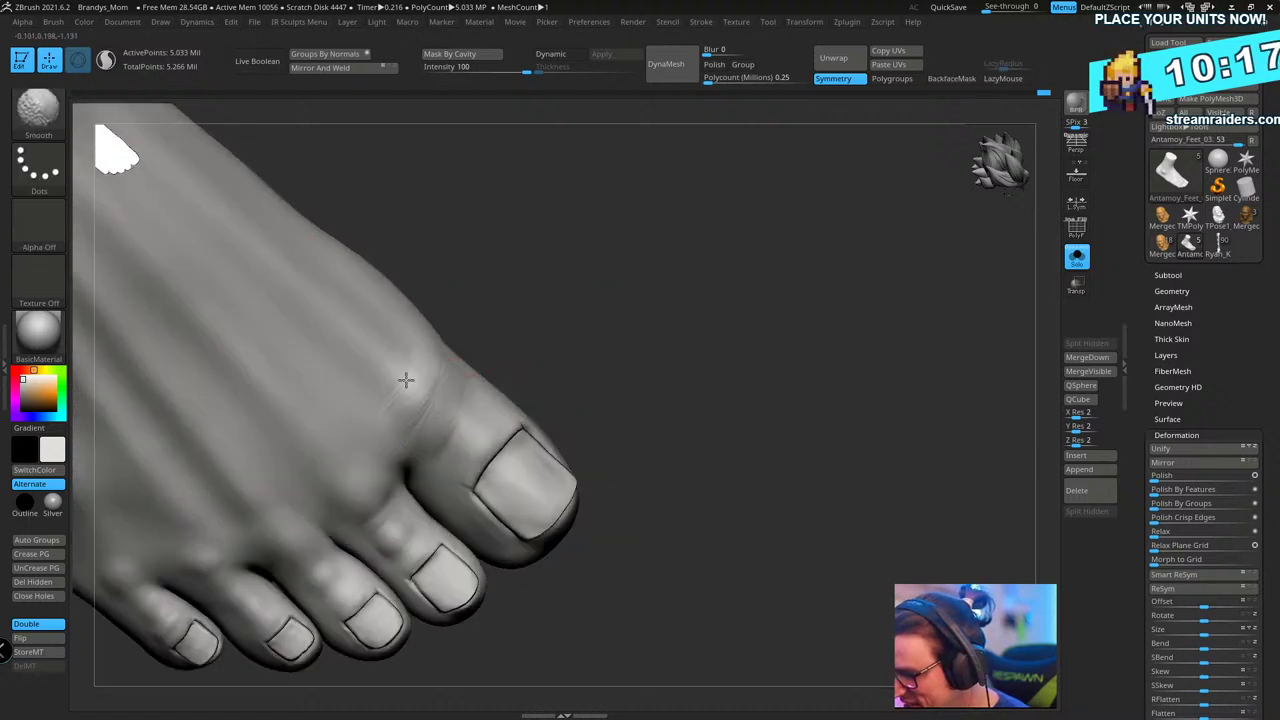
# - Build up skin folds with ClayBuildup across the tops of the second and third toes, behind the nails
pyautogui.moveTo(447, 413)
pyautogui.mouseDown(button='right')
pyautogui.moveTo(734, 286)
pyautogui.moveTo(688, 319)
pyautogui.moveTo(714, 371)
pyautogui.mouseUp(button='right')
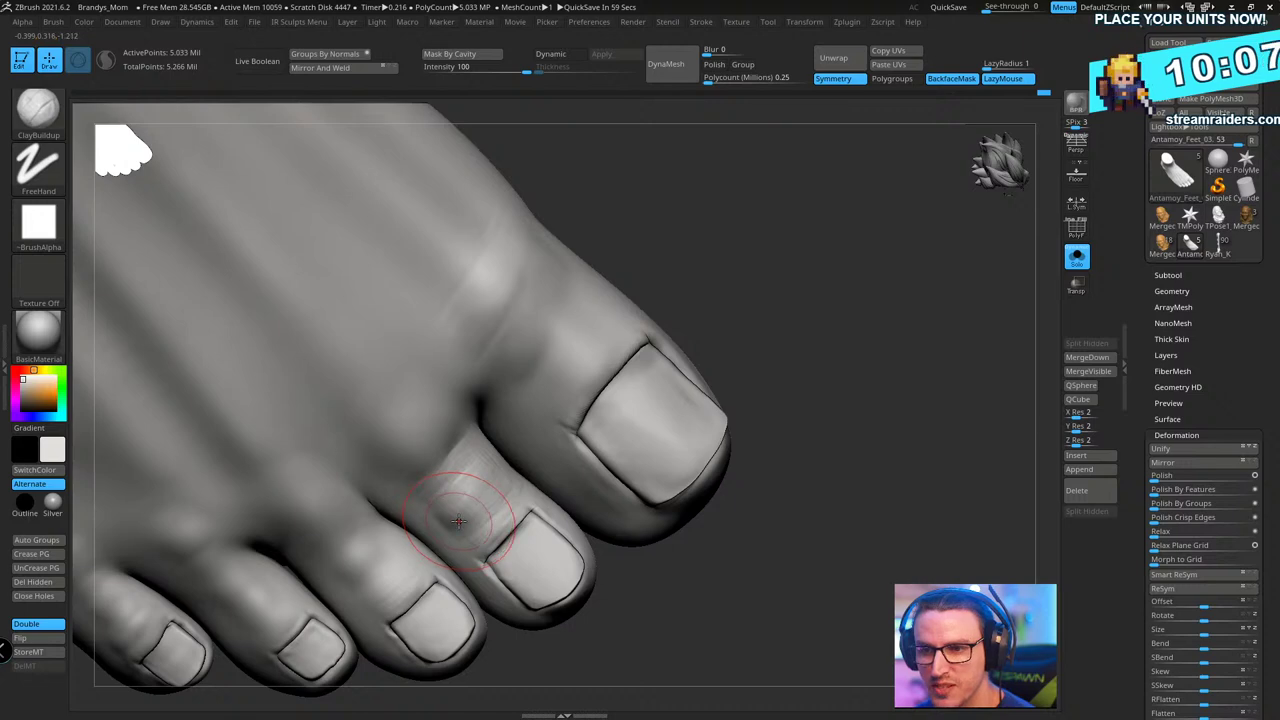
pyautogui.moveTo(808, 342); pyautogui.dragTo(846, 331)
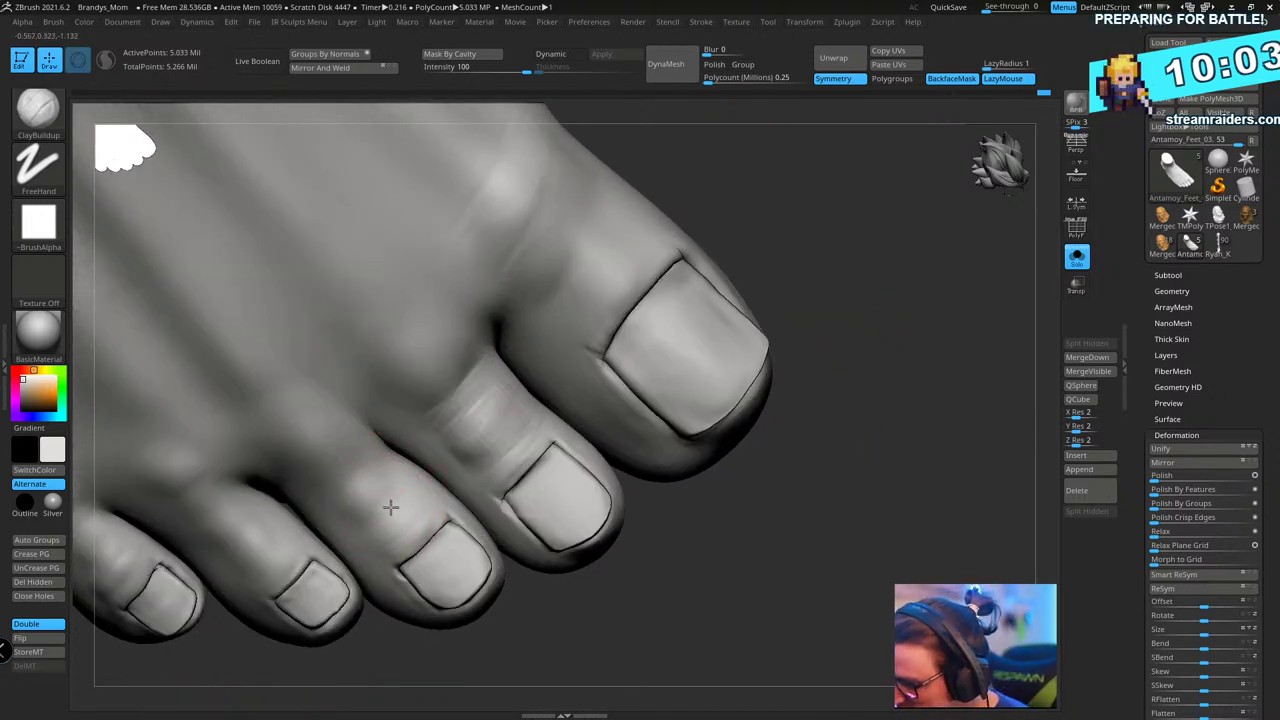
pyautogui.moveTo(358, 472); pyautogui.dragTo(347, 481, button='right')
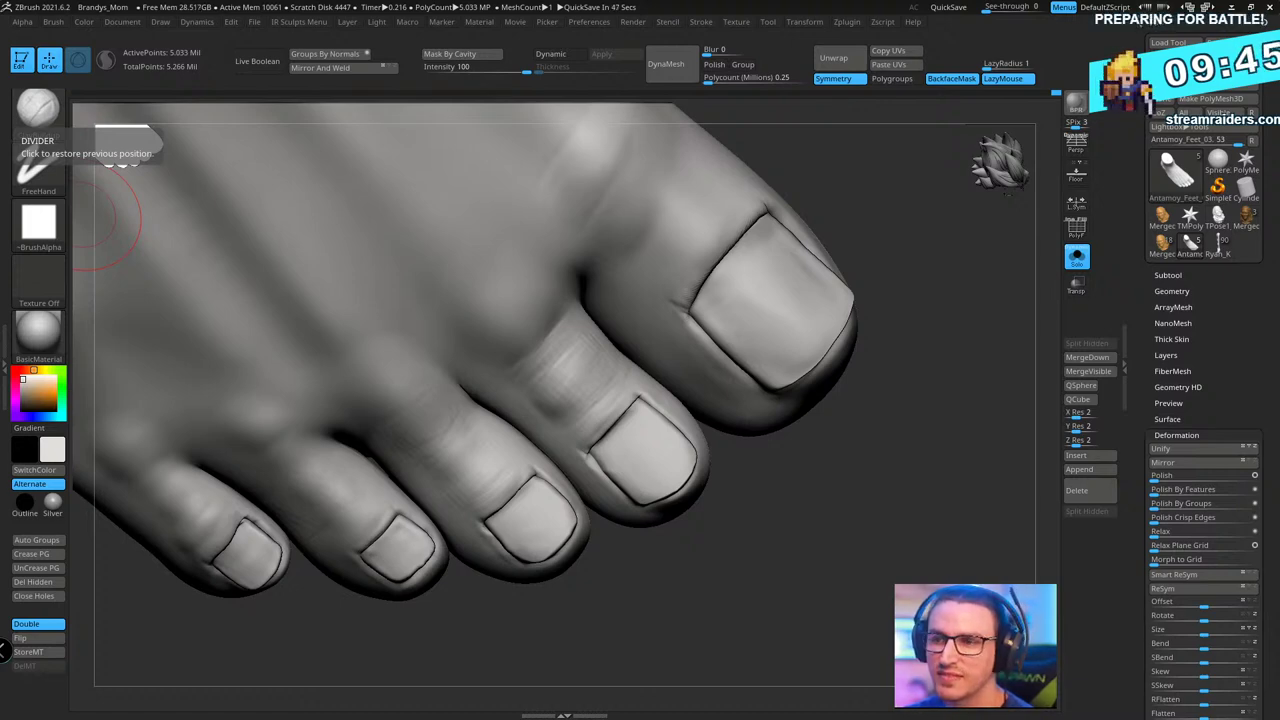
pyautogui.moveTo(764, 586)
pyautogui.mouseDown()
pyautogui.moveTo(743, 517)
pyautogui.moveTo(654, 526)
pyautogui.mouseUp()
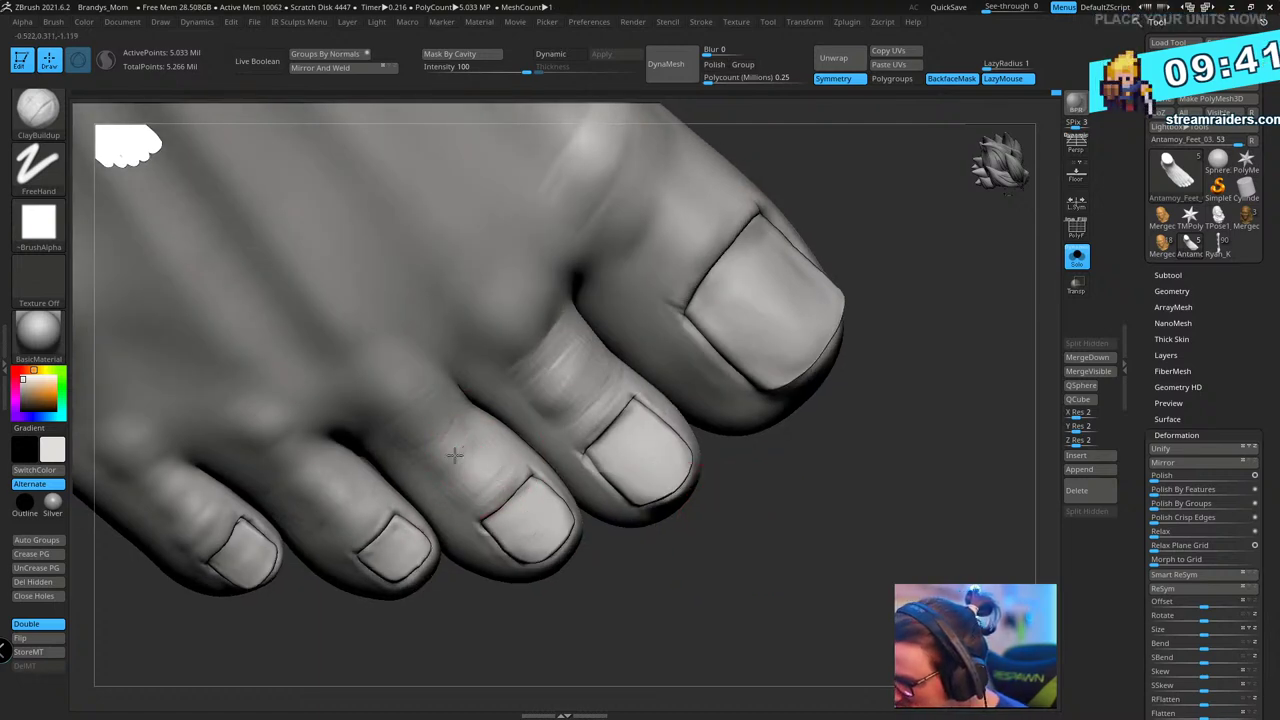
pyautogui.moveTo(480, 452); pyautogui.dragTo(505, 515, button='right')
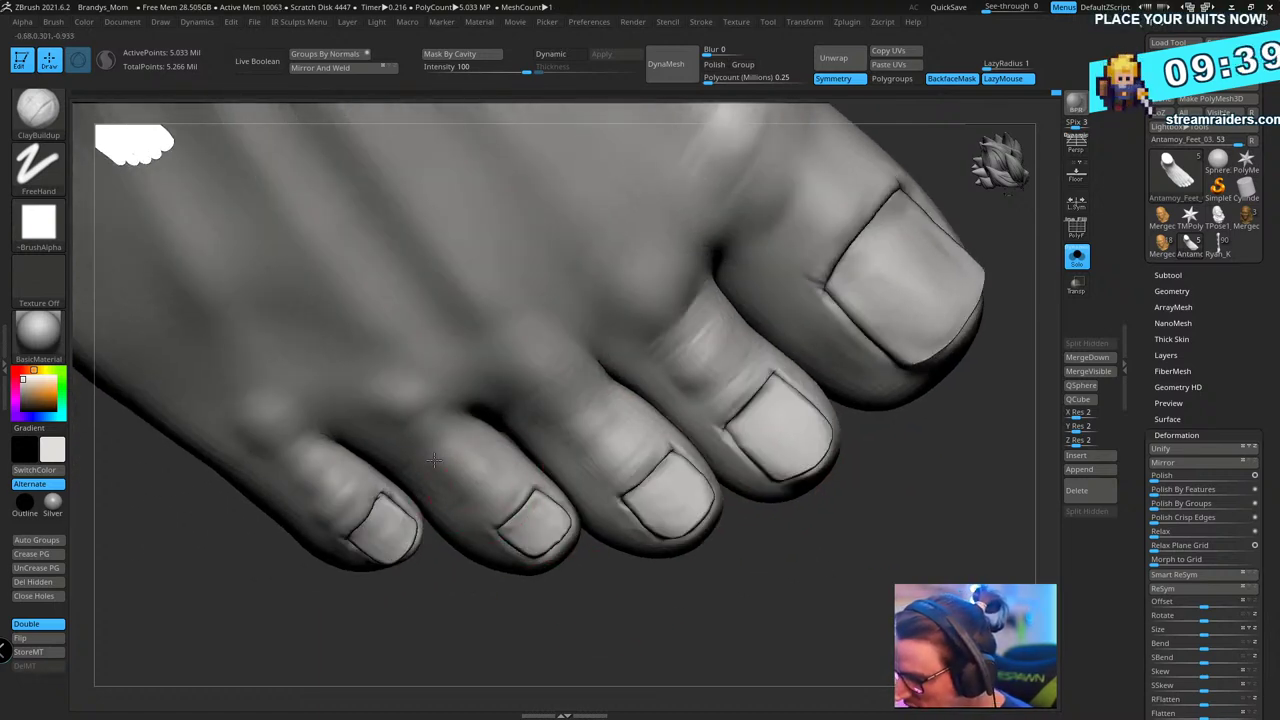
# - Build up the knuckle at the base of the fourth toe with ClayBuildup and smooth it into the foot
pyautogui.moveTo(437, 427); pyautogui.dragTo(428, 482, button='right')
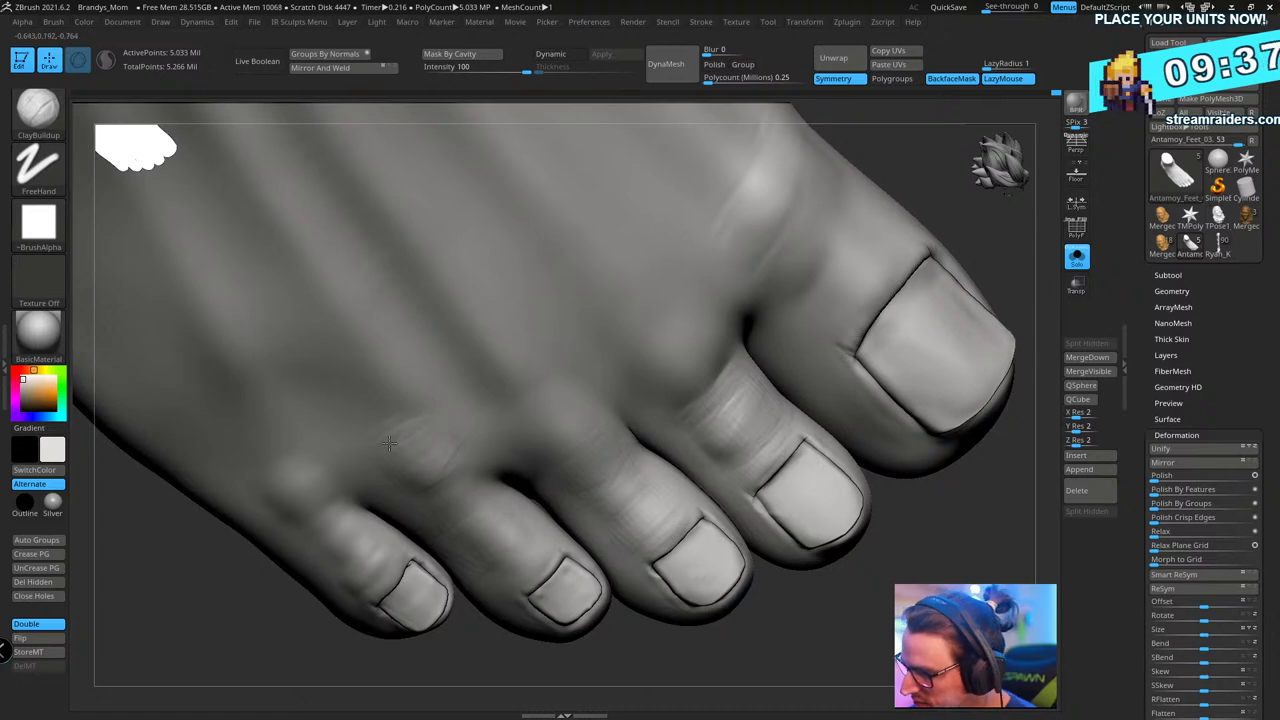
pyautogui.moveTo(443, 447)
pyautogui.keyDown('shift'); pyautogui.mouseDown()
pyautogui.moveTo(438, 428)
pyautogui.moveTo(422, 436)
pyautogui.mouseUp(); pyautogui.keyUp('shift')
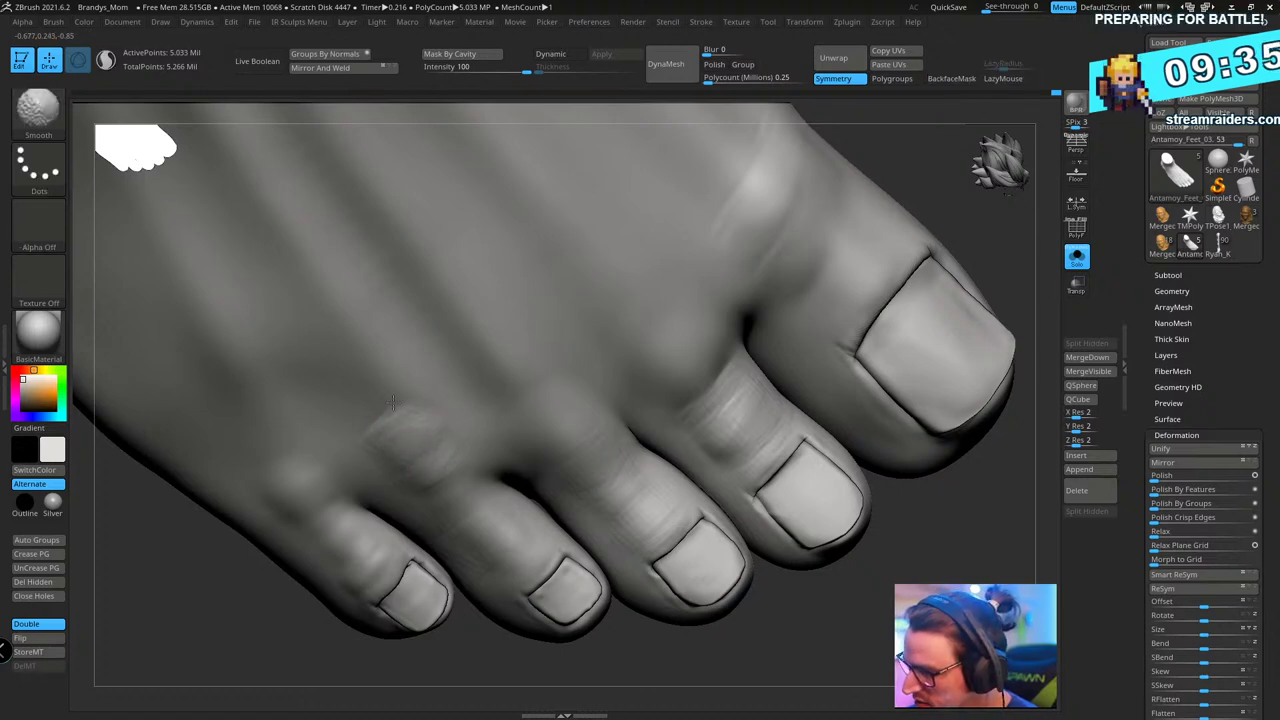
pyautogui.moveTo(925, 570); pyautogui.dragTo(925, 572)
pyautogui.moveTo(925, 572)
pyautogui.mouseDown(button='right')
pyautogui.moveTo(903, 563)
pyautogui.moveTo(851, 389)
pyautogui.mouseUp(button='right')
pyautogui.press('ctrl')
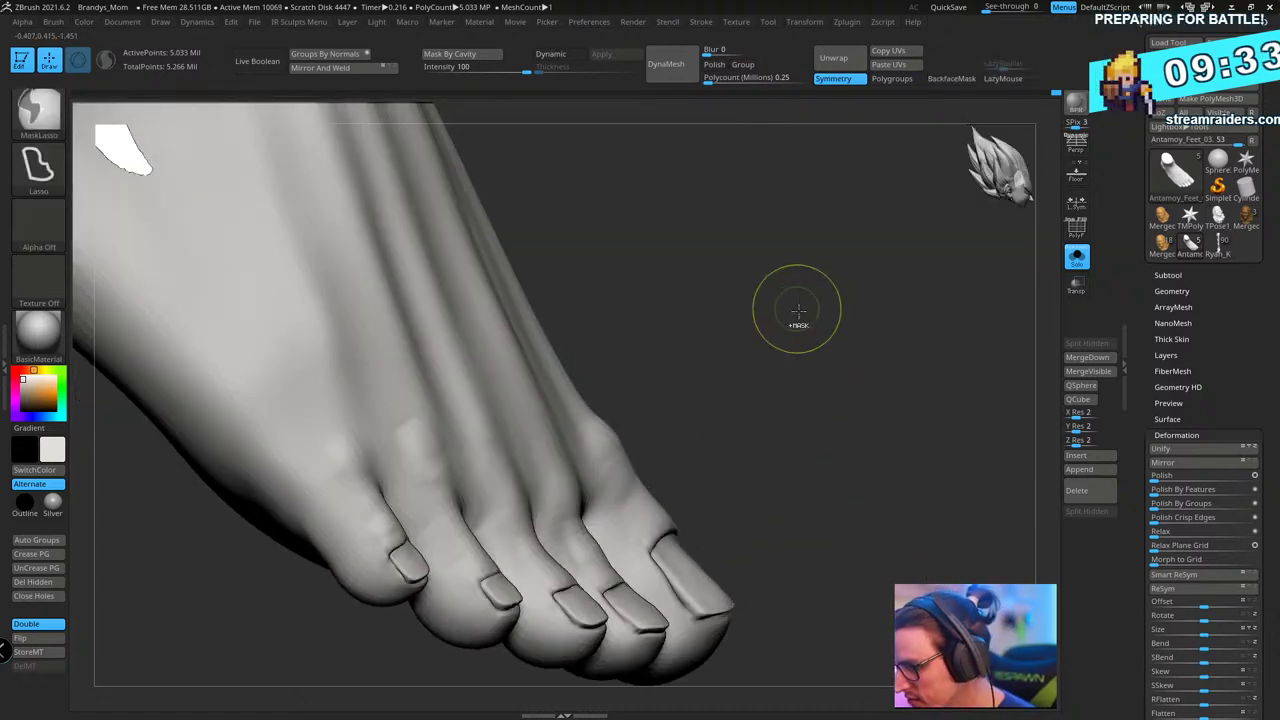
pyautogui.moveTo(829, 299)
pyautogui.mouseDown(button='right')
pyautogui.moveTo(889, 260)
pyautogui.moveTo(589, 431)
pyautogui.mouseUp(button='right')
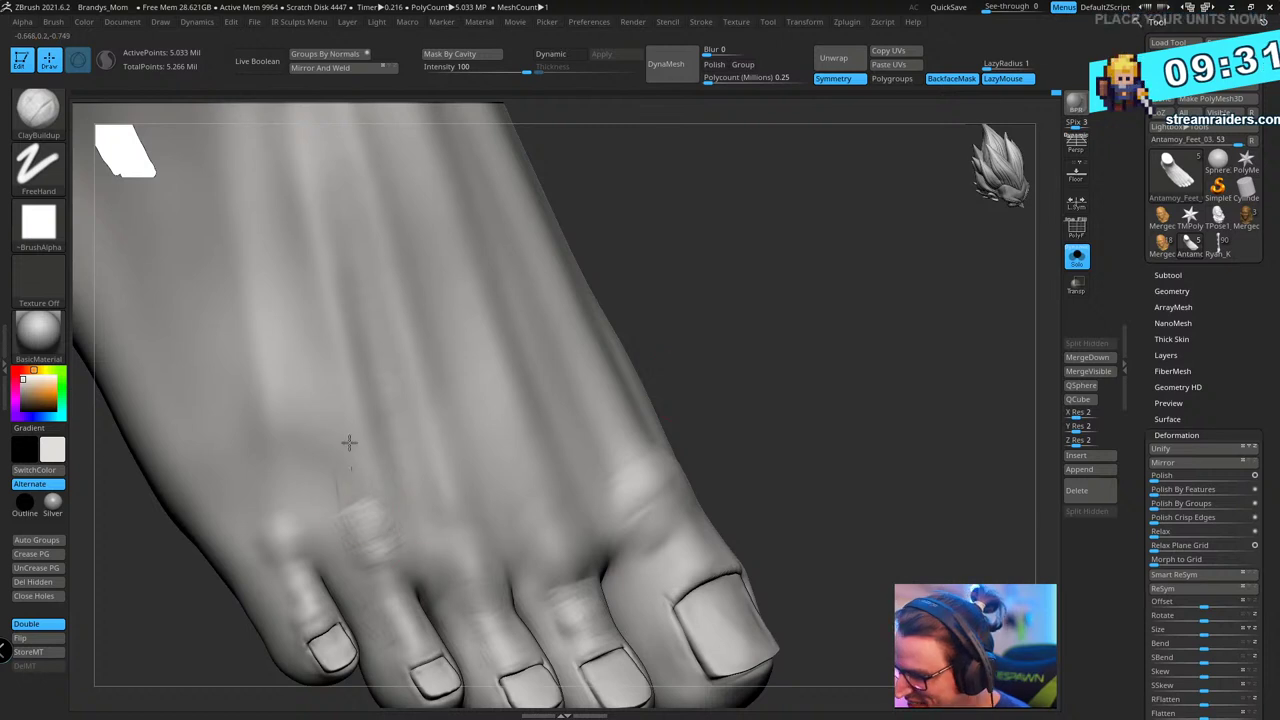
pyautogui.press('shift')
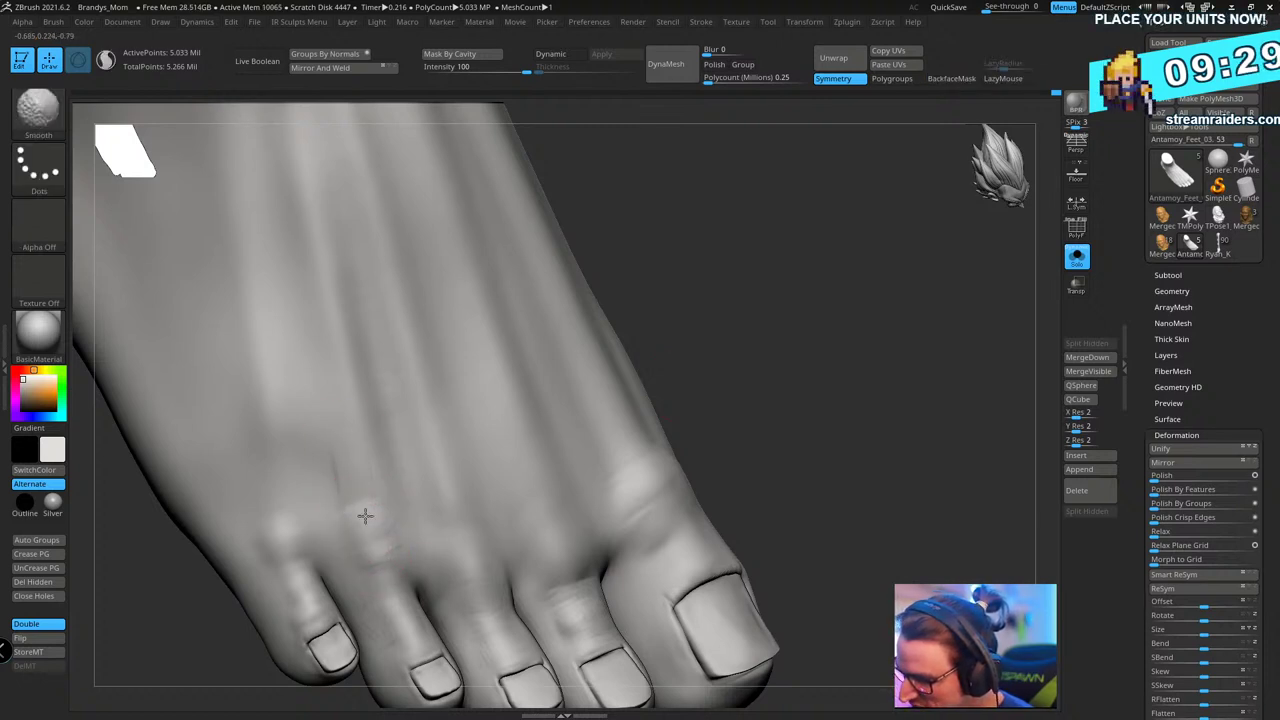
# - Sculpt the little toe's base knuckle and the tendon running behind it with ClayBuildup, smoothing both areas
pyautogui.moveTo(786, 303); pyautogui.dragTo(862, 336, button='right')
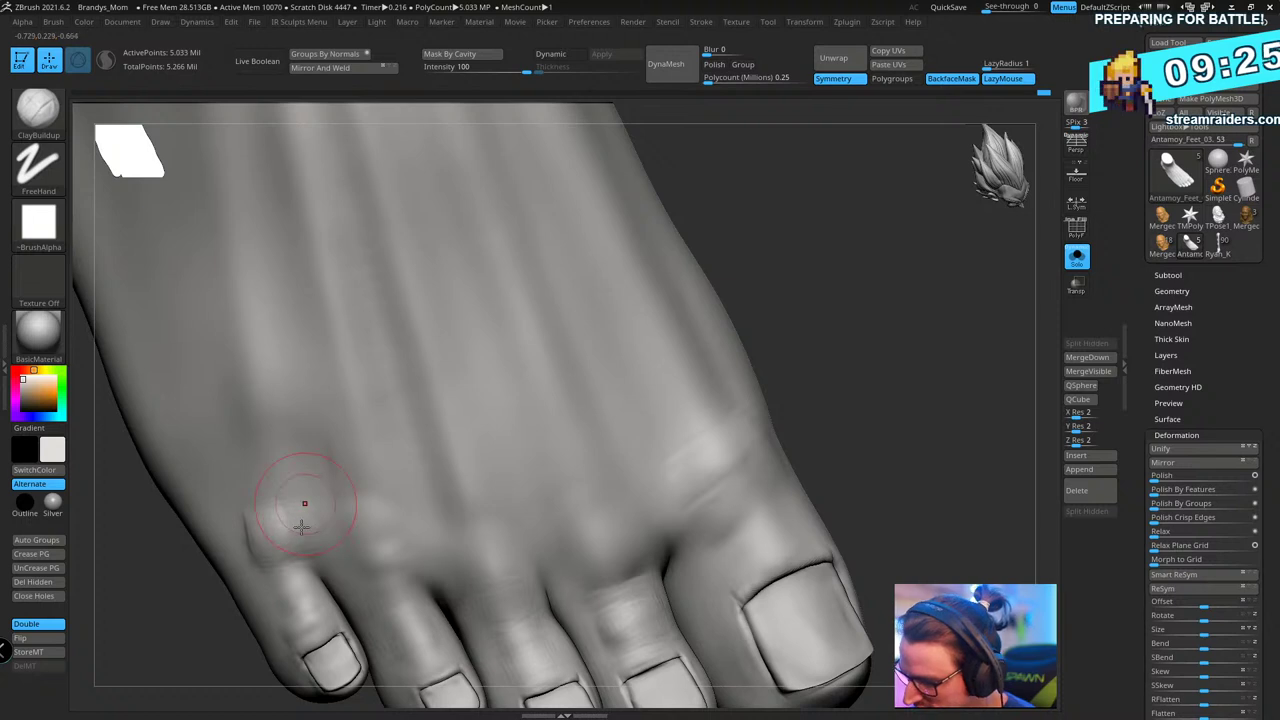
pyautogui.press('shift')
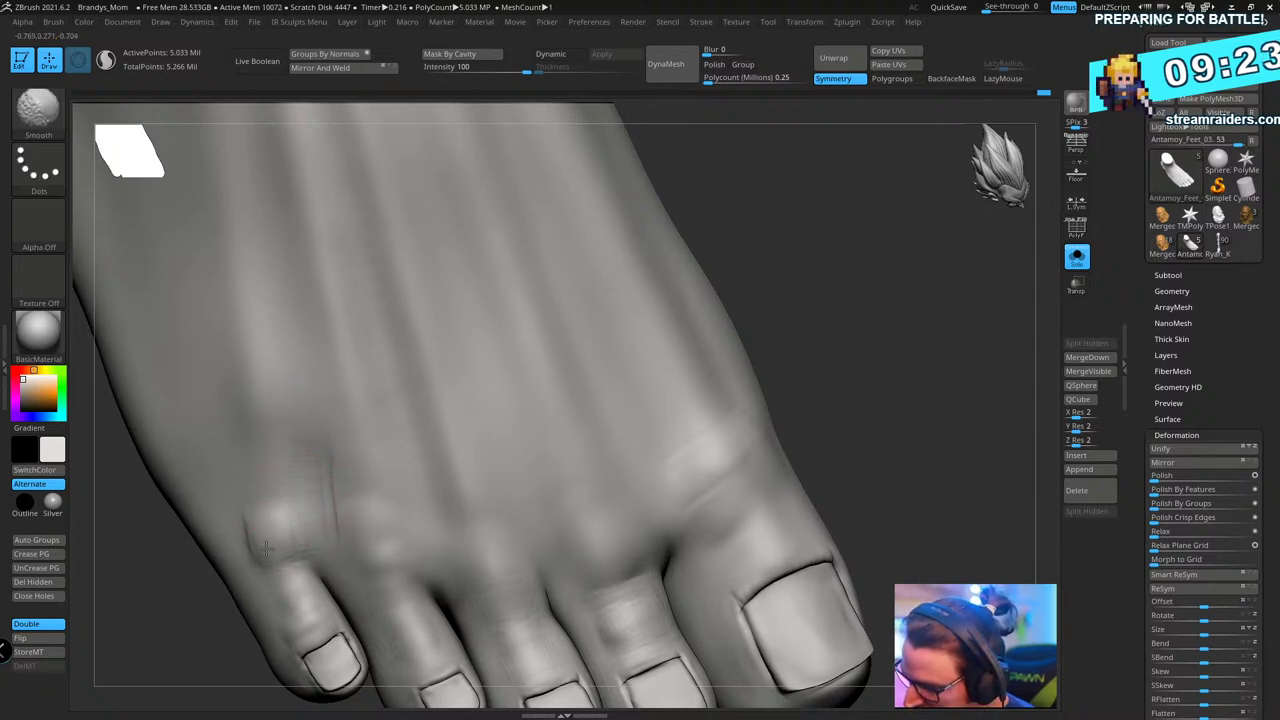
pyautogui.keyDown('shift'); pyautogui.moveTo(348, 461); pyautogui.dragTo(309, 431); pyautogui.keyUp('shift')
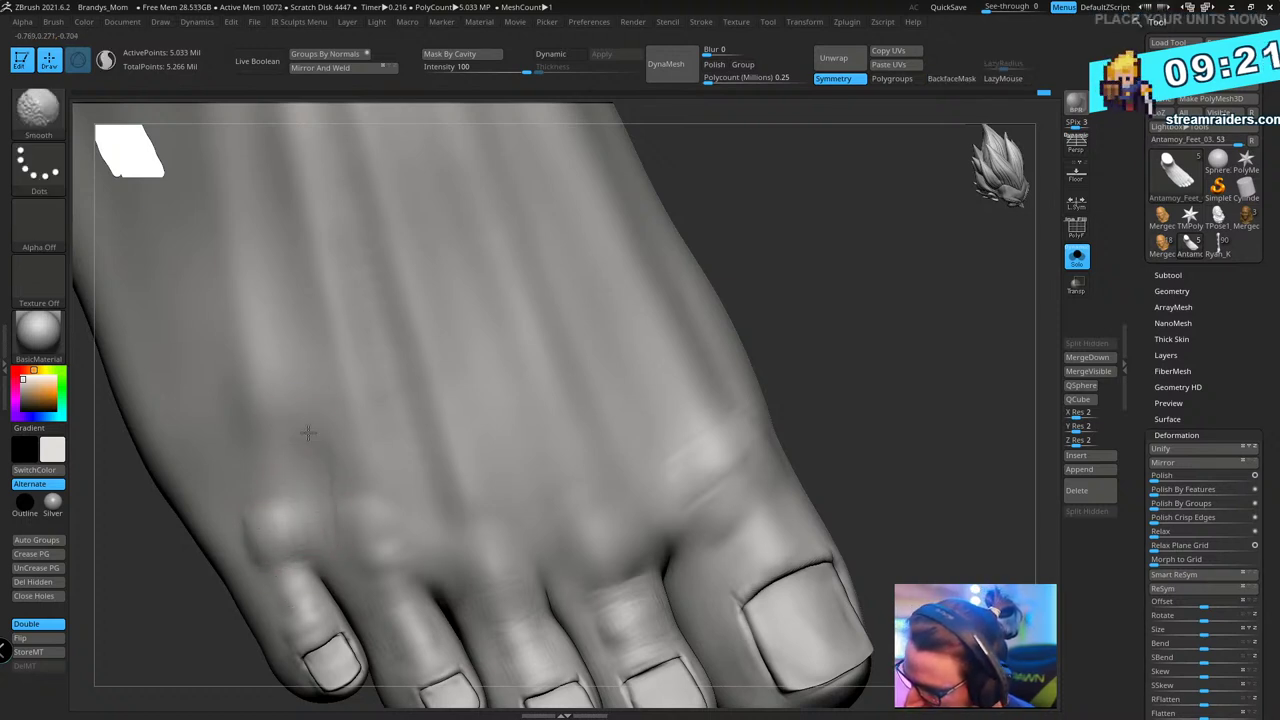
pyautogui.moveTo(311, 349); pyautogui.dragTo(309, 454)
pyautogui.moveTo(276, 295); pyautogui.dragTo(300, 432)
pyautogui.keyDown('shift'); pyautogui.moveTo(300, 425); pyautogui.dragTo(285, 337); pyautogui.keyUp('shift')
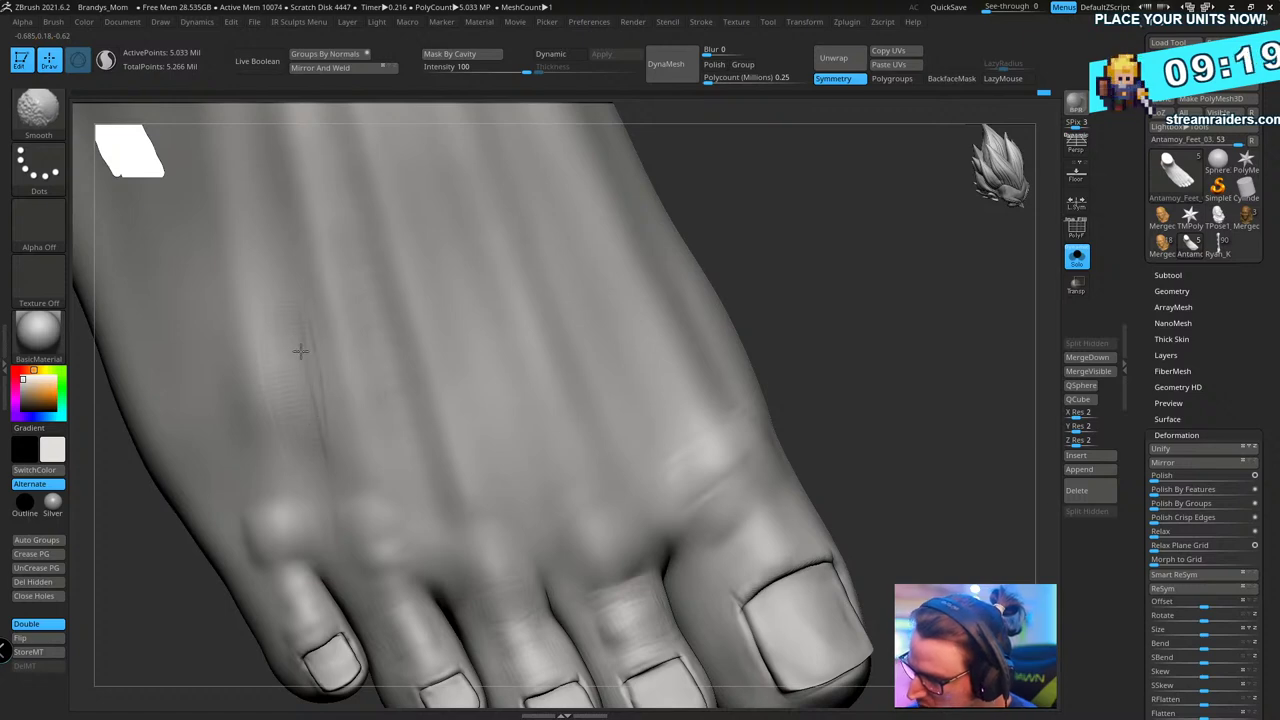
# - Switch to Firefox to view the image of a man trimming his toenails with a knife, and close its window
pyautogui.moveTo(890, 170); pyautogui.dragTo(794, 340)
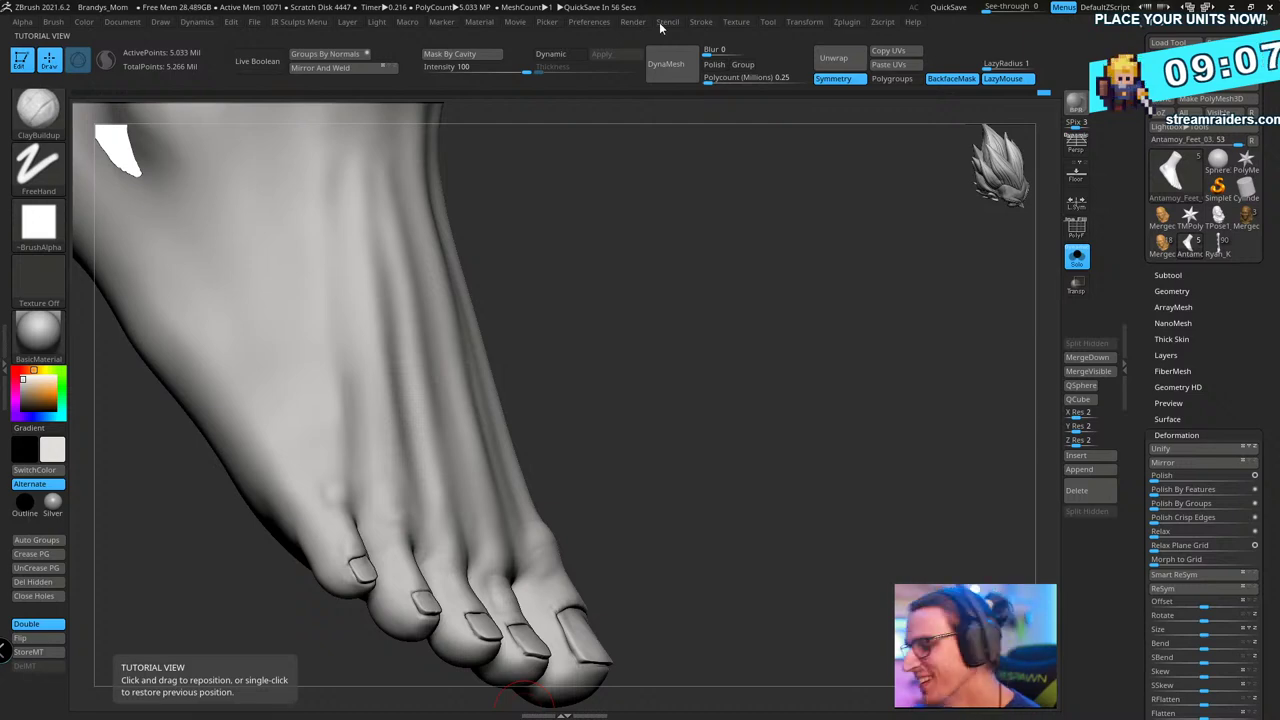
pyautogui.hotkey('alt', 'Tab')
pyautogui.moveTo(839, 28); pyautogui.dragTo(528, 56)
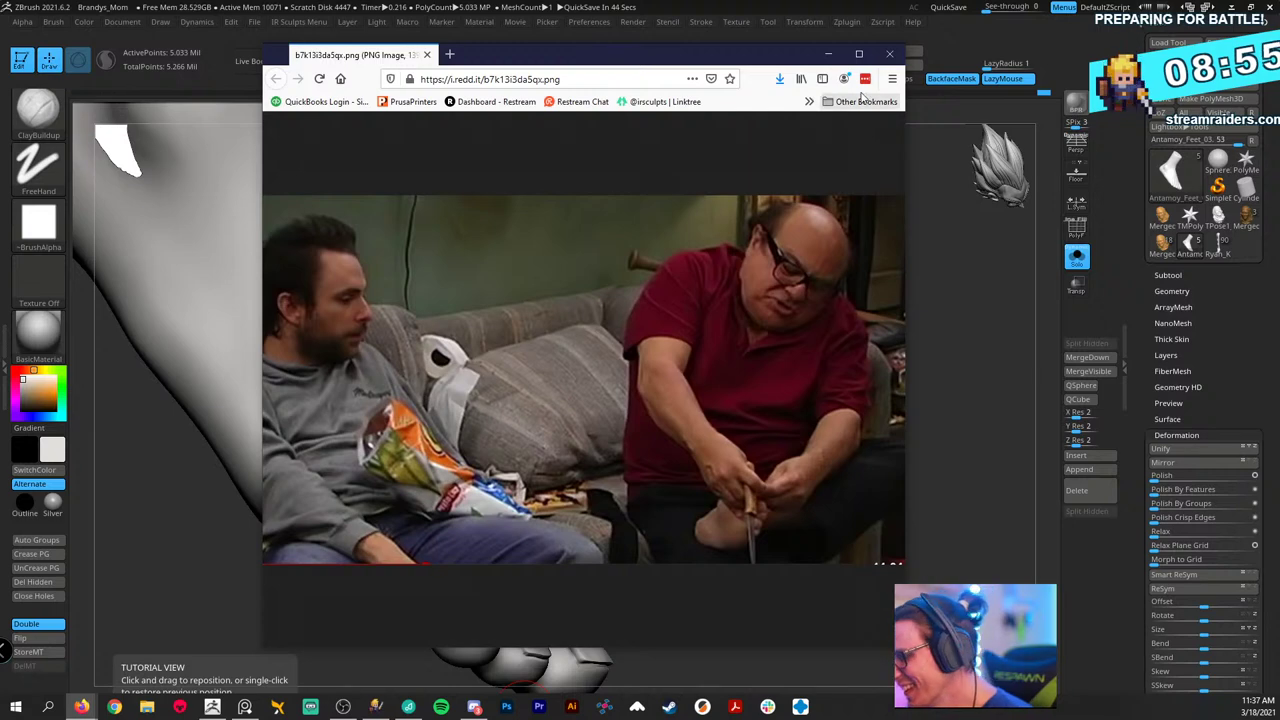
pyautogui.click(889, 54)
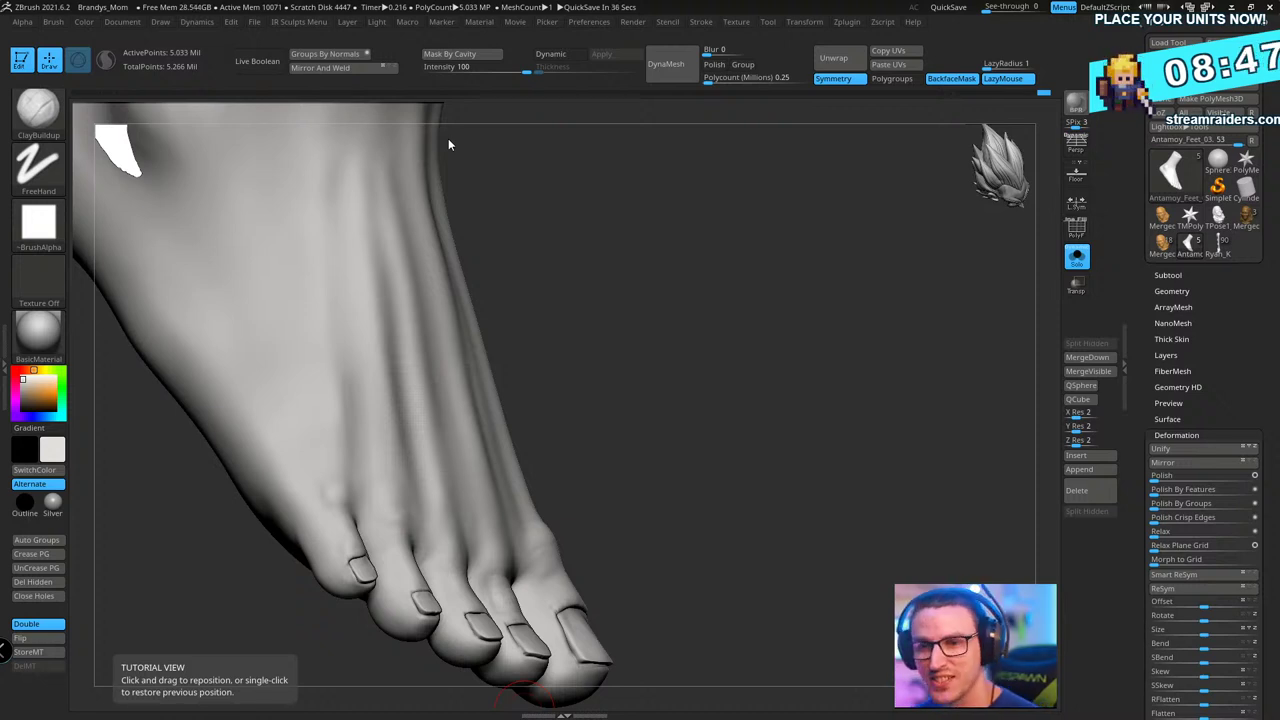
# - Refine the outer side of the little toe's base with ClayBuildup strokes and smooth the transition into the foot
pyautogui.moveTo(717, 337); pyautogui.dragTo(757, 322)
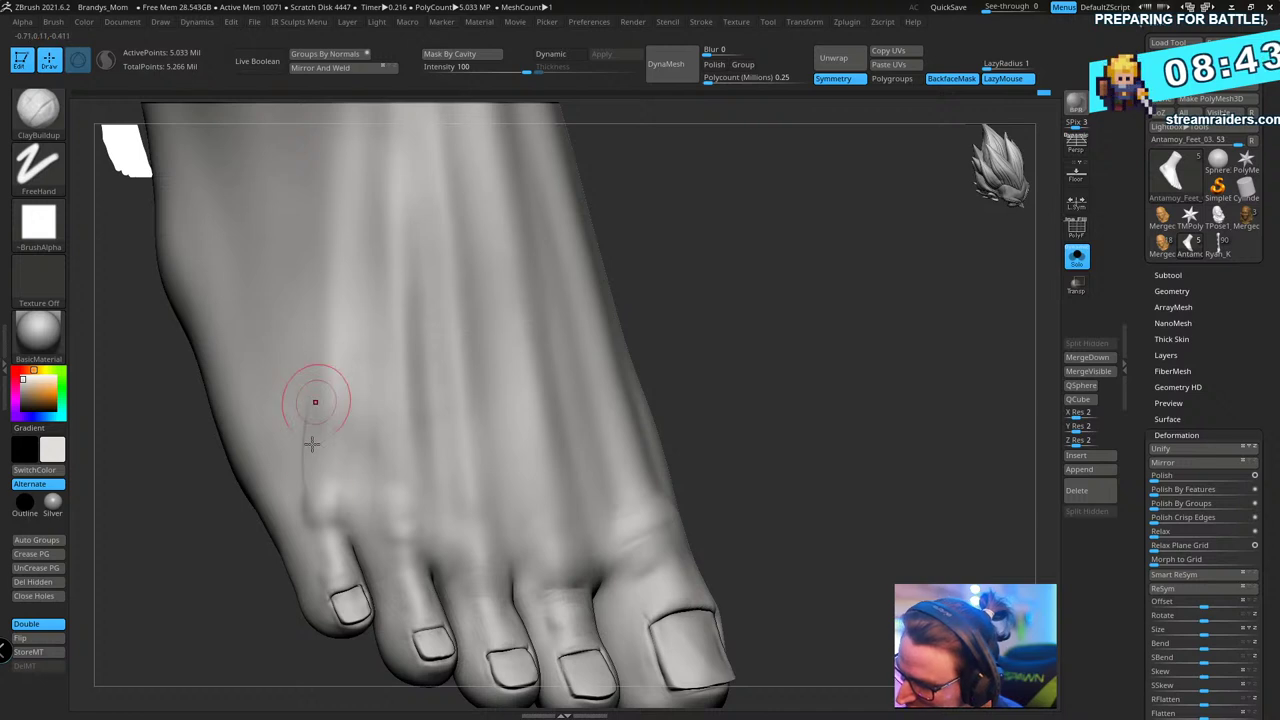
pyautogui.press('shift')
pyautogui.keyDown('shift'); pyautogui.moveTo(307, 498); pyautogui.dragTo(311, 489); pyautogui.keyUp('shift')
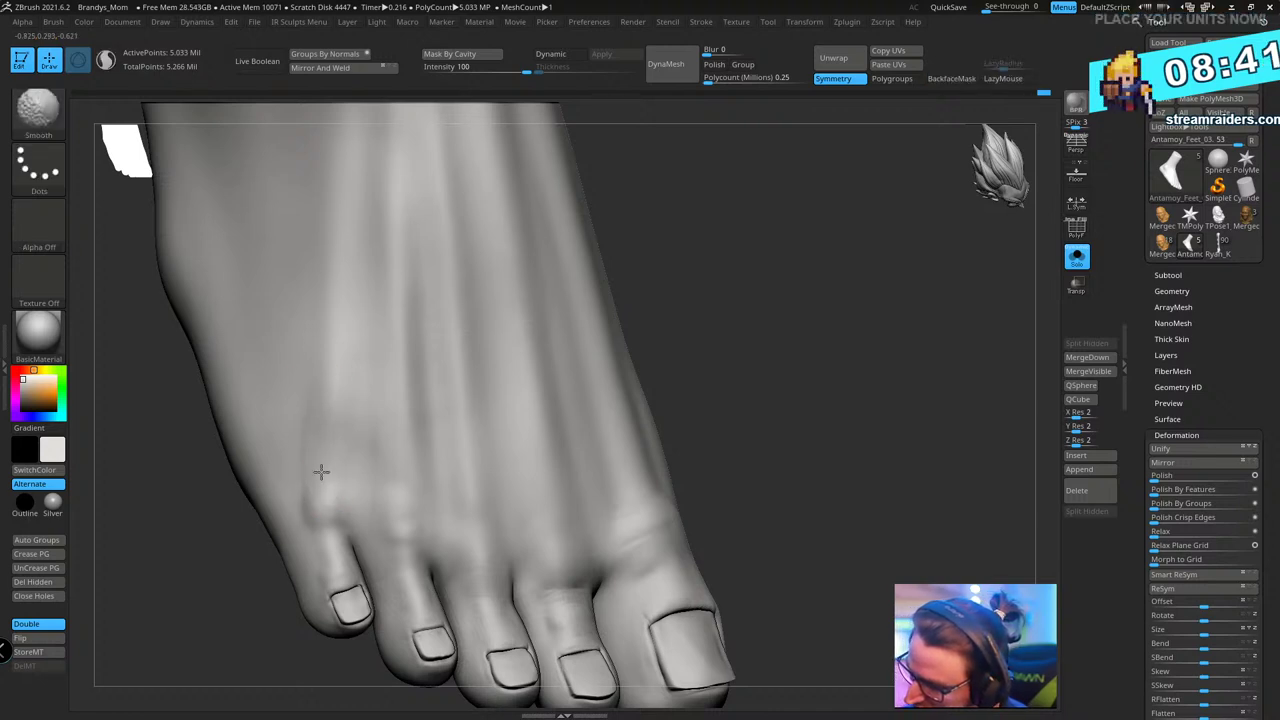
pyautogui.moveTo(328, 536); pyautogui.dragTo(320, 564)
pyautogui.moveTo(315, 514); pyautogui.dragTo(300, 553)
# - Lower the foot by two subdivision levels and reshape the outer edge of the midfoot using the Move brush at an adjusted draw size
pyautogui.moveTo(820, 337)
pyautogui.mouseDown()
pyautogui.moveTo(824, 354)
pyautogui.moveTo(726, 234)
pyautogui.moveTo(769, 314)
pyautogui.mouseUp()
pyautogui.moveTo(783, 377)
pyautogui.mouseDown()
pyautogui.moveTo(806, 393)
pyautogui.moveTo(826, 369)
pyautogui.moveTo(807, 379)
pyautogui.moveTo(771, 361)
pyautogui.mouseUp()
pyautogui.press('b')
pyautogui.press('m')
pyautogui.press('v')
pyautogui.press('s')
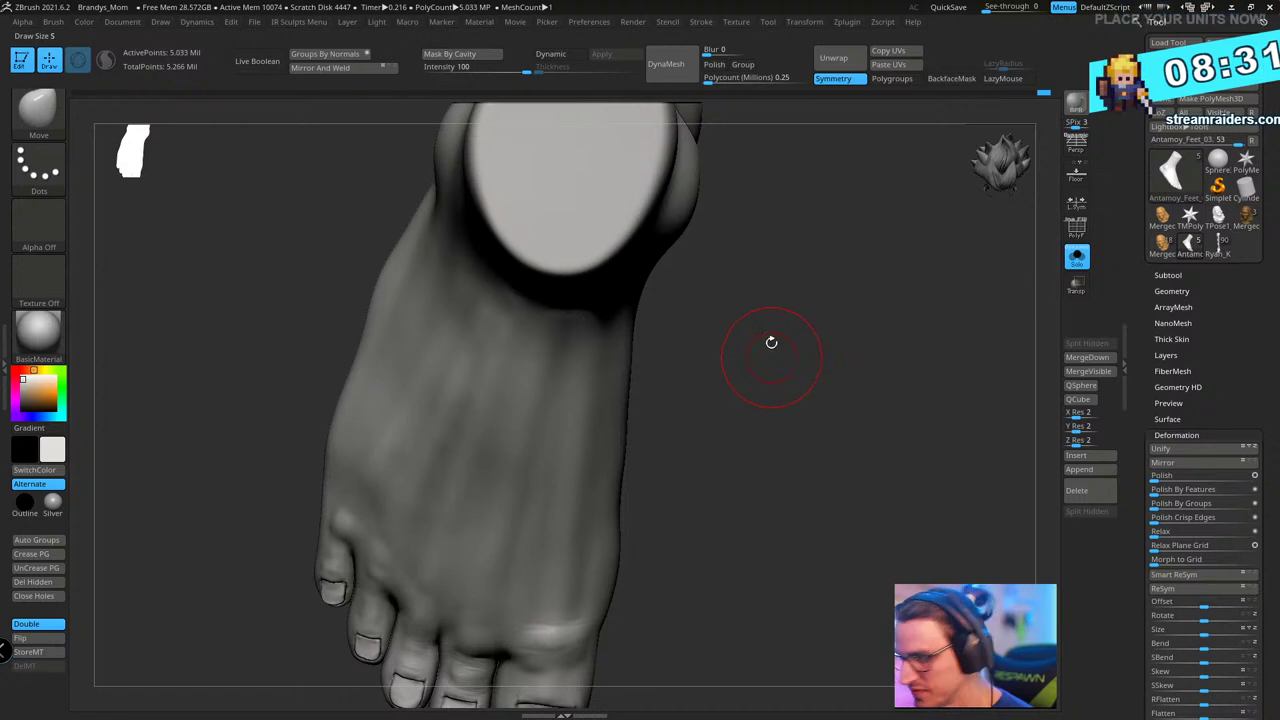
pyautogui.hotkey('shift', 'd')
pyautogui.hotkey('shift', 'd')
pyautogui.press('s')
pyautogui.moveTo(364, 320); pyautogui.dragTo(371, 319)
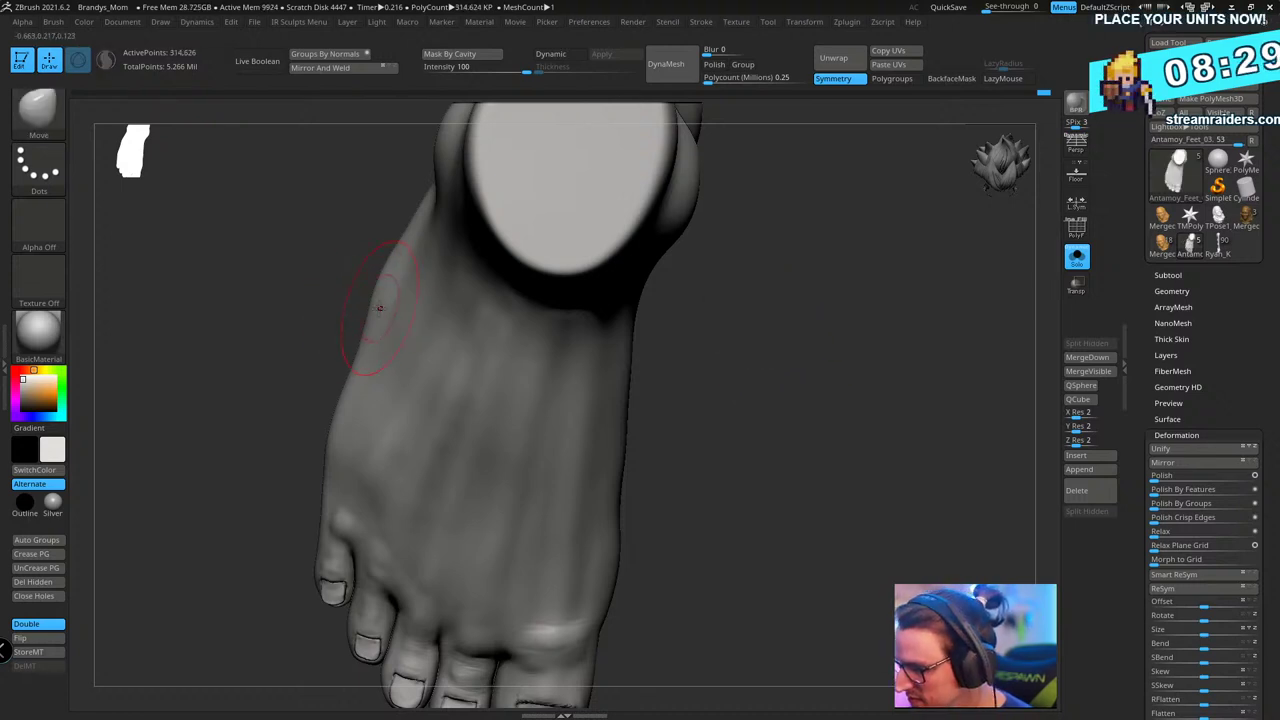
pyautogui.moveTo(850, 400)
pyautogui.mouseDown()
pyautogui.moveTo(863, 380)
pyautogui.moveTo(877, 406)
pyautogui.moveTo(837, 374)
pyautogui.moveTo(856, 434)
pyautogui.moveTo(654, 337)
pyautogui.mouseUp()
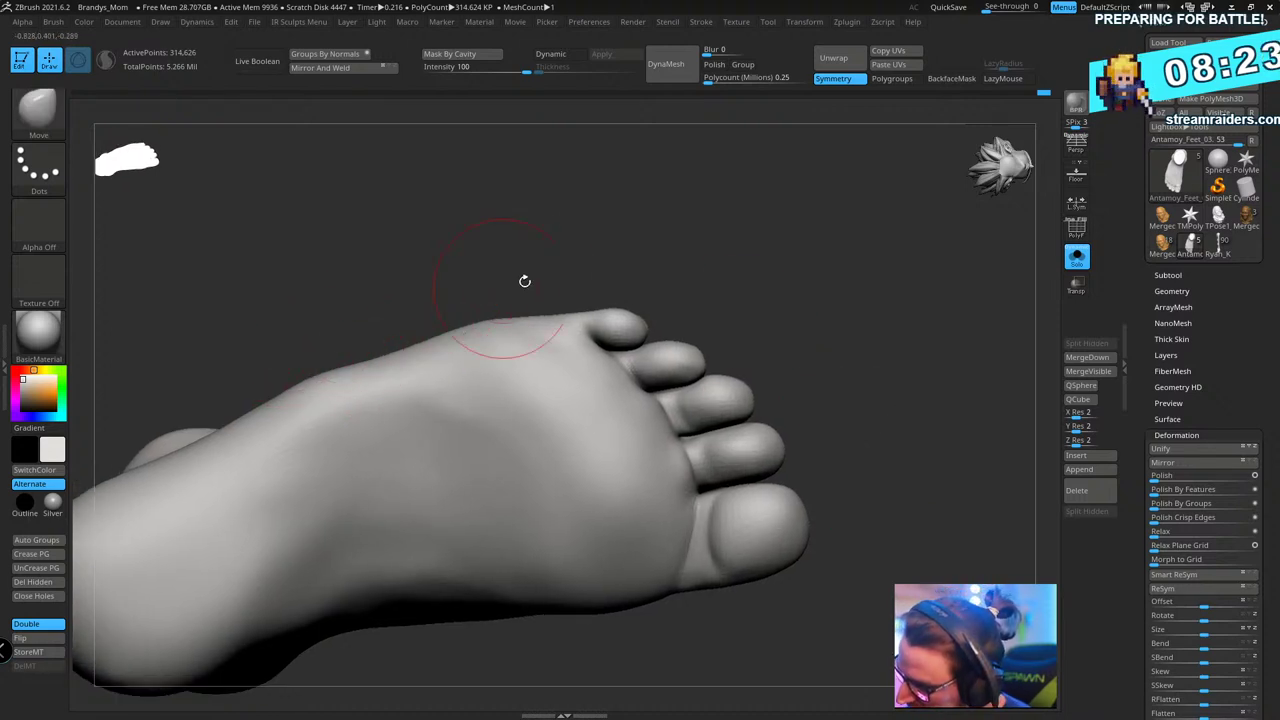
# - Bring the foot back up two subdivision levels after checking its shape from the toe, side and front views
pyautogui.moveTo(826, 266); pyautogui.dragTo(730, 262)
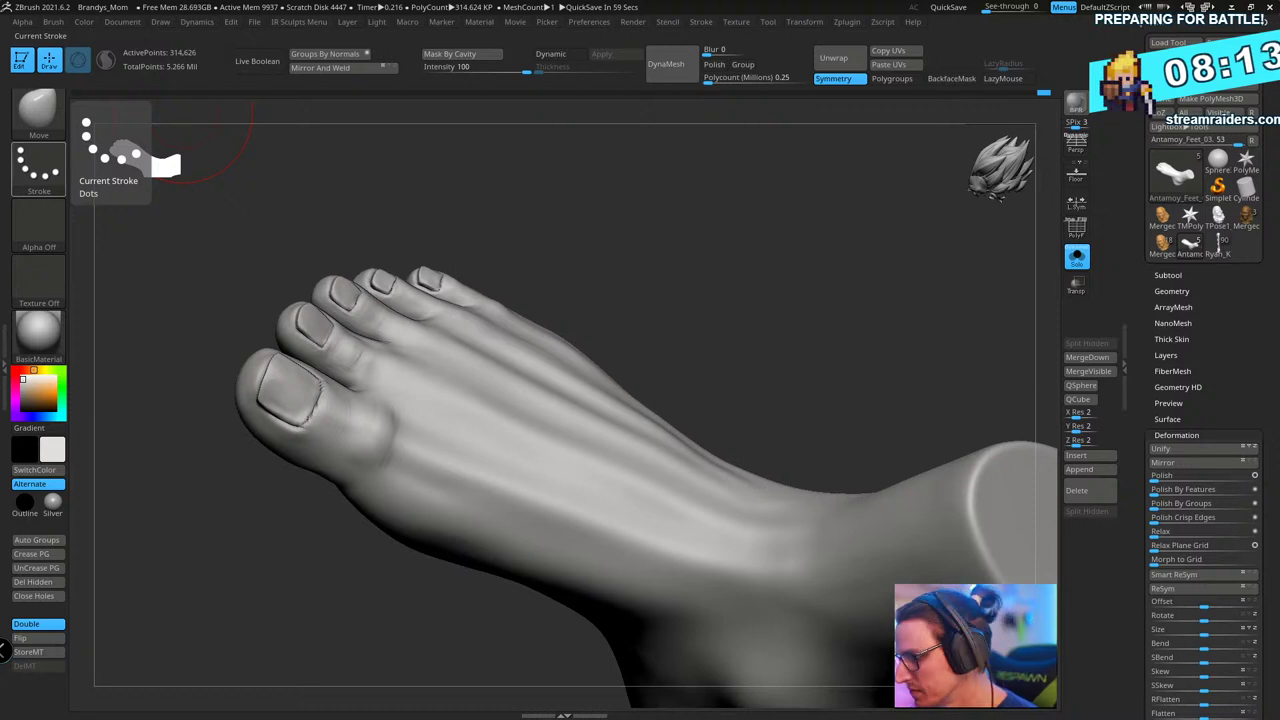
pyautogui.moveTo(720, 250)
pyautogui.mouseDown()
pyautogui.moveTo(820, 260)
pyautogui.moveTo(817, 320)
pyautogui.moveTo(914, 520)
pyautogui.moveTo(826, 476)
pyautogui.moveTo(609, 546)
pyautogui.moveTo(631, 606)
pyautogui.moveTo(535, 641)
pyautogui.mouseUp()
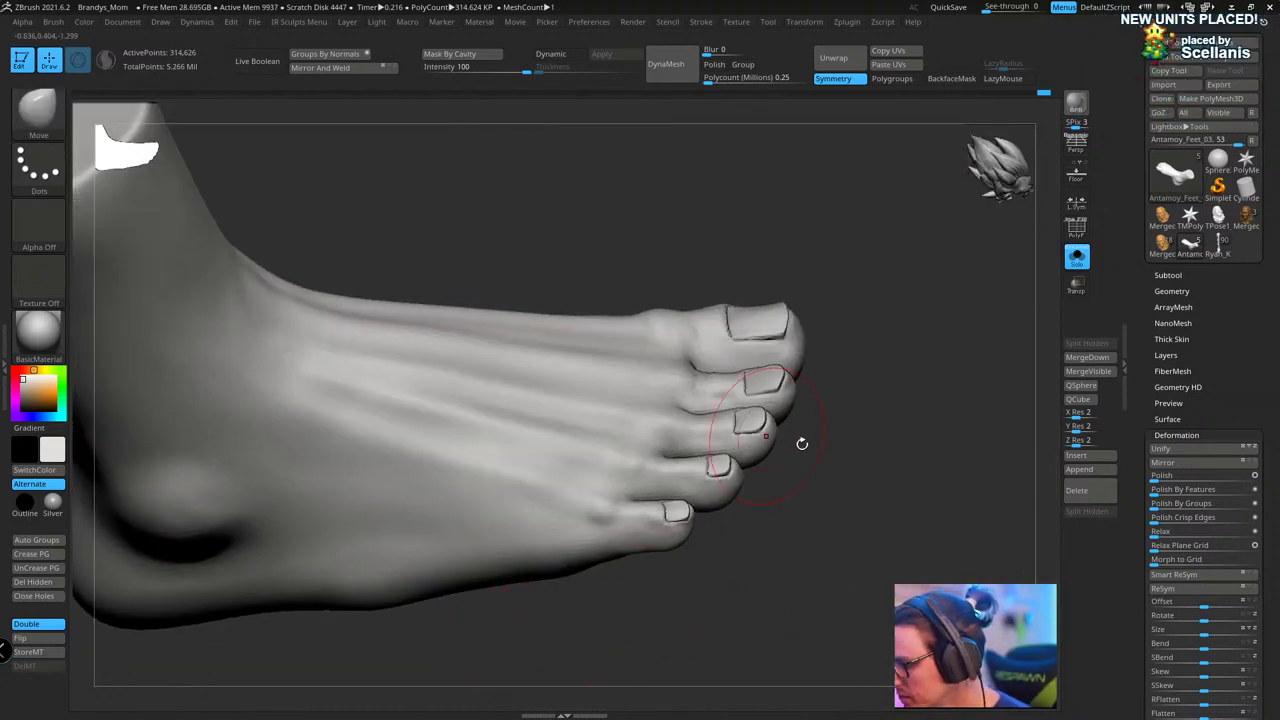
pyautogui.moveTo(876, 414); pyautogui.dragTo(884, 325)
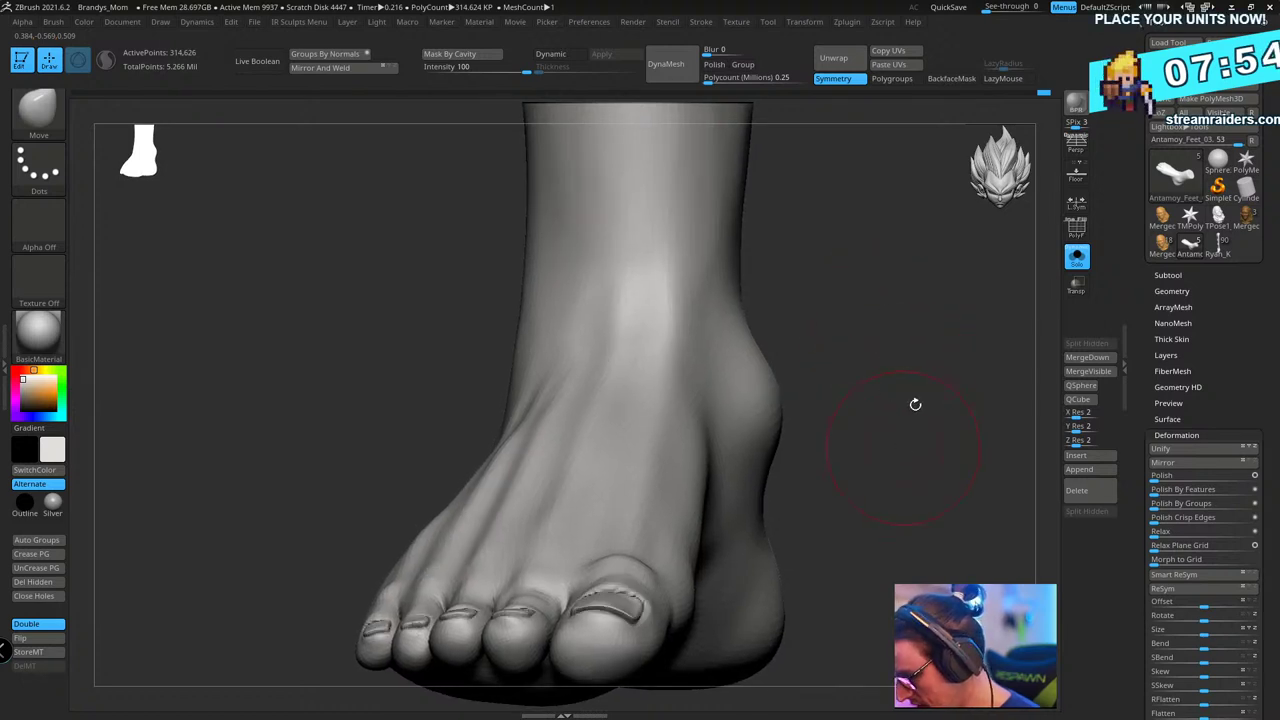
pyautogui.moveTo(797, 586); pyautogui.dragTo(908, 393)
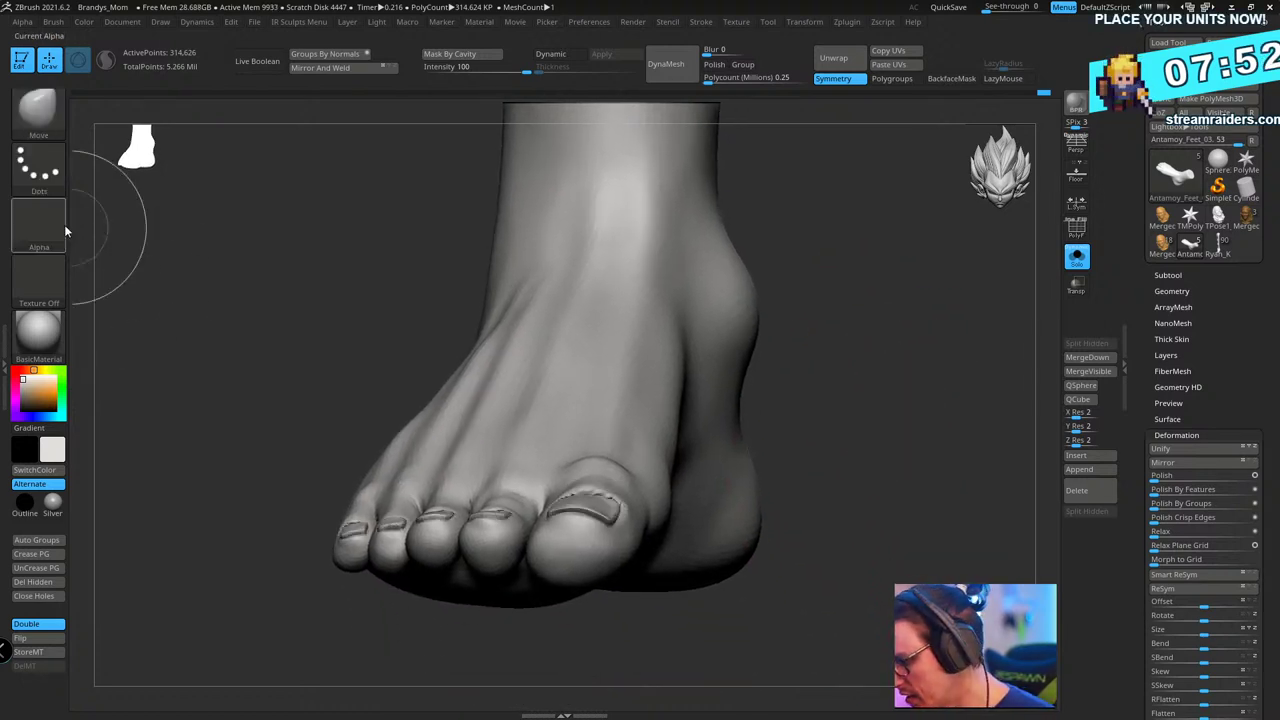
pyautogui.press('d')
pyautogui.press('d')
# - Flatten the underside of the foot with a straight horizontal ClipCurve cut beneath the toes and heel
pyautogui.keyDown('ctrl'); pyautogui.keyDown('shift'); pyautogui.click(42, 112); pyautogui.keyUp('shift'); pyautogui.keyUp('ctrl')
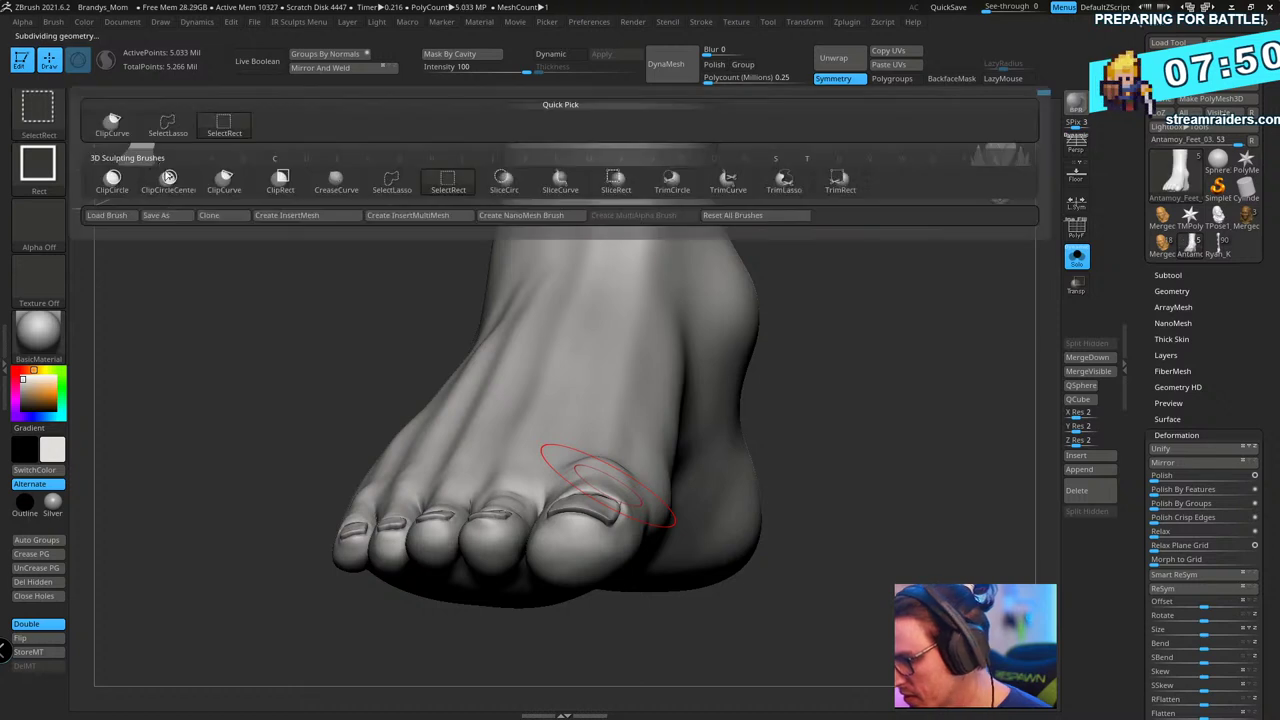
pyautogui.click(112, 124)
pyautogui.press('space')
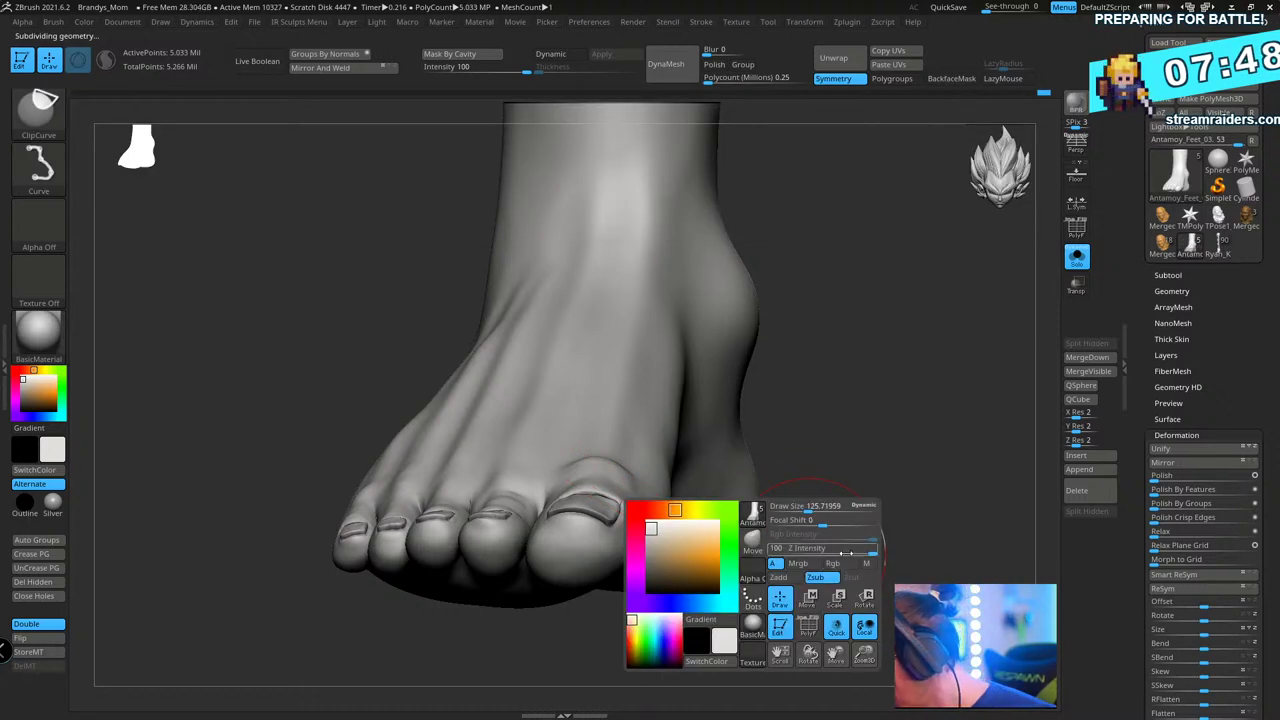
pyautogui.moveTo(859, 539)
pyautogui.mouseDown()
pyautogui.moveTo(933, 568)
pyautogui.moveTo(877, 480)
pyautogui.mouseUp()
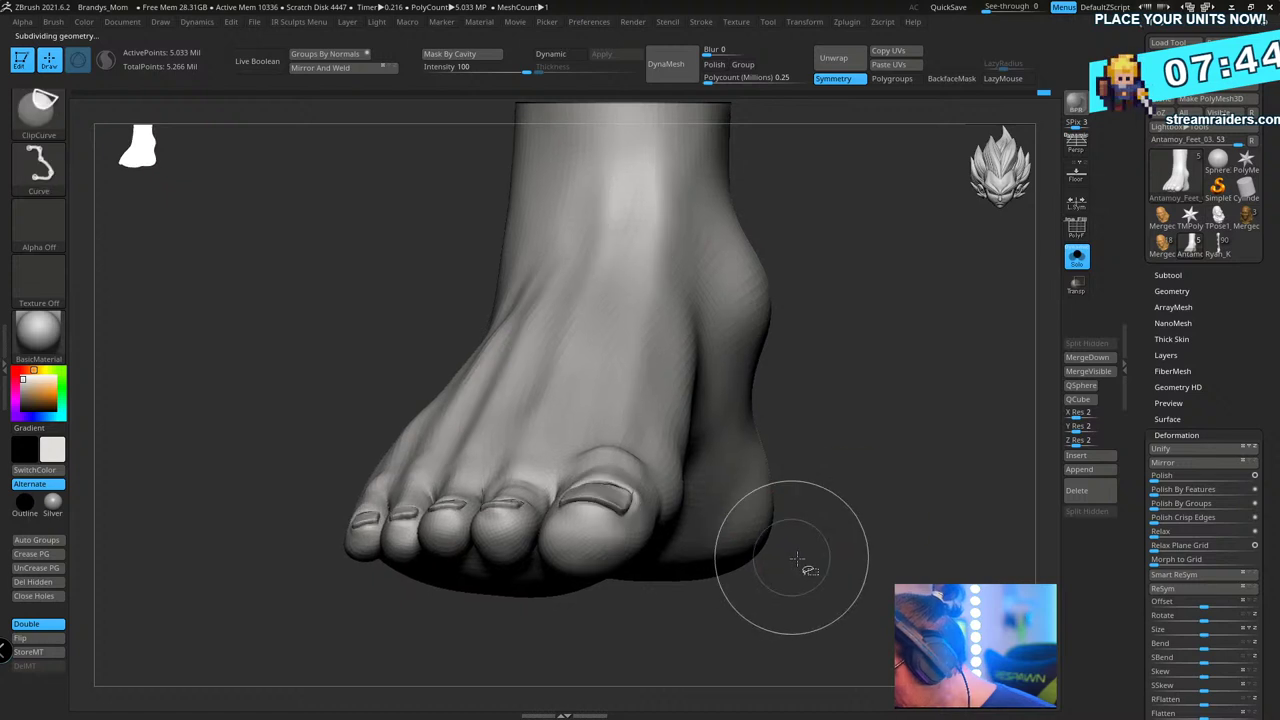
pyautogui.keyDown('ctrl'); pyautogui.keyDown('shift'); pyautogui.moveTo(811, 568); pyautogui.dragTo(261, 578); pyautogui.keyUp('shift'); pyautogui.keyUp('ctrl')
# - Soften the hard clipped edge around the ball of the foot using Smooth and TrimDynamic at an adjusted draw size
pyautogui.moveTo(850, 500)
pyautogui.mouseDown()
pyautogui.moveTo(856, 349)
pyautogui.moveTo(858, 374)
pyautogui.mouseUp()
pyautogui.keyDown('shift'); pyautogui.moveTo(634, 446); pyautogui.dragTo(604, 380); pyautogui.keyUp('shift')
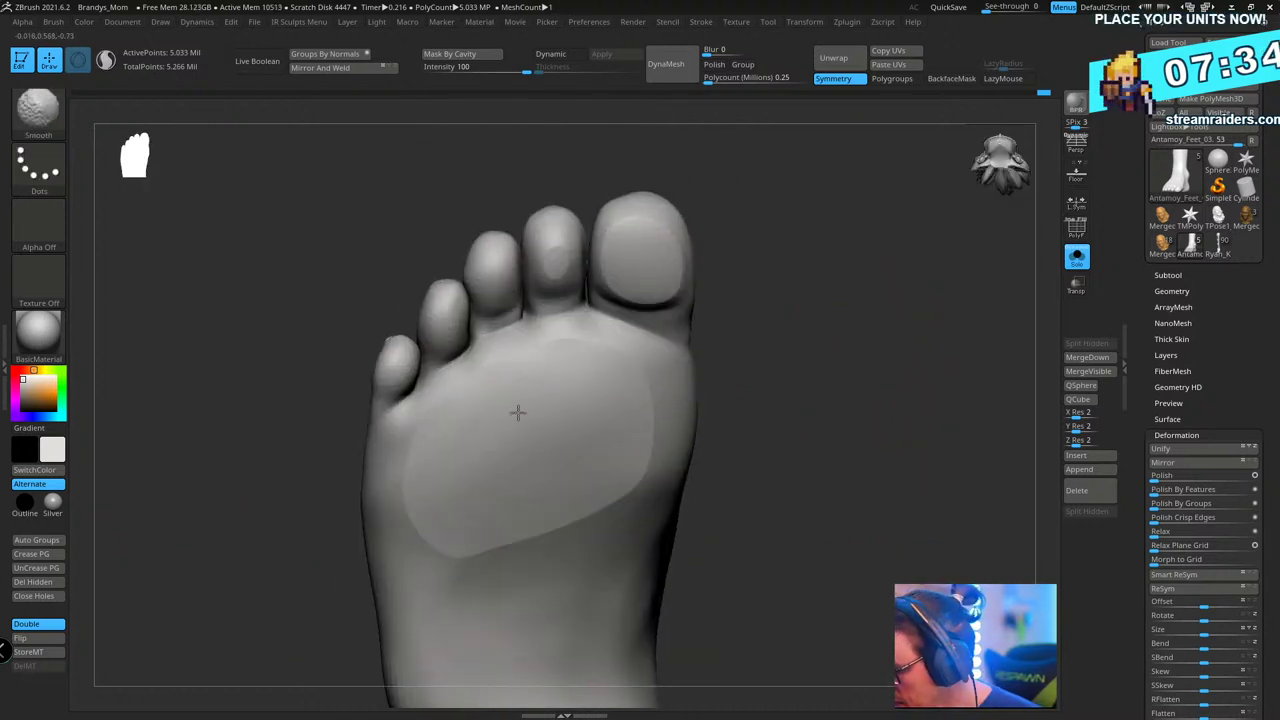
pyautogui.moveTo(777, 308)
pyautogui.mouseDown()
pyautogui.moveTo(783, 277)
pyautogui.moveTo(771, 277)
pyautogui.mouseUp()
pyautogui.press('b')
pyautogui.press('t')
pyautogui.press('d')
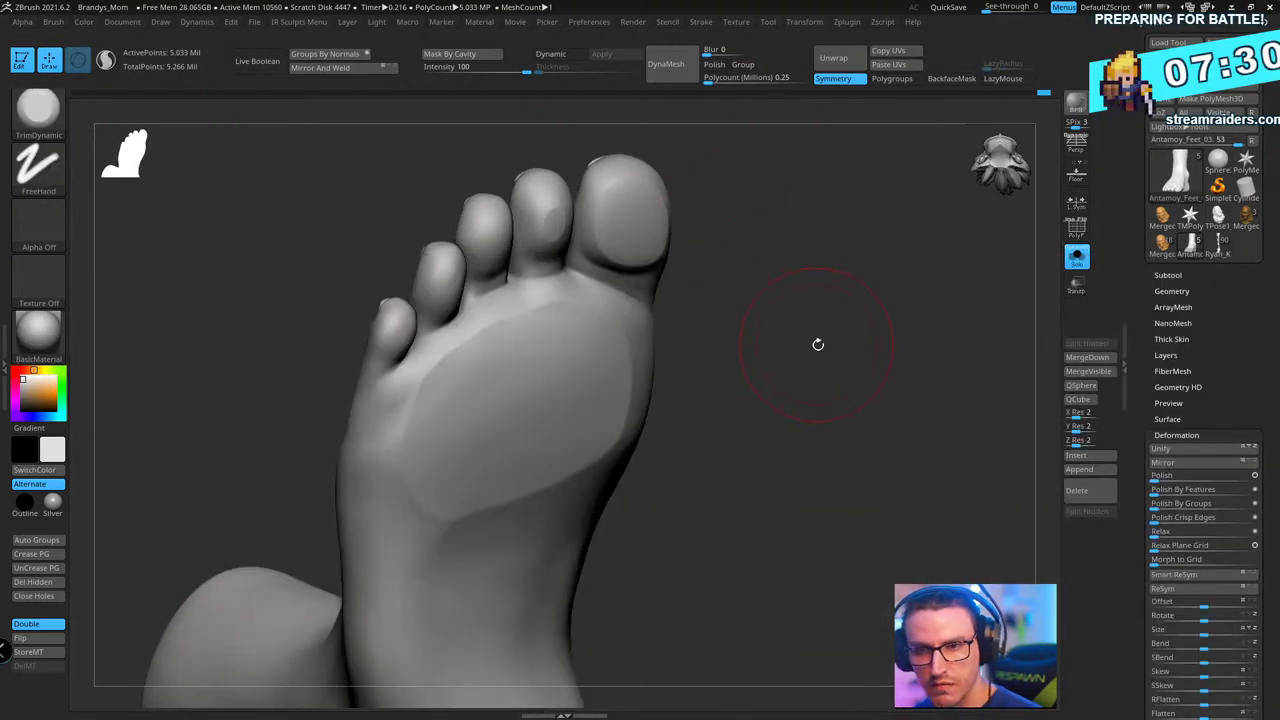
pyautogui.moveTo(817, 343); pyautogui.dragTo(834, 361)
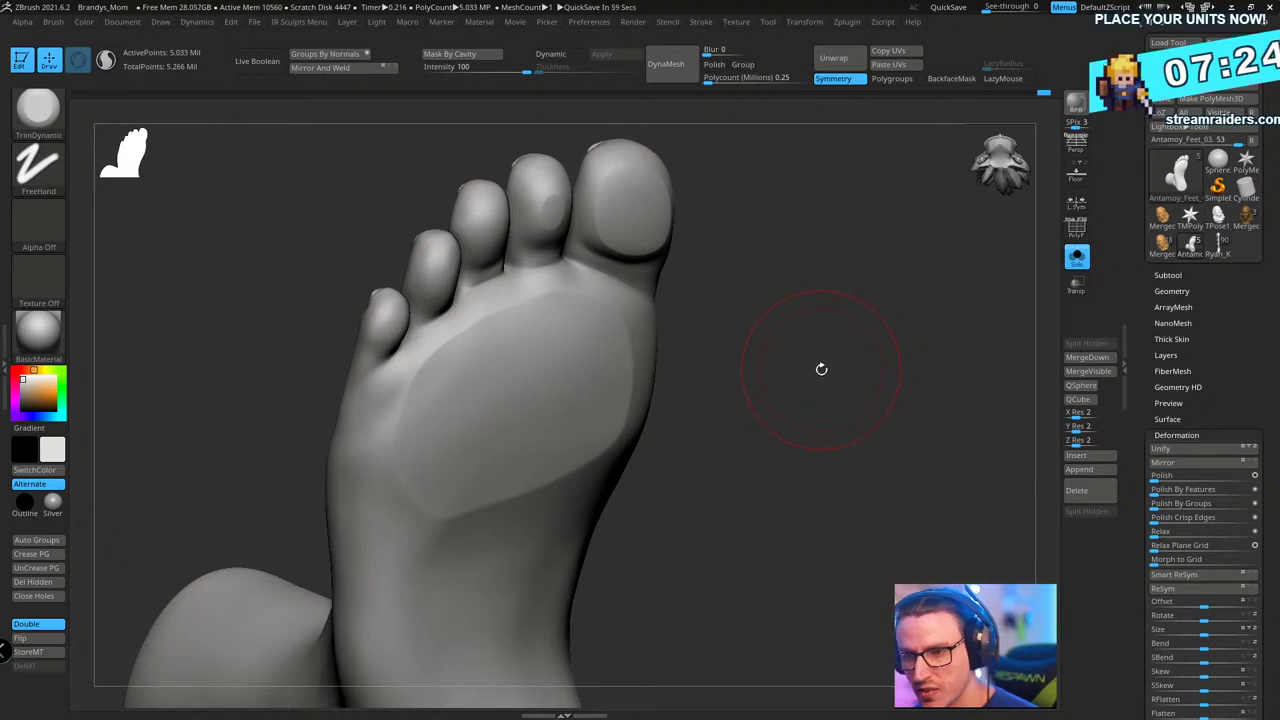
pyautogui.press('s')
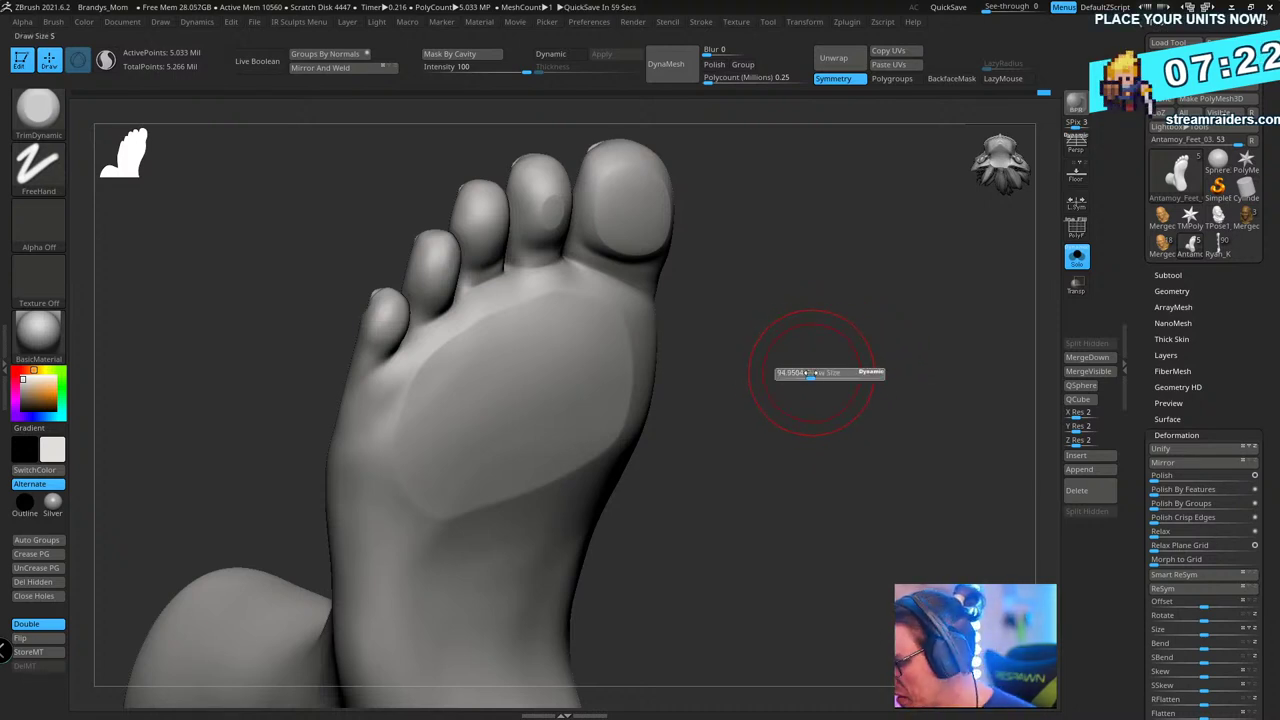
pyautogui.moveTo(812, 372)
pyautogui.mouseDown()
pyautogui.moveTo(777, 420)
pyautogui.moveTo(794, 386)
pyautogui.moveTo(532, 399)
pyautogui.mouseUp()
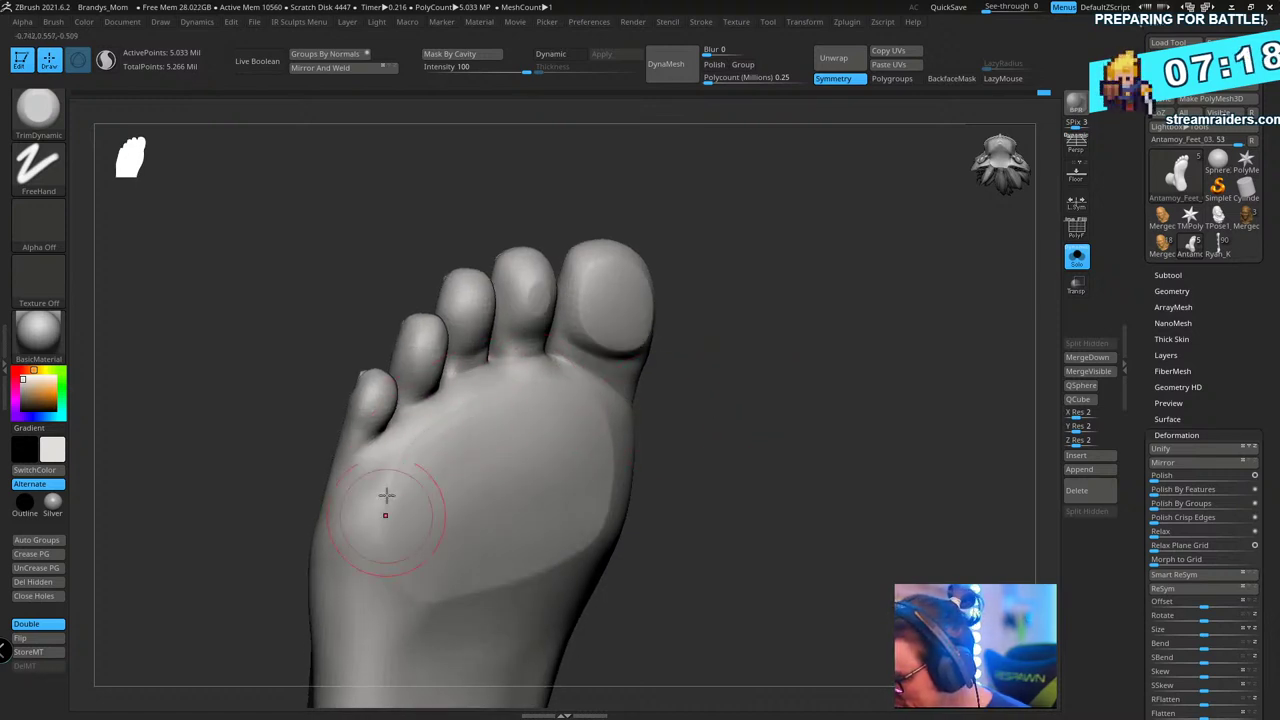
pyautogui.moveTo(675, 530); pyautogui.dragTo(570, 552)
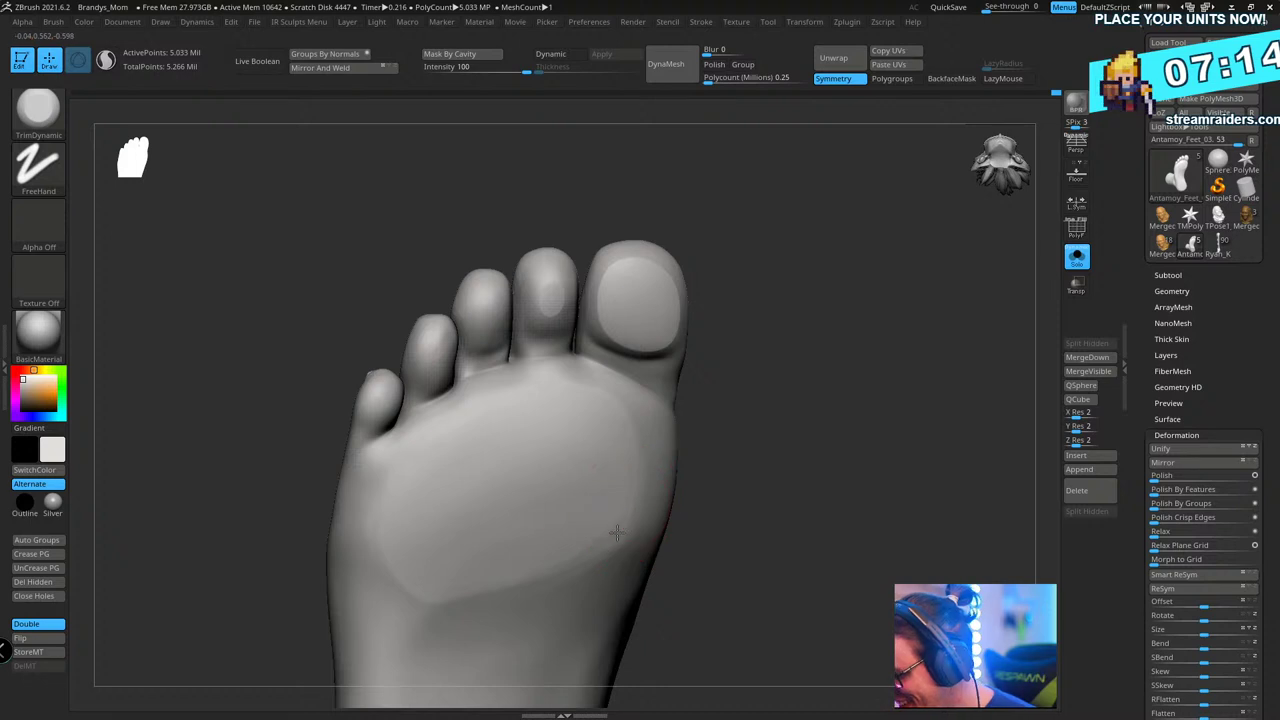
# - Round off the flattened edge of the big toe's pad with TrimDynamic and Smooth strokes
pyautogui.moveTo(455, 608); pyautogui.dragTo(802, 316, button='right')
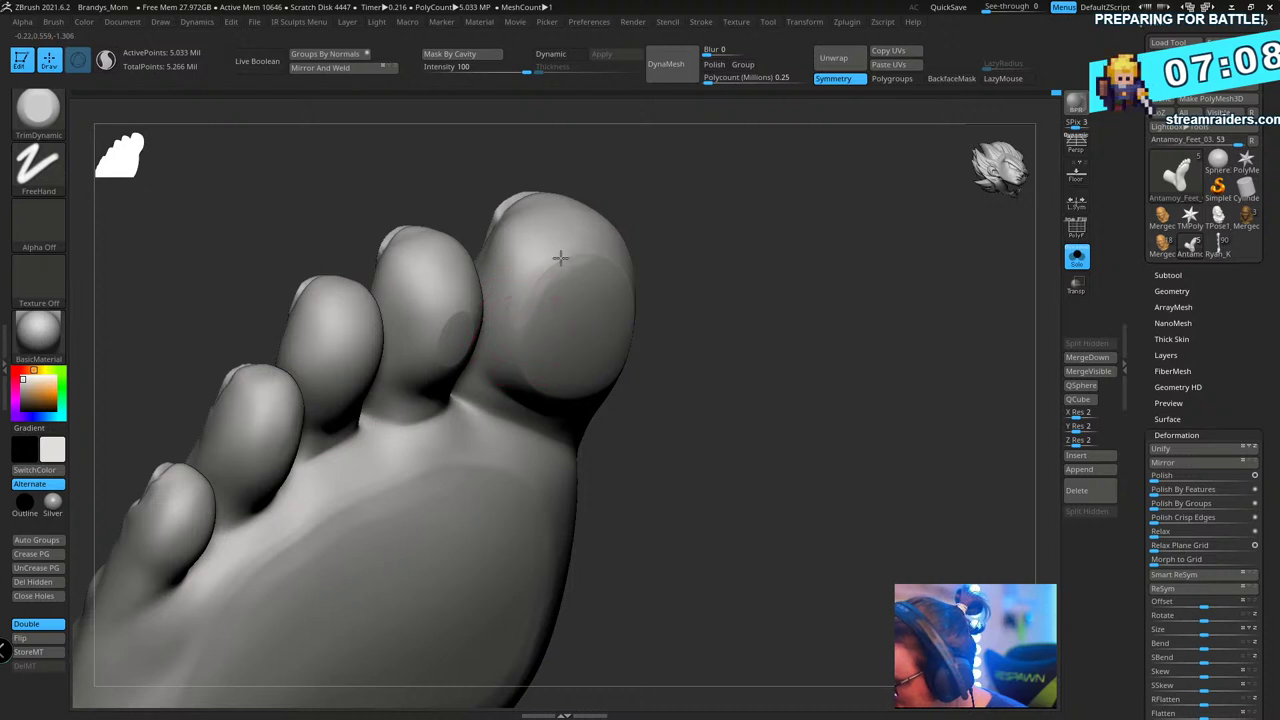
pyautogui.moveTo(597, 265); pyautogui.dragTo(554, 286)
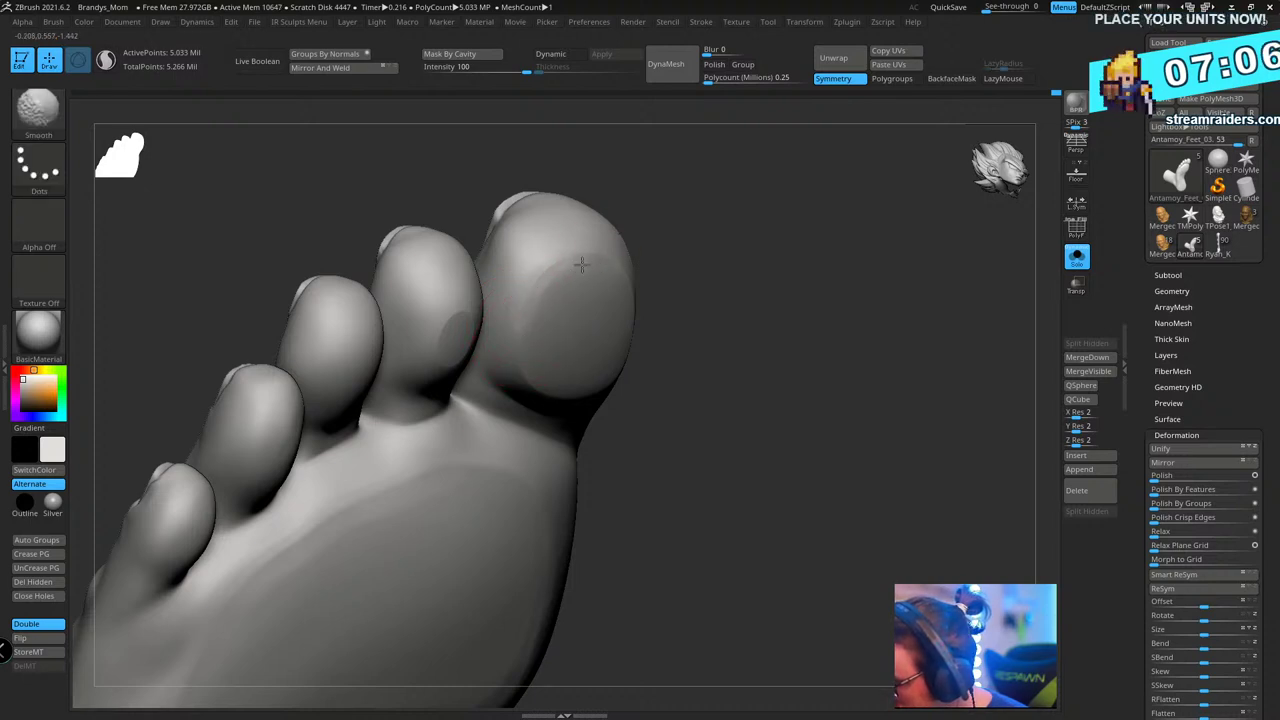
pyautogui.moveTo(720, 269); pyautogui.dragTo(567, 355)
pyautogui.moveTo(565, 357); pyautogui.dragTo(720, 334, button='right')
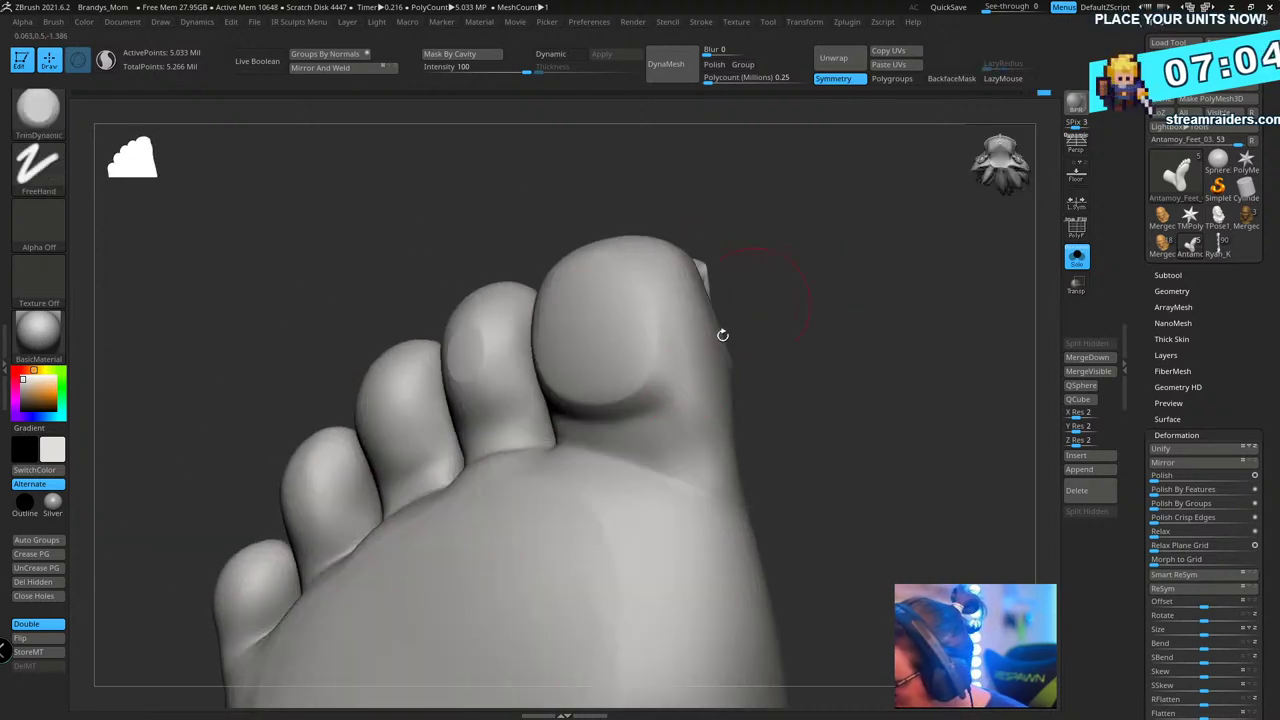
pyautogui.moveTo(641, 293); pyautogui.dragTo(628, 394)
pyautogui.moveTo(822, 280); pyautogui.dragTo(778, 300)
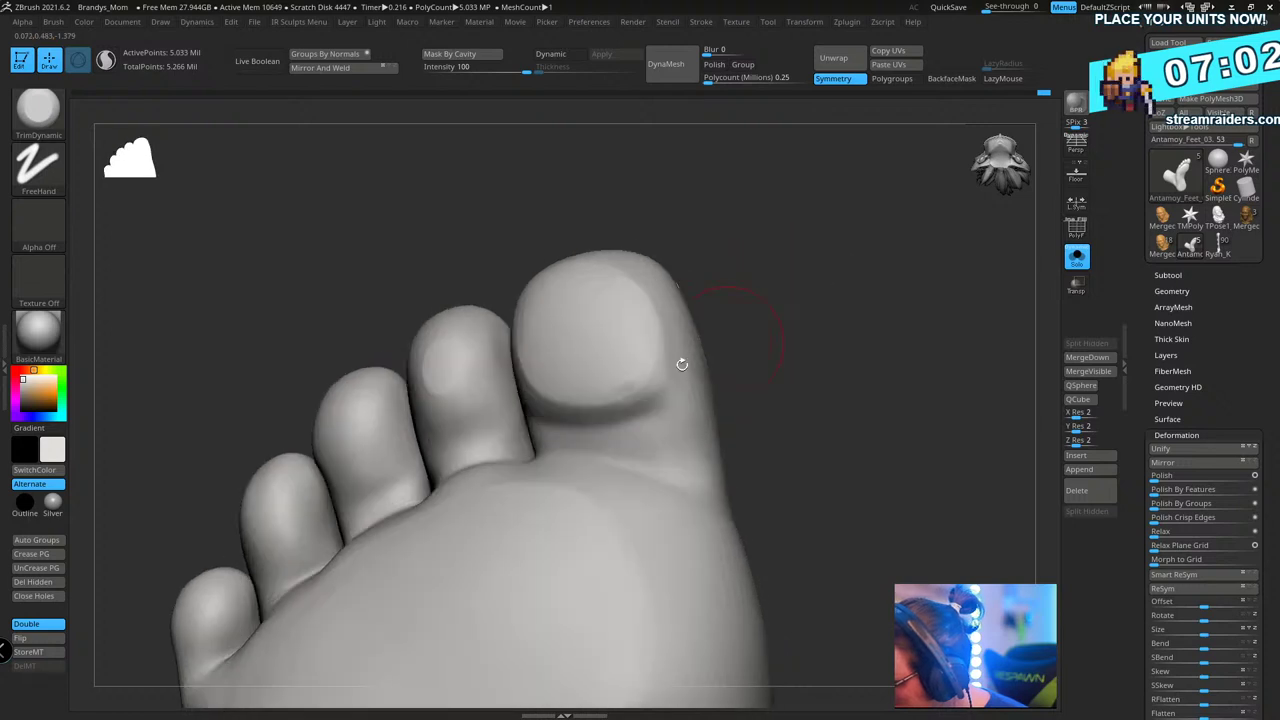
pyautogui.keyDown('shift'); pyautogui.moveTo(634, 386); pyautogui.dragTo(648, 370); pyautogui.keyUp('shift')
pyautogui.moveTo(866, 264); pyautogui.dragTo(840, 271)
pyautogui.moveTo(632, 356); pyautogui.dragTo(557, 397)
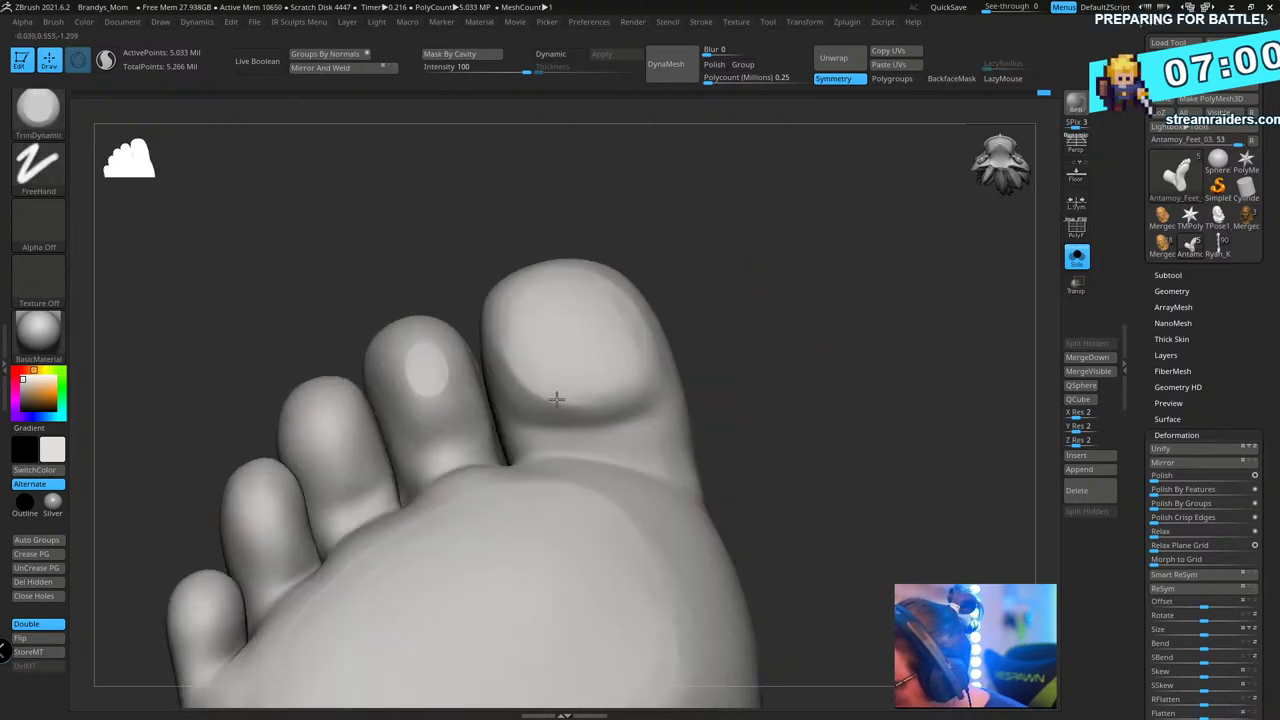
pyautogui.moveTo(724, 335); pyautogui.dragTo(661, 361)
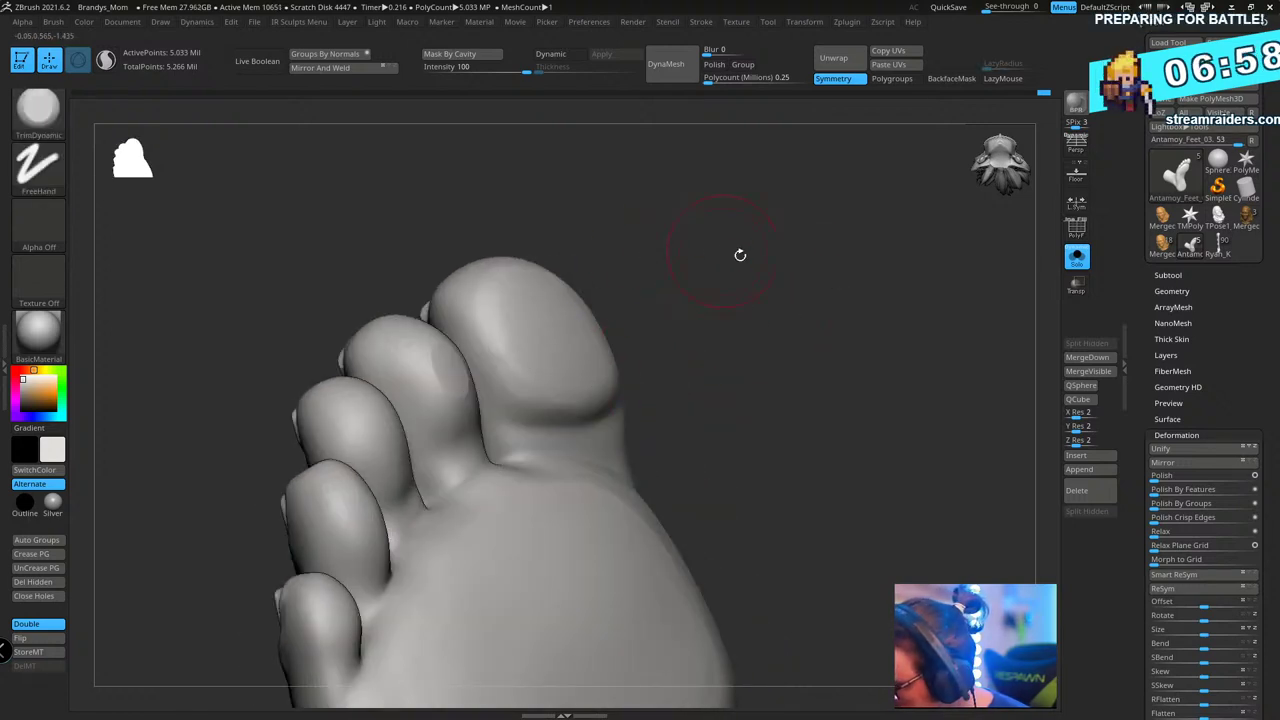
# - Blend the flat spot on the second toe's pad into the surrounding surface with TrimDynamic and Smooth
pyautogui.moveTo(510, 360); pyautogui.dragTo(420, 388, button='right')
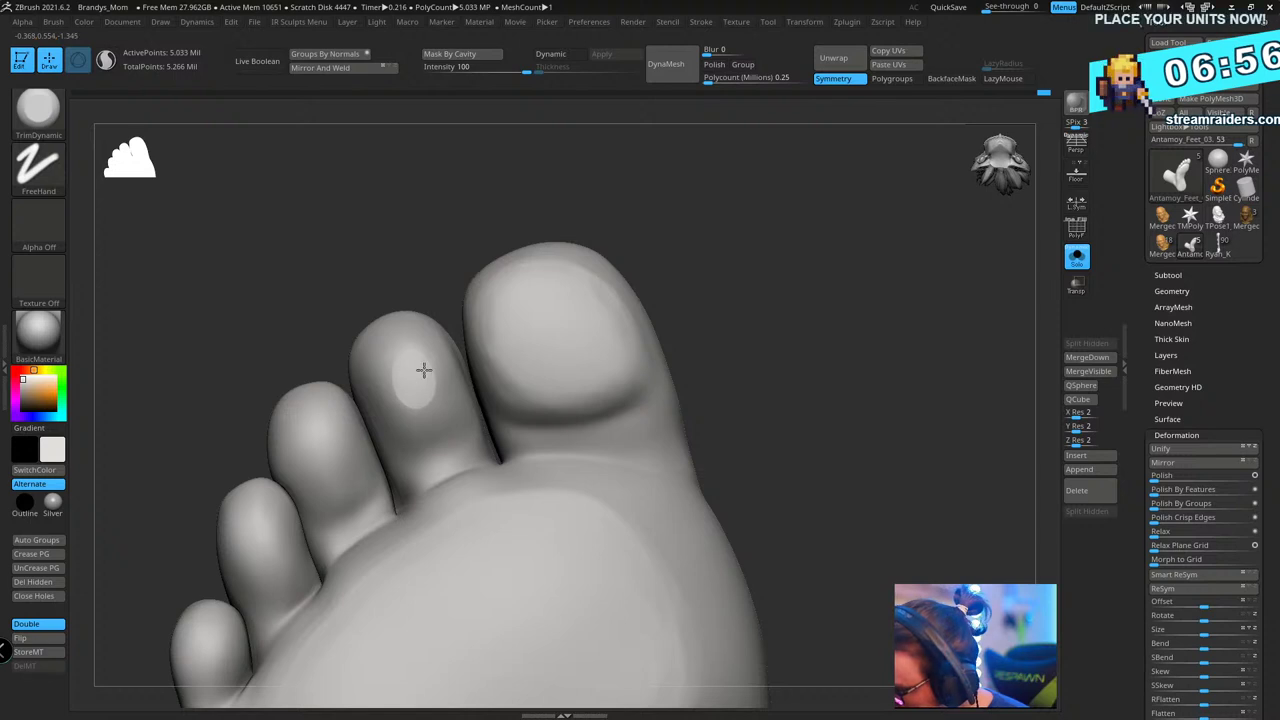
pyautogui.moveTo(687, 222); pyautogui.dragTo(415, 390, button='right')
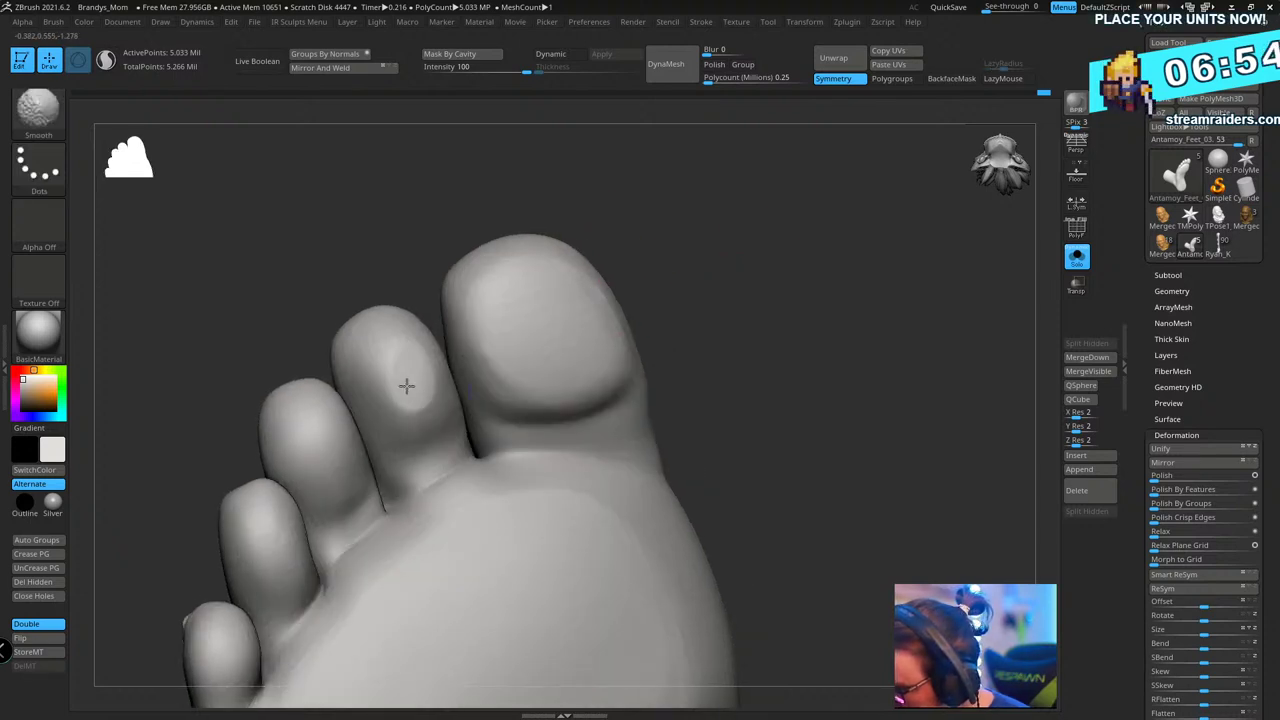
pyautogui.keyDown('shift'); pyautogui.moveTo(406, 386); pyautogui.dragTo(412, 392); pyautogui.keyUp('shift')
pyautogui.moveTo(820, 249)
pyautogui.mouseDown()
pyautogui.moveTo(811, 240)
pyautogui.moveTo(826, 265)
pyautogui.mouseUp()
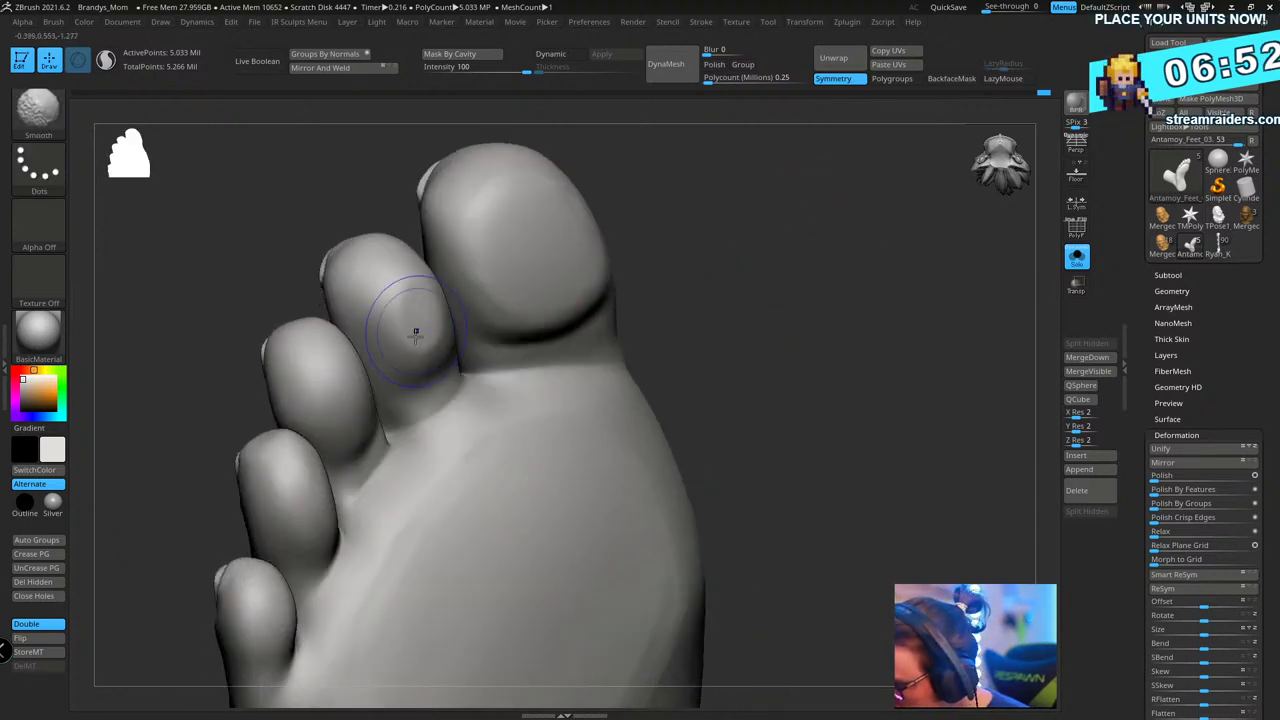
pyautogui.moveTo(816, 186); pyautogui.dragTo(409, 297, button='right')
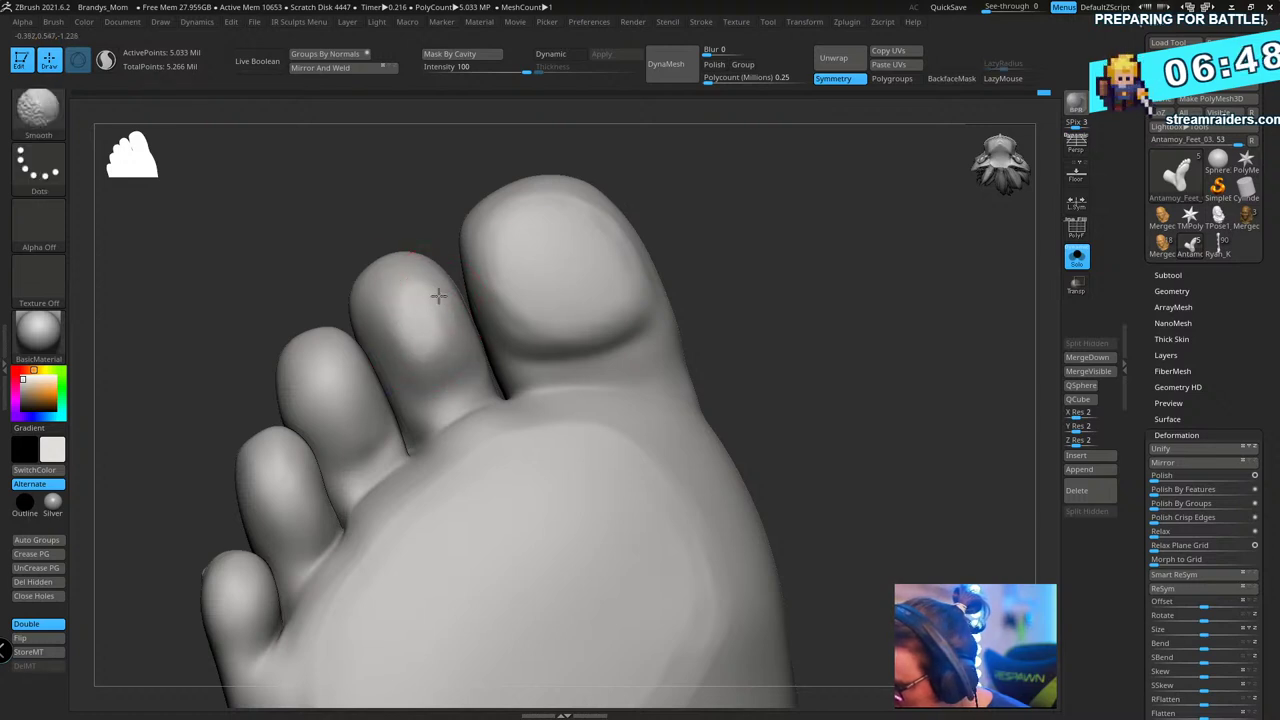
# - Blend the remaining clip edges between the ball of the foot, little toe and arch with TrimDynamic and smoothing
pyautogui.moveTo(430, 225); pyautogui.dragTo(740, 306, button='right')
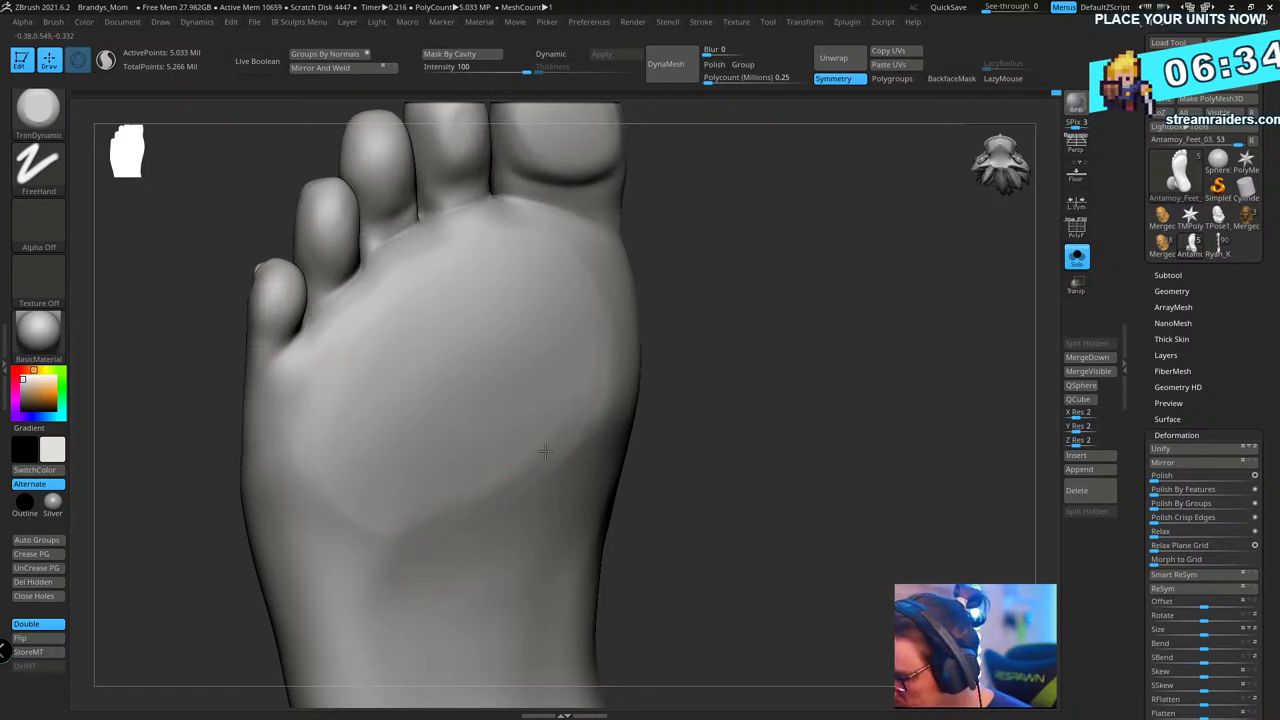
pyautogui.press('shift')
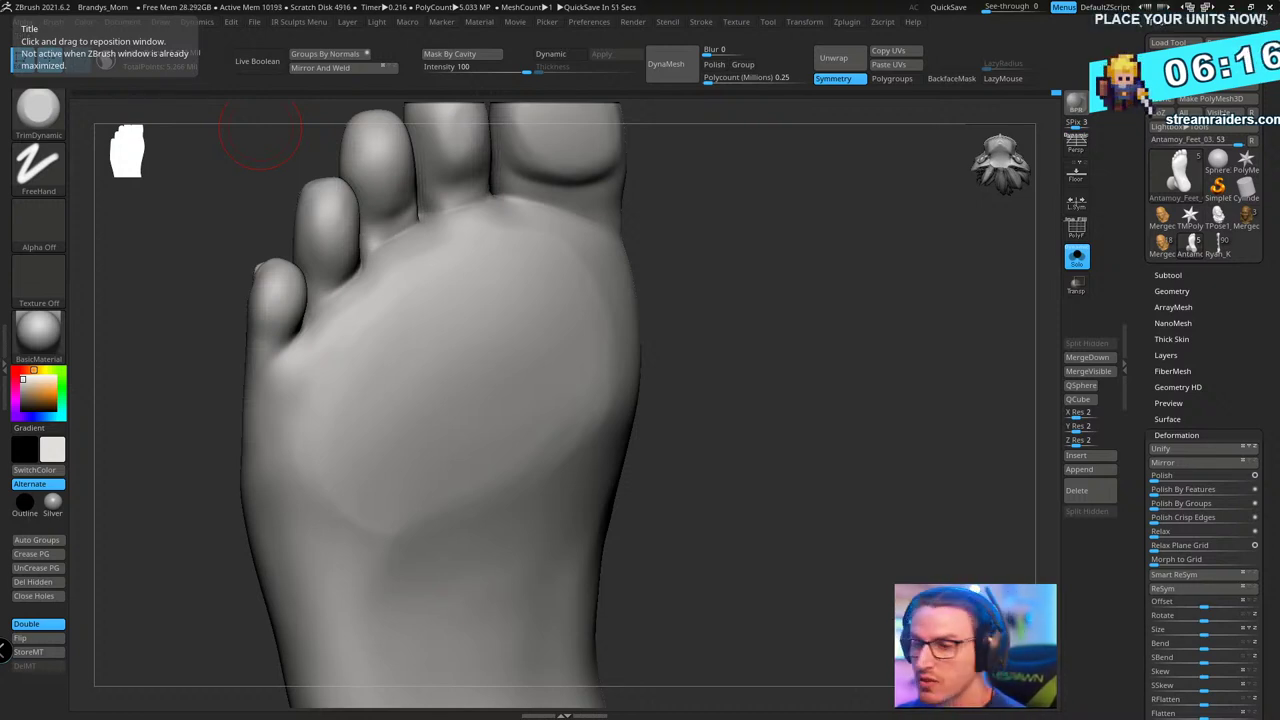
pyautogui.moveTo(745, 334); pyautogui.dragTo(509, 257)
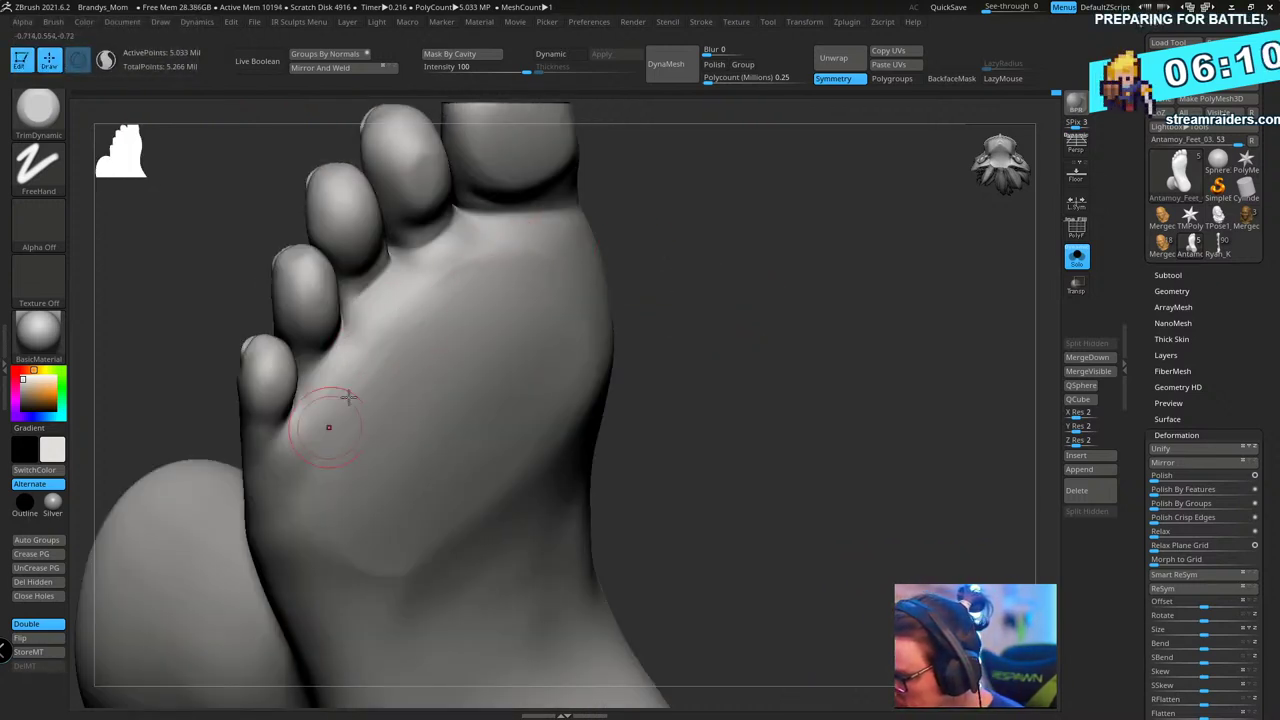
pyautogui.press('shift')
pyautogui.moveTo(658, 272)
pyautogui.mouseDown()
pyautogui.moveTo(726, 222)
pyautogui.moveTo(704, 325)
pyautogui.mouseUp()
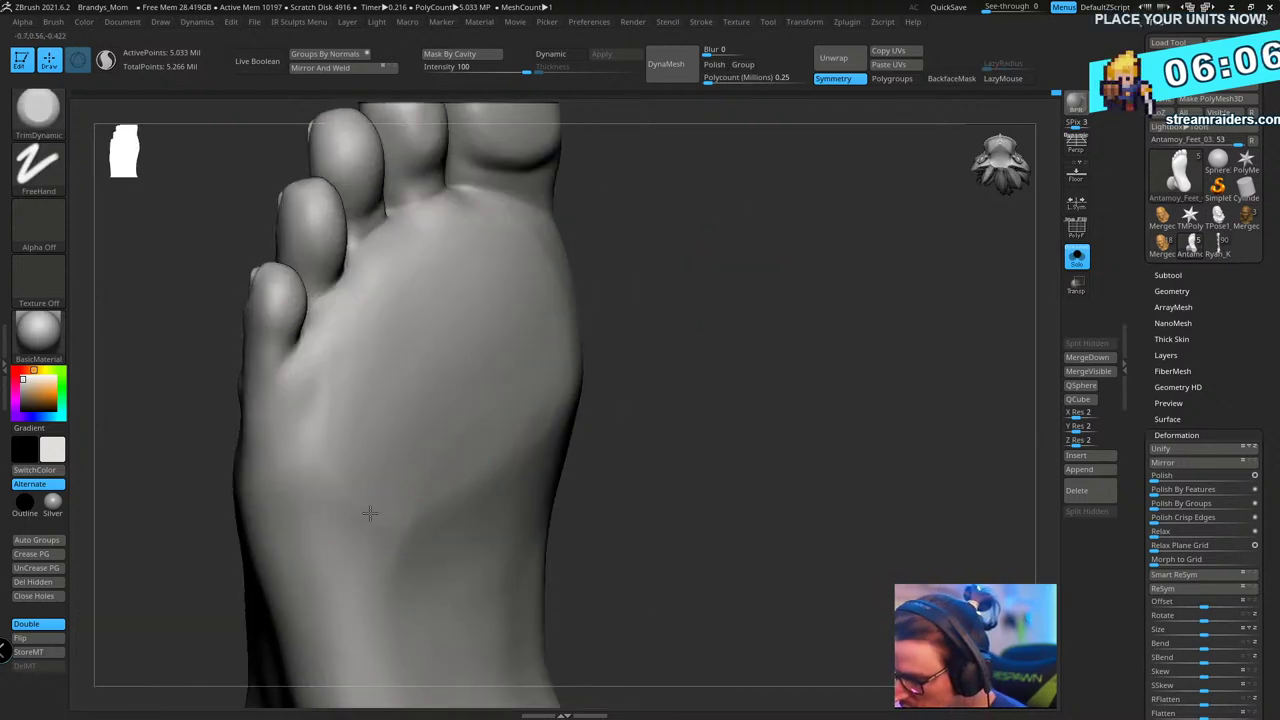
pyautogui.moveTo(703, 284); pyautogui.dragTo(742, 255)
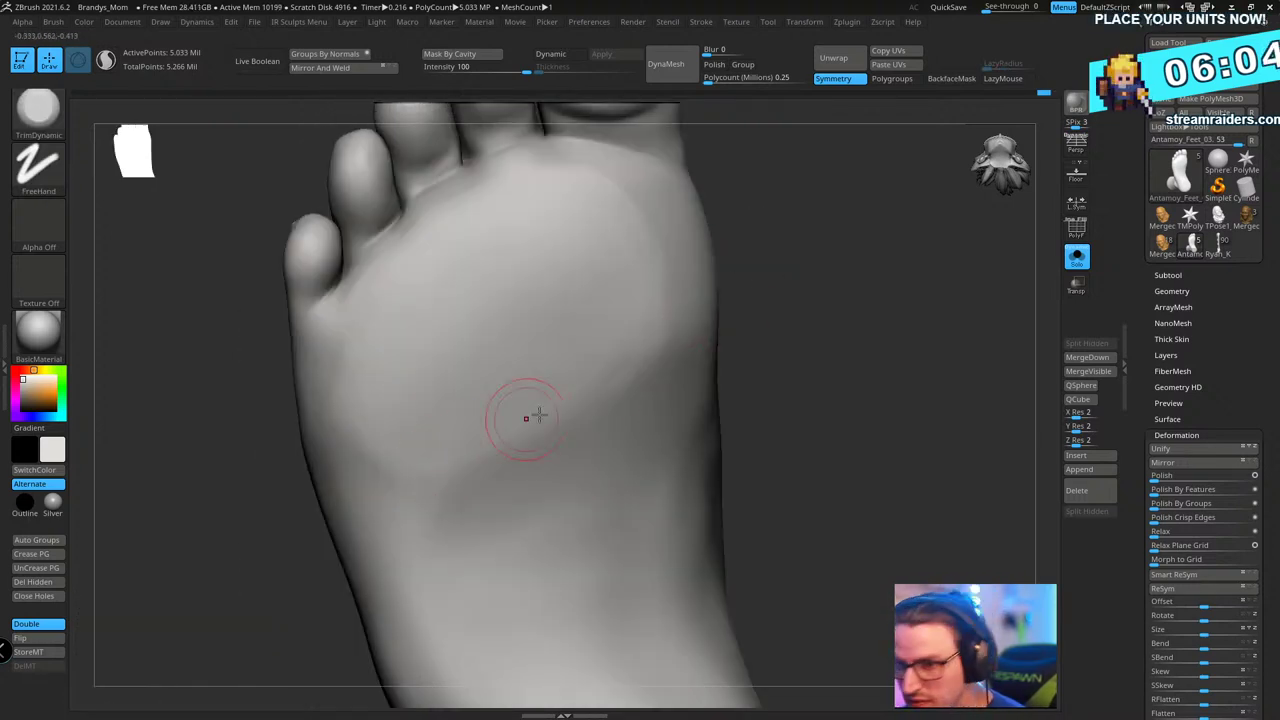
pyautogui.moveTo(864, 304); pyautogui.dragTo(844, 328)
pyautogui.moveTo(843, 328); pyautogui.dragTo(614, 365, button='right')
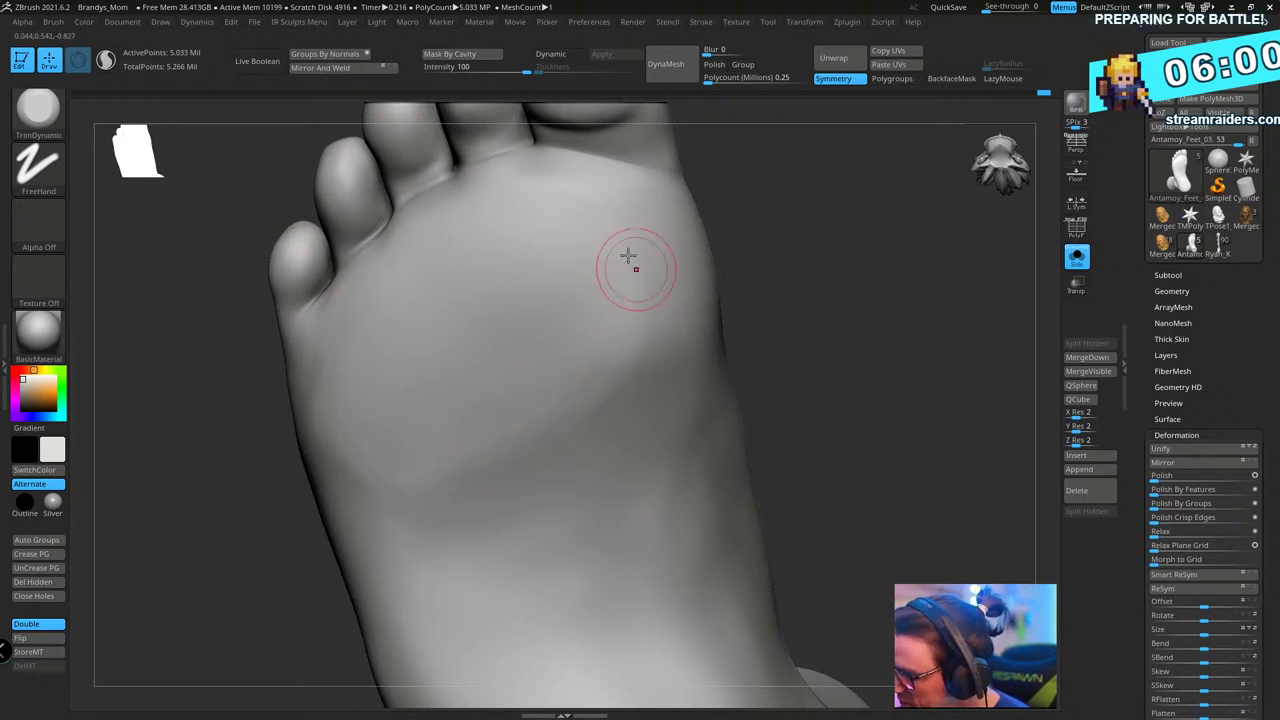
pyautogui.press('shift')
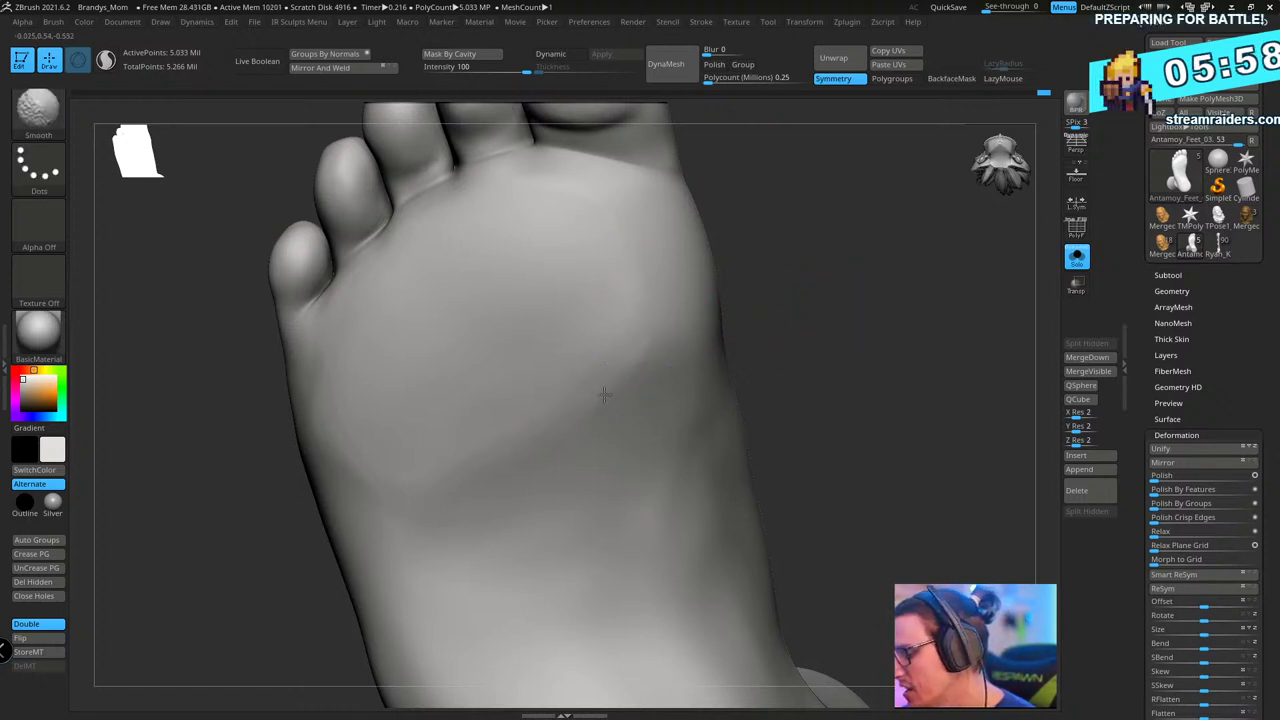
pyautogui.moveTo(850, 260); pyautogui.dragTo(686, 194)
pyautogui.press('b')
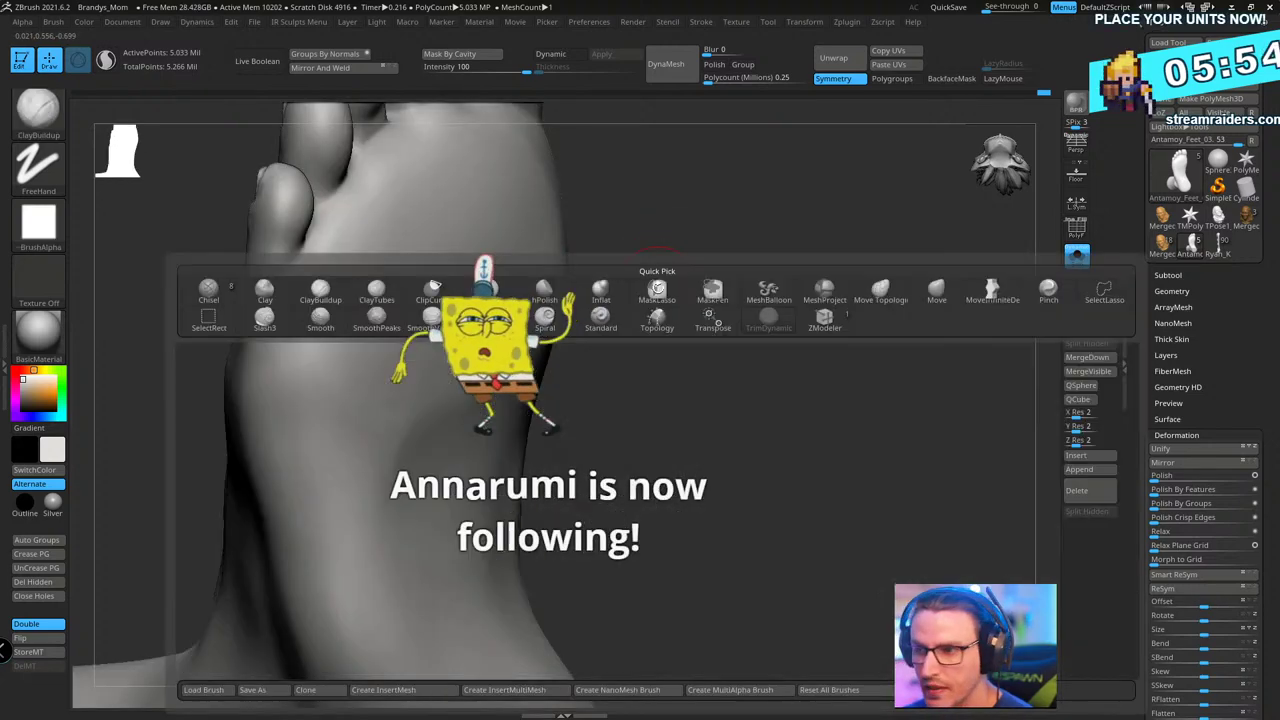
pyautogui.press('c')
pyautogui.press('b')
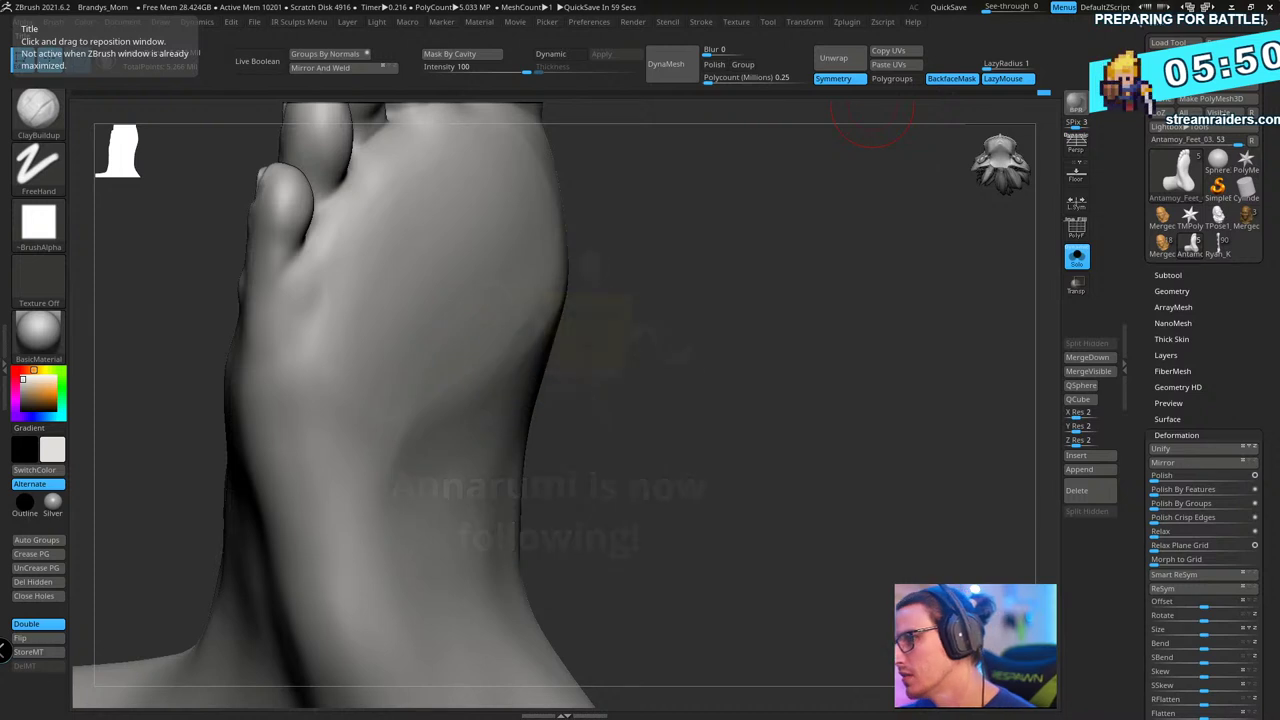
pyautogui.moveTo(766, 363)
pyautogui.mouseDown()
pyautogui.moveTo(771, 343)
pyautogui.moveTo(814, 366)
pyautogui.moveTo(791, 343)
pyautogui.moveTo(486, 457)
pyautogui.mouseUp()
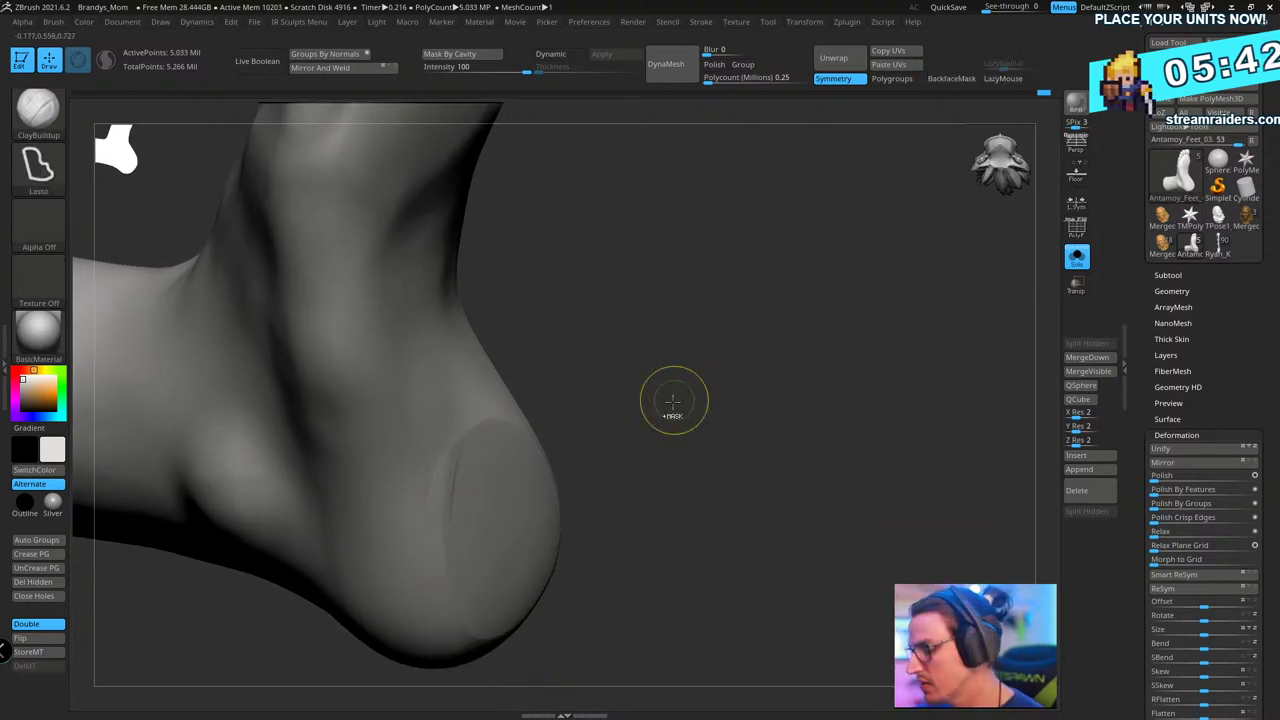
# - Soften the clipped edge around the heel's flat spot with TrimDynamic at an adjusted draw size, finishing with Smooth
pyautogui.press('b')
pyautogui.press('t')
pyautogui.press('d')
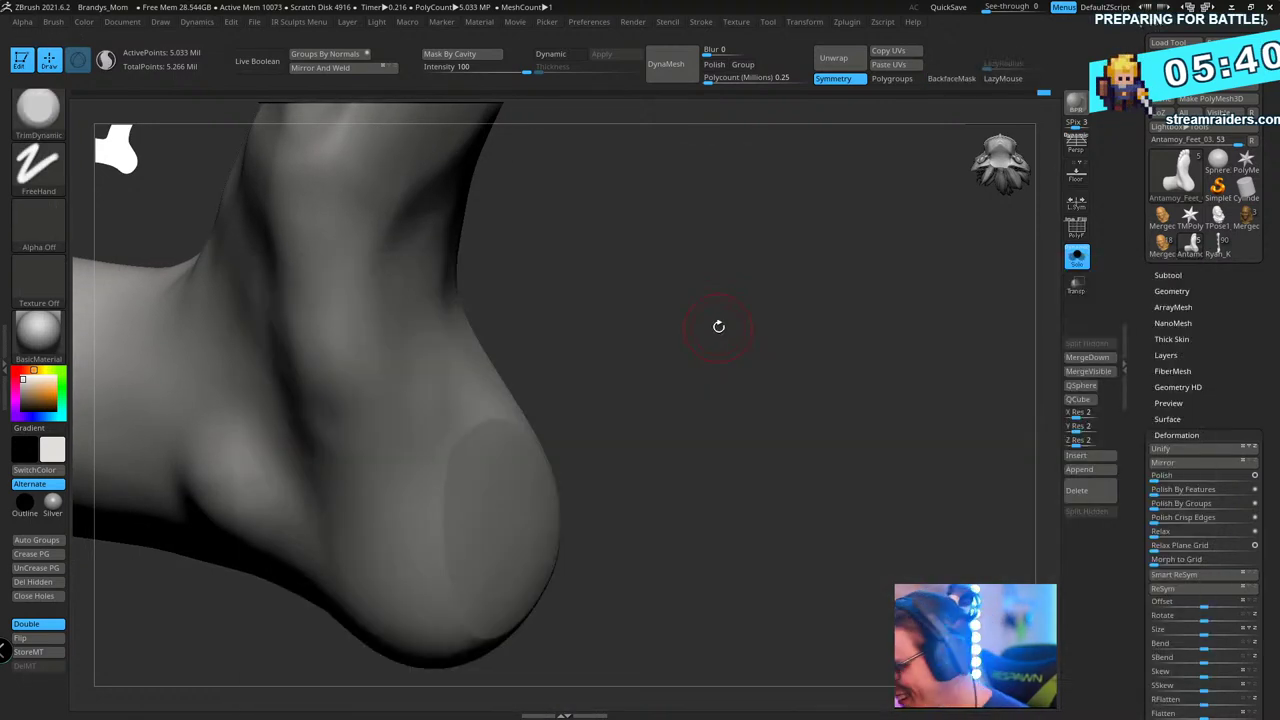
pyautogui.press('s')
pyautogui.moveTo(738, 299); pyautogui.dragTo(692, 298)
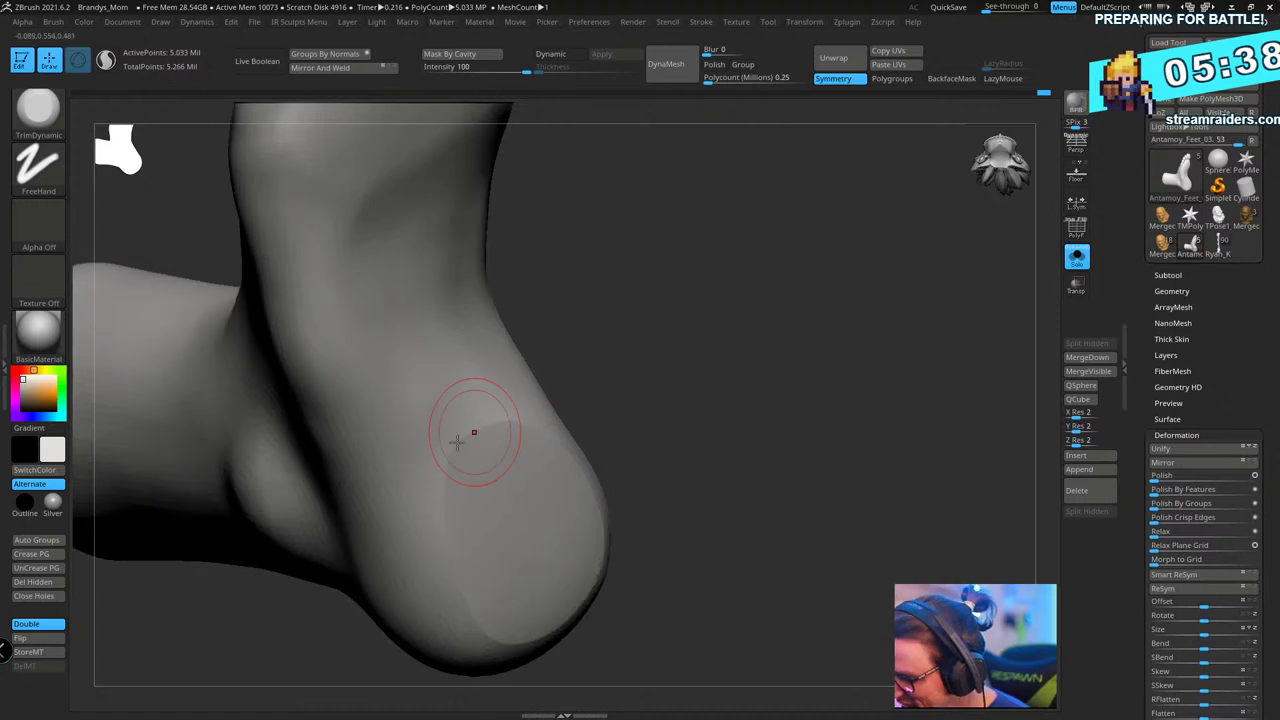
pyautogui.moveTo(780, 450); pyautogui.dragTo(690, 455)
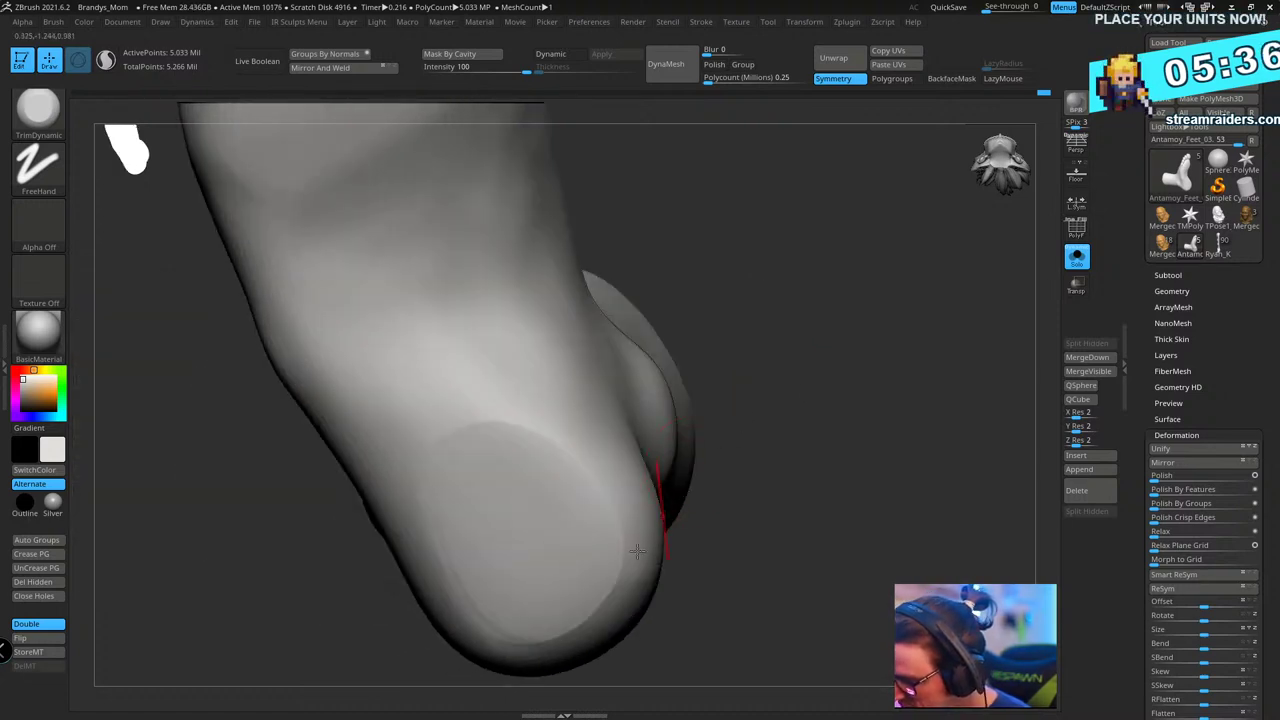
pyautogui.moveTo(634, 540); pyautogui.dragTo(612, 577)
pyautogui.moveTo(438, 434)
pyautogui.mouseDown()
pyautogui.moveTo(528, 429)
pyautogui.moveTo(600, 466)
pyautogui.mouseUp()
pyautogui.moveTo(715, 440); pyautogui.dragTo(800, 445)
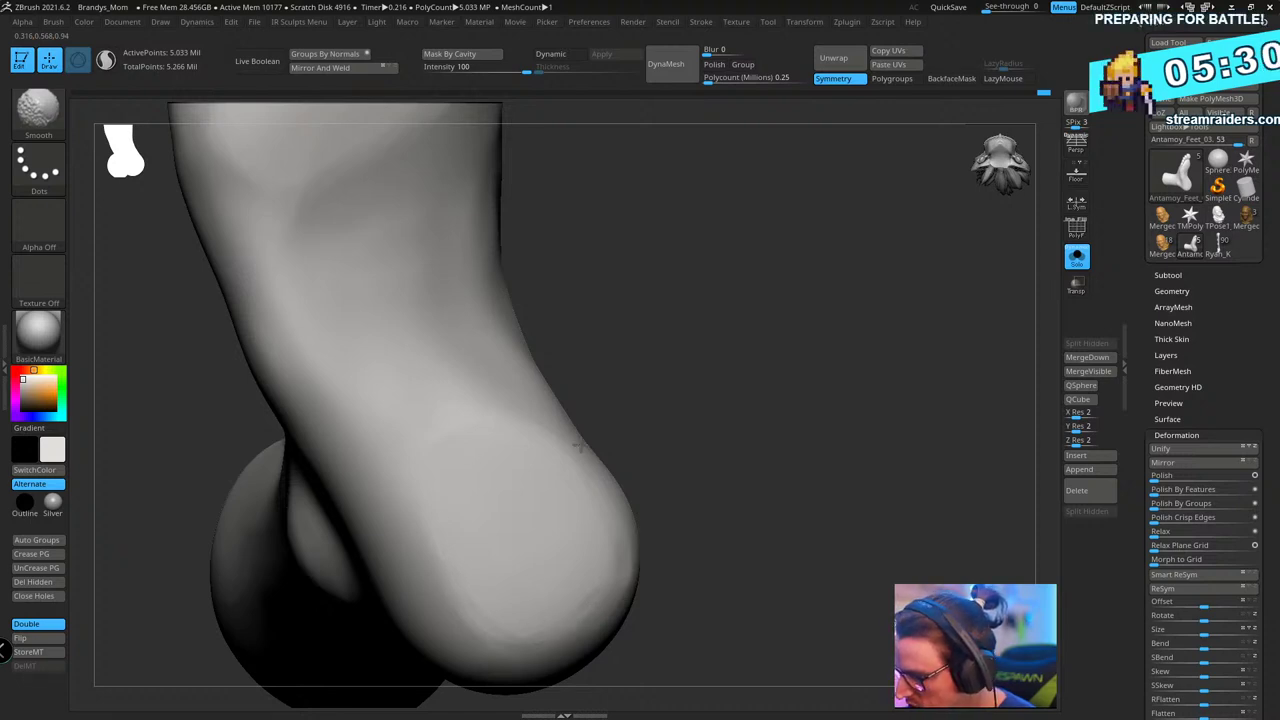
# - Blend the sides and back of the heel into the flattened sole with Smooth and TrimDynamic strokes
pyautogui.moveTo(723, 380); pyautogui.dragTo(615, 583)
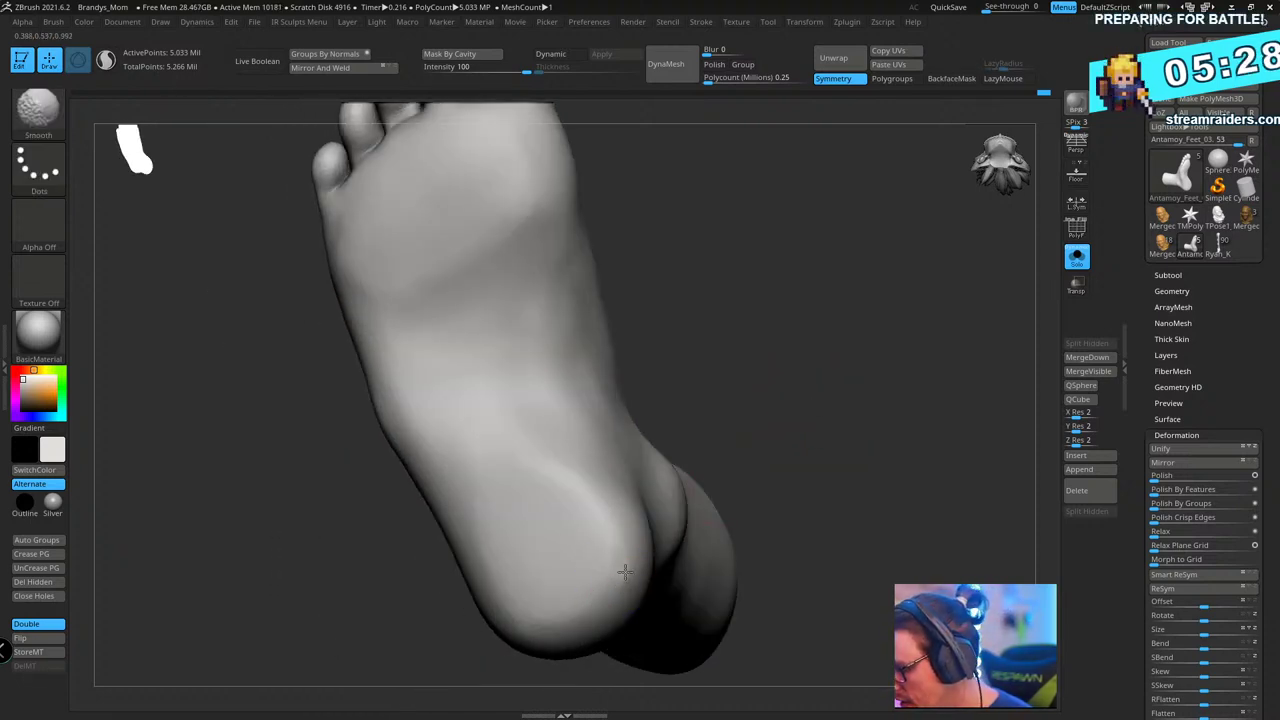
pyautogui.moveTo(820, 363)
pyautogui.mouseDown()
pyautogui.moveTo(700, 370)
pyautogui.moveTo(840, 286)
pyautogui.moveTo(376, 538)
pyautogui.moveTo(470, 525)
pyautogui.mouseUp()
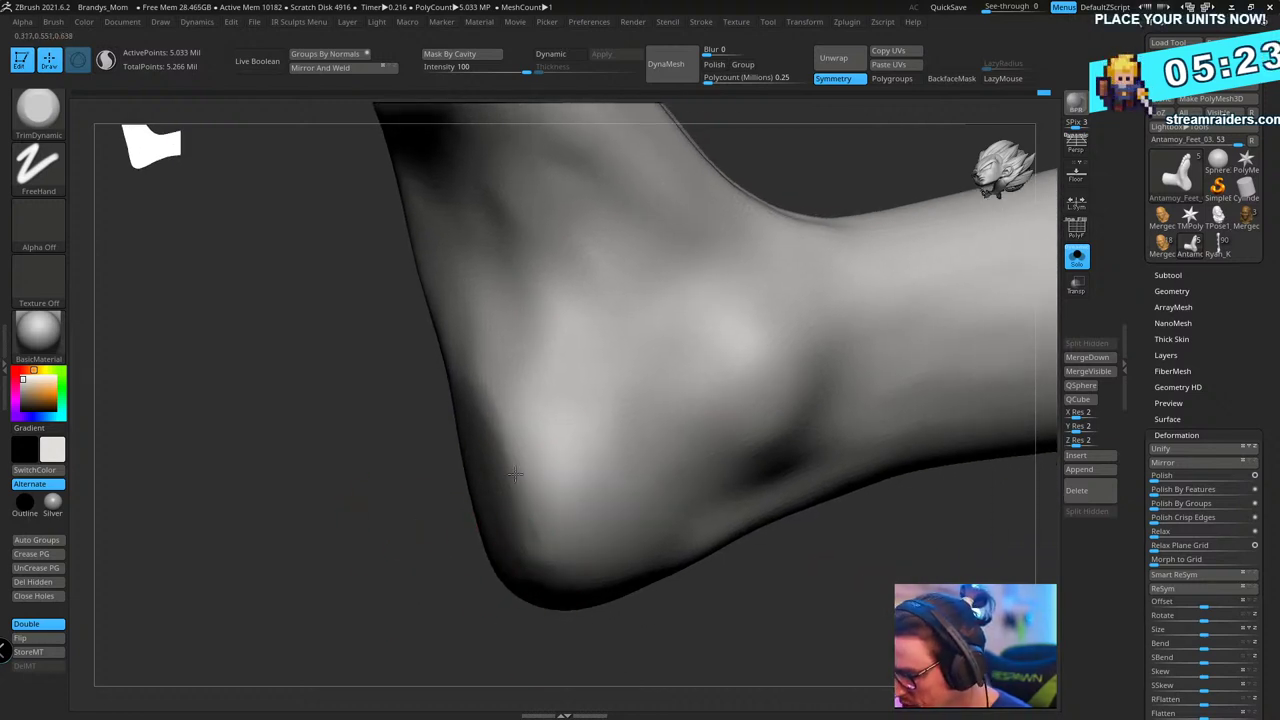
pyautogui.press('shift')
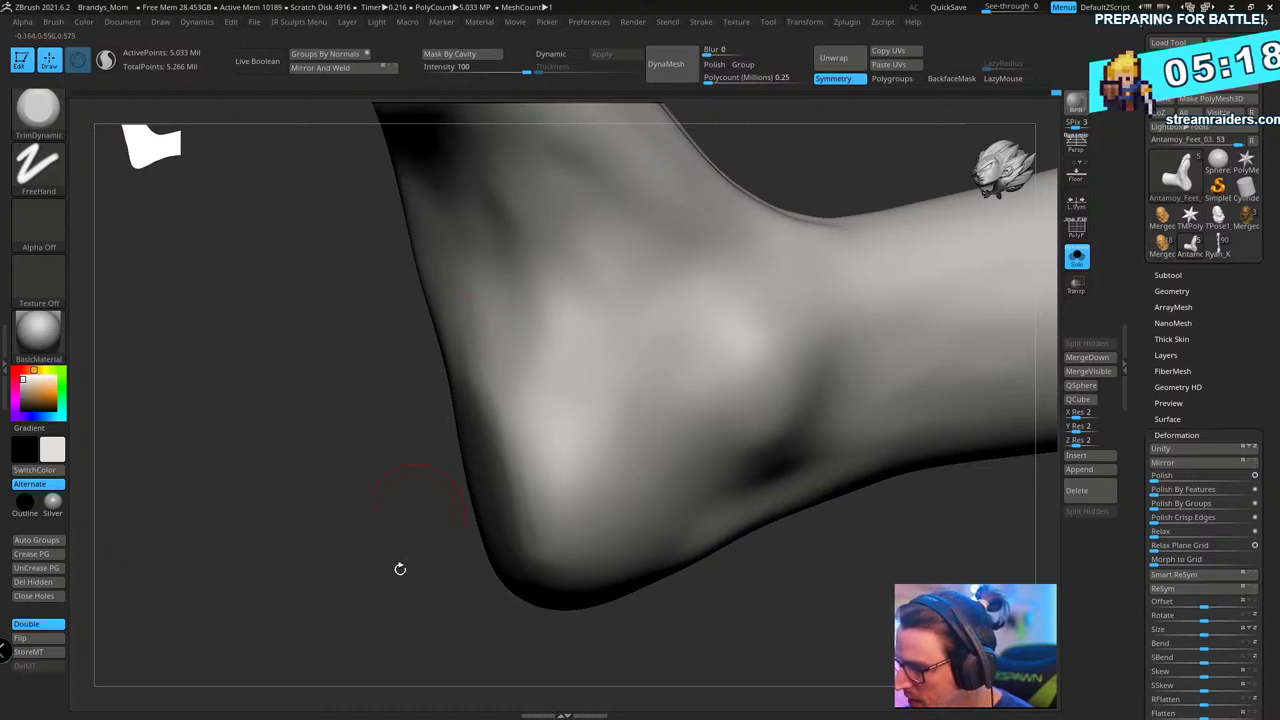
pyautogui.moveTo(400, 566)
pyautogui.mouseDown()
pyautogui.moveTo(717, 700)
pyautogui.moveTo(580, 543)
pyautogui.moveTo(566, 457)
pyautogui.moveTo(572, 590)
pyautogui.moveTo(587, 540)
pyautogui.mouseUp()
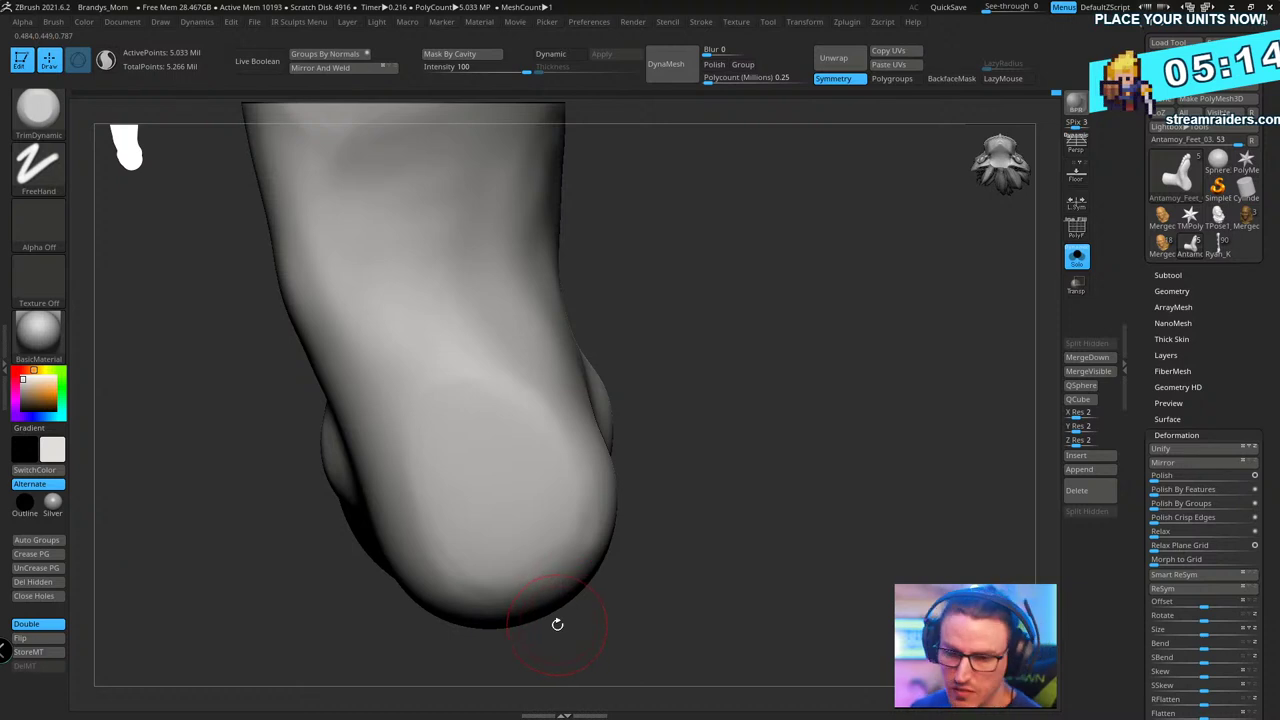
pyautogui.moveTo(695, 365)
pyautogui.mouseDown()
pyautogui.moveTo(743, 349)
pyautogui.moveTo(860, 350)
pyautogui.mouseUp()
pyautogui.moveTo(523, 497)
pyautogui.keyDown('shift'); pyautogui.mouseDown()
pyautogui.moveTo(439, 433)
pyautogui.moveTo(494, 566)
pyautogui.moveTo(571, 545)
pyautogui.moveTo(577, 499)
pyautogui.mouseUp(); pyautogui.keyUp('shift')
pyautogui.moveTo(715, 397)
pyautogui.mouseDown()
pyautogui.moveTo(854, 386)
pyautogui.moveTo(760, 366)
pyautogui.moveTo(742, 375)
pyautogui.moveTo(777, 251)
pyautogui.moveTo(766, 411)
pyautogui.mouseUp()
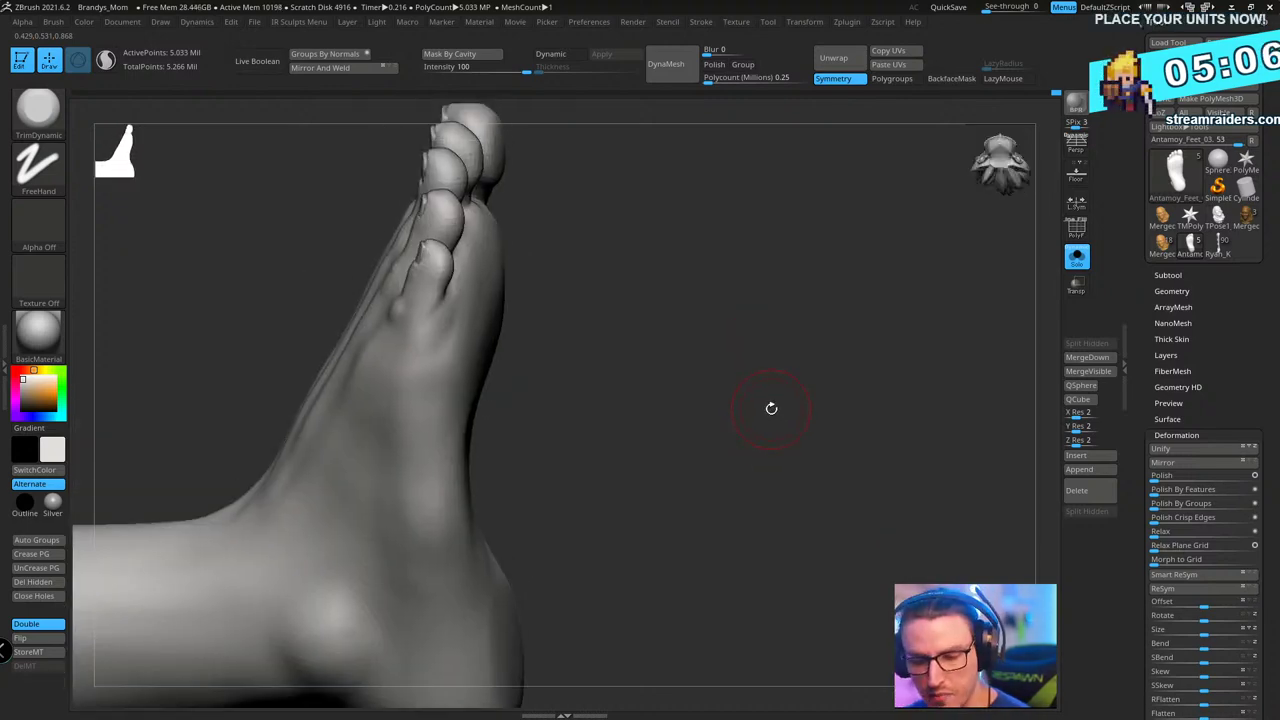
# - Build up the outer pad below the little toe with ClayBuildup and smooth the stroke marks
pyautogui.press('b')
pyautogui.press('c')
pyautogui.press('b')
pyautogui.moveTo(769, 354)
pyautogui.mouseDown()
pyautogui.moveTo(725, 325)
pyautogui.moveTo(441, 434)
pyautogui.mouseUp()
pyautogui.moveTo(763, 371); pyautogui.dragTo(643, 319)
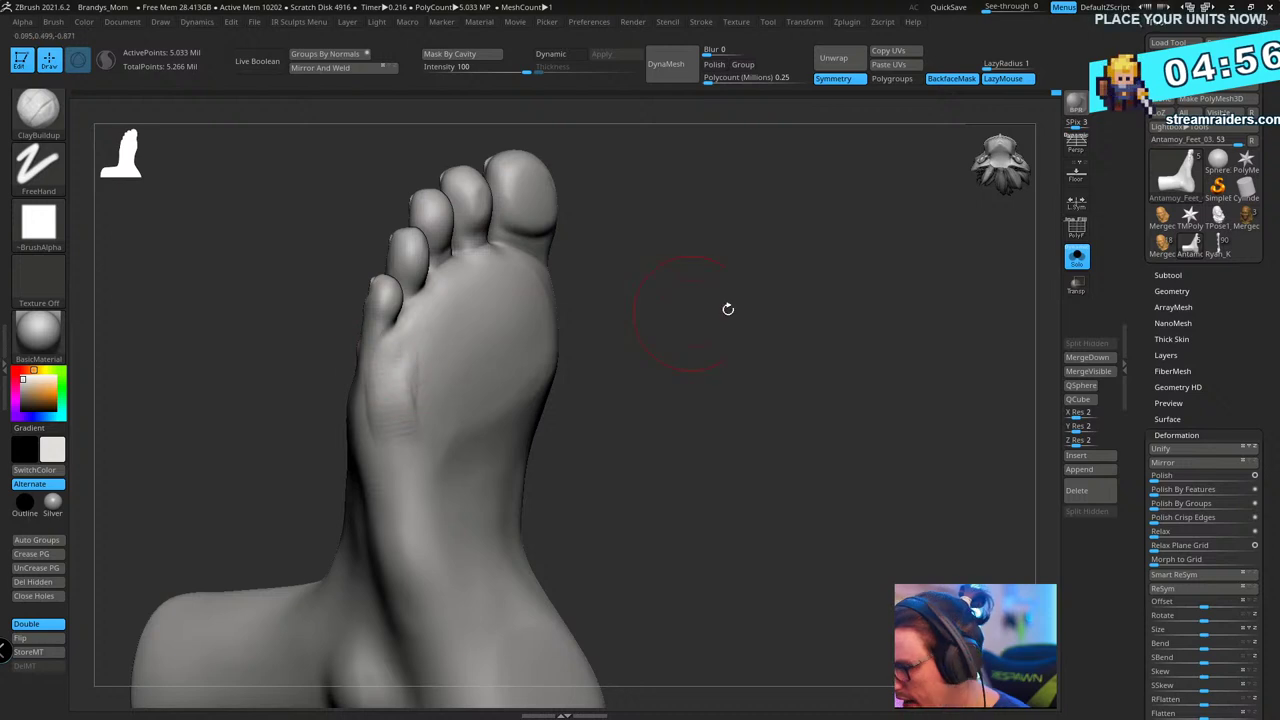
pyautogui.moveTo(726, 309); pyautogui.dragTo(468, 429)
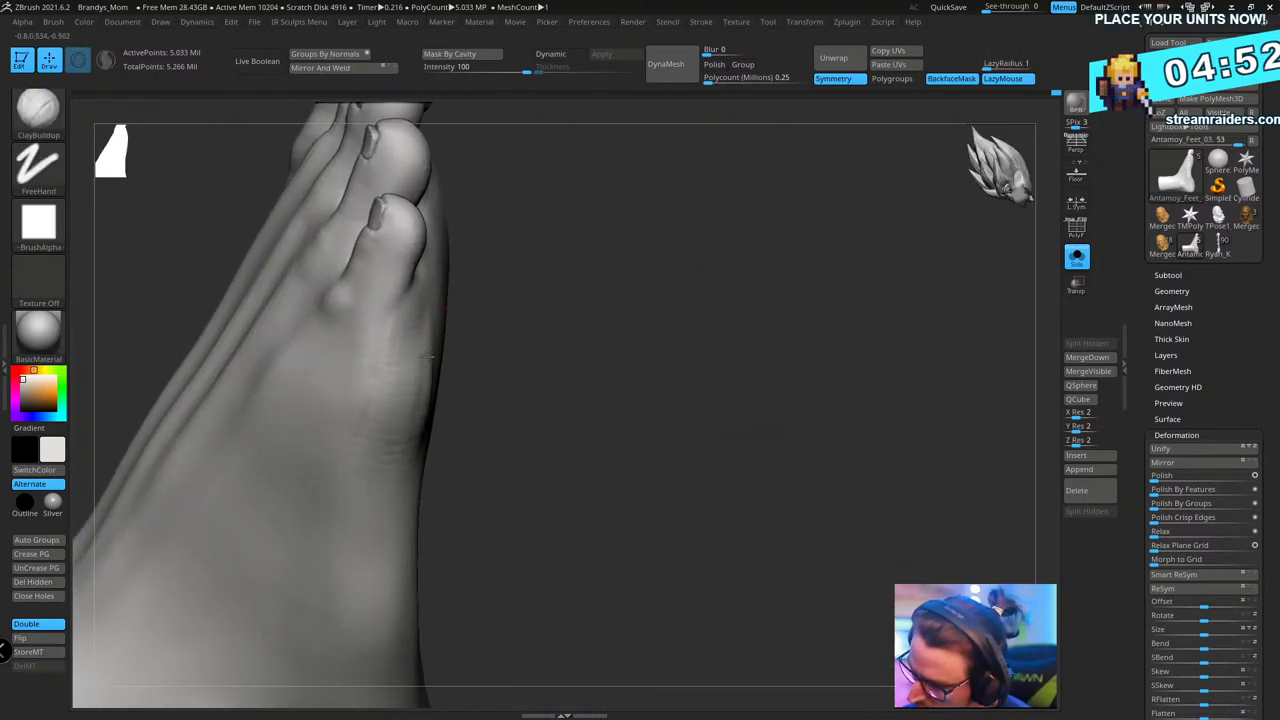
pyautogui.moveTo(600, 329); pyautogui.dragTo(414, 366)
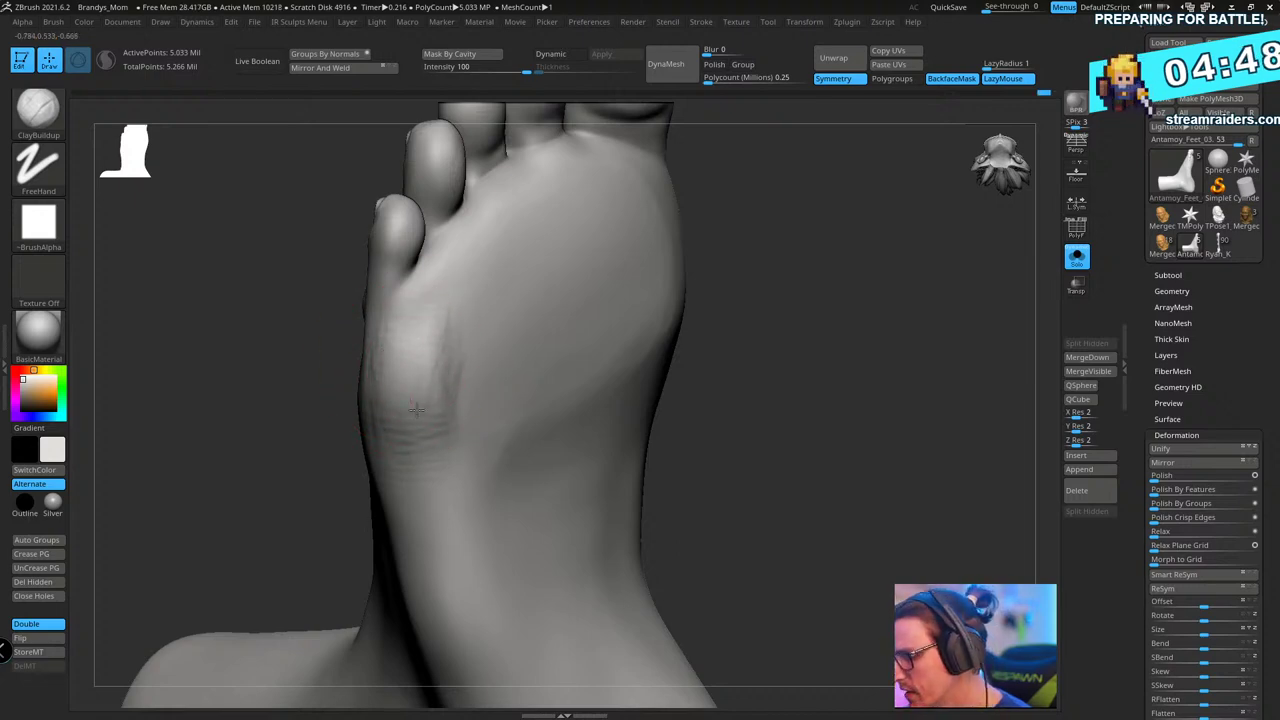
pyautogui.press('shift')
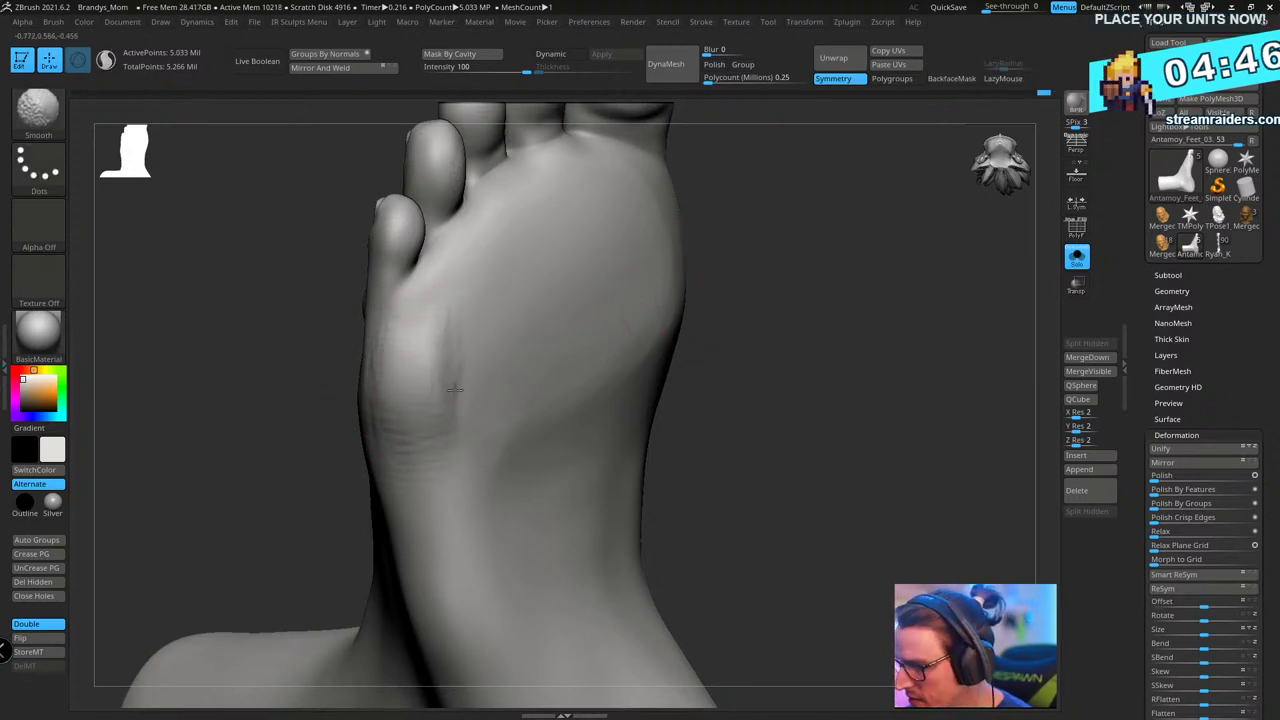
# - Add volume along the foot's outer edge toward the heel with ClayBuildup and smooth it on the side
pyautogui.moveTo(791, 343)
pyautogui.mouseDown()
pyautogui.moveTo(887, 379)
pyautogui.moveTo(723, 377)
pyautogui.moveTo(517, 406)
pyautogui.mouseUp()
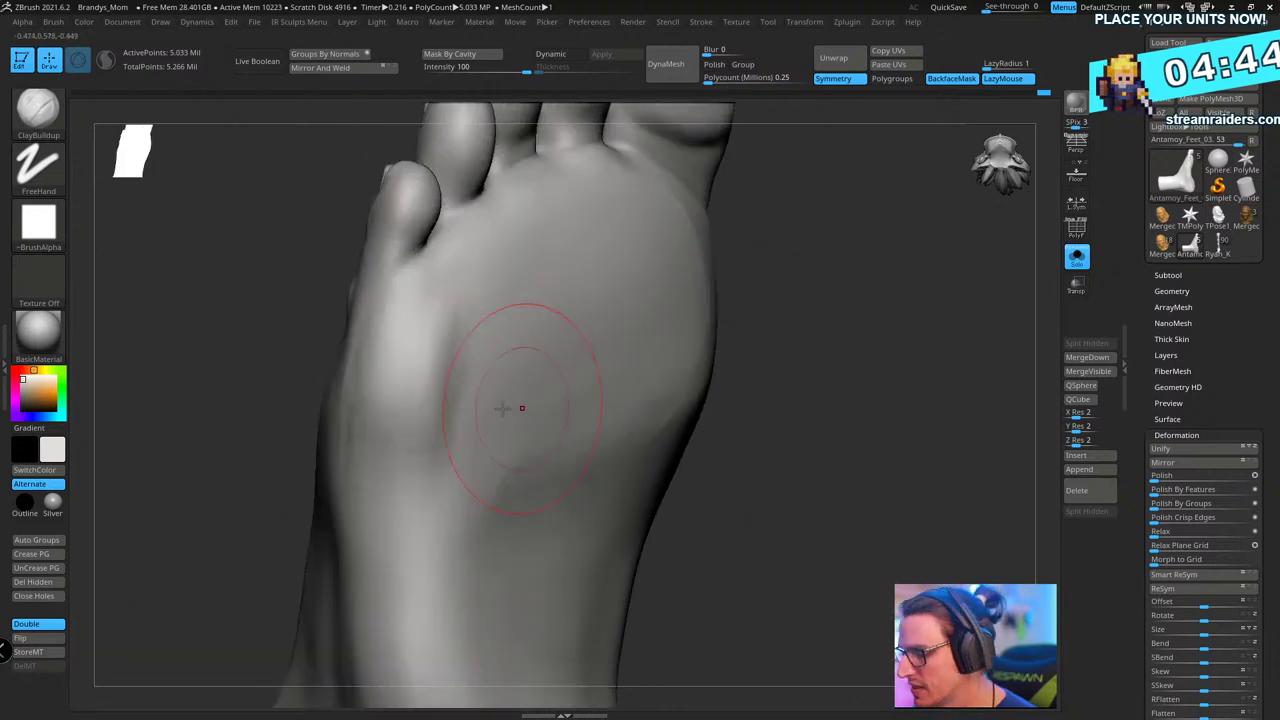
pyautogui.moveTo(819, 347); pyautogui.dragTo(650, 366)
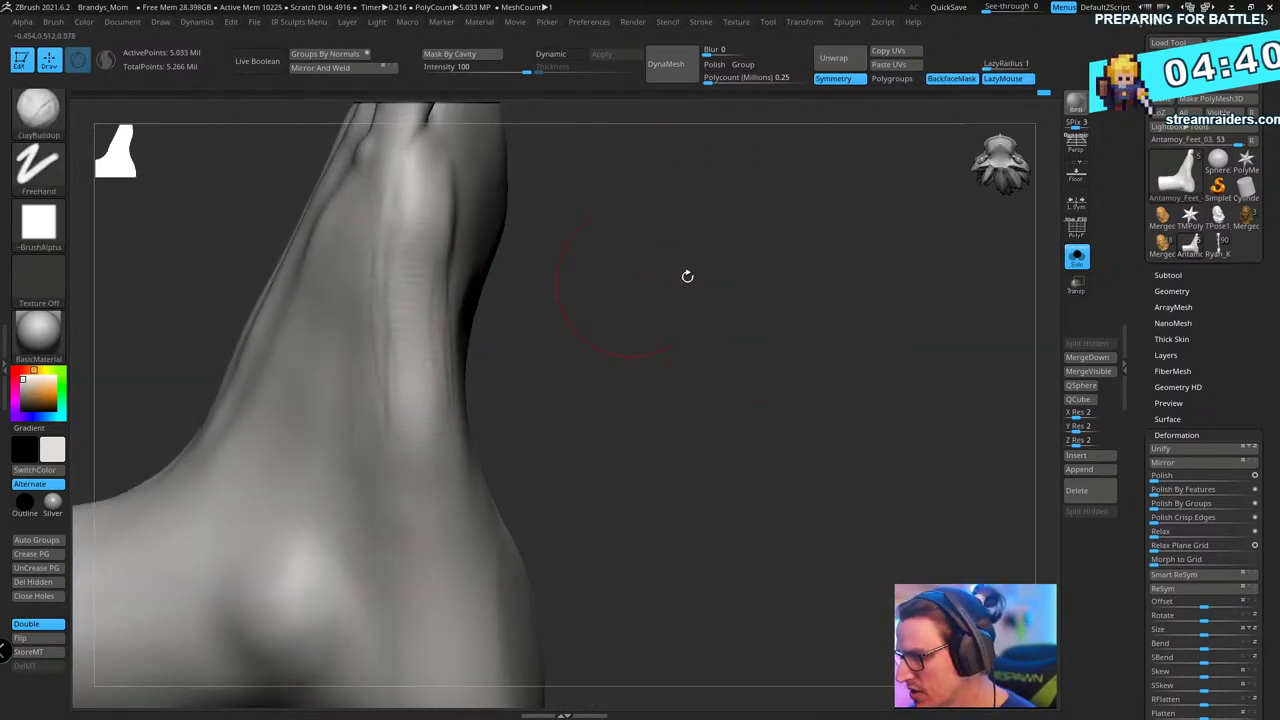
pyautogui.moveTo(687, 276); pyautogui.dragTo(758, 360)
pyautogui.press('shift')
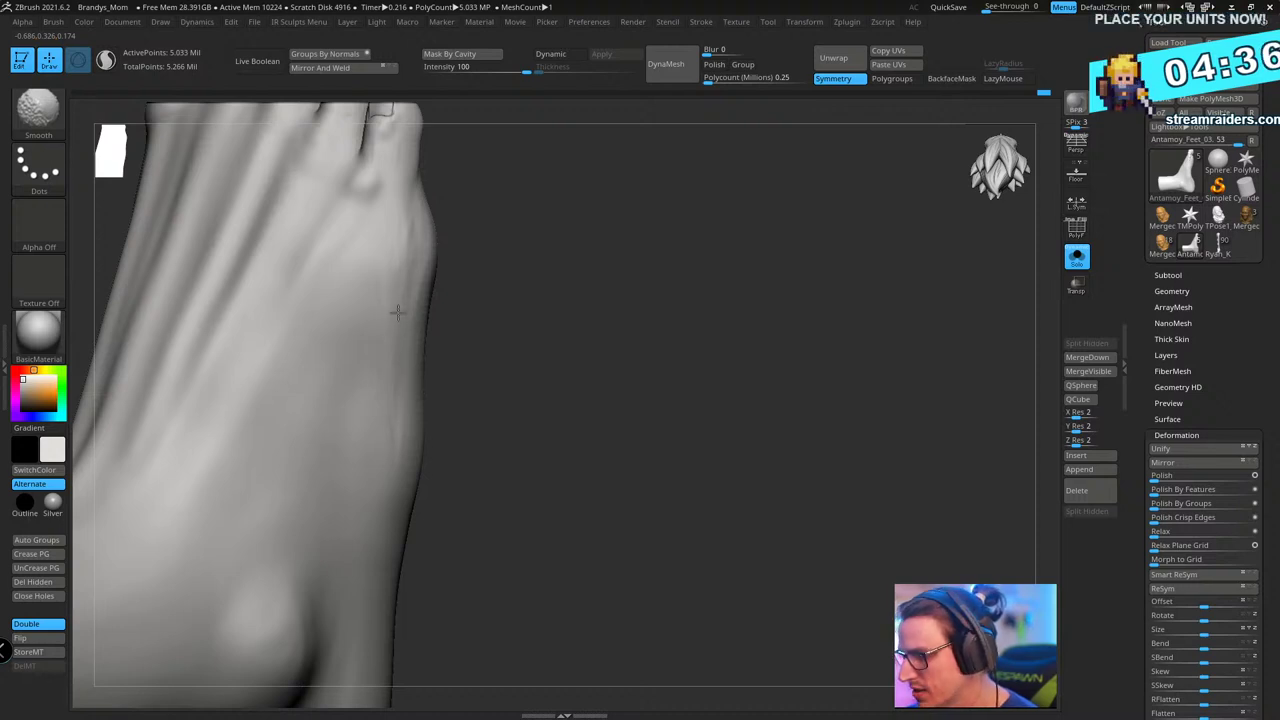
pyautogui.moveTo(440, 280)
pyautogui.mouseDown()
pyautogui.moveTo(705, 403)
pyautogui.moveTo(560, 420)
pyautogui.mouseUp()
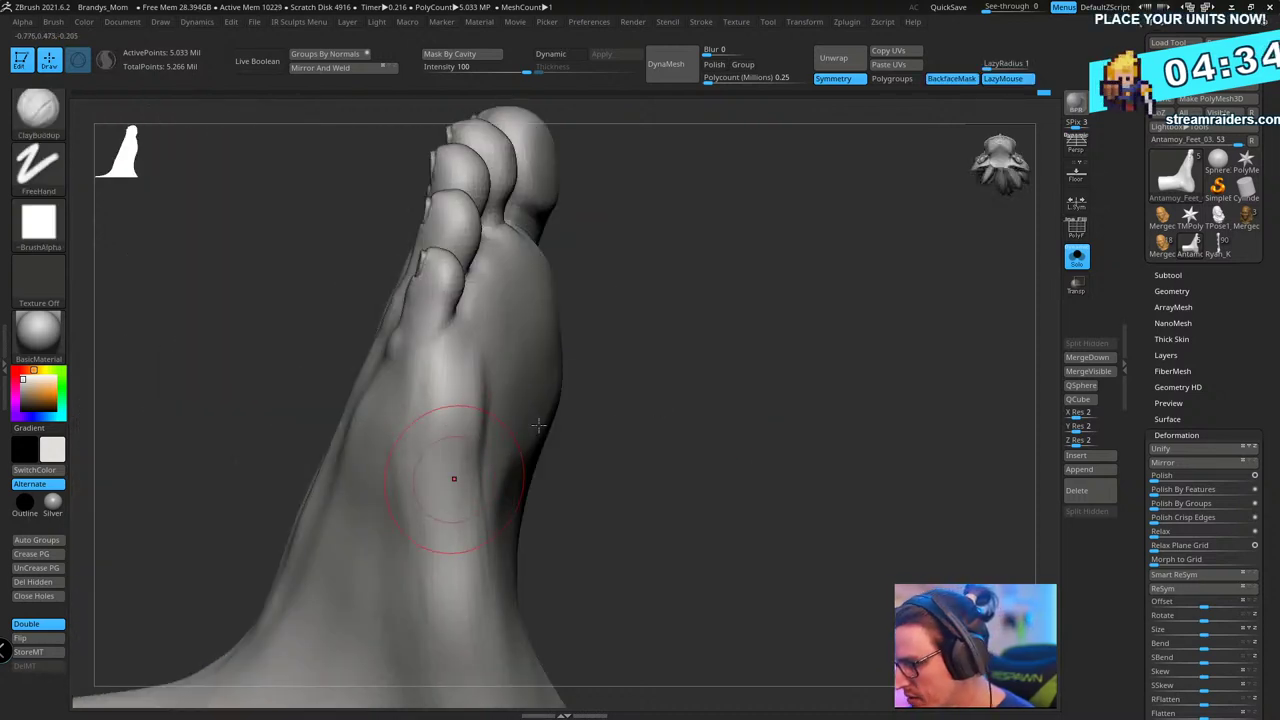
pyautogui.moveTo(660, 430)
pyautogui.mouseDown()
pyautogui.moveTo(540, 405)
pyautogui.moveTo(495, 436)
pyautogui.moveTo(506, 378)
pyautogui.moveTo(492, 420)
pyautogui.mouseUp()
# - Blend the built-up outer edge into the middle of the sole with Smooth and ClayBuildup strokes
pyautogui.moveTo(812, 376); pyautogui.dragTo(779, 353)
pyautogui.moveTo(520, 420)
pyautogui.keyDown('shift'); pyautogui.mouseDown()
pyautogui.moveTo(501, 381)
pyautogui.moveTo(486, 445)
pyautogui.mouseUp(); pyautogui.keyUp('shift')
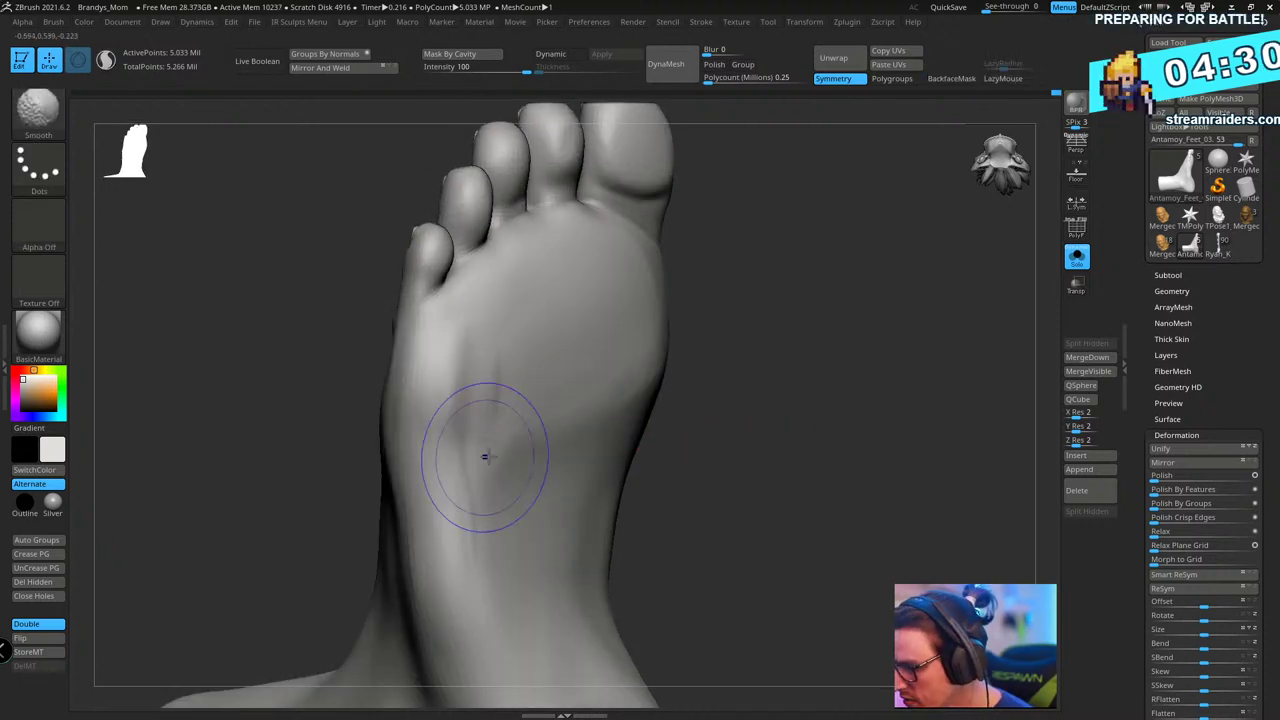
pyautogui.moveTo(489, 400)
pyautogui.mouseDown()
pyautogui.moveTo(491, 443)
pyautogui.moveTo(470, 393)
pyautogui.mouseUp()
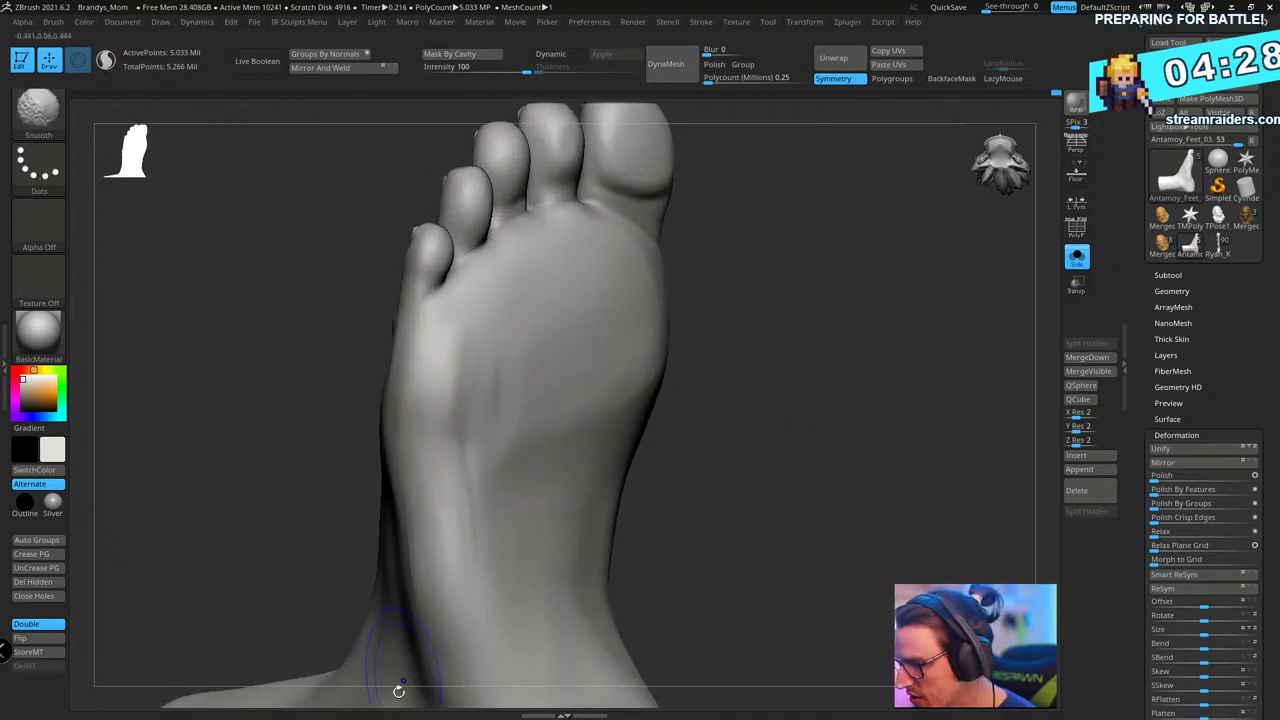
pyautogui.moveTo(397, 689); pyautogui.dragTo(758, 343)
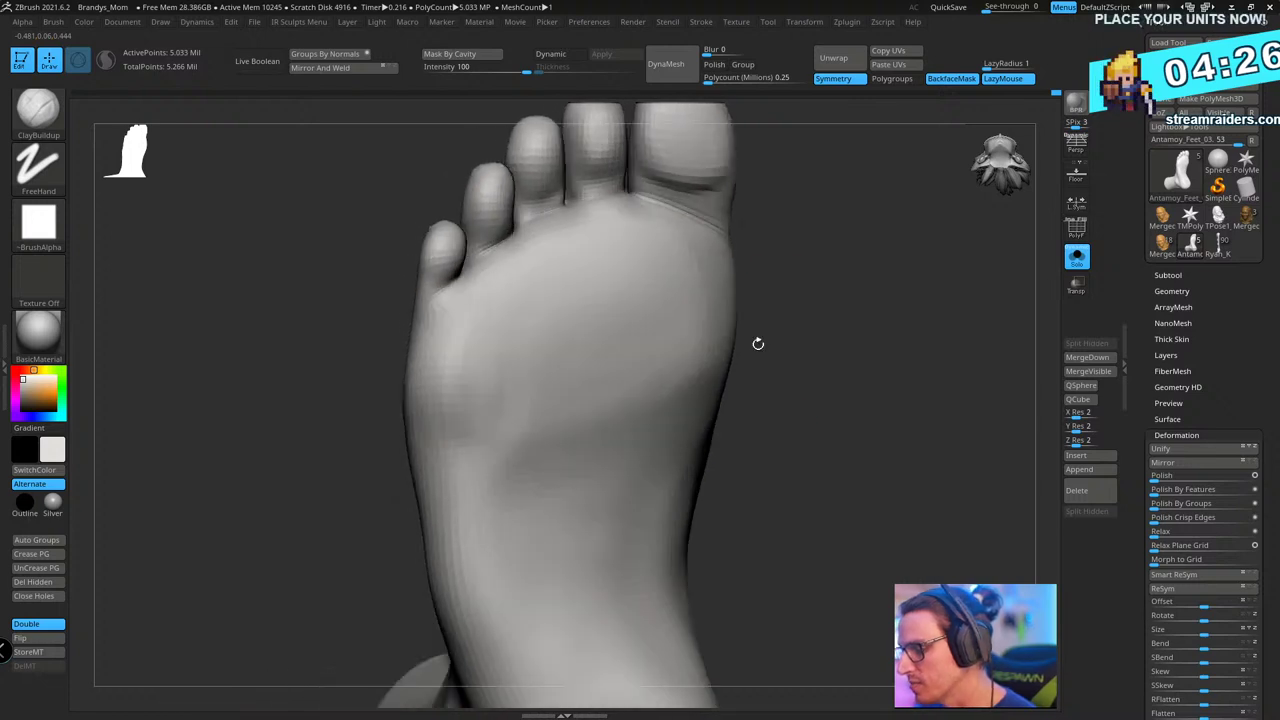
pyautogui.moveTo(478, 440)
pyautogui.mouseDown()
pyautogui.moveTo(459, 407)
pyautogui.moveTo(476, 407)
pyautogui.moveTo(480, 390)
pyautogui.moveTo(455, 495)
pyautogui.moveTo(450, 460)
pyautogui.mouseUp()
pyautogui.moveTo(472, 414)
pyautogui.mouseDown()
pyautogui.moveTo(503, 377)
pyautogui.moveTo(511, 386)
pyautogui.moveTo(460, 354)
pyautogui.moveTo(500, 497)
pyautogui.mouseUp()
pyautogui.keyDown('alt'); pyautogui.moveTo(880, 435); pyautogui.dragTo(844, 330); pyautogui.keyUp('alt')
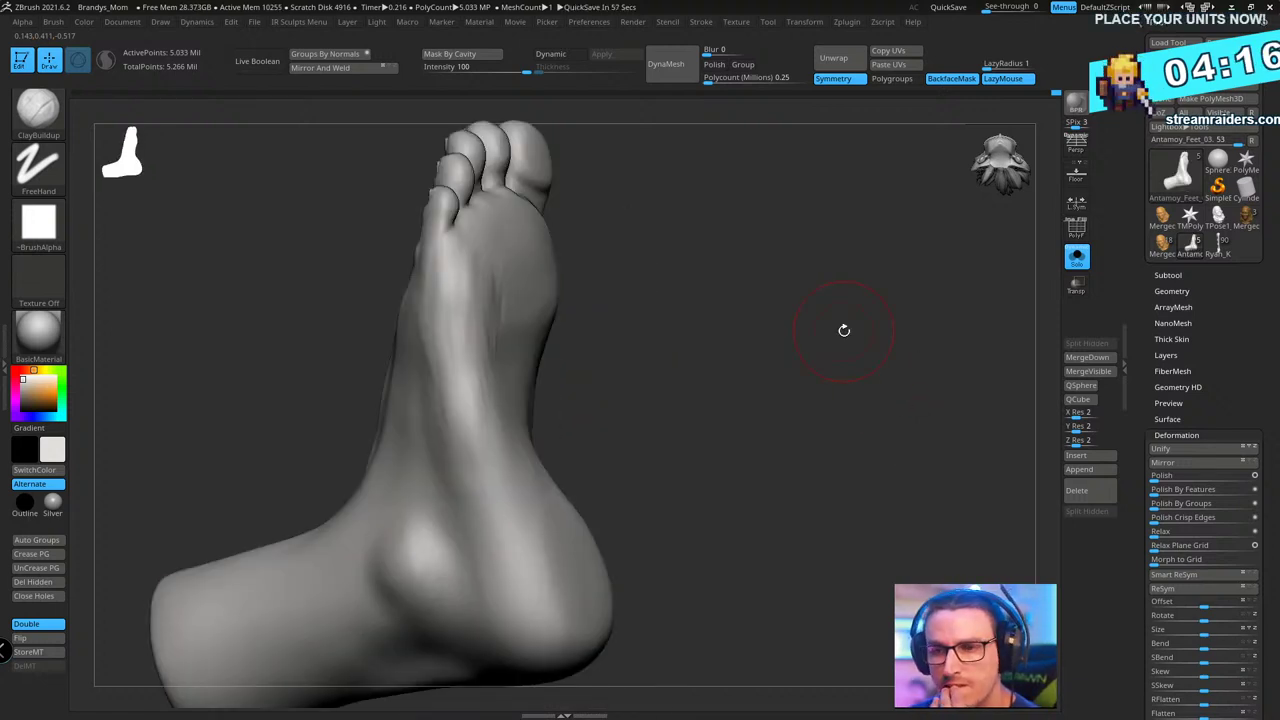
# - Trim the outer edge of the sole between the little toe pad and heel with TrimDynamic
pyautogui.moveTo(843, 333)
pyautogui.mouseDown()
pyautogui.moveTo(766, 206)
pyautogui.moveTo(814, 286)
pyautogui.moveTo(736, 260)
pyautogui.moveTo(738, 184)
pyautogui.mouseUp()
pyautogui.press('b')
pyautogui.press('t')
pyautogui.press('d')
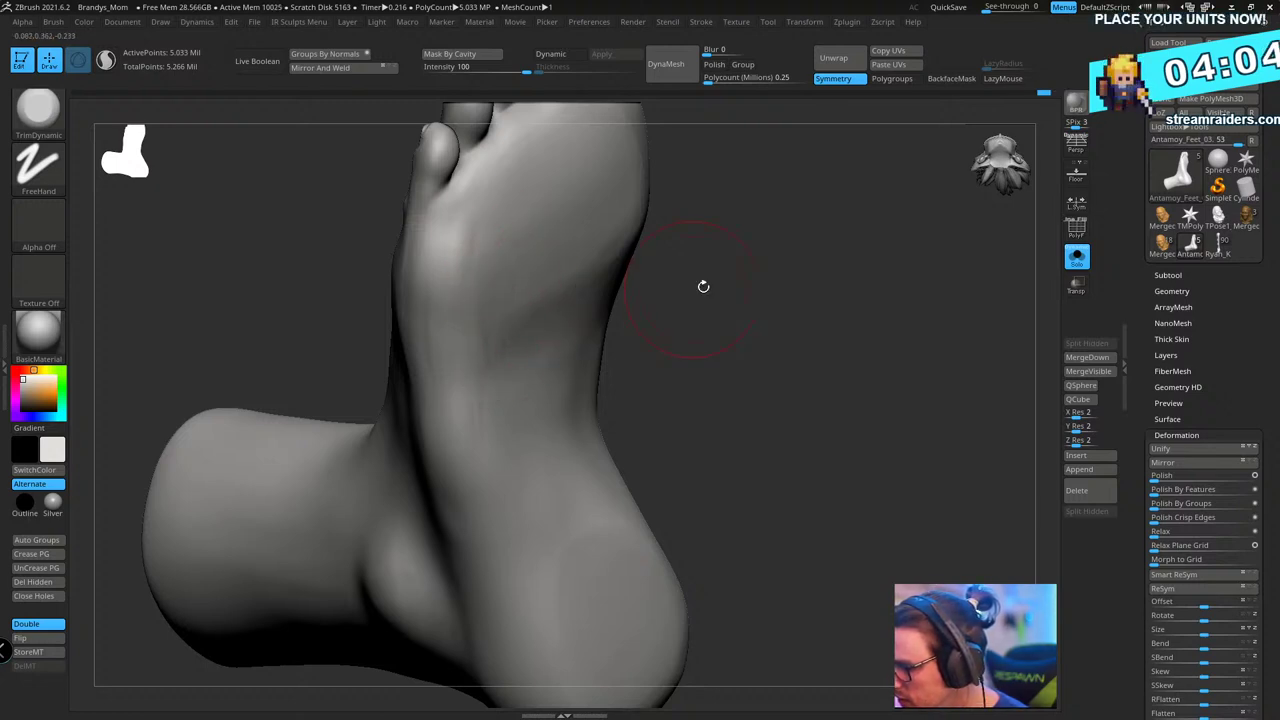
pyautogui.moveTo(703, 286); pyautogui.dragTo(591, 337)
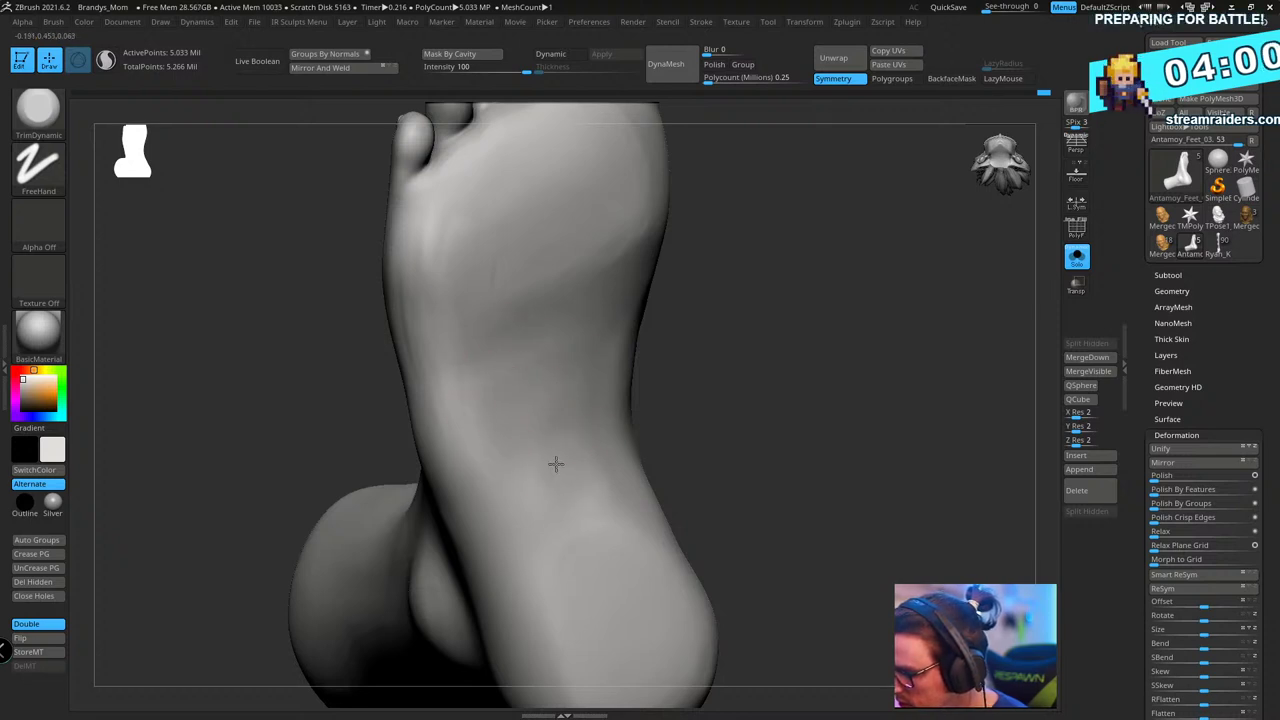
pyautogui.moveTo(674, 371); pyautogui.dragTo(557, 398)
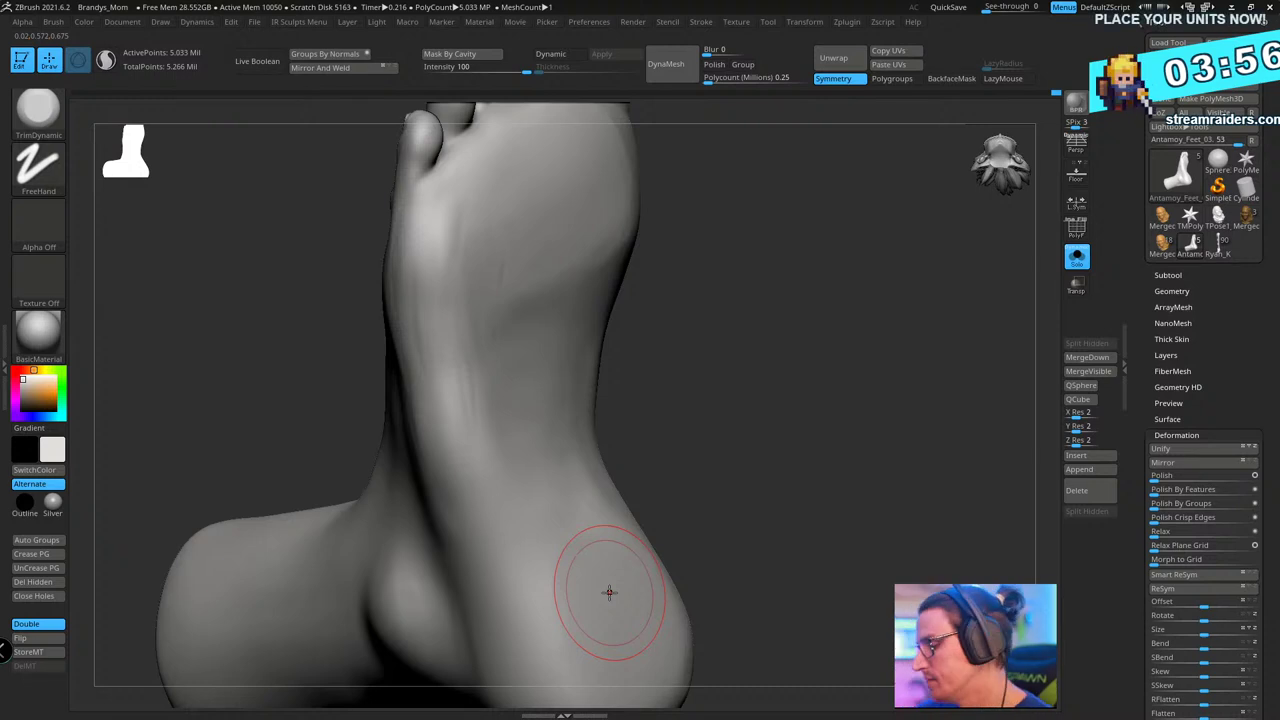
# - Smooth the outer pad and side of the foot below the little toe
pyautogui.moveTo(692, 440); pyautogui.dragTo(790, 384)
pyautogui.moveTo(623, 277); pyautogui.dragTo(662, 288)
pyautogui.moveTo(459, 279)
pyautogui.keyDown('shift'); pyautogui.mouseDown()
pyautogui.moveTo(477, 320)
pyautogui.moveTo(491, 241)
pyautogui.mouseUp(); pyautogui.keyUp('shift')
pyautogui.moveTo(588, 256); pyautogui.dragTo(683, 266)
pyautogui.keyDown('shift'); pyautogui.moveTo(455, 272); pyautogui.dragTo(458, 295); pyautogui.keyUp('shift')
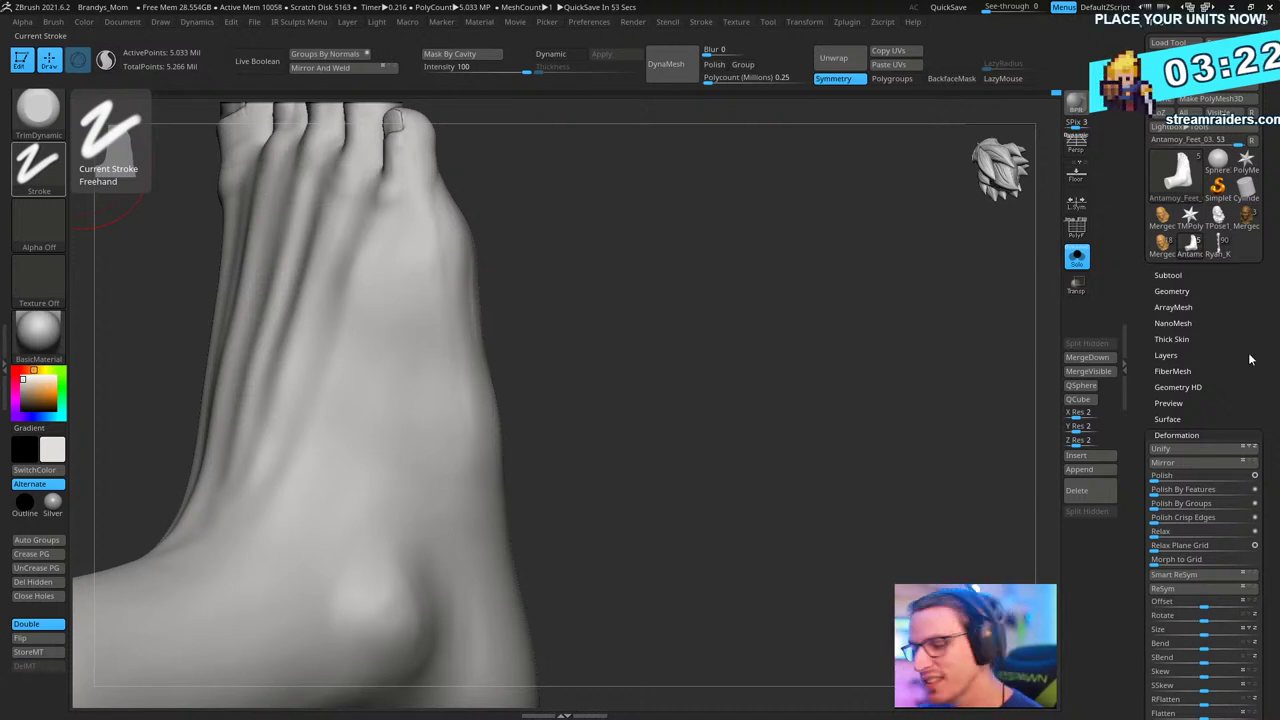
# - Clip the top of the ankle stump flat in side view with ClipCurve, redoing the cut once
pyautogui.moveTo(840, 372); pyautogui.dragTo(846, 440)
pyautogui.keyDown('shift'); pyautogui.moveTo(846, 440); pyautogui.dragTo(849, 560); pyautogui.keyUp('shift')
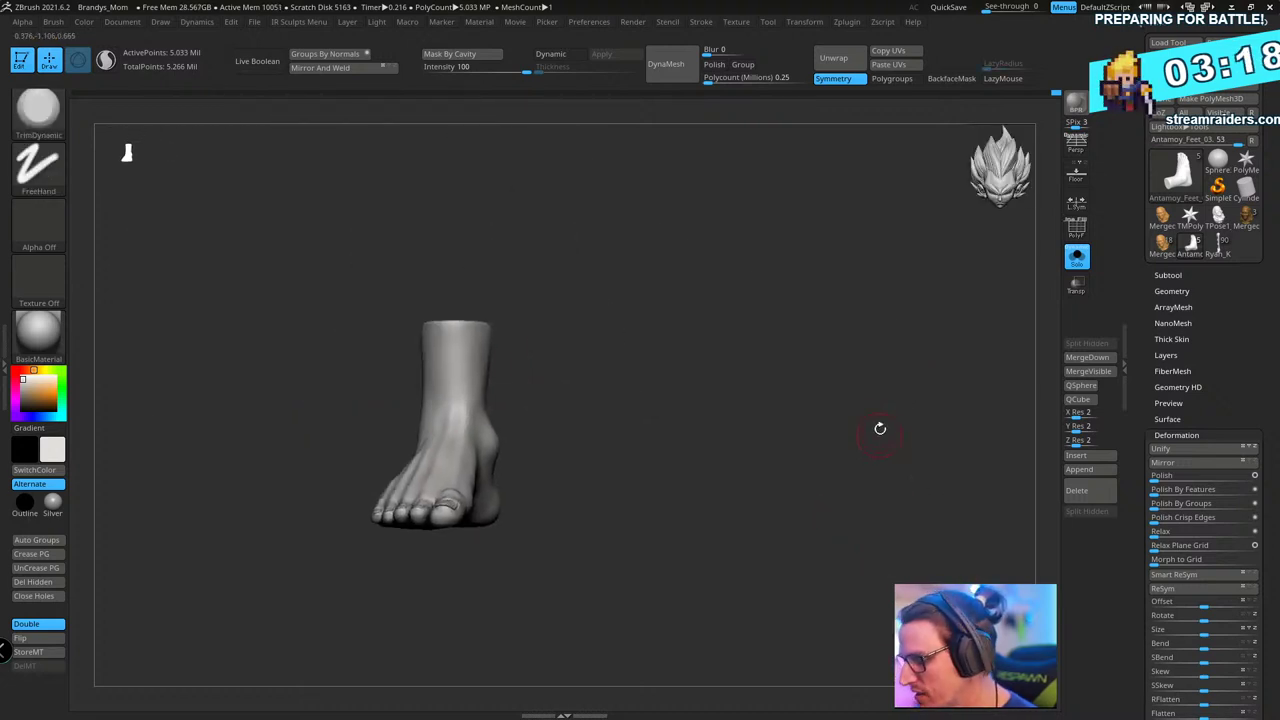
pyautogui.keyDown('alt'); pyautogui.moveTo(866, 513); pyautogui.dragTo(854, 537); pyautogui.keyUp('alt')
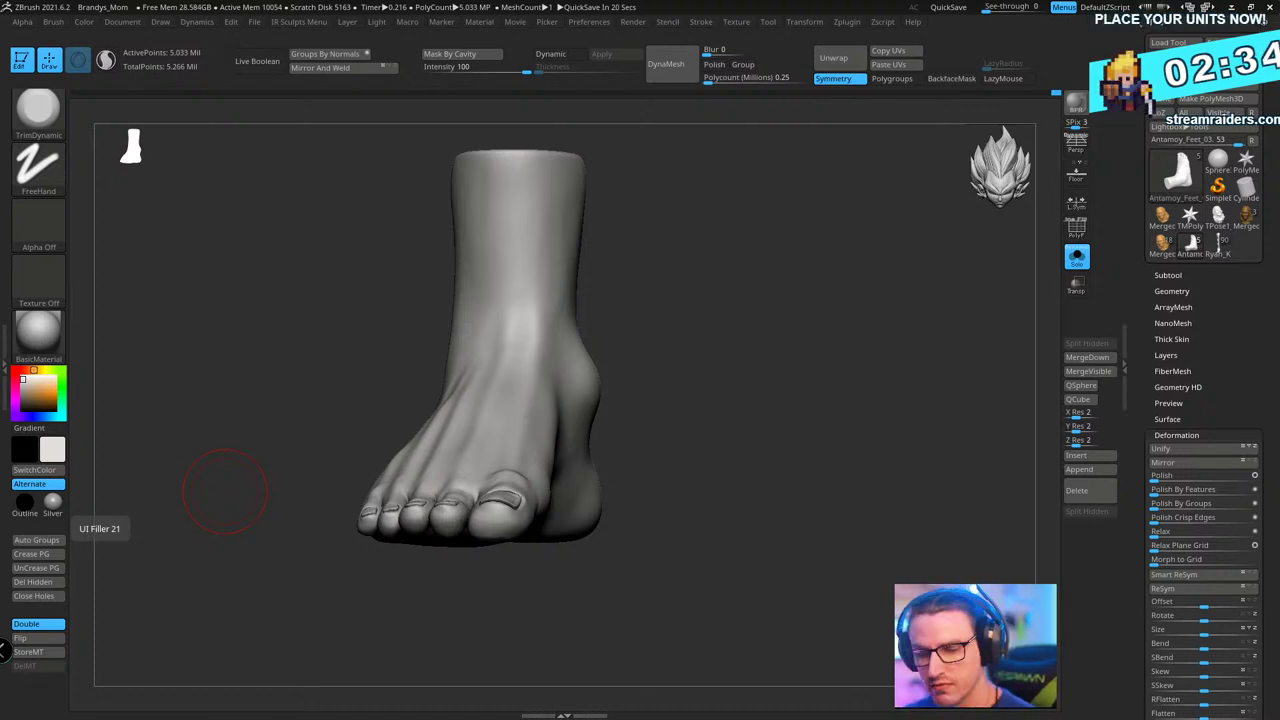
pyautogui.moveTo(856, 349); pyautogui.dragTo(791, 438)
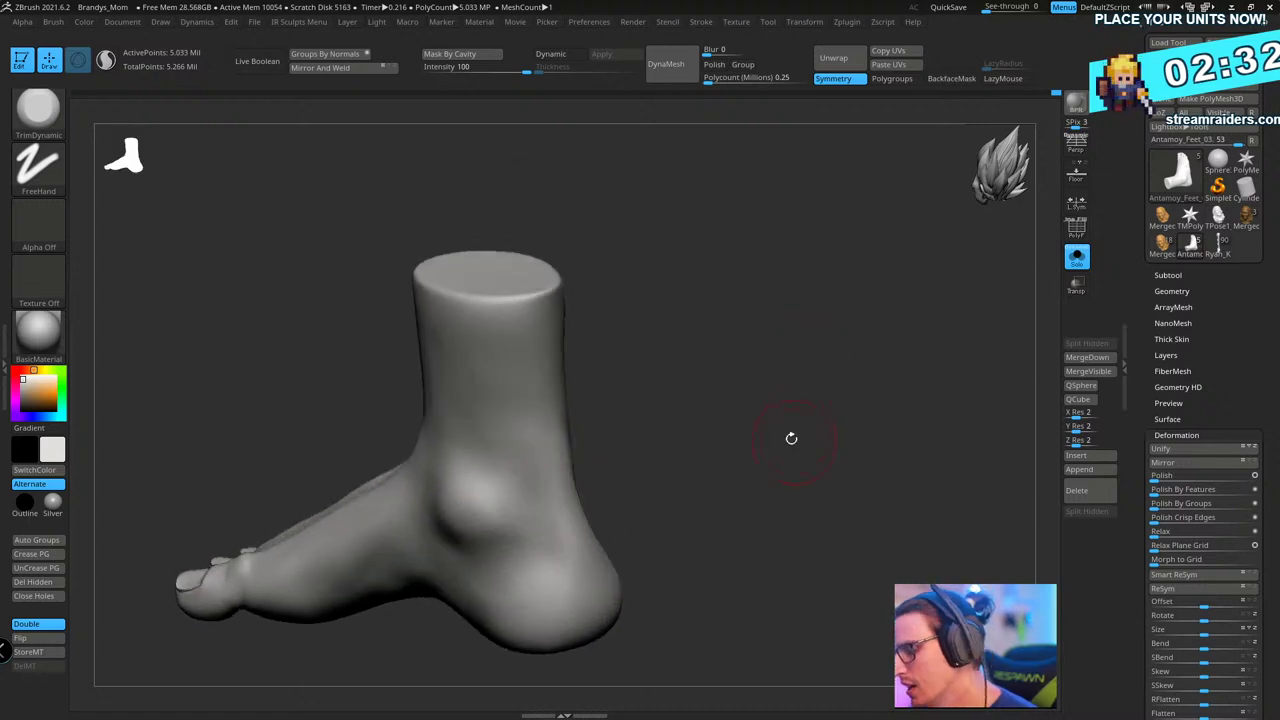
pyautogui.moveTo(803, 391)
pyautogui.mouseDown()
pyautogui.moveTo(866, 351)
pyautogui.moveTo(833, 500)
pyautogui.mouseUp()
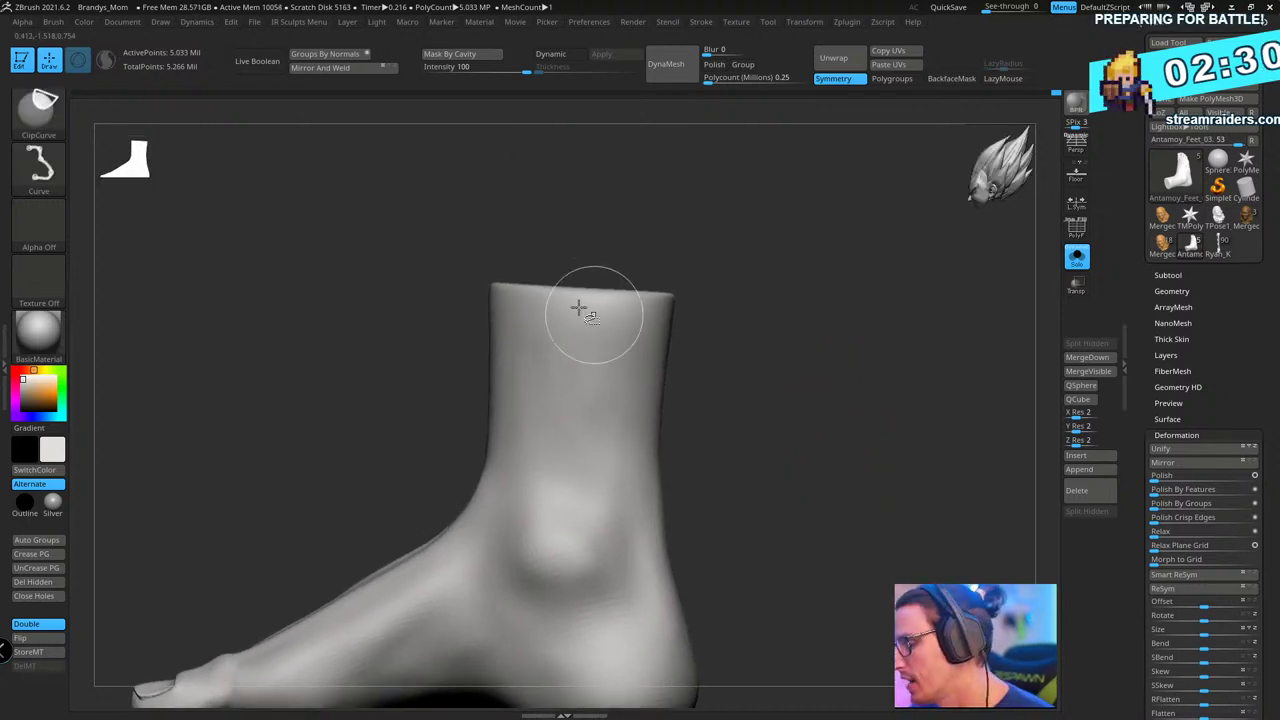
pyautogui.keyDown('ctrl'); pyautogui.keyDown('shift'); pyautogui.moveTo(690, 301); pyautogui.dragTo(264, 289); pyautogui.keyUp('shift'); pyautogui.keyUp('ctrl')
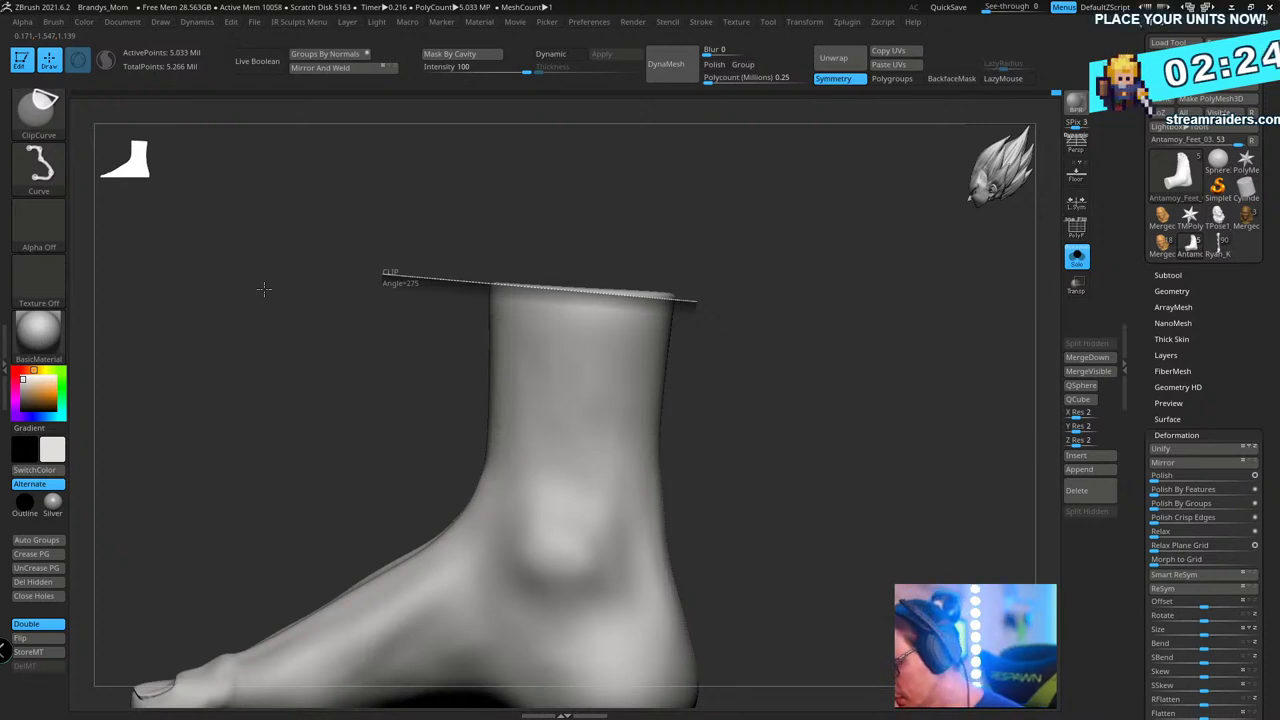
pyautogui.keyDown('ctrl'); pyautogui.keyDown('shift'); pyautogui.moveTo(264, 289); pyautogui.dragTo(263, 287); pyautogui.keyUp('shift'); pyautogui.keyUp('ctrl')
pyautogui.hotkey('ctrl', 'z')
pyautogui.moveTo(398, 290)
pyautogui.keyDown('ctrl'); pyautogui.keyDown('shift'); pyautogui.mouseDown()
pyautogui.moveTo(807, 318)
pyautogui.moveTo(796, 312)
pyautogui.moveTo(849, 331)
pyautogui.moveTo(886, 297)
pyautogui.moveTo(607, 262)
pyautogui.moveTo(677, 334)
pyautogui.moveTo(640, 283)
pyautogui.mouseUp(); pyautogui.keyUp('shift'); pyautogui.keyUp('ctrl')
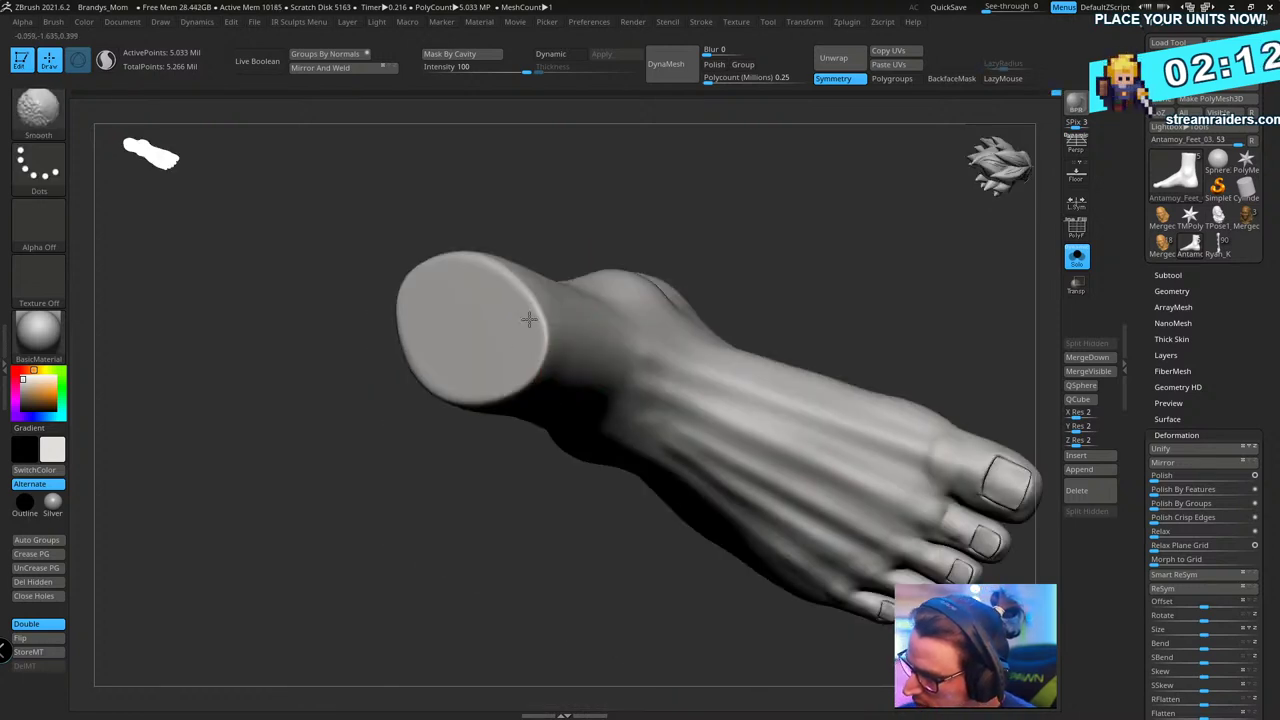
# - Smooth the sharp rim all around the clipped top of the ankle stump
pyautogui.keyDown('alt'); pyautogui.moveTo(480, 514); pyautogui.dragTo(480, 554); pyautogui.keyUp('alt')
pyautogui.moveTo(808, 215); pyautogui.dragTo(755, 370)
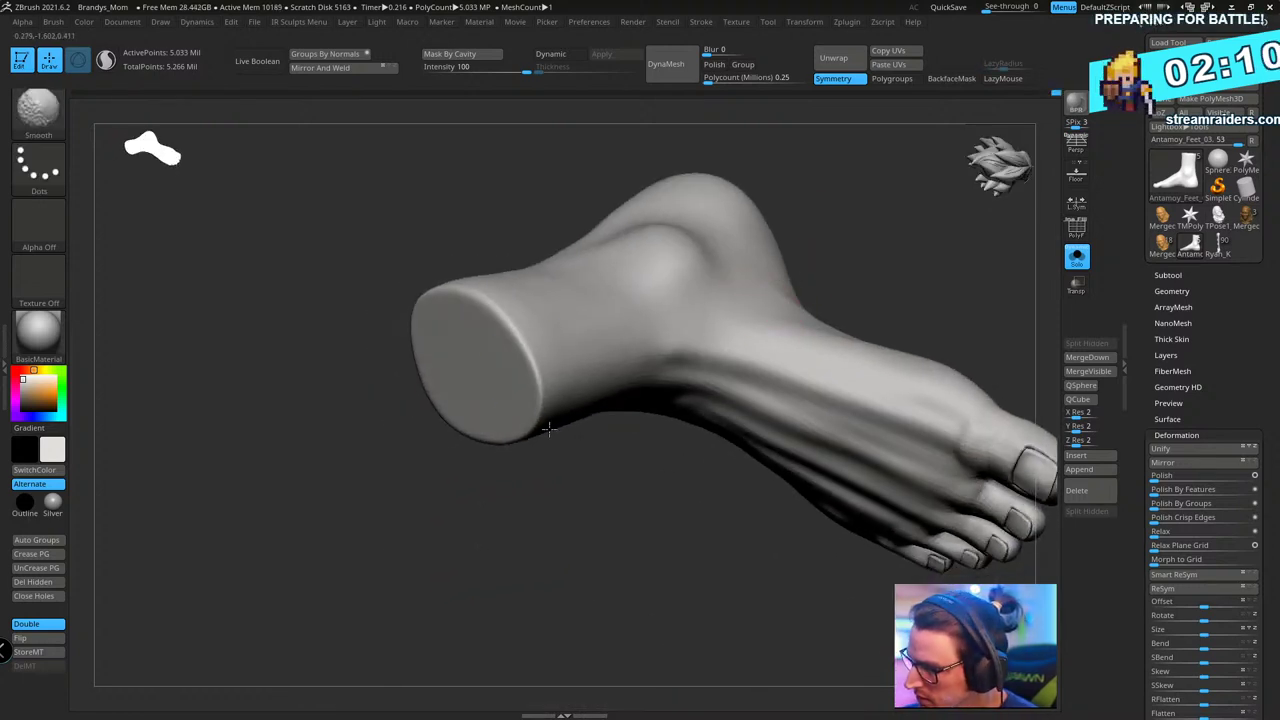
pyautogui.moveTo(562, 480); pyautogui.dragTo(690, 440)
pyautogui.keyDown('shift'); pyautogui.moveTo(472, 333); pyautogui.dragTo(428, 297); pyautogui.keyUp('shift')
pyautogui.moveTo(580, 250); pyautogui.dragTo(689, 231)
pyautogui.keyDown('shift'); pyautogui.moveTo(419, 311); pyautogui.dragTo(435, 293); pyautogui.keyUp('shift')
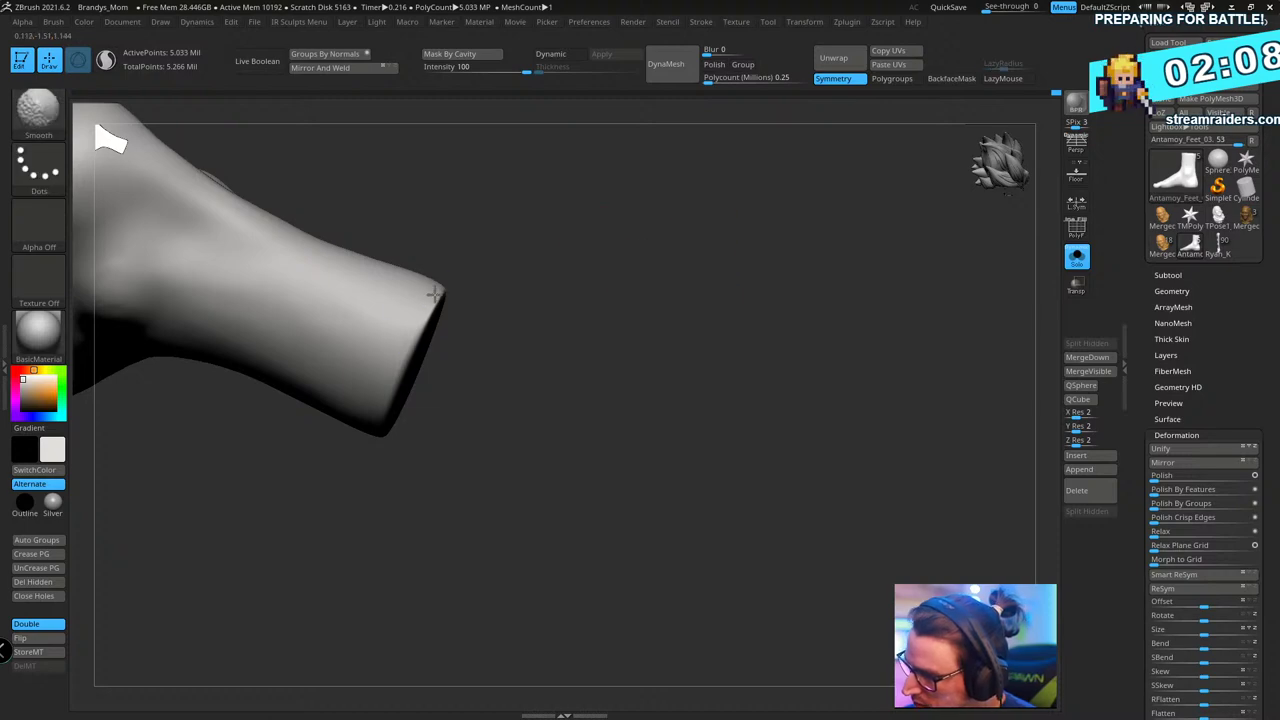
pyautogui.moveTo(669, 251)
pyautogui.mouseDown()
pyautogui.moveTo(669, 206)
pyautogui.moveTo(709, 286)
pyautogui.moveTo(711, 238)
pyautogui.moveTo(686, 346)
pyautogui.moveTo(717, 371)
pyautogui.moveTo(731, 329)
pyautogui.mouseUp()
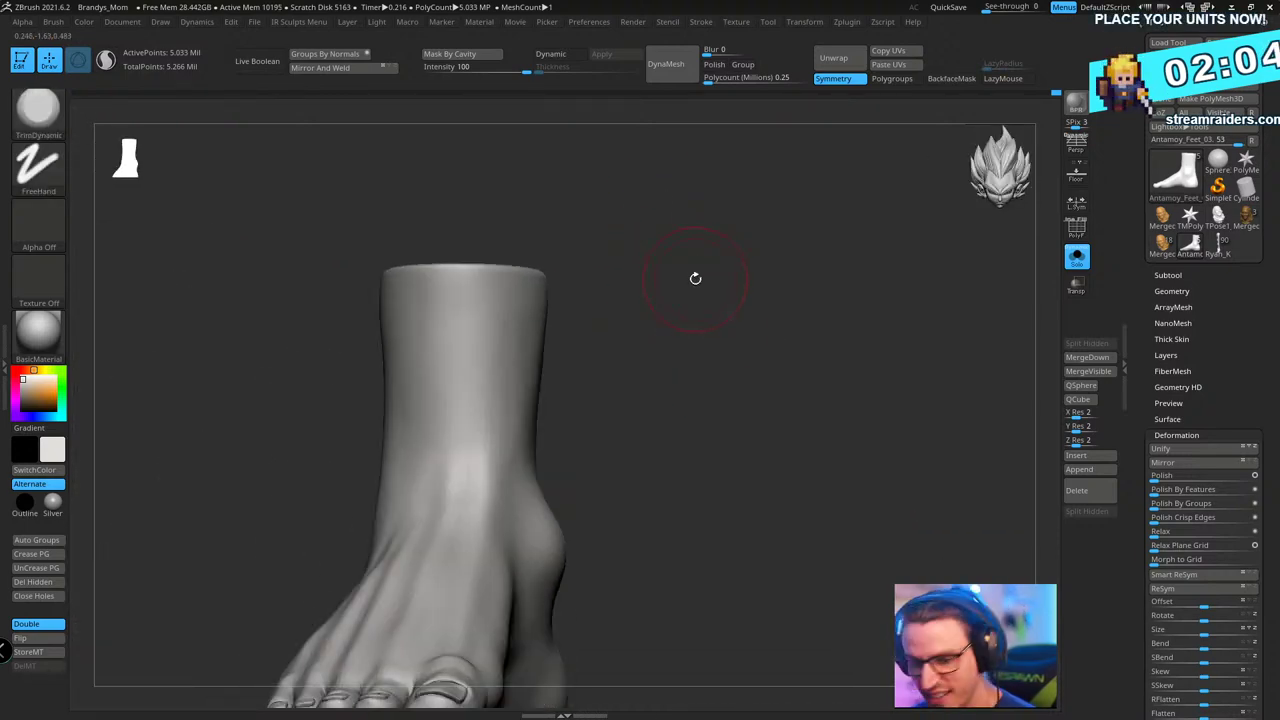
# - Sculpt a vertical ridge flanked by grooves above the outer ankle bone with ClayBuildup, and soften its edges
pyautogui.press('b')
pyautogui.press('m')
pyautogui.press('v')
pyautogui.press('s')
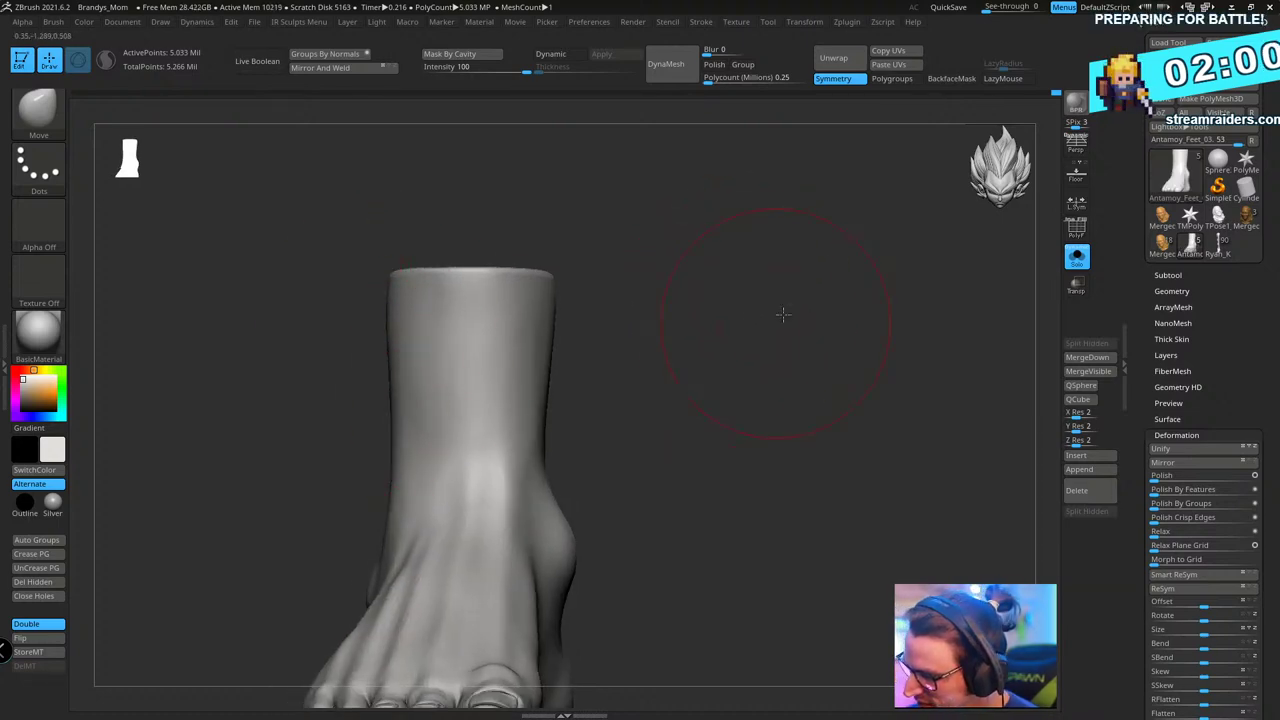
pyautogui.moveTo(783, 314)
pyautogui.mouseDown()
pyautogui.moveTo(837, 340)
pyautogui.moveTo(720, 326)
pyautogui.moveTo(694, 277)
pyautogui.moveTo(677, 297)
pyautogui.mouseUp()
pyautogui.press('b')
pyautogui.press('c')
pyautogui.press('b')
pyautogui.press('s')
pyautogui.moveTo(394, 557)
pyautogui.mouseDown()
pyautogui.moveTo(383, 411)
pyautogui.moveTo(394, 549)
pyautogui.moveTo(397, 531)
pyautogui.moveTo(368, 541)
pyautogui.moveTo(372, 449)
pyautogui.mouseUp()
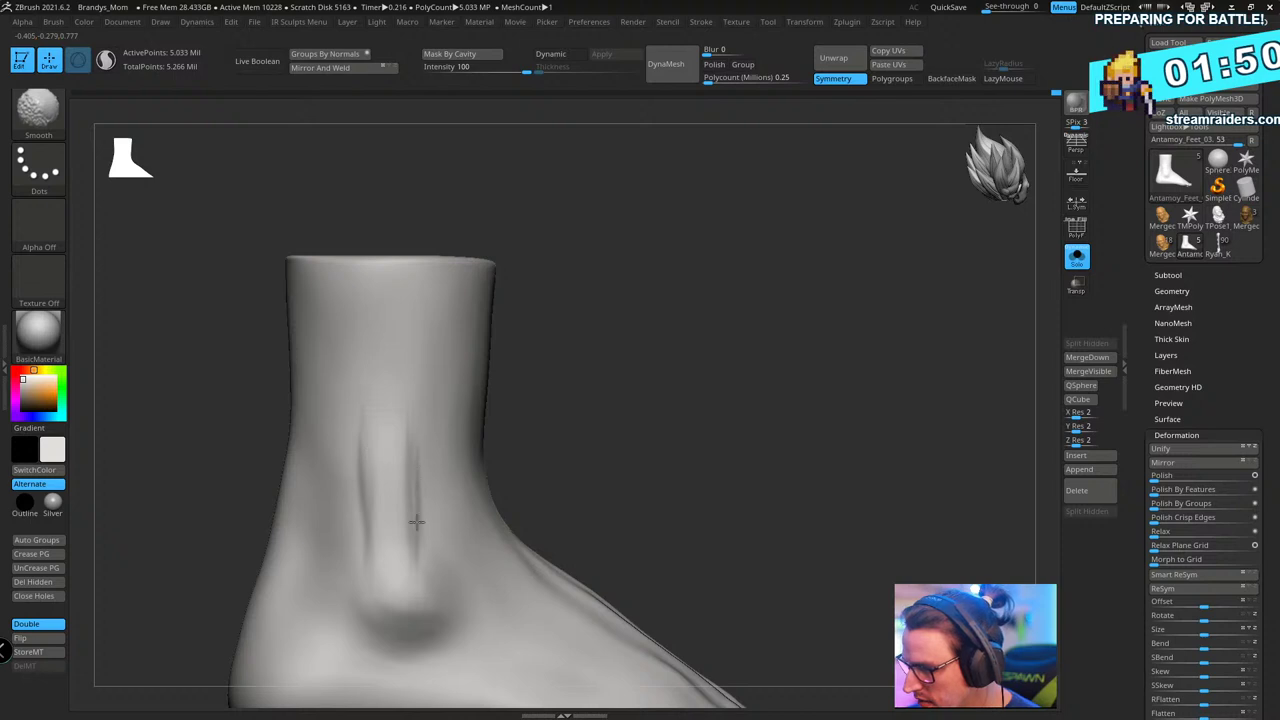
pyautogui.keyDown('shift'); pyautogui.moveTo(417, 522); pyautogui.dragTo(422, 541); pyautogui.keyUp('shift')
# - Build up the surface between the outer ankle bone and the front of the ankle with ClayBuildup strokes
pyautogui.moveTo(434, 536); pyautogui.dragTo(448, 496, button='right')
pyautogui.moveTo(448, 496); pyautogui.dragTo(444, 550)
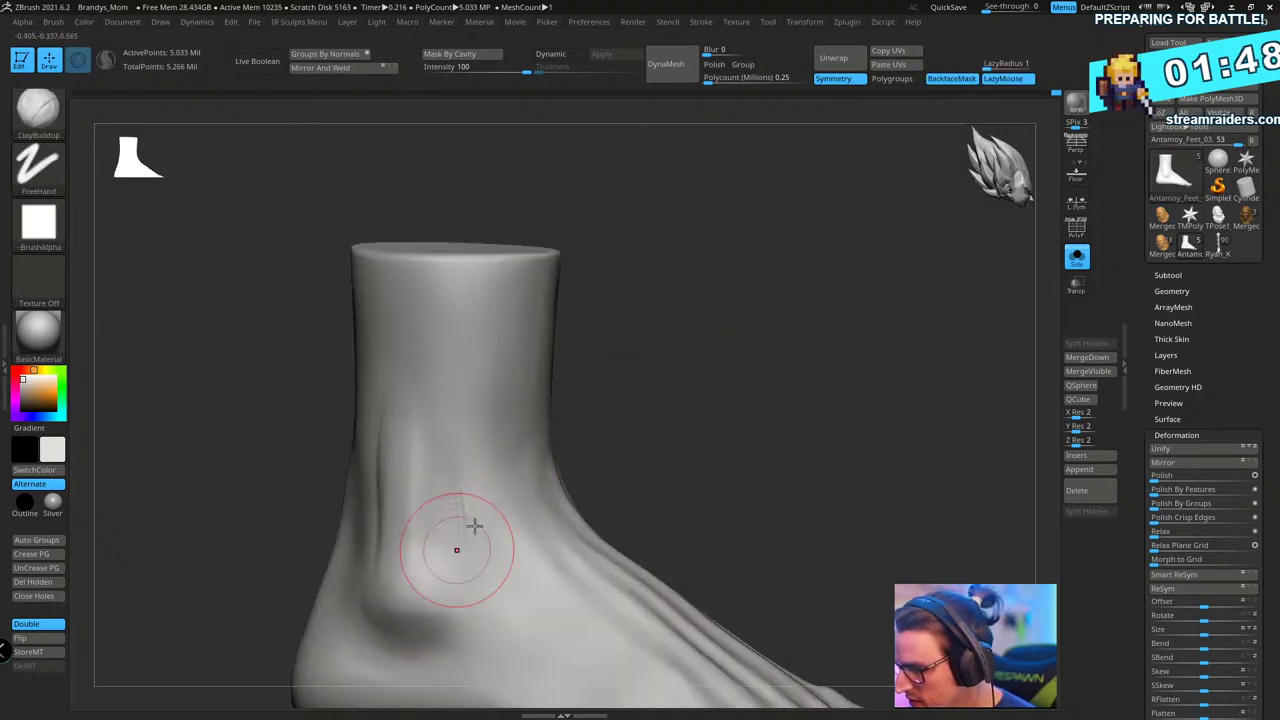
pyautogui.moveTo(474, 525); pyautogui.dragTo(644, 377, button='right')
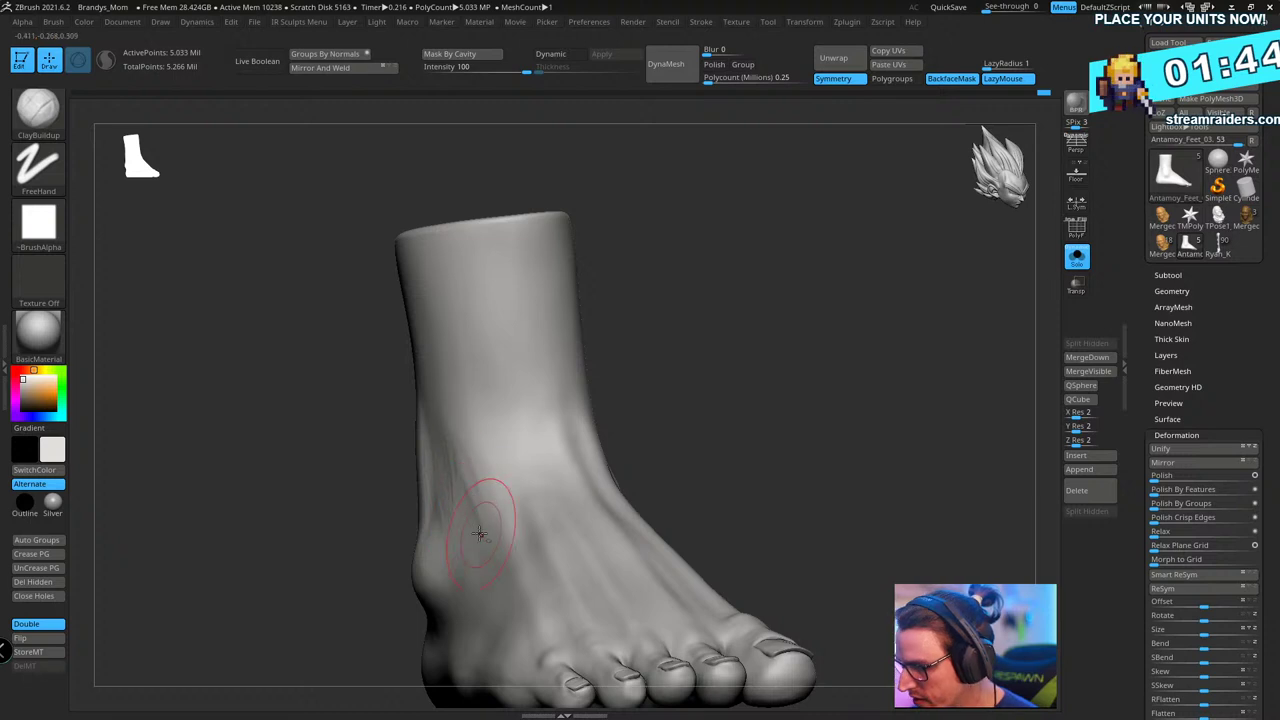
pyautogui.moveTo(460, 464)
pyautogui.mouseDown(button='right')
pyautogui.moveTo(783, 297)
pyautogui.moveTo(392, 479)
pyautogui.moveTo(709, 229)
pyautogui.moveTo(360, 490)
pyautogui.mouseUp(button='right')
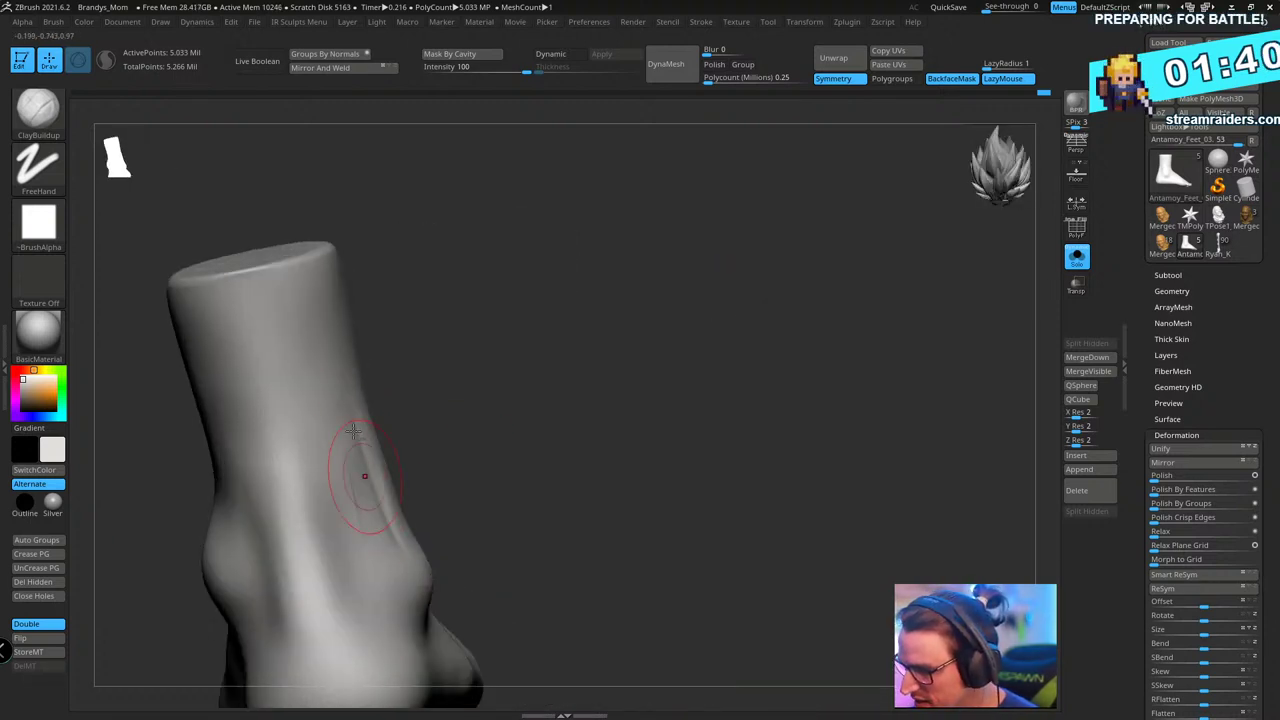
pyautogui.moveTo(353, 431)
pyautogui.mouseDown()
pyautogui.moveTo(368, 513)
pyautogui.moveTo(346, 483)
pyautogui.moveTo(343, 423)
pyautogui.moveTo(351, 538)
pyautogui.moveTo(338, 453)
pyautogui.mouseUp()
pyautogui.moveTo(529, 380)
pyautogui.keyDown('ctrl'); pyautogui.mouseDown(button='right')
pyautogui.moveTo(540, 420)
pyautogui.moveTo(505, 415)
pyautogui.mouseUp(button='right'); pyautogui.keyUp('ctrl')
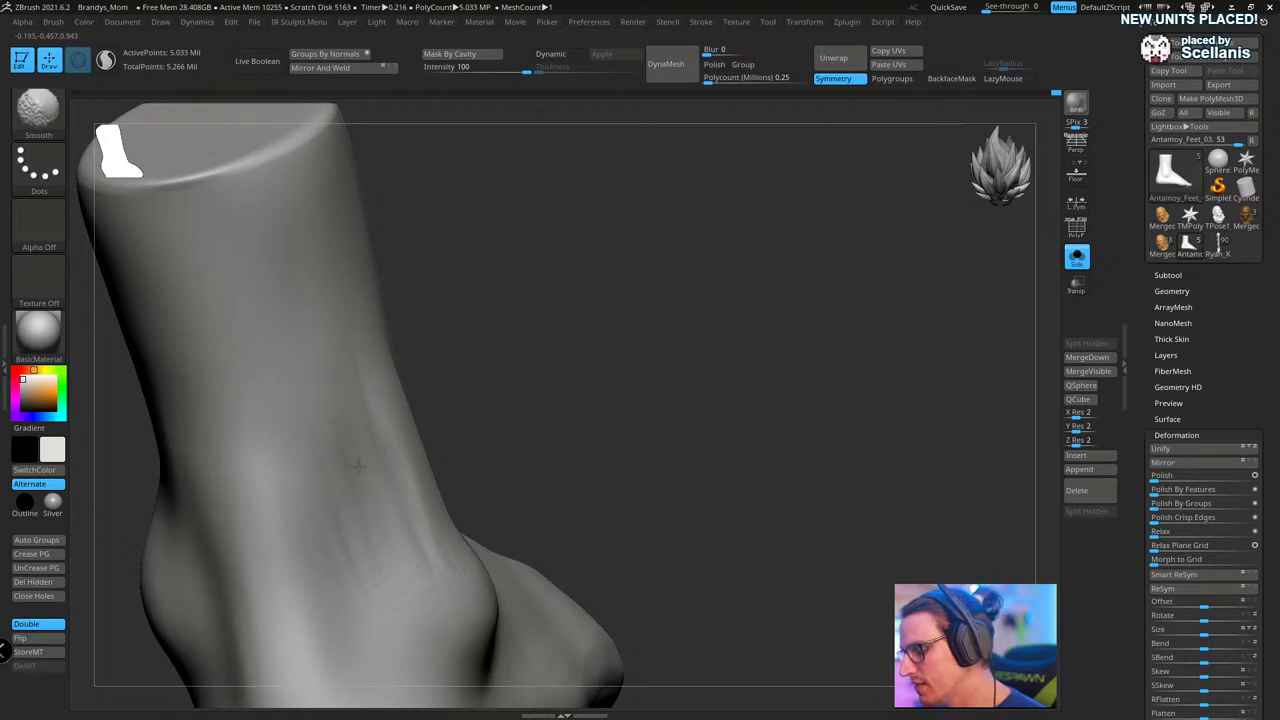
pyautogui.moveTo(358, 464)
pyautogui.keyDown('ctrl'); pyautogui.mouseDown(button='right')
pyautogui.moveTo(498, 366)
pyautogui.moveTo(560, 206)
pyautogui.mouseUp(button='right'); pyautogui.keyUp('ctrl')
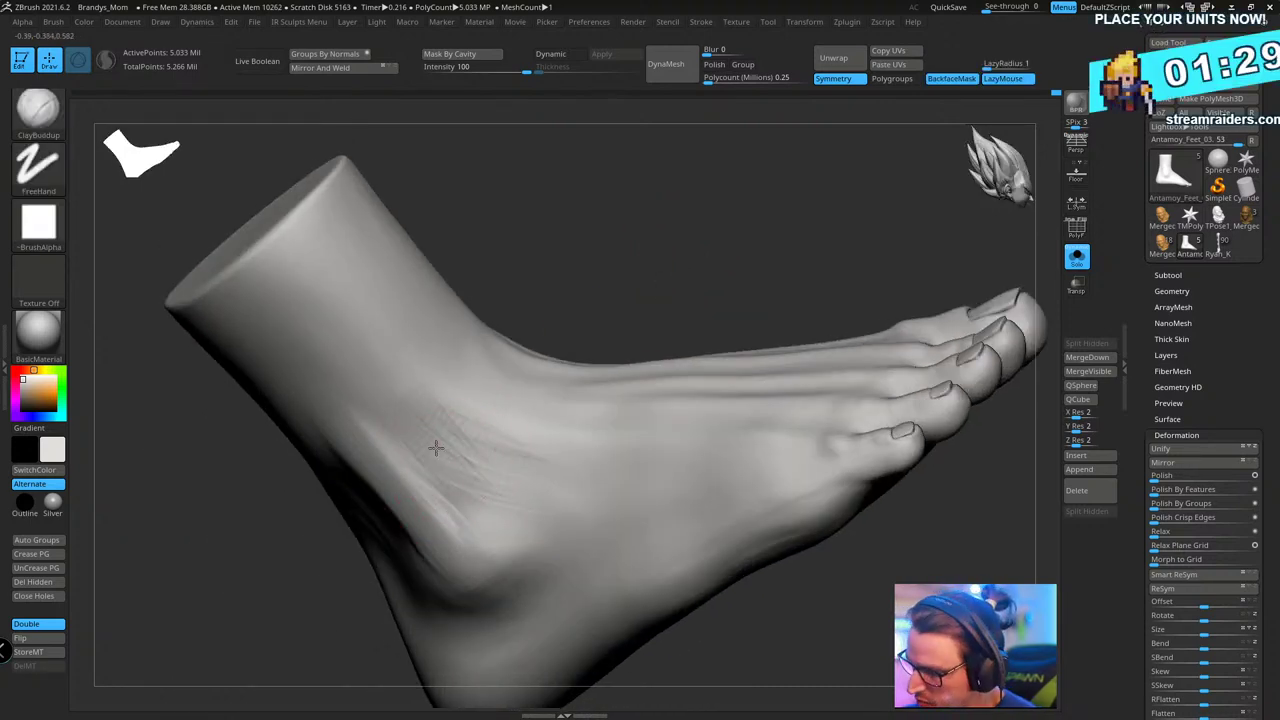
pyautogui.moveTo(373, 387)
pyautogui.mouseDown()
pyautogui.moveTo(500, 449)
pyautogui.moveTo(475, 443)
pyautogui.mouseUp()
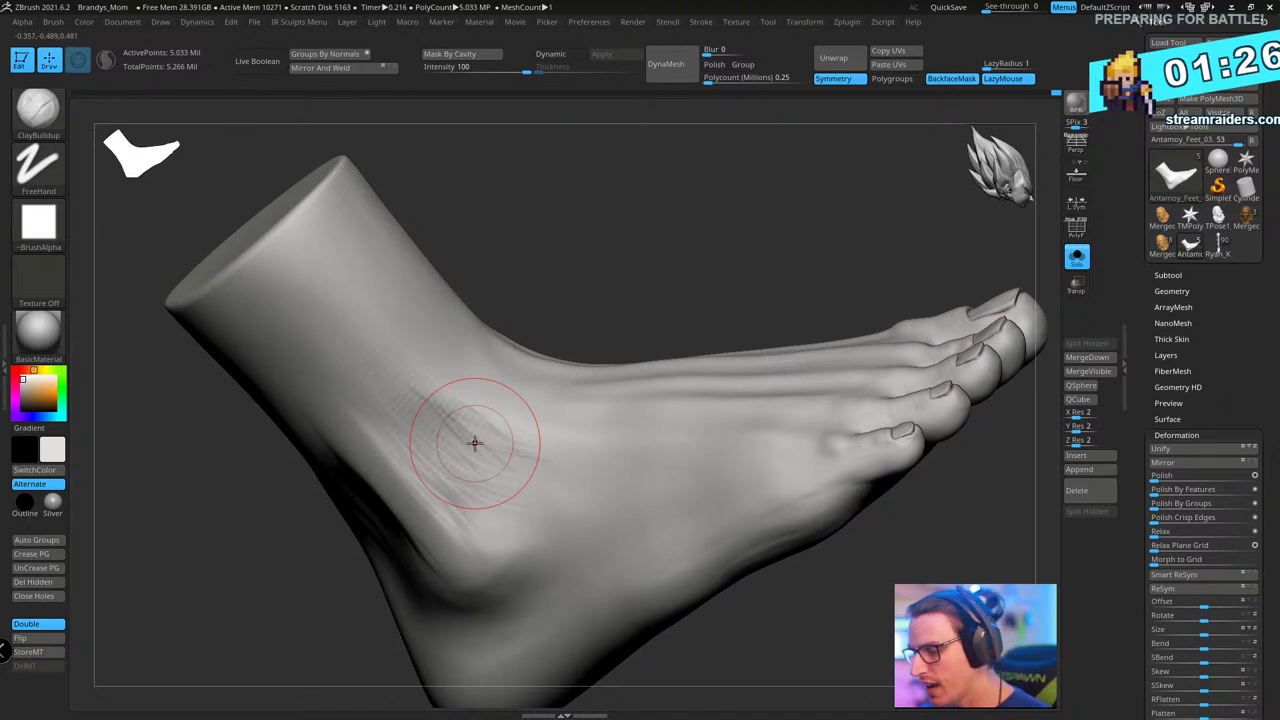
# - Add clay around the outer ankle bone, drop one subdivision level, and smooth the strokes in front of it
pyautogui.moveTo(475, 443); pyautogui.dragTo(866, 372, button='right')
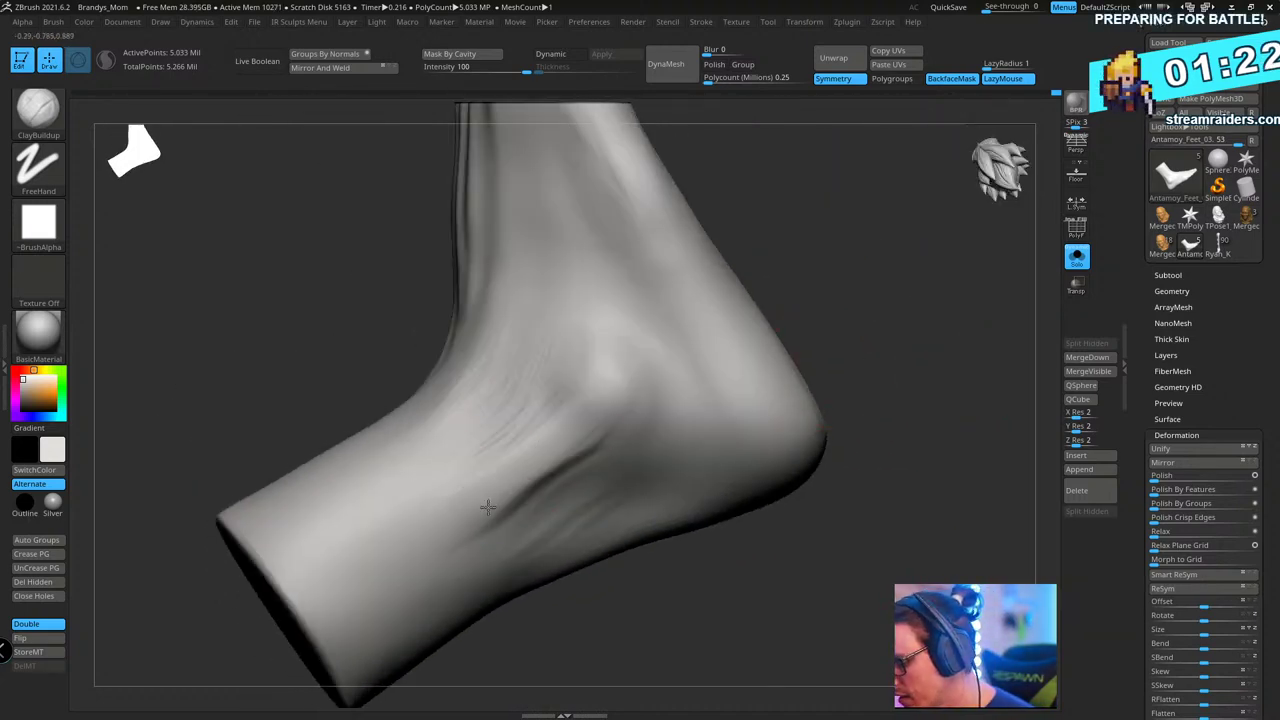
pyautogui.moveTo(488, 507)
pyautogui.mouseDown()
pyautogui.moveTo(590, 447)
pyautogui.moveTo(510, 500)
pyautogui.mouseUp()
pyautogui.moveTo(629, 409)
pyautogui.mouseDown()
pyautogui.moveTo(568, 434)
pyautogui.moveTo(626, 442)
pyautogui.mouseUp()
pyautogui.press('shift')
pyautogui.hotkey('shift', 'd')
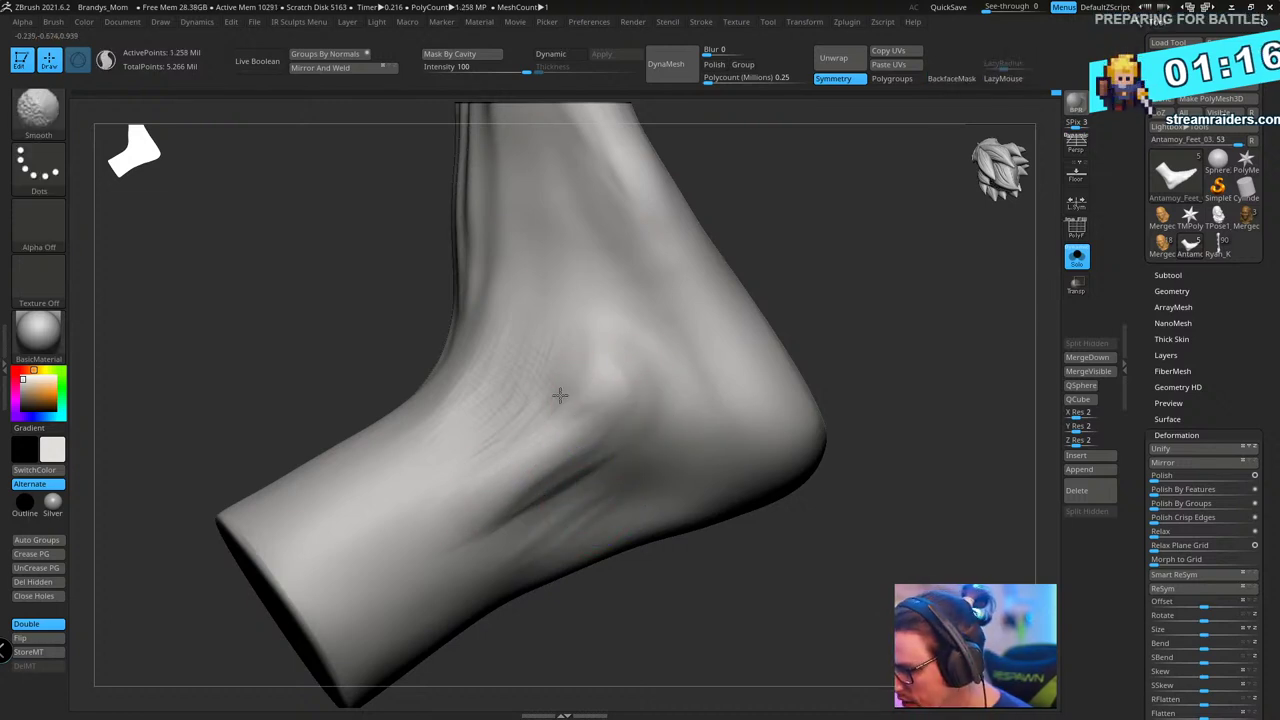
pyautogui.keyDown('shift'); pyautogui.moveTo(560, 395); pyautogui.dragTo(474, 394); pyautogui.keyUp('shift')
pyautogui.moveTo(945, 386); pyautogui.dragTo(834, 449)
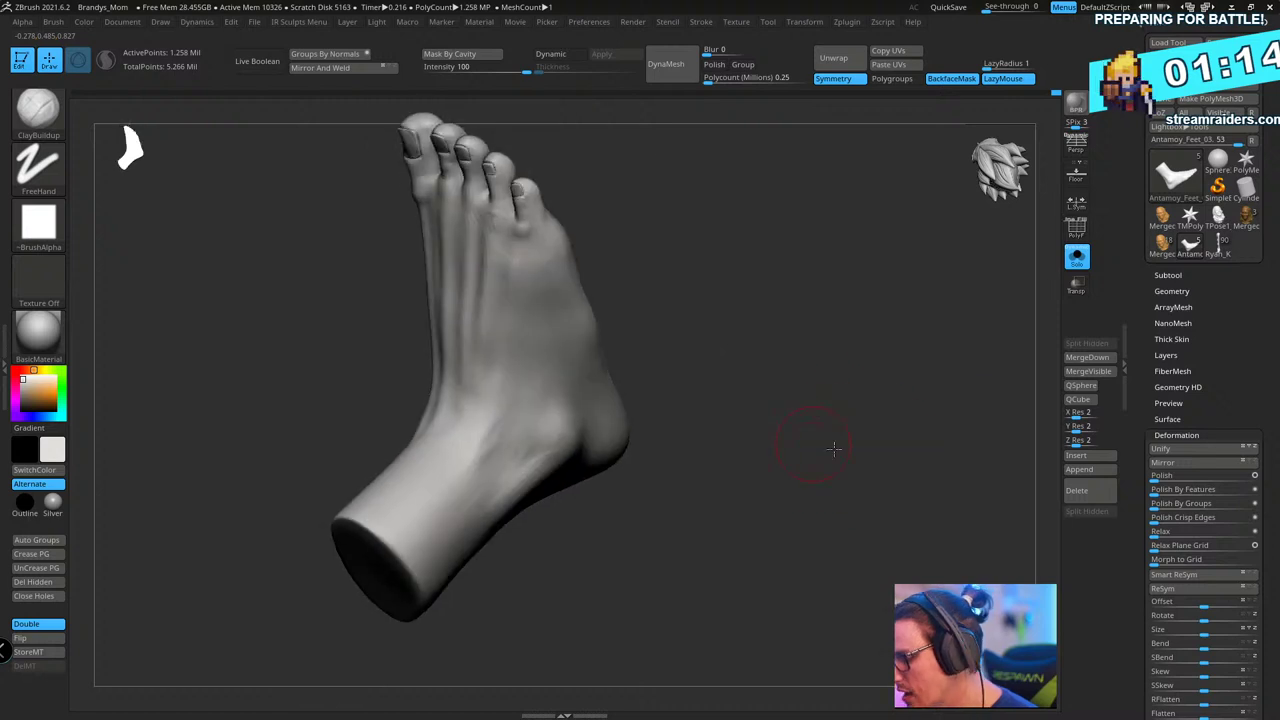
pyautogui.moveTo(833, 449); pyautogui.dragTo(864, 485, button='right')
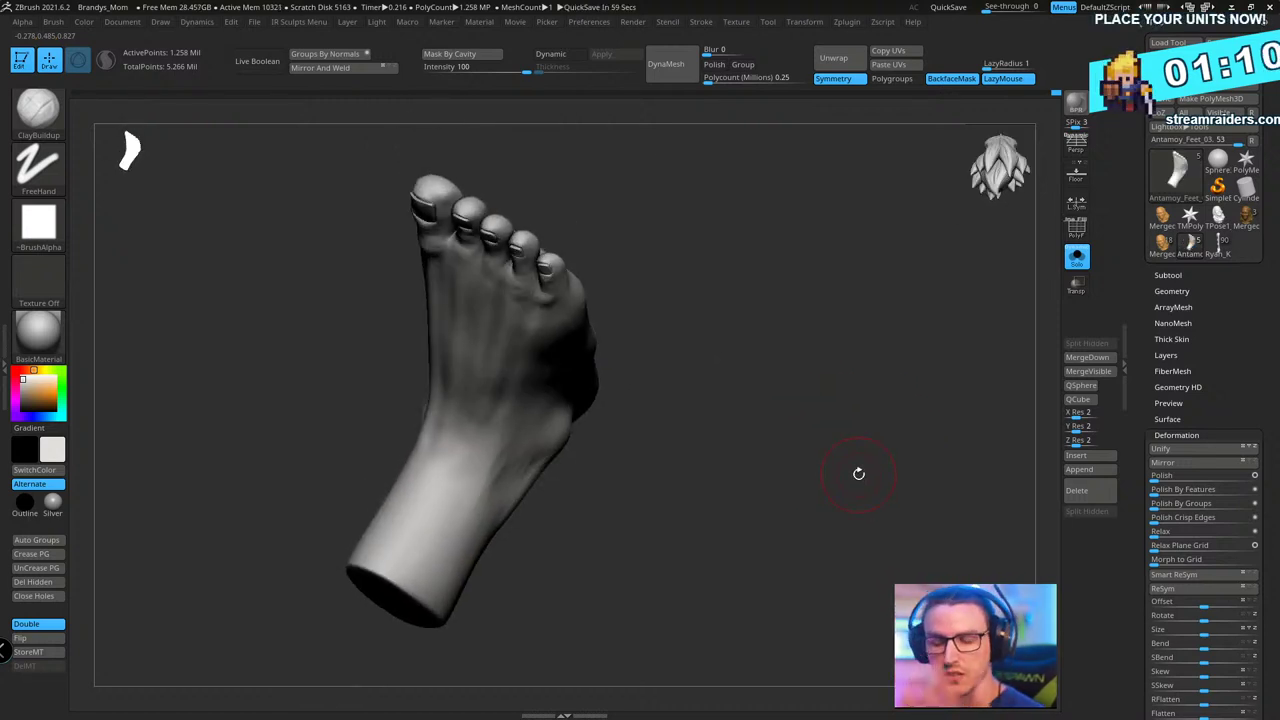
# - Smooth the remaining bumps around the outer ankle bone and the lower leg above it
pyautogui.moveTo(800, 277)
pyautogui.mouseDown(button='right')
pyautogui.moveTo(811, 408)
pyautogui.moveTo(880, 406)
pyautogui.moveTo(870, 284)
pyautogui.moveTo(886, 280)
pyautogui.moveTo(871, 263)
pyautogui.moveTo(957, 323)
pyautogui.moveTo(930, 316)
pyautogui.moveTo(890, 408)
pyautogui.mouseUp(button='right')
pyautogui.keyDown('shift'); pyautogui.moveTo(558, 527); pyautogui.dragTo(516, 562); pyautogui.keyUp('shift')
pyautogui.moveTo(630, 470); pyautogui.dragTo(706, 411, button='right')
pyautogui.keyDown('shift'); pyautogui.moveTo(521, 425); pyautogui.dragTo(525, 394); pyautogui.keyUp('shift')
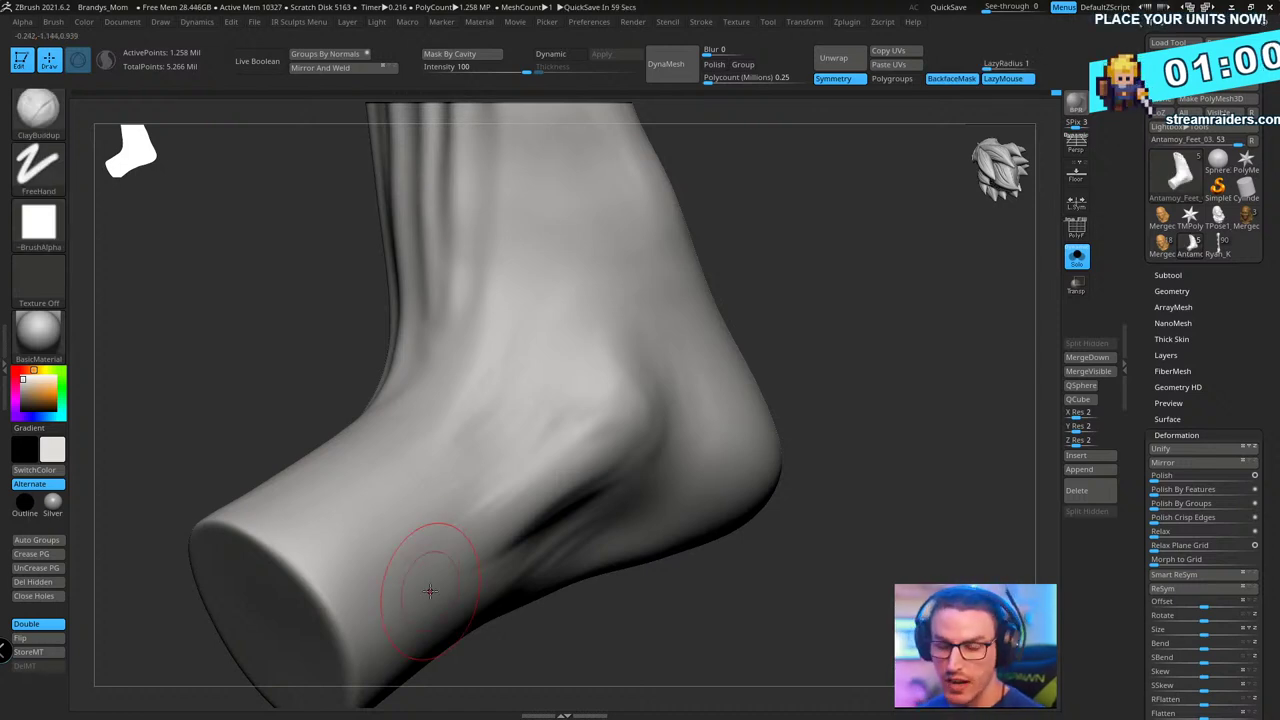
# - Sculpt tendon strokes in the hollow behind the outer ankle bone with ClayBuildup and smooth them
pyautogui.moveTo(429, 591); pyautogui.dragTo(700, 471, button='right')
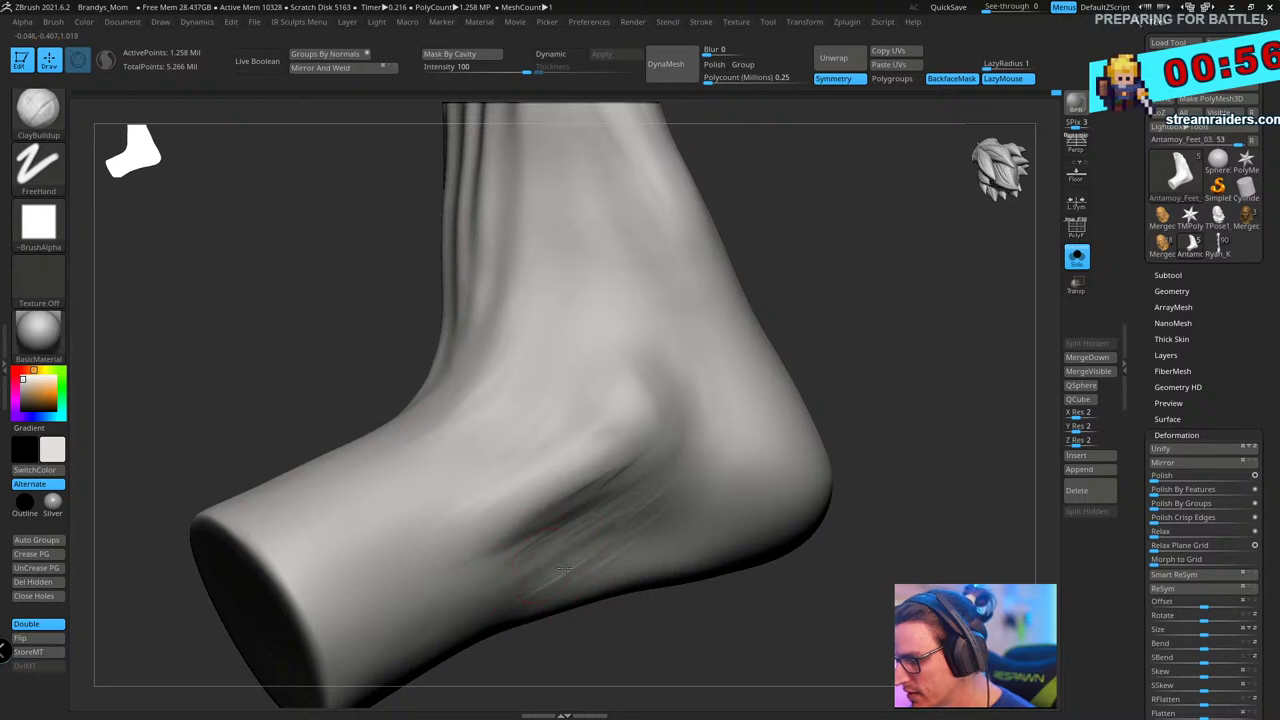
pyautogui.press('shift')
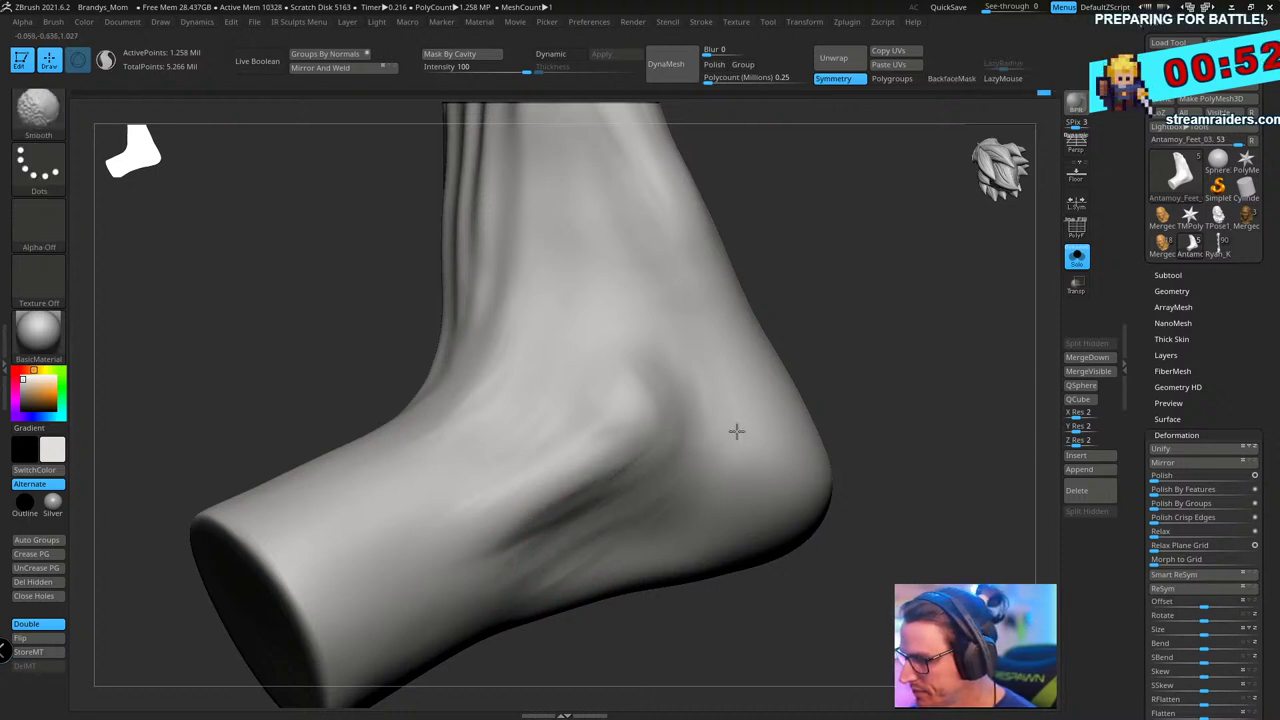
pyautogui.press('shift')
# - Build up the area above and in front of the outer ankle bone and blend it into the leg
pyautogui.moveTo(885, 343); pyautogui.dragTo(757, 487)
pyautogui.moveTo(757, 487); pyautogui.dragTo(671, 494)
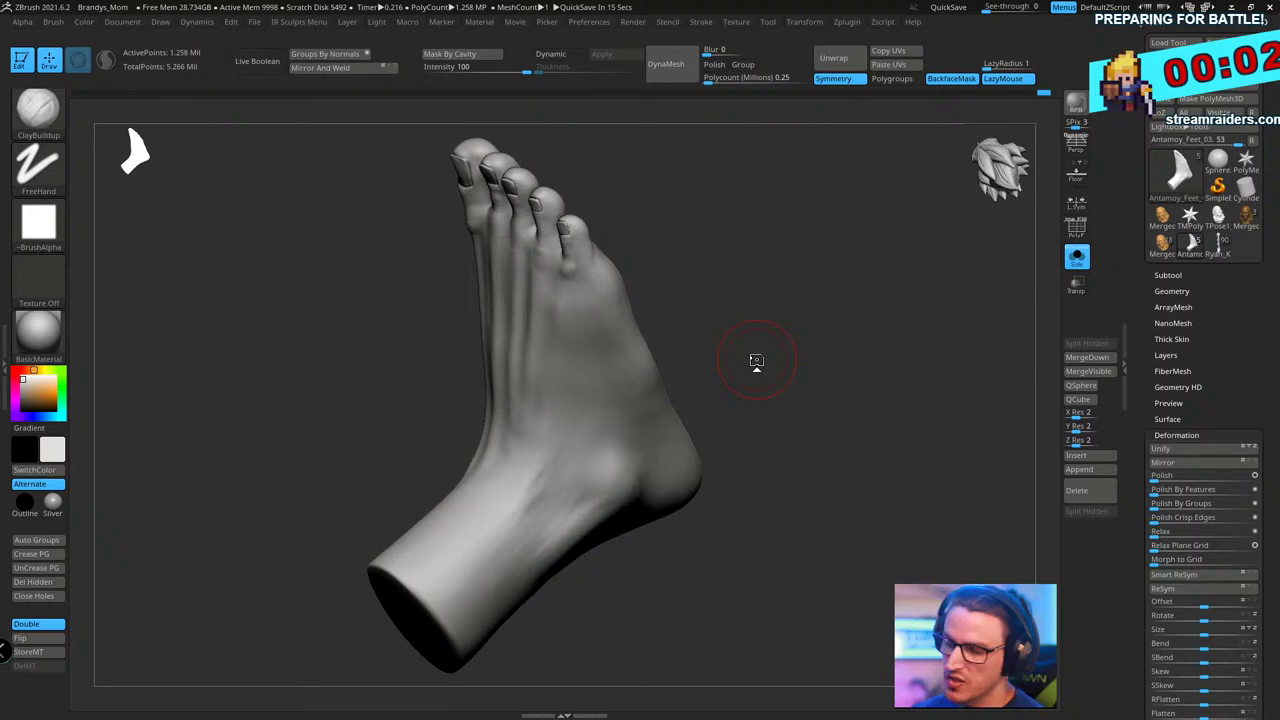
pyautogui.moveTo(756, 361)
pyautogui.mouseDown()
pyautogui.moveTo(812, 293)
pyautogui.moveTo(820, 317)
pyautogui.moveTo(848, 325)
pyautogui.mouseUp()
pyautogui.moveTo(549, 423); pyautogui.dragTo(556, 487)
pyautogui.moveTo(786, 320); pyautogui.dragTo(860, 330)
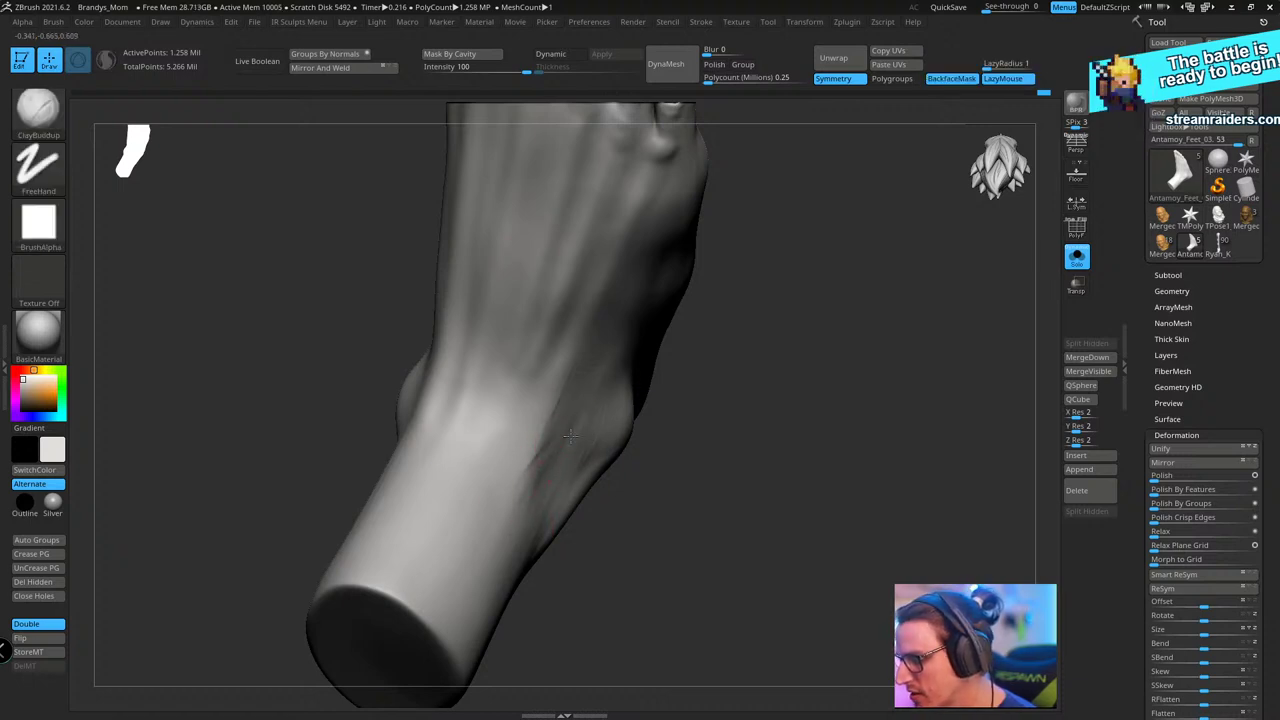
pyautogui.keyDown('shift'); pyautogui.moveTo(543, 440); pyautogui.dragTo(530, 477); pyautogui.keyUp('shift')
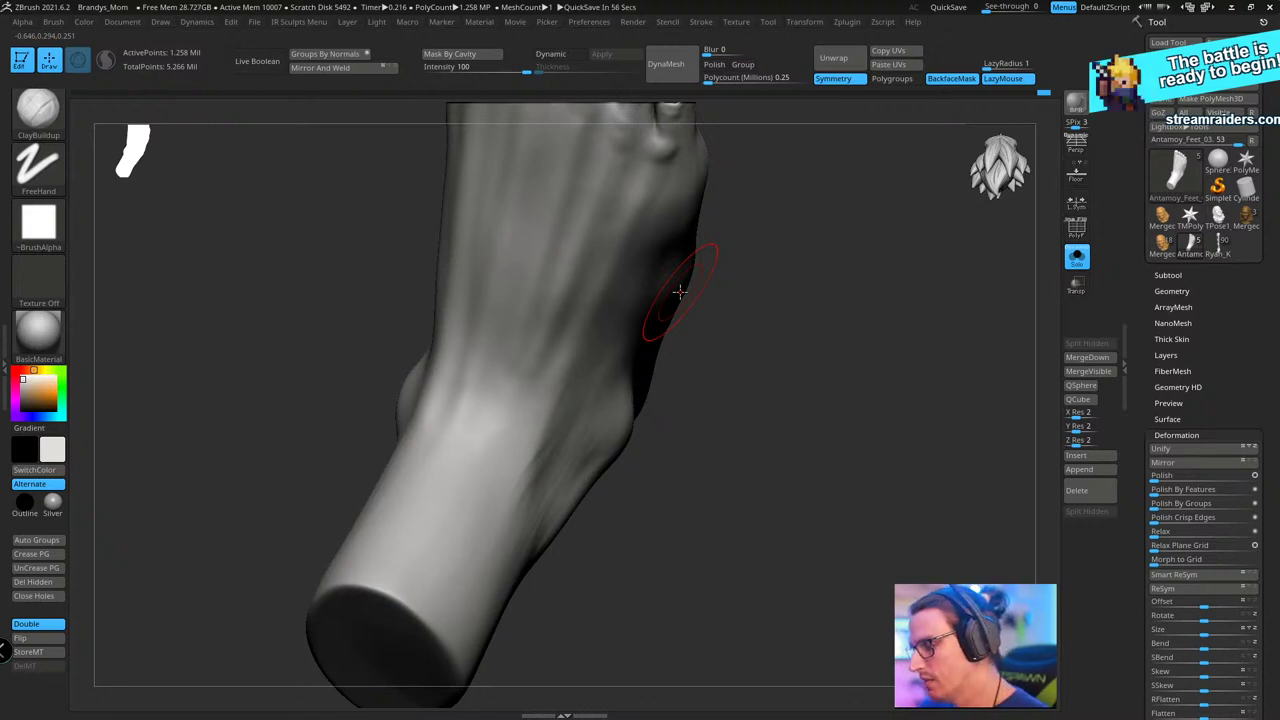
# - Add a thin tendon from the little toe along the outer top of the foot with a resized ClayBuildup brush, and smooth it
pyautogui.moveTo(679, 291)
pyautogui.mouseDown()
pyautogui.moveTo(777, 434)
pyautogui.moveTo(791, 391)
pyautogui.moveTo(763, 360)
pyautogui.moveTo(594, 347)
pyautogui.mouseUp()
pyautogui.press('s')
pyautogui.press('s')
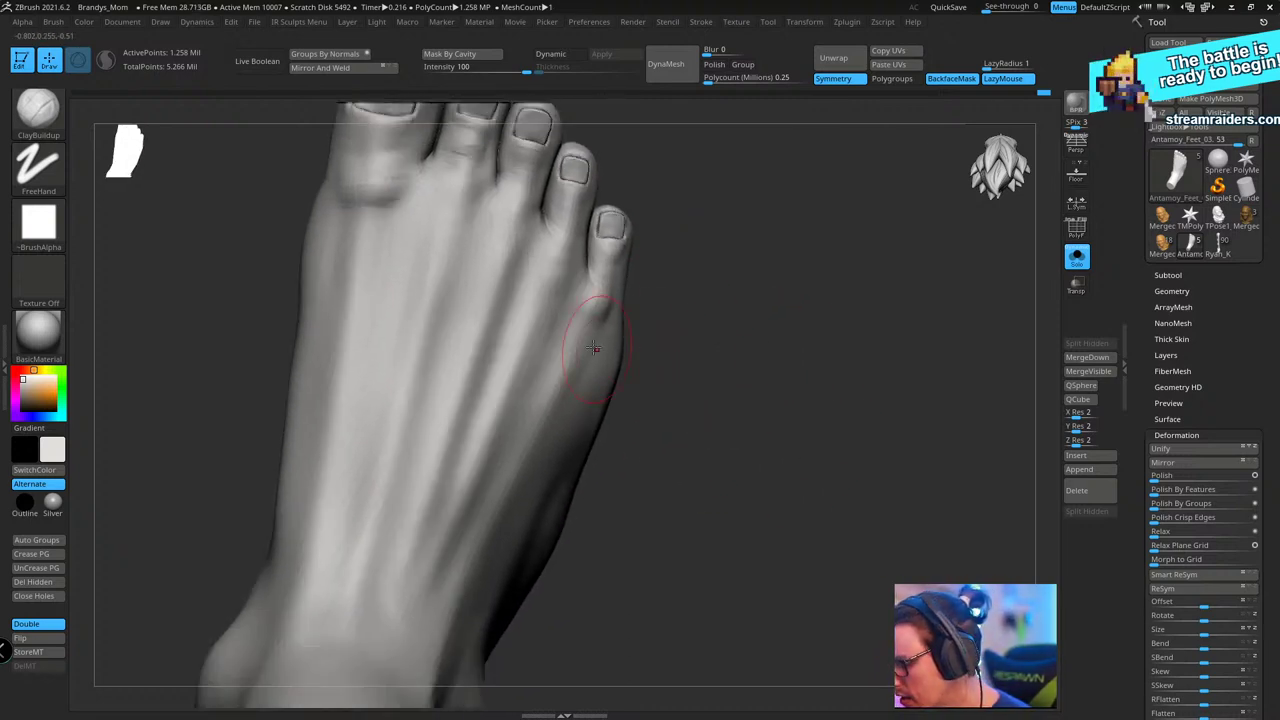
pyautogui.press('s')
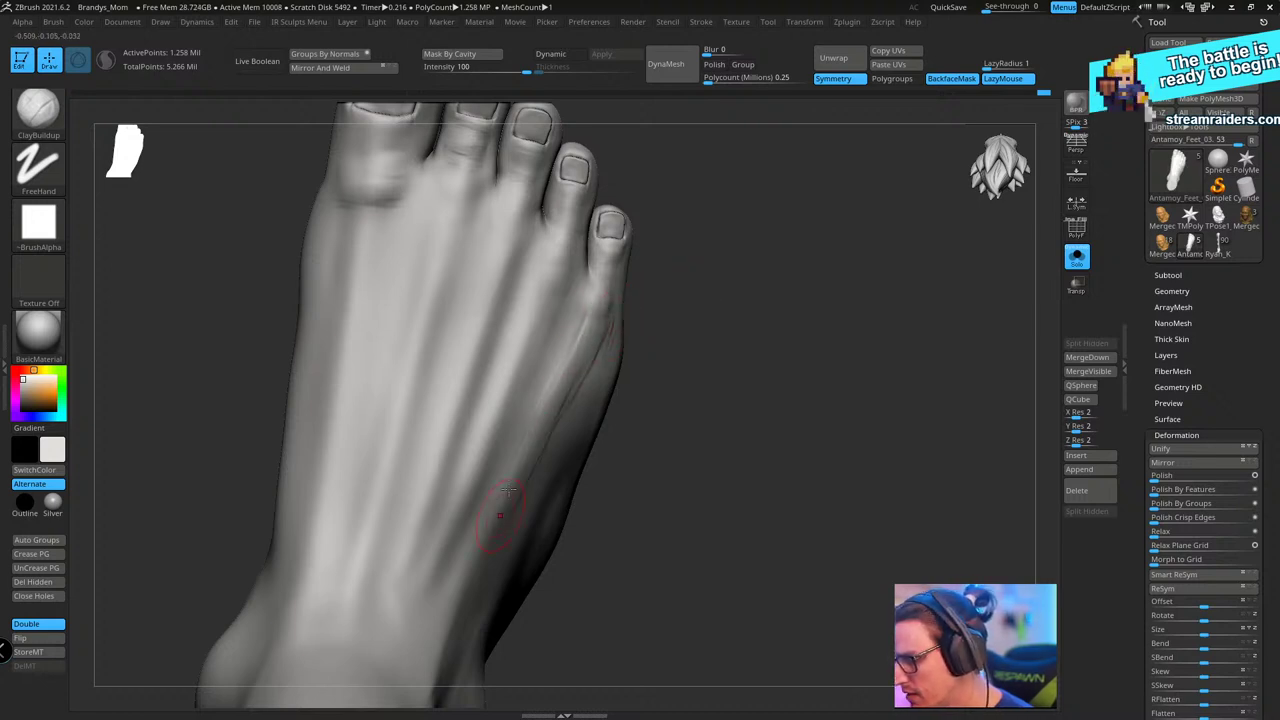
pyautogui.press('shift')
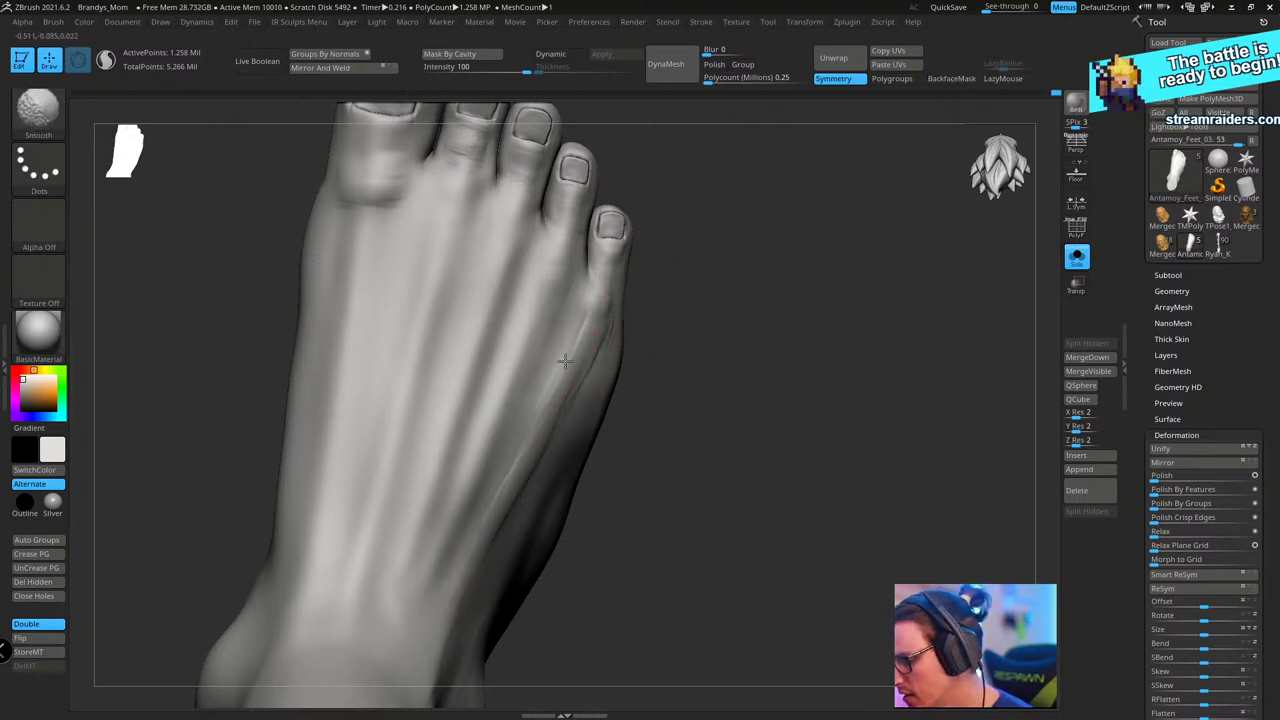
# - Flatten the little-toe tendon and the side below it with TrimDynamic and smooth the result
pyautogui.moveTo(749, 300); pyautogui.dragTo(668, 344)
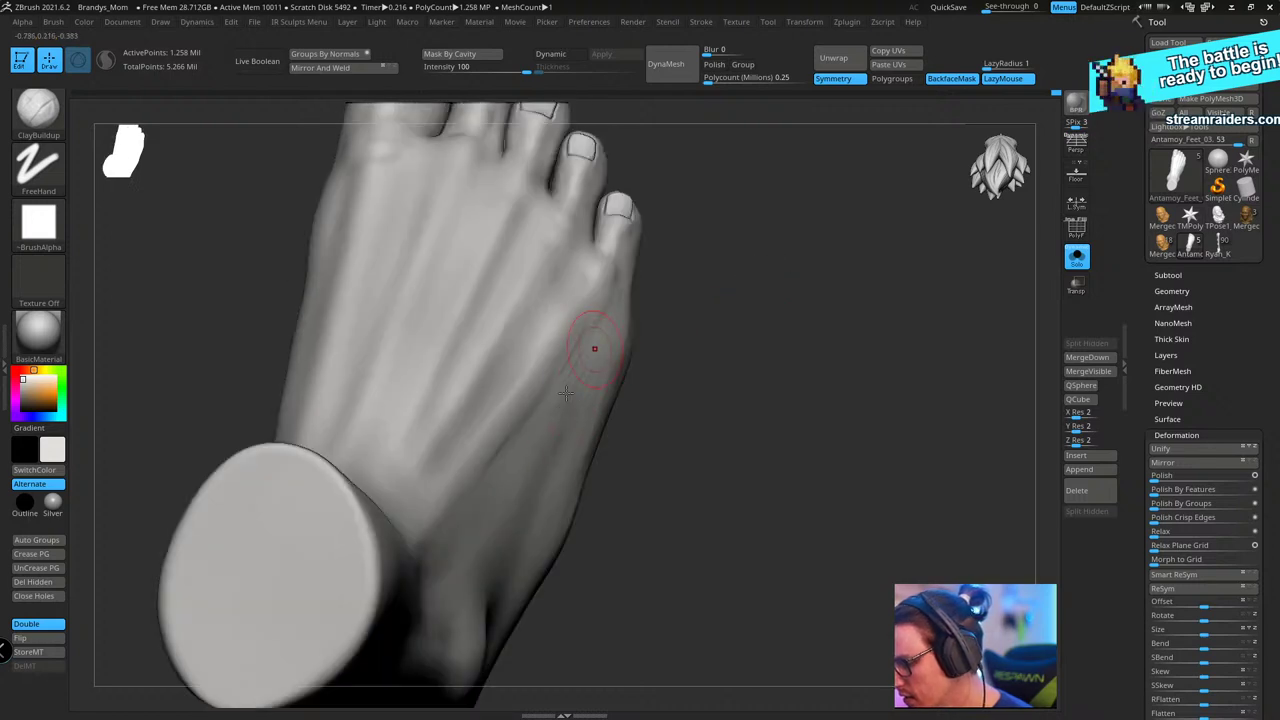
pyautogui.press('b')
pyautogui.press('t')
pyautogui.press('d')
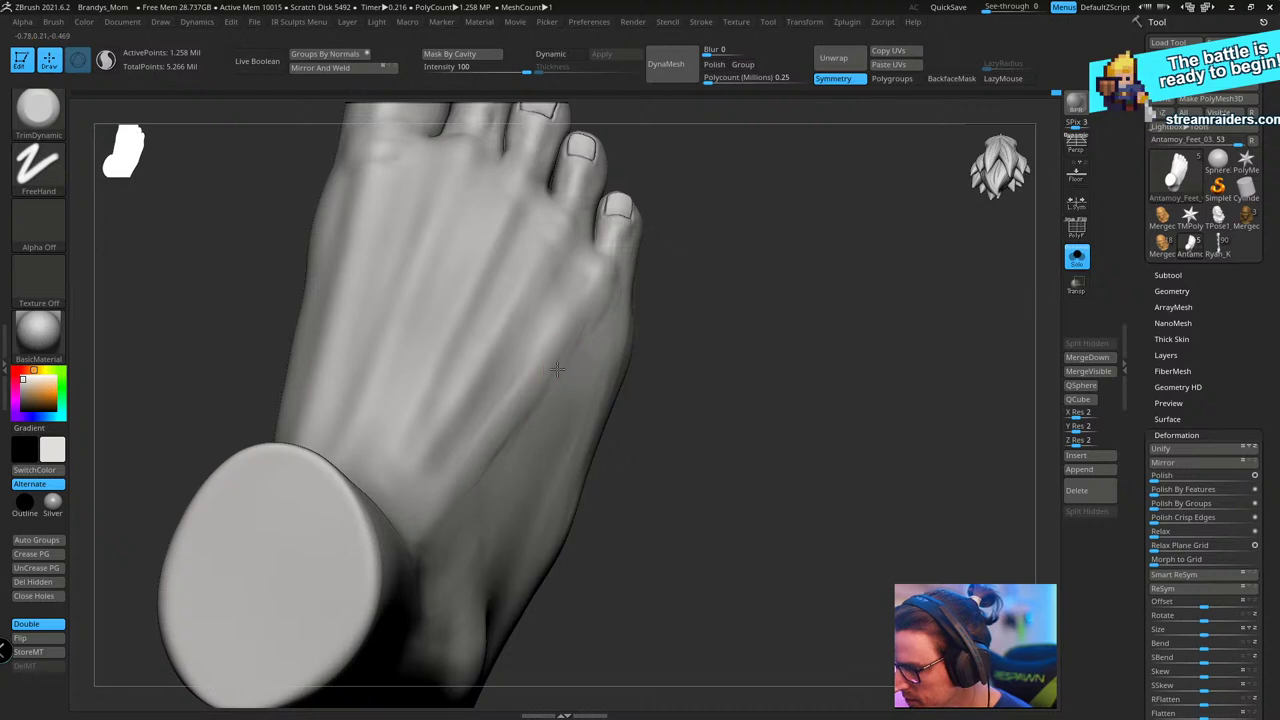
pyautogui.press('shift')
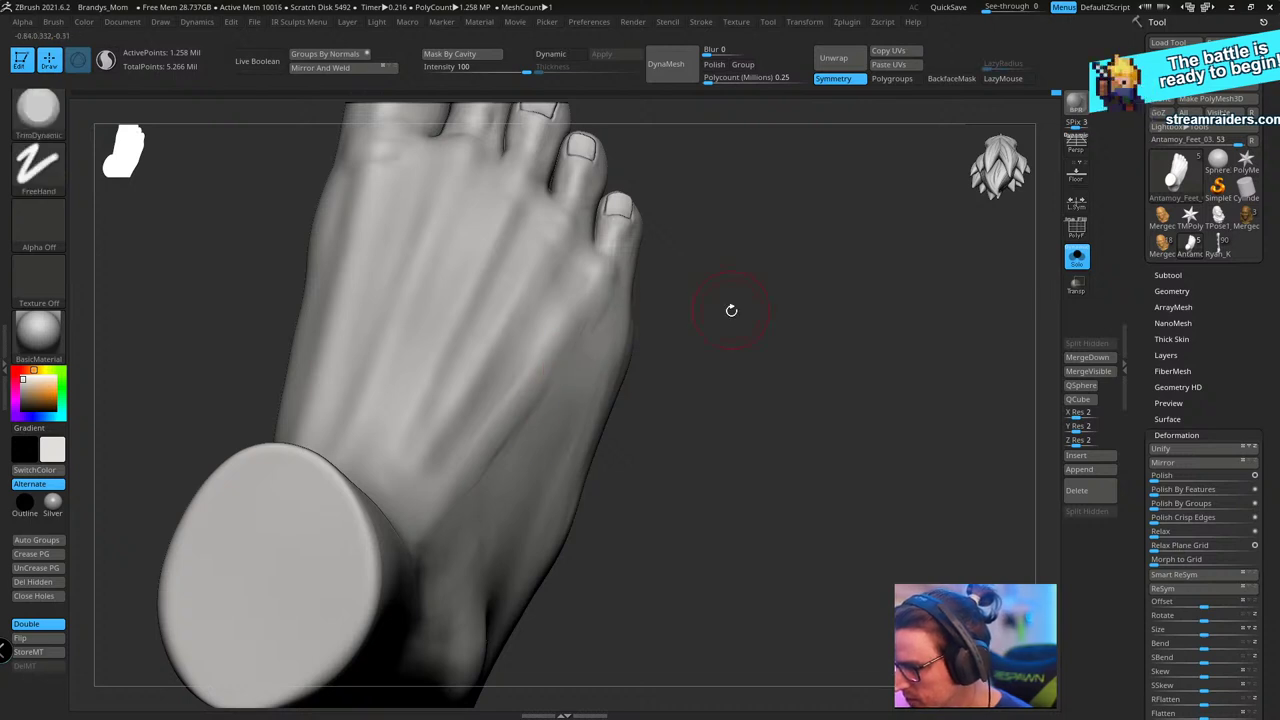
# - Reinforce the little-toe tendon toward the ankle with ClayBuildup and smooth it
pyautogui.press('b')
pyautogui.press('c')
pyautogui.press('b')
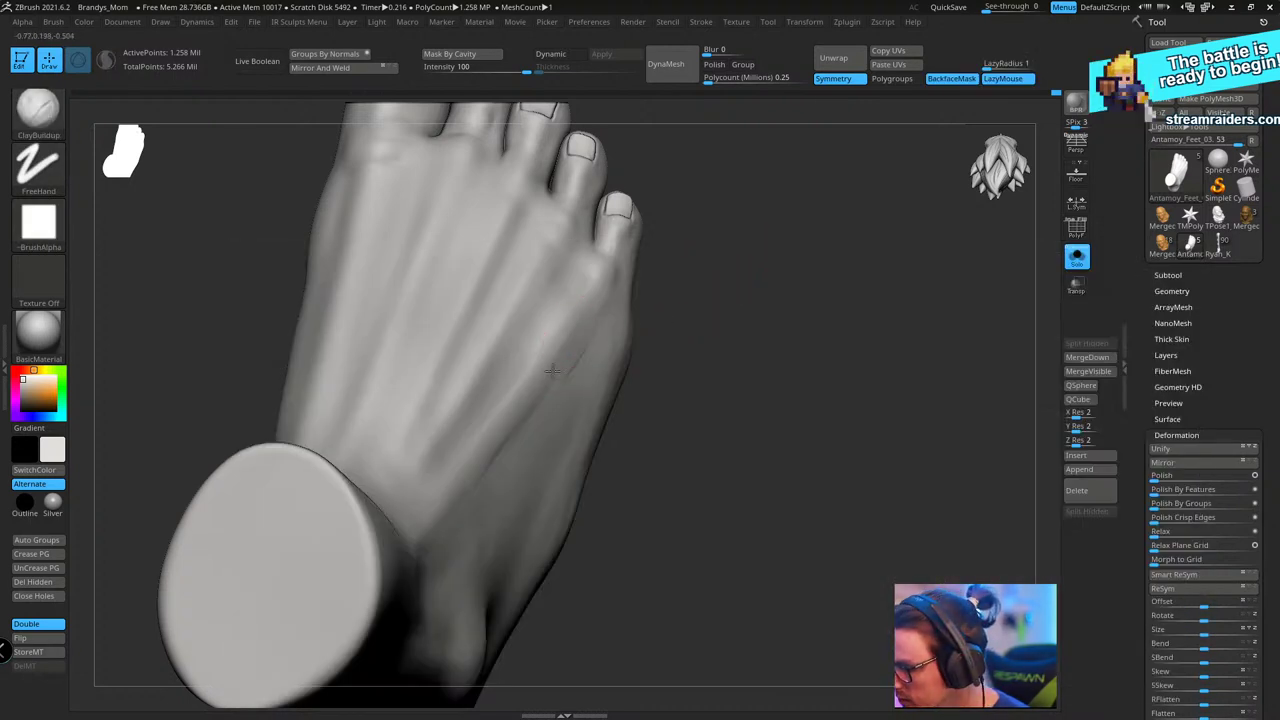
pyautogui.press('shift')
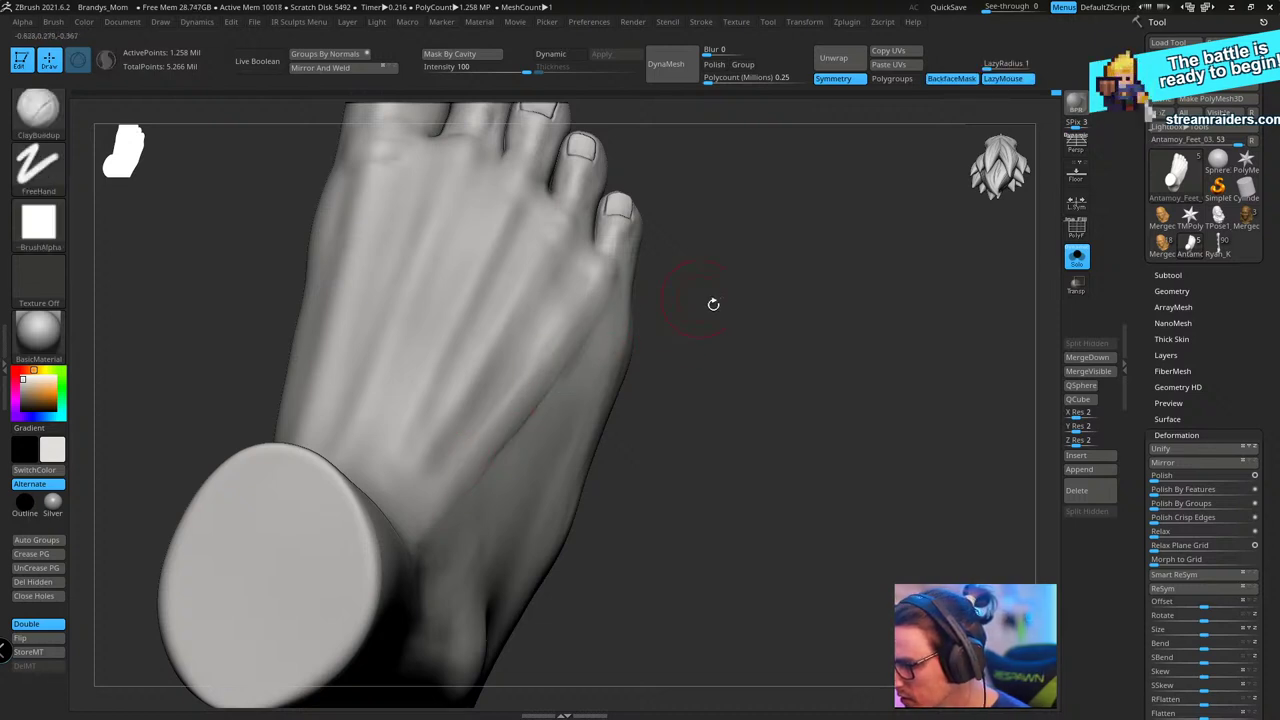
pyautogui.moveTo(713, 304); pyautogui.dragTo(428, 503)
pyautogui.press('ctrl')
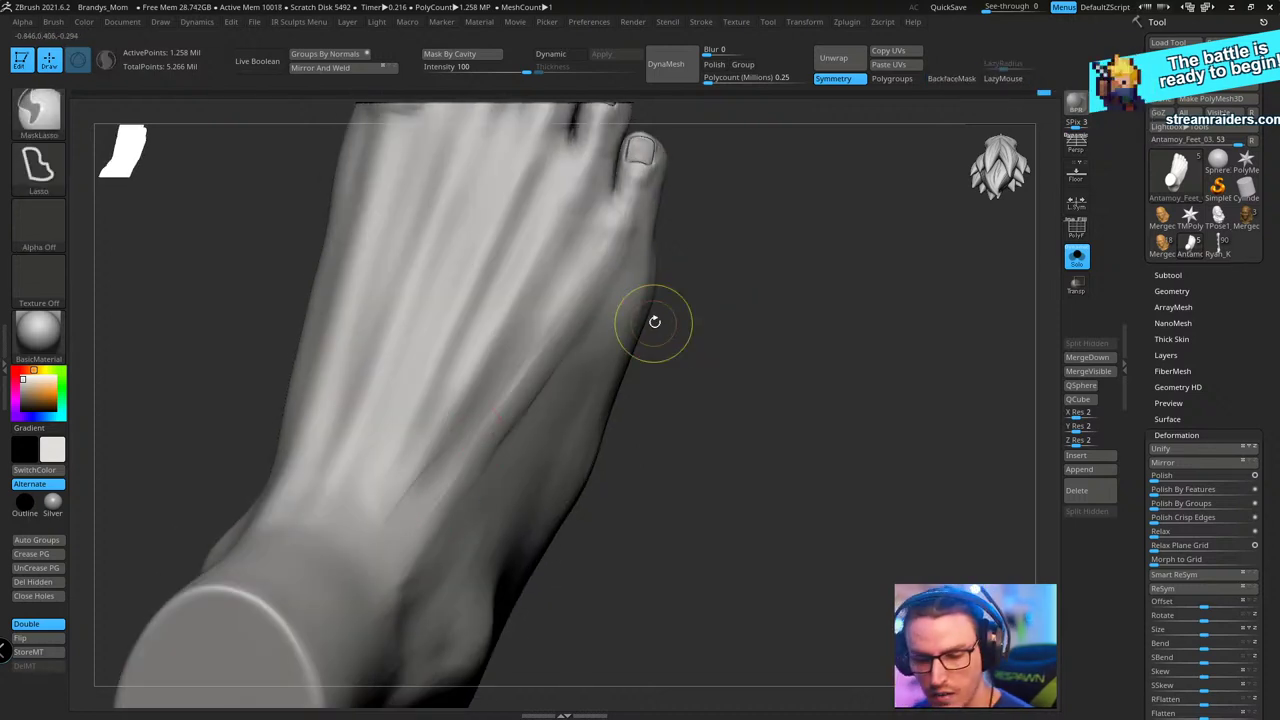
# - Define the rear end of the little-toe tendon near the ankle with the Standard brush and smooth it
pyautogui.press('b')
pyautogui.press('s')
pyautogui.press('t')
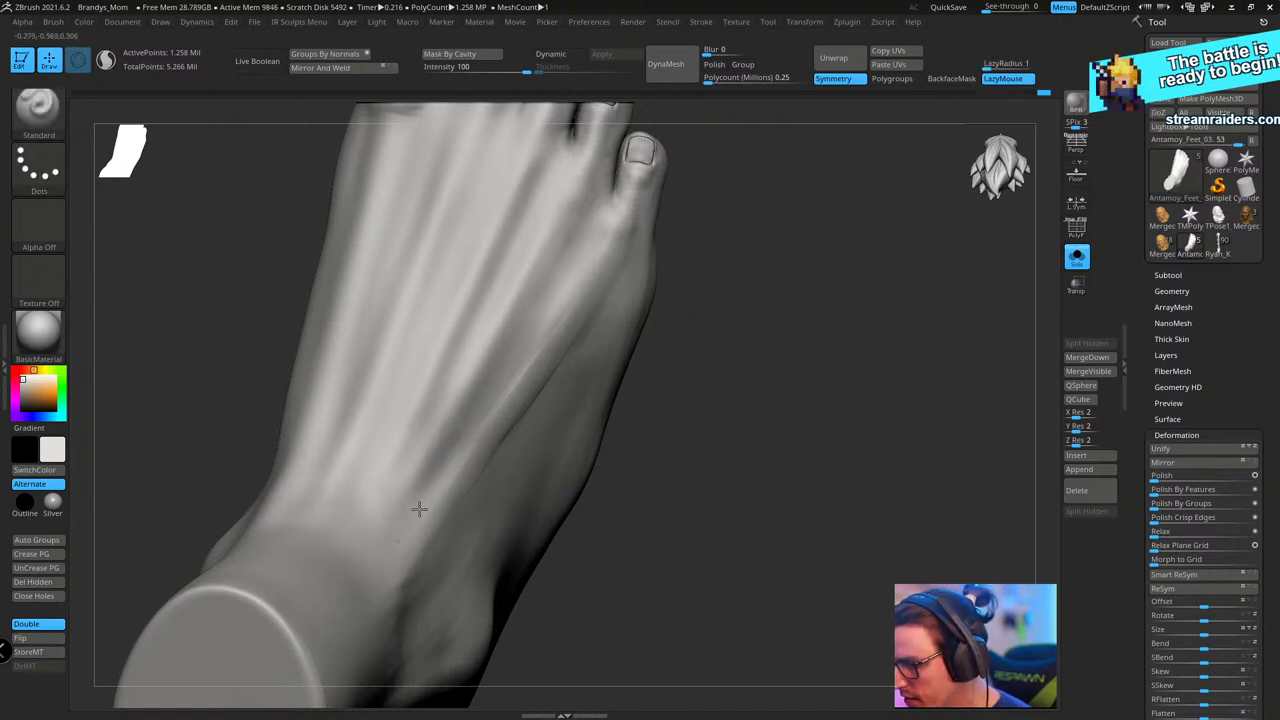
pyautogui.moveTo(640, 420); pyautogui.dragTo(540, 440)
pyautogui.keyDown('shift'); pyautogui.moveTo(420, 482); pyautogui.dragTo(477, 405); pyautogui.keyUp('shift')
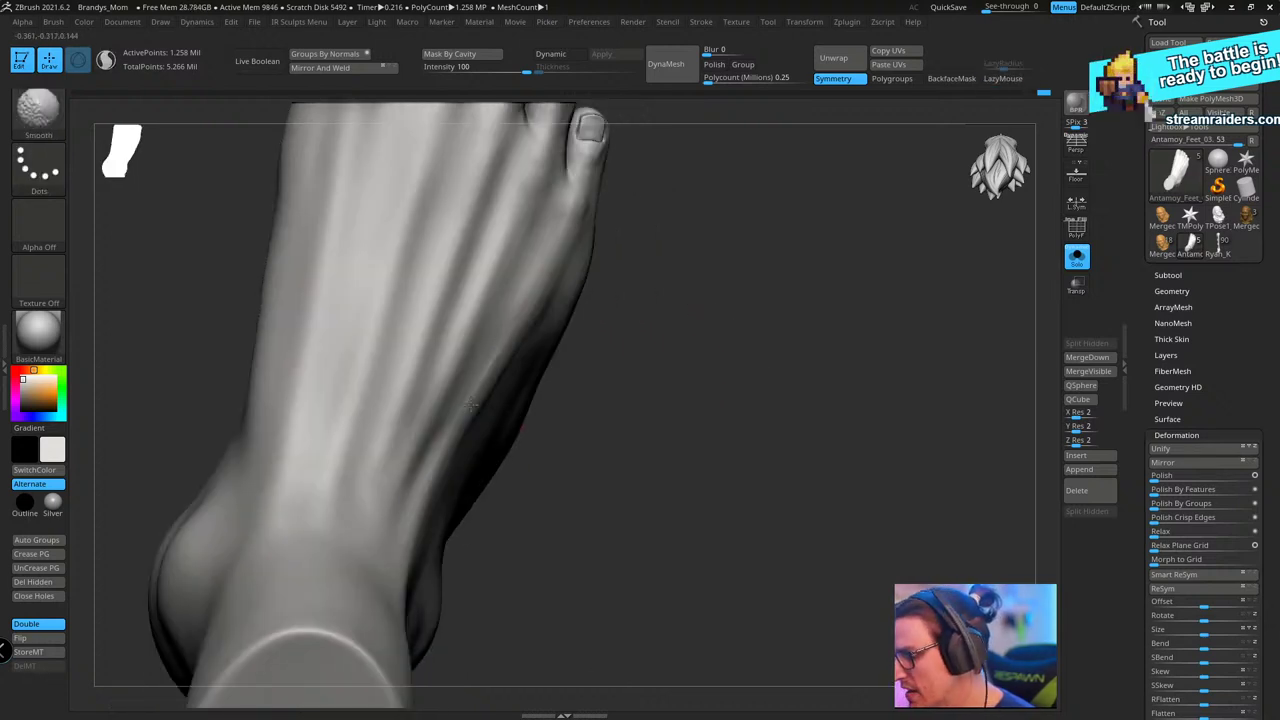
# - Save the foot sculpt as a tool file
pyautogui.moveTo(470, 404)
pyautogui.mouseDown(button='right')
pyautogui.moveTo(709, 320)
pyautogui.moveTo(849, 337)
pyautogui.moveTo(649, 357)
pyautogui.moveTo(506, 449)
pyautogui.mouseUp(button='right')
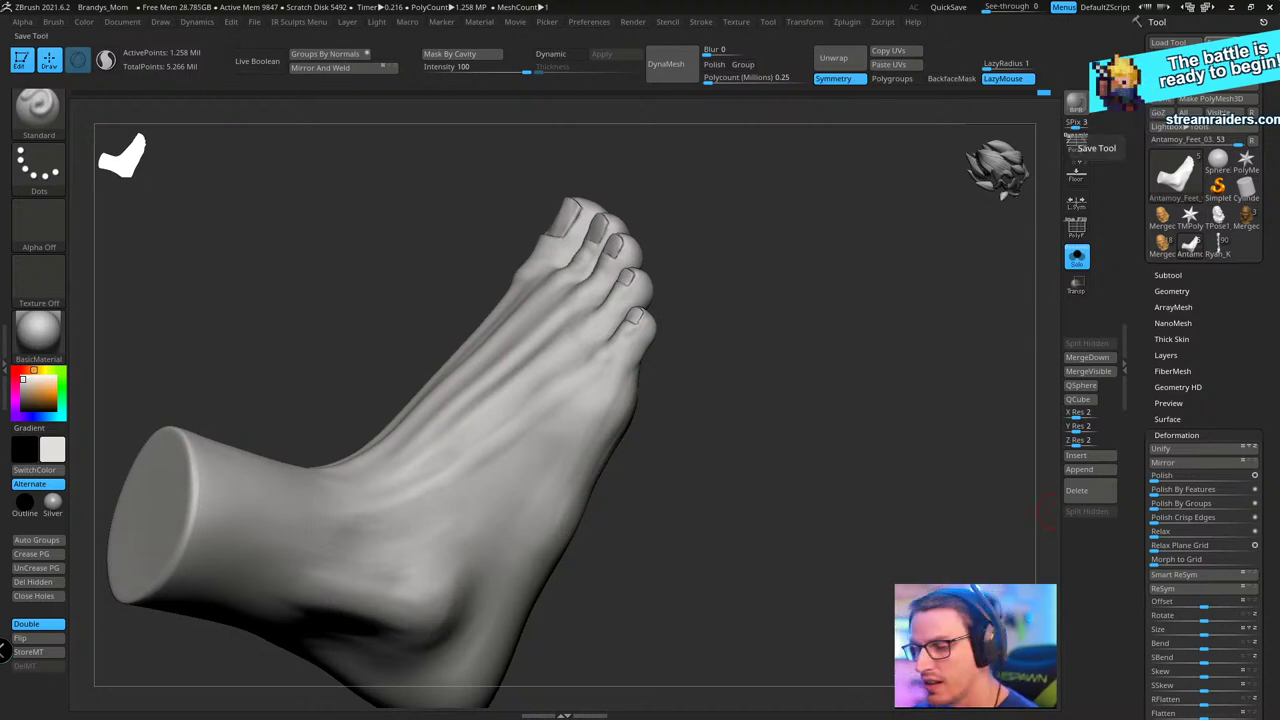
pyautogui.click(1228, 43)
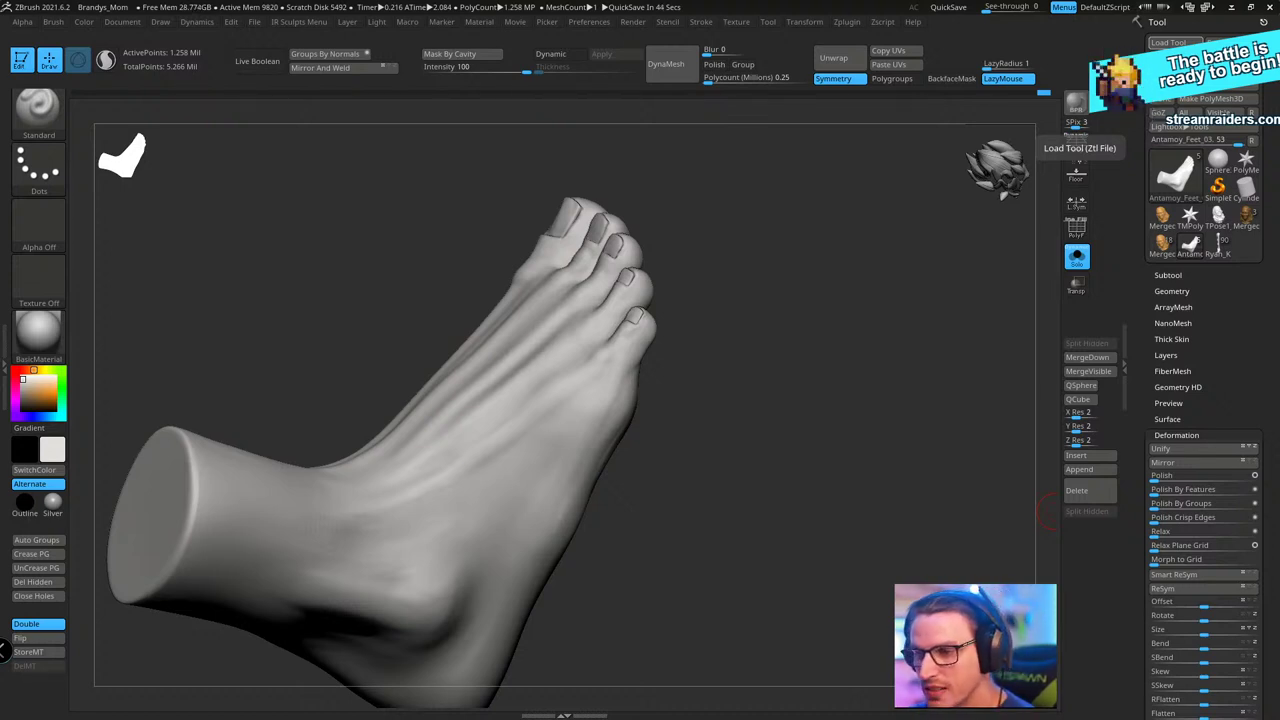
# - Switch to Stream Raiders, run the Jousting Tournament battle, and open its Captain Chest to grant the rewards
pyautogui.moveTo(2, 649)
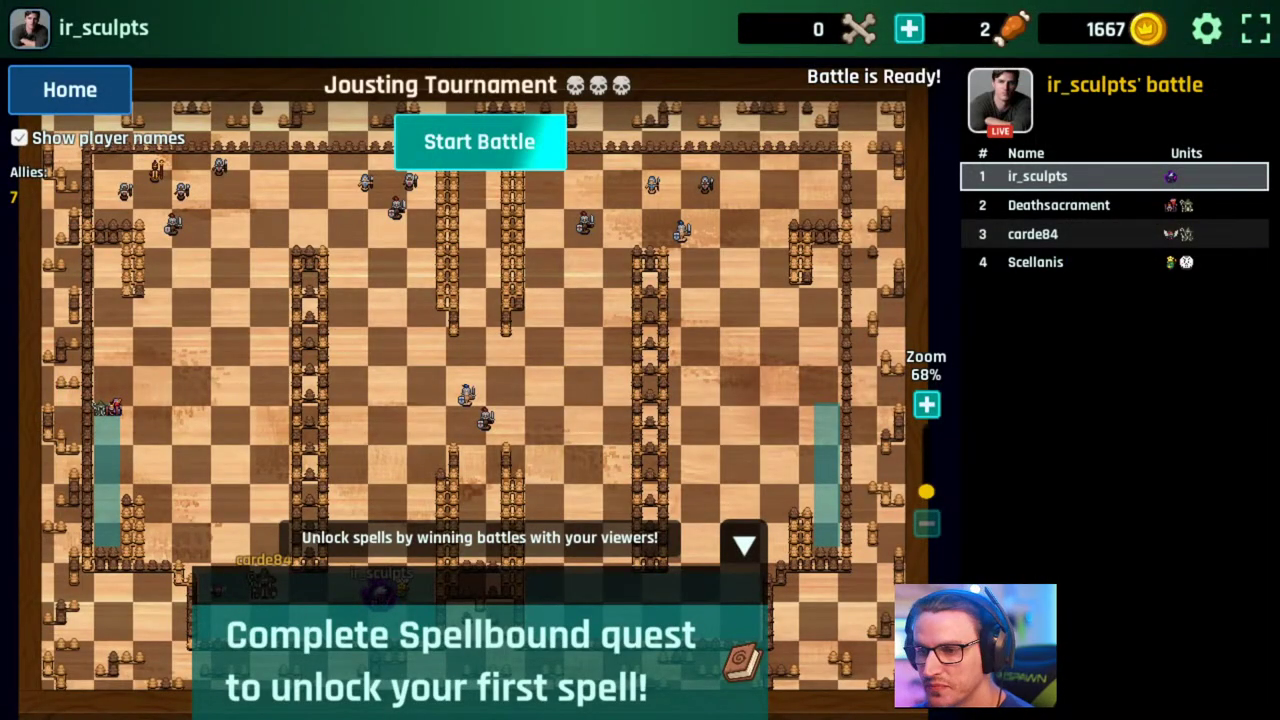
pyautogui.click(507, 158)
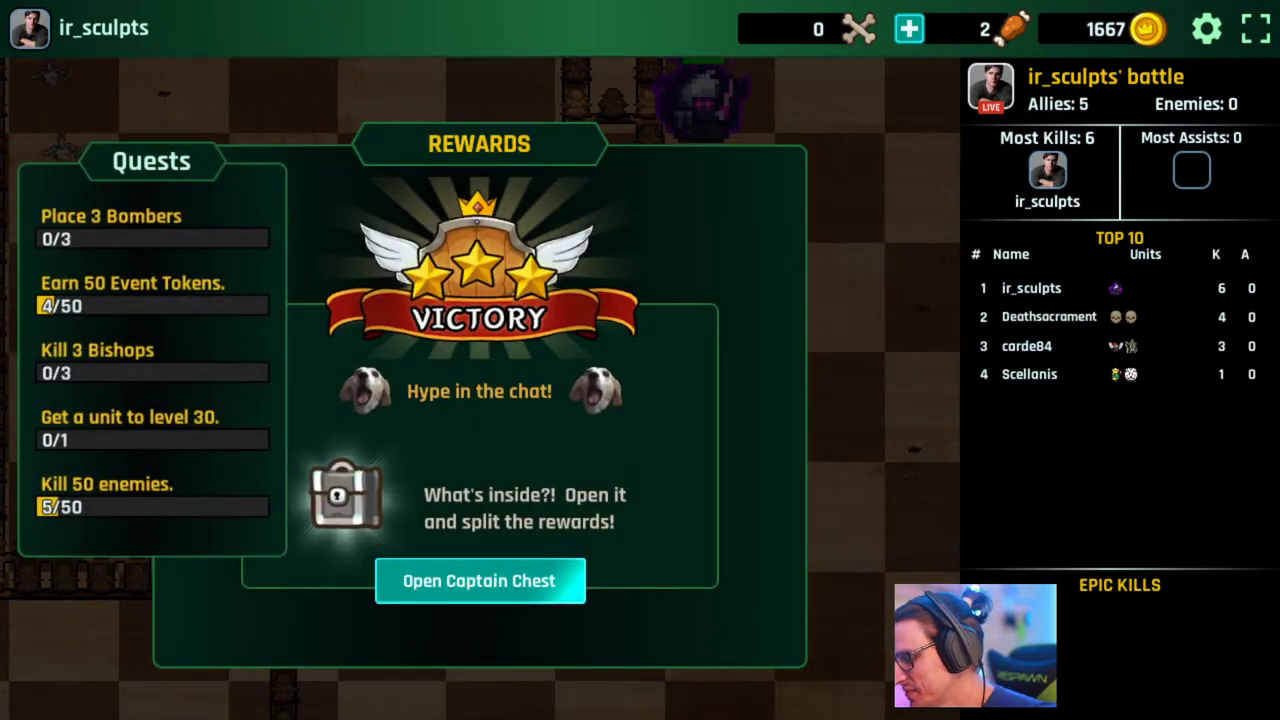
pyautogui.click(551, 580)
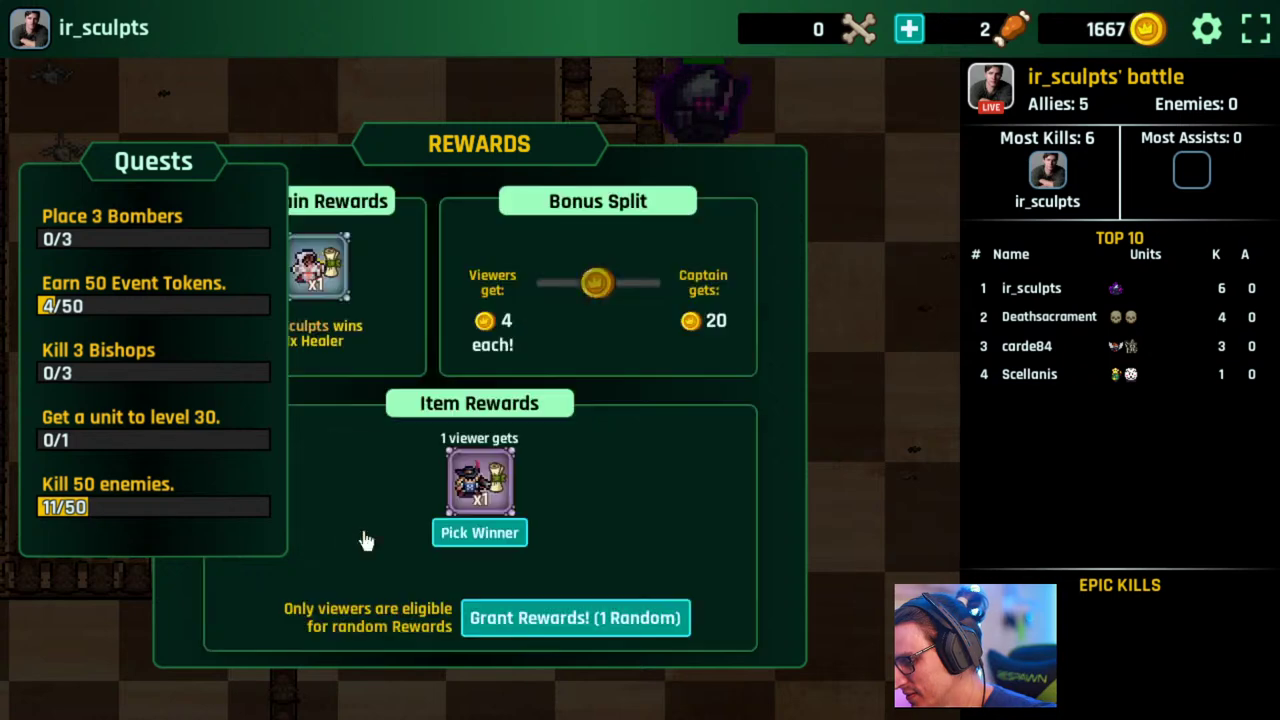
pyautogui.click(551, 618)
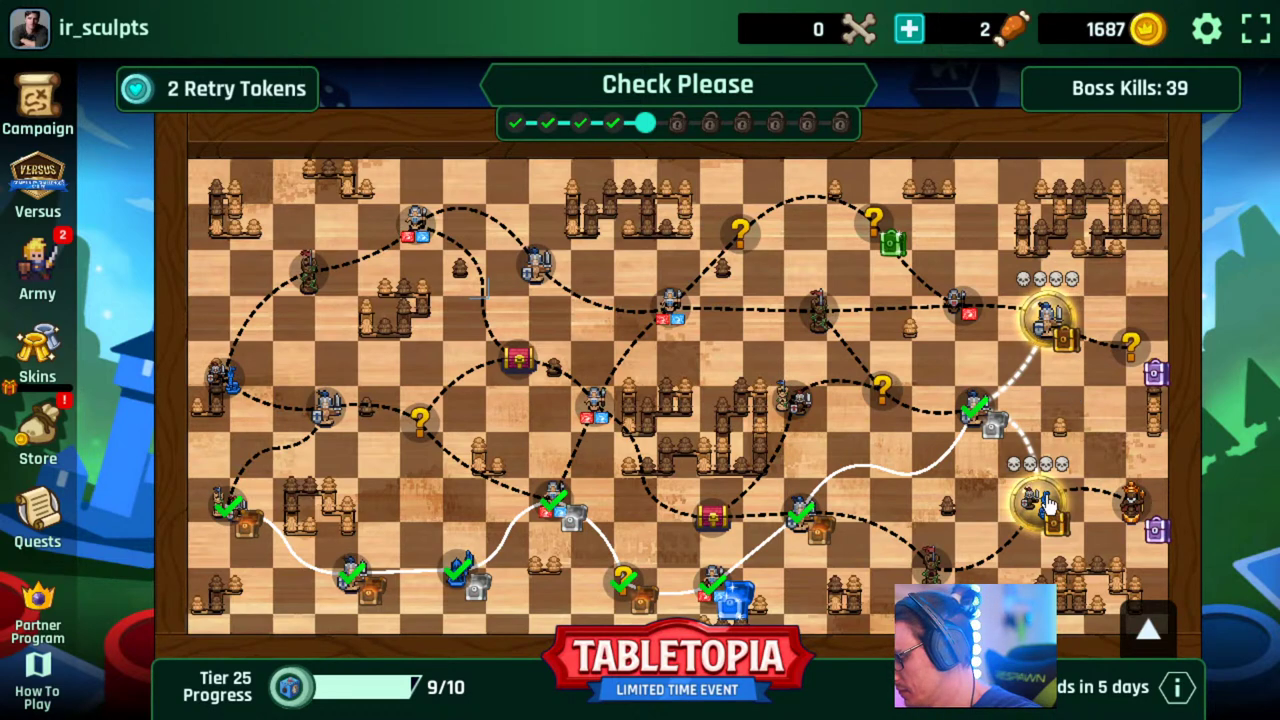
# - Open the next Jousting Tournament battle and place the first captain unit on the battlefield
pyautogui.click(1040, 333)
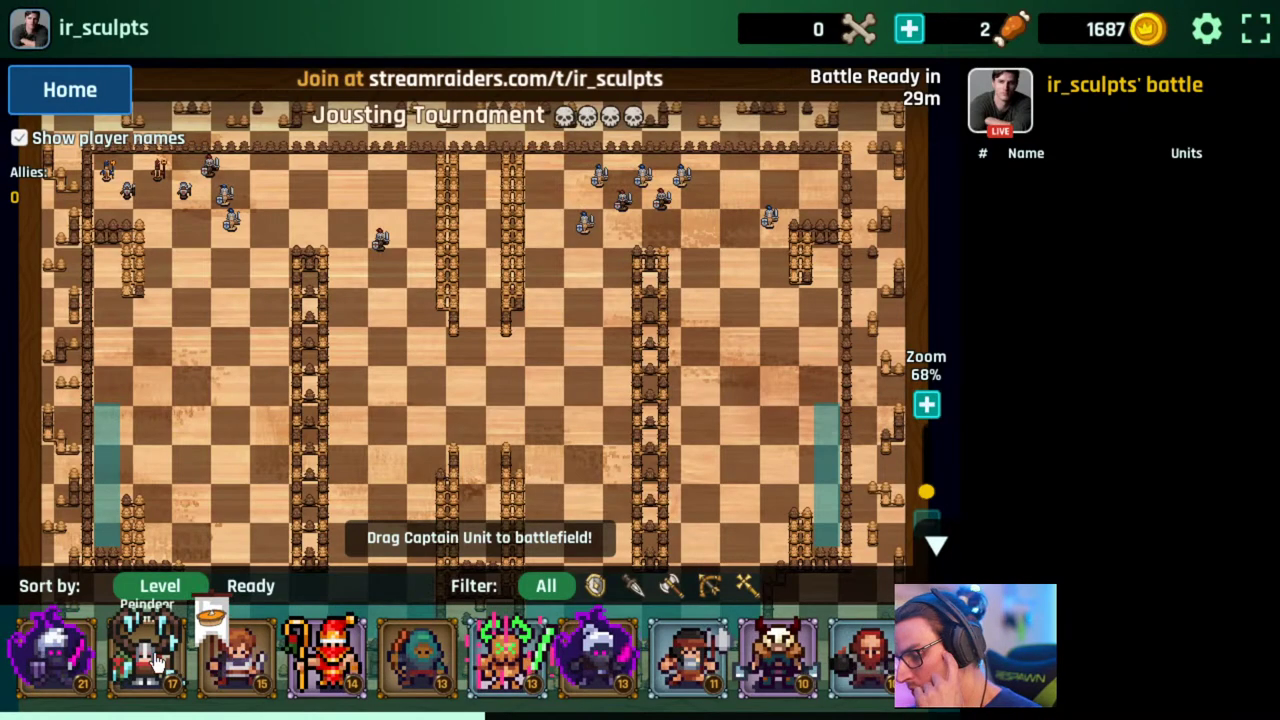
pyautogui.moveTo(55, 650); pyautogui.dragTo(588, 596)
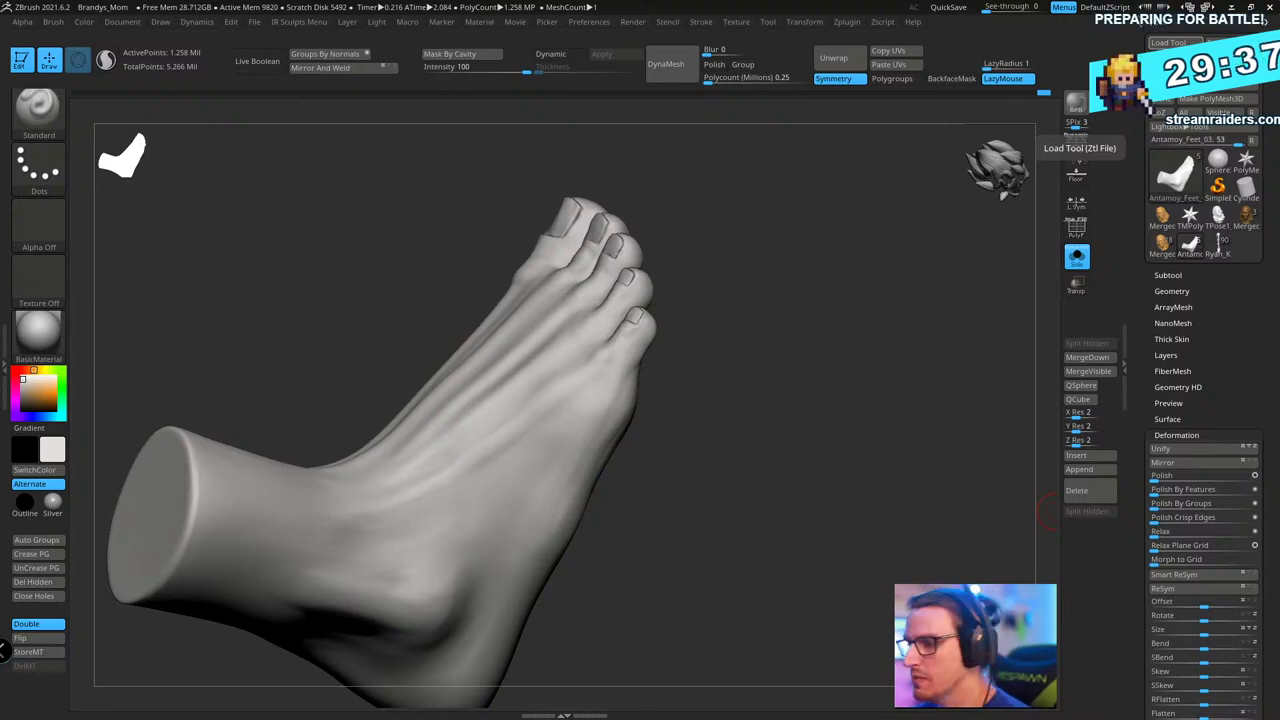
# - Switch back to ZBrush, build up the big toe's base joint with the ClayBuildup brush and smooth it into the foot
pyautogui.moveTo(934, 323); pyautogui.dragTo(822, 459)
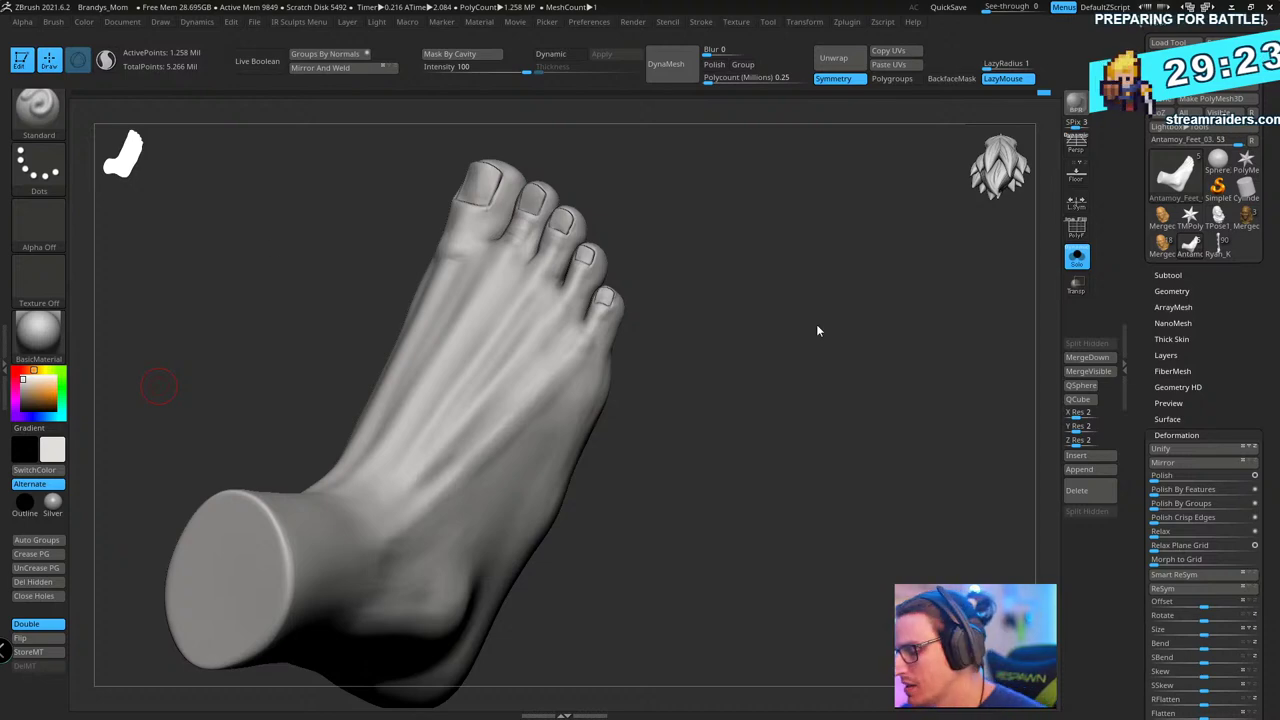
pyautogui.moveTo(817, 330); pyautogui.dragTo(780, 306)
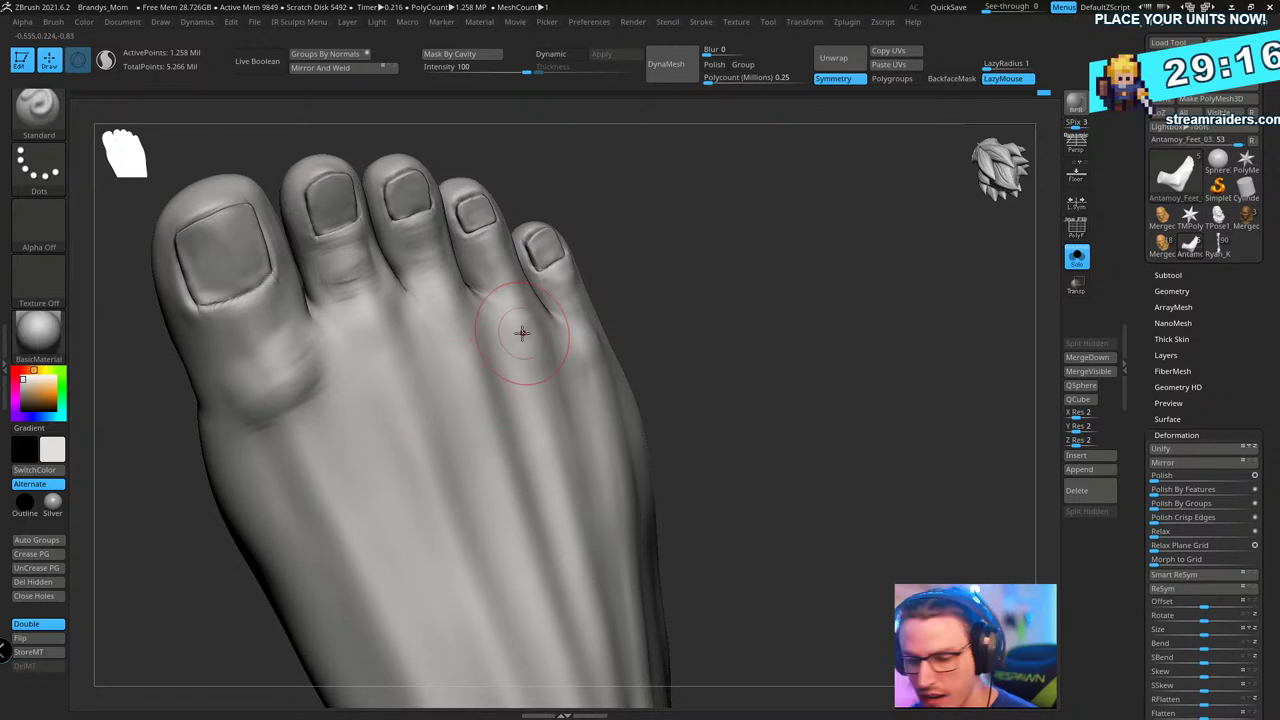
pyautogui.press('b')
pyautogui.press('c')
pyautogui.press('b')
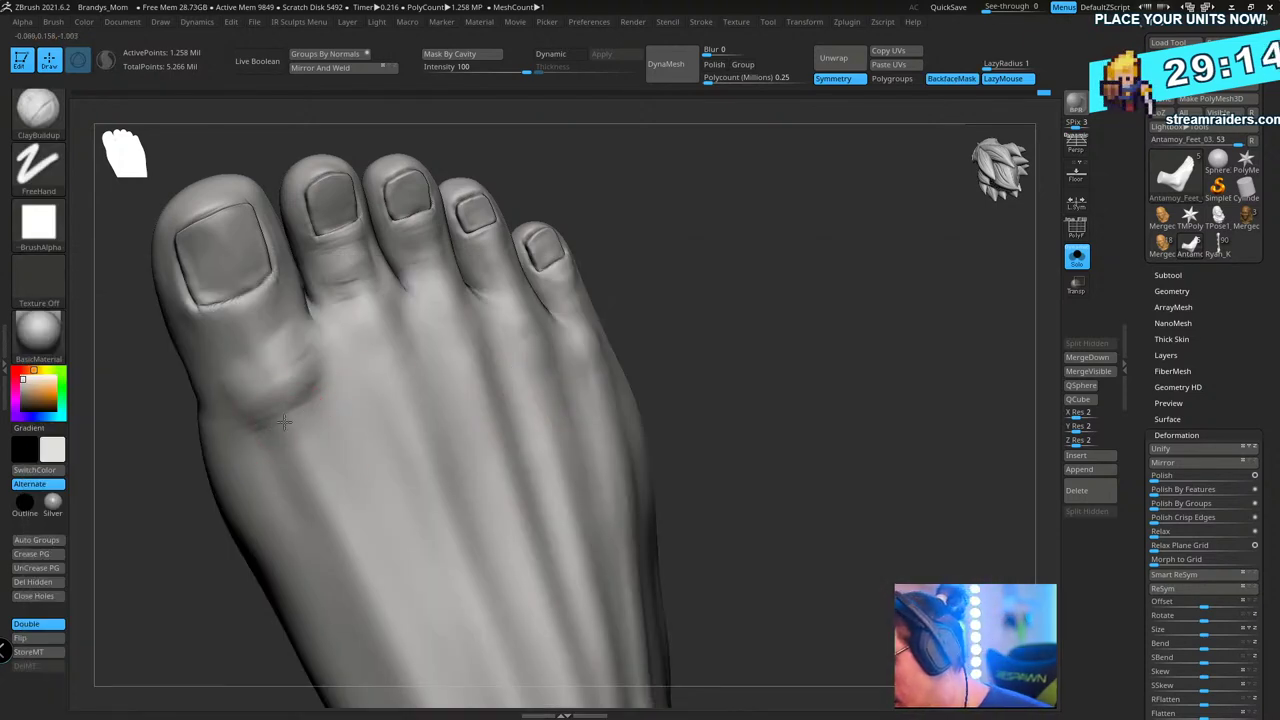
pyautogui.moveTo(315, 402)
pyautogui.mouseDown()
pyautogui.moveTo(272, 428)
pyautogui.moveTo(308, 387)
pyautogui.mouseUp()
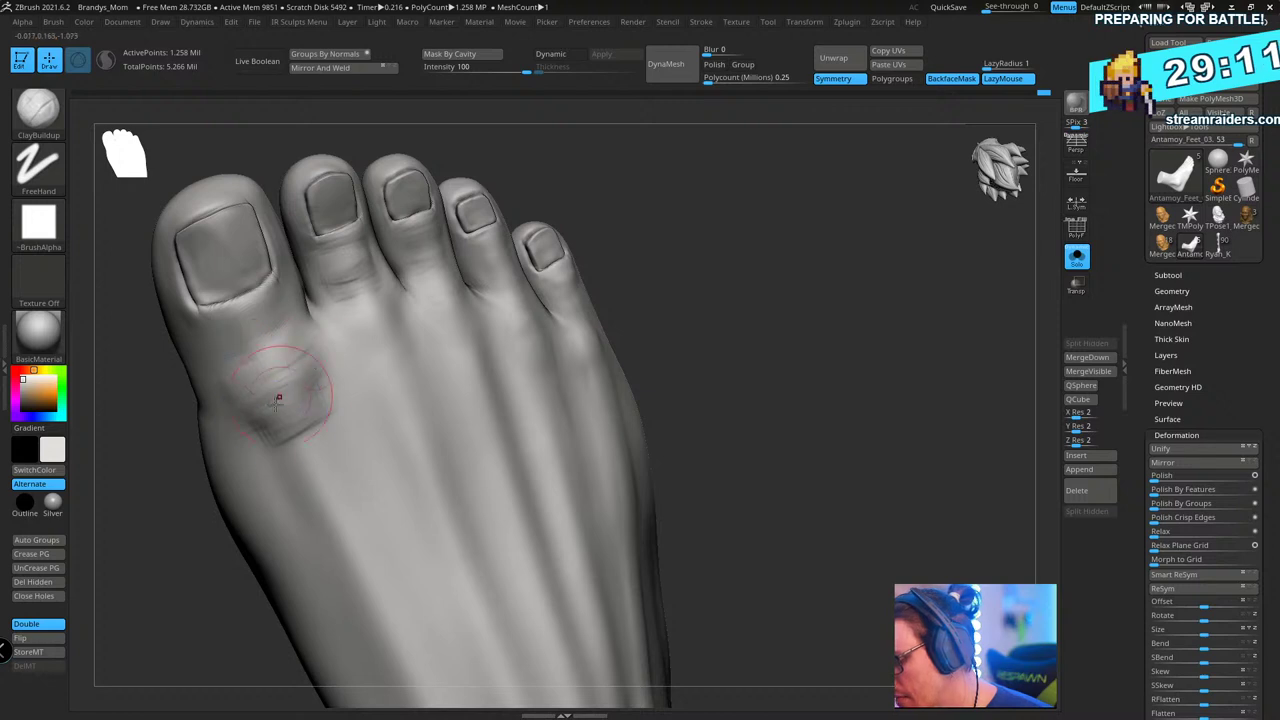
pyautogui.press('shift')
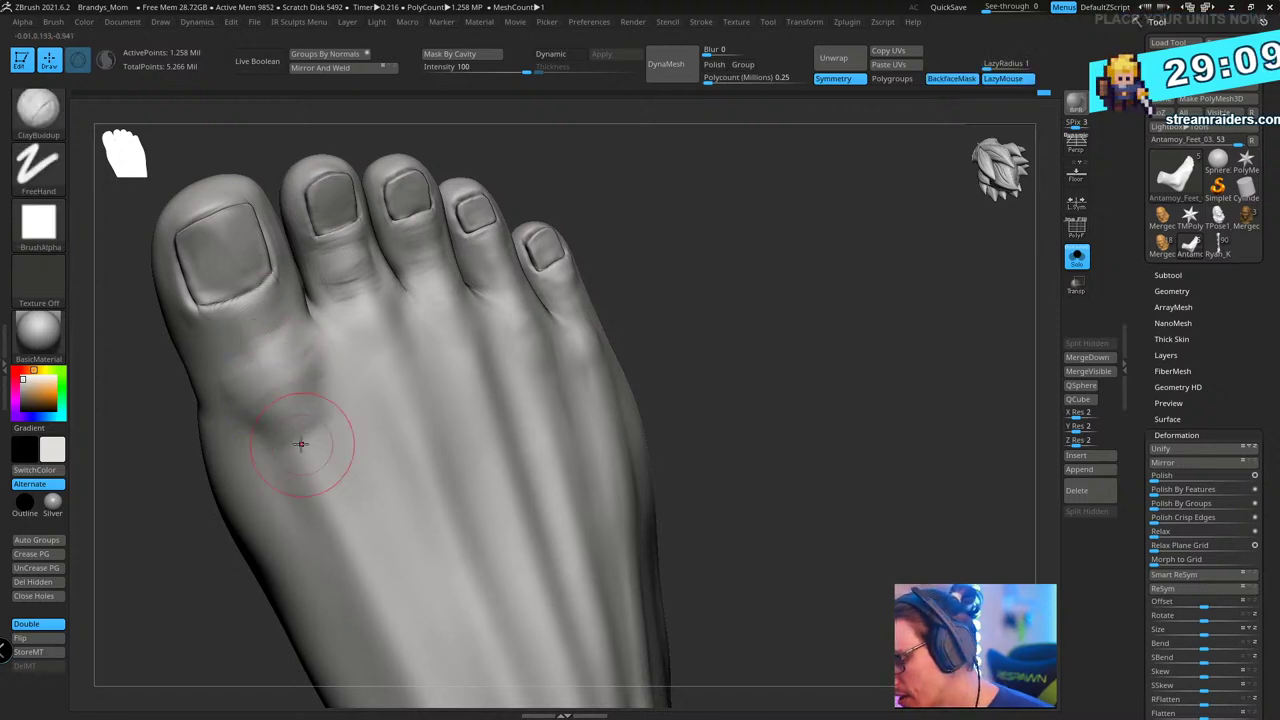
pyautogui.moveTo(300, 443); pyautogui.dragTo(330, 450)
pyautogui.press('shift')
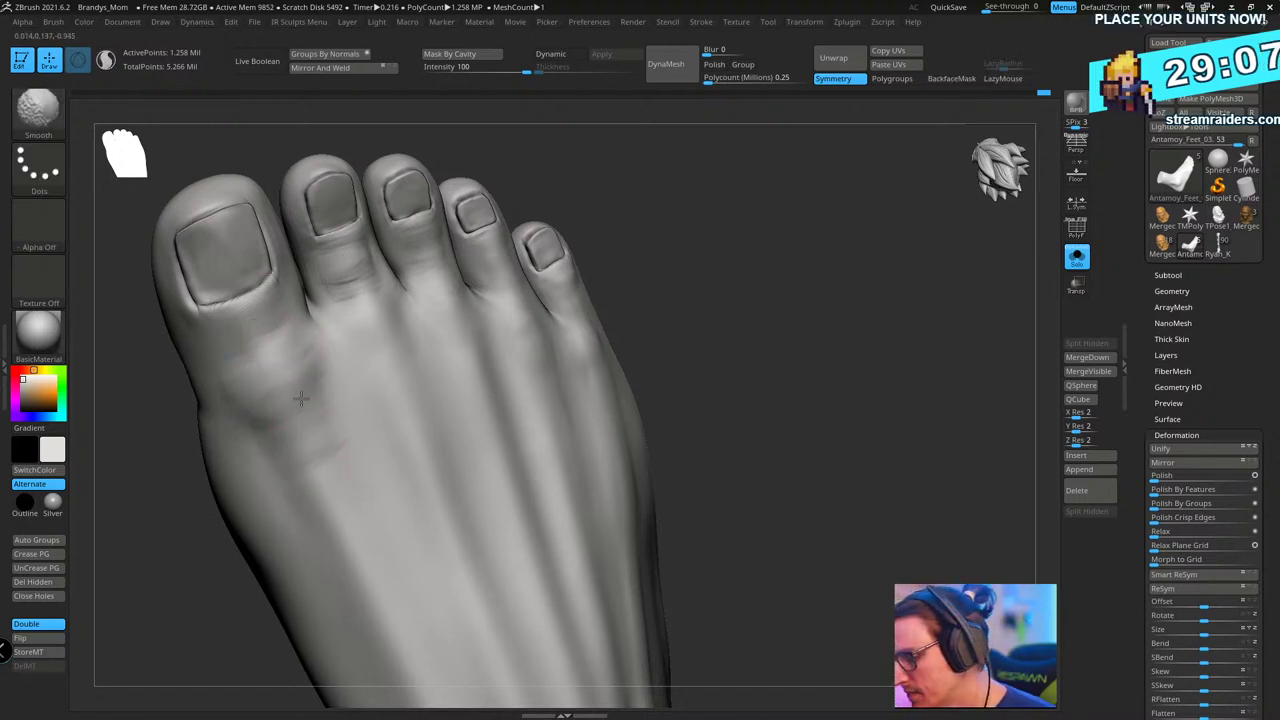
pyautogui.keyDown('shift'); pyautogui.moveTo(301, 398); pyautogui.dragTo(337, 361); pyautogui.keyUp('shift')
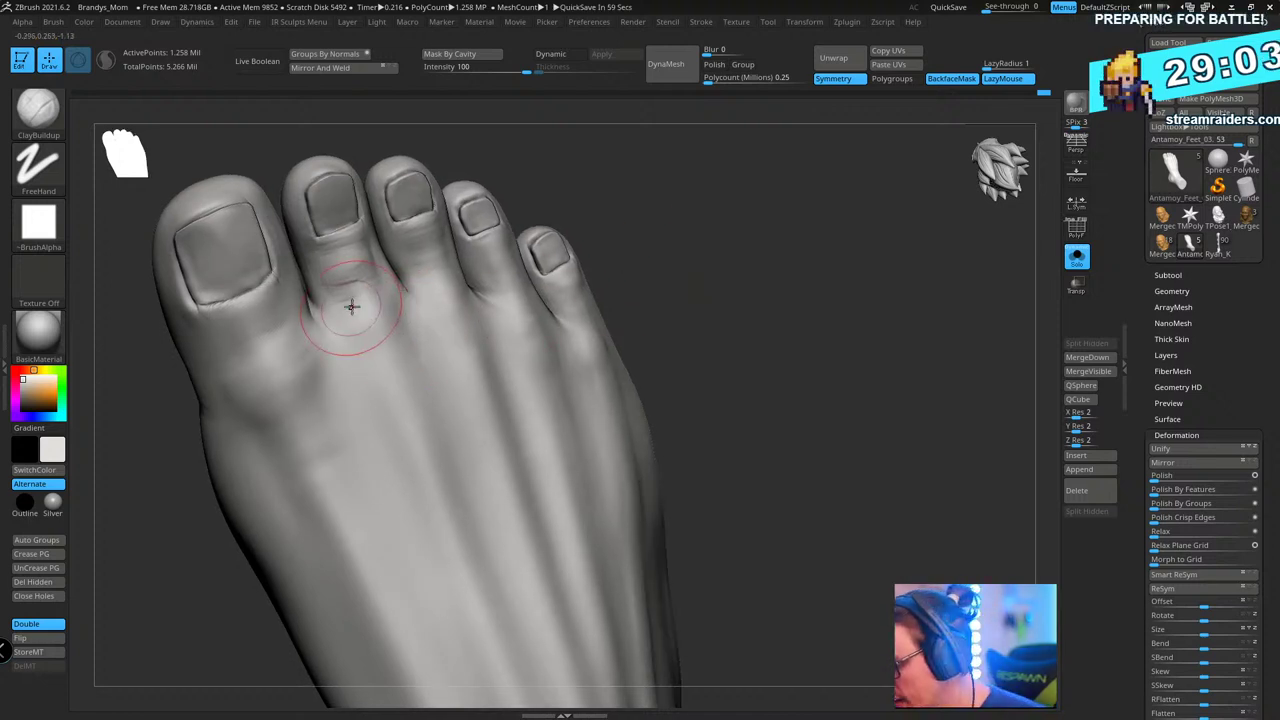
# - Build up the base knuckles of the smaller toes with ClayBuildup and smooth the transitions
pyautogui.press('shift')
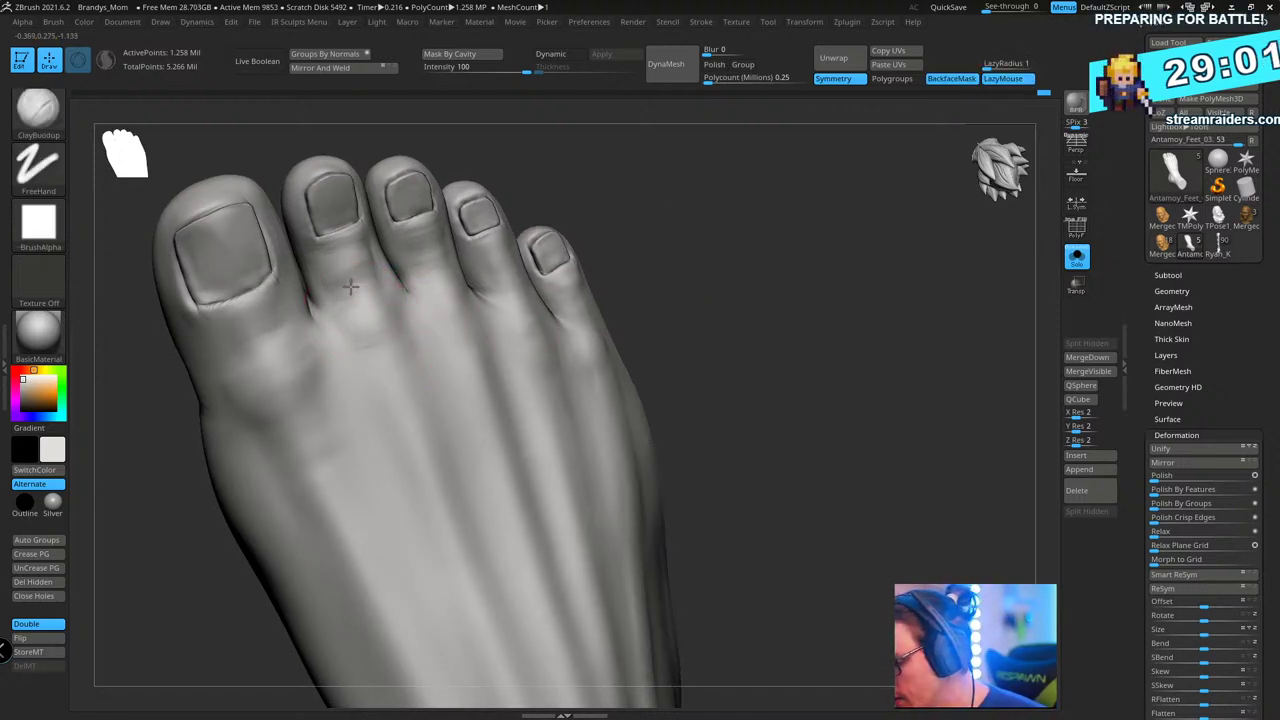
pyautogui.moveTo(728, 250); pyautogui.dragTo(444, 298)
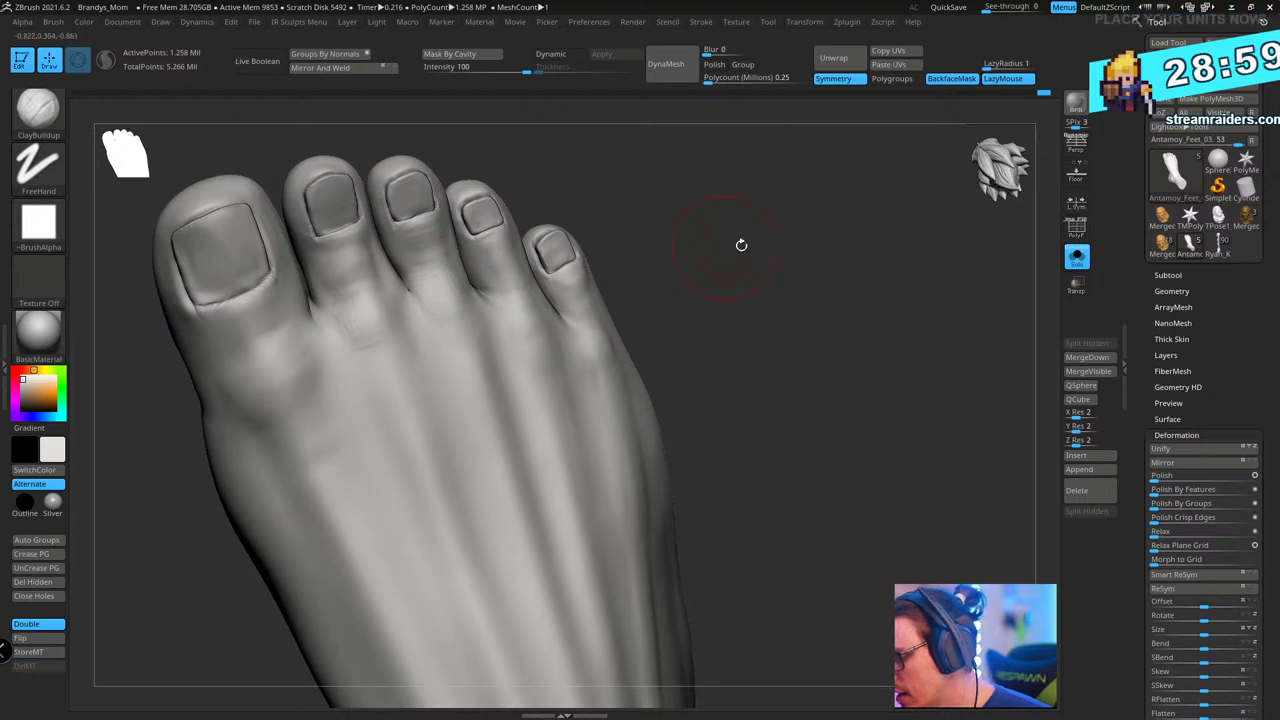
pyautogui.moveTo(743, 243); pyautogui.dragTo(510, 330)
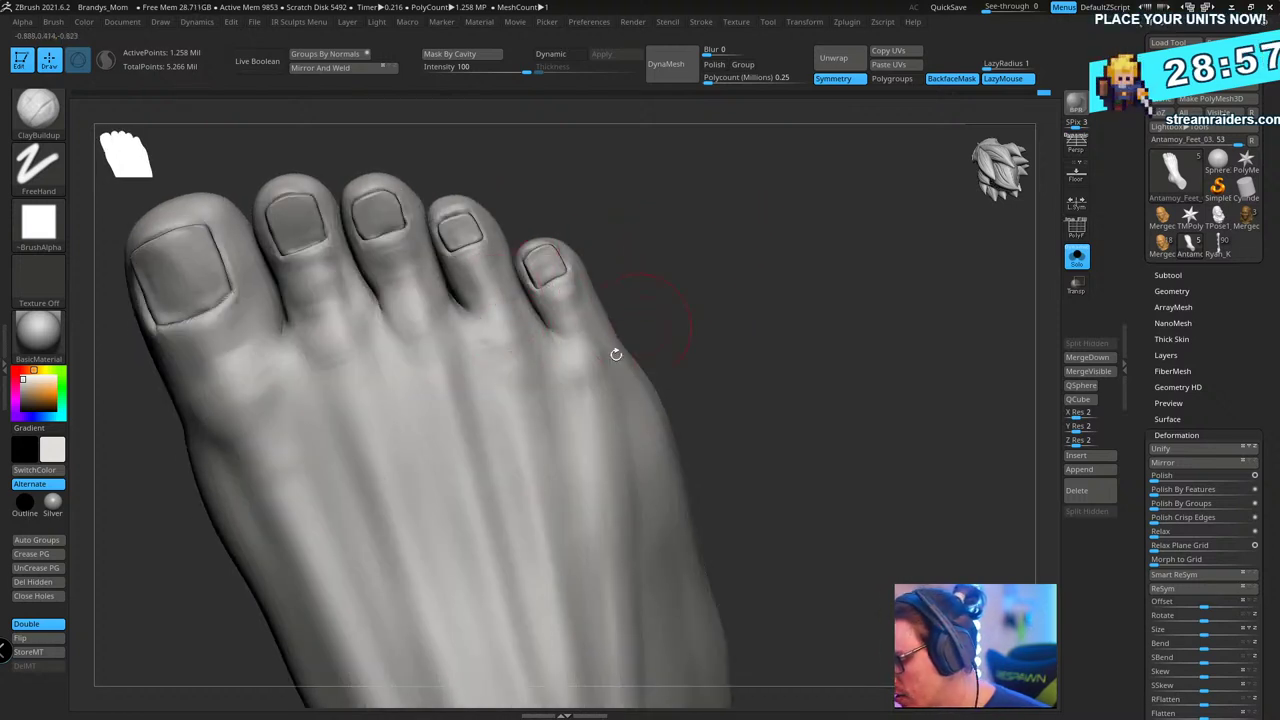
pyautogui.moveTo(596, 346)
pyautogui.mouseDown()
pyautogui.moveTo(587, 361)
pyautogui.moveTo(601, 361)
pyautogui.mouseUp()
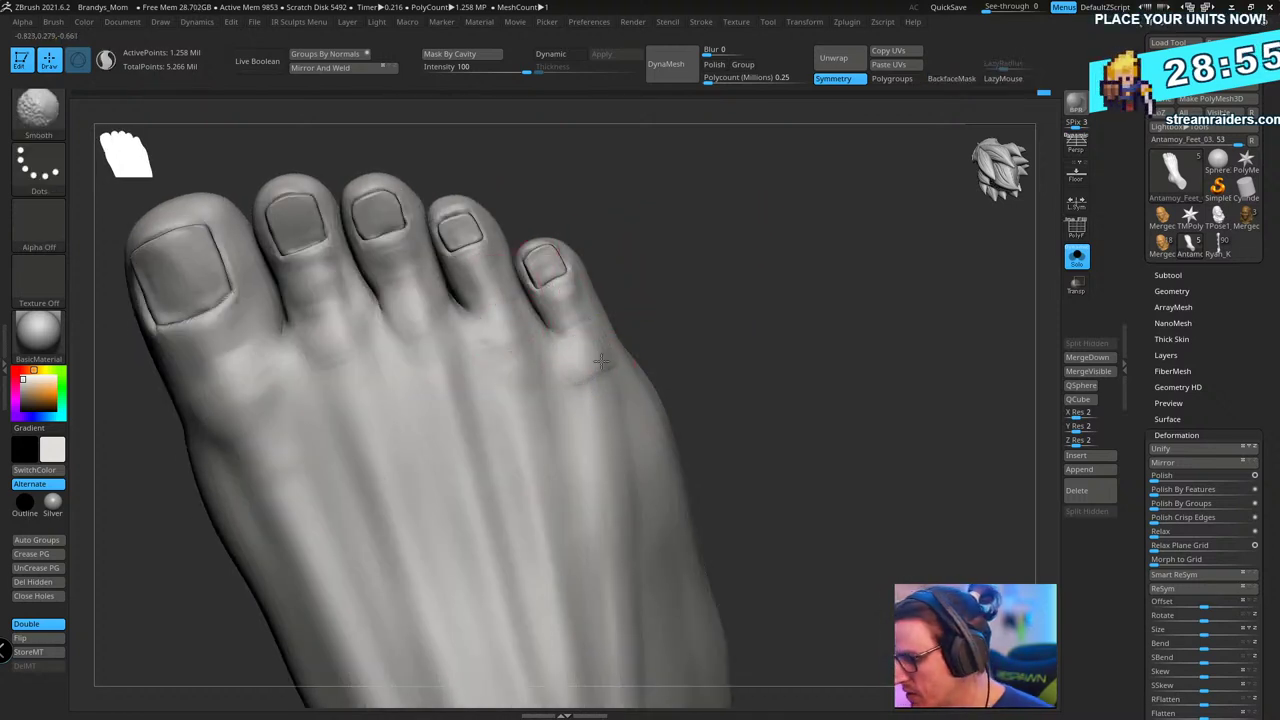
pyautogui.moveTo(464, 360)
pyautogui.keyDown('shift'); pyautogui.mouseDown()
pyautogui.moveTo(456, 318)
pyautogui.moveTo(434, 300)
pyautogui.mouseUp(); pyautogui.keyUp('shift')
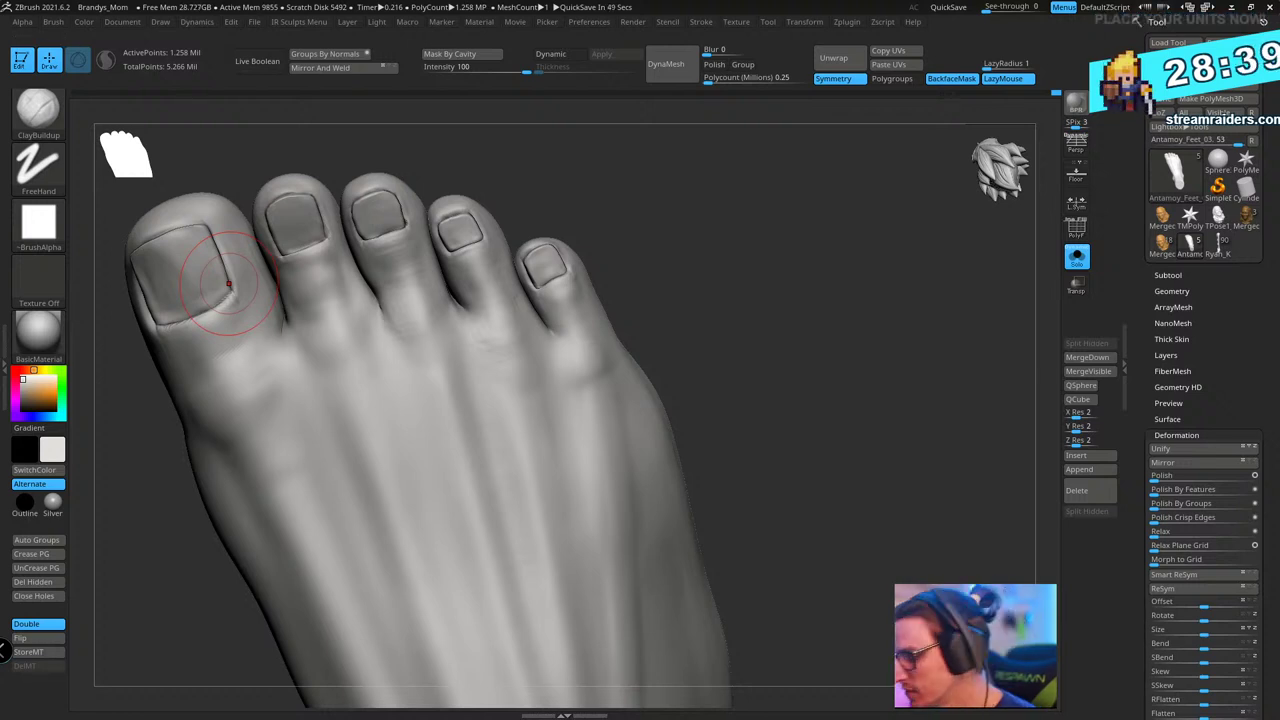
# - Refine the volume around the third toe's base knuckle with ClayBuildup and smooth it
pyautogui.moveTo(759, 242); pyautogui.dragTo(718, 246)
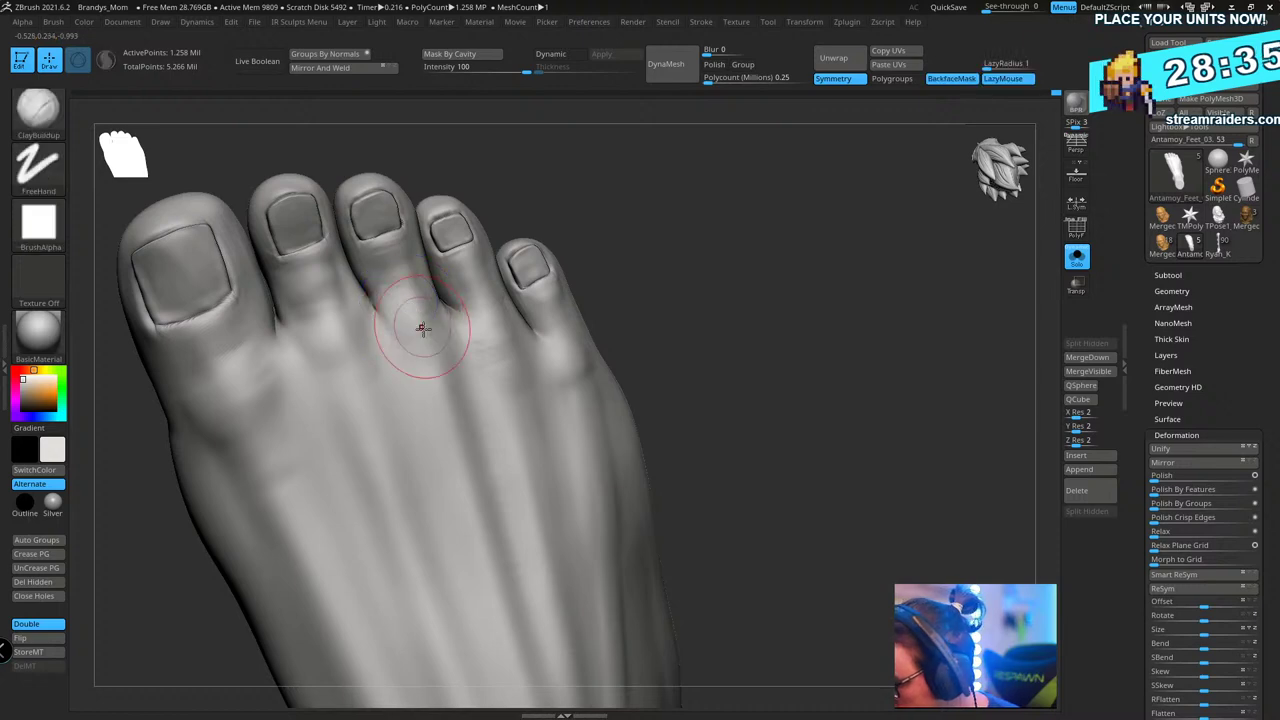
pyautogui.press('space')
pyautogui.press('shift')
pyautogui.click(460, 386)
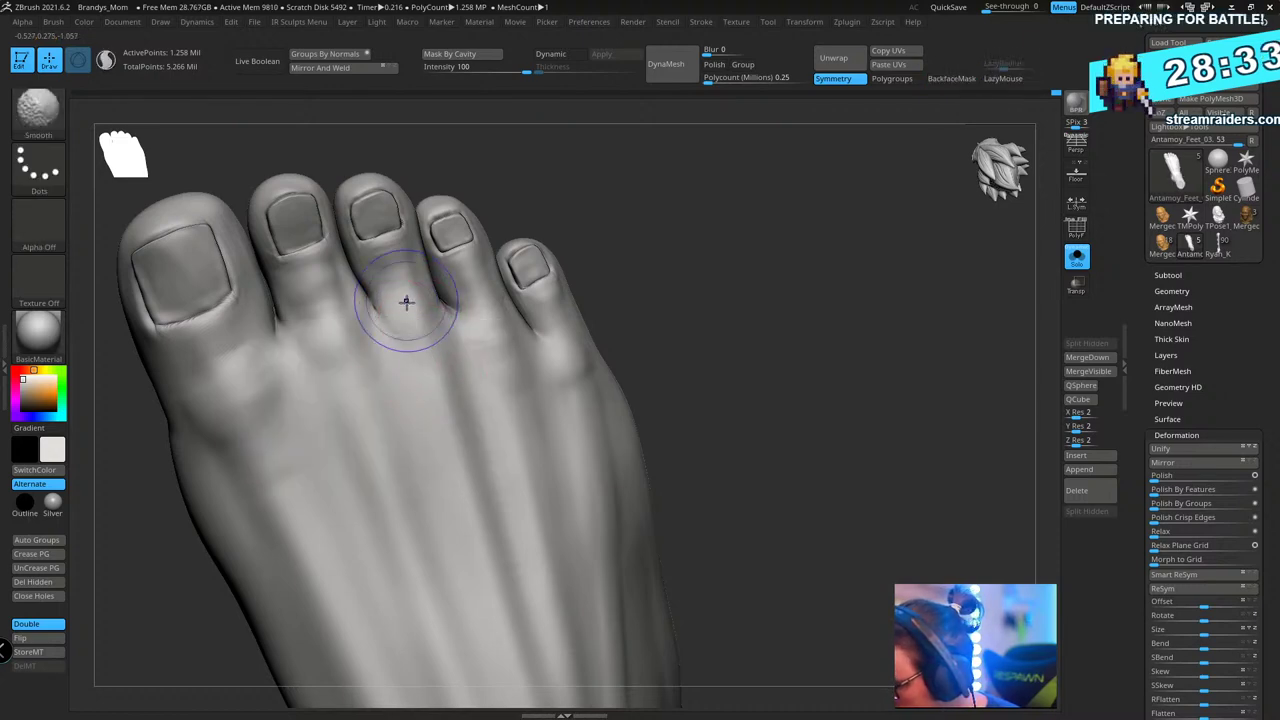
pyautogui.keyDown('shift'); pyautogui.moveTo(406, 302); pyautogui.dragTo(402, 306); pyautogui.keyUp('shift')
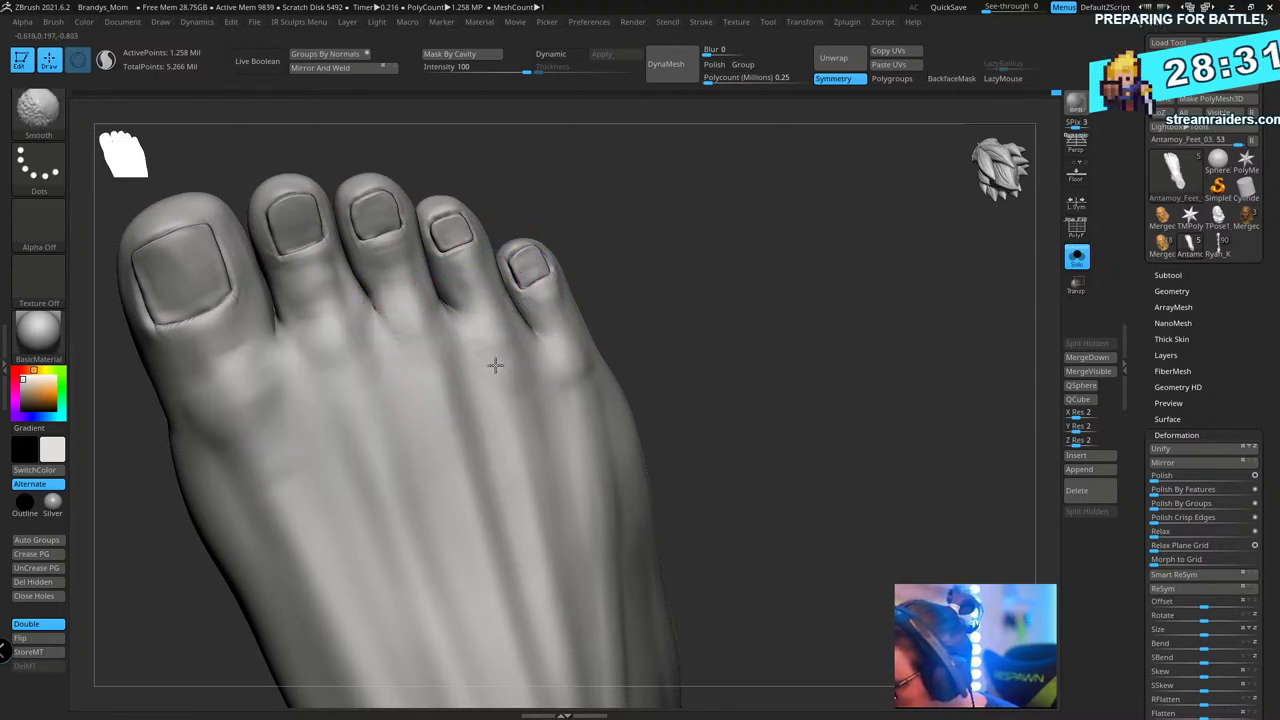
# - Carve a first crease across the big toe's base joint with DamStandard and raise the mesh to the higher subdivision level
pyautogui.moveTo(590, 280)
pyautogui.mouseDown()
pyautogui.moveTo(703, 194)
pyautogui.moveTo(689, 230)
pyautogui.moveTo(729, 260)
pyautogui.mouseUp()
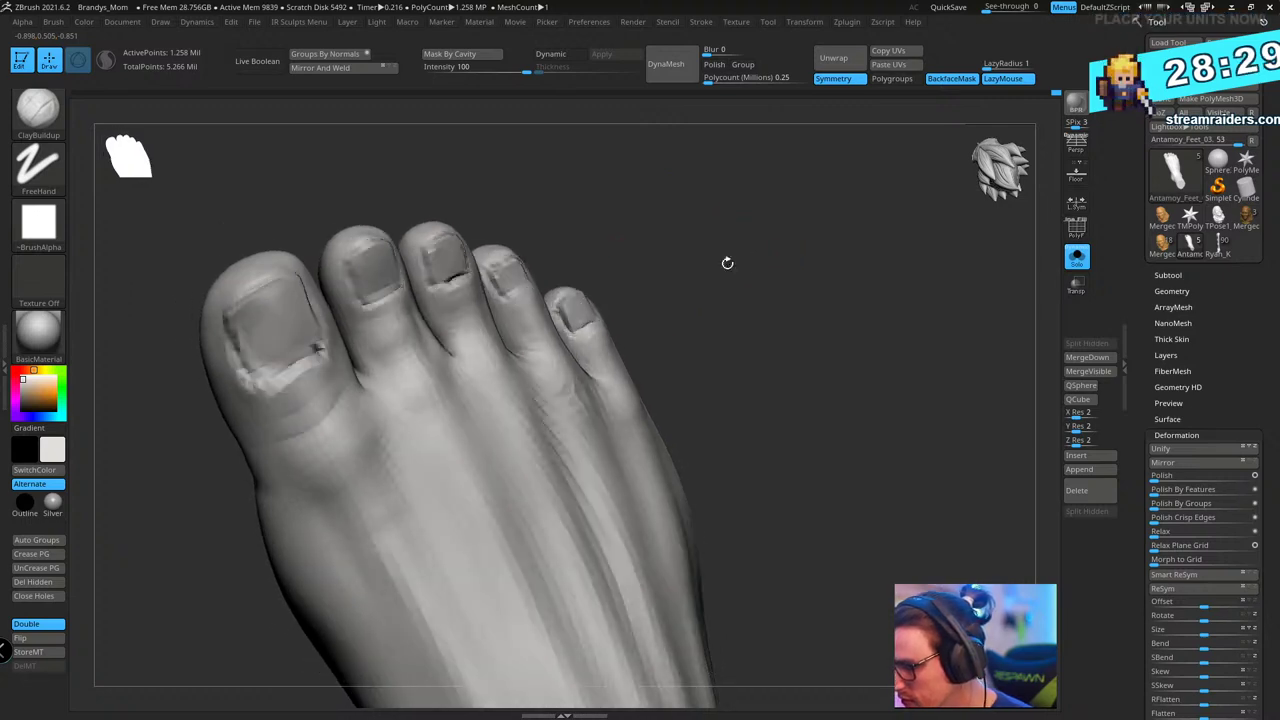
pyautogui.moveTo(668, 202); pyautogui.dragTo(612, 212)
pyautogui.moveTo(736, 235); pyautogui.dragTo(743, 244)
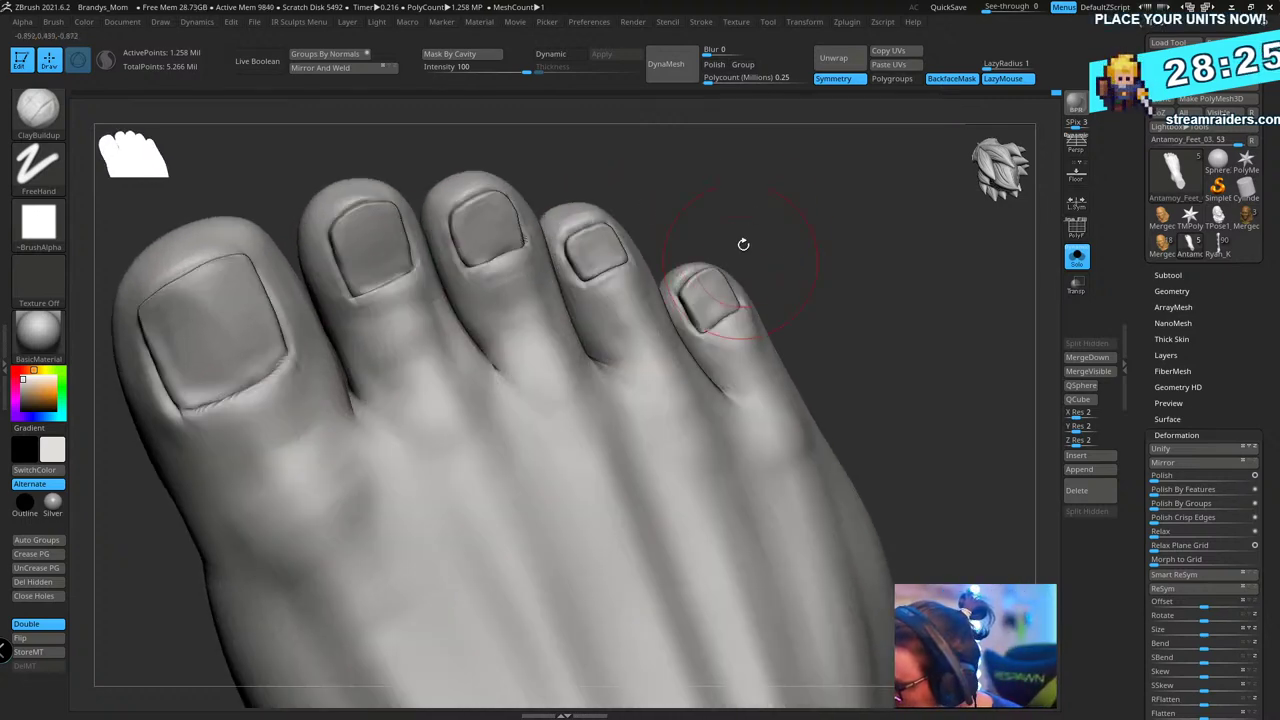
pyautogui.press('b')
pyautogui.press('d')
pyautogui.press('s')
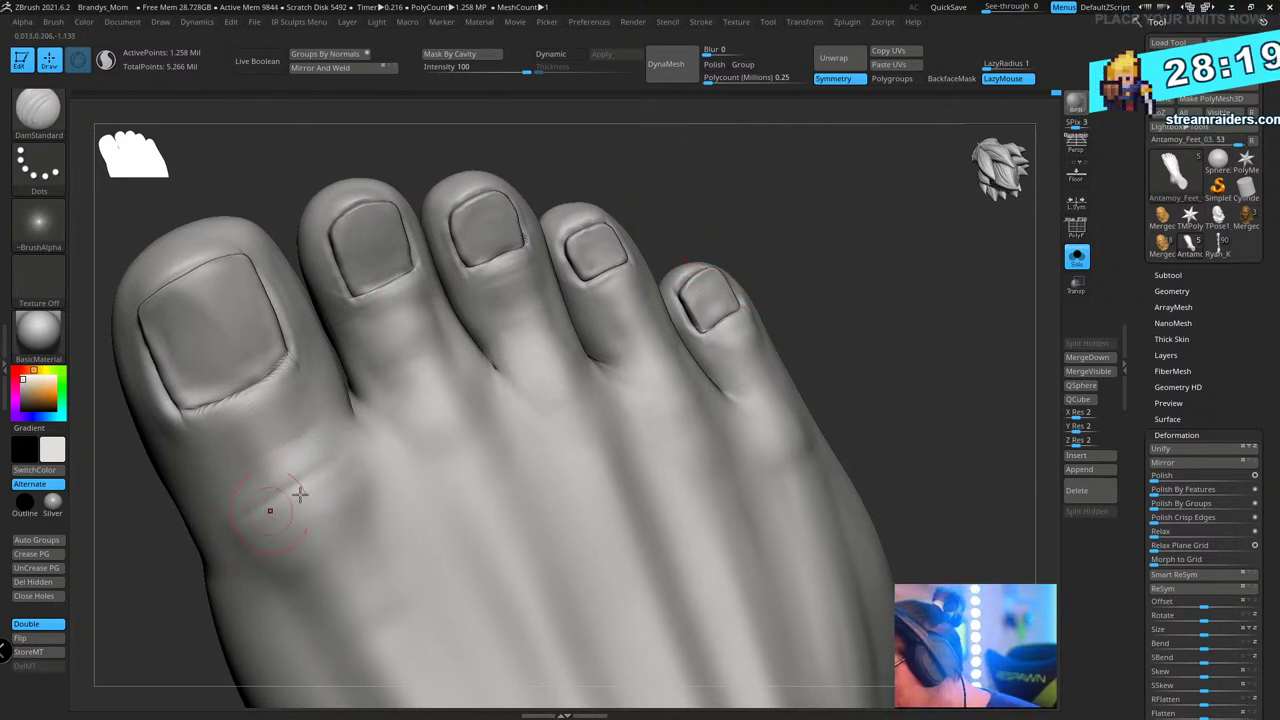
pyautogui.press('d')
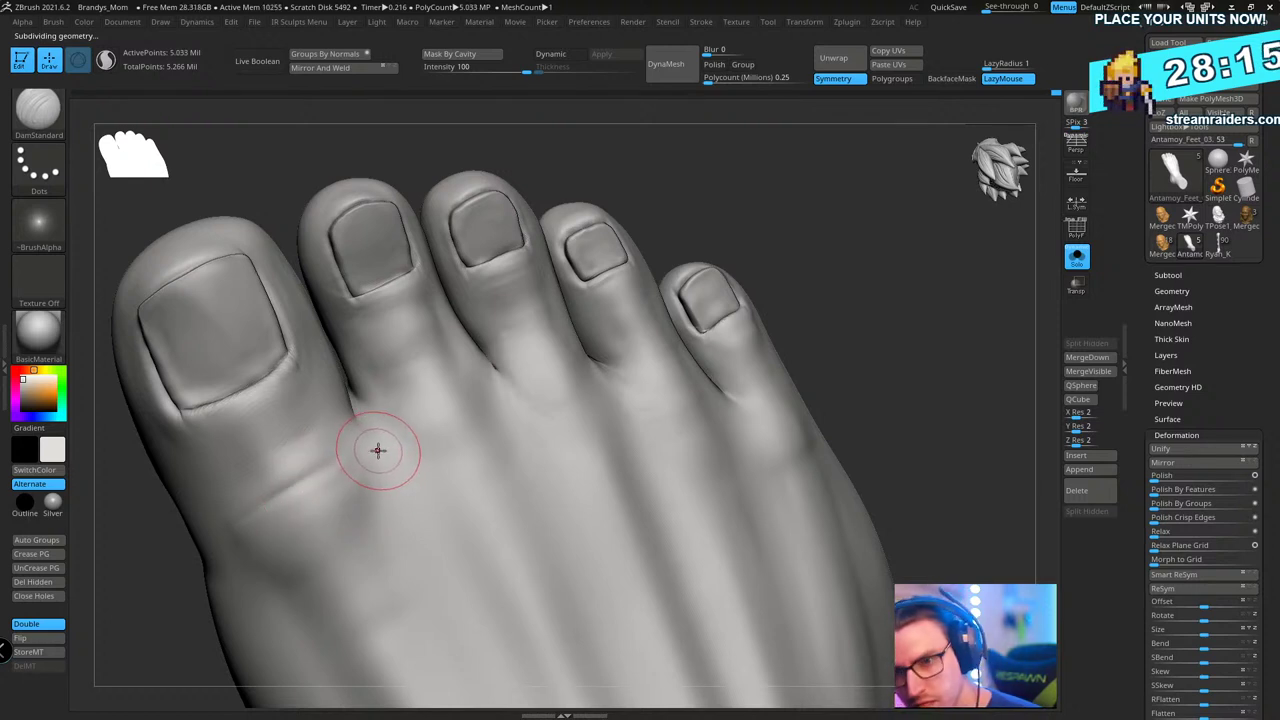
# - Carve finer parallel skin wrinkles across the big toe's base joint with DamStandard and soften them
pyautogui.press('s')
pyautogui.moveTo(376, 451); pyautogui.dragTo(372, 451)
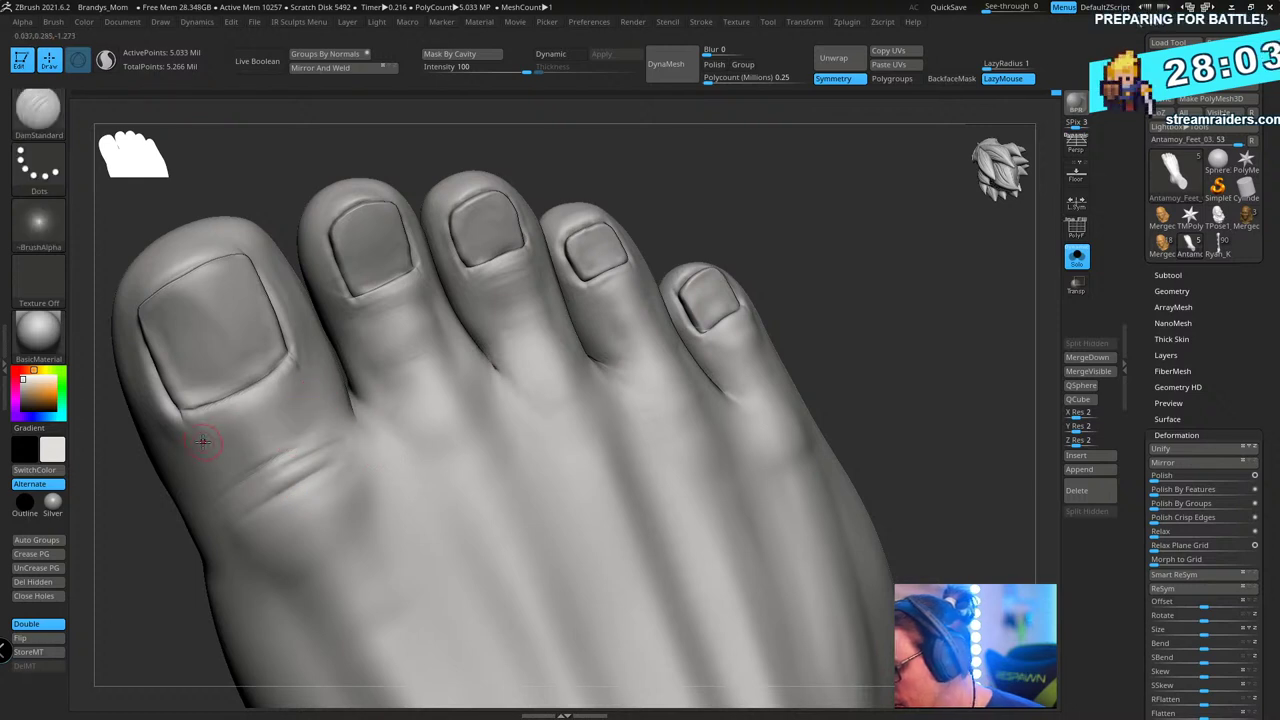
pyautogui.press('s')
pyautogui.press('shift')
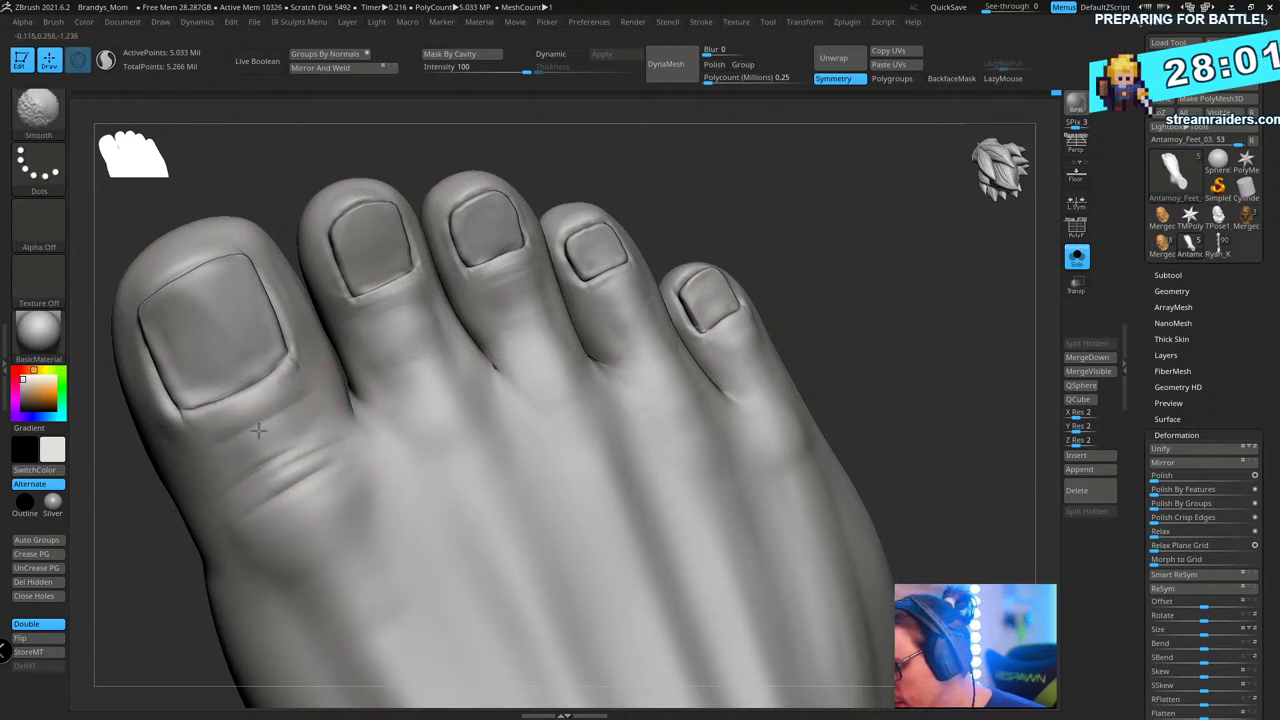
# - Carve several skin creases across the base knuckle of the second toe with DamStandard
pyautogui.moveTo(211, 459); pyautogui.dragTo(414, 463, button='right')
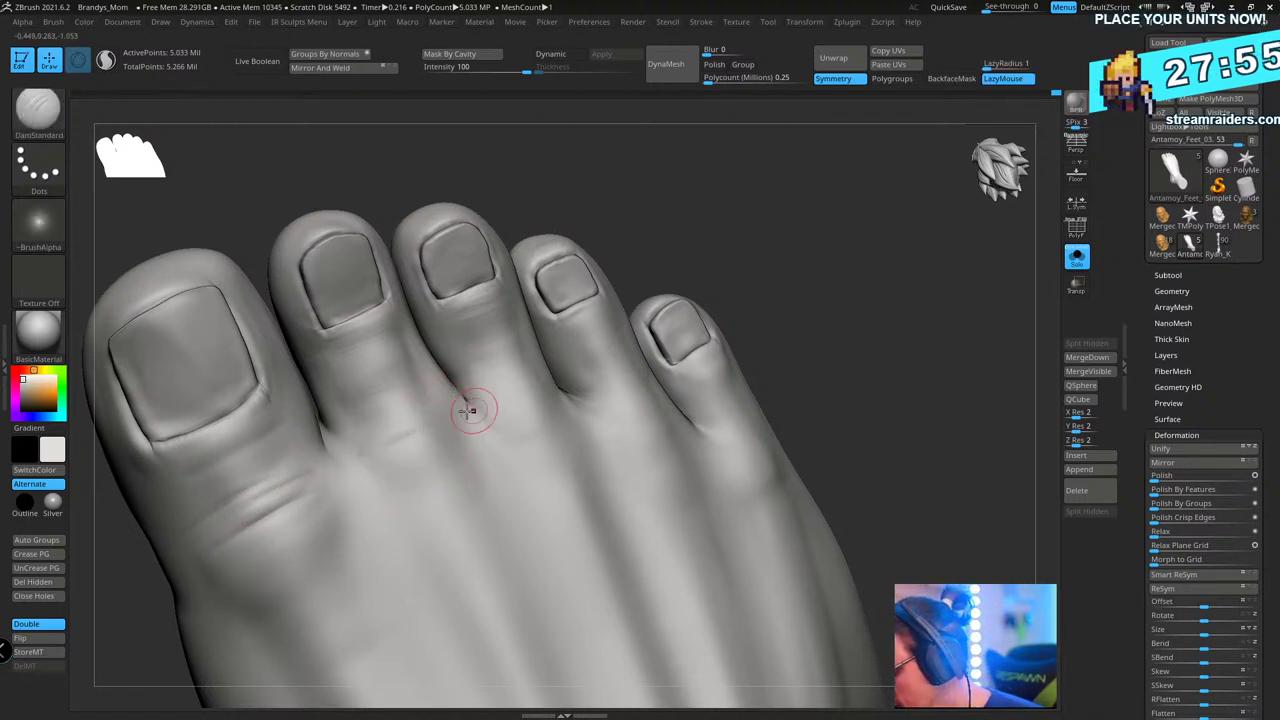
pyautogui.moveTo(541, 386); pyautogui.dragTo(445, 409, button='right')
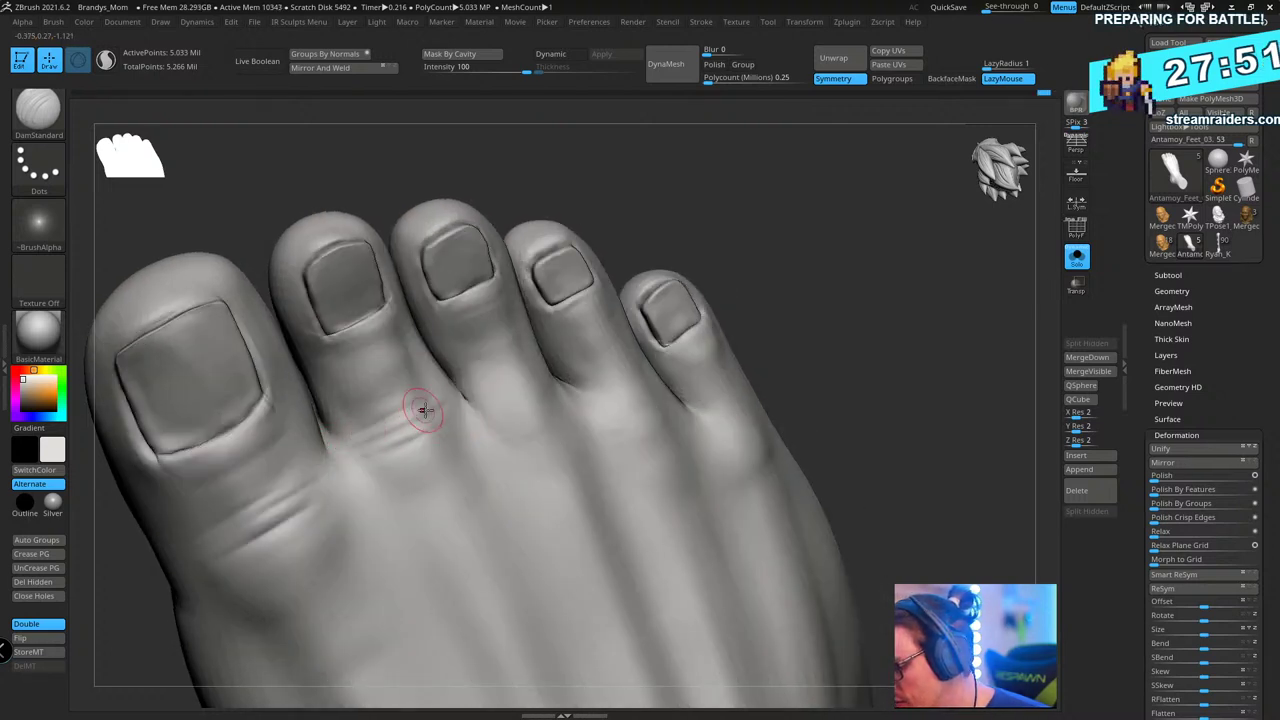
pyautogui.press('ctrl')
pyautogui.moveTo(393, 425)
pyautogui.mouseDown()
pyautogui.moveTo(448, 383)
pyautogui.moveTo(400, 423)
pyautogui.mouseUp()
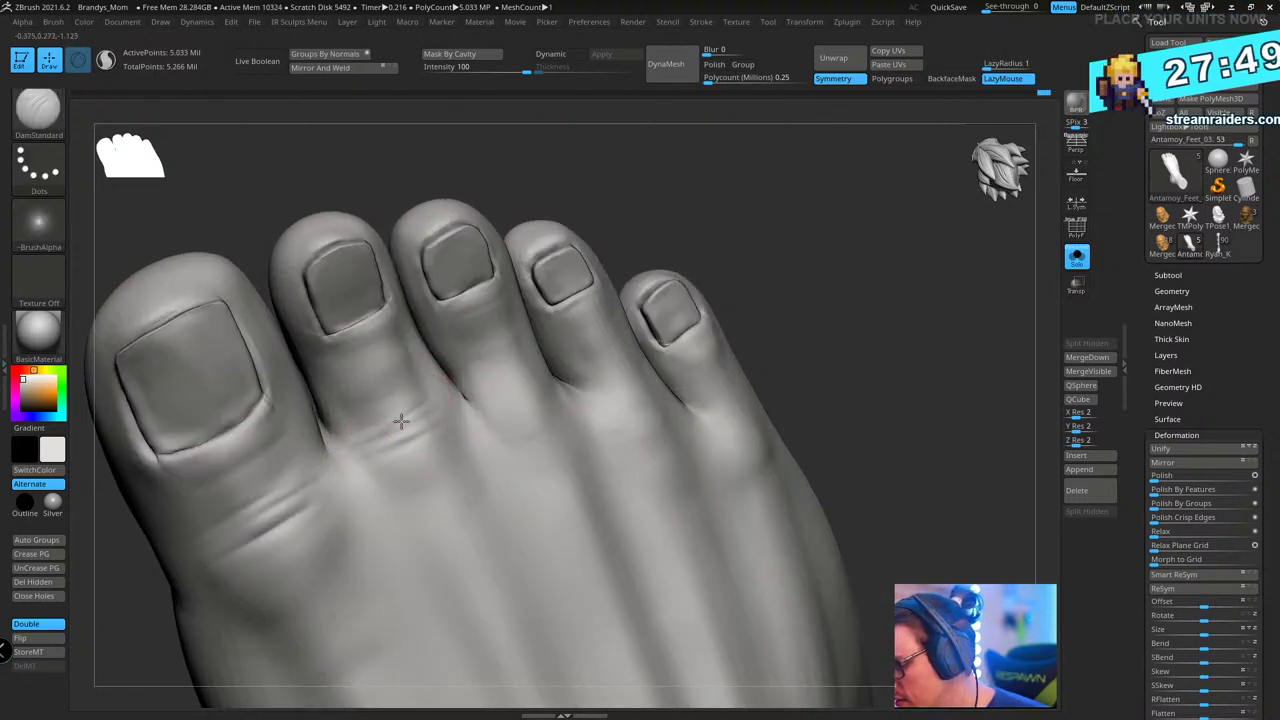
# - Carve parallel skin creases across the base knuckle of the third toe with DamStandard
pyautogui.moveTo(807, 267); pyautogui.dragTo(769, 484, button='right')
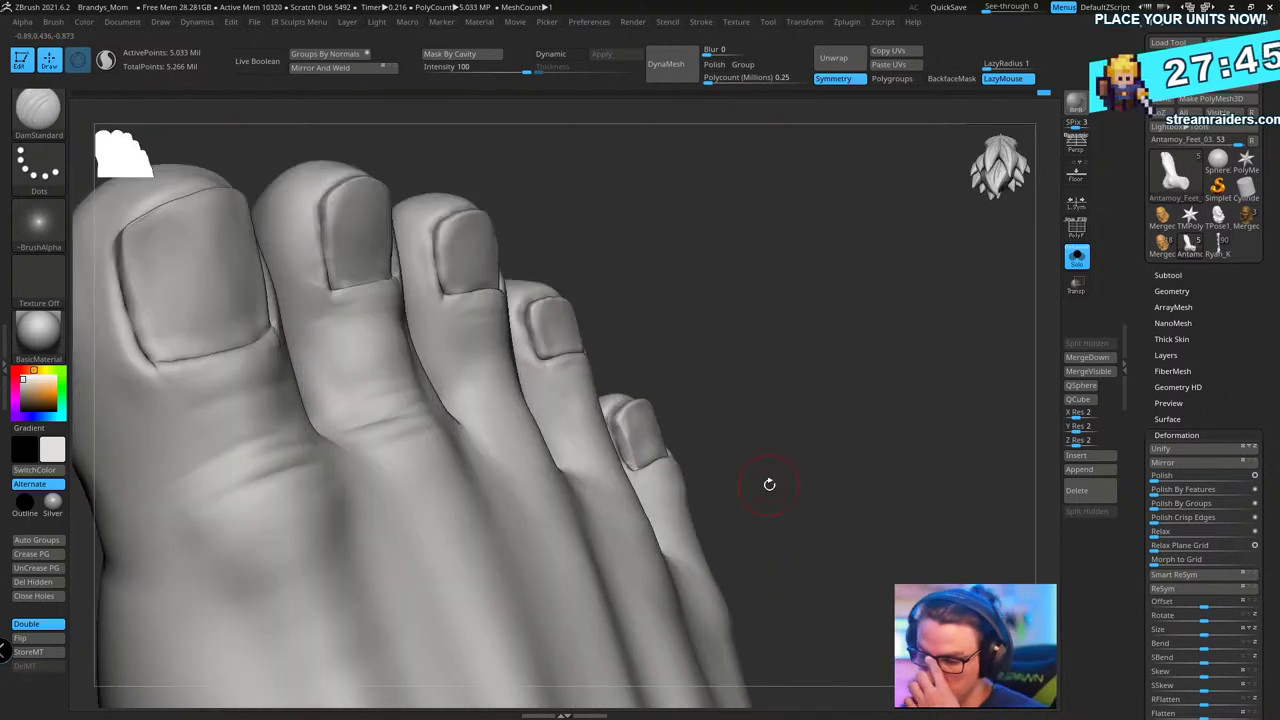
pyautogui.moveTo(720, 211)
pyautogui.mouseDown()
pyautogui.moveTo(471, 429)
pyautogui.moveTo(517, 308)
pyautogui.mouseUp()
pyautogui.moveTo(822, 201)
pyautogui.mouseDown()
pyautogui.moveTo(857, 200)
pyautogui.moveTo(817, 283)
pyautogui.moveTo(903, 246)
pyautogui.moveTo(908, 262)
pyautogui.mouseUp()
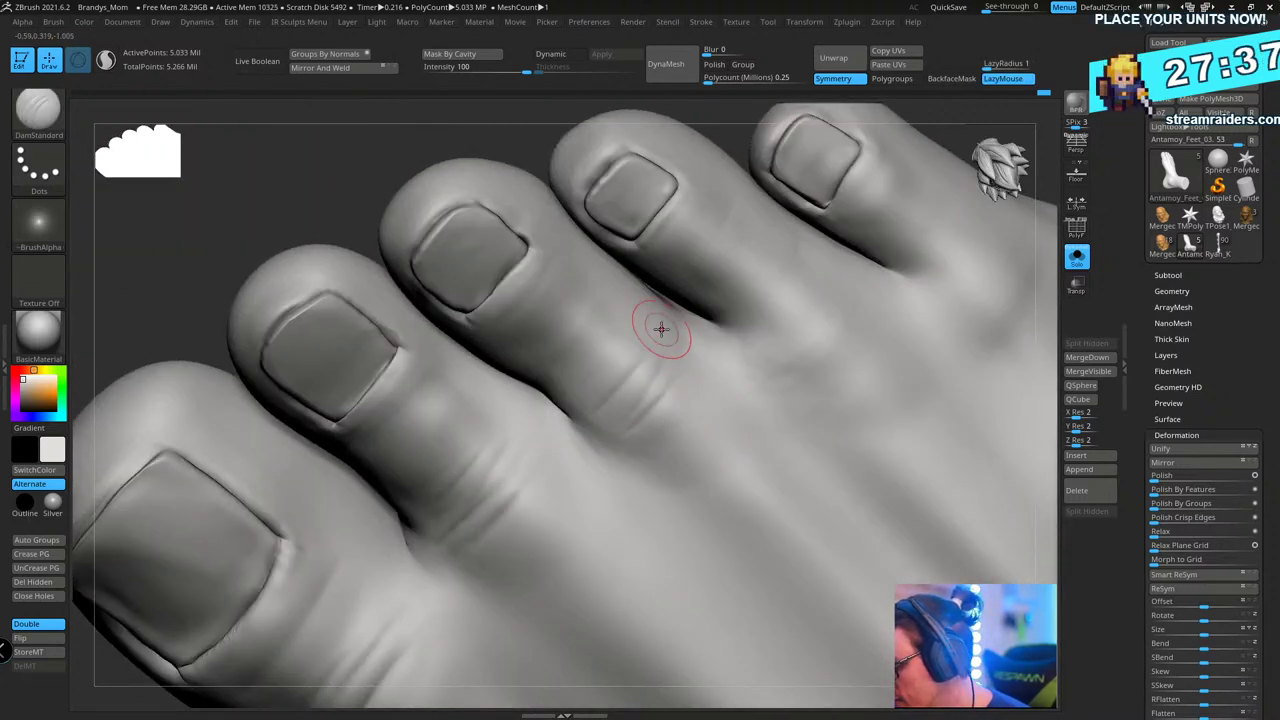
pyautogui.moveTo(660, 338); pyautogui.dragTo(612, 347, button='right')
# - Carve short skin creases across the base knuckle of the fourth toe with DamStandard
pyautogui.moveTo(780, 361); pyautogui.dragTo(587, 392, button='right')
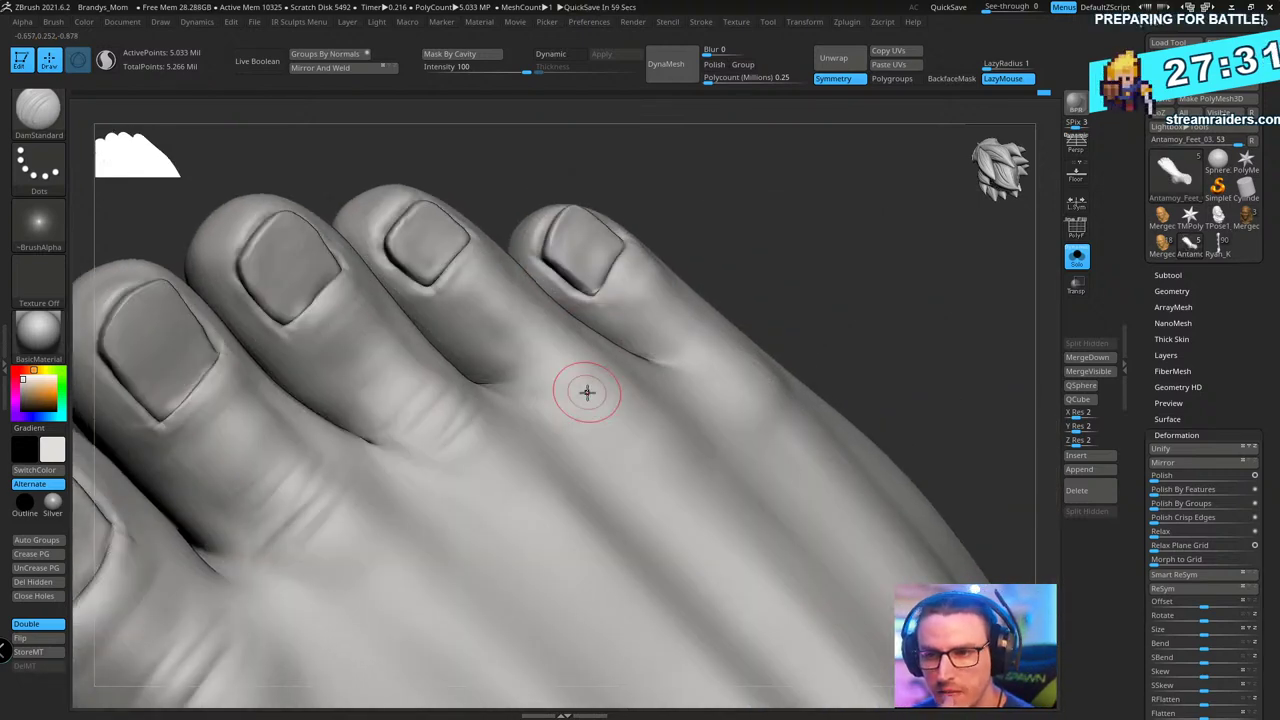
pyautogui.moveTo(838, 212); pyautogui.dragTo(770, 243, button='right')
pyautogui.moveTo(512, 382); pyautogui.dragTo(546, 350)
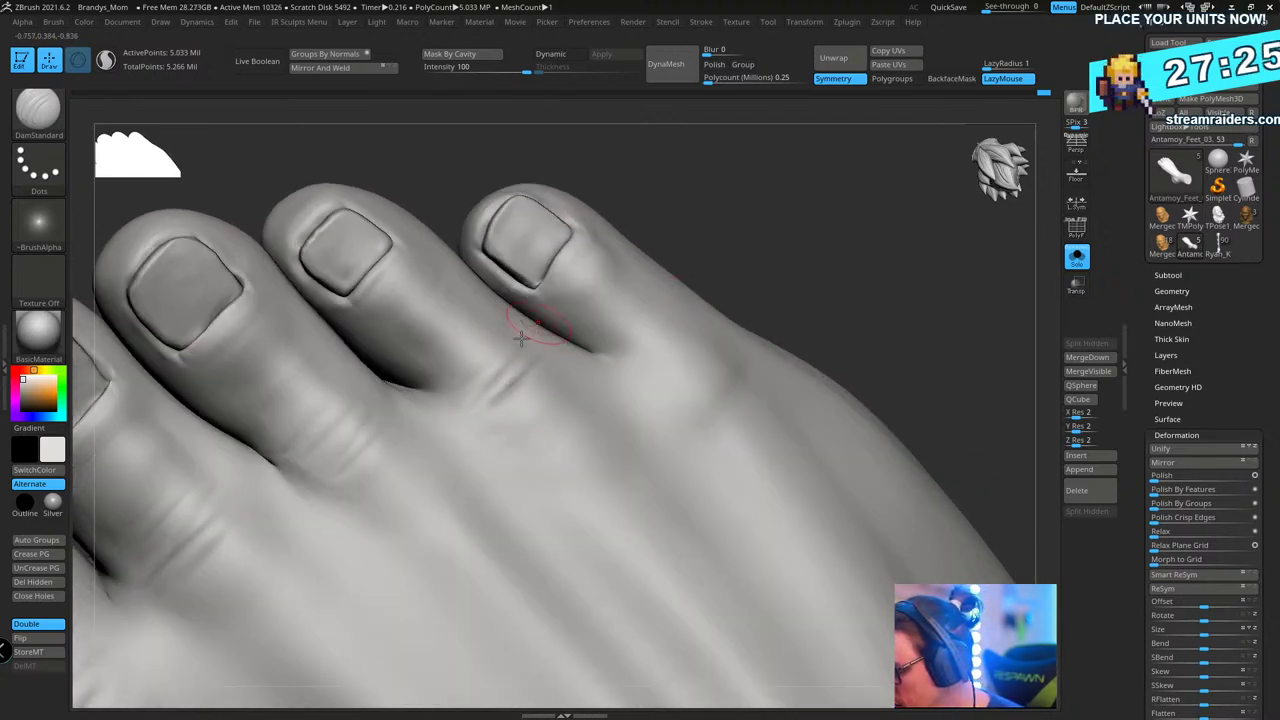
# - Carve skin creases across the base of the little toe with DamStandard
pyautogui.moveTo(814, 237); pyautogui.dragTo(686, 354, button='right')
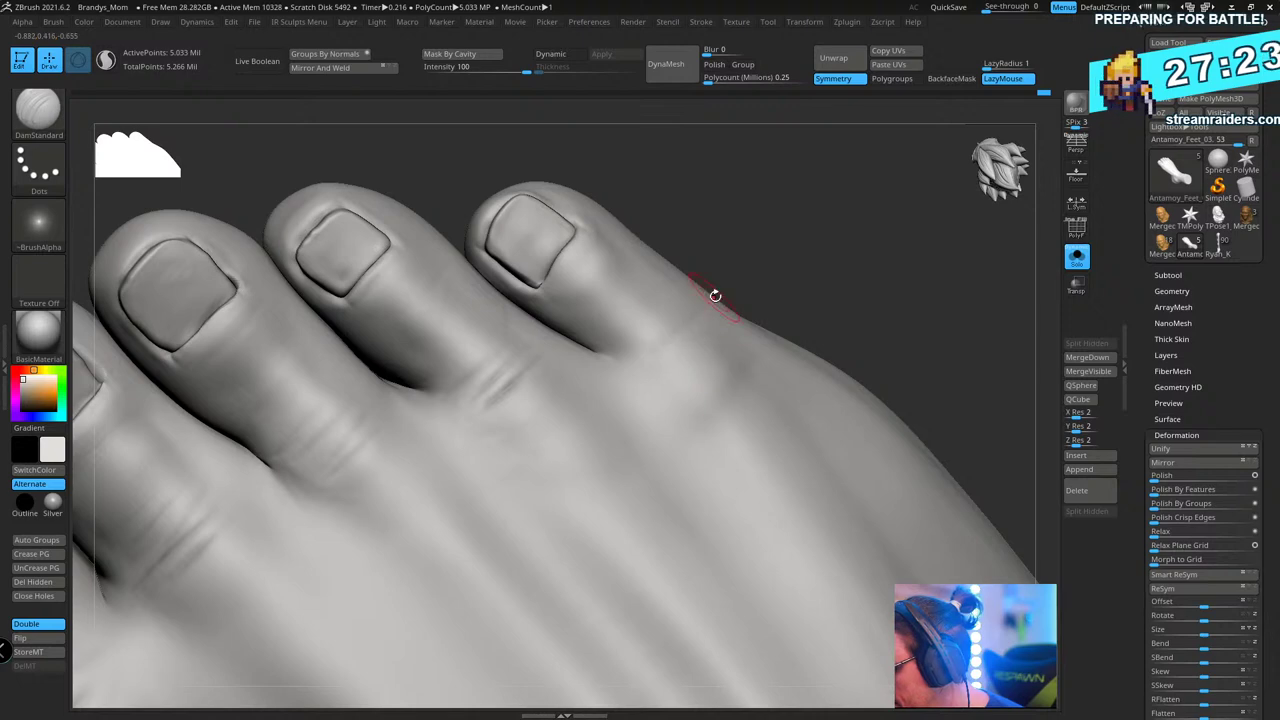
pyautogui.moveTo(622, 378); pyautogui.dragTo(714, 334)
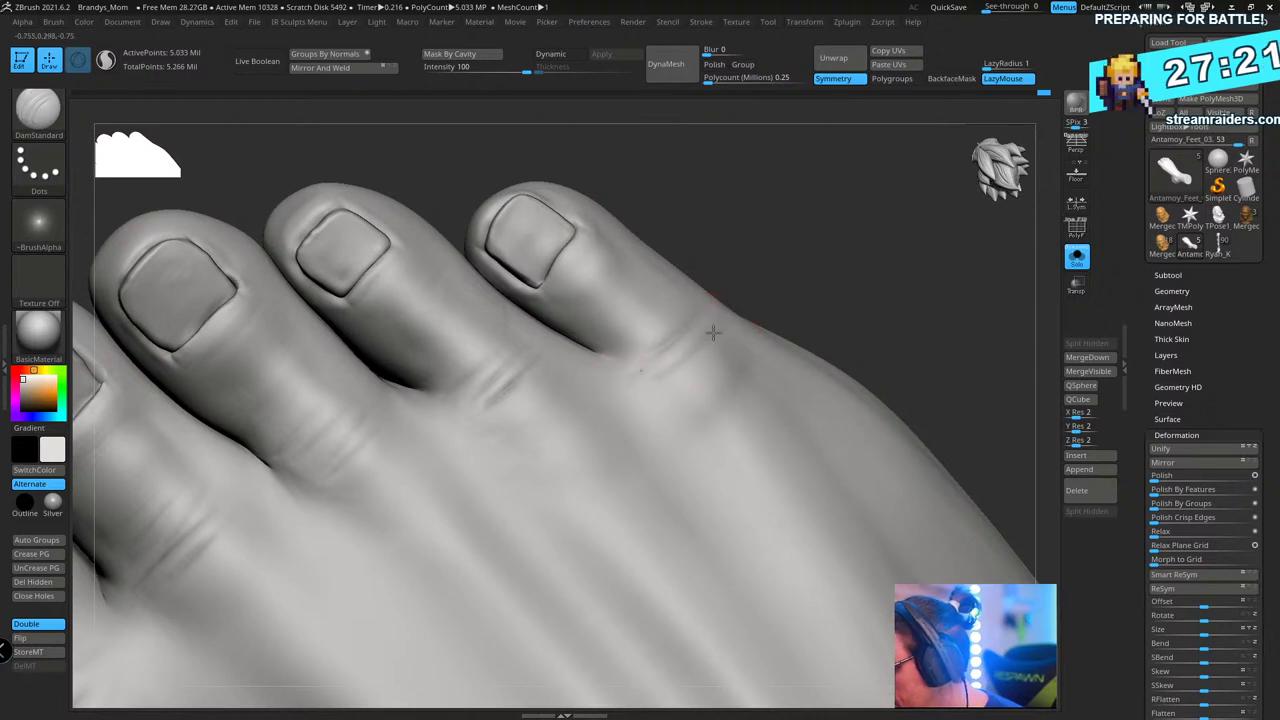
pyautogui.moveTo(840, 231); pyautogui.dragTo(832, 268)
pyautogui.moveTo(670, 302); pyautogui.dragTo(664, 328)
# - Switch the sculpting brush from DamStandard to Standard
pyautogui.moveTo(753, 251)
pyautogui.mouseDown(button='right')
pyautogui.moveTo(854, 240)
pyautogui.moveTo(834, 263)
pyautogui.moveTo(824, 248)
pyautogui.moveTo(866, 274)
pyautogui.moveTo(751, 280)
pyautogui.moveTo(877, 286)
pyautogui.moveTo(820, 303)
pyautogui.moveTo(871, 280)
pyautogui.moveTo(801, 285)
pyautogui.moveTo(770, 270)
pyautogui.mouseUp(button='right')
pyautogui.press('b')
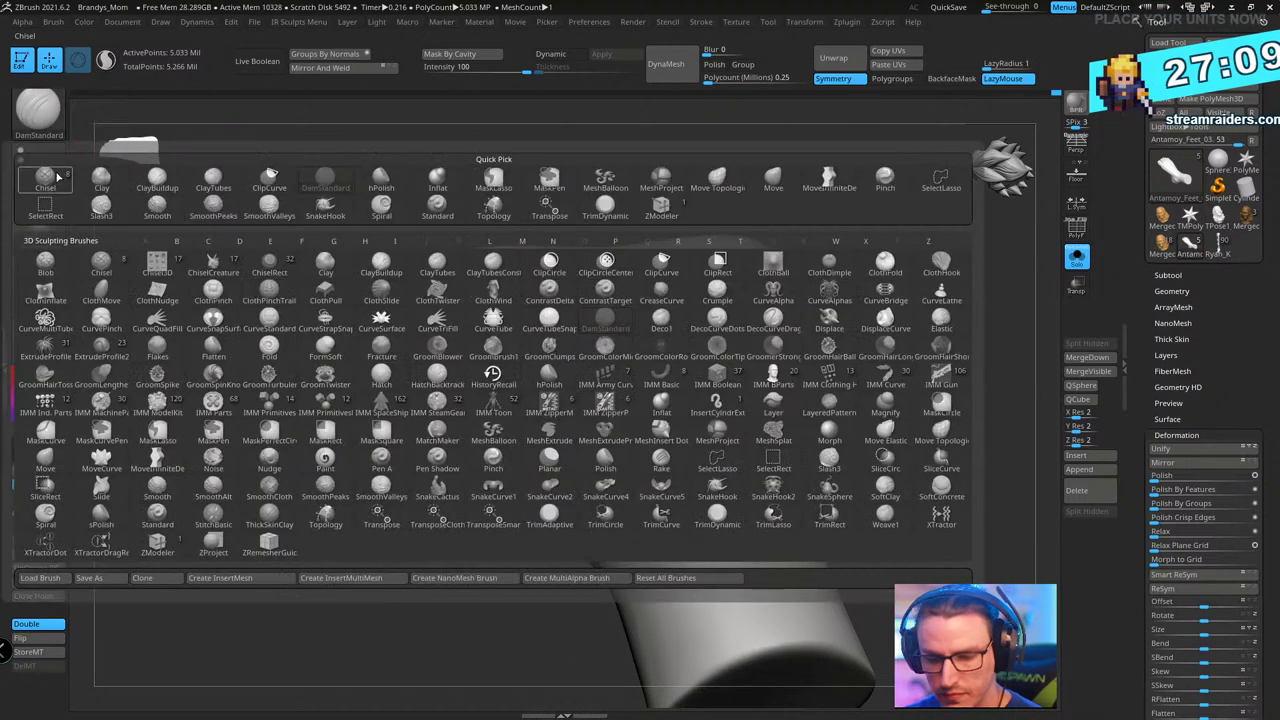
pyautogui.press('t')
pyautogui.press('b')
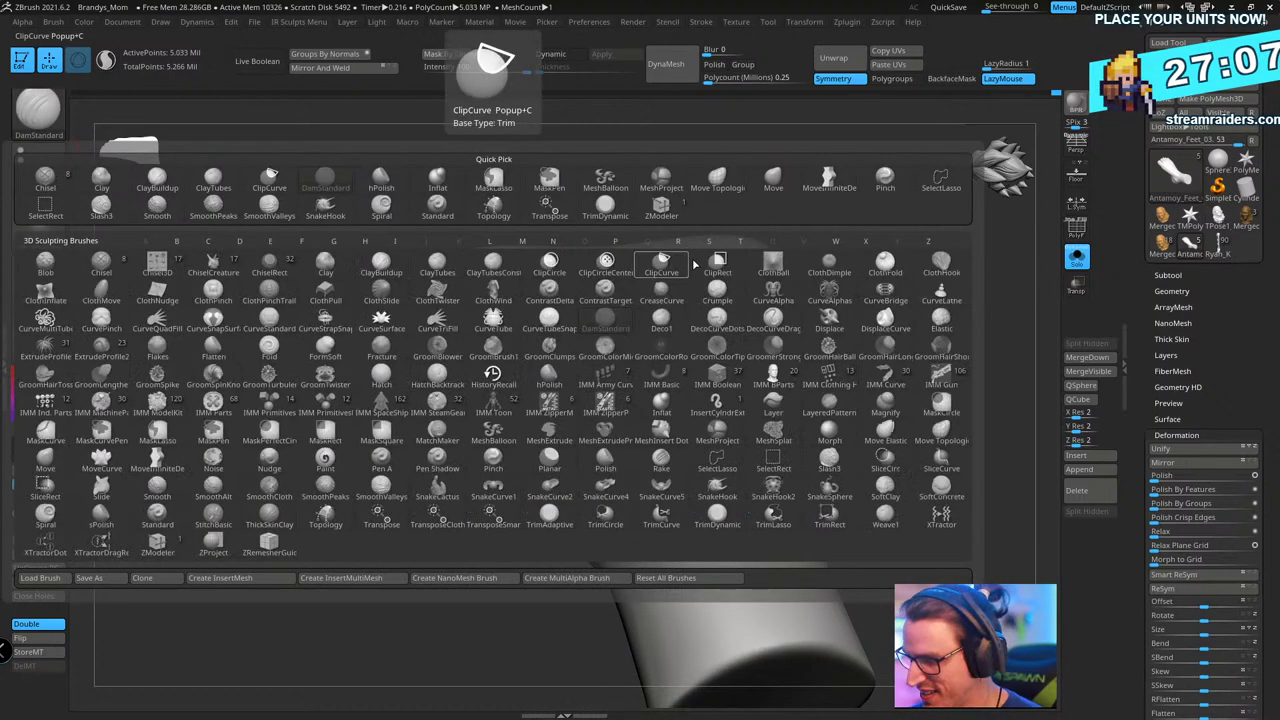
pyautogui.press('s')
pyautogui.press('t')
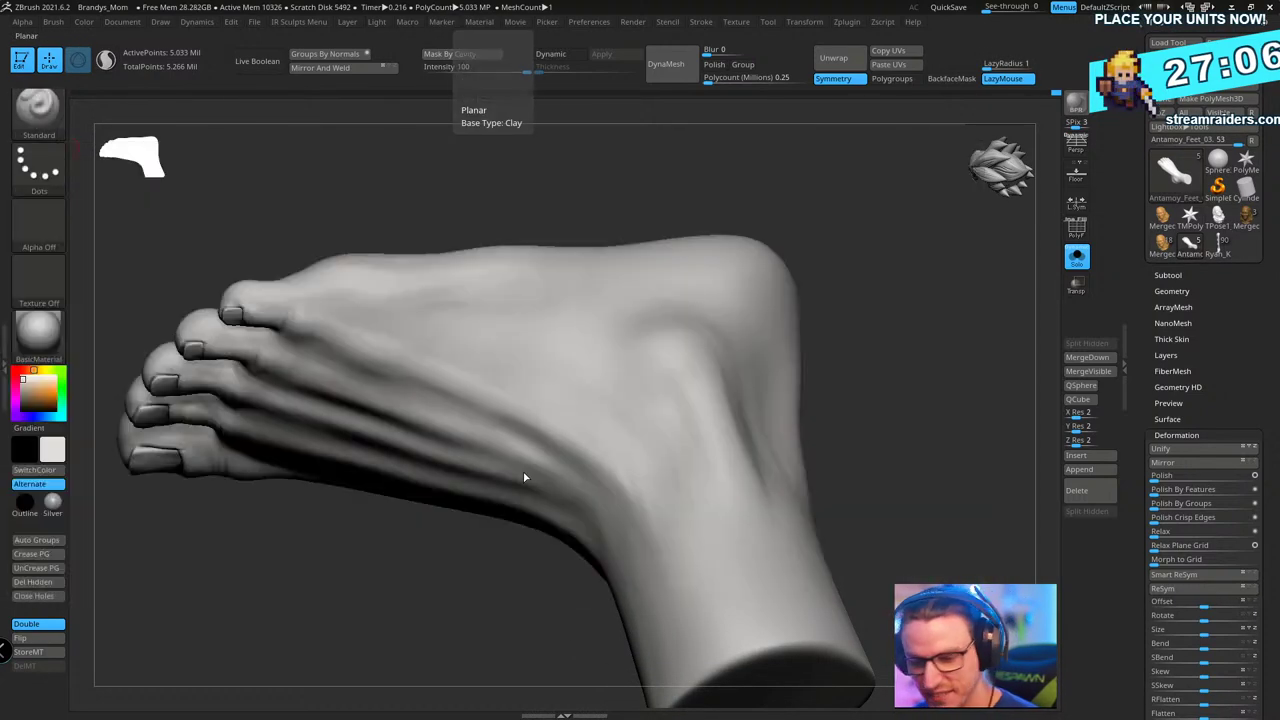
# - Give the Standard brush a Spray stroke and the alpha with thin vertical wrinkle lines
pyautogui.click(38, 165)
pyautogui.click(157, 177)
pyautogui.click(38, 165)
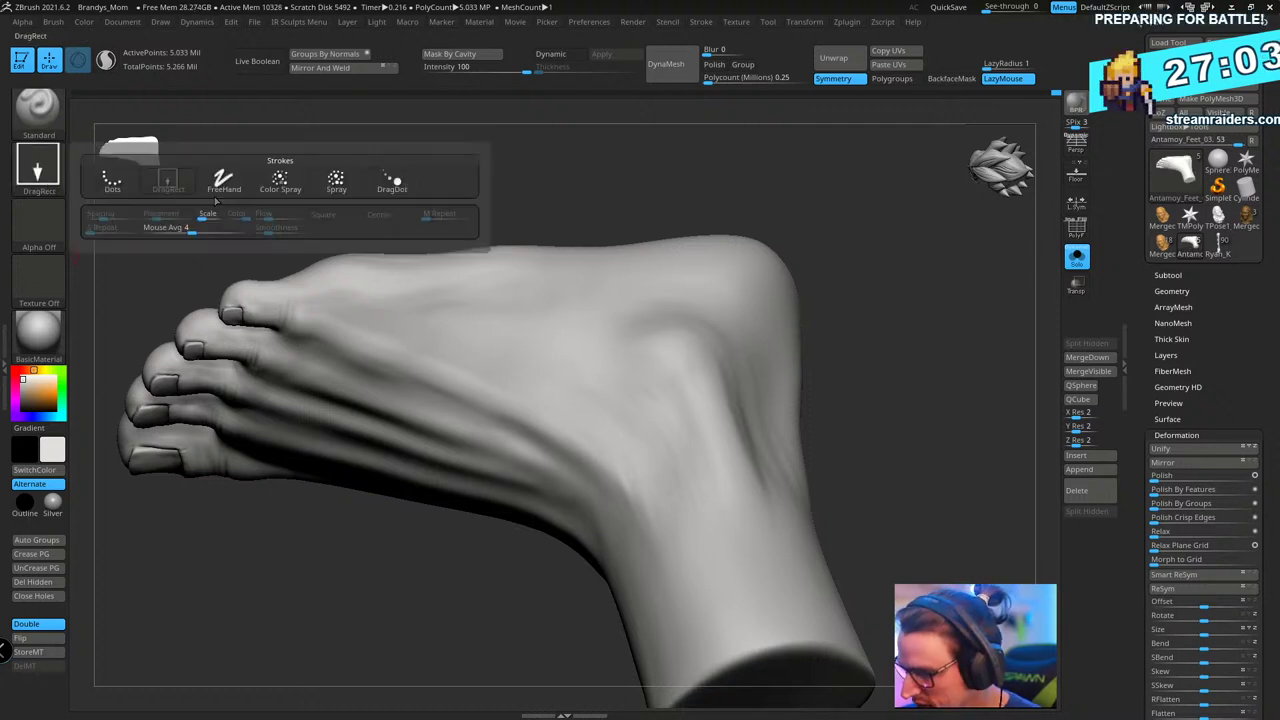
pyautogui.click(332, 188)
pyautogui.click(38, 225)
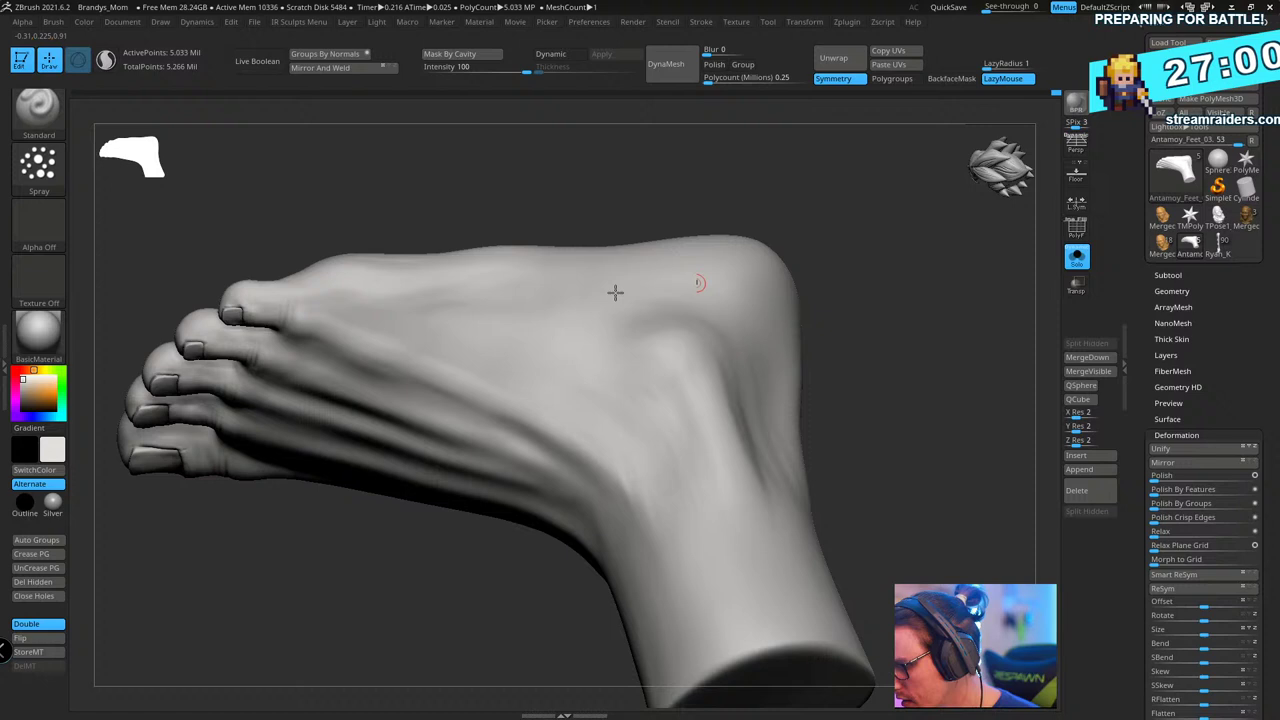
pyautogui.click(38, 225)
pyautogui.click(168, 398)
# - Try spraying fine skin wrinkles in front of the outer ankle bone with the small brush, and undo them
pyautogui.moveTo(849, 240)
pyautogui.mouseDown()
pyautogui.moveTo(906, 262)
pyautogui.moveTo(860, 290)
pyautogui.mouseUp()
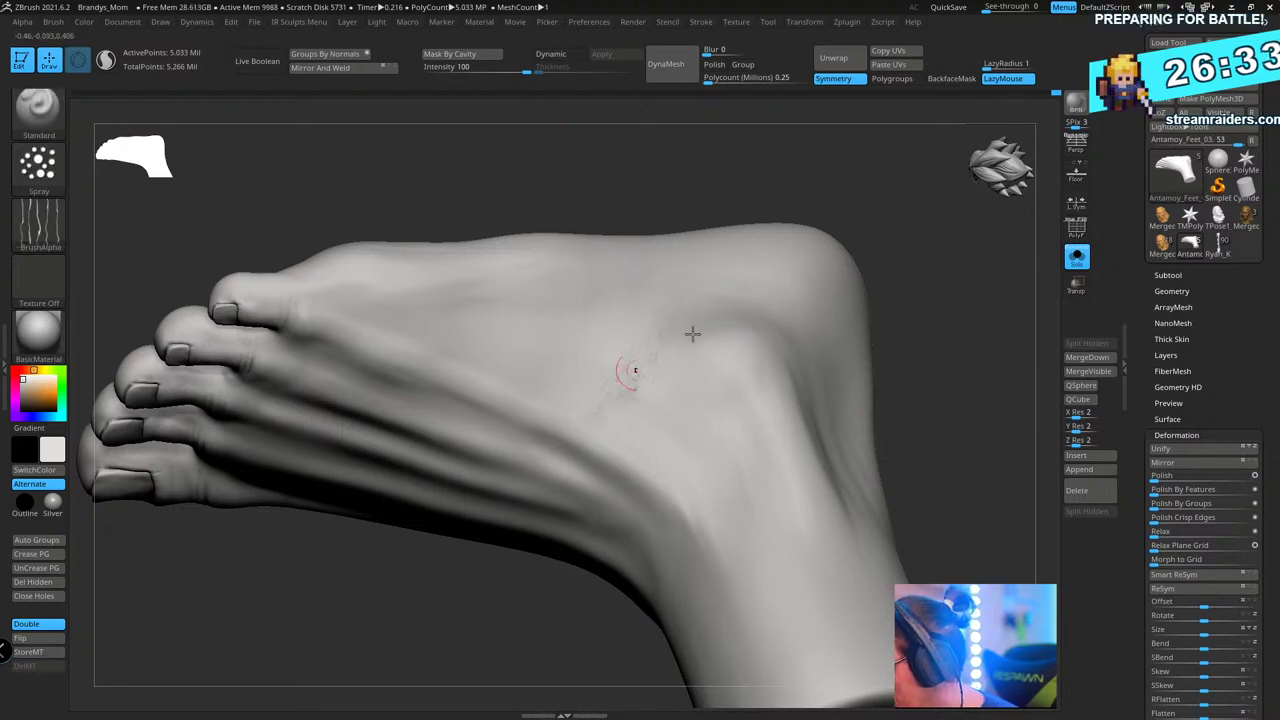
pyautogui.moveTo(638, 318); pyautogui.dragTo(594, 360)
pyautogui.hotkey('ctrl', 'z')
pyautogui.hotkey('ctrl', 'z')
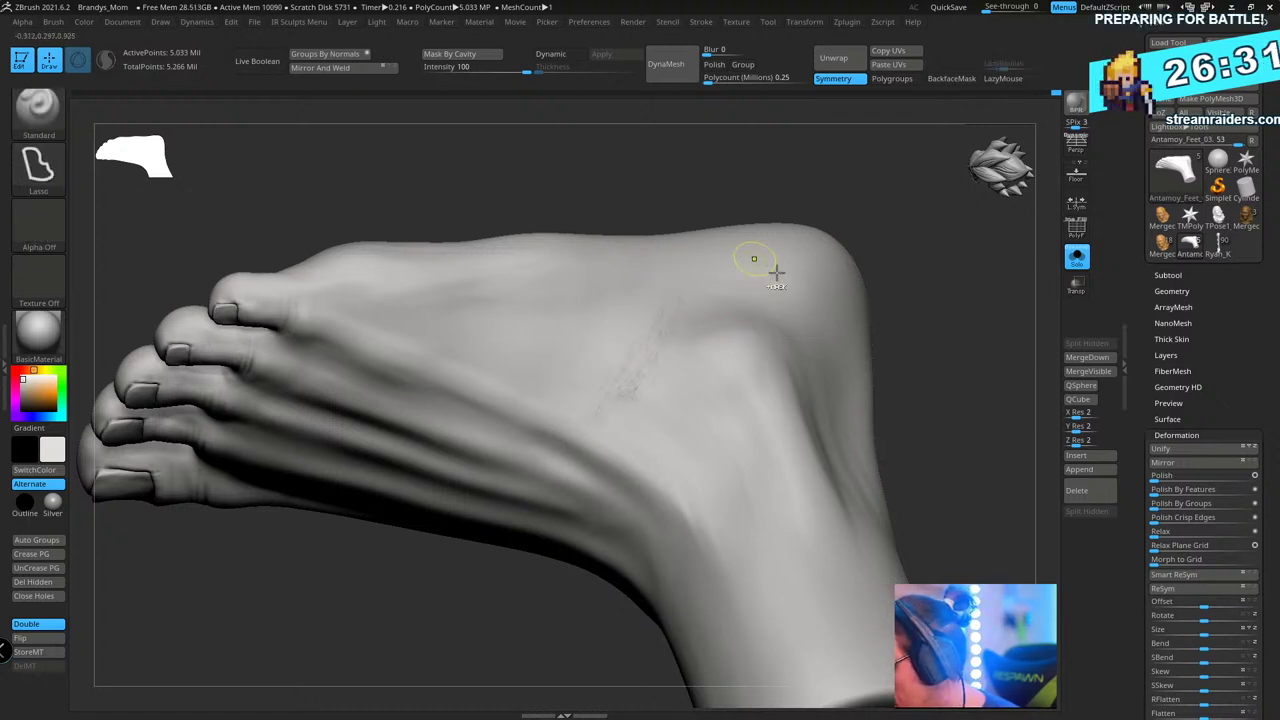
# - Enlarge the brush, adjust its intensity and spray fine skin wrinkles over the outer side of the foot in front of the ankle bone
pyautogui.press('space')
pyautogui.moveTo(901, 231); pyautogui.dragTo(768, 364)
pyautogui.press('s')
pyautogui.moveTo(838, 284); pyautogui.dragTo(780, 275)
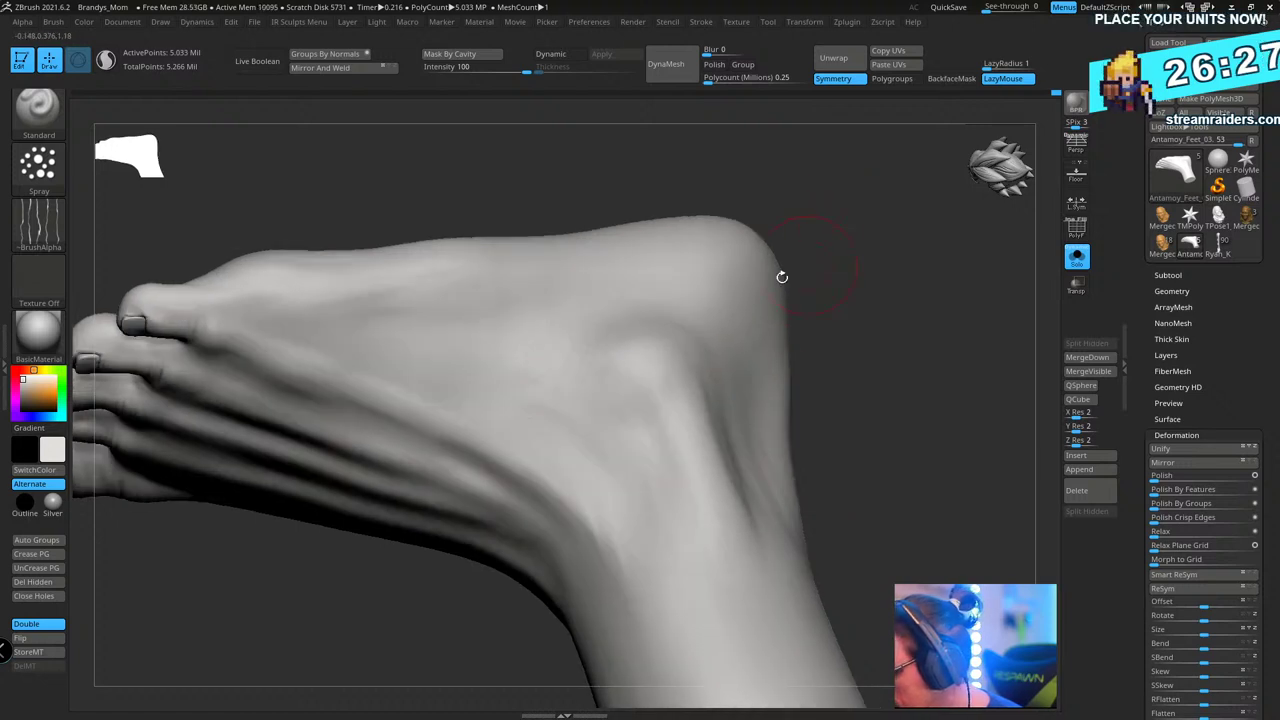
pyautogui.moveTo(556, 350); pyautogui.dragTo(418, 429)
pyautogui.hotkey('ctrl', 'z')
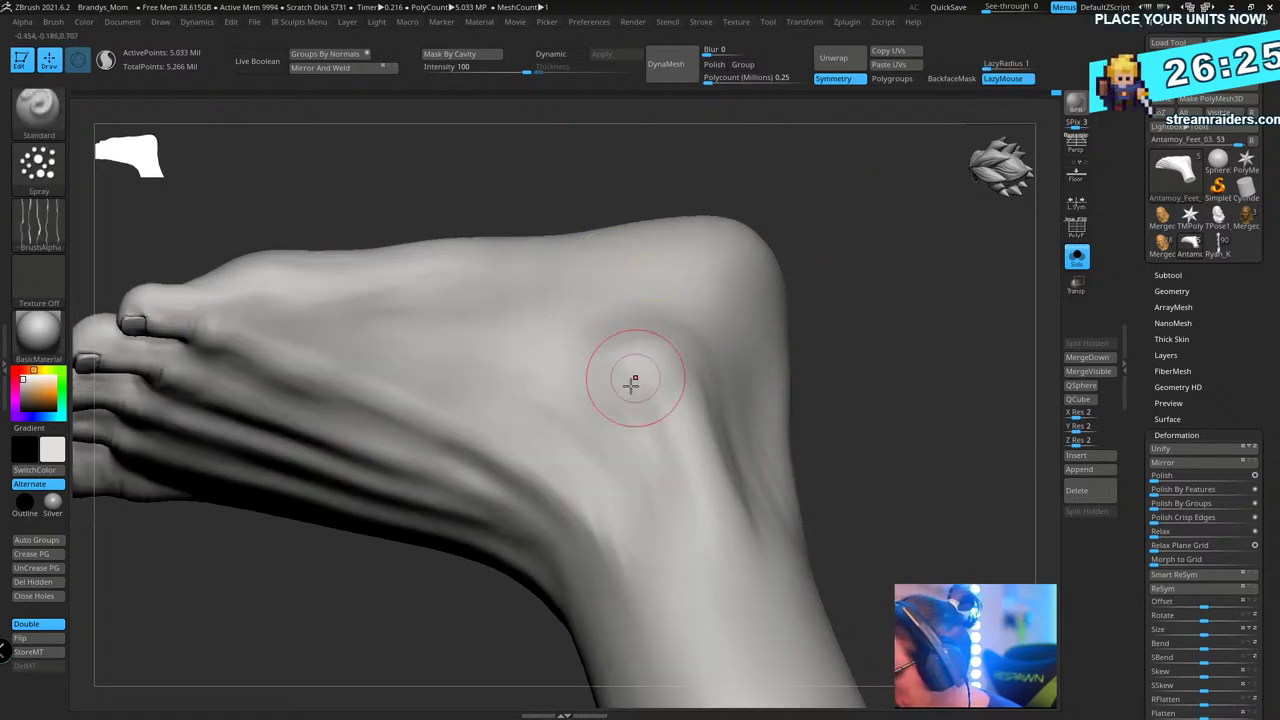
pyautogui.press('space')
pyautogui.click(660, 486)
pyautogui.moveTo(602, 282); pyautogui.dragTo(478, 436)
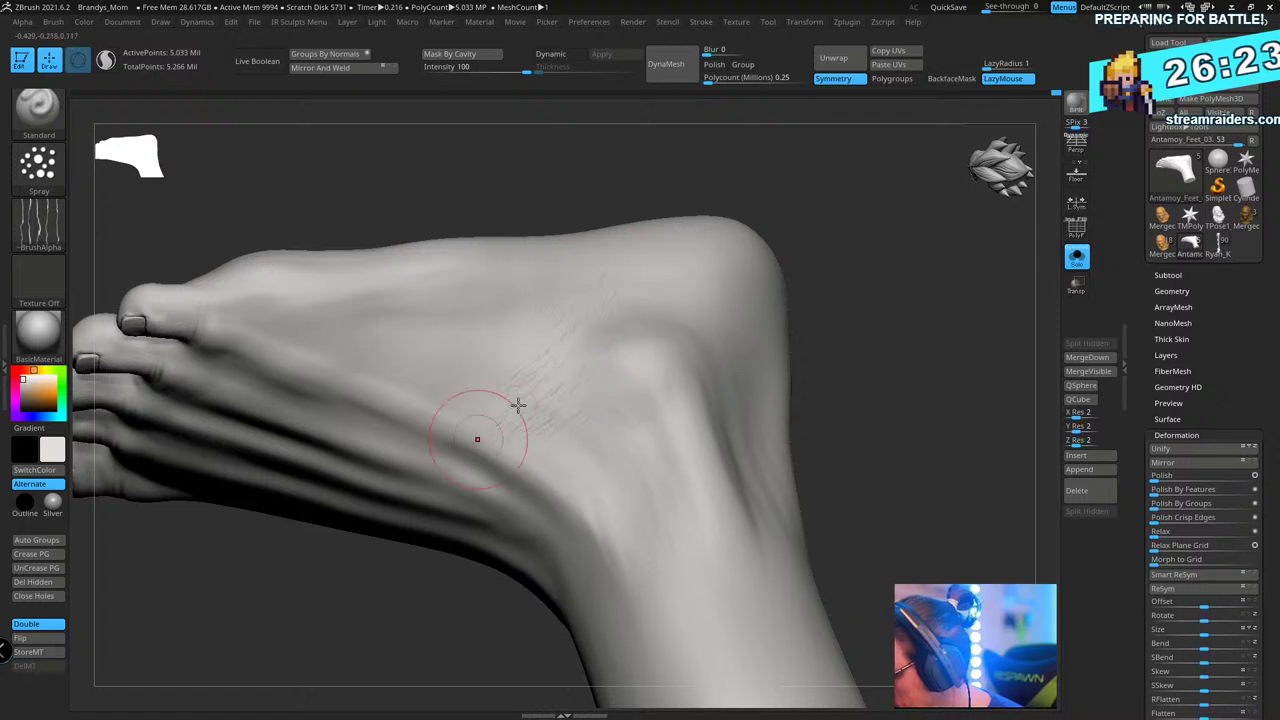
pyautogui.moveTo(549, 287)
pyautogui.mouseDown()
pyautogui.moveTo(422, 400)
pyautogui.moveTo(474, 331)
pyautogui.moveTo(382, 340)
pyautogui.mouseUp()
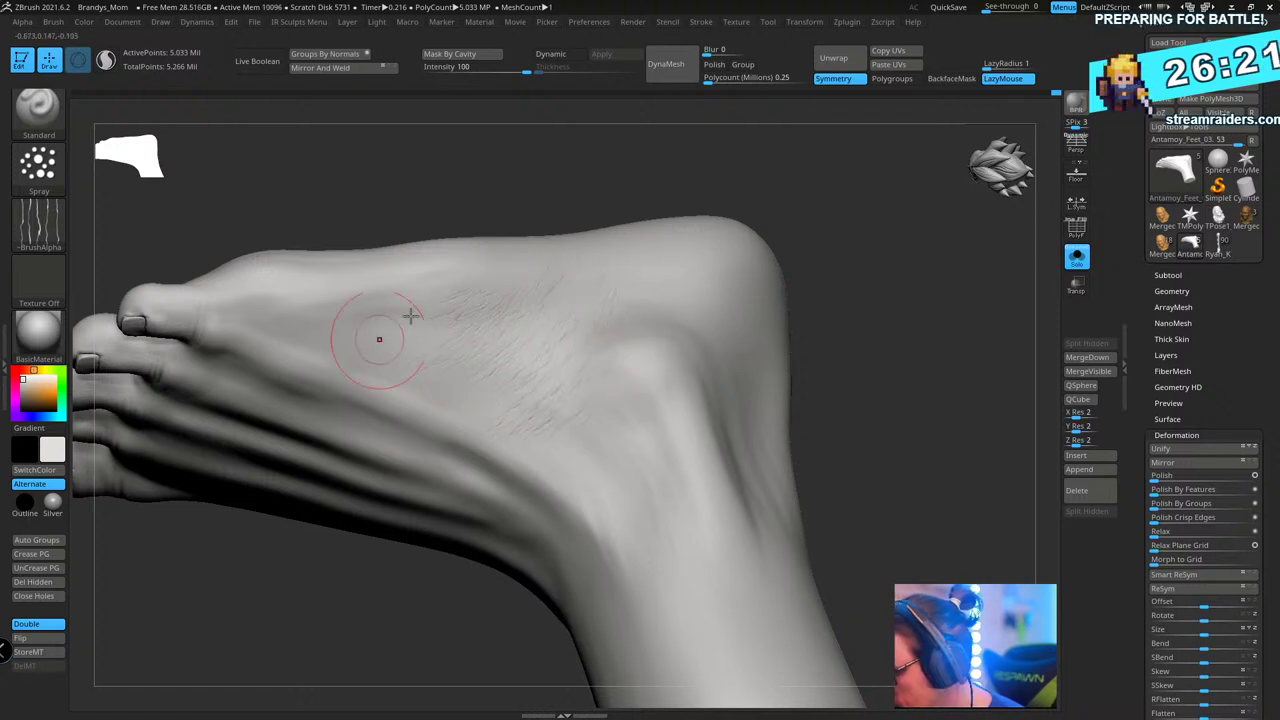
# - Extend the sprayed skin wrinkles across the front of the ankle and over the tendons on top of the foot
pyautogui.moveTo(840, 285)
pyautogui.mouseDown()
pyautogui.moveTo(883, 252)
pyautogui.moveTo(868, 275)
pyautogui.mouseUp()
pyautogui.moveTo(524, 418)
pyautogui.mouseDown()
pyautogui.moveTo(837, 249)
pyautogui.moveTo(737, 331)
pyautogui.moveTo(509, 457)
pyautogui.moveTo(651, 417)
pyautogui.moveTo(570, 425)
pyautogui.mouseUp()
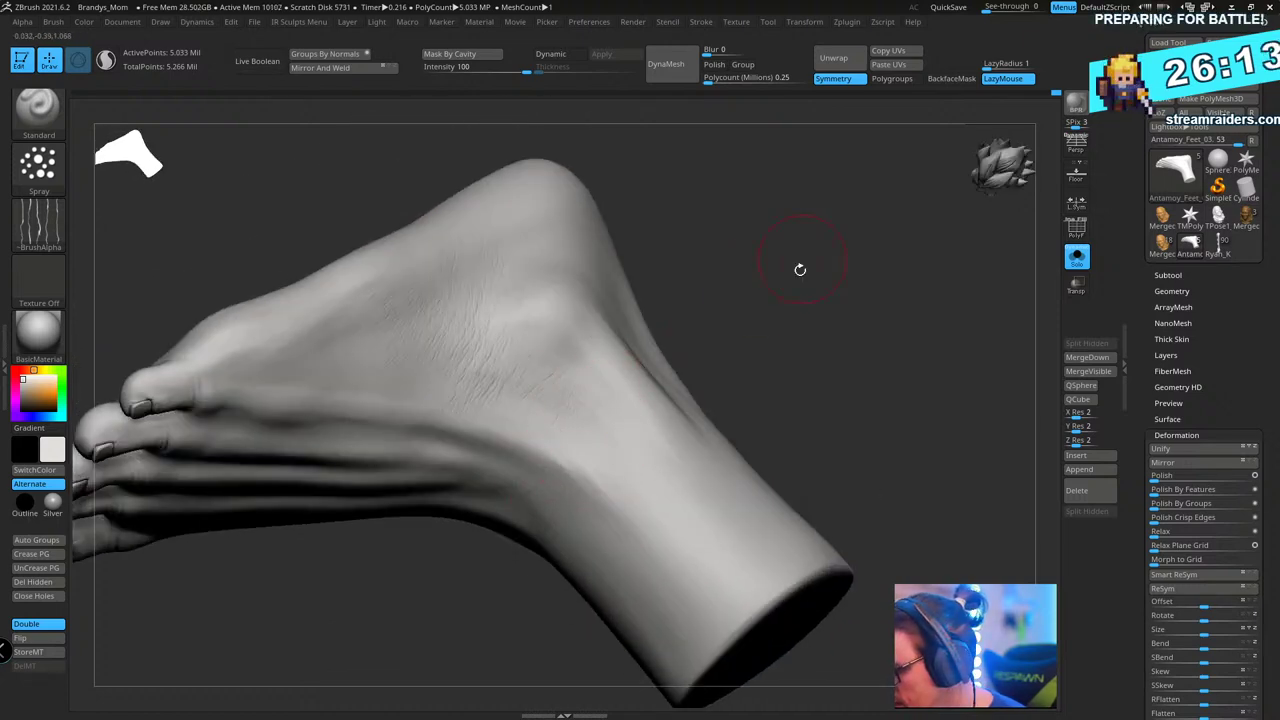
pyautogui.moveTo(800, 271)
pyautogui.mouseDown()
pyautogui.moveTo(709, 333)
pyautogui.moveTo(752, 235)
pyautogui.moveTo(711, 268)
pyautogui.moveTo(726, 280)
pyautogui.moveTo(714, 277)
pyautogui.moveTo(723, 265)
pyautogui.moveTo(738, 275)
pyautogui.moveTo(728, 225)
pyautogui.mouseUp()
pyautogui.press('s')
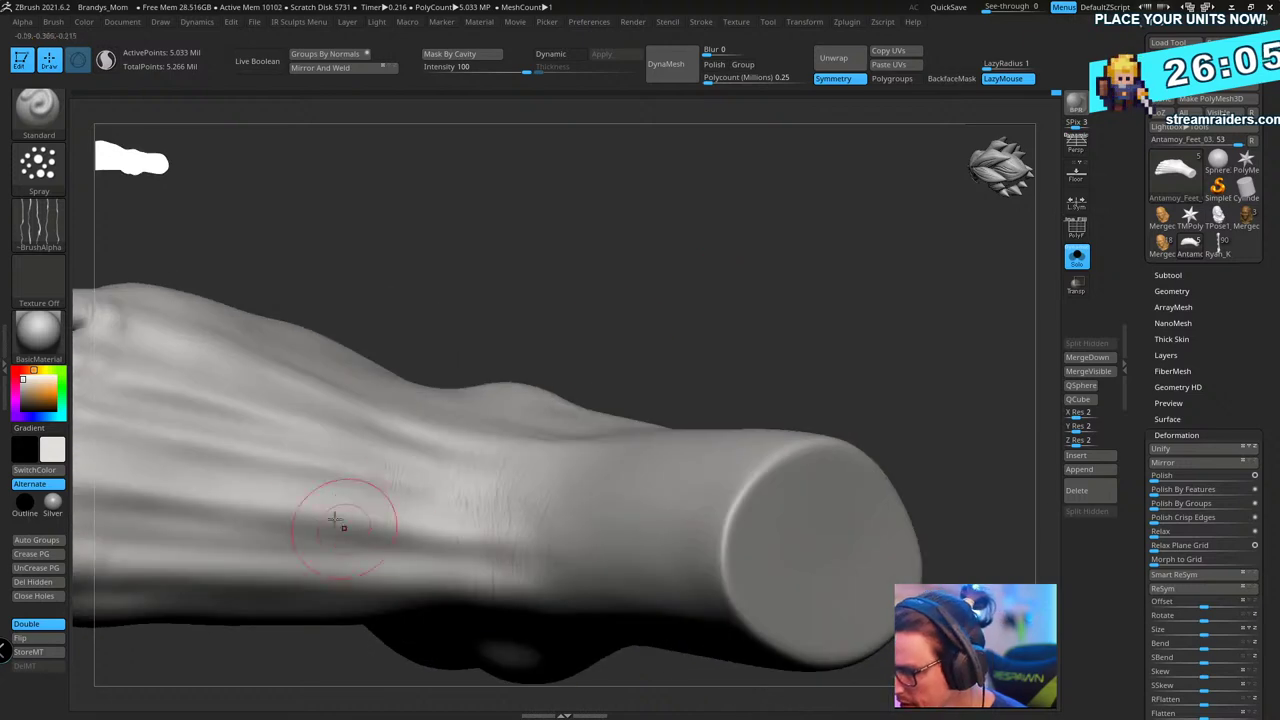
pyautogui.keyDown('alt'); pyautogui.moveTo(497, 376); pyautogui.dragTo(580, 345); pyautogui.keyUp('alt')
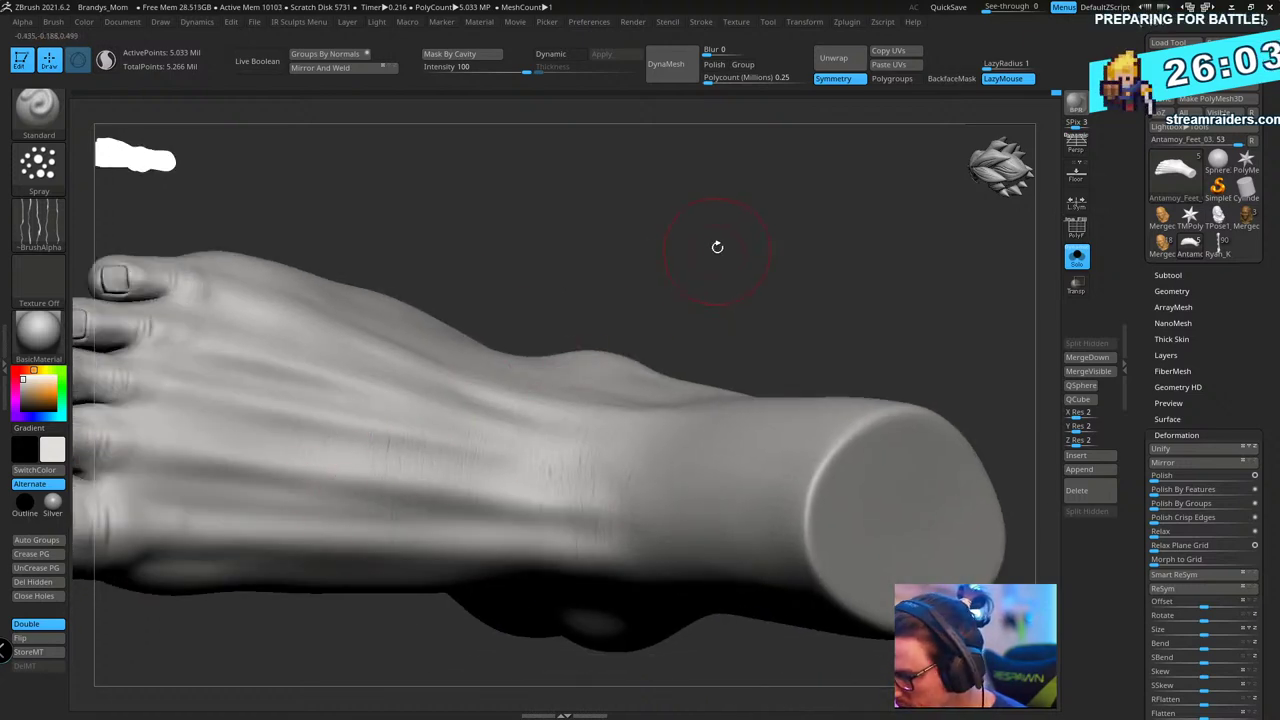
pyautogui.moveTo(717, 246); pyautogui.dragTo(443, 414)
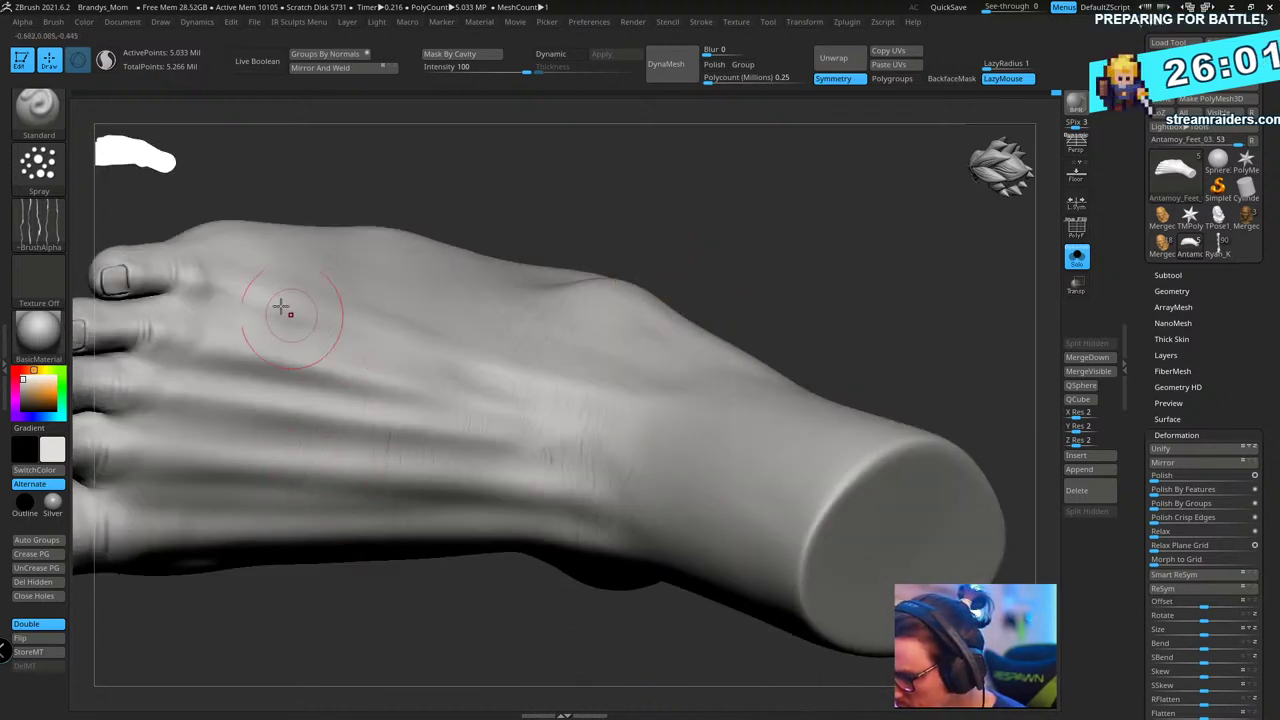
pyautogui.moveTo(708, 256); pyautogui.dragTo(728, 203)
pyautogui.moveTo(804, 220); pyautogui.dragTo(826, 249)
# - Make SmoothPeaks the smoothing brush and set its Z Intensity to 25
pyautogui.press('space')
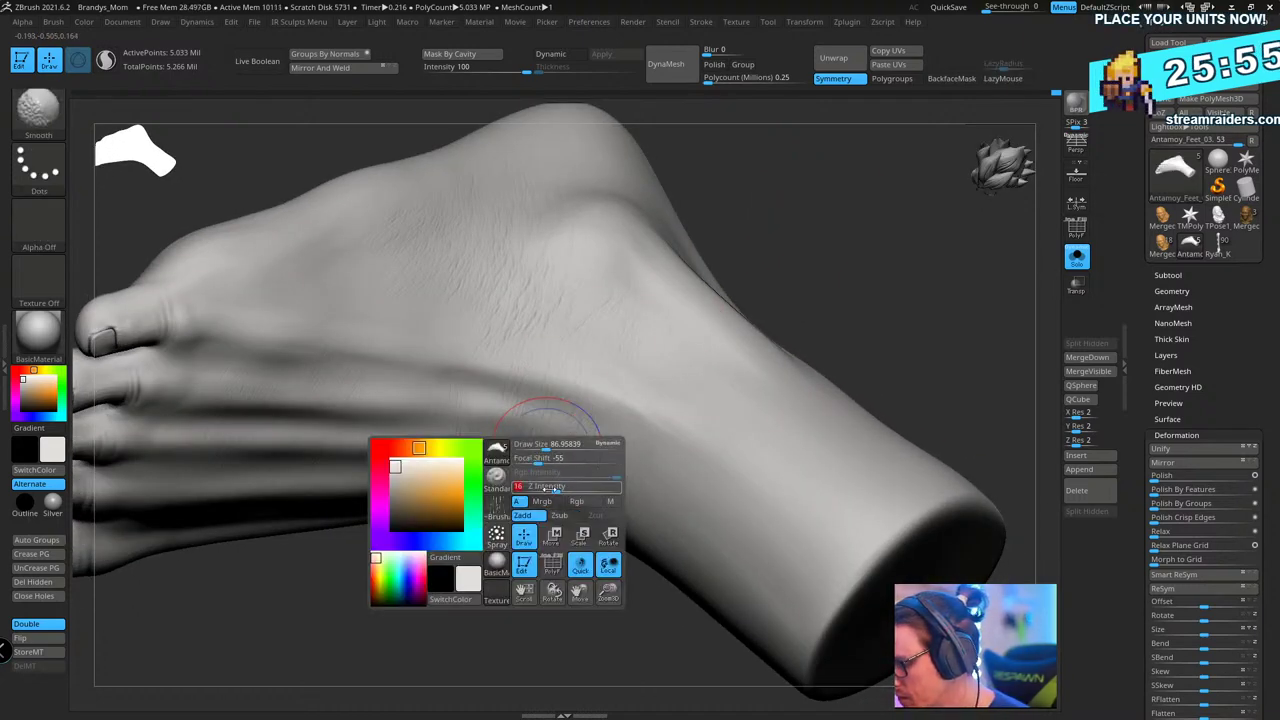
pyautogui.press('l')
pyautogui.hotkey('shift', 'b')
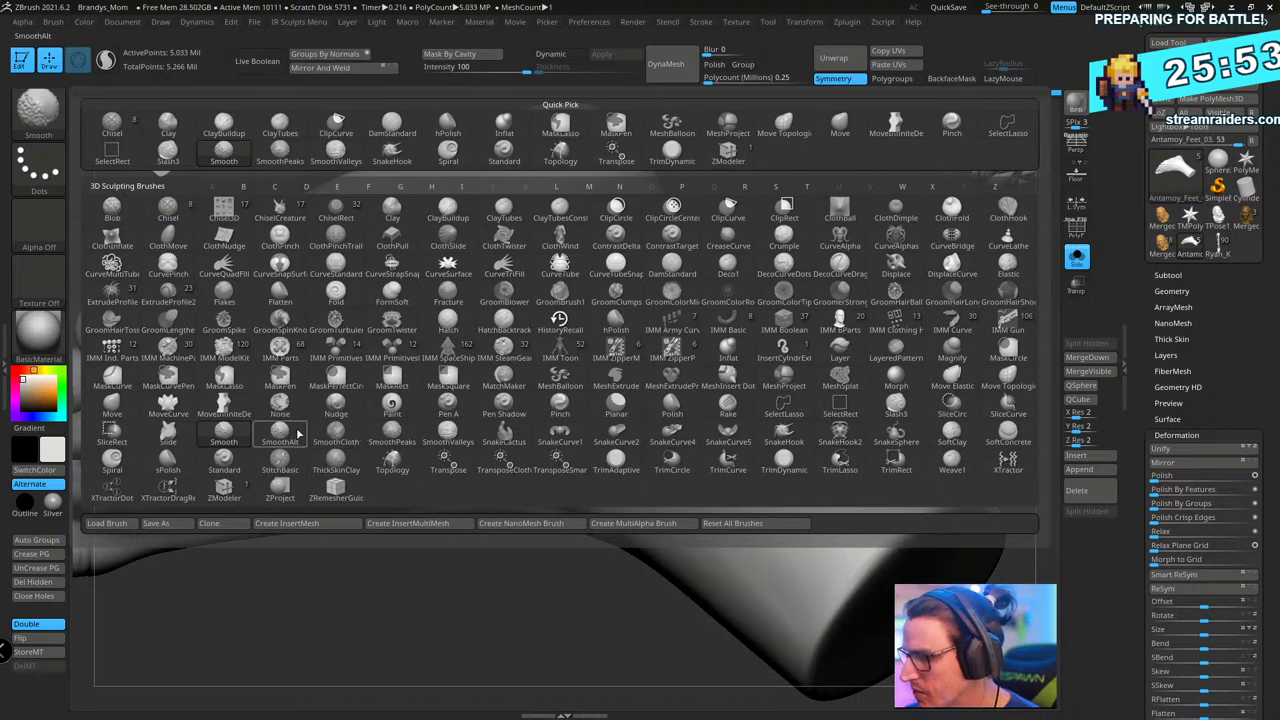
pyautogui.keyDown('shift'); pyautogui.click(400, 442); pyautogui.keyUp('shift')
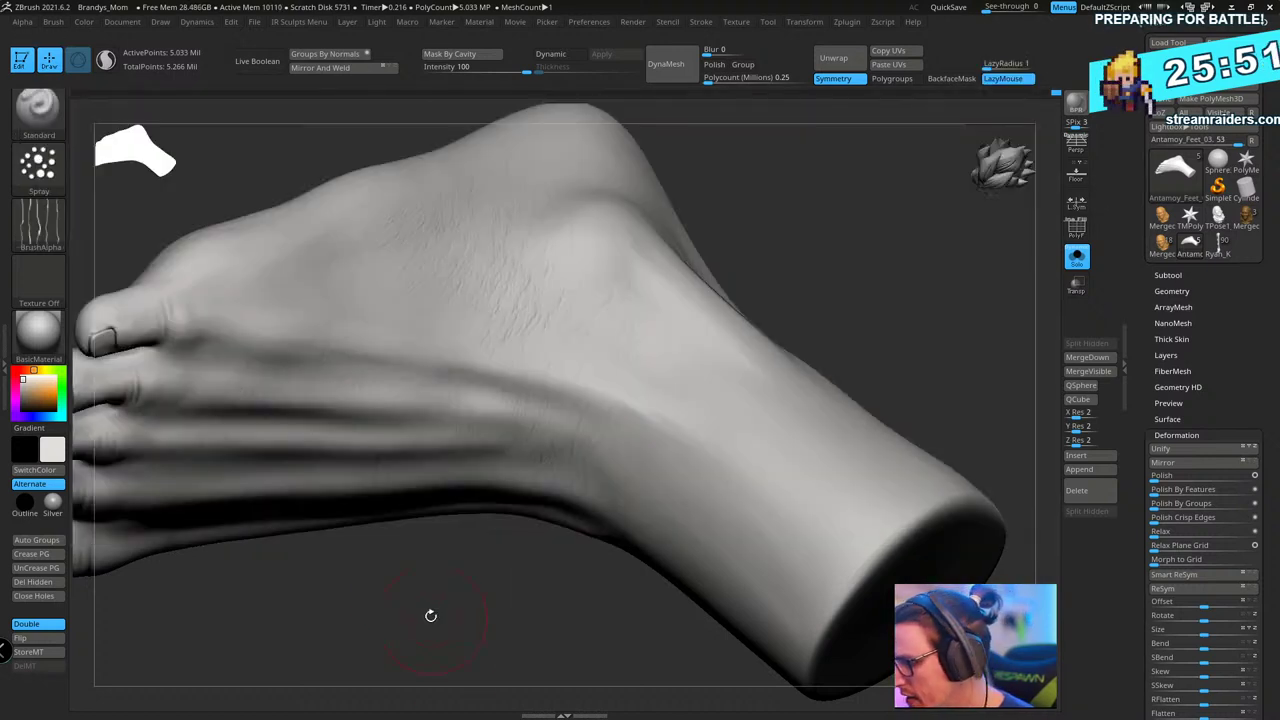
pyautogui.moveTo(745, 284); pyautogui.dragTo(494, 363)
pyautogui.press('space')
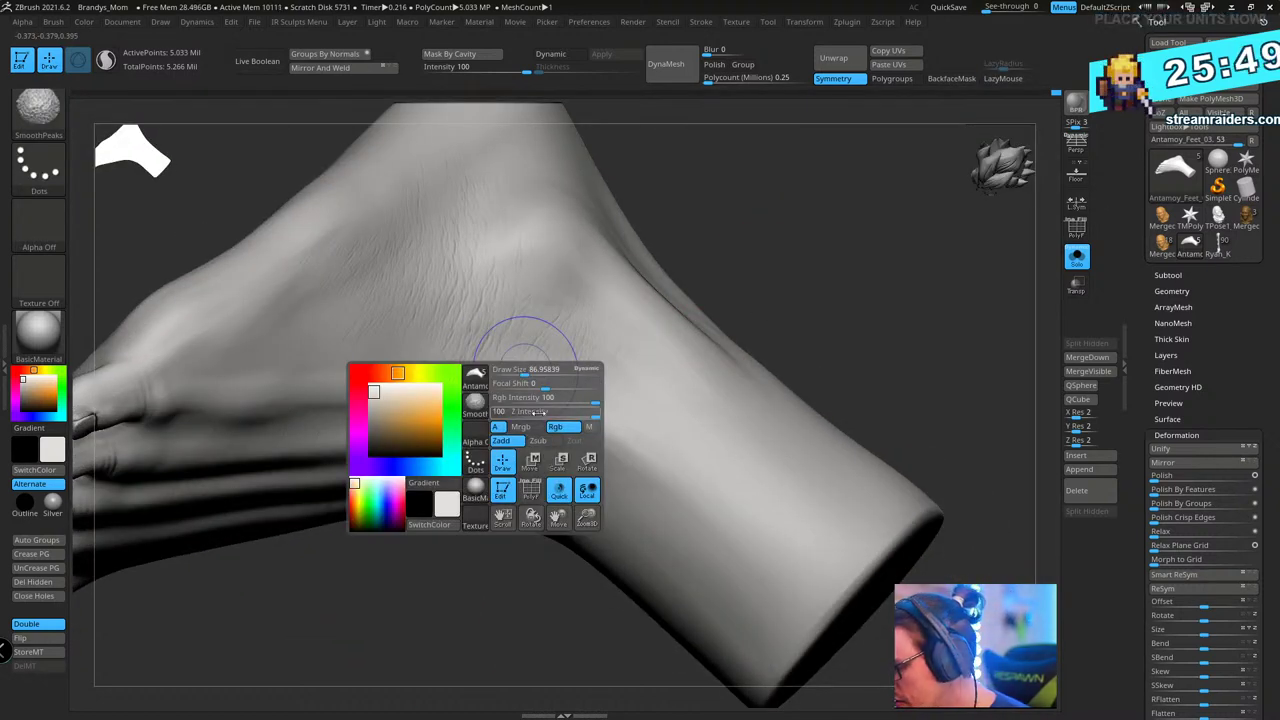
pyautogui.moveTo(571, 411); pyautogui.dragTo(544, 415)
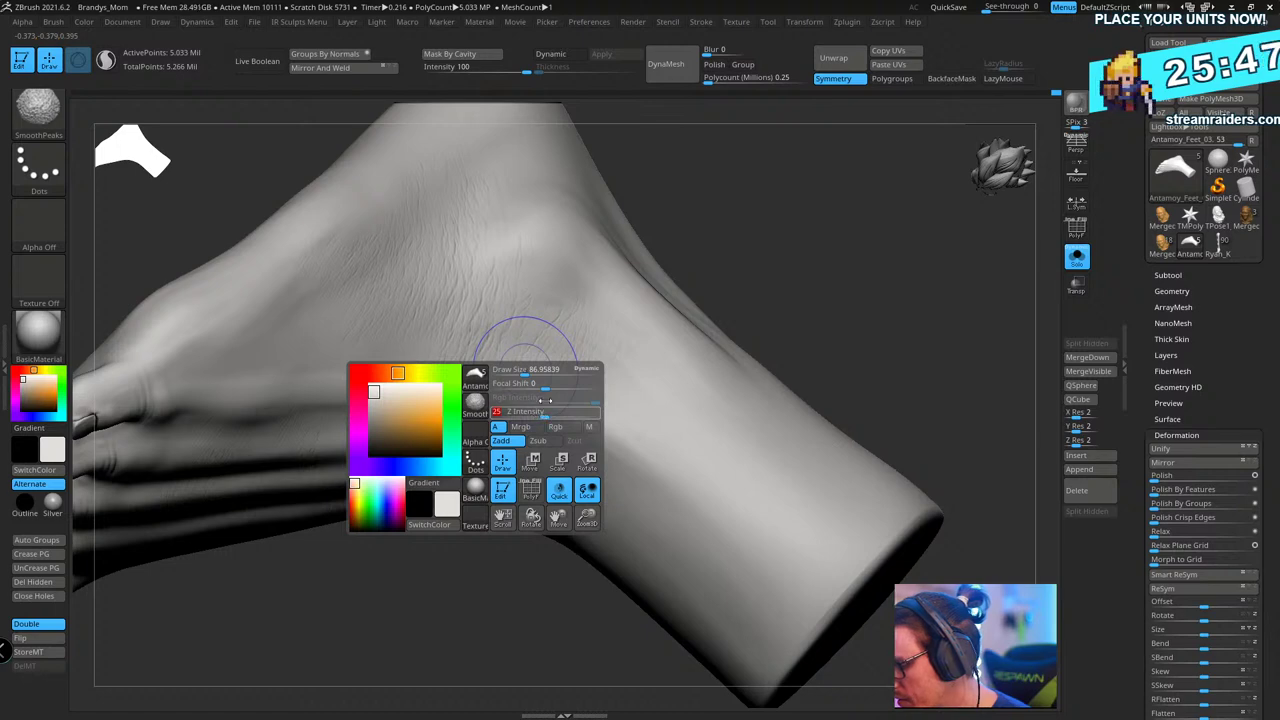
# - Soften the sprayed wrinkles in front of the outer ankle bone with SmoothPeaks
pyautogui.moveTo(738, 258); pyautogui.dragTo(764, 302)
pyautogui.moveTo(472, 376)
pyautogui.keyDown('shift'); pyautogui.mouseDown()
pyautogui.moveTo(452, 384)
pyautogui.moveTo(456, 368)
pyautogui.mouseUp(); pyautogui.keyUp('shift')
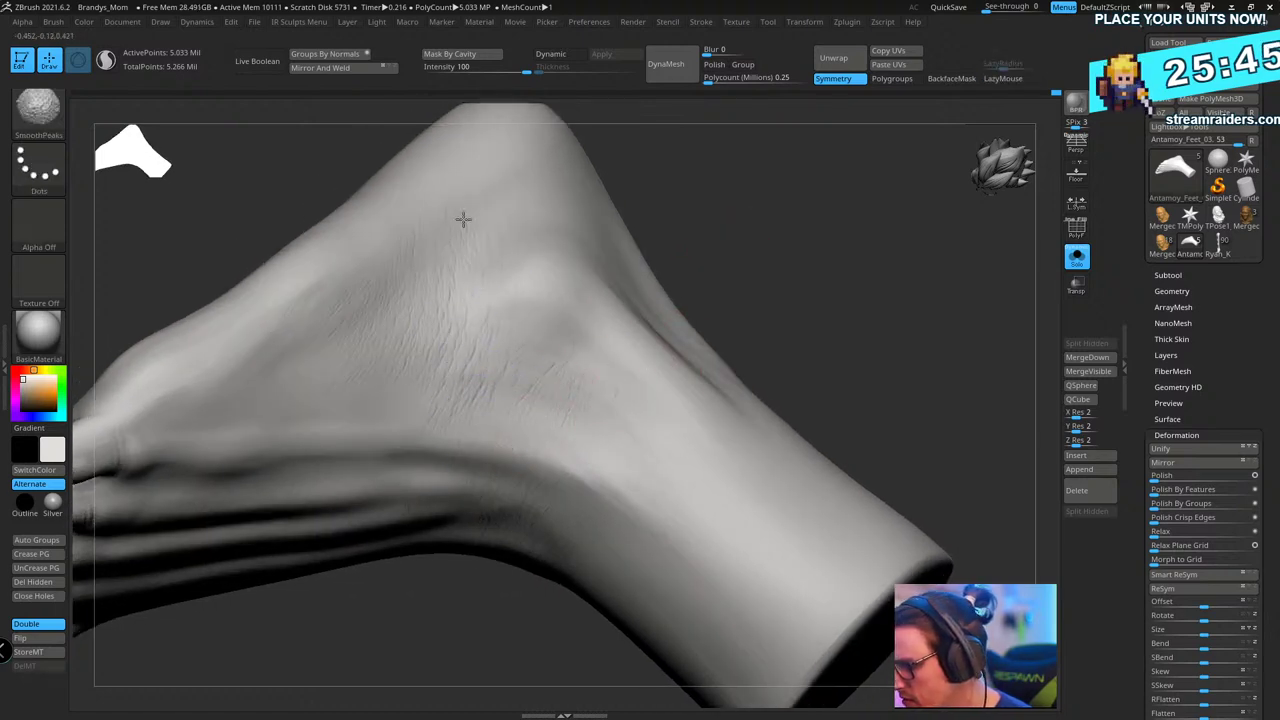
pyautogui.keyDown('shift'); pyautogui.moveTo(400, 282); pyautogui.dragTo(473, 437); pyautogui.keyUp('shift')
pyautogui.moveTo(797, 342); pyautogui.dragTo(780, 265)
pyautogui.keyDown('shift'); pyautogui.moveTo(515, 457); pyautogui.dragTo(476, 471); pyautogui.keyUp('shift')
# - Soften the sprayed wrinkles along the top of the foot and the front of the ankle with SmoothPeaks
pyautogui.keyDown('alt'); pyautogui.moveTo(703, 331); pyautogui.dragTo(758, 282); pyautogui.keyUp('alt')
pyautogui.keyDown('shift'); pyautogui.moveTo(401, 405); pyautogui.dragTo(438, 373); pyautogui.keyUp('shift')
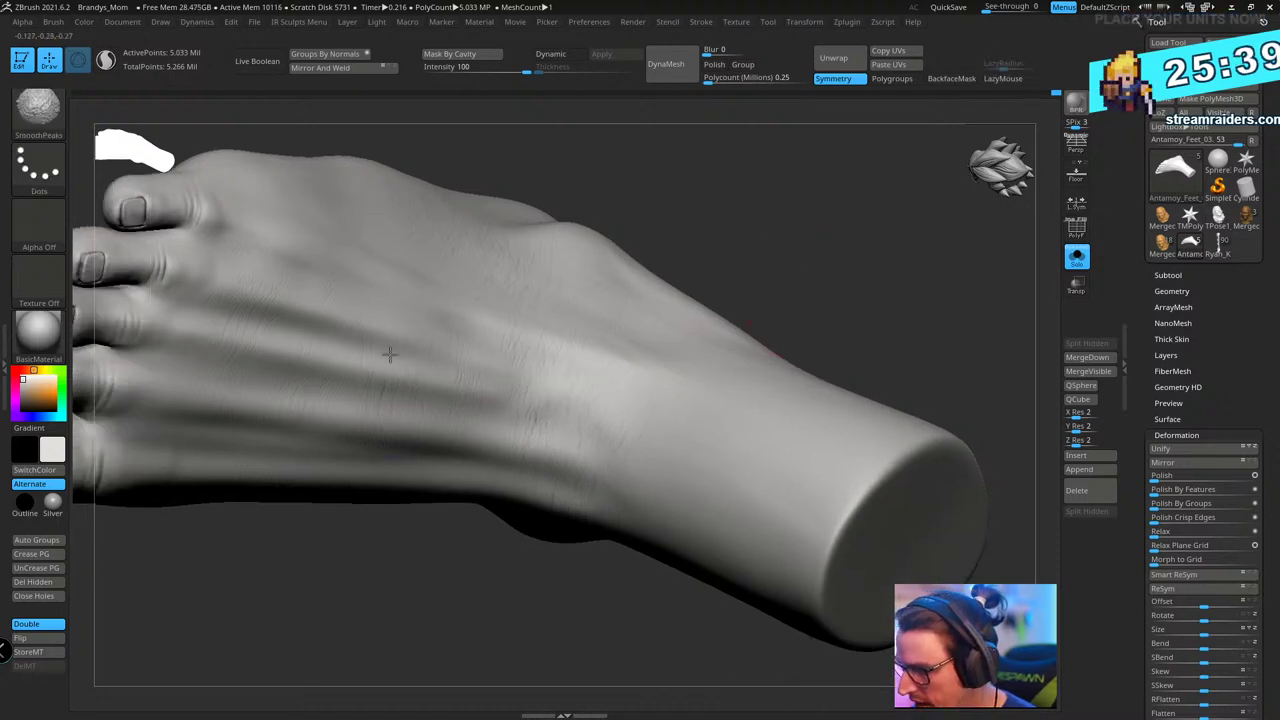
pyautogui.keyDown('shift'); pyautogui.moveTo(242, 308); pyautogui.dragTo(281, 329); pyautogui.keyUp('shift')
pyautogui.moveTo(780, 229)
pyautogui.mouseDown()
pyautogui.moveTo(772, 285)
pyautogui.moveTo(719, 359)
pyautogui.mouseUp()
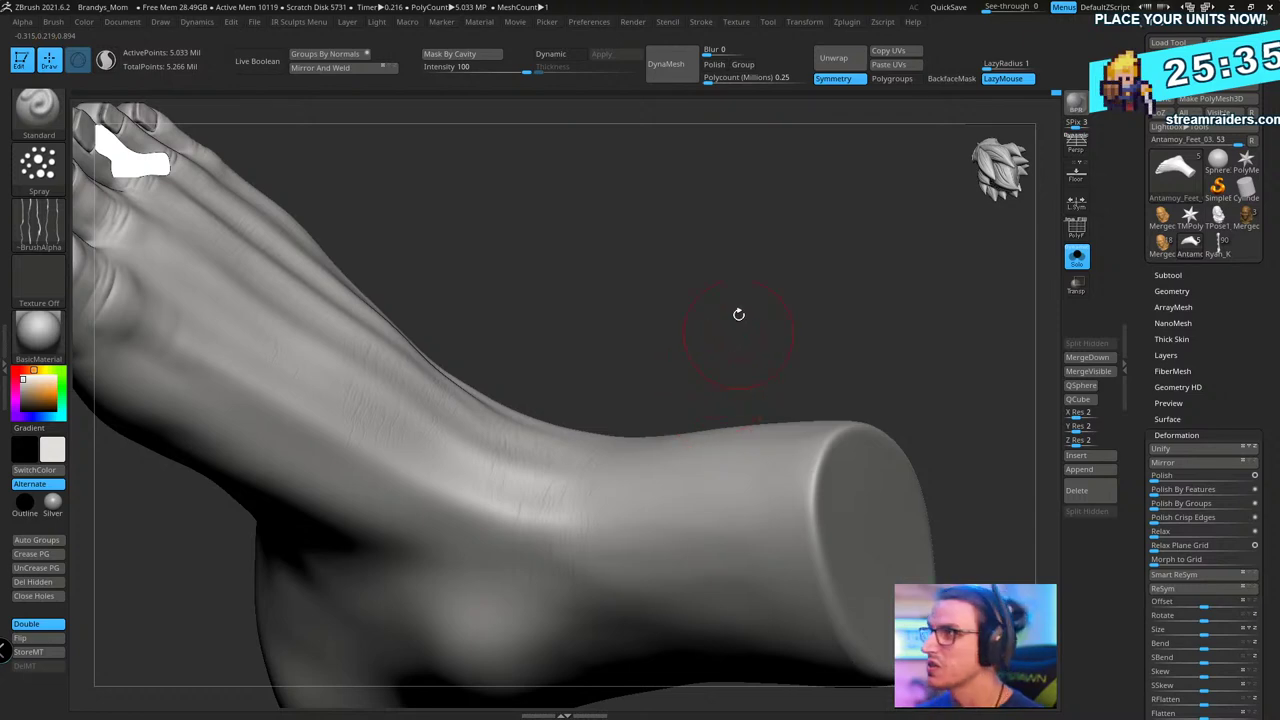
pyautogui.moveTo(778, 303)
pyautogui.mouseDown()
pyautogui.moveTo(769, 283)
pyautogui.moveTo(770, 318)
pyautogui.mouseUp()
pyautogui.keyDown('shift'); pyautogui.moveTo(597, 471); pyautogui.dragTo(636, 462); pyautogui.keyUp('shift')
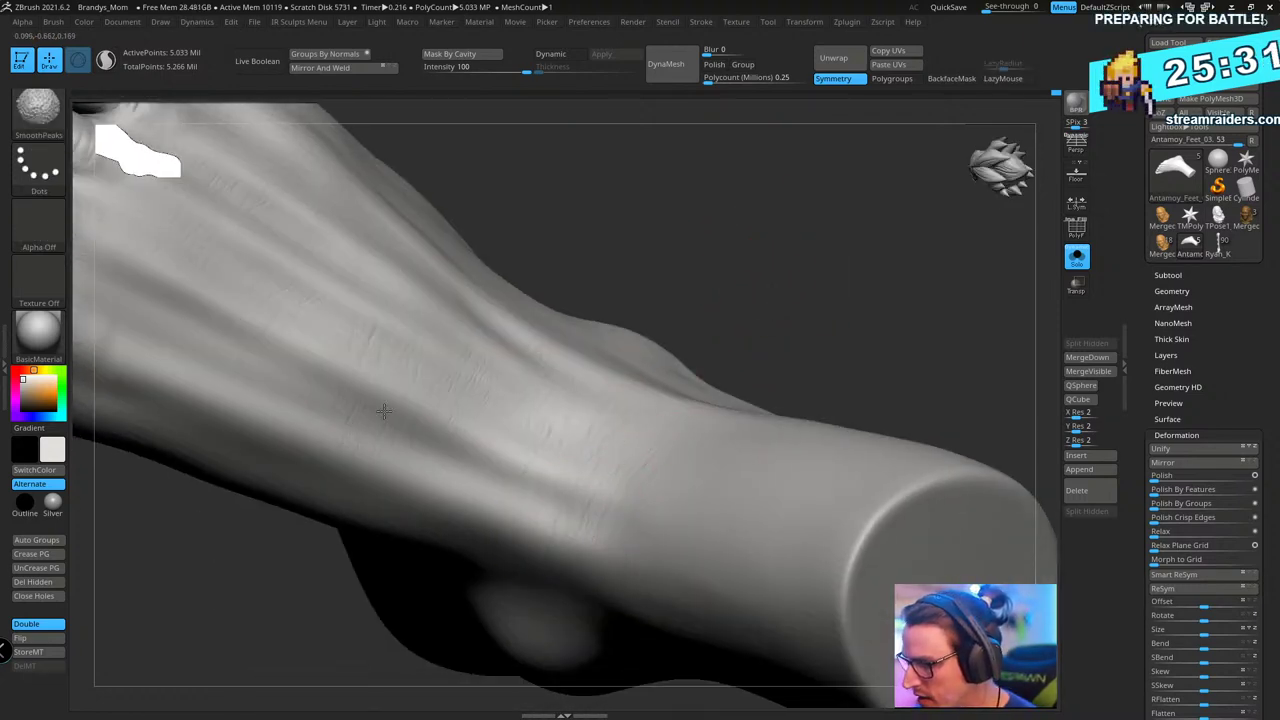
# - Reshape the area around the inner ankle bone with ClayBuildup strokes, undoing the unwanted ones
pyautogui.moveTo(763, 277)
pyautogui.keyDown('alt'); pyautogui.mouseDown()
pyautogui.moveTo(725, 274)
pyautogui.moveTo(763, 234)
pyautogui.moveTo(774, 280)
pyautogui.moveTo(703, 296)
pyautogui.mouseUp(); pyautogui.keyUp('alt')
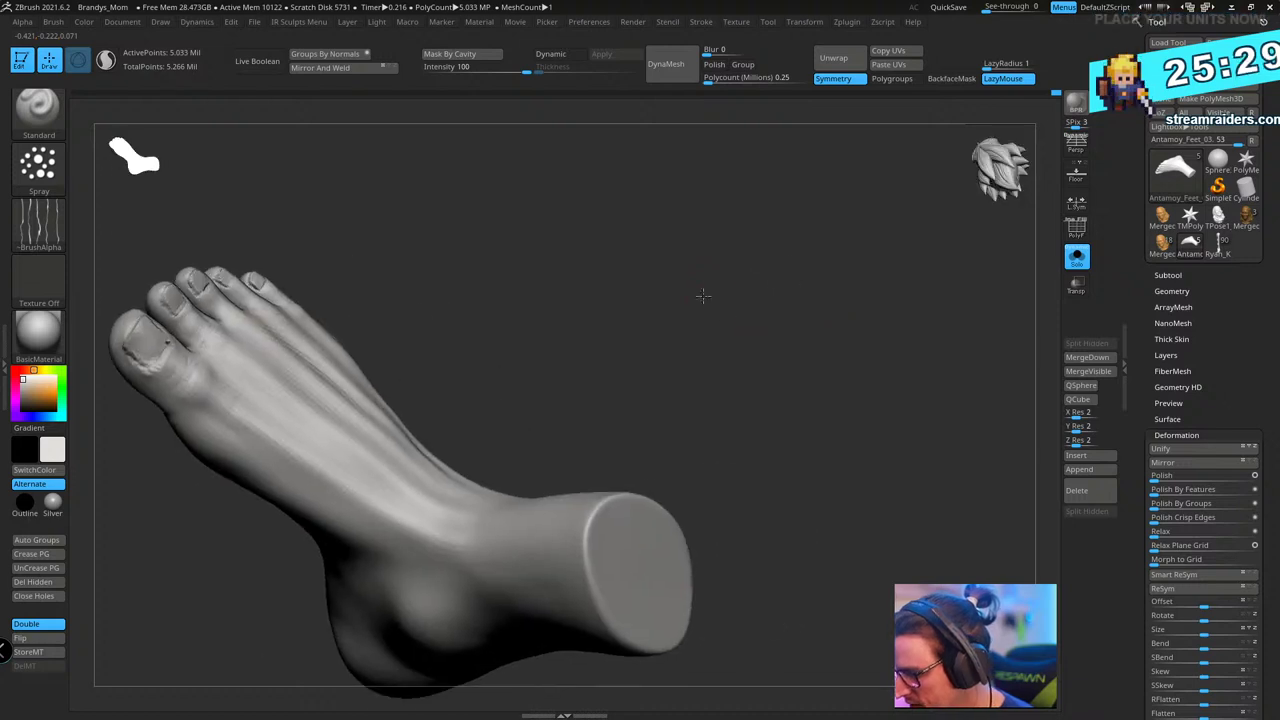
pyautogui.moveTo(703, 295); pyautogui.dragTo(834, 241, button='right')
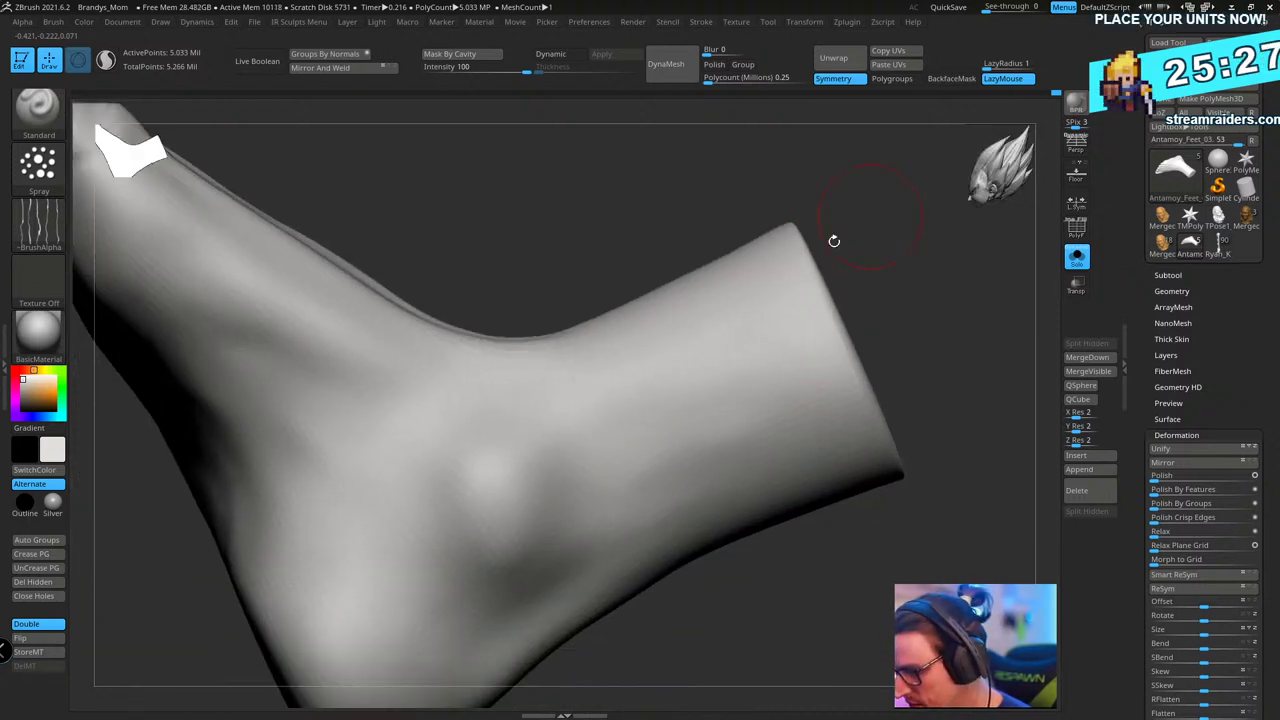
pyautogui.press('ctrl')
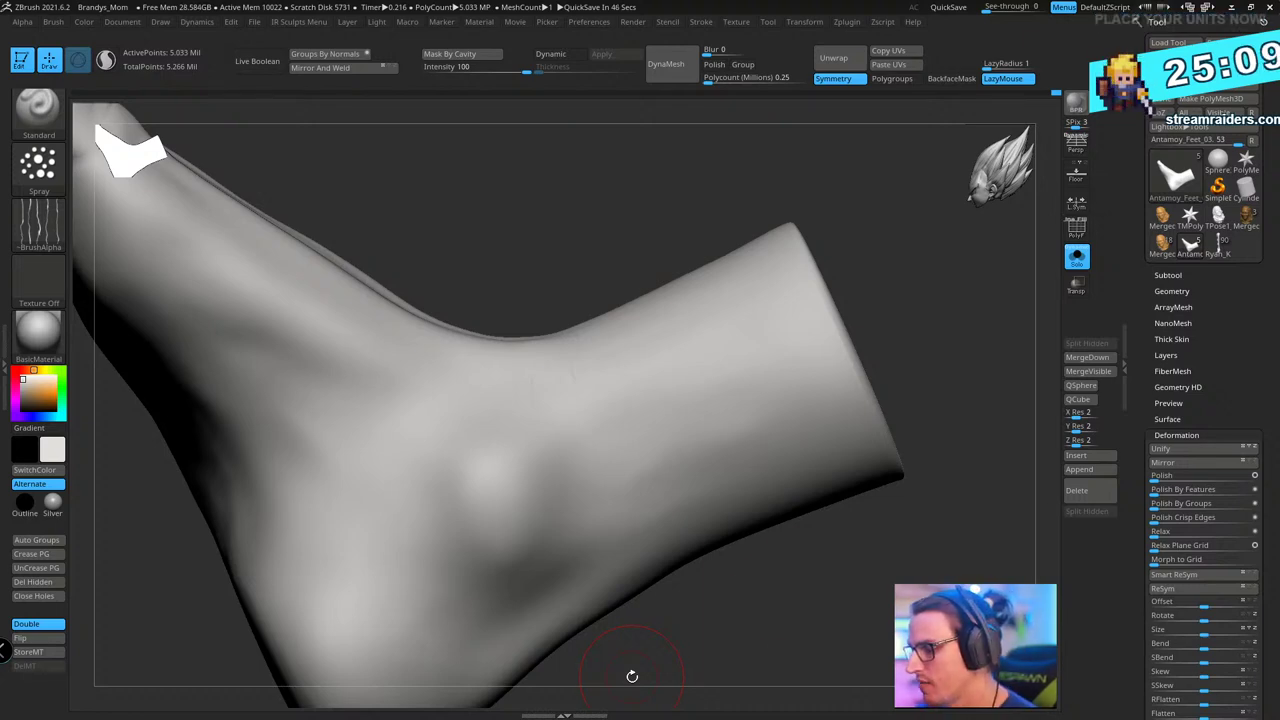
pyautogui.moveTo(630, 675); pyautogui.dragTo(769, 568)
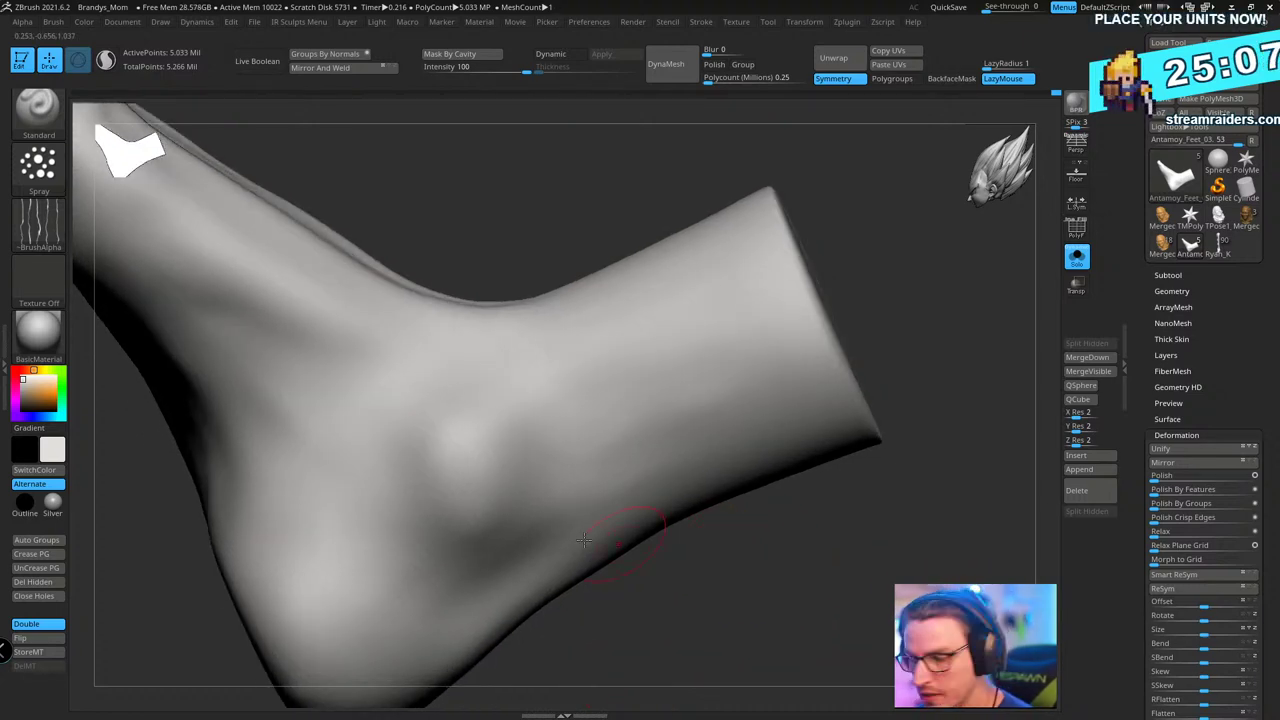
pyautogui.press('b')
pyautogui.press('c')
pyautogui.press('b')
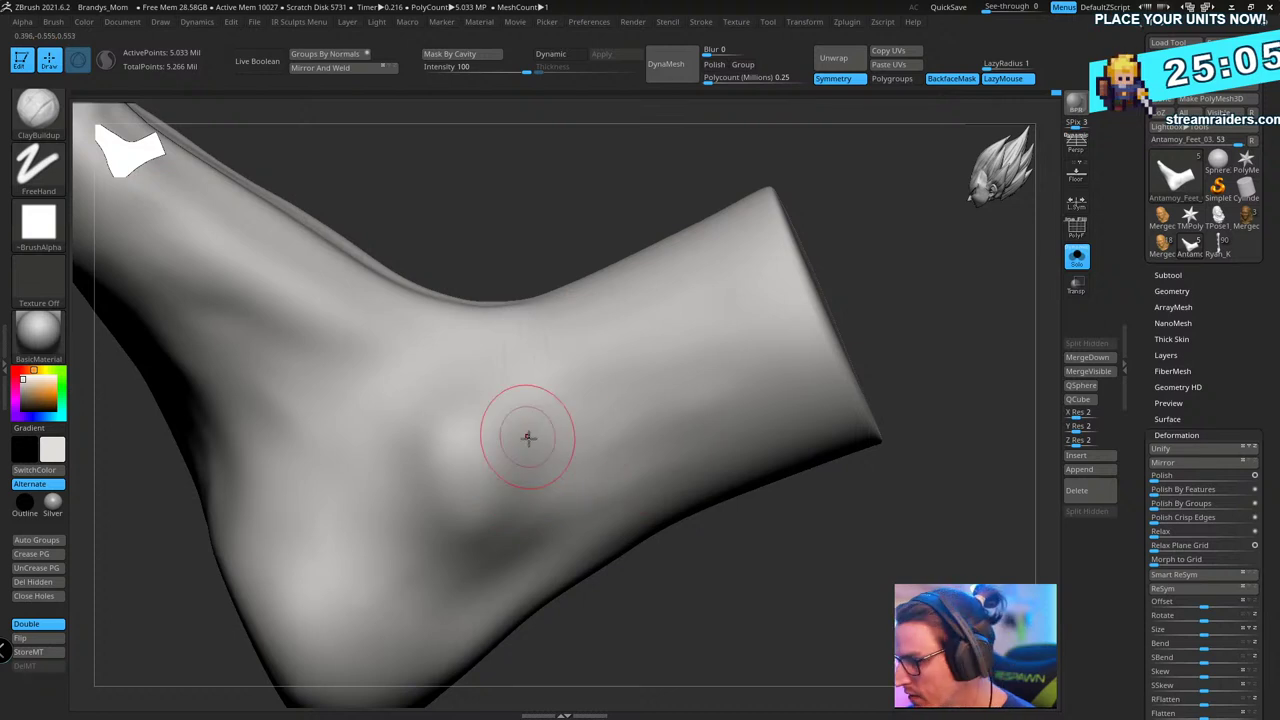
pyautogui.press('space')
pyautogui.moveTo(516, 463); pyautogui.dragTo(746, 350)
pyautogui.hotkey('ctrl', 'z')
pyautogui.moveTo(746, 350); pyautogui.dragTo(718, 330, button='right')
pyautogui.hotkey('ctrl', 'z')
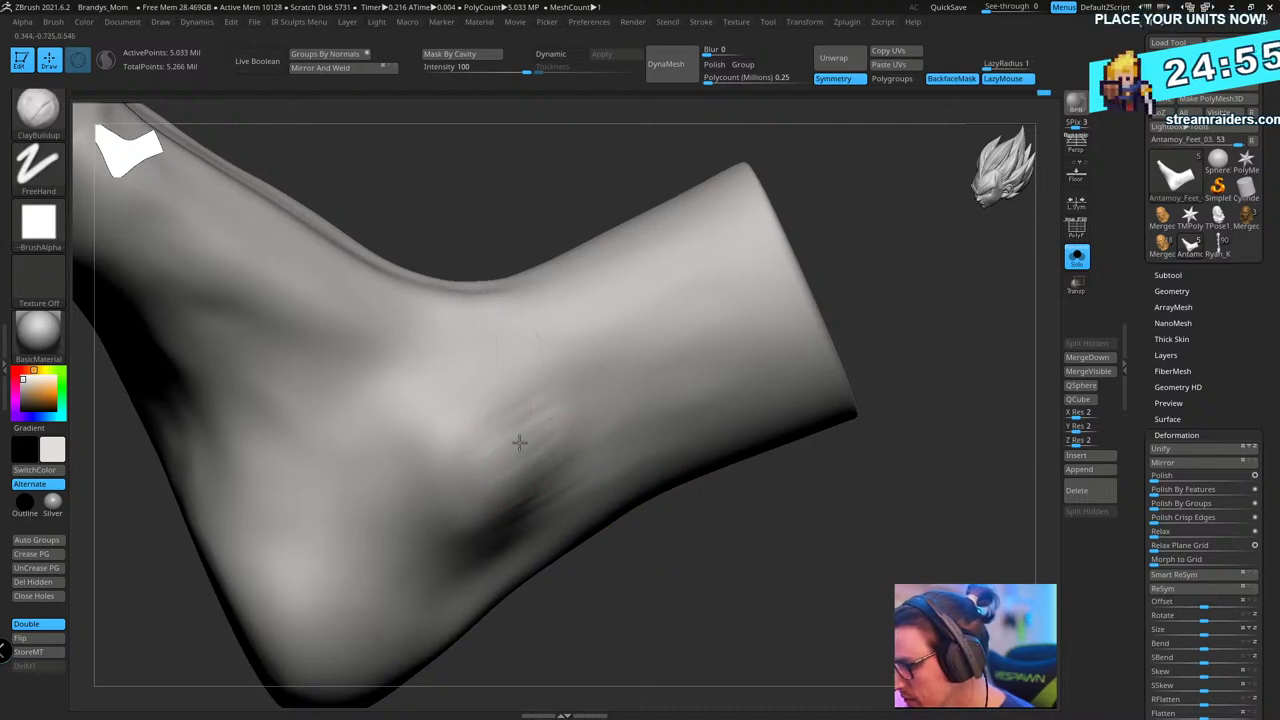
# - Change the smoothing brush back to Smooth and blend the clay strokes around the inner ankle bone
pyautogui.press('b')
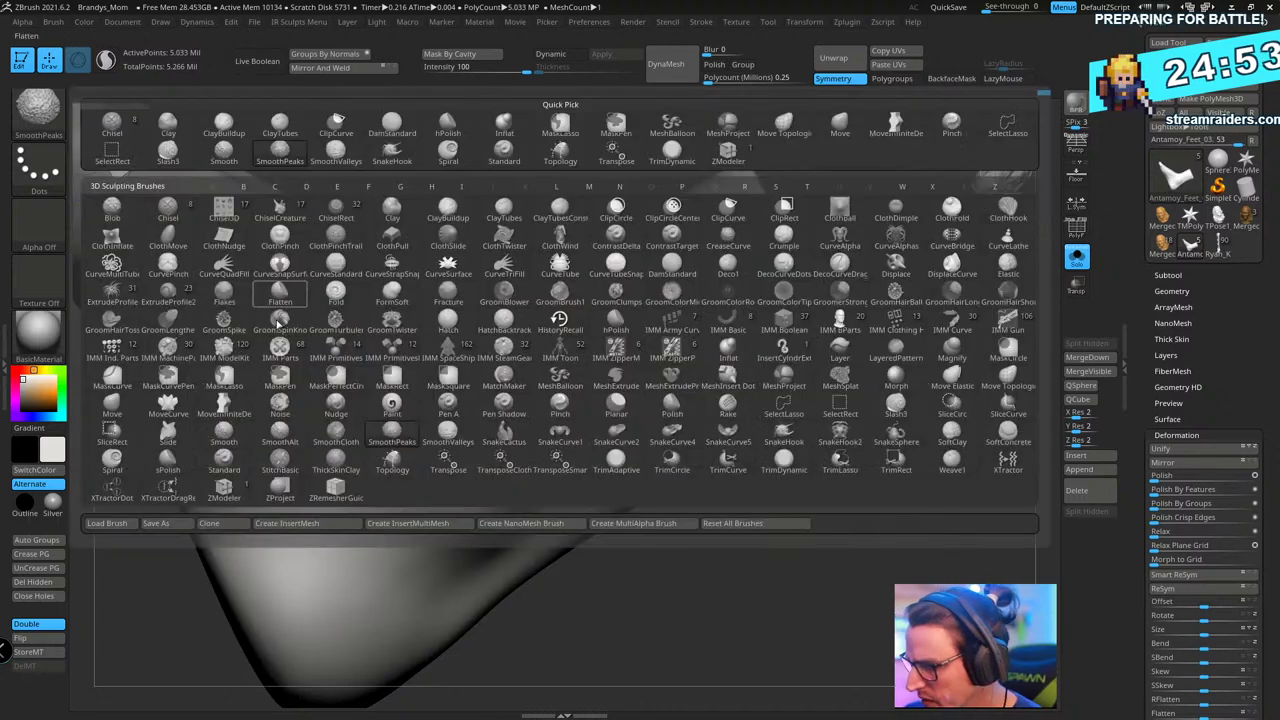
pyautogui.keyDown('shift'); pyautogui.click(229, 437); pyautogui.keyUp('shift')
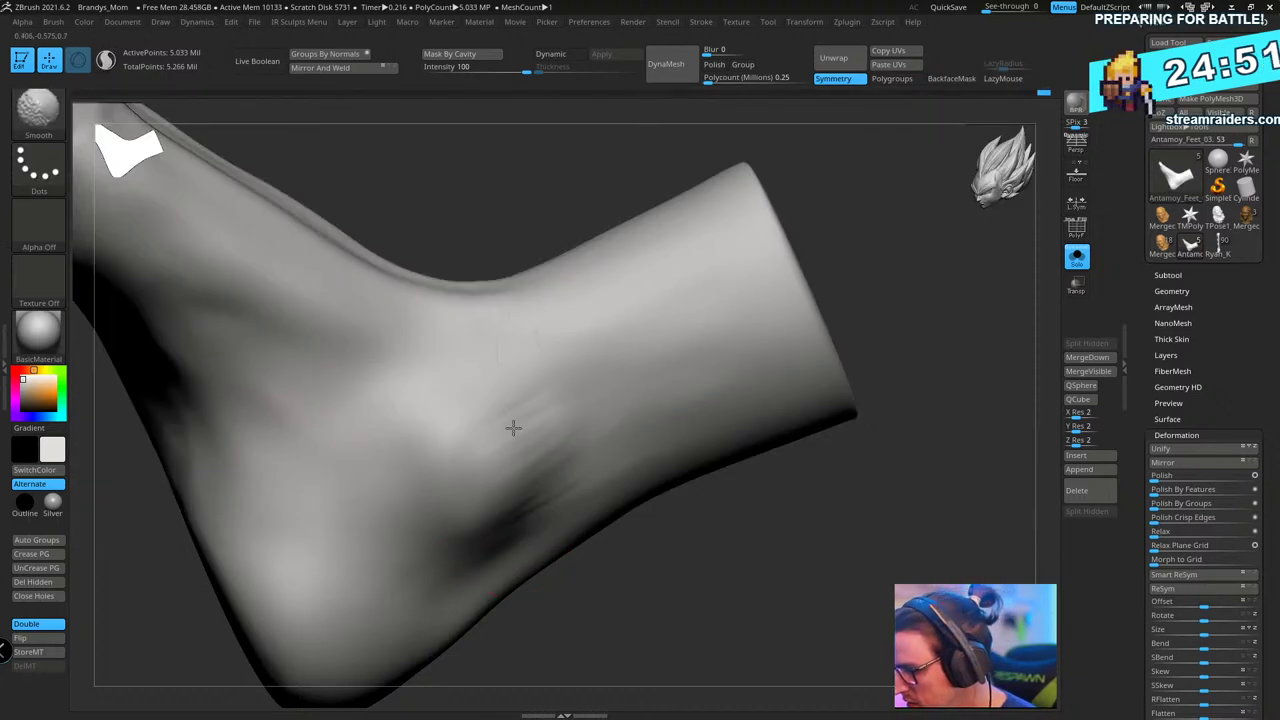
pyautogui.moveTo(486, 517)
pyautogui.mouseDown(button='right')
pyautogui.moveTo(706, 396)
pyautogui.moveTo(706, 297)
pyautogui.moveTo(863, 351)
pyautogui.mouseUp(button='right')
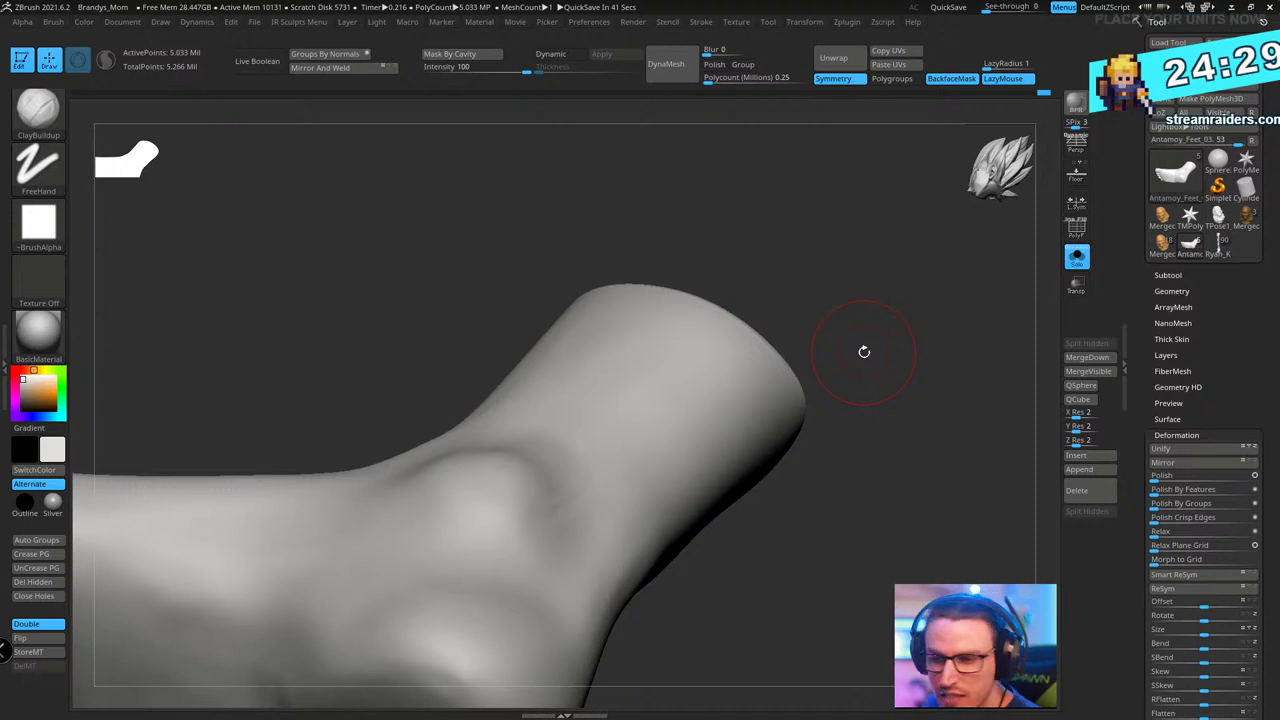
pyautogui.moveTo(864, 351)
pyautogui.mouseDown()
pyautogui.moveTo(903, 371)
pyautogui.moveTo(700, 440)
pyautogui.mouseUp()
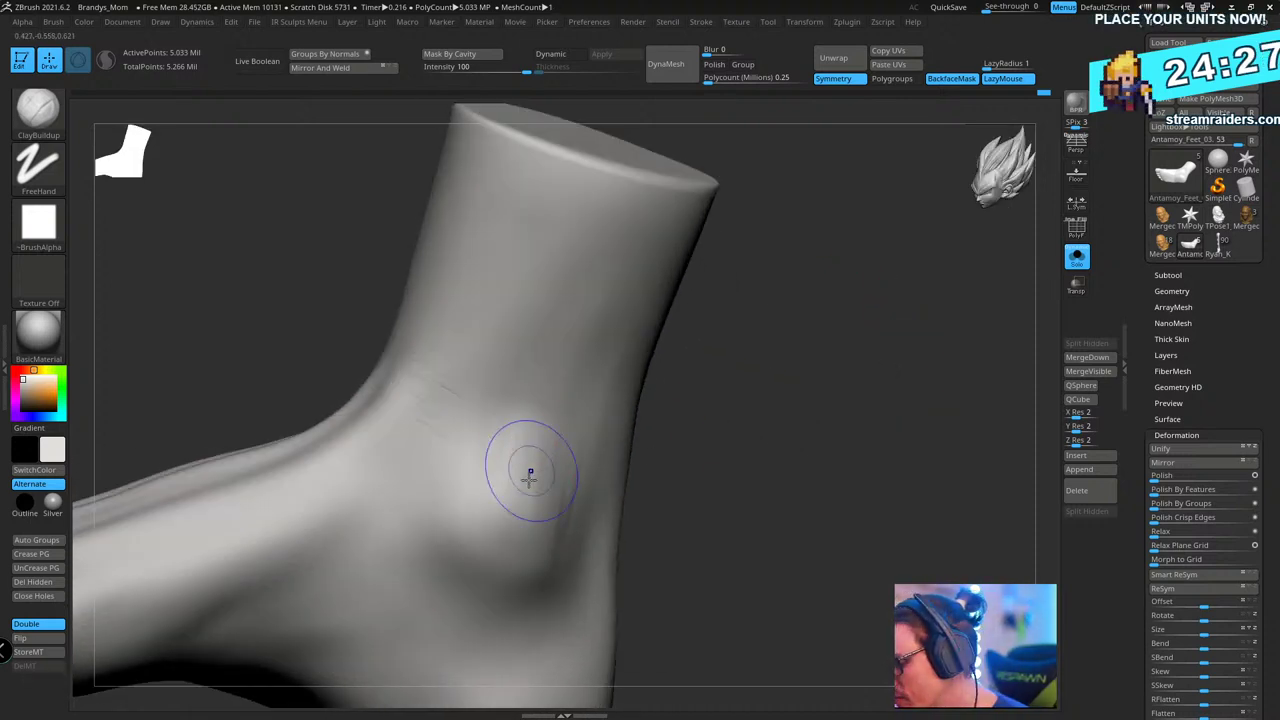
pyautogui.press('shift')
pyautogui.moveTo(754, 360); pyautogui.dragTo(766, 363)
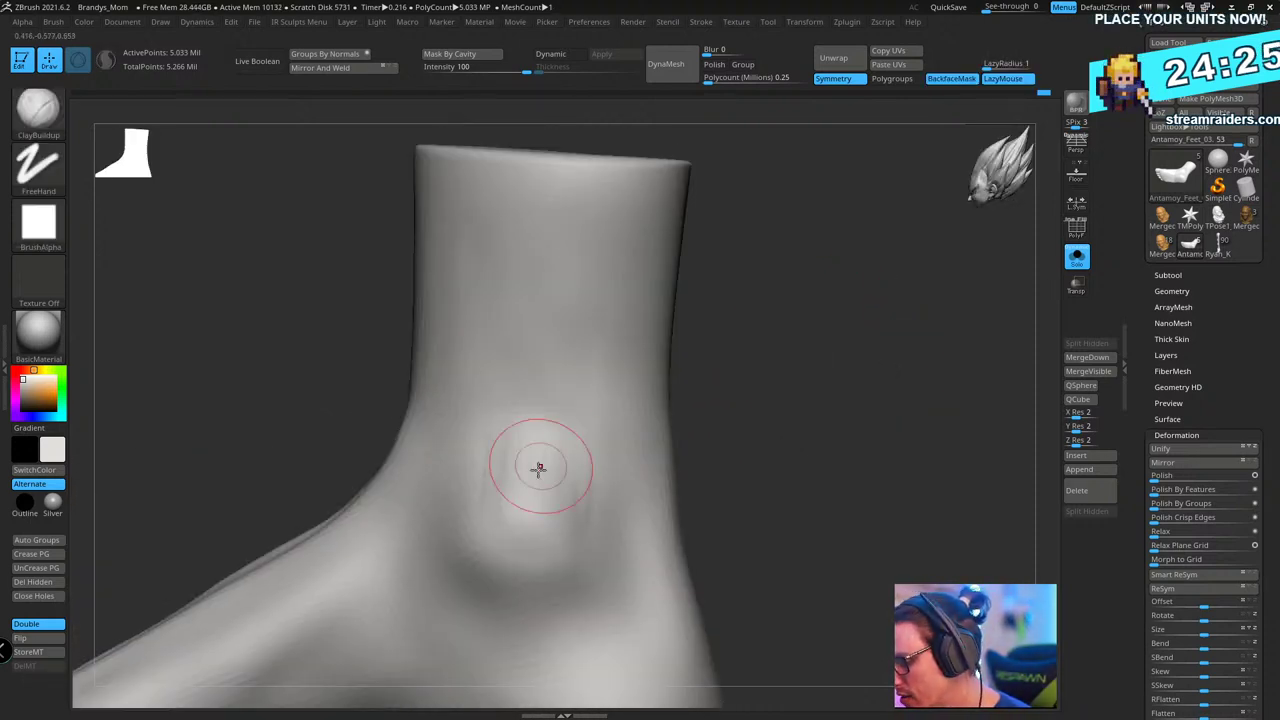
pyautogui.moveTo(532, 487); pyautogui.dragTo(543, 229)
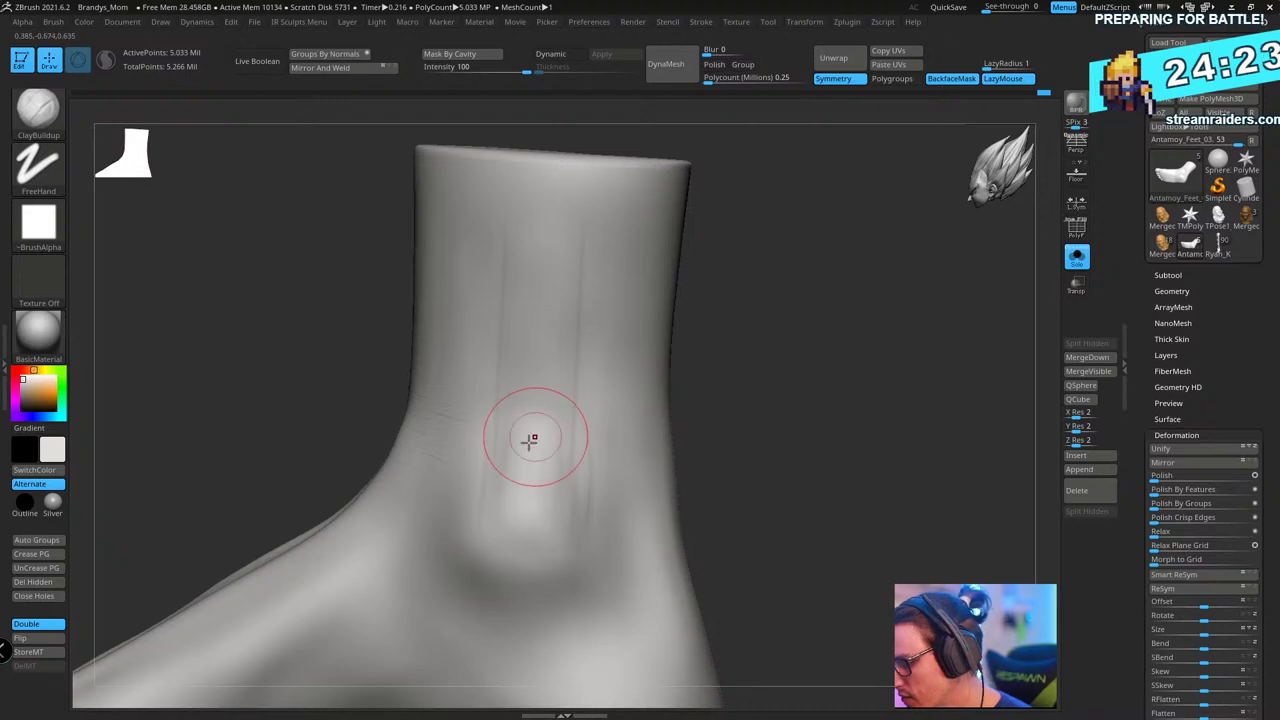
pyautogui.hotkey('ctrl', 'shift')
pyautogui.hotkey('ctrl', 'z')
# - Switch to the Standard brush with the Dots stroke and Alpha Off
pyautogui.press('b')
pyautogui.press('s')
pyautogui.press('t')
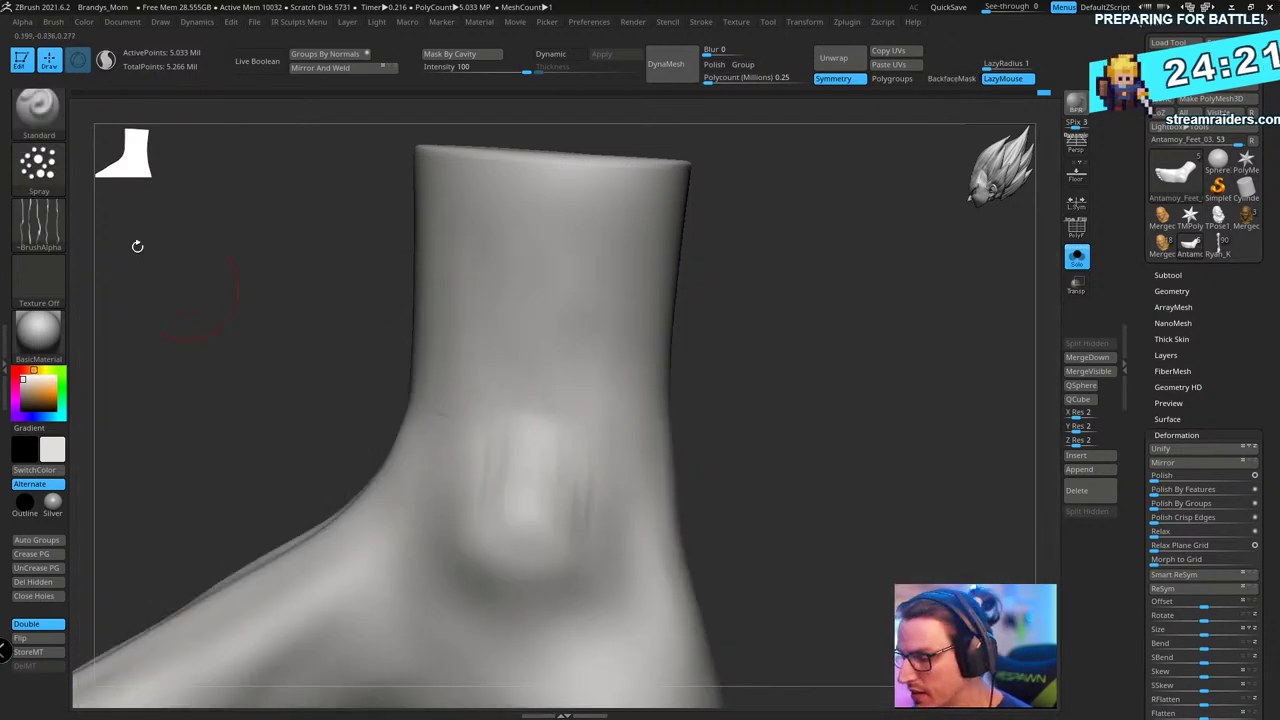
pyautogui.click(40, 170)
pyautogui.click(112, 180)
pyautogui.click(38, 225)
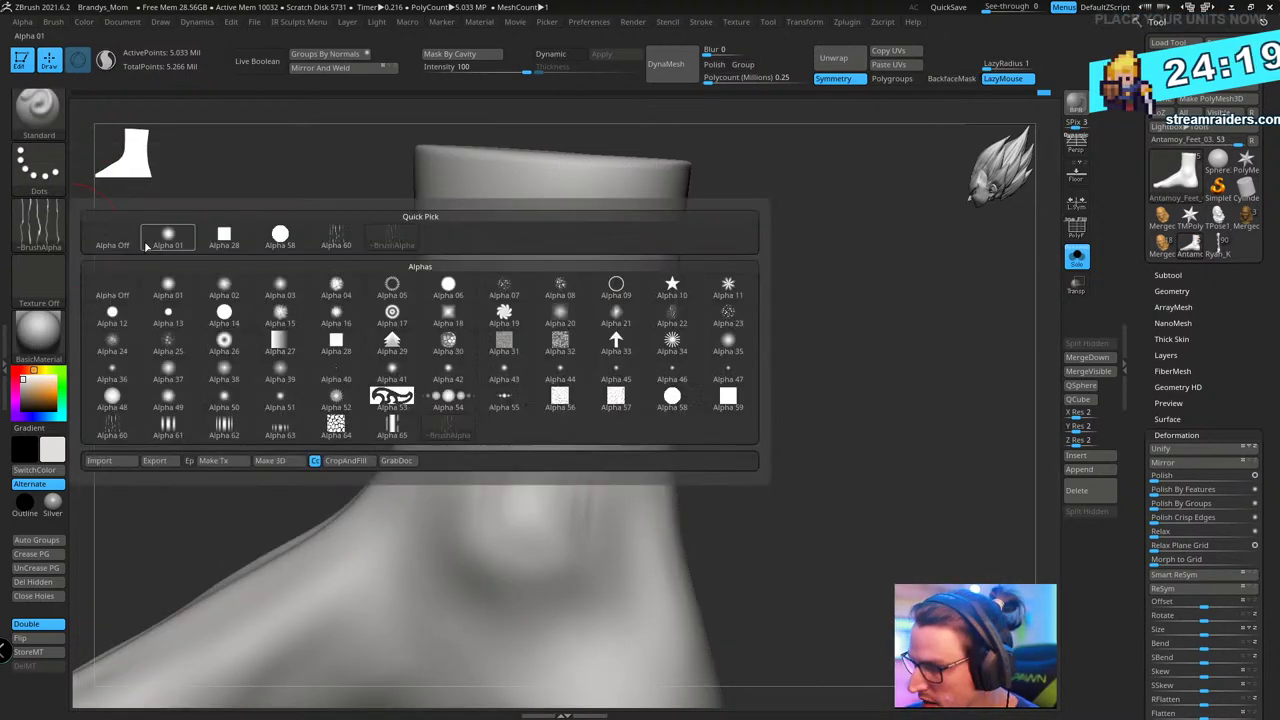
pyautogui.click(114, 238)
# - Build up a vertical ridge from the inner ankle bone up the lower leg with the Standard brush, undoing unwanted strokes
pyautogui.moveTo(528, 494); pyautogui.dragTo(545, 210)
pyautogui.hotkey('ctrl', 'z')
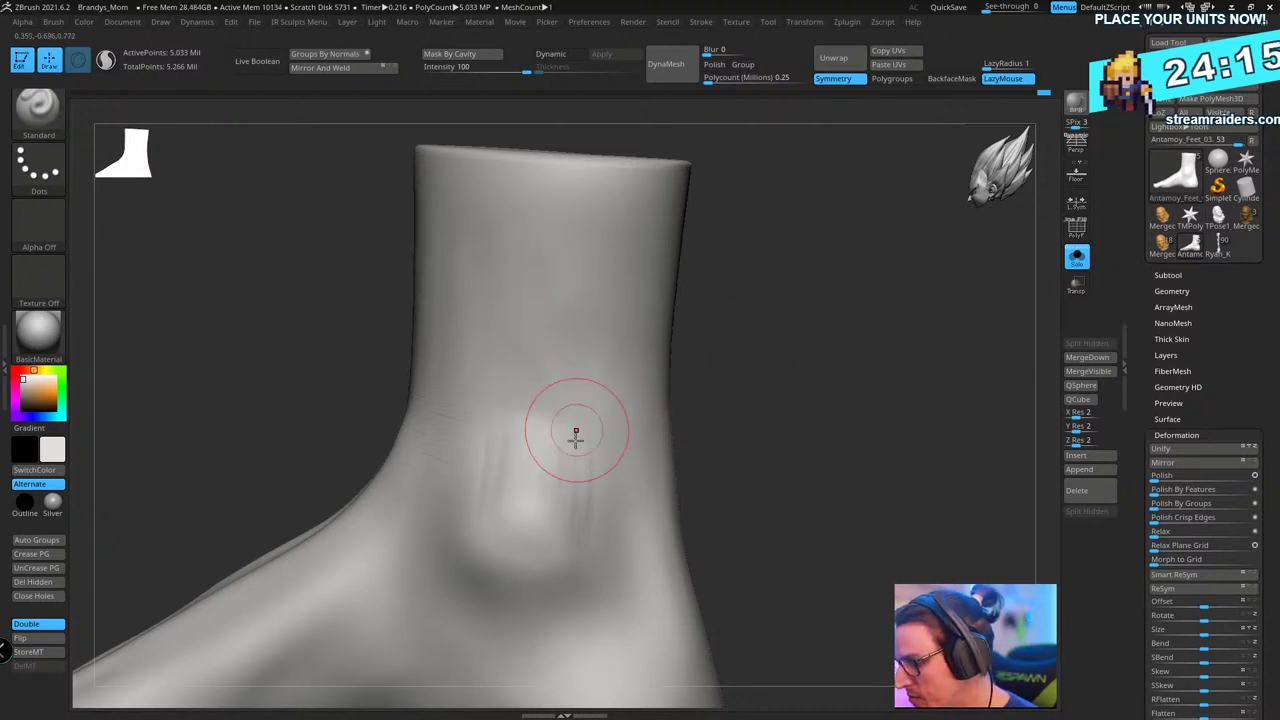
pyautogui.press('space')
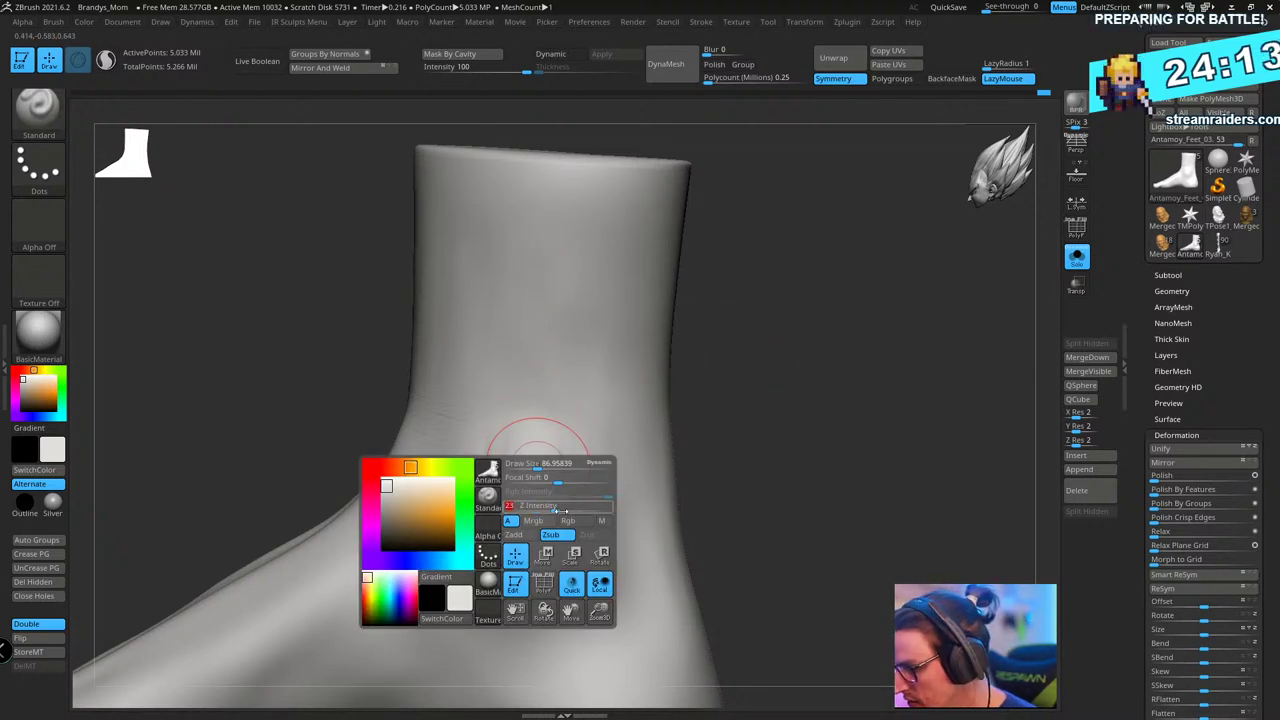
pyautogui.moveTo(531, 466); pyautogui.dragTo(552, 208)
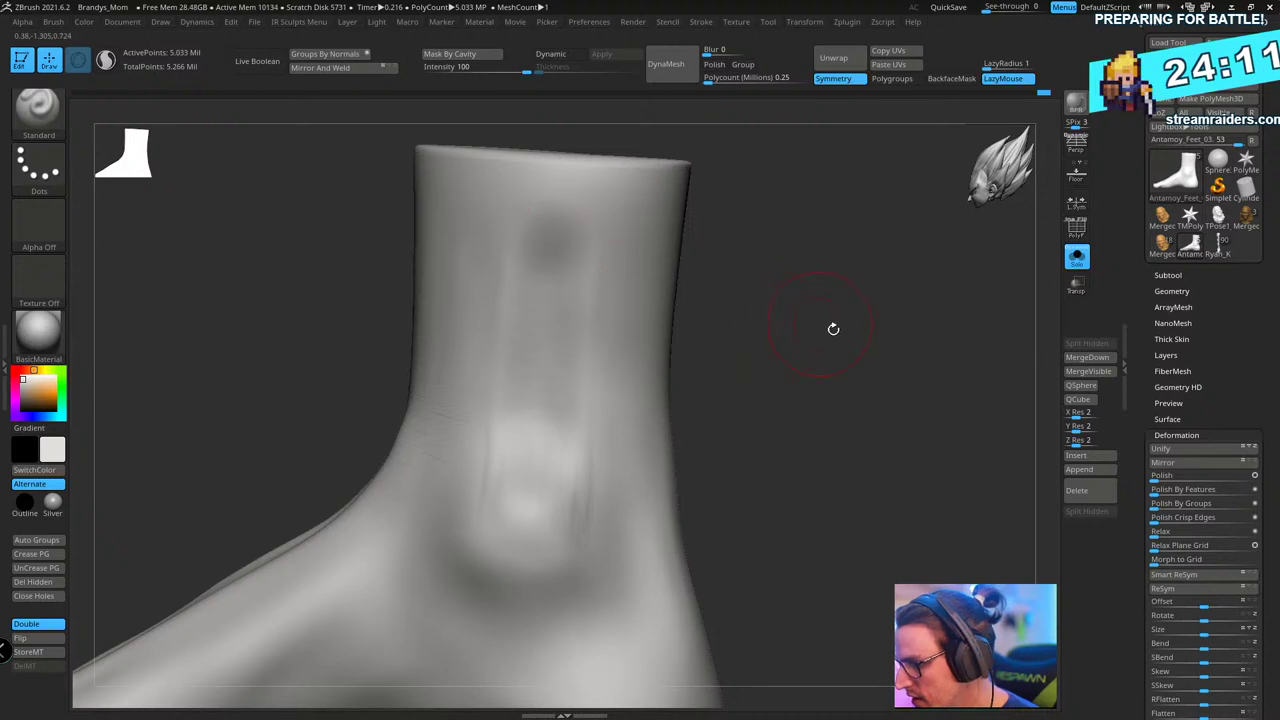
pyautogui.moveTo(831, 329)
pyautogui.mouseDown()
pyautogui.moveTo(800, 329)
pyautogui.moveTo(730, 392)
pyautogui.mouseUp()
pyautogui.rightClick(730, 392)
pyautogui.moveTo(915, 408); pyautogui.dragTo(845, 411)
pyautogui.moveTo(530, 484)
pyautogui.mouseDown()
pyautogui.moveTo(554, 255)
pyautogui.moveTo(545, 225)
pyautogui.mouseUp()
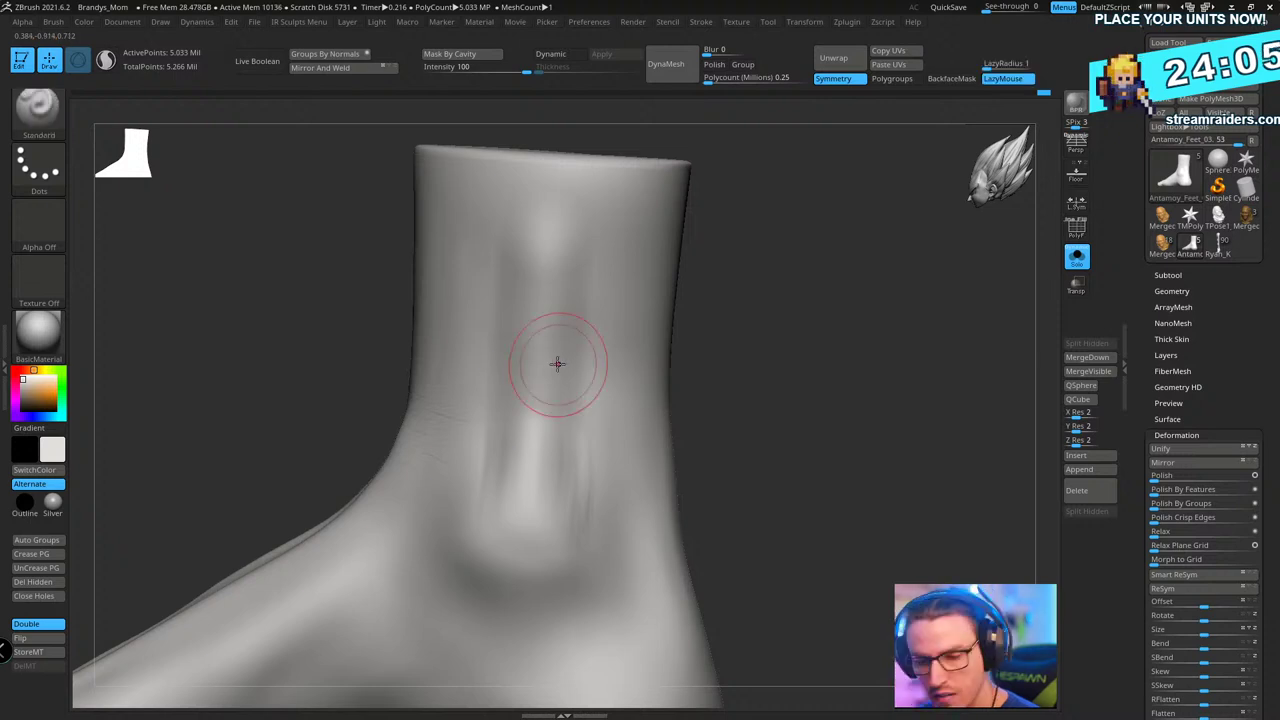
# - Flatten the ridge above the inner ankle bone with TrimDynamic and soften it with Smooth
pyautogui.press('b')
pyautogui.press('t')
pyautogui.press('d')
pyautogui.press('s')
pyautogui.moveTo(594, 366); pyautogui.dragTo(554, 233)
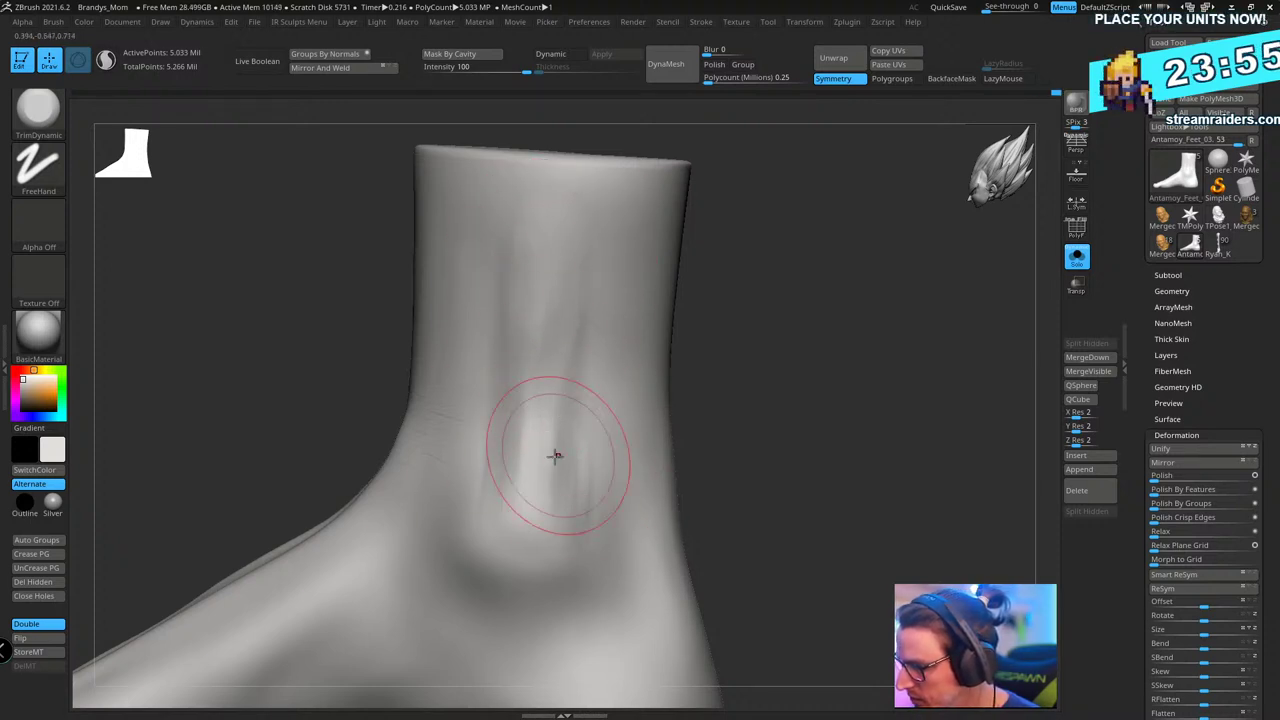
pyautogui.press('shift')
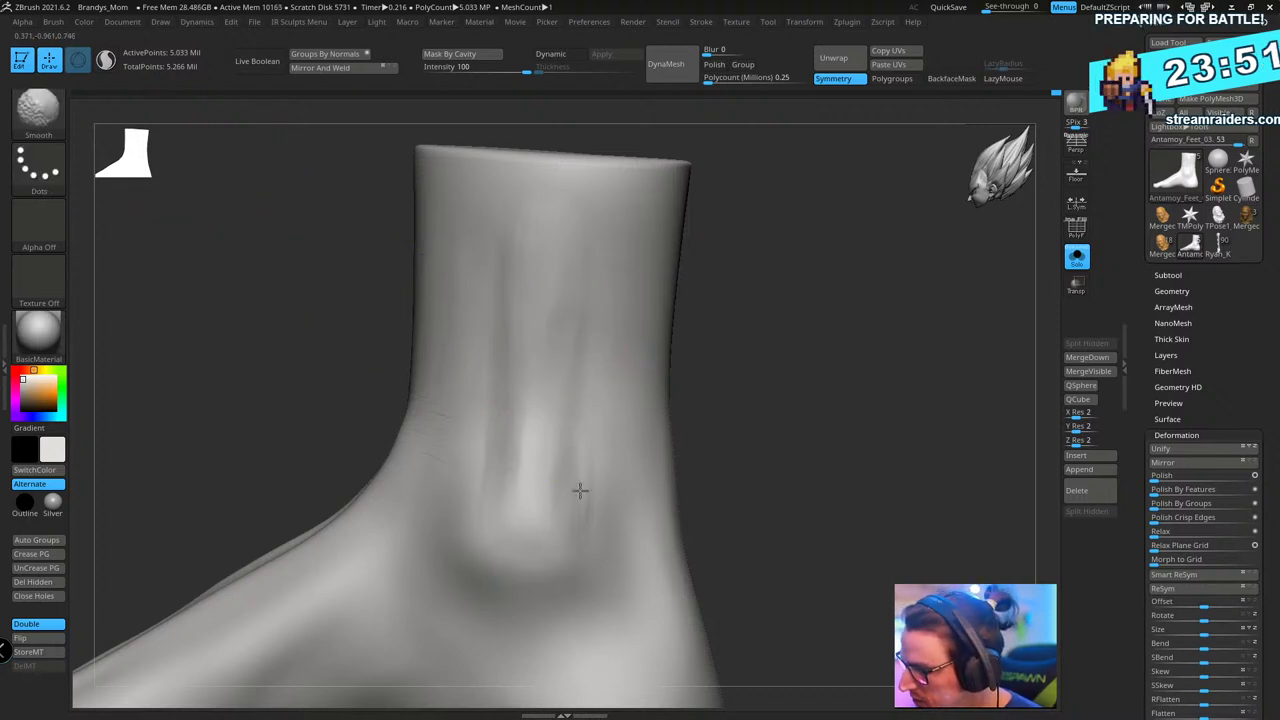
# - Carve the planes beside the Achilles tendon at the back of the ankle with TrimDynamic
pyautogui.moveTo(698, 392)
pyautogui.mouseDown()
pyautogui.moveTo(734, 363)
pyautogui.moveTo(900, 336)
pyautogui.moveTo(794, 349)
pyautogui.moveTo(809, 386)
pyautogui.mouseUp()
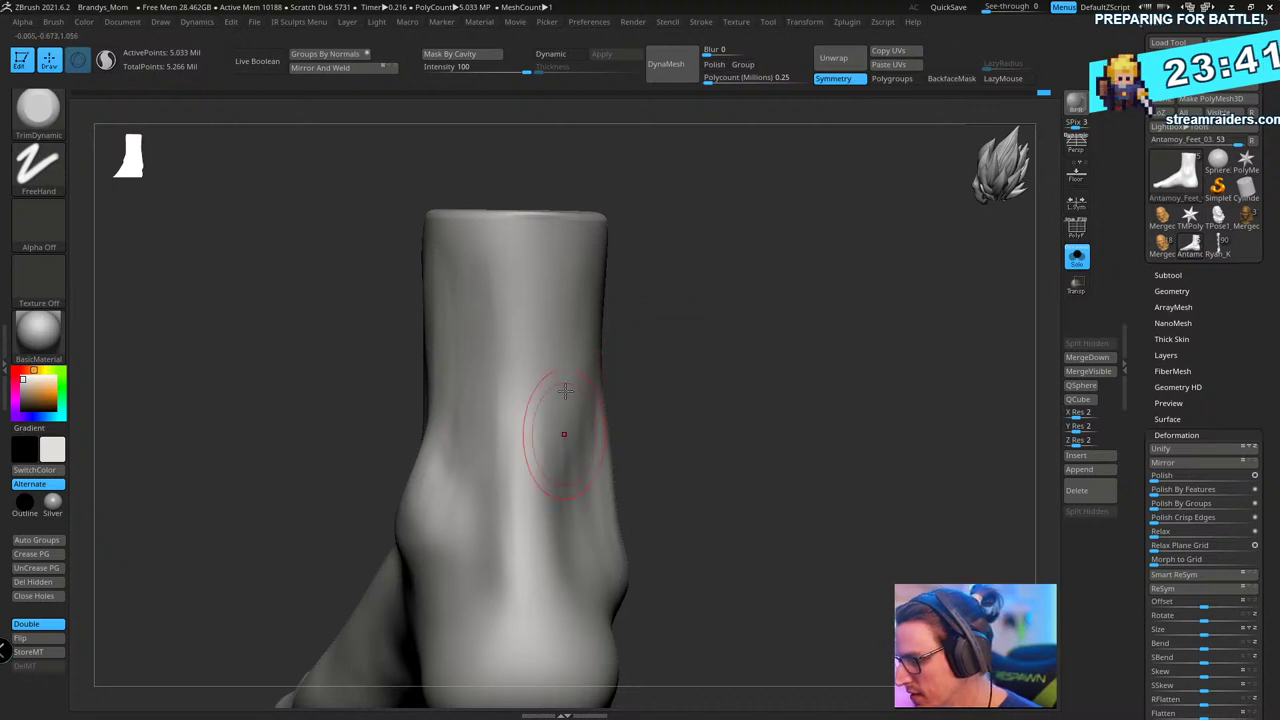
pyautogui.moveTo(648, 408); pyautogui.dragTo(577, 320)
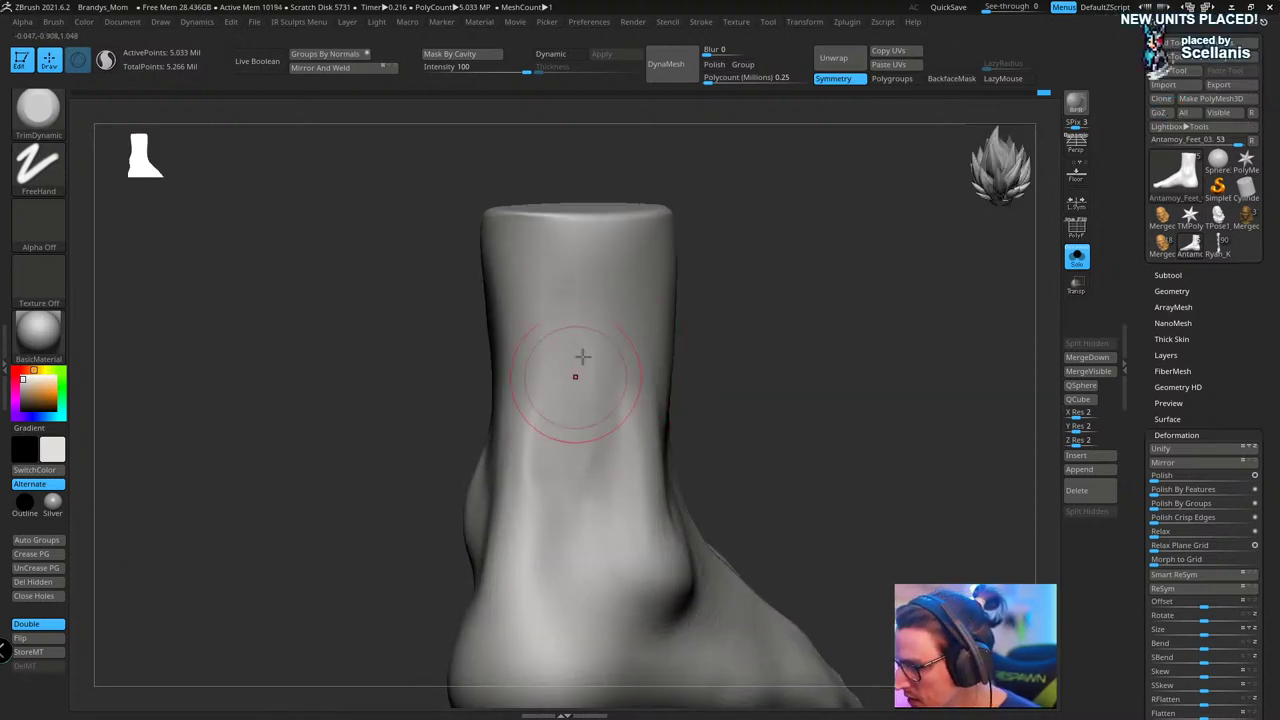
pyautogui.moveTo(600, 448); pyautogui.dragTo(617, 480)
pyautogui.moveTo(694, 384); pyautogui.dragTo(753, 366)
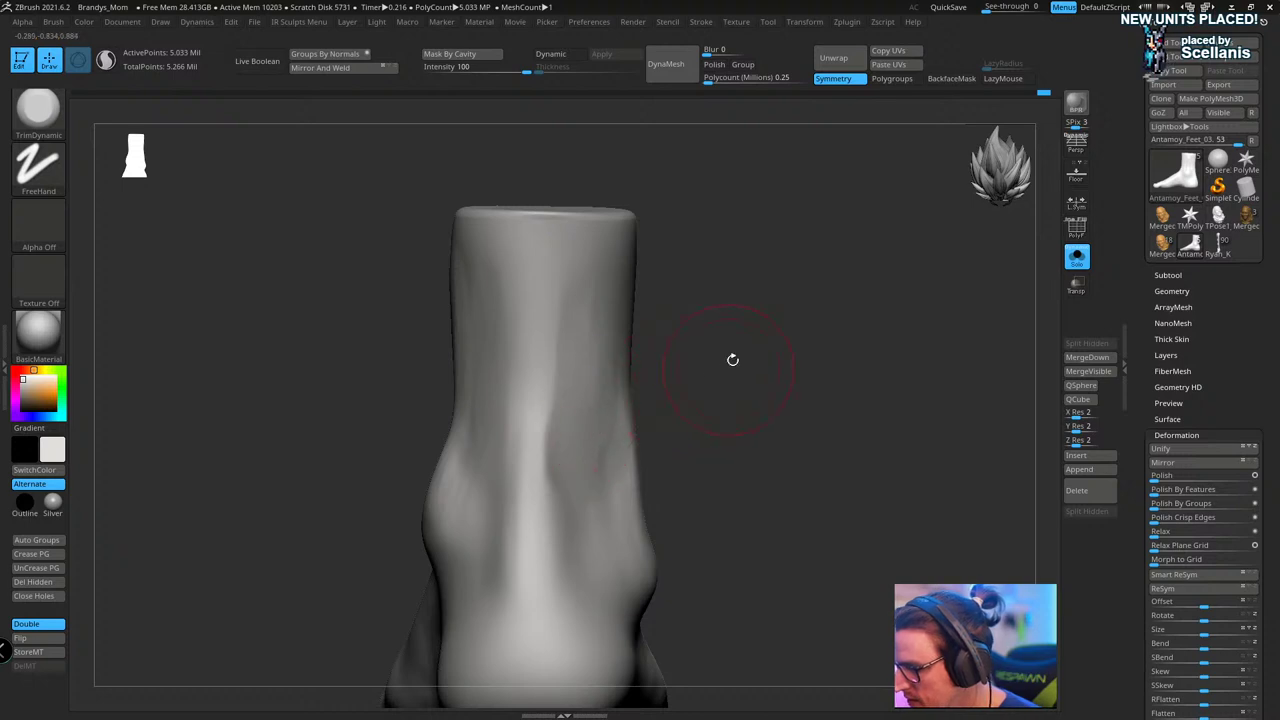
# - Smooth the trimmed planes beside the Achilles tendon and above the inner ankle bone
pyautogui.press('b')
pyautogui.press('m')
pyautogui.press('v')
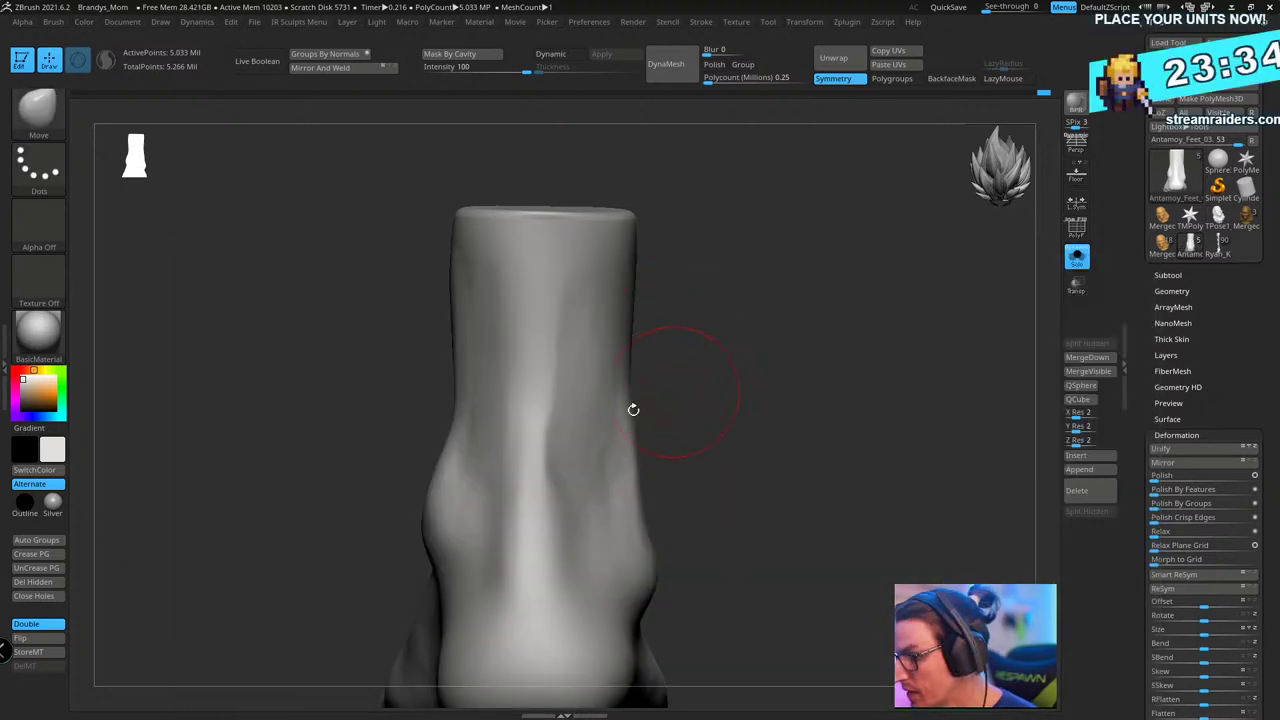
pyautogui.keyDown('shift'); pyautogui.moveTo(586, 434); pyautogui.dragTo(587, 319); pyautogui.keyUp('shift')
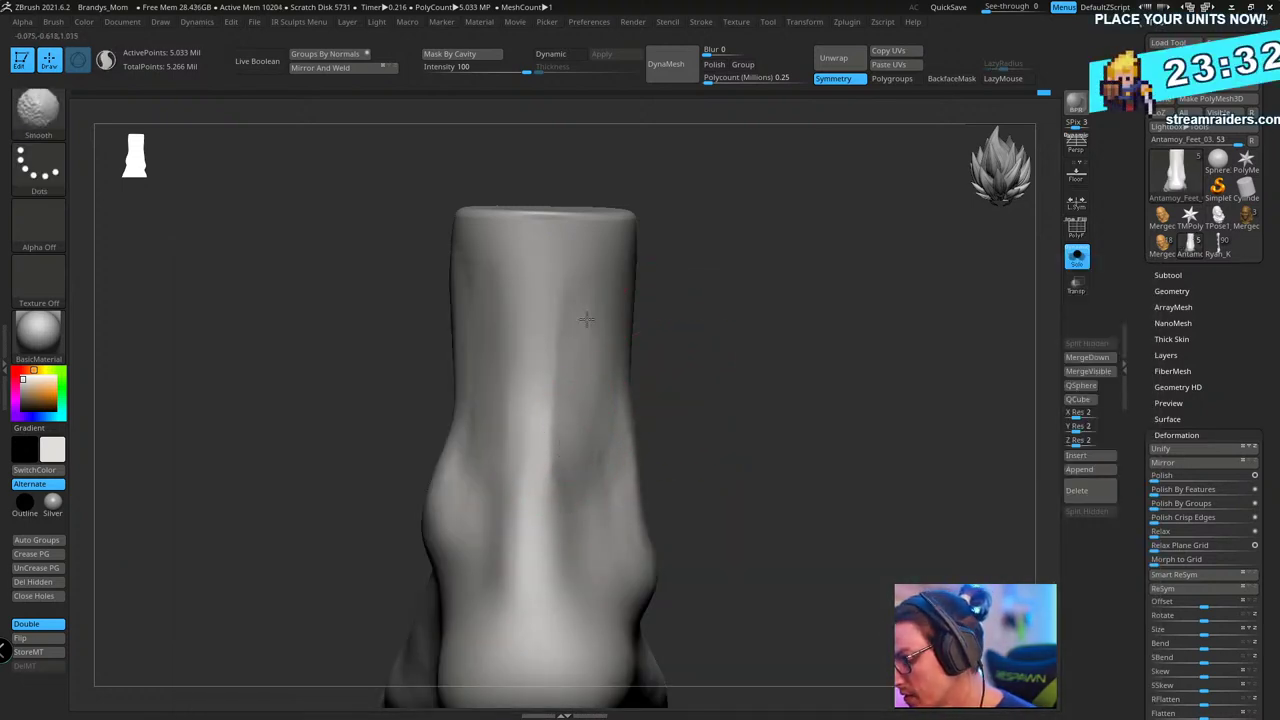
pyautogui.moveTo(590, 481); pyautogui.dragTo(743, 383, button='right')
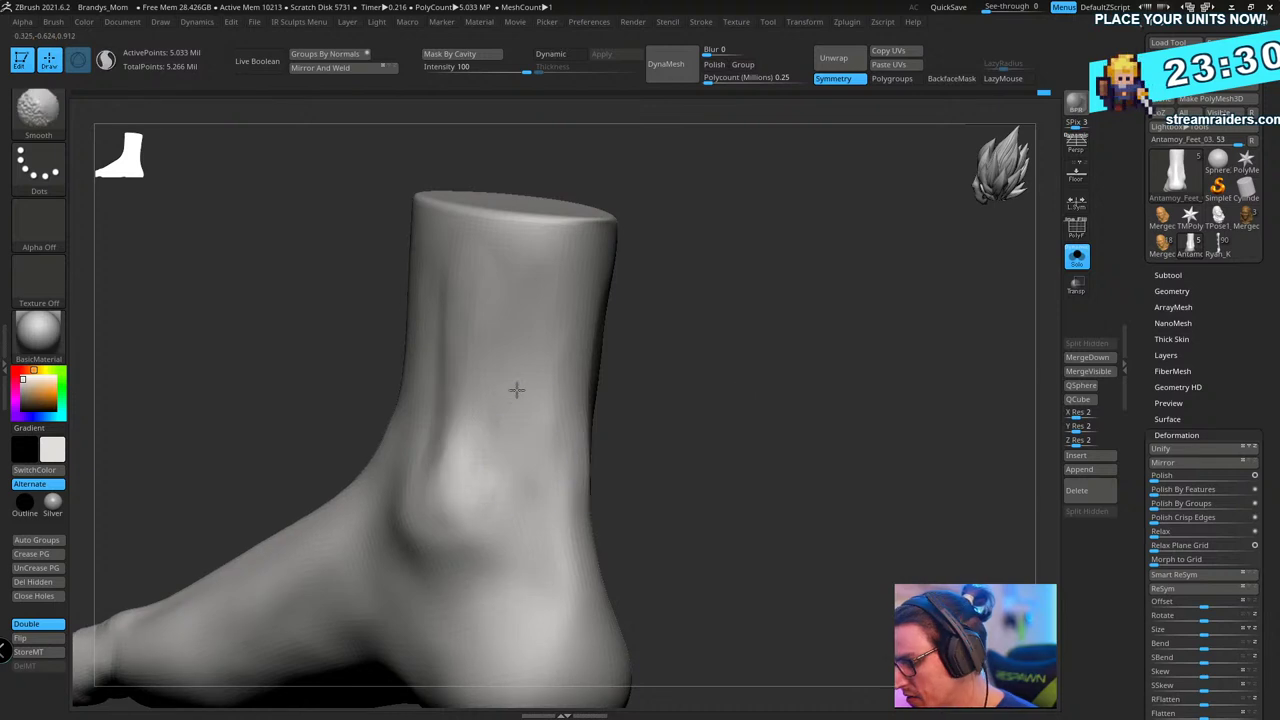
pyautogui.keyDown('shift'); pyautogui.moveTo(463, 334); pyautogui.dragTo(471, 337); pyautogui.keyUp('shift')
pyautogui.moveTo(560, 362); pyautogui.dragTo(691, 346, button='right')
pyautogui.keyDown('shift'); pyautogui.moveTo(489, 415); pyautogui.dragTo(508, 291); pyautogui.keyUp('shift')
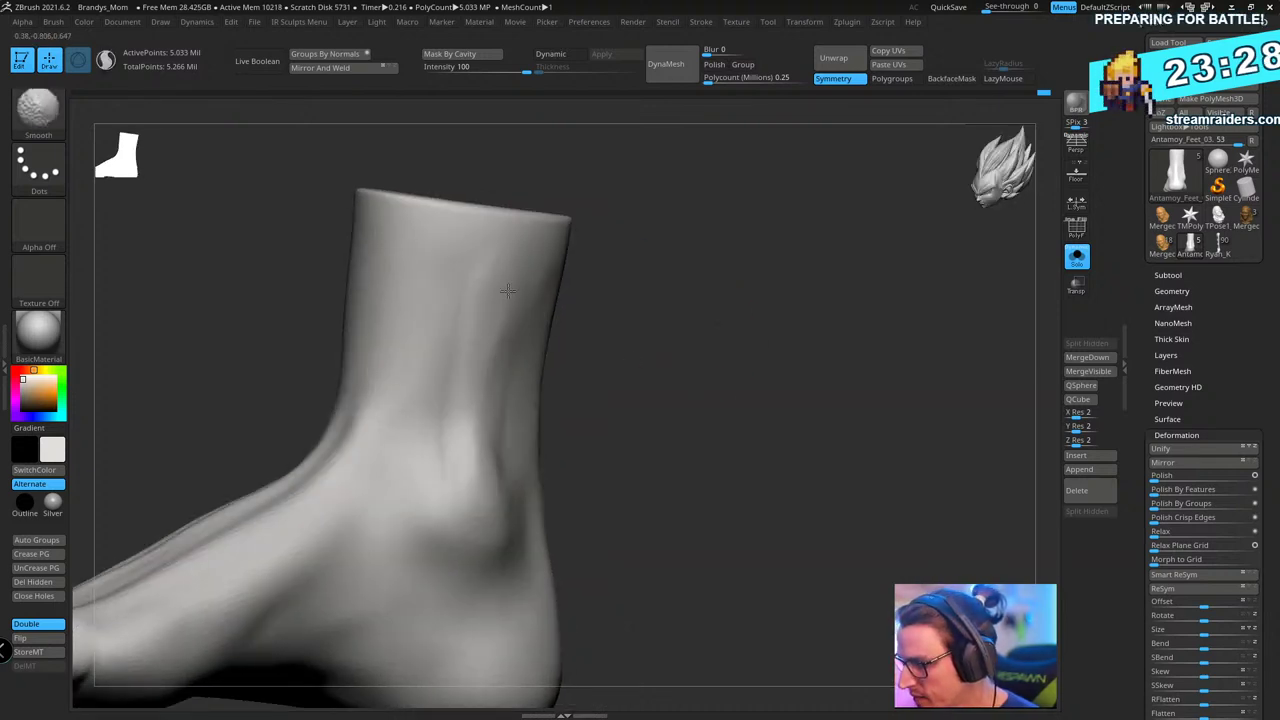
pyautogui.moveTo(512, 538)
pyautogui.mouseDown(button='right')
pyautogui.moveTo(526, 486)
pyautogui.moveTo(740, 340)
pyautogui.moveTo(797, 397)
pyautogui.moveTo(780, 366)
pyautogui.moveTo(807, 359)
pyautogui.moveTo(766, 323)
pyautogui.mouseUp(button='right')
pyautogui.press('b')
pyautogui.press('d')
pyautogui.press('s')
pyautogui.moveTo(620, 497); pyautogui.dragTo(812, 428, button='right')
pyautogui.moveTo(500, 458); pyautogui.dragTo(803, 343, button='right')
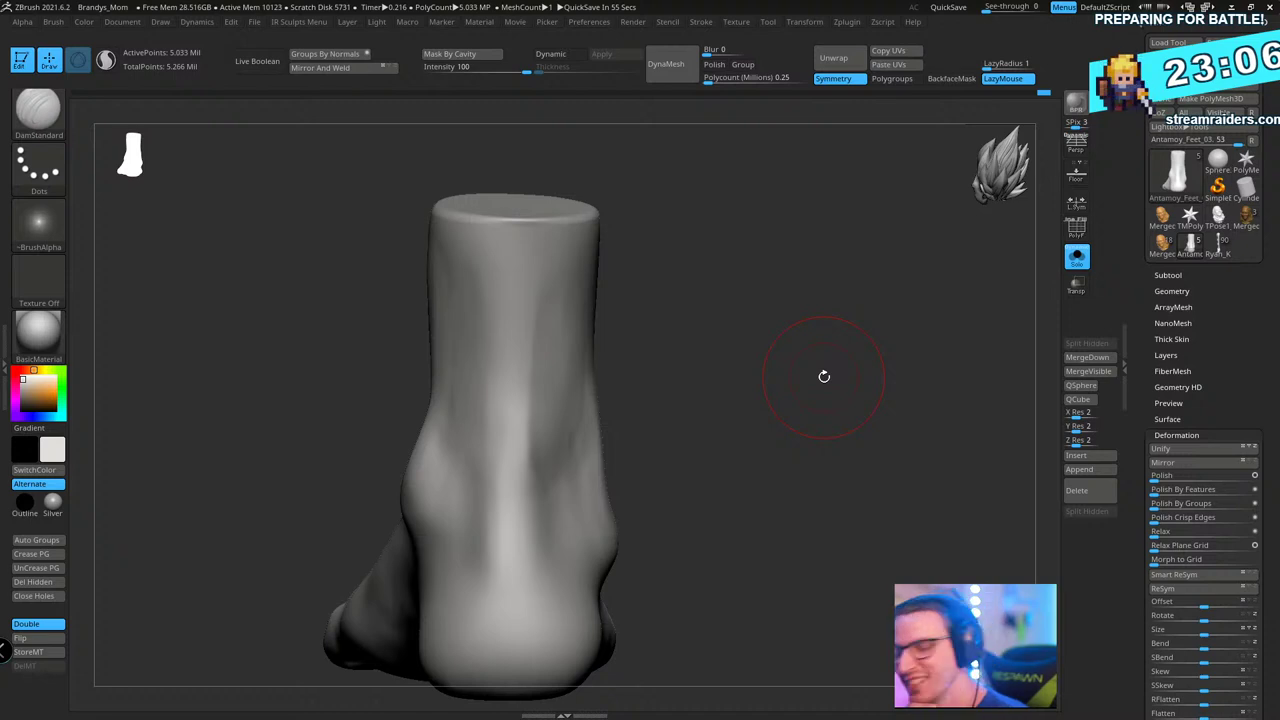
# - Refine the planes of the lower leg between the Achilles tendon and the inner ankle with TrimDynamic
pyautogui.press('b')
pyautogui.press('t')
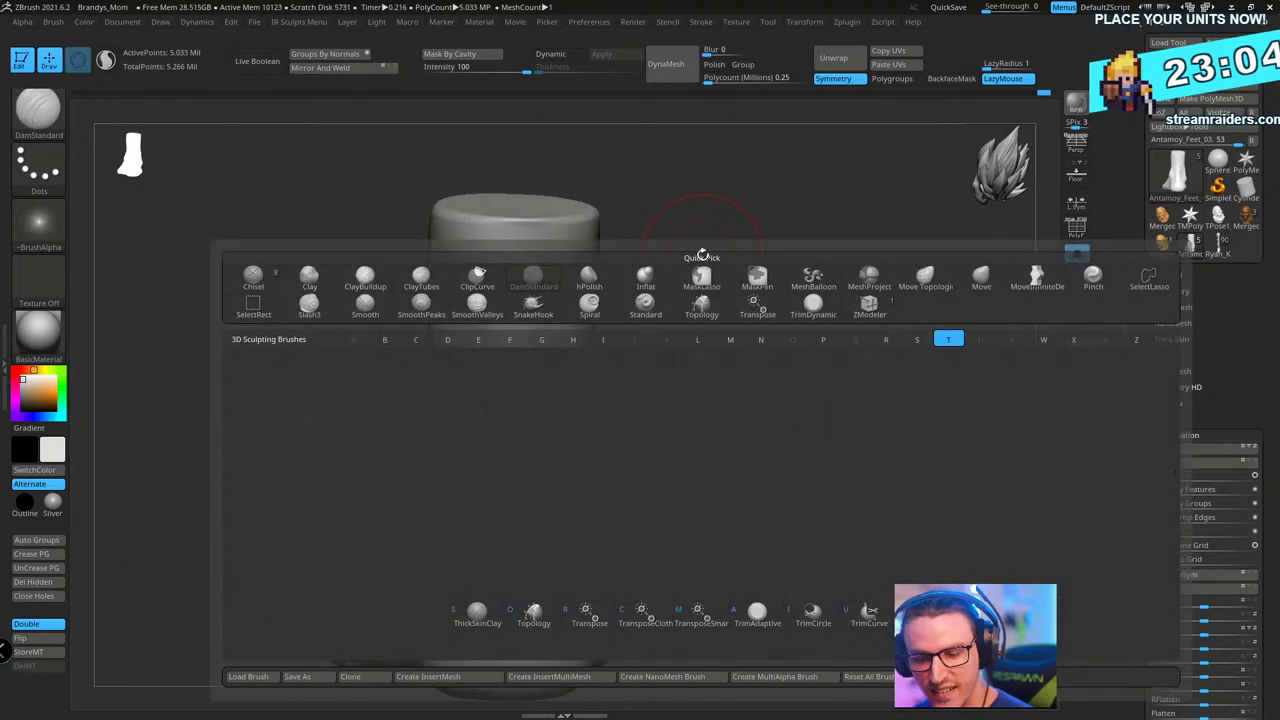
pyautogui.press('d')
pyautogui.moveTo(735, 272); pyautogui.dragTo(699, 295)
pyautogui.moveTo(558, 363); pyautogui.dragTo(577, 377)
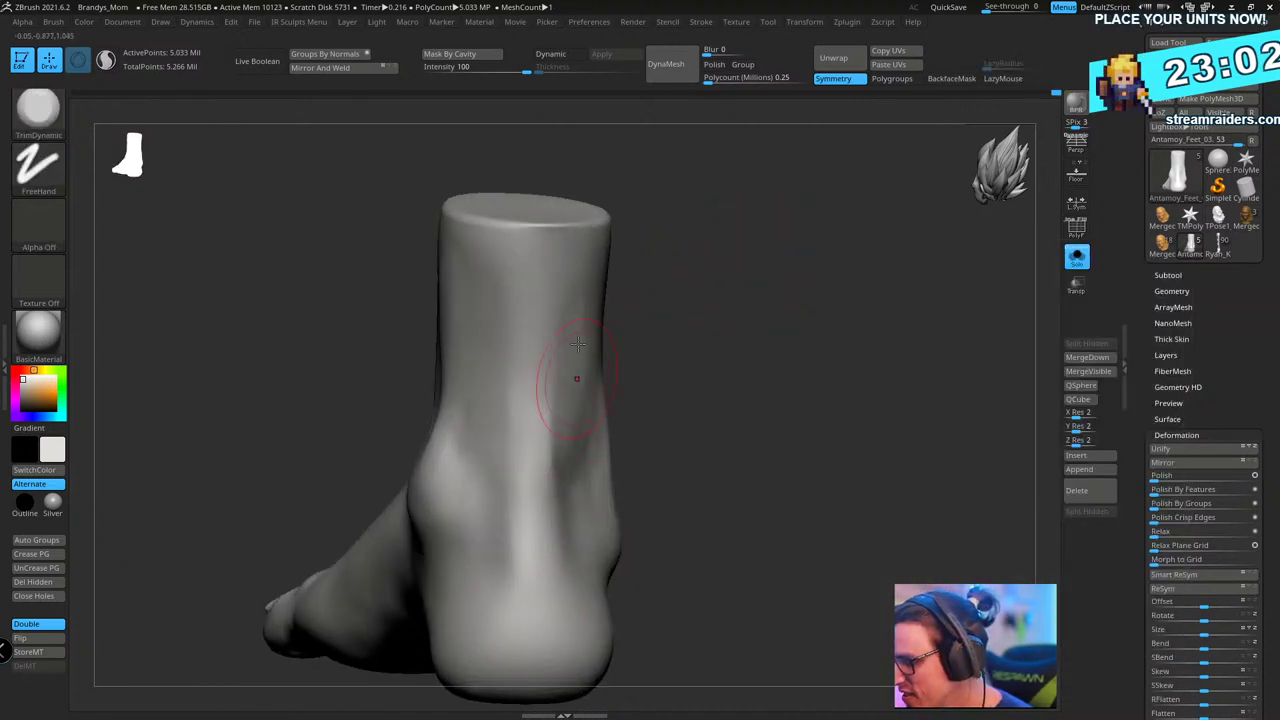
pyautogui.moveTo(630, 342); pyautogui.dragTo(700, 353)
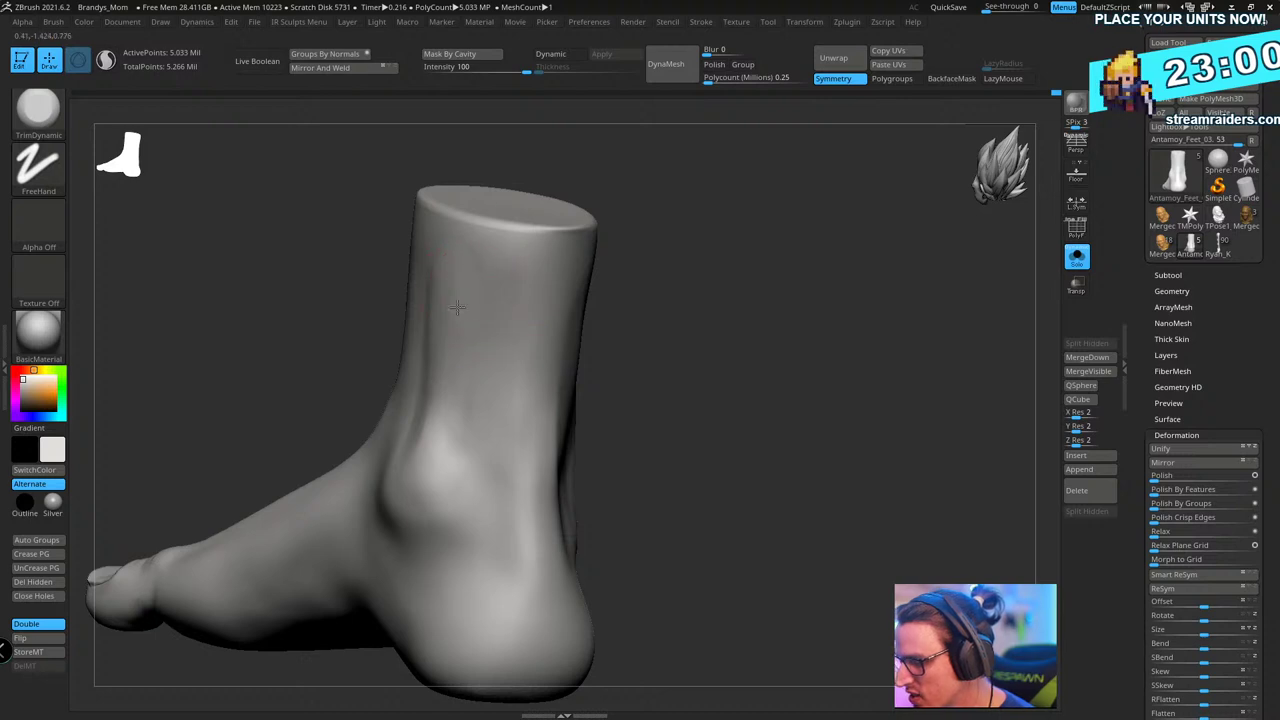
pyautogui.moveTo(645, 308); pyautogui.dragTo(723, 296)
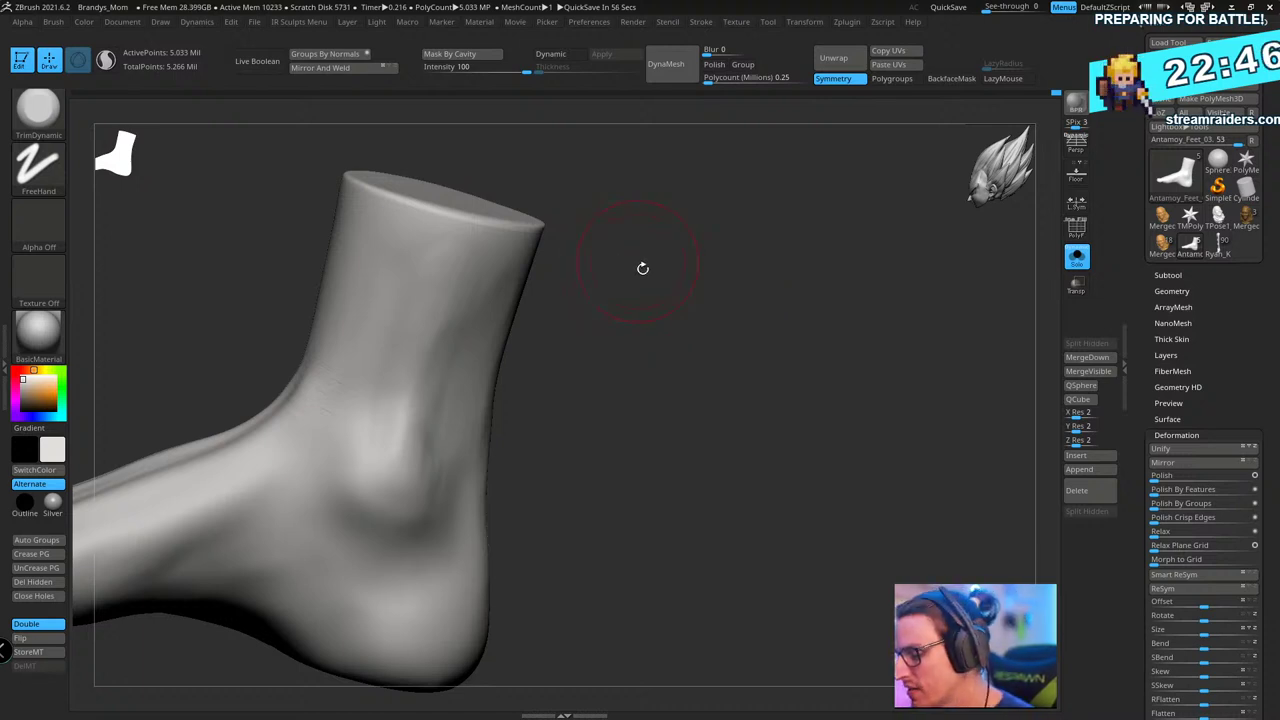
pyautogui.keyDown('alt'); pyautogui.moveTo(643, 268); pyautogui.dragTo(640, 345); pyautogui.keyUp('alt')
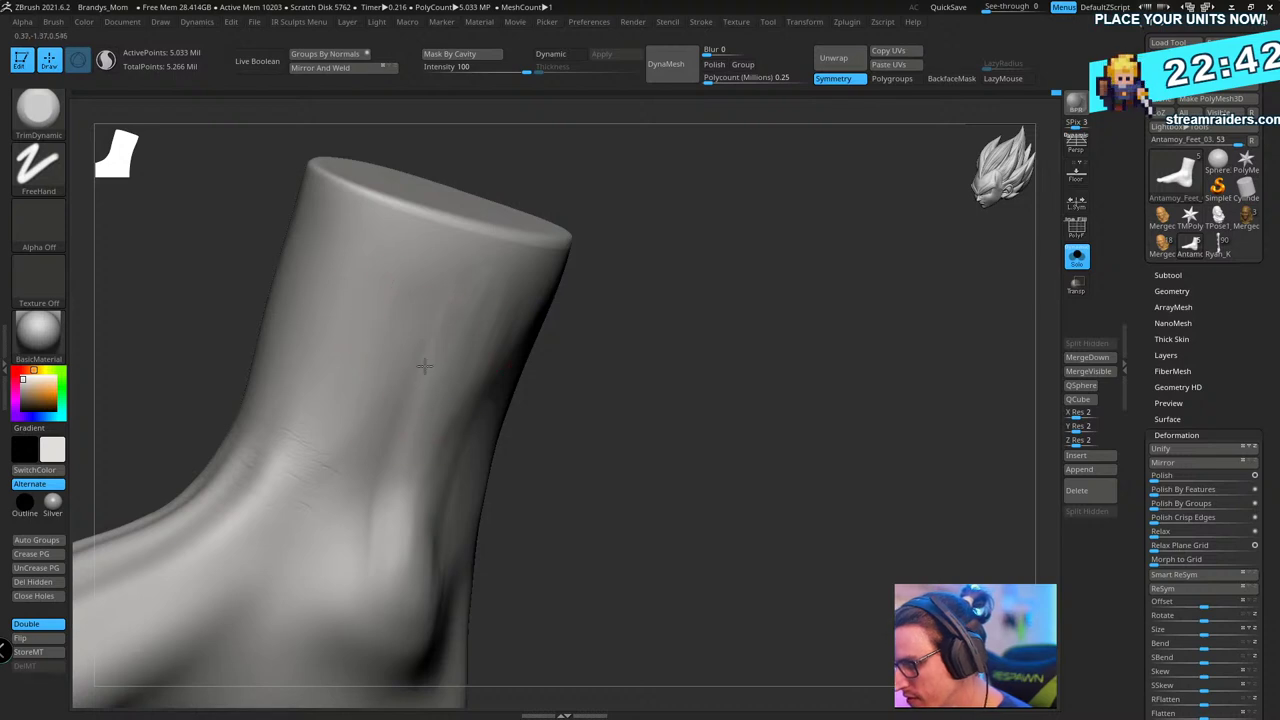
pyautogui.moveTo(557, 357); pyautogui.dragTo(514, 257)
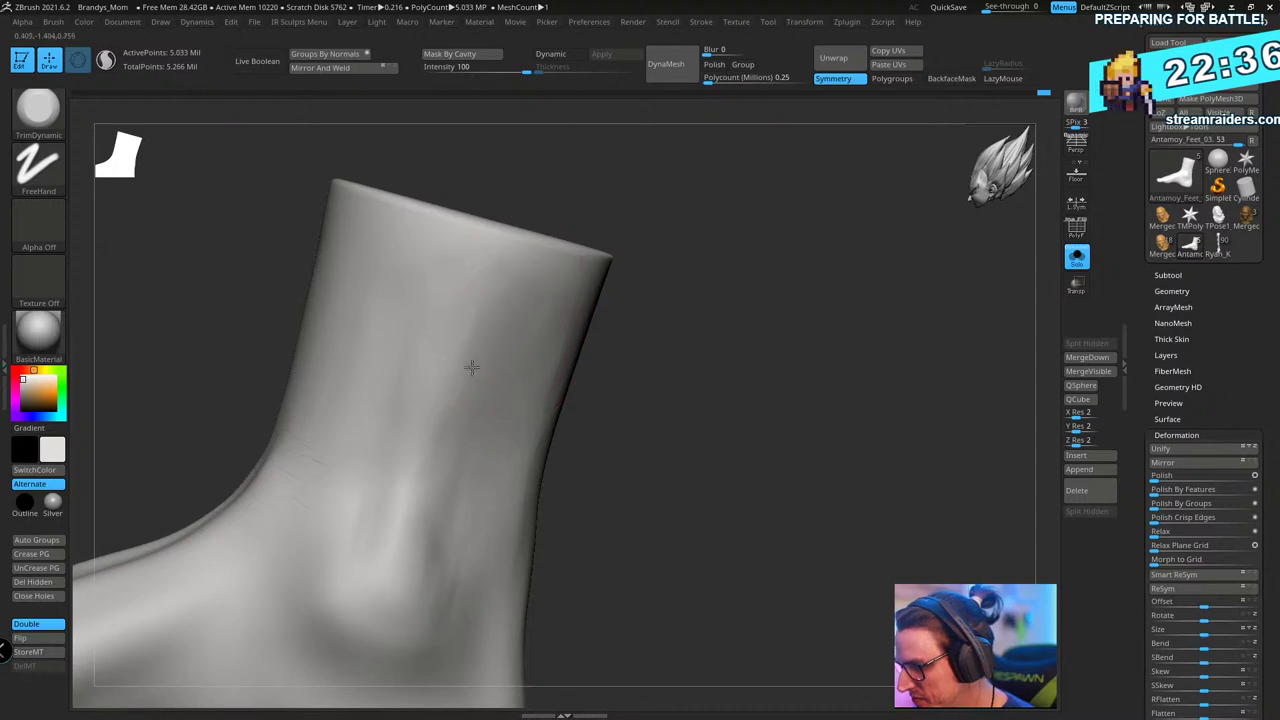
# - Shape the hollow around and below the inner ankle bone toward the heel with TrimDynamic
pyautogui.moveTo(651, 360)
pyautogui.mouseDown()
pyautogui.moveTo(757, 317)
pyautogui.moveTo(461, 449)
pyautogui.mouseUp()
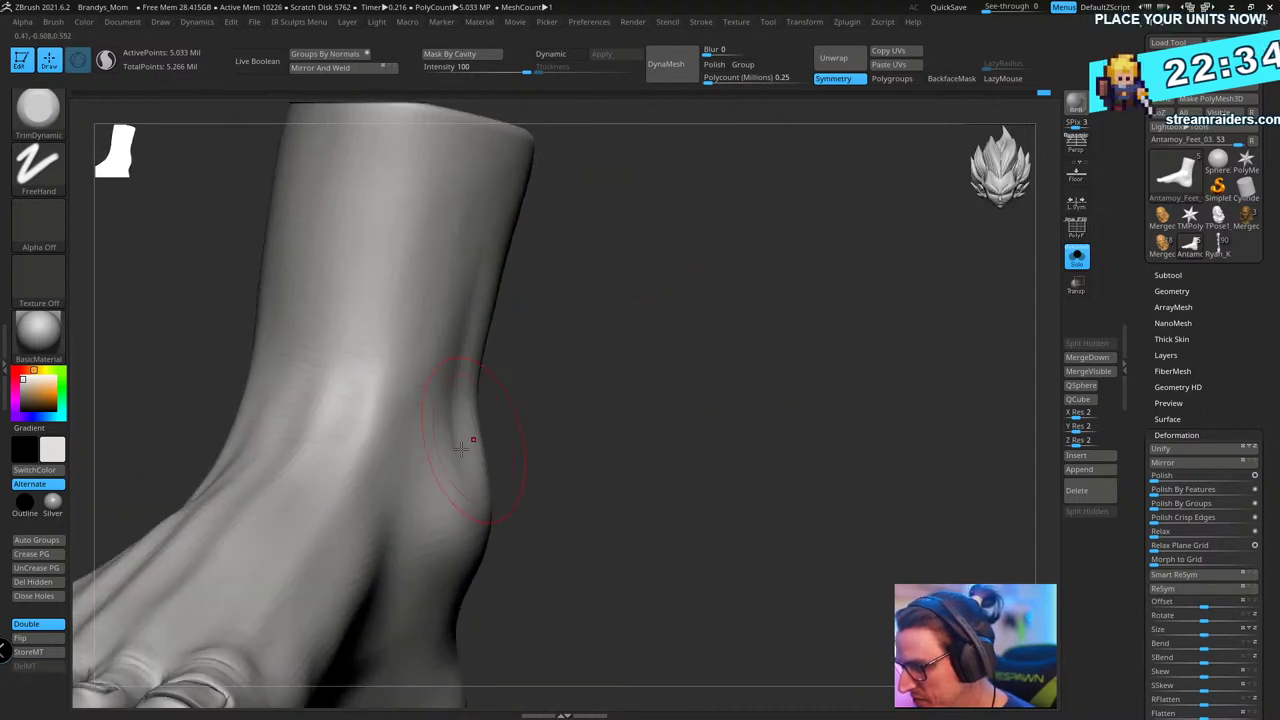
pyautogui.moveTo(608, 402)
pyautogui.mouseDown()
pyautogui.moveTo(646, 366)
pyautogui.moveTo(620, 374)
pyautogui.moveTo(768, 322)
pyautogui.mouseUp()
pyautogui.moveTo(508, 519)
pyautogui.mouseDown()
pyautogui.moveTo(484, 460)
pyautogui.moveTo(500, 470)
pyautogui.mouseUp()
pyautogui.moveTo(766, 394)
pyautogui.mouseDown()
pyautogui.moveTo(835, 370)
pyautogui.moveTo(854, 457)
pyautogui.moveTo(849, 346)
pyautogui.moveTo(491, 517)
pyautogui.mouseUp()
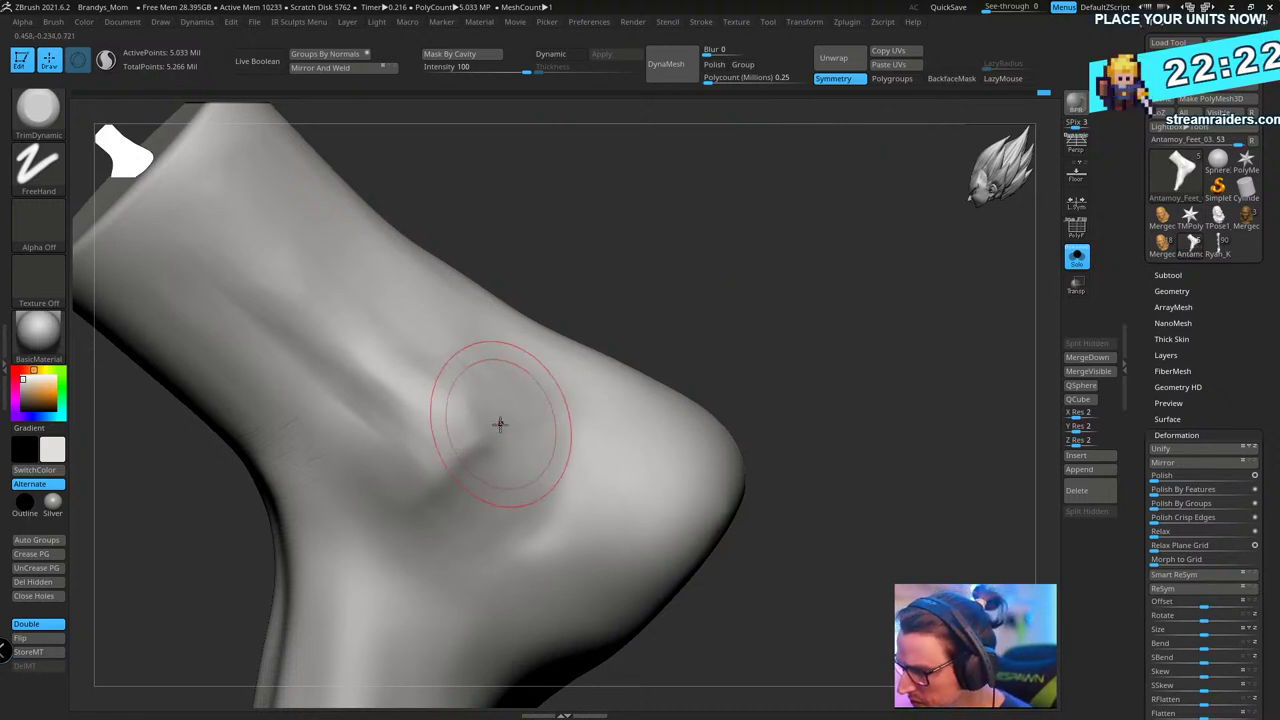
pyautogui.moveTo(760, 380); pyautogui.dragTo(778, 314)
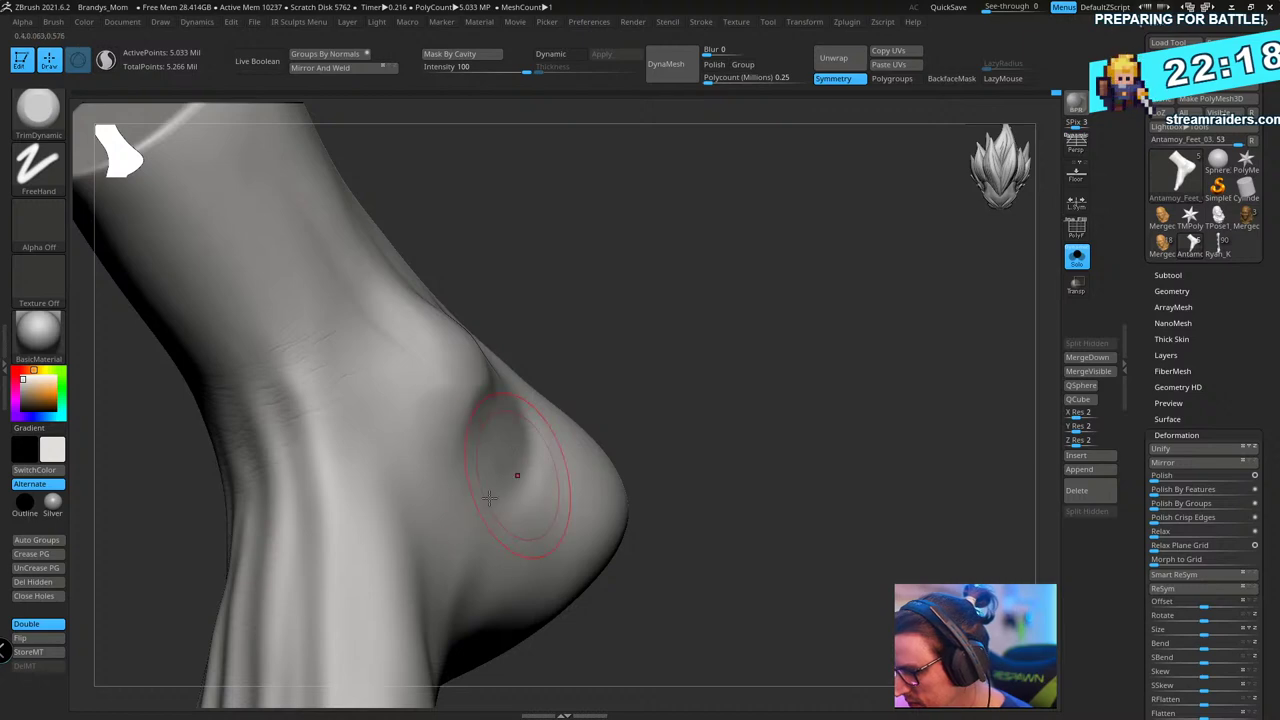
pyautogui.moveTo(489, 497); pyautogui.dragTo(608, 414)
# - Build up the form between the inner ankle bone and the heel with ClayBuildup
pyautogui.press('b')
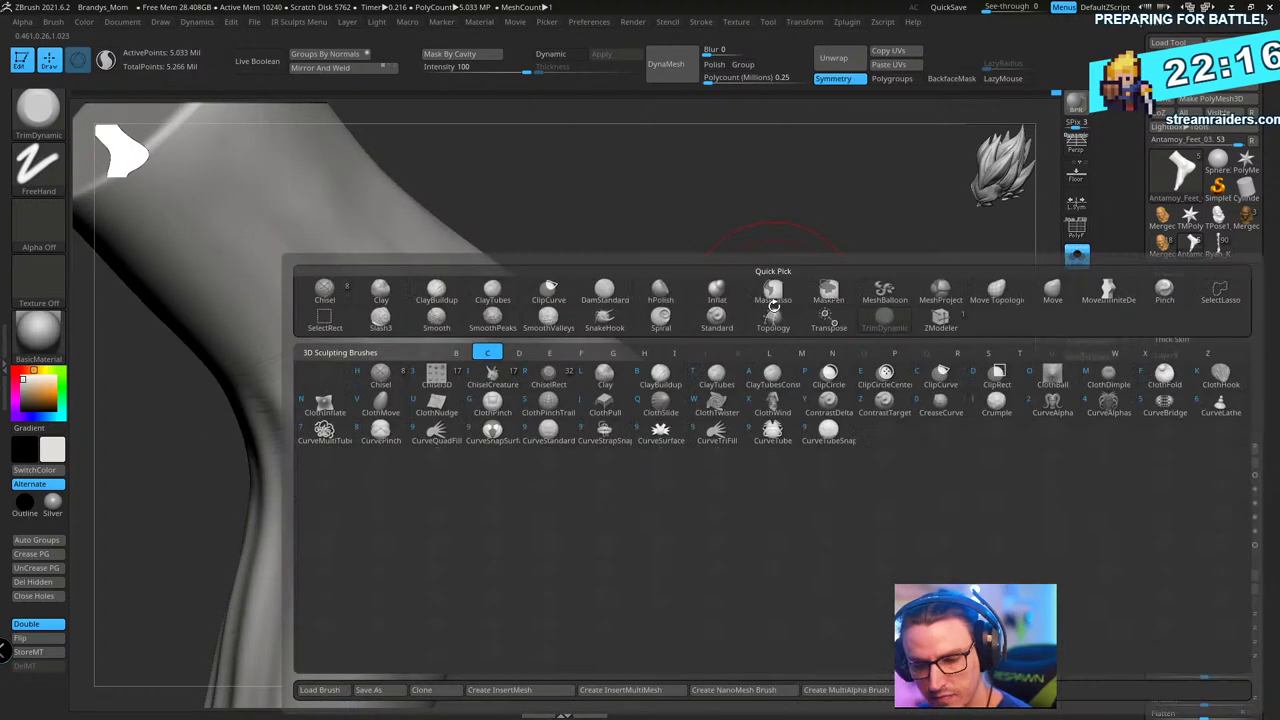
pyautogui.press('b')
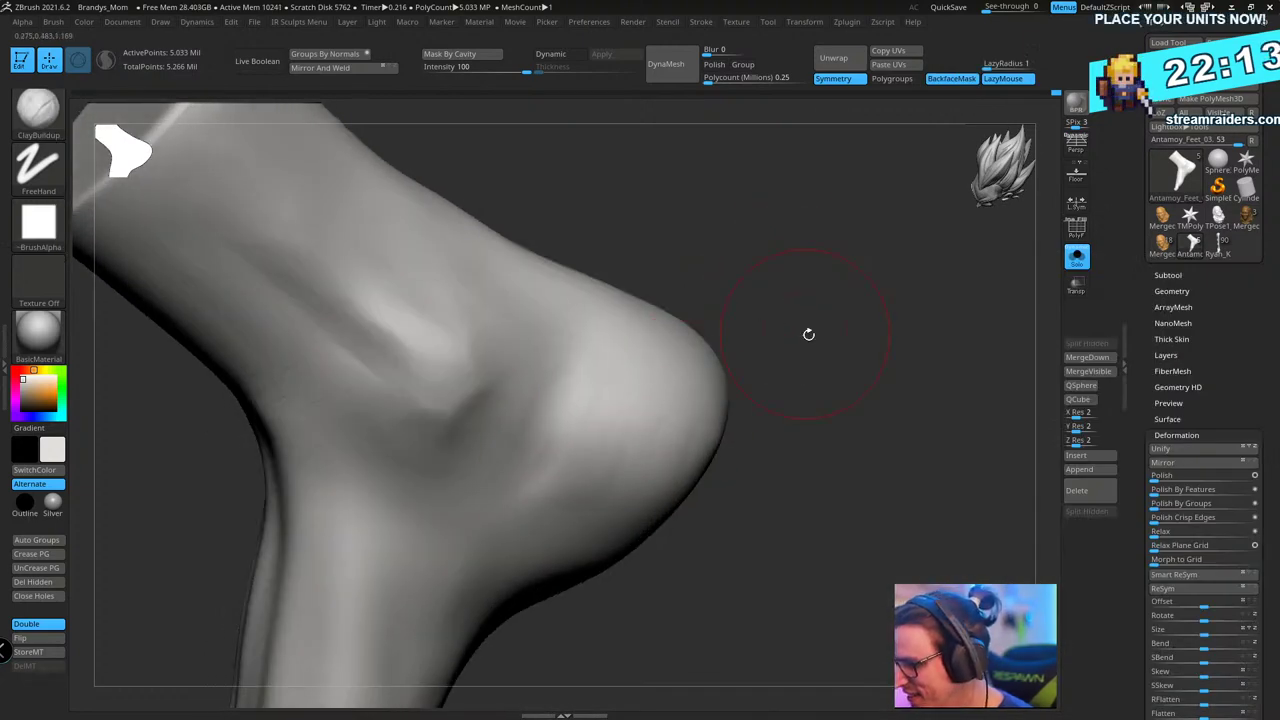
pyautogui.moveTo(809, 334); pyautogui.dragTo(857, 566)
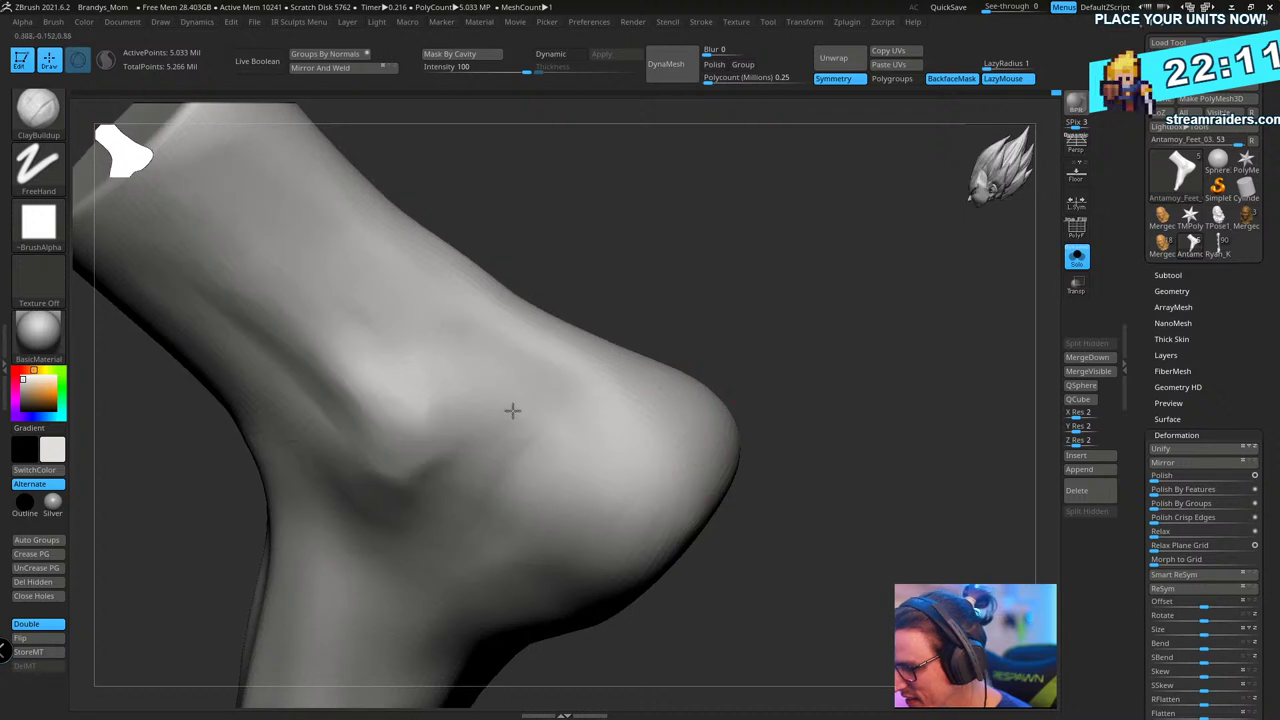
pyautogui.moveTo(760, 330); pyautogui.dragTo(743, 354)
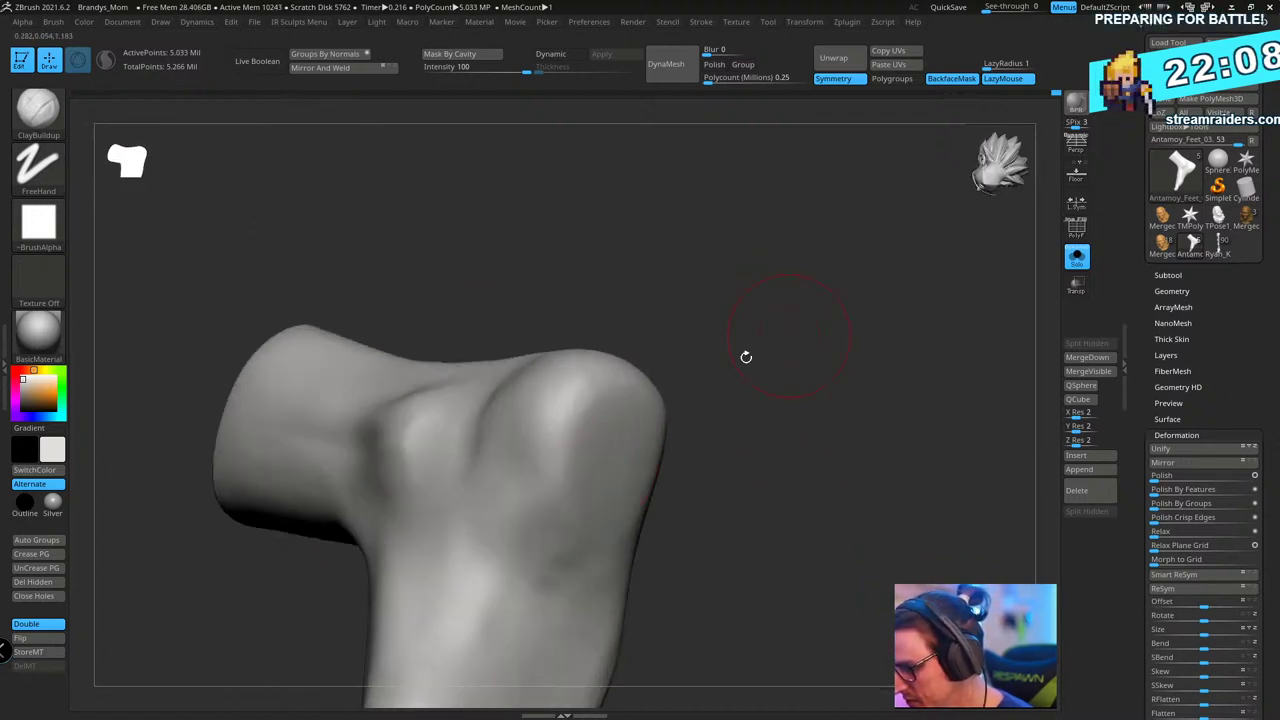
pyautogui.moveTo(690, 410); pyautogui.dragTo(591, 434)
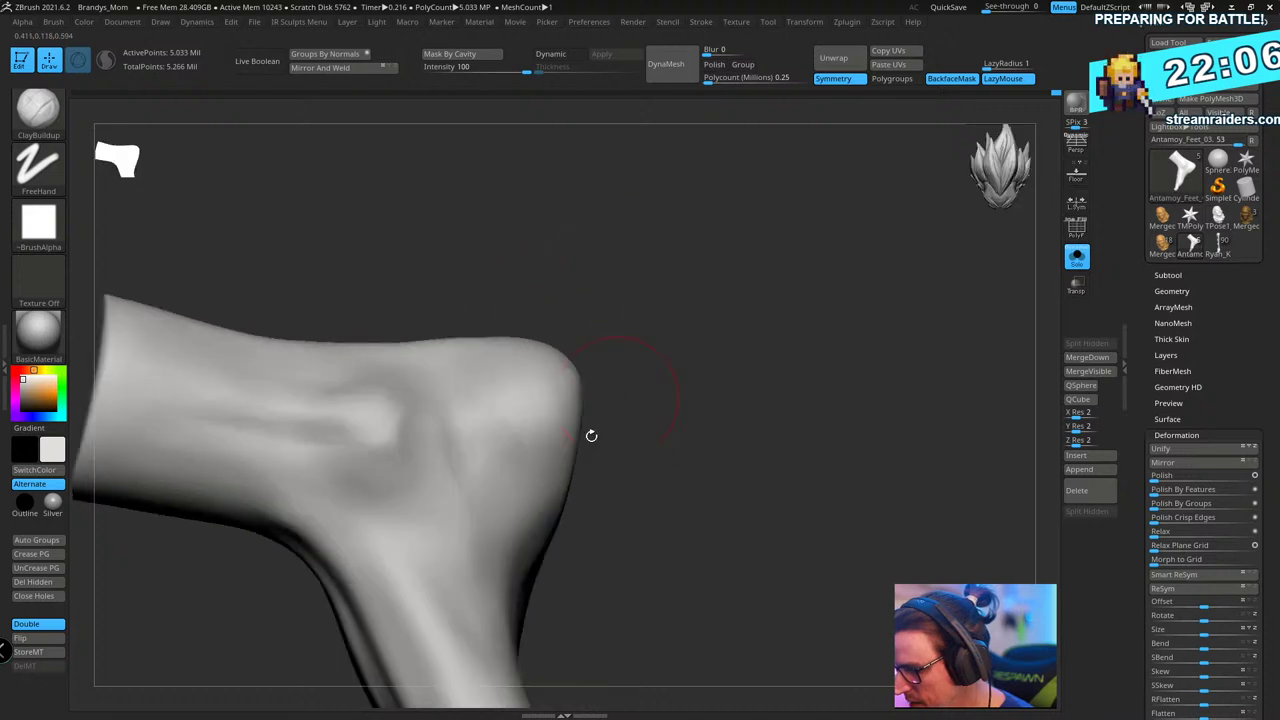
pyautogui.keyDown('alt'); pyautogui.moveTo(688, 430); pyautogui.dragTo(745, 415); pyautogui.keyUp('alt')
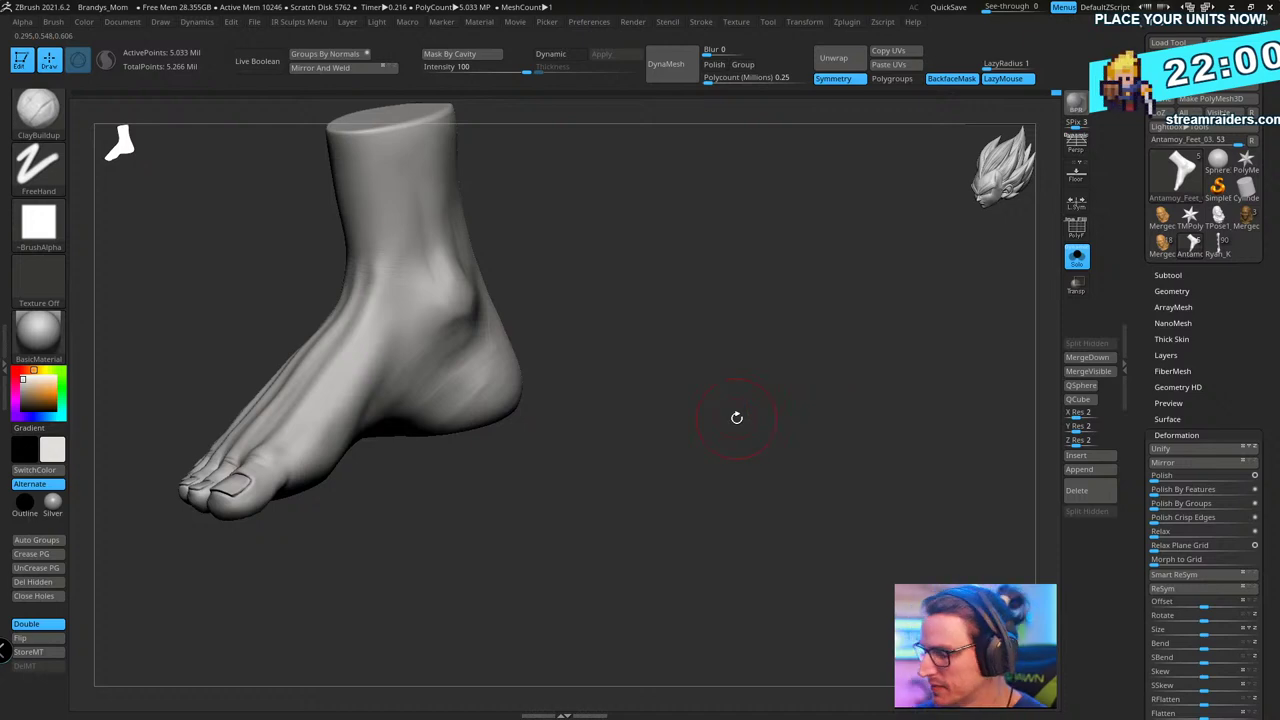
# - Save the foot tool to disk
pyautogui.hotkey('ctrl', 'shift', 't')
pyautogui.press('Return')
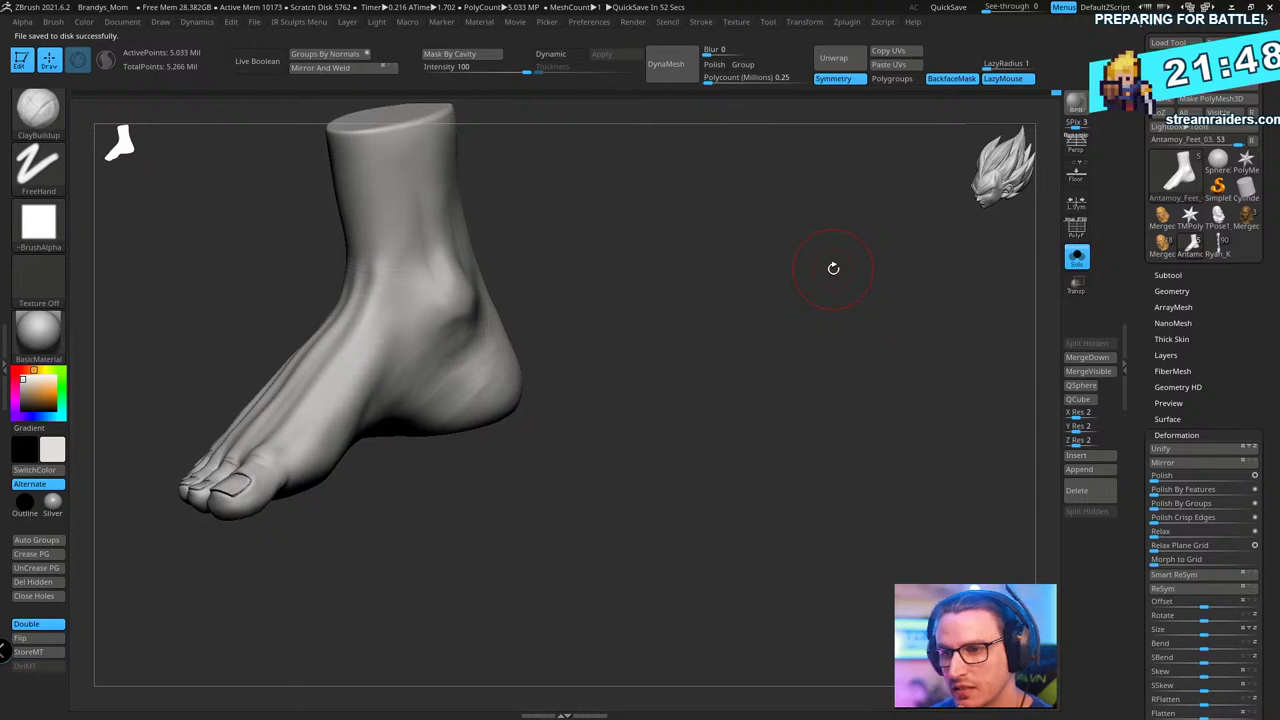
pyautogui.keyDown('alt'); pyautogui.moveTo(767, 315); pyautogui.dragTo(797, 354); pyautogui.keyUp('alt')
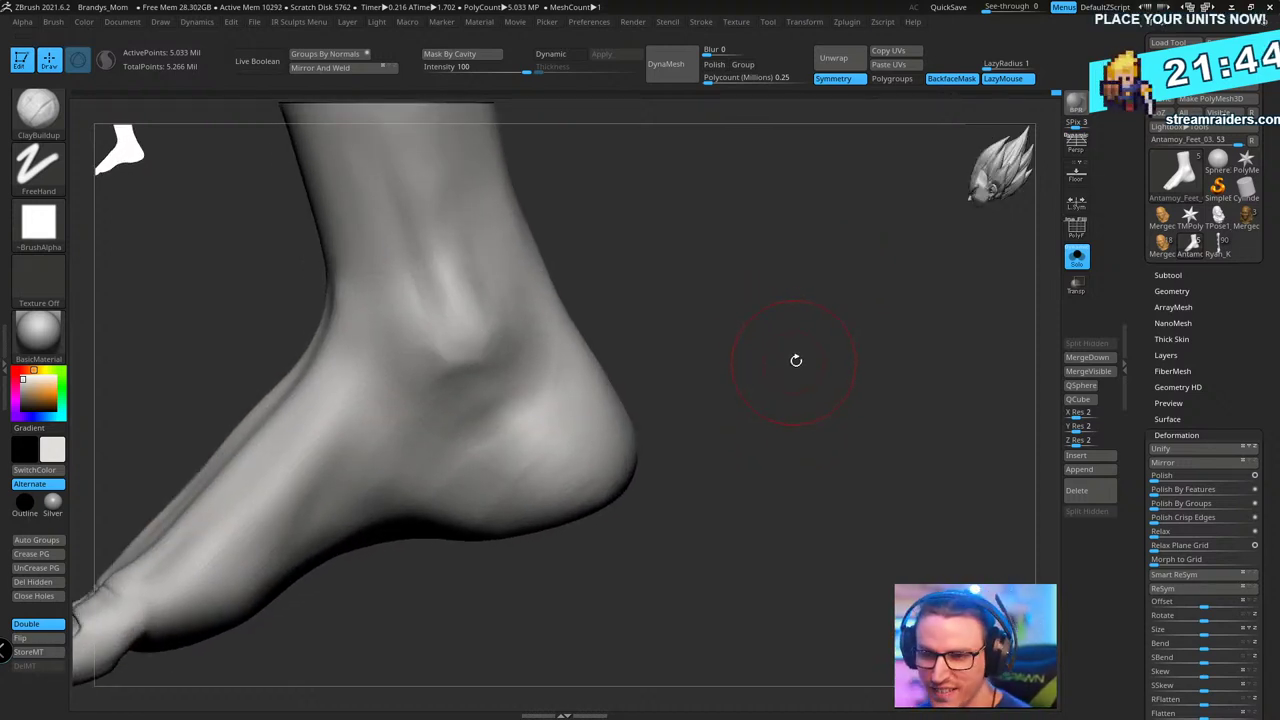
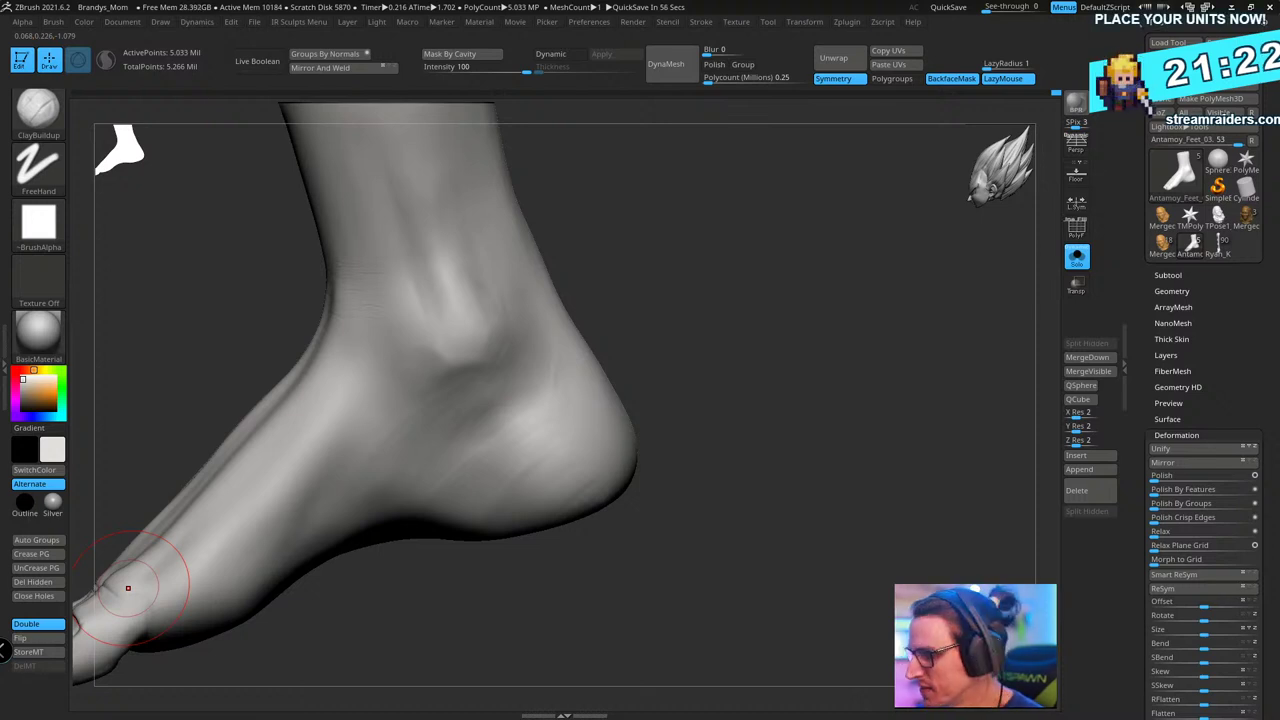
# - Build up and smooth the inner side of the foot along the arch and ball with ClayBuildup
pyautogui.moveTo(690, 340); pyautogui.dragTo(808, 286)
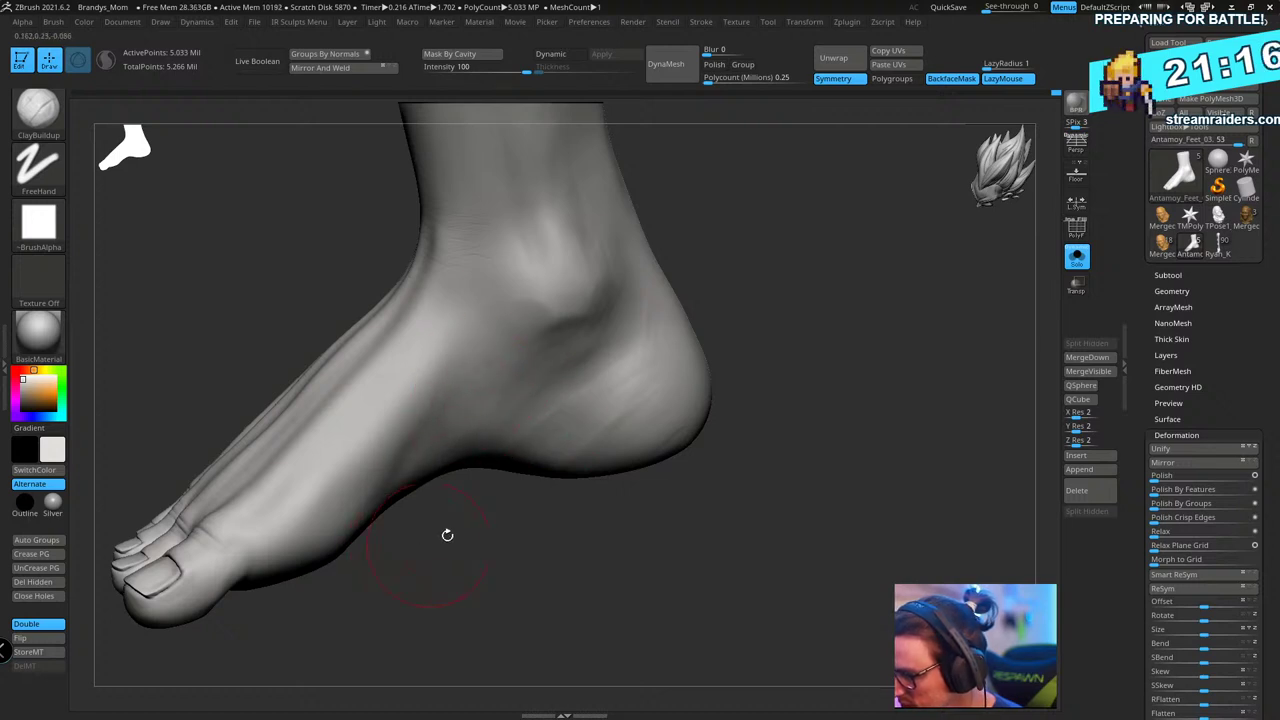
pyautogui.moveTo(446, 534); pyautogui.dragTo(430, 400, button='right')
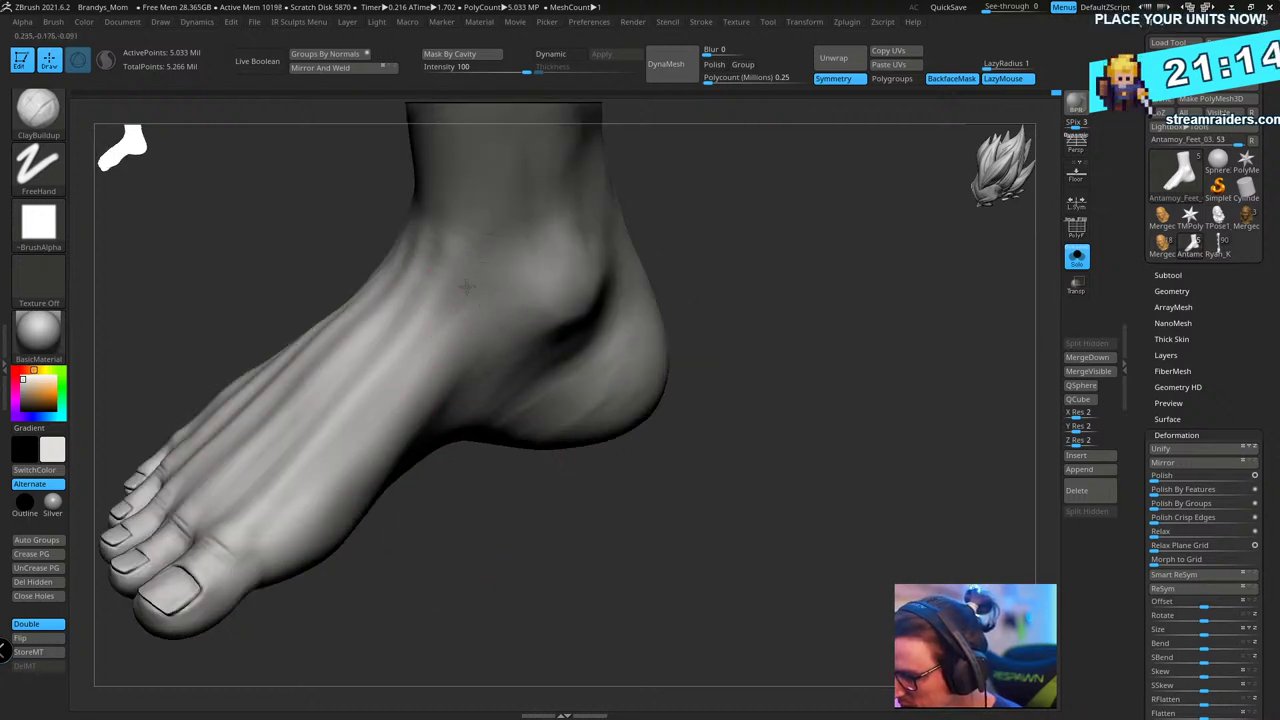
pyautogui.moveTo(447, 476); pyautogui.dragTo(360, 436)
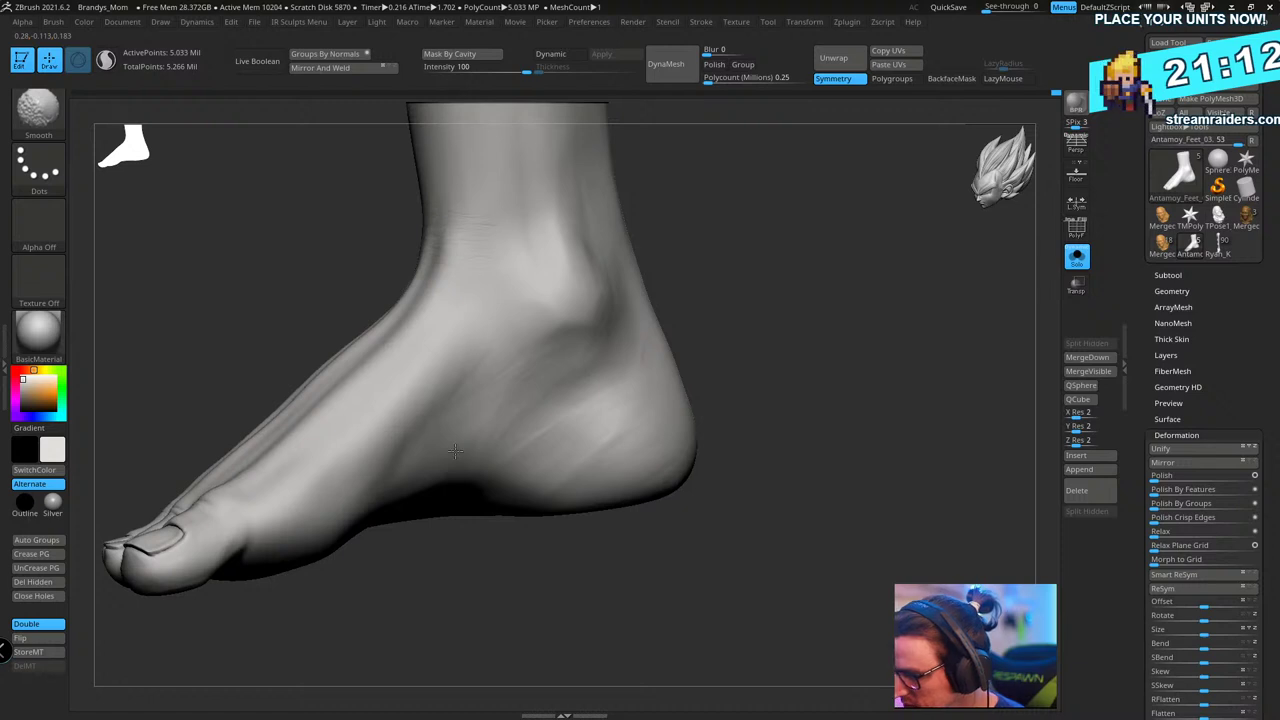
pyautogui.moveTo(557, 423)
pyautogui.mouseDown()
pyautogui.moveTo(880, 271)
pyautogui.moveTo(777, 254)
pyautogui.moveTo(529, 291)
pyautogui.mouseUp()
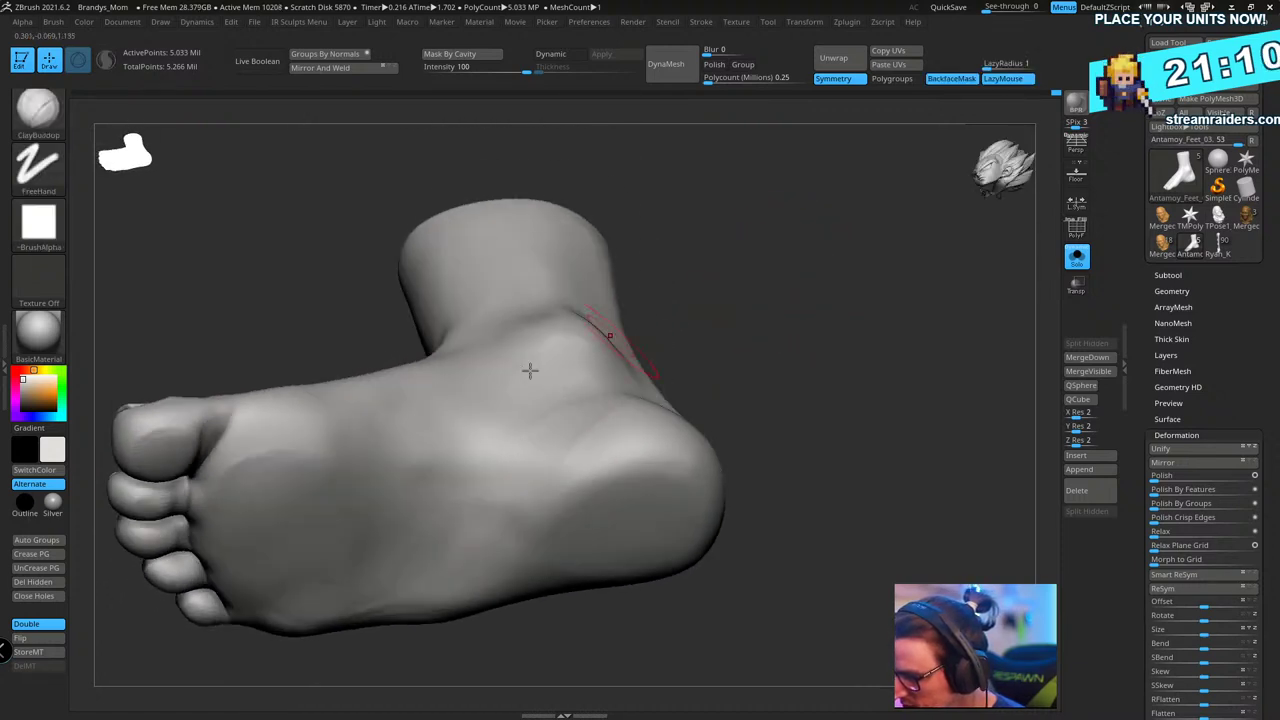
pyautogui.moveTo(720, 225); pyautogui.dragTo(660, 368)
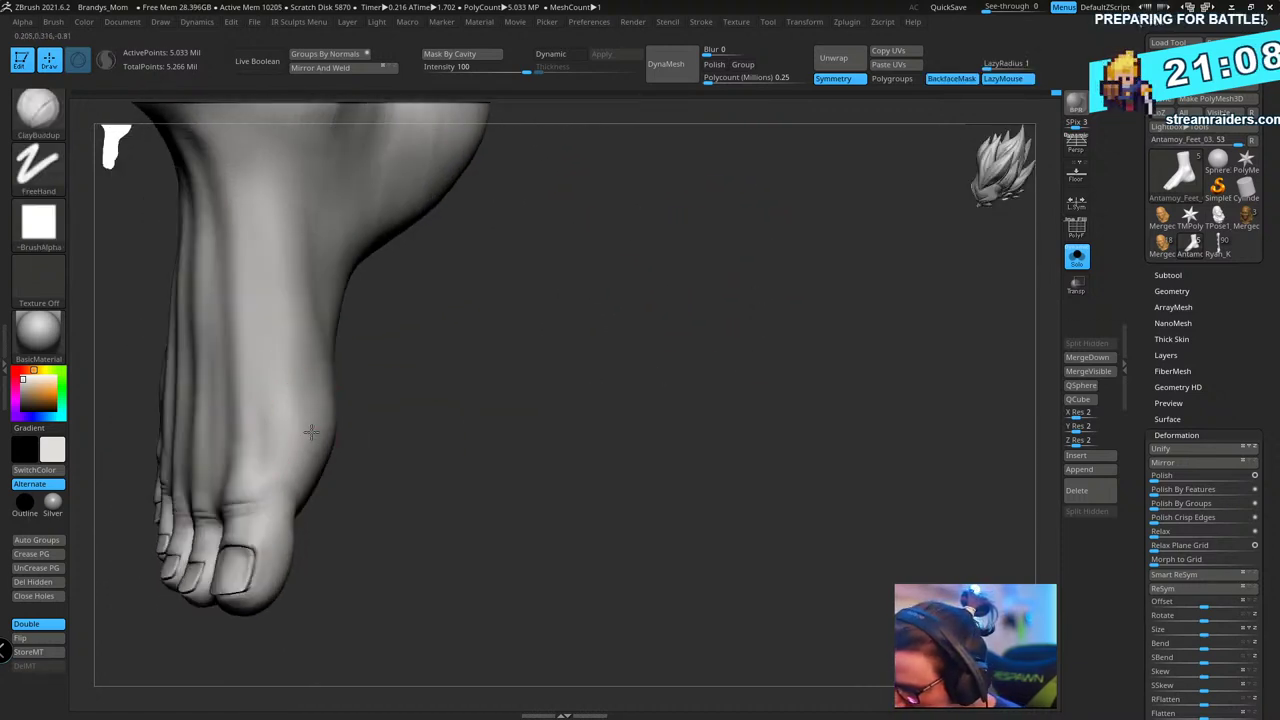
pyautogui.moveTo(406, 400); pyautogui.dragTo(387, 418)
pyautogui.moveTo(397, 462); pyautogui.dragTo(384, 380)
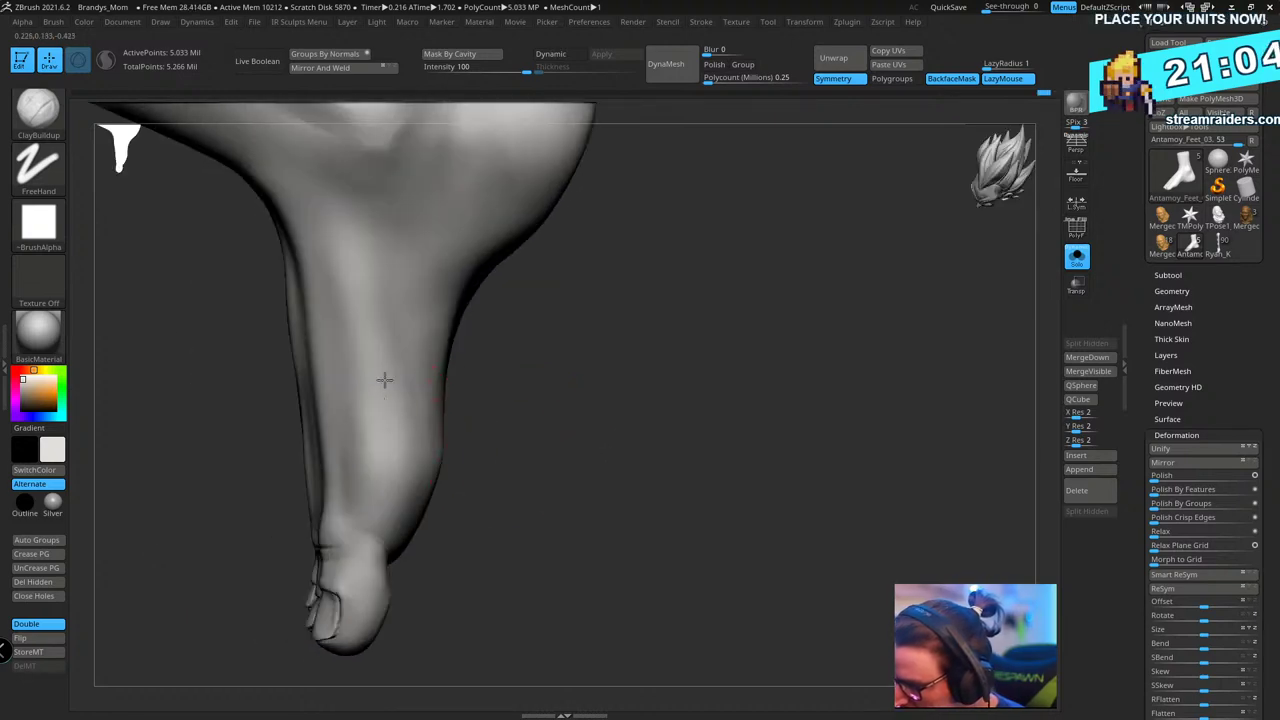
# - Smooth the surface around the outer ankle bone and the adjoining top of the foot
pyautogui.moveTo(550, 412)
pyautogui.mouseDown()
pyautogui.moveTo(660, 420)
pyautogui.moveTo(643, 400)
pyautogui.moveTo(512, 460)
pyautogui.mouseUp()
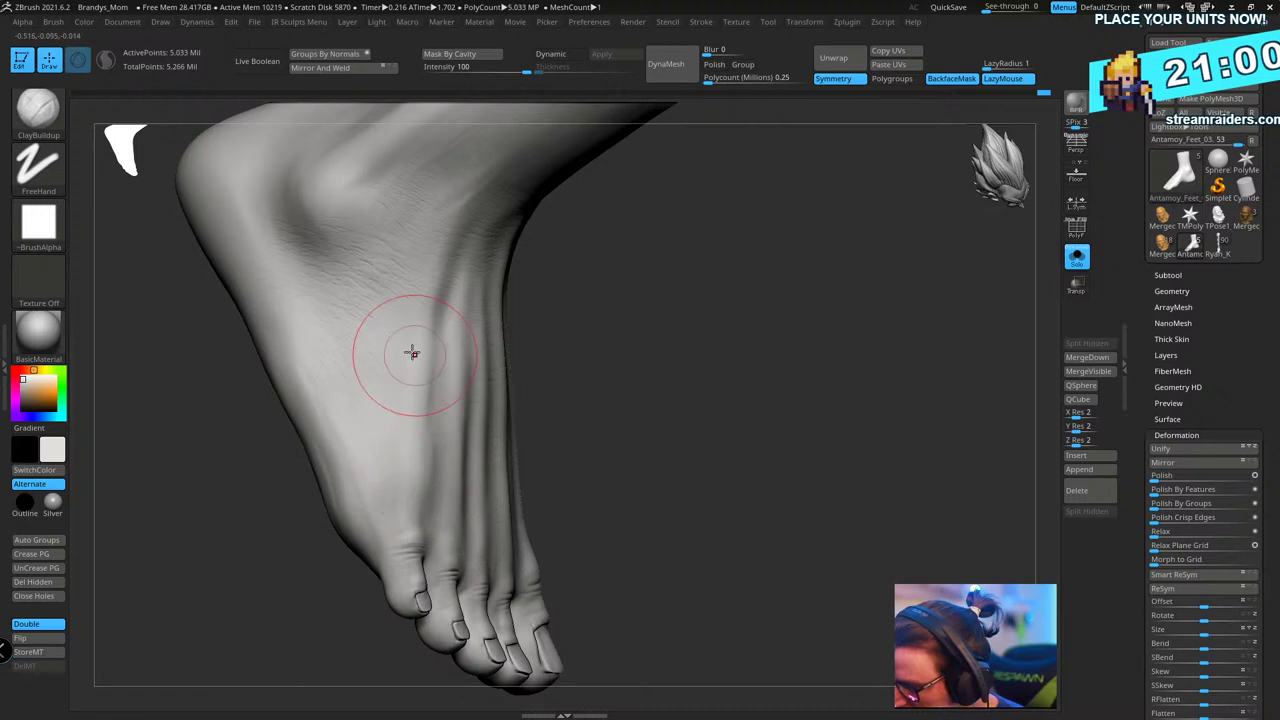
pyautogui.press('shift')
pyautogui.moveTo(294, 238); pyautogui.dragTo(377, 430)
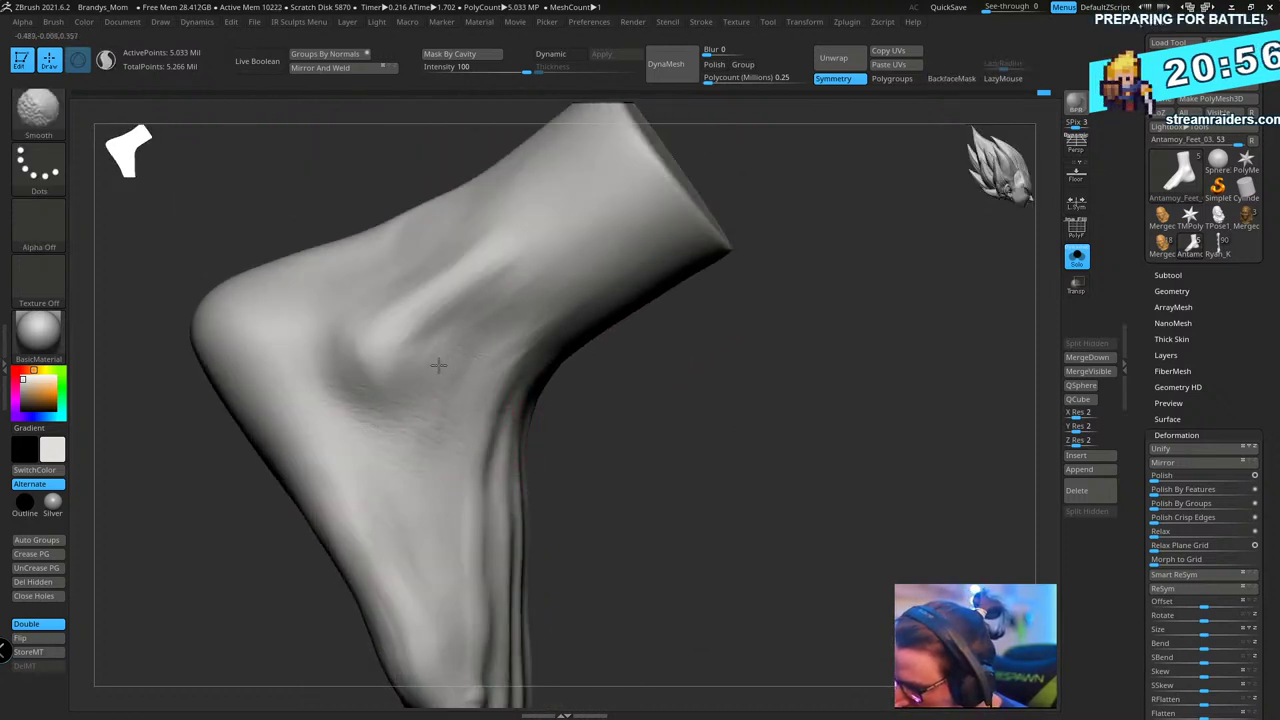
# - Try to carve horizontal skin creases across the back of the Achilles tendon with DamStandard
pyautogui.moveTo(457, 271)
pyautogui.mouseDown()
pyautogui.moveTo(720, 423)
pyautogui.moveTo(682, 377)
pyautogui.moveTo(707, 435)
pyautogui.mouseUp()
pyautogui.press('b')
pyautogui.press('d')
pyautogui.press('s')
pyautogui.moveTo(588, 465); pyautogui.dragTo(643, 531)
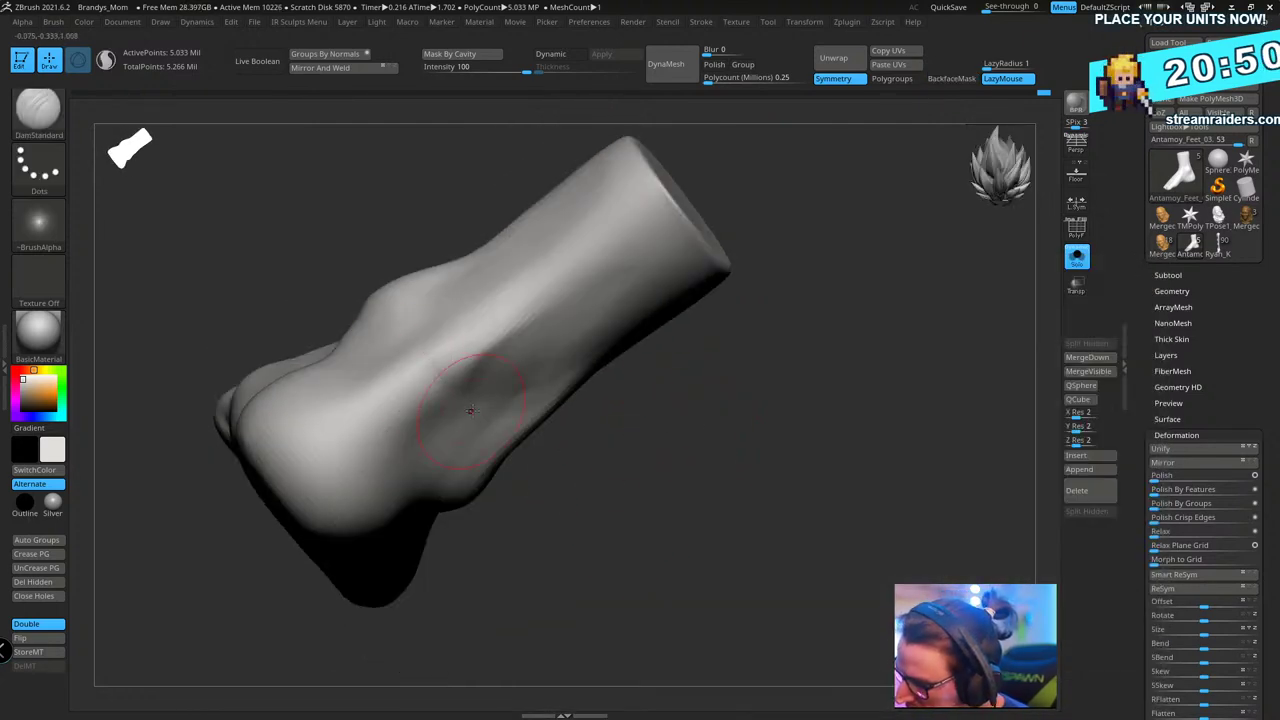
pyautogui.moveTo(520, 492); pyautogui.dragTo(771, 271)
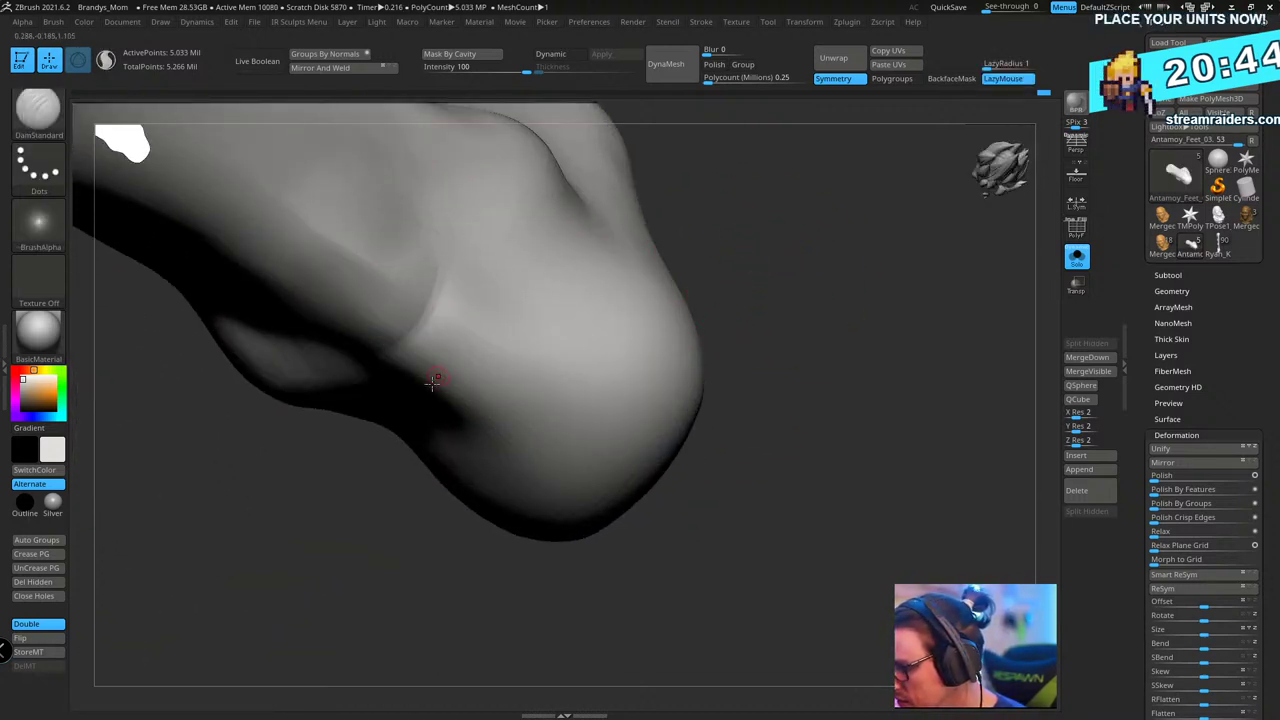
pyautogui.moveTo(407, 418); pyautogui.dragTo(665, 246)
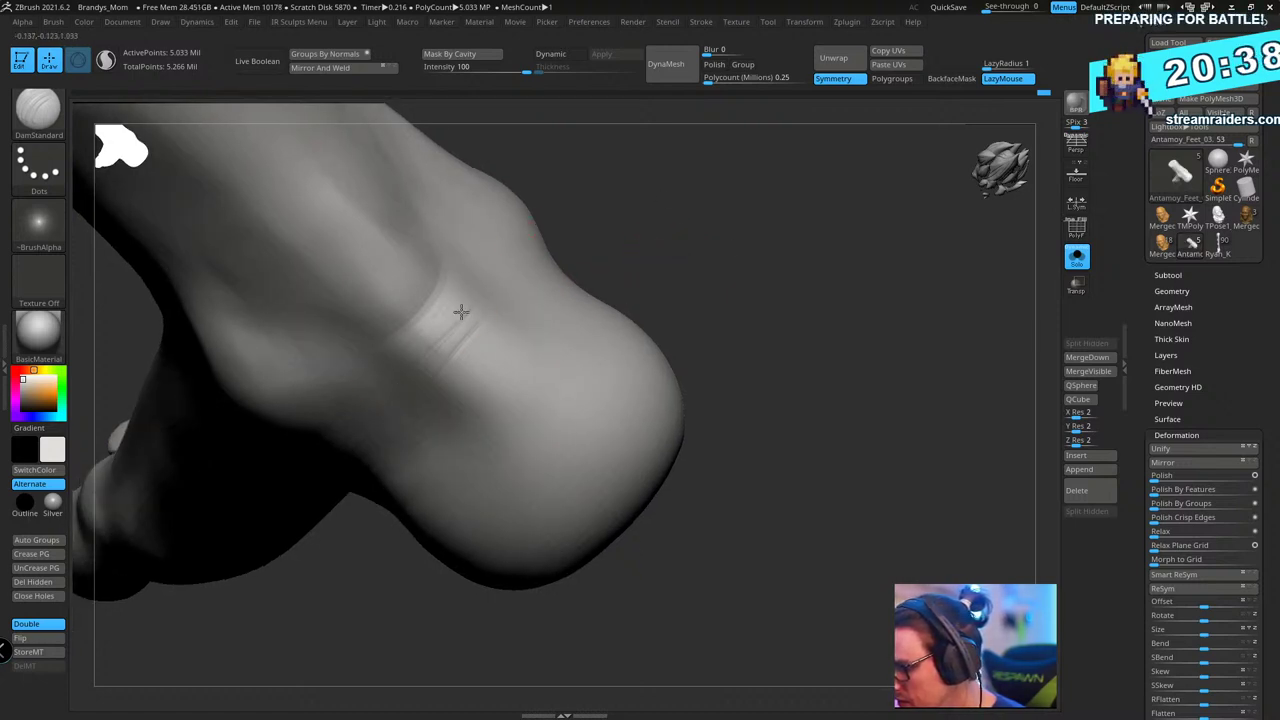
pyautogui.moveTo(711, 223); pyautogui.dragTo(681, 248)
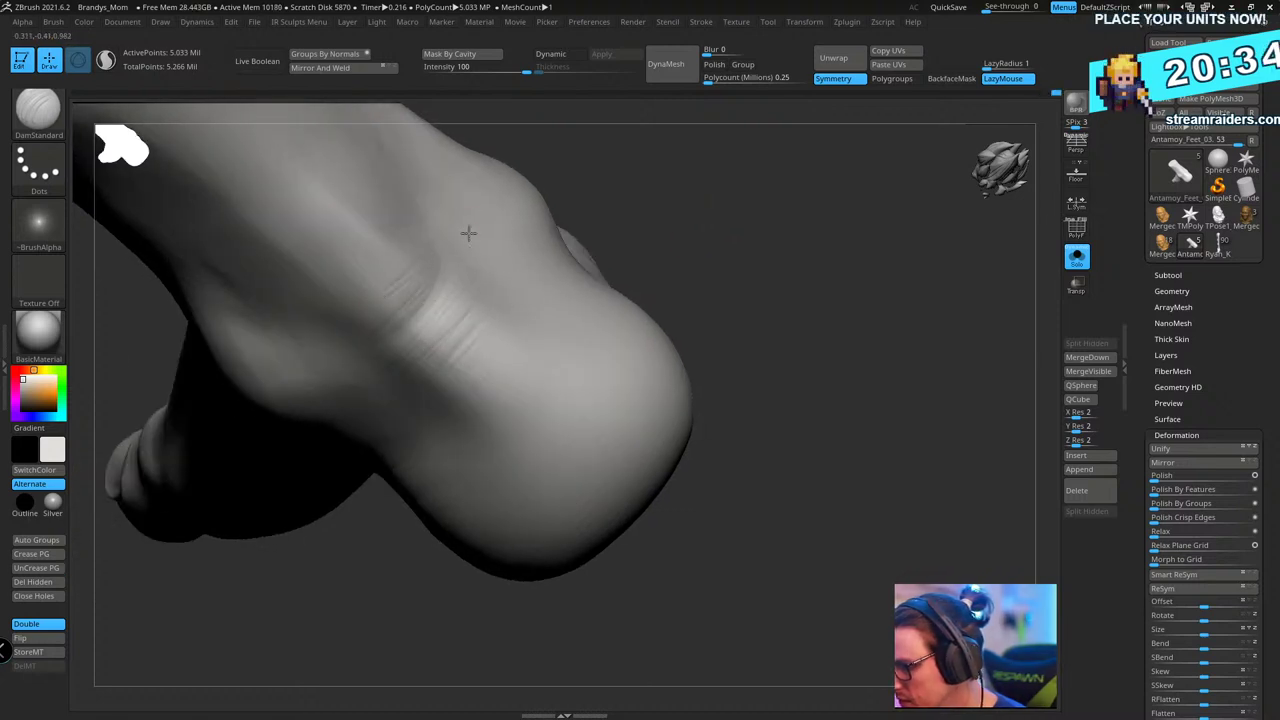
pyautogui.moveTo(621, 194)
pyautogui.mouseDown()
pyautogui.moveTo(726, 211)
pyautogui.moveTo(723, 291)
pyautogui.moveTo(660, 270)
pyautogui.moveTo(643, 286)
pyautogui.mouseUp()
pyautogui.press('ctrl')
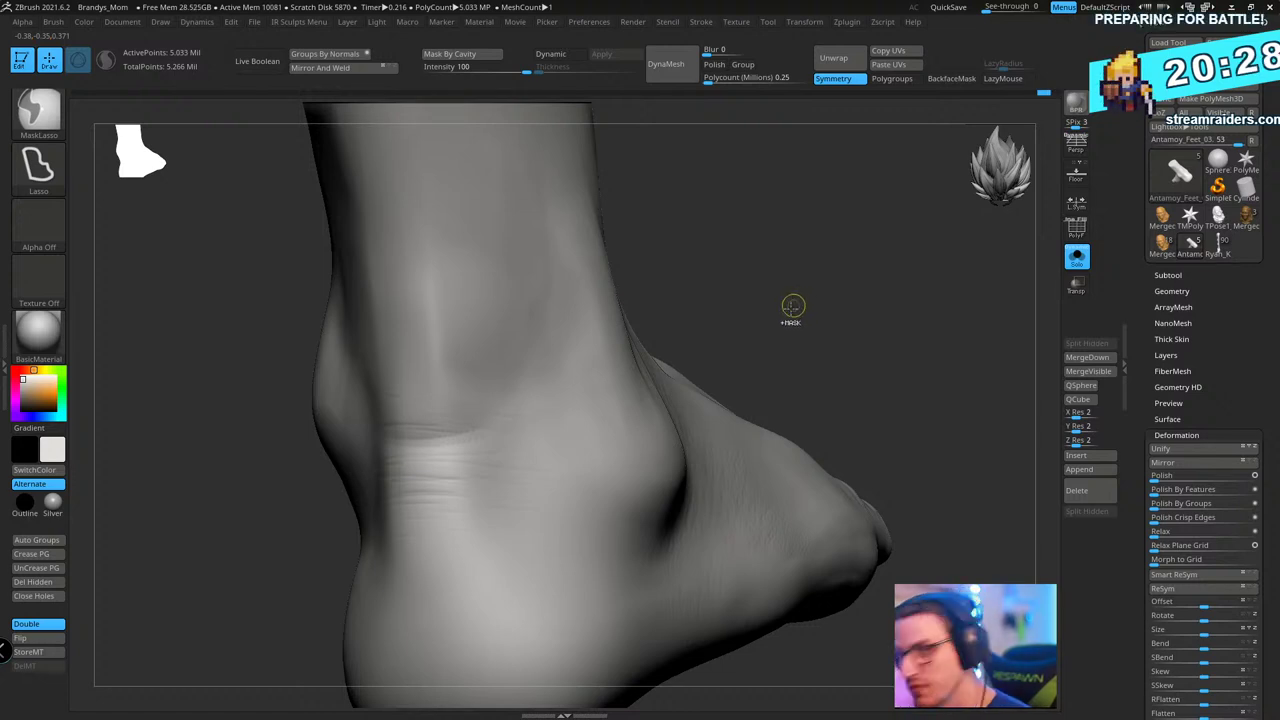
pyautogui.press('l')
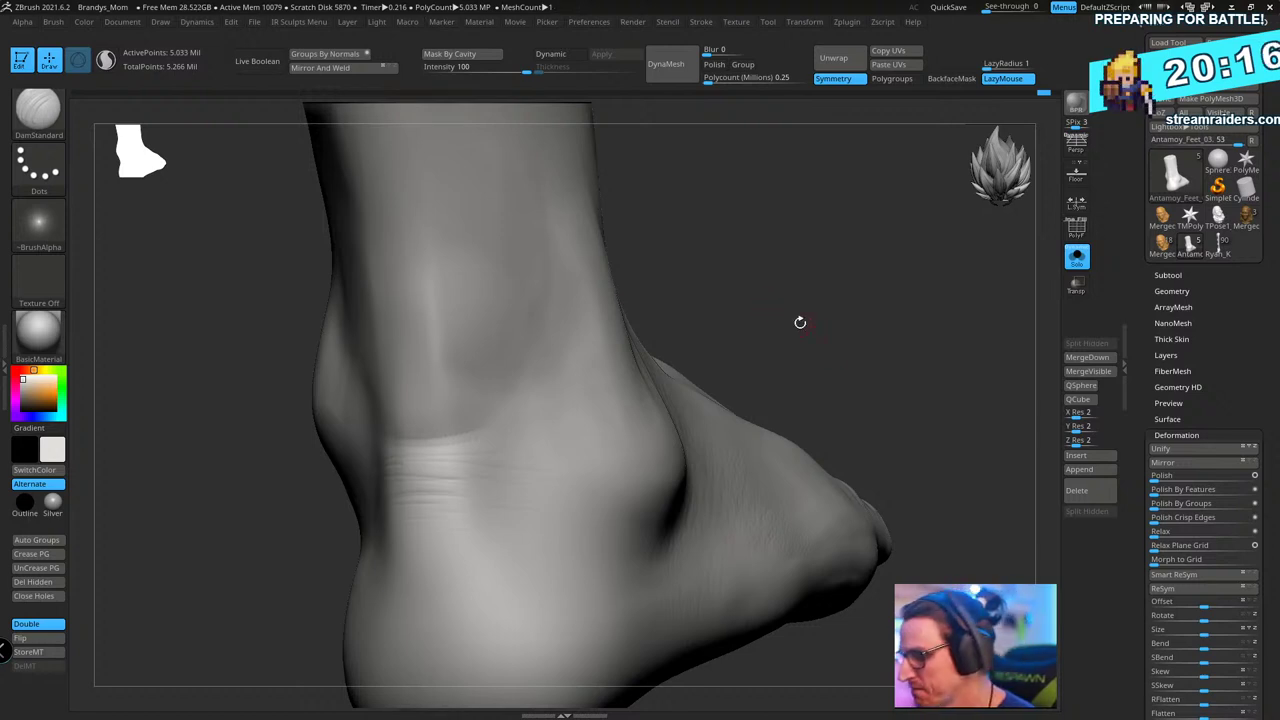
# - Carve a series of fine horizontal skin creases across the Achilles tendon just above the heel with DamStandard
pyautogui.moveTo(800, 323); pyautogui.dragTo(838, 308)
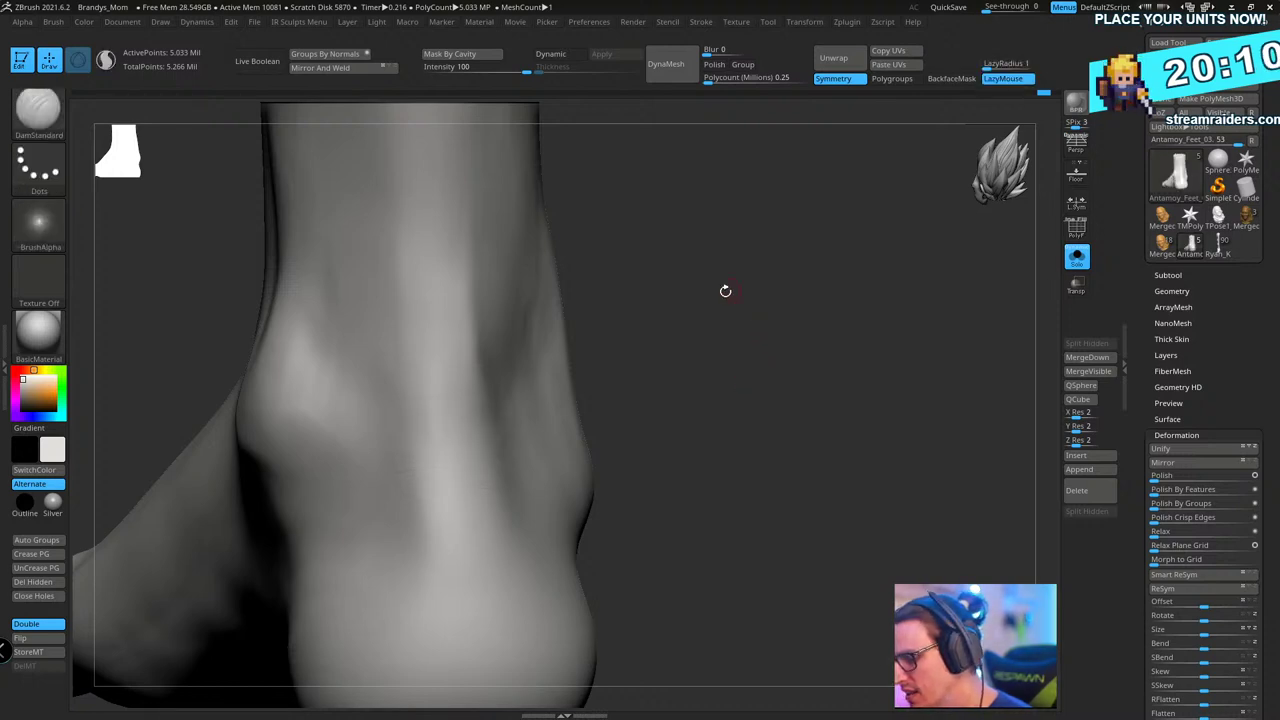
pyautogui.moveTo(726, 289)
pyautogui.mouseDown()
pyautogui.moveTo(763, 292)
pyautogui.moveTo(820, 260)
pyautogui.moveTo(826, 306)
pyautogui.moveTo(876, 241)
pyautogui.moveTo(854, 289)
pyautogui.moveTo(820, 295)
pyautogui.mouseUp()
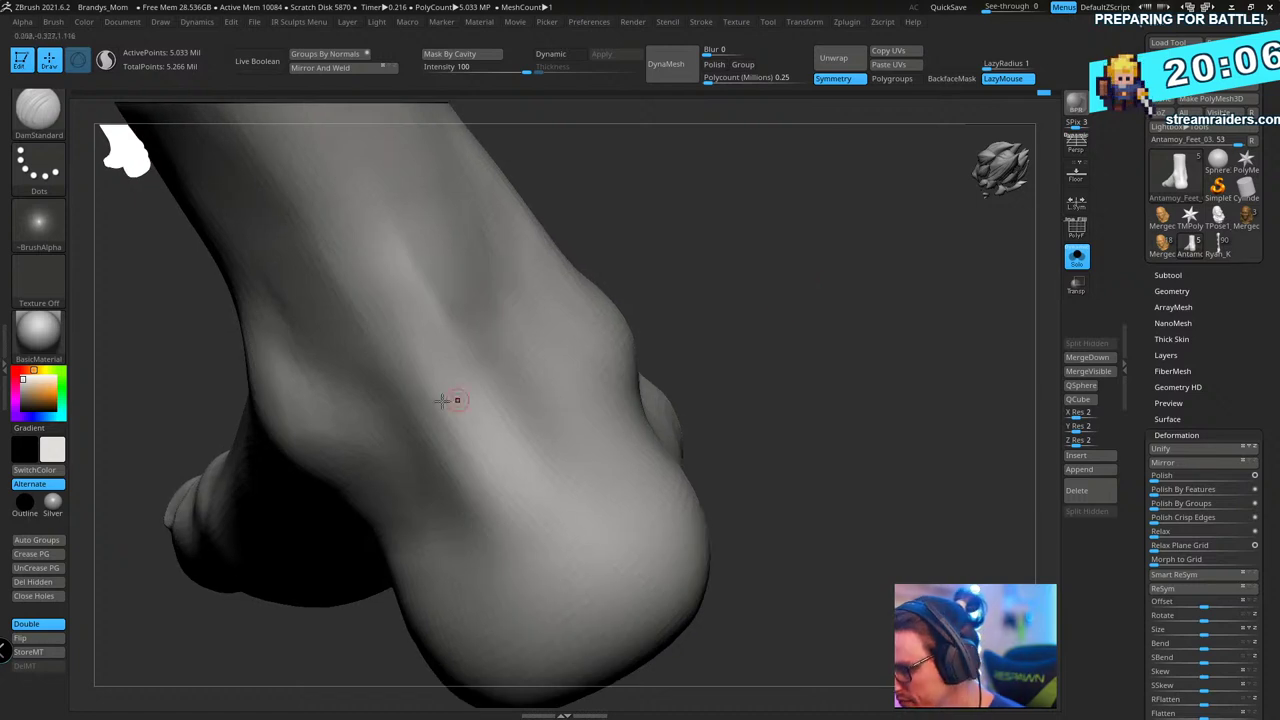
pyautogui.click(525, 381)
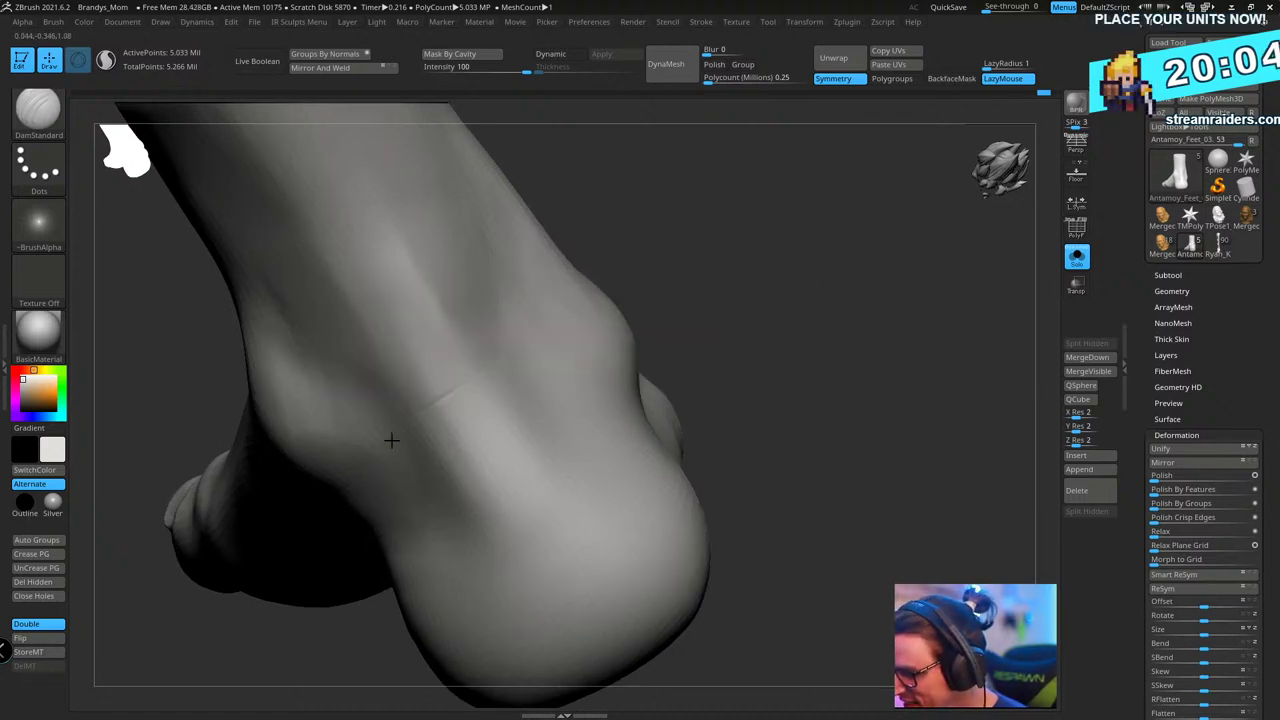
pyautogui.rightClick(548, 445)
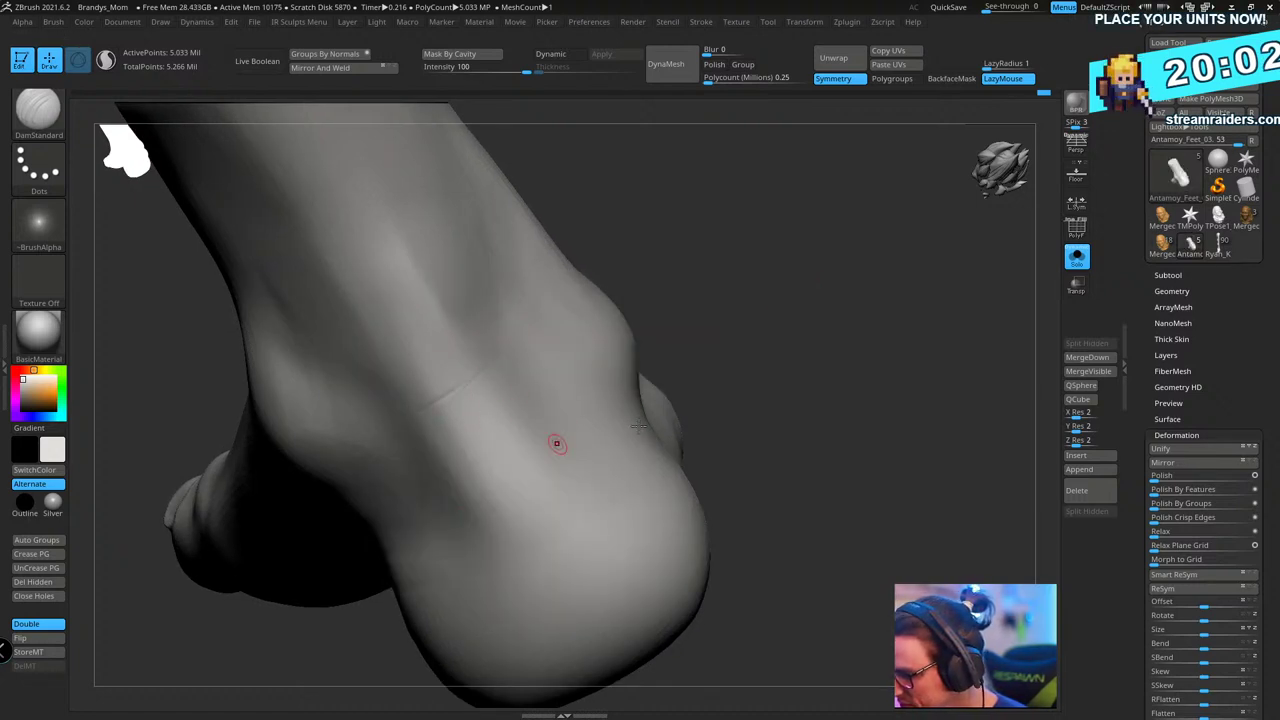
pyautogui.moveTo(557, 443); pyautogui.dragTo(443, 440, button='right')
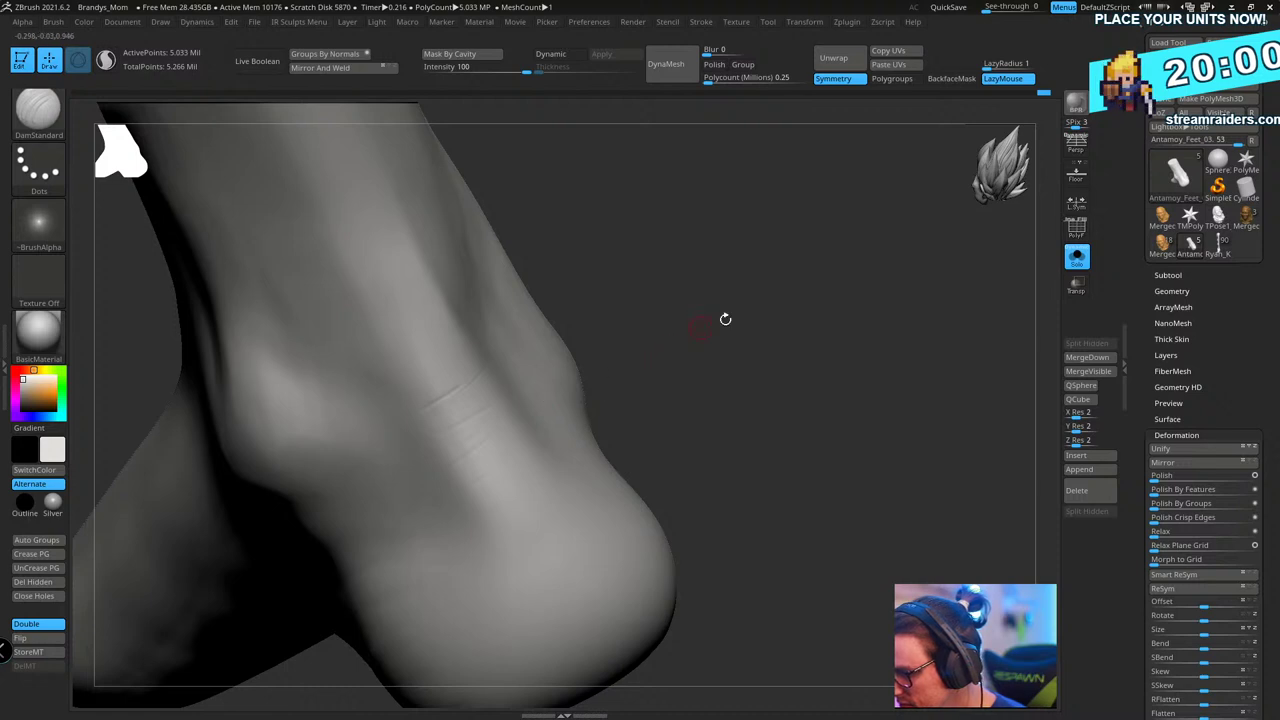
pyautogui.moveTo(725, 319); pyautogui.dragTo(471, 503, button='right')
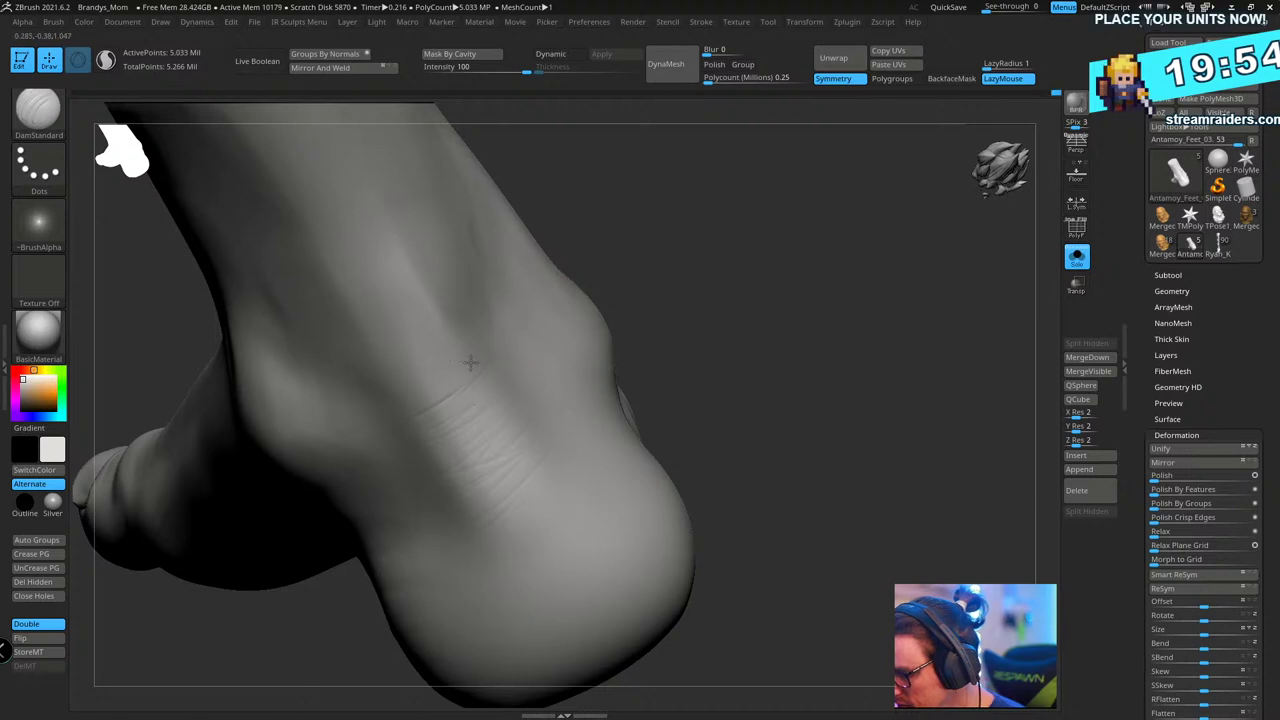
pyautogui.moveTo(589, 276)
pyautogui.mouseDown(button='right')
pyautogui.moveTo(771, 220)
pyautogui.moveTo(780, 271)
pyautogui.moveTo(803, 297)
pyautogui.mouseUp(button='right')
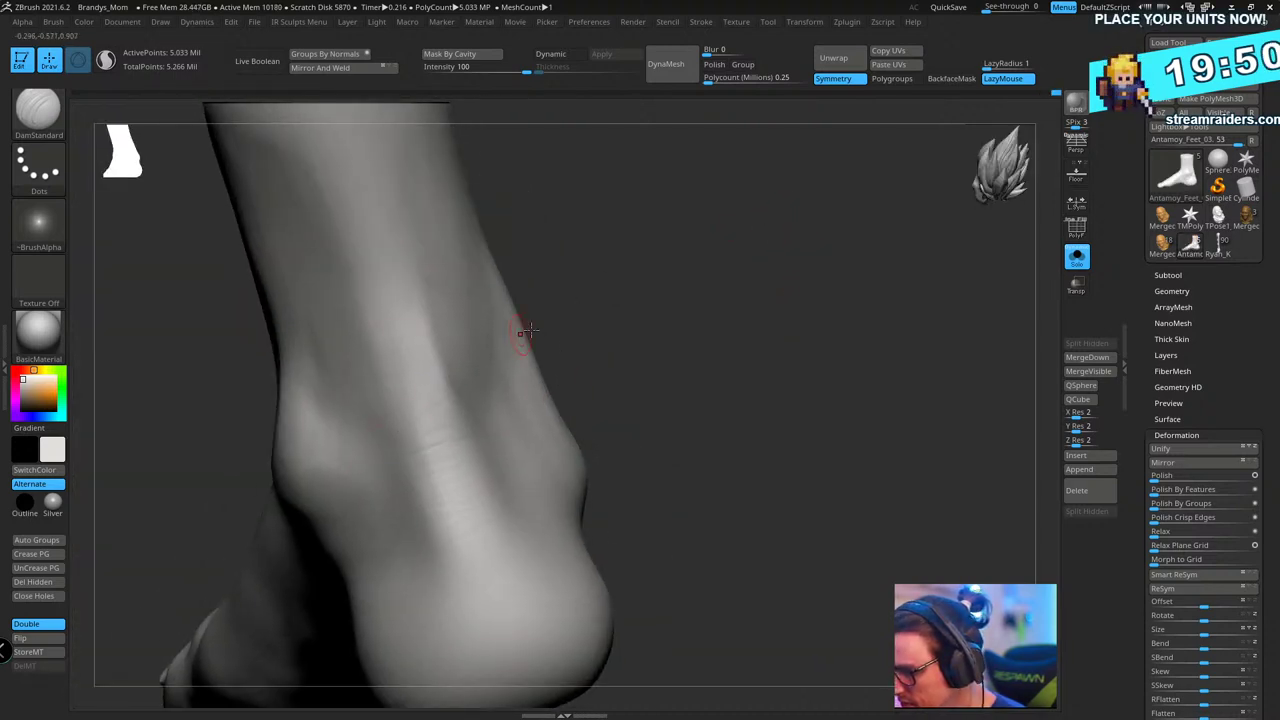
pyautogui.moveTo(528, 330)
pyautogui.mouseDown(button='right')
pyautogui.moveTo(443, 407)
pyautogui.moveTo(709, 180)
pyautogui.moveTo(754, 294)
pyautogui.moveTo(714, 340)
pyautogui.moveTo(824, 250)
pyautogui.moveTo(789, 329)
pyautogui.moveTo(473, 452)
pyautogui.mouseUp(button='right')
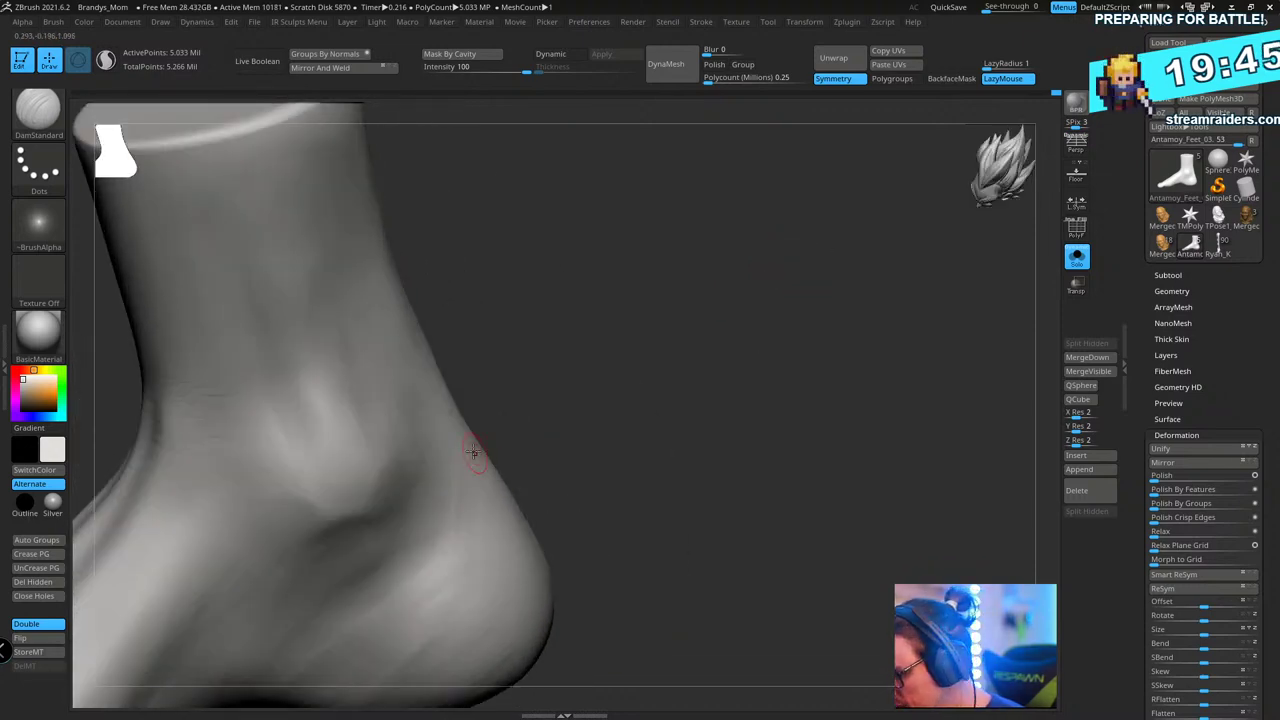
pyautogui.moveTo(631, 386)
pyautogui.mouseDown(button='right')
pyautogui.moveTo(443, 557)
pyautogui.moveTo(706, 343)
pyautogui.mouseUp(button='right')
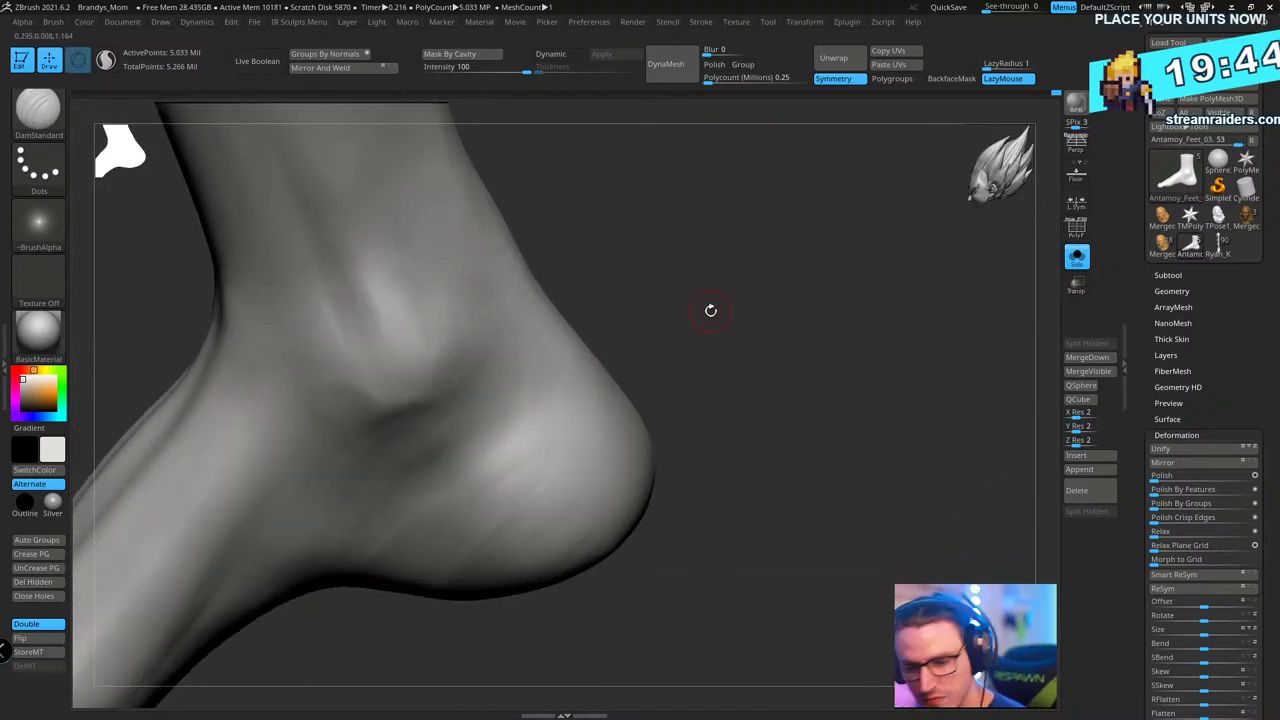
# - Switch to the hPolish brush for work on the ankle and heel
pyautogui.press('b')
pyautogui.press('h')
pyautogui.press('p')
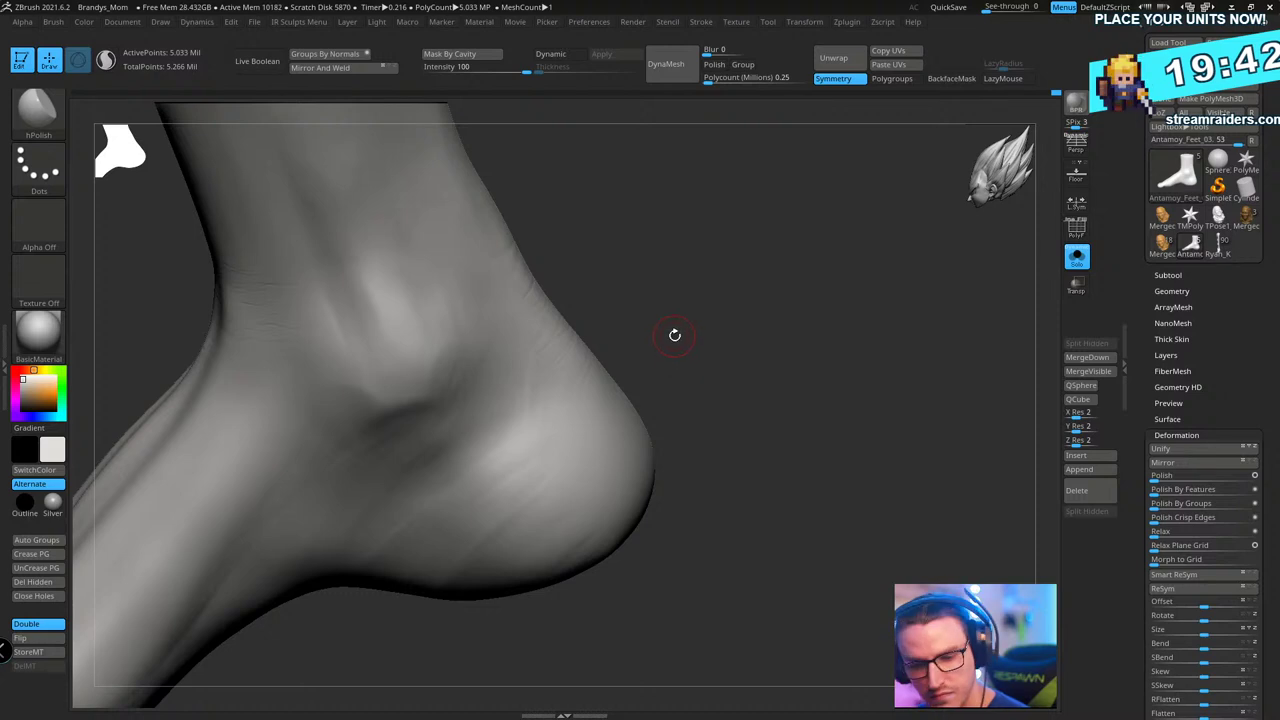
# - Polish the inner side of the heel below the ankle bone with the hPolish brush
pyautogui.press('s')
pyautogui.moveTo(674, 335); pyautogui.dragTo(700, 269)
pyautogui.moveTo(500, 480); pyautogui.dragTo(425, 493)
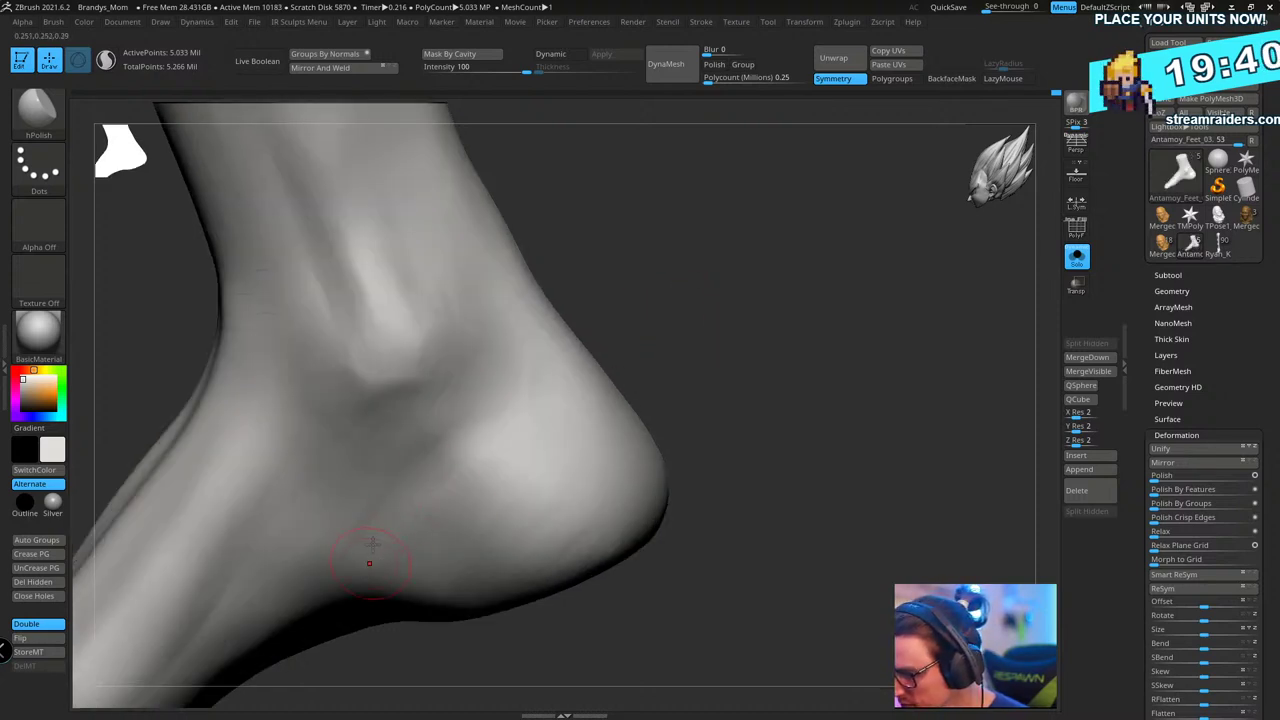
pyautogui.moveTo(371, 545); pyautogui.dragTo(372, 483, button='right')
pyautogui.moveTo(416, 428)
pyautogui.mouseDown(button='right')
pyautogui.moveTo(751, 257)
pyautogui.moveTo(607, 475)
pyautogui.mouseUp(button='right')
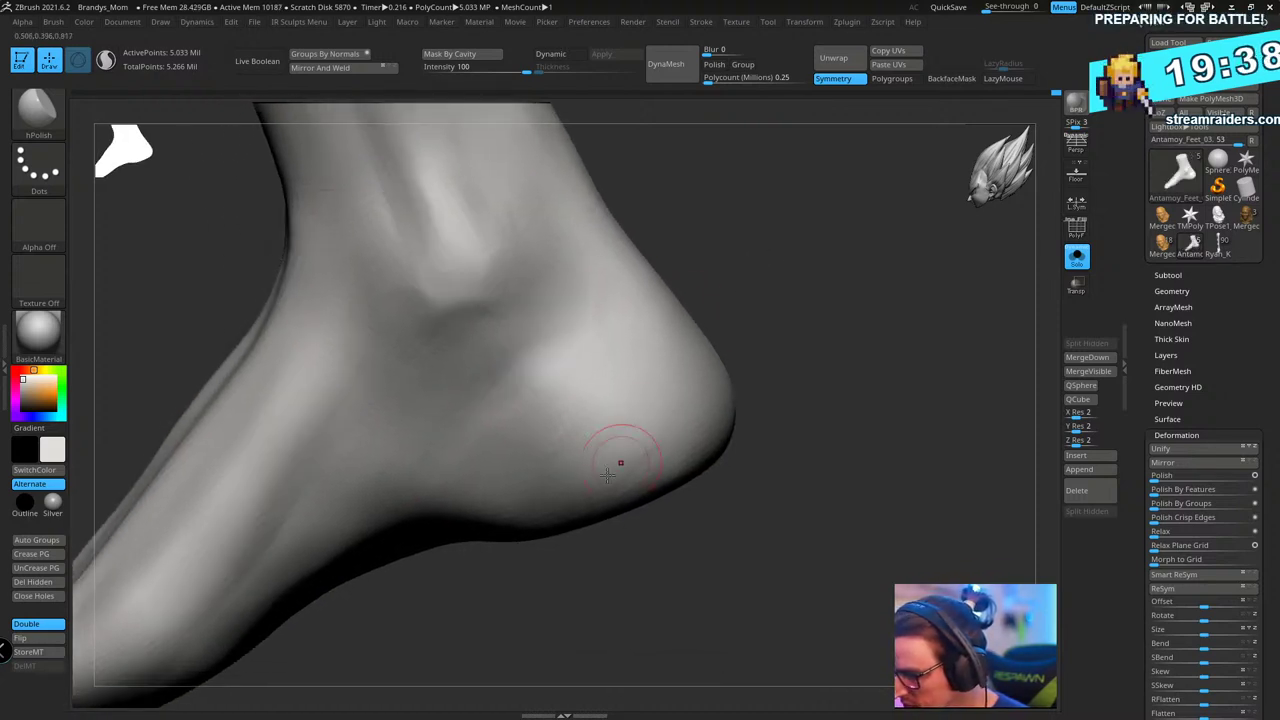
pyautogui.moveTo(671, 434); pyautogui.dragTo(617, 466, button='right')
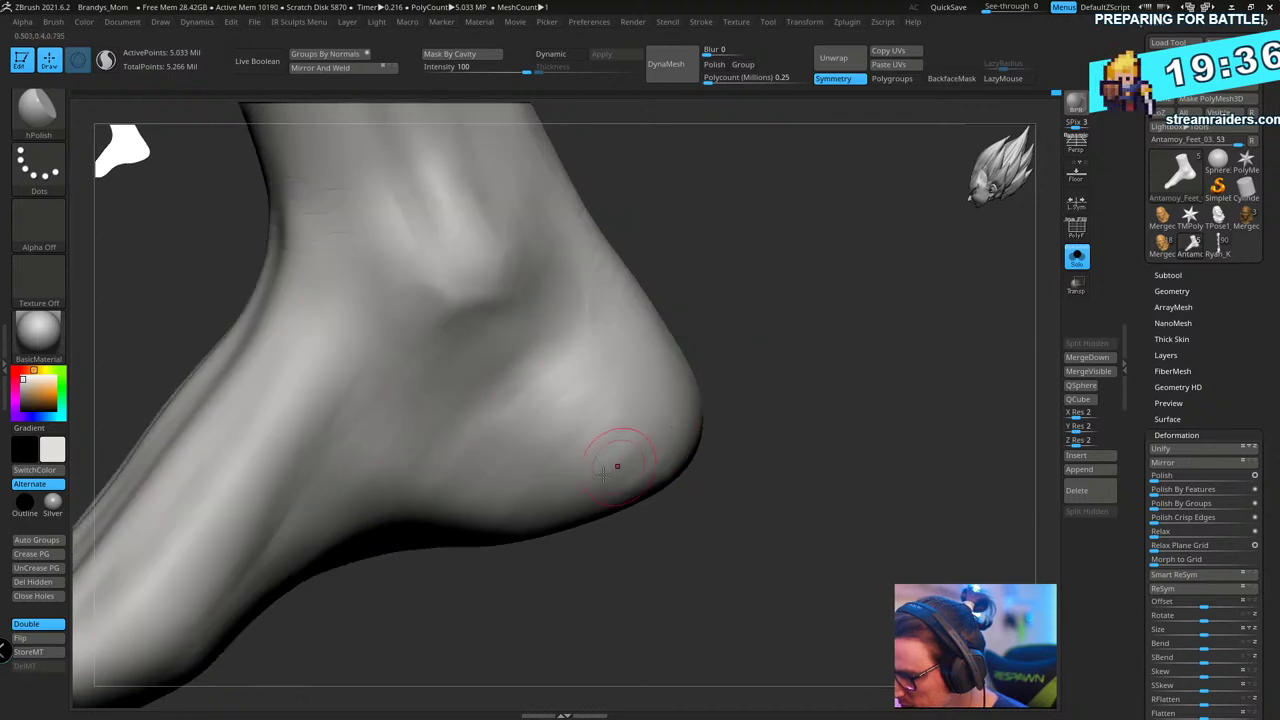
# - Polish and smooth the inner side of the midfoot, from below the ankle toward the arch
pyautogui.moveTo(319, 451); pyautogui.dragTo(374, 361)
pyautogui.keyDown('shift'); pyautogui.moveTo(308, 477); pyautogui.dragTo(371, 369); pyautogui.keyUp('shift')
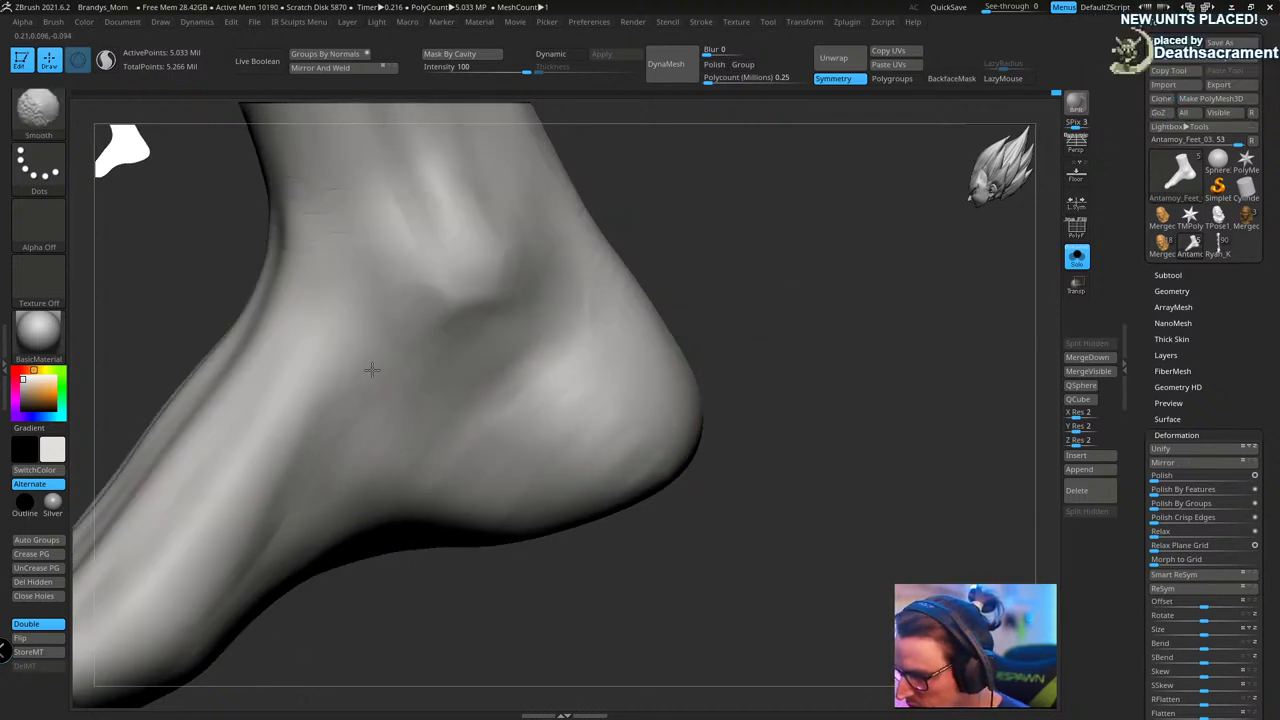
pyautogui.moveTo(745, 268)
pyautogui.mouseDown(button='right')
pyautogui.moveTo(820, 238)
pyautogui.moveTo(619, 374)
pyautogui.mouseUp(button='right')
pyautogui.keyDown('shift'); pyautogui.moveTo(320, 524); pyautogui.dragTo(324, 517); pyautogui.keyUp('shift')
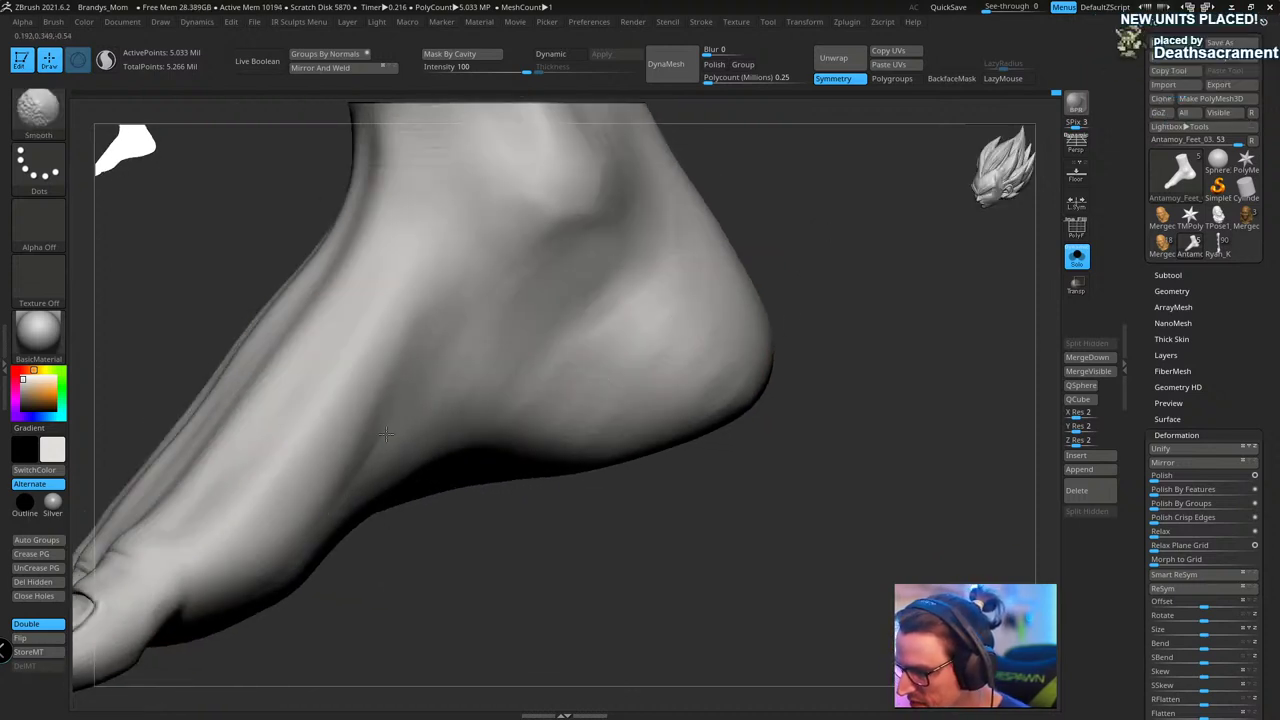
pyautogui.moveTo(409, 574); pyautogui.dragTo(432, 550, button='right')
pyautogui.keyDown('shift'); pyautogui.moveTo(360, 492); pyautogui.dragTo(389, 453); pyautogui.keyUp('shift')
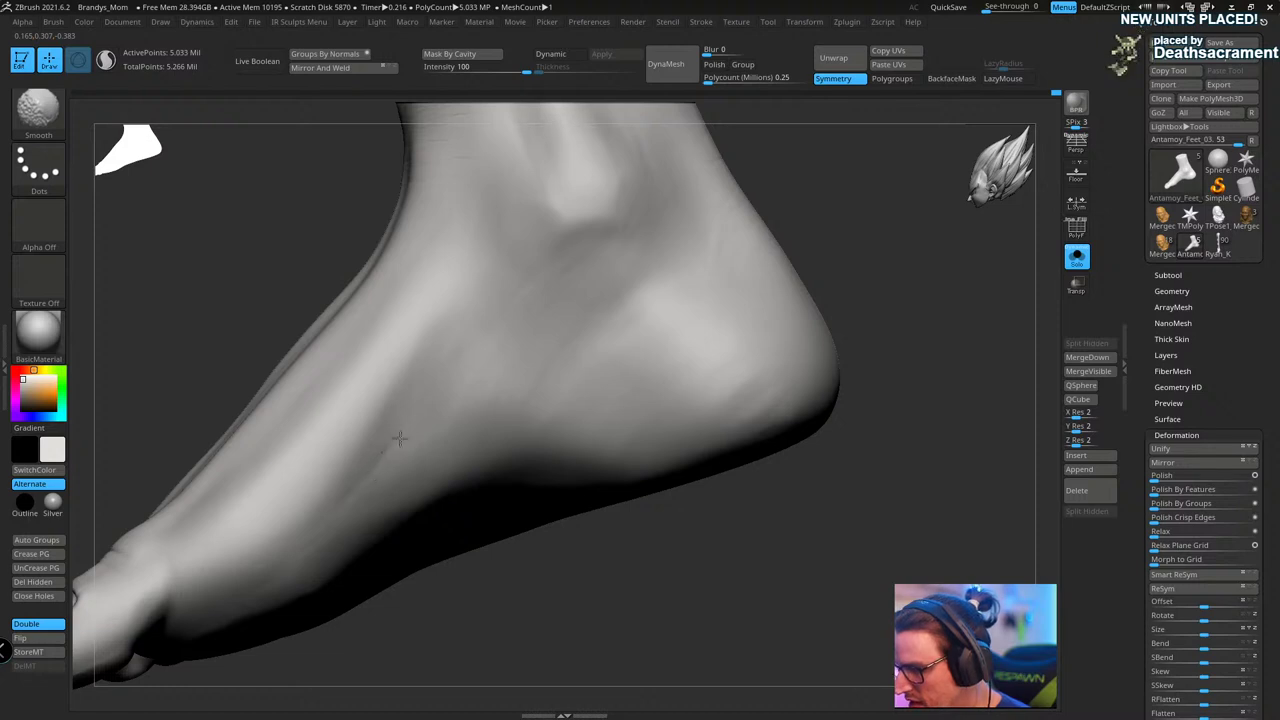
pyautogui.moveTo(399, 438); pyautogui.dragTo(309, 537, button='right')
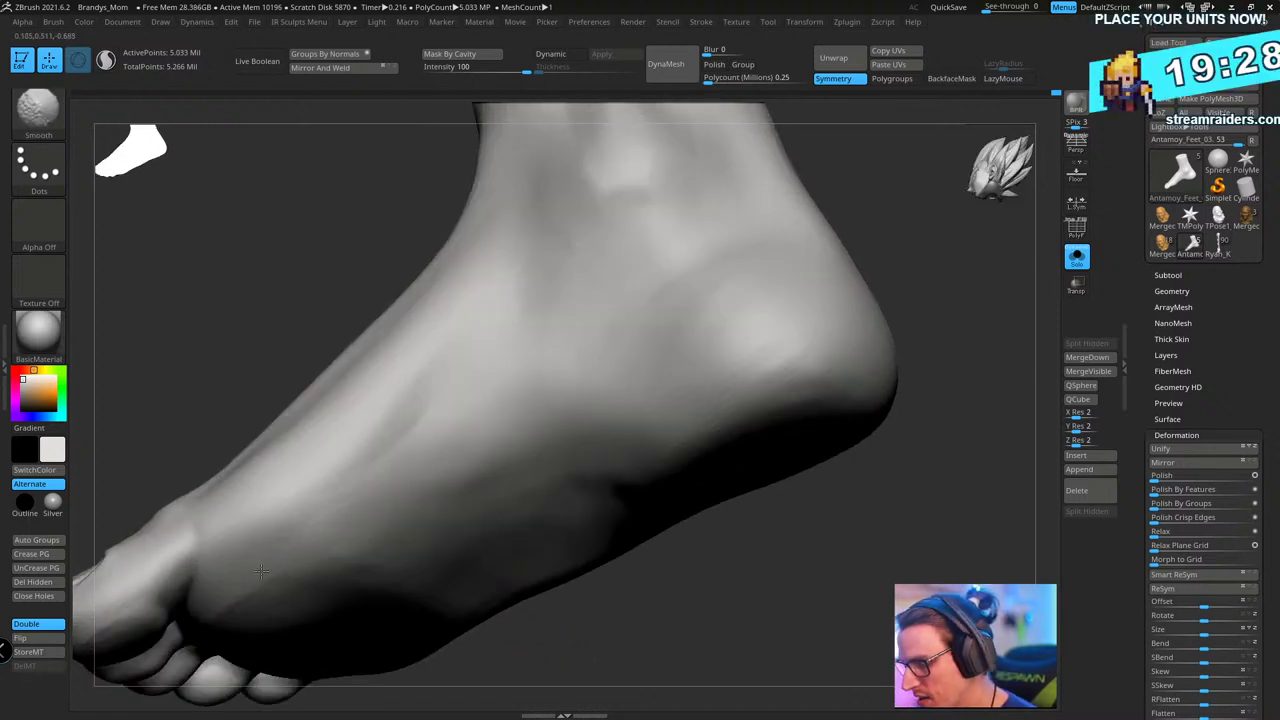
# - Flatten the pad on the big toe's underside with hPolish, then smooth the polished area
pyautogui.moveTo(261, 571)
pyautogui.mouseDown(button='right')
pyautogui.moveTo(671, 530)
pyautogui.moveTo(934, 295)
pyautogui.moveTo(919, 273)
pyautogui.mouseUp(button='right')
pyautogui.moveTo(623, 612); pyautogui.dragTo(569, 498, button='right')
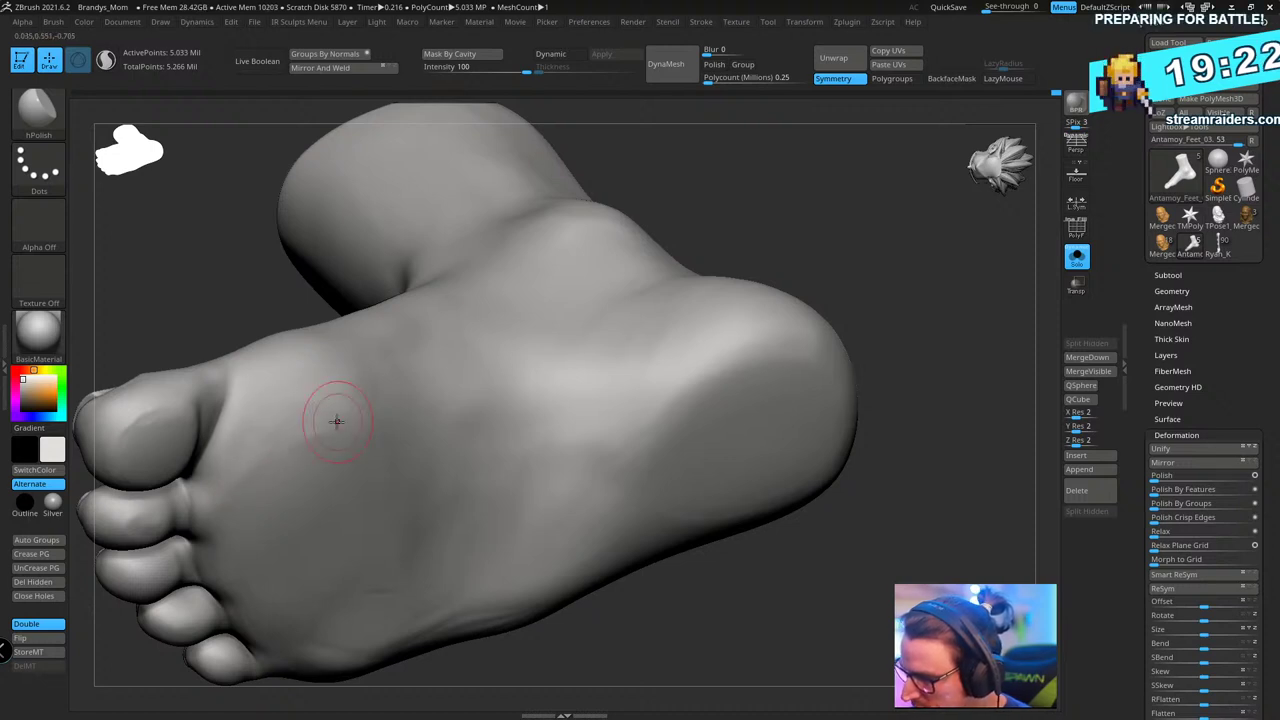
pyautogui.press('shift')
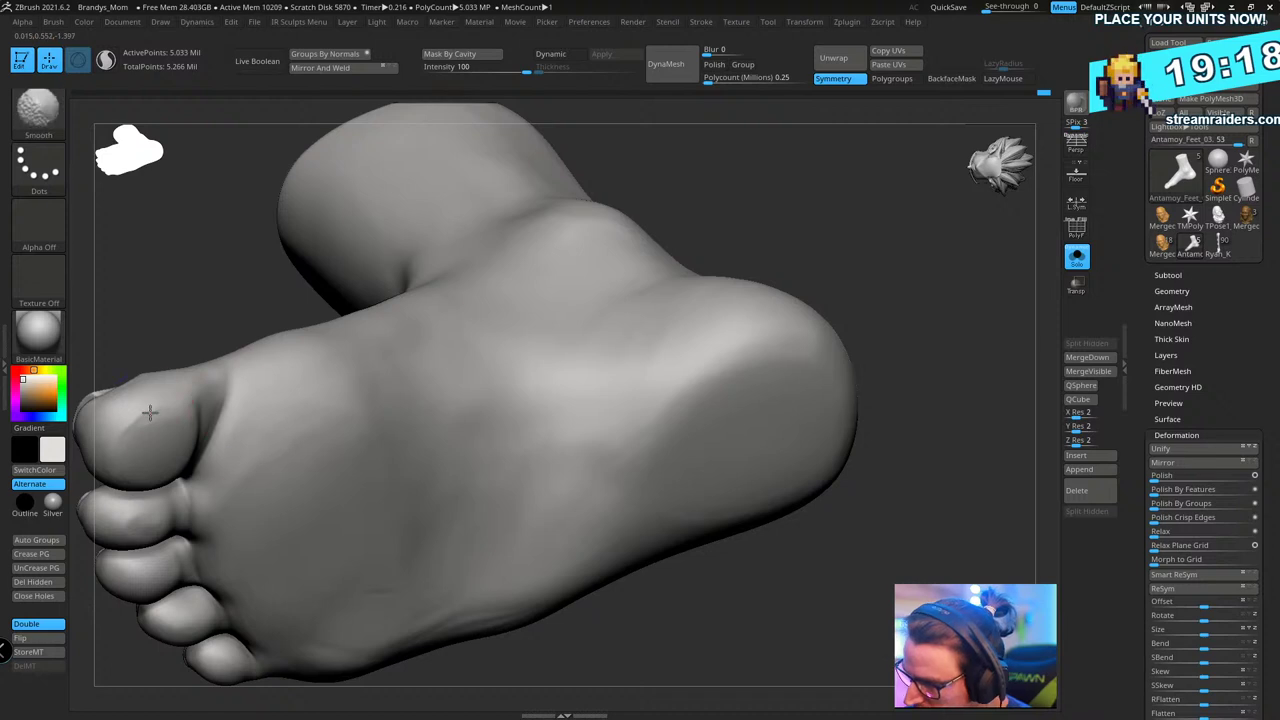
pyautogui.moveTo(127, 431)
pyautogui.keyDown('alt'); pyautogui.mouseDown(button='right')
pyautogui.moveTo(322, 396)
pyautogui.moveTo(361, 354)
pyautogui.moveTo(380, 400)
pyautogui.mouseUp(button='right'); pyautogui.keyUp('alt')
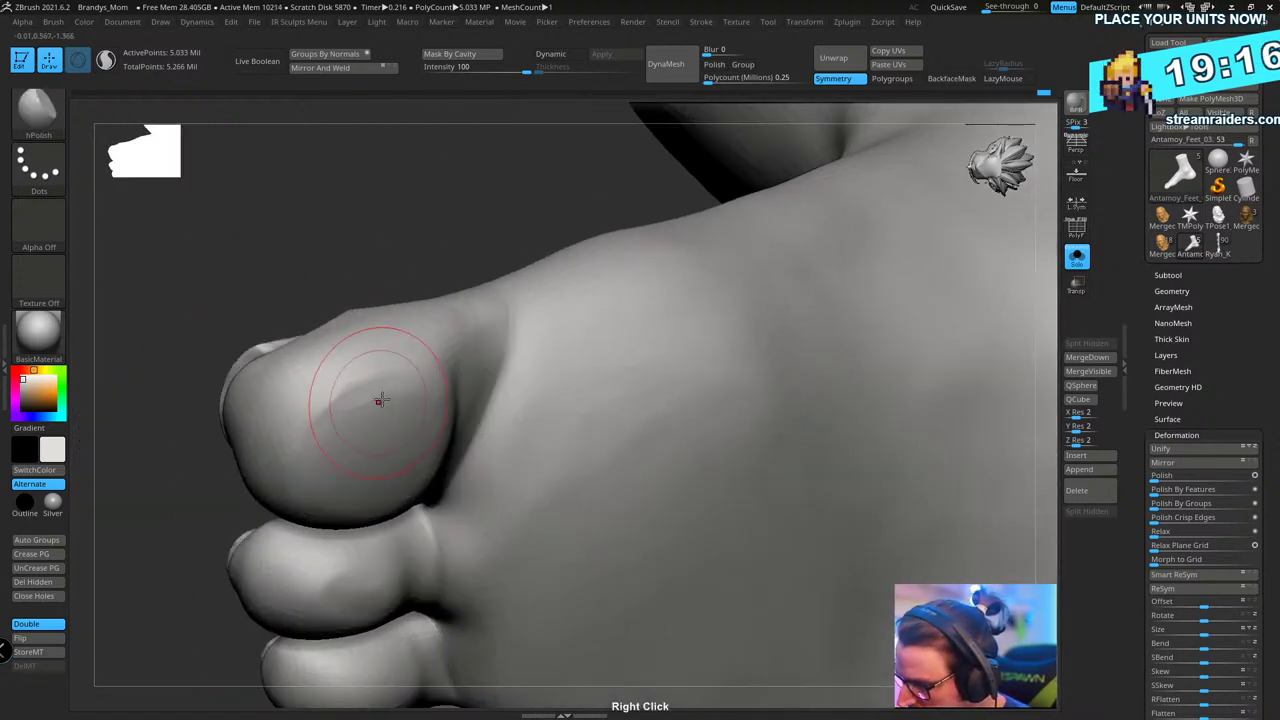
pyautogui.press('s')
pyautogui.moveTo(390, 381); pyautogui.dragTo(380, 380)
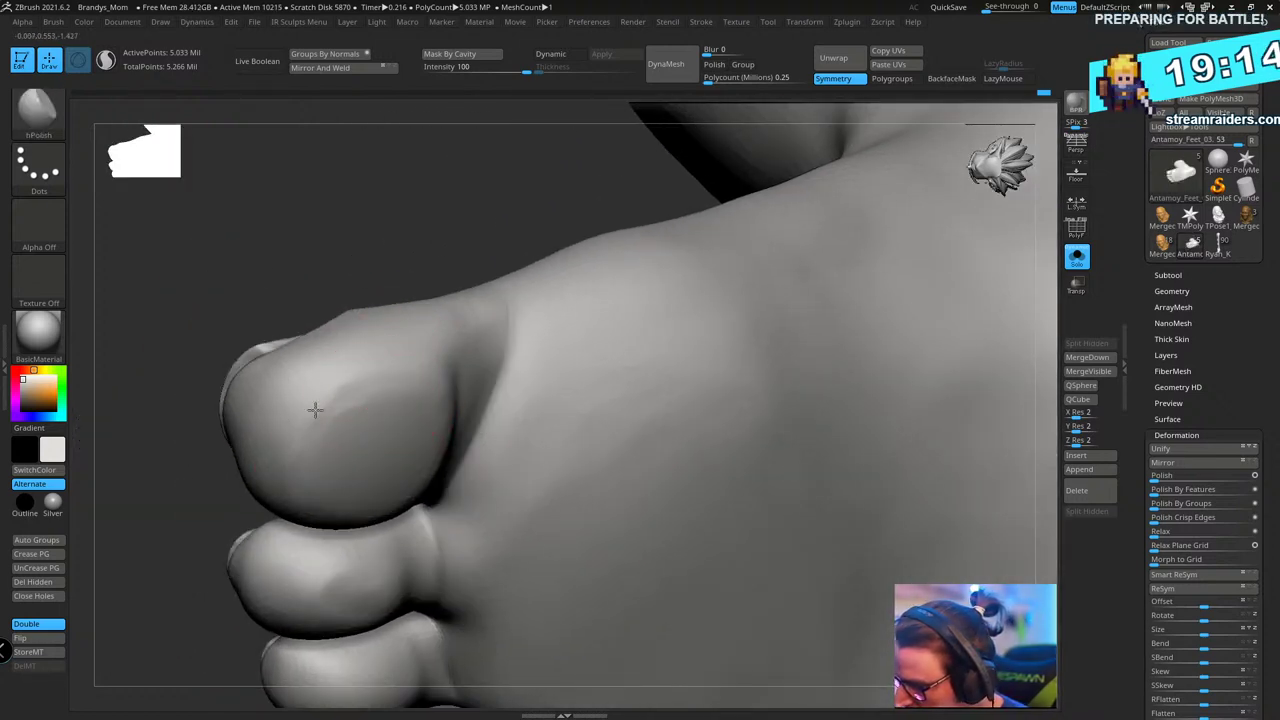
pyautogui.moveTo(405, 367); pyautogui.dragTo(323, 460)
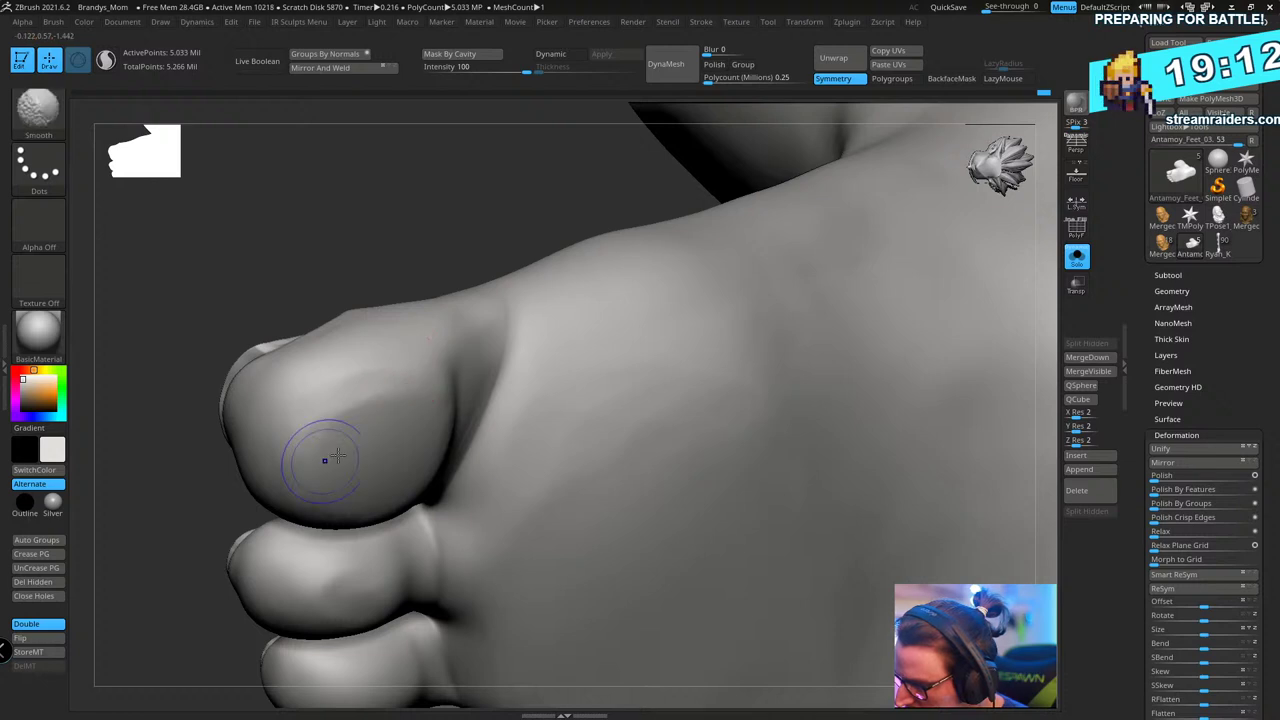
pyautogui.keyDown('shift'); pyautogui.moveTo(430, 338); pyautogui.dragTo(347, 403); pyautogui.keyUp('shift')
# - Carve the crease between the big toe's base and the ball of the foot with the DamStandard brush
pyautogui.moveTo(528, 400); pyautogui.dragTo(528, 243, button='right')
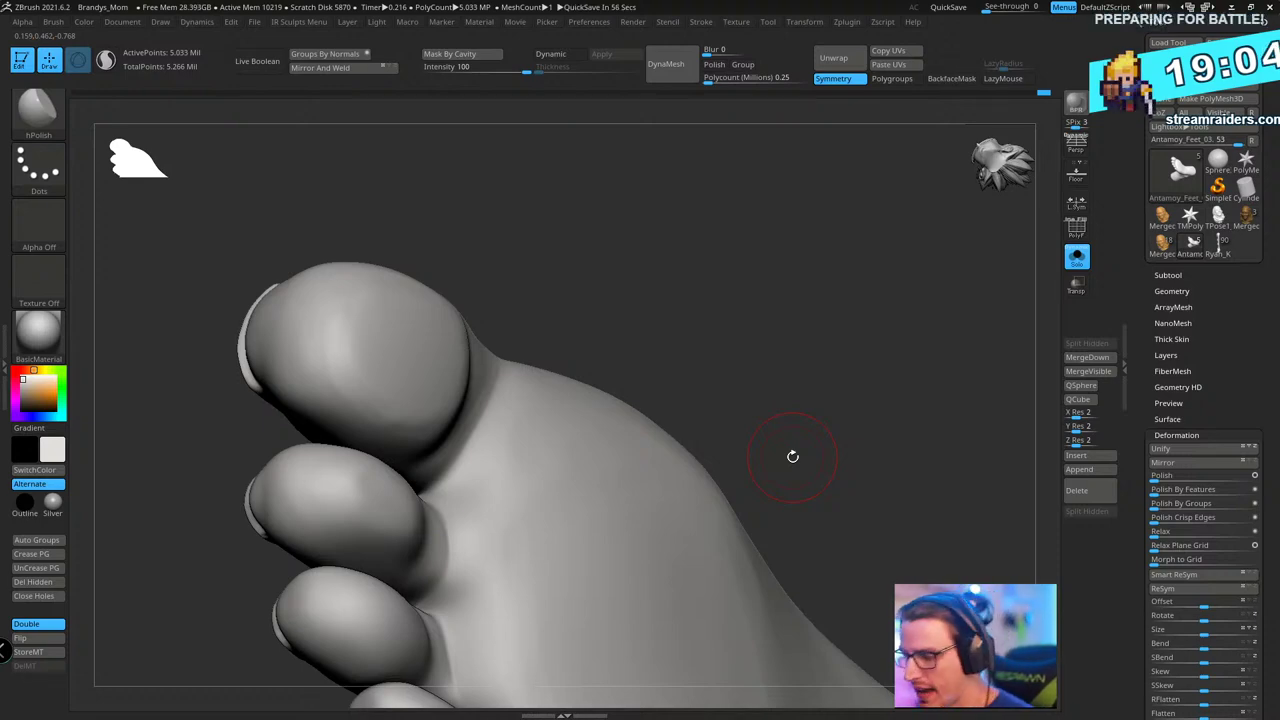
pyautogui.moveTo(792, 456)
pyautogui.mouseDown()
pyautogui.moveTo(663, 254)
pyautogui.moveTo(734, 214)
pyautogui.moveTo(729, 157)
pyautogui.moveTo(690, 134)
pyautogui.mouseUp()
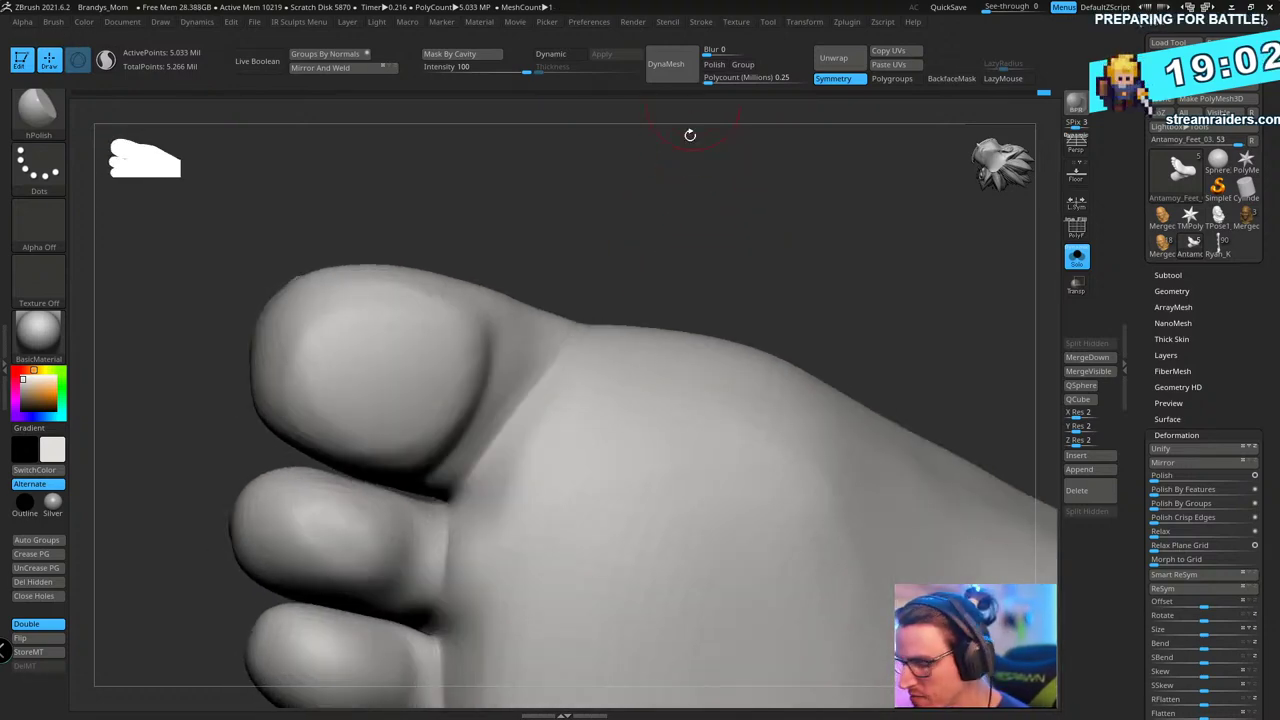
pyautogui.press('b')
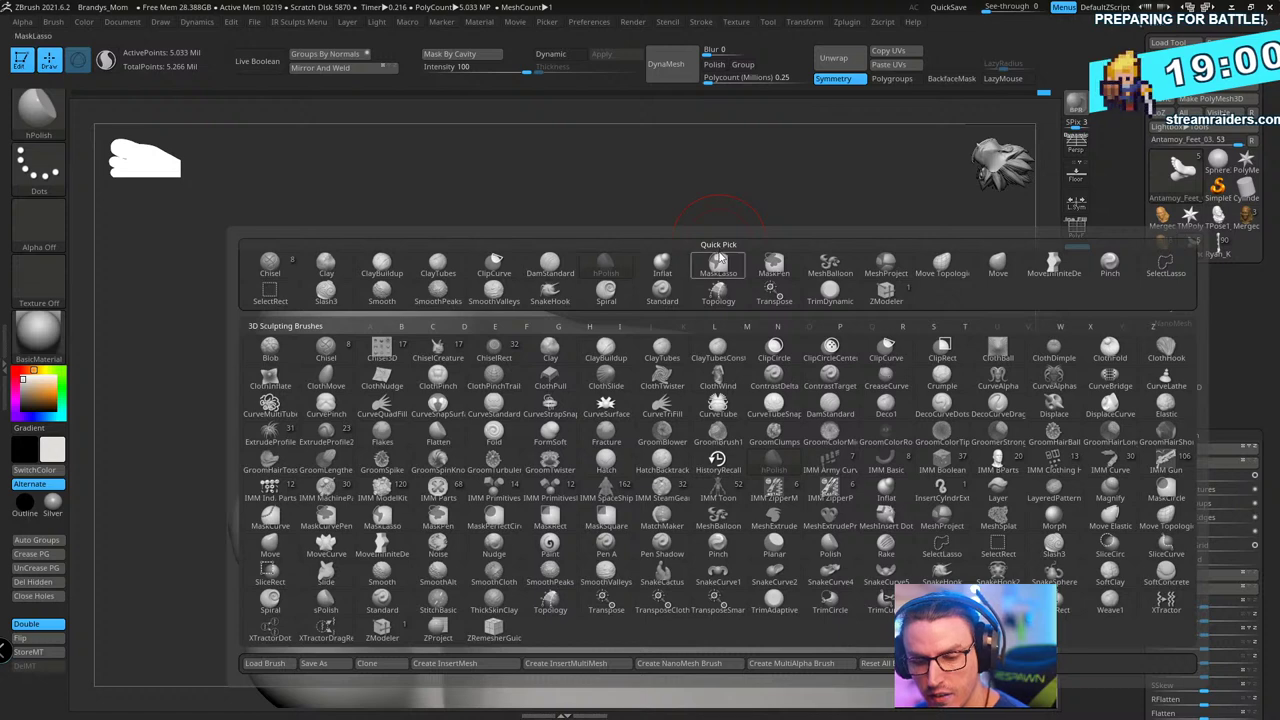
pyautogui.press('d')
pyautogui.press('s')
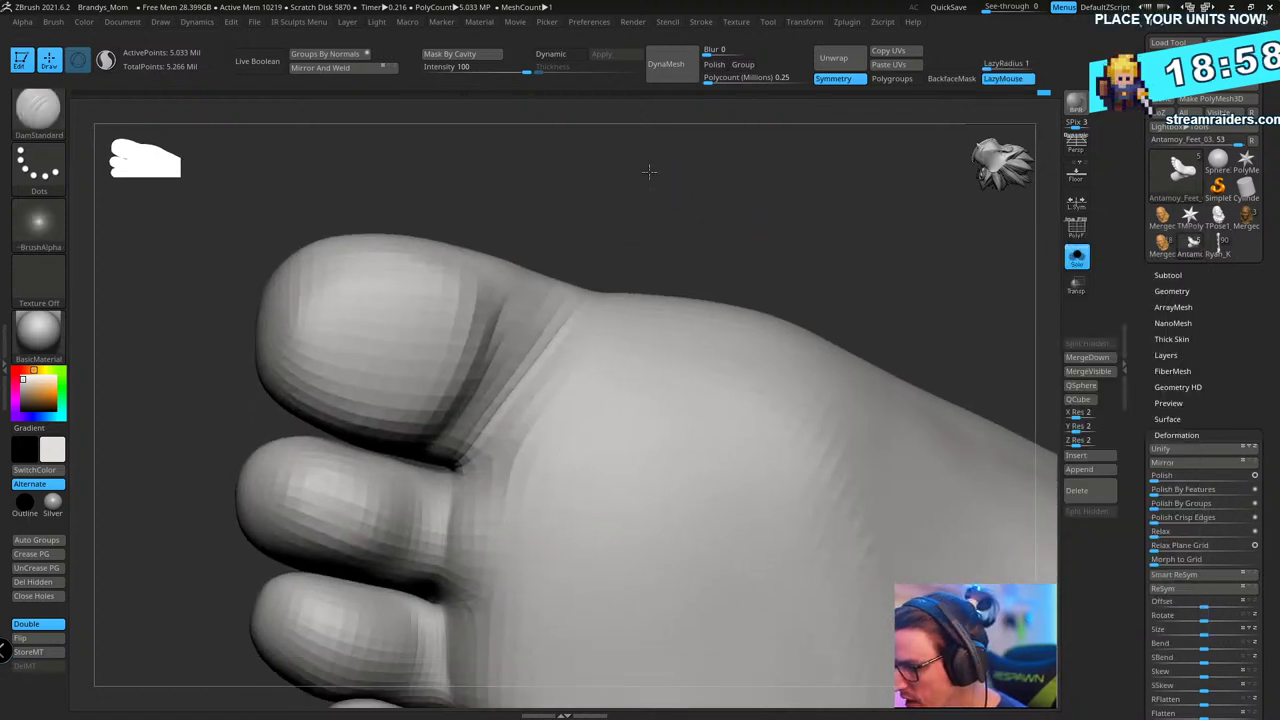
pyautogui.keyDown('alt'); pyautogui.moveTo(649, 172); pyautogui.dragTo(646, 166); pyautogui.keyUp('alt')
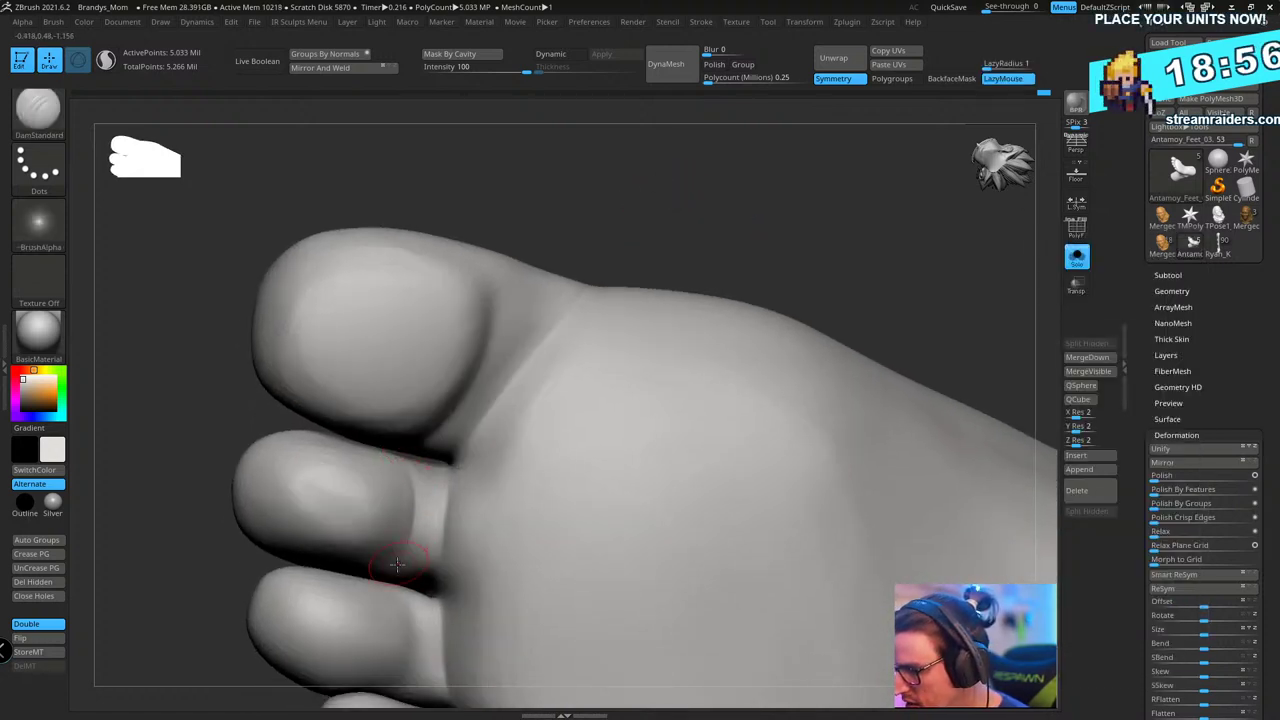
pyautogui.keyDown('alt'); pyautogui.moveTo(653, 262); pyautogui.dragTo(686, 181); pyautogui.keyUp('alt')
pyautogui.moveTo(580, 256); pyautogui.dragTo(506, 358)
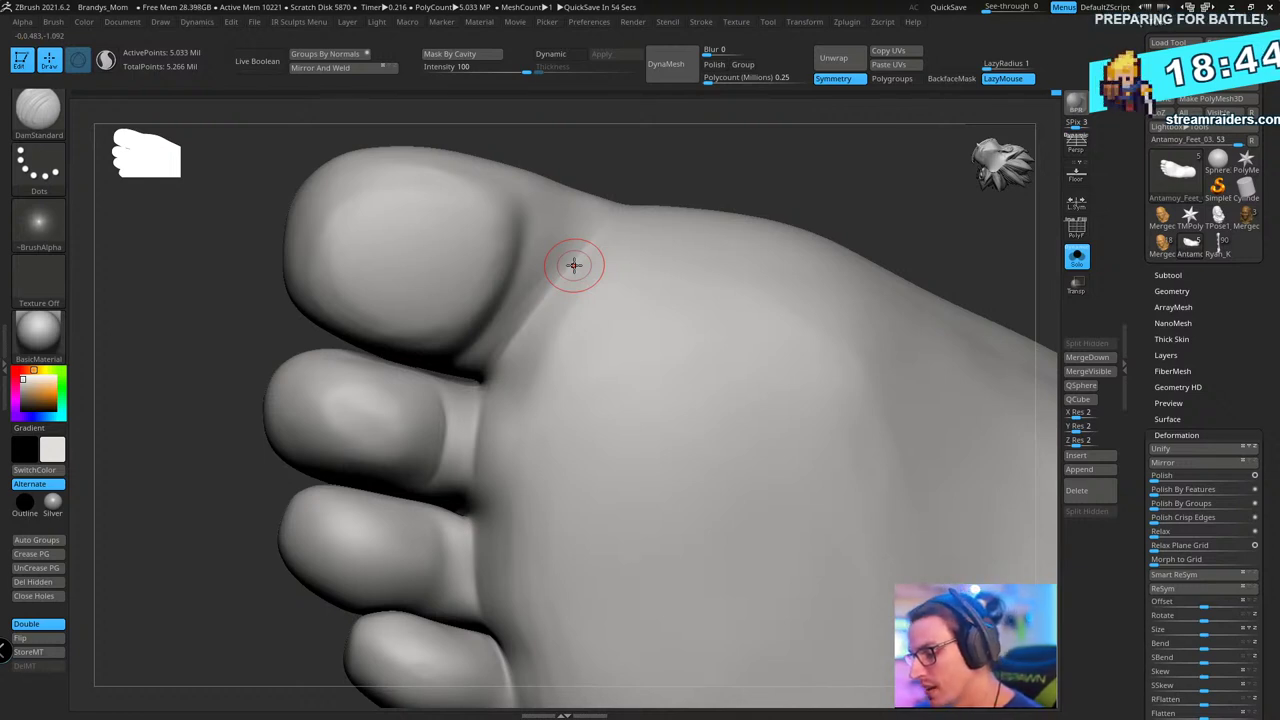
# - Define the creases at the bases of the smaller toes on the sole with DamStandard
pyautogui.moveTo(771, 220)
pyautogui.mouseDown()
pyautogui.moveTo(777, 171)
pyautogui.moveTo(645, 220)
pyautogui.mouseUp()
pyautogui.moveTo(348, 551)
pyautogui.keyDown('alt'); pyautogui.mouseDown()
pyautogui.moveTo(334, 643)
pyautogui.moveTo(330, 524)
pyautogui.mouseUp(); pyautogui.keyUp('alt')
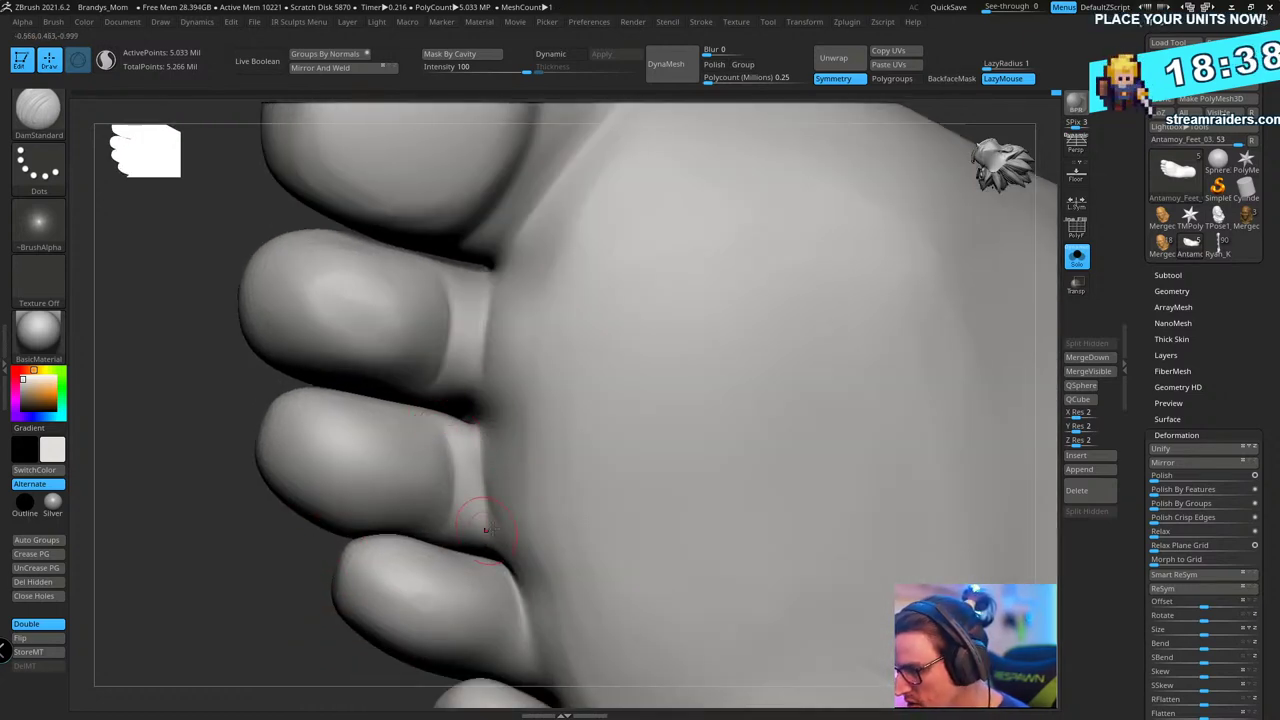
pyautogui.keyDown('alt'); pyautogui.moveTo(318, 590); pyautogui.dragTo(295, 427); pyautogui.keyUp('alt')
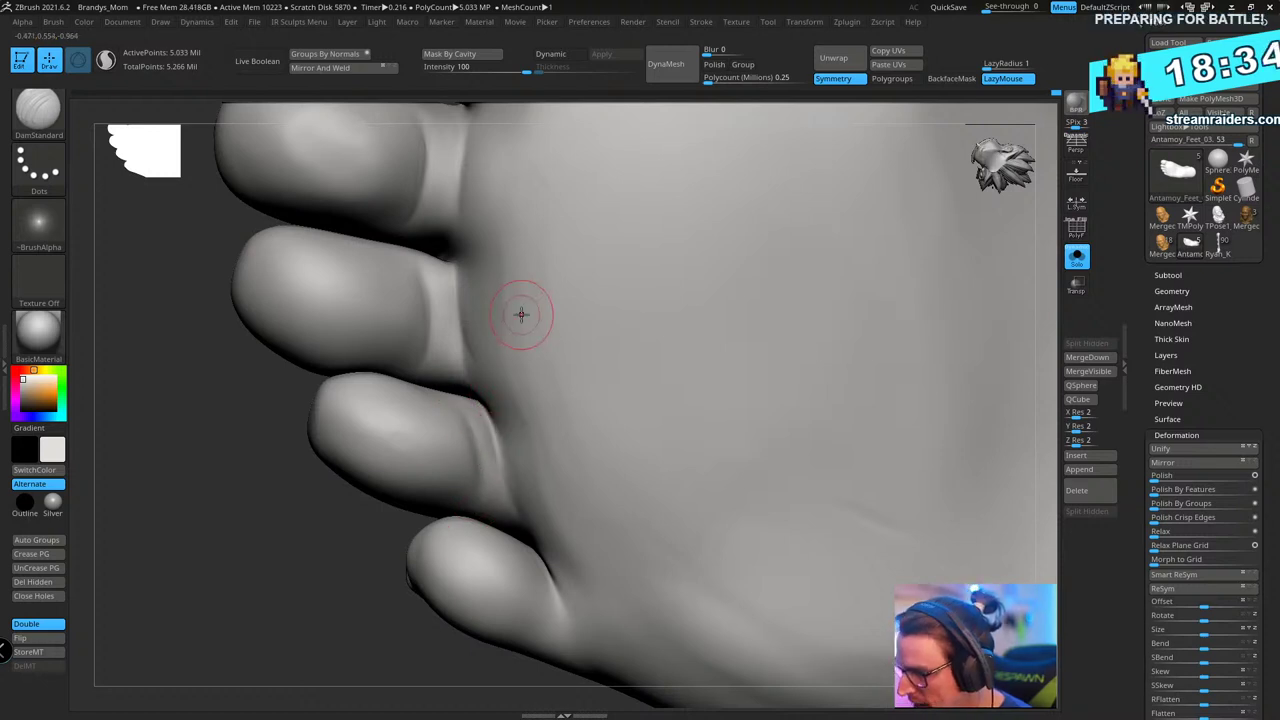
pyautogui.moveTo(520, 314)
pyautogui.mouseDown(button='right')
pyautogui.moveTo(306, 571)
pyautogui.moveTo(397, 615)
pyautogui.moveTo(473, 462)
pyautogui.mouseUp(button='right')
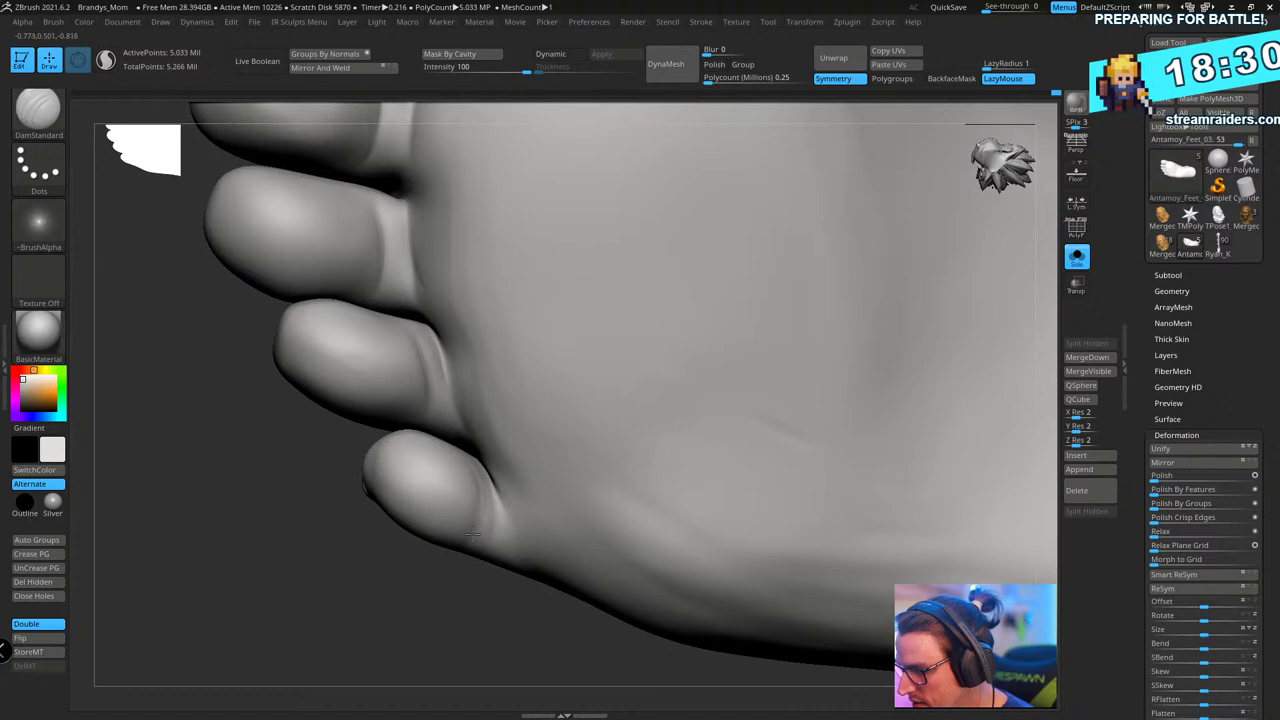
pyautogui.moveTo(467, 628); pyautogui.dragTo(461, 632)
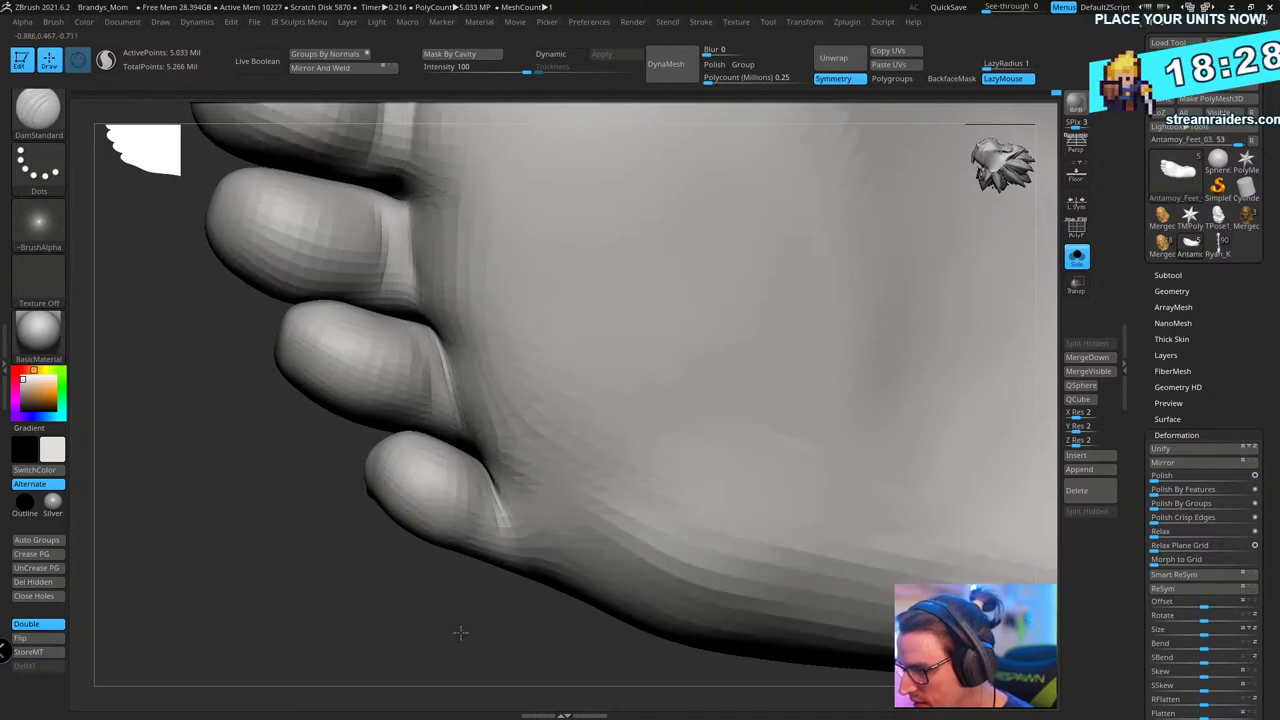
pyautogui.moveTo(460, 632); pyautogui.dragTo(443, 485, button='right')
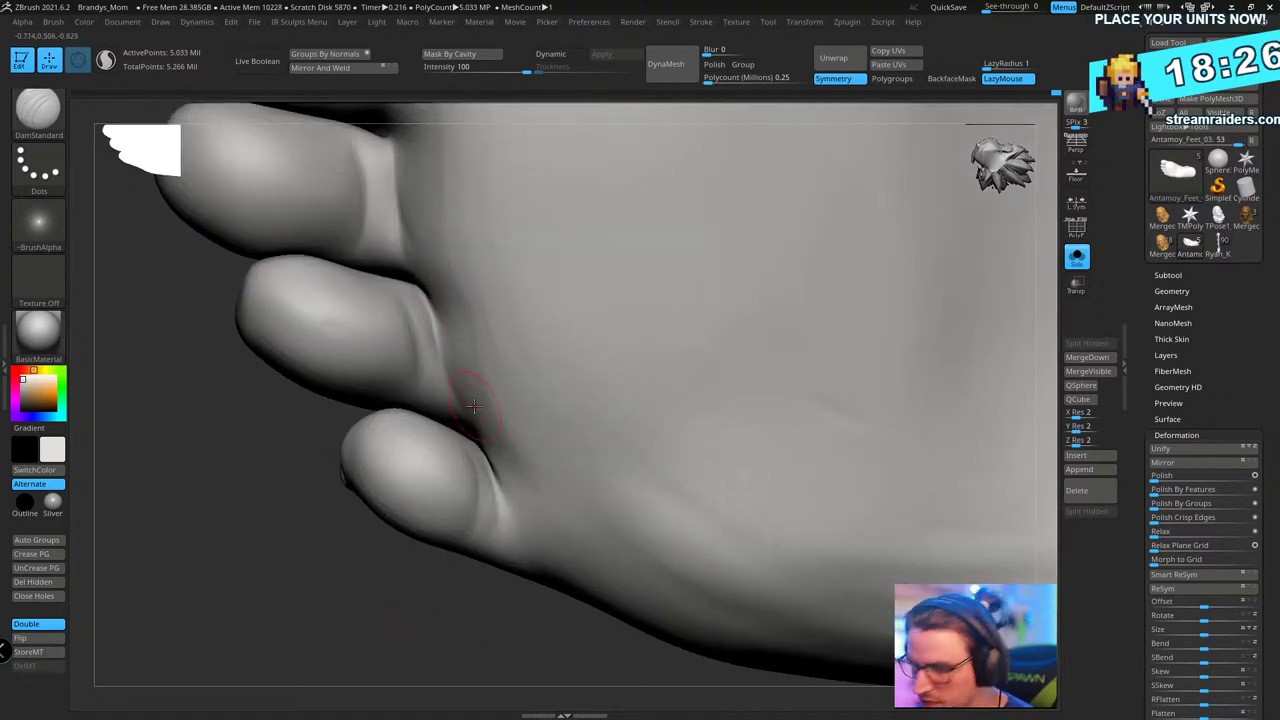
# - Build up skin folds at the bases of the fourth and little toes with the Standard brush, smoothing between strokes
pyautogui.press('b')
pyautogui.press('s')
pyautogui.press('t')
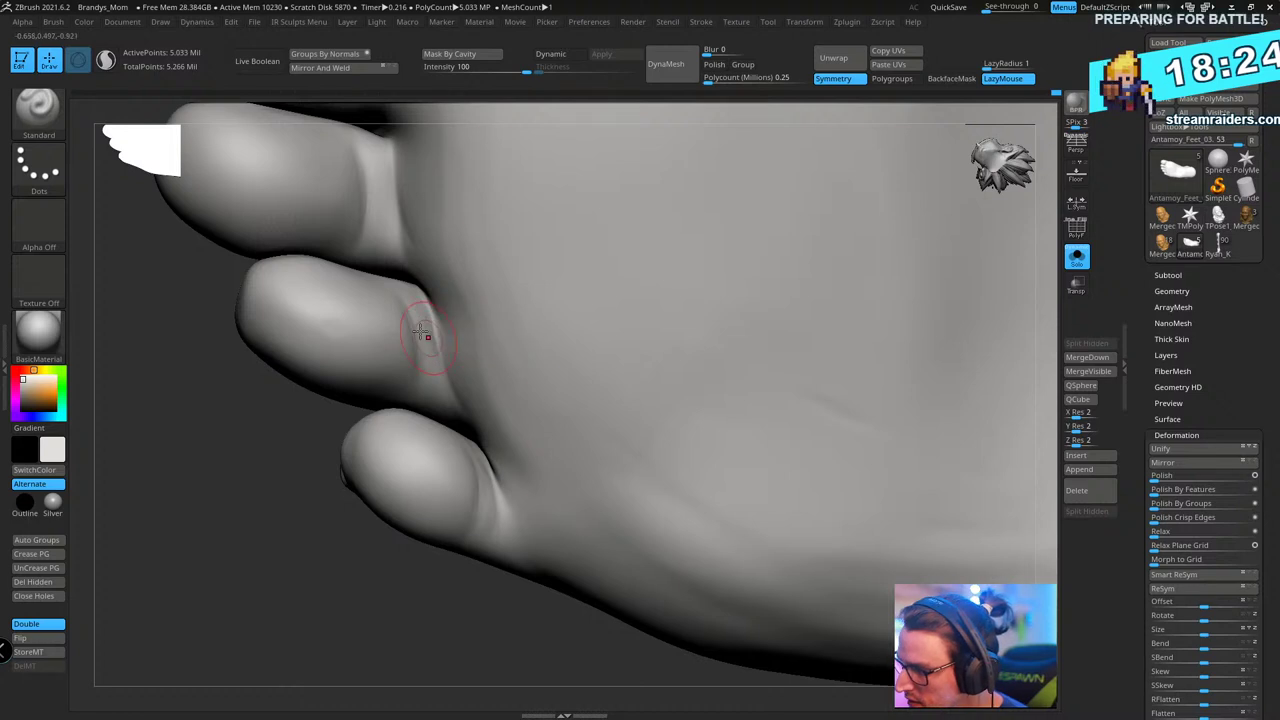
pyautogui.moveTo(421, 320); pyautogui.dragTo(443, 380)
pyautogui.keyDown('shift'); pyautogui.moveTo(432, 325); pyautogui.dragTo(446, 376); pyautogui.keyUp('shift')
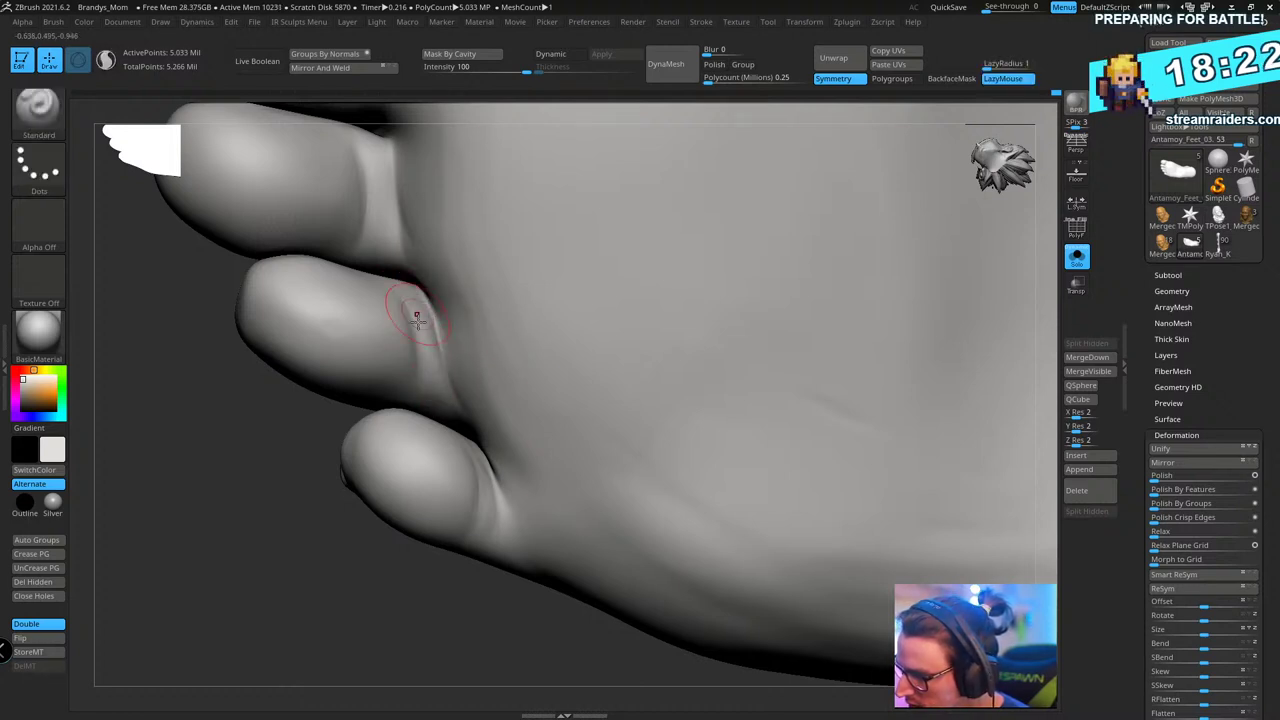
pyautogui.moveTo(417, 318); pyautogui.dragTo(415, 300)
pyautogui.moveTo(505, 509); pyautogui.dragTo(488, 545)
pyautogui.moveTo(486, 484); pyautogui.dragTo(488, 508)
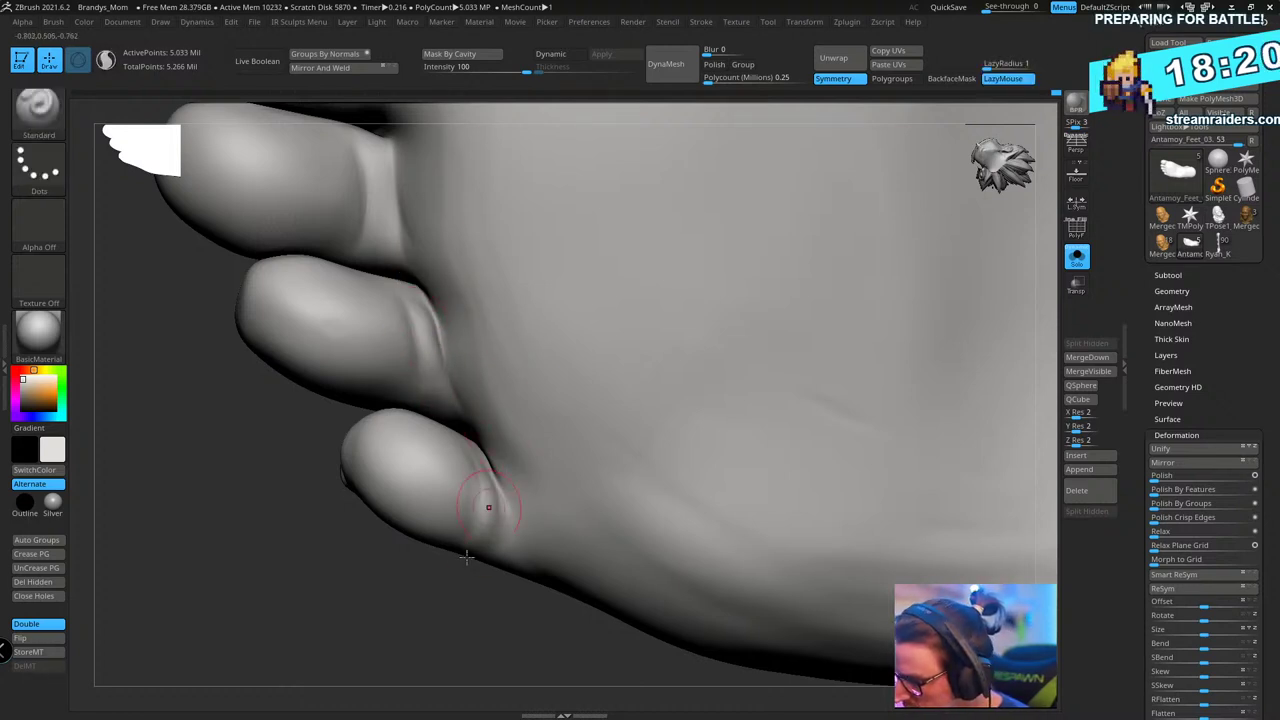
pyautogui.keyDown('alt'); pyautogui.moveTo(375, 469); pyautogui.dragTo(409, 577, button='right'); pyautogui.keyUp('alt')
pyautogui.hotkey('ctrl', 'z')
pyautogui.moveTo(403, 298); pyautogui.dragTo(412, 334)
pyautogui.hotkey('ctrl', 'z')
# - Refine the skin folds at the undersides of the little and third toes with a smaller Standard brush
pyautogui.press('space')
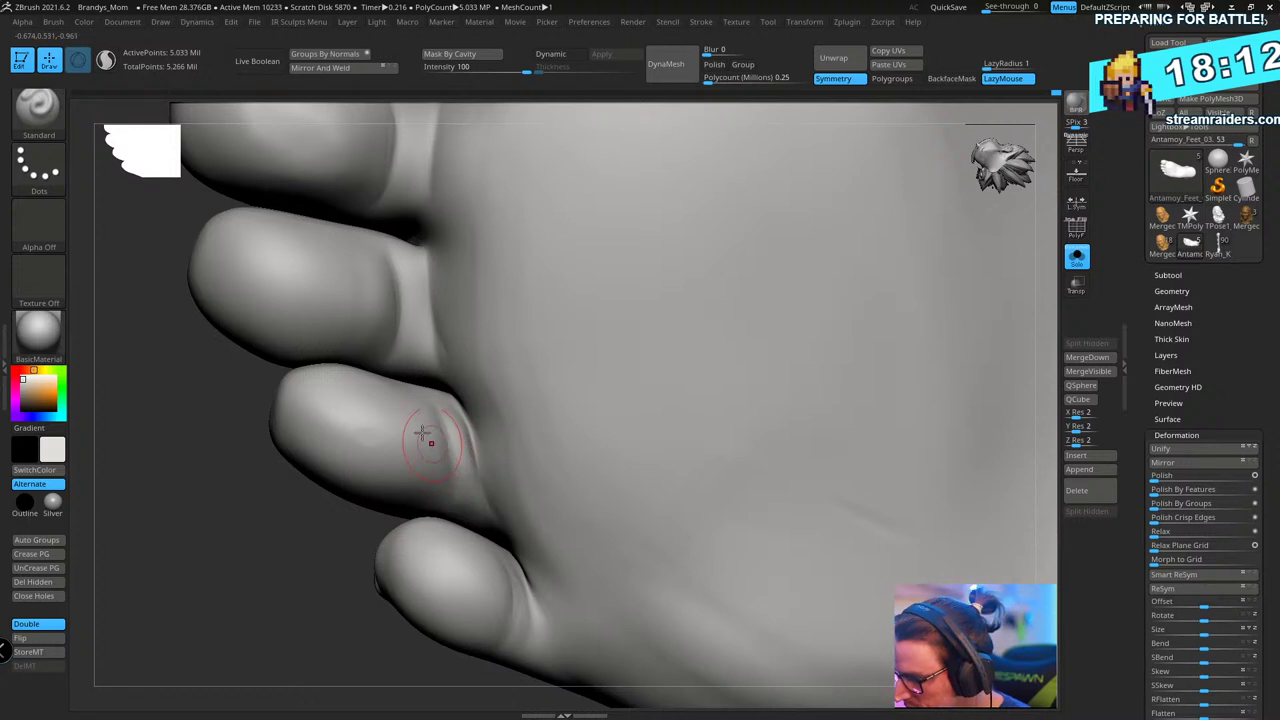
pyautogui.keyDown('alt'); pyautogui.moveTo(343, 559); pyautogui.dragTo(281, 449); pyautogui.keyUp('alt')
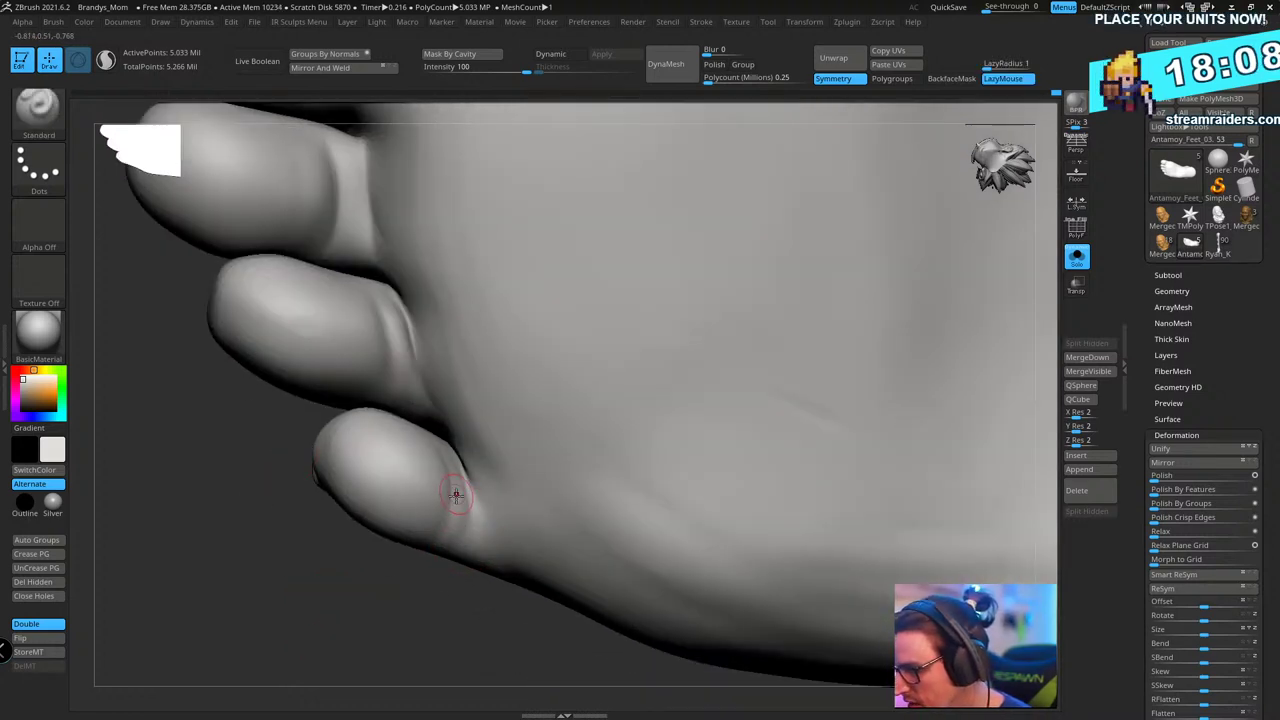
pyautogui.moveTo(449, 447); pyautogui.dragTo(430, 641, button='right')
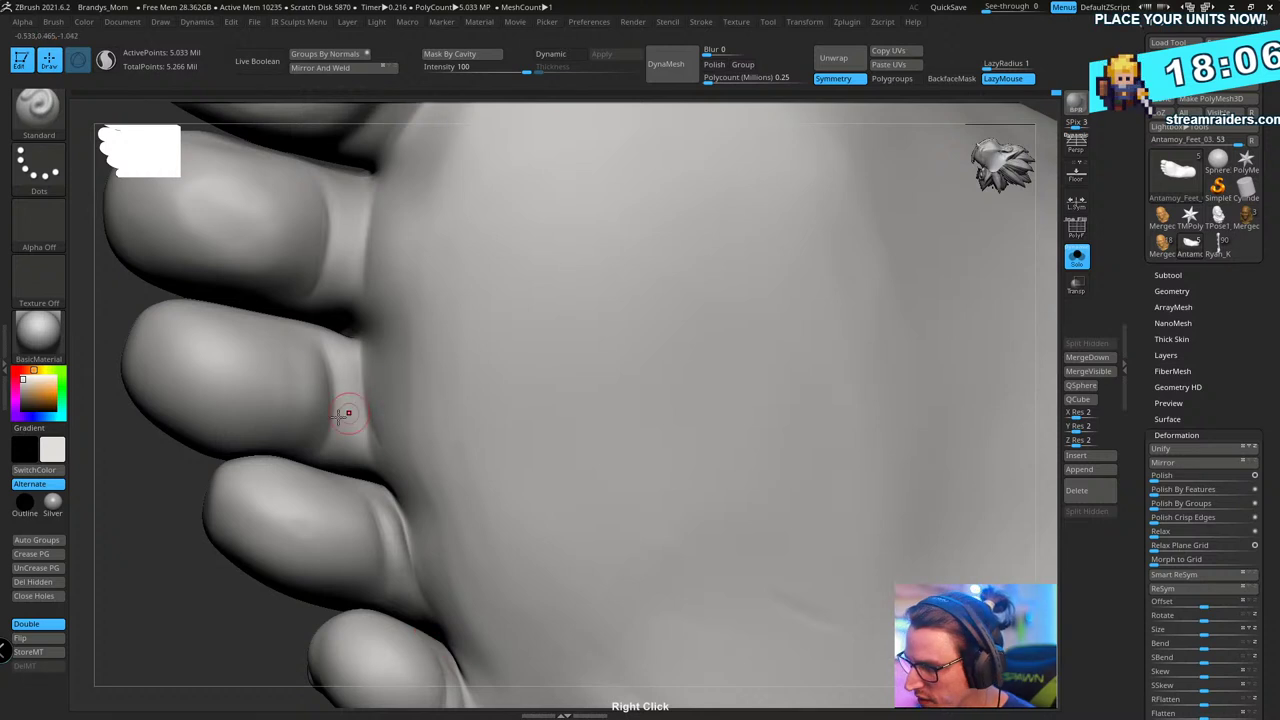
pyautogui.moveTo(351, 424)
pyautogui.mouseDown()
pyautogui.moveTo(340, 357)
pyautogui.moveTo(351, 346)
pyautogui.mouseUp()
# - Increase the Standard brush's draw size and shape the fold at the second toe's base
pyautogui.press('s')
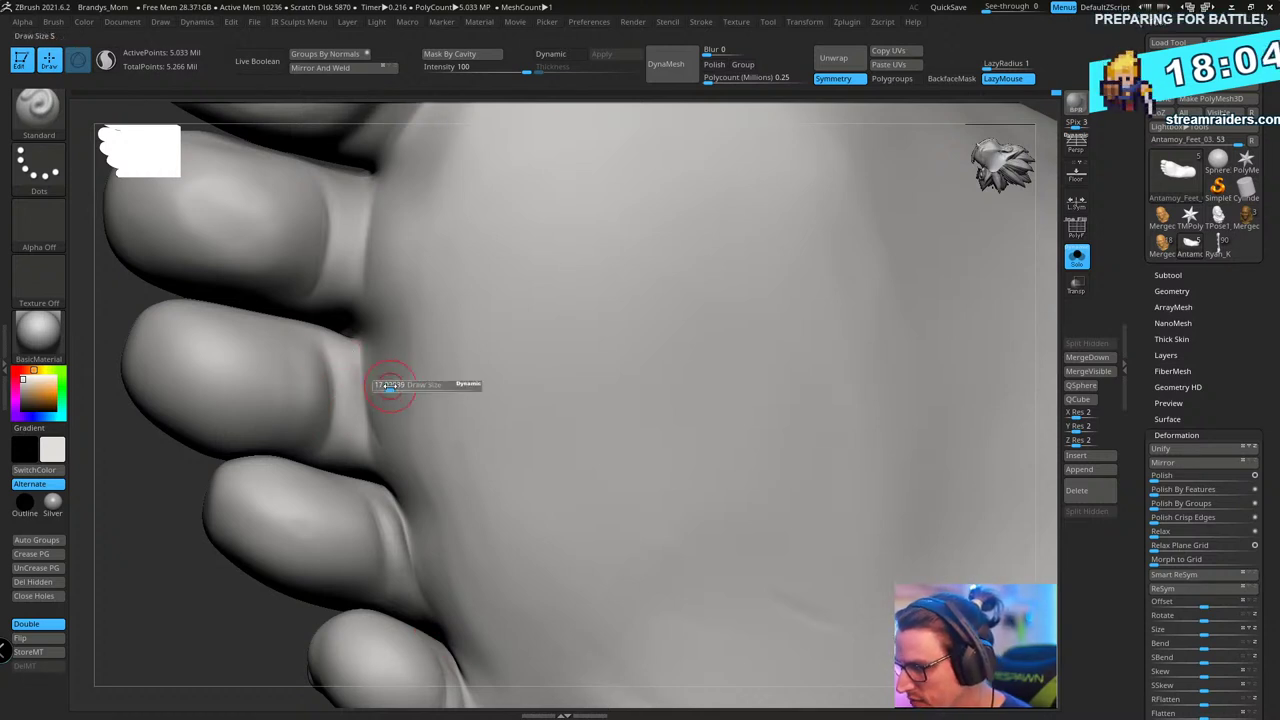
pyautogui.moveTo(389, 387); pyautogui.dragTo(397, 392)
pyautogui.moveTo(348, 478); pyautogui.dragTo(390, 455, button='right')
pyautogui.moveTo(433, 402); pyautogui.dragTo(411, 467, button='right')
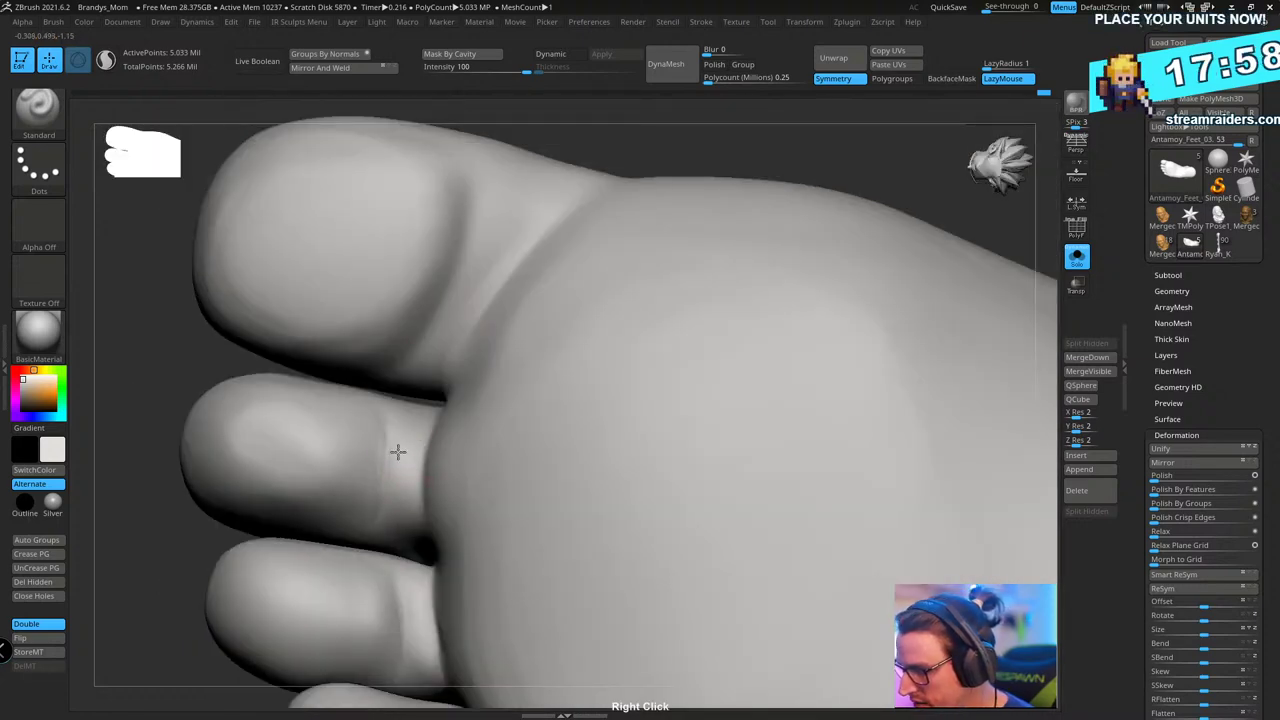
pyautogui.moveTo(463, 383); pyautogui.dragTo(499, 390, button='right')
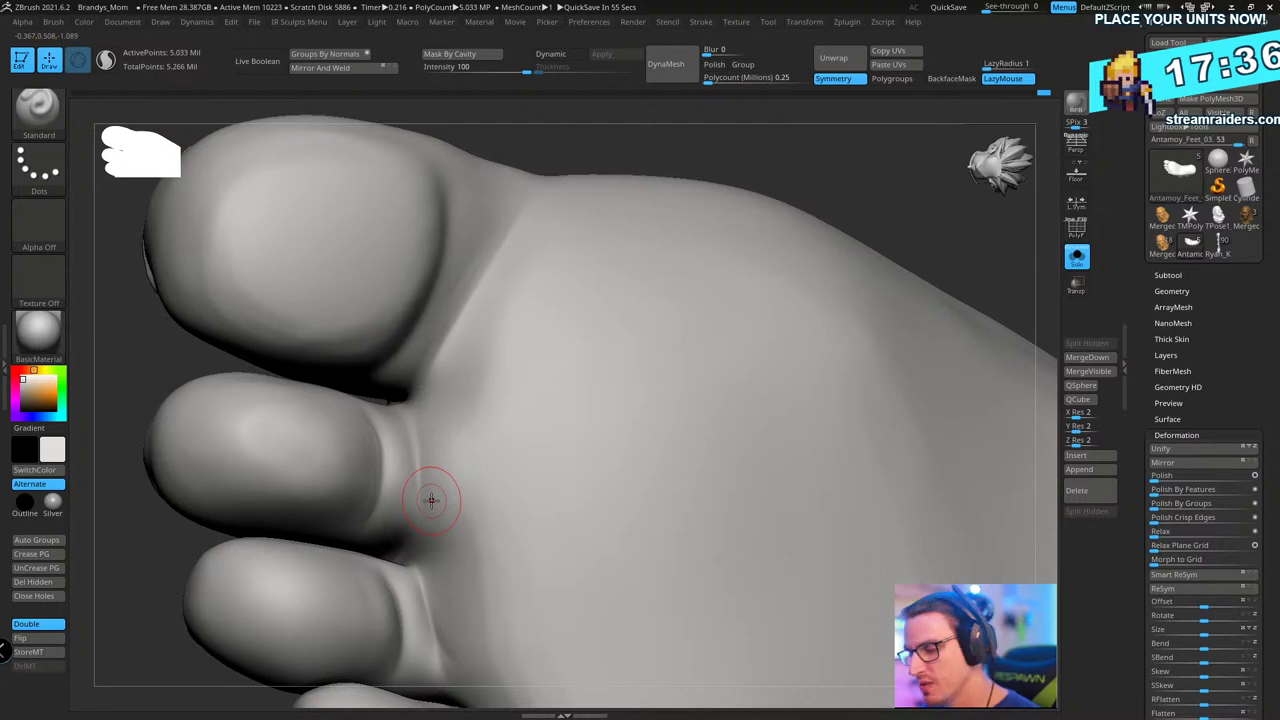
# - Define the crease at the big toe's base on the sole with DamStandard, undoing the last stroke
pyautogui.press('b')
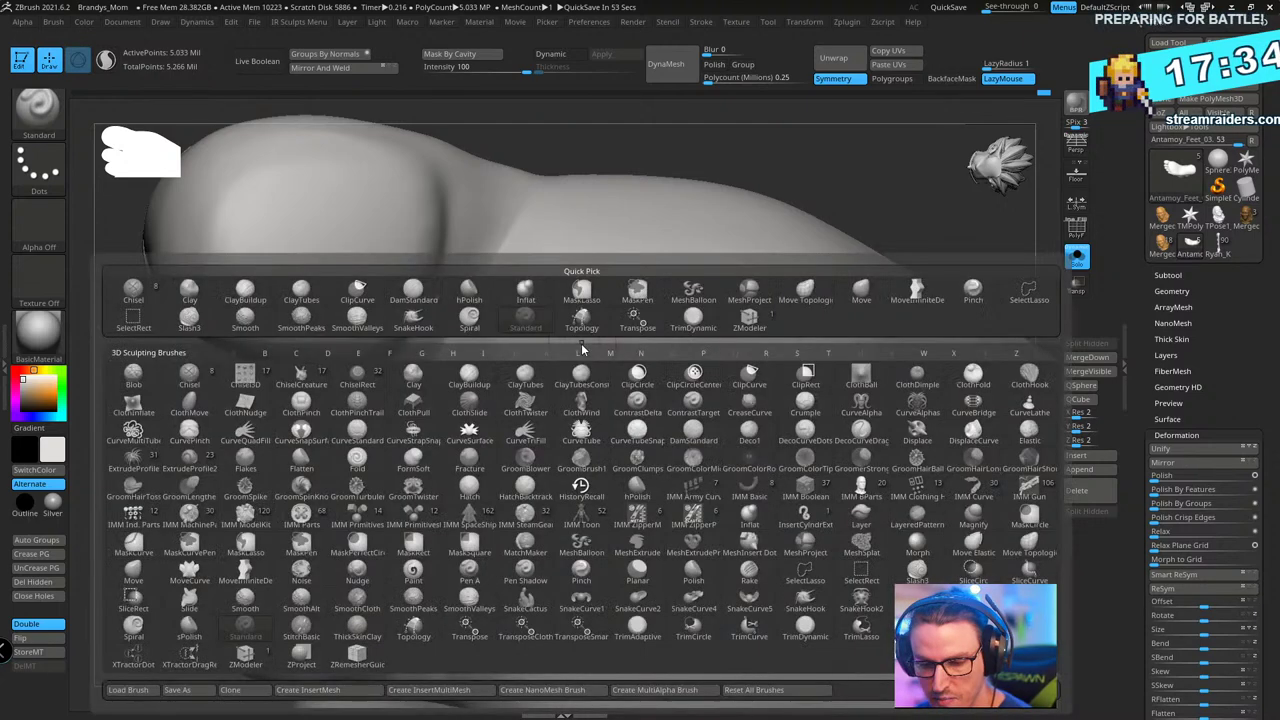
pyautogui.press('d')
pyautogui.press('s')
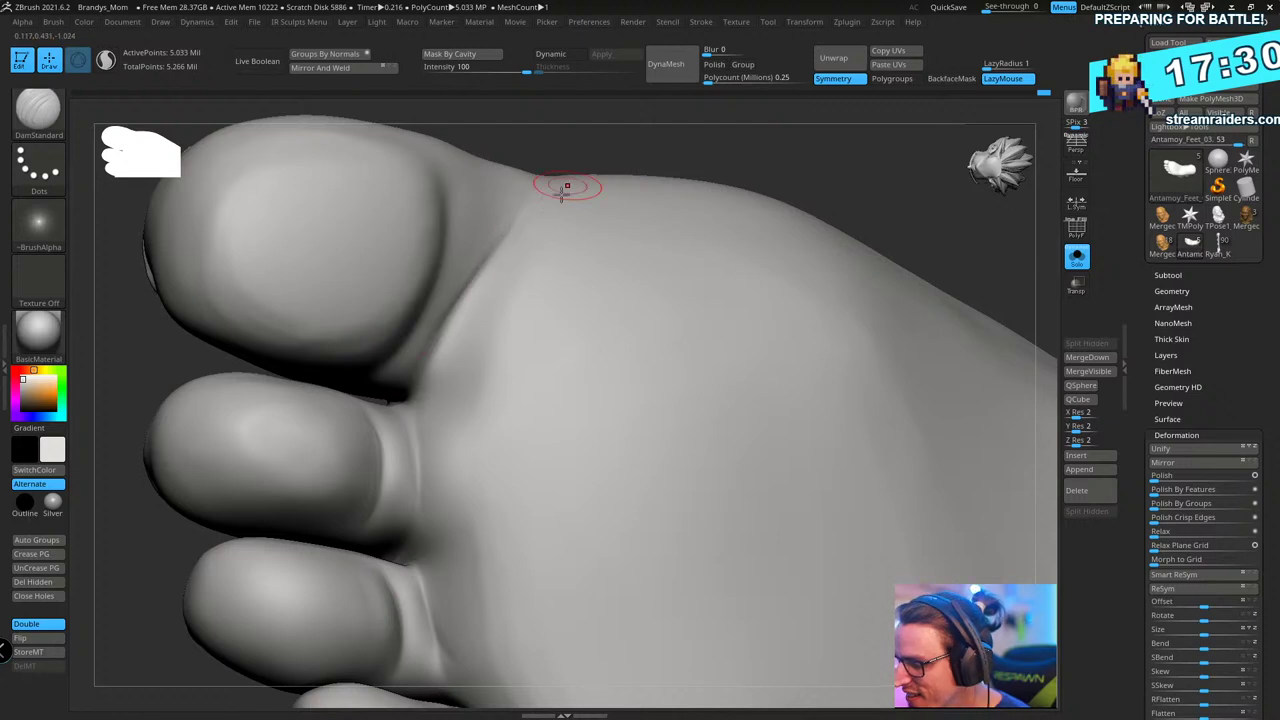
pyautogui.press('b')
pyautogui.press('d')
pyautogui.press('s')
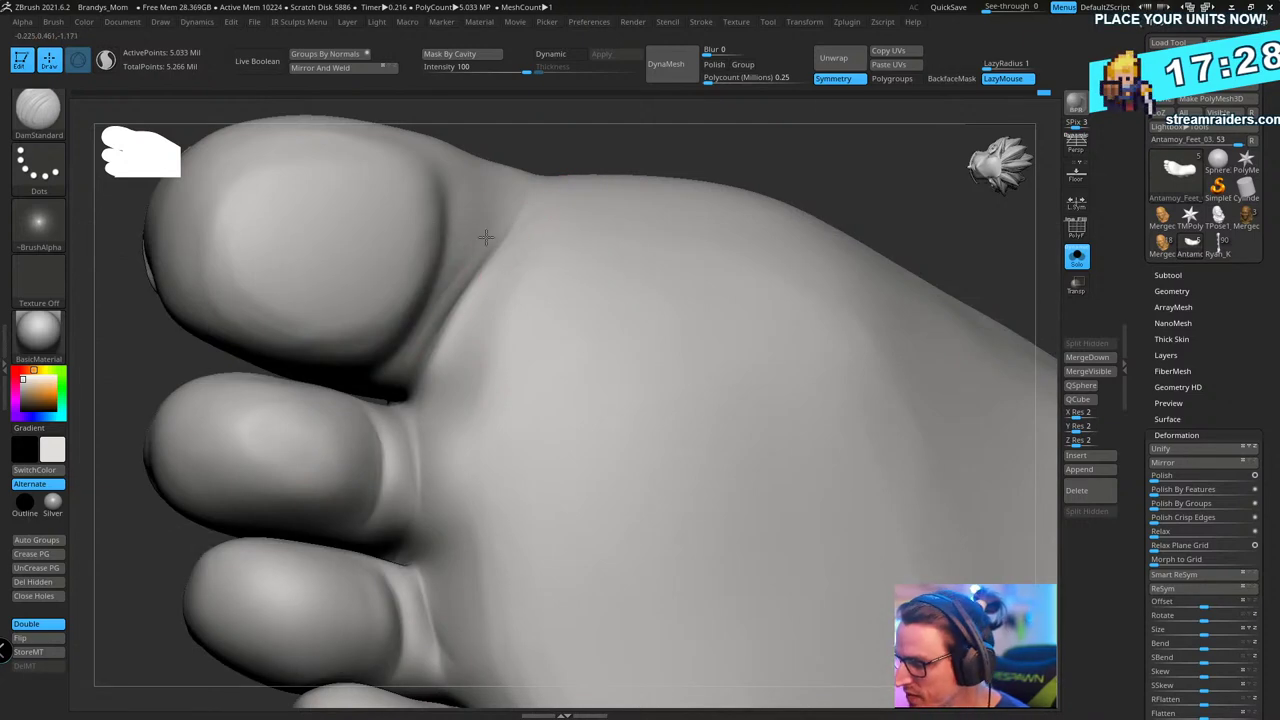
pyautogui.moveTo(486, 237); pyautogui.dragTo(509, 217)
pyautogui.hotkey('ctrl', 'z')
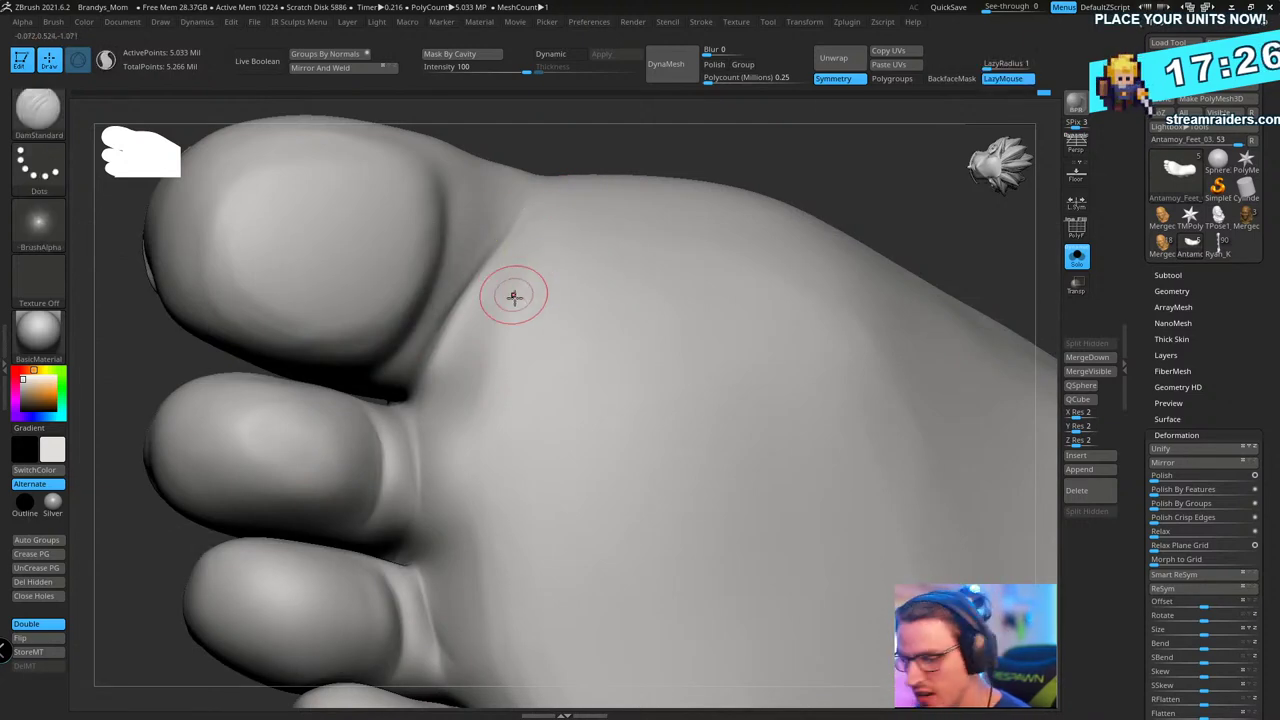
# - Shape the skin fold between the big toe's base and the ball of the foot with the Standard brush
pyautogui.press('b')
pyautogui.press('s')
pyautogui.press('t')
pyautogui.moveTo(517, 297)
pyautogui.mouseDown(button='right')
pyautogui.moveTo(466, 300)
pyautogui.moveTo(489, 236)
pyautogui.mouseUp(button='right')
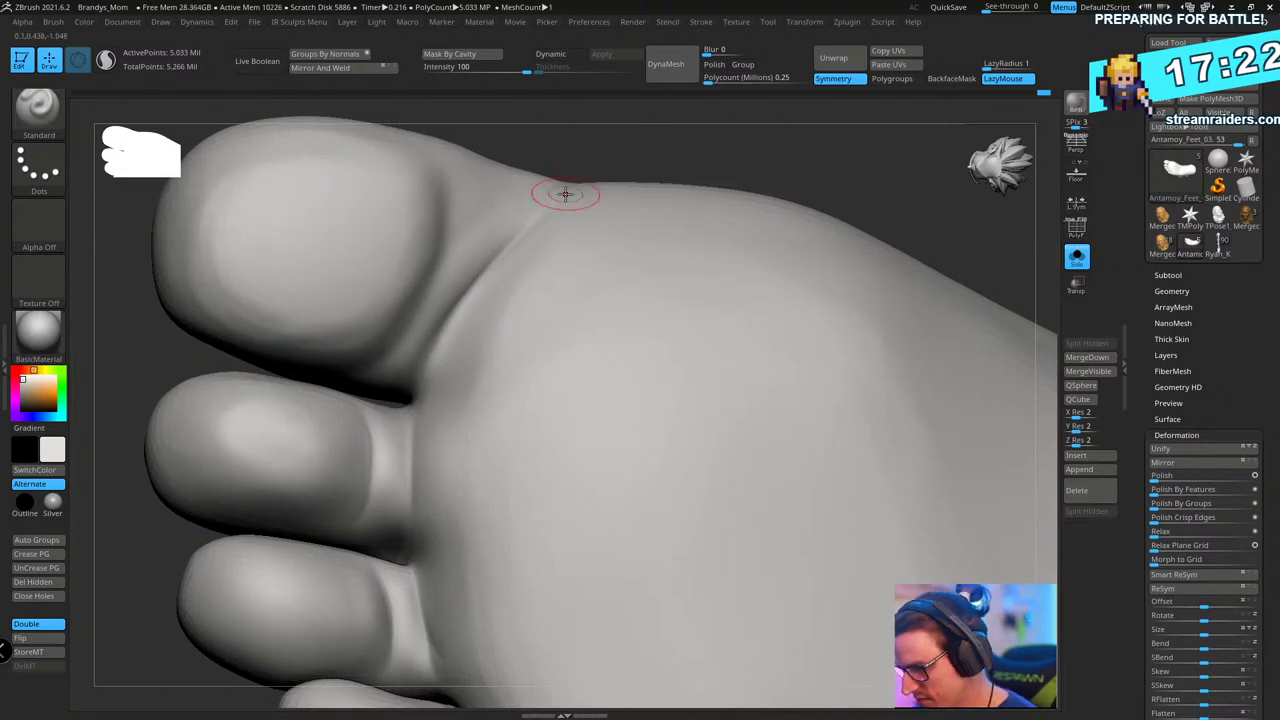
pyautogui.moveTo(565, 194); pyautogui.dragTo(686, 277, button='right')
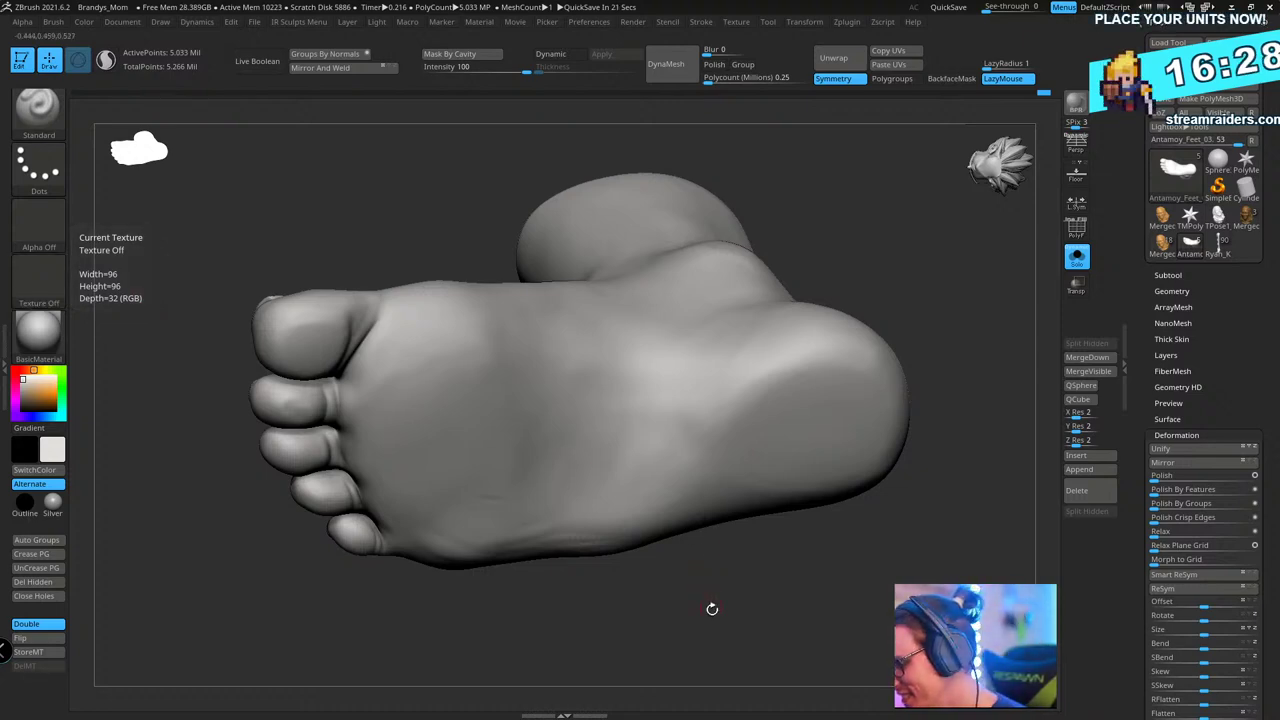
# - Increase the Standard brush's draw size and build up the bony bulge below the little toe on the foot's outer edge
pyautogui.moveTo(712, 608); pyautogui.dragTo(634, 406)
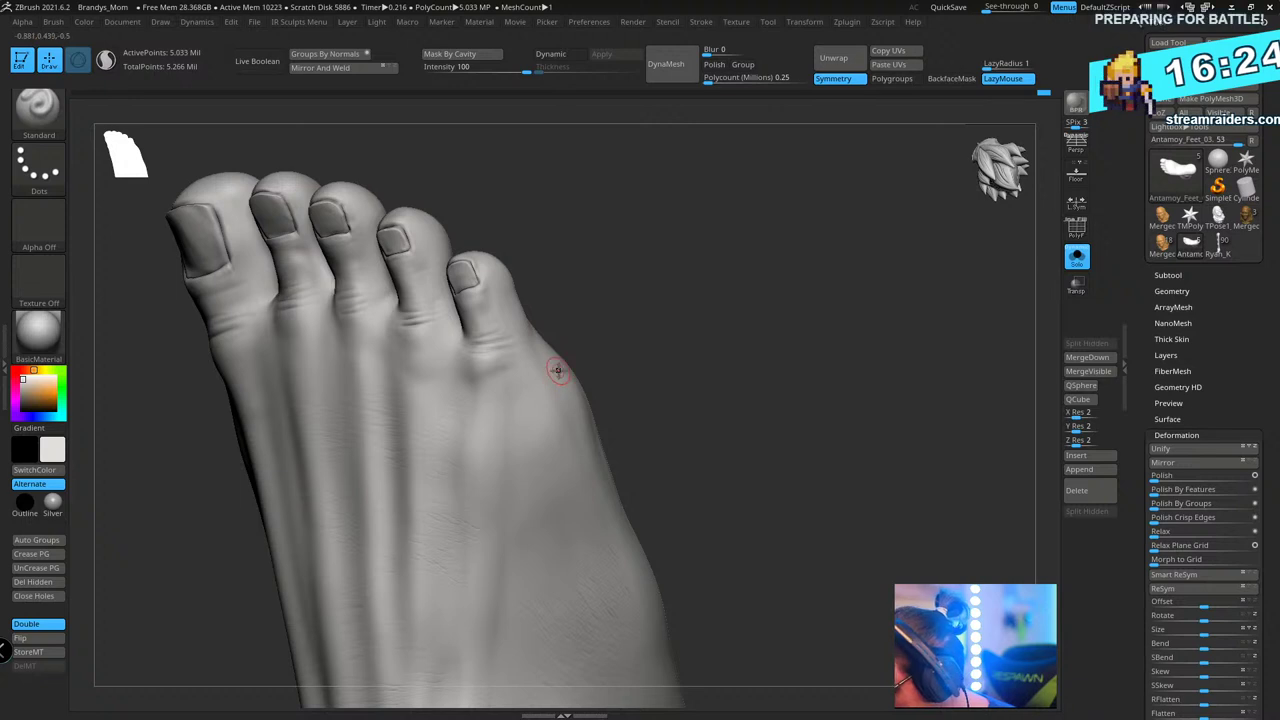
pyautogui.press('s')
pyautogui.press('s')
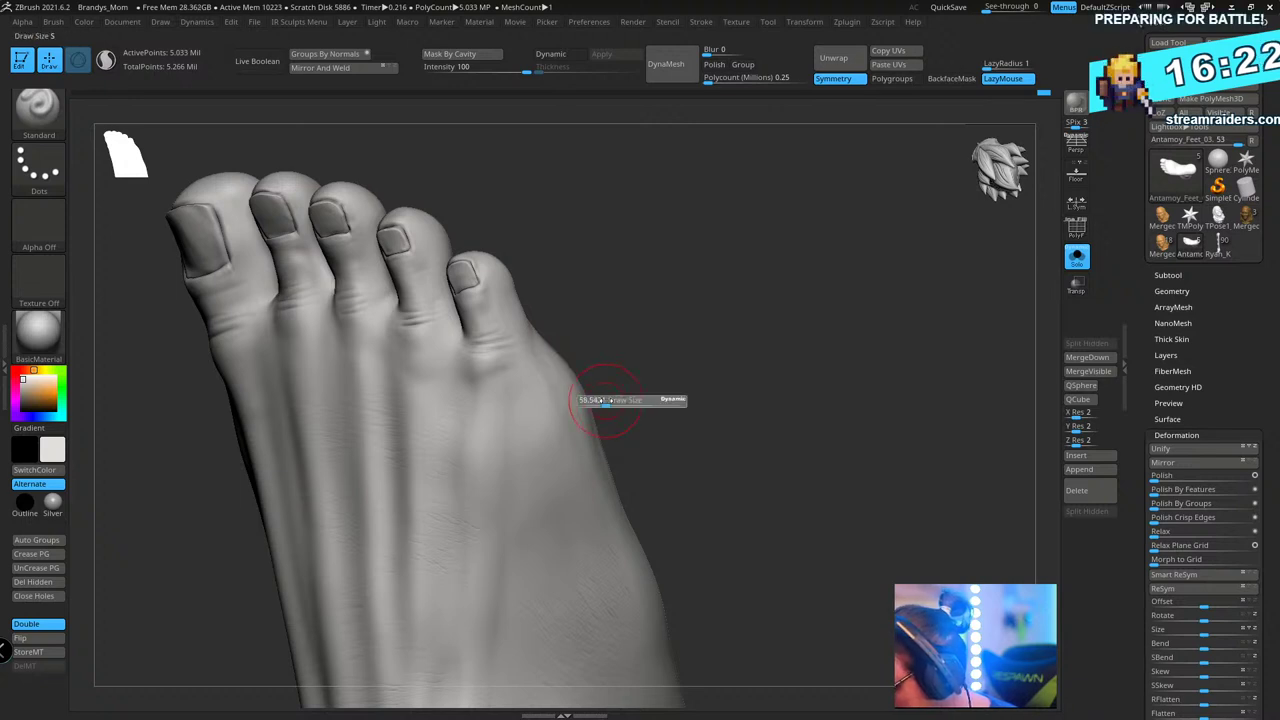
pyautogui.moveTo(605, 401); pyautogui.dragTo(622, 401)
pyautogui.moveTo(711, 351); pyautogui.dragTo(682, 352)
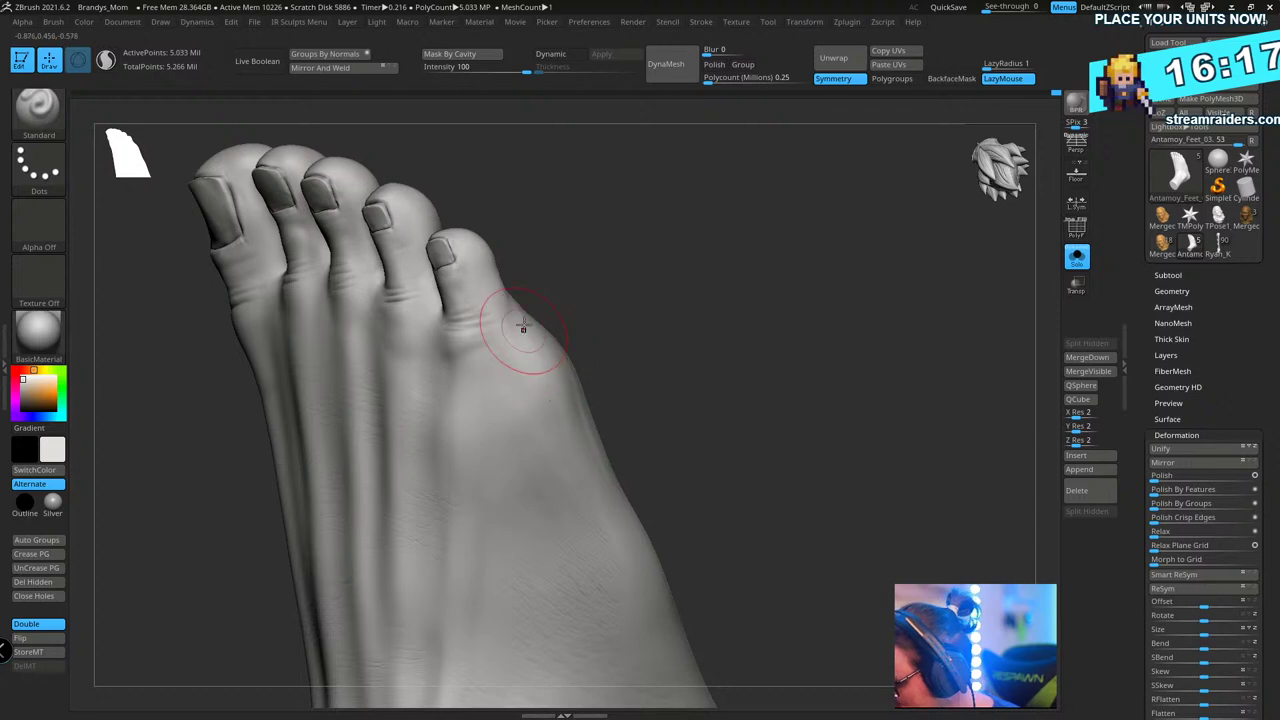
pyautogui.press('space')
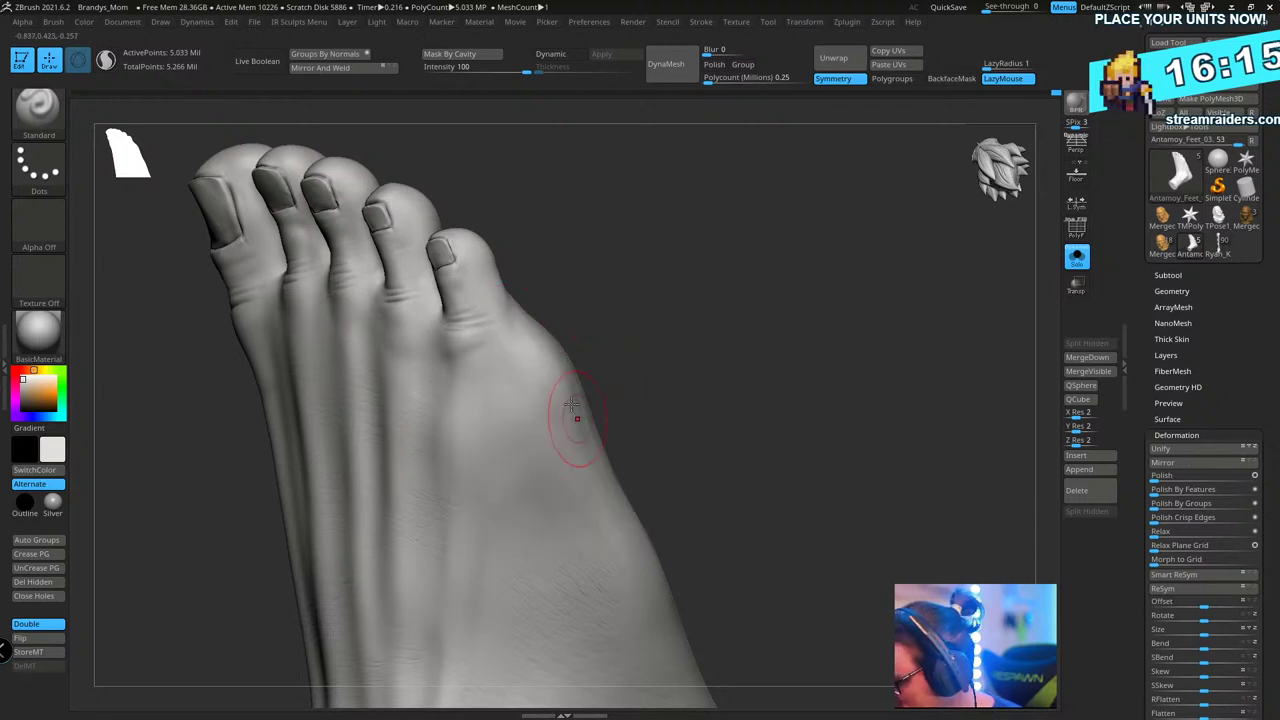
pyautogui.moveTo(700, 389); pyautogui.dragTo(690, 333)
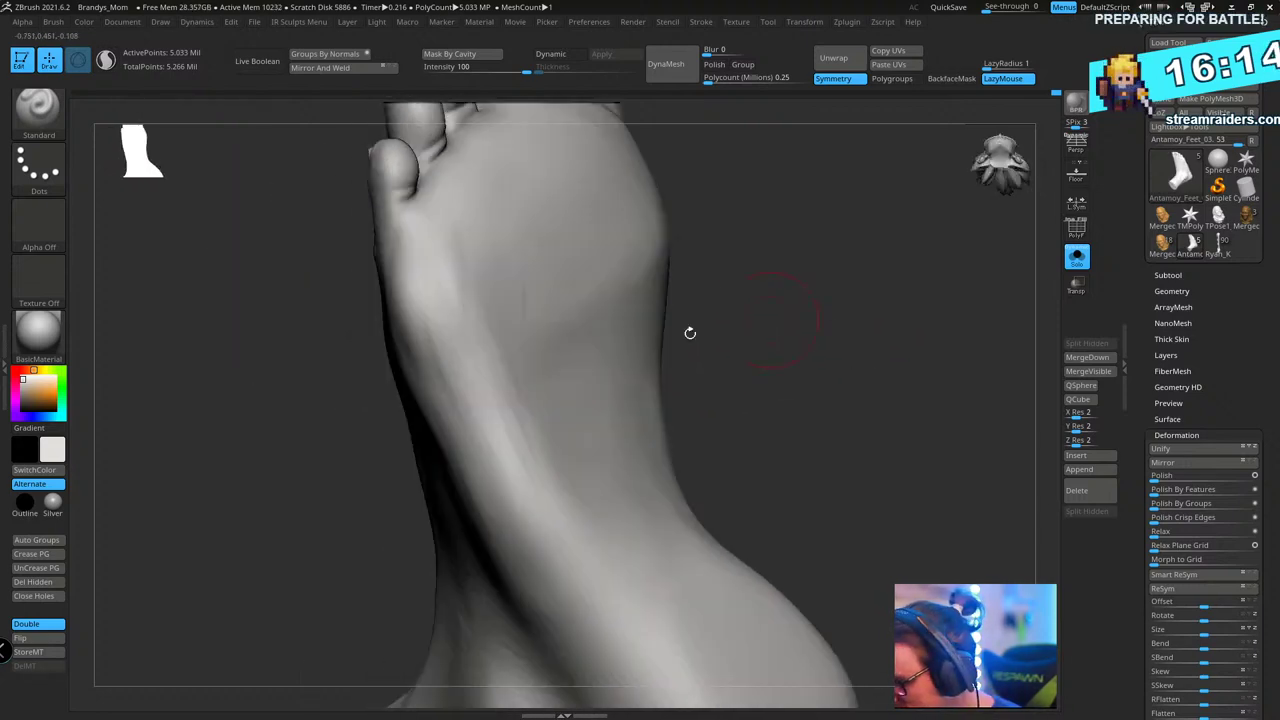
pyautogui.moveTo(750, 299); pyautogui.dragTo(781, 303)
pyautogui.moveTo(526, 270); pyautogui.dragTo(622, 272)
pyautogui.moveTo(390, 268); pyautogui.dragTo(411, 313)
pyautogui.press('ctrl')
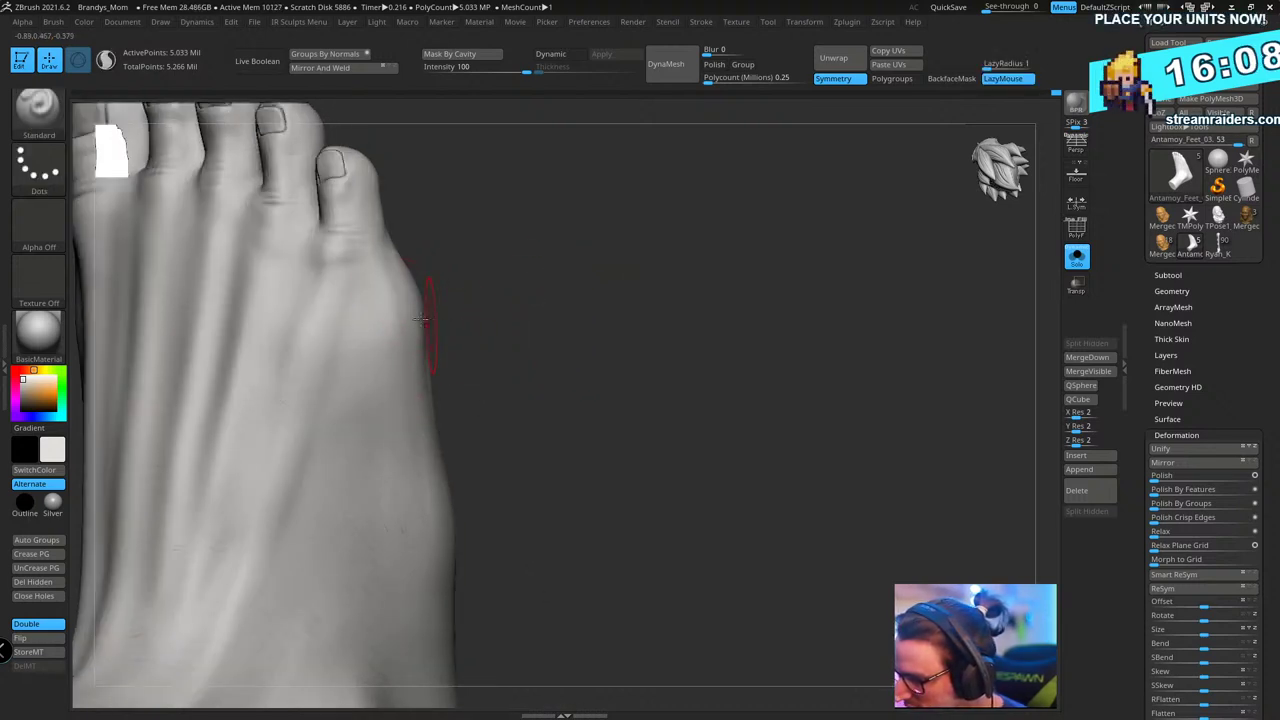
# - Build up the bony bump midway along the foot's outer edge with the Standard brush, enlarging its draw size
pyautogui.keyDown('alt'); pyautogui.moveTo(557, 294); pyautogui.dragTo(553, 160); pyautogui.keyUp('alt')
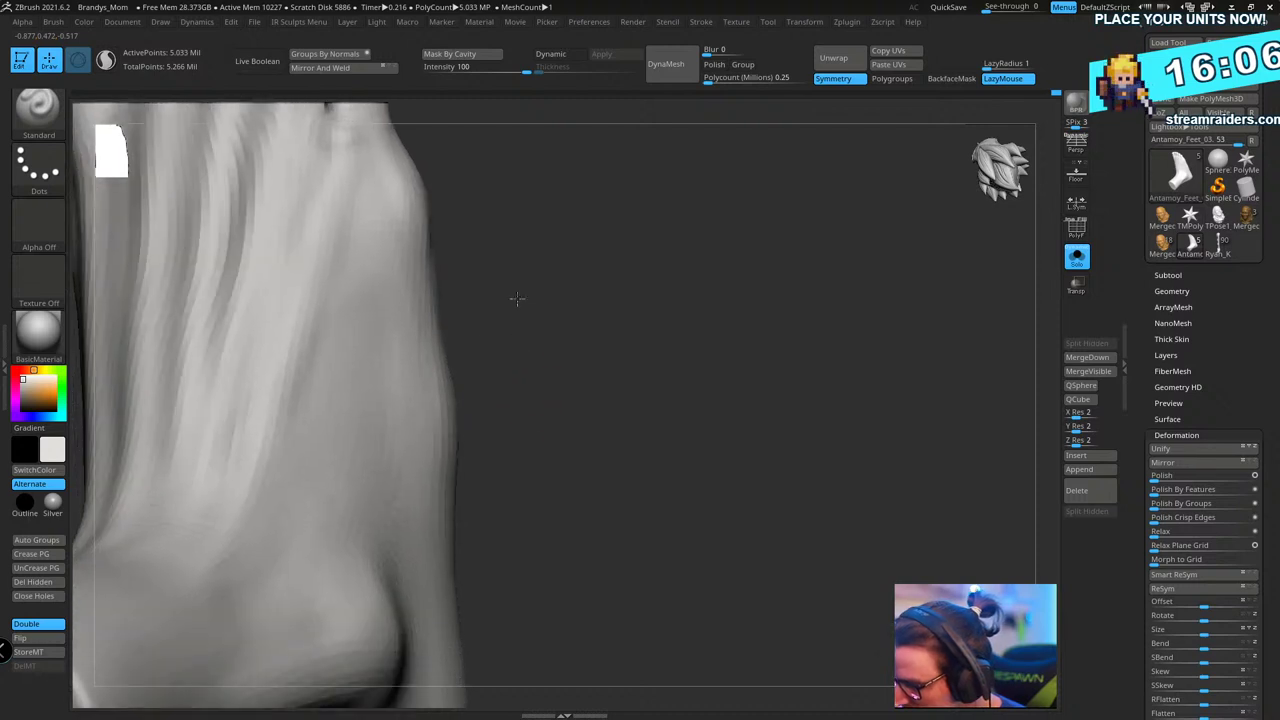
pyautogui.moveTo(560, 436); pyautogui.dragTo(482, 416)
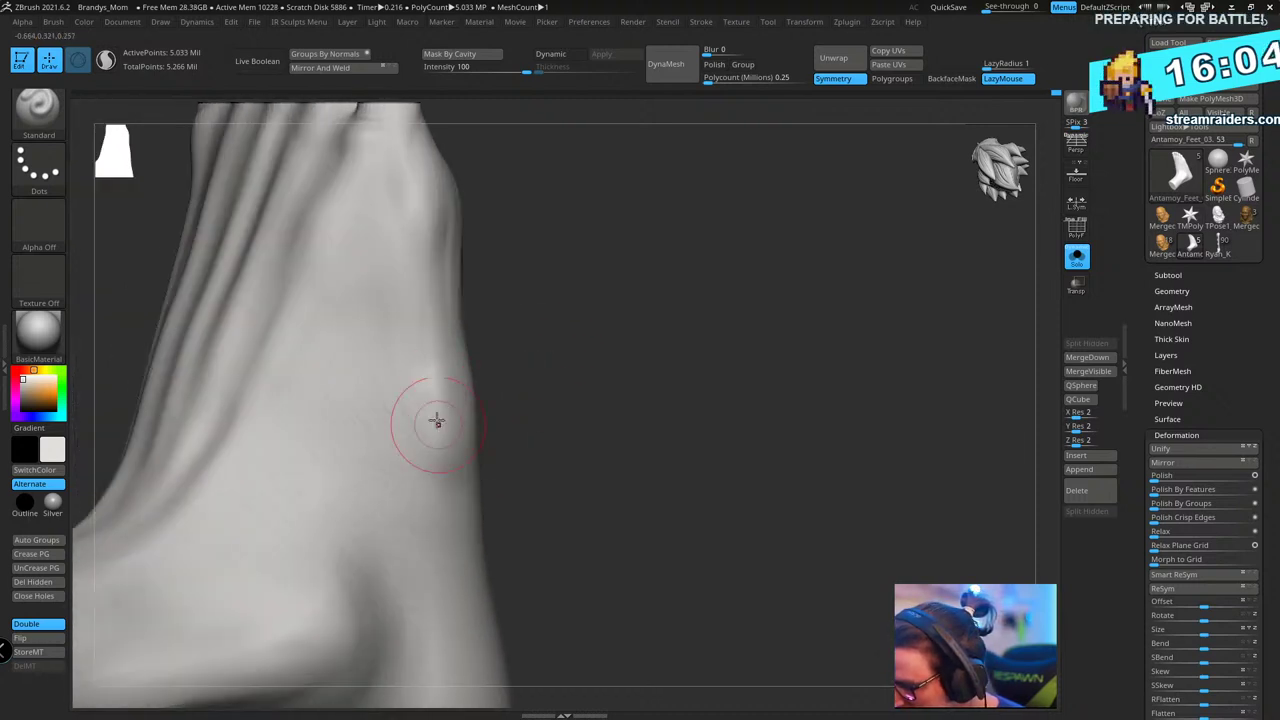
pyautogui.moveTo(437, 366); pyautogui.dragTo(471, 451)
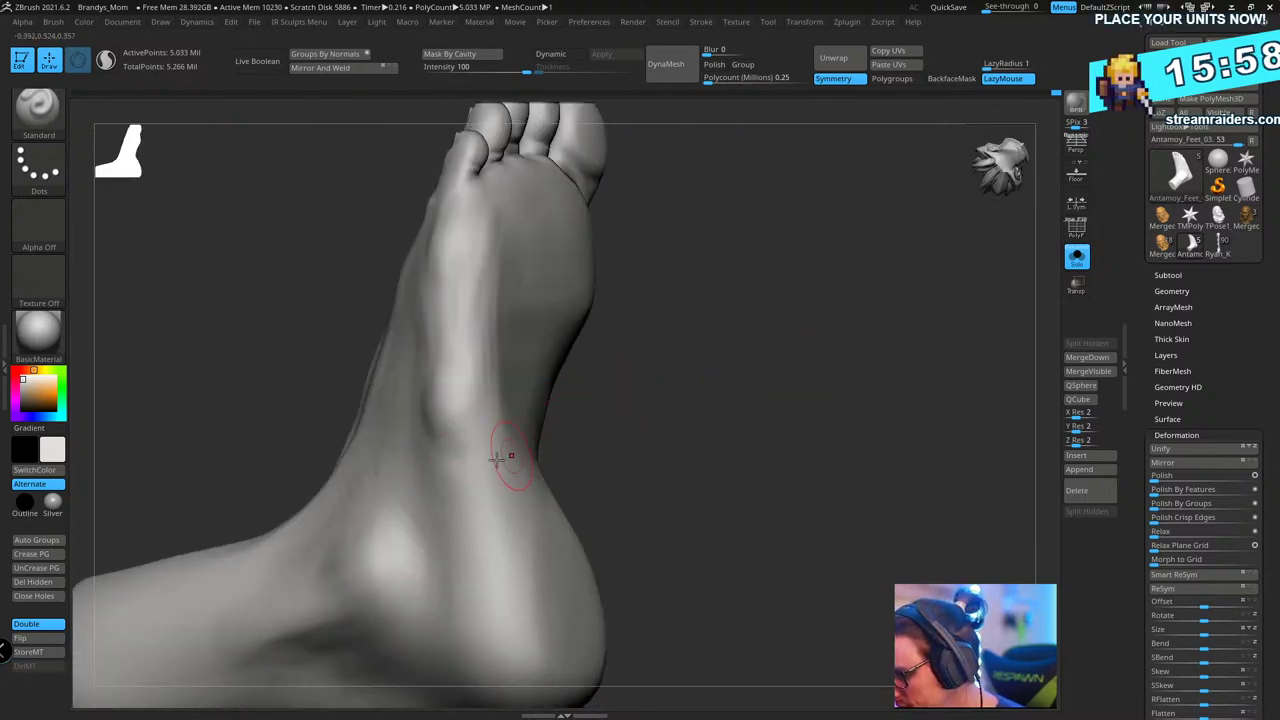
pyautogui.moveTo(612, 412); pyautogui.dragTo(700, 408)
pyautogui.moveTo(836, 376); pyautogui.dragTo(705, 378)
pyautogui.press('s')
pyautogui.moveTo(626, 434); pyautogui.dragTo(678, 457)
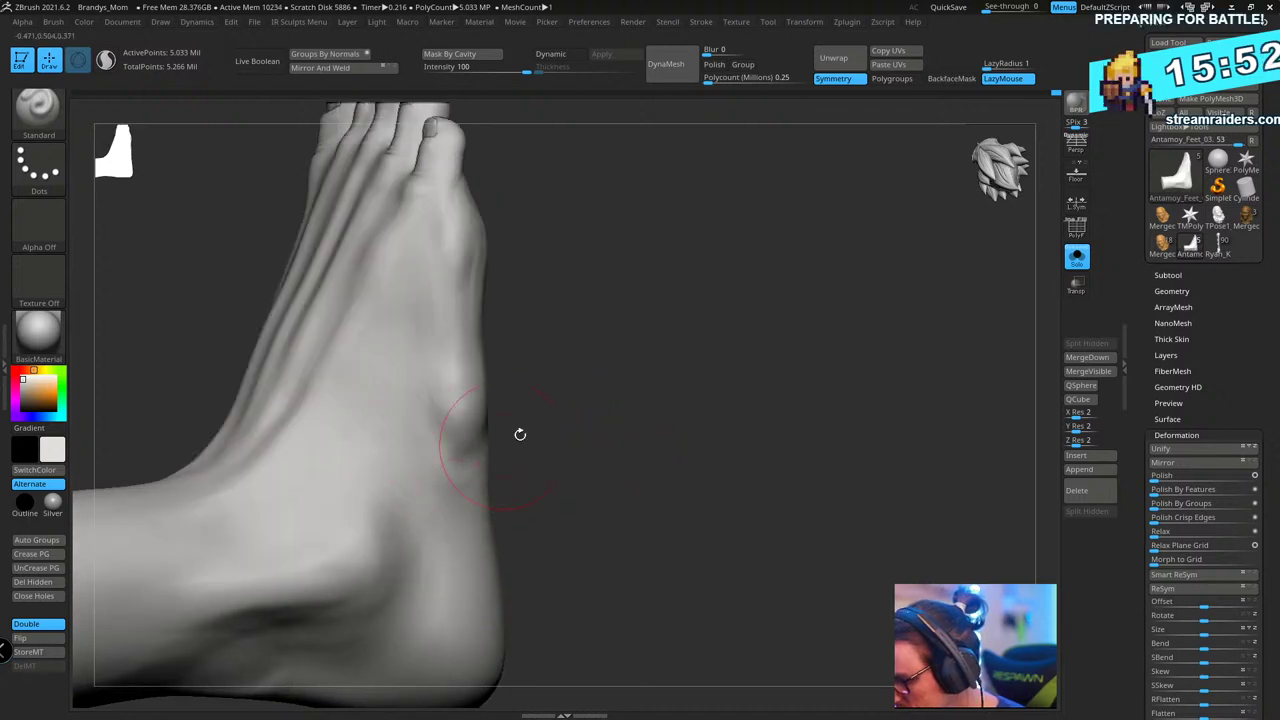
# - Adjust the contour of the foot's outer edge around the midfoot with the Move brush
pyautogui.moveTo(520, 434)
pyautogui.mouseDown()
pyautogui.moveTo(523, 491)
pyautogui.moveTo(534, 474)
pyautogui.moveTo(694, 408)
pyautogui.moveTo(686, 429)
pyautogui.moveTo(680, 389)
pyautogui.moveTo(628, 405)
pyautogui.mouseUp()
pyautogui.press('b')
pyautogui.press('m')
pyautogui.press('v')
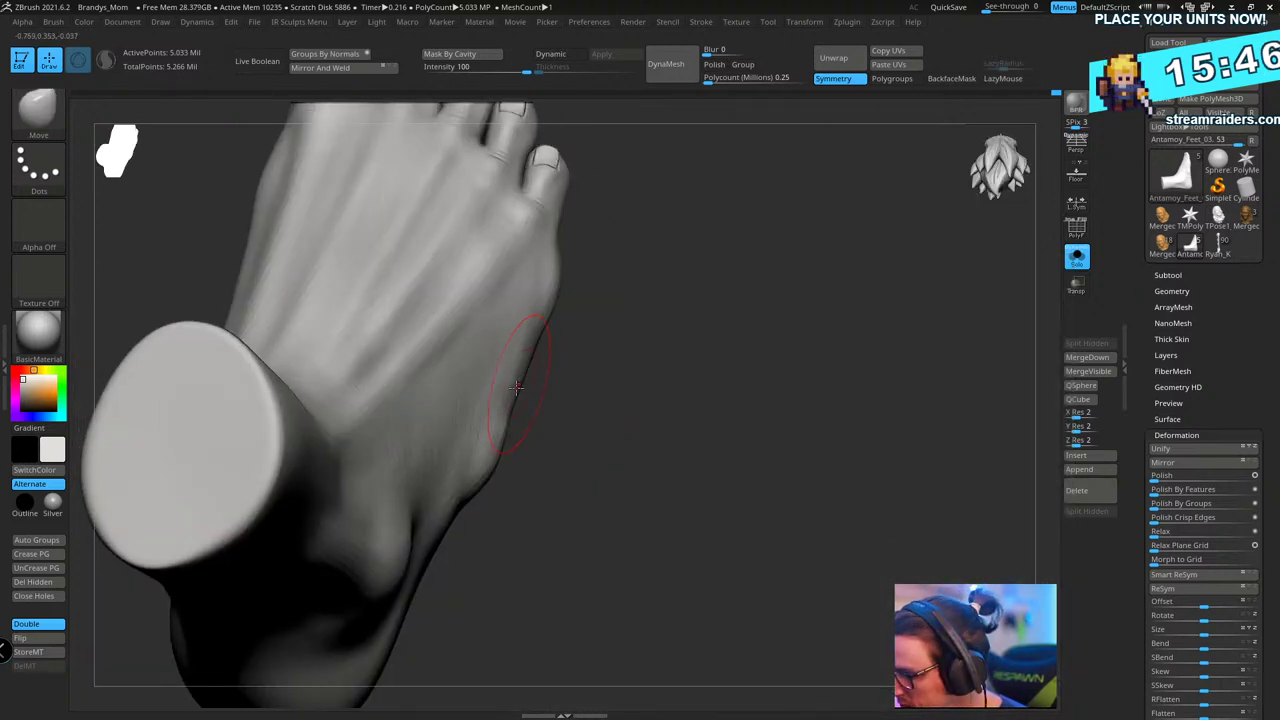
pyautogui.moveTo(544, 330); pyautogui.dragTo(518, 363)
pyautogui.moveTo(530, 300); pyautogui.dragTo(386, 329)
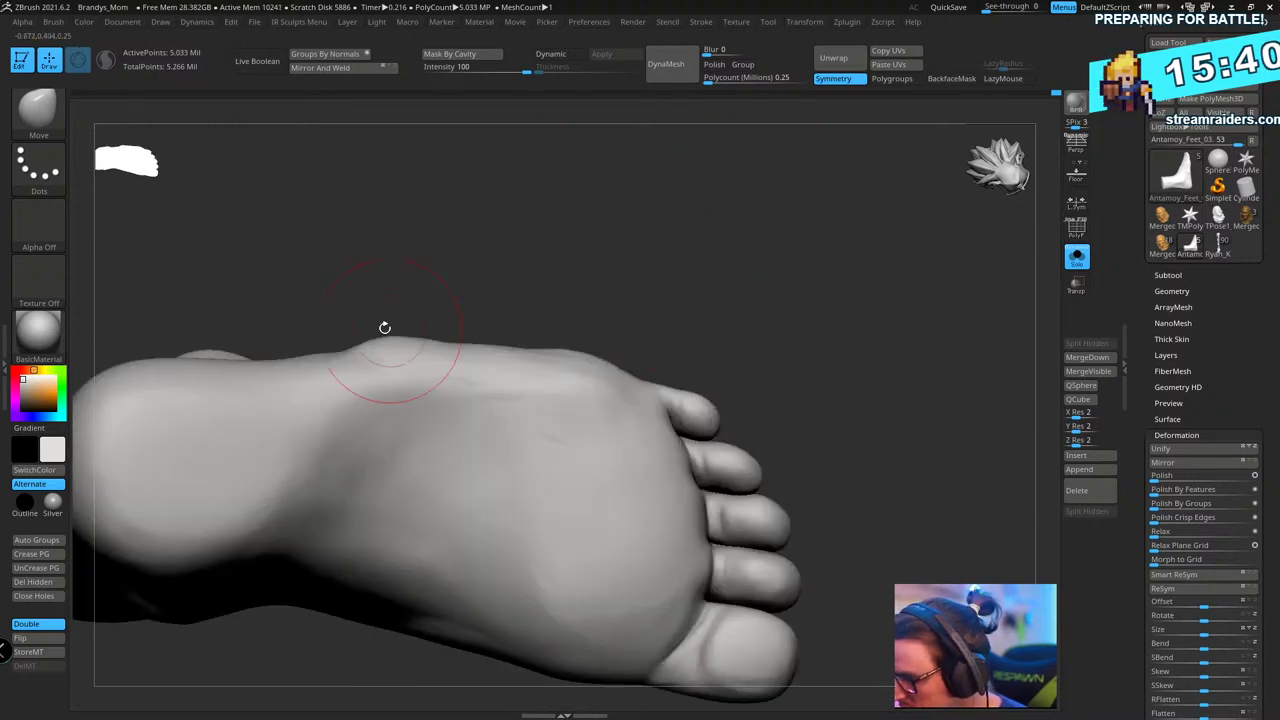
# - Check the reshaped sole and side profile, and save the foot sculpt
pyautogui.moveTo(582, 260); pyautogui.dragTo(349, 340)
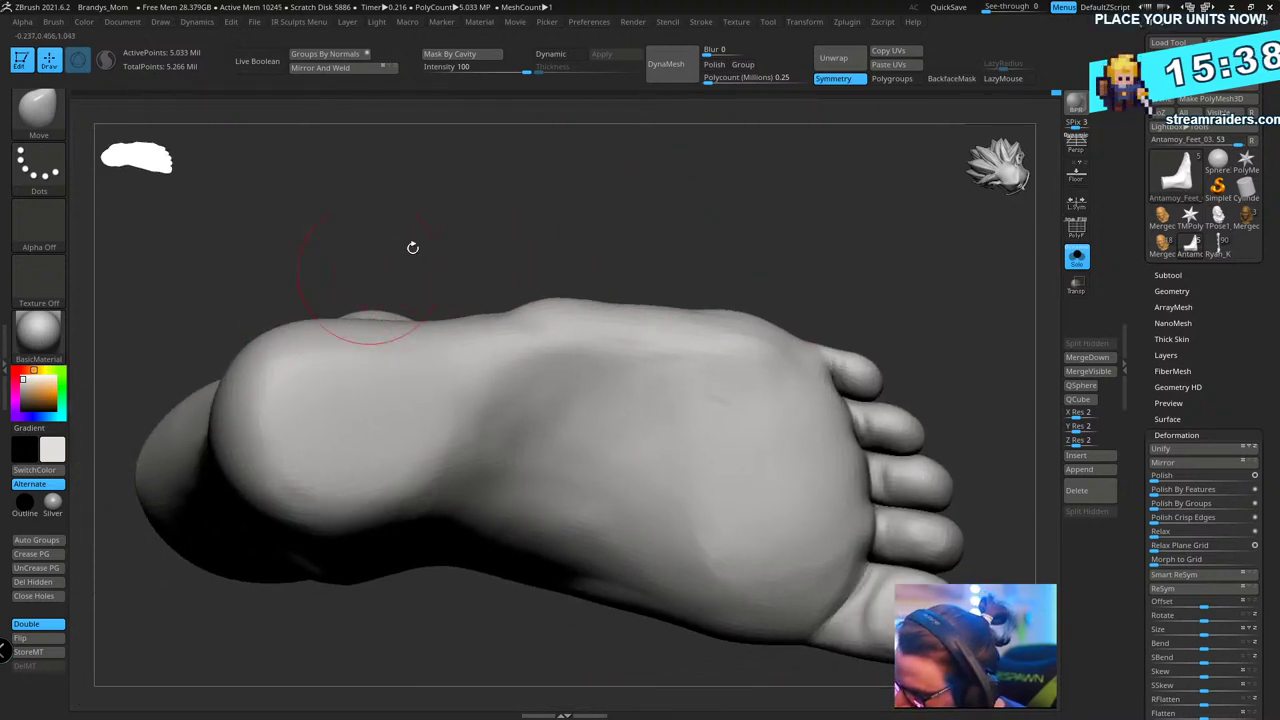
pyautogui.moveTo(414, 249); pyautogui.dragTo(626, 177)
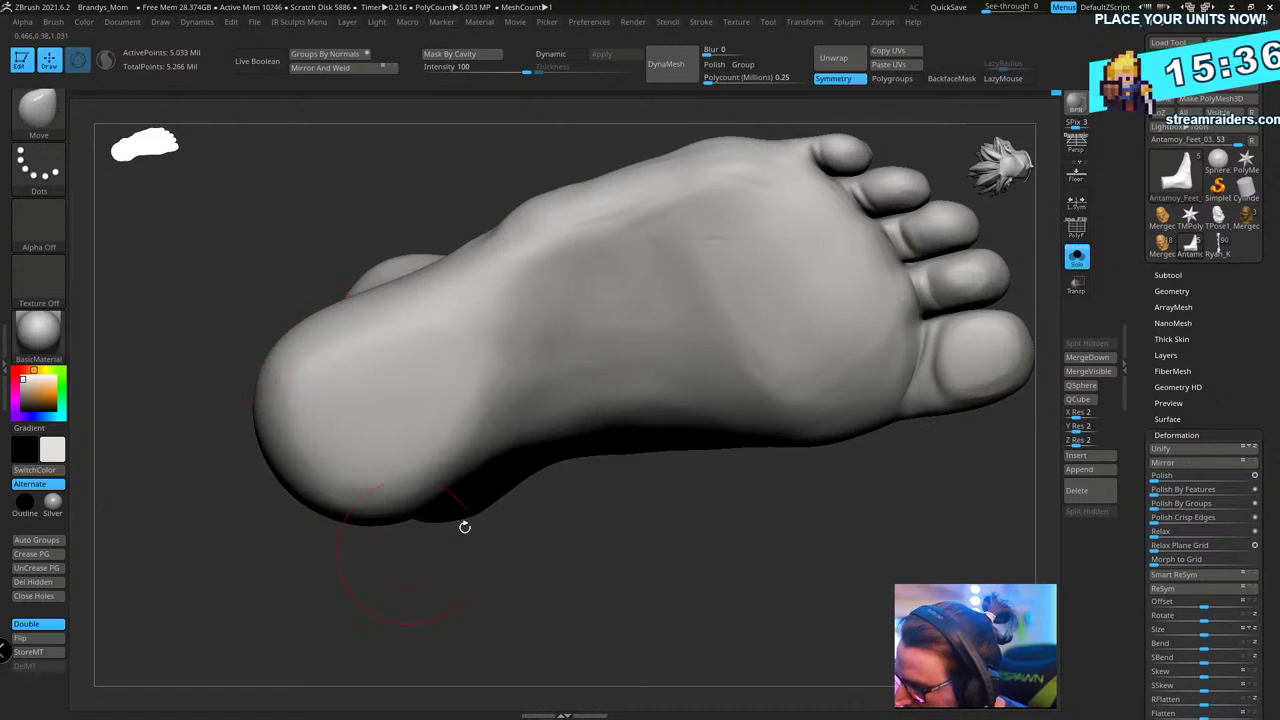
pyautogui.moveTo(463, 526)
pyautogui.mouseDown()
pyautogui.moveTo(571, 606)
pyautogui.moveTo(528, 540)
pyautogui.mouseUp()
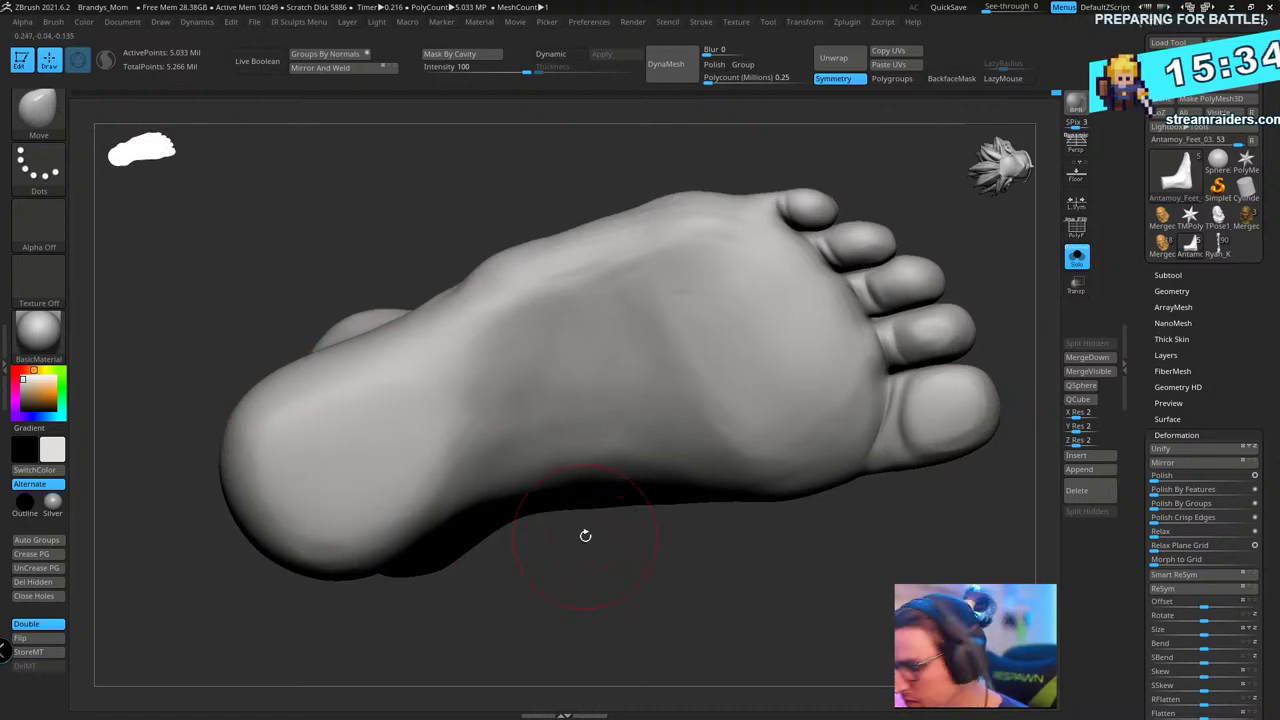
pyautogui.moveTo(646, 611); pyautogui.dragTo(761, 404)
pyautogui.hotkey('ctrl', 's')
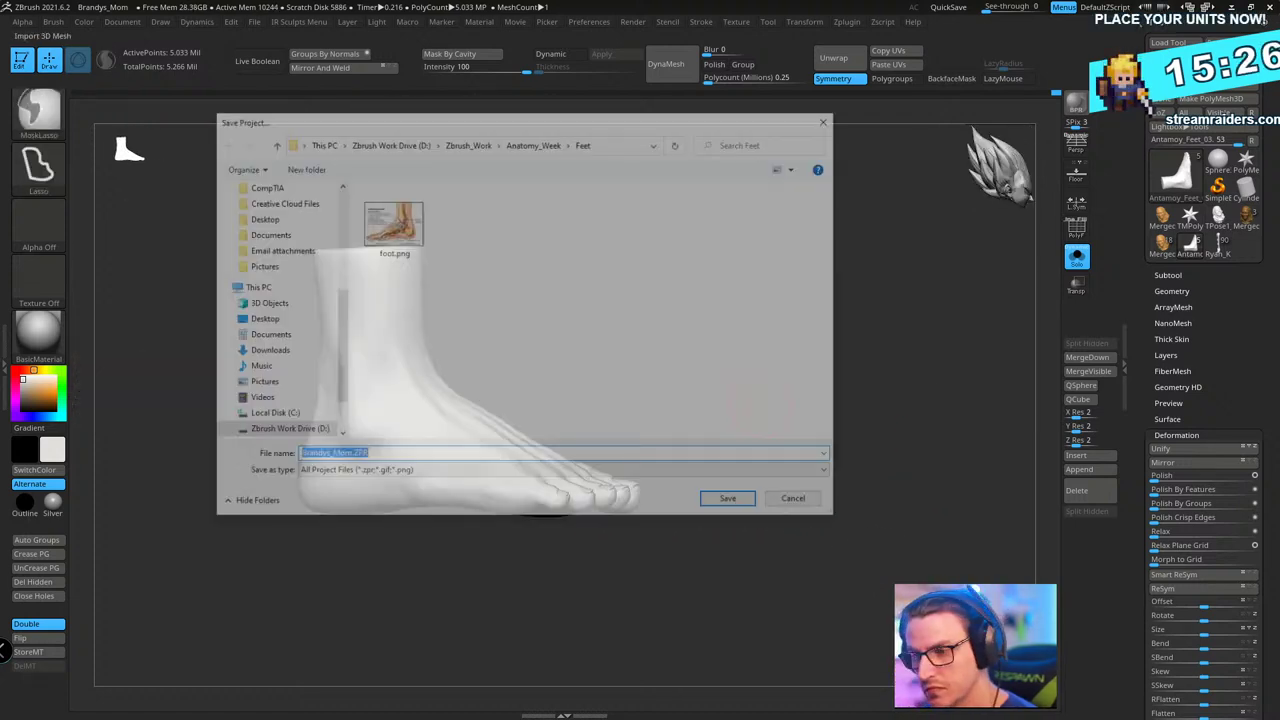
pyautogui.press('Escape')
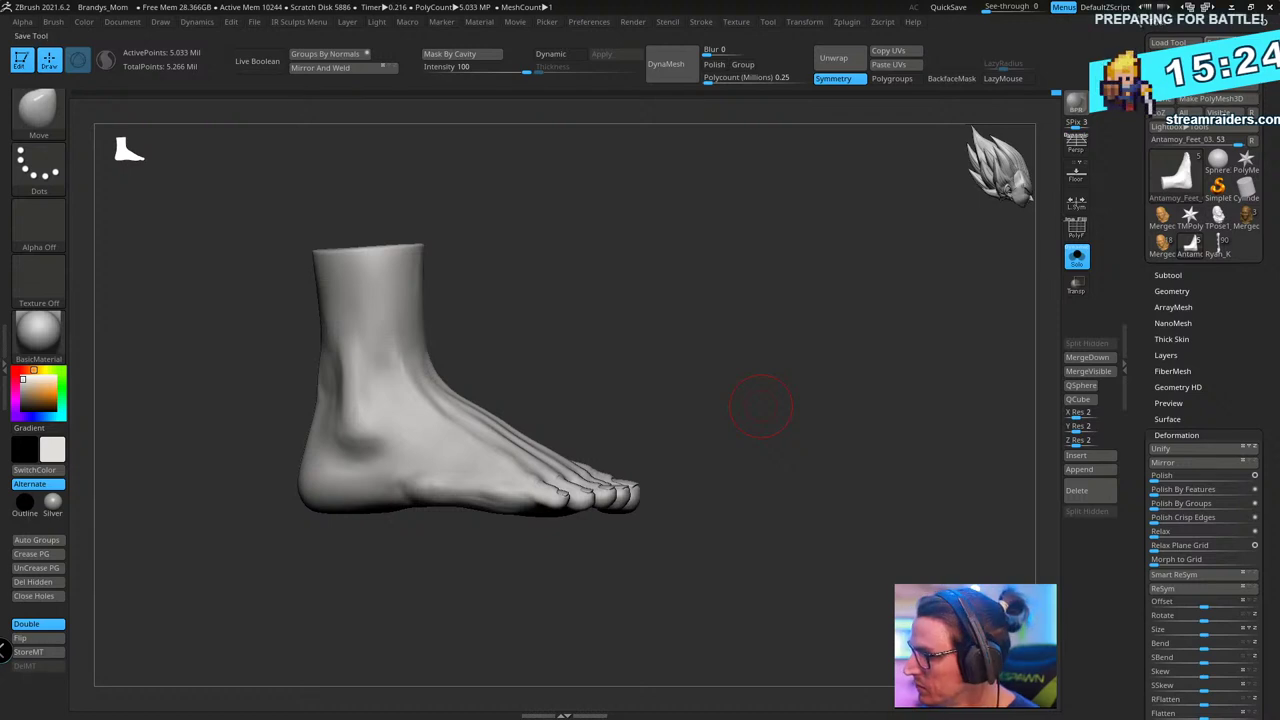
pyautogui.hotkey('ctrl', 's')
pyautogui.press('Return')
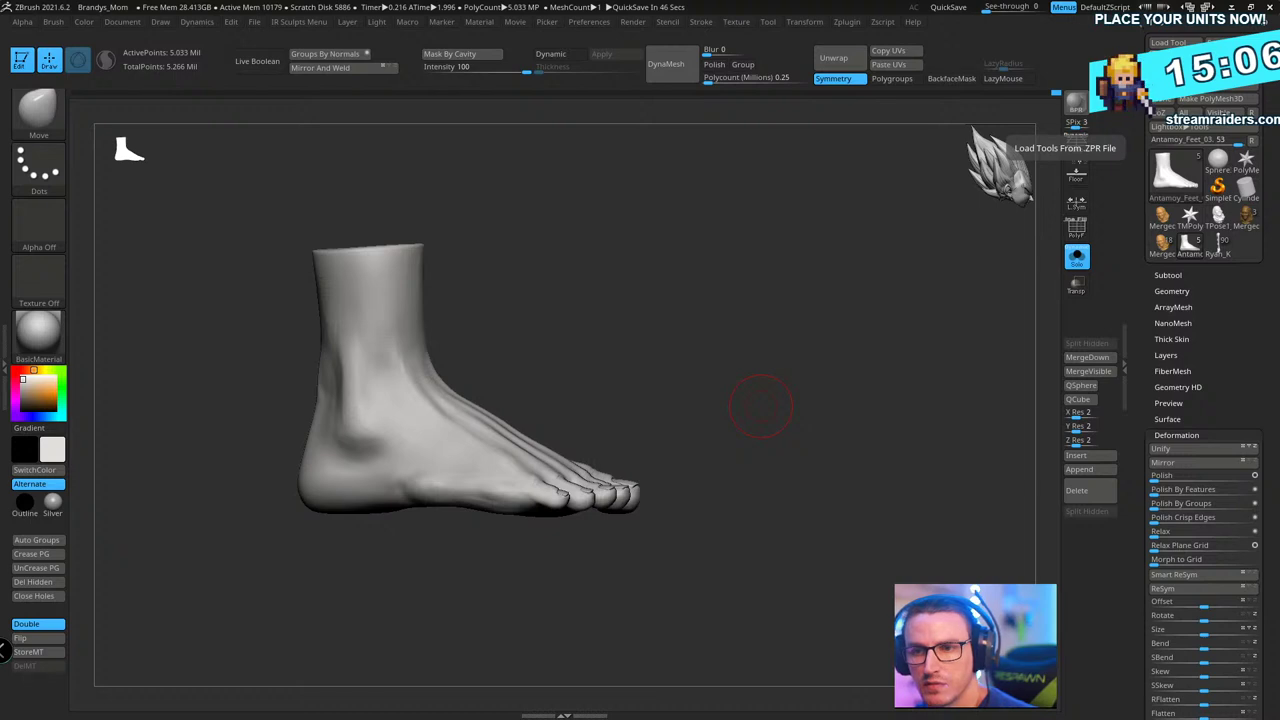
# - Delete the tendon subtool Antamoy_Feet_04 and turn off Solo mode
pyautogui.moveTo(749, 320); pyautogui.dragTo(752, 375)
pyautogui.click(1167, 275)
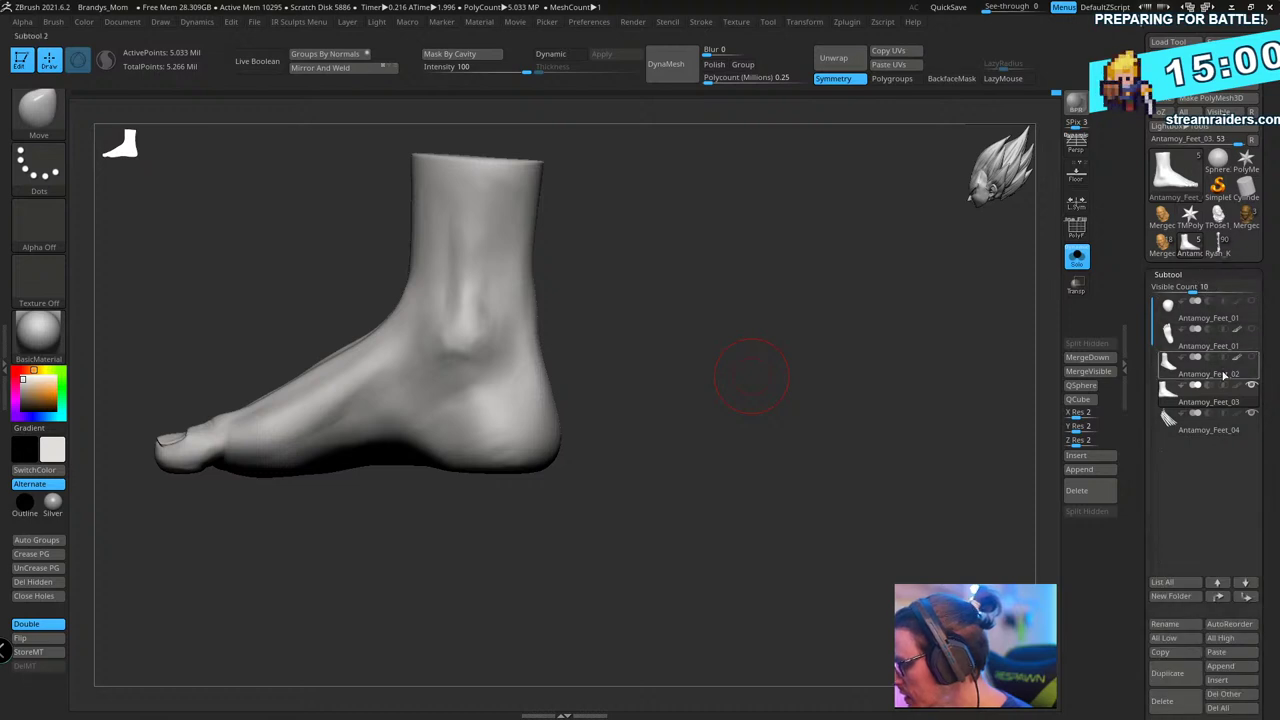
pyautogui.click(1244, 428)
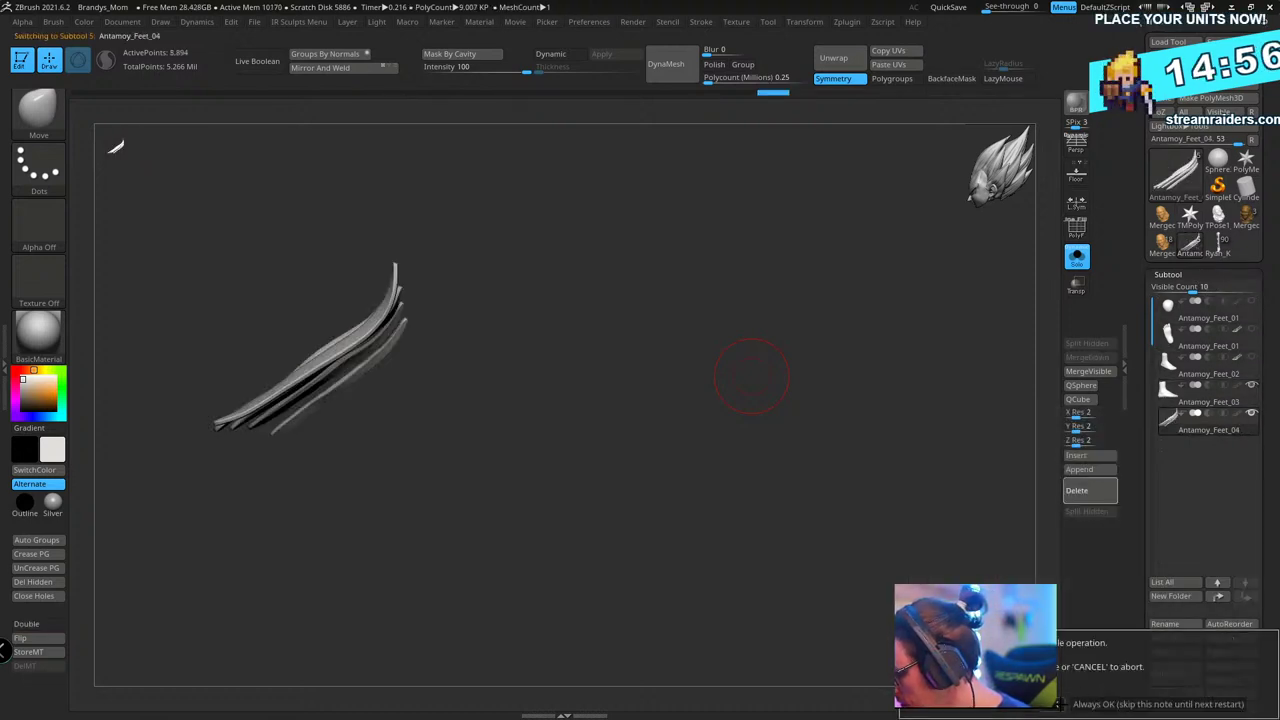
pyautogui.click(1161, 700)
pyautogui.click(1077, 257)
pyautogui.moveTo(829, 363); pyautogui.dragTo(853, 420)
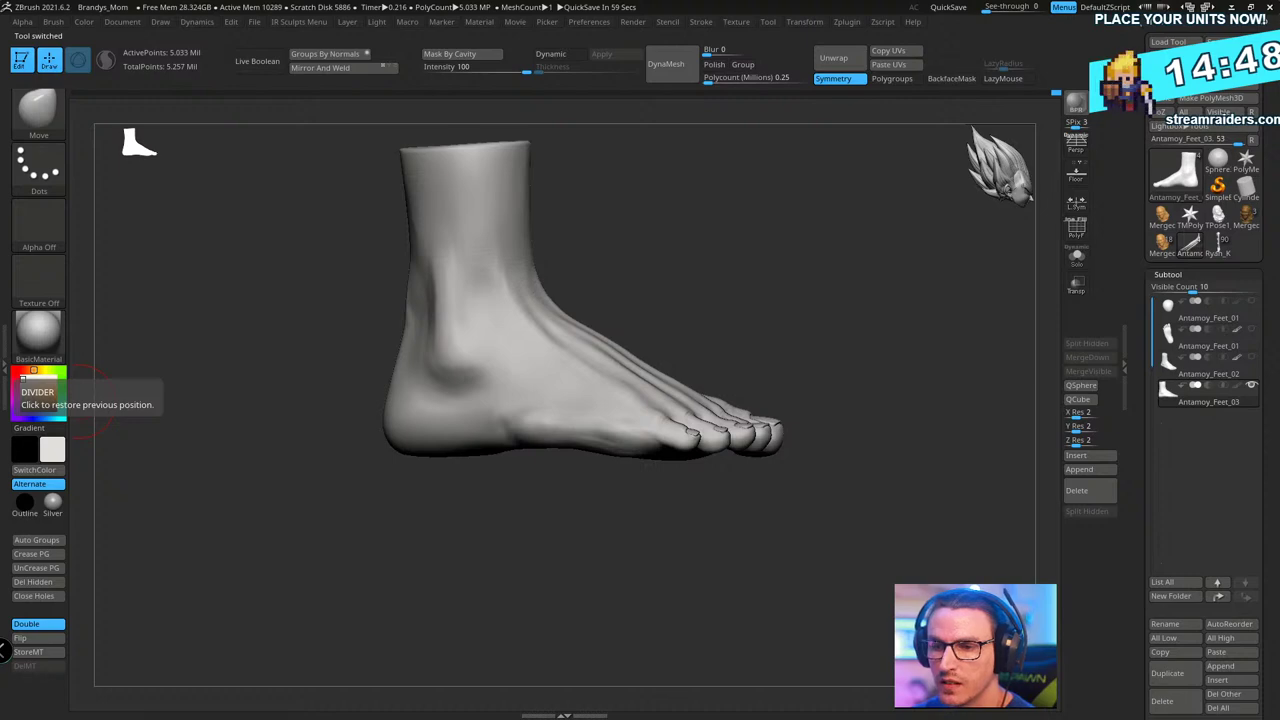
# - Switch to the Firefox browser and search Google Images for "posed foot"
pyautogui.hotkey('alt', 'Tab')
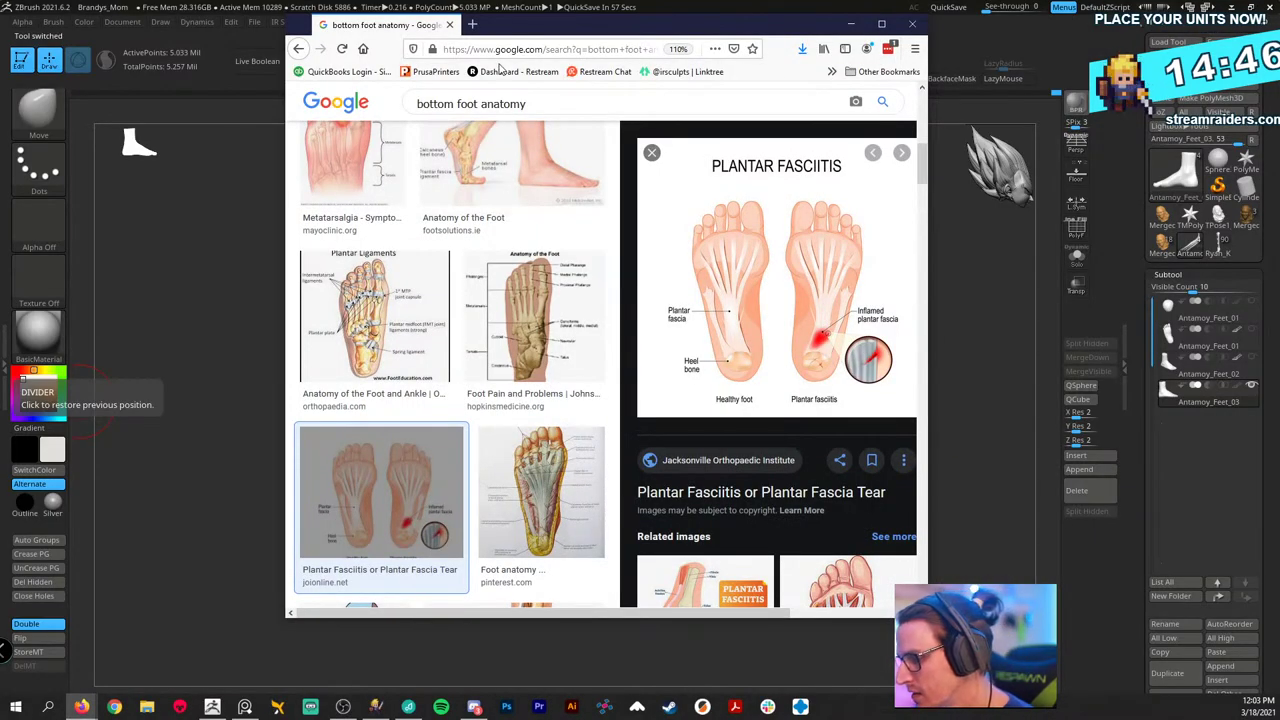
pyautogui.scroll(8, 522, 133)
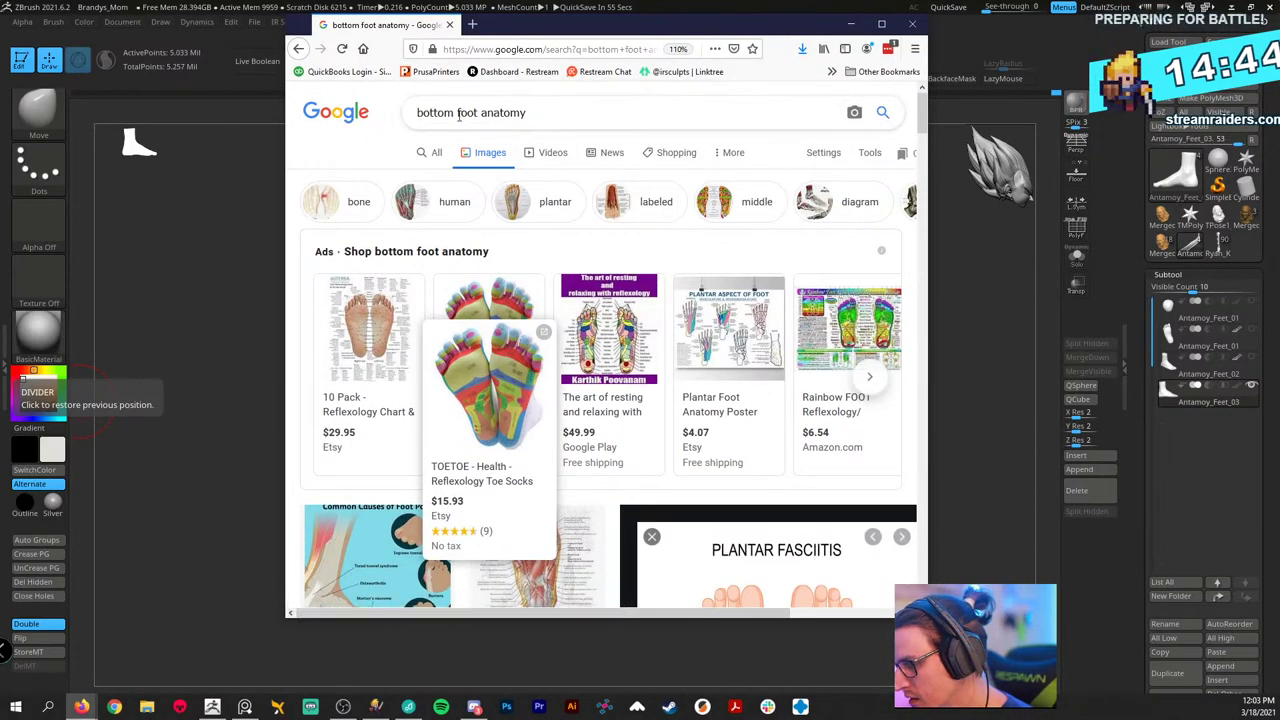
pyautogui.moveTo(531, 112); pyautogui.dragTo(400, 108)
pyautogui.write('p')
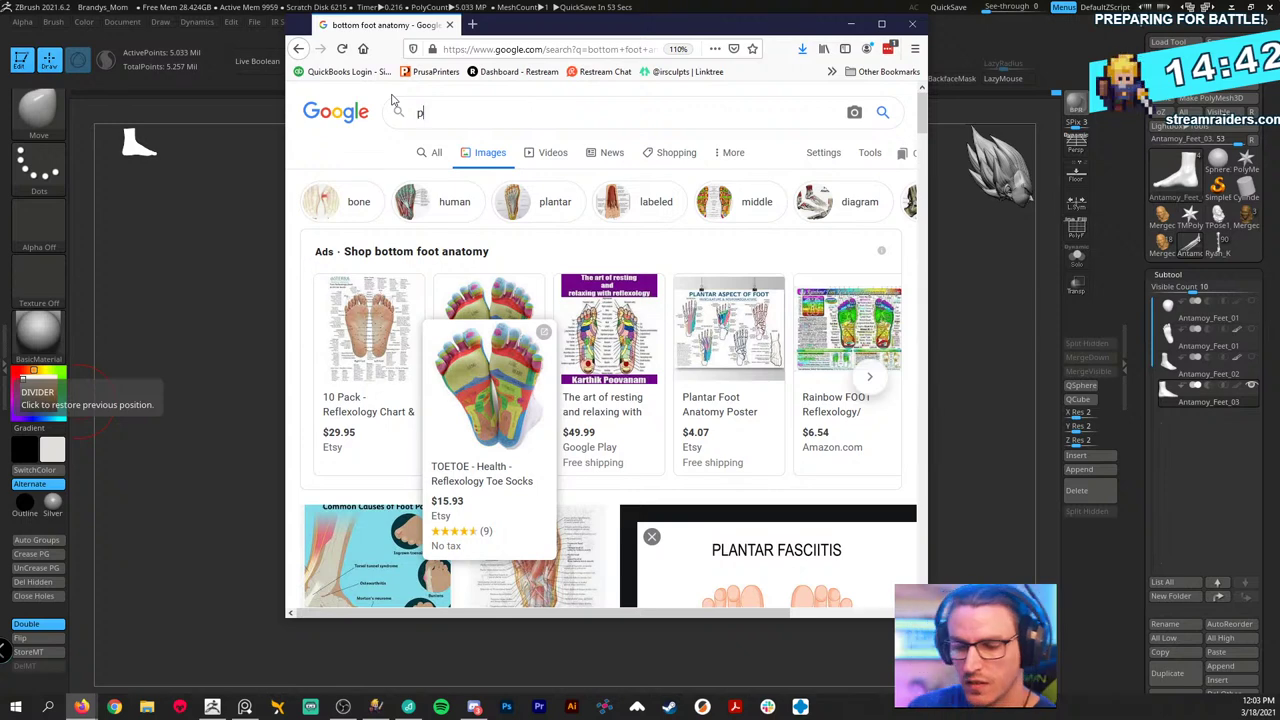
pyautogui.write('osed foot')
pyautogui.press('Return')
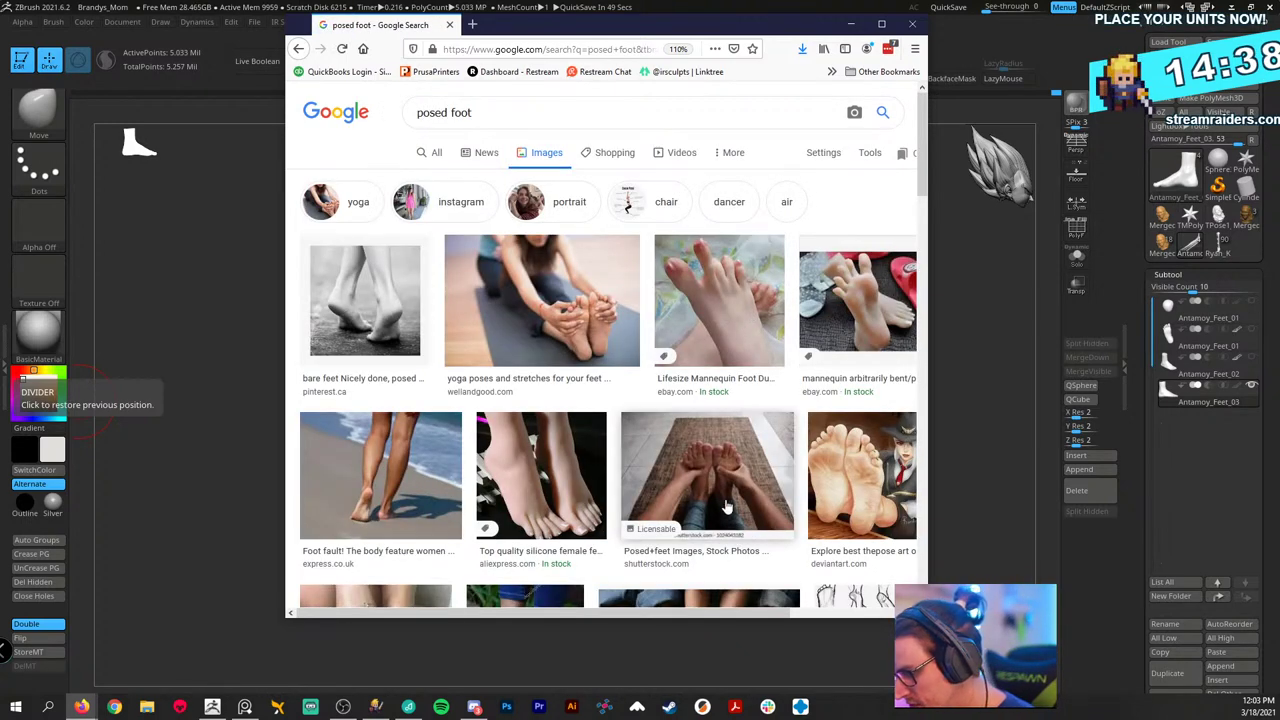
# - Look through the "posed foot" image results for suitable pose references
pyautogui.scroll(-3, 711, 484)
pyautogui.scroll(-4, 711, 484)
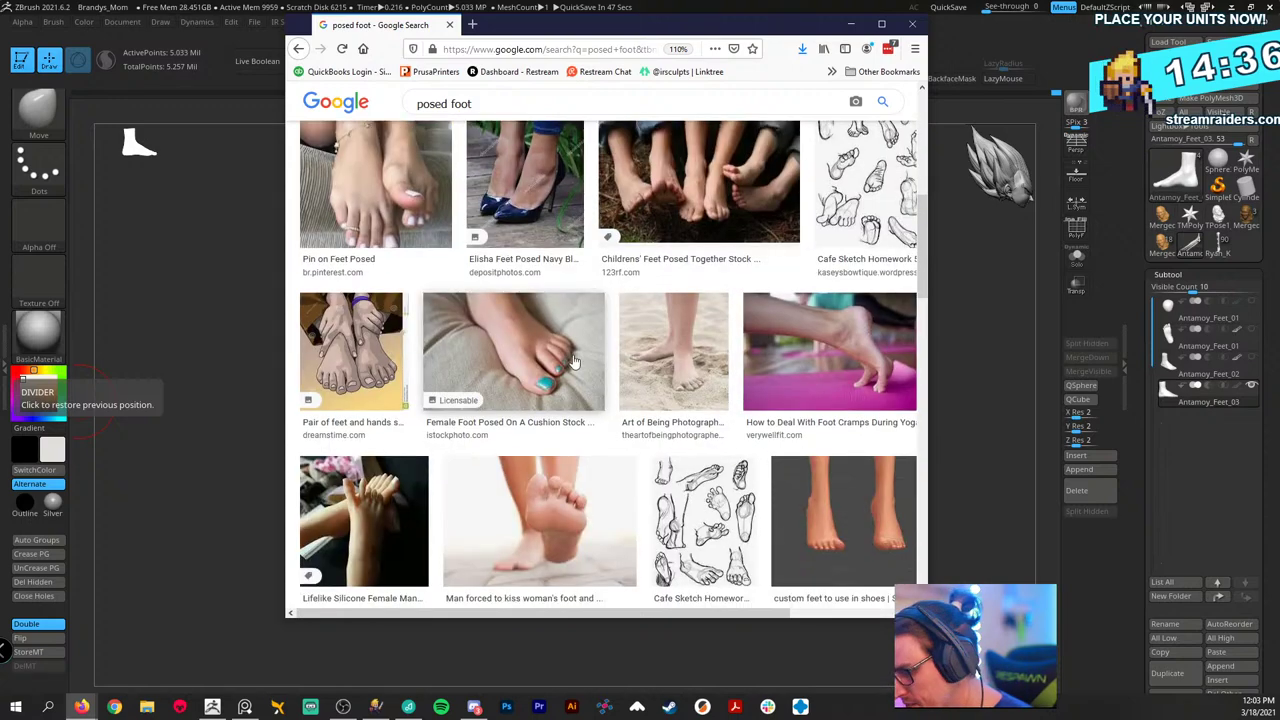
pyautogui.scroll(-1, 540, 350)
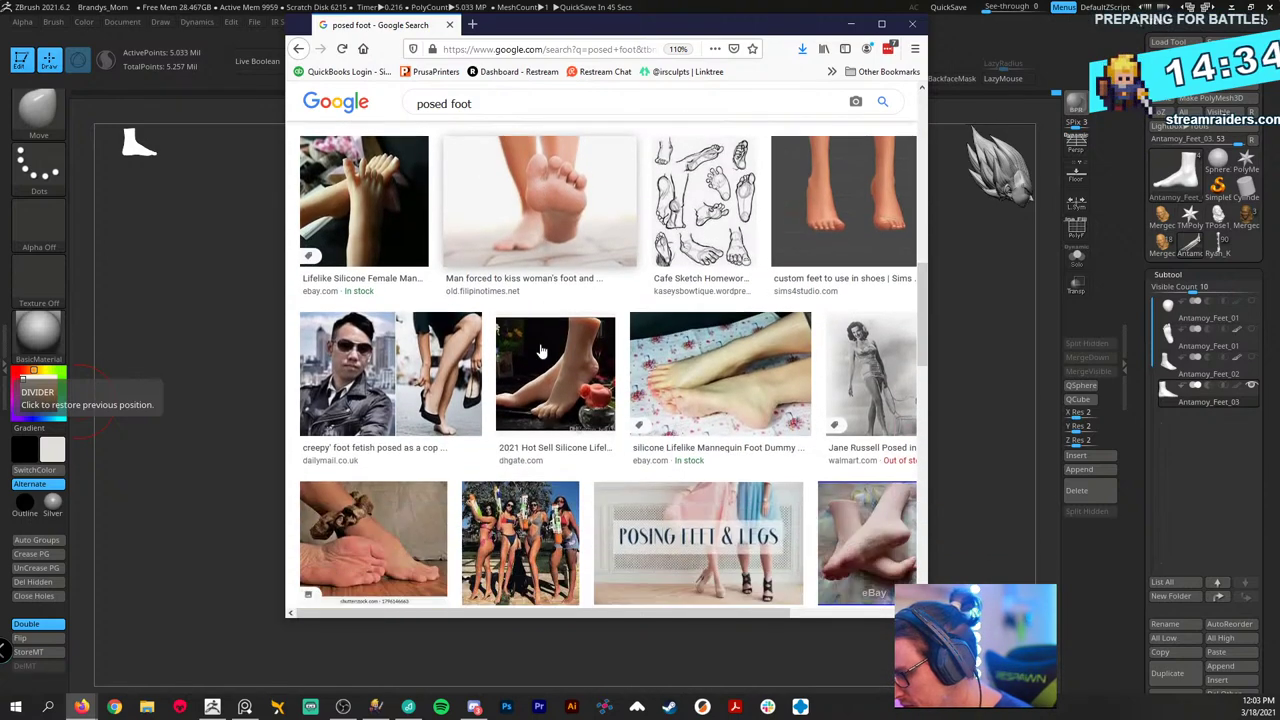
pyautogui.scroll(-3, 540, 347)
pyautogui.scroll(-5, 540, 350)
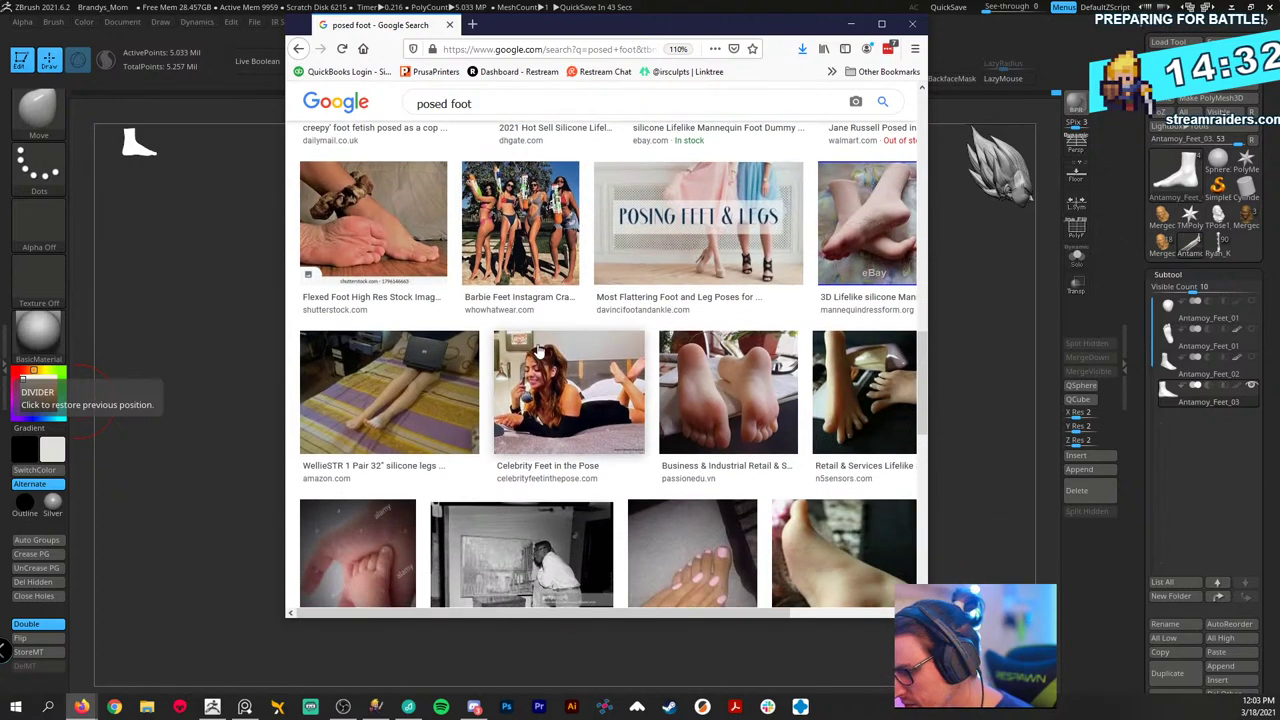
pyautogui.scroll(-5, 563, 368)
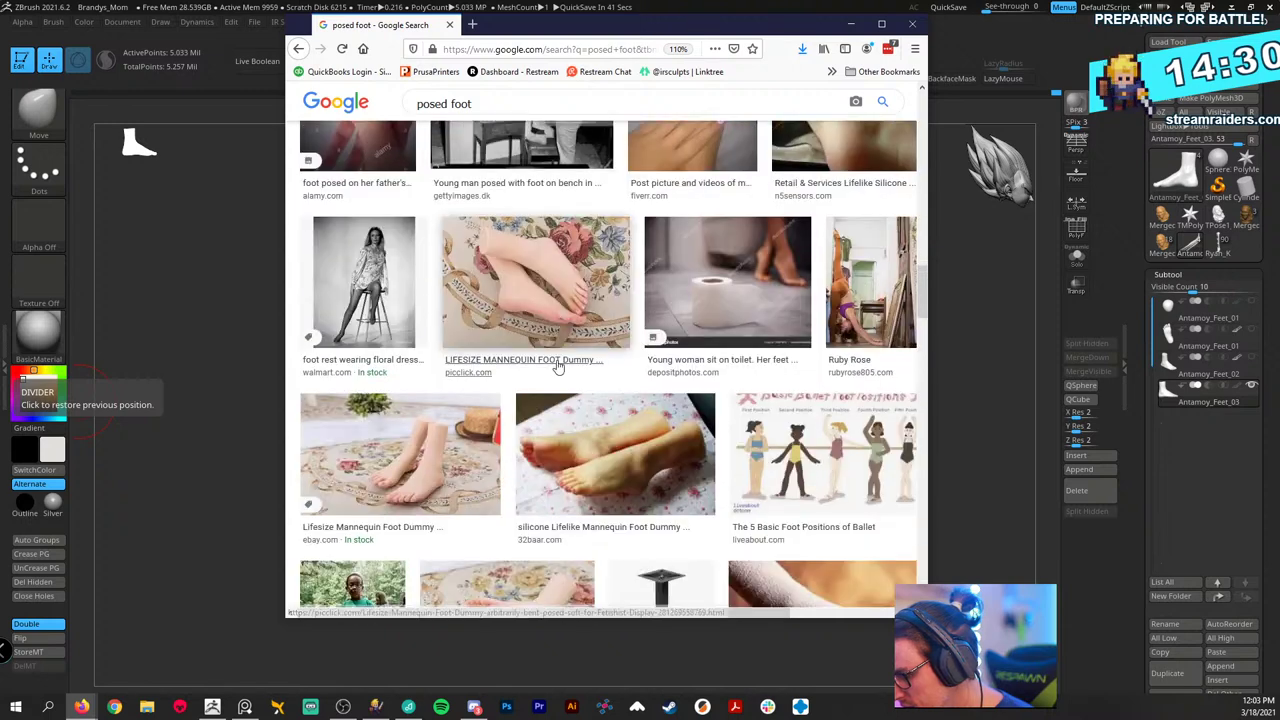
pyautogui.scroll(-2, 553, 373)
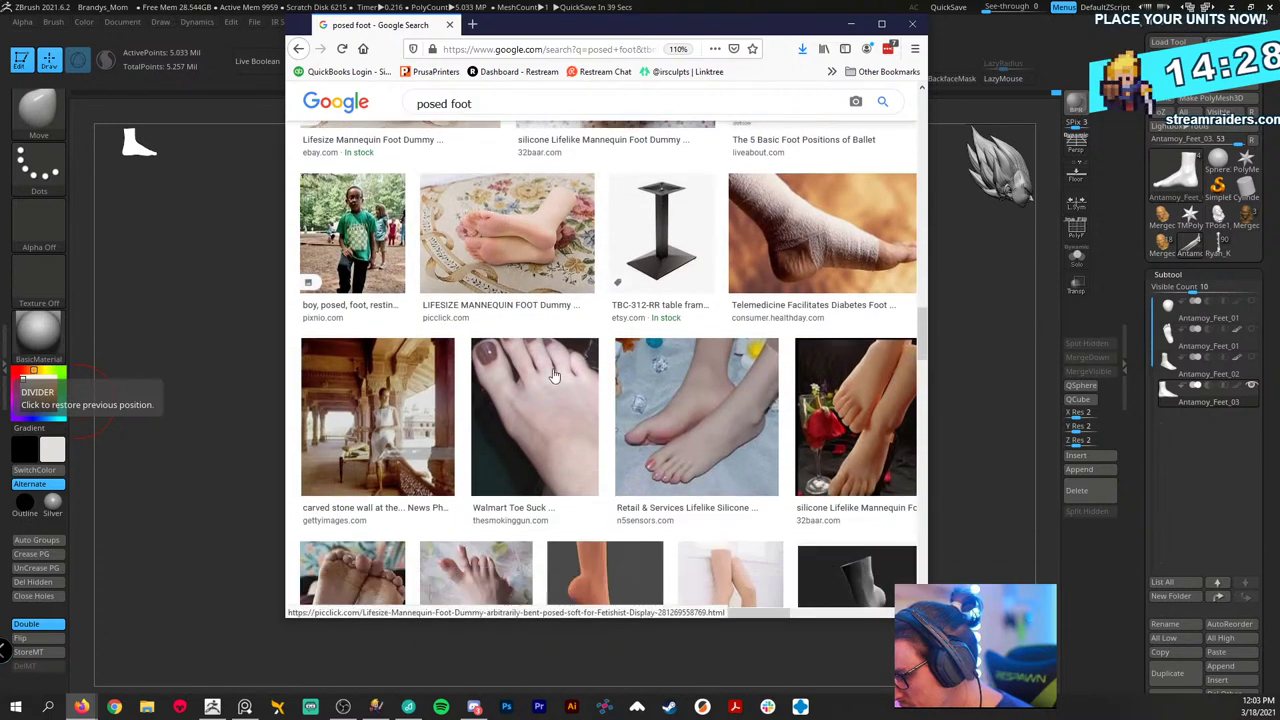
# - Search Google Images for "pointed foot" and look over the first results
pyautogui.doubleClick(443, 103)
pyautogui.write('point')
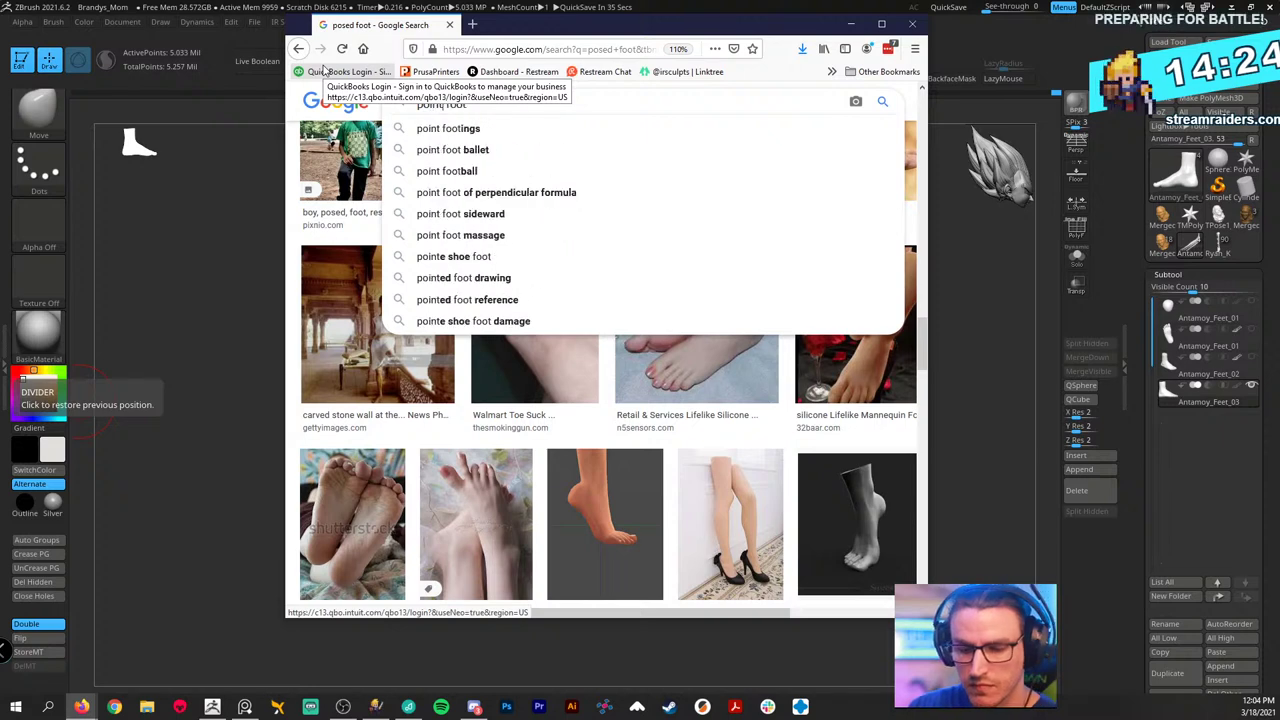
pyautogui.write('ed')
pyautogui.press('Return')
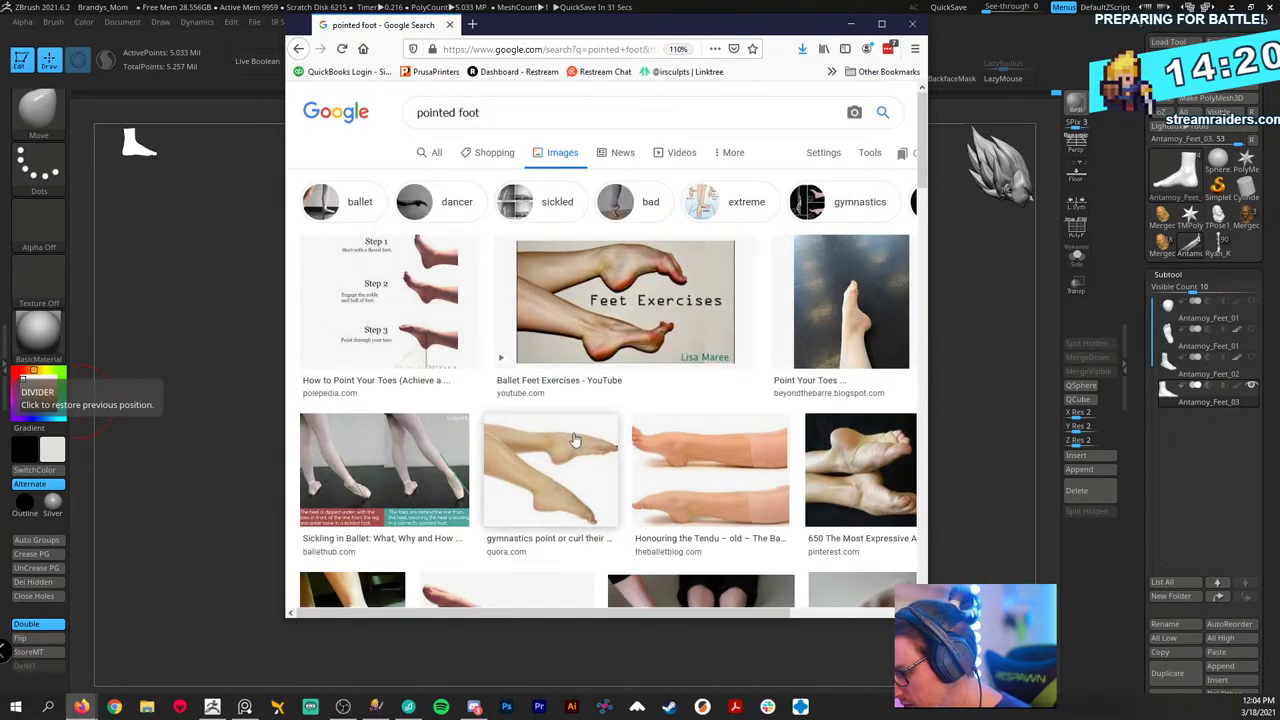
pyautogui.scroll(-2, 531, 366)
pyautogui.scroll(-1, 531, 366)
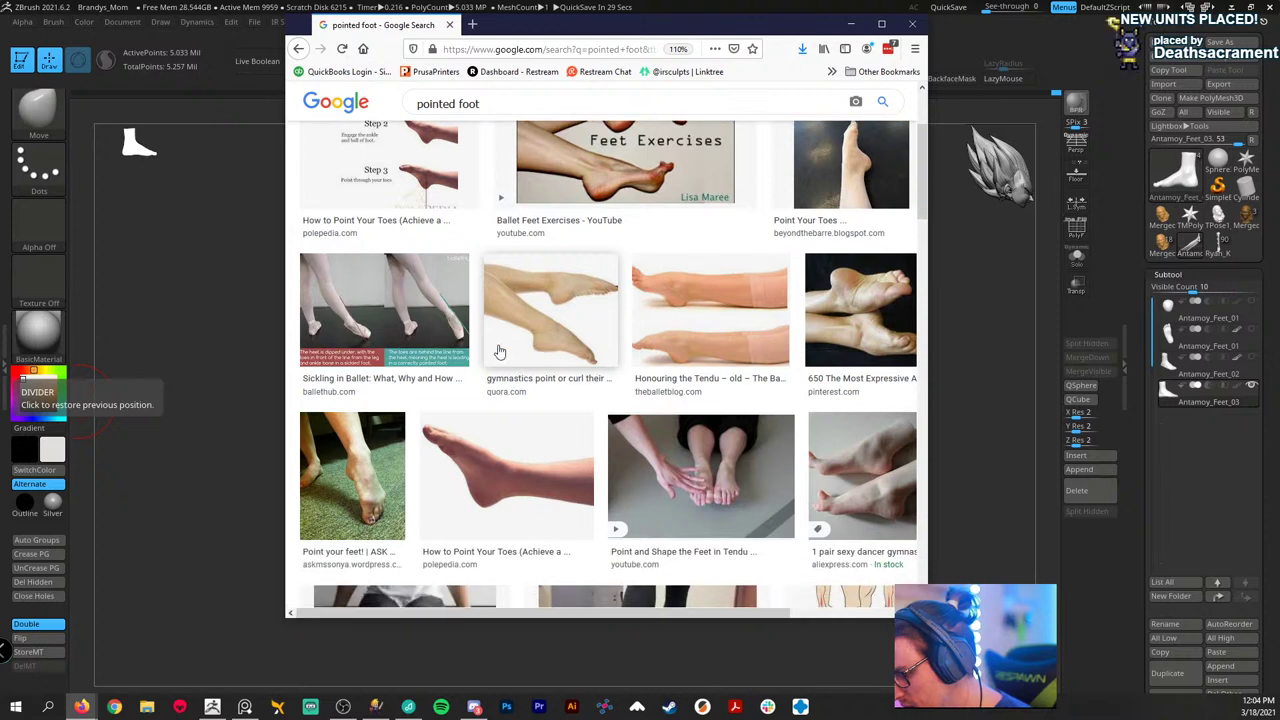
pyautogui.scroll(1, 700, 287)
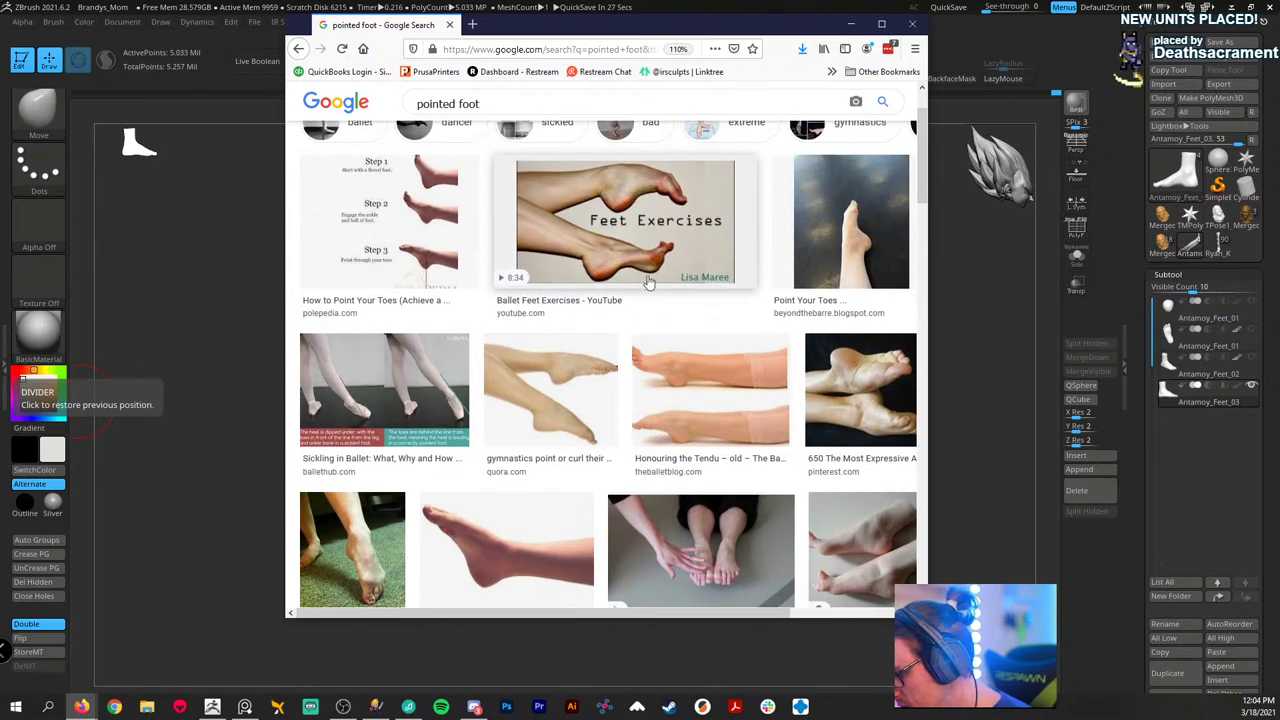
# - Preview the Ballet Feet Exercises image and open the related How to Point Your Toes step-by-step image
pyautogui.click(591, 229)
pyautogui.scroll(-3, 770, 380)
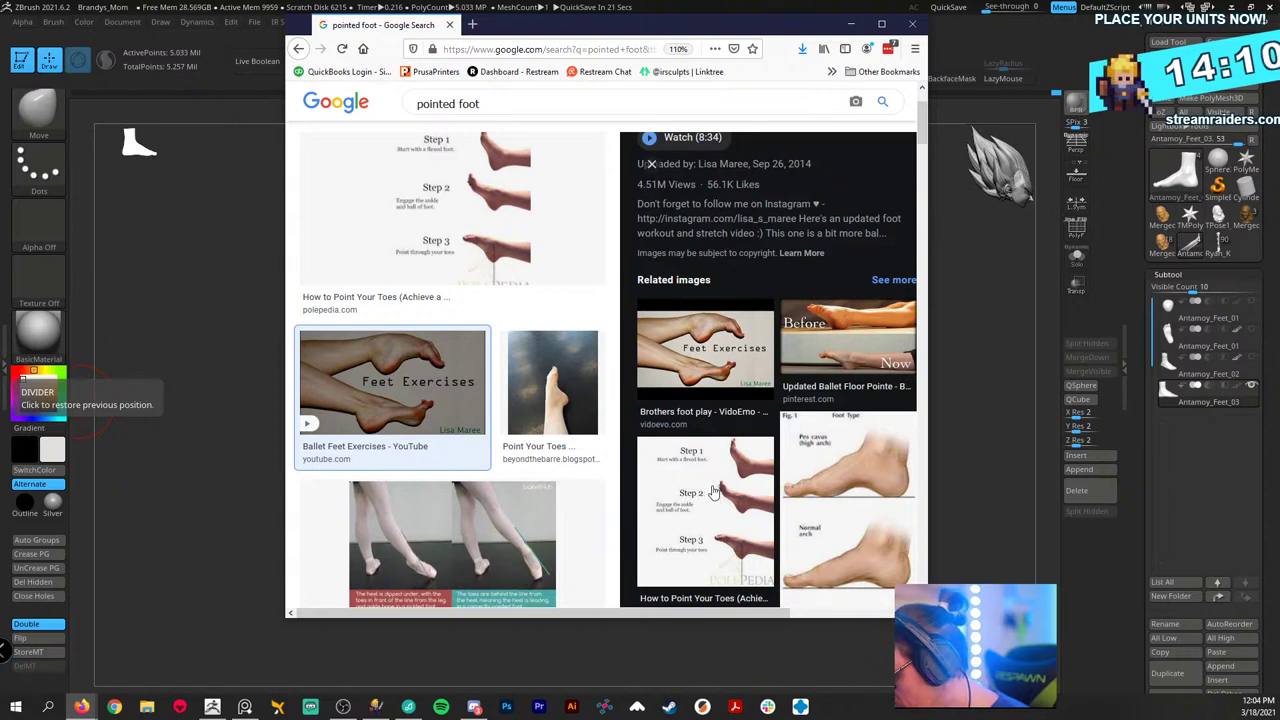
pyautogui.click(713, 492)
pyautogui.scroll(-3, 408, 372)
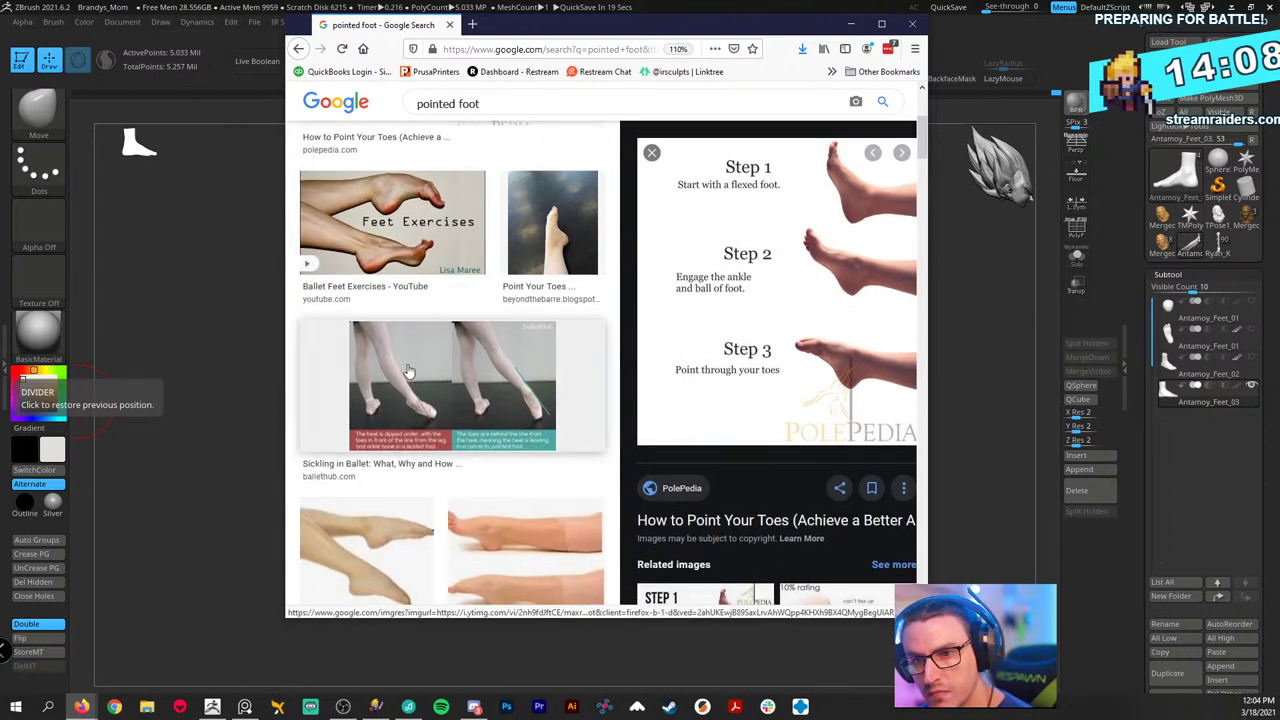
# - Examine the further pointed-foot image results for pose references, and switch back to ZBrush
pyautogui.scroll(-6, 401, 362)
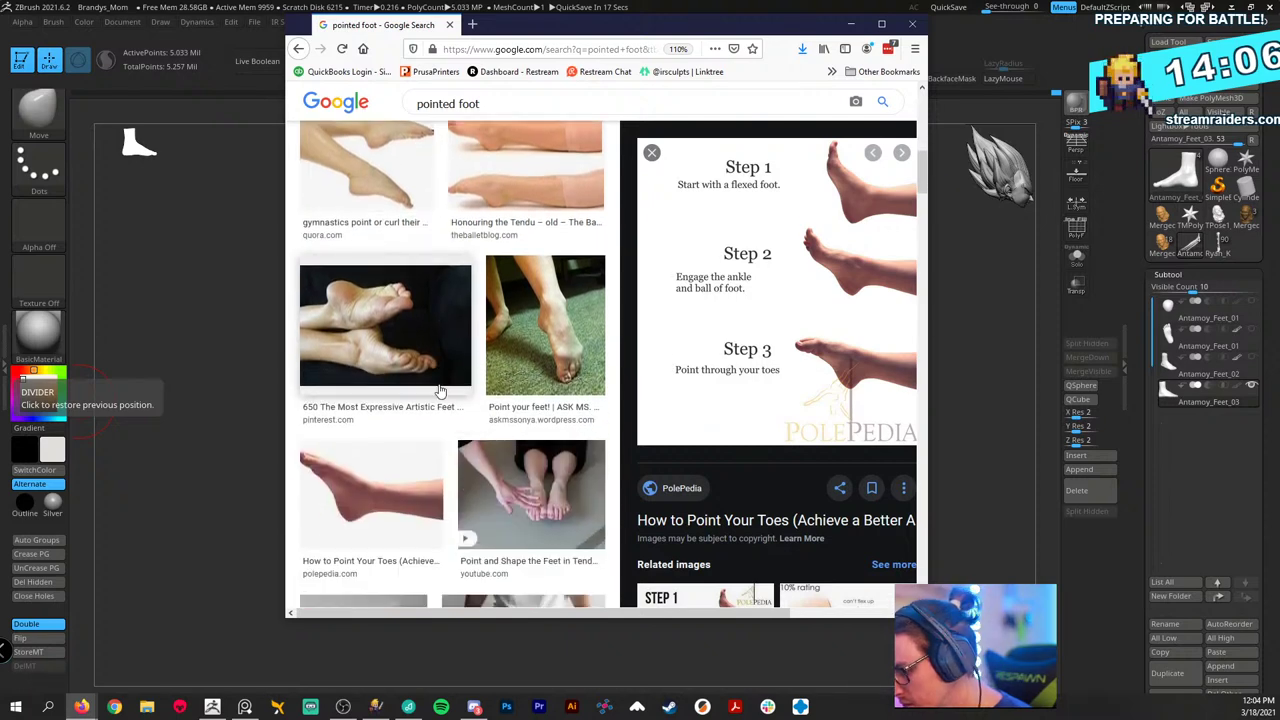
pyautogui.scroll(-4, 454, 398)
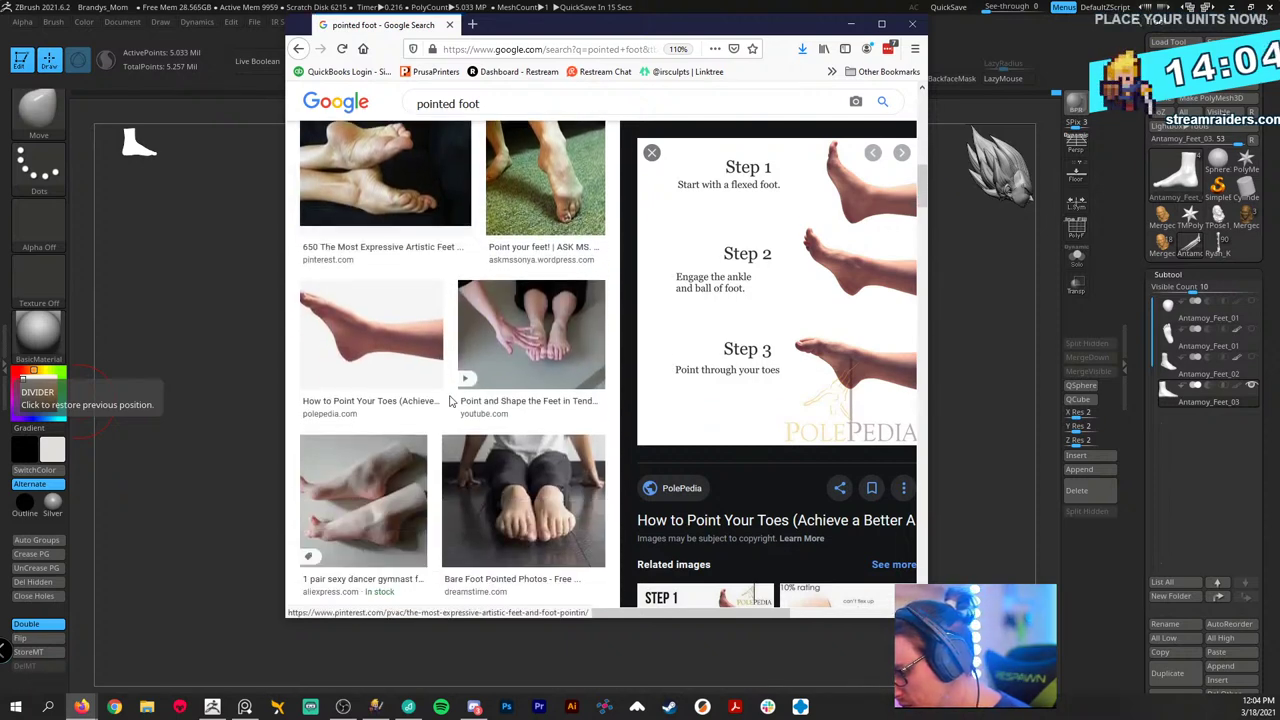
pyautogui.scroll(-3, 458, 398)
pyautogui.scroll(-10, 458, 398)
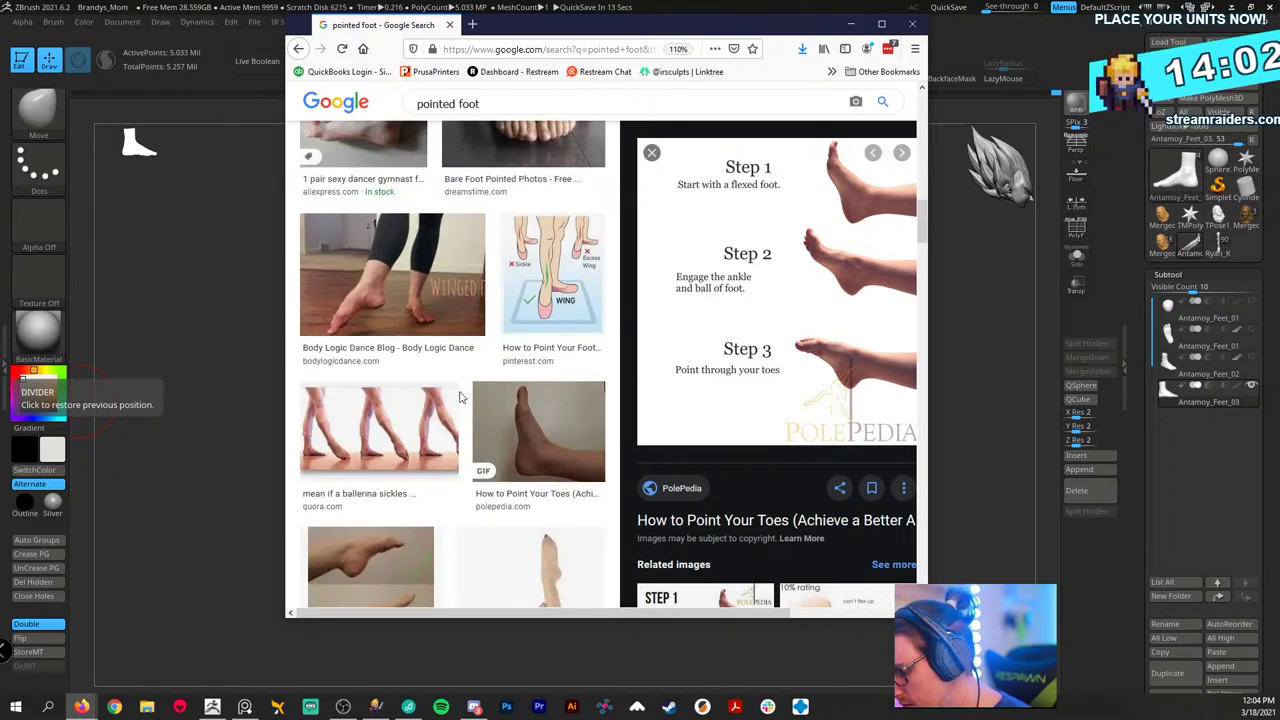
pyautogui.scroll(-3, 460, 398)
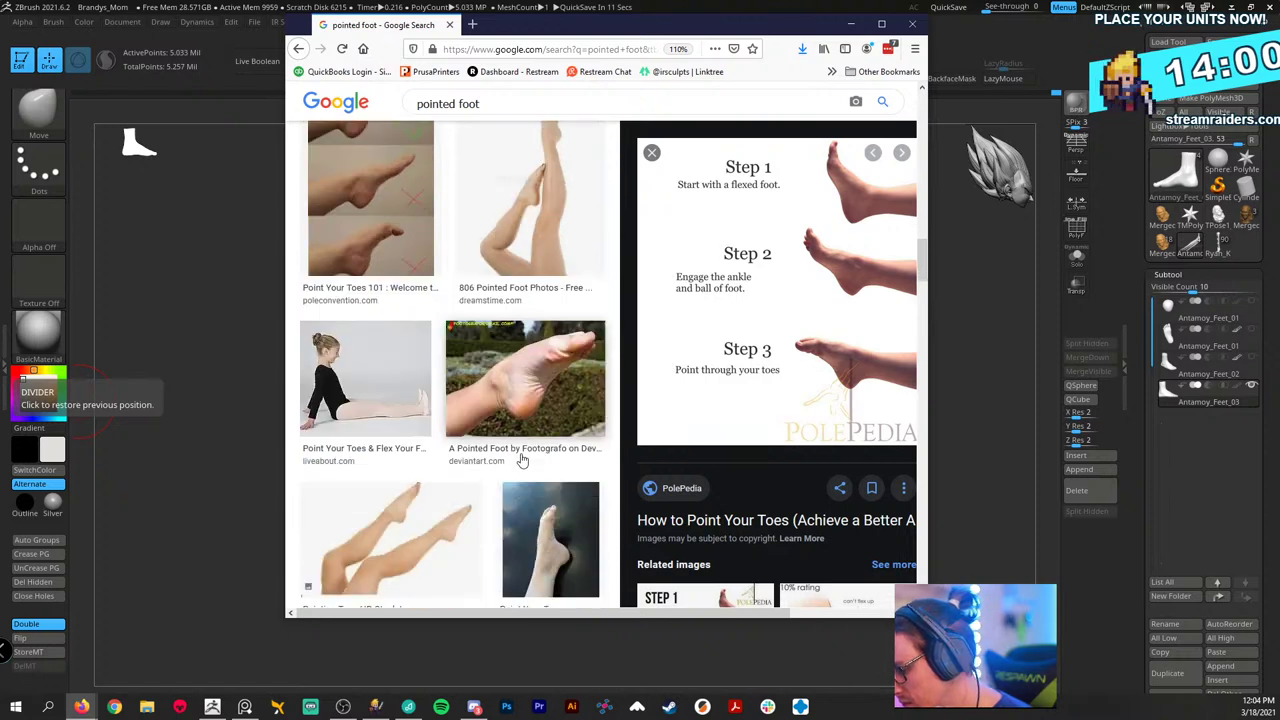
pyautogui.scroll(-3, 506, 449)
pyautogui.scroll(-5, 506, 449)
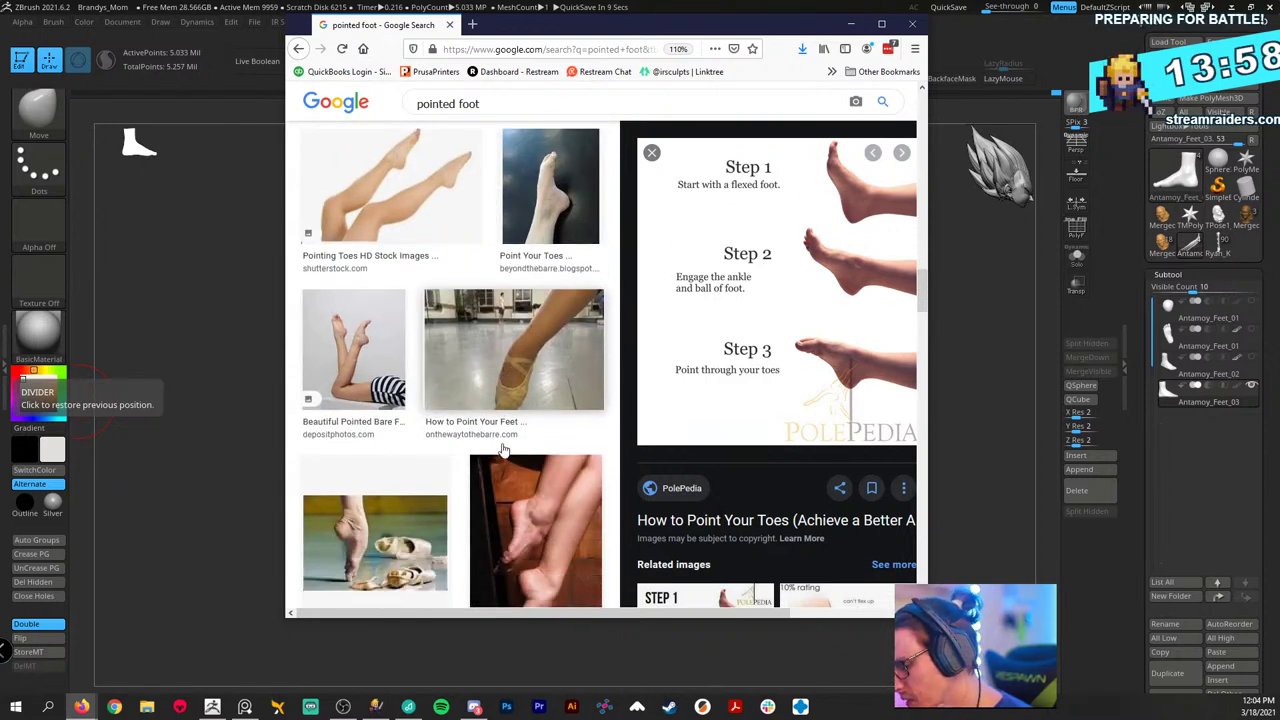
pyautogui.scroll(-6, 479, 439)
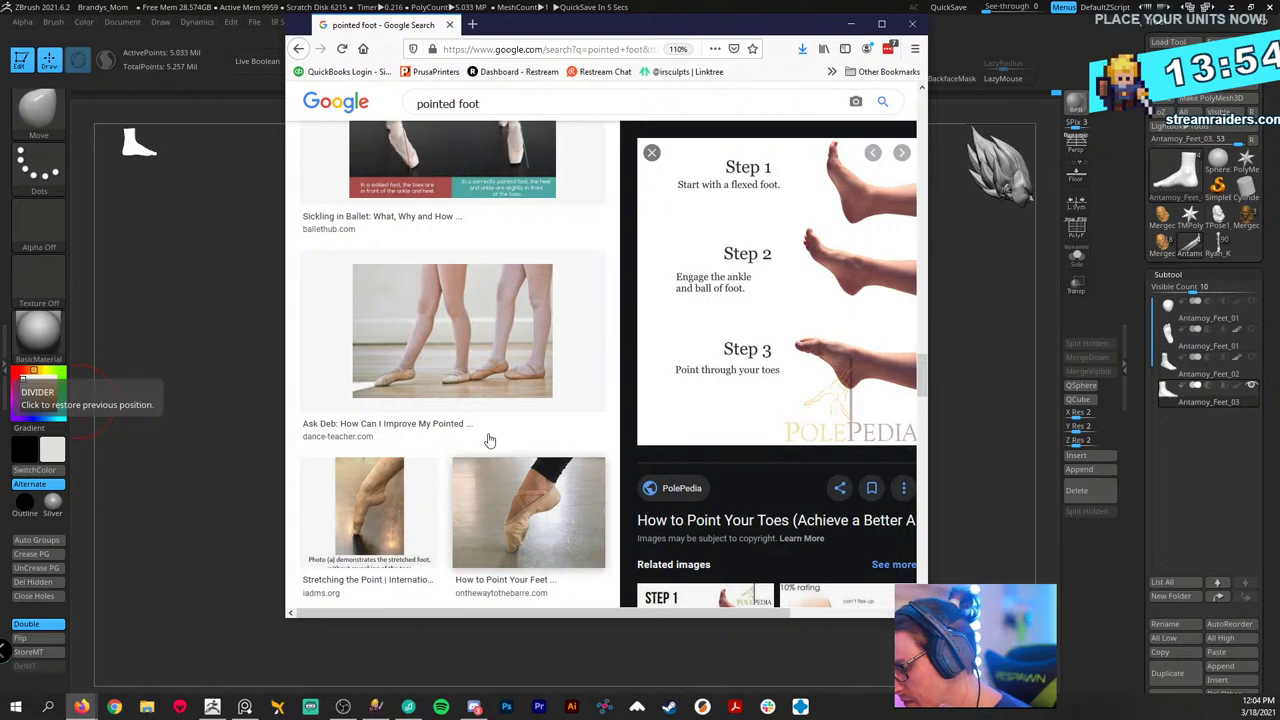
pyautogui.scroll(1, 489, 440)
pyautogui.click(850, 23)
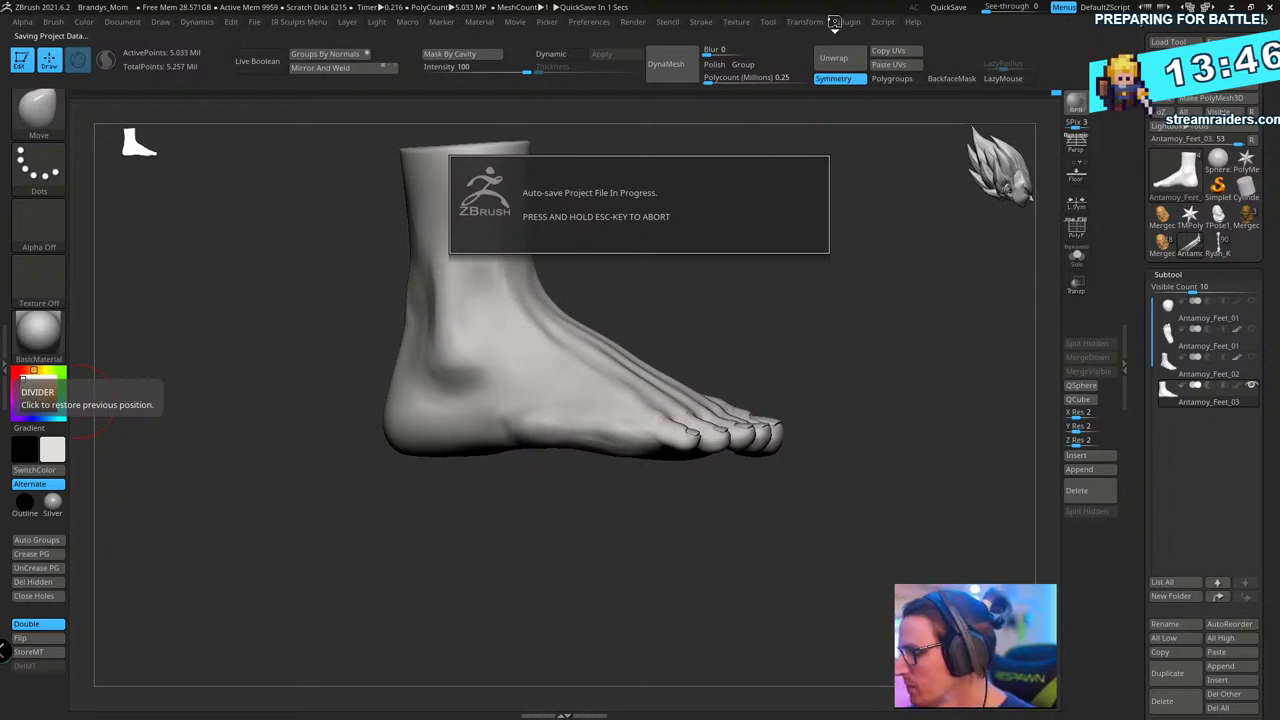
# - Duplicate the foot subtool Antamoy_Feet_03 and rename the copy Posed
pyautogui.moveTo(916, 376); pyautogui.dragTo(700, 356)
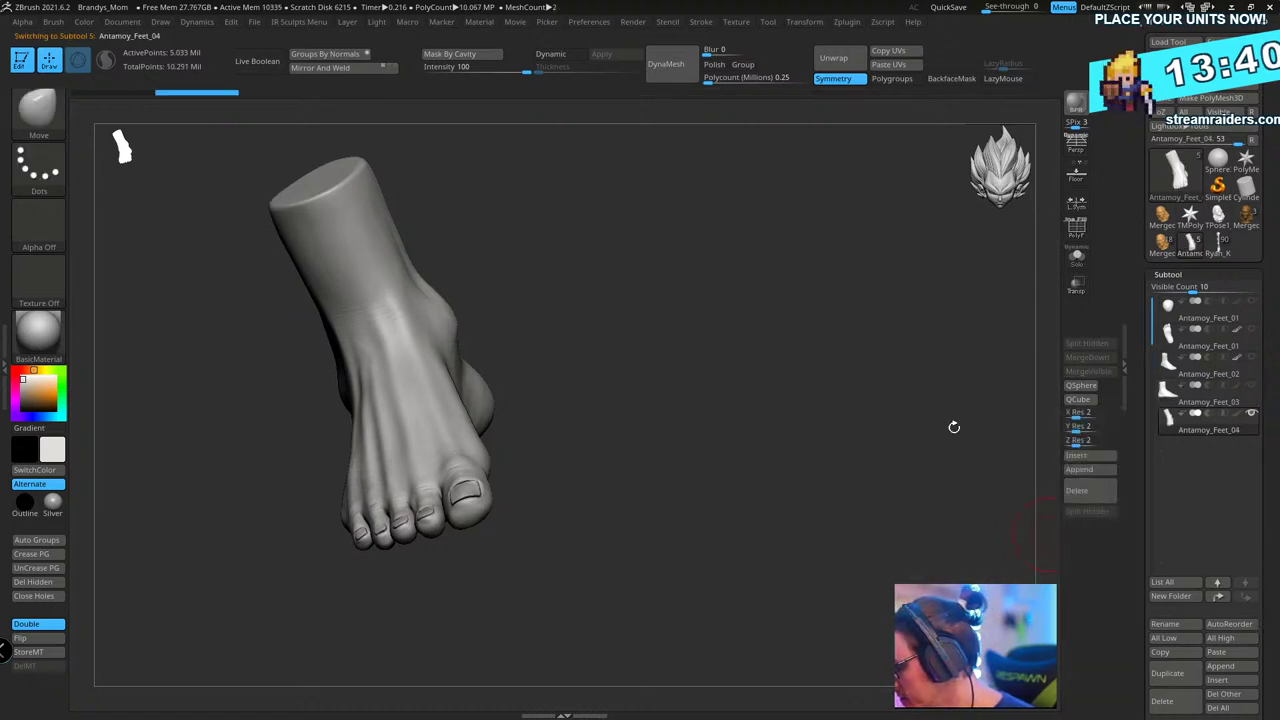
pyautogui.moveTo(951, 429); pyautogui.dragTo(756, 507)
pyautogui.click(1185, 624)
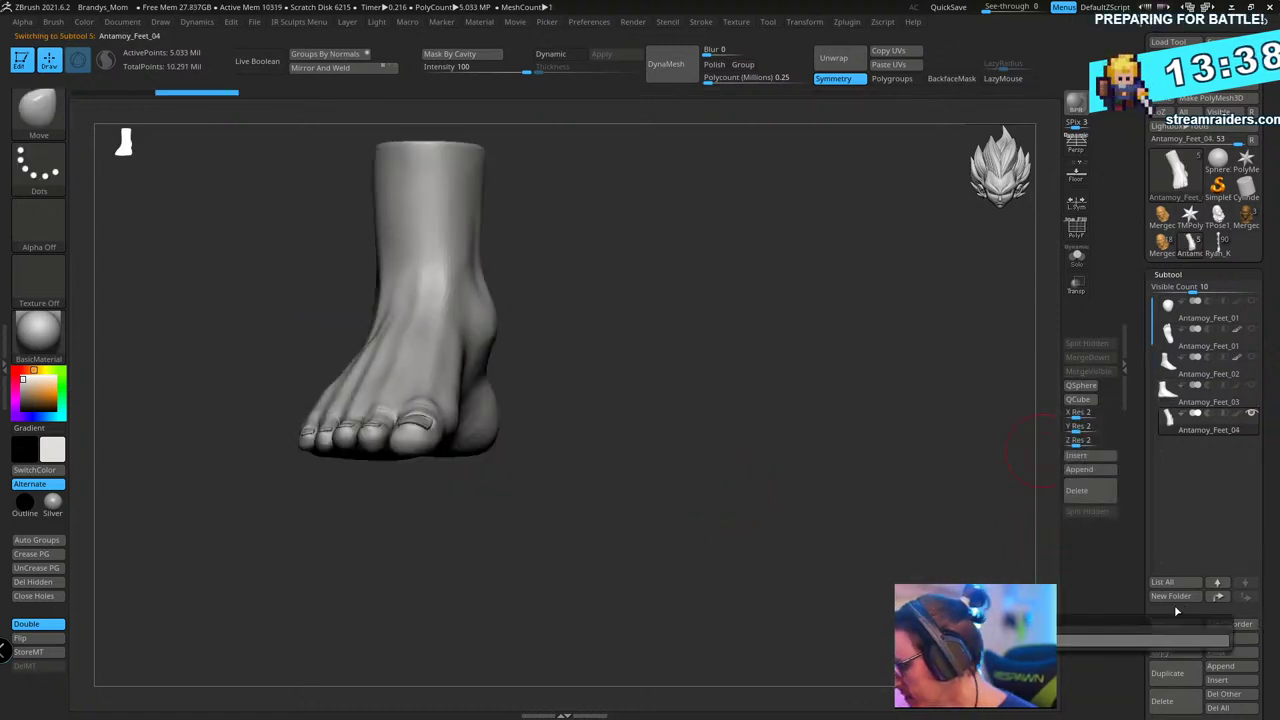
pyautogui.write('Posed')
pyautogui.press('Return')
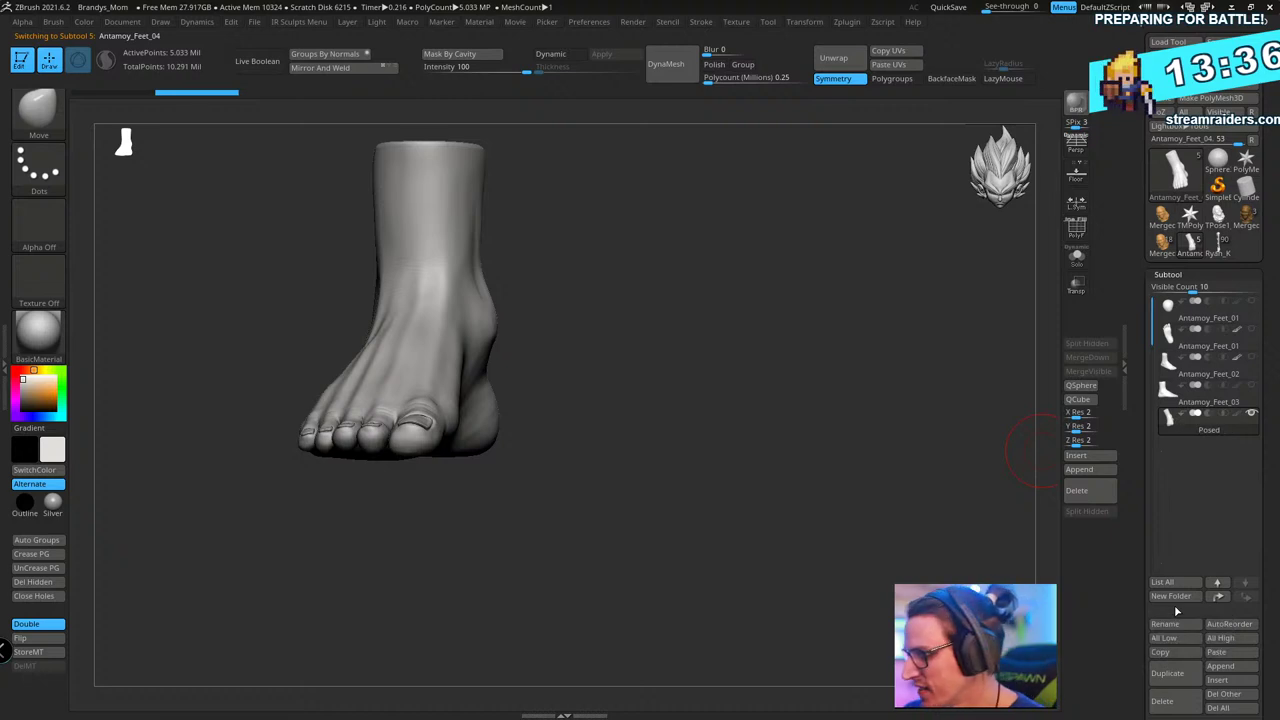
pyautogui.keyDown('alt'); pyautogui.moveTo(739, 320); pyautogui.dragTo(781, 360); pyautogui.keyUp('alt')
pyautogui.click(849, 22)
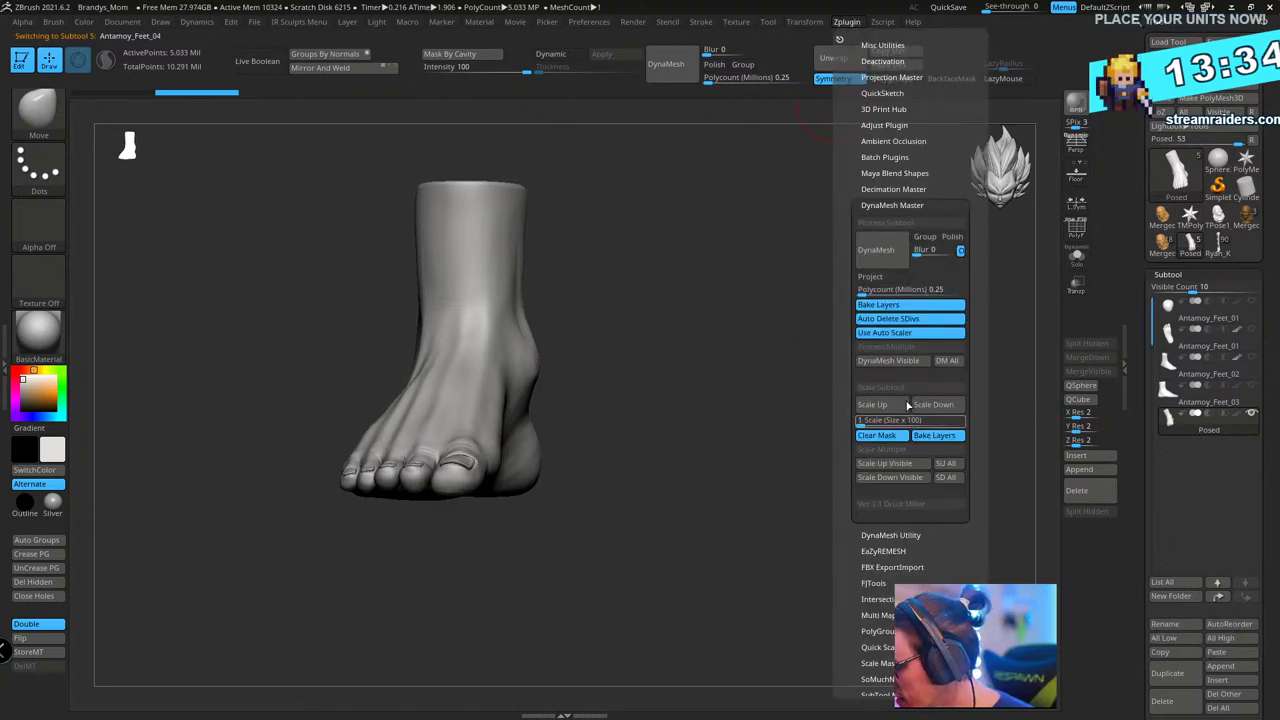
pyautogui.click(892, 204)
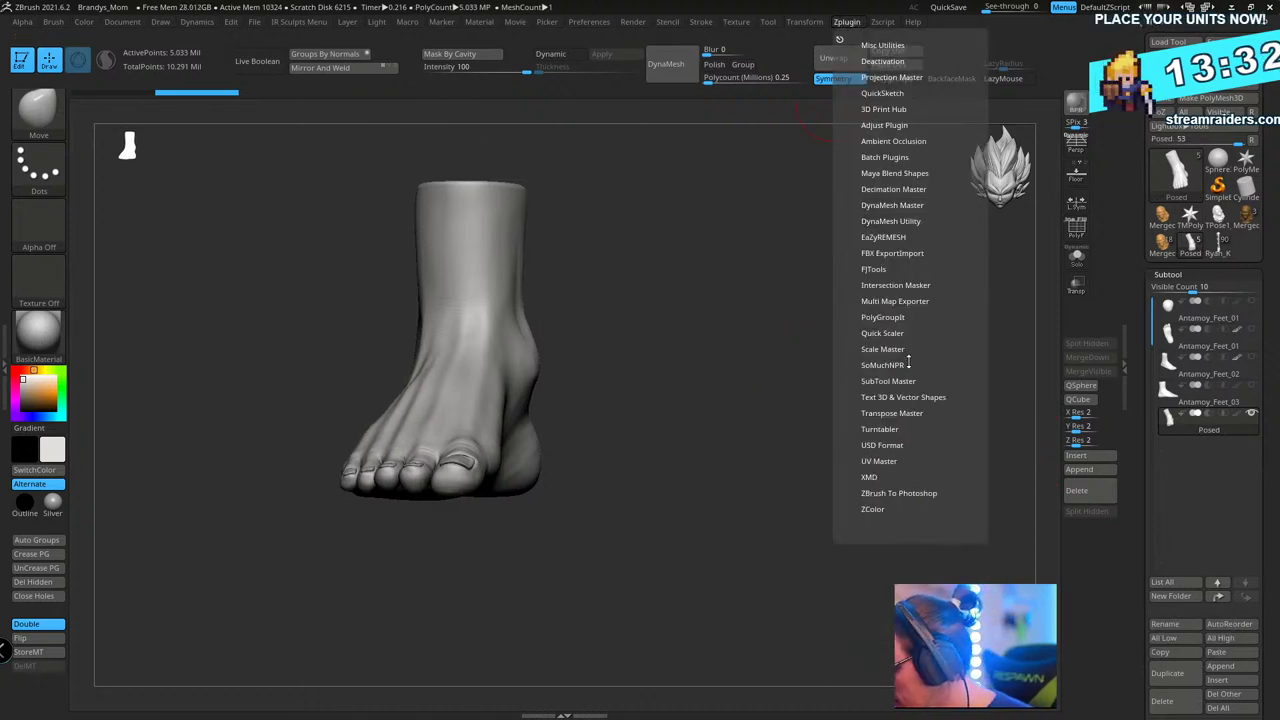
# - Lower the Posed foot to a low subdivision level and mask all its toes with the MaskLasso brush
pyautogui.moveTo(780, 374)
pyautogui.mouseDown()
pyautogui.moveTo(814, 383)
pyautogui.moveTo(903, 354)
pyautogui.moveTo(786, 315)
pyautogui.moveTo(751, 351)
pyautogui.mouseUp()
pyautogui.moveTo(760, 294)
pyautogui.mouseDown()
pyautogui.moveTo(717, 249)
pyautogui.moveTo(809, 429)
pyautogui.moveTo(829, 263)
pyautogui.moveTo(831, 463)
pyautogui.moveTo(860, 266)
pyautogui.mouseUp()
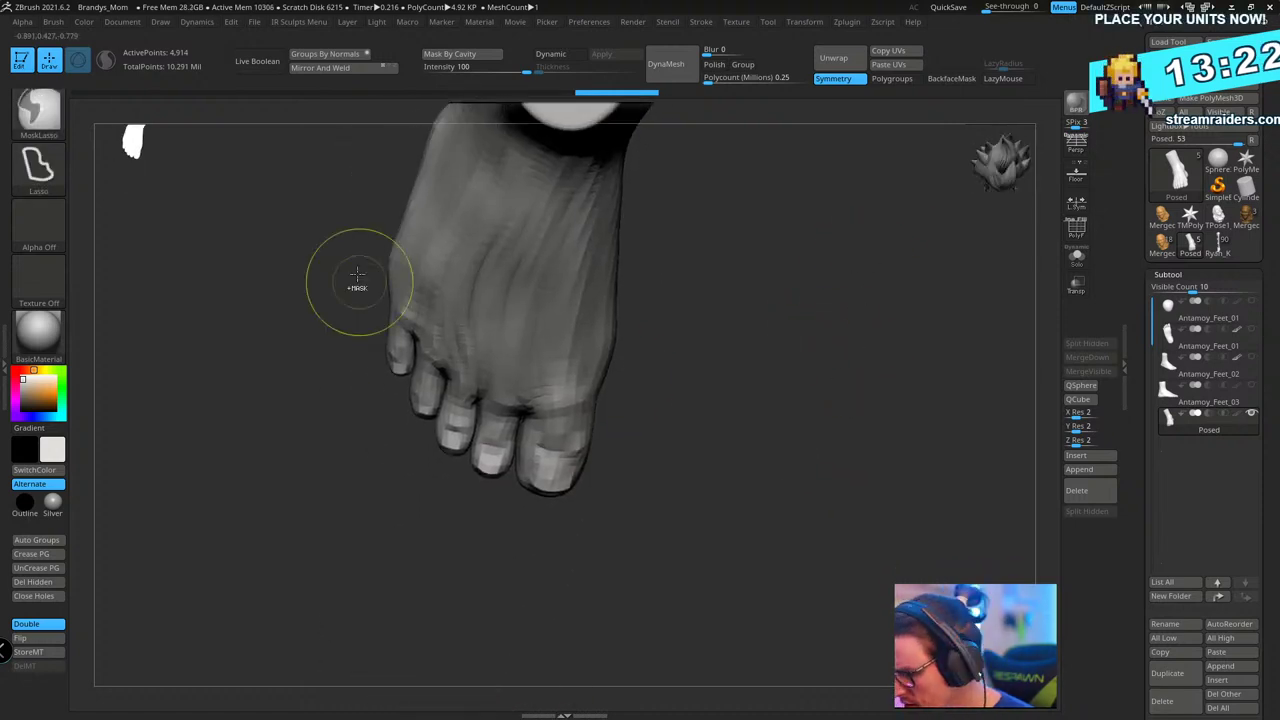
pyautogui.keyDown('ctrl'); pyautogui.moveTo(354, 234); pyautogui.dragTo(372, 278); pyautogui.keyUp('ctrl')
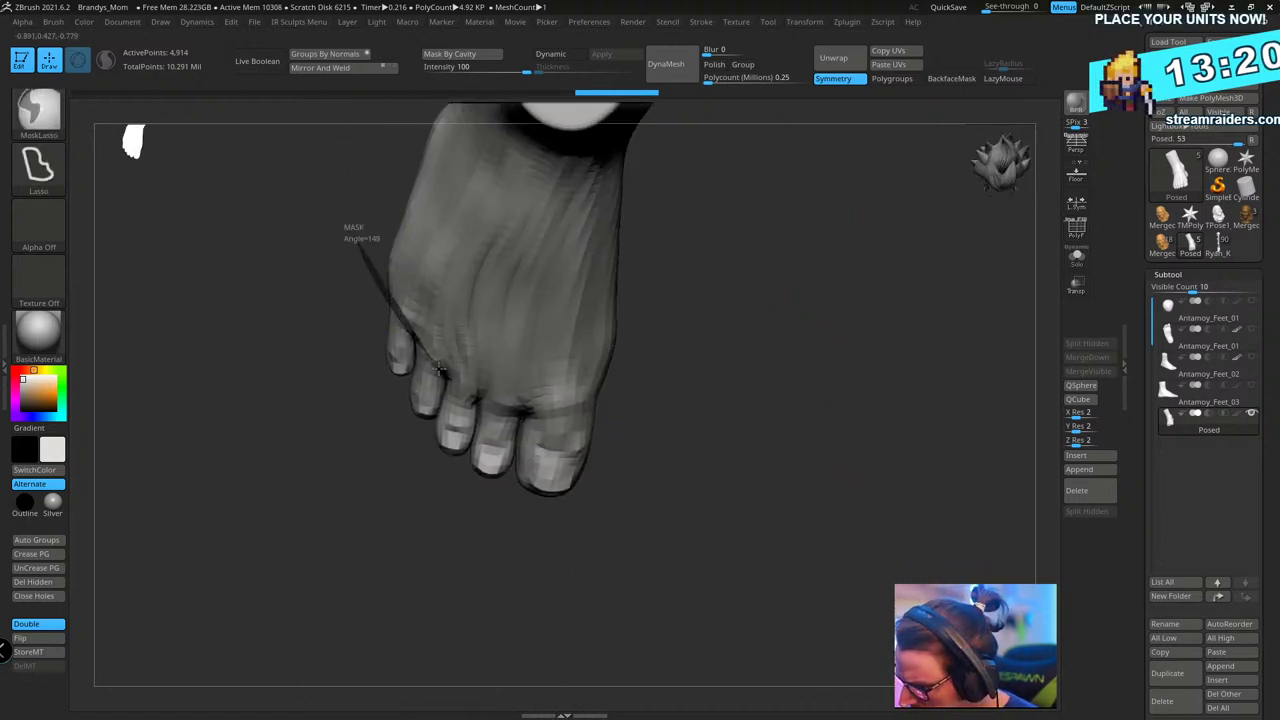
pyautogui.moveTo(439, 370)
pyautogui.keyDown('ctrl'); pyautogui.mouseDown()
pyautogui.moveTo(544, 420)
pyautogui.moveTo(618, 412)
pyautogui.moveTo(491, 621)
pyautogui.moveTo(290, 330)
pyautogui.mouseUp(); pyautogui.keyUp('ctrl')
pyautogui.moveTo(732, 416)
pyautogui.mouseDown()
pyautogui.moveTo(791, 314)
pyautogui.moveTo(829, 549)
pyautogui.moveTo(834, 466)
pyautogui.moveTo(776, 458)
pyautogui.moveTo(1000, 546)
pyautogui.mouseUp()
# - Bring up the transform gizmo and place it at the base of the toes on the Posed foot
pyautogui.press('w')
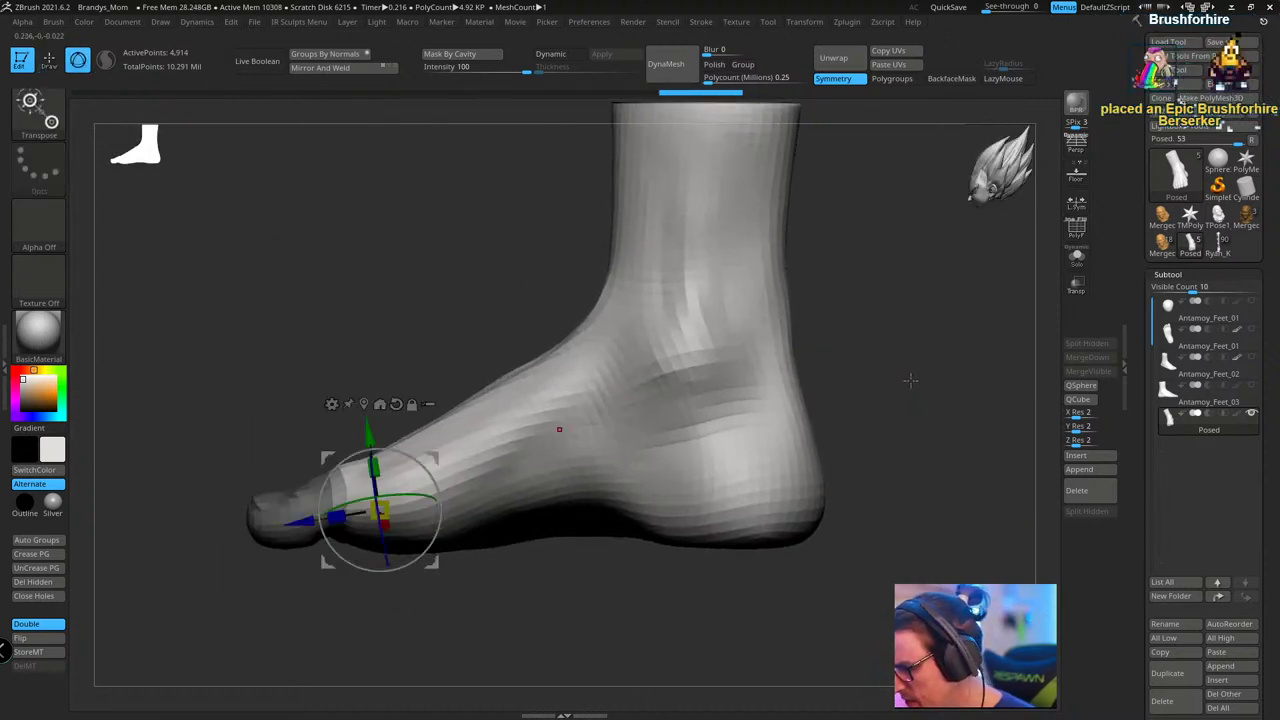
pyautogui.keyDown('alt'); pyautogui.moveTo(914, 380); pyautogui.dragTo(954, 388); pyautogui.keyUp('alt')
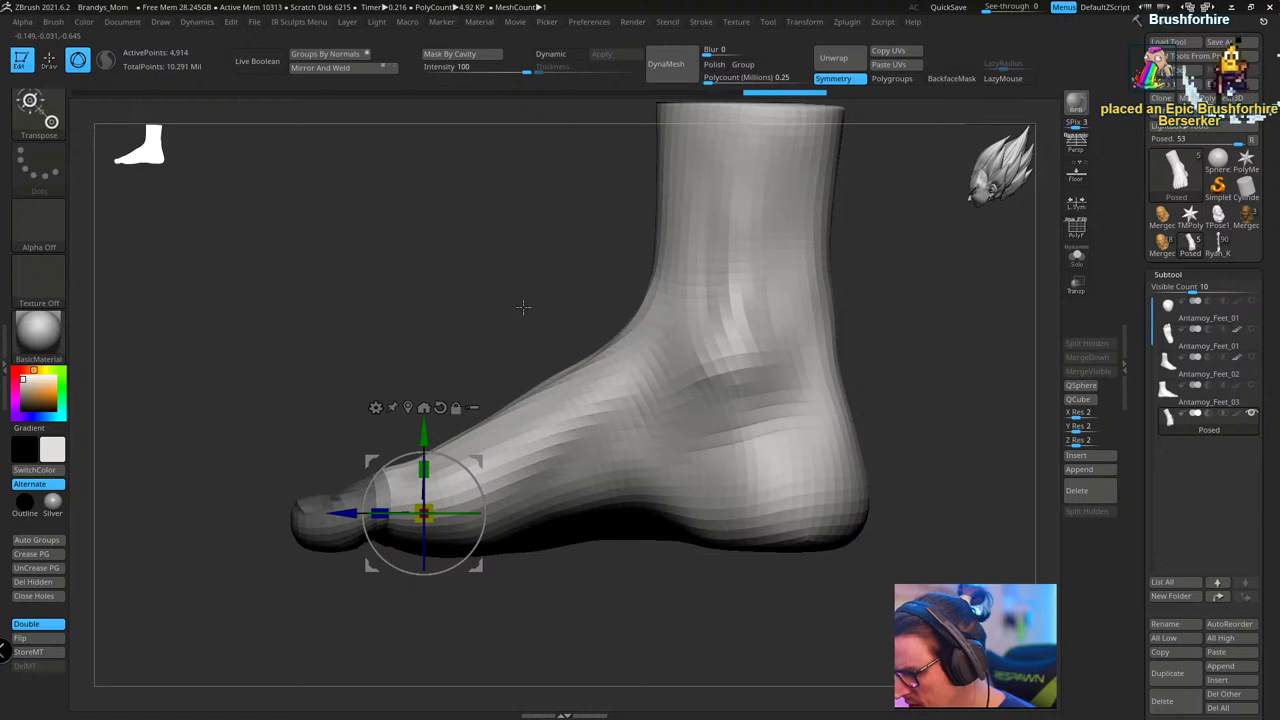
pyautogui.moveTo(523, 306); pyautogui.dragTo(515, 487)
pyautogui.moveTo(752, 312); pyautogui.dragTo(757, 190)
pyautogui.moveTo(594, 611); pyautogui.dragTo(711, 601)
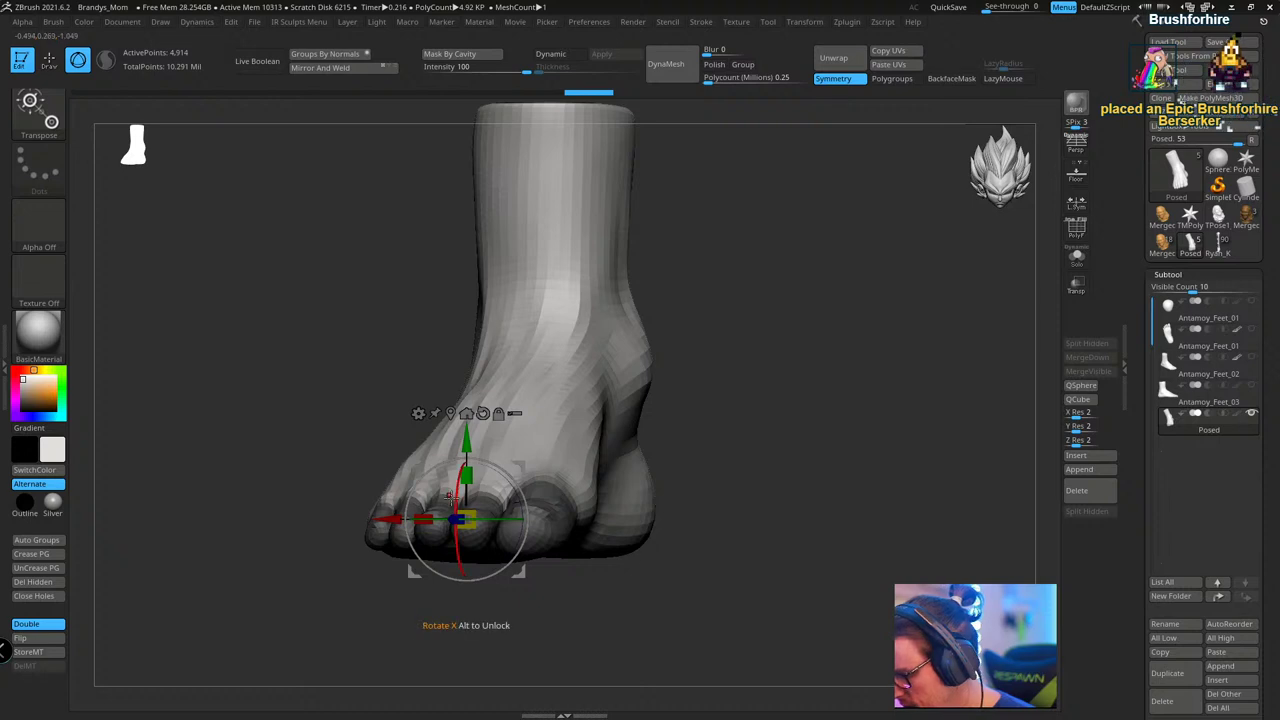
# - Align the gizmo's orientation and position with the line of the toe joints
pyautogui.moveTo(456, 499); pyautogui.dragTo(455, 518)
pyautogui.moveTo(790, 626); pyautogui.dragTo(855, 430)
pyautogui.moveTo(582, 546); pyautogui.dragTo(578, 534)
pyautogui.moveTo(594, 582); pyautogui.dragTo(588, 578)
pyautogui.moveTo(712, 446)
pyautogui.mouseDown()
pyautogui.moveTo(756, 432)
pyautogui.moveTo(669, 452)
pyautogui.moveTo(650, 482)
pyautogui.mouseUp()
pyautogui.moveTo(573, 506); pyautogui.dragTo(577, 509)
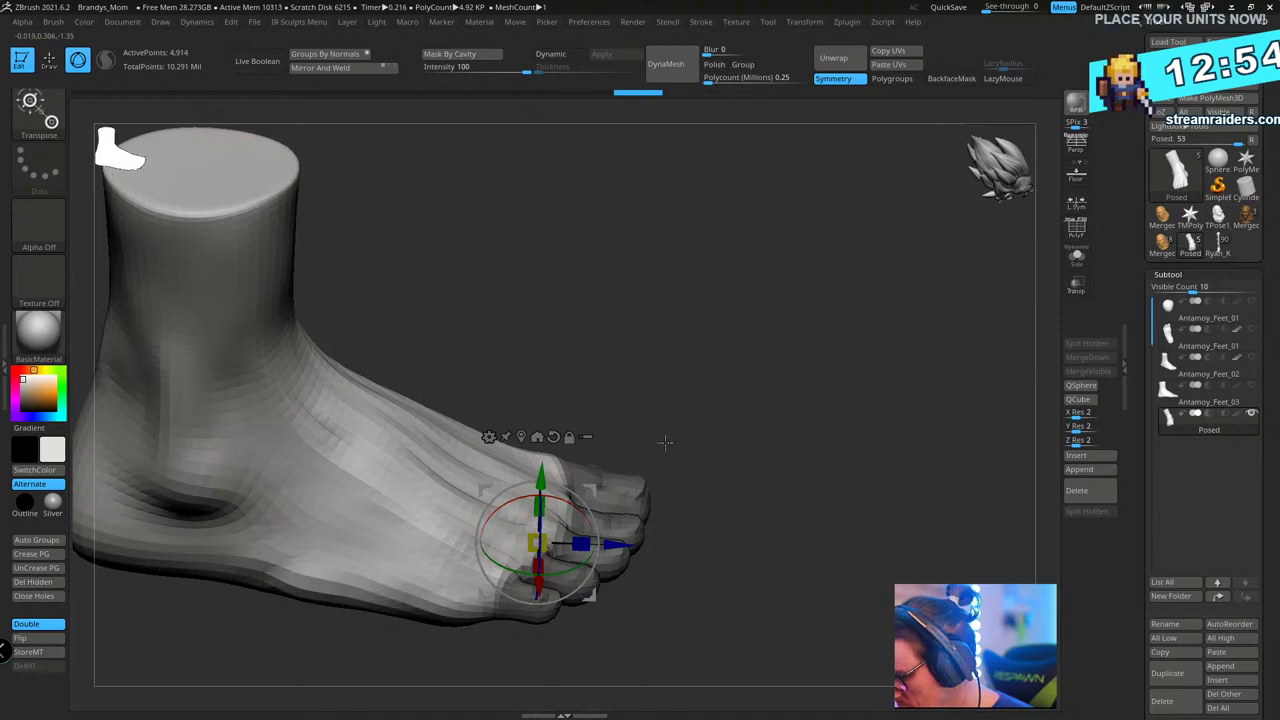
pyautogui.press('q')
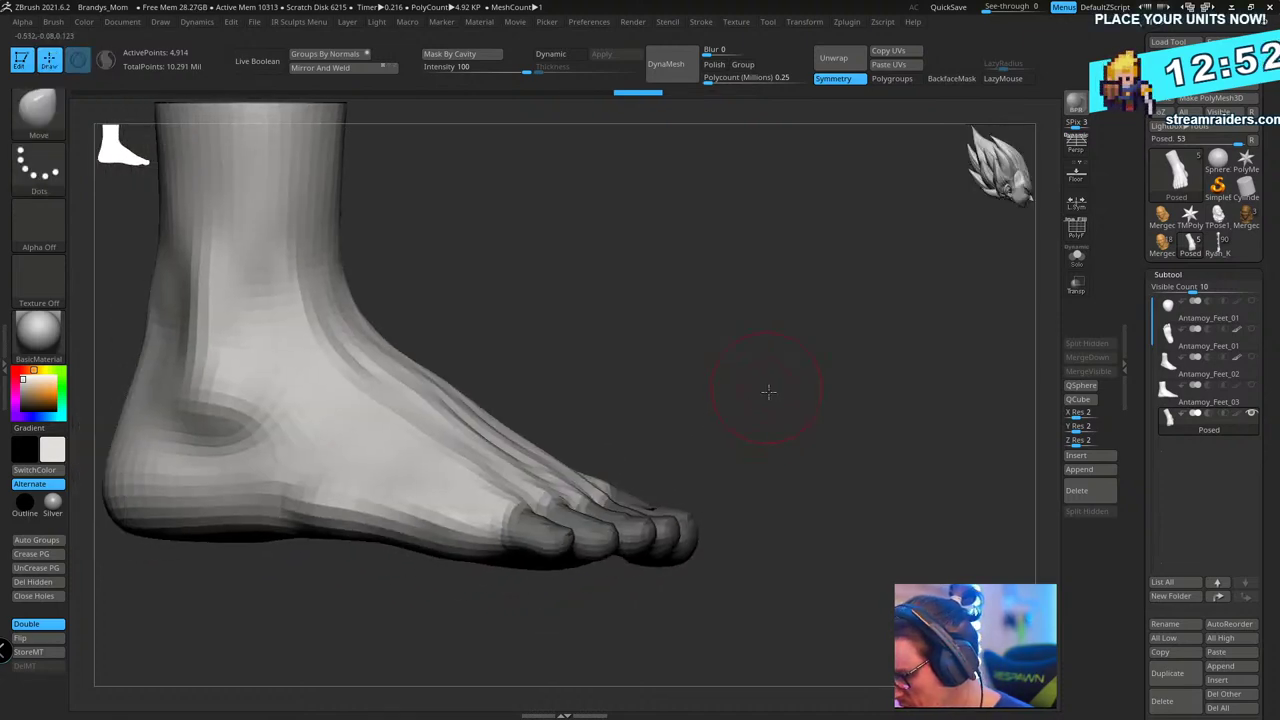
pyautogui.moveTo(768, 390)
pyautogui.mouseDown()
pyautogui.moveTo(783, 391)
pyautogui.moveTo(774, 414)
pyautogui.mouseUp()
# - Rotate the unmasked foot about the base of the toes to lift the heel off the ground
pyautogui.press('w')
pyautogui.keyDown('shift'); pyautogui.moveTo(646, 459); pyautogui.dragTo(666, 456); pyautogui.keyUp('shift')
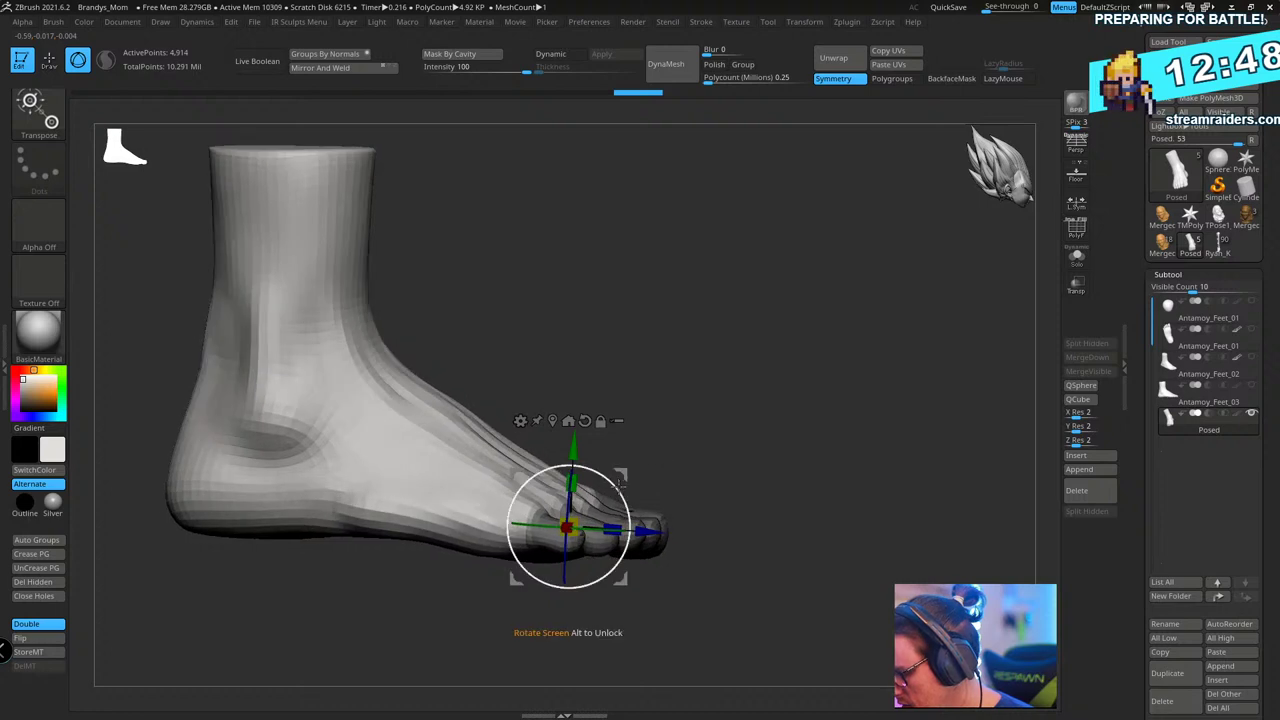
pyautogui.moveTo(616, 489); pyautogui.dragTo(620, 500)
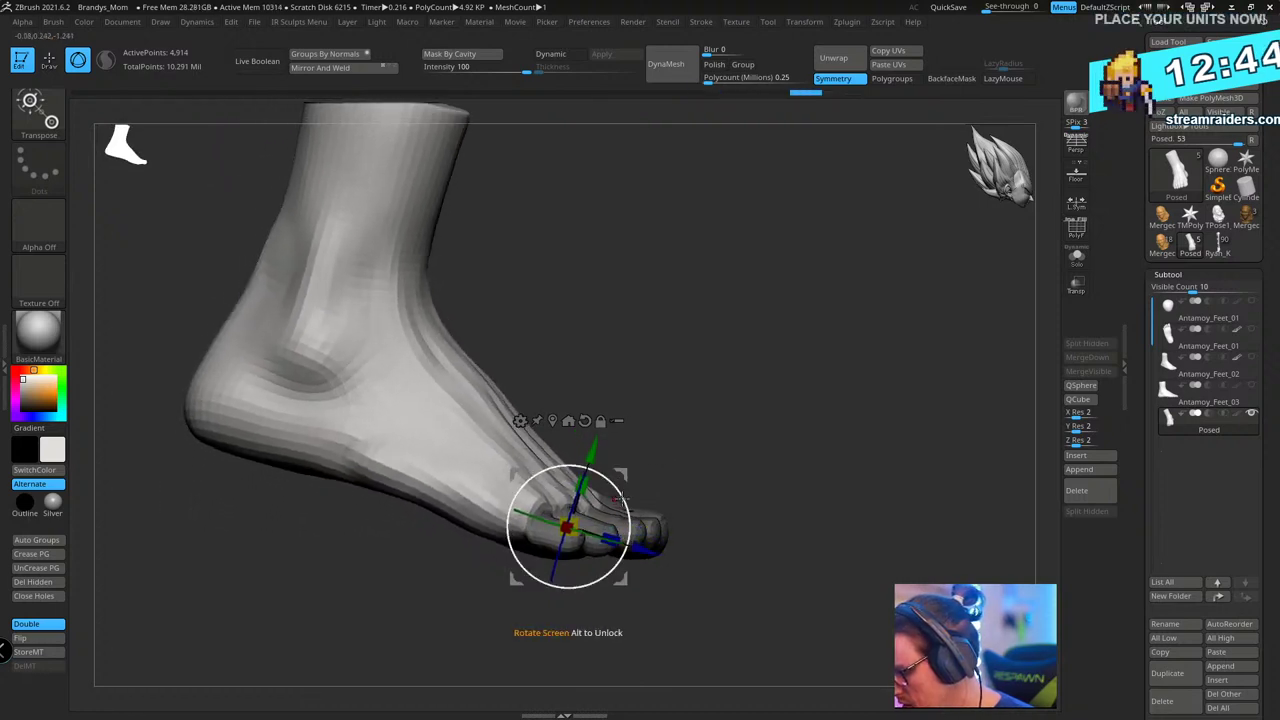
pyautogui.keyDown('alt'); pyautogui.moveTo(744, 354); pyautogui.dragTo(695, 402); pyautogui.keyUp('alt')
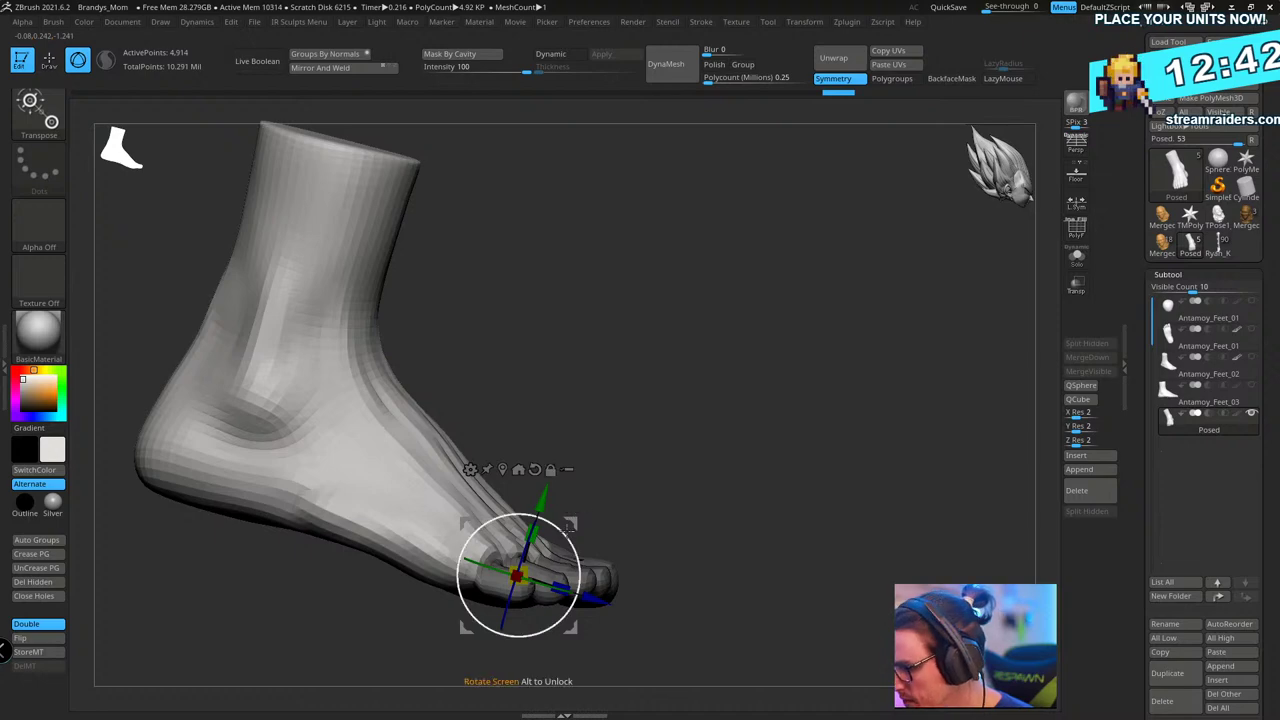
# - Raise the heel further by rotating the unmasked foot, and refine its tilt around the toe joints
pyautogui.moveTo(567, 532); pyautogui.dragTo(578, 547)
pyautogui.moveTo(700, 467); pyautogui.dragTo(549, 528)
pyautogui.moveTo(578, 624); pyautogui.dragTo(574, 621)
pyautogui.moveTo(722, 473); pyautogui.dragTo(768, 419)
pyautogui.keyDown('alt'); pyautogui.moveTo(768, 419); pyautogui.dragTo(809, 457); pyautogui.keyUp('alt')
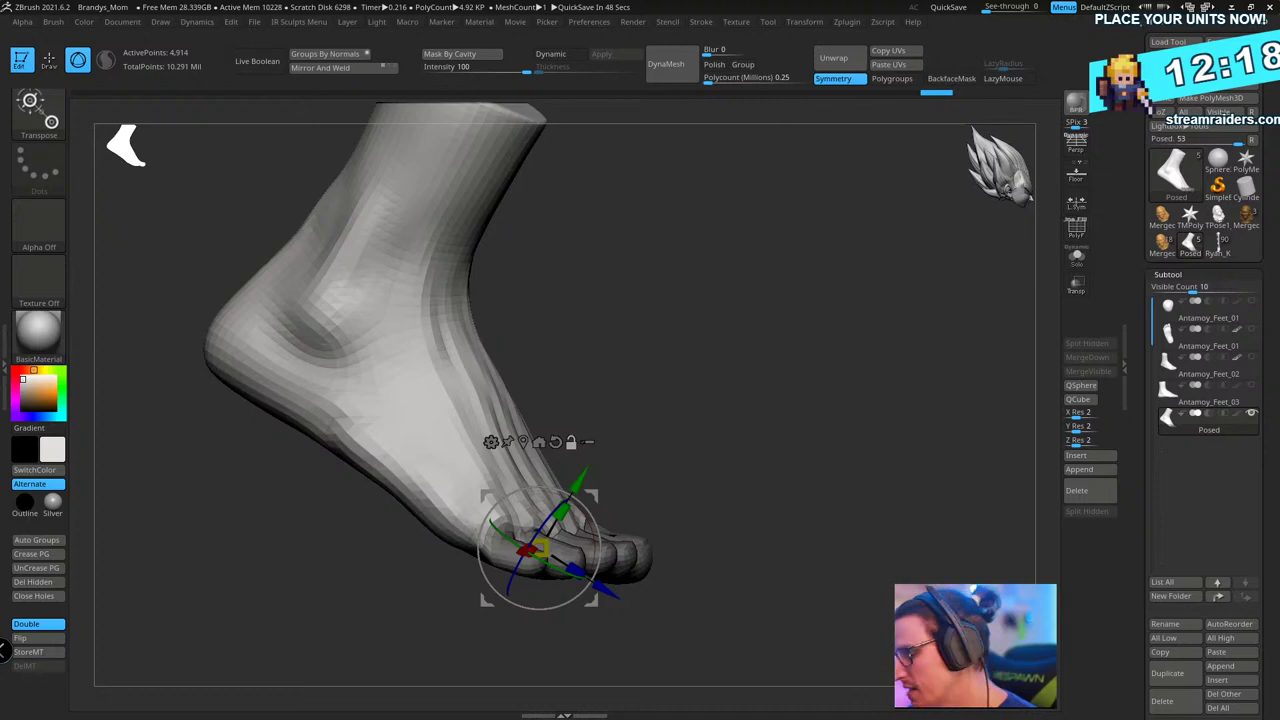
# - Rotate the foot steeper over the toes and shift it along the gizmo's green axis to fit the toe joints
pyautogui.moveTo(724, 358); pyautogui.dragTo(662, 378)
pyautogui.moveTo(587, 520); pyautogui.dragTo(590, 543)
pyautogui.moveTo(700, 388); pyautogui.dragTo(676, 444)
pyautogui.moveTo(594, 488); pyautogui.dragTo(588, 494)
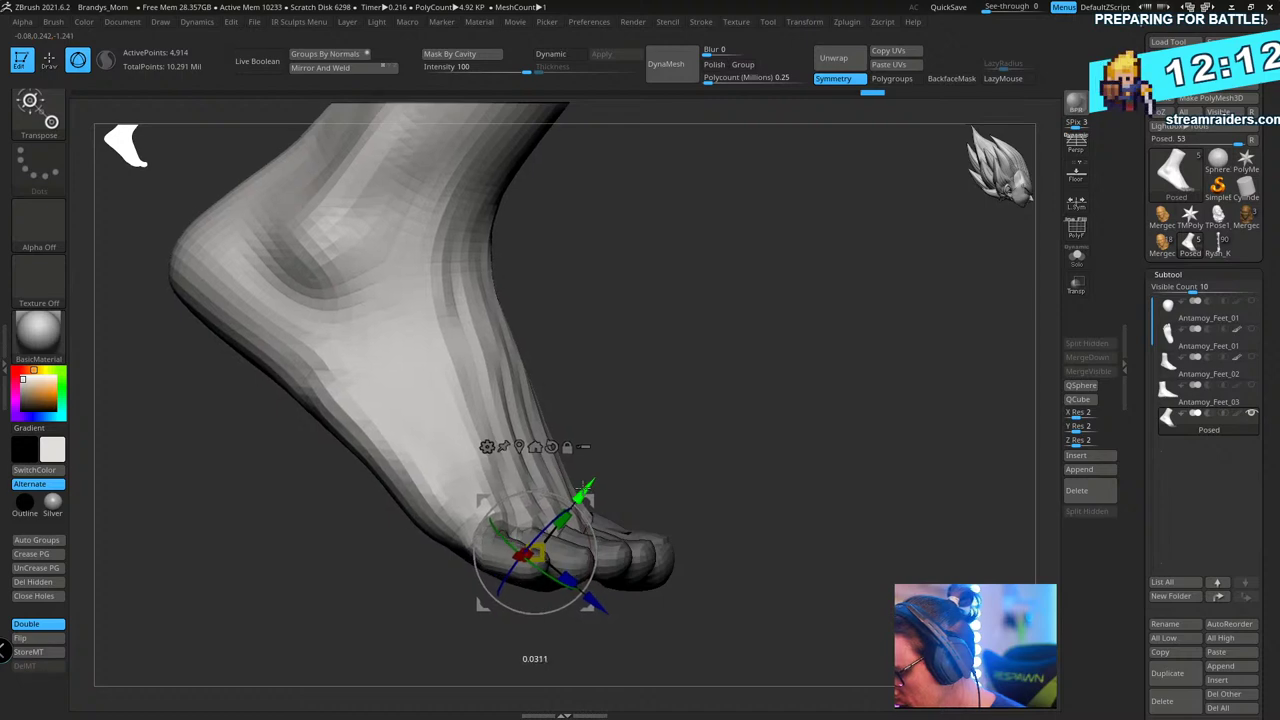
# - Adjust the raised foot's placement over the toe joints with the transform gizmo, checking it from both sides
pyautogui.moveTo(688, 436); pyautogui.dragTo(754, 446)
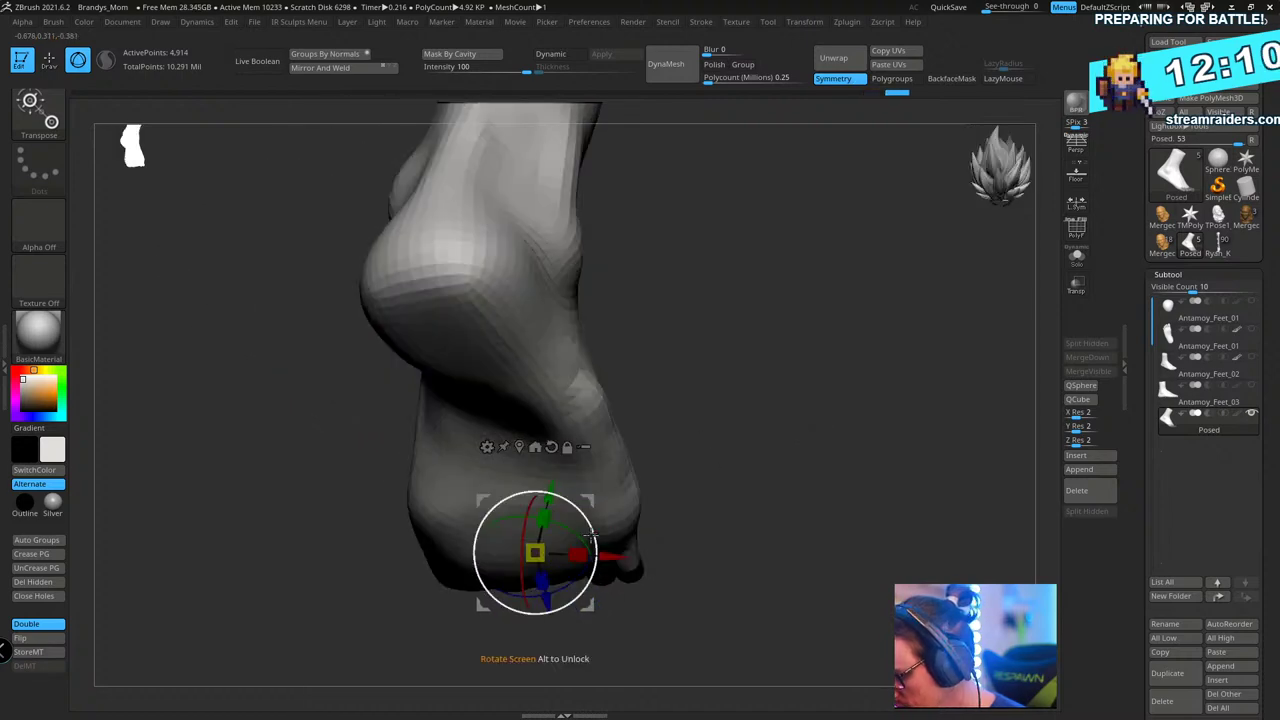
pyautogui.moveTo(578, 575)
pyautogui.mouseDown()
pyautogui.moveTo(651, 486)
pyautogui.moveTo(843, 394)
pyautogui.mouseUp()
pyautogui.press('q')
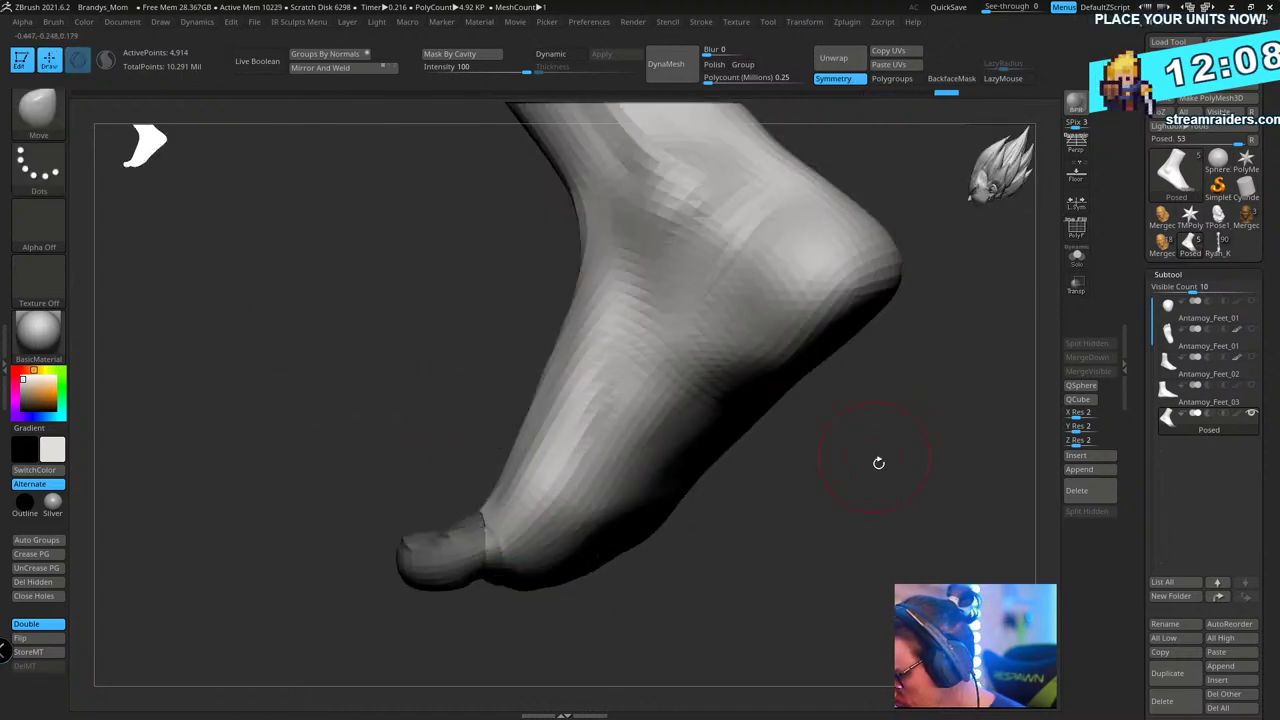
pyautogui.moveTo(877, 463)
pyautogui.mouseDown()
pyautogui.moveTo(777, 436)
pyautogui.moveTo(814, 437)
pyautogui.moveTo(806, 454)
pyautogui.mouseUp()
pyautogui.press('w')
pyautogui.moveTo(550, 530)
pyautogui.mouseDown()
pyautogui.moveTo(510, 540)
pyautogui.moveTo(541, 503)
pyautogui.mouseUp()
pyautogui.press('q')
pyautogui.moveTo(655, 385)
pyautogui.mouseDown()
pyautogui.moveTo(825, 402)
pyautogui.moveTo(826, 423)
pyautogui.moveTo(751, 457)
pyautogui.moveTo(797, 440)
pyautogui.moveTo(794, 480)
pyautogui.moveTo(729, 443)
pyautogui.moveTo(740, 437)
pyautogui.mouseUp()
# - Mask the foot from the toes up to the ankle, leaving the lower leg unmasked
pyautogui.press('ctrl')
pyautogui.moveTo(457, 158)
pyautogui.keyDown('ctrl'); pyautogui.mouseDown()
pyautogui.moveTo(697, 531)
pyautogui.moveTo(749, 434)
pyautogui.moveTo(720, 366)
pyautogui.moveTo(656, 418)
pyautogui.moveTo(669, 403)
pyautogui.moveTo(634, 459)
pyautogui.mouseUp(); pyautogui.keyUp('ctrl')
pyautogui.keyDown('ctrl'); pyautogui.click(561, 378); pyautogui.keyUp('ctrl')
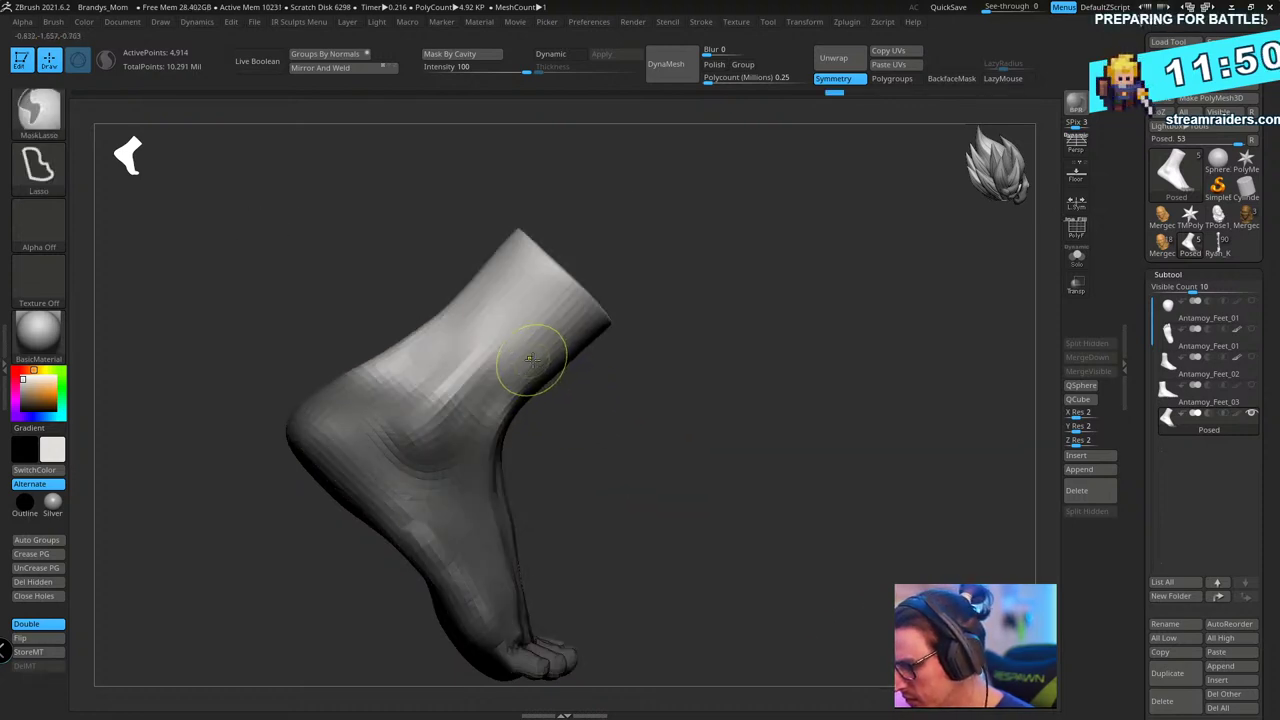
# - Place the gizmo at the ankle joint and line up its axes with the leg's side and top views
pyautogui.press('w')
pyautogui.click(523, 550)
pyautogui.click(490, 550)
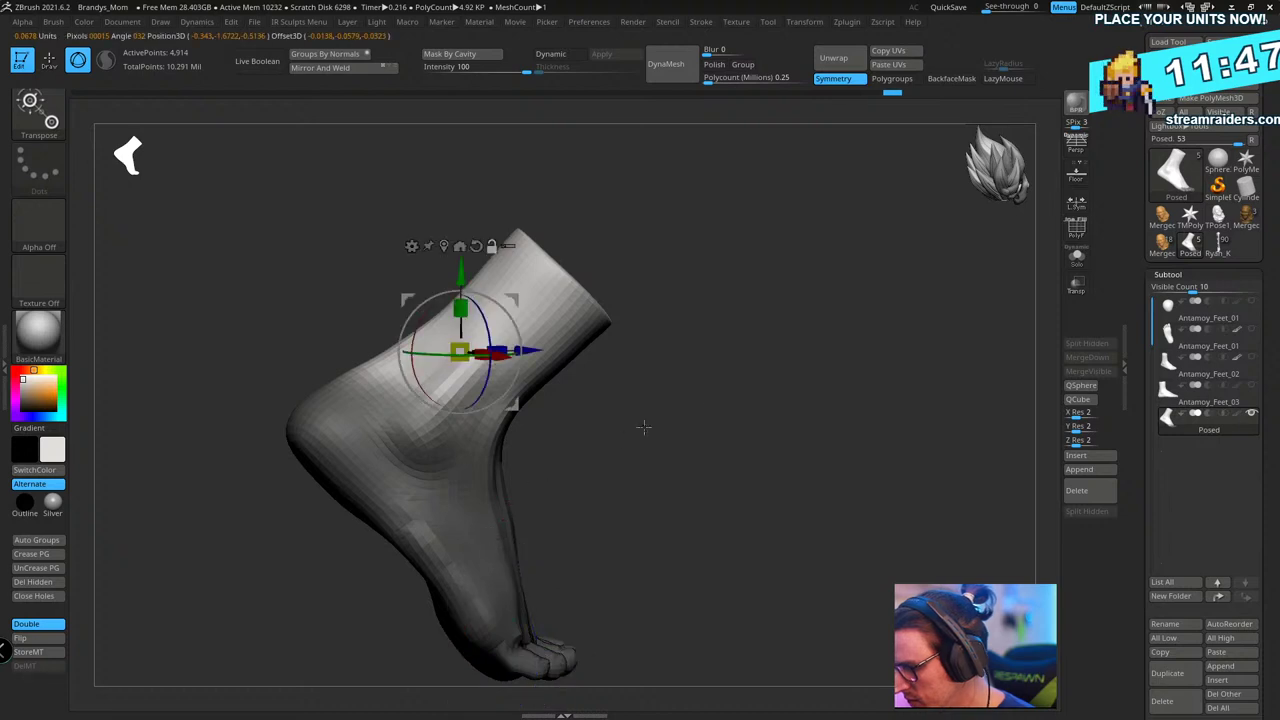
pyautogui.moveTo(613, 372); pyautogui.dragTo(707, 381)
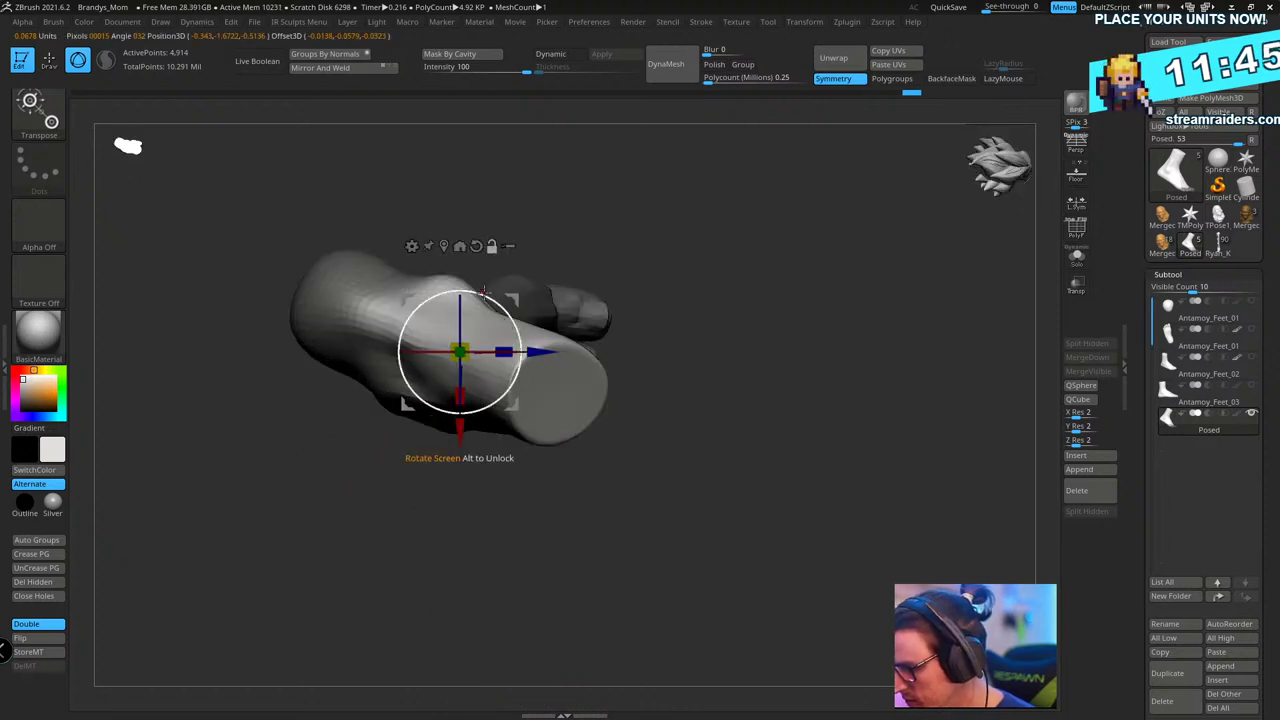
pyautogui.moveTo(515, 302); pyautogui.dragTo(748, 290)
pyautogui.moveTo(425, 327); pyautogui.dragTo(444, 298)
pyautogui.moveTo(556, 276); pyautogui.dragTo(635, 279)
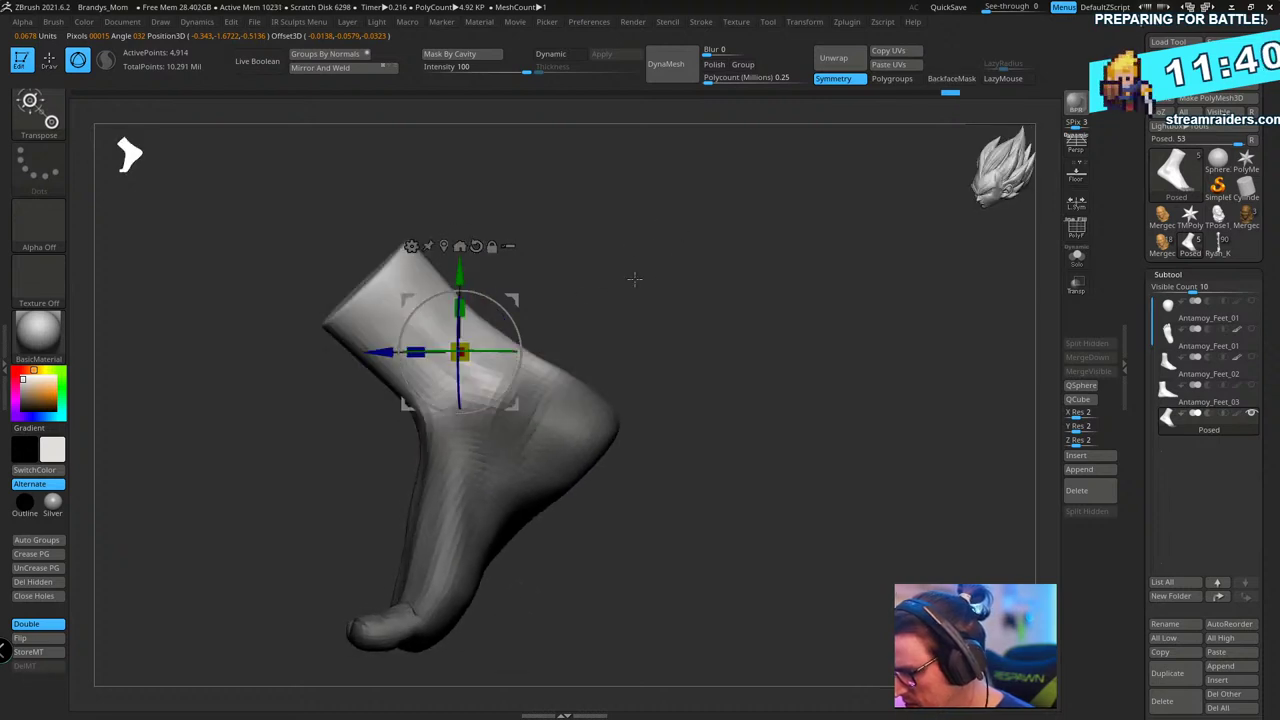
# - Undo the trial transform at the ankle and refine the mask edge just above the heel
pyautogui.moveTo(540, 370); pyautogui.dragTo(534, 340)
pyautogui.hotkey('ctrl', 'z')
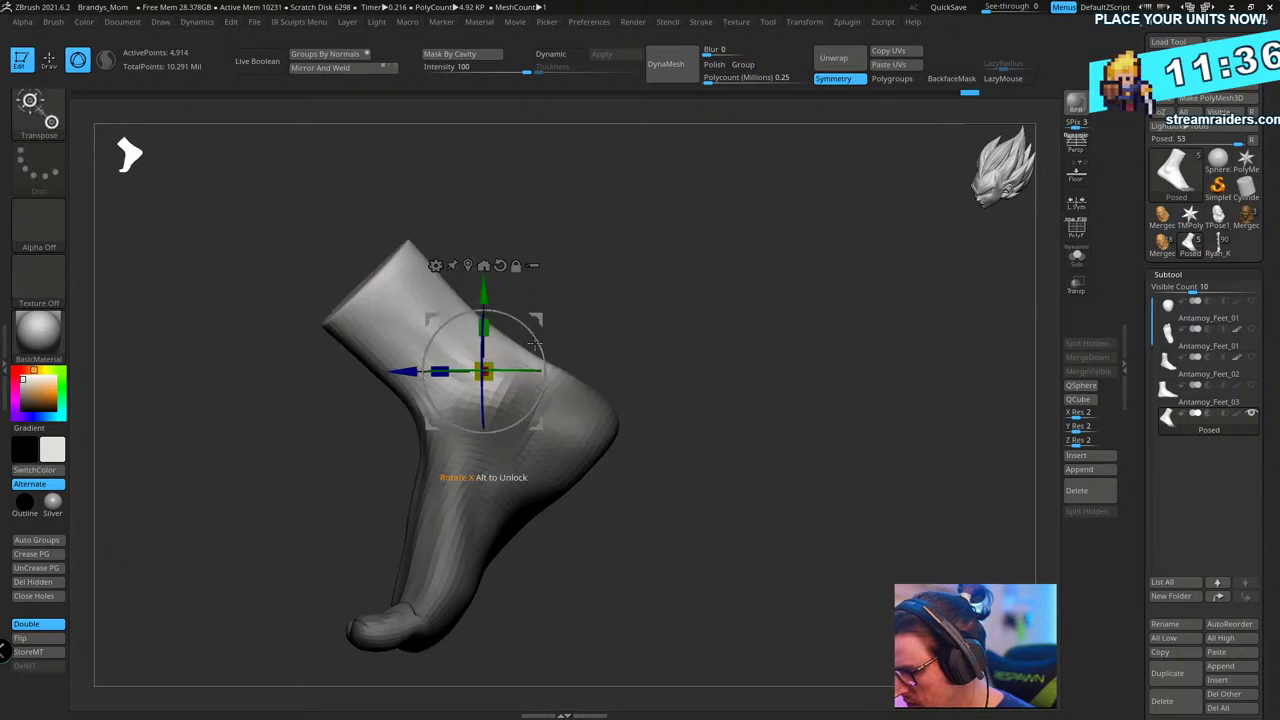
pyautogui.press('q')
pyautogui.keyDown('ctrl'); pyautogui.moveTo(604, 371); pyautogui.dragTo(518, 350); pyautogui.keyUp('ctrl')
pyautogui.keyDown('ctrl'); pyautogui.moveTo(630, 285); pyautogui.dragTo(643, 271); pyautogui.keyUp('ctrl')
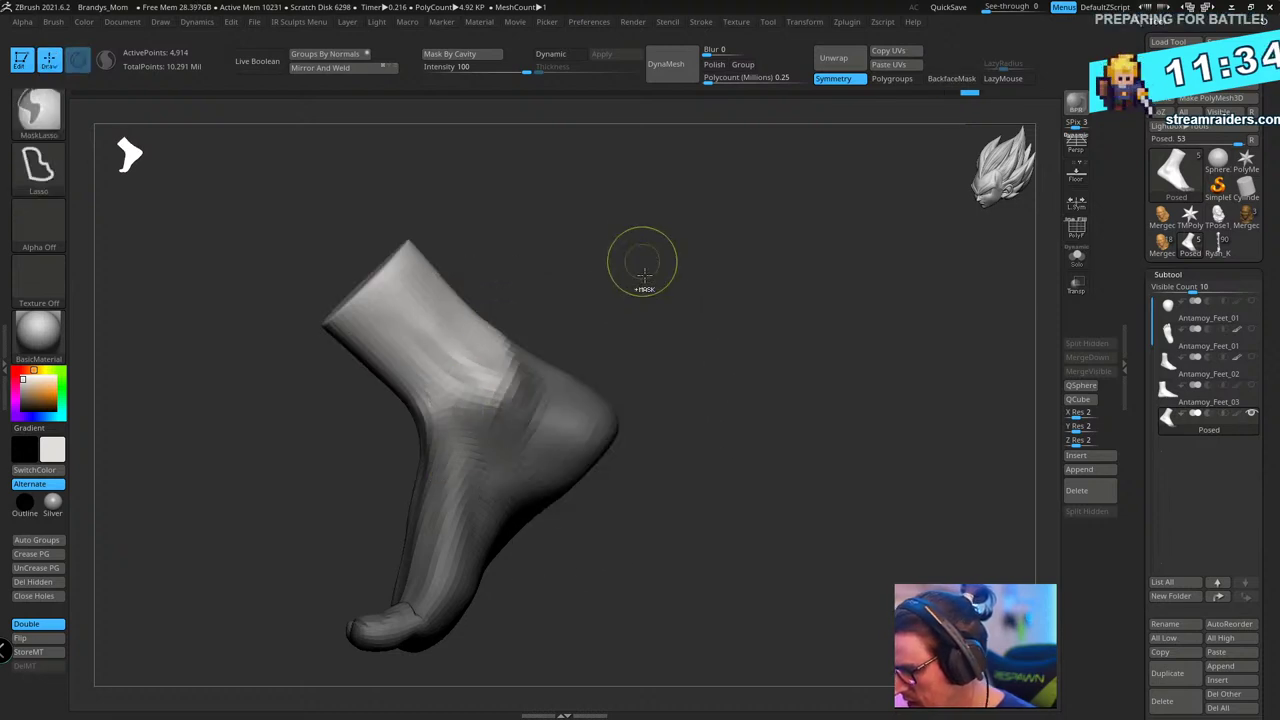
# - Rotate the unmasked lower leg upright about the ankle and shift it slightly toward the heel
pyautogui.press('w')
pyautogui.moveTo(540, 350); pyautogui.dragTo(547, 373)
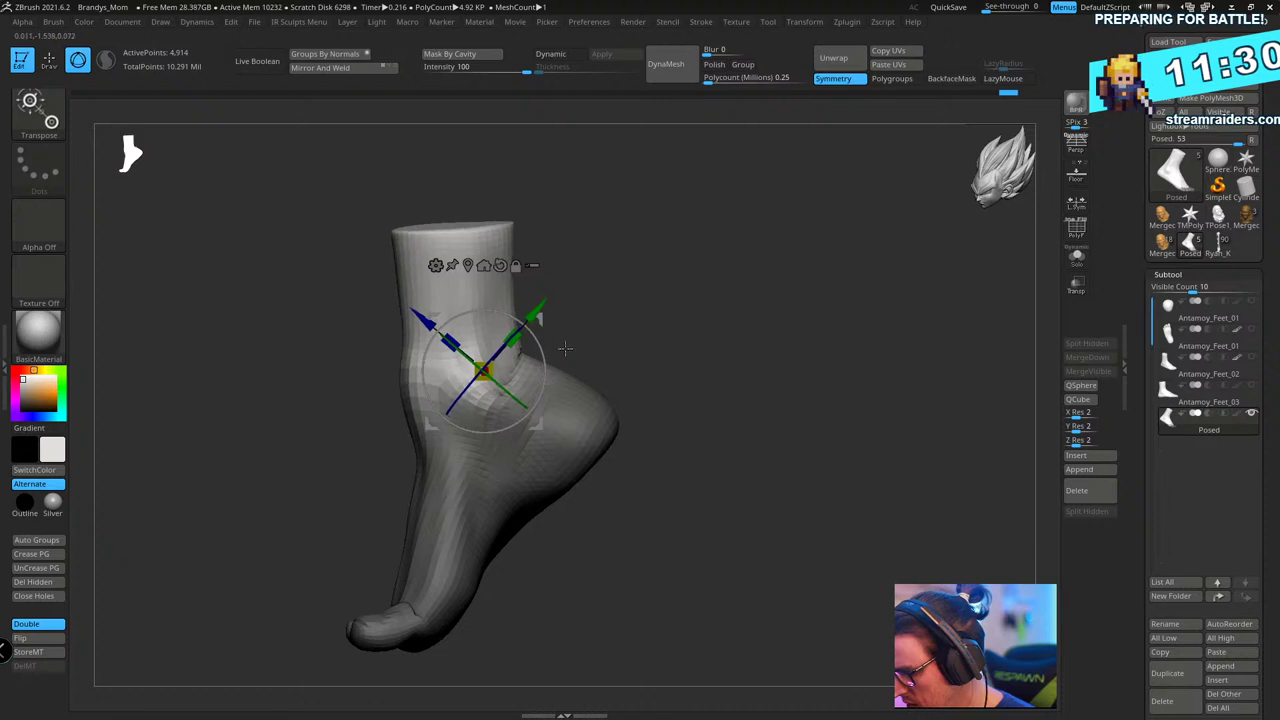
pyautogui.moveTo(540, 313); pyautogui.dragTo(563, 378)
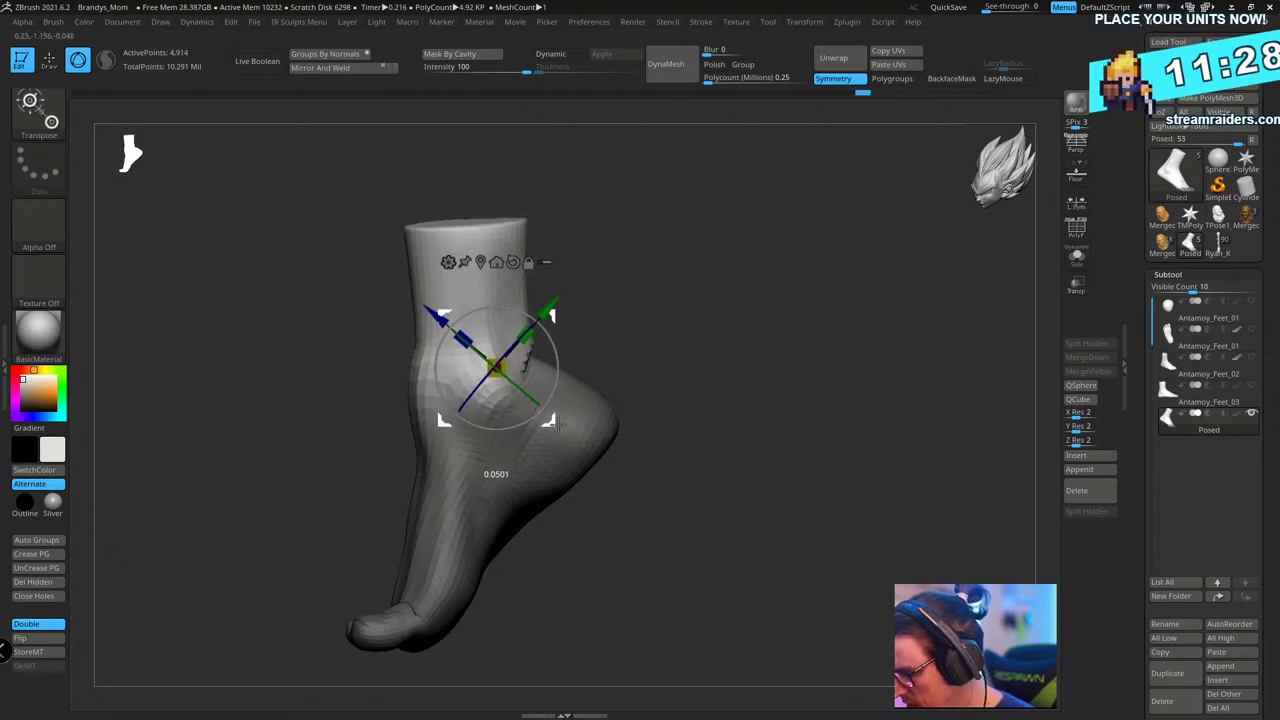
# - Reshape the bend behind the ankle with the Move brush and smooth the compressed area above the heel
pyautogui.press('q')
pyautogui.moveTo(740, 390)
pyautogui.mouseDown()
pyautogui.moveTo(794, 340)
pyautogui.moveTo(823, 337)
pyautogui.moveTo(800, 371)
pyautogui.moveTo(708, 352)
pyautogui.moveTo(714, 391)
pyautogui.moveTo(780, 369)
pyautogui.moveTo(834, 374)
pyautogui.moveTo(840, 359)
pyautogui.moveTo(811, 303)
pyautogui.moveTo(755, 391)
pyautogui.mouseUp()
pyautogui.moveTo(545, 350)
pyautogui.mouseDown()
pyautogui.moveTo(577, 349)
pyautogui.moveTo(530, 372)
pyautogui.mouseUp()
pyautogui.moveTo(690, 357); pyautogui.dragTo(745, 345)
pyautogui.keyDown('shift'); pyautogui.moveTo(583, 386); pyautogui.dragTo(614, 376); pyautogui.keyUp('shift')
pyautogui.moveTo(698, 300)
pyautogui.mouseDown()
pyautogui.moveTo(734, 283)
pyautogui.moveTo(840, 280)
pyautogui.mouseUp()
pyautogui.moveTo(513, 358); pyautogui.dragTo(558, 355, button='right')
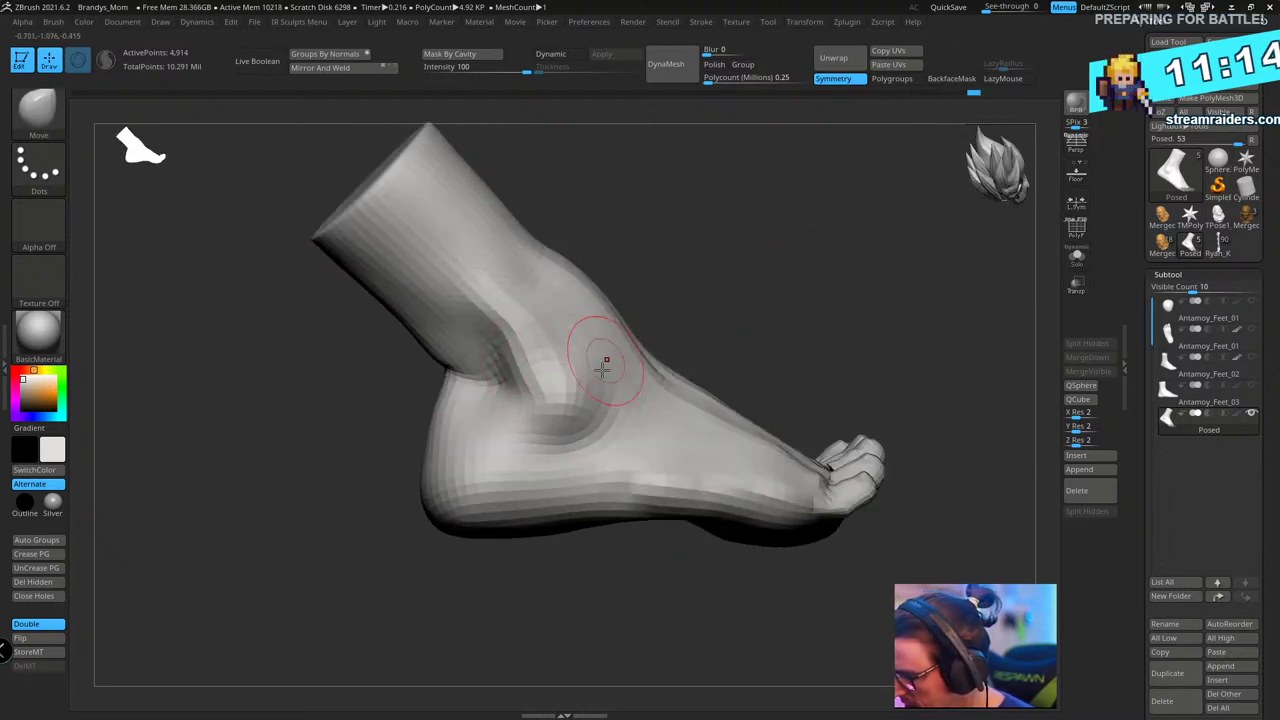
# - Refine the contours of the ankle front and instep with the Move brush from several angles
pyautogui.moveTo(868, 266)
pyautogui.mouseDown()
pyautogui.moveTo(786, 263)
pyautogui.moveTo(786, 248)
pyautogui.moveTo(758, 256)
pyautogui.mouseUp()
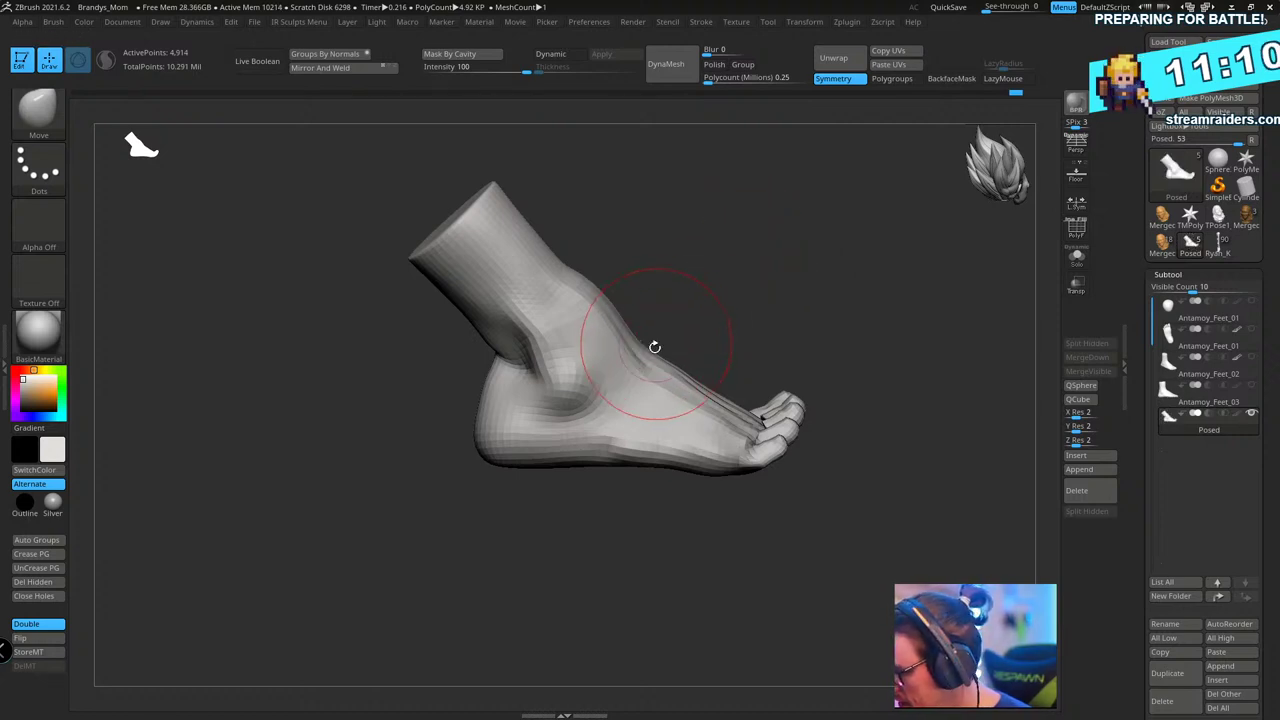
pyautogui.moveTo(766, 266)
pyautogui.mouseDown()
pyautogui.moveTo(666, 391)
pyautogui.moveTo(612, 380)
pyautogui.mouseUp()
pyautogui.moveTo(890, 270)
pyautogui.mouseDown()
pyautogui.moveTo(817, 286)
pyautogui.moveTo(823, 351)
pyautogui.moveTo(806, 346)
pyautogui.moveTo(825, 313)
pyautogui.moveTo(843, 326)
pyautogui.moveTo(835, 308)
pyautogui.mouseUp()
pyautogui.moveTo(539, 309); pyautogui.dragTo(550, 308)
pyautogui.moveTo(764, 225)
pyautogui.mouseDown()
pyautogui.moveTo(829, 251)
pyautogui.moveTo(840, 311)
pyautogui.moveTo(719, 361)
pyautogui.moveTo(616, 485)
pyautogui.mouseUp()
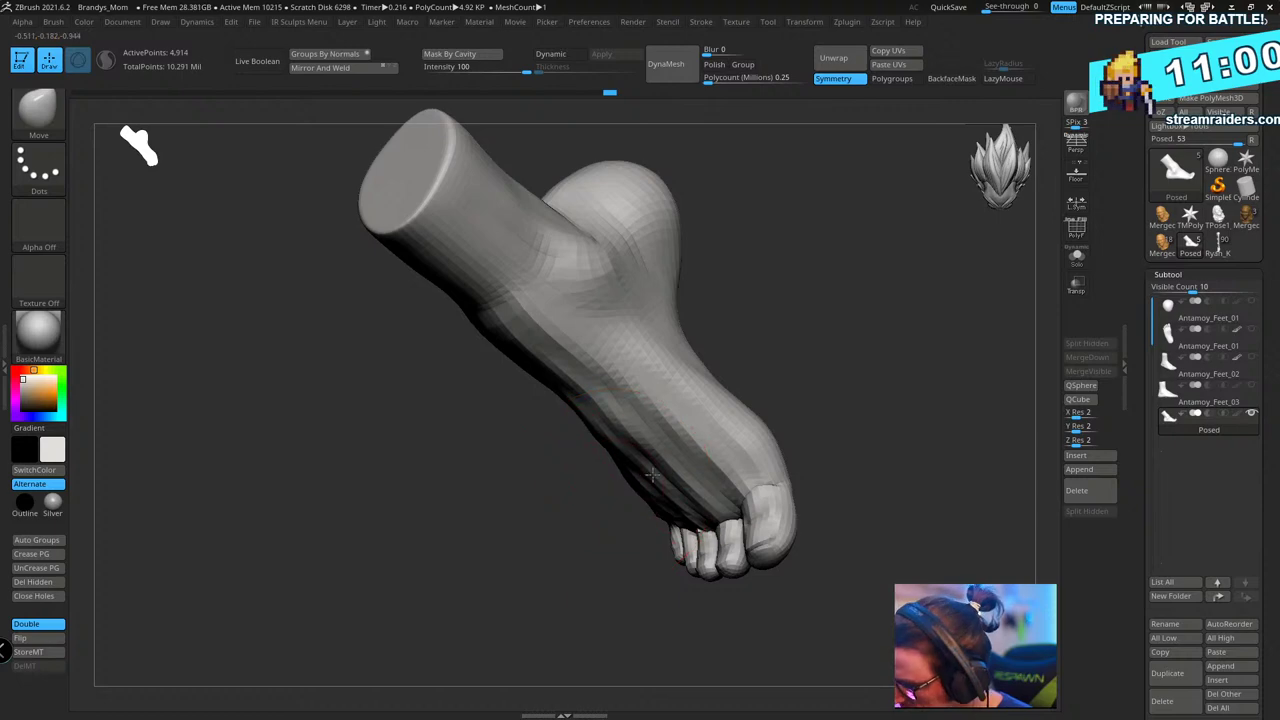
pyautogui.moveTo(829, 309); pyautogui.dragTo(623, 375)
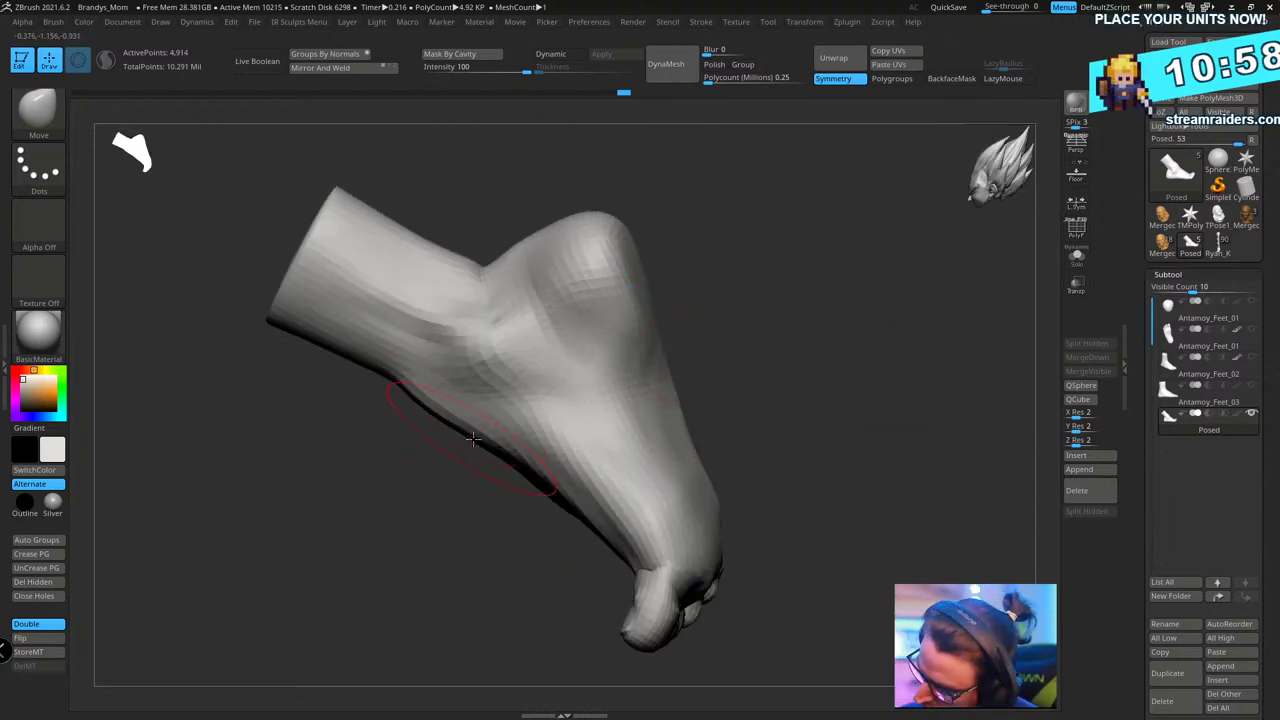
pyautogui.moveTo(760, 300); pyautogui.dragTo(609, 404)
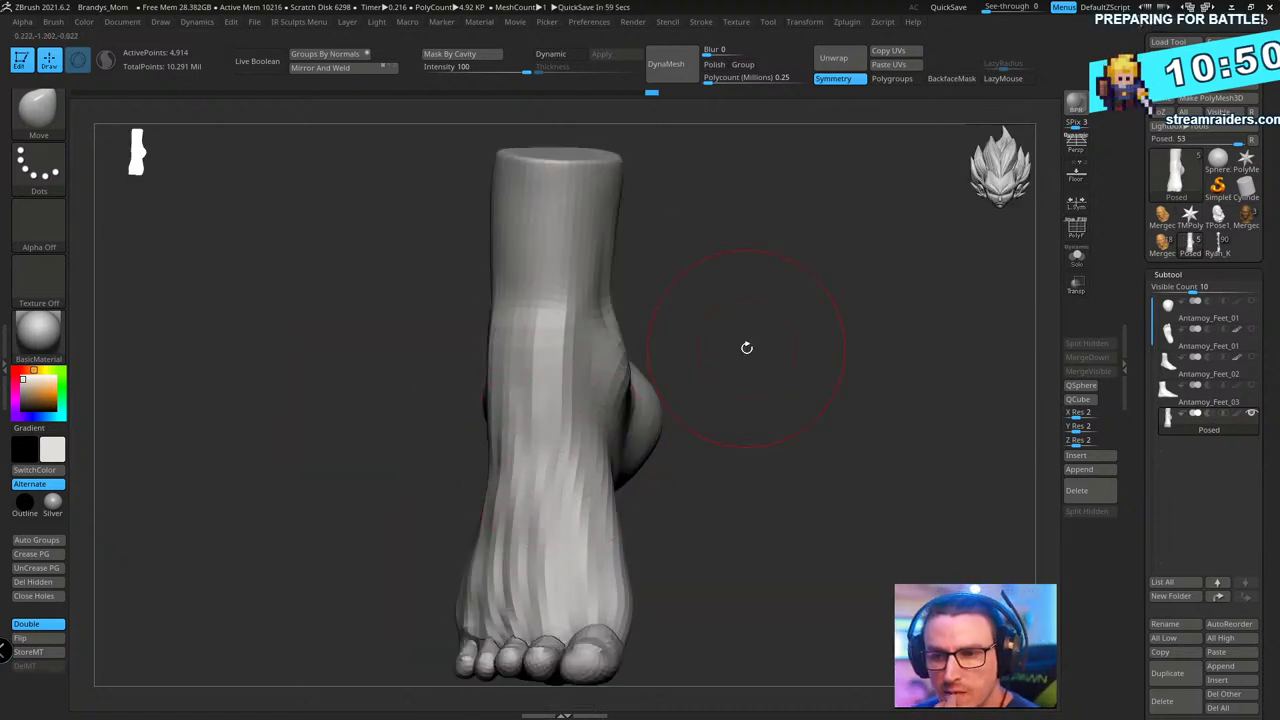
# - Smooth the crease between the Achilles tendon and heel, and adjust the surface around the ankle bone
pyautogui.moveTo(880, 398)
pyautogui.keyDown('alt'); pyautogui.mouseDown()
pyautogui.moveTo(814, 409)
pyautogui.moveTo(833, 463)
pyautogui.moveTo(820, 477)
pyautogui.moveTo(914, 429)
pyautogui.moveTo(764, 424)
pyautogui.moveTo(780, 457)
pyautogui.moveTo(677, 409)
pyautogui.moveTo(600, 330)
pyautogui.mouseUp(); pyautogui.keyUp('alt')
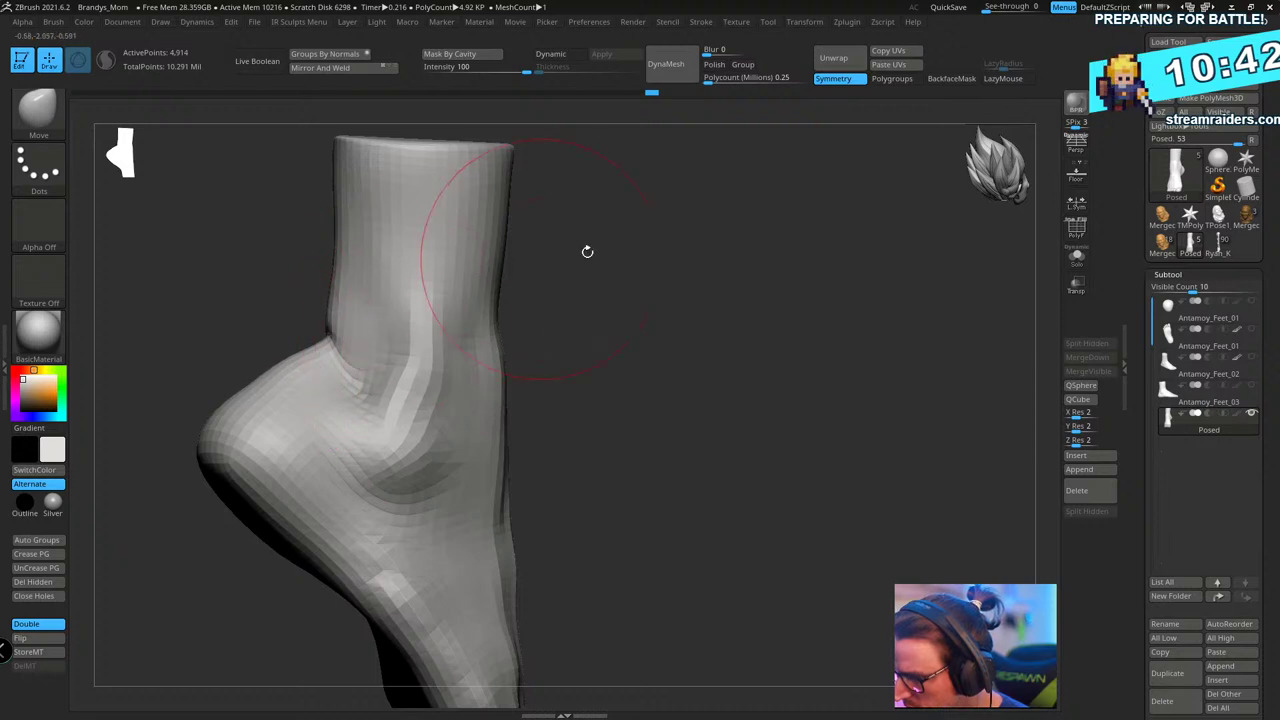
pyautogui.moveTo(636, 260); pyautogui.dragTo(531, 306)
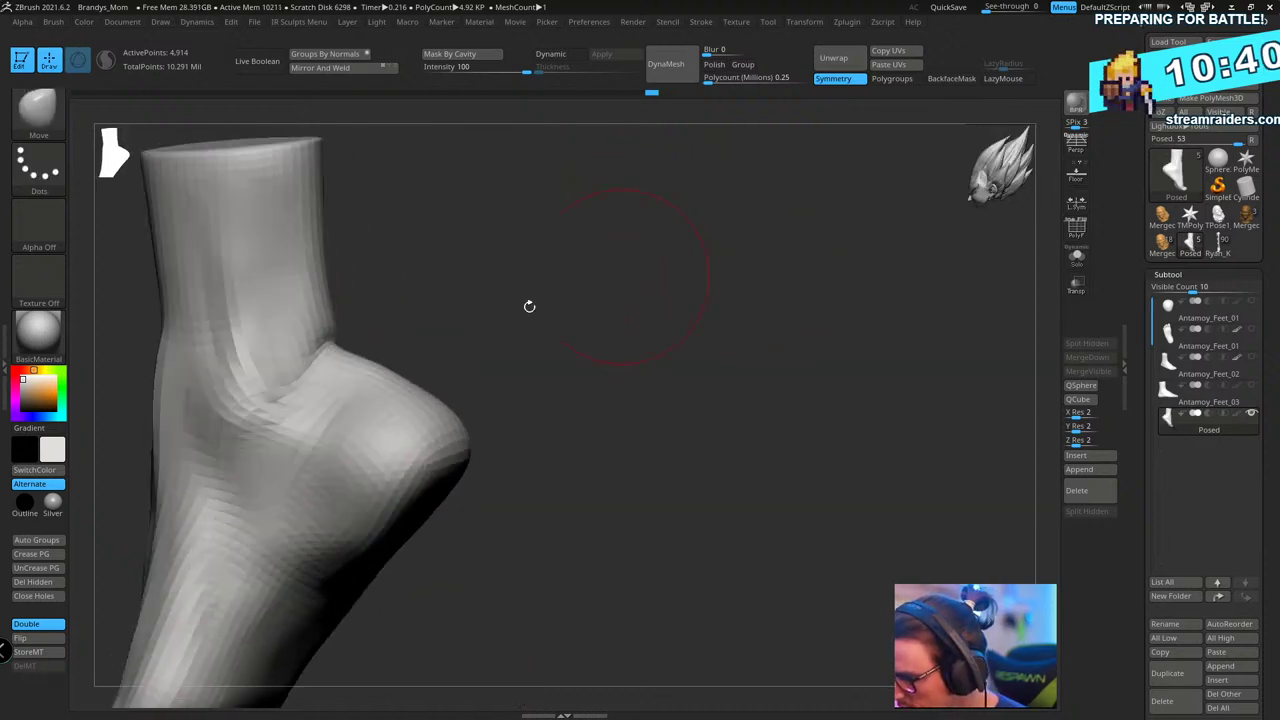
pyautogui.moveTo(352, 318)
pyautogui.keyDown('shift'); pyautogui.mouseDown()
pyautogui.moveTo(516, 276)
pyautogui.moveTo(748, 286)
pyautogui.moveTo(857, 271)
pyautogui.moveTo(766, 306)
pyautogui.moveTo(677, 280)
pyautogui.mouseUp(); pyautogui.keyUp('shift')
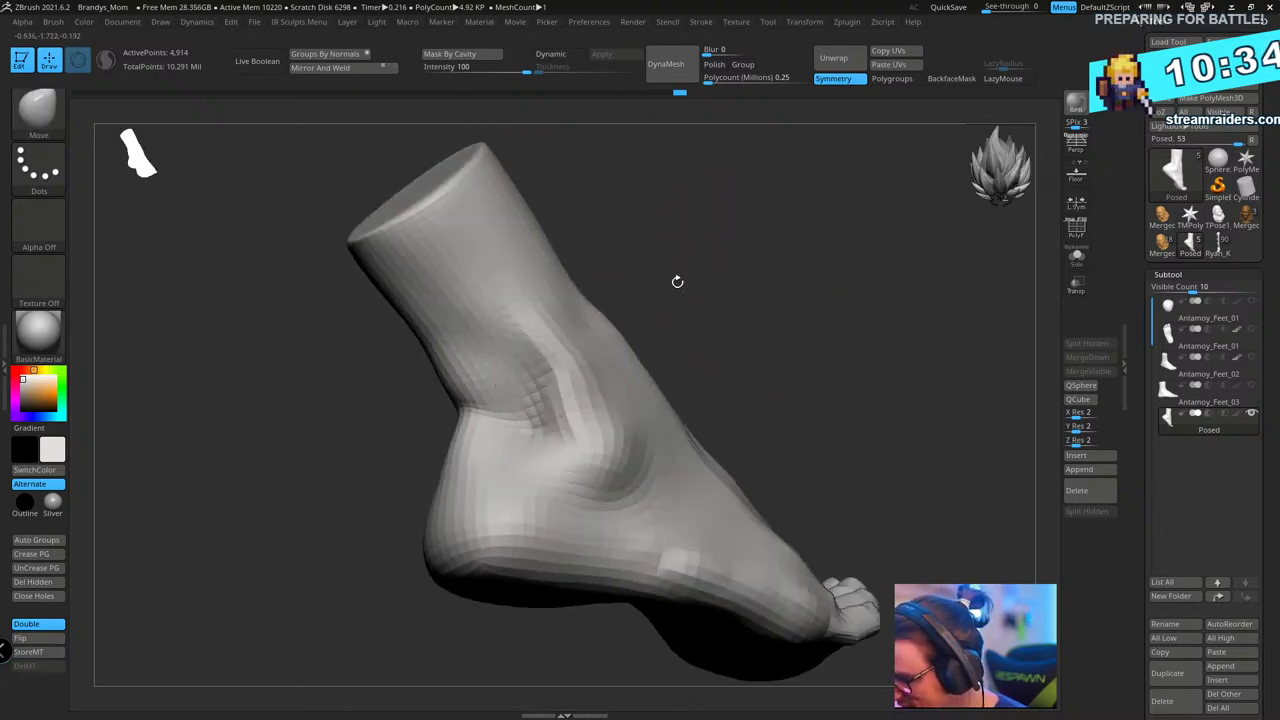
pyautogui.moveTo(557, 330); pyautogui.dragTo(754, 340)
# - Check the polygroups on the toes at the higher subdivision level, isolate the big toe, and set the selection brush to SelectRect
pyautogui.hotkey('shift', 'f')
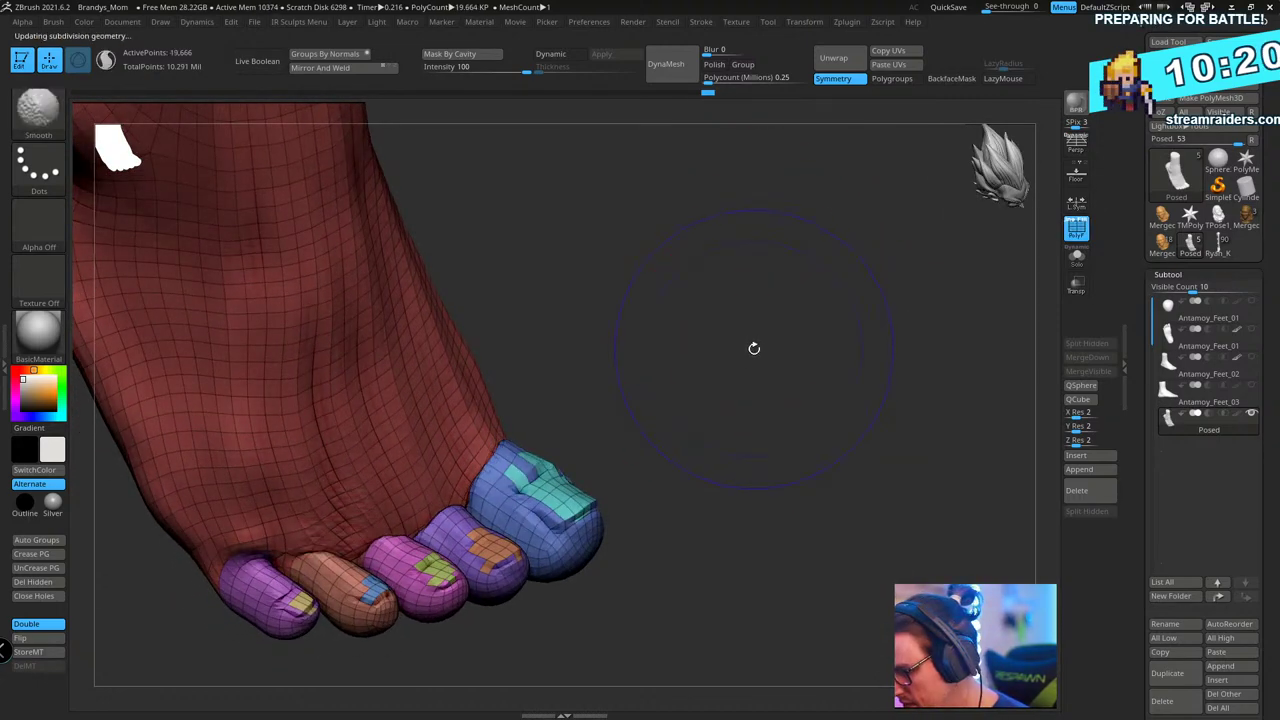
pyautogui.hotkey('shift', 'f')
pyautogui.moveTo(757, 321); pyautogui.dragTo(651, 414)
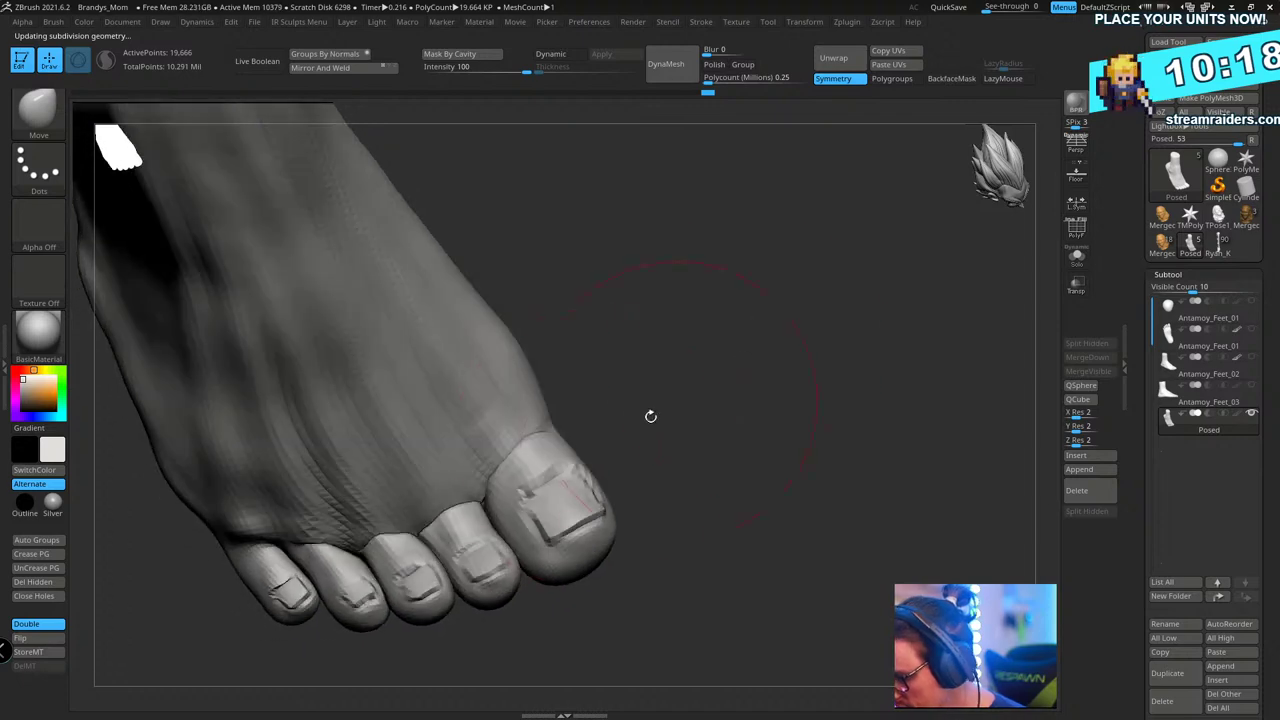
pyautogui.keyDown('ctrl'); pyautogui.keyDown('shift'); pyautogui.click(564, 478); pyautogui.keyUp('shift'); pyautogui.keyUp('ctrl')
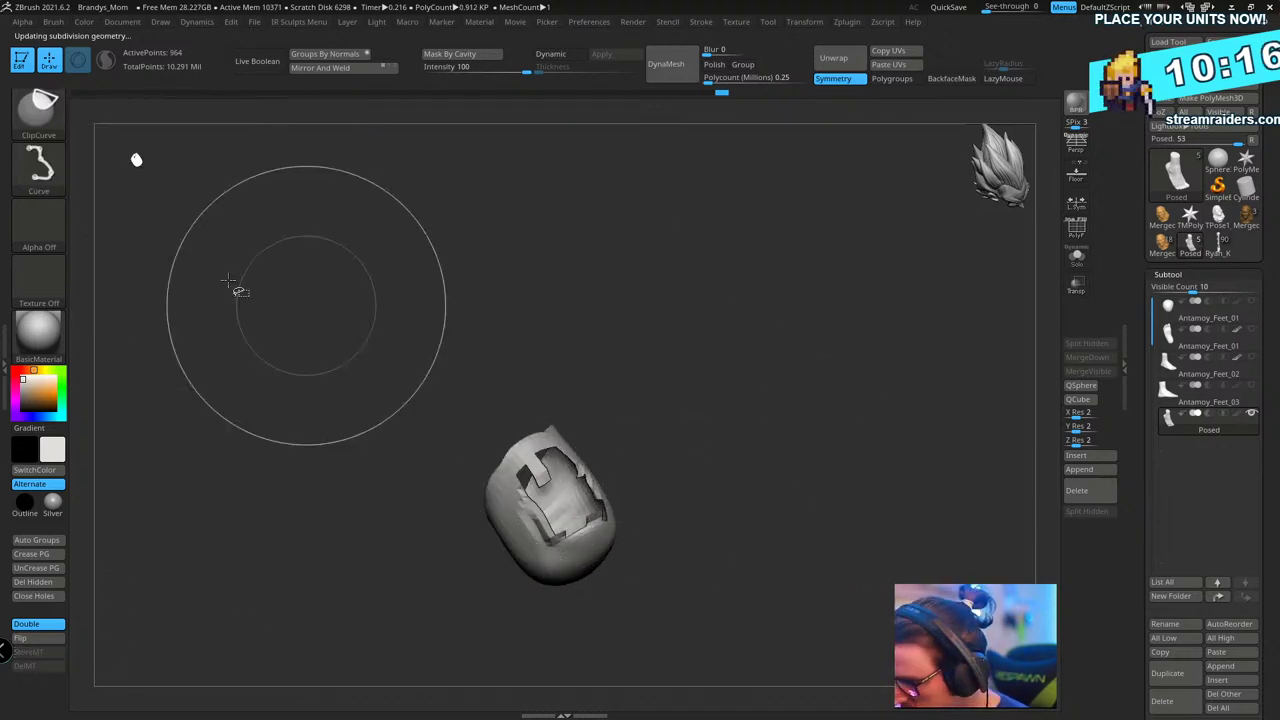
pyautogui.keyDown('ctrl'); pyautogui.keyDown('shift'); pyautogui.click(40, 112); pyautogui.keyUp('shift'); pyautogui.keyUp('ctrl')
pyautogui.keyDown('ctrl'); pyautogui.keyDown('shift'); pyautogui.click(228, 138); pyautogui.keyUp('shift'); pyautogui.keyUp('ctrl')
# - Hide the toe and toenail polygroups to separate them from the foot, and restore the full mesh with only the toes masked
pyautogui.keyDown('ctrl'); pyautogui.keyDown('shift'); pyautogui.moveTo(712, 338); pyautogui.dragTo(800, 516); pyautogui.keyUp('shift'); pyautogui.keyUp('ctrl')
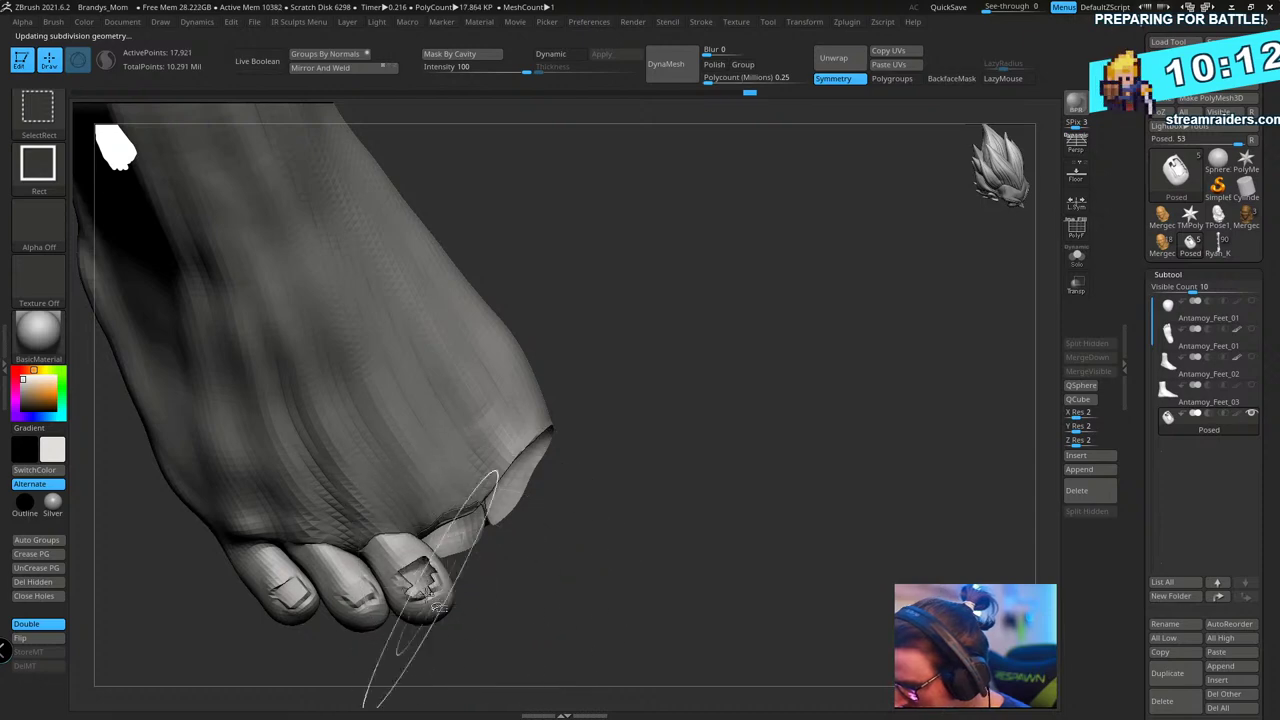
pyautogui.keyDown('ctrl'); pyautogui.keyDown('shift'); pyautogui.click(425, 593); pyautogui.keyUp('shift'); pyautogui.keyUp('ctrl')
pyautogui.keyDown('ctrl'); pyautogui.keyDown('shift'); pyautogui.click(346, 593); pyautogui.keyUp('shift'); pyautogui.keyUp('ctrl')
pyautogui.keyDown('ctrl'); pyautogui.keyDown('shift'); pyautogui.click(298, 600); pyautogui.keyUp('shift'); pyautogui.keyUp('ctrl')
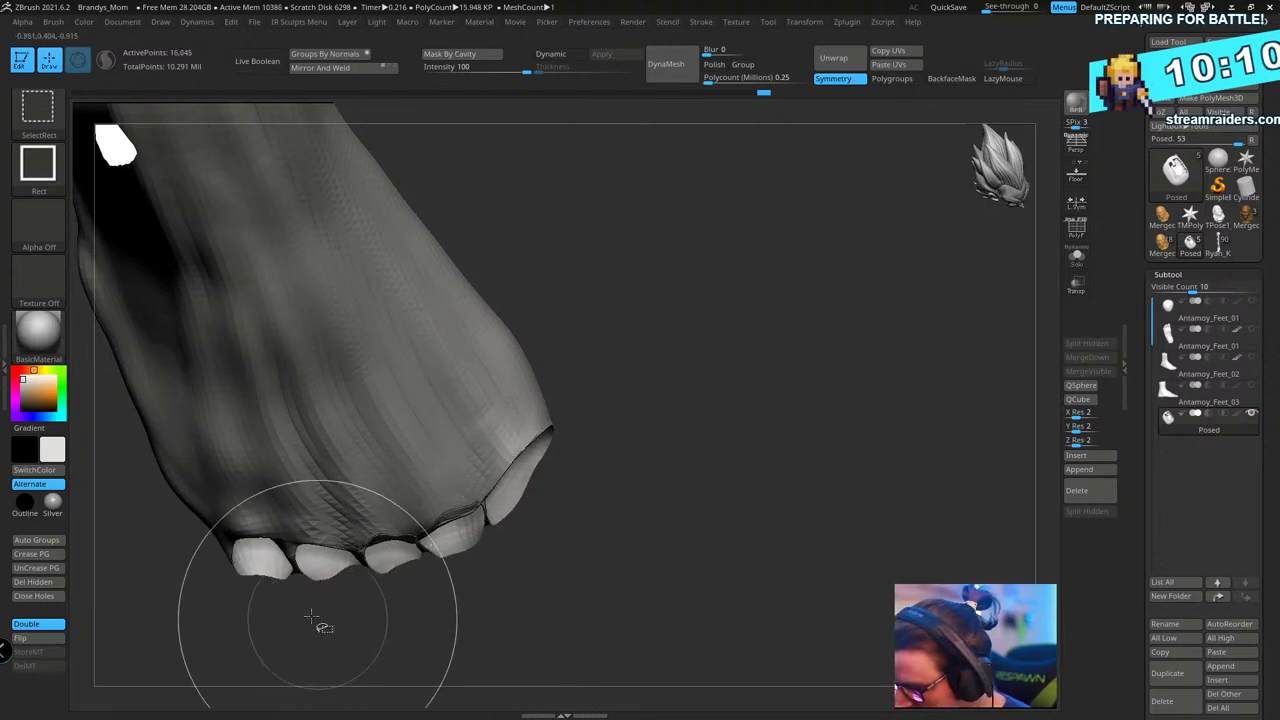
pyautogui.moveTo(711, 466); pyautogui.dragTo(797, 357)
pyautogui.keyDown('ctrl'); pyautogui.keyDown('shift'); pyautogui.click(850, 380); pyautogui.keyUp('shift'); pyautogui.keyUp('ctrl')
# - Place the gizmo at the base of the middle toes and adjust the unmasked foot against the masked toes
pyautogui.press('w')
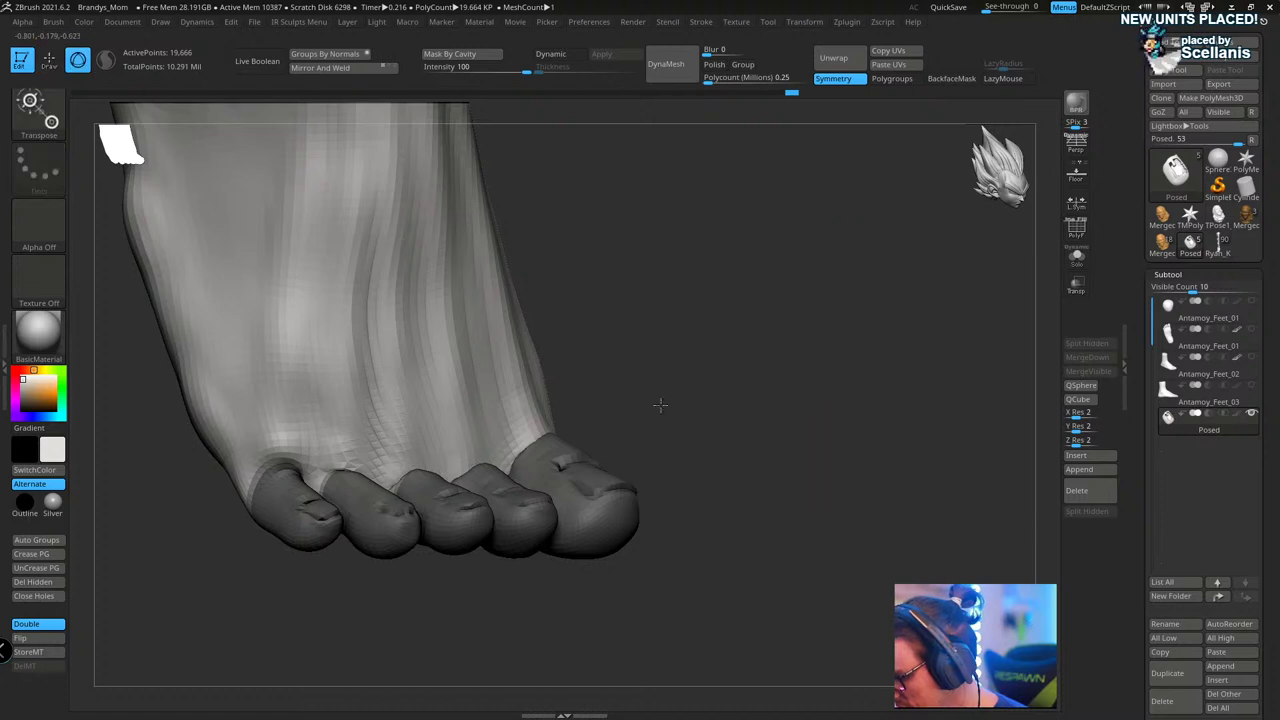
pyautogui.moveTo(660, 404); pyautogui.dragTo(689, 476)
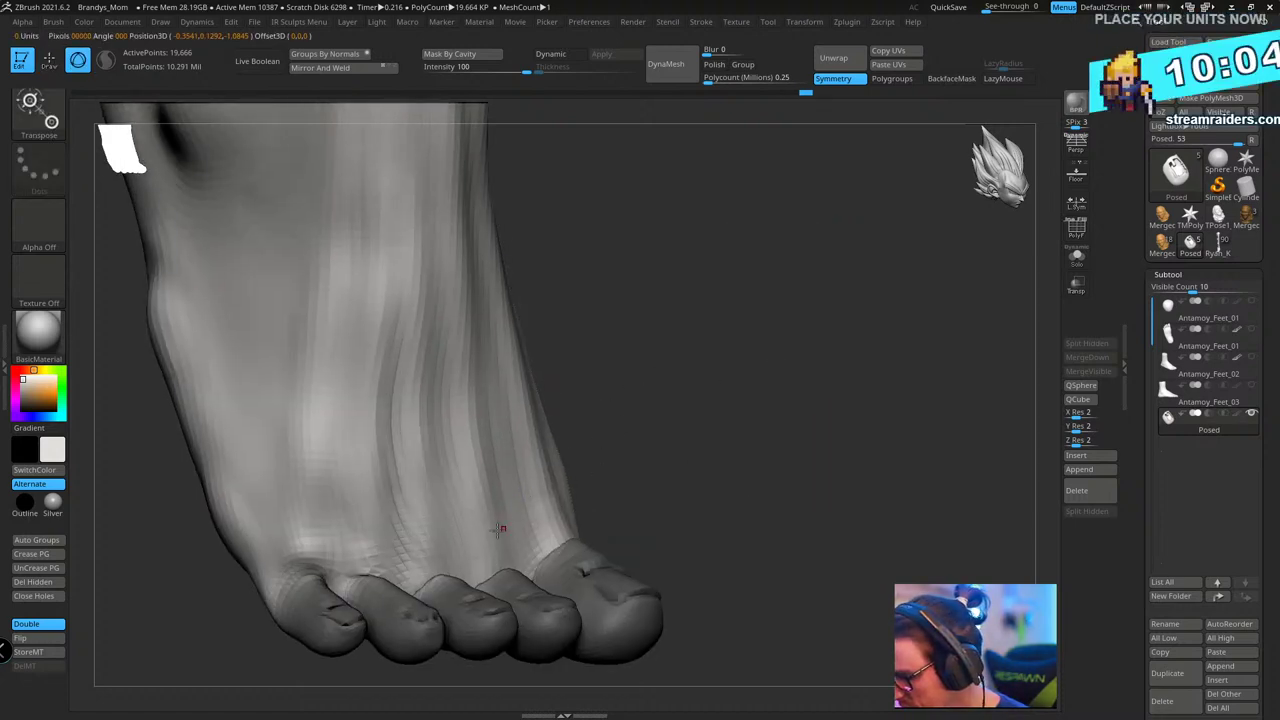
pyautogui.moveTo(452, 438); pyautogui.dragTo(455, 427)
pyautogui.moveTo(638, 413); pyautogui.dragTo(620, 445)
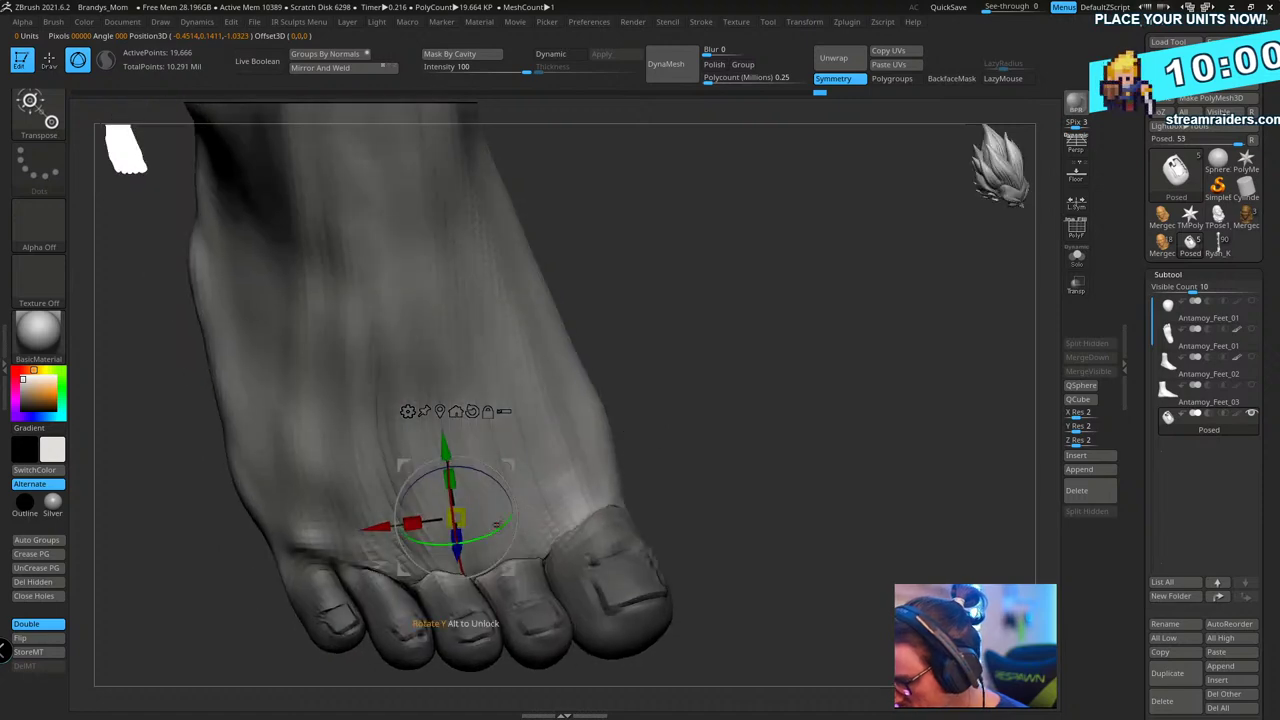
pyautogui.moveTo(508, 562); pyautogui.dragTo(518, 556)
pyautogui.moveTo(576, 481)
pyautogui.mouseDown()
pyautogui.moveTo(806, 380)
pyautogui.moveTo(757, 417)
pyautogui.moveTo(708, 423)
pyautogui.moveTo(737, 401)
pyautogui.moveTo(677, 402)
pyautogui.mouseUp()
# - Smooth the seam where the top of the foot meets the bases of the toes
pyautogui.press('q')
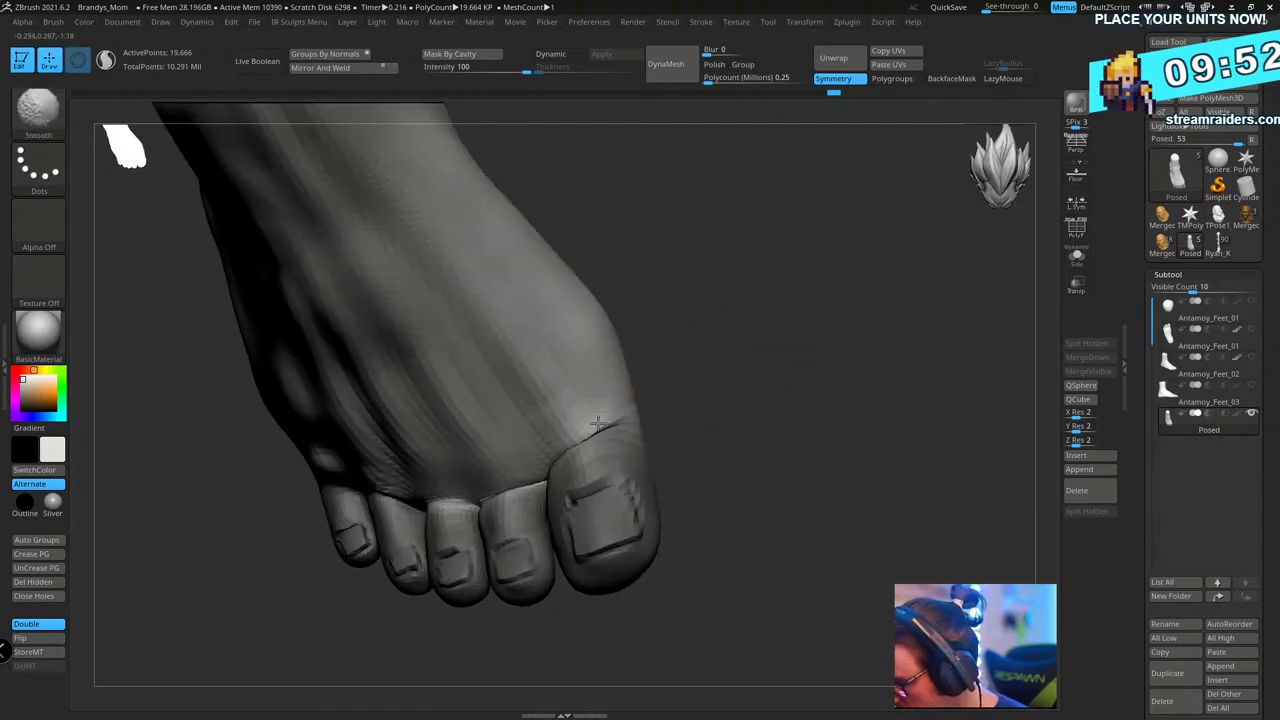
pyautogui.moveTo(703, 345); pyautogui.dragTo(800, 332)
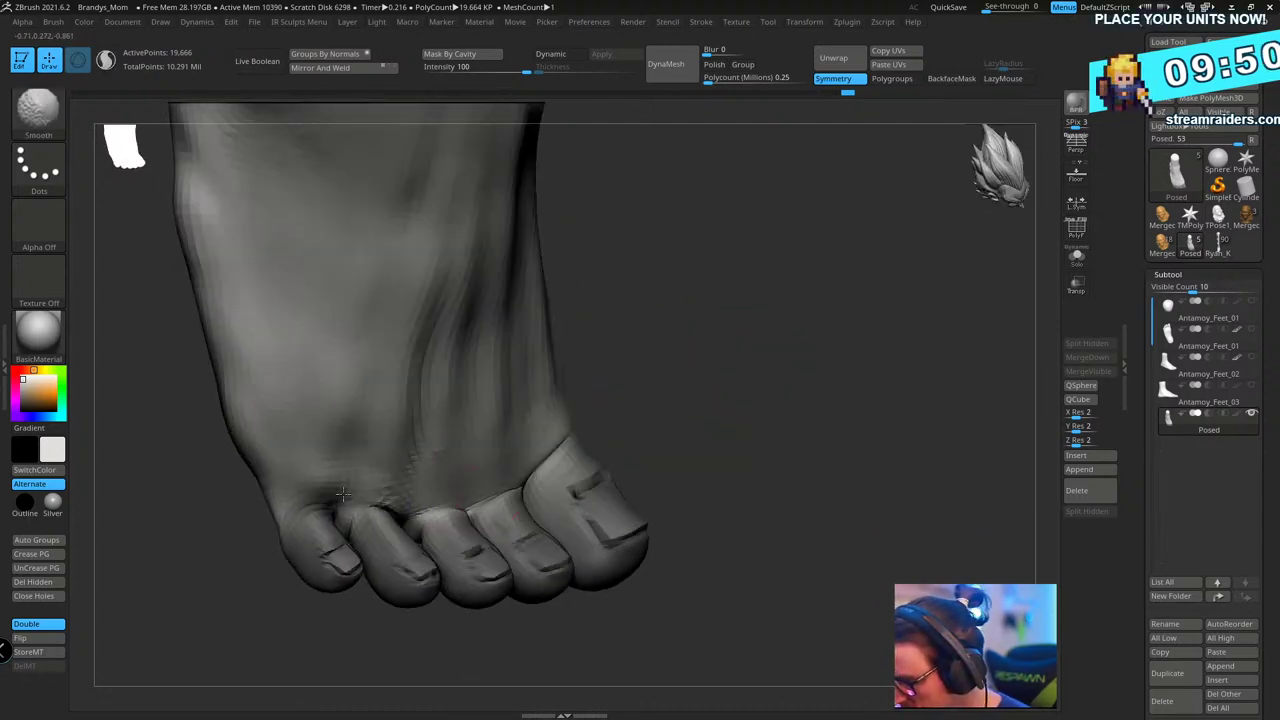
pyautogui.moveTo(342, 493); pyautogui.dragTo(380, 510, button='right')
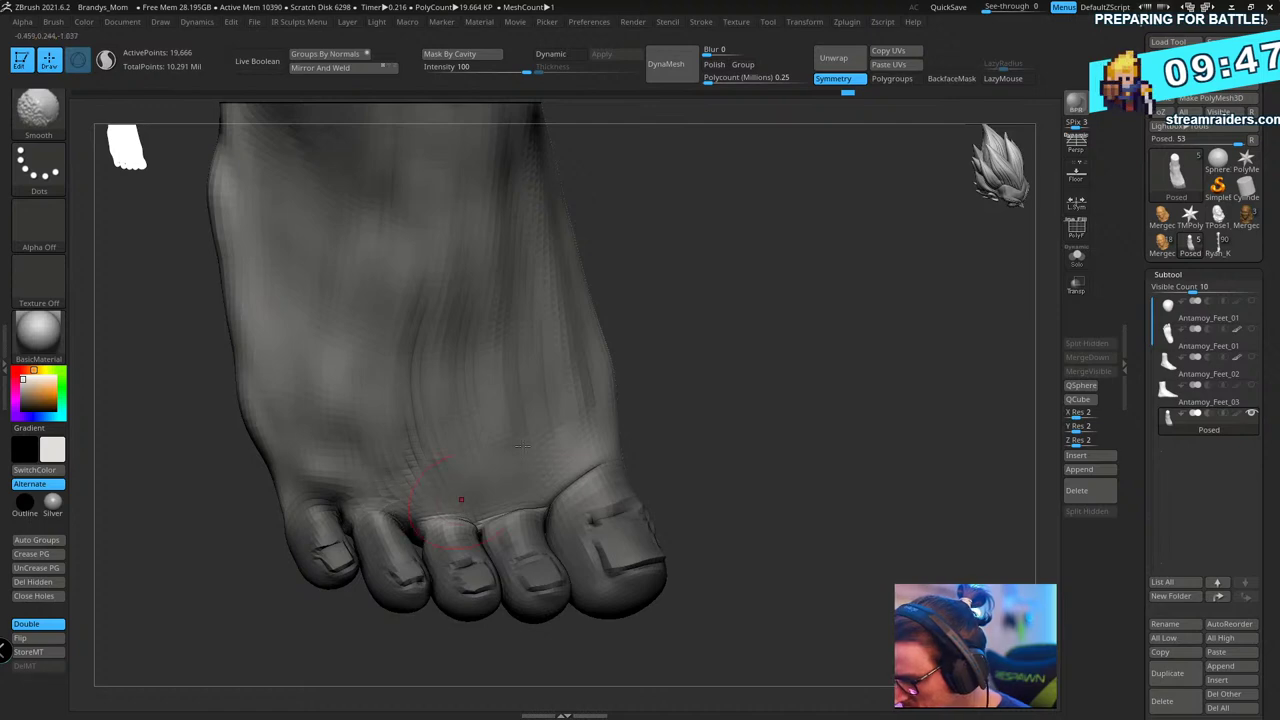
pyautogui.moveTo(461, 499); pyautogui.dragTo(694, 320, button='right')
pyautogui.moveTo(634, 354)
pyautogui.mouseDown(button='right')
pyautogui.moveTo(654, 343)
pyautogui.moveTo(577, 361)
pyautogui.mouseUp(button='right')
# - Build up the ball of the foot and the creases beneath the toes with the ClayBuildup brush
pyautogui.press('b')
pyautogui.press('c')
pyautogui.press('b')
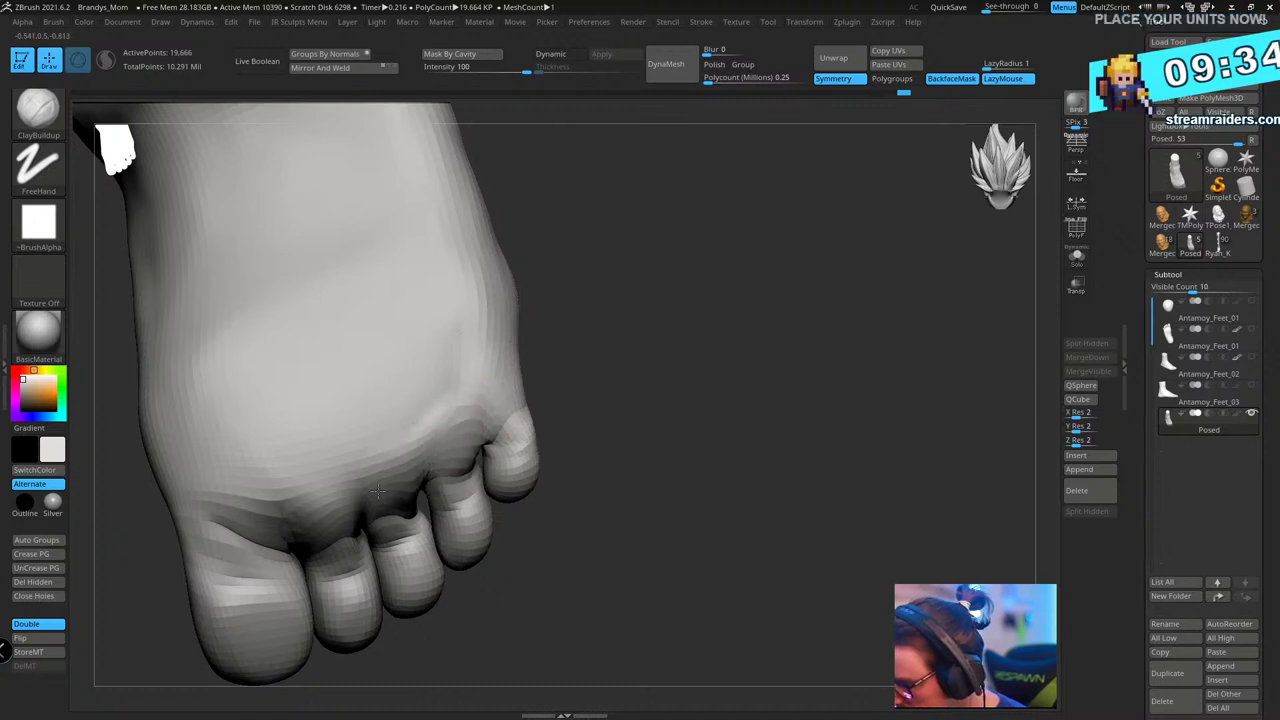
pyautogui.moveTo(615, 345); pyautogui.dragTo(601, 403, button='right')
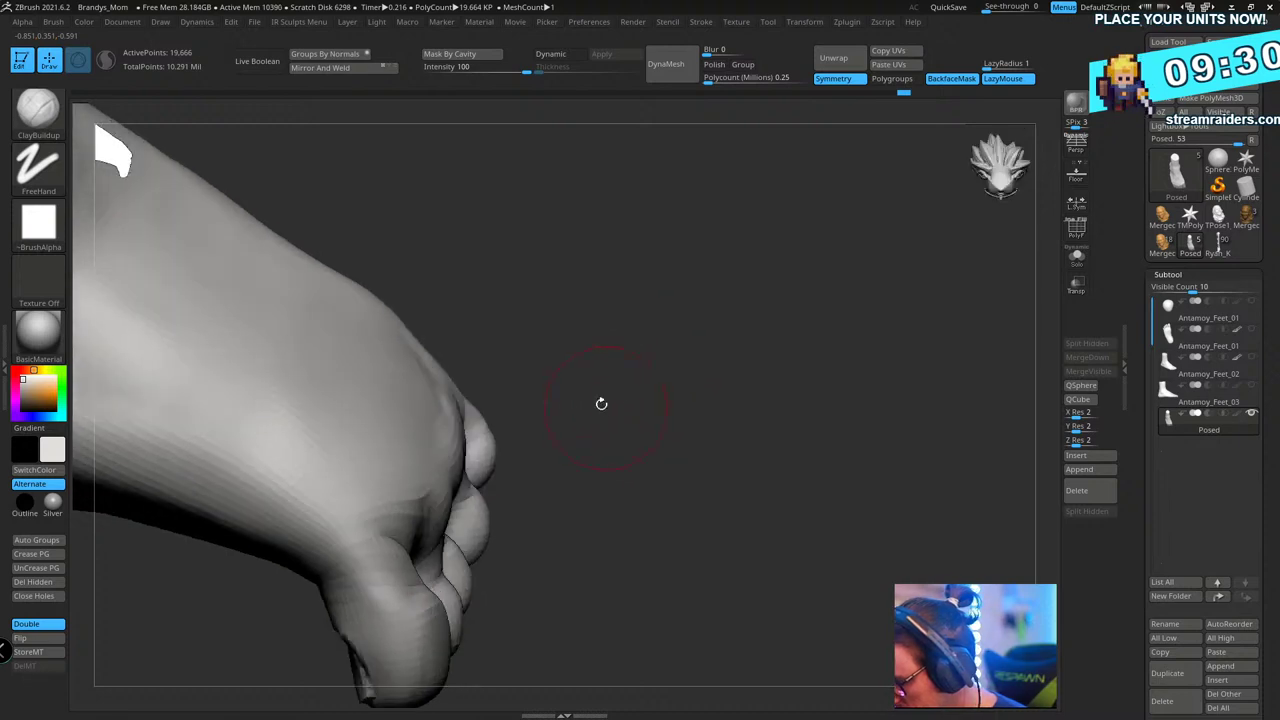
pyautogui.moveTo(576, 355); pyautogui.dragTo(543, 405, button='right')
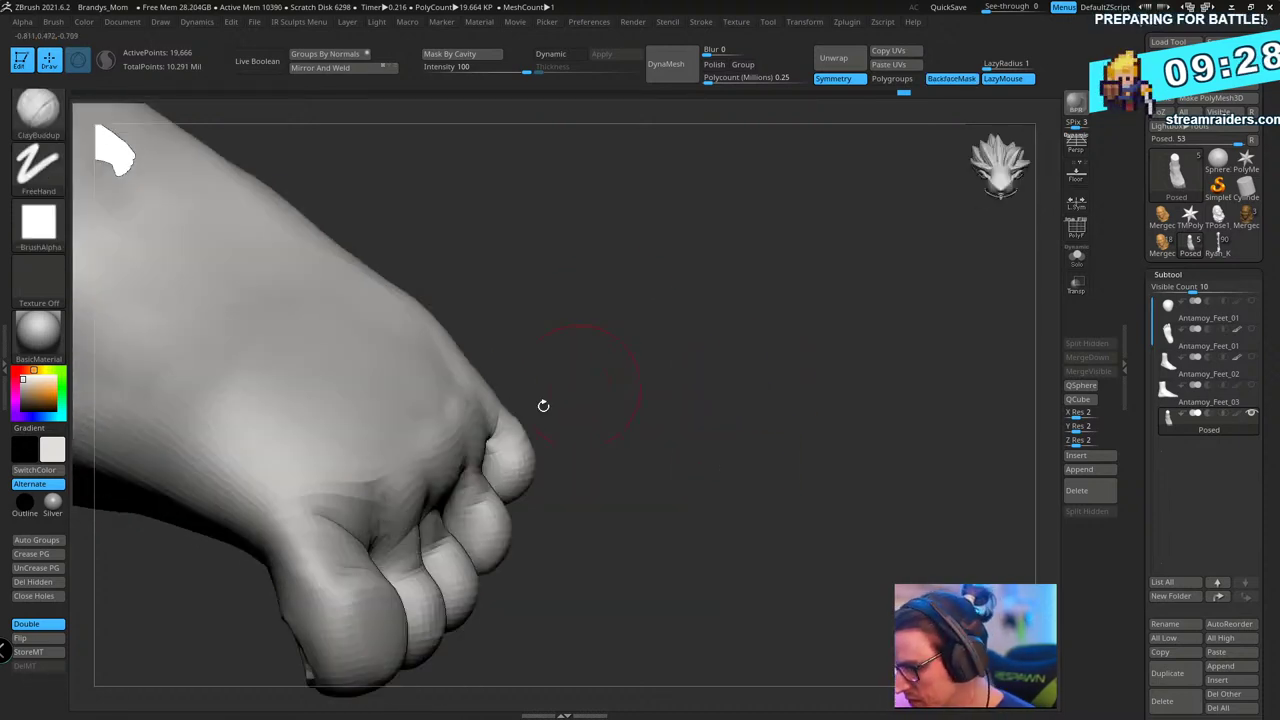
pyautogui.moveTo(700, 351); pyautogui.dragTo(496, 407, button='right')
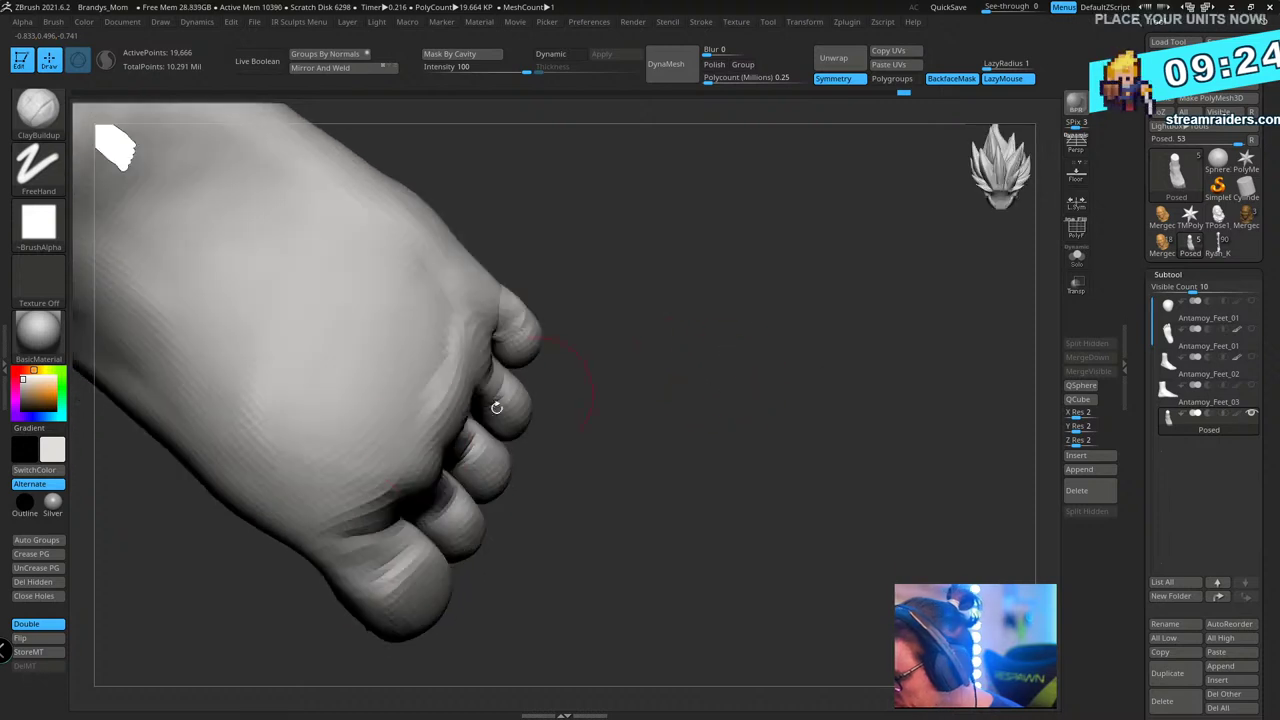
pyautogui.moveTo(391, 443); pyautogui.dragTo(332, 515)
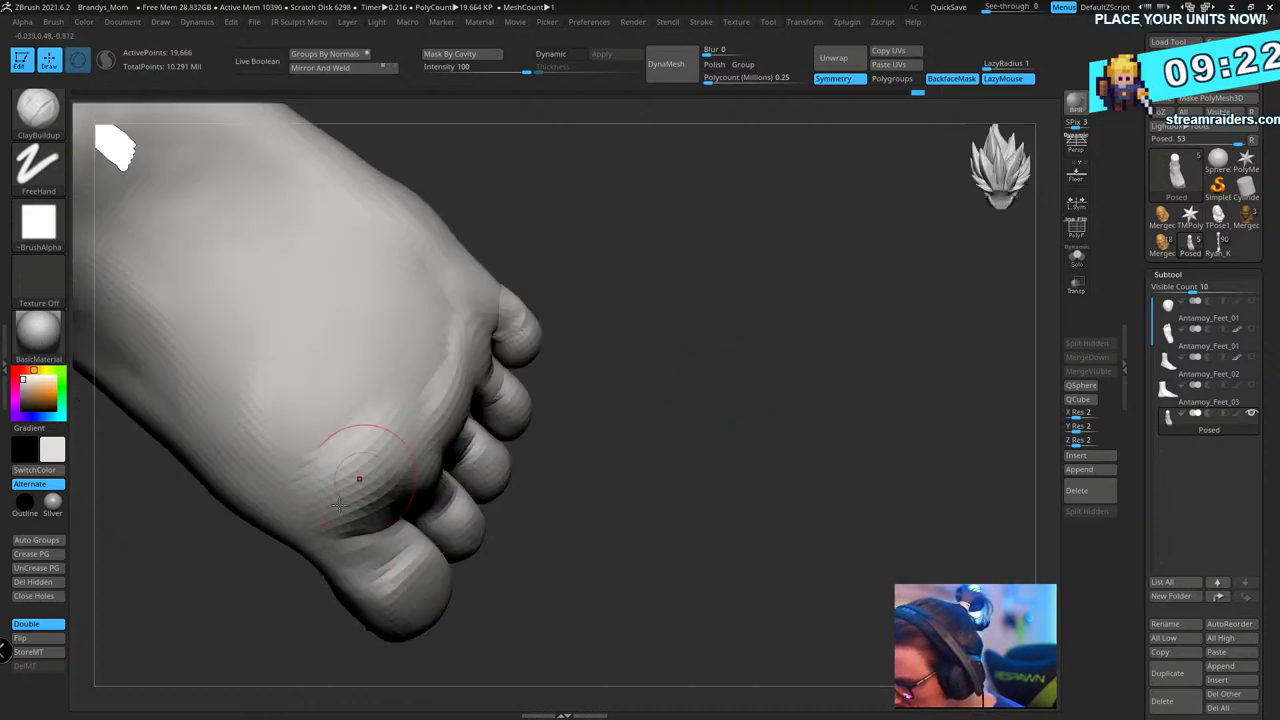
pyautogui.moveTo(334, 506); pyautogui.dragTo(997, 560, button='right')
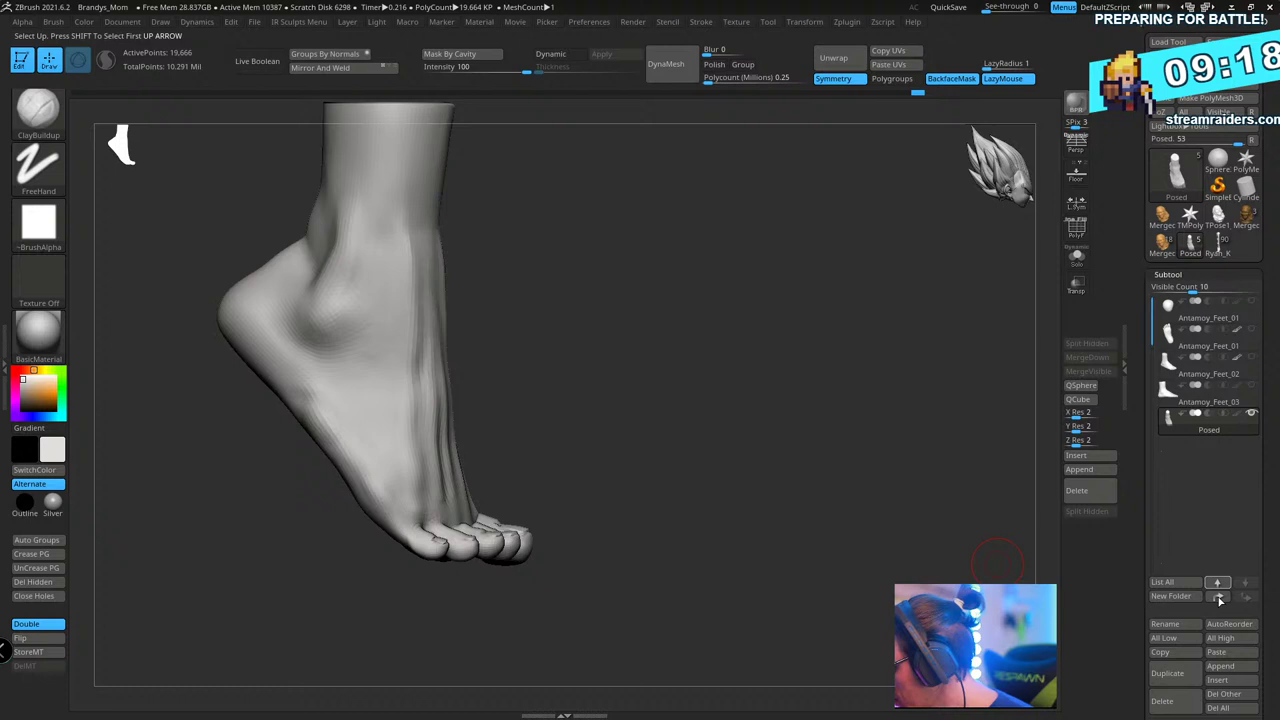
# - Append a cube subtool, move it forward beneath the foot, and flatten and lower it into a ground block
pyautogui.click(1236, 681)
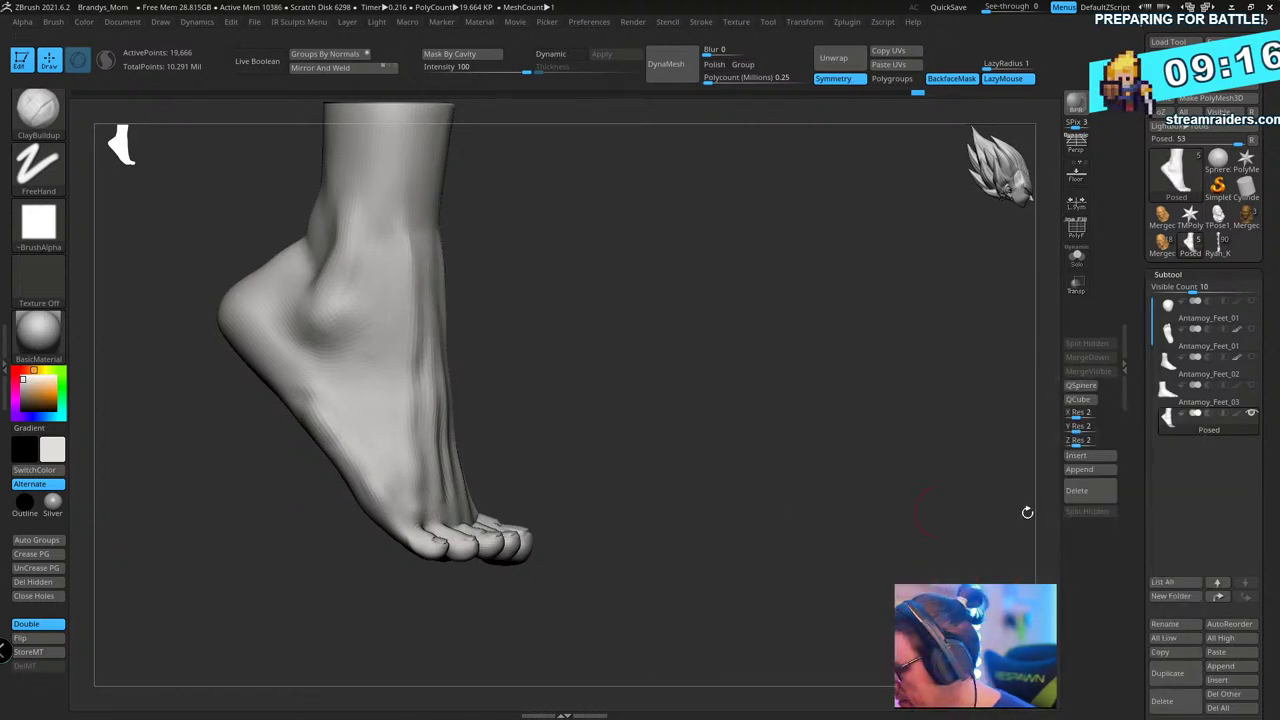
pyautogui.click(1238, 668)
pyautogui.click(714, 494)
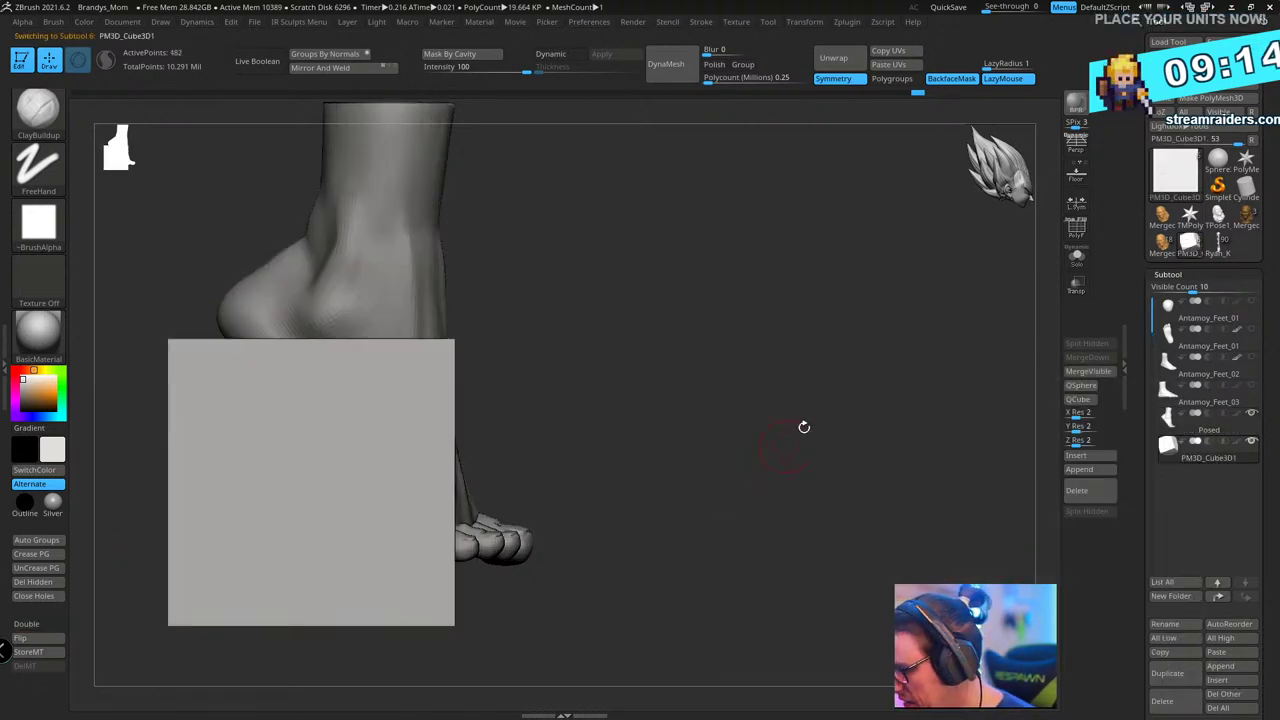
pyautogui.press('w')
pyautogui.moveTo(394, 480); pyautogui.dragTo(522, 474)
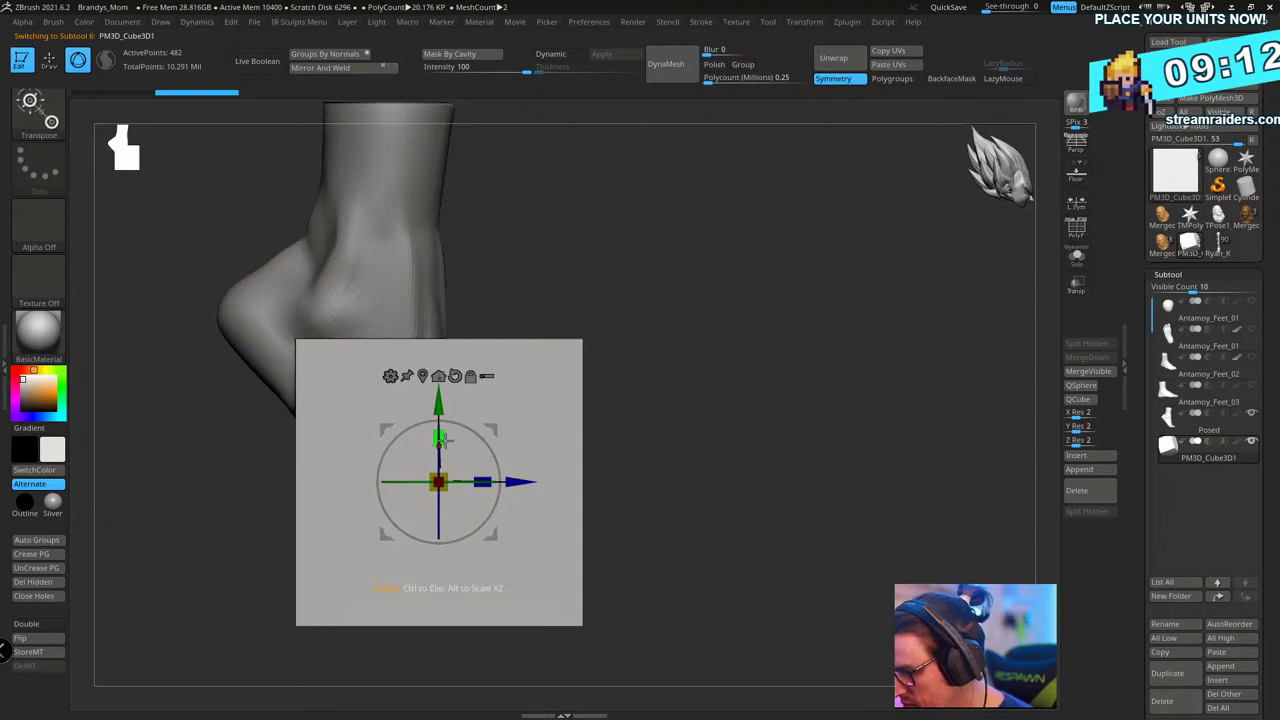
pyautogui.moveTo(441, 439); pyautogui.dragTo(457, 581)
pyautogui.moveTo(441, 478); pyautogui.dragTo(444, 558)
pyautogui.press('q')
pyautogui.moveTo(752, 440)
pyautogui.keyDown('alt'); pyautogui.mouseDown()
pyautogui.moveTo(766, 394)
pyautogui.moveTo(802, 460)
pyautogui.mouseUp(); pyautogui.keyUp('alt')
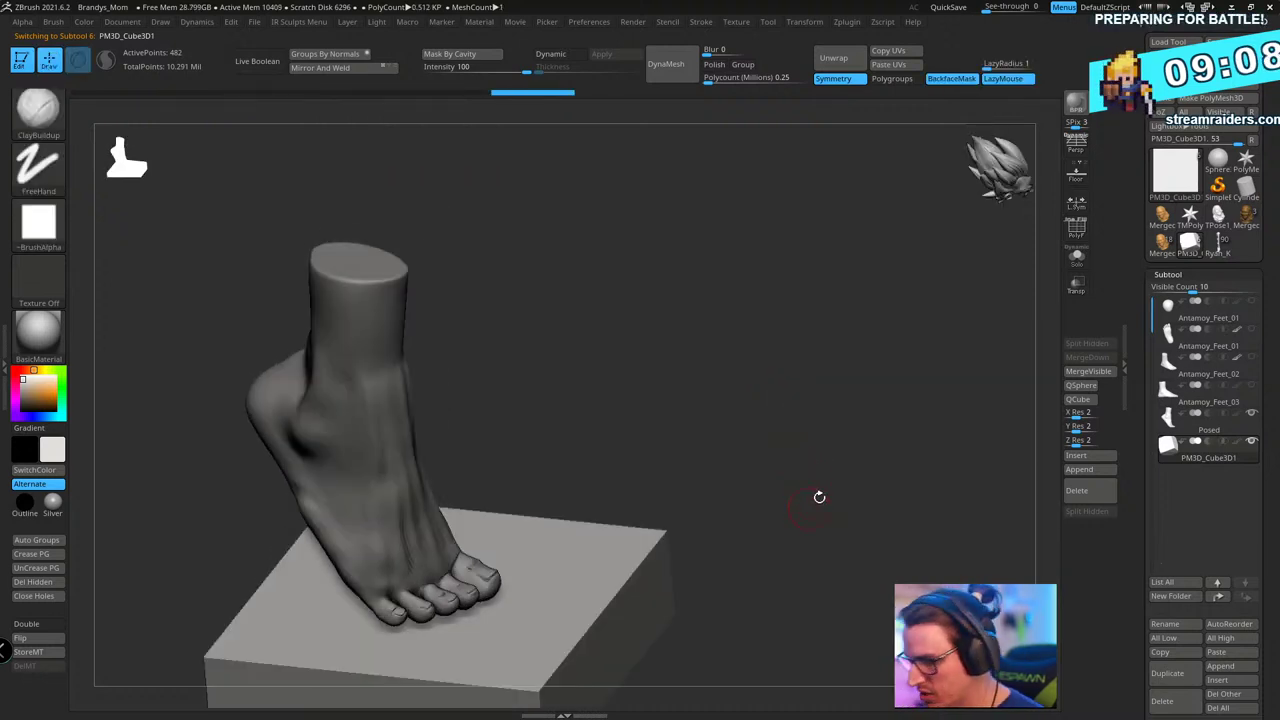
pyautogui.keyDown('shift'); pyautogui.moveTo(786, 321); pyautogui.dragTo(807, 336); pyautogui.keyUp('shift')
# - Thin the ground block further, raise it close under the toes, and shift it back toward the heel
pyautogui.press('w')
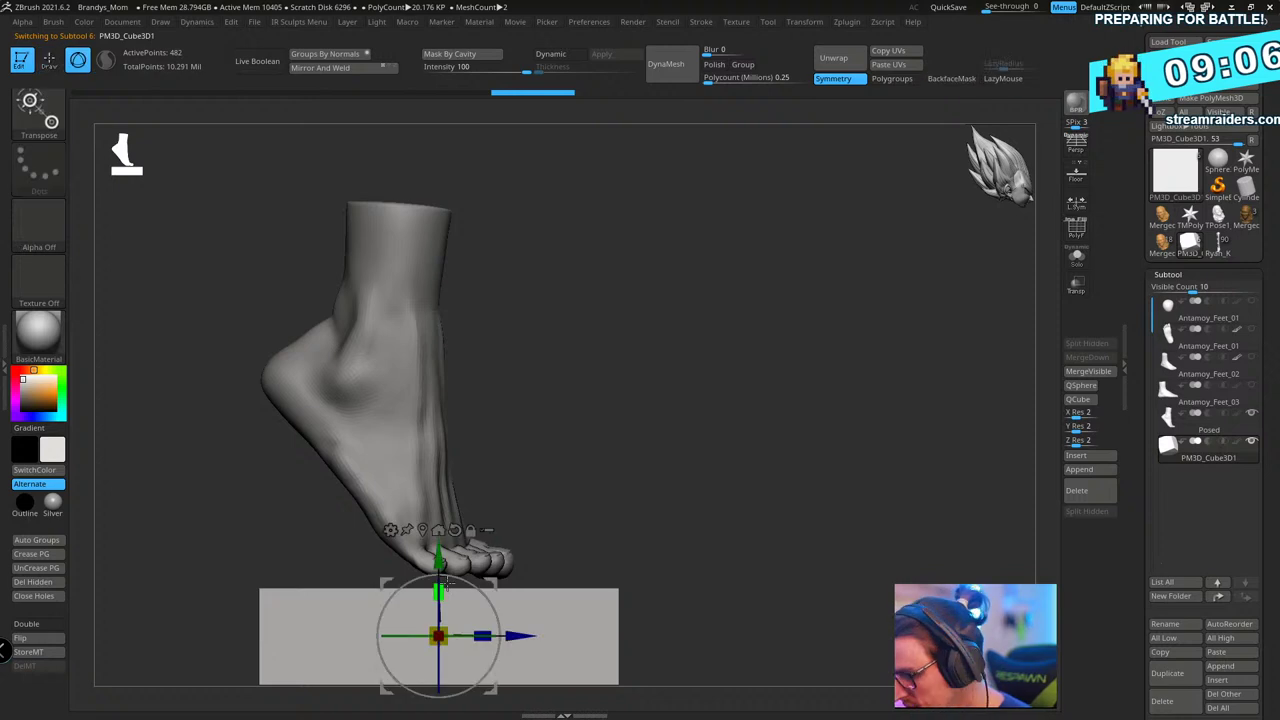
pyautogui.moveTo(442, 590); pyautogui.dragTo(442, 604)
pyautogui.moveTo(441, 556); pyautogui.dragTo(443, 538)
pyautogui.moveTo(520, 621); pyautogui.dragTo(497, 621)
pyautogui.press('q')
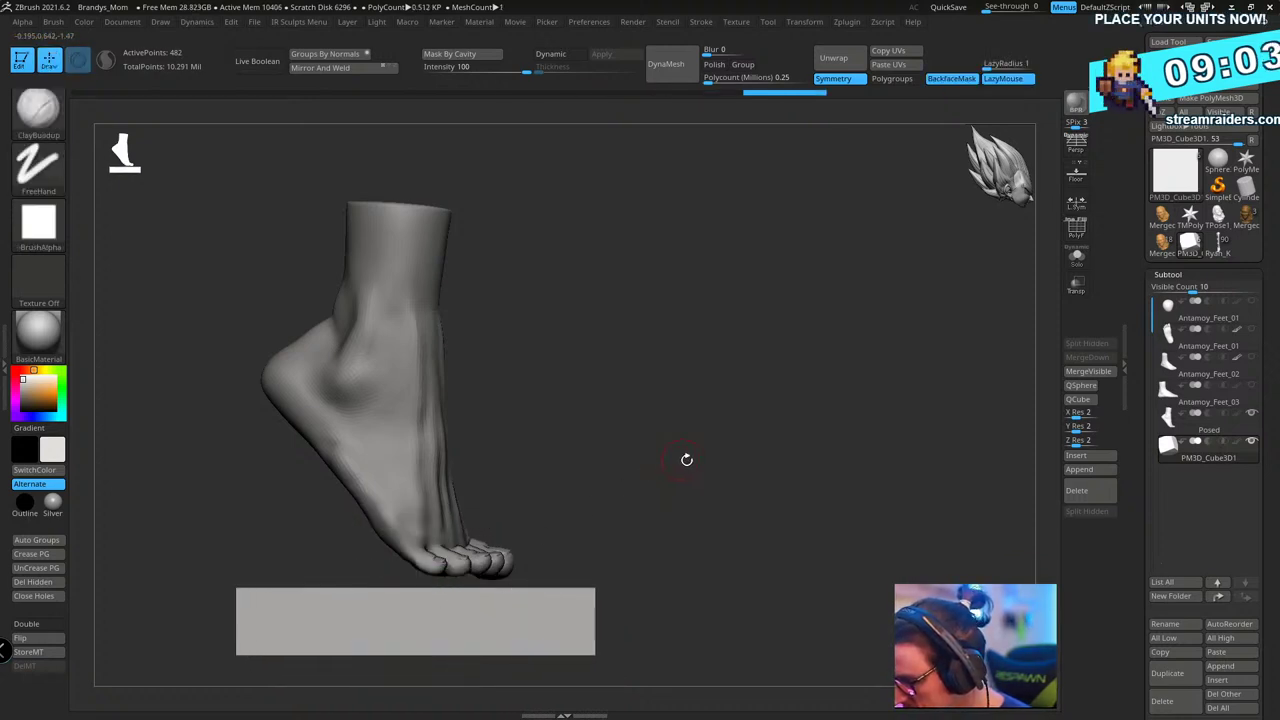
# - Select the posed foot, choose the TransposeCloth brush, and center the gizmo on the foot
pyautogui.keyDown('alt'); pyautogui.click(424, 345); pyautogui.keyUp('alt')
pyautogui.keyDown('alt'); pyautogui.moveTo(769, 320); pyautogui.dragTo(844, 324); pyautogui.keyUp('alt')
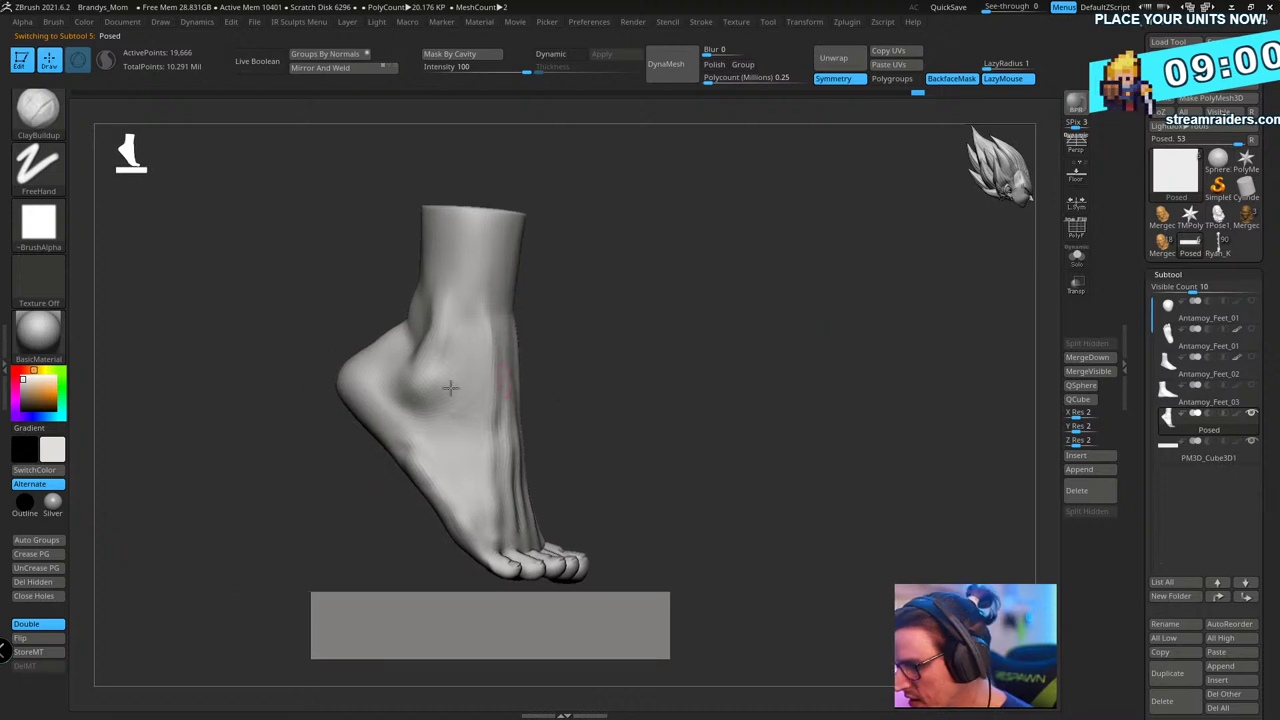
pyautogui.click(199, 22)
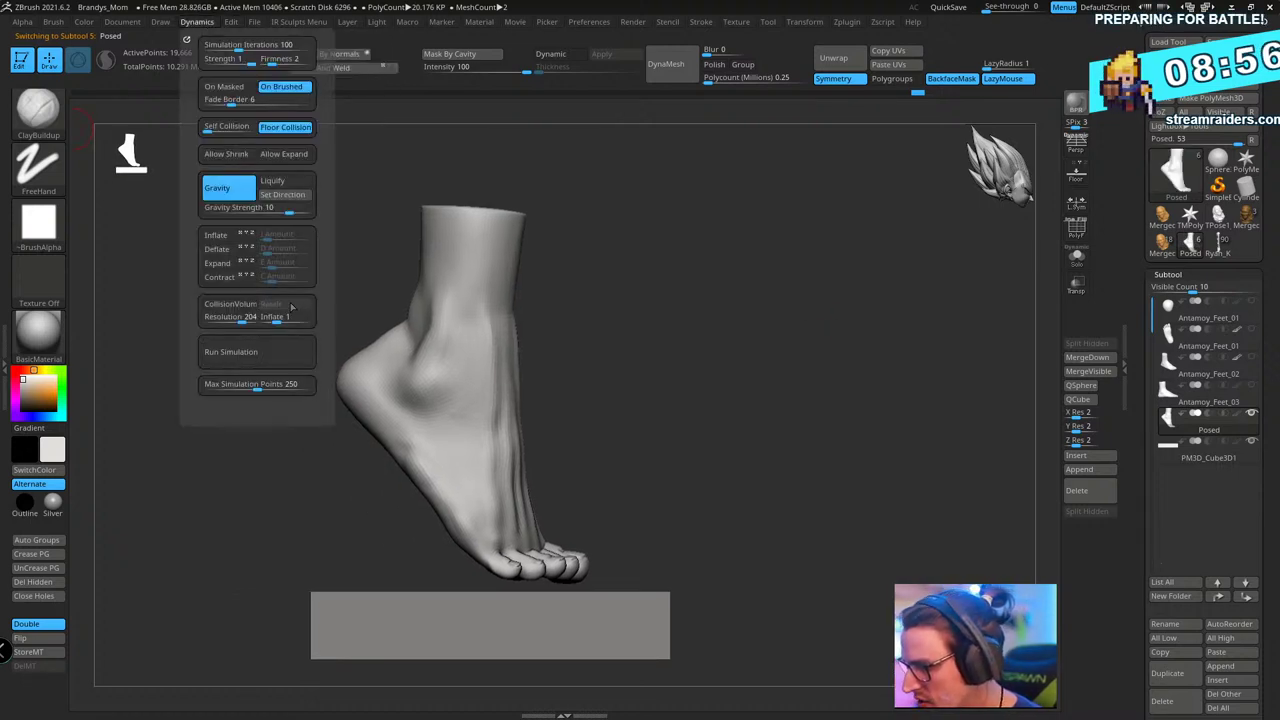
pyautogui.keyDown('alt'); pyautogui.moveTo(652, 212); pyautogui.dragTo(646, 236); pyautogui.keyUp('alt')
pyautogui.press('w')
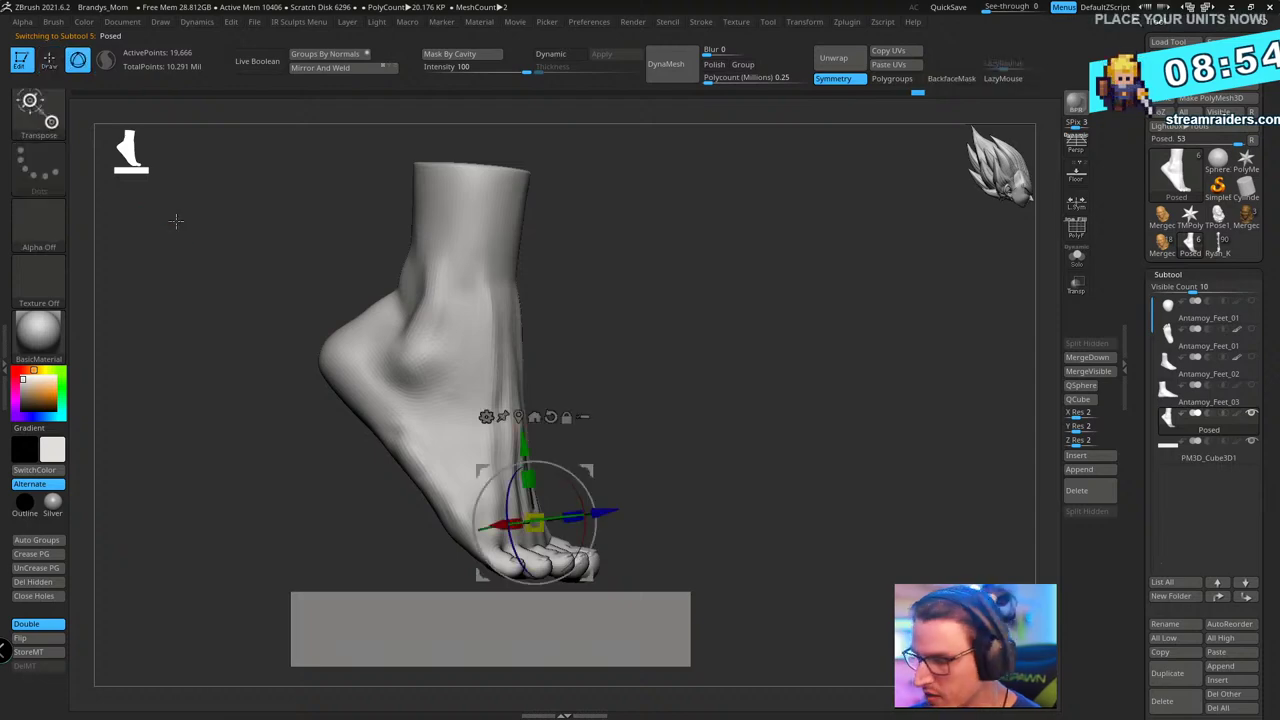
pyautogui.click(40, 112)
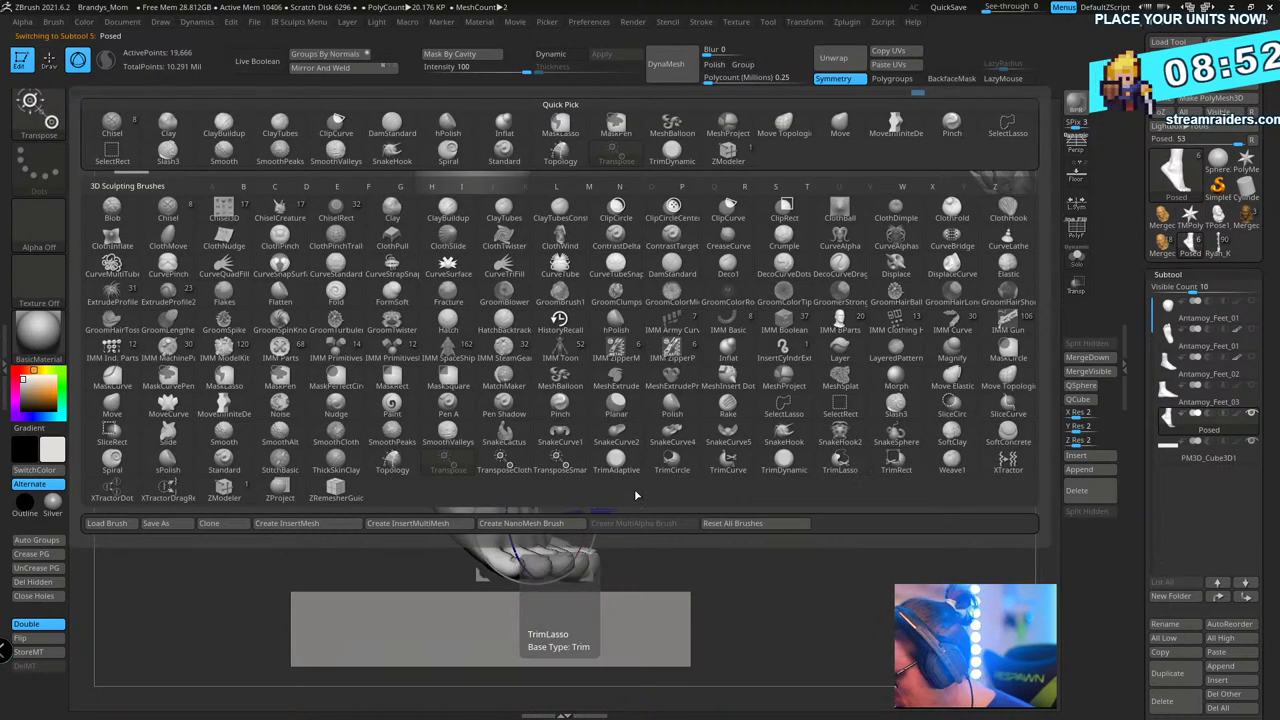
pyautogui.click(504, 462)
pyautogui.keyDown('alt'); pyautogui.click(556, 417); pyautogui.keyUp('alt')
pyautogui.click(519, 416)
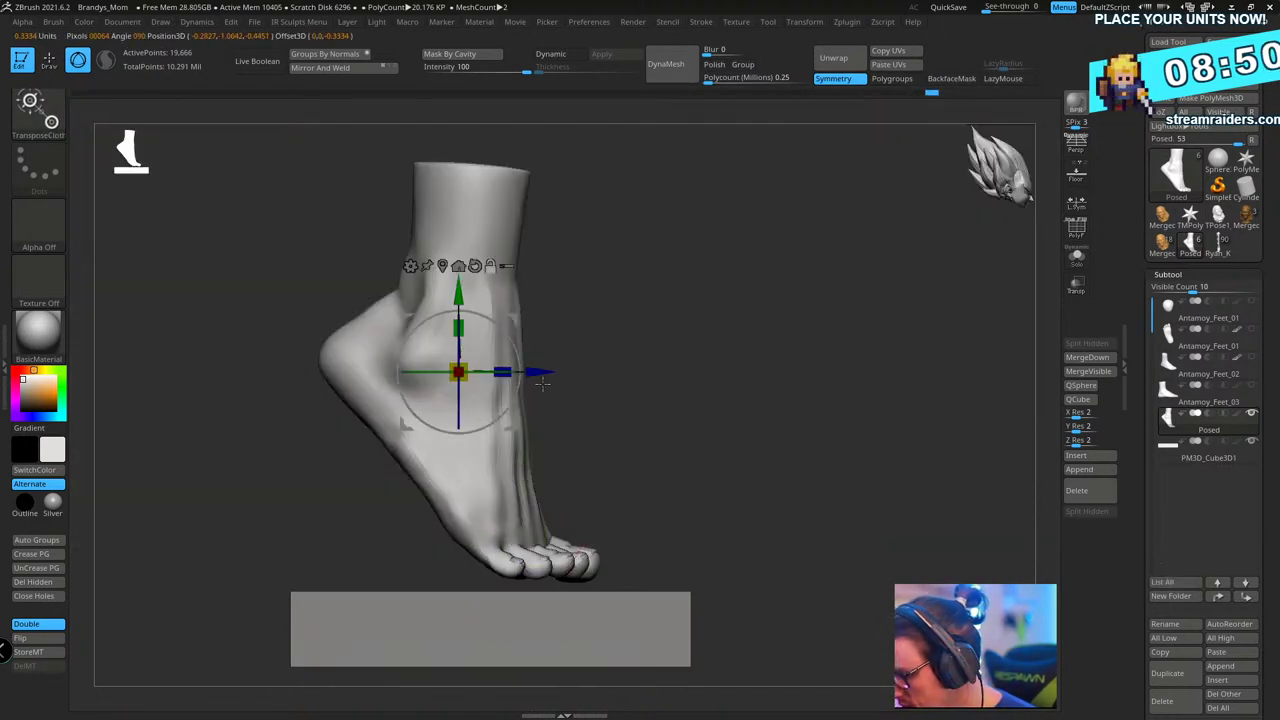
# - Lower the posed foot with TransposeCloth so the toes and ball press onto the ground block
pyautogui.moveTo(457, 297)
pyautogui.mouseDown()
pyautogui.moveTo(459, 344)
pyautogui.moveTo(459, 304)
pyautogui.mouseUp()
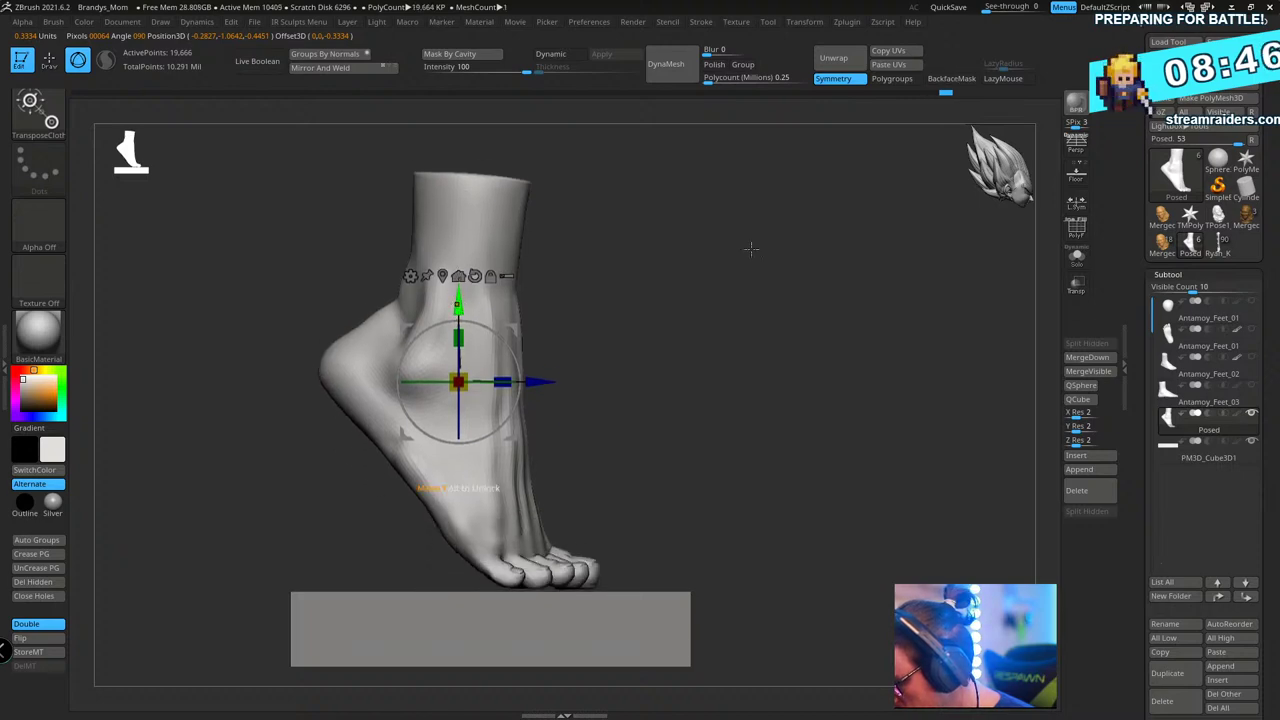
pyautogui.moveTo(751, 249); pyautogui.dragTo(821, 308)
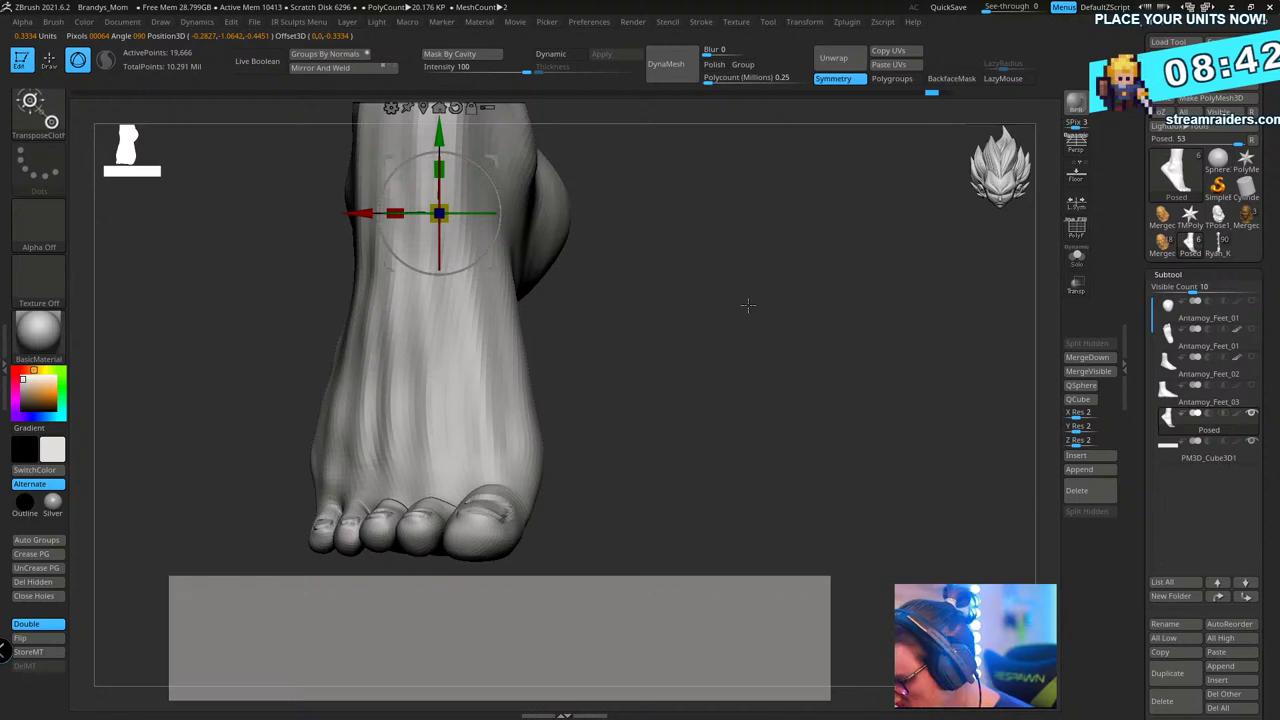
pyautogui.moveTo(442, 160); pyautogui.dragTo(441, 182)
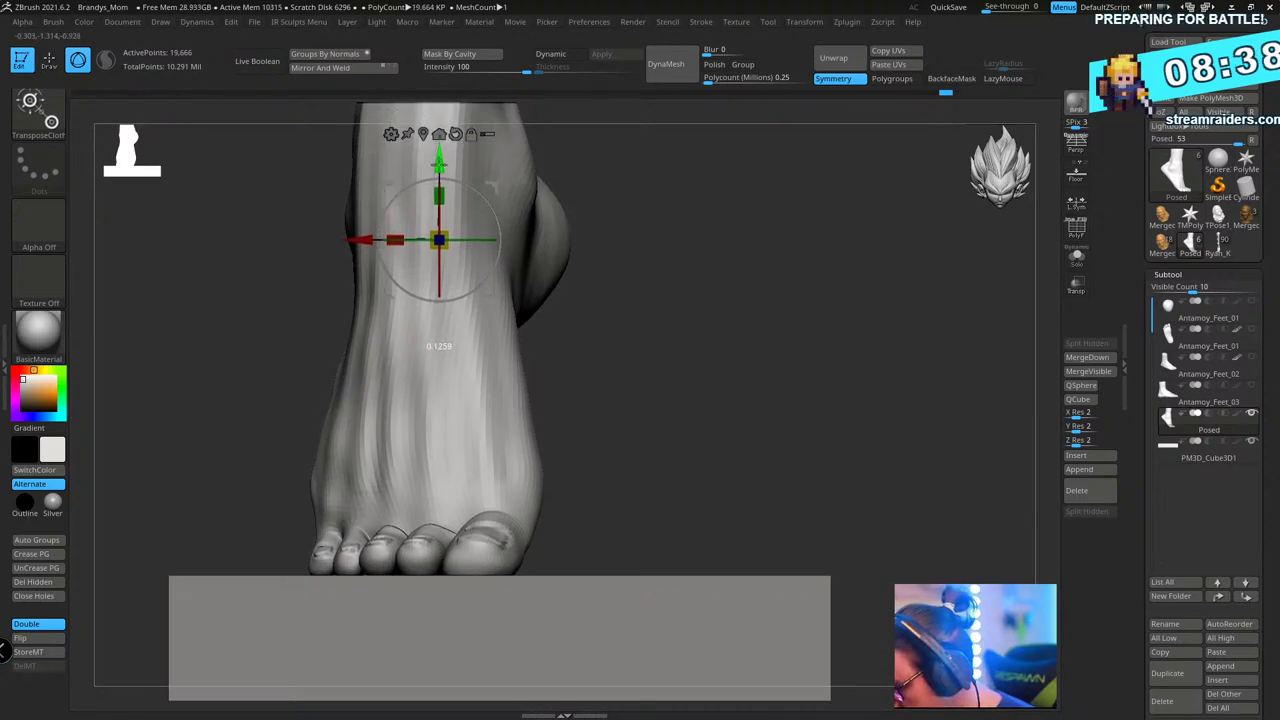
pyautogui.moveTo(705, 271); pyautogui.dragTo(843, 274)
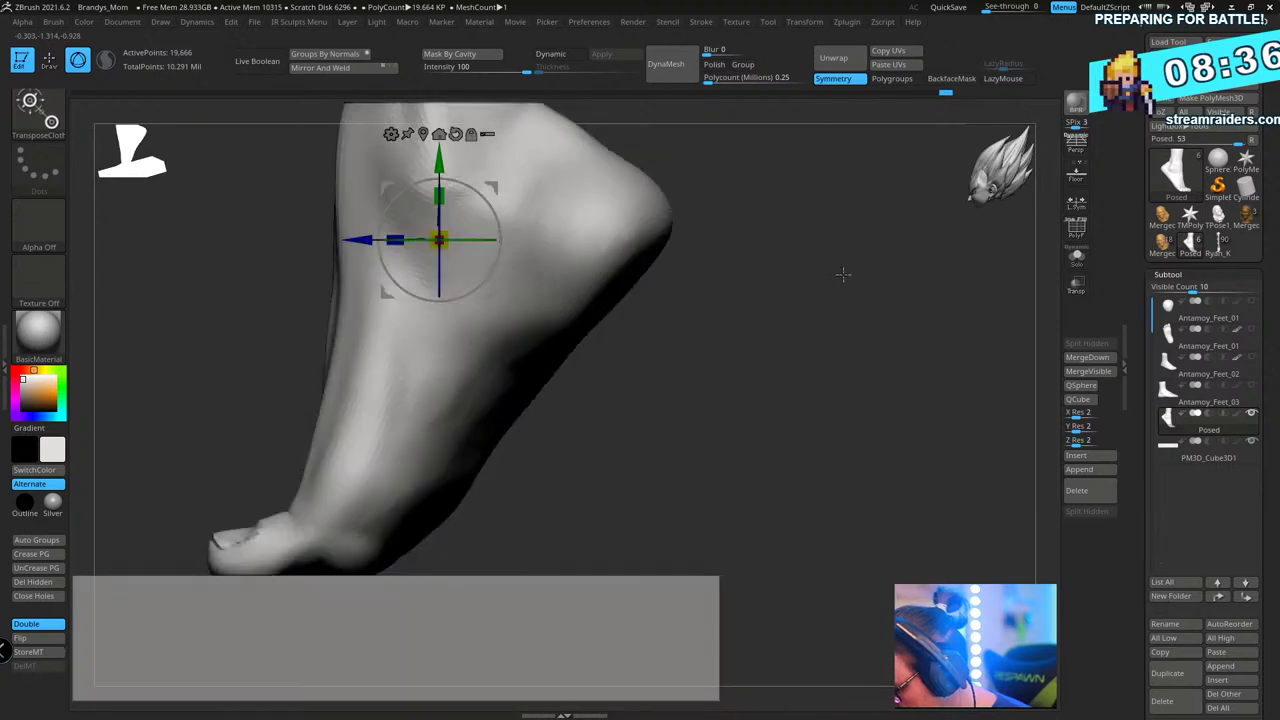
pyautogui.moveTo(443, 167); pyautogui.dragTo(442, 171)
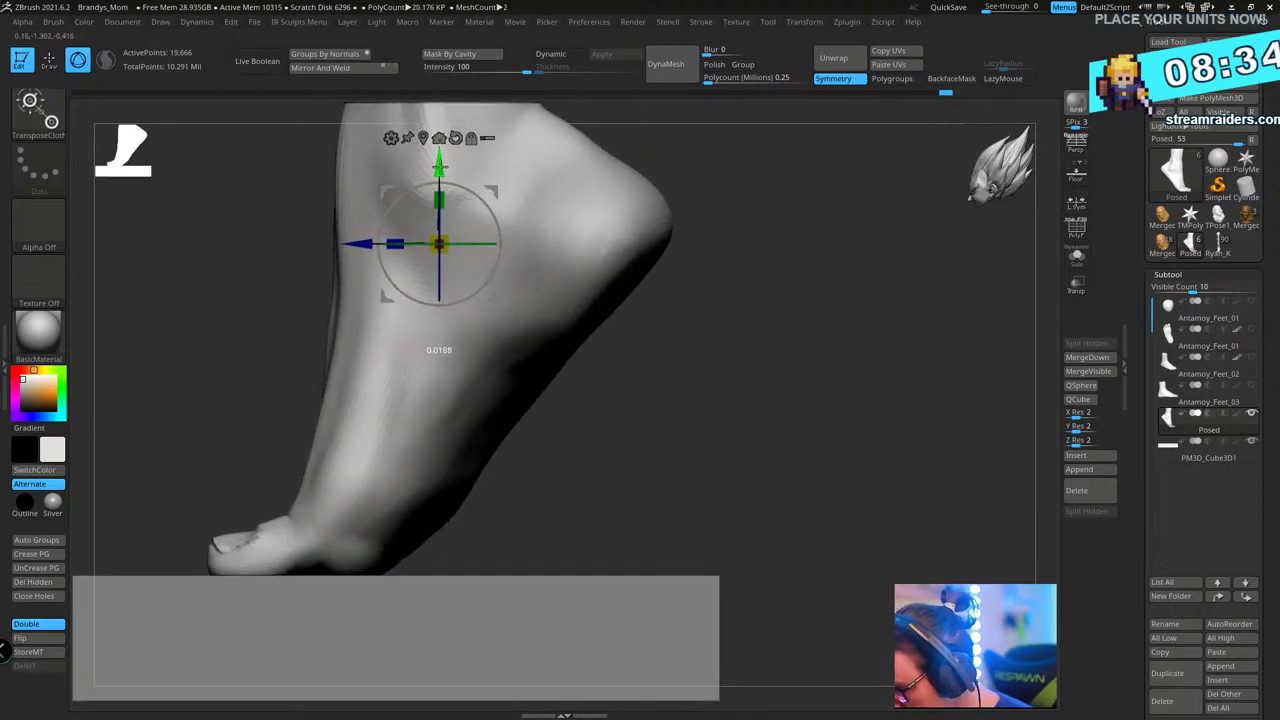
pyautogui.keyDown('alt'); pyautogui.moveTo(709, 343); pyautogui.dragTo(759, 295); pyautogui.keyUp('alt')
pyautogui.keyDown('alt'); pyautogui.moveTo(734, 397); pyautogui.dragTo(742, 469); pyautogui.keyUp('alt')
pyautogui.moveTo(499, 186); pyautogui.dragTo(500, 165)
pyautogui.moveTo(769, 346)
pyautogui.mouseDown()
pyautogui.moveTo(743, 309)
pyautogui.moveTo(794, 386)
pyautogui.moveTo(829, 371)
pyautogui.moveTo(818, 375)
pyautogui.moveTo(811, 289)
pyautogui.moveTo(829, 289)
pyautogui.moveTo(823, 354)
pyautogui.moveTo(832, 297)
pyautogui.moveTo(806, 194)
pyautogui.moveTo(794, 232)
pyautogui.moveTo(729, 254)
pyautogui.mouseUp()
# - Reshape the underside of the big toe and the inner ball of the foot with the Move brush
pyautogui.press('q')
pyautogui.press('b')
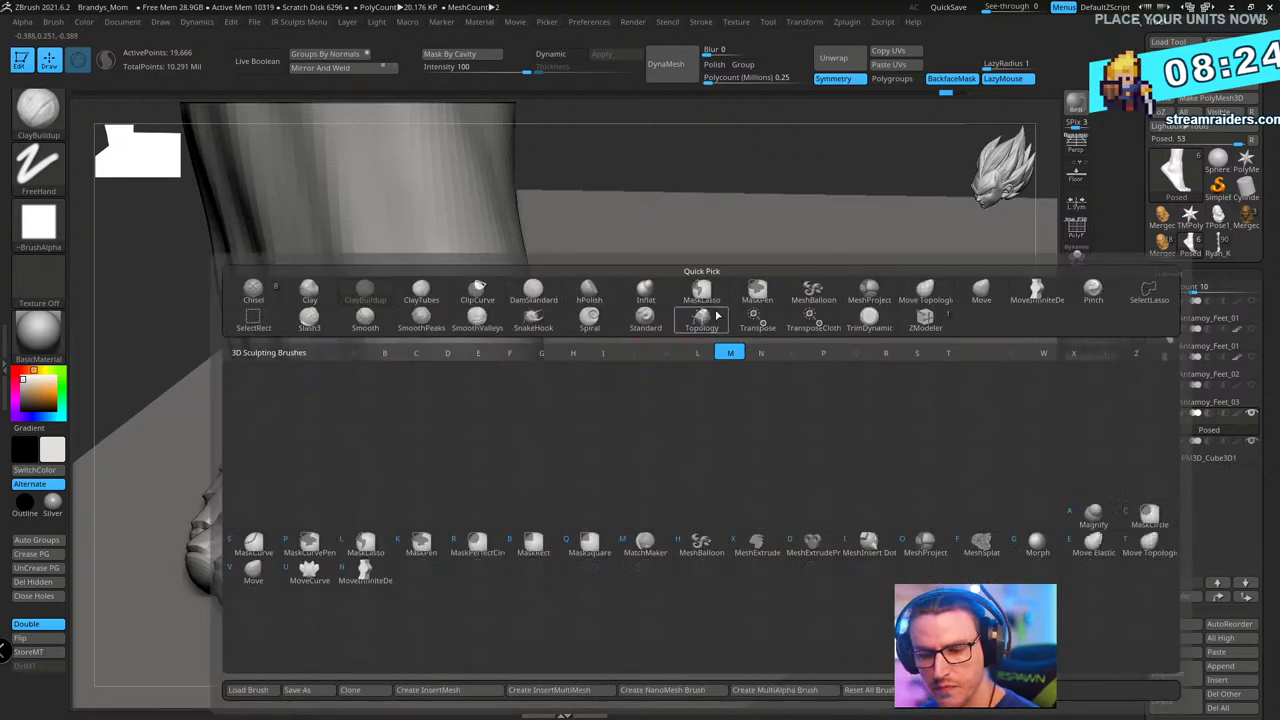
pyautogui.press('m')
pyautogui.press('v')
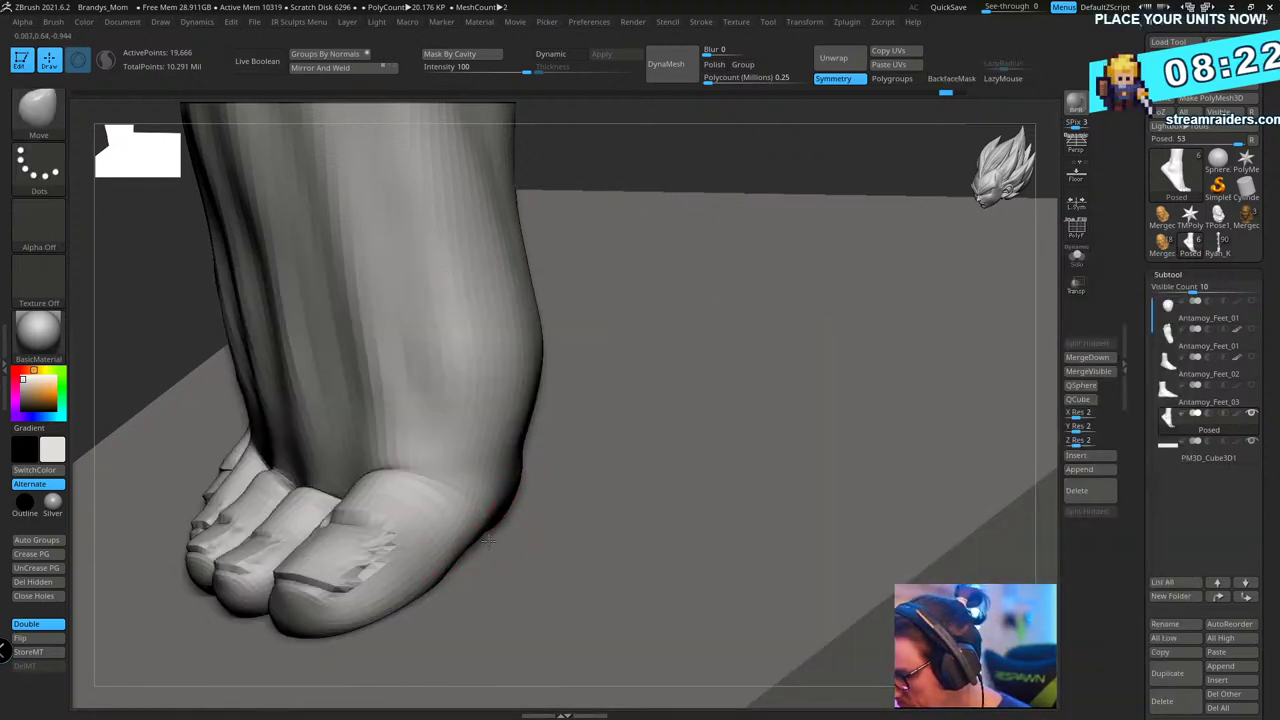
pyautogui.moveTo(489, 540); pyautogui.dragTo(391, 541, button='right')
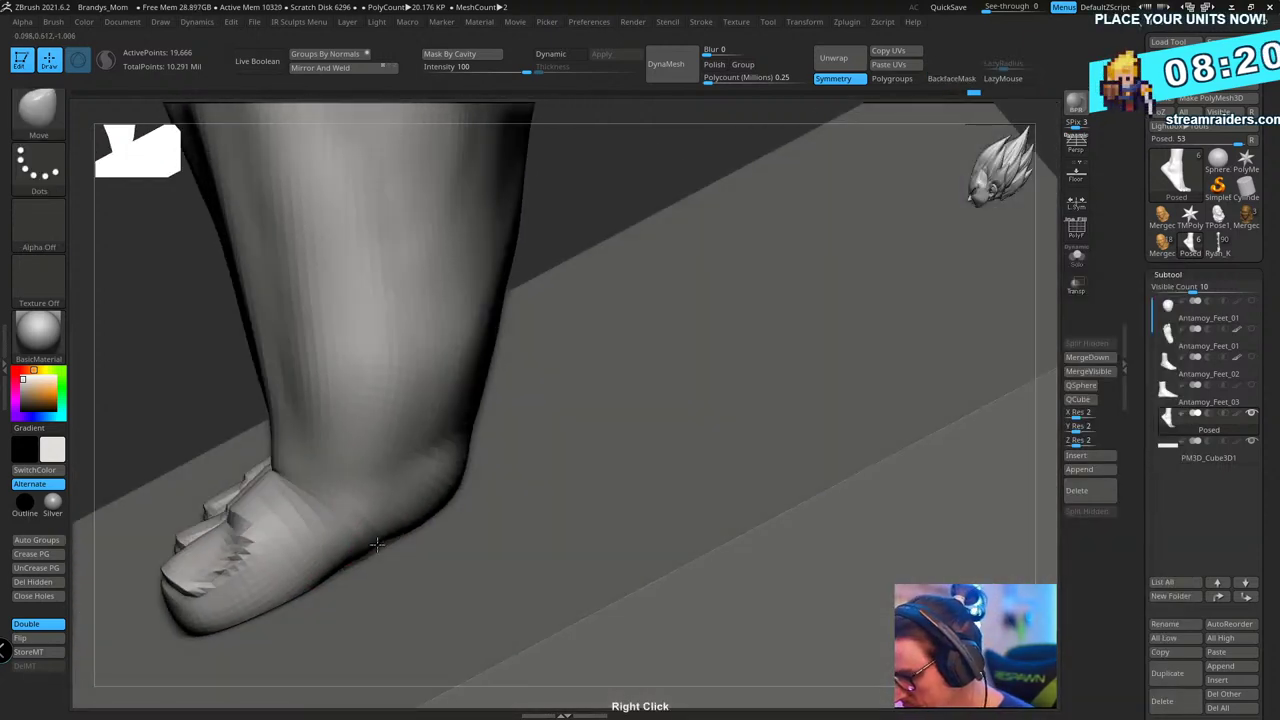
pyautogui.moveTo(455, 490); pyautogui.dragTo(460, 493, button='right')
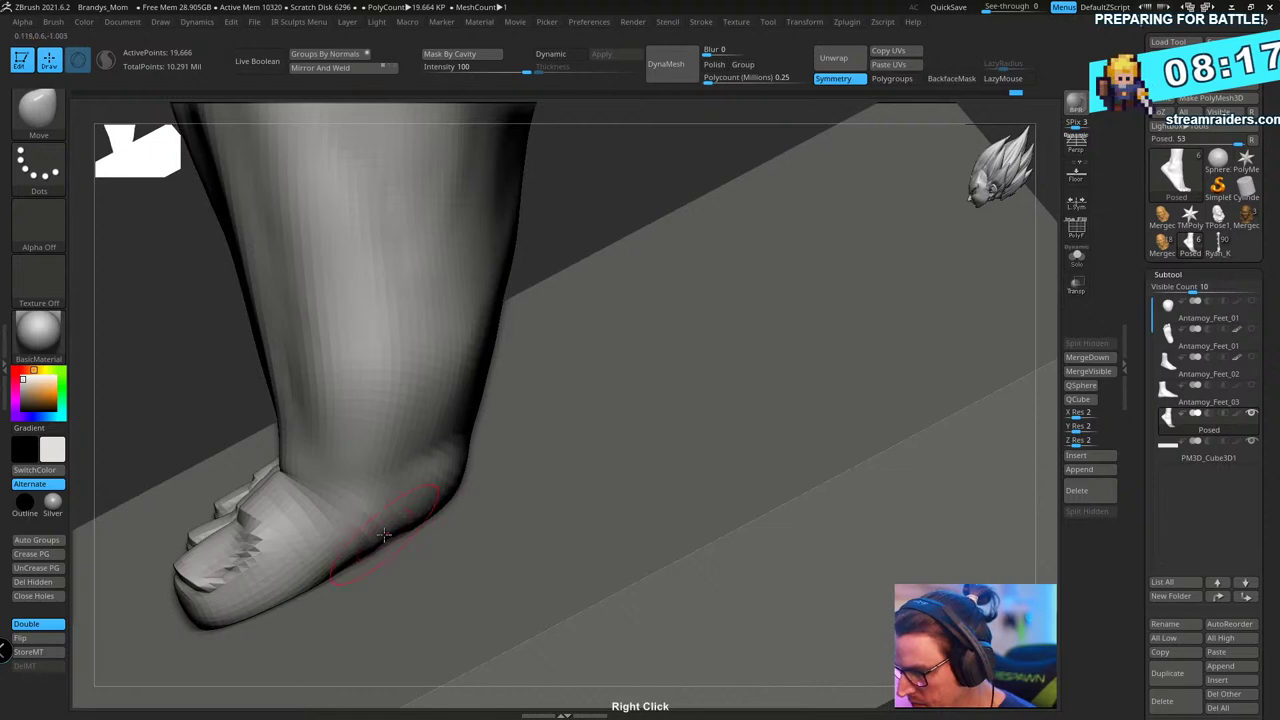
pyautogui.moveTo(371, 538); pyautogui.dragTo(448, 507, button='right')
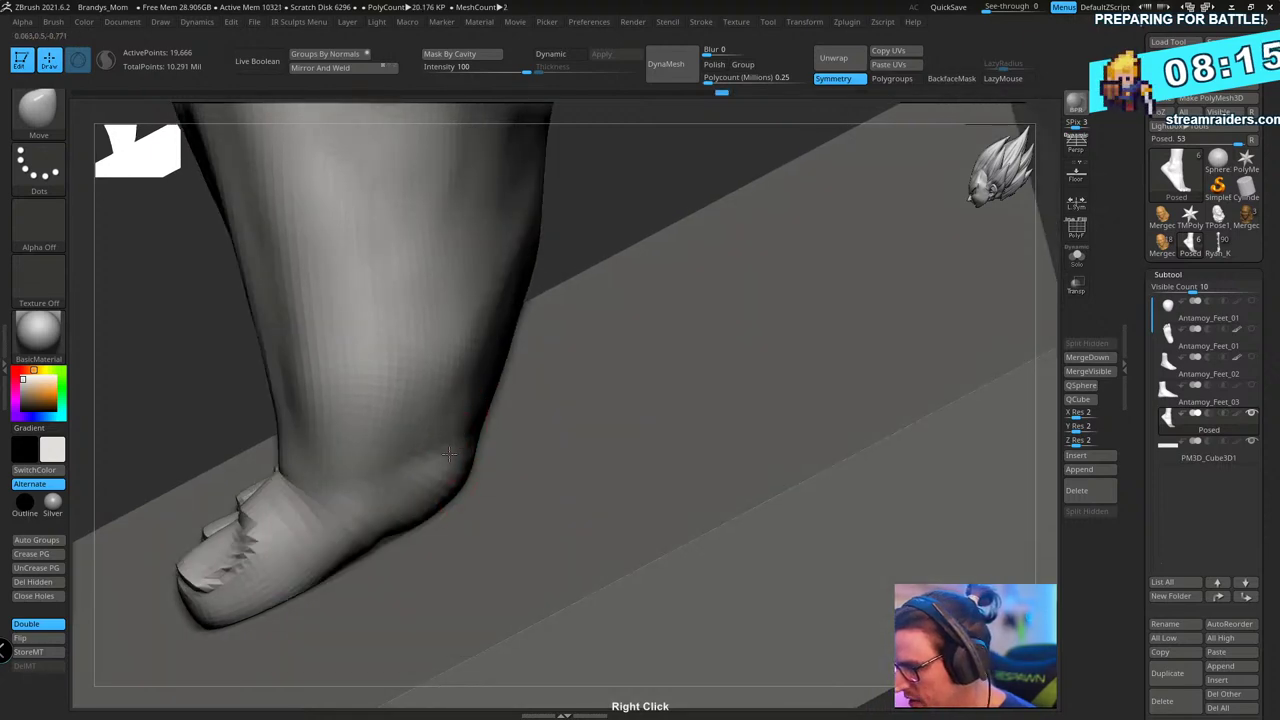
# - Adjust the outer edge and underside of the ball of the foot against the block with the Move brush
pyautogui.moveTo(638, 423)
pyautogui.mouseDown(button='right')
pyautogui.moveTo(626, 306)
pyautogui.moveTo(703, 386)
pyautogui.moveTo(585, 315)
pyautogui.moveTo(677, 357)
pyautogui.moveTo(763, 363)
pyautogui.moveTo(543, 487)
pyautogui.mouseUp(button='right')
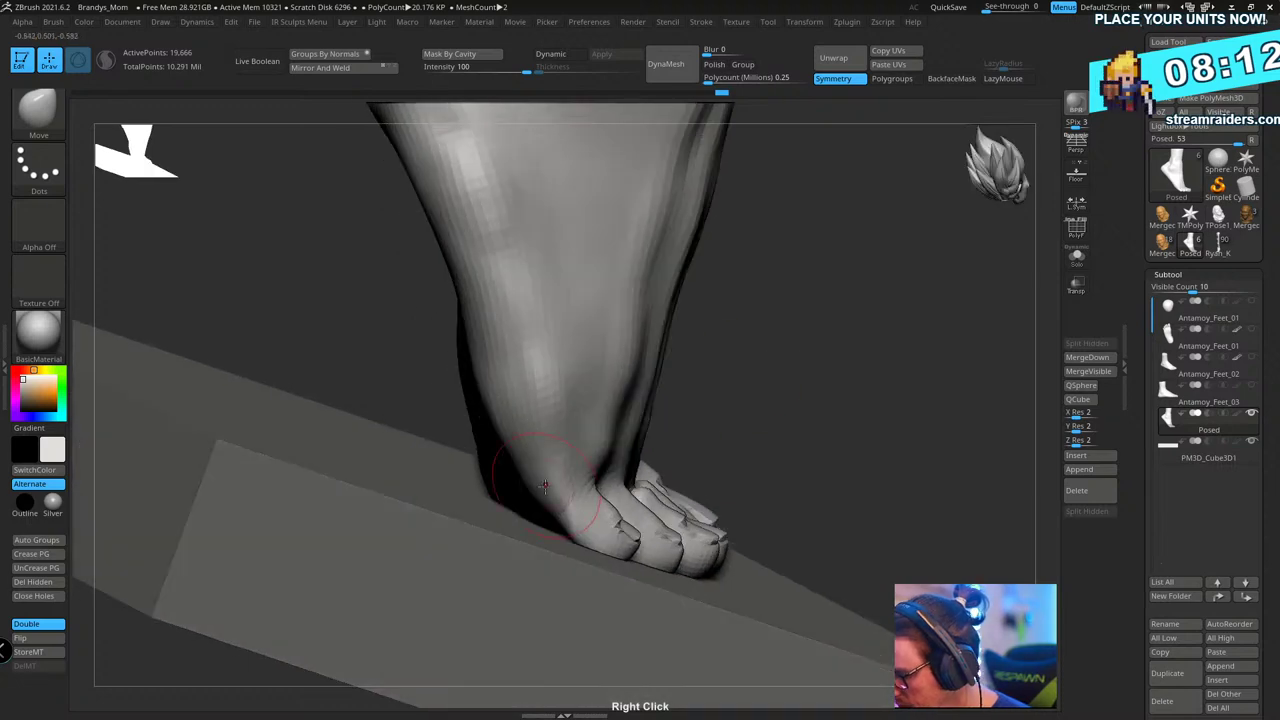
pyautogui.moveTo(741, 401)
pyautogui.mouseDown(button='right')
pyautogui.moveTo(783, 417)
pyautogui.moveTo(803, 443)
pyautogui.moveTo(770, 443)
pyautogui.mouseUp(button='right')
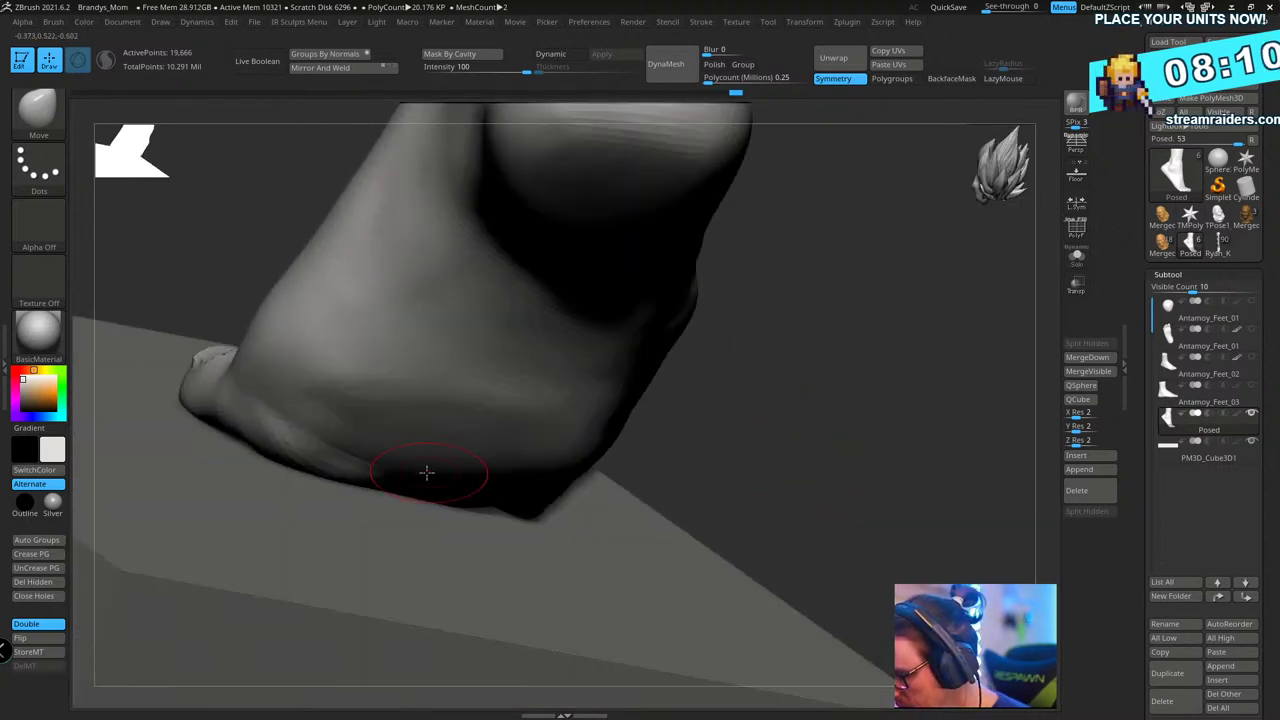
pyautogui.moveTo(396, 492); pyautogui.dragTo(390, 476)
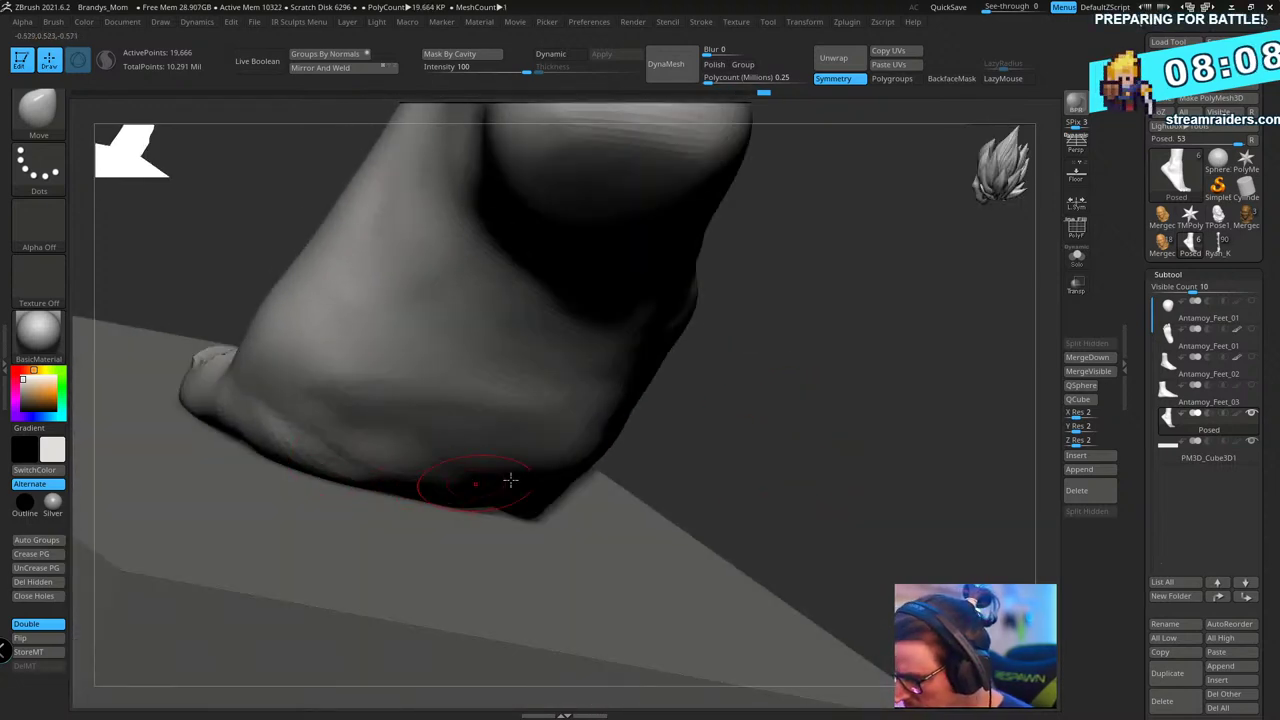
pyautogui.moveTo(510, 481)
pyautogui.mouseDown(button='right')
pyautogui.moveTo(602, 422)
pyautogui.moveTo(510, 488)
pyautogui.mouseUp(button='right')
pyautogui.moveTo(591, 462); pyautogui.dragTo(724, 328, button='right')
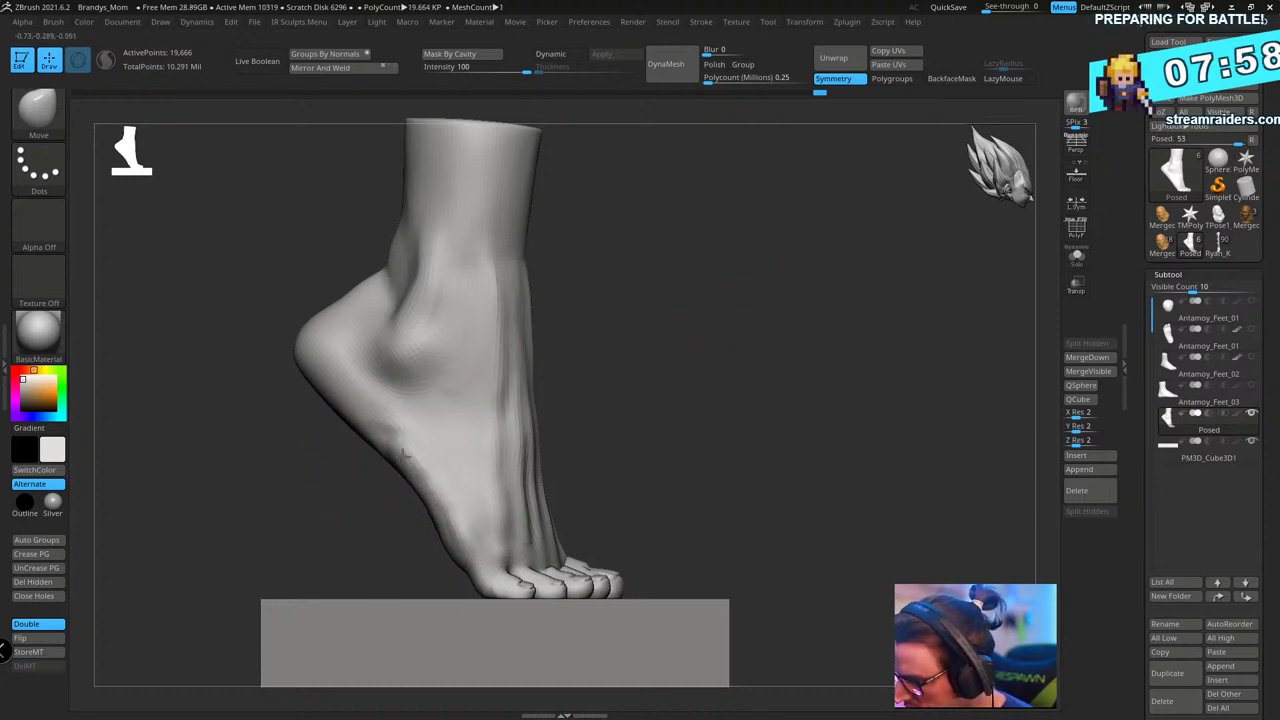
# - Deepen the arch of the sole and refine the contours of the heel and outer foot with the Move brush
pyautogui.moveTo(634, 374); pyautogui.dragTo(670, 371)
pyautogui.moveTo(622, 313)
pyautogui.mouseDown()
pyautogui.moveTo(637, 343)
pyautogui.moveTo(500, 390)
pyautogui.moveTo(597, 314)
pyautogui.mouseUp()
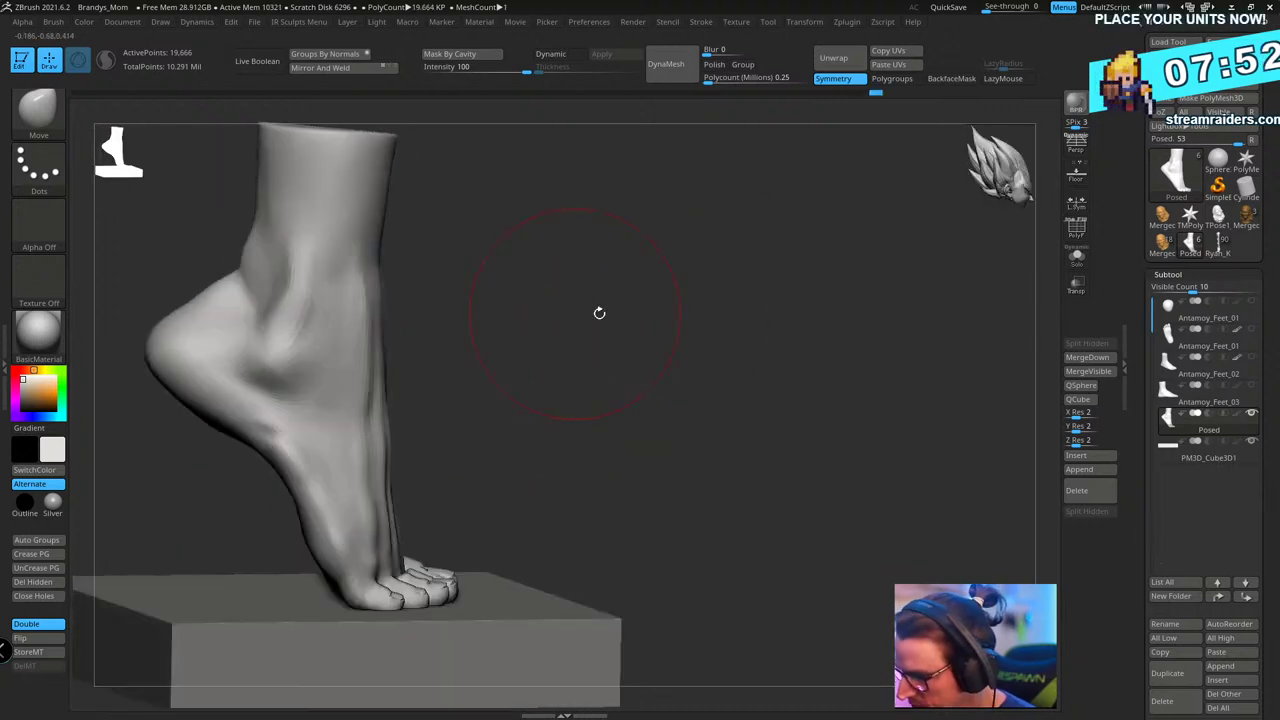
pyautogui.keyDown('shift'); pyautogui.moveTo(706, 290); pyautogui.dragTo(715, 326); pyautogui.keyUp('shift')
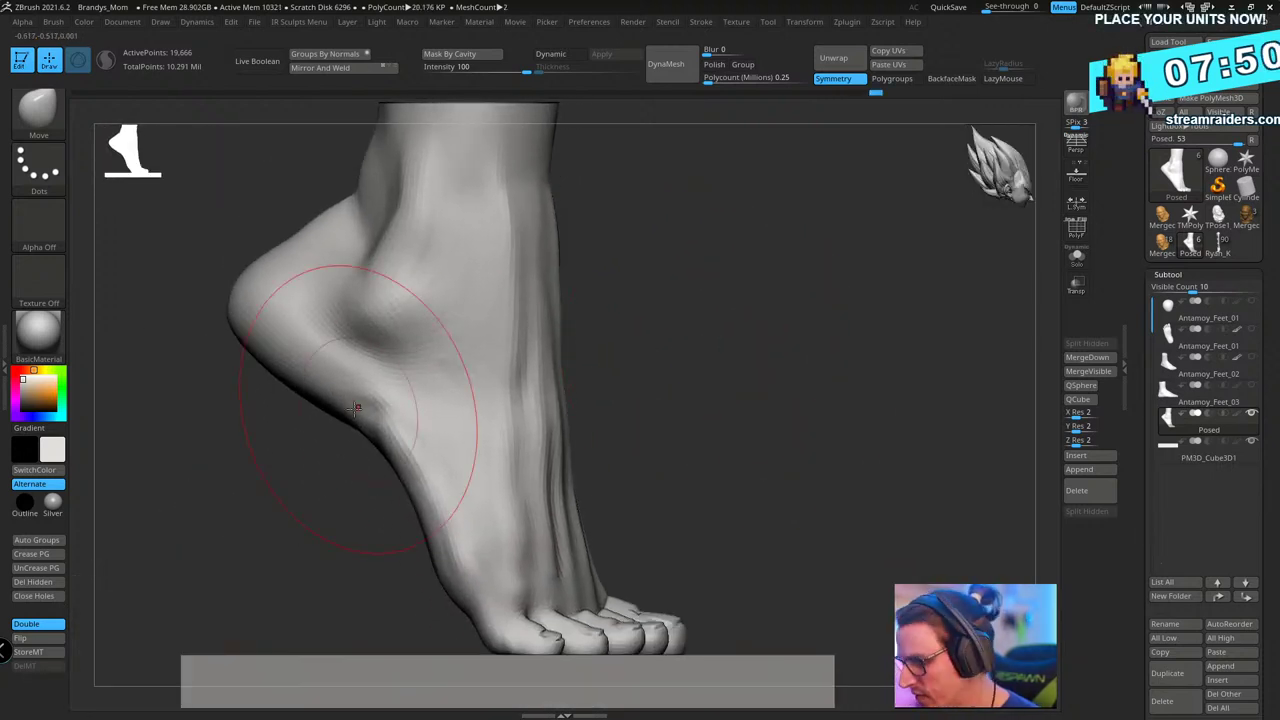
pyautogui.moveTo(594, 318); pyautogui.dragTo(673, 300)
pyautogui.press('s')
pyautogui.moveTo(556, 336); pyautogui.dragTo(494, 374)
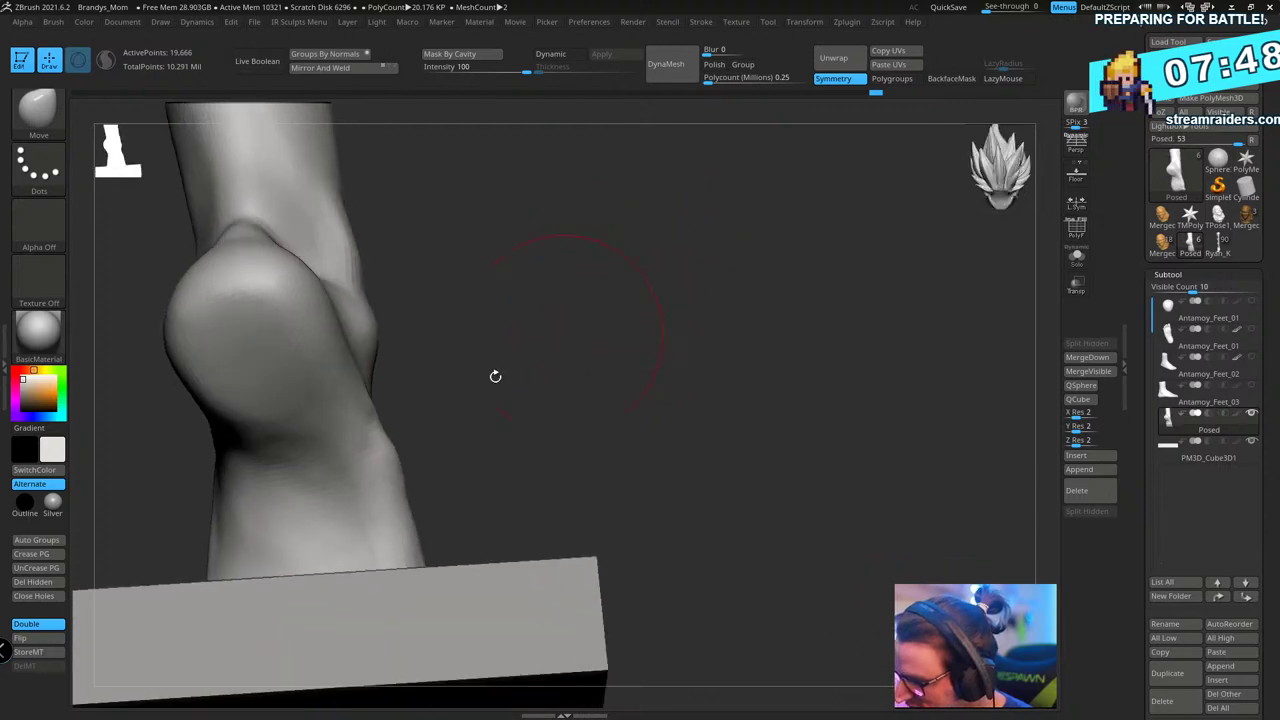
pyautogui.moveTo(575, 350); pyautogui.dragTo(688, 326)
pyautogui.moveTo(340, 420); pyautogui.dragTo(627, 365, button='right')
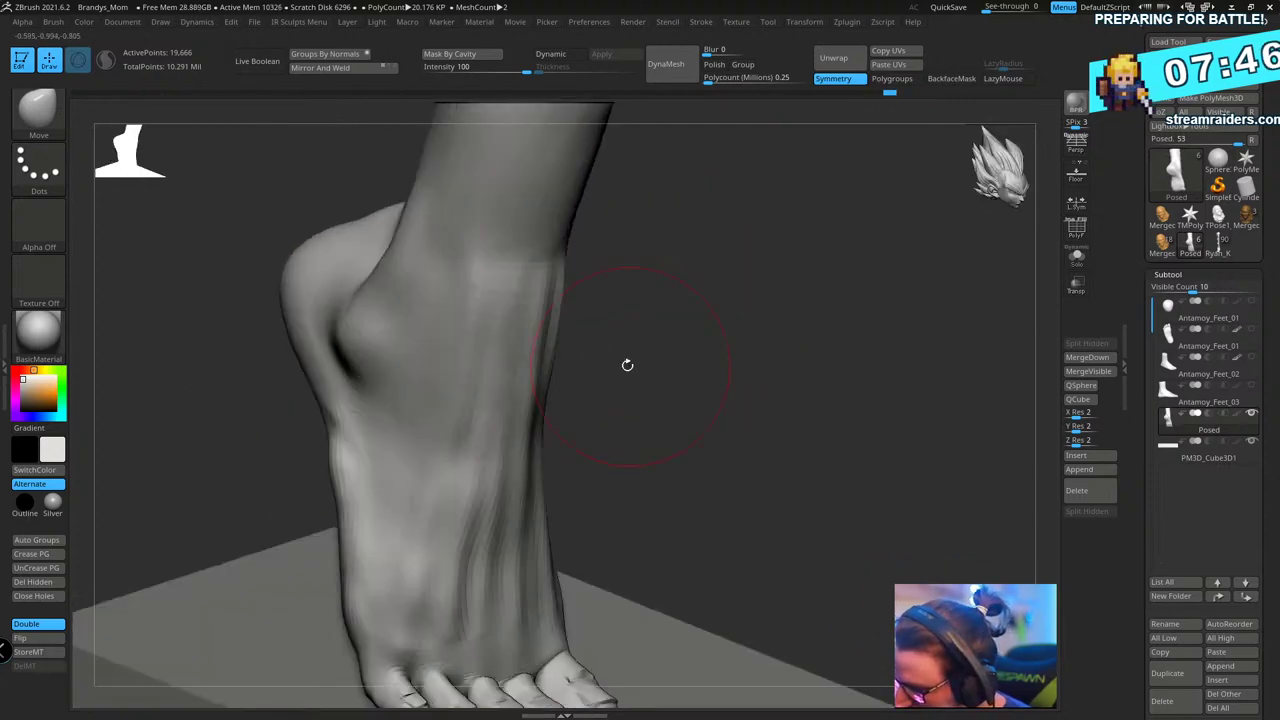
pyautogui.moveTo(739, 341); pyautogui.dragTo(726, 317, button='right')
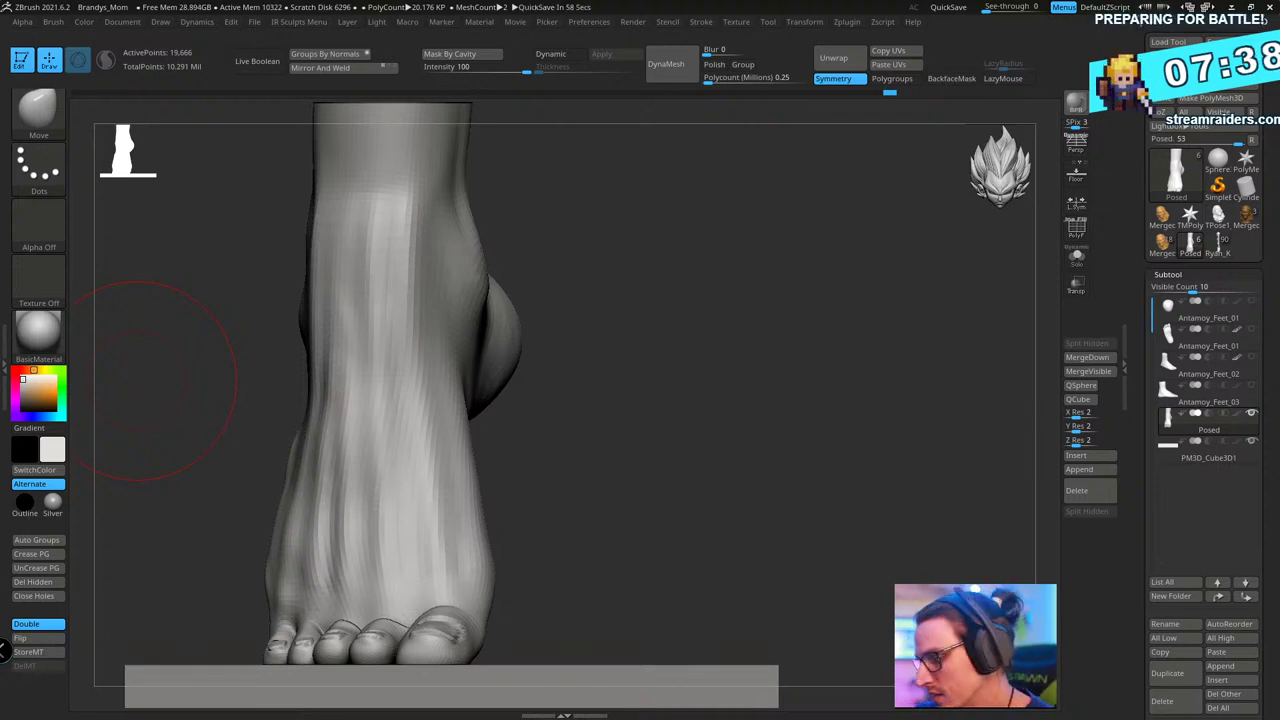
# - Inspect the Antamoy_Feet_03 subtool on its own, restore all visible subtools, and reselect the posed foot
pyautogui.moveTo(702, 344); pyautogui.dragTo(870, 300)
pyautogui.keyDown('alt'); pyautogui.click(524, 478); pyautogui.keyUp('alt')
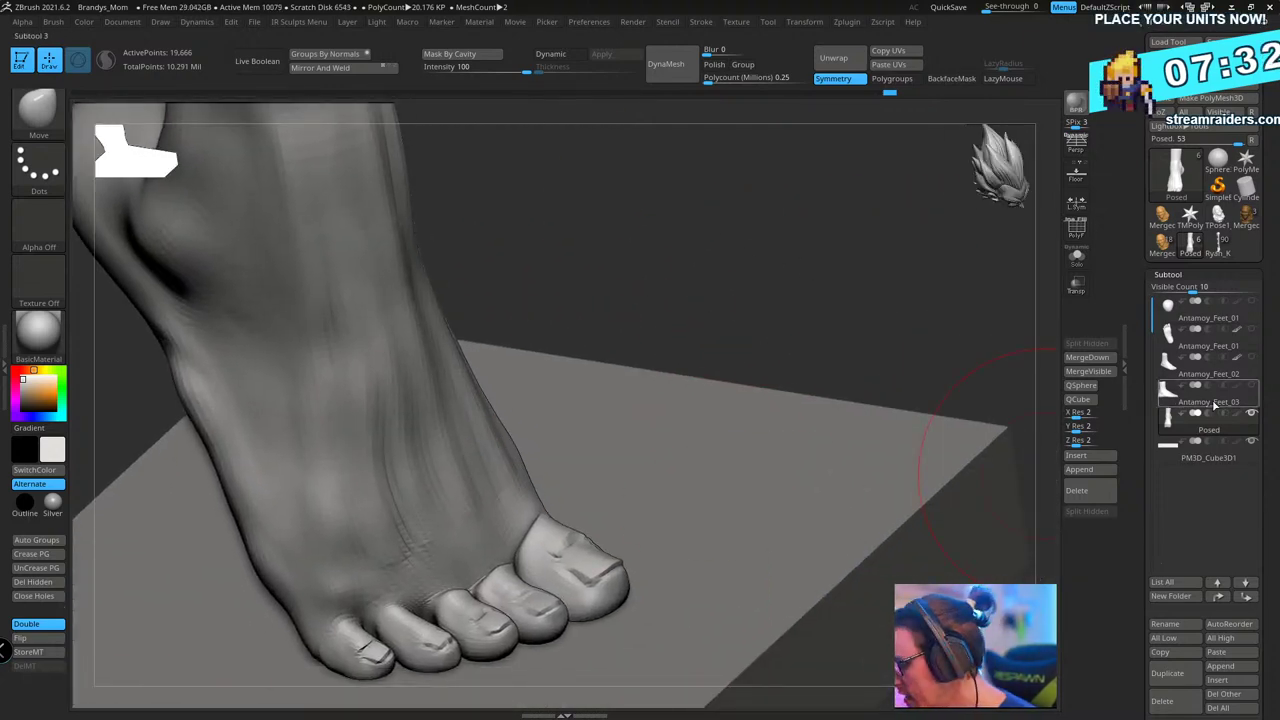
pyautogui.click(1079, 261)
pyautogui.moveTo(900, 349); pyautogui.dragTo(805, 252)
pyautogui.click(1078, 262)
pyautogui.click(1201, 428)
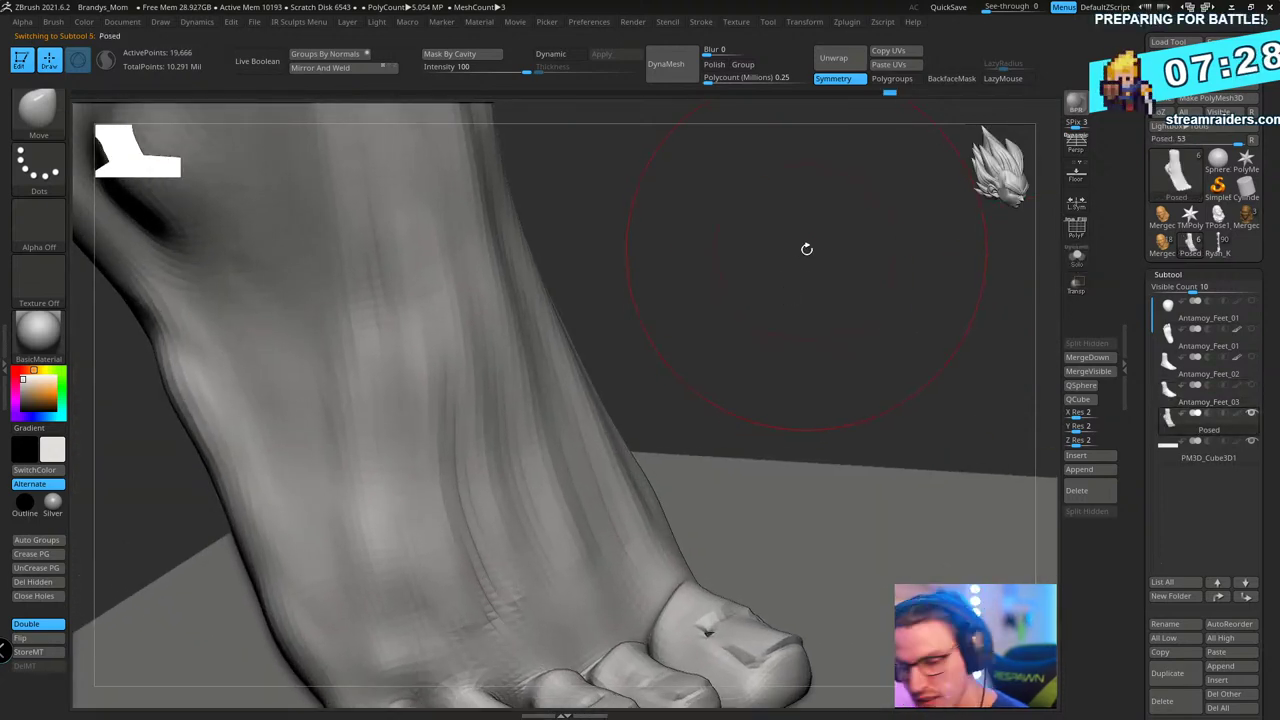
# - Subdivide the posed foot once and check its toe area with the polyframe display
pyautogui.hotkey('ctrl', 'd')
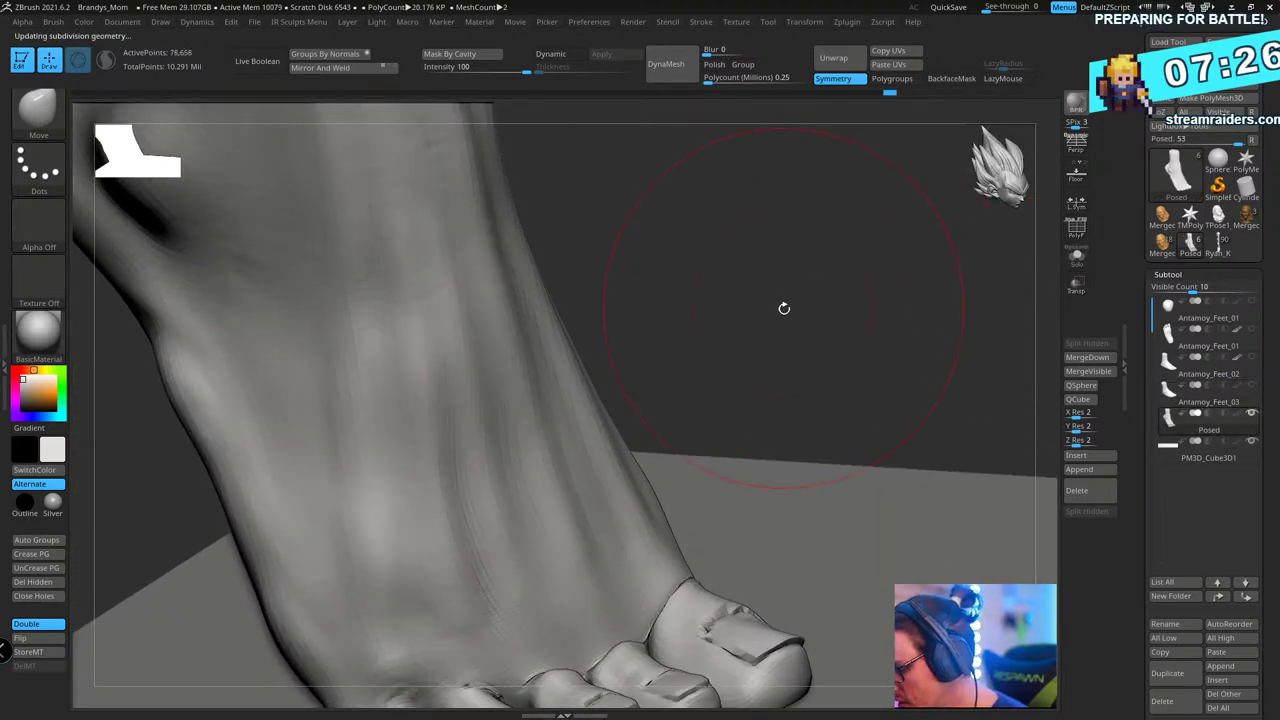
pyautogui.moveTo(783, 309)
pyautogui.mouseDown()
pyautogui.moveTo(770, 279)
pyautogui.moveTo(740, 265)
pyautogui.moveTo(779, 181)
pyautogui.moveTo(750, 255)
pyautogui.mouseUp()
pyautogui.press('s')
pyautogui.keyDown('alt'); pyautogui.moveTo(633, 429); pyautogui.dragTo(635, 330, button='right'); pyautogui.keyUp('alt')
pyautogui.hotkey('shift', 'f')
pyautogui.hotkey('shift', 'f')
# - Build up the skin folds above the big and second toes with the ClayBuildup brush and smooth the transition between them
pyautogui.press('b')
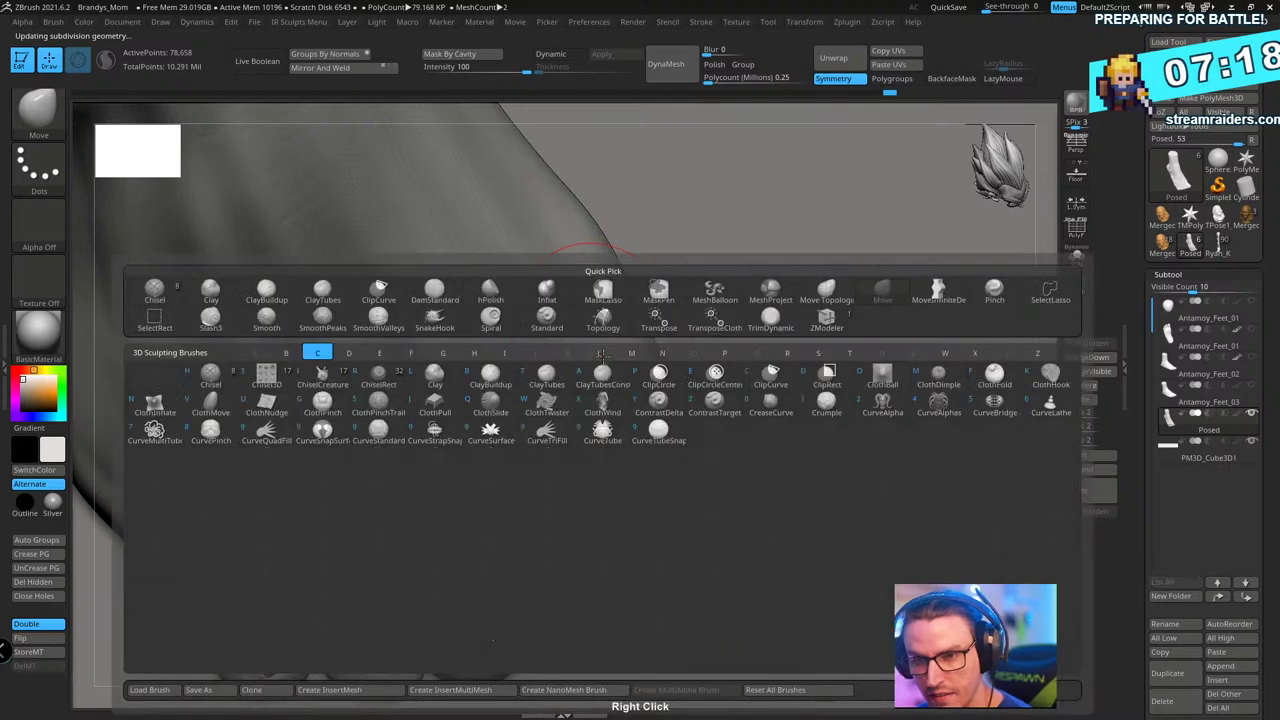
pyautogui.press('c')
pyautogui.press('b')
pyautogui.press('s')
pyautogui.moveTo(615, 363)
pyautogui.mouseDown()
pyautogui.moveTo(600, 362)
pyautogui.moveTo(630, 384)
pyautogui.moveTo(582, 405)
pyautogui.moveTo(624, 371)
pyautogui.mouseUp()
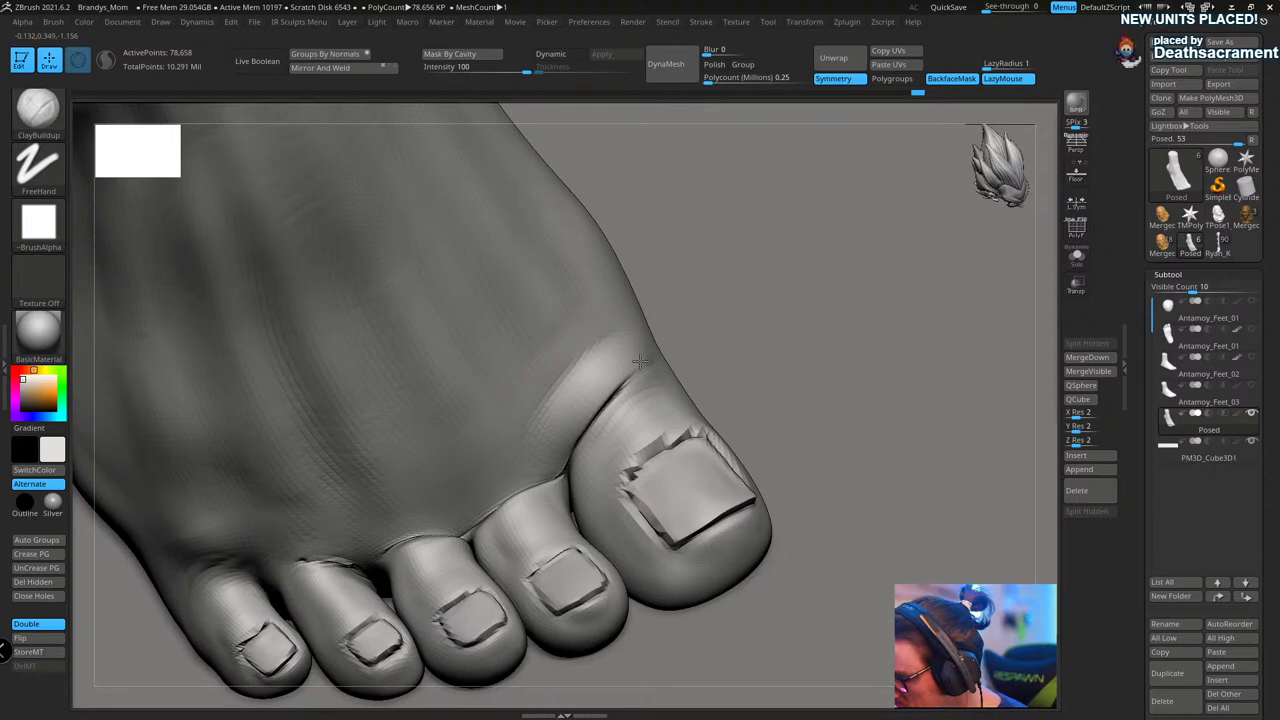
pyautogui.moveTo(505, 512)
pyautogui.mouseDown()
pyautogui.moveTo(495, 470)
pyautogui.moveTo(527, 475)
pyautogui.mouseUp()
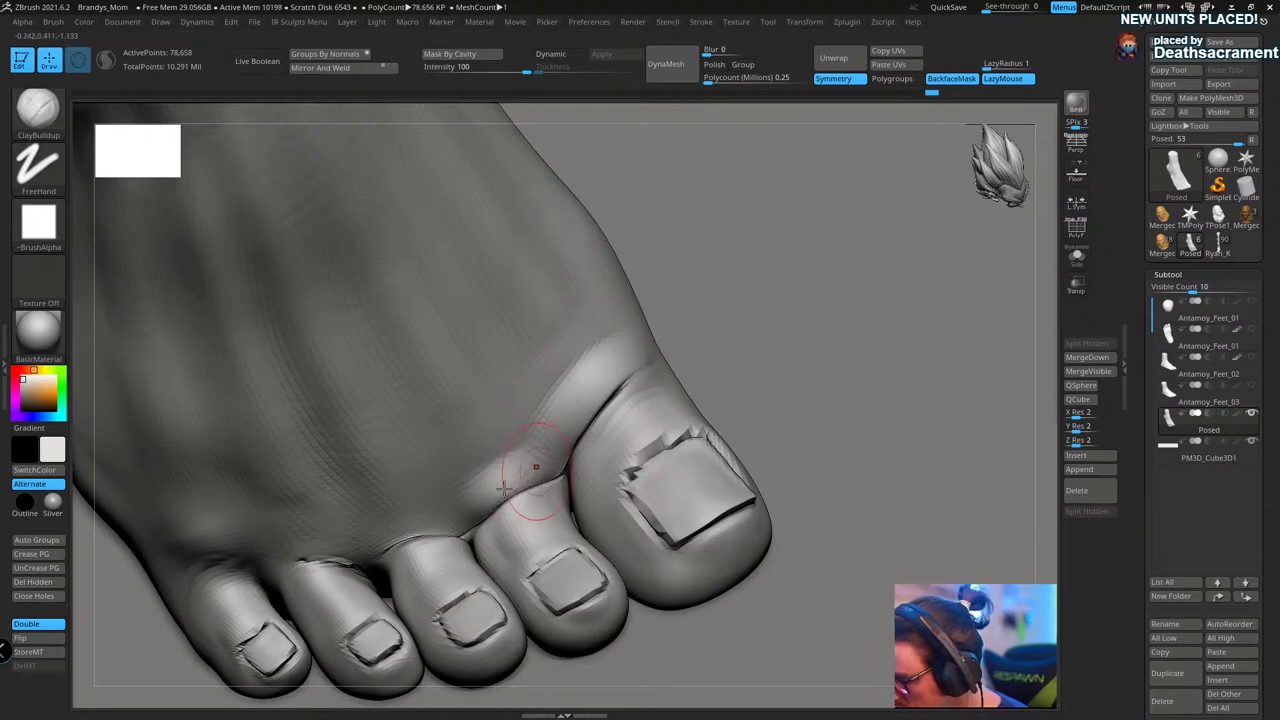
pyautogui.press('shift')
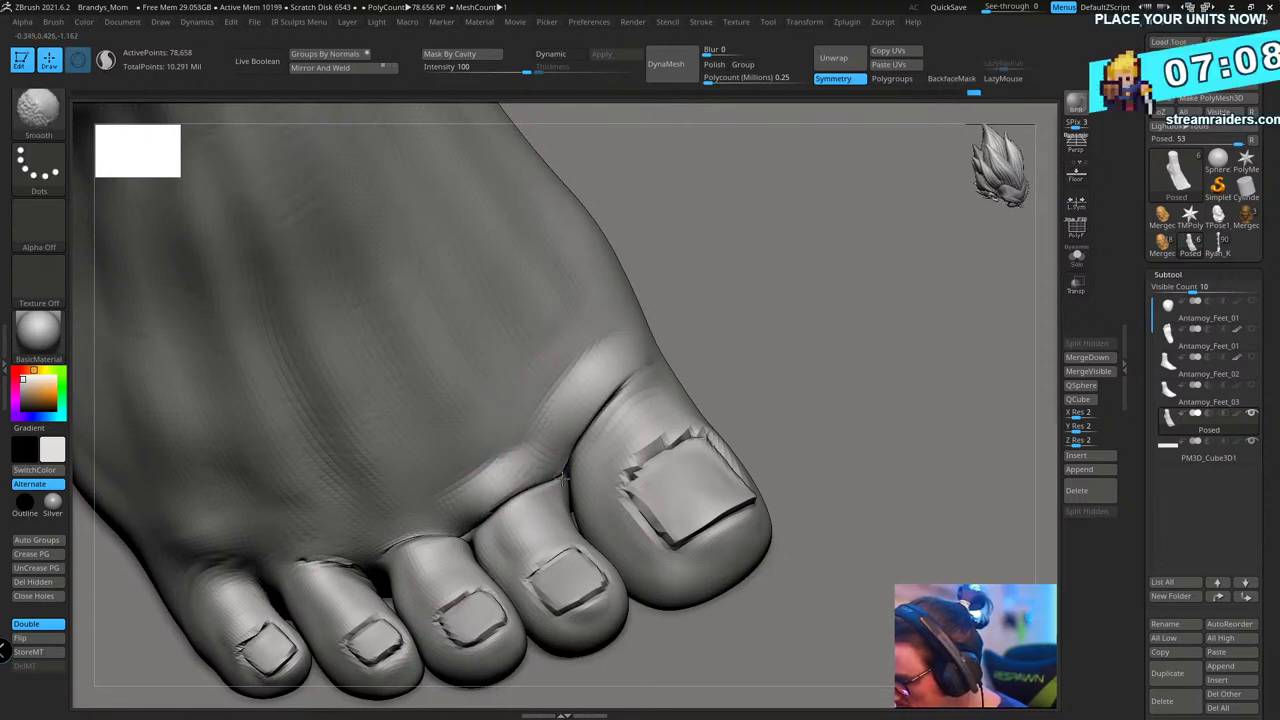
pyautogui.keyDown('shift'); pyautogui.moveTo(563, 479); pyautogui.dragTo(539, 439); pyautogui.keyUp('shift')
pyautogui.moveTo(539, 439)
pyautogui.mouseDown(button='right')
pyautogui.moveTo(646, 357)
pyautogui.moveTo(625, 427)
pyautogui.moveTo(443, 522)
pyautogui.mouseUp(button='right')
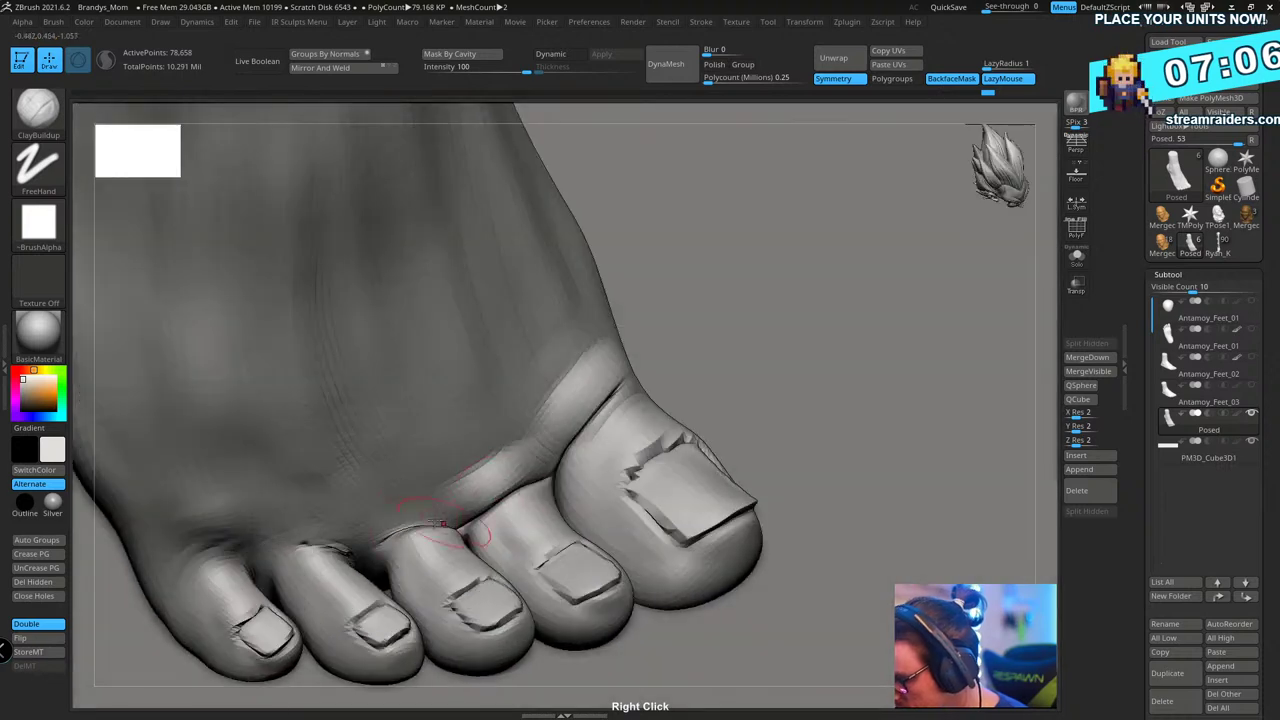
# - Build up rounded knuckle folds at the bases of the third and fourth toes with the ClayBuildup brush
pyautogui.moveTo(440, 512)
pyautogui.mouseDown()
pyautogui.moveTo(378, 508)
pyautogui.moveTo(425, 498)
pyautogui.moveTo(305, 540)
pyautogui.moveTo(393, 463)
pyautogui.mouseUp()
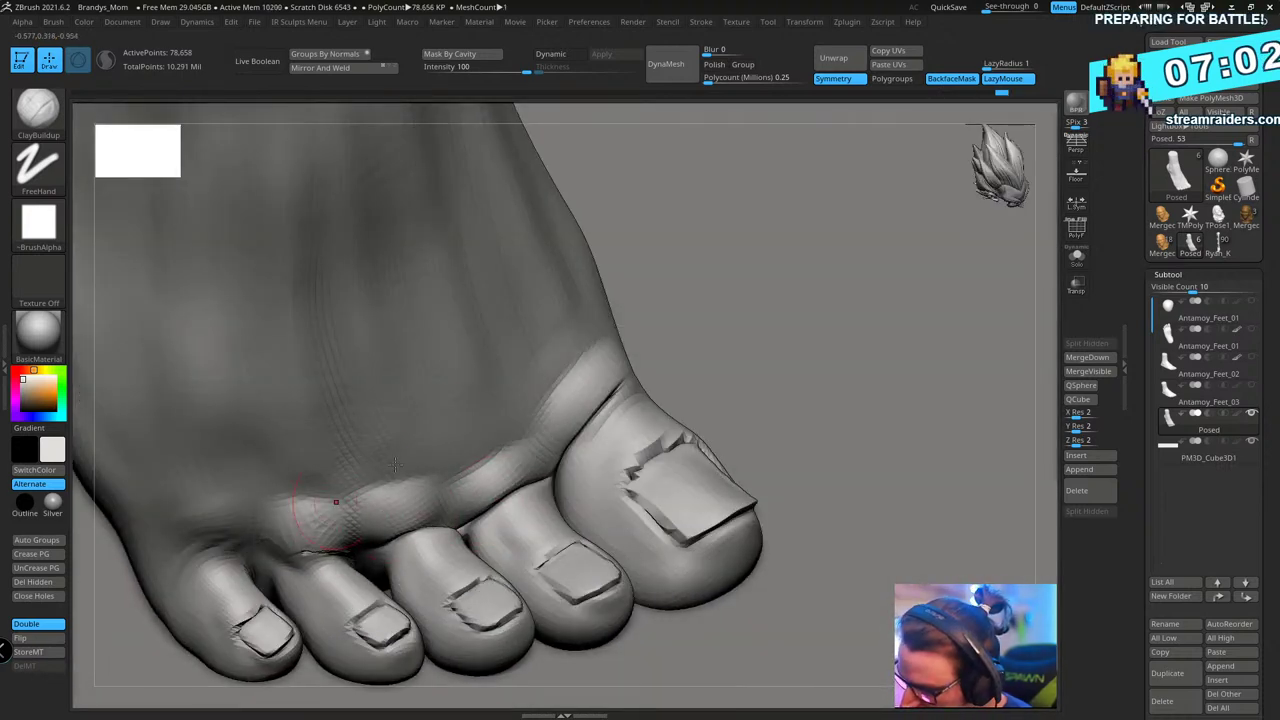
pyautogui.moveTo(393, 463); pyautogui.dragTo(408, 481, button='right')
pyautogui.moveTo(333, 504)
pyautogui.mouseDown()
pyautogui.moveTo(408, 507)
pyautogui.moveTo(342, 522)
pyautogui.mouseUp()
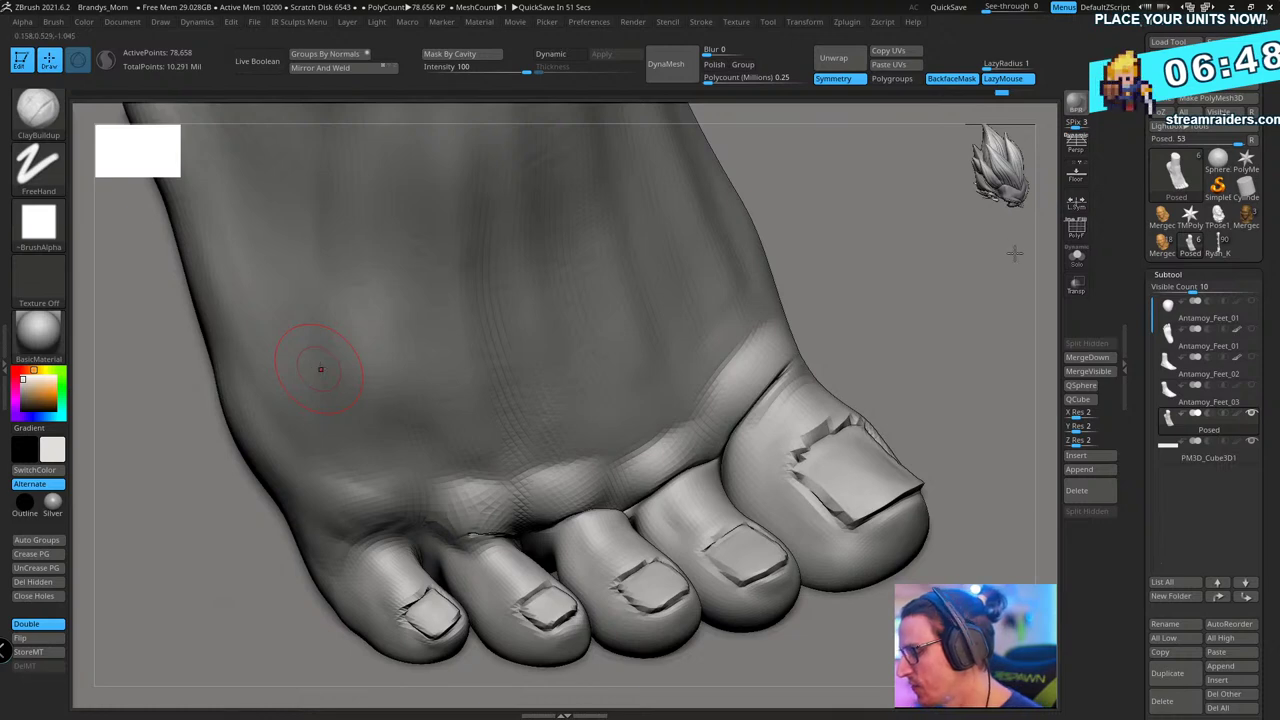
# - Smooth the fold at the base of the fourth toe and restore its volume with the ClayBuildup brush
pyautogui.moveTo(1046, 266); pyautogui.dragTo(892, 272)
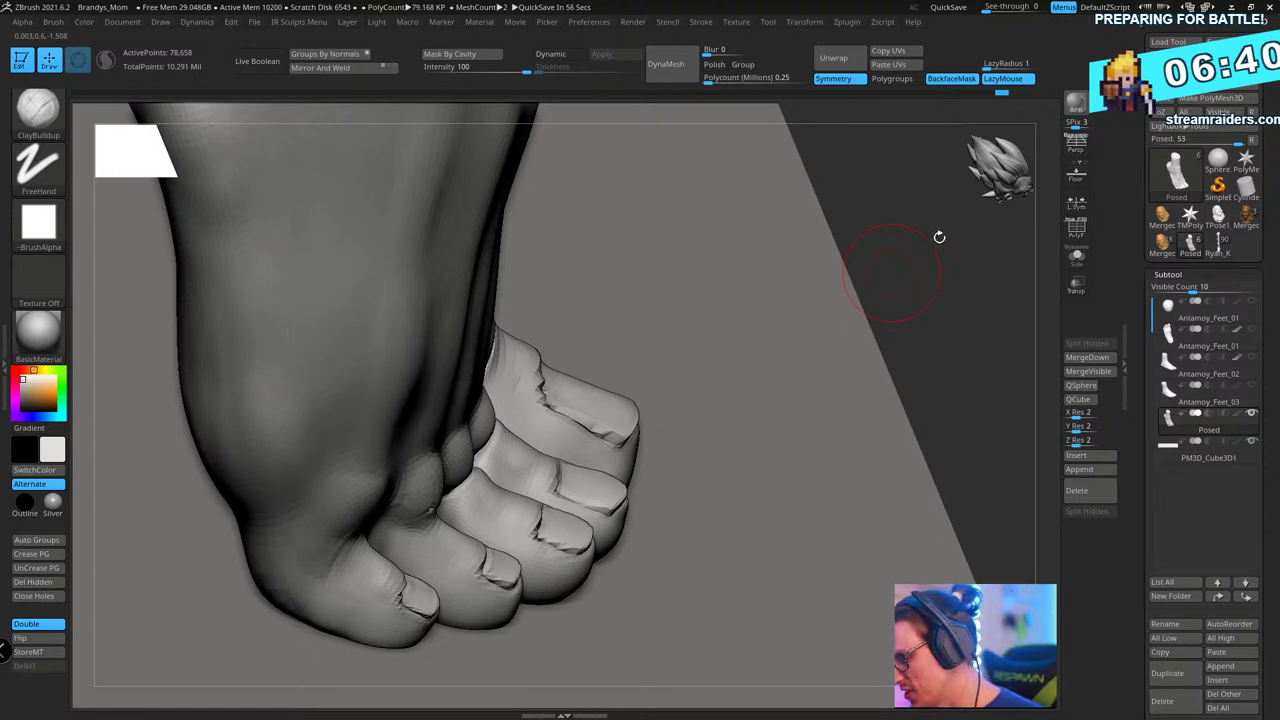
pyautogui.moveTo(939, 237); pyautogui.dragTo(897, 257)
pyautogui.moveTo(403, 538); pyautogui.dragTo(473, 492, button='right')
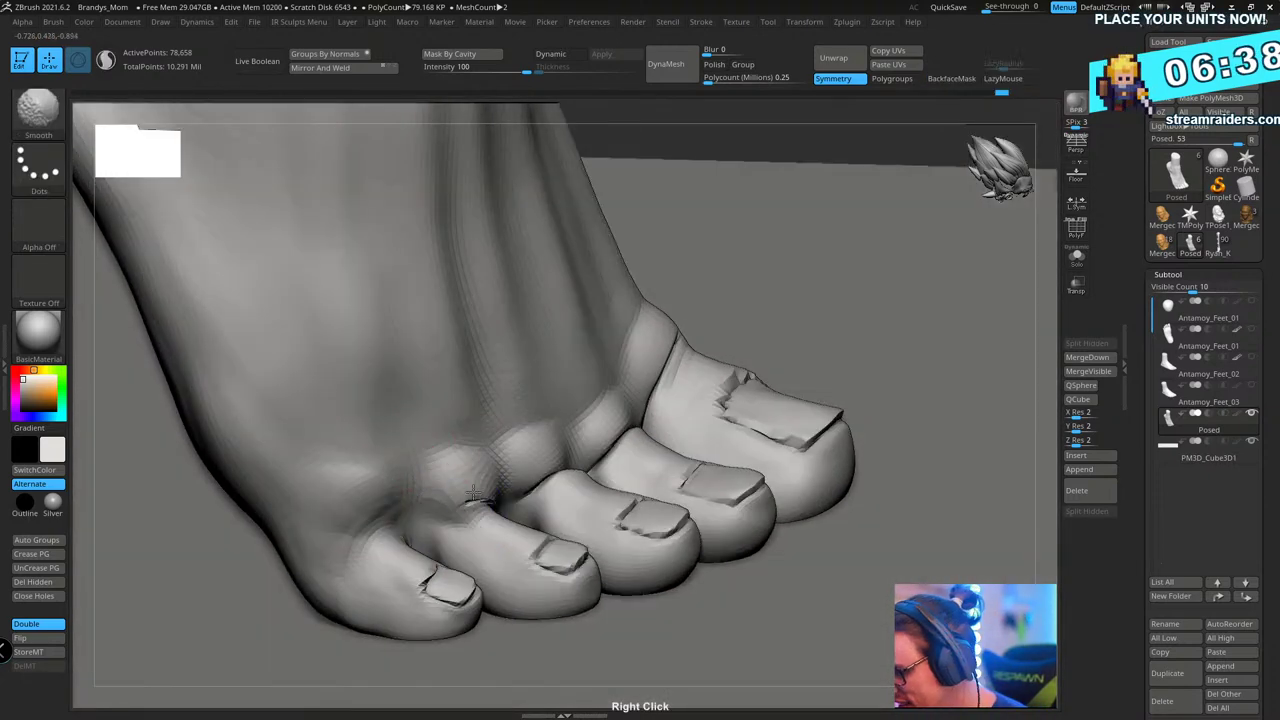
pyautogui.keyDown('shift'); pyautogui.moveTo(473, 492); pyautogui.dragTo(478, 503); pyautogui.keyUp('shift')
pyautogui.moveTo(466, 486); pyautogui.dragTo(480, 492, button='right')
pyautogui.moveTo(480, 492); pyautogui.dragTo(470, 488)
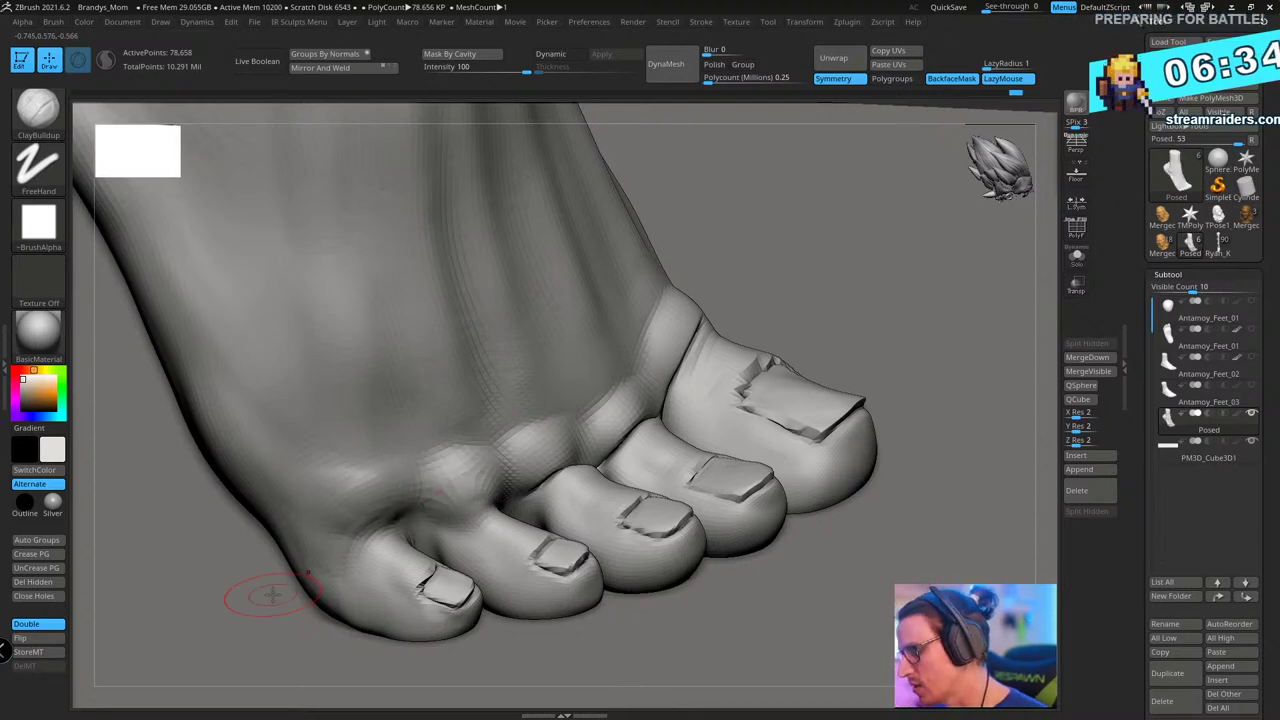
# - Check the foot against the block and build up the knuckle above the little toe with the ClayBuildup brush
pyautogui.keyDown('alt'); pyautogui.moveTo(900, 350); pyautogui.dragTo(761, 279); pyautogui.keyUp('alt')
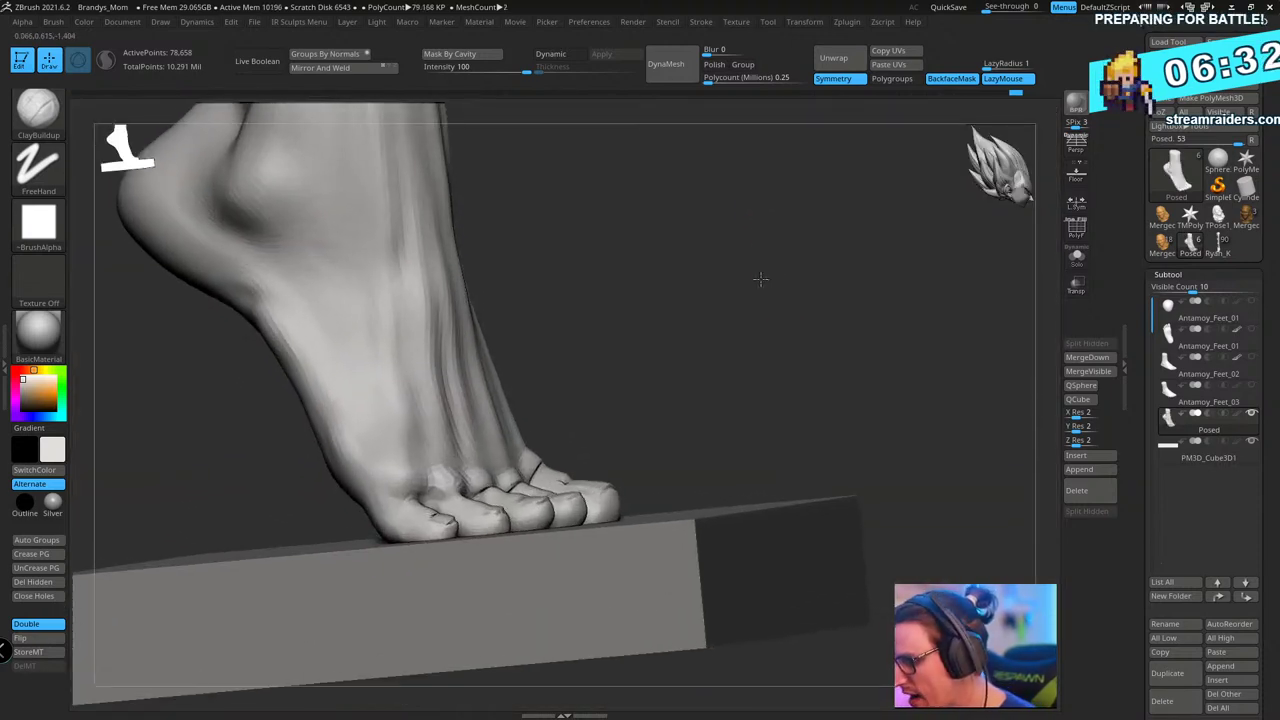
pyautogui.moveTo(760, 279); pyautogui.dragTo(440, 480, button='right')
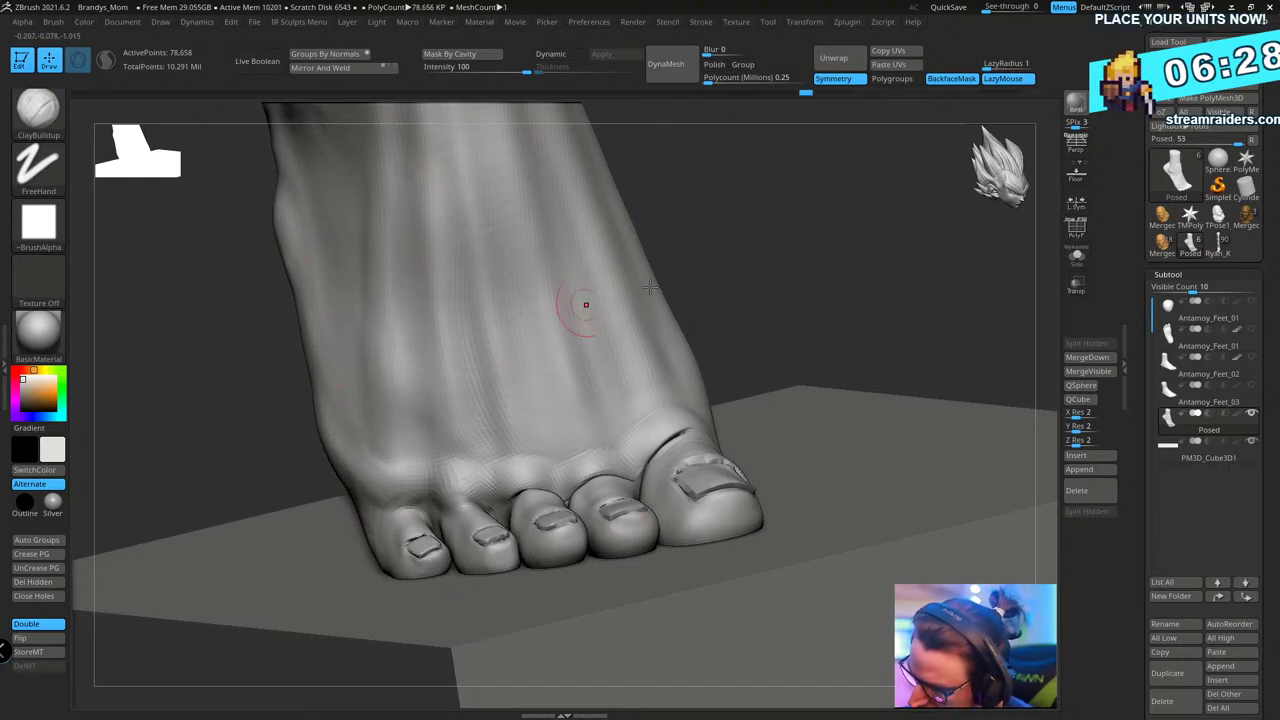
pyautogui.moveTo(586, 304); pyautogui.dragTo(466, 462, button='right')
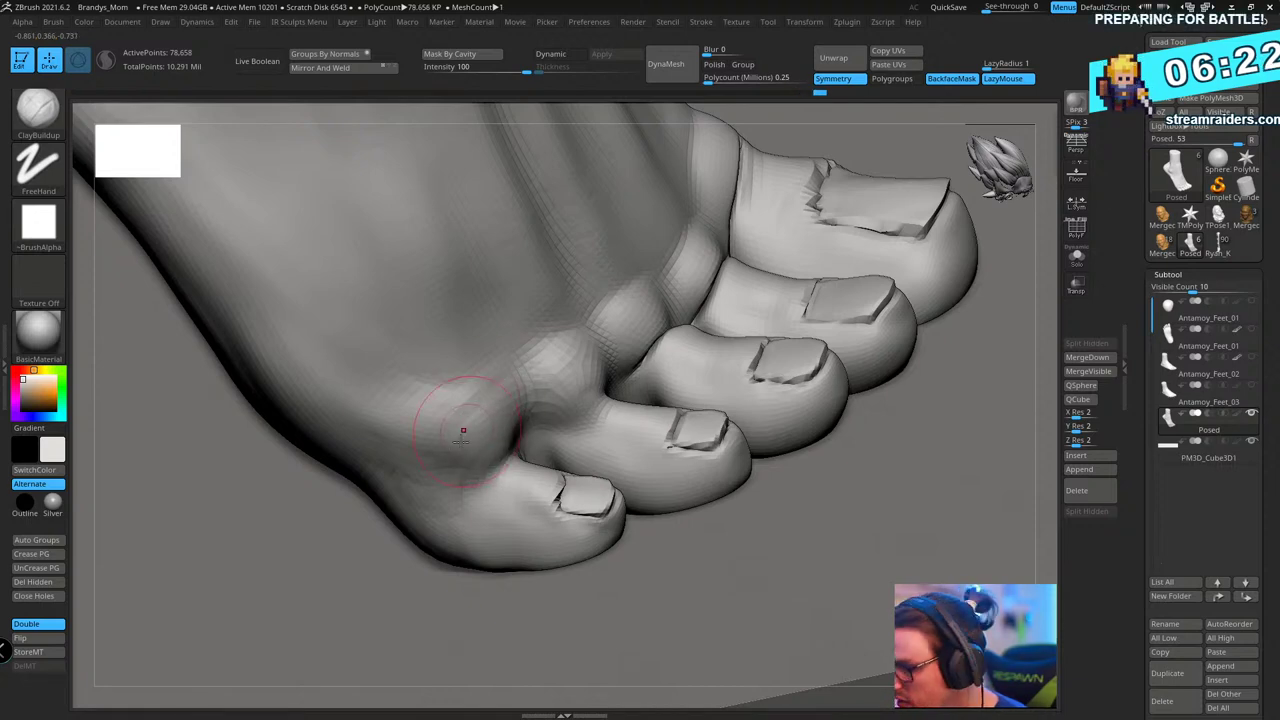
# - Carve the creases between the bases of the outer toes with the DamStandard brush and check the foot from several angles
pyautogui.press('b')
pyautogui.press('d')
pyautogui.press('s')
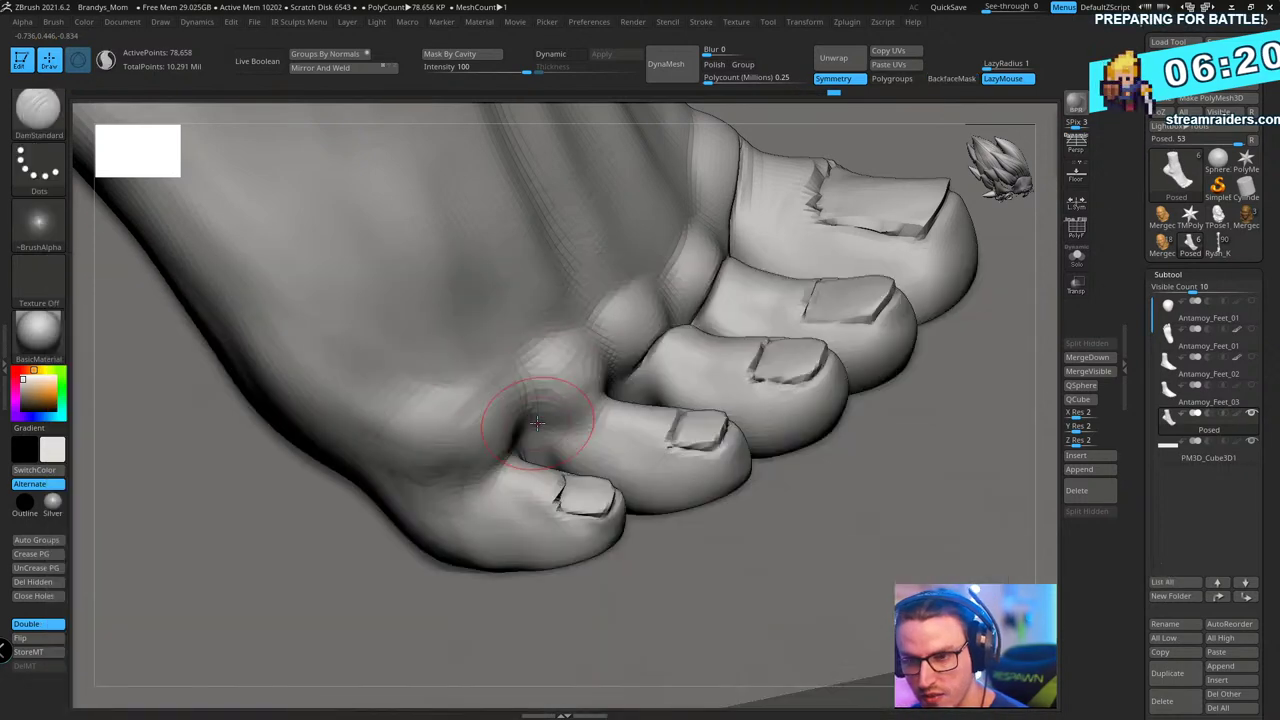
pyautogui.moveTo(537, 423)
pyautogui.mouseDown(button='right')
pyautogui.moveTo(478, 485)
pyautogui.moveTo(571, 416)
pyautogui.moveTo(551, 412)
pyautogui.mouseUp(button='right')
pyautogui.moveTo(514, 449); pyautogui.dragTo(606, 377)
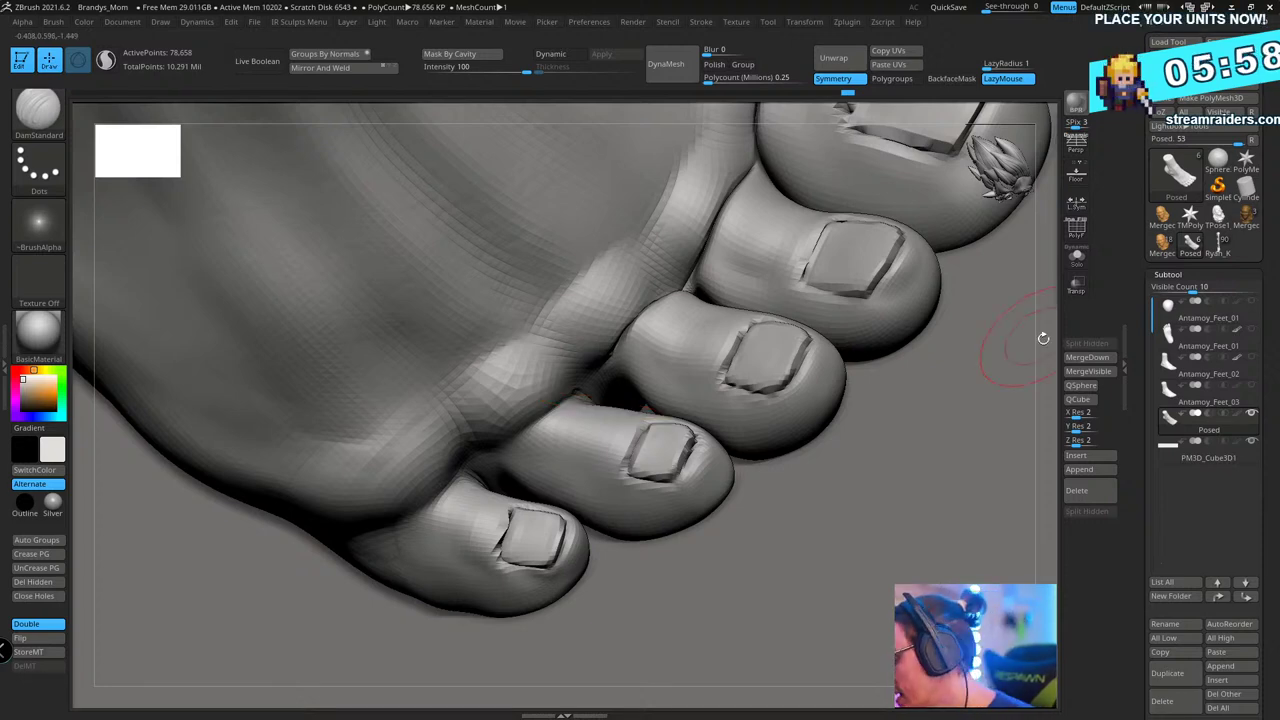
pyautogui.moveTo(1043, 338); pyautogui.dragTo(930, 300, button='right')
pyautogui.moveTo(537, 400)
pyautogui.mouseDown(button='right')
pyautogui.moveTo(561, 454)
pyautogui.moveTo(537, 511)
pyautogui.mouseUp(button='right')
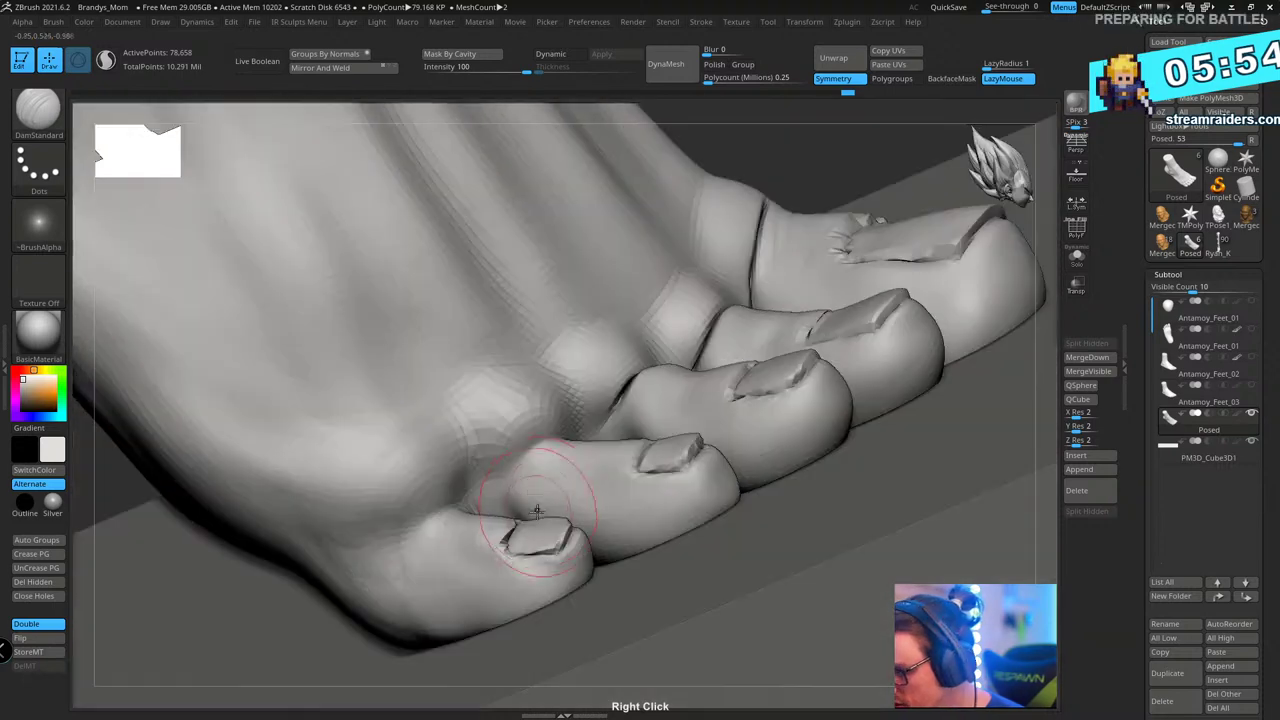
pyautogui.moveTo(443, 457)
pyautogui.mouseDown(button='right')
pyautogui.moveTo(463, 429)
pyautogui.moveTo(429, 343)
pyautogui.moveTo(624, 359)
pyautogui.moveTo(711, 329)
pyautogui.moveTo(692, 333)
pyautogui.mouseUp(button='right')
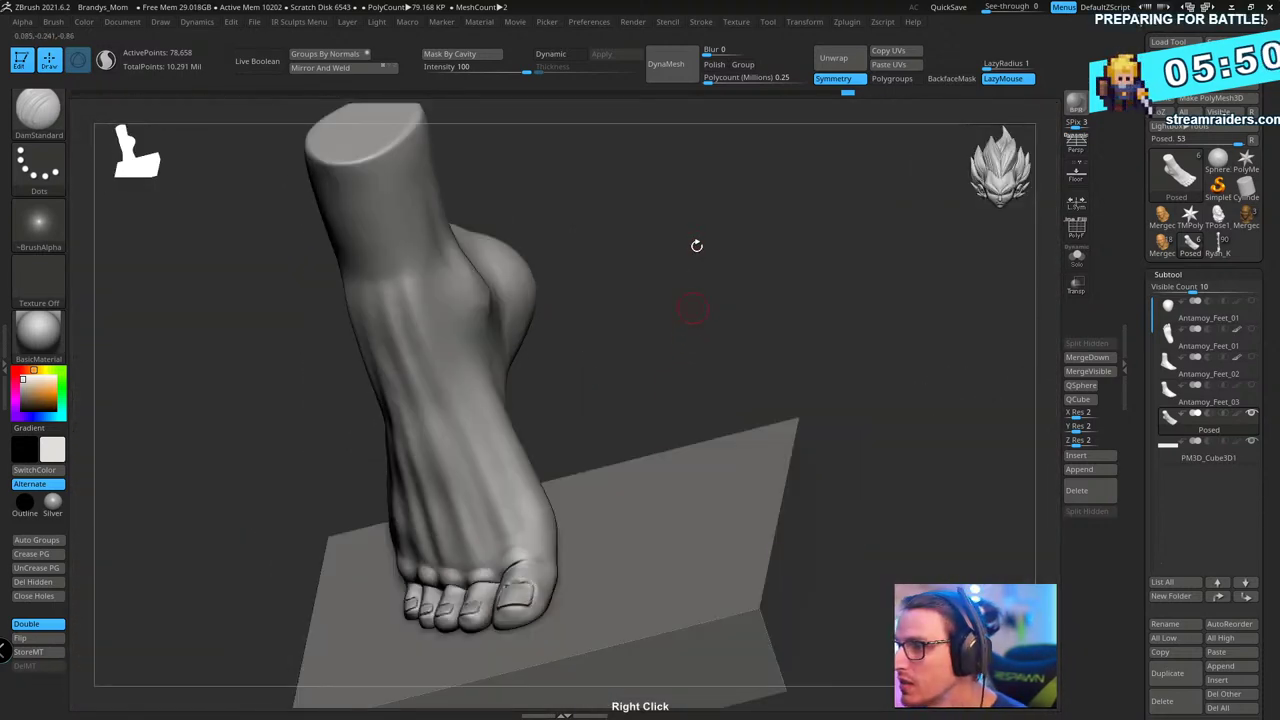
pyautogui.moveTo(25, 501)
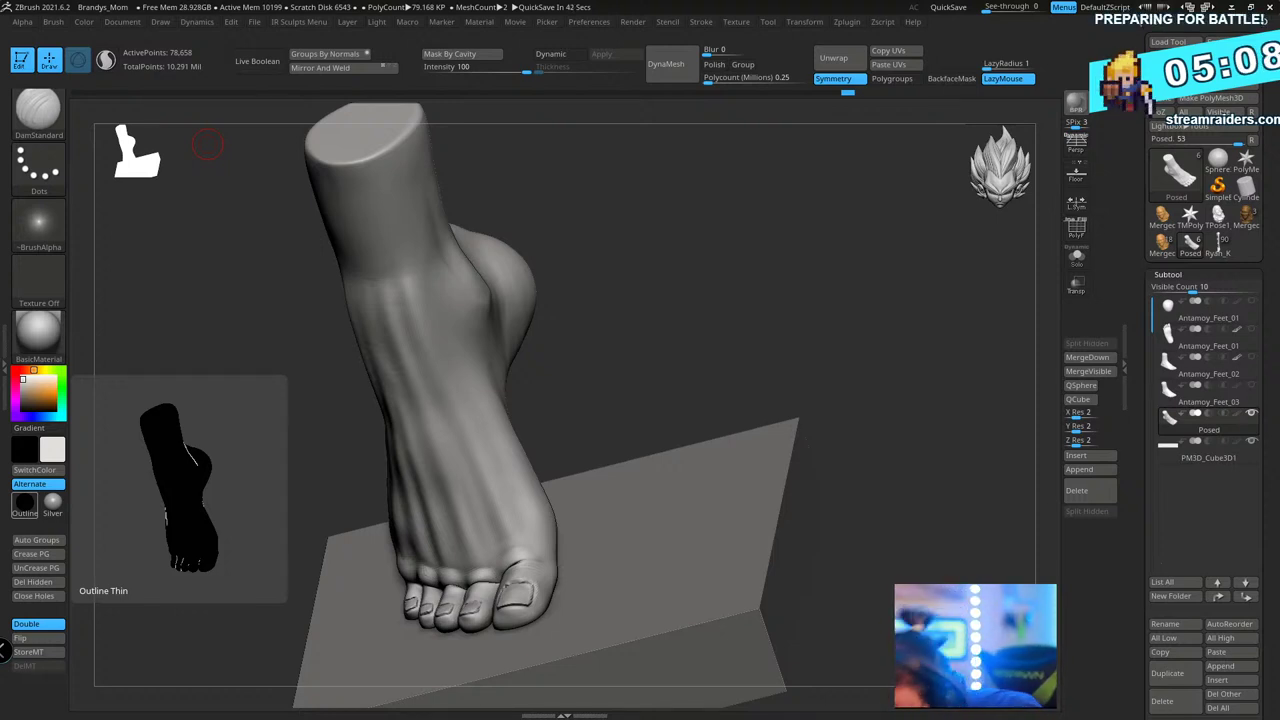
# - Shape the joint between the fourth toe and the foot with the ClayBuildup brush and smooth the added volume
pyautogui.moveTo(730, 306)
pyautogui.mouseDown()
pyautogui.moveTo(777, 257)
pyautogui.moveTo(889, 237)
pyautogui.moveTo(848, 293)
pyautogui.moveTo(843, 372)
pyautogui.mouseUp()
pyautogui.press('b')
pyautogui.press('c')
pyautogui.press('b')
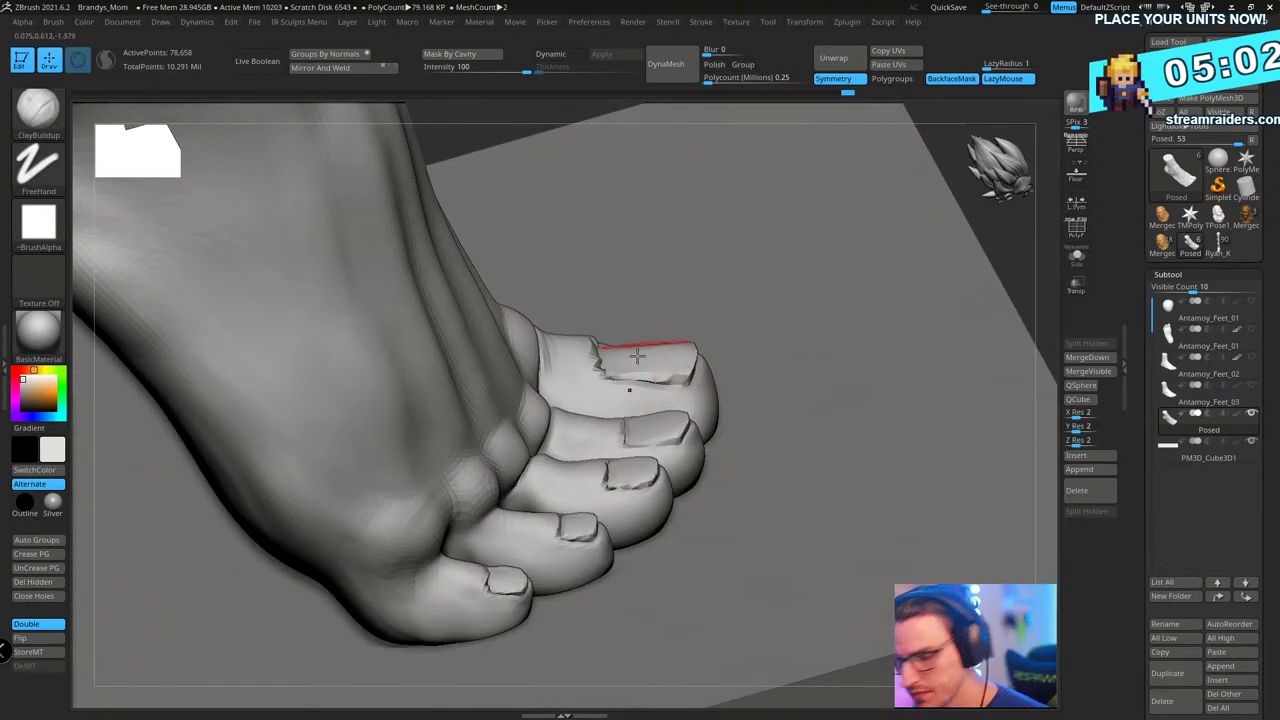
pyautogui.moveTo(639, 479)
pyautogui.mouseDown(button='right')
pyautogui.moveTo(586, 457)
pyautogui.moveTo(440, 546)
pyautogui.moveTo(517, 474)
pyautogui.moveTo(484, 478)
pyautogui.mouseUp(button='right')
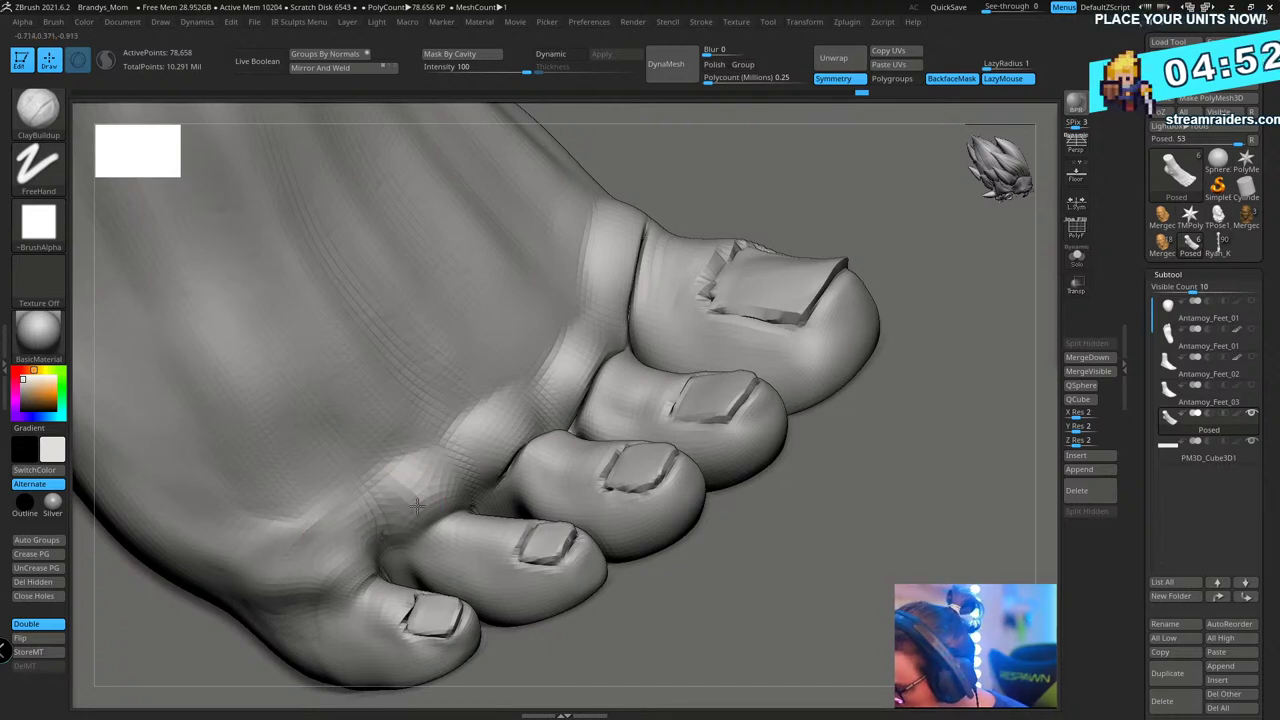
pyautogui.moveTo(416, 507); pyautogui.dragTo(457, 530, button='right')
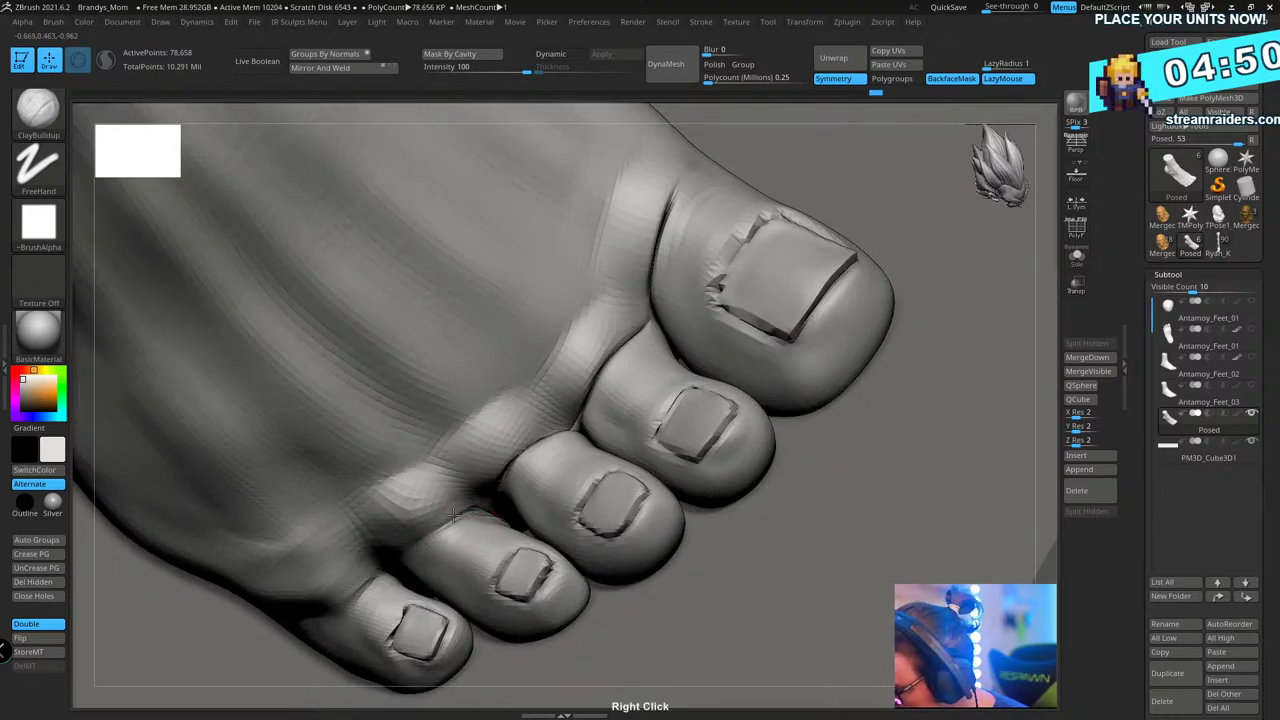
pyautogui.press('shift')
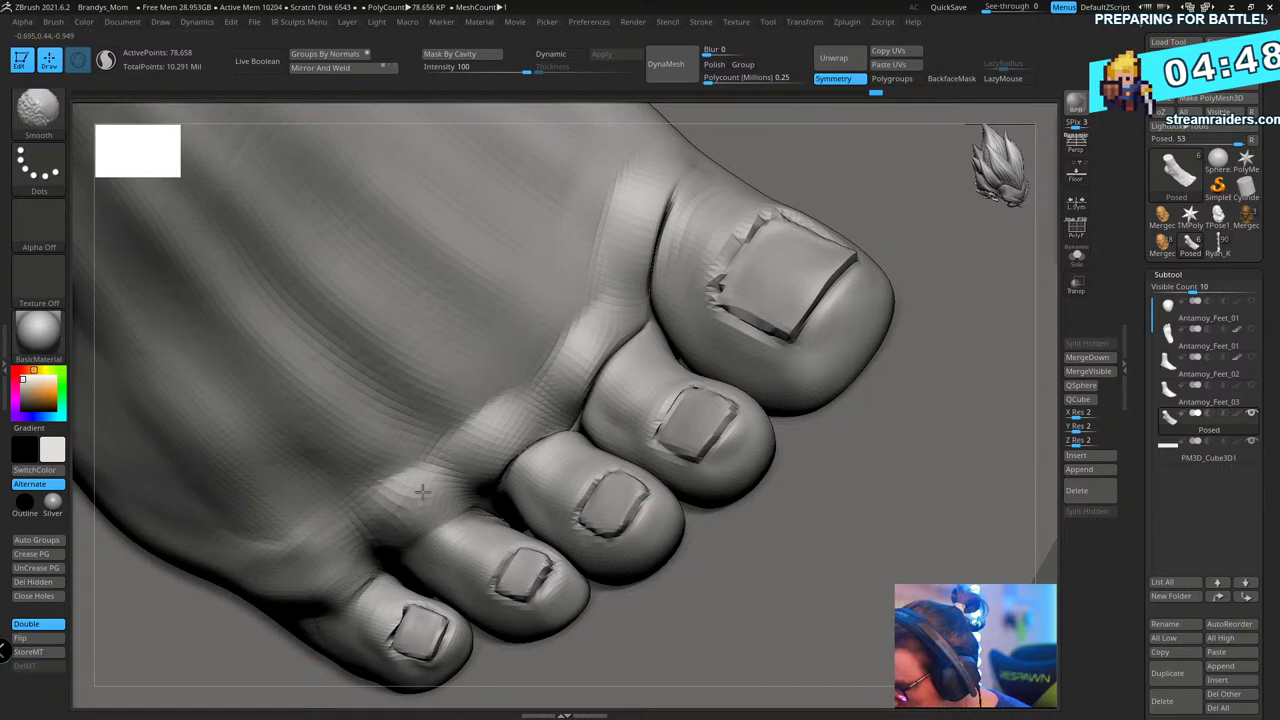
pyautogui.moveTo(425, 542); pyautogui.dragTo(417, 553, button='right')
pyautogui.press('shift')
pyautogui.press('space')
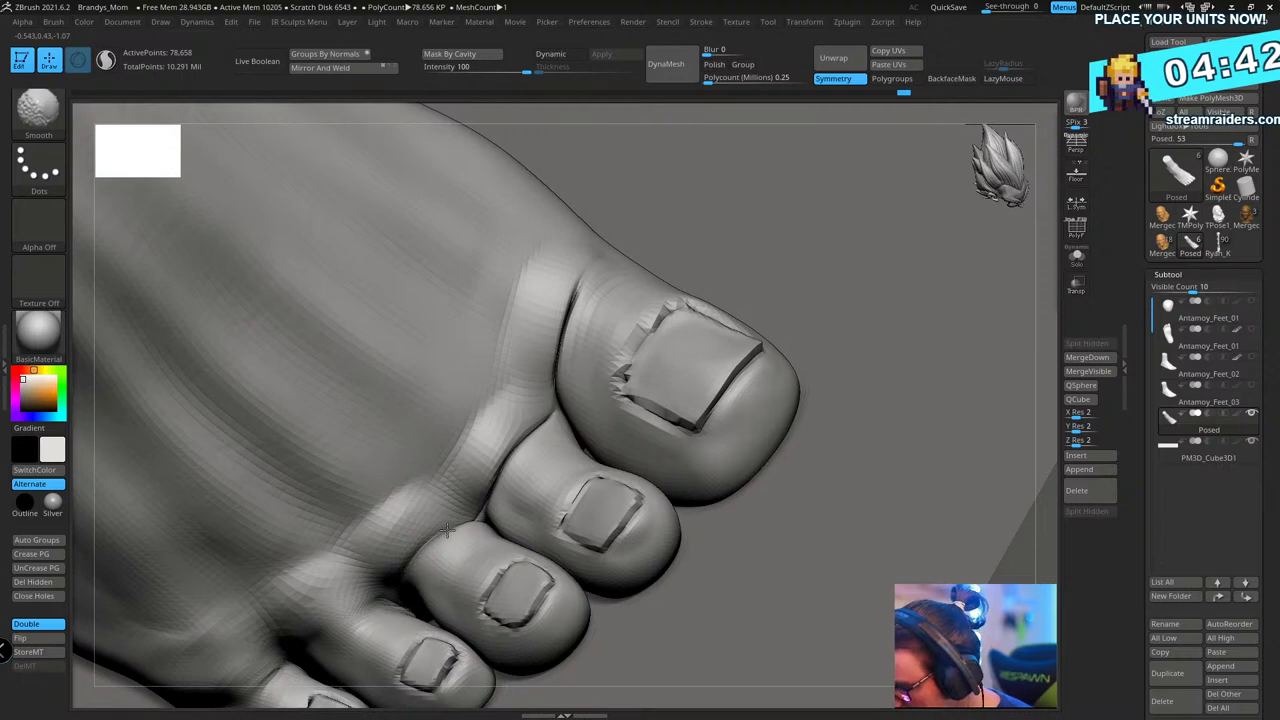
# - Connect the bases of the third and second toes to their knuckles with ClayBuildup strokes and smooth the joints
pyautogui.moveTo(451, 538); pyautogui.dragTo(466, 413, button='right')
pyautogui.moveTo(456, 436)
pyautogui.mouseDown()
pyautogui.moveTo(478, 422)
pyautogui.moveTo(463, 442)
pyautogui.mouseUp()
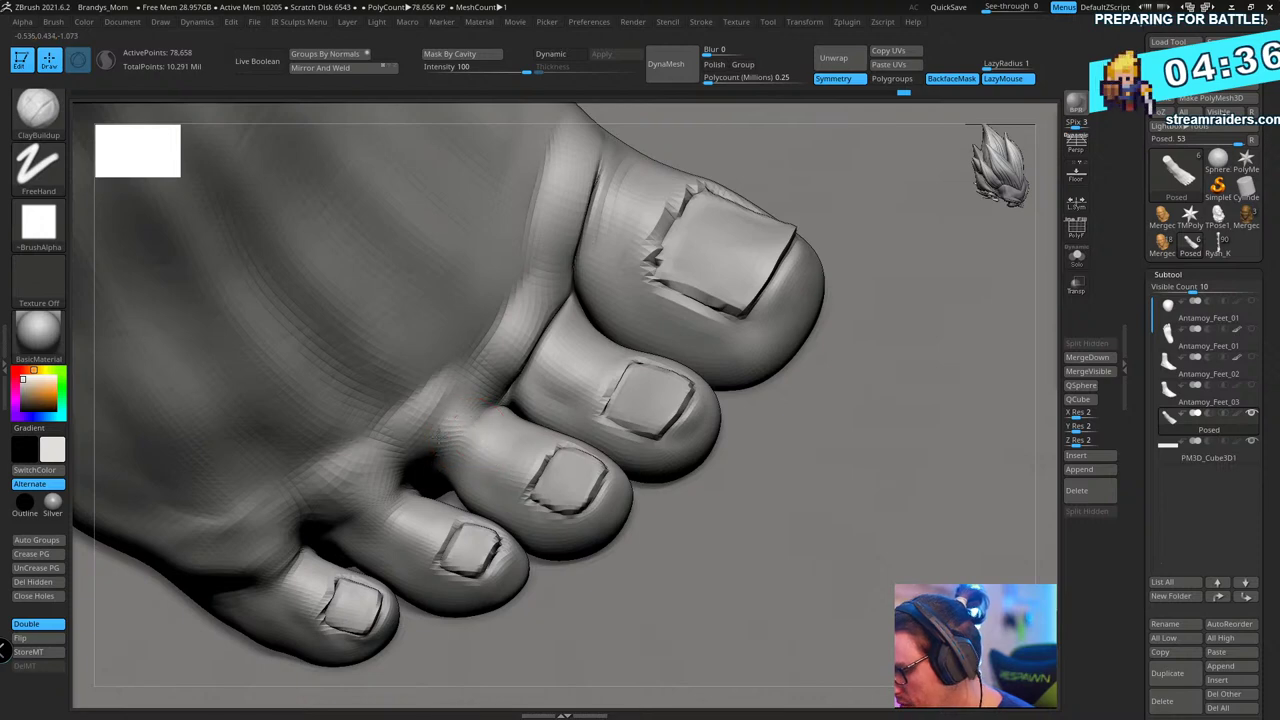
pyautogui.moveTo(480, 430); pyautogui.dragTo(512, 449, button='right')
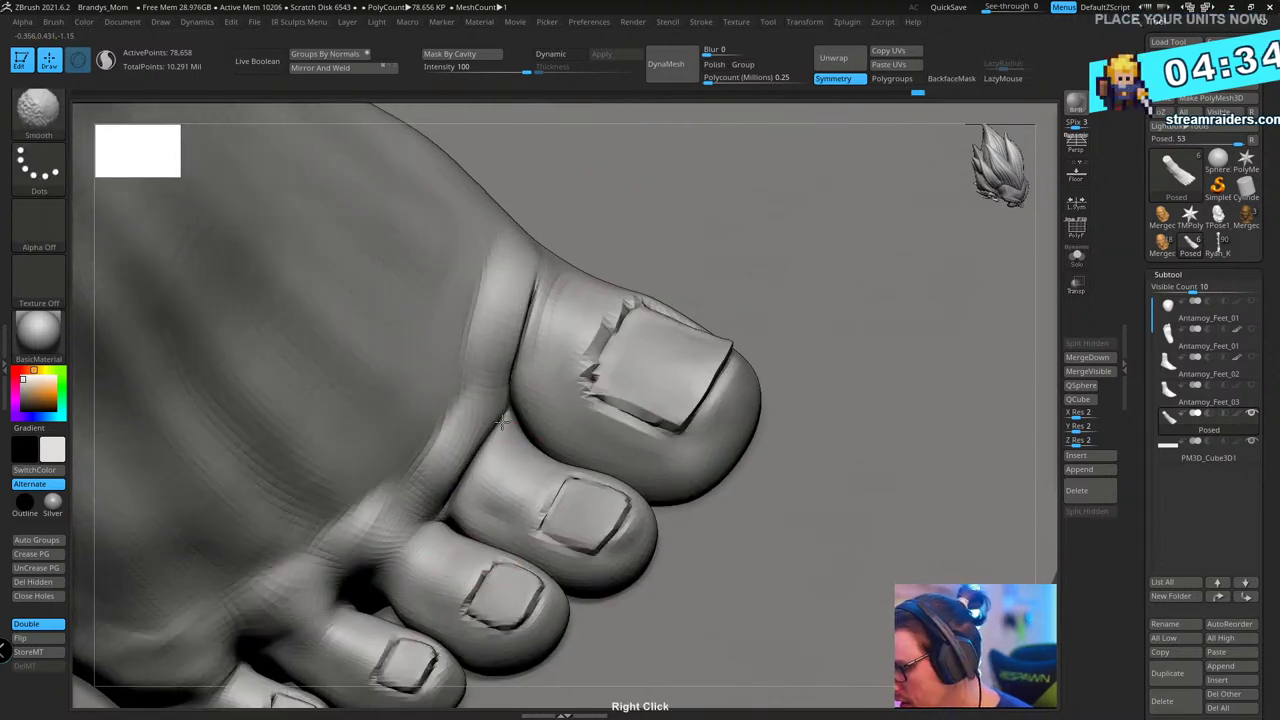
pyautogui.moveTo(454, 486)
pyautogui.mouseDown(button='right')
pyautogui.moveTo(468, 398)
pyautogui.moveTo(461, 463)
pyautogui.mouseUp(button='right')
pyautogui.press('shift')
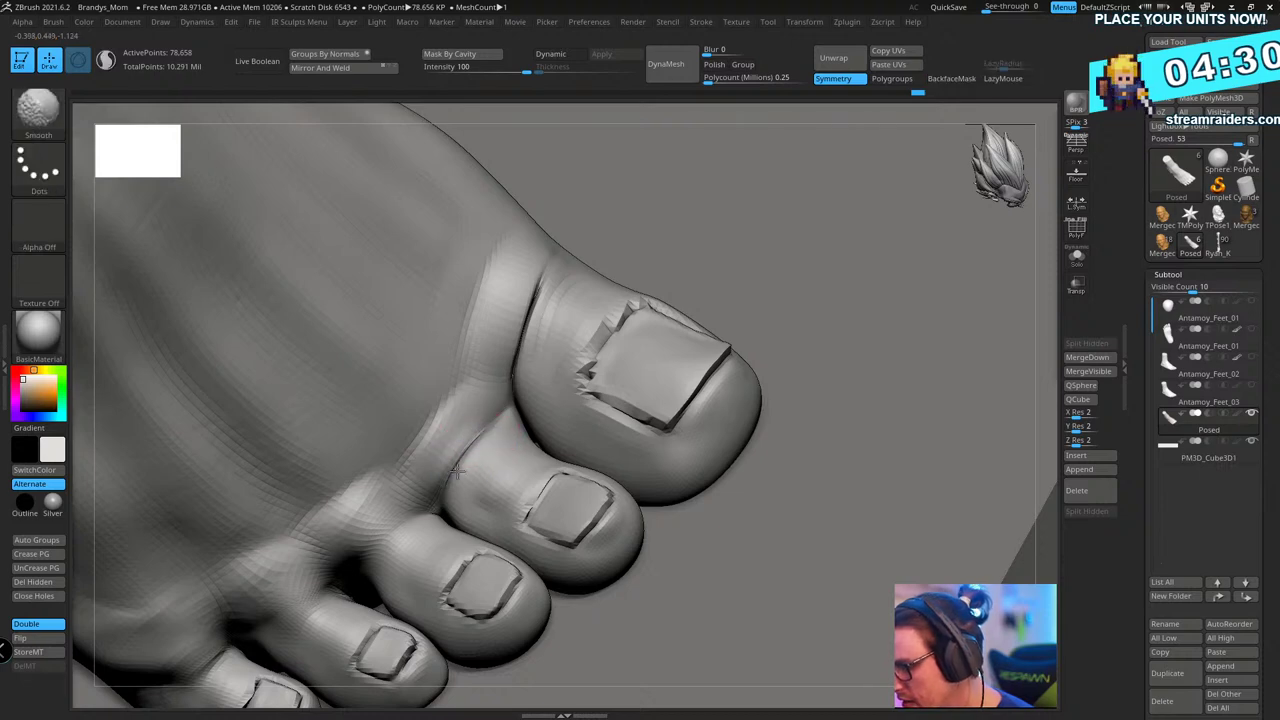
pyautogui.moveTo(462, 462)
pyautogui.mouseDown(button='right')
pyautogui.moveTo(543, 381)
pyautogui.moveTo(588, 383)
pyautogui.moveTo(445, 462)
pyautogui.moveTo(517, 436)
pyautogui.moveTo(451, 477)
pyautogui.mouseUp(button='right')
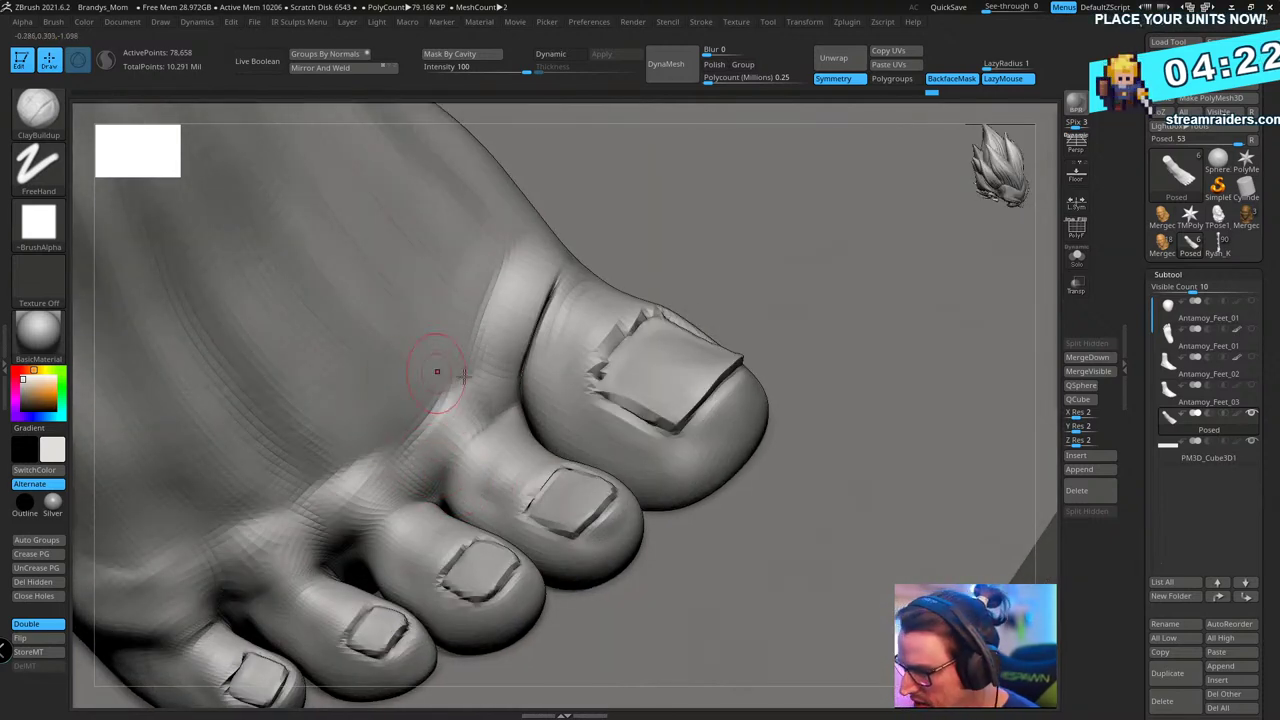
# - Fill and smooth the fold at the base of the big toe, continuing it around the inner side of the foot
pyautogui.moveTo(489, 294)
pyautogui.mouseDown(button='right')
pyautogui.moveTo(503, 283)
pyautogui.moveTo(584, 305)
pyautogui.moveTo(610, 256)
pyautogui.moveTo(597, 361)
pyautogui.moveTo(520, 351)
pyautogui.moveTo(431, 374)
pyautogui.moveTo(466, 429)
pyautogui.moveTo(482, 539)
pyautogui.moveTo(385, 482)
pyautogui.mouseUp(button='right')
pyautogui.rightClick(617, 272)
pyautogui.press('shift')
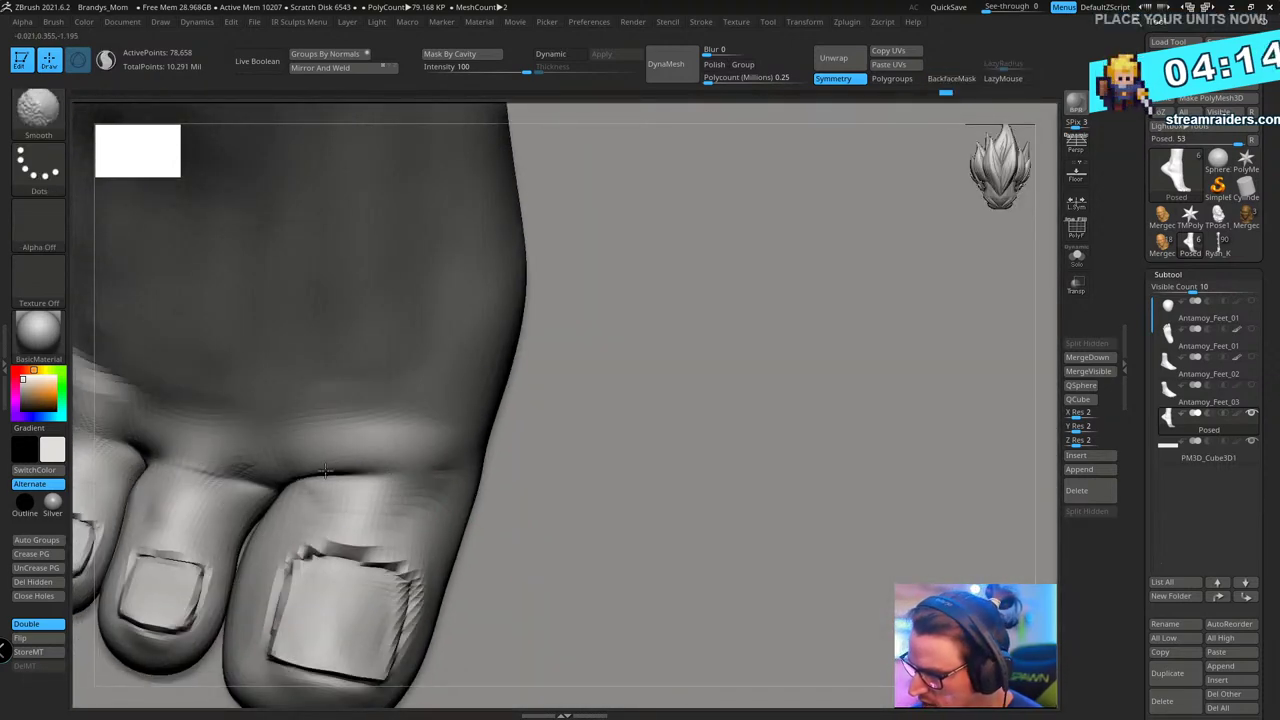
pyautogui.moveTo(424, 400)
pyautogui.mouseDown(button='right')
pyautogui.moveTo(517, 277)
pyautogui.moveTo(463, 343)
pyautogui.moveTo(332, 393)
pyautogui.moveTo(449, 251)
pyautogui.moveTo(512, 480)
pyautogui.mouseUp(button='right')
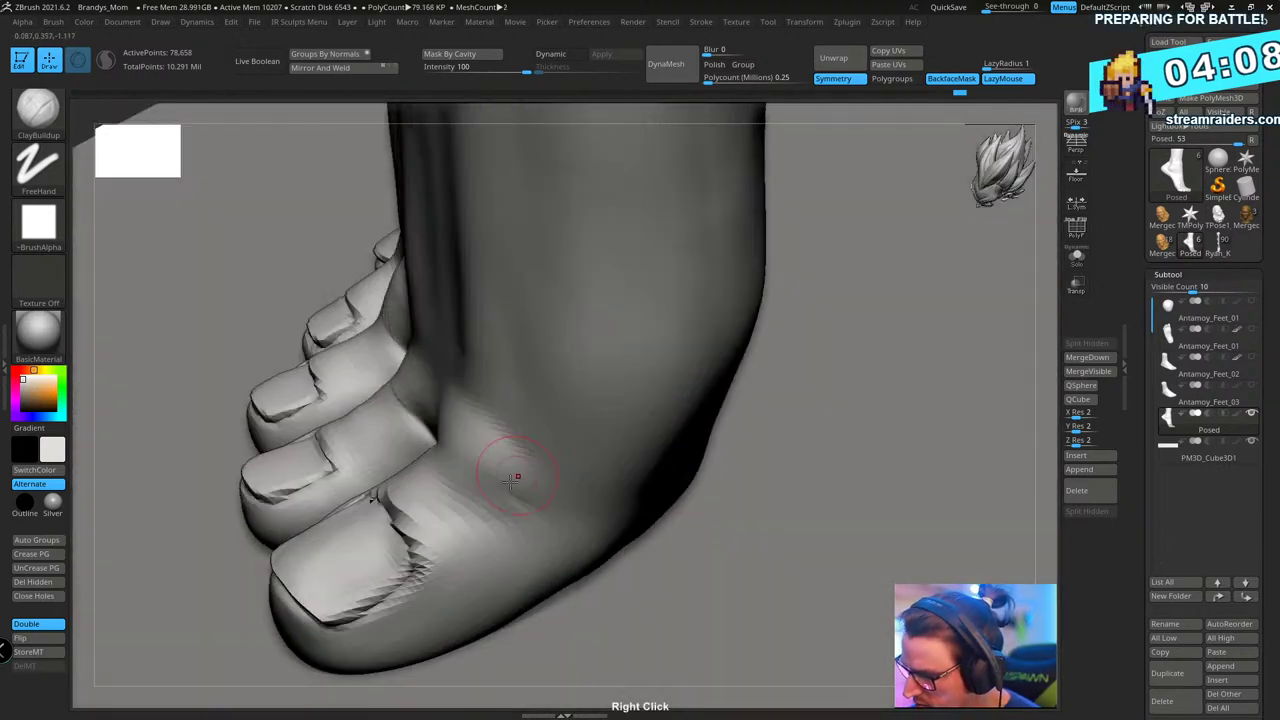
pyautogui.moveTo(467, 407); pyautogui.dragTo(625, 401, button='right')
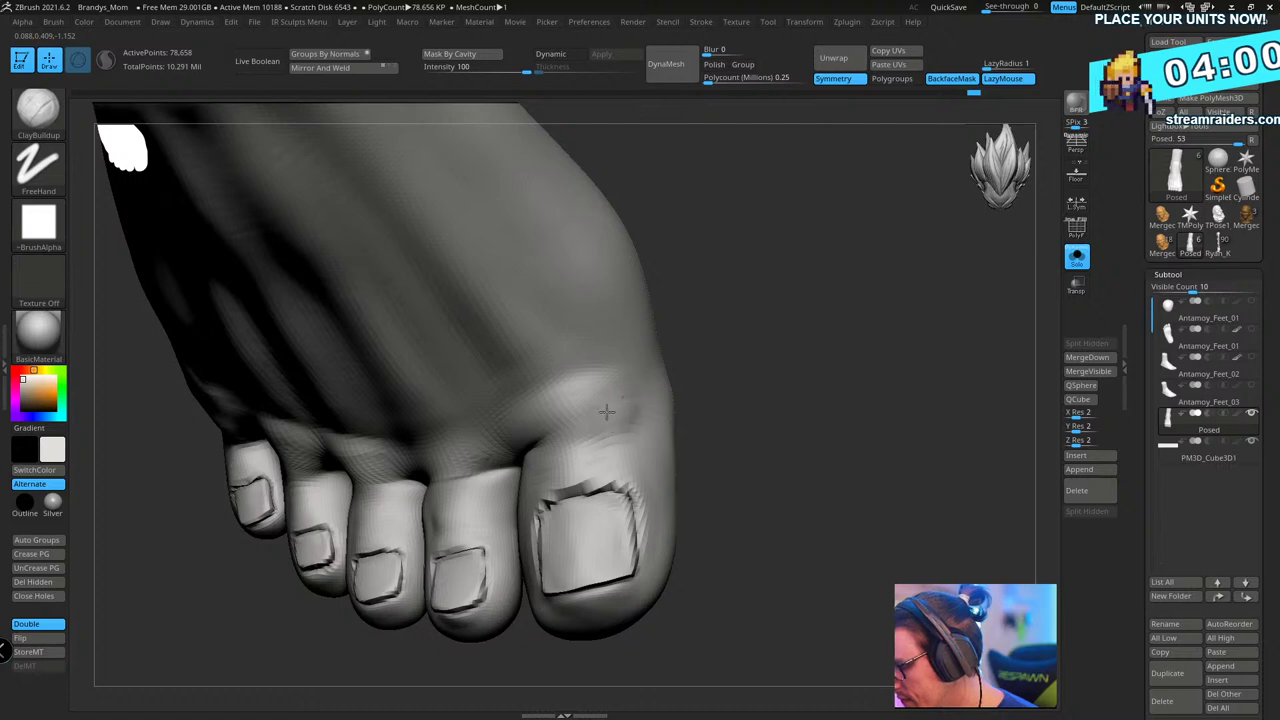
# - Refine the big toe's joint with the ClayBuildup brush while viewing the posed foot on its own
pyautogui.moveTo(766, 351); pyautogui.dragTo(565, 420, button='right')
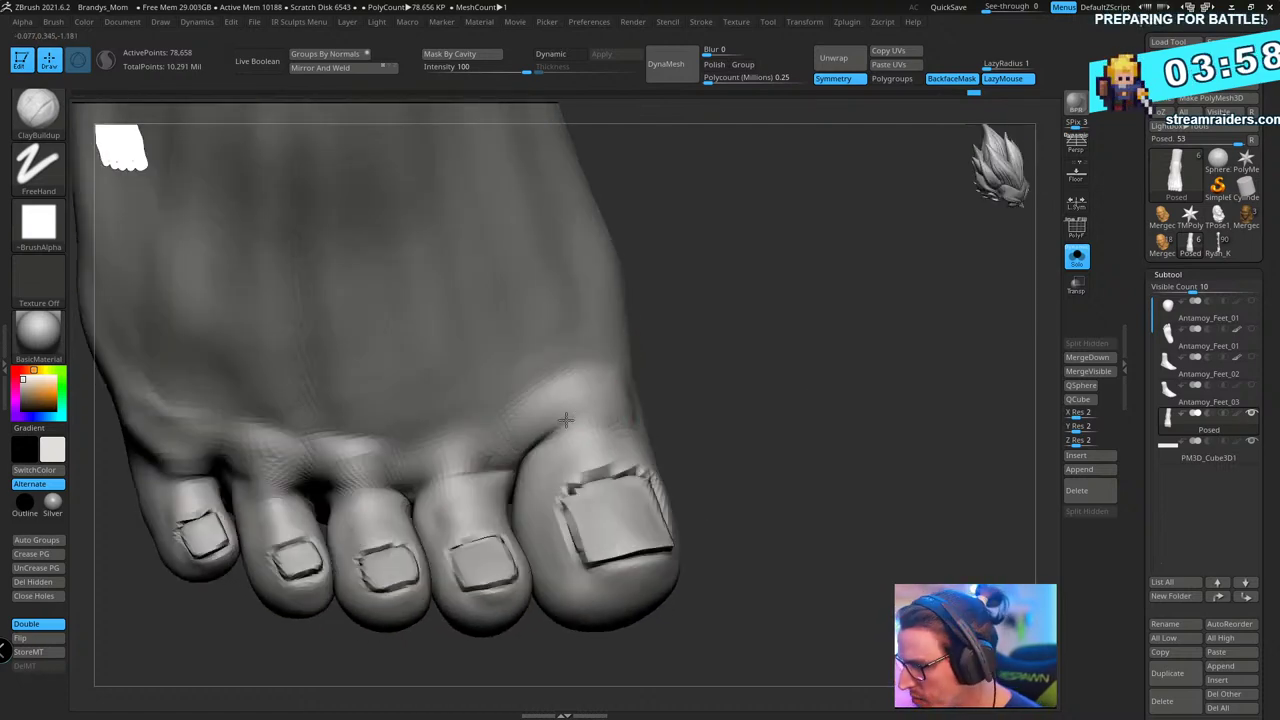
pyautogui.moveTo(745, 374); pyautogui.dragTo(686, 414, button='right')
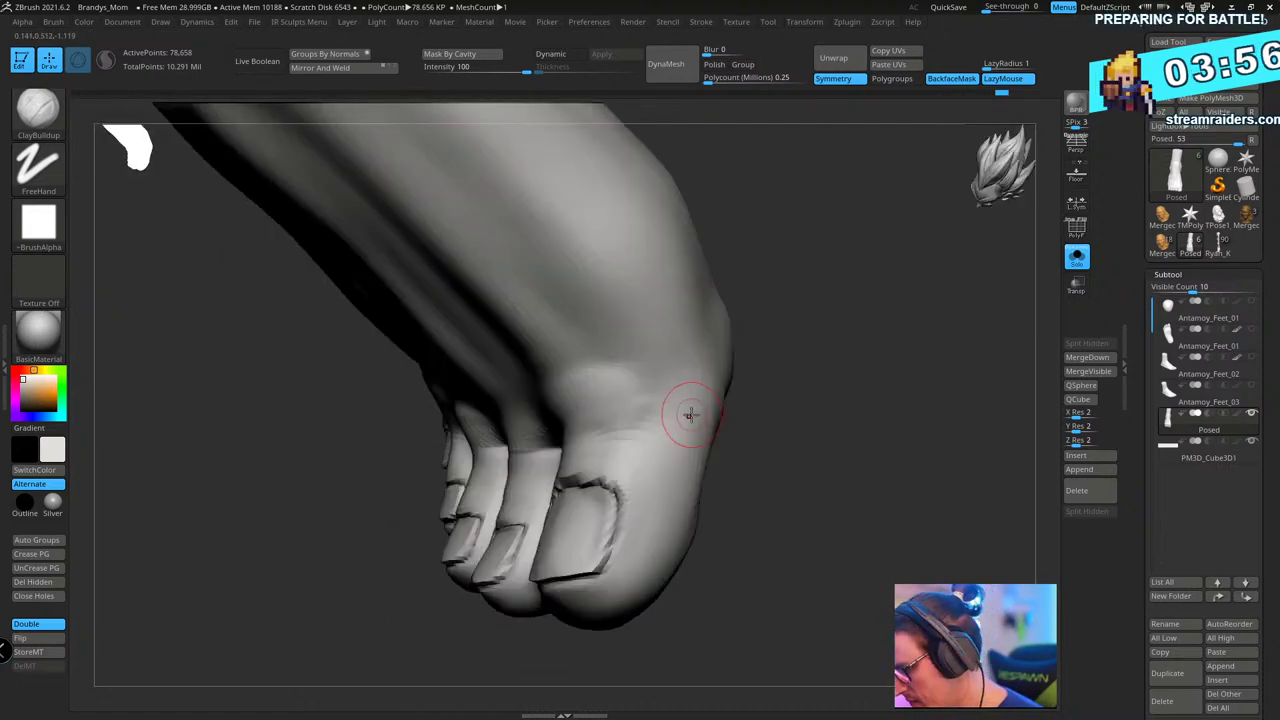
pyautogui.moveTo(846, 306); pyautogui.dragTo(571, 391, button='right')
pyautogui.moveTo(592, 412)
pyautogui.mouseDown()
pyautogui.moveTo(557, 374)
pyautogui.moveTo(547, 398)
pyautogui.mouseUp()
# - Switch to the Move brush, resize it, and adjust the shape around the big toe joint
pyautogui.moveTo(705, 350)
pyautogui.mouseDown(button='right')
pyautogui.moveTo(743, 317)
pyautogui.moveTo(722, 330)
pyautogui.moveTo(662, 205)
pyautogui.mouseUp(button='right')
pyautogui.moveTo(673, 311); pyautogui.dragTo(686, 320, button='right')
pyautogui.press('b')
pyautogui.press('m')
pyautogui.press('v')
pyautogui.press('s')
pyautogui.moveTo(704, 336); pyautogui.dragTo(710, 335)
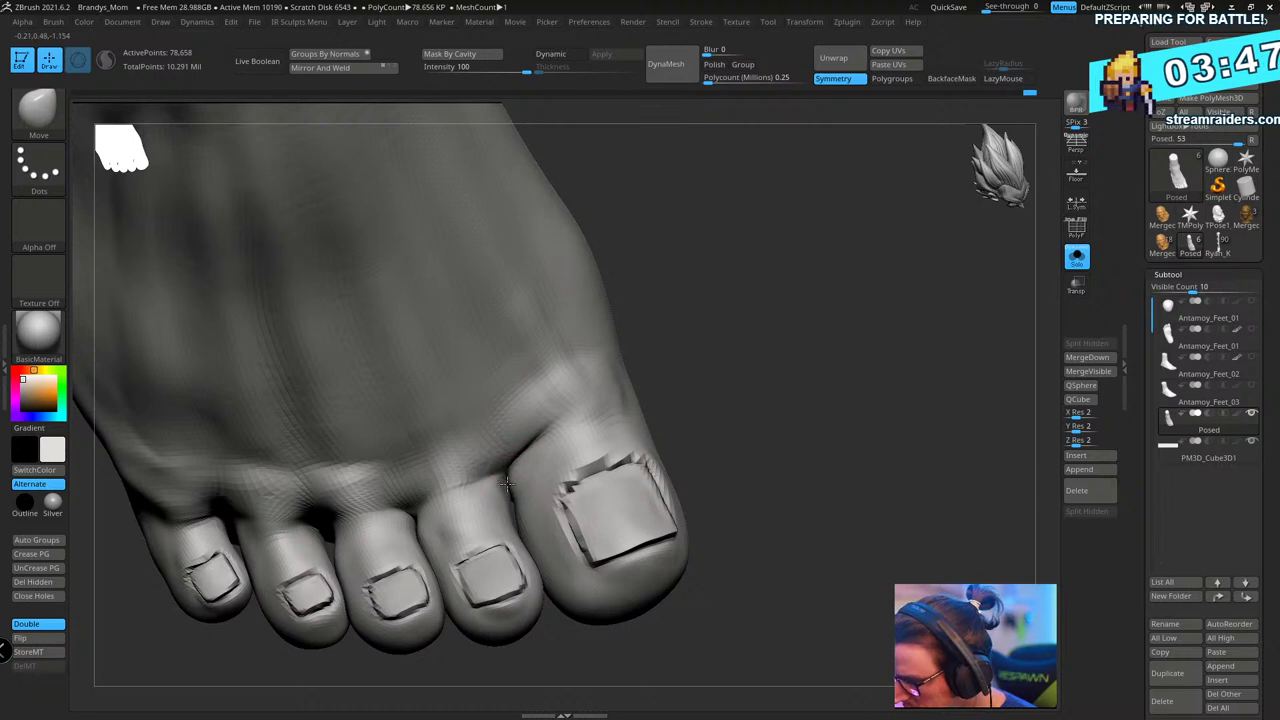
# - Raise the posed foot to its highest subdivision level and smooth the crease above the big toe
pyautogui.press('d')
pyautogui.press('d')
pyautogui.press('d')
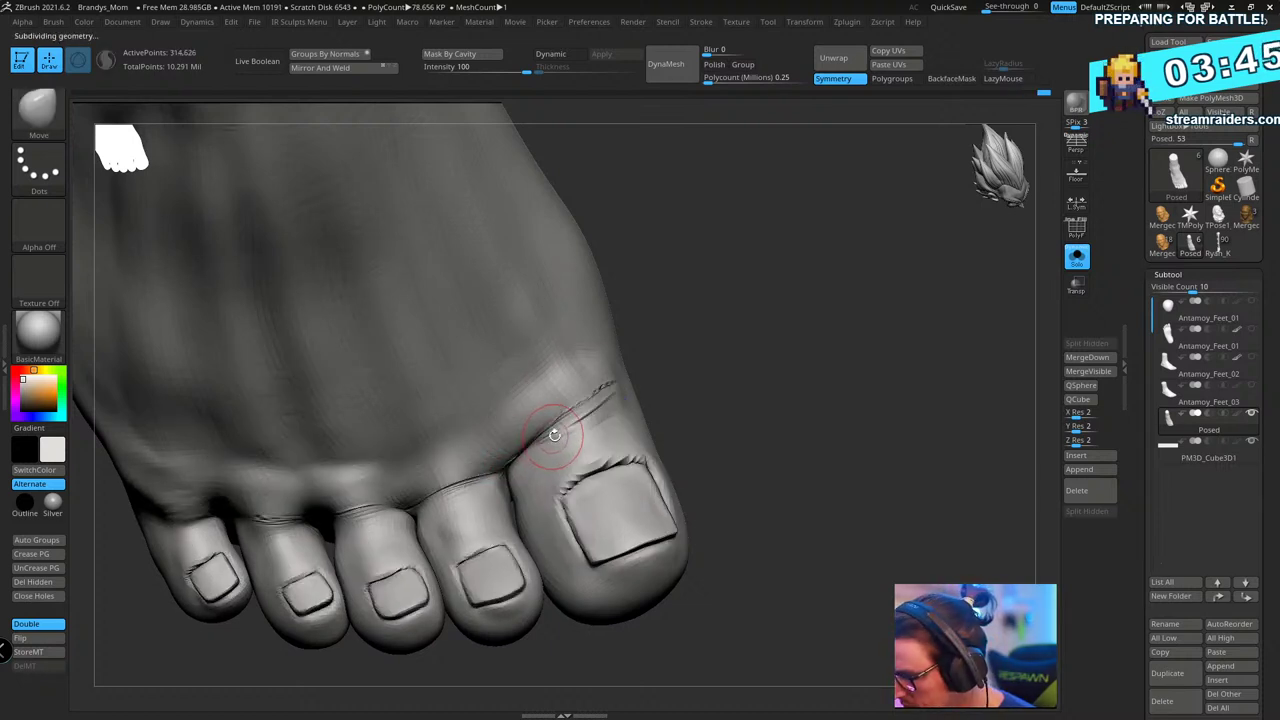
pyautogui.keyDown('shift'); pyautogui.moveTo(554, 437); pyautogui.dragTo(577, 420); pyautogui.keyUp('shift')
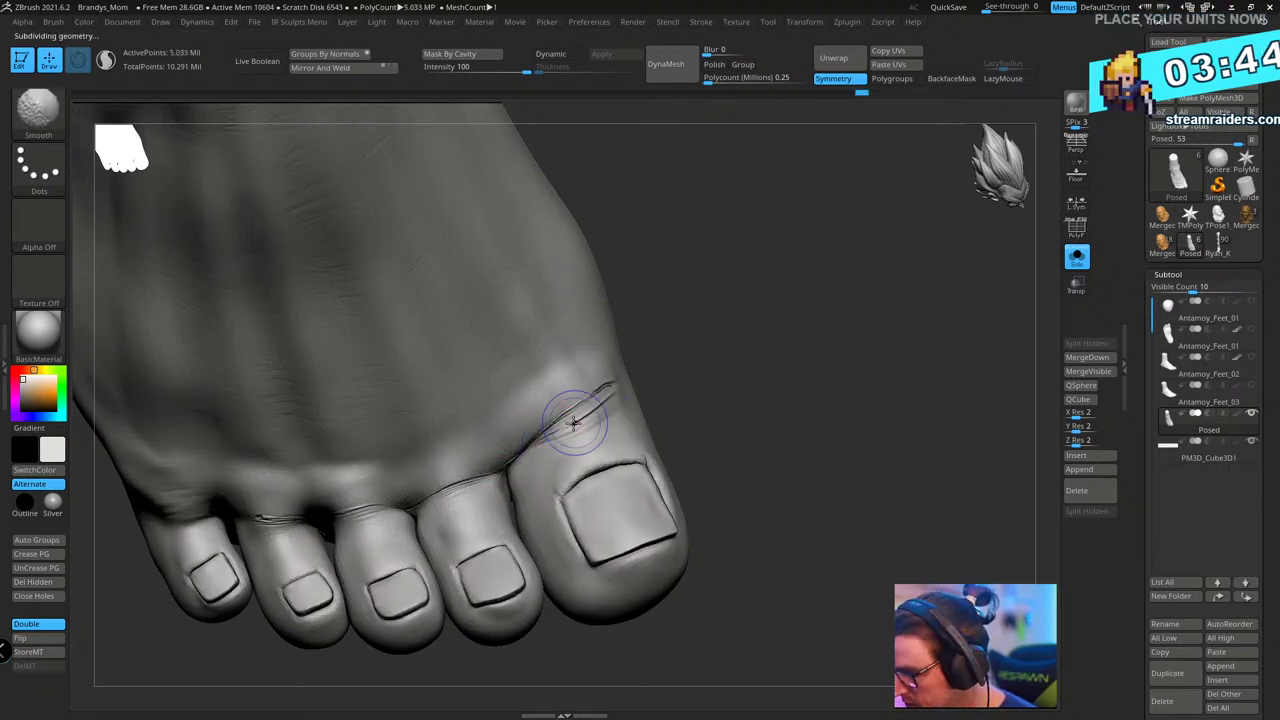
# - Load the Smooth Stronger brush from the brush library and smooth the creases above the big toe and neighbouring toes
pyautogui.press(',')
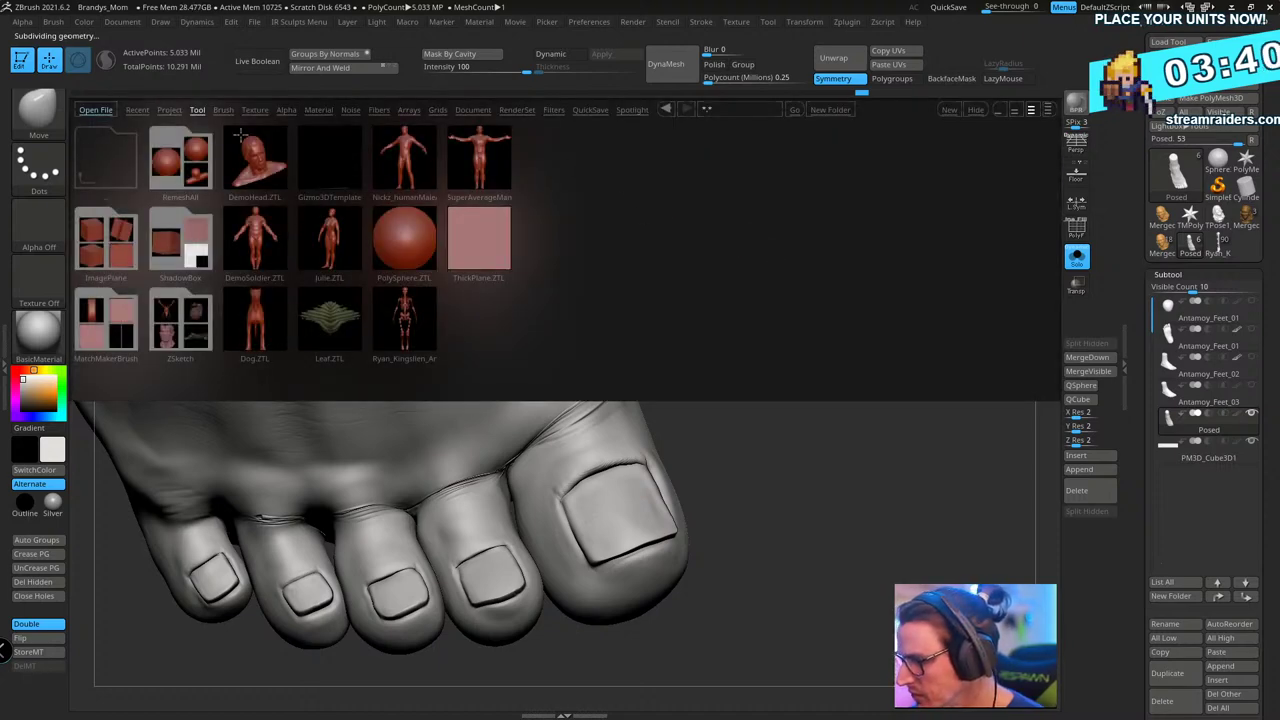
pyautogui.click(224, 110)
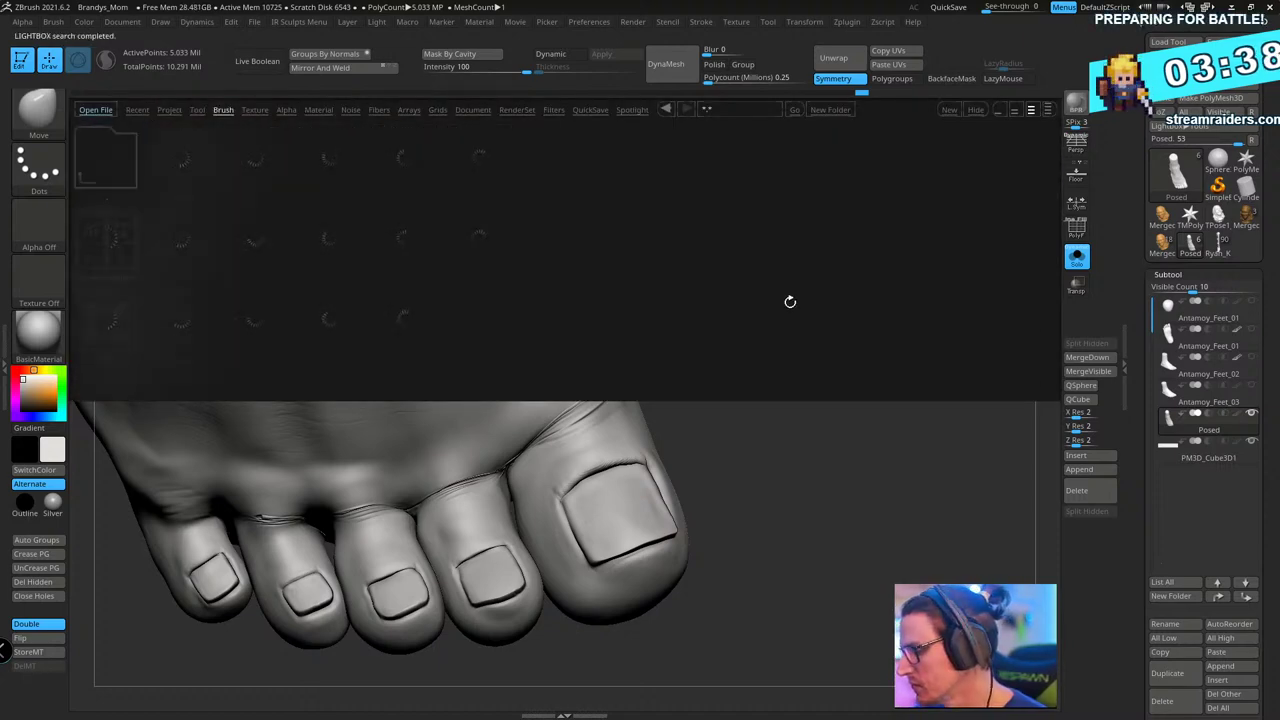
pyautogui.doubleClick(716, 254)
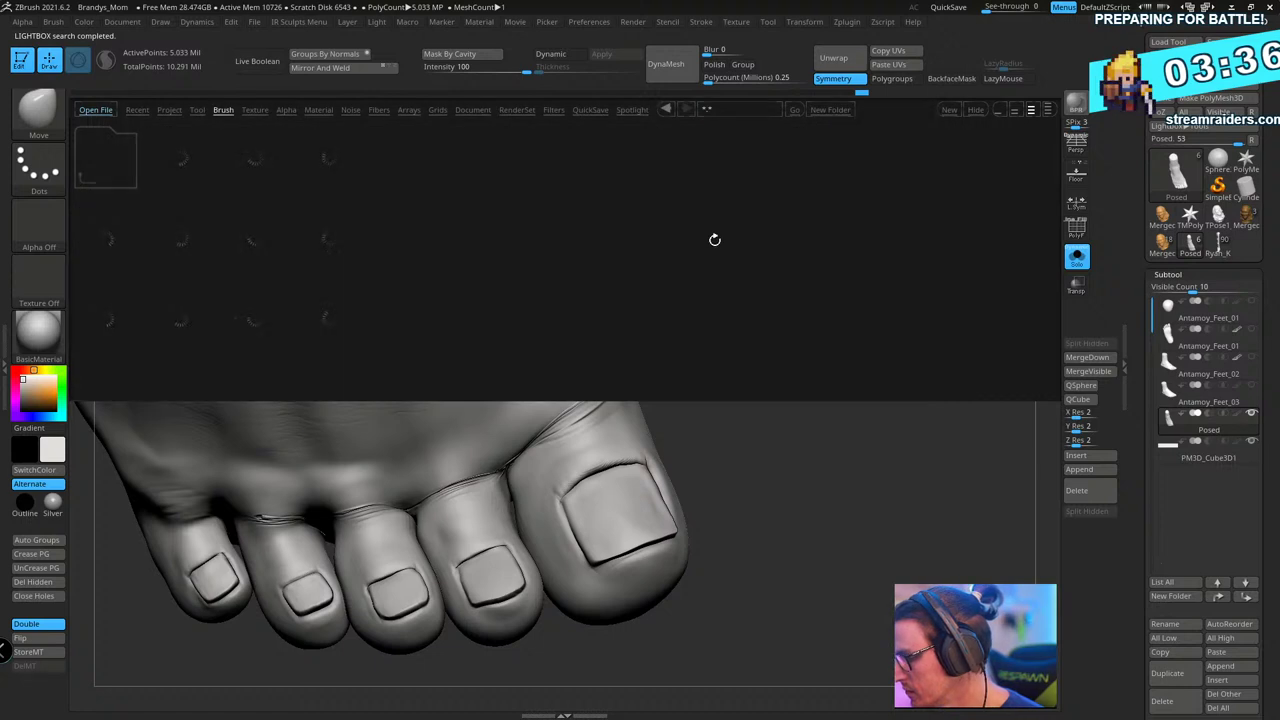
pyautogui.press('shift')
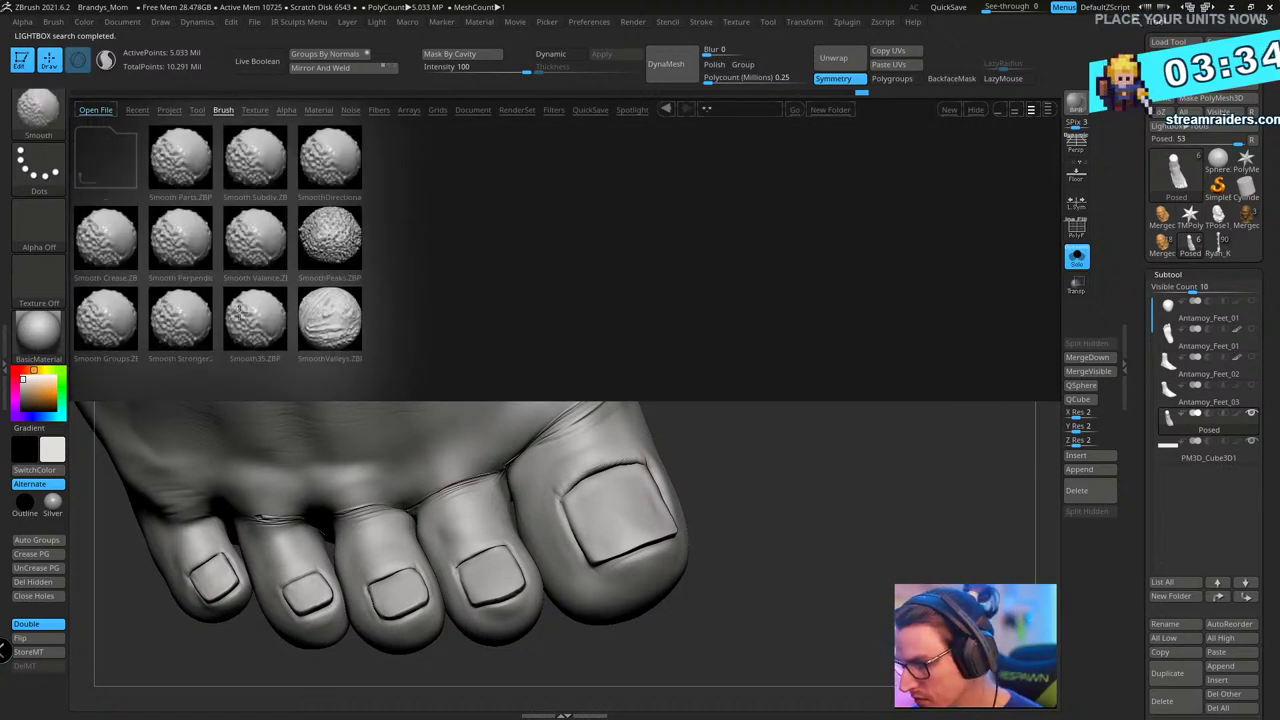
pyautogui.doubleClick(180, 320)
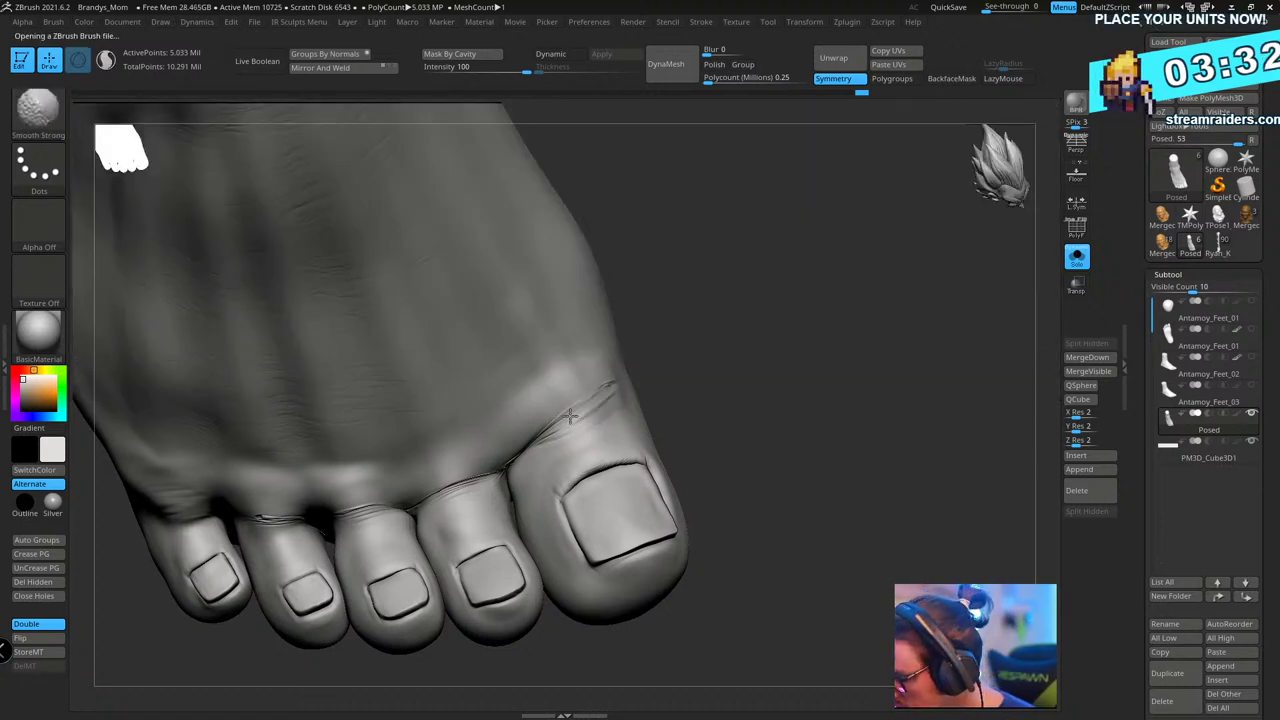
pyautogui.keyDown('shift'); pyautogui.moveTo(610, 385); pyautogui.dragTo(444, 494); pyautogui.keyUp('shift')
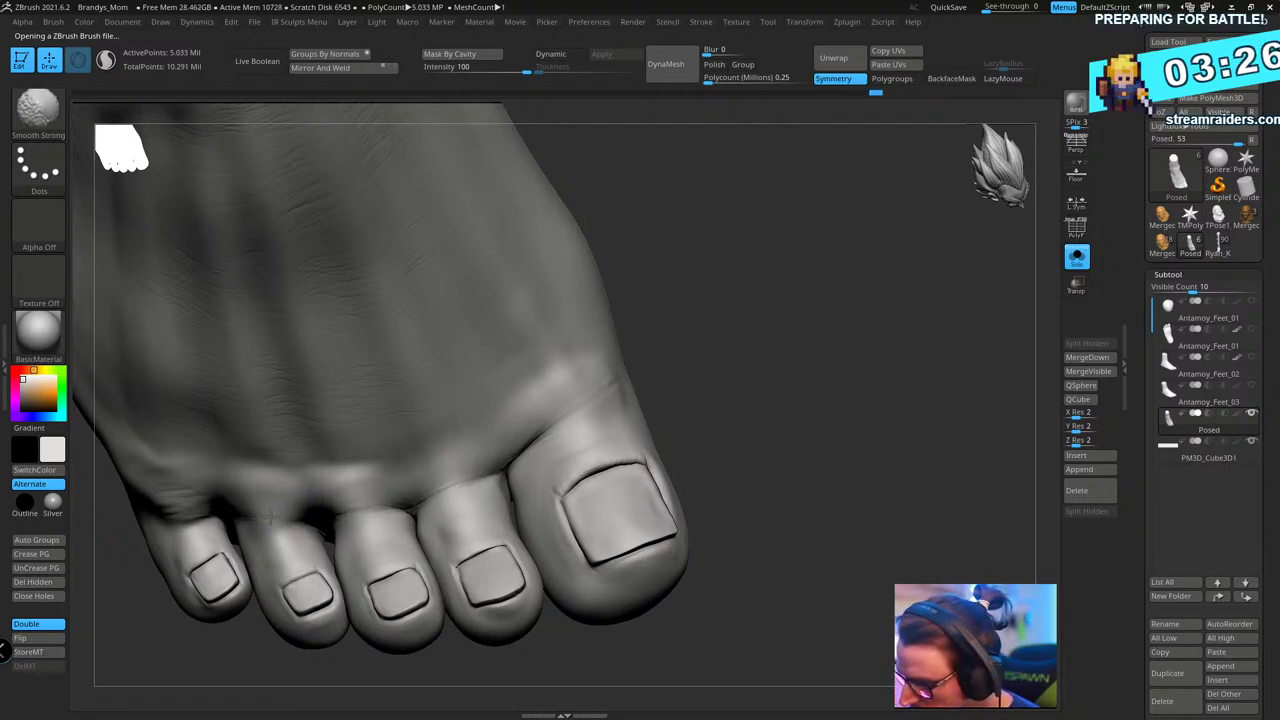
# - Switch to the ClayBuildup brush and refine the forms on top of the foot around the toe bases
pyautogui.moveTo(760, 340)
pyautogui.mouseDown()
pyautogui.moveTo(814, 266)
pyautogui.moveTo(760, 311)
pyautogui.moveTo(550, 379)
pyautogui.mouseUp()
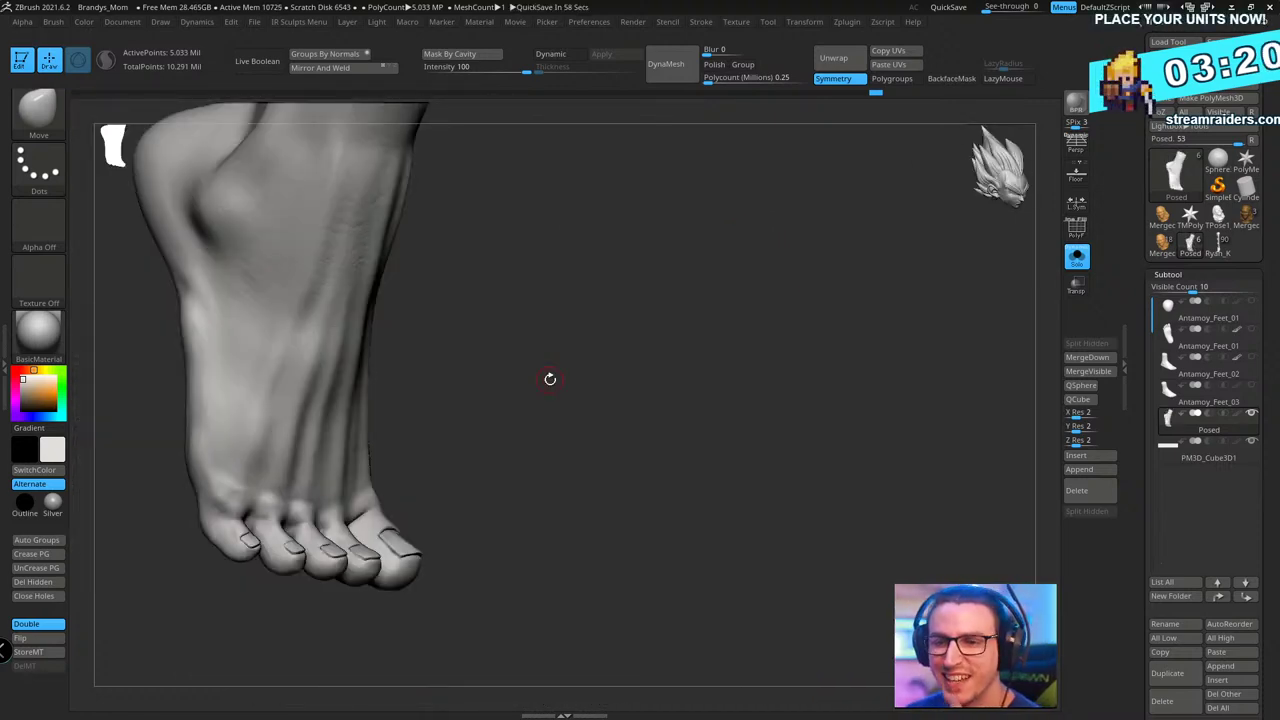
pyautogui.moveTo(550, 379)
pyautogui.mouseDown()
pyautogui.moveTo(751, 271)
pyautogui.moveTo(766, 337)
pyautogui.moveTo(752, 350)
pyautogui.moveTo(760, 326)
pyautogui.moveTo(553, 498)
pyautogui.mouseUp()
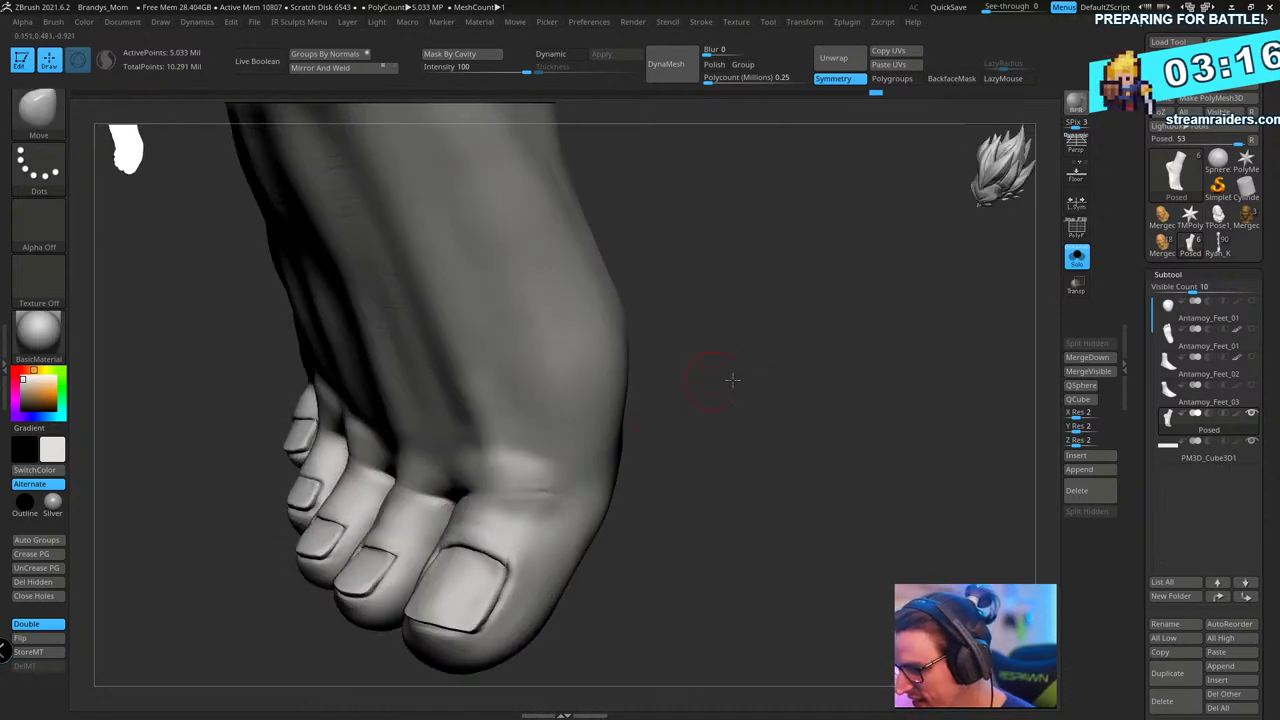
pyautogui.moveTo(731, 380)
pyautogui.mouseDown()
pyautogui.moveTo(797, 366)
pyautogui.moveTo(700, 375)
pyautogui.moveTo(738, 375)
pyautogui.mouseUp()
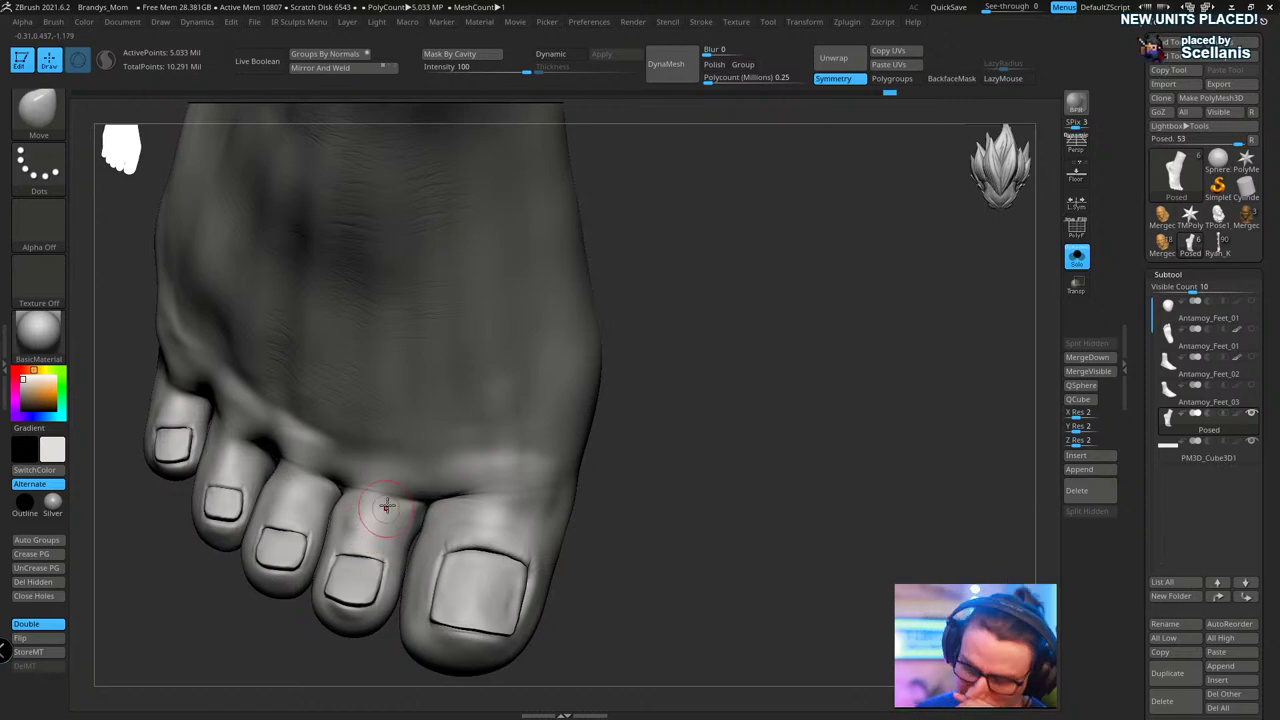
pyautogui.press('b')
pyautogui.press('c')
pyautogui.press('b')
pyautogui.moveTo(731, 348)
pyautogui.mouseDown()
pyautogui.moveTo(726, 303)
pyautogui.moveTo(806, 366)
pyautogui.moveTo(784, 313)
pyautogui.mouseUp()
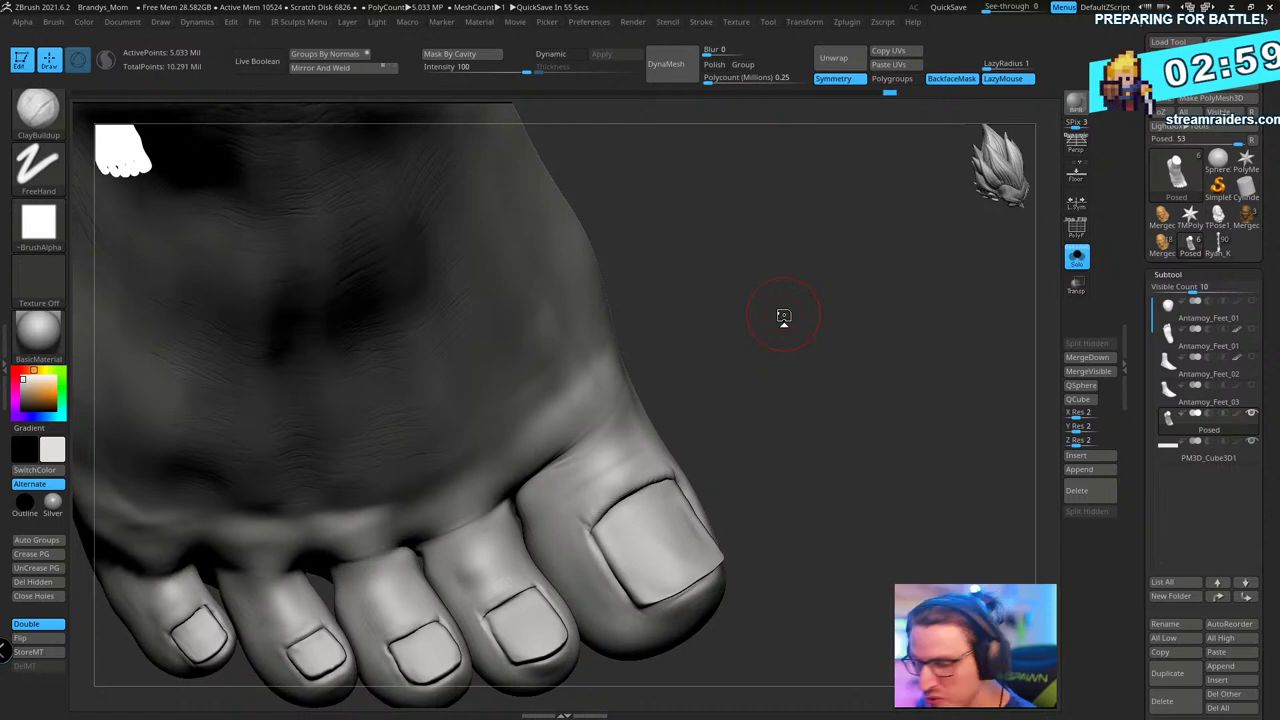
pyautogui.moveTo(783, 316); pyautogui.dragTo(651, 183)
# - Lower the posed foot by four subdivision levels and fill the gaps between the smaller toes with the Inflat brush
pyautogui.hotkey('shift', 'd')
pyautogui.hotkey('shift', 'd')
pyautogui.hotkey('shift', 'd')
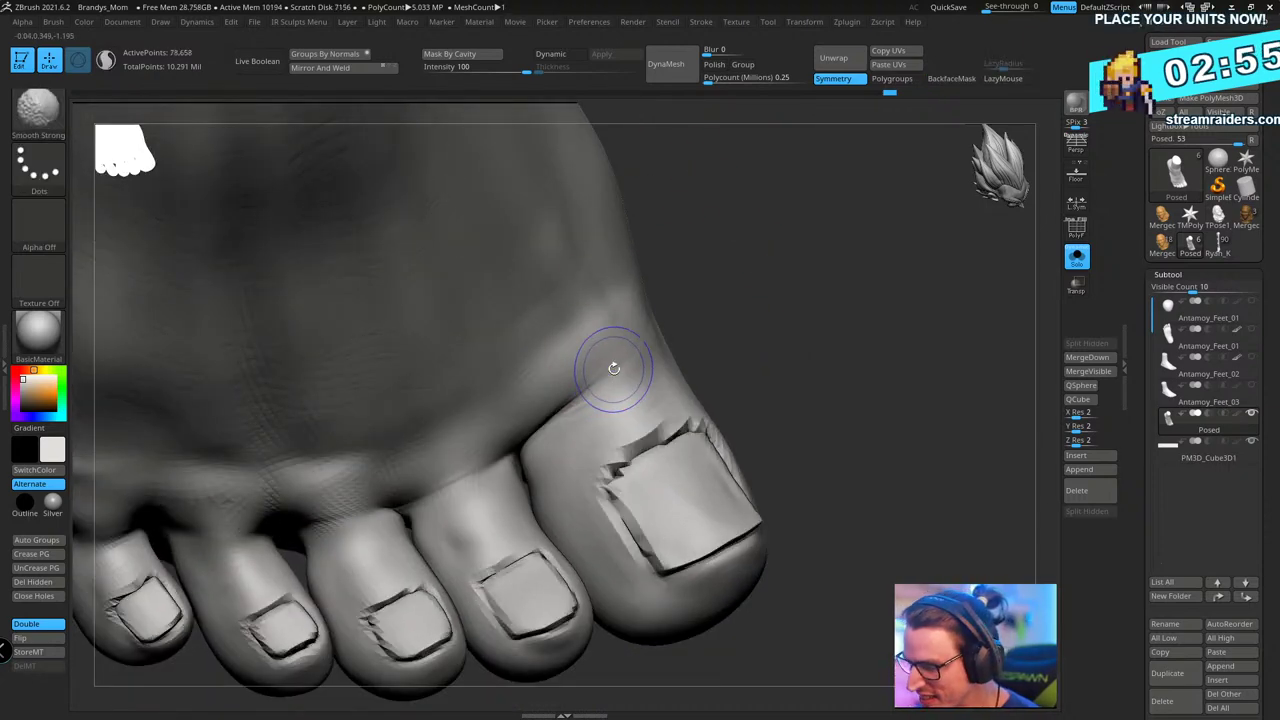
pyautogui.hotkey('shift', 'd')
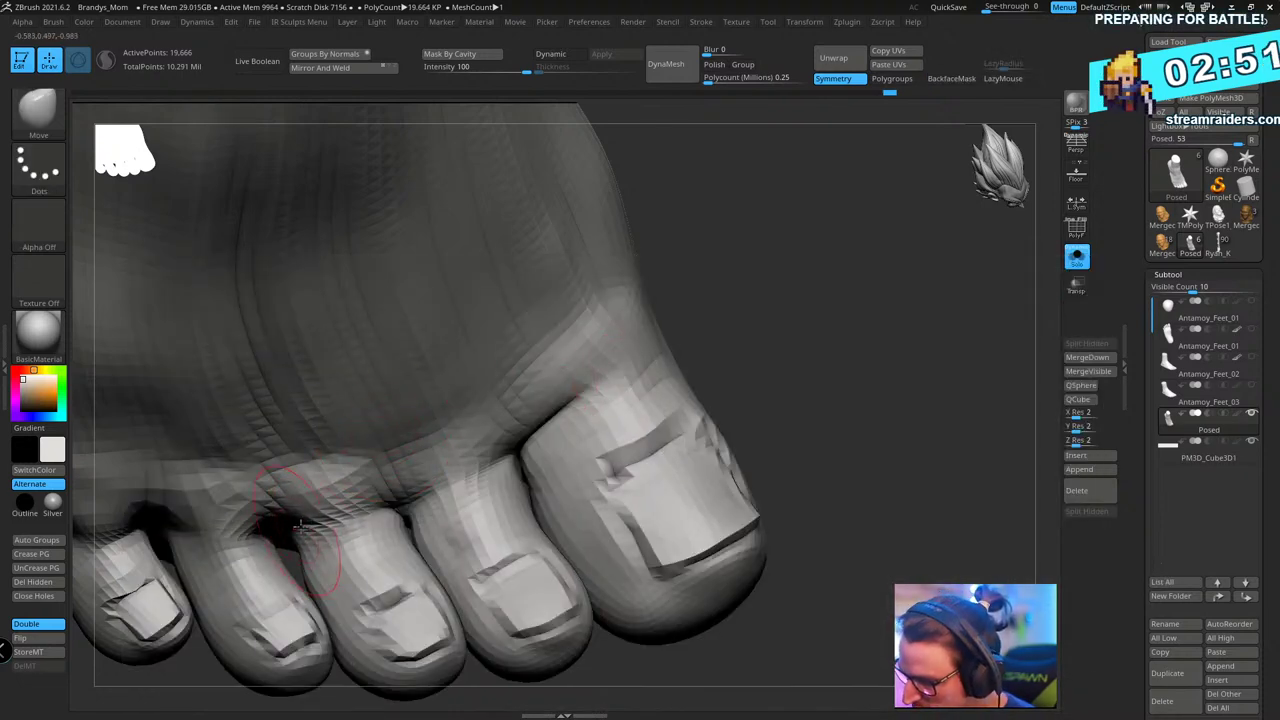
pyautogui.press('b')
pyautogui.press('i')
pyautogui.press('n')
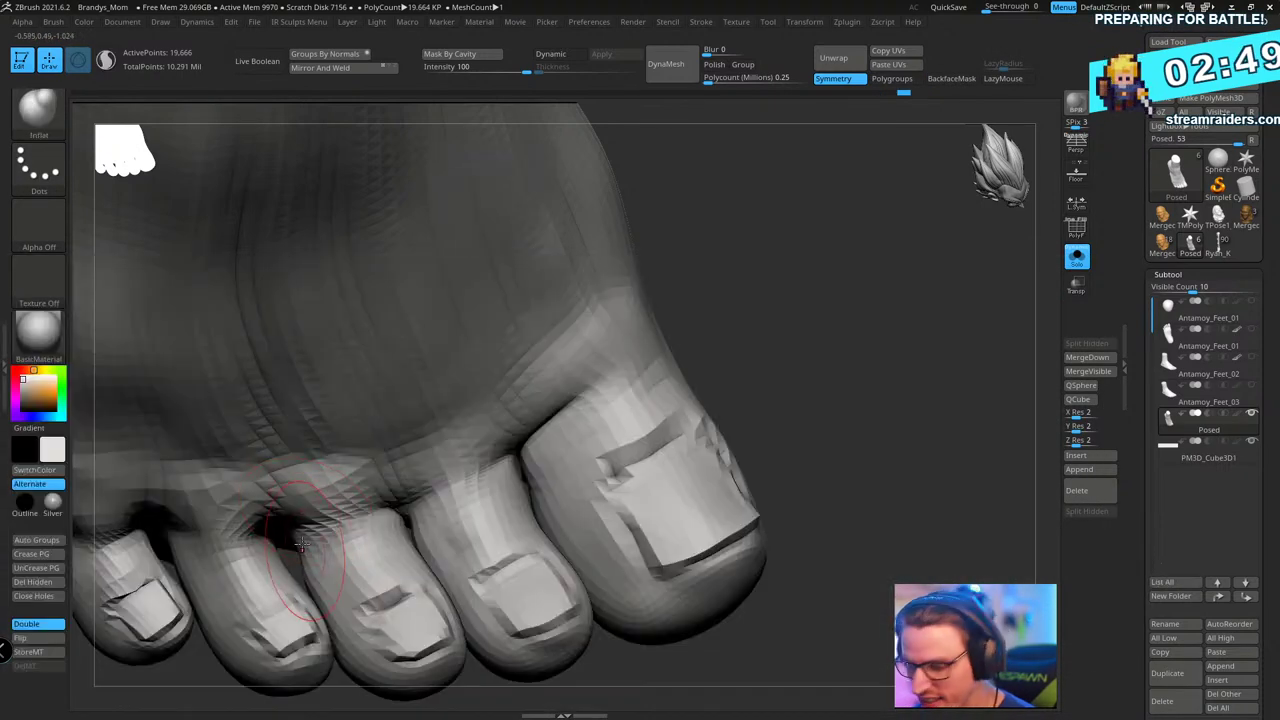
pyautogui.moveTo(770, 289); pyautogui.dragTo(632, 363)
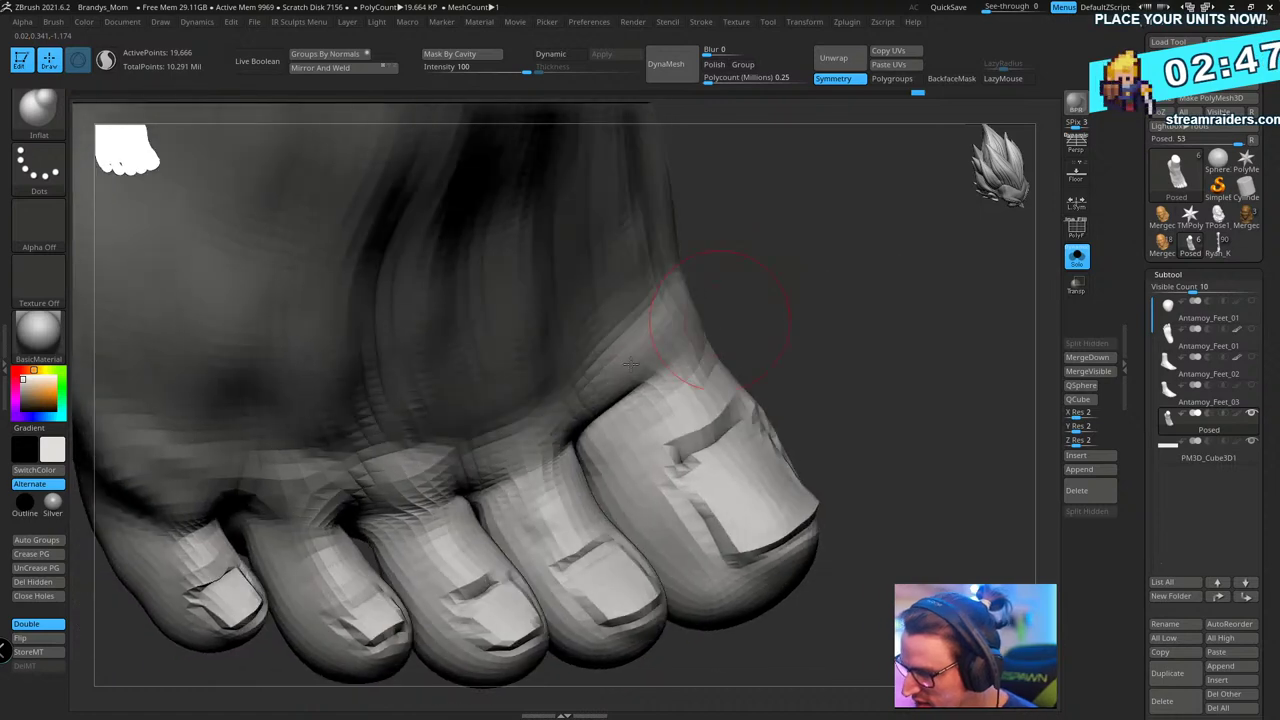
pyautogui.moveTo(231, 533); pyautogui.dragTo(229, 527)
pyautogui.moveTo(862, 243); pyautogui.dragTo(820, 250)
pyautogui.moveTo(359, 536); pyautogui.dragTo(352, 522)
pyautogui.moveTo(822, 218); pyautogui.dragTo(812, 262)
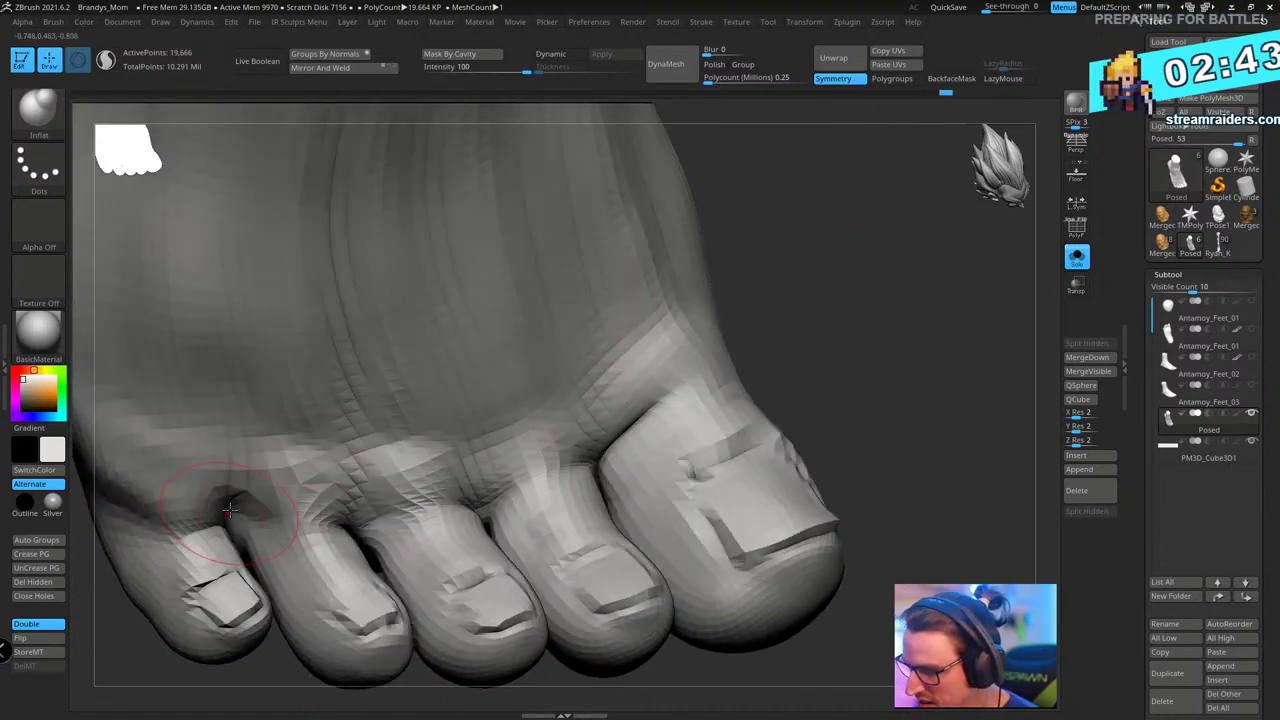
# - Raise the posed foot by three subdivision levels, smoothing the skin between the smaller toes
pyautogui.hotkey('ctrl', 'd')
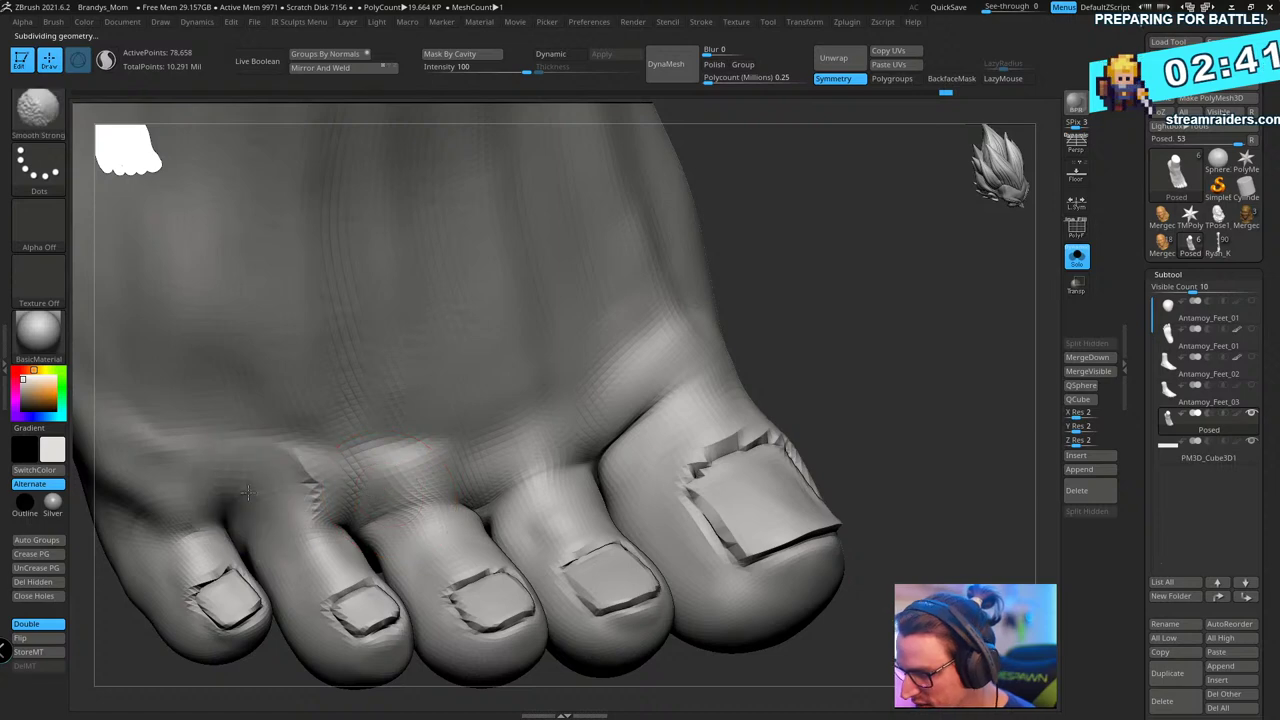
pyautogui.hotkey('ctrl', 'd')
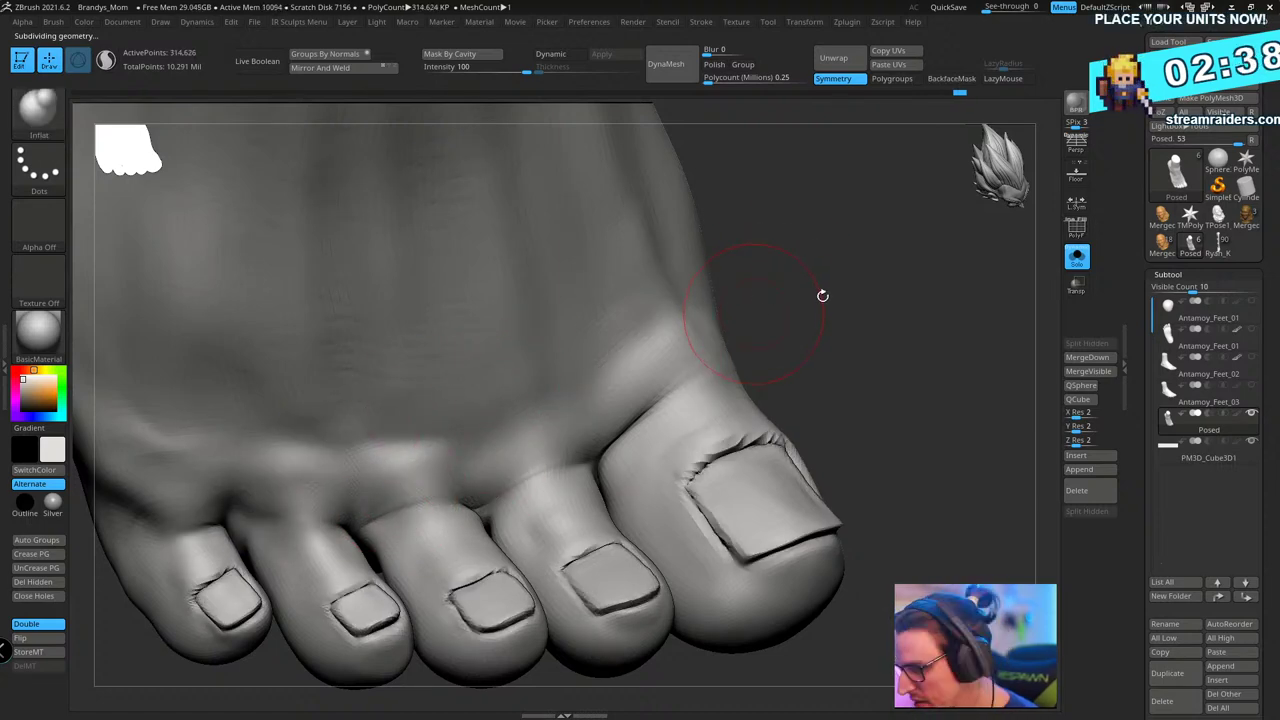
pyautogui.hotkey('ctrl', 'd')
# - Smooth the sharp crease where the Achilles tendon meets the heel
pyautogui.moveTo(820, 317); pyautogui.dragTo(746, 320, button='right')
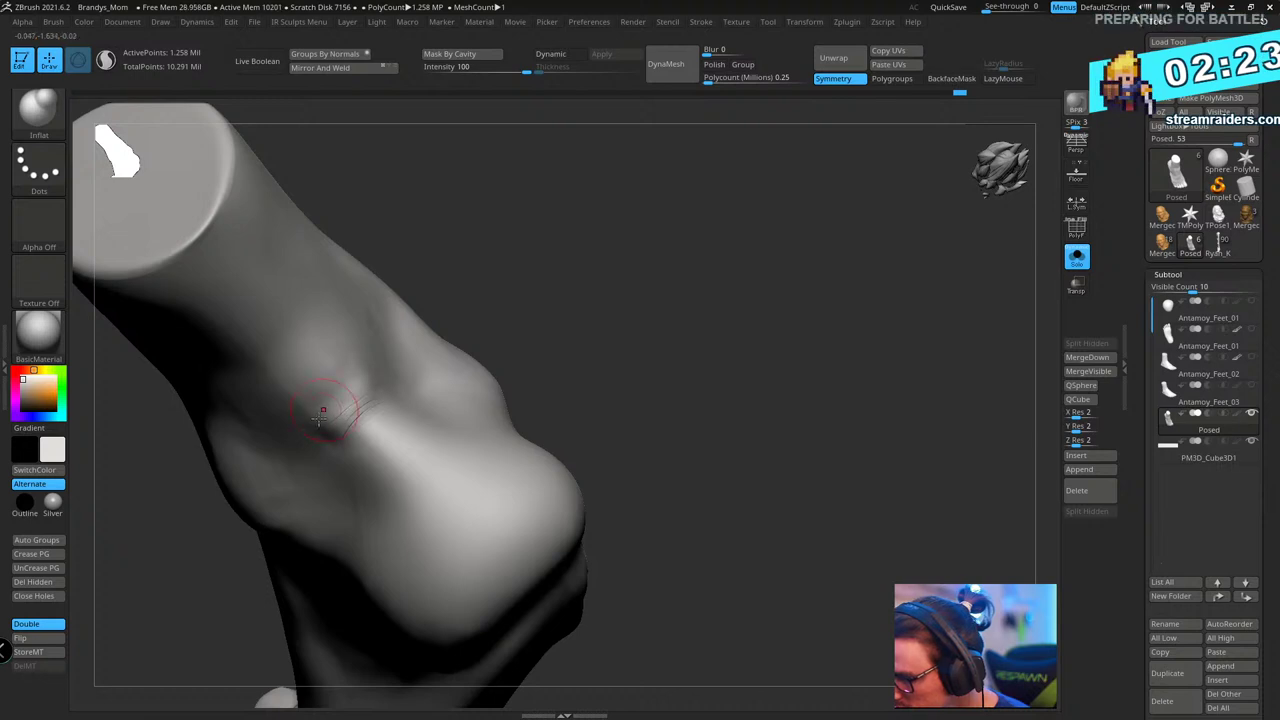
pyautogui.moveTo(354, 377)
pyautogui.mouseDown(button='right')
pyautogui.moveTo(614, 217)
pyautogui.moveTo(674, 240)
pyautogui.moveTo(425, 400)
pyautogui.mouseUp(button='right')
pyautogui.press('shift')
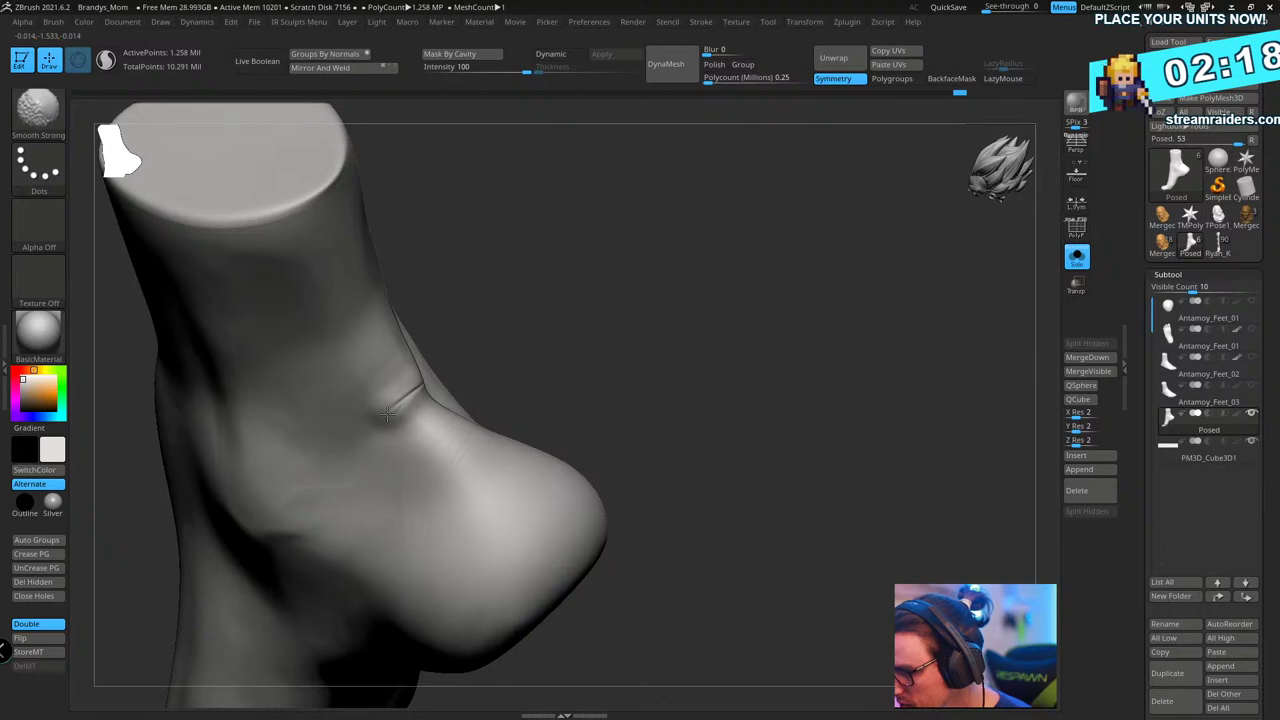
pyautogui.moveTo(468, 358); pyautogui.dragTo(403, 404, button='right')
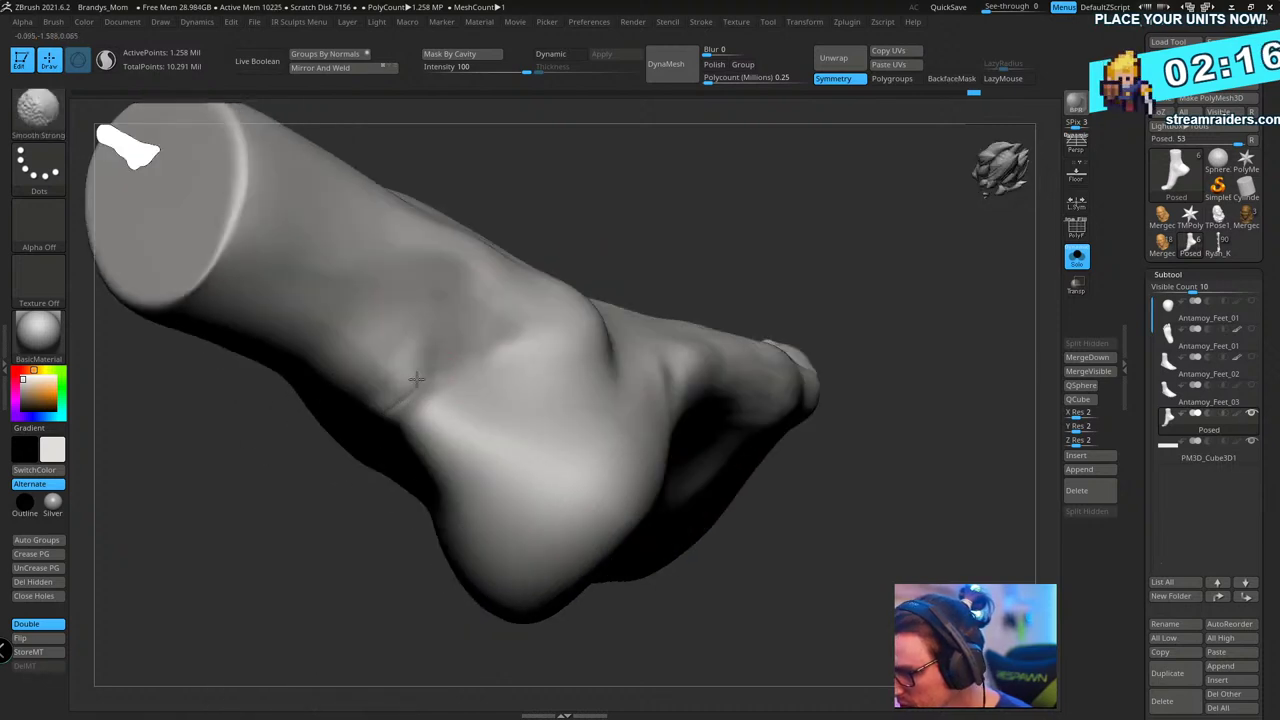
pyautogui.keyDown('shift'); pyautogui.moveTo(400, 384); pyautogui.dragTo(416, 373); pyautogui.keyUp('shift')
# - Build up the Achilles tendon and the fold above the heel with the ClayBuildup brush
pyautogui.press('s')
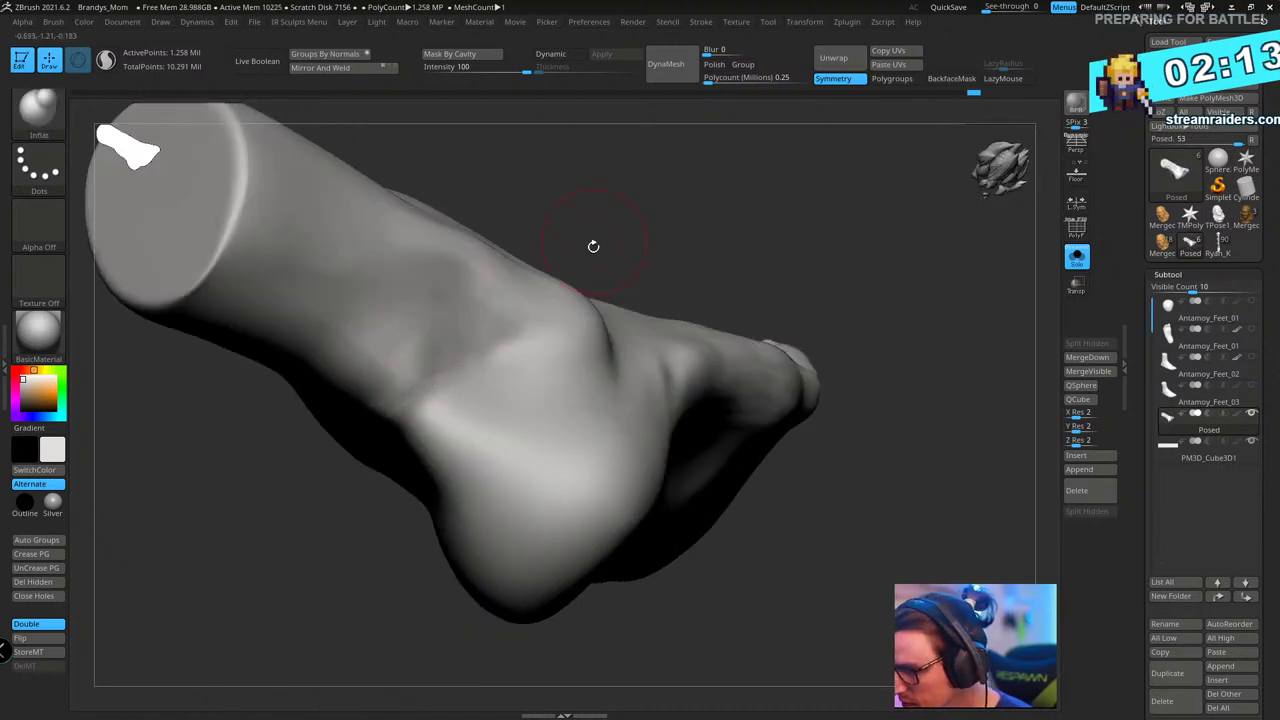
pyautogui.press('b')
pyautogui.press('c')
pyautogui.press('b')
pyautogui.moveTo(641, 243)
pyautogui.mouseDown()
pyautogui.moveTo(691, 237)
pyautogui.moveTo(672, 262)
pyautogui.mouseUp()
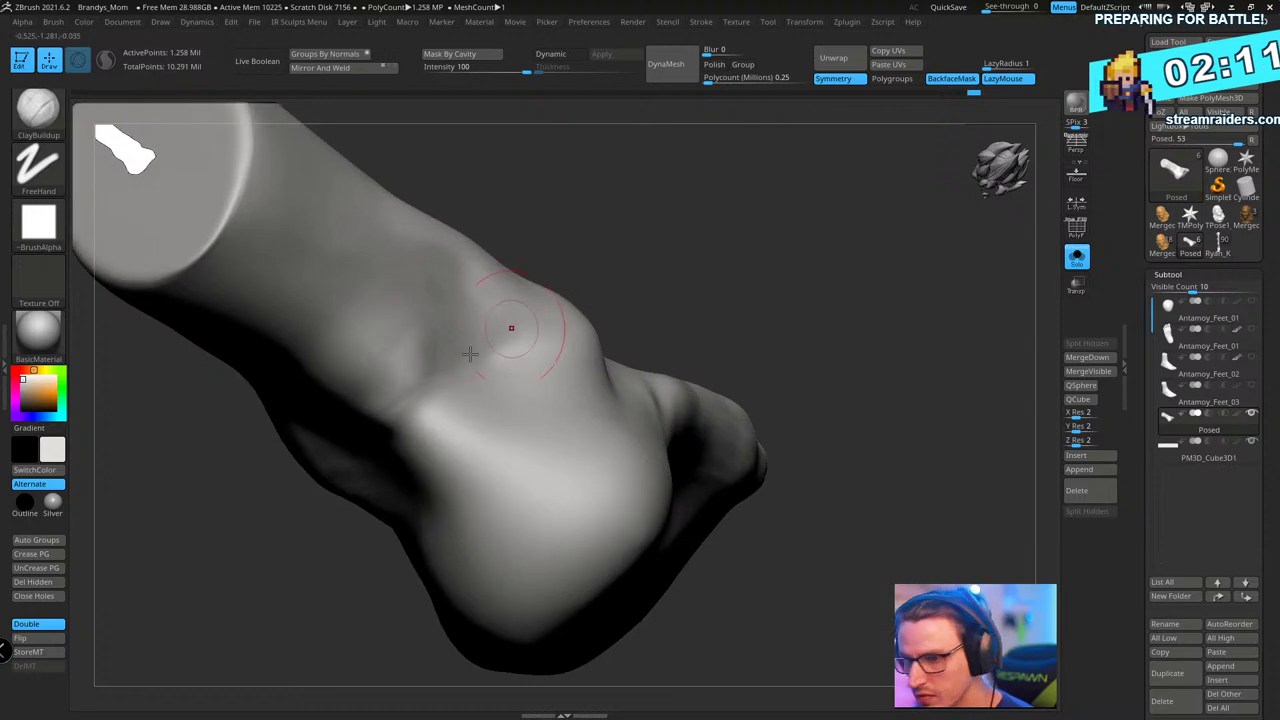
pyautogui.moveTo(393, 344); pyautogui.dragTo(466, 470, button='right')
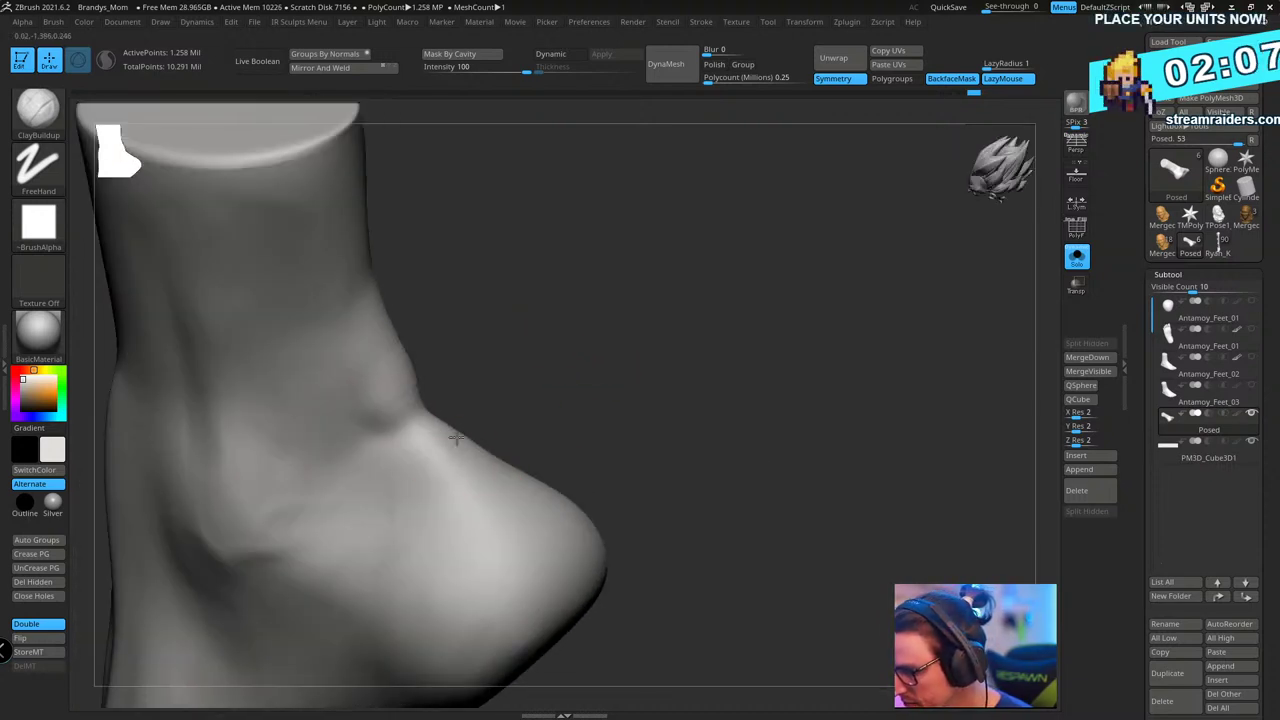
pyautogui.moveTo(613, 319); pyautogui.dragTo(520, 443, button='right')
pyautogui.moveTo(534, 334)
pyautogui.mouseDown(button='right')
pyautogui.moveTo(714, 257)
pyautogui.moveTo(726, 294)
pyautogui.moveTo(697, 249)
pyautogui.moveTo(706, 299)
pyautogui.moveTo(735, 292)
pyautogui.moveTo(743, 274)
pyautogui.mouseUp(button='right')
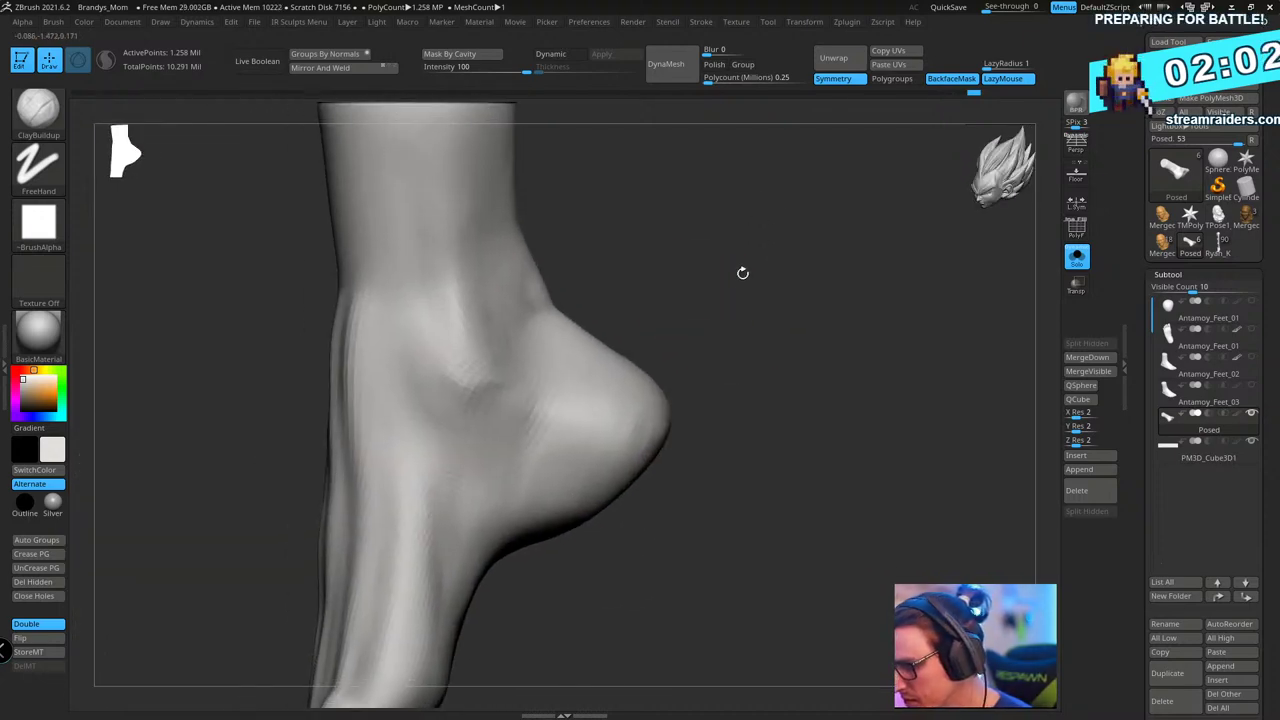
# - Adjust the front contour of the ankle and instep with a resized Move brush, smoothing the top of the foot
pyautogui.press('b')
pyautogui.press('m')
pyautogui.press('v')
pyautogui.press('s')
pyautogui.moveTo(658, 306); pyautogui.dragTo(680, 306)
pyautogui.moveTo(346, 290); pyautogui.dragTo(335, 291)
pyautogui.moveTo(700, 250); pyautogui.dragTo(740, 197, button='right')
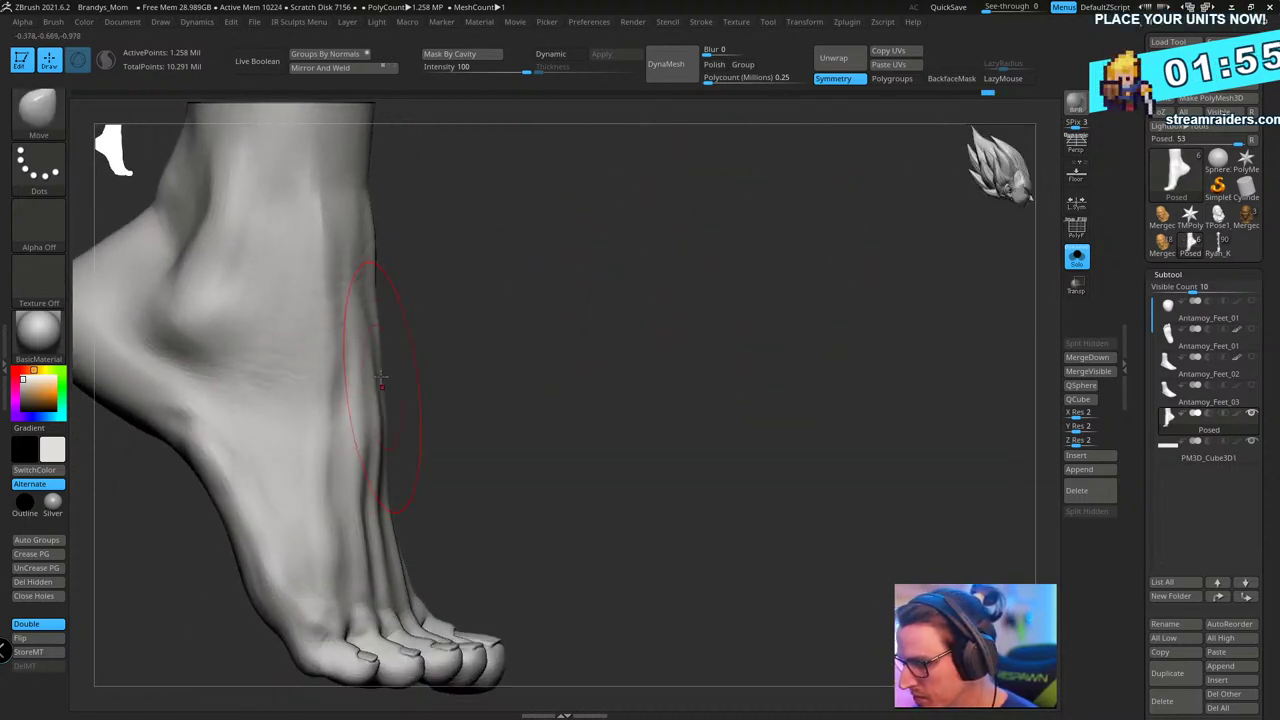
pyautogui.moveTo(551, 266); pyautogui.dragTo(575, 243, button='right')
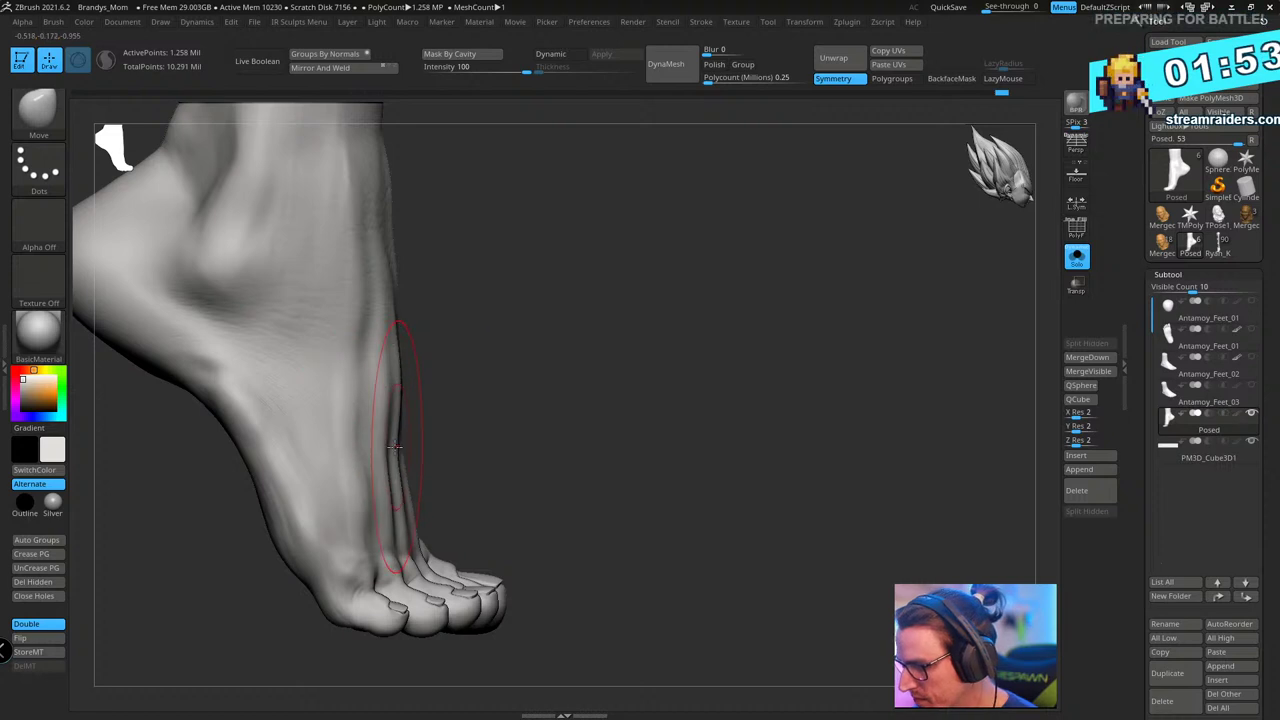
pyautogui.moveTo(437, 423)
pyautogui.mouseDown(button='right')
pyautogui.moveTo(628, 309)
pyautogui.moveTo(452, 420)
pyautogui.mouseUp(button='right')
pyautogui.press('shift')
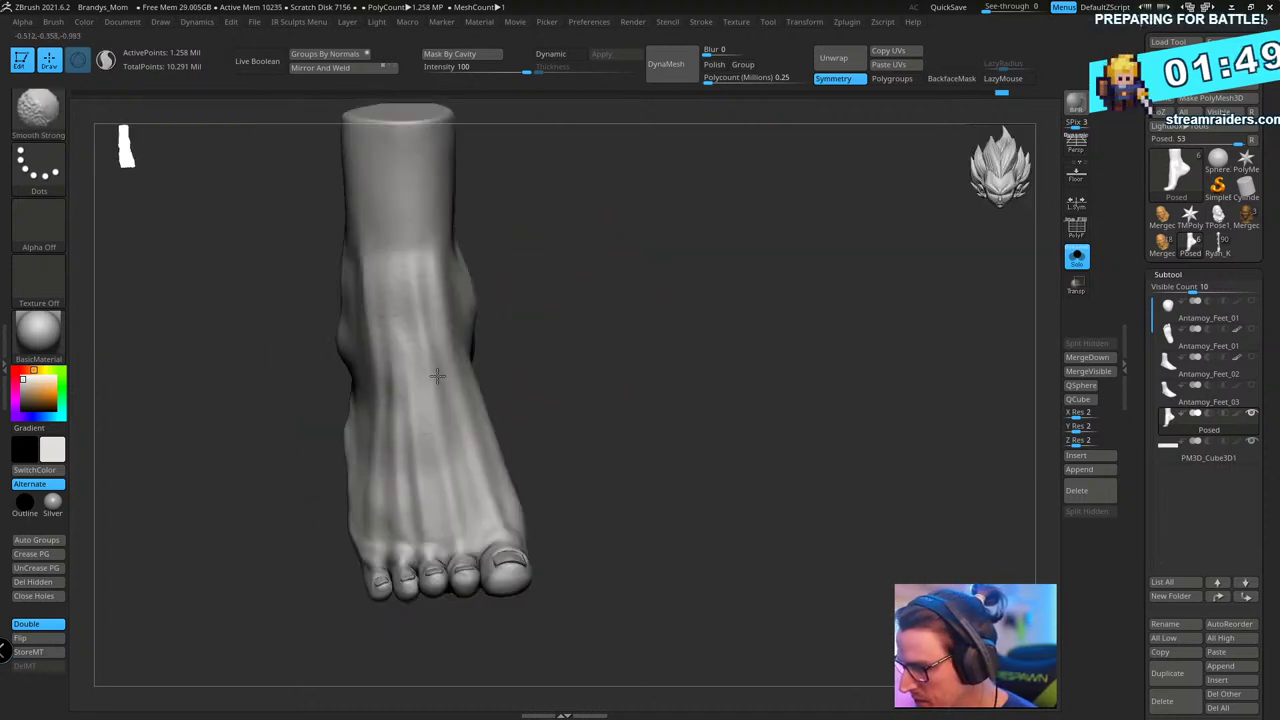
# - Sculpt the compressed skin between the heel and the Achilles tendon with a resized ClayBuildup brush
pyautogui.moveTo(437, 376)
pyautogui.mouseDown(button='right')
pyautogui.moveTo(640, 330)
pyautogui.moveTo(720, 286)
pyautogui.moveTo(746, 249)
pyautogui.moveTo(792, 292)
pyautogui.moveTo(940, 290)
pyautogui.moveTo(753, 309)
pyautogui.moveTo(874, 280)
pyautogui.moveTo(740, 361)
pyautogui.mouseUp(button='right')
pyautogui.press('s')
pyautogui.moveTo(743, 343); pyautogui.dragTo(712, 342)
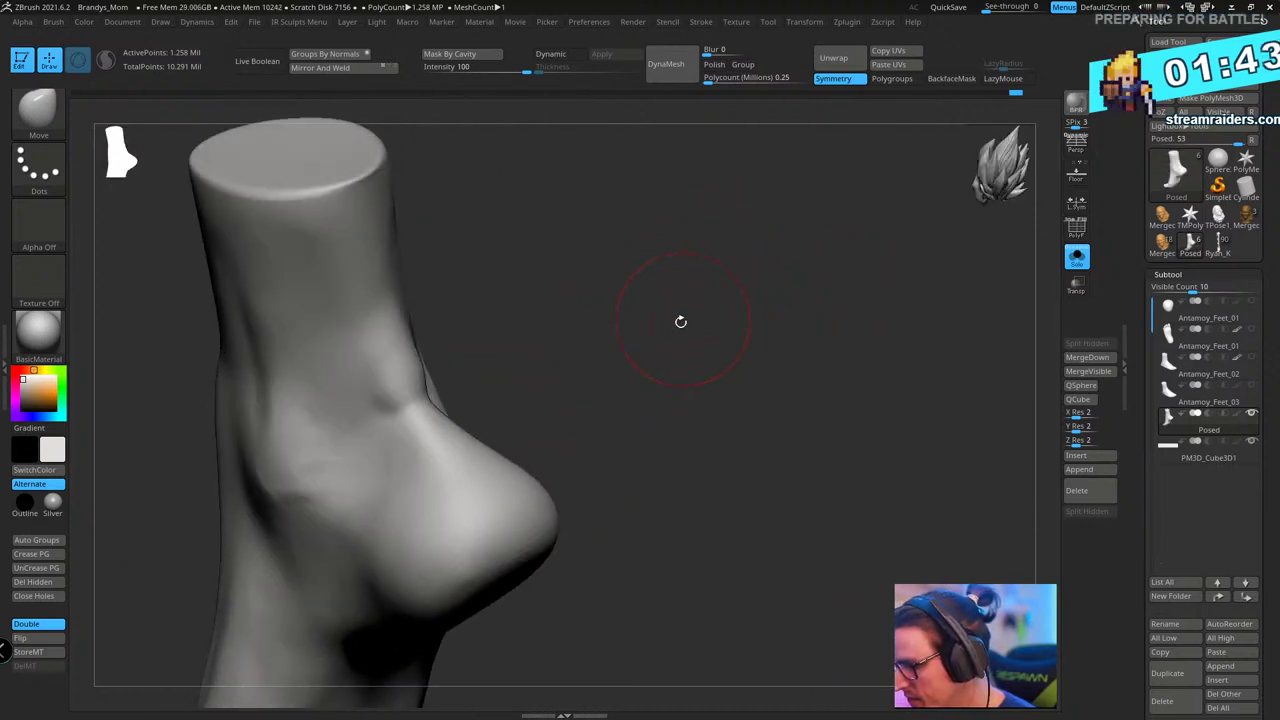
pyautogui.moveTo(680, 321)
pyautogui.mouseDown(button='right')
pyautogui.moveTo(686, 266)
pyautogui.moveTo(522, 264)
pyautogui.moveTo(586, 323)
pyautogui.moveTo(523, 331)
pyautogui.moveTo(490, 366)
pyautogui.mouseUp(button='right')
pyautogui.press('b')
pyautogui.press('c')
pyautogui.press('b')
pyautogui.moveTo(490, 366); pyautogui.dragTo(497, 355)
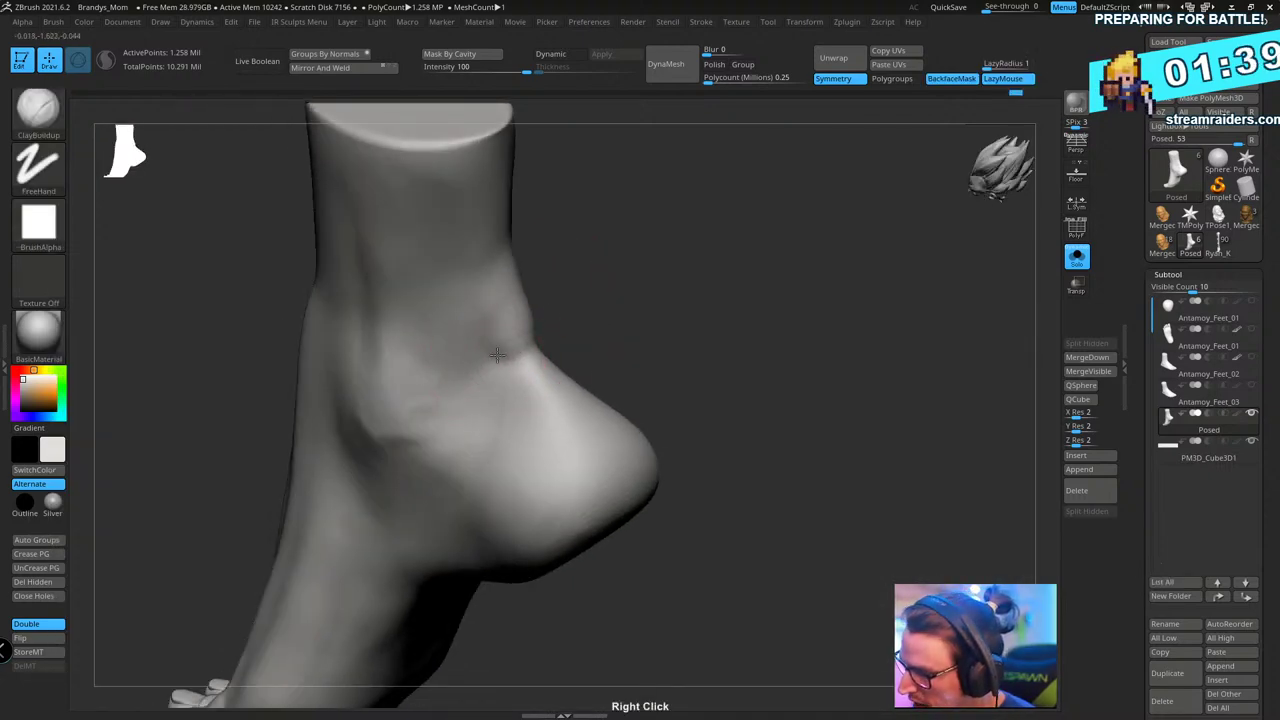
pyautogui.moveTo(583, 334); pyautogui.dragTo(551, 352, button='right')
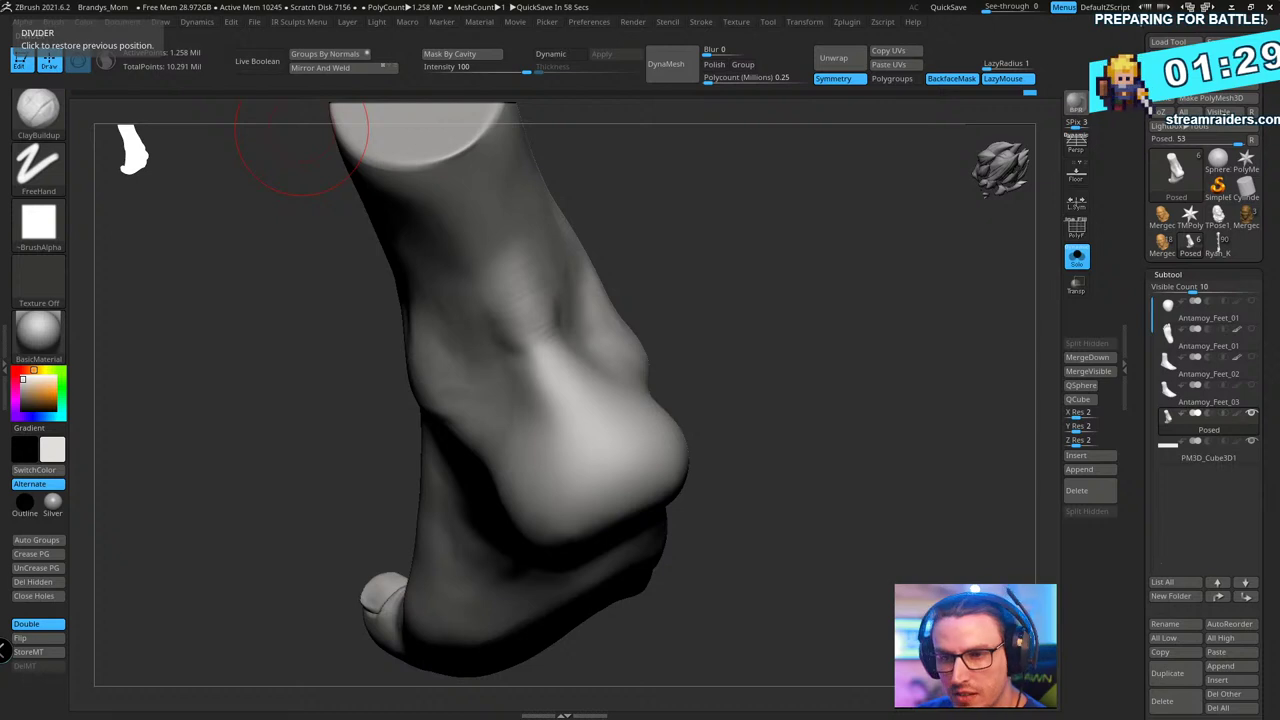
# - Define the Achilles tendon running up the lower leg and the hollows beside it with ClayBuildup strokes
pyautogui.moveTo(739, 288); pyautogui.dragTo(574, 423)
pyautogui.moveTo(754, 277); pyautogui.dragTo(586, 374)
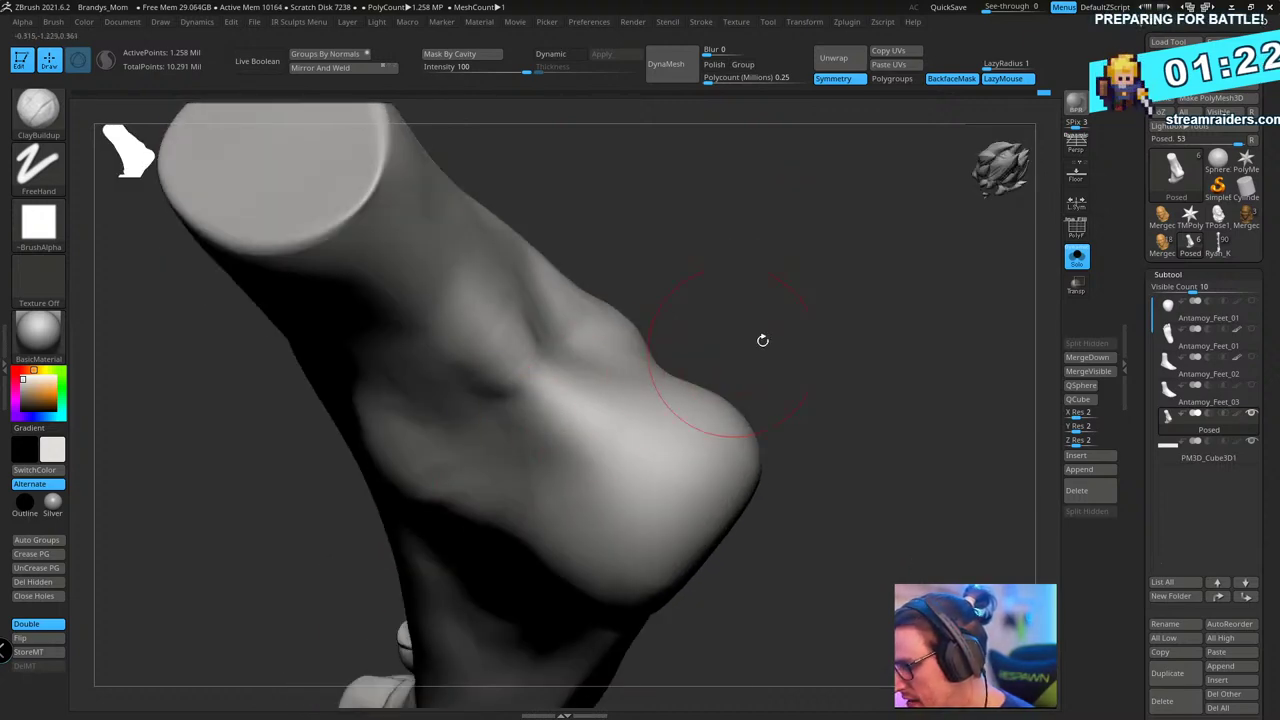
pyautogui.moveTo(762, 340); pyautogui.dragTo(562, 344)
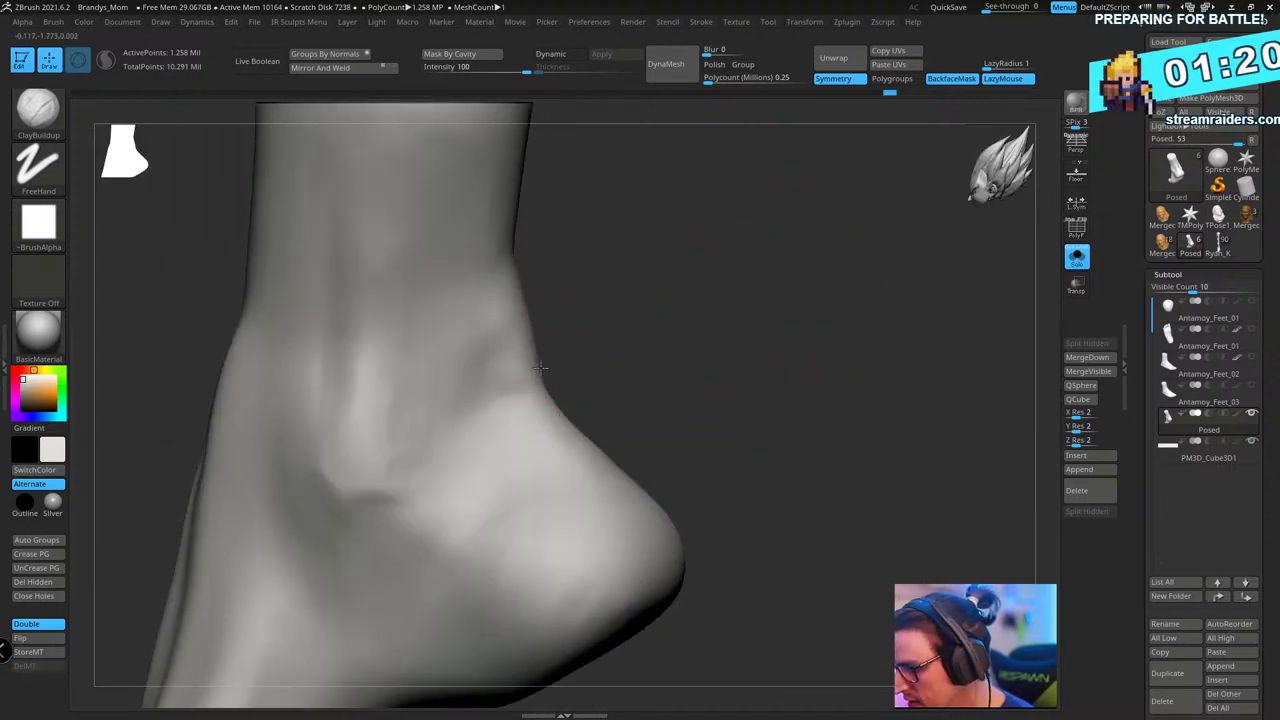
pyautogui.moveTo(654, 243); pyautogui.dragTo(537, 320)
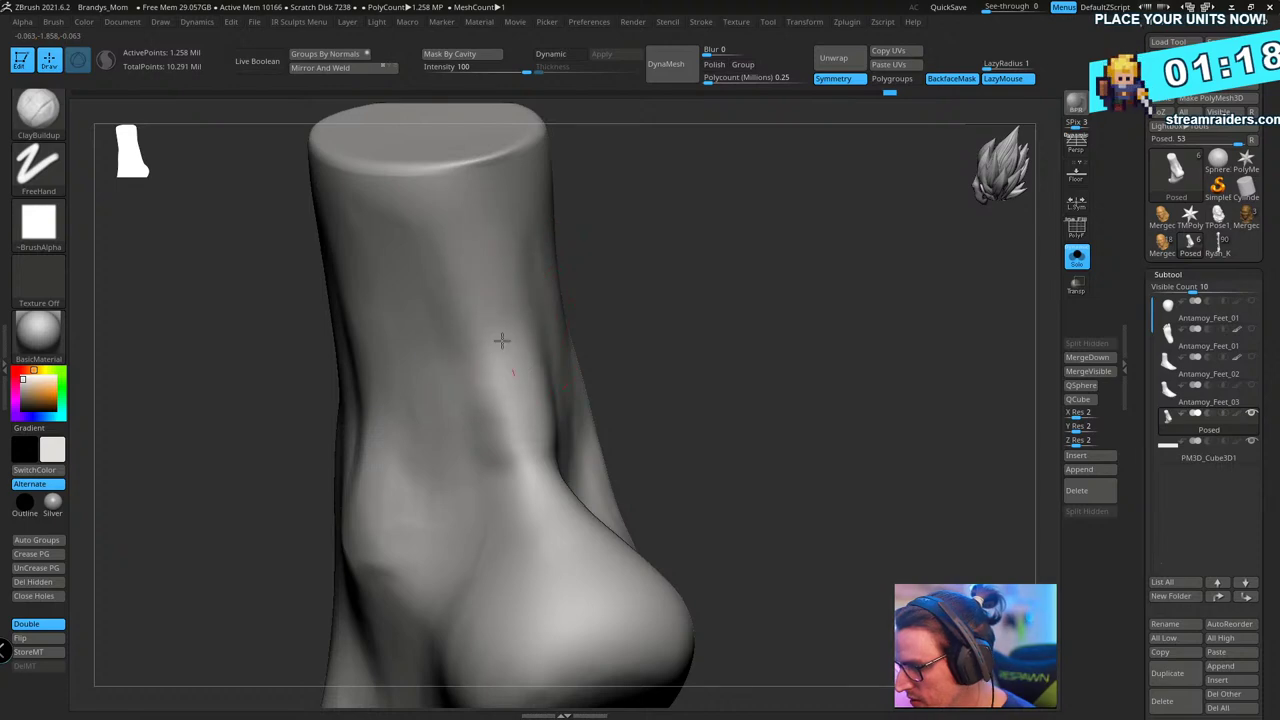
pyautogui.moveTo(488, 222); pyautogui.dragTo(727, 318)
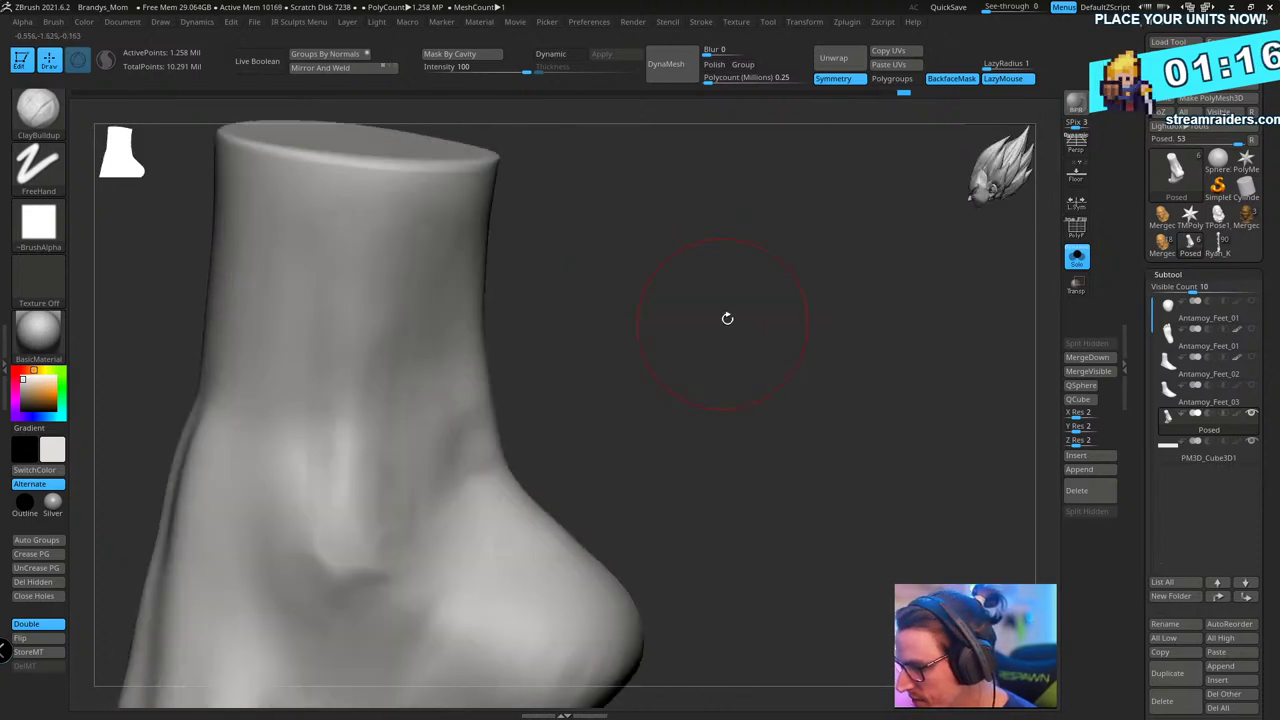
# - Carve the skin crease between the heel and the Achilles tendon with DamStandard strokes from both sides
pyautogui.press('b')
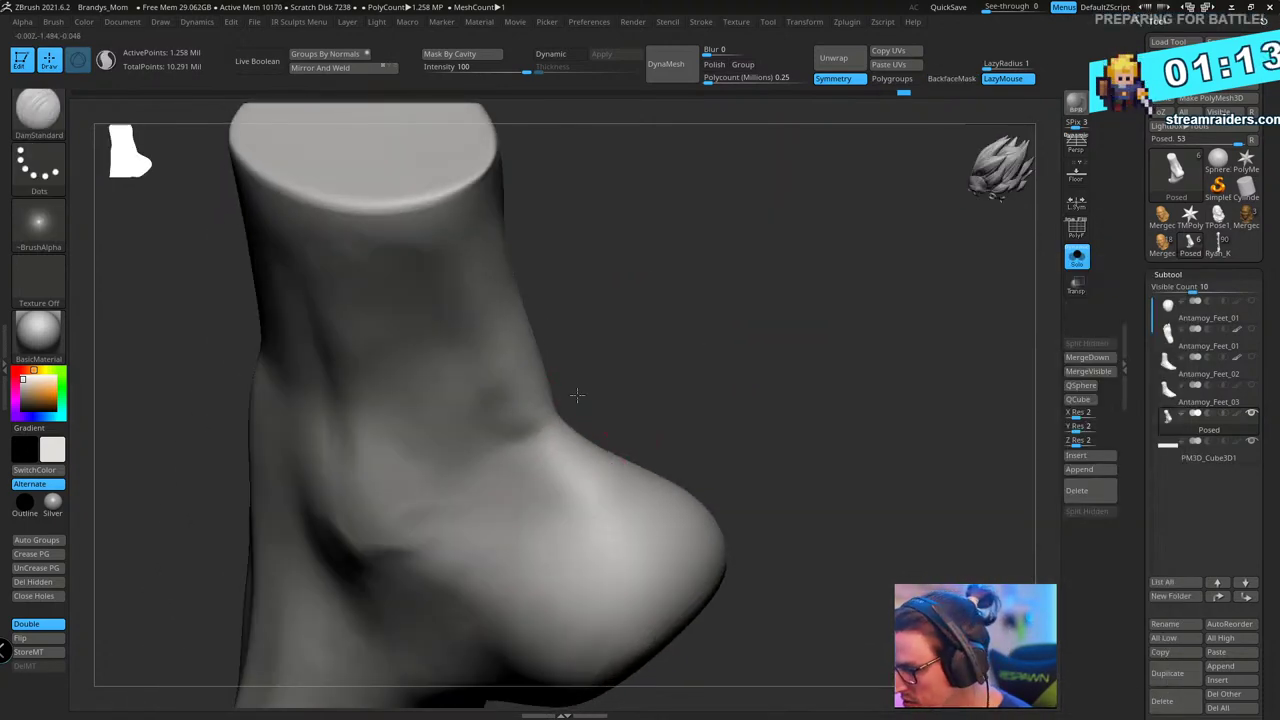
pyautogui.moveTo(577, 394)
pyautogui.mouseDown()
pyautogui.moveTo(571, 420)
pyautogui.moveTo(549, 430)
pyautogui.mouseUp()
pyautogui.moveTo(760, 290)
pyautogui.mouseDown()
pyautogui.moveTo(830, 227)
pyautogui.moveTo(777, 331)
pyautogui.moveTo(505, 444)
pyautogui.mouseUp()
pyautogui.moveTo(697, 307); pyautogui.dragTo(537, 487)
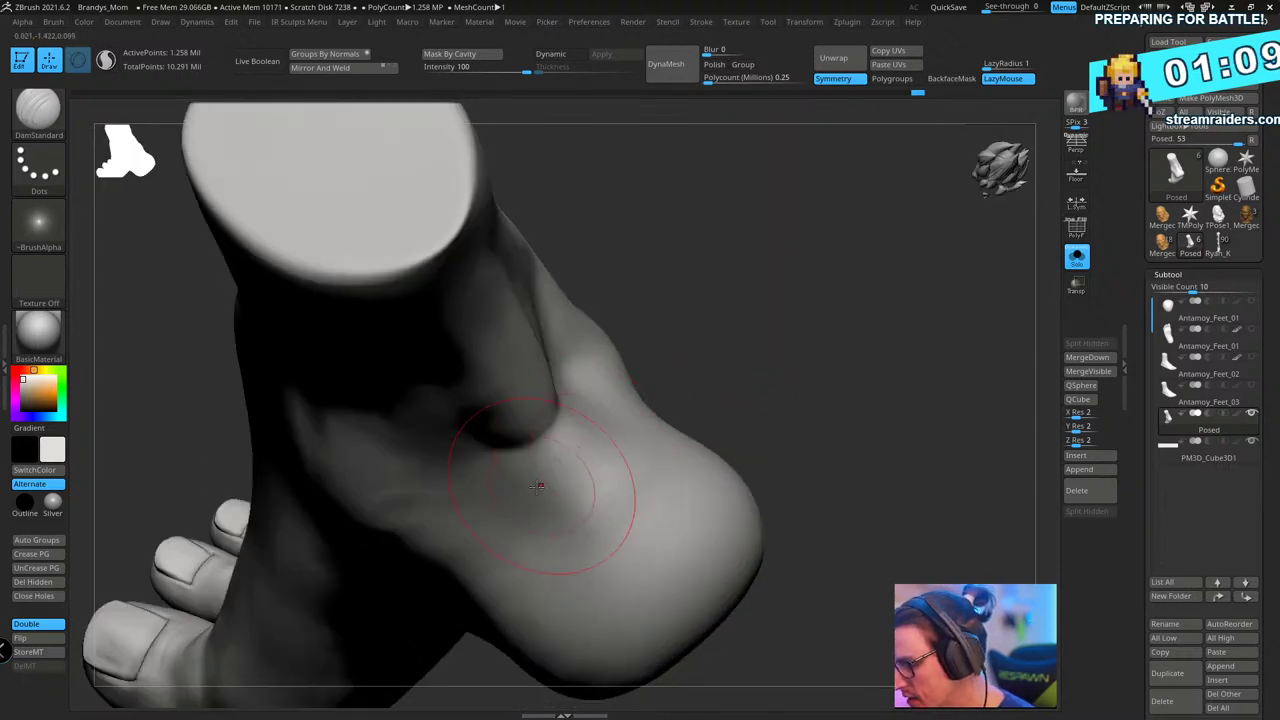
pyautogui.moveTo(760, 325); pyautogui.dragTo(606, 440)
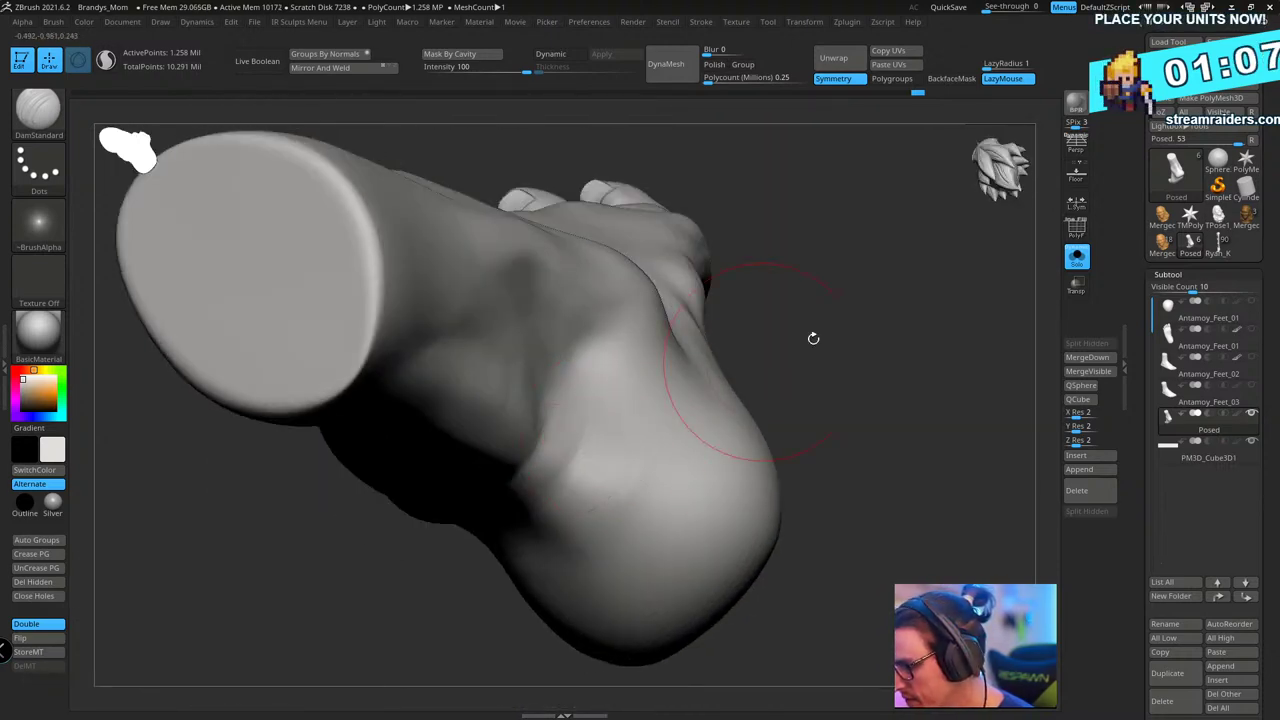
pyautogui.moveTo(814, 338); pyautogui.dragTo(811, 264)
# - Build up the skin fold bulging above the heel with a resized Standard brush
pyautogui.press('b')
pyautogui.press('s')
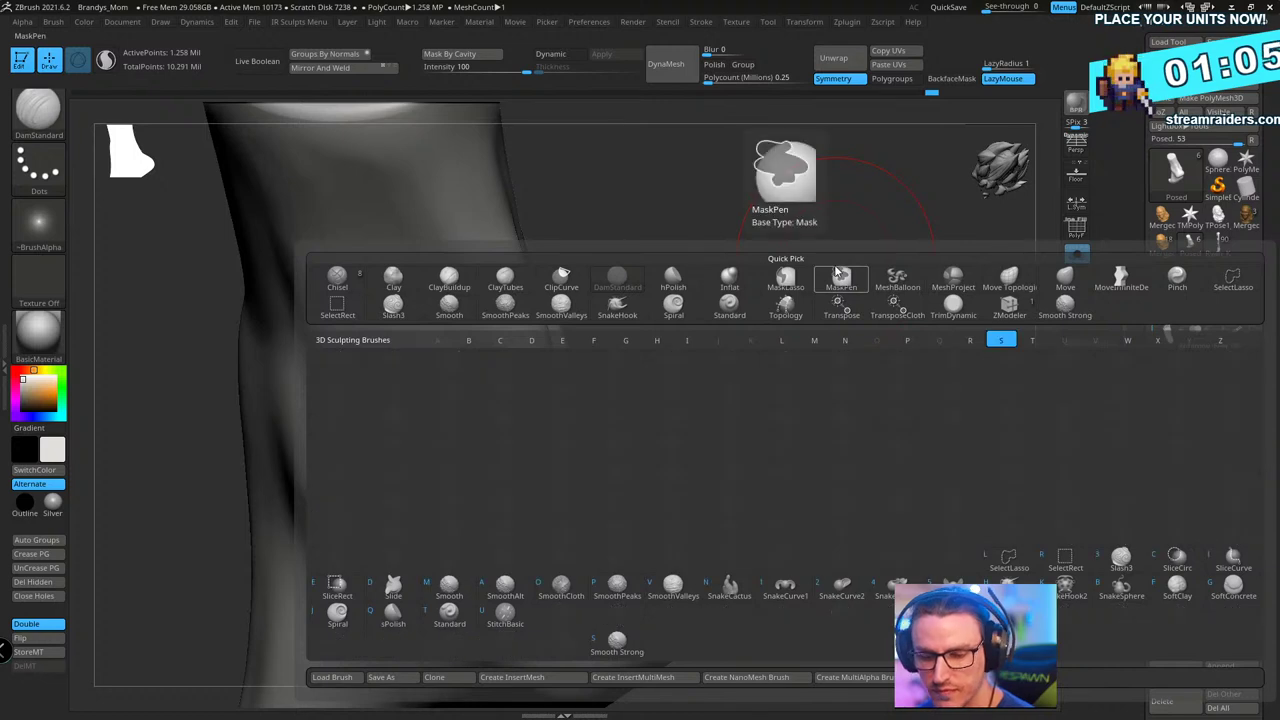
pyautogui.press('t')
pyautogui.press('s')
pyautogui.moveTo(770, 264); pyautogui.dragTo(714, 346)
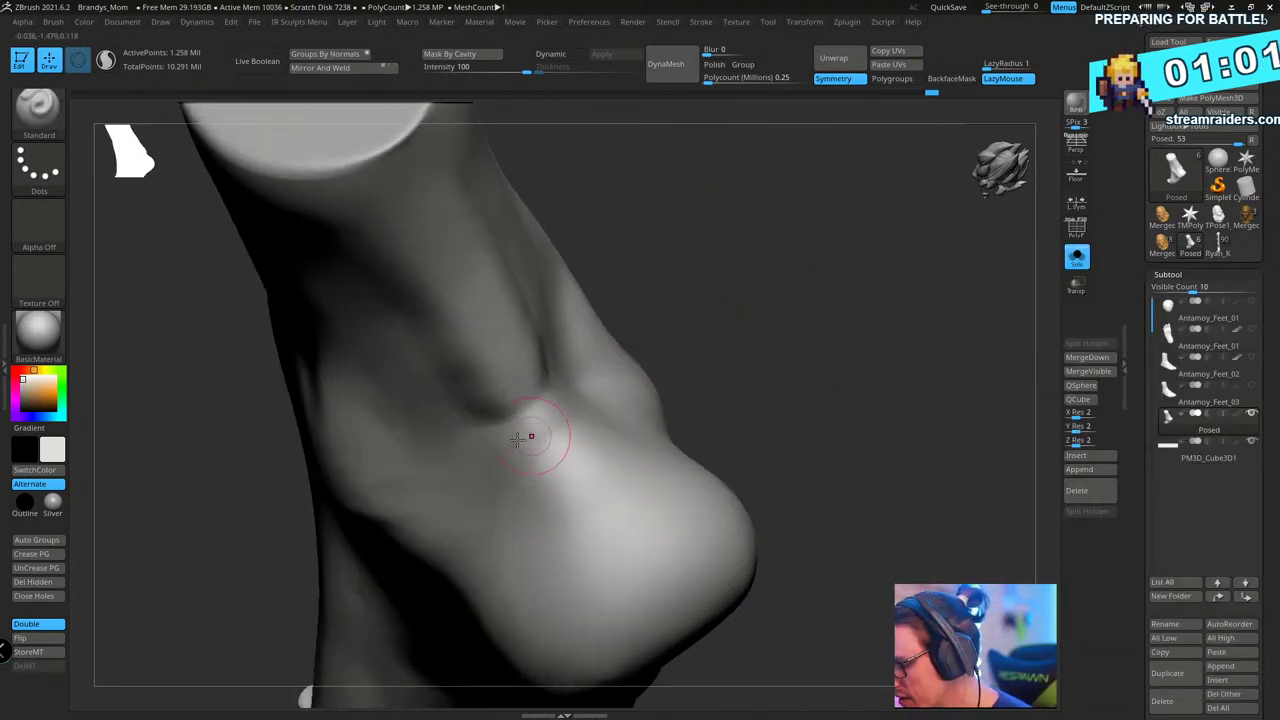
pyautogui.moveTo(758, 306); pyautogui.dragTo(461, 476)
pyautogui.moveTo(837, 237); pyautogui.dragTo(677, 243)
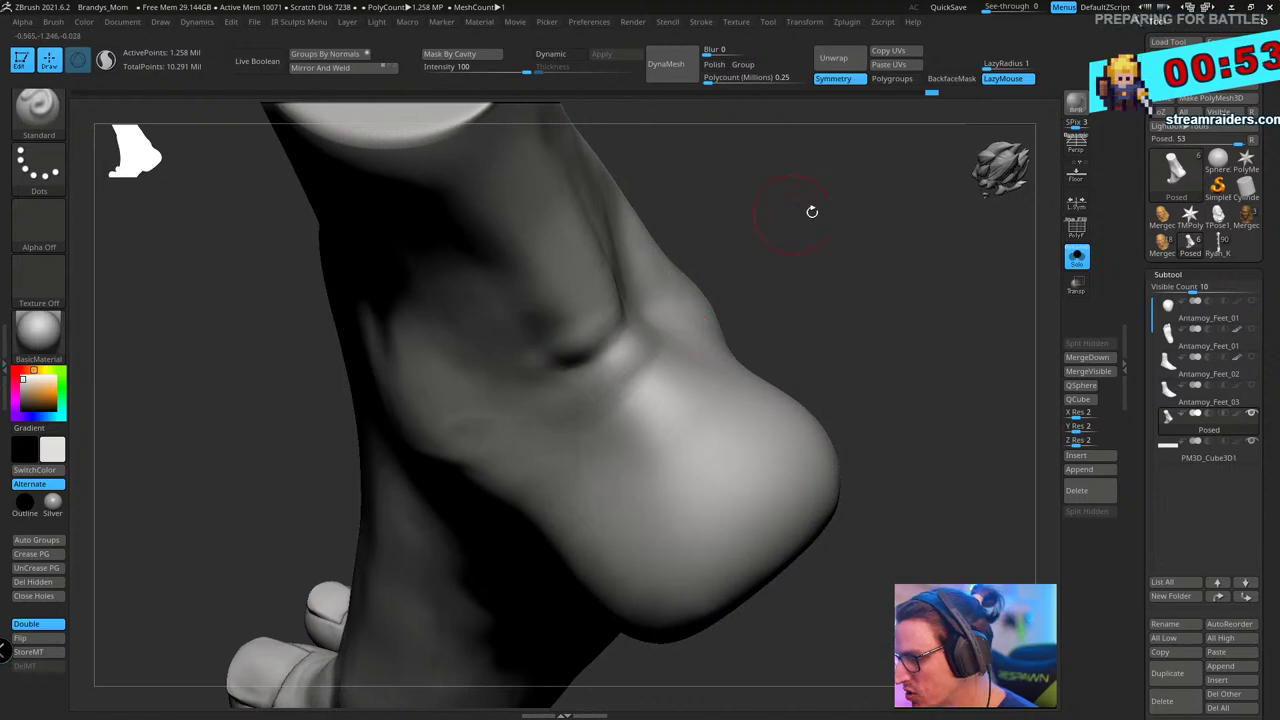
pyautogui.moveTo(811, 209); pyautogui.dragTo(600, 349)
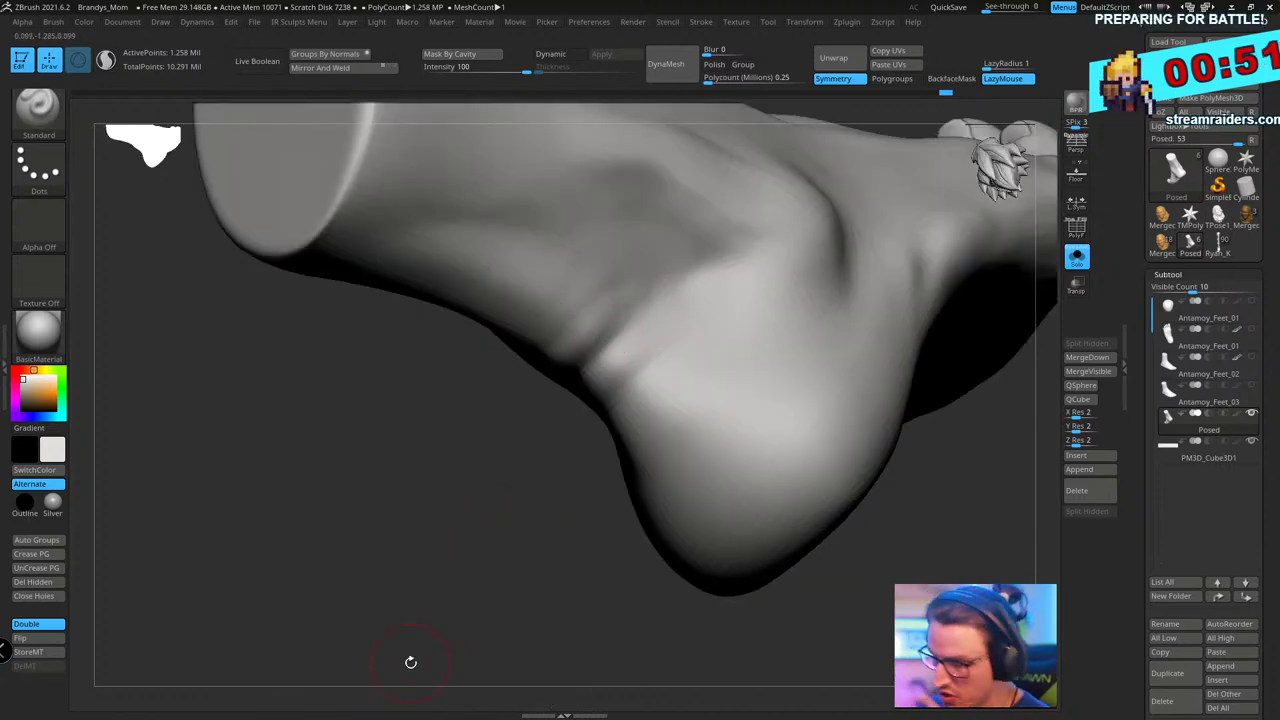
pyautogui.moveTo(407, 674); pyautogui.dragTo(587, 416)
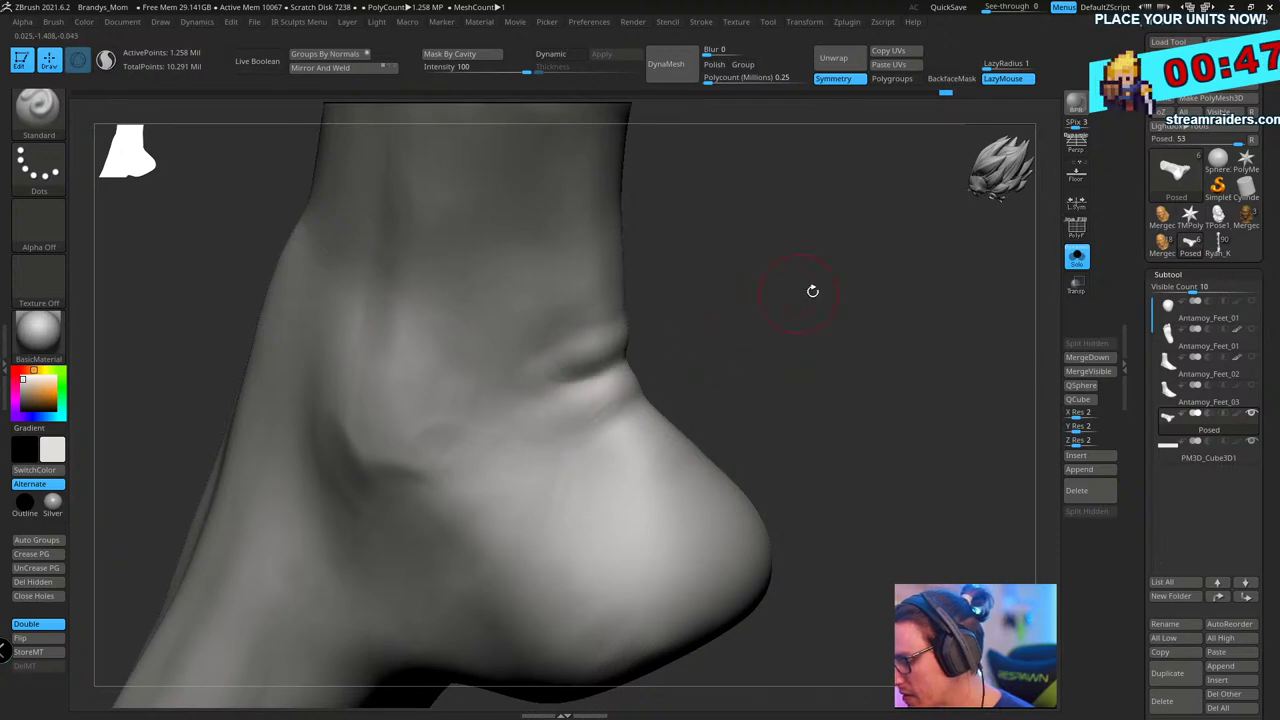
# - Extend the compressed skin folds above the heel around the side of the ankle with Standard brush strokes
pyautogui.moveTo(814, 289); pyautogui.dragTo(740, 360)
pyautogui.moveTo(441, 618); pyautogui.dragTo(575, 363)
pyautogui.moveTo(436, 409); pyautogui.dragTo(482, 393)
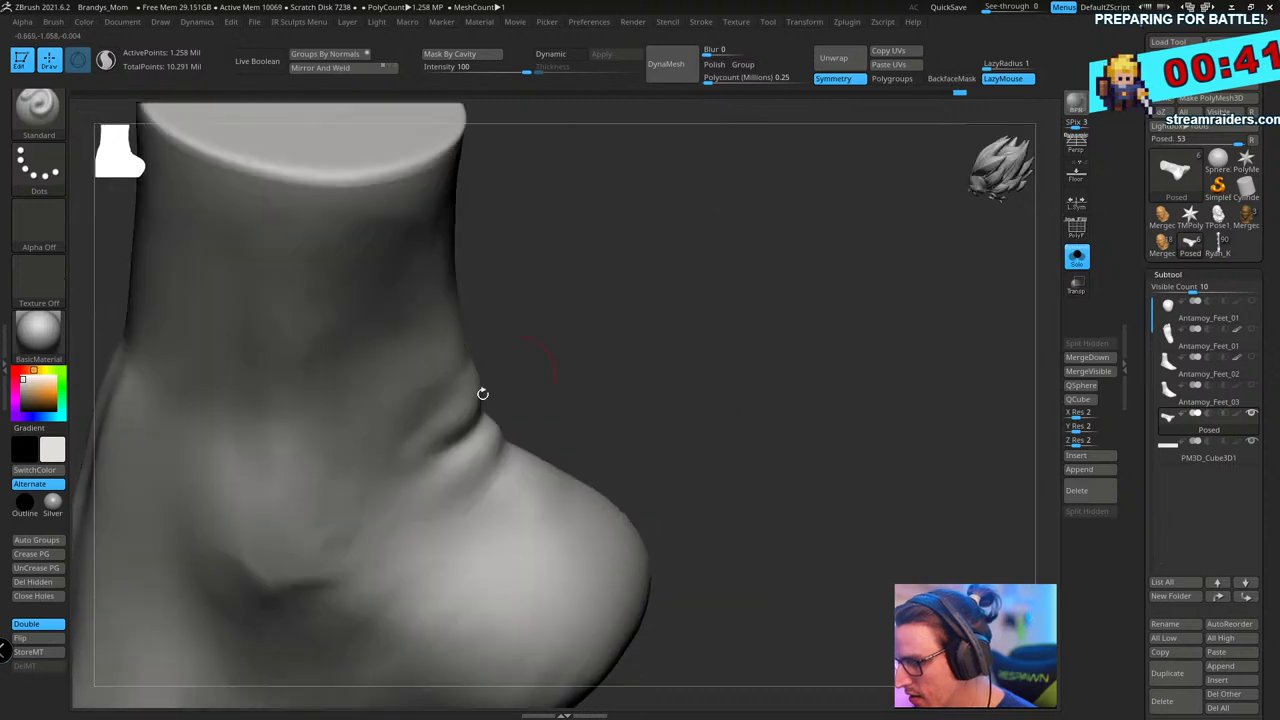
pyautogui.moveTo(409, 441); pyautogui.dragTo(534, 367)
pyautogui.moveTo(646, 287); pyautogui.dragTo(540, 370)
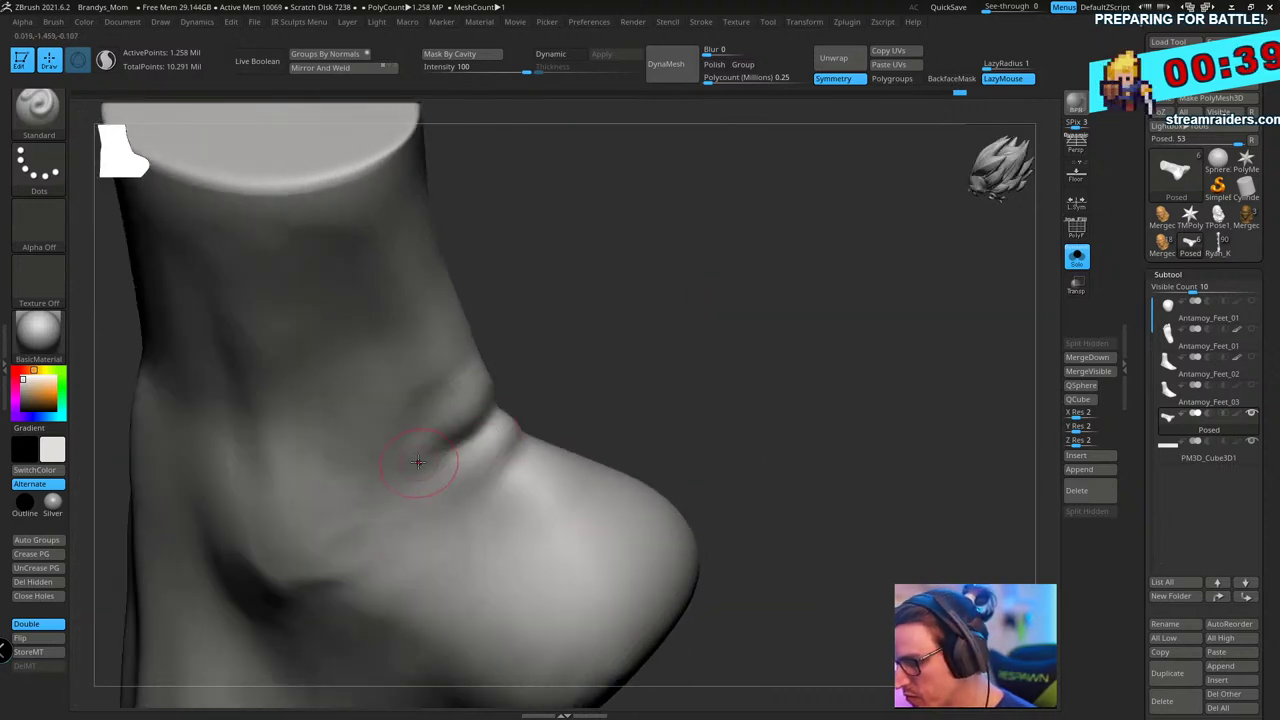
pyautogui.moveTo(616, 318); pyautogui.dragTo(604, 364)
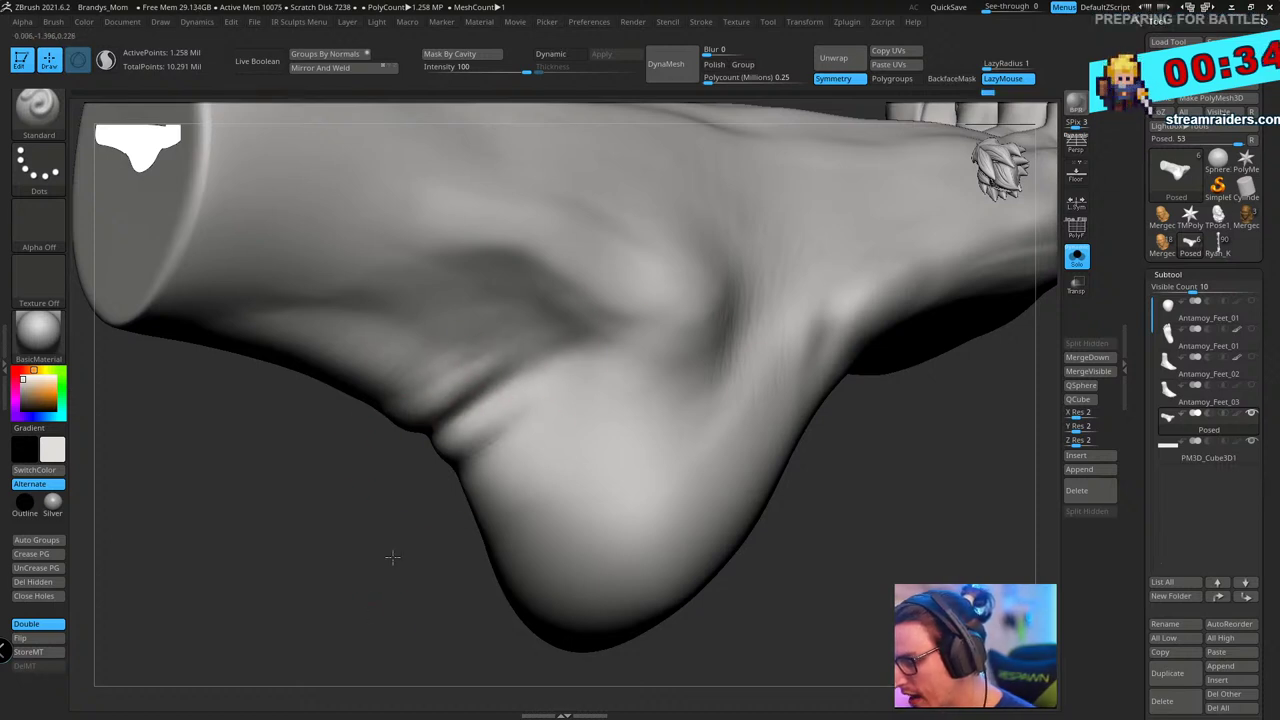
# - Round out the upper and lower rolls of the heel fold with further Standard brush strokes
pyautogui.moveTo(391, 557); pyautogui.dragTo(613, 372)
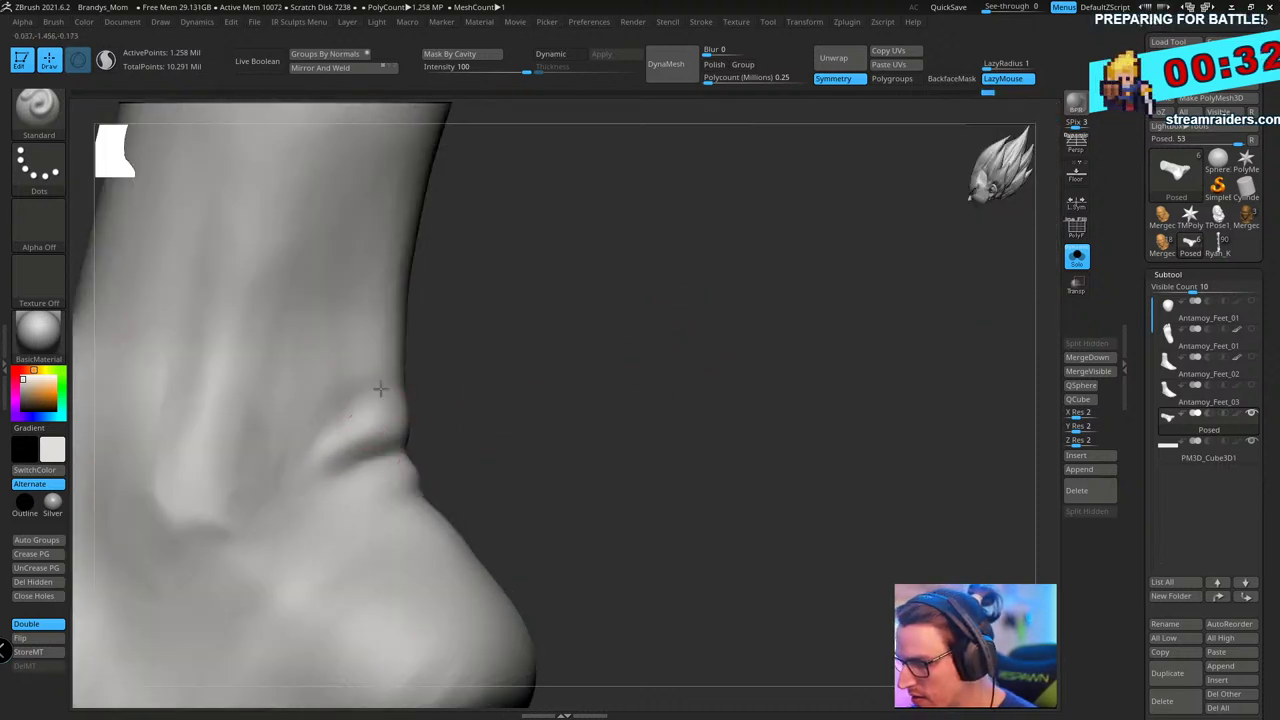
pyautogui.moveTo(674, 298); pyautogui.dragTo(600, 330)
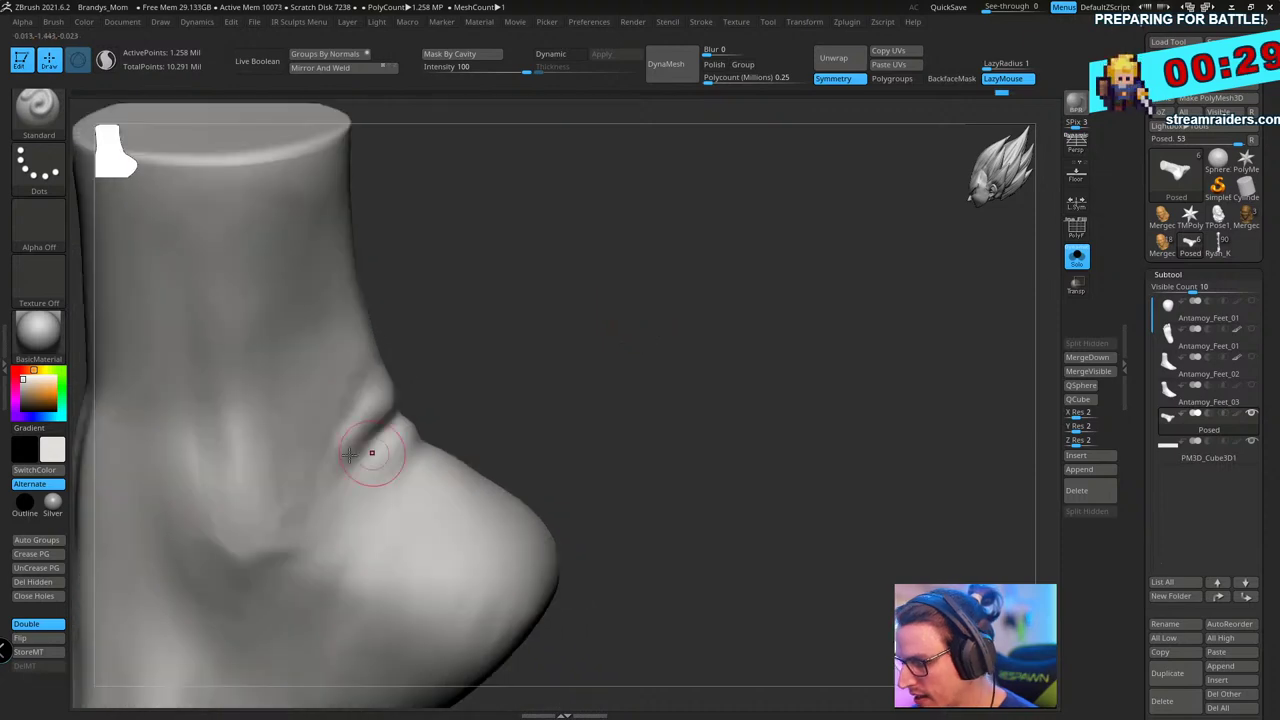
pyautogui.moveTo(597, 261)
pyautogui.keyDown('alt'); pyautogui.mouseDown()
pyautogui.moveTo(668, 305)
pyautogui.moveTo(690, 256)
pyautogui.mouseUp(); pyautogui.keyUp('alt')
pyautogui.moveTo(648, 324)
pyautogui.mouseDown()
pyautogui.moveTo(661, 286)
pyautogui.moveTo(640, 318)
pyautogui.moveTo(577, 329)
pyautogui.moveTo(500, 380)
pyautogui.moveTo(478, 461)
pyautogui.mouseUp()
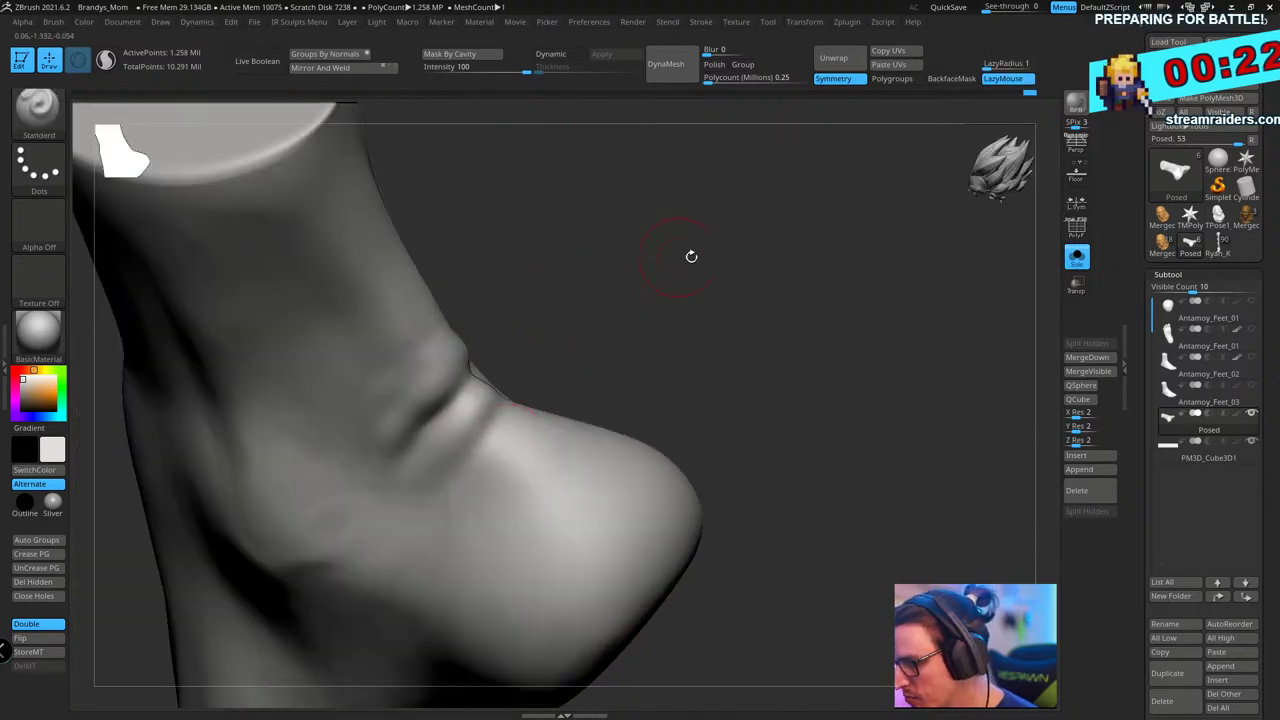
pyautogui.moveTo(691, 256); pyautogui.dragTo(446, 473)
pyautogui.moveTo(727, 263)
pyautogui.mouseDown()
pyautogui.moveTo(783, 326)
pyautogui.moveTo(686, 431)
pyautogui.moveTo(469, 420)
pyautogui.mouseUp()
# - Sharpen the creases between the skin folds above the heel with a resized DamStandard brush
pyautogui.press('b')
pyautogui.press('d')
pyautogui.press('s')
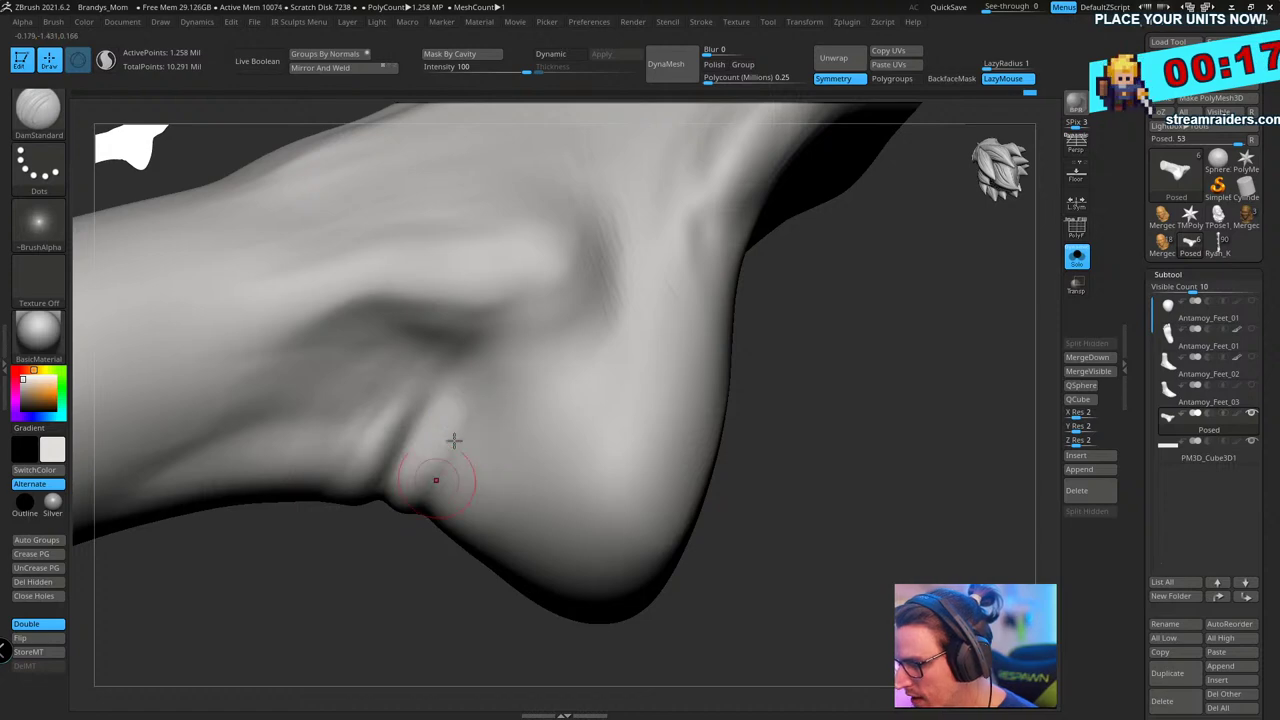
pyautogui.moveTo(399, 586)
pyautogui.mouseDown()
pyautogui.moveTo(686, 420)
pyautogui.moveTo(477, 418)
pyautogui.moveTo(463, 440)
pyautogui.moveTo(474, 401)
pyautogui.mouseUp()
pyautogui.moveTo(636, 262); pyautogui.dragTo(465, 395, button='right')
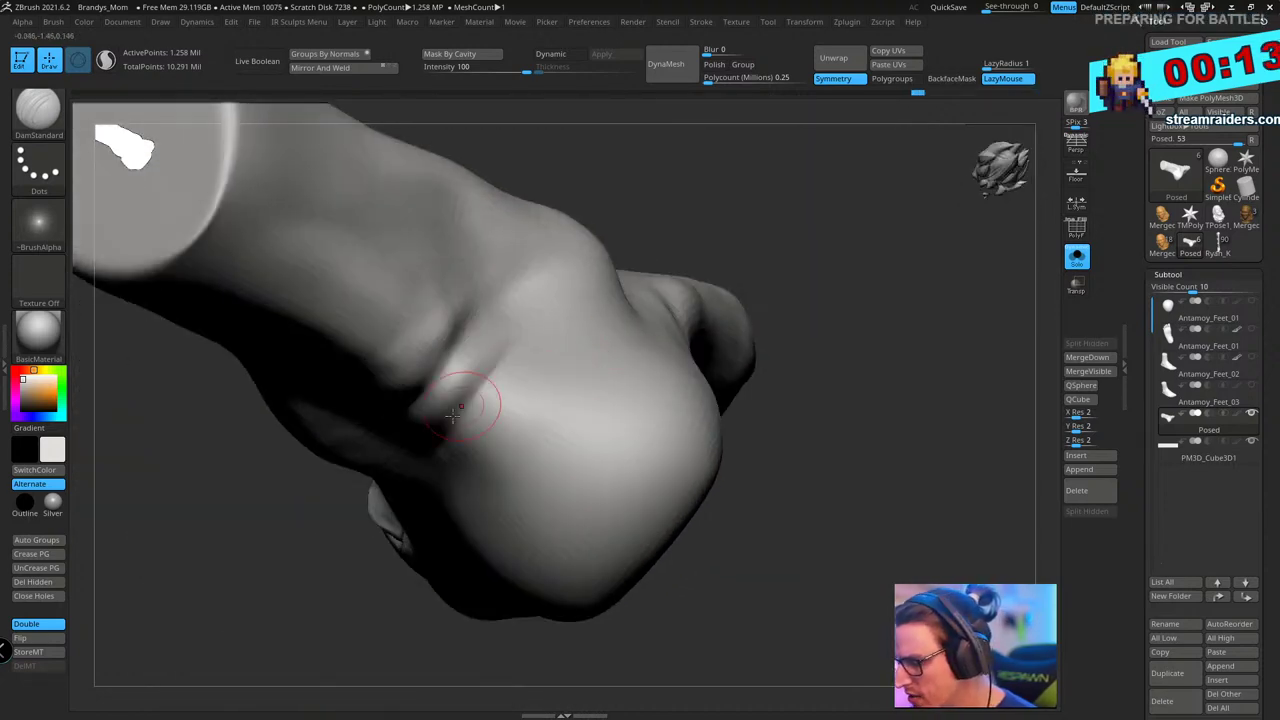
pyautogui.moveTo(557, 286)
pyautogui.mouseDown(button='right')
pyautogui.moveTo(505, 360)
pyautogui.moveTo(463, 354)
pyautogui.moveTo(484, 316)
pyautogui.mouseUp(button='right')
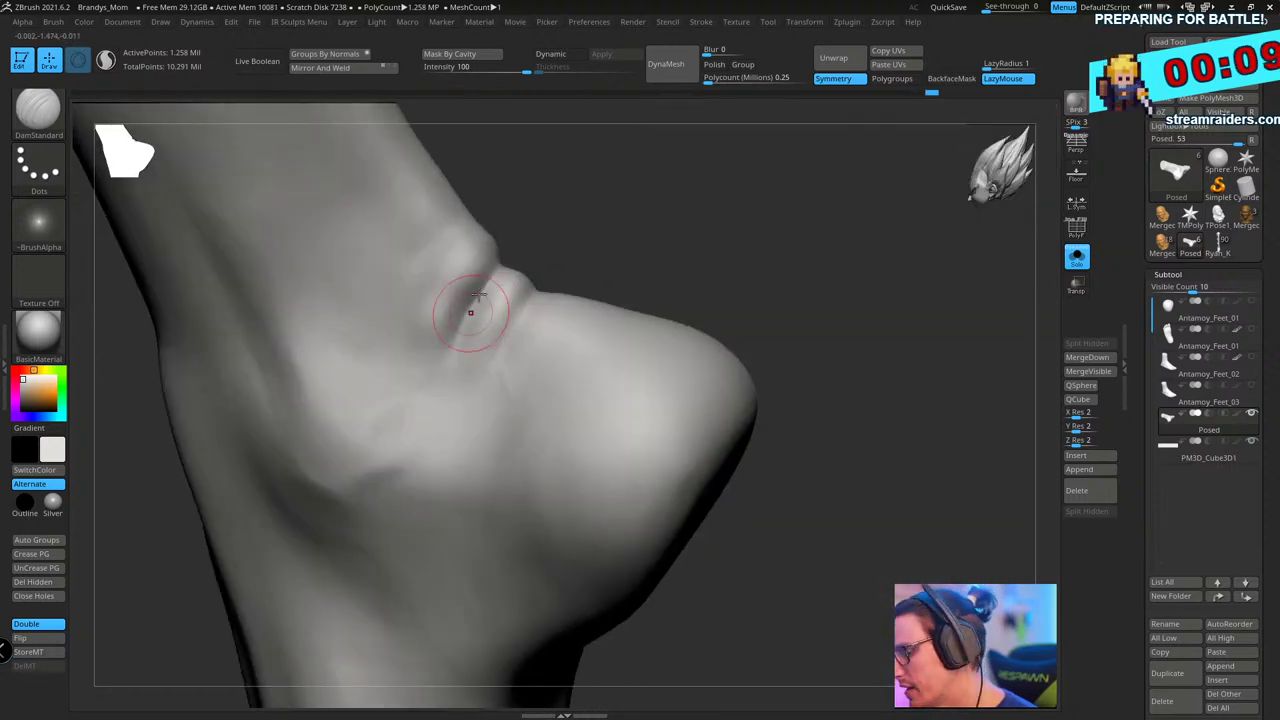
pyautogui.moveTo(449, 406); pyautogui.dragTo(662, 220, button='right')
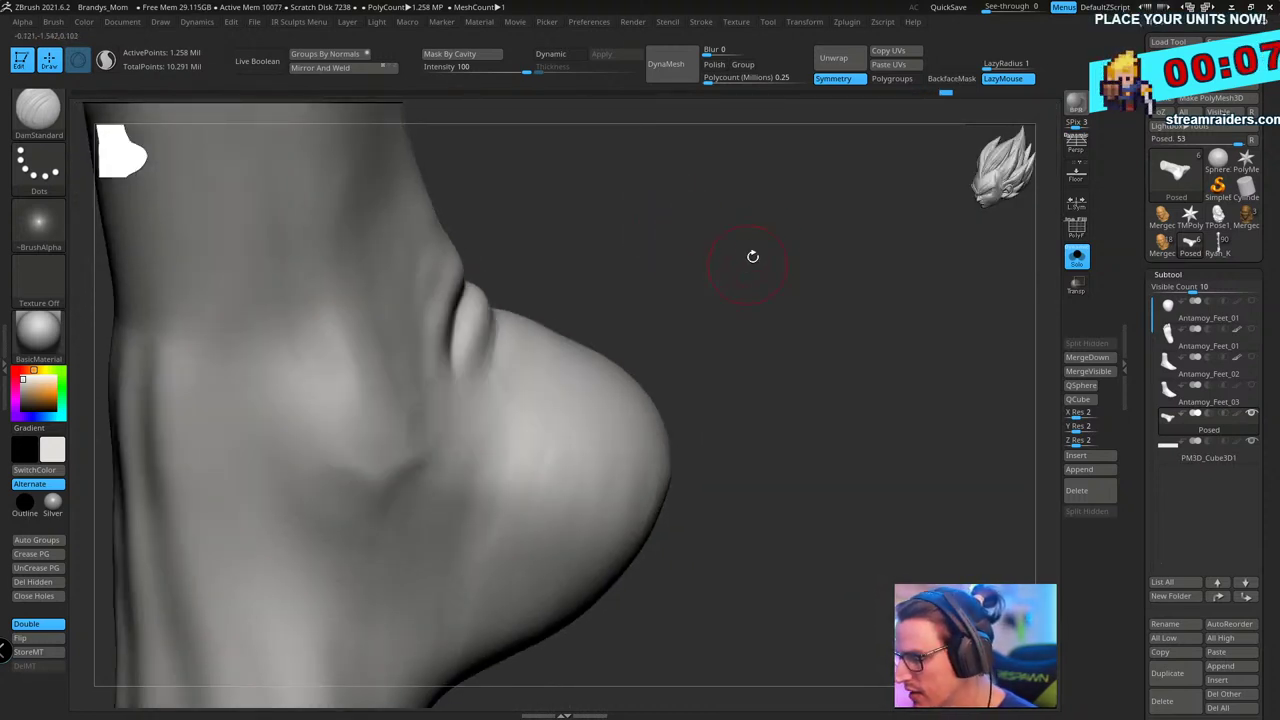
pyautogui.moveTo(753, 256)
pyautogui.mouseDown(button='right')
pyautogui.moveTo(823, 323)
pyautogui.moveTo(820, 374)
pyautogui.moveTo(724, 467)
pyautogui.mouseUp(button='right')
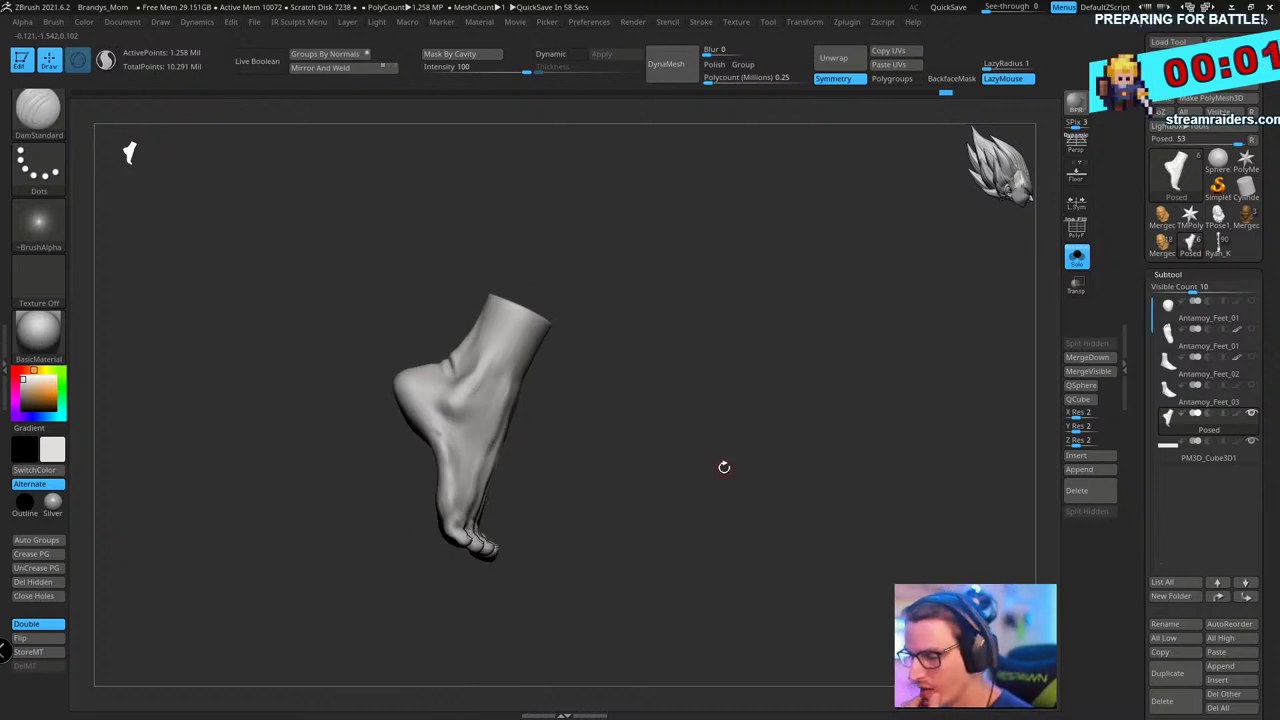
pyautogui.moveTo(724, 467)
pyautogui.mouseDown(button='right')
pyautogui.moveTo(746, 343)
pyautogui.moveTo(757, 423)
pyautogui.moveTo(910, 378)
pyautogui.moveTo(714, 228)
pyautogui.mouseUp(button='right')
pyautogui.press('b')
pyautogui.press('c')
pyautogui.press('b')
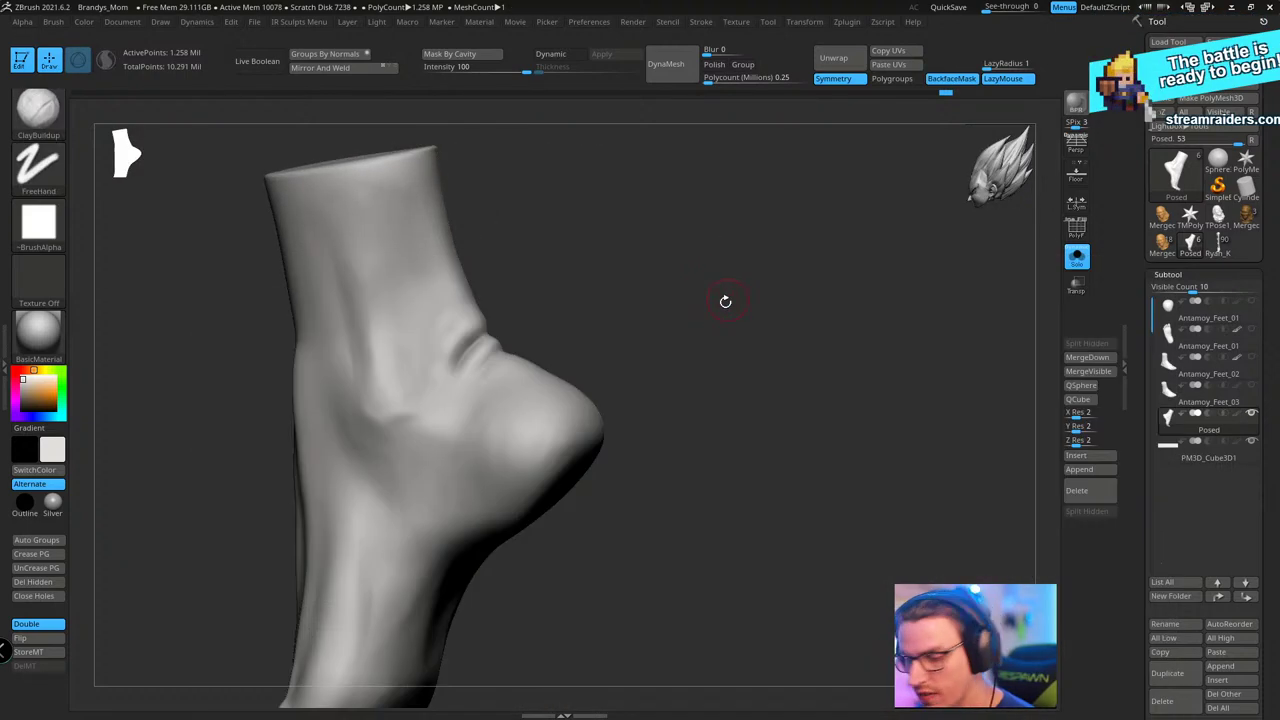
pyautogui.press('s')
pyautogui.moveTo(718, 308); pyautogui.dragTo(730, 306)
pyautogui.moveTo(732, 306)
pyautogui.mouseDown(button='right')
pyautogui.moveTo(813, 303)
pyautogui.moveTo(716, 352)
pyautogui.moveTo(737, 314)
pyautogui.mouseUp(button='right')
# - Flatten planes into the back and underside of the heel with a resized TrimDynamic brush, smoothing their transitions
pyautogui.press('b')
pyautogui.press('t')
pyautogui.press('d')
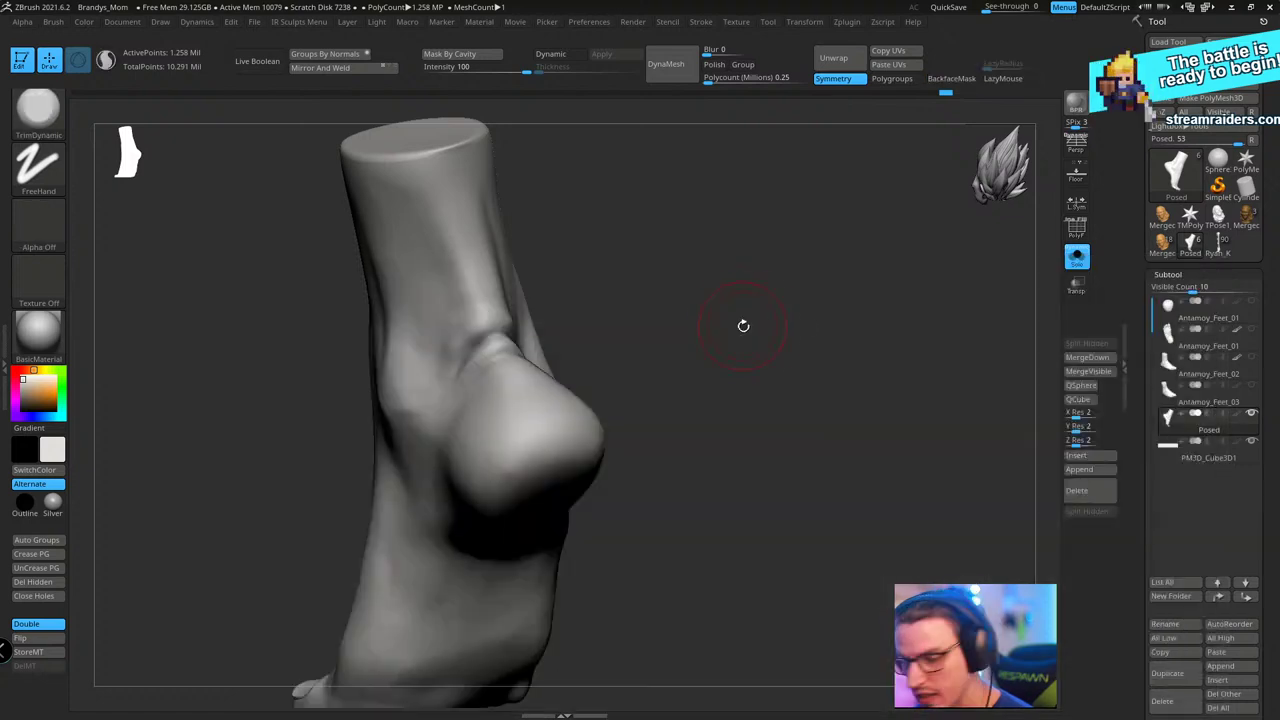
pyautogui.press('s')
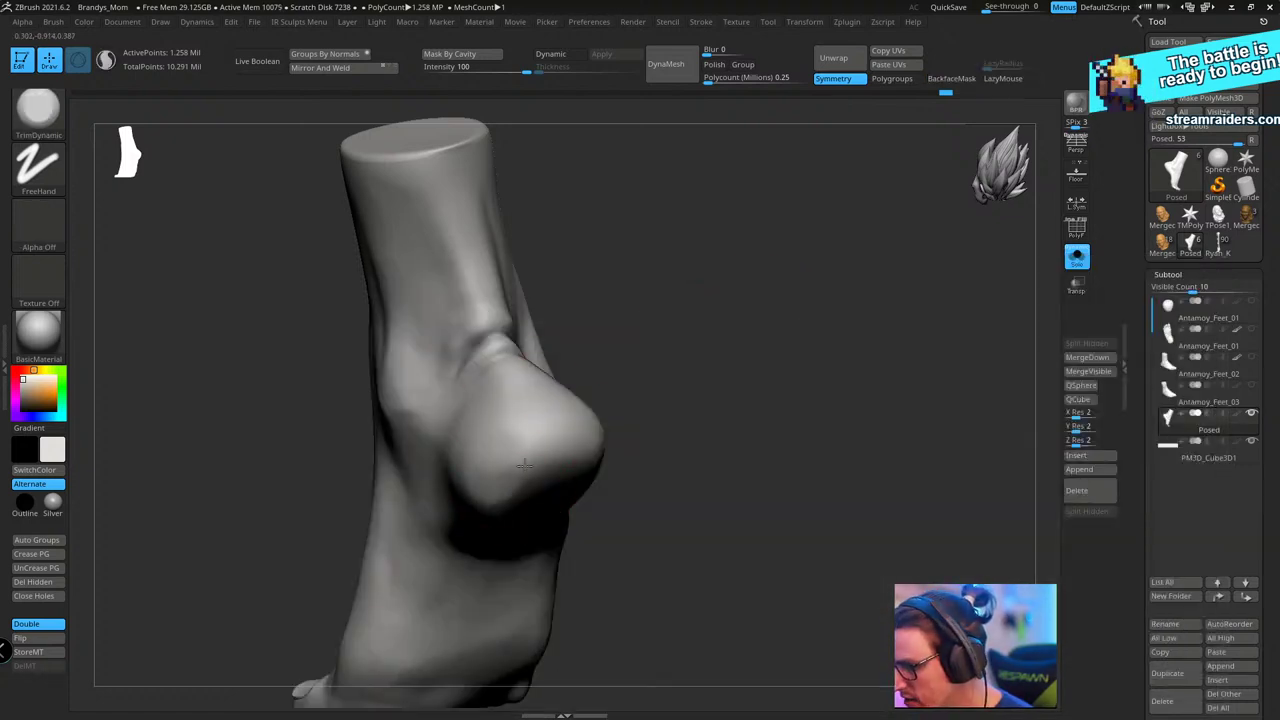
pyautogui.moveTo(547, 450); pyautogui.dragTo(603, 443, button='right')
pyautogui.moveTo(602, 440)
pyautogui.mouseDown()
pyautogui.moveTo(586, 449)
pyautogui.moveTo(580, 425)
pyautogui.moveTo(616, 484)
pyautogui.mouseUp()
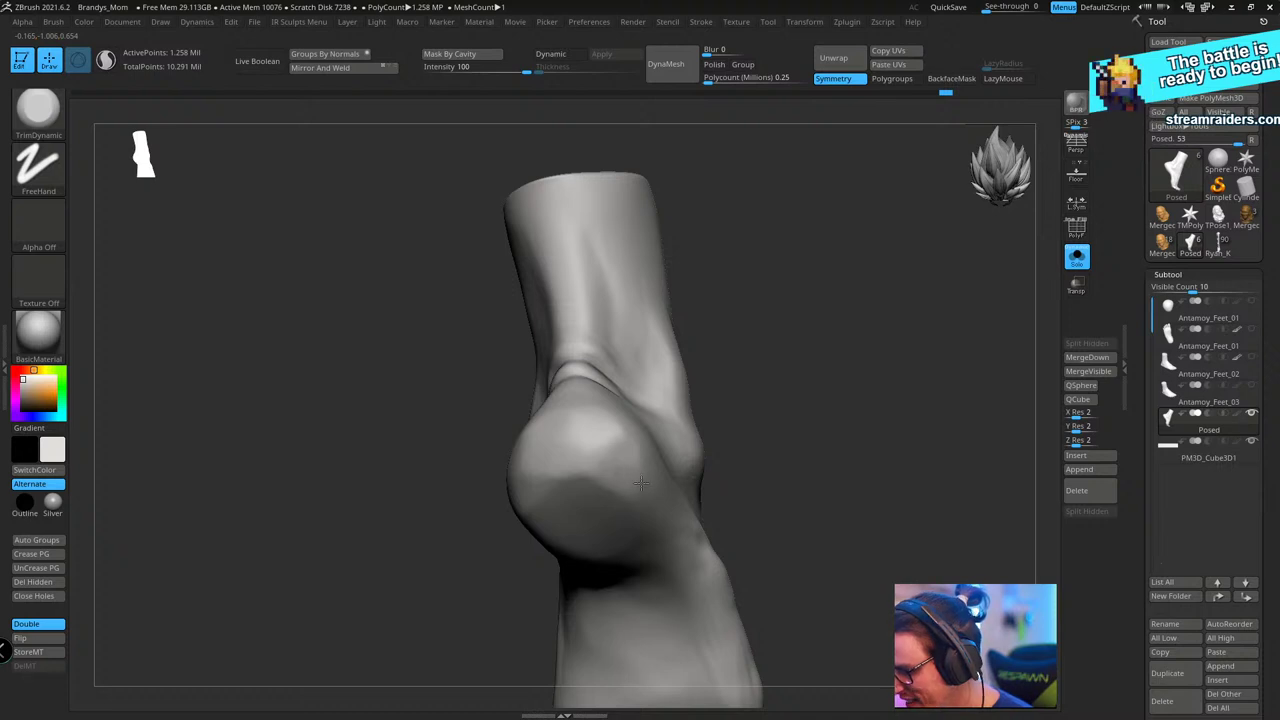
pyautogui.moveTo(640, 483)
pyautogui.mouseDown(button='right')
pyautogui.moveTo(626, 463)
pyautogui.moveTo(754, 334)
pyautogui.moveTo(776, 370)
pyautogui.moveTo(591, 429)
pyautogui.mouseUp(button='right')
pyautogui.moveTo(591, 429); pyautogui.dragTo(594, 460)
pyautogui.moveTo(594, 460)
pyautogui.mouseDown(button='right')
pyautogui.moveTo(791, 294)
pyautogui.moveTo(680, 375)
pyautogui.mouseUp(button='right')
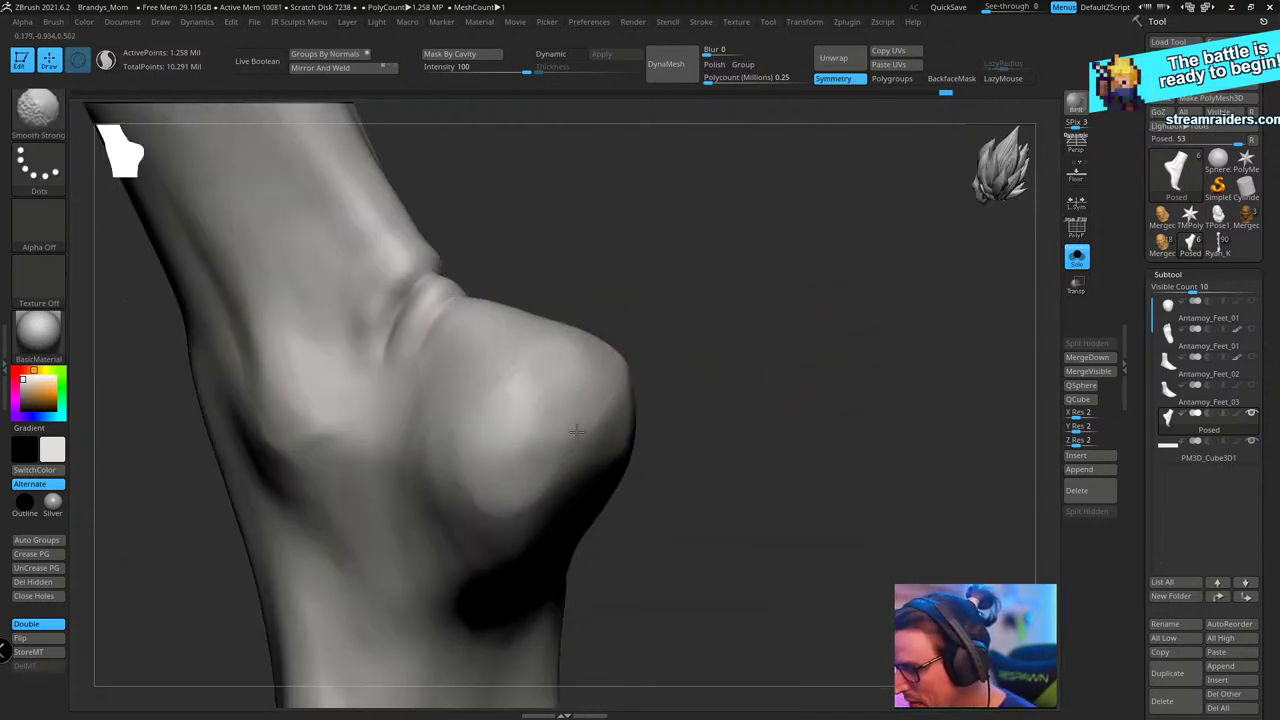
pyautogui.moveTo(567, 377)
pyautogui.mouseDown(button='right')
pyautogui.moveTo(709, 286)
pyautogui.moveTo(552, 383)
pyautogui.mouseUp(button='right')
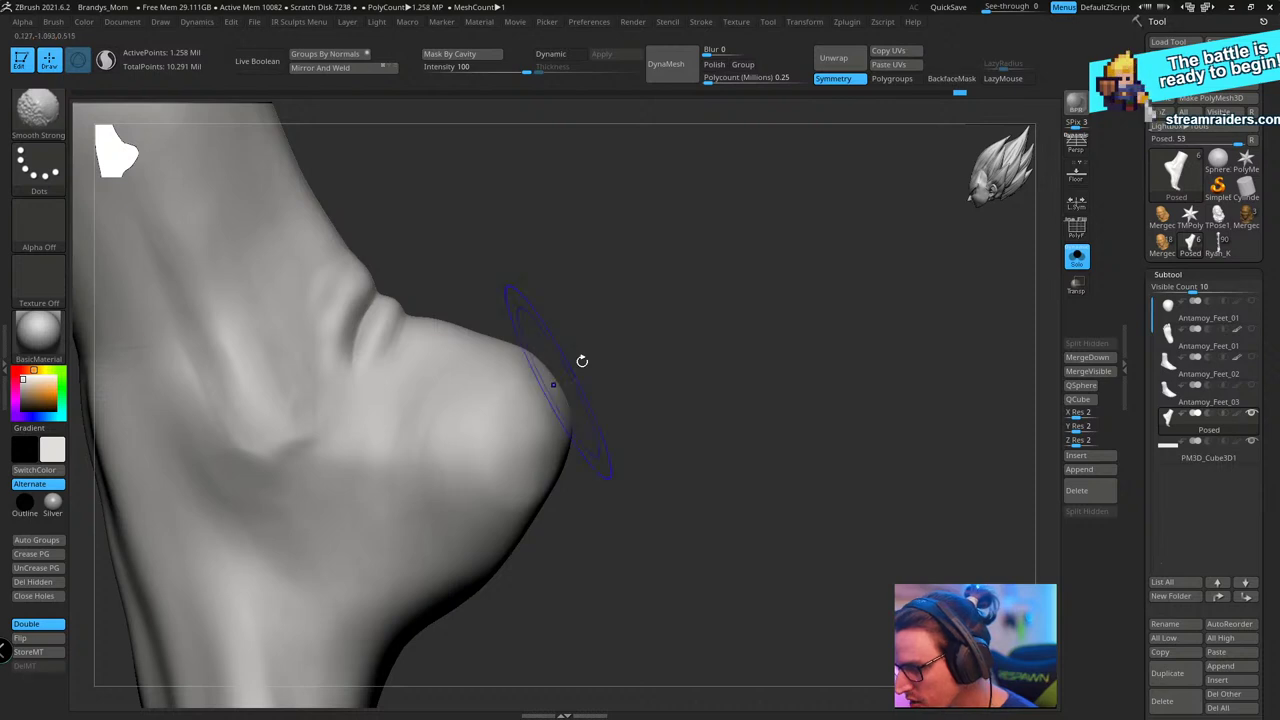
# - Reshape the contour of the heel bulge below the Achilles fold with a resized Move brush
pyautogui.press('b')
pyautogui.press('m')
pyautogui.press('v')
pyautogui.keyDown('ctrl'); pyautogui.moveTo(650, 268); pyautogui.dragTo(674, 263, button='right'); pyautogui.keyUp('ctrl')
pyautogui.press('s')
pyautogui.moveTo(660, 279); pyautogui.dragTo(655, 281)
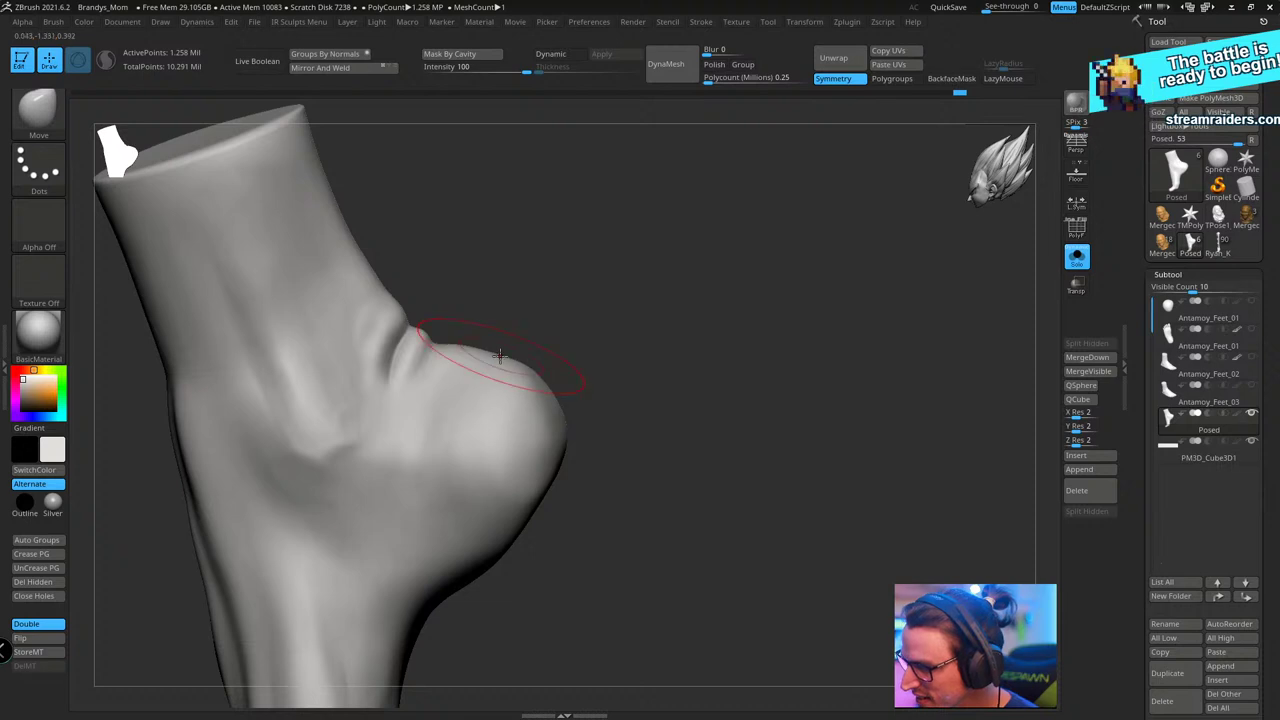
pyautogui.moveTo(499, 355); pyautogui.dragTo(709, 443, button='right')
pyautogui.moveTo(578, 424)
pyautogui.mouseDown(button='right')
pyautogui.moveTo(760, 285)
pyautogui.moveTo(774, 203)
pyautogui.moveTo(832, 240)
pyautogui.mouseUp(button='right')
pyautogui.moveTo(643, 414); pyautogui.dragTo(623, 404)
# - Switch the sculpting brush to TrimDynamic
pyautogui.moveTo(734, 333)
pyautogui.mouseDown(button='right')
pyautogui.moveTo(756, 271)
pyautogui.moveTo(514, 337)
pyautogui.mouseUp(button='right')
pyautogui.press('b')
pyautogui.press('t')
pyautogui.press('d')
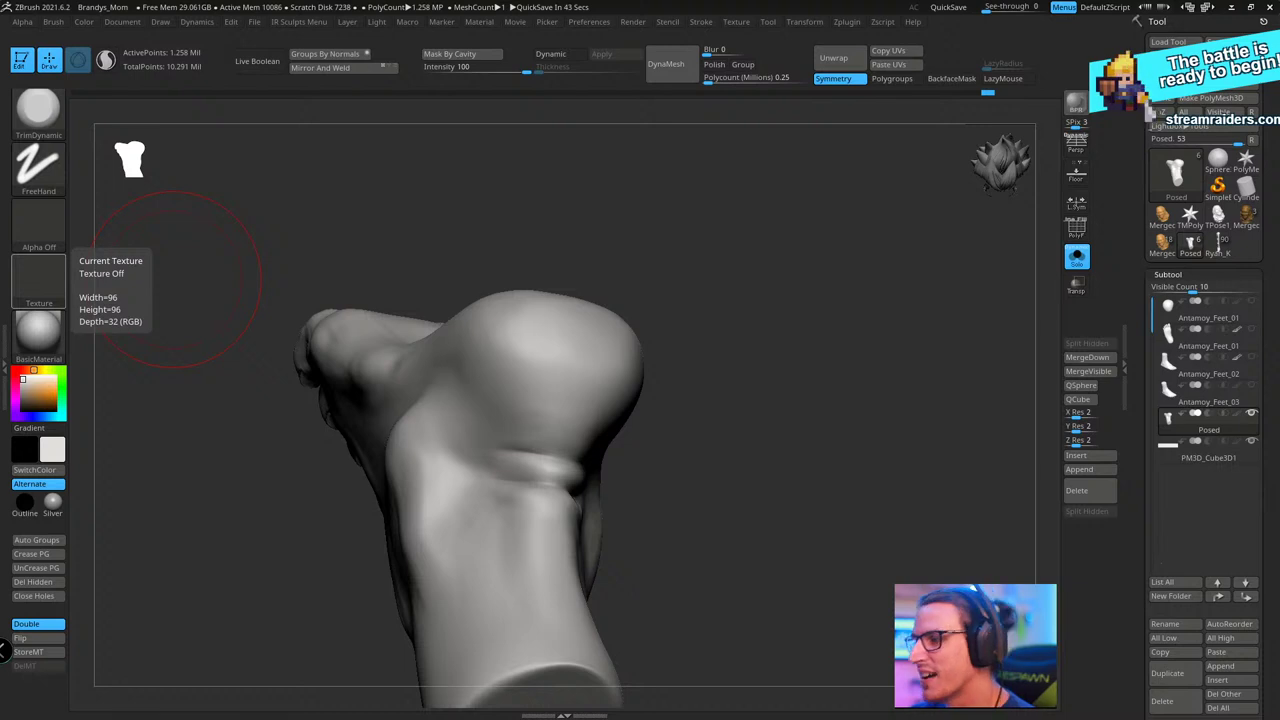
# - Switch to the Stream Raiders game, start the Jousting Tournament battle and claim its Captain Chest rewards
pyautogui.moveTo(0, 158); pyautogui.dragTo(0, 34)
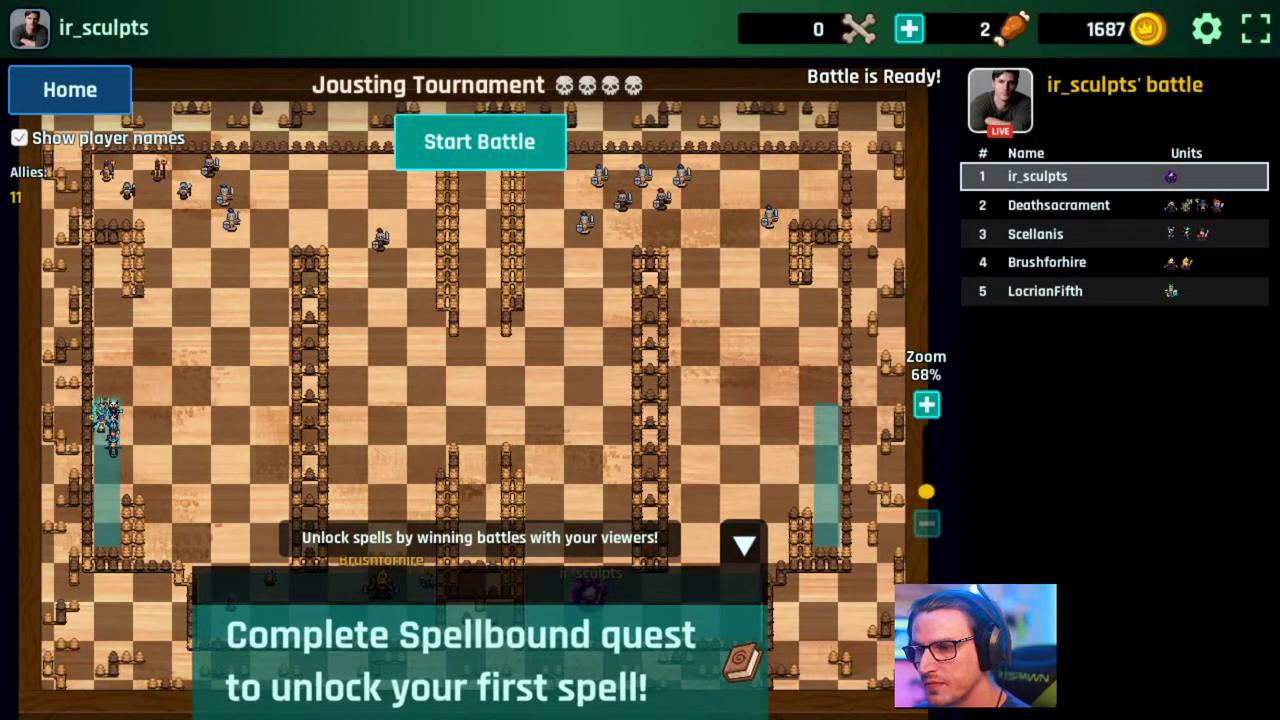
pyautogui.click(492, 160)
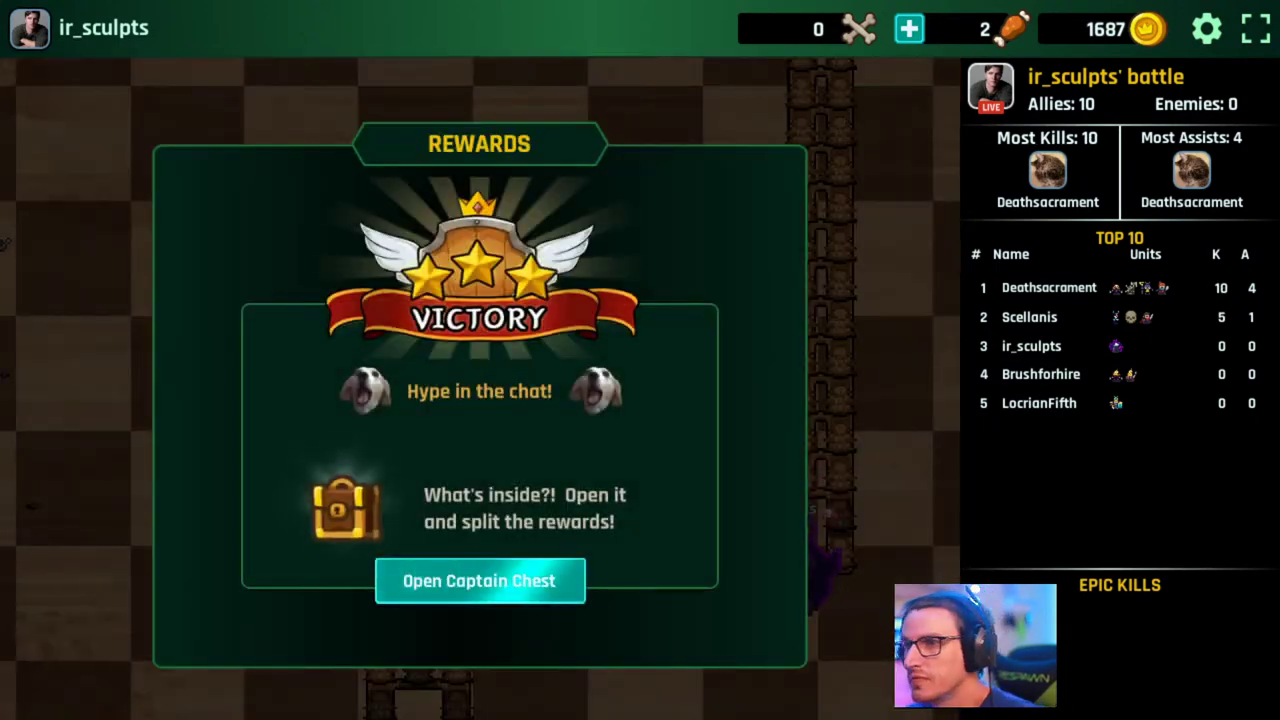
pyautogui.click(455, 580)
pyautogui.click(533, 618)
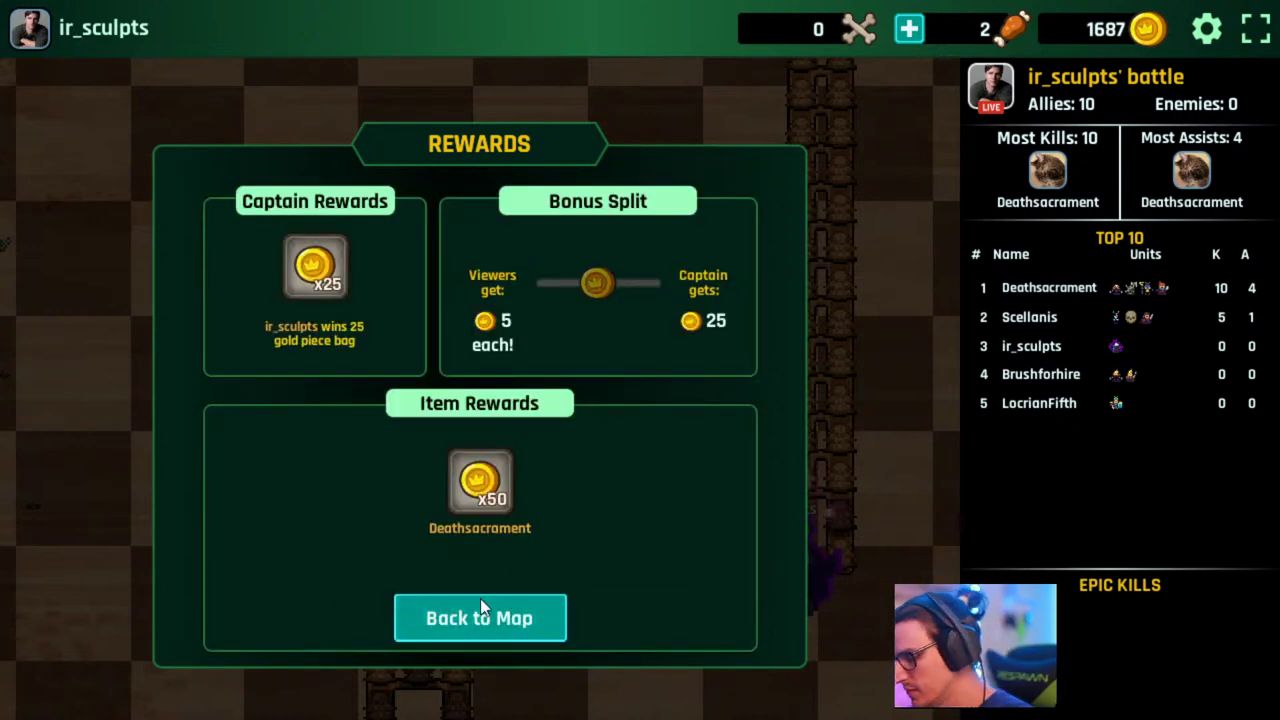
pyautogui.click(472, 625)
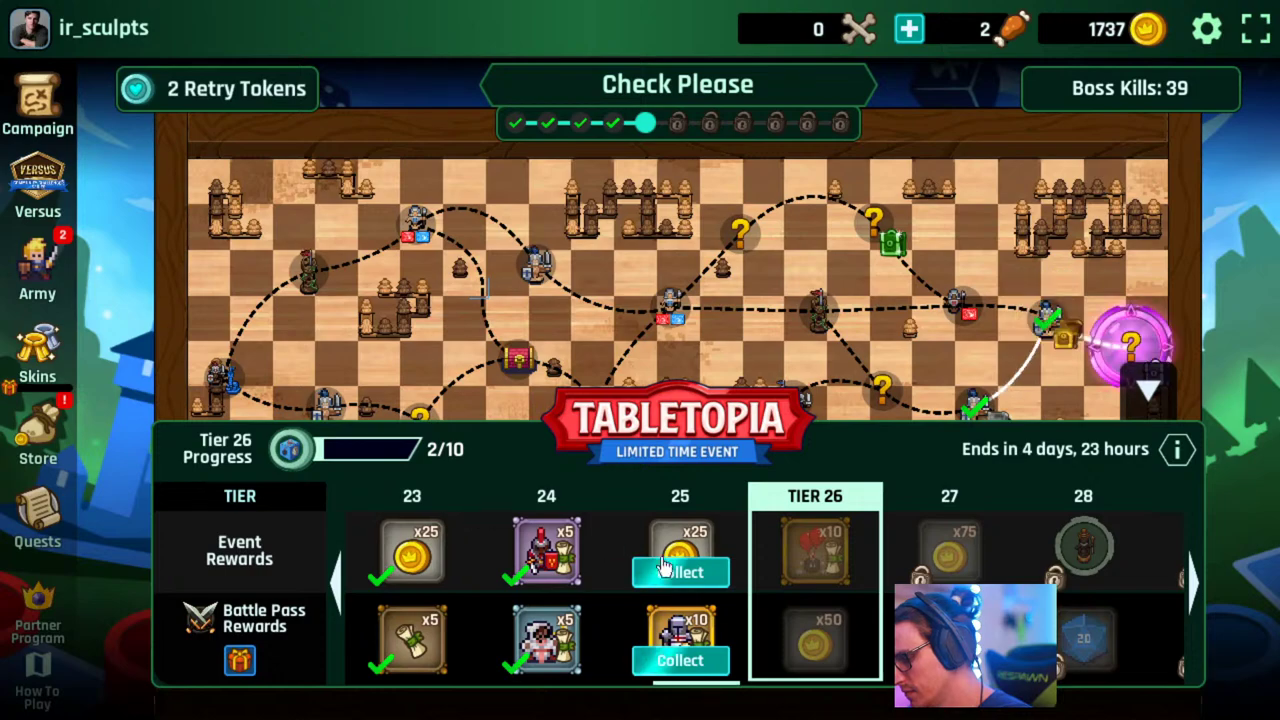
# - Collect the tier 25 Tabletopia event reward and the tier 25 battle pass reward
pyautogui.click(666, 570)
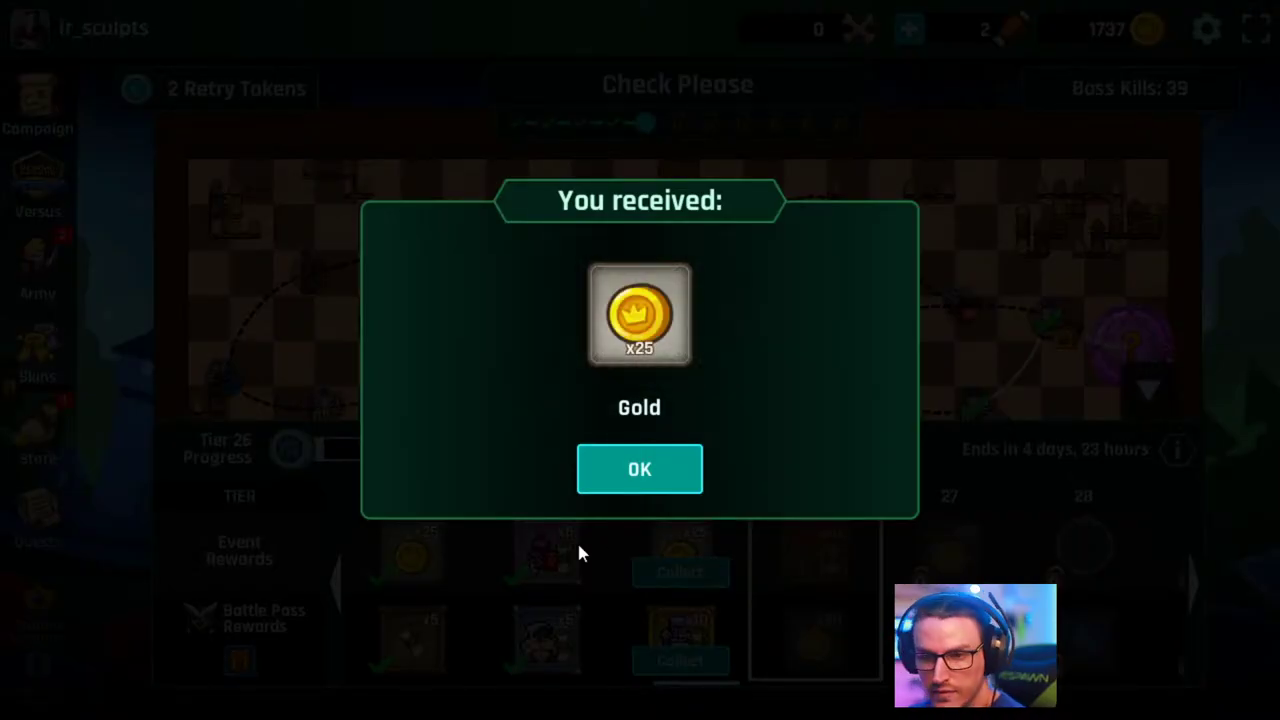
pyautogui.click(634, 486)
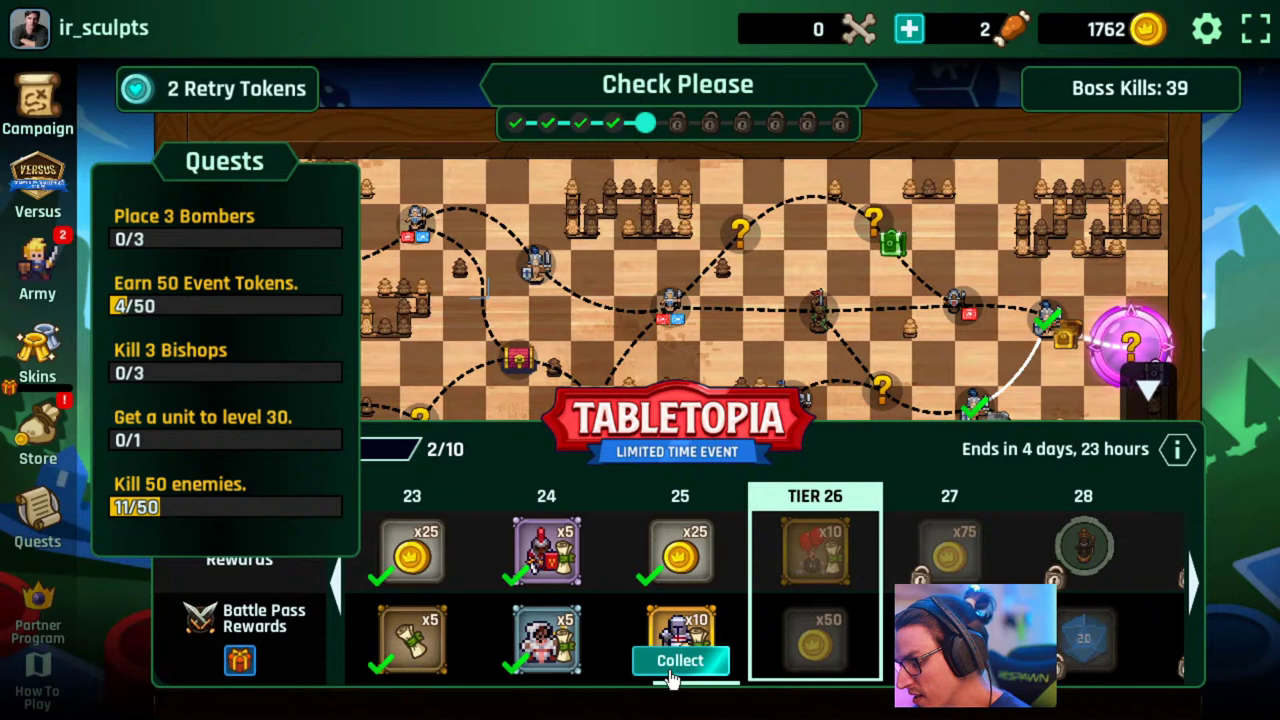
pyautogui.click(679, 660)
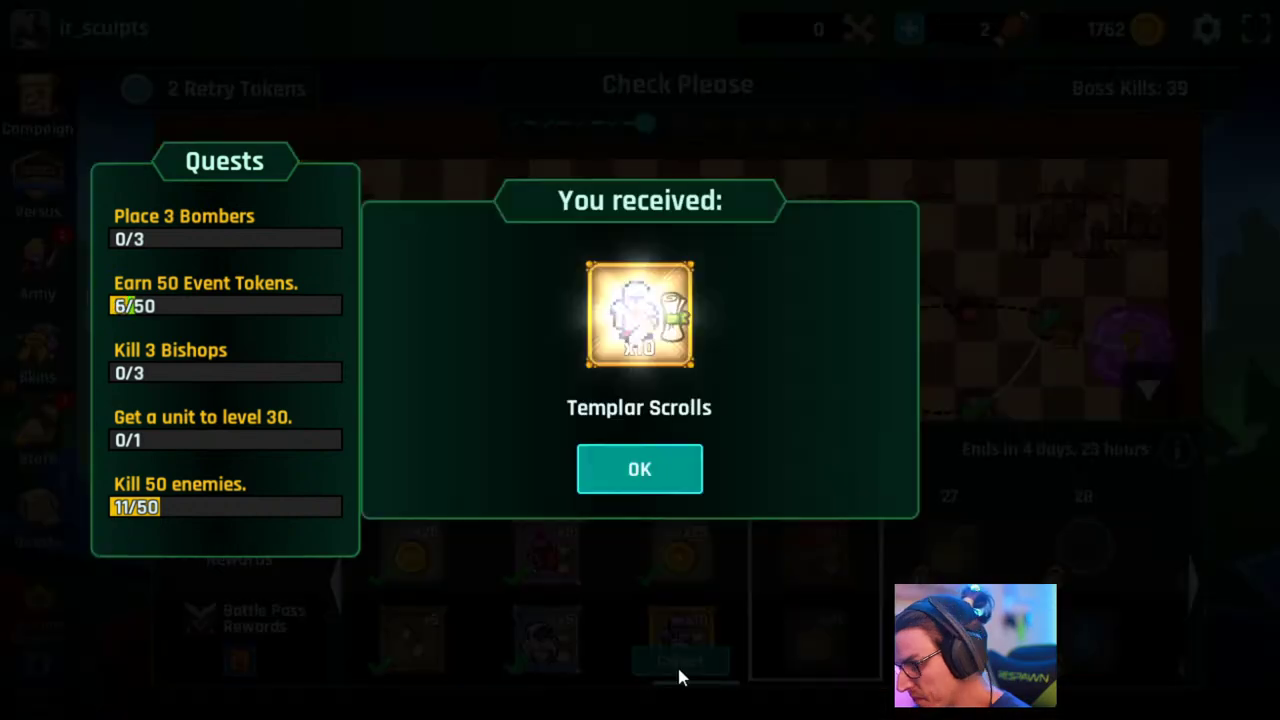
pyautogui.click(640, 469)
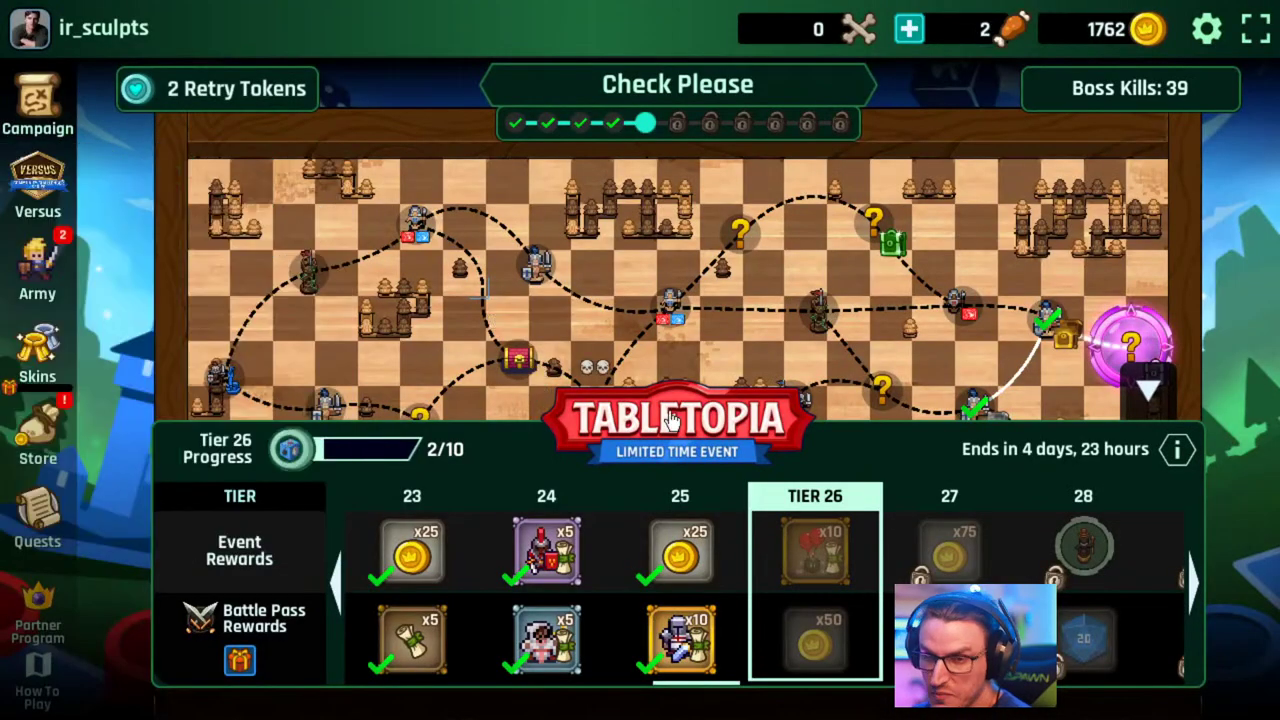
# - Open the Ancient Boss battle in the Tabletopia campaign and place the level 21 captain unit on the battlefield
pyautogui.click(1148, 390)
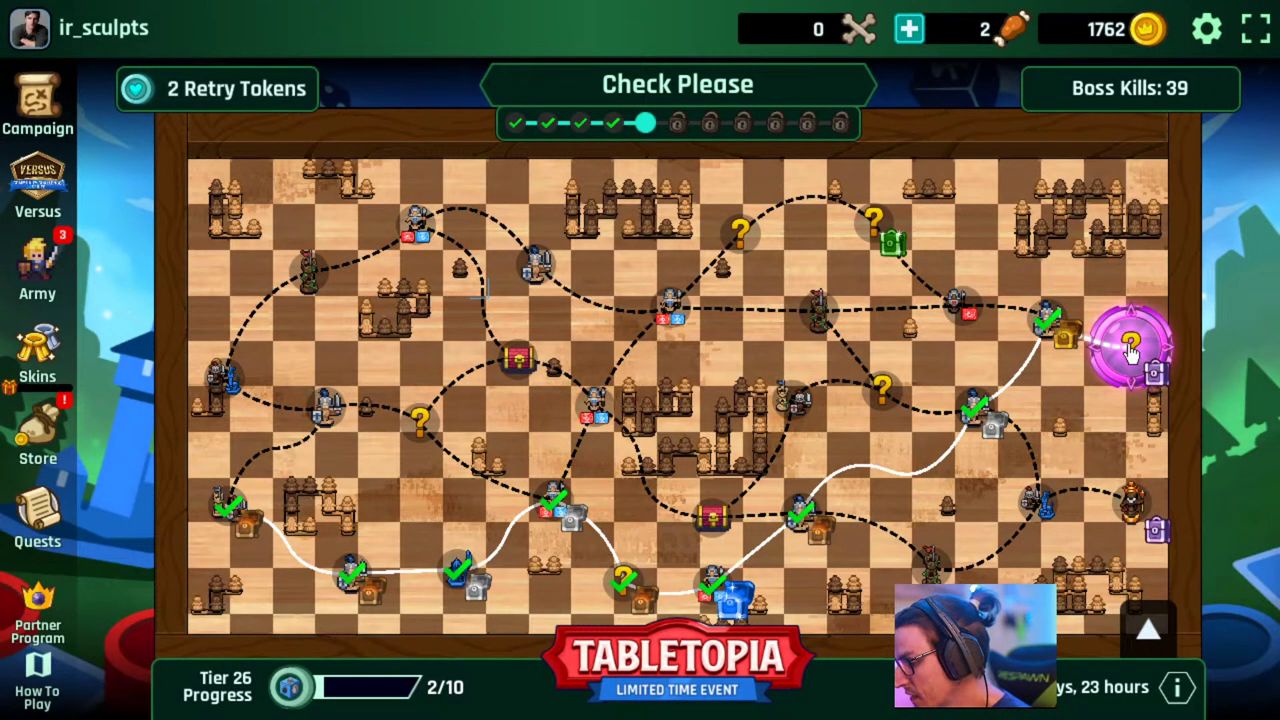
pyautogui.click(1130, 352)
pyautogui.click(660, 617)
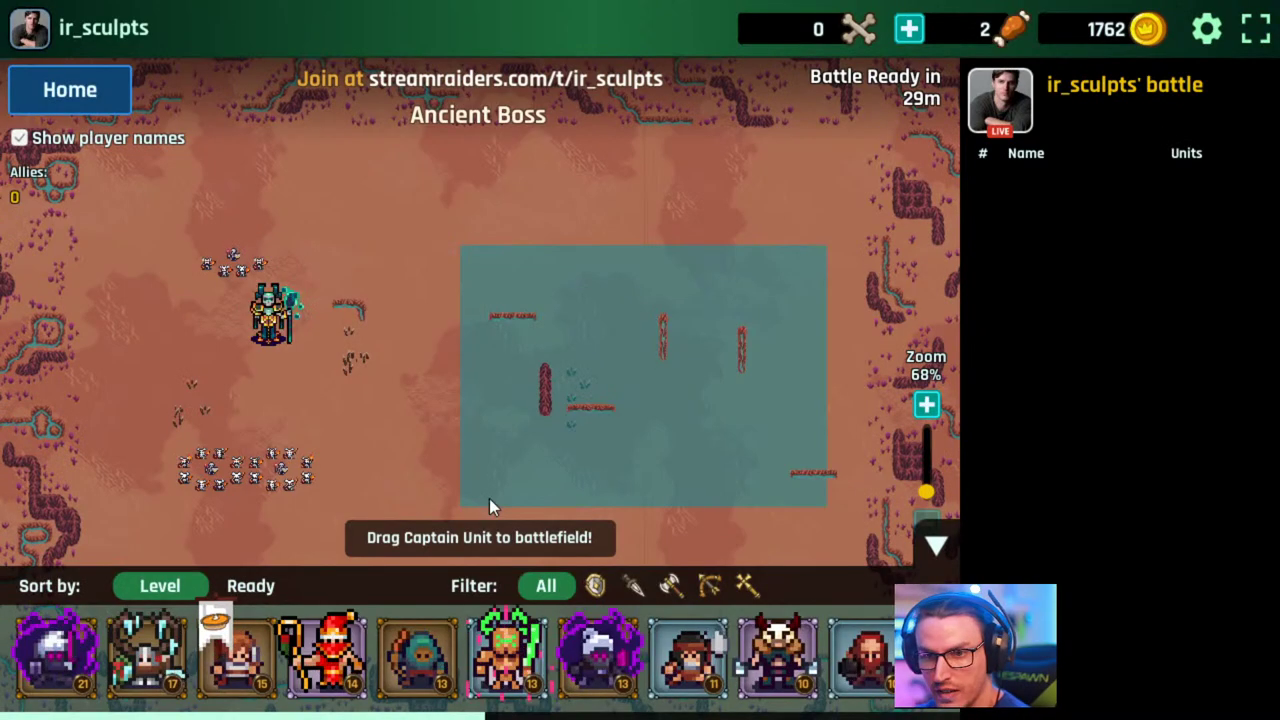
pyautogui.moveTo(60, 660); pyautogui.dragTo(497, 410)
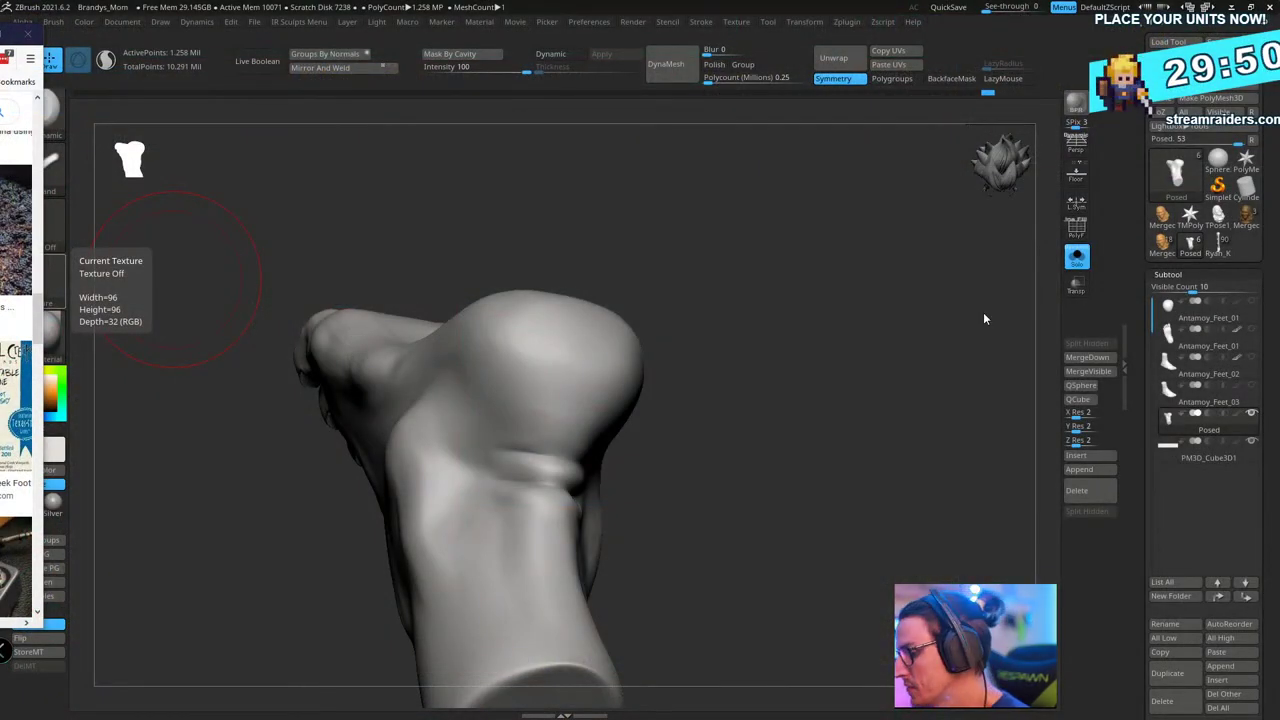
# - Switch to ZBrush, snapshot the posed foot from front, back and side on the canvas, and clear the snapshots
pyautogui.moveTo(983, 317); pyautogui.dragTo(846, 178)
pyautogui.moveTo(844, 421)
pyautogui.keyDown('alt'); pyautogui.mouseDown()
pyautogui.moveTo(818, 382)
pyautogui.moveTo(740, 414)
pyautogui.moveTo(609, 391)
pyautogui.moveTo(656, 472)
pyautogui.moveTo(626, 474)
pyautogui.moveTo(911, 423)
pyautogui.moveTo(920, 474)
pyautogui.moveTo(951, 457)
pyautogui.moveTo(870, 483)
pyautogui.moveTo(1215, 500)
pyautogui.moveTo(1262, 466)
pyautogui.moveTo(1227, 461)
pyautogui.mouseUp(); pyautogui.keyUp('alt')
pyautogui.hotkey('shift', 's')
pyautogui.hotkey('shift', 's')
pyautogui.keyDown('alt'); pyautogui.moveTo(1227, 461); pyautogui.dragTo(1238, 472); pyautogui.keyUp('alt')
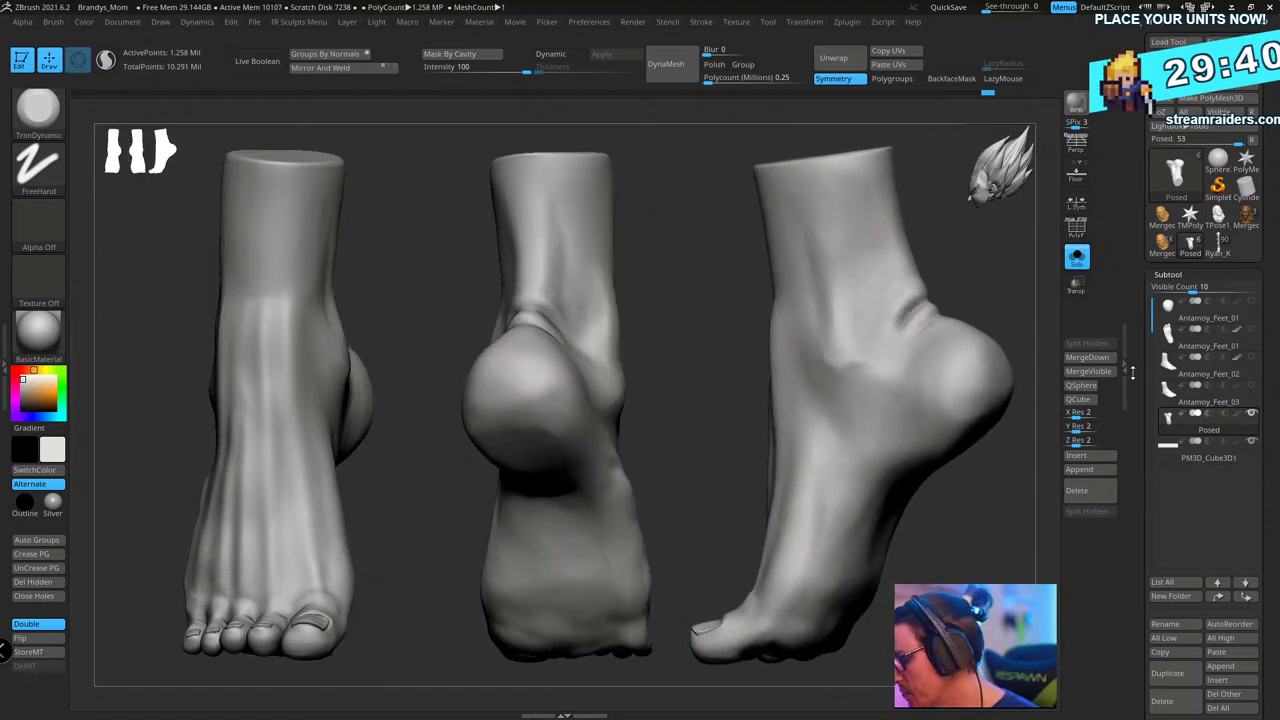
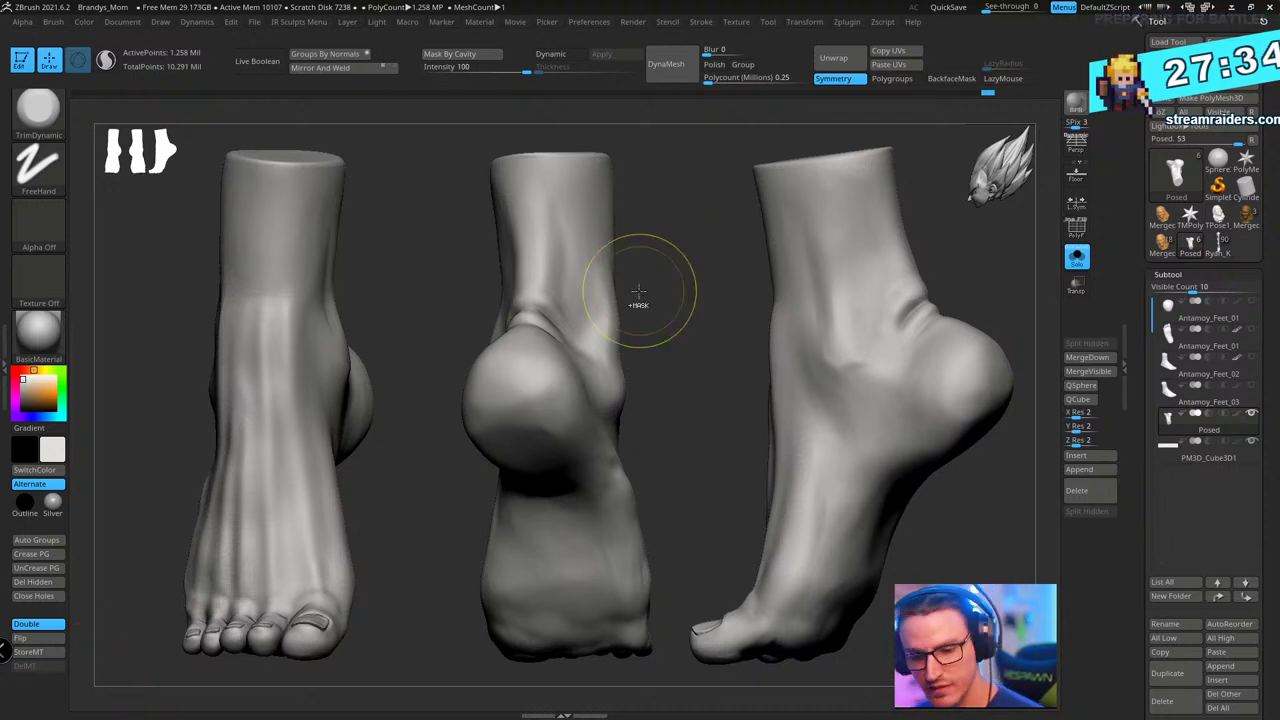
pyautogui.hotkey('ctrl', 'n')
# - Build up the skin folds between the Achilles tendon and heel with a resized ClayBuildup brush
pyautogui.moveTo(956, 524)
pyautogui.keyDown('alt'); pyautogui.mouseDown()
pyautogui.moveTo(906, 529)
pyautogui.moveTo(764, 468)
pyautogui.moveTo(929, 323)
pyautogui.moveTo(749, 294)
pyautogui.moveTo(800, 331)
pyautogui.mouseUp(); pyautogui.keyUp('alt')
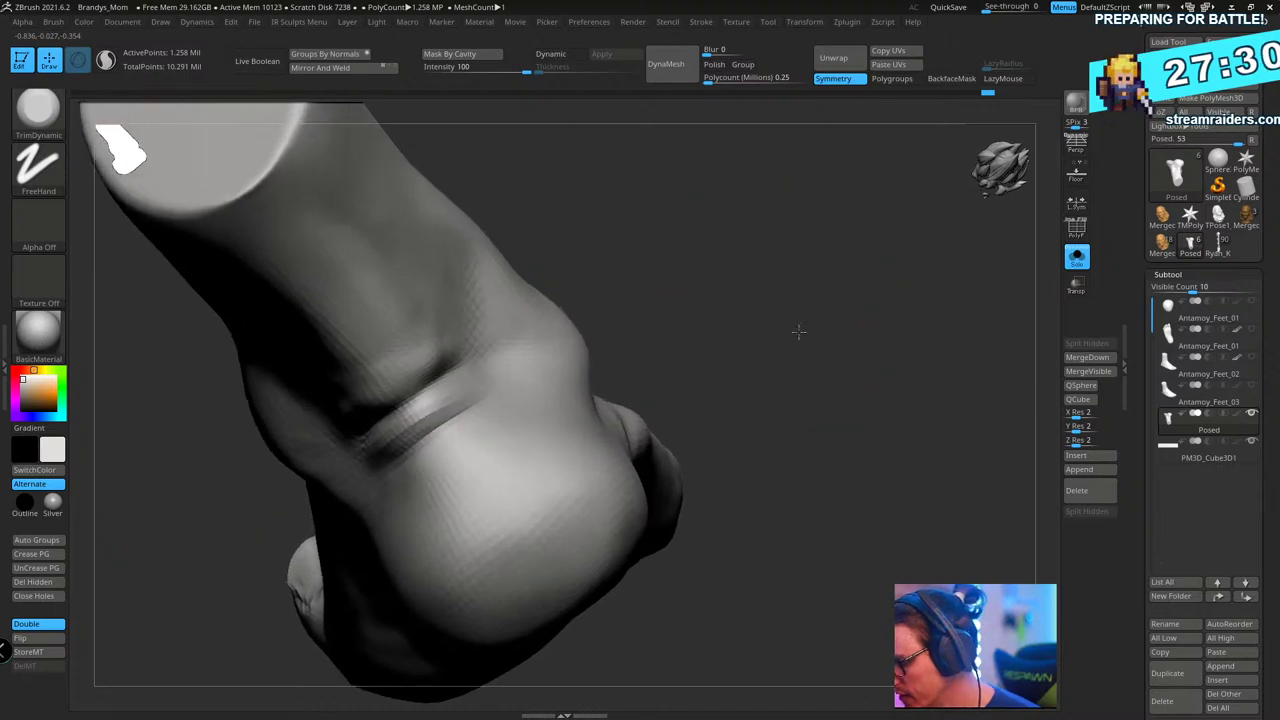
pyautogui.press('b')
pyautogui.press('c')
pyautogui.press('b')
pyautogui.press('s')
pyautogui.moveTo(781, 263)
pyautogui.mouseDown()
pyautogui.moveTo(769, 203)
pyautogui.moveTo(858, 318)
pyautogui.mouseUp()
pyautogui.press('s')
pyautogui.moveTo(499, 406)
pyautogui.mouseDown()
pyautogui.moveTo(472, 430)
pyautogui.moveTo(471, 416)
pyautogui.moveTo(462, 437)
pyautogui.mouseUp()
pyautogui.moveTo(768, 270); pyautogui.dragTo(690, 325)
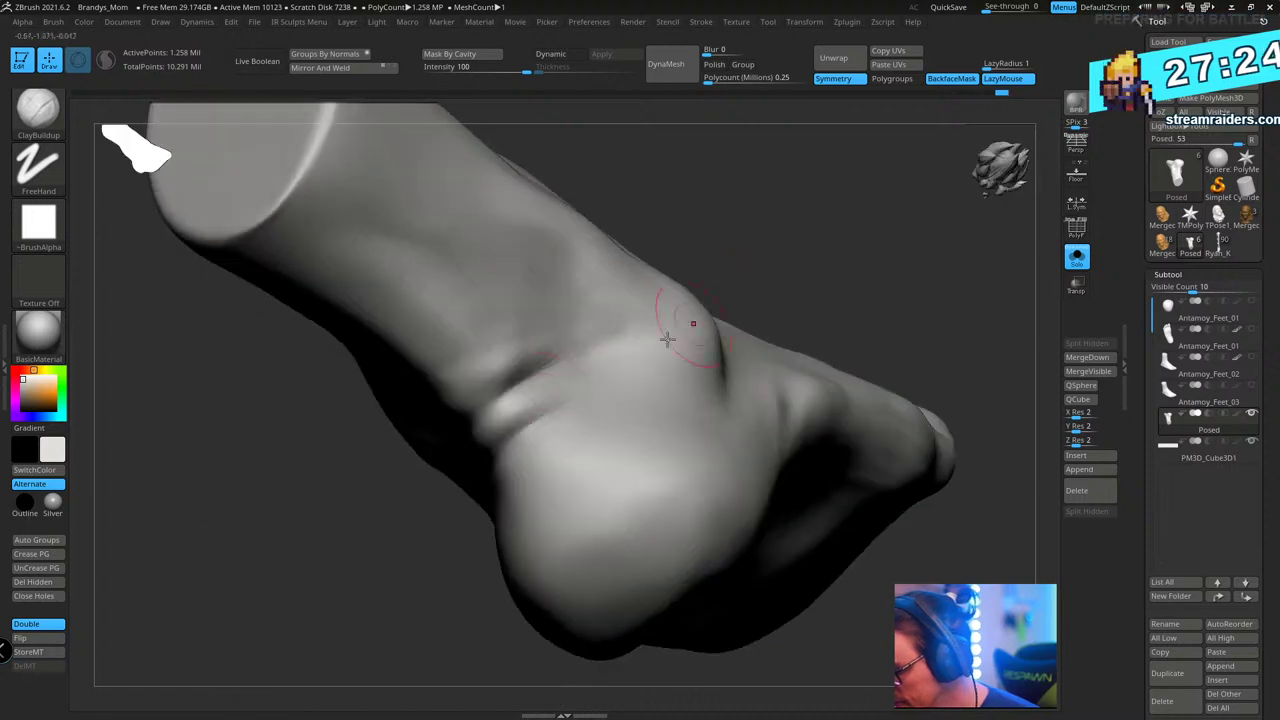
pyautogui.moveTo(515, 405)
pyautogui.mouseDown()
pyautogui.moveTo(536, 378)
pyautogui.moveTo(498, 401)
pyautogui.mouseUp()
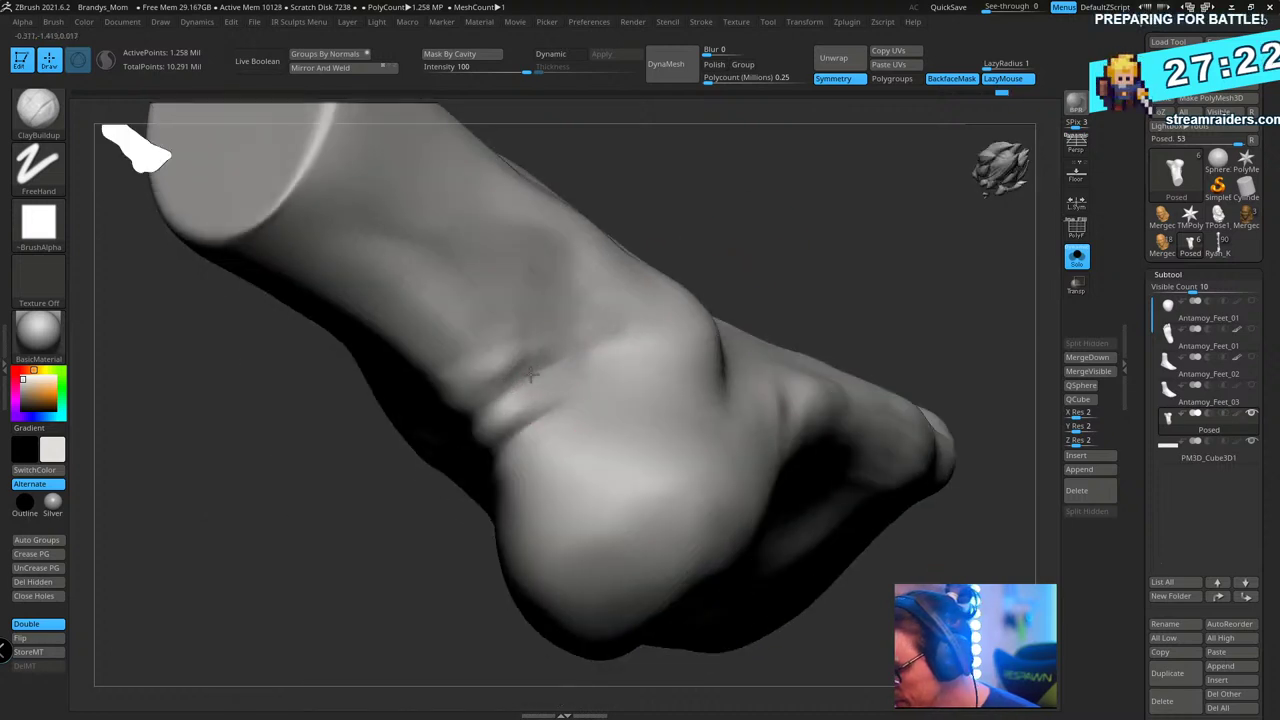
pyautogui.moveTo(752, 245)
pyautogui.mouseDown()
pyautogui.moveTo(814, 186)
pyautogui.moveTo(792, 256)
pyautogui.mouseUp()
pyautogui.moveTo(549, 371); pyautogui.dragTo(504, 352)
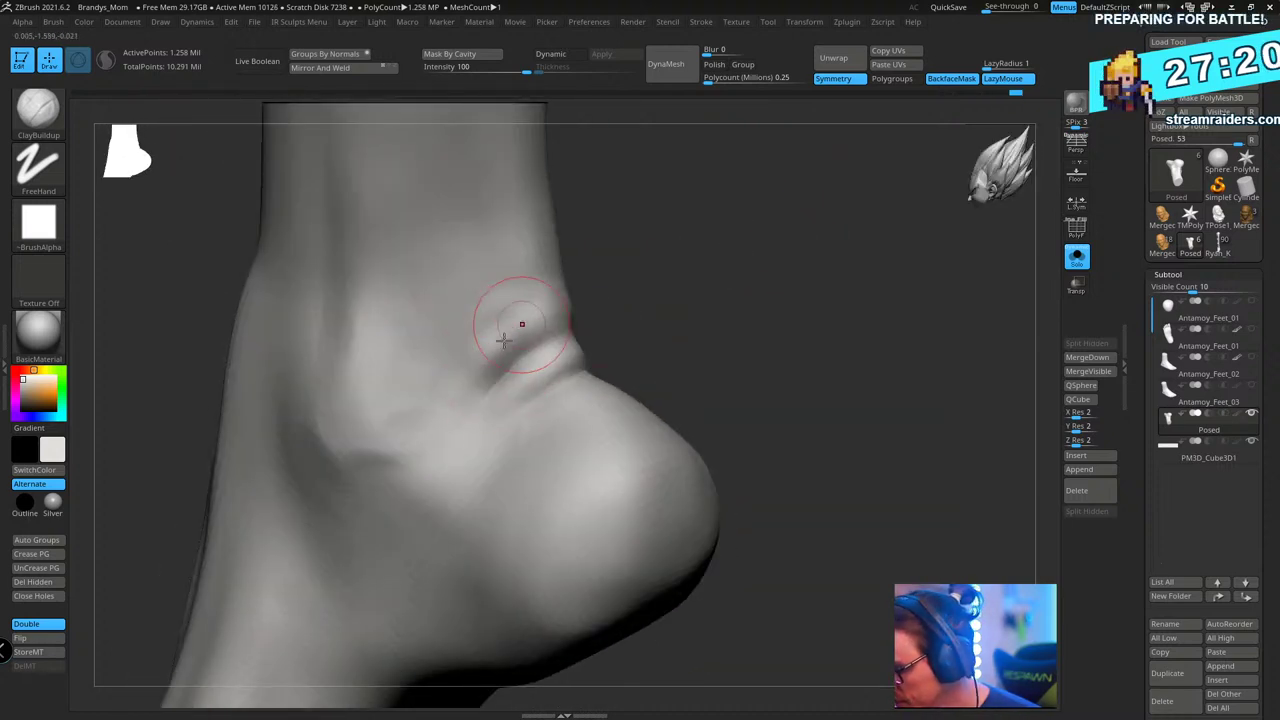
# - Add volume to the toe knuckles and the tendons on top of the foot with ClayBuildup
pyautogui.moveTo(760, 251)
pyautogui.mouseDown()
pyautogui.moveTo(712, 287)
pyautogui.moveTo(789, 251)
pyautogui.moveTo(783, 226)
pyautogui.moveTo(867, 287)
pyautogui.moveTo(763, 357)
pyautogui.moveTo(795, 445)
pyautogui.moveTo(807, 360)
pyautogui.moveTo(795, 372)
pyautogui.mouseUp()
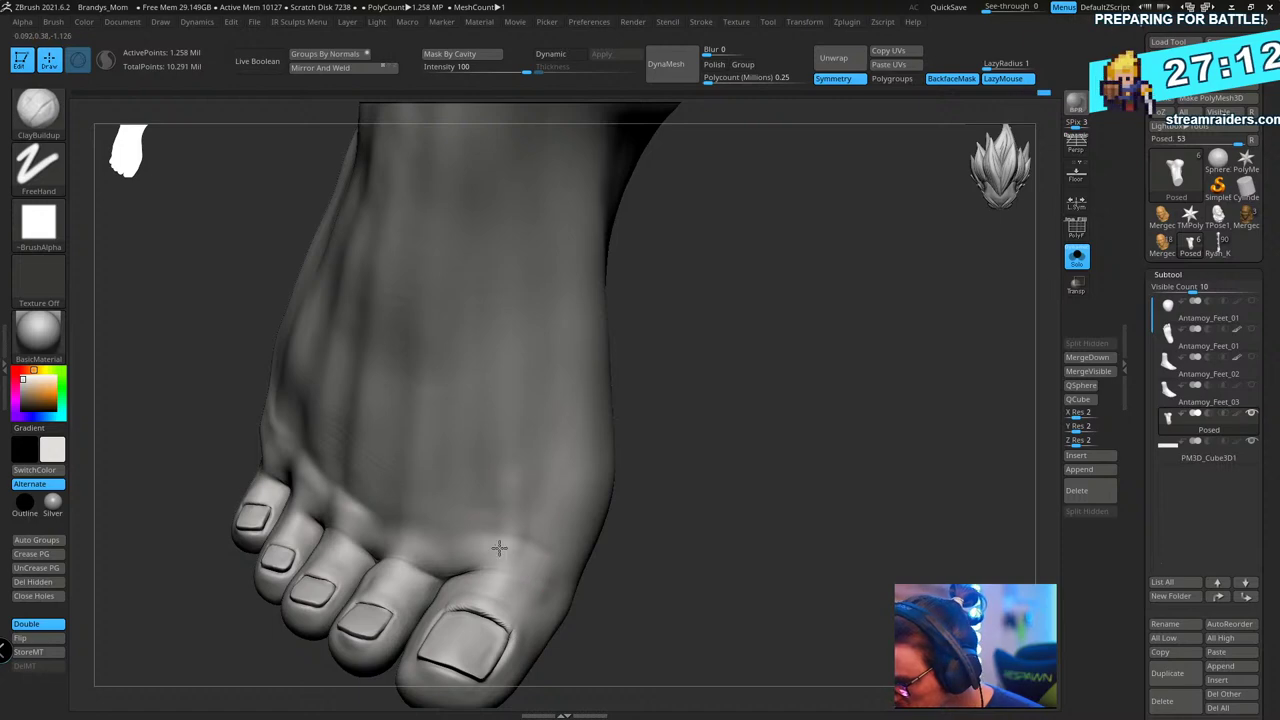
pyautogui.moveTo(523, 549); pyautogui.dragTo(819, 344)
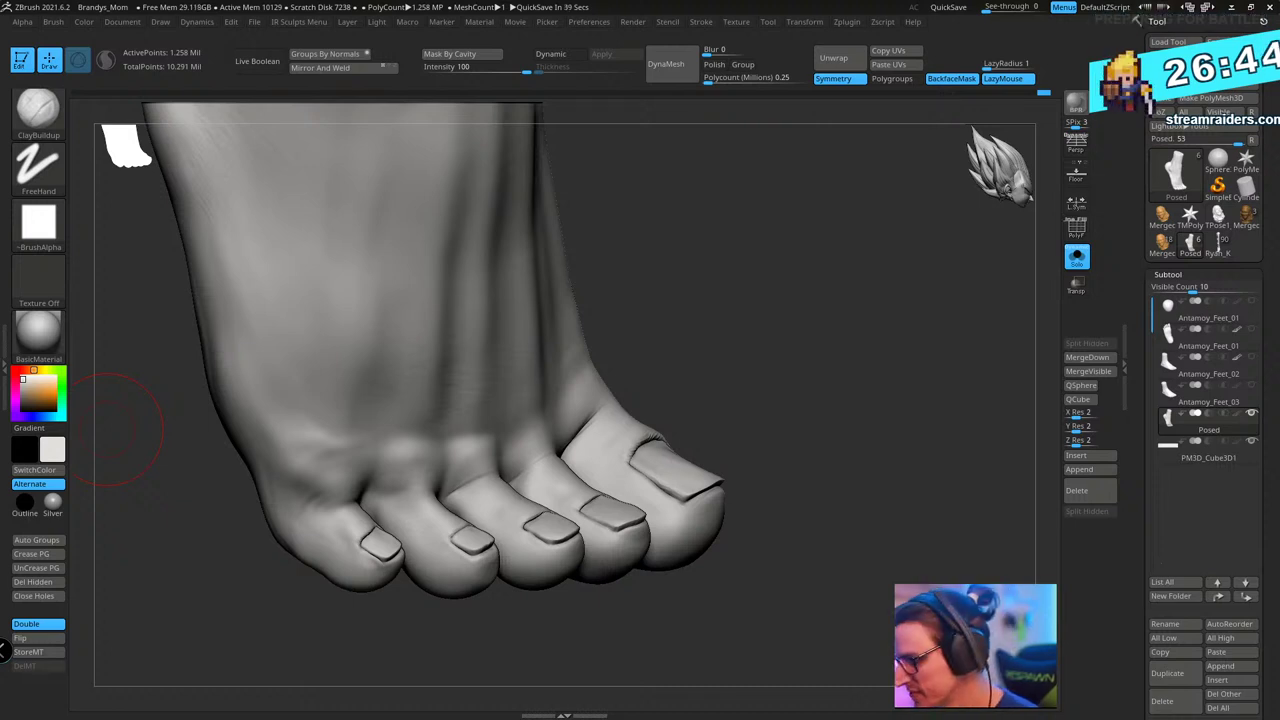
pyautogui.moveTo(756, 280); pyautogui.dragTo(787, 323)
pyautogui.moveTo(445, 503)
pyautogui.mouseDown()
pyautogui.moveTo(462, 501)
pyautogui.moveTo(457, 488)
pyautogui.mouseUp()
pyautogui.moveTo(700, 285)
pyautogui.mouseDown()
pyautogui.moveTo(712, 312)
pyautogui.moveTo(668, 284)
pyautogui.mouseUp()
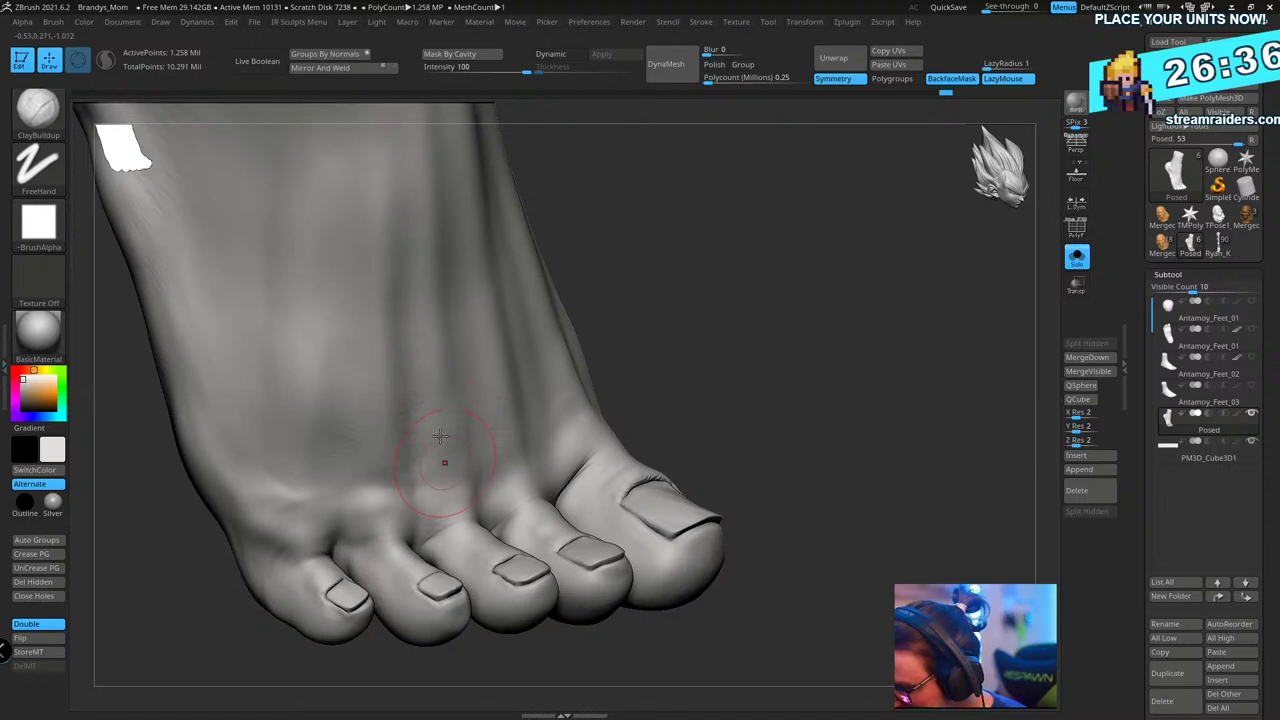
pyautogui.moveTo(729, 312); pyautogui.dragTo(483, 497)
pyautogui.moveTo(638, 298); pyautogui.dragTo(825, 270)
# - Lower the foot's subdivision level, mask the middle toes and adjust the gap beside the second toe with the Move brush
pyautogui.press('b')
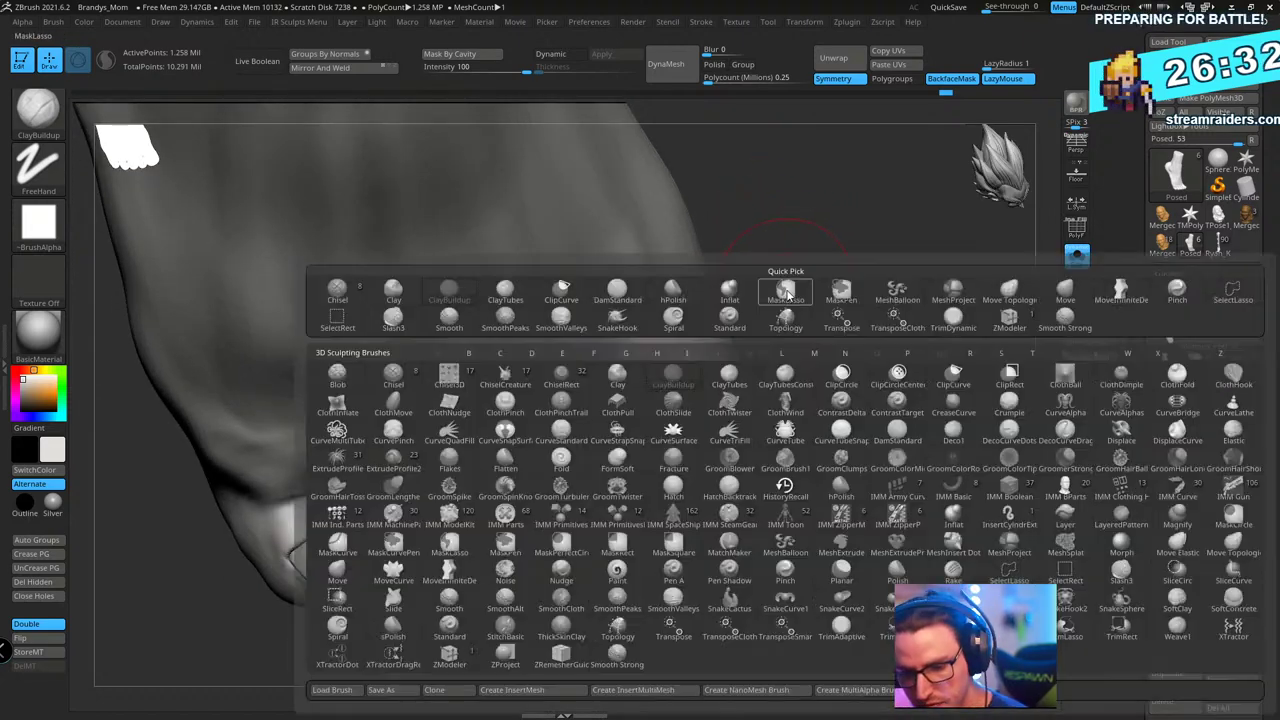
pyautogui.press('m')
pyautogui.press('v')
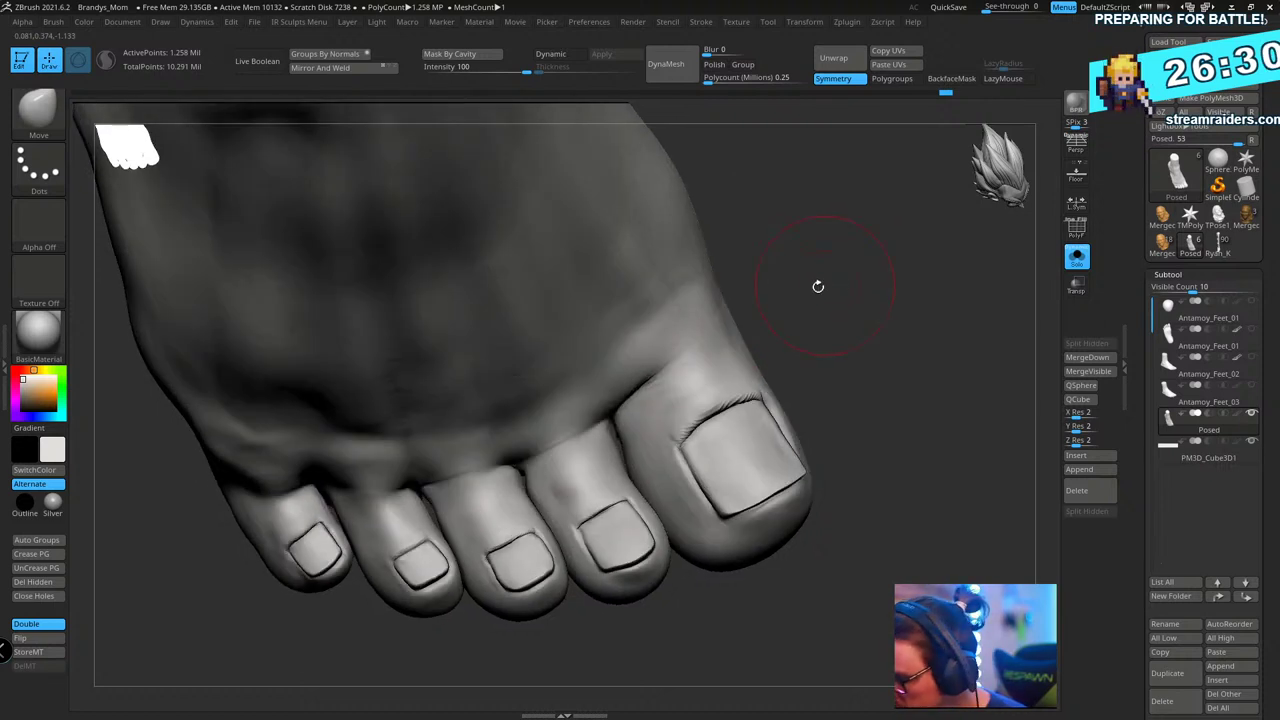
pyautogui.hotkey('shift', 'd')
pyautogui.hotkey('shift', 'd')
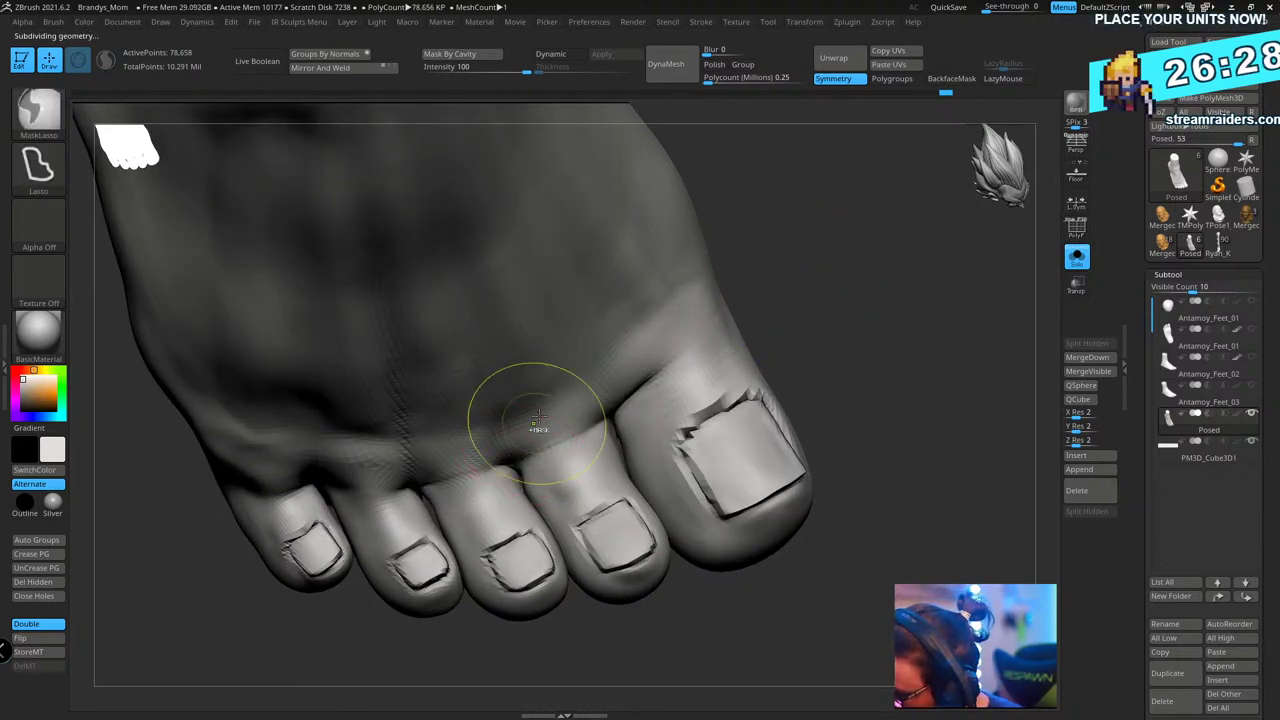
pyautogui.keyDown('ctrl'); pyautogui.click(537, 429); pyautogui.keyUp('ctrl')
pyautogui.keyDown('ctrl'); pyautogui.moveTo(471, 395); pyautogui.dragTo(509, 451); pyautogui.keyUp('ctrl')
pyautogui.keyDown('ctrl'); pyautogui.moveTo(561, 540); pyautogui.dragTo(362, 560); pyautogui.keyUp('ctrl')
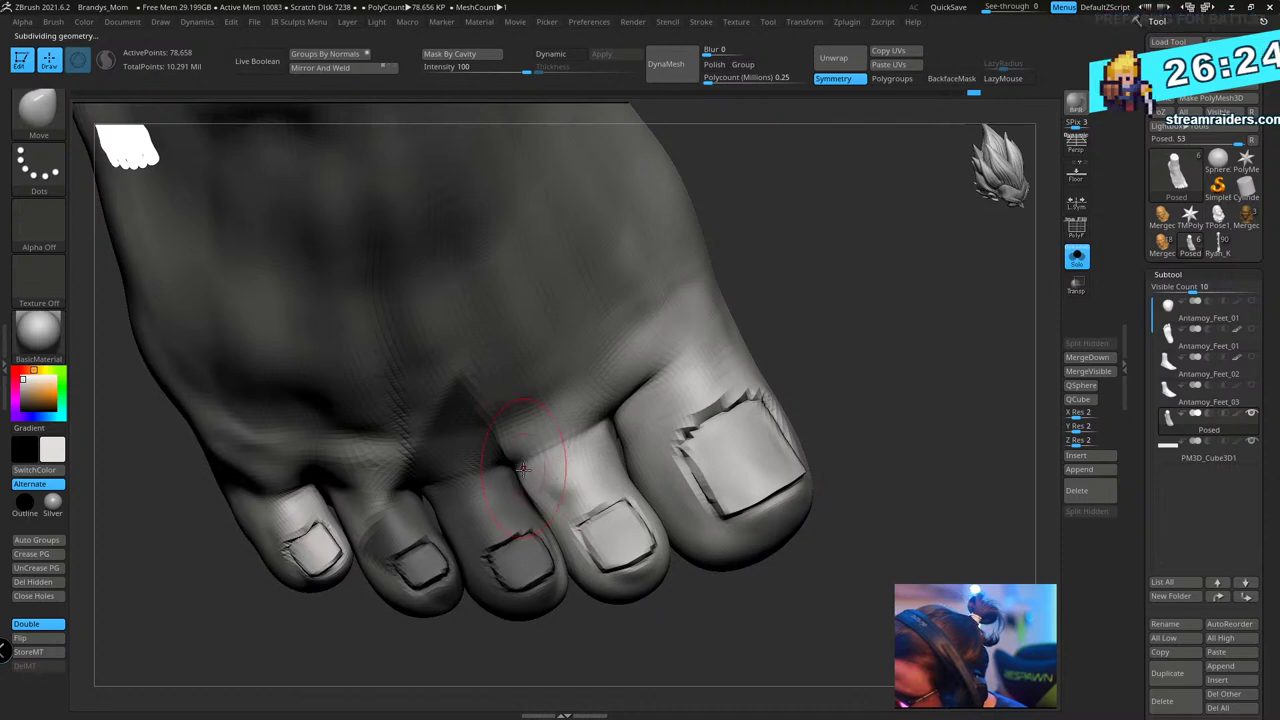
pyautogui.moveTo(733, 350); pyautogui.dragTo(868, 347)
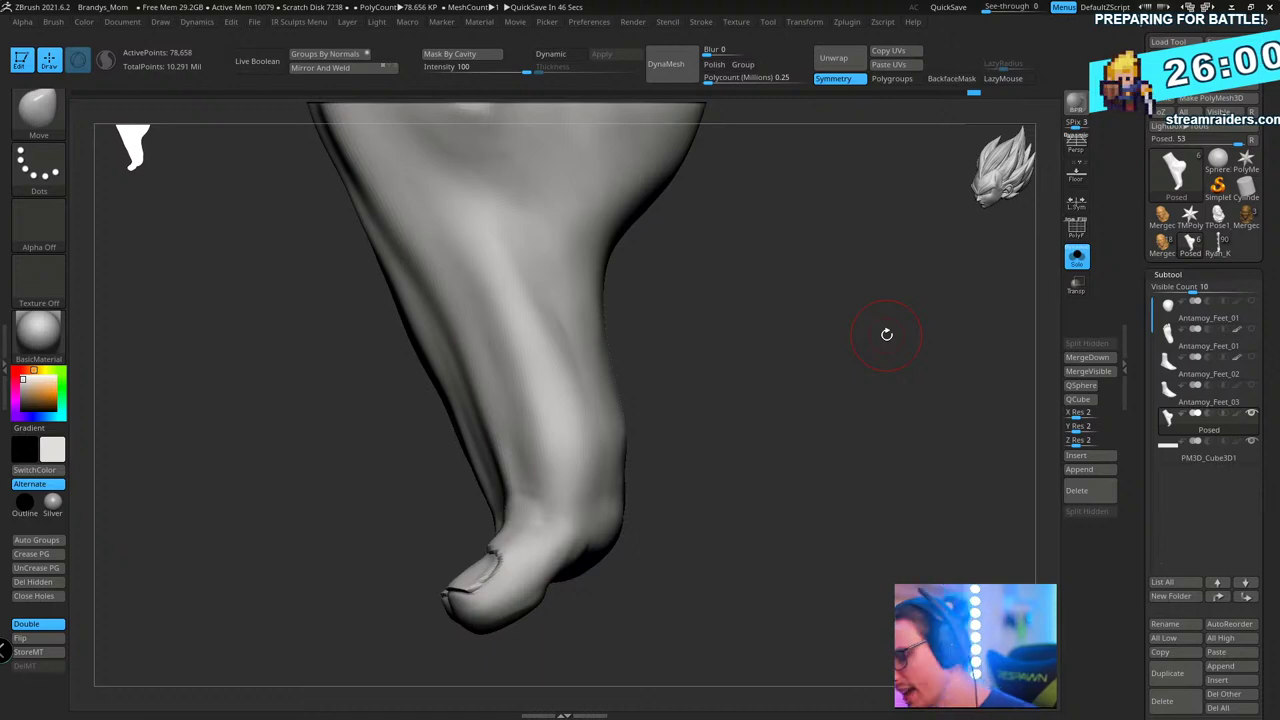
# - Fill out the crease between the underside of the big toe and the ball of the foot with ClayBuildup
pyautogui.moveTo(886, 334); pyautogui.dragTo(848, 371)
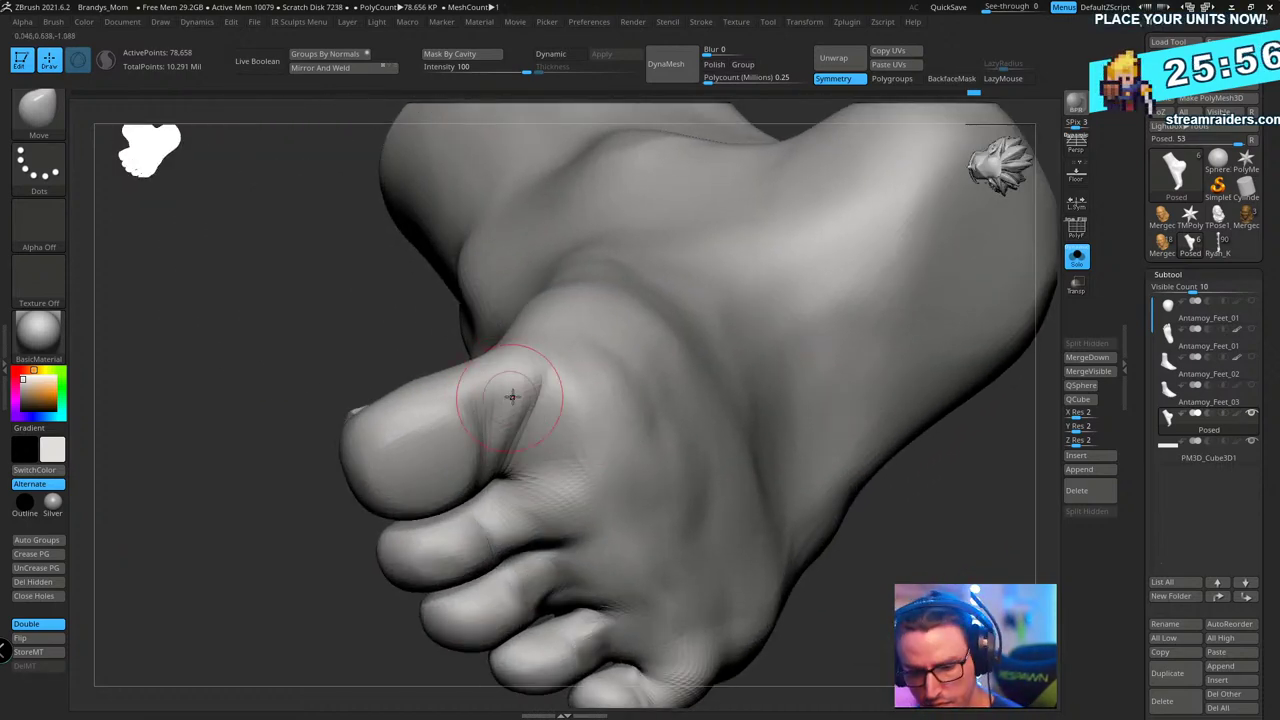
pyautogui.press('b')
pyautogui.press('c')
pyautogui.press('b')
pyautogui.moveTo(537, 388)
pyautogui.mouseDown()
pyautogui.moveTo(533, 415)
pyautogui.moveTo(552, 419)
pyautogui.mouseUp()
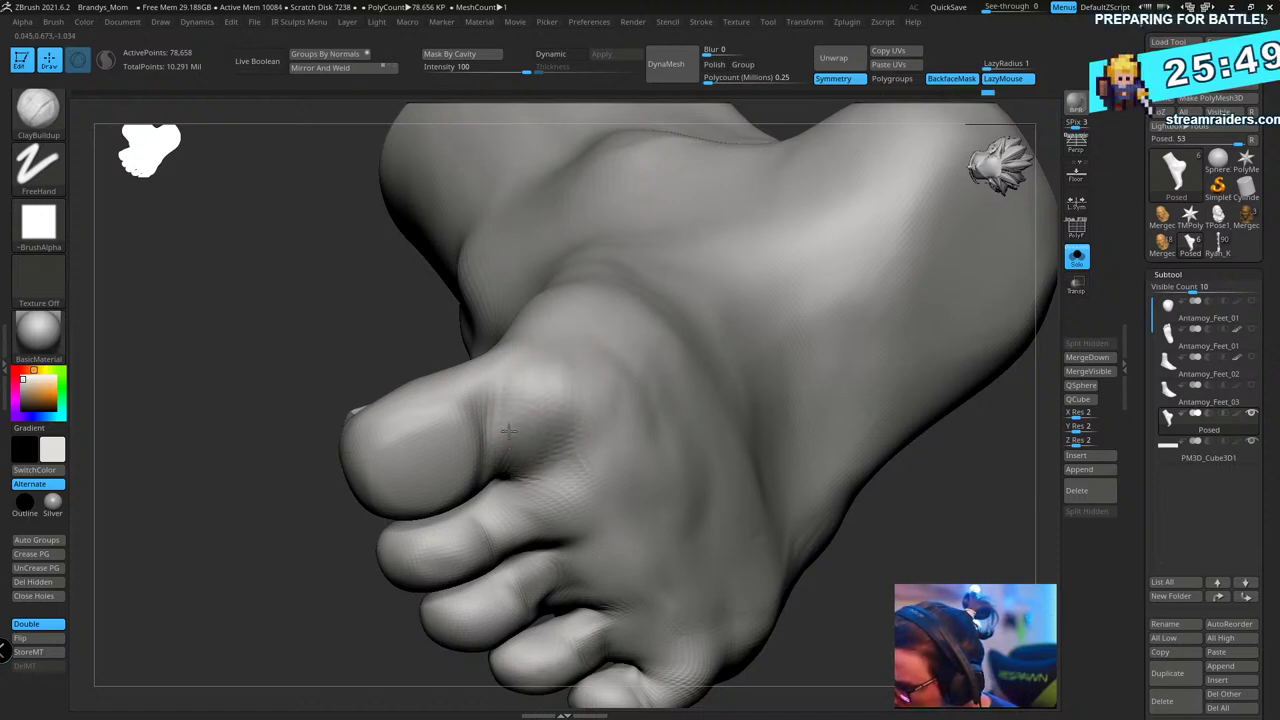
pyautogui.moveTo(505, 420); pyautogui.dragTo(624, 436, button='right')
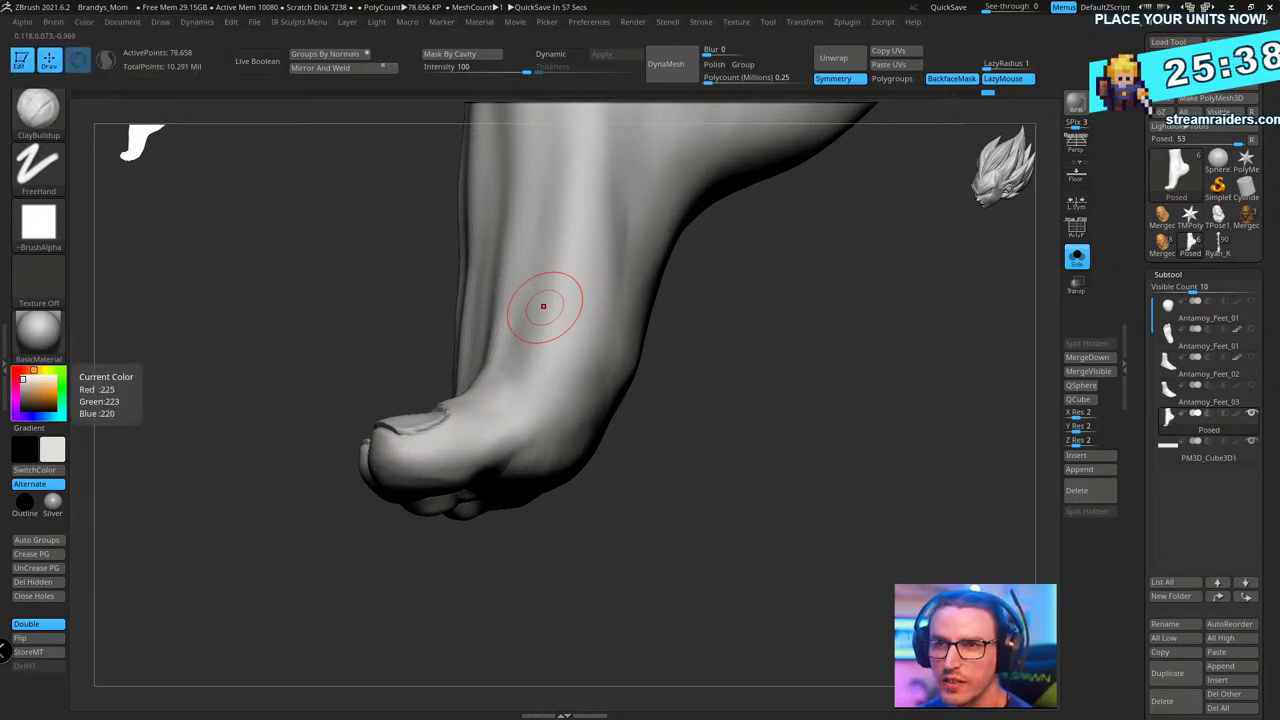
# - Sculpt the sole behind the toes with ClayBuildup and show the floor block together with the foot
pyautogui.moveTo(780, 490)
pyautogui.mouseDown()
pyautogui.moveTo(826, 497)
pyautogui.moveTo(831, 443)
pyautogui.moveTo(851, 453)
pyautogui.moveTo(829, 449)
pyautogui.moveTo(880, 437)
pyautogui.moveTo(846, 371)
pyautogui.mouseUp()
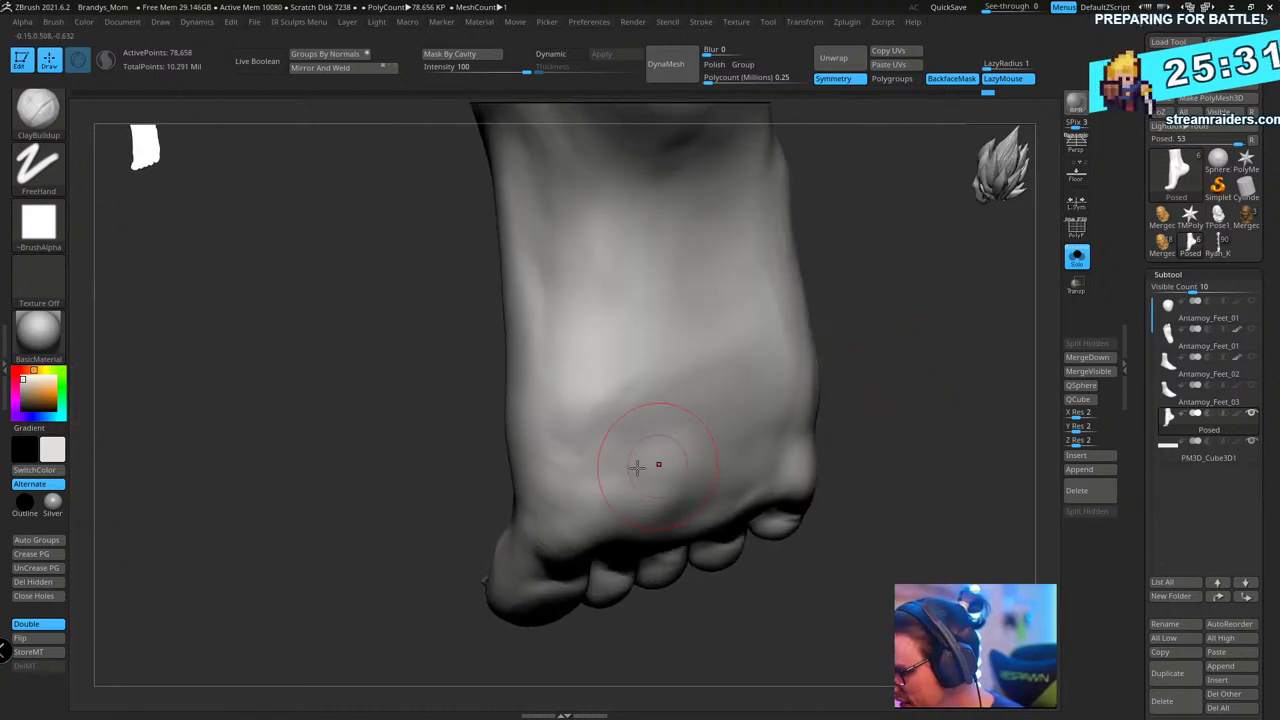
pyautogui.moveTo(875, 425); pyautogui.dragTo(928, 342)
pyautogui.moveTo(796, 354); pyautogui.dragTo(626, 272)
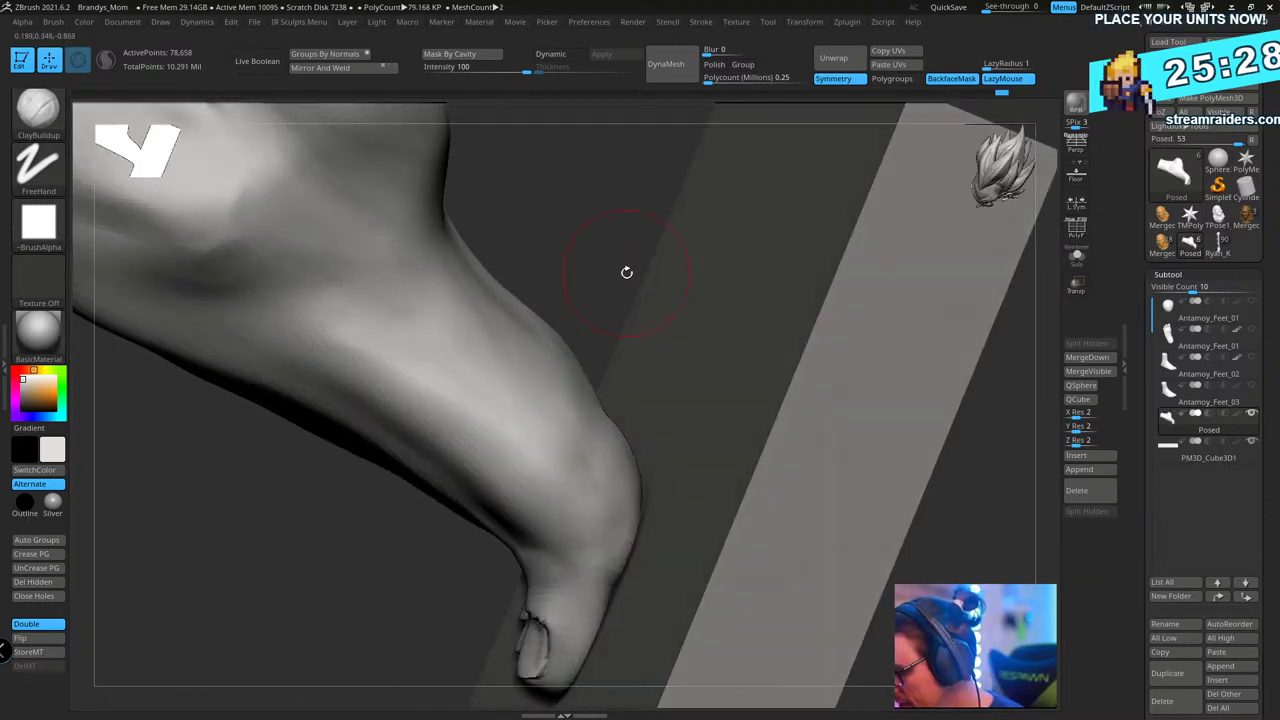
pyautogui.moveTo(967, 516); pyautogui.dragTo(925, 650)
pyautogui.moveTo(870, 485); pyautogui.dragTo(880, 294)
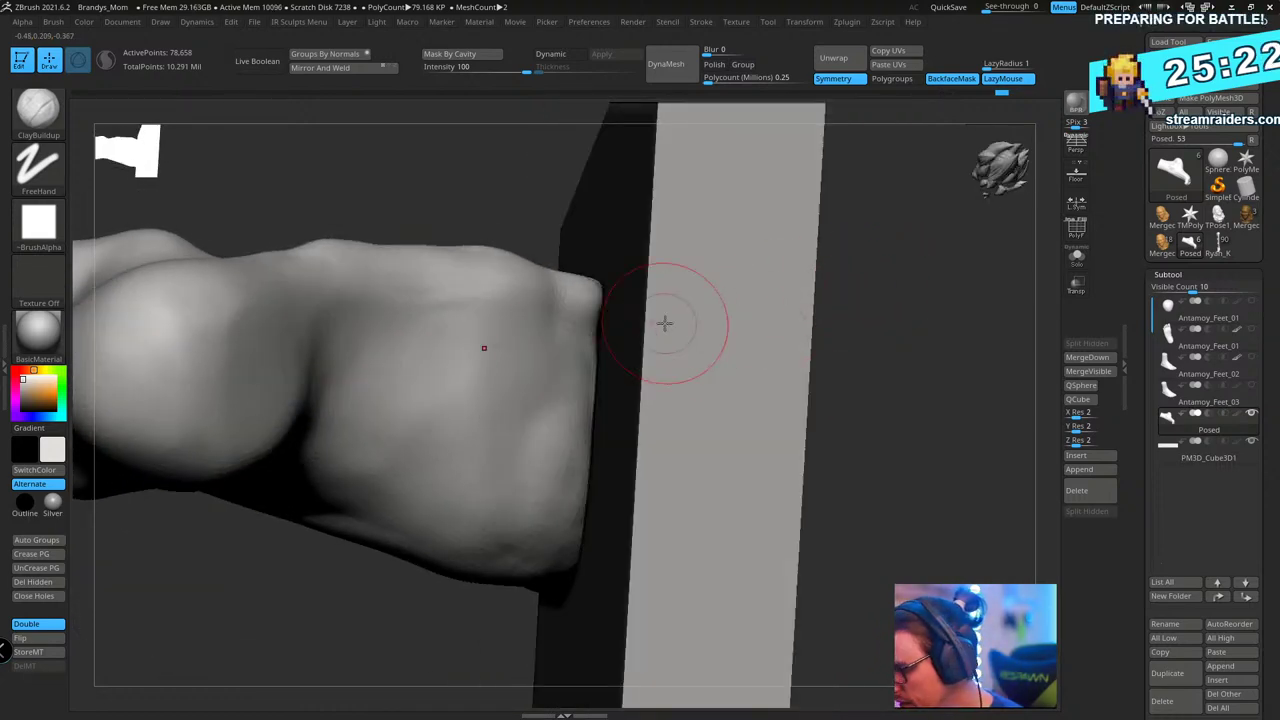
# - Reshape the ball of the foot against the floor block with a resized Move brush
pyautogui.press('b')
pyautogui.press('m')
pyautogui.press('v')
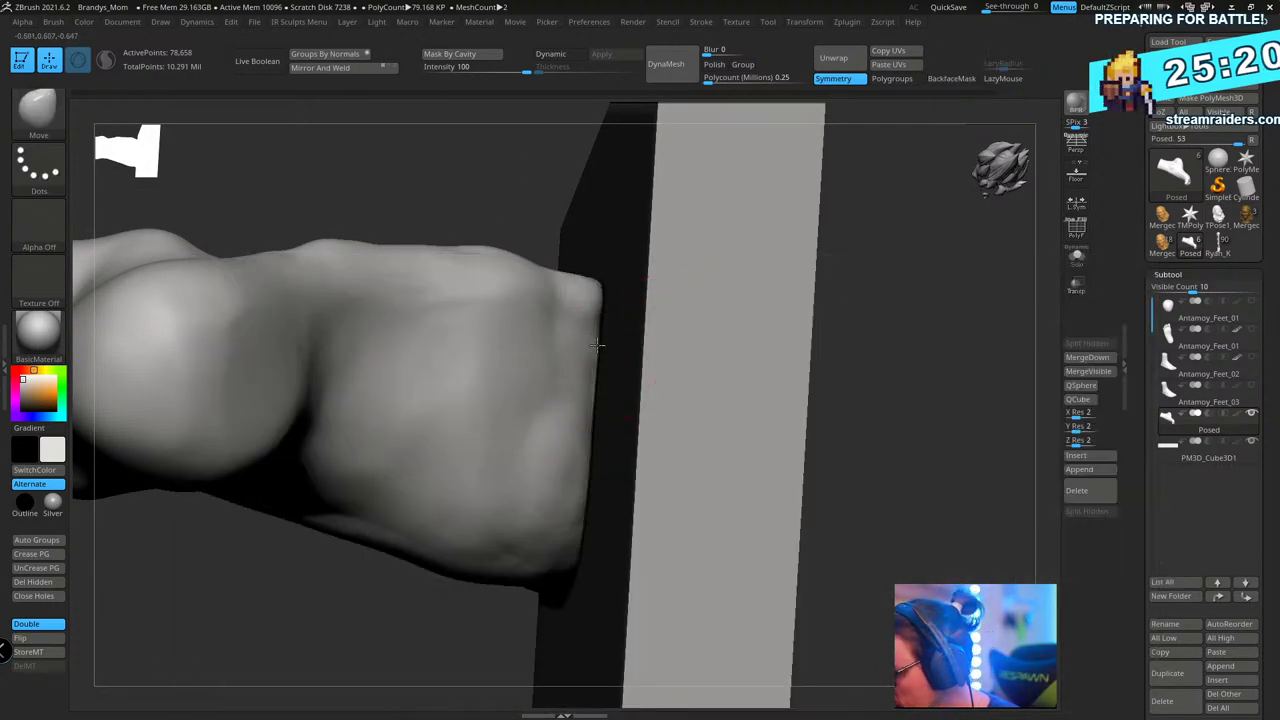
pyautogui.moveTo(600, 292)
pyautogui.mouseDown()
pyautogui.moveTo(897, 220)
pyautogui.moveTo(798, 425)
pyautogui.moveTo(874, 294)
pyautogui.moveTo(860, 277)
pyautogui.mouseUp()
pyautogui.press('s')
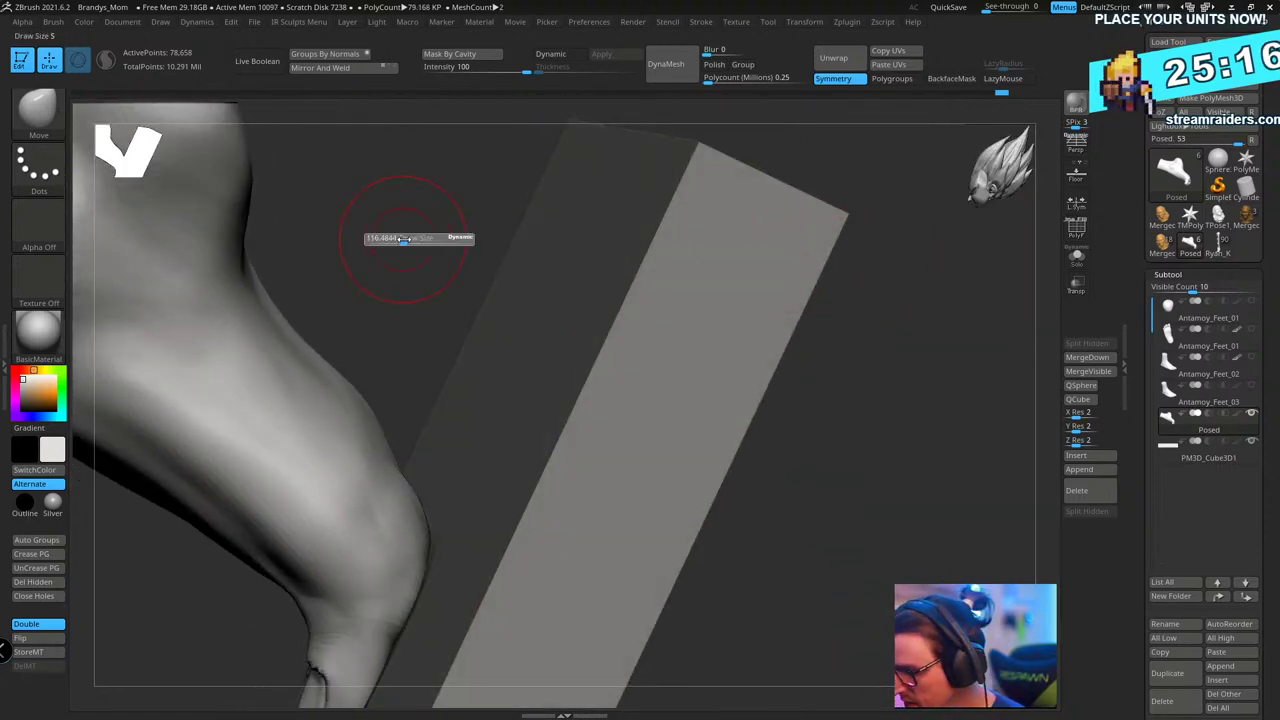
pyautogui.moveTo(362, 410)
pyautogui.mouseDown()
pyautogui.moveTo(409, 280)
pyautogui.moveTo(491, 183)
pyautogui.moveTo(463, 387)
pyautogui.mouseUp()
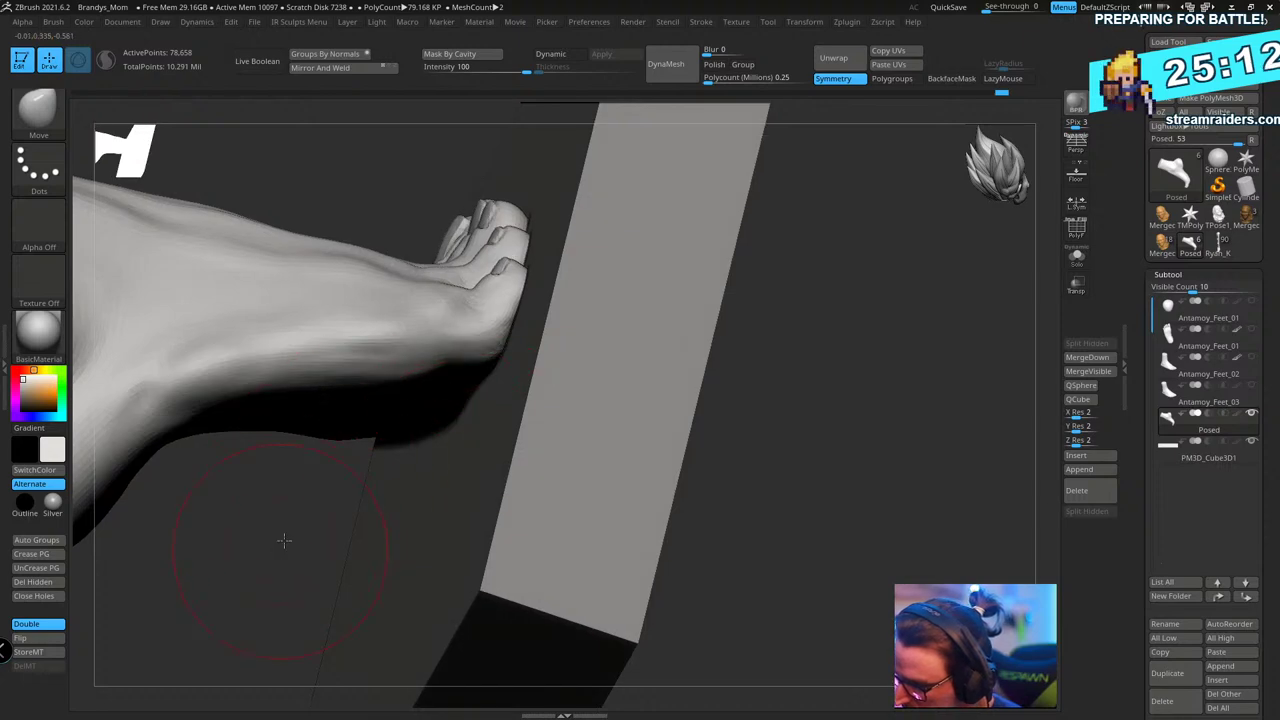
pyautogui.moveTo(283, 537)
pyautogui.mouseDown()
pyautogui.moveTo(440, 450)
pyautogui.moveTo(400, 410)
pyautogui.mouseUp()
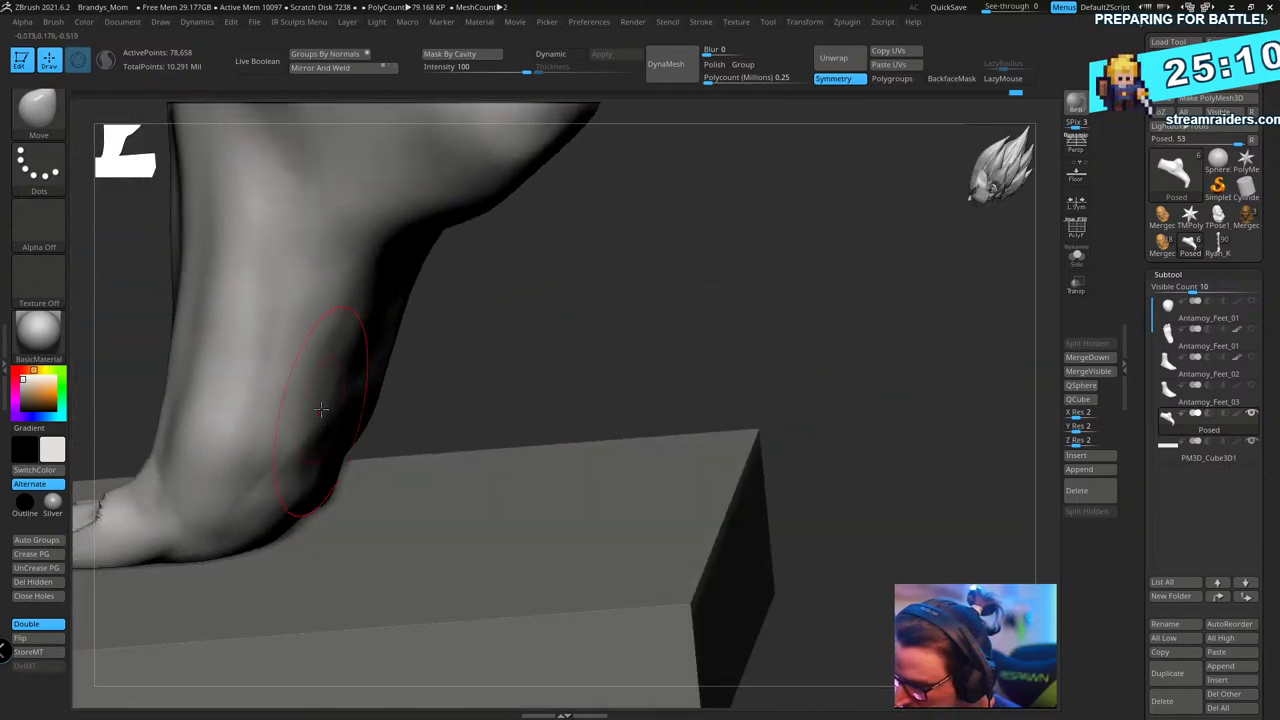
# - Refine the contour of the sole from the ball up to the arch with the Move brush
pyautogui.moveTo(560, 320); pyautogui.dragTo(733, 296)
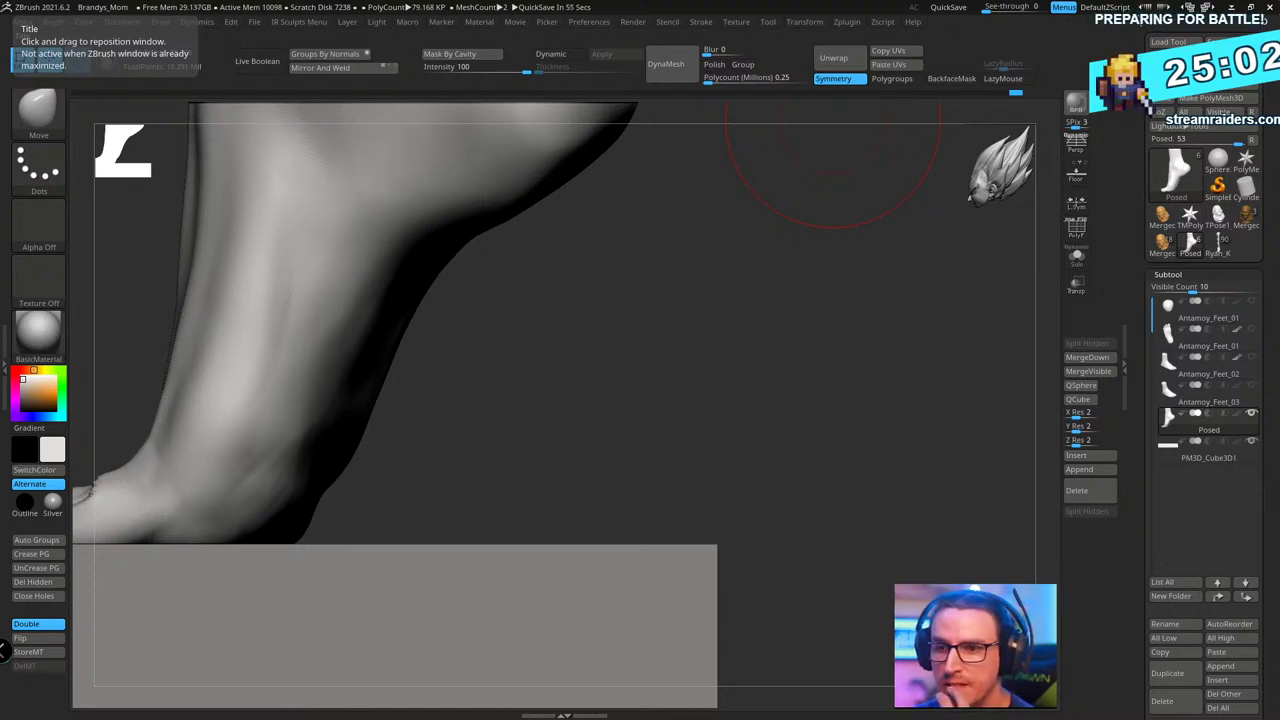
pyautogui.moveTo(681, 324); pyautogui.dragTo(467, 472)
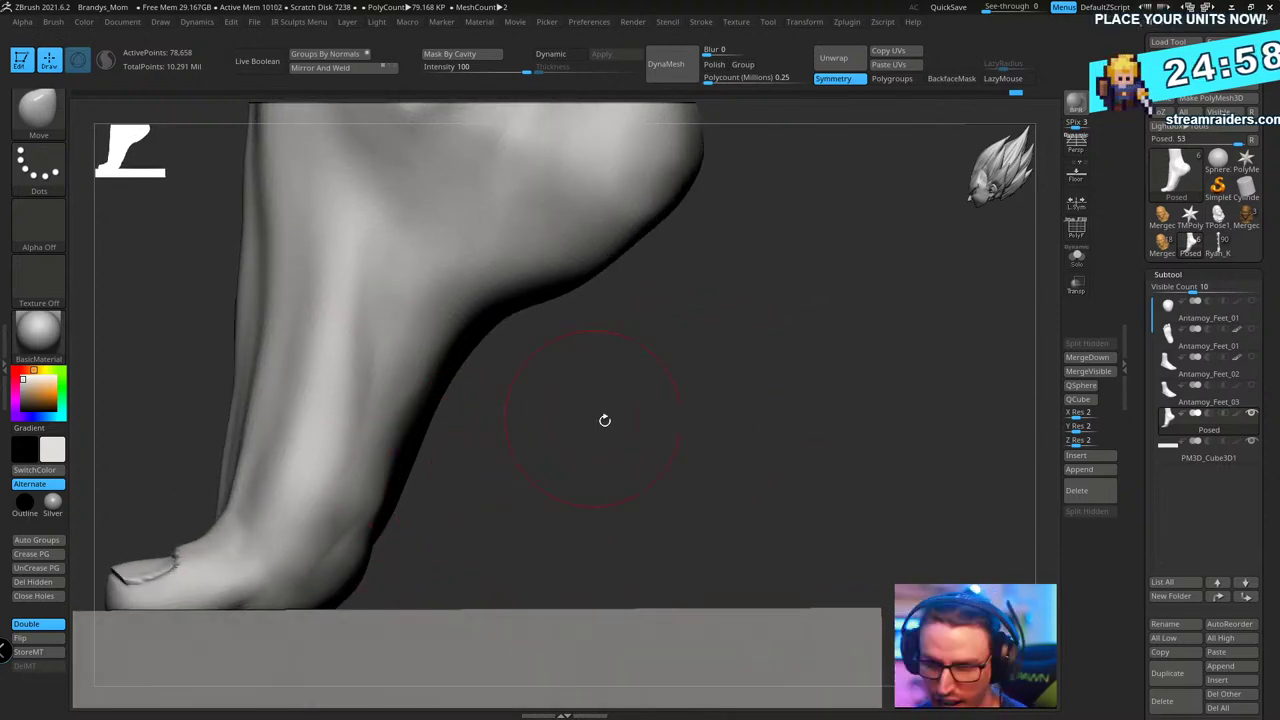
pyautogui.moveTo(603, 420); pyautogui.dragTo(379, 503)
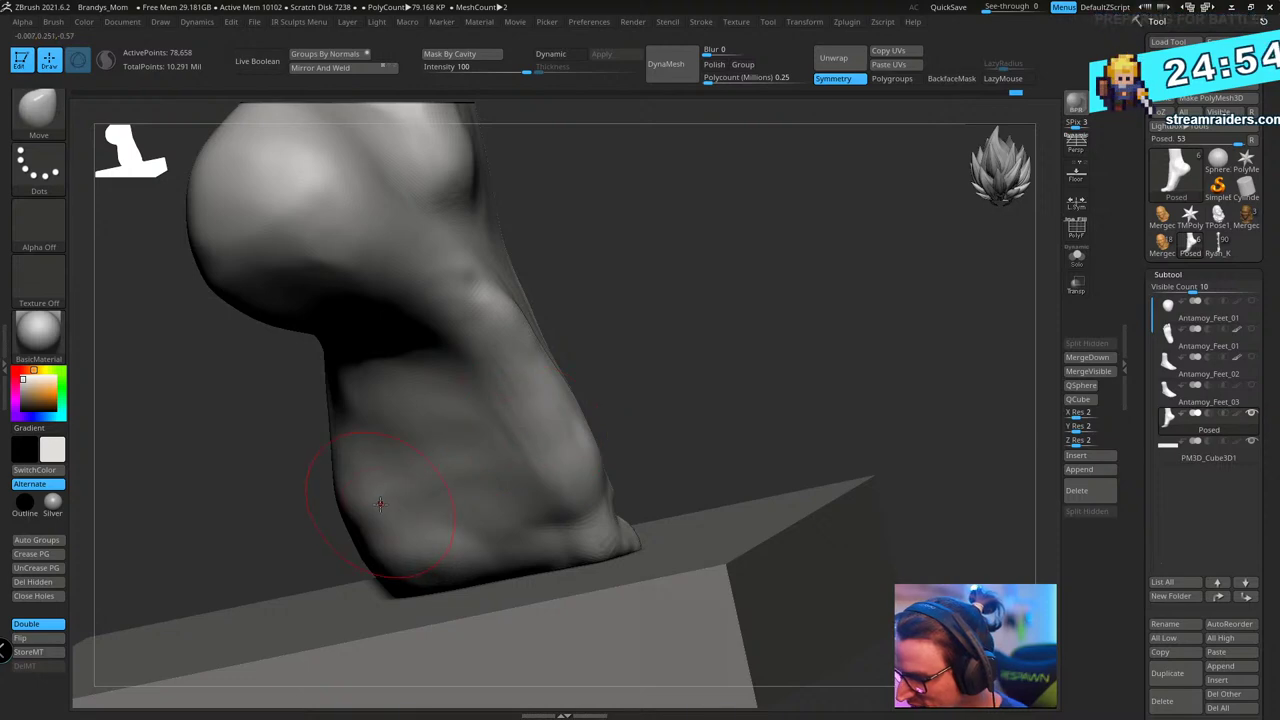
pyautogui.moveTo(613, 362)
pyautogui.mouseDown()
pyautogui.moveTo(726, 317)
pyautogui.moveTo(752, 322)
pyautogui.mouseUp()
pyautogui.moveTo(443, 394); pyautogui.dragTo(433, 392)
pyautogui.moveTo(704, 323)
pyautogui.mouseDown()
pyautogui.moveTo(724, 277)
pyautogui.moveTo(763, 289)
pyautogui.moveTo(740, 320)
pyautogui.moveTo(783, 346)
pyautogui.moveTo(780, 307)
pyautogui.moveTo(791, 331)
pyautogui.moveTo(829, 300)
pyautogui.moveTo(820, 317)
pyautogui.mouseUp()
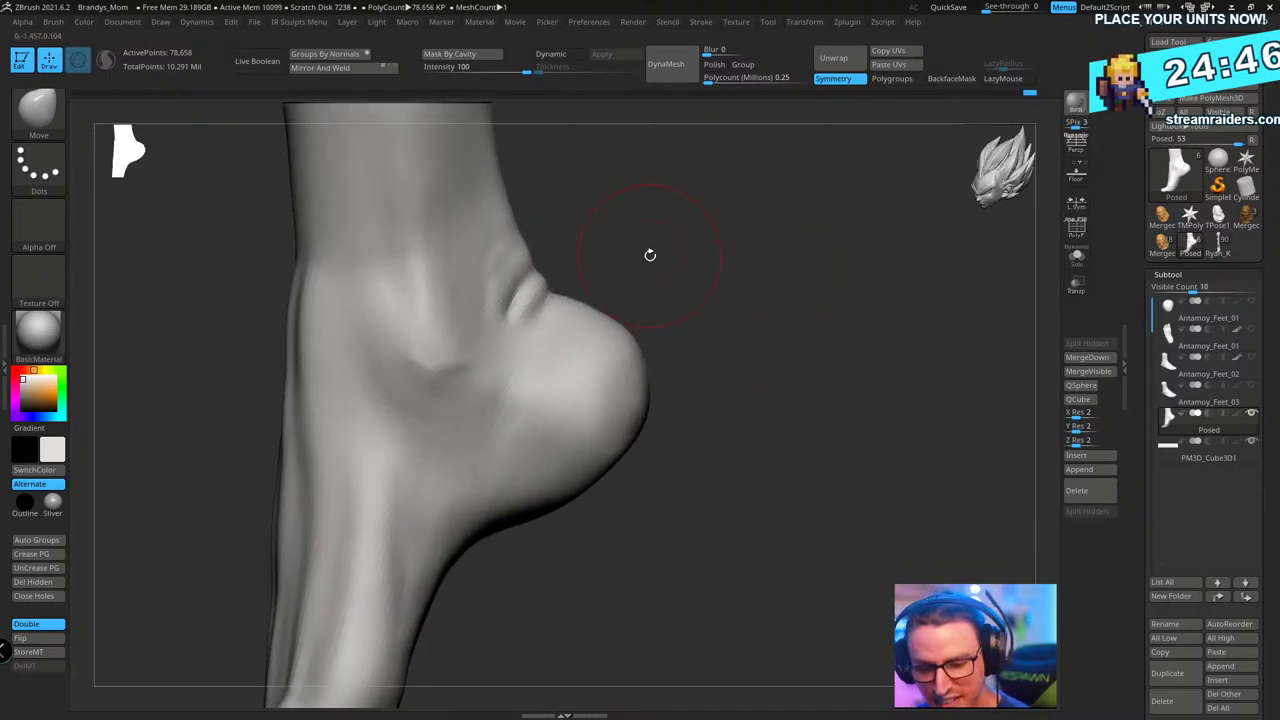
# - Sculpt the forms around the inner and outer ankle and the lower leg with ClayBuildup
pyautogui.press('b')
pyautogui.press('c')
pyautogui.press('b')
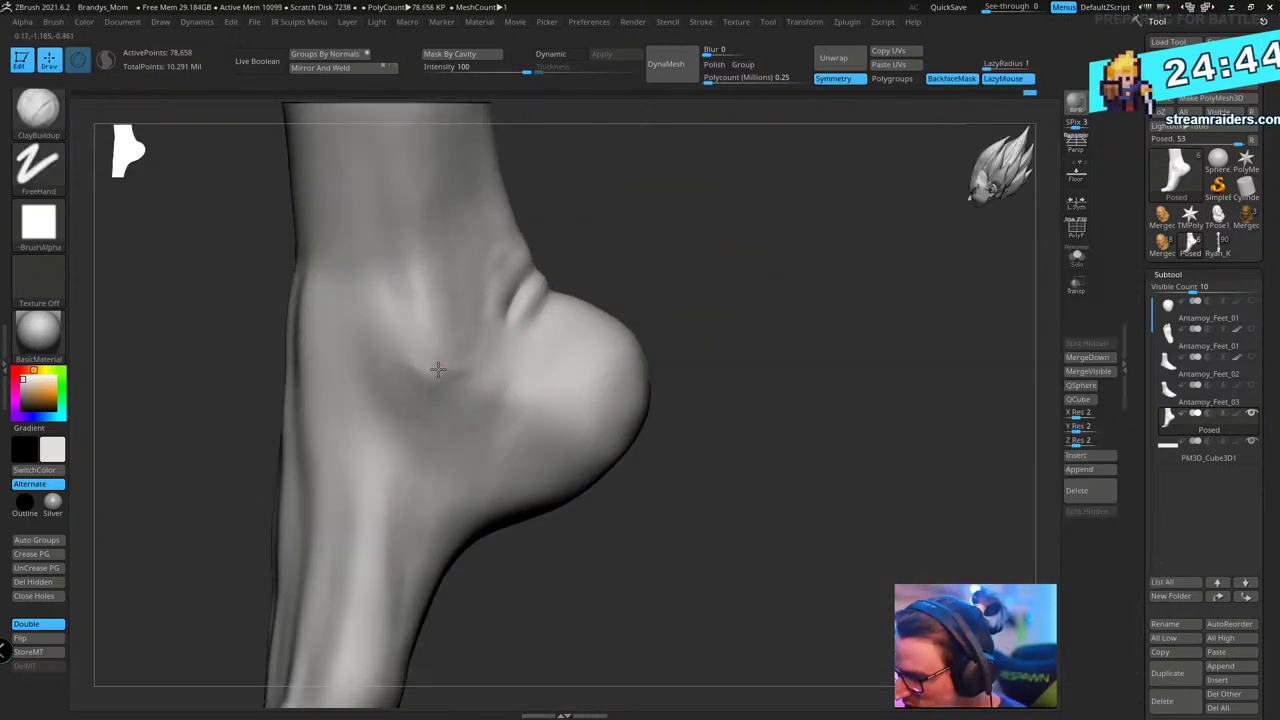
pyautogui.moveTo(666, 226)
pyautogui.mouseDown()
pyautogui.moveTo(726, 229)
pyautogui.moveTo(648, 240)
pyautogui.mouseUp()
pyautogui.moveTo(822, 285); pyautogui.dragTo(816, 334)
pyautogui.moveTo(816, 334)
pyautogui.mouseDown(button='right')
pyautogui.moveTo(780, 280)
pyautogui.moveTo(583, 291)
pyautogui.mouseUp(button='right')
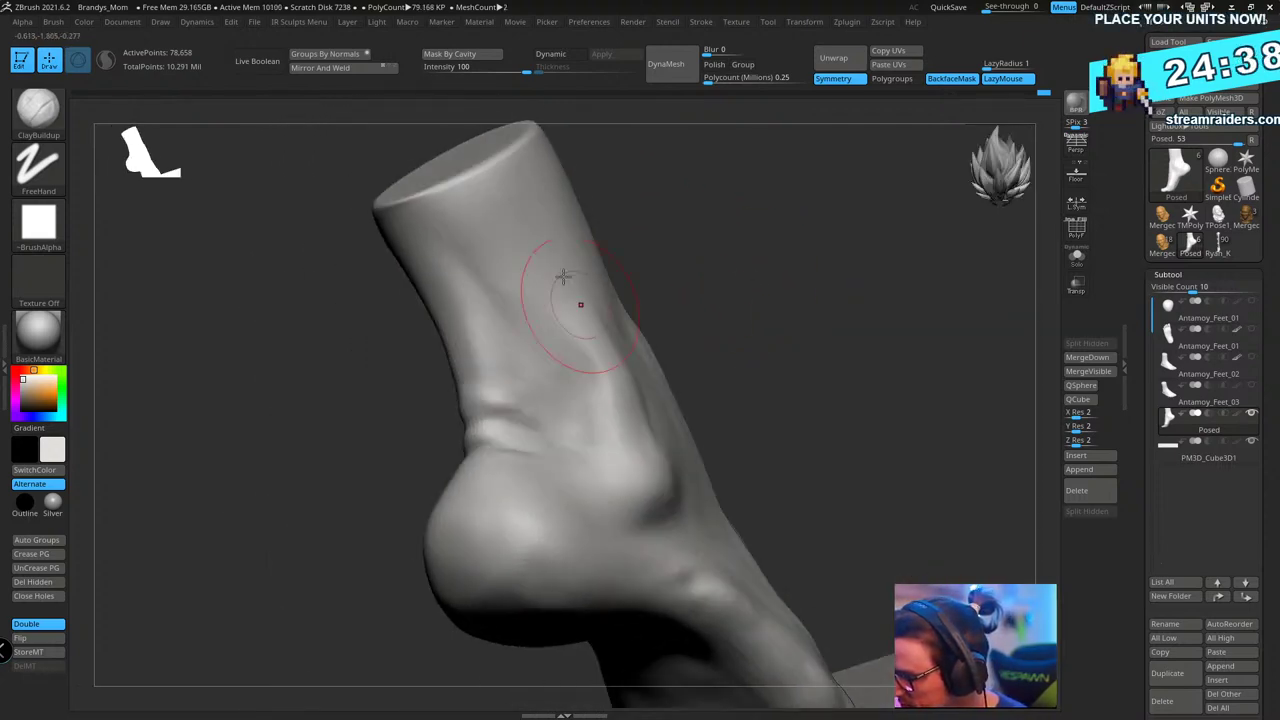
pyautogui.moveTo(735, 301); pyautogui.dragTo(815, 363)
pyautogui.moveTo(815, 363); pyautogui.dragTo(604, 310, button='right')
# - Switch the sculpting brush to Move
pyautogui.press('b')
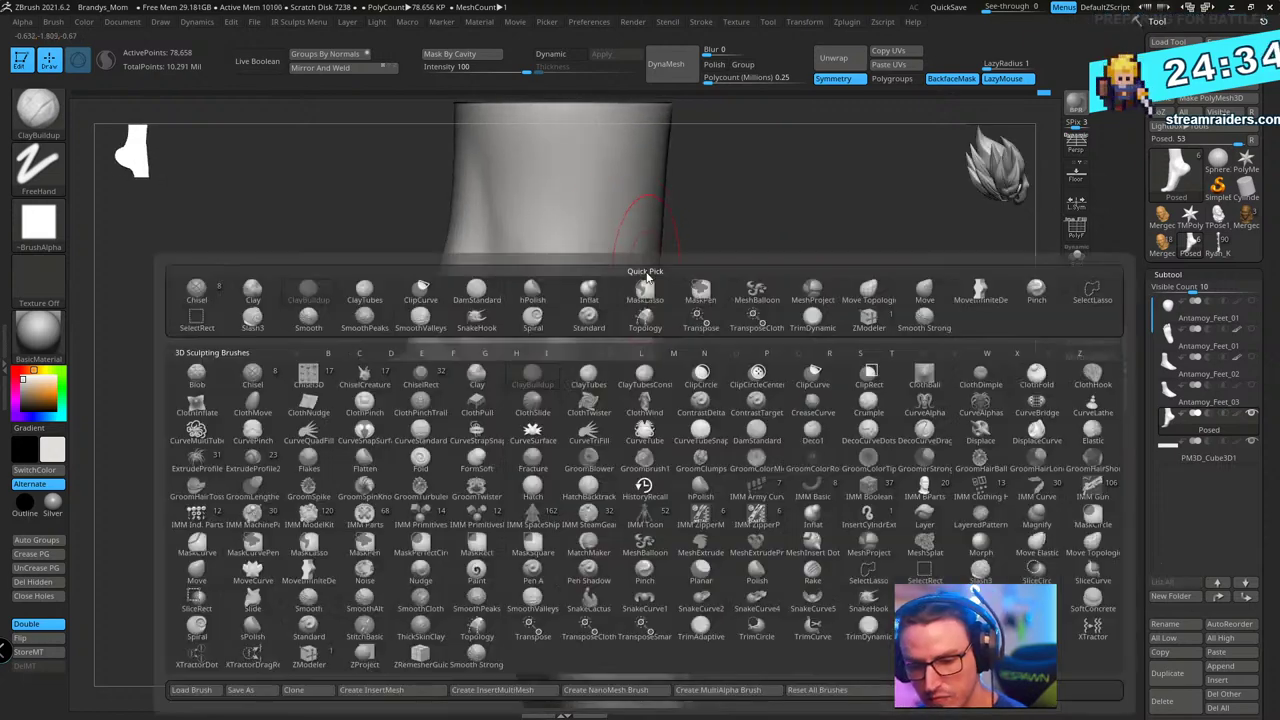
pyautogui.press('m')
pyautogui.press('v')
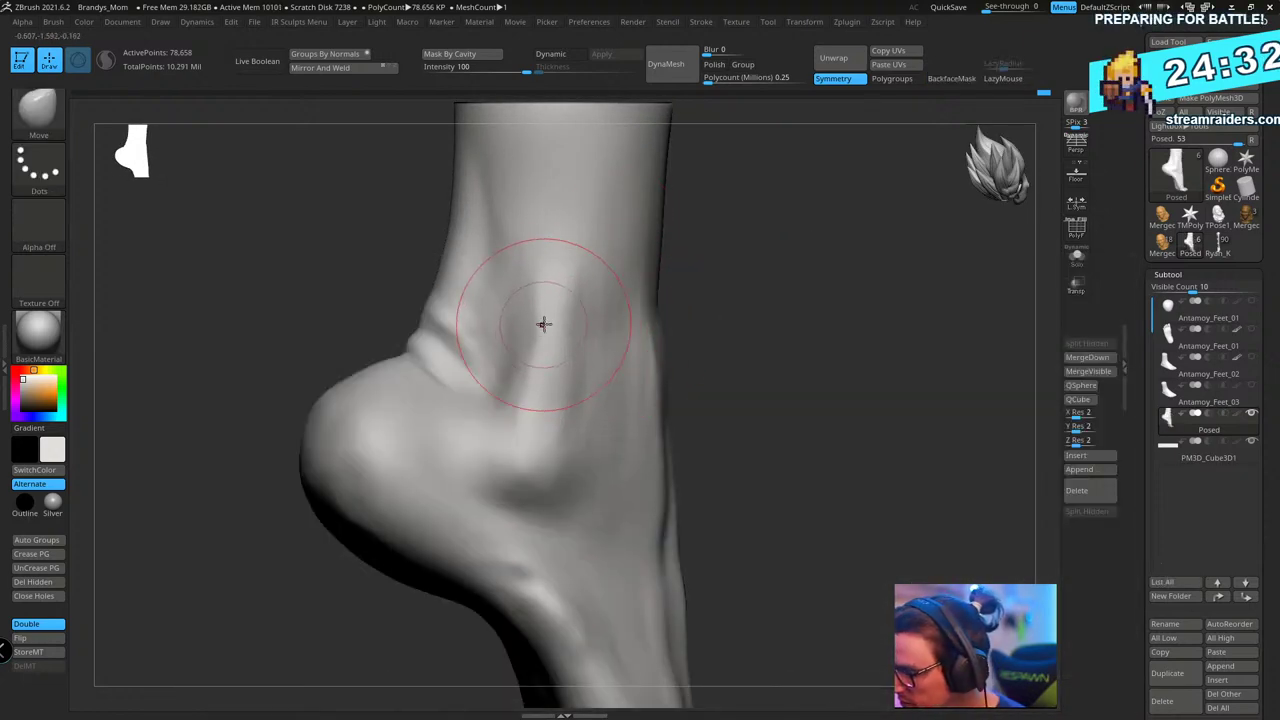
# - Carve the crease where the heel folds run into the back of the outer ankle bone with DamStandard
pyautogui.moveTo(506, 421)
pyautogui.mouseDown(button='right')
pyautogui.moveTo(794, 294)
pyautogui.moveTo(774, 300)
pyautogui.mouseUp(button='right')
pyautogui.press('b')
pyautogui.press('d')
pyautogui.press('s')
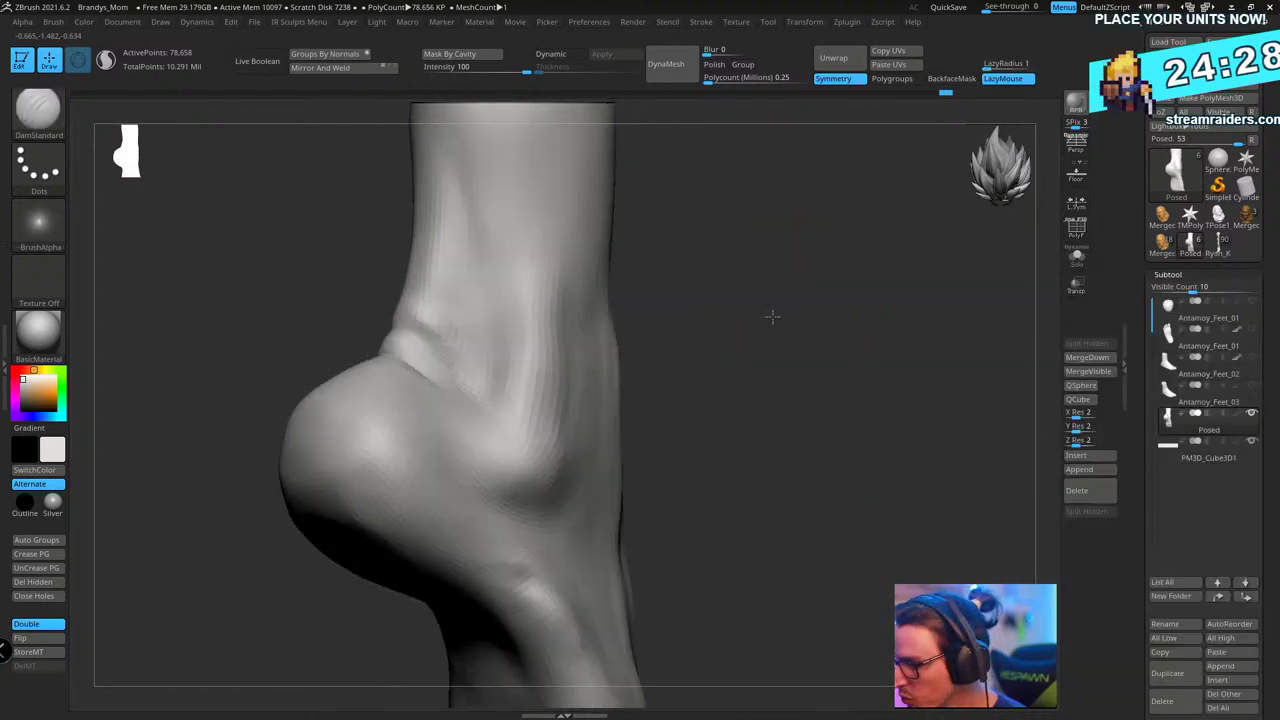
pyautogui.press('l')
pyautogui.moveTo(484, 426); pyautogui.dragTo(476, 401)
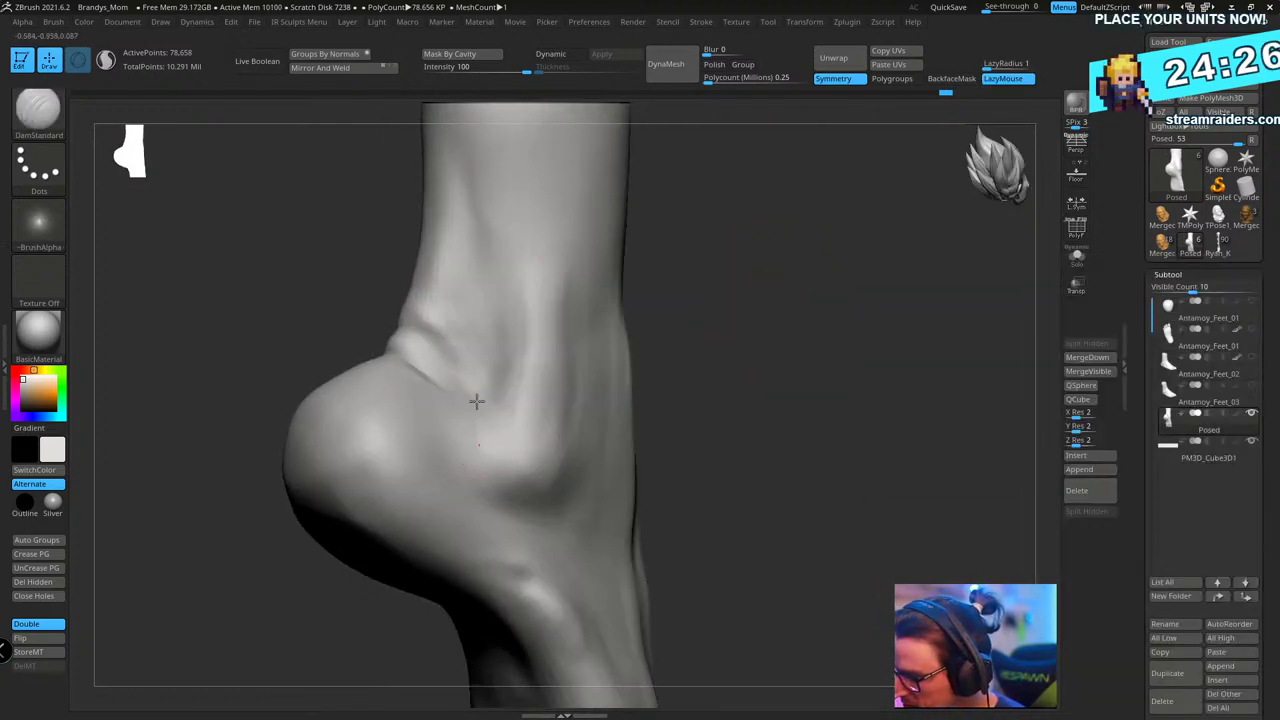
pyautogui.moveTo(702, 348); pyautogui.dragTo(768, 345)
pyautogui.moveTo(477, 431); pyautogui.dragTo(477, 400)
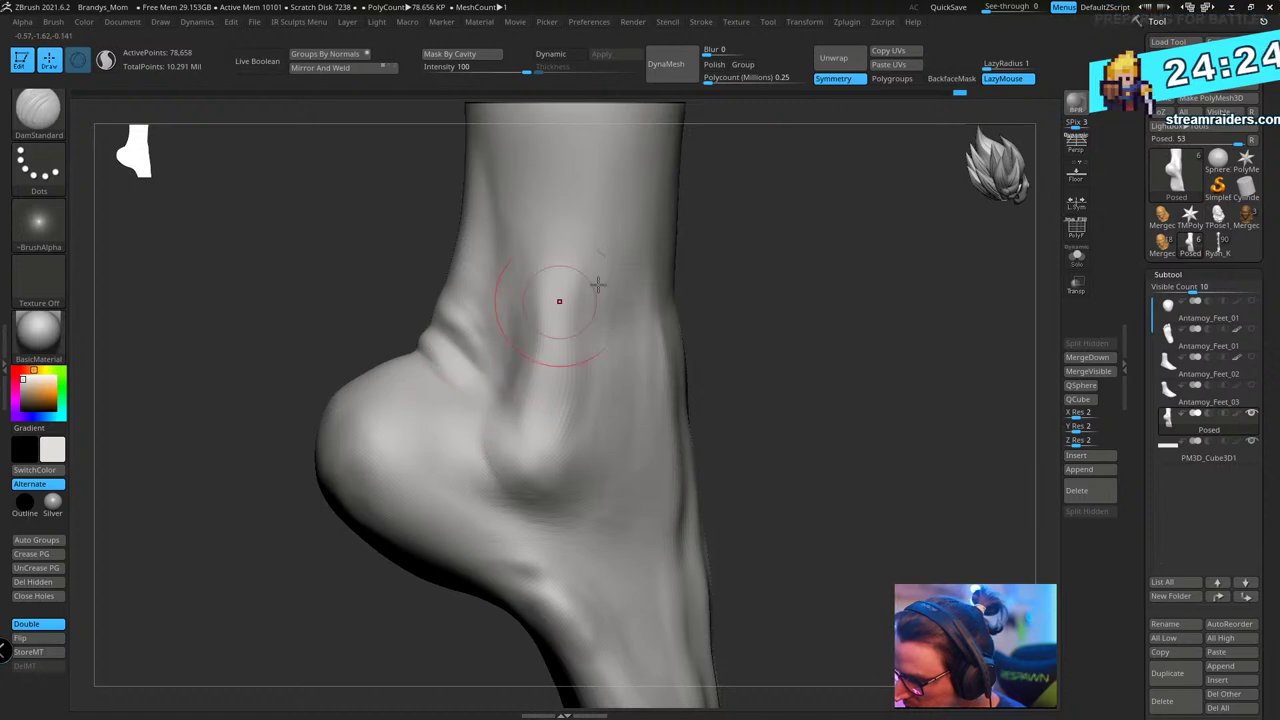
pyautogui.moveTo(760, 320); pyautogui.dragTo(712, 348)
pyautogui.moveTo(489, 449); pyautogui.dragTo(794, 320, button='right')
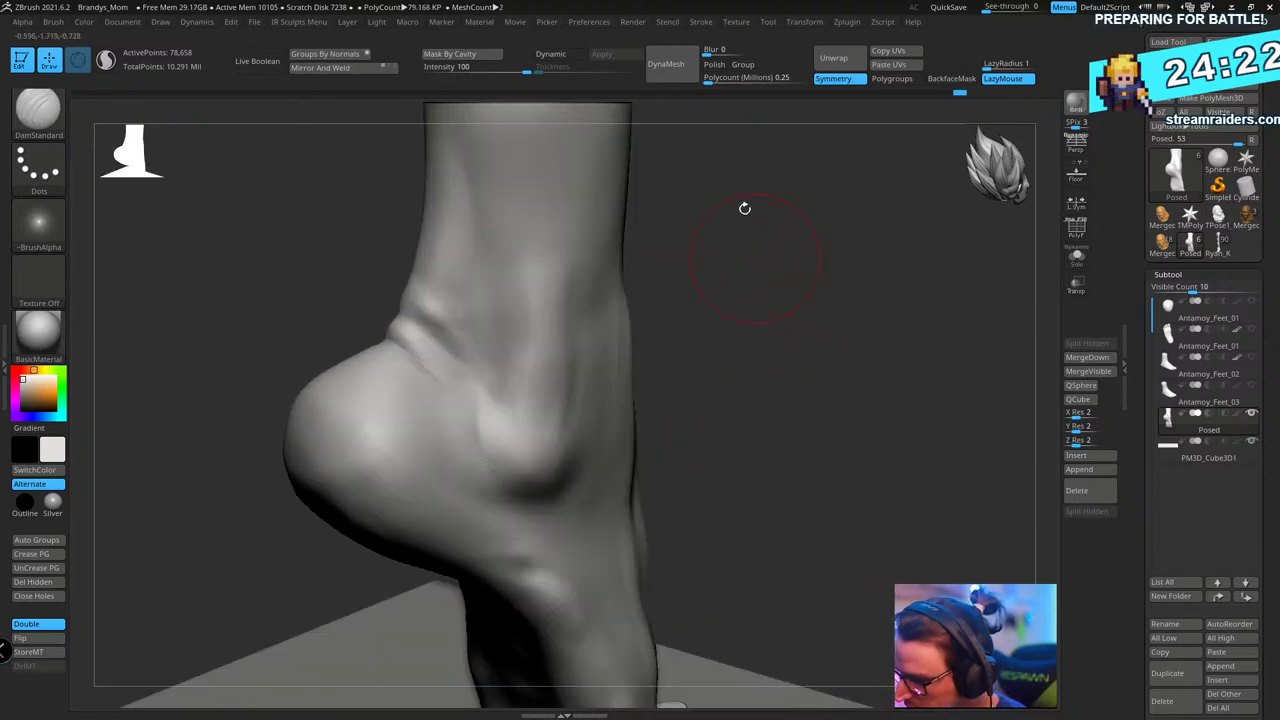
# - Build up the skin fold curving from the Achilles tendon down behind the outer ankle bone with the Standard brush
pyautogui.press('b')
pyautogui.press('Escape')
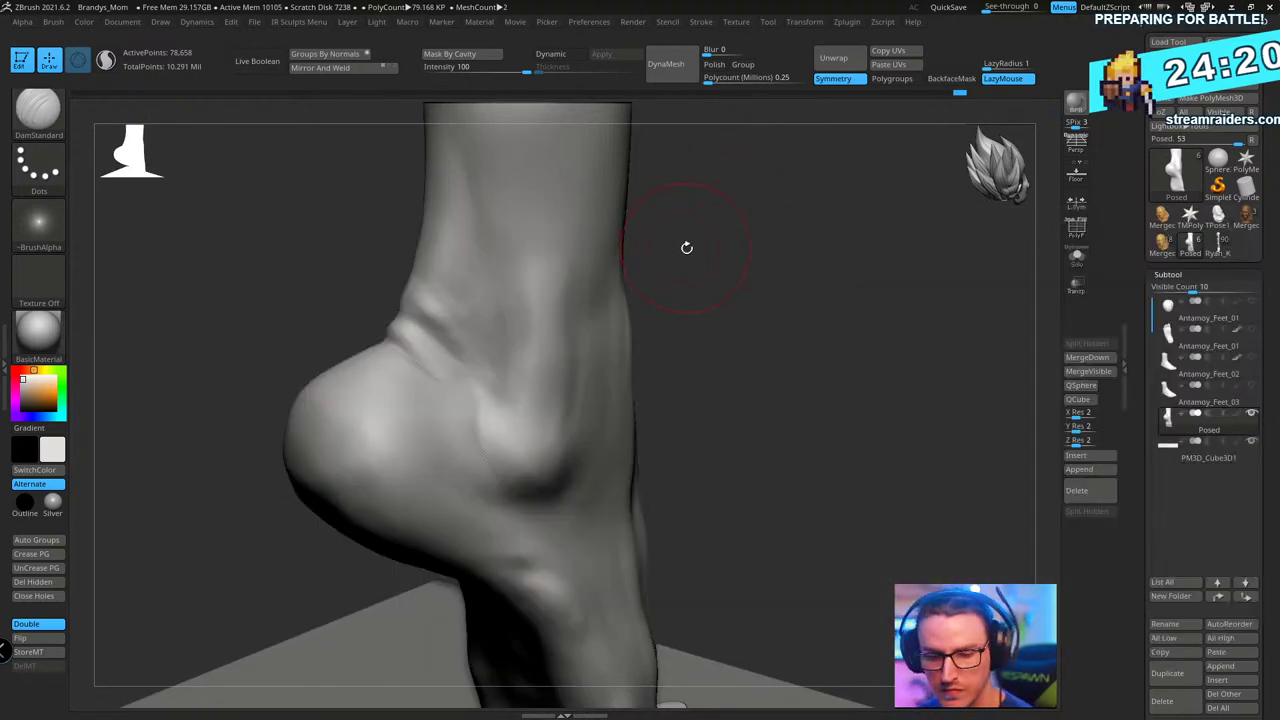
pyautogui.press('b')
pyautogui.press('s')
pyautogui.press('t')
pyautogui.moveTo(714, 274)
pyautogui.mouseDown(button='right')
pyautogui.moveTo(757, 286)
pyautogui.moveTo(438, 355)
pyautogui.mouseUp(button='right')
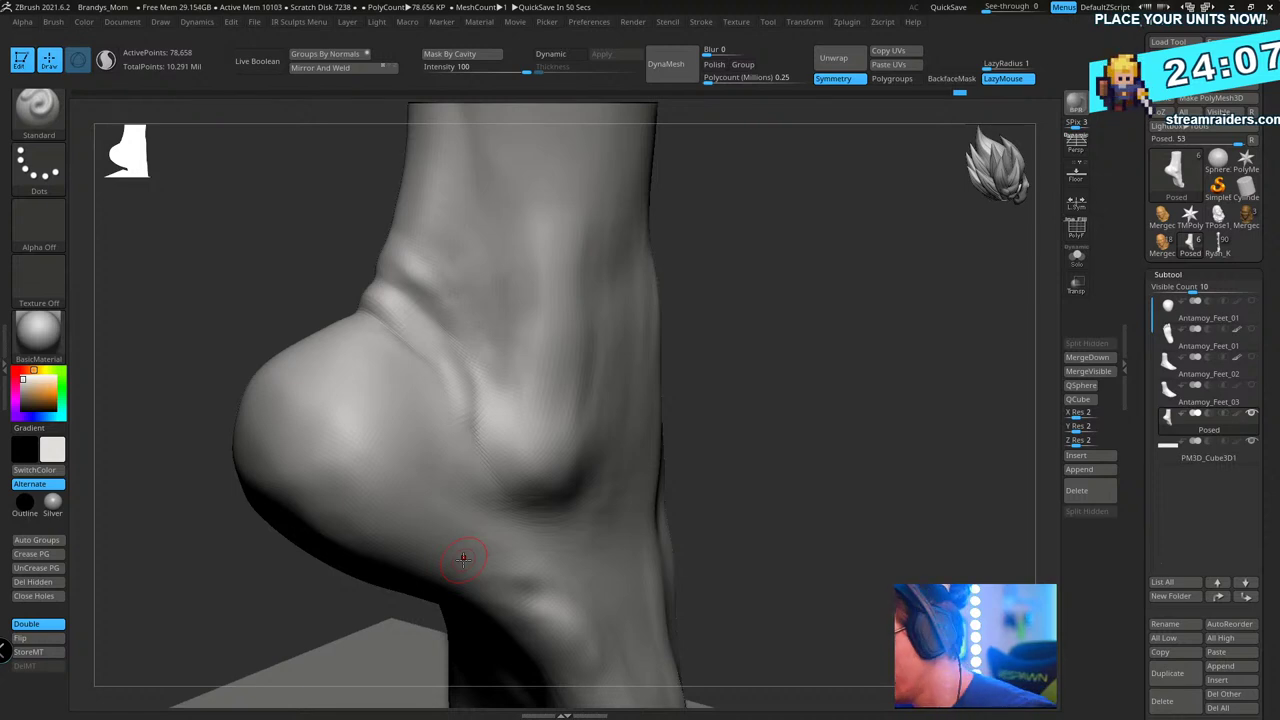
pyautogui.moveTo(817, 281); pyautogui.dragTo(651, 306)
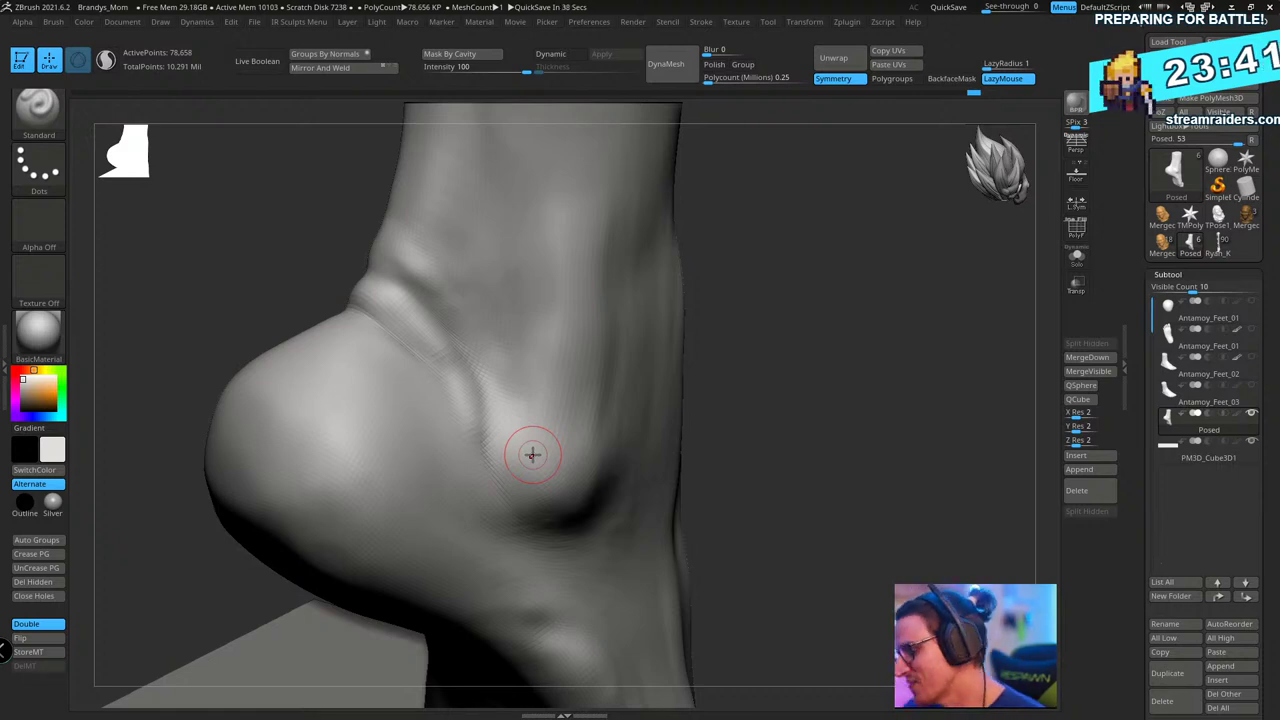
# - Soften and build up the forms above and in front of the outer ankle with a resized Standard brush
pyautogui.moveTo(700, 440)
pyautogui.mouseDown()
pyautogui.moveTo(800, 420)
pyautogui.moveTo(826, 380)
pyautogui.moveTo(811, 366)
pyautogui.moveTo(807, 389)
pyautogui.moveTo(760, 410)
pyautogui.moveTo(757, 377)
pyautogui.moveTo(748, 425)
pyautogui.mouseUp()
pyautogui.press('s')
pyautogui.click(740, 383)
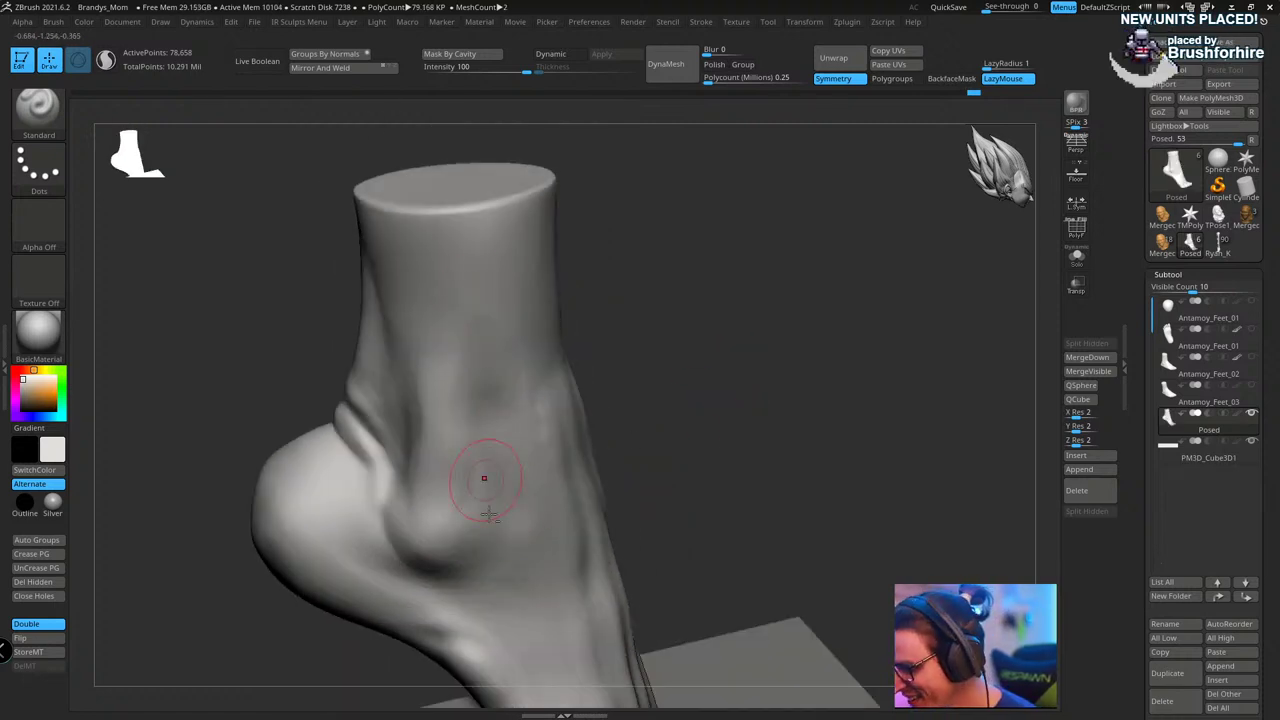
pyautogui.moveTo(488, 514); pyautogui.dragTo(497, 506)
pyautogui.moveTo(645, 385)
pyautogui.mouseDown()
pyautogui.moveTo(717, 340)
pyautogui.moveTo(749, 341)
pyautogui.mouseUp()
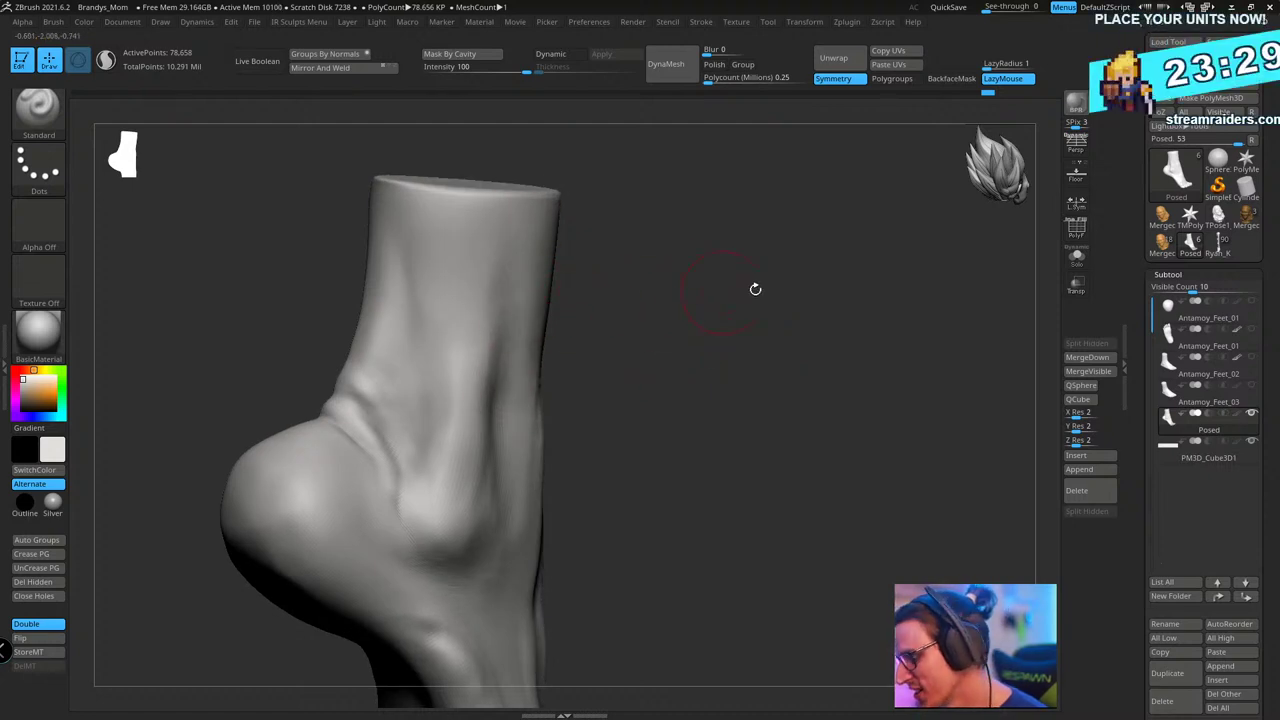
pyautogui.moveTo(755, 289); pyautogui.dragTo(786, 383)
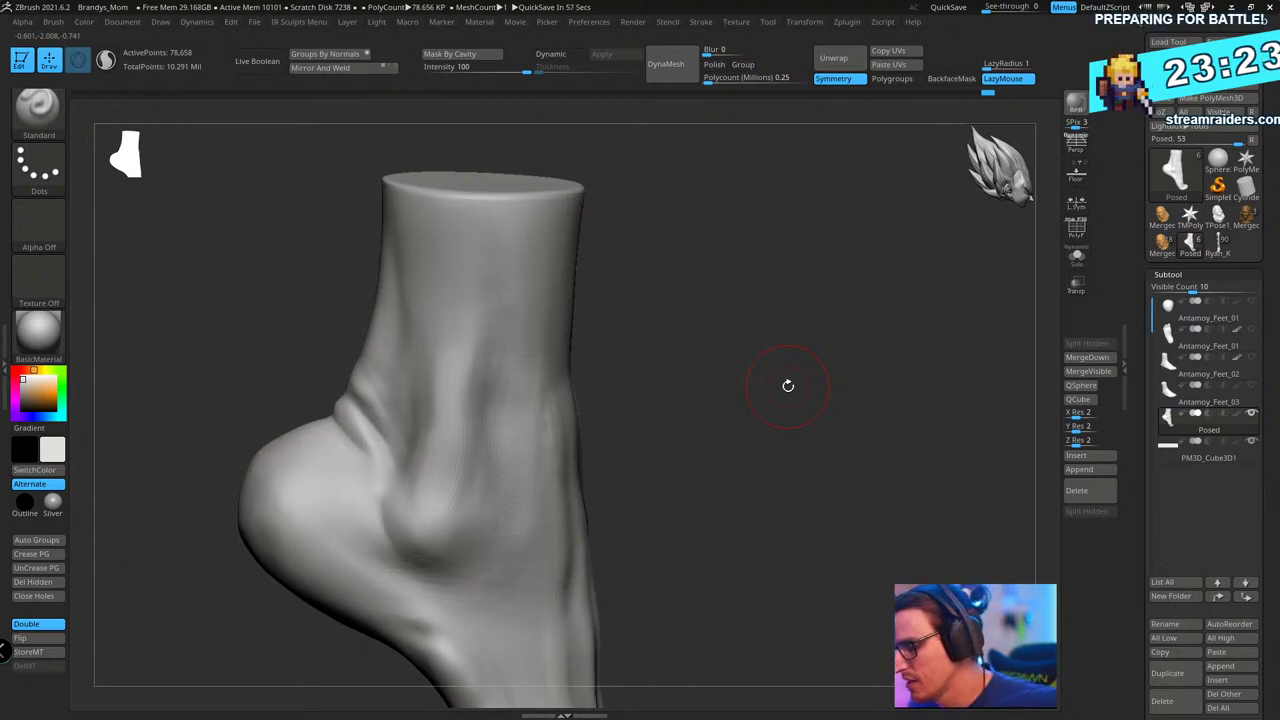
pyautogui.moveTo(788, 385); pyautogui.dragTo(734, 306)
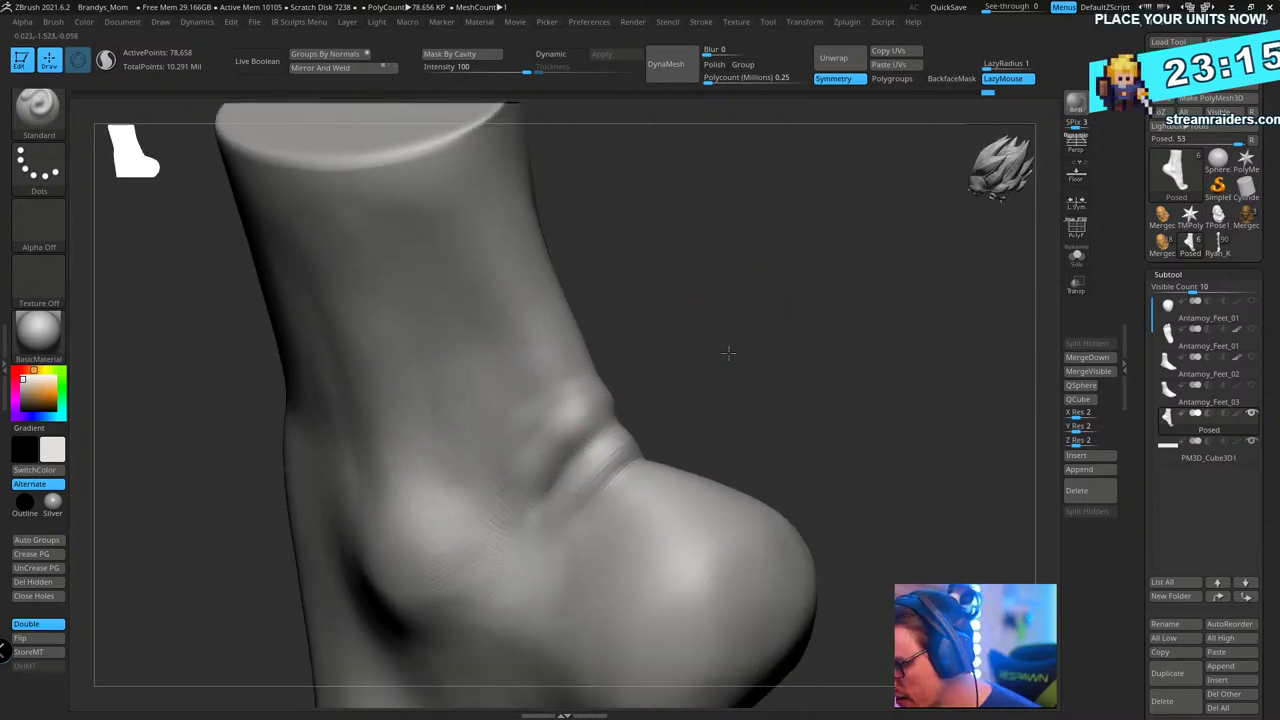
# - Build up the skin folds above the heel on the inner side with the Standard brush and raise the foot's subdivision level
pyautogui.moveTo(728, 353); pyautogui.dragTo(650, 400, button='right')
pyautogui.moveTo(740, 330); pyautogui.dragTo(771, 306, button='right')
pyautogui.moveTo(694, 349); pyautogui.dragTo(641, 394, button='right')
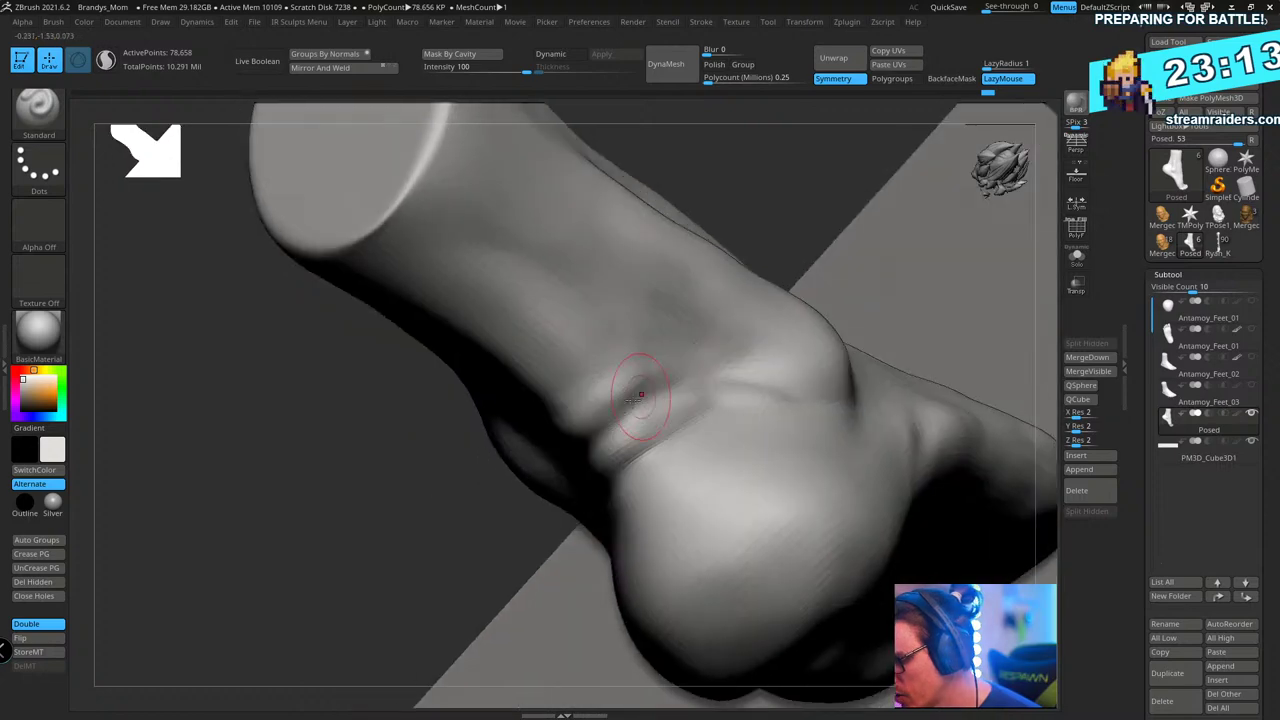
pyautogui.moveTo(429, 551); pyautogui.dragTo(408, 538)
pyautogui.moveTo(611, 396); pyautogui.dragTo(705, 376)
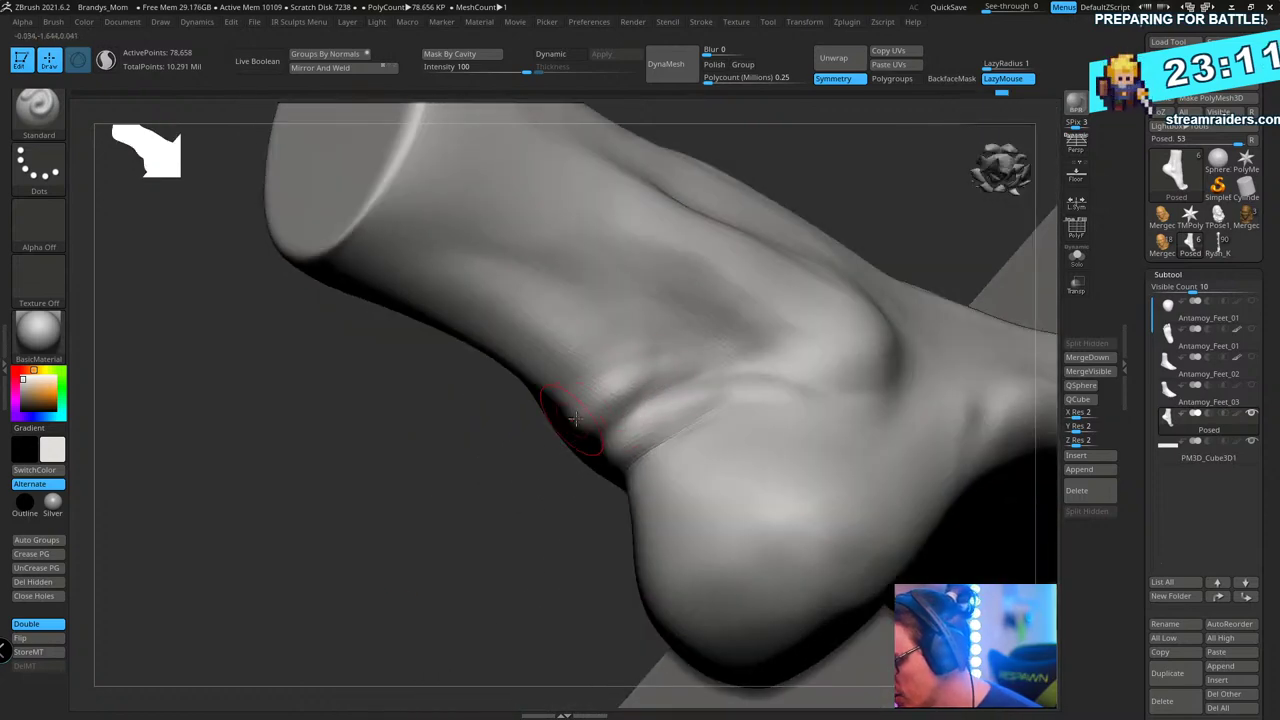
pyautogui.moveTo(588, 423); pyautogui.dragTo(742, 356)
pyautogui.moveTo(430, 548); pyautogui.dragTo(641, 391)
pyautogui.keyDown('alt'); pyautogui.moveTo(769, 317); pyautogui.dragTo(735, 375); pyautogui.keyUp('alt')
pyautogui.moveTo(629, 414); pyautogui.dragTo(820, 271)
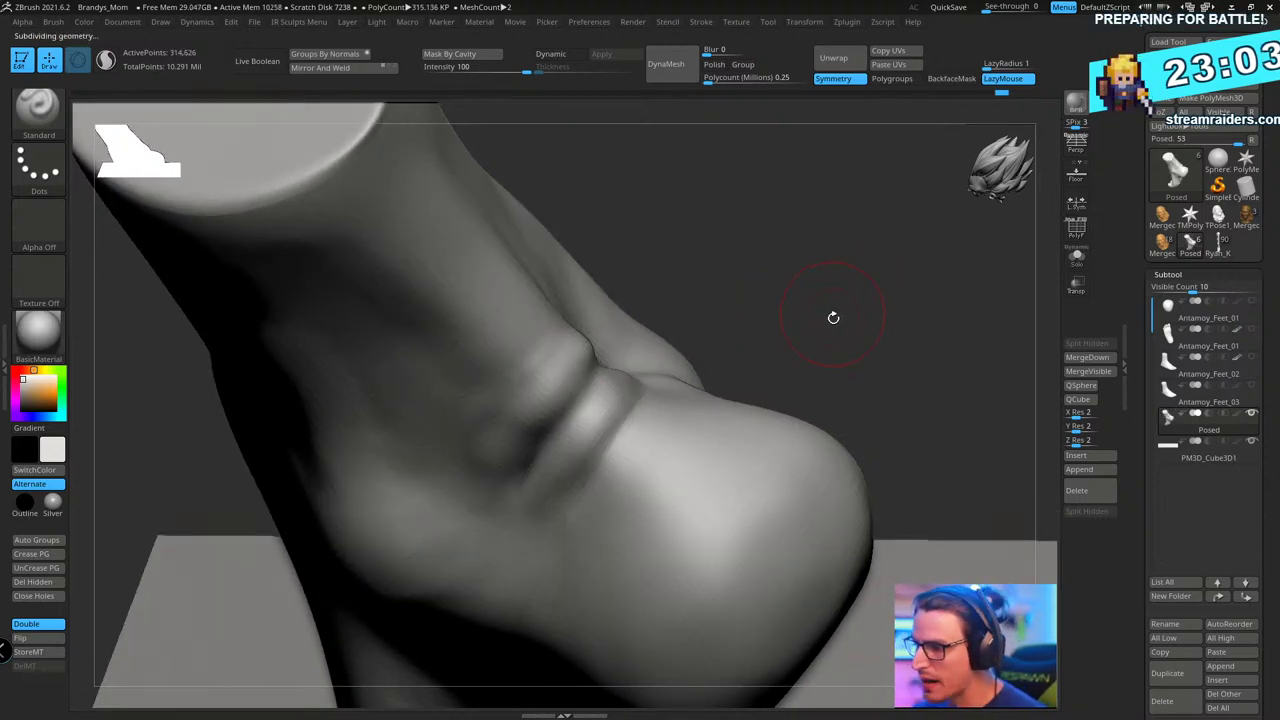
# - Sharpen the creases between the folds above the heel on the inner side with DamStandard
pyautogui.moveTo(833, 317); pyautogui.dragTo(826, 346)
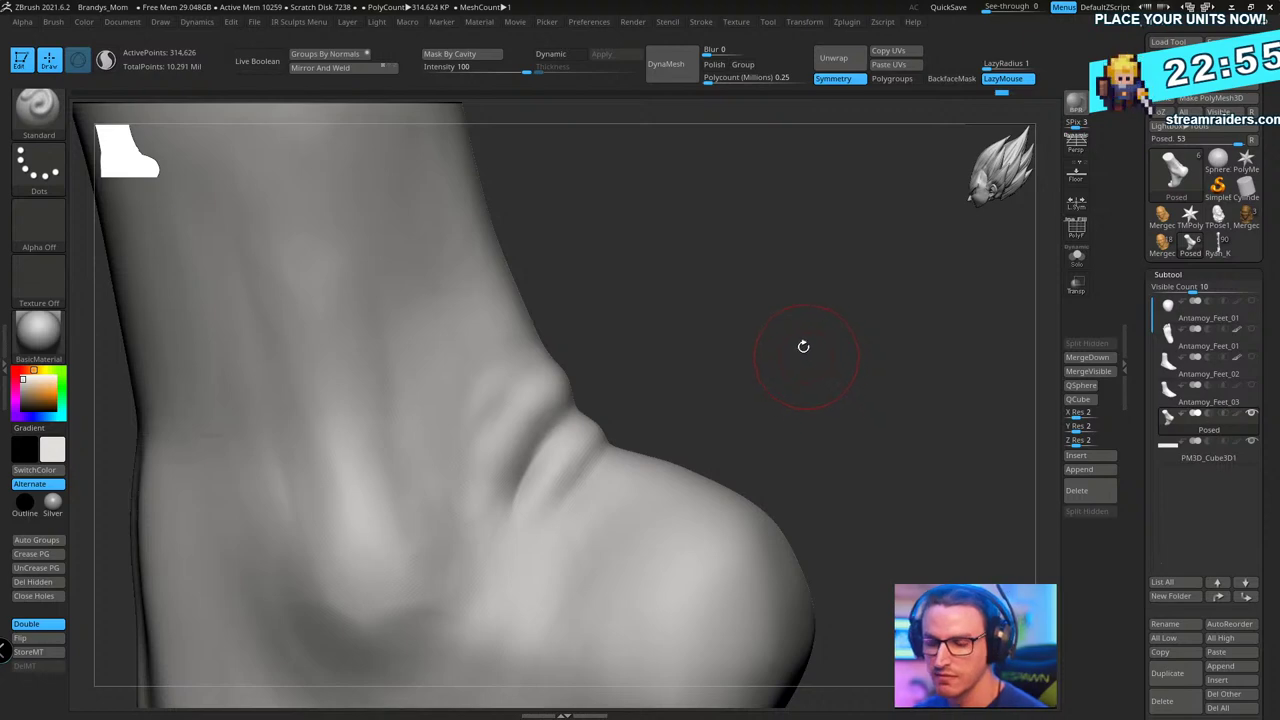
pyautogui.moveTo(803, 346)
pyautogui.mouseDown()
pyautogui.moveTo(720, 291)
pyautogui.moveTo(627, 368)
pyautogui.mouseUp()
pyautogui.press('b')
pyautogui.press('d')
pyautogui.press('s')
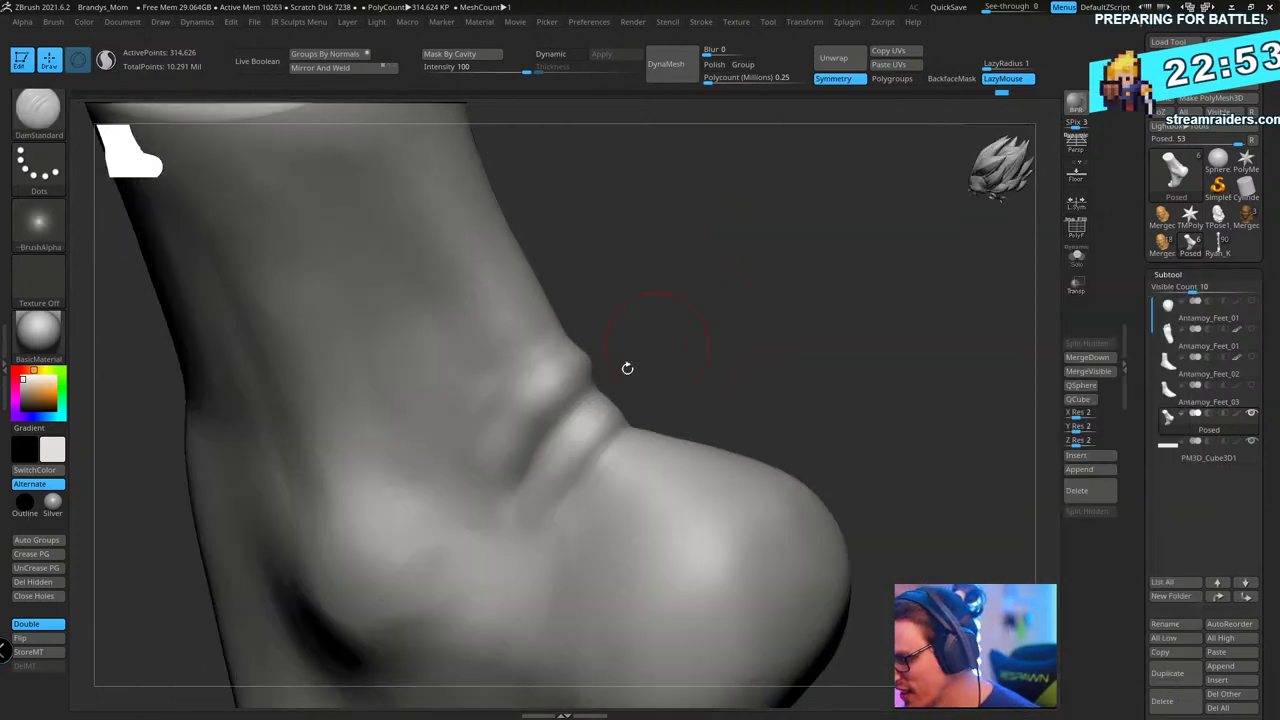
pyautogui.moveTo(790, 290)
pyautogui.mouseDown()
pyautogui.moveTo(690, 385)
pyautogui.moveTo(525, 440)
pyautogui.mouseUp()
pyautogui.moveTo(773, 181); pyautogui.dragTo(755, 258)
# - Flatten the planes of the skin folds at the base of the Achilles tendon with TrimDynamic
pyautogui.press('b')
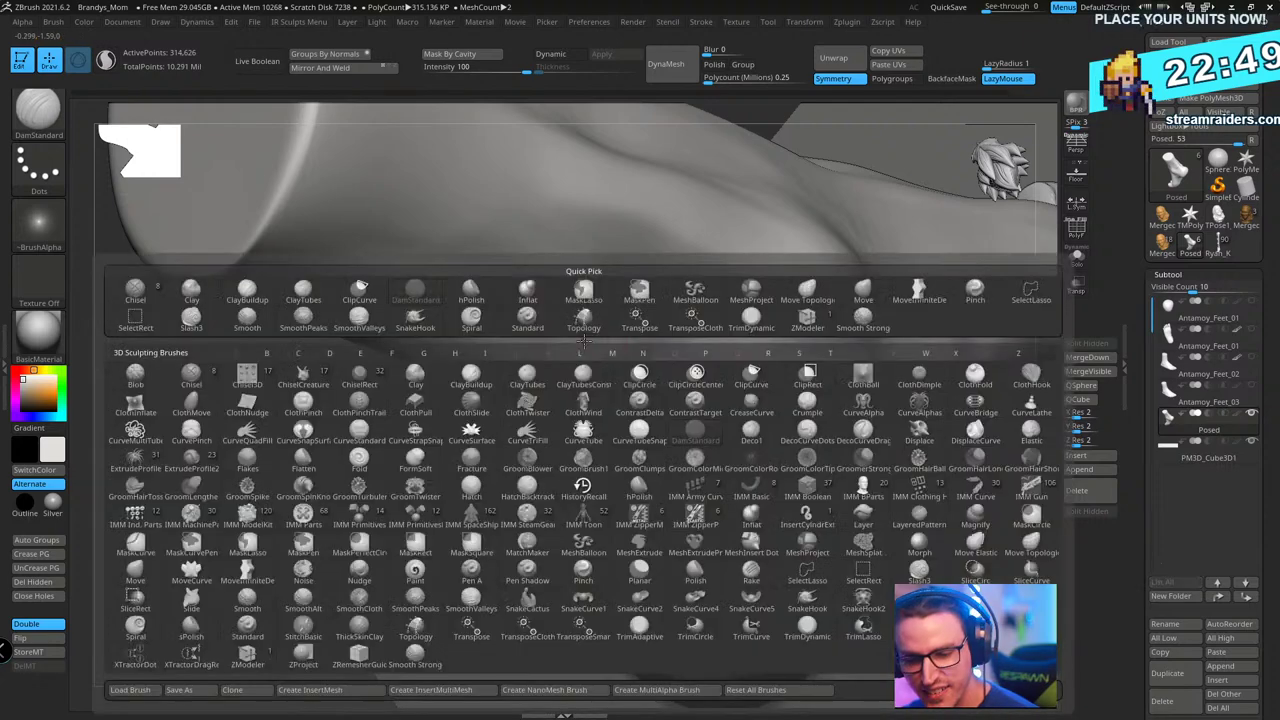
pyautogui.press('t')
pyautogui.press('d')
pyautogui.moveTo(577, 379)
pyautogui.mouseDown()
pyautogui.moveTo(549, 404)
pyautogui.moveTo(553, 374)
pyautogui.mouseUp()
pyautogui.moveTo(400, 554)
pyautogui.mouseDown(button='right')
pyautogui.moveTo(560, 446)
pyautogui.moveTo(628, 363)
pyautogui.moveTo(558, 411)
pyautogui.mouseUp(button='right')
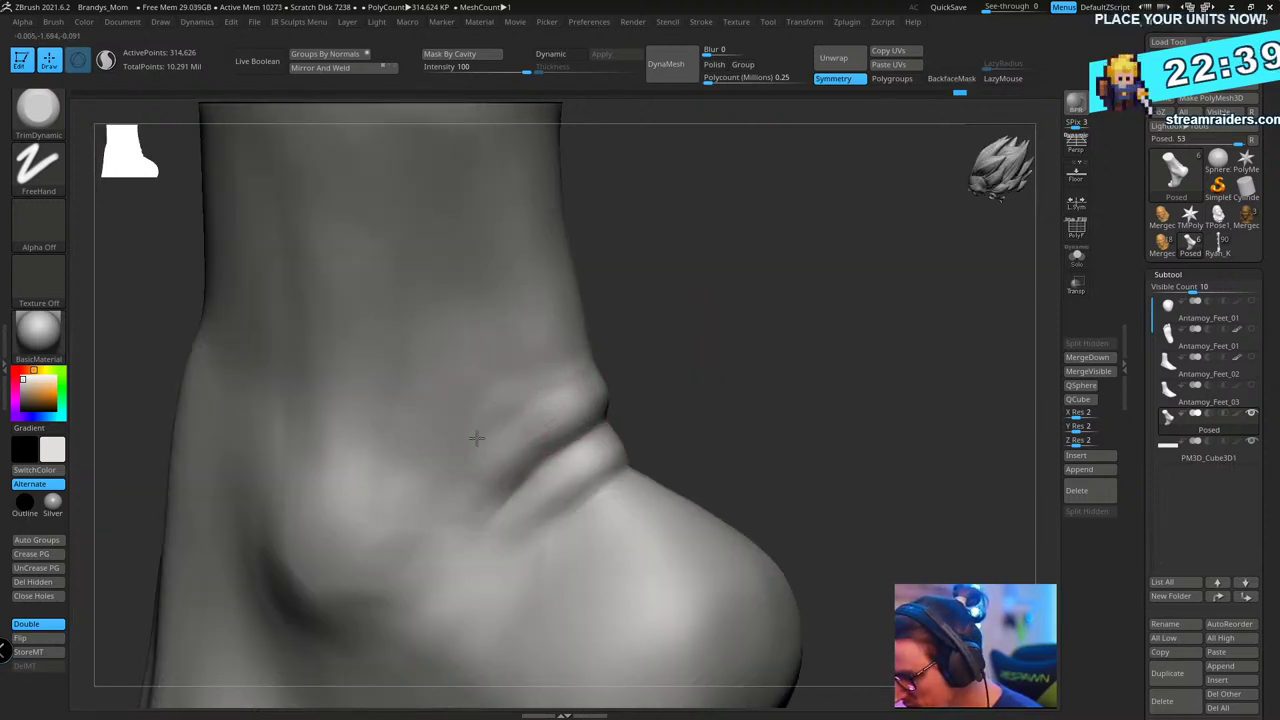
pyautogui.moveTo(612, 403); pyautogui.dragTo(780, 337, button='right')
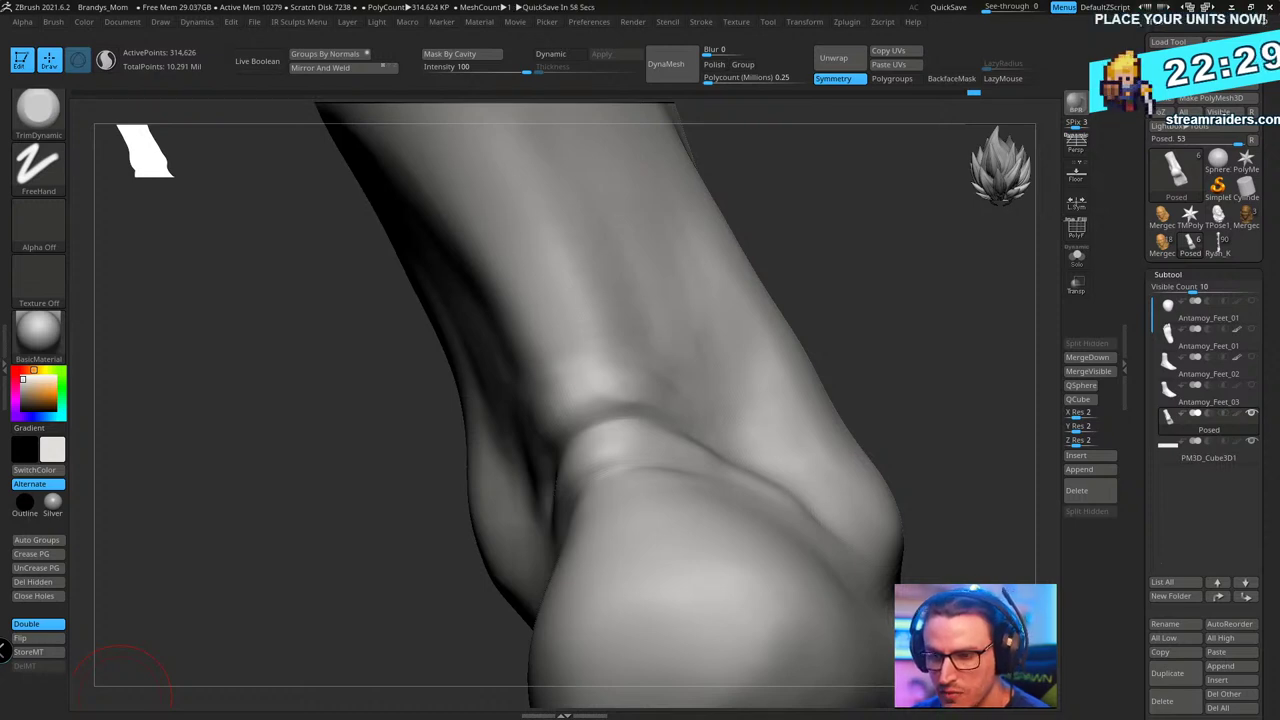
pyautogui.moveTo(825, 272); pyautogui.dragTo(857, 280)
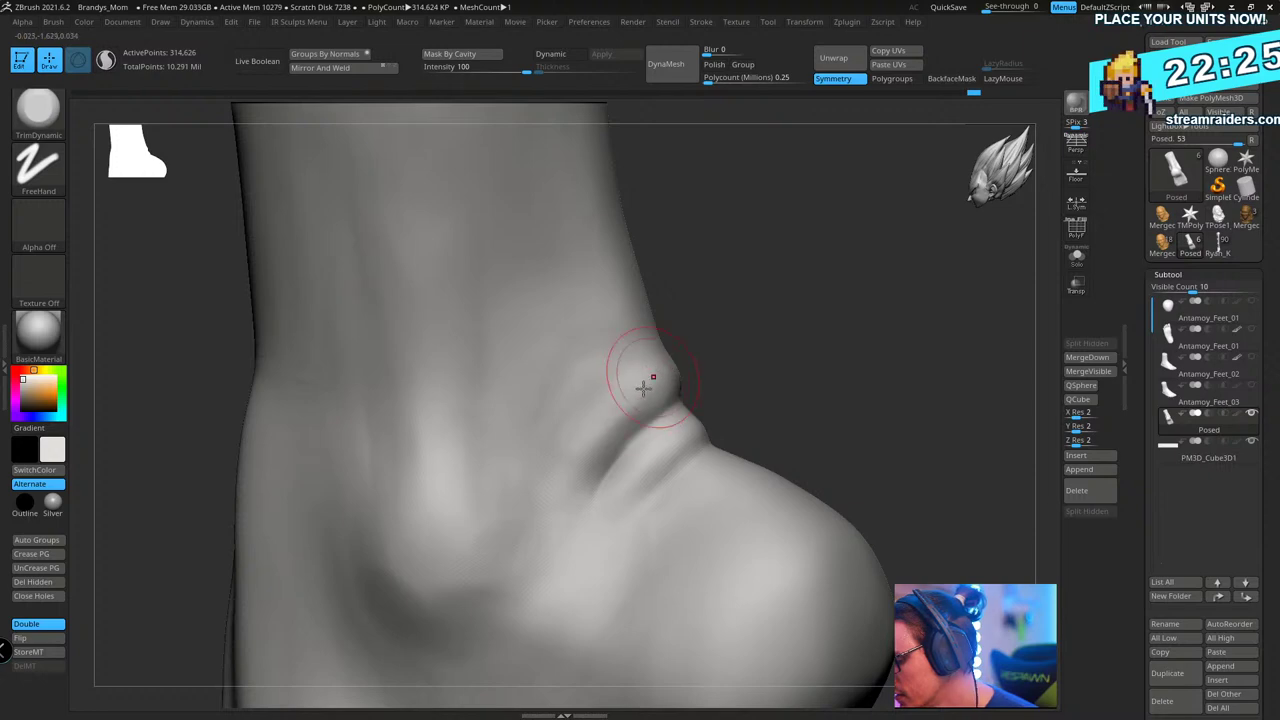
# - Carve thin secondary wrinkles into the upper skin fold above the heel with DamStandard
pyautogui.moveTo(690, 320); pyautogui.dragTo(713, 314)
pyautogui.press('b')
pyautogui.press('d')
pyautogui.press('s')
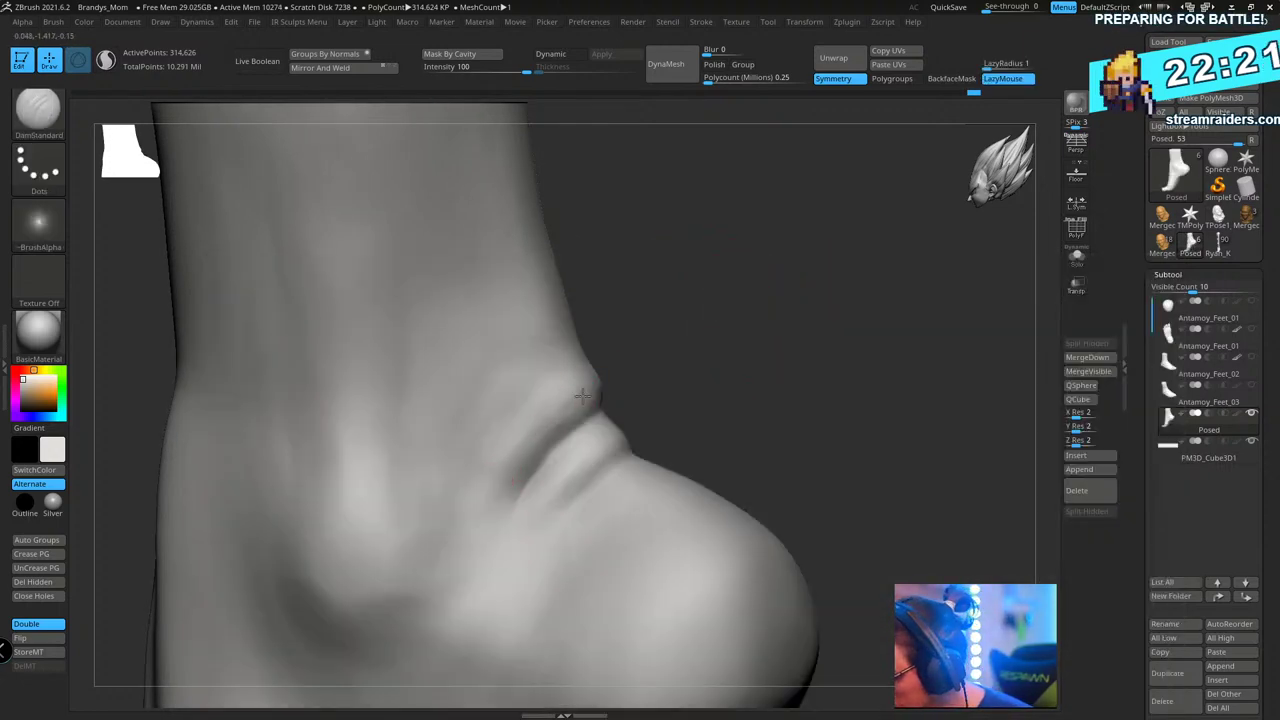
pyautogui.moveTo(770, 340); pyautogui.dragTo(580, 412)
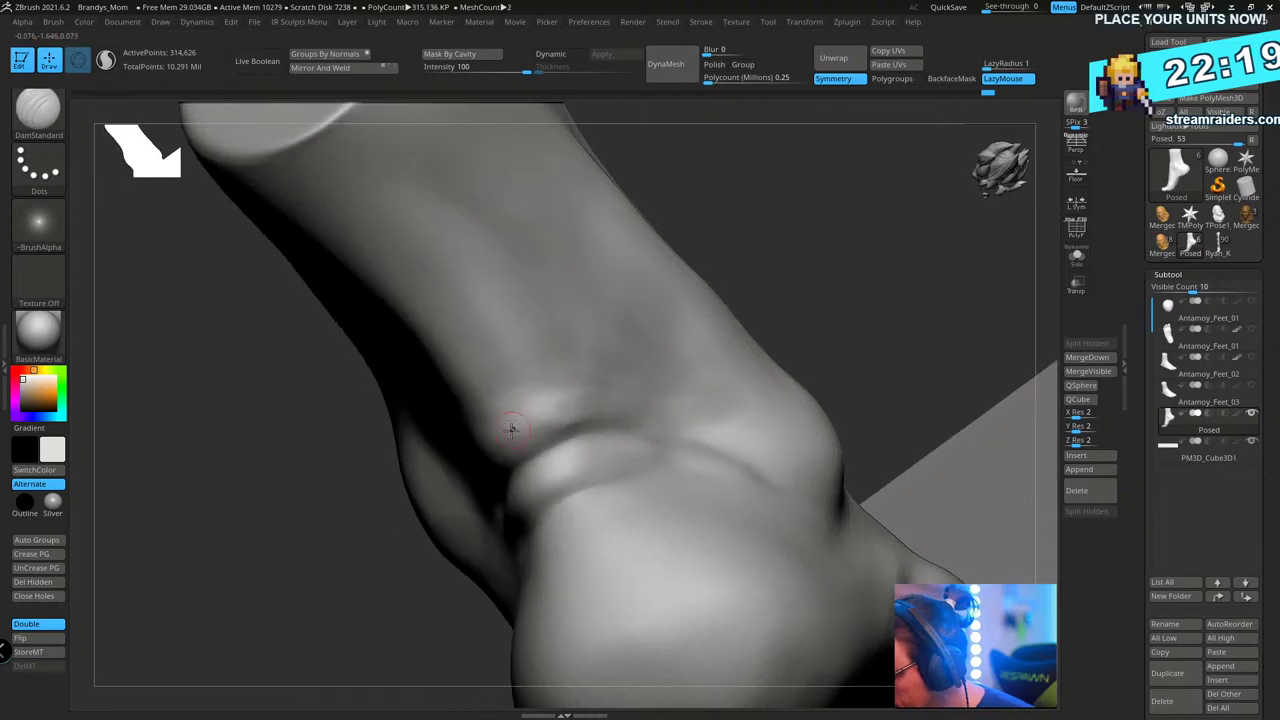
pyautogui.moveTo(890, 240); pyautogui.dragTo(710, 345)
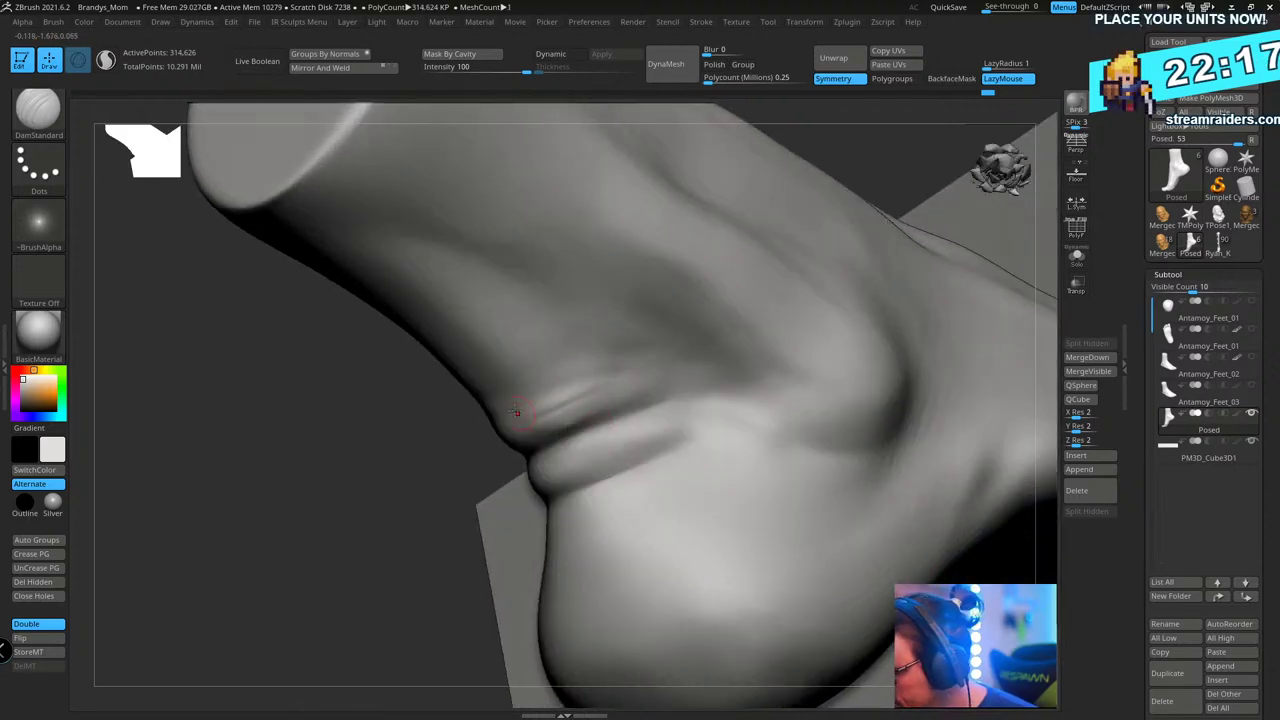
pyautogui.moveTo(680, 355); pyautogui.dragTo(644, 322, button='right')
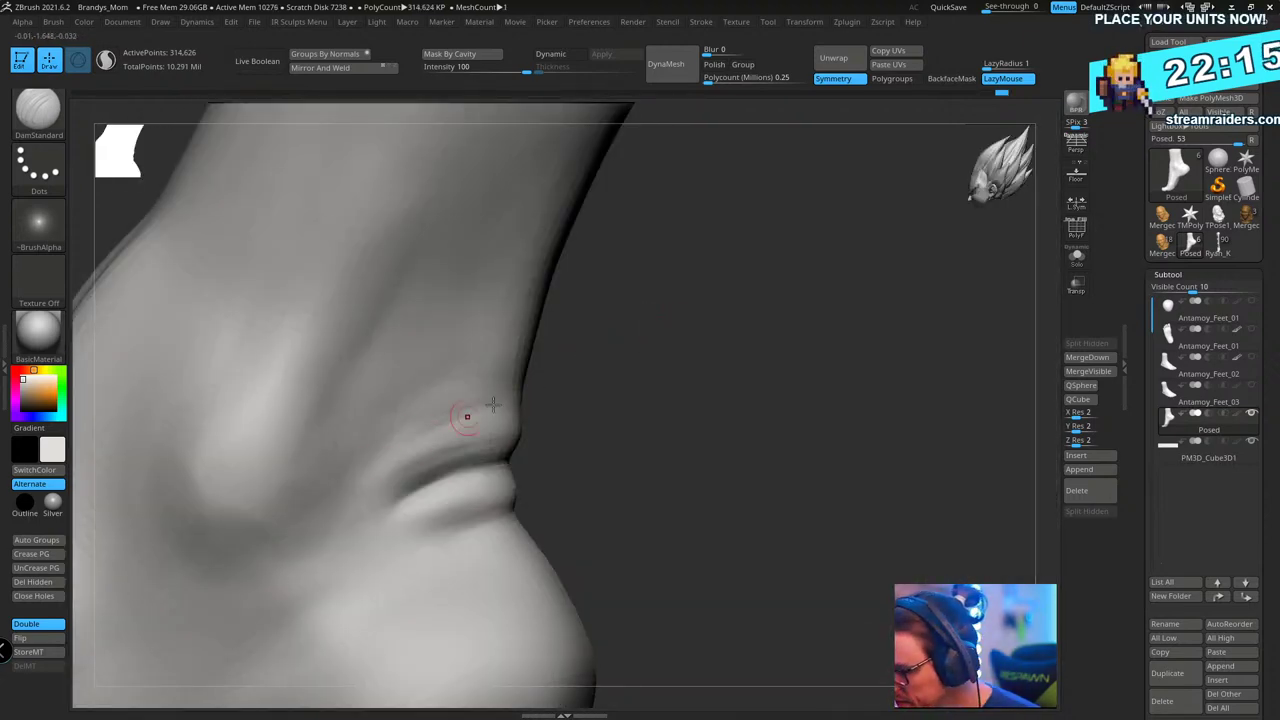
# - Carve fine creases along the lower skin fold where it meets the heel
pyautogui.moveTo(690, 320); pyautogui.dragTo(751, 244, button='right')
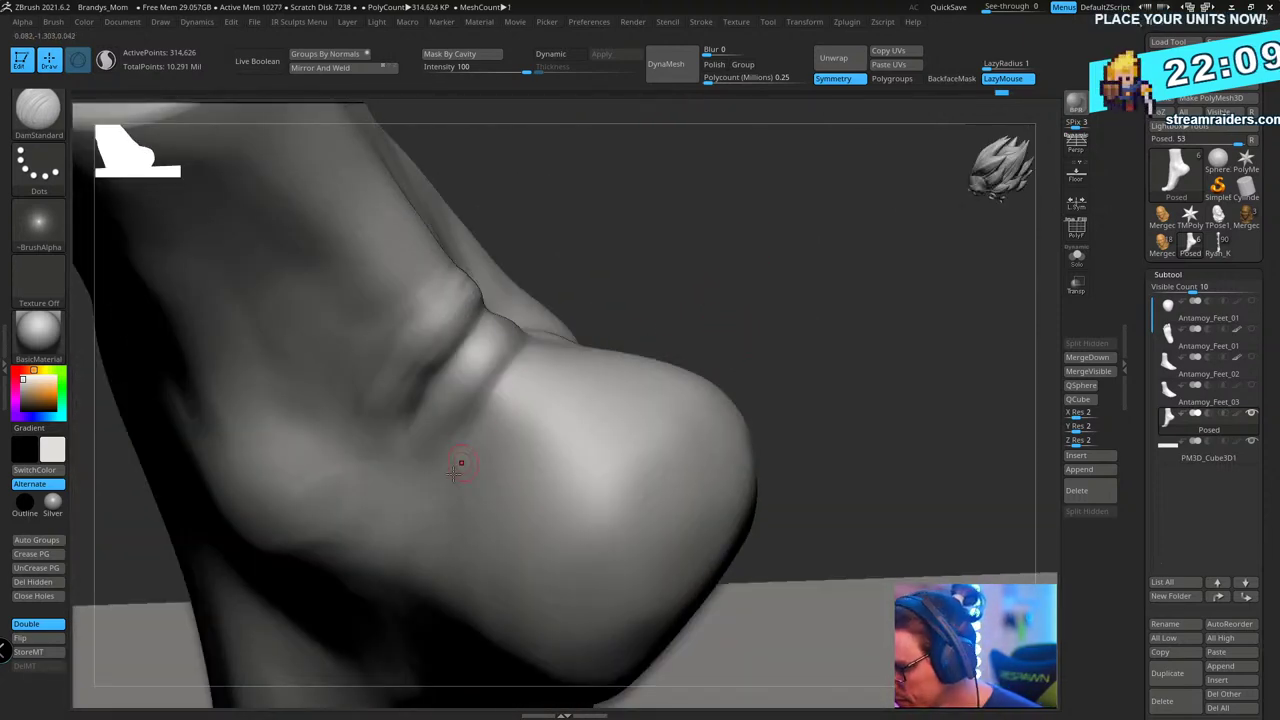
pyautogui.moveTo(457, 380); pyautogui.dragTo(466, 469, button='right')
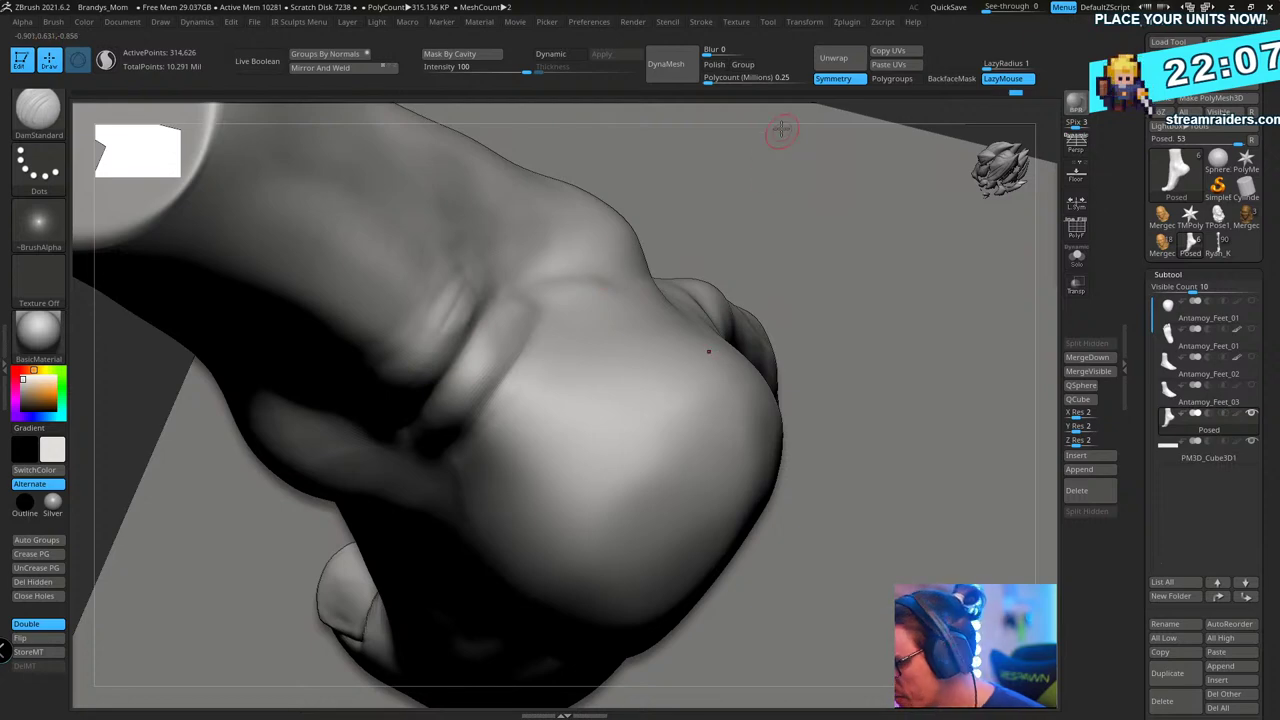
pyautogui.moveTo(781, 128); pyautogui.dragTo(735, 187, button='right')
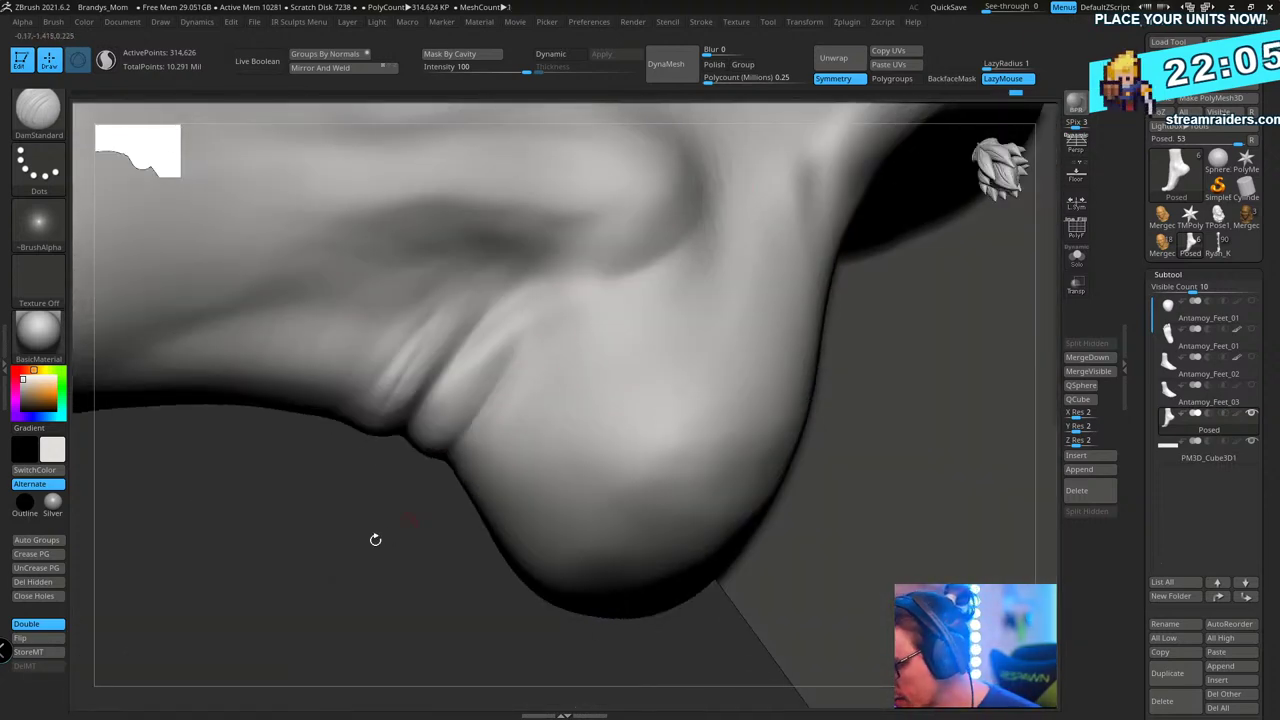
pyautogui.press('space')
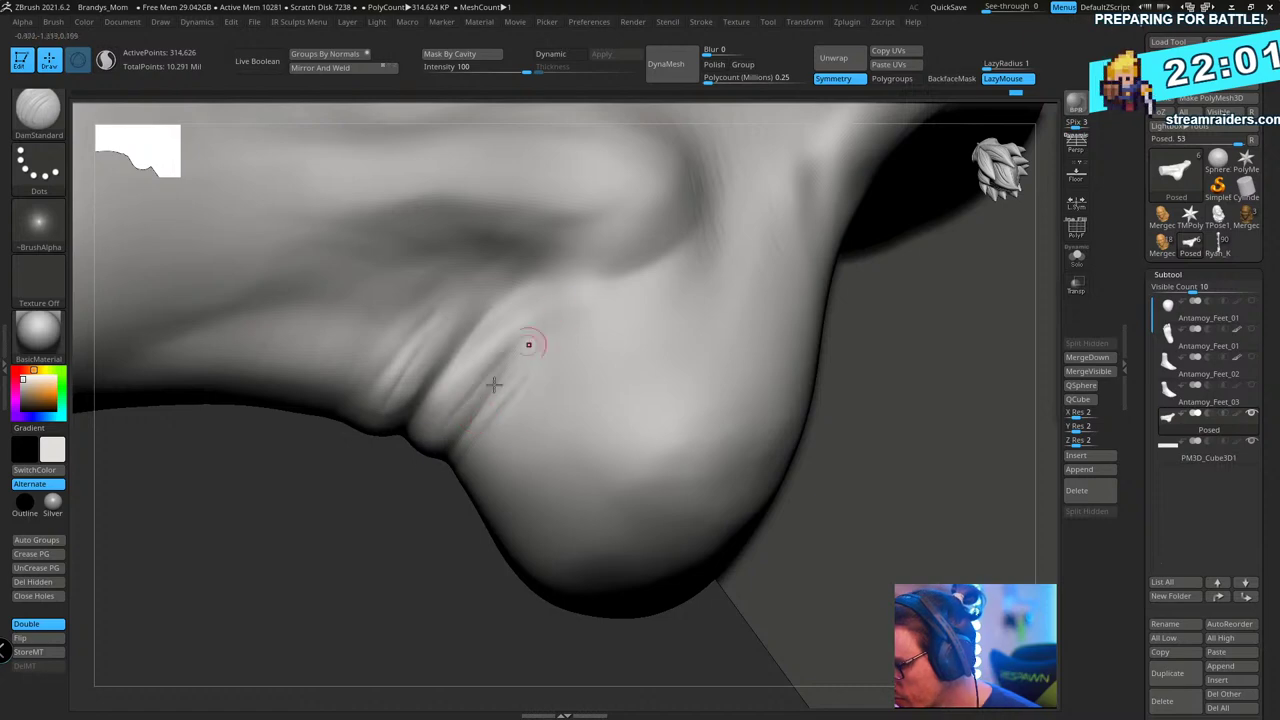
pyautogui.moveTo(419, 597); pyautogui.dragTo(420, 466, button='right')
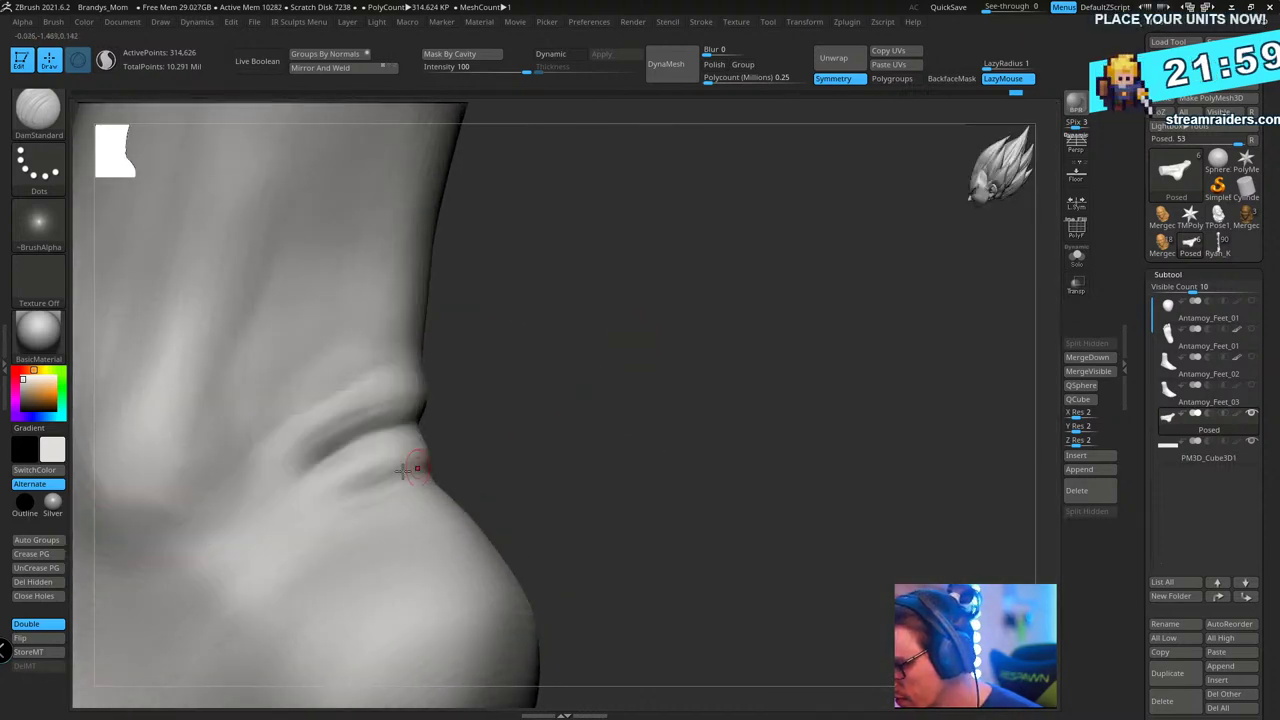
pyautogui.moveTo(340, 475); pyautogui.dragTo(717, 342, button='right')
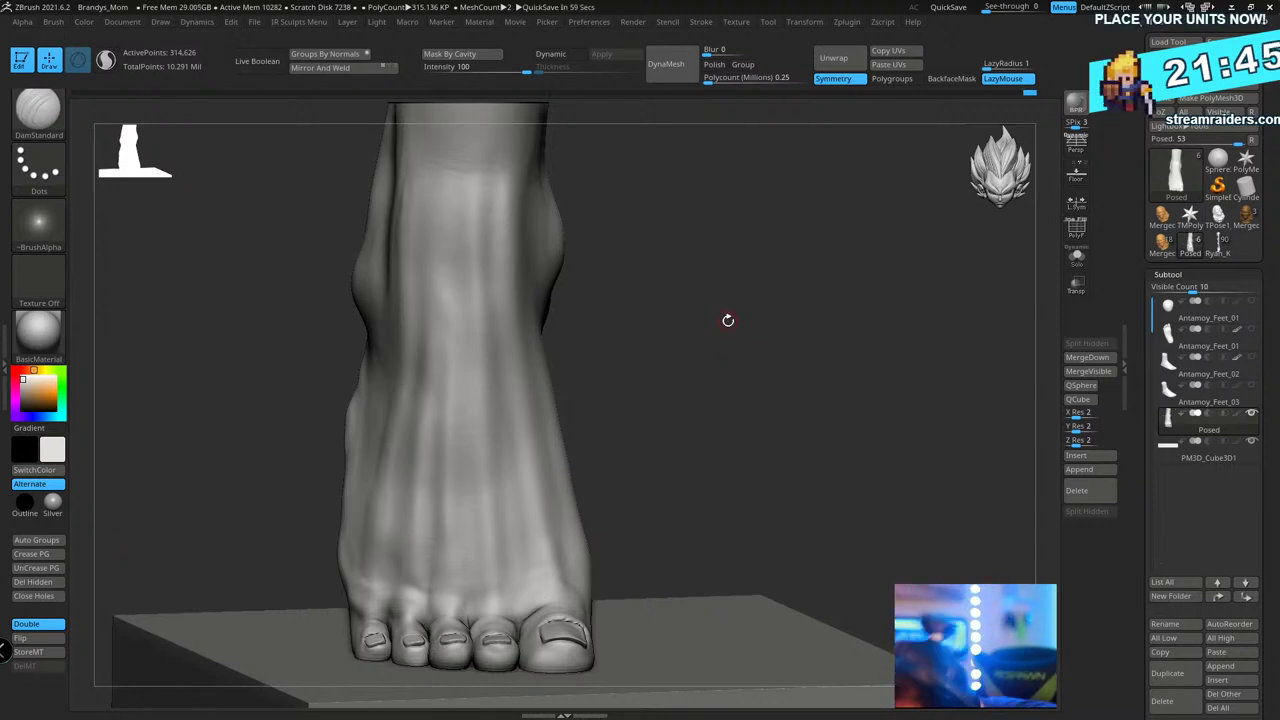
# - Switch to a resized Move brush and lower the foot mesh by two subdivision levels
pyautogui.moveTo(727, 318)
pyautogui.mouseDown(button='right')
pyautogui.moveTo(794, 383)
pyautogui.moveTo(848, 381)
pyautogui.moveTo(734, 329)
pyautogui.mouseUp(button='right')
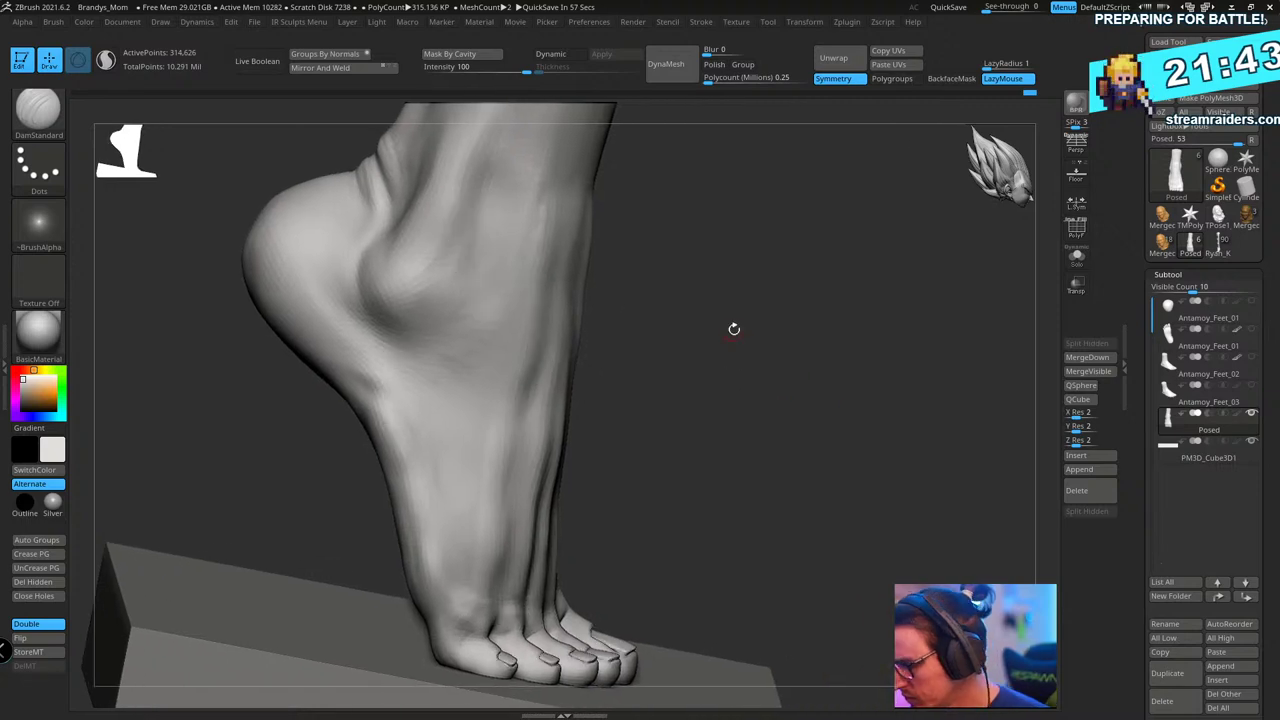
pyautogui.press('b')
pyautogui.press('m')
pyautogui.press('v')
pyautogui.press('s')
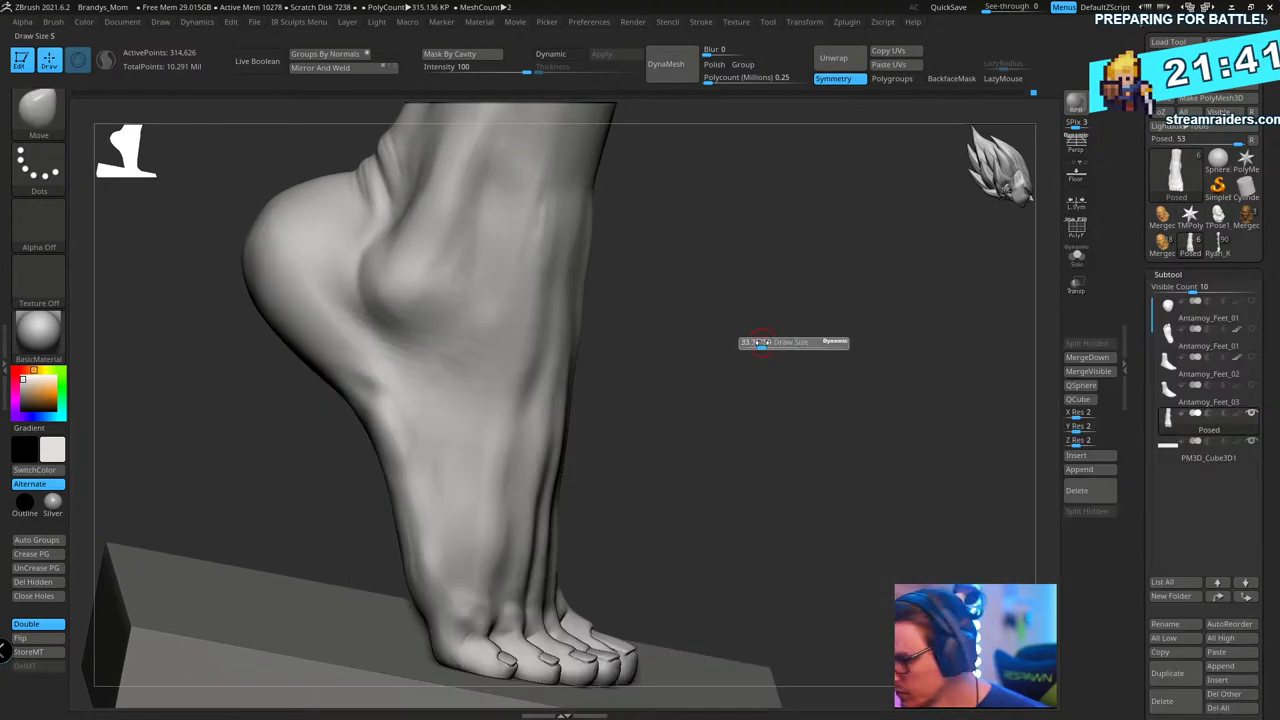
pyautogui.moveTo(769, 341)
pyautogui.mouseDown()
pyautogui.moveTo(755, 360)
pyautogui.moveTo(766, 358)
pyautogui.mouseUp()
pyautogui.hotkey('shift', 'd')
pyautogui.hotkey('shift', 'd')
pyautogui.press('s')
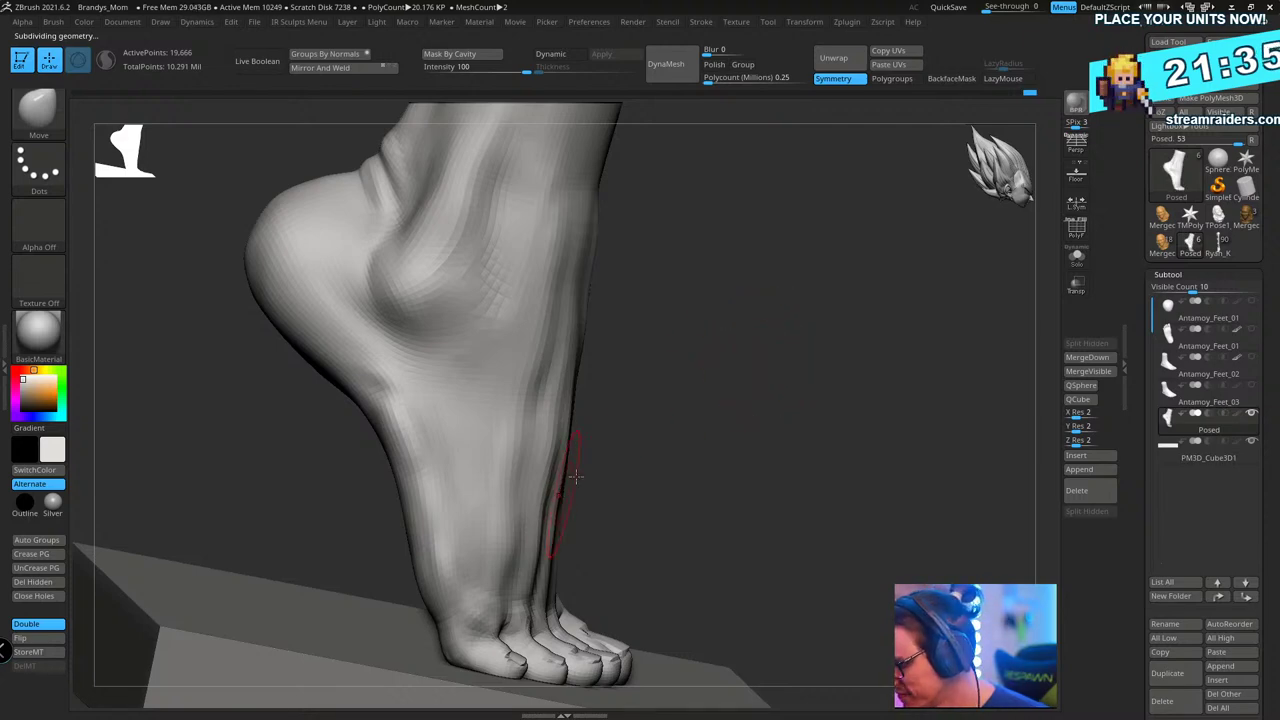
# - Adjust the front contour of the lower instep from both sides with a resized Move brush
pyautogui.press('s')
pyautogui.moveTo(623, 459); pyautogui.dragTo(635, 458)
pyautogui.moveTo(551, 484); pyautogui.dragTo(559, 492)
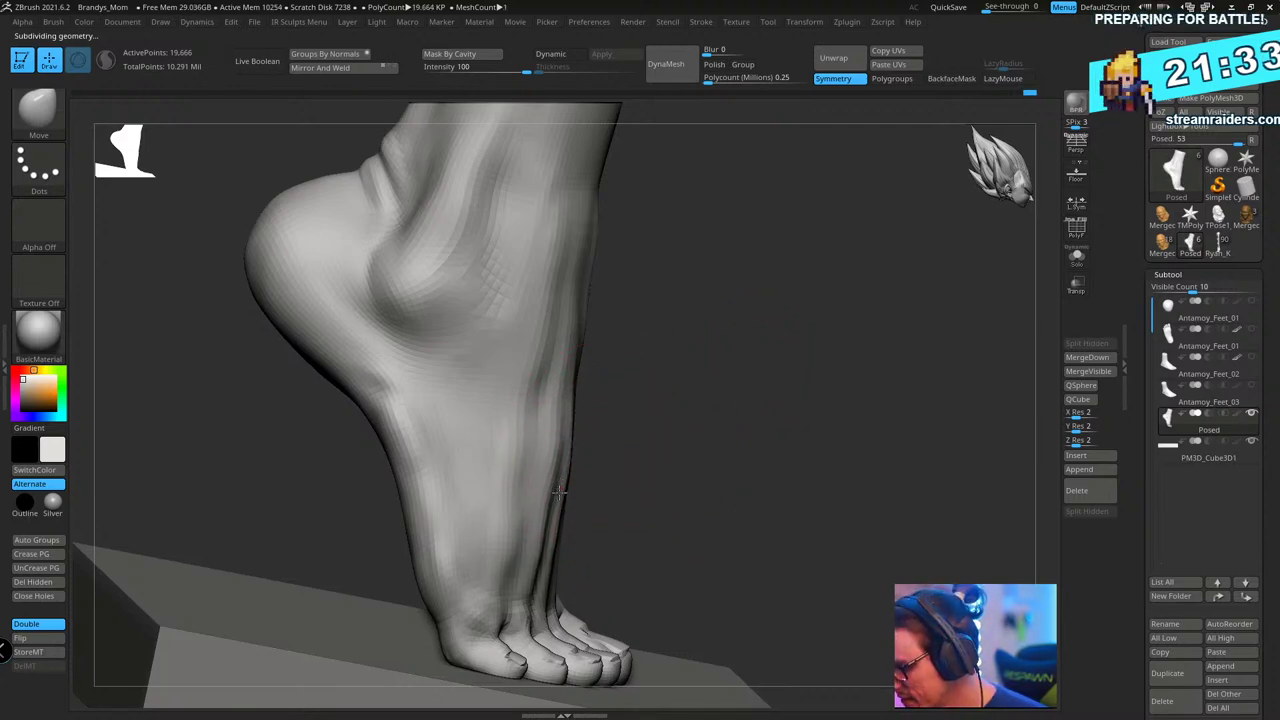
pyautogui.moveTo(558, 490)
pyautogui.mouseDown(button='right')
pyautogui.moveTo(743, 314)
pyautogui.moveTo(651, 400)
pyautogui.moveTo(809, 386)
pyautogui.mouseUp(button='right')
pyautogui.moveTo(561, 414); pyautogui.dragTo(550, 413)
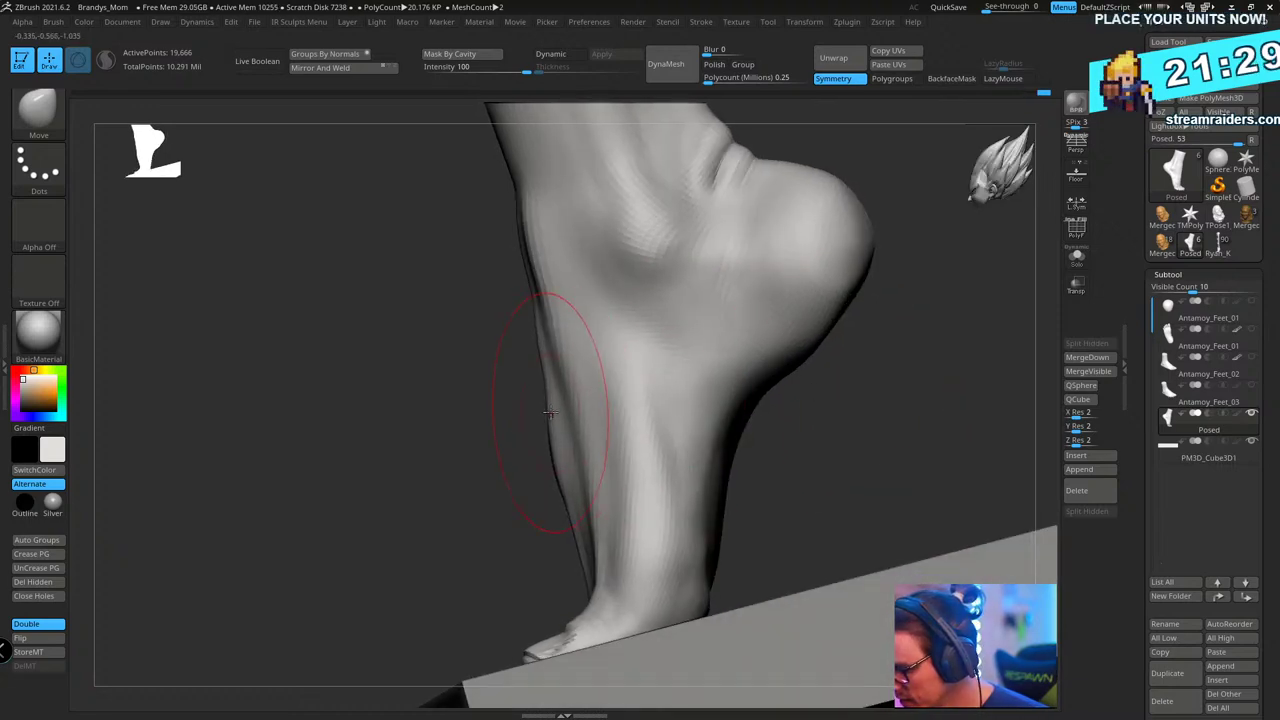
# - Resize the Move brush and nudge the front of the ankle slightly inward
pyautogui.moveTo(823, 403)
pyautogui.mouseDown(button='right')
pyautogui.moveTo(934, 429)
pyautogui.moveTo(917, 409)
pyautogui.mouseUp(button='right')
pyautogui.press('s')
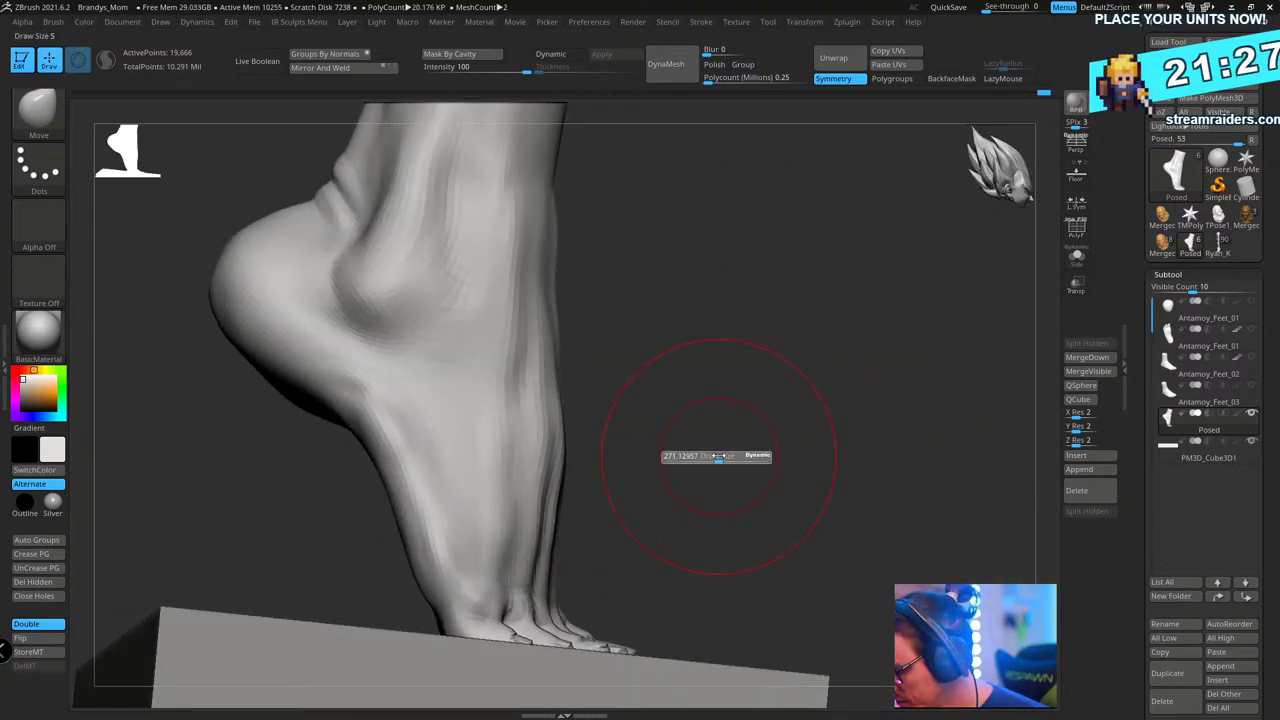
pyautogui.moveTo(718, 456); pyautogui.dragTo(597, 369)
pyautogui.moveTo(561, 271); pyautogui.dragTo(552, 272)
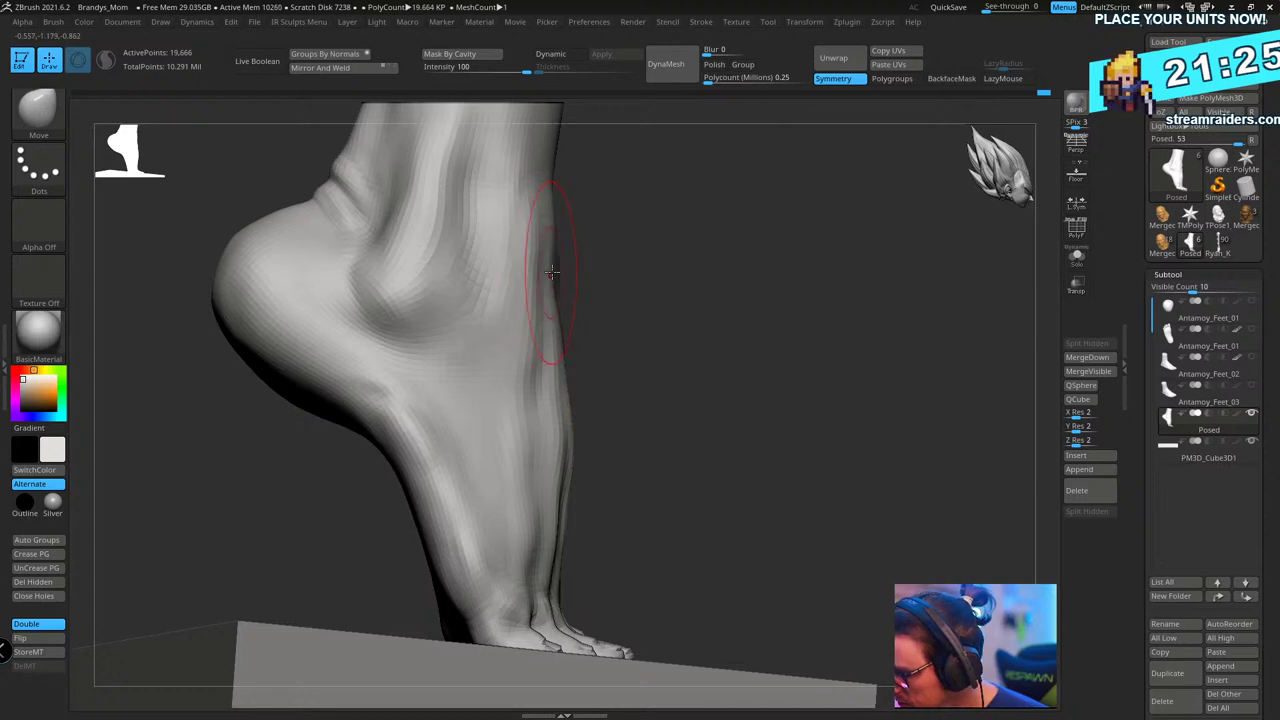
# - Lasso-mask the foot above the toes and invert the mask so the toes and forefoot are protected
pyautogui.moveTo(680, 280)
pyautogui.mouseDown(button='right')
pyautogui.moveTo(746, 266)
pyautogui.moveTo(759, 366)
pyautogui.moveTo(803, 354)
pyautogui.moveTo(849, 371)
pyautogui.moveTo(746, 360)
pyautogui.moveTo(755, 374)
pyautogui.moveTo(814, 354)
pyautogui.moveTo(781, 347)
pyautogui.moveTo(777, 361)
pyautogui.mouseUp(button='right')
pyautogui.moveTo(698, 407); pyautogui.dragTo(782, 443, button='right')
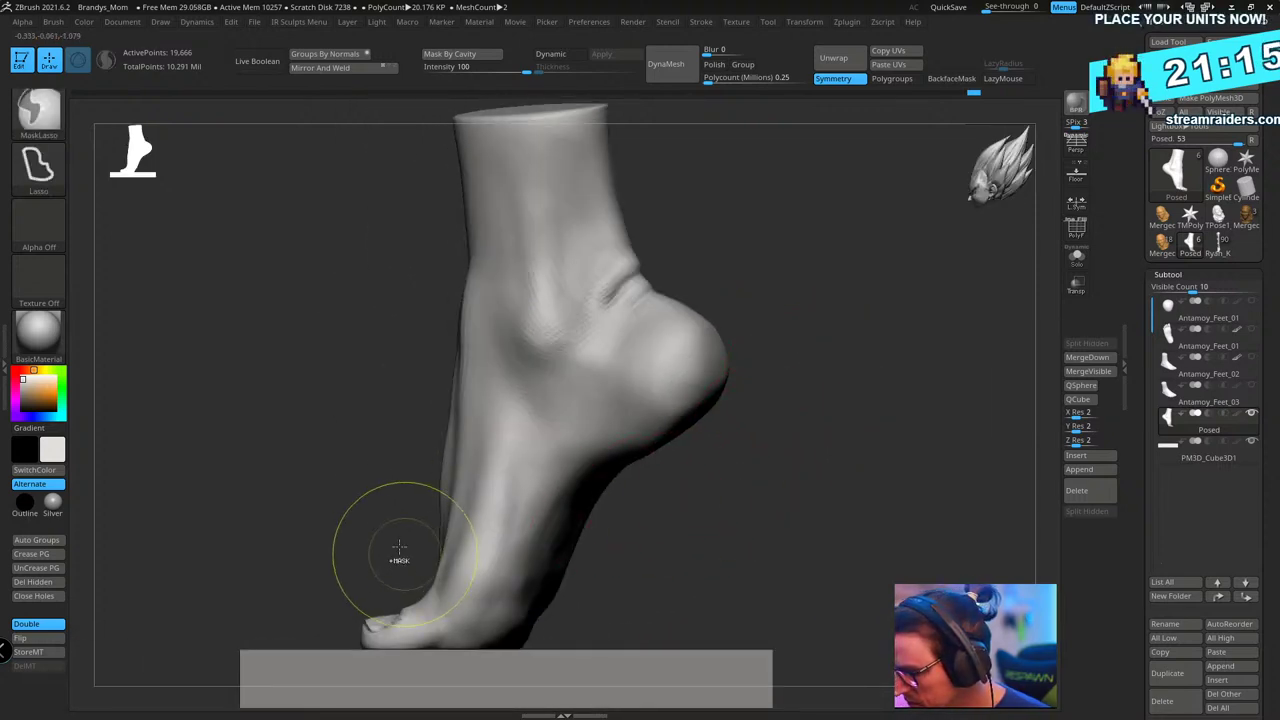
pyautogui.moveTo(396, 540)
pyautogui.keyDown('ctrl'); pyautogui.keyDown('shift'); pyautogui.mouseDown()
pyautogui.moveTo(340, 140)
pyautogui.moveTo(845, 135)
pyautogui.moveTo(754, 570)
pyautogui.moveTo(500, 548)
pyautogui.mouseUp(); pyautogui.keyUp('shift'); pyautogui.keyUp('ctrl')
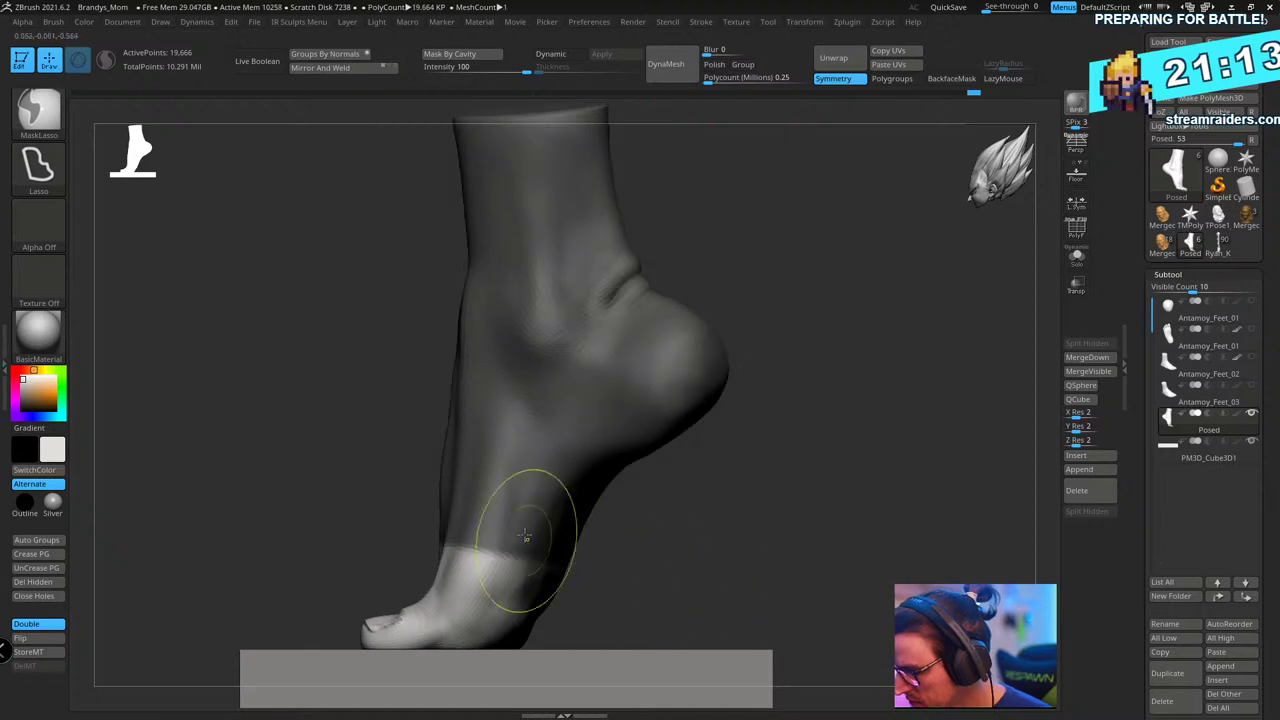
pyautogui.press('w')
pyautogui.keyDown('alt'); pyautogui.moveTo(778, 490); pyautogui.dragTo(800, 484, button='right'); pyautogui.keyUp('alt')
pyautogui.keyDown('ctrl'); pyautogui.click(622, 507); pyautogui.keyUp('ctrl')
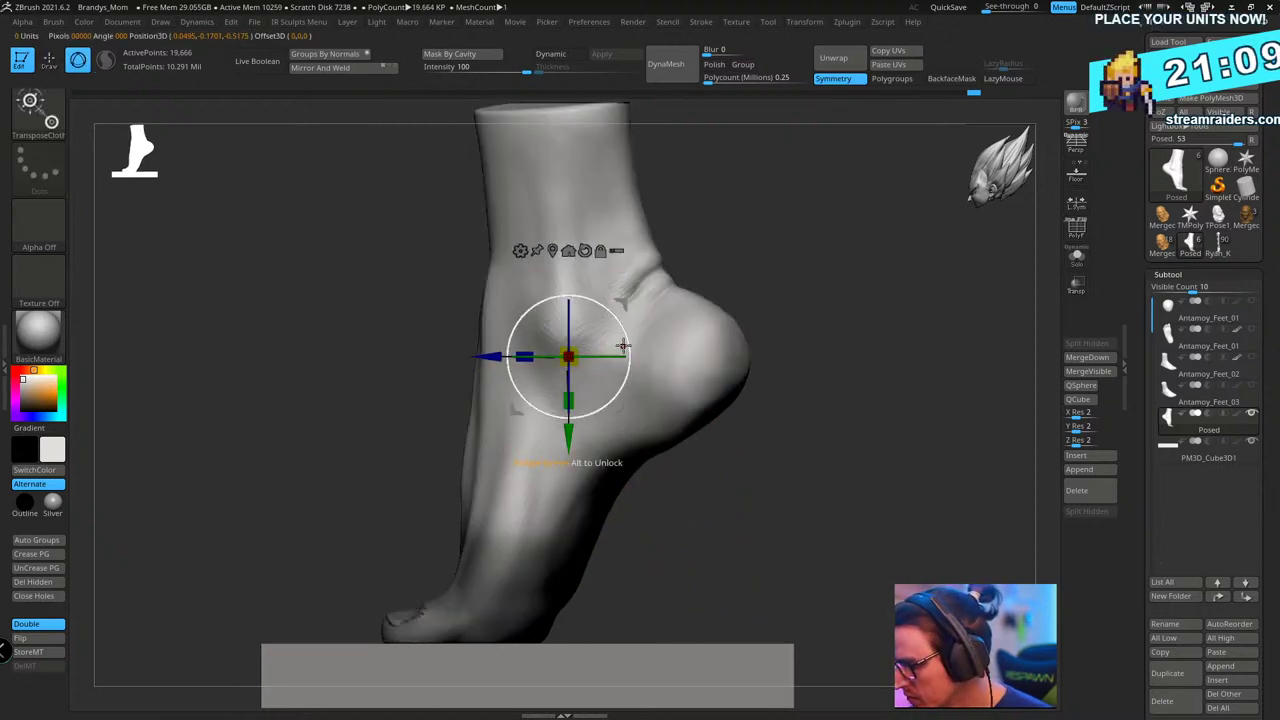
# - Reposition the transform gizmo at the ball of the foot and switch from TransposeCloth to Transpose
pyautogui.keyDown('alt'); pyautogui.moveTo(621, 302); pyautogui.dragTo(577, 458); pyautogui.keyUp('alt')
pyautogui.moveTo(571, 475); pyautogui.dragTo(562, 466)
pyautogui.moveTo(728, 428); pyautogui.dragTo(791, 422, button='right')
pyautogui.moveTo(790, 422); pyautogui.dragTo(789, 411)
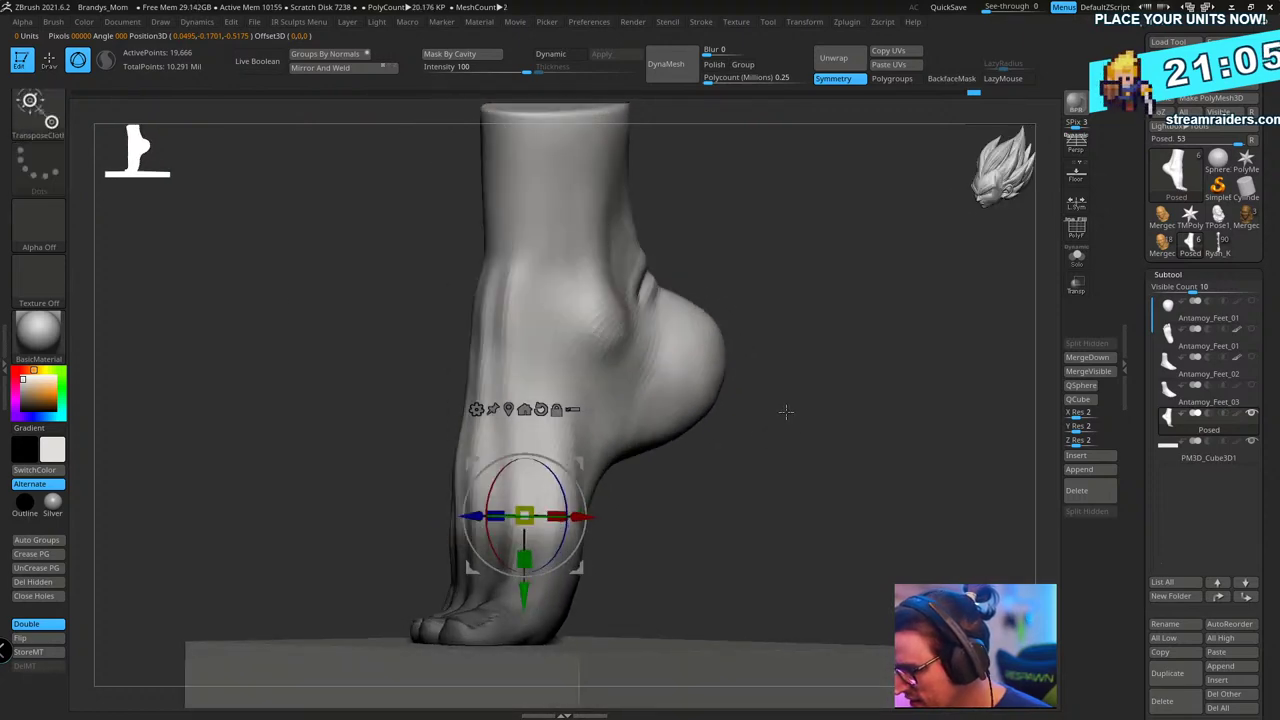
pyautogui.press('b')
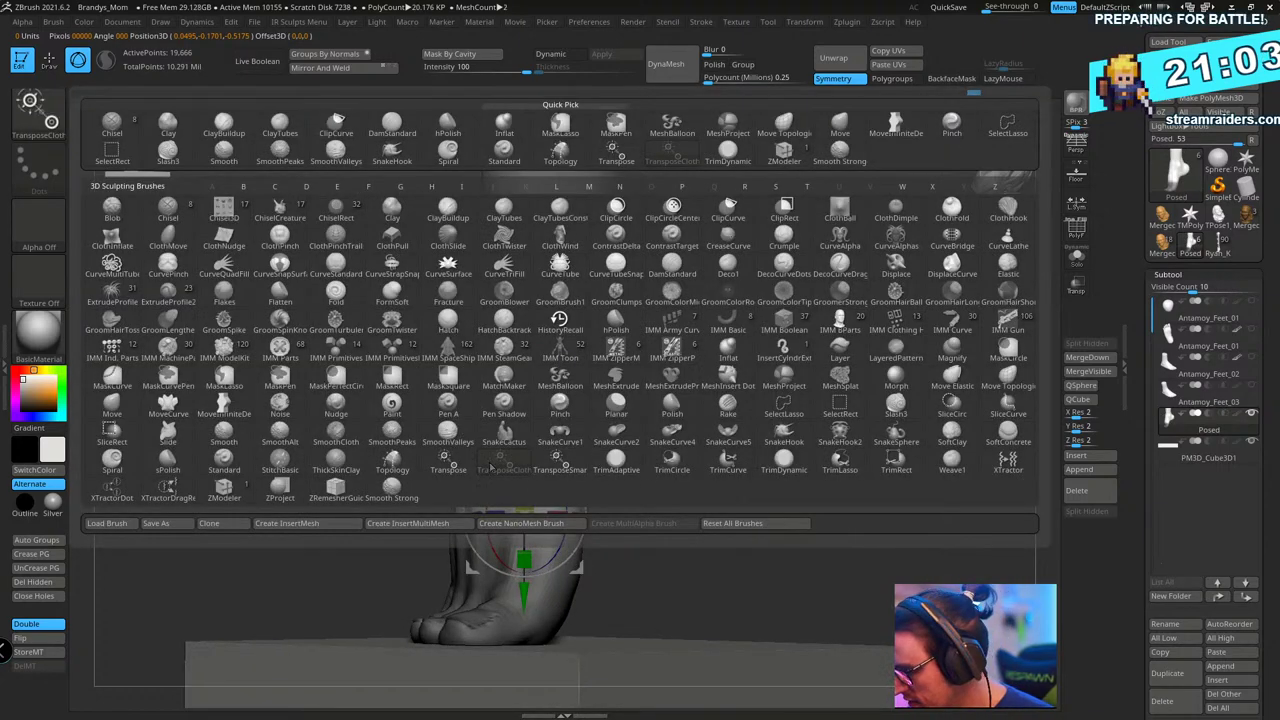
pyautogui.click(450, 463)
pyautogui.moveTo(712, 428)
pyautogui.mouseDown()
pyautogui.moveTo(788, 414)
pyautogui.moveTo(780, 428)
pyautogui.mouseUp()
pyautogui.moveTo(677, 443); pyautogui.dragTo(696, 452)
pyautogui.moveTo(541, 492); pyautogui.dragTo(495, 518)
pyautogui.hotkey('ctrl', 'z')
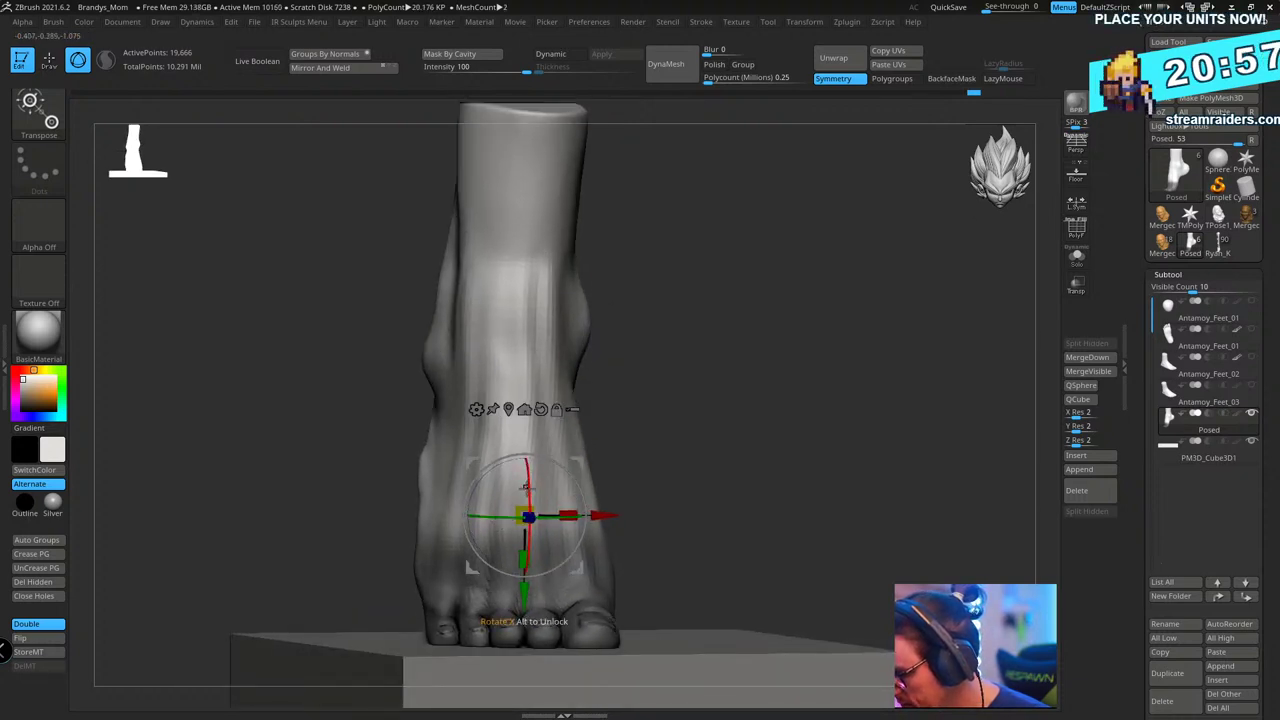
# - Rotate the unmasked heel and leg slightly forward about the ball of the foot, using Transpose
pyautogui.keyDown('shift'); pyautogui.moveTo(634, 440); pyautogui.dragTo(681, 434); pyautogui.keyUp('shift')
pyautogui.moveTo(577, 484); pyautogui.dragTo(582, 492)
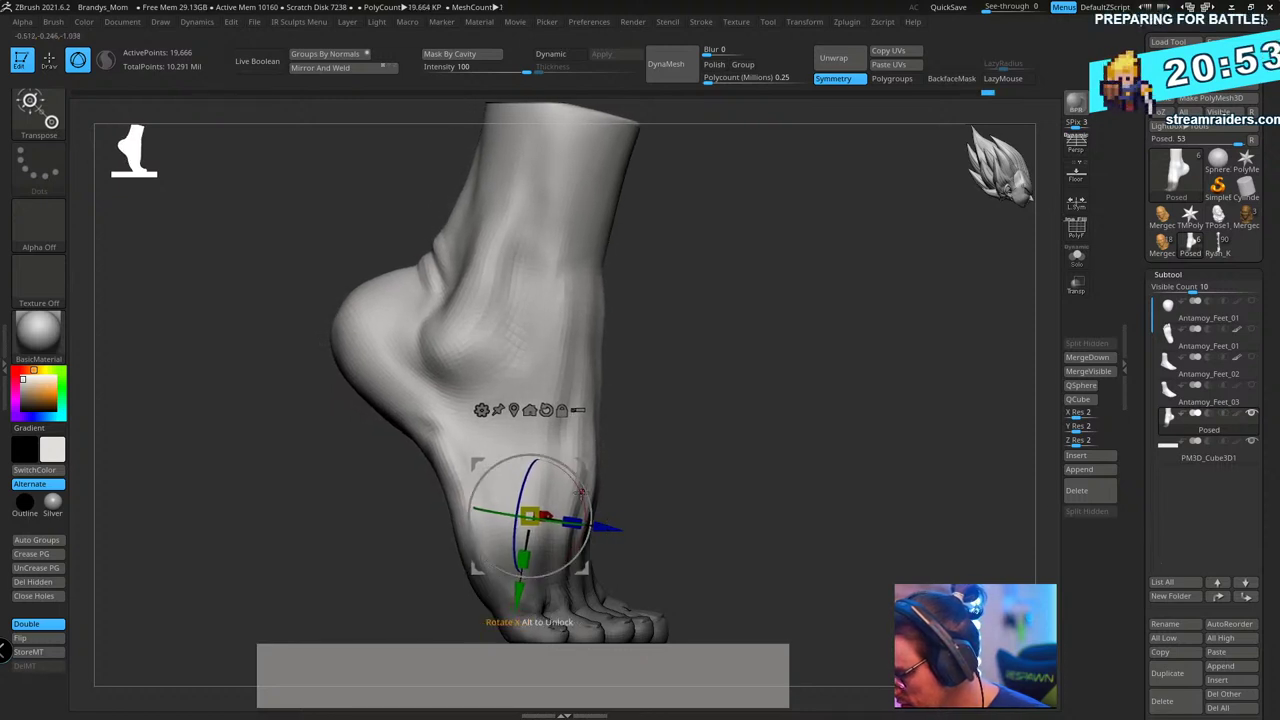
pyautogui.press('q')
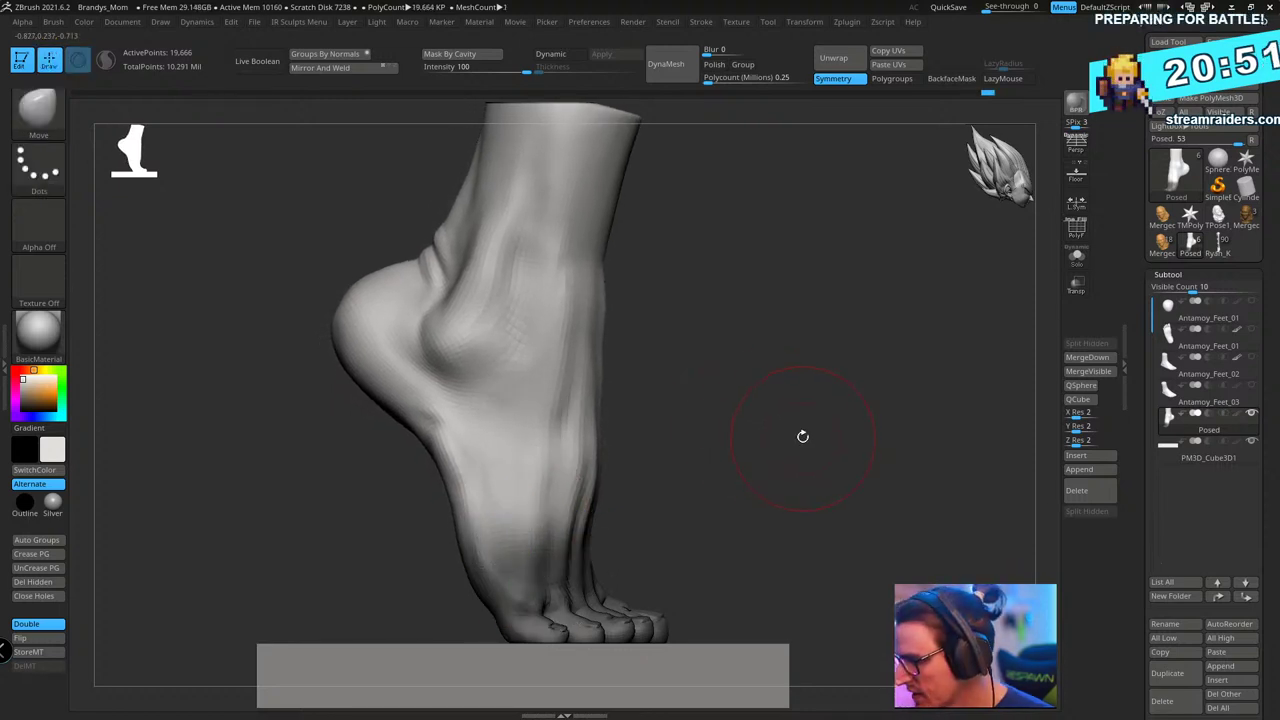
# - Lasso-mask the lower leg, blur the mask edge and invert it so only the leg and ankle stay free
pyautogui.moveTo(802, 436)
pyautogui.mouseDown()
pyautogui.moveTo(831, 434)
pyautogui.moveTo(814, 434)
pyautogui.mouseUp()
pyautogui.keyDown('alt'); pyautogui.moveTo(800, 391); pyautogui.dragTo(800, 470); pyautogui.keyUp('alt')
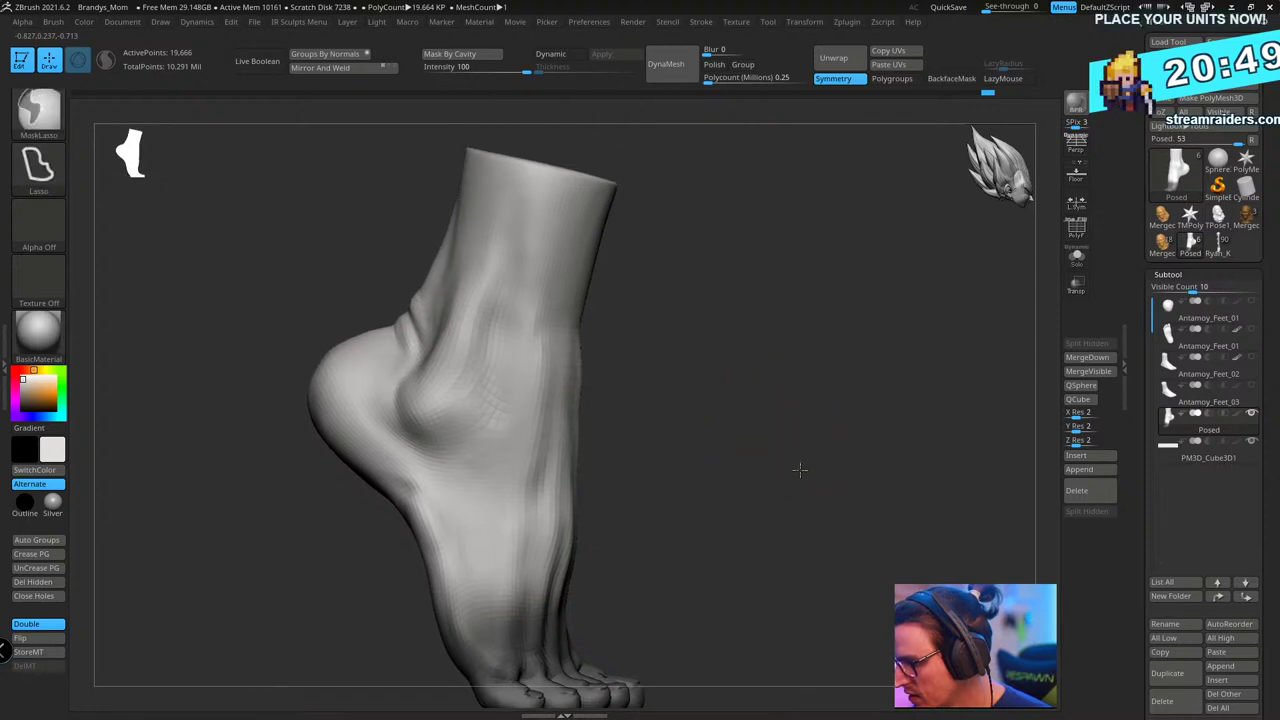
pyautogui.moveTo(350, 263)
pyautogui.keyDown('ctrl'); pyautogui.mouseDown()
pyautogui.moveTo(530, 125)
pyautogui.moveTo(824, 548)
pyautogui.moveTo(552, 582)
pyautogui.moveTo(476, 540)
pyautogui.moveTo(339, 208)
pyautogui.mouseUp(); pyautogui.keyUp('ctrl')
pyautogui.keyDown('ctrl'); pyautogui.click(538, 407); pyautogui.keyUp('ctrl')
pyautogui.keyDown('ctrl'); pyautogui.click(539, 400); pyautogui.keyUp('ctrl')
pyautogui.keyDown('ctrl'); pyautogui.click(540, 397); pyautogui.keyUp('ctrl')
pyautogui.keyDown('ctrl'); pyautogui.click(644, 369); pyautogui.keyUp('ctrl')
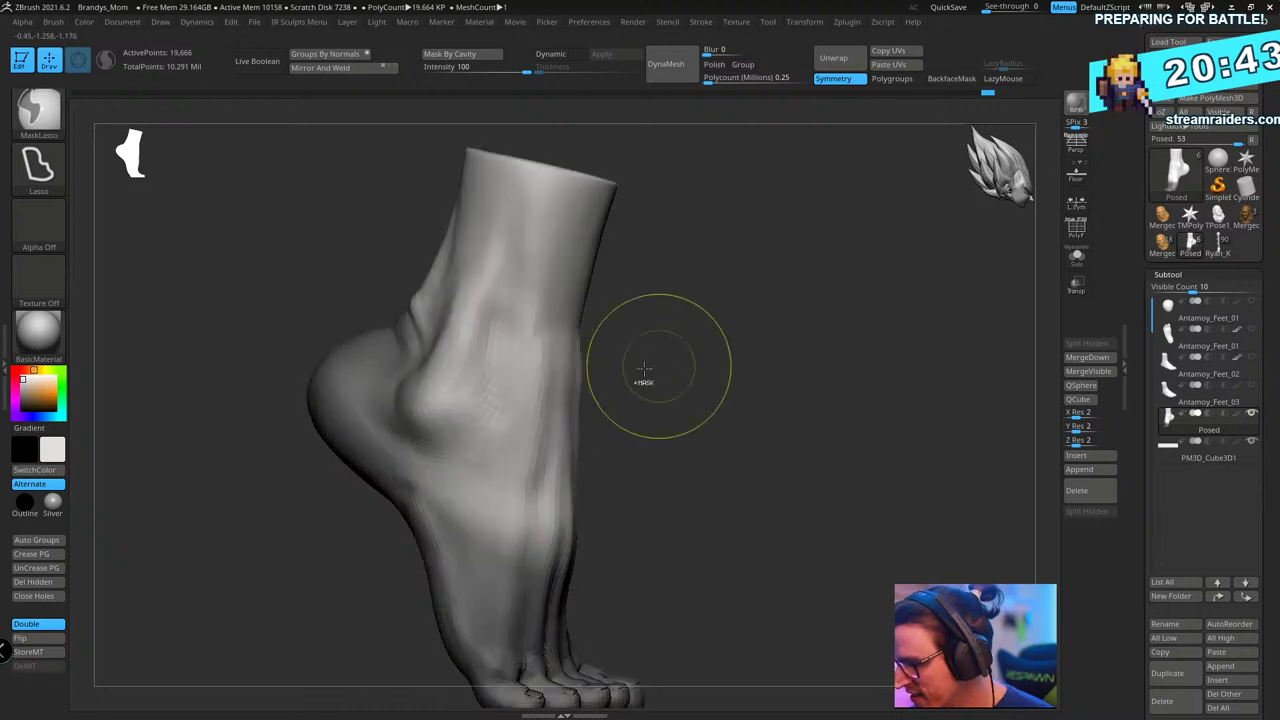
# - Reposition the gizmo, rotate the lower leg back toward the heel and shift it slightly forward
pyautogui.press('w')
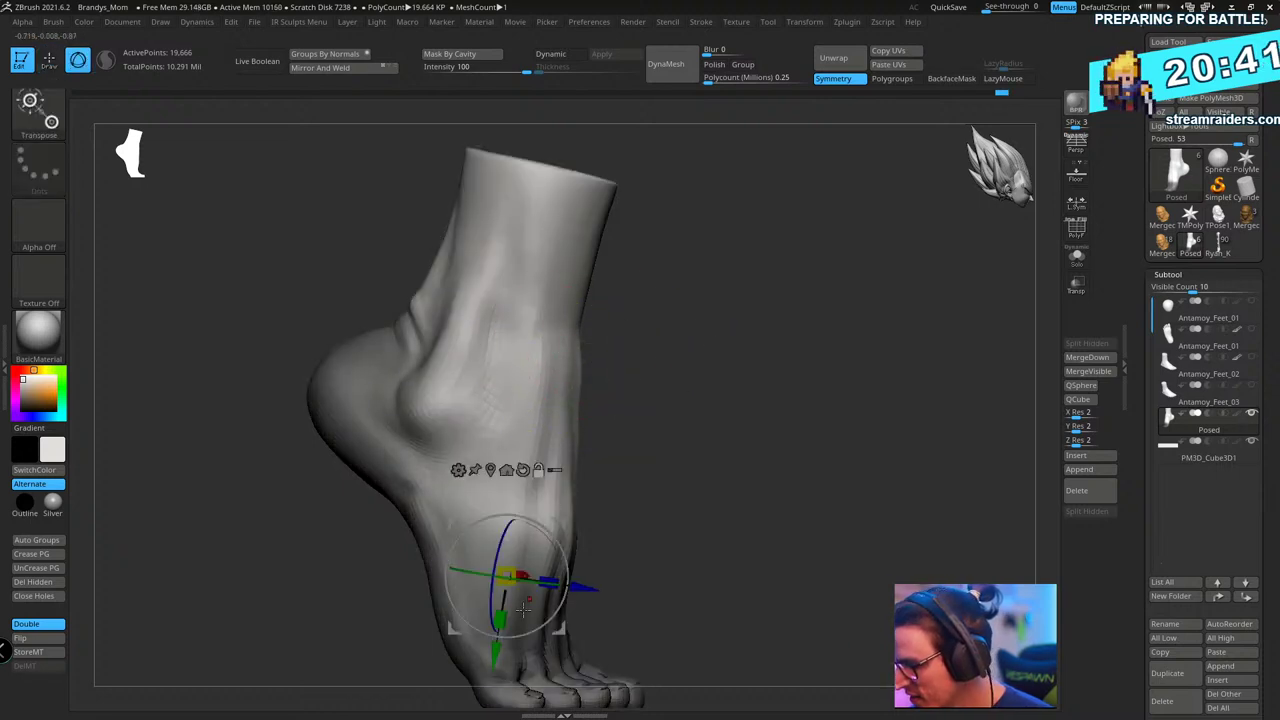
pyautogui.keyDown('alt'); pyautogui.moveTo(496, 654); pyautogui.dragTo(503, 603); pyautogui.keyUp('alt')
pyautogui.moveTo(567, 501); pyautogui.dragTo(663, 438)
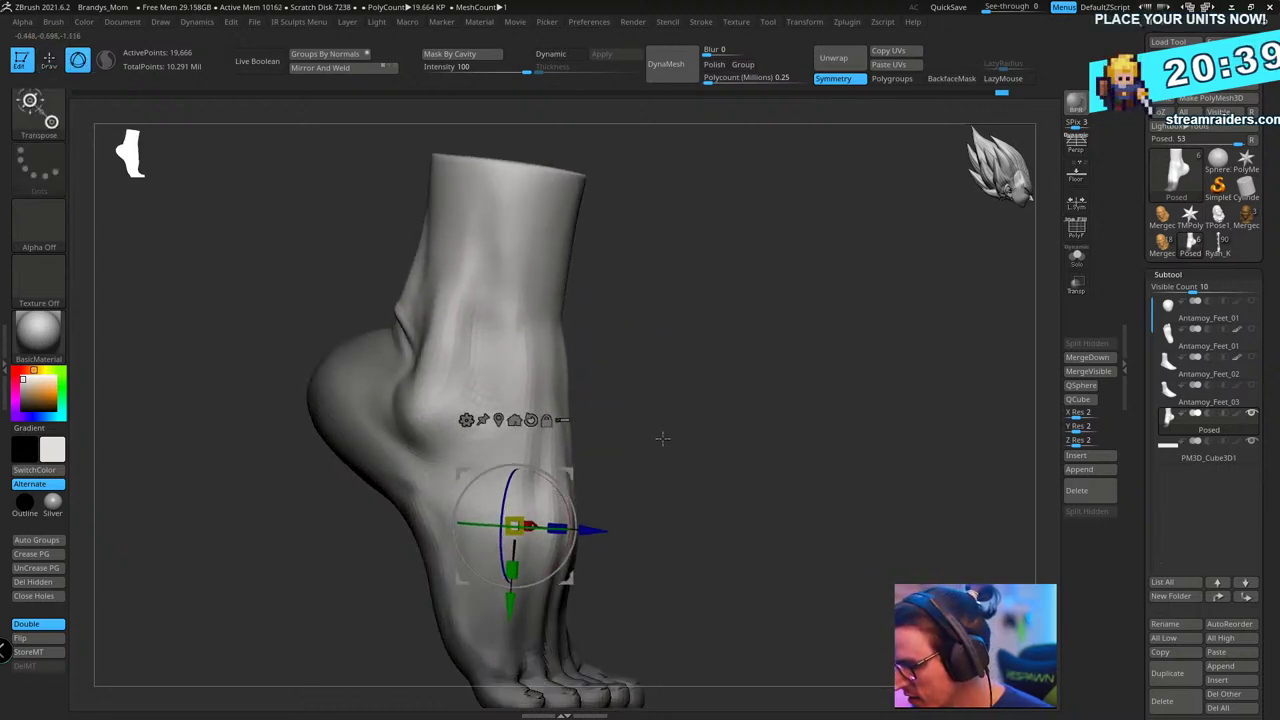
pyautogui.moveTo(592, 531); pyautogui.dragTo(601, 531)
pyautogui.moveTo(632, 486); pyautogui.dragTo(697, 450)
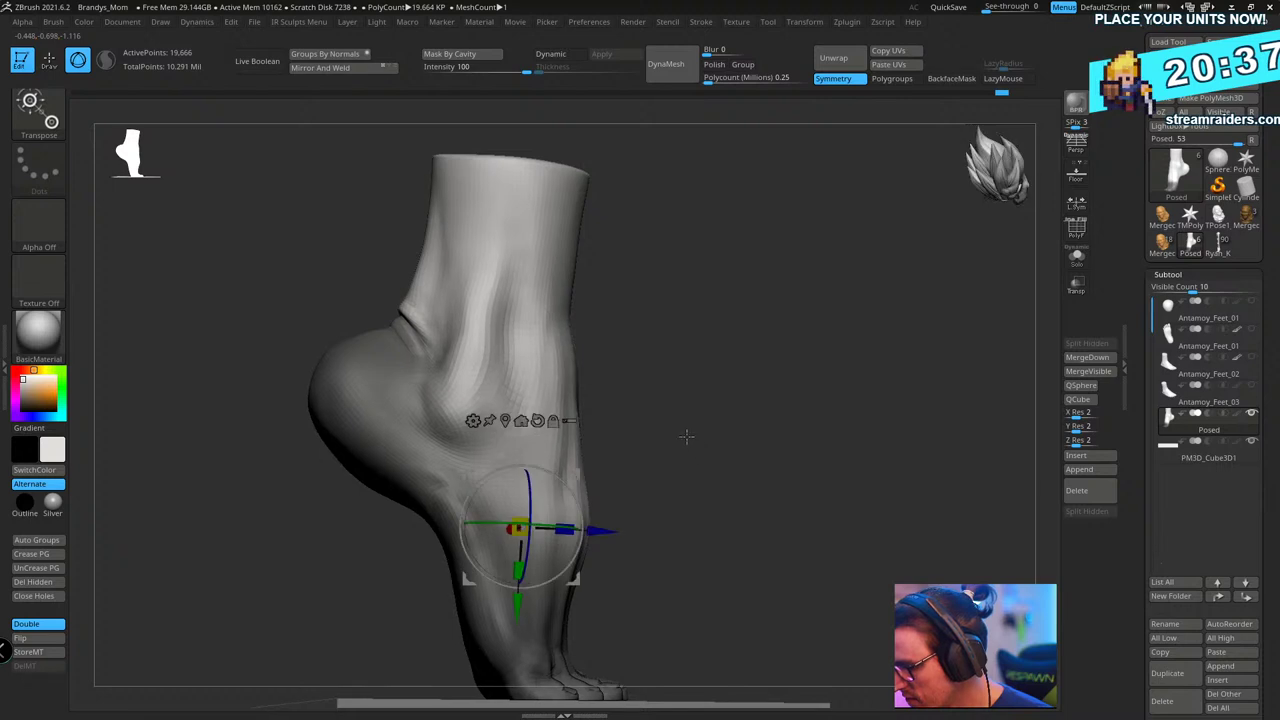
# - Clear the mask and pull out the compressed skin fold above the heel with the Move brush
pyautogui.press('q')
pyautogui.keyDown('ctrl'); pyautogui.click(666, 380); pyautogui.keyUp('ctrl')
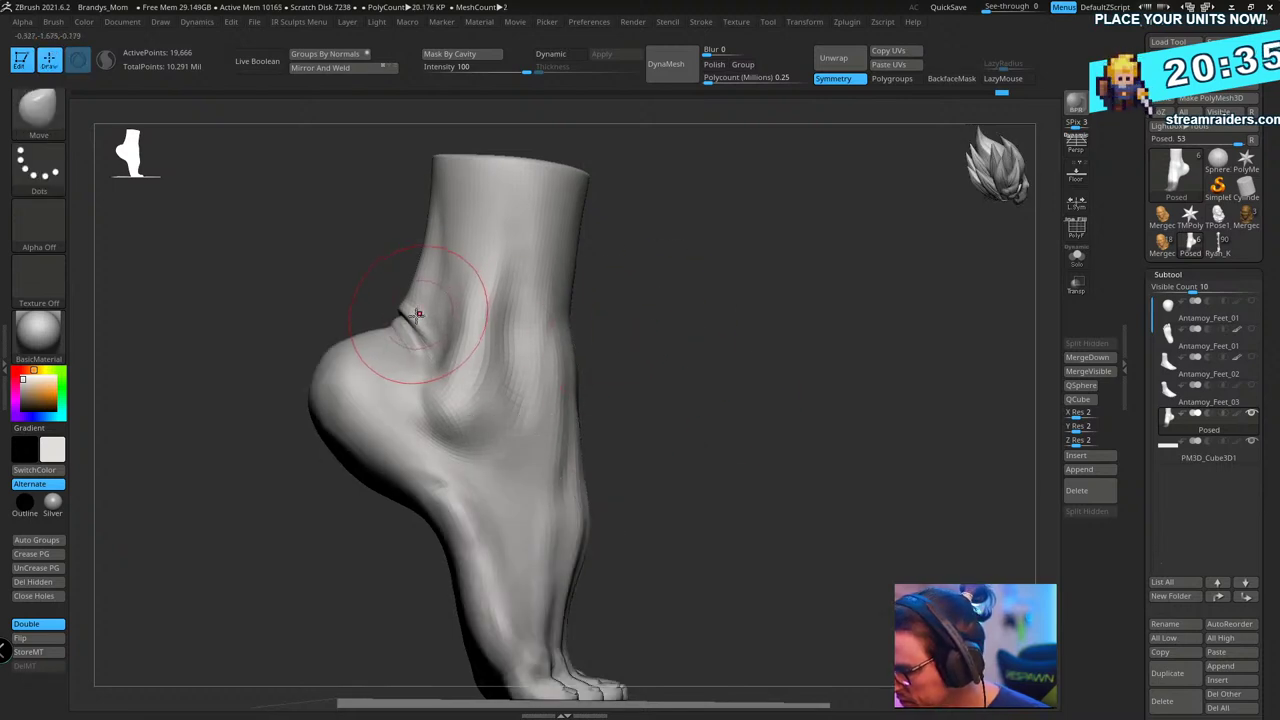
pyautogui.moveTo(400, 310); pyautogui.dragTo(379, 323)
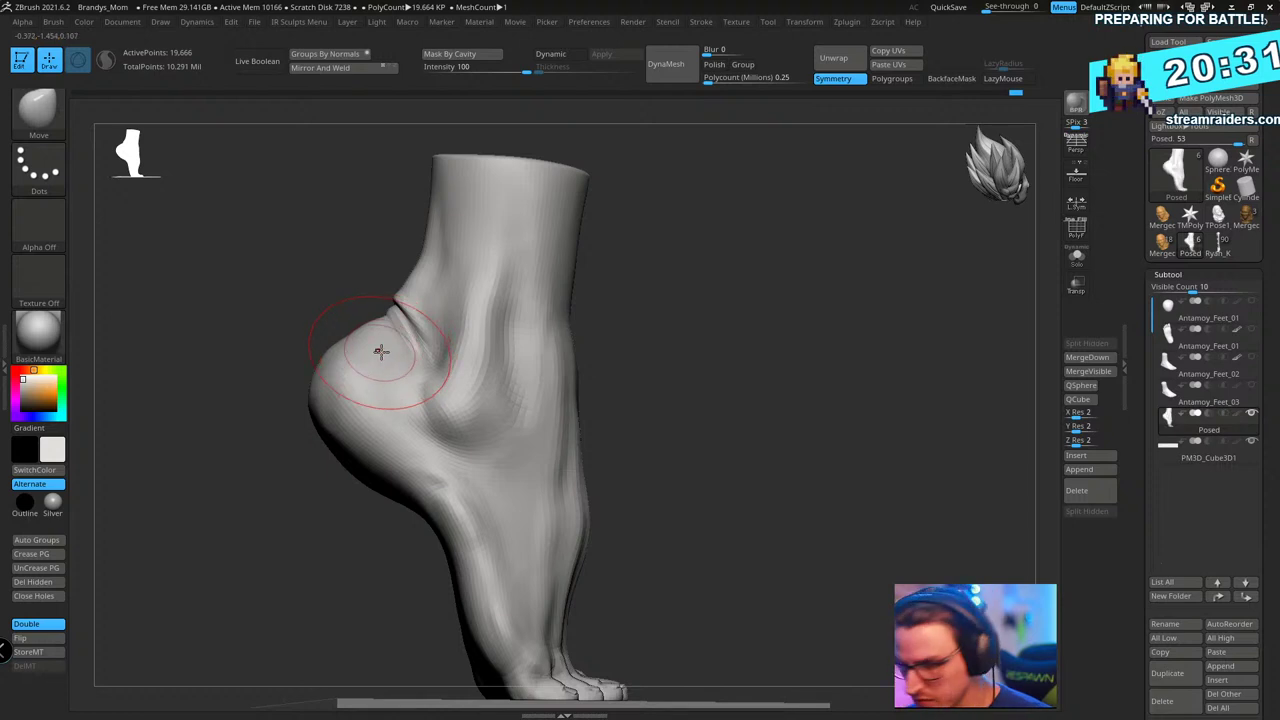
# - Refine the heel fold from the opposite side with a resized Move brush and soften its crease with Smooth Strong
pyautogui.press('s')
pyautogui.moveTo(763, 214)
pyautogui.mouseDown()
pyautogui.moveTo(860, 283)
pyautogui.moveTo(820, 300)
pyautogui.mouseUp()
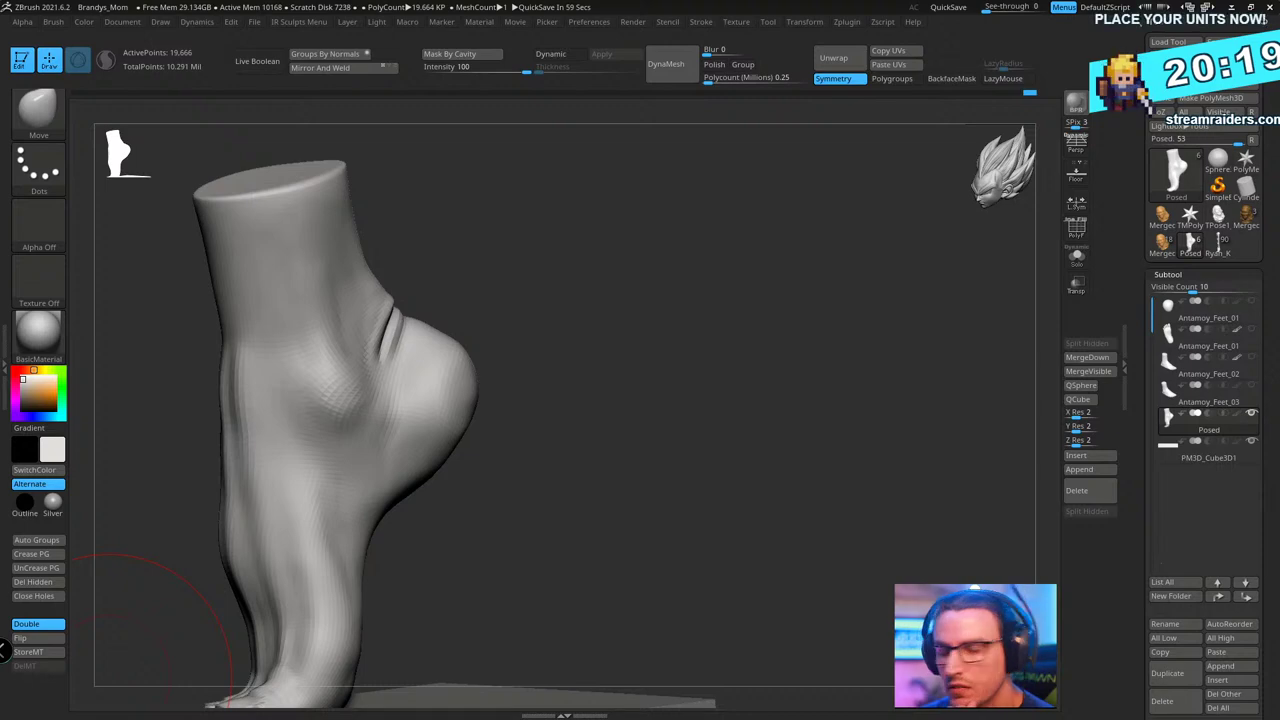
pyautogui.moveTo(165, 625)
pyautogui.mouseDown()
pyautogui.moveTo(608, 317)
pyautogui.moveTo(703, 274)
pyautogui.moveTo(680, 237)
pyautogui.moveTo(648, 235)
pyautogui.mouseUp()
pyautogui.press('s')
pyautogui.moveTo(640, 245)
pyautogui.keyDown('alt'); pyautogui.mouseDown()
pyautogui.moveTo(620, 283)
pyautogui.moveTo(625, 320)
pyautogui.mouseUp(); pyautogui.keyUp('alt')
pyautogui.keyDown('shift'); pyautogui.moveTo(400, 268); pyautogui.dragTo(392, 226); pyautogui.keyUp('shift')
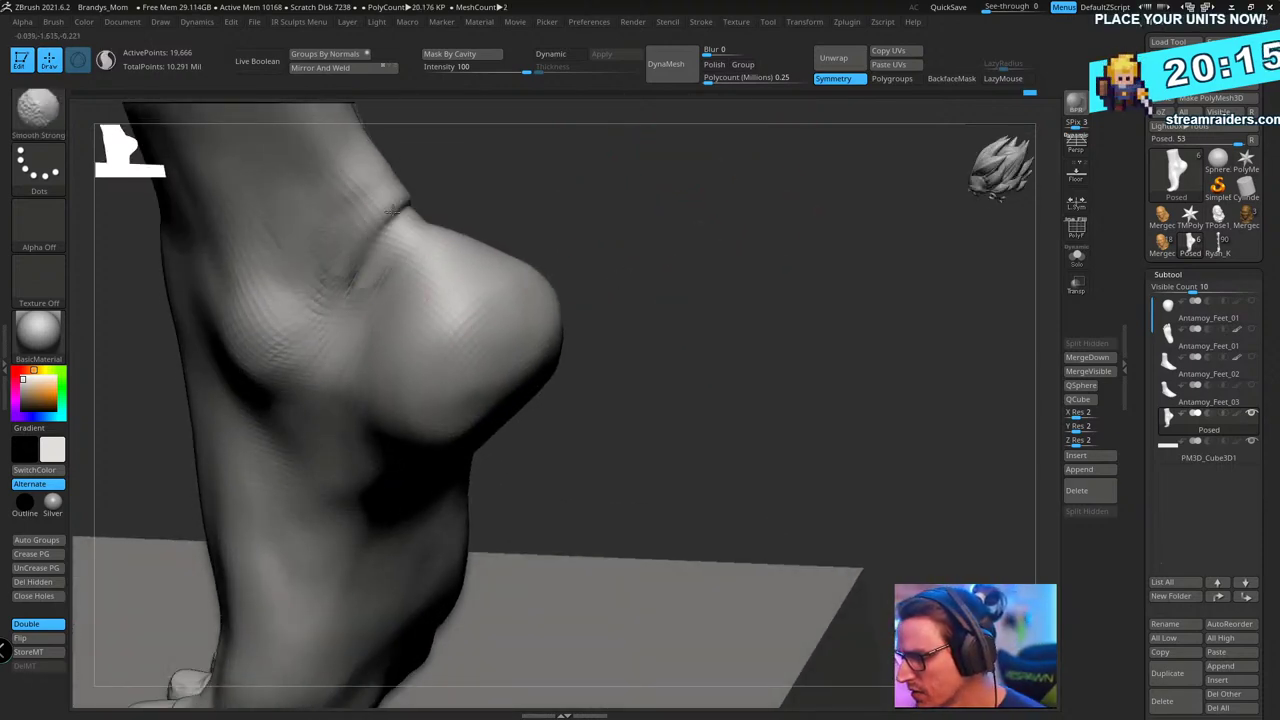
pyautogui.moveTo(650, 212)
pyautogui.mouseDown()
pyautogui.moveTo(700, 197)
pyautogui.moveTo(690, 180)
pyautogui.mouseUp()
pyautogui.keyDown('shift'); pyautogui.moveTo(402, 284); pyautogui.dragTo(480, 260); pyautogui.keyUp('shift')
# - Raise the foot mesh by two subdivision levels and bring the skin folds above the heel into view
pyautogui.moveTo(250, 540); pyautogui.dragTo(440, 418)
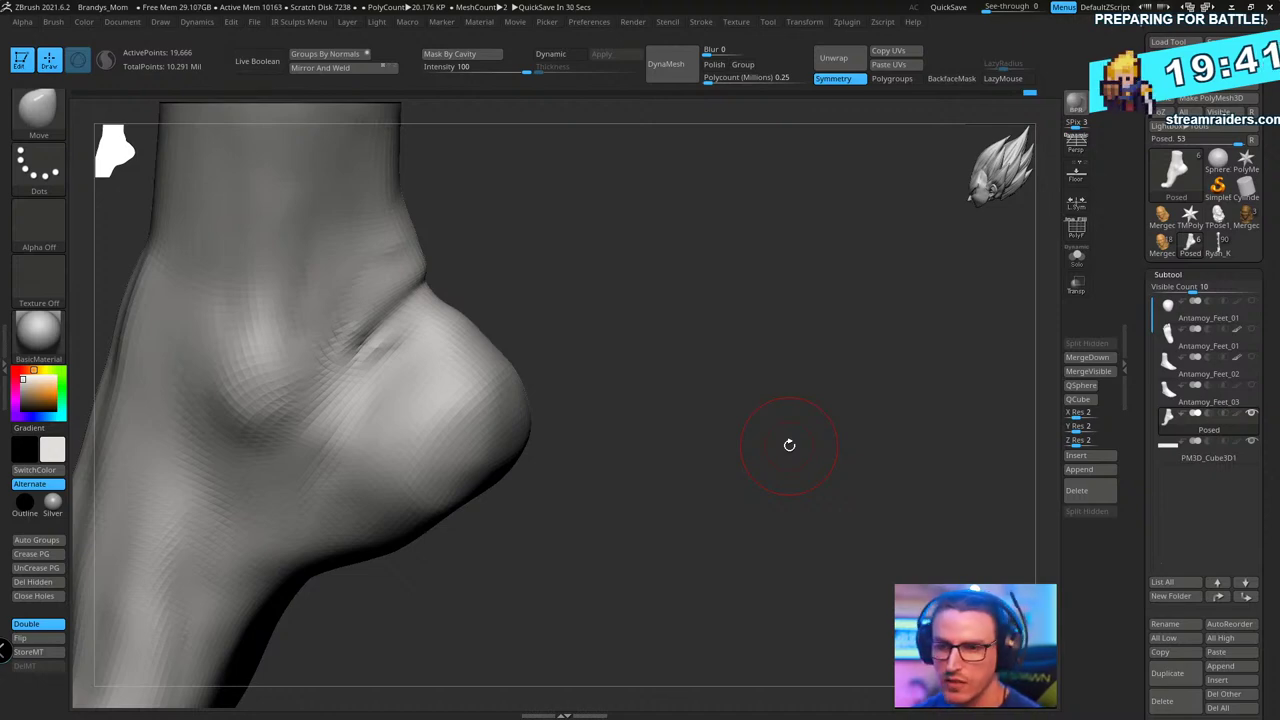
pyautogui.moveTo(789, 444)
pyautogui.mouseDown()
pyautogui.moveTo(617, 291)
pyautogui.moveTo(660, 243)
pyautogui.moveTo(622, 203)
pyautogui.mouseUp()
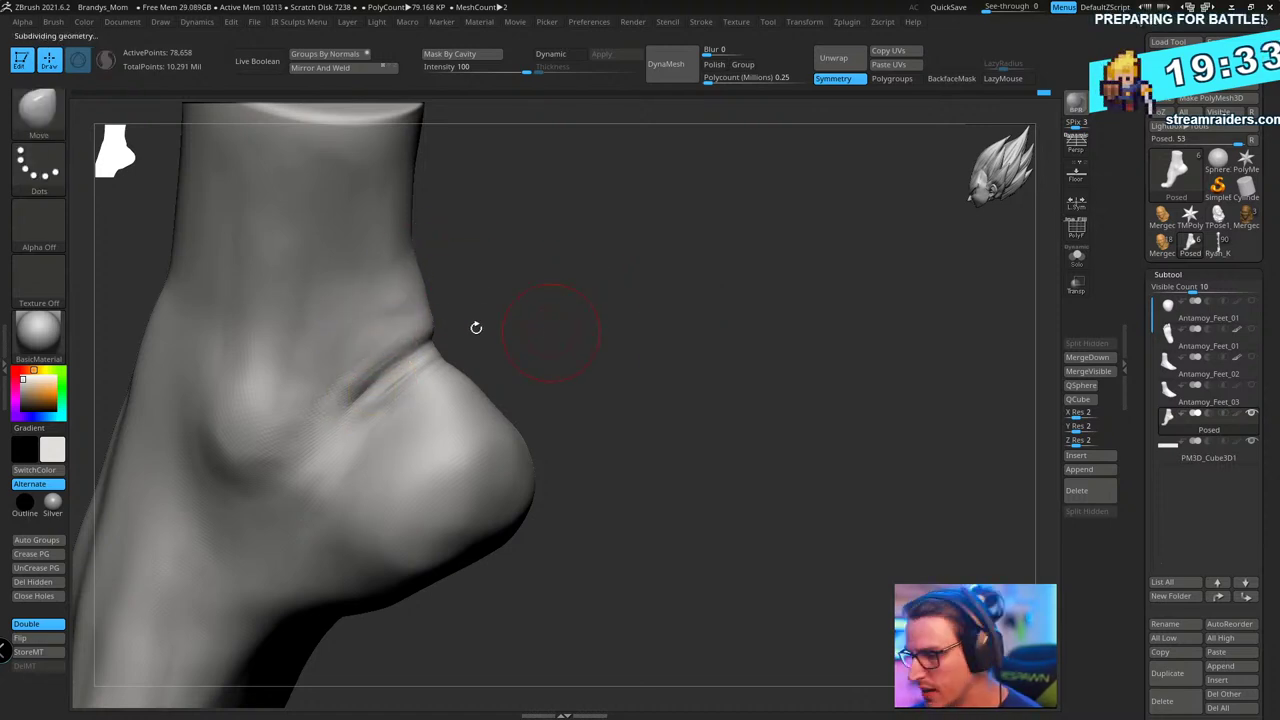
pyautogui.press('shift')
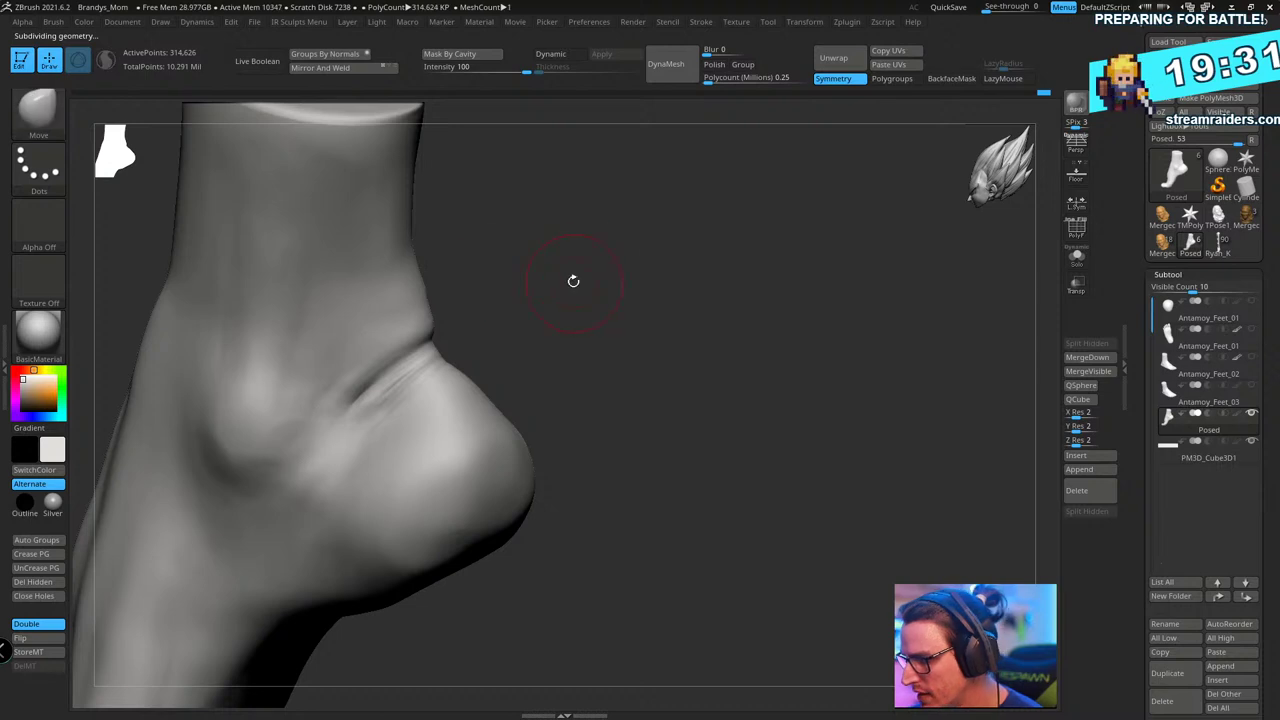
pyautogui.moveTo(440, 345)
pyautogui.mouseDown()
pyautogui.moveTo(647, 242)
pyautogui.moveTo(628, 285)
pyautogui.mouseUp()
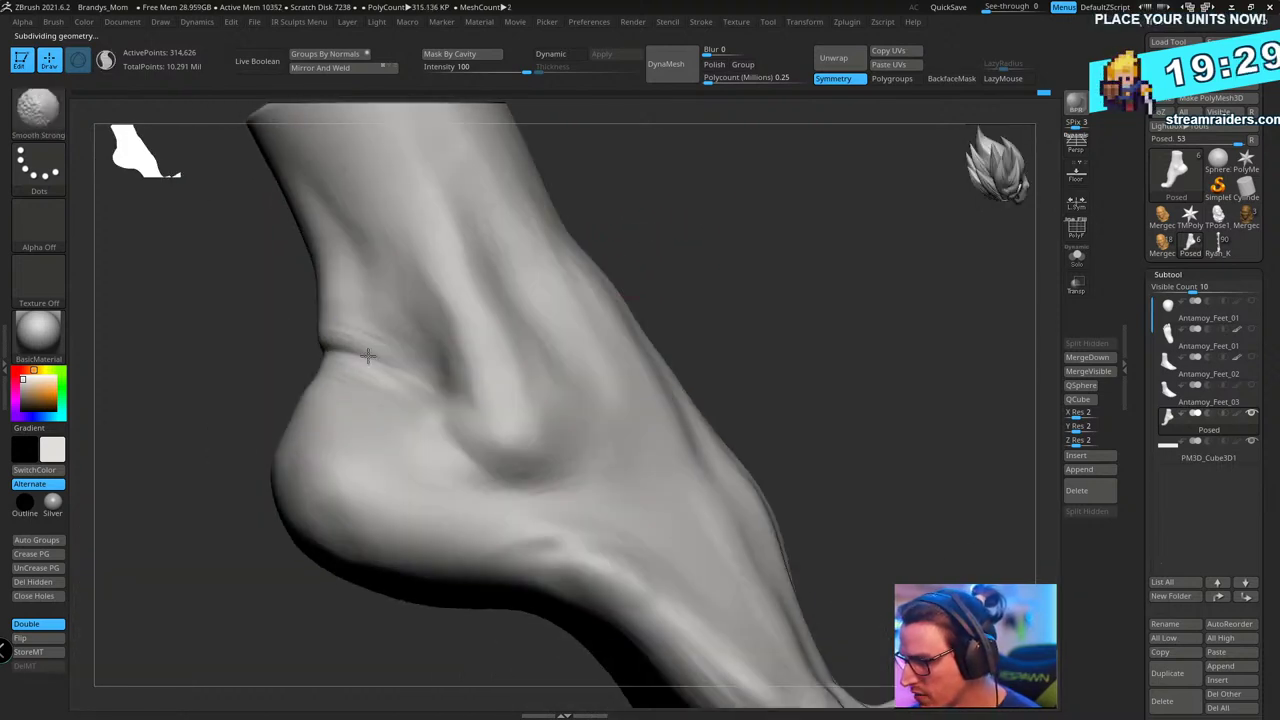
# - Flatten the surfaces around the skin crease between the Achilles tendon and the heel with the TrimDynamic brush
pyautogui.moveTo(763, 271); pyautogui.dragTo(876, 229)
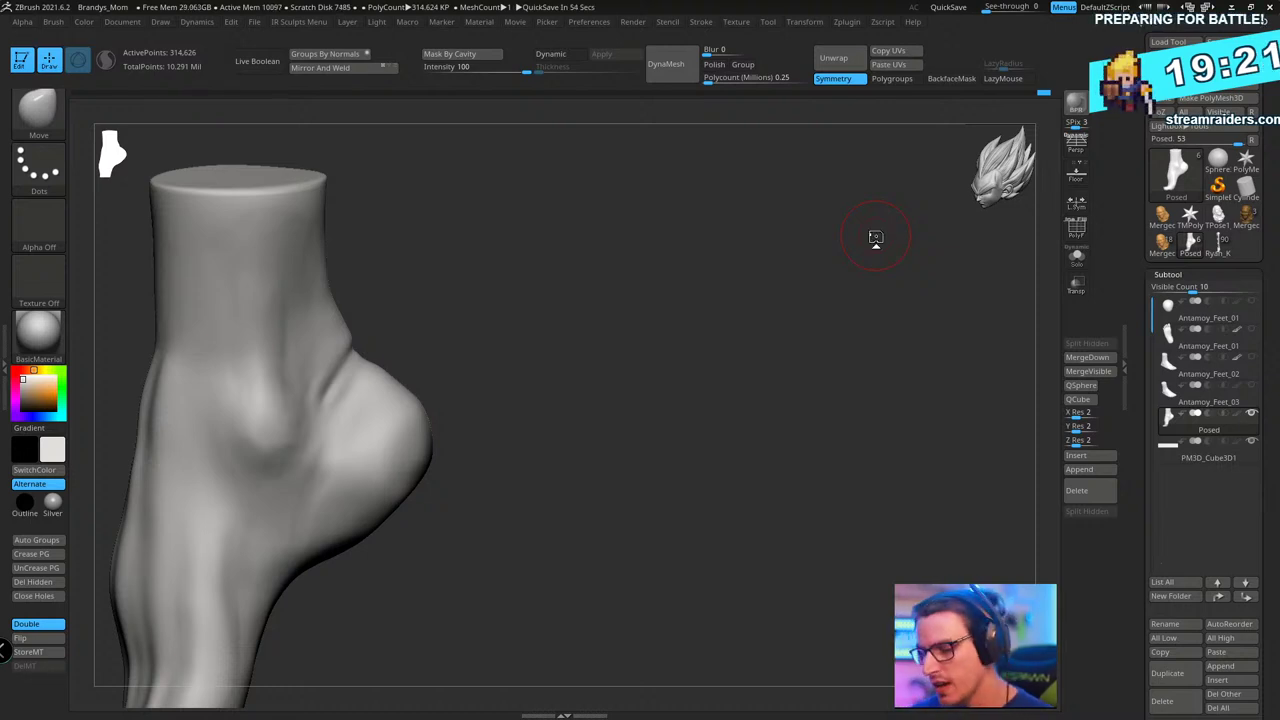
pyautogui.moveTo(662, 246)
pyautogui.mouseDown()
pyautogui.moveTo(689, 243)
pyautogui.moveTo(623, 260)
pyautogui.moveTo(740, 223)
pyautogui.moveTo(817, 229)
pyautogui.moveTo(717, 266)
pyautogui.mouseUp()
pyautogui.press('b')
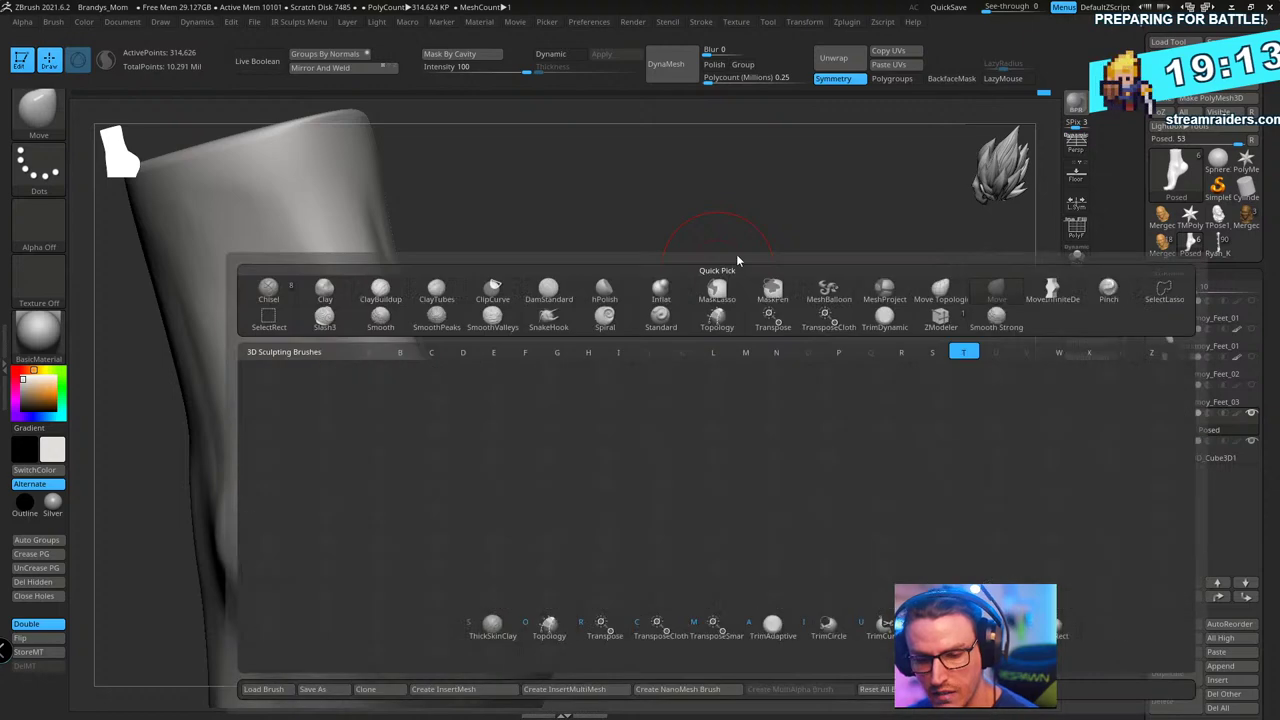
pyautogui.press('d')
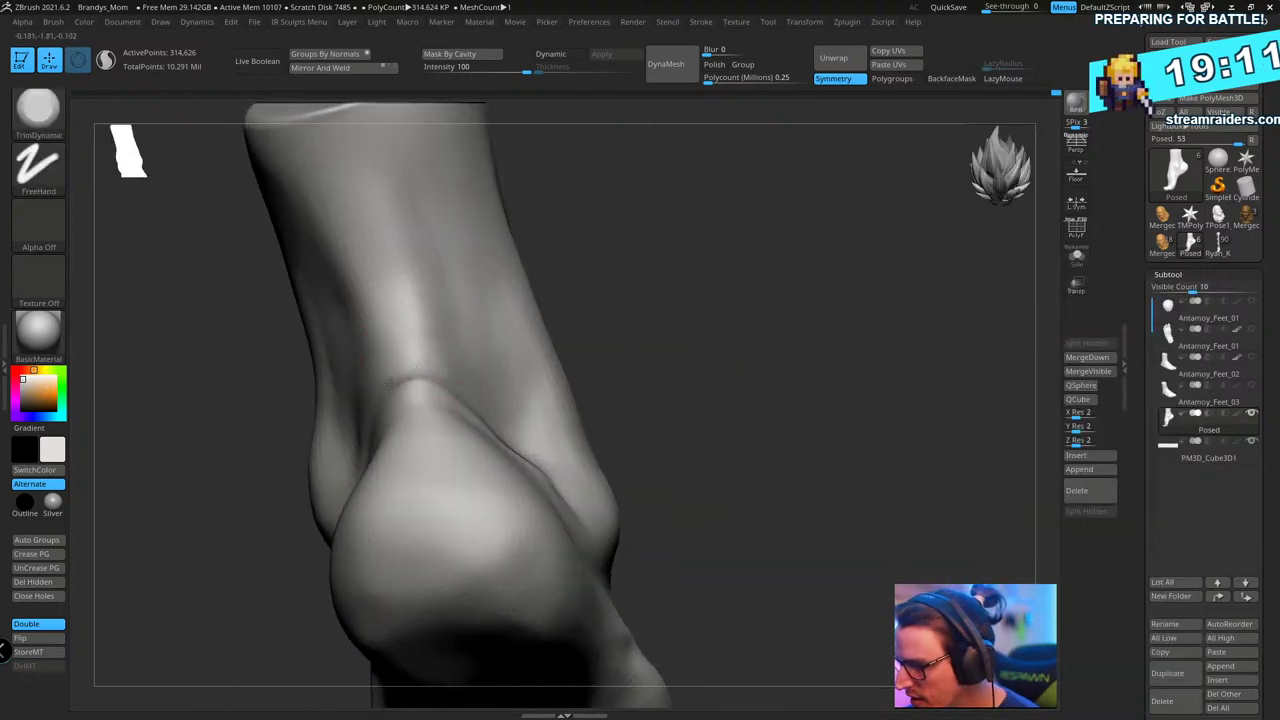
pyautogui.moveTo(640, 245); pyautogui.dragTo(735, 232)
pyautogui.moveTo(417, 400); pyautogui.dragTo(374, 439)
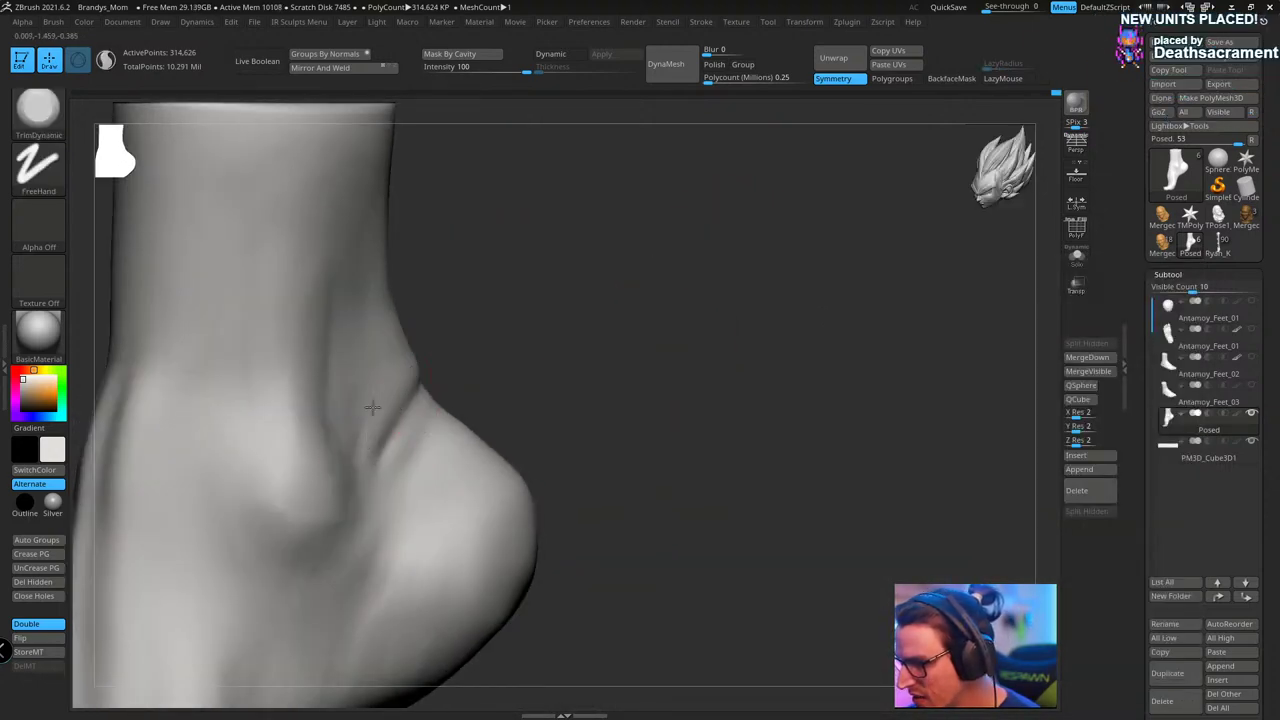
pyautogui.moveTo(460, 326); pyautogui.dragTo(398, 379)
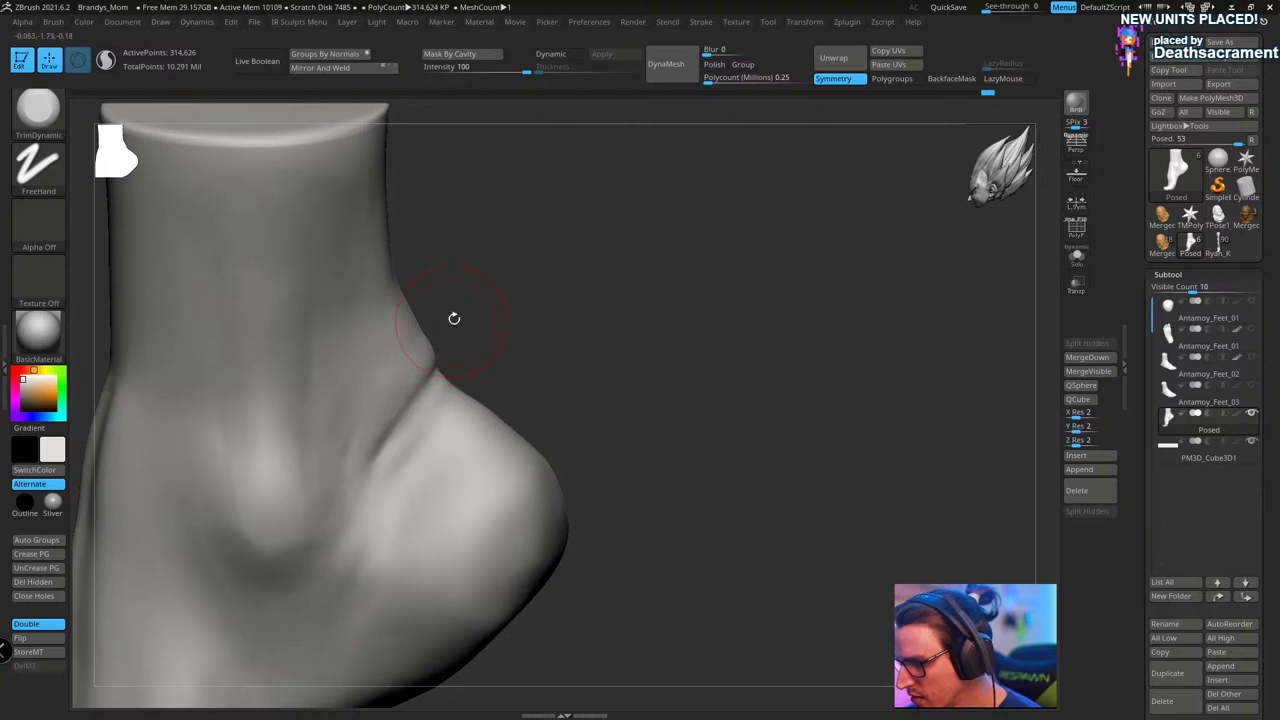
pyautogui.moveTo(717, 290); pyautogui.dragTo(586, 353)
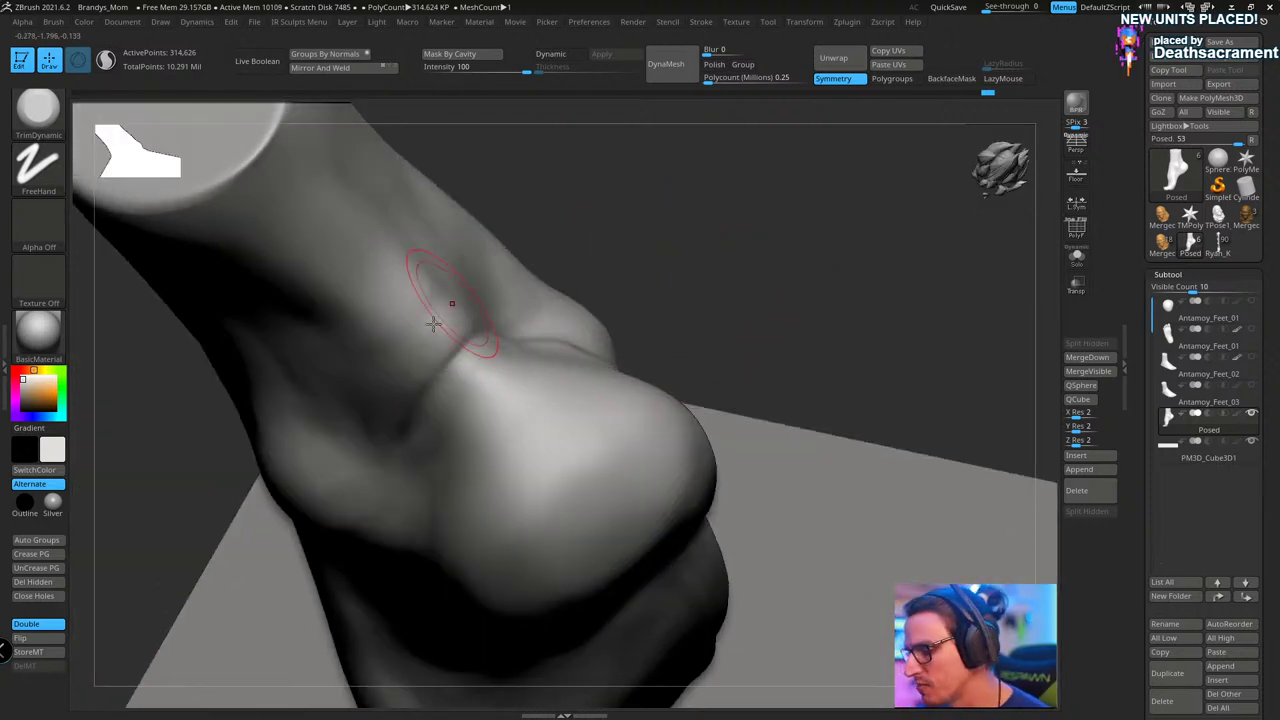
pyautogui.moveTo(660, 183); pyautogui.dragTo(443, 314)
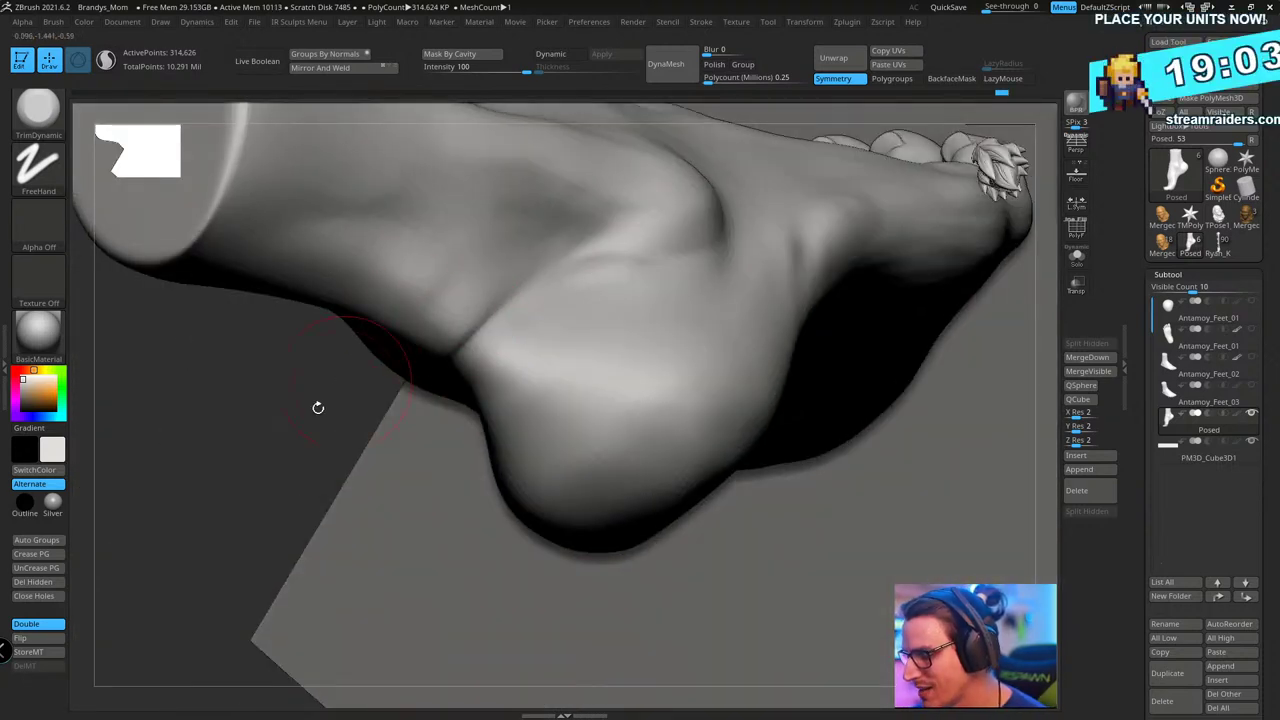
pyautogui.moveTo(318, 407); pyautogui.dragTo(486, 286)
pyautogui.moveTo(428, 408); pyautogui.dragTo(236, 440)
pyautogui.moveTo(720, 254); pyautogui.dragTo(719, 253)
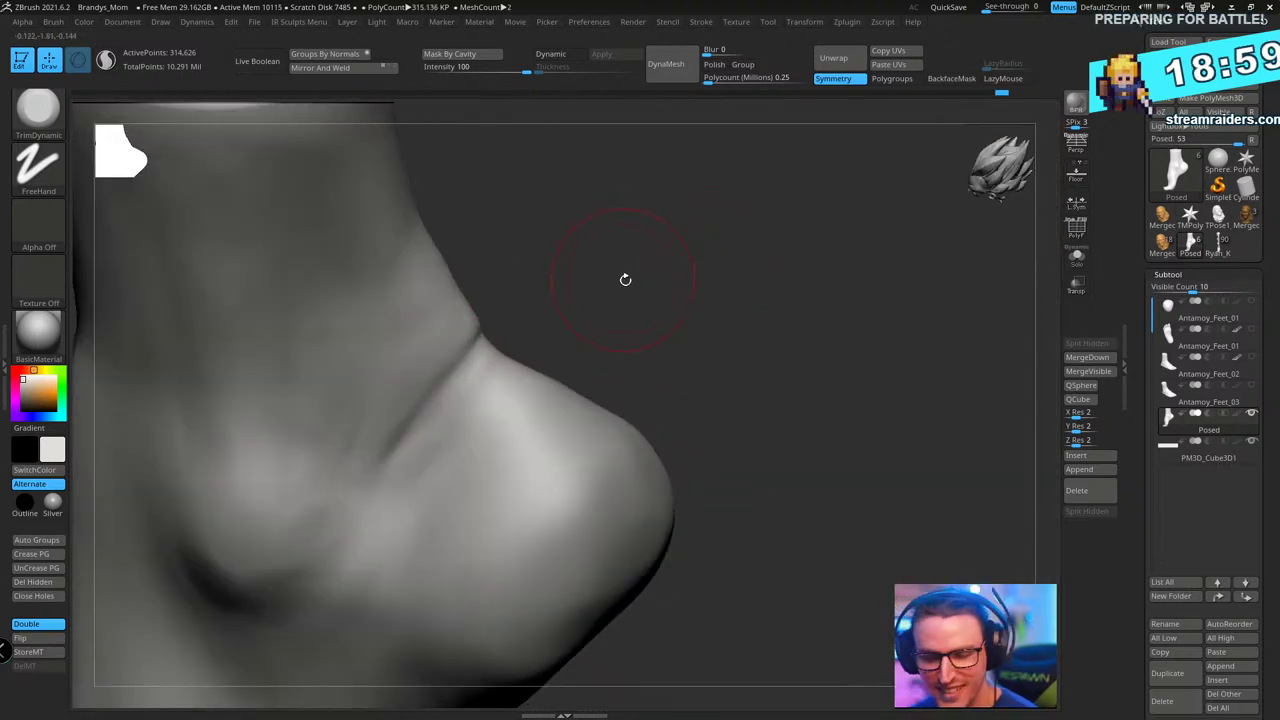
# - Build up and soften the skin fold along the crease above the heel with the ClayBuildup brush
pyautogui.press('b')
pyautogui.press('c')
pyautogui.press('b')
pyautogui.press('s')
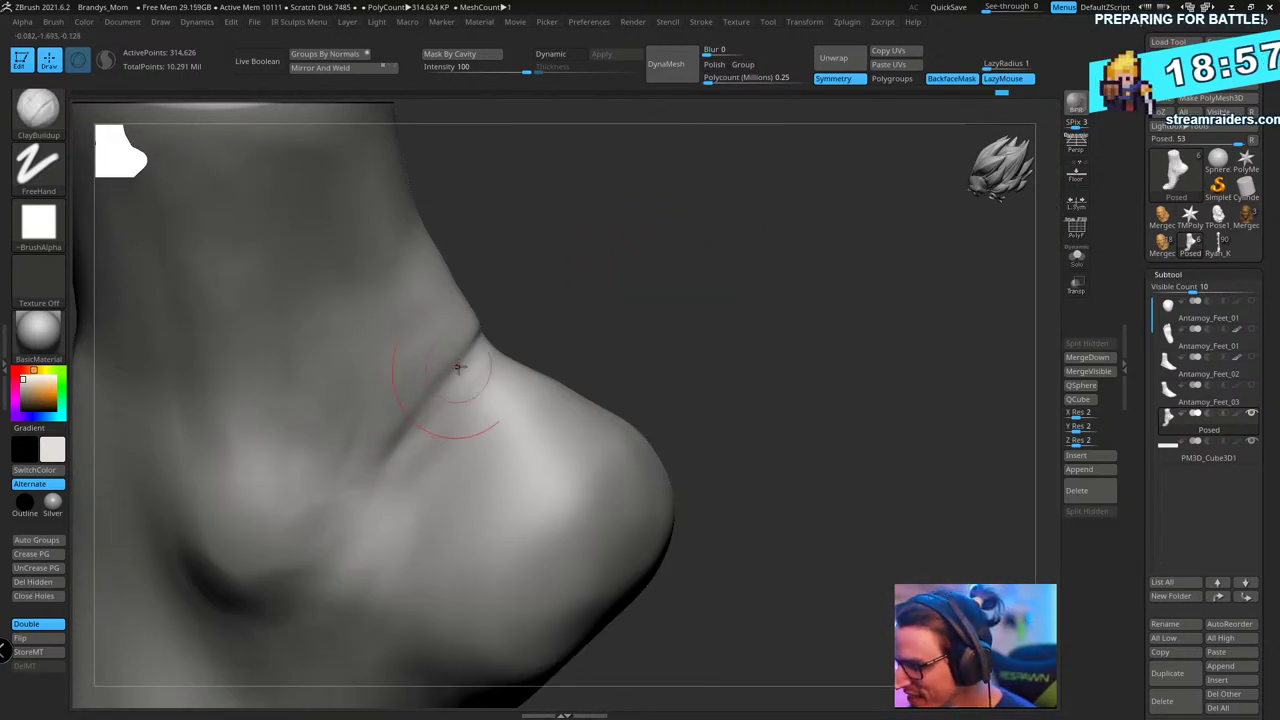
pyautogui.moveTo(564, 263)
pyautogui.mouseDown()
pyautogui.moveTo(526, 323)
pyautogui.moveTo(560, 306)
pyautogui.mouseUp()
pyautogui.moveTo(640, 191); pyautogui.dragTo(486, 334)
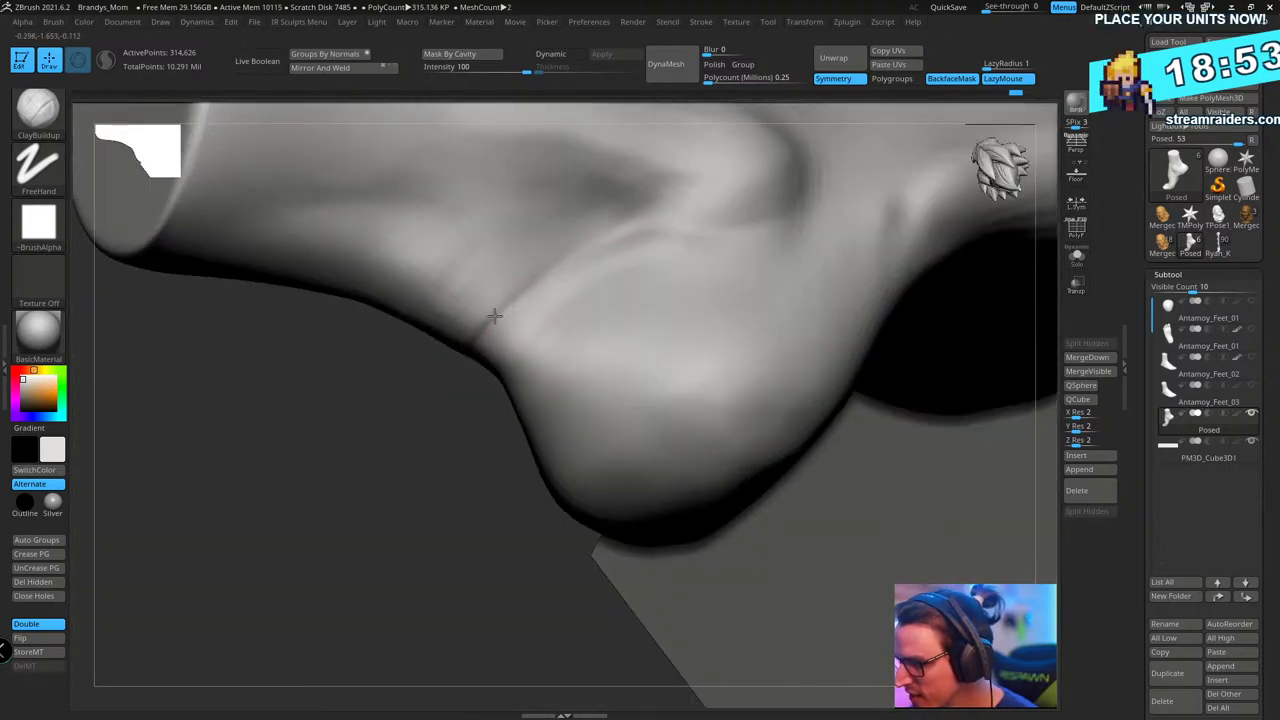
pyautogui.moveTo(519, 289); pyautogui.dragTo(586, 243)
pyautogui.moveTo(425, 440); pyautogui.dragTo(385, 560)
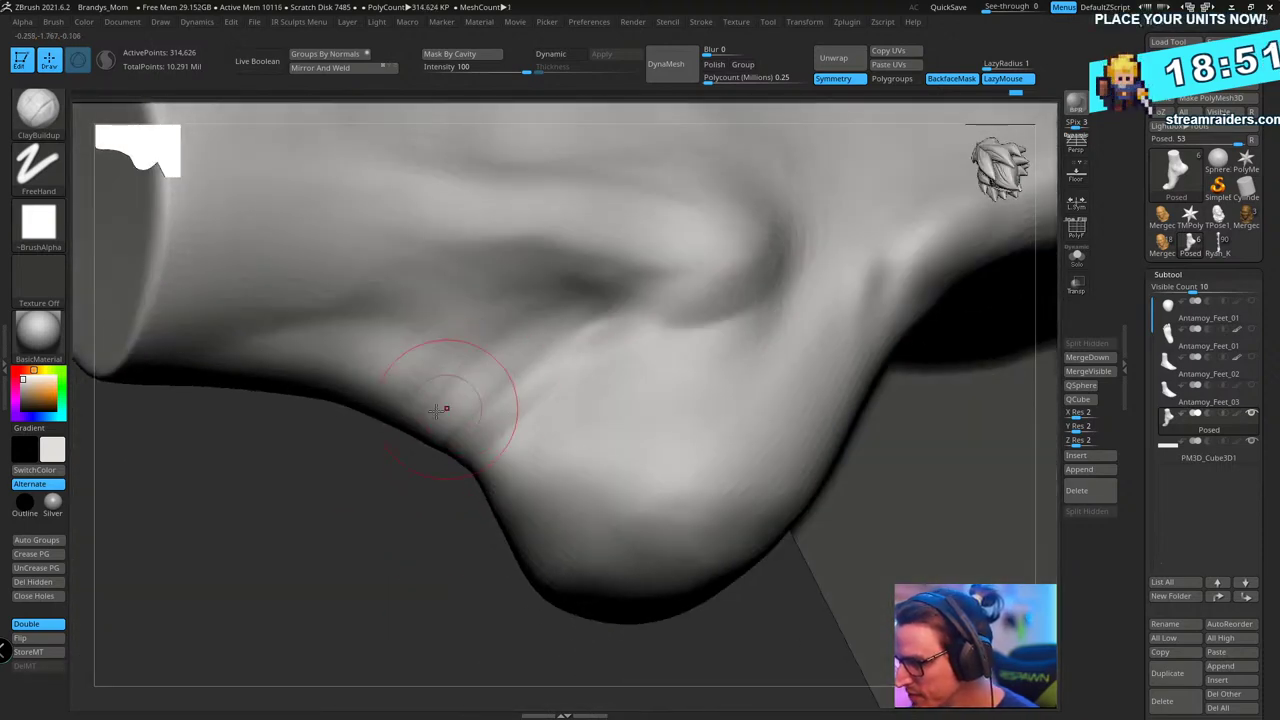
pyautogui.moveTo(343, 514)
pyautogui.mouseDown()
pyautogui.moveTo(623, 251)
pyautogui.moveTo(697, 281)
pyautogui.moveTo(686, 280)
pyautogui.moveTo(797, 291)
pyautogui.moveTo(848, 281)
pyautogui.moveTo(760, 277)
pyautogui.moveTo(629, 369)
pyautogui.mouseUp()
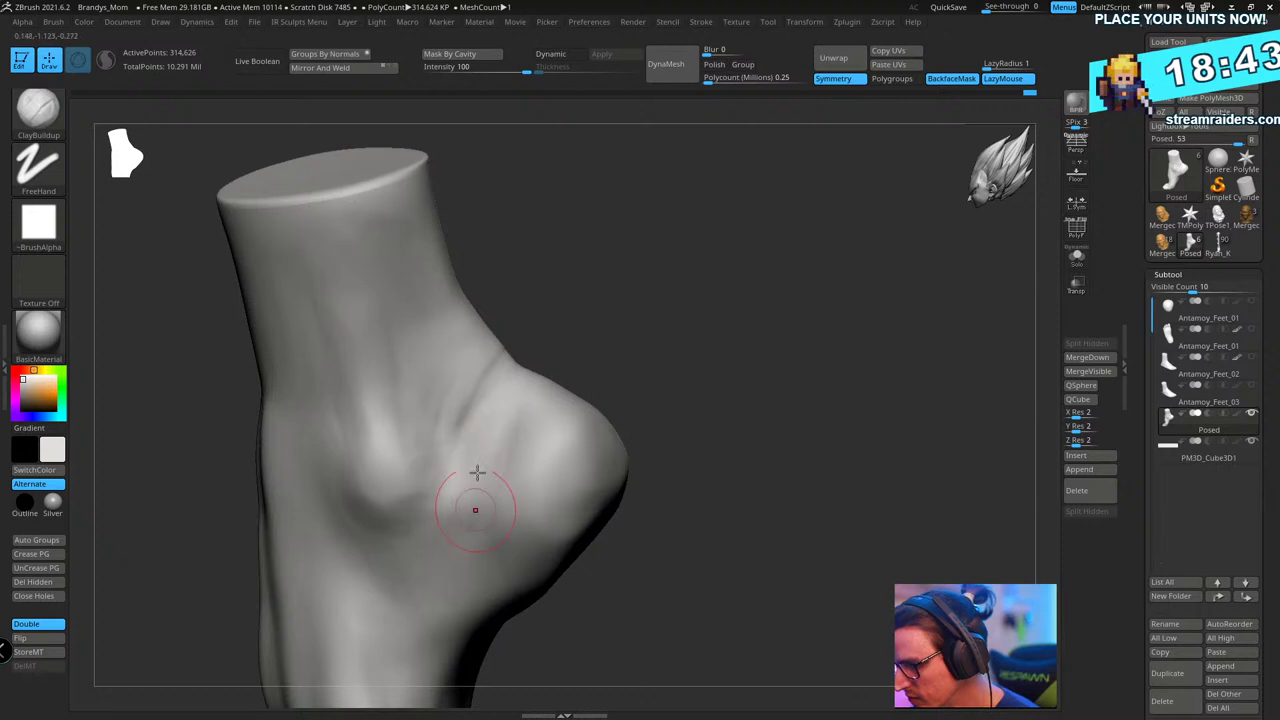
# - Isolate the foot from the ground block and refine the heel's side below the ankle bone with ClayBuildup
pyautogui.moveTo(477, 471); pyautogui.dragTo(819, 203)
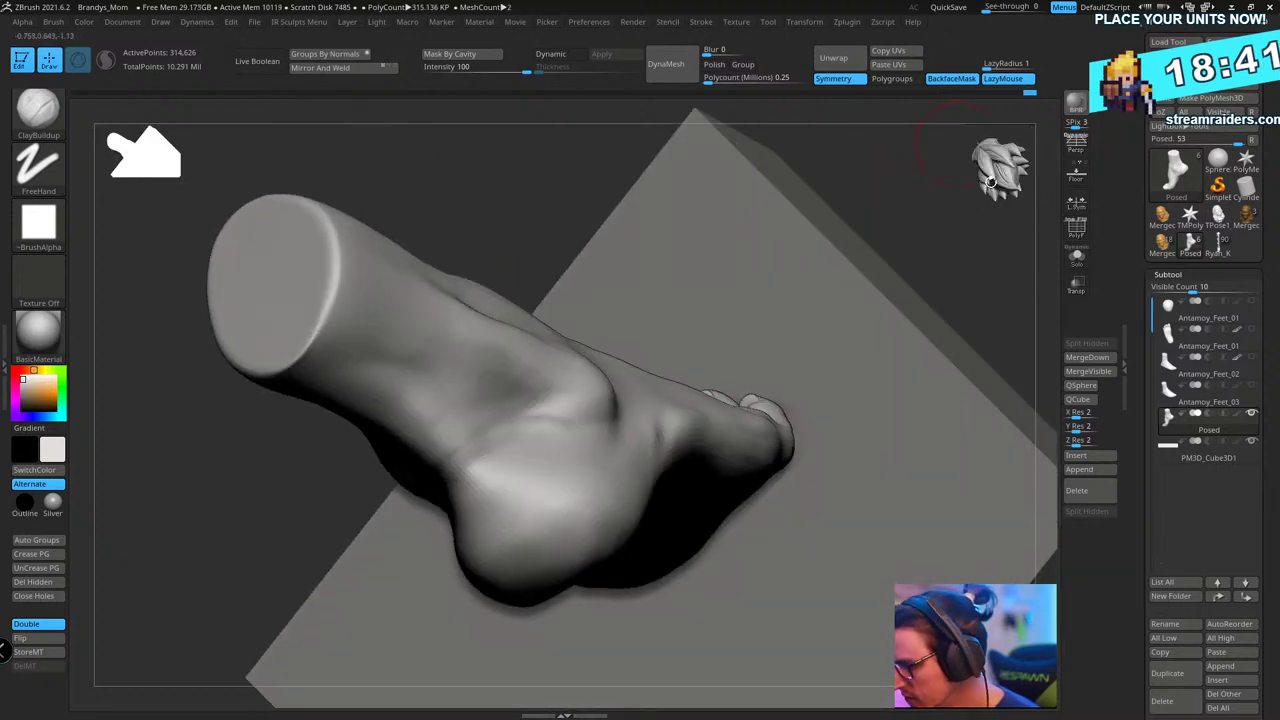
pyautogui.click(1077, 257)
pyautogui.moveTo(923, 309); pyautogui.dragTo(455, 420)
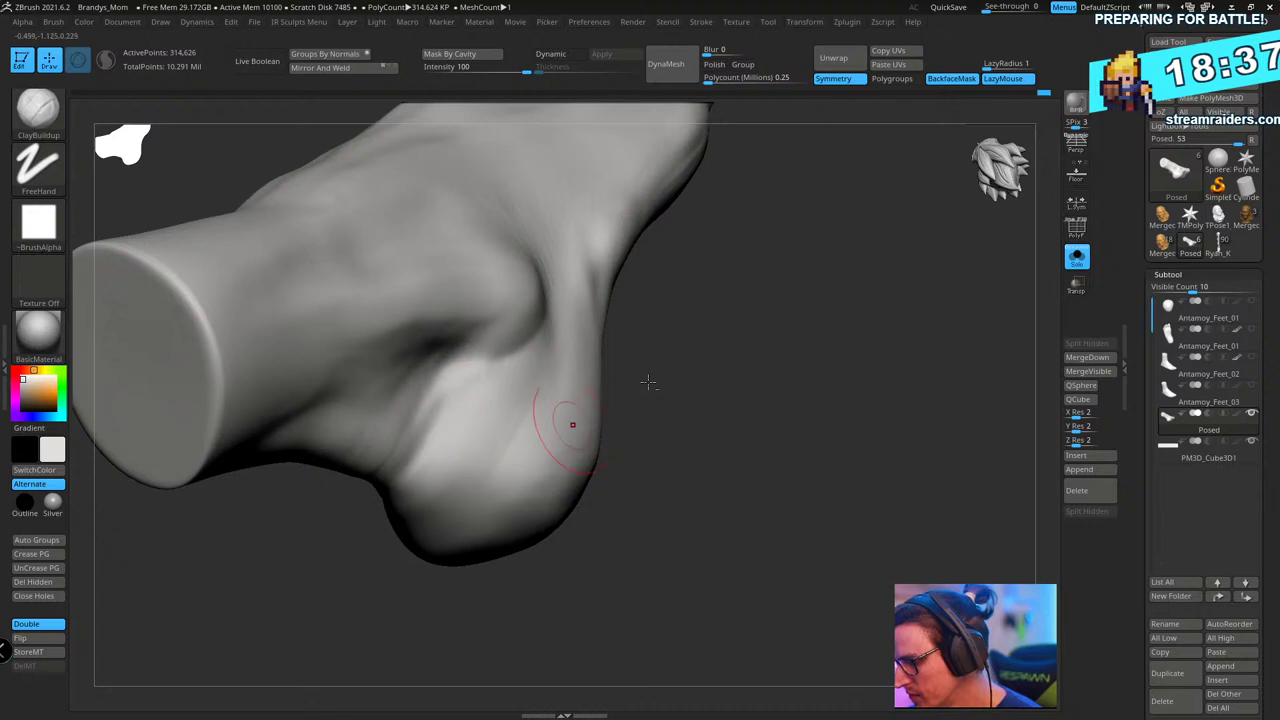
pyautogui.moveTo(649, 380); pyautogui.dragTo(694, 400)
pyautogui.moveTo(551, 432); pyautogui.dragTo(587, 405)
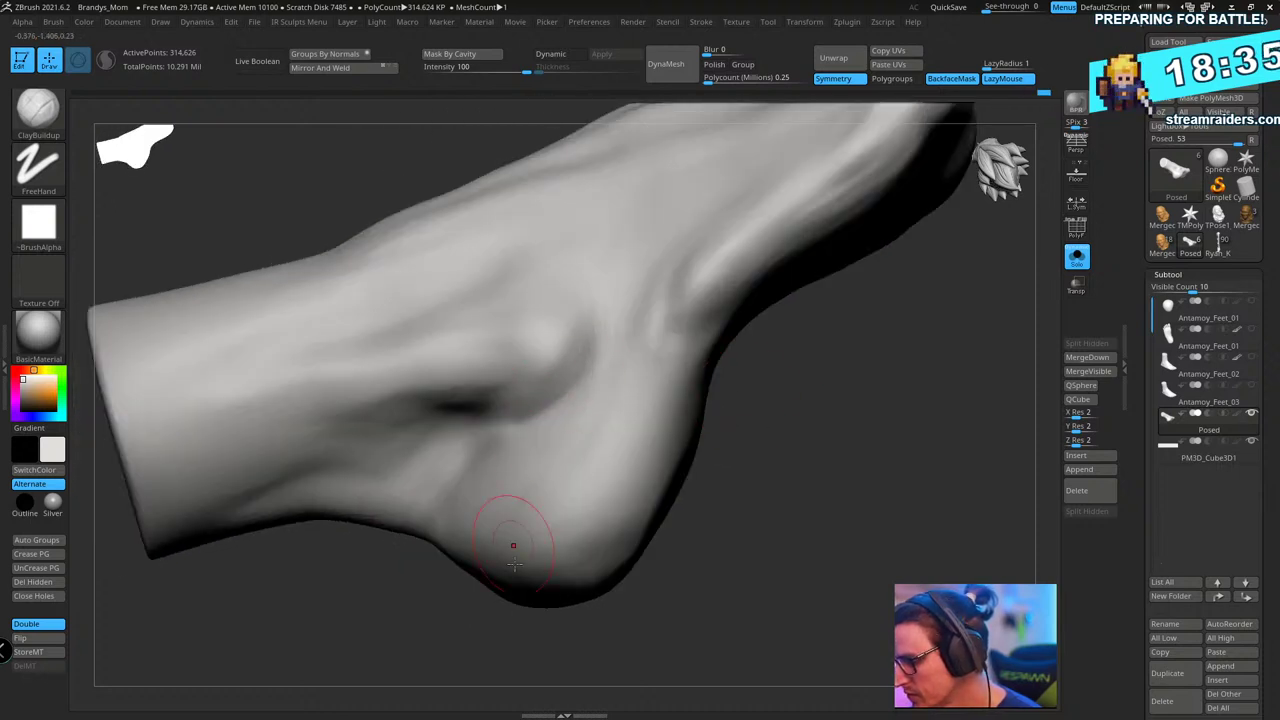
pyautogui.moveTo(535, 628); pyautogui.dragTo(446, 596)
pyautogui.moveTo(515, 478)
pyautogui.mouseDown()
pyautogui.moveTo(456, 522)
pyautogui.moveTo(457, 491)
pyautogui.moveTo(543, 429)
pyautogui.moveTo(766, 391)
pyautogui.moveTo(674, 314)
pyautogui.moveTo(562, 388)
pyautogui.mouseUp()
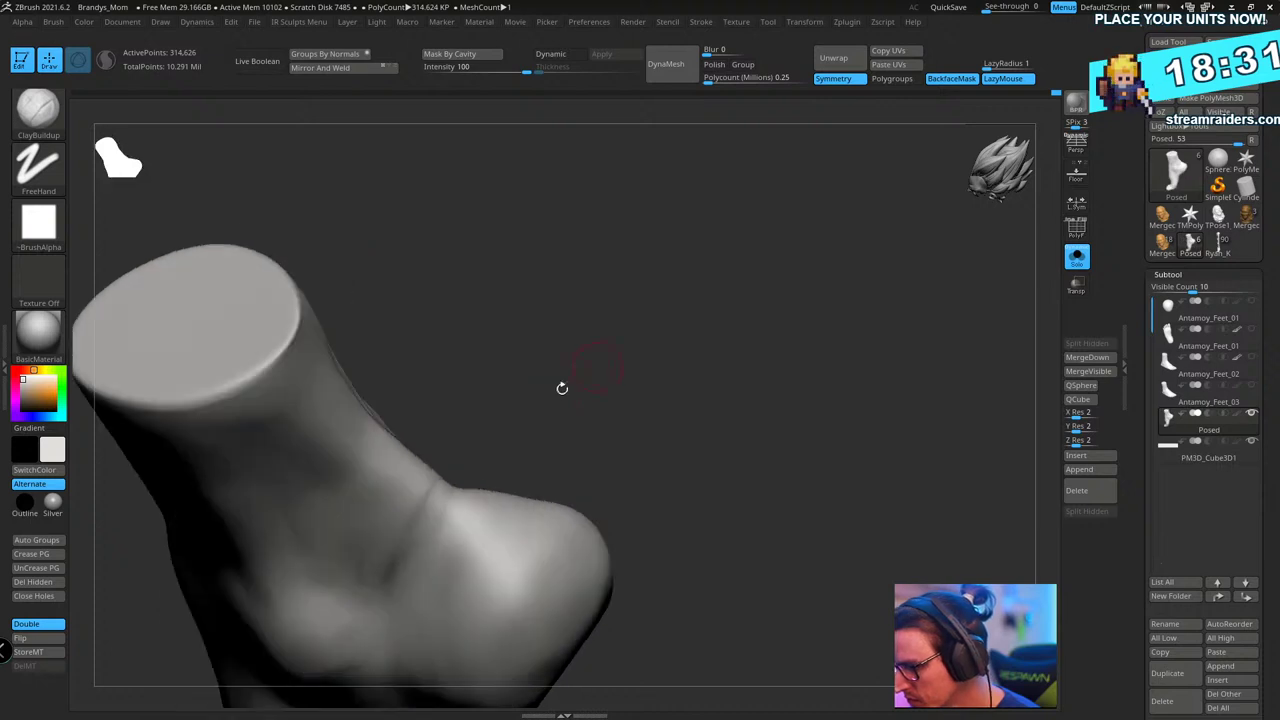
# - Sculpt small skin wrinkles across the back of the Achilles tendon just above the heel with ClayBuildup
pyautogui.moveTo(410, 460); pyautogui.dragTo(449, 434)
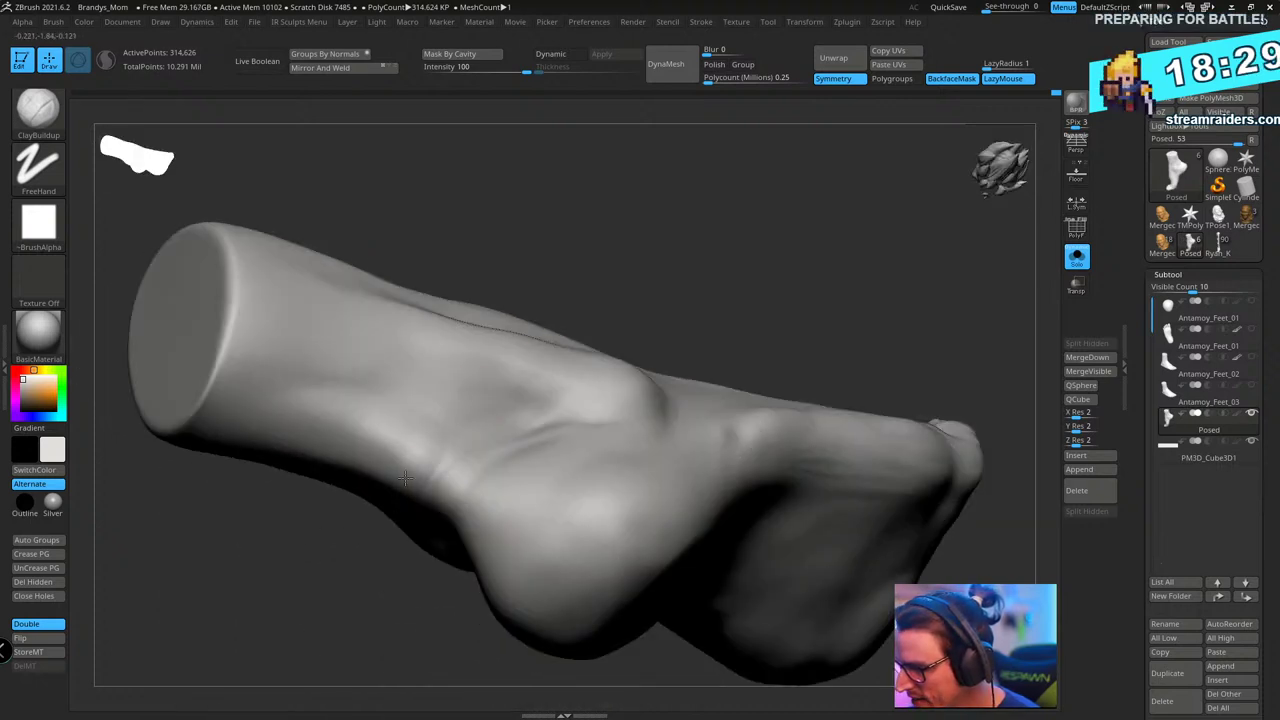
pyautogui.moveTo(405, 478); pyautogui.dragTo(413, 458)
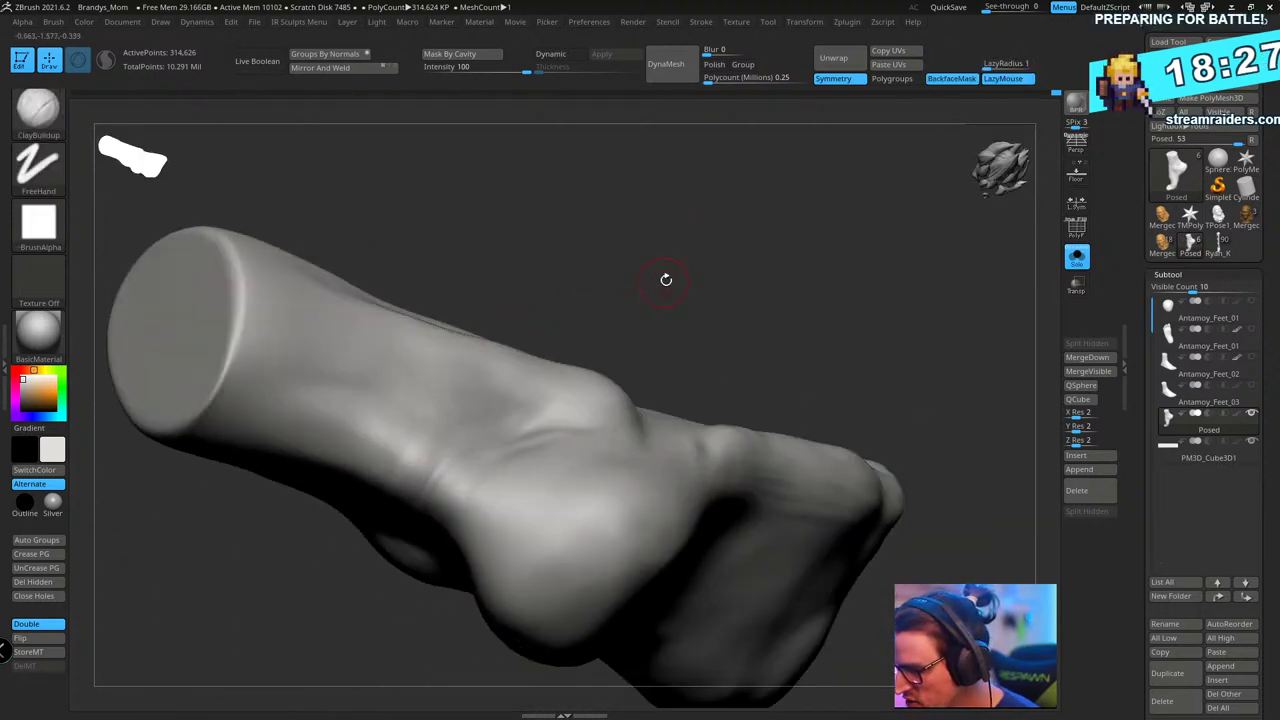
pyautogui.moveTo(666, 277); pyautogui.dragTo(440, 482)
pyautogui.moveTo(647, 289)
pyautogui.mouseDown()
pyautogui.moveTo(709, 271)
pyautogui.moveTo(603, 389)
pyautogui.mouseUp()
pyautogui.moveTo(503, 423); pyautogui.dragTo(451, 511)
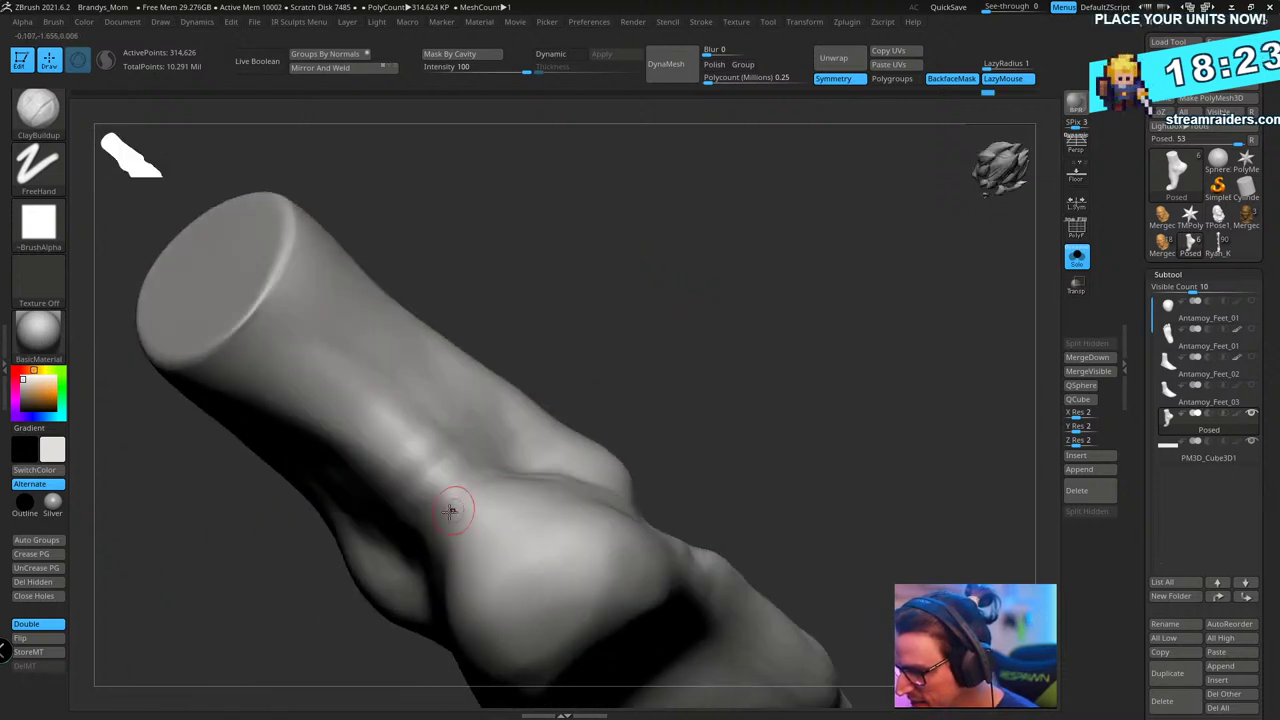
pyautogui.moveTo(627, 341); pyautogui.dragTo(683, 240)
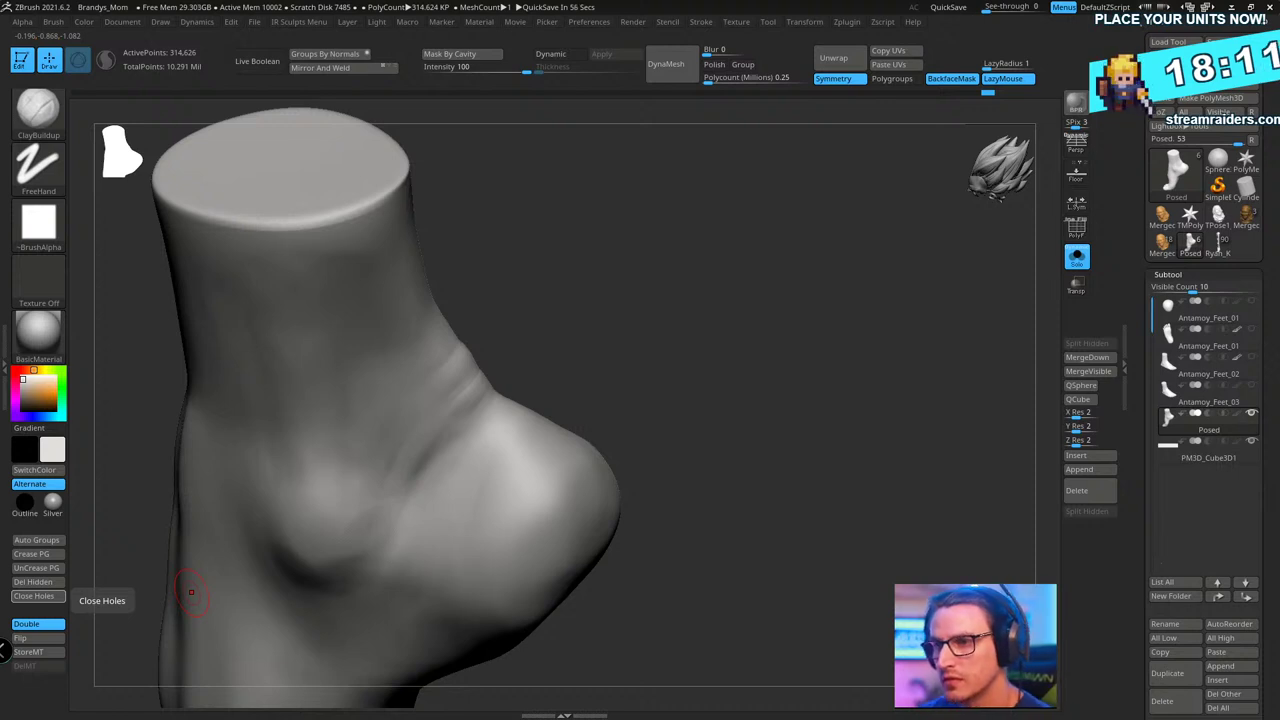
pyautogui.moveTo(660, 278); pyautogui.dragTo(429, 320)
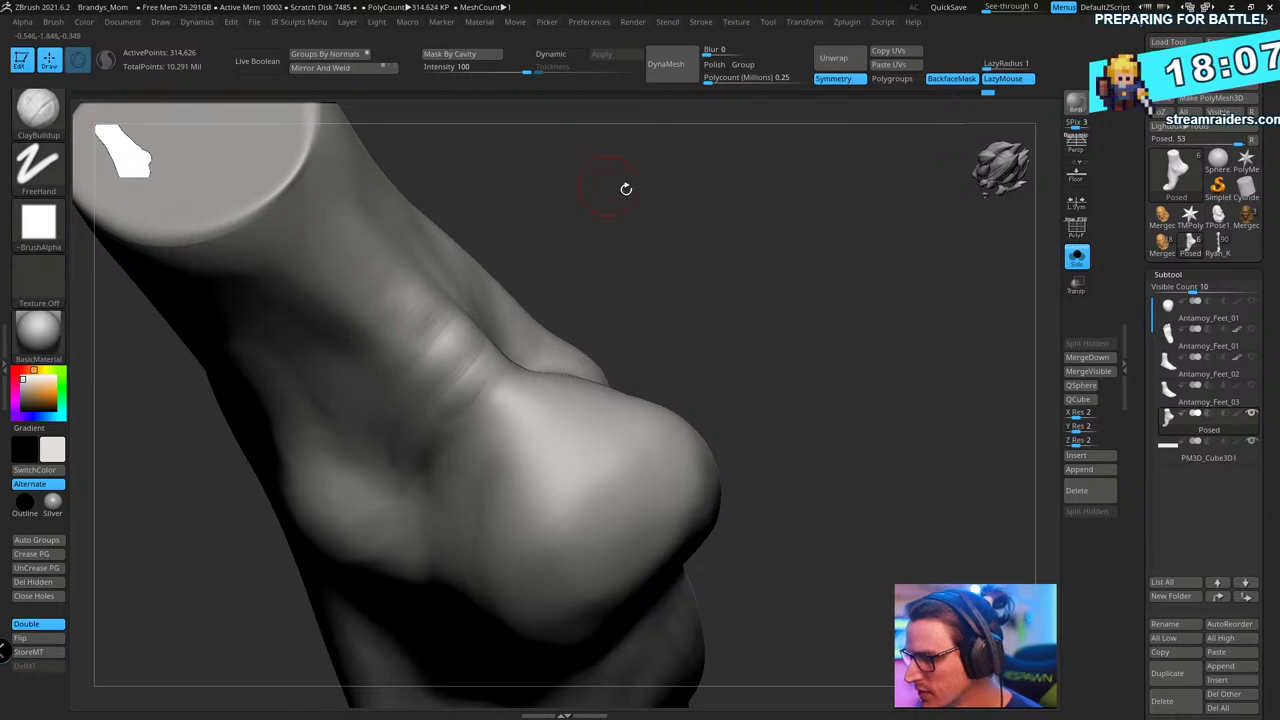
# - Flatten the forms around the ankle and Achilles tendon with the TrimDynamic brush
pyautogui.moveTo(626, 189); pyautogui.dragTo(678, 245)
pyautogui.press('b')
pyautogui.press('t')
pyautogui.press('d')
pyautogui.press('s')
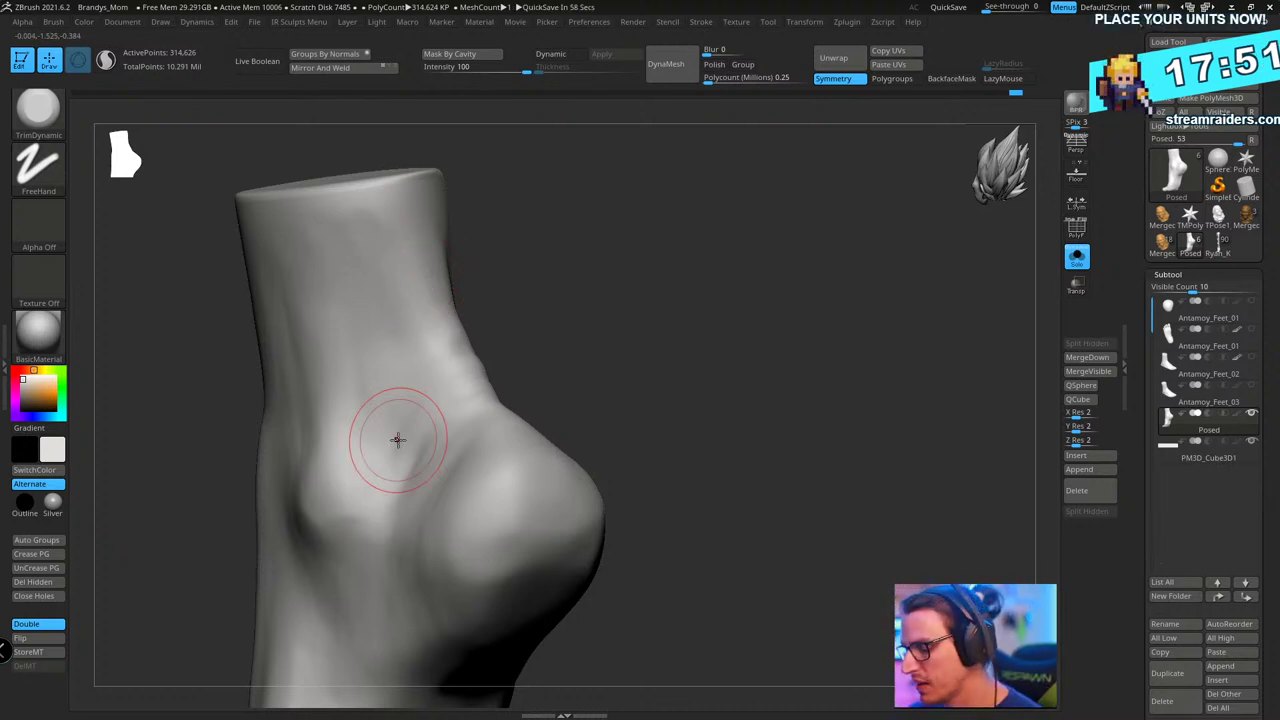
pyautogui.moveTo(820, 215); pyautogui.dragTo(709, 257)
pyautogui.moveTo(850, 255); pyautogui.dragTo(695, 262)
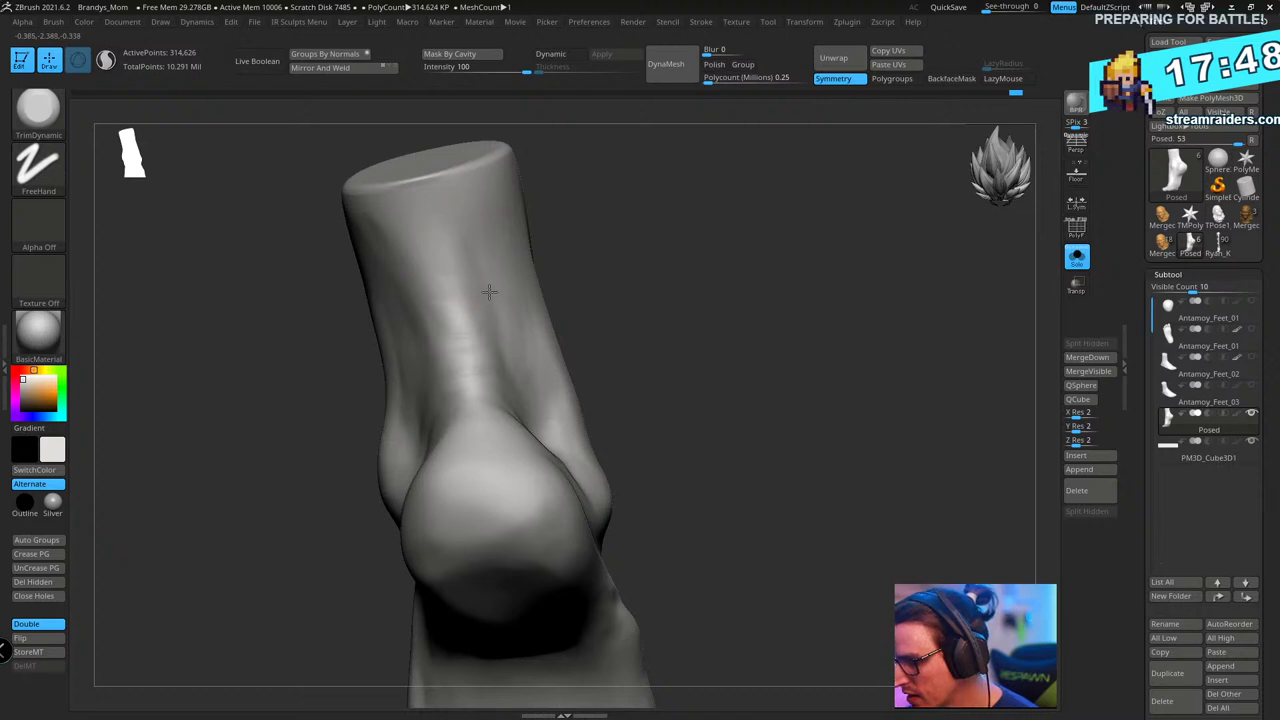
pyautogui.moveTo(600, 280)
pyautogui.mouseDown()
pyautogui.moveTo(680, 257)
pyautogui.moveTo(609, 309)
pyautogui.moveTo(660, 277)
pyautogui.mouseUp()
# - Adjust the shape of the lower leg above the heel with the Move brush
pyautogui.press('b')
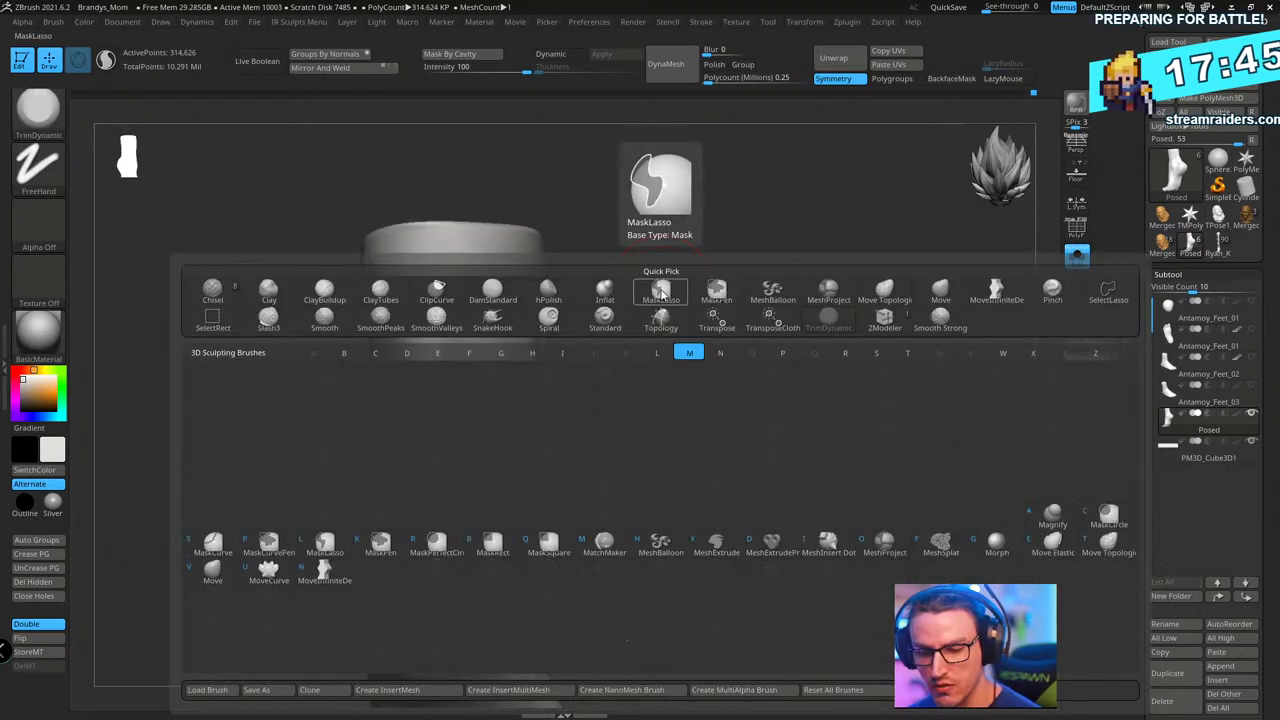
pyautogui.press('m')
pyautogui.press('v')
pyautogui.press('s')
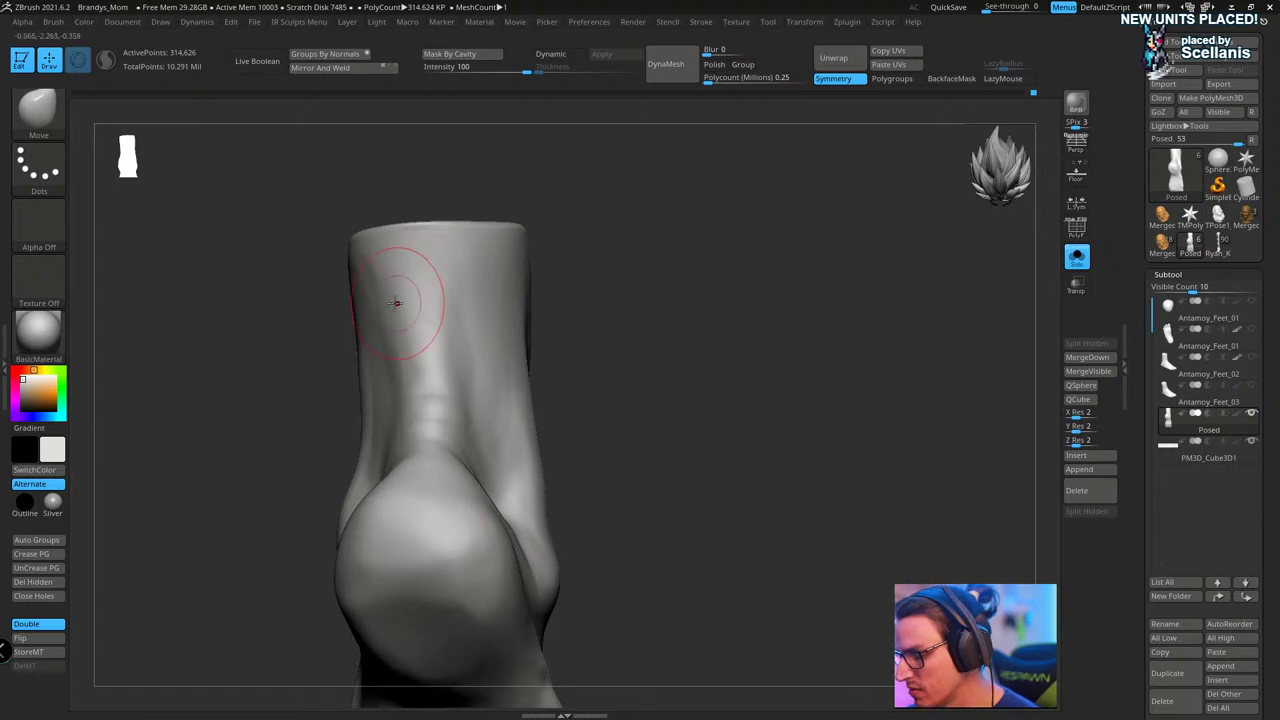
pyautogui.moveTo(589, 240)
pyautogui.mouseDown()
pyautogui.moveTo(392, 336)
pyautogui.moveTo(371, 275)
pyautogui.moveTo(660, 297)
pyautogui.moveTo(643, 280)
pyautogui.moveTo(540, 350)
pyautogui.mouseUp()
pyautogui.moveTo(425, 296); pyautogui.dragTo(803, 364)
# - Subdivide the foot mesh one more level for finer detail
pyautogui.hotkey('ctrl', 'd')
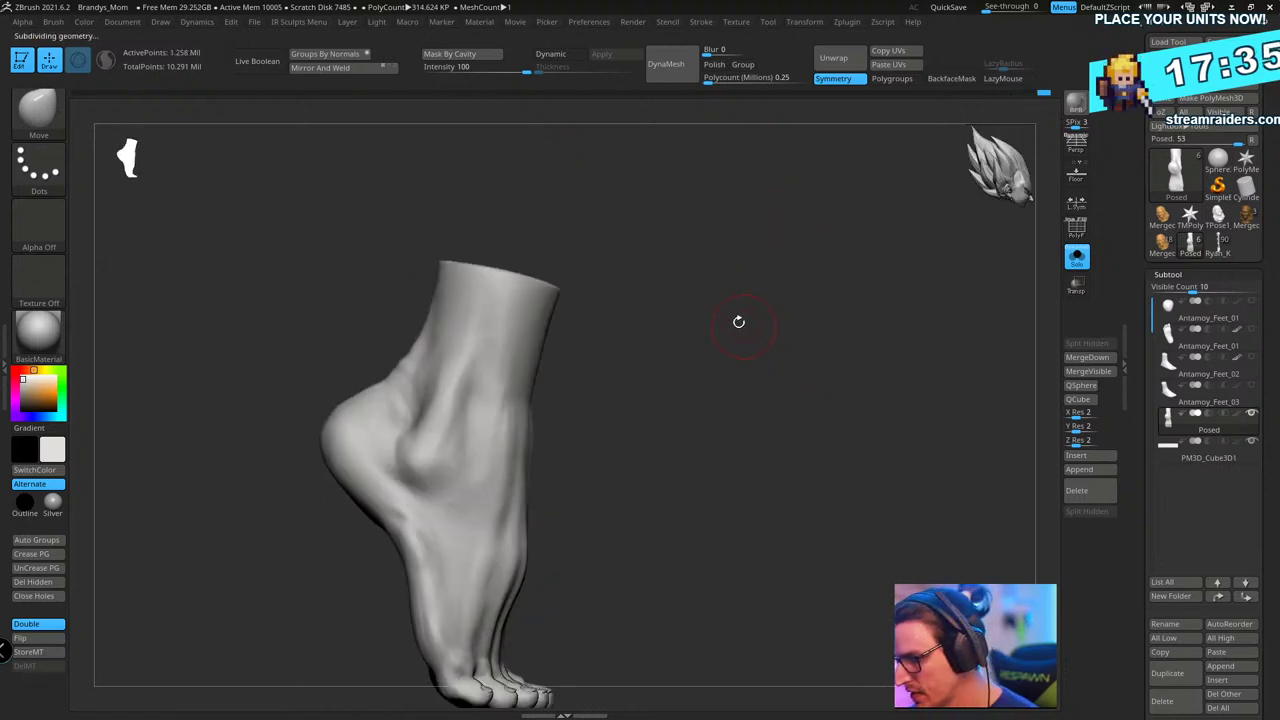
pyautogui.keyDown('alt'); pyautogui.moveTo(755, 309); pyautogui.dragTo(757, 271); pyautogui.keyUp('alt')
pyautogui.moveTo(666, 434); pyautogui.dragTo(700, 436)
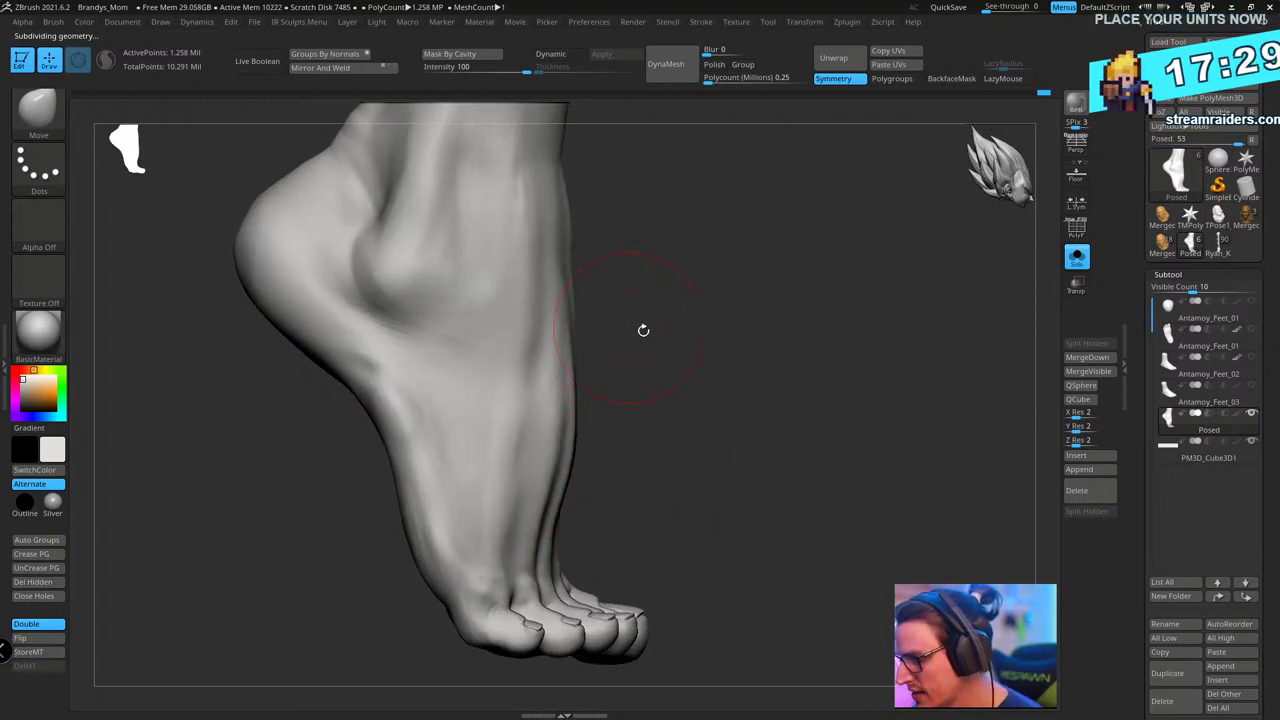
# - Refine the contours of the instep and front of the foot with the Move brush
pyautogui.moveTo(643, 331); pyautogui.dragTo(818, 413)
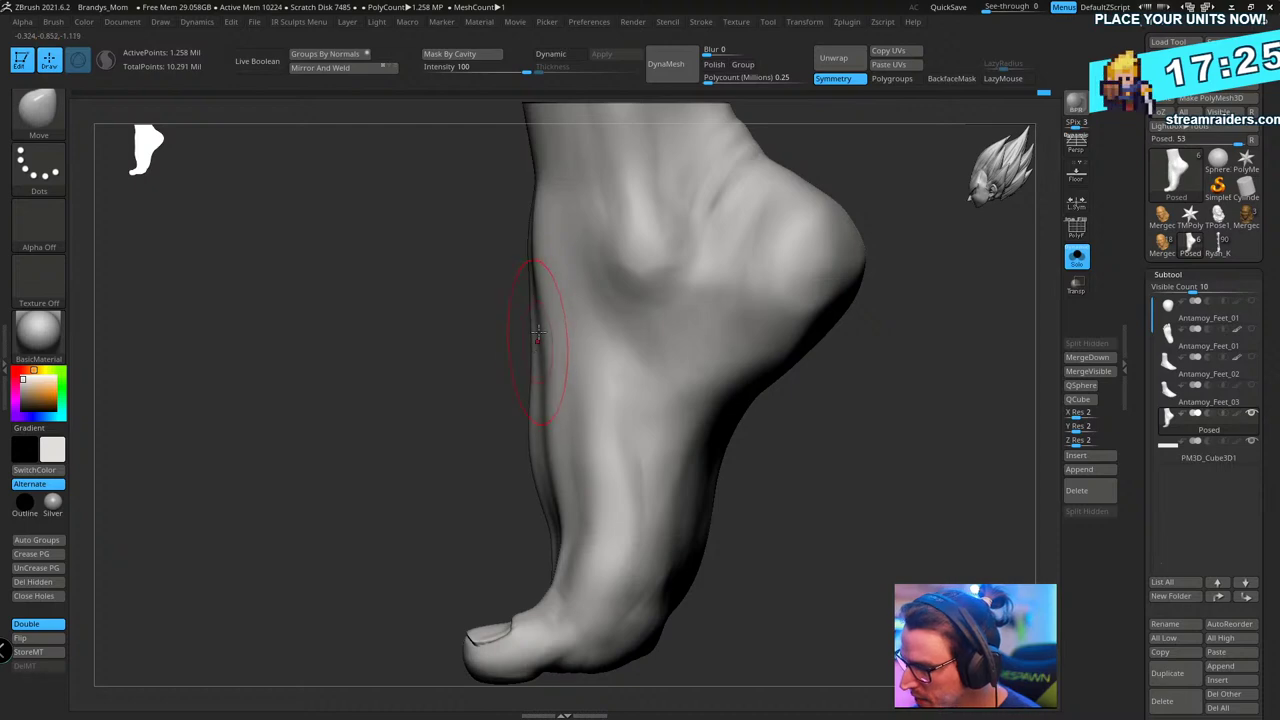
pyautogui.moveTo(786, 503)
pyautogui.mouseDown()
pyautogui.moveTo(877, 460)
pyautogui.moveTo(715, 424)
pyautogui.mouseUp()
pyautogui.moveTo(549, 512); pyautogui.dragTo(543, 530)
pyautogui.moveTo(712, 484)
pyautogui.mouseDown()
pyautogui.moveTo(669, 512)
pyautogui.moveTo(718, 409)
pyautogui.moveTo(651, 470)
pyautogui.mouseUp()
pyautogui.moveTo(610, 540); pyautogui.dragTo(814, 407)
# - Show the ground block again and shape the ball of the foot where it meets the block, using the Standard brush
pyautogui.click(1076, 256)
pyautogui.moveTo(814, 407)
pyautogui.mouseDown(button='right')
pyautogui.moveTo(825, 372)
pyautogui.moveTo(757, 400)
pyautogui.moveTo(729, 475)
pyautogui.moveTo(602, 543)
pyautogui.mouseUp(button='right')
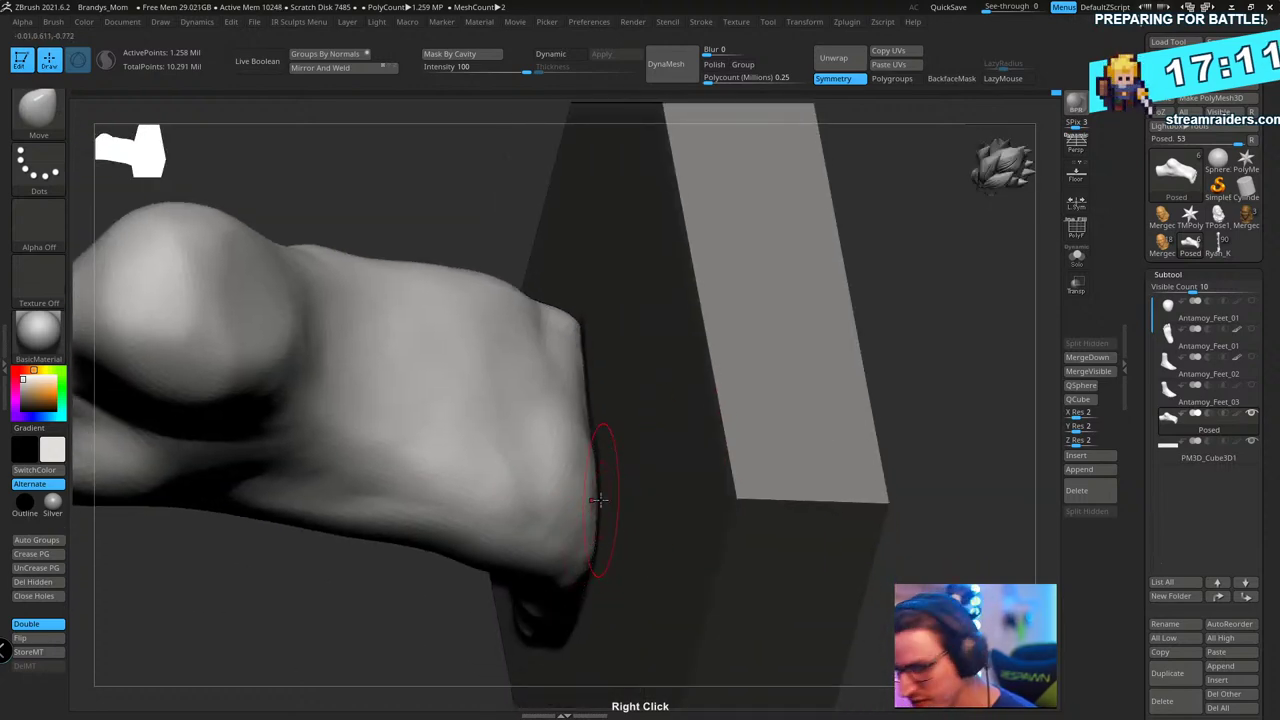
pyautogui.press('b')
pyautogui.press('s')
pyautogui.press('t')
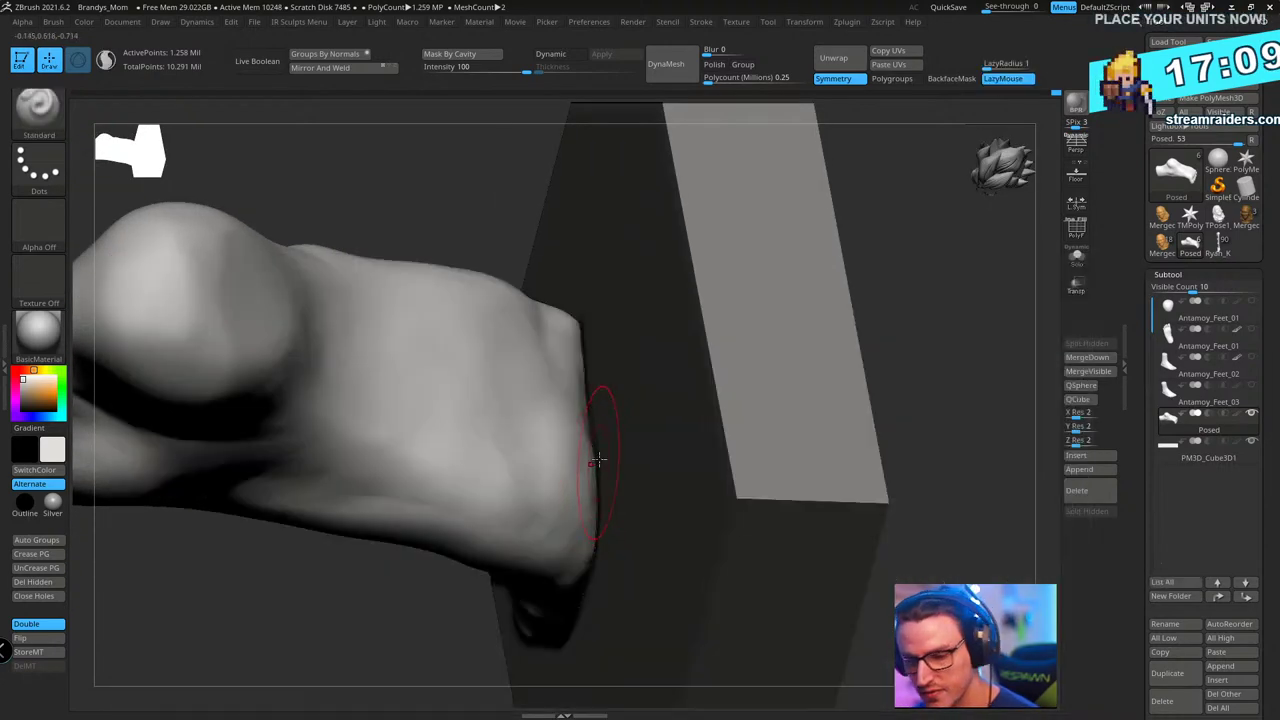
pyautogui.moveTo(614, 451)
pyautogui.mouseDown(button='right')
pyautogui.moveTo(819, 330)
pyautogui.moveTo(810, 290)
pyautogui.moveTo(601, 537)
pyautogui.moveTo(610, 505)
pyautogui.moveTo(634, 534)
pyautogui.moveTo(602, 475)
pyautogui.moveTo(603, 487)
pyautogui.mouseUp(button='right')
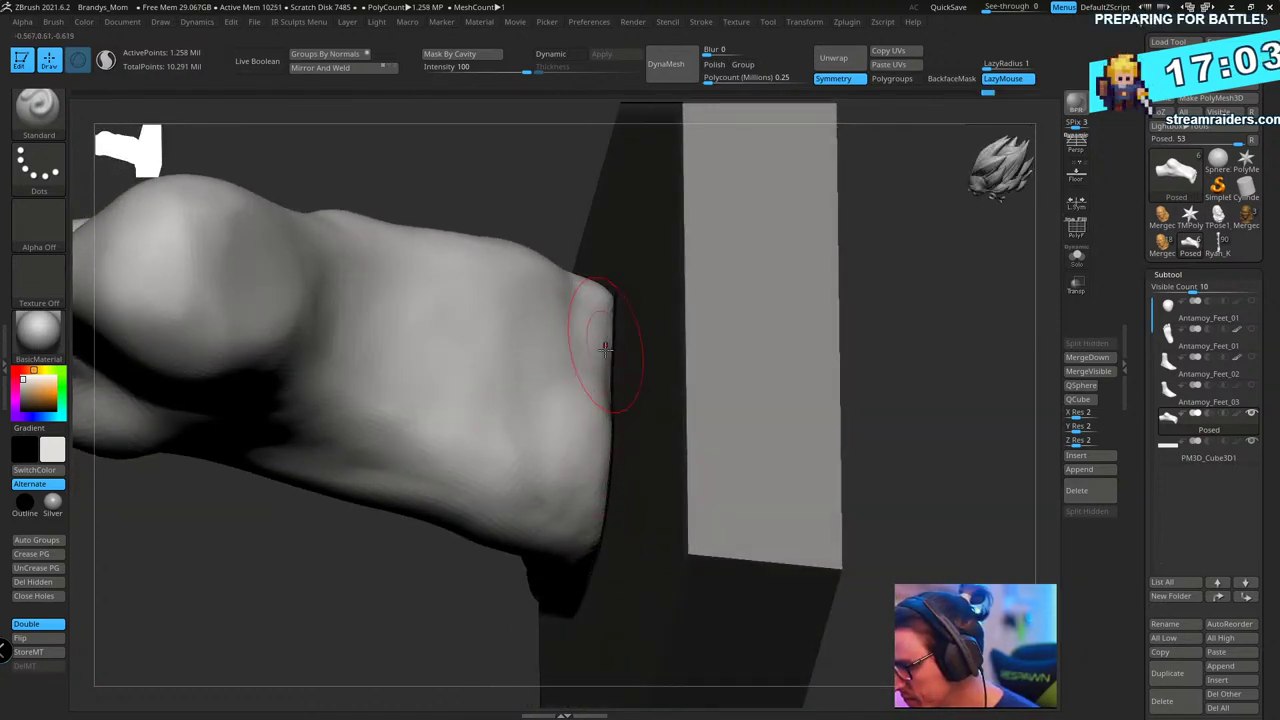
pyautogui.moveTo(605, 347); pyautogui.dragTo(706, 374, button='right')
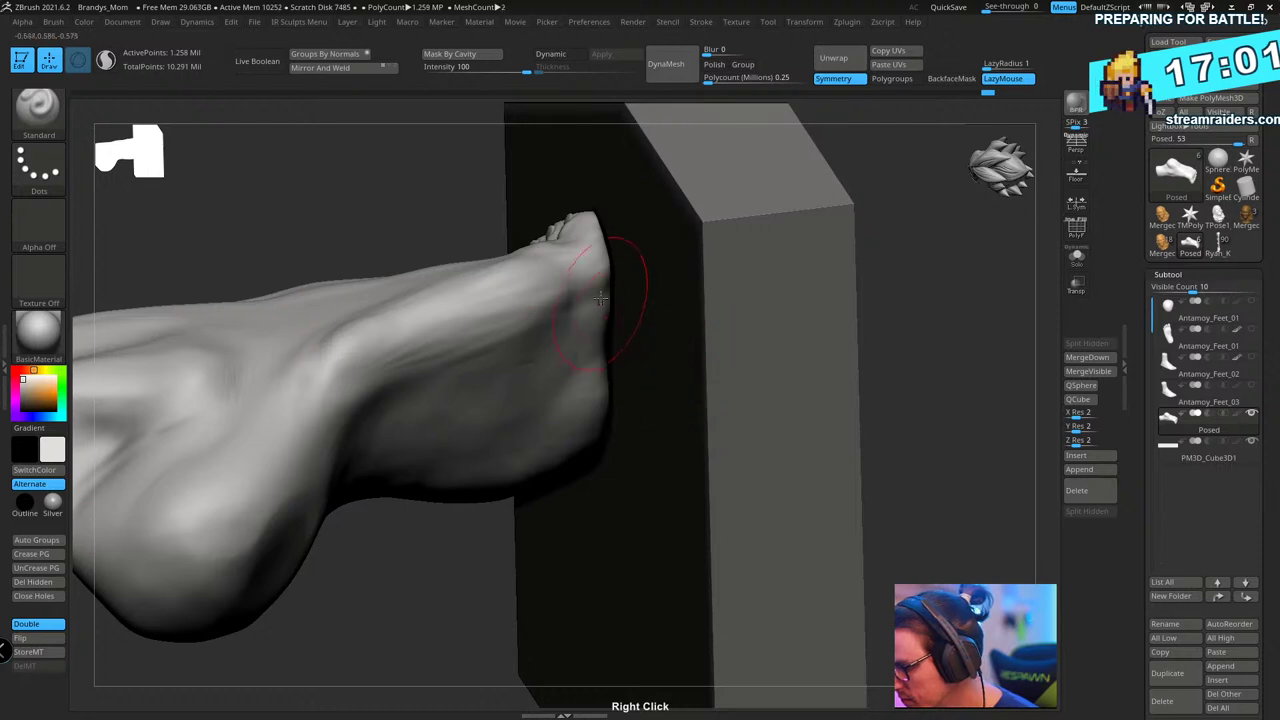
pyautogui.moveTo(600, 300); pyautogui.dragTo(623, 338, button='right')
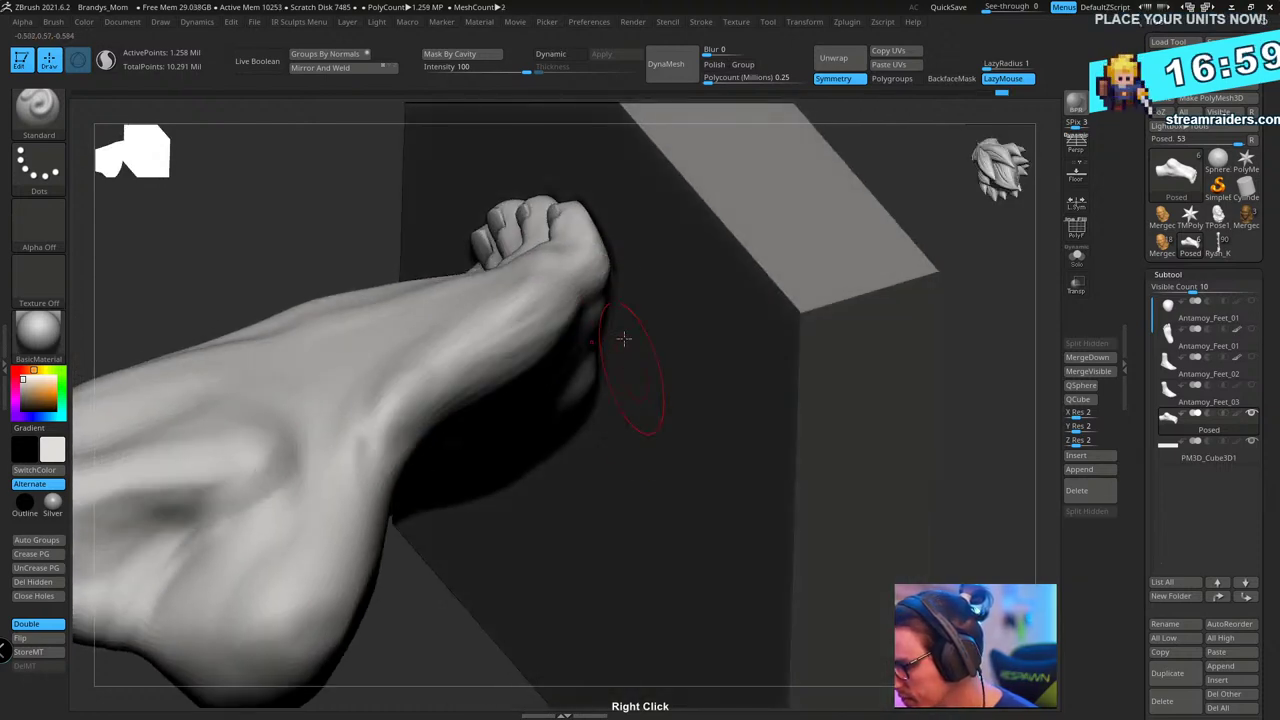
pyautogui.moveTo(600, 200)
pyautogui.mouseDown(button='right')
pyautogui.moveTo(643, 309)
pyautogui.moveTo(614, 243)
pyautogui.moveTo(617, 494)
pyautogui.mouseUp(button='right')
# - Refine the outer edge of the foot and the rounded tips of the toes with the Standard brush
pyautogui.press('s')
pyautogui.moveTo(643, 241); pyautogui.dragTo(610, 240)
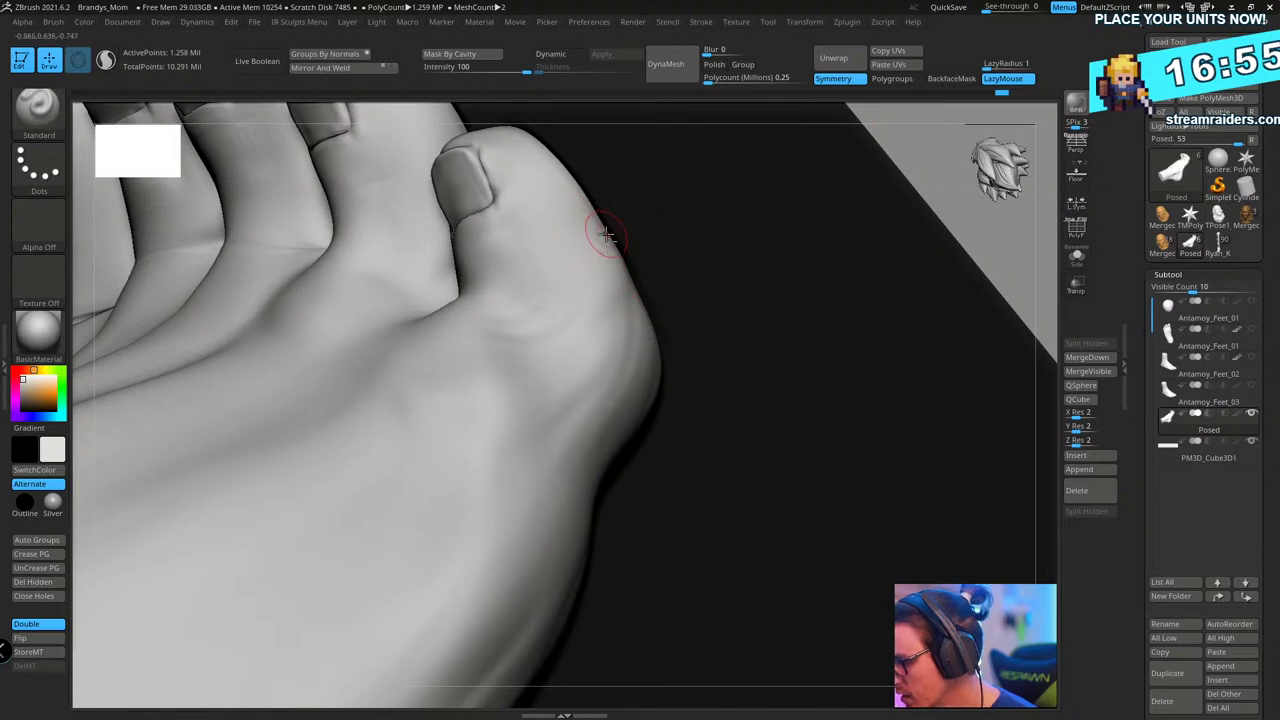
pyautogui.moveTo(606, 234)
pyautogui.mouseDown(button='right')
pyautogui.moveTo(518, 318)
pyautogui.moveTo(659, 408)
pyautogui.moveTo(528, 339)
pyautogui.moveTo(651, 337)
pyautogui.moveTo(409, 271)
pyautogui.moveTo(434, 351)
pyautogui.moveTo(386, 371)
pyautogui.mouseUp(button='right')
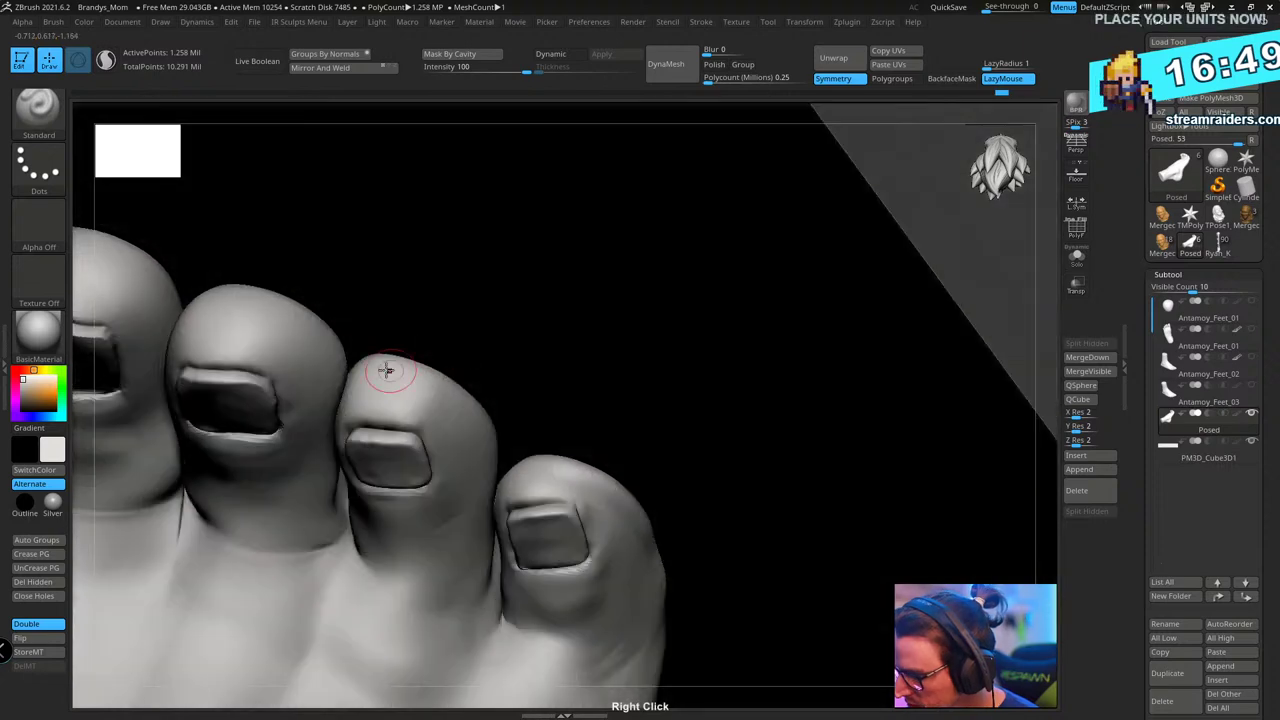
pyautogui.moveTo(512, 440); pyautogui.dragTo(409, 360, button='right')
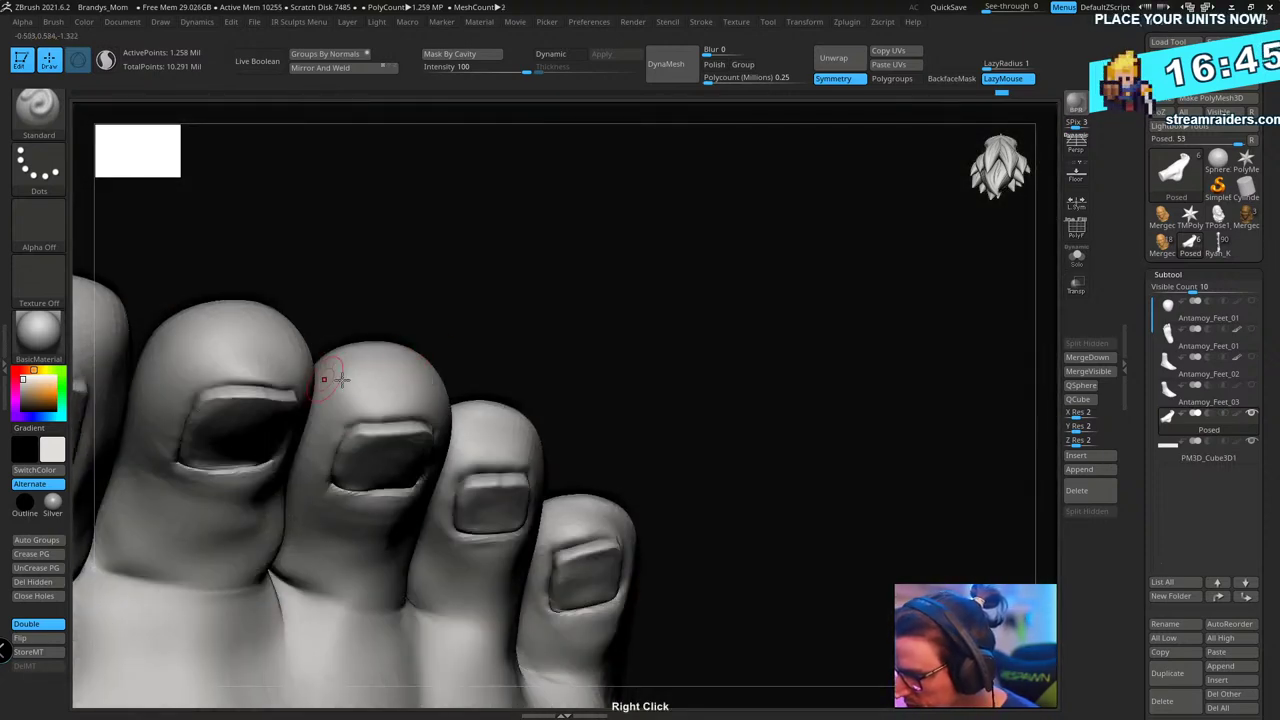
pyautogui.moveTo(340, 379); pyautogui.dragTo(588, 352, button='right')
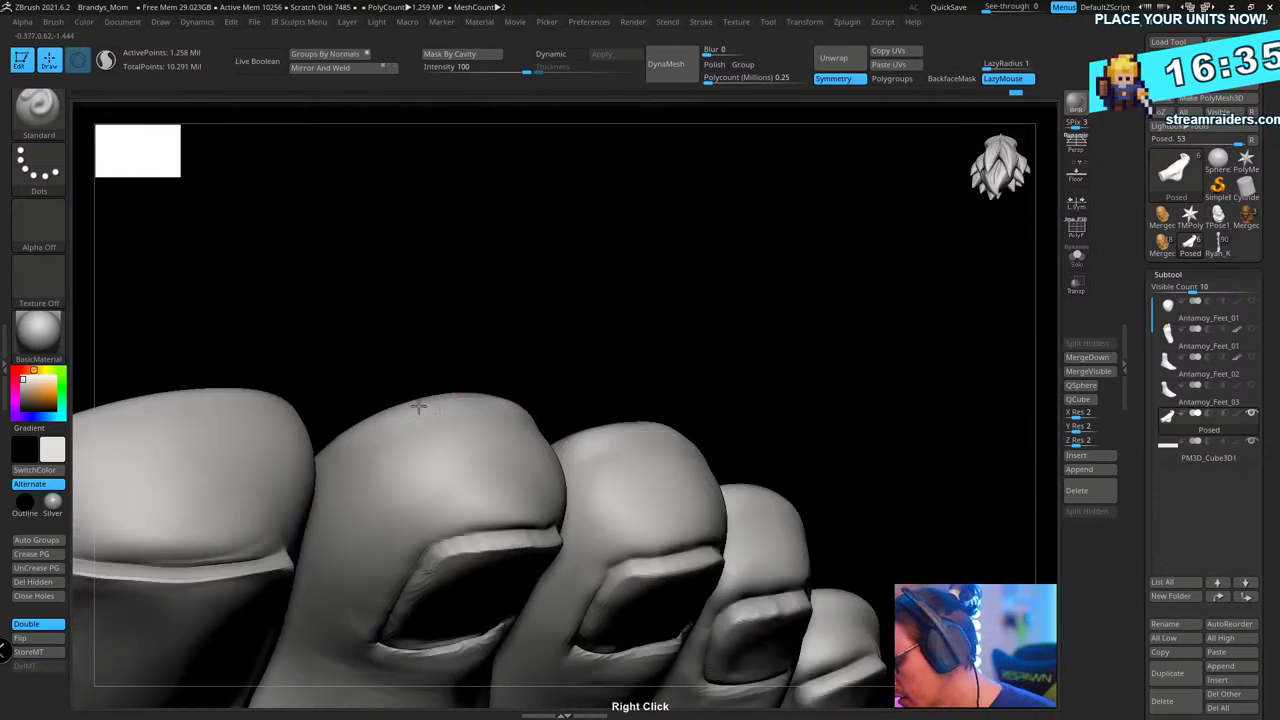
pyautogui.moveTo(563, 420)
pyautogui.mouseDown(button='right')
pyautogui.moveTo(591, 351)
pyautogui.moveTo(522, 386)
pyautogui.moveTo(366, 266)
pyautogui.moveTo(451, 374)
pyautogui.moveTo(523, 277)
pyautogui.moveTo(578, 403)
pyautogui.moveTo(674, 391)
pyautogui.moveTo(720, 355)
pyautogui.moveTo(620, 349)
pyautogui.mouseUp(button='right')
# - Mask the whole foot except the big toe and its nail
pyautogui.hotkey('ctrl', 'shift')
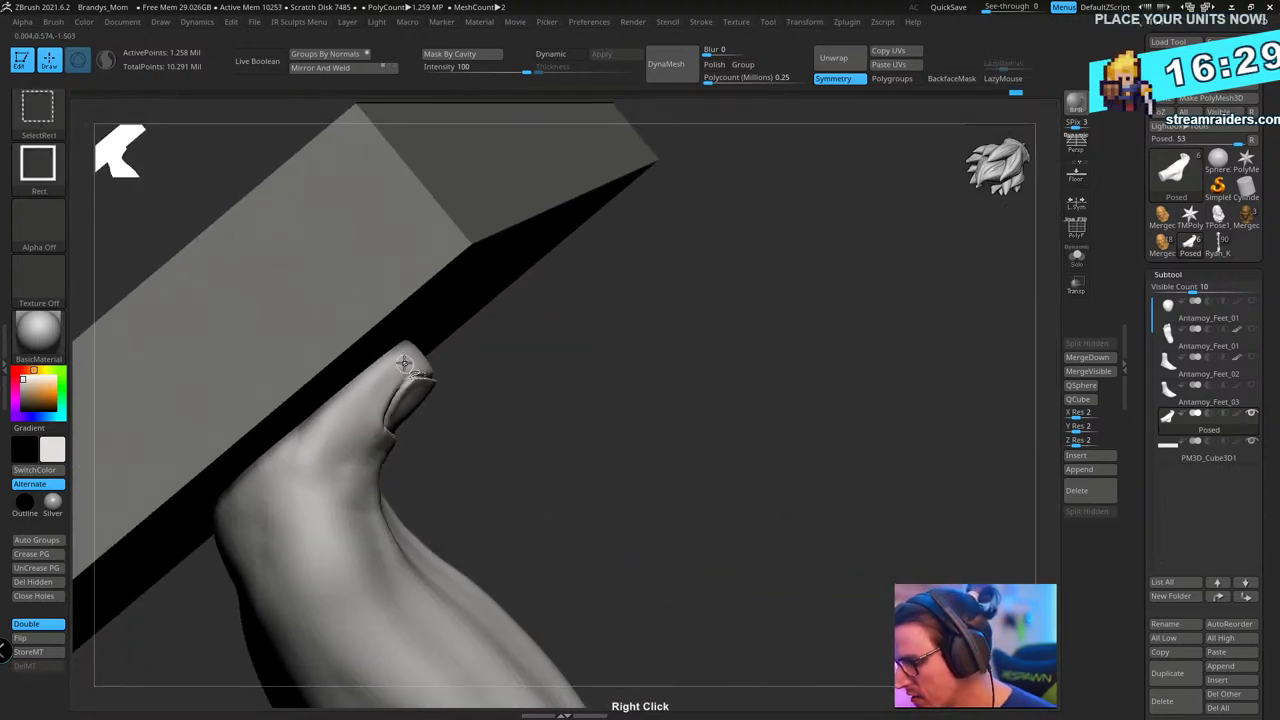
pyautogui.keyDown('ctrl'); pyautogui.keyDown('shift'); pyautogui.click(404, 363); pyautogui.keyUp('shift'); pyautogui.keyUp('ctrl')
pyautogui.keyDown('ctrl'); pyautogui.keyDown('shift'); pyautogui.moveTo(535, 342); pyautogui.dragTo(558, 426); pyautogui.keyUp('shift'); pyautogui.keyUp('ctrl')
pyautogui.moveTo(470, 389); pyautogui.dragTo(512, 392, button='right')
pyautogui.keyDown('ctrl'); pyautogui.keyDown('shift'); pyautogui.click(414, 418); pyautogui.keyUp('shift'); pyautogui.keyUp('ctrl')
pyautogui.keyDown('ctrl'); pyautogui.click(862, 430); pyautogui.keyUp('ctrl')
pyautogui.keyDown('ctrl'); pyautogui.keyDown('shift'); pyautogui.click(873, 434); pyautogui.keyUp('shift'); pyautogui.keyUp('ctrl')
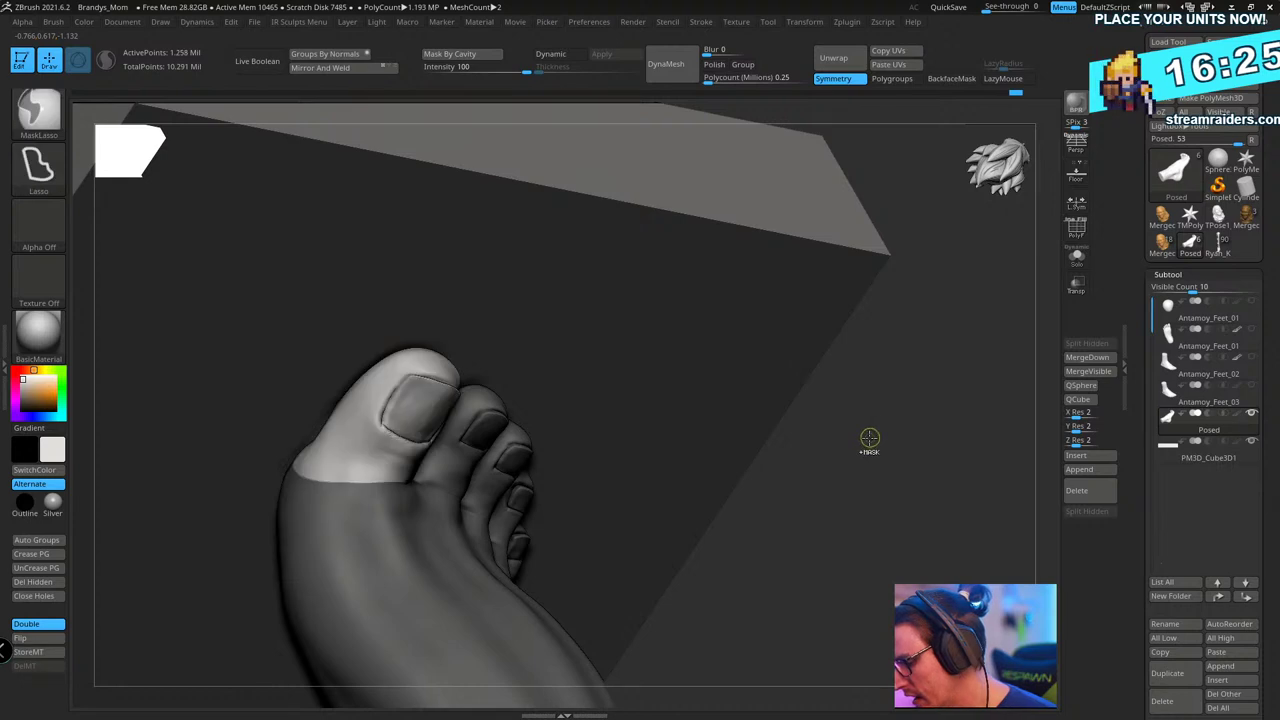
pyautogui.moveTo(870, 437); pyautogui.dragTo(418, 428, button='right')
# - Try rotating the big toe with the transform gizmo and move the gizmo's pivot to the toe's base
pyautogui.press('w')
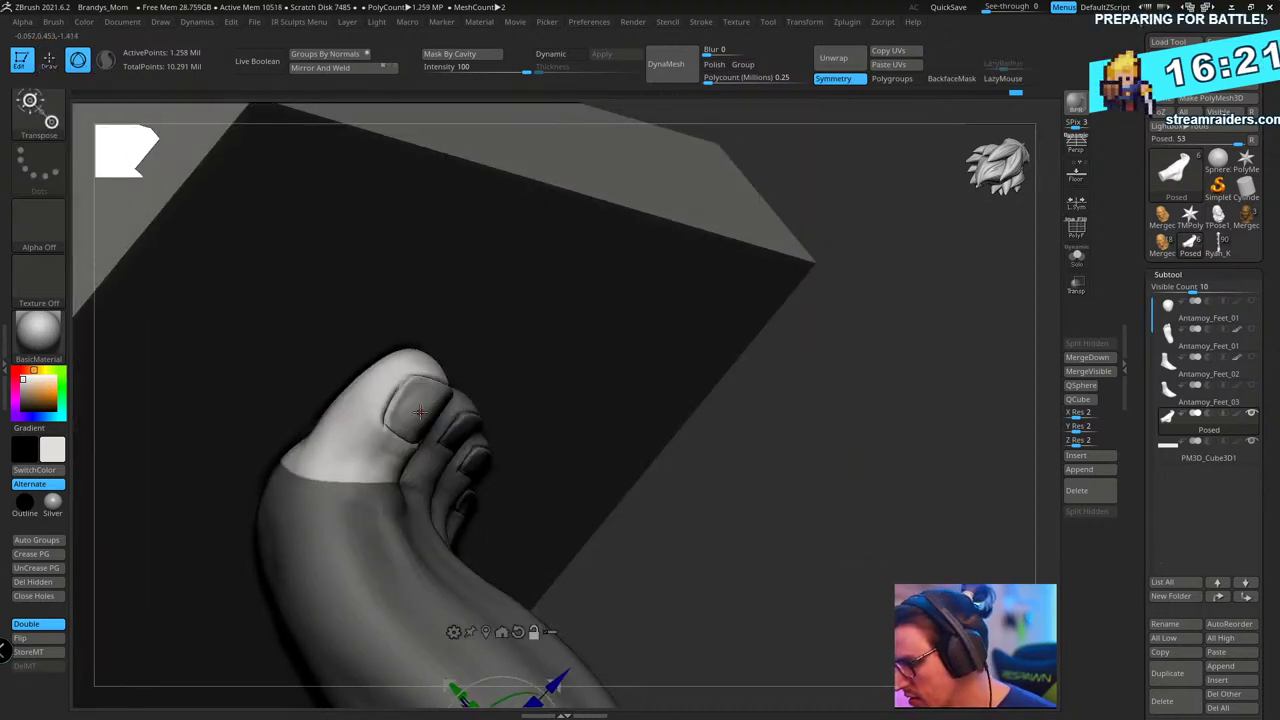
pyautogui.click(419, 411)
pyautogui.moveTo(861, 426); pyautogui.dragTo(460, 394, button='right')
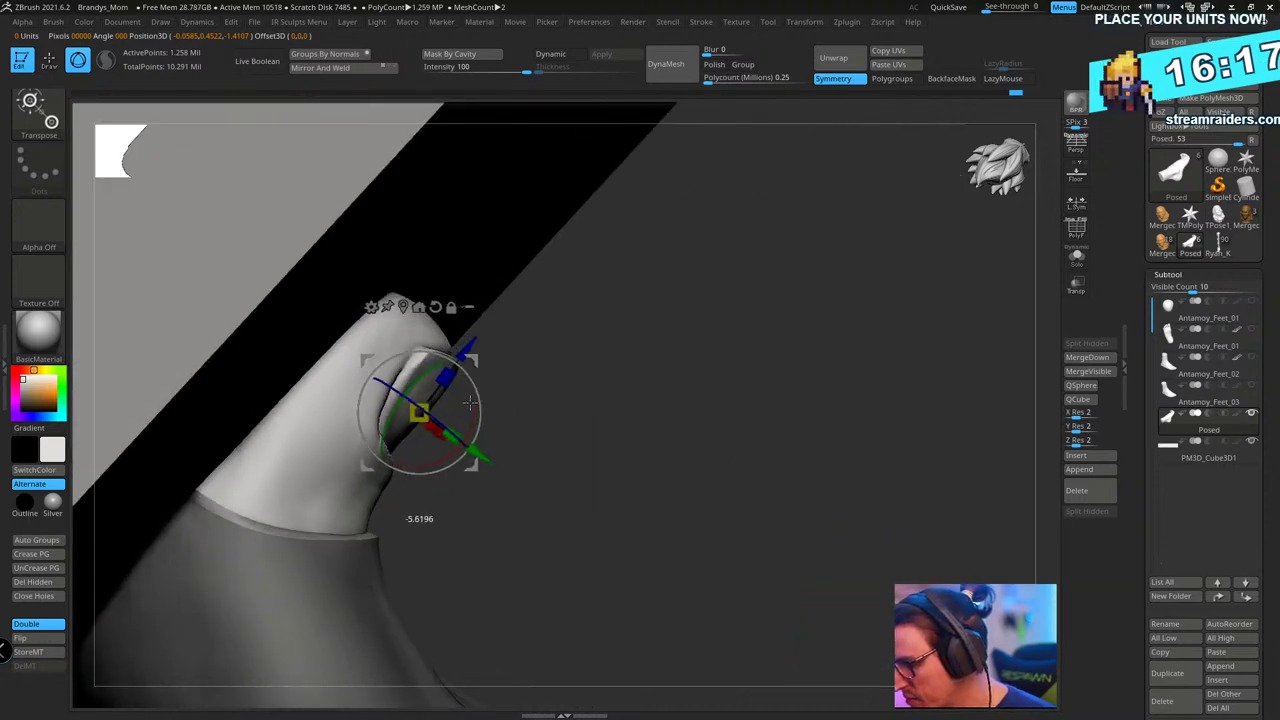
pyautogui.keyDown('alt'); pyautogui.moveTo(456, 349); pyautogui.dragTo(405, 434); pyautogui.keyUp('alt')
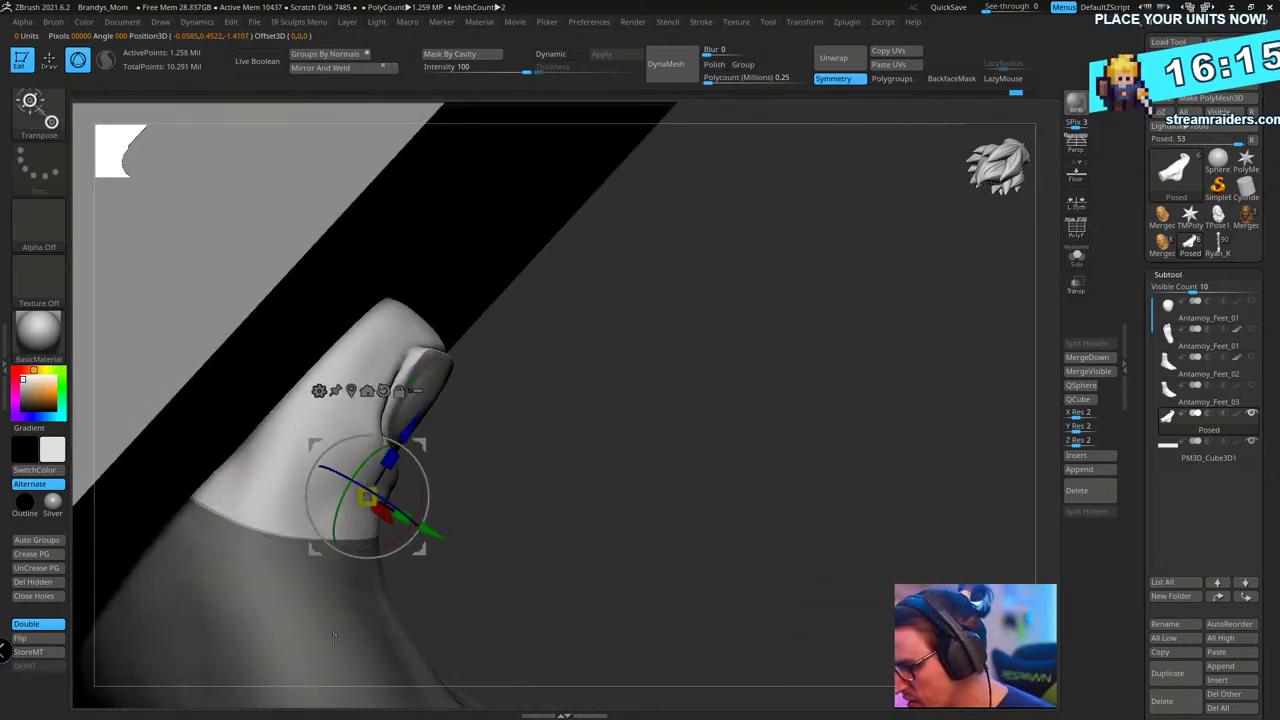
# - Soften the mask edge at the base of the big toe and place the transform gizmo on its nail
pyautogui.keyDown('ctrl'); pyautogui.click(333, 640); pyautogui.keyUp('ctrl')
pyautogui.press('q')
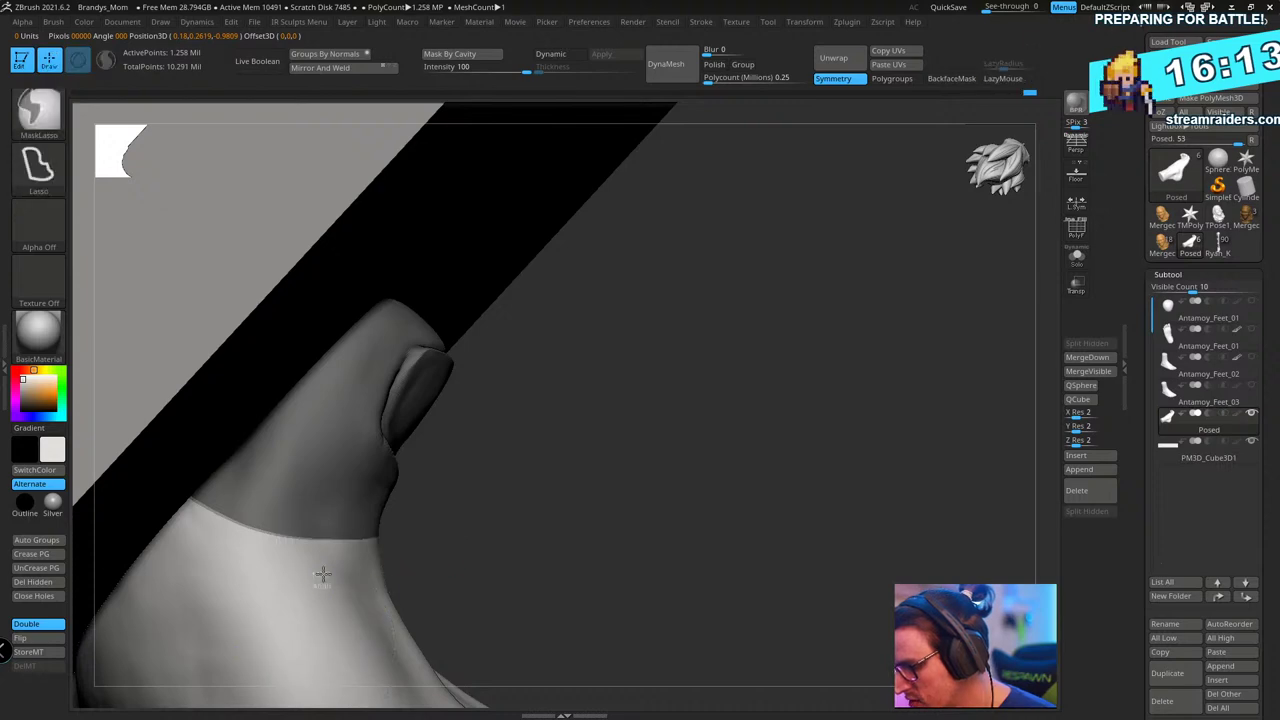
pyautogui.keyDown('ctrl'); pyautogui.click(325, 576); pyautogui.keyUp('ctrl')
pyautogui.keyDown('ctrl'); pyautogui.click(328, 575); pyautogui.keyUp('ctrl')
pyautogui.keyDown('ctrl'); pyautogui.click(541, 490); pyautogui.keyUp('ctrl')
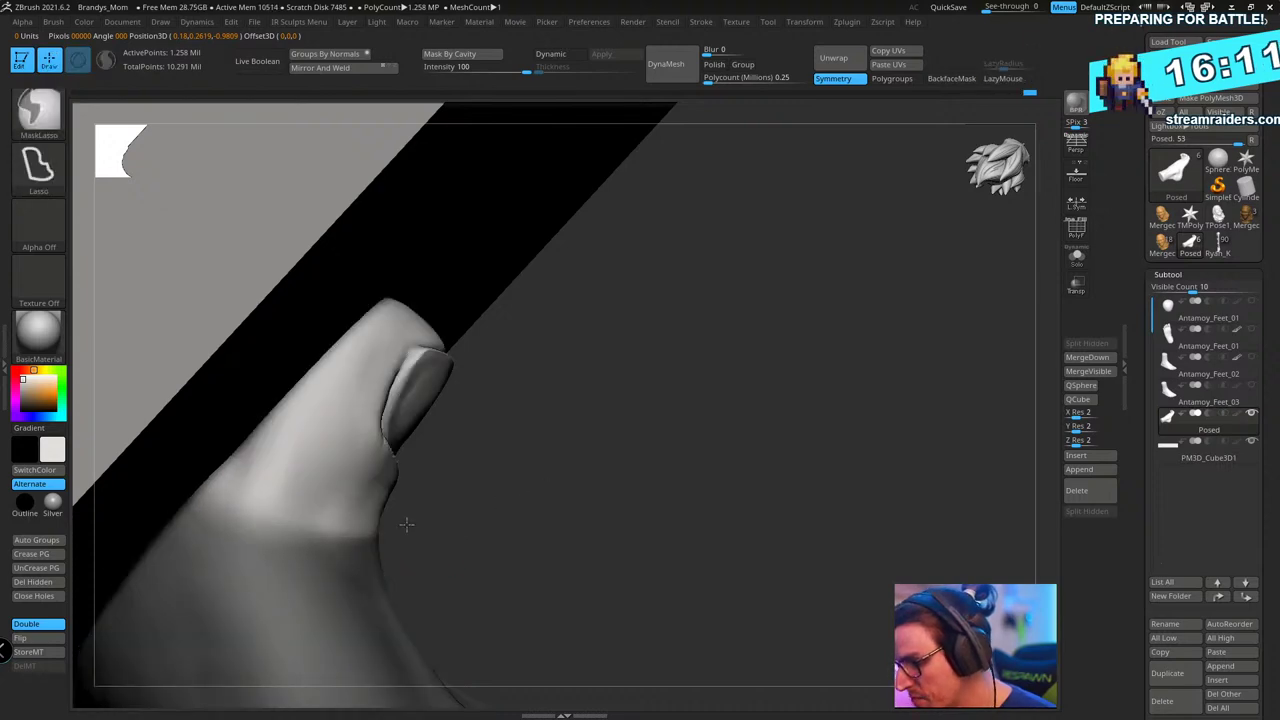
pyautogui.press('w')
pyautogui.moveTo(428, 421); pyautogui.dragTo(490, 426)
pyautogui.keyDown('alt'); pyautogui.click(490, 418); pyautogui.keyUp('alt')
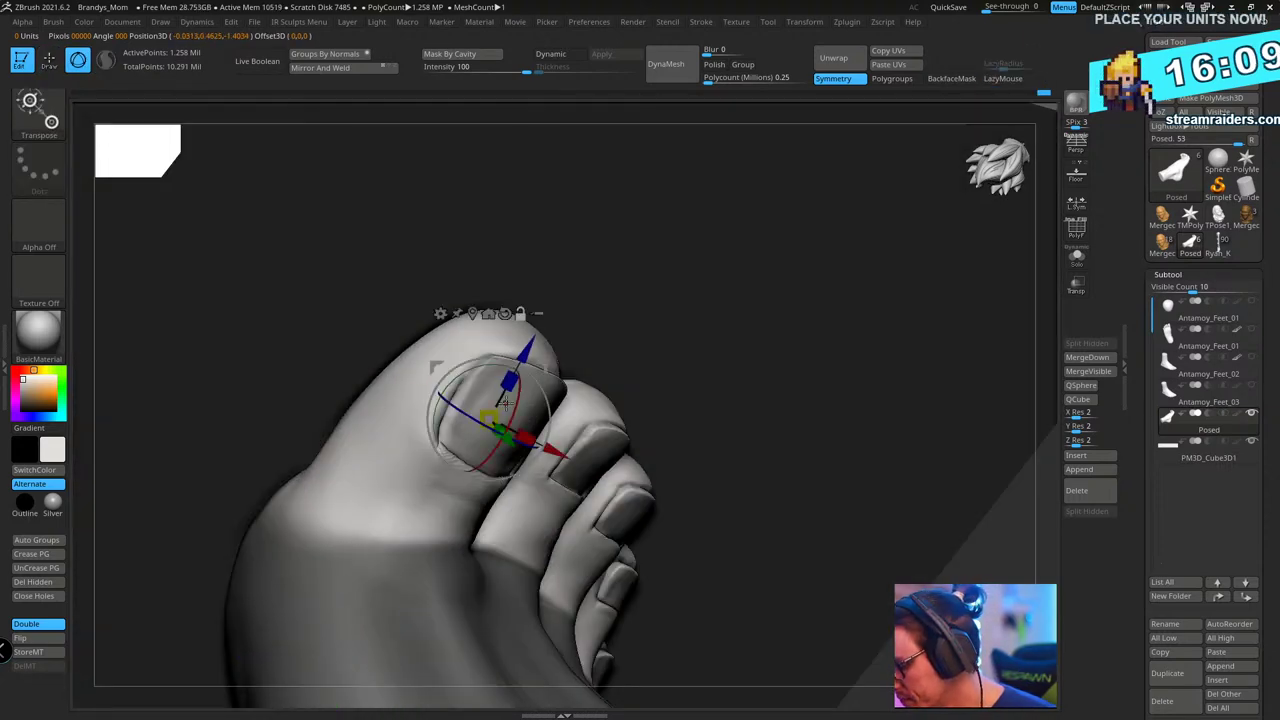
# - Isolate the foot from the ground block and clear its mask
pyautogui.moveTo(620, 425); pyautogui.dragTo(880, 385, button='right')
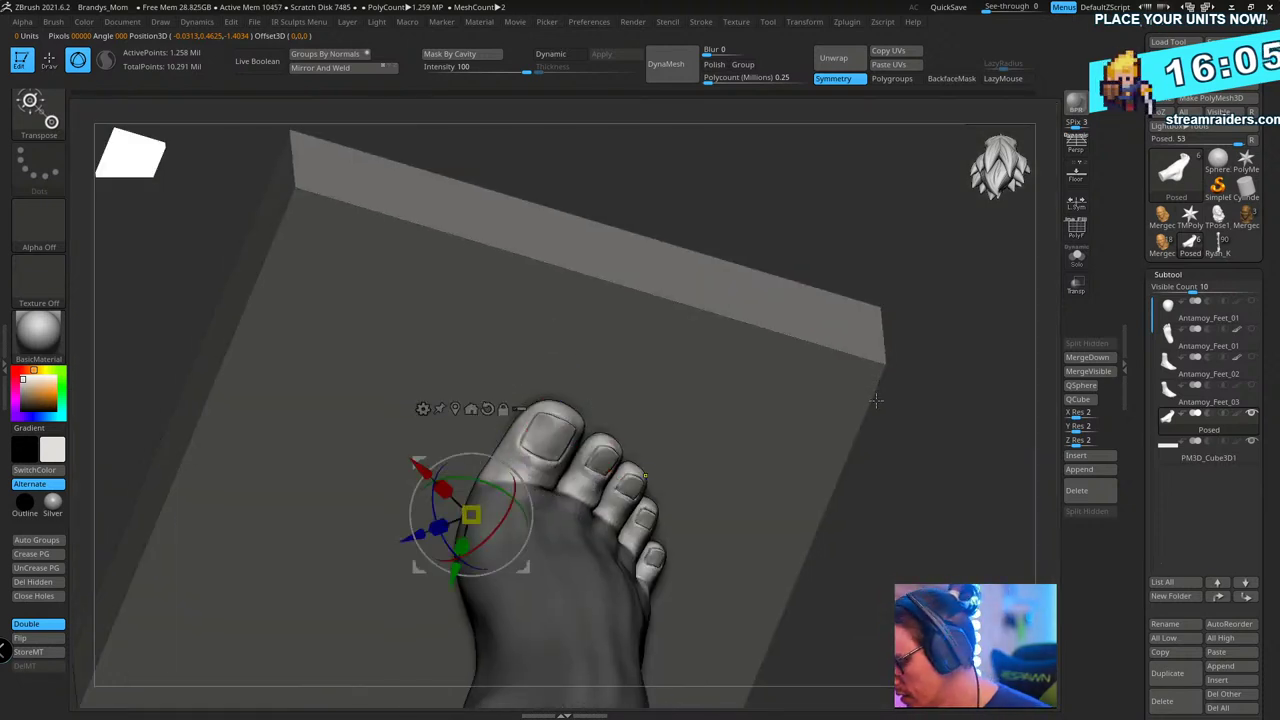
pyautogui.press('ctrl')
pyautogui.click(1076, 256)
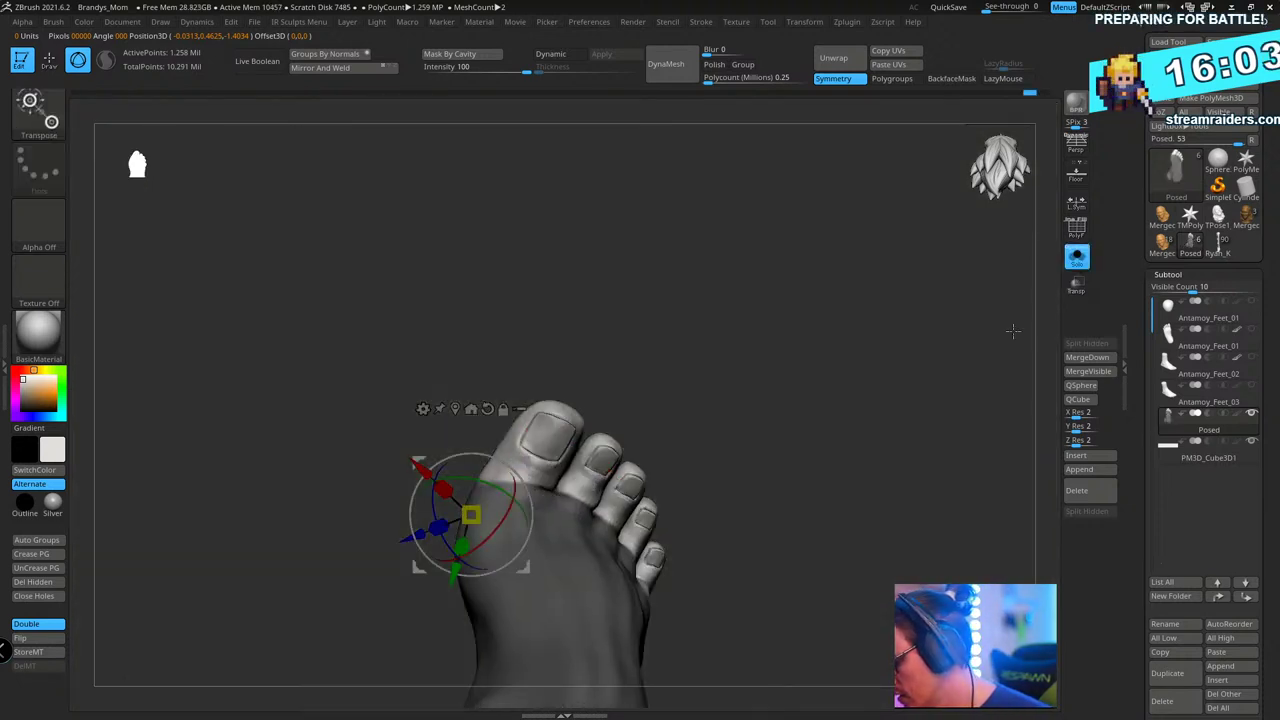
pyautogui.keyDown('ctrl'); pyautogui.click(952, 391); pyautogui.keyUp('ctrl')
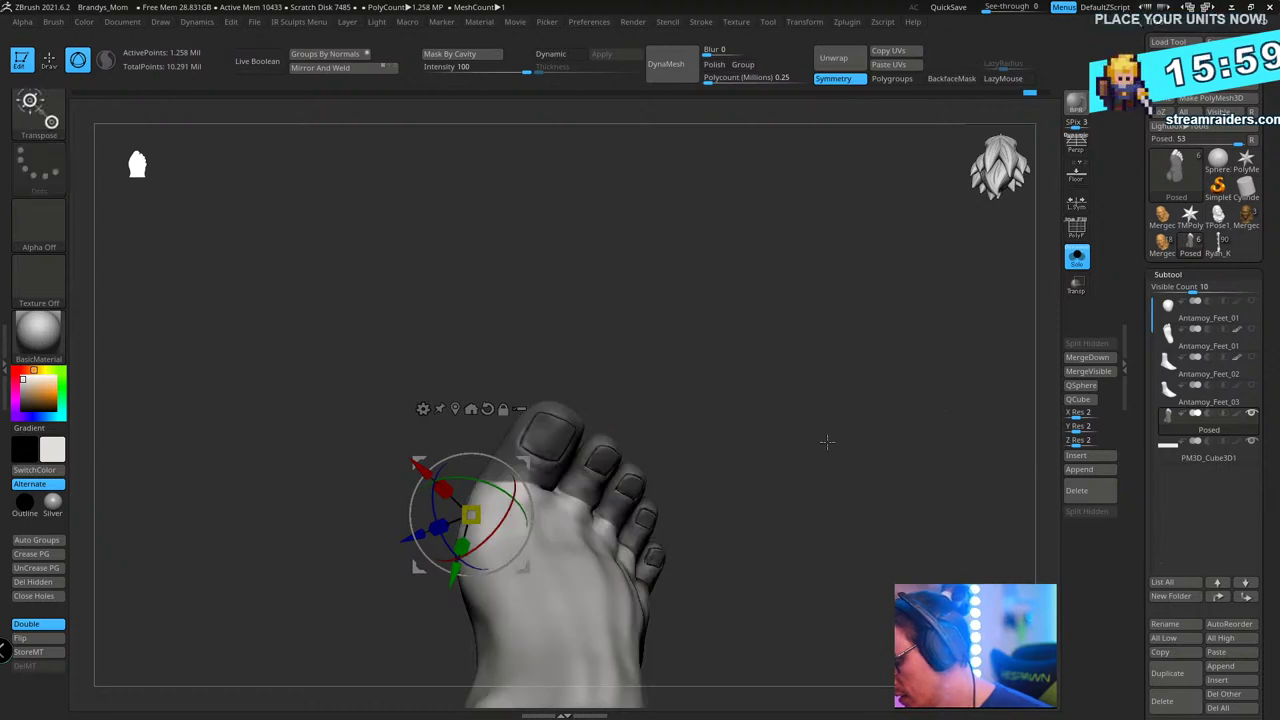
pyautogui.moveTo(826, 440)
pyautogui.keyDown('ctrl'); pyautogui.mouseDown()
pyautogui.moveTo(842, 487)
pyautogui.moveTo(843, 383)
pyautogui.moveTo(866, 271)
pyautogui.moveTo(782, 294)
pyautogui.moveTo(718, 291)
pyautogui.mouseUp(); pyautogui.keyUp('ctrl')
# - Mask the isolated foot again, leaving only the big toe and its nail unmasked
pyautogui.hotkey('shift', 'f')
pyautogui.hotkey('shift', 'f')
pyautogui.press('q')
pyautogui.keyDown('ctrl'); pyautogui.keyDown('shift'); pyautogui.click(634, 308); pyautogui.keyUp('shift'); pyautogui.keyUp('ctrl')
pyautogui.keyDown('ctrl'); pyautogui.keyDown('shift'); pyautogui.moveTo(754, 200); pyautogui.dragTo(690, 338); pyautogui.keyUp('shift'); pyautogui.keyUp('ctrl')
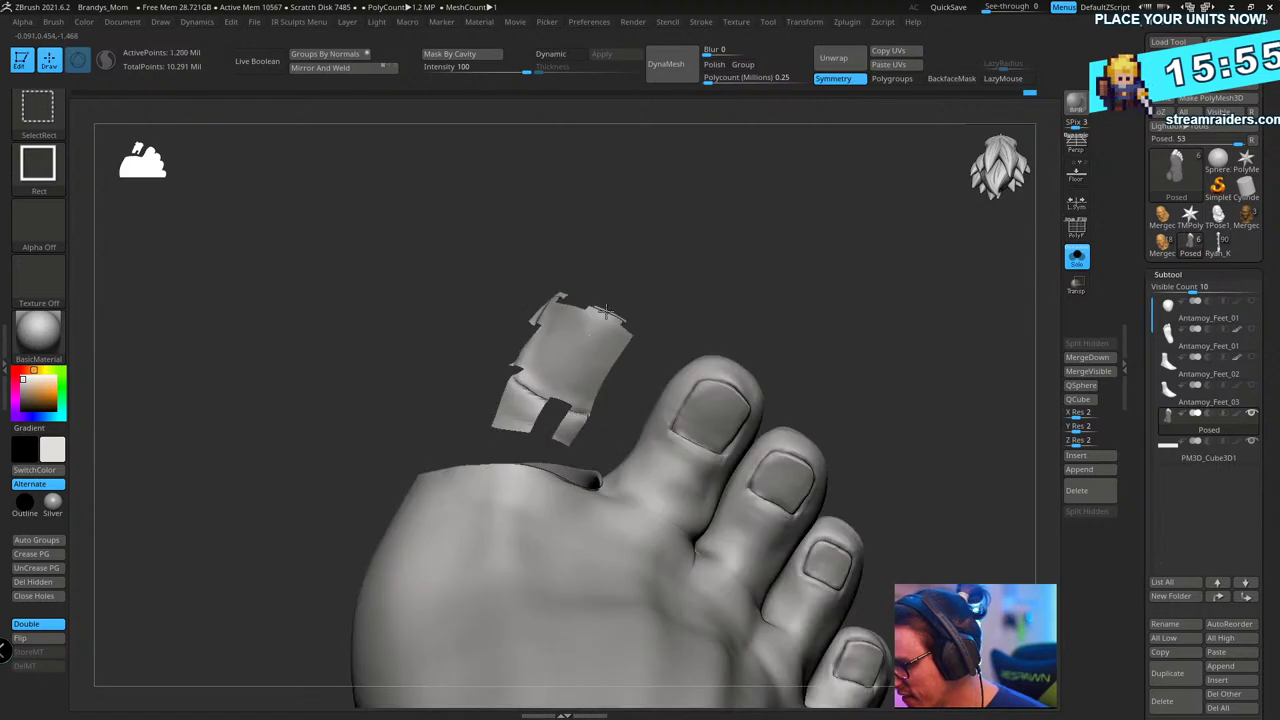
pyautogui.keyDown('ctrl'); pyautogui.keyDown('shift'); pyautogui.click(594, 340); pyautogui.keyUp('shift'); pyautogui.keyUp('ctrl')
pyautogui.keyDown('ctrl'); pyautogui.click(723, 277); pyautogui.keyUp('ctrl')
pyautogui.keyDown('ctrl'); pyautogui.keyDown('shift'); pyautogui.click(765, 192); pyautogui.keyUp('shift'); pyautogui.keyUp('ctrl')
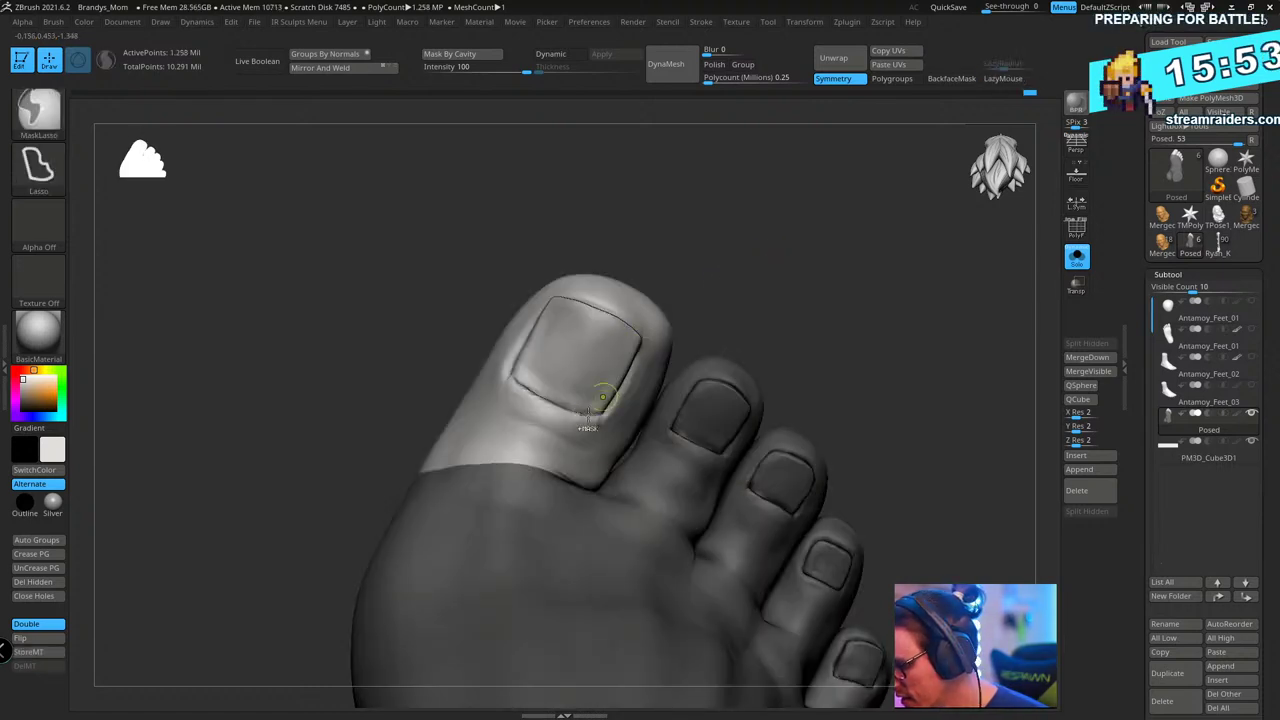
# - Drop the foot to a lower subdivision level and blur the mask edge at the base of the big toe
pyautogui.hotkey('shift', 'd')
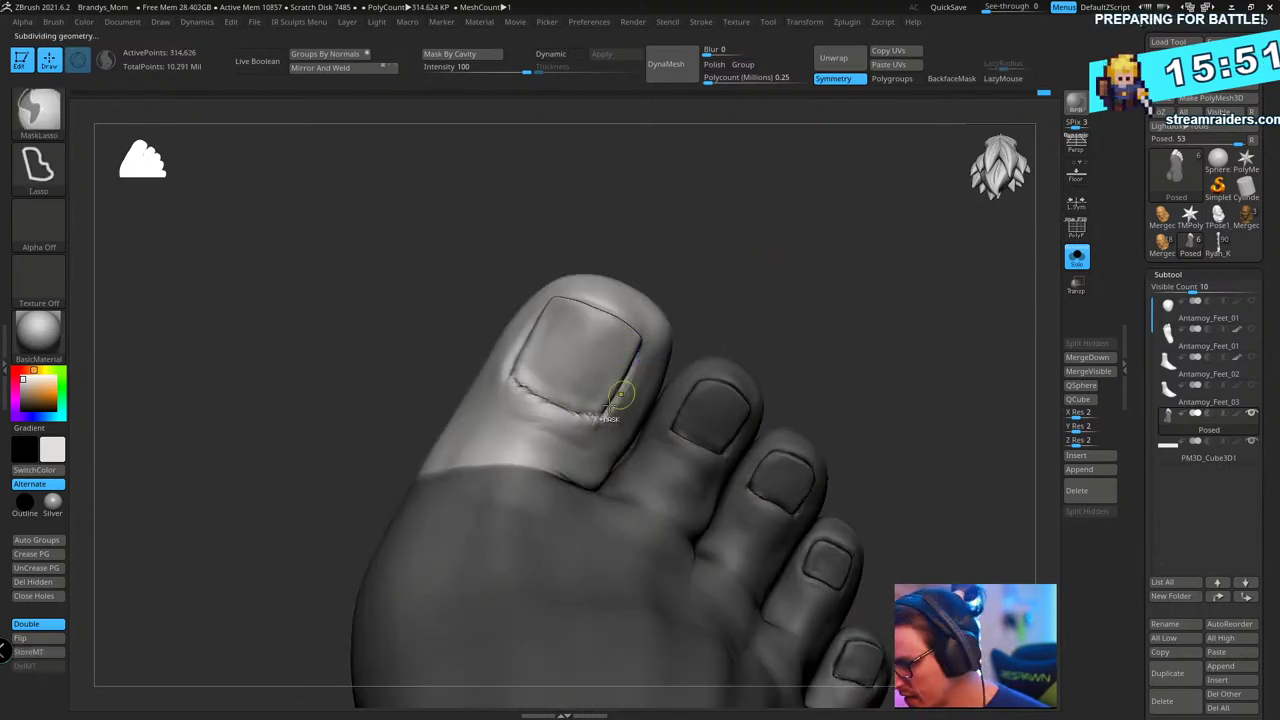
pyautogui.keyDown('ctrl'); pyautogui.click(763, 278); pyautogui.keyUp('ctrl')
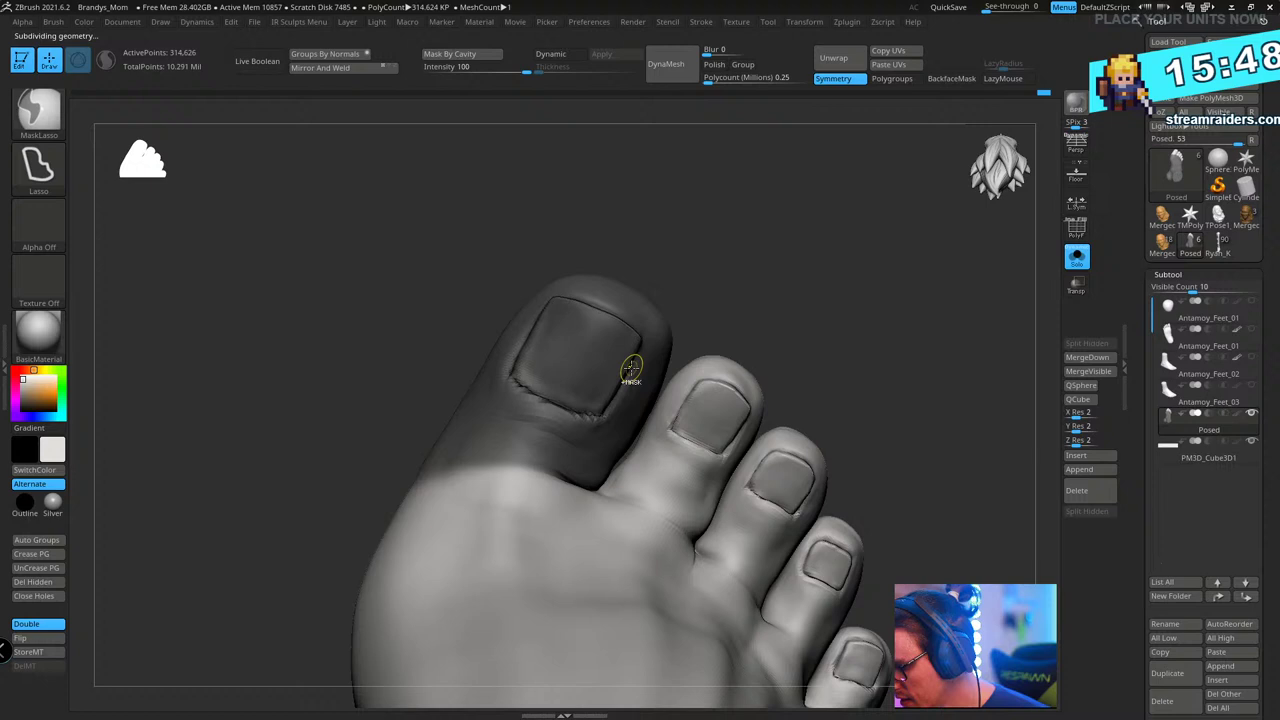
pyautogui.keyDown('ctrl'); pyautogui.click(673, 330); pyautogui.keyUp('ctrl')
# - Show the ground block again and adjust the big toe's pose against it with the transform gizmo
pyautogui.press('w')
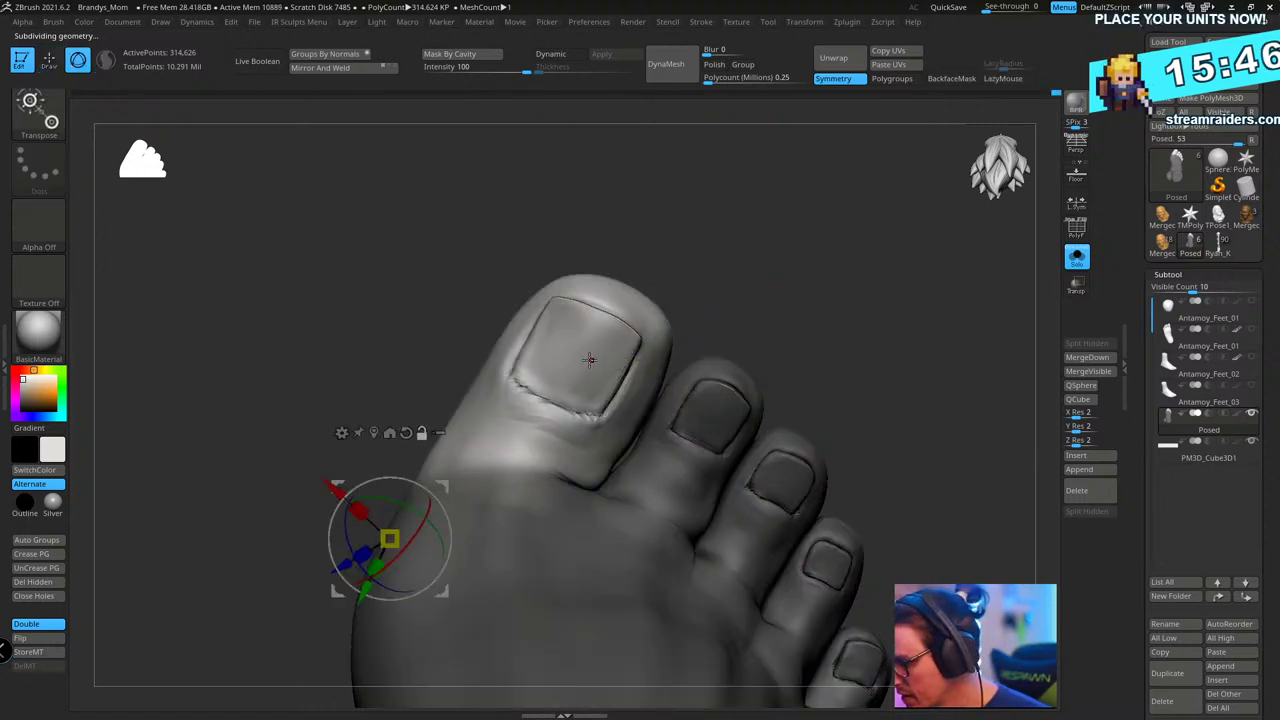
pyautogui.click(589, 360)
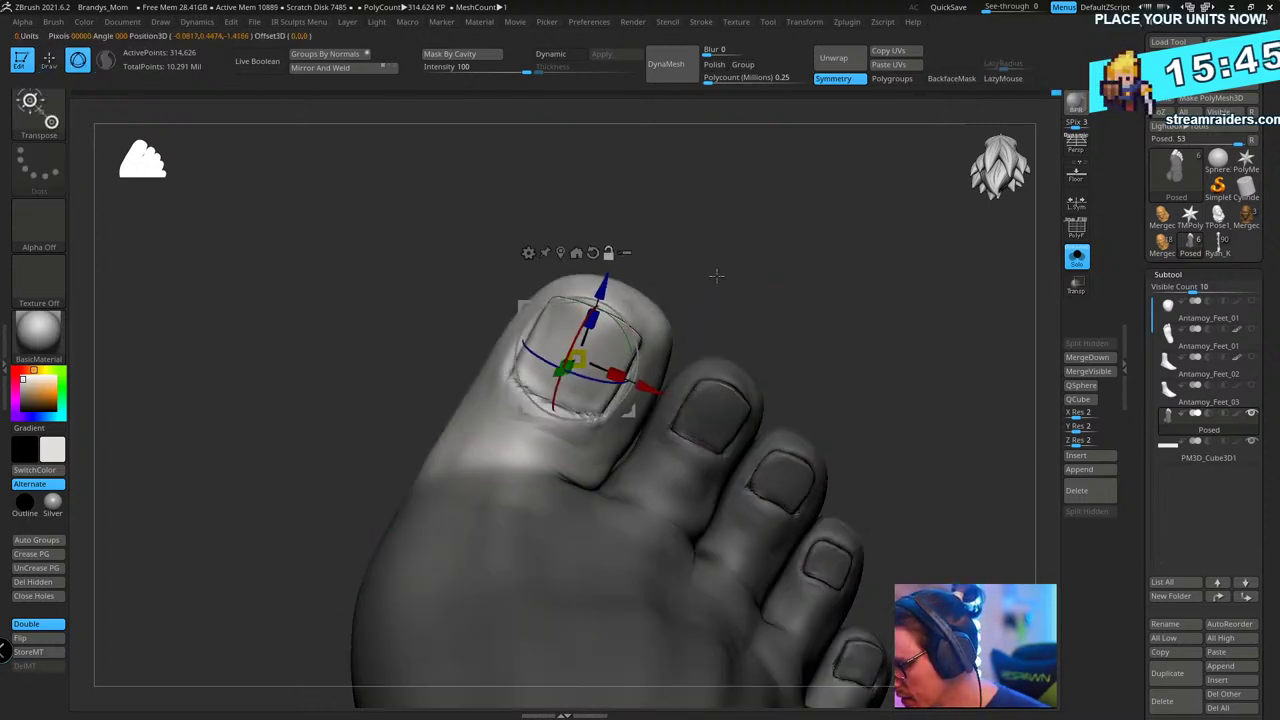
pyautogui.moveTo(715, 275); pyautogui.dragTo(806, 294)
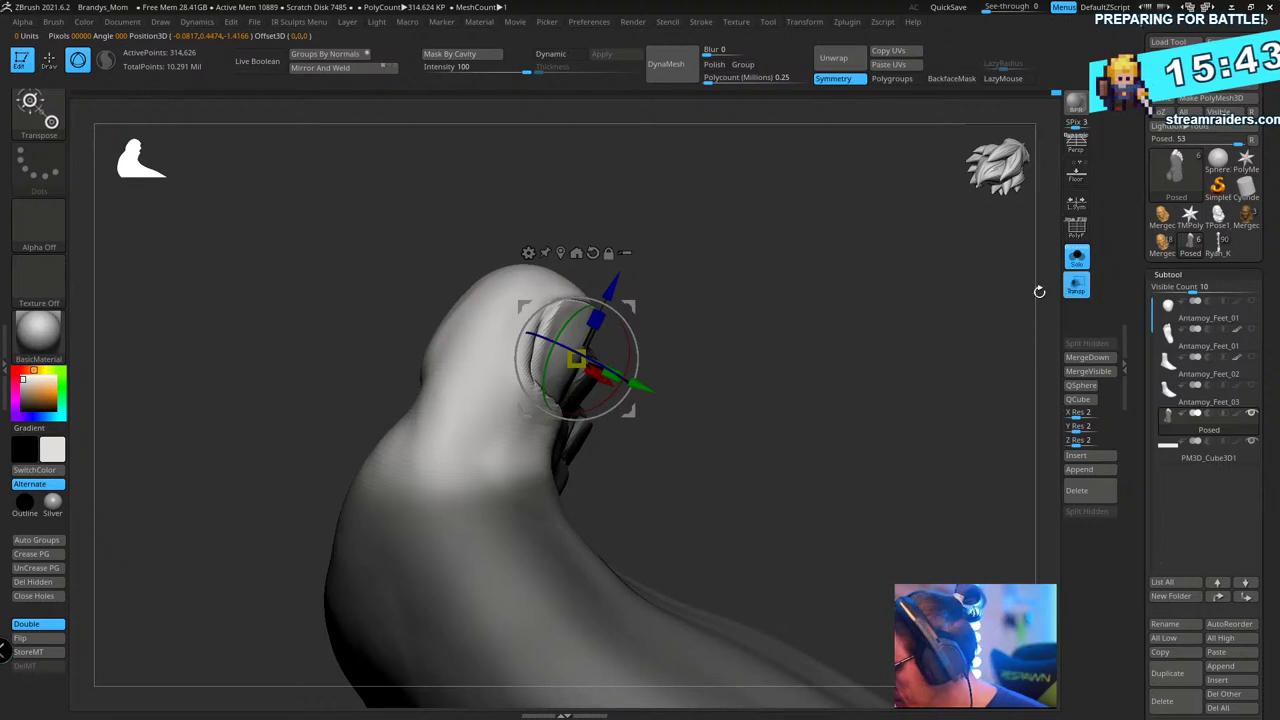
pyautogui.click(1076, 288)
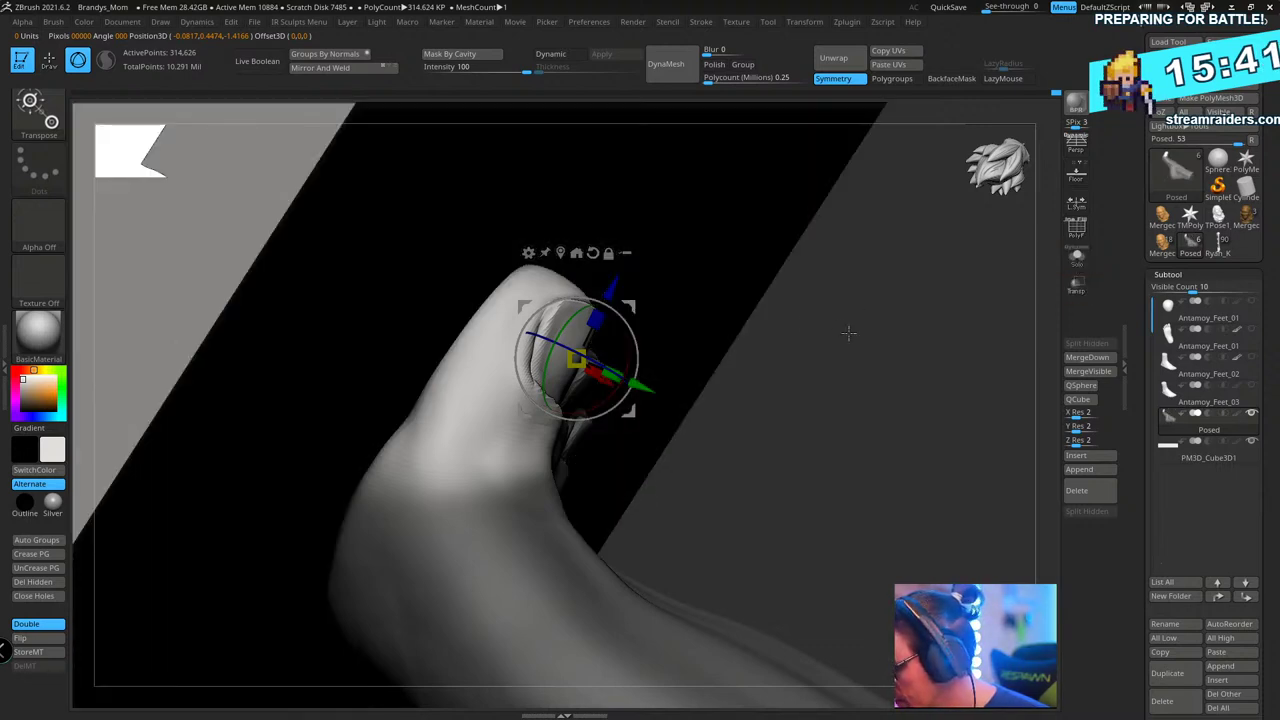
pyautogui.moveTo(634, 368); pyautogui.dragTo(580, 462)
pyautogui.press('q')
# - Shape the tip and underside of the big toe along the block with the Standard brush, and clear the mask
pyautogui.moveTo(836, 335); pyautogui.dragTo(731, 275, button='right')
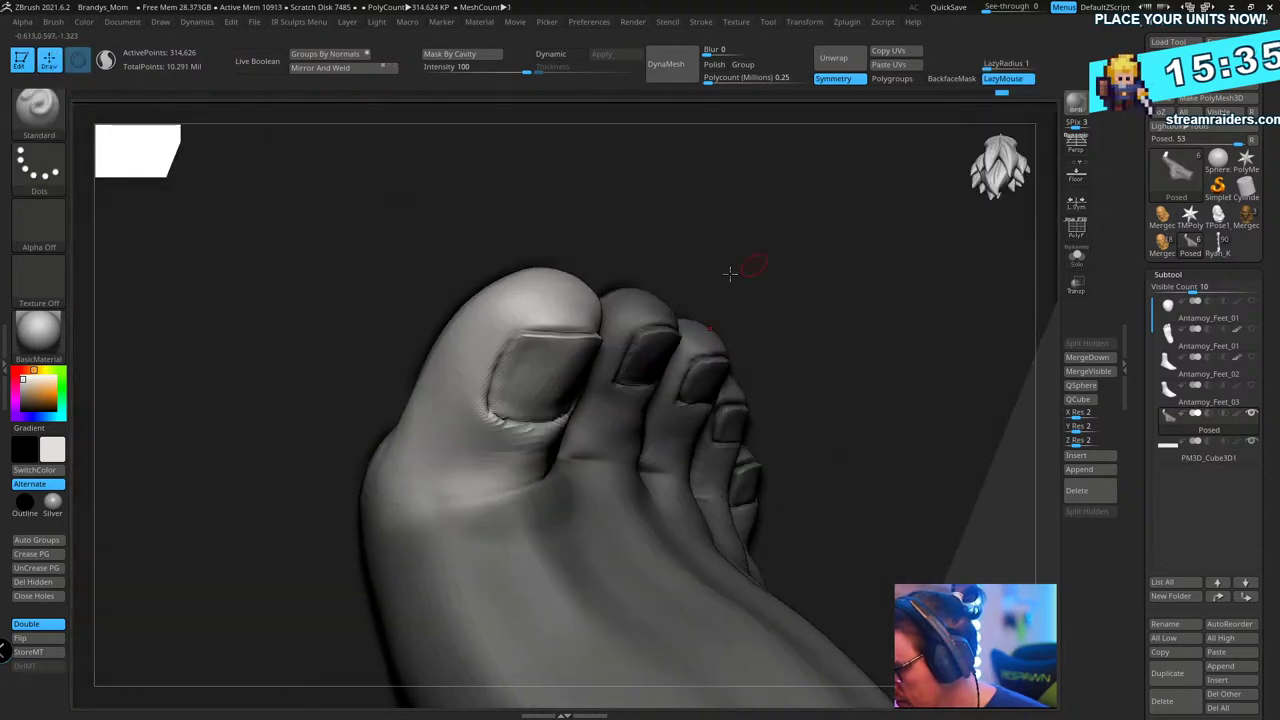
pyautogui.moveTo(520, 268); pyautogui.dragTo(545, 257, button='right')
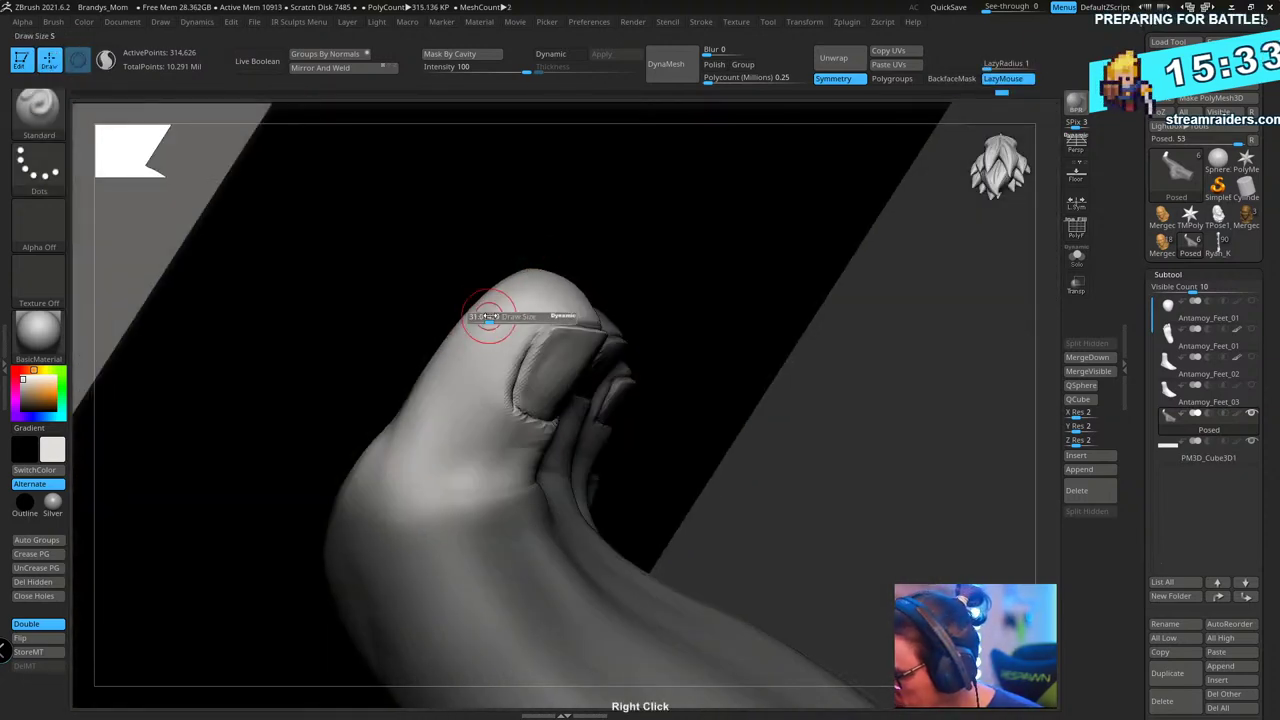
pyautogui.moveTo(490, 317); pyautogui.dragTo(496, 317)
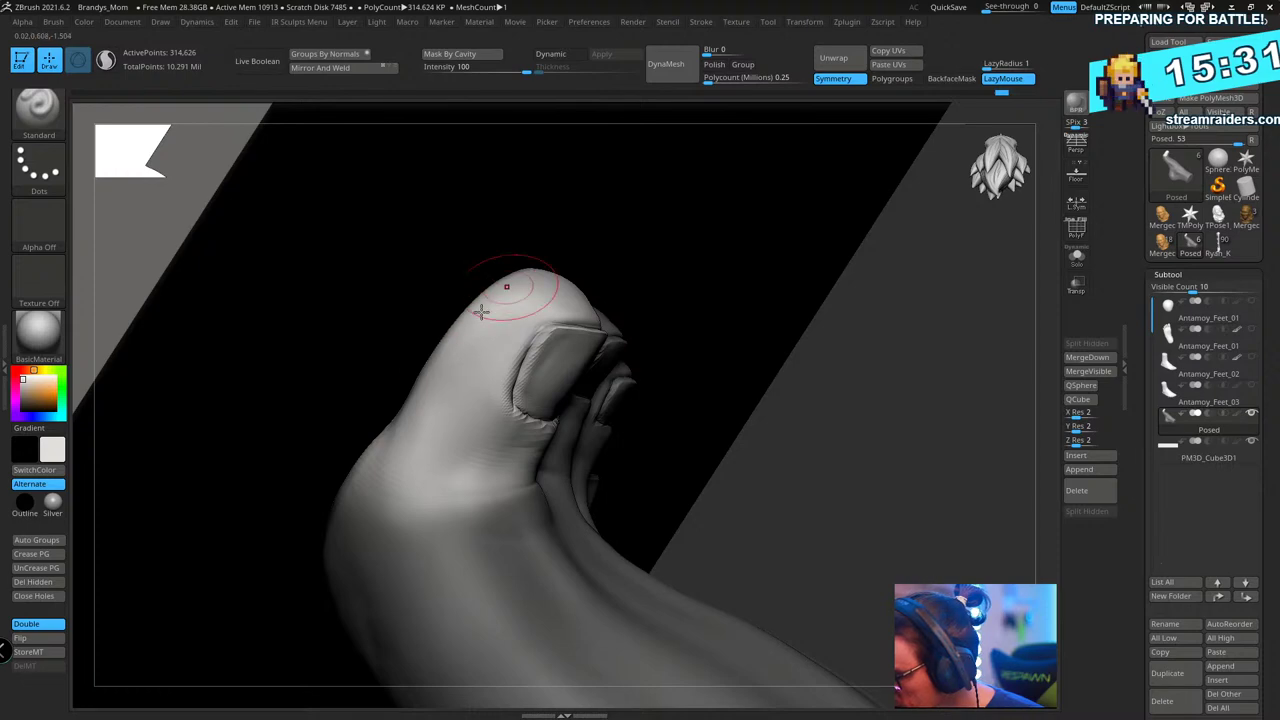
pyautogui.moveTo(481, 312); pyautogui.dragTo(445, 290, button='right')
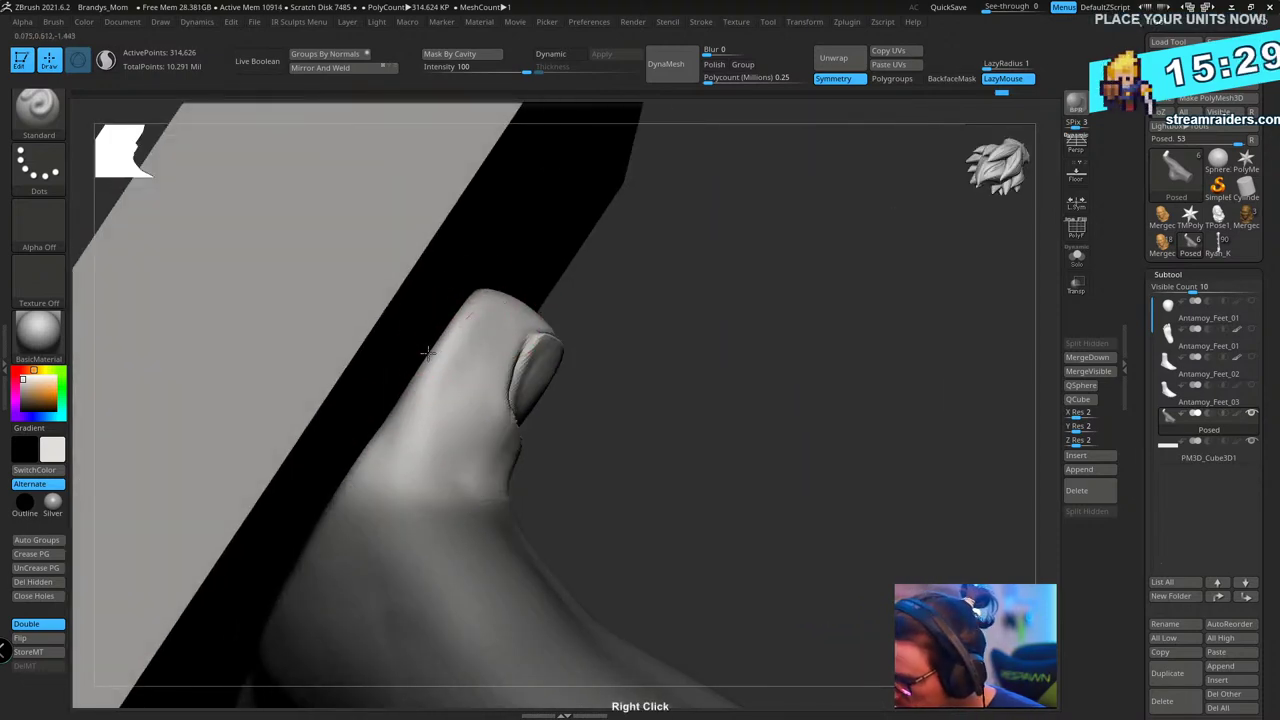
pyautogui.moveTo(416, 385)
pyautogui.mouseDown(button='right')
pyautogui.moveTo(614, 289)
pyautogui.moveTo(580, 217)
pyautogui.moveTo(626, 257)
pyautogui.moveTo(577, 272)
pyautogui.moveTo(600, 266)
pyautogui.moveTo(449, 380)
pyautogui.mouseUp(button='right')
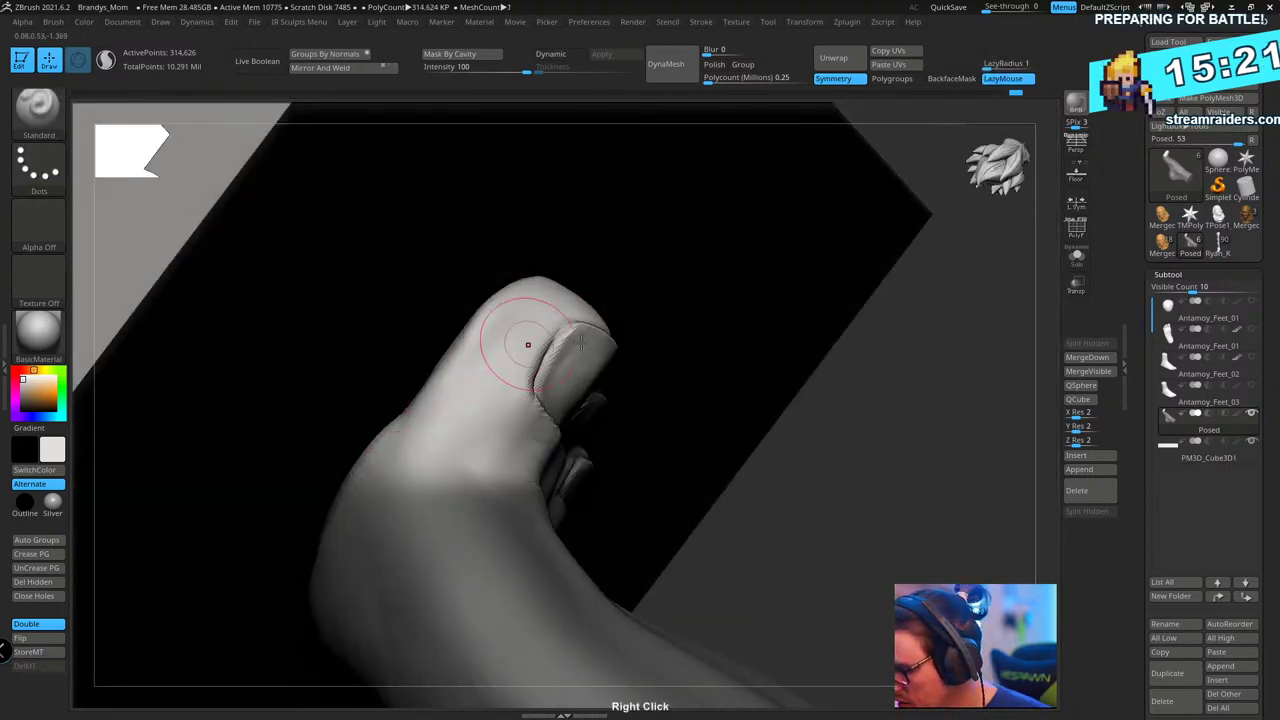
pyautogui.press('ctrl')
pyautogui.keyDown('ctrl'); pyautogui.moveTo(925, 538); pyautogui.dragTo(932, 552); pyautogui.keyUp('ctrl')
# - Adjust the underside of the big toe where it meets the block with the Move brush
pyautogui.moveTo(908, 450); pyautogui.dragTo(871, 364)
pyautogui.press('f')
pyautogui.moveTo(870, 364)
pyautogui.mouseDown(button='right')
pyautogui.moveTo(848, 443)
pyautogui.moveTo(760, 500)
pyautogui.moveTo(650, 420)
pyautogui.moveTo(543, 294)
pyautogui.moveTo(563, 334)
pyautogui.moveTo(565, 404)
pyautogui.moveTo(537, 380)
pyautogui.mouseUp(button='right')
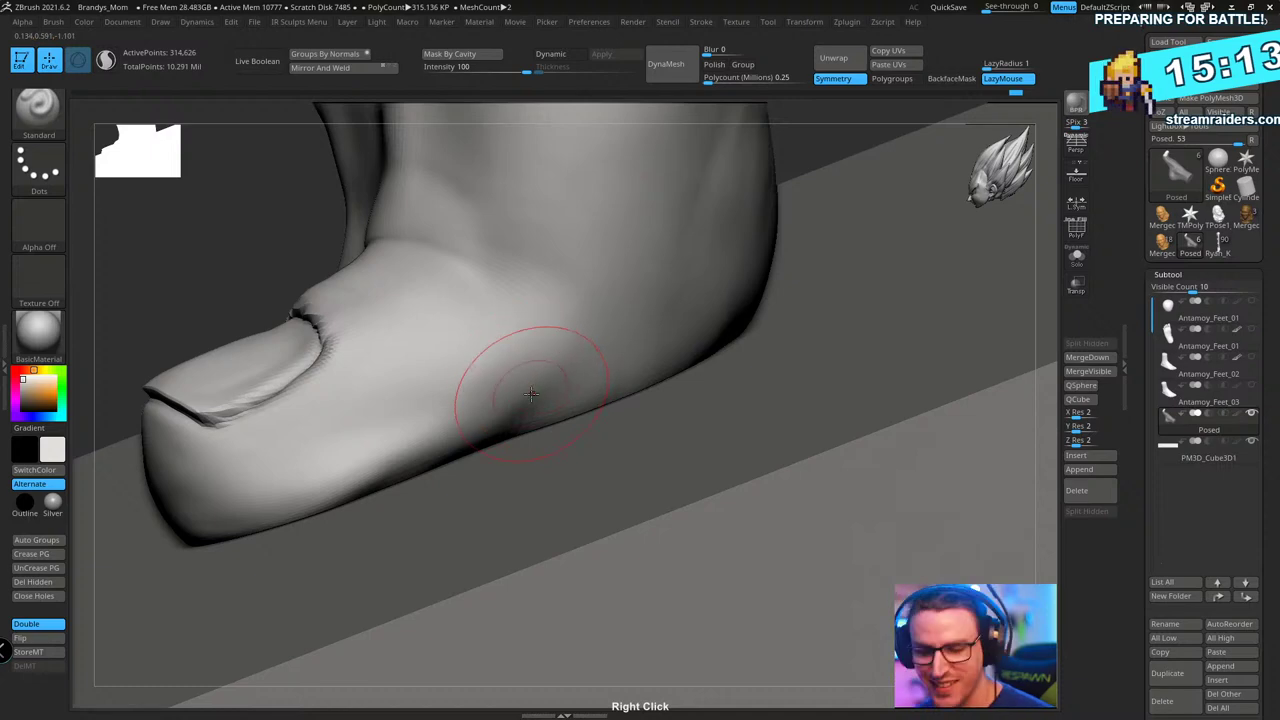
pyautogui.press('b')
pyautogui.press('m')
pyautogui.press('v')
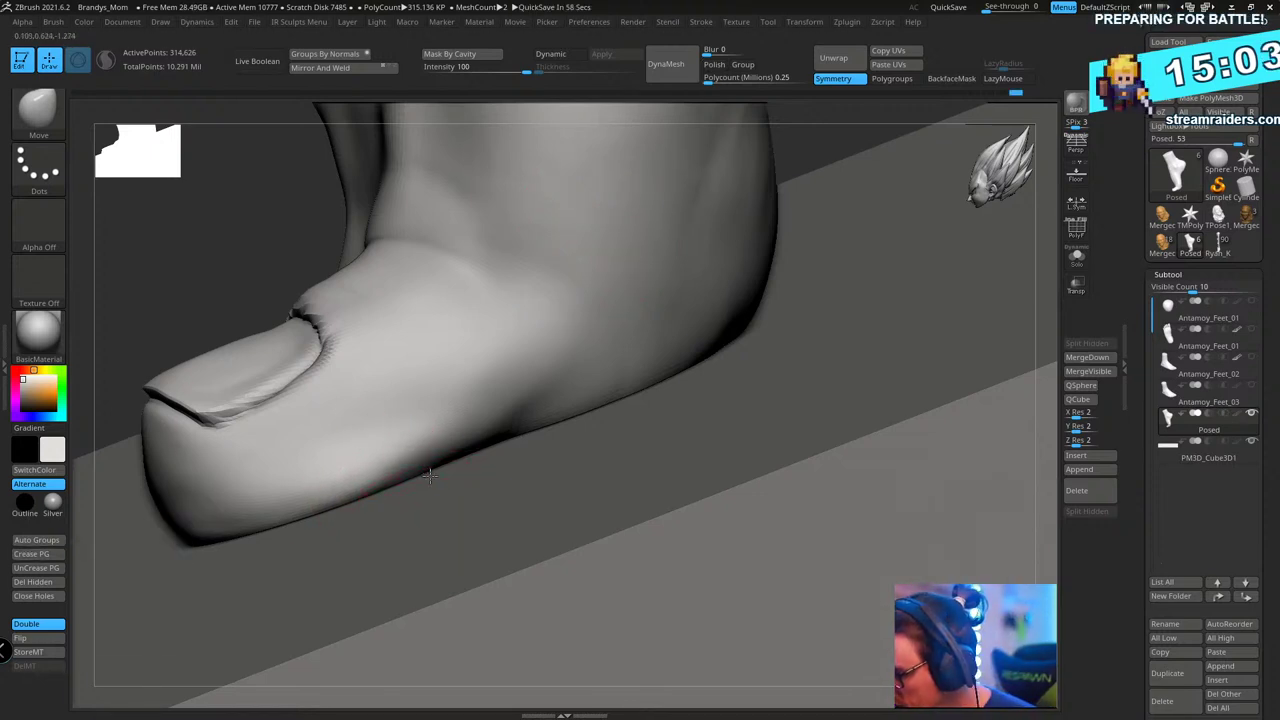
# - Isolate the foot and carve a skin crease between the big toe and the ball with the DamStandard brush
pyautogui.press('b')
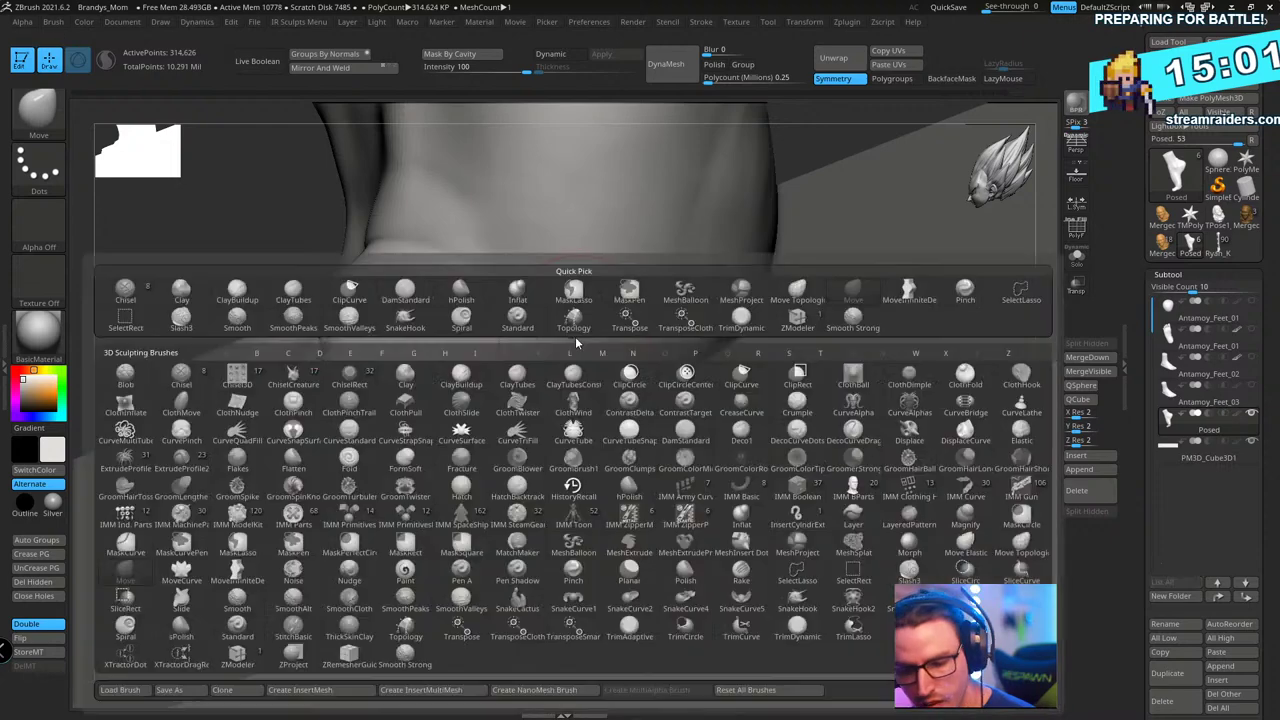
pyautogui.press('d')
pyautogui.press('s')
pyautogui.click(1079, 260)
pyautogui.moveTo(980, 318)
pyautogui.mouseDown()
pyautogui.moveTo(866, 337)
pyautogui.moveTo(846, 325)
pyautogui.mouseUp()
pyautogui.press('s')
pyautogui.moveTo(524, 374); pyautogui.dragTo(492, 472)
# - Raise the foot's subdivision level and refine the creases around the base of the big toe with DamStandard
pyautogui.hotkey('ctrl', 'd')
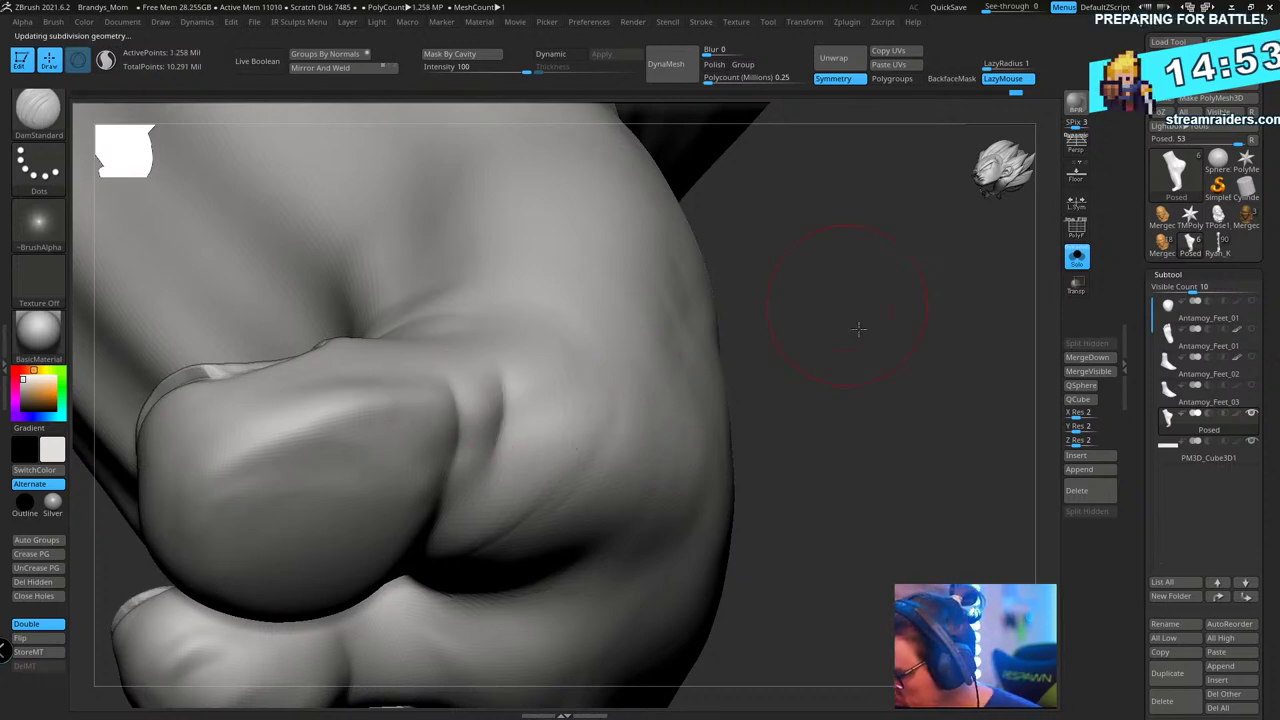
pyautogui.moveTo(858, 328); pyautogui.dragTo(806, 338)
pyautogui.moveTo(684, 456)
pyautogui.mouseDown()
pyautogui.moveTo(655, 472)
pyautogui.moveTo(447, 423)
pyautogui.mouseUp()
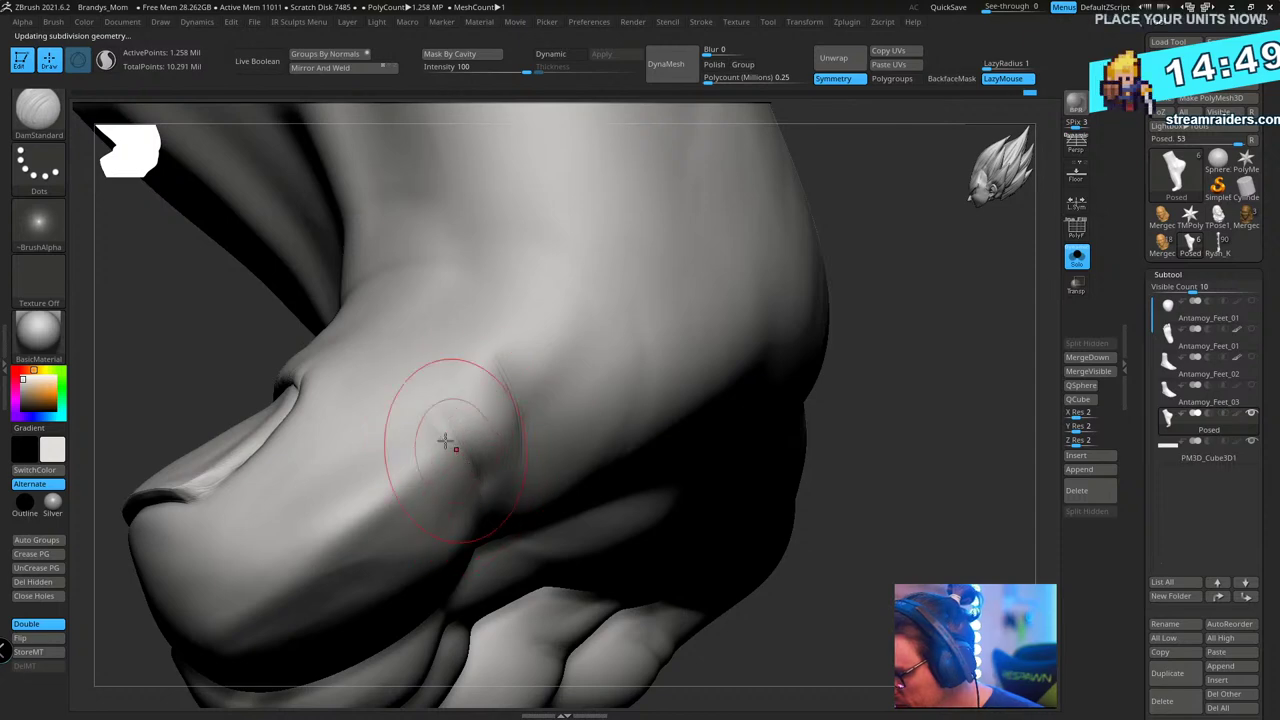
pyautogui.moveTo(715, 356); pyautogui.dragTo(880, 265)
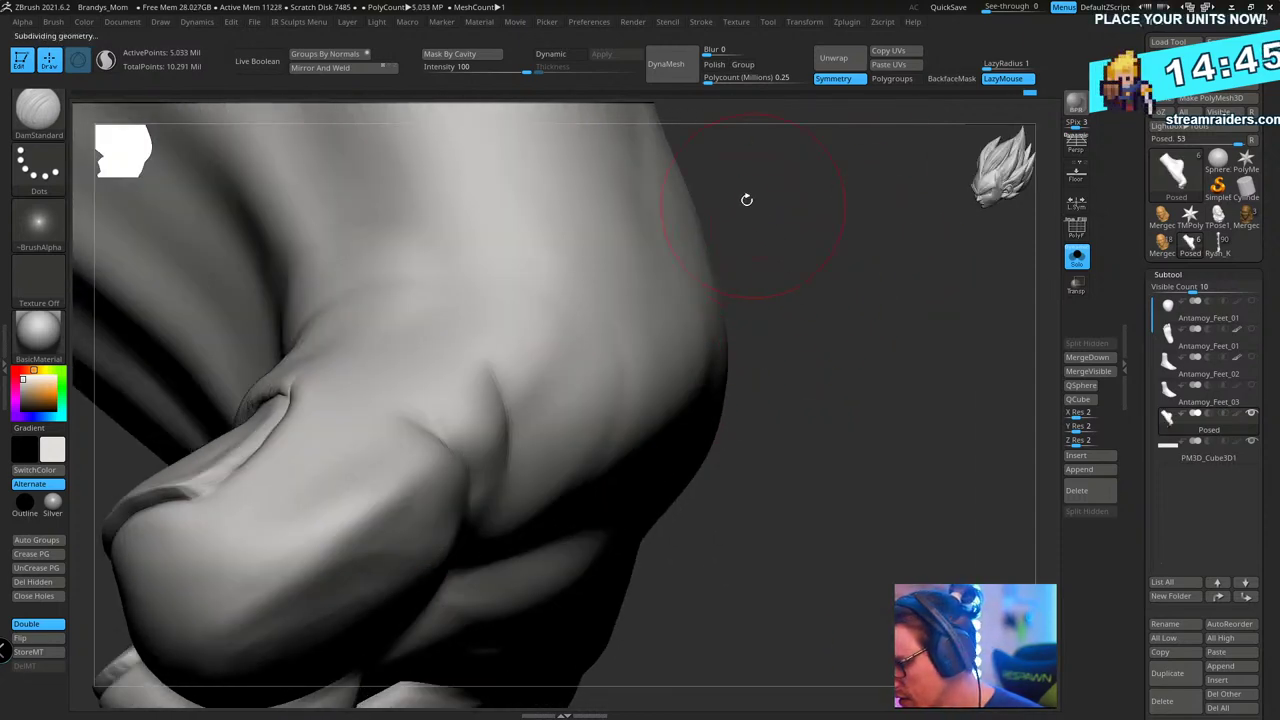
pyautogui.moveTo(806, 314)
pyautogui.mouseDown()
pyautogui.moveTo(831, 289)
pyautogui.moveTo(640, 357)
pyautogui.mouseUp()
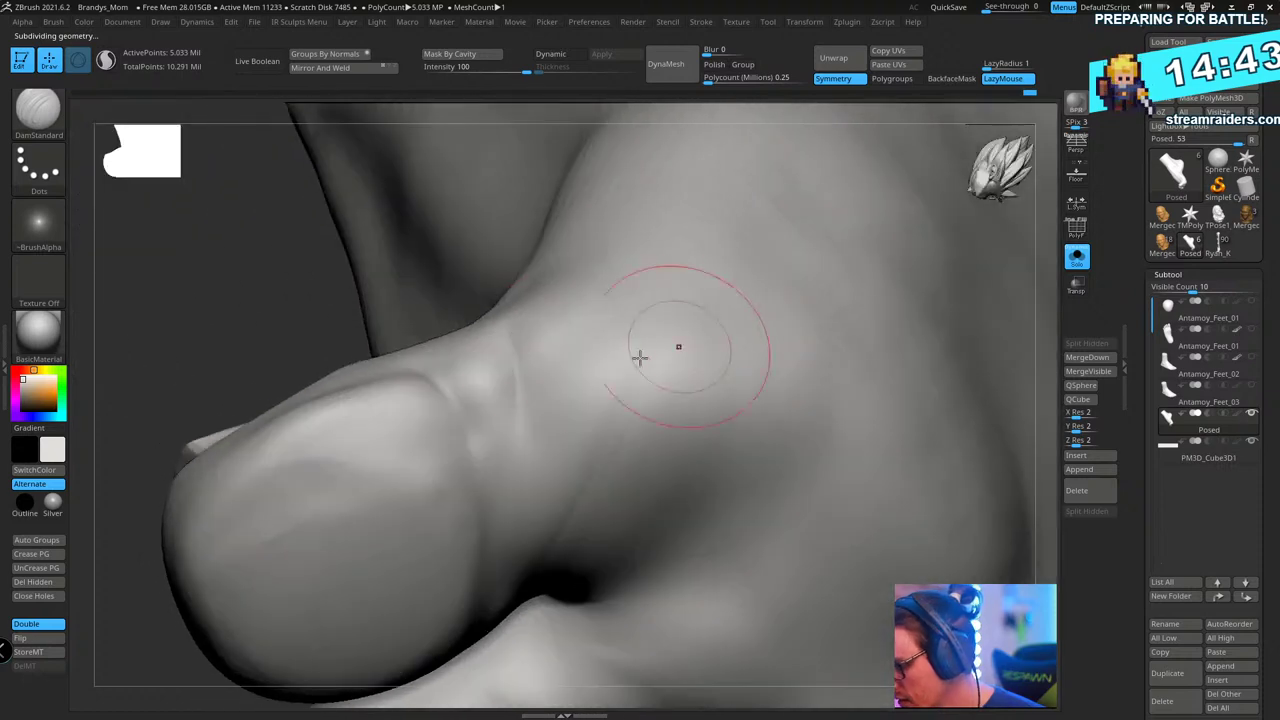
# - Refine and smooth the creases at the base of the big toe and second toe with the DamStandard brush
pyautogui.moveTo(563, 610); pyautogui.dragTo(608, 252, button='right')
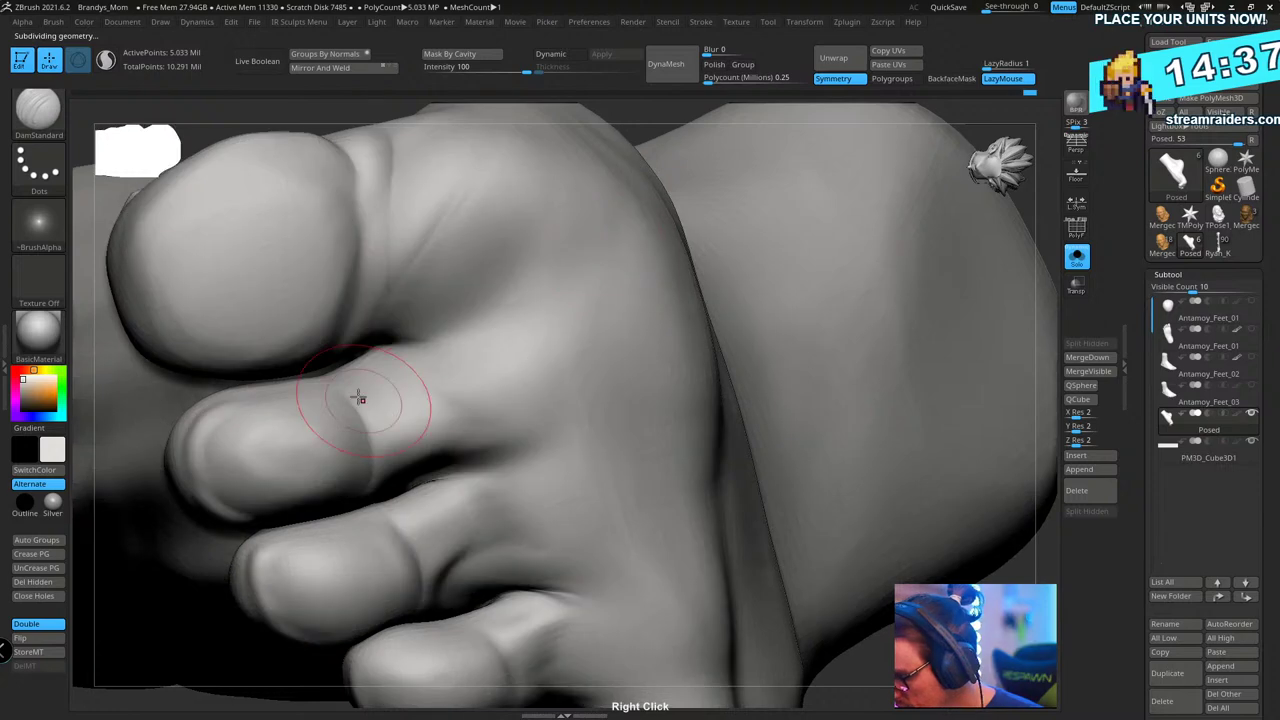
pyautogui.moveTo(471, 346)
pyautogui.mouseDown(button='right')
pyautogui.moveTo(588, 358)
pyautogui.moveTo(541, 395)
pyautogui.mouseUp(button='right')
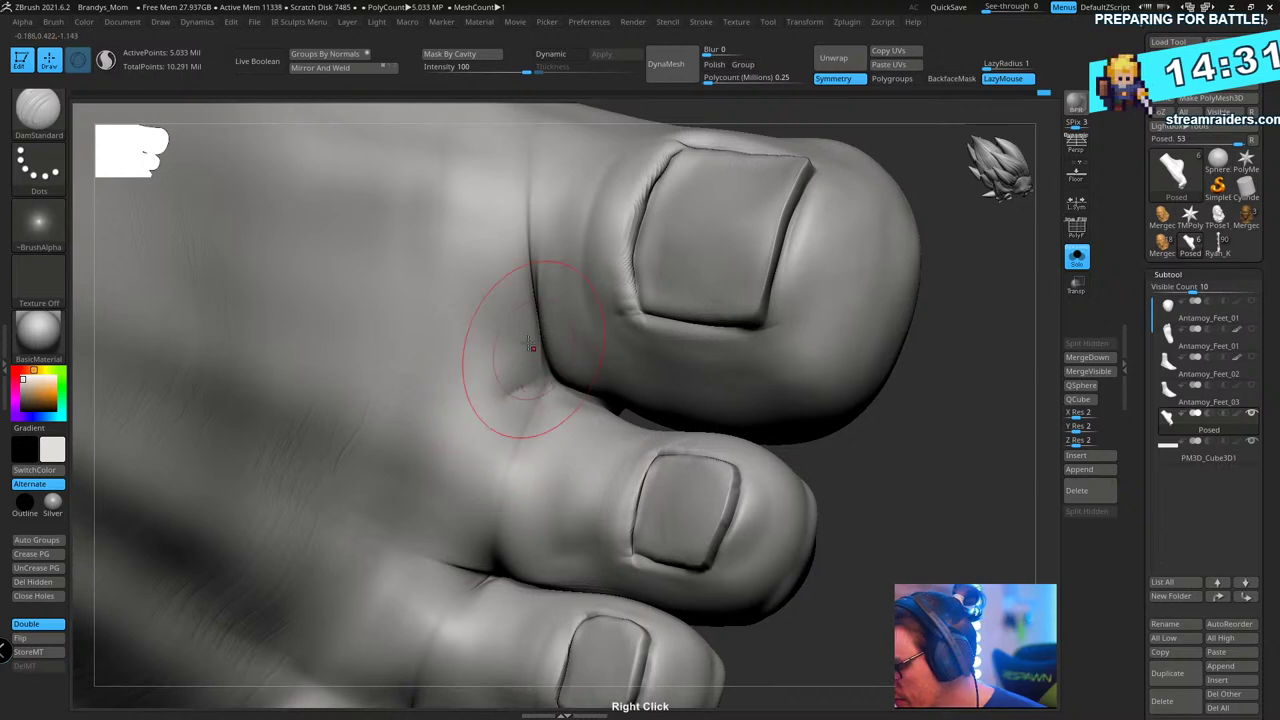
pyautogui.moveTo(527, 337); pyautogui.dragTo(590, 339, button='right')
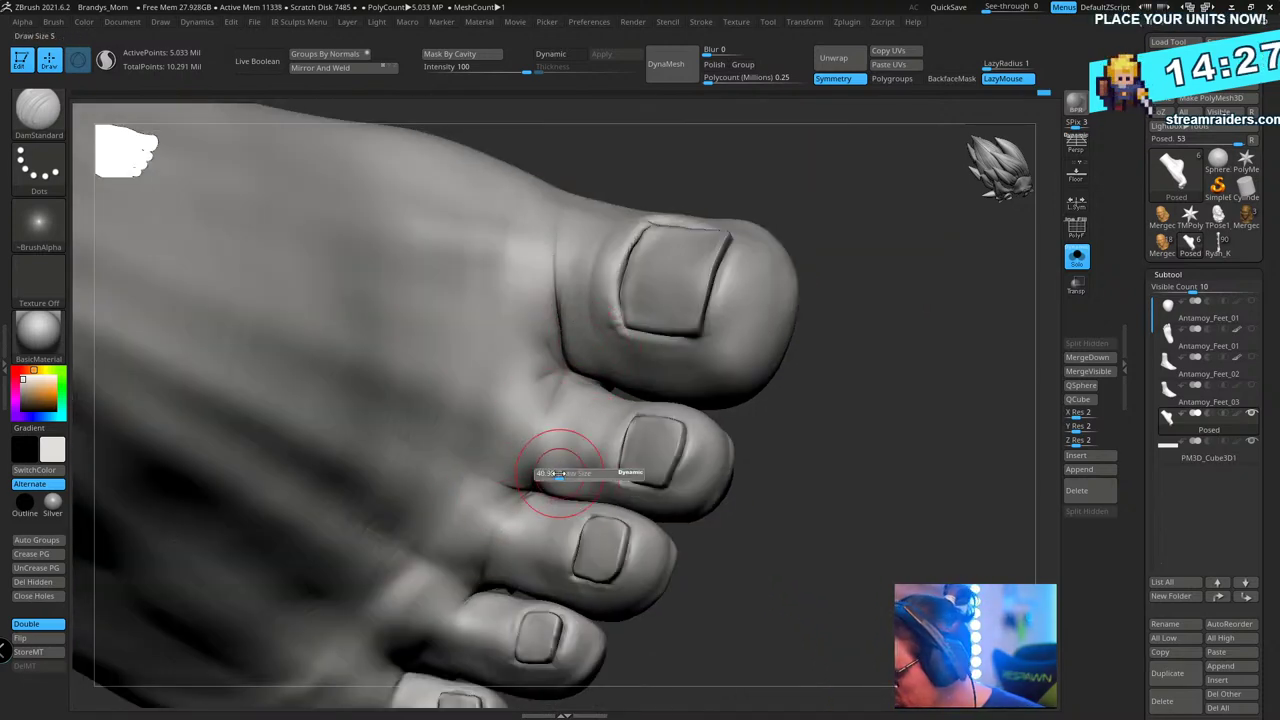
pyautogui.moveTo(538, 503); pyautogui.dragTo(528, 504, button='right')
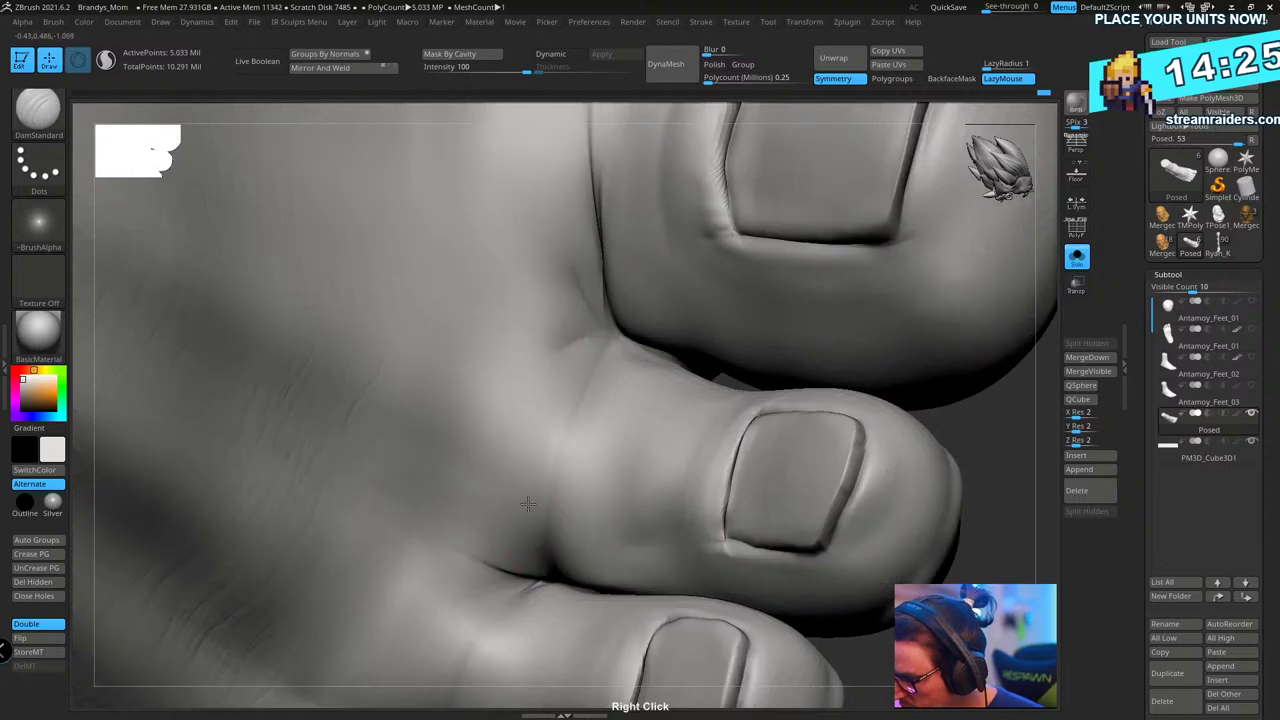
pyautogui.keyDown('shift'); pyautogui.moveTo(544, 474); pyautogui.dragTo(557, 462); pyautogui.keyUp('shift')
# - Carve folds between the smaller toes with DamStandard and smooth the gap between the fourth and little toes
pyautogui.moveTo(555, 450); pyautogui.dragTo(661, 316, button='right')
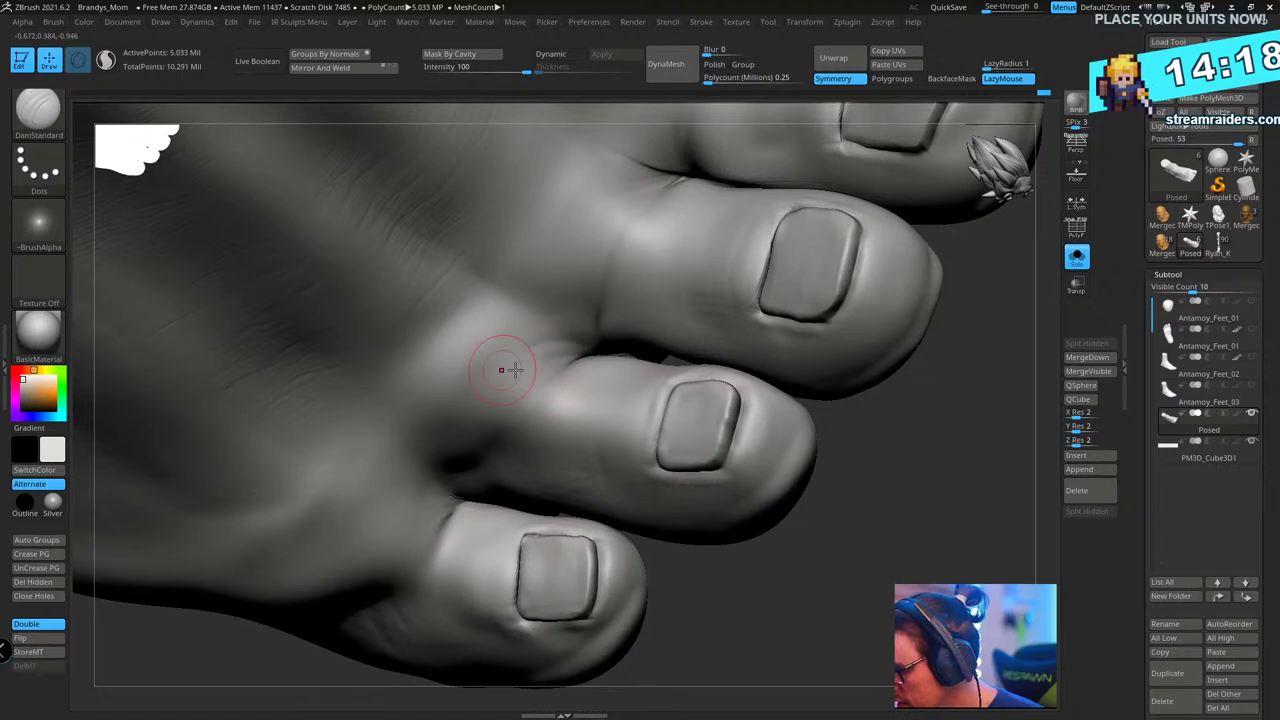
pyautogui.hotkey('ctrl', 'shift')
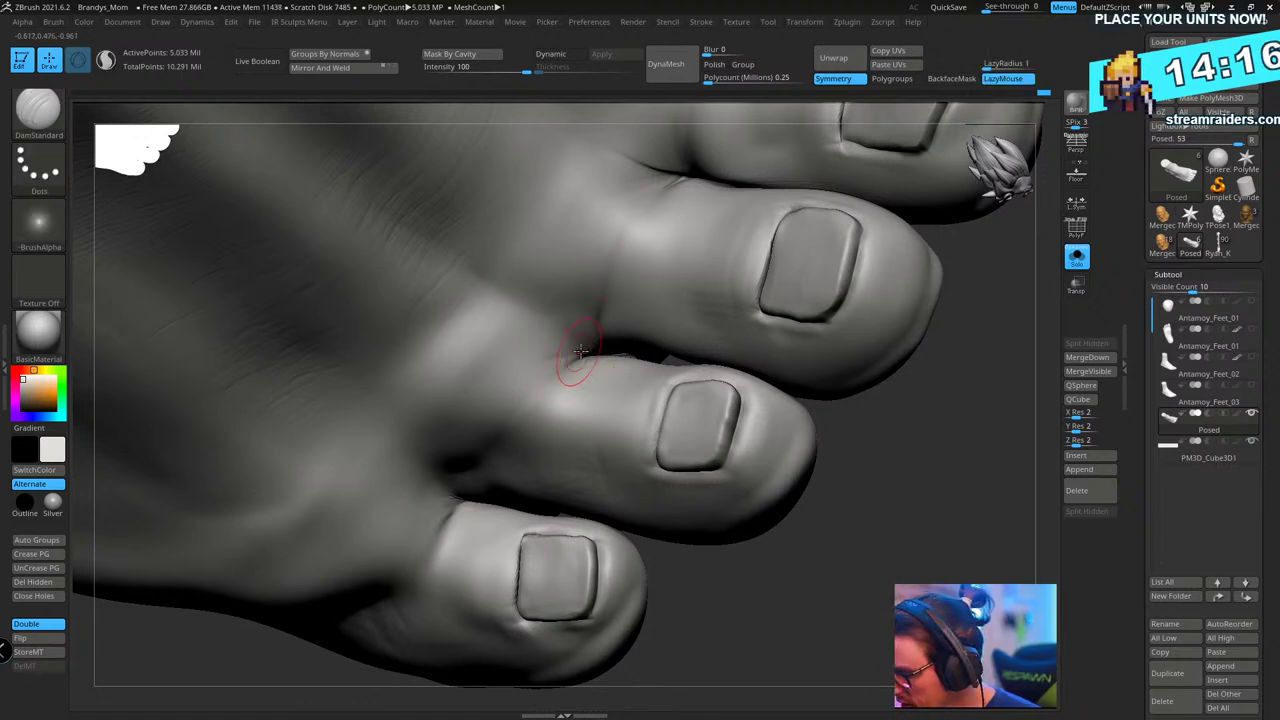
pyautogui.moveTo(529, 393); pyautogui.dragTo(479, 483, button='right')
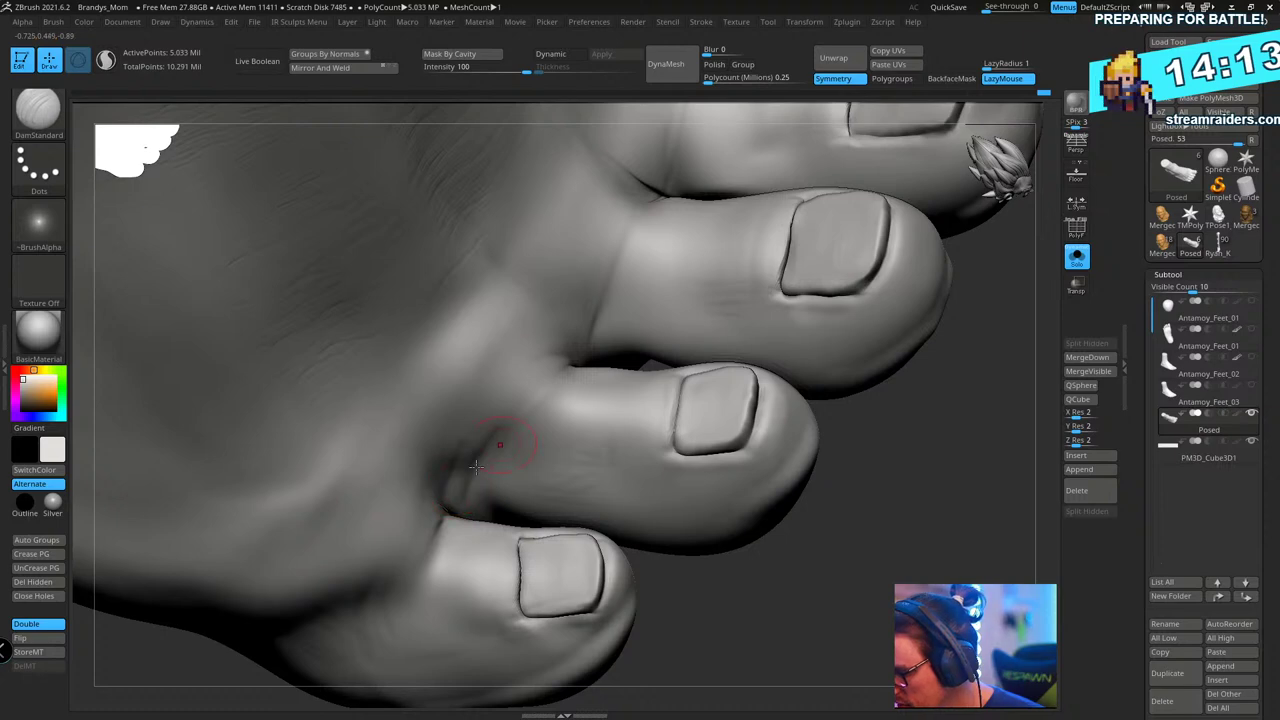
pyautogui.keyDown('shift'); pyautogui.moveTo(472, 460); pyautogui.dragTo(492, 450); pyautogui.keyUp('shift')
pyautogui.moveTo(492, 450); pyautogui.dragTo(483, 474, button='right')
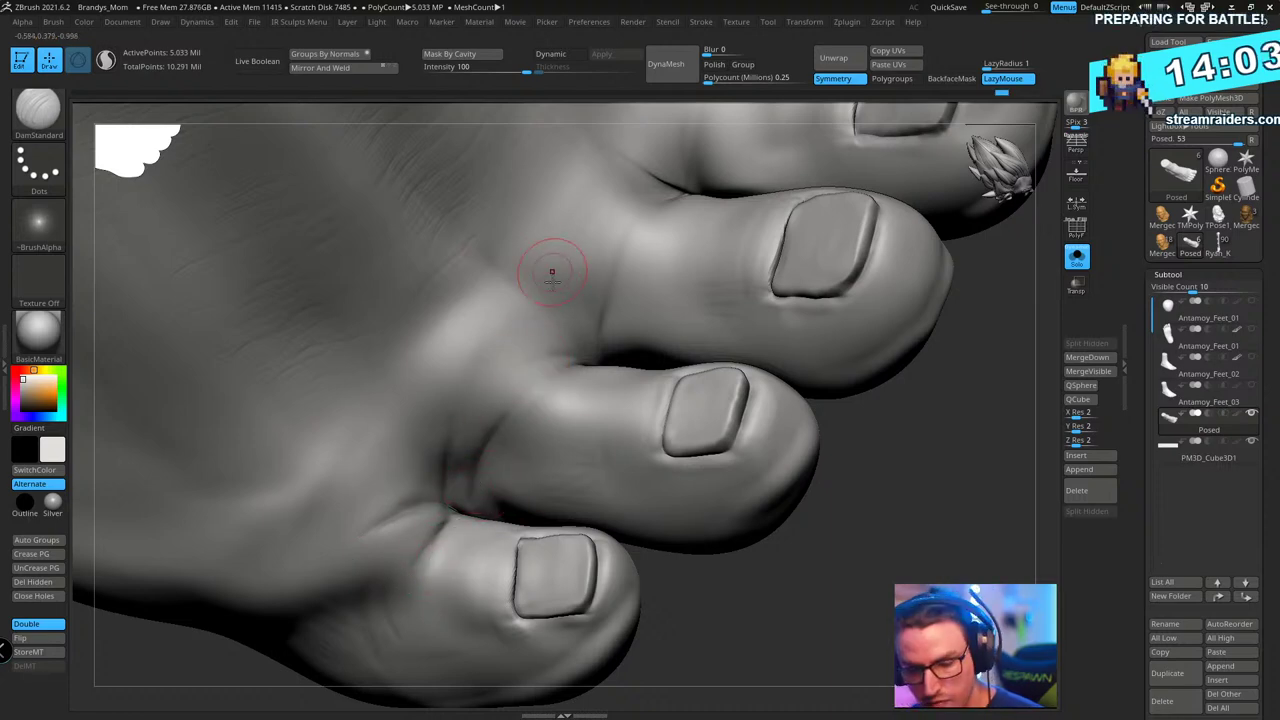
# - Sculpt the skin fold between the fourth and little toes with a resized Standard brush, and turn off Solo mode
pyautogui.press('b')
pyautogui.press('s')
pyautogui.press('t')
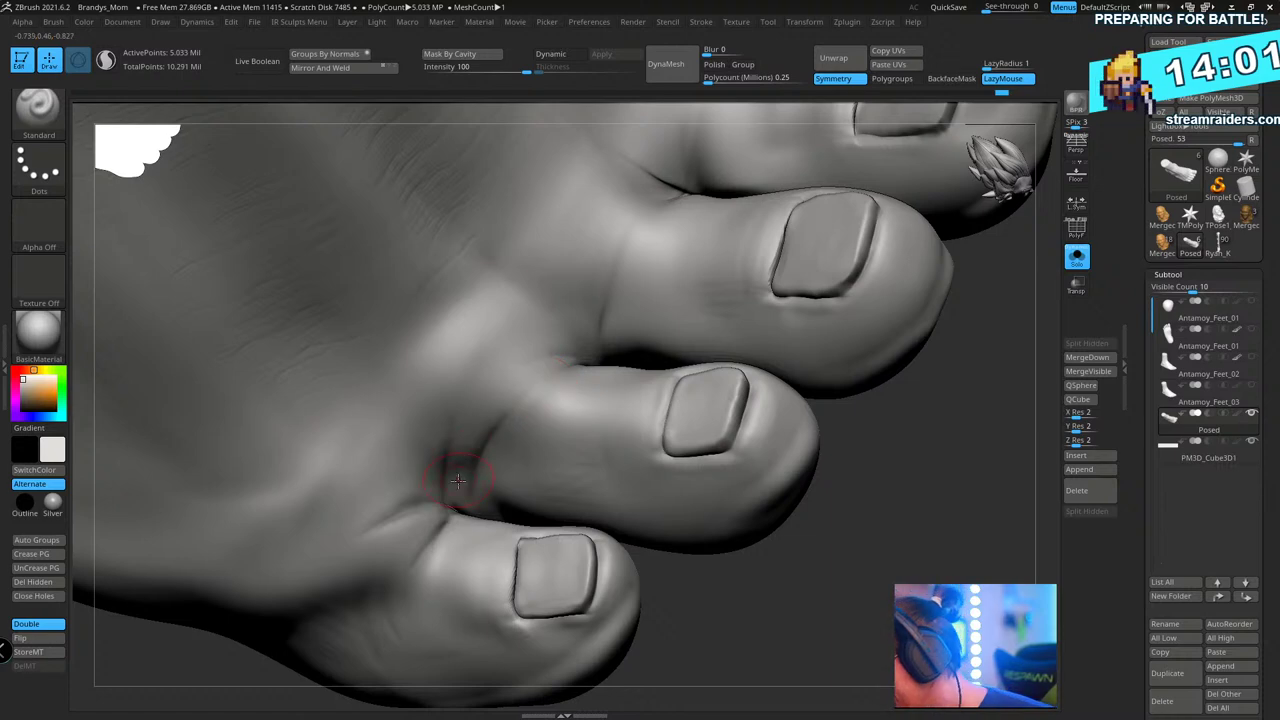
pyautogui.press('s')
pyautogui.moveTo(458, 481); pyautogui.dragTo(450, 482)
pyautogui.moveTo(474, 430); pyautogui.dragTo(457, 493)
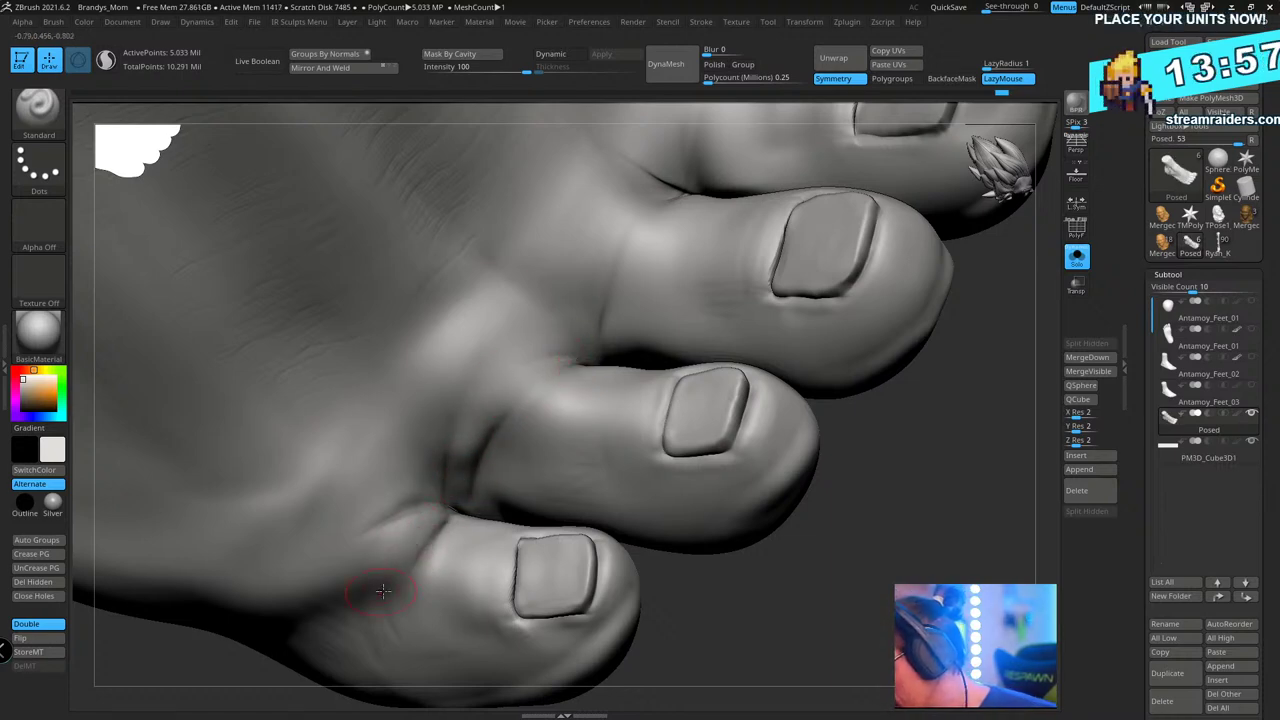
pyautogui.moveTo(543, 517); pyautogui.dragTo(557, 443, button='right')
pyautogui.press('s')
pyautogui.moveTo(461, 477)
pyautogui.mouseDown()
pyautogui.moveTo(425, 488)
pyautogui.moveTo(418, 464)
pyautogui.mouseUp()
pyautogui.keyDown('ctrl'); pyautogui.moveTo(500, 456); pyautogui.dragTo(620, 420, button='right'); pyautogui.keyUp('ctrl')
pyautogui.click(1077, 264)
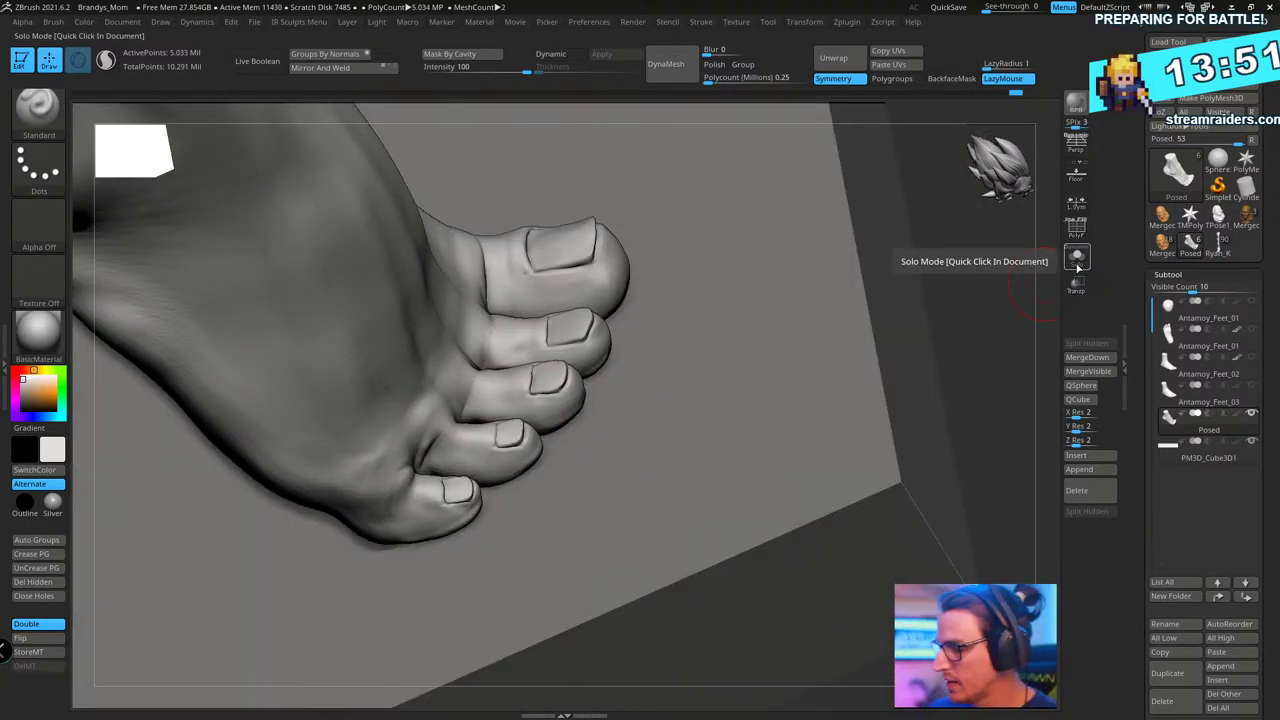
# - Flatten and even out the planes on the outer side of the foot and below the ankle with a resized TrimDynamic brush
pyautogui.moveTo(994, 364)
pyautogui.mouseDown(button='right')
pyautogui.moveTo(957, 398)
pyautogui.moveTo(920, 333)
pyautogui.moveTo(857, 349)
pyautogui.moveTo(889, 318)
pyautogui.moveTo(826, 289)
pyautogui.mouseUp(button='right')
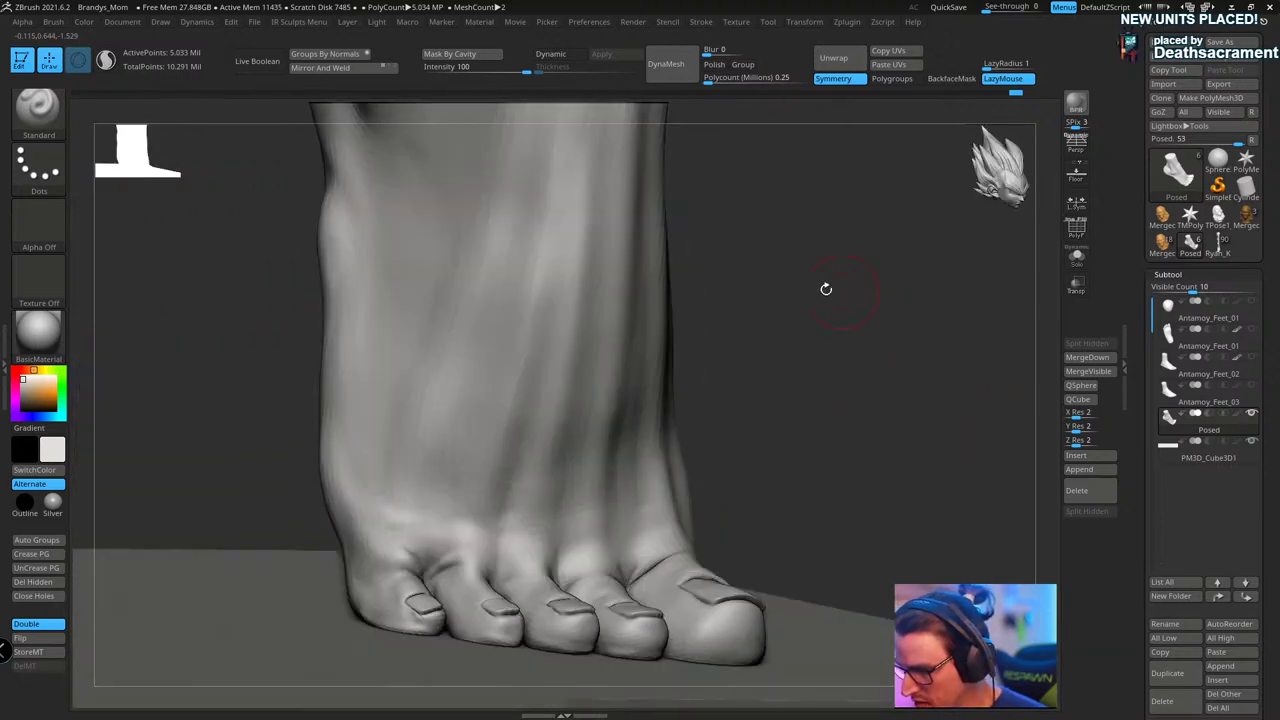
pyautogui.press('b')
pyautogui.press('t')
pyautogui.press('d')
pyautogui.press('s')
pyautogui.click(801, 278)
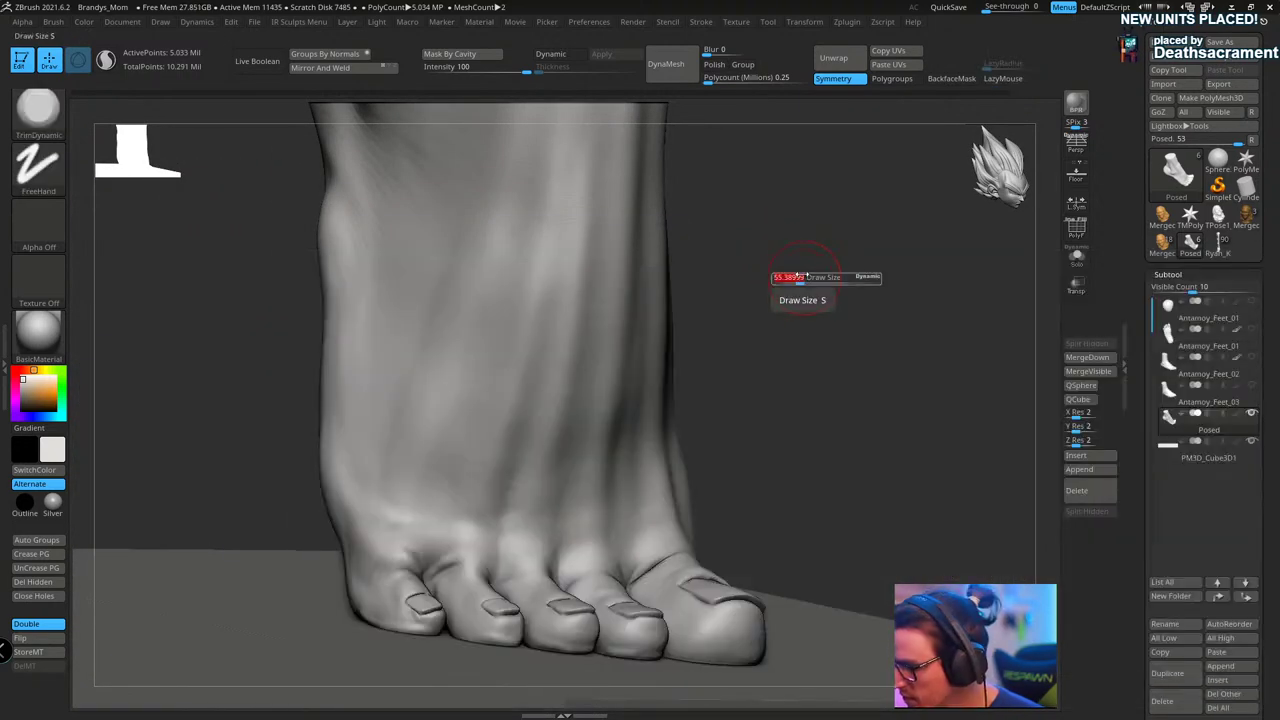
pyautogui.press('s')
pyautogui.moveTo(777, 287); pyautogui.dragTo(774, 286)
pyautogui.moveTo(774, 290); pyautogui.dragTo(776, 305, button='right')
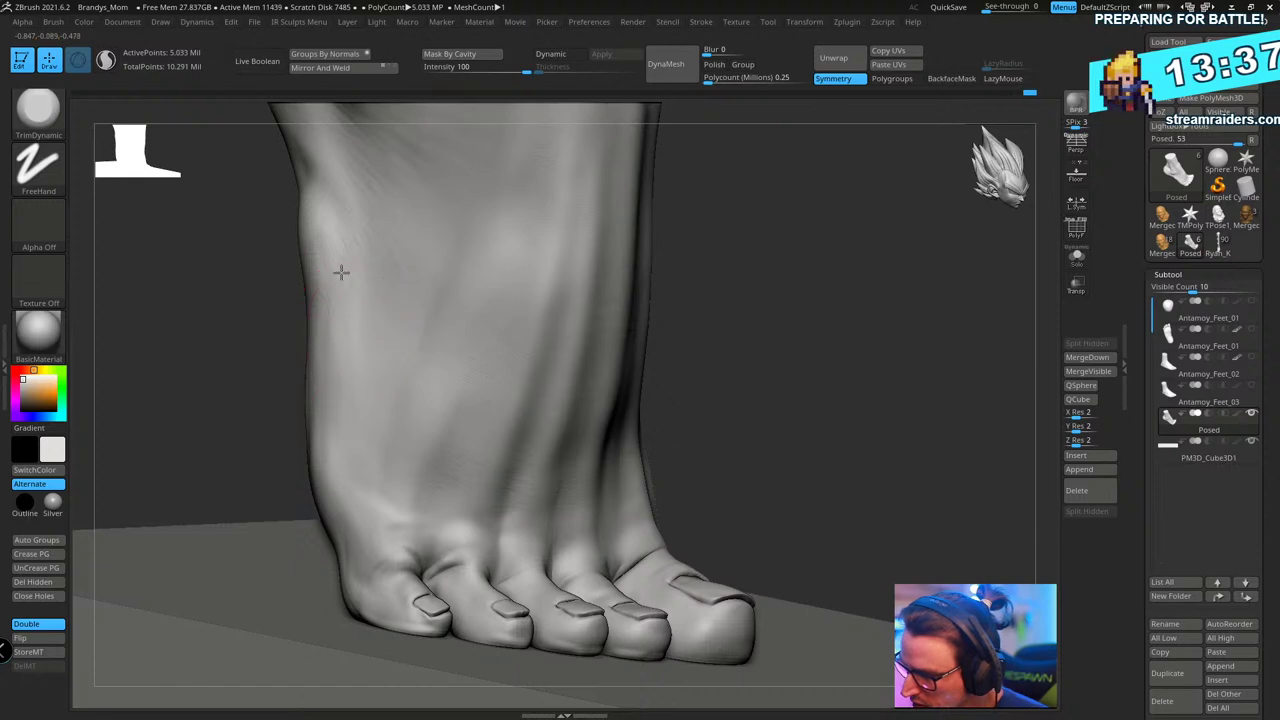
pyautogui.moveTo(736, 243); pyautogui.dragTo(865, 357)
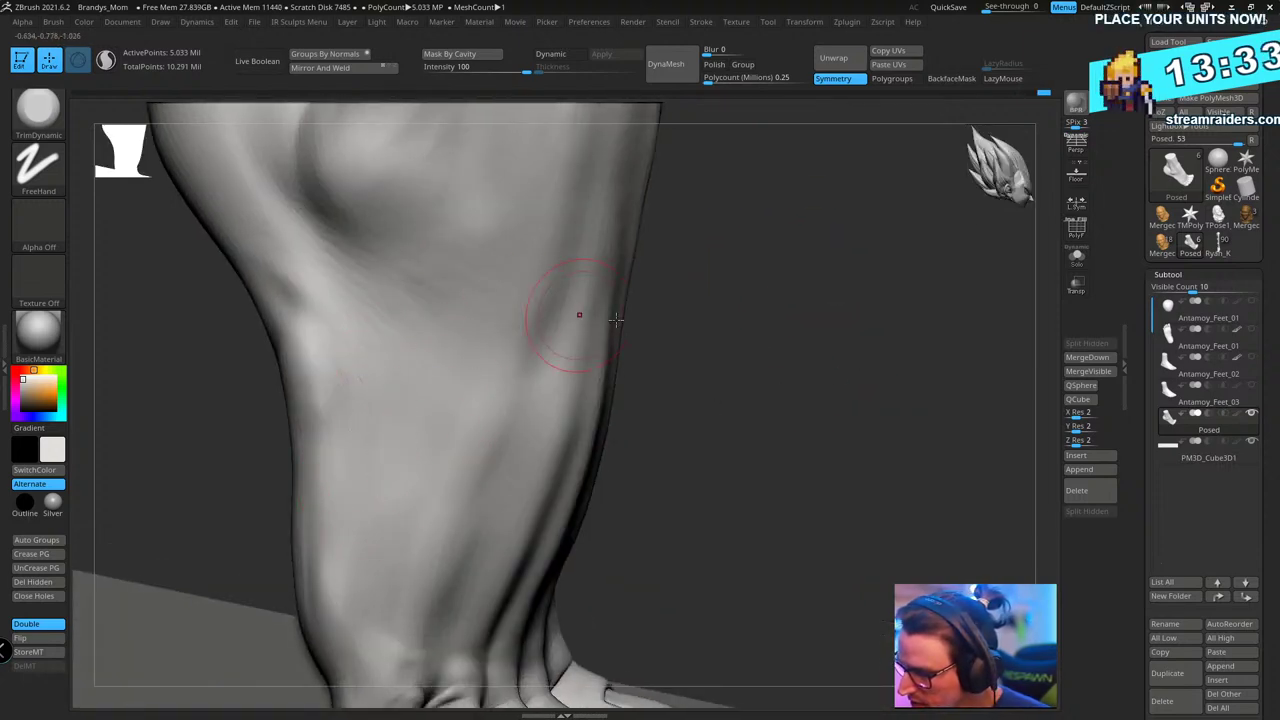
pyautogui.moveTo(578, 316); pyautogui.dragTo(718, 361, button='right')
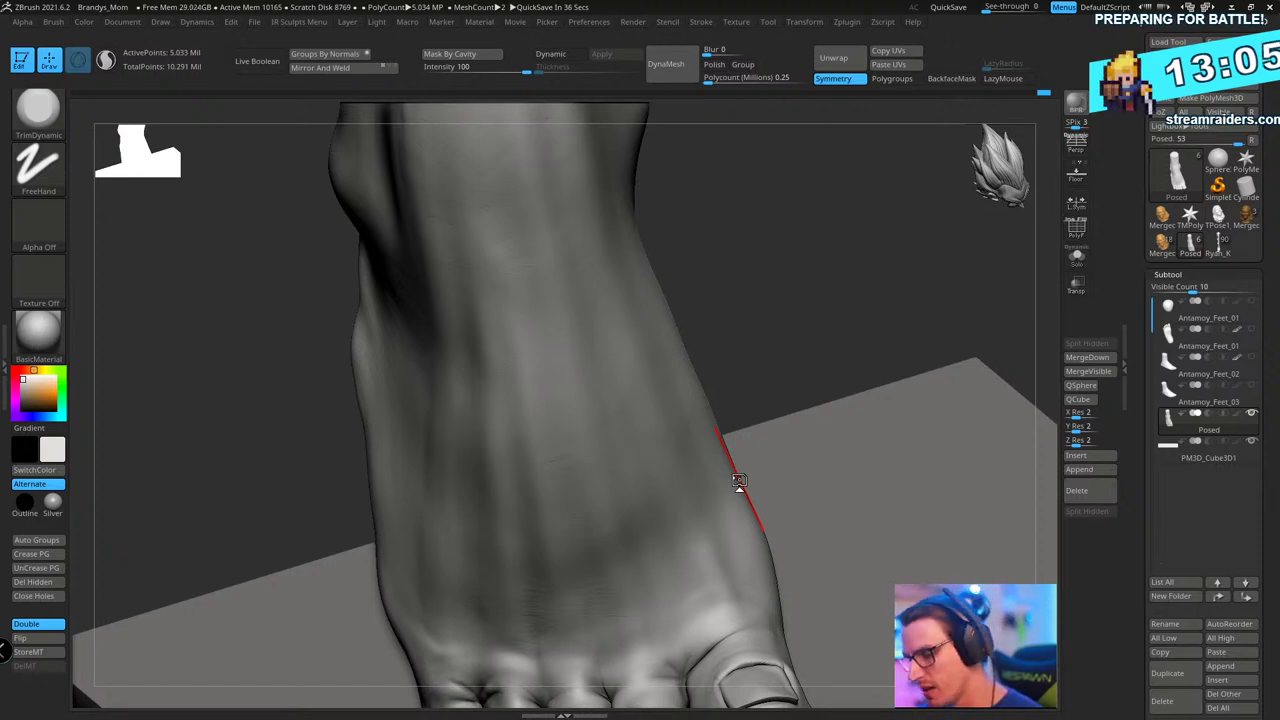
# - Refine the surface on top of the foot behind the big toe with the Standard brush
pyautogui.moveTo(775, 290); pyautogui.dragTo(852, 338)
pyautogui.moveTo(670, 435)
pyautogui.mouseDown(button='right')
pyautogui.moveTo(617, 376)
pyautogui.moveTo(466, 449)
pyautogui.moveTo(460, 480)
pyautogui.moveTo(413, 512)
pyautogui.mouseUp(button='right')
pyautogui.press('b')
pyautogui.press('s')
pyautogui.press('t')
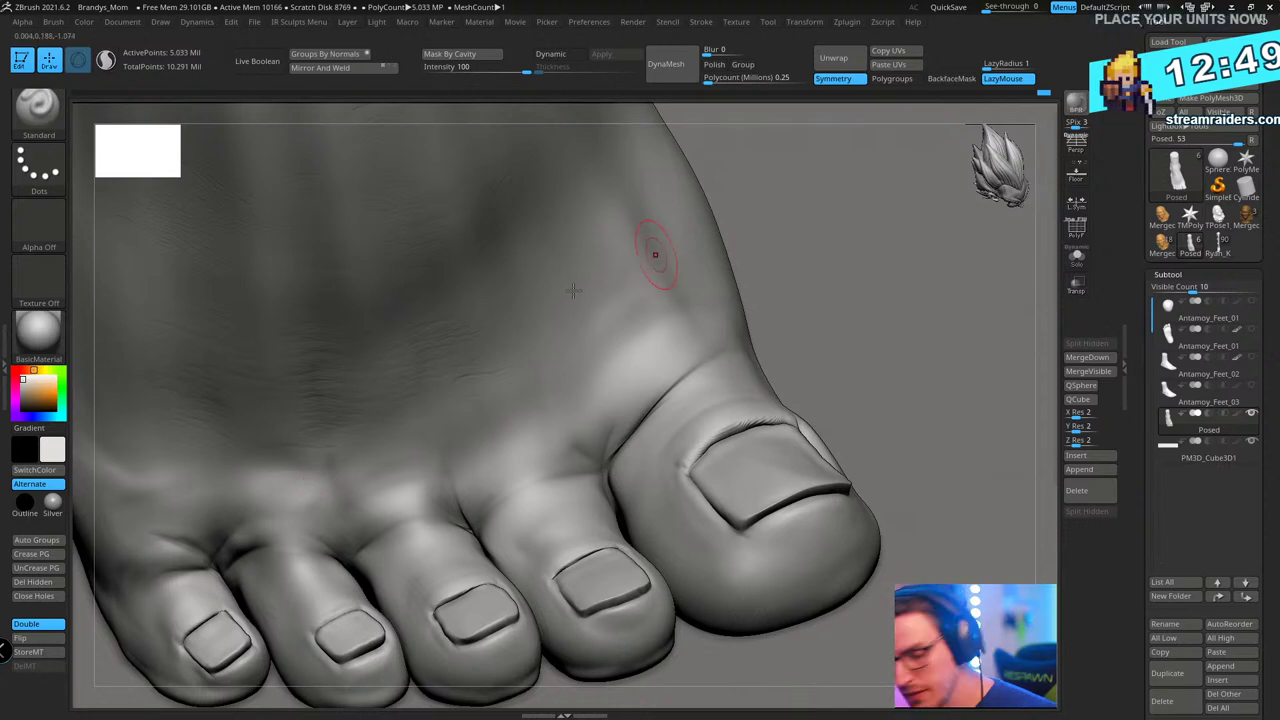
pyautogui.moveTo(580, 363); pyautogui.dragTo(596, 306, button='right')
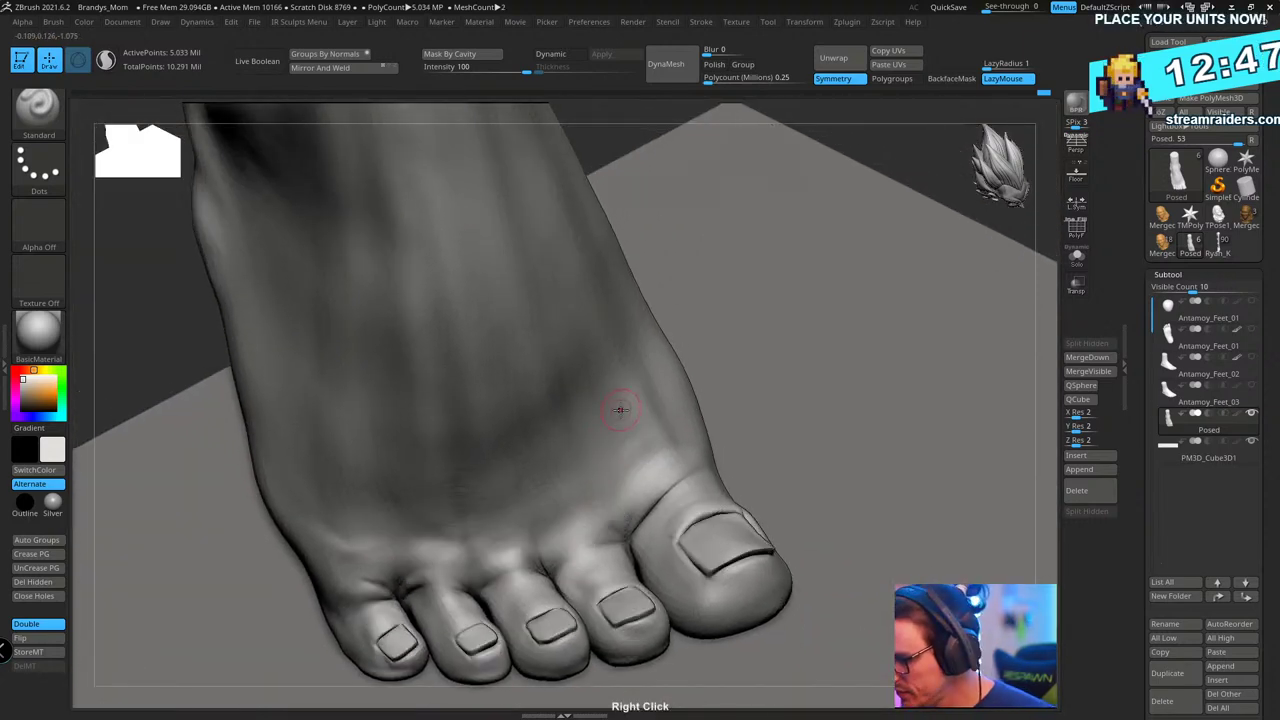
# - Set the Standard brush up for skin texturing with the Spray stroke and Alpha 07
pyautogui.press('b')
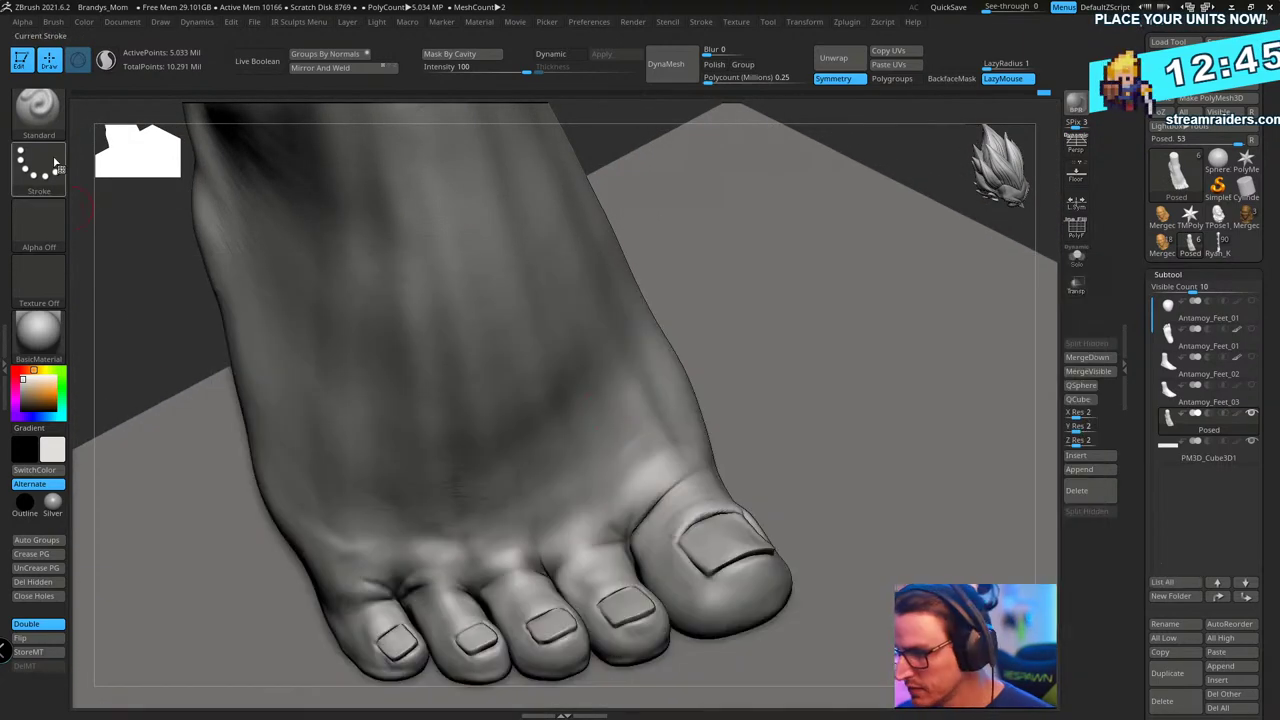
pyautogui.click(52, 174)
pyautogui.click(391, 178)
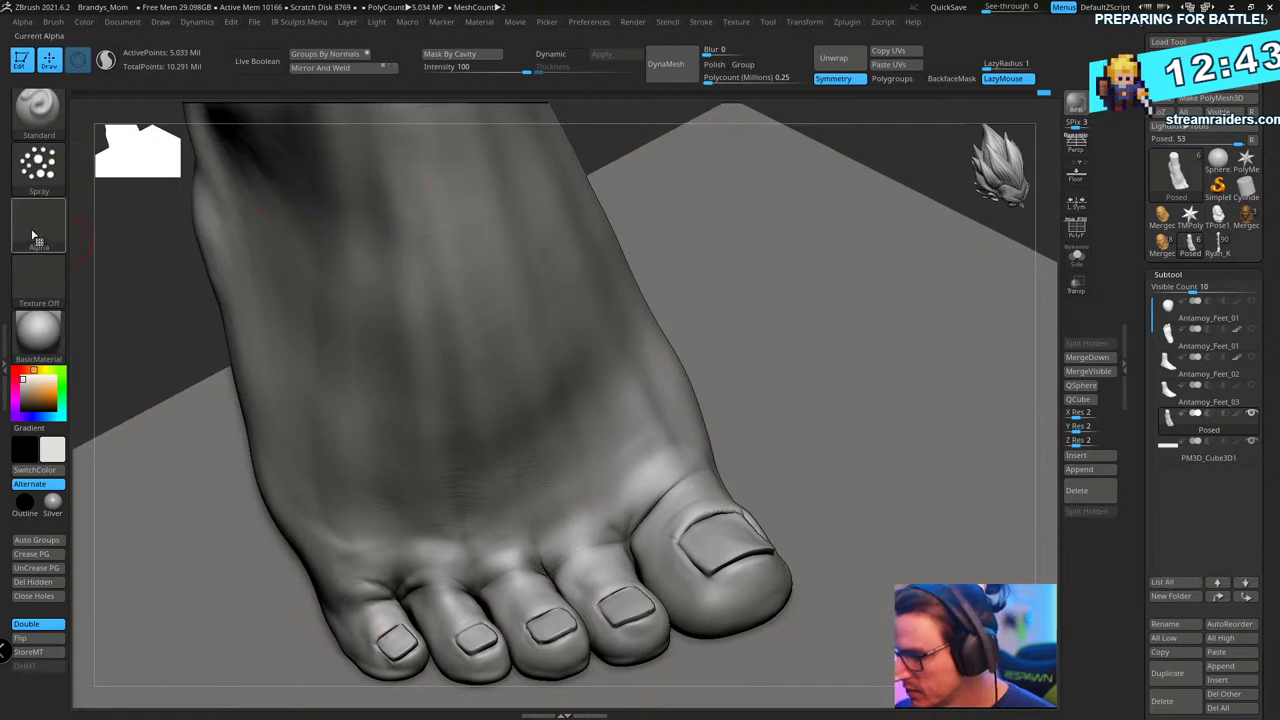
pyautogui.click(60, 222)
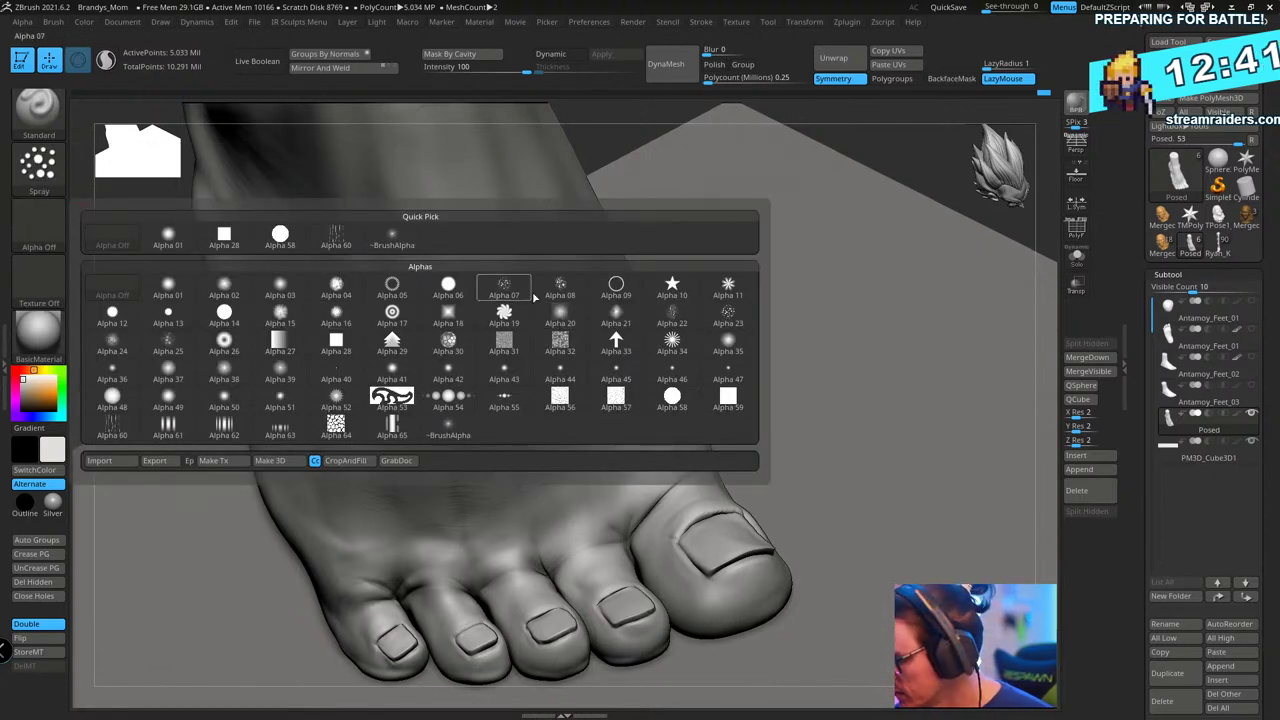
pyautogui.click(560, 288)
pyautogui.click(40, 222)
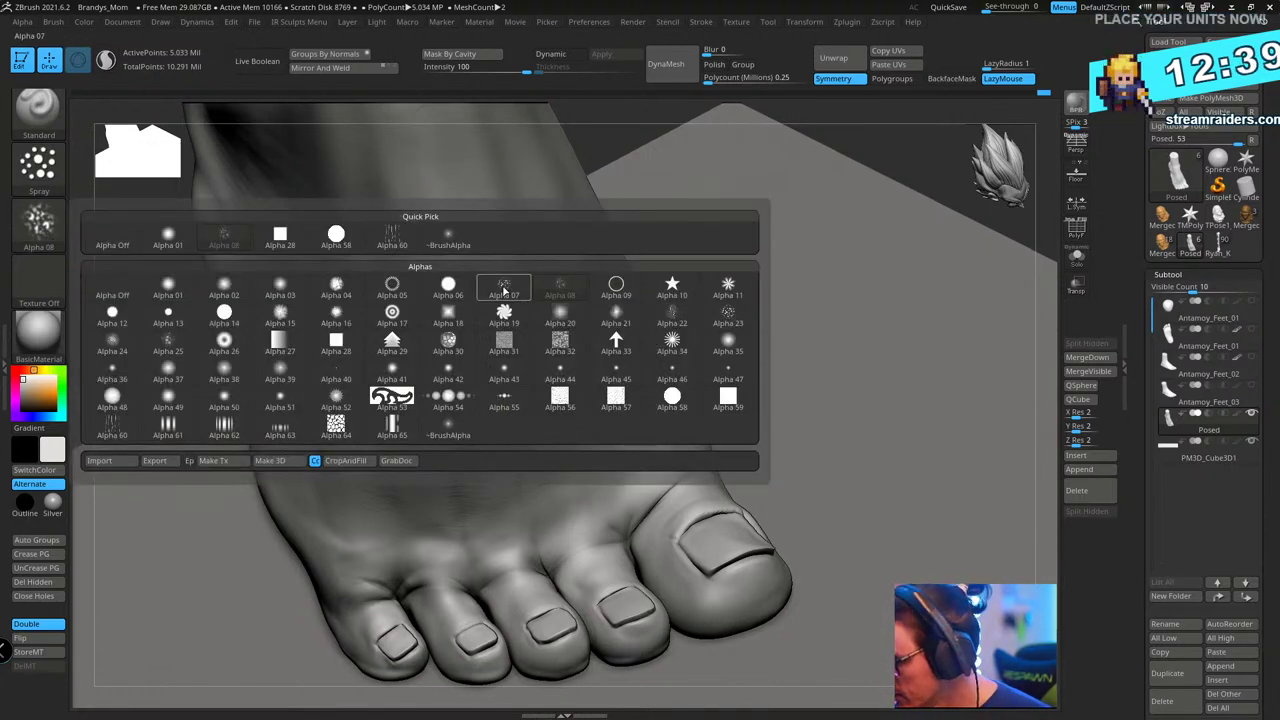
pyautogui.click(505, 288)
# - Spray fine skin texture over the top of the foot and the area just behind the toes
pyautogui.press('space')
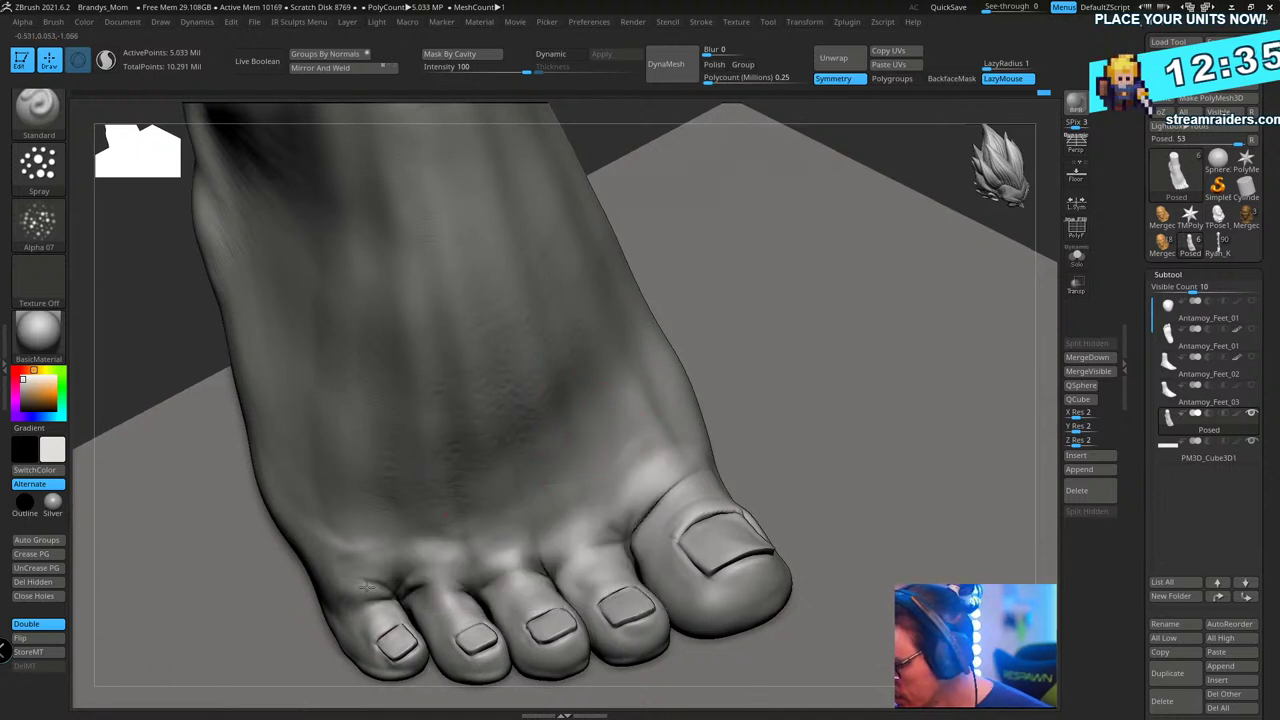
pyautogui.moveTo(663, 471); pyautogui.dragTo(614, 512)
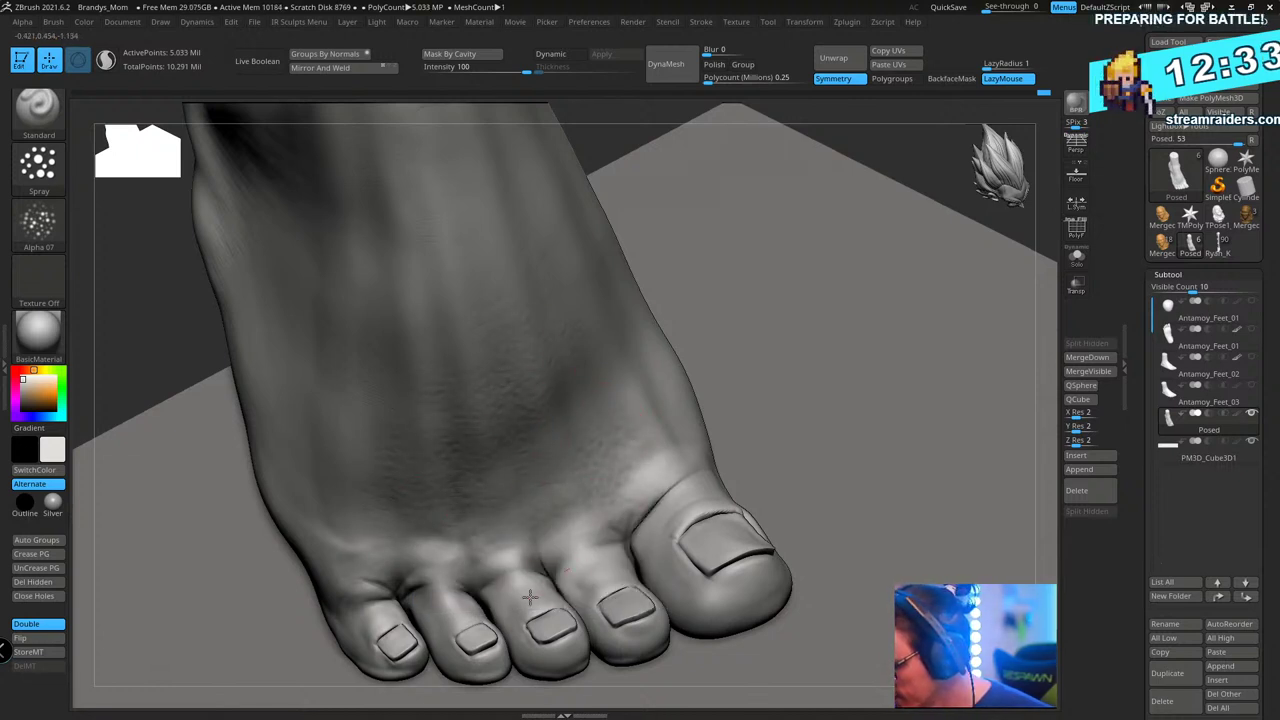
pyautogui.moveTo(666, 470); pyautogui.dragTo(510, 500, button='right')
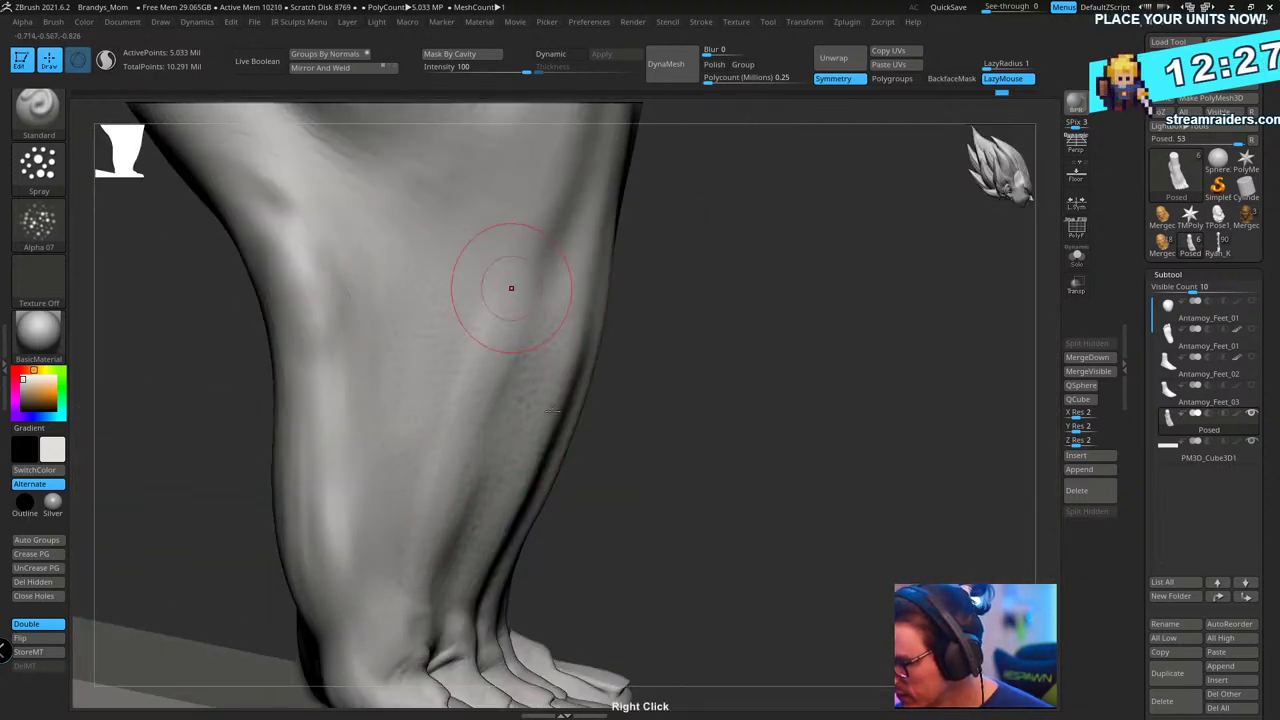
pyautogui.moveTo(508, 286); pyautogui.dragTo(400, 541, button='right')
# - Spray skin texture along the inner side of the foot up towards the inner ankle
pyautogui.moveTo(725, 468); pyautogui.dragTo(622, 386, button='right')
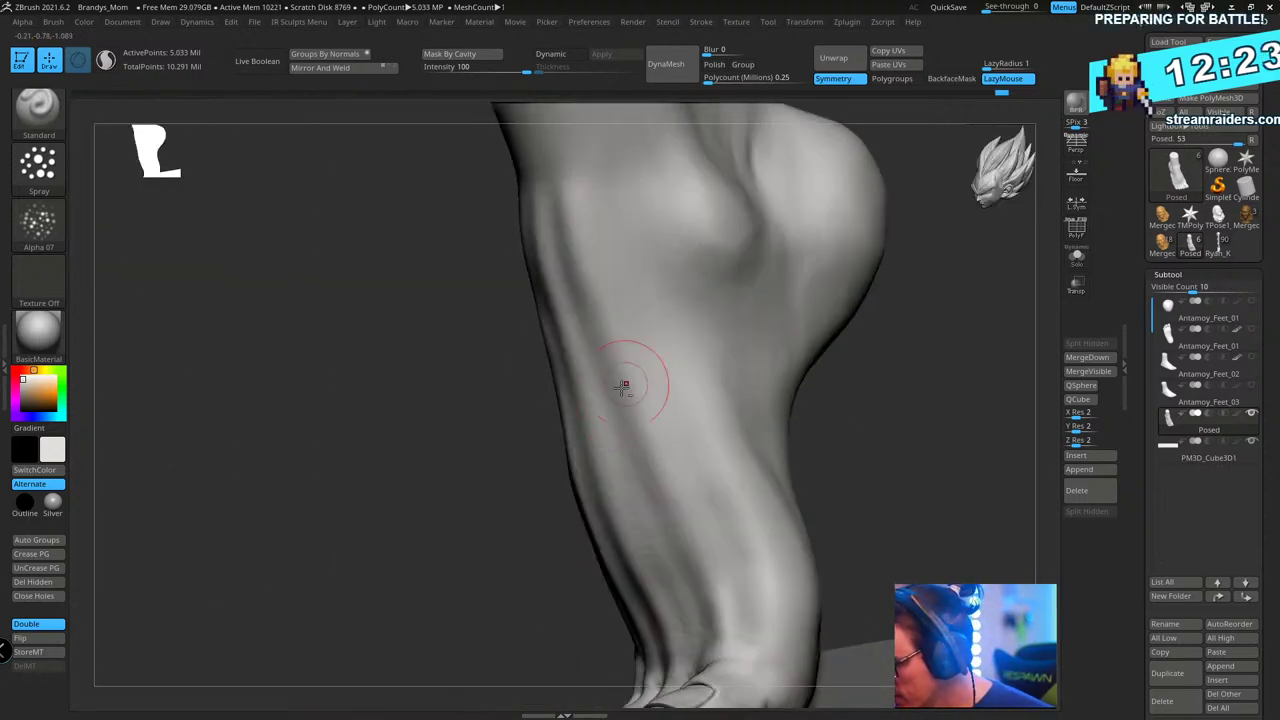
pyautogui.moveTo(814, 451); pyautogui.dragTo(649, 423, button='right')
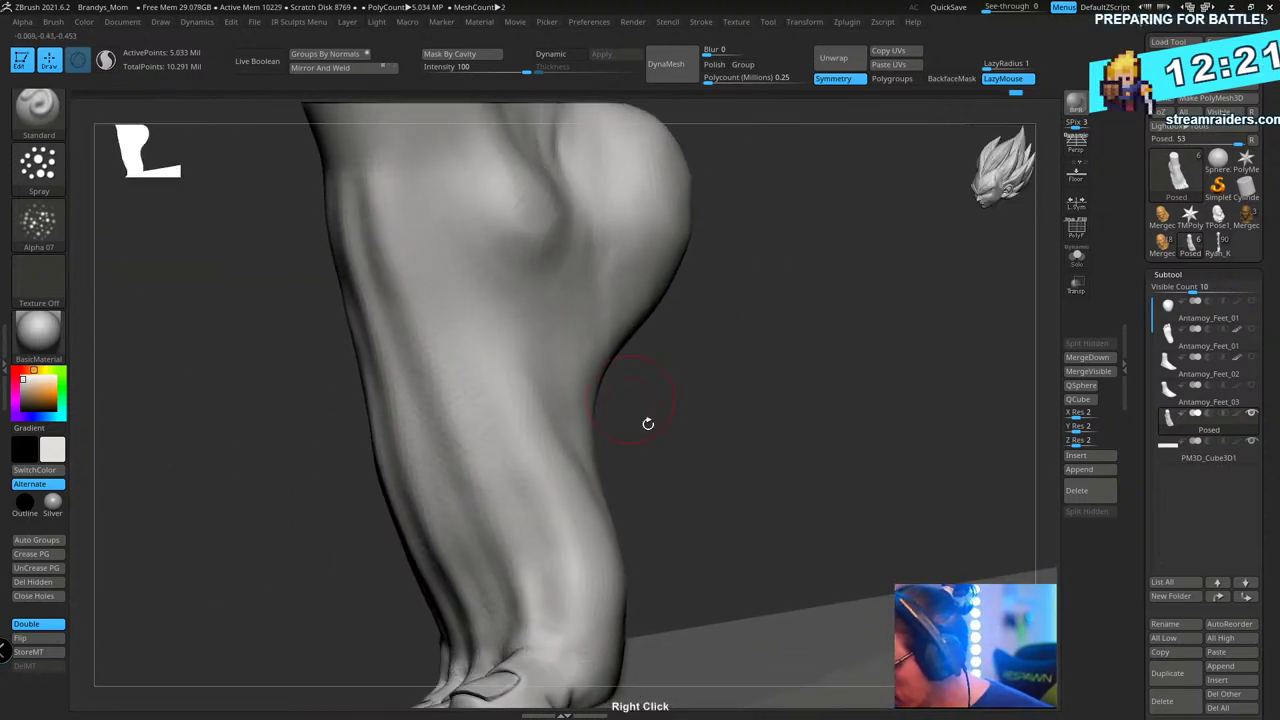
pyautogui.moveTo(682, 347); pyautogui.dragTo(466, 343, button='right')
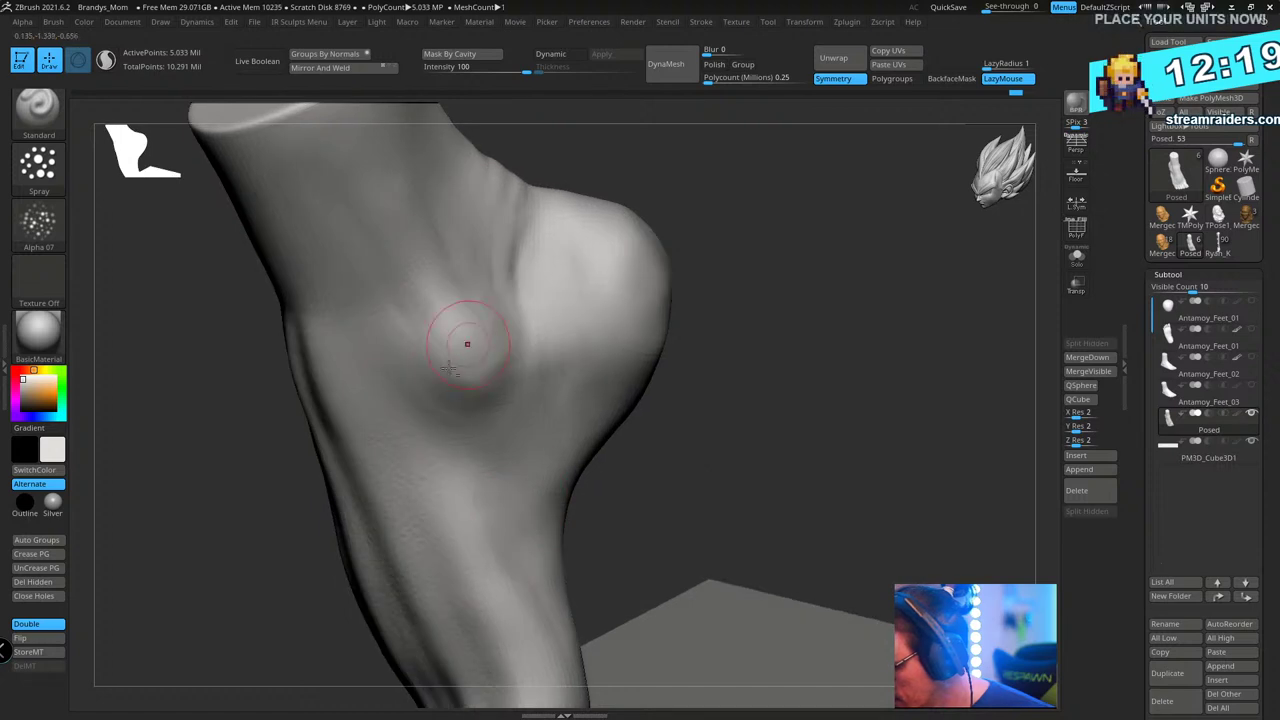
# - Spray skin texture over the outer side of the foot, below the ankle bone and towards the heel
pyautogui.moveTo(377, 349); pyautogui.dragTo(611, 320, button='right')
pyautogui.moveTo(240, 458)
pyautogui.mouseDown(button='right')
pyautogui.moveTo(654, 314)
pyautogui.moveTo(554, 374)
pyautogui.moveTo(614, 343)
pyautogui.moveTo(702, 353)
pyautogui.moveTo(409, 451)
pyautogui.mouseUp(button='right')
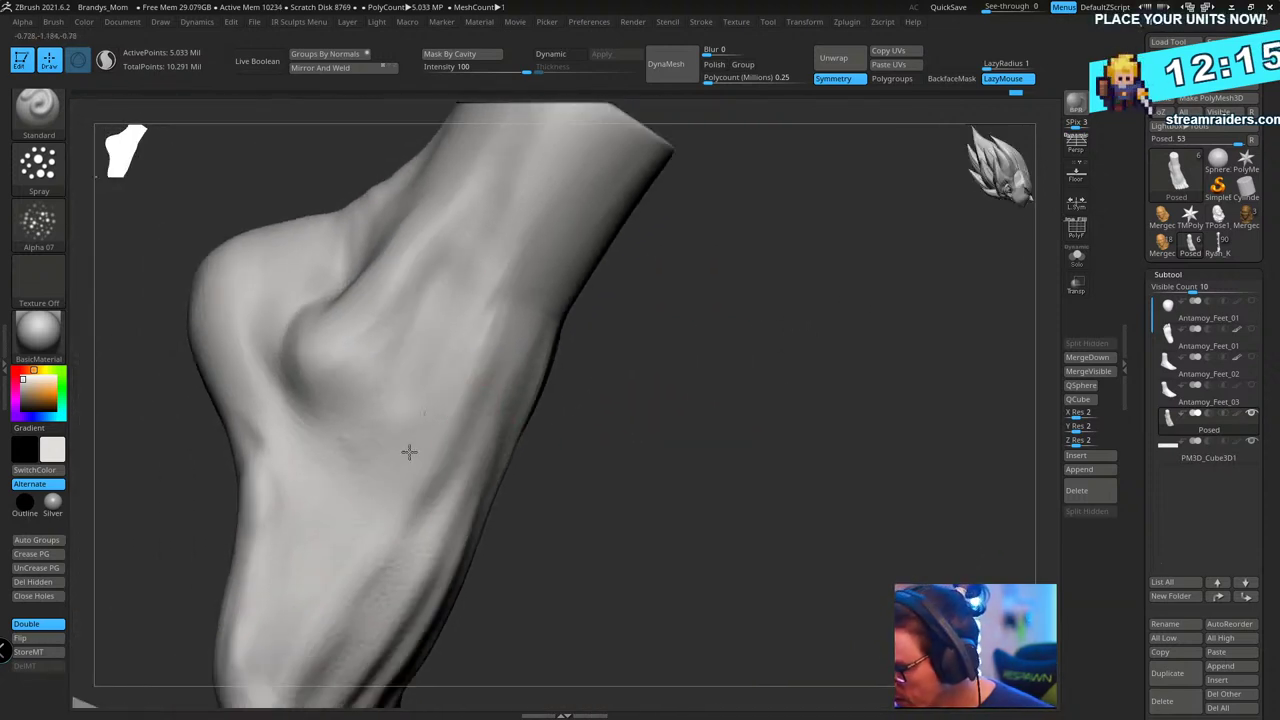
pyautogui.moveTo(514, 443); pyautogui.dragTo(654, 400, button='right')
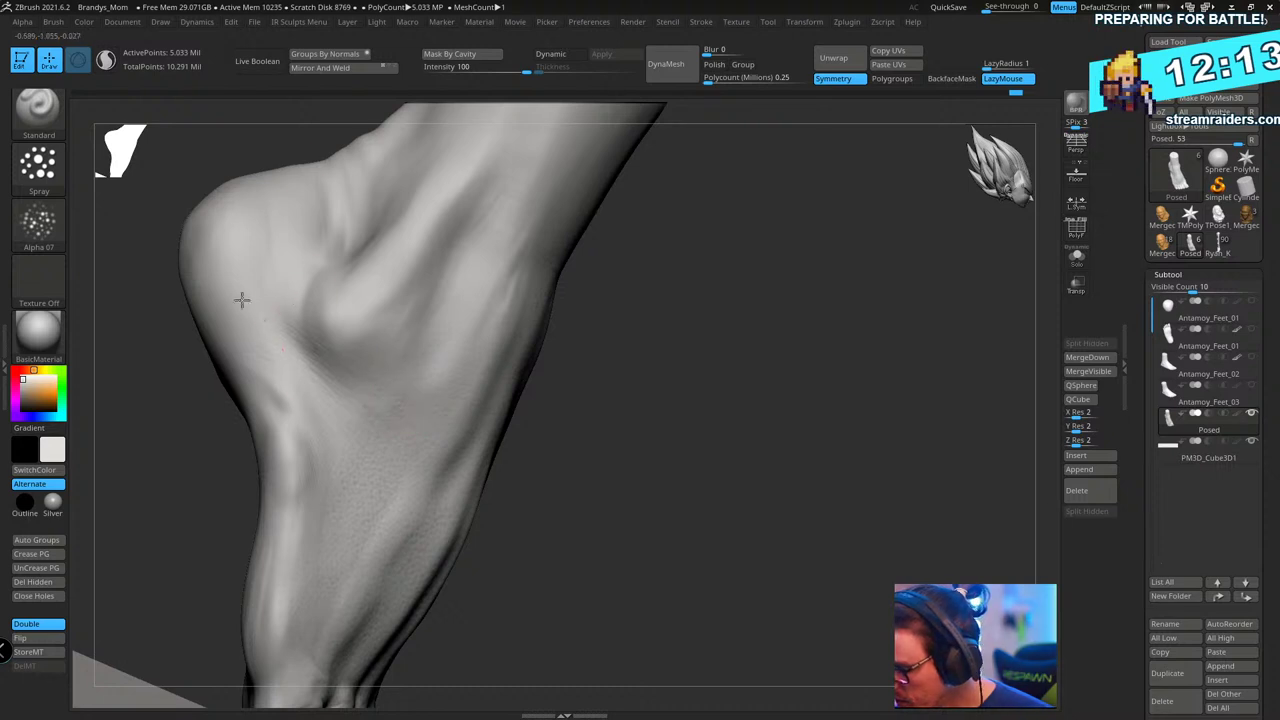
pyautogui.moveTo(241, 299); pyautogui.dragTo(519, 421, button='right')
# - Spray more fine skin texture along the inner side of the foot and up over the instep
pyautogui.moveTo(362, 432)
pyautogui.mouseDown(button='right')
pyautogui.moveTo(660, 377)
pyautogui.moveTo(571, 363)
pyautogui.moveTo(410, 295)
pyautogui.mouseUp(button='right')
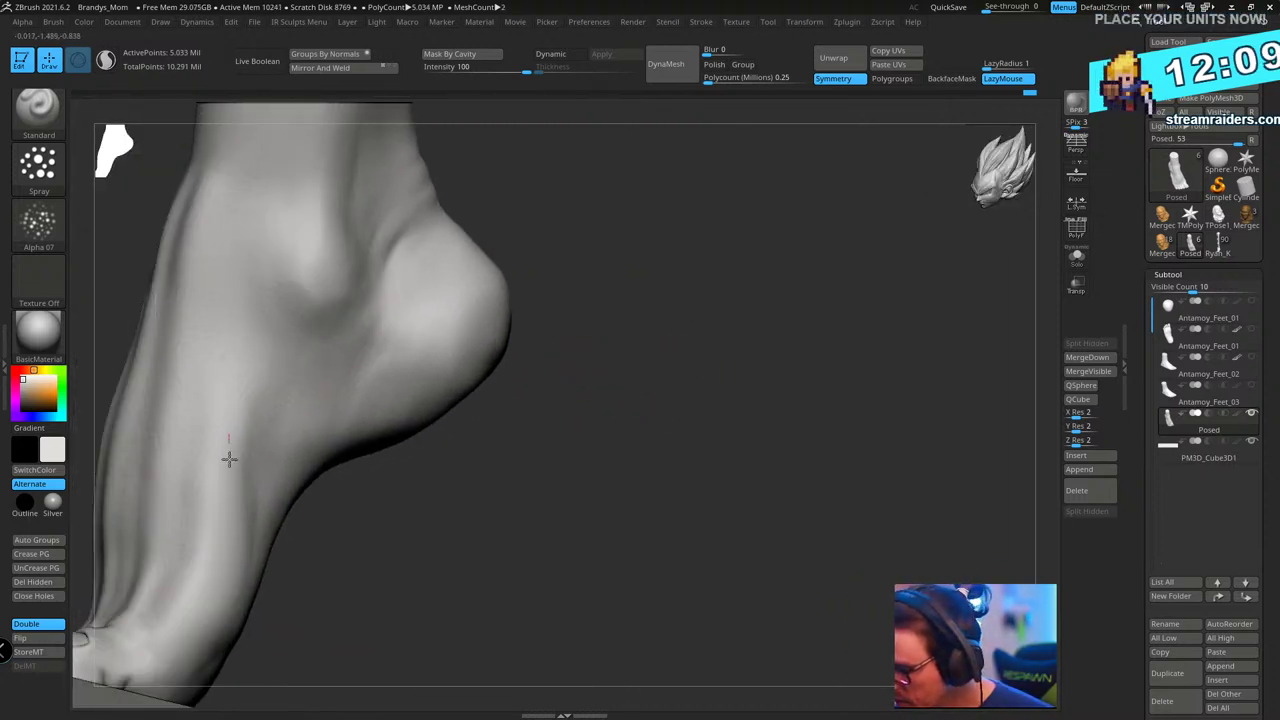
pyautogui.moveTo(600, 432); pyautogui.dragTo(536, 535, button='right')
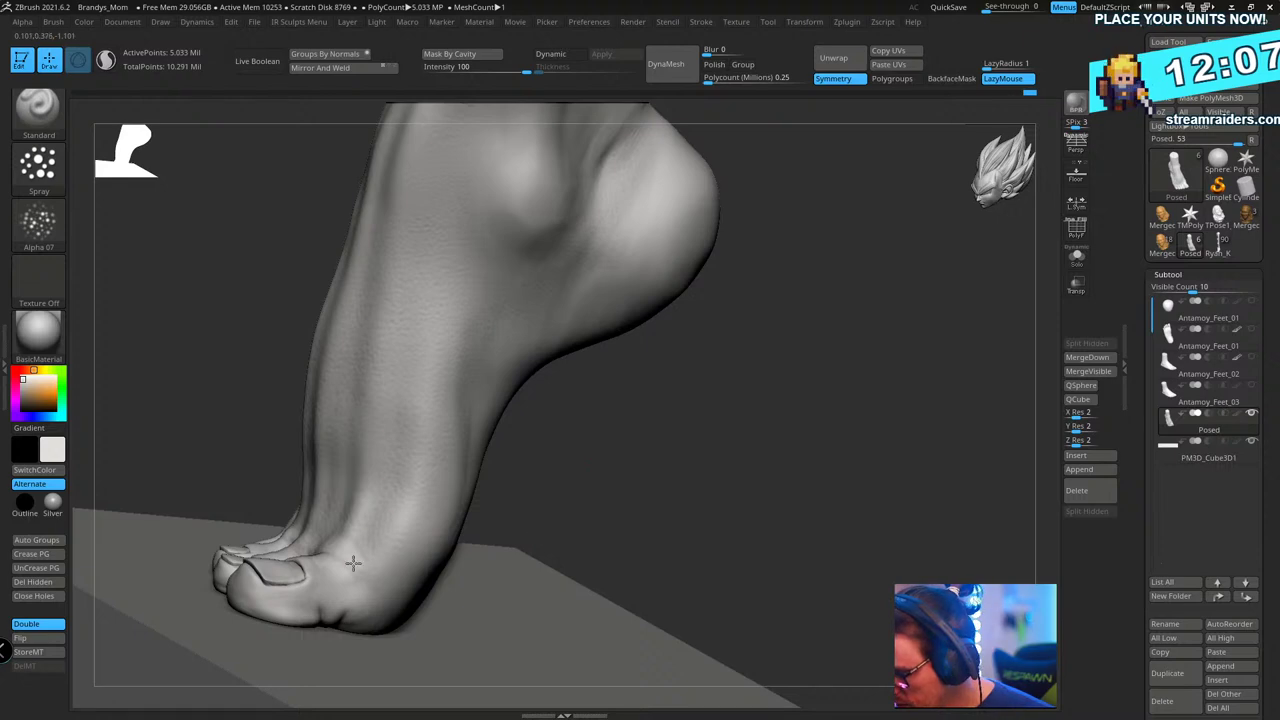
pyautogui.moveTo(469, 450); pyautogui.dragTo(698, 451, button='right')
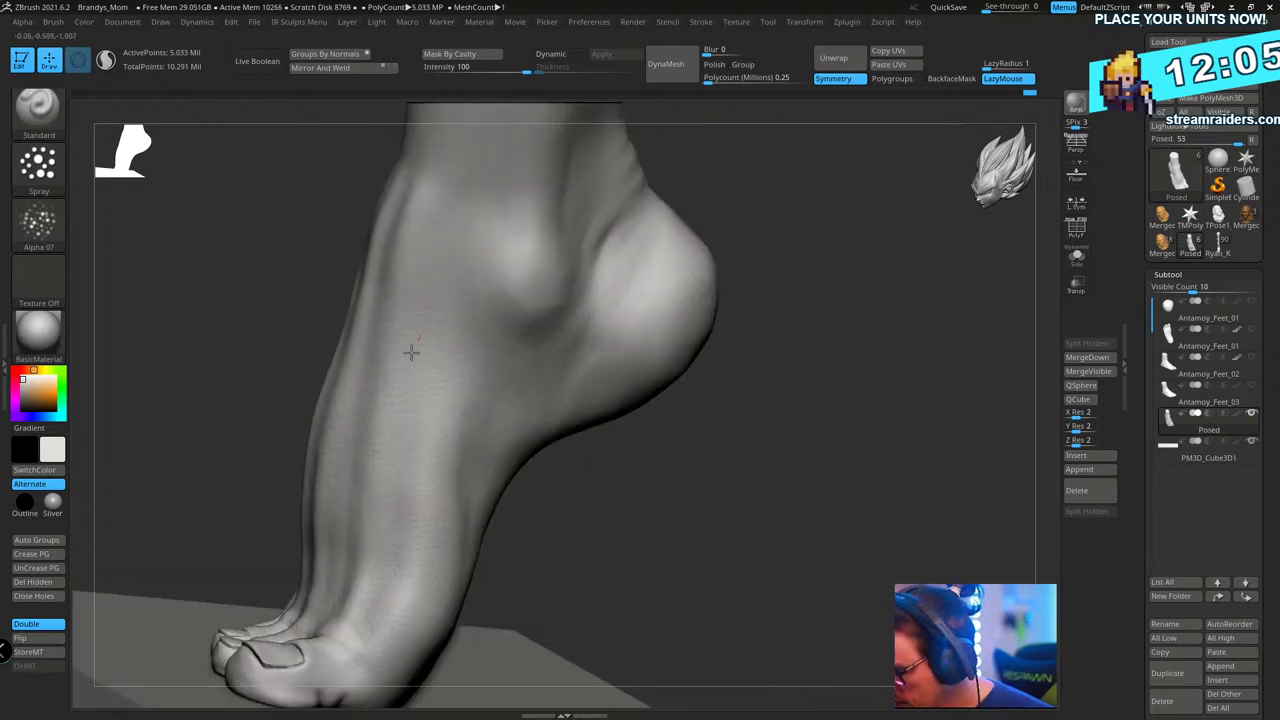
pyautogui.moveTo(365, 485); pyautogui.dragTo(375, 440, button='right')
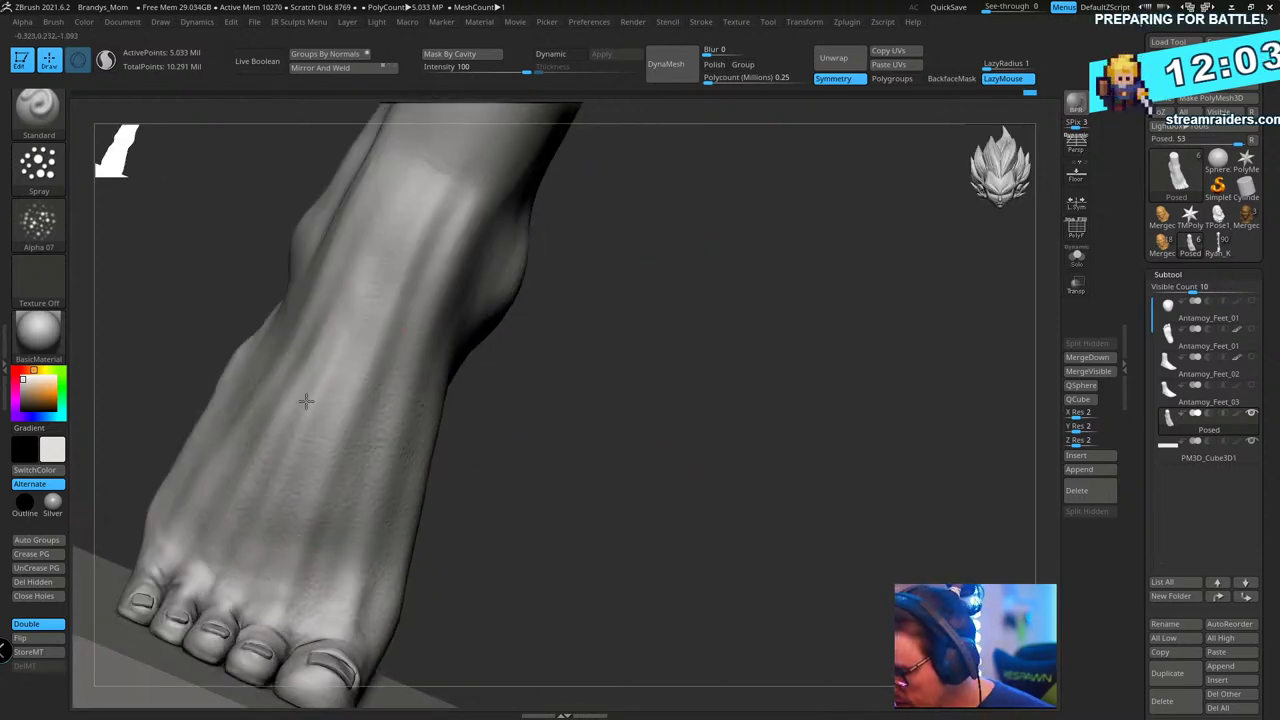
# - Spray skin texture around the outer ankle bone and along the outer side of the foot and heel
pyautogui.moveTo(625, 383); pyautogui.dragTo(315, 308, button='right')
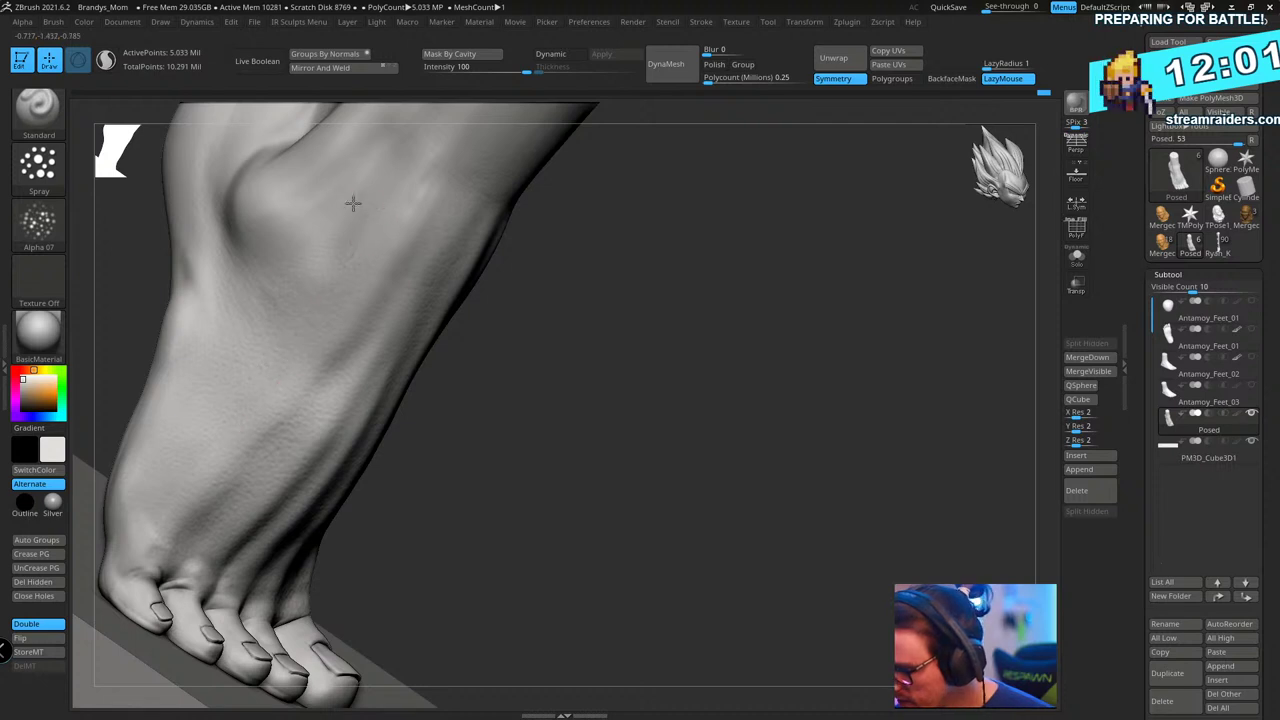
pyautogui.moveTo(353, 203); pyautogui.dragTo(543, 451, button='right')
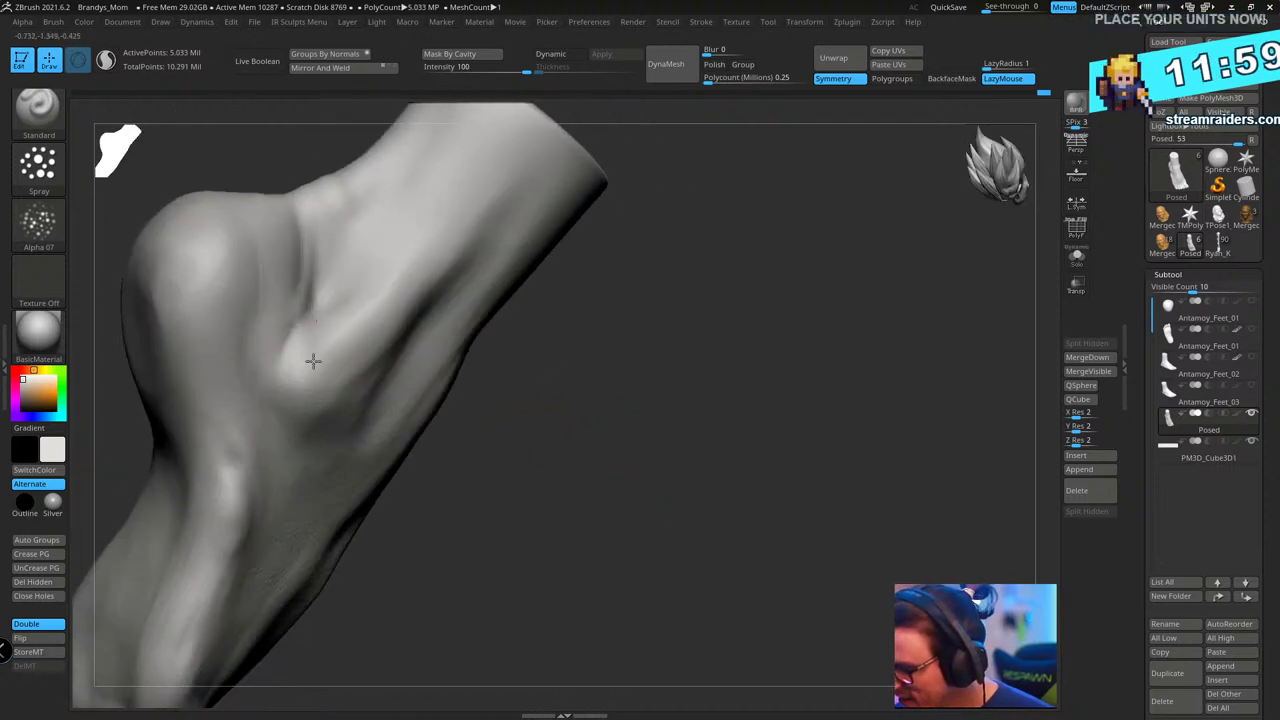
pyautogui.moveTo(655, 298); pyautogui.dragTo(481, 352, button='right')
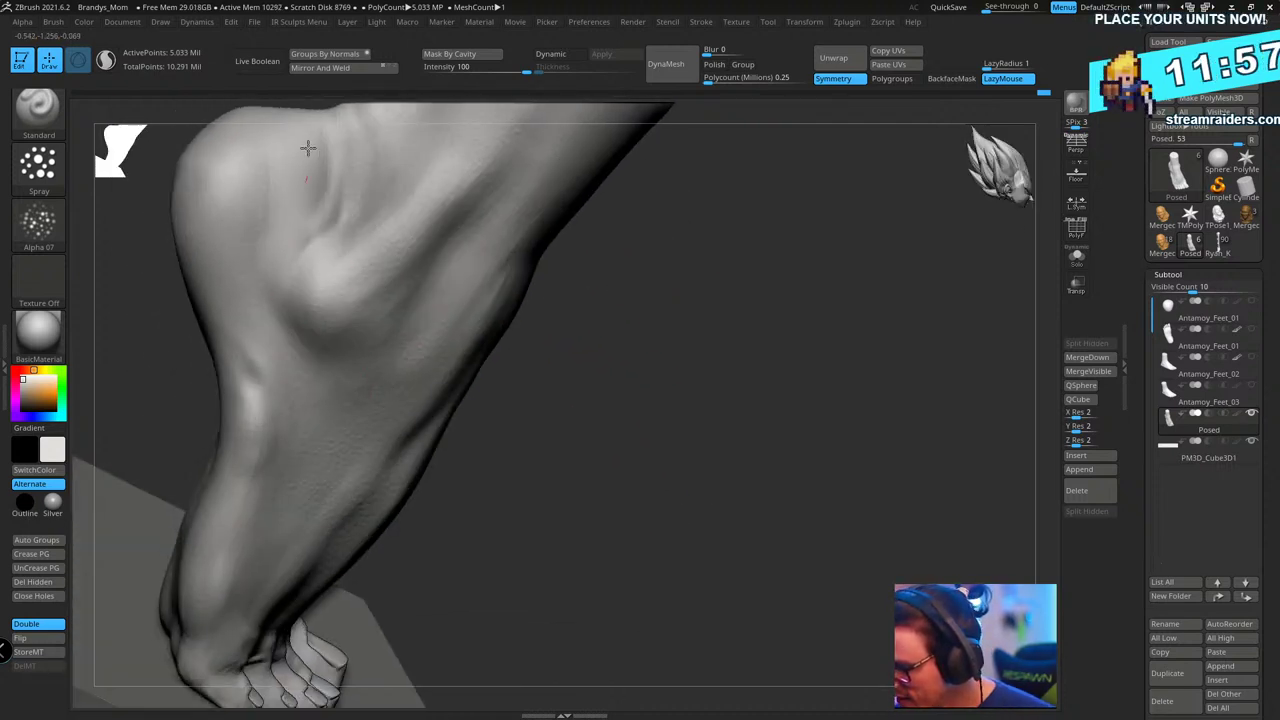
pyautogui.moveTo(622, 388); pyautogui.dragTo(517, 320, button='right')
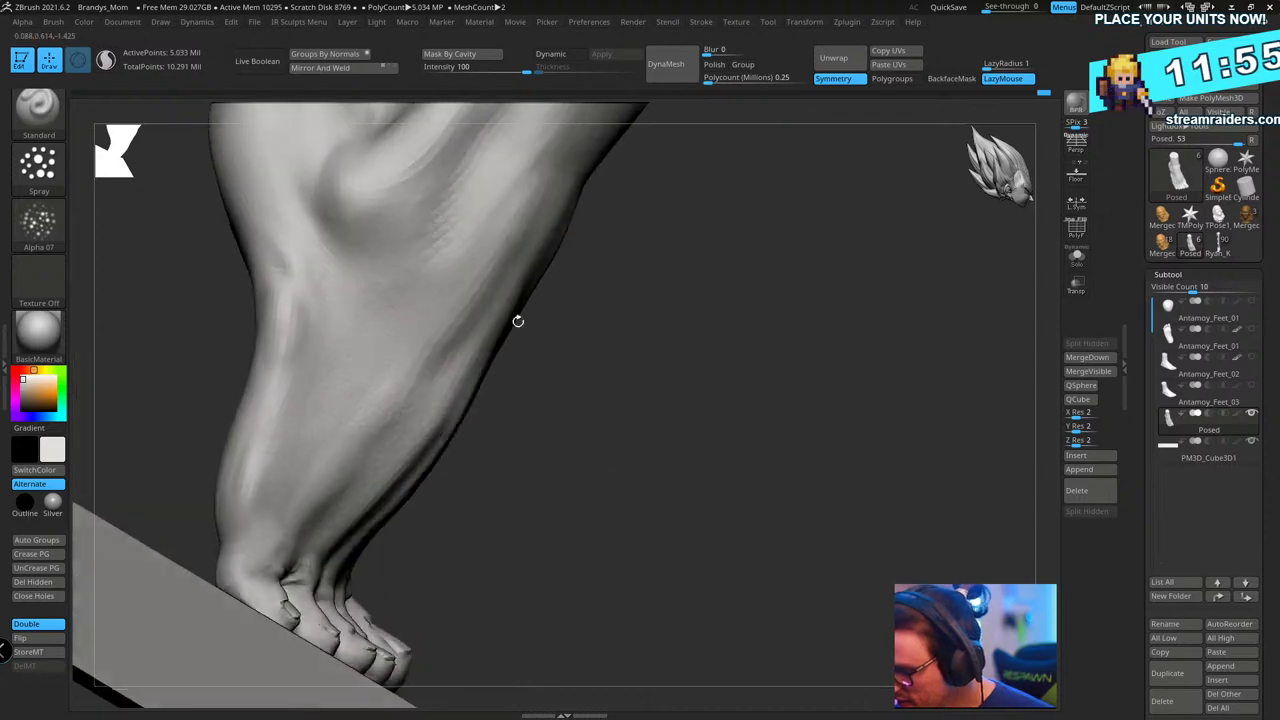
pyautogui.moveTo(311, 271); pyautogui.dragTo(617, 235, button='right')
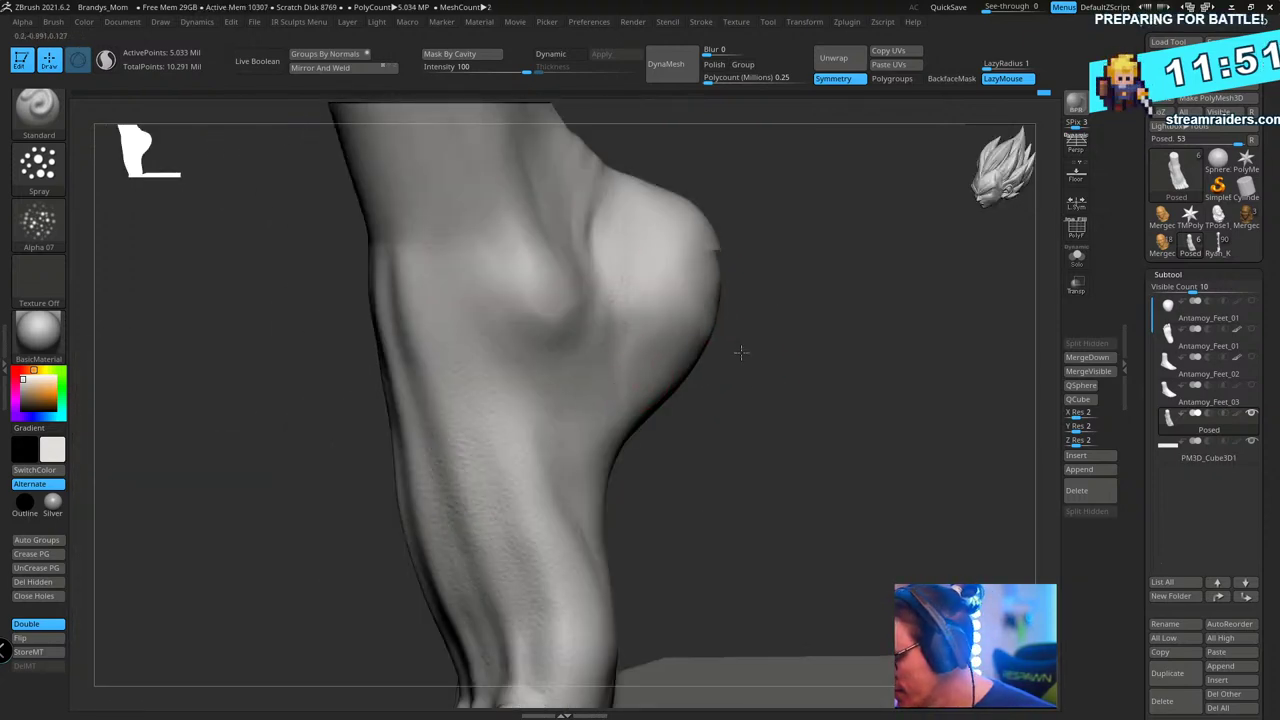
# - Switch the spray's alpha to Alpha 60 and add fine skin lines over the heel and sole
pyautogui.moveTo(740, 352); pyautogui.dragTo(200, 300, button='right')
pyautogui.click(38, 222)
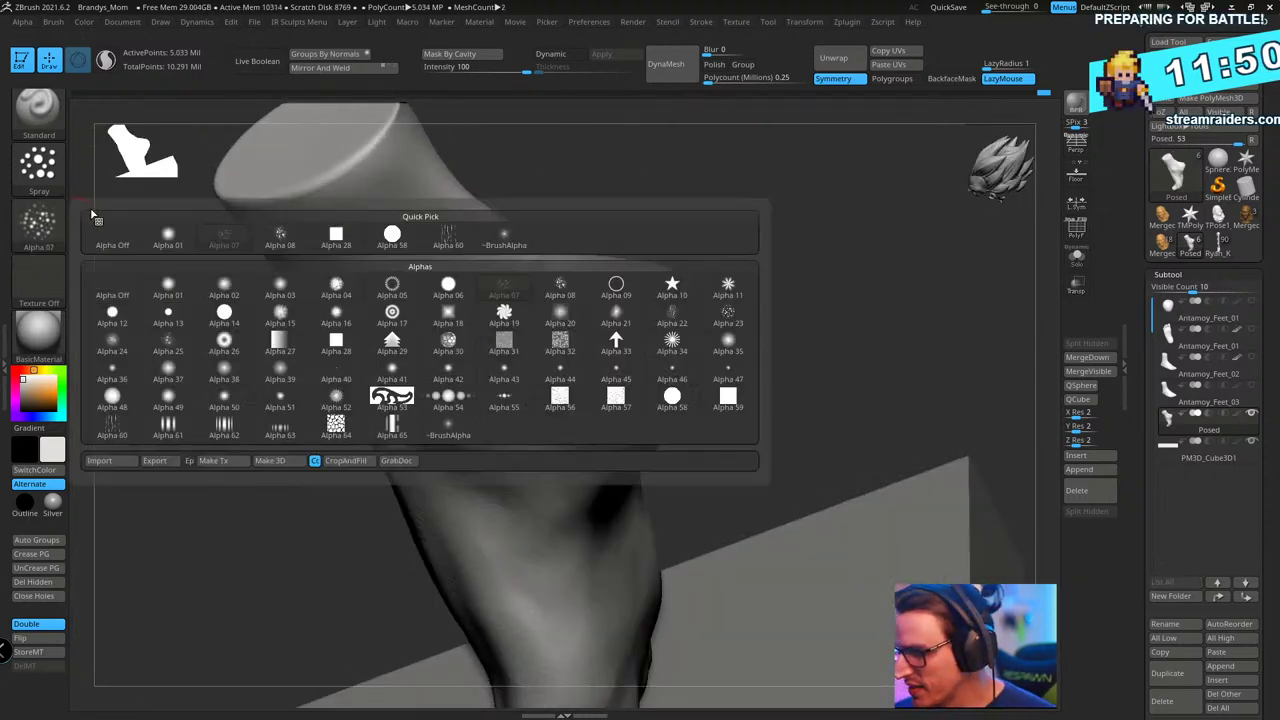
pyautogui.click(469, 243)
pyautogui.moveTo(469, 243); pyautogui.dragTo(593, 404, button='right')
pyautogui.moveTo(636, 459); pyautogui.dragTo(608, 455, button='right')
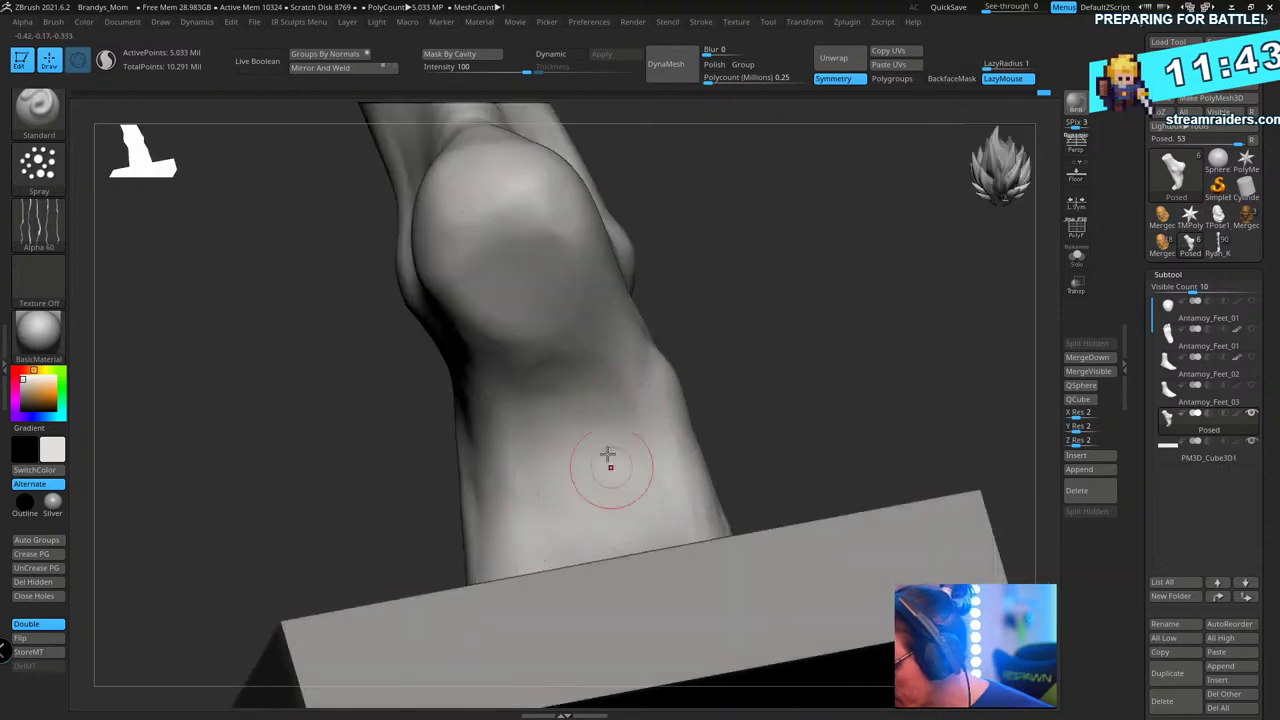
# - Spray Alpha 60 skin lines along the arch, the inner side of the foot and across the instep
pyautogui.moveTo(745, 254); pyautogui.dragTo(567, 455, button='right')
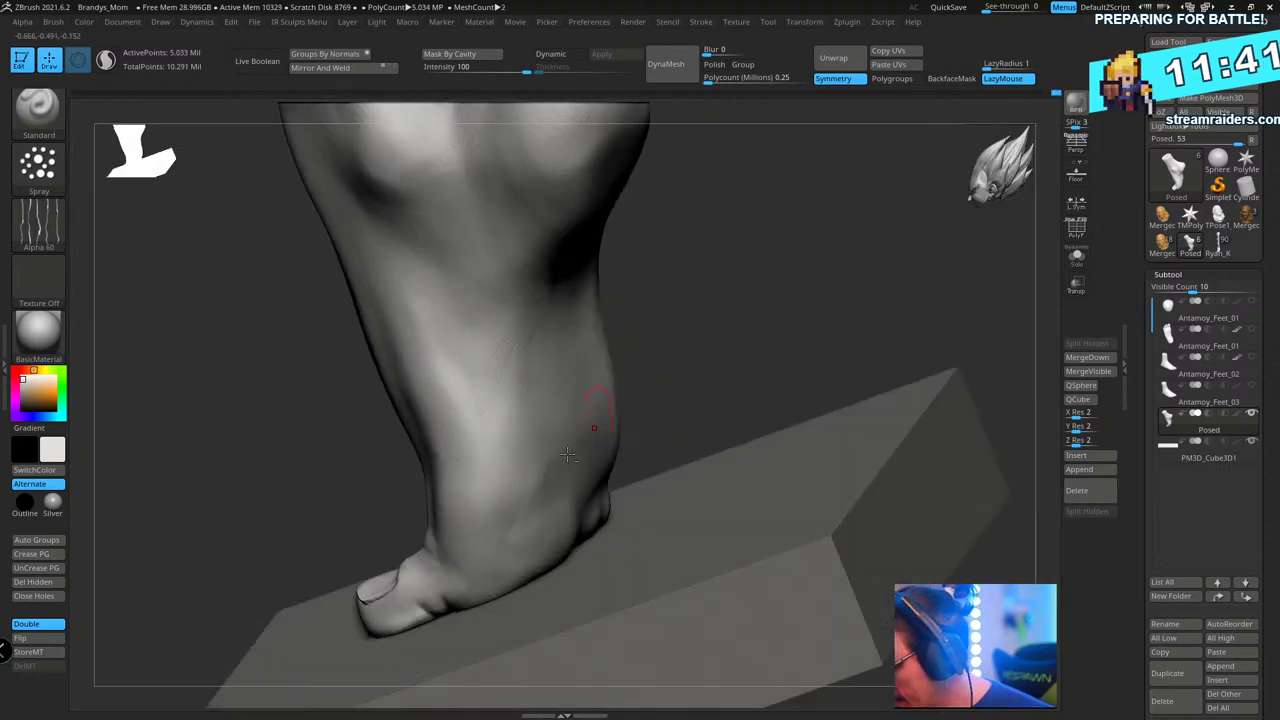
pyautogui.moveTo(704, 342); pyautogui.dragTo(459, 497, button='right')
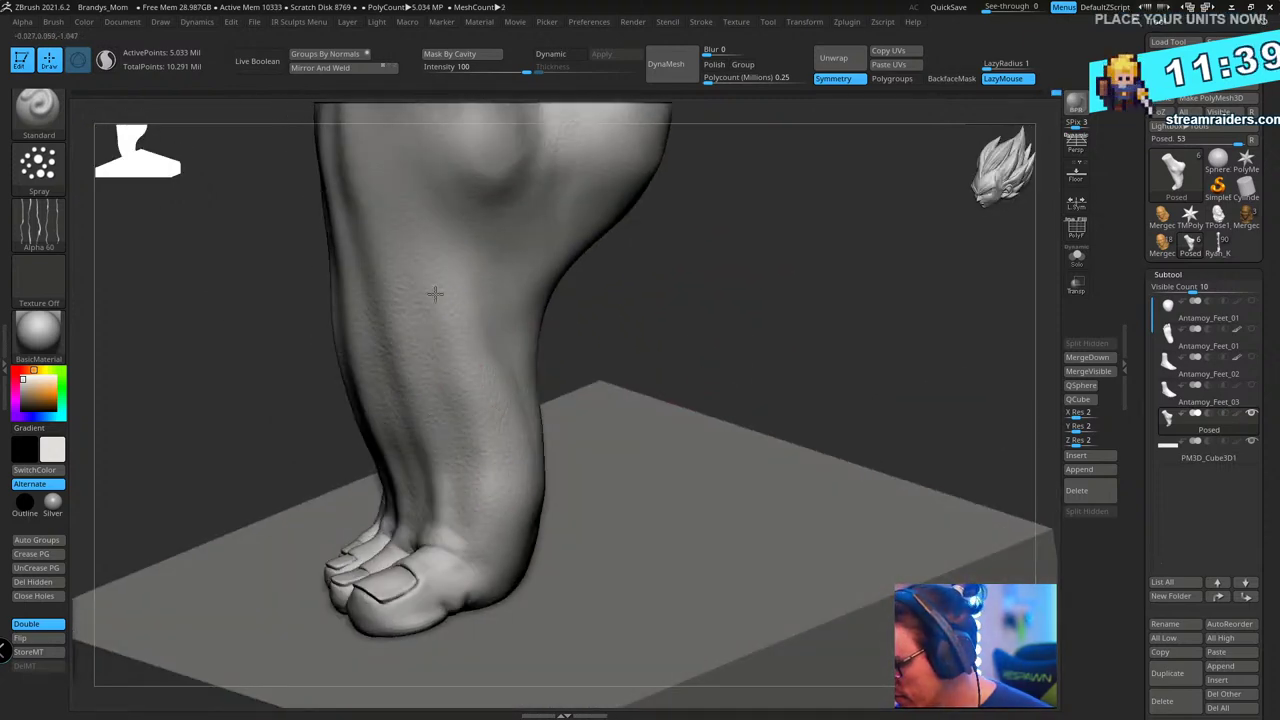
pyautogui.moveTo(435, 293); pyautogui.dragTo(608, 338, button='right')
pyautogui.moveTo(398, 480); pyautogui.dragTo(414, 460, button='right')
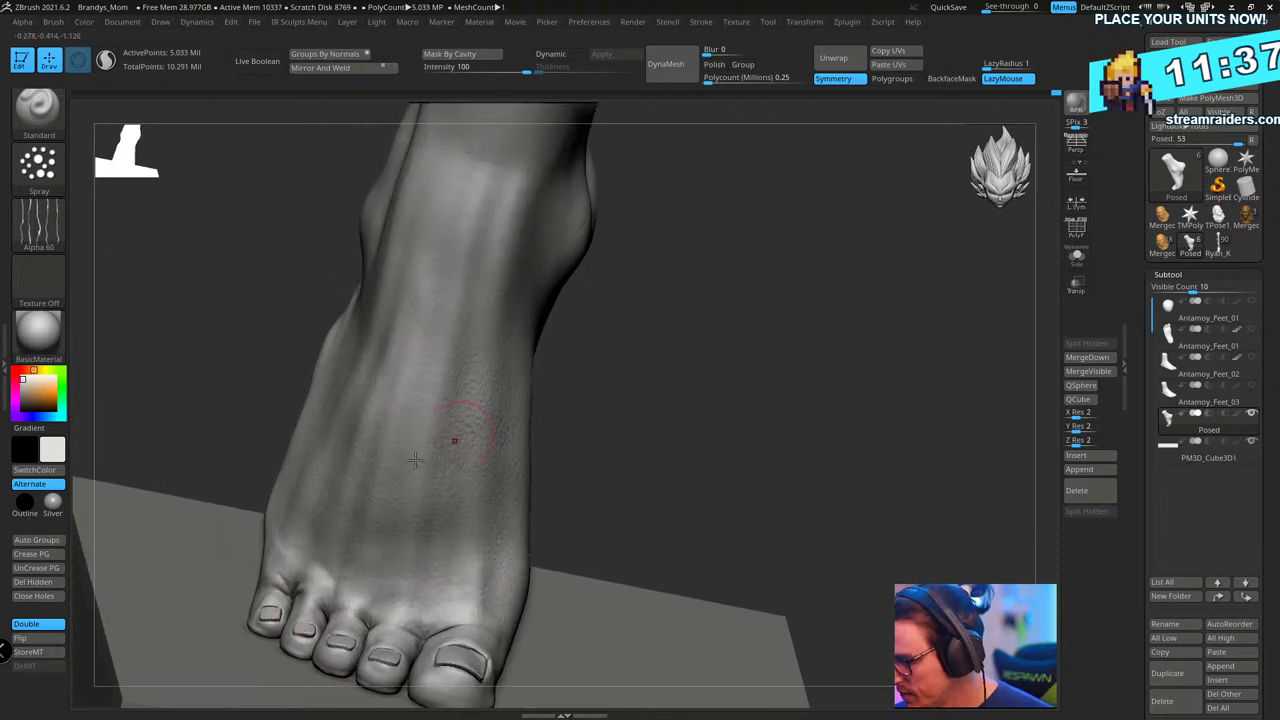
# - Spray Alpha 60 skin lines over the outer ankle and the lower leg above it
pyautogui.moveTo(541, 304); pyautogui.dragTo(752, 431, button='right')
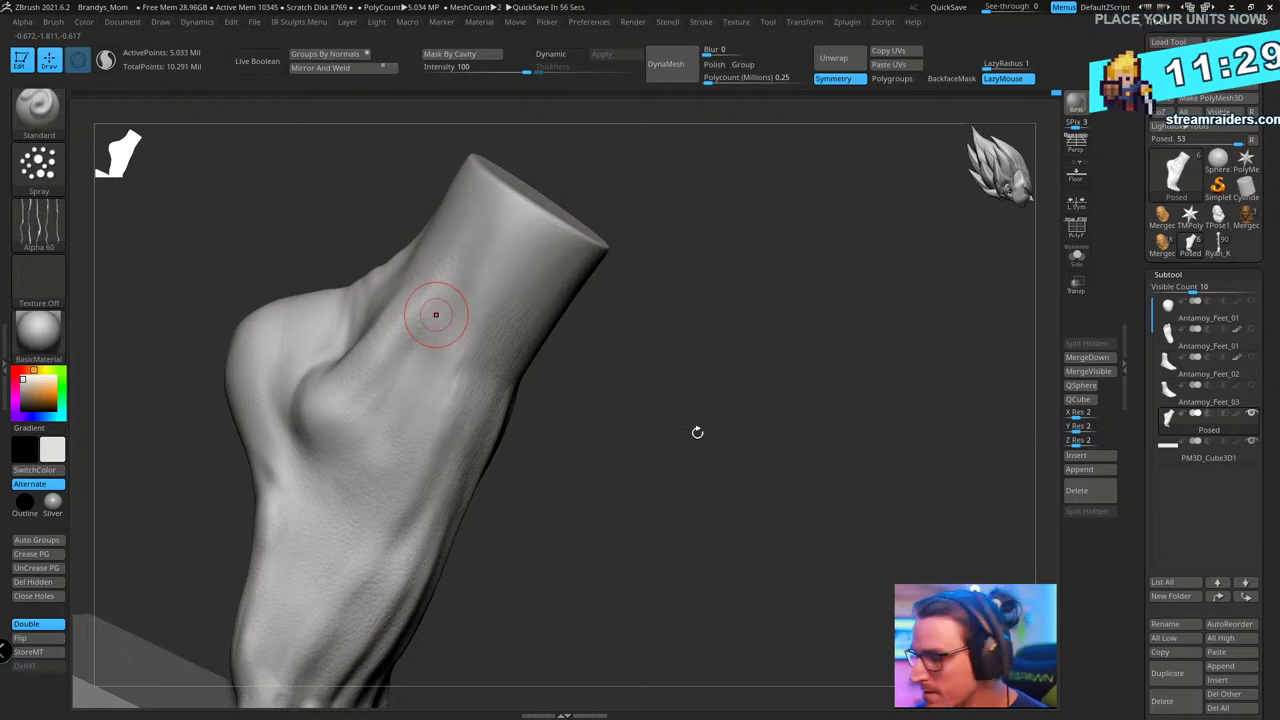
pyautogui.moveTo(631, 349); pyautogui.dragTo(523, 407, button='right')
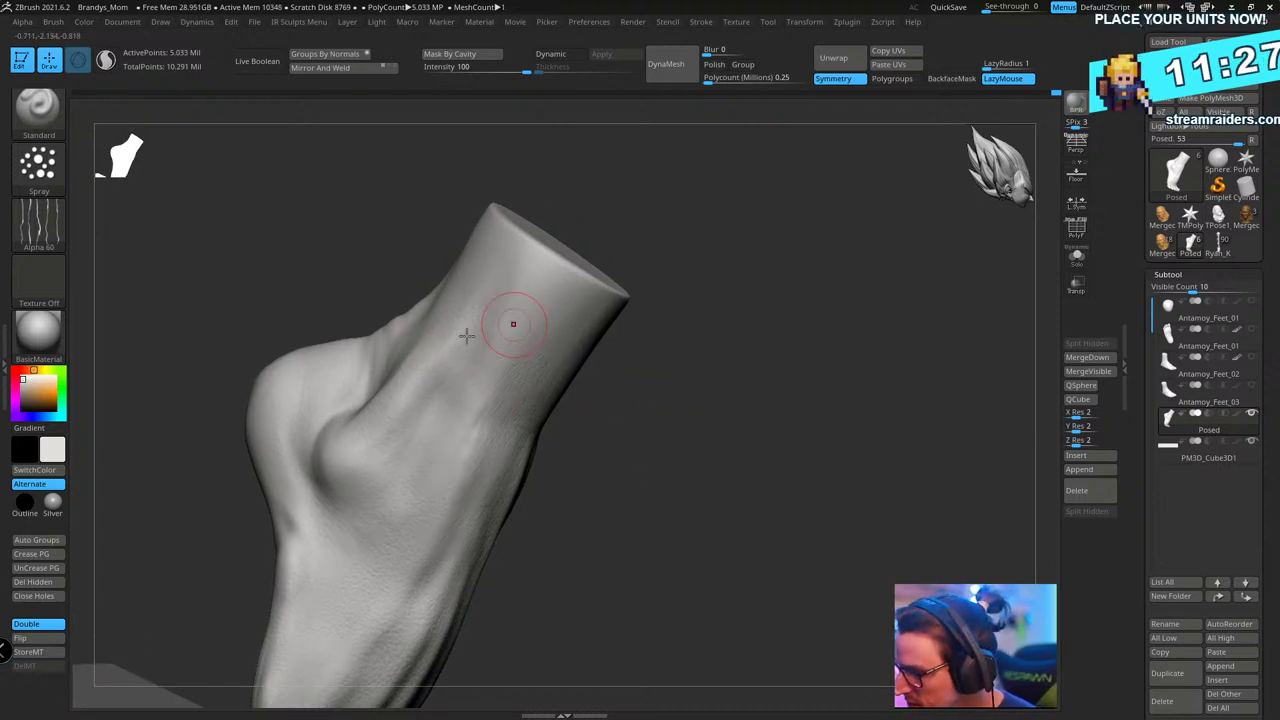
pyautogui.moveTo(466, 331); pyautogui.dragTo(430, 440, button='right')
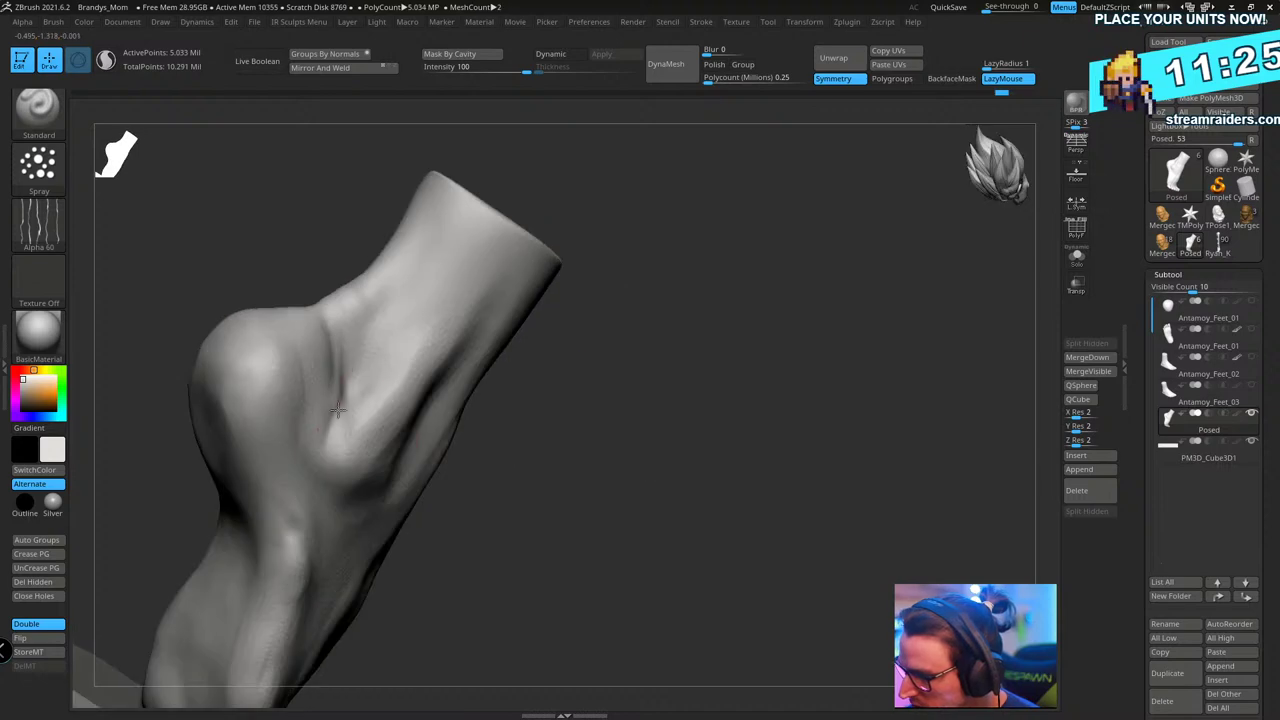
pyautogui.moveTo(486, 403); pyautogui.dragTo(566, 363, button='right')
# - Adjust the contours of the ankle and heel with the Move brush, resizing it between strokes
pyautogui.press('b')
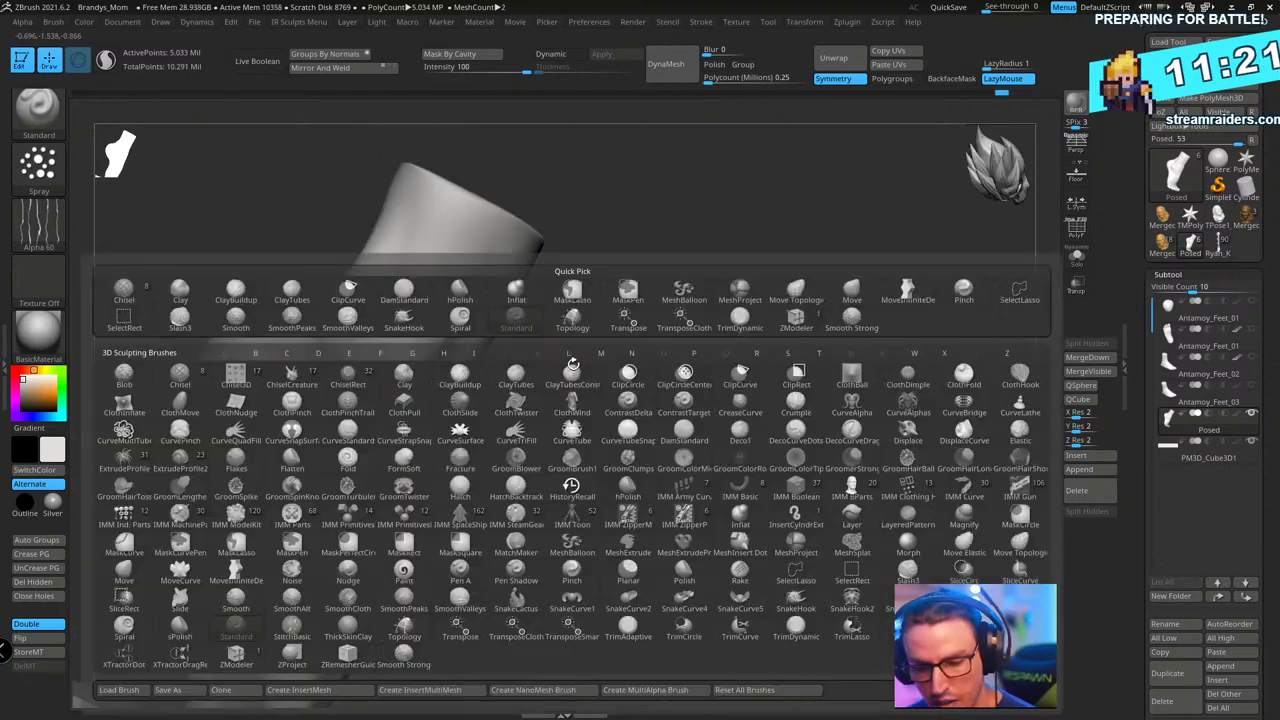
pyautogui.press('m')
pyautogui.press('v')
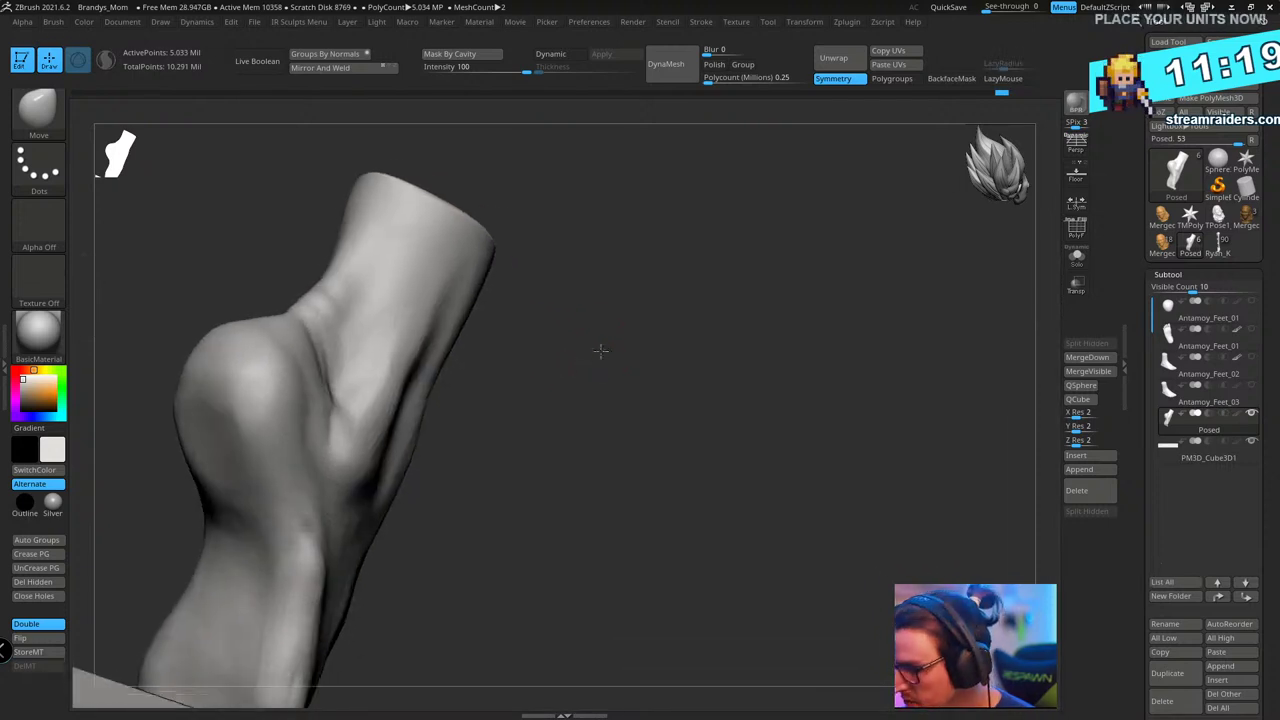
pyautogui.press('s')
pyautogui.moveTo(603, 343)
pyautogui.mouseDown()
pyautogui.moveTo(640, 313)
pyautogui.moveTo(629, 286)
pyautogui.moveTo(614, 299)
pyautogui.mouseUp()
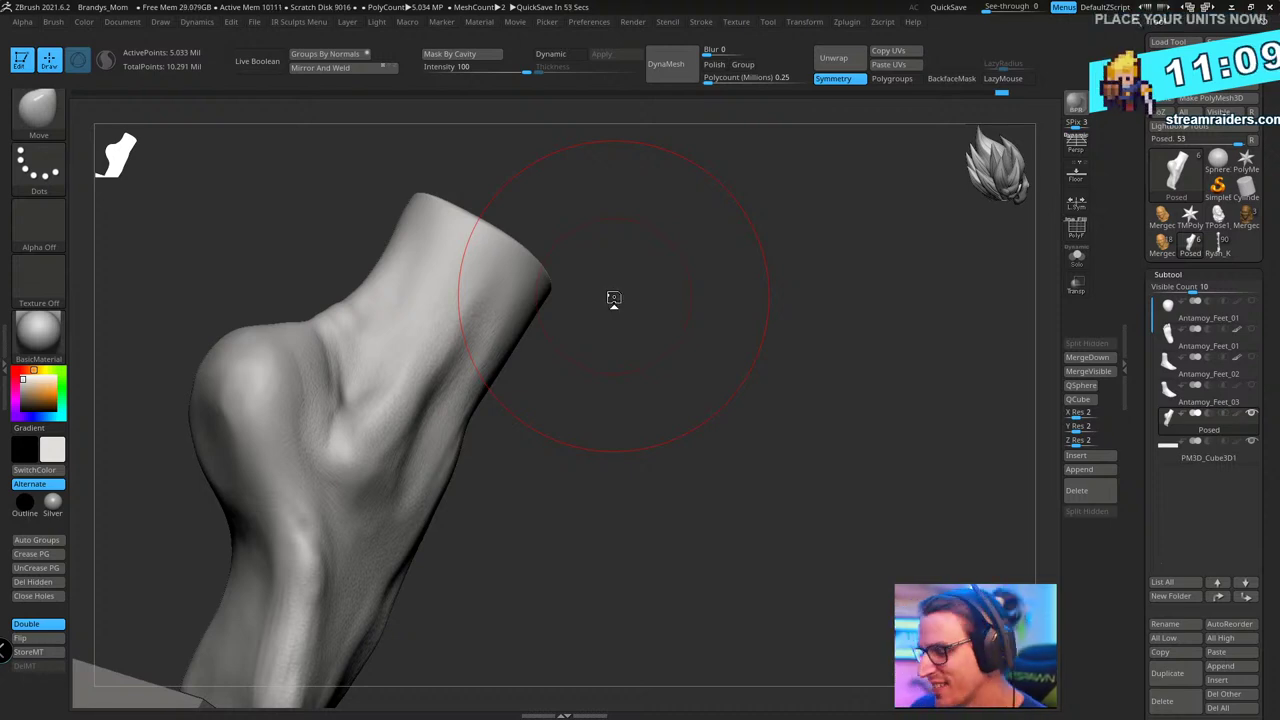
pyautogui.moveTo(614, 299)
pyautogui.mouseDown()
pyautogui.moveTo(640, 334)
pyautogui.moveTo(640, 446)
pyautogui.moveTo(603, 351)
pyautogui.moveTo(589, 347)
pyautogui.moveTo(606, 346)
pyautogui.moveTo(608, 362)
pyautogui.moveTo(546, 379)
pyautogui.mouseUp()
pyautogui.press('s')
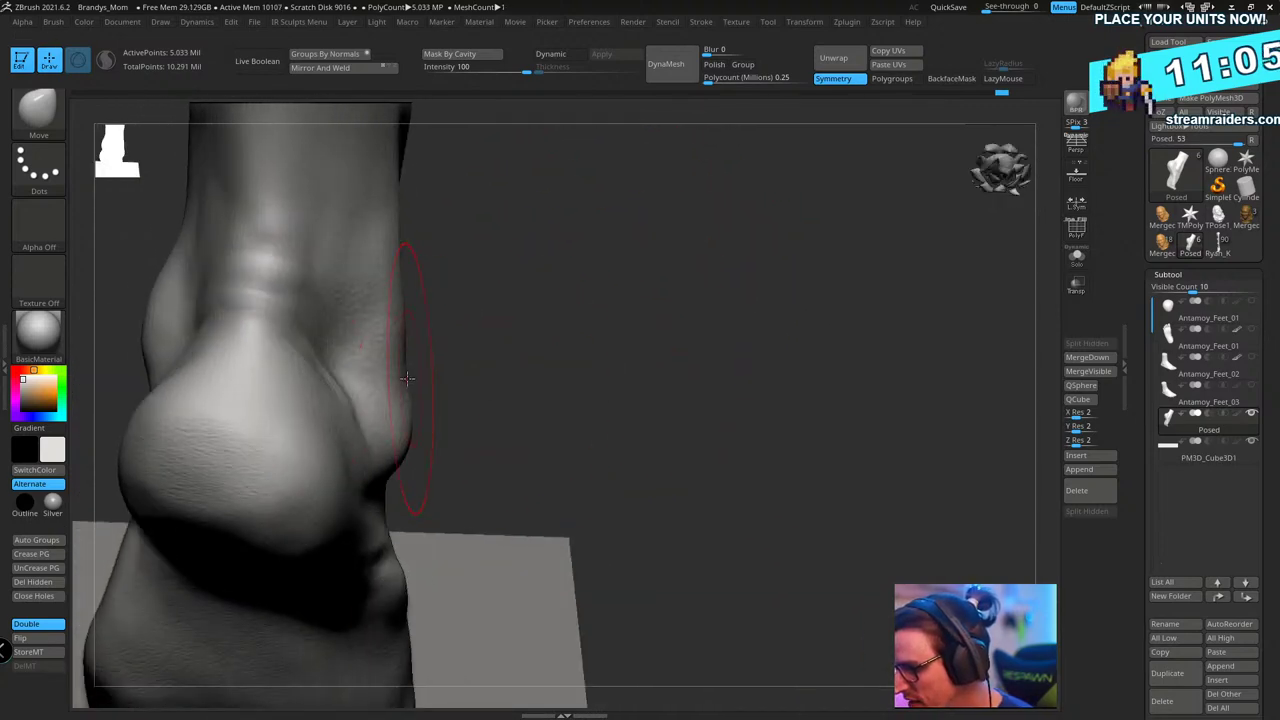
pyautogui.moveTo(407, 379); pyautogui.dragTo(394, 377)
pyautogui.press('s')
pyautogui.moveTo(545, 355)
pyautogui.mouseDown()
pyautogui.moveTo(561, 289)
pyautogui.moveTo(546, 290)
pyautogui.moveTo(537, 346)
pyautogui.moveTo(440, 363)
pyautogui.moveTo(540, 275)
pyautogui.mouseUp()
pyautogui.press('s')
# - Return to the Standard brush with the Spray stroke and texture the inner ankle and heel
pyautogui.moveTo(583, 229)
pyautogui.mouseDown(button='right')
pyautogui.moveTo(623, 271)
pyautogui.moveTo(915, 415)
pyautogui.moveTo(357, 471)
pyautogui.mouseUp(button='right')
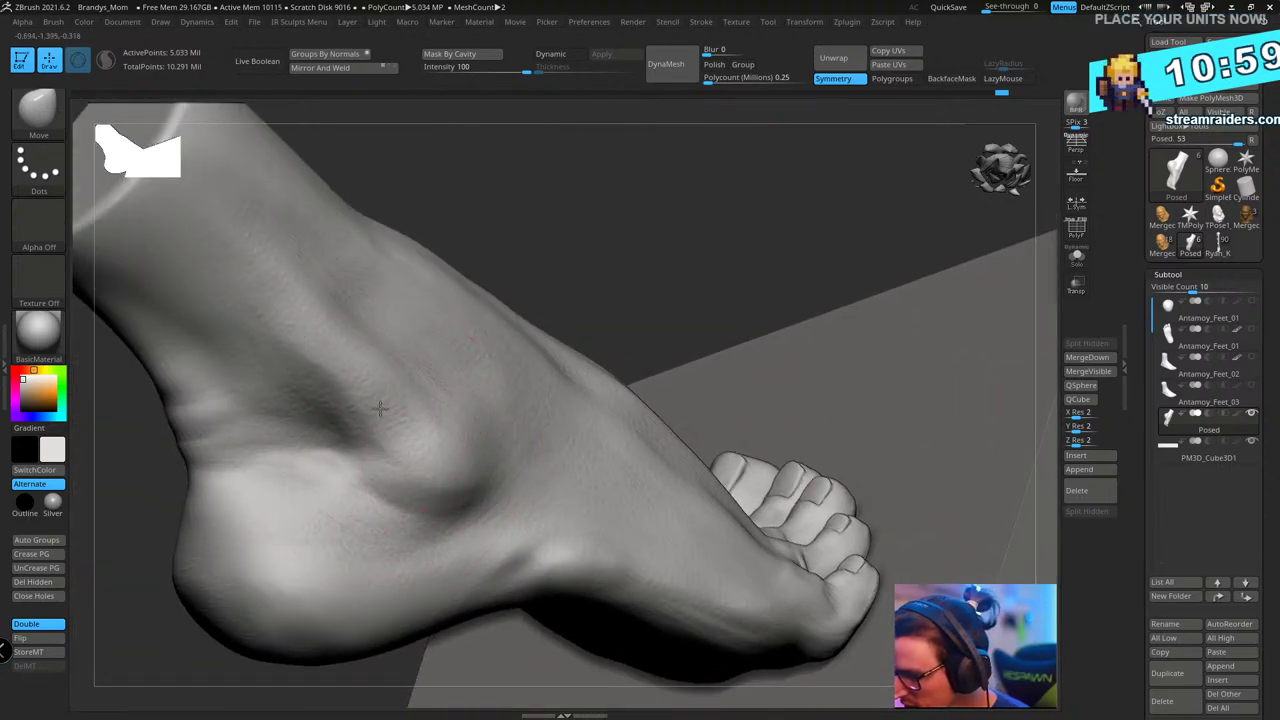
pyautogui.moveTo(443, 286)
pyautogui.mouseDown(button='right')
pyautogui.moveTo(634, 206)
pyautogui.moveTo(477, 282)
pyautogui.mouseUp(button='right')
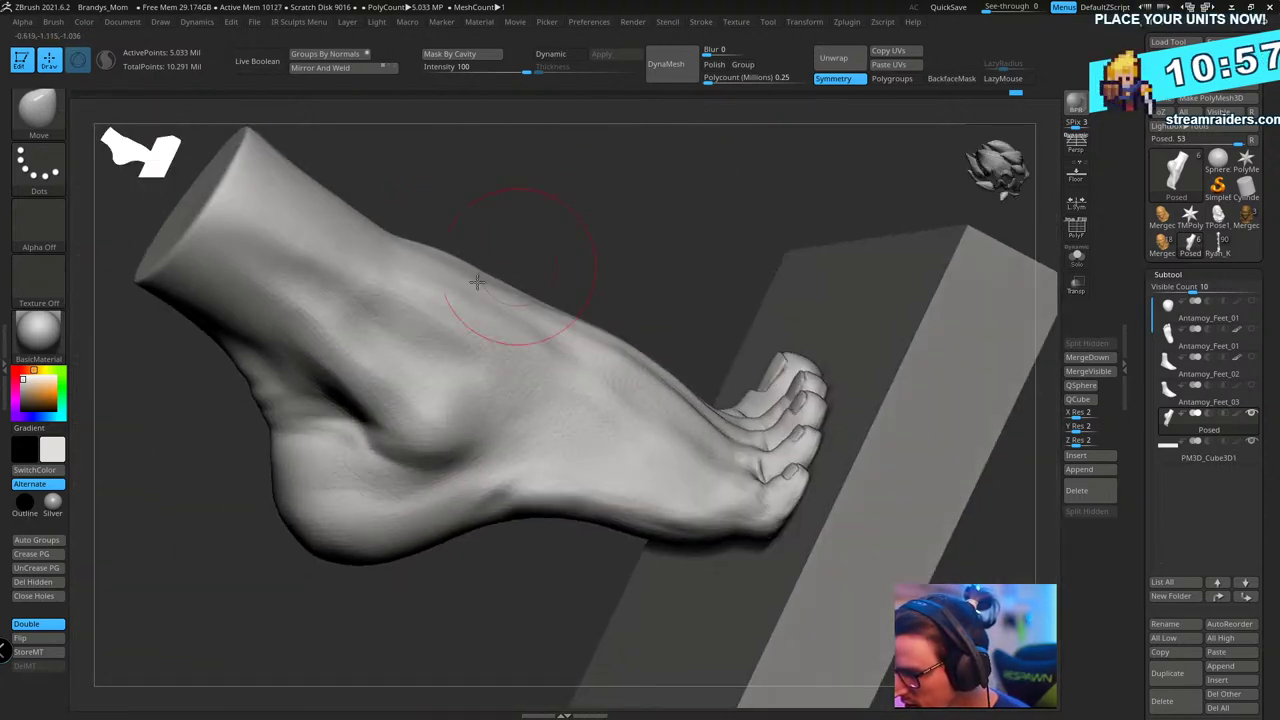
pyautogui.moveTo(614, 163)
pyautogui.mouseDown(button='right')
pyautogui.moveTo(708, 205)
pyautogui.moveTo(720, 286)
pyautogui.moveTo(686, 260)
pyautogui.moveTo(707, 323)
pyautogui.moveTo(608, 351)
pyautogui.moveTo(729, 291)
pyautogui.moveTo(640, 335)
pyautogui.mouseUp(button='right')
pyautogui.press('b')
pyautogui.click(711, 321)
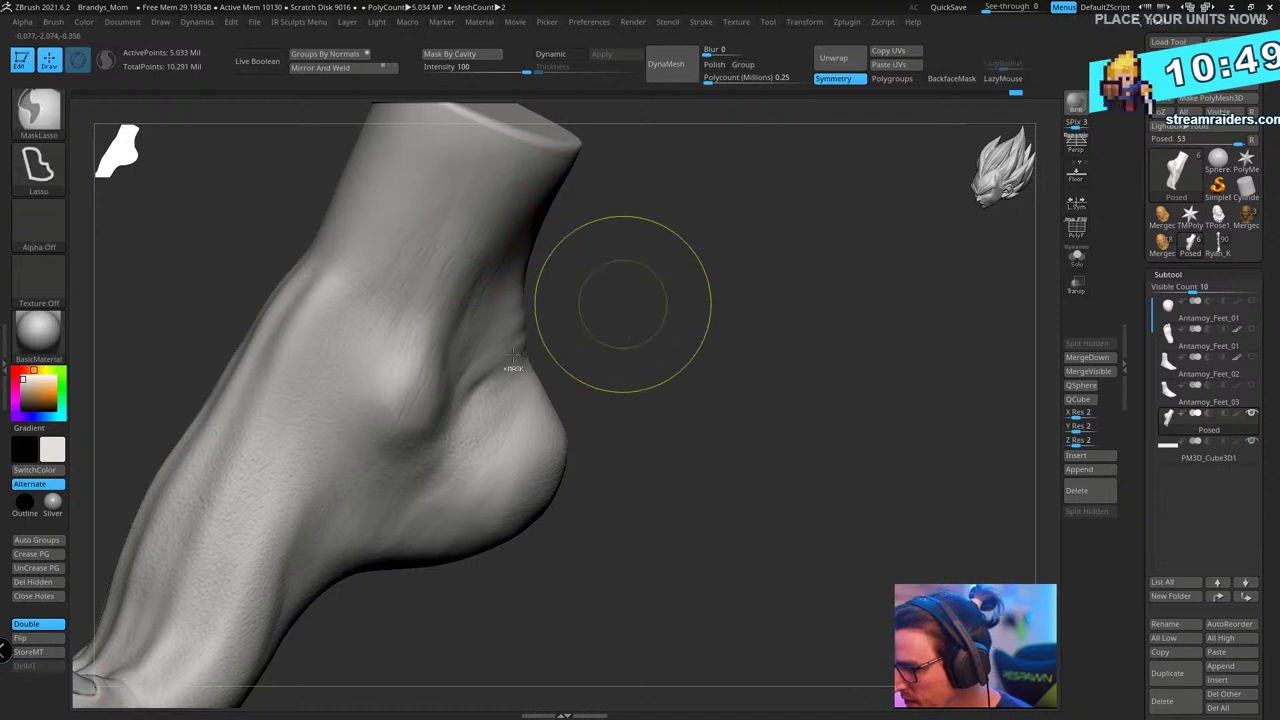
pyautogui.press('space')
pyautogui.moveTo(476, 467); pyautogui.dragTo(455, 466)
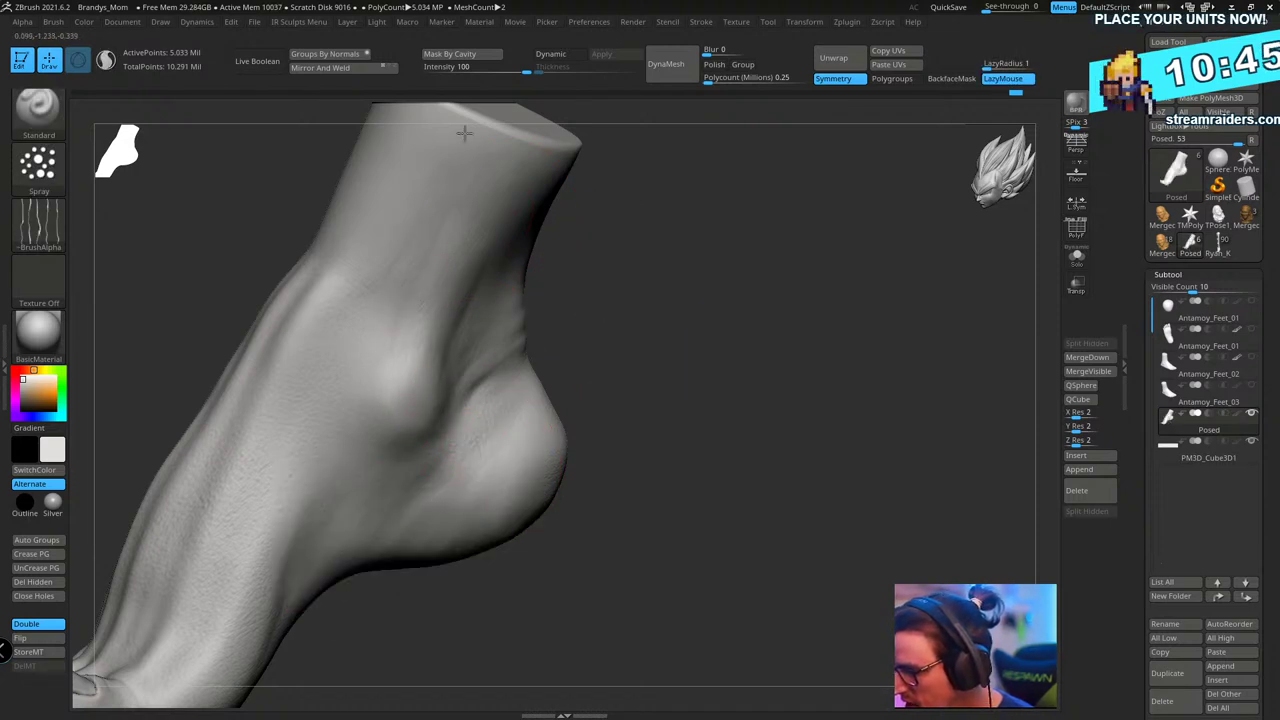
# - Spray fine skin lines over the front of the ankle and down the top of the foot
pyautogui.moveTo(400, 392); pyautogui.dragTo(735, 340, button='right')
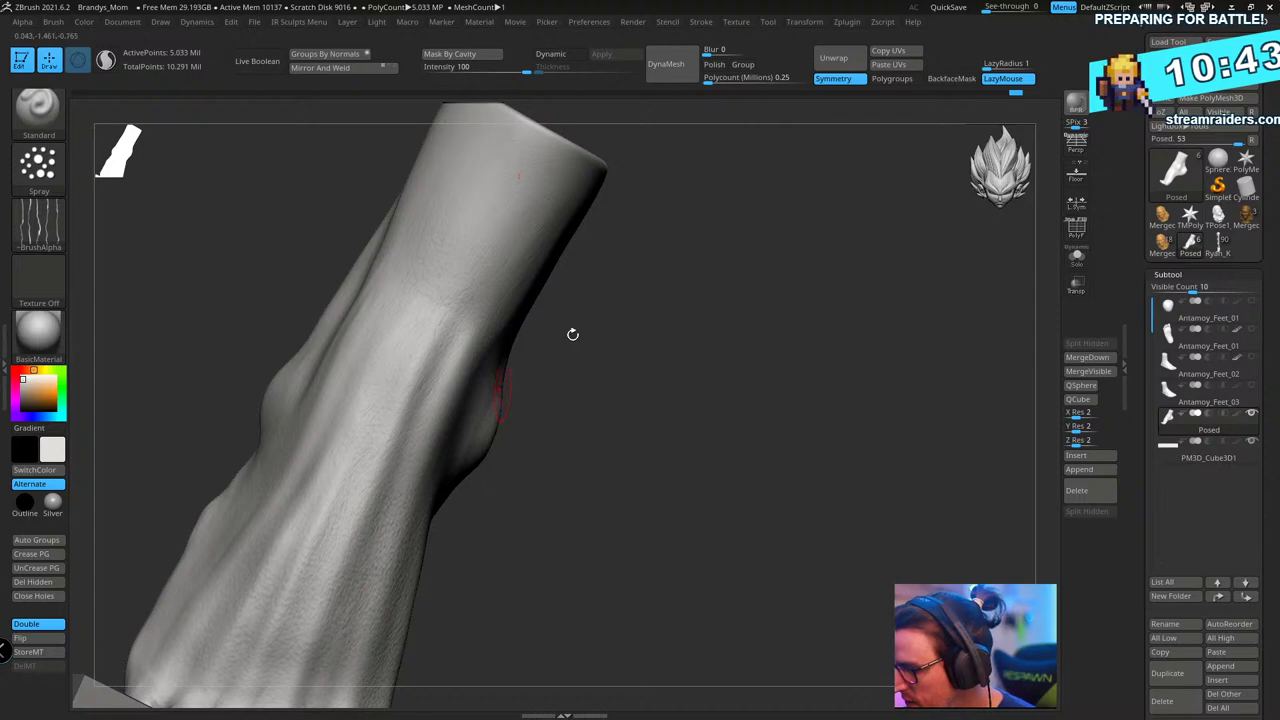
pyautogui.moveTo(572, 334); pyautogui.dragTo(481, 393)
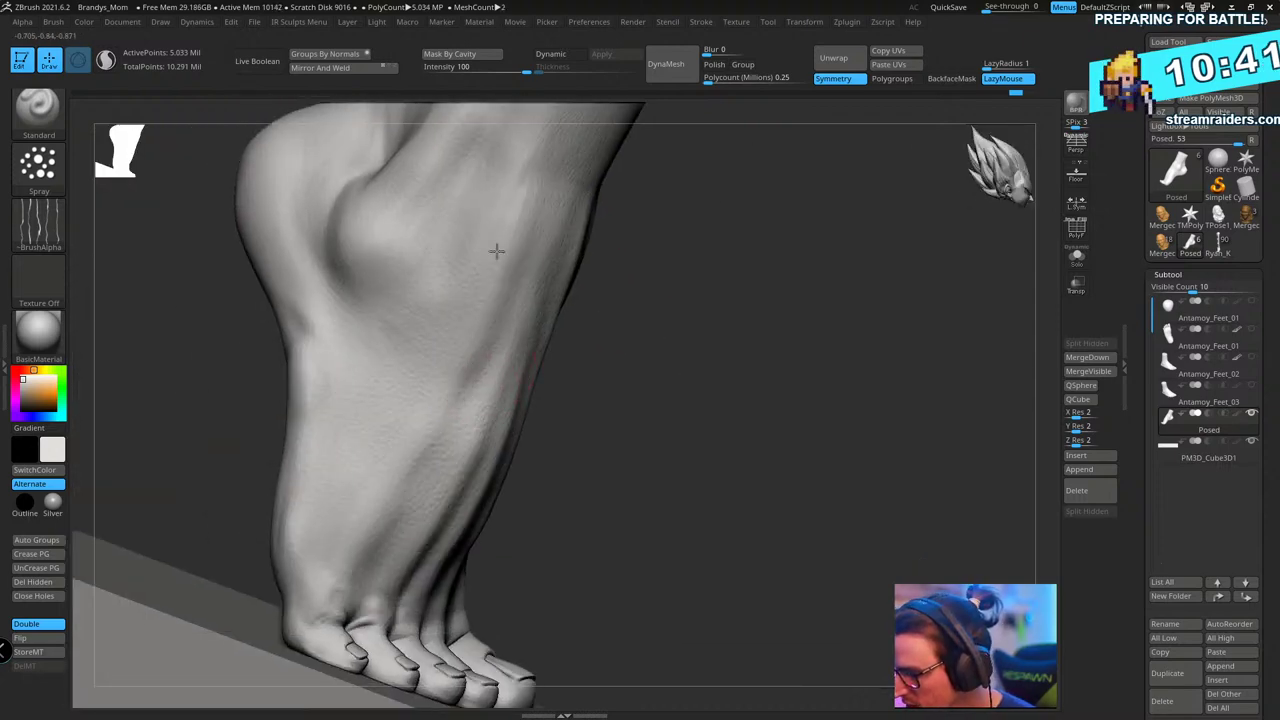
pyautogui.moveTo(610, 487); pyautogui.dragTo(534, 471)
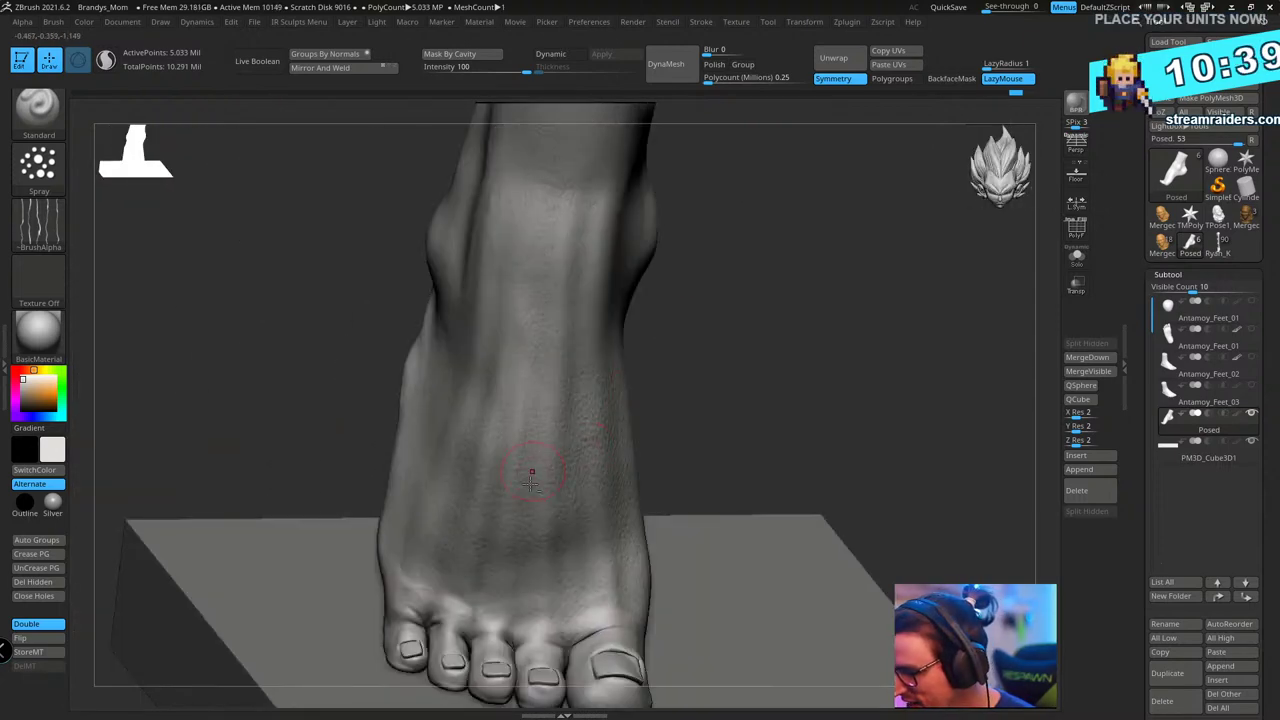
pyautogui.keyDown('alt'); pyautogui.moveTo(723, 269); pyautogui.dragTo(680, 440); pyautogui.keyUp('alt')
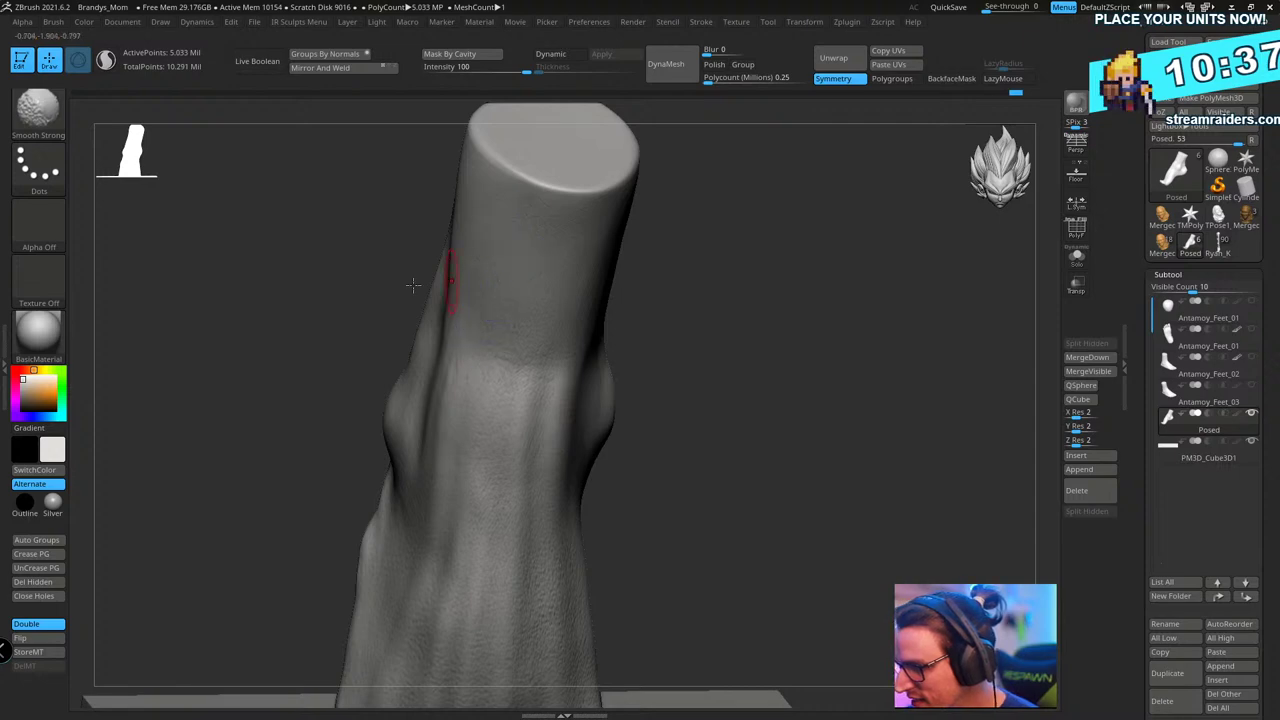
# - Soften the skin texture over the front of the ankle and the instep tendons with a smoothing brush
pyautogui.keyDown('shift'); pyautogui.click(46, 122); pyautogui.keyUp('shift')
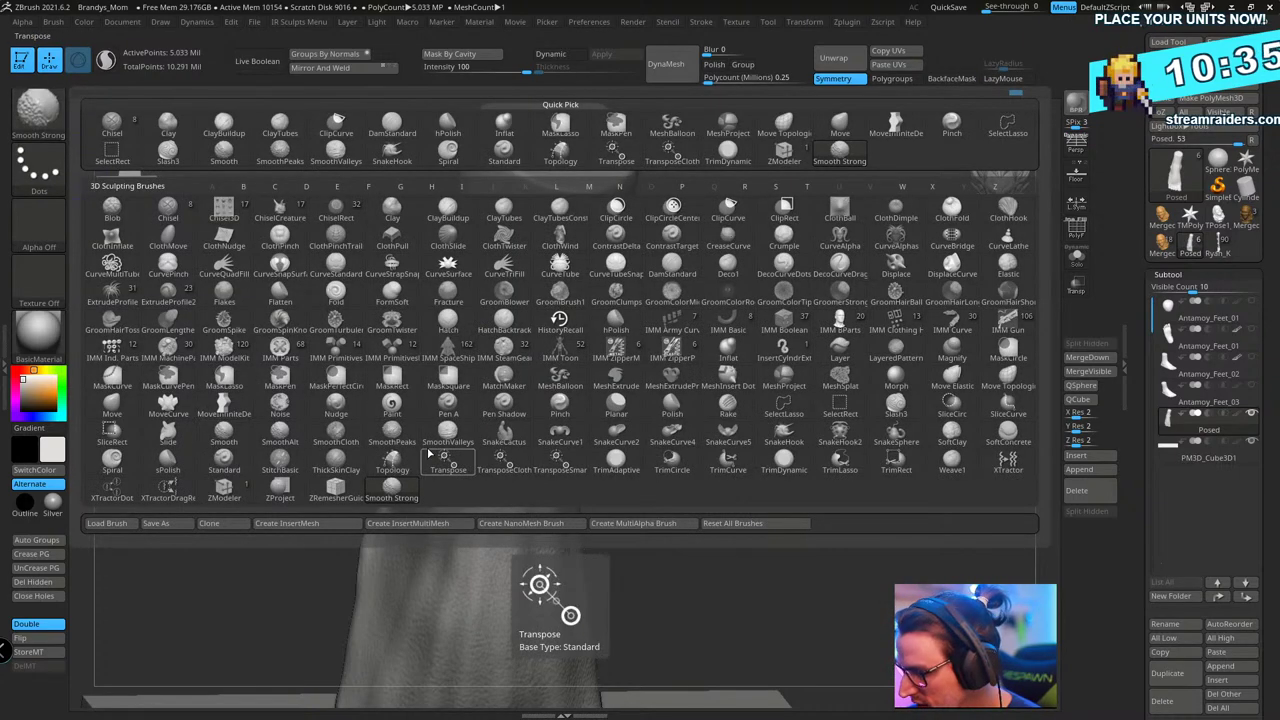
pyautogui.click(680, 466)
pyautogui.press('s')
pyautogui.moveTo(663, 542); pyautogui.dragTo(674, 542)
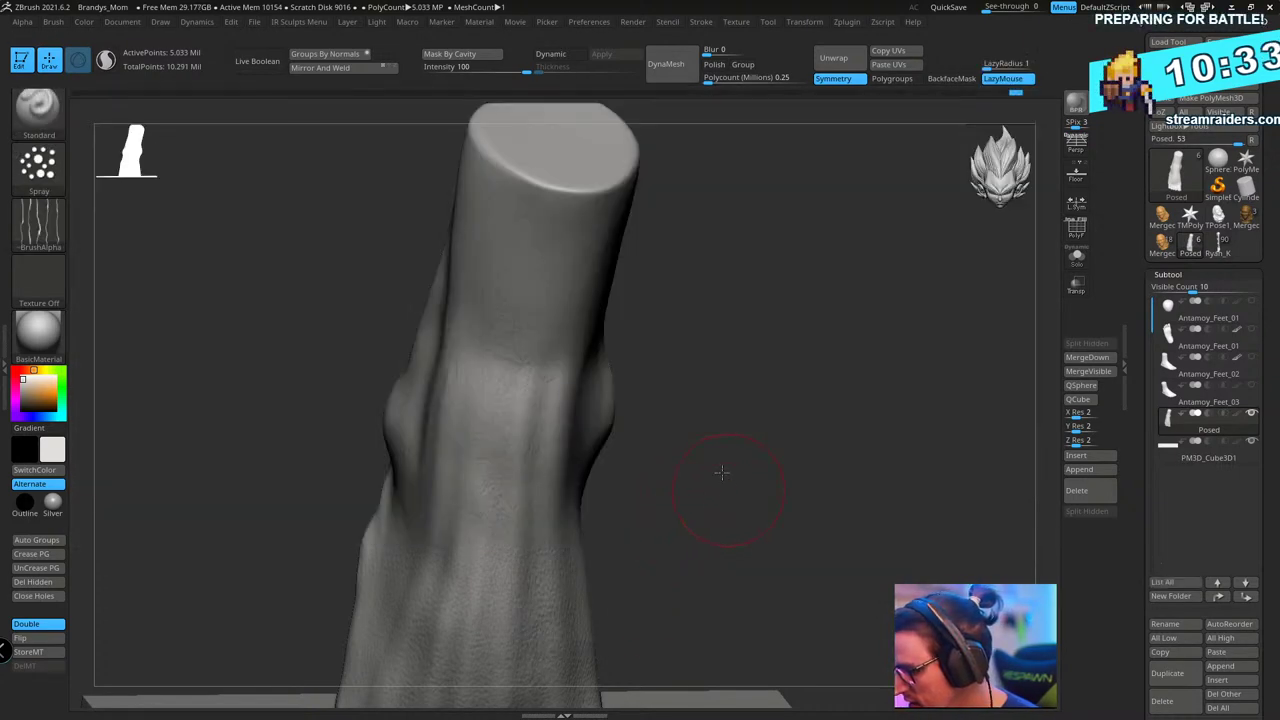
pyautogui.moveTo(720, 471); pyautogui.dragTo(757, 508)
pyautogui.keyDown('alt'); pyautogui.moveTo(728, 415); pyautogui.dragTo(717, 300); pyautogui.keyUp('alt')
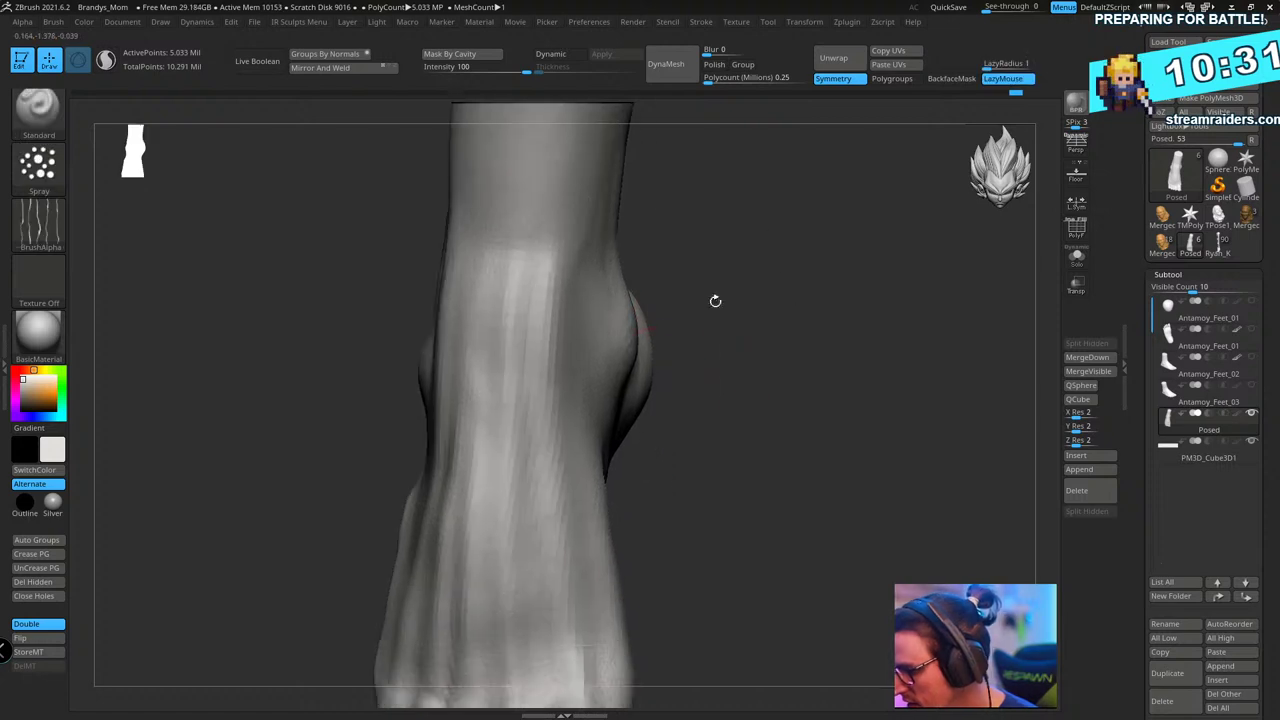
pyautogui.keyDown('shift'); pyautogui.moveTo(544, 460); pyautogui.dragTo(568, 546); pyautogui.keyUp('shift')
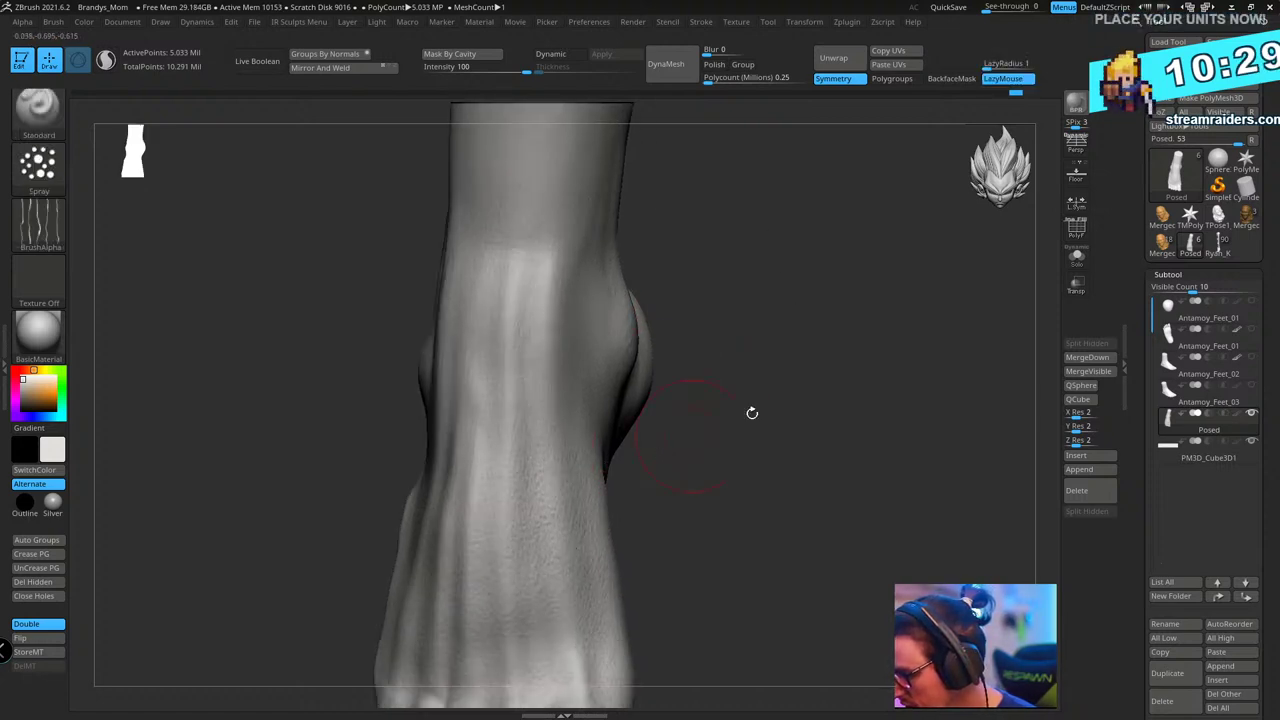
pyautogui.moveTo(751, 411); pyautogui.dragTo(685, 405)
pyautogui.moveTo(559, 417)
pyautogui.keyDown('shift'); pyautogui.mouseDown()
pyautogui.moveTo(565, 485)
pyautogui.moveTo(551, 515)
pyautogui.mouseUp(); pyautogui.keyUp('shift')
pyautogui.moveTo(795, 430); pyautogui.dragTo(845, 442)
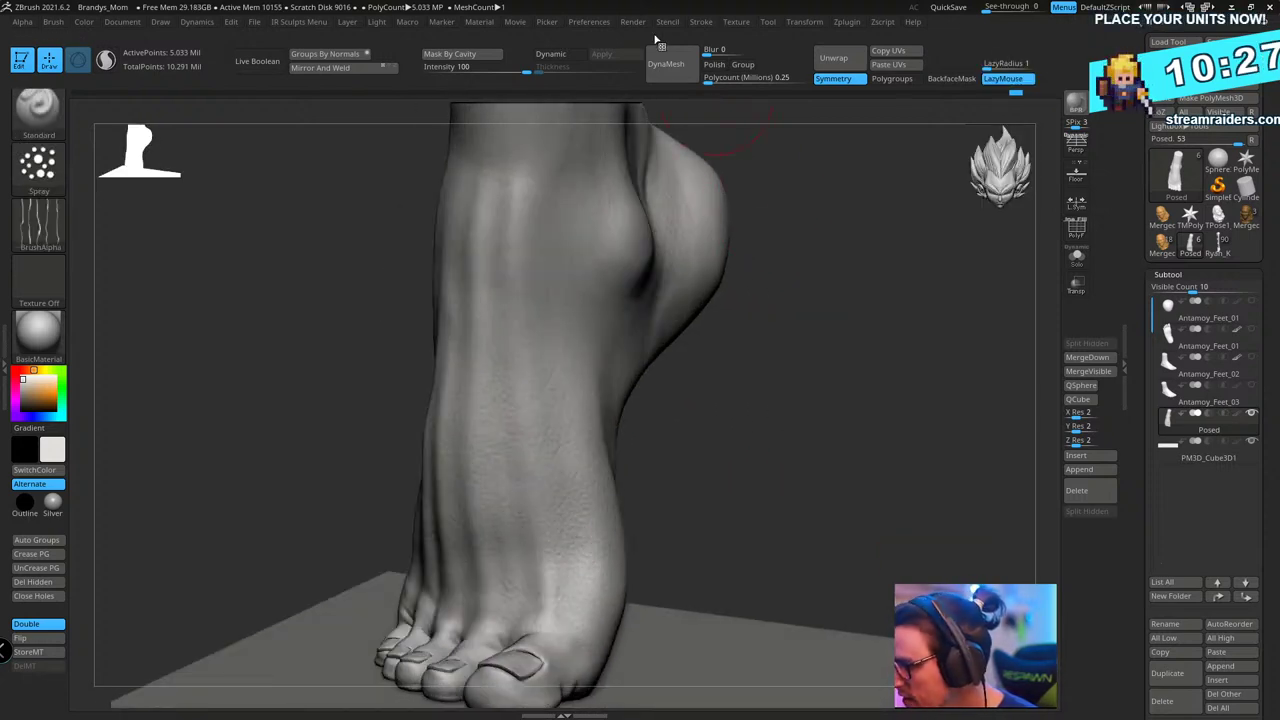
# - Adjust the occlusion intensity in the Preview AO render settings
pyautogui.click(634, 22)
pyautogui.click(694, 403)
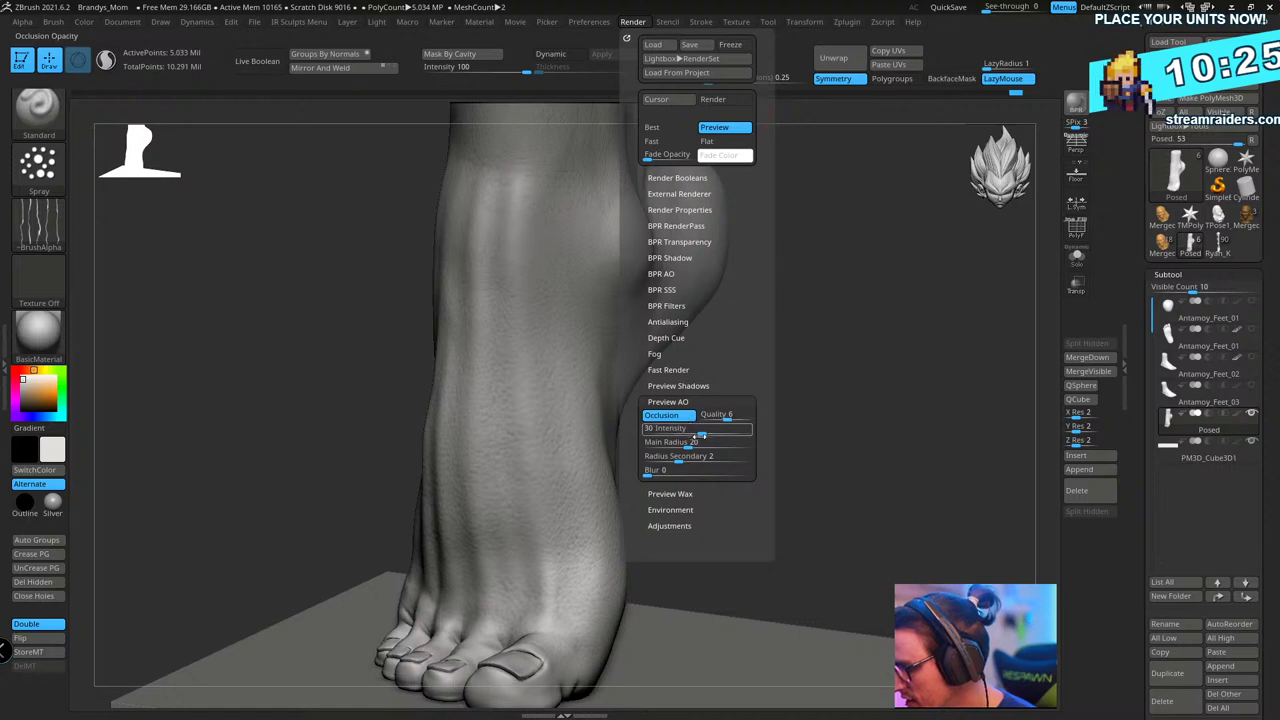
pyautogui.moveTo(725, 429)
pyautogui.keyDown('shift'); pyautogui.mouseDown()
pyautogui.moveTo(748, 437)
pyautogui.moveTo(525, 532)
pyautogui.mouseUp(); pyautogui.keyUp('shift')
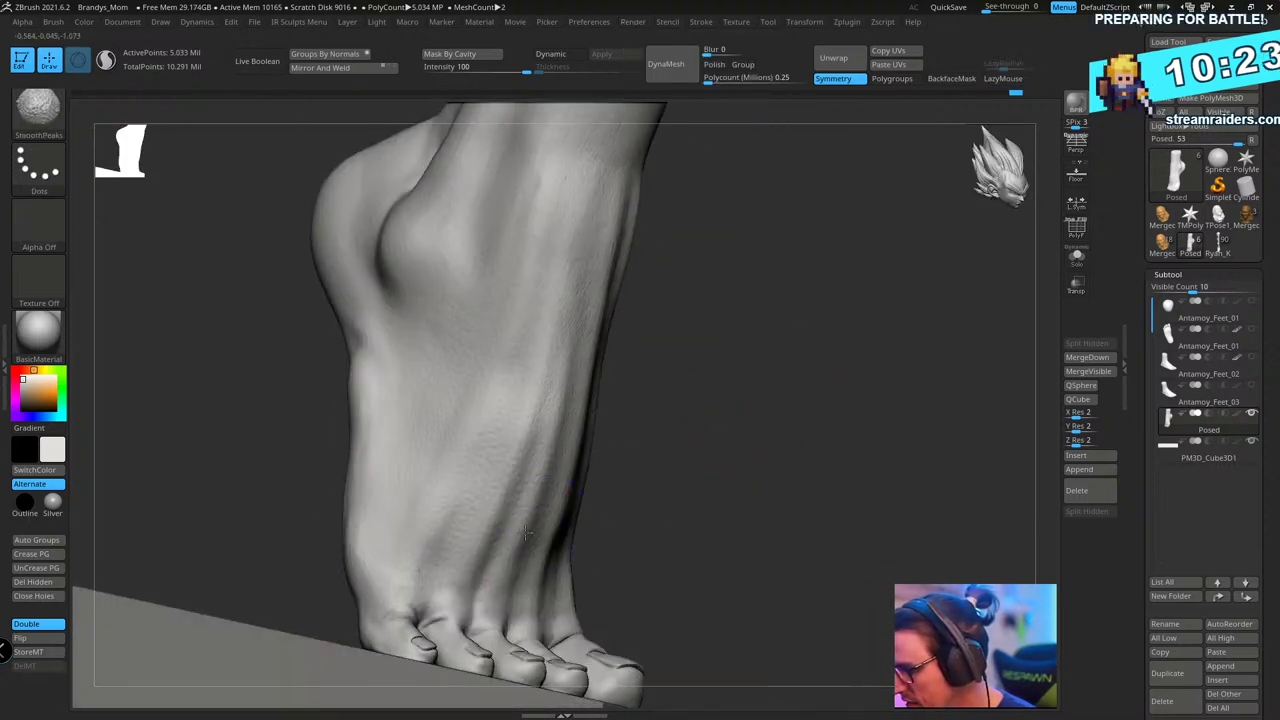
# - Soften the skin texture over the outer side of the foot, the outer ankle and the heel with the SmoothPeaks brush
pyautogui.keyDown('shift'); pyautogui.moveTo(525, 452); pyautogui.dragTo(466, 541); pyautogui.keyUp('shift')
pyautogui.moveTo(506, 506); pyautogui.dragTo(451, 506, button='right')
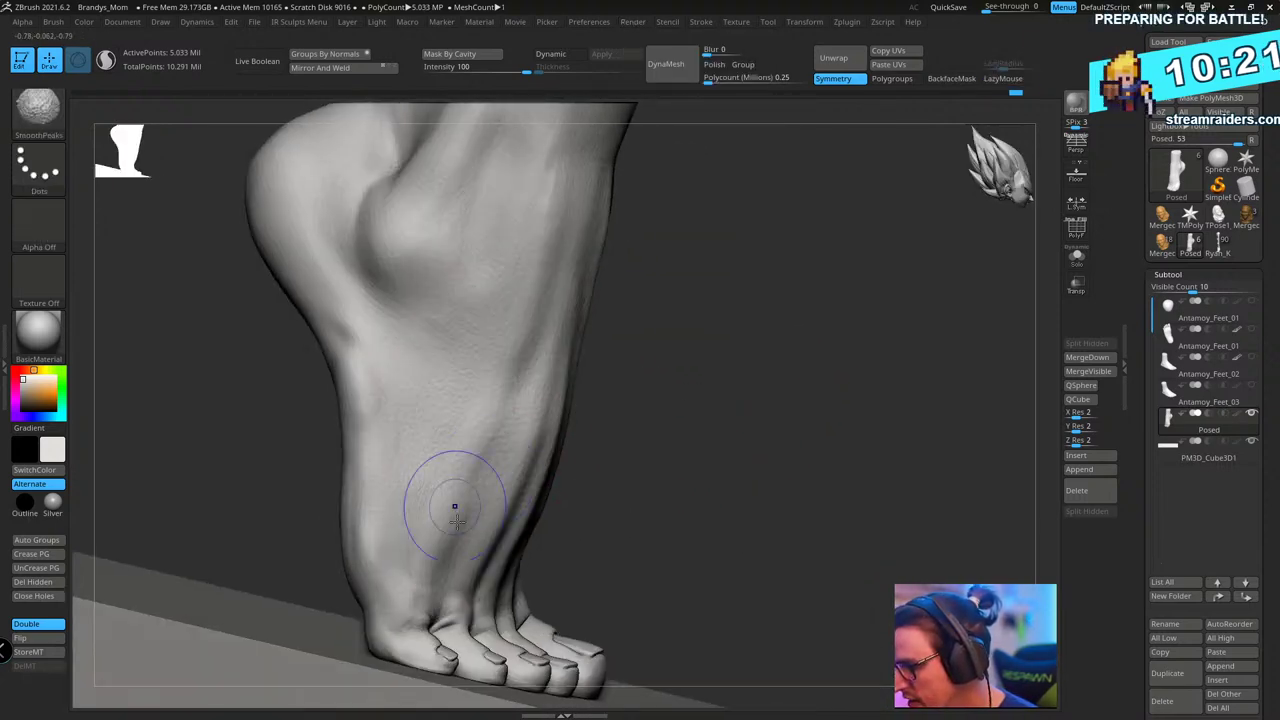
pyautogui.moveTo(451, 506)
pyautogui.keyDown('shift'); pyautogui.mouseDown()
pyautogui.moveTo(477, 331)
pyautogui.moveTo(440, 465)
pyautogui.mouseUp(); pyautogui.keyUp('shift')
pyautogui.press('shift')
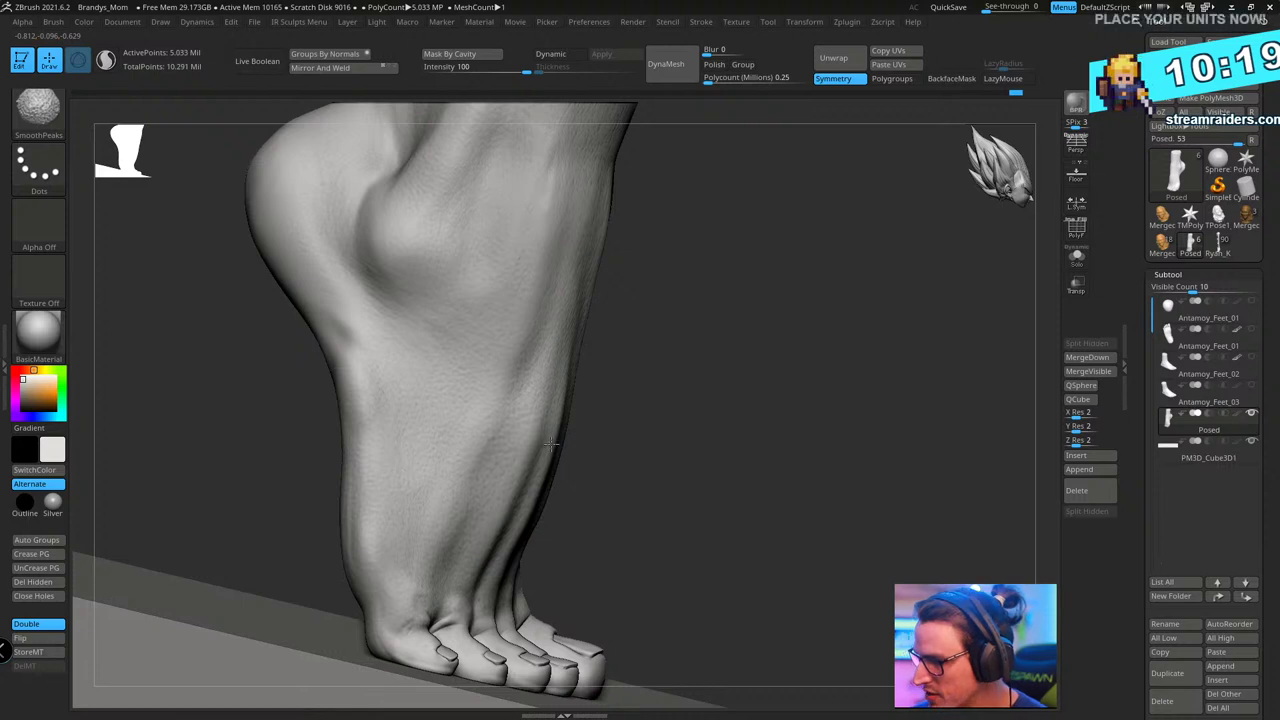
pyautogui.moveTo(549, 443)
pyautogui.keyDown('shift'); pyautogui.mouseDown(button='right')
pyautogui.moveTo(456, 297)
pyautogui.moveTo(482, 395)
pyautogui.mouseUp(button='right'); pyautogui.keyUp('shift')
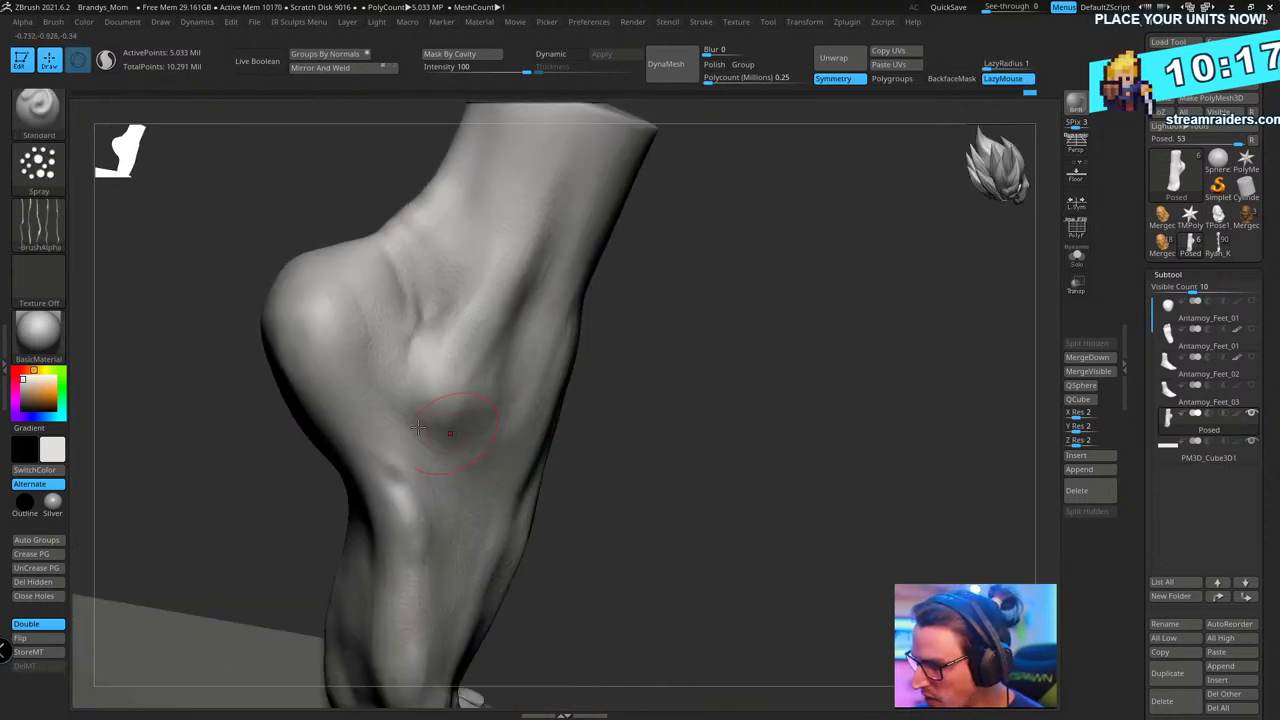
pyautogui.moveTo(391, 317)
pyautogui.keyDown('shift'); pyautogui.mouseDown()
pyautogui.moveTo(397, 368)
pyautogui.moveTo(365, 369)
pyautogui.mouseUp(); pyautogui.keyUp('shift')
# - Switch to the Move brush, resize it and adjust the contour of the heel
pyautogui.moveTo(734, 369); pyautogui.dragTo(749, 379)
pyautogui.moveTo(749, 379); pyautogui.dragTo(740, 397, button='right')
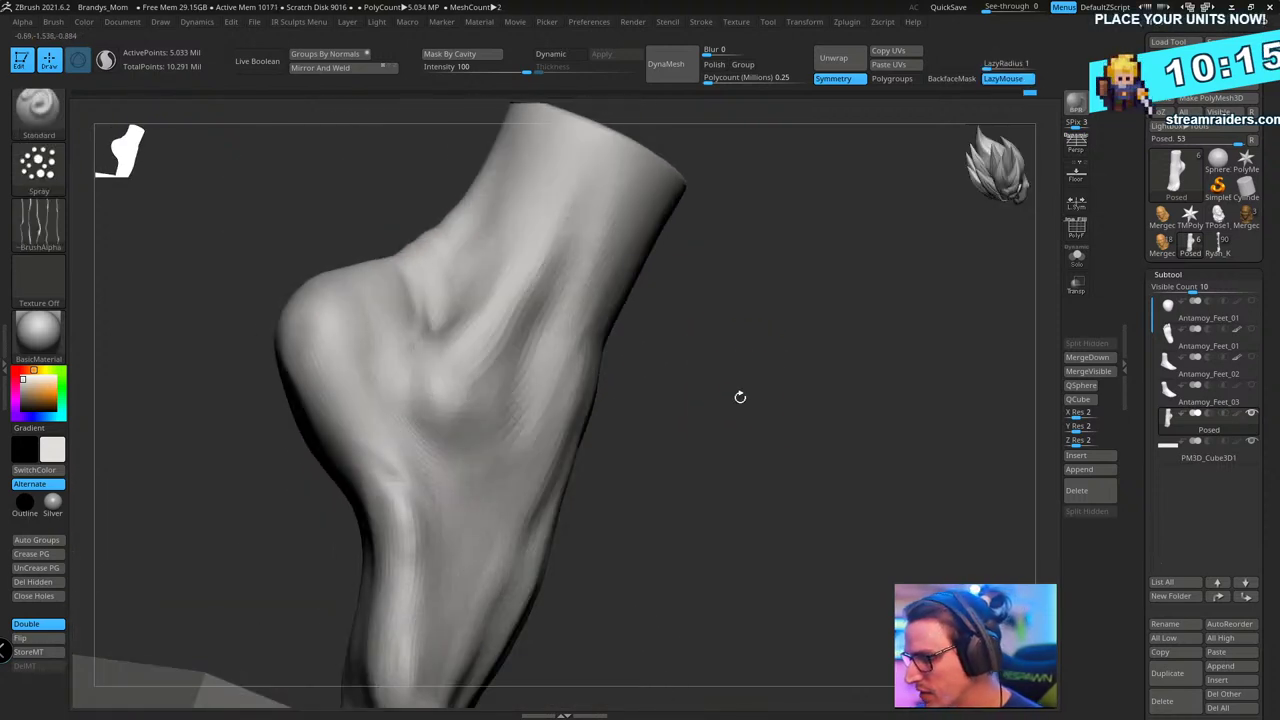
pyautogui.press('b')
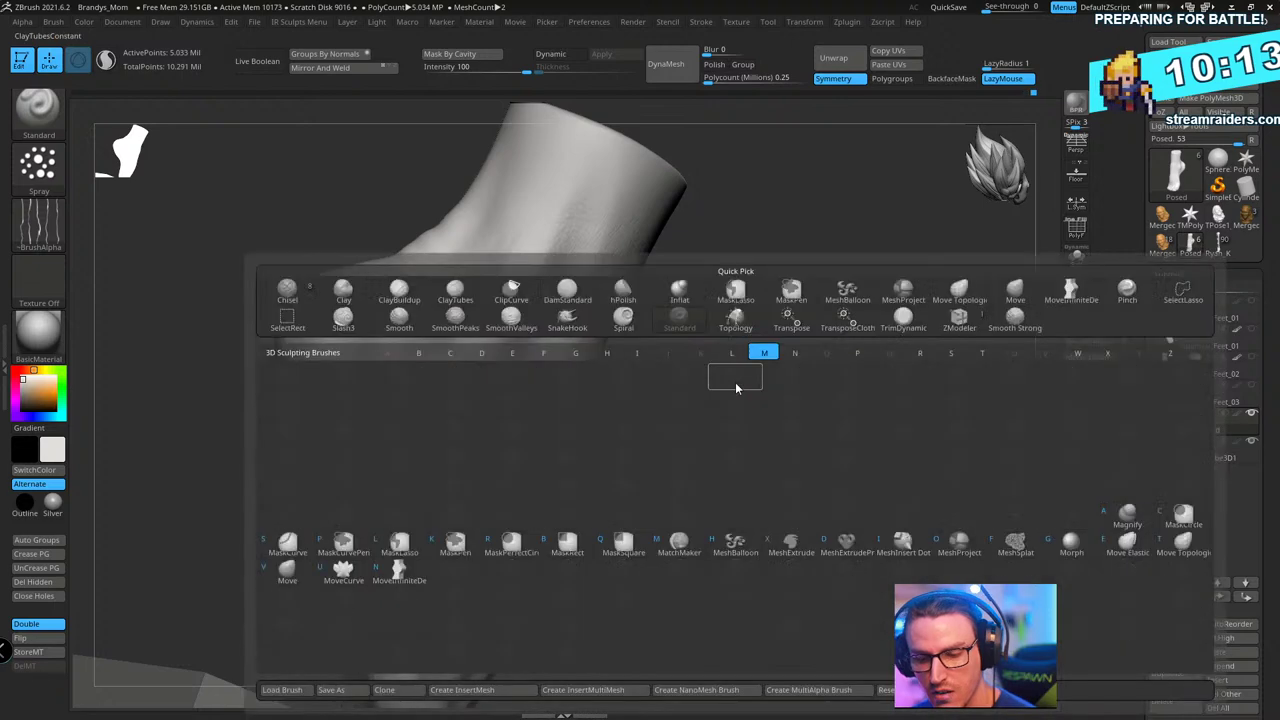
pyautogui.press('m')
pyautogui.press('v')
pyautogui.press('s')
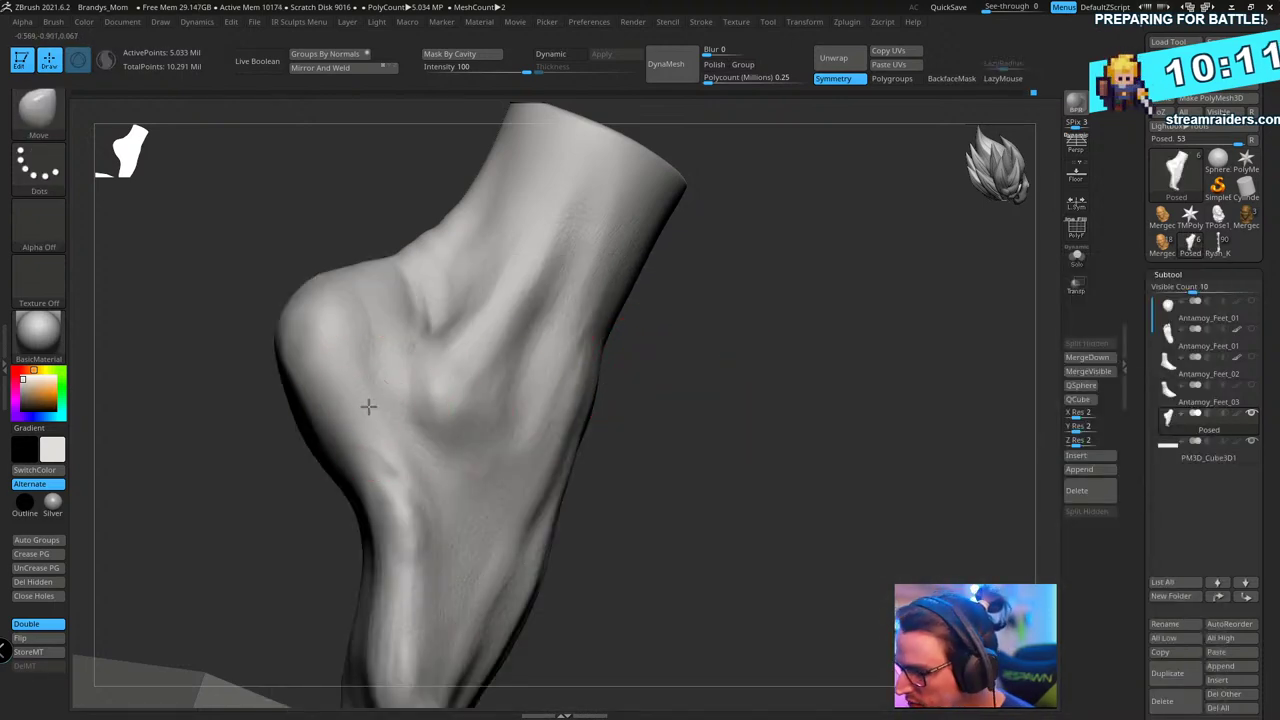
pyautogui.moveTo(700, 300); pyautogui.dragTo(778, 305)
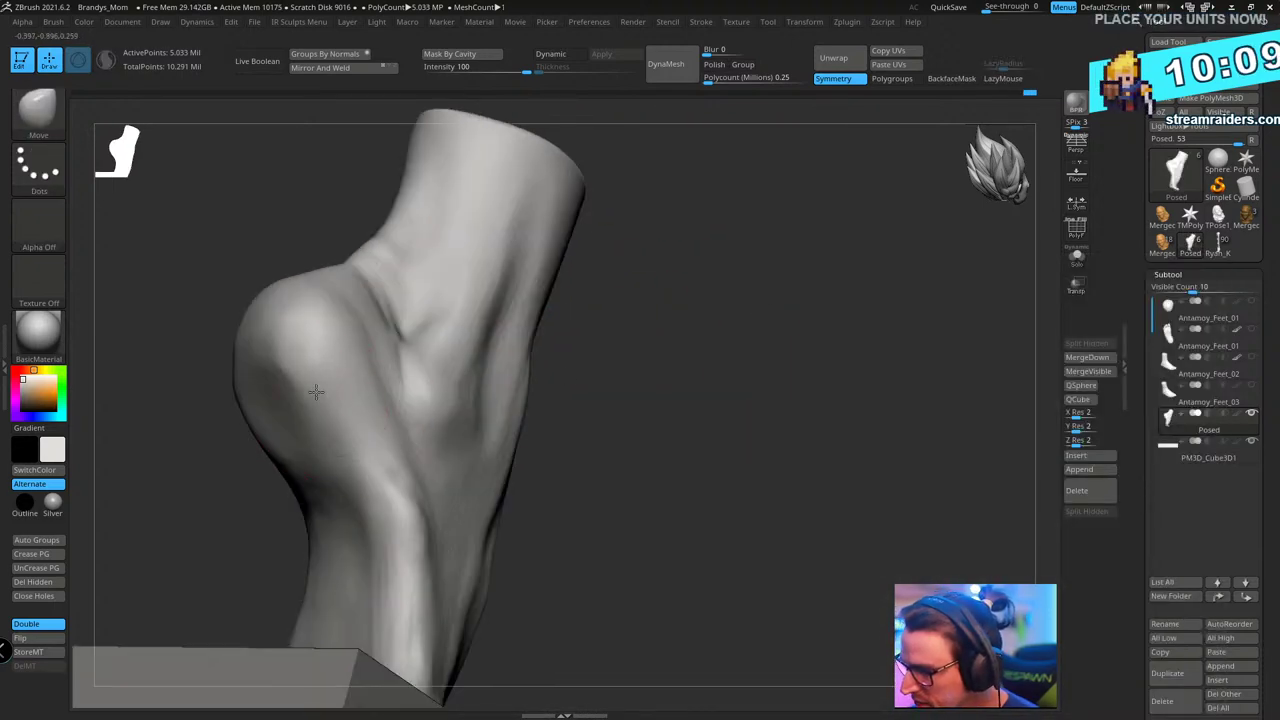
pyautogui.moveTo(314, 394); pyautogui.dragTo(330, 374)
# - Refine the transition from the heel into the arch with the Move brush, working from both sides of the foot
pyautogui.moveTo(697, 317); pyautogui.dragTo(776, 322)
pyautogui.moveTo(776, 322)
pyautogui.mouseDown(button='right')
pyautogui.moveTo(637, 334)
pyautogui.moveTo(663, 334)
pyautogui.moveTo(520, 382)
pyautogui.moveTo(523, 354)
pyautogui.mouseUp(button='right')
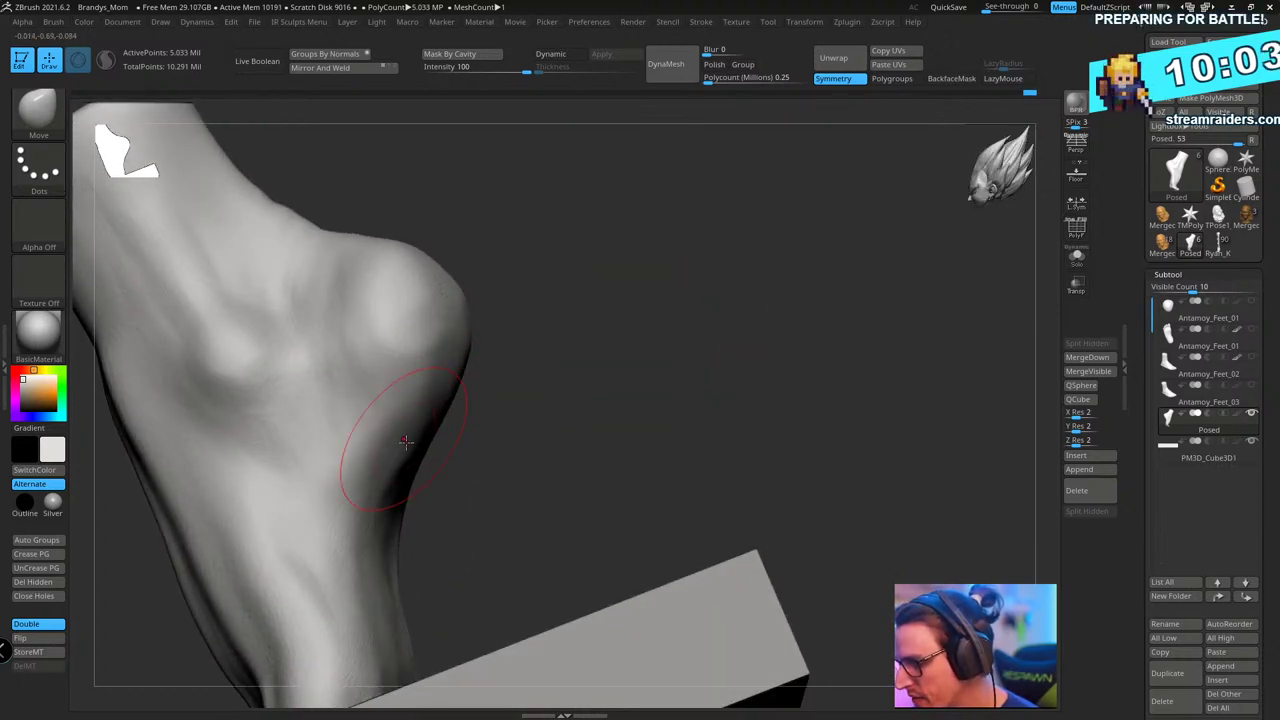
pyautogui.moveTo(405, 441); pyautogui.dragTo(440, 445, button='right')
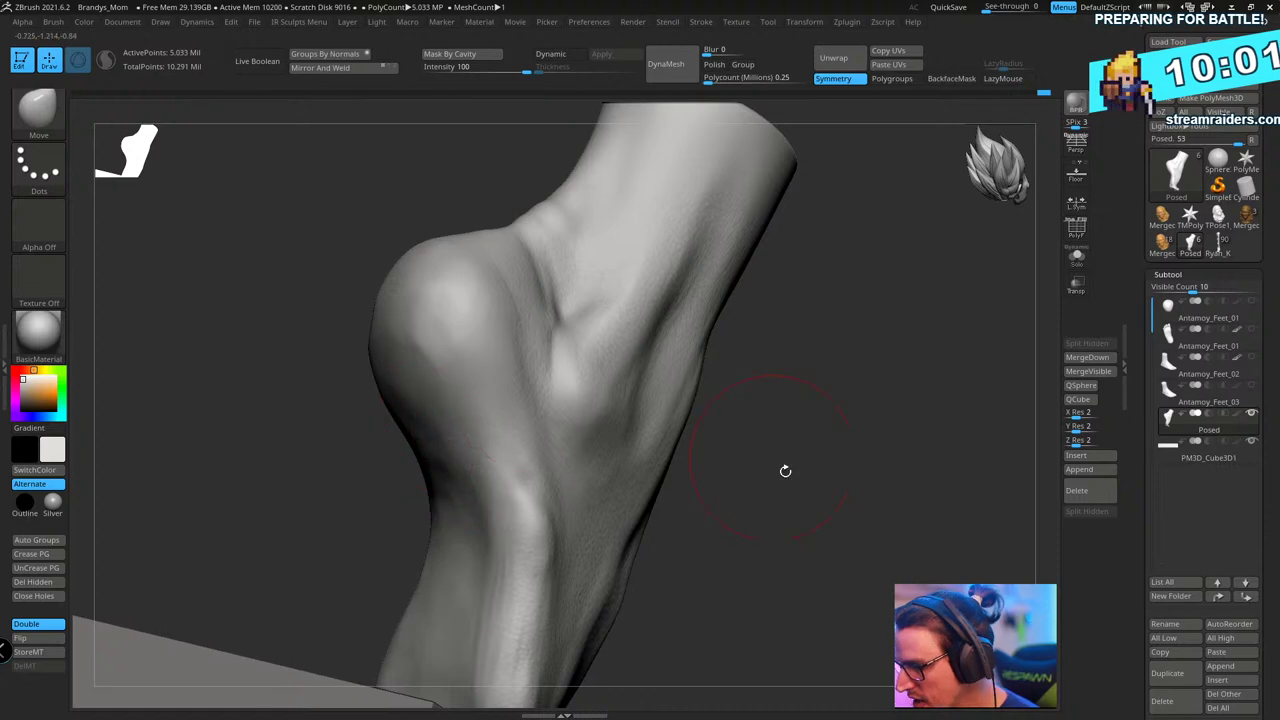
pyautogui.moveTo(785, 471); pyautogui.dragTo(470, 461, button='right')
pyautogui.moveTo(840, 475); pyautogui.dragTo(423, 263, button='right')
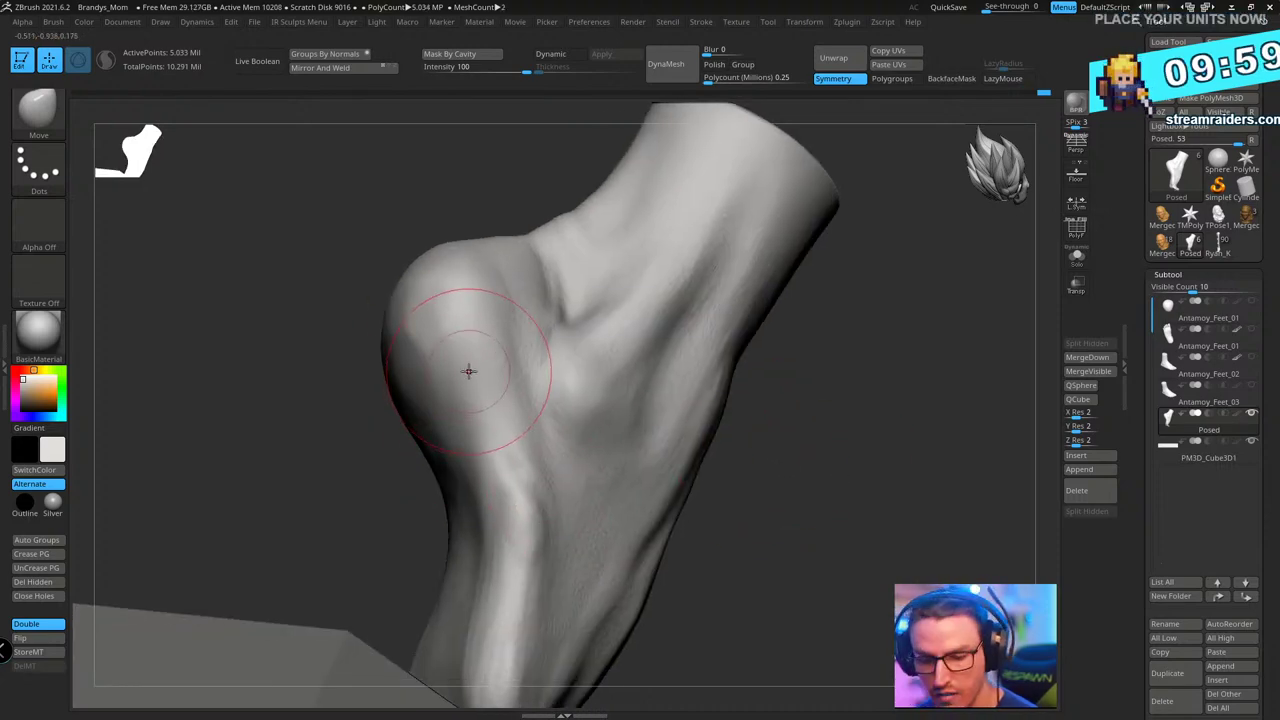
# - Flatten and firm up the planes of the heel and its transition into the sole with the TrimDynamic brush
pyautogui.press('b')
pyautogui.press('t')
pyautogui.press('d')
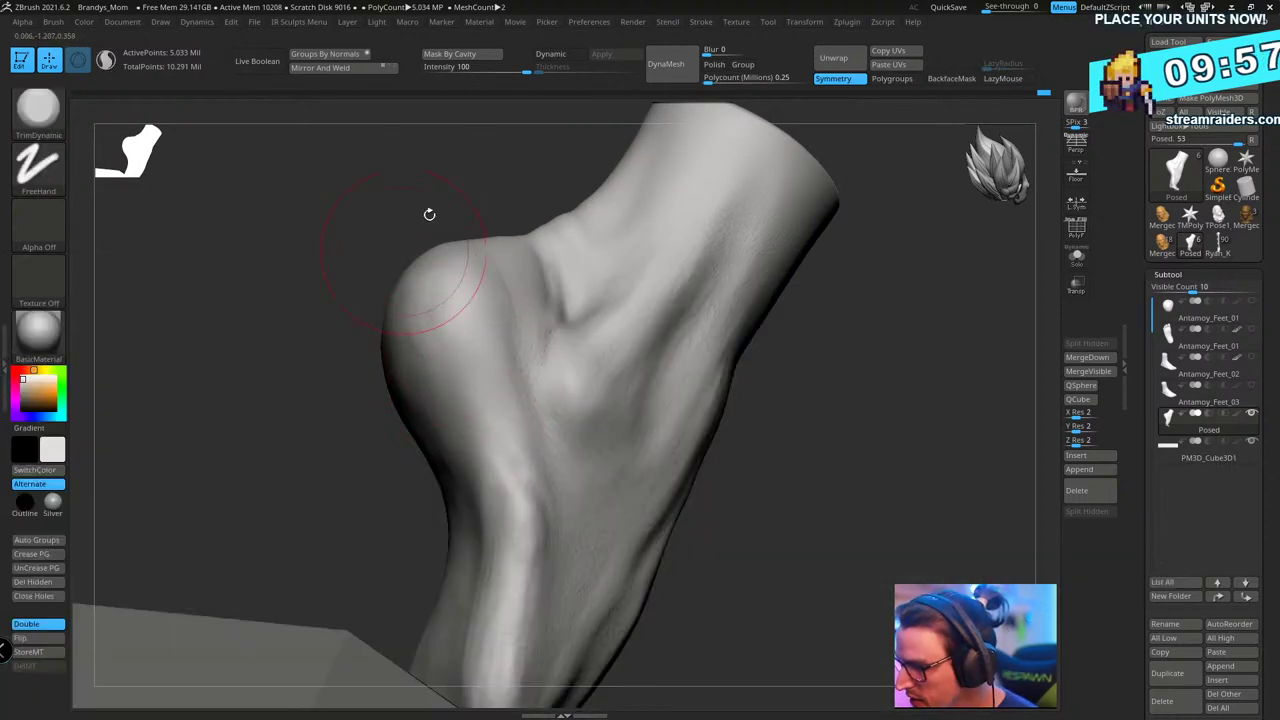
pyautogui.moveTo(429, 214)
pyautogui.mouseDown(button='right')
pyautogui.moveTo(649, 271)
pyautogui.moveTo(374, 368)
pyautogui.mouseUp(button='right')
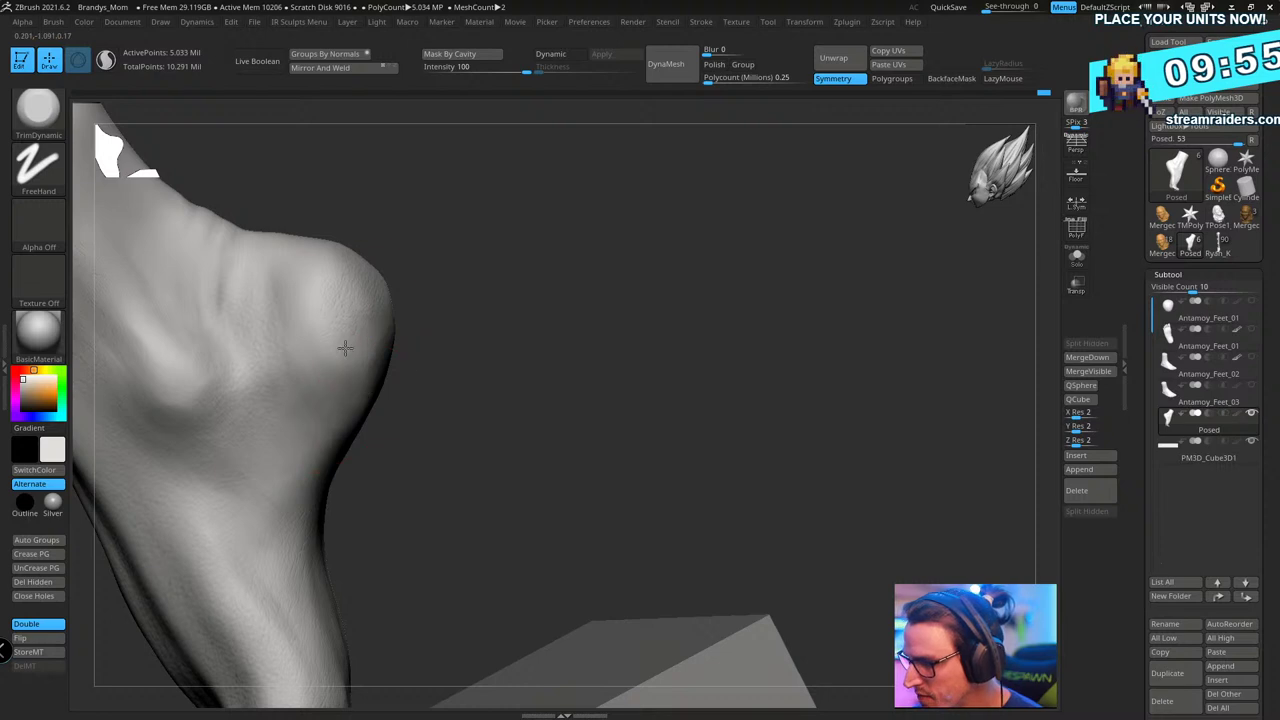
pyautogui.moveTo(535, 254); pyautogui.dragTo(354, 349)
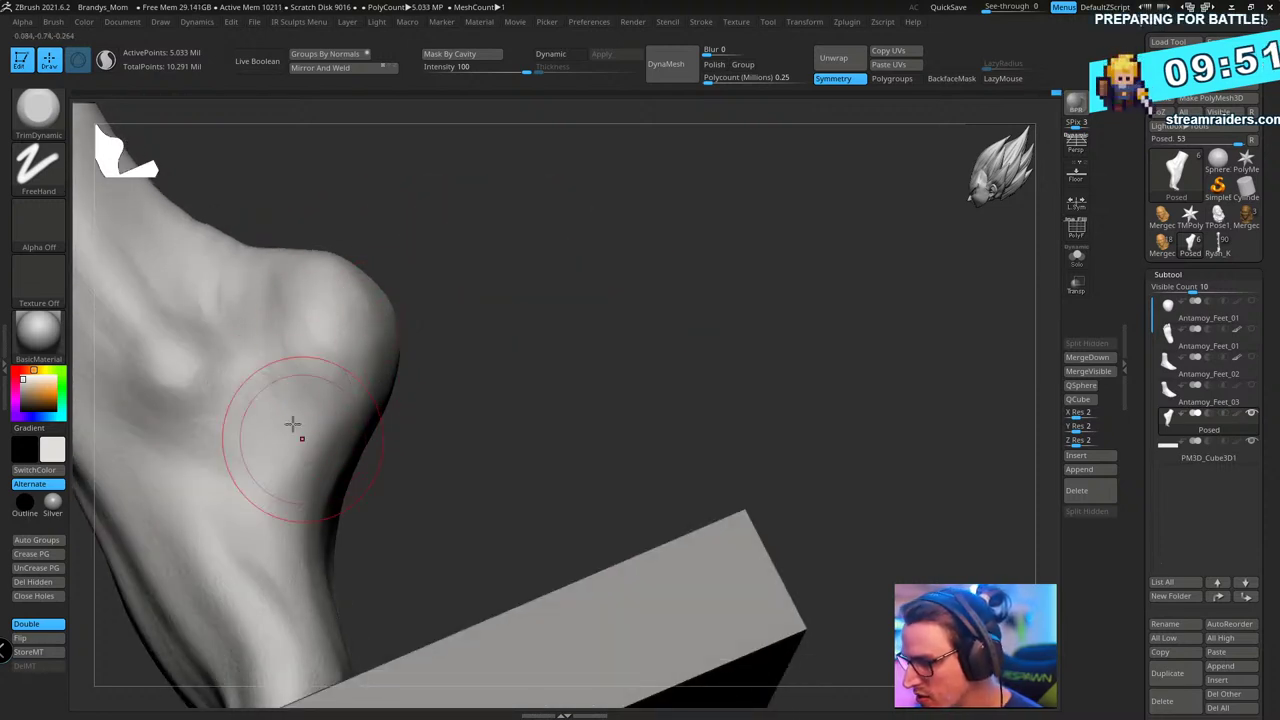
pyautogui.moveTo(316, 514); pyautogui.dragTo(386, 451)
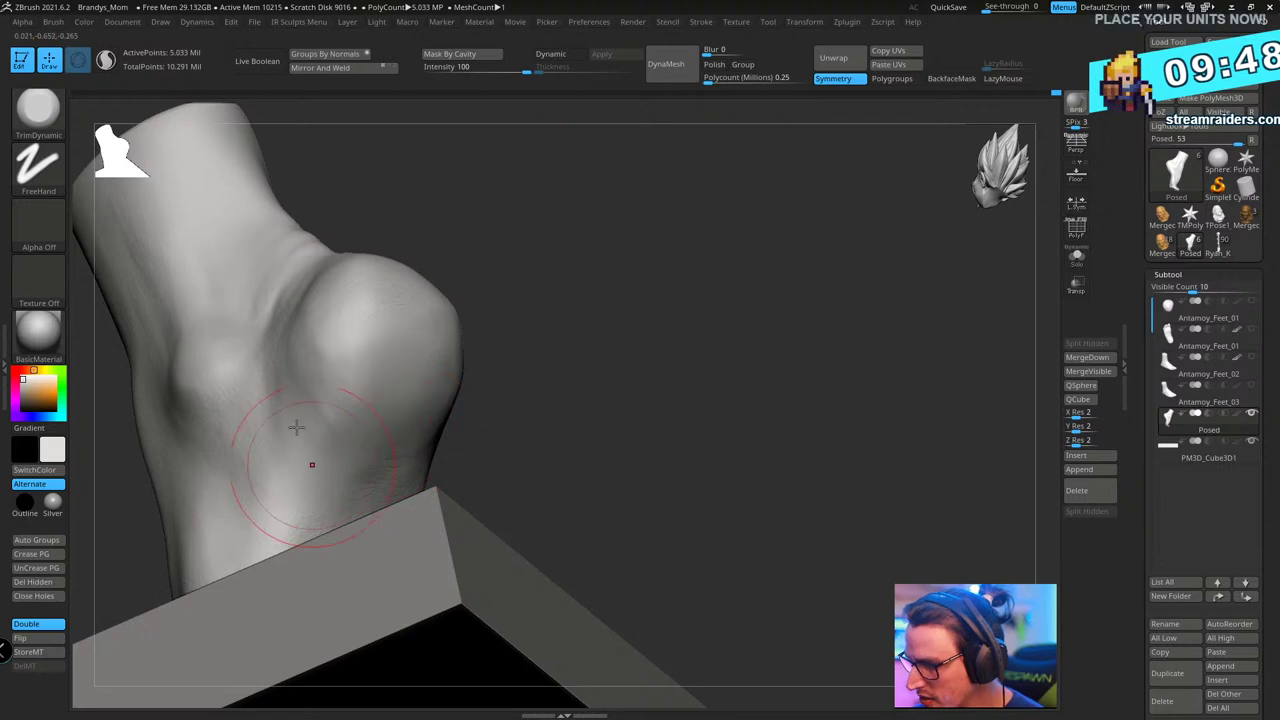
pyautogui.moveTo(643, 389)
pyautogui.mouseDown()
pyautogui.moveTo(677, 377)
pyautogui.moveTo(302, 371)
pyautogui.mouseUp()
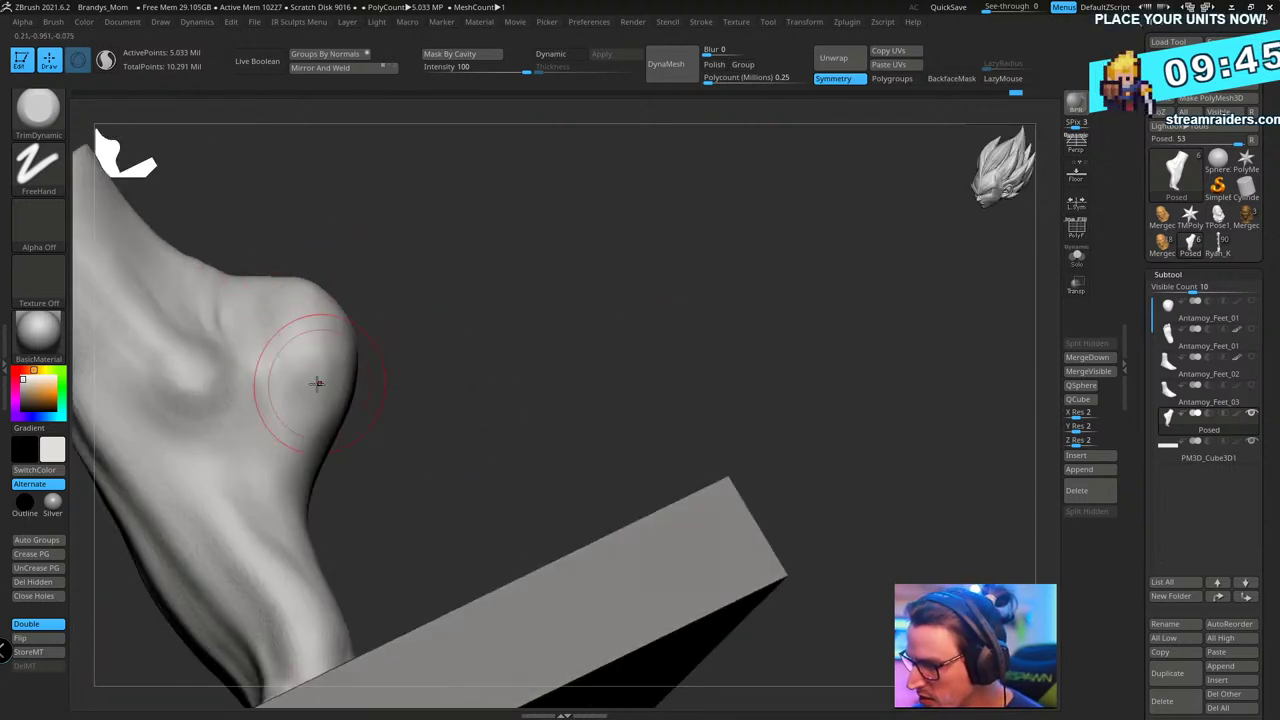
pyautogui.moveTo(355, 300); pyautogui.dragTo(342, 352)
pyautogui.moveTo(685, 280)
pyautogui.mouseDown()
pyautogui.moveTo(606, 280)
pyautogui.moveTo(674, 287)
pyautogui.moveTo(415, 393)
pyautogui.mouseUp()
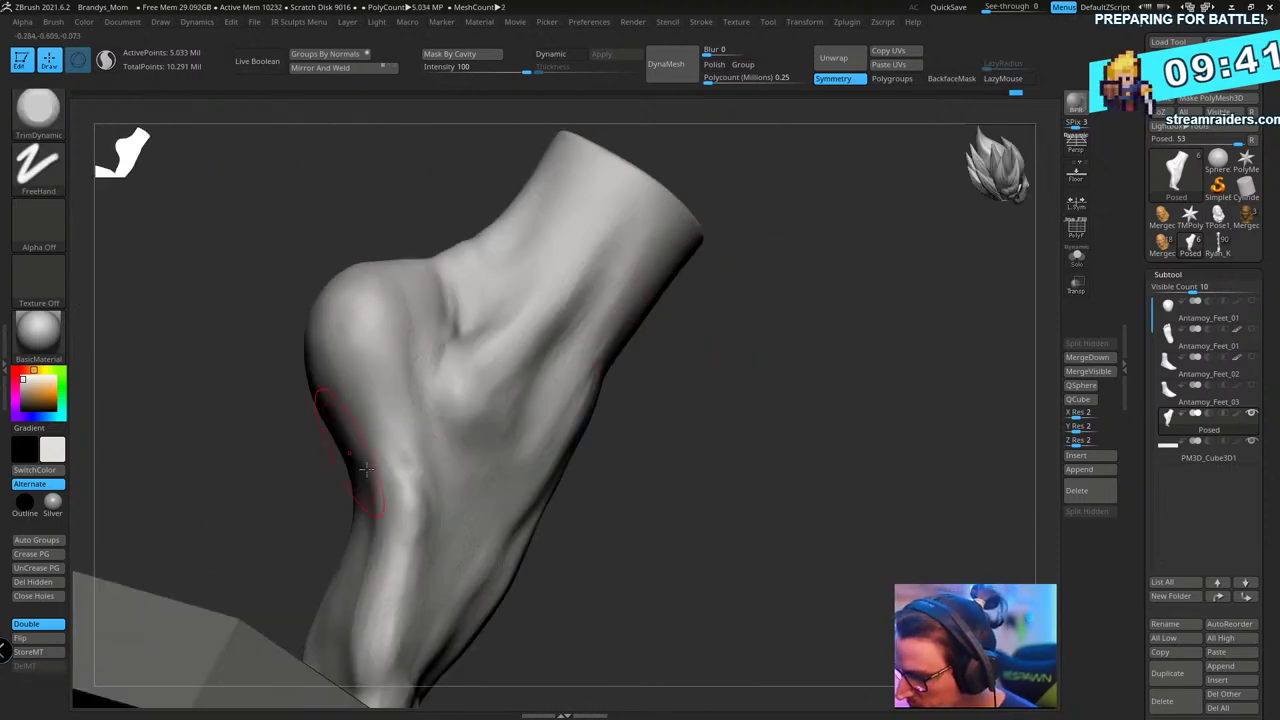
# - Select the base block in front view, narrow it to roughly the foot's width and center it under the foot
pyautogui.moveTo(794, 479); pyautogui.dragTo(760, 380)
pyautogui.keyDown('alt'); pyautogui.moveTo(535, 388); pyautogui.dragTo(728, 367); pyautogui.keyUp('alt')
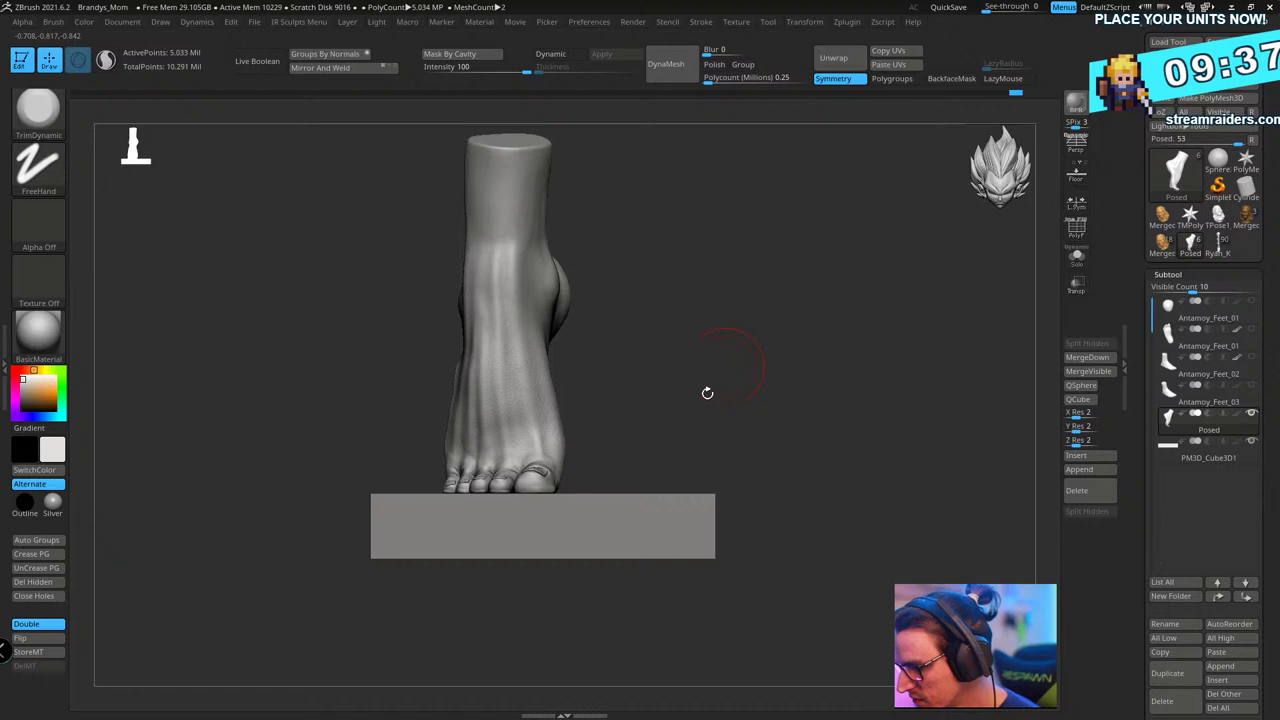
pyautogui.press('w')
pyautogui.keyDown('alt'); pyautogui.click(586, 540); pyautogui.keyUp('alt')
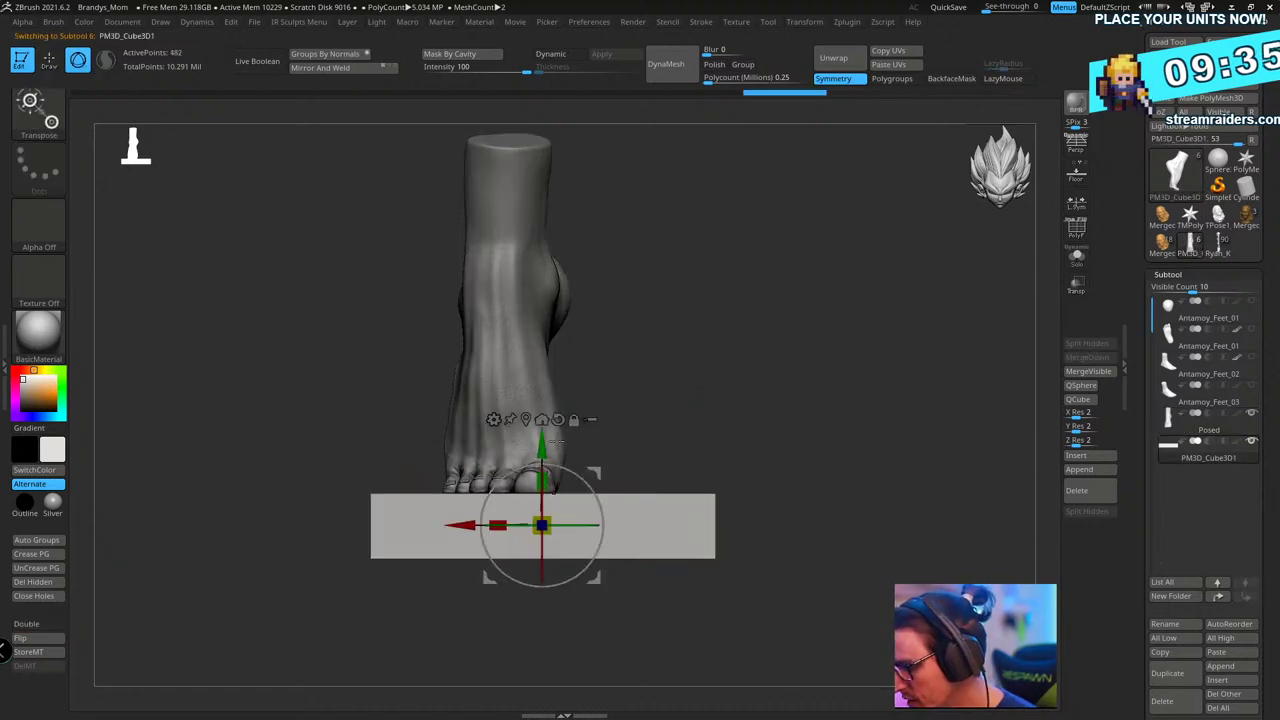
pyautogui.moveTo(580, 508); pyautogui.dragTo(576, 404)
pyautogui.moveTo(498, 422); pyautogui.dragTo(426, 424)
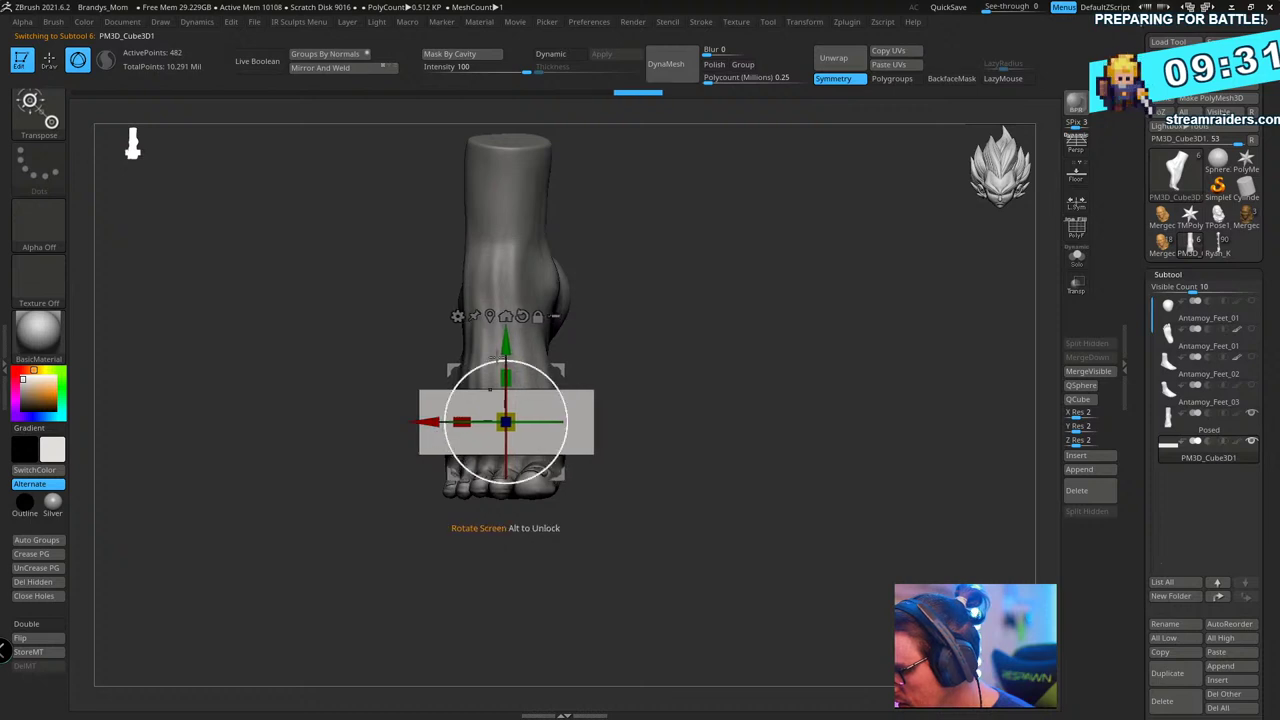
pyautogui.moveTo(508, 349); pyautogui.dragTo(506, 441)
# - Shorten the base block in side view, shift it forward under the toes and adjust its height just beneath them
pyautogui.moveTo(640, 335); pyautogui.dragTo(787, 366)
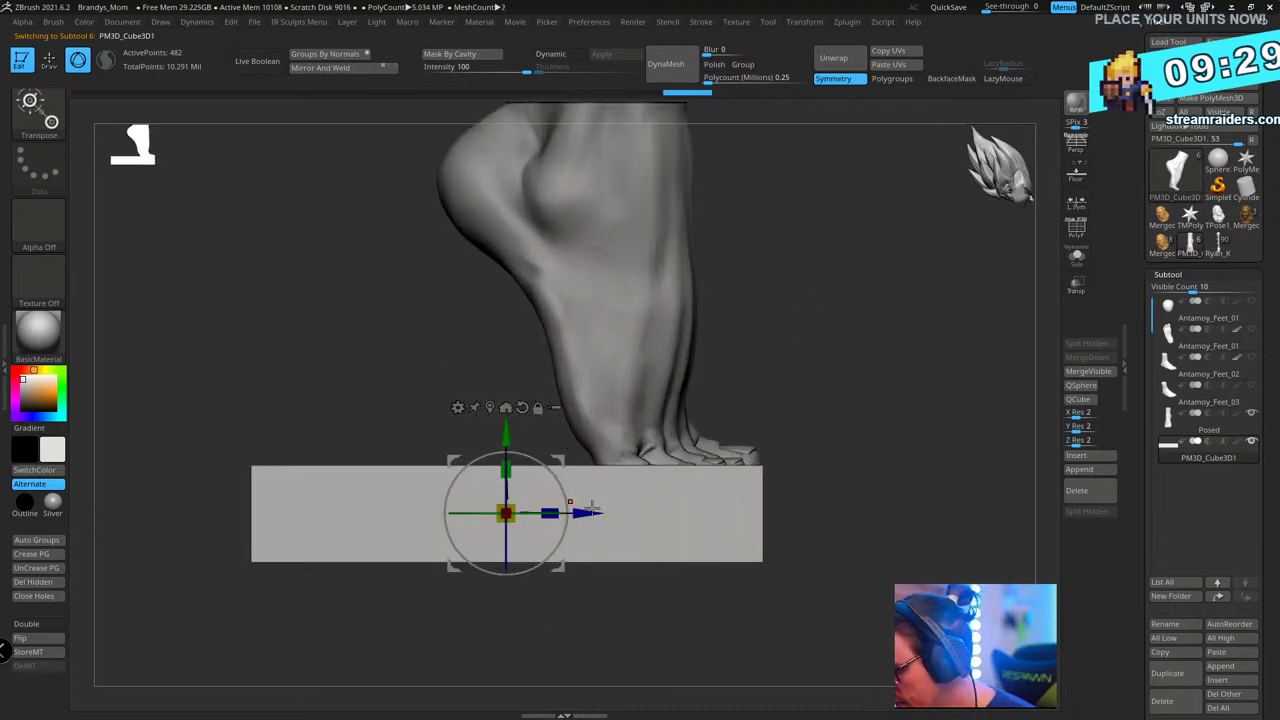
pyautogui.moveTo(571, 513); pyautogui.dragTo(616, 540)
pyautogui.keyDown('alt'); pyautogui.moveTo(866, 373); pyautogui.dragTo(845, 485); pyautogui.keyUp('alt')
pyautogui.moveTo(557, 480)
pyautogui.mouseDown()
pyautogui.moveTo(560, 434)
pyautogui.moveTo(562, 461)
pyautogui.mouseUp()
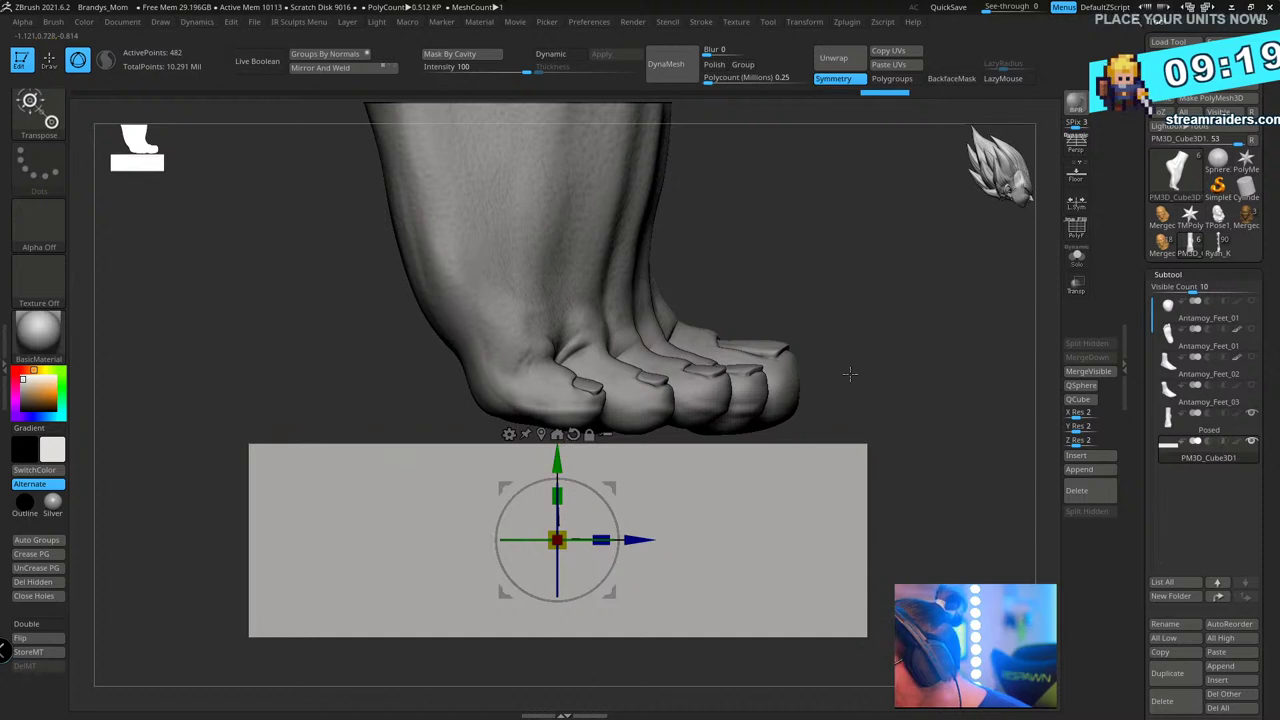
# - Select the foot again, drop it to a lower subdivision level and choose the TransposeCloth brush
pyautogui.keyDown('alt'); pyautogui.moveTo(904, 385); pyautogui.dragTo(827, 395); pyautogui.keyUp('alt')
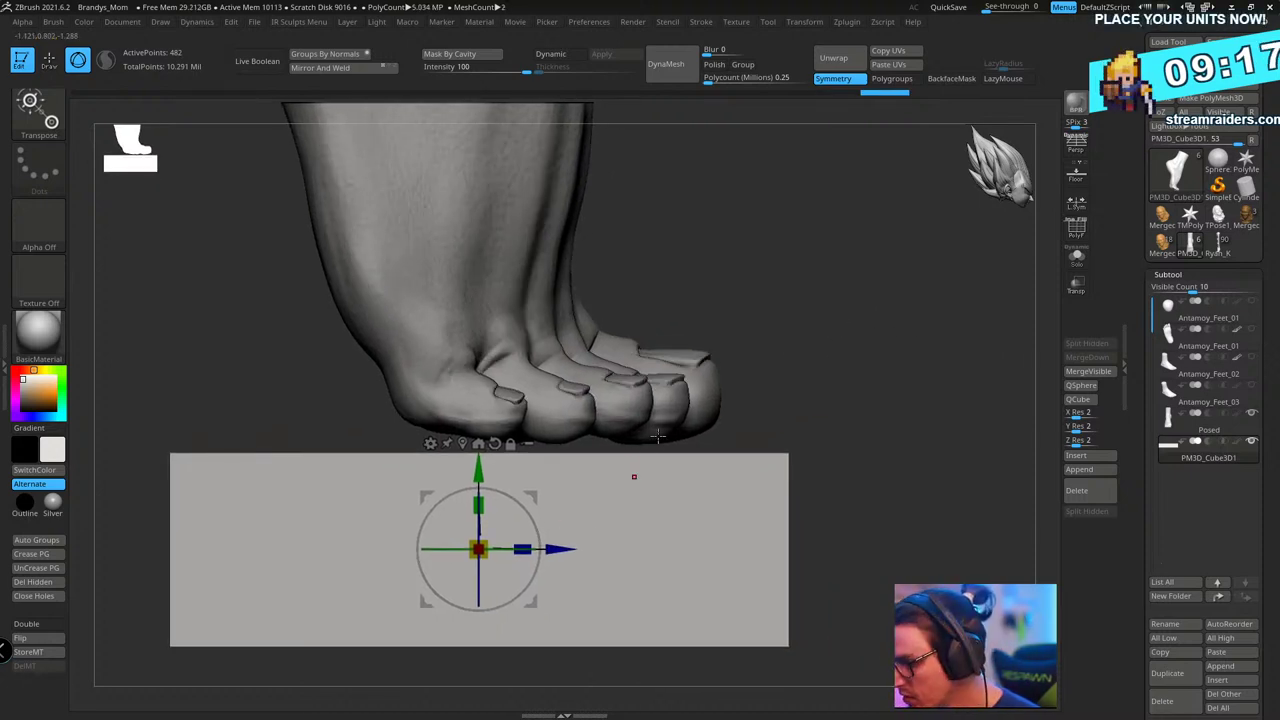
pyautogui.press('q')
pyautogui.keyDown('alt'); pyautogui.click(697, 378); pyautogui.keyUp('alt')
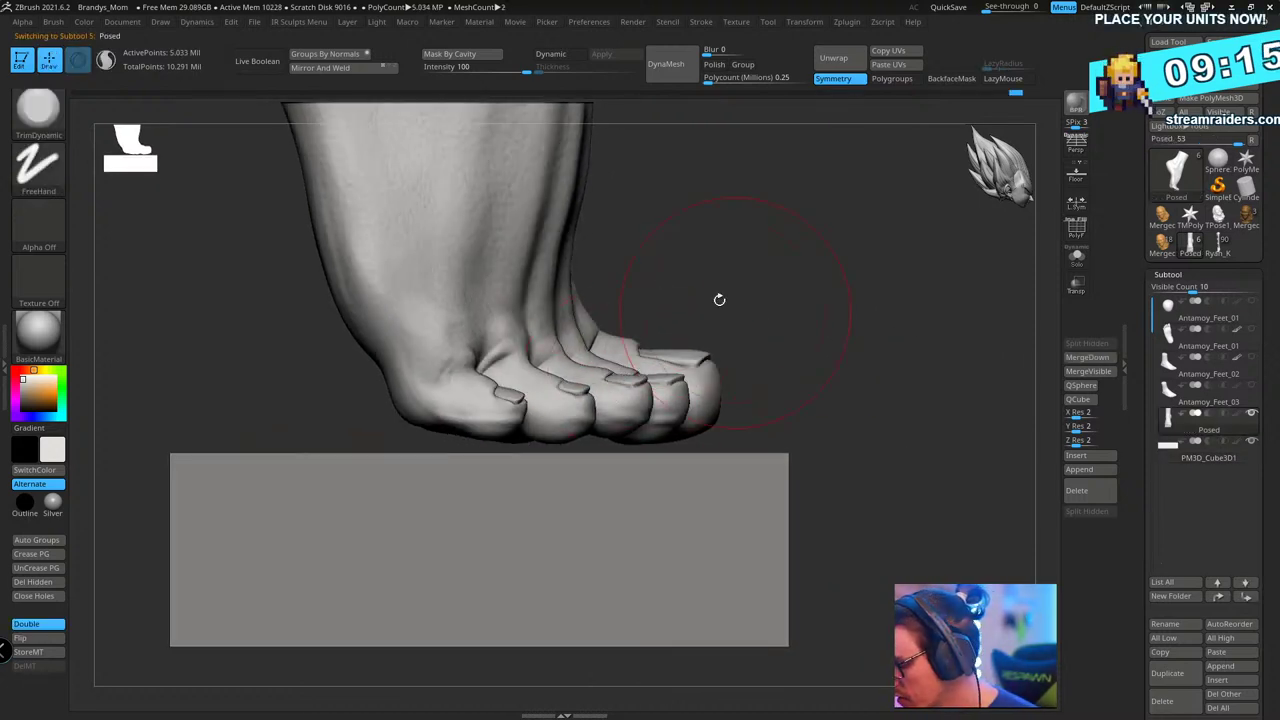
pyautogui.press('w')
pyautogui.press('y')
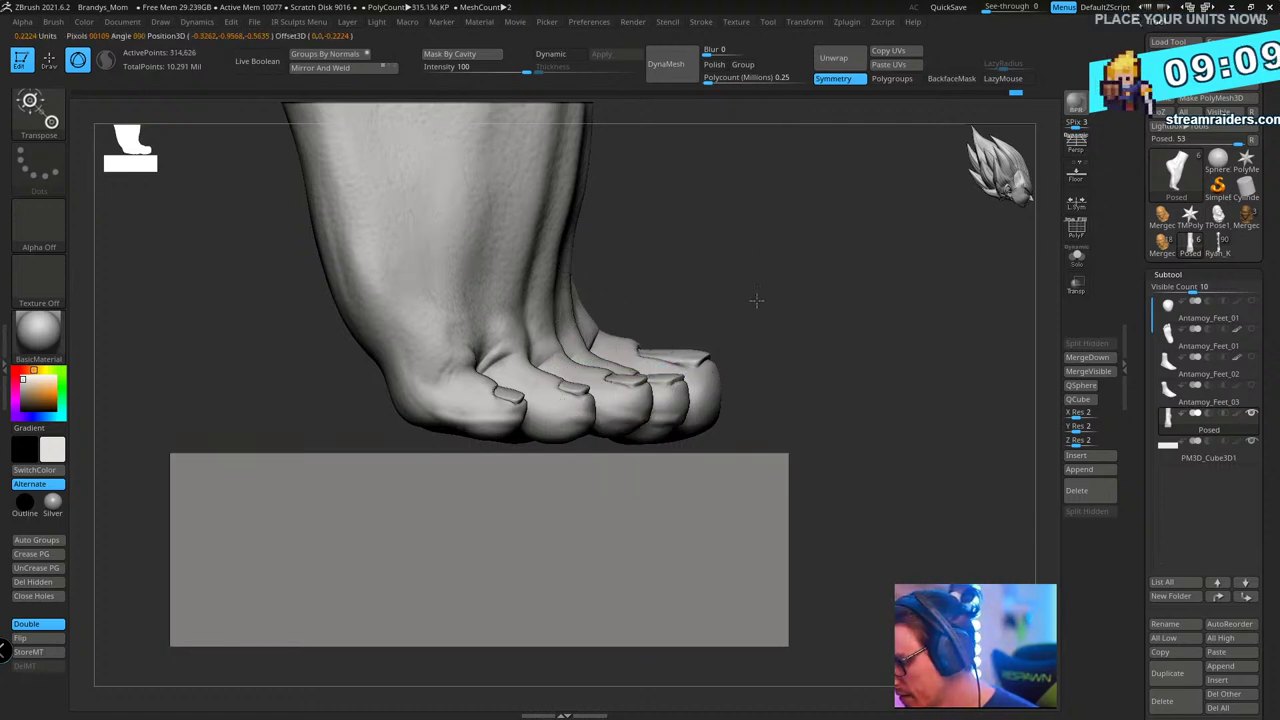
pyautogui.click(52, 121)
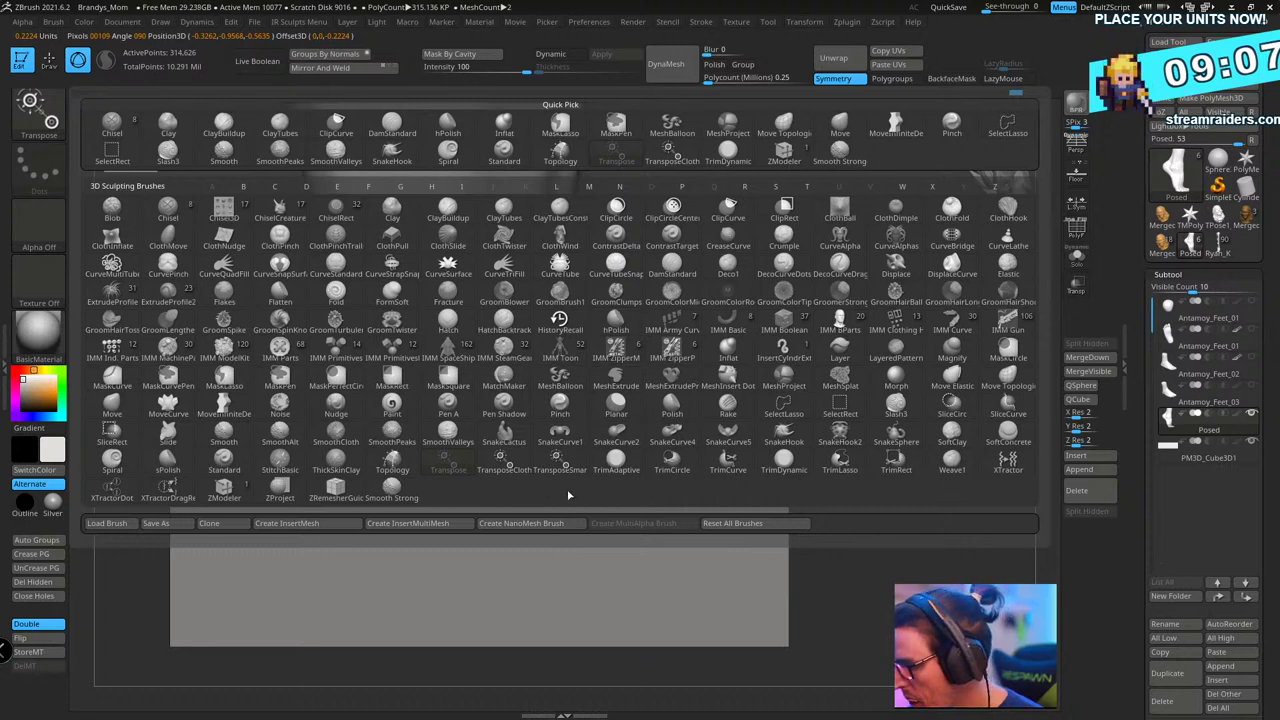
pyautogui.click(505, 465)
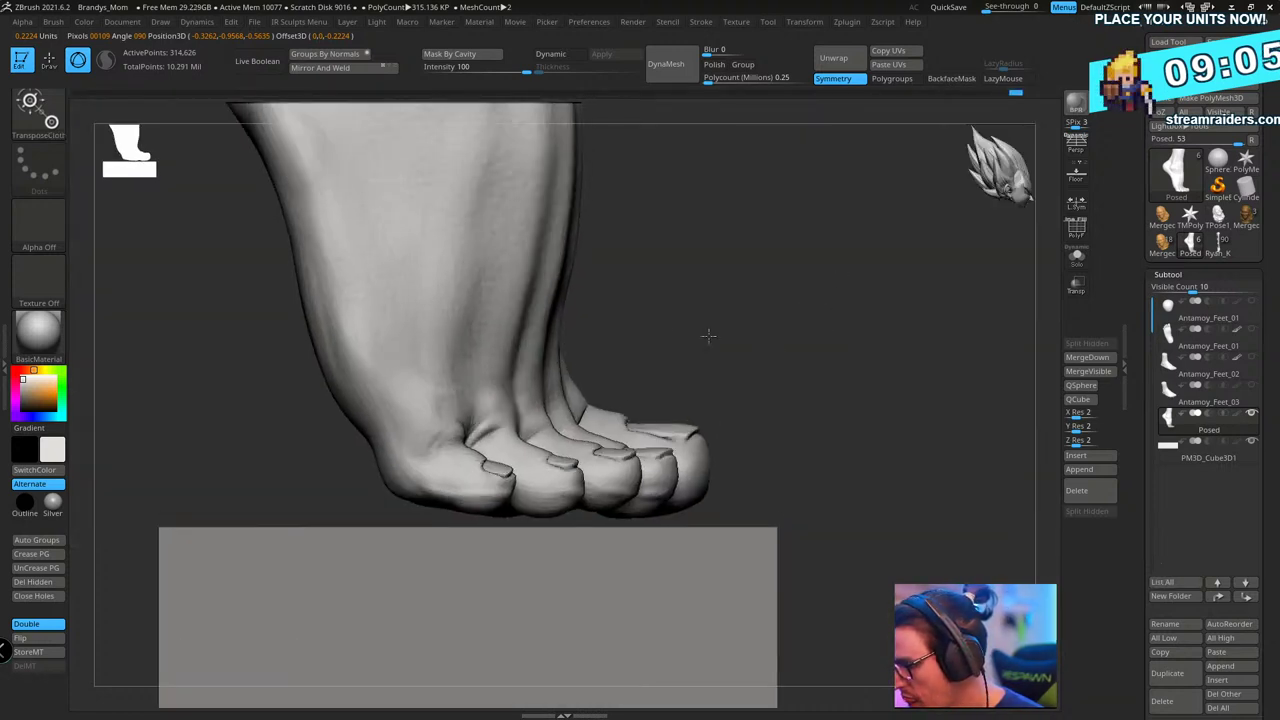
# - Lower the foot with the gizmo until the toes rest on the block, fine-tuning the height
pyautogui.moveTo(521, 199); pyautogui.dragTo(520, 238)
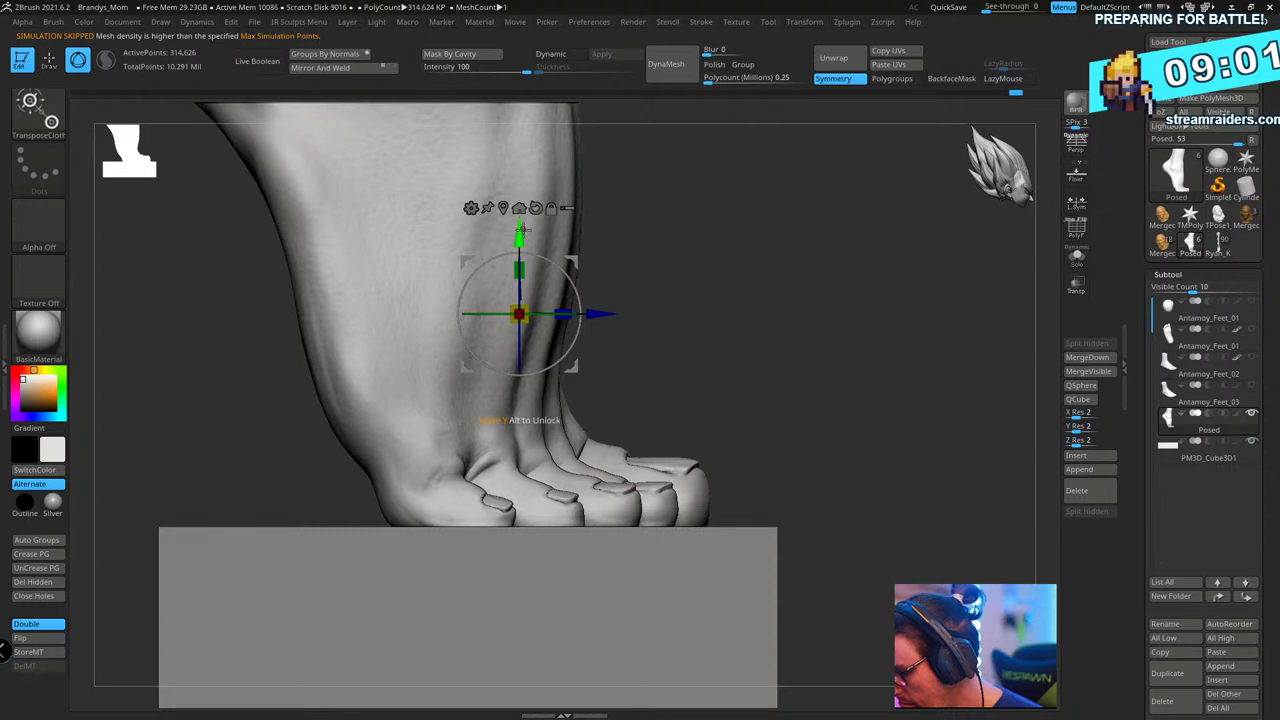
pyautogui.moveTo(890, 292); pyautogui.dragTo(825, 314)
pyautogui.moveTo(518, 238)
pyautogui.mouseDown()
pyautogui.moveTo(517, 211)
pyautogui.moveTo(517, 228)
pyautogui.mouseUp()
pyautogui.keyDown('shift'); pyautogui.moveTo(792, 272); pyautogui.dragTo(816, 262); pyautogui.keyUp('shift')
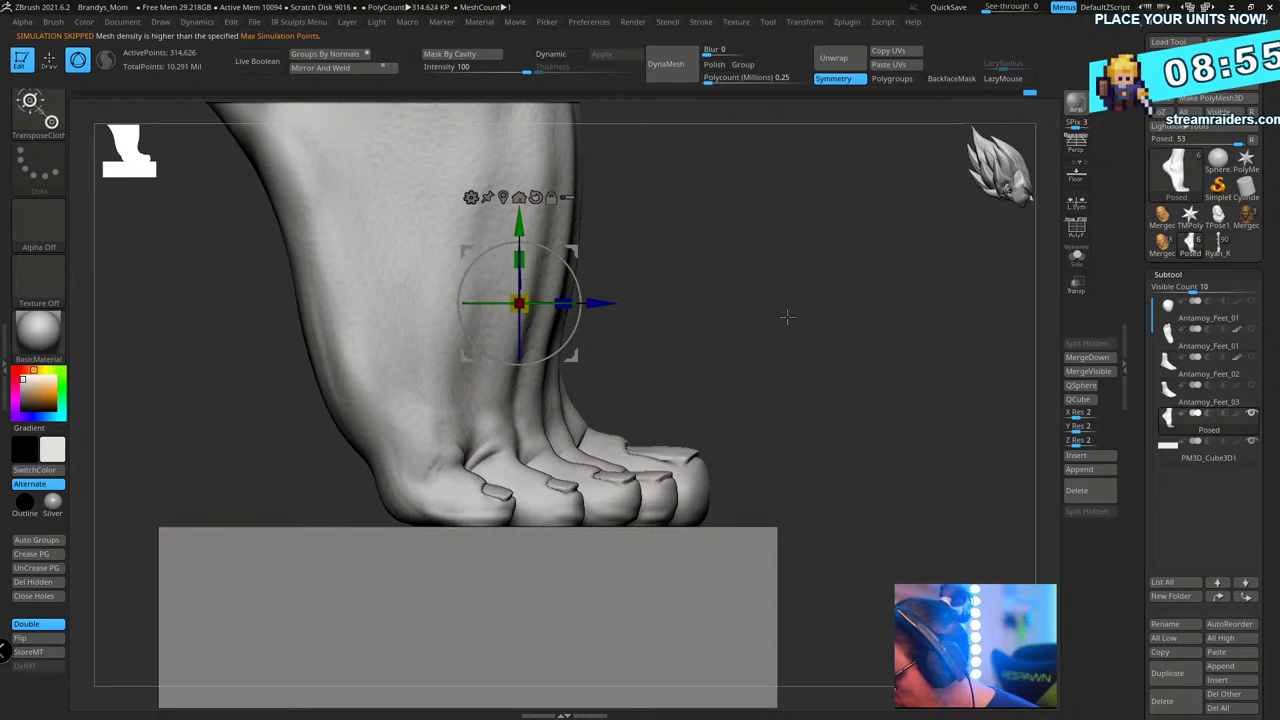
# - Isolate the foot, lasso-mask the undersides of the toes and invert the mask
pyautogui.press('q')
pyautogui.click(1077, 257)
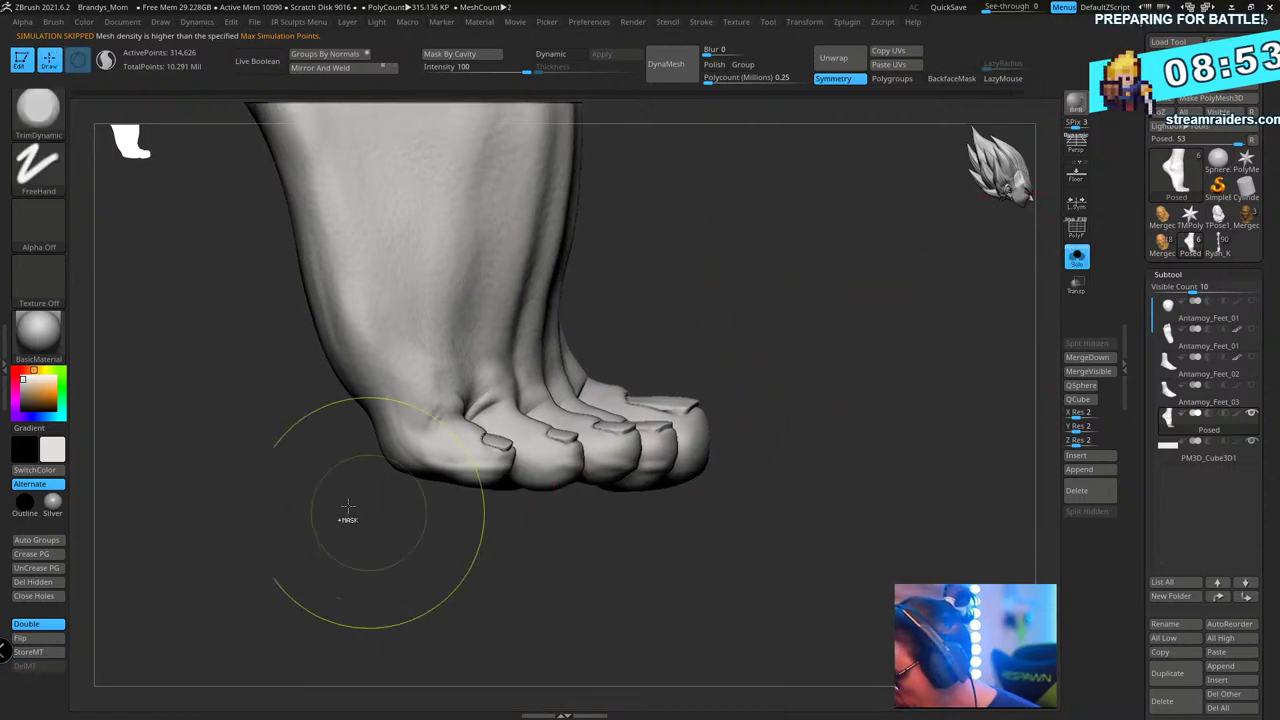
pyautogui.moveTo(342, 505)
pyautogui.keyDown('ctrl'); pyautogui.mouseDown()
pyautogui.moveTo(790, 572)
pyautogui.moveTo(835, 515)
pyautogui.moveTo(813, 467)
pyautogui.mouseUp(); pyautogui.keyUp('ctrl')
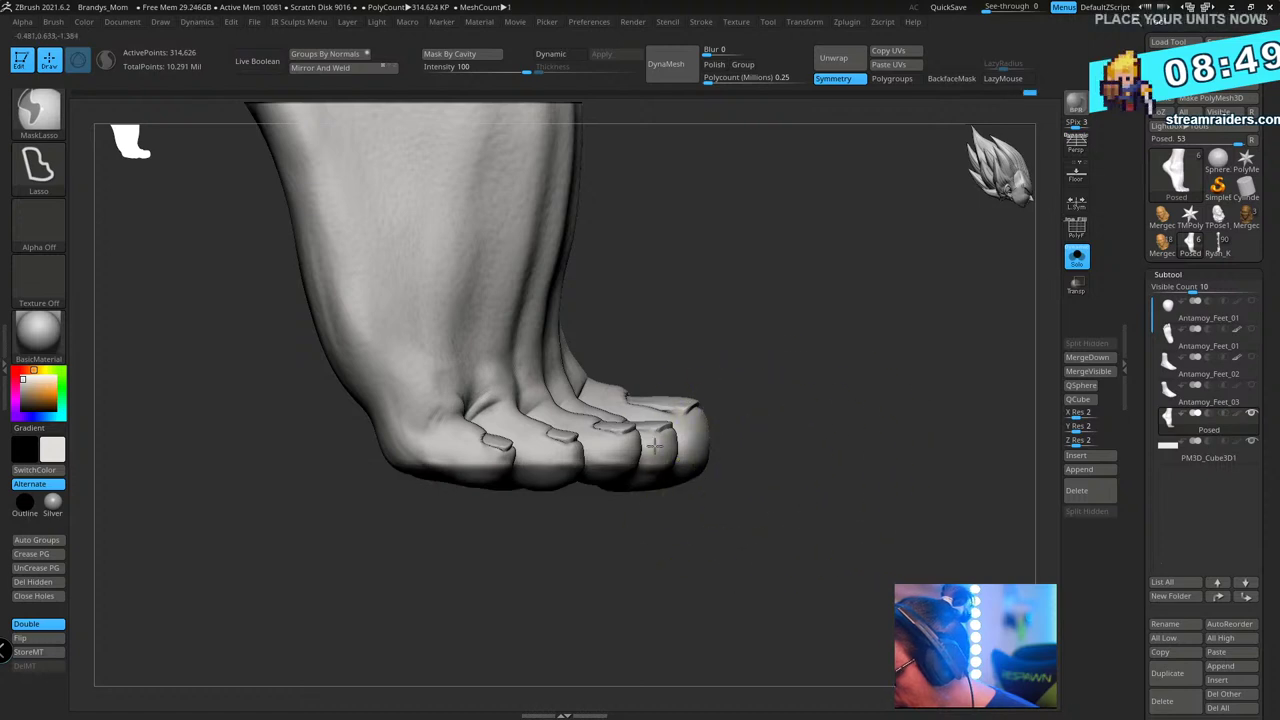
pyautogui.keyDown('ctrl'); pyautogui.click(798, 425); pyautogui.keyUp('ctrl')
# - Center the gizmo on the unmasked toe undersides, try squashing them vertically, undo the scaling and show the base block again
pyautogui.press('w')
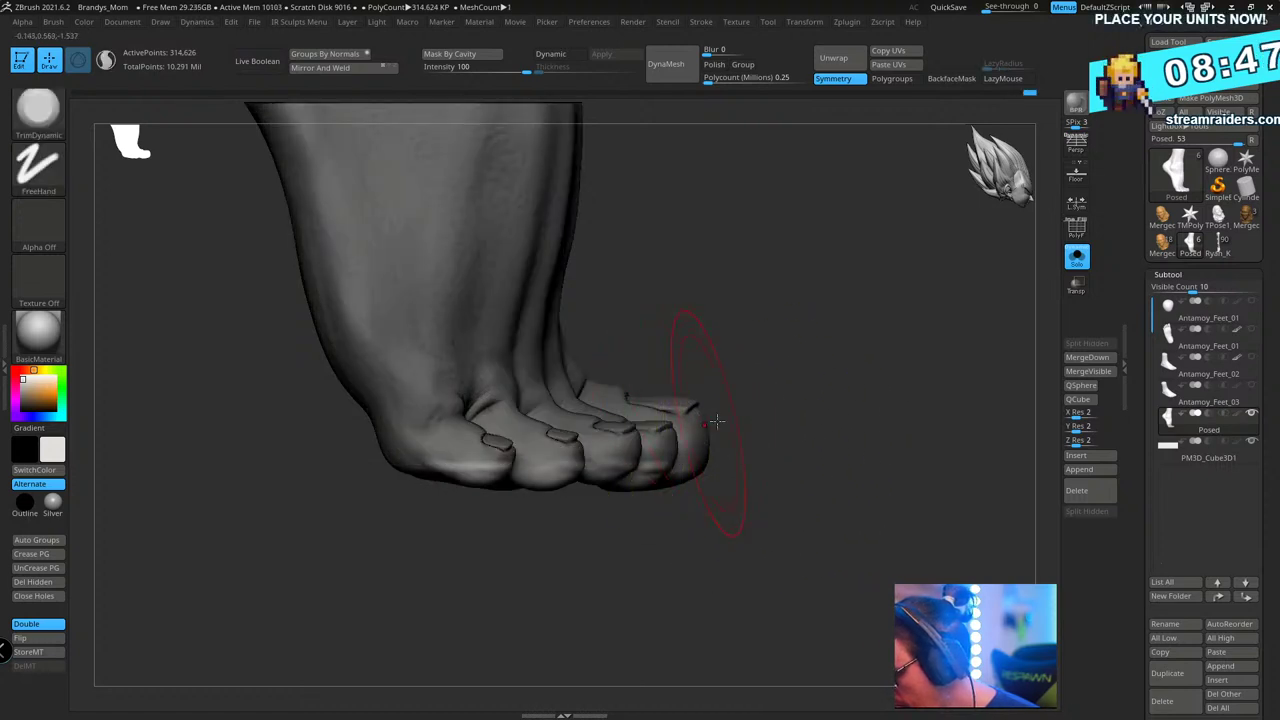
pyautogui.click(504, 148)
pyautogui.moveTo(542, 365); pyautogui.dragTo(542, 357)
pyautogui.hotkey('ctrl', 'z')
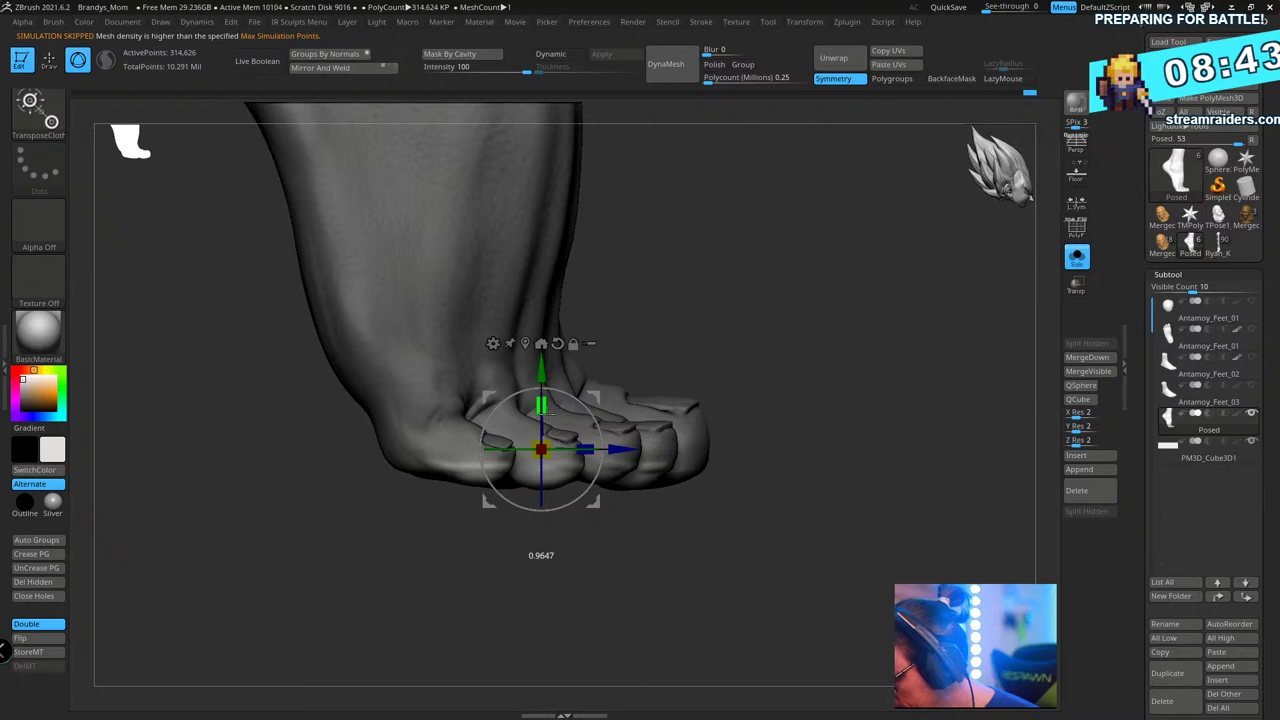
pyautogui.click(1077, 262)
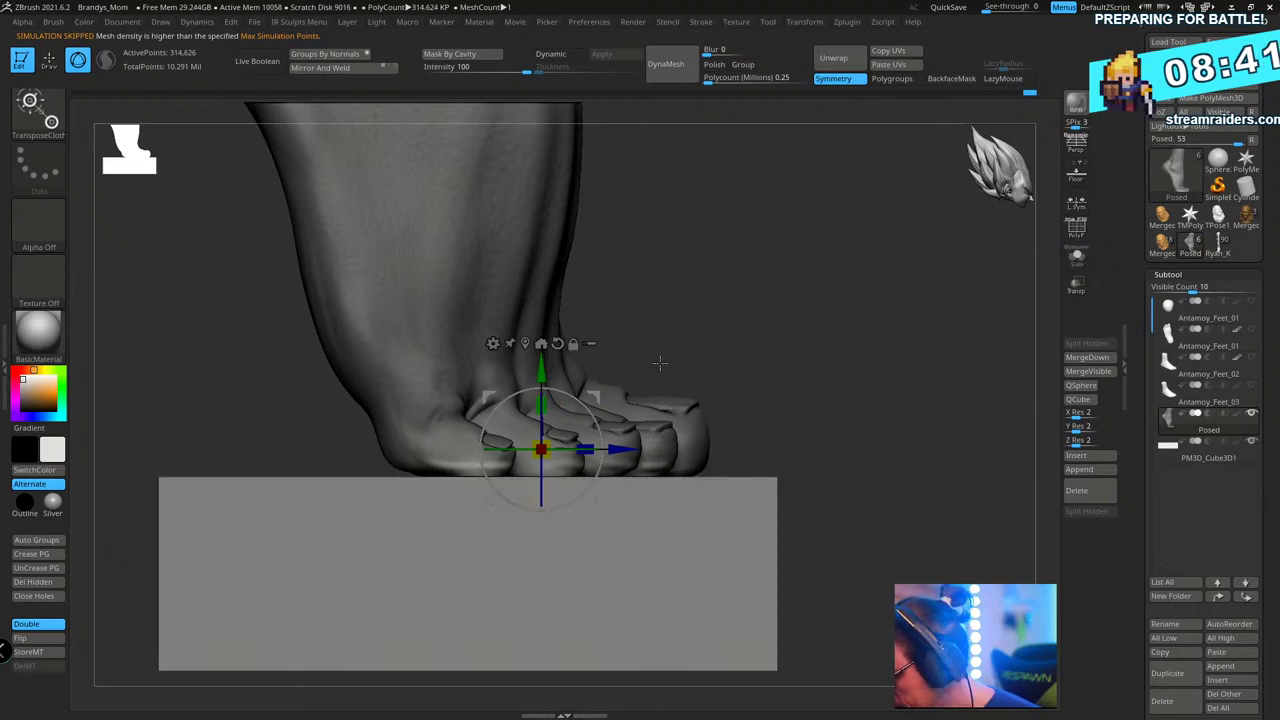
# - Scale the unmasked toe undersides vertically with the gizmo to seat them against the block, then return to sculpting
pyautogui.moveTo(541, 403); pyautogui.dragTo(541, 378)
pyautogui.press('q')
pyautogui.moveTo(817, 297)
pyautogui.mouseDown()
pyautogui.moveTo(857, 326)
pyautogui.moveTo(829, 217)
pyautogui.moveTo(857, 317)
pyautogui.moveTo(920, 297)
pyautogui.moveTo(871, 315)
pyautogui.moveTo(951, 349)
pyautogui.moveTo(978, 398)
pyautogui.mouseUp()
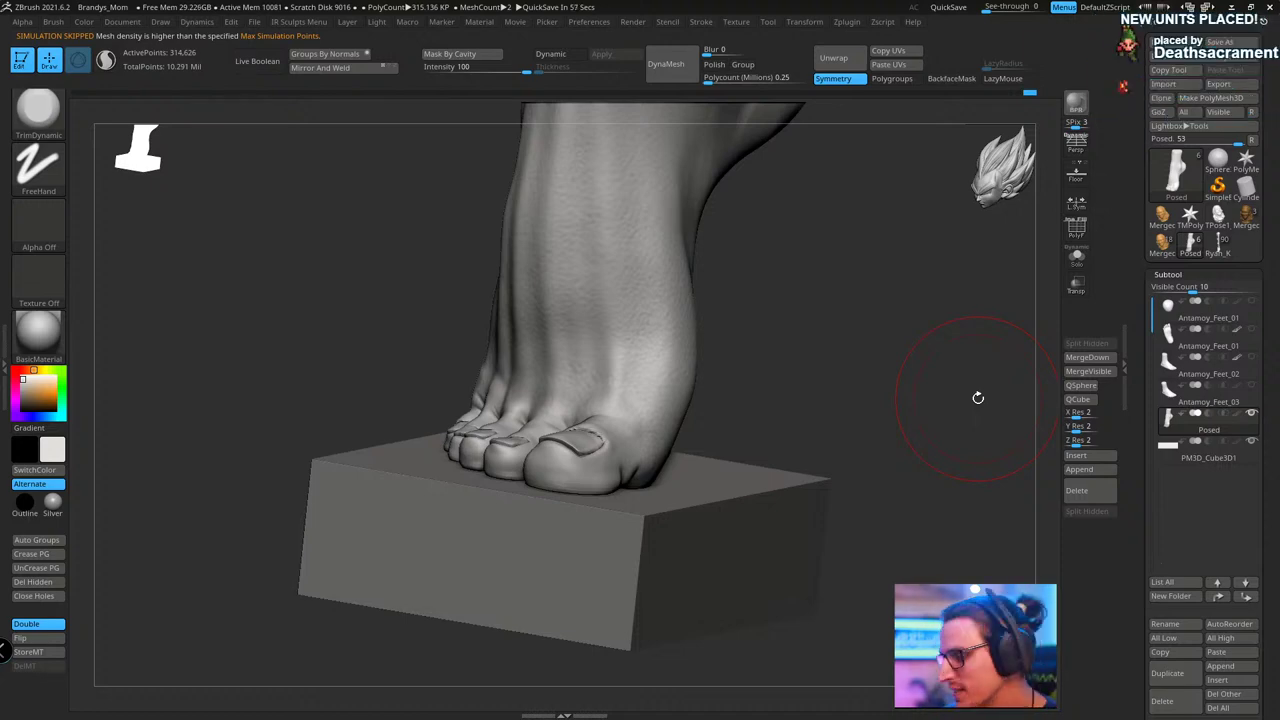
# - Choose the DamStandard brush at a smaller size and carve the folds on the outer forefoot near the little toe
pyautogui.moveTo(978, 398)
pyautogui.mouseDown()
pyautogui.moveTo(866, 389)
pyautogui.moveTo(846, 357)
pyautogui.moveTo(843, 374)
pyautogui.moveTo(820, 375)
pyautogui.moveTo(820, 330)
pyautogui.mouseUp()
pyautogui.press('b')
pyautogui.press('d')
pyautogui.press('s')
pyautogui.press('s')
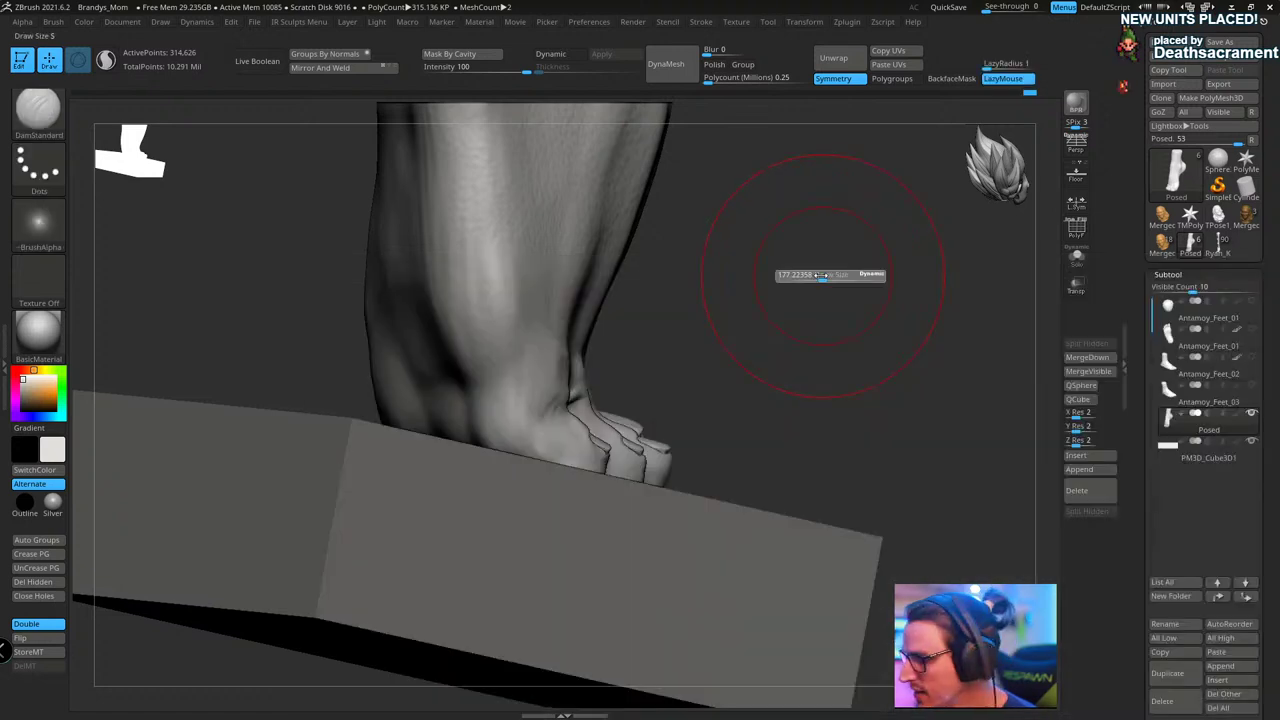
pyautogui.moveTo(802, 273); pyautogui.dragTo(850, 226)
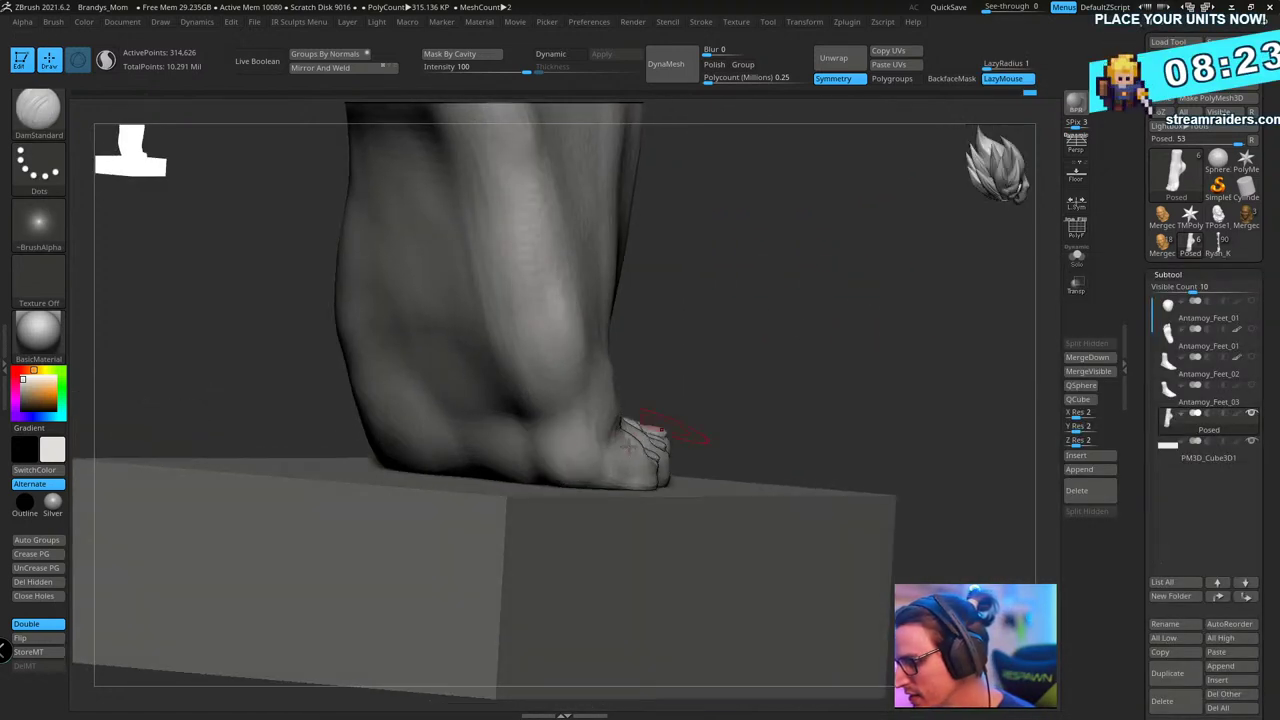
pyautogui.moveTo(784, 332); pyautogui.dragTo(783, 305)
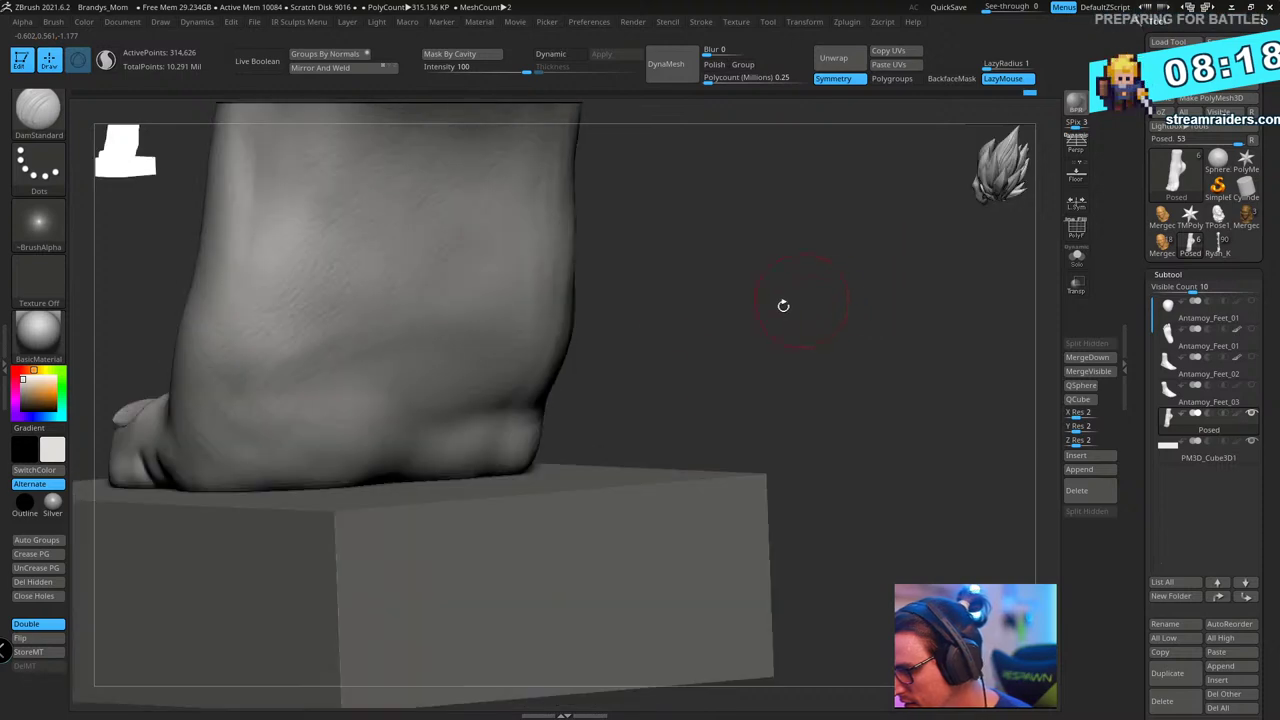
pyautogui.moveTo(500, 450); pyautogui.dragTo(543, 432)
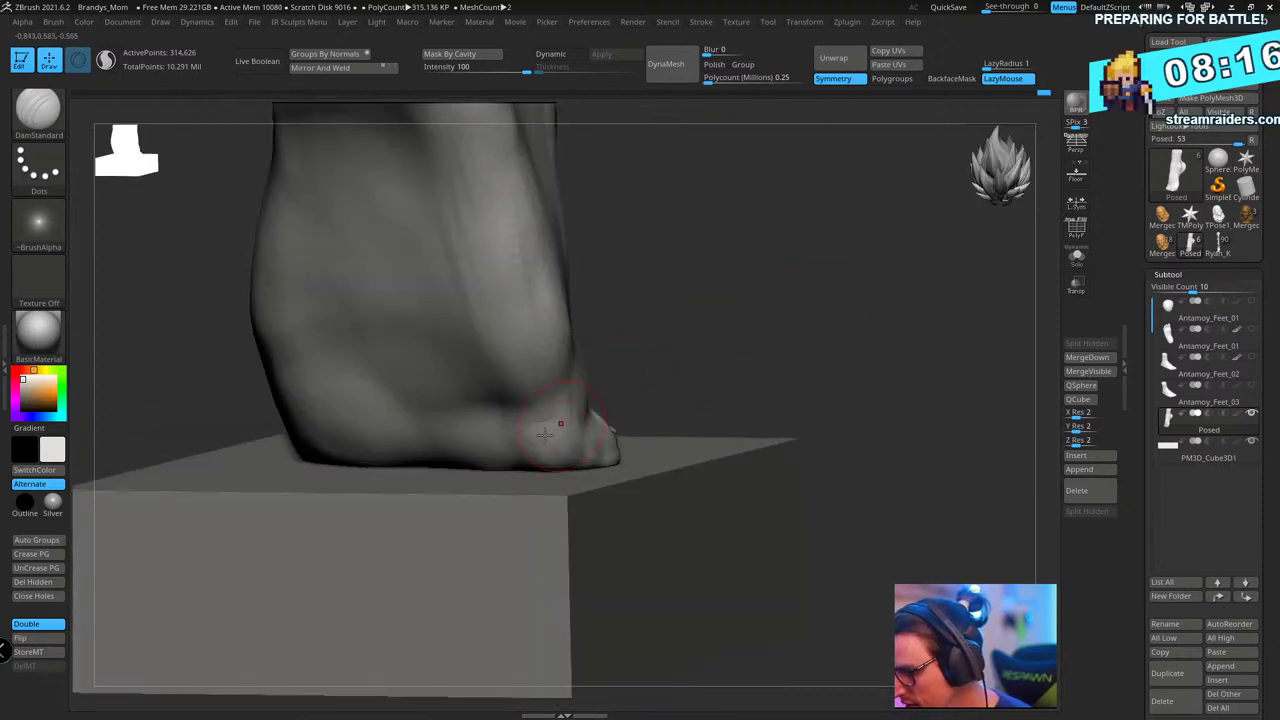
# - Switch to the TrimDynamic brush and flatten the outer ball of the foot just behind the little toe
pyautogui.moveTo(688, 361)
pyautogui.mouseDown()
pyautogui.moveTo(559, 437)
pyautogui.moveTo(794, 271)
pyautogui.moveTo(886, 266)
pyautogui.moveTo(685, 330)
pyautogui.moveTo(763, 297)
pyautogui.moveTo(845, 305)
pyautogui.mouseUp()
pyautogui.press('b')
pyautogui.press('t')
pyautogui.press('d')
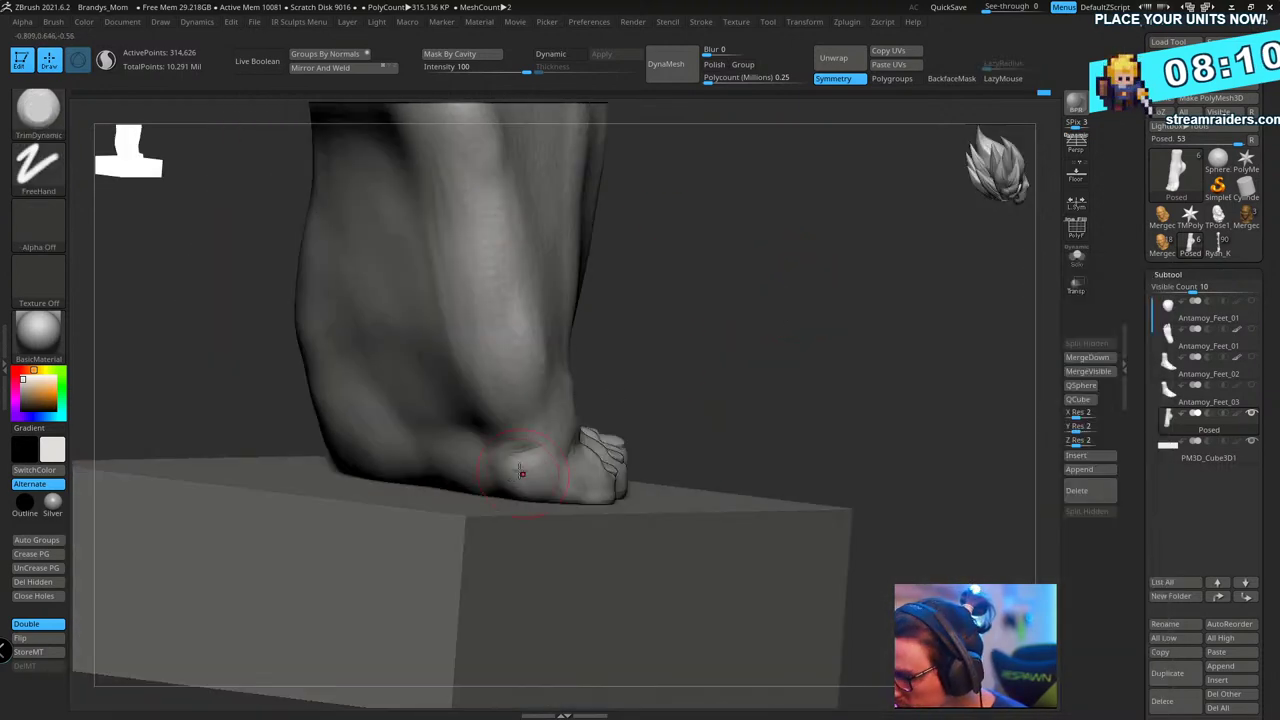
pyautogui.moveTo(524, 460); pyautogui.dragTo(752, 444)
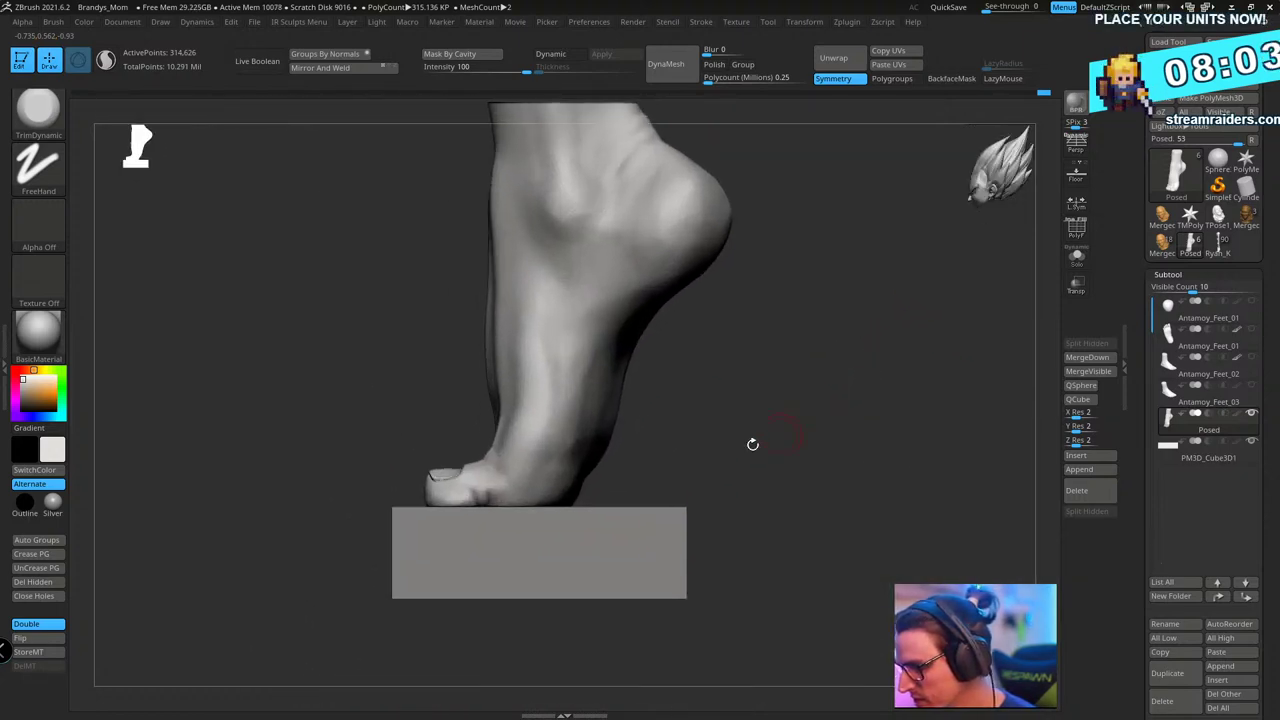
# - Select the base block, replace TransposeCloth with the Transpose brush and shorten the block along the foot's length
pyautogui.keyDown('alt'); pyautogui.click(610, 559); pyautogui.keyUp('alt')
pyautogui.press('w')
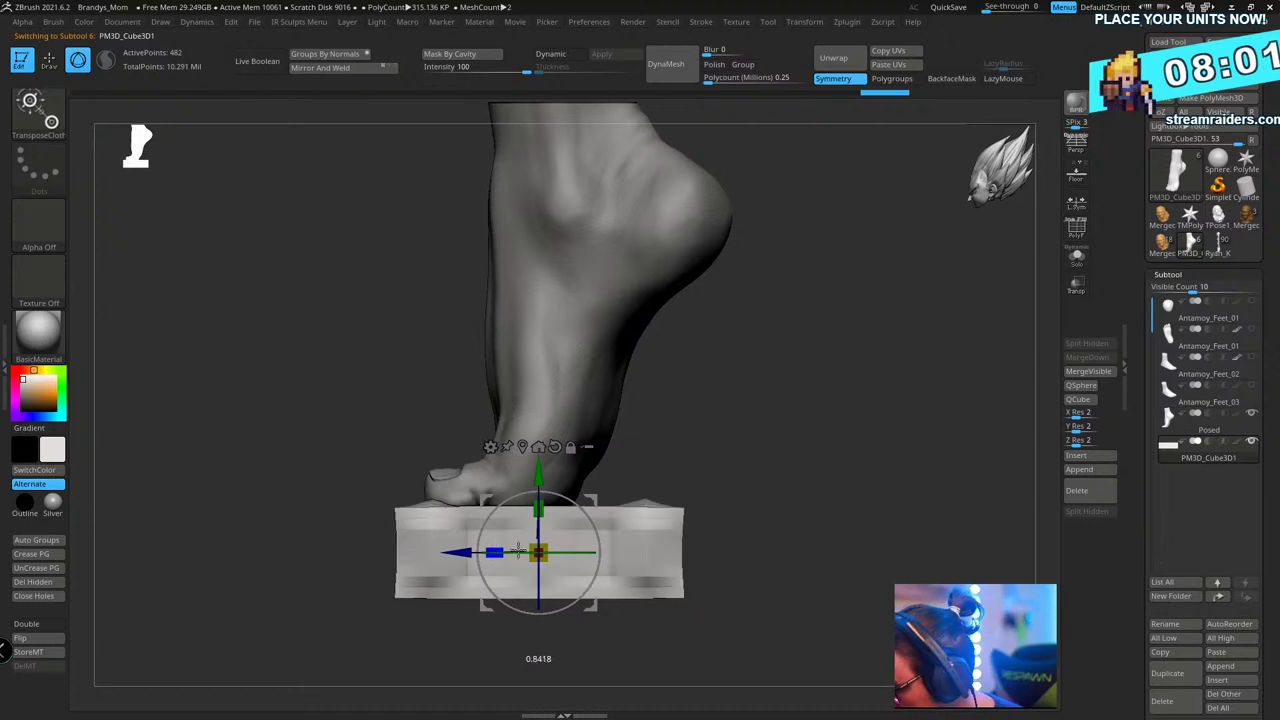
pyautogui.click(30, 102)
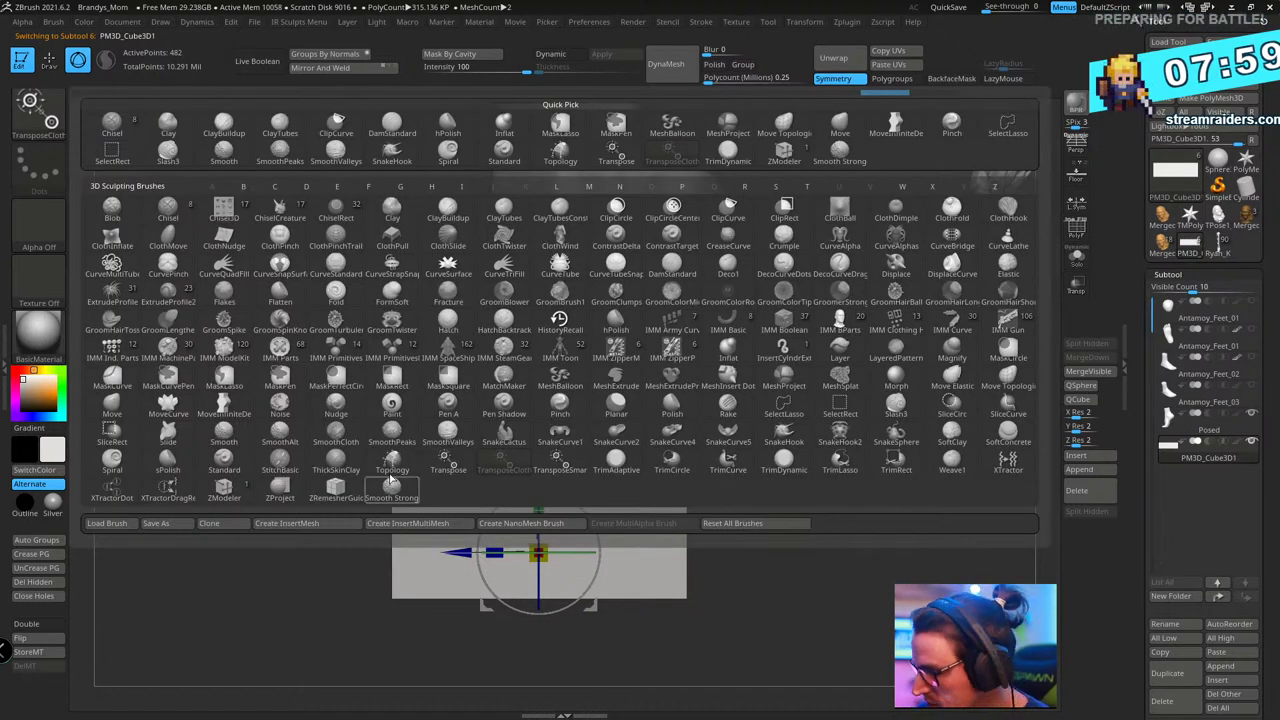
pyautogui.click(447, 465)
pyautogui.moveTo(494, 553)
pyautogui.mouseDown()
pyautogui.moveTo(518, 553)
pyautogui.moveTo(439, 561)
pyautogui.mouseUp()
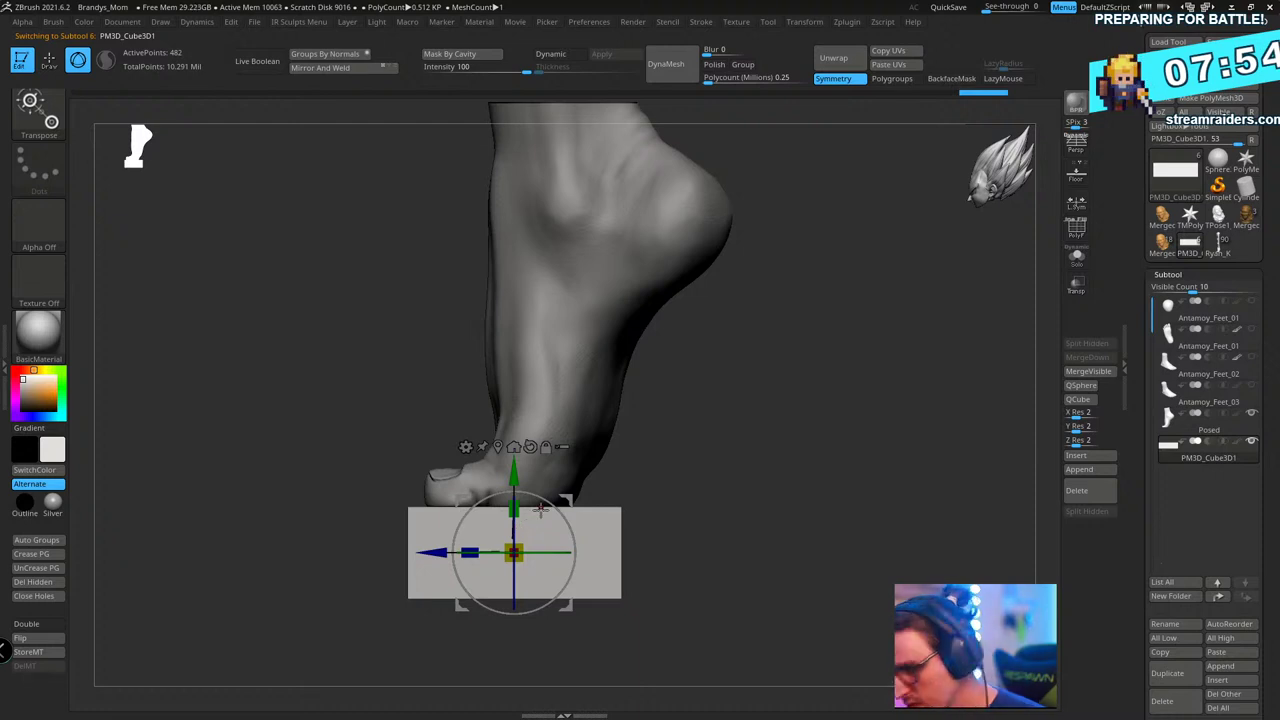
# - Display the polyframe and replace the block with a QCube at X, Y and Z resolution 1
pyautogui.press('q')
pyautogui.hotkey('shift', 'f')
pyautogui.press('space')
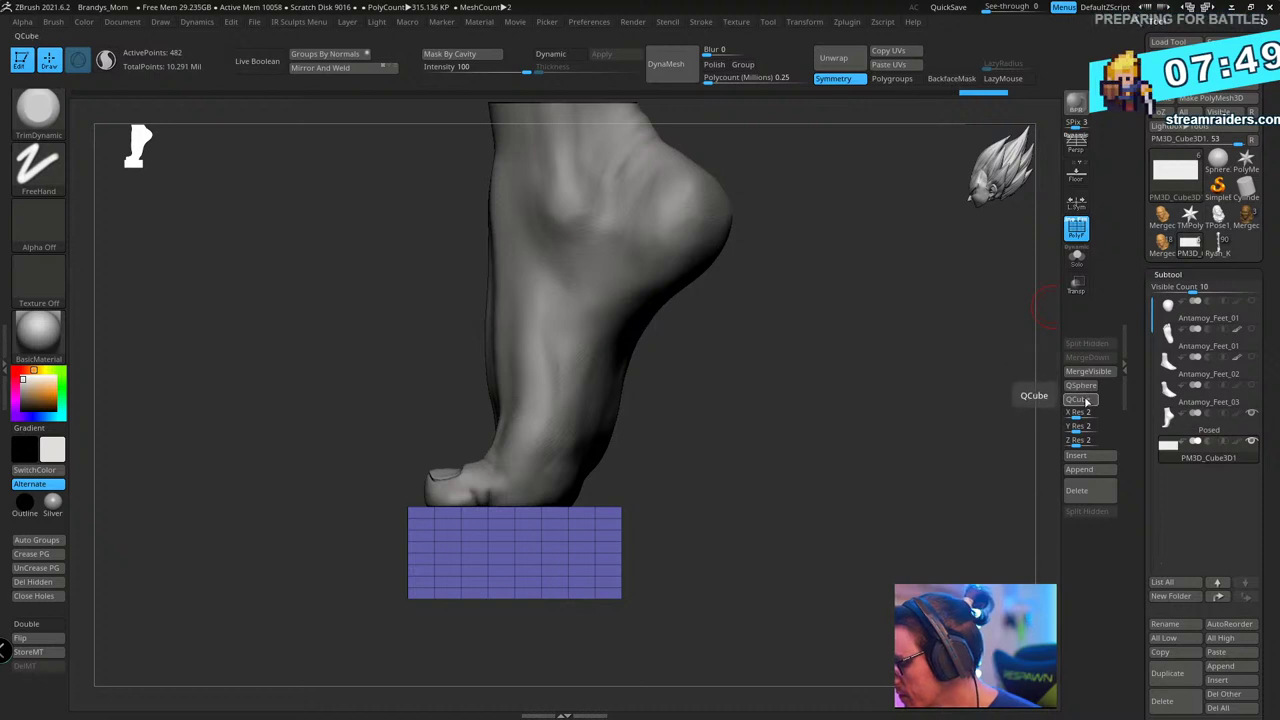
pyautogui.click(1080, 400)
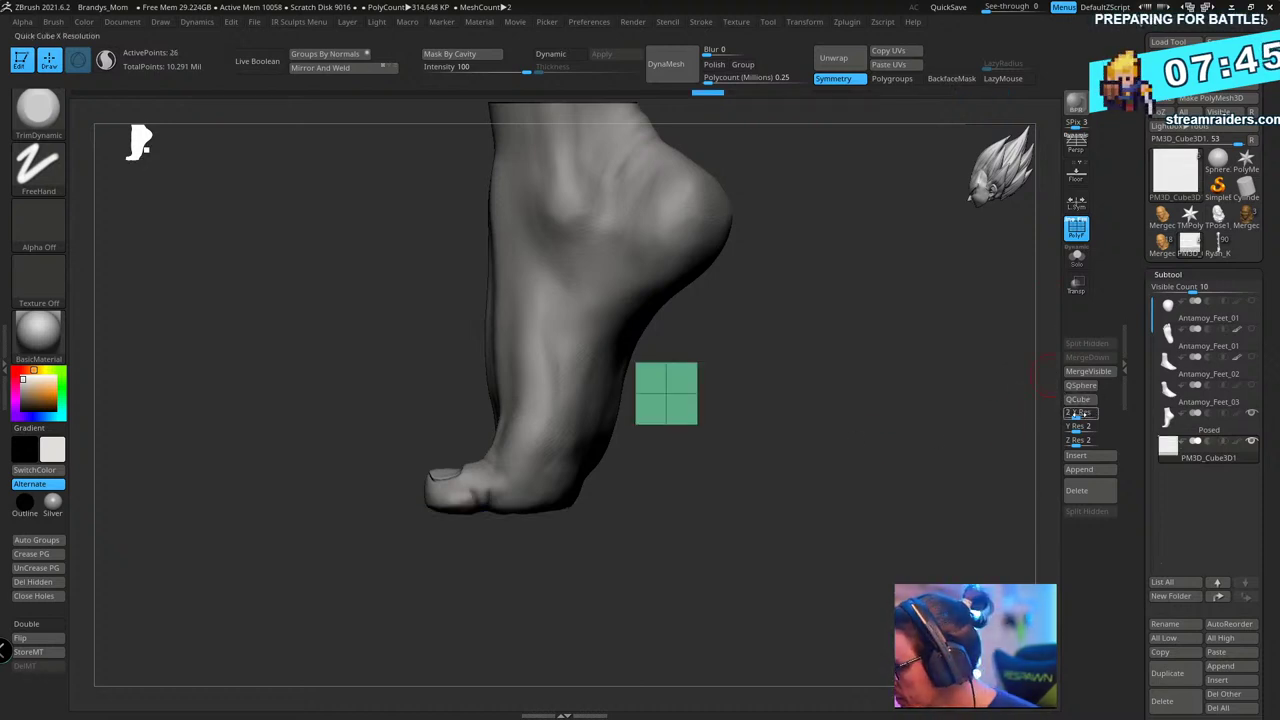
# - Move the cube beneath the front of the foot and scale it up, keeping its upper face under the toes
pyautogui.press('w')
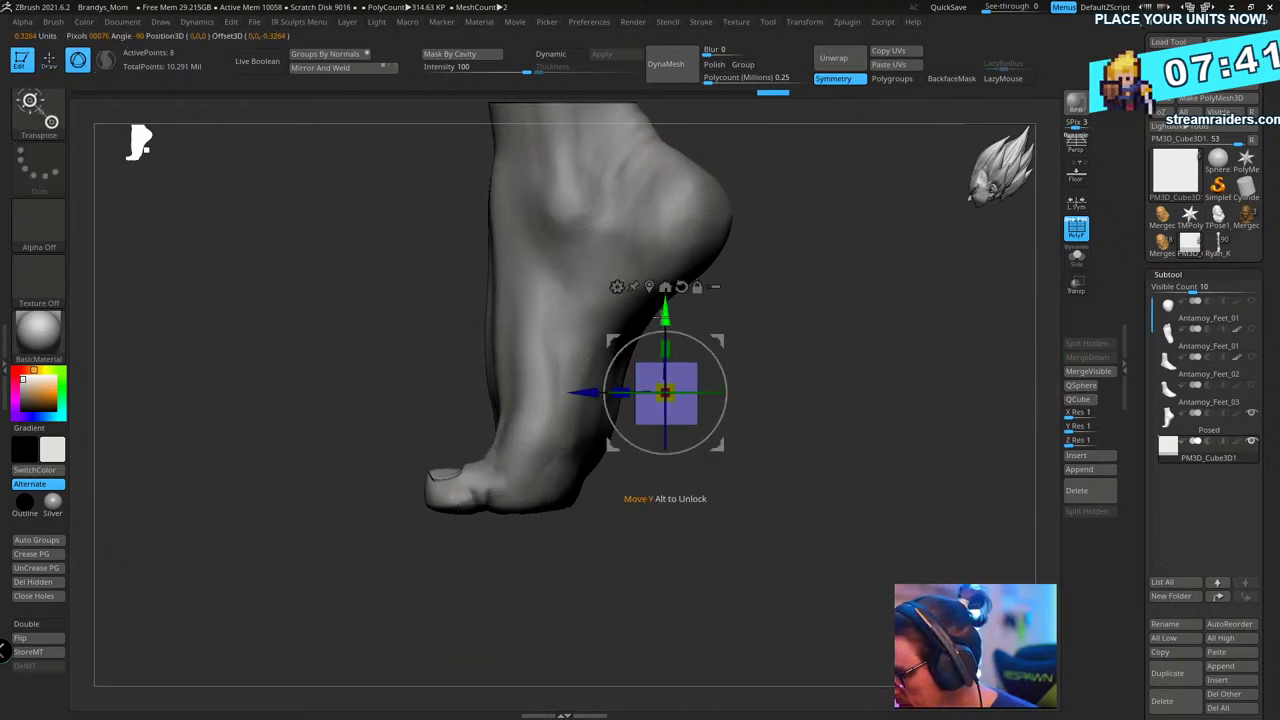
pyautogui.moveTo(660, 318); pyautogui.dragTo(660, 442)
pyautogui.moveTo(573, 519); pyautogui.dragTo(414, 521)
pyautogui.moveTo(508, 517); pyautogui.dragTo(646, 434)
pyautogui.moveTo(508, 437); pyautogui.dragTo(508, 489)
# - Center the cube under the foot across its width, fine-tune its height against the toes and widen it sideways
pyautogui.keyDown('shift'); pyautogui.moveTo(640, 434); pyautogui.dragTo(730, 438); pyautogui.keyUp('shift')
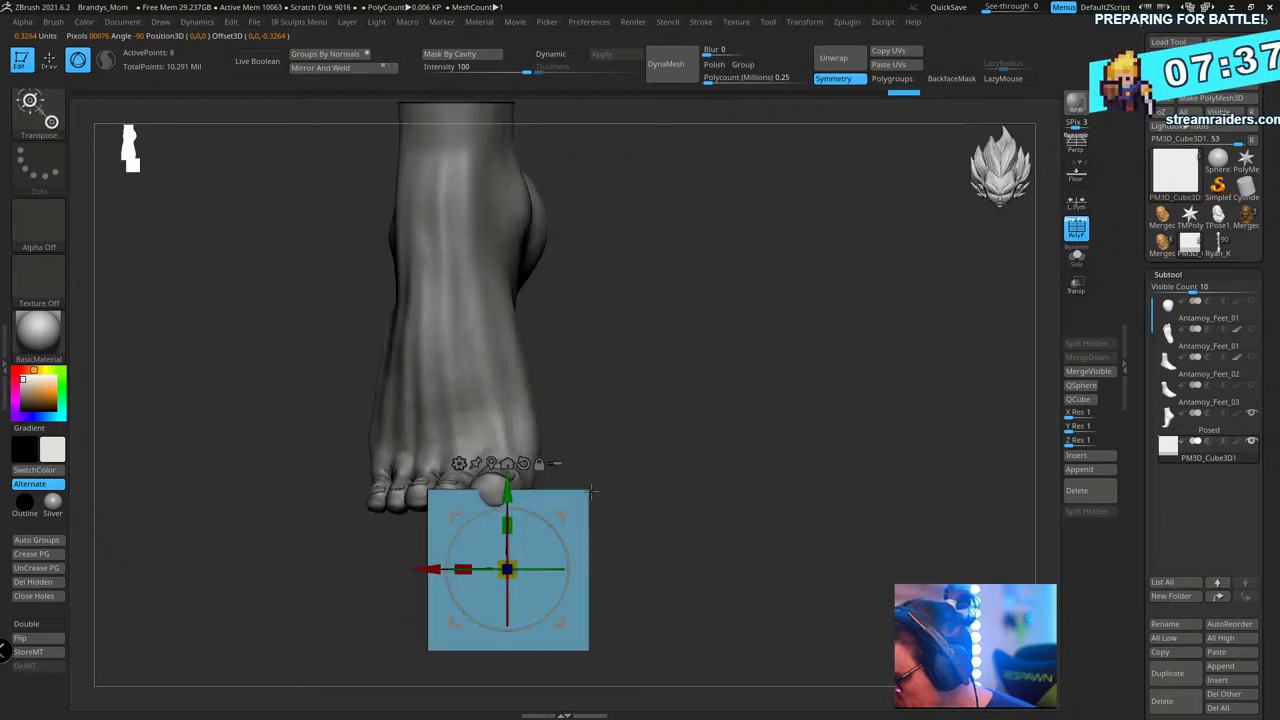
pyautogui.moveTo(428, 572); pyautogui.dragTo(375, 572)
pyautogui.moveTo(454, 490); pyautogui.dragTo(454, 508)
pyautogui.moveTo(457, 587); pyautogui.dragTo(473, 587)
pyautogui.moveTo(600, 540); pyautogui.dragTo(560, 548)
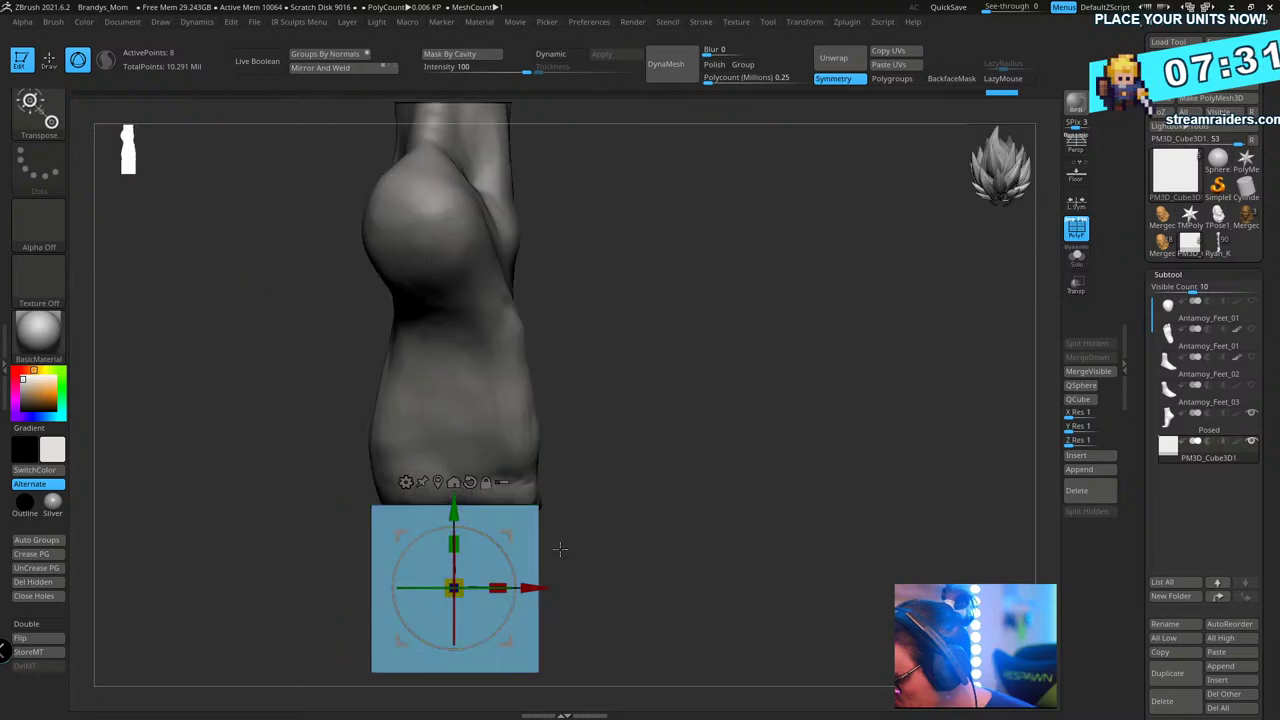
pyautogui.moveTo(494, 585); pyautogui.dragTo(530, 586)
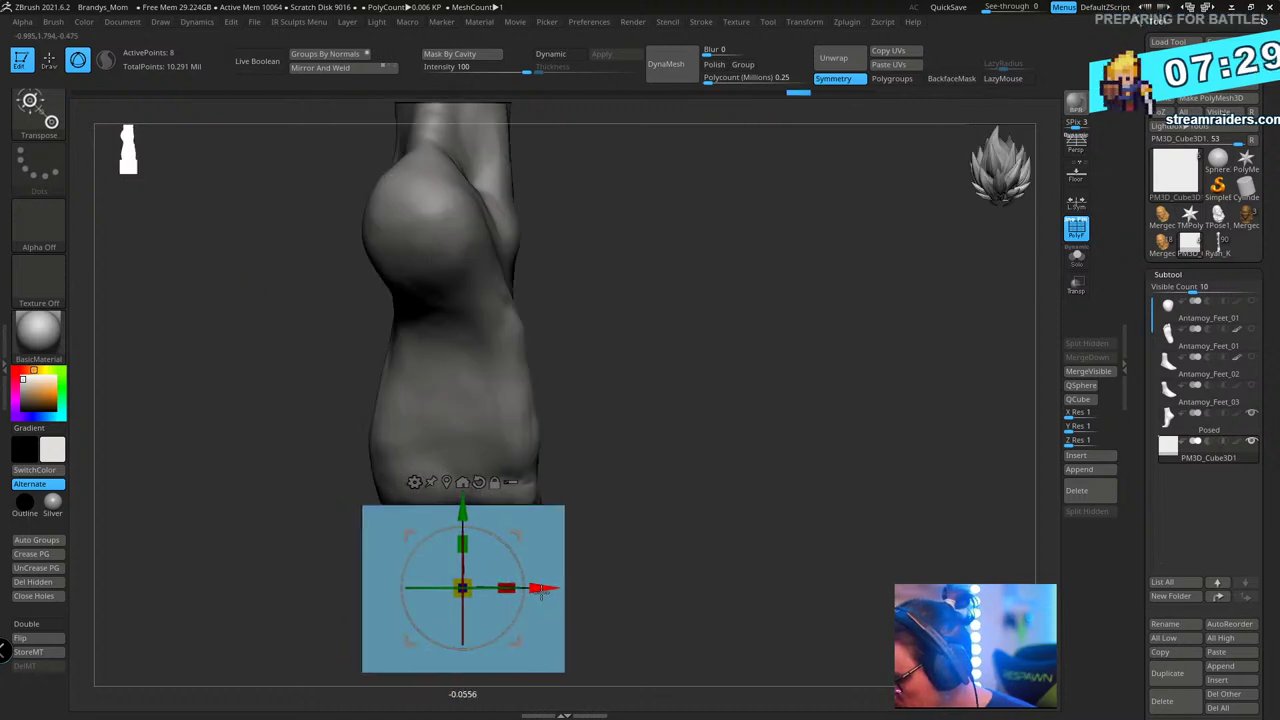
pyautogui.press('q')
# - Mask the upper end of the cube so that only its base can be transformed
pyautogui.moveTo(743, 457); pyautogui.dragTo(802, 413)
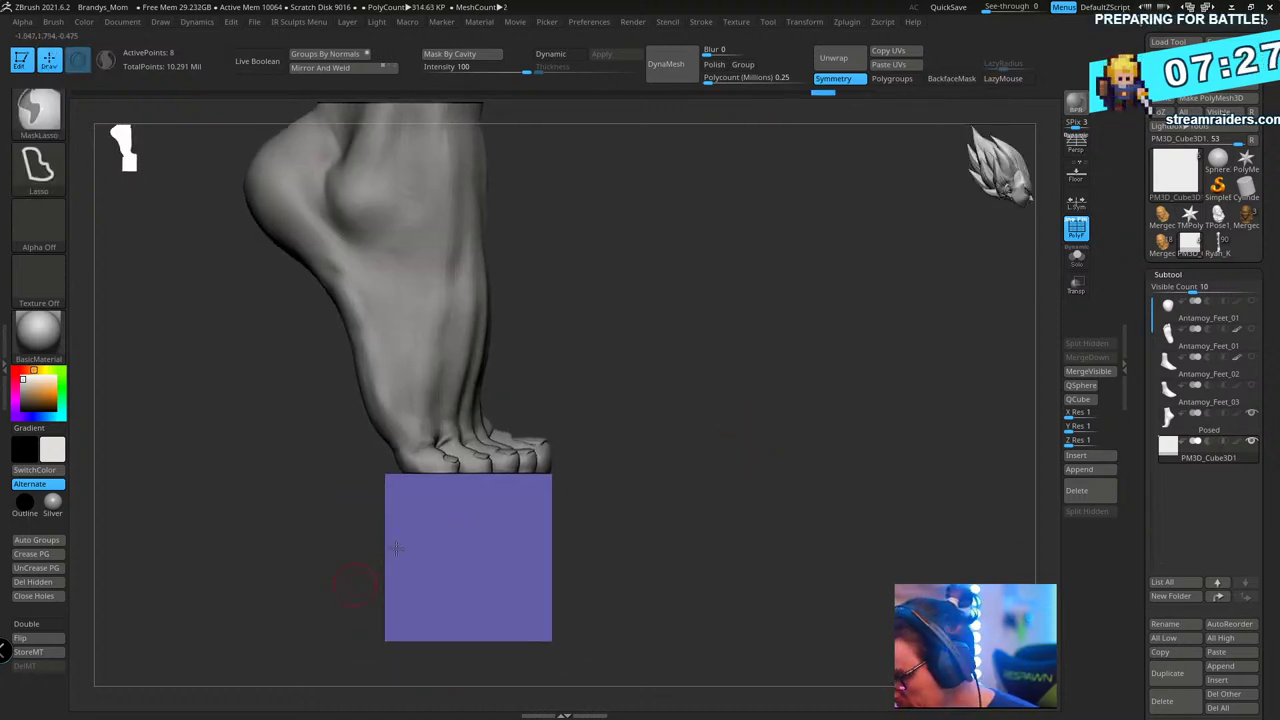
pyautogui.keyDown('alt'); pyautogui.moveTo(324, 628); pyautogui.dragTo(386, 531); pyautogui.keyUp('alt')
pyautogui.keyDown('ctrl'); pyautogui.moveTo(325, 470); pyautogui.dragTo(807, 468); pyautogui.keyUp('ctrl')
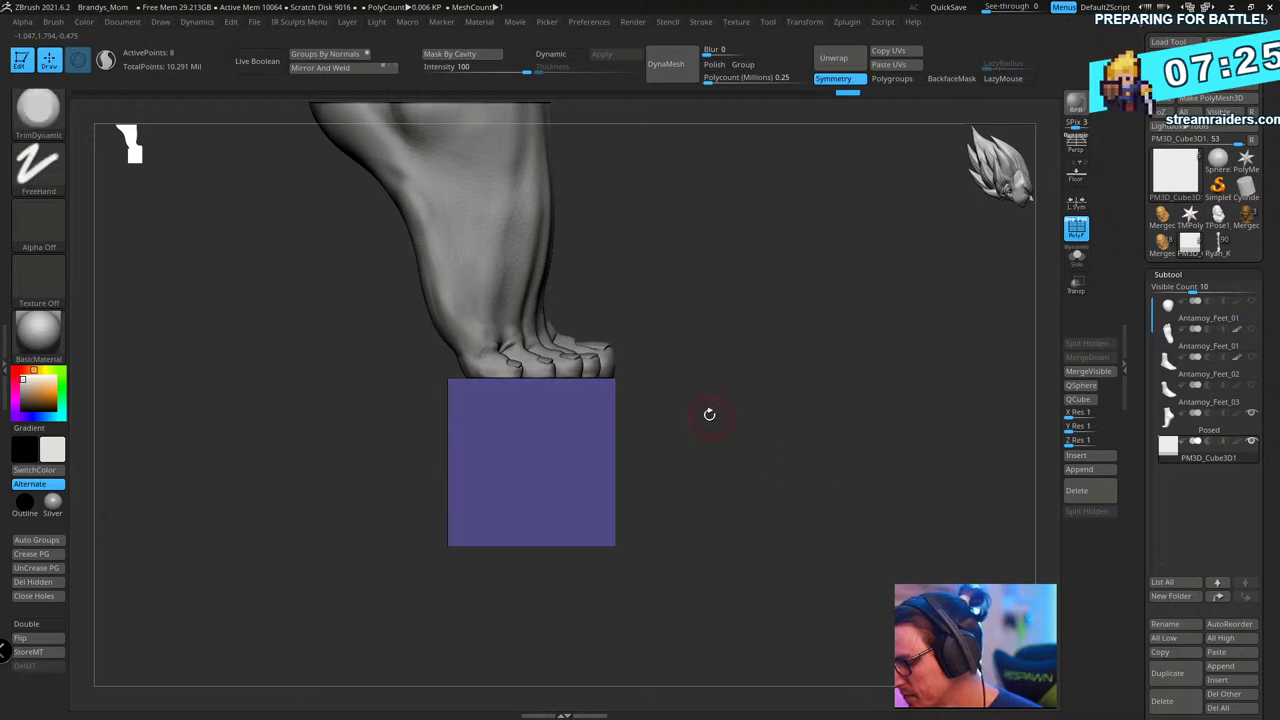
pyautogui.press('w')
pyautogui.press('q')
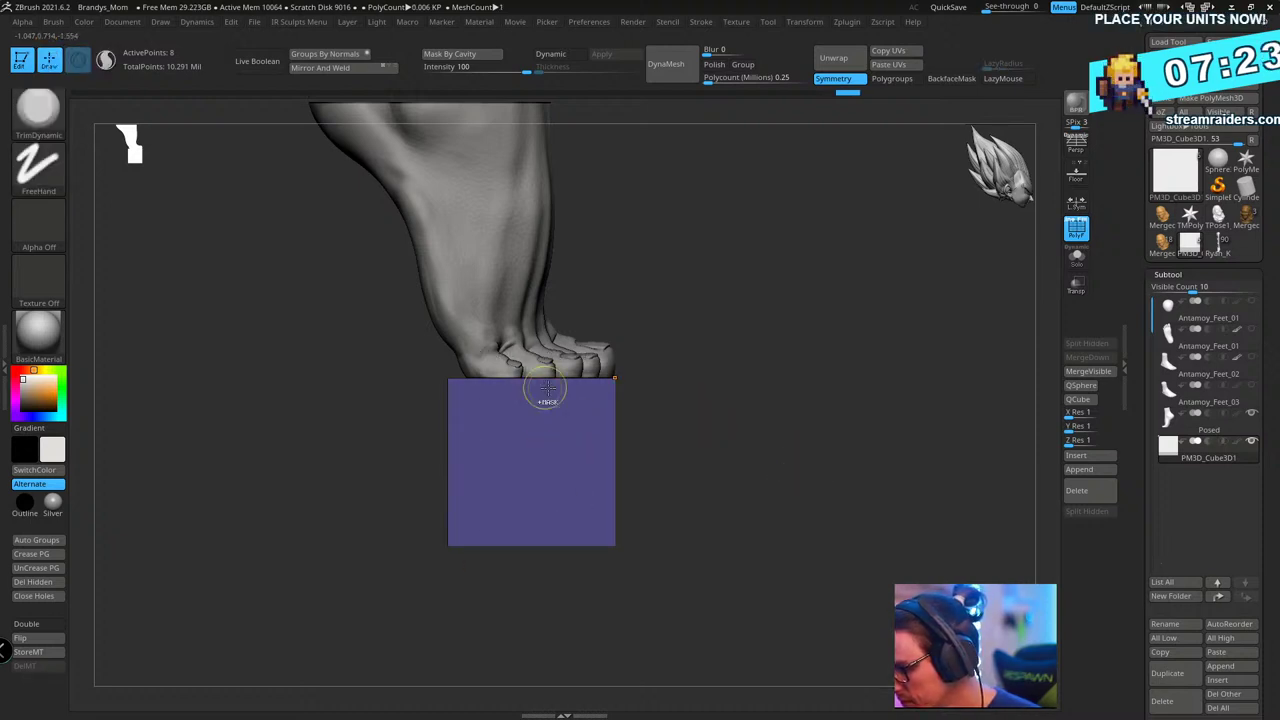
pyautogui.hotkey('ctrl', 'i')
pyautogui.hotkey('ctrl', 'i')
# - Center the gizmo on the unmasked base of the cube and scale it outward so the block tapers toward the toes
pyautogui.press('w')
pyautogui.moveTo(531, 461); pyautogui.dragTo(620, 418)
pyautogui.keyDown('shift'); pyautogui.moveTo(745, 381); pyautogui.dragTo(706, 379); pyautogui.keyUp('shift')
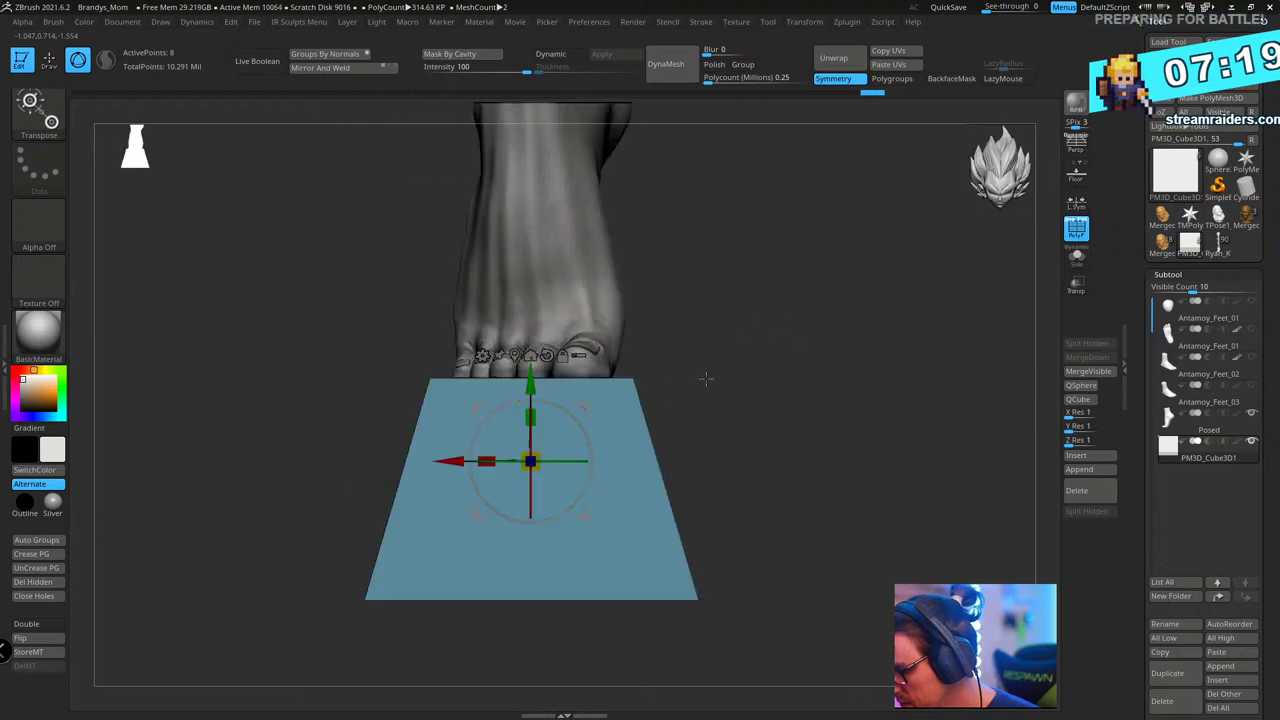
pyautogui.hotkey('ctrl', 'z')
pyautogui.click(515, 356)
pyautogui.moveTo(531, 545); pyautogui.dragTo(592, 505)
pyautogui.moveTo(834, 344)
pyautogui.mouseDown()
pyautogui.moveTo(806, 357)
pyautogui.moveTo(829, 309)
pyautogui.moveTo(838, 408)
pyautogui.moveTo(891, 397)
pyautogui.moveTo(894, 369)
pyautogui.moveTo(851, 423)
pyautogui.moveTo(745, 429)
pyautogui.moveTo(650, 470)
pyautogui.mouseUp()
pyautogui.press('q')
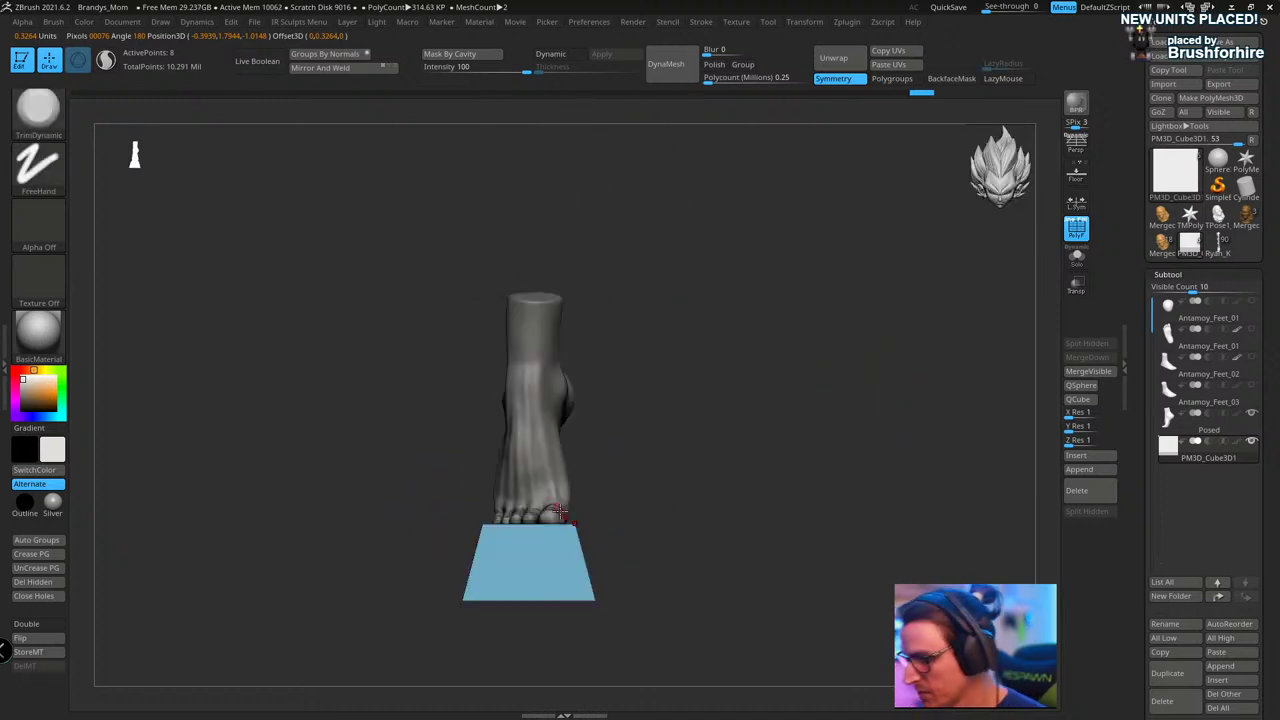
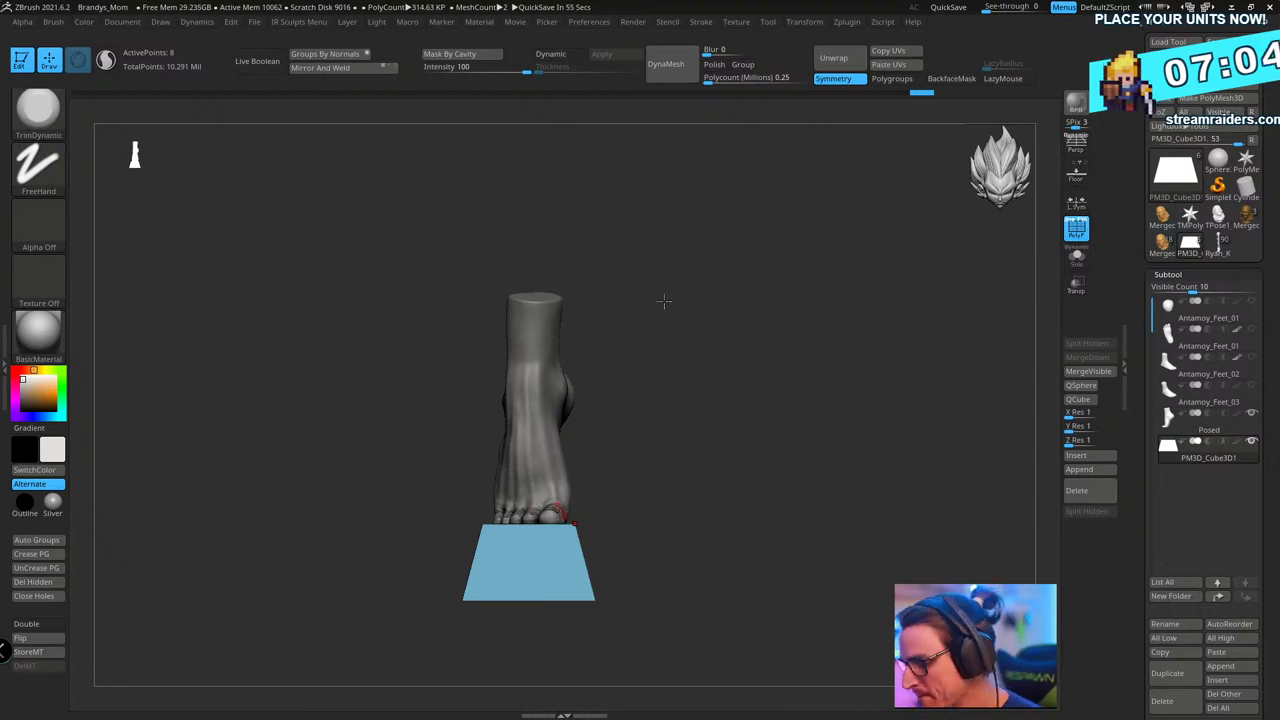
# - Hide the polyframe and slide the tapered block slightly forward along Z in the side view
pyautogui.keyDown('alt'); pyautogui.moveTo(664, 301); pyautogui.dragTo(752, 392); pyautogui.keyUp('alt')
pyautogui.moveTo(790, 325); pyautogui.dragTo(811, 371)
pyautogui.hotkey('shift', 'f')
pyautogui.moveTo(858, 322); pyautogui.dragTo(763, 337)
pyautogui.press('w')
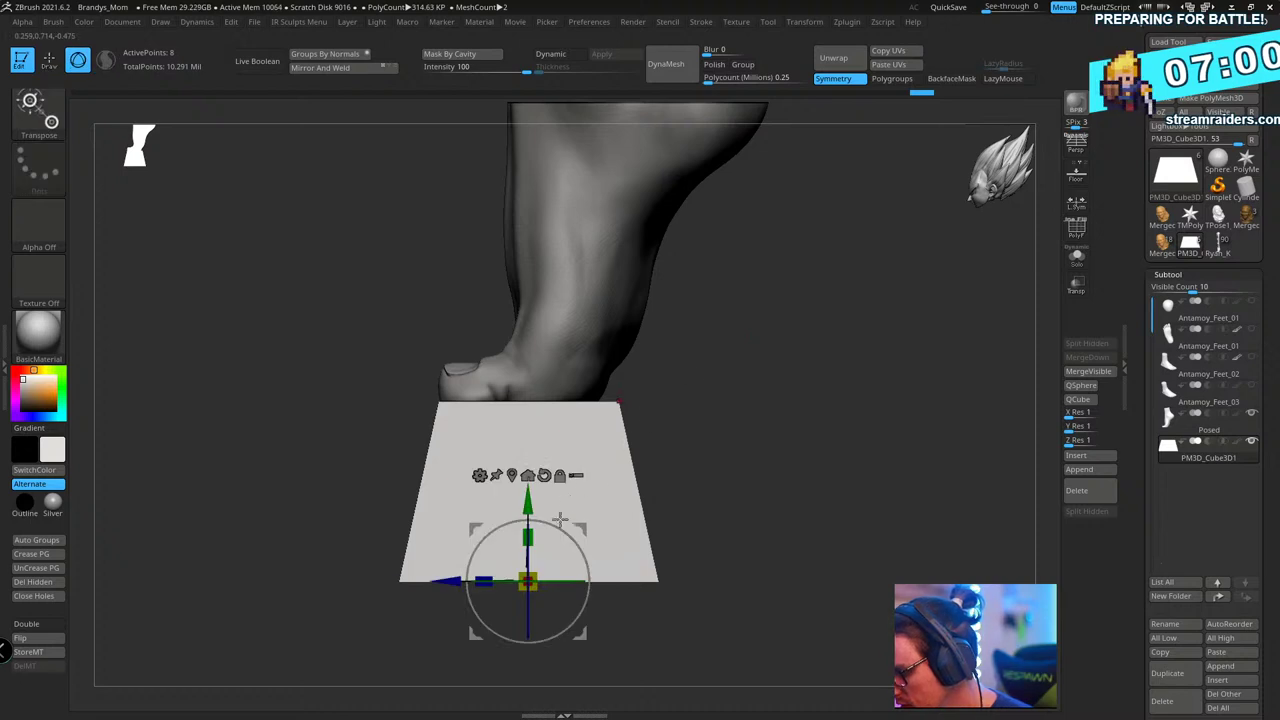
pyautogui.moveTo(446, 581); pyautogui.dragTo(438, 581)
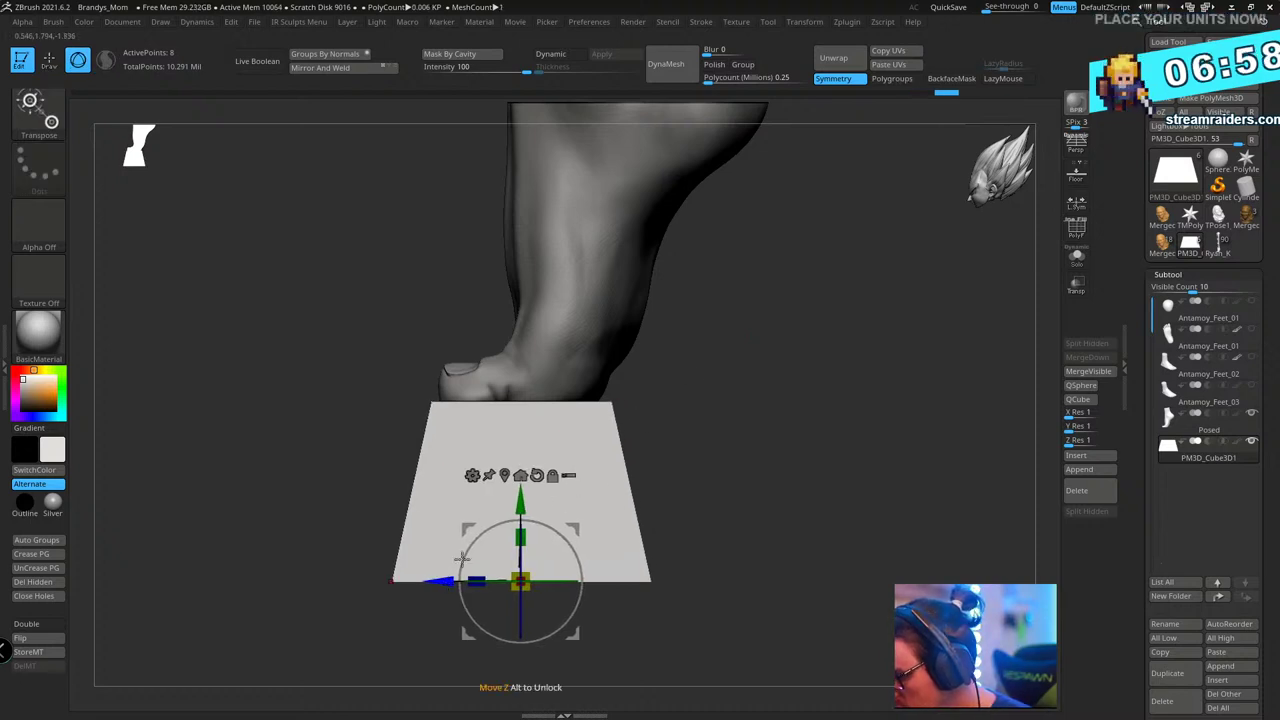
pyautogui.press('q')
# - Display the polyframe and crease the tapered block along its polygroup borders
pyautogui.moveTo(790, 340)
pyautogui.mouseDown()
pyautogui.moveTo(817, 374)
pyautogui.moveTo(821, 361)
pyautogui.mouseUp()
pyautogui.hotkey('shift', 'f')
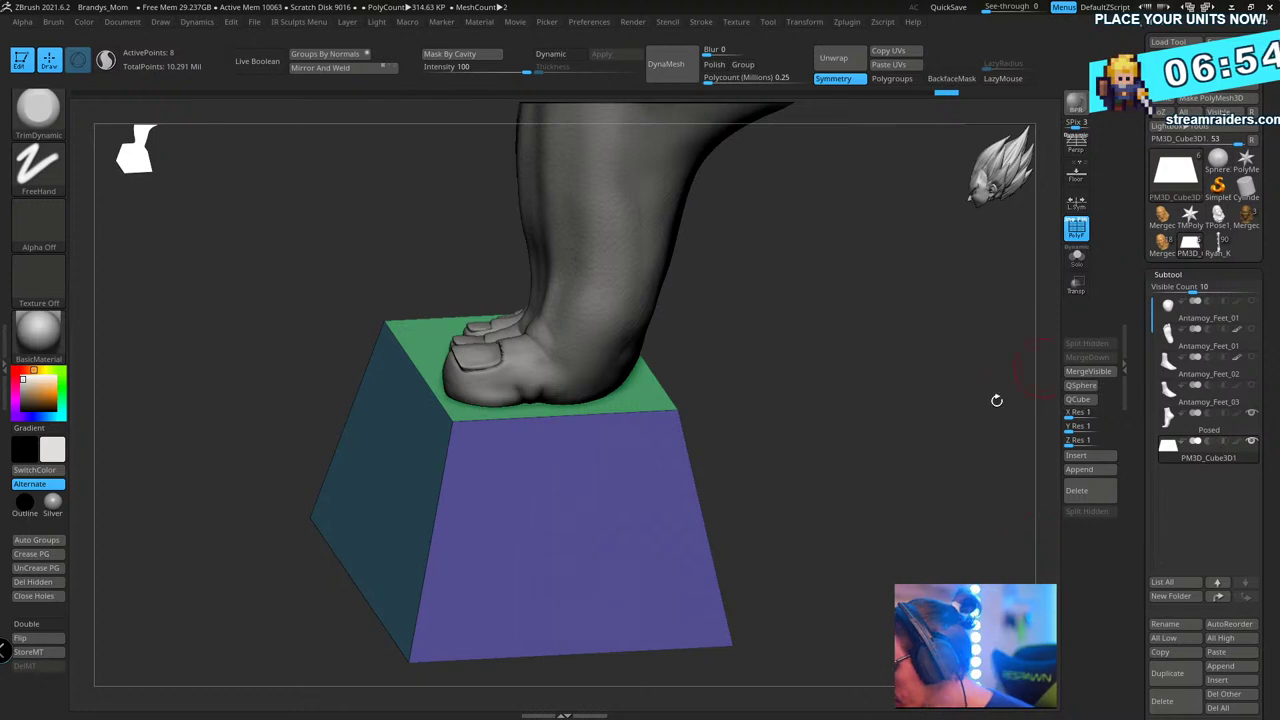
pyautogui.press('space')
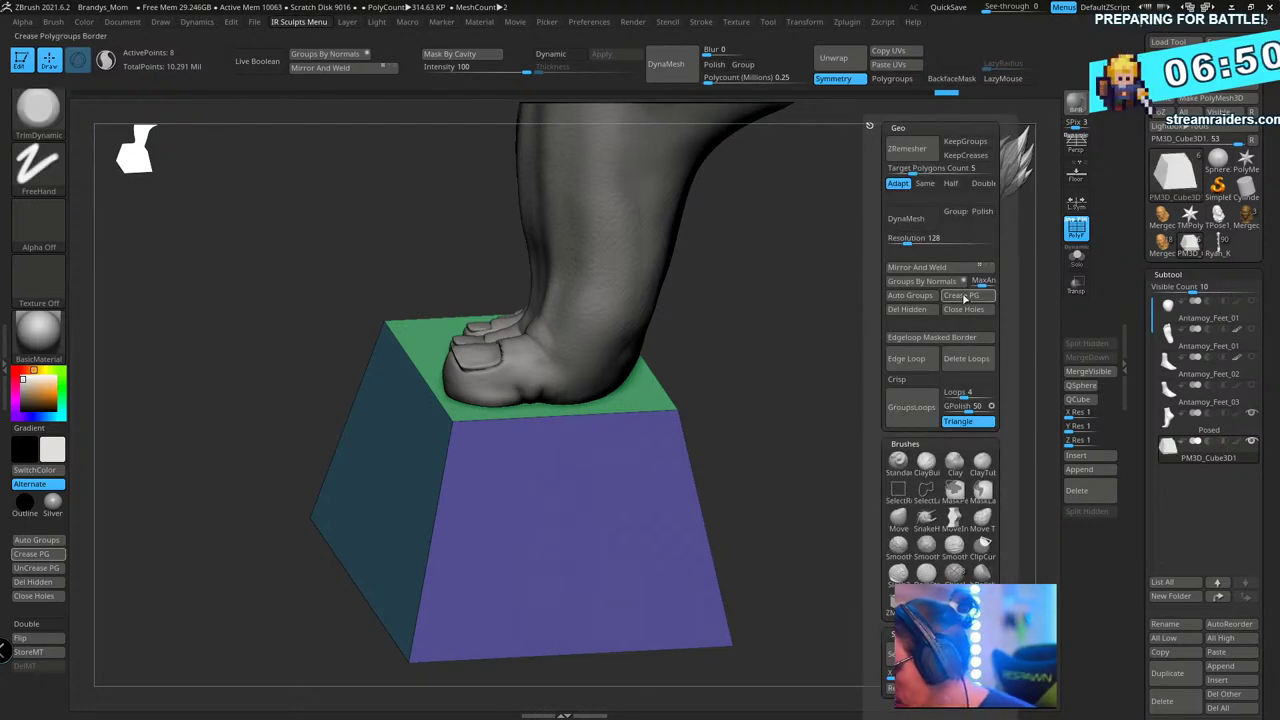
pyautogui.click(965, 298)
pyautogui.keyDown('alt'); pyautogui.moveTo(826, 411); pyautogui.dragTo(825, 437); pyautogui.keyUp('alt')
# - Bevel the block's creased edges, adjusting the bevel width to 0.07795 and the resolution to 1
pyautogui.click(1172, 275)
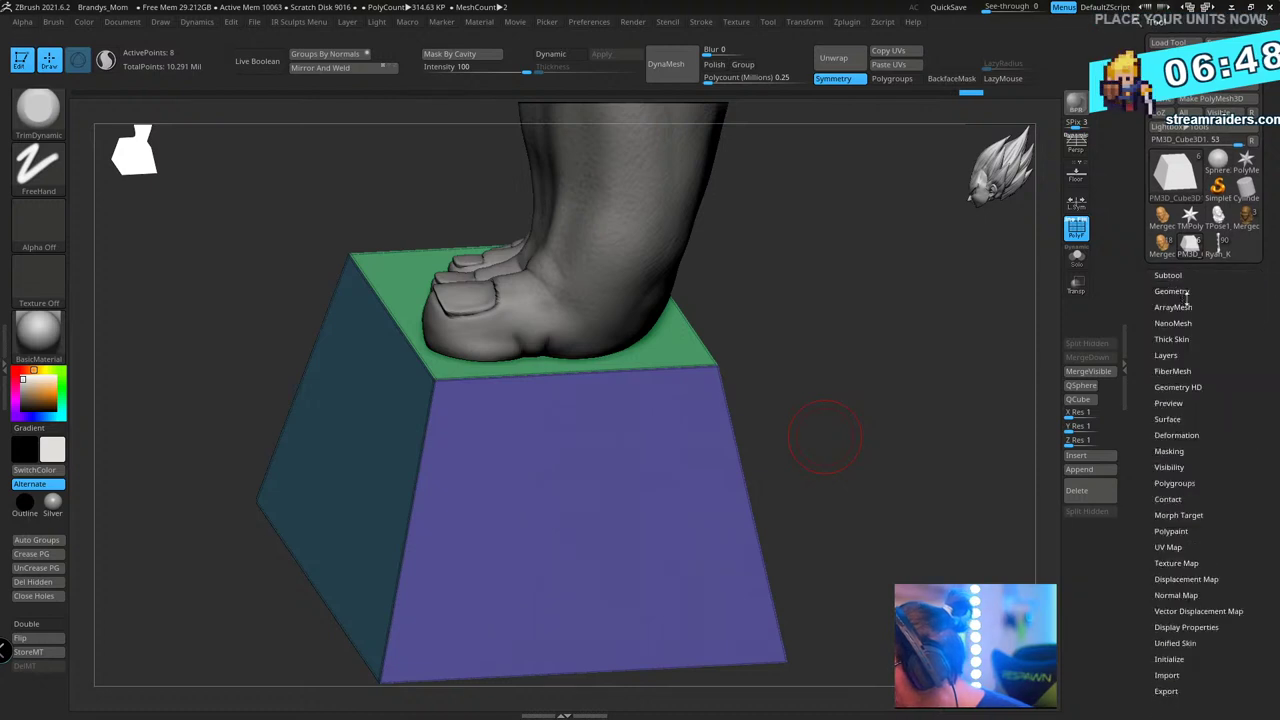
pyautogui.click(1172, 291)
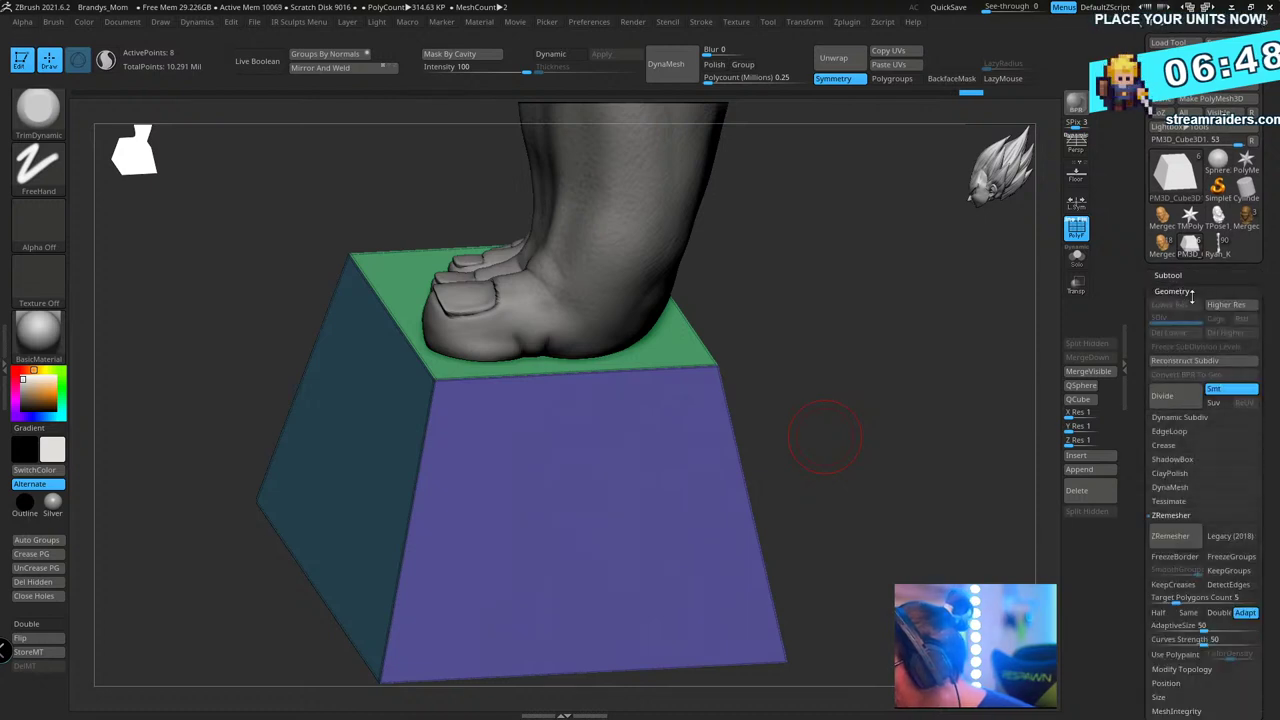
pyautogui.click(1176, 446)
pyautogui.moveTo(1200, 541); pyautogui.dragTo(966, 570)
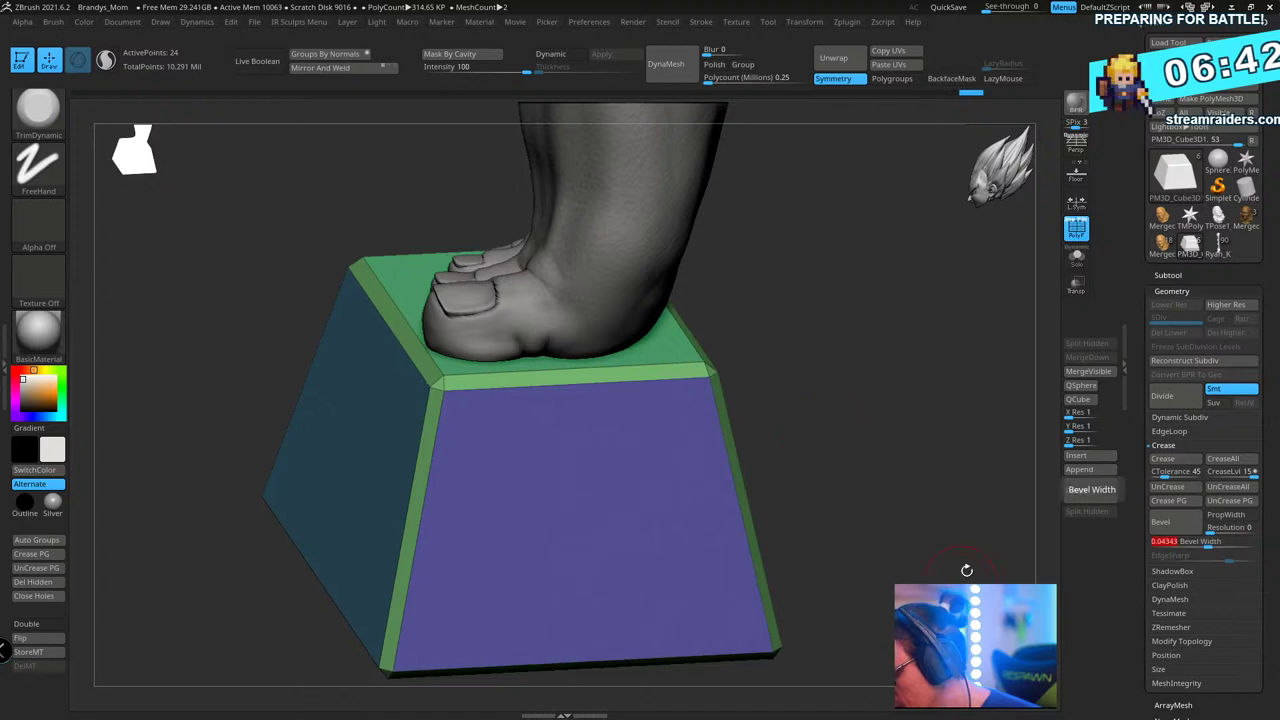
pyautogui.moveTo(1212, 531); pyautogui.dragTo(1216, 541)
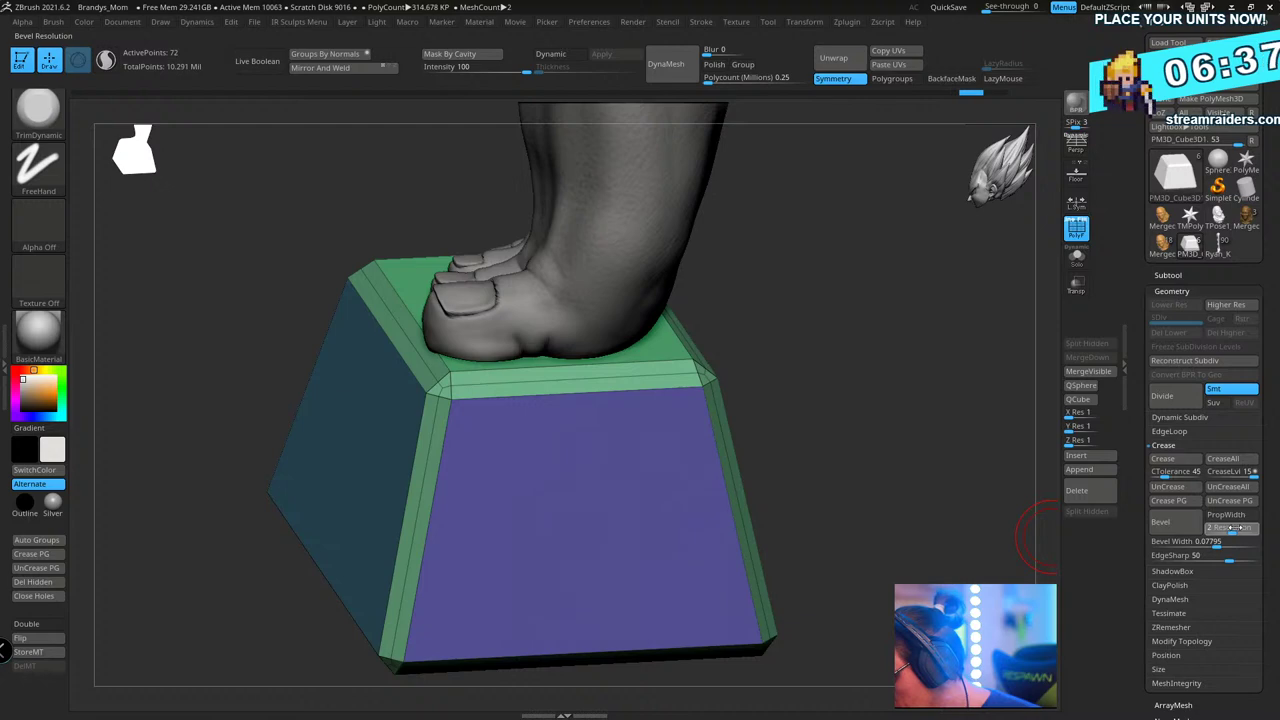
pyautogui.press('Return')
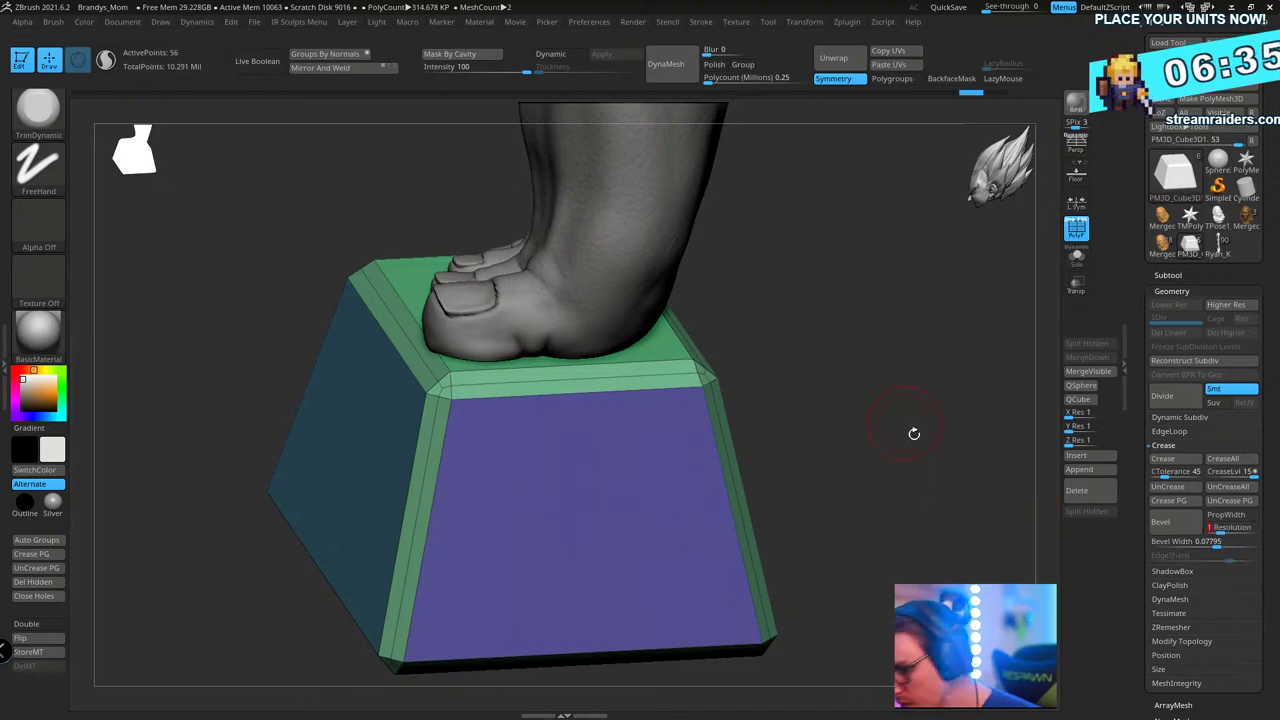
# - Check the beveled block in smooth preview without the polyframe, then undo the bevel and the creasing
pyautogui.press('d')
pyautogui.hotkey('shift', 'f')
pyautogui.keyDown('shift'); pyautogui.moveTo(906, 389); pyautogui.dragTo(849, 418); pyautogui.keyUp('shift')
pyautogui.moveTo(849, 418)
pyautogui.mouseDown()
pyautogui.moveTo(971, 446)
pyautogui.moveTo(987, 429)
pyautogui.moveTo(860, 398)
pyautogui.mouseUp()
pyautogui.hotkey('shift', 'd')
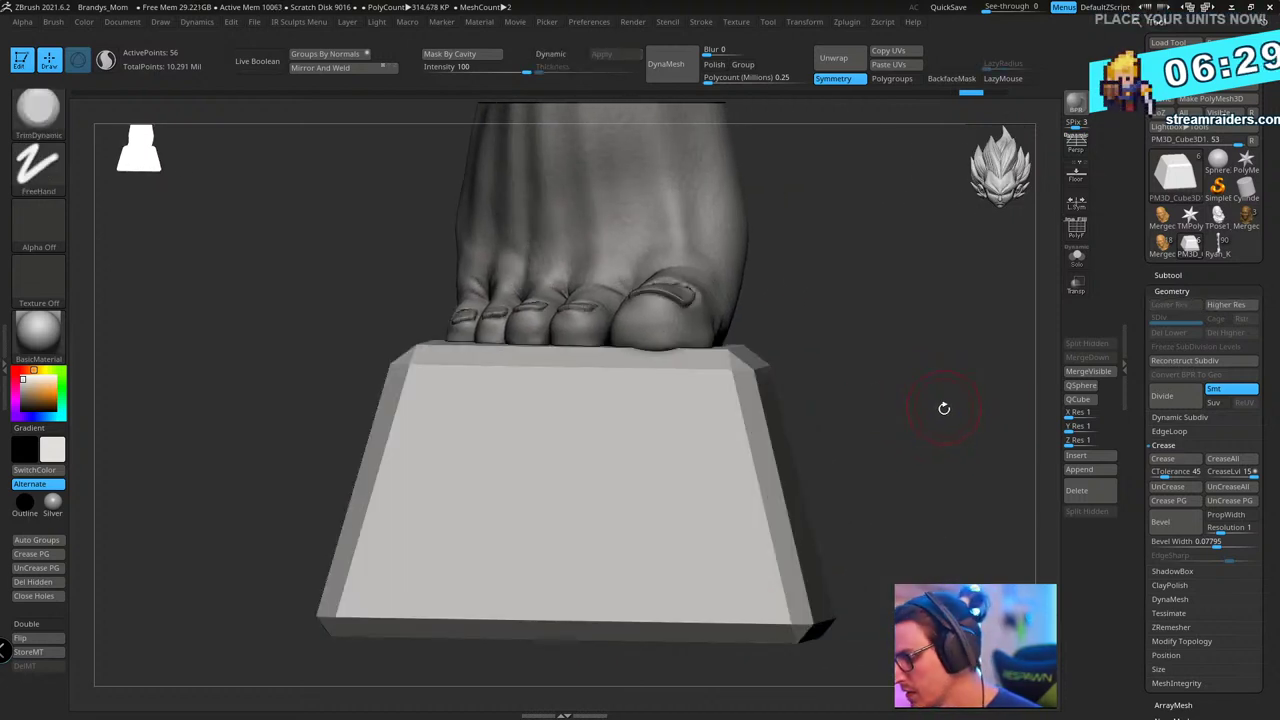
pyautogui.hotkey('ctrl', 'z')
pyautogui.moveTo(955, 404); pyautogui.dragTo(903, 319)
pyautogui.hotkey('shift', 'f')
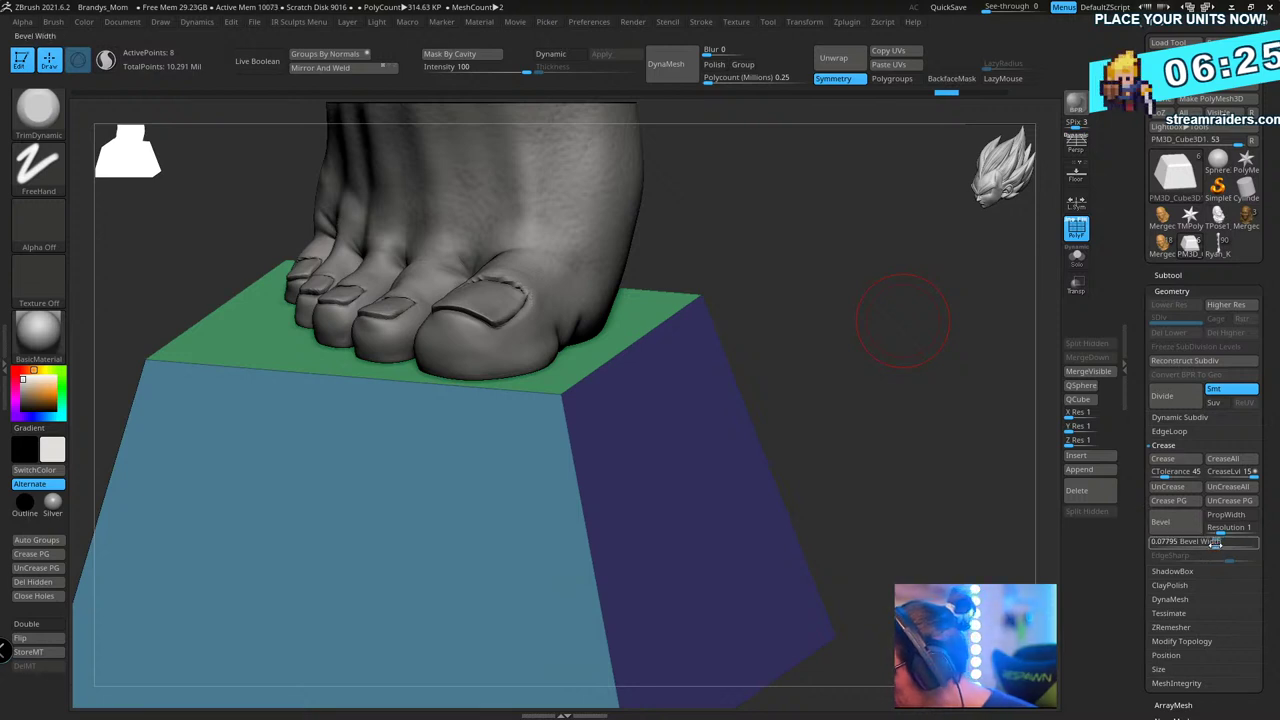
# - Try beveling the block's polygroup edges again with a narrower bevel width of 0.02334 and resolution 0
pyautogui.moveTo(1219, 546); pyautogui.dragTo(1213, 546)
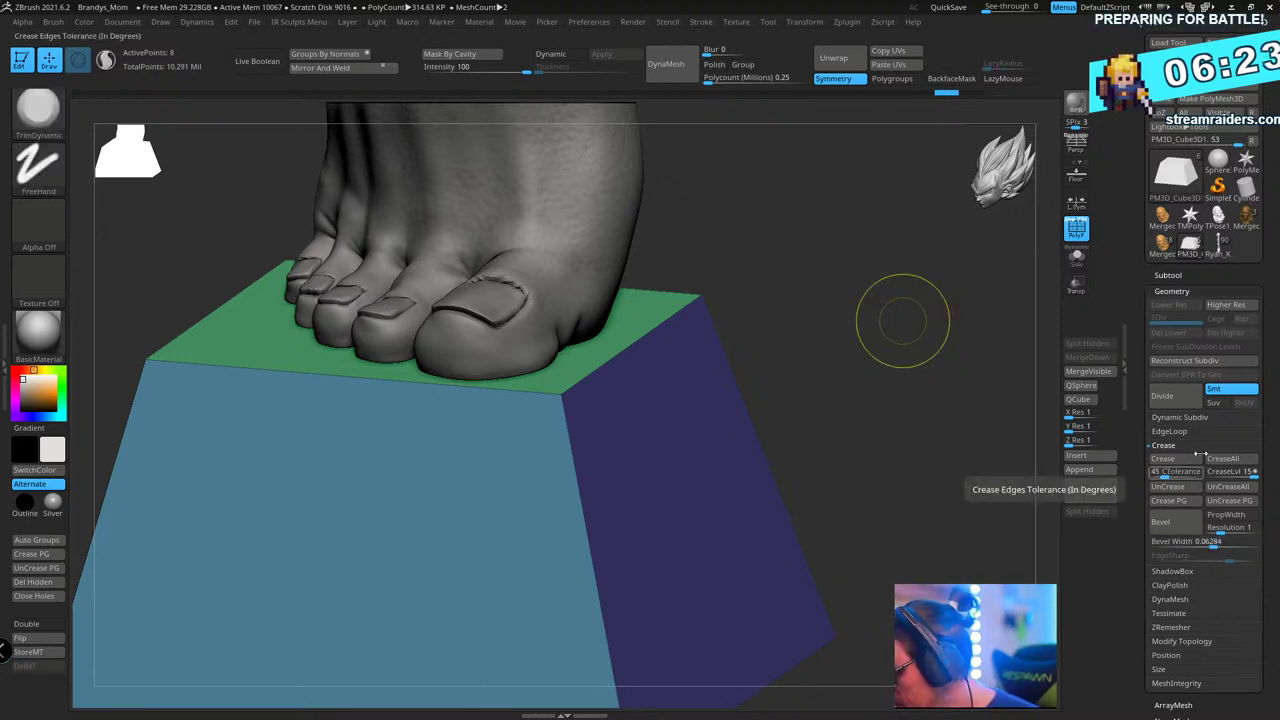
pyautogui.click(1192, 508)
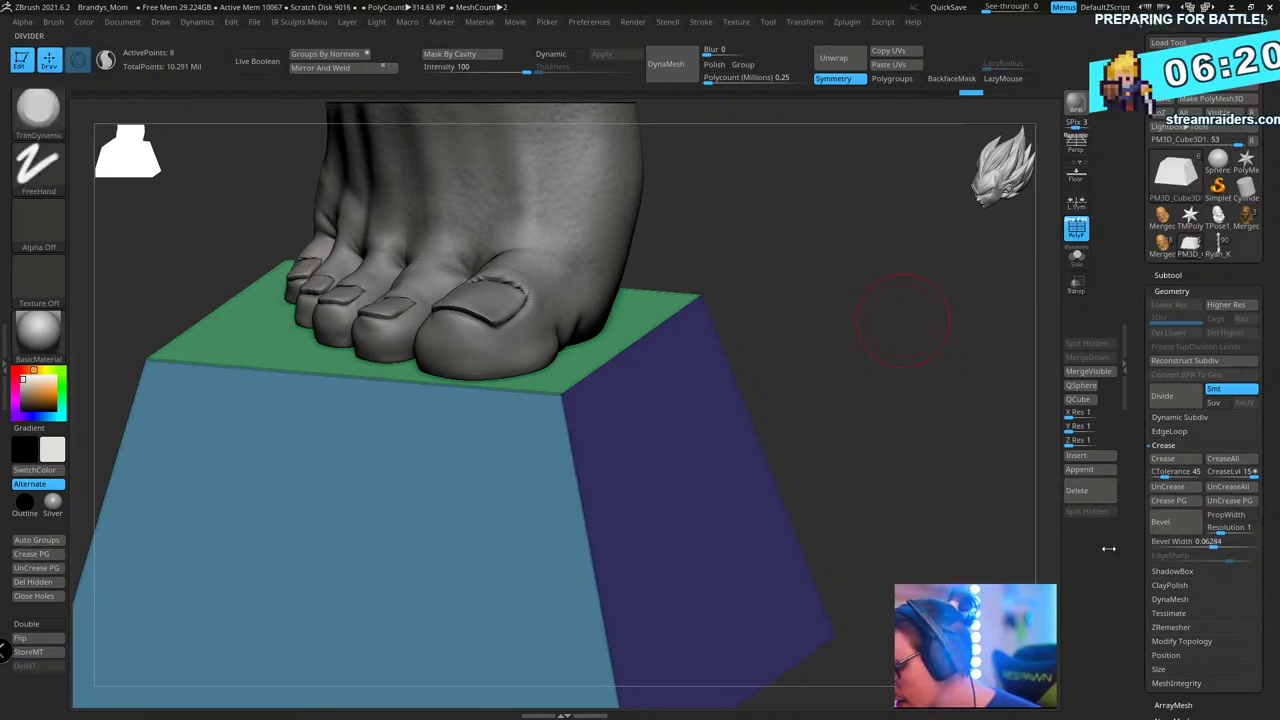
pyautogui.keyDown('alt'); pyautogui.moveTo(955, 476); pyautogui.dragTo(957, 341); pyautogui.keyUp('alt')
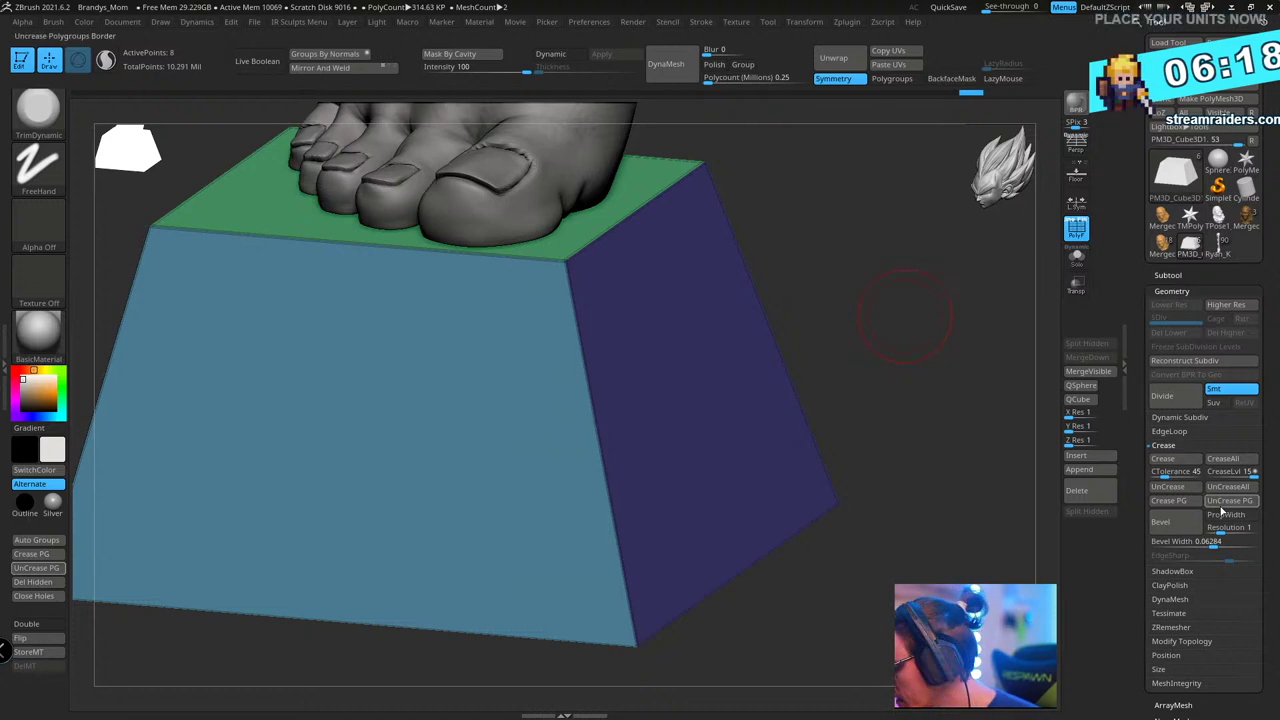
pyautogui.moveTo(1213, 547); pyautogui.dragTo(1197, 548)
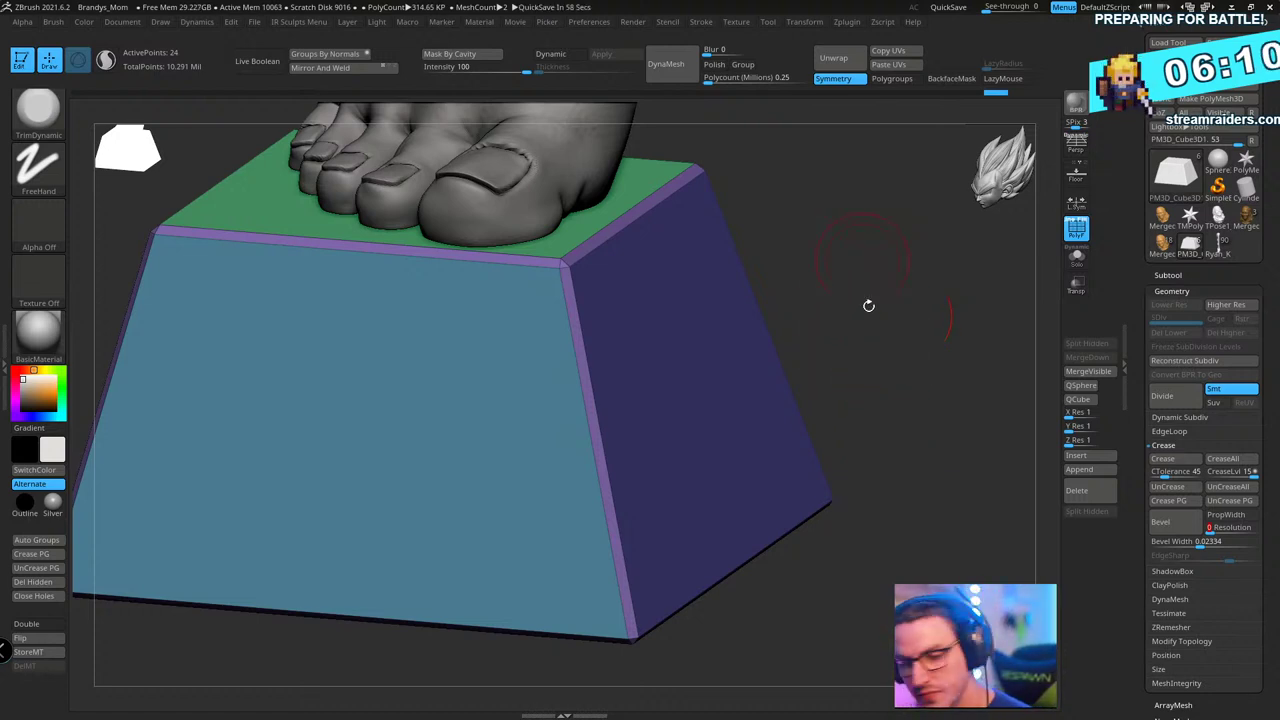
# - Check the narrow bevel in smooth preview without the polyframe and from below, then undo the bevel
pyautogui.press('d')
pyautogui.hotkey('shift', 'f')
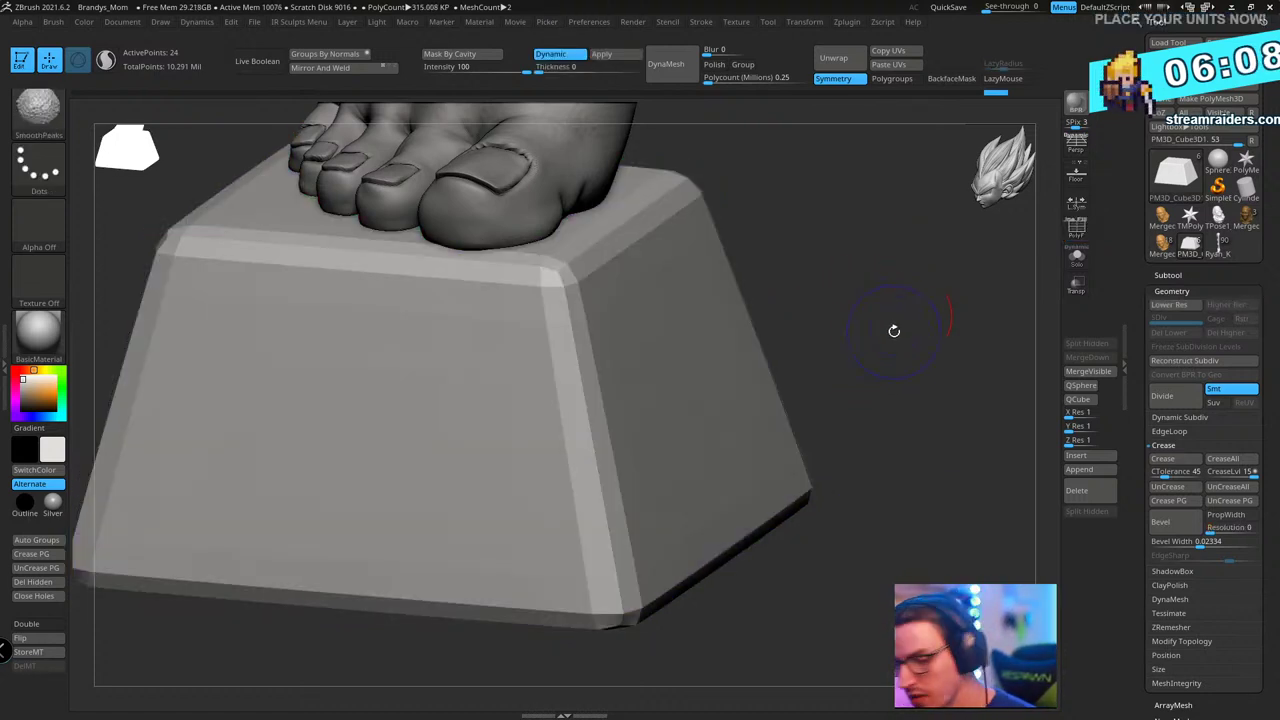
pyautogui.hotkey('shift', 'd')
pyautogui.hotkey('shift', 'f')
pyautogui.keyDown('alt'); pyautogui.moveTo(883, 286); pyautogui.dragTo(899, 343); pyautogui.keyUp('alt')
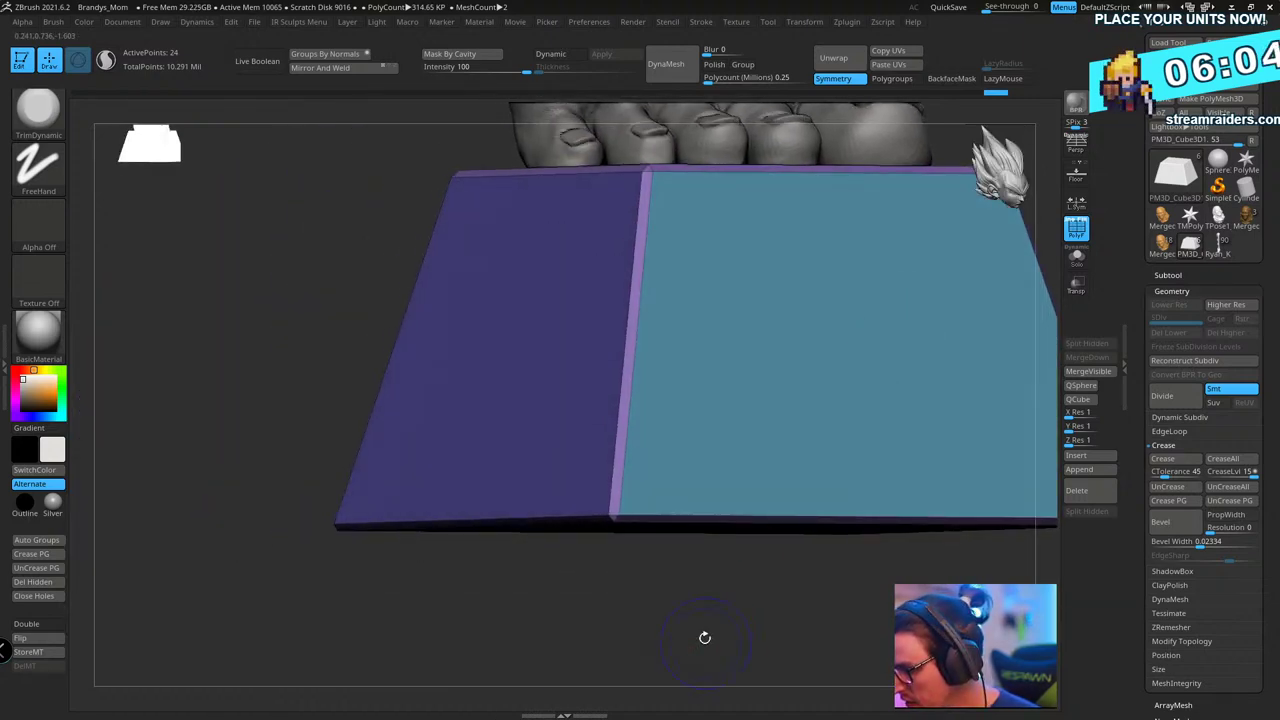
pyautogui.keyDown('shift'); pyautogui.moveTo(705, 638); pyautogui.dragTo(751, 586); pyautogui.keyUp('shift')
pyautogui.hotkey('ctrl', 'z')
# - Switch to the ZModeler brush and insert a single edge loop just below the block's top edge
pyautogui.moveTo(898, 340); pyautogui.dragTo(743, 293)
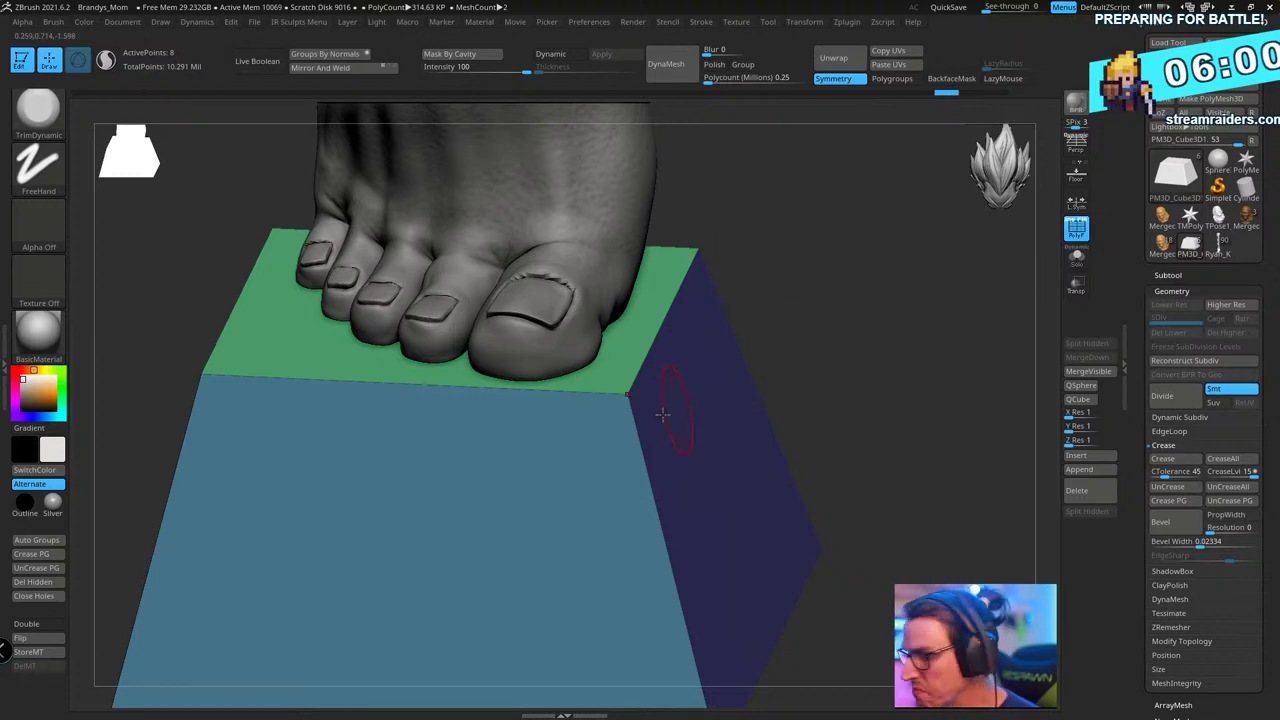
pyautogui.press('b')
pyautogui.press('z')
pyautogui.press('m')
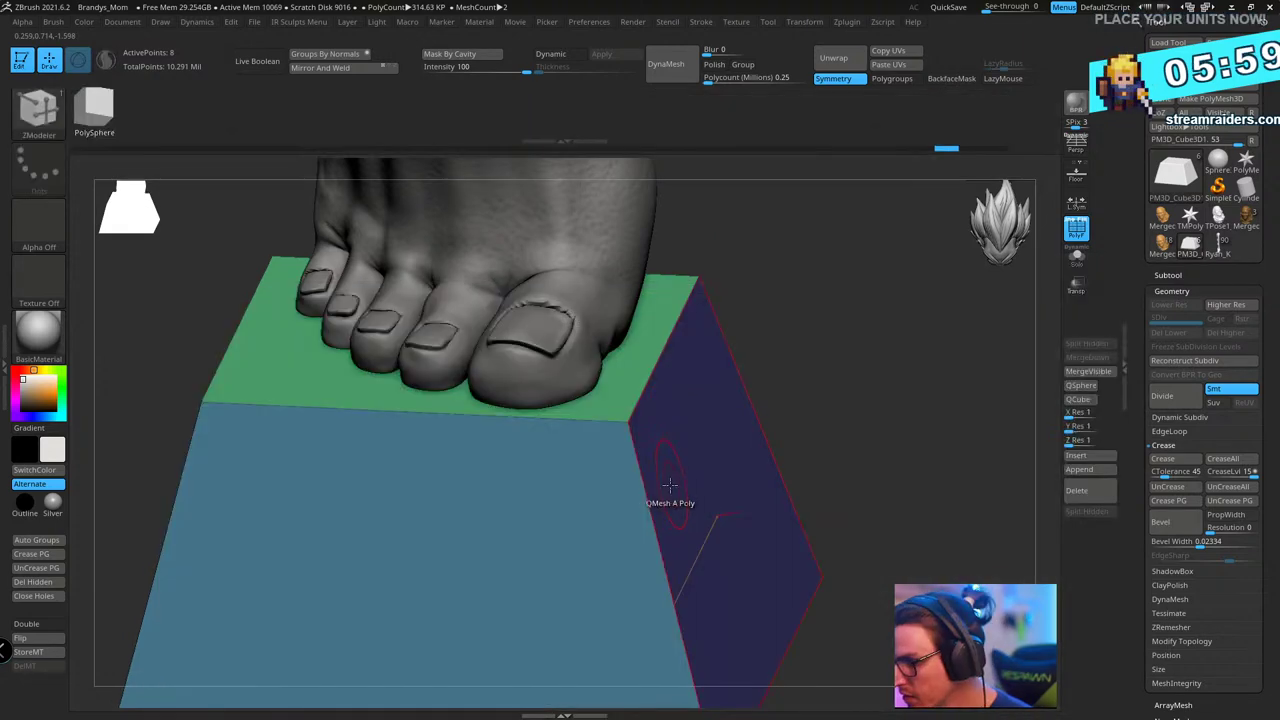
pyautogui.press('space')
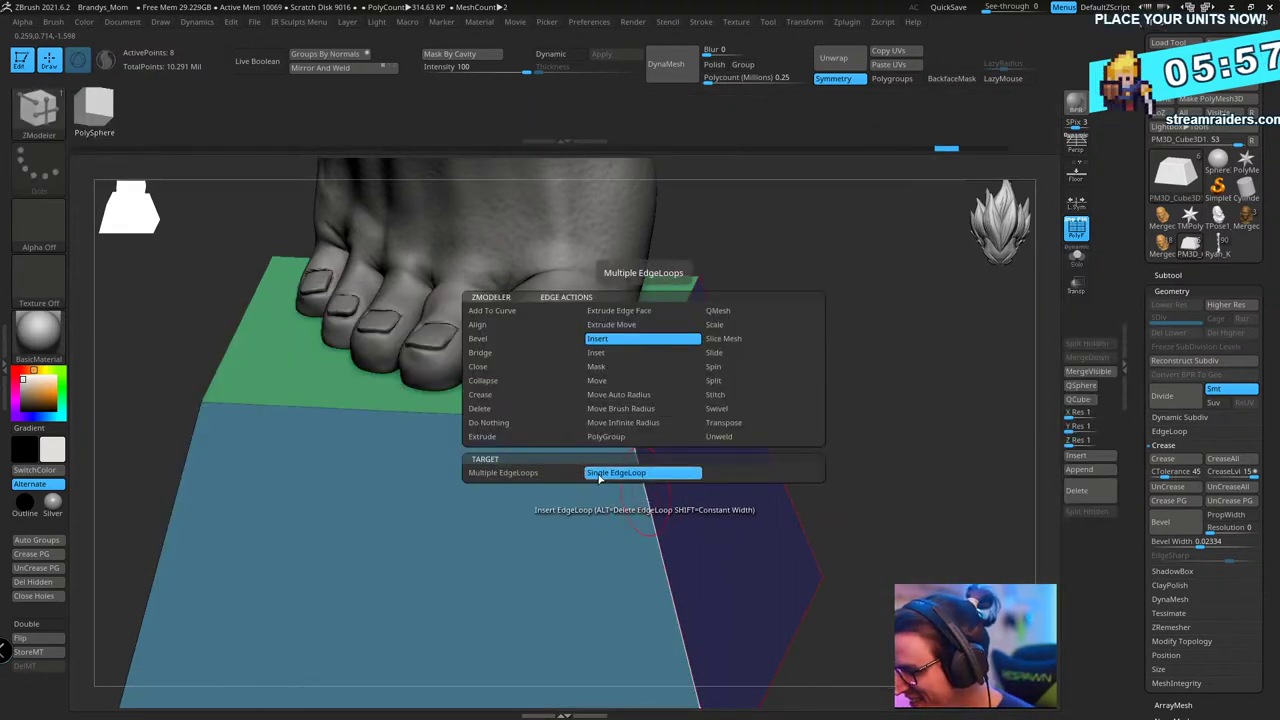
pyautogui.click(636, 440)
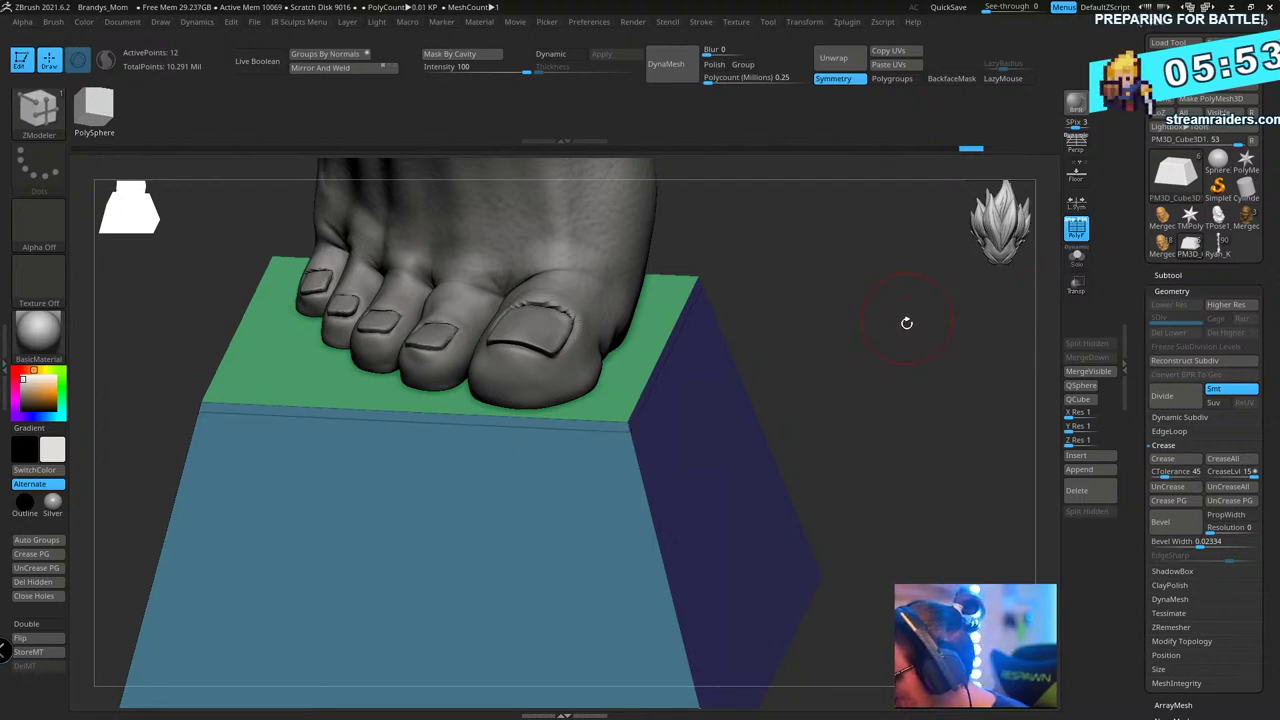
# - Insert edge loops close to the block's bottom edge and along both slanted edges of its front face
pyautogui.moveTo(906, 323); pyautogui.dragTo(886, 340)
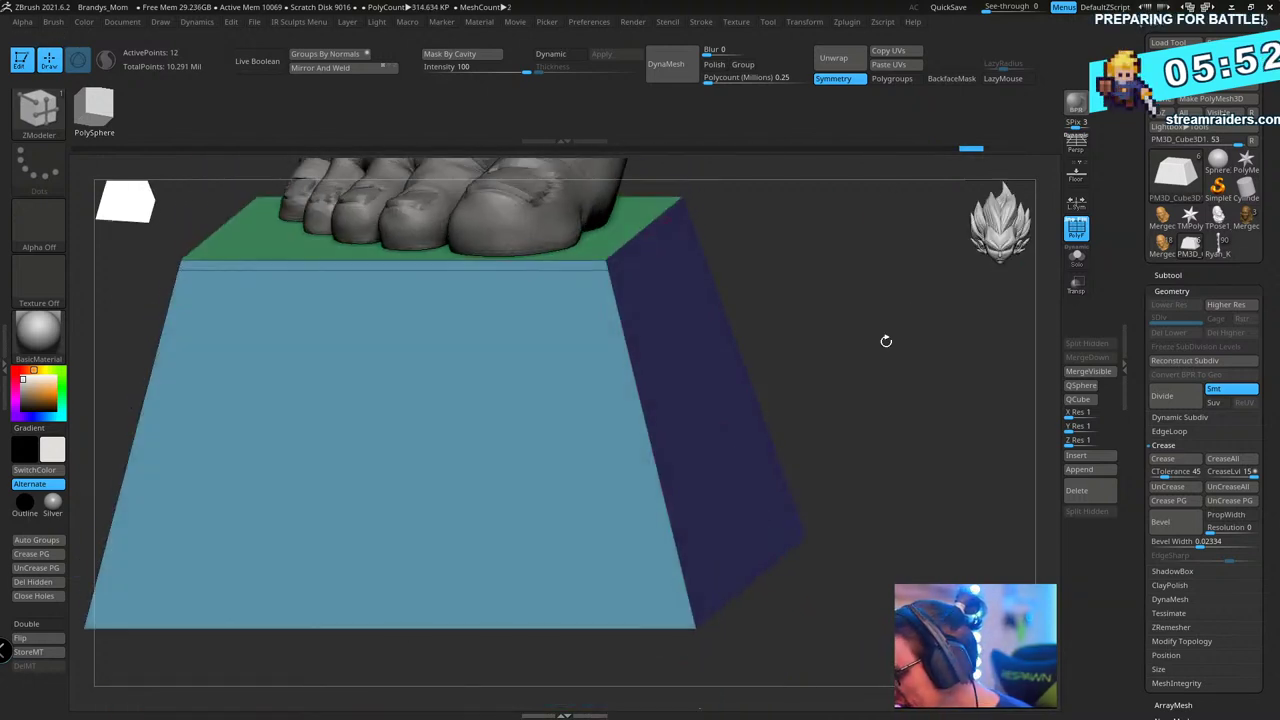
pyautogui.click(693, 608)
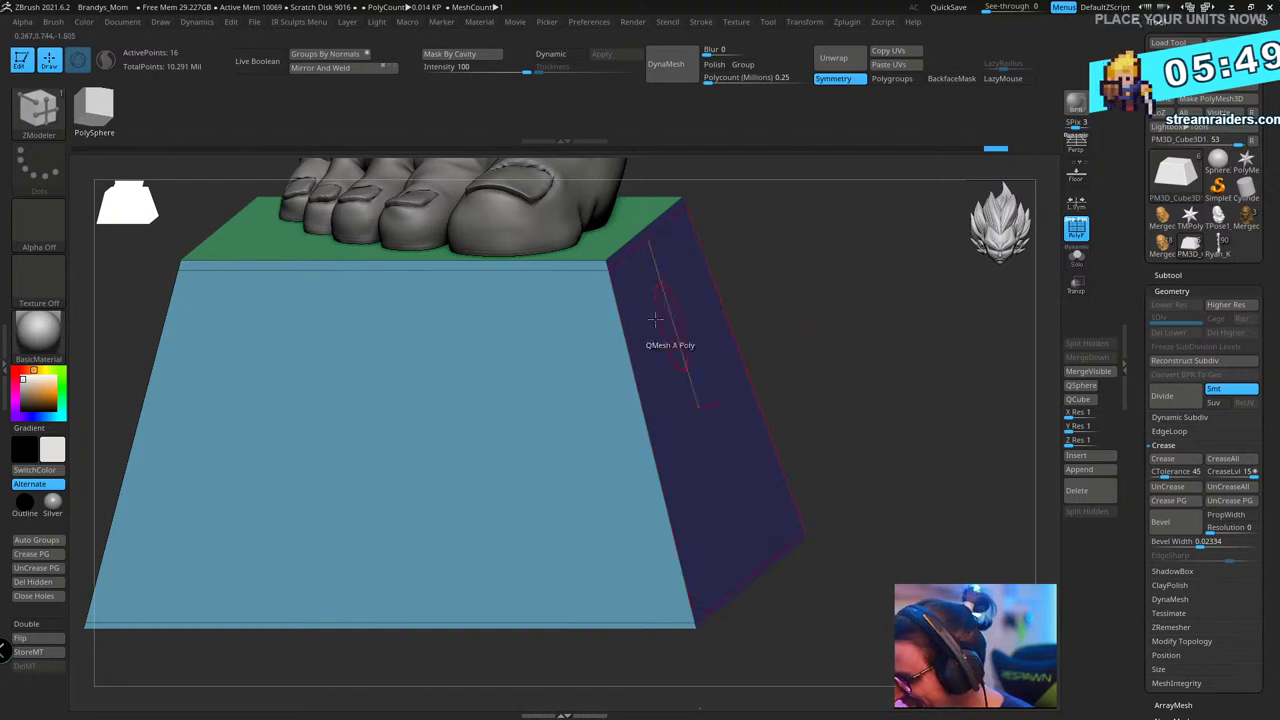
pyautogui.click(595, 271)
pyautogui.click(196, 266)
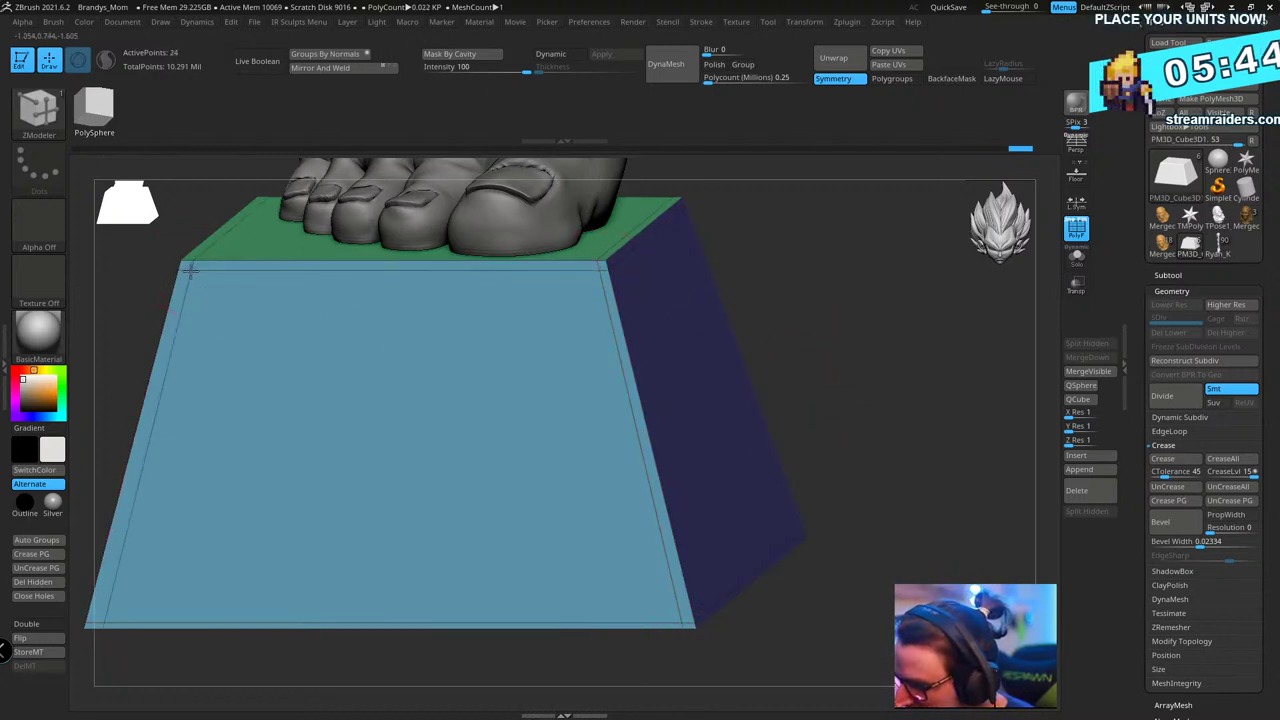
# - Insert edge loops close to both slanted edges of the block's adjacent side face
pyautogui.moveTo(840, 268); pyautogui.dragTo(640, 265)
pyautogui.click(710, 205)
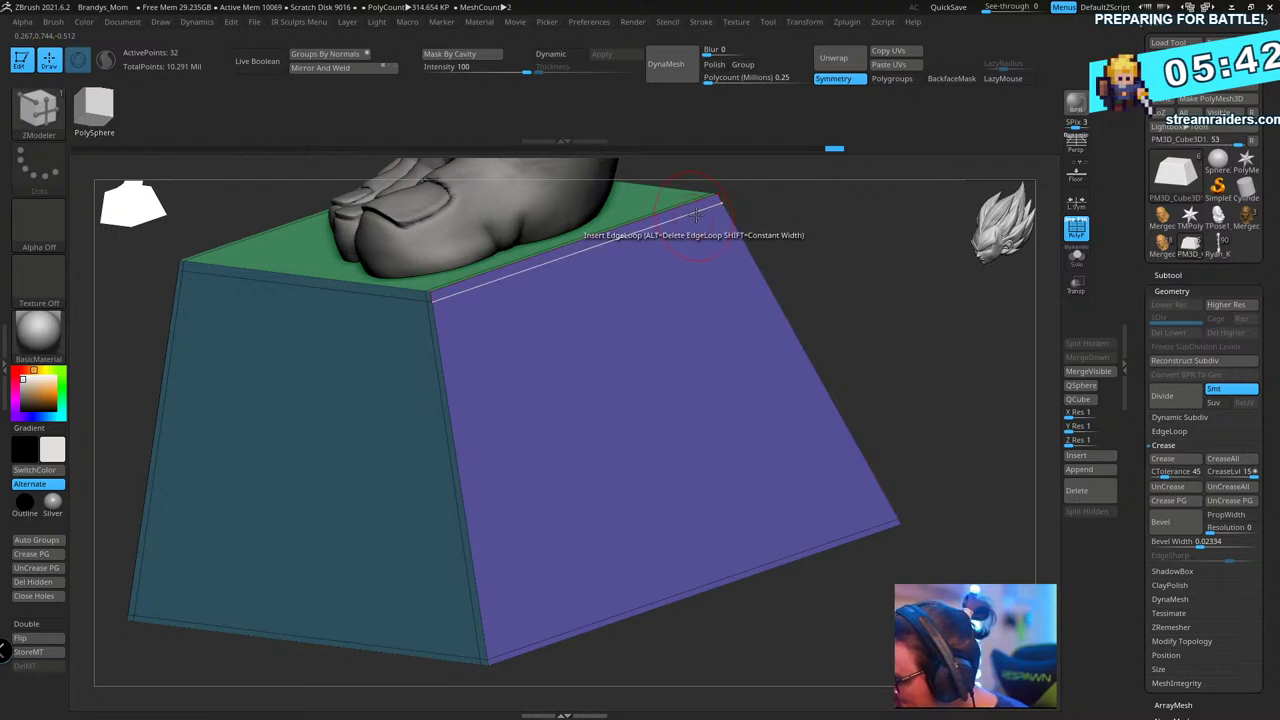
pyautogui.click(437, 311)
# - Check the block's smooth preview, isolate it from the foot, and inset its top face with ZModeler
pyautogui.moveTo(832, 267); pyautogui.dragTo(843, 333)
pyautogui.press('d')
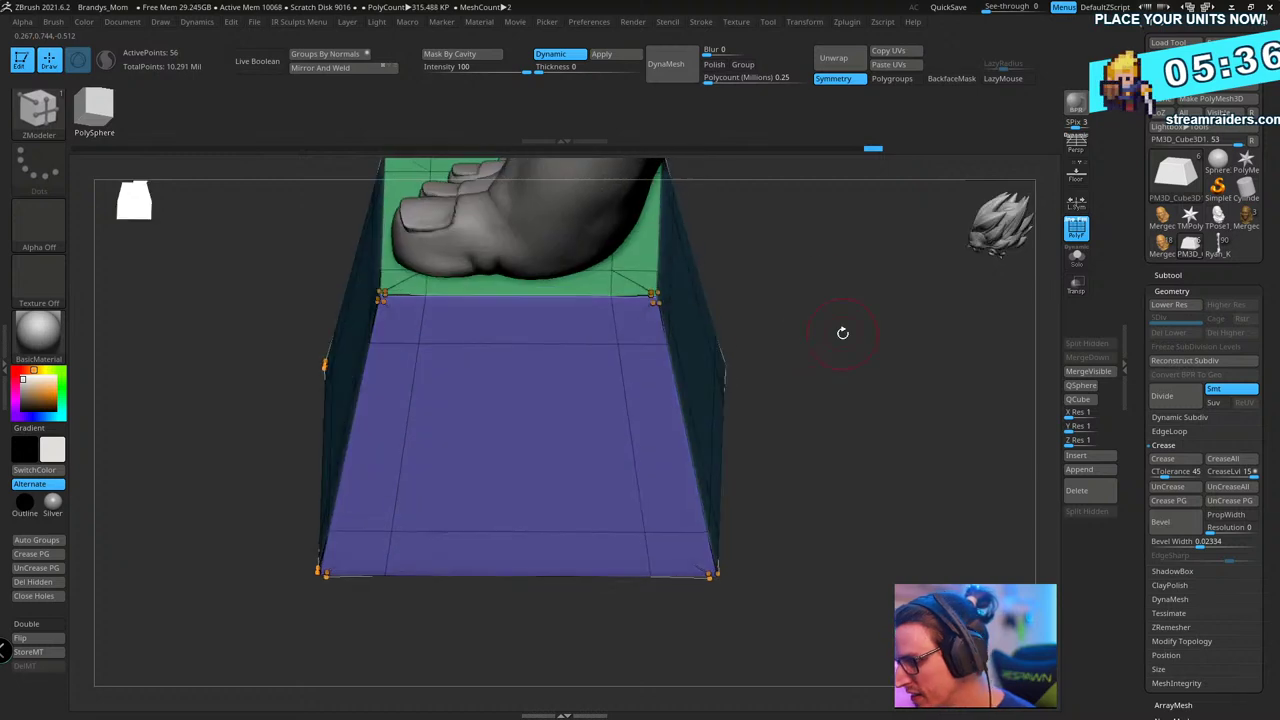
pyautogui.click(1077, 258)
pyautogui.keyDown('alt'); pyautogui.moveTo(836, 264); pyautogui.dragTo(706, 351); pyautogui.keyUp('alt')
pyautogui.hotkey('shift', 'd')
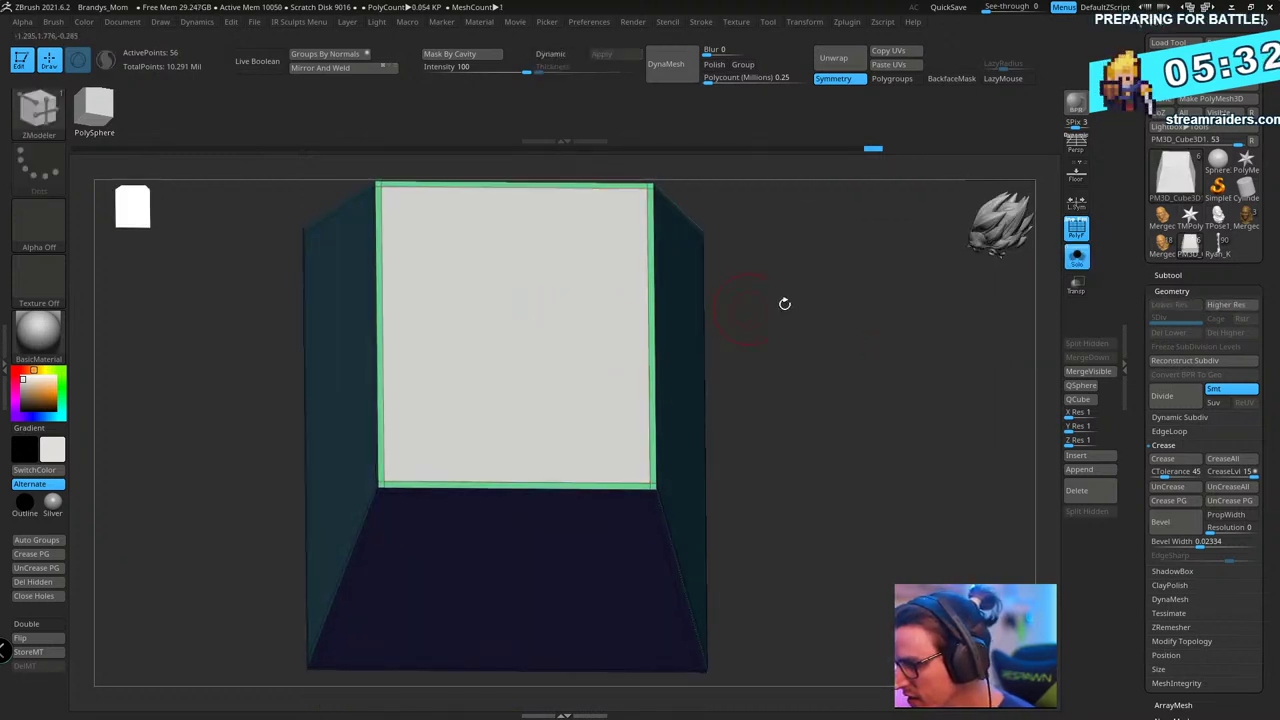
pyautogui.press('space')
pyautogui.click(510, 257)
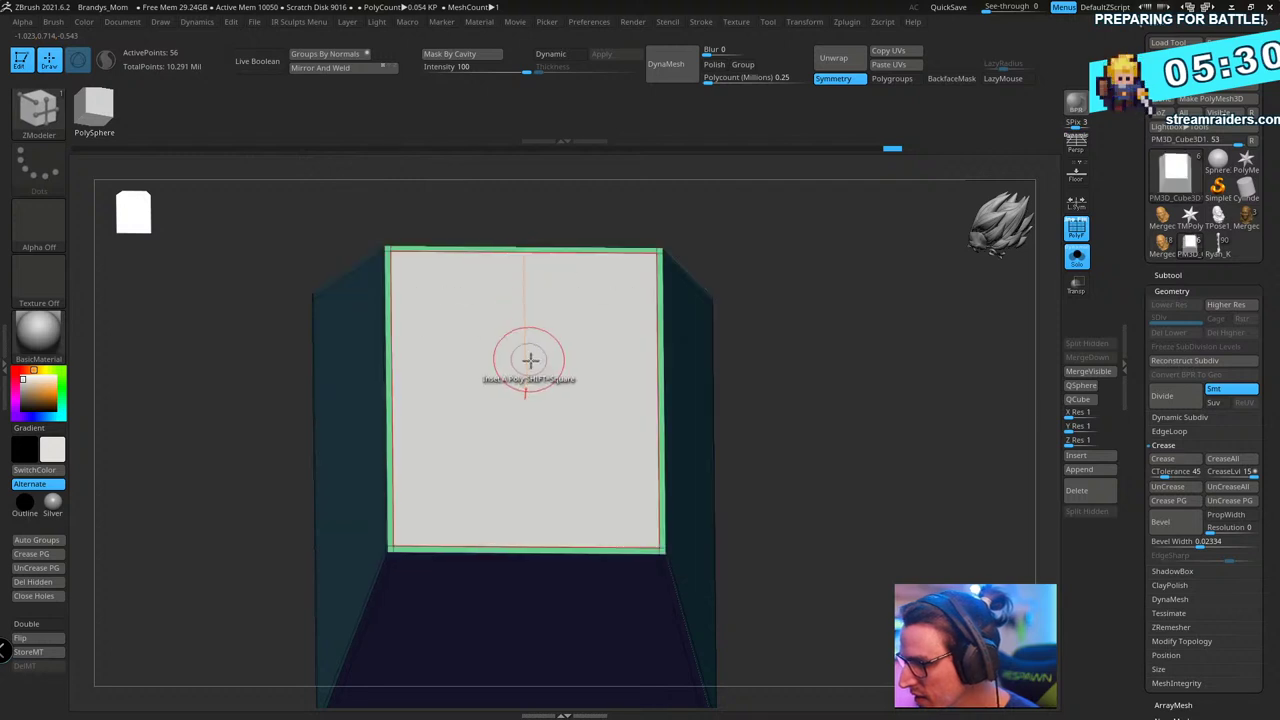
pyautogui.moveTo(528, 363); pyautogui.dragTo(743, 314)
# - Show the smoothed block with the foot and without the polyframe, and apply its dynamic subdivision to the mesh
pyautogui.hotkey('shift', 'f')
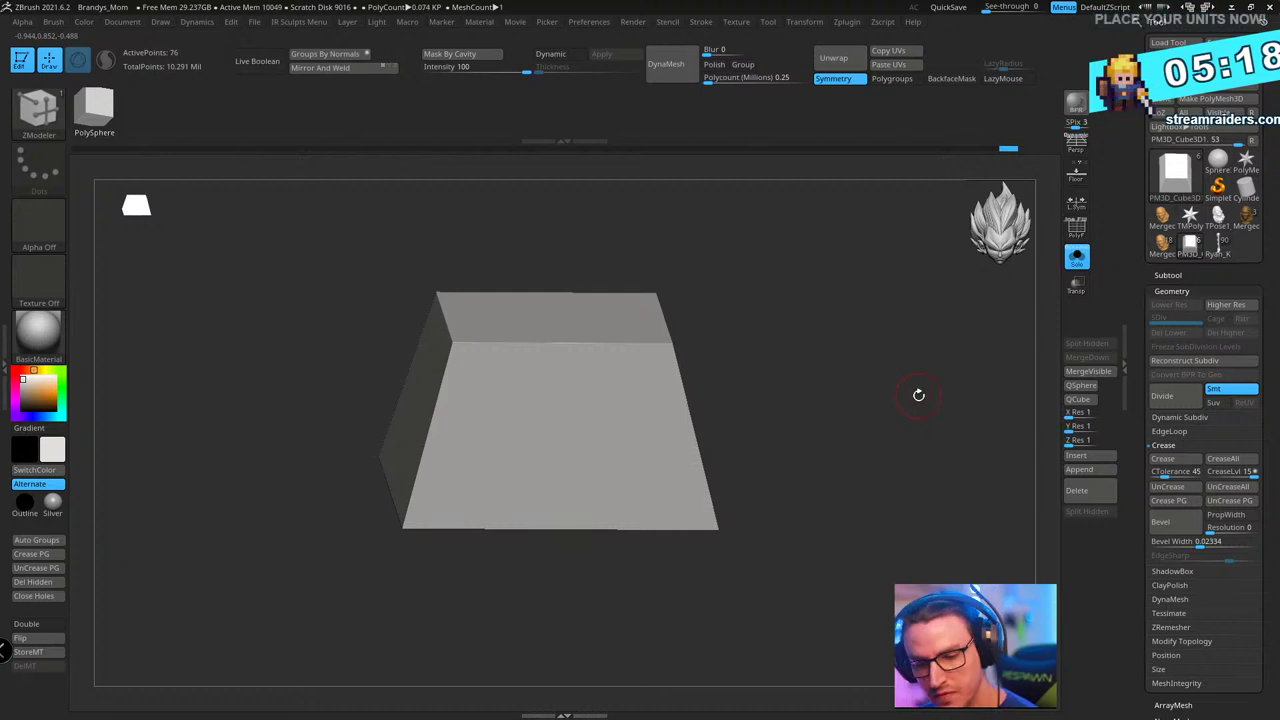
pyautogui.press('d')
pyautogui.click(1077, 258)
pyautogui.keyDown('shift'); pyautogui.moveTo(938, 342); pyautogui.dragTo(824, 468); pyautogui.keyUp('shift')
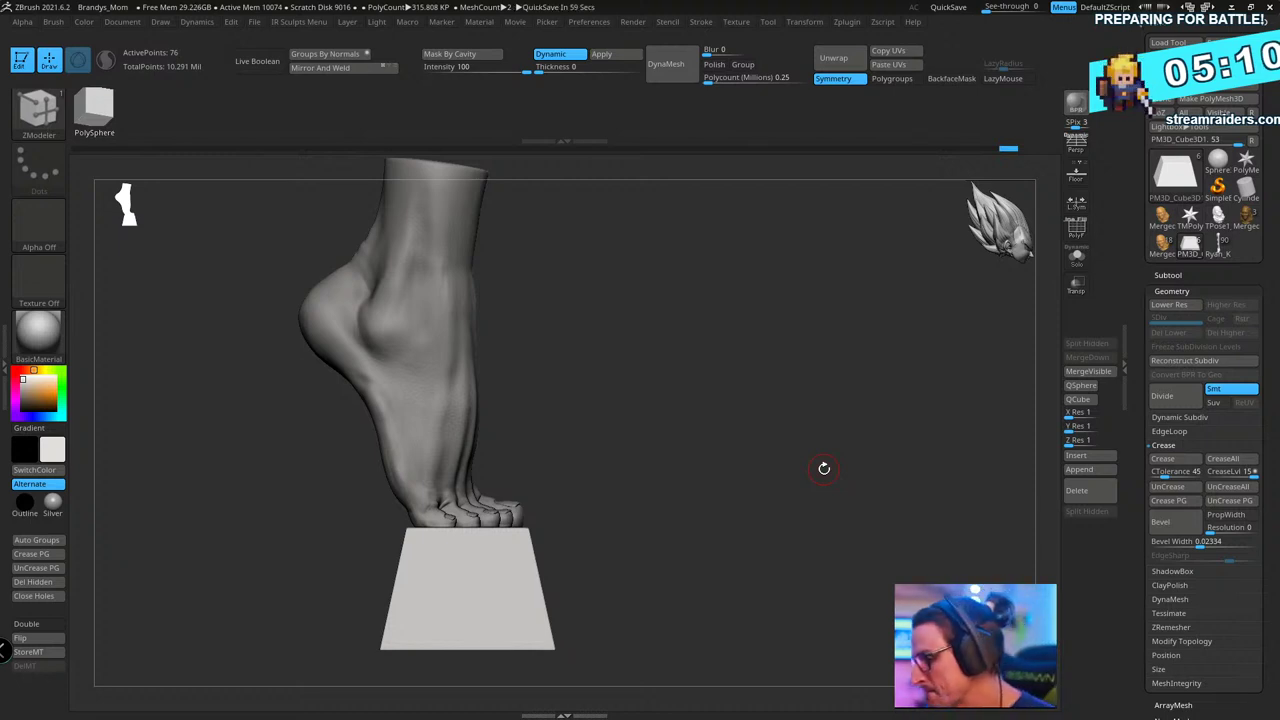
pyautogui.moveTo(824, 468); pyautogui.dragTo(703, 354)
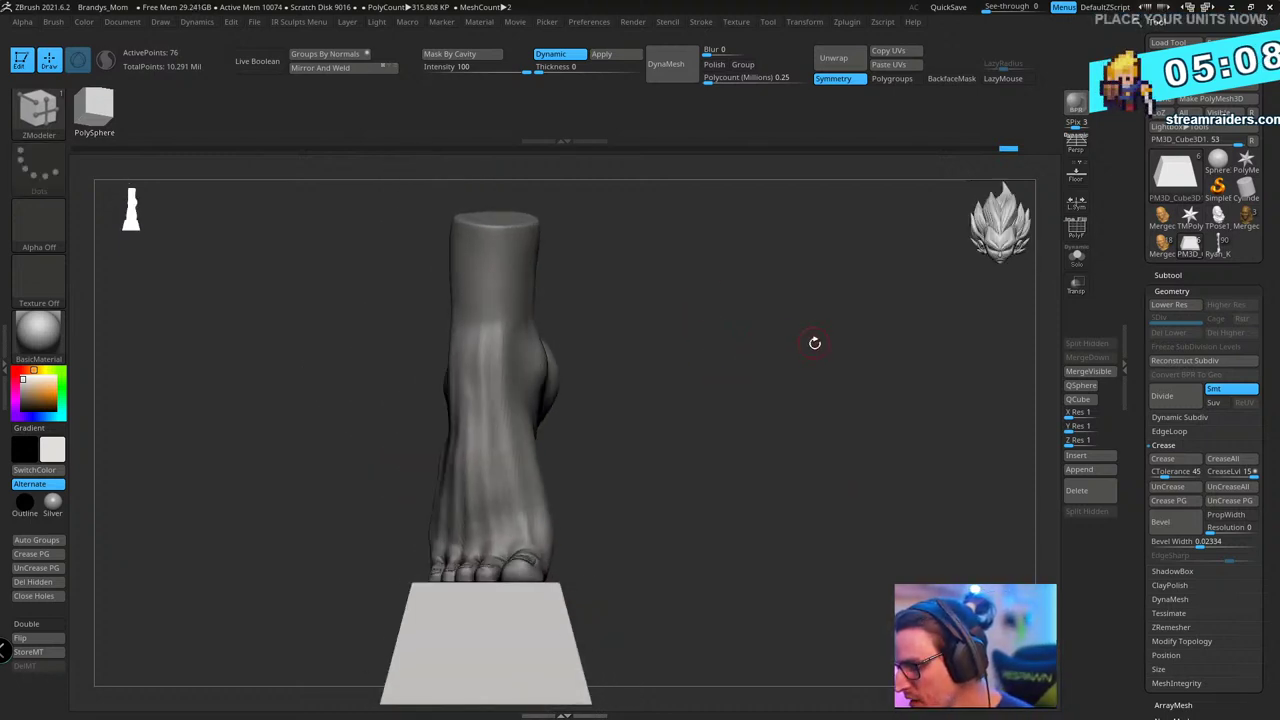
pyautogui.moveTo(814, 343); pyautogui.dragTo(830, 379)
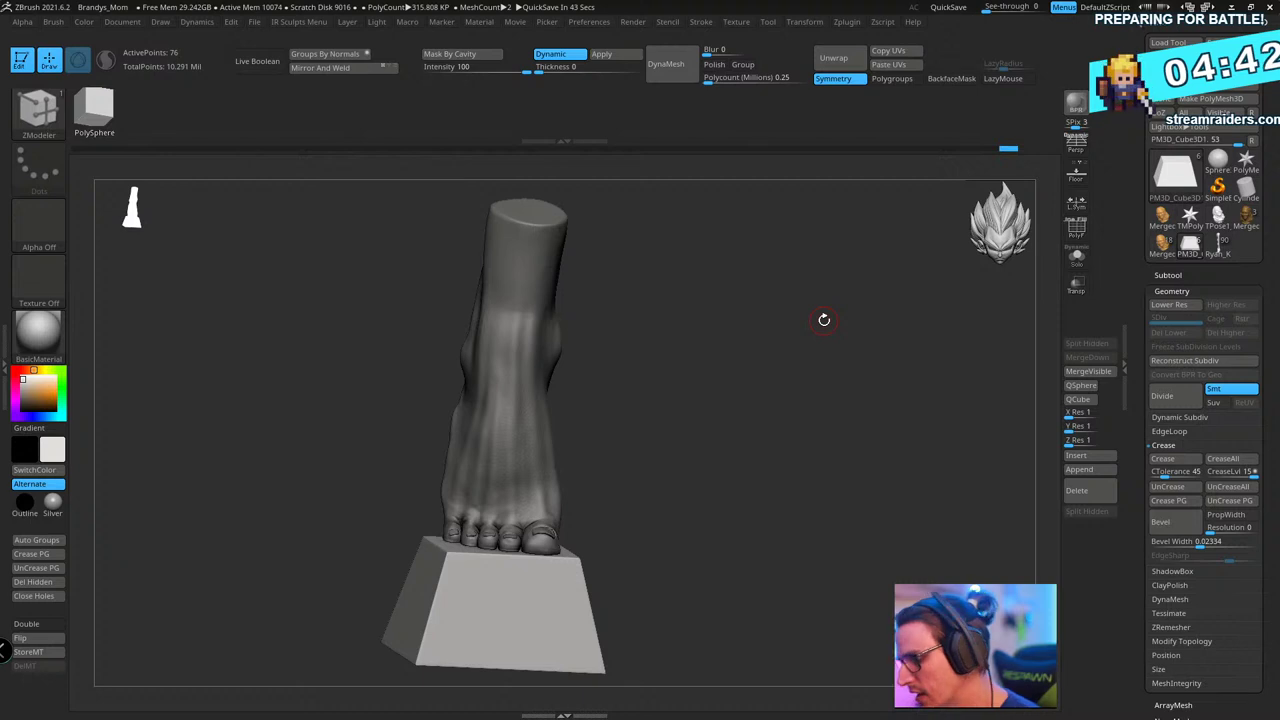
pyautogui.click(603, 55)
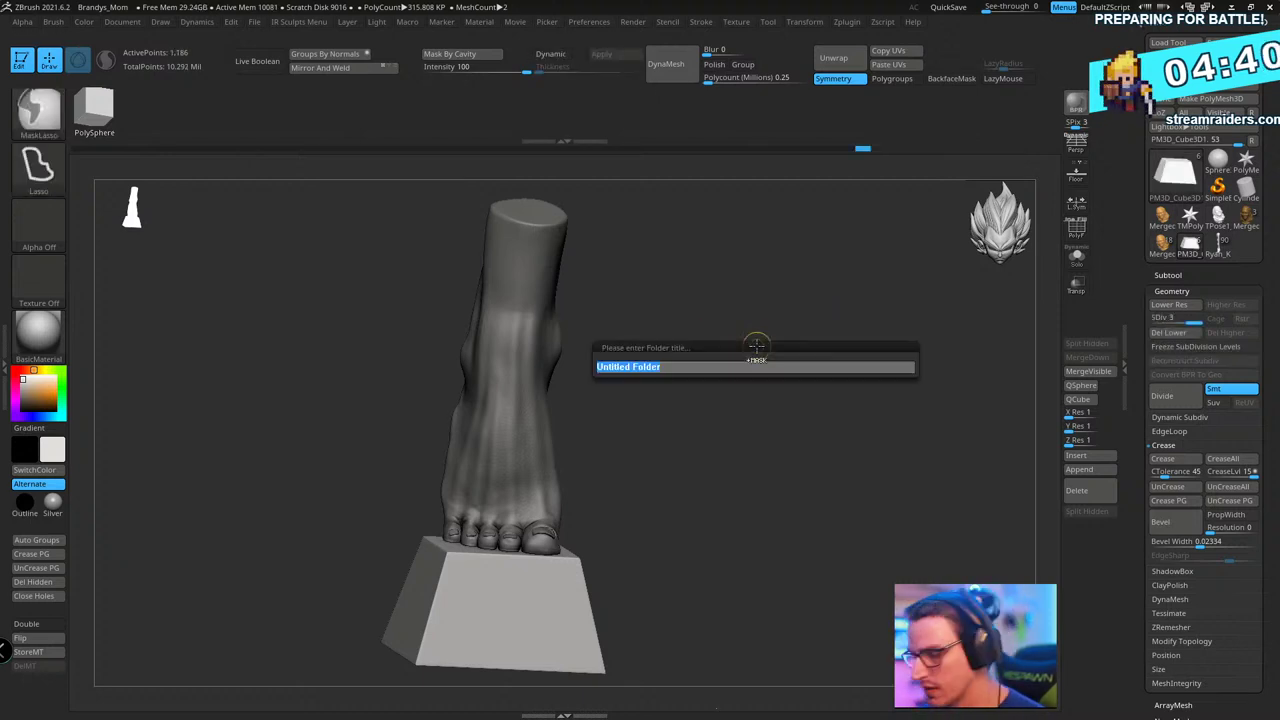
pyautogui.press('Escape')
# - Examine the foot's placement on the block from above, from the side and close to the toes
pyautogui.moveTo(826, 378); pyautogui.dragTo(802, 321)
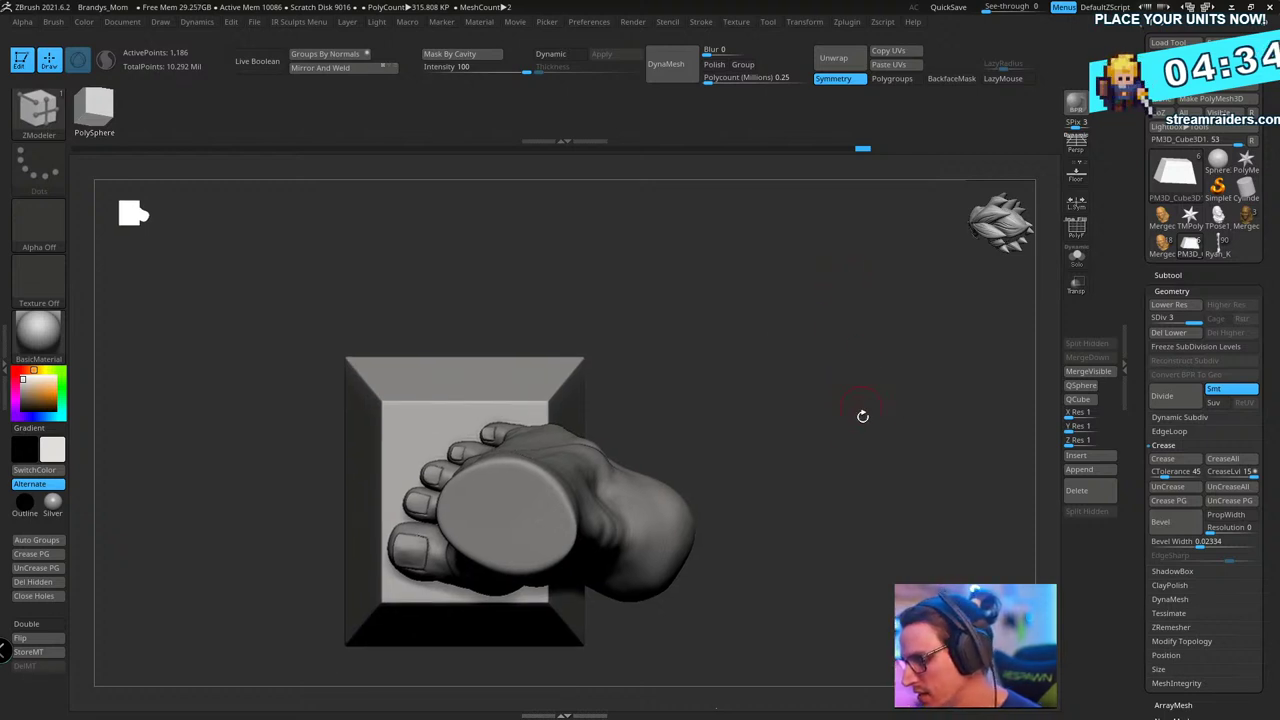
pyautogui.moveTo(862, 415)
pyautogui.mouseDown()
pyautogui.moveTo(837, 357)
pyautogui.moveTo(814, 471)
pyautogui.moveTo(846, 486)
pyautogui.moveTo(864, 477)
pyautogui.moveTo(876, 428)
pyautogui.moveTo(900, 420)
pyautogui.moveTo(892, 400)
pyautogui.moveTo(842, 404)
pyautogui.moveTo(878, 512)
pyautogui.moveTo(863, 421)
pyautogui.mouseUp()
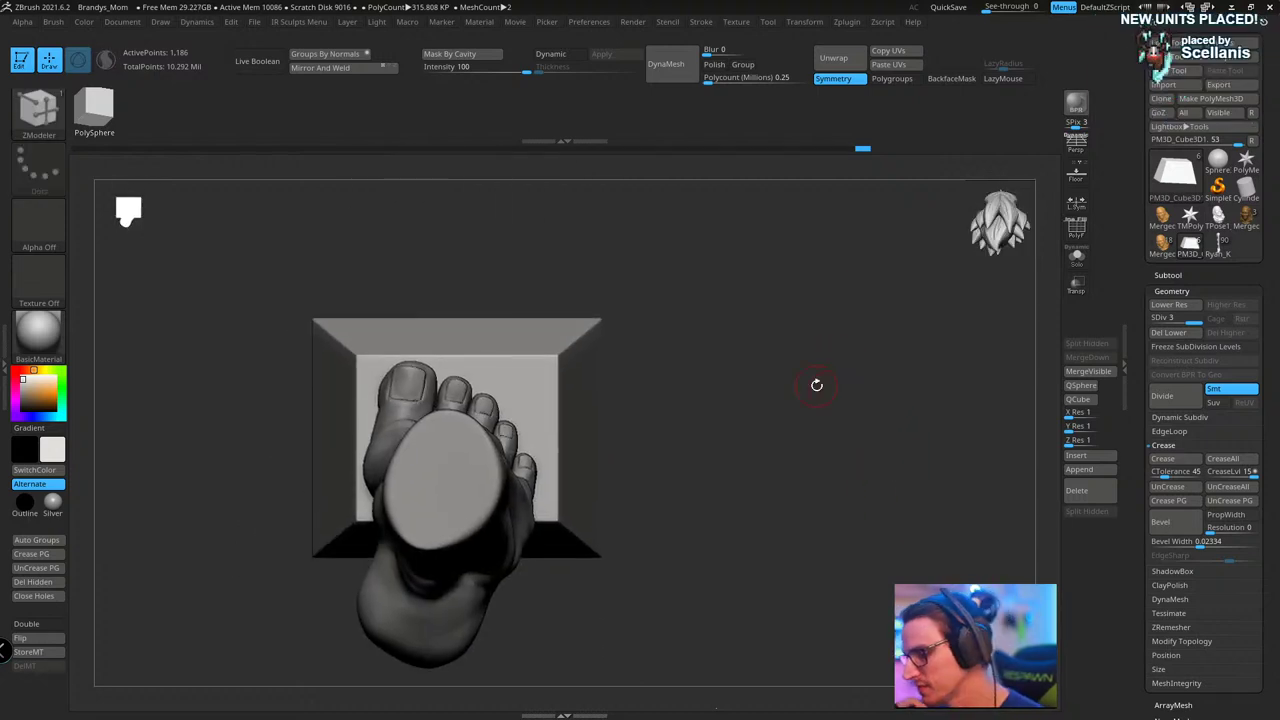
pyautogui.moveTo(816, 384); pyautogui.dragTo(789, 369)
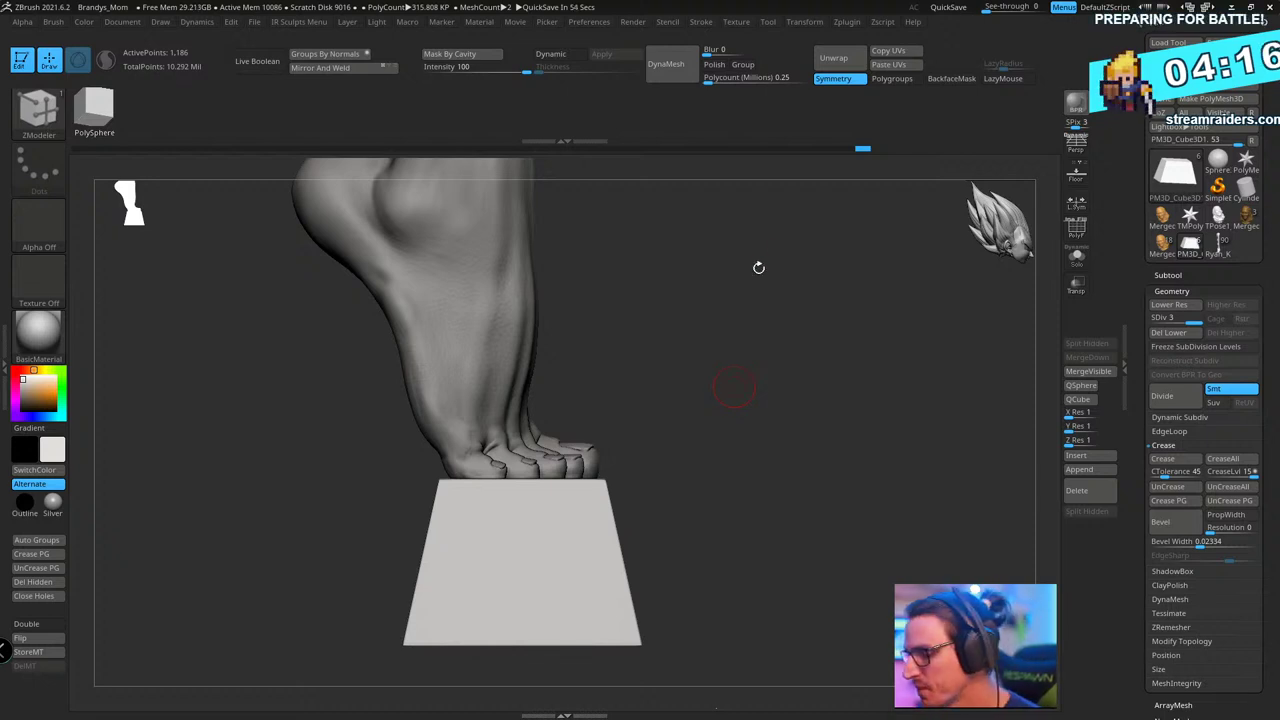
pyautogui.moveTo(758, 267); pyautogui.dragTo(798, 360)
pyautogui.press('w')
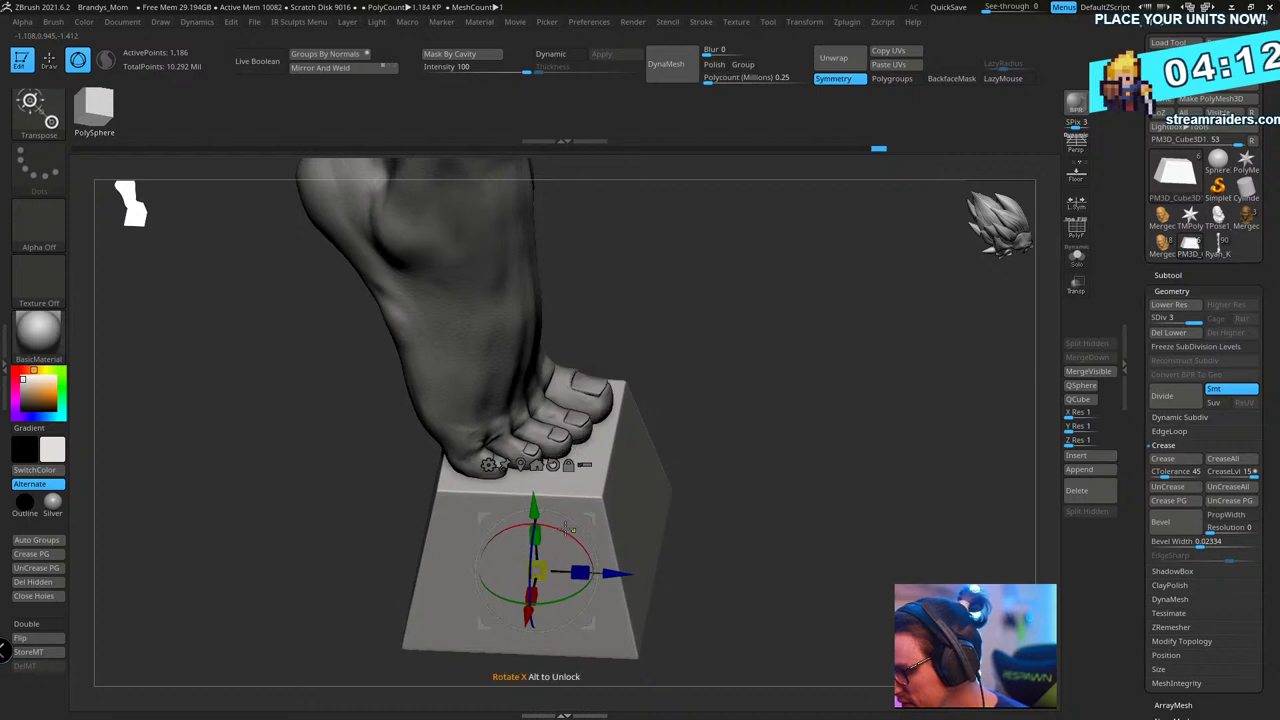
pyautogui.moveTo(740, 385)
pyautogui.keyDown('shift'); pyautogui.mouseDown()
pyautogui.moveTo(786, 363)
pyautogui.moveTo(793, 381)
pyautogui.moveTo(838, 357)
pyautogui.mouseUp(); pyautogui.keyUp('shift')
pyautogui.press('q')
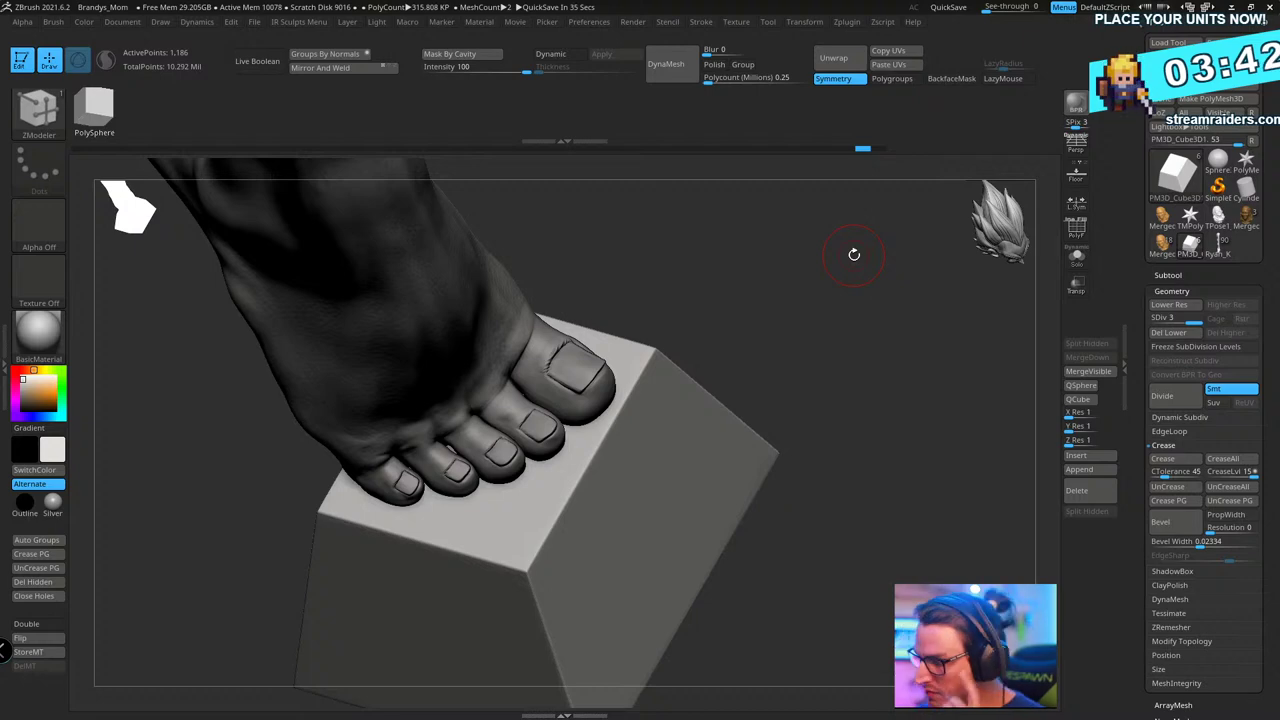
pyautogui.moveTo(811, 354); pyautogui.dragTo(860, 498)
# - Make the posed foot the active subtool, choose the DamStandard brush and raise the foot to subdivision level 6
pyautogui.keyDown('alt'); pyautogui.click(575, 430); pyautogui.keyUp('alt')
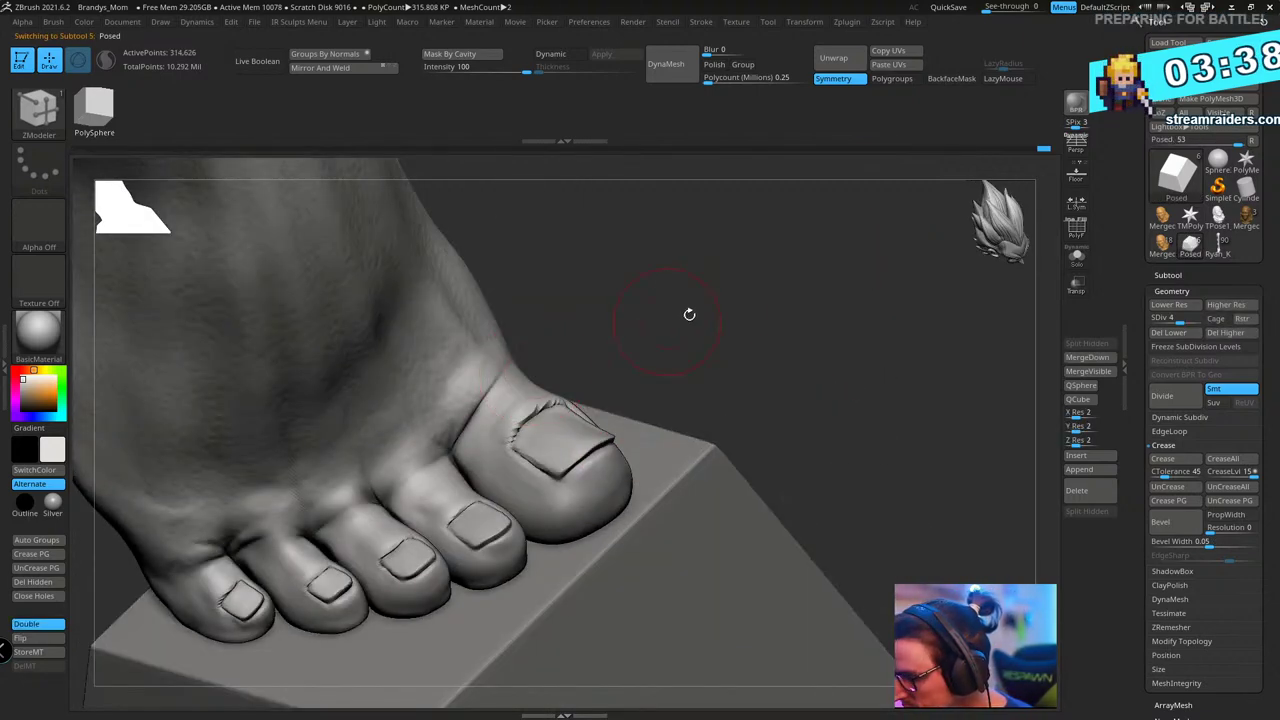
pyautogui.keyDown('alt'); pyautogui.moveTo(689, 314); pyautogui.dragTo(736, 273); pyautogui.keyUp('alt')
pyautogui.press('b')
pyautogui.press('d')
pyautogui.press('s')
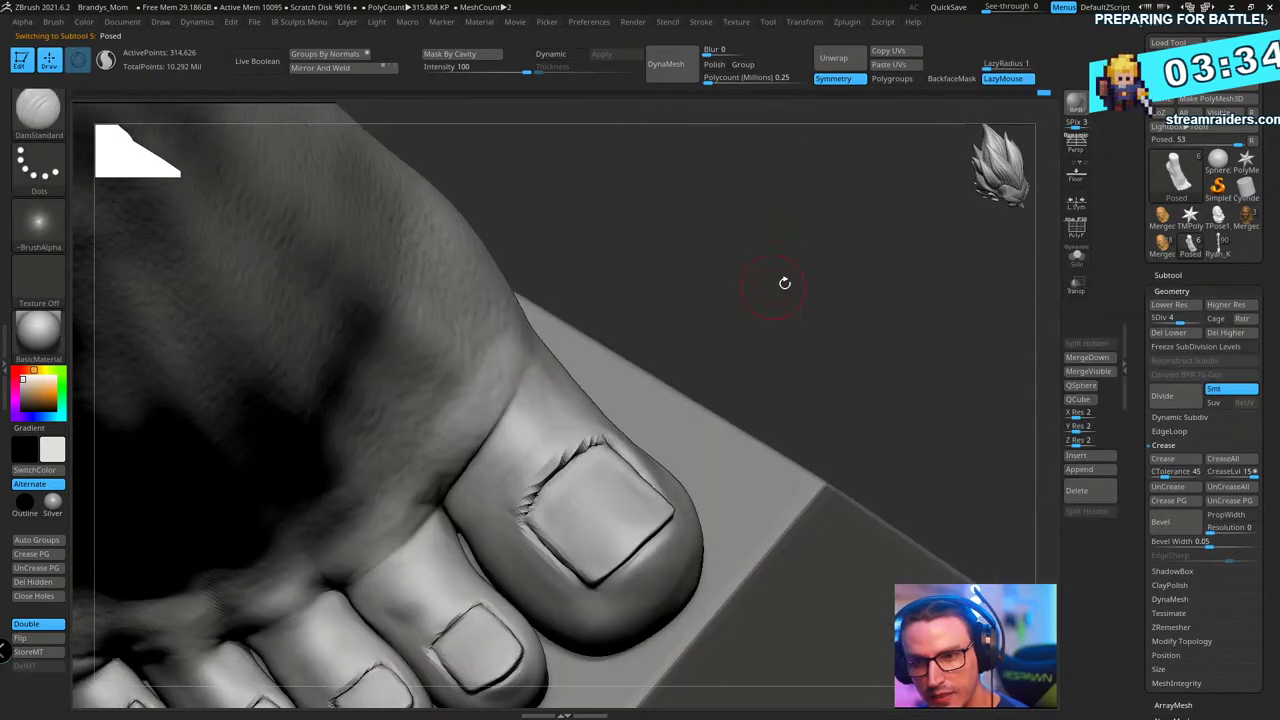
pyautogui.moveTo(783, 284); pyautogui.dragTo(788, 308, button='right')
pyautogui.moveTo(720, 350); pyautogui.dragTo(699, 365, button='right')
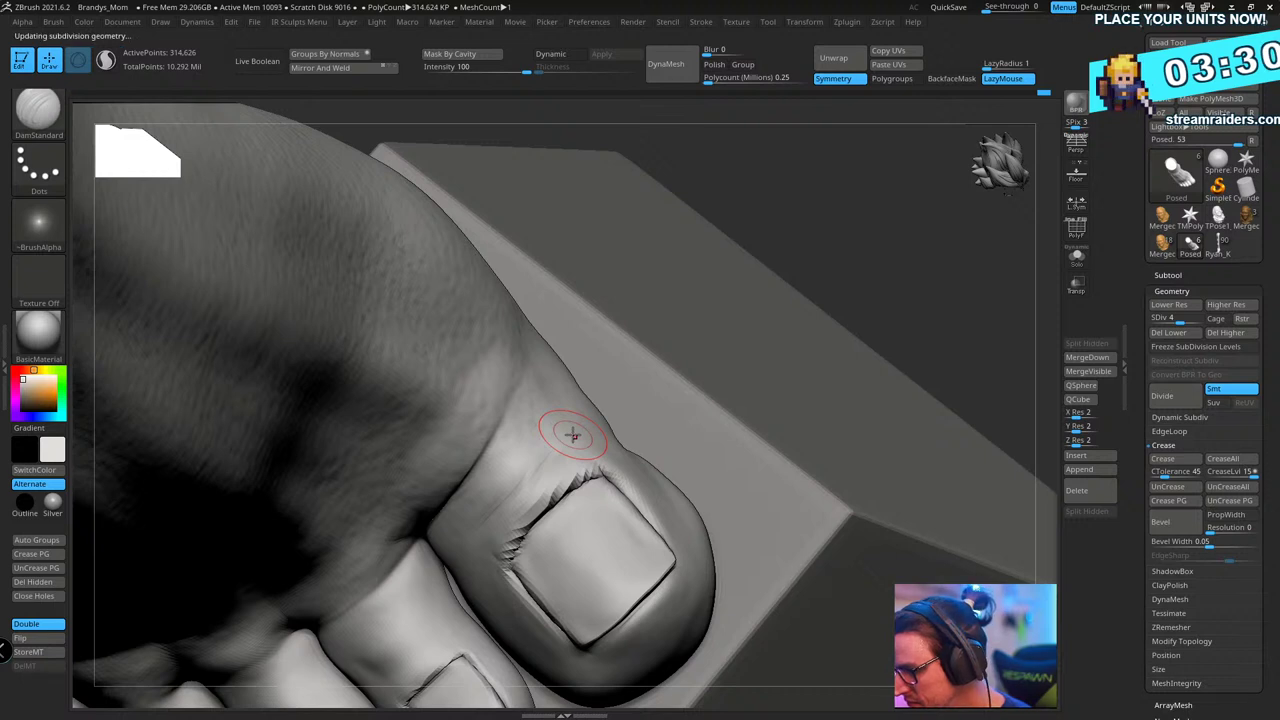
pyautogui.press('d')
pyautogui.press('d')
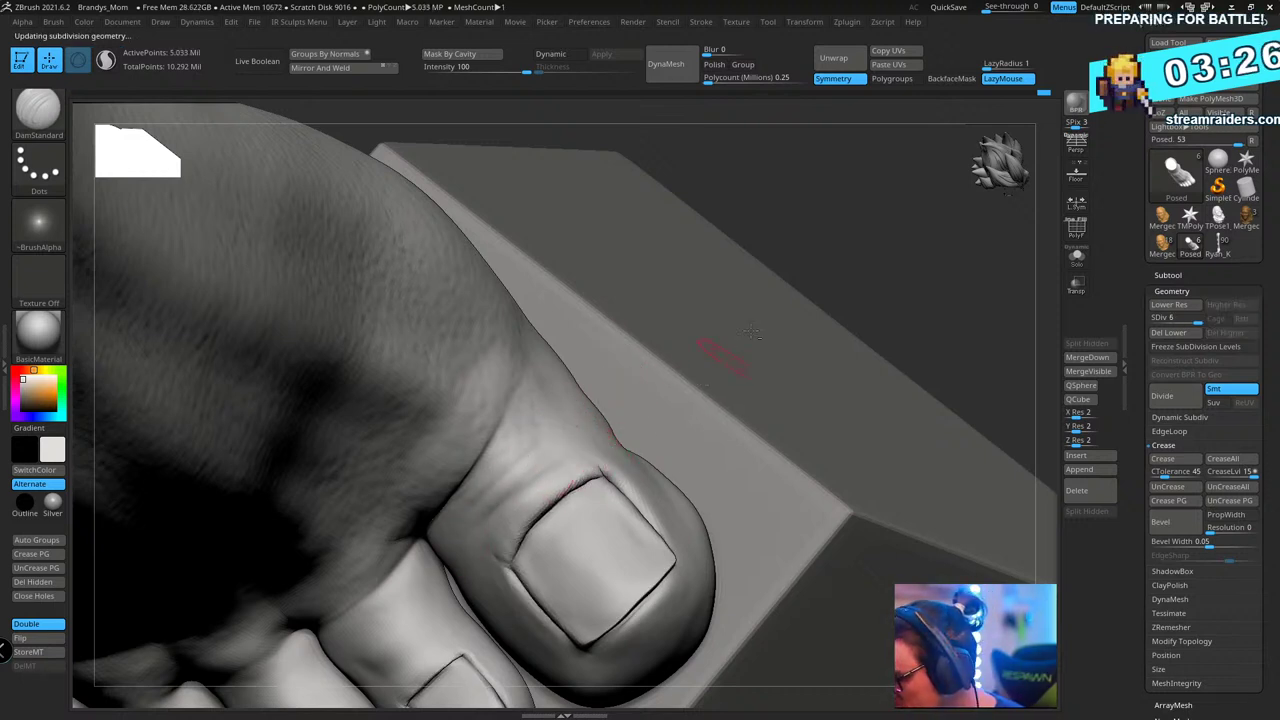
# - Carve fine skin creases across the tops of the toes behind the nails with the DamStandard brush
pyautogui.moveTo(752, 333); pyautogui.dragTo(510, 507, button='right')
pyautogui.moveTo(622, 425); pyautogui.dragTo(518, 511, button='right')
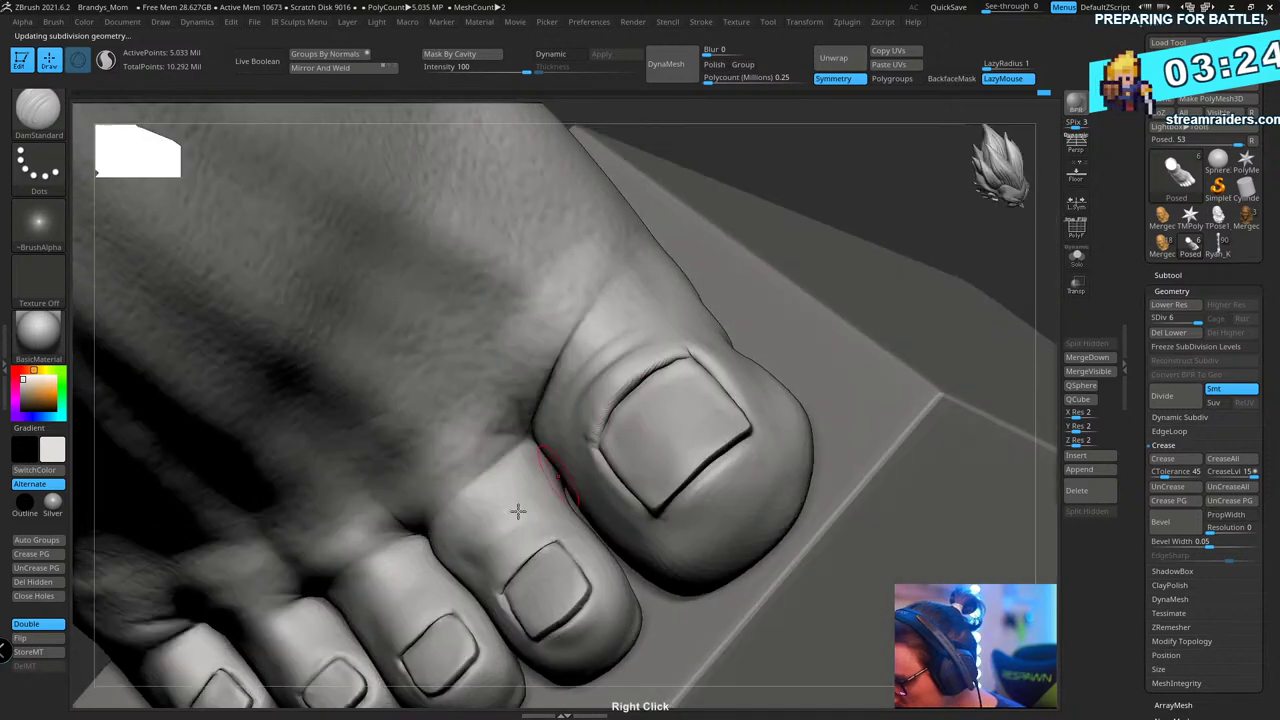
pyautogui.moveTo(449, 578); pyautogui.dragTo(447, 548, button='right')
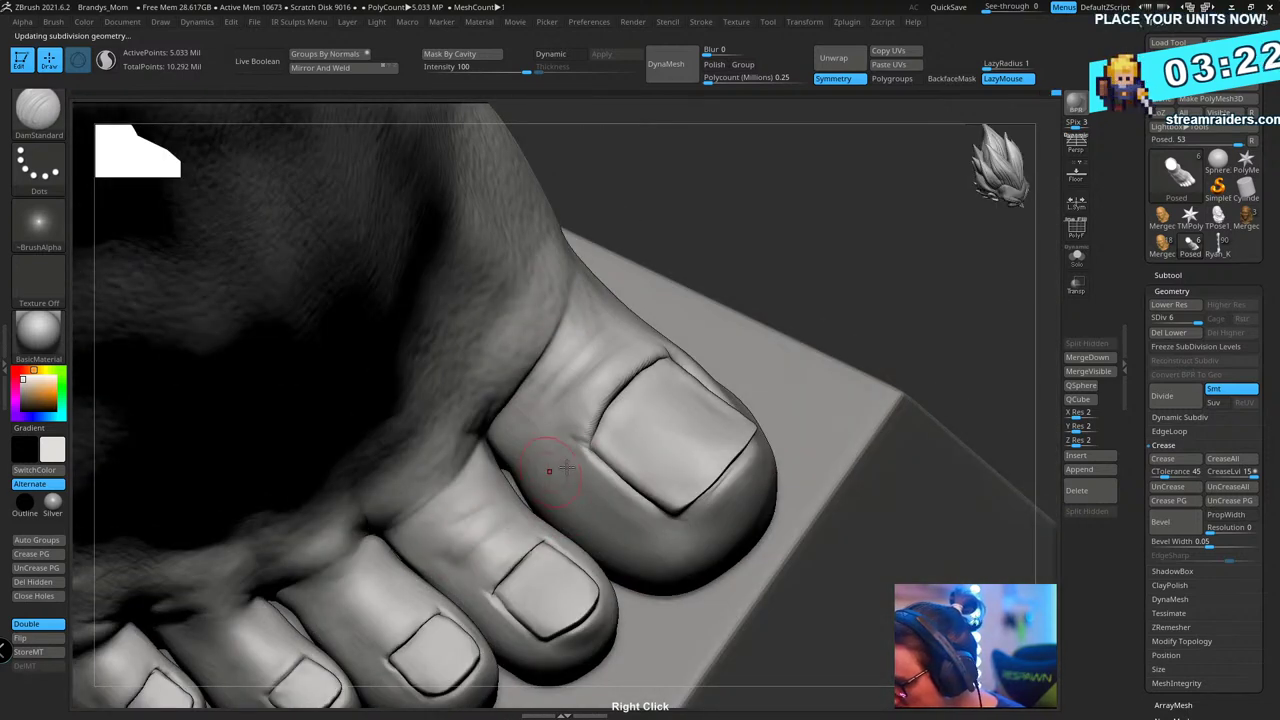
pyautogui.moveTo(563, 467); pyautogui.dragTo(640, 426, button='right')
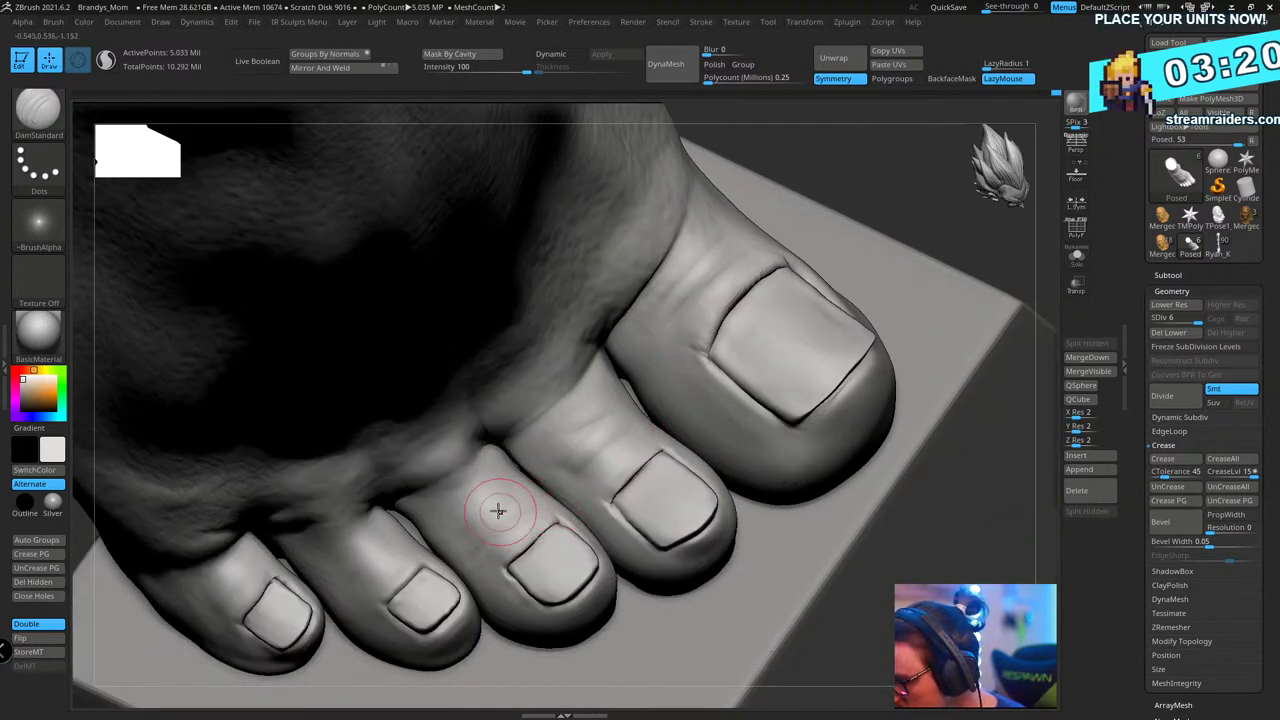
pyautogui.moveTo(491, 420); pyautogui.dragTo(472, 500, button='right')
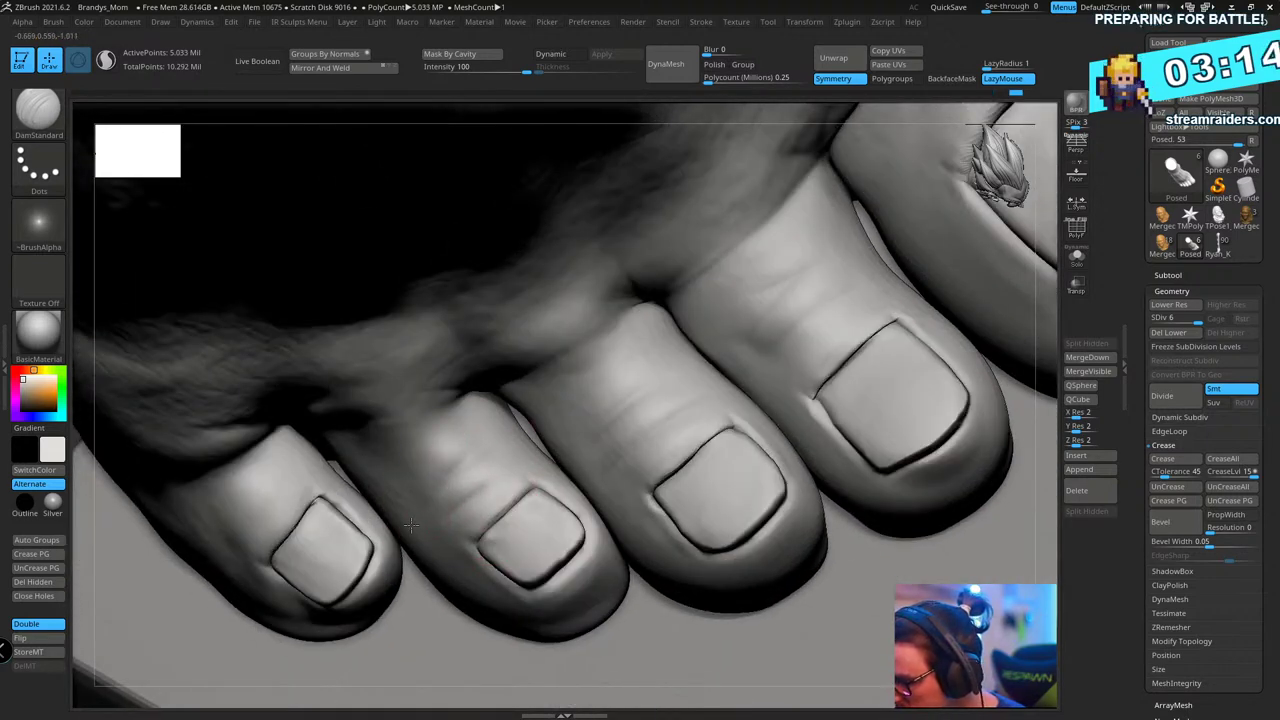
pyautogui.moveTo(410, 525)
pyautogui.mouseDown(button='right')
pyautogui.moveTo(428, 485)
pyautogui.moveTo(410, 452)
pyautogui.moveTo(454, 414)
pyautogui.mouseUp(button='right')
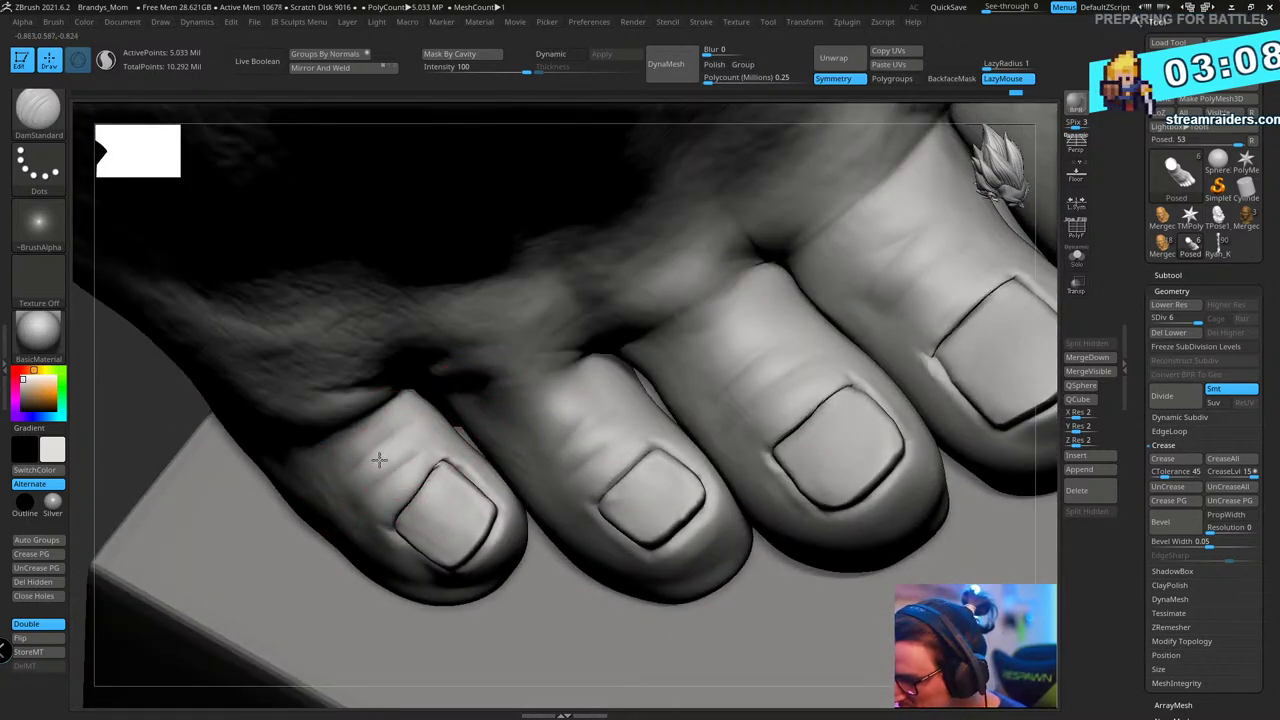
# - Switch to the Standard brush and reduce its draw size to suit the little toe
pyautogui.press('b')
pyautogui.press('s')
pyautogui.press('t')
pyautogui.press('s')
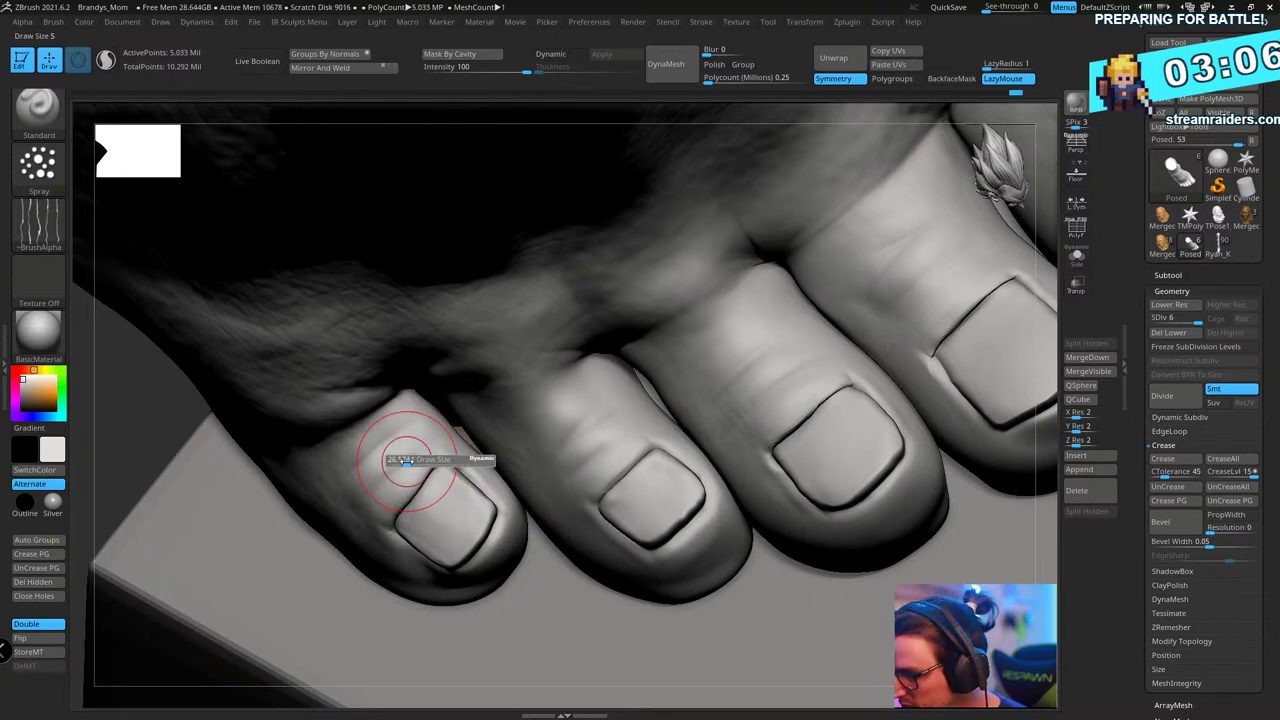
pyautogui.moveTo(403, 460); pyautogui.dragTo(396, 460)
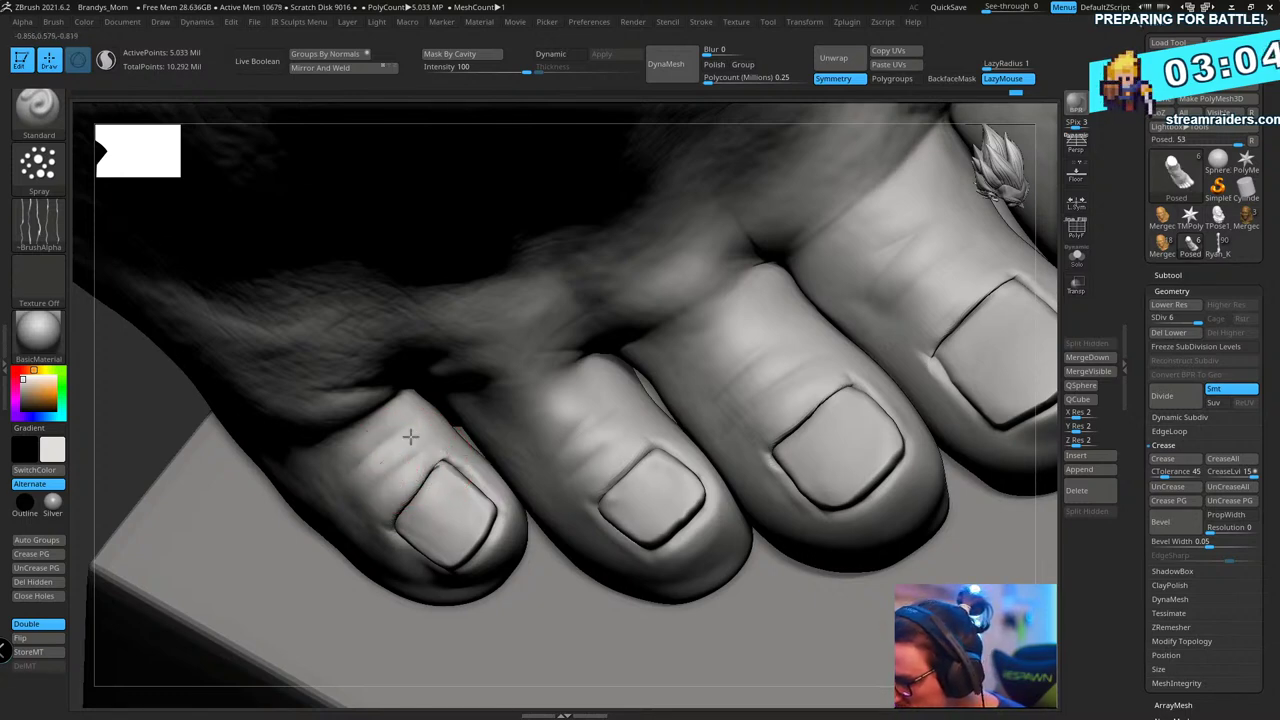
pyautogui.moveTo(398, 482); pyautogui.dragTo(453, 438, button='right')
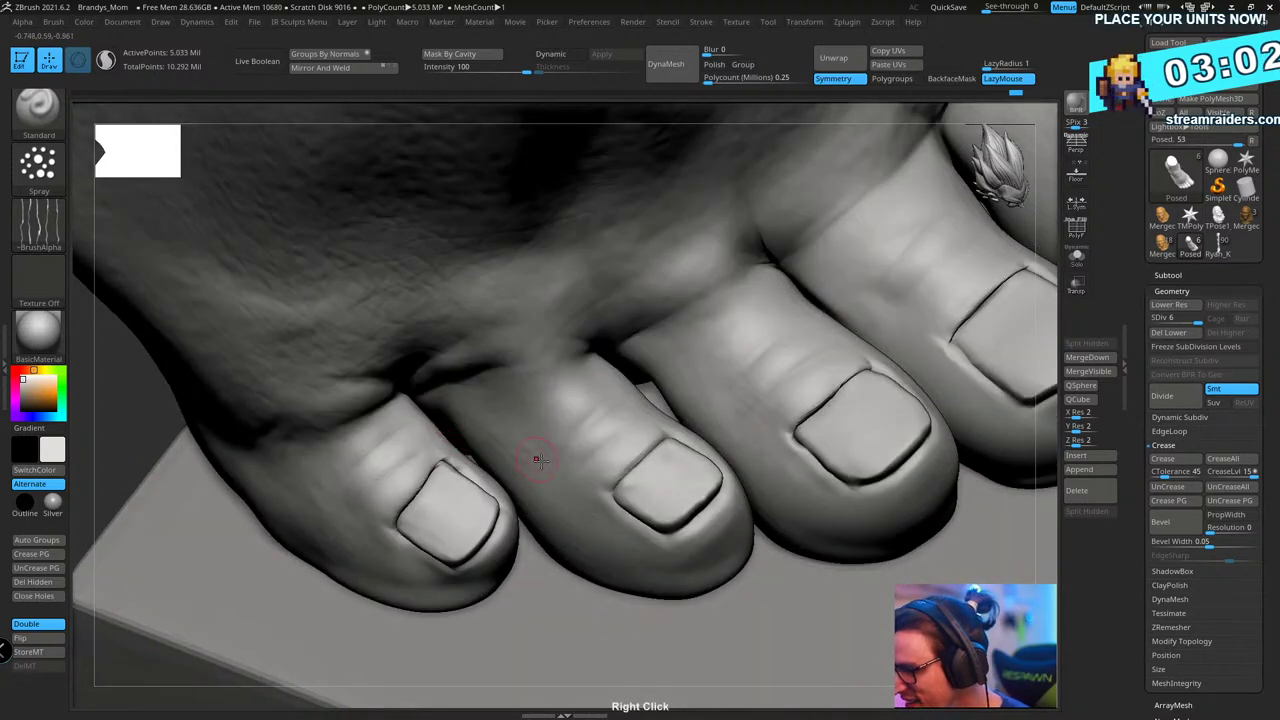
# - Set the Standard brush to the Dots stroke with its alpha turned off
pyautogui.rightClick(539, 458)
pyautogui.click(553, 503)
pyautogui.press('ctrl')
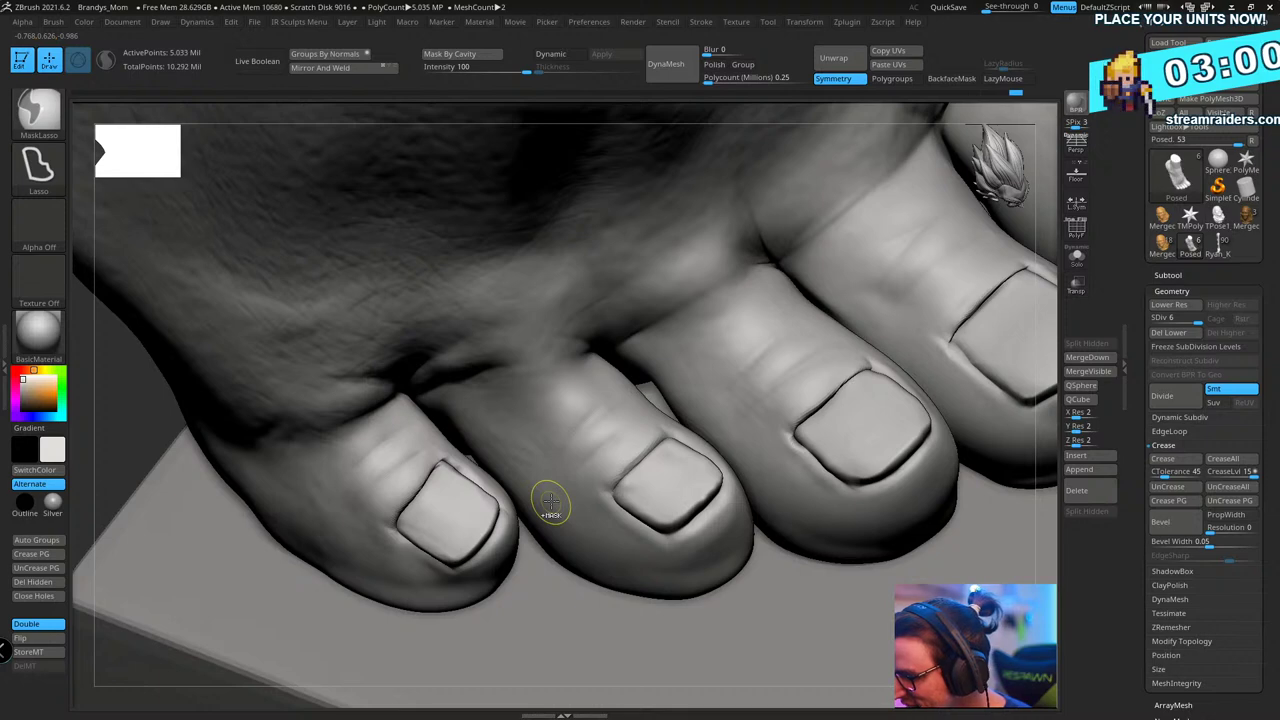
pyautogui.click(38, 165)
pyautogui.click(110, 182)
pyautogui.click(38, 222)
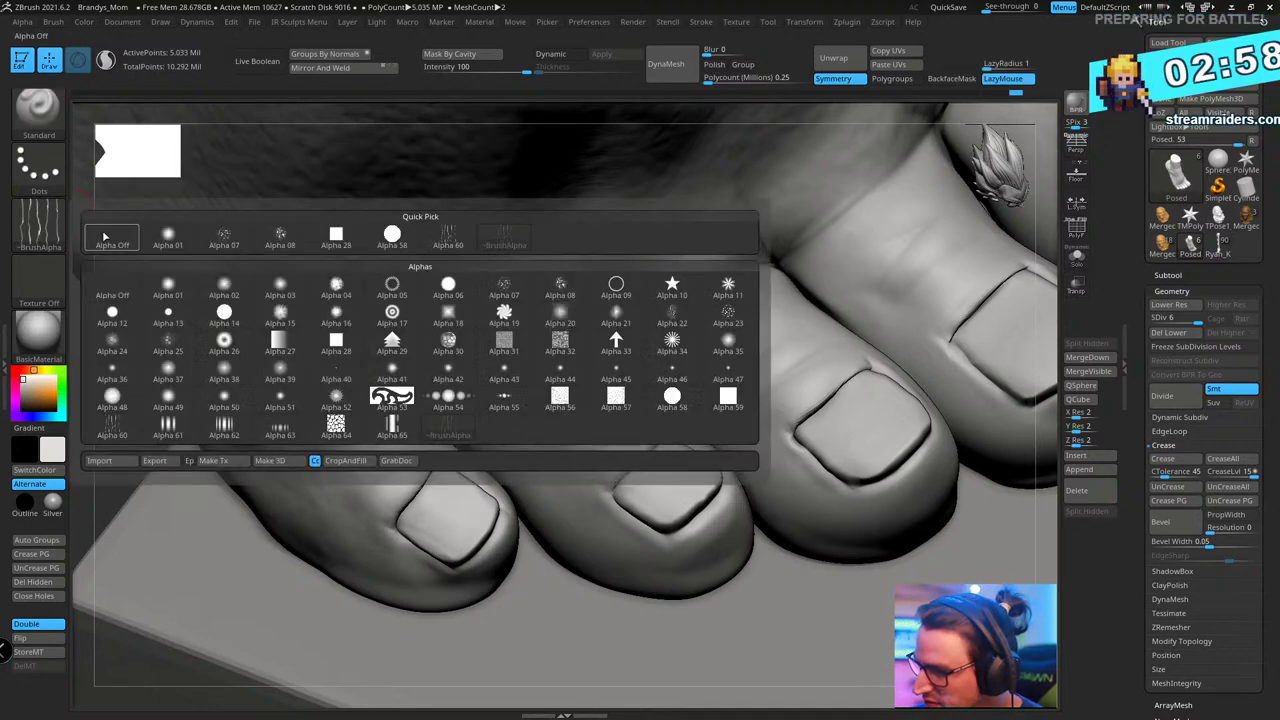
pyautogui.click(110, 236)
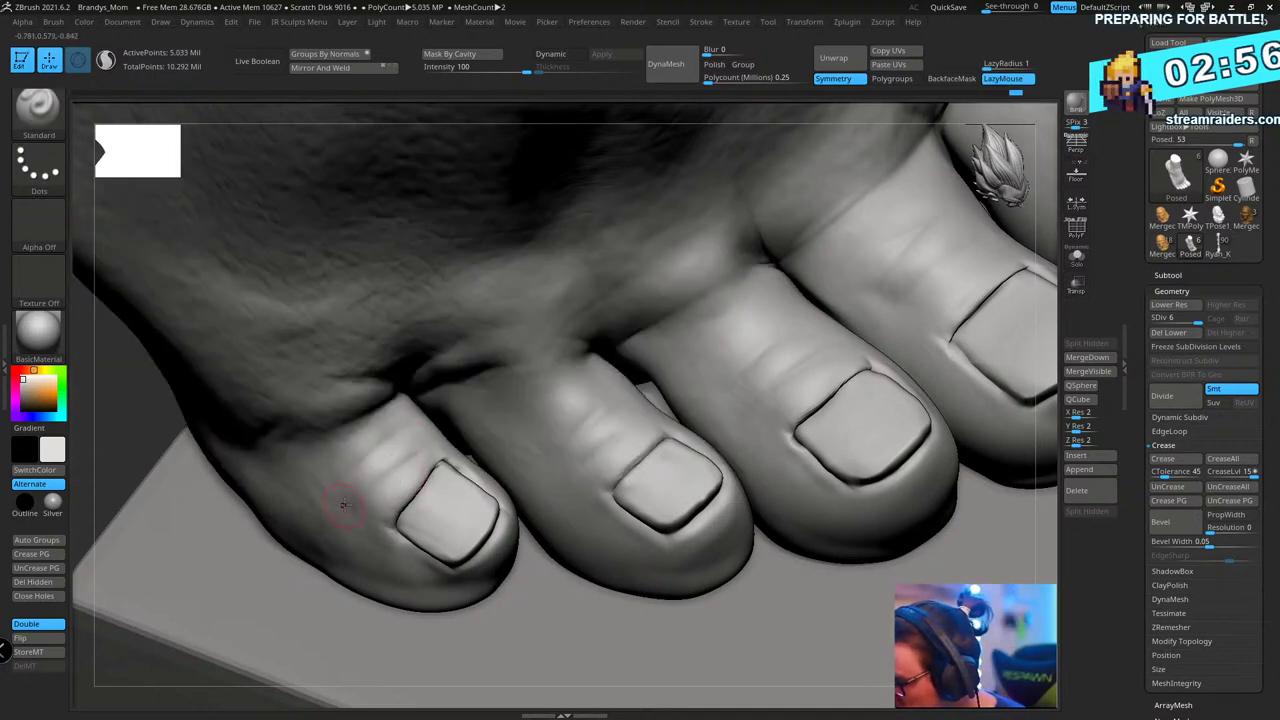
# - Build up raised skin folds between the creases on each toe, from the little toe to the big toe
pyautogui.rightClick(465, 470)
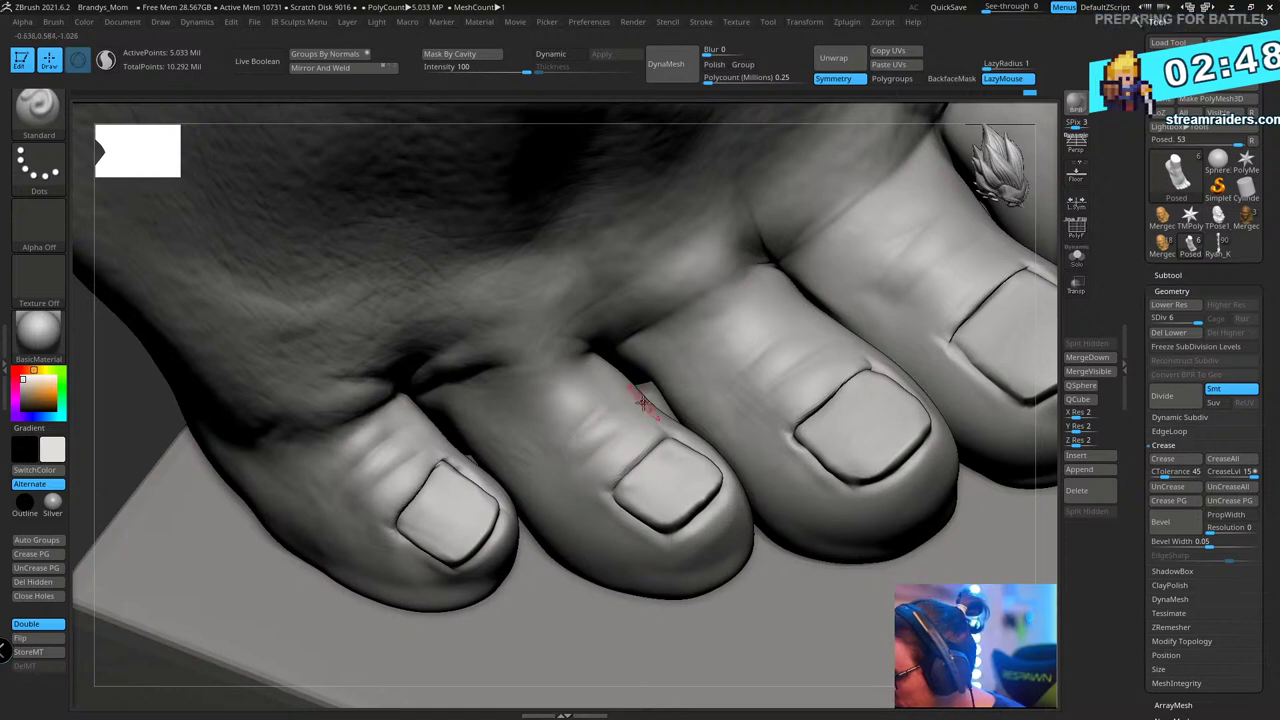
pyautogui.rightClick(603, 450)
pyautogui.moveTo(603, 450)
pyautogui.mouseDown(button='right')
pyautogui.moveTo(640, 470)
pyautogui.moveTo(608, 523)
pyautogui.moveTo(573, 486)
pyautogui.mouseUp(button='right')
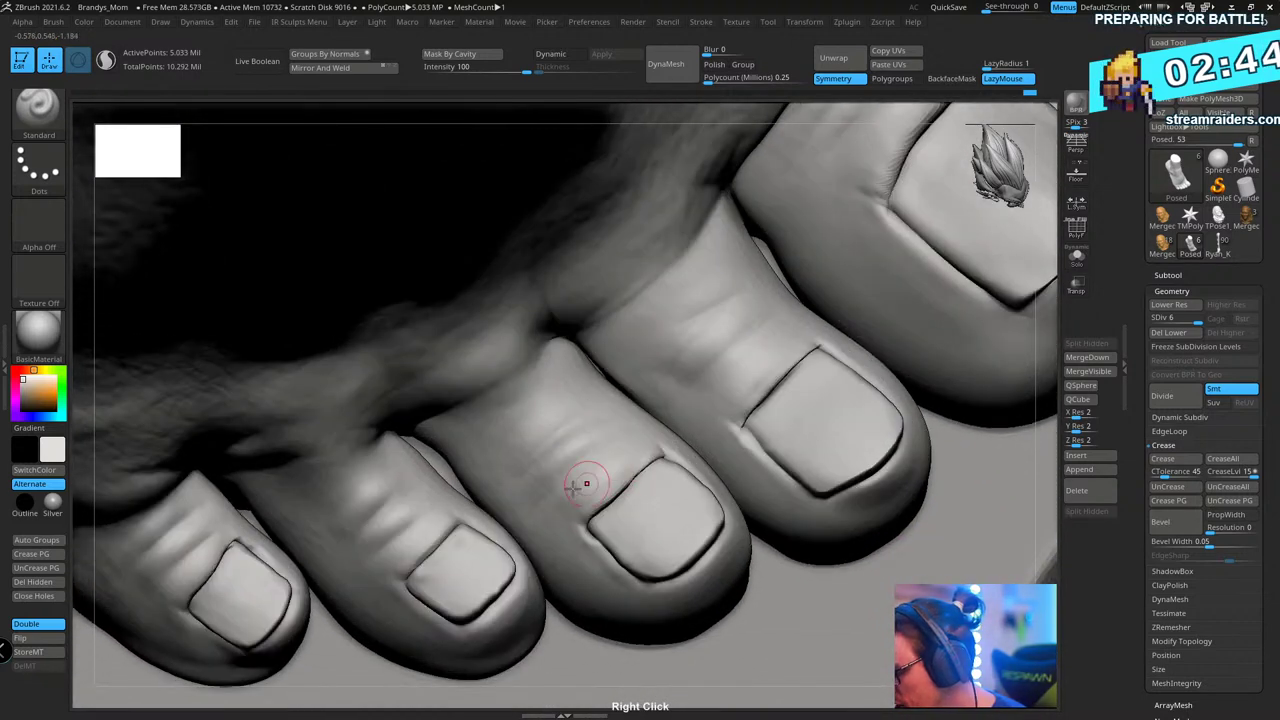
pyautogui.moveTo(651, 437); pyautogui.dragTo(634, 500, button='right')
pyautogui.rightClick(634, 510)
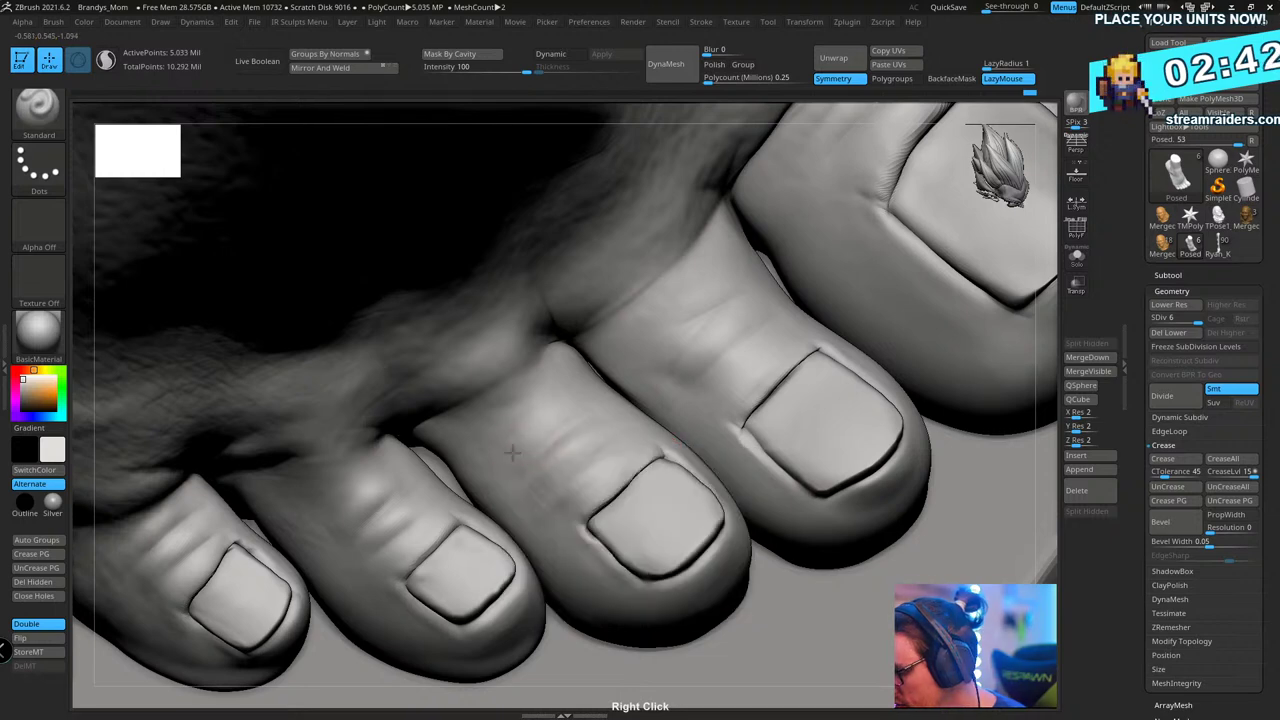
pyautogui.moveTo(580, 407)
pyautogui.mouseDown(button='right')
pyautogui.moveTo(560, 491)
pyautogui.moveTo(559, 465)
pyautogui.moveTo(474, 484)
pyautogui.mouseUp(button='right')
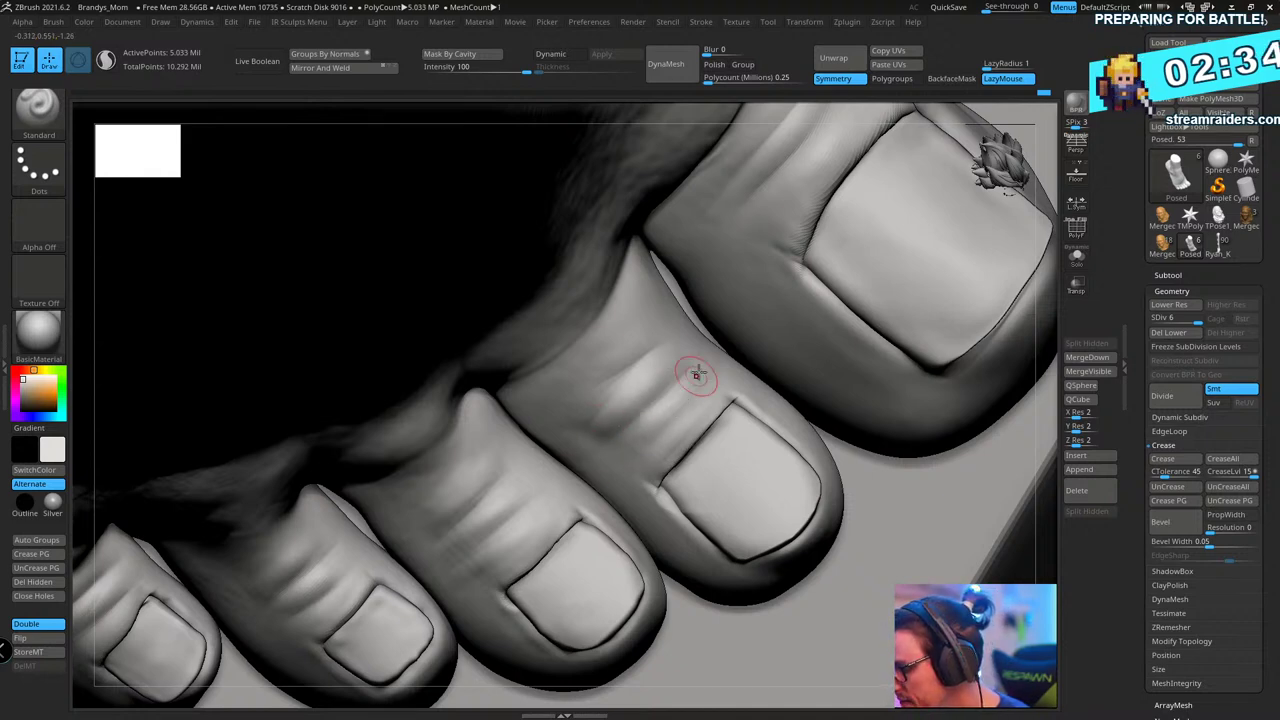
pyautogui.keyDown('alt'); pyautogui.moveTo(715, 368); pyautogui.dragTo(457, 523, button='right'); pyautogui.keyUp('alt')
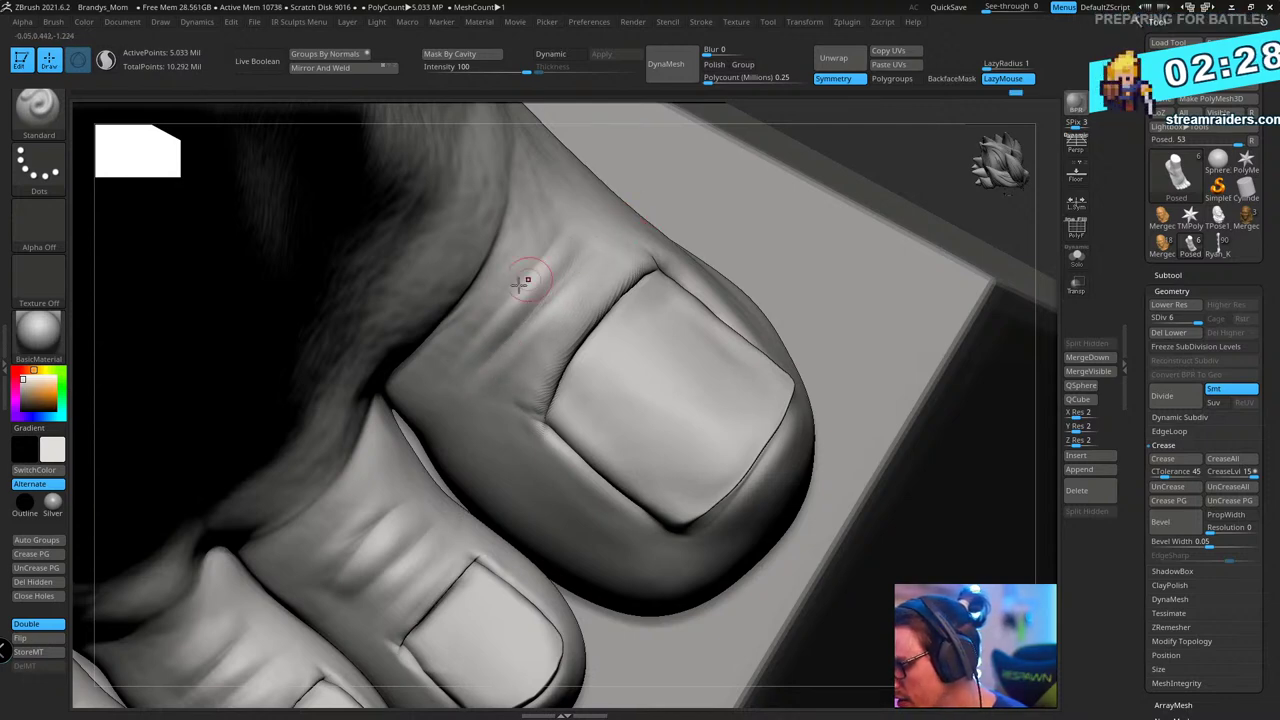
# - Refine the fleshy sides and undersides of the toes where they meet the block, from the big toe outward
pyautogui.moveTo(694, 237)
pyautogui.mouseDown(button='right')
pyautogui.moveTo(791, 311)
pyautogui.moveTo(666, 397)
pyautogui.moveTo(700, 271)
pyautogui.moveTo(771, 371)
pyautogui.moveTo(700, 280)
pyautogui.moveTo(694, 314)
pyautogui.moveTo(621, 377)
pyautogui.mouseUp(button='right')
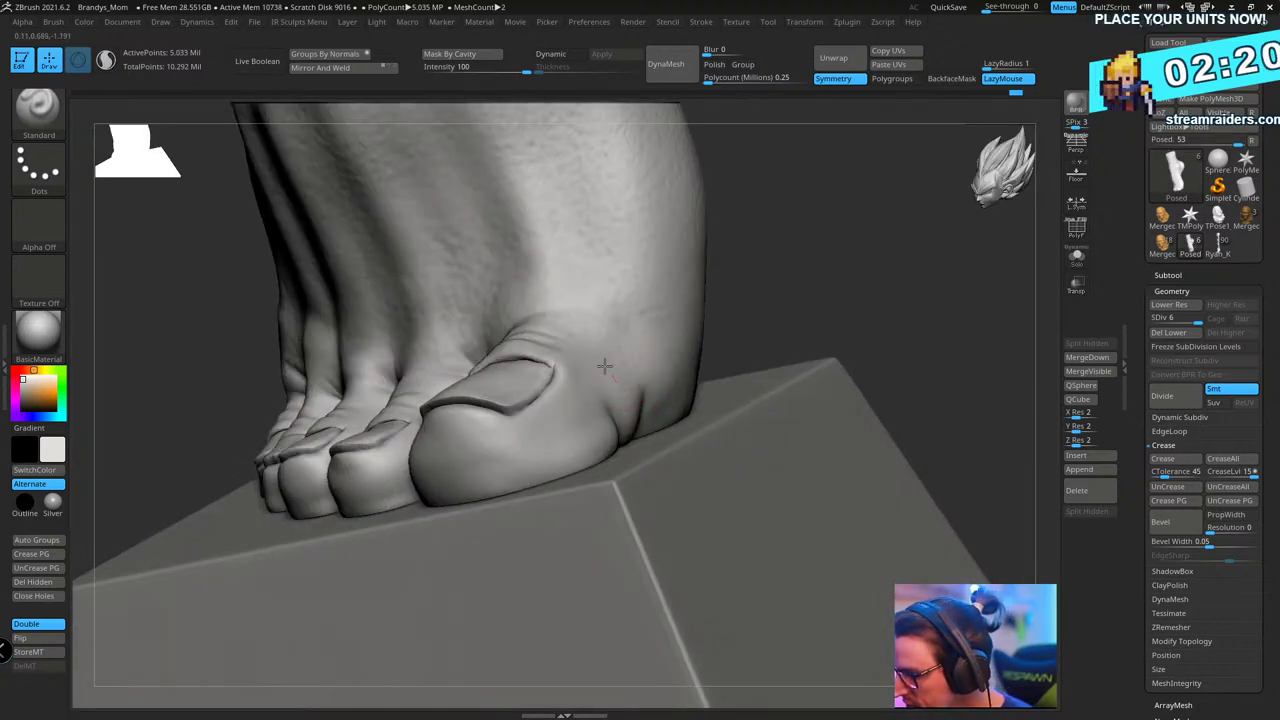
pyautogui.moveTo(631, 432); pyautogui.dragTo(540, 428, button='right')
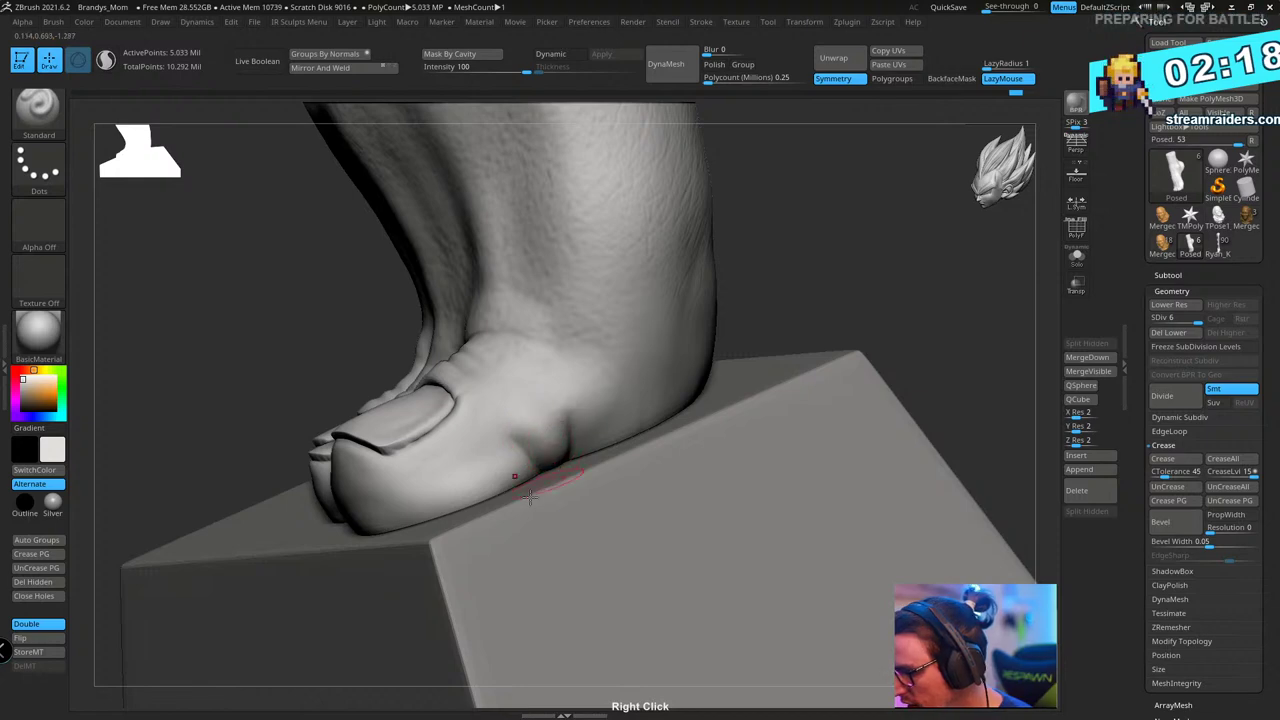
pyautogui.moveTo(433, 504); pyautogui.dragTo(539, 527, button='right')
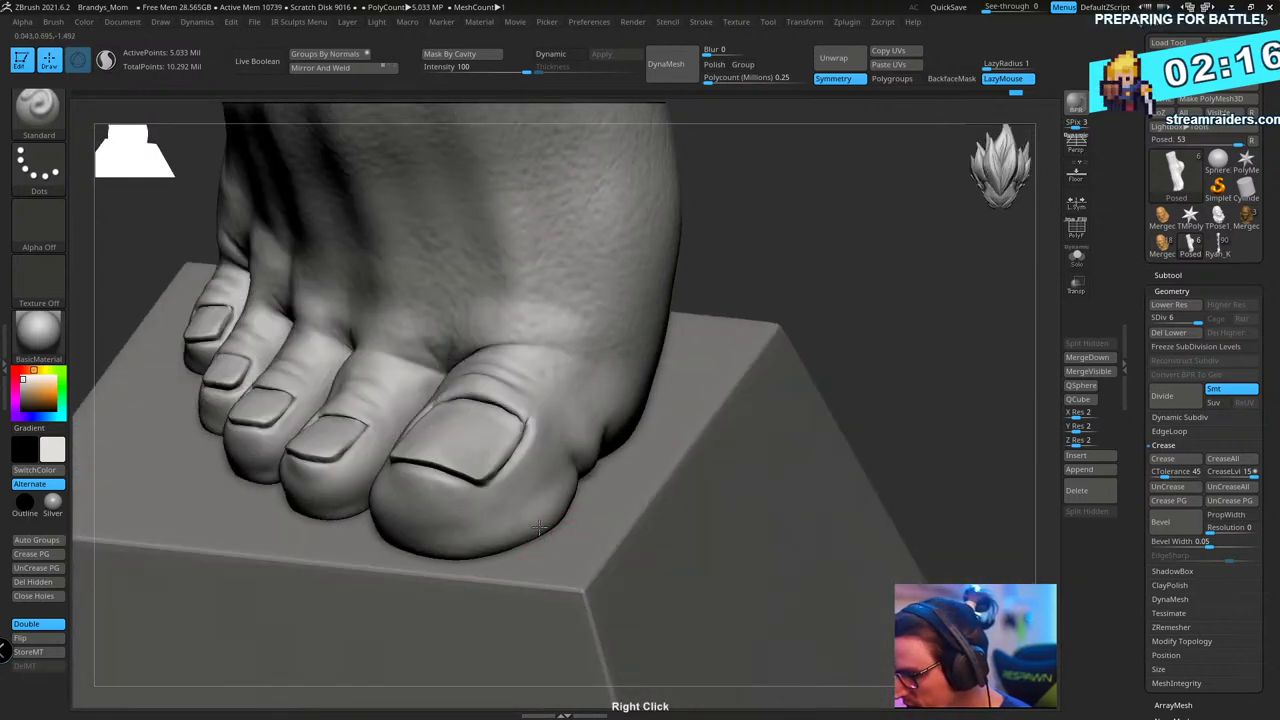
pyautogui.moveTo(460, 546); pyautogui.dragTo(472, 545, button='right')
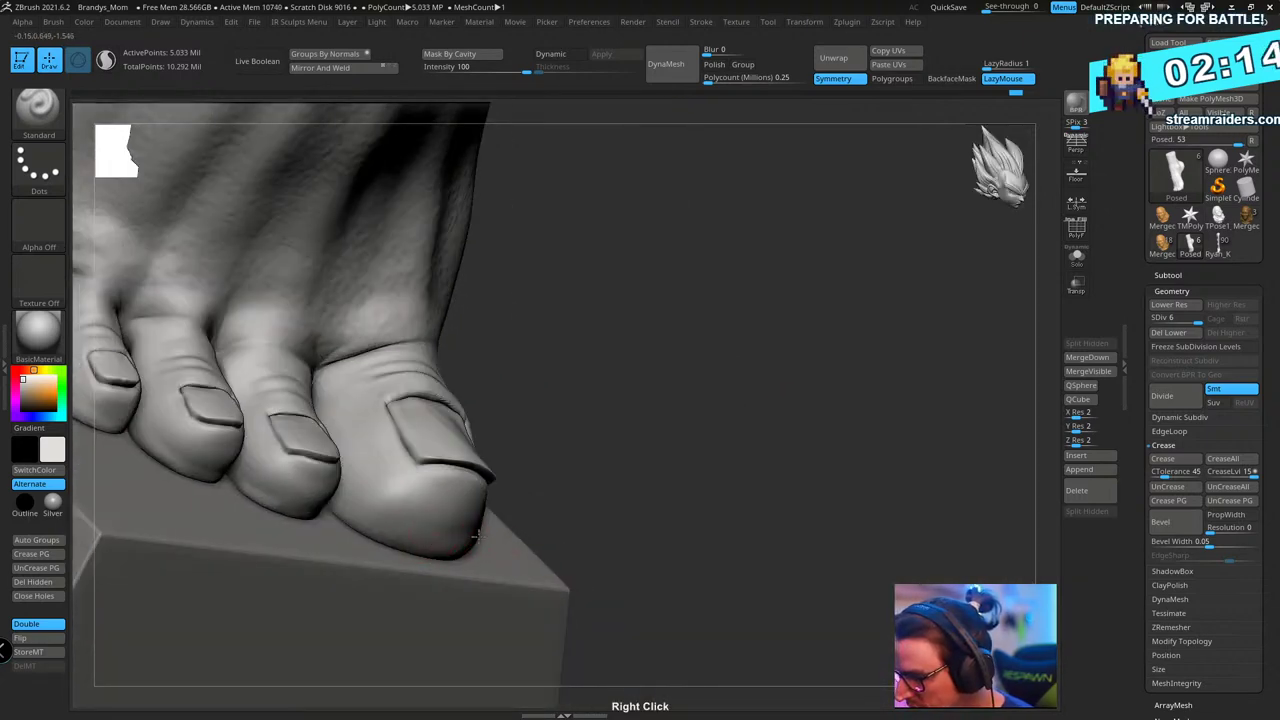
pyautogui.moveTo(623, 400); pyautogui.dragTo(388, 527, button='right')
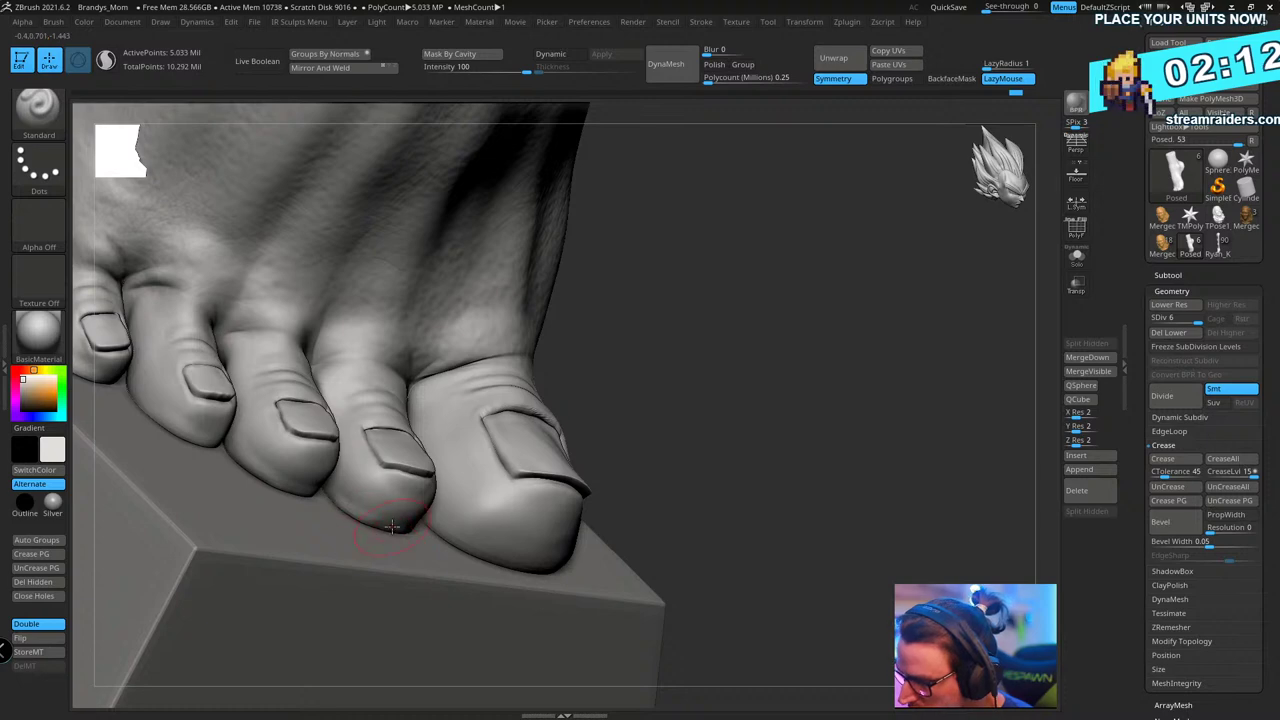
pyautogui.moveTo(700, 380); pyautogui.dragTo(539, 492, button='right')
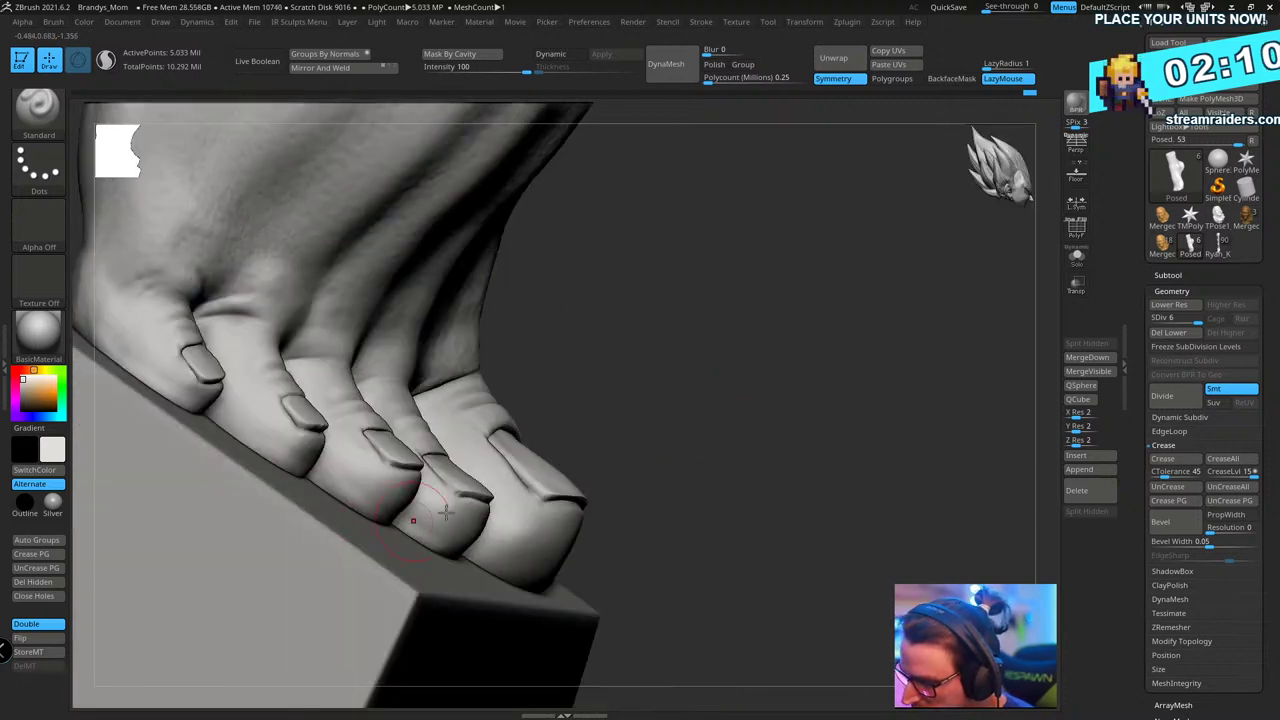
pyautogui.moveTo(732, 362); pyautogui.dragTo(386, 496, button='right')
# - Adjust the draw size and refine the forms along the outer side of the little toe
pyautogui.moveTo(690, 400)
pyautogui.mouseDown(button='right')
pyautogui.moveTo(430, 522)
pyautogui.moveTo(555, 529)
pyautogui.moveTo(457, 366)
pyautogui.moveTo(337, 400)
pyautogui.mouseUp(button='right')
pyautogui.press('s')
pyautogui.moveTo(330, 410); pyautogui.dragTo(320, 443)
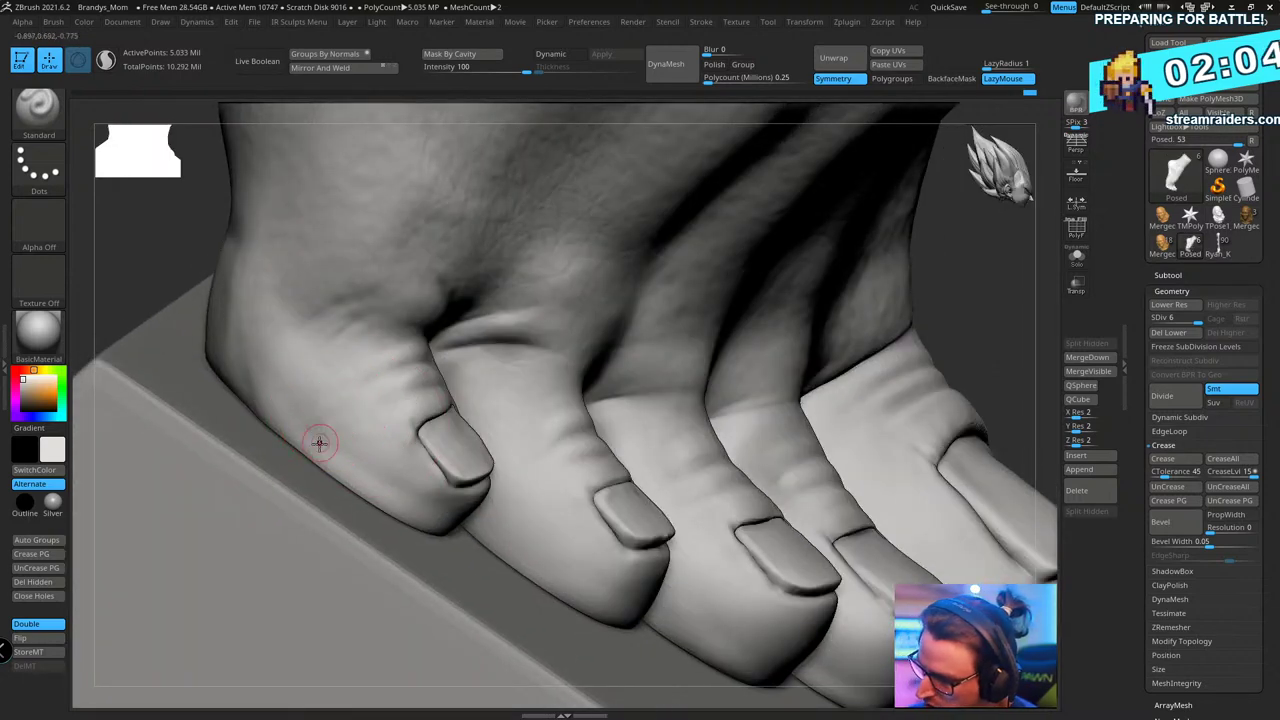
pyautogui.moveTo(514, 497); pyautogui.dragTo(416, 537, button='right')
pyautogui.moveTo(270, 503); pyautogui.dragTo(309, 474, button='right')
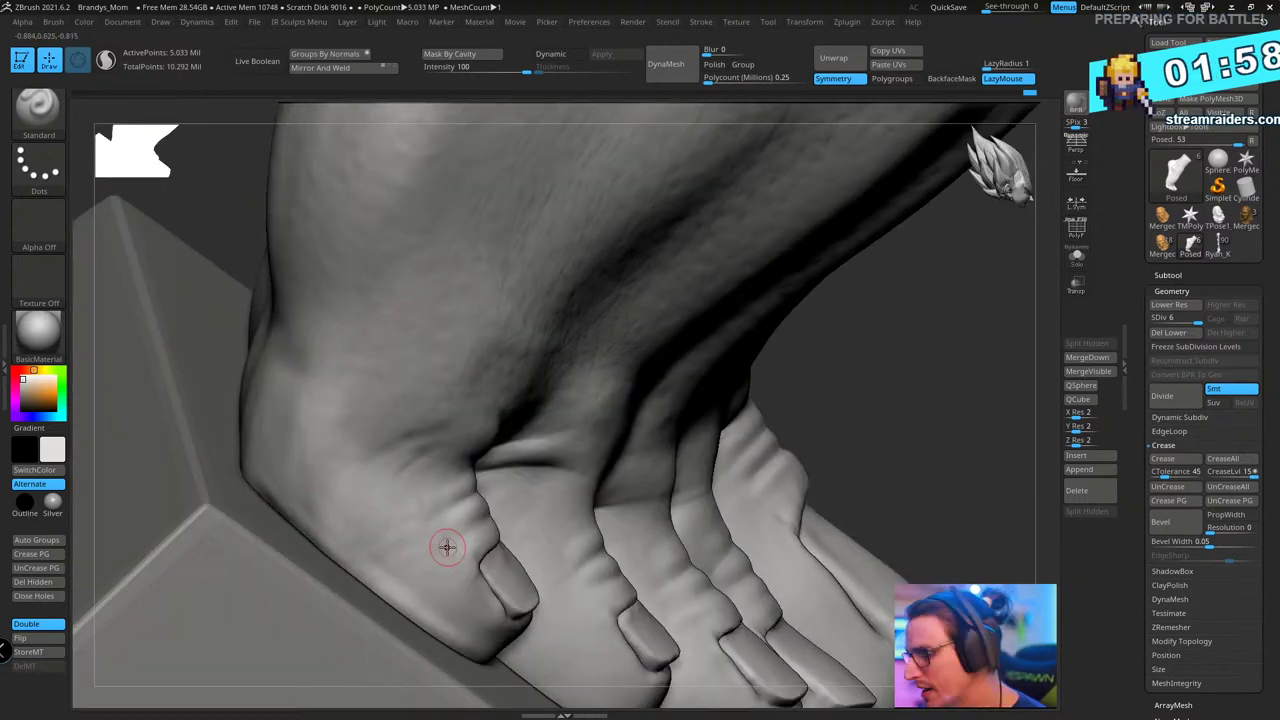
# - Choose the Move brush and adjust the shape around the base of the smaller toes
pyautogui.moveTo(443, 543); pyautogui.dragTo(586, 380, button='right')
pyautogui.moveTo(620, 425); pyautogui.dragTo(580, 377, button='right')
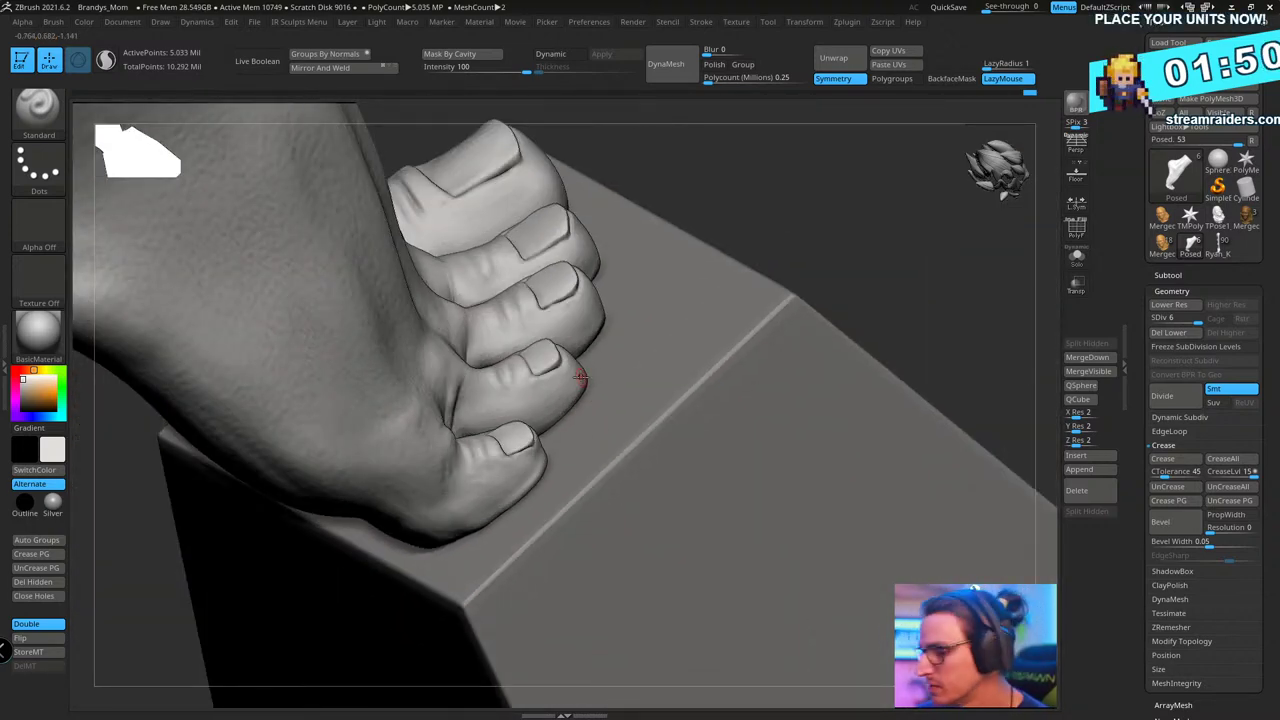
pyautogui.moveTo(806, 214); pyautogui.dragTo(476, 468, button='right')
pyautogui.press('b')
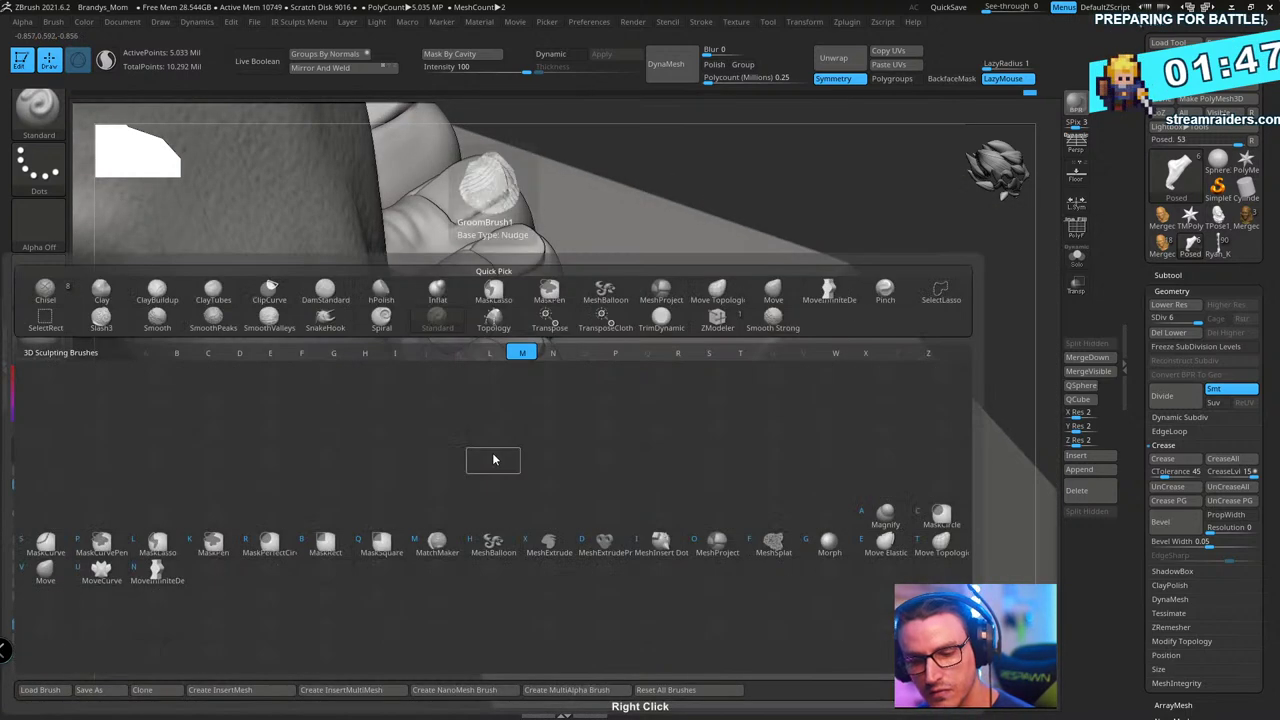
pyautogui.press('m')
pyautogui.press('v')
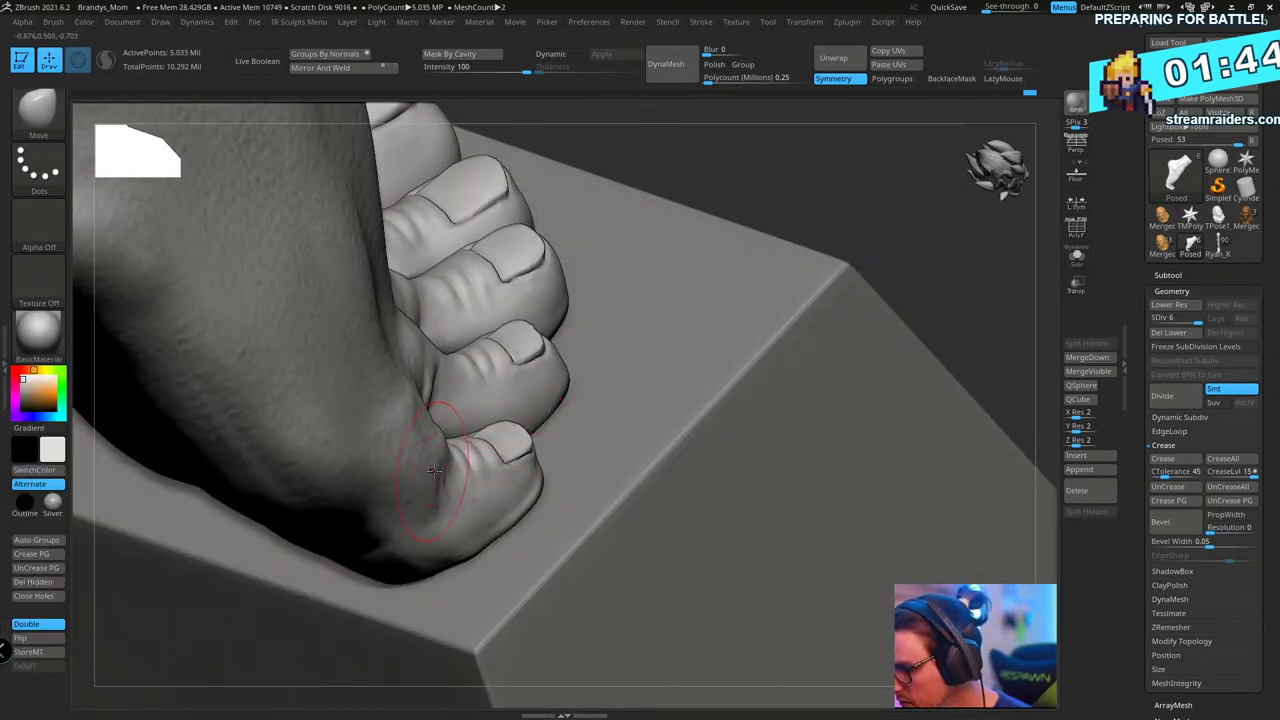
pyautogui.moveTo(424, 474); pyautogui.dragTo(450, 320, button='right')
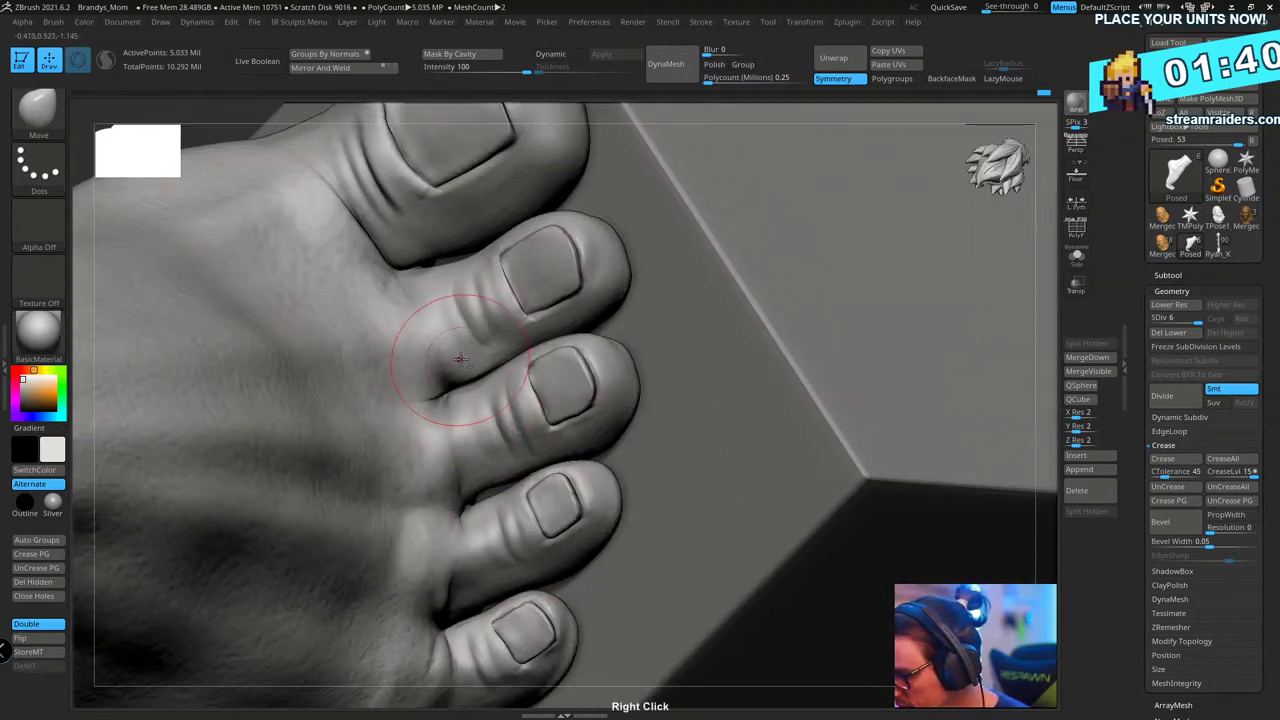
# - Return to the Standard brush and set it up with the Spray stroke and the streaked skin alpha
pyautogui.press('b')
pyautogui.press('s')
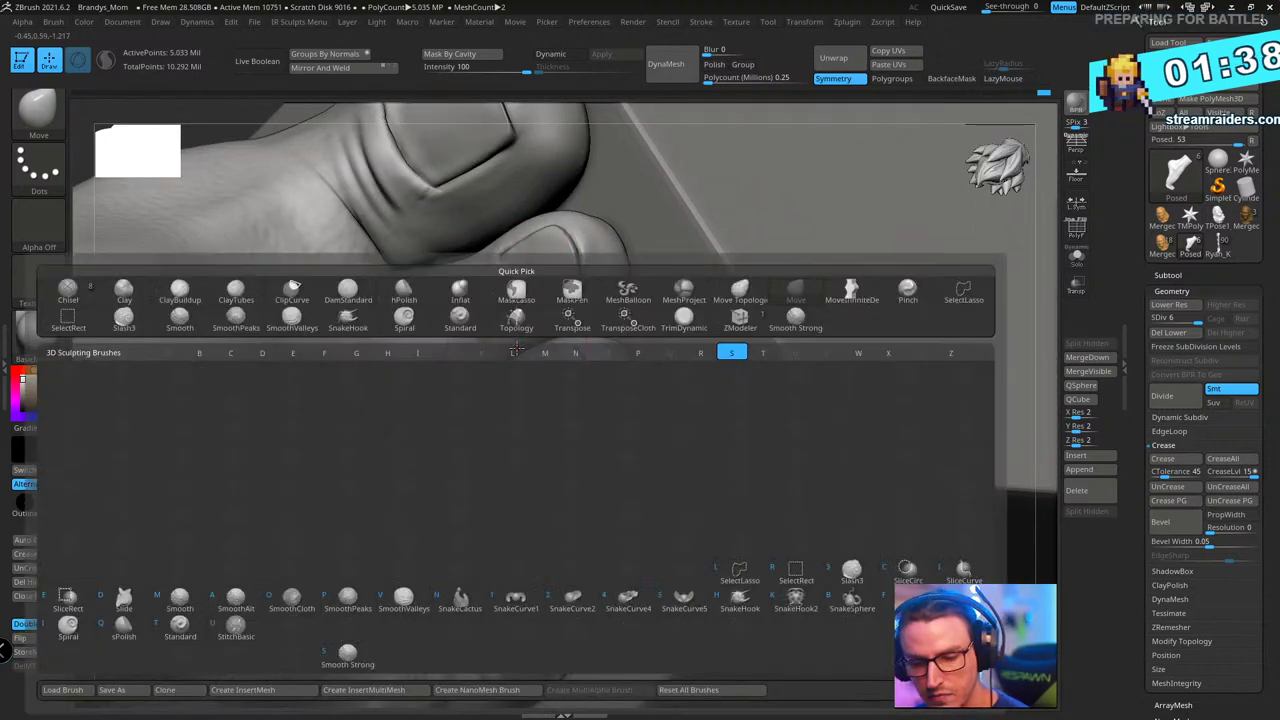
pyautogui.press('t')
pyautogui.click(39, 112)
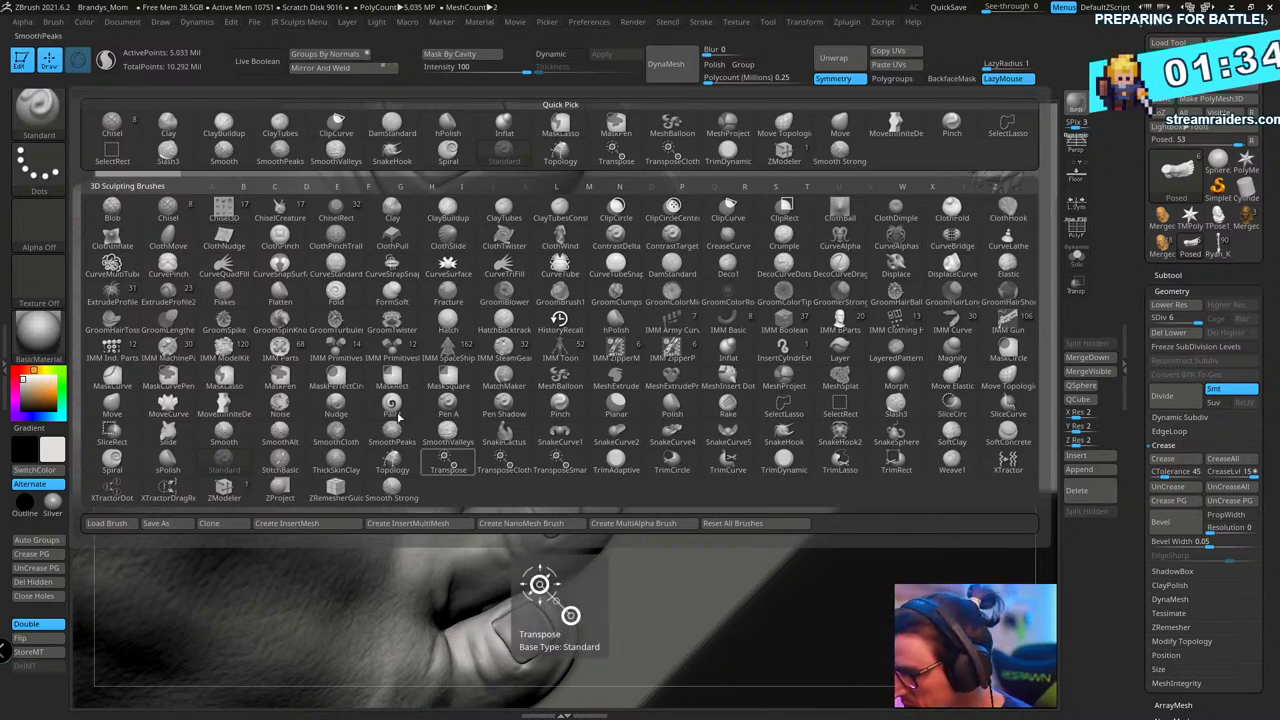
pyautogui.click(42, 168)
pyautogui.click(38, 165)
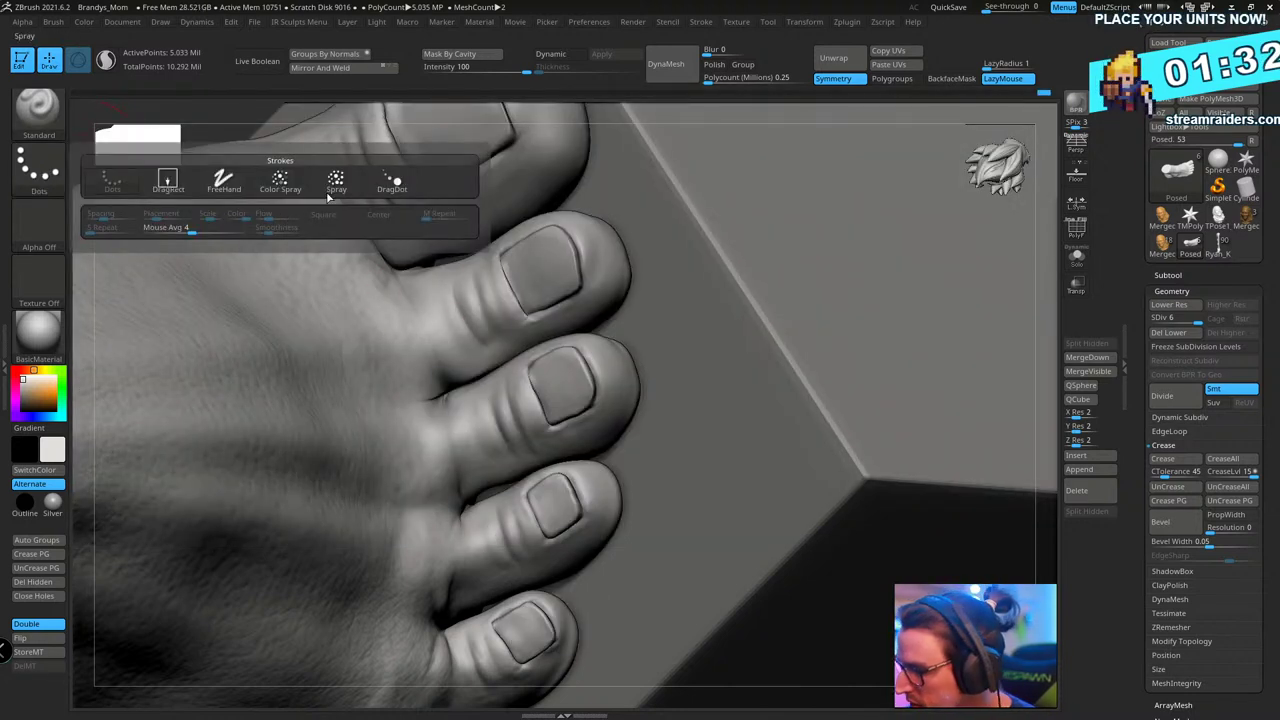
pyautogui.click(336, 180)
pyautogui.click(58, 225)
pyautogui.click(155, 437)
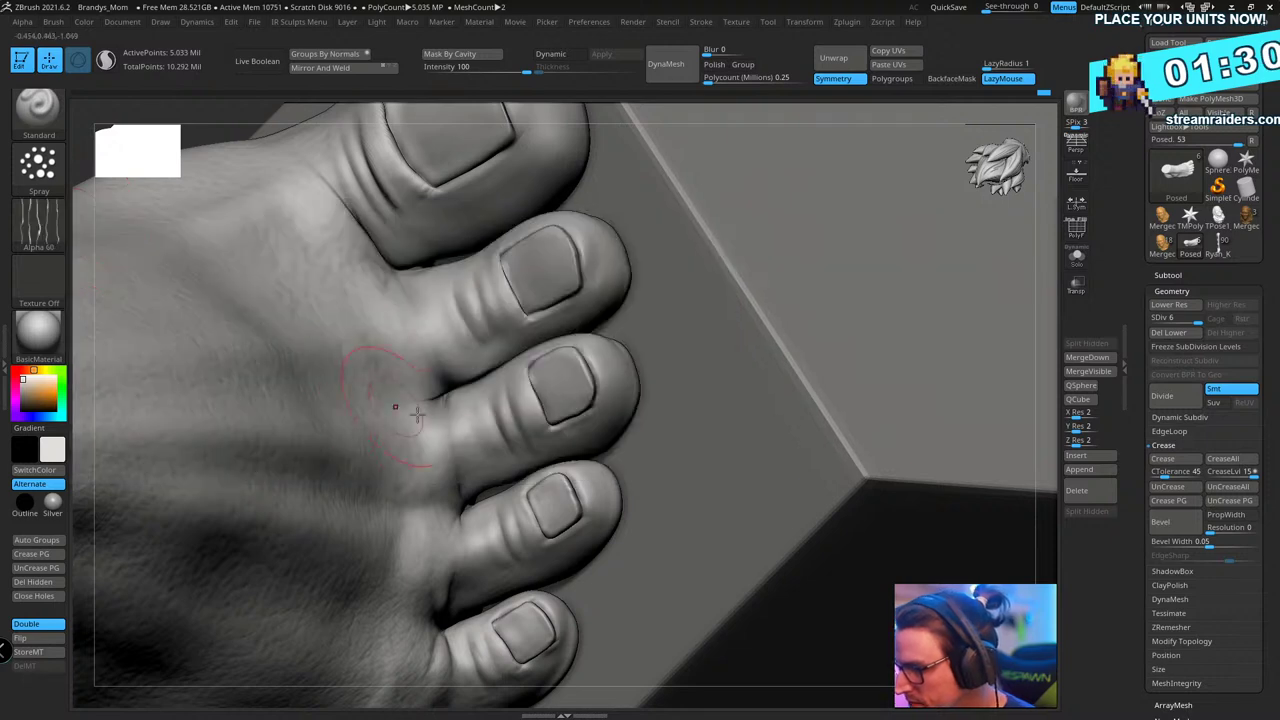
# - Spray fine skin texture over the toes and the webbing between them
pyautogui.rightClick(538, 444)
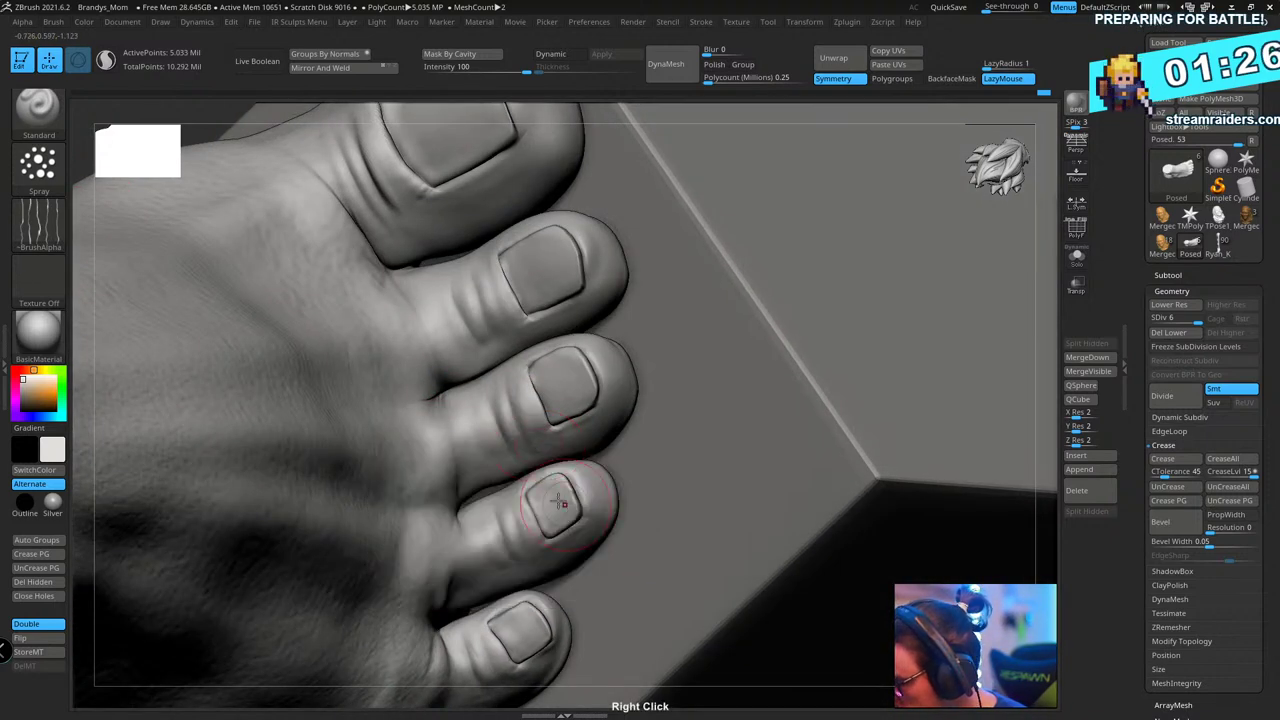
pyautogui.rightClick(560, 503)
pyautogui.moveTo(574, 535); pyautogui.dragTo(566, 533)
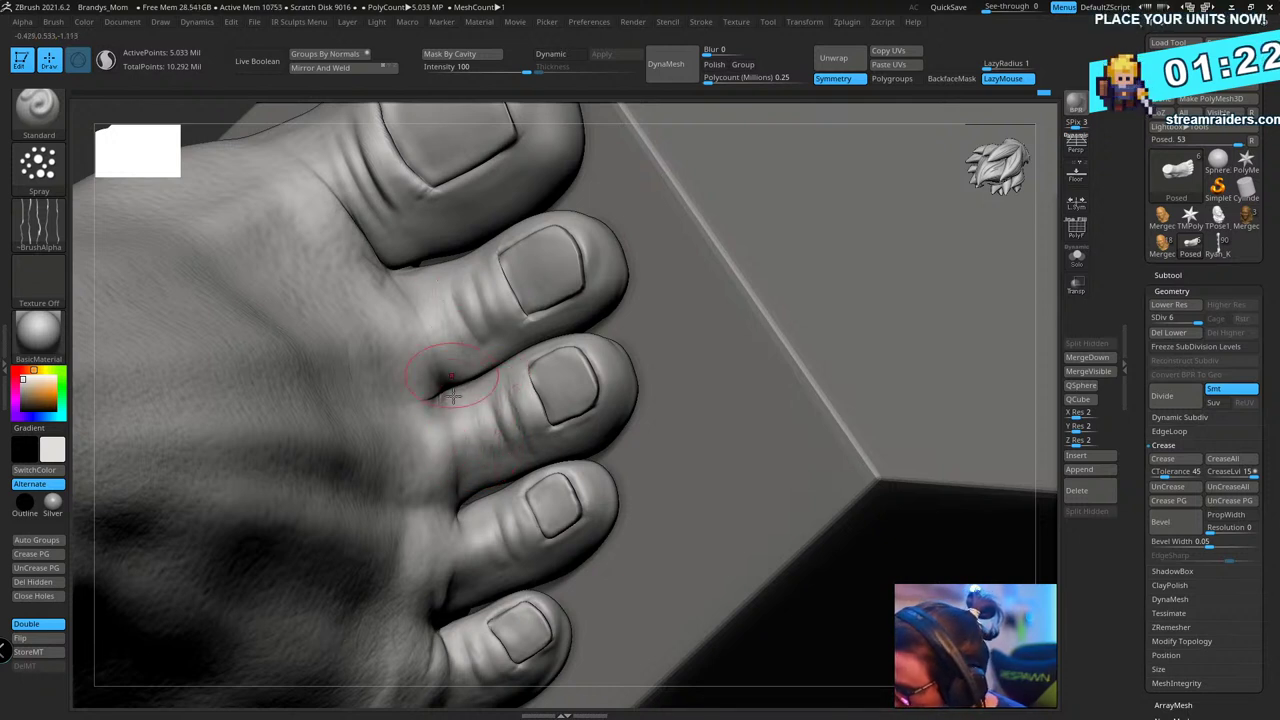
pyautogui.moveTo(413, 352); pyautogui.dragTo(462, 430, button='right')
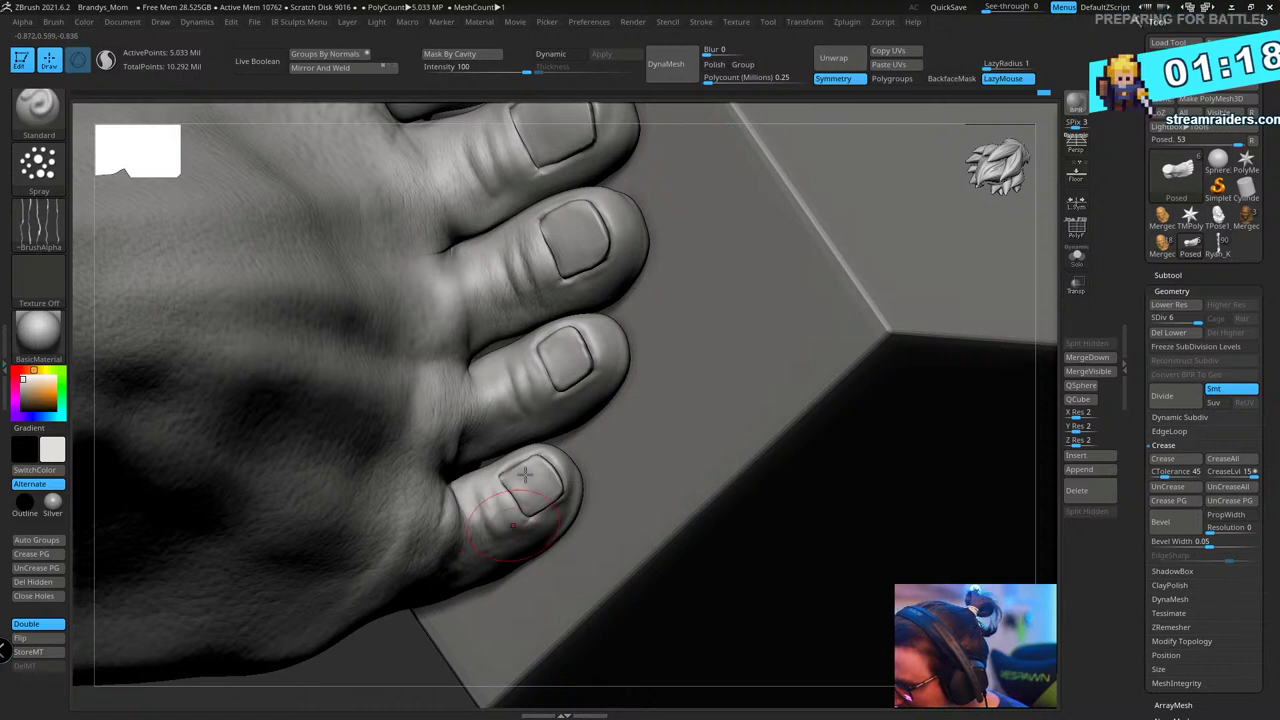
# - Spray streaked skin texture around the base of the big toe and the webbing beside the second toe
pyautogui.moveTo(517, 384); pyautogui.dragTo(448, 298, button='right')
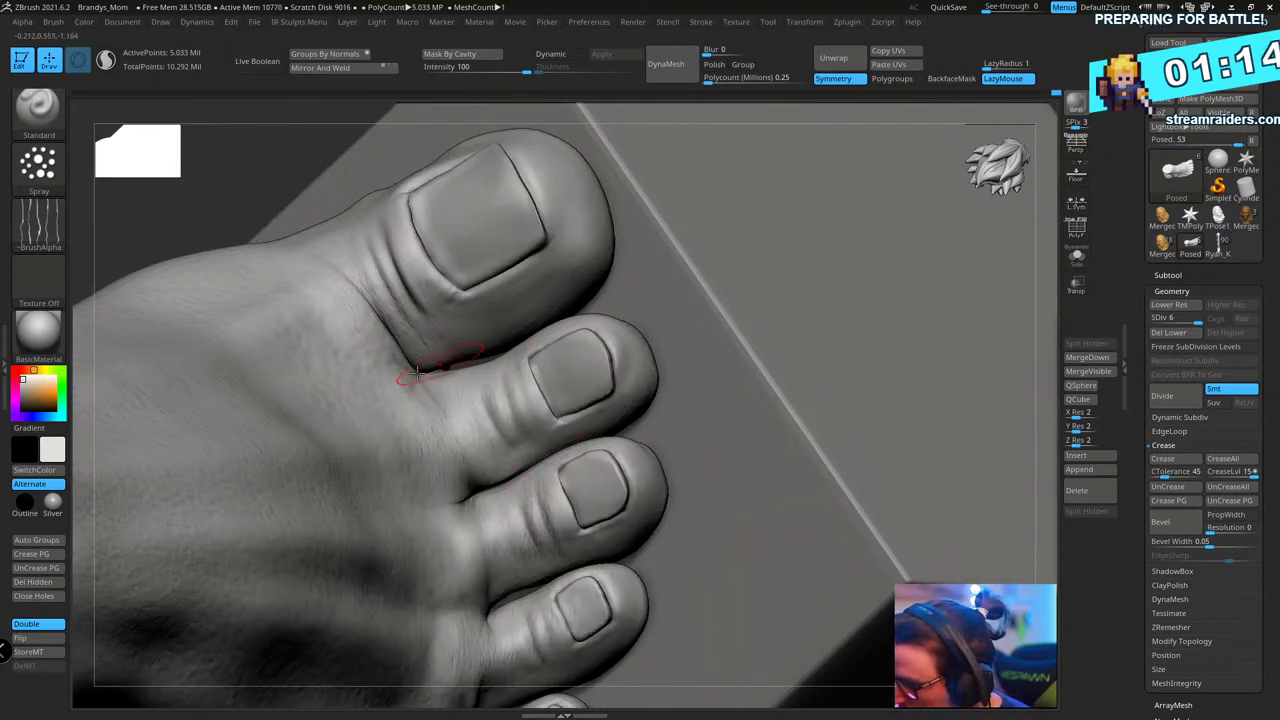
pyautogui.rightClick(400, 423)
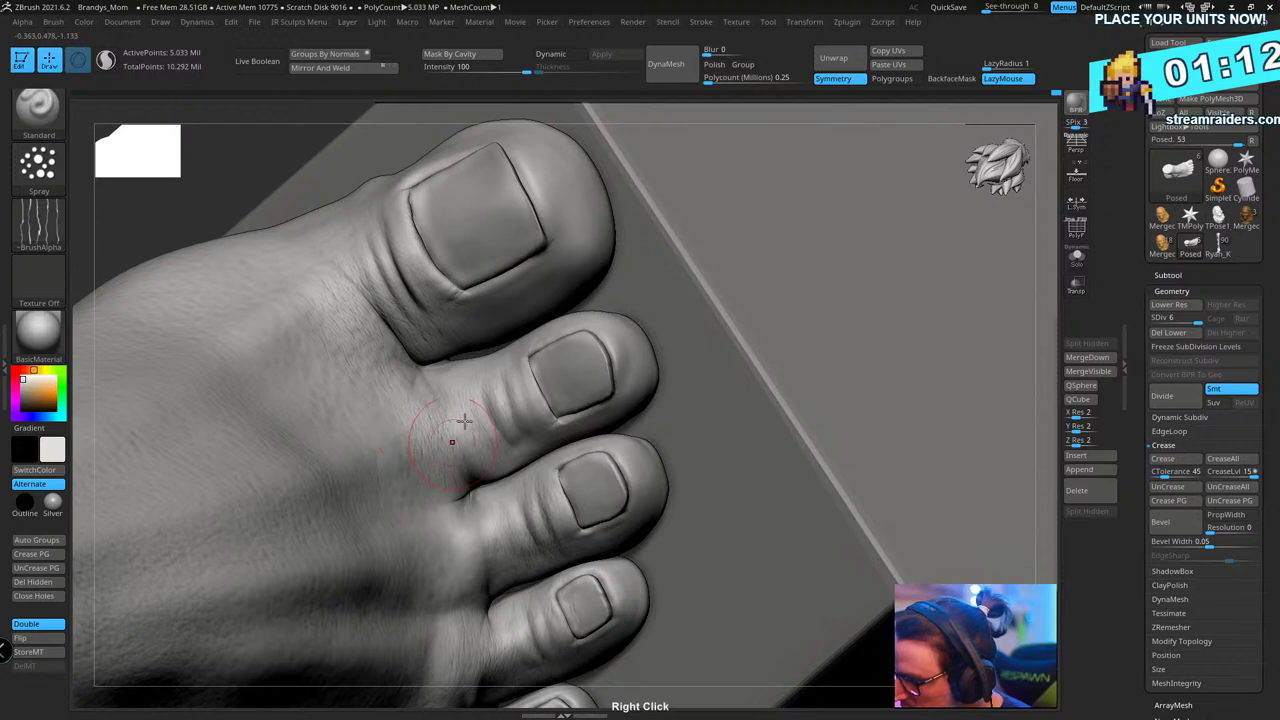
pyautogui.moveTo(463, 423); pyautogui.dragTo(632, 333, button='right')
pyautogui.moveTo(662, 385); pyautogui.dragTo(522, 440, button='right')
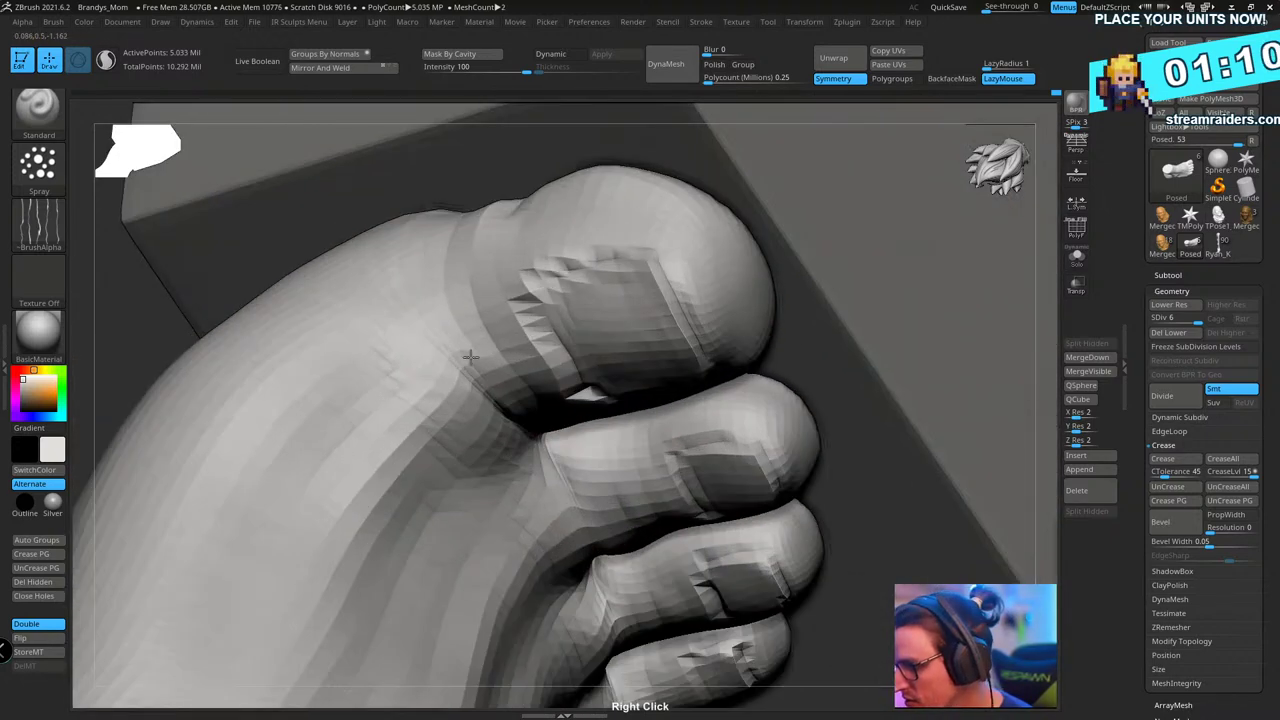
pyautogui.rightClick(490, 364)
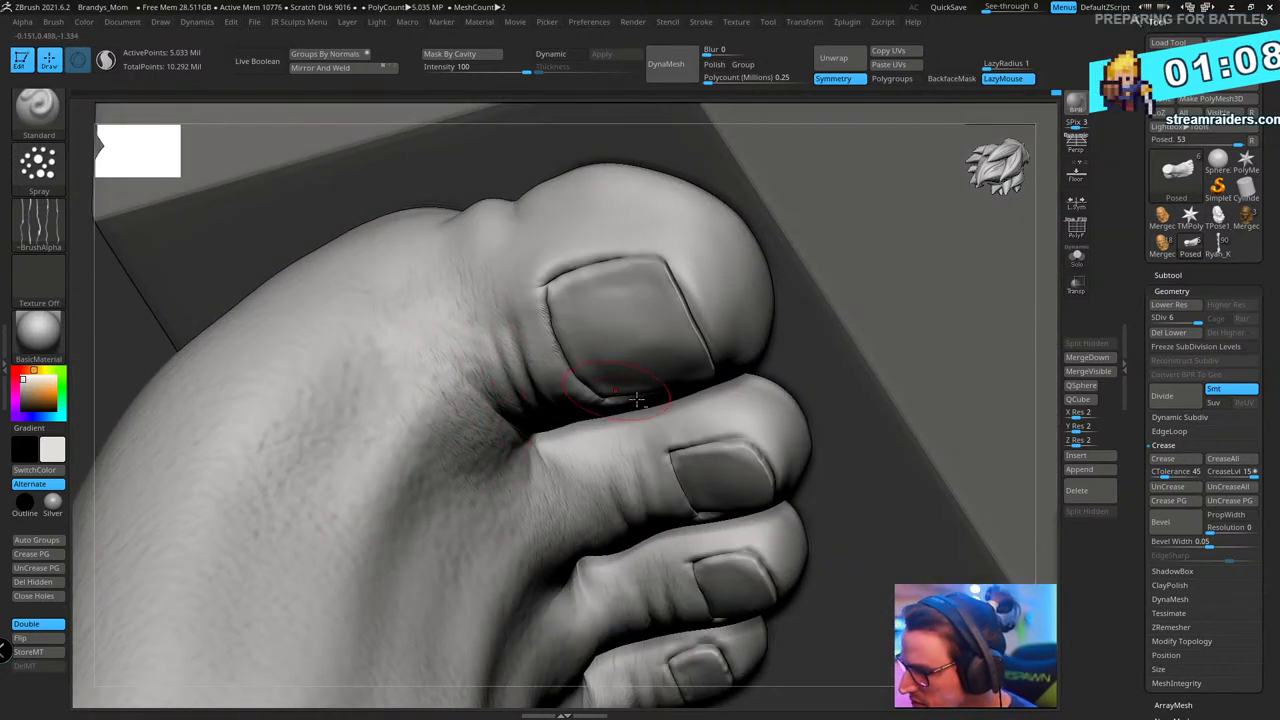
pyautogui.moveTo(443, 371); pyautogui.dragTo(541, 432, button='right')
# - Smooth the skin texture at the base of the big toe and along the outer side of the little toe
pyautogui.press('shift')
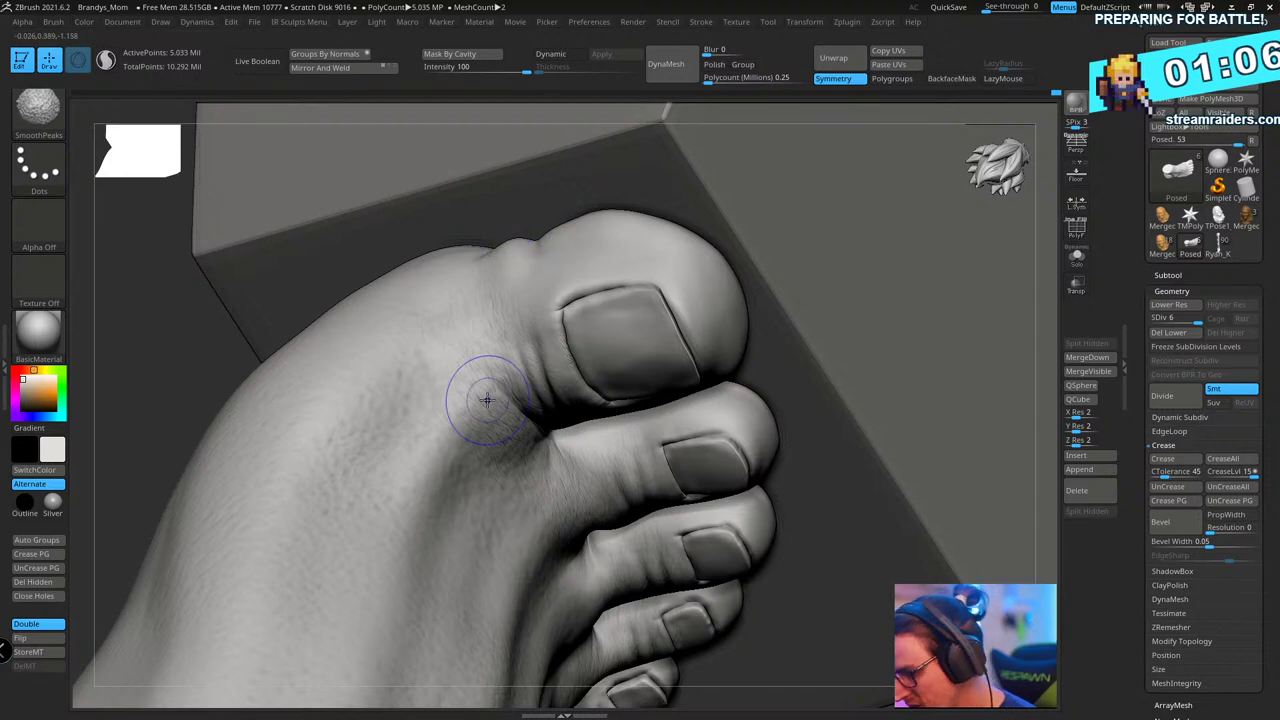
pyautogui.moveTo(491, 345)
pyautogui.keyDown('shift'); pyautogui.mouseDown()
pyautogui.moveTo(483, 330)
pyautogui.moveTo(471, 371)
pyautogui.mouseUp(); pyautogui.keyUp('shift')
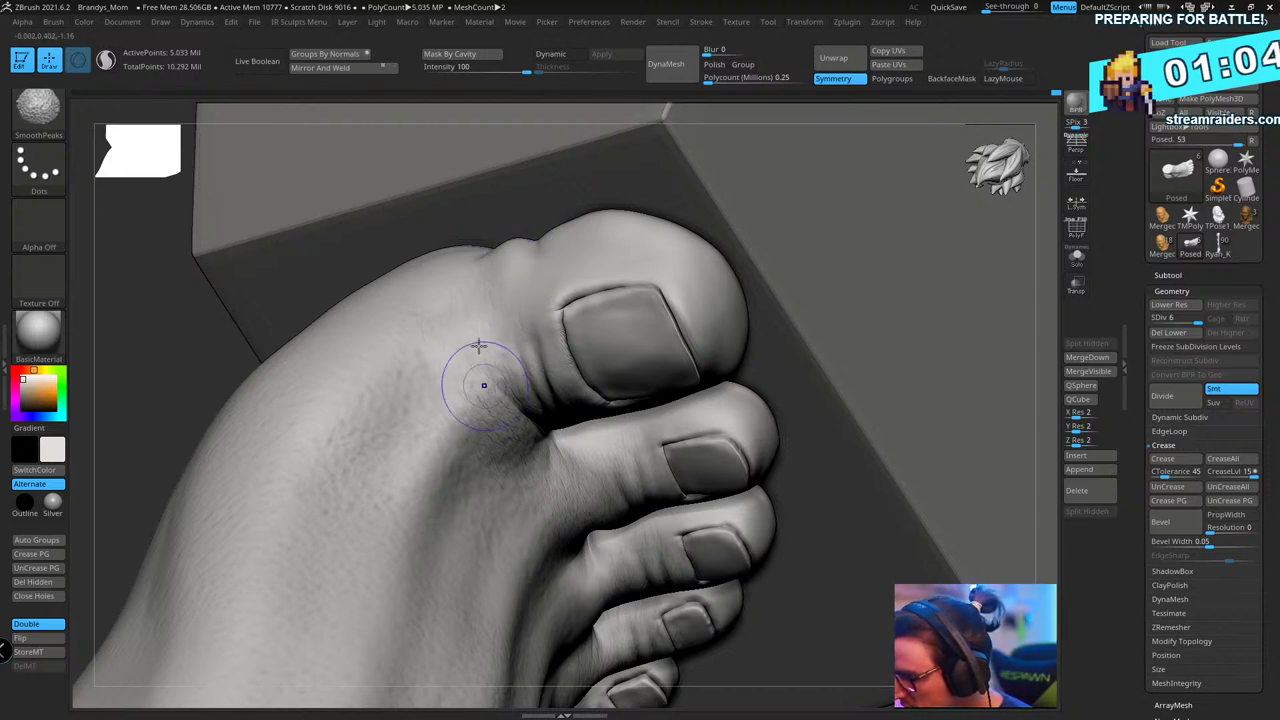
pyautogui.moveTo(586, 323); pyautogui.dragTo(531, 440, button='right')
pyautogui.press('shift')
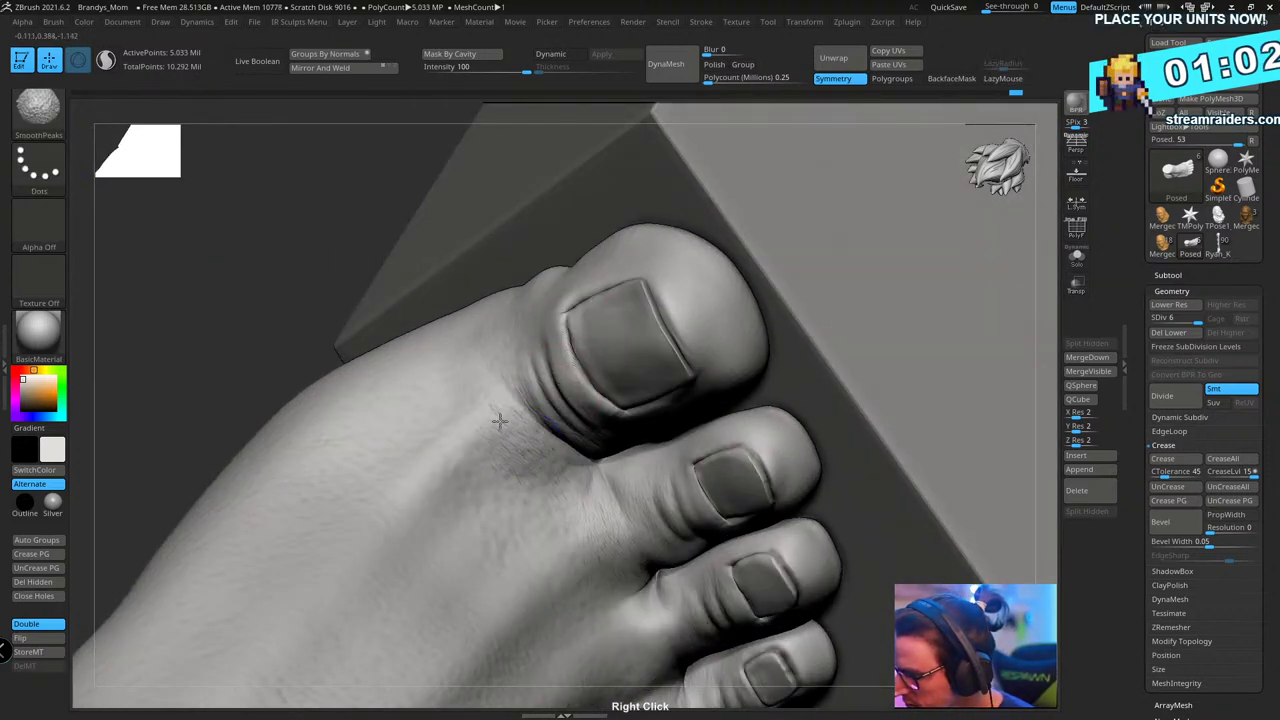
pyautogui.moveTo(580, 500)
pyautogui.mouseDown(button='right')
pyautogui.moveTo(513, 447)
pyautogui.moveTo(517, 430)
pyautogui.mouseUp(button='right')
pyautogui.press('shift')
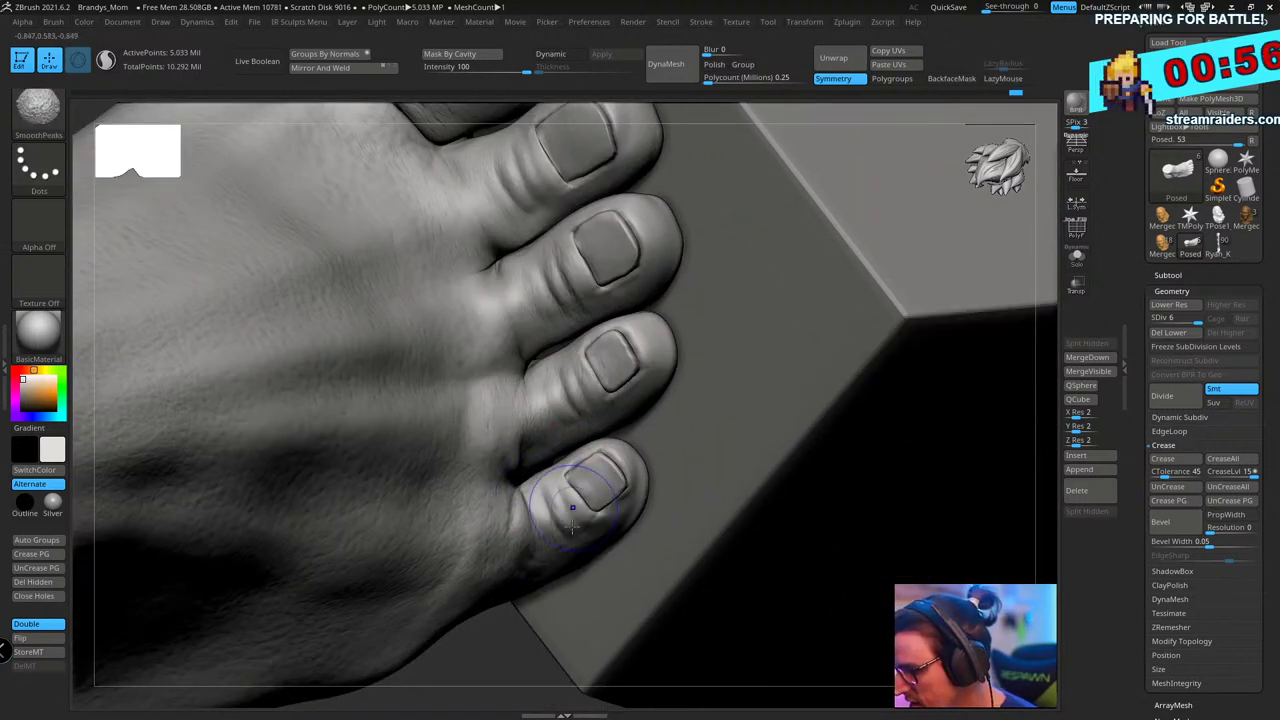
pyautogui.keyDown('shift'); pyautogui.moveTo(572, 525); pyautogui.dragTo(577, 544); pyautogui.keyUp('shift')
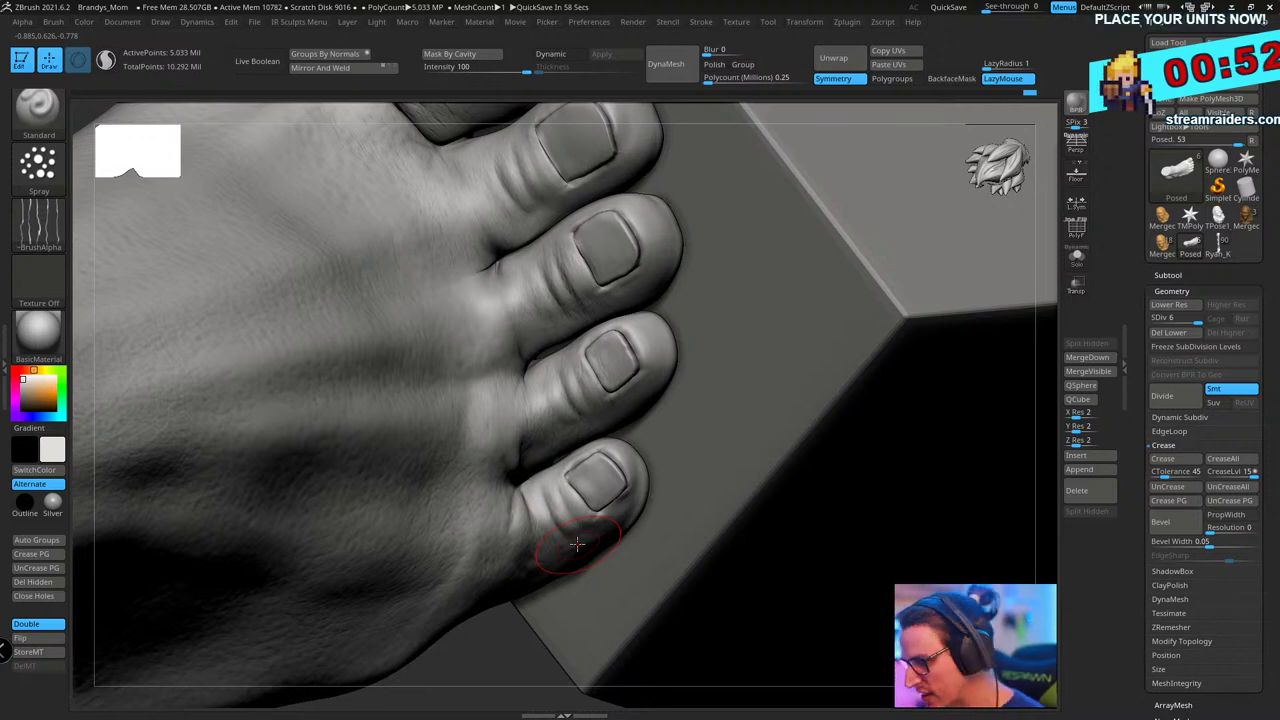
# - Set up the Standard brush with a LazyRadius of 17, the Dots stroke and no alpha
pyautogui.moveTo(511, 665); pyautogui.dragTo(810, 327, button='right')
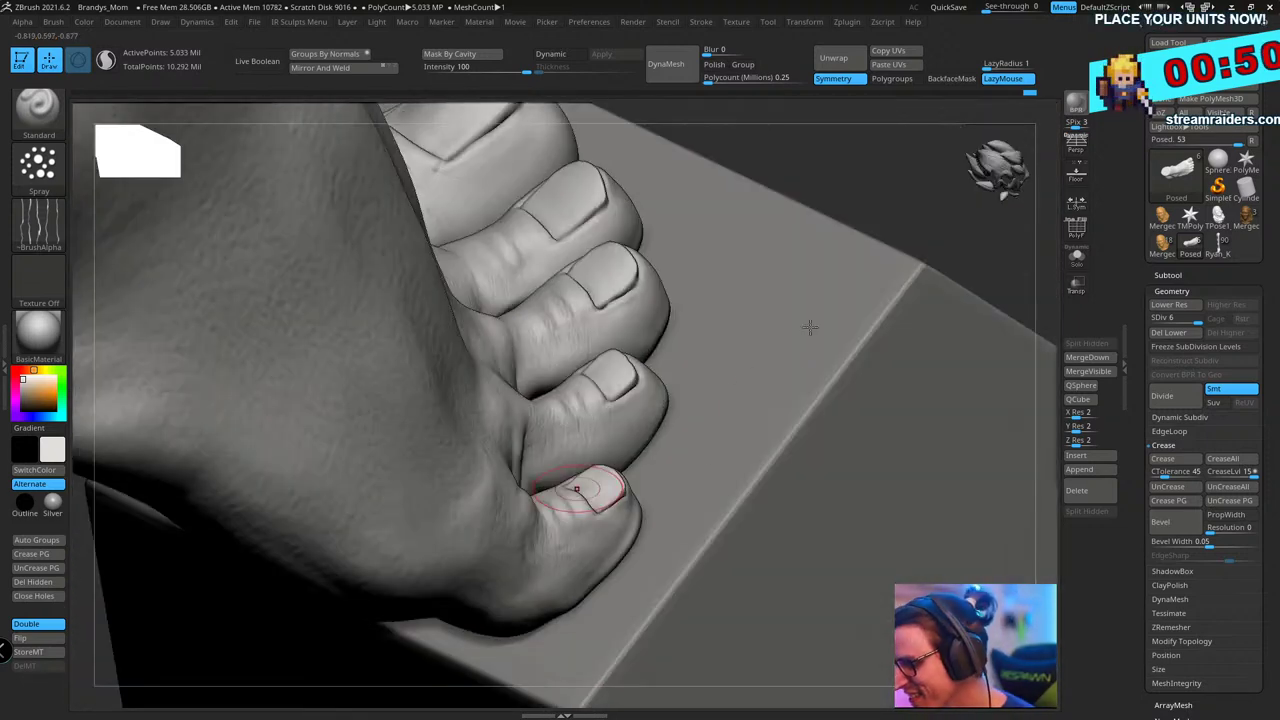
pyautogui.moveTo(707, 503)
pyautogui.mouseDown(button='right')
pyautogui.moveTo(706, 357)
pyautogui.moveTo(654, 333)
pyautogui.moveTo(611, 263)
pyautogui.moveTo(694, 251)
pyautogui.moveTo(511, 206)
pyautogui.moveTo(541, 267)
pyautogui.moveTo(634, 263)
pyautogui.moveTo(540, 290)
pyautogui.moveTo(448, 282)
pyautogui.mouseUp(button='right')
pyautogui.press('b')
pyautogui.press('s')
pyautogui.press('t')
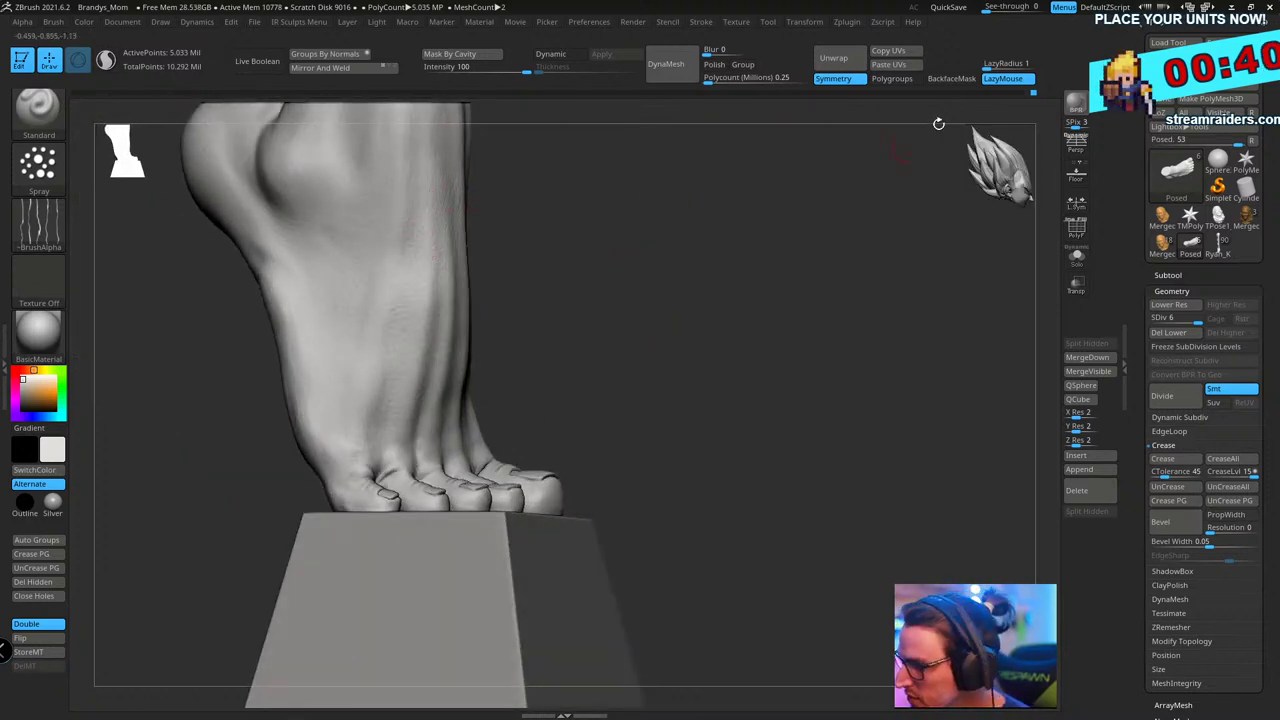
pyautogui.moveTo(990, 68); pyautogui.dragTo(998, 68)
pyautogui.keyDown('alt'); pyautogui.moveTo(738, 276); pyautogui.dragTo(743, 319, button='right'); pyautogui.keyUp('alt')
pyautogui.click(39, 165)
pyautogui.click(113, 180)
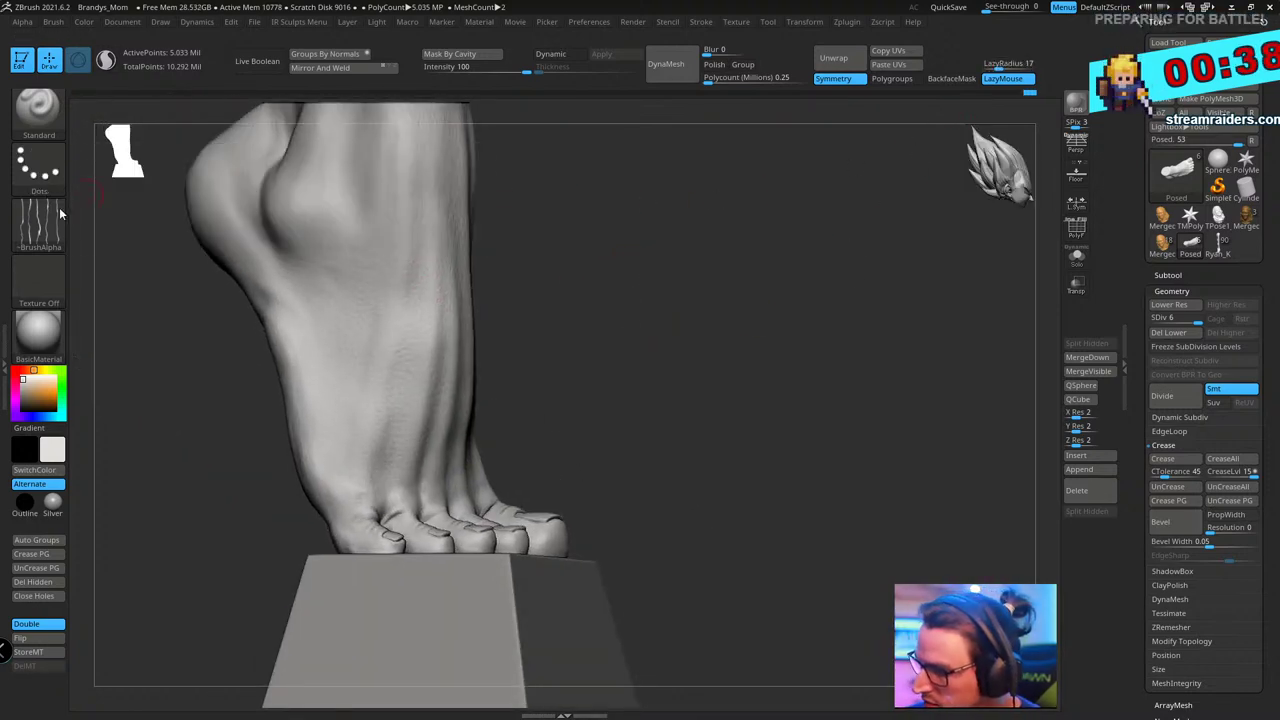
pyautogui.click(50, 215)
pyautogui.click(116, 236)
pyautogui.moveTo(545, 274); pyautogui.dragTo(505, 267, button='right')
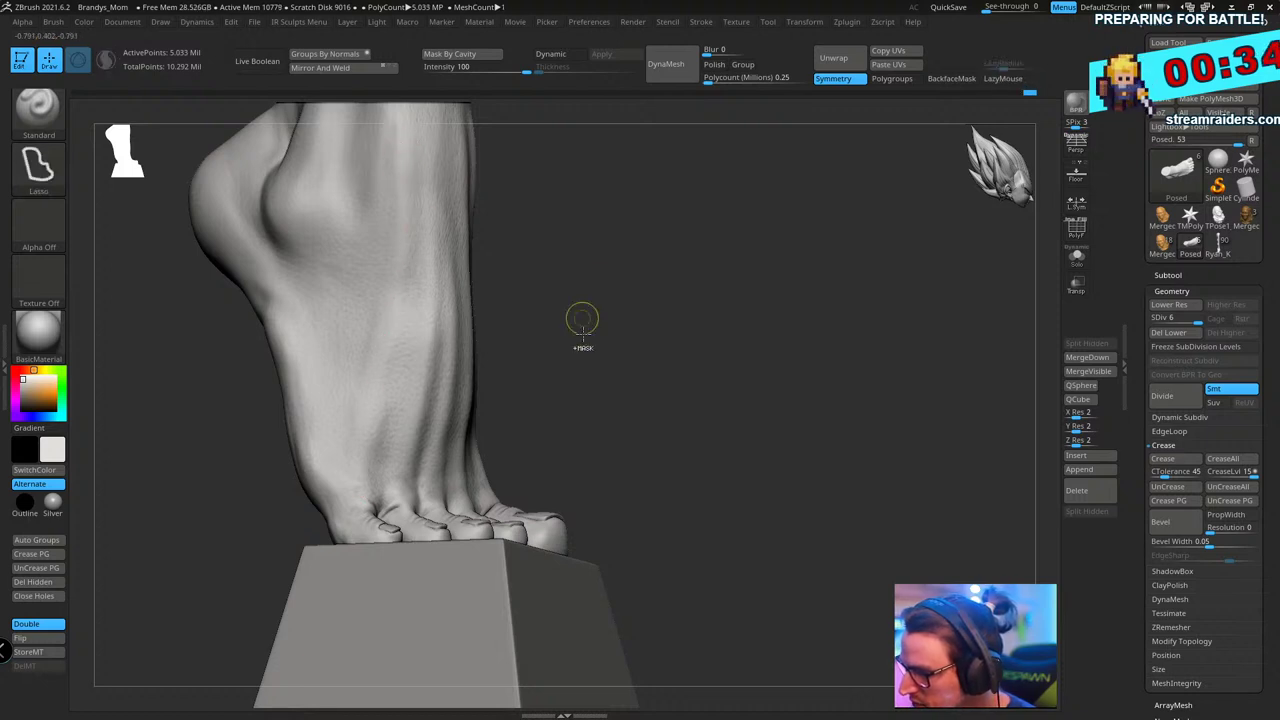
# - Sculpt long tendon lines down the outer side and top of the foot toward the toes
pyautogui.press('space')
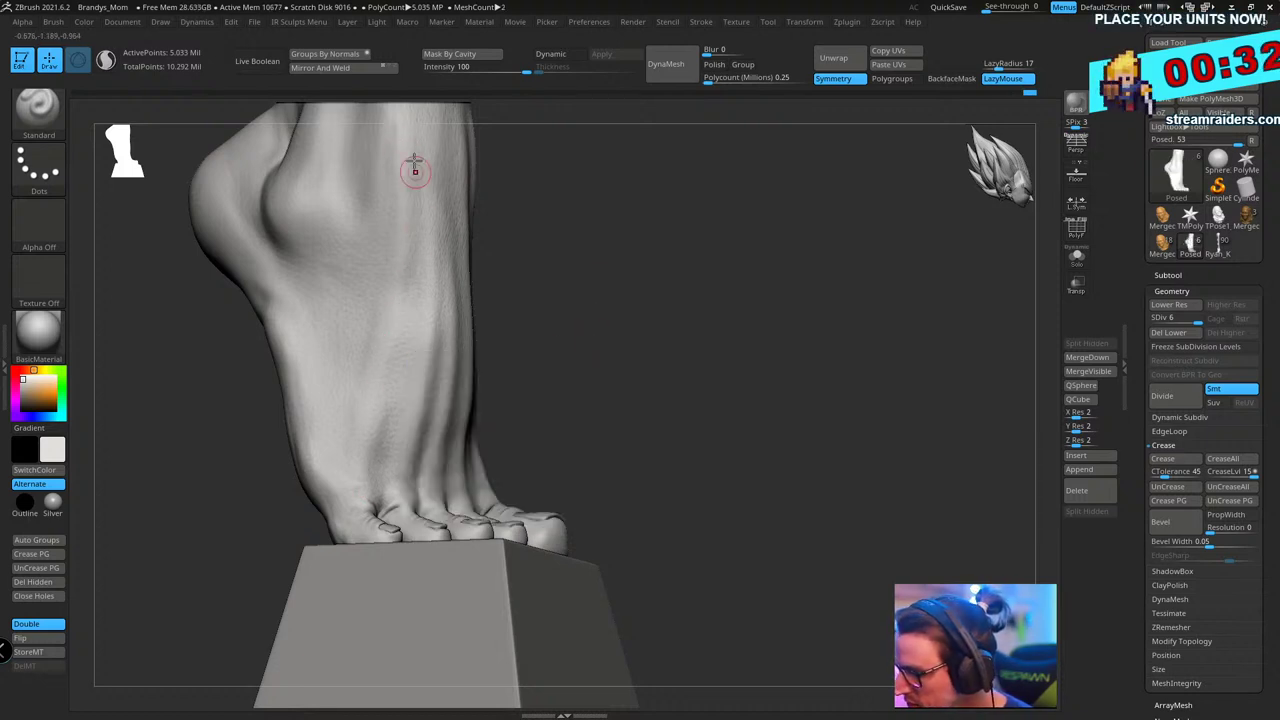
pyautogui.press('space')
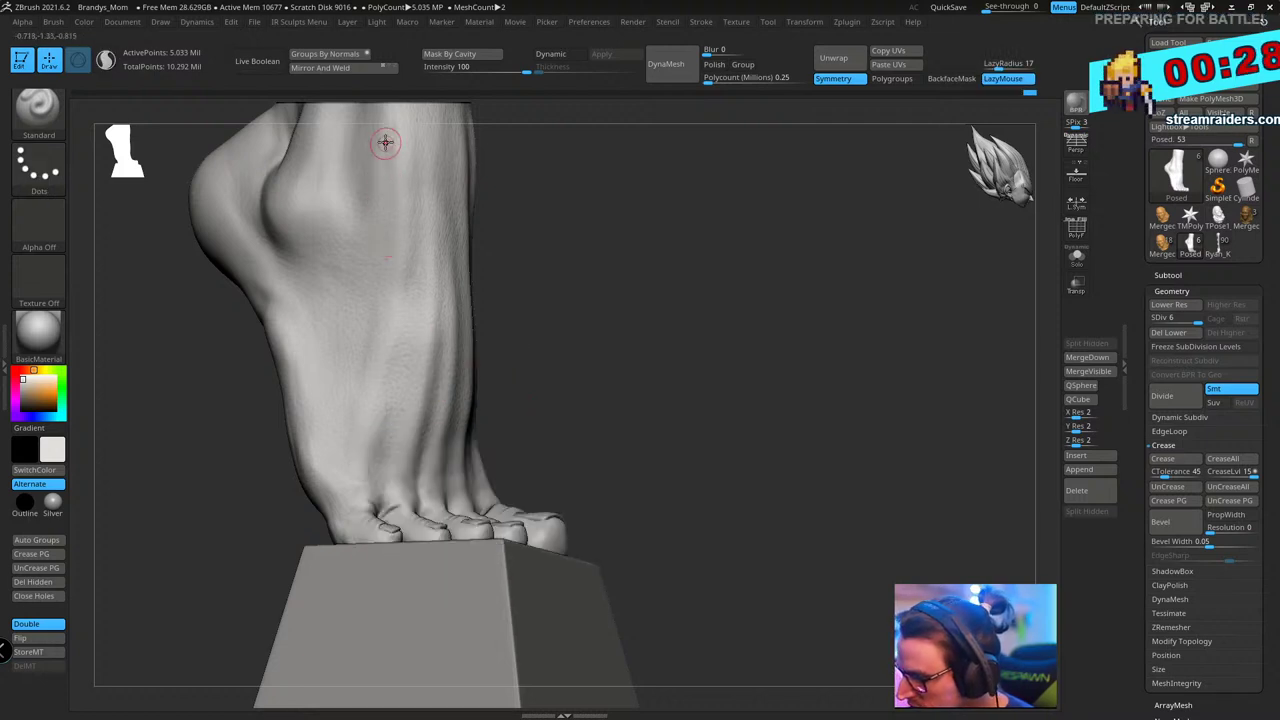
pyautogui.moveTo(367, 435); pyautogui.dragTo(379, 527)
pyautogui.moveTo(660, 328)
pyautogui.mouseDown()
pyautogui.moveTo(590, 319)
pyautogui.moveTo(688, 304)
pyautogui.mouseUp()
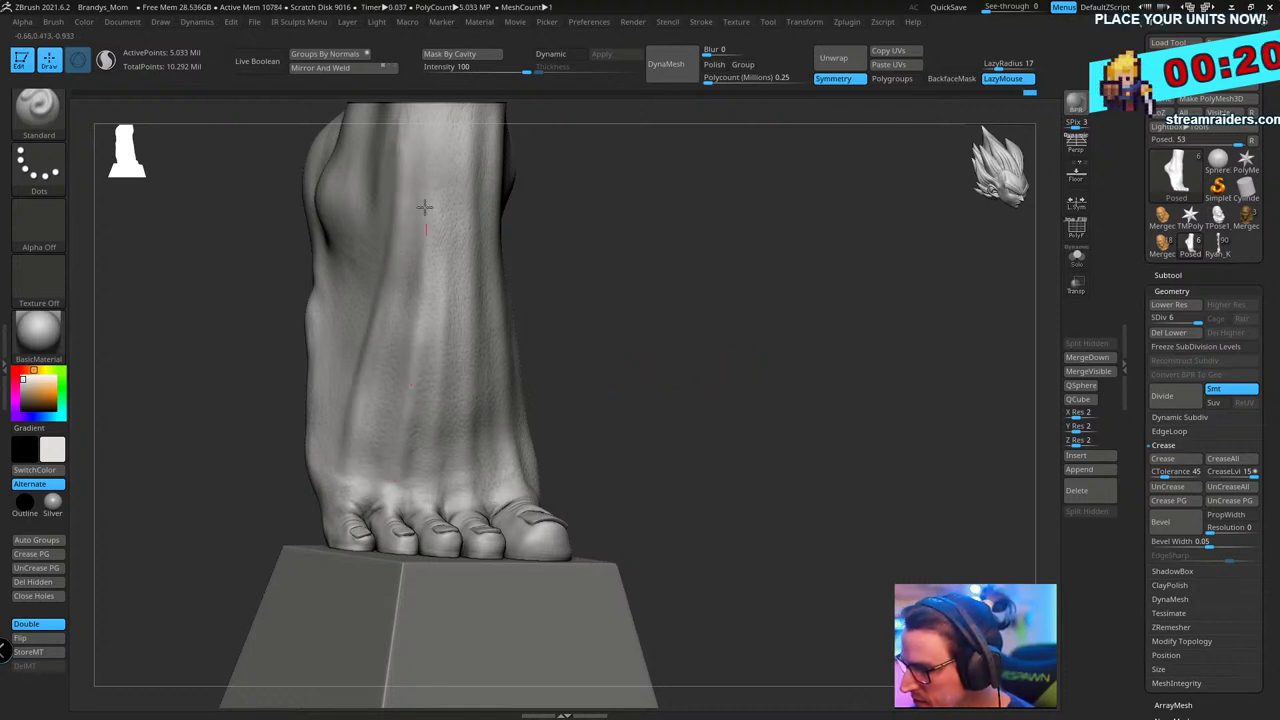
pyautogui.moveTo(769, 357); pyautogui.dragTo(427, 455, button='right')
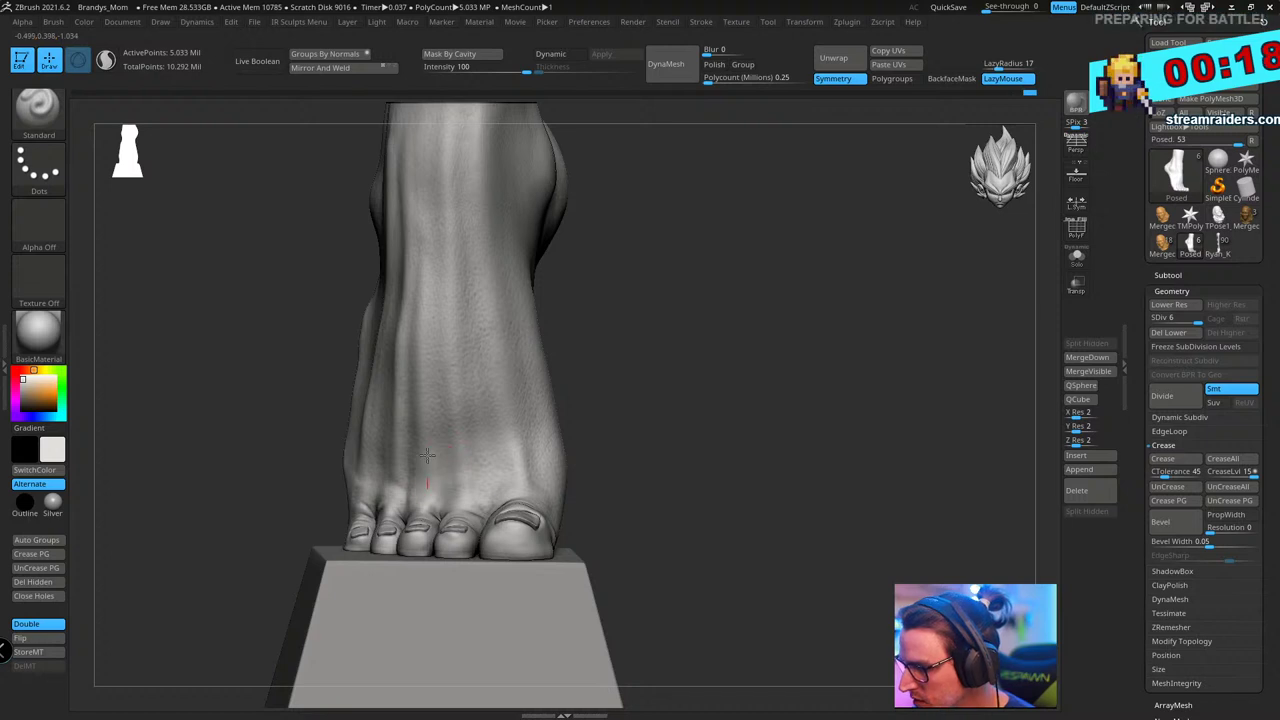
pyautogui.moveTo(737, 329)
pyautogui.mouseDown(button='right')
pyautogui.moveTo(786, 357)
pyautogui.moveTo(543, 351)
pyautogui.mouseUp(button='right')
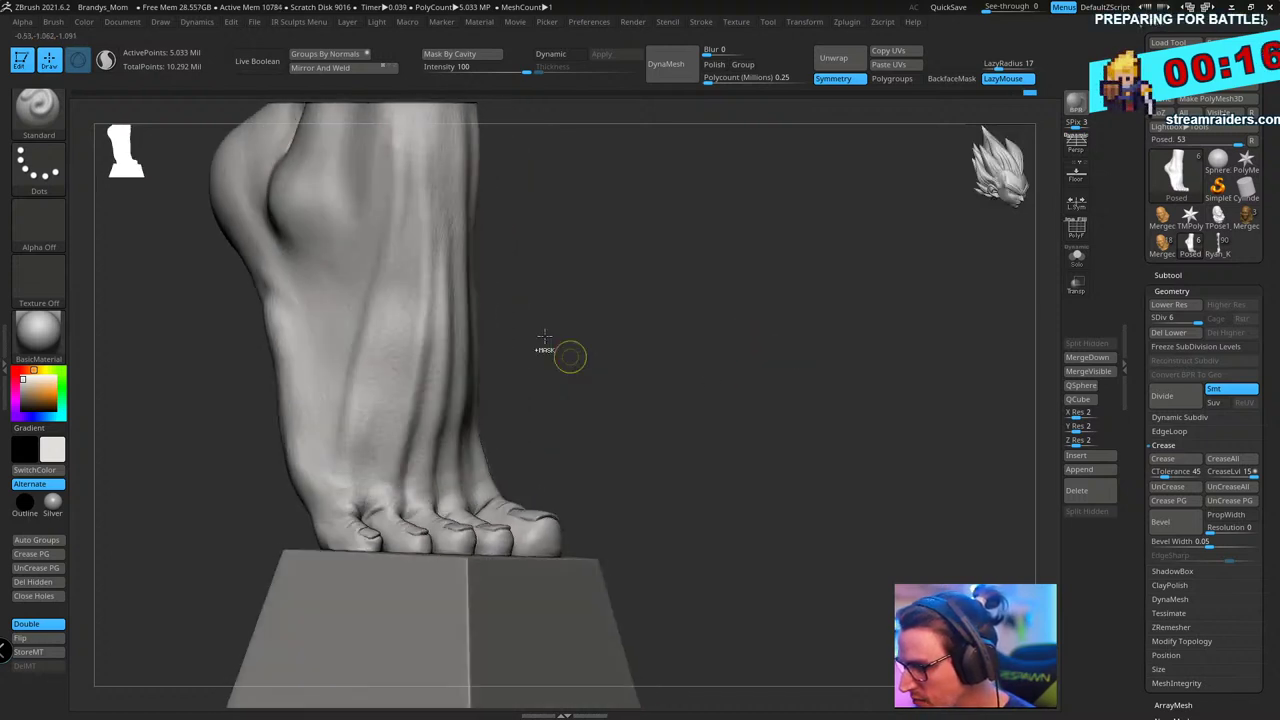
# - Refine the tendon ridges running from the front of the ankle to the toes and check the foot from several sides
pyautogui.press('ctrl')
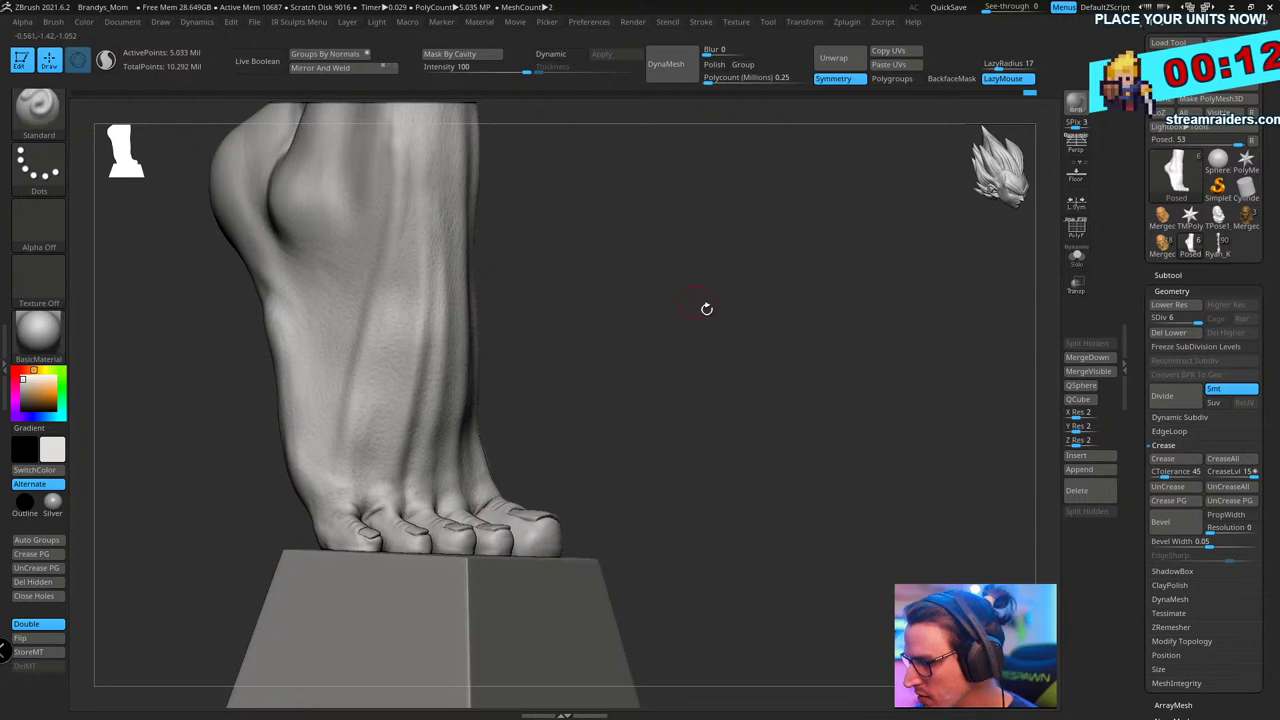
pyautogui.moveTo(706, 306); pyautogui.dragTo(678, 331, button='right')
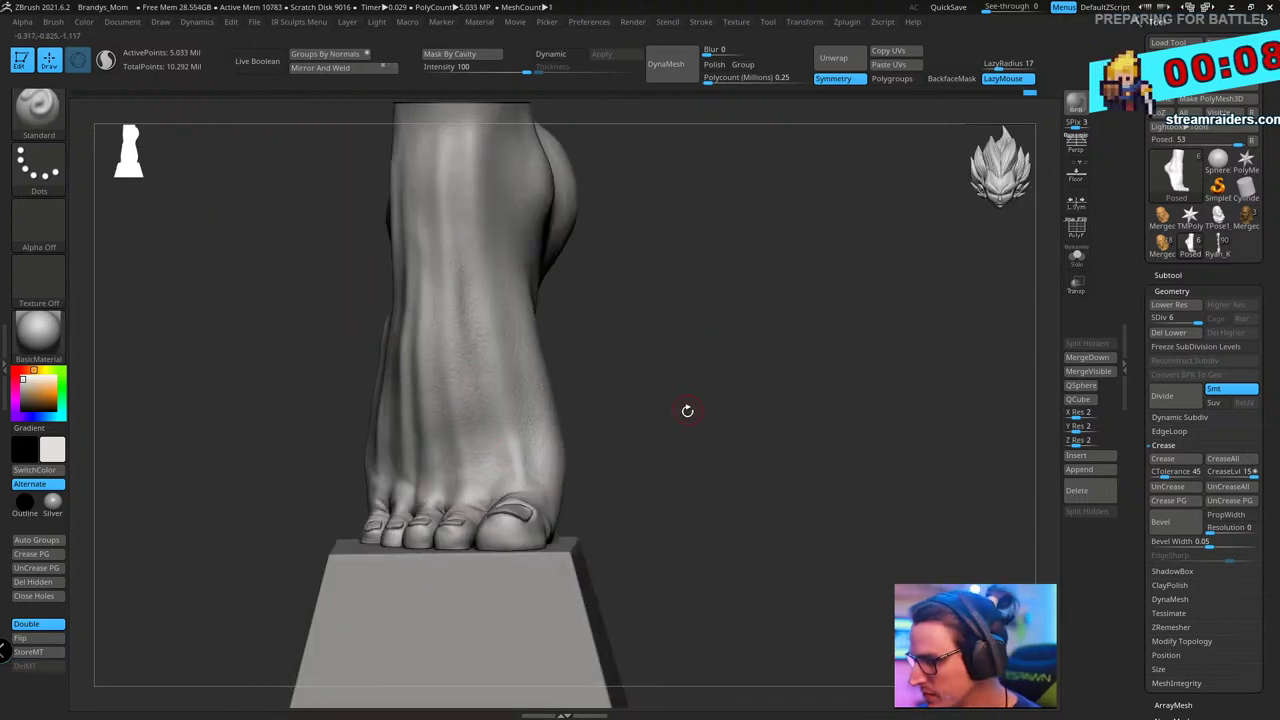
pyautogui.moveTo(686, 409); pyautogui.dragTo(474, 518, button='right')
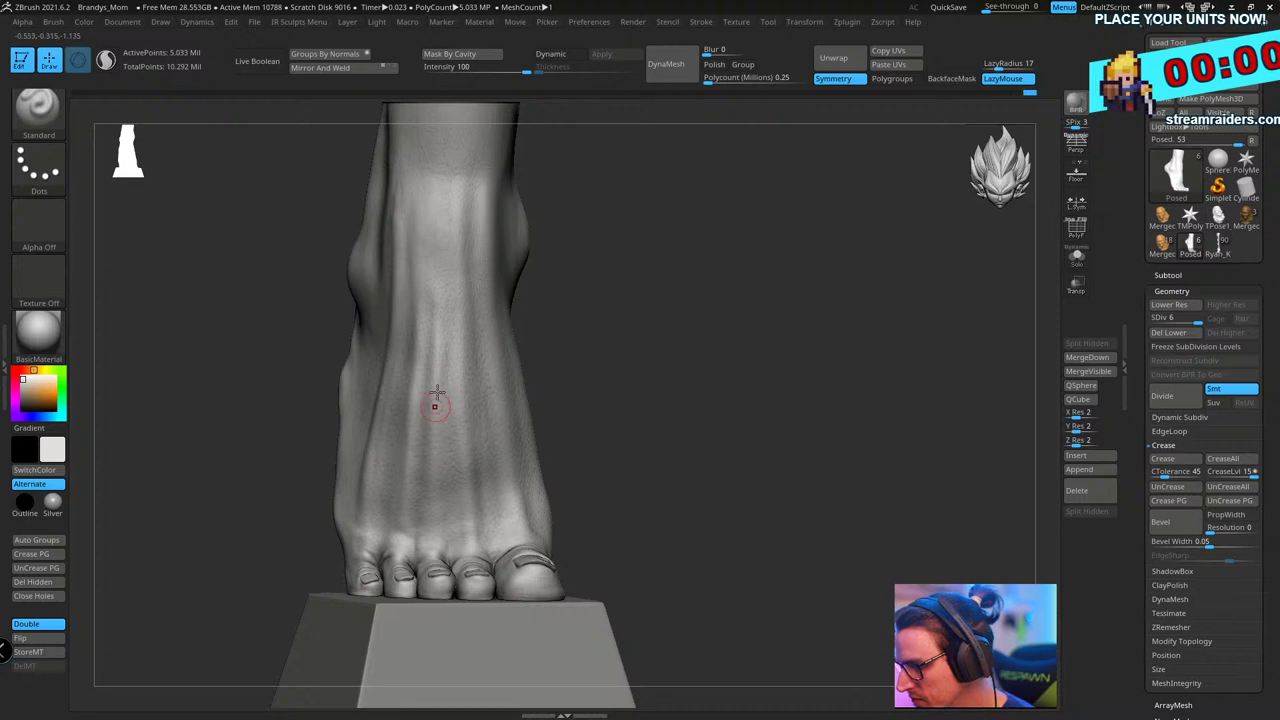
pyautogui.moveTo(673, 376)
pyautogui.mouseDown()
pyautogui.moveTo(789, 374)
pyautogui.moveTo(822, 395)
pyautogui.mouseUp()
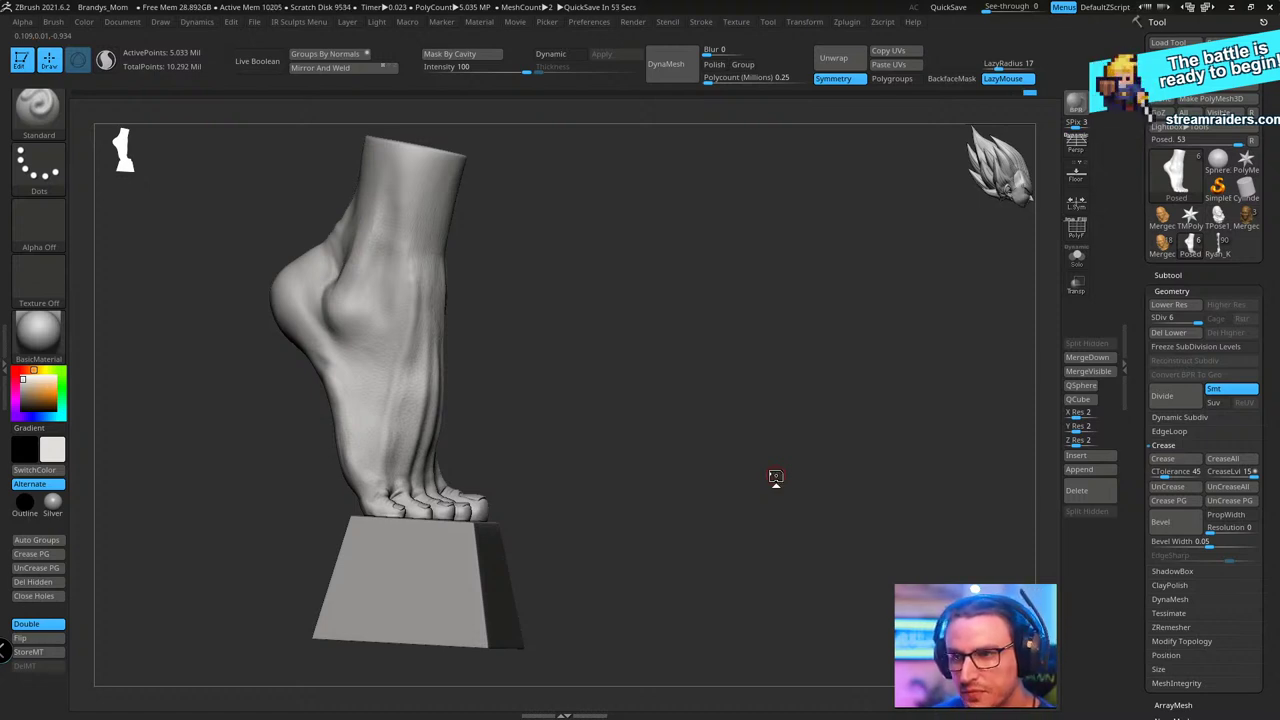
pyautogui.moveTo(725, 289); pyautogui.dragTo(758, 324)
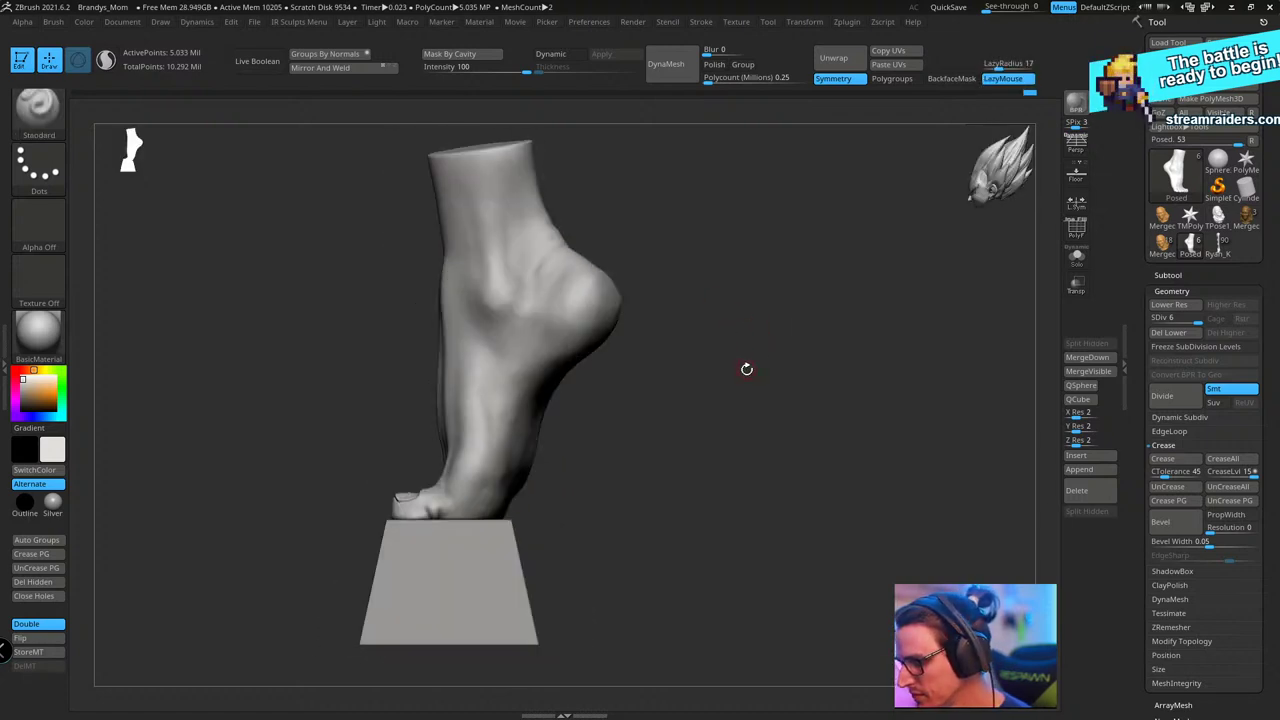
pyautogui.moveTo(822, 409); pyautogui.dragTo(612, 412)
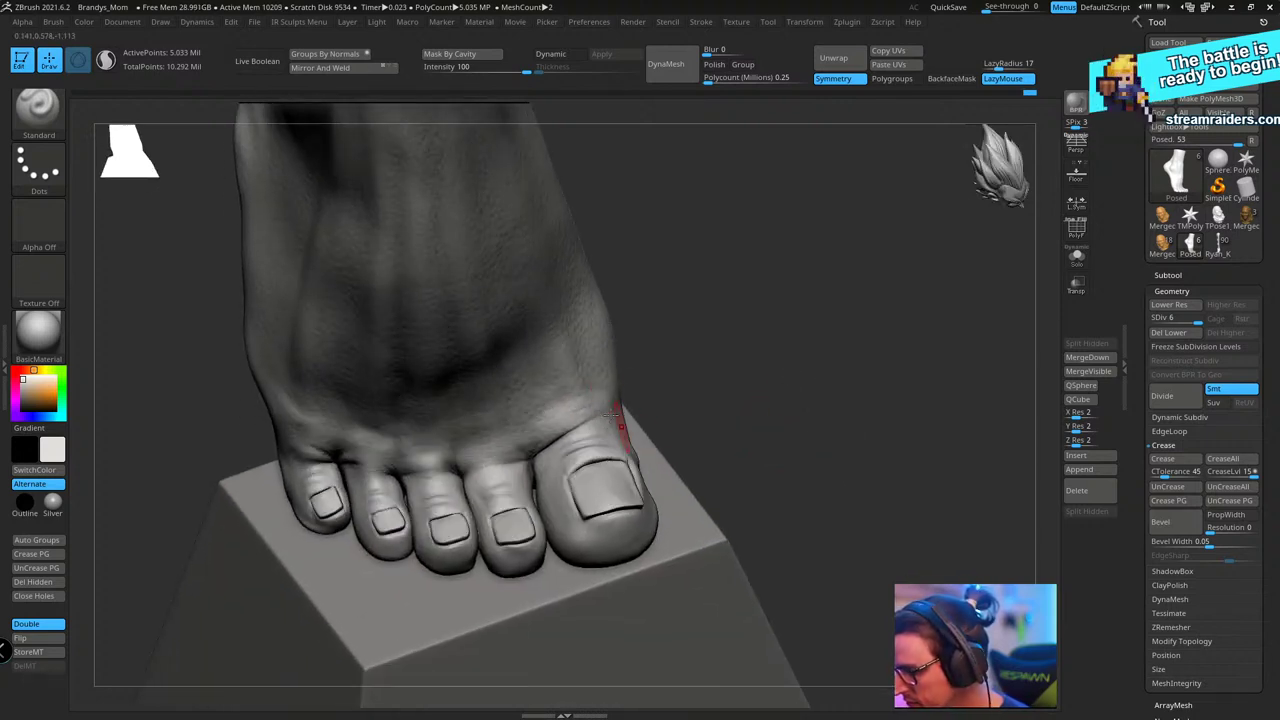
# - Save the foot tool over the existing file
pyautogui.click(1197, 274)
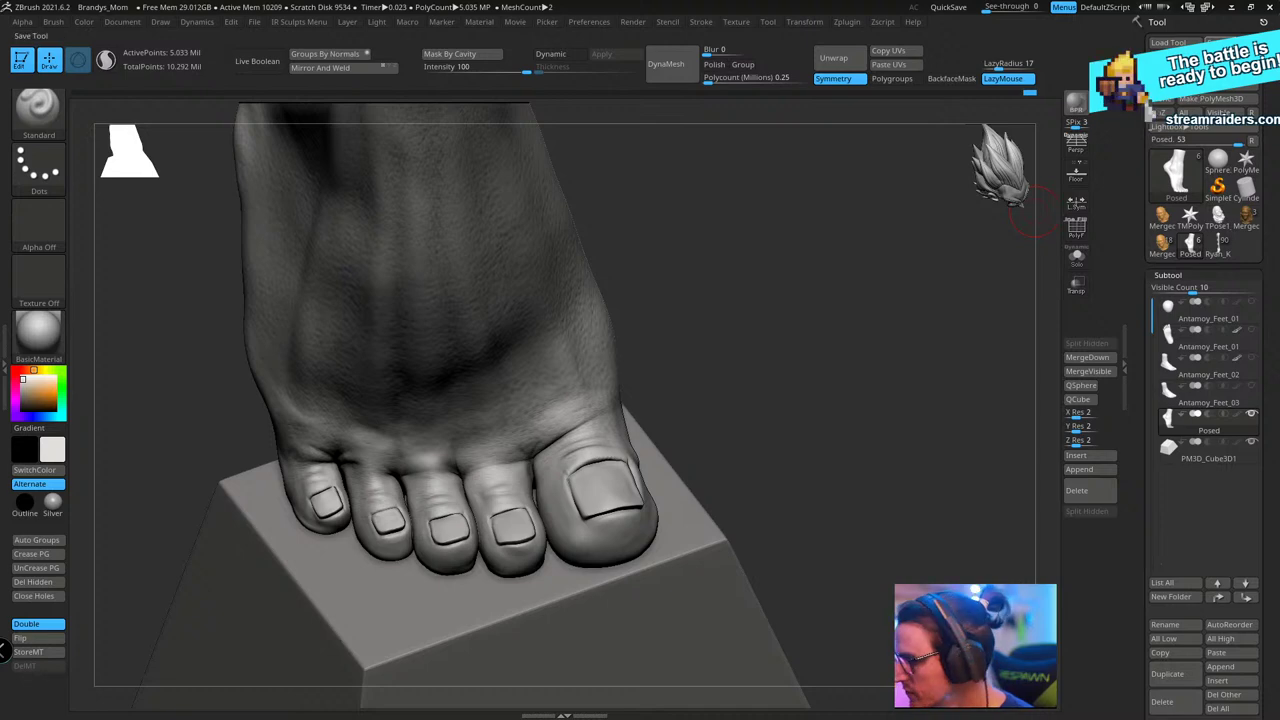
pyautogui.click(1224, 42)
pyautogui.press('Return')
pyautogui.press('y')
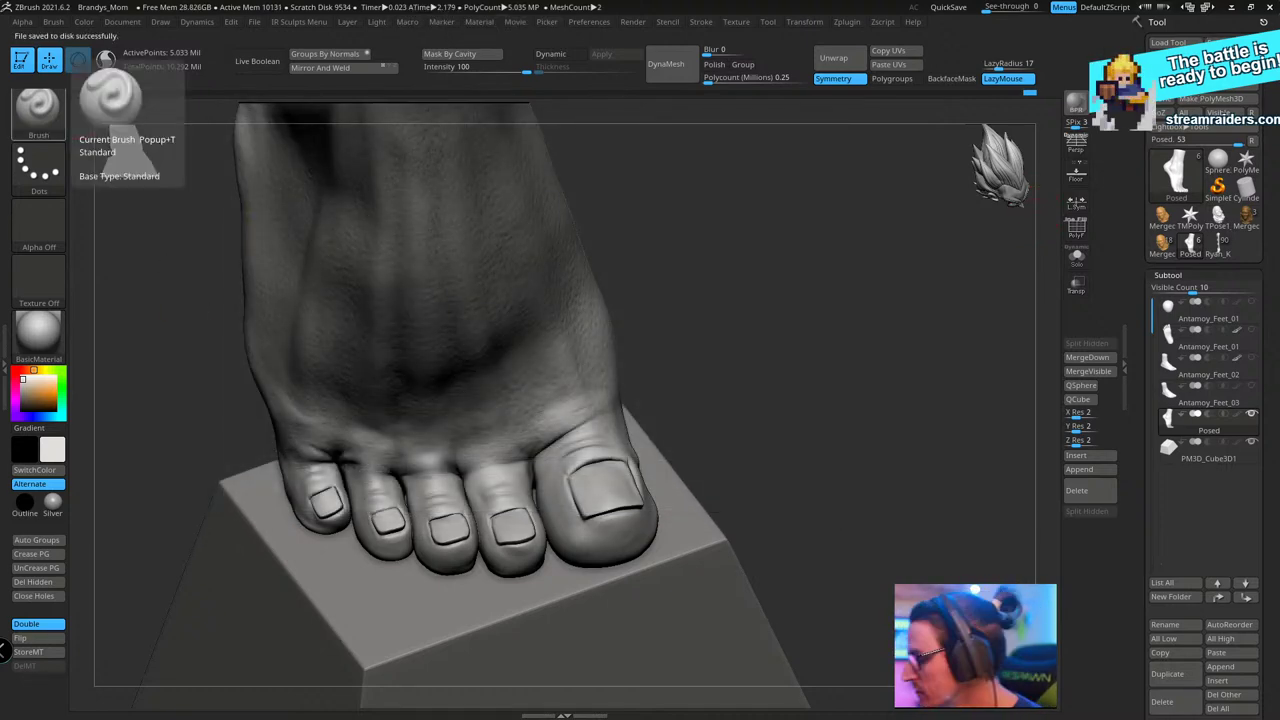
# - Switch the masking brush from MaskLasso to MaskPen
pyautogui.scroll(-5, 1206, 558)
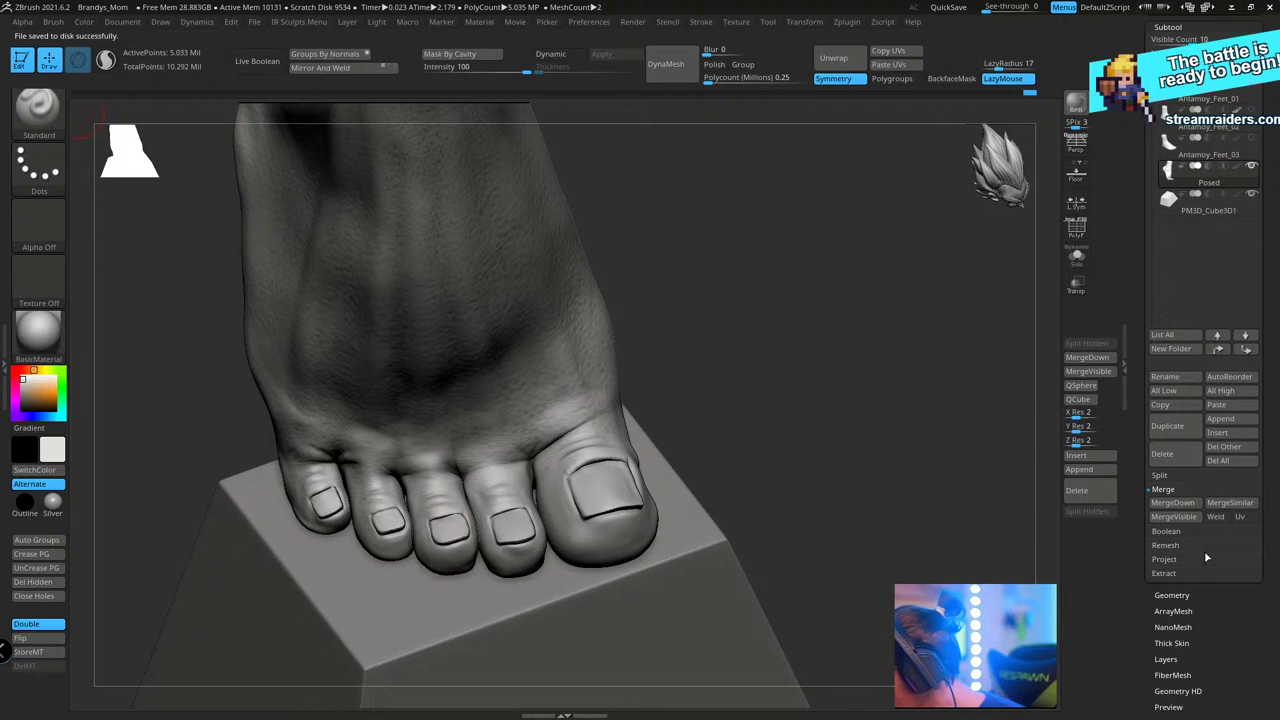
pyautogui.press('ctrl')
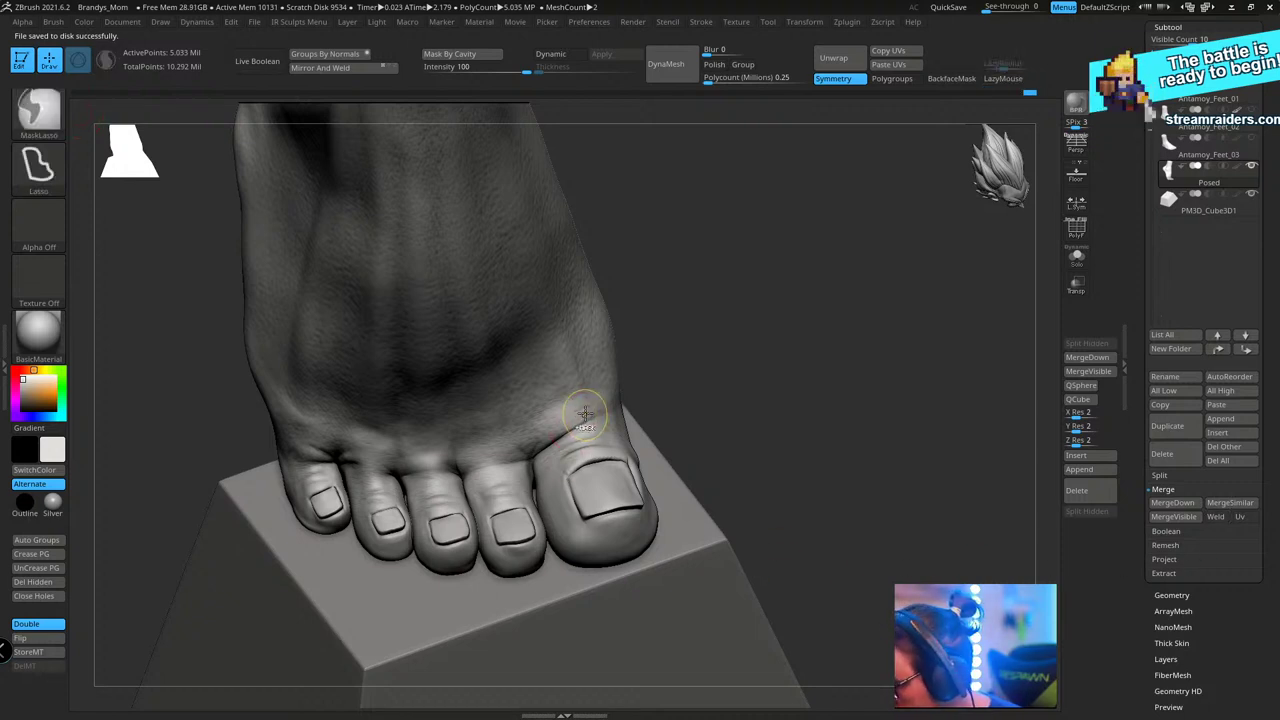
pyautogui.click(38, 110)
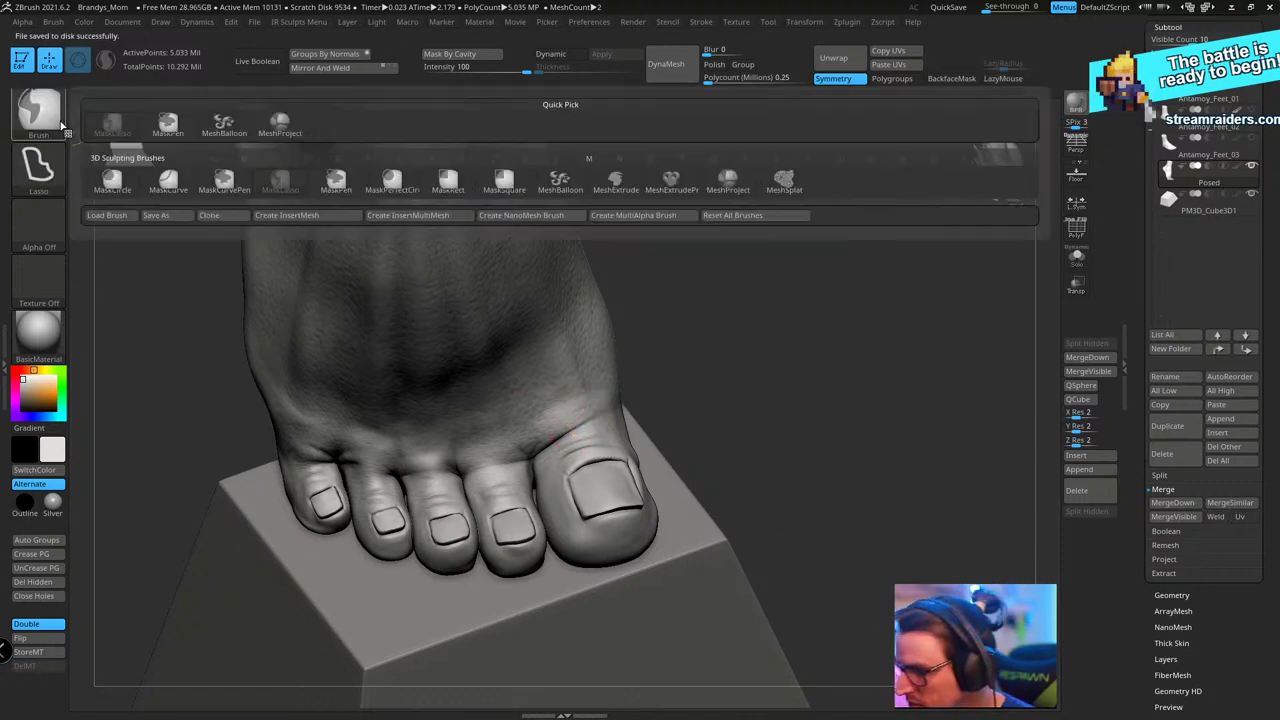
pyautogui.click(168, 126)
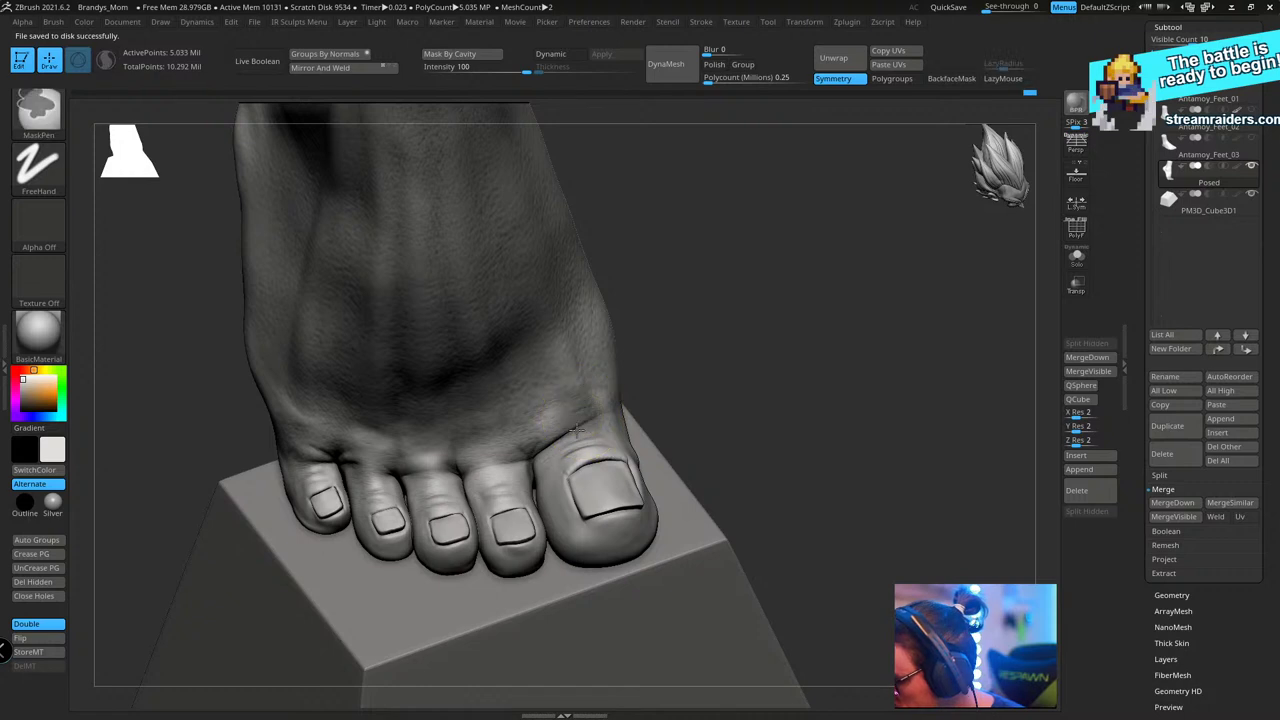
# - Paint masks over the base of the big toe and the upper skin of the smaller toes
pyautogui.press('l')
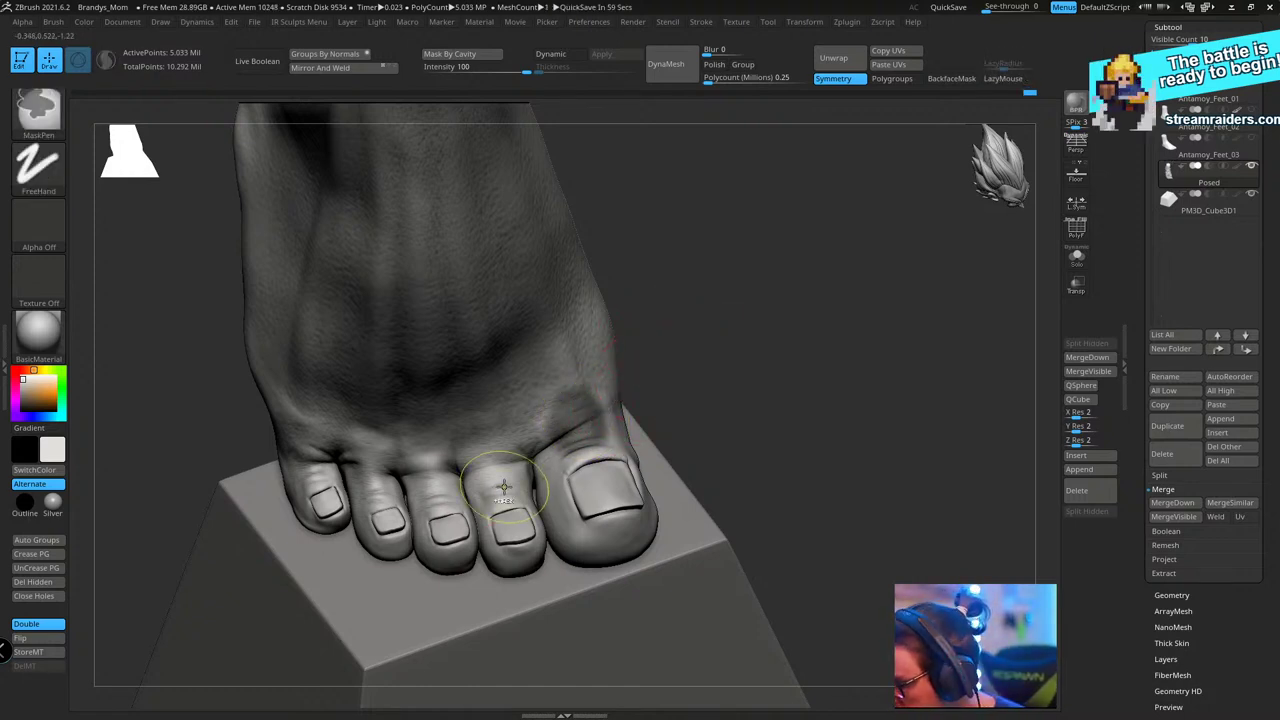
pyautogui.keyDown('ctrl'); pyautogui.moveTo(503, 486); pyautogui.dragTo(516, 474); pyautogui.keyUp('ctrl')
pyautogui.moveTo(654, 286); pyautogui.dragTo(660, 309)
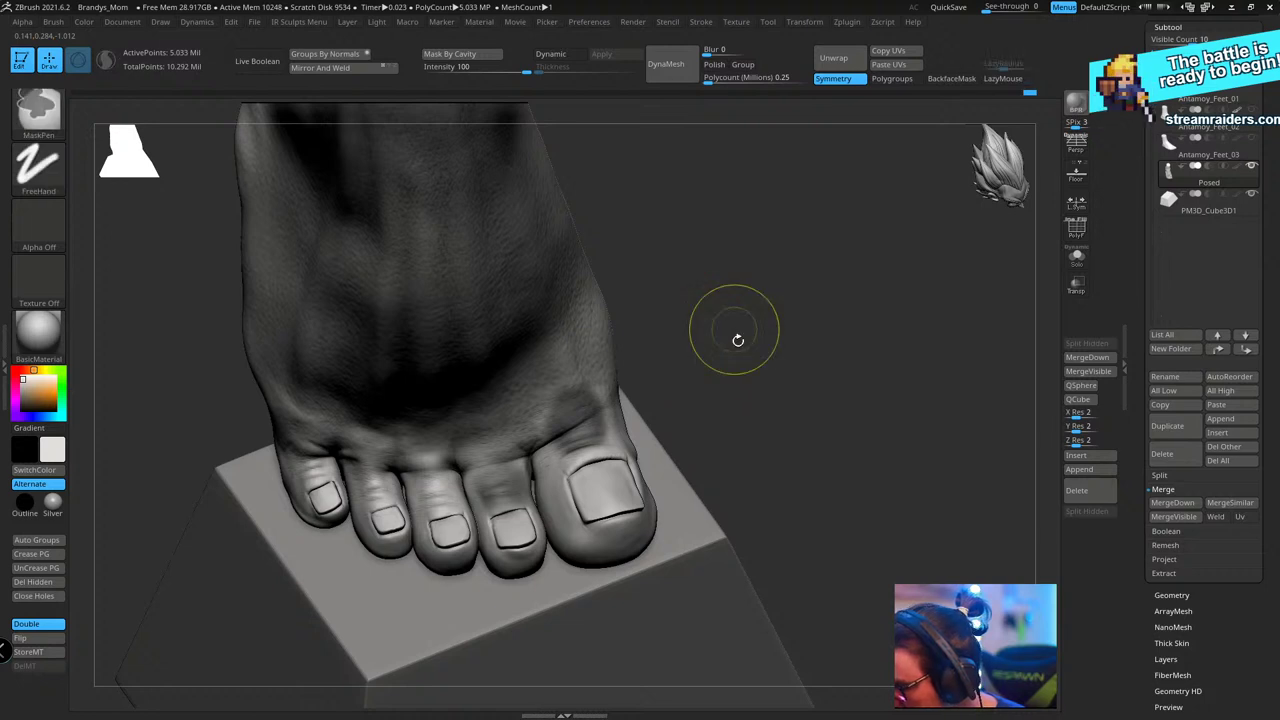
pyautogui.moveTo(734, 340)
pyautogui.keyDown('ctrl'); pyautogui.mouseDown()
pyautogui.moveTo(723, 354)
pyautogui.moveTo(719, 343)
pyautogui.mouseUp(); pyautogui.keyUp('ctrl')
pyautogui.press('s')
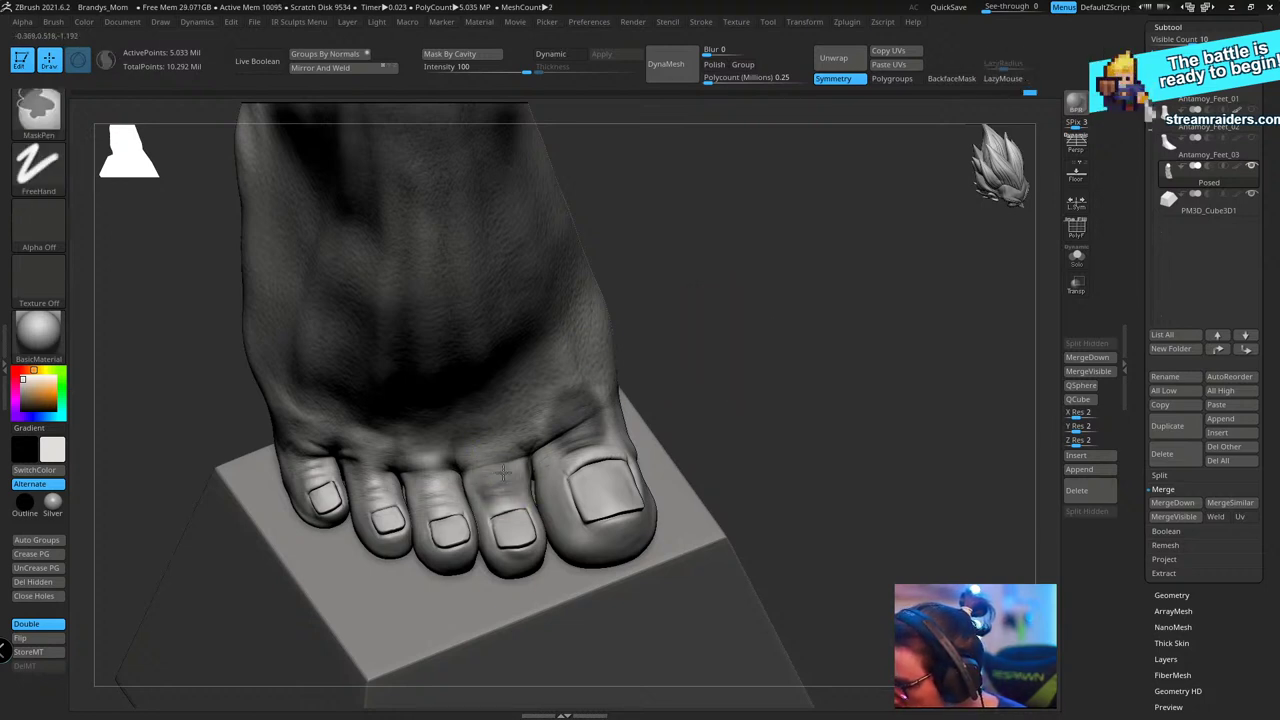
pyautogui.keyDown('ctrl'); pyautogui.moveTo(433, 472); pyautogui.dragTo(435, 484); pyautogui.keyUp('ctrl')
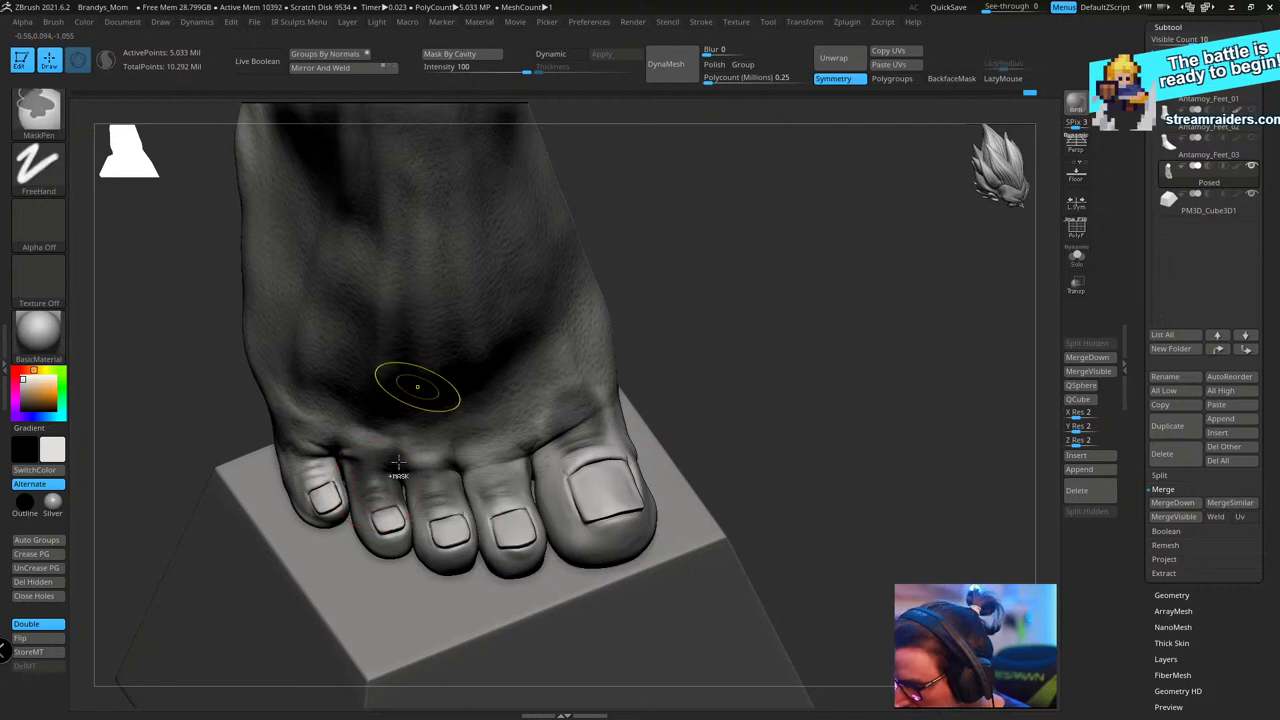
pyautogui.keyDown('ctrl'); pyautogui.moveTo(374, 482); pyautogui.dragTo(376, 502); pyautogui.keyUp('ctrl')
# - Extend and soften the painted mask along the top of the foot up to the front of the ankle
pyautogui.moveTo(770, 380)
pyautogui.mouseDown()
pyautogui.moveTo(786, 249)
pyautogui.moveTo(771, 286)
pyautogui.moveTo(710, 350)
pyautogui.moveTo(608, 332)
pyautogui.moveTo(622, 330)
pyautogui.mouseUp()
pyautogui.keyDown('ctrl'); pyautogui.click(711, 343); pyautogui.keyUp('ctrl')
pyautogui.press('s')
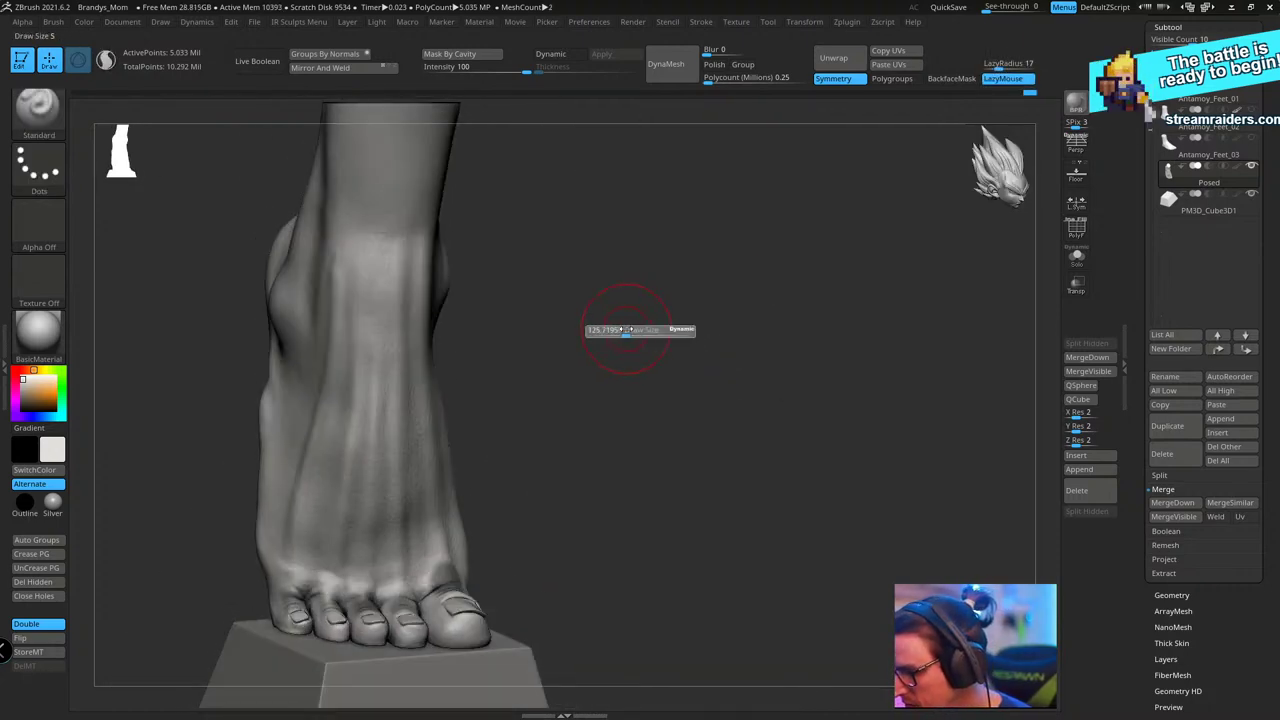
pyautogui.keyDown('ctrl'); pyautogui.moveTo(385, 440); pyautogui.dragTo(384, 302); pyautogui.keyUp('ctrl')
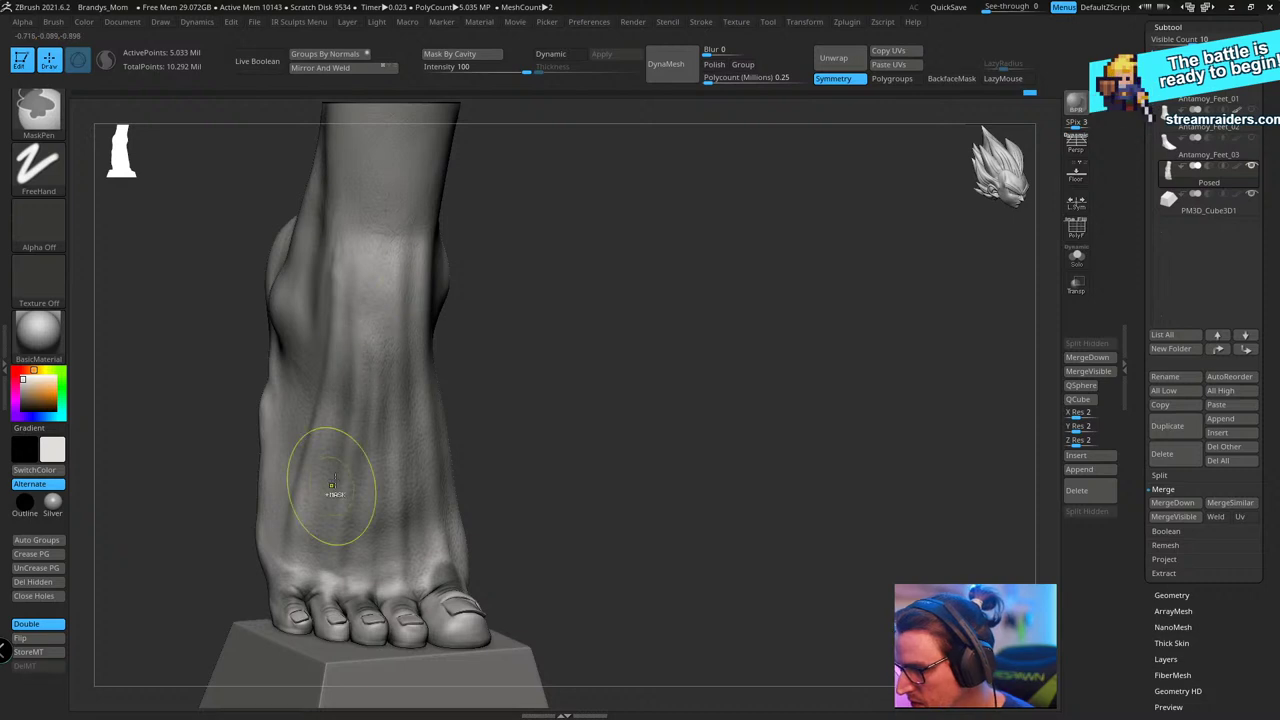
pyautogui.keyDown('ctrl'); pyautogui.click(383, 364); pyautogui.keyUp('ctrl')
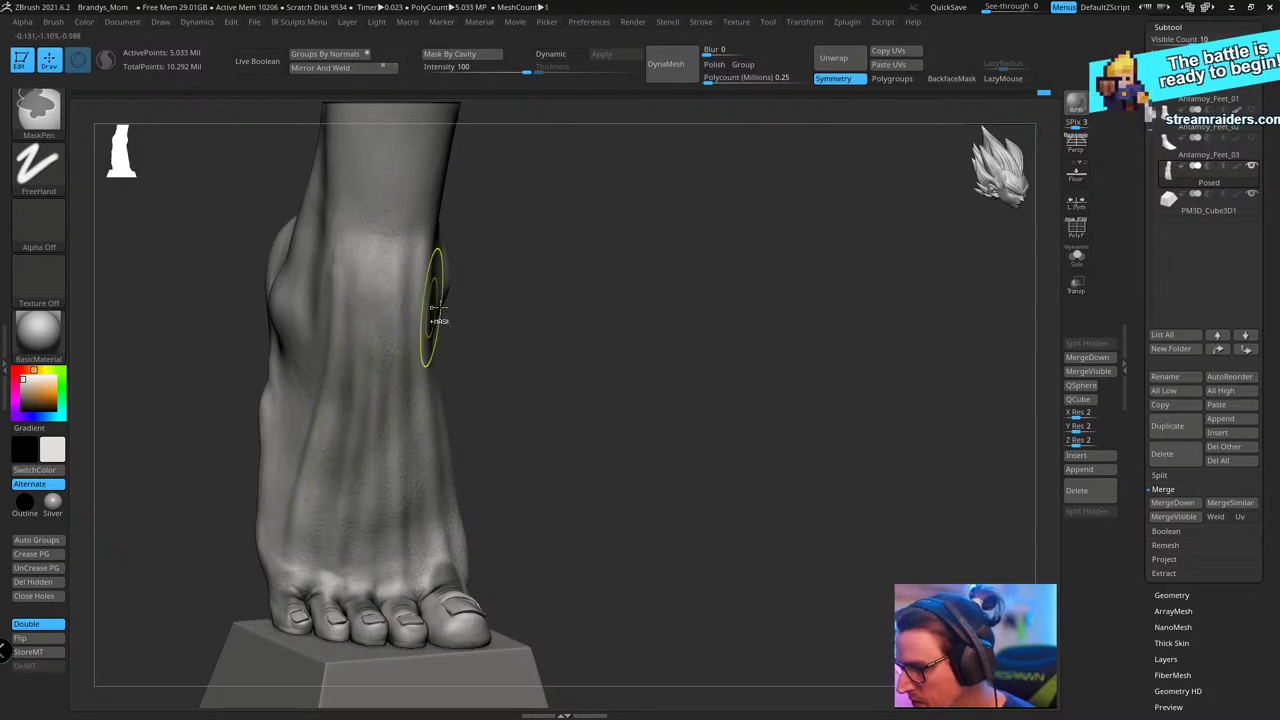
pyautogui.moveTo(505, 338); pyautogui.dragTo(425, 385)
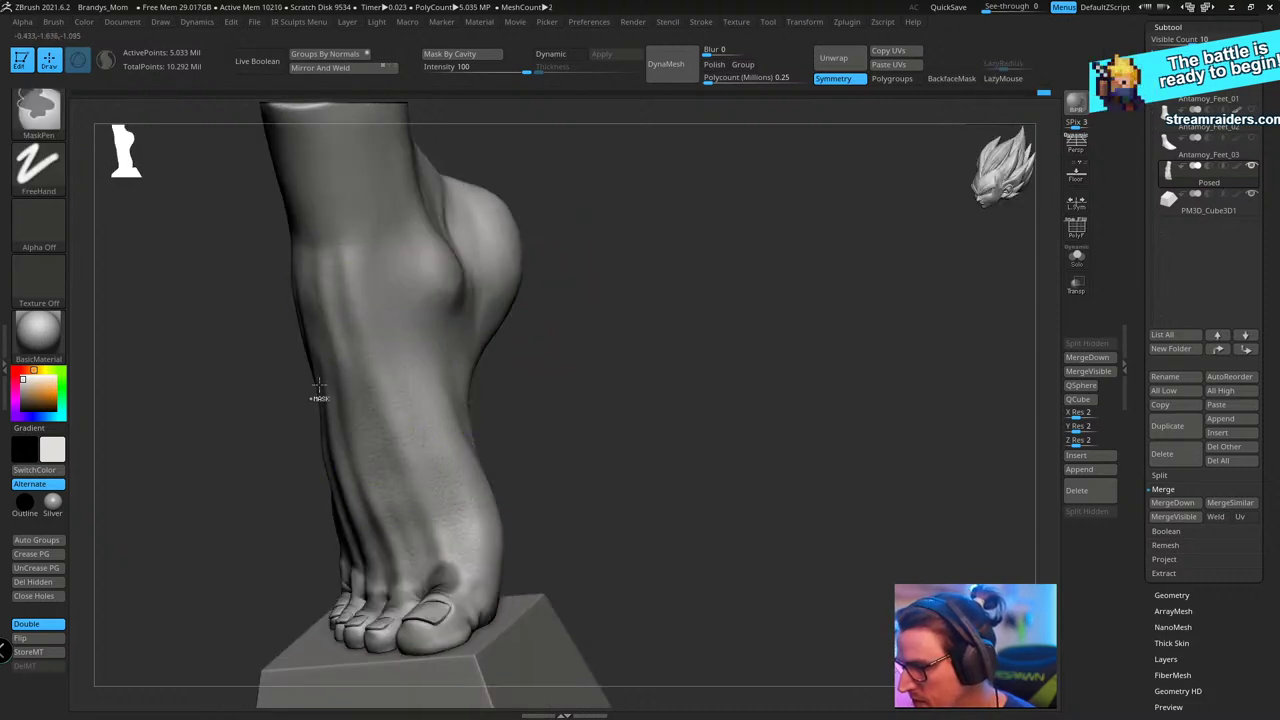
pyautogui.moveTo(545, 335); pyautogui.dragTo(760, 305)
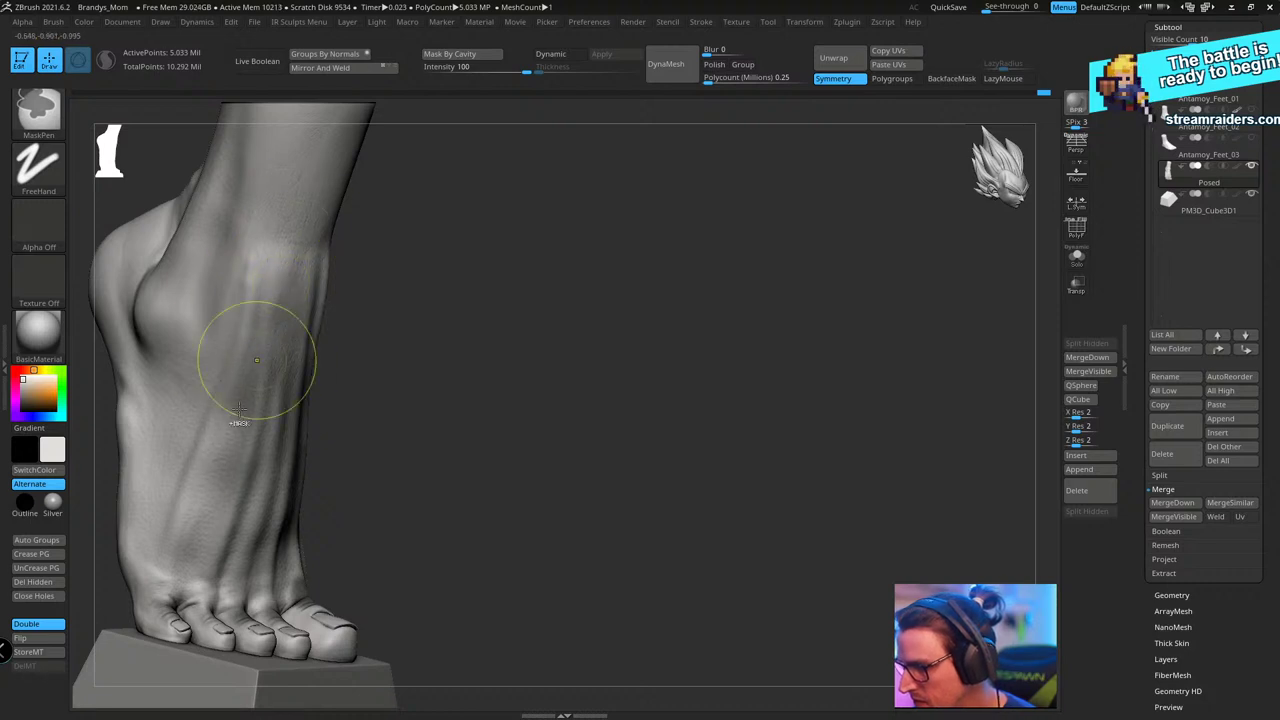
pyautogui.moveTo(560, 350)
pyautogui.mouseDown()
pyautogui.moveTo(620, 343)
pyautogui.moveTo(743, 391)
pyautogui.moveTo(811, 394)
pyautogui.moveTo(851, 306)
pyautogui.mouseUp()
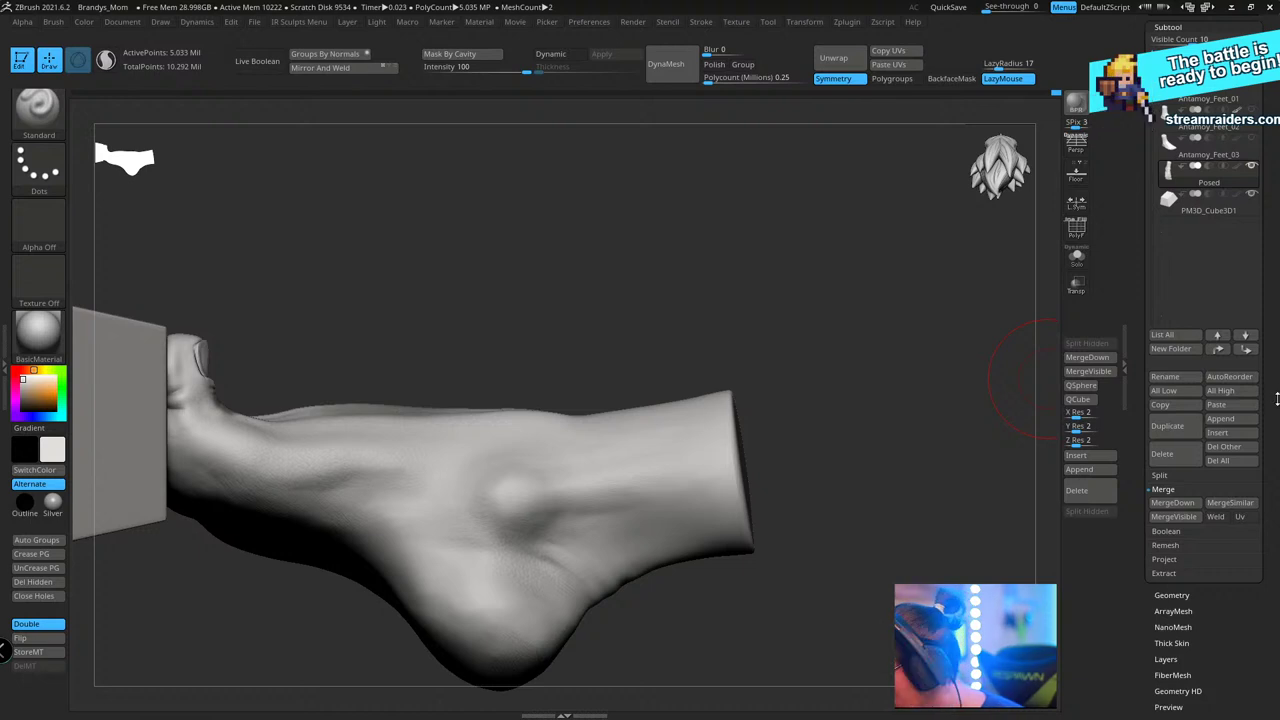
# - Load the Fibers51.ZFP fiber preset as a FiberMesh preview on the masked skin of the foot
pyautogui.moveTo(1266, 483); pyautogui.dragTo(1274, 400)
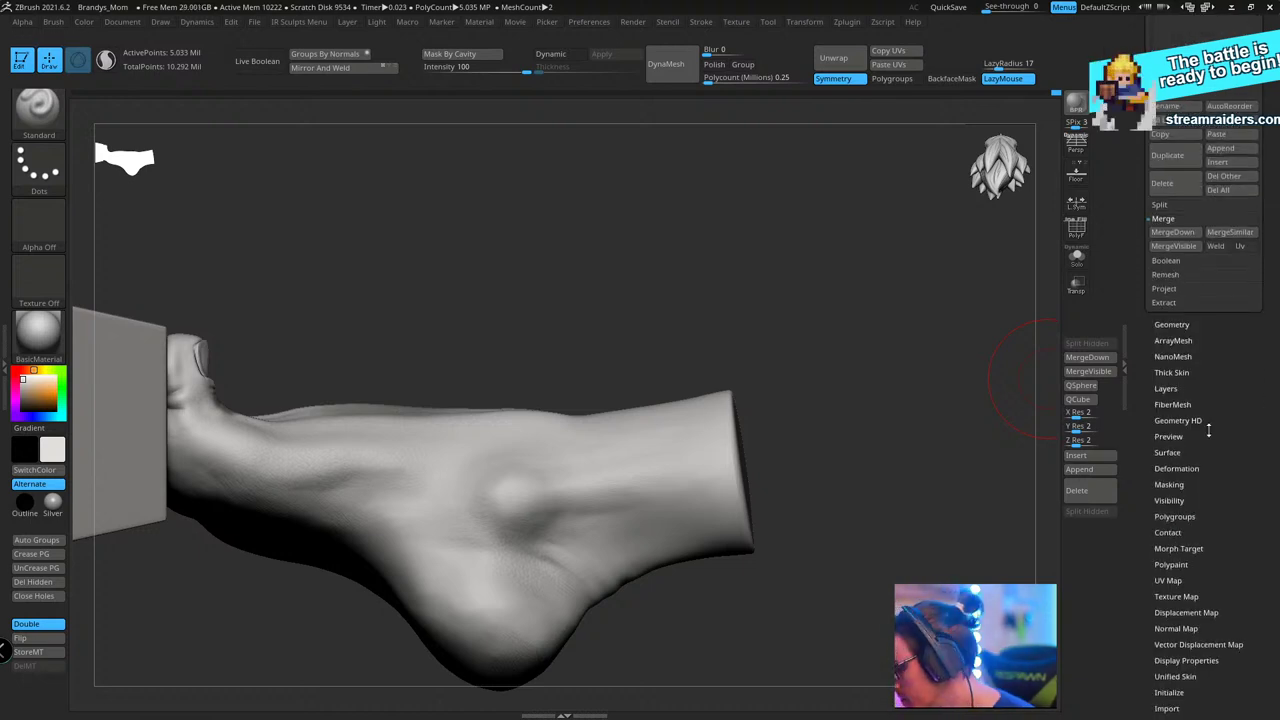
pyautogui.click(1186, 403)
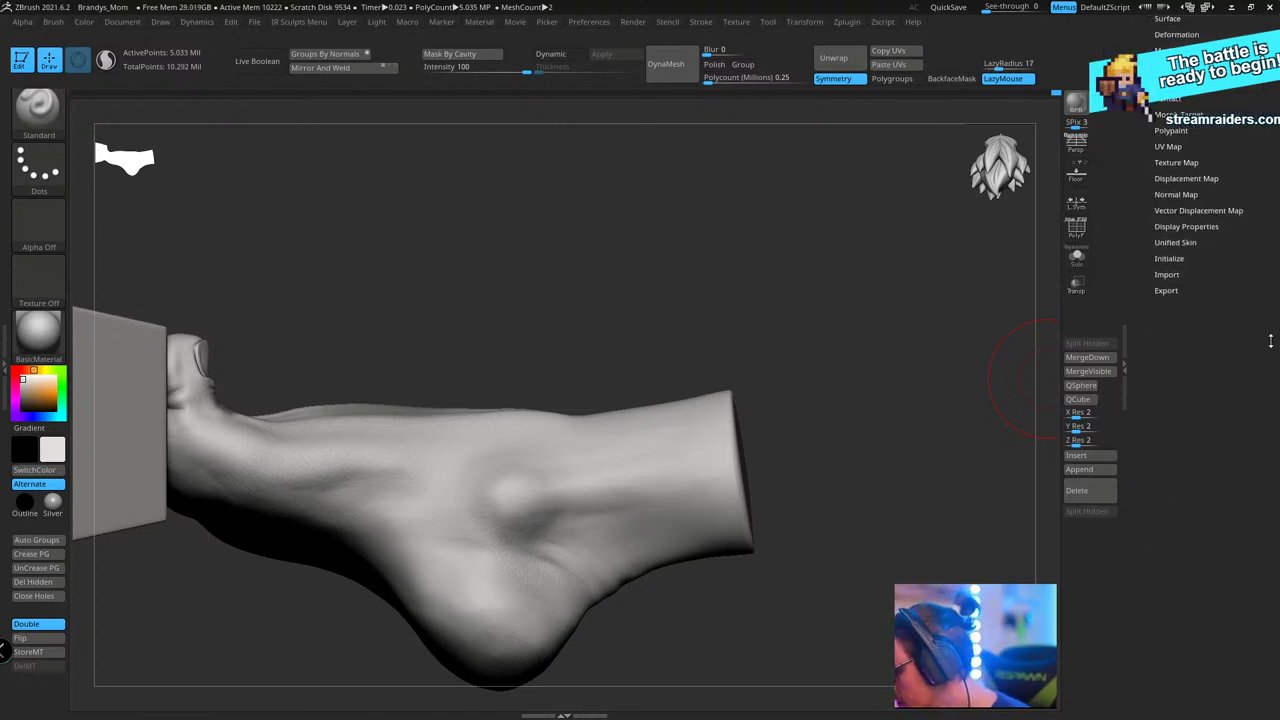
pyautogui.click(1220, 386)
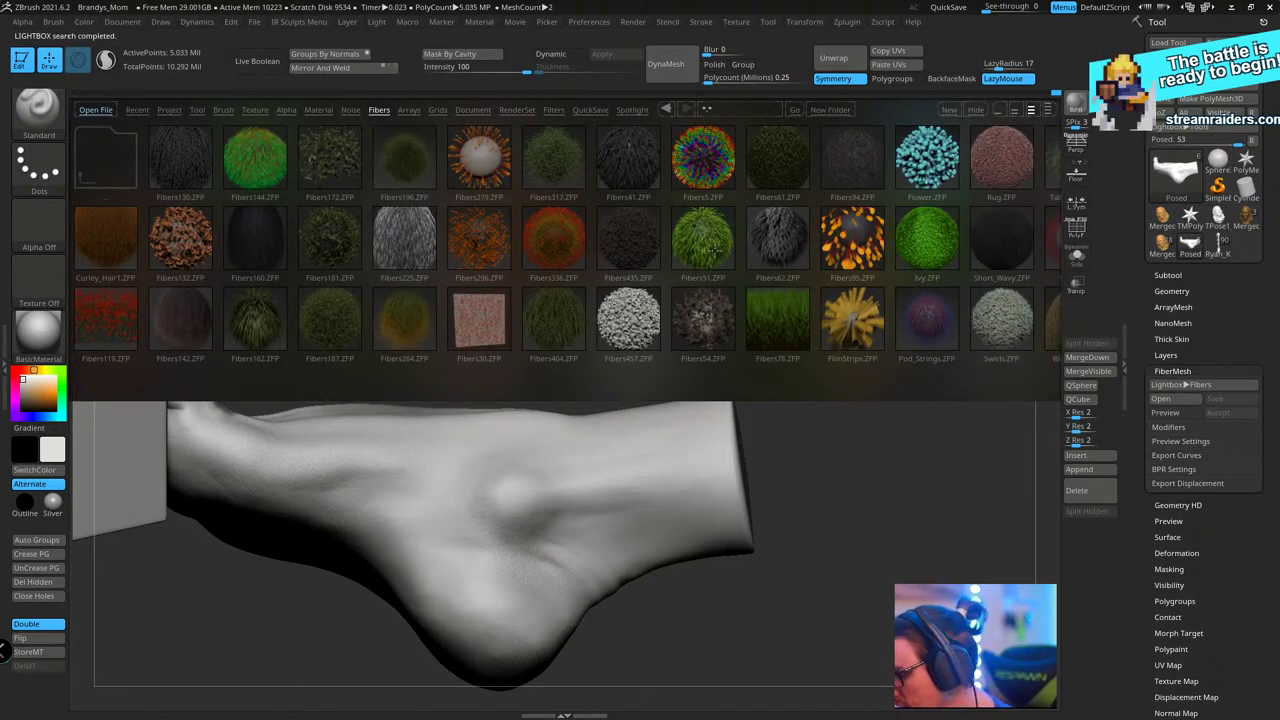
pyautogui.doubleClick(683, 239)
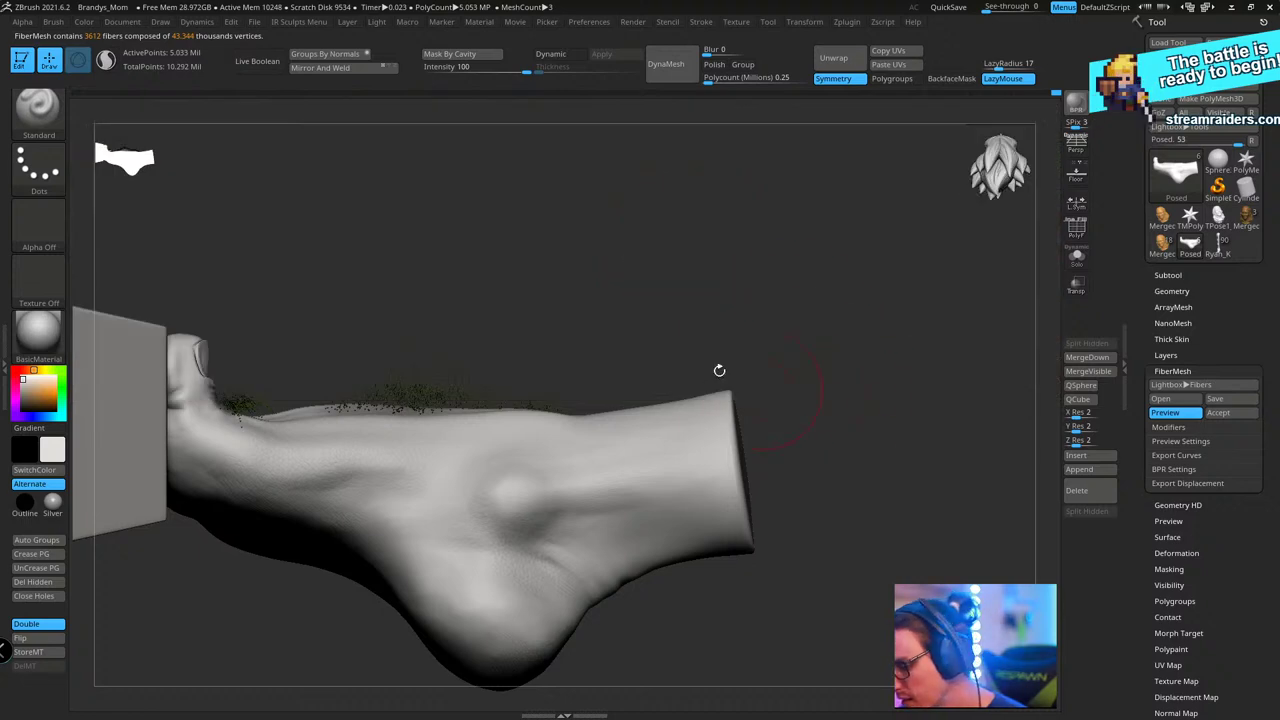
pyautogui.moveTo(720, 366); pyautogui.dragTo(852, 514)
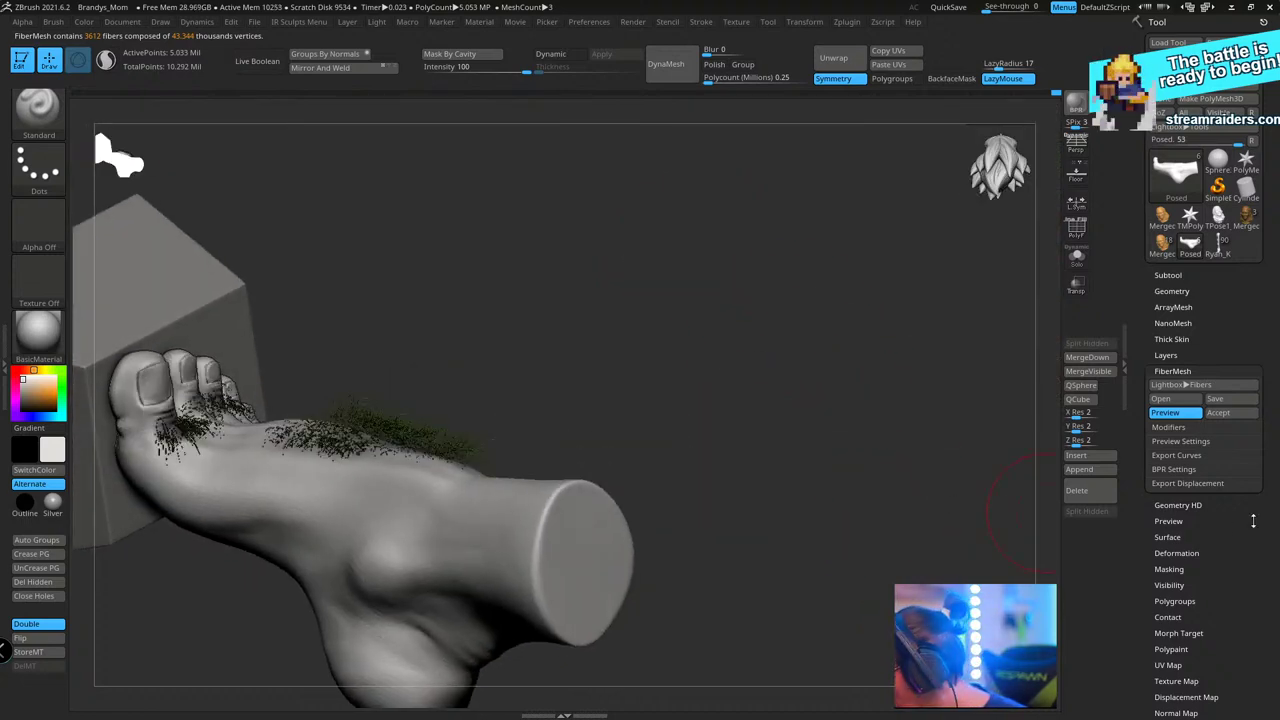
# - Thin out the fibers on the foot by setting MaxFibers to about 1.43 in the FiberMesh modifiers
pyautogui.moveTo(1253, 521); pyautogui.dragTo(1212, 349)
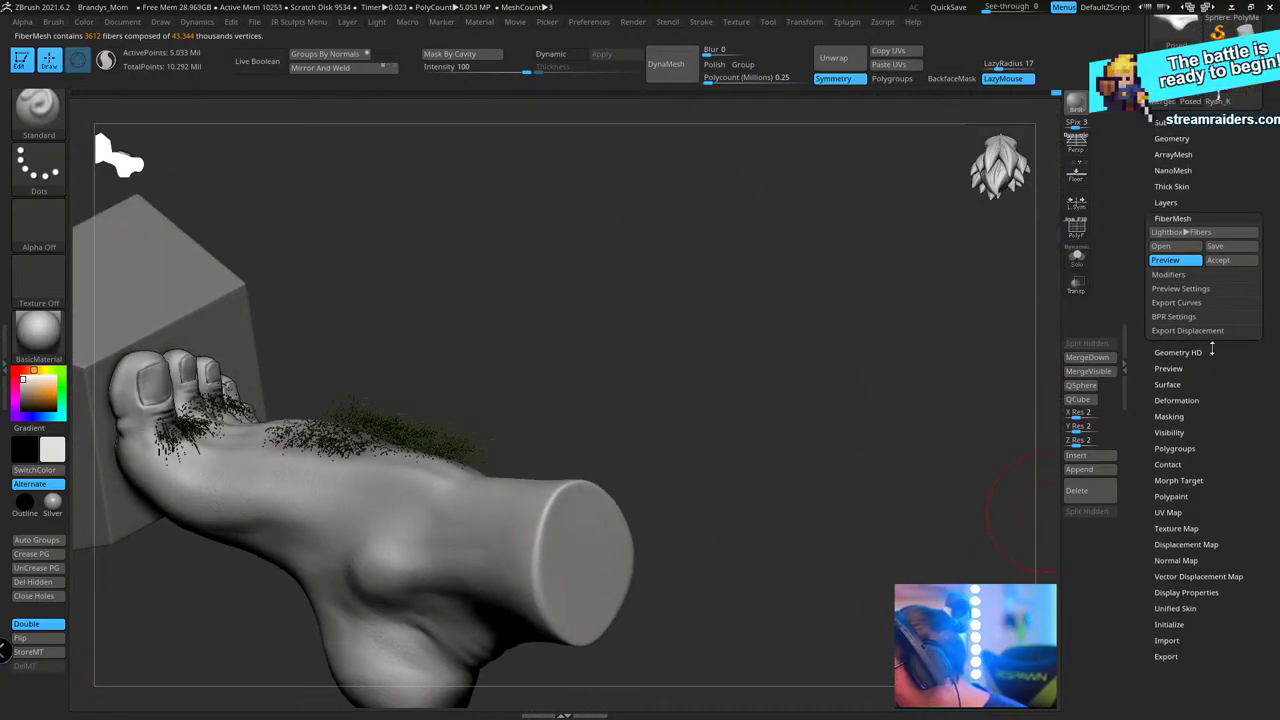
pyautogui.click(1168, 274)
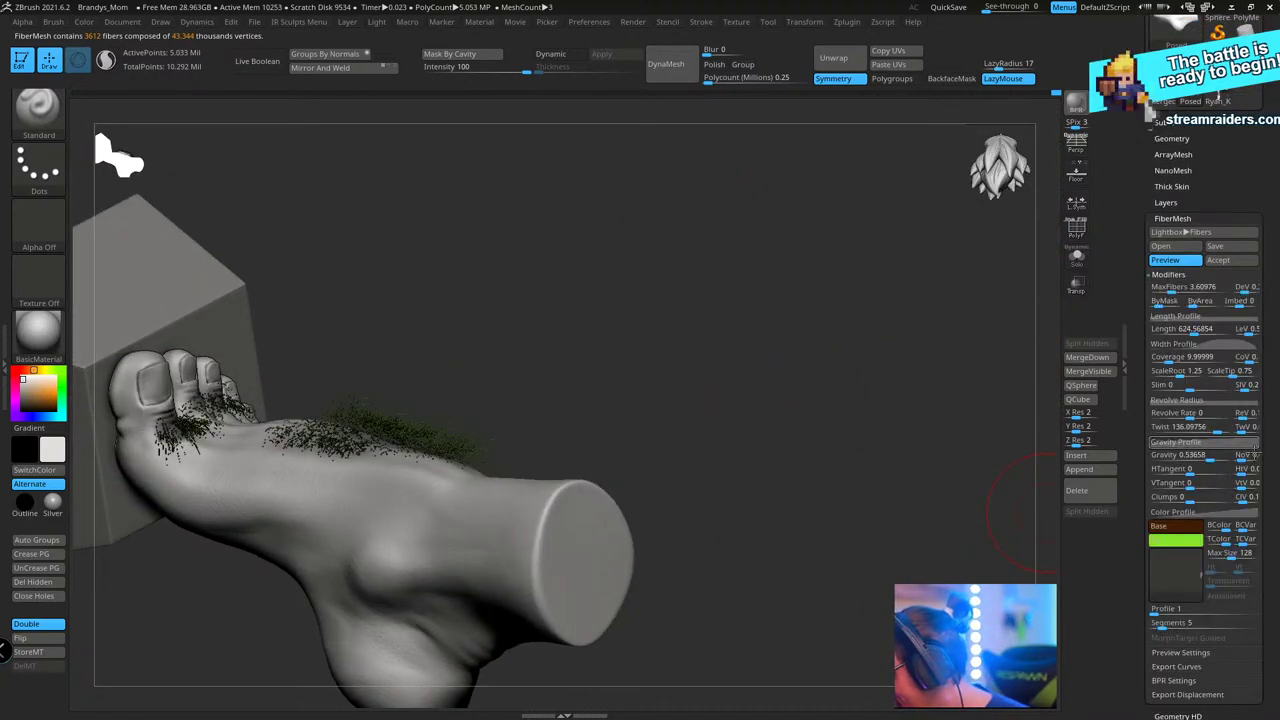
pyautogui.click(1207, 343)
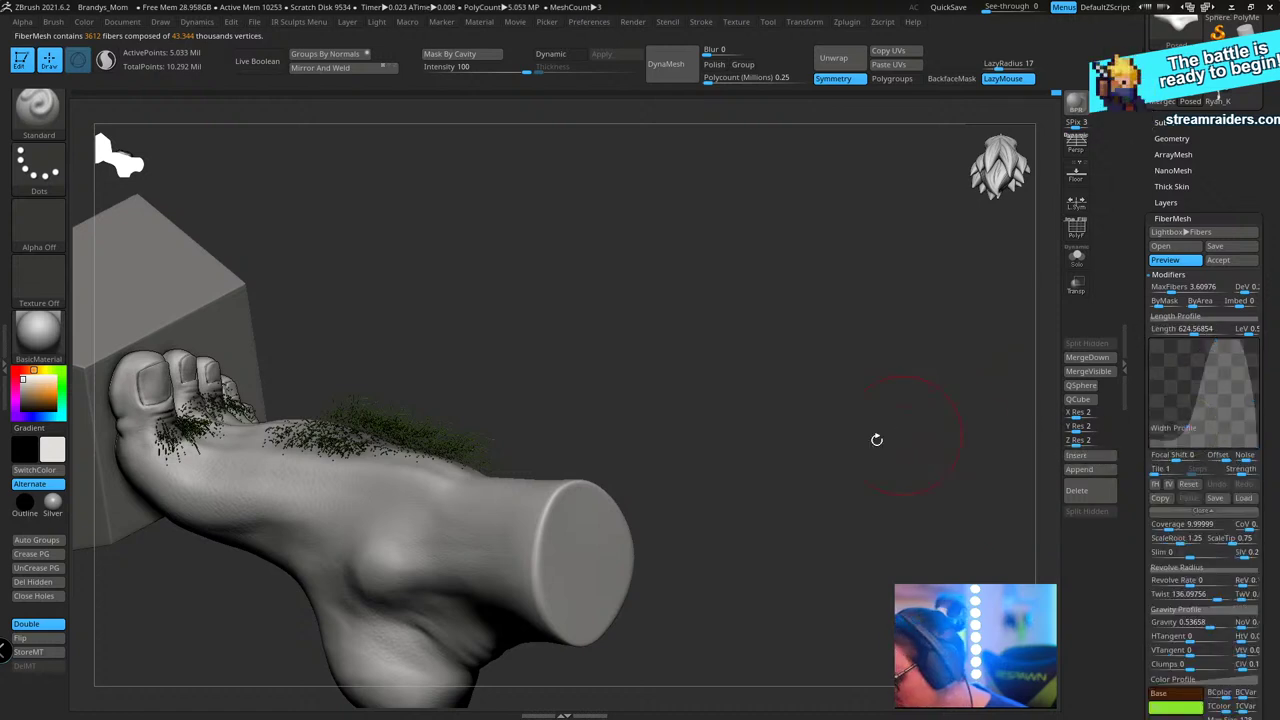
pyautogui.moveTo(876, 440); pyautogui.dragTo(1058, 477)
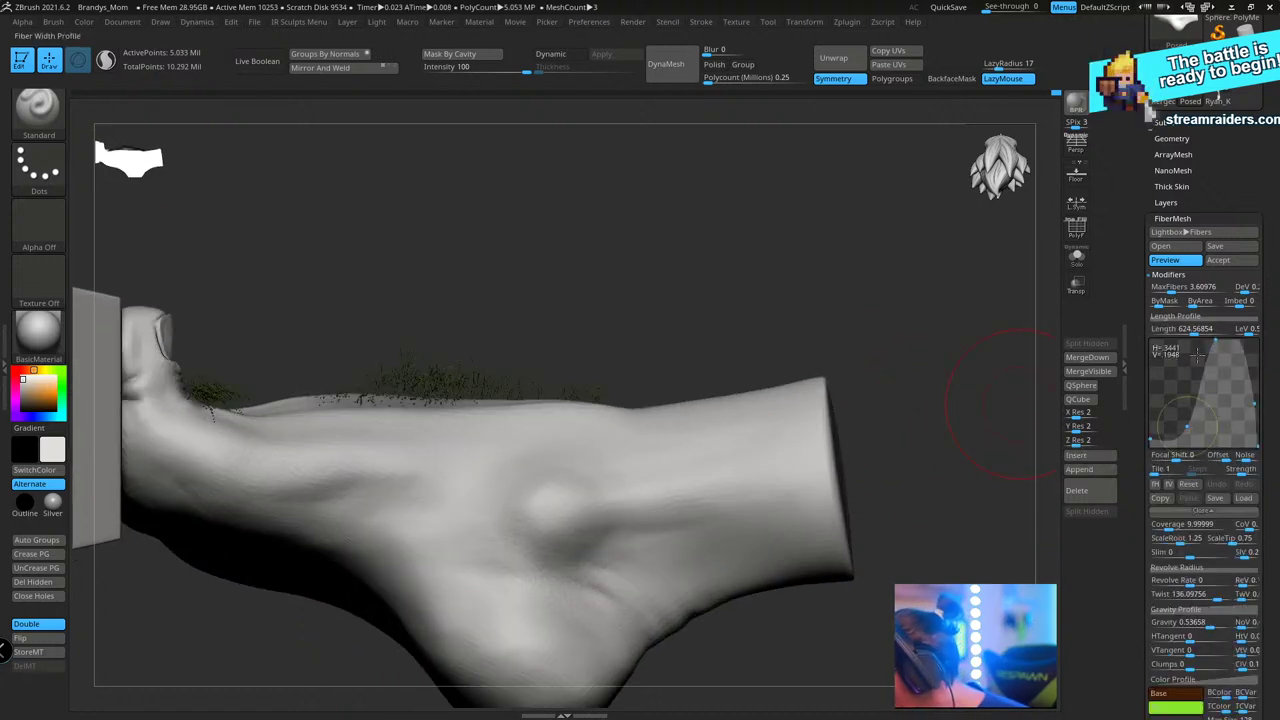
pyautogui.click(1168, 287)
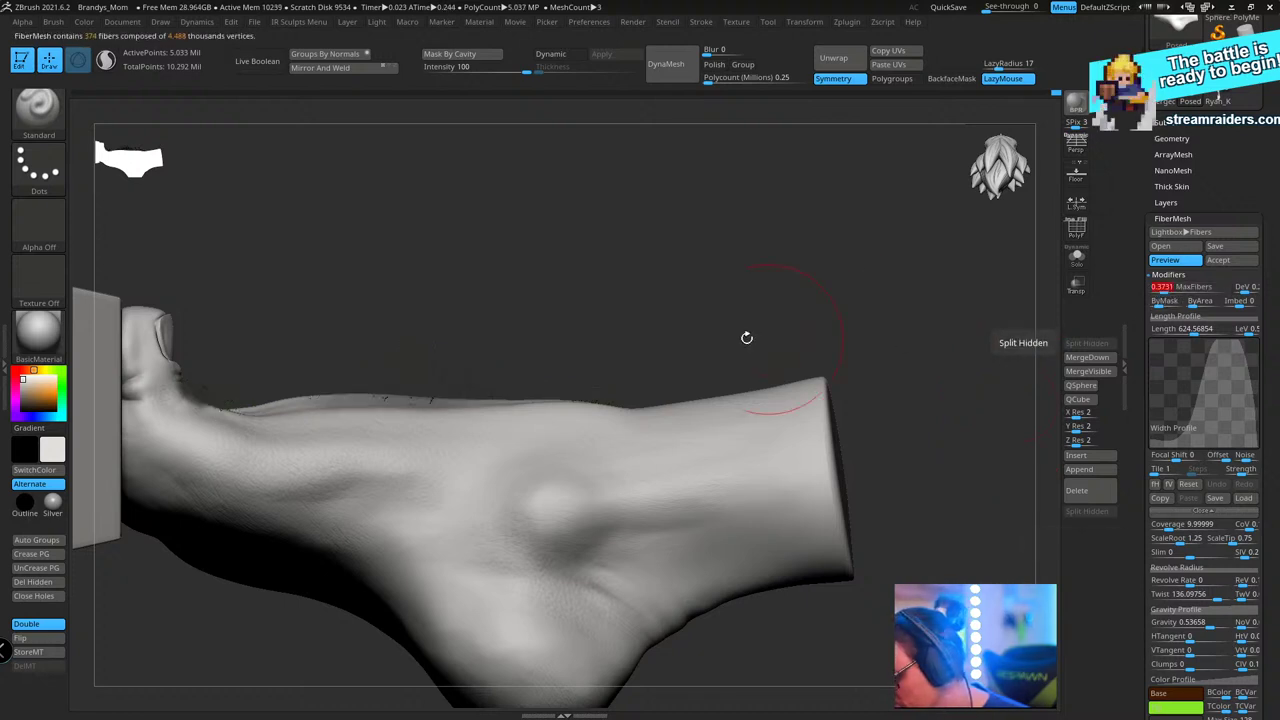
pyautogui.moveTo(749, 329); pyautogui.dragTo(760, 383)
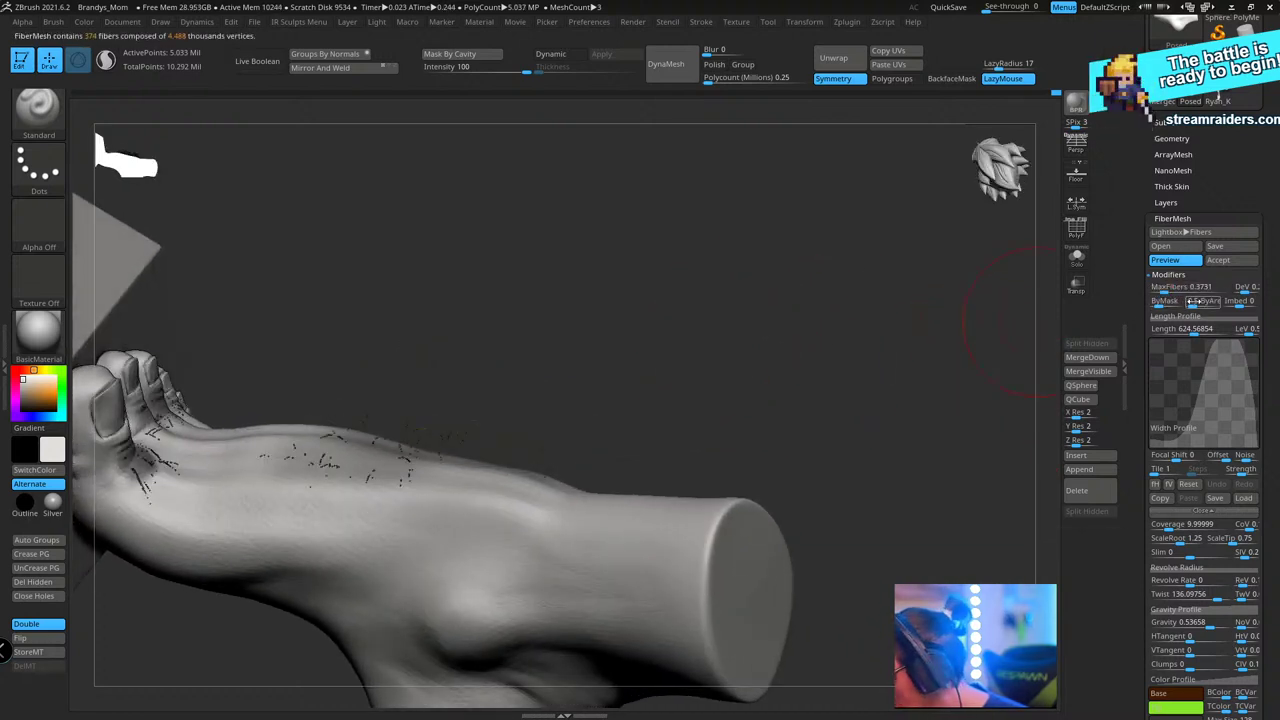
pyautogui.click(1166, 287)
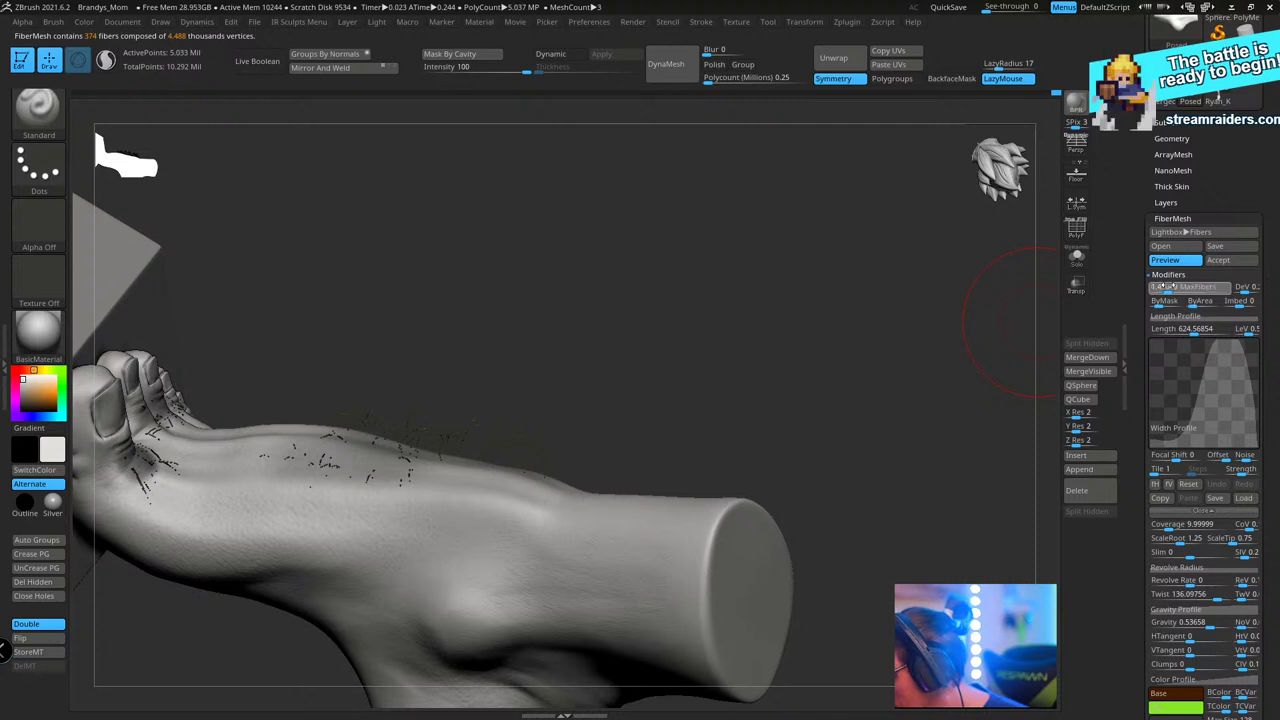
pyautogui.click(1168, 287)
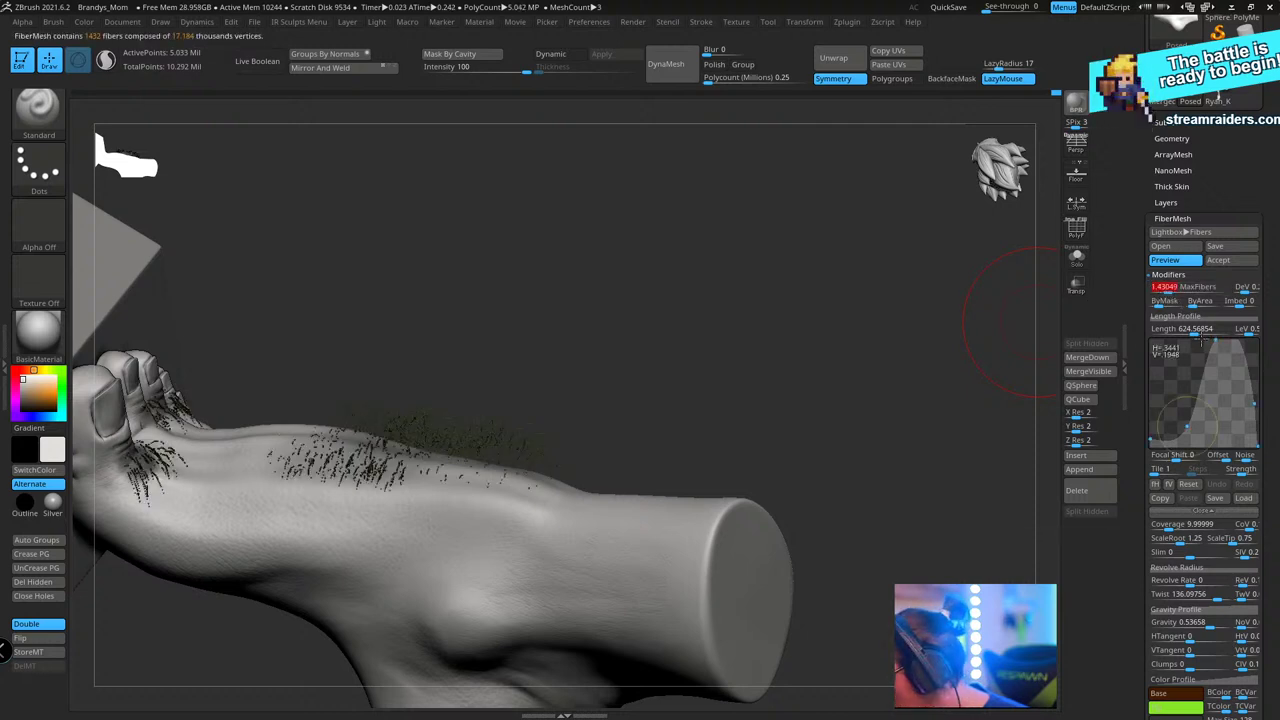
# - Shorten the fibers to a Length of about 186.73 and check them from the toe side
pyautogui.moveTo(1194, 331); pyautogui.dragTo(1175, 336)
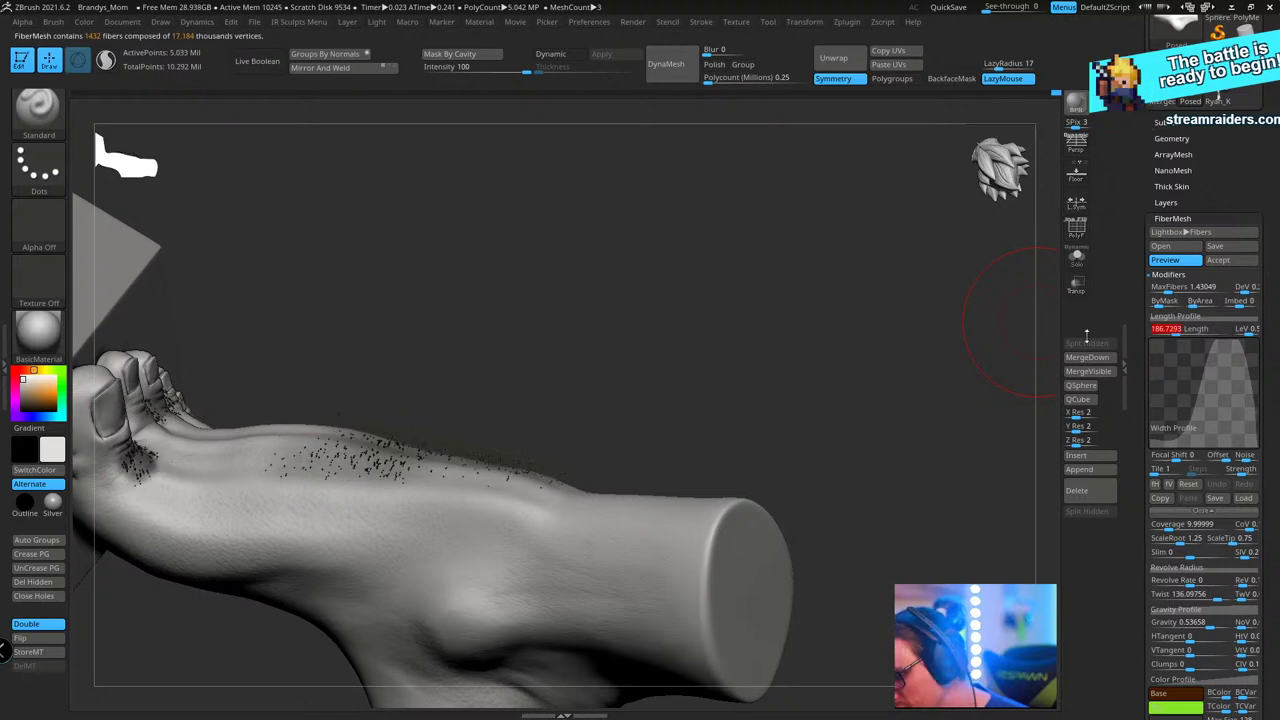
pyautogui.moveTo(785, 339); pyautogui.dragTo(717, 337)
pyautogui.moveTo(488, 240); pyautogui.dragTo(548, 304)
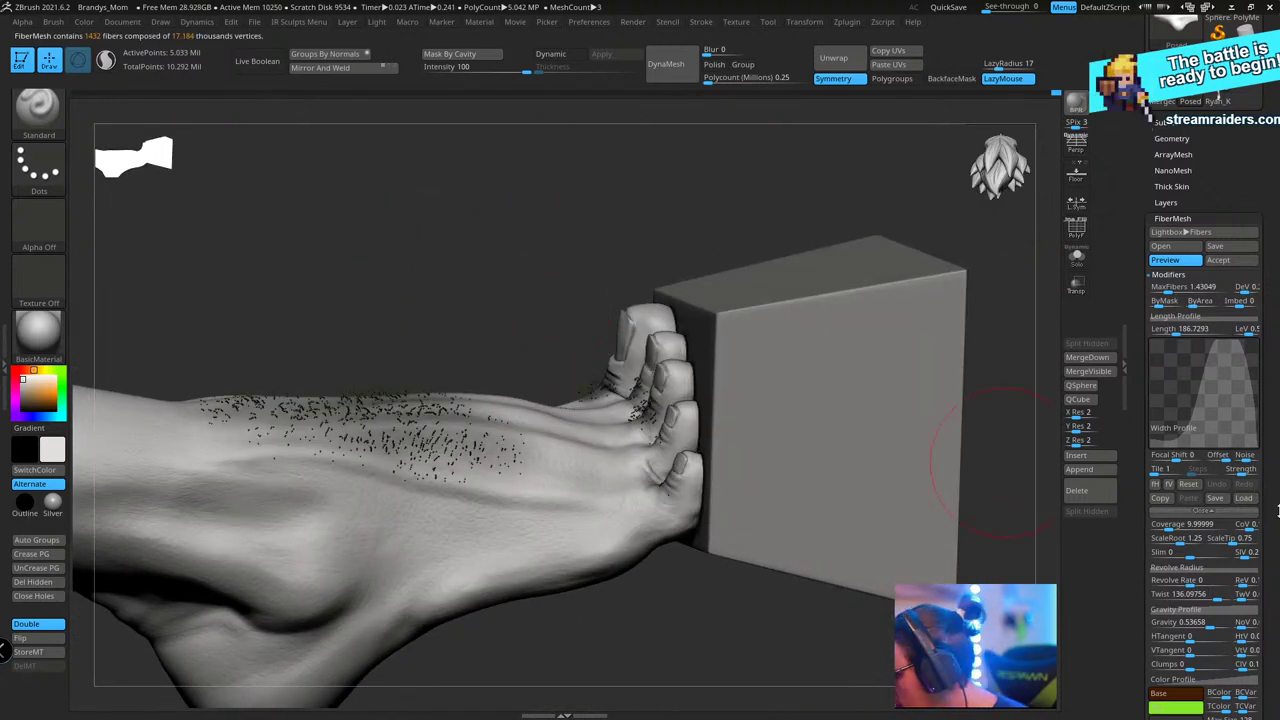
# - Reshape the fibers' Gravity Profile curve into a straight diagonal ramp
pyautogui.scroll(-3, 1274, 484)
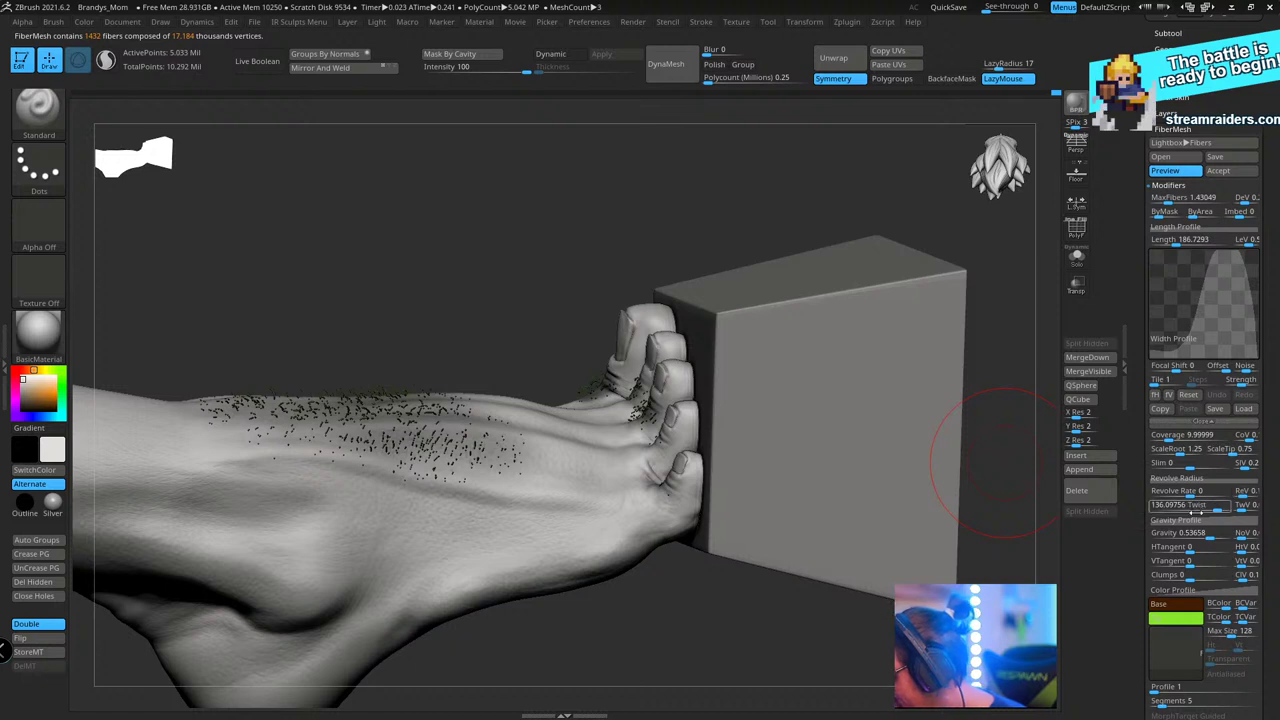
pyautogui.click(1178, 521)
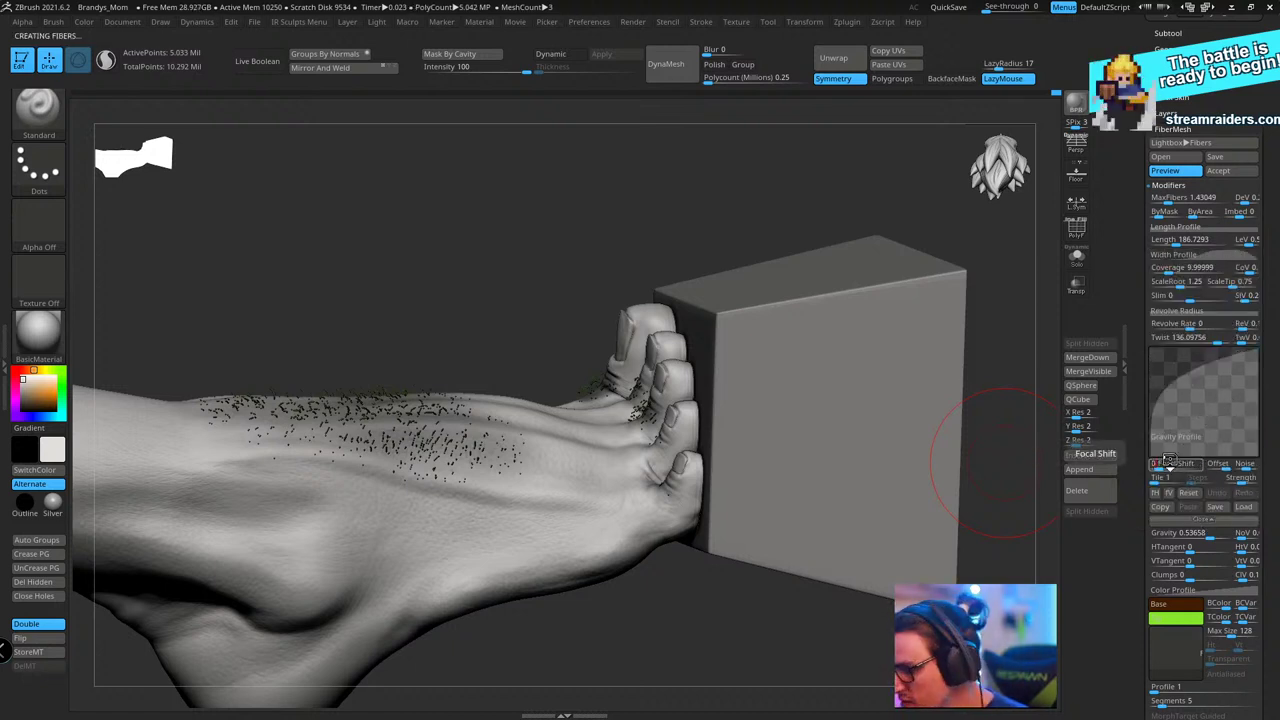
pyautogui.moveTo(1160, 463); pyautogui.dragTo(1176, 462)
pyautogui.moveTo(737, 571); pyautogui.dragTo(700, 610)
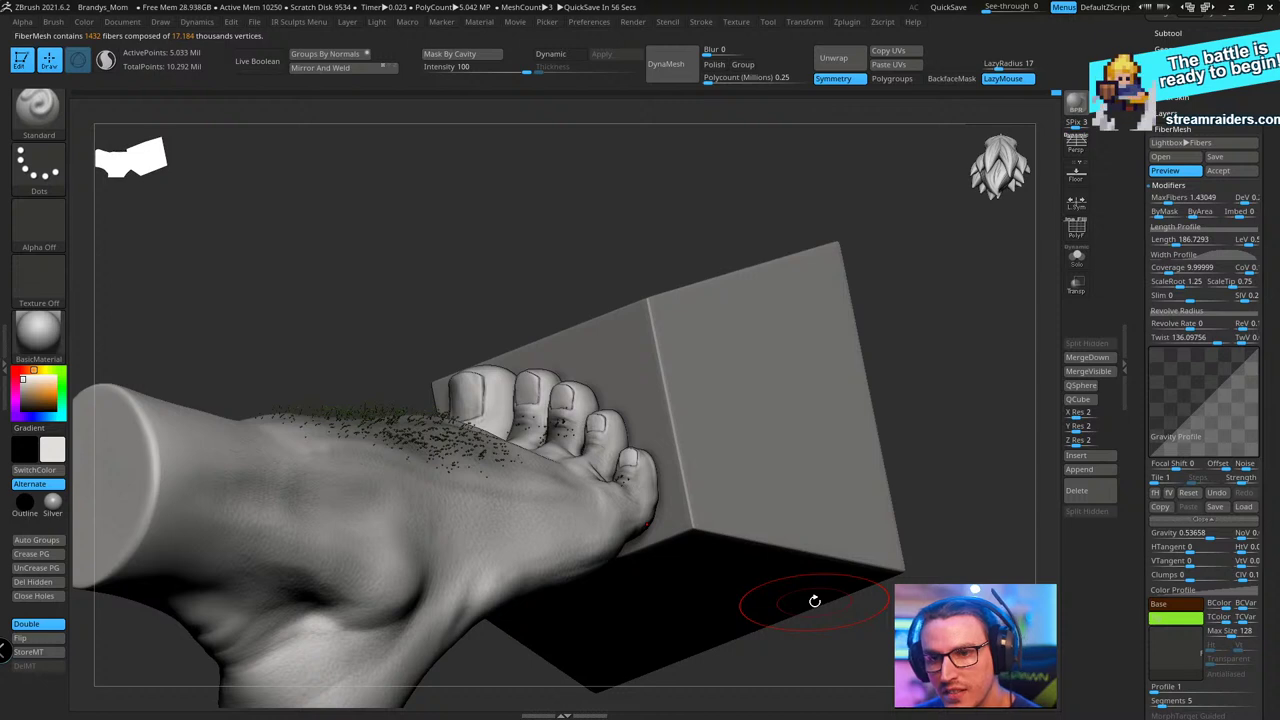
# - Change the fiber tip colour to white and the base colour to a near-white grey
pyautogui.click(1182, 614)
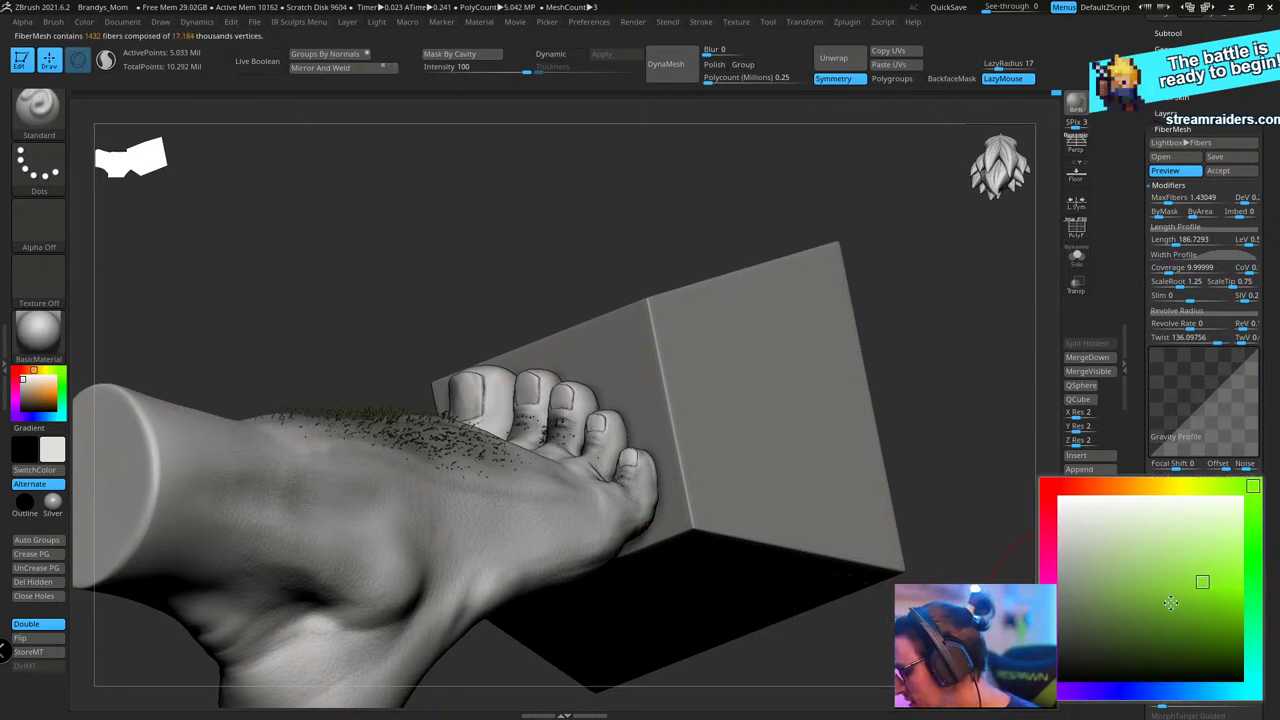
pyautogui.moveTo(1064, 520); pyautogui.dragTo(1057, 505)
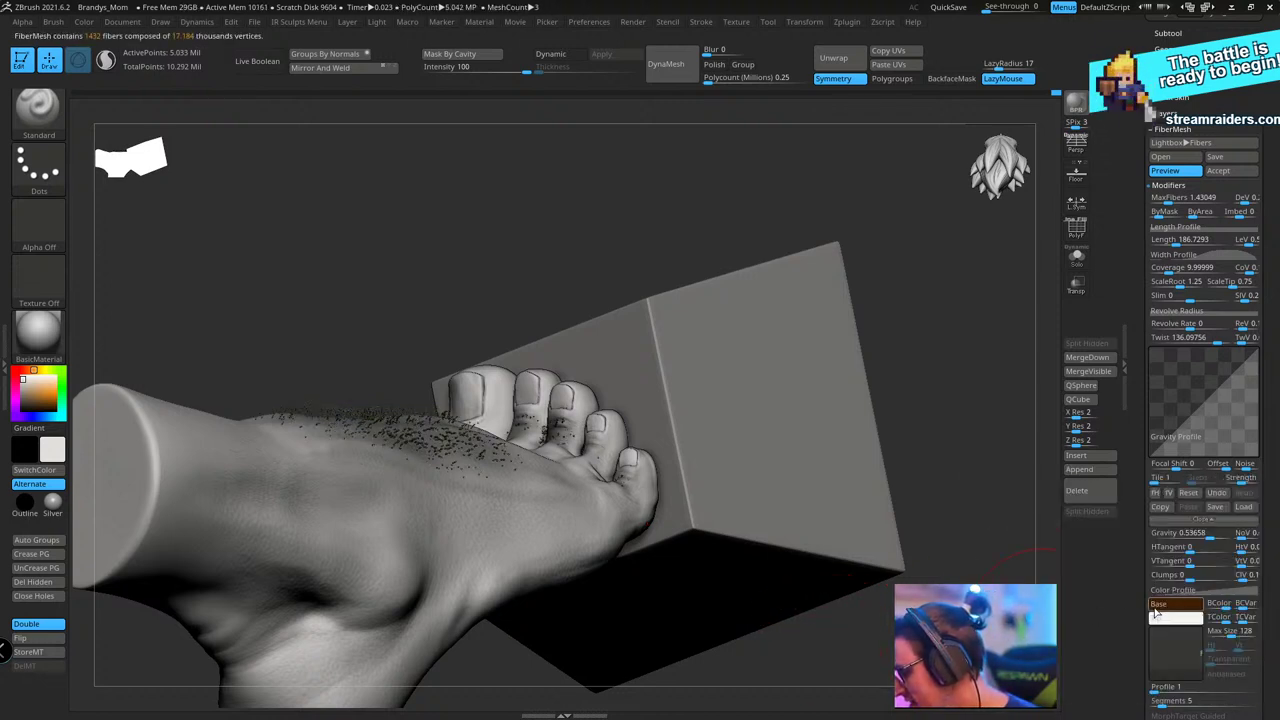
pyautogui.click(1152, 607)
pyautogui.click(1147, 607)
pyautogui.click(1076, 530)
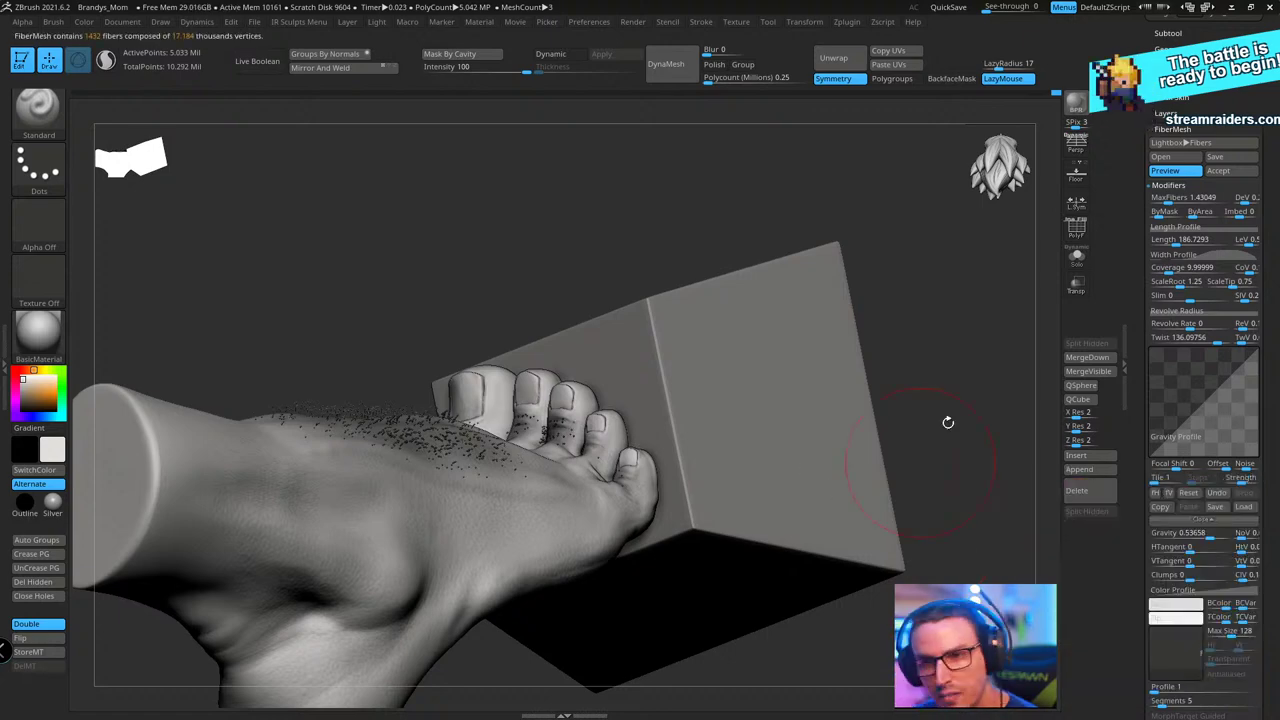
pyautogui.moveTo(1010, 403)
pyautogui.mouseDown()
pyautogui.moveTo(851, 337)
pyautogui.moveTo(715, 310)
pyautogui.moveTo(909, 486)
pyautogui.moveTo(906, 538)
pyautogui.mouseUp()
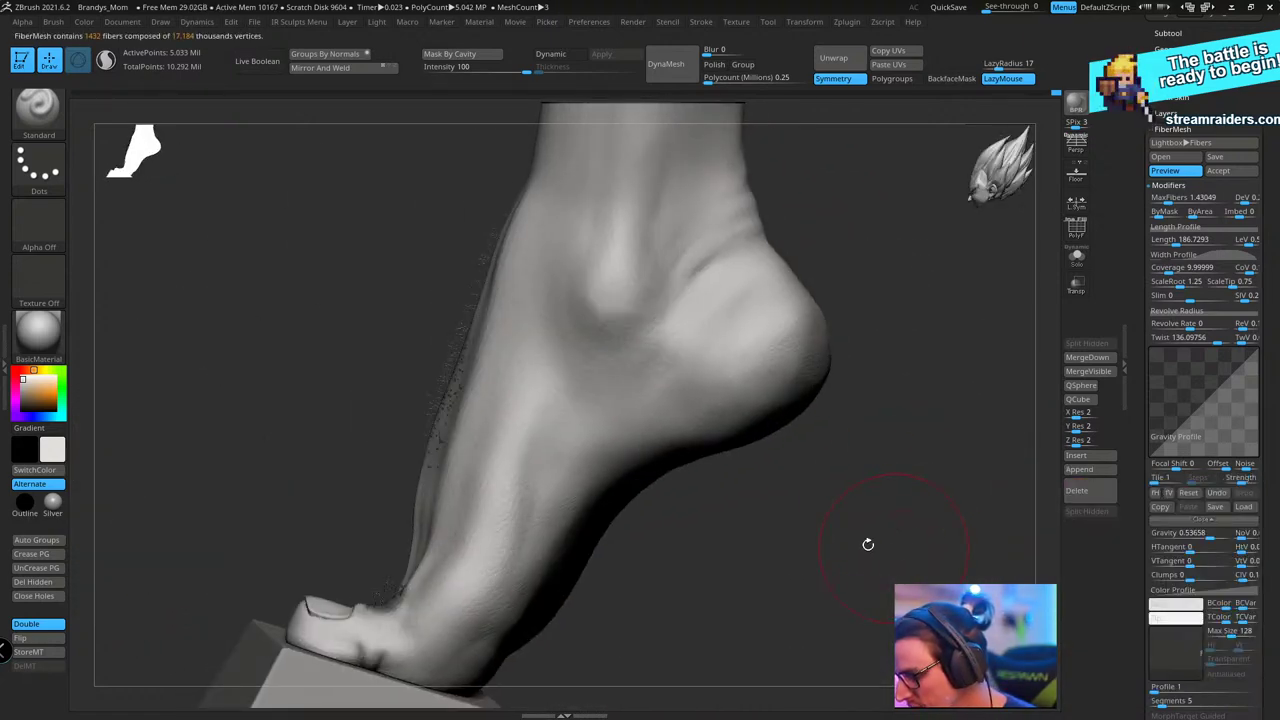
# - Accept the fiber preview as its own subtool and run a BPR render of the foot with its hair
pyautogui.click(1217, 170)
pyautogui.moveTo(937, 397); pyautogui.dragTo(883, 580)
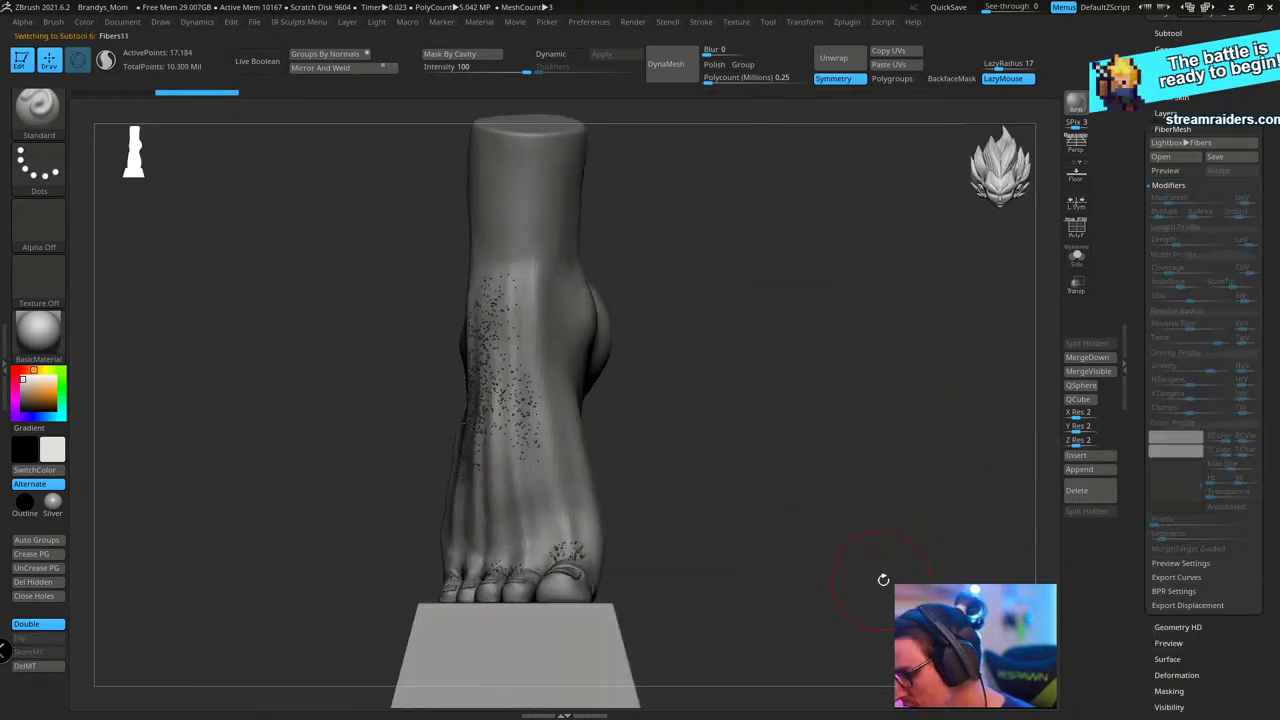
pyautogui.hotkey('shift', 'r')
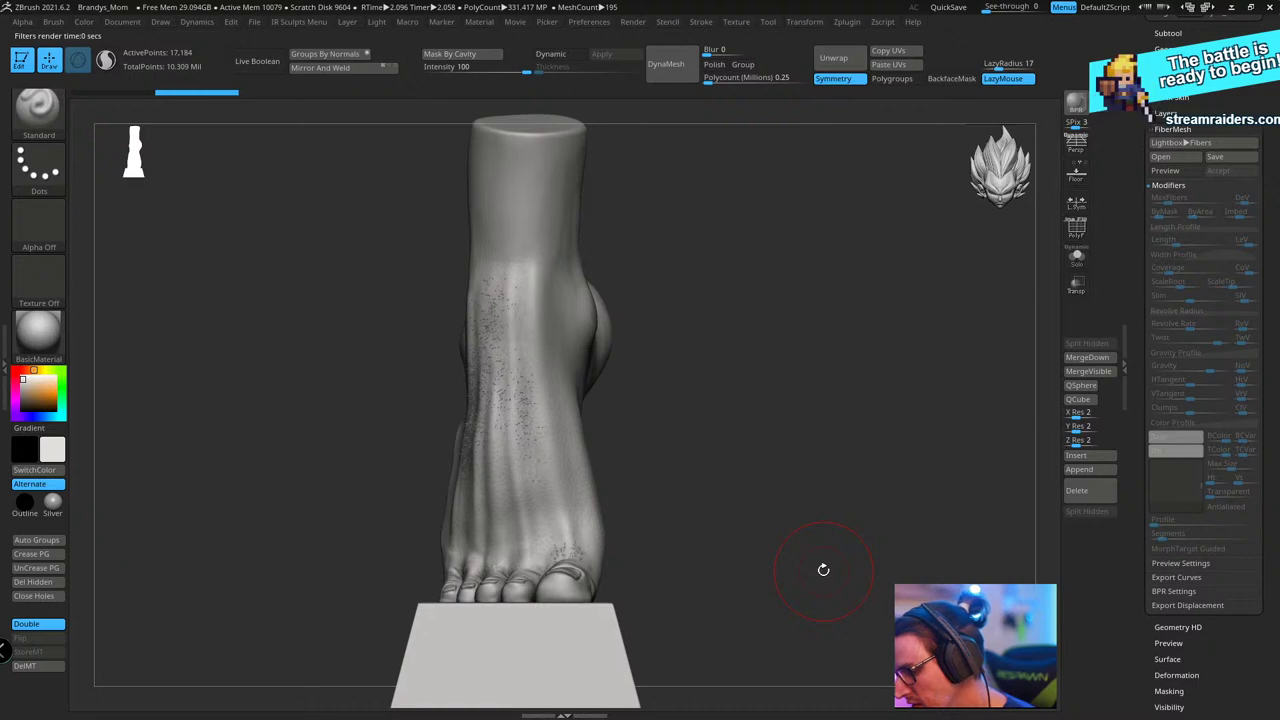
pyautogui.moveTo(724, 499); pyautogui.dragTo(834, 547)
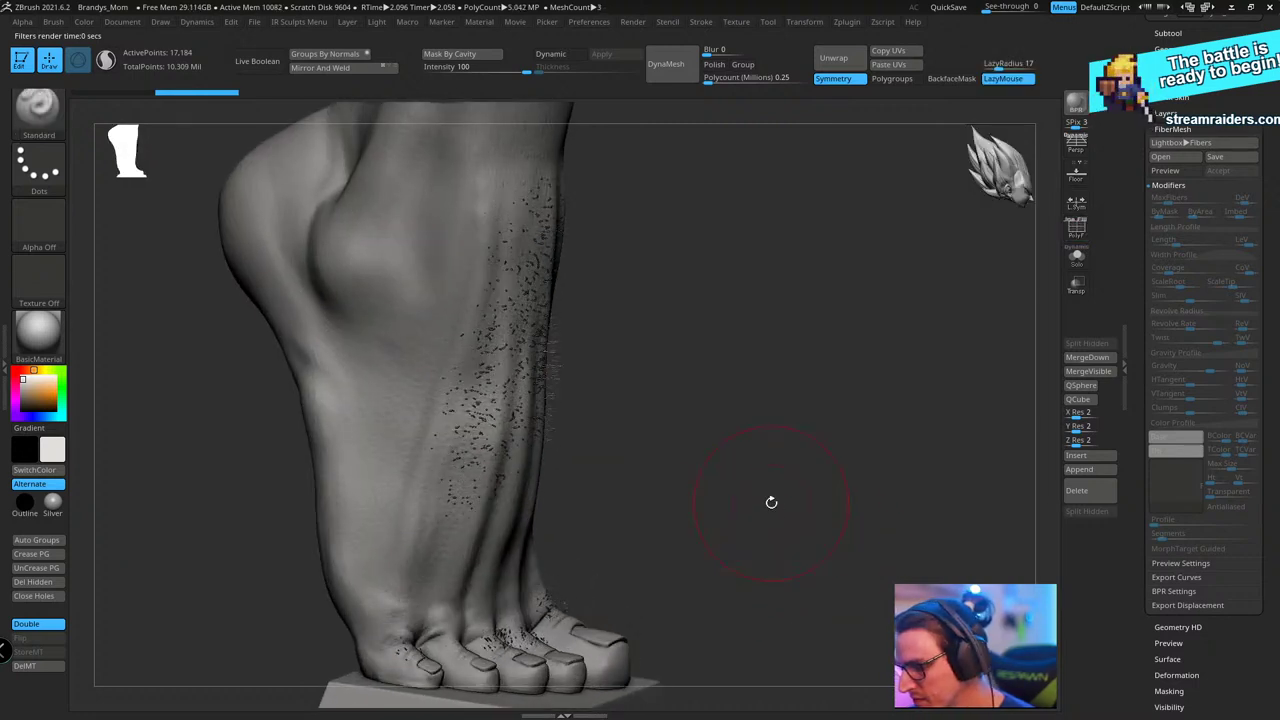
# - Duplicate the fiber subtool and shift the copy slightly down the foot to thicken the hair
pyautogui.press('ctrl')
pyautogui.hotkey('ctrl', 'shift', 'd')
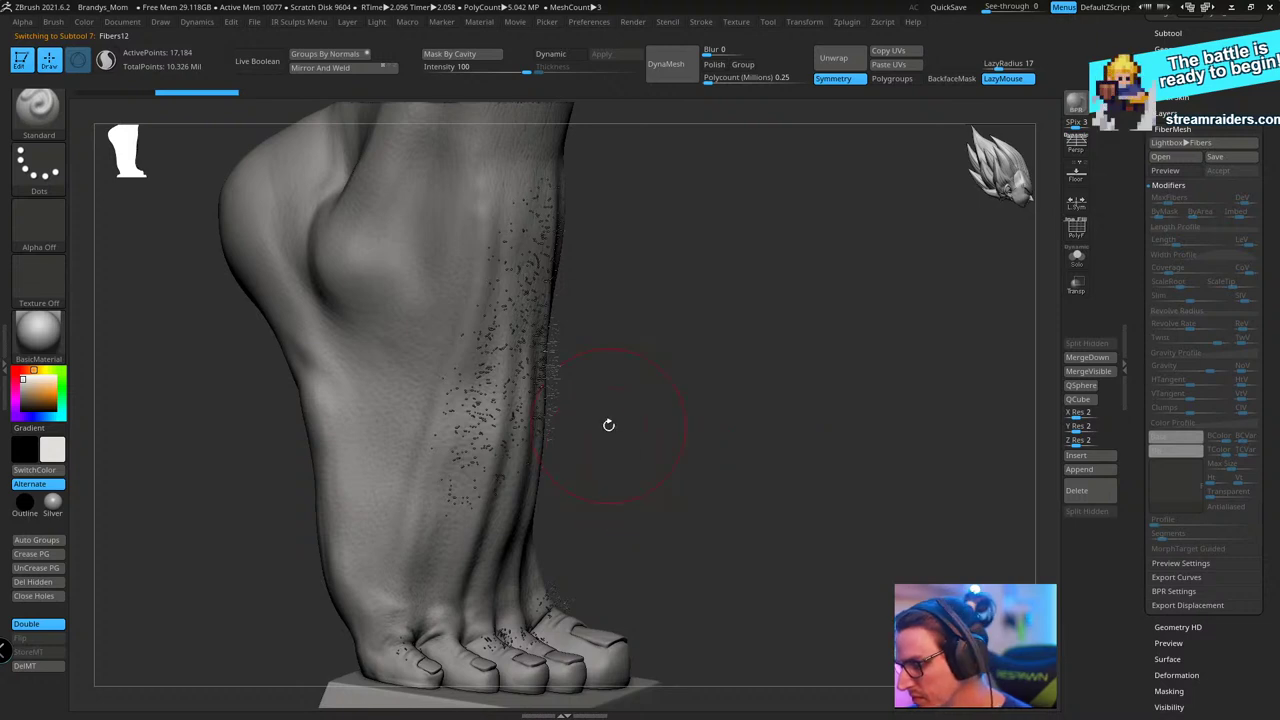
pyautogui.press('w')
pyautogui.moveTo(378, 481); pyautogui.dragTo(384, 482)
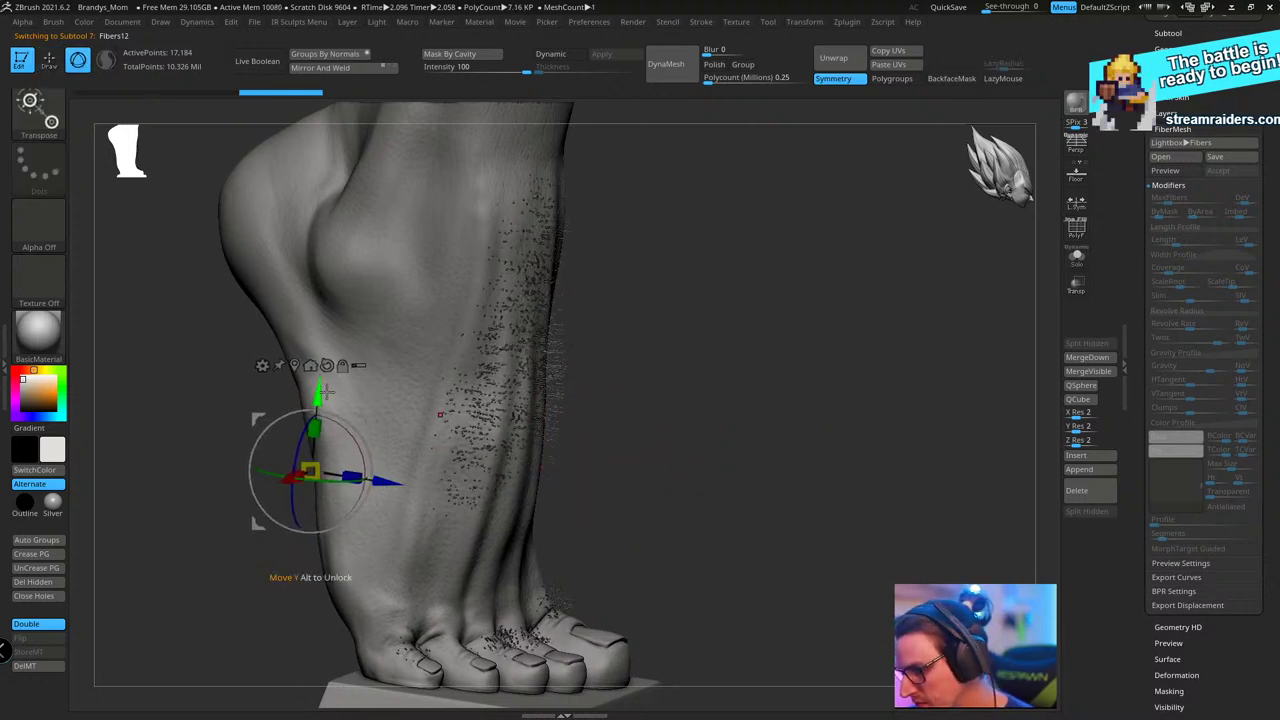
pyautogui.press('q')
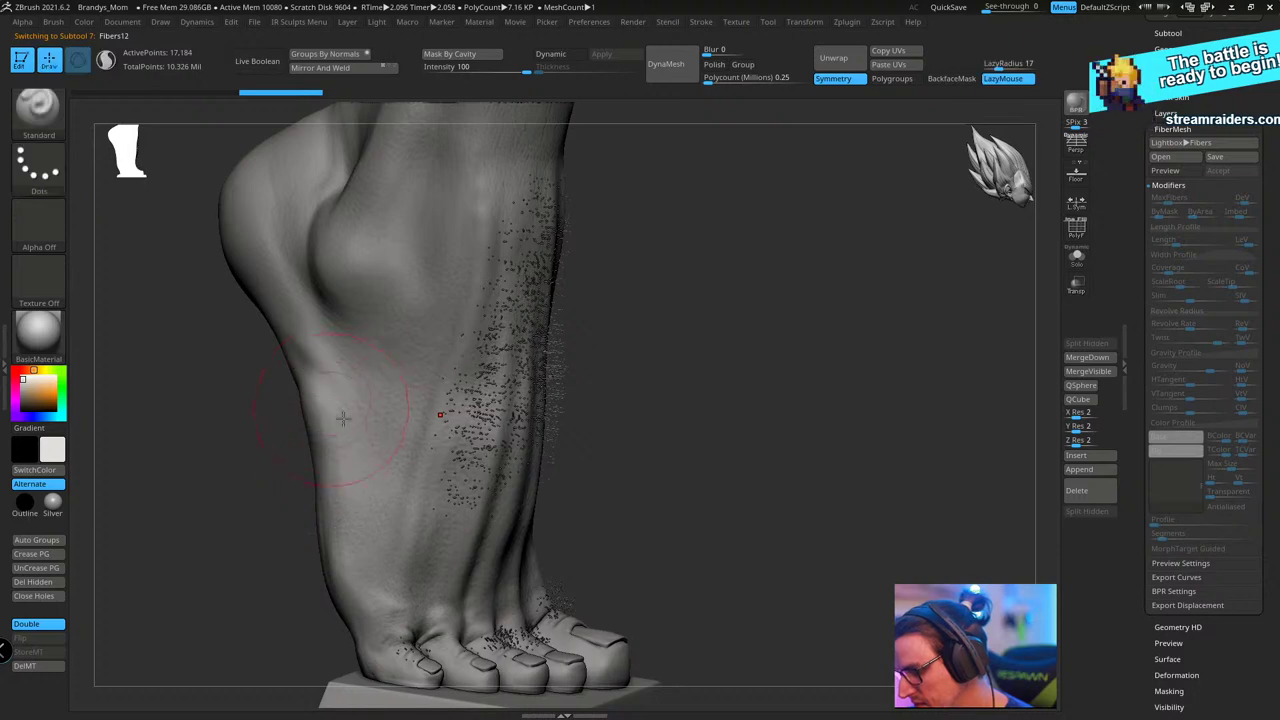
pyautogui.press('w')
pyautogui.moveTo(325, 396); pyautogui.dragTo(328, 425)
pyautogui.press('q')
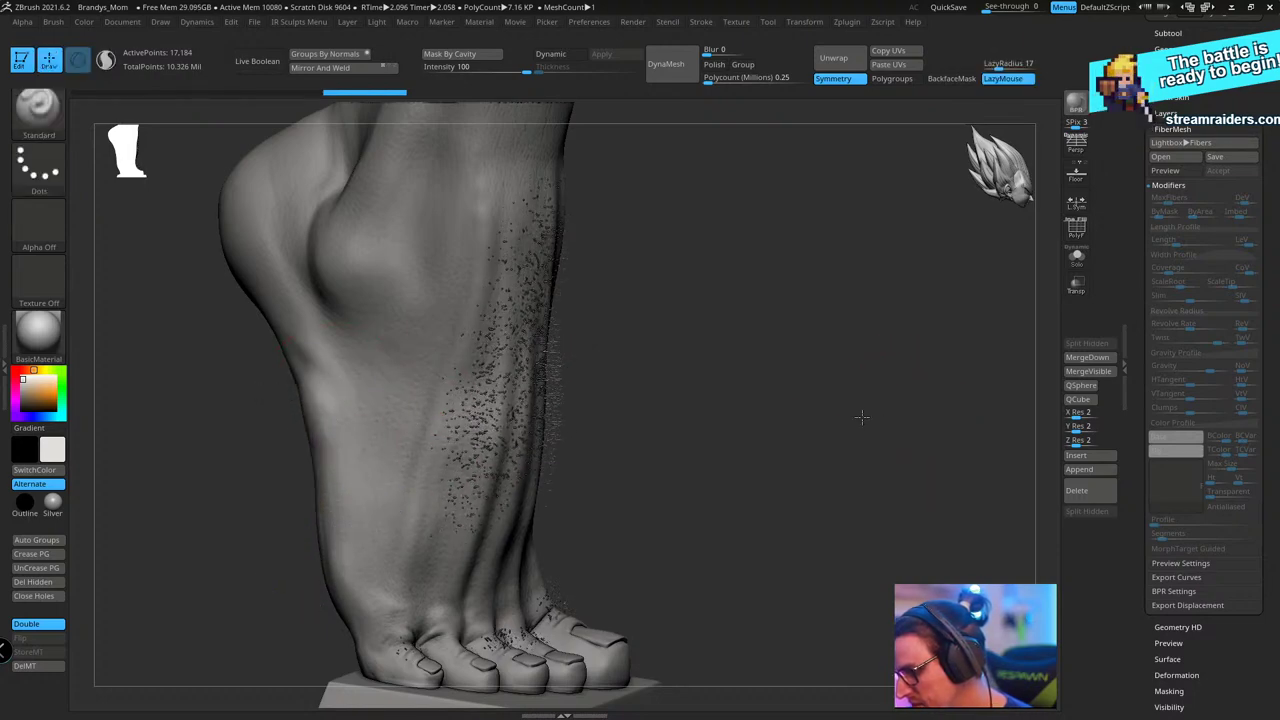
# - Inspect the foot's hair from the outer and inner sides and run a BPR render of the close view
pyautogui.moveTo(857, 420)
pyautogui.mouseDown()
pyautogui.moveTo(697, 466)
pyautogui.moveTo(671, 491)
pyautogui.moveTo(654, 371)
pyautogui.moveTo(720, 400)
pyautogui.moveTo(718, 444)
pyautogui.moveTo(745, 473)
pyautogui.mouseUp()
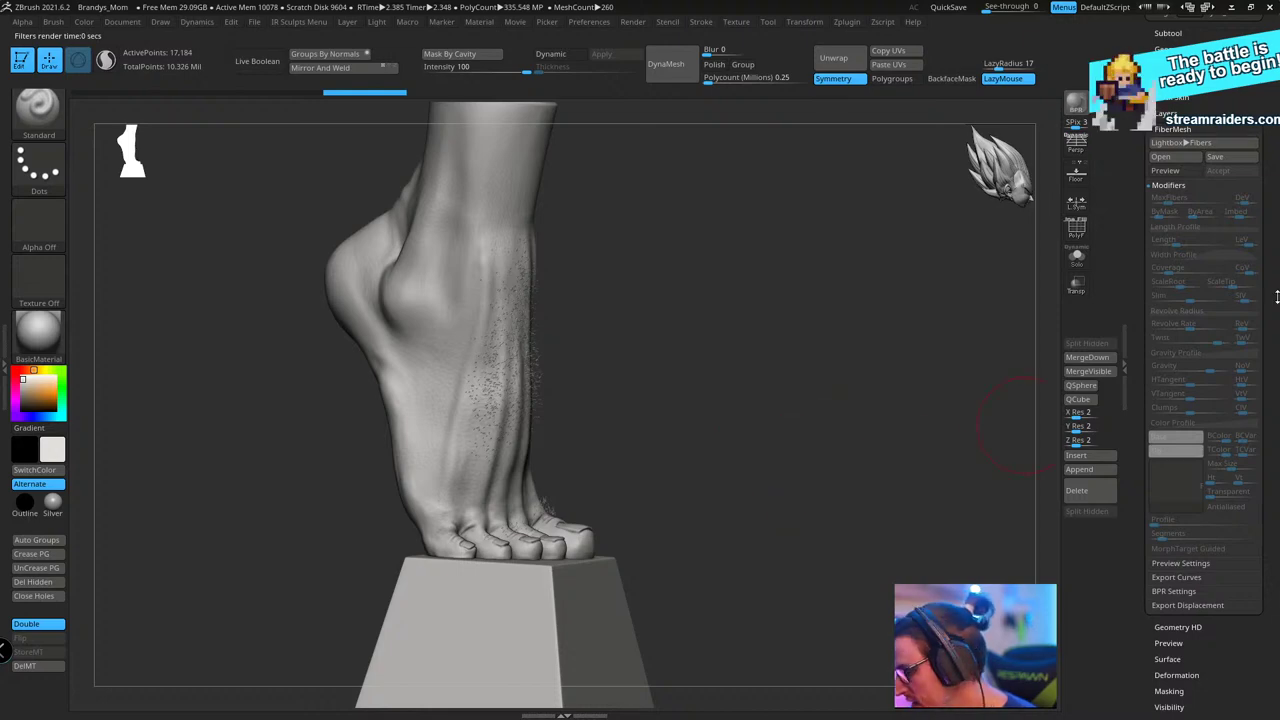
pyautogui.moveTo(920, 349); pyautogui.dragTo(798, 412)
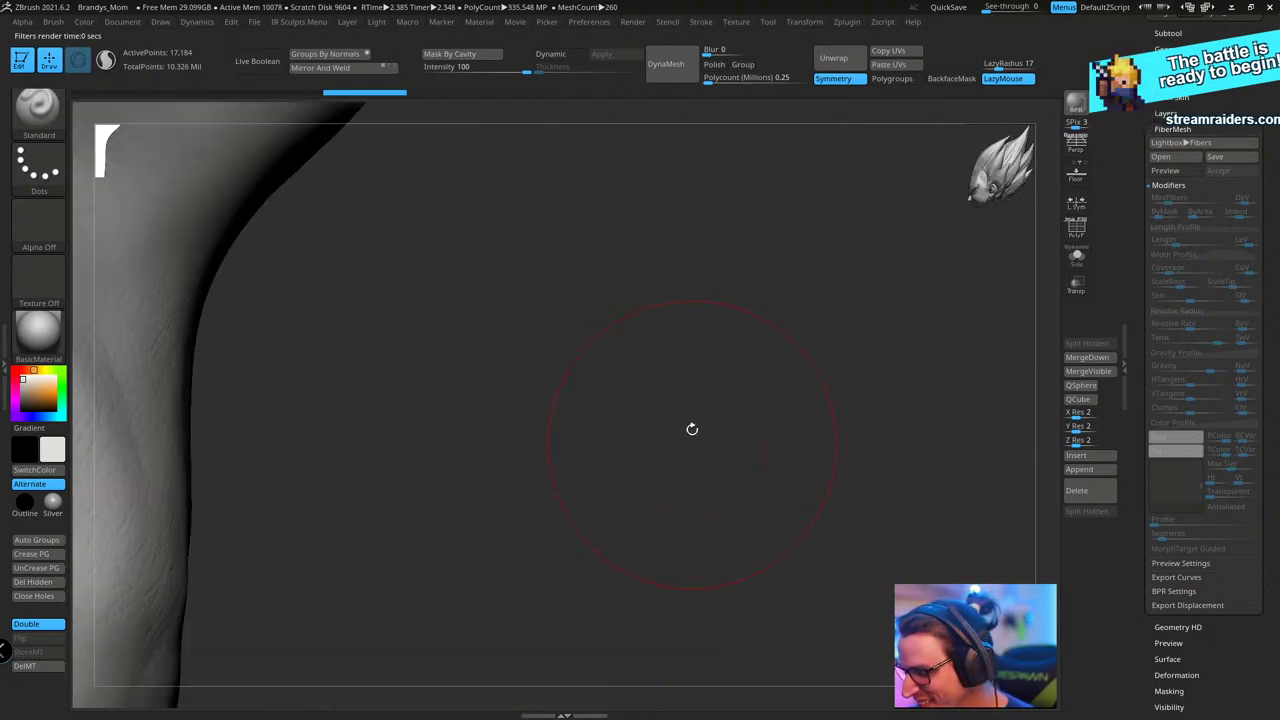
pyautogui.press('f')
pyautogui.press('w')
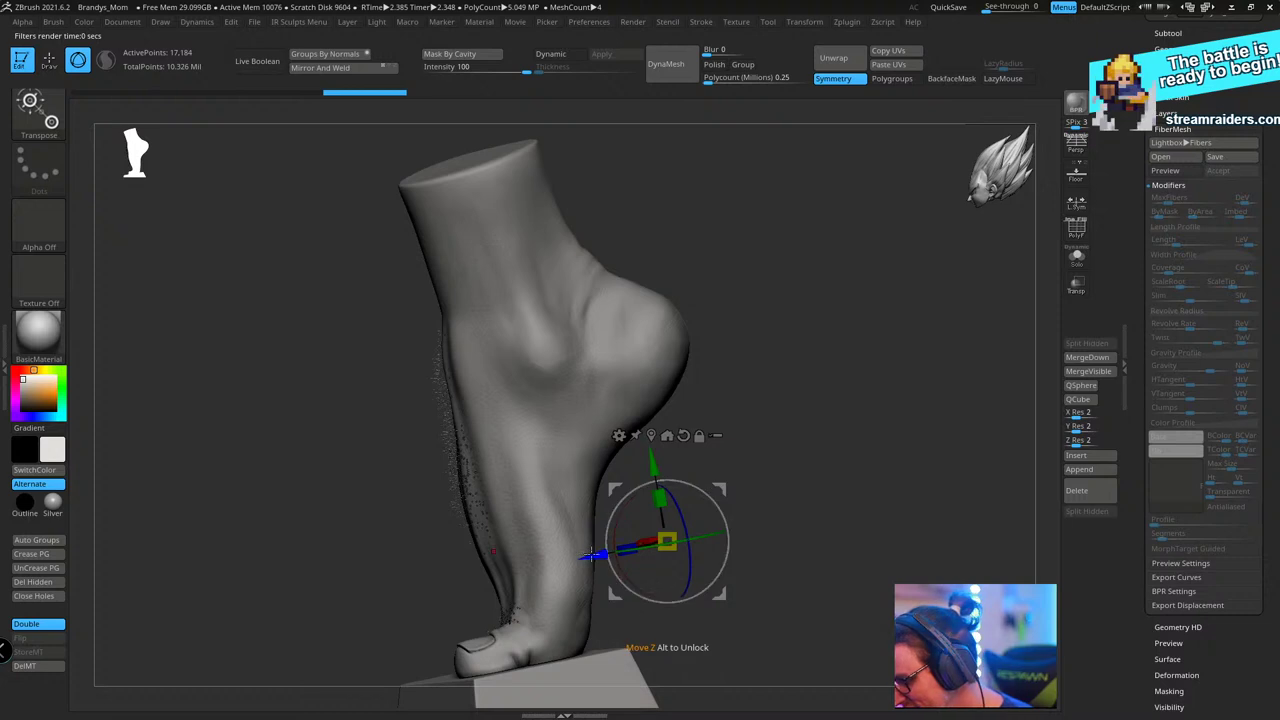
pyautogui.press('q')
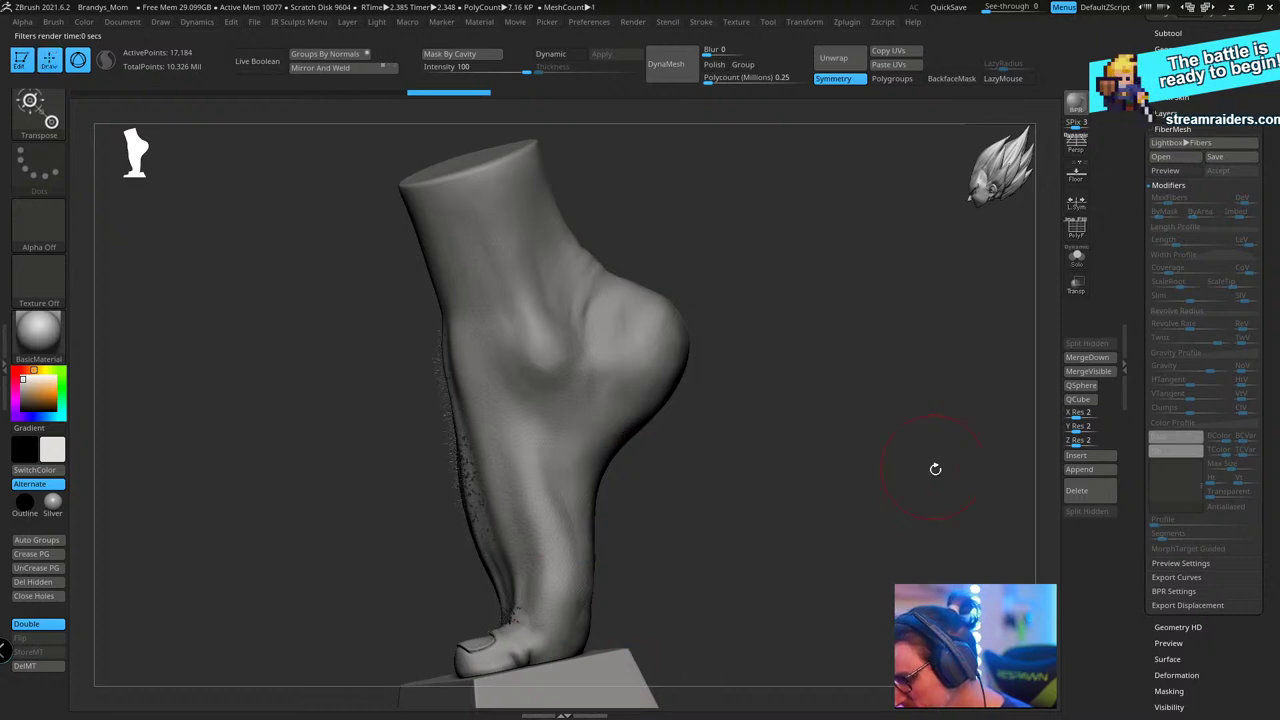
pyautogui.moveTo(935, 469)
pyautogui.keyDown('alt'); pyautogui.mouseDown()
pyautogui.moveTo(858, 491)
pyautogui.moveTo(878, 505)
pyautogui.mouseUp(); pyautogui.keyUp('alt')
pyautogui.hotkey('shift', 'r')
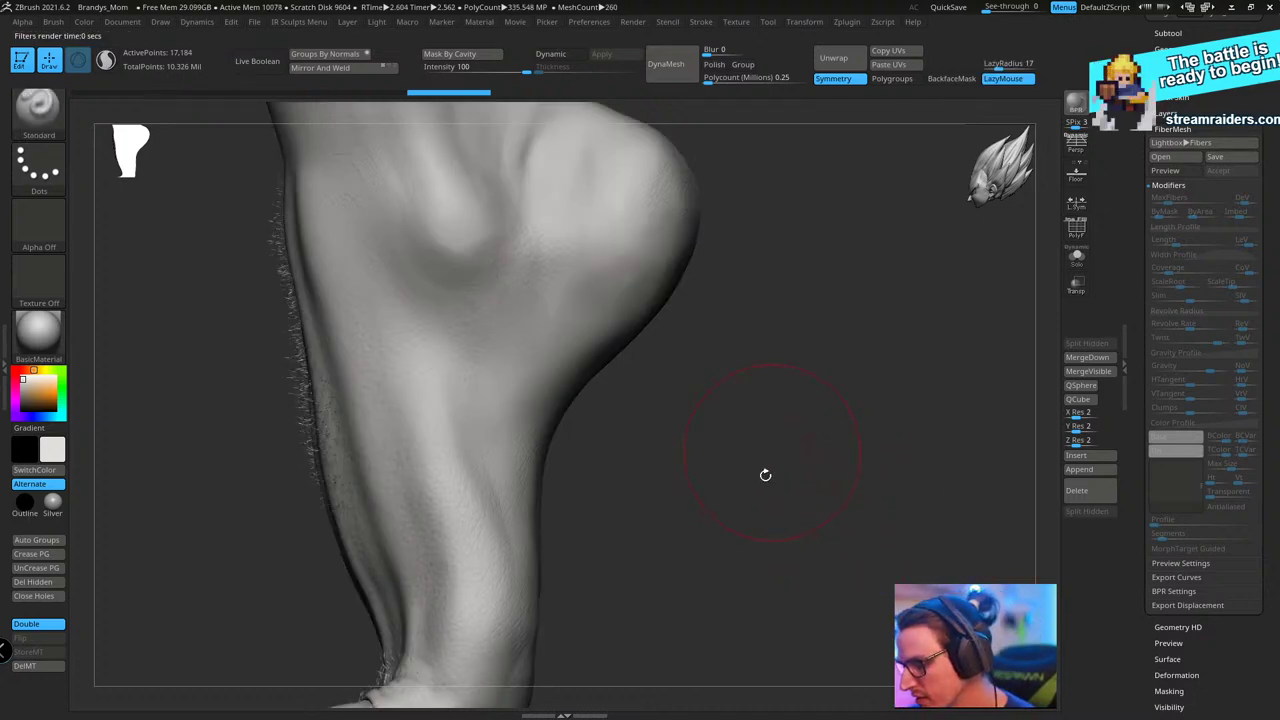
# - Frame the foot in front view in the left third of the canvas, run a BPR render and create a new canvas layer
pyautogui.keyDown('alt'); pyautogui.moveTo(766, 474); pyautogui.dragTo(599, 533); pyautogui.keyUp('alt')
pyautogui.press('shift')
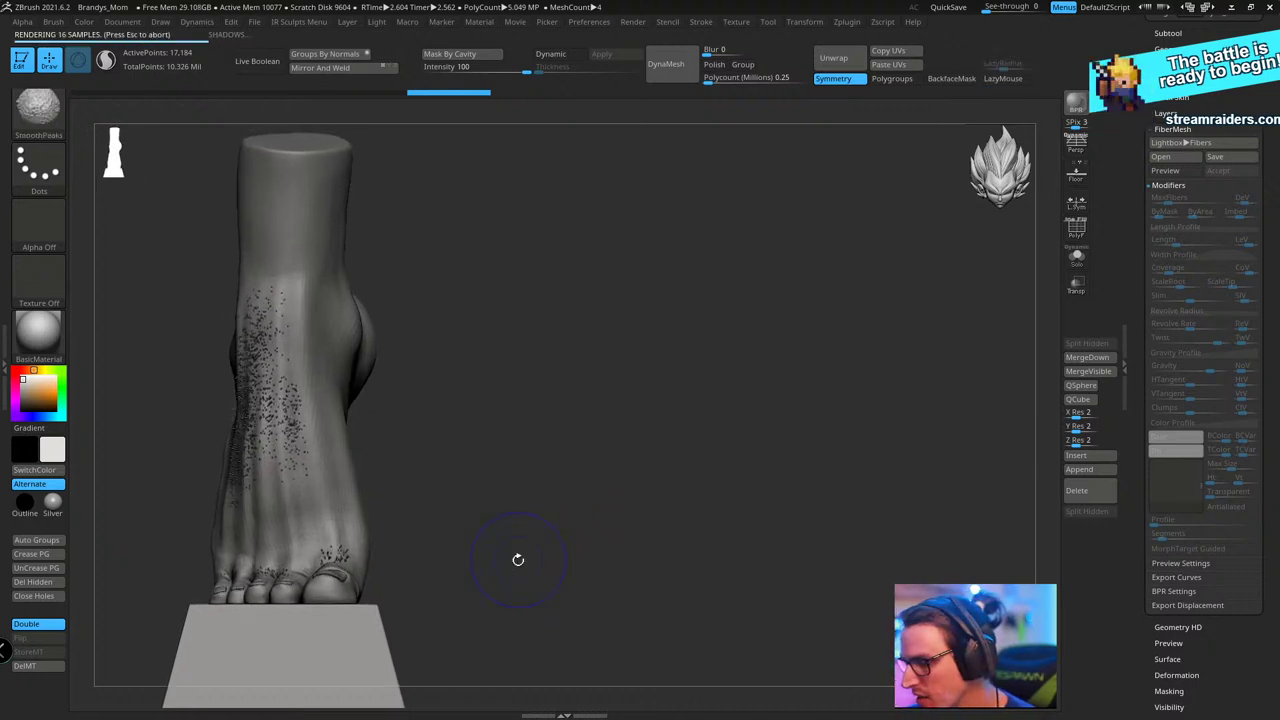
pyautogui.click(347, 21)
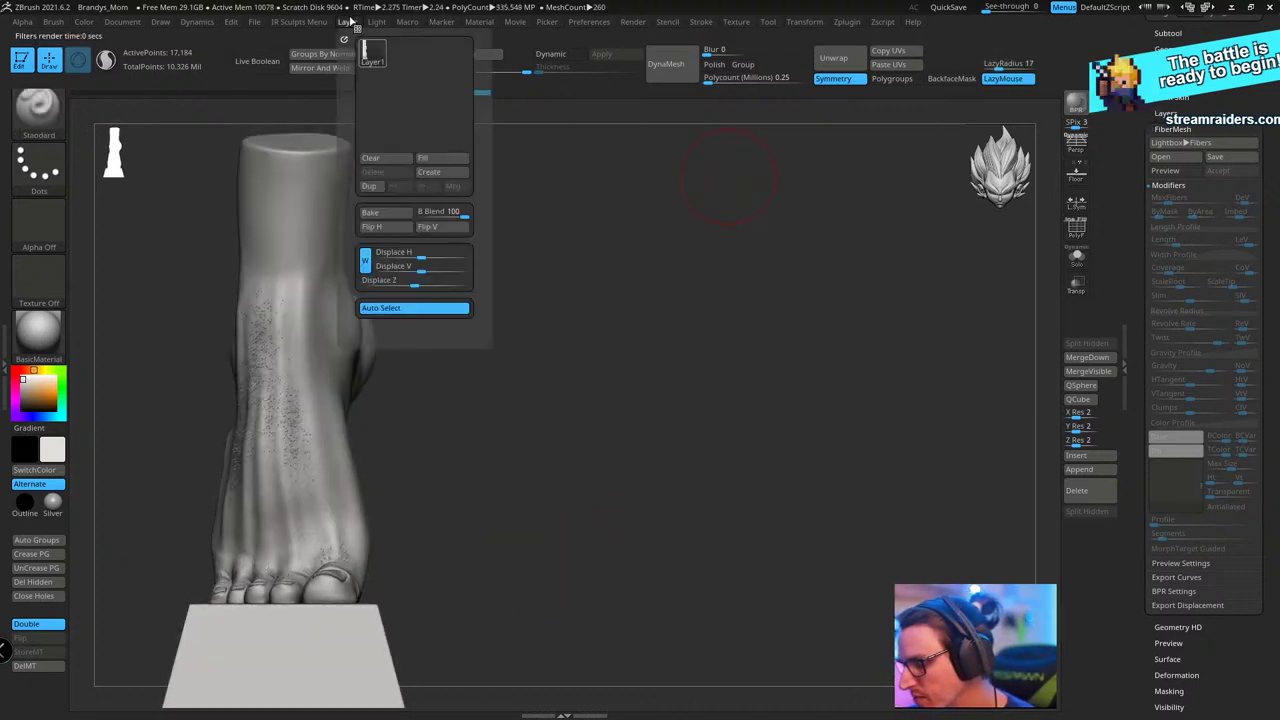
pyautogui.click(428, 172)
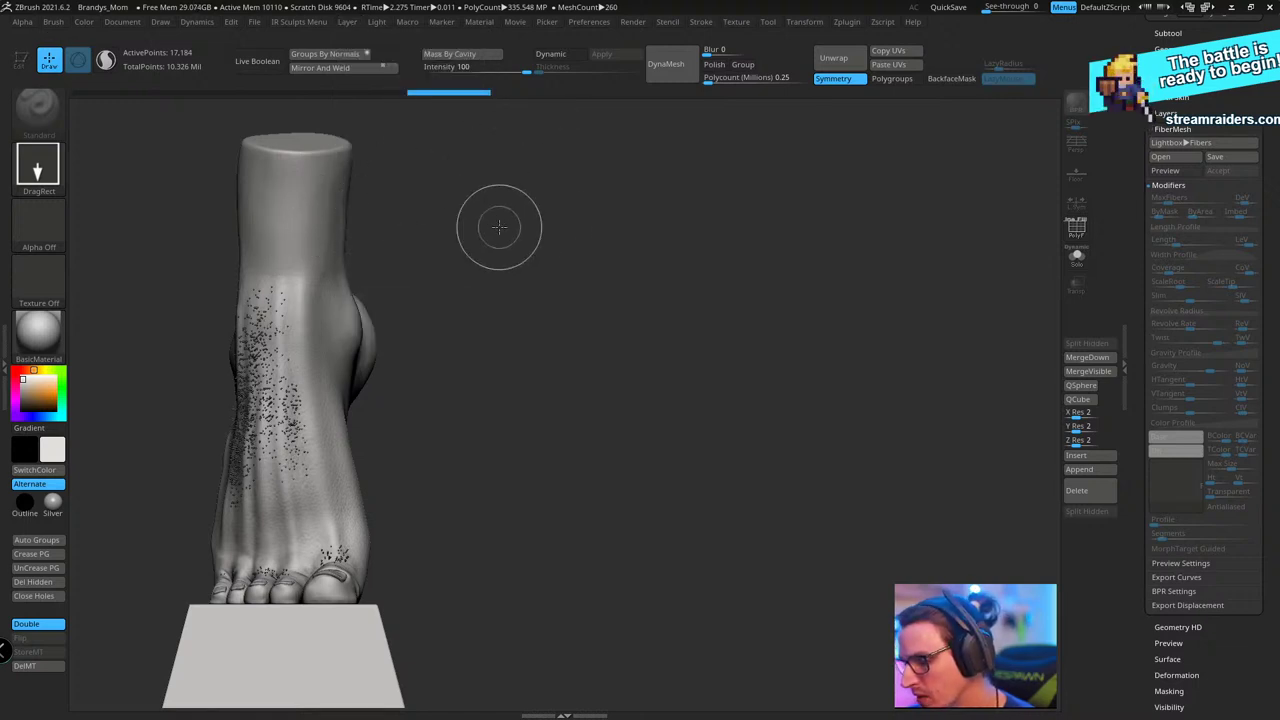
pyautogui.click(376, 22)
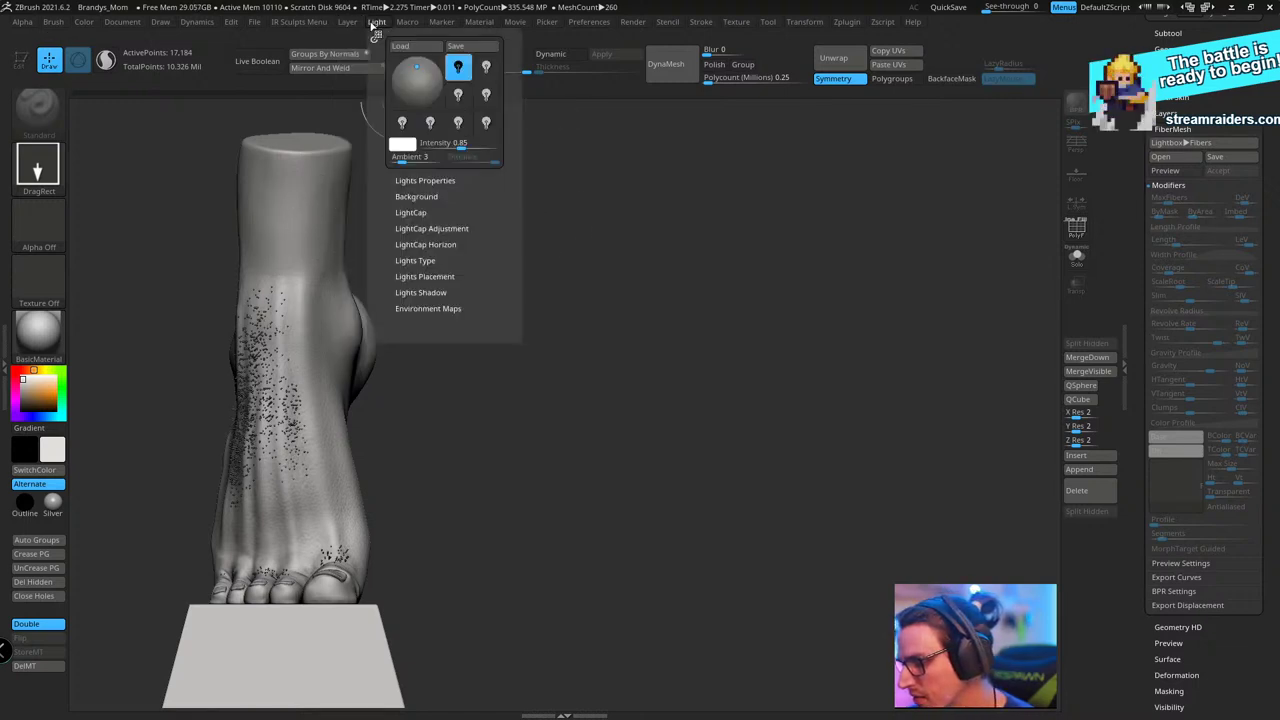
pyautogui.click(356, 23)
pyautogui.moveTo(370, 60)
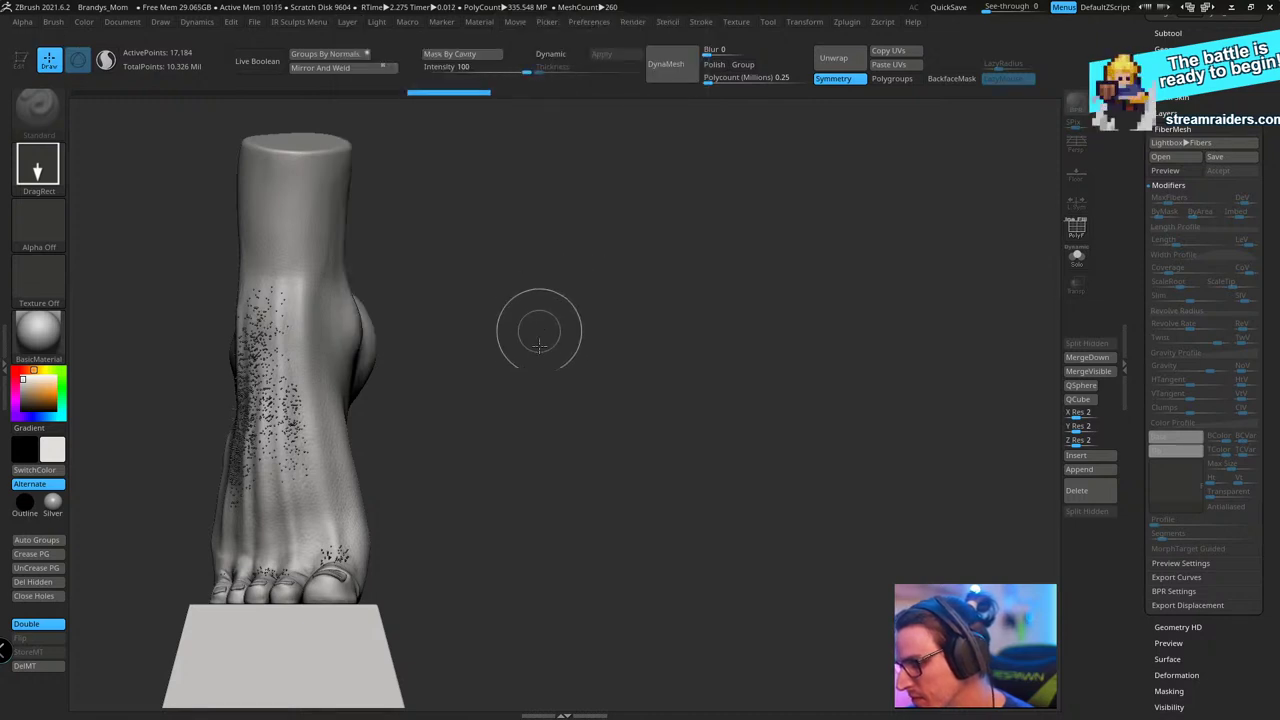
pyautogui.moveTo(581, 325)
pyautogui.mouseDown()
pyautogui.moveTo(651, 500)
pyautogui.moveTo(720, 460)
pyautogui.mouseUp()
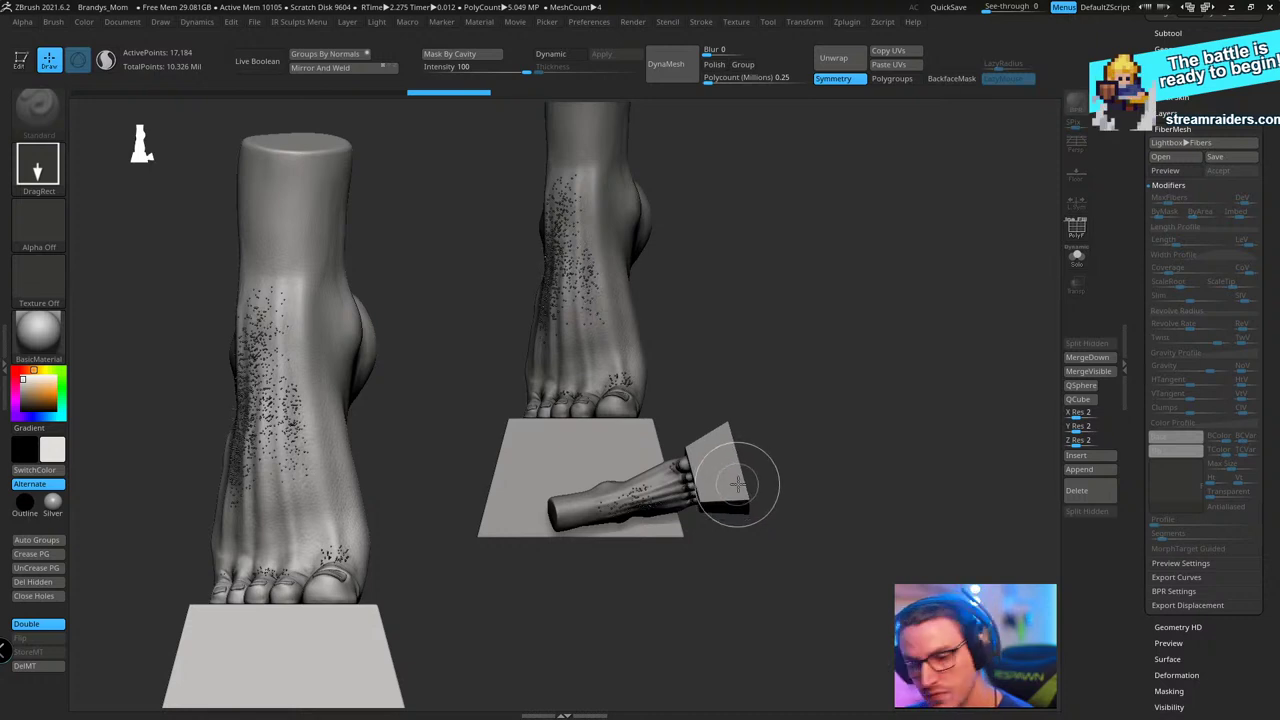
pyautogui.hotkey('ctrl', 'z')
pyautogui.hotkey('ctrl', 'z')
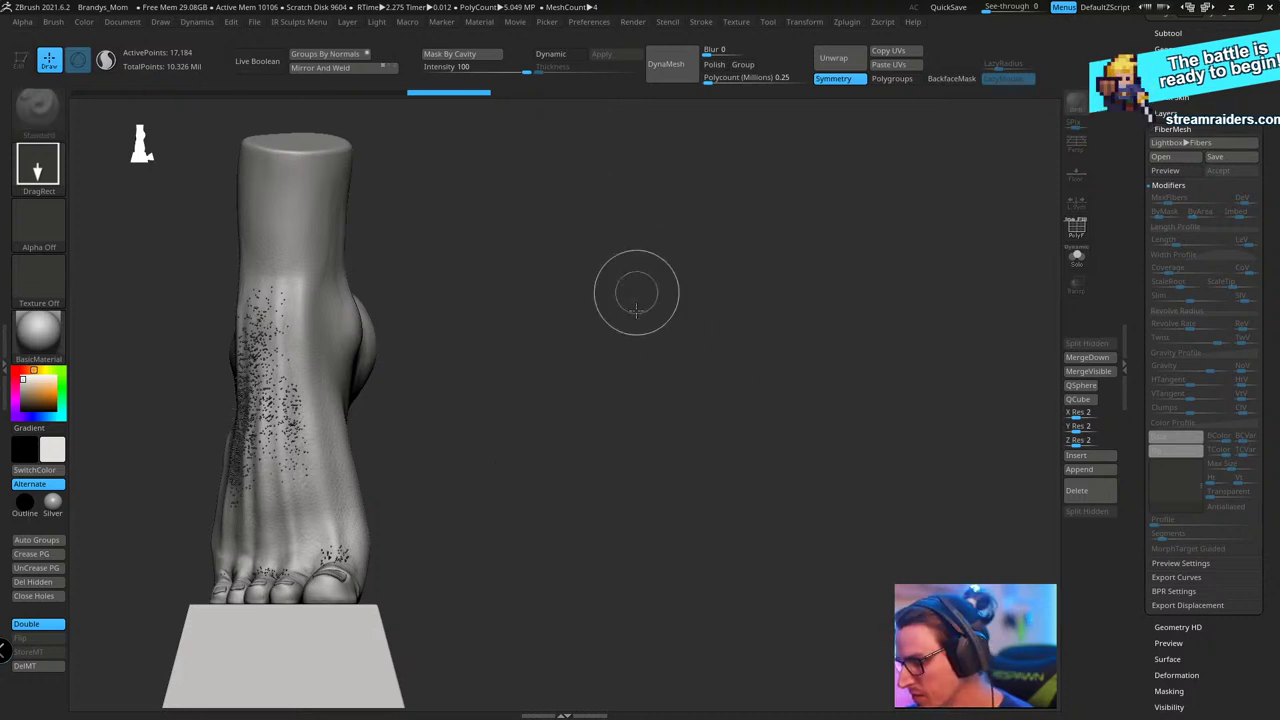
# - Draw a second foot on the new layer and turn it to the outer side view, matching the first foot's size and height beside it
pyautogui.moveTo(615, 270); pyautogui.dragTo(667, 439)
pyautogui.press('t')
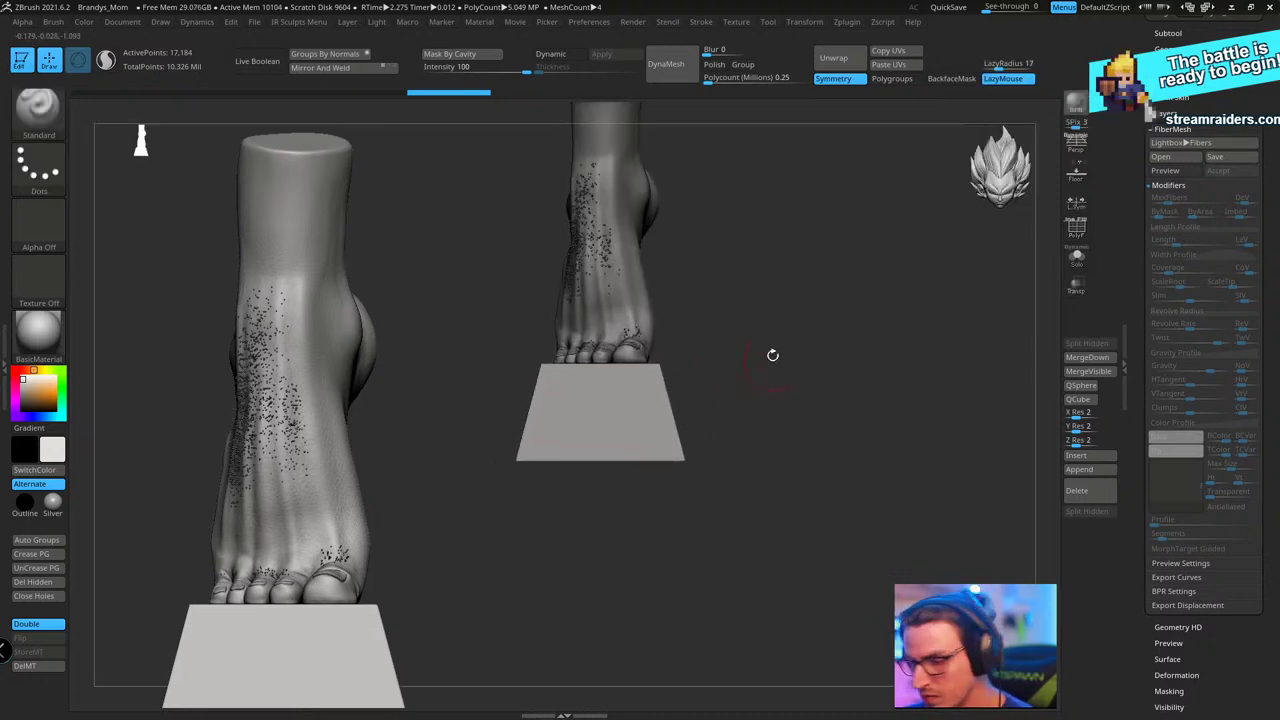
pyautogui.keyDown('alt'); pyautogui.moveTo(771, 354); pyautogui.dragTo(823, 470); pyautogui.keyUp('alt')
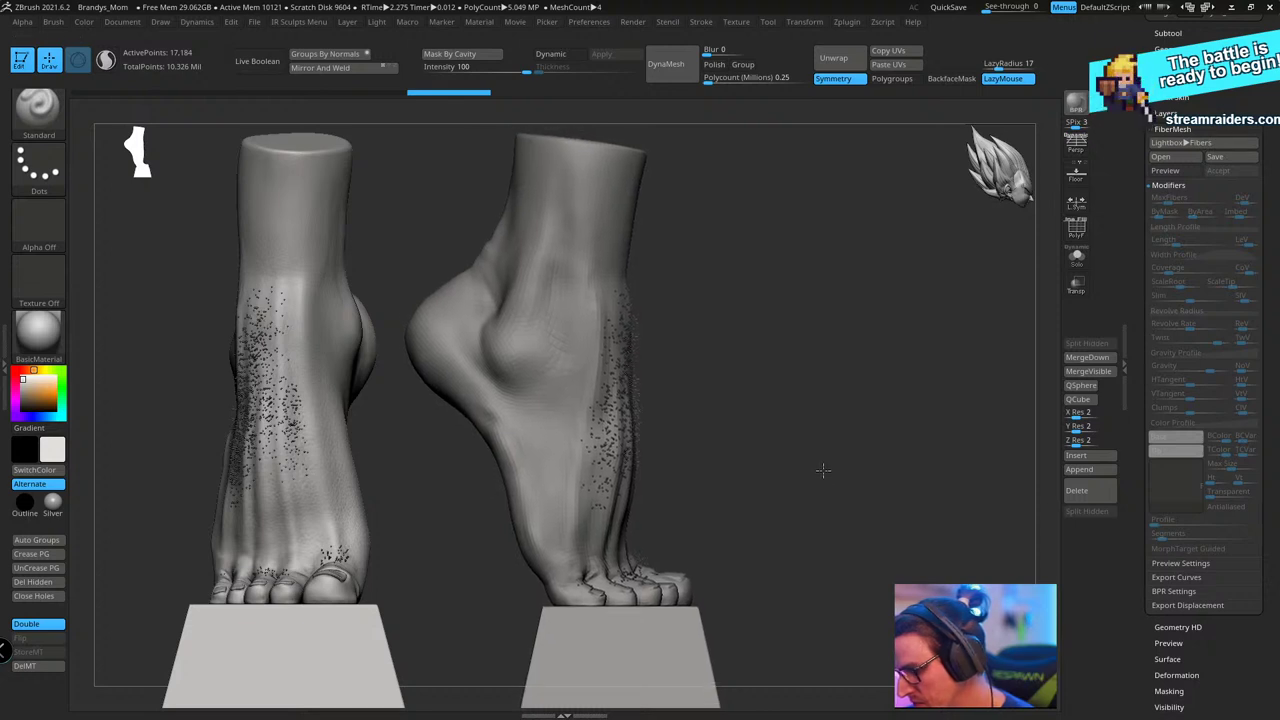
# - Create a third canvas layer and draw another foot on it, turned to the inner side view and aligned beside the other two
pyautogui.click(349, 22)
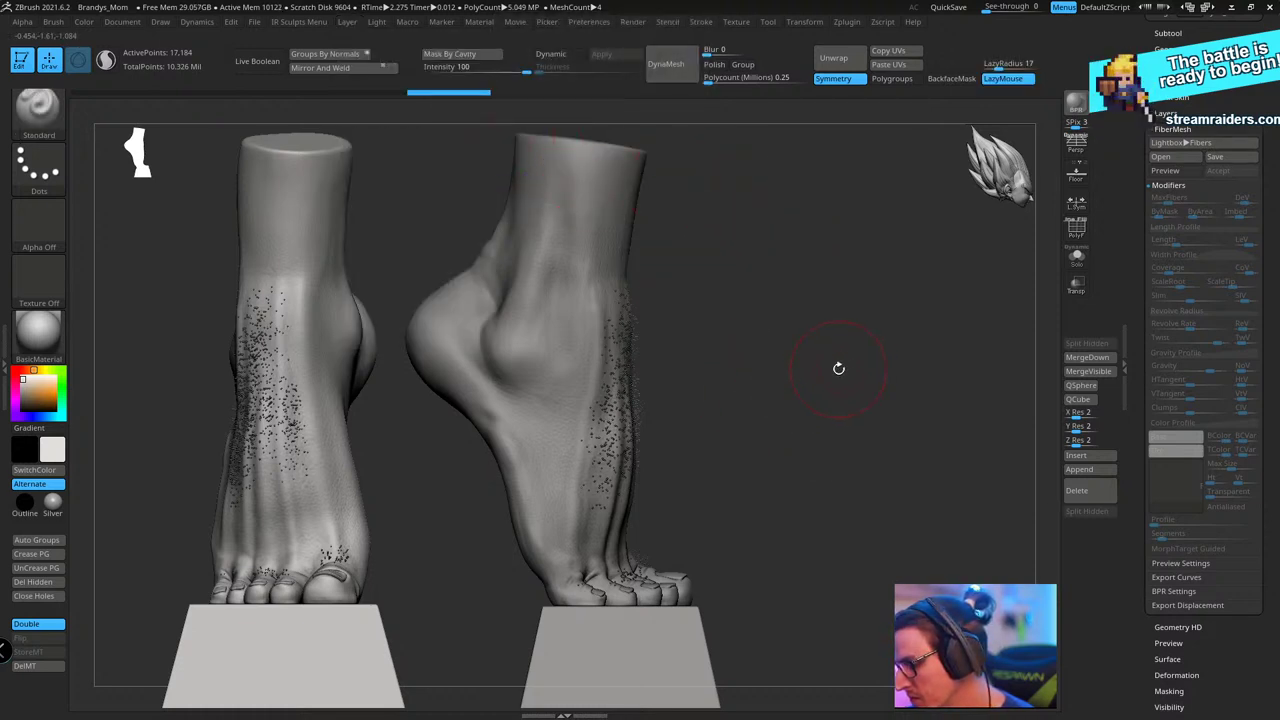
pyautogui.click(369, 27)
pyautogui.moveTo(364, 28)
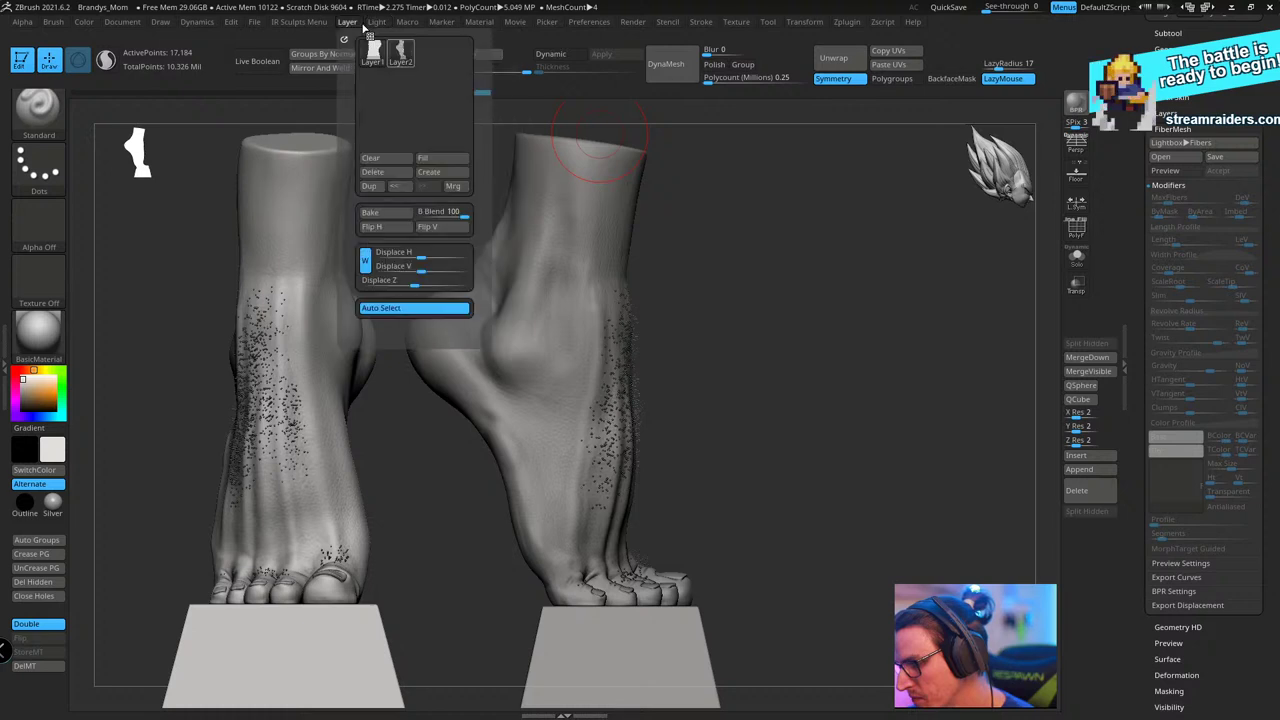
pyautogui.click(444, 172)
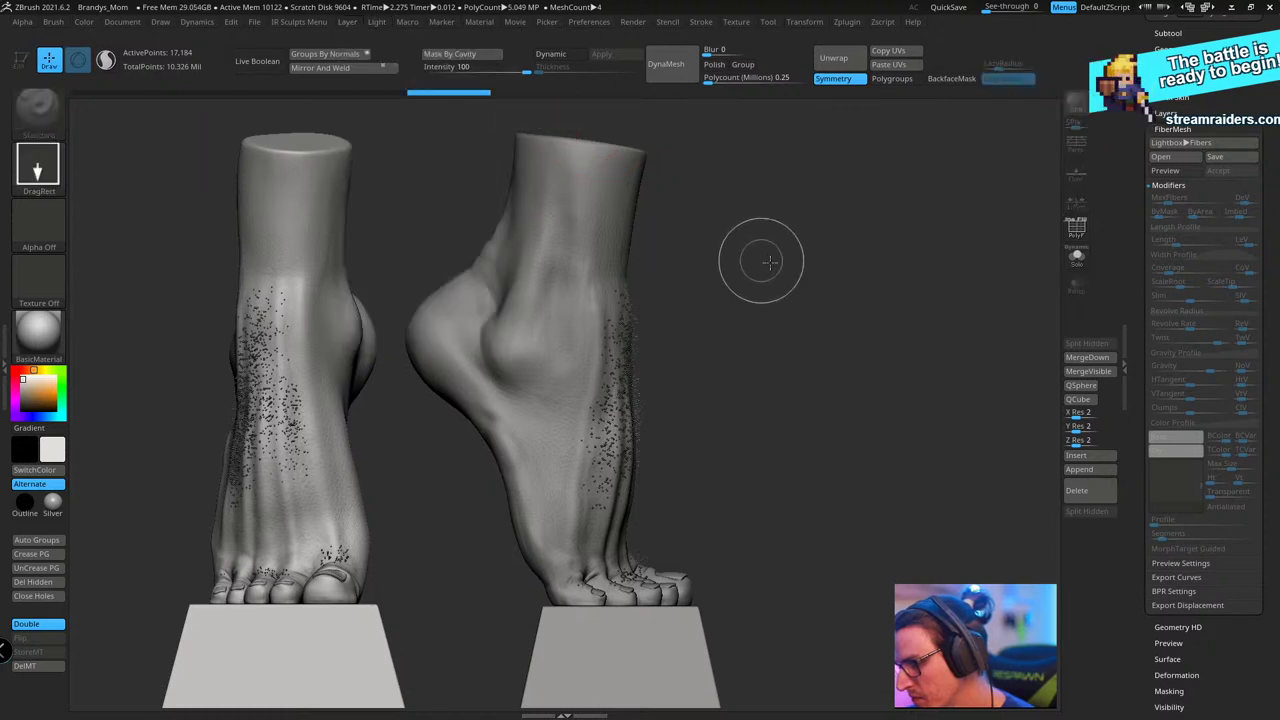
pyautogui.moveTo(849, 343); pyautogui.dragTo(890, 515)
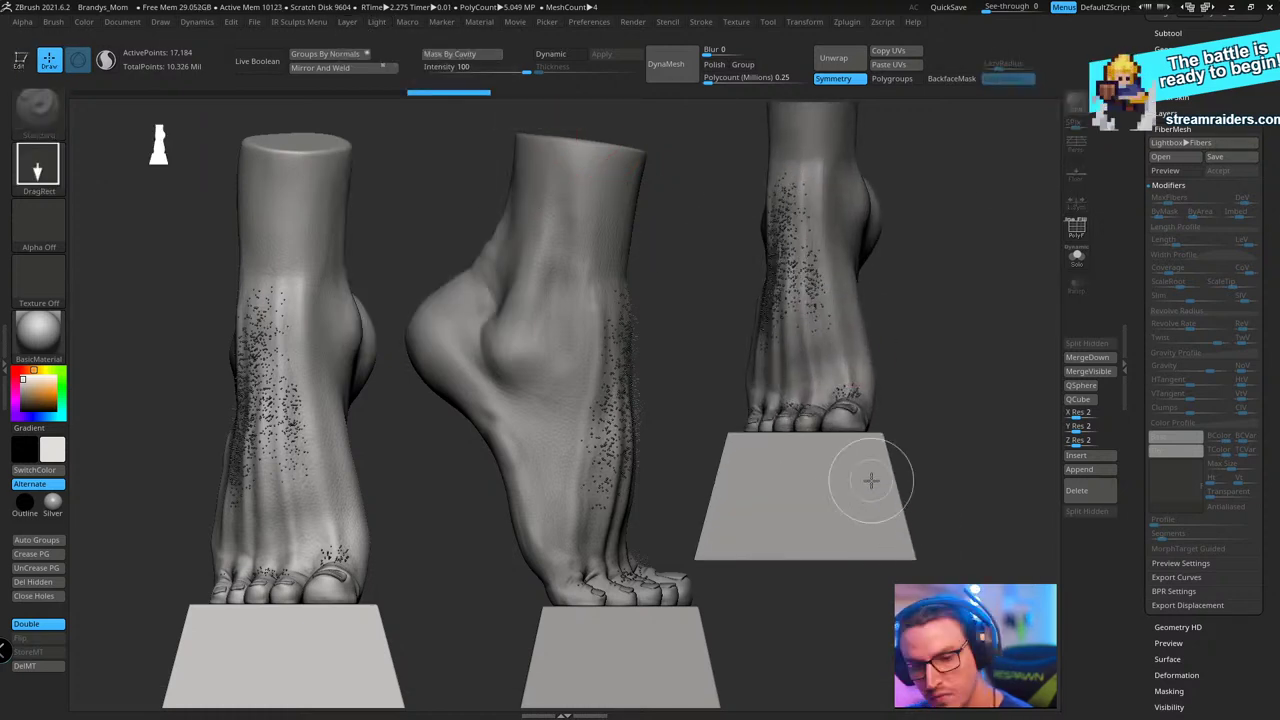
pyautogui.press('t')
pyautogui.moveTo(951, 240)
pyautogui.mouseDown()
pyautogui.moveTo(1006, 366)
pyautogui.moveTo(998, 455)
pyautogui.moveTo(1047, 472)
pyautogui.moveTo(1031, 506)
pyautogui.moveTo(1004, 494)
pyautogui.mouseUp()
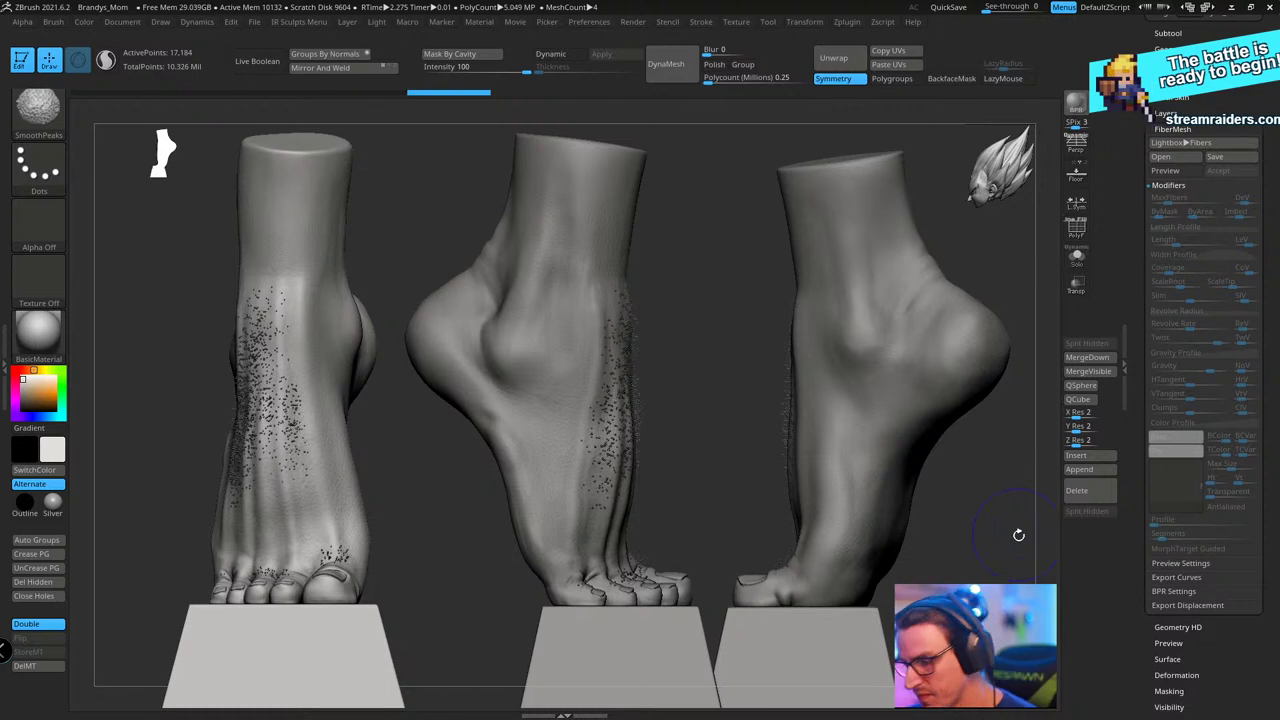
# - Bake the third foot into its canvas layer after a BPR render and switch to Layer1
pyautogui.keyDown('ctrl'); pyautogui.keyDown('shift'); pyautogui.click(948, 527); pyautogui.keyUp('shift'); pyautogui.keyUp('ctrl')
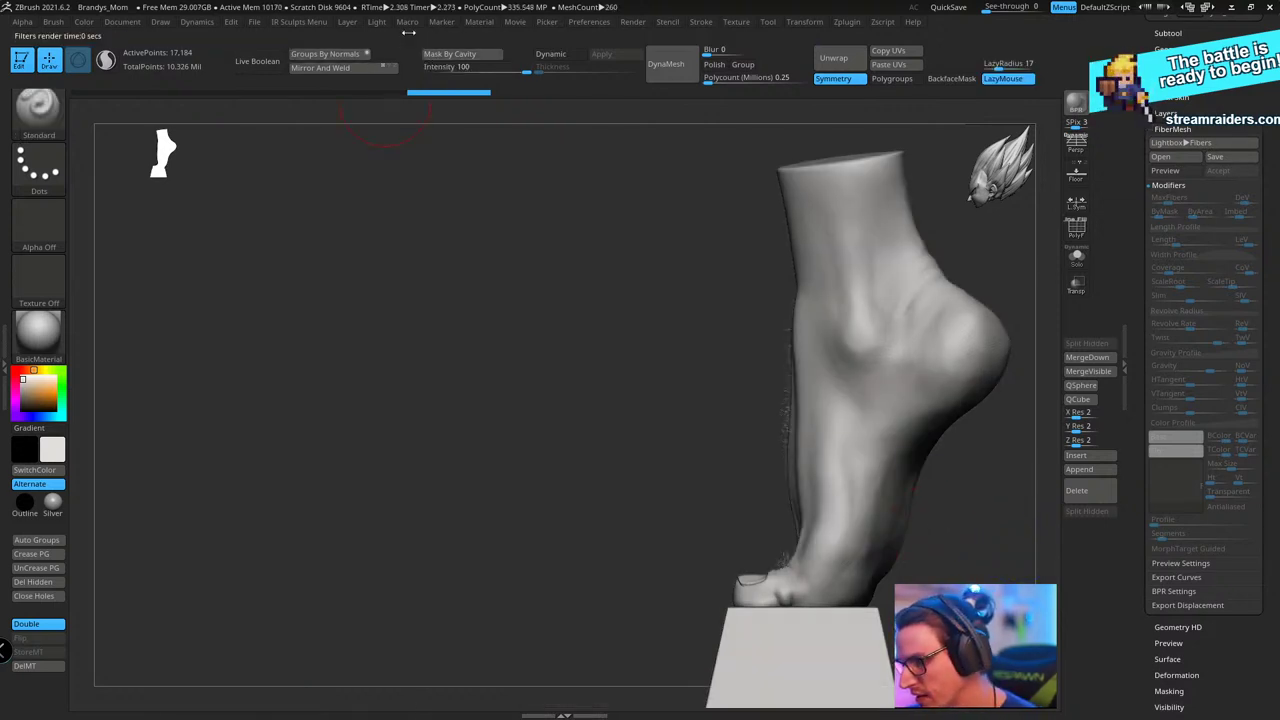
pyautogui.click(345, 22)
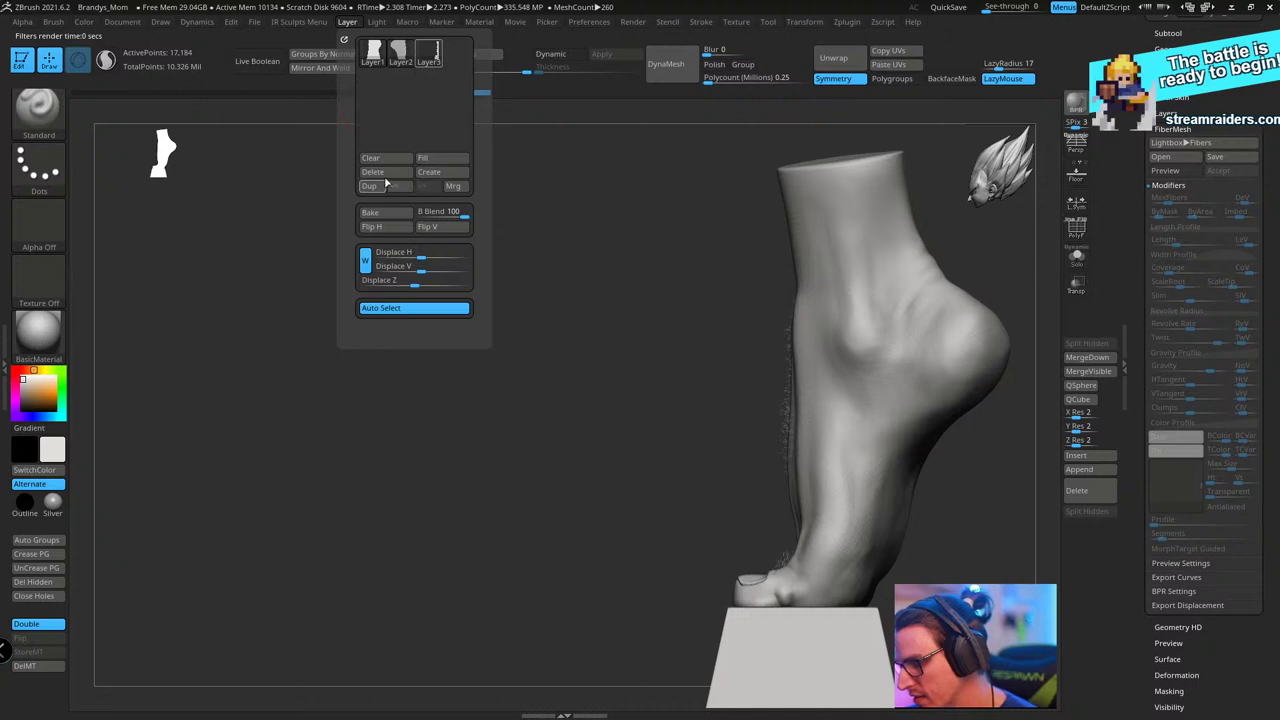
pyautogui.click(395, 216)
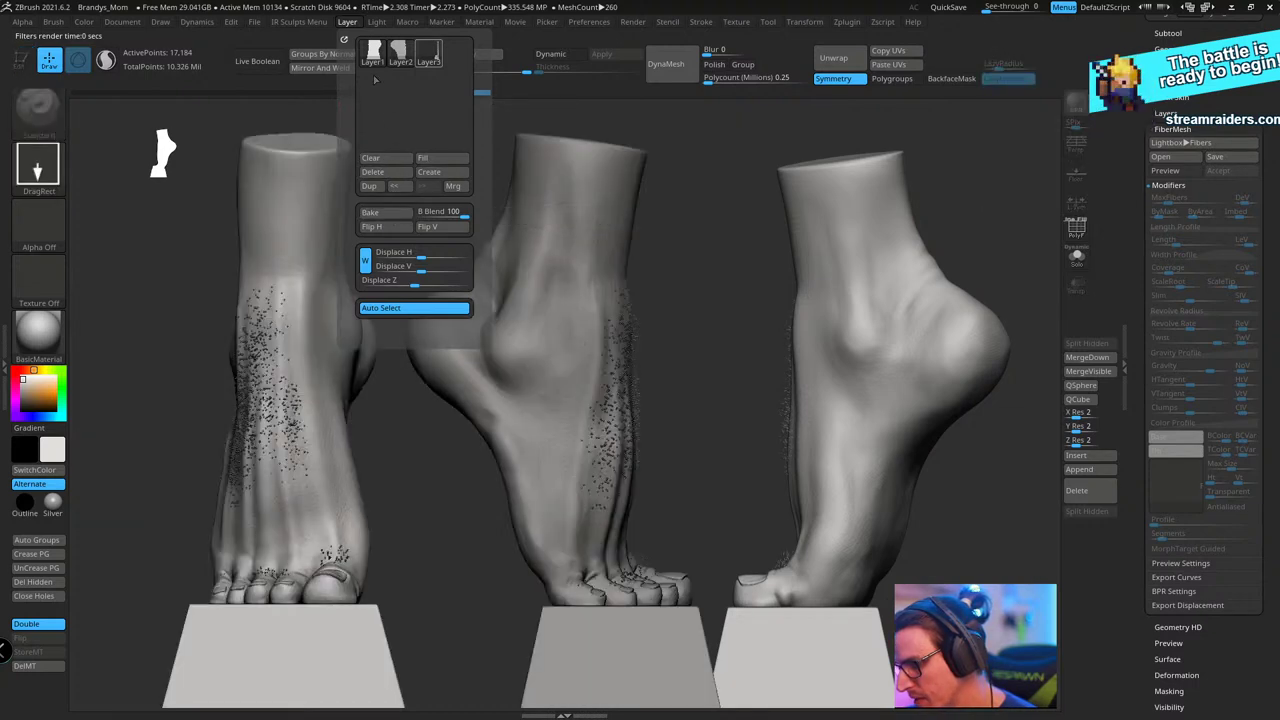
pyautogui.moveTo(398, 60)
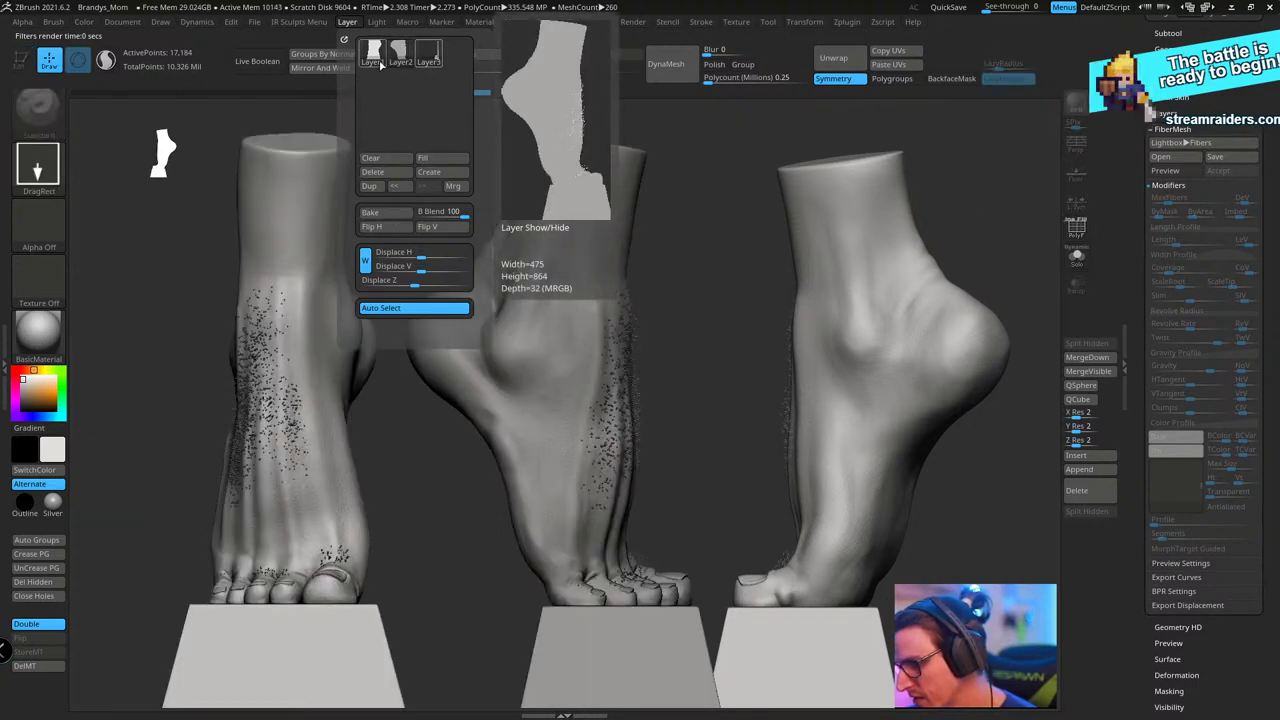
pyautogui.click(378, 62)
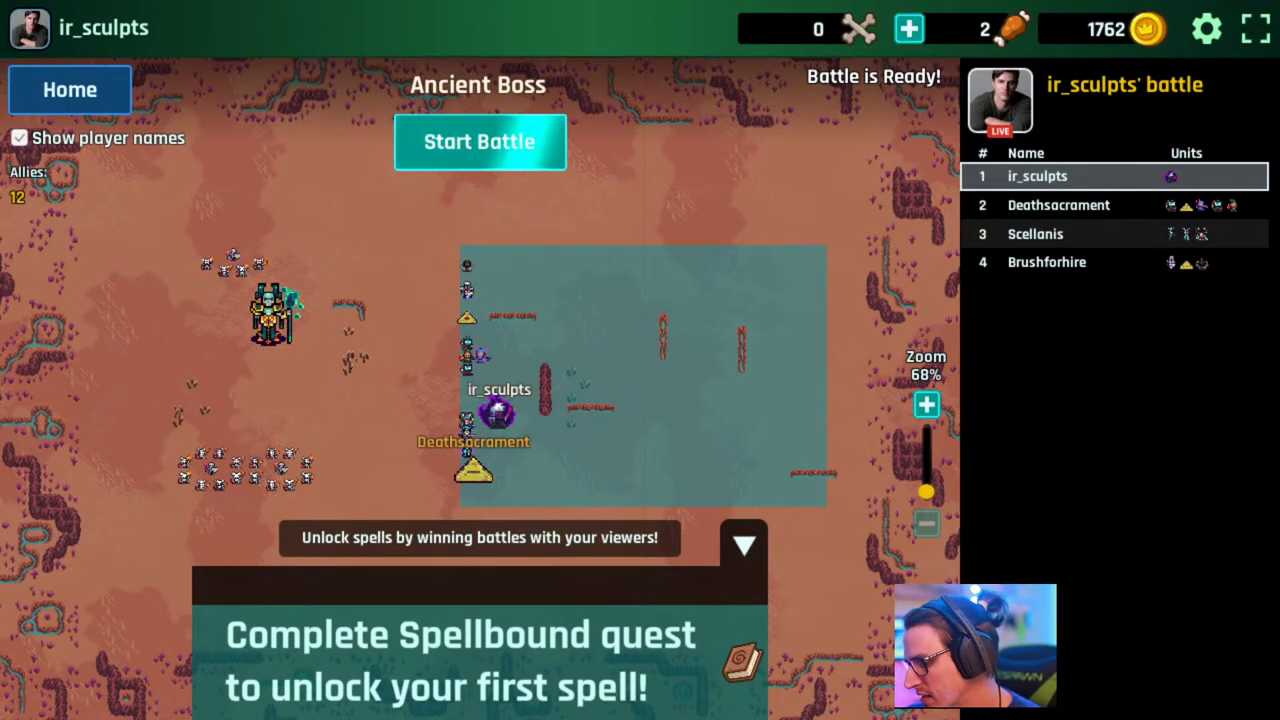
# - Switch to Stream Raiders, run the Ancient Boss battle and open the captain chest, granting its item reward to a random viewer
pyautogui.click(508, 143)
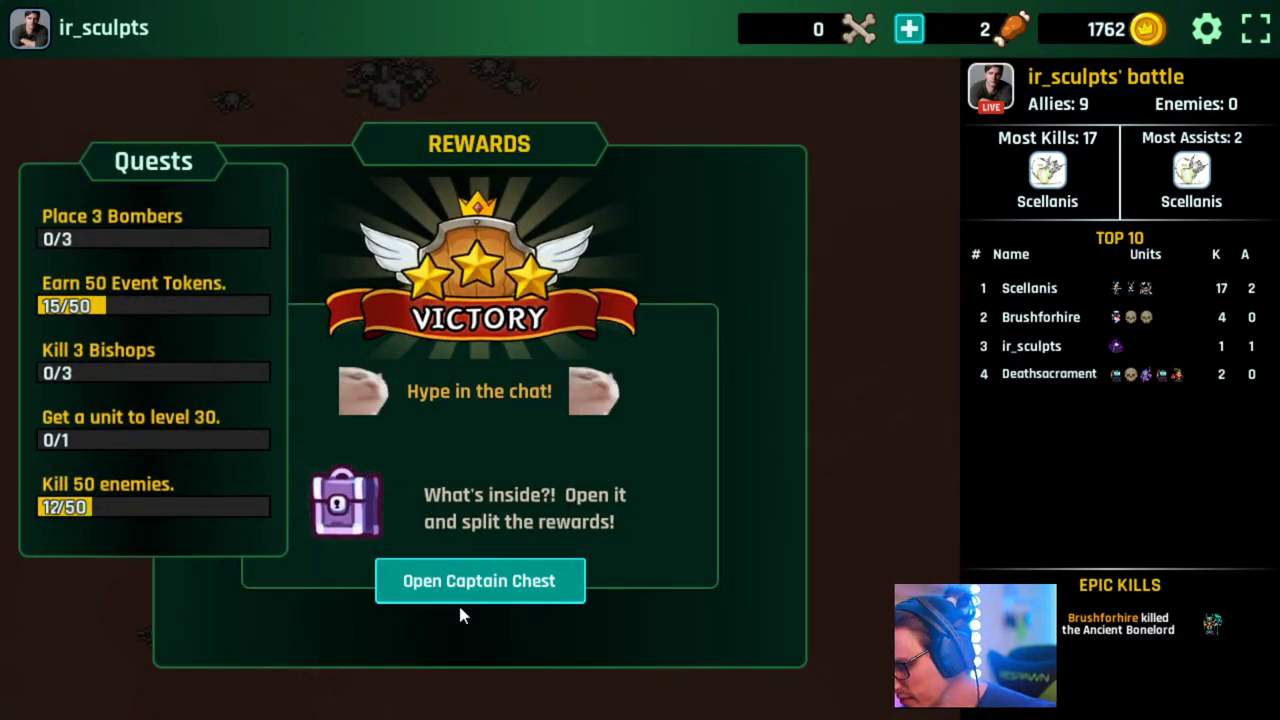
pyautogui.click(510, 582)
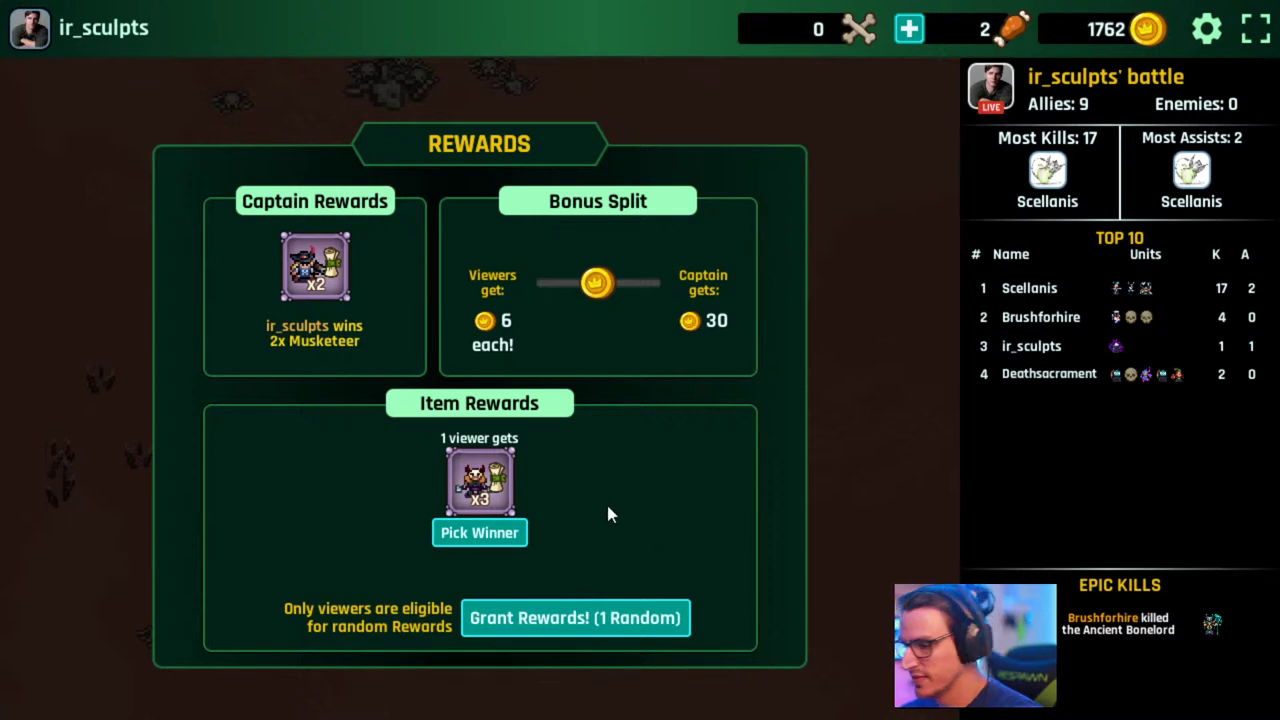
pyautogui.click(622, 626)
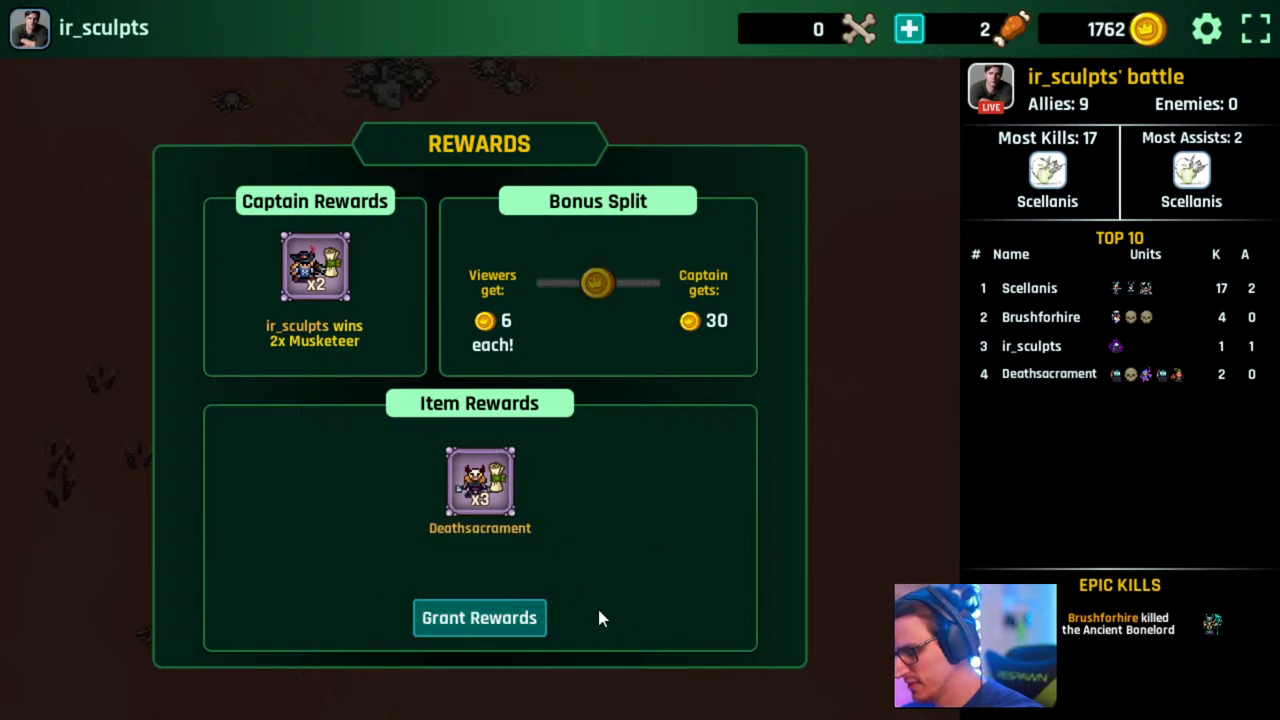